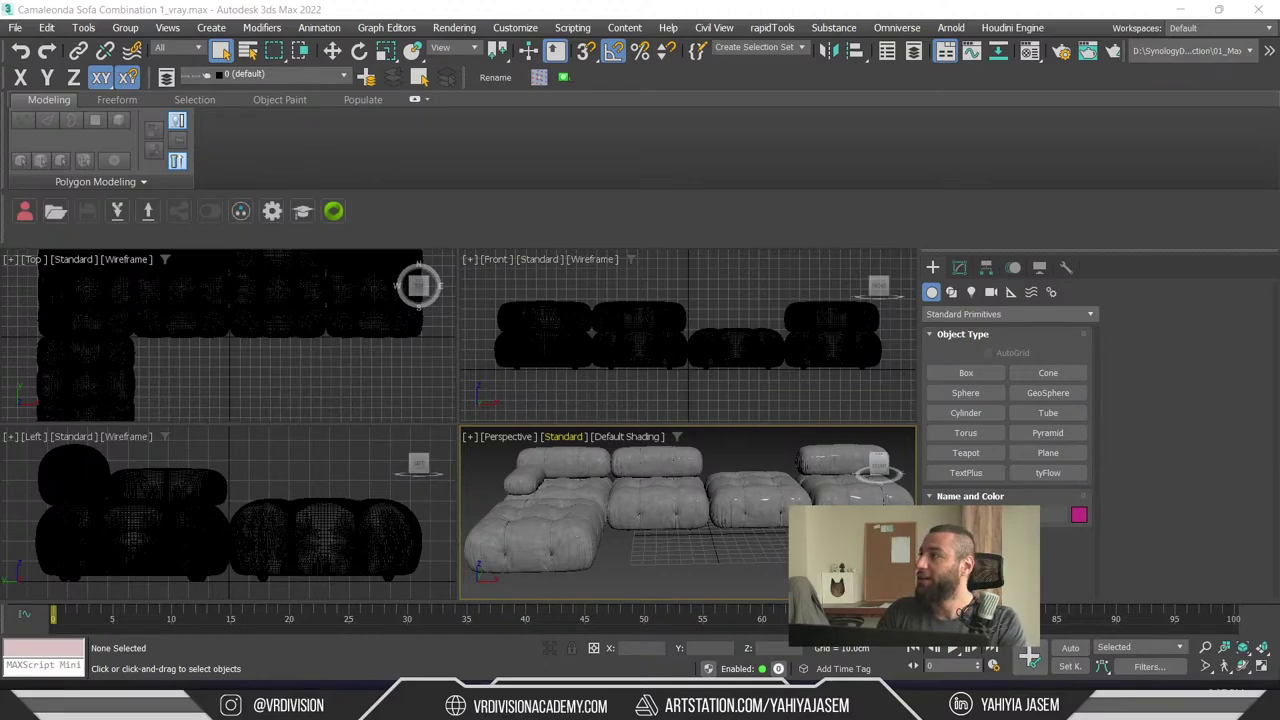
# - Switch to the maximized Chrome window and scroll down to the video's comment thread
pyautogui.hotkey('alt', 'Tab')
pyautogui.doubleClick(561, 176)
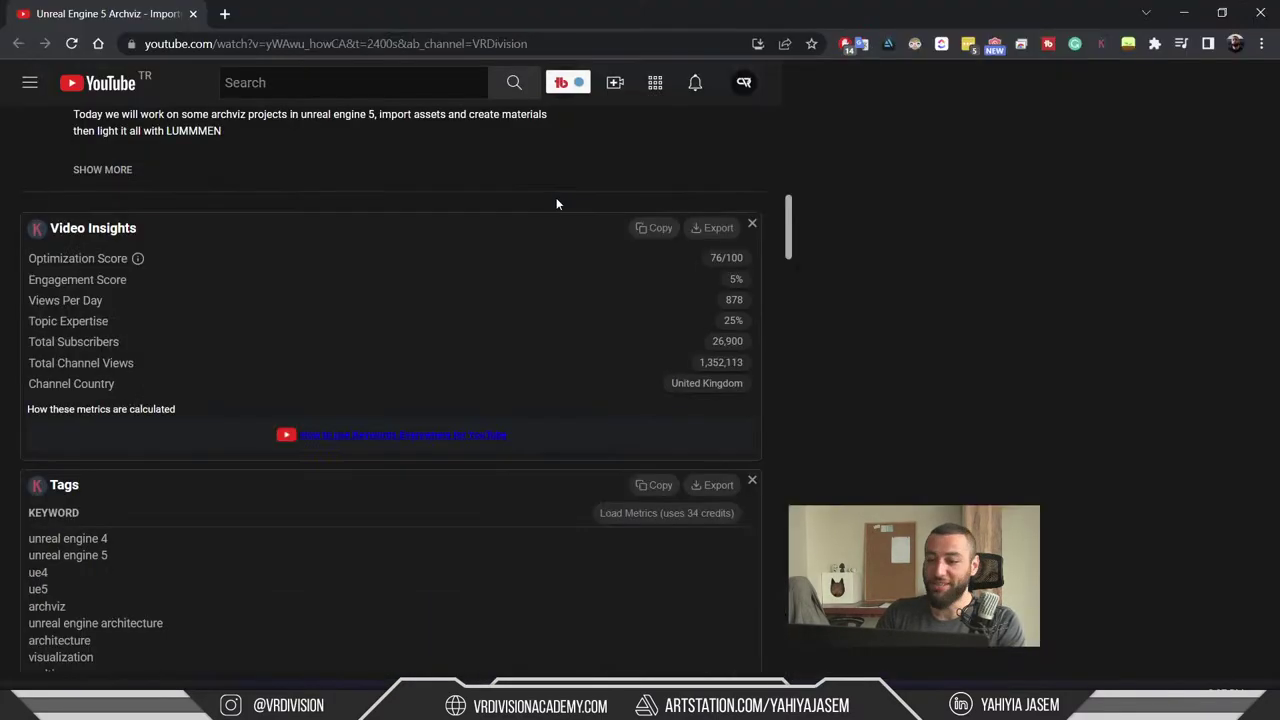
pyautogui.scroll(5, 714, 371)
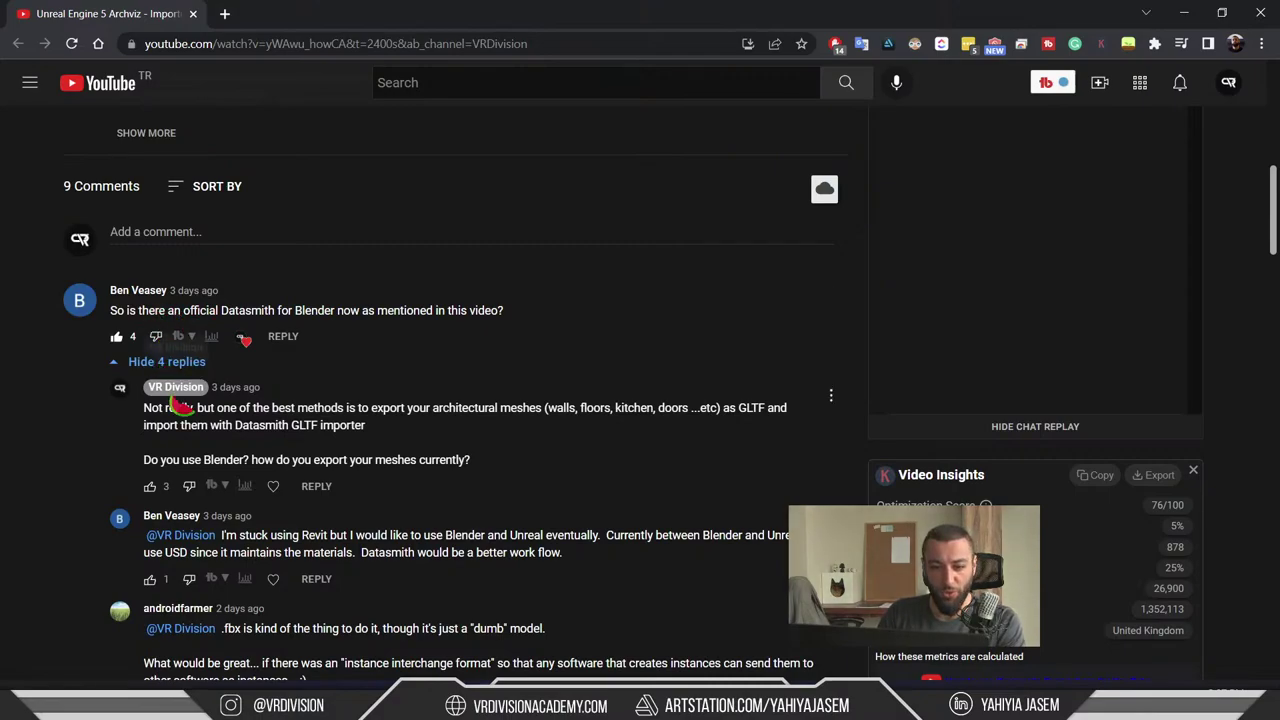
pyautogui.scroll(-1, 178, 404)
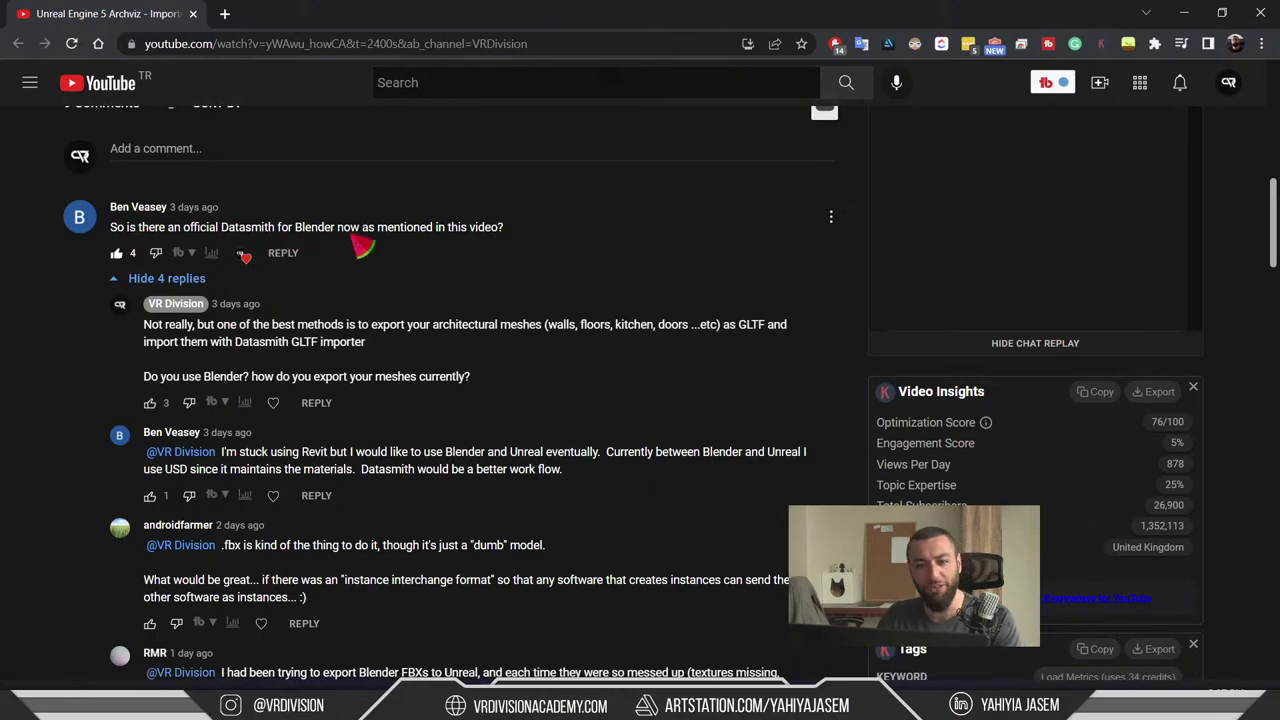
pyautogui.scroll(1, 440, 250)
pyautogui.moveTo(506, 312); pyautogui.dragTo(370, 312)
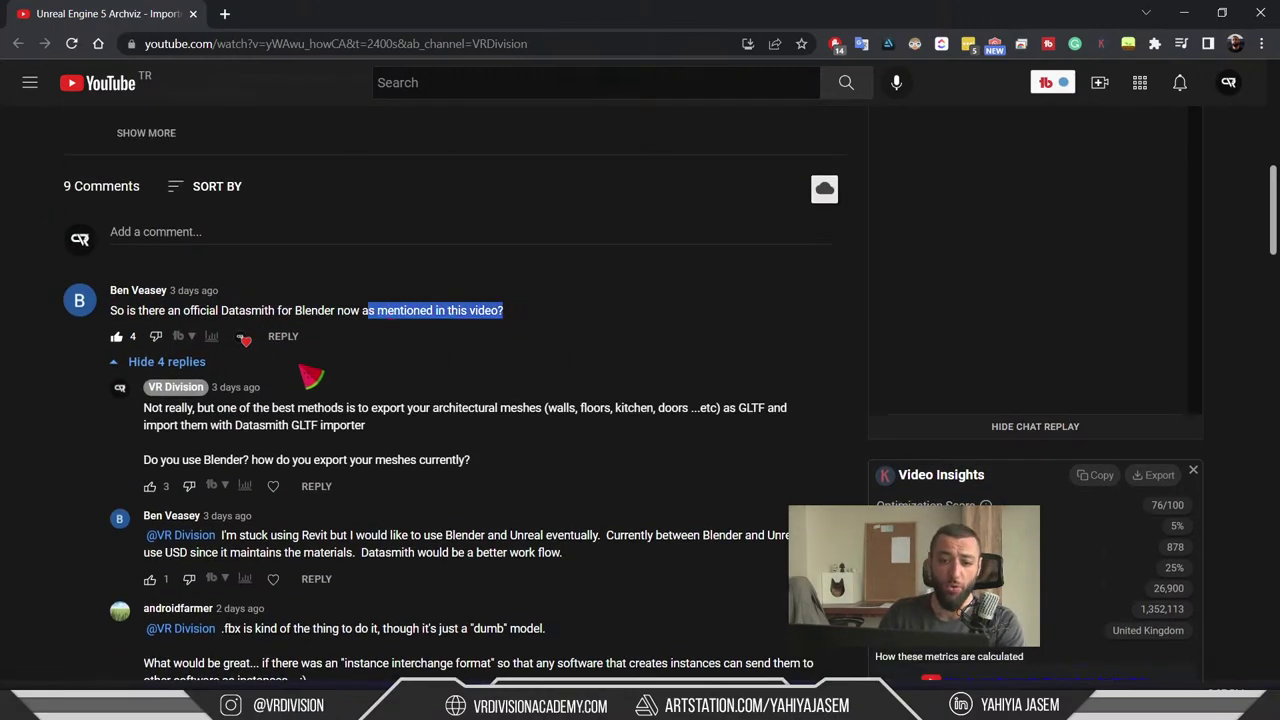
pyautogui.scroll(4, 330, 380)
pyautogui.scroll(-2, 400, 436)
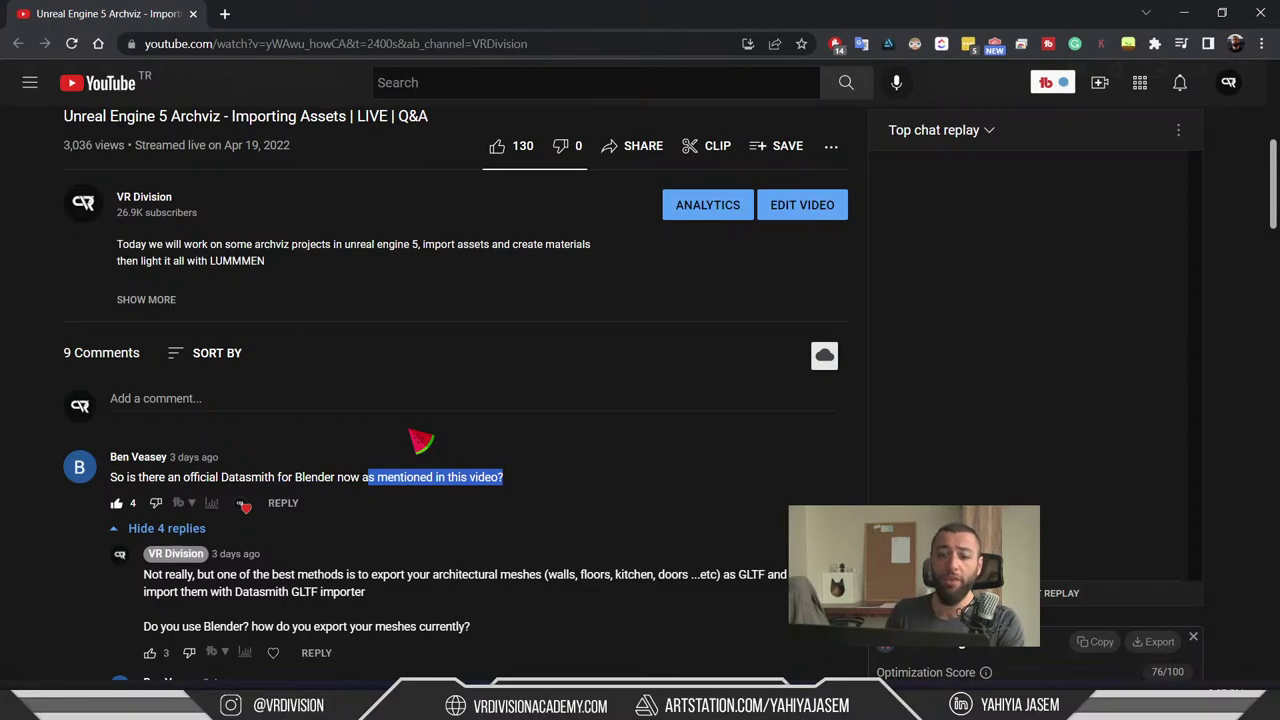
pyautogui.scroll(-1, 482, 541)
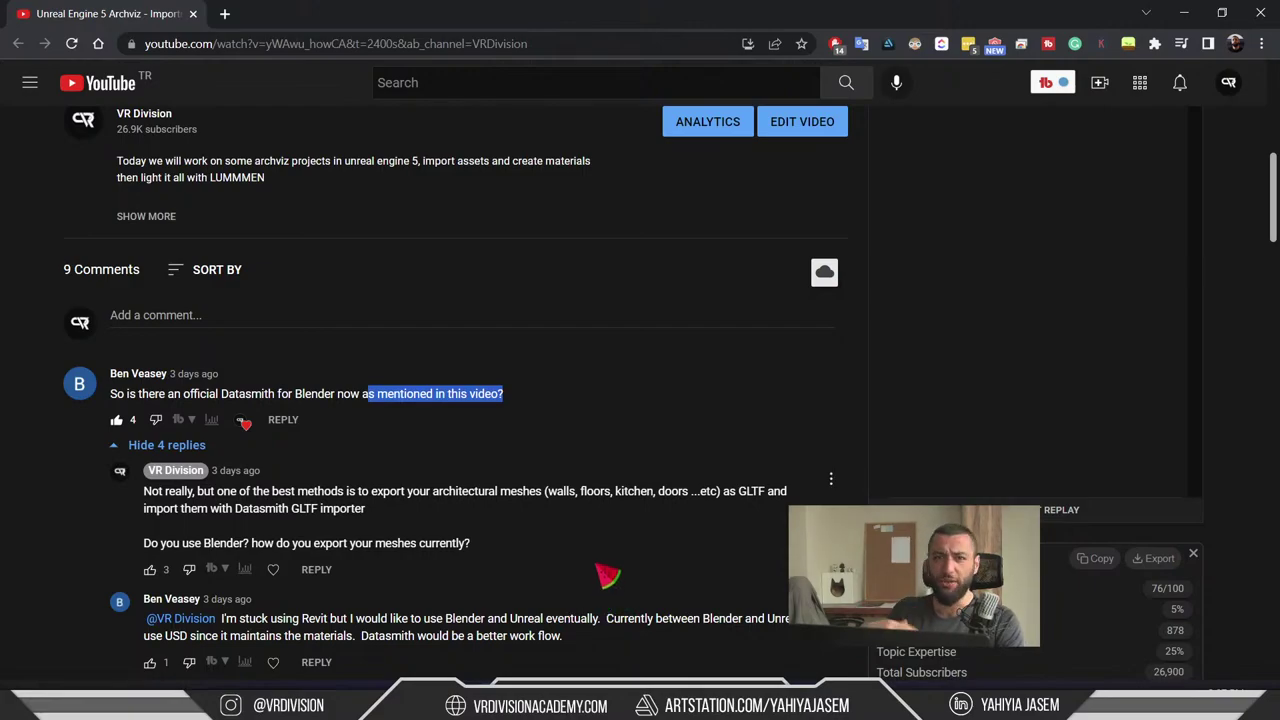
pyautogui.scroll(-2, 715, 310)
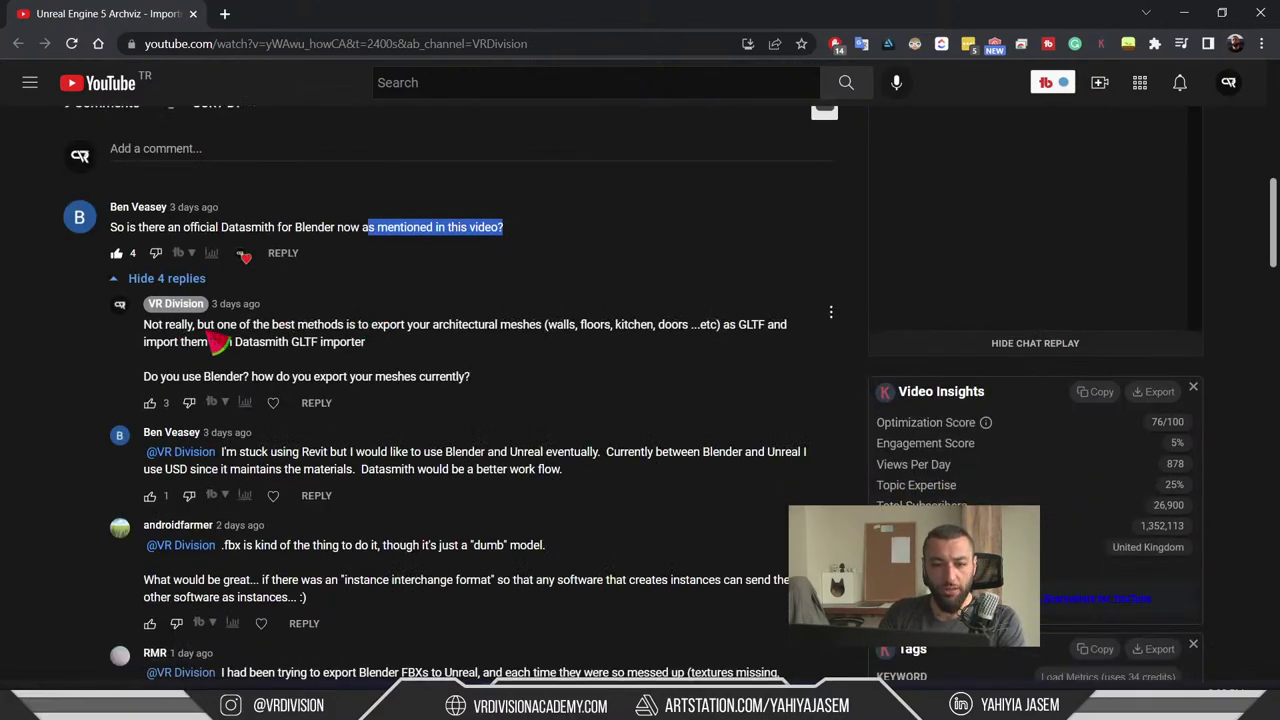
# - Highlight passages of the channel's reply recommending exporting Blender meshes as GLTF
pyautogui.click(548, 338)
pyautogui.doubleClick(562, 325)
pyautogui.click(478, 342)
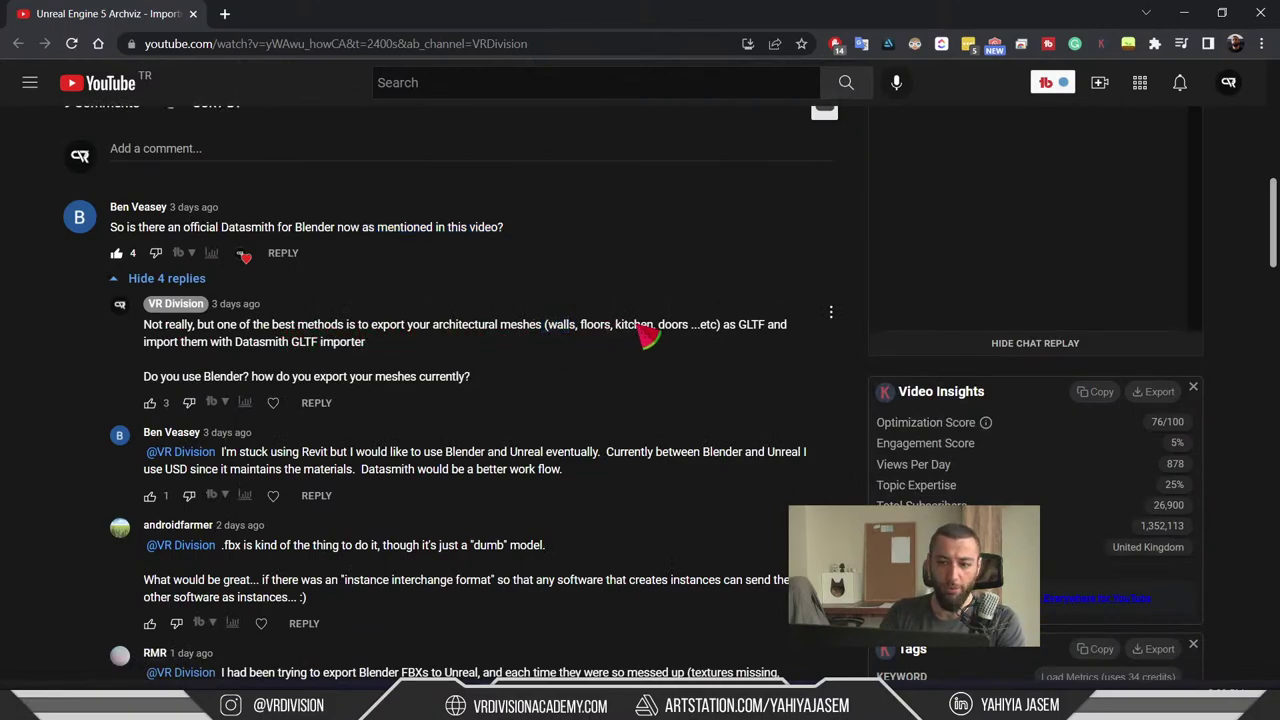
pyautogui.moveTo(724, 328); pyautogui.dragTo(776, 344)
pyautogui.moveTo(392, 346); pyautogui.dragTo(298, 342)
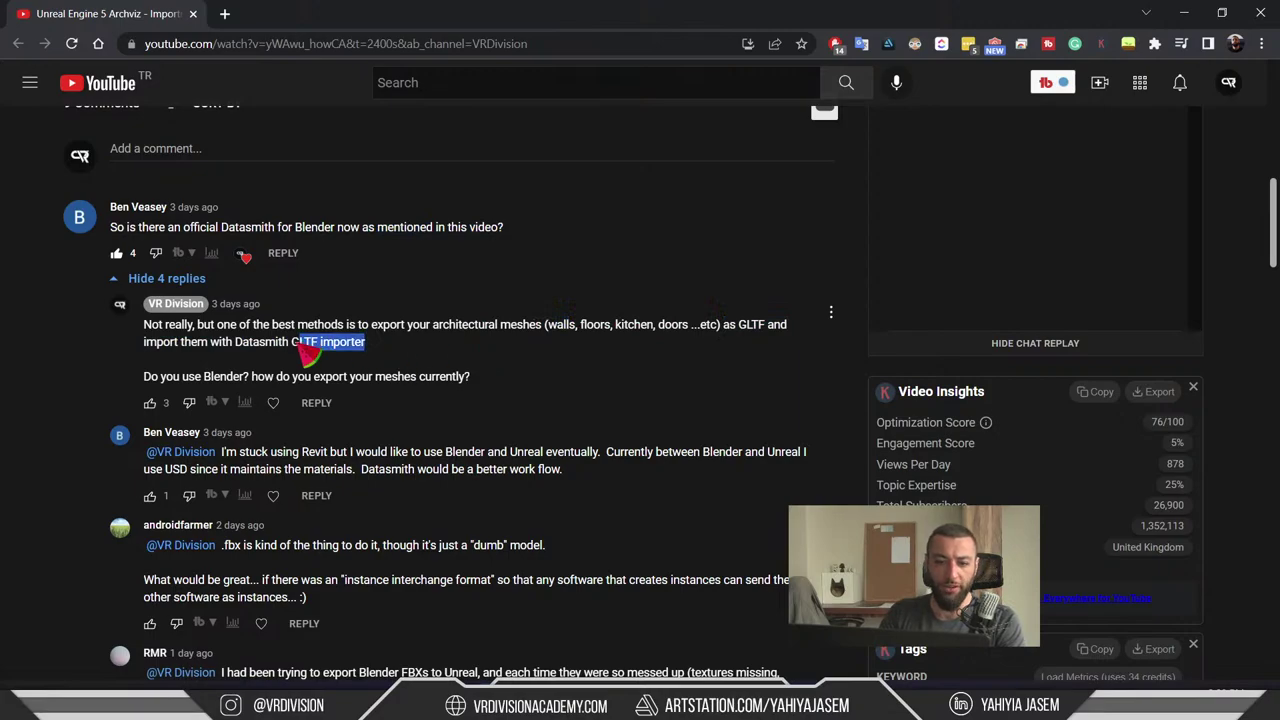
pyautogui.click(300, 345)
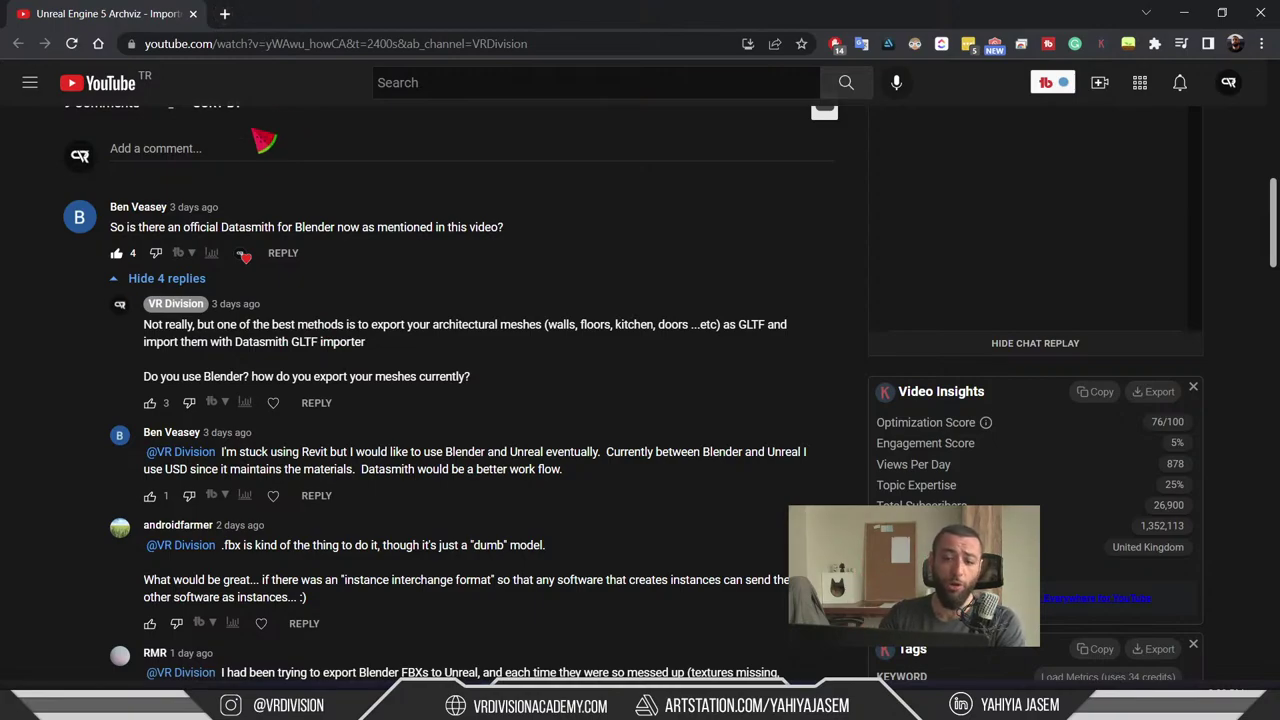
pyautogui.moveTo(476, 382); pyautogui.dragTo(295, 330)
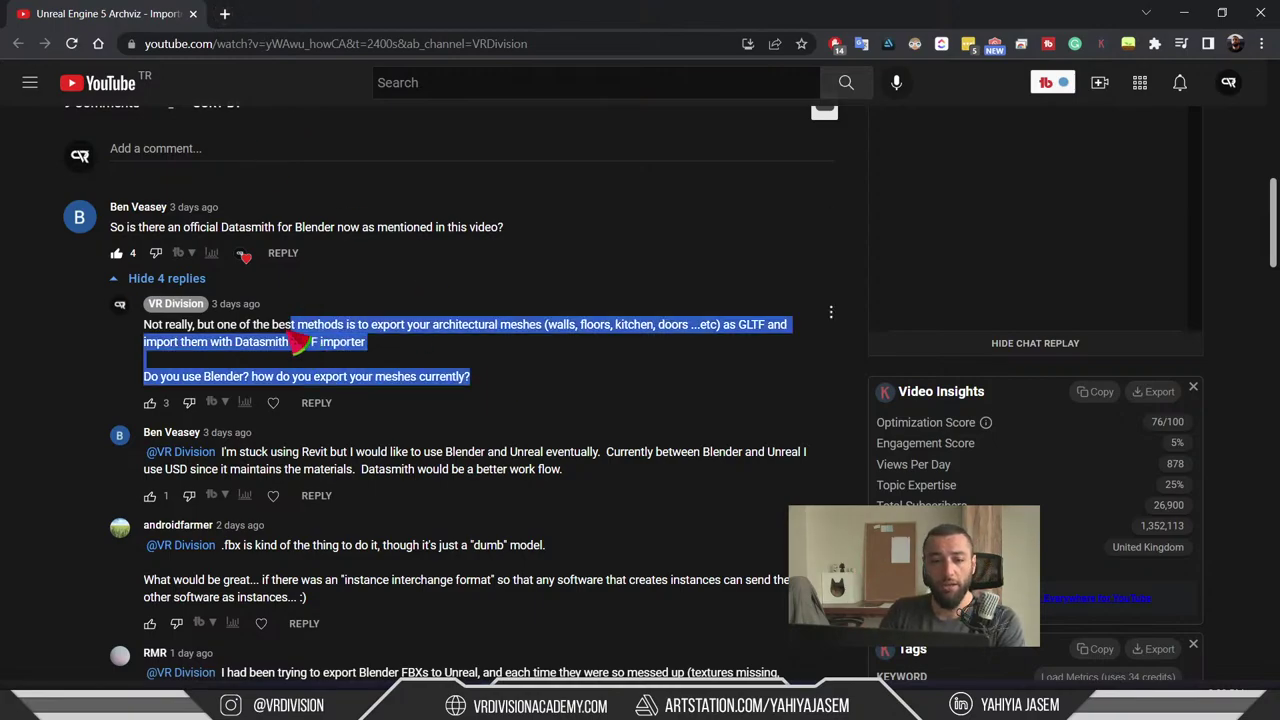
pyautogui.click(443, 366)
# - Scroll further and highlight the comment's mentions of using Revit, Blender and USD
pyautogui.scroll(-1, 460, 340)
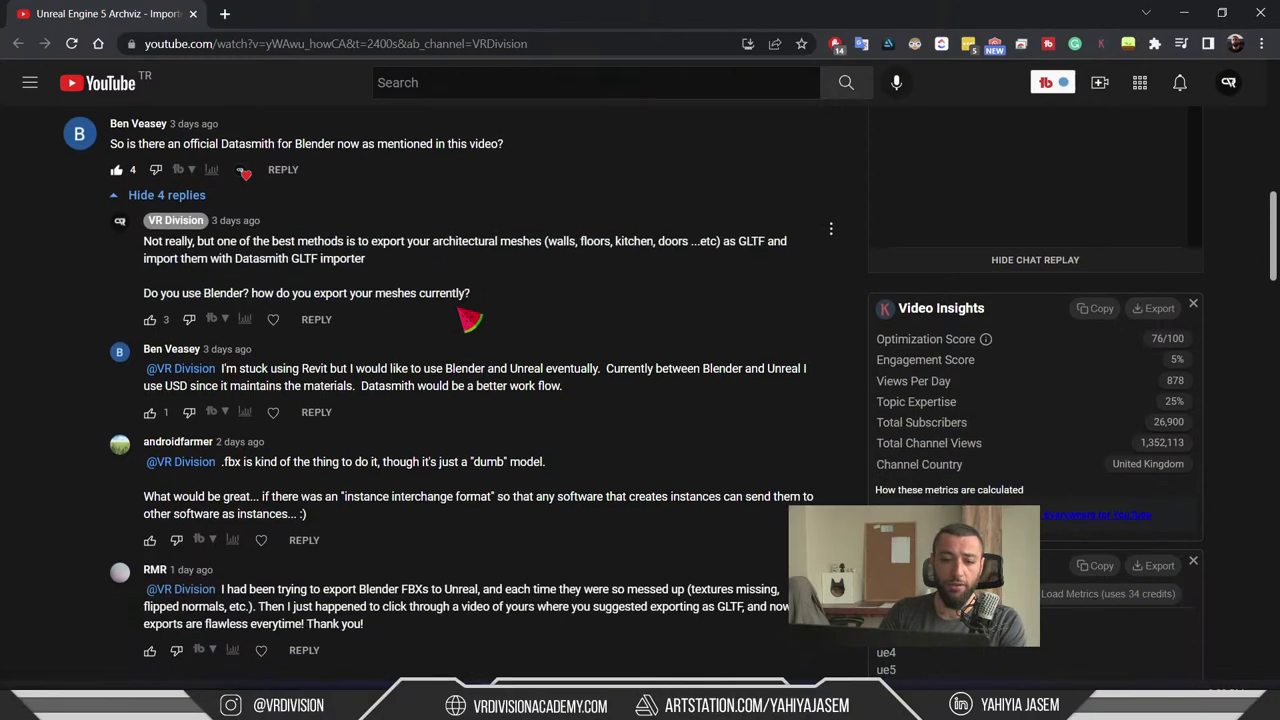
pyautogui.scroll(-1, 480, 340)
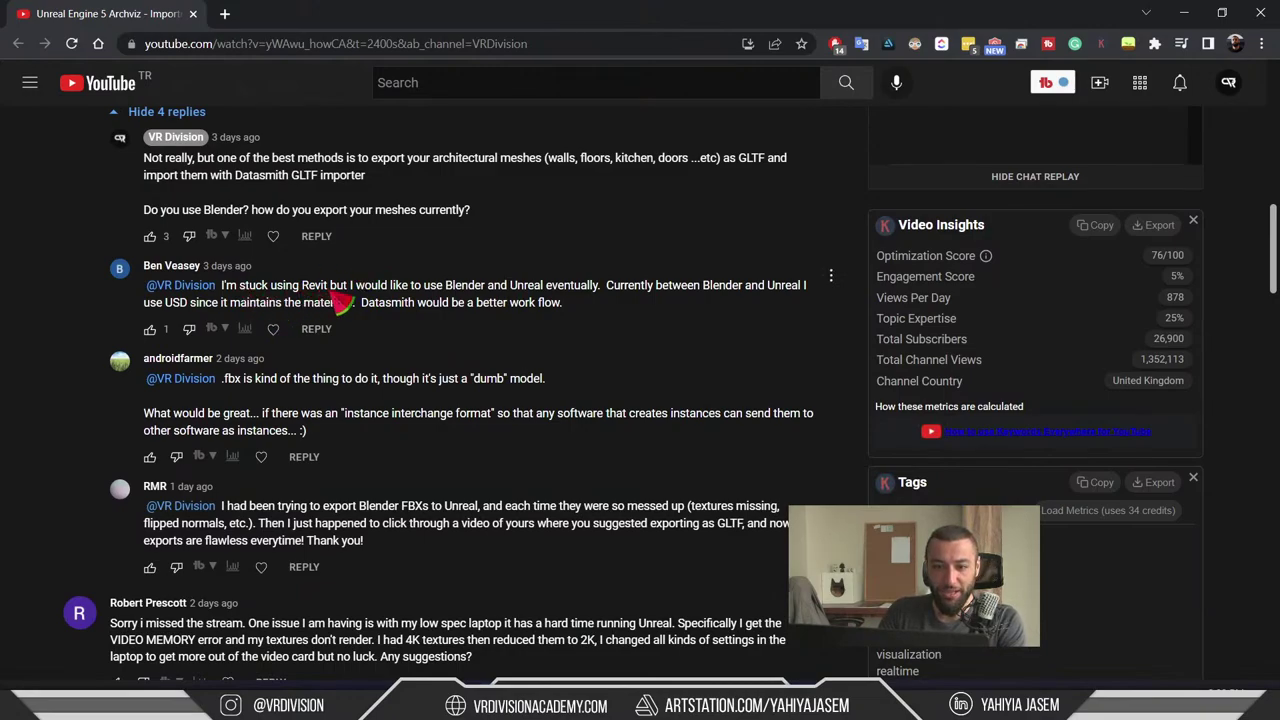
pyautogui.doubleClick(315, 288)
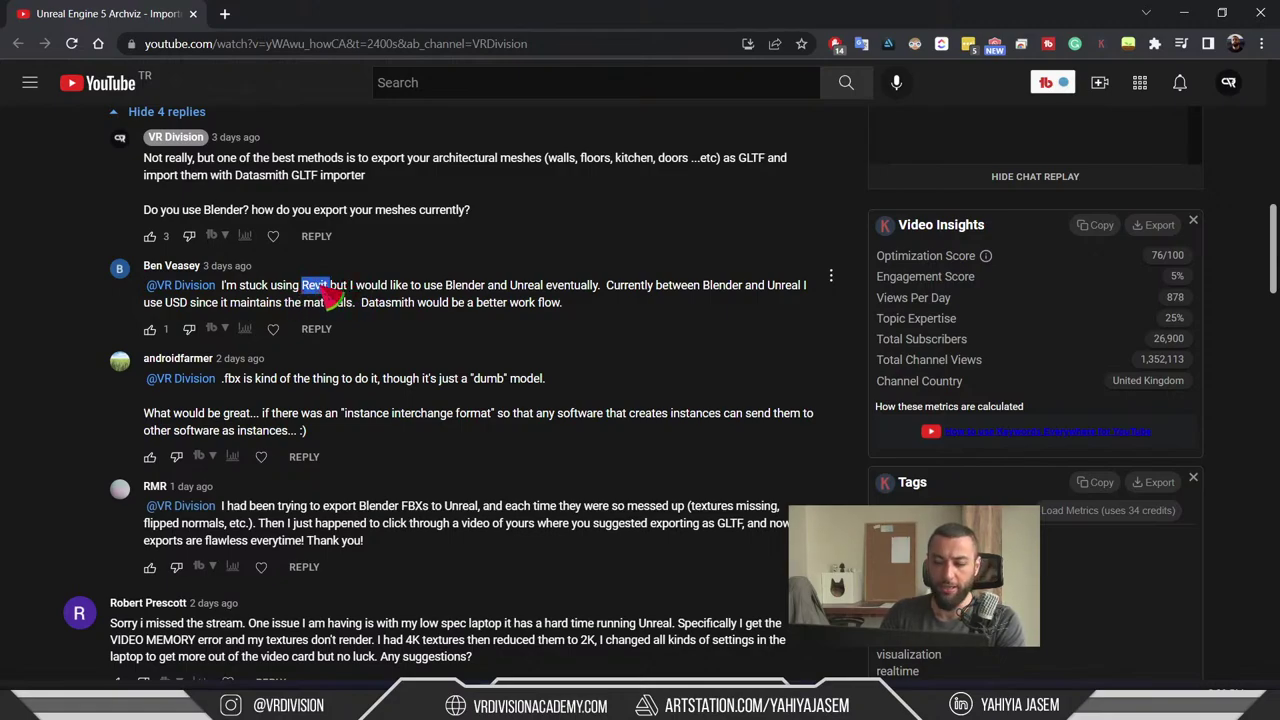
pyautogui.click(362, 301)
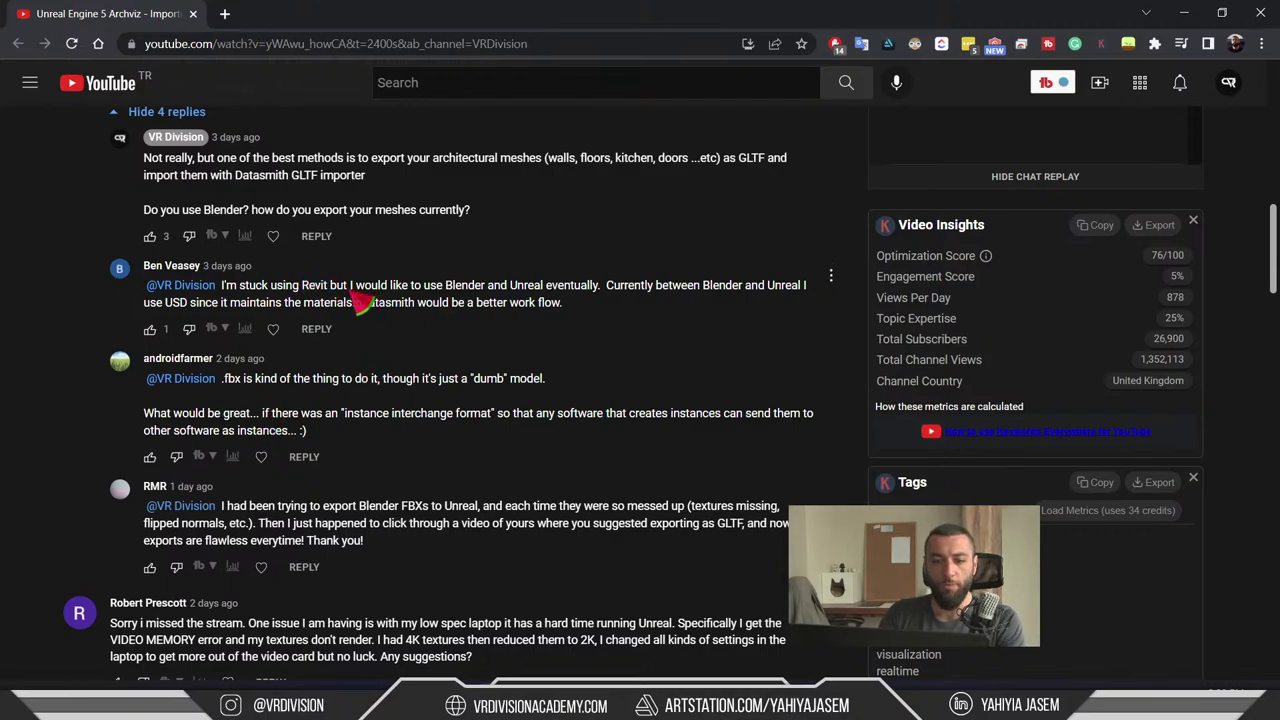
pyautogui.moveTo(328, 287); pyautogui.dragTo(272, 291)
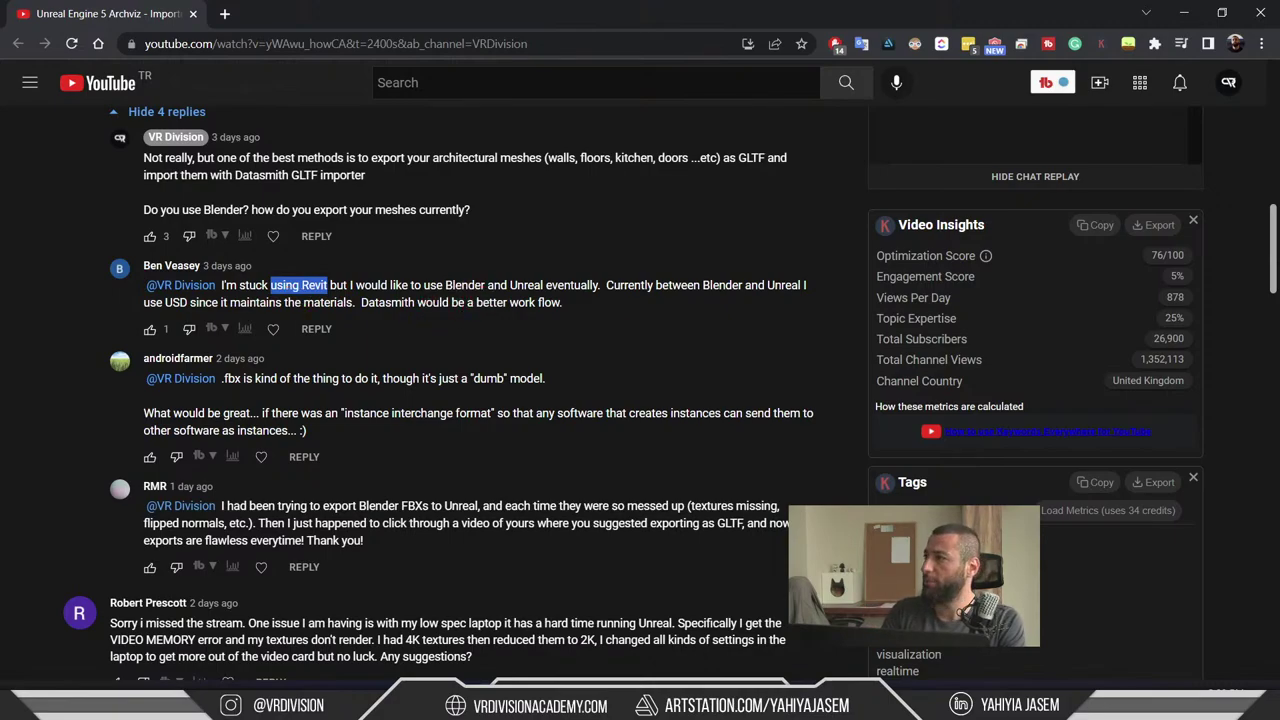
pyautogui.hotkey('alt', 'Tab')
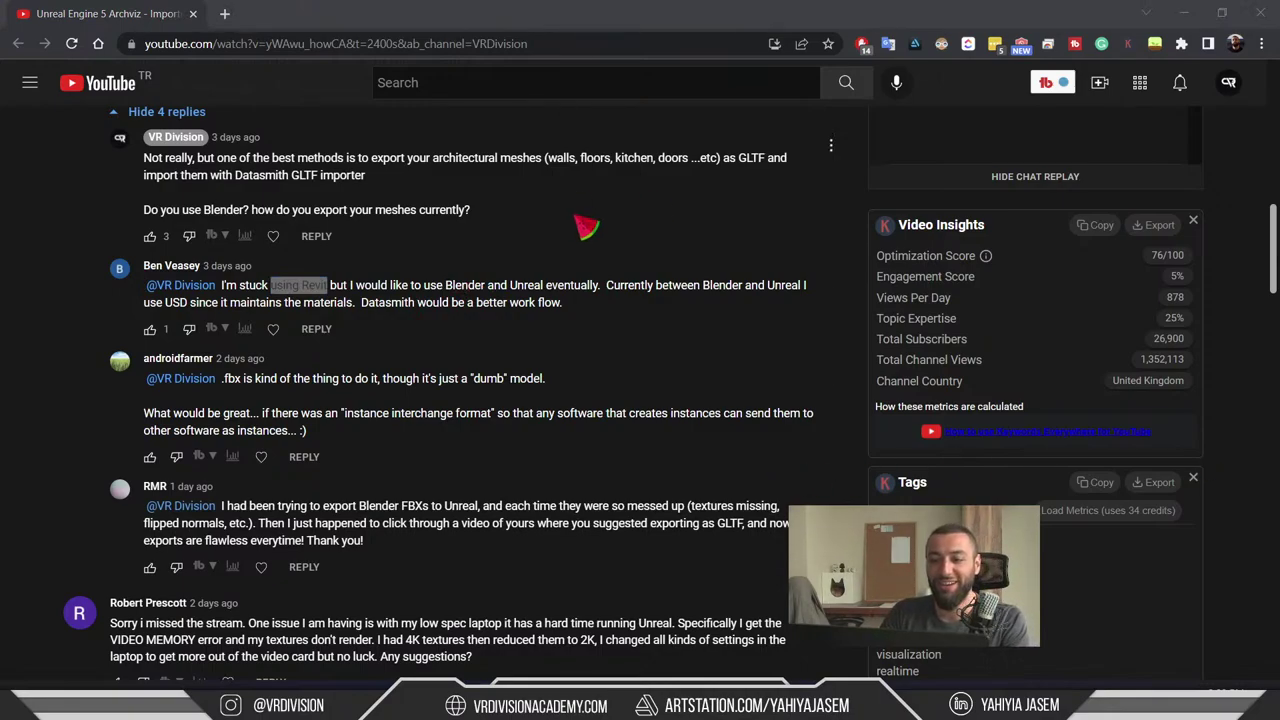
pyautogui.moveTo(508, 289); pyautogui.dragTo(338, 290)
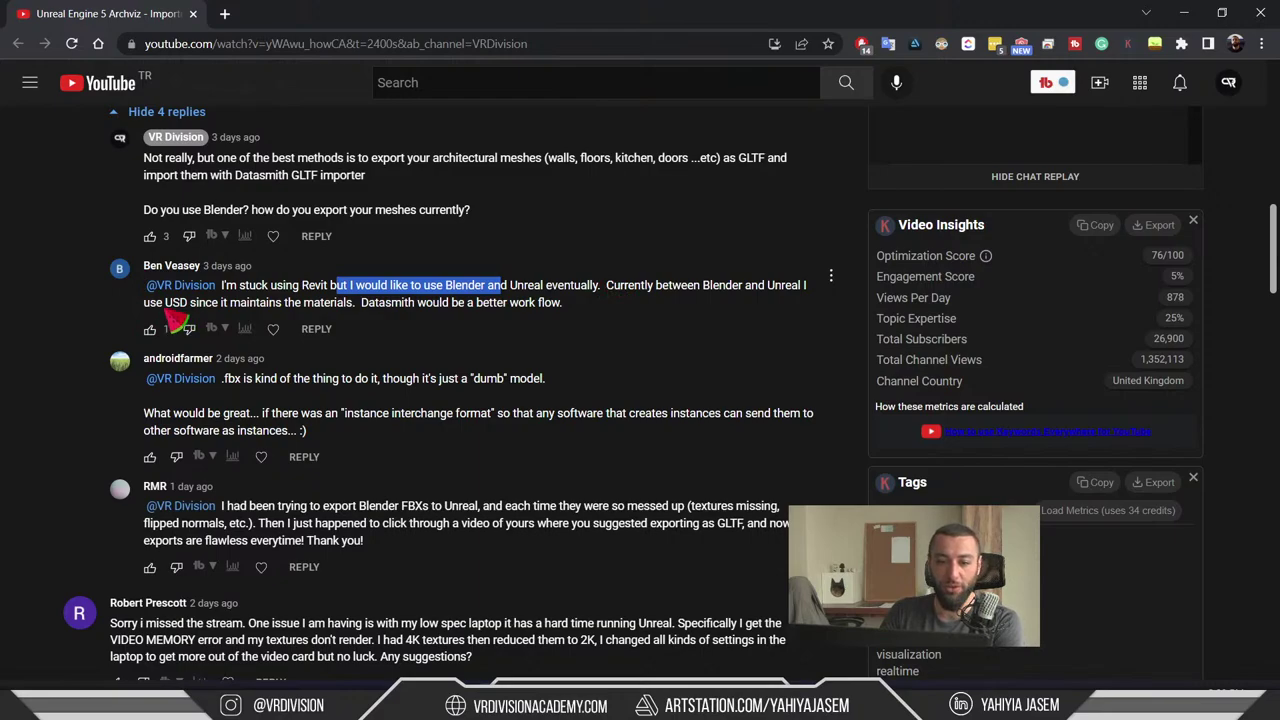
pyautogui.moveTo(166, 303); pyautogui.dragTo(187, 304)
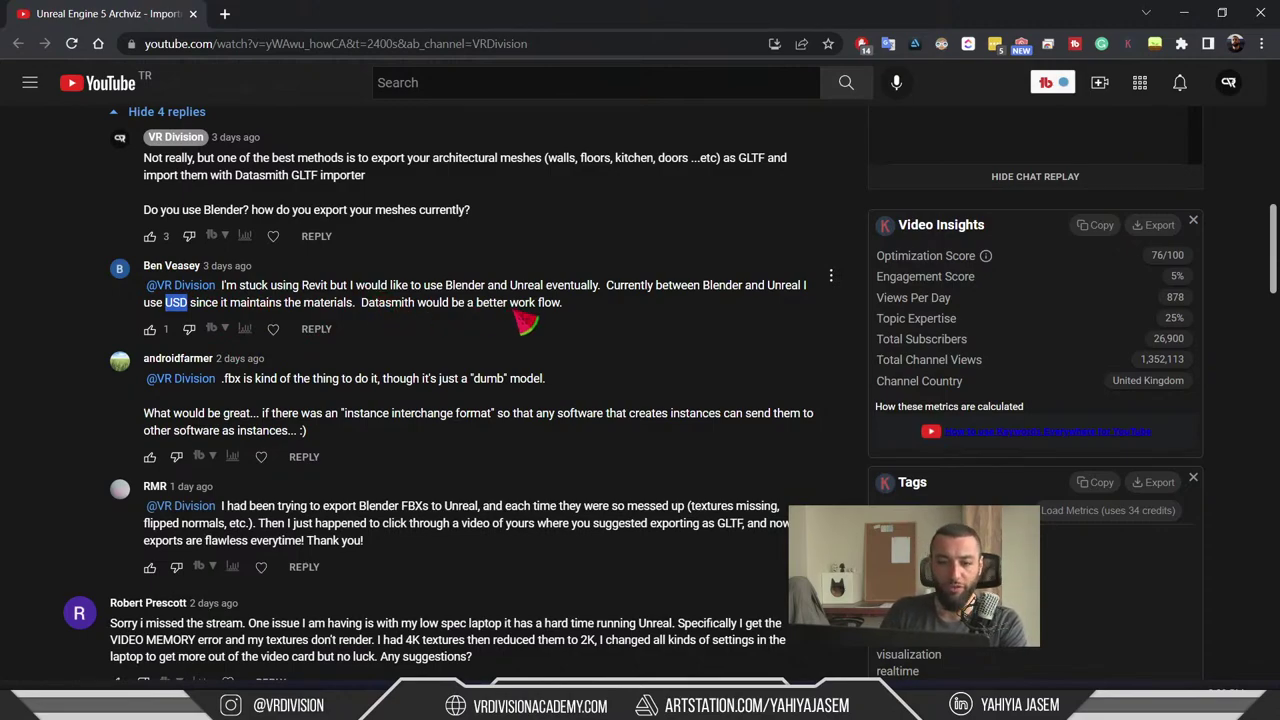
# - Highlight the paragraph wishing for an instance interchange format between programs
pyautogui.scroll(-1, 510, 322)
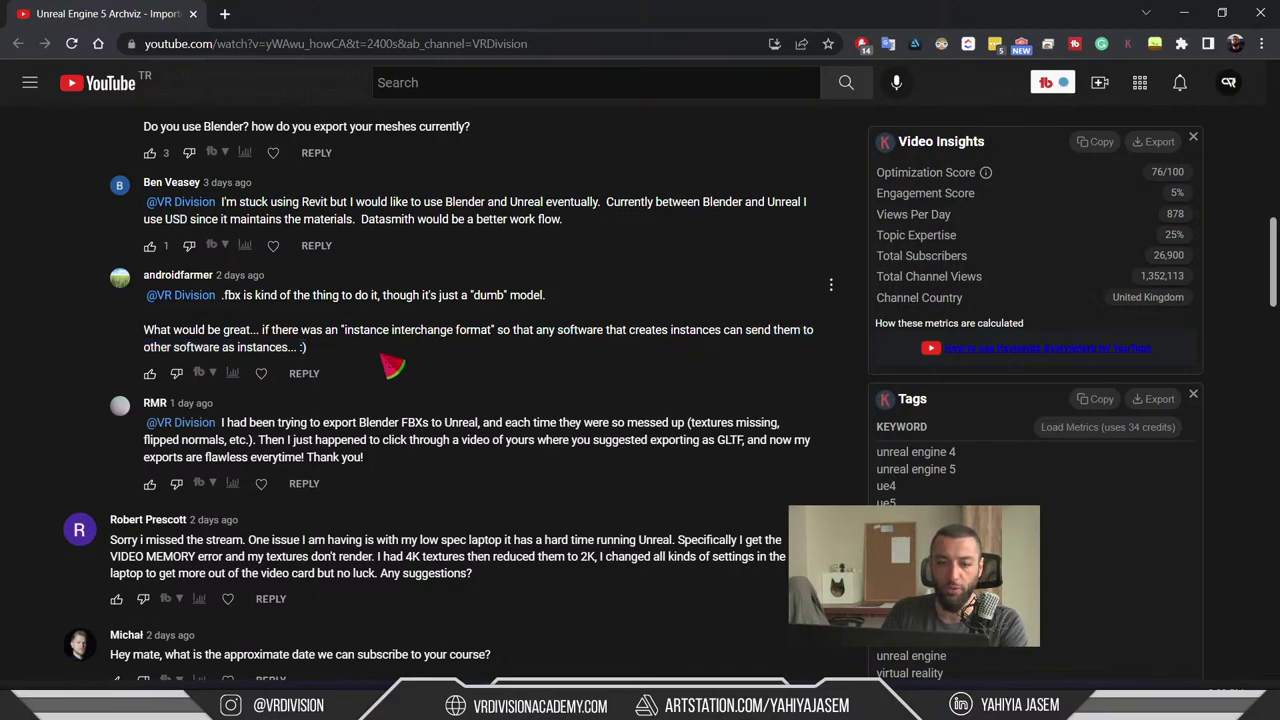
pyautogui.tripleClick(160, 343)
pyautogui.click(163, 346)
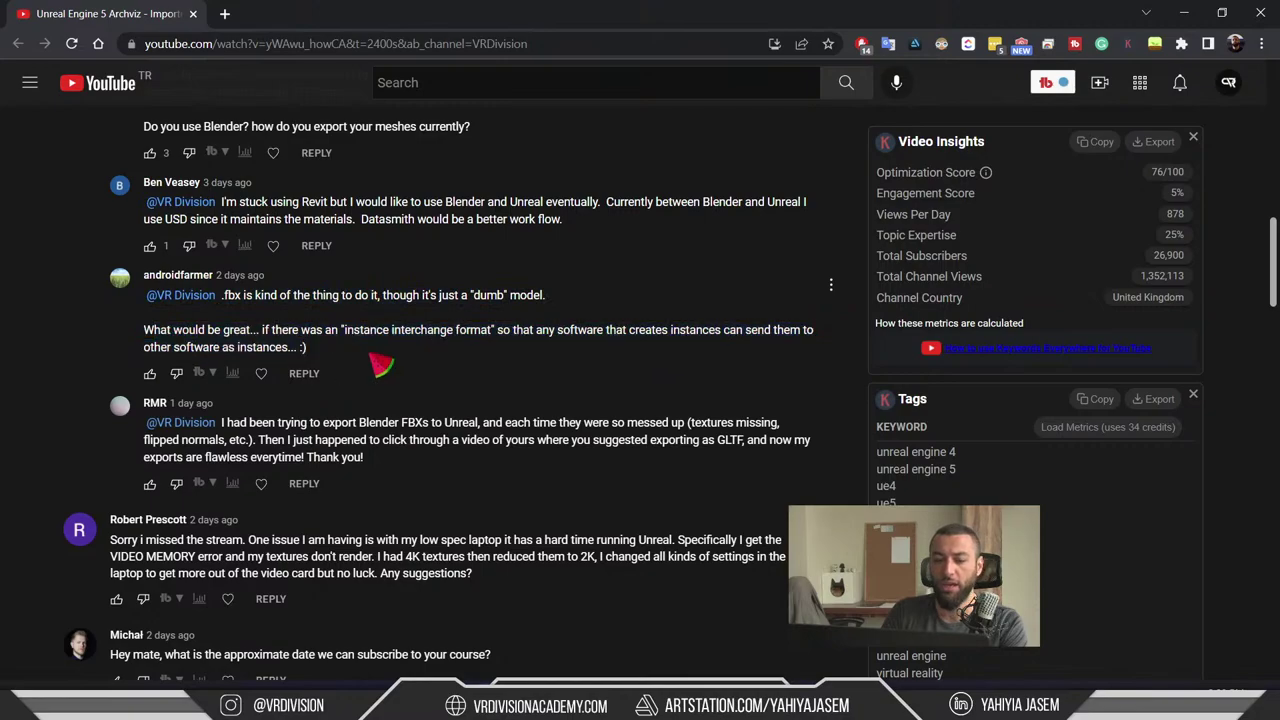
pyautogui.tripleClick(170, 345)
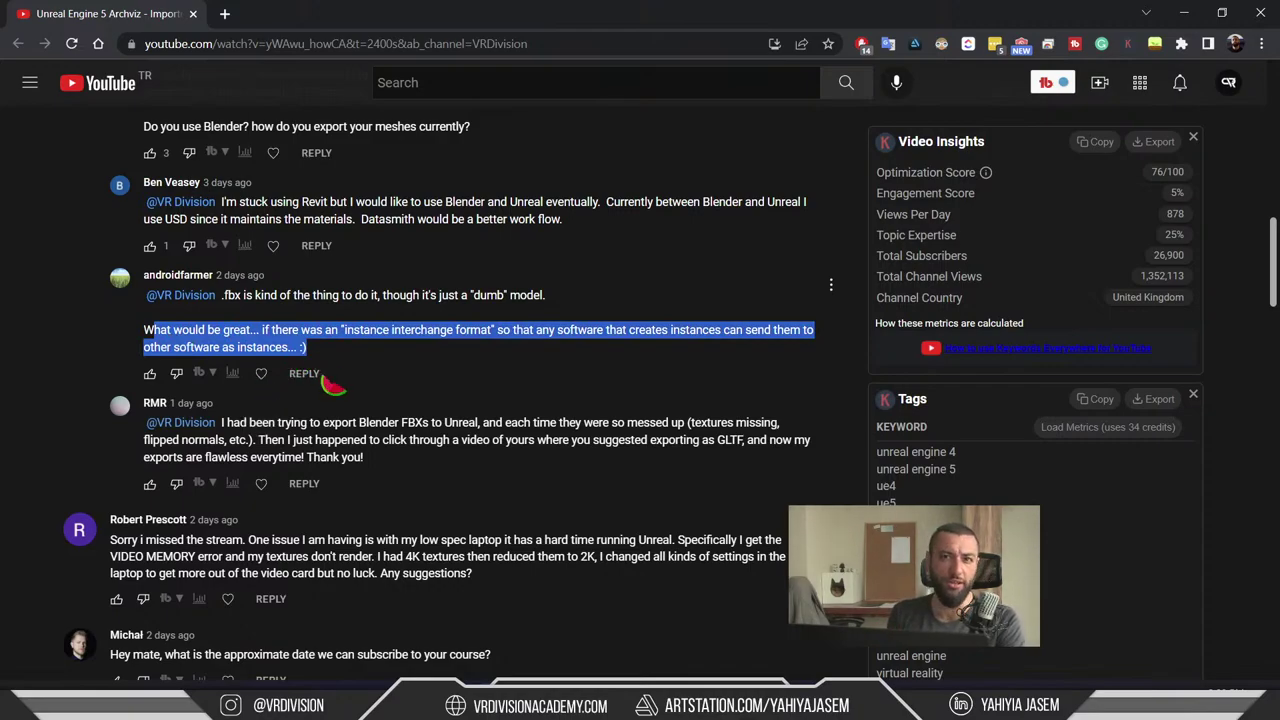
# - Minimize the browser, frame the sofa group in a maximized Perspective view, and drag copies rightward
pyautogui.click(1185, 13)
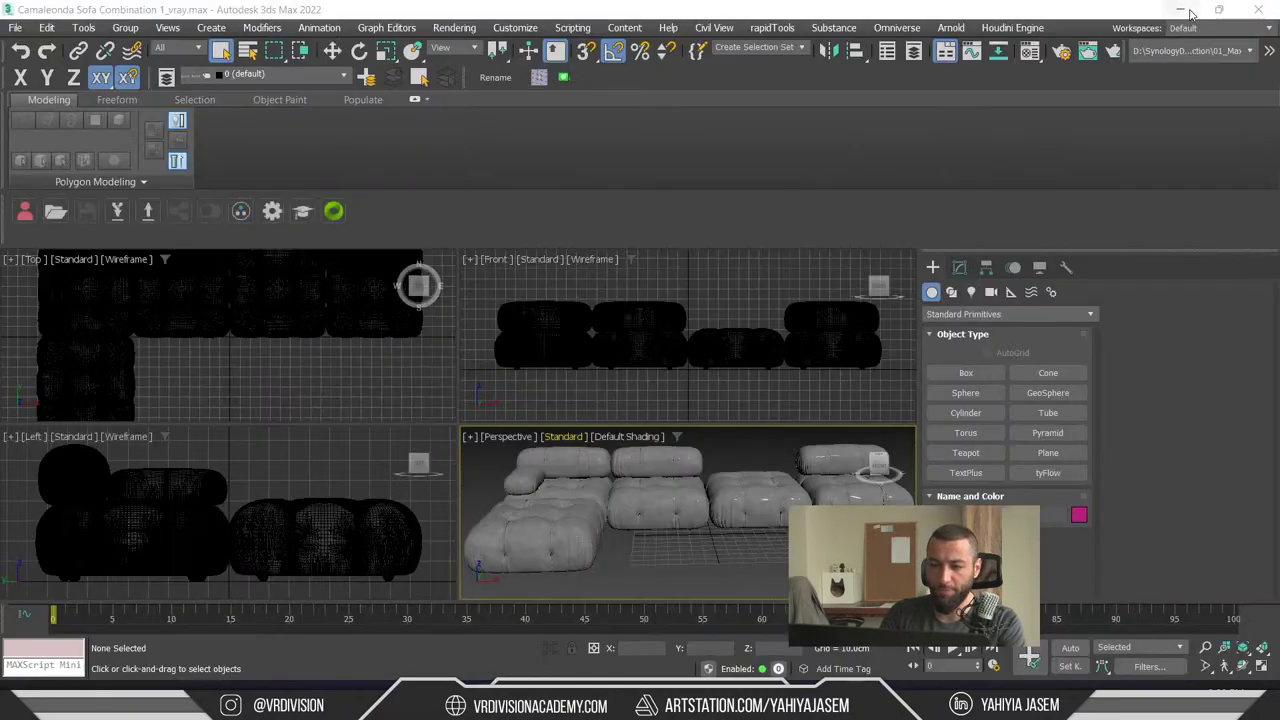
pyautogui.hotkey('ctrl', 'a')
pyautogui.hotkey('alt', 'w')
pyautogui.press('z')
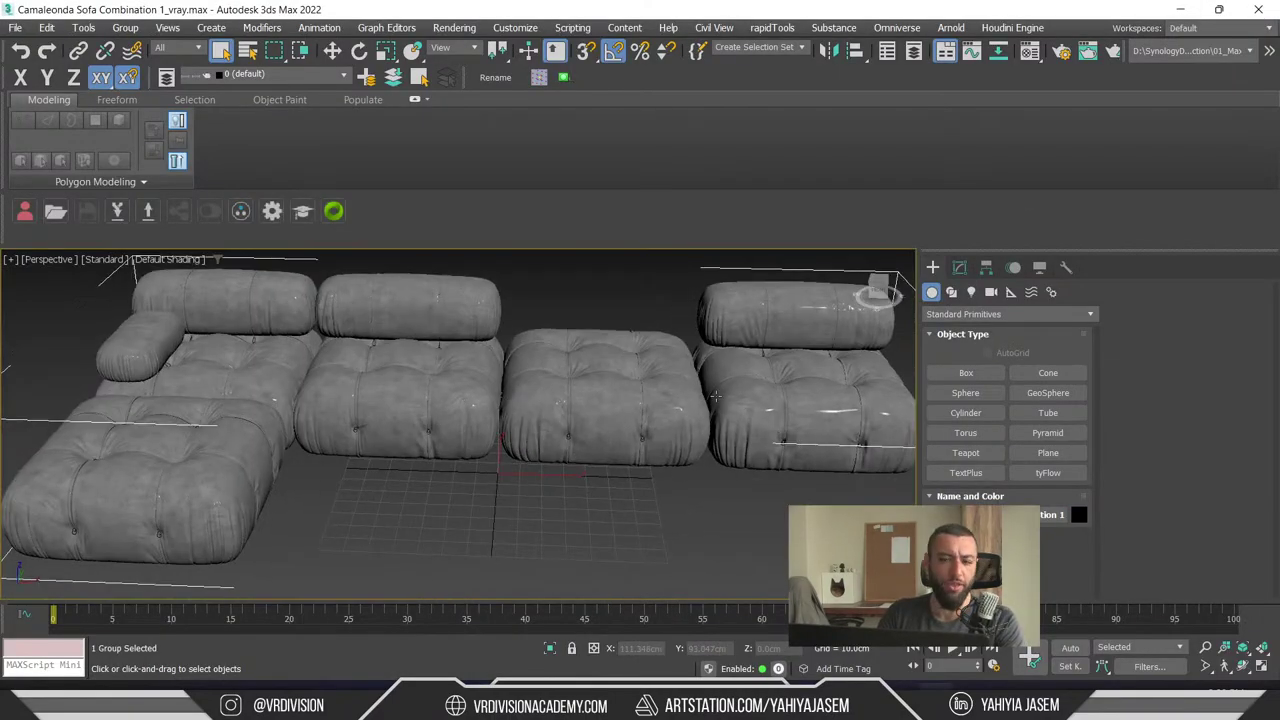
pyautogui.press('w')
pyautogui.scroll(-5, 715, 397)
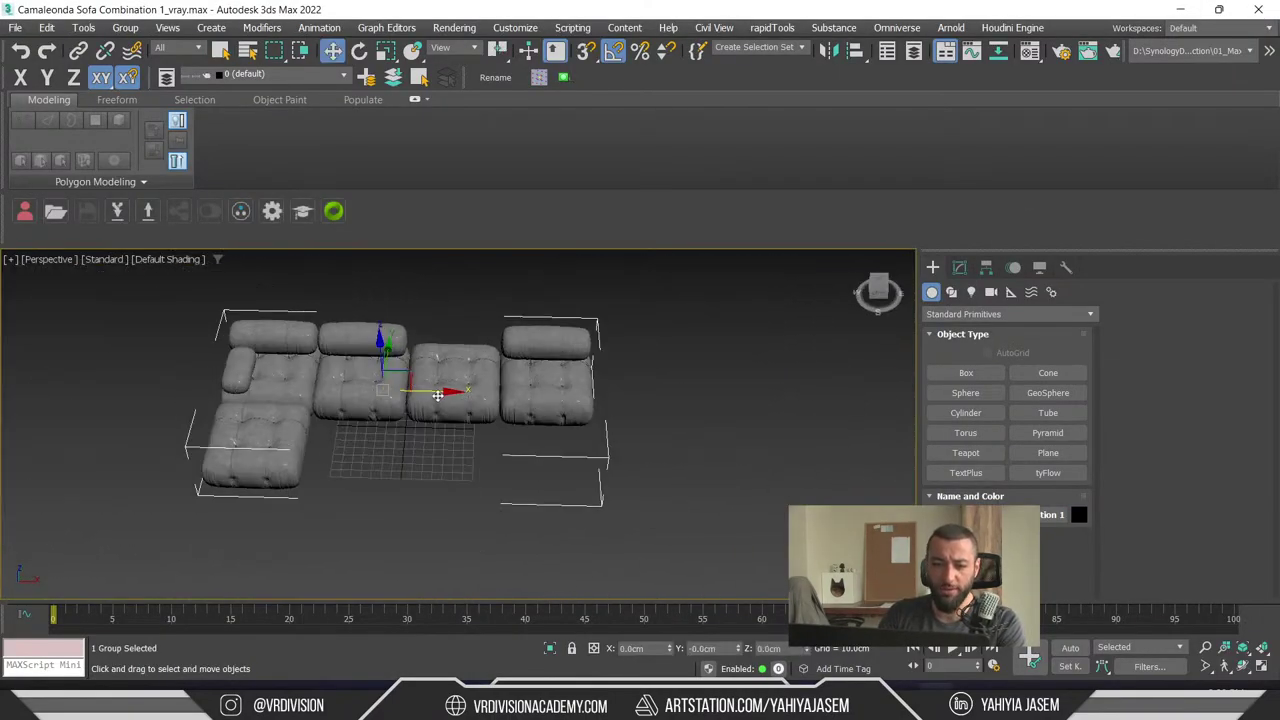
pyautogui.keyDown('shift'); pyautogui.moveTo(410, 385); pyautogui.dragTo(912, 393); pyautogui.keyUp('shift')
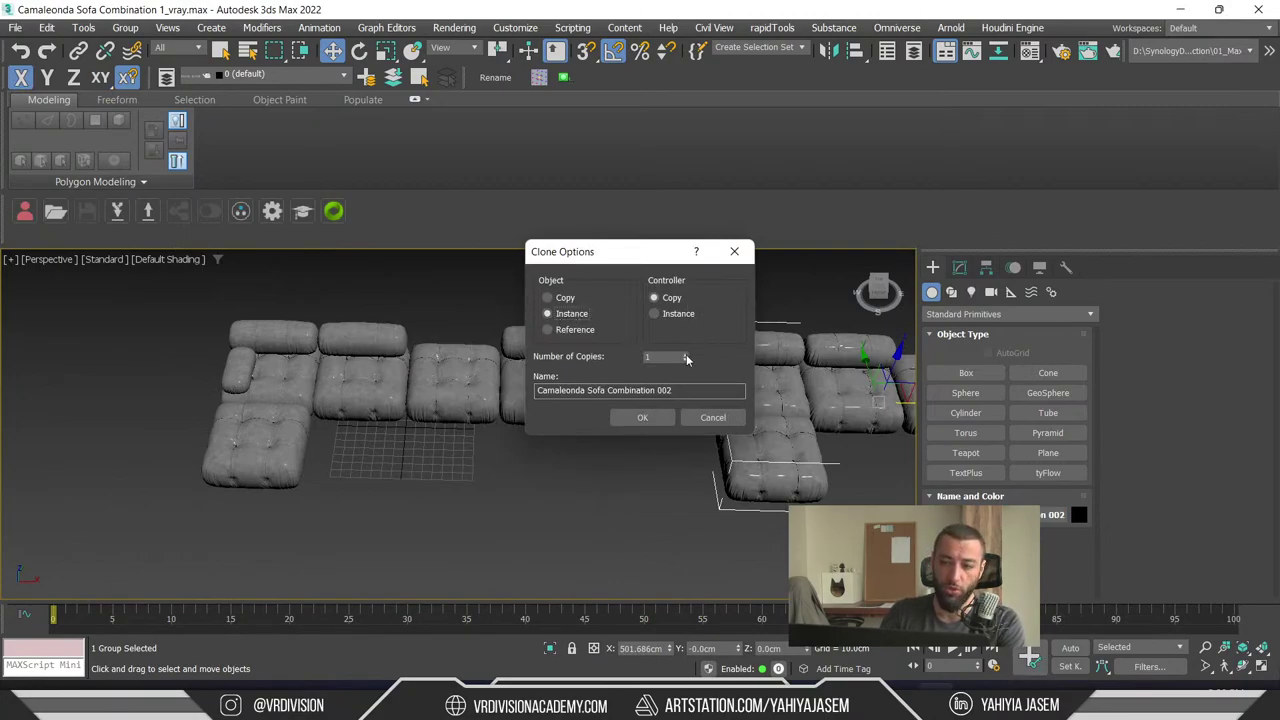
pyautogui.click(642, 417)
# - Orbit over the row of sofa copies, then select and delete the extra copies
pyautogui.scroll(-6, 520, 393)
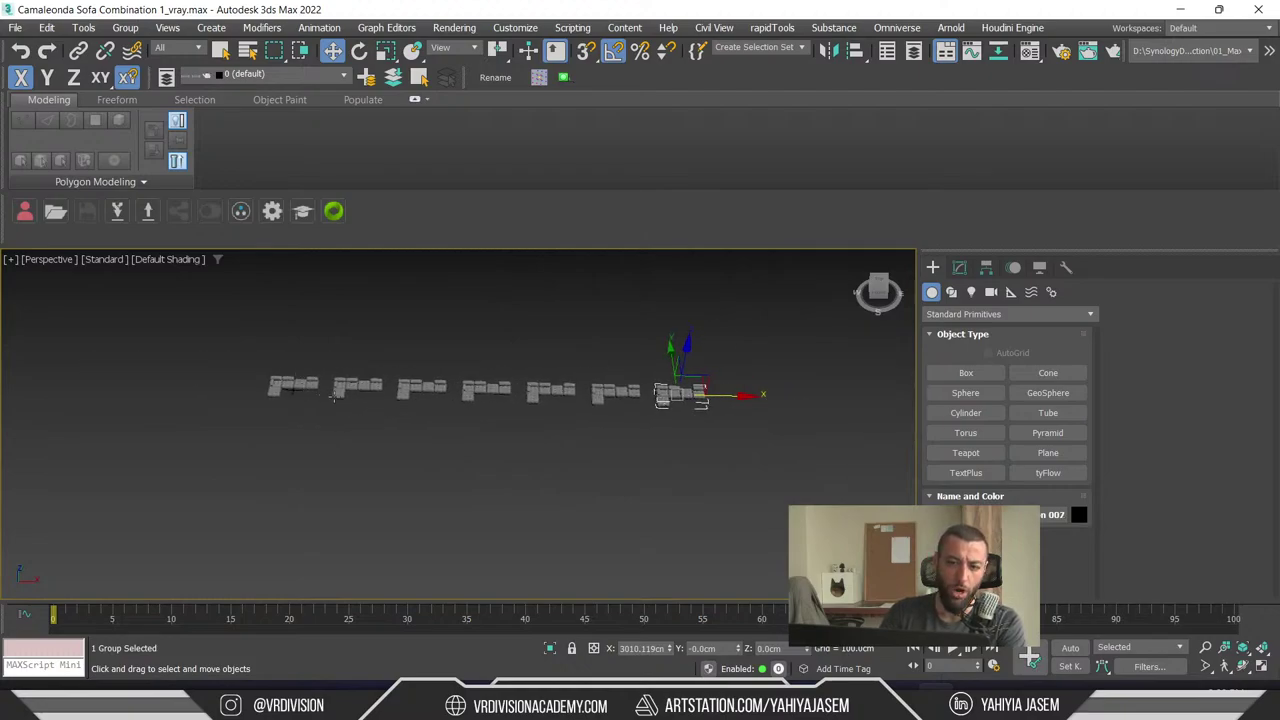
pyautogui.keyDown('alt'); pyautogui.moveTo(335, 397); pyautogui.dragTo(656, 352, button='middle'); pyautogui.keyUp('alt')
pyautogui.click(489, 387)
pyautogui.moveTo(317, 514); pyautogui.dragTo(322, 505)
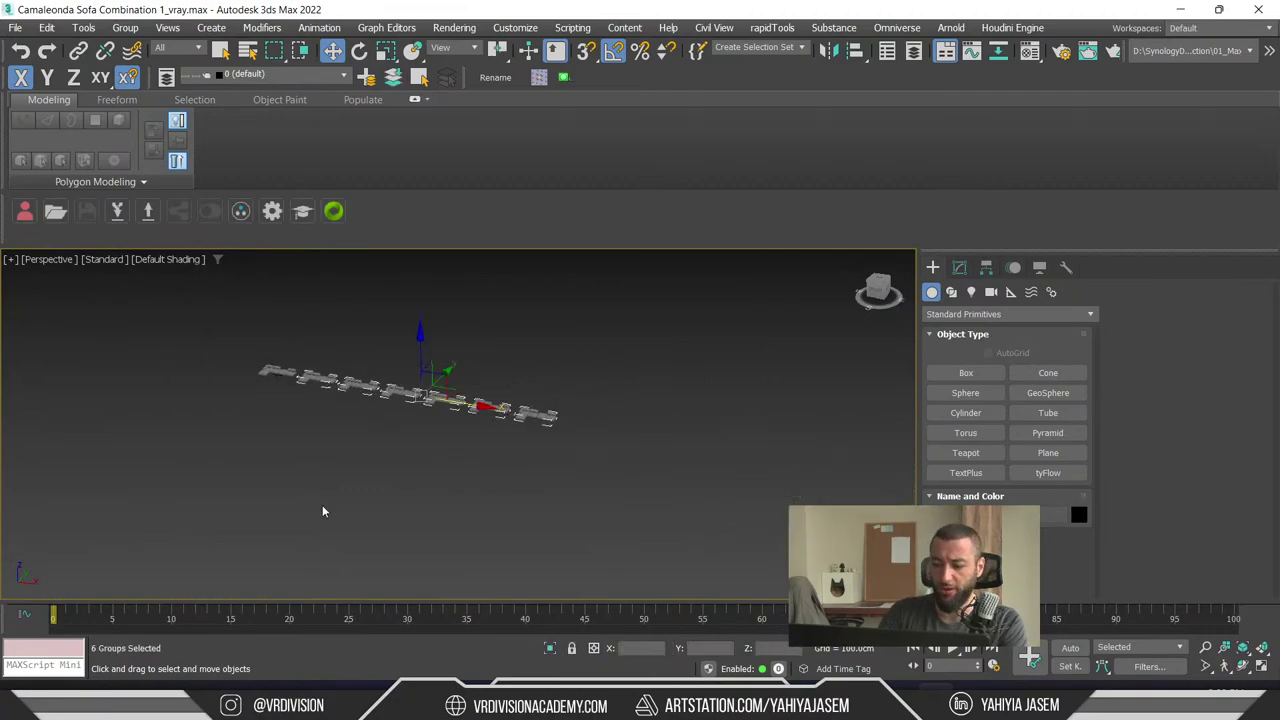
pyautogui.press('Delete')
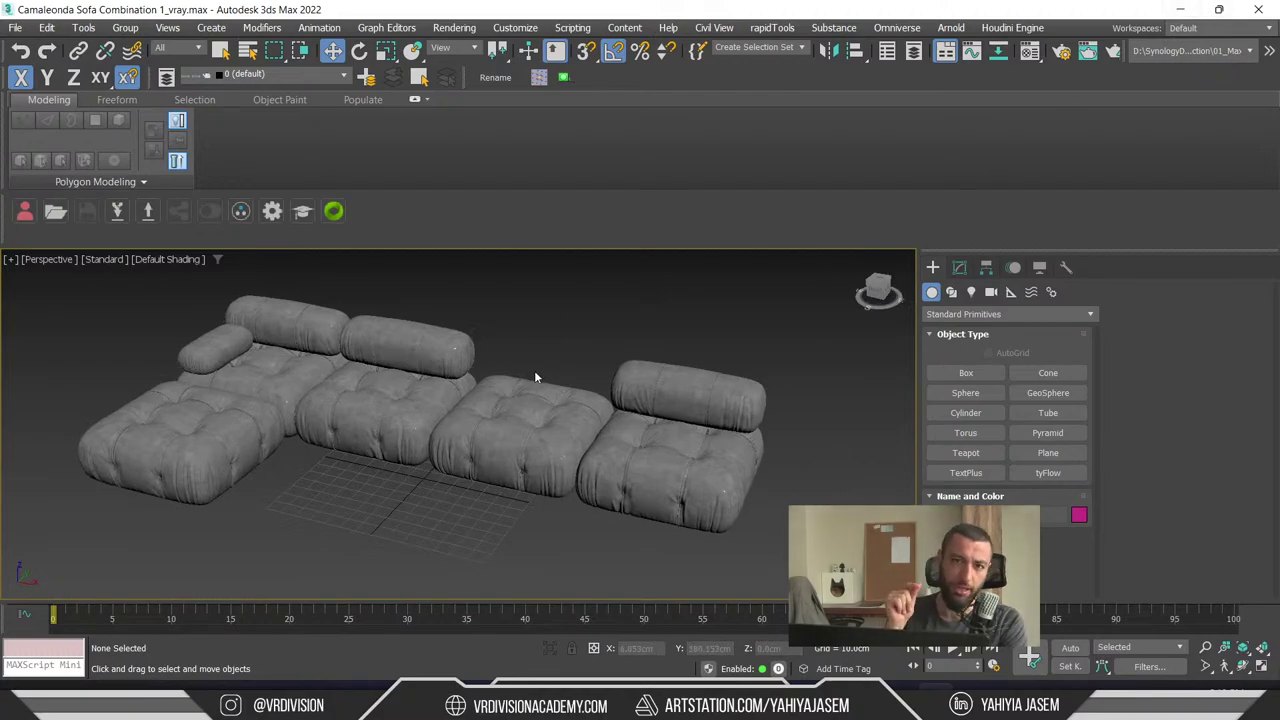
pyautogui.scroll(4, 563, 422)
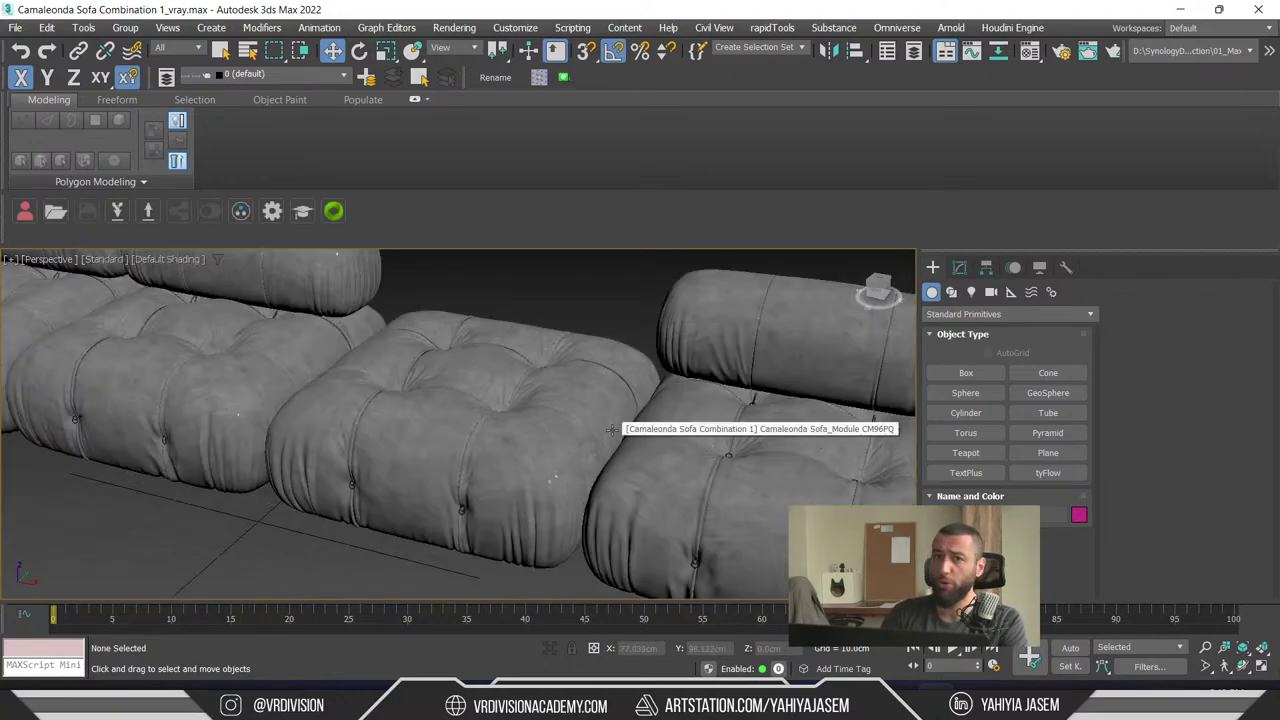
pyautogui.scroll(-6, 611, 430)
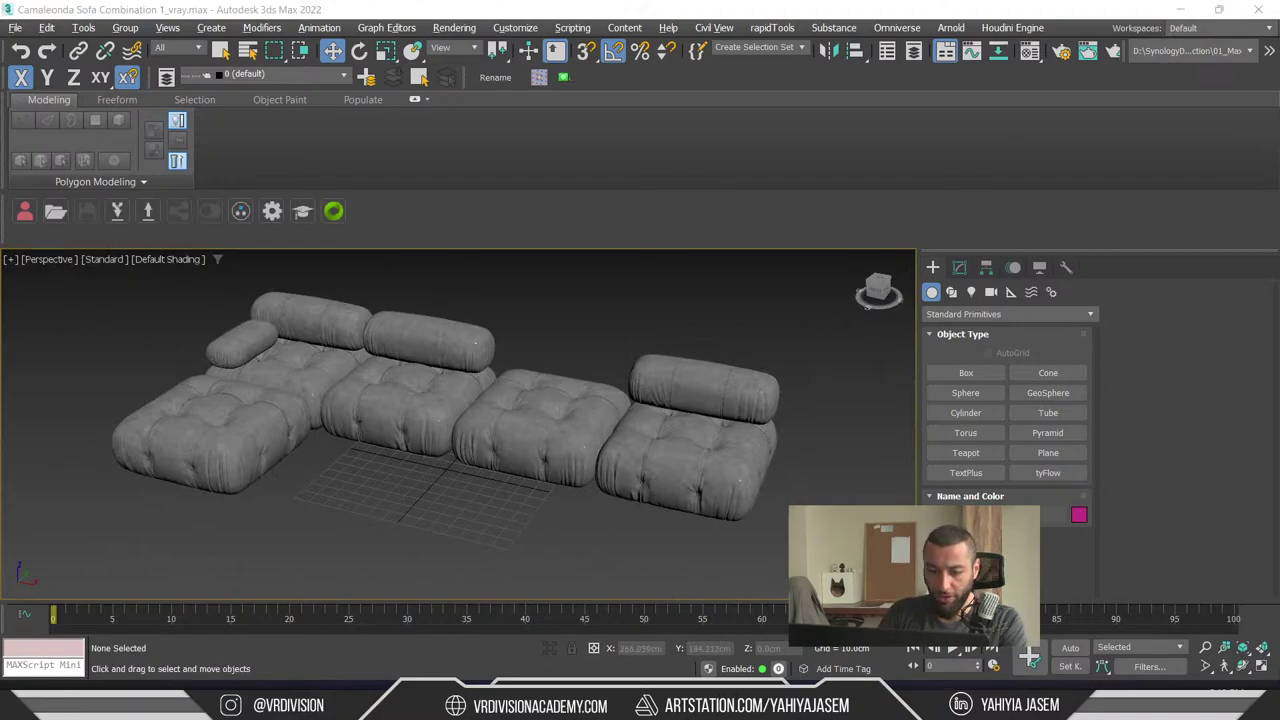
# - Highlight the comment about a VIDEO MEMORY error persisting after reducing 4K textures to 2K
pyautogui.moveTo(497, 705)
pyautogui.click(575, 605)
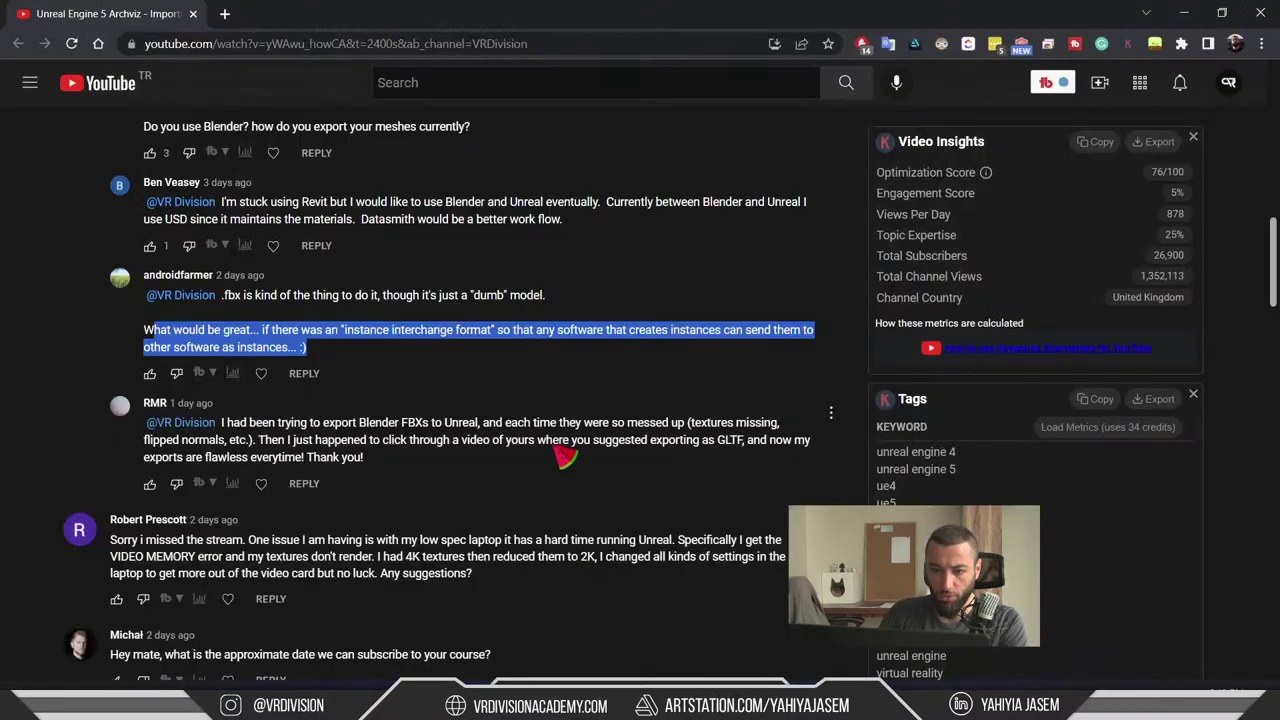
pyautogui.scroll(-3, 400, 380)
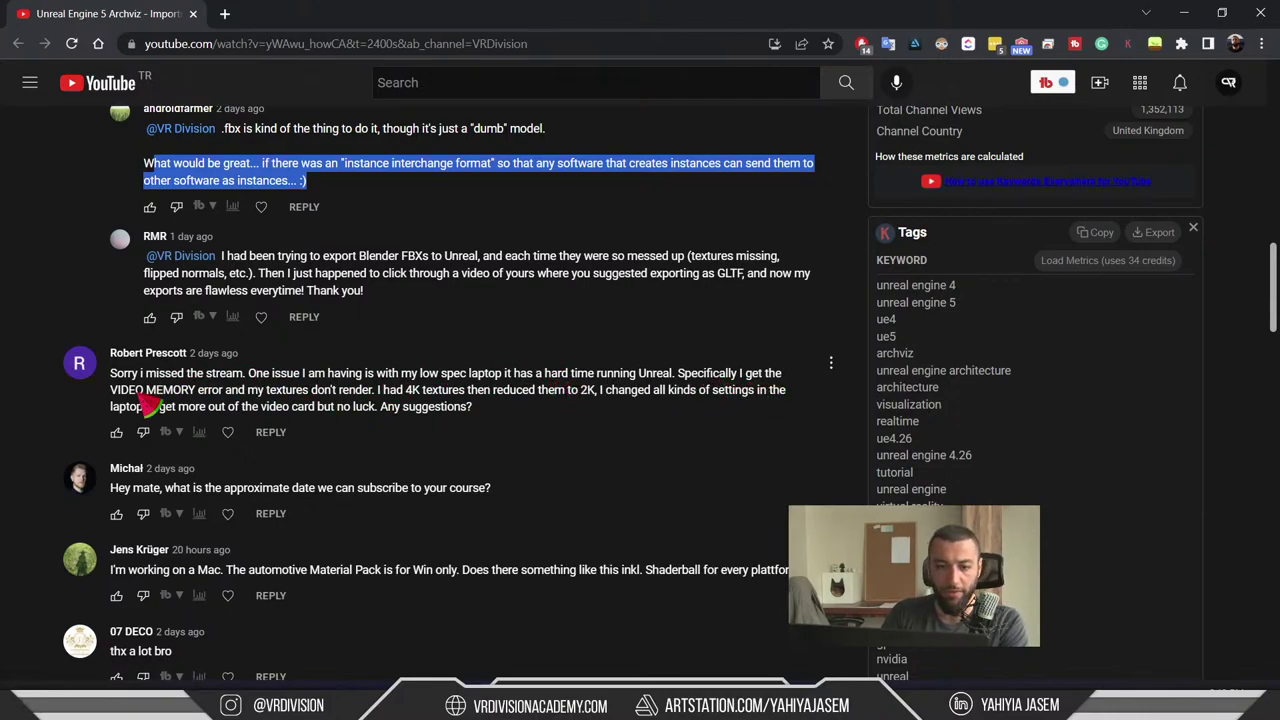
pyautogui.moveTo(233, 392); pyautogui.dragTo(150, 395)
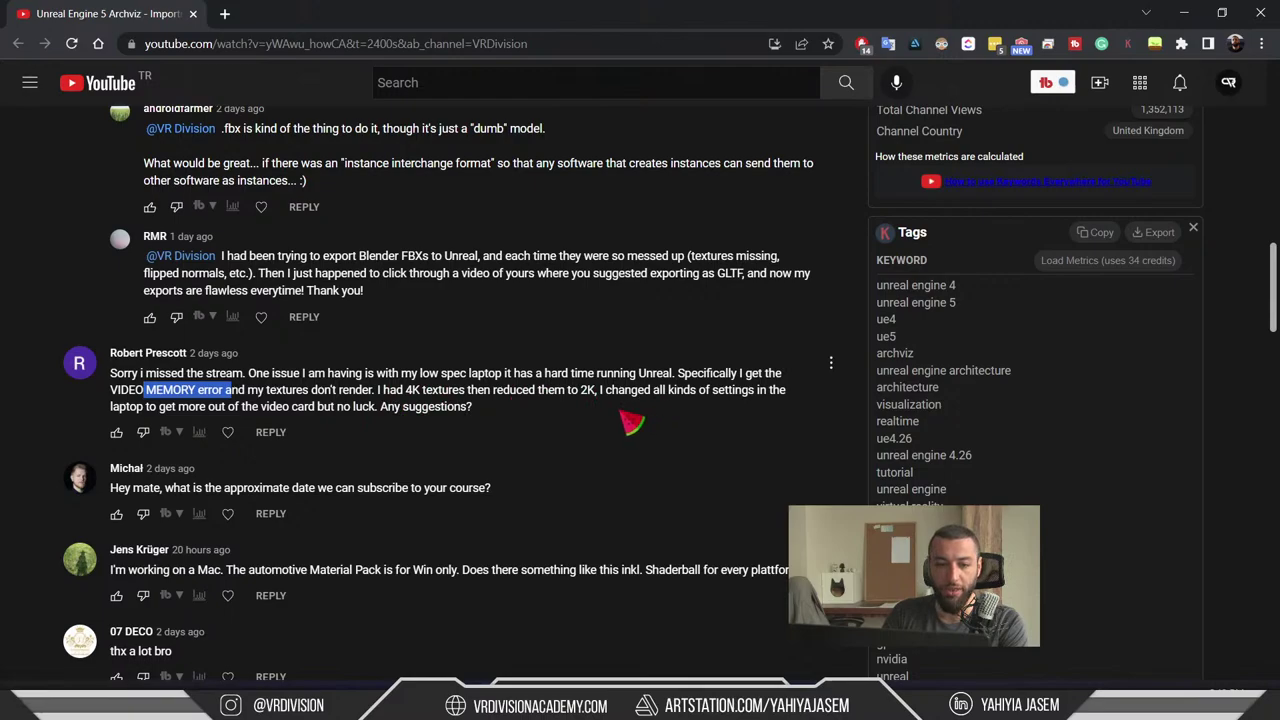
pyautogui.click(628, 420)
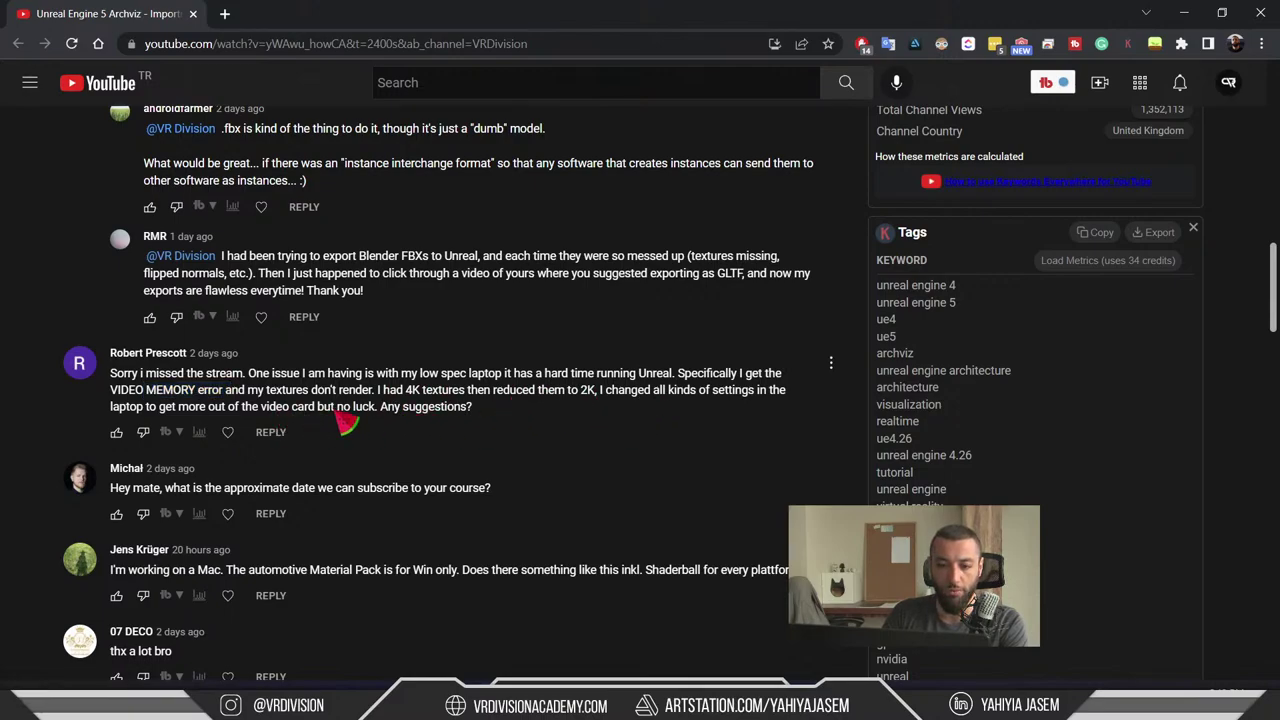
pyautogui.moveTo(505, 421); pyautogui.dragTo(143, 386)
pyautogui.click(145, 388)
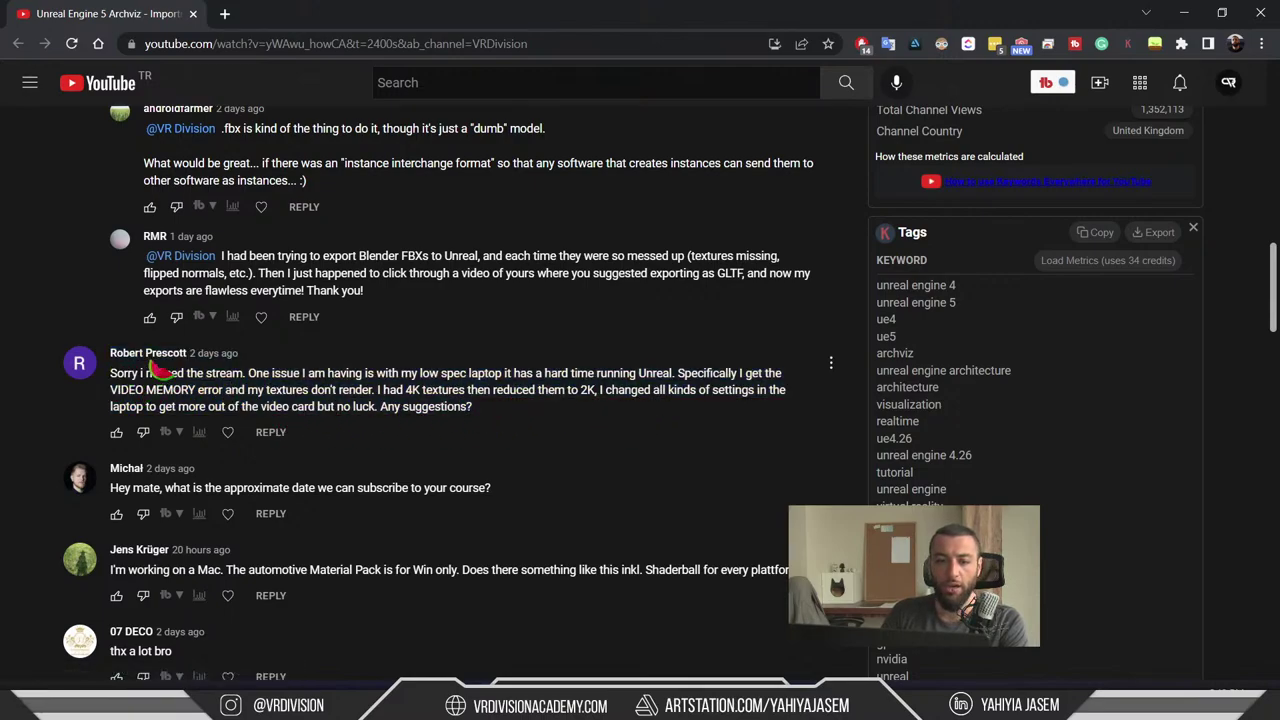
# - Switch to the Unreal kitchen scene and open Edit > Project Settings
pyautogui.hotkey('alt', 'Tab')
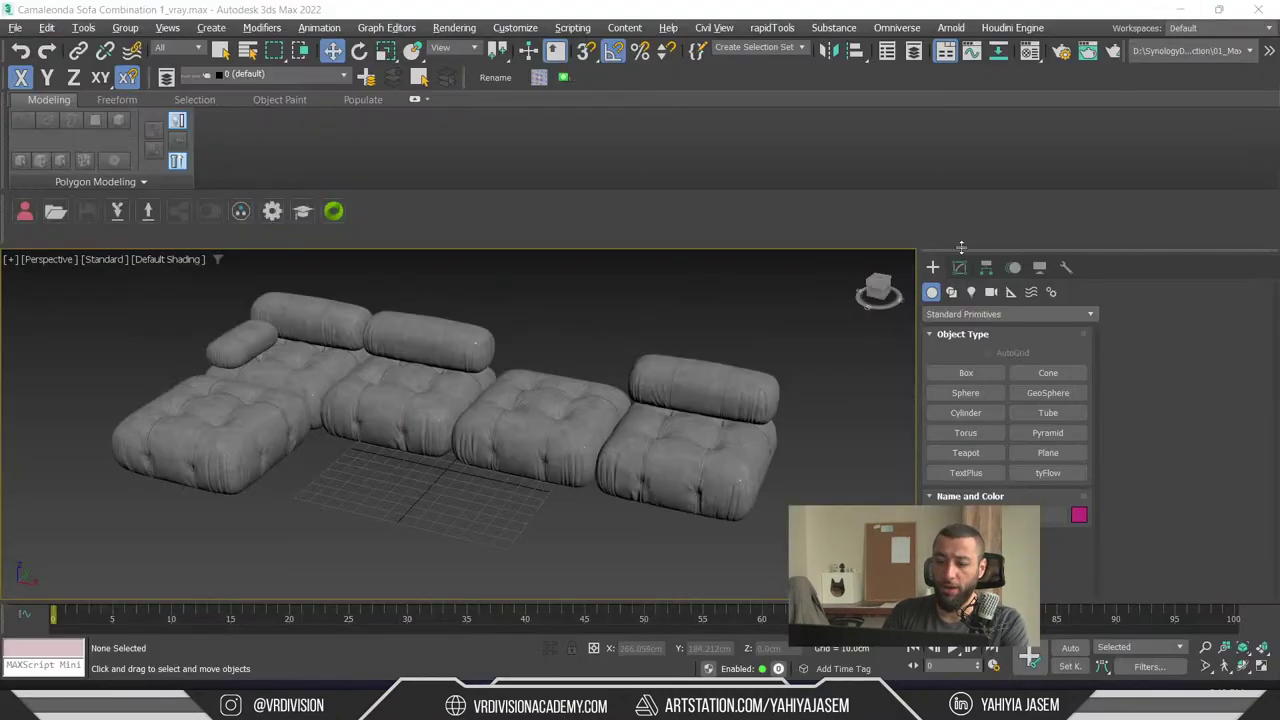
pyautogui.hotkey('alt', 'Tab')
pyautogui.scroll(-2, 620, 311)
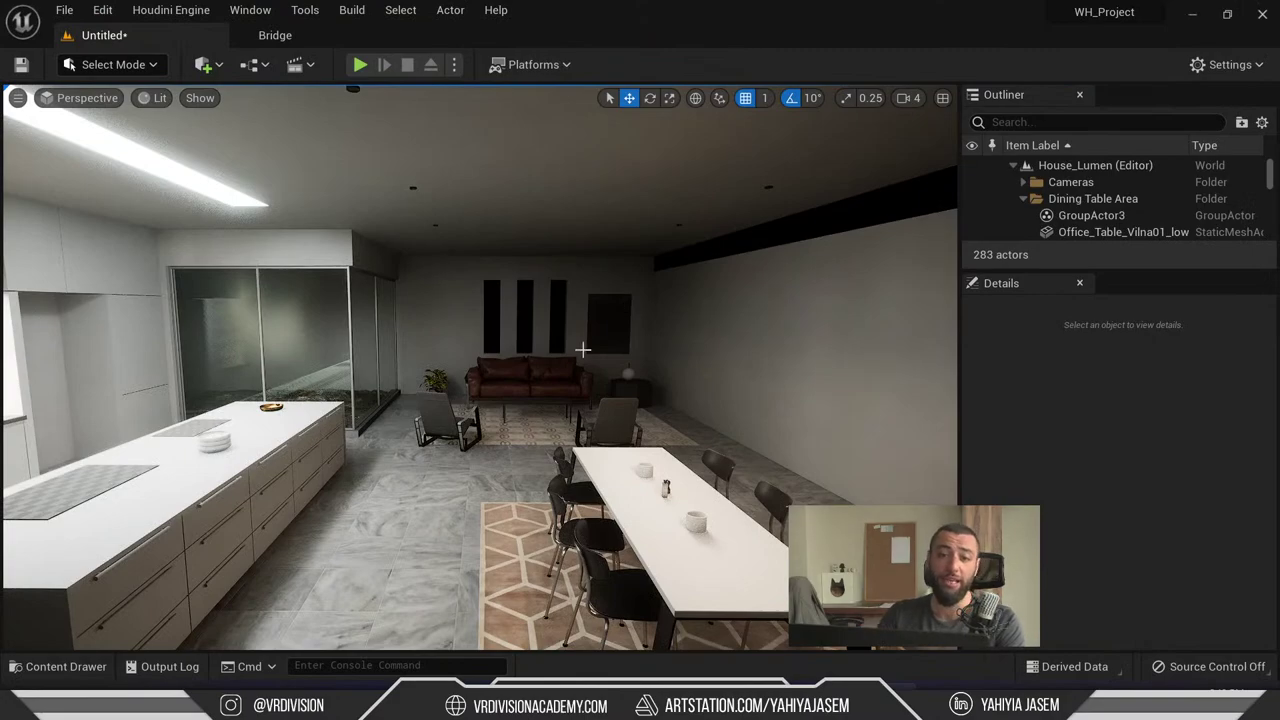
pyautogui.click(102, 9)
pyautogui.click(180, 256)
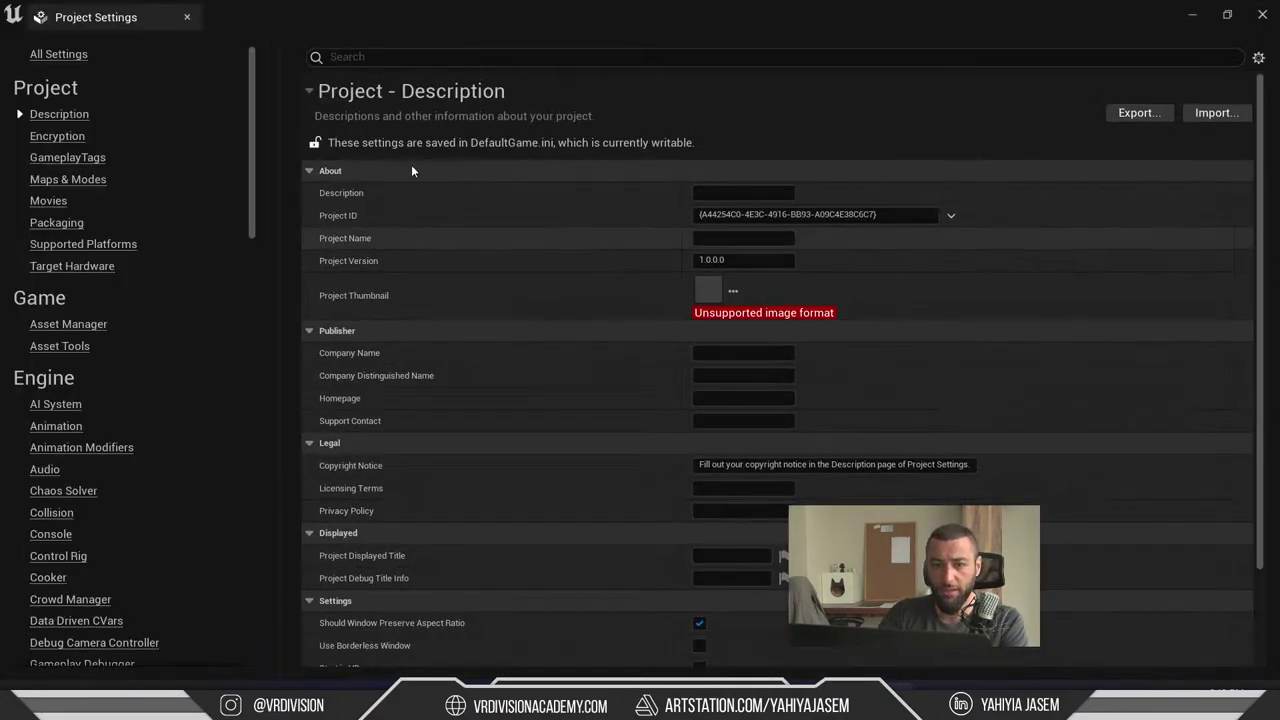
# - Search the Rendering settings for 'virtual tex' to review Virtual Textures options, then close the window
pyautogui.click(338, 57)
pyautogui.scroll(-10, 122, 414)
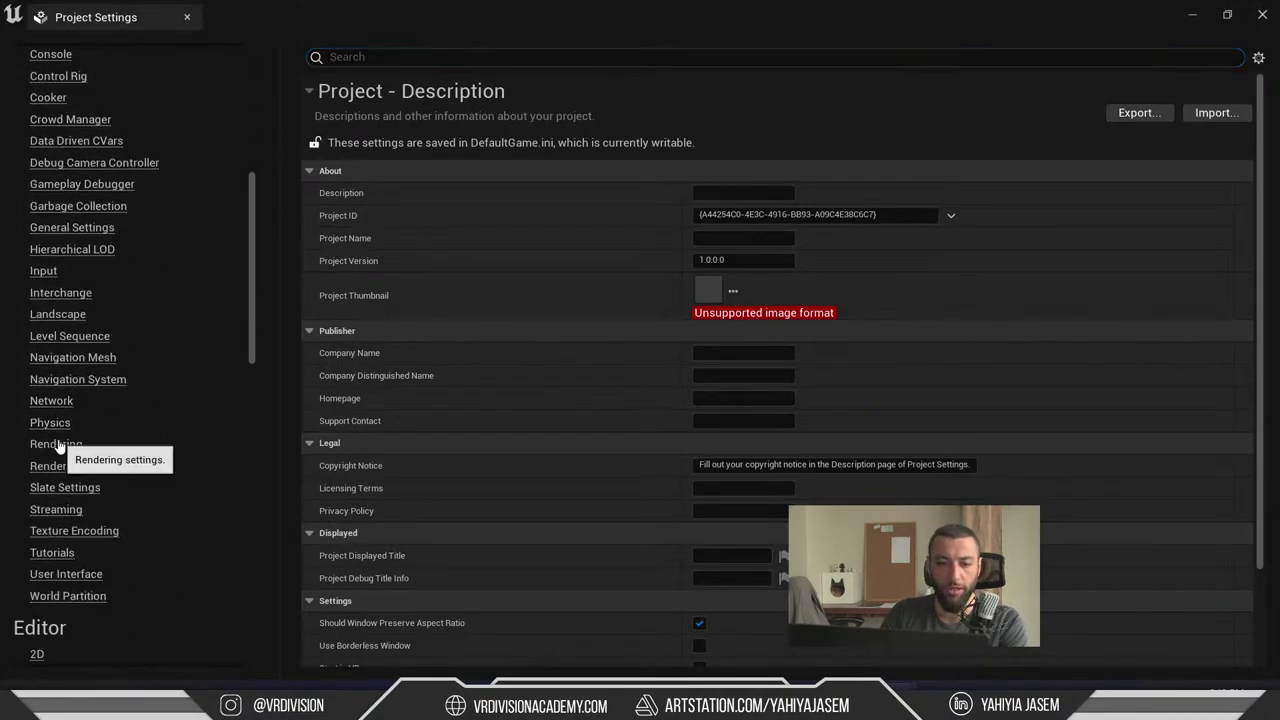
pyautogui.click(55, 443)
pyautogui.scroll(-5, 593, 355)
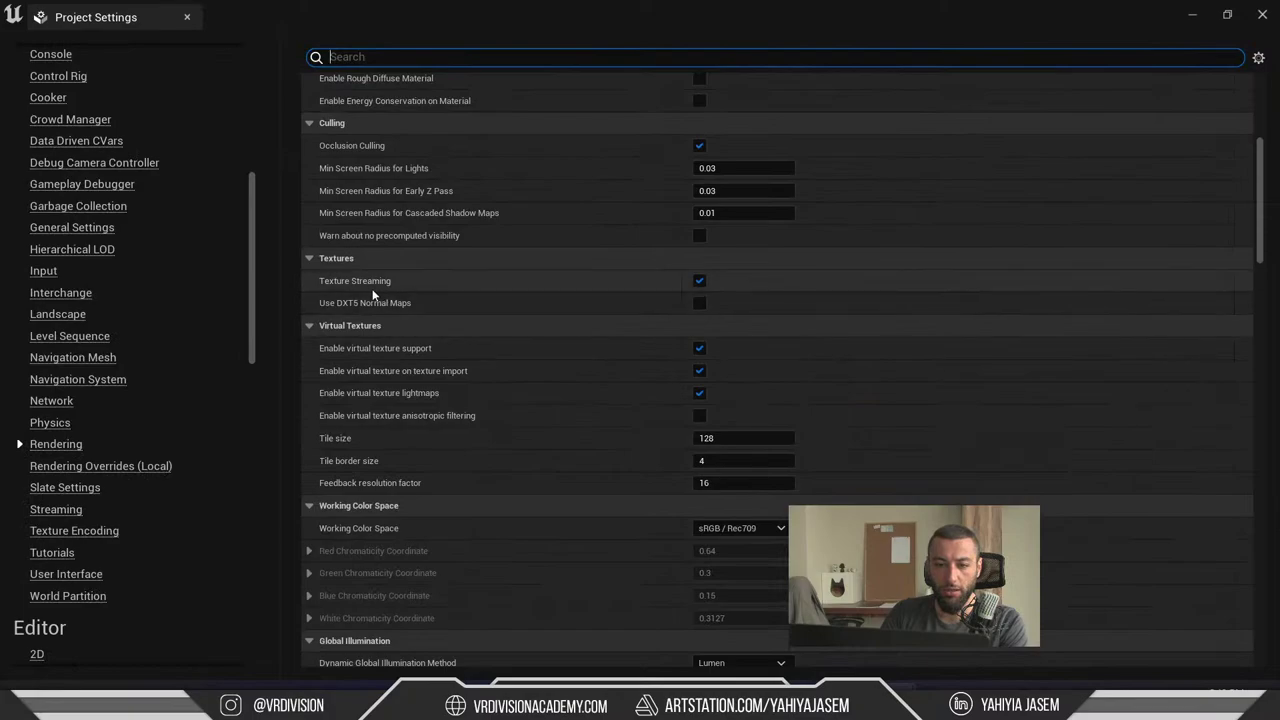
pyautogui.scroll(-1, 455, 302)
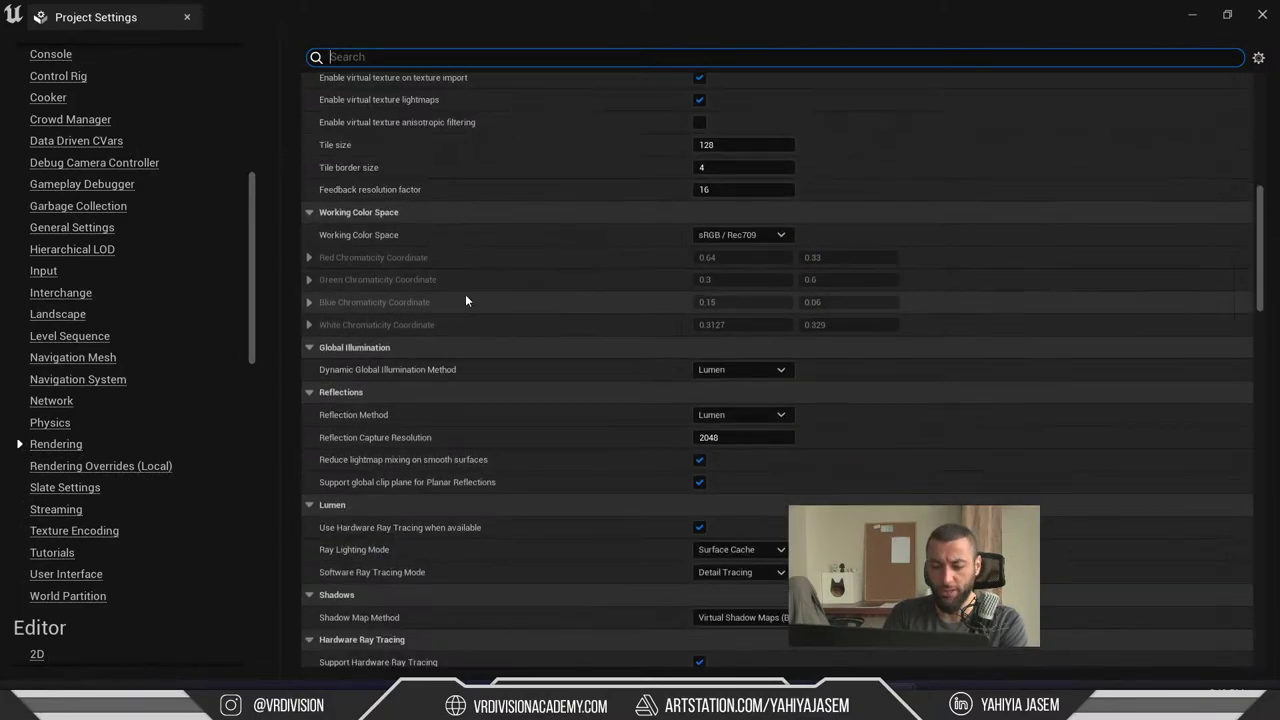
pyautogui.write('virtual')
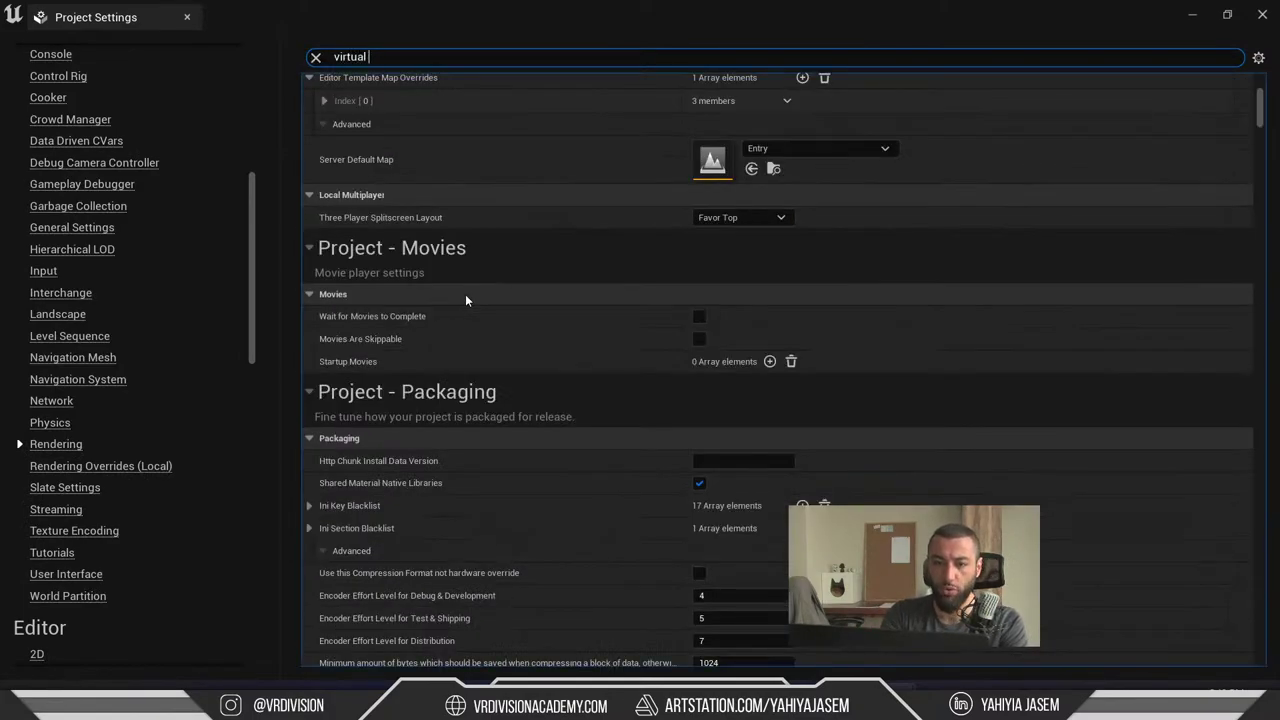
pyautogui.write(' t')
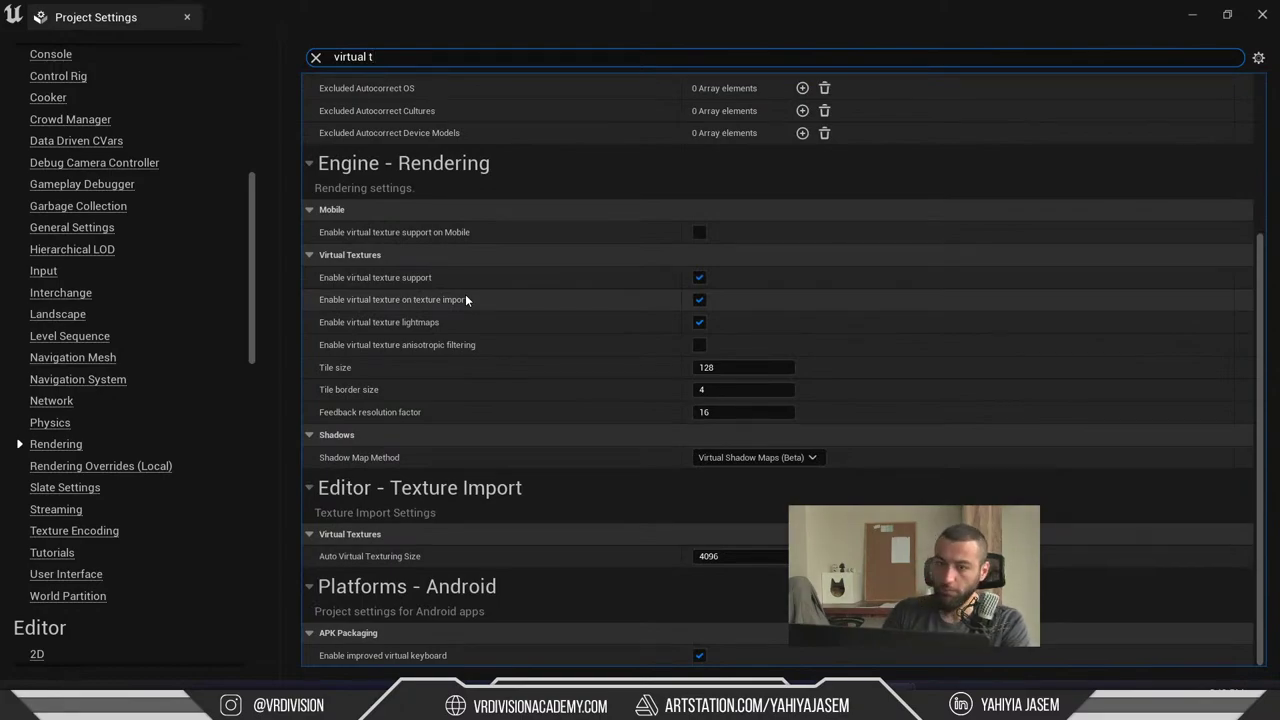
pyautogui.write('ex')
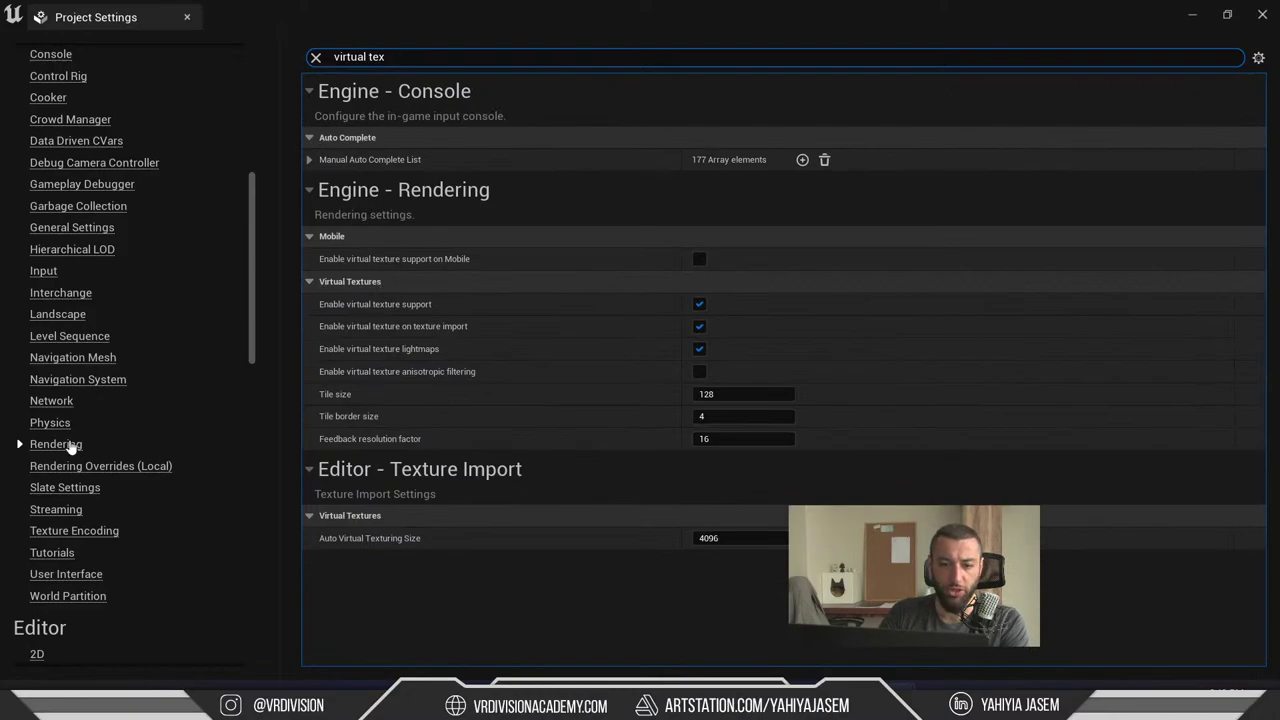
pyautogui.click(226, 399)
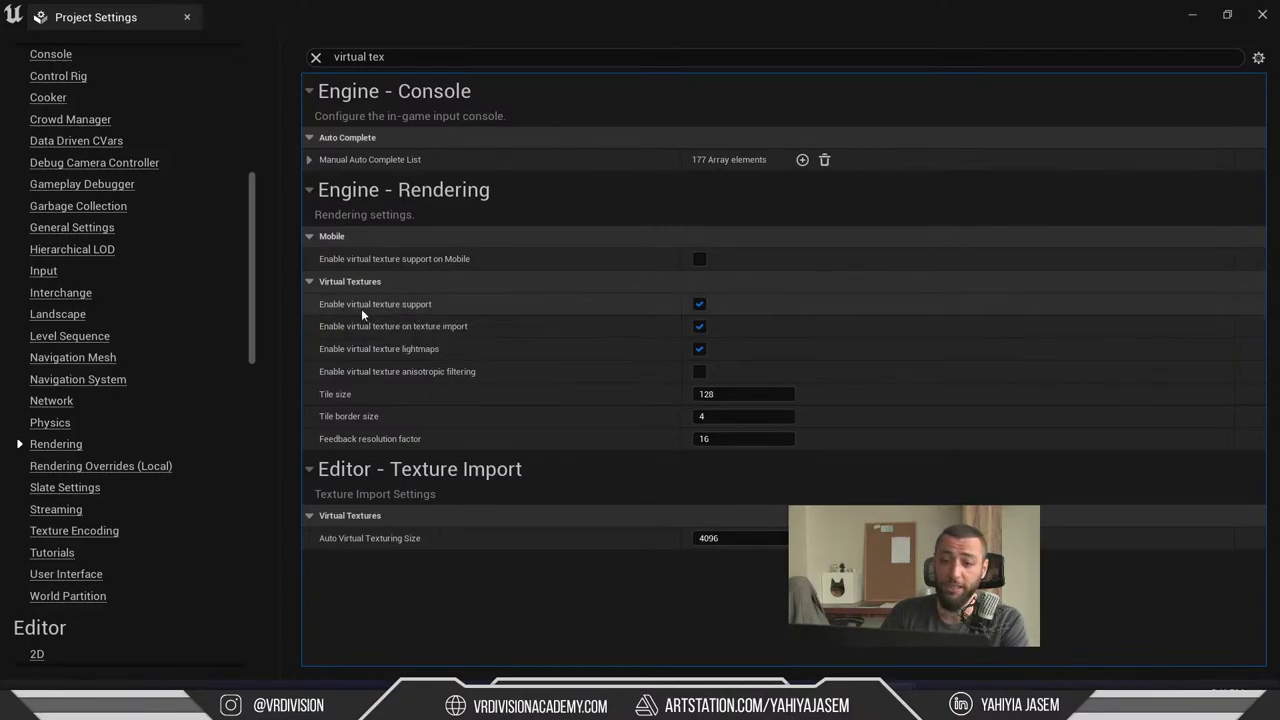
pyautogui.hotkey('alt', 'Tab')
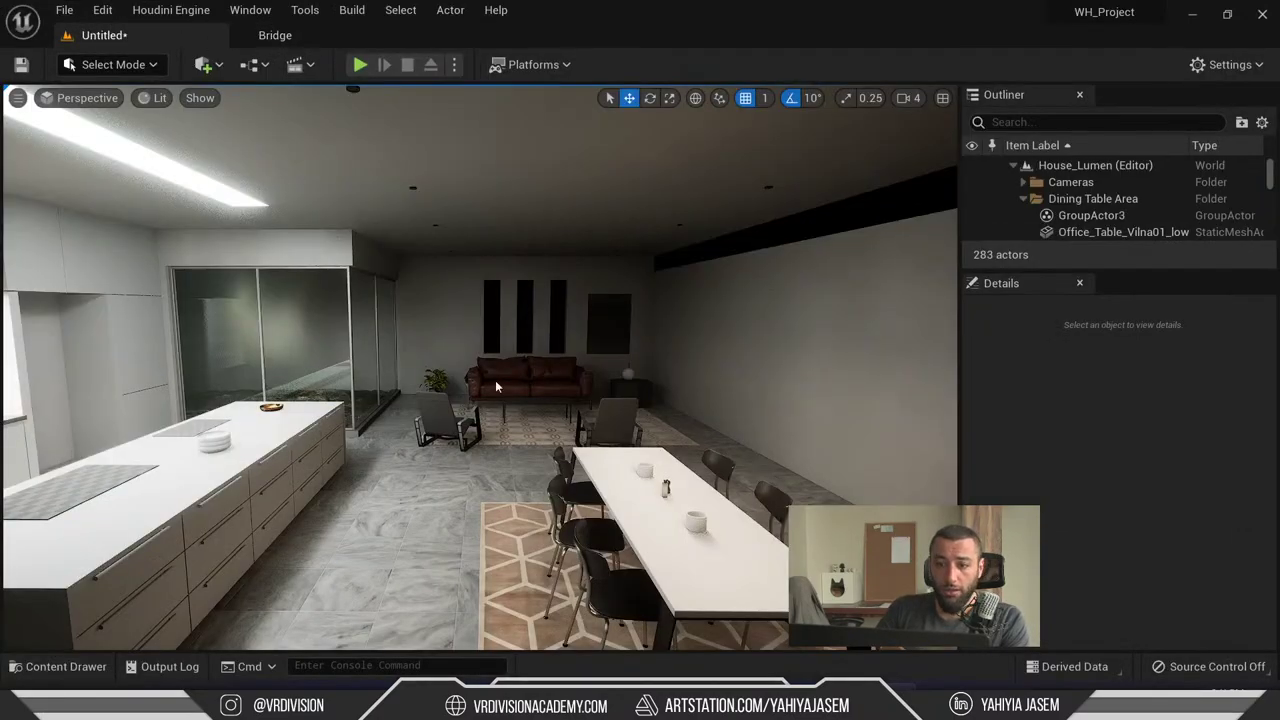
# - On the YouTube live stream page, read through the course subscription and other comments, then scroll back up
pyautogui.hotkey('alt', 'Tab')
pyautogui.click(874, 147)
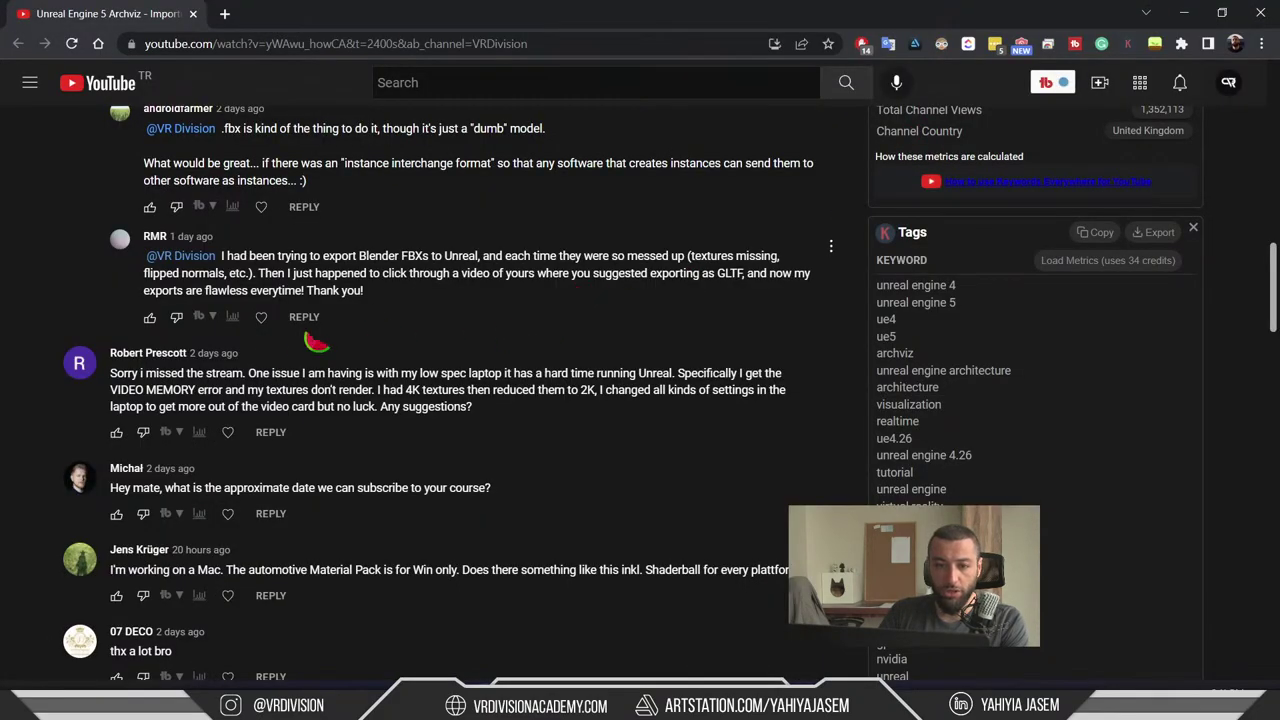
pyautogui.scroll(-2, 268, 354)
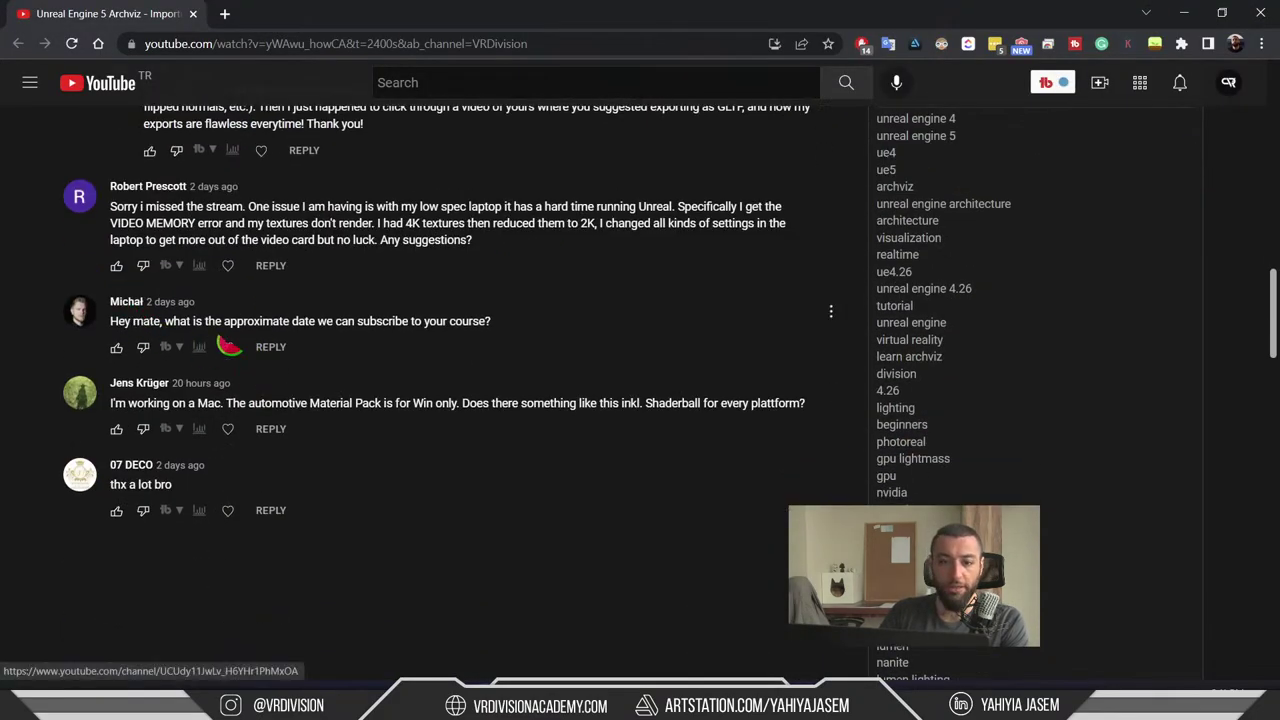
pyautogui.moveTo(296, 321); pyautogui.dragTo(490, 321)
pyautogui.click(594, 303)
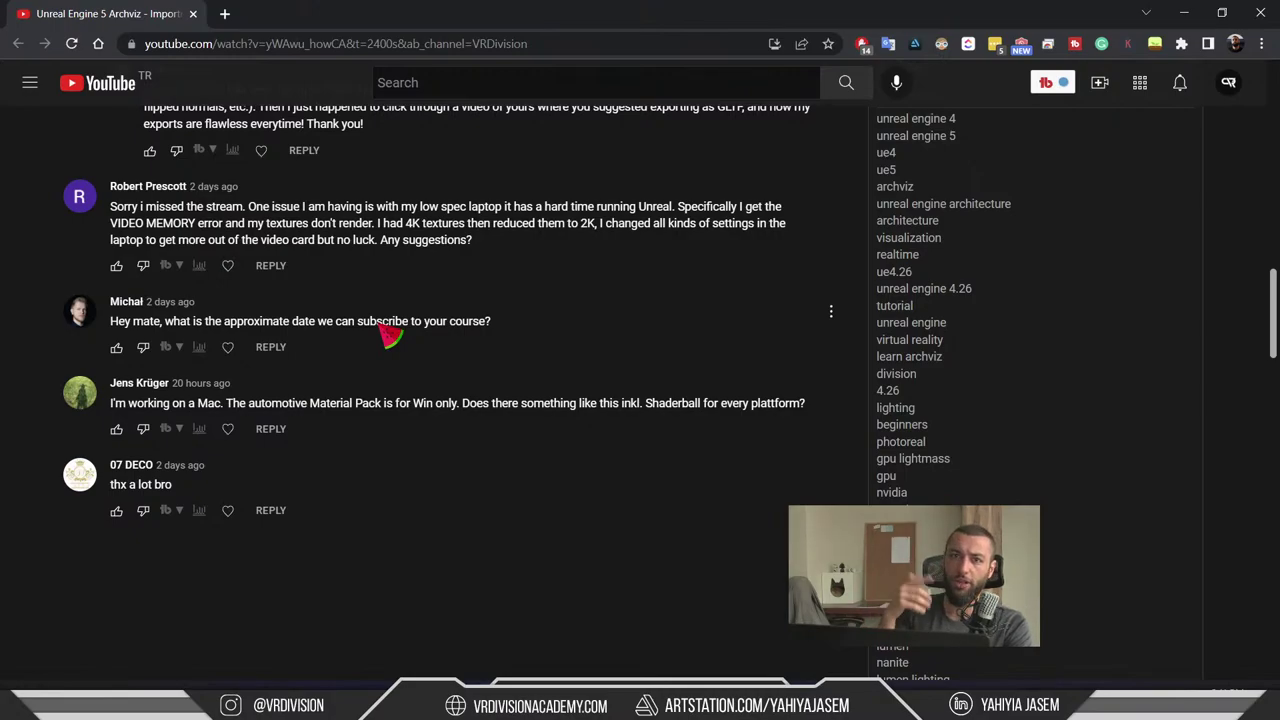
pyautogui.scroll(-1, 500, 272)
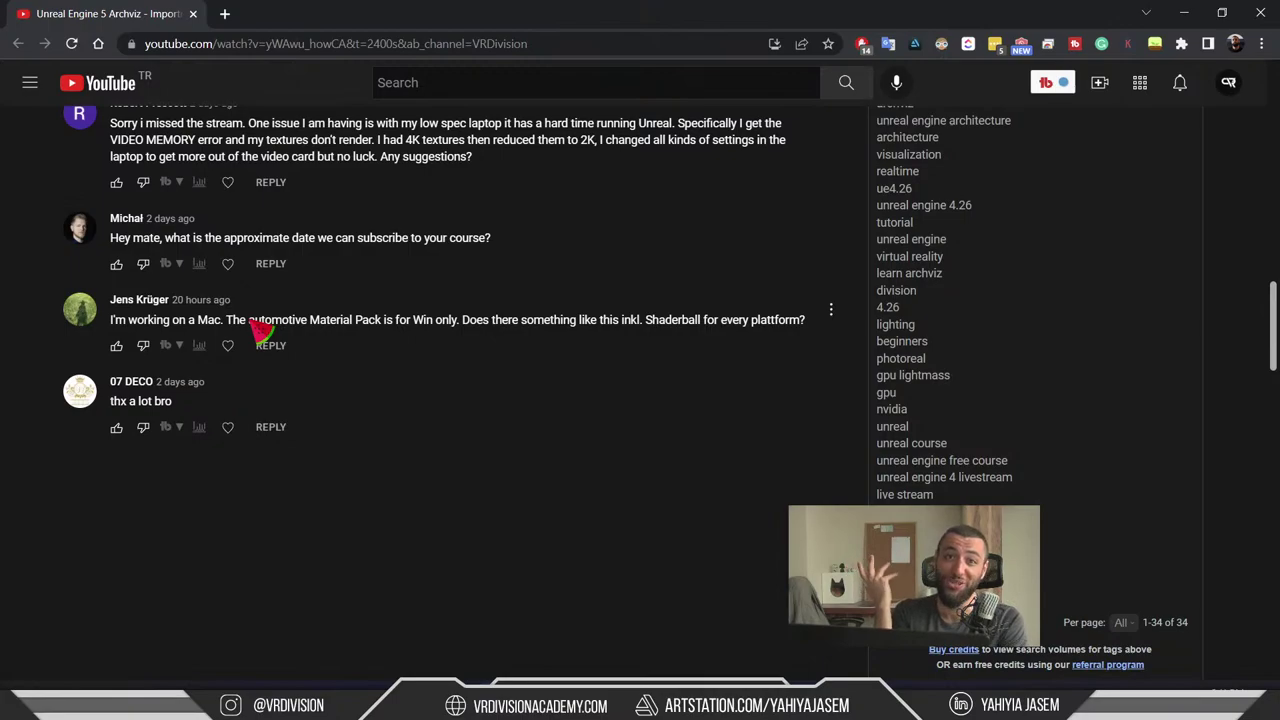
pyautogui.scroll(15, 277, 363)
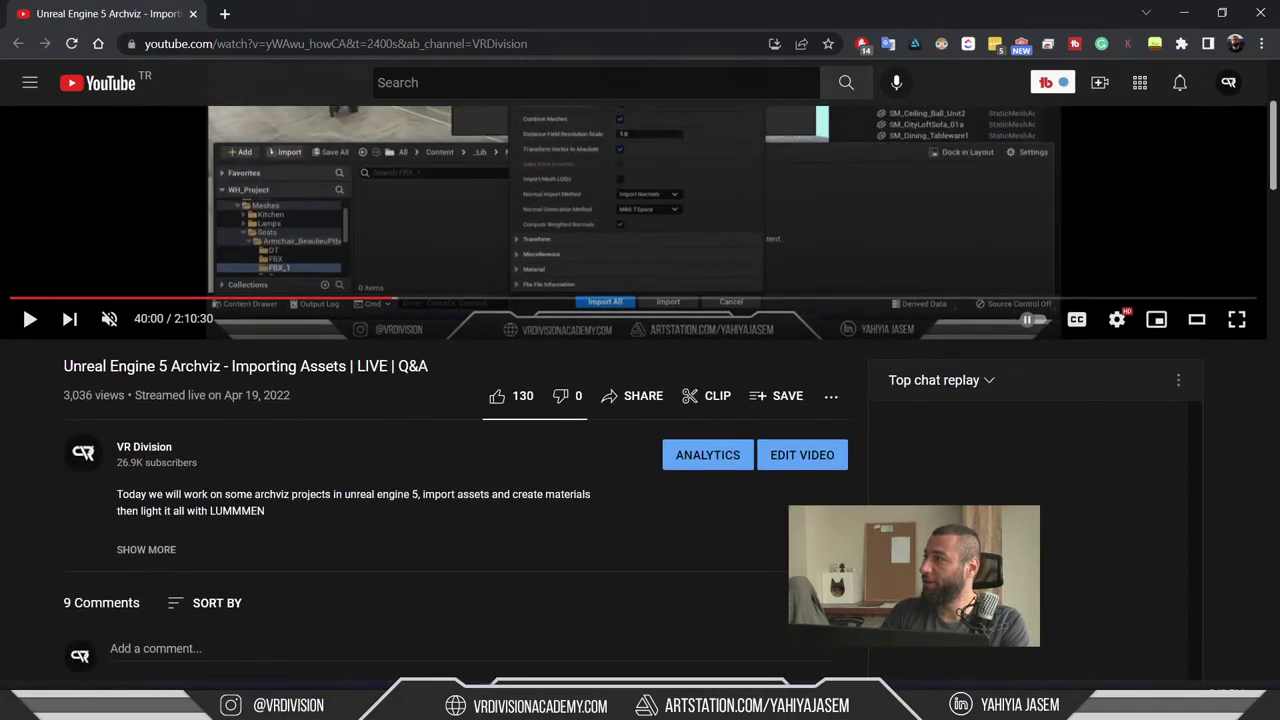
# - Switch back to the Unreal Engine editor showing the House_Lumen kitchen-and-dining level
pyautogui.hotkey('alt', 'Tab')
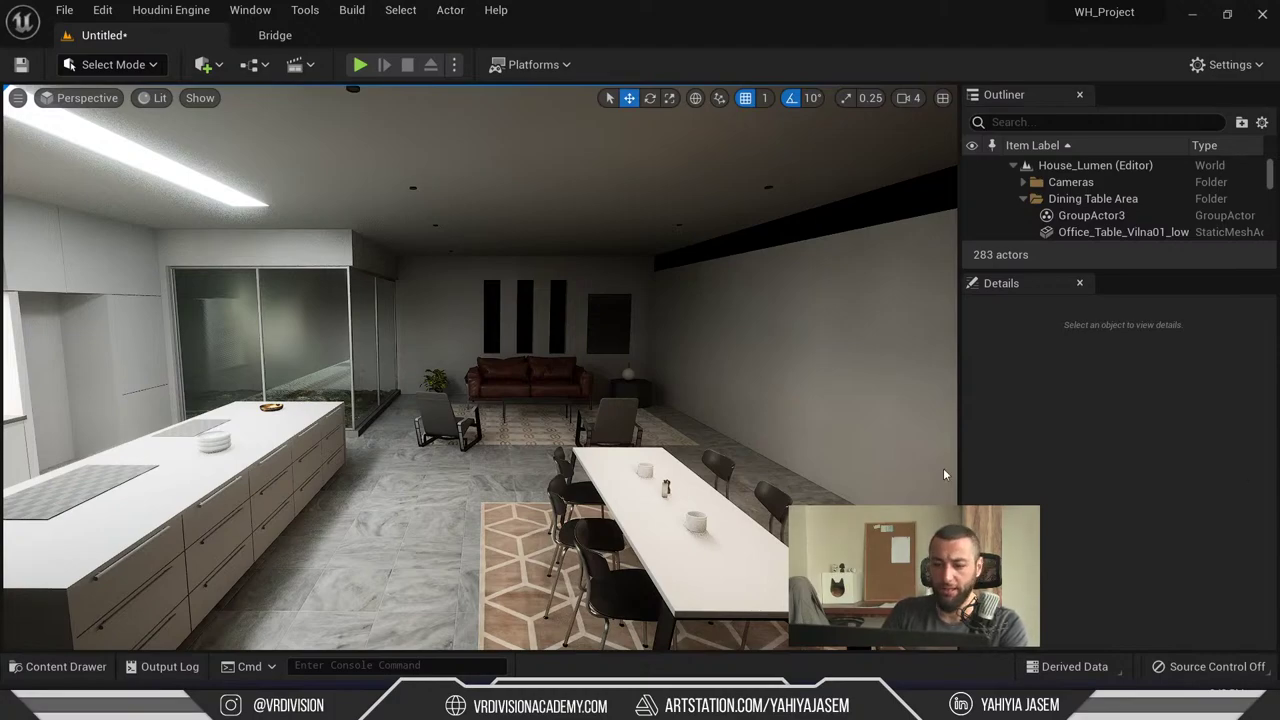
# - Launch Blender by searching 'blender' in the Windows Start menu
pyautogui.press('super')
pyautogui.write('blender')
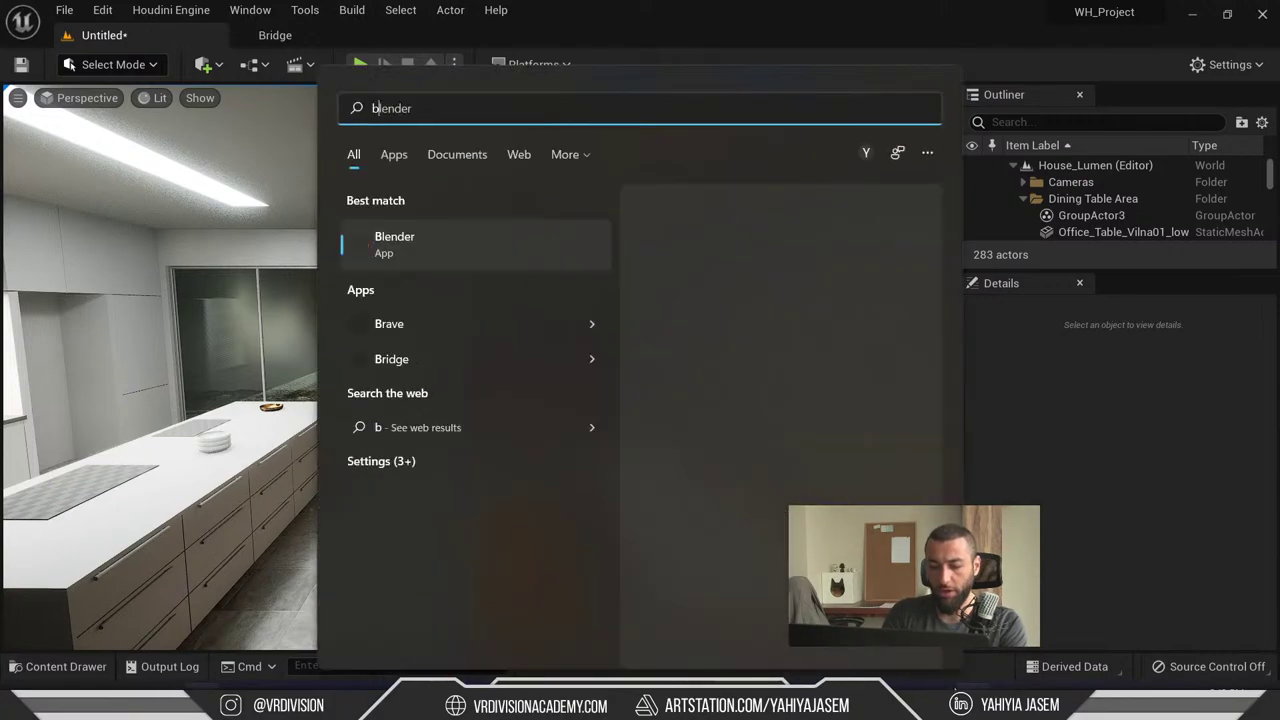
pyautogui.press('Return')
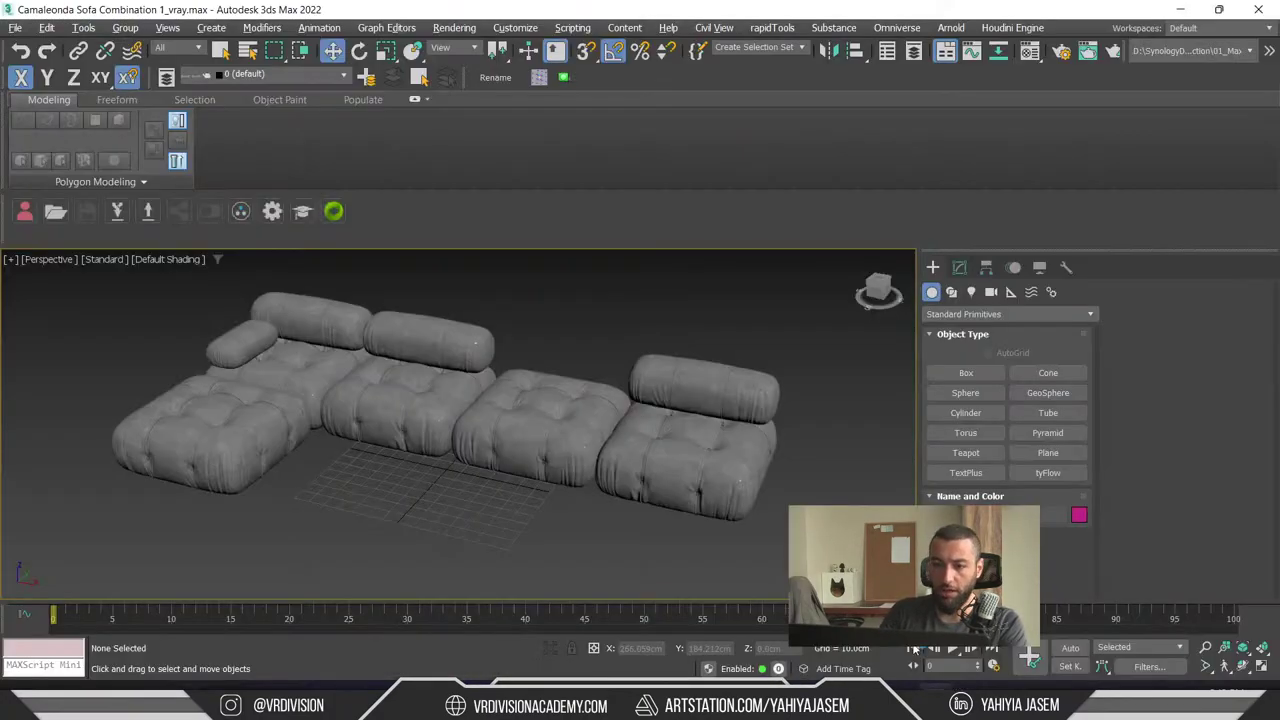
# - Select the Camaleonda sofa group and add an Unwrap UVW modifier from the Modify panel
pyautogui.click(965, 372)
pyautogui.scroll(-3, 606, 434)
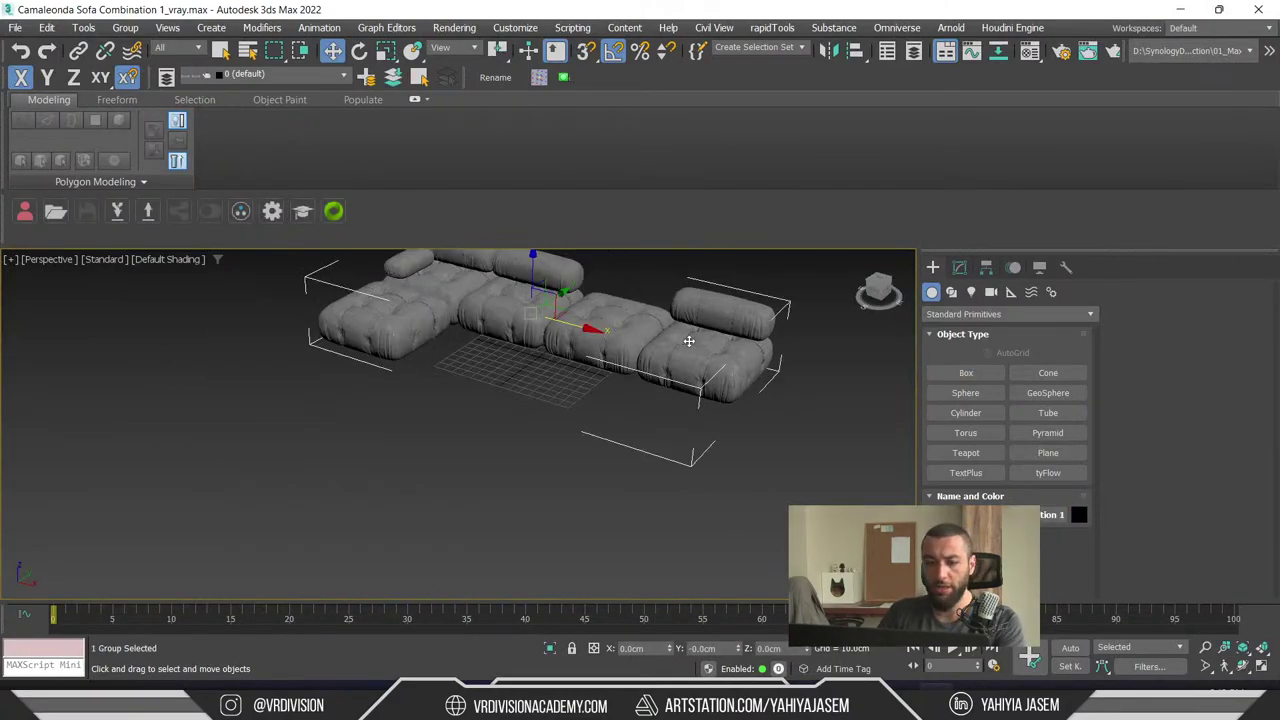
pyautogui.click(959, 267)
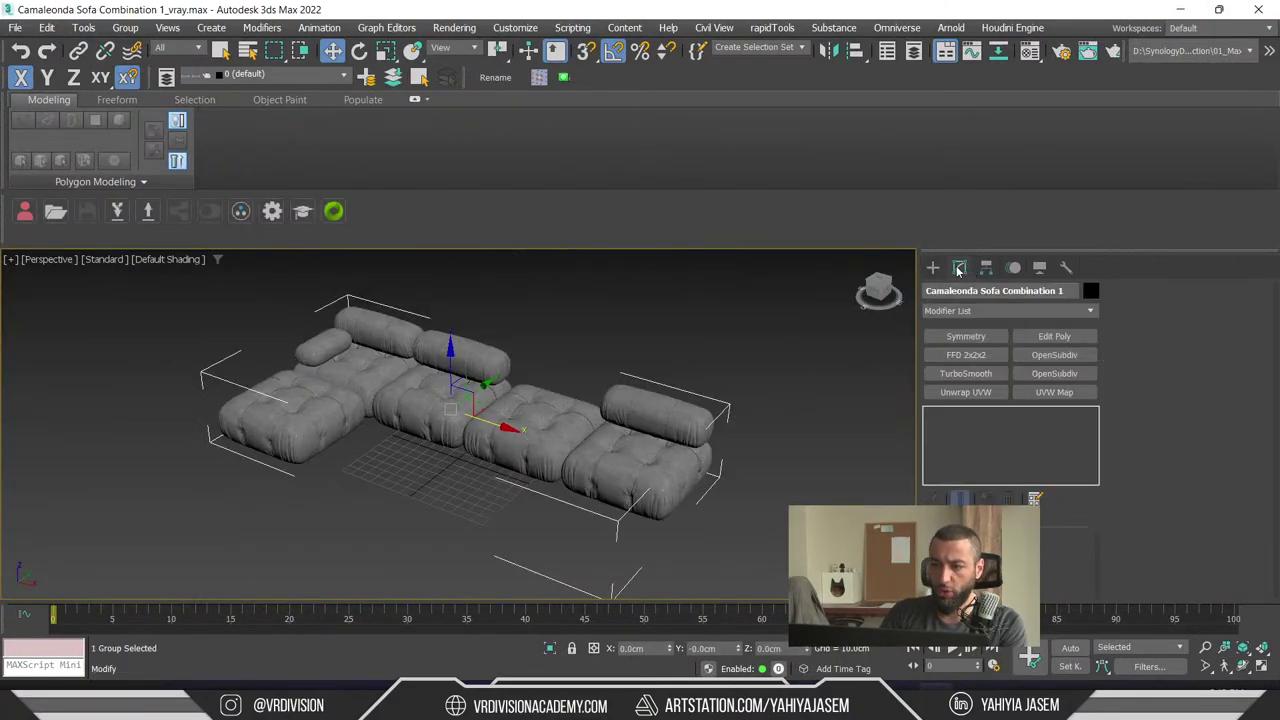
pyautogui.click(966, 392)
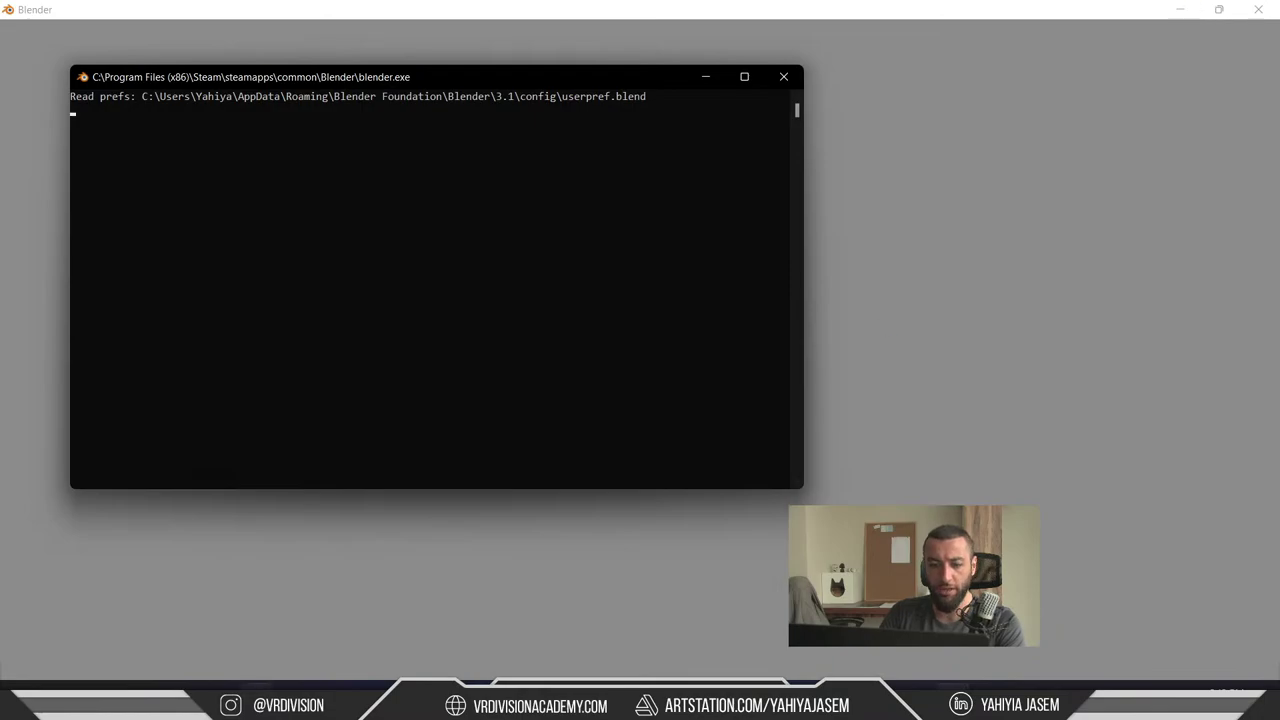
# - Open the Textures folder inside the Camaleonda sofa folder in File Explorer
pyautogui.hotkey('alt', 'Tab')
pyautogui.middleClick(525, 163)
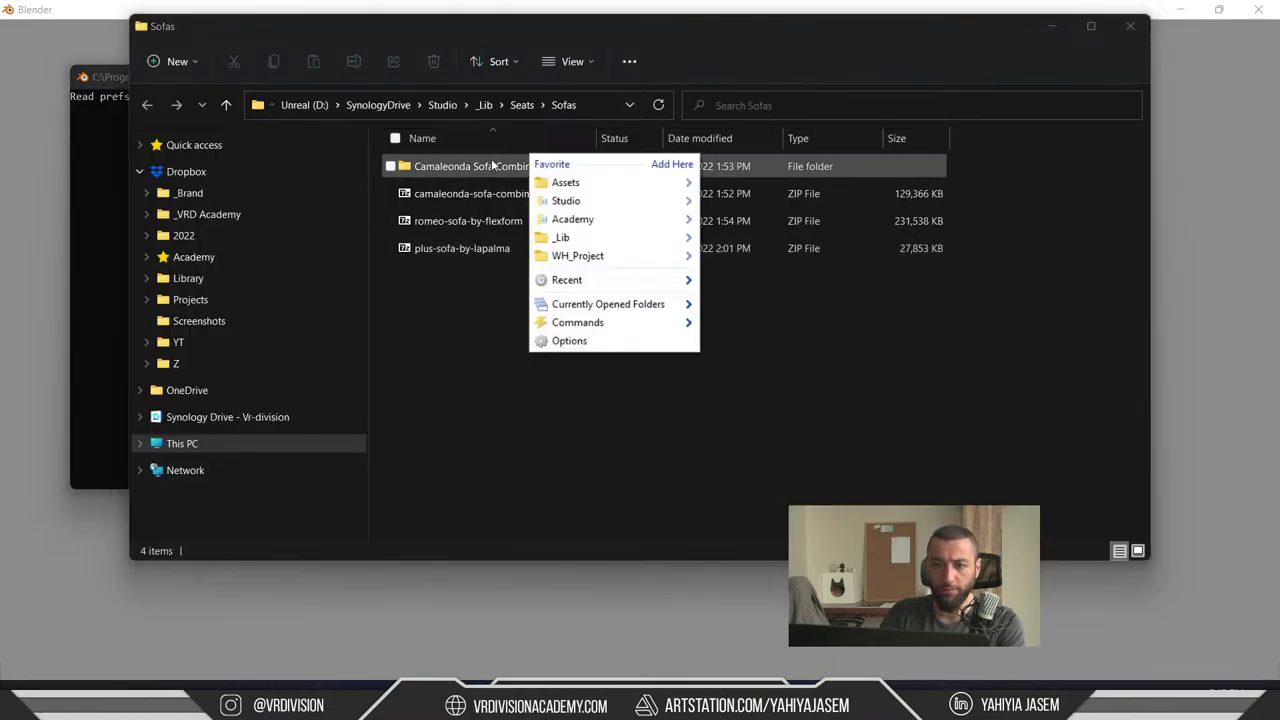
pyautogui.doubleClick(486, 166)
pyautogui.doubleClick(466, 168)
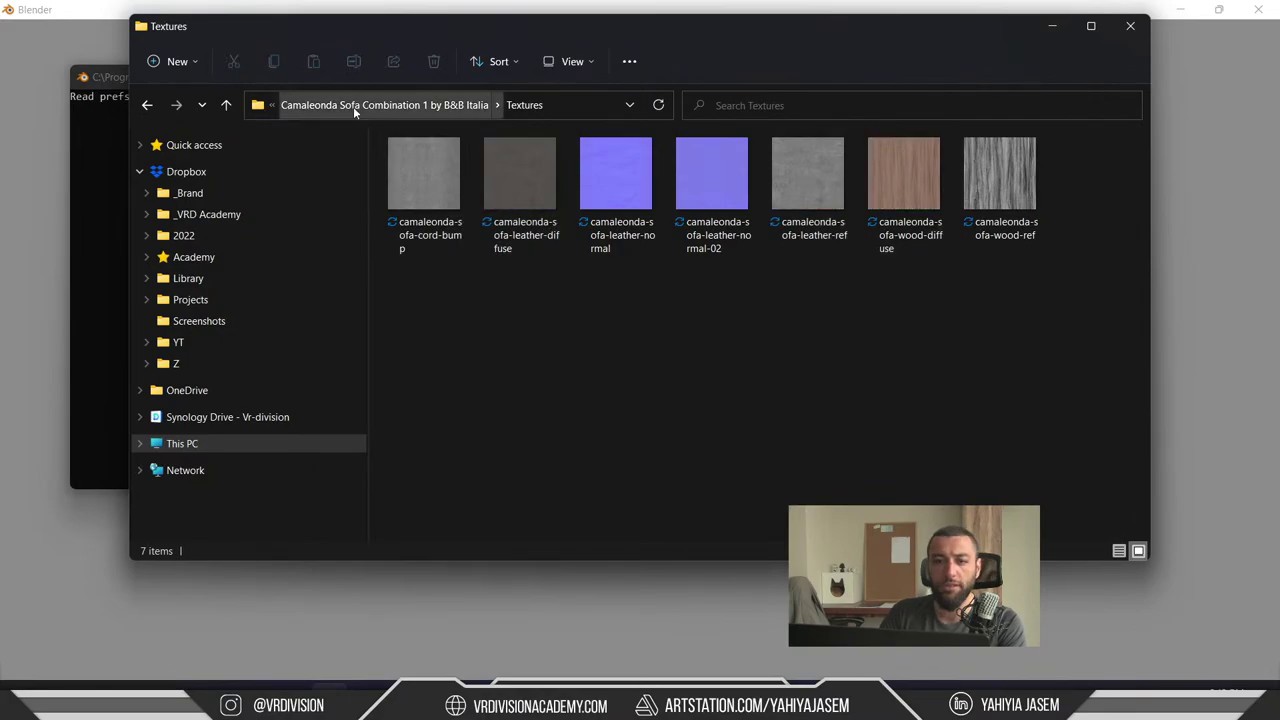
# - Preview the sofa textures, flipping between the cord bump and wood images, then close the viewer
pyautogui.doubleClick(401, 194)
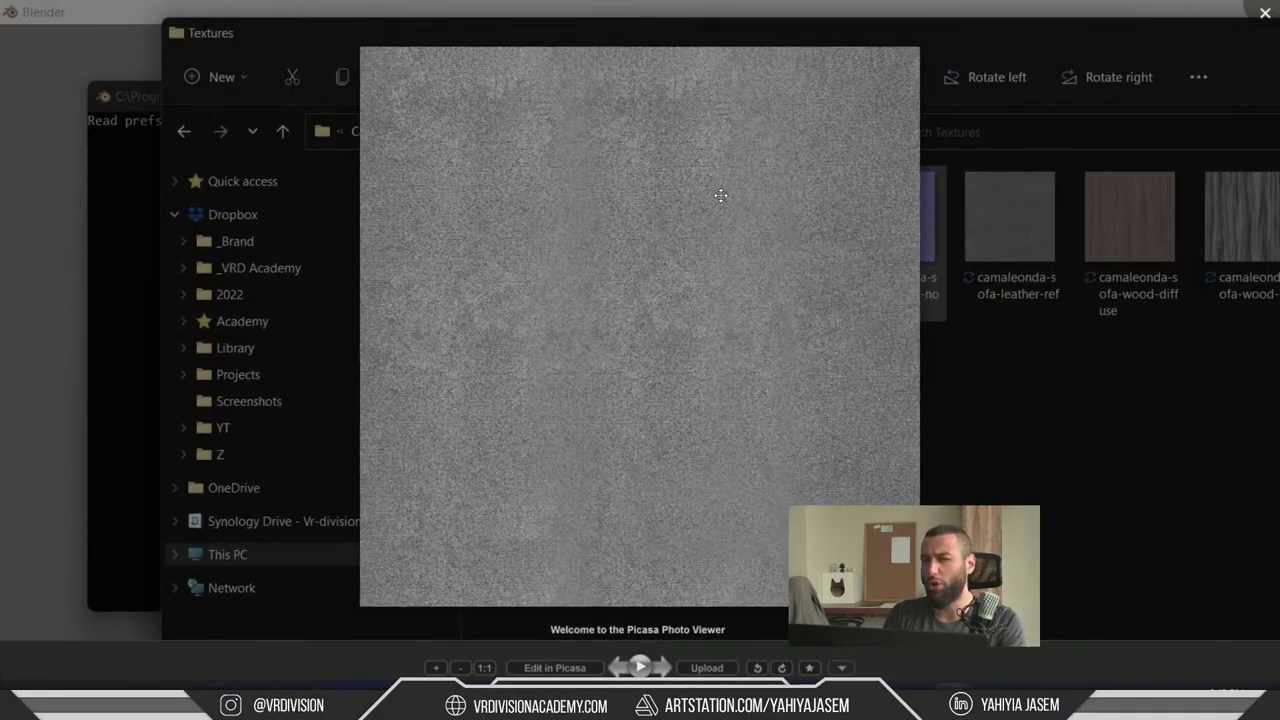
pyautogui.press('Right')
pyautogui.press('Right')
pyautogui.press('Right')
pyautogui.press('Right')
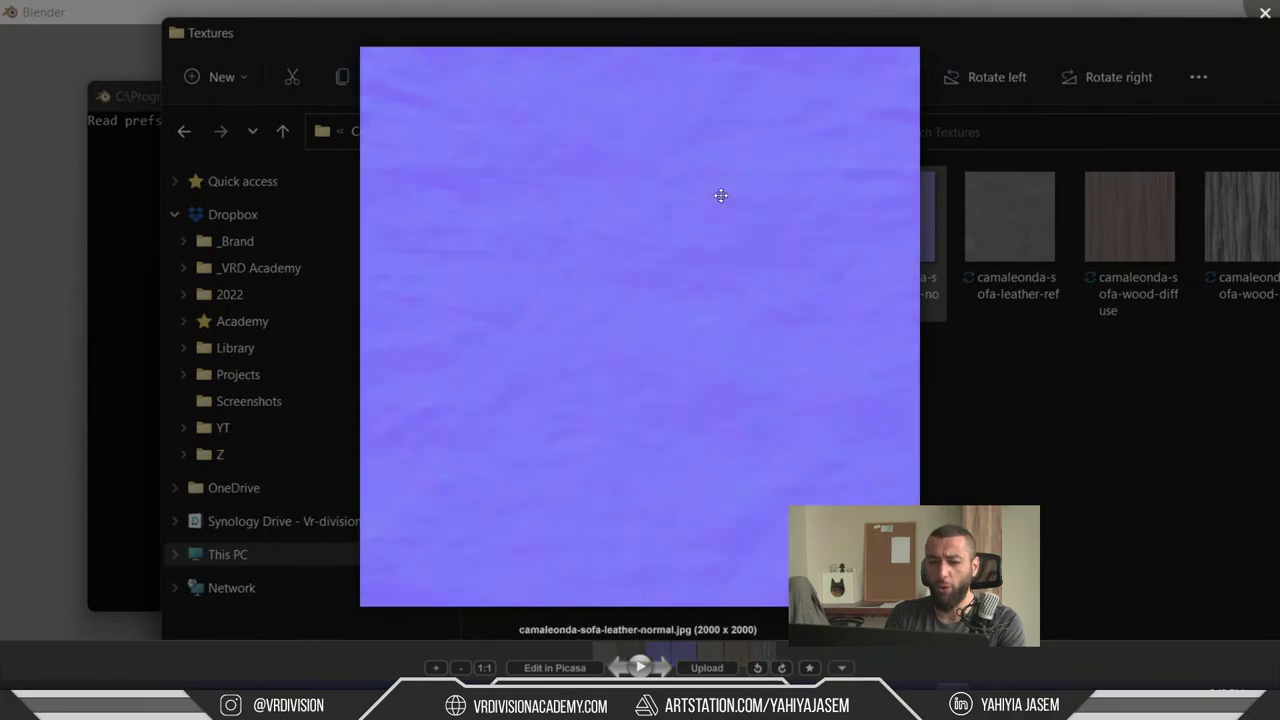
pyautogui.press('Right')
pyautogui.press('Right')
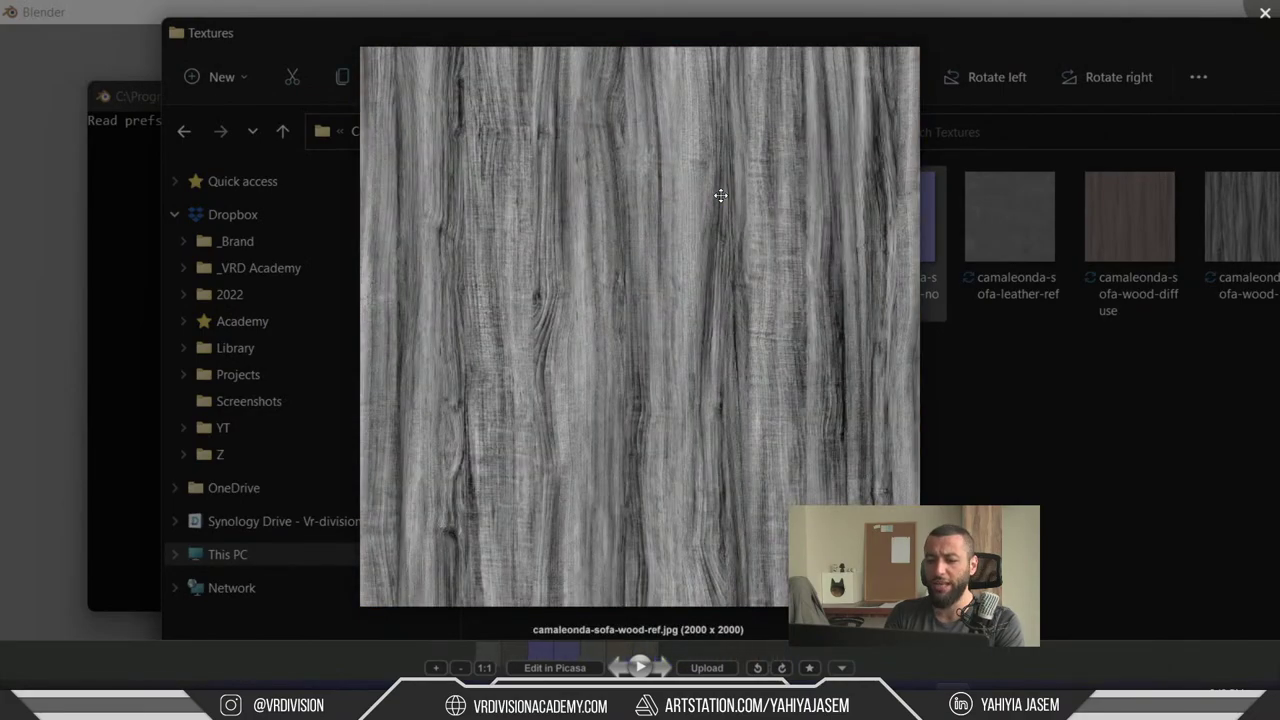
pyautogui.press('Left')
pyautogui.press('Left')
pyautogui.press('Left')
pyautogui.press('Left')
pyautogui.press('Left')
pyautogui.press('Left')
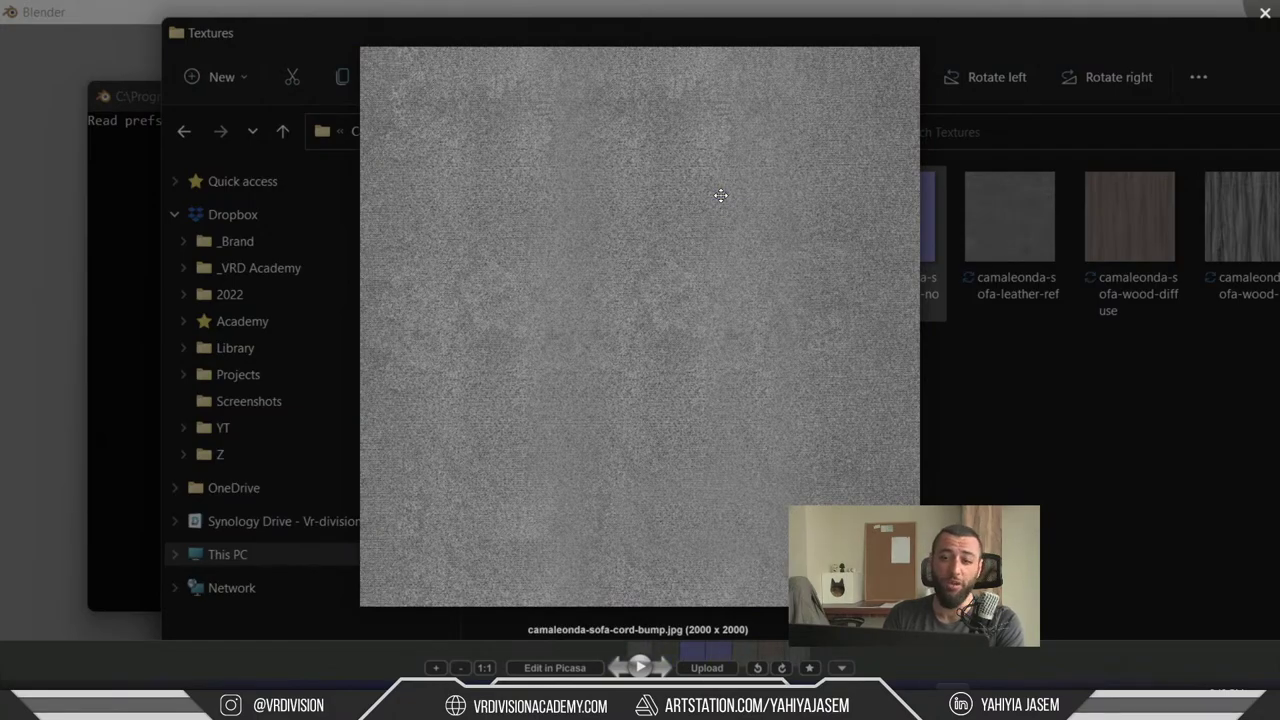
pyautogui.press('Right')
pyautogui.press('Escape')
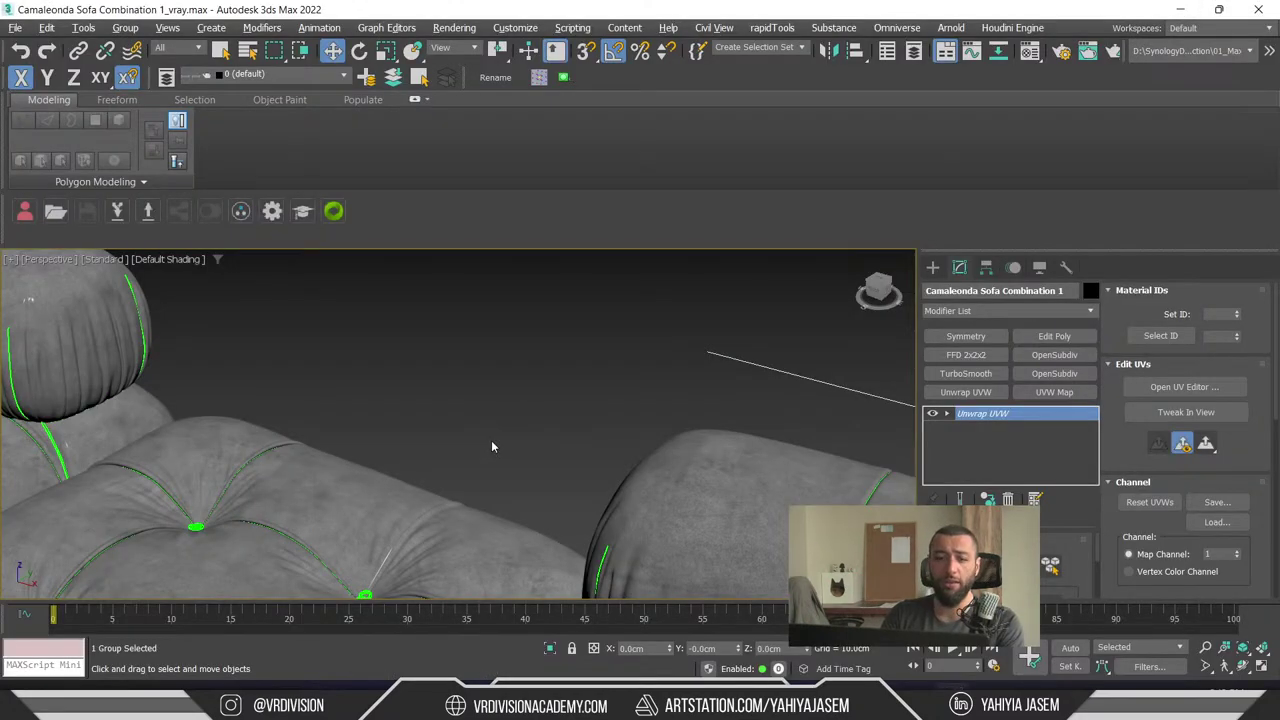
# - Zoom, orbit and pan to frame the whole sofa, then launch Open UV Editor from Edit UVs
pyautogui.scroll(-10, 510, 435)
pyautogui.keyDown('alt'); pyautogui.moveTo(528, 429); pyautogui.dragTo(530, 440, button='middle'); pyautogui.keyUp('alt')
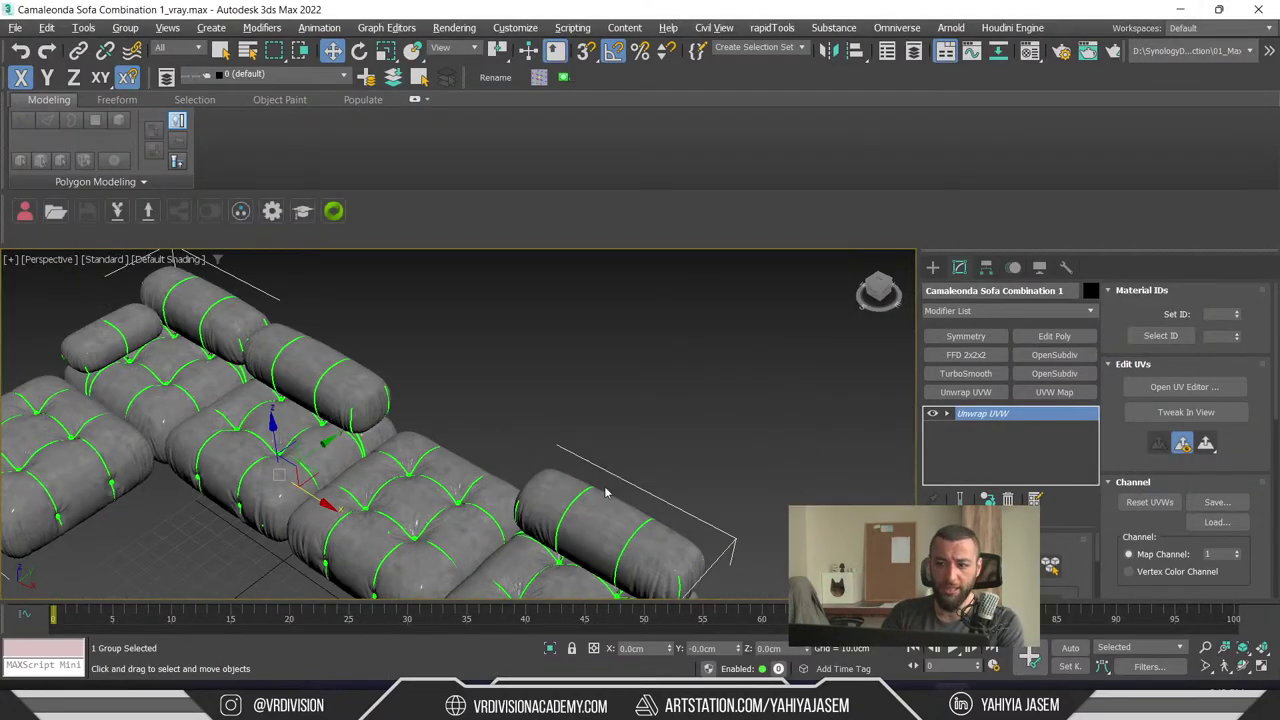
pyautogui.moveTo(635, 443); pyautogui.dragTo(897, 394, button='middle')
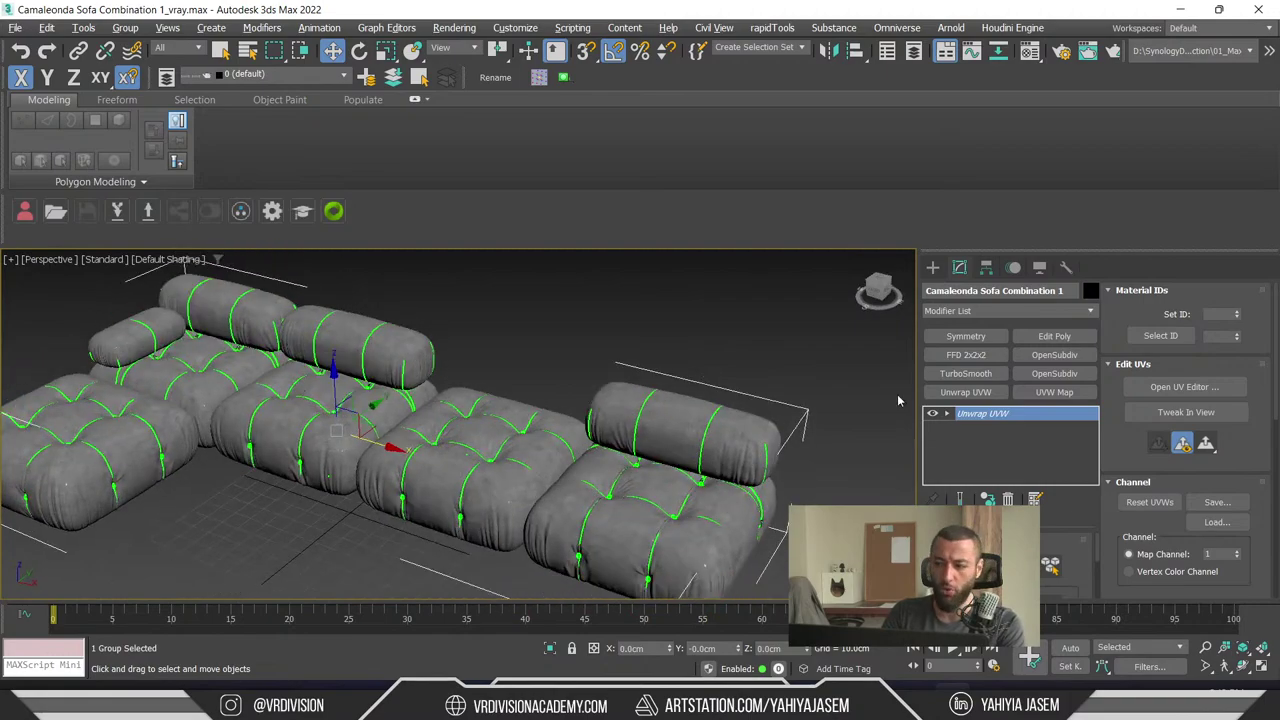
pyautogui.click(1187, 394)
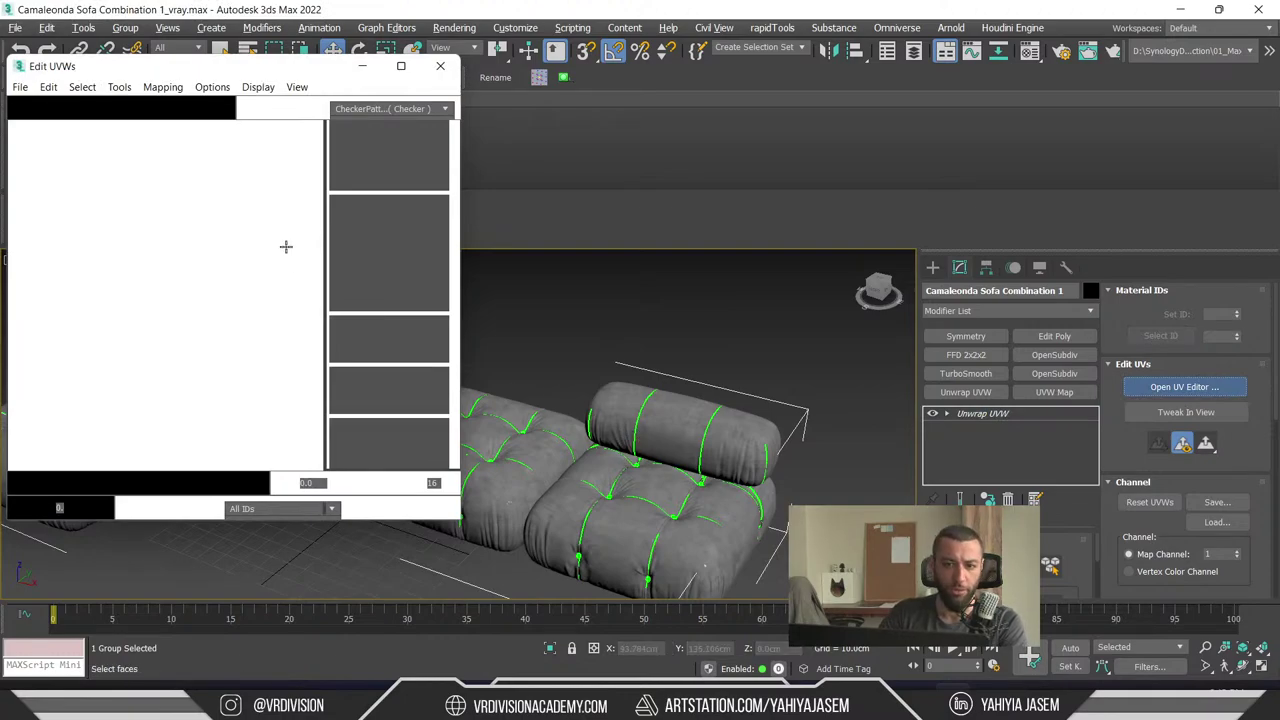
# - Maximize the Edit UVWs editor and show the Leather Ref texture behind the UVs
pyautogui.moveTo(236, 78); pyautogui.dragTo(504, 90)
pyautogui.doubleClick(504, 90)
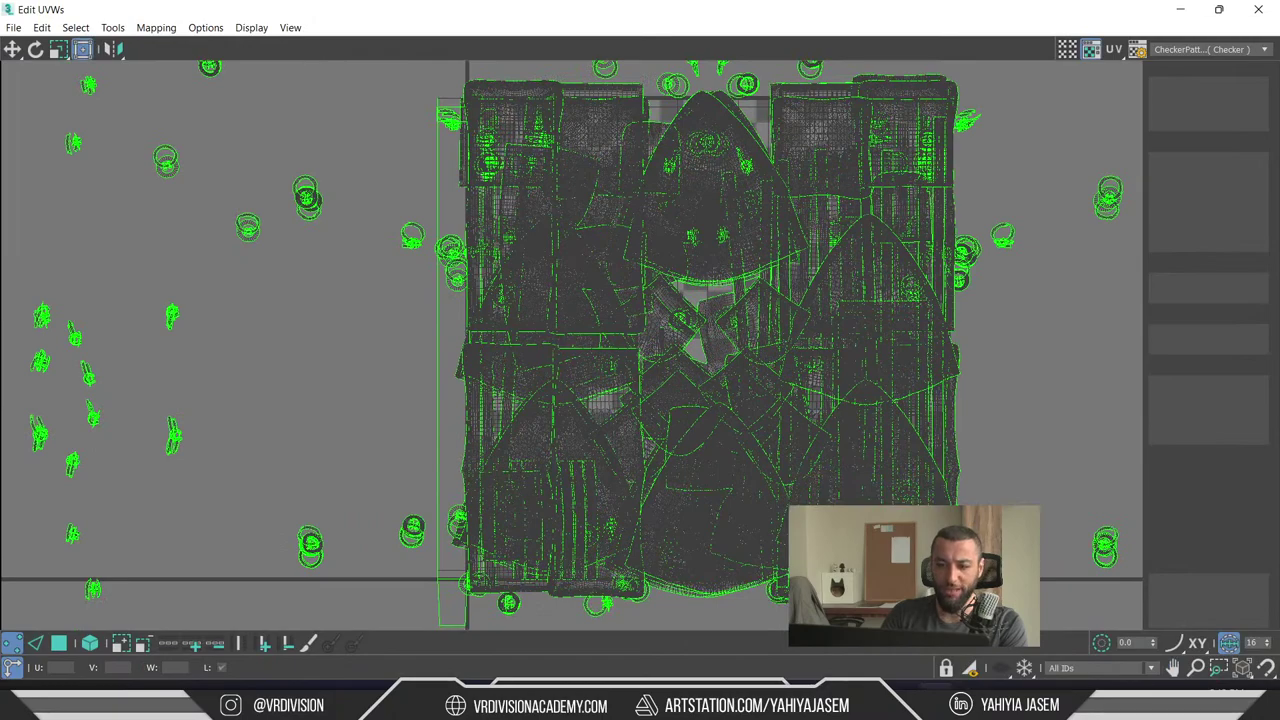
pyautogui.scroll(-5, 470, 118)
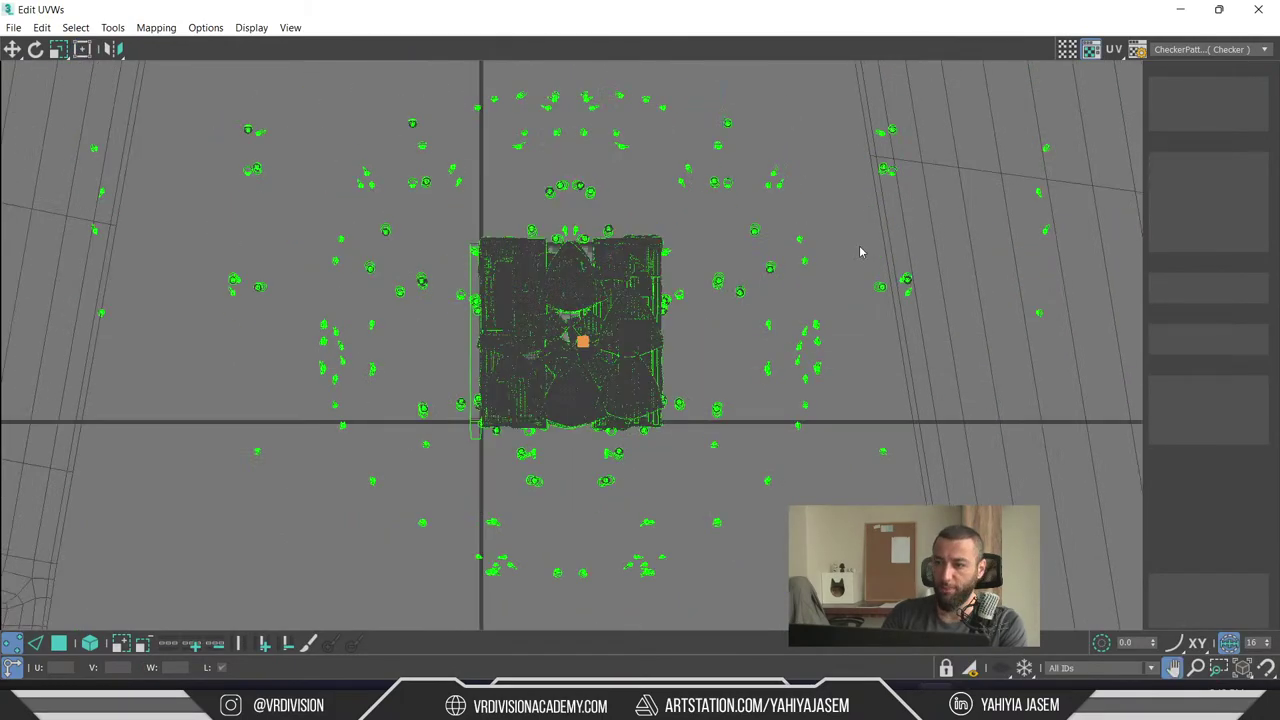
pyautogui.scroll(-8, 875, 205)
pyautogui.scroll(10, 874, 210)
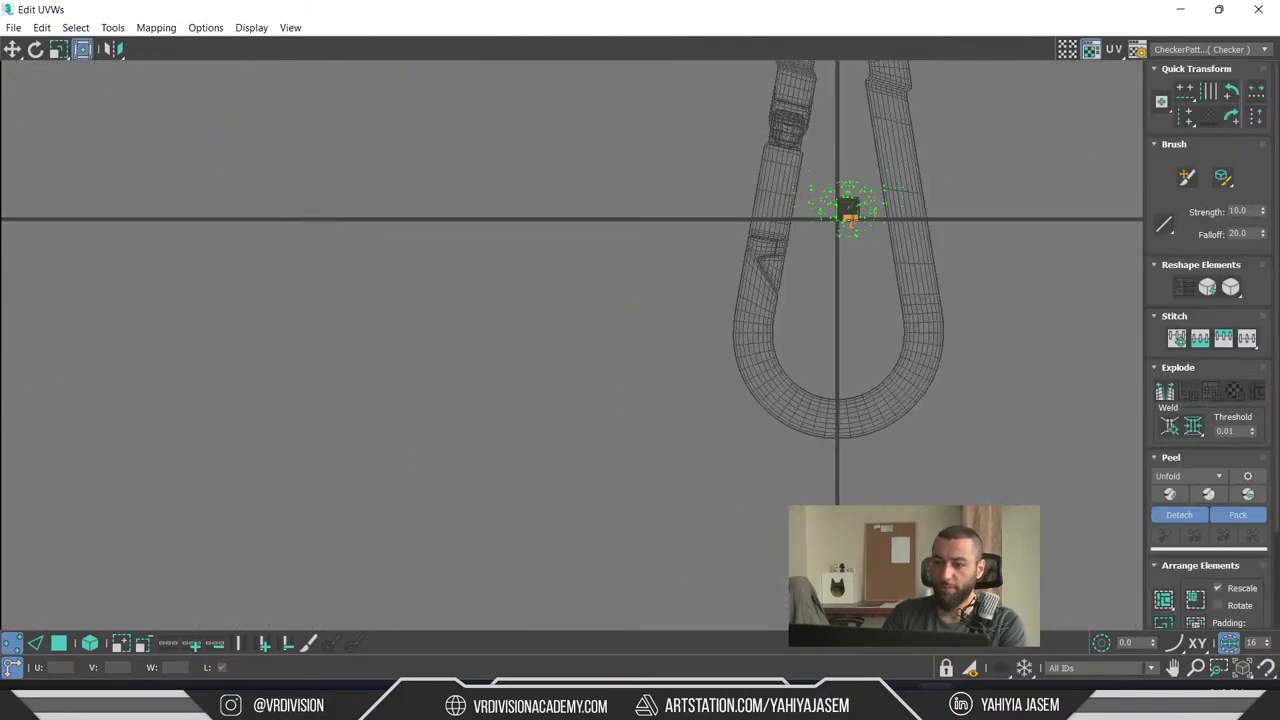
pyautogui.scroll(4, 811, 260)
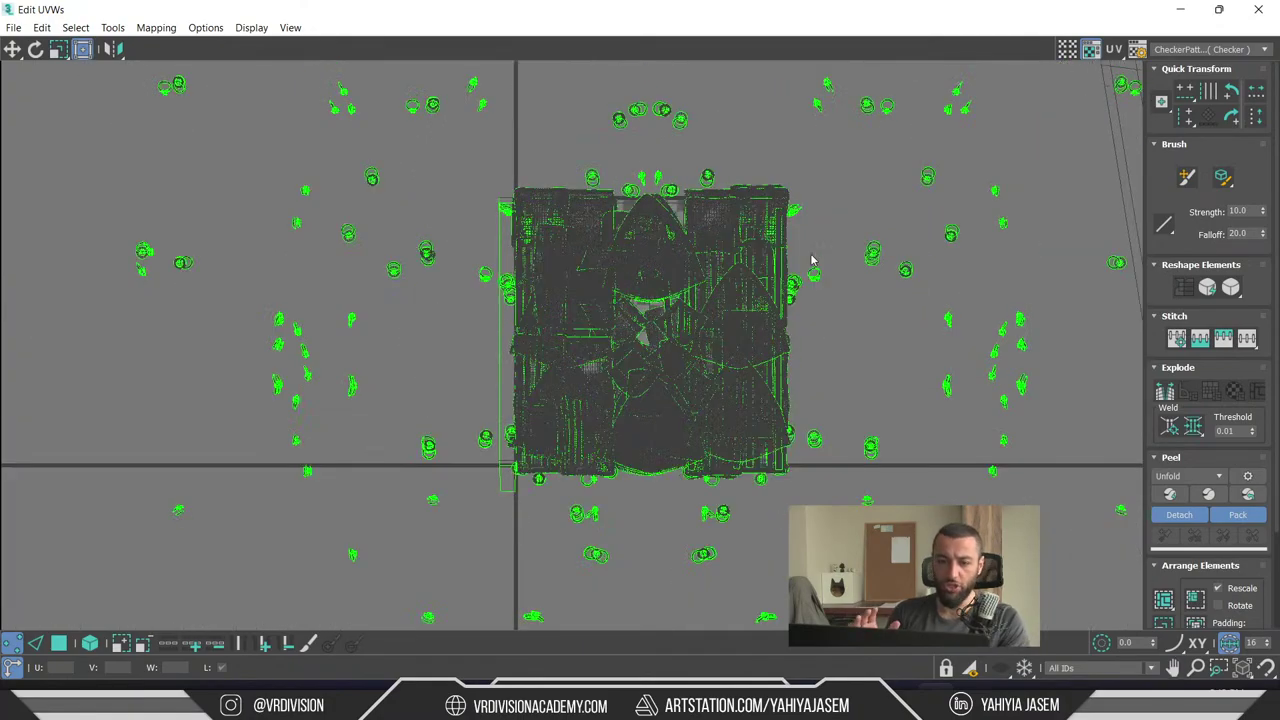
pyautogui.scroll(5, 662, 300)
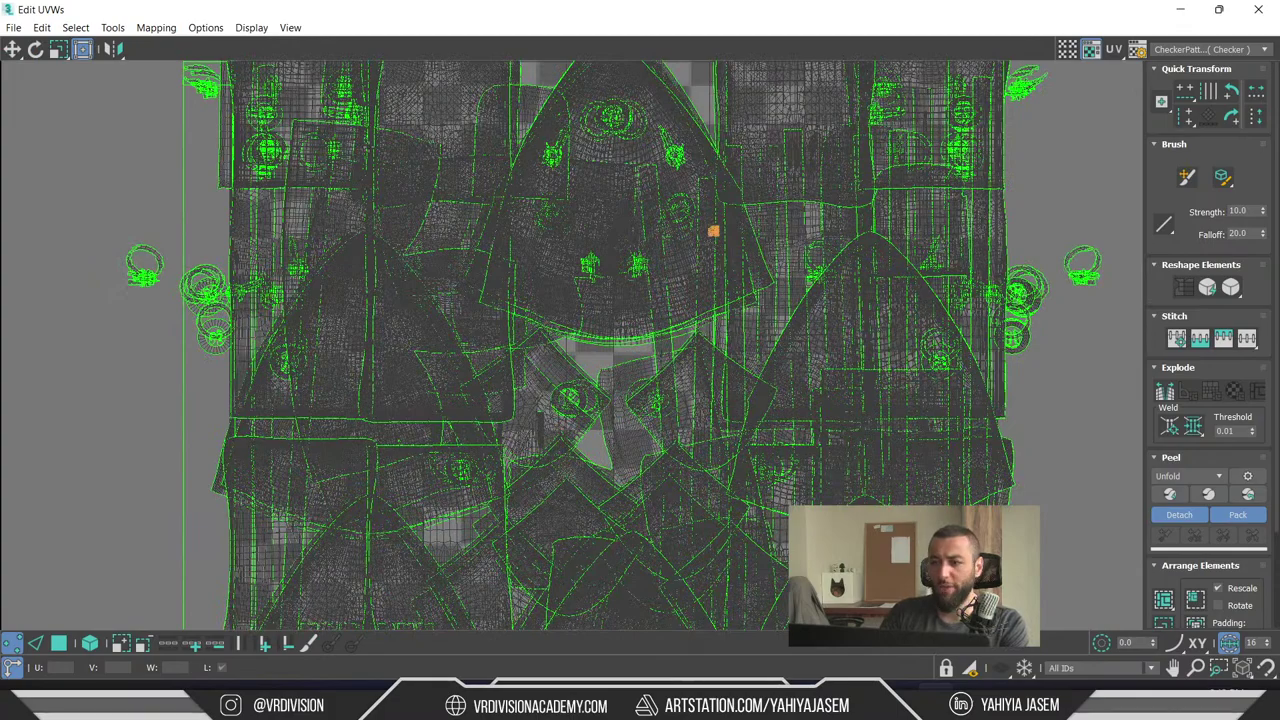
pyautogui.scroll(-2, 357, 143)
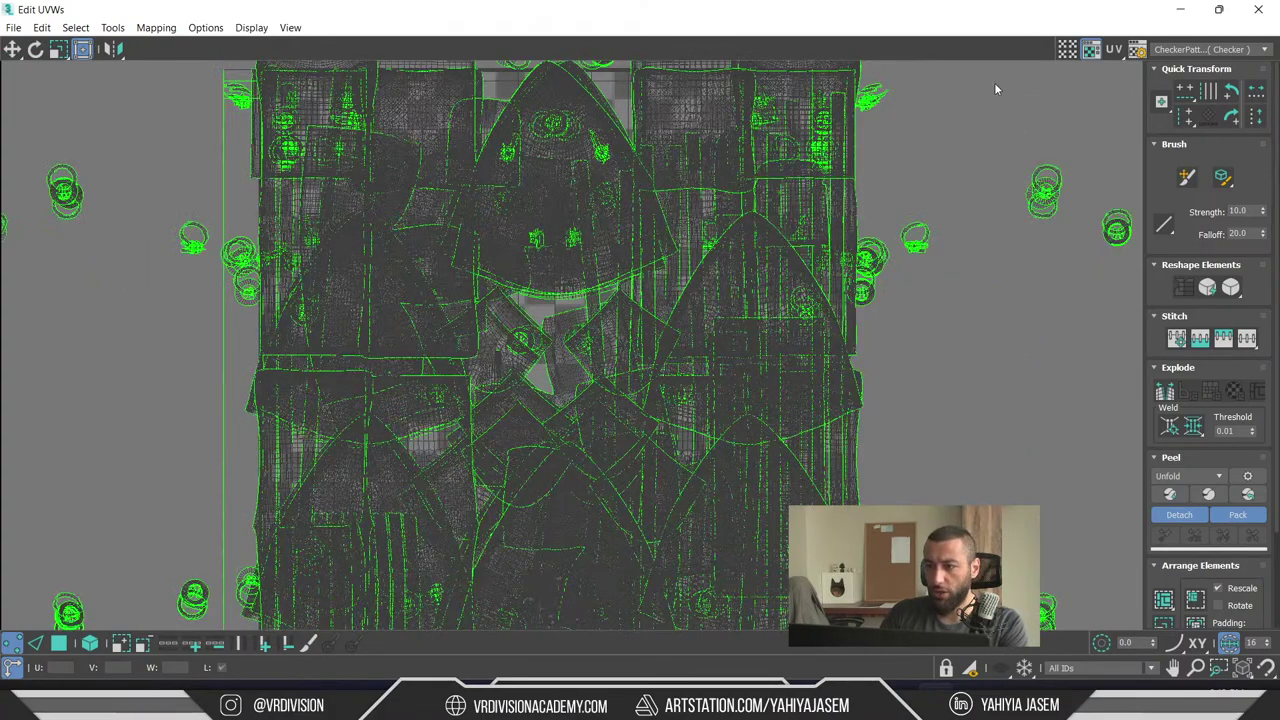
pyautogui.click(1212, 50)
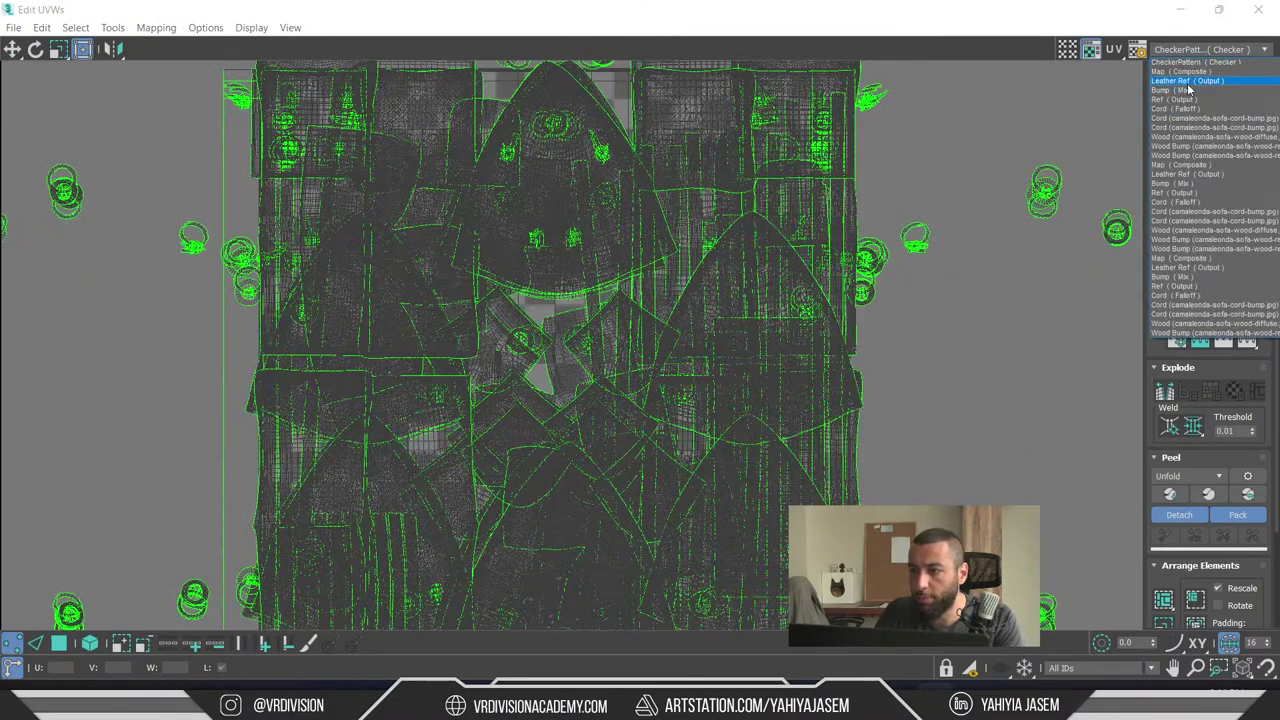
pyautogui.click(1188, 80)
# - Select the central UV cluster as faces, move it left, then undo the move
pyautogui.scroll(-2, 743, 266)
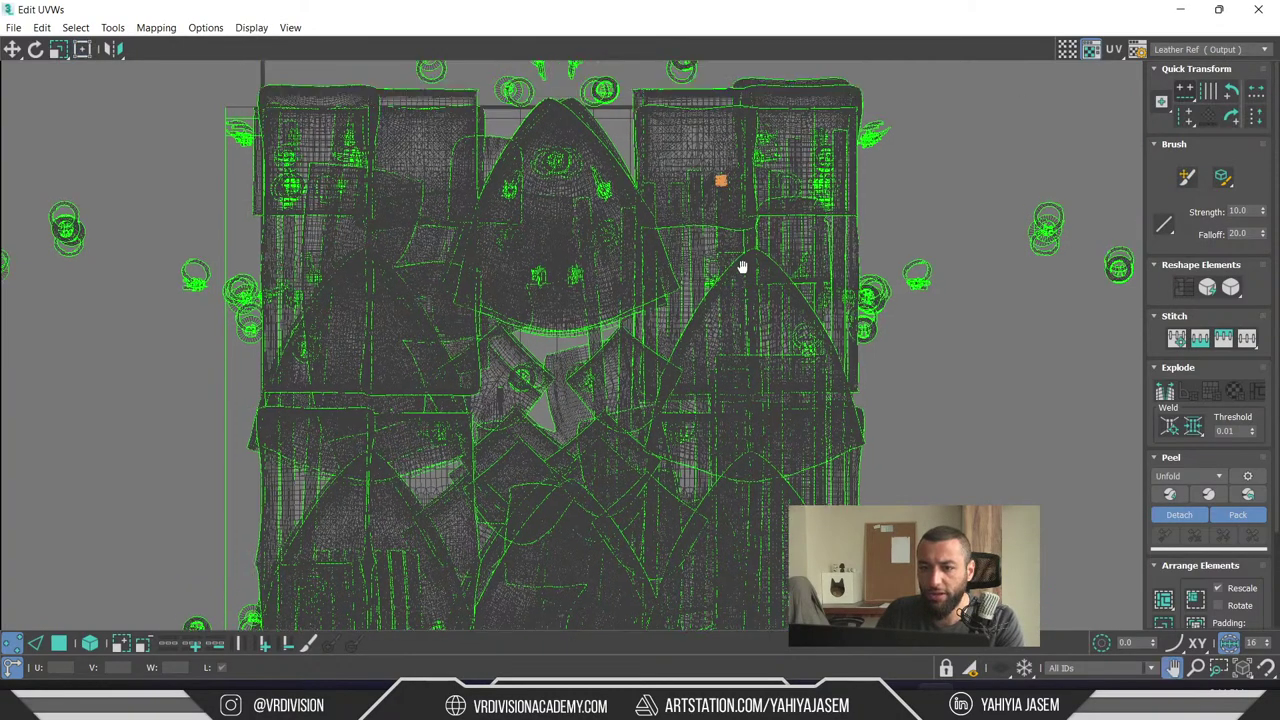
pyautogui.scroll(-3, 590, 245)
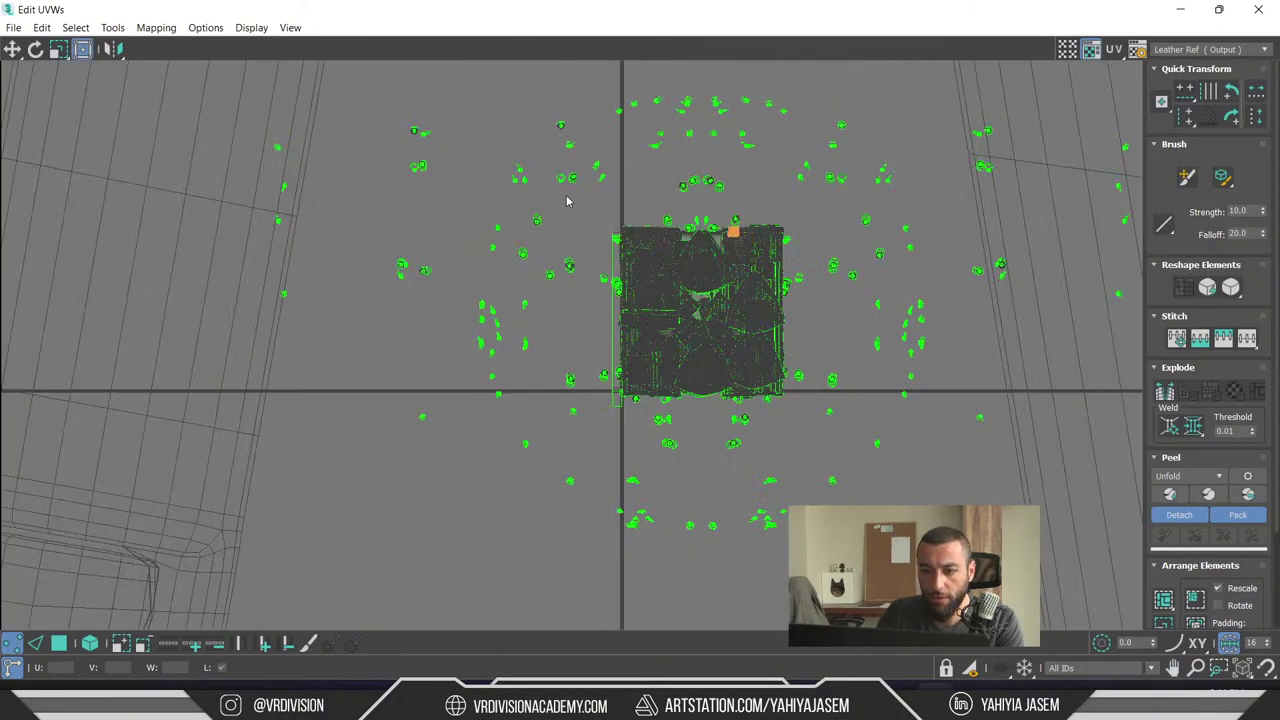
pyautogui.moveTo(568, 197); pyautogui.dragTo(800, 406)
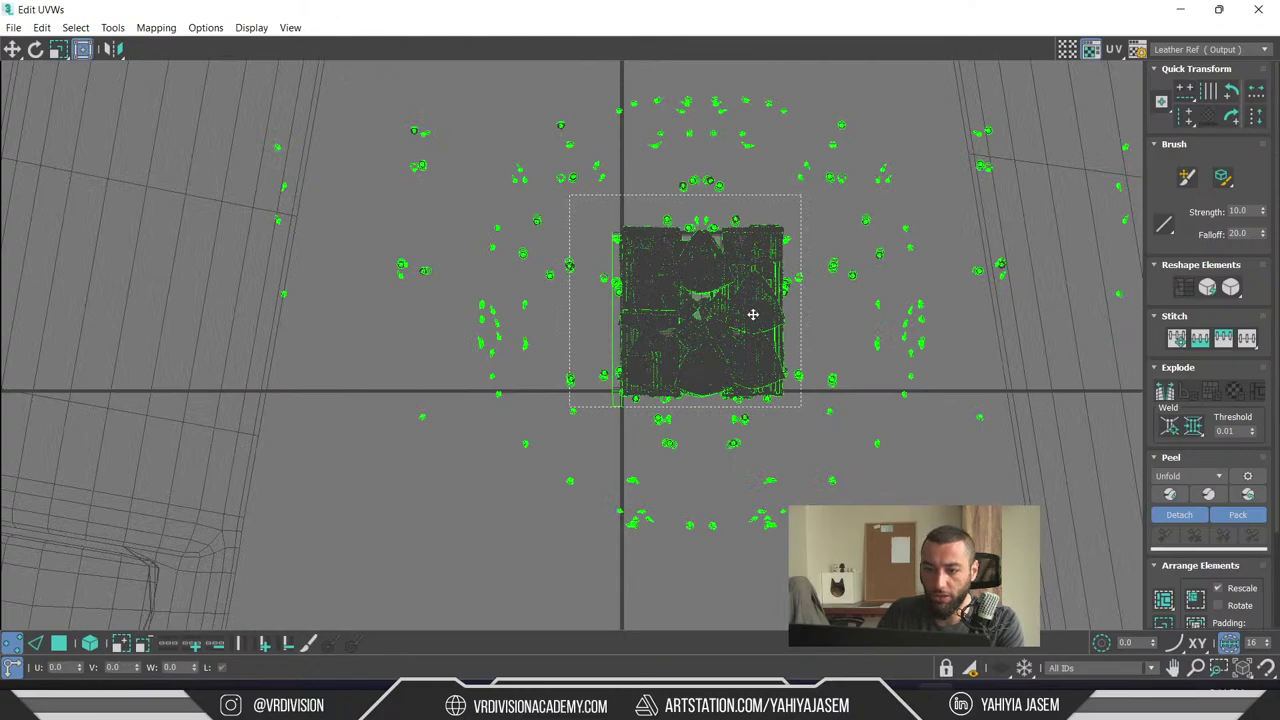
pyautogui.press('3')
pyautogui.moveTo(489, 316); pyautogui.dragTo(752, 296)
pyautogui.scroll(2, 755, 318)
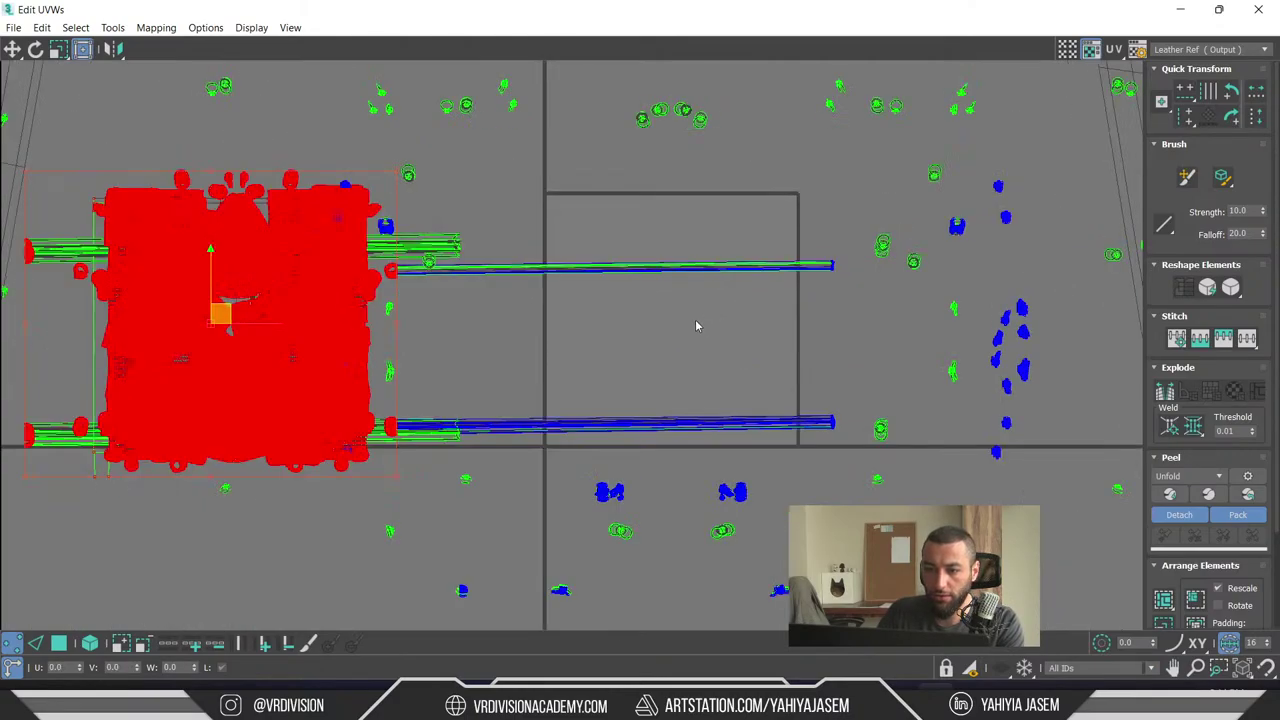
pyautogui.scroll(4, 694, 320)
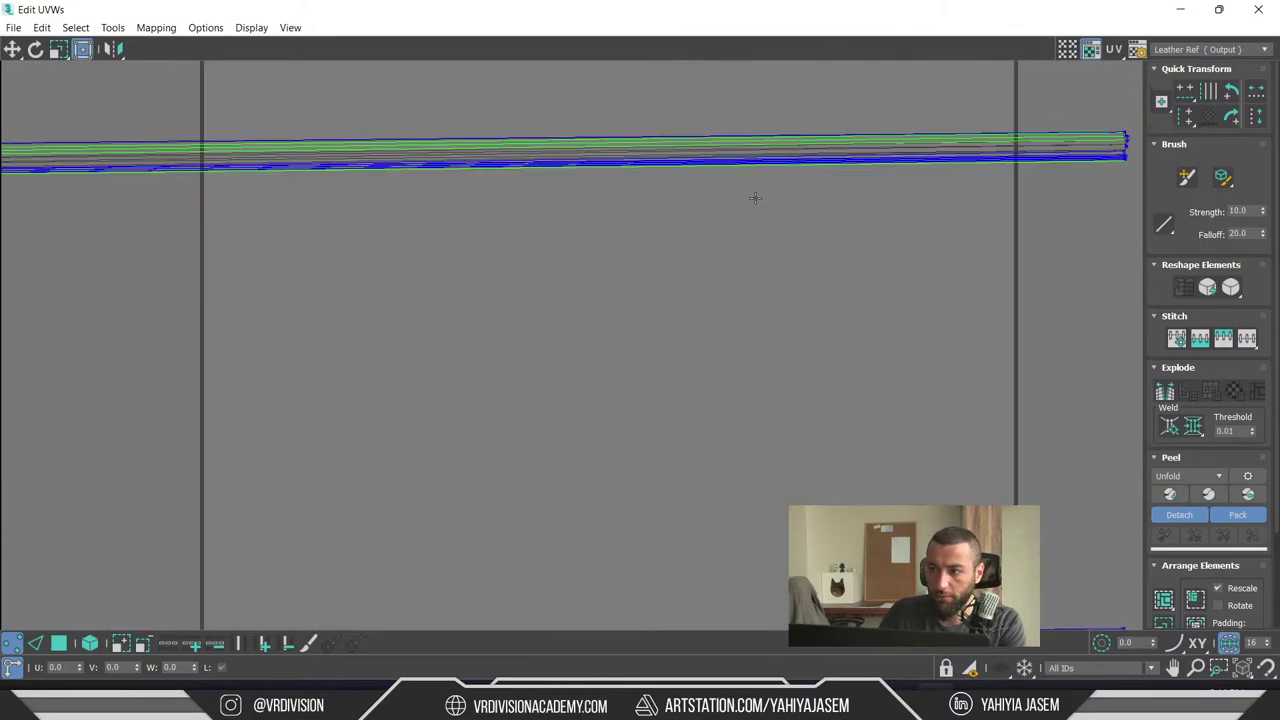
pyautogui.hotkey('ctrl', 'z')
pyautogui.hotkey('ctrl', 'z')
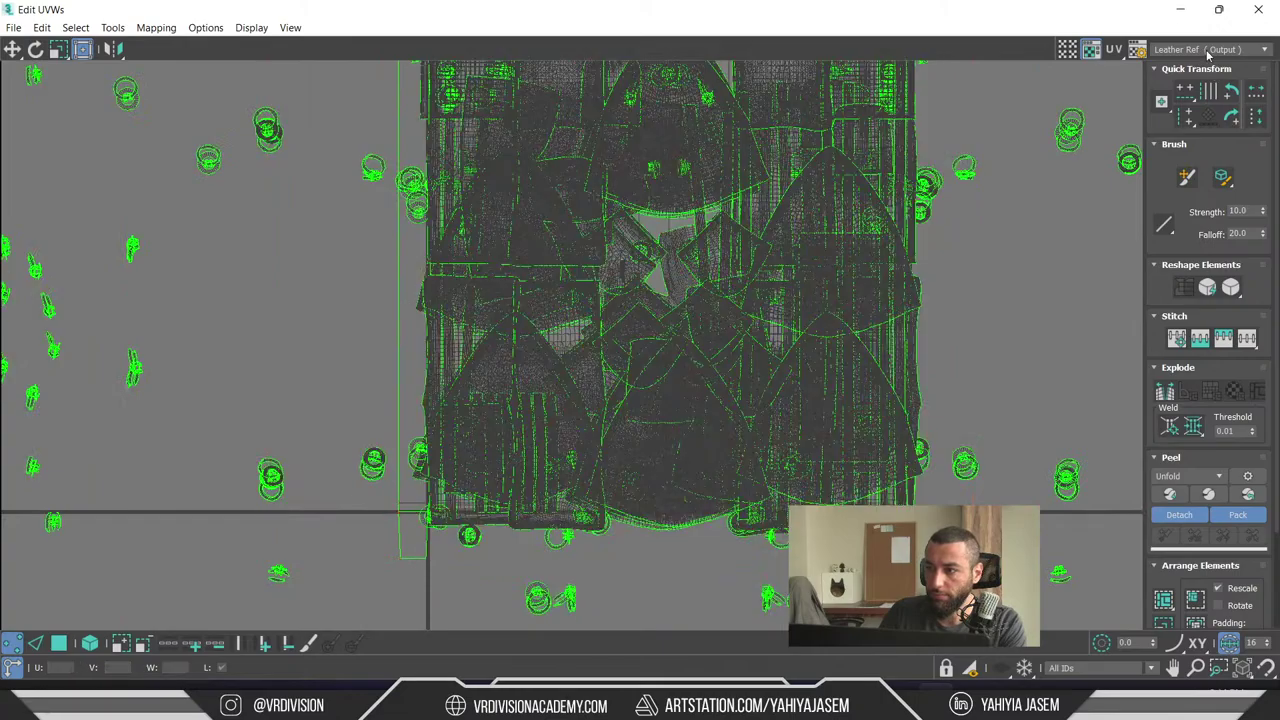
# - Switch the background to Wood Bump and move the UV islands left off the tile
pyautogui.click(1210, 49)
pyautogui.click(1188, 221)
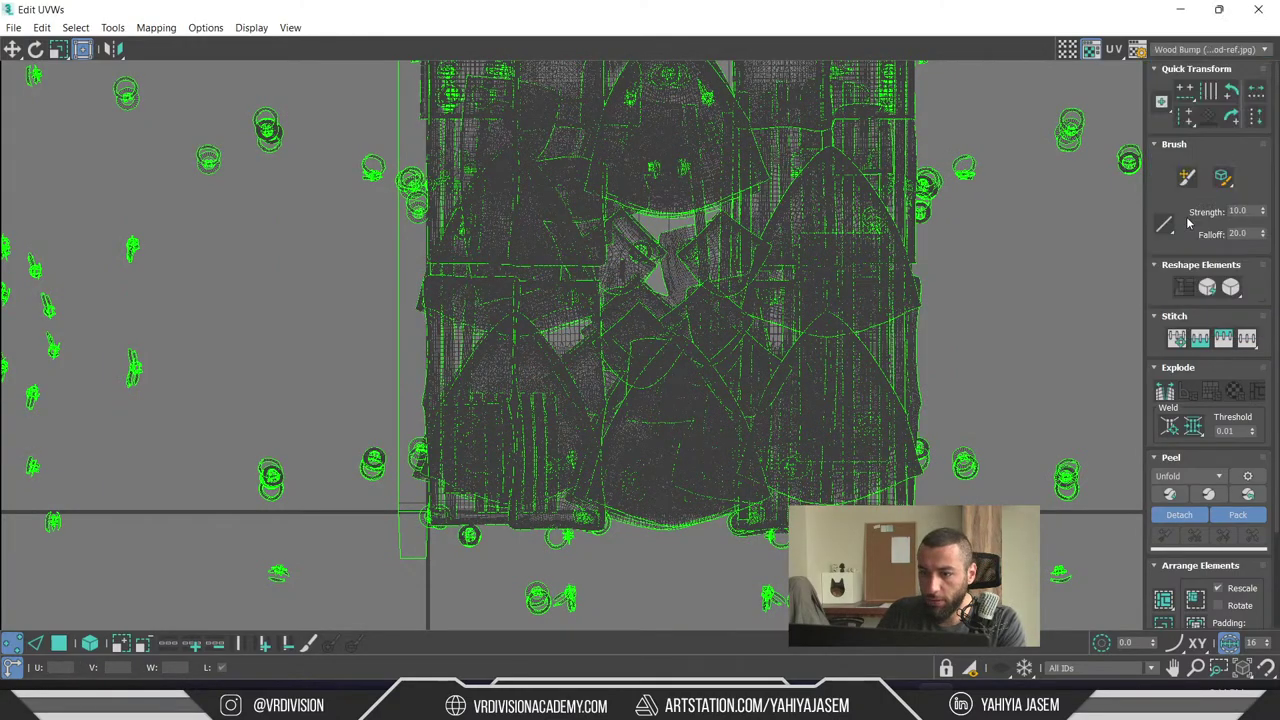
pyautogui.scroll(3, 662, 220)
pyautogui.scroll(2, 662, 220)
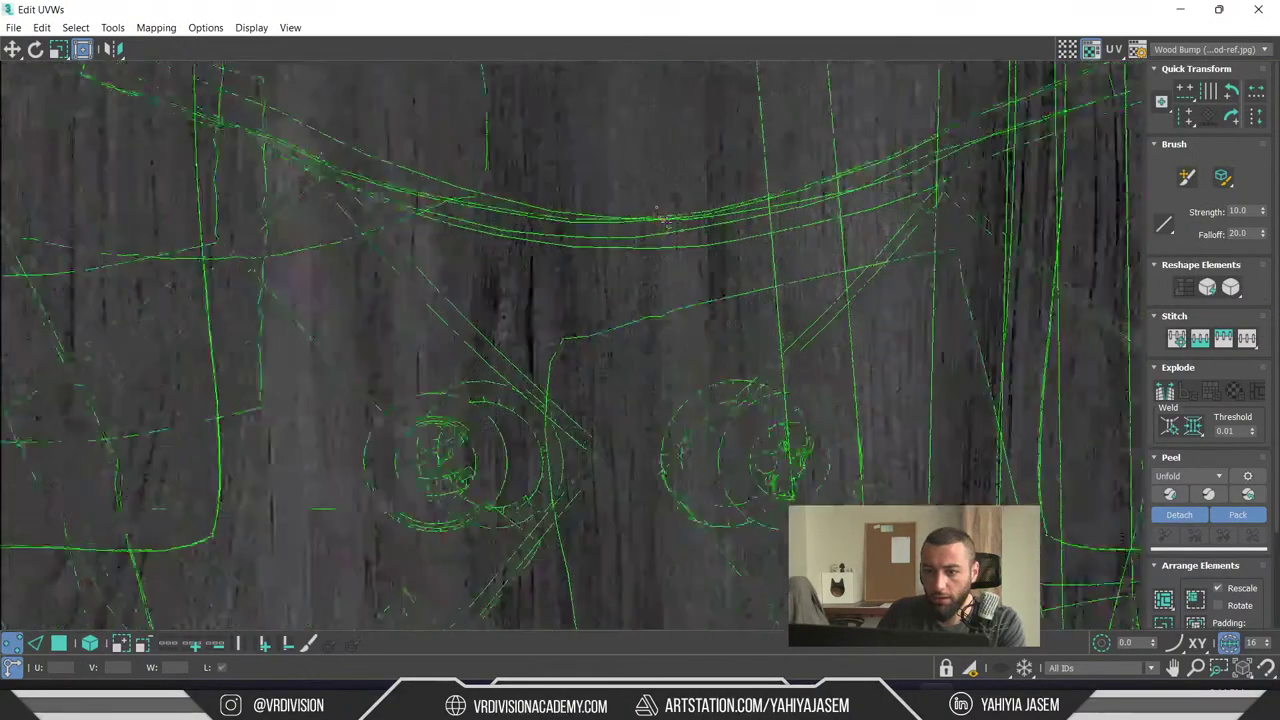
pyautogui.scroll(-6, 668, 215)
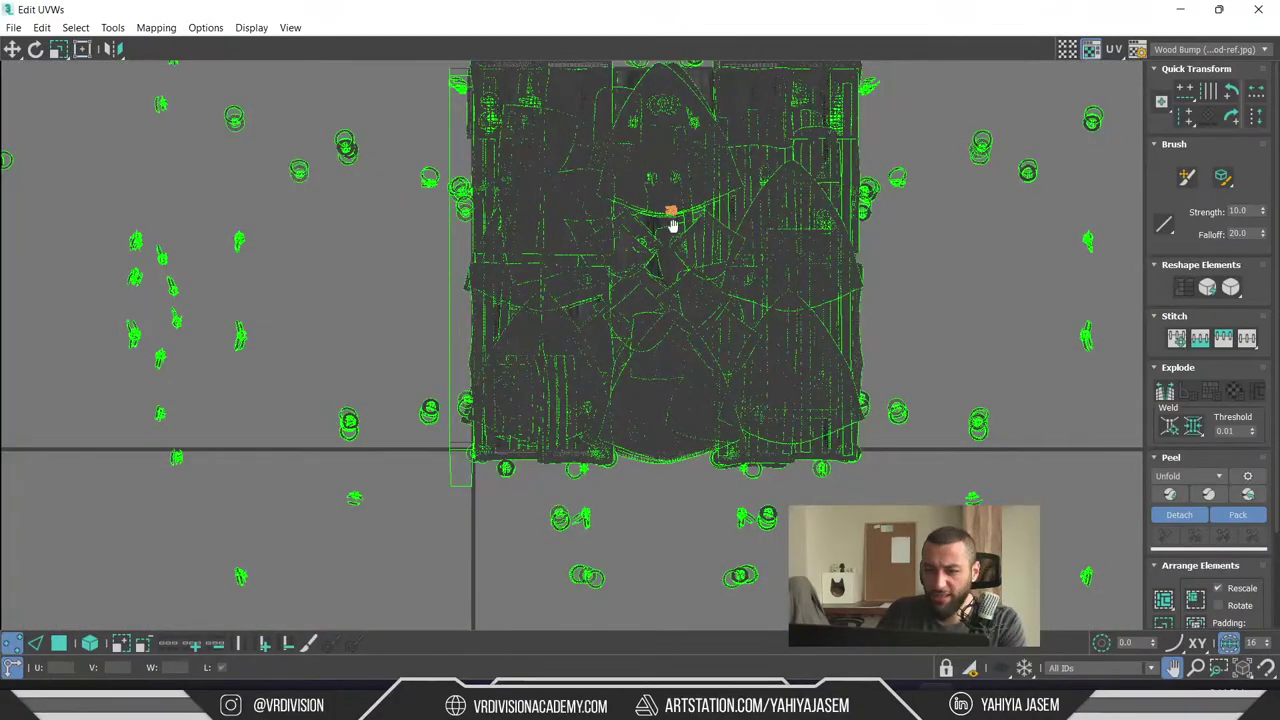
pyautogui.moveTo(670, 211); pyautogui.dragTo(671, 223, button='middle')
pyautogui.moveTo(420, 75); pyautogui.dragTo(742, 340)
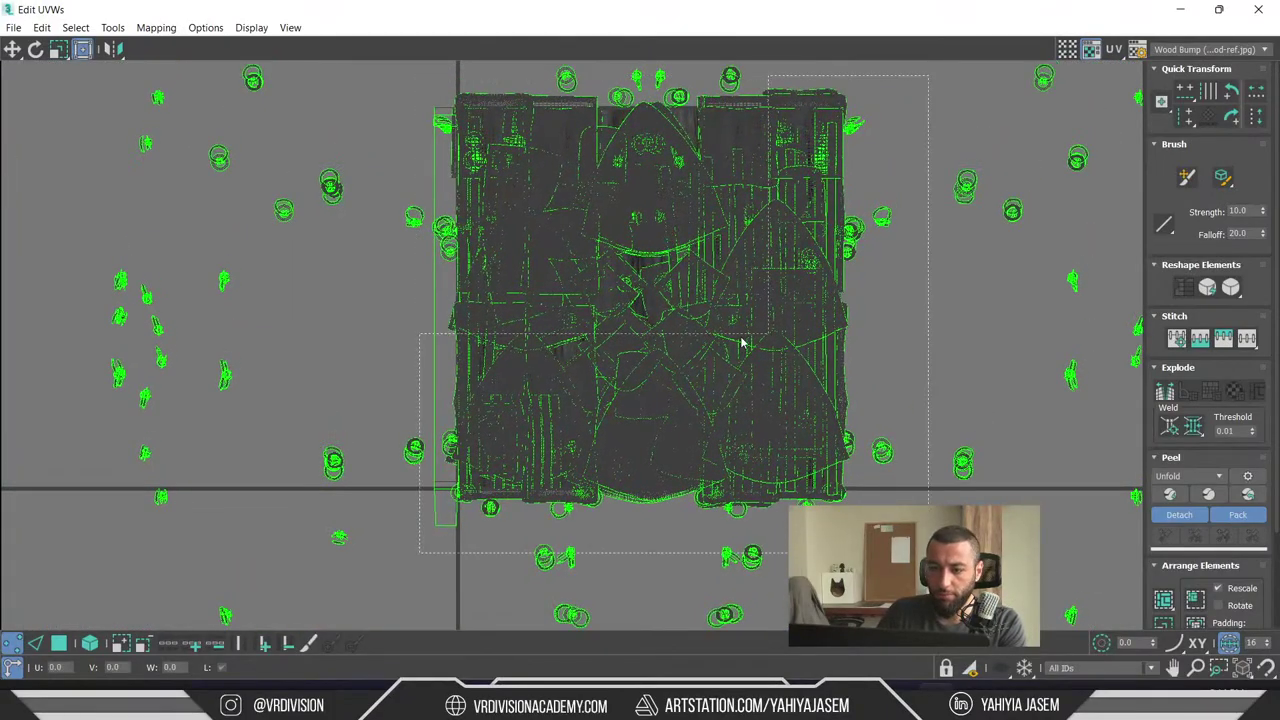
pyautogui.moveTo(513, 310); pyautogui.dragTo(38, 309)
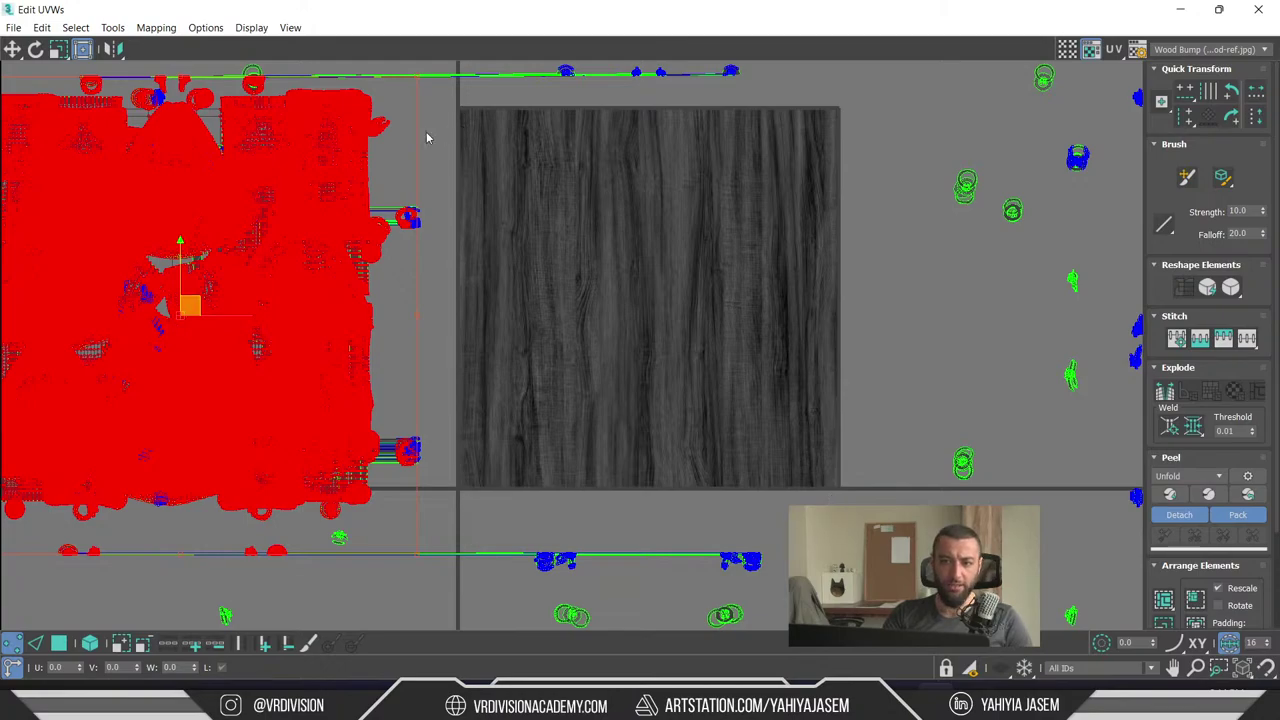
# - Restore the UV editor to a floating window and open the 'lookdev' PureRef board
pyautogui.doubleClick(786, 14)
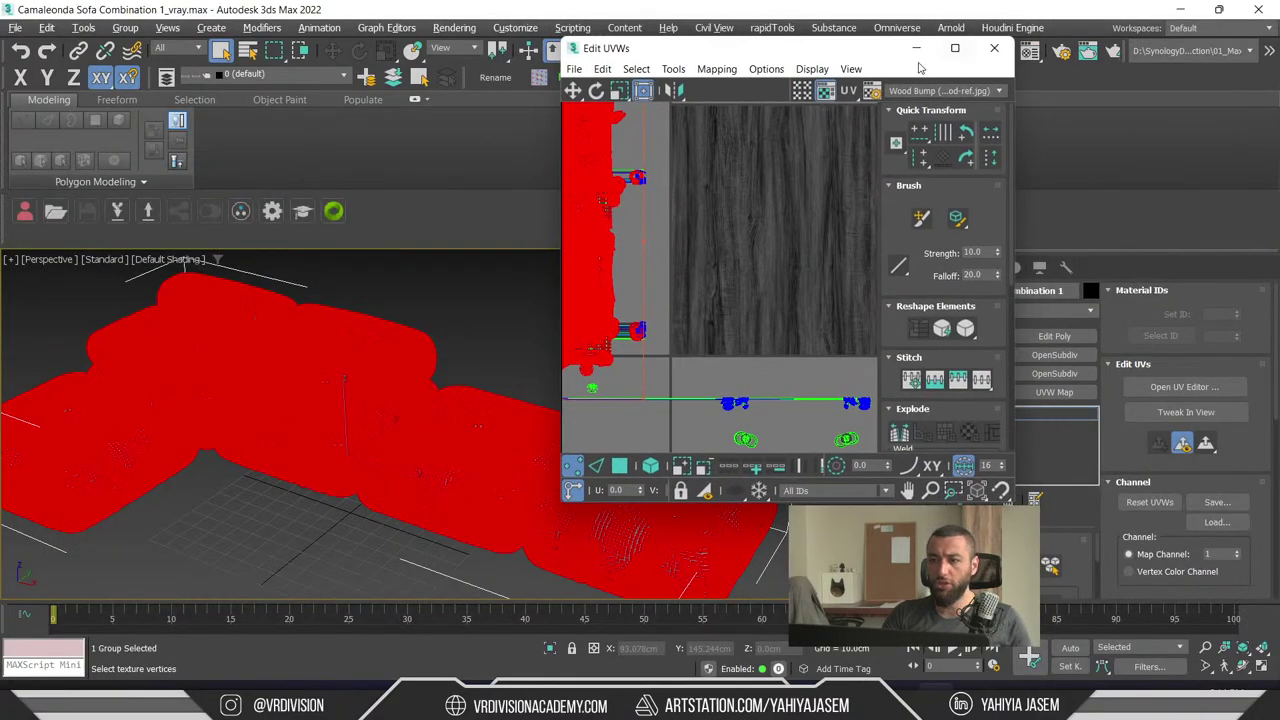
pyautogui.moveTo(868, 55); pyautogui.dragTo(921, 63)
pyautogui.press('ctrl')
pyautogui.press('ctrl')
pyautogui.write('lo')
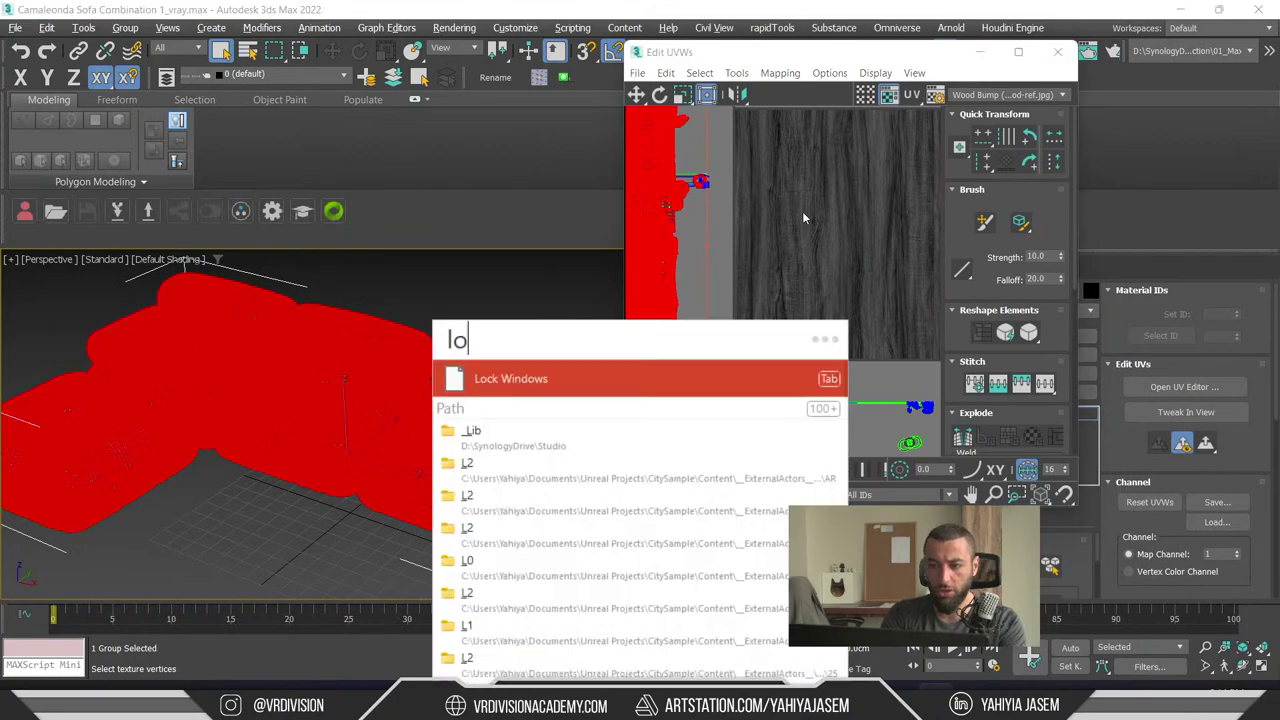
pyautogui.write('okdev')
pyautogui.press('Return')
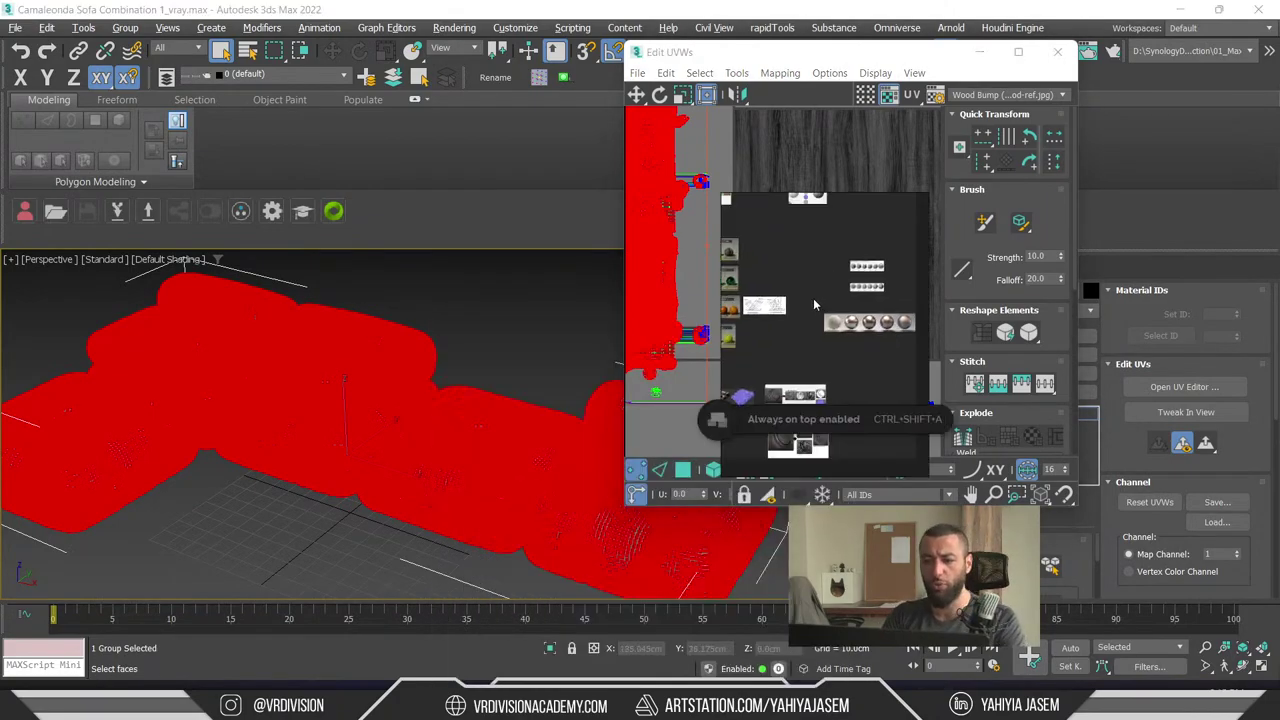
# - Make the board full screen and zoom in on the character and checker-cube references
pyautogui.hotkey('ctrl', 'f')
pyautogui.scroll(10, 746, 205)
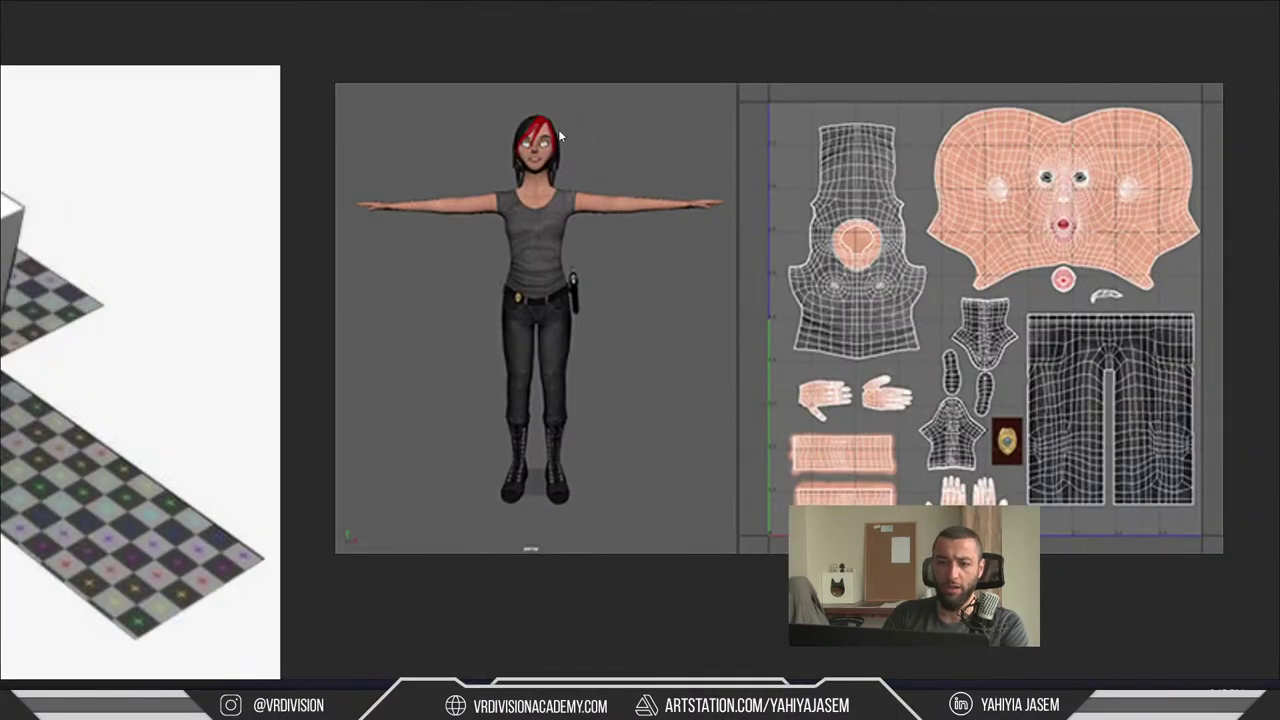
pyautogui.scroll(2, 814, 168)
pyautogui.moveTo(814, 168); pyautogui.dragTo(726, 158, button='middle')
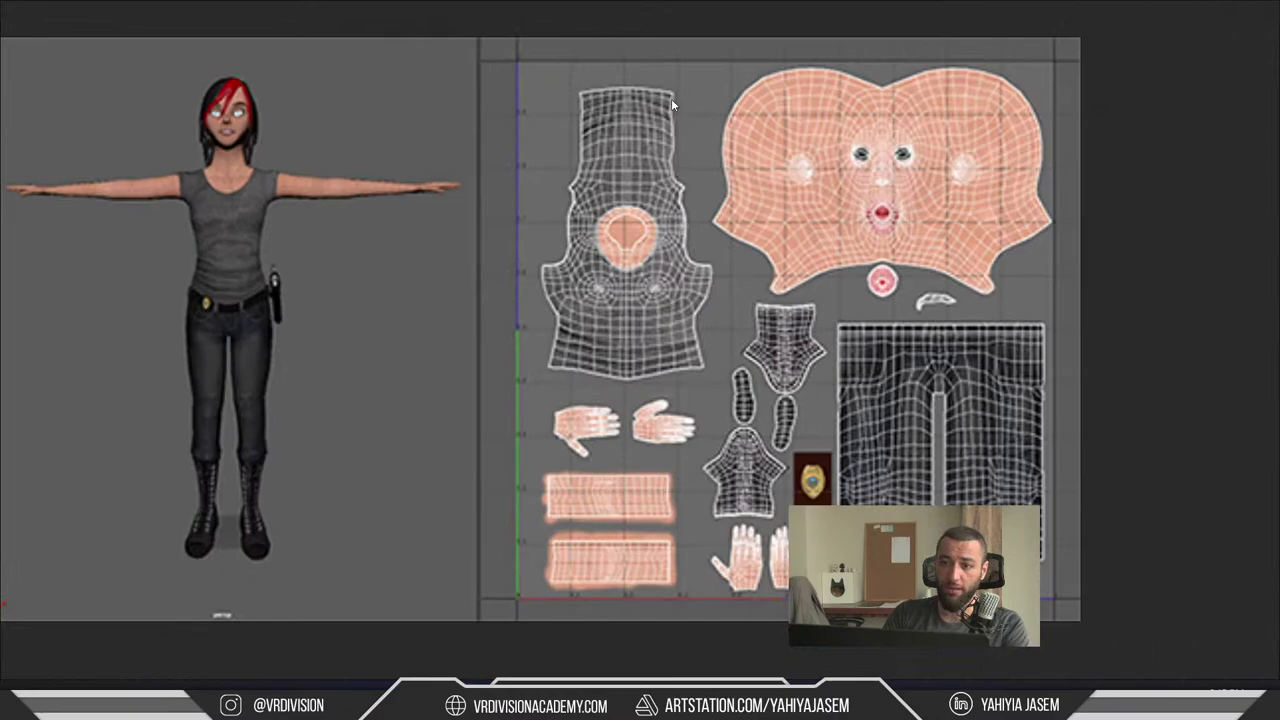
pyautogui.scroll(-3, 727, 188)
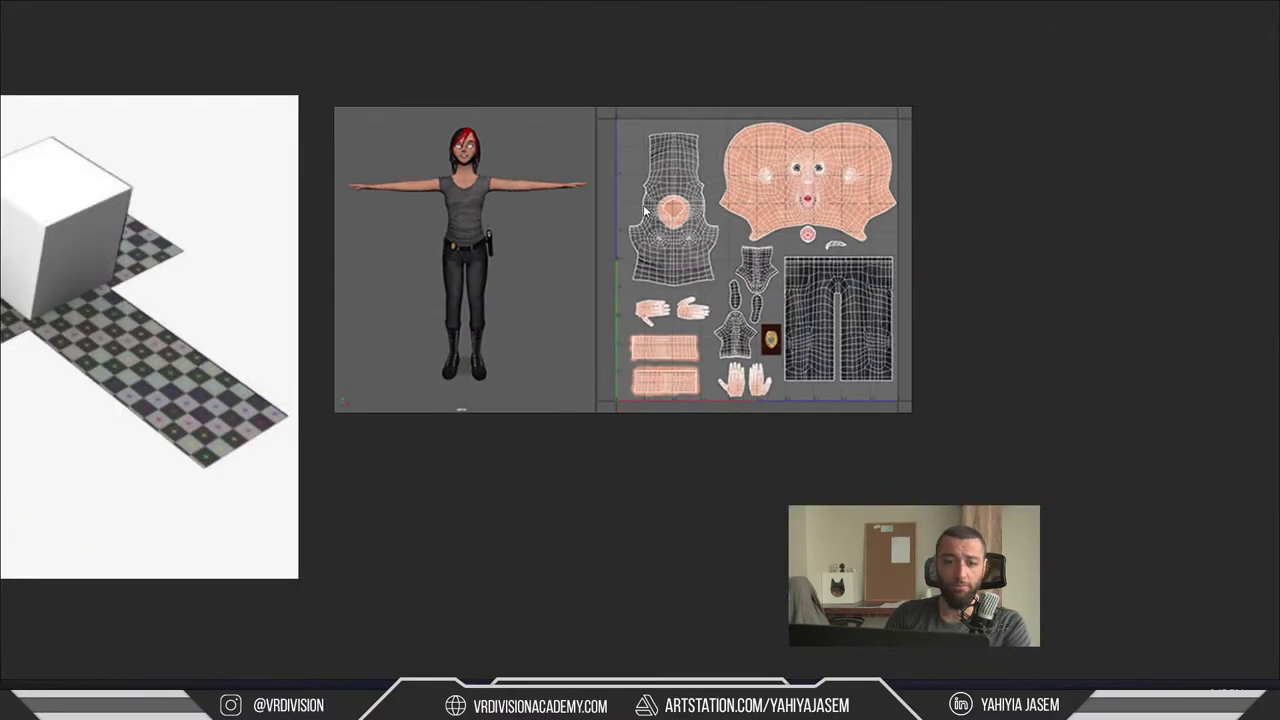
pyautogui.doubleClick(150, 300)
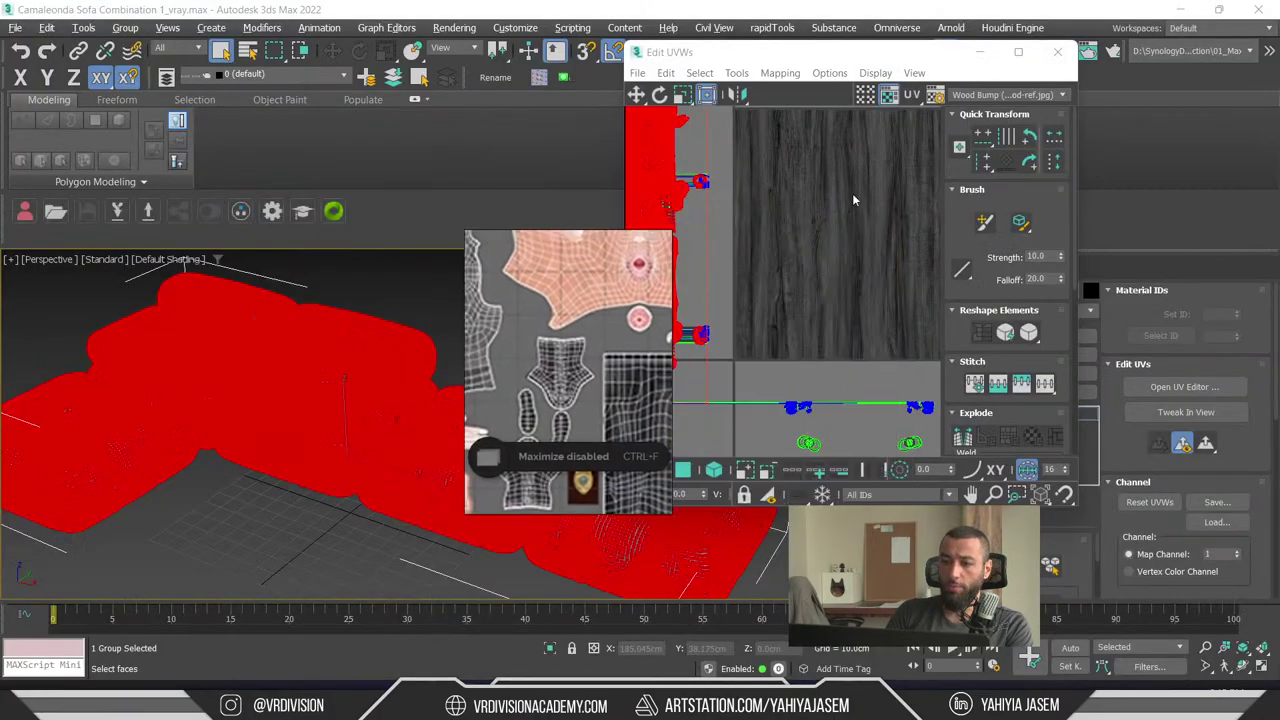
# - Select all the sofa's UVs, clear the selection, zoom in on the layout, then close Edit UVWs
pyautogui.hotkey('ctrl', 'd')
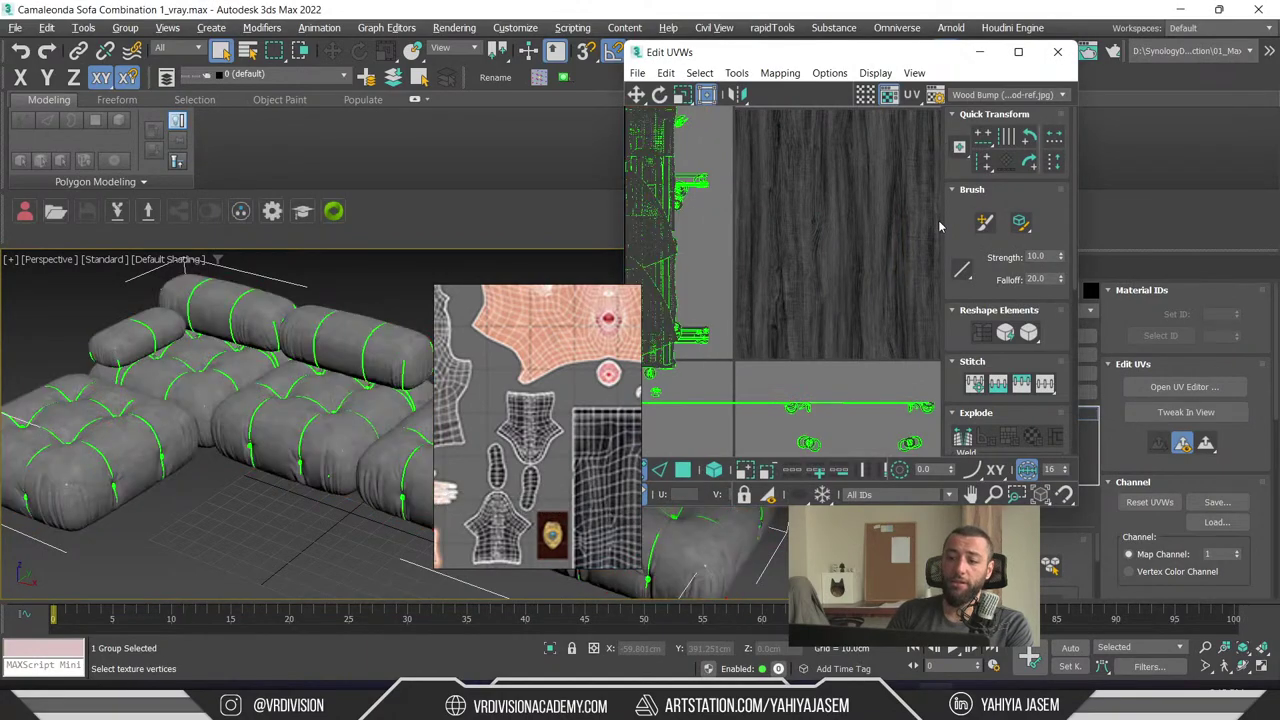
pyautogui.hotkey('ctrl', 'a')
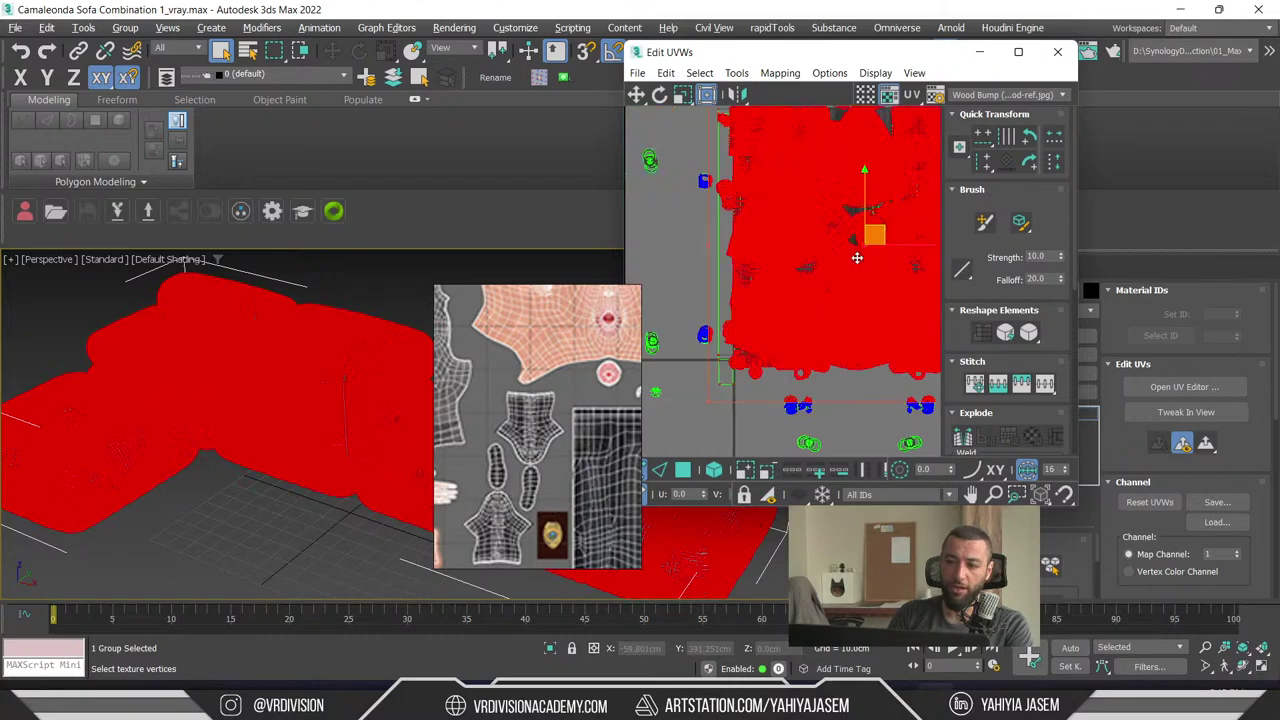
pyautogui.hotkey('ctrl', 'd')
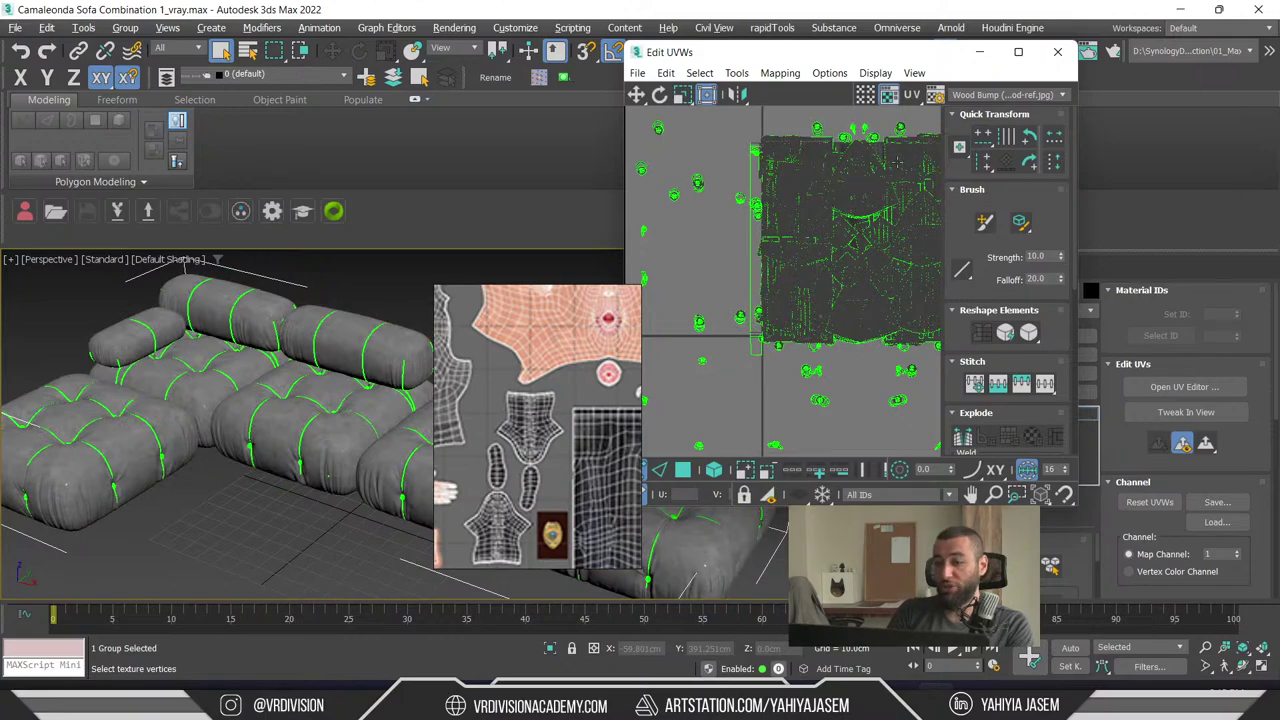
pyautogui.scroll(2, 826, 176)
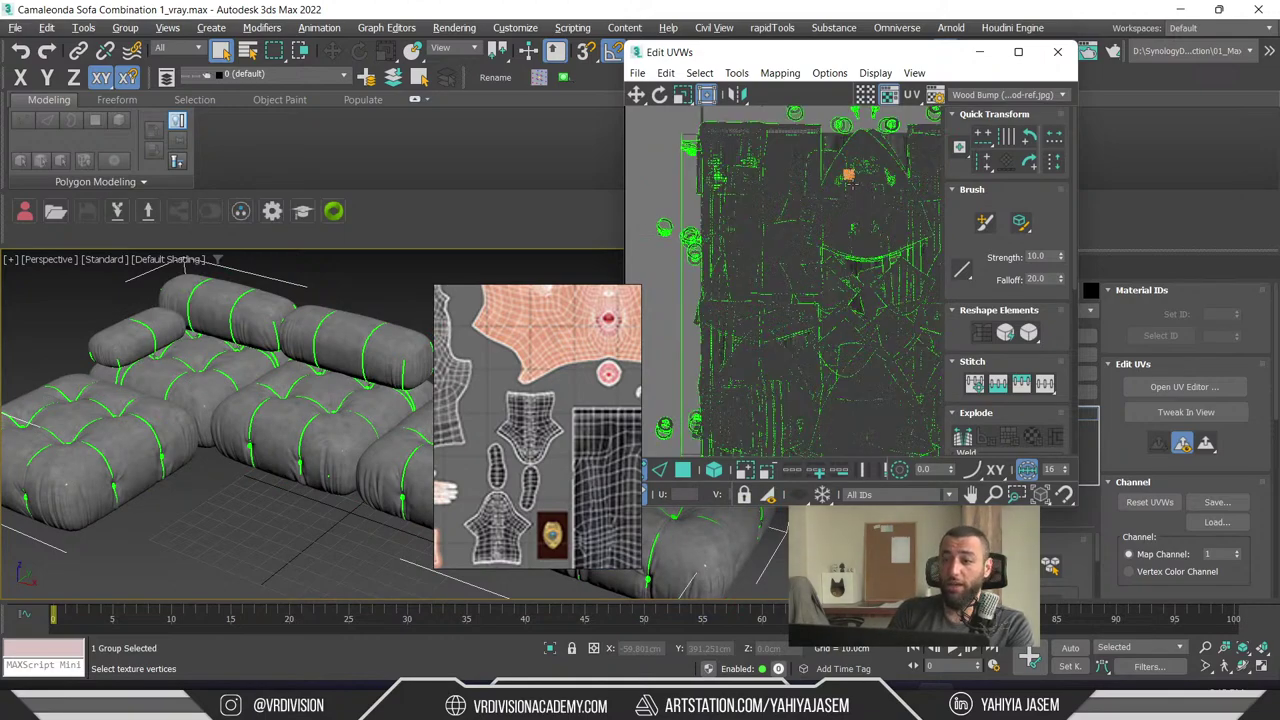
pyautogui.scroll(2, 848, 175)
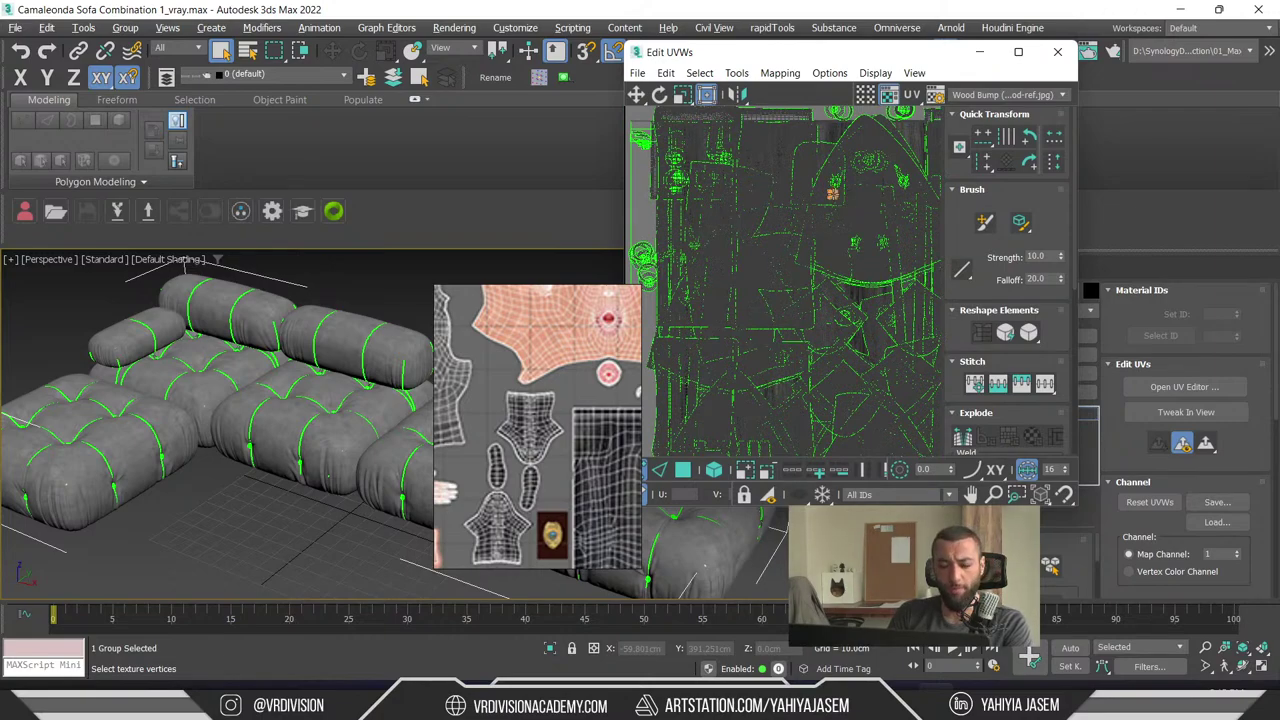
pyautogui.click(1057, 52)
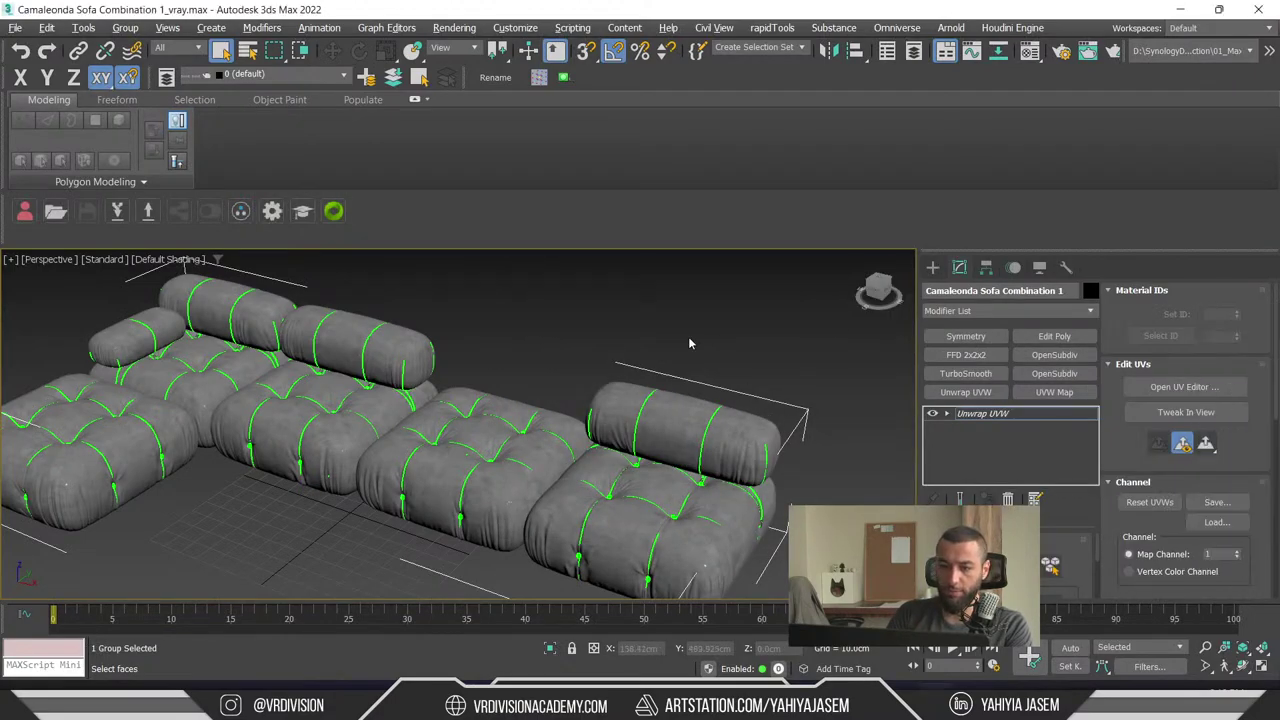
# - Shift-drag out an independent Copy of the sofa group
pyautogui.click(932, 267)
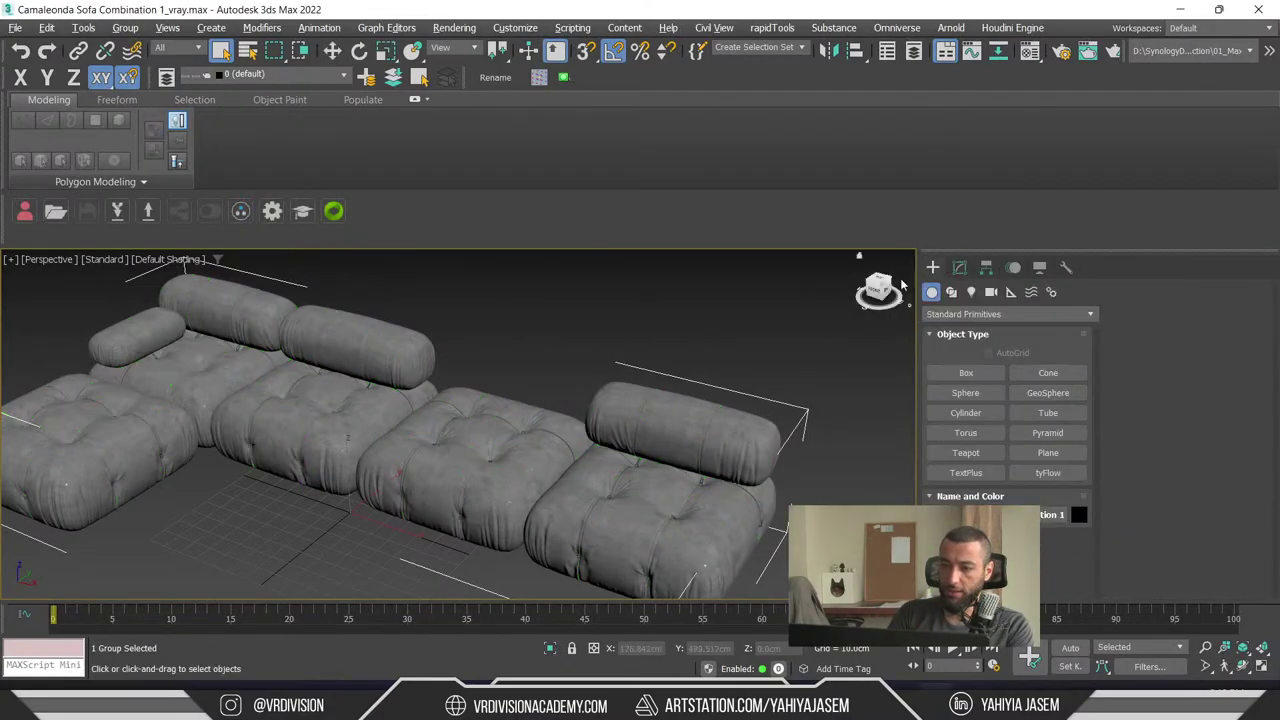
pyautogui.press('w')
pyautogui.click(858, 255)
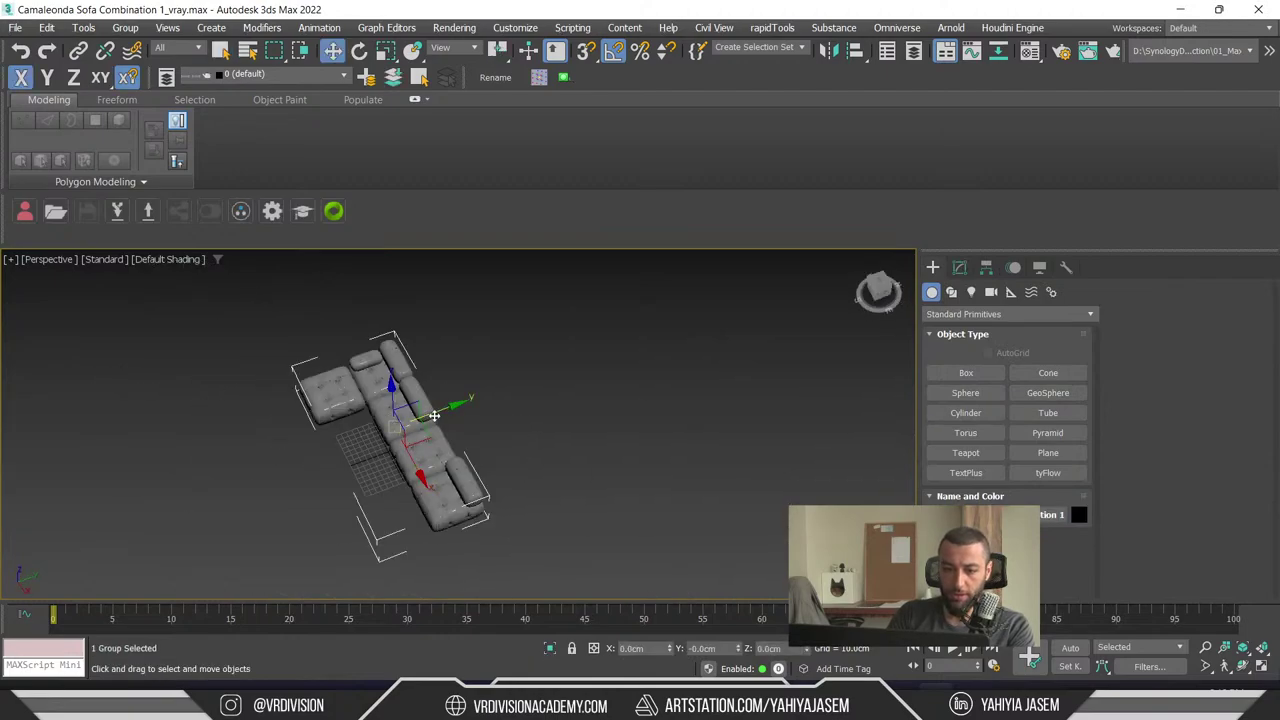
pyautogui.keyDown('shift'); pyautogui.moveTo(435, 415); pyautogui.dragTo(536, 350); pyautogui.keyUp('shift')
pyautogui.click(565, 296)
pyautogui.click(642, 417)
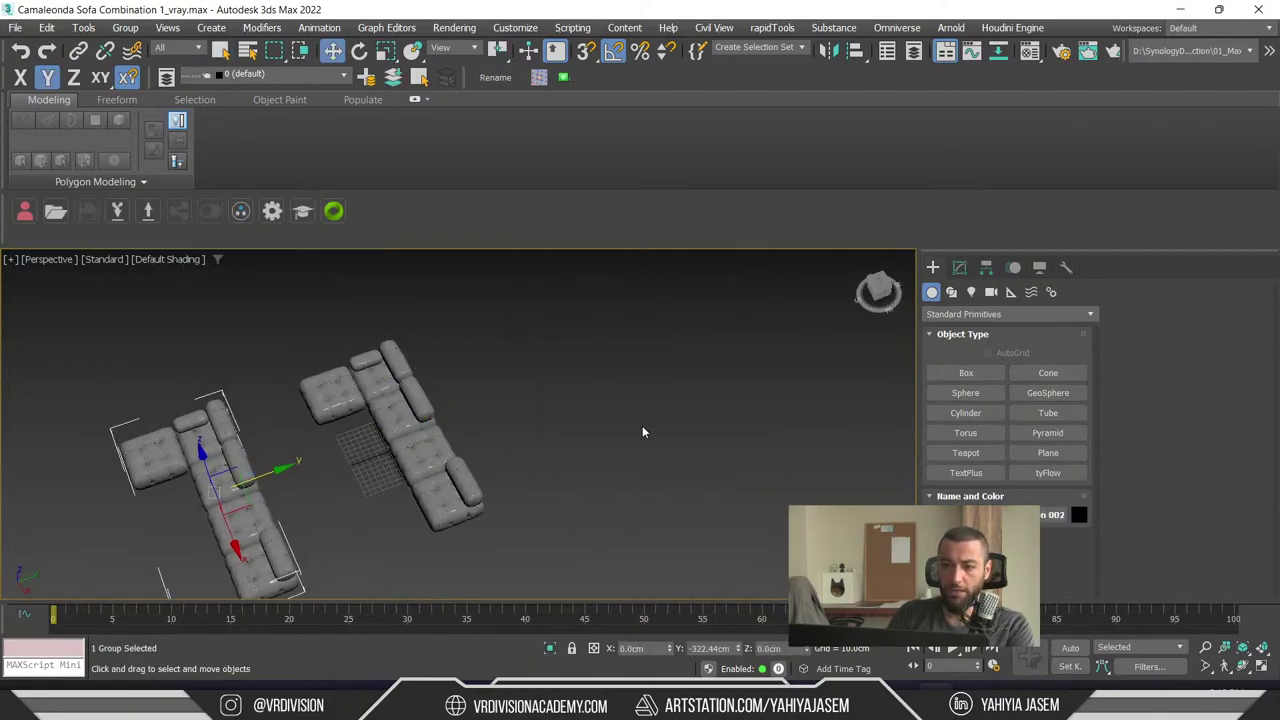
# - Frame the copied sofa and ungroup it into separate modules
pyautogui.press('z')
pyautogui.keyDown('alt'); pyautogui.moveTo(584, 421); pyautogui.dragTo(600, 453, button='middle'); pyautogui.keyUp('alt')
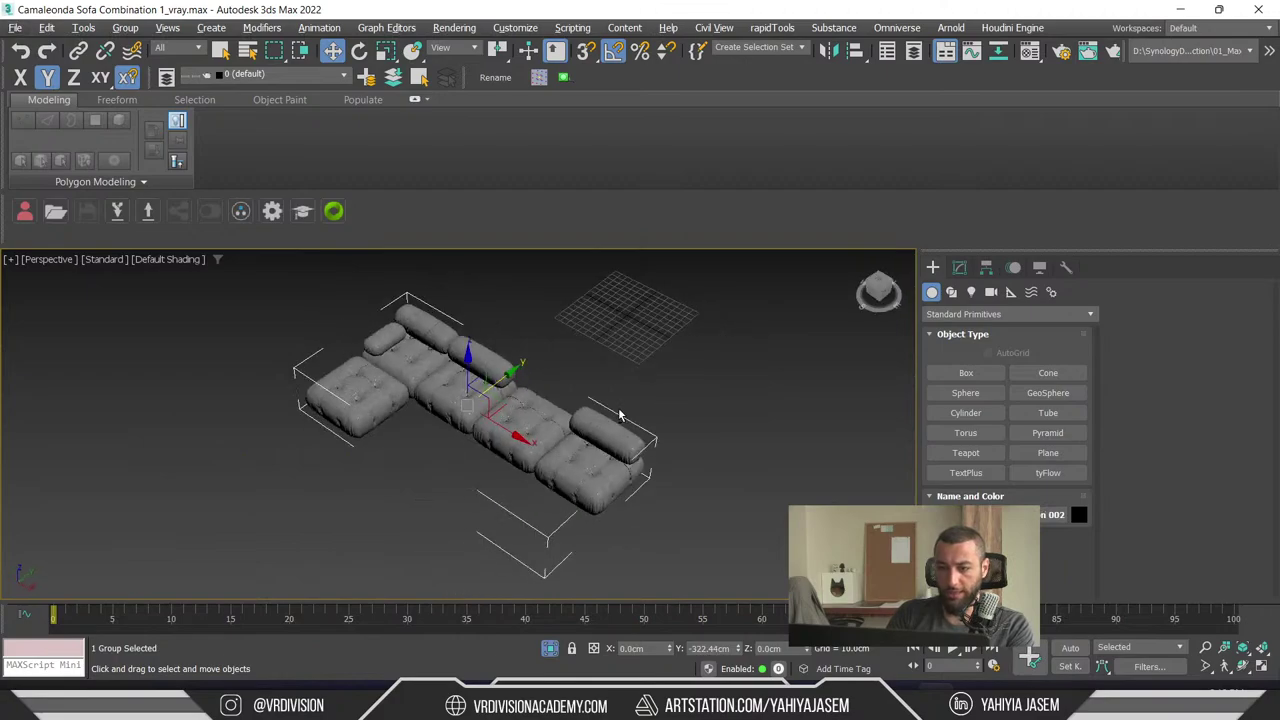
pyautogui.press('u')
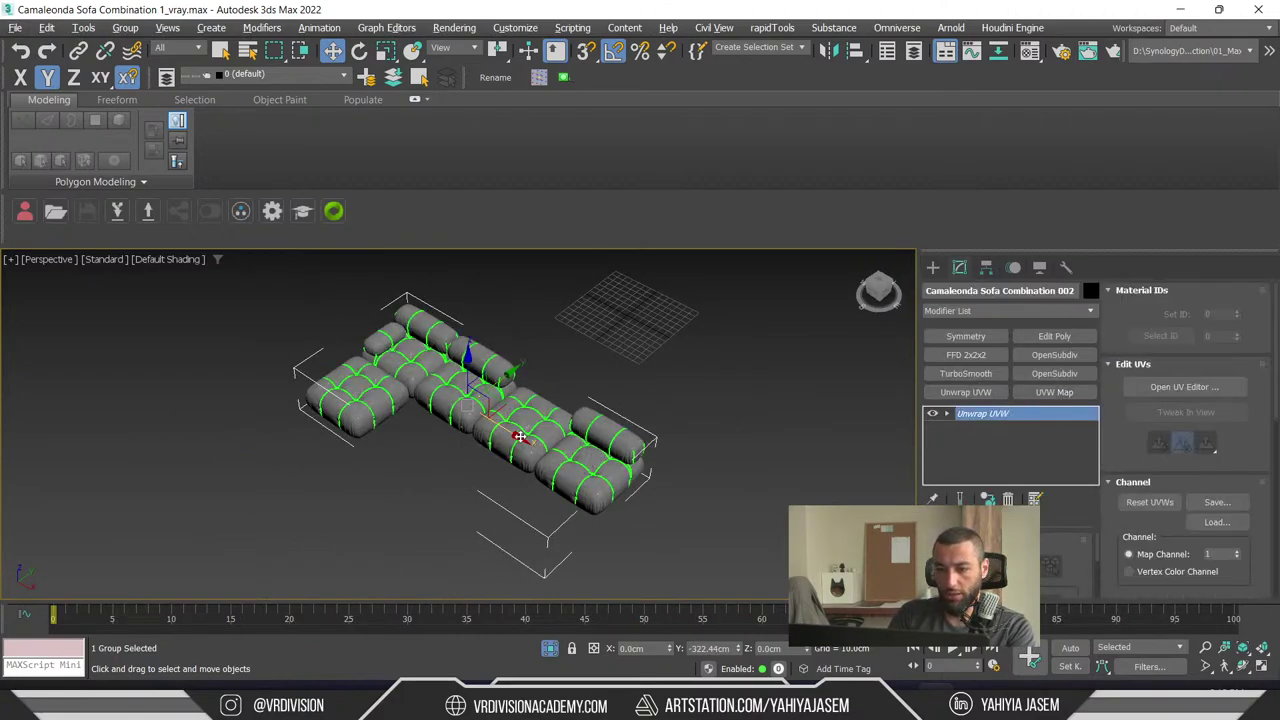
pyautogui.scroll(4, 510, 432)
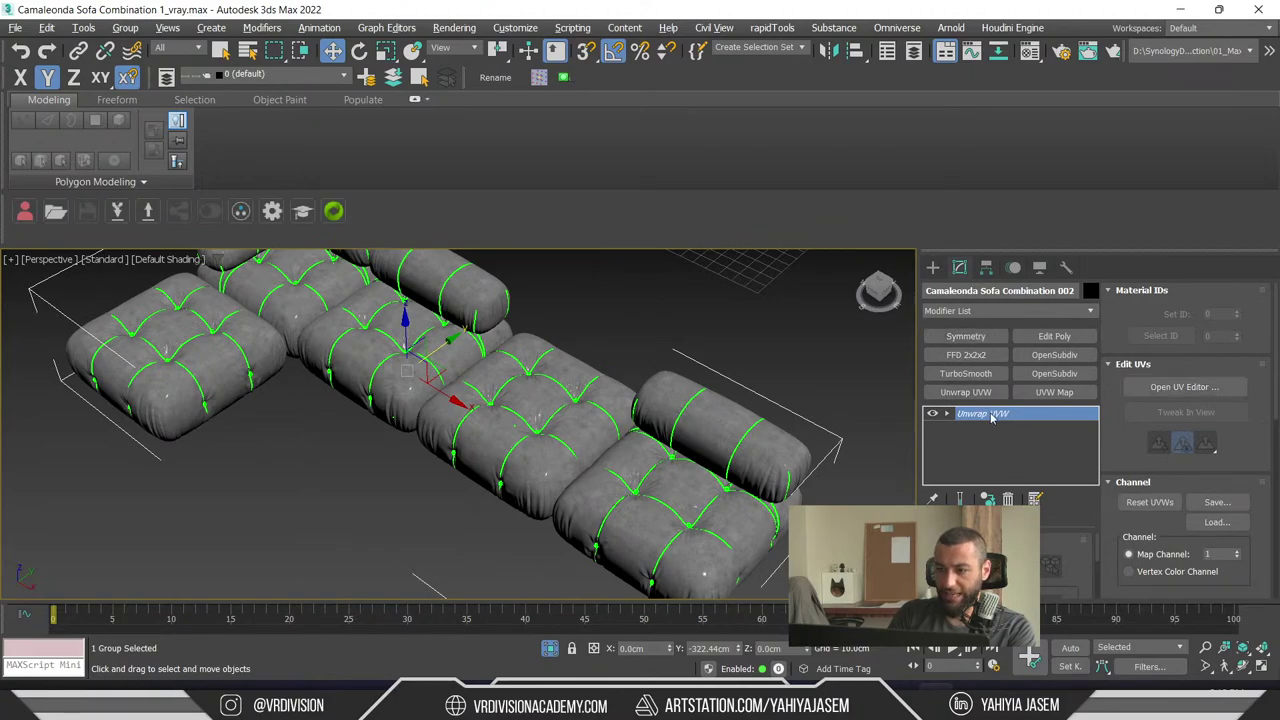
pyautogui.click(726, 295)
pyautogui.click(450, 300)
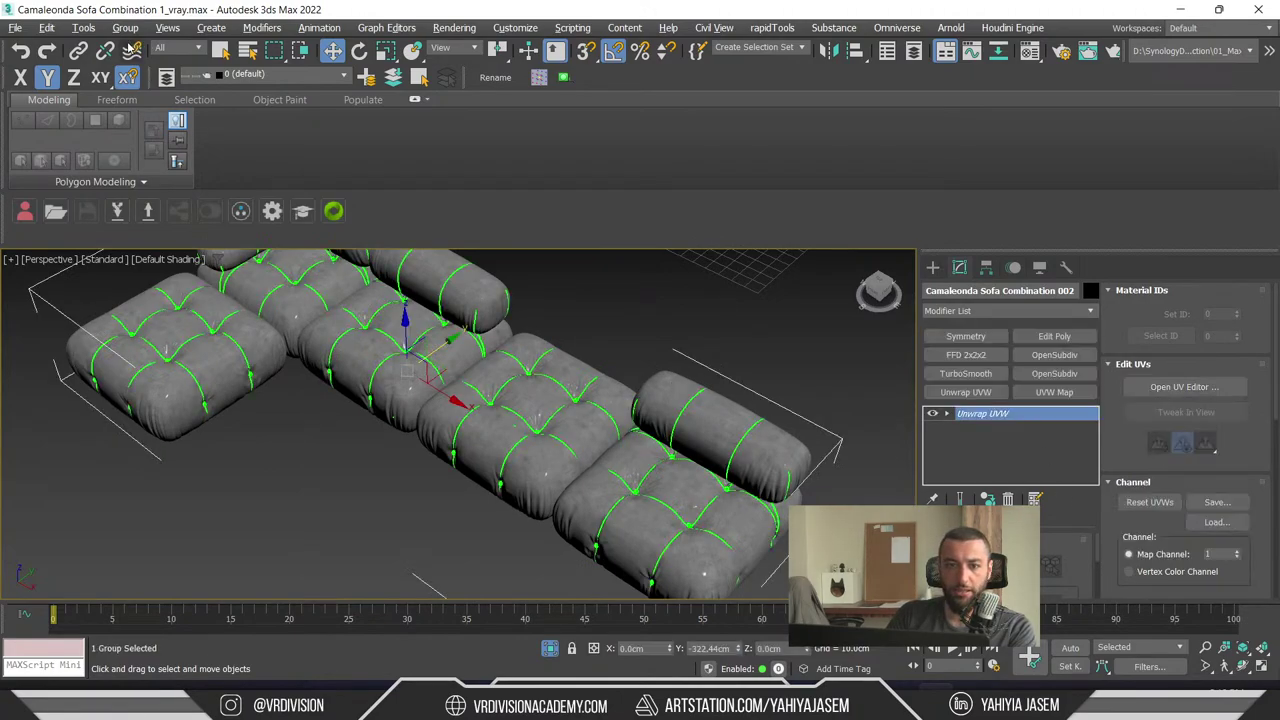
pyautogui.click(125, 27)
pyautogui.click(142, 72)
# - Delete the other modules, backrest and left cushion, leaving one cushion selected
pyautogui.click(698, 478)
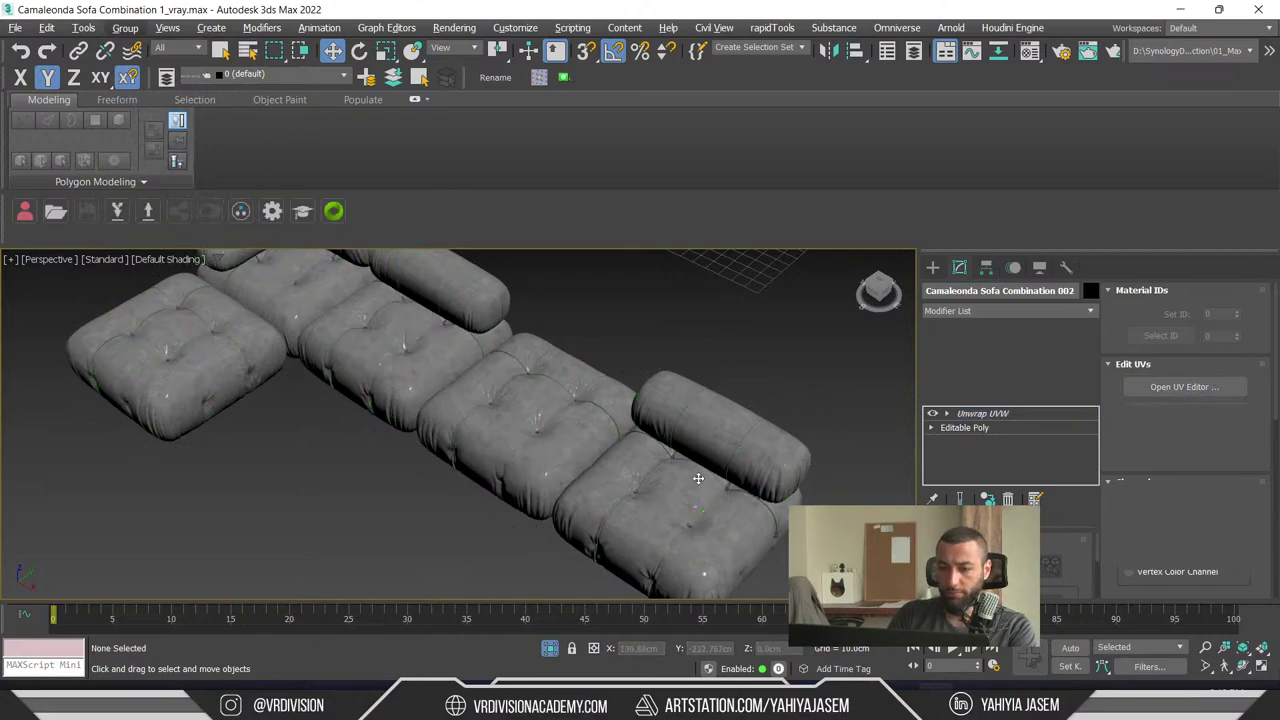
pyautogui.press('Delete')
pyautogui.keyDown('alt'); pyautogui.moveTo(380, 343); pyautogui.dragTo(423, 448, button='middle'); pyautogui.keyUp('alt')
pyautogui.click(423, 448)
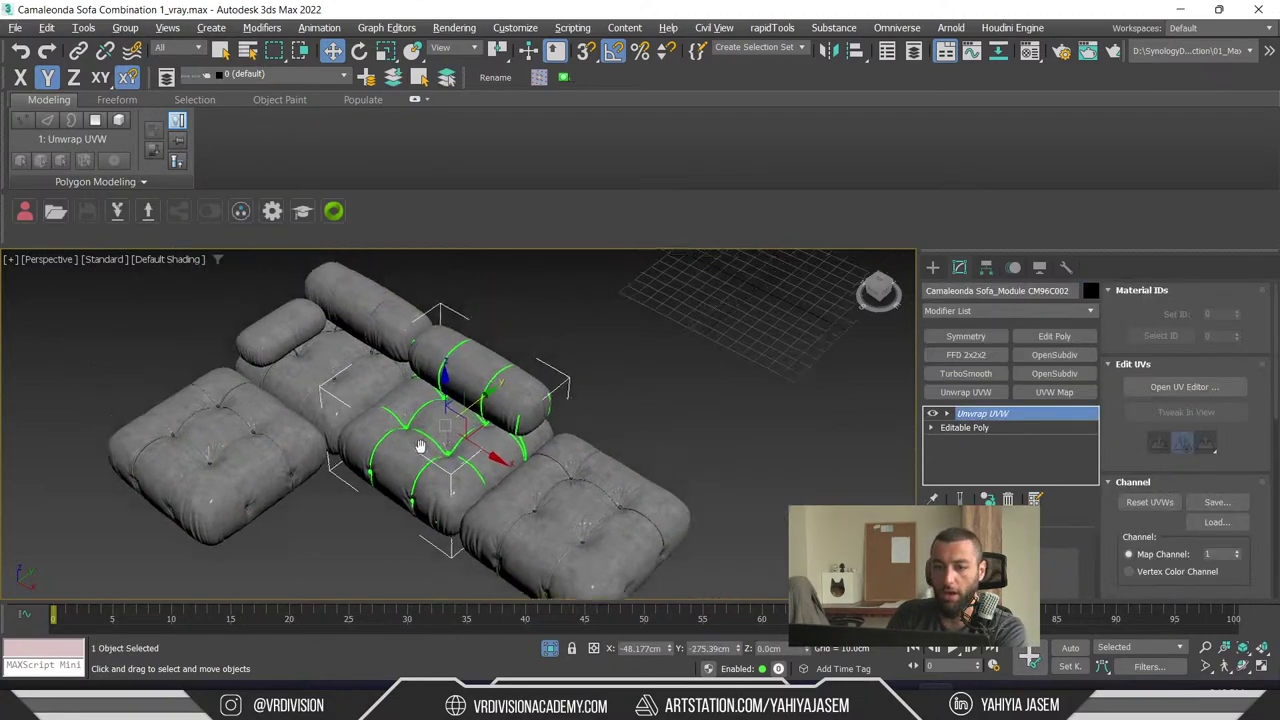
pyautogui.press('Delete')
pyautogui.click(370, 376)
pyautogui.press('Delete')
pyautogui.click(220, 450)
pyautogui.press('Delete')
pyautogui.click(605, 505)
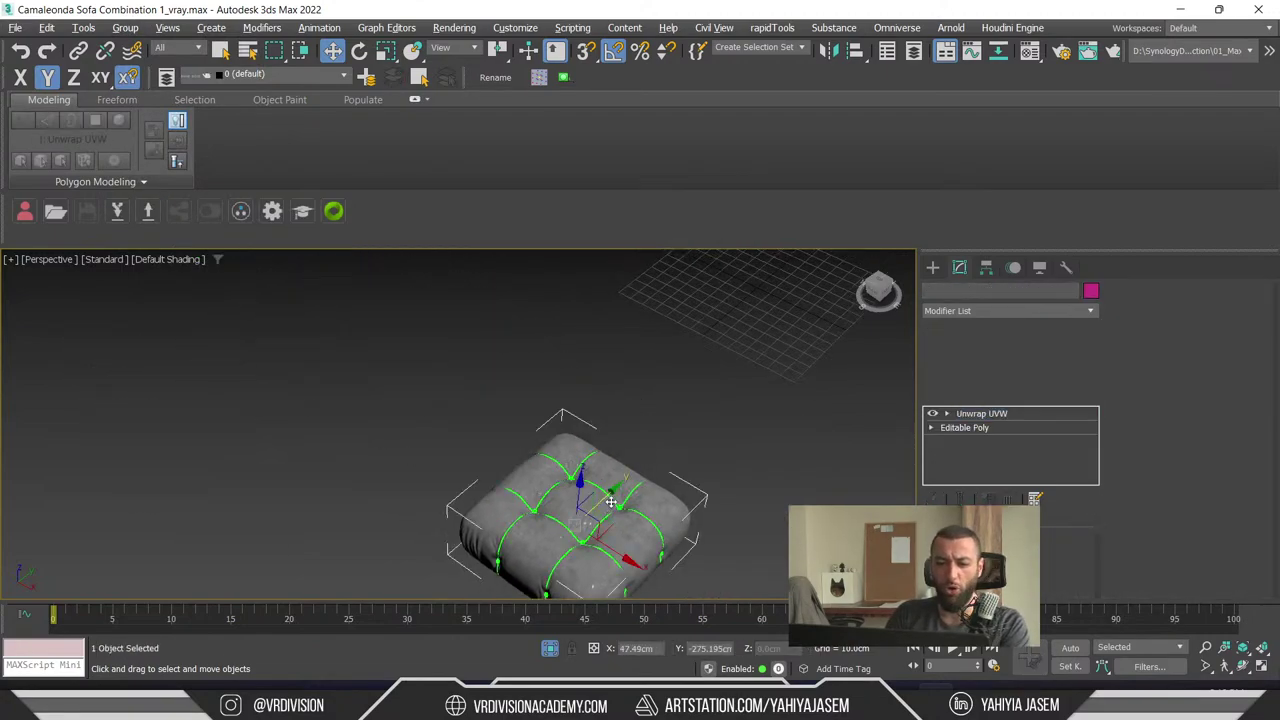
# - Frame the remaining cushion and open its UVs in the UV editor
pyautogui.press('z')
pyautogui.keyDown('alt'); pyautogui.moveTo(625, 488); pyautogui.dragTo(617, 400, button='middle'); pyautogui.keyUp('alt')
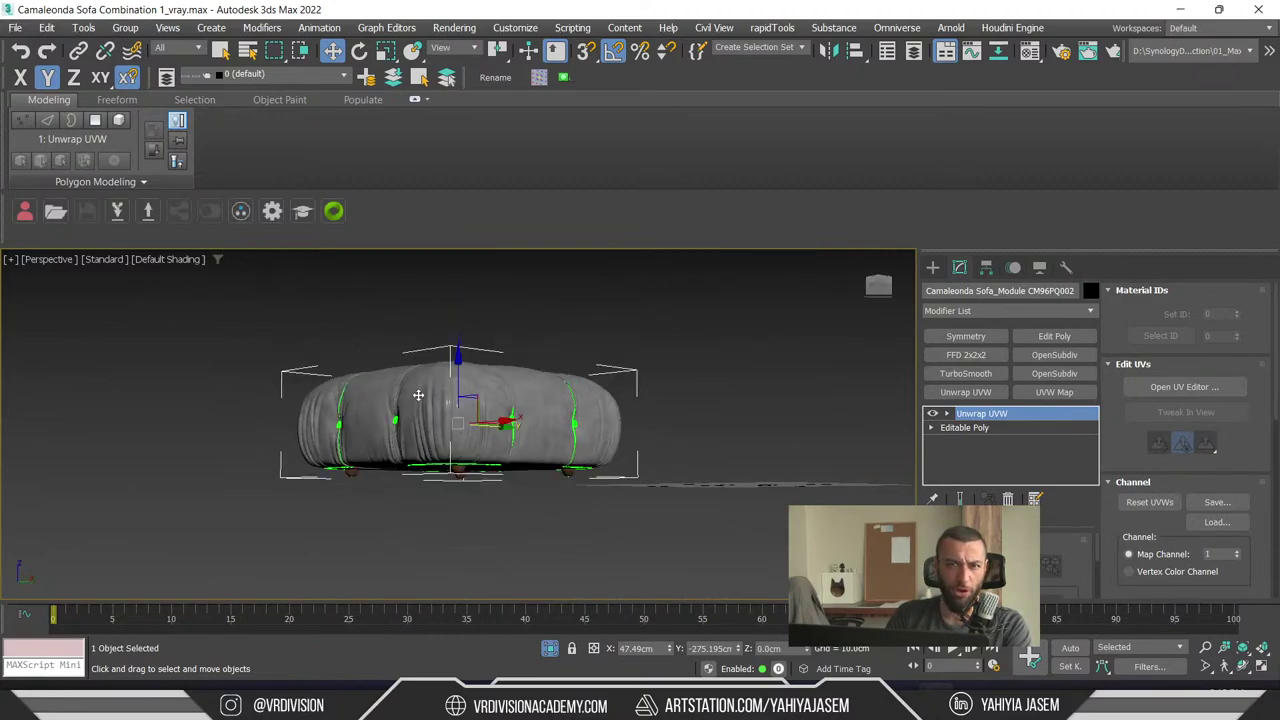
pyautogui.scroll(3, 508, 424)
pyautogui.click(167, 27)
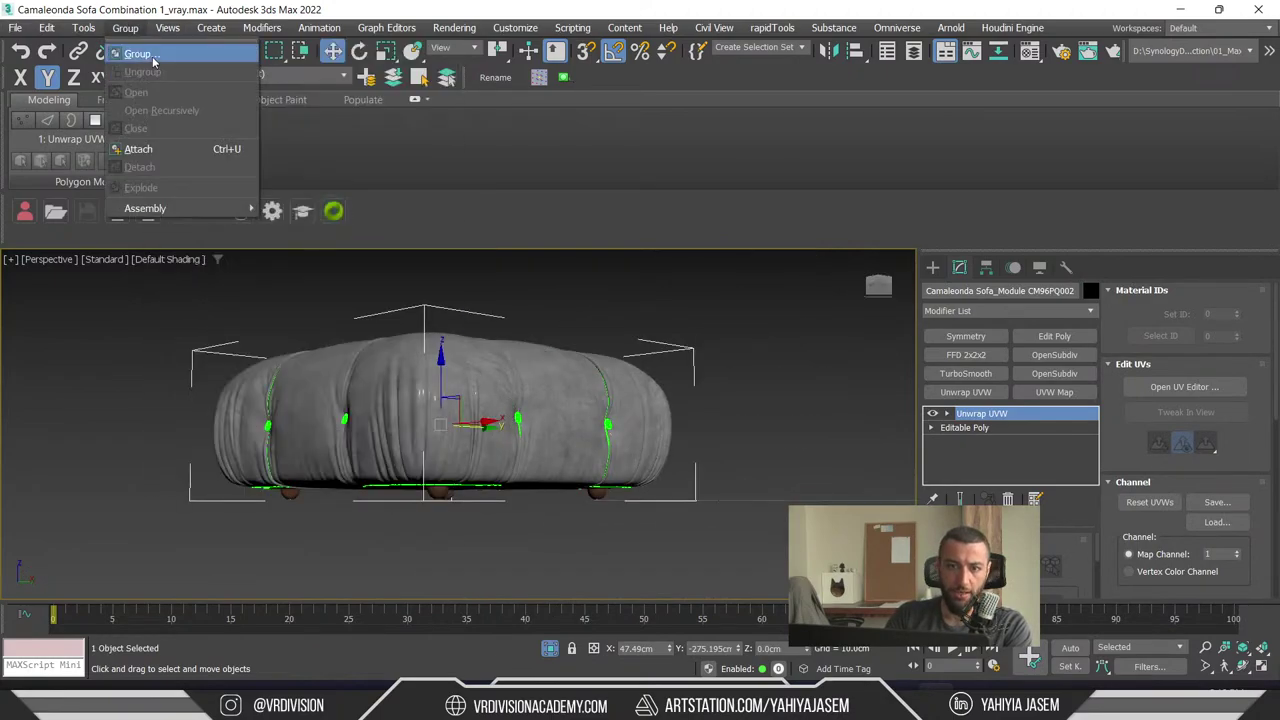
pyautogui.click(703, 408)
pyautogui.click(1180, 387)
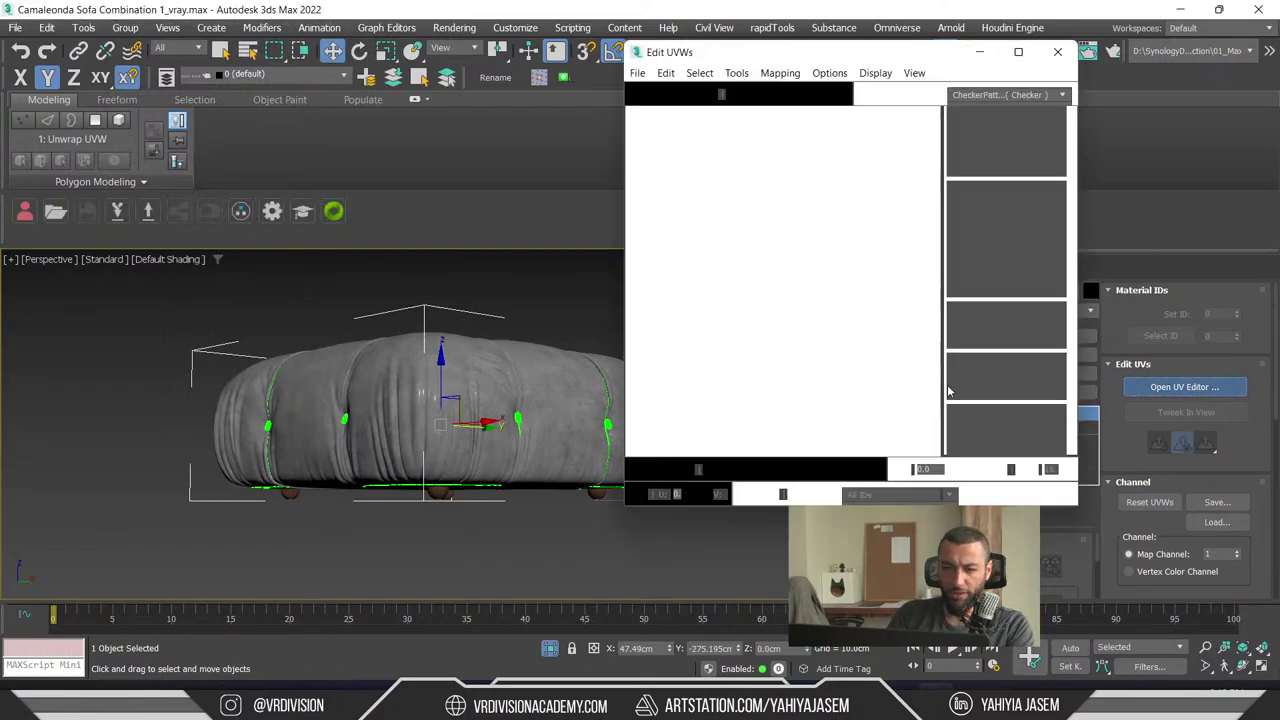
pyautogui.doubleClick(807, 54)
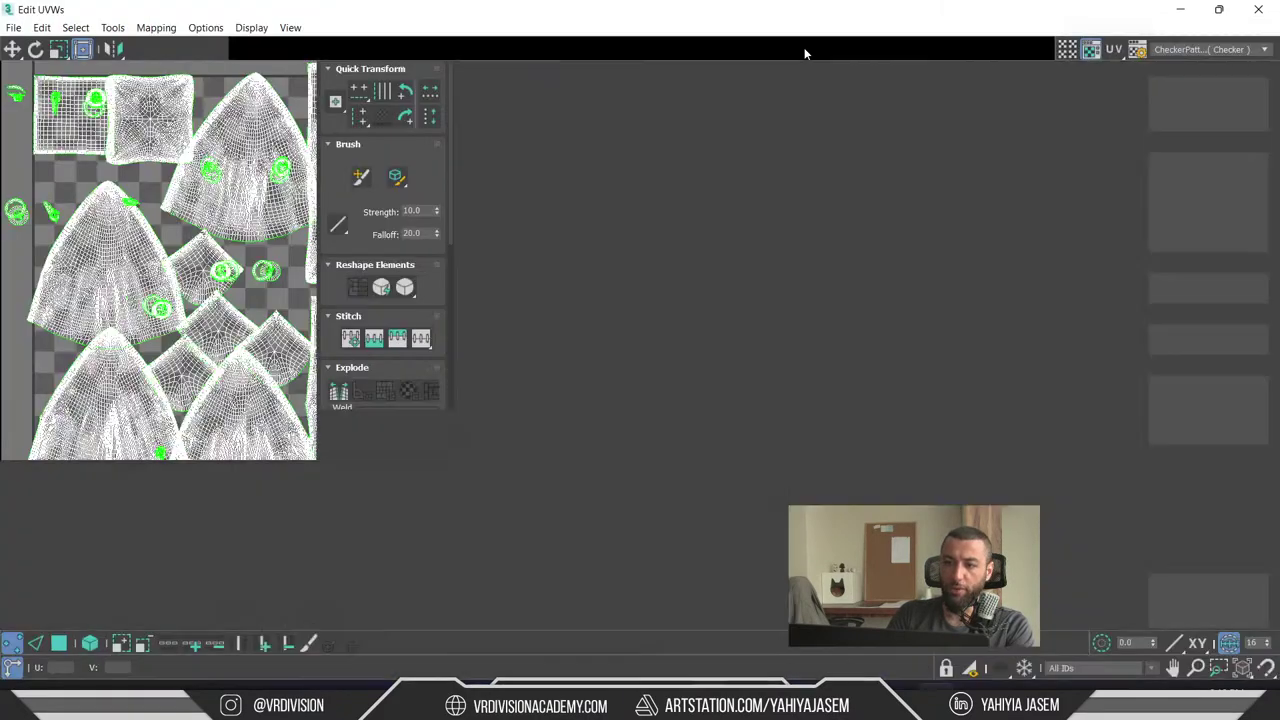
pyautogui.scroll(5, 729, 302)
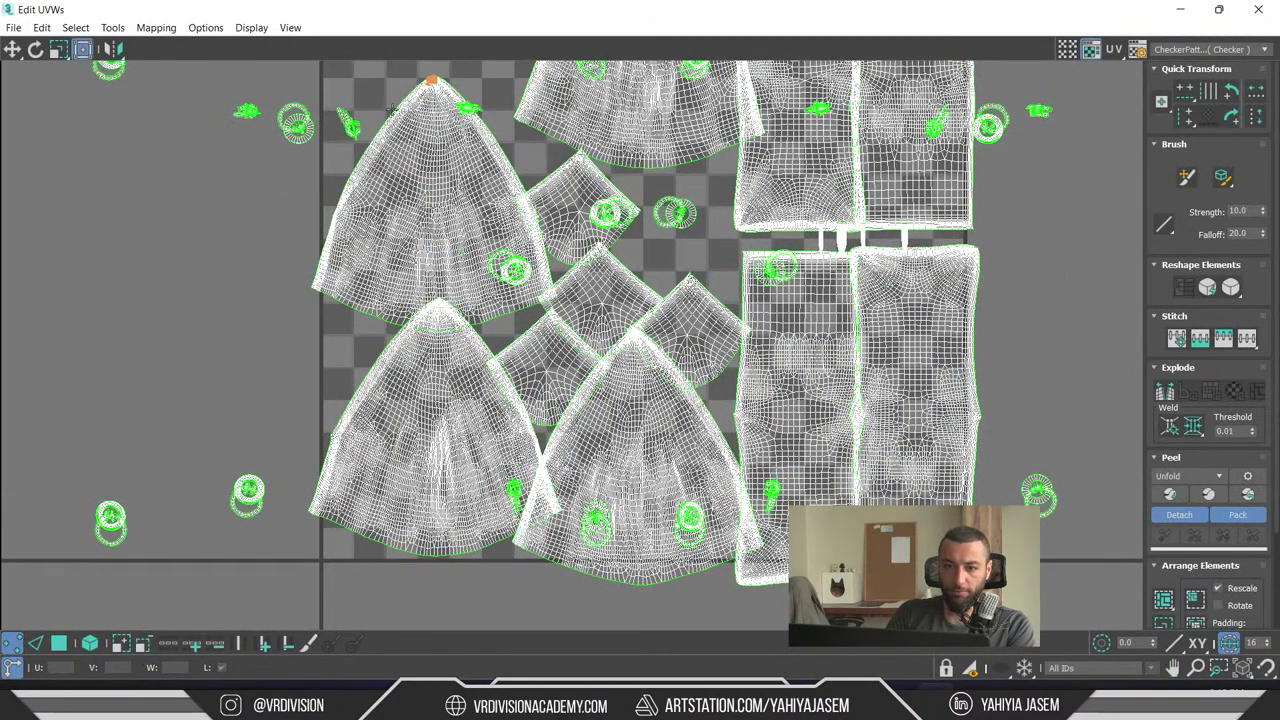
pyautogui.moveTo(502, 185); pyautogui.dragTo(367, 375, button='middle')
pyautogui.scroll(6, 485, 92)
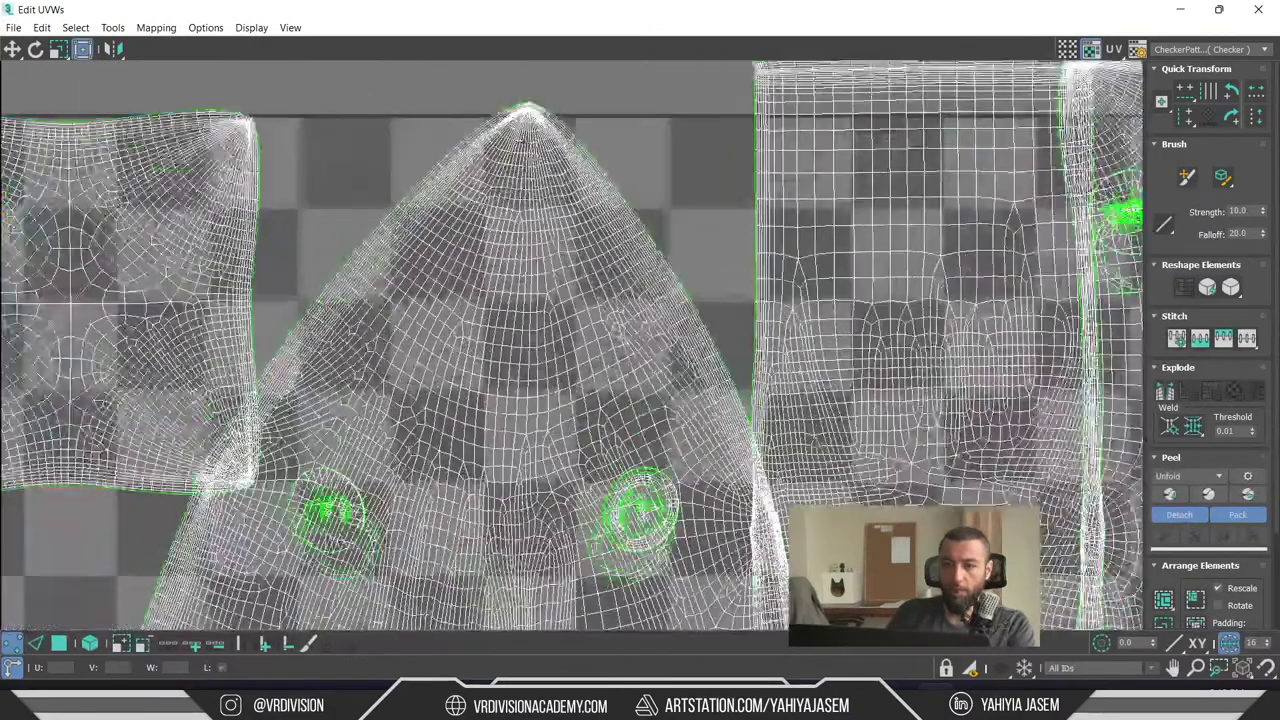
pyautogui.scroll(2, 481, 92)
pyautogui.scroll(-10, 481, 92)
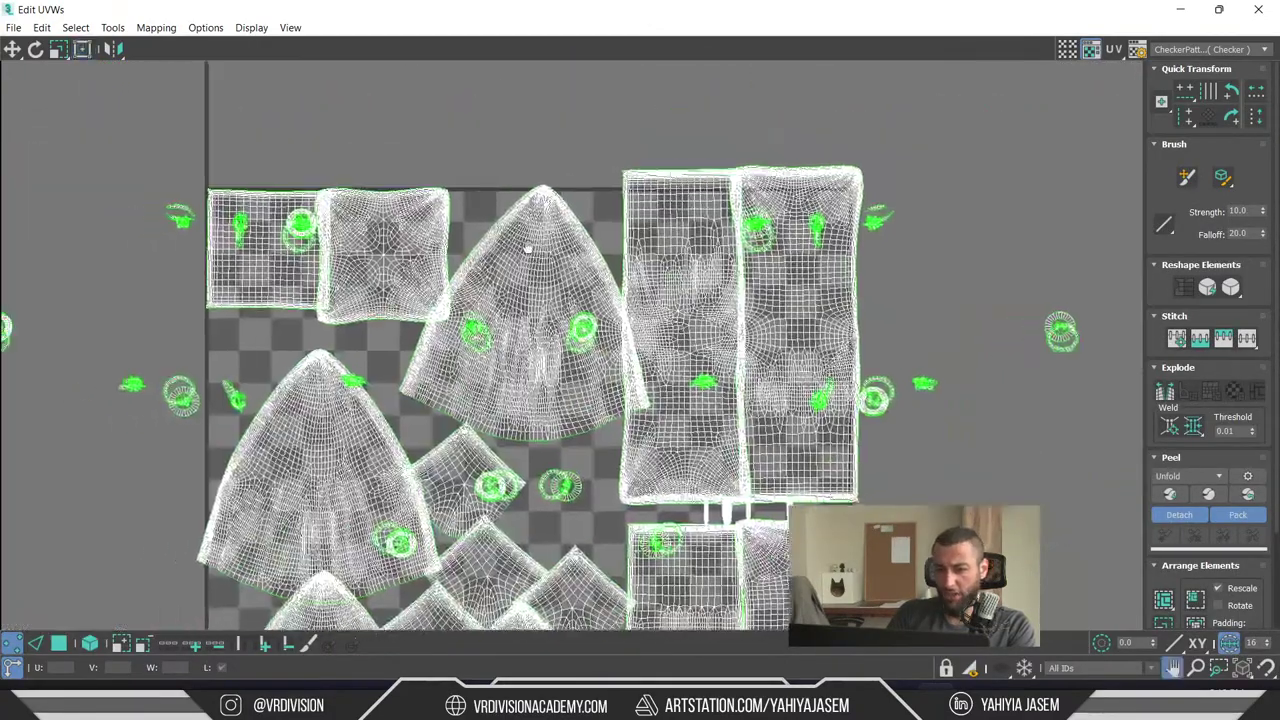
pyautogui.doubleClick(537, 9)
pyautogui.moveTo(537, 70); pyautogui.dragTo(926, 178)
pyautogui.scroll(12, 504, 468)
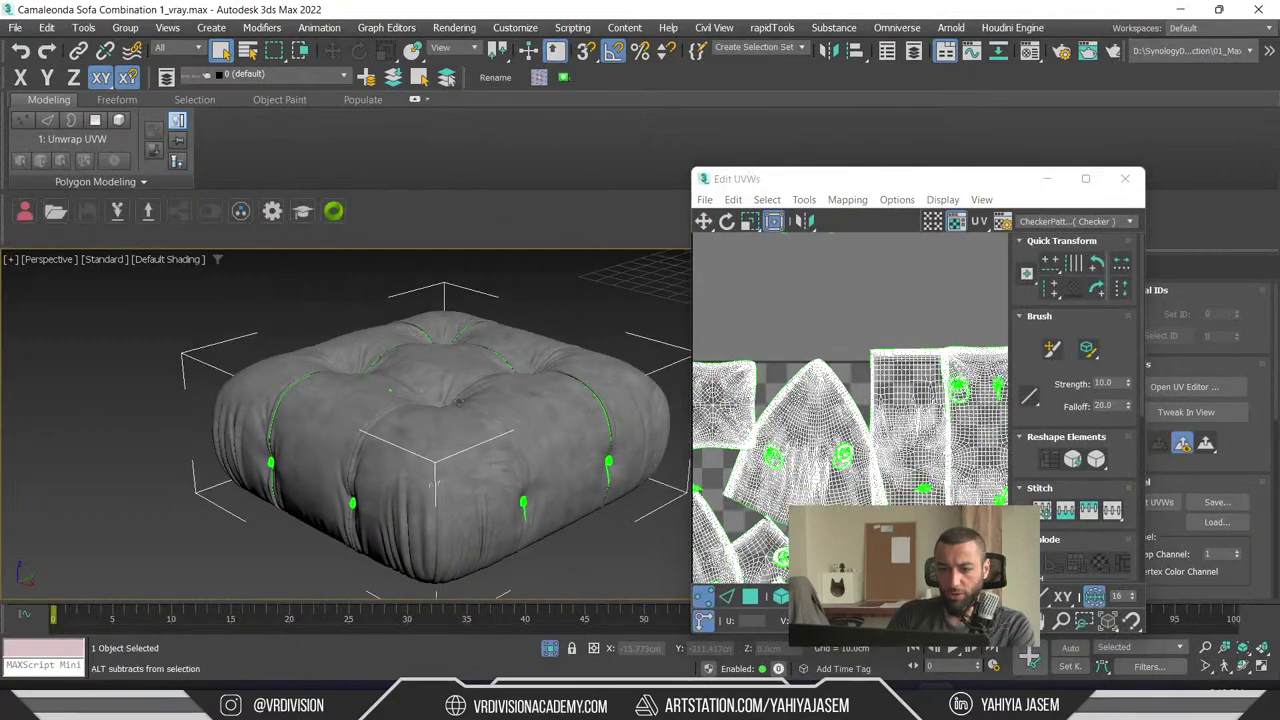
pyautogui.scroll(-1, 504, 468)
pyautogui.scroll(1, 504, 468)
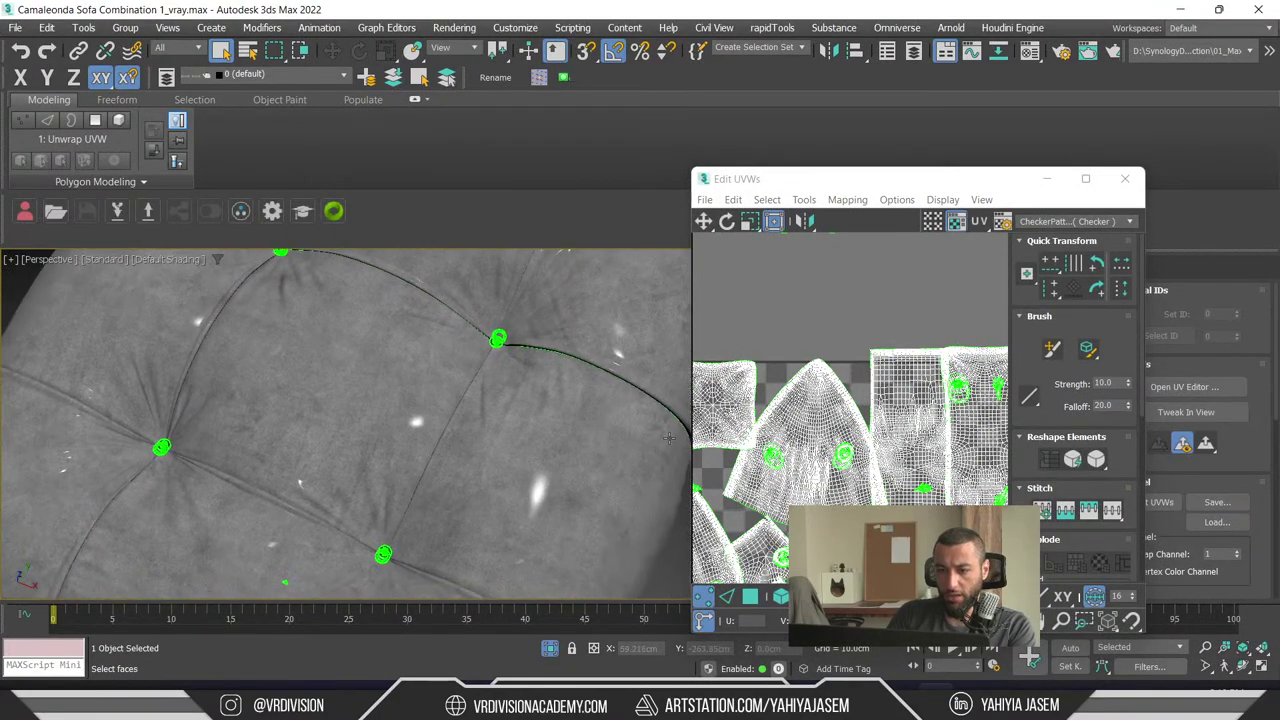
pyautogui.scroll(-3, 849, 392)
pyautogui.moveTo(911, 452); pyautogui.dragTo(963, 457, button='middle')
pyautogui.press('3')
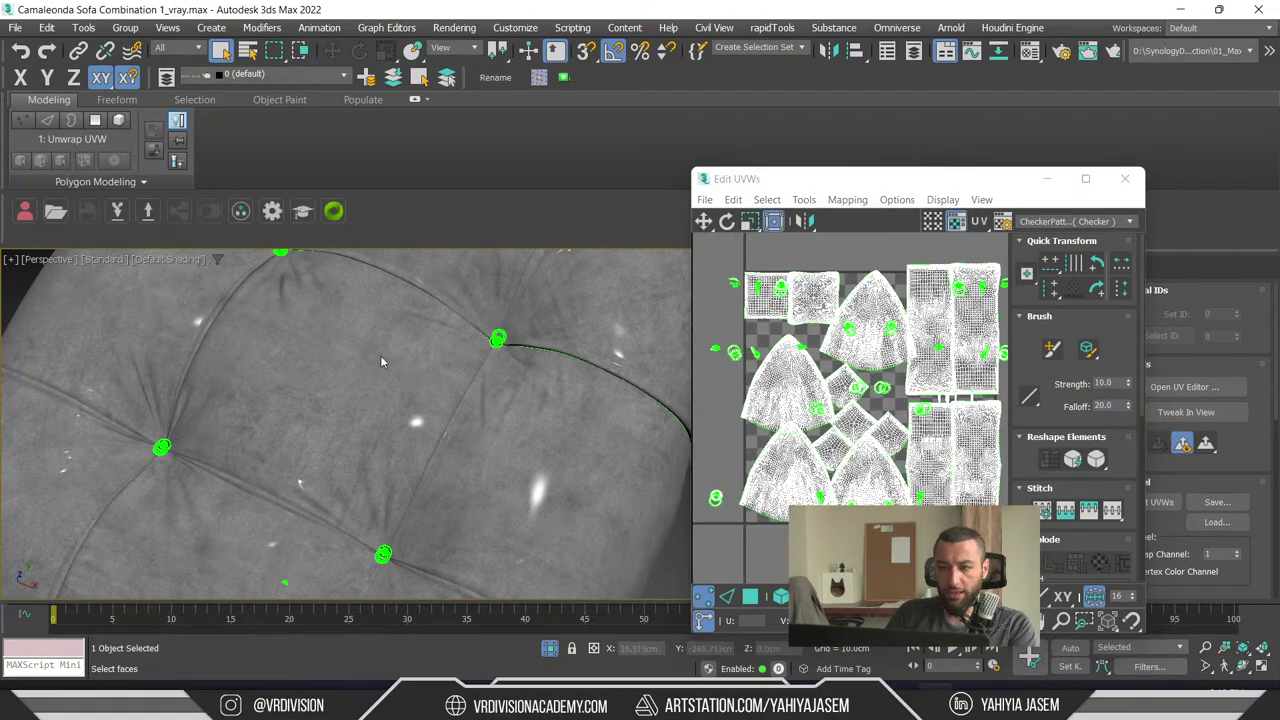
pyautogui.moveTo(780, 178); pyautogui.dragTo(452, 174)
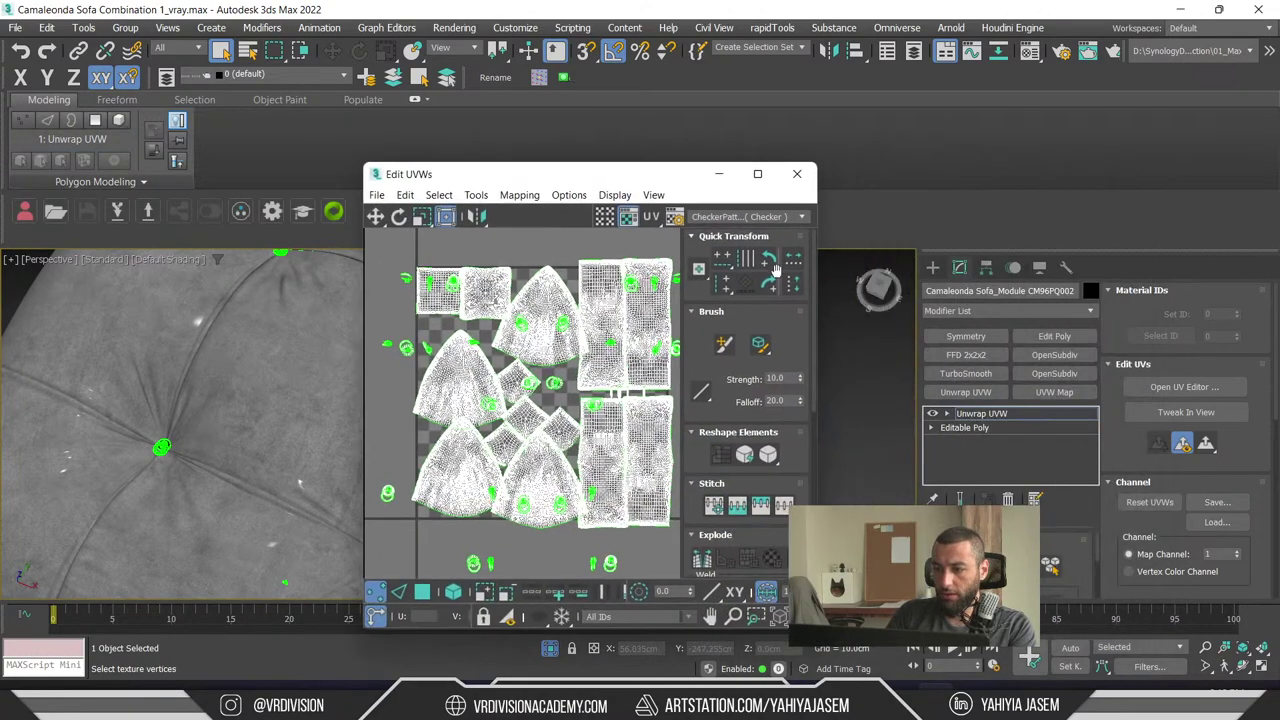
# - Select the red cushion panel's UV faces and frame it in both views
pyautogui.press('1')
pyautogui.click(297, 401)
pyautogui.scroll(5, 524, 284)
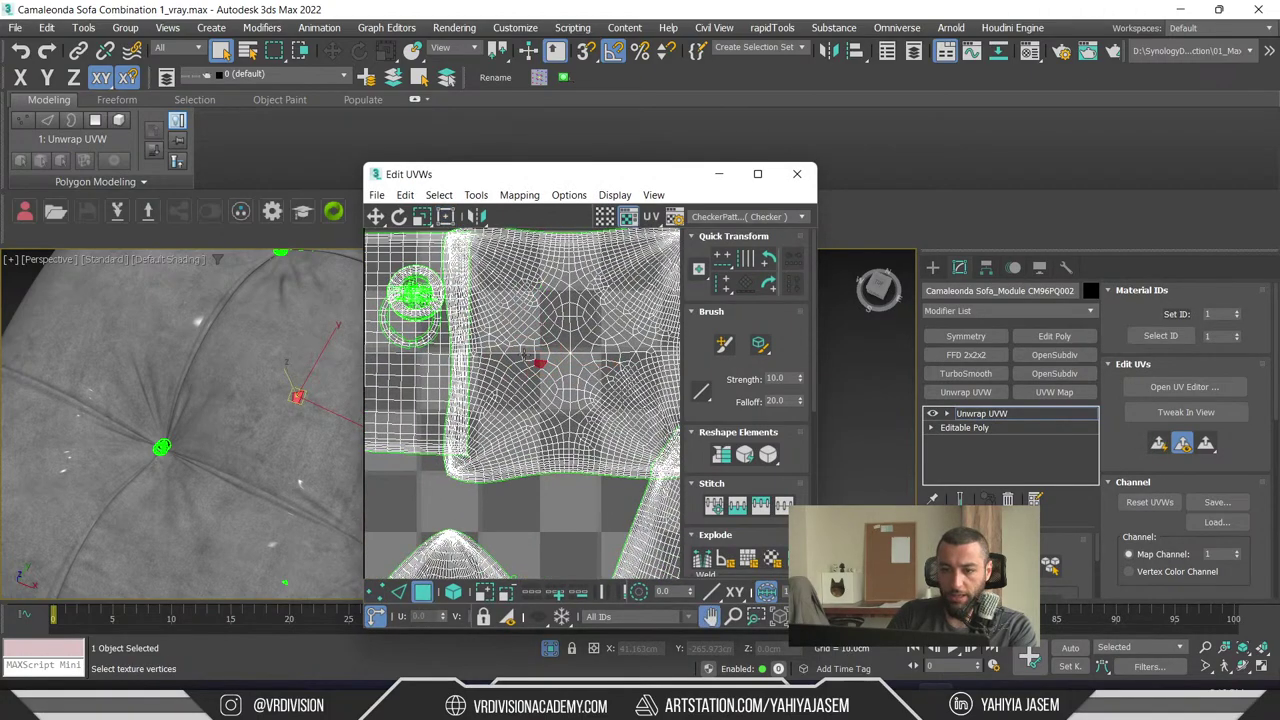
pyautogui.click(453, 592)
pyautogui.click(297, 401)
pyautogui.press('z')
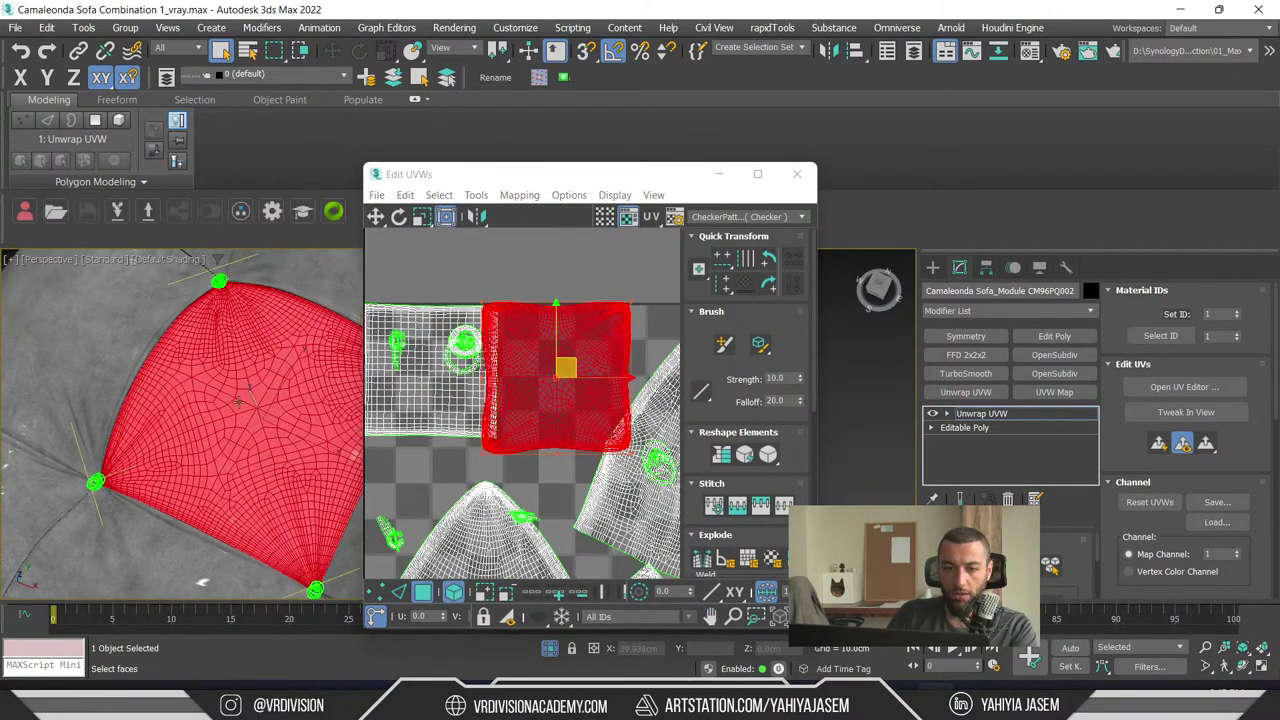
pyautogui.keyDown('alt'); pyautogui.moveTo(238, 403); pyautogui.dragTo(236, 418, button='middle'); pyautogui.keyUp('alt')
pyautogui.press('1')
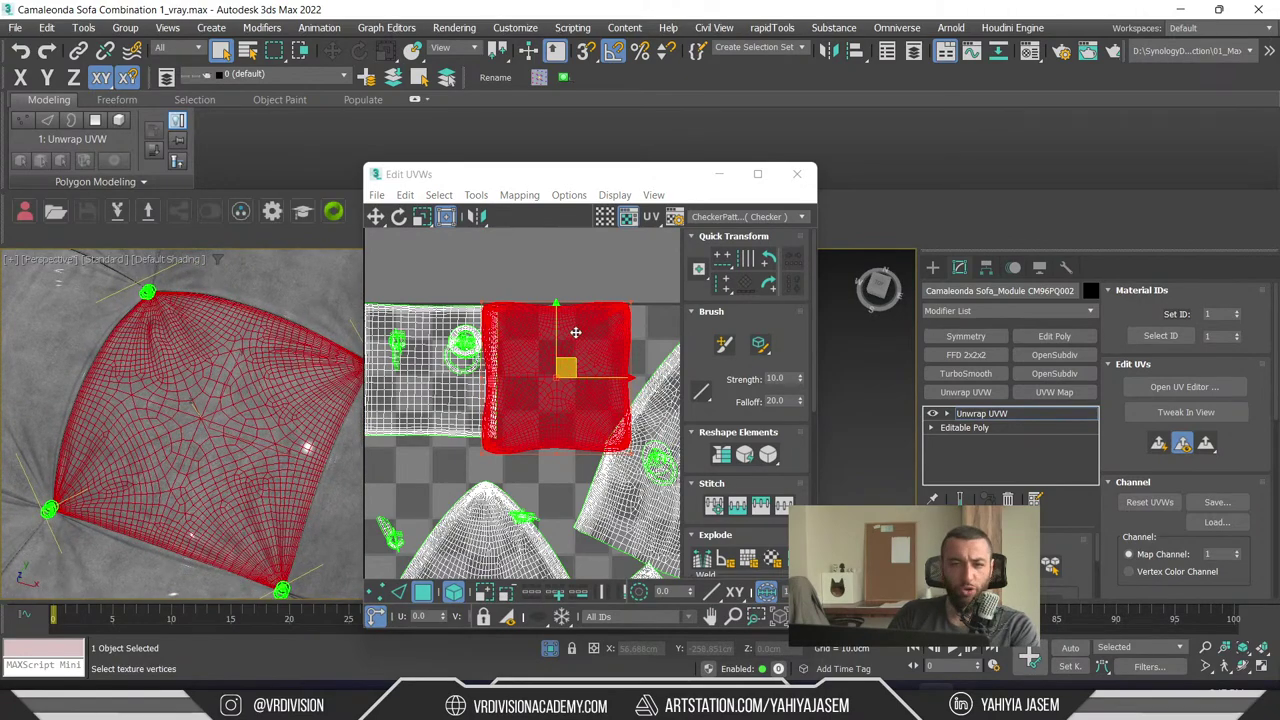
pyautogui.press('3')
# - Move the red UV shell toward the layout's upper left, zoom out to check, and close the editor
pyautogui.moveTo(575, 332); pyautogui.dragTo(643, 316)
pyautogui.scroll(8, 183, 366)
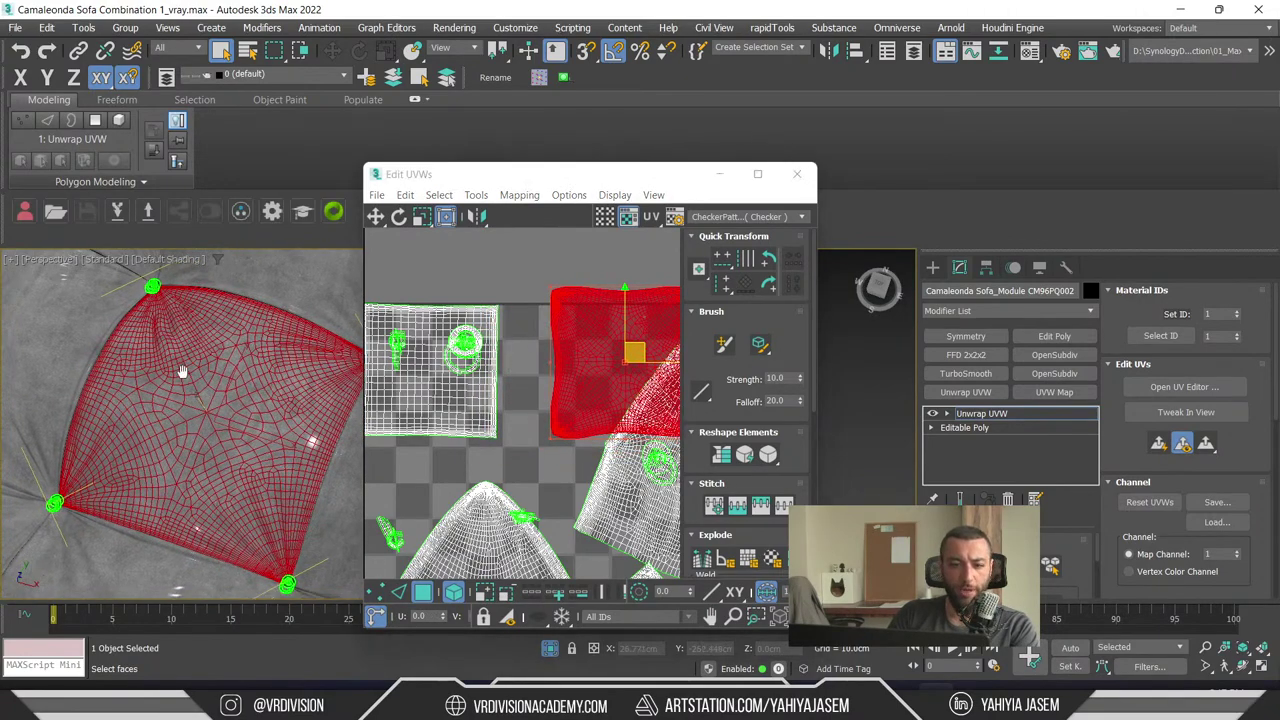
pyautogui.scroll(-5, 215, 395)
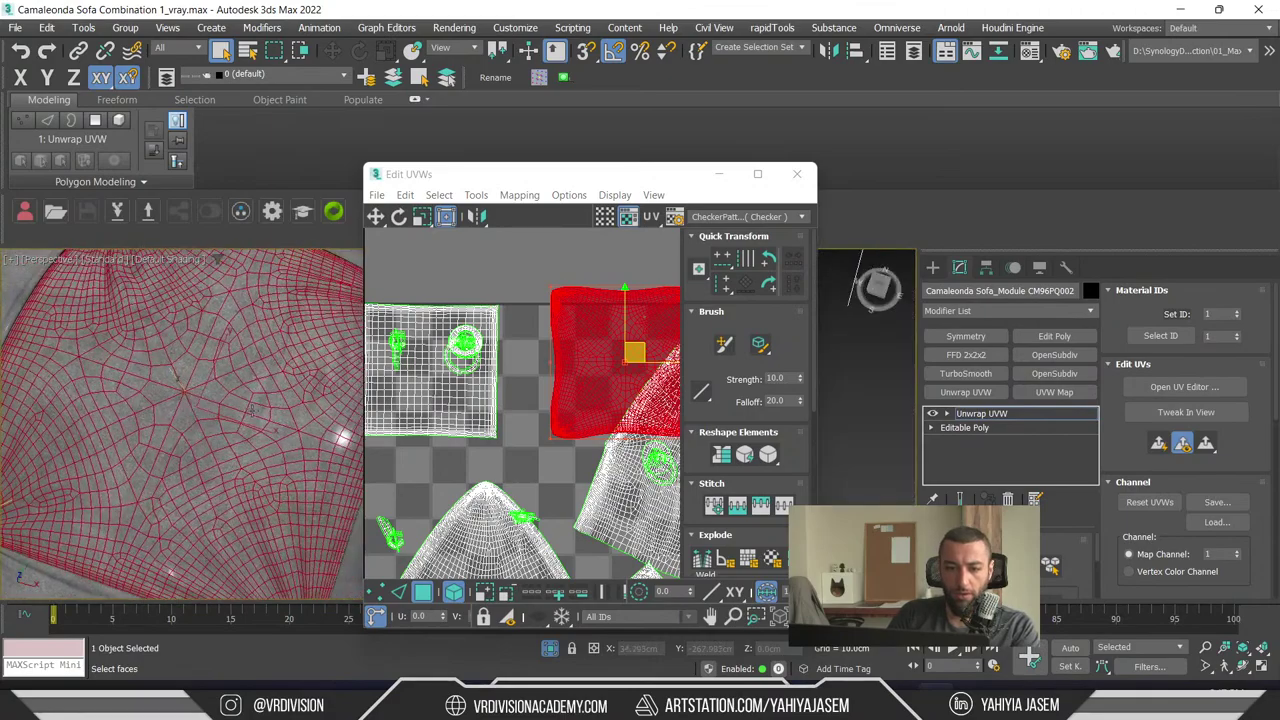
pyautogui.press('1')
pyautogui.moveTo(635, 294); pyautogui.dragTo(706, 462)
pyautogui.moveTo(670, 458); pyautogui.dragTo(551, 408, button='middle')
pyautogui.scroll(-3, 551, 408)
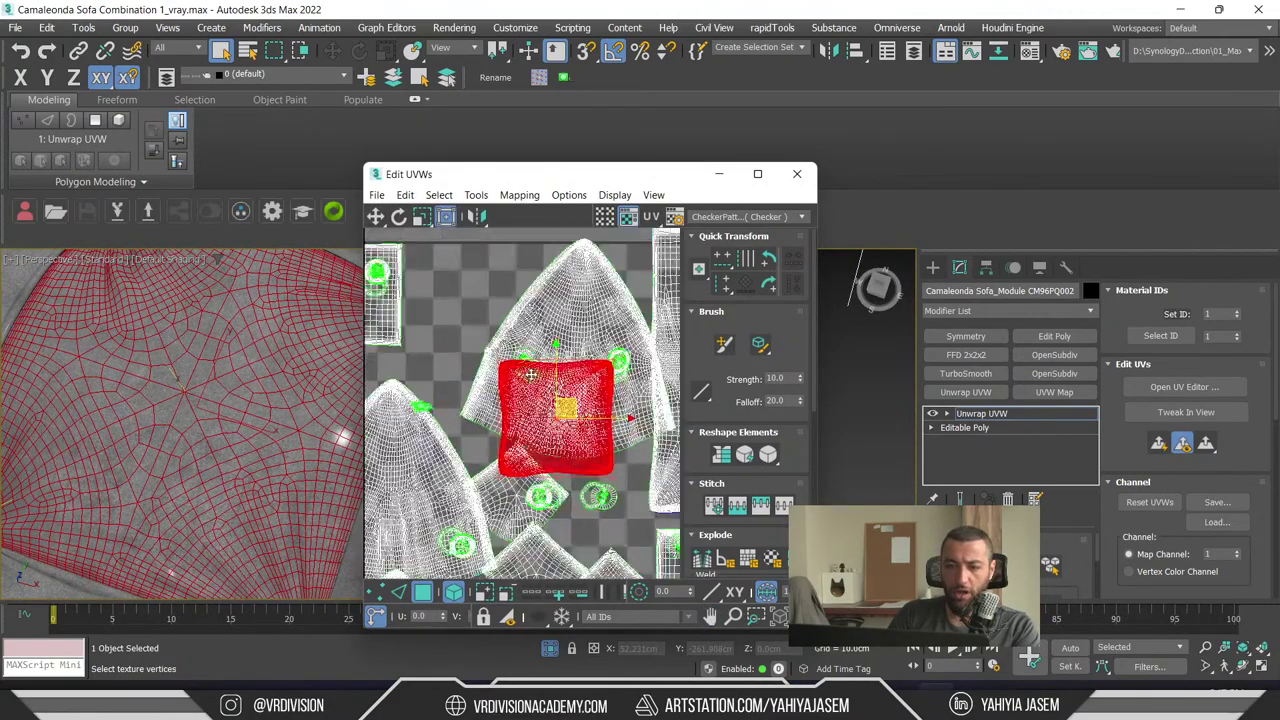
pyautogui.moveTo(536, 397); pyautogui.dragTo(528, 331)
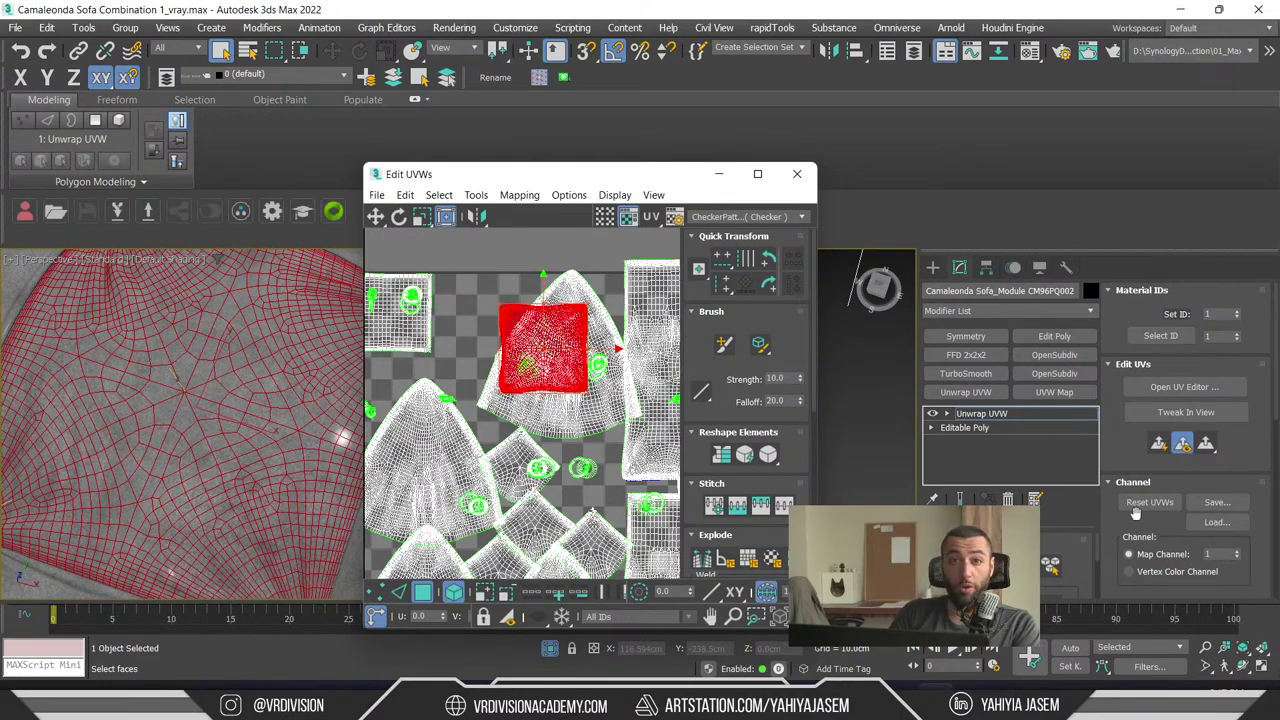
pyautogui.scroll(-5, 561, 360)
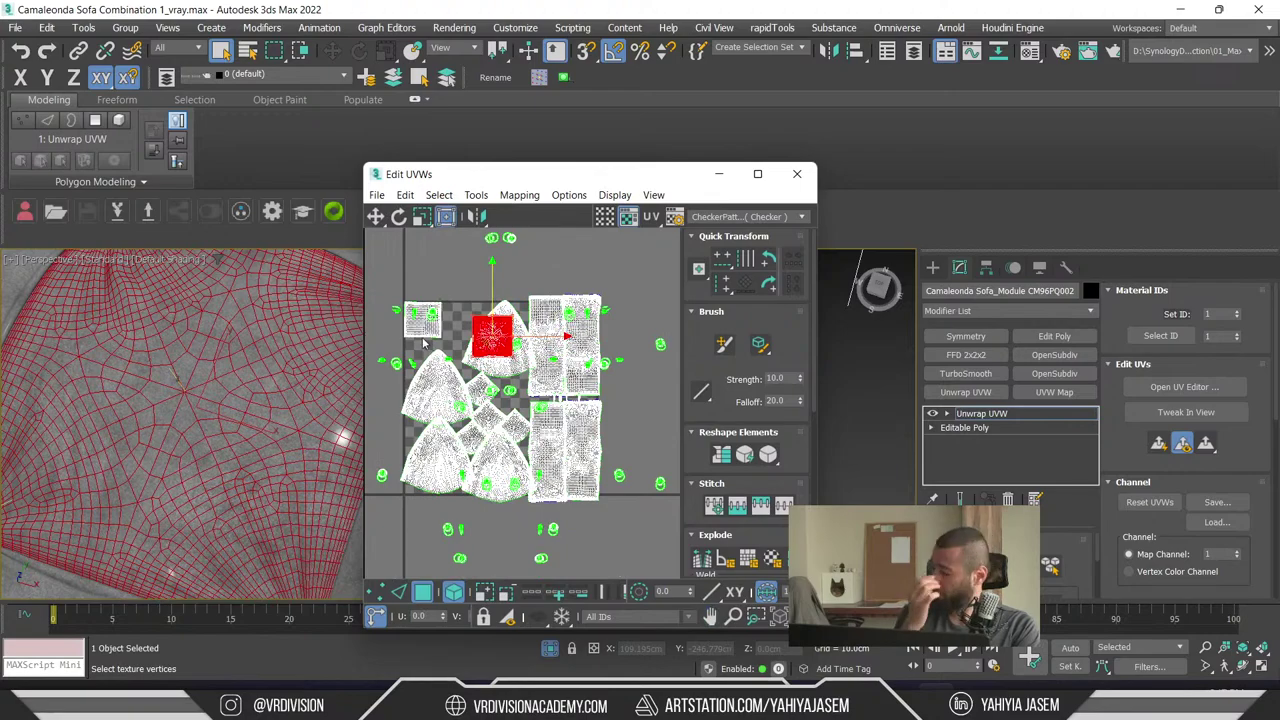
pyautogui.click(797, 174)
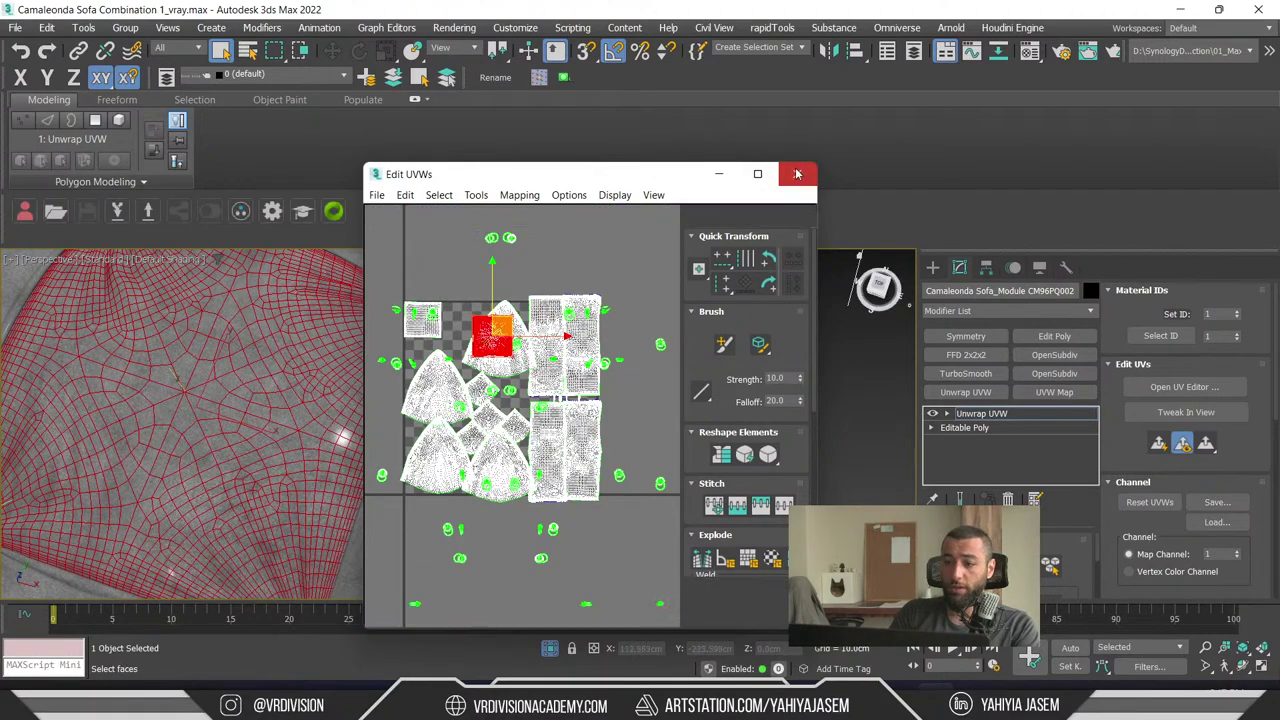
# - Exit face editing and draw a new Box primitive beside the cushion
pyautogui.click(1006, 418)
pyautogui.keyDown('alt'); pyautogui.moveTo(870, 420); pyautogui.dragTo(754, 425, button='middle'); pyautogui.keyUp('alt')
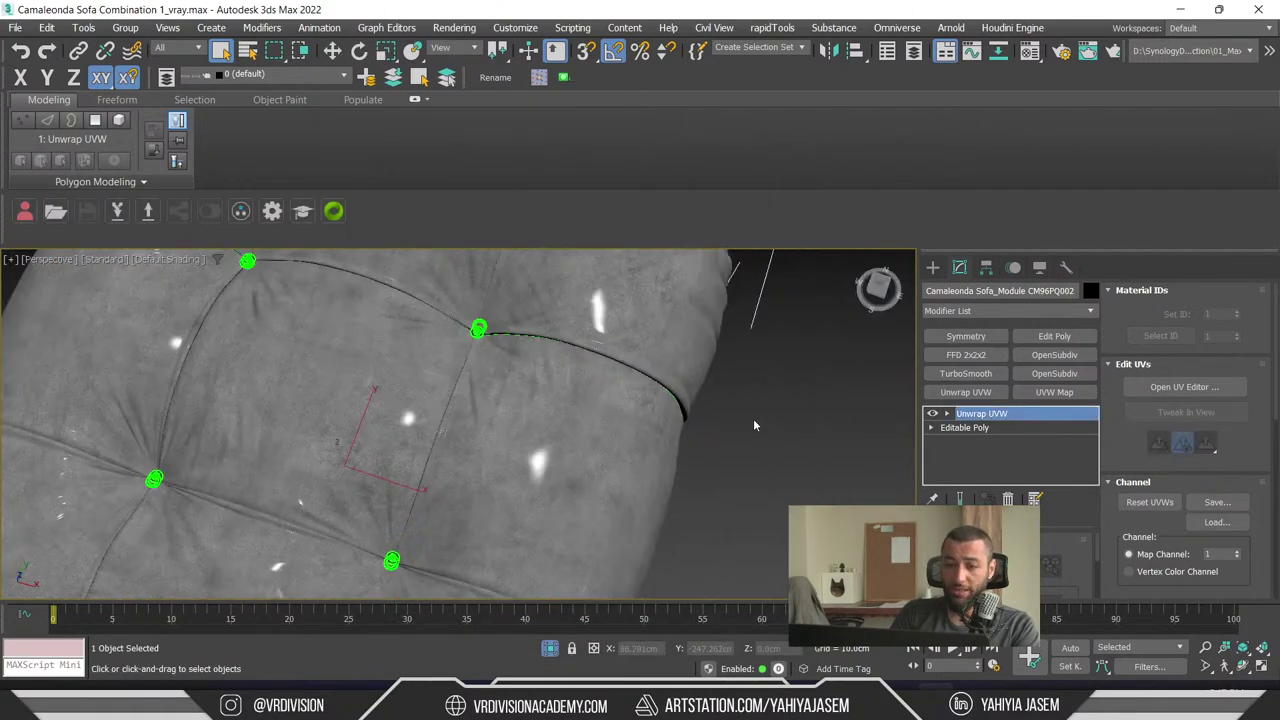
pyautogui.press('z')
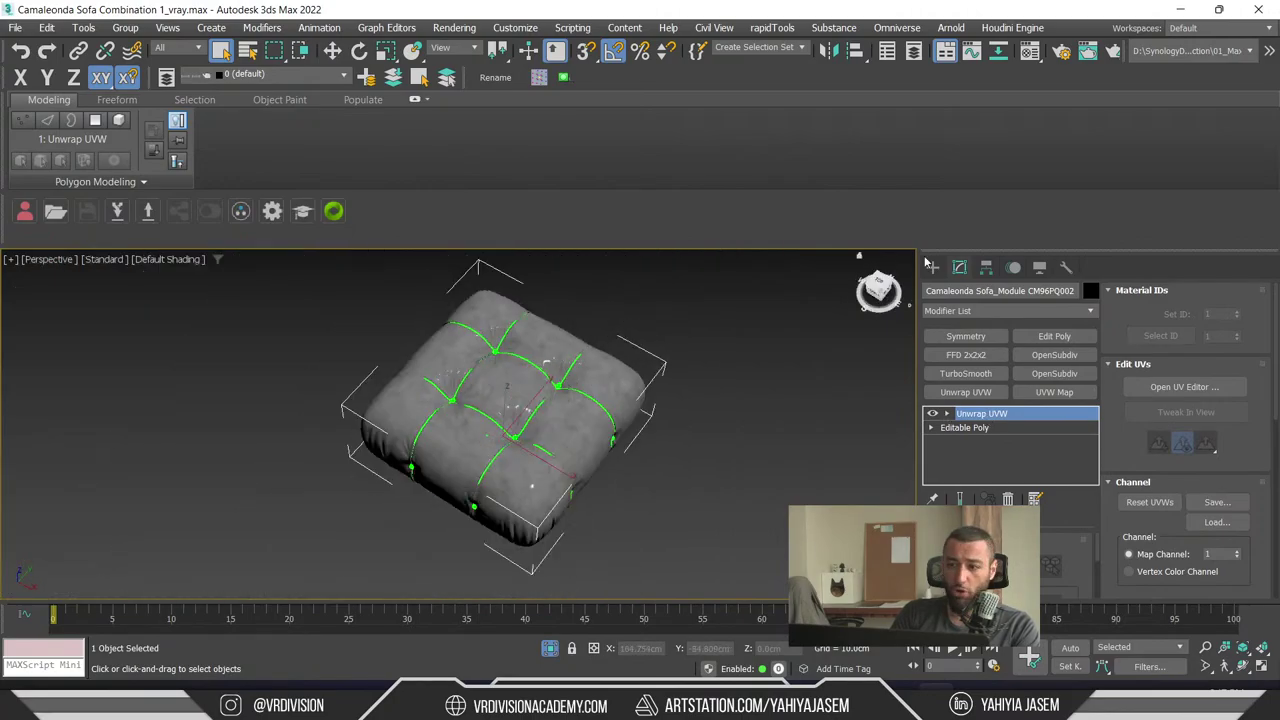
pyautogui.click(932, 267)
pyautogui.click(966, 372)
pyautogui.moveTo(881, 521); pyautogui.dragTo(651, 331, button='middle')
pyautogui.moveTo(651, 331); pyautogui.dragTo(690, 400)
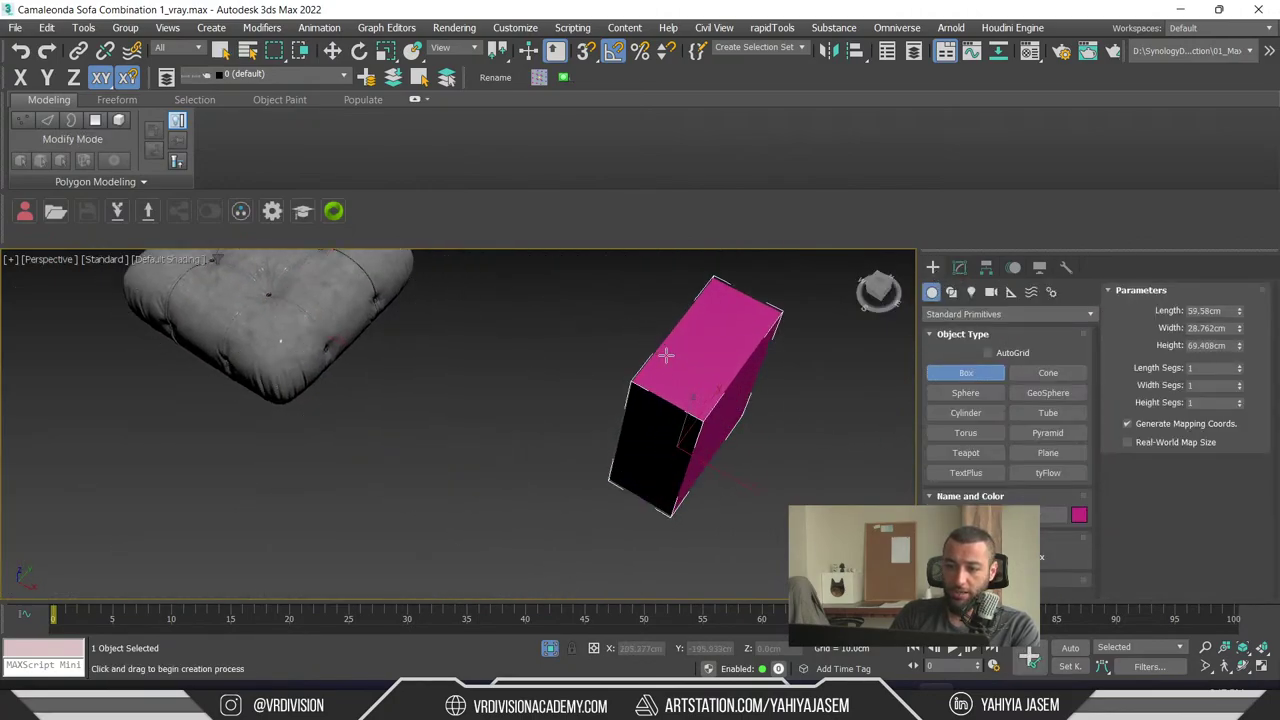
pyautogui.scroll(-3, 665, 425)
pyautogui.press('z')
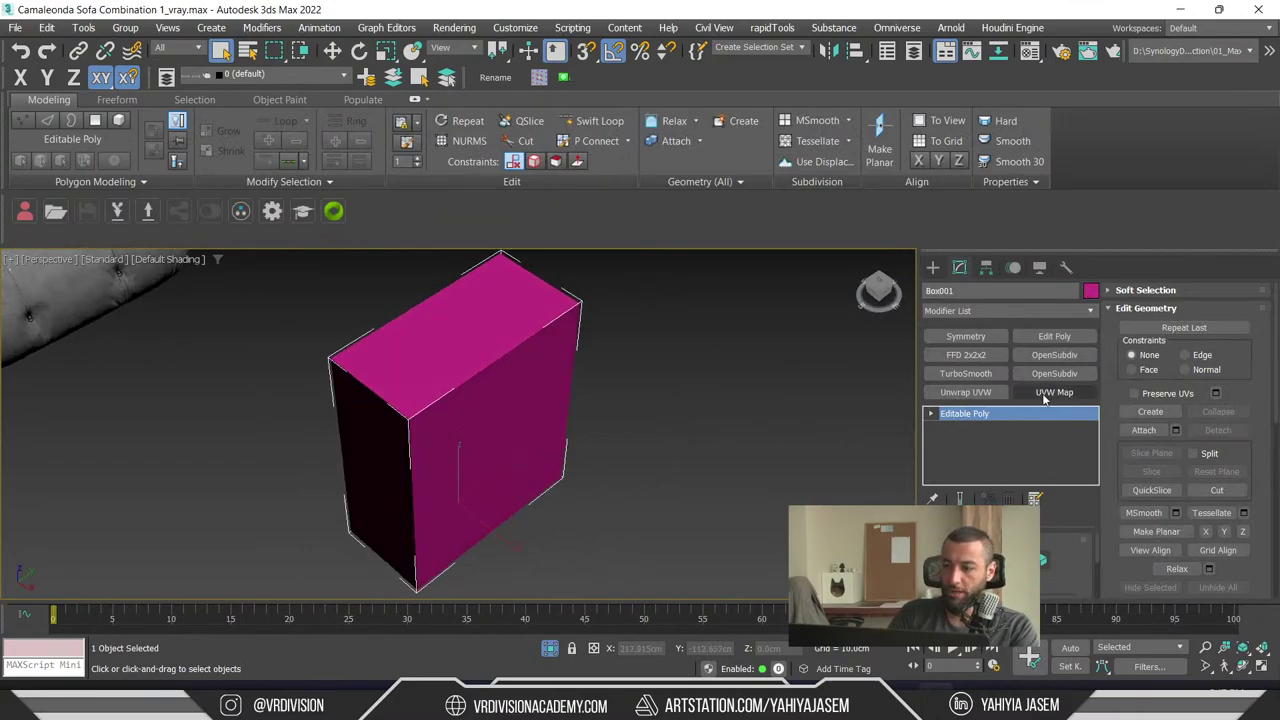
# - Add Unwrap UVW to the box and check its single square UV layout in the editor
pyautogui.click(966, 392)
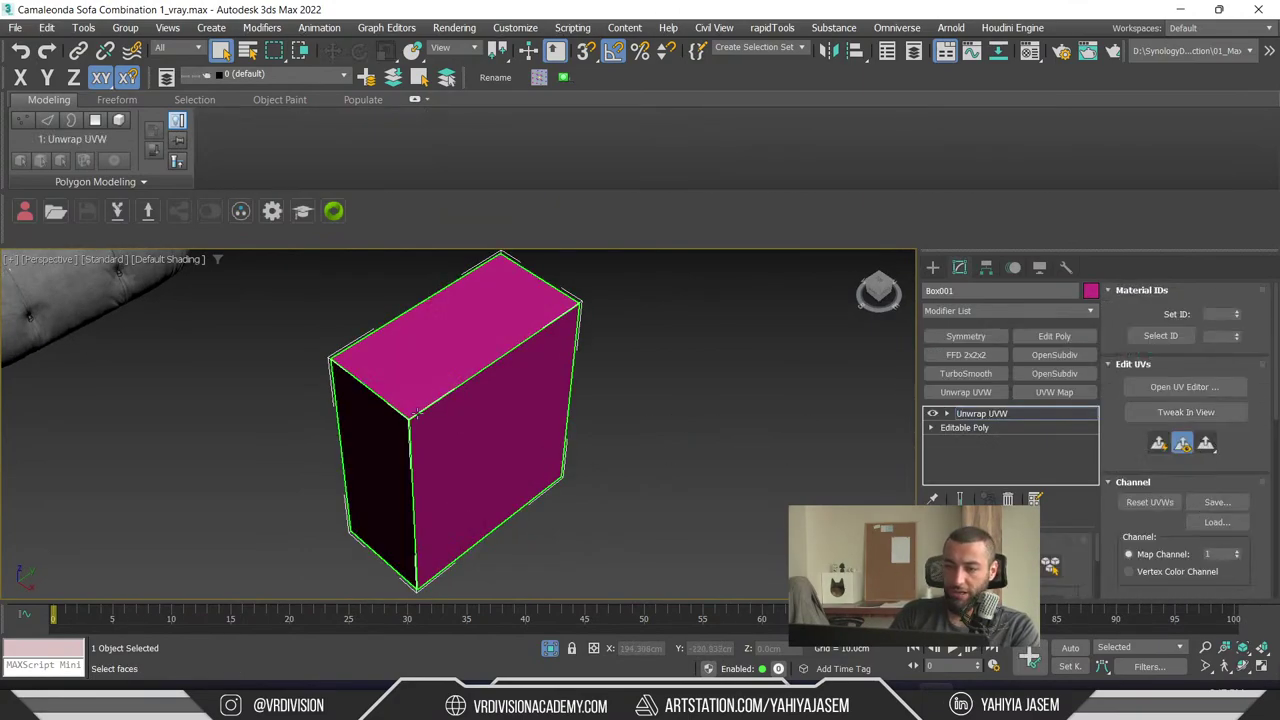
pyautogui.keyDown('alt'); pyautogui.moveTo(620, 380); pyautogui.dragTo(560, 375, button='middle'); pyautogui.keyUp('alt')
pyautogui.rightClick(562, 373)
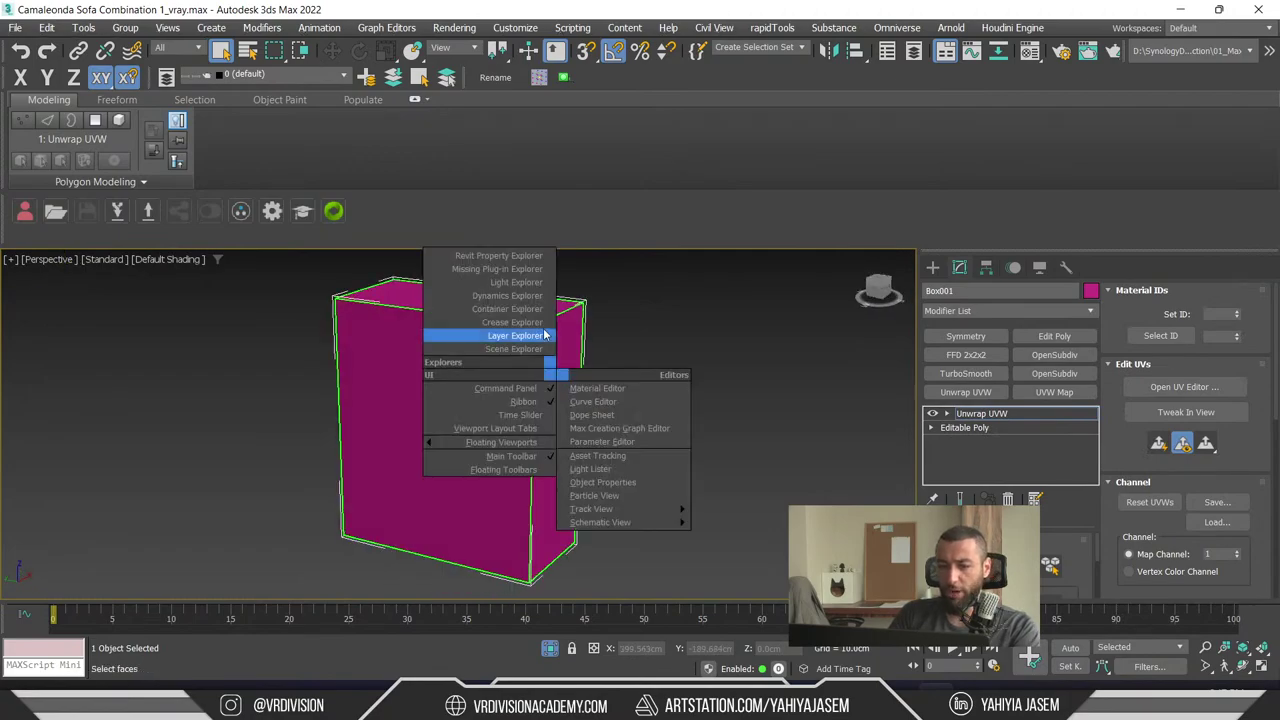
pyautogui.scroll(4, 540, 328)
pyautogui.scroll(-5, 347, 338)
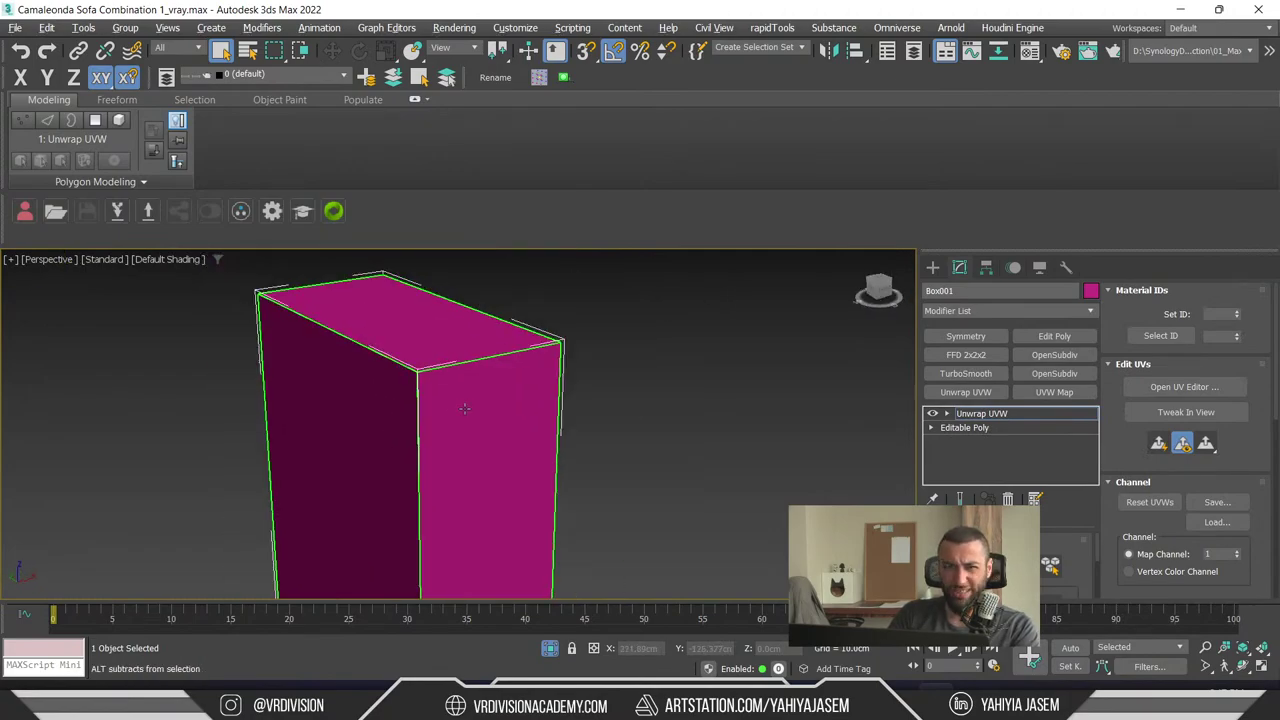
pyautogui.click(1177, 387)
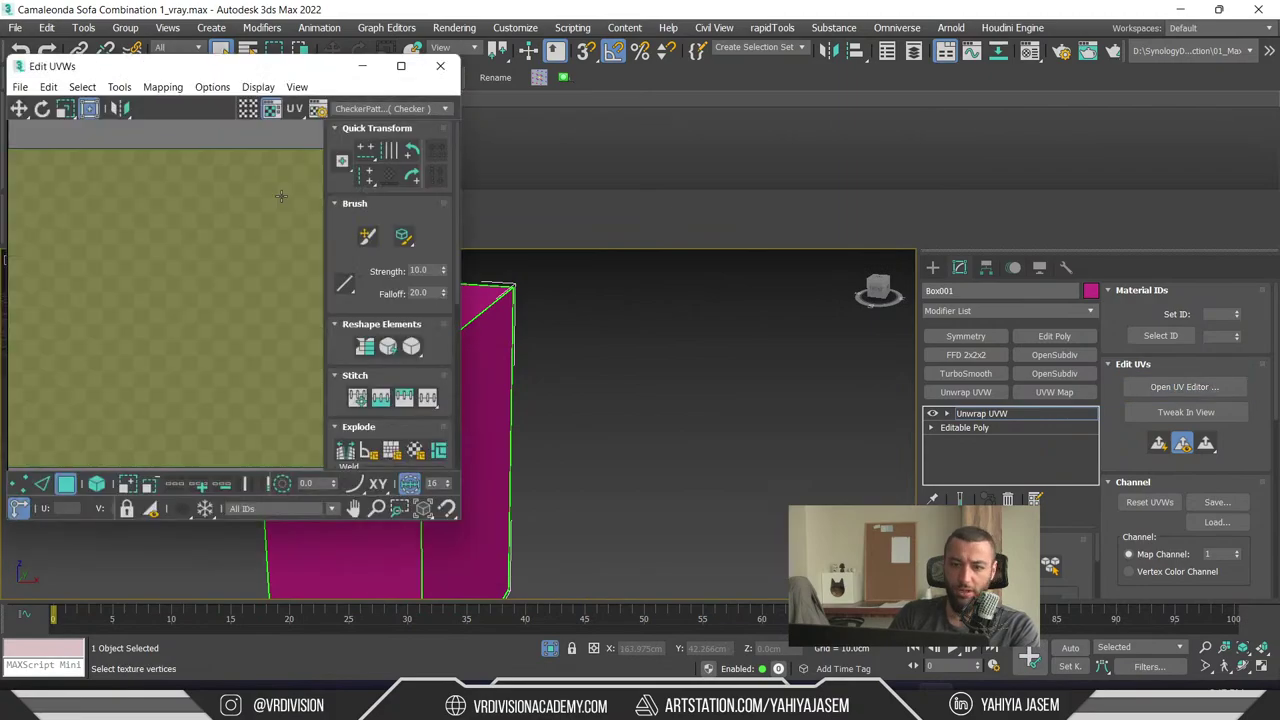
pyautogui.scroll(-4, 254, 200)
pyautogui.moveTo(254, 200); pyautogui.dragTo(48, 427)
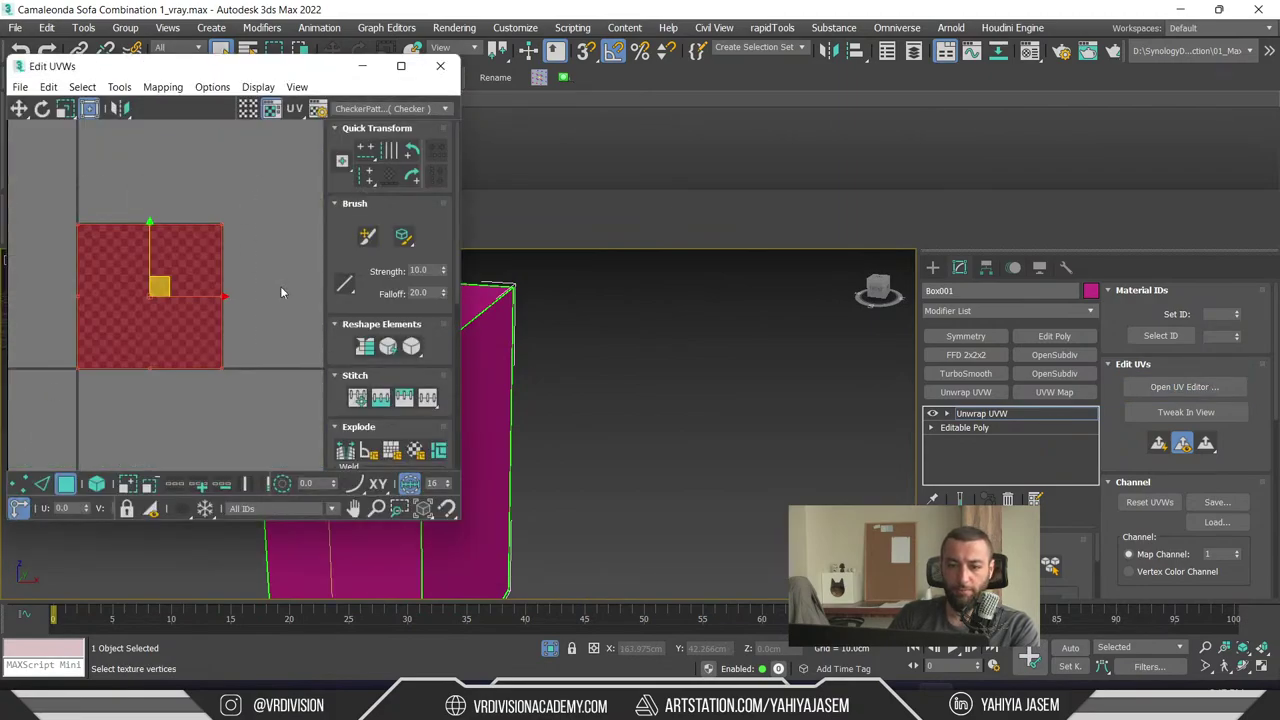
pyautogui.click(932, 267)
pyautogui.keyDown('alt'); pyautogui.moveTo(700, 390); pyautogui.dragTo(774, 408, button='middle'); pyautogui.keyUp('alt')
# - Open the Material Editor and apply the sofa's Wood sub-material to the box
pyautogui.click(780, 405)
pyautogui.press('m')
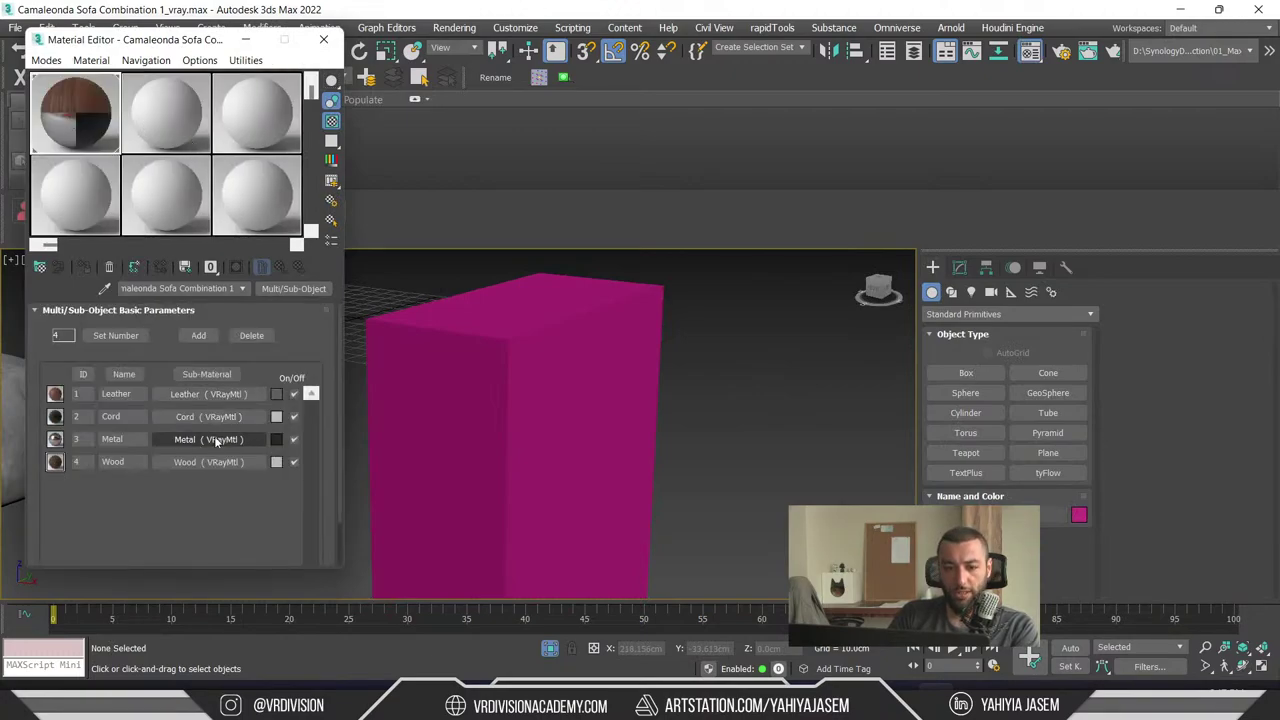
pyautogui.moveTo(200, 462); pyautogui.dragTo(557, 403)
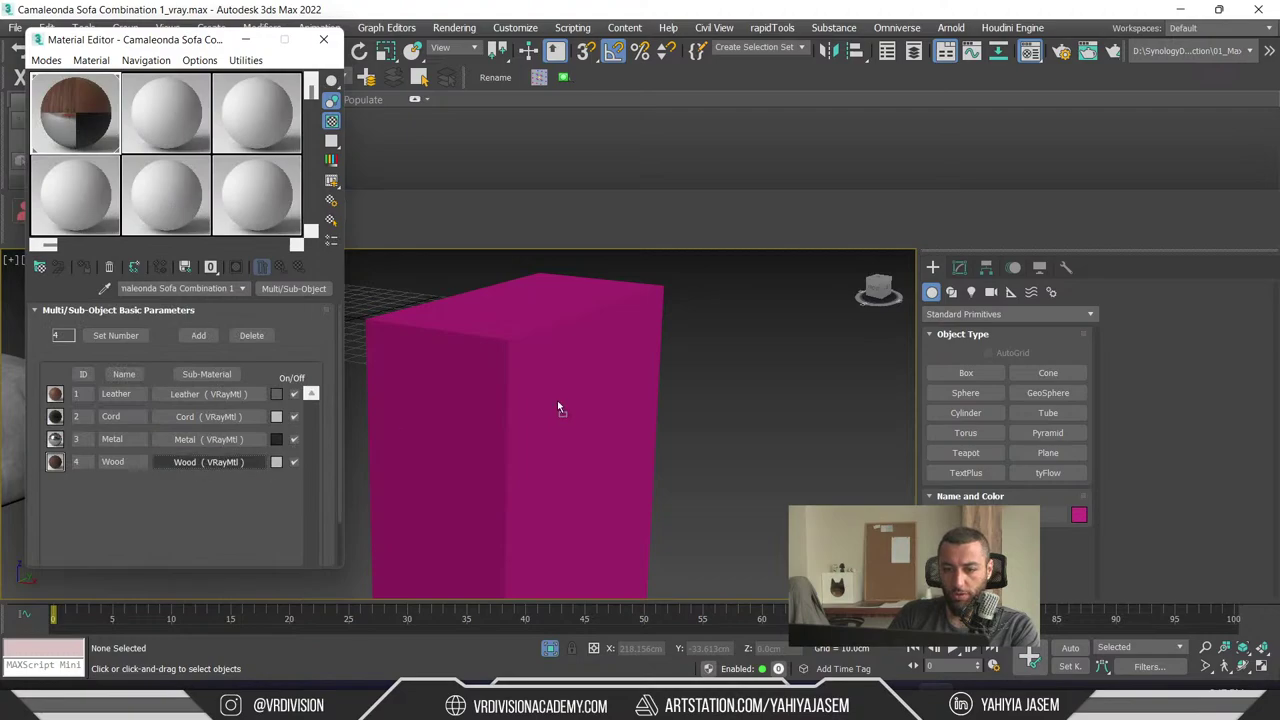
pyautogui.hotkey('ctrl', 'z')
pyautogui.hotkey('ctrl', 'z')
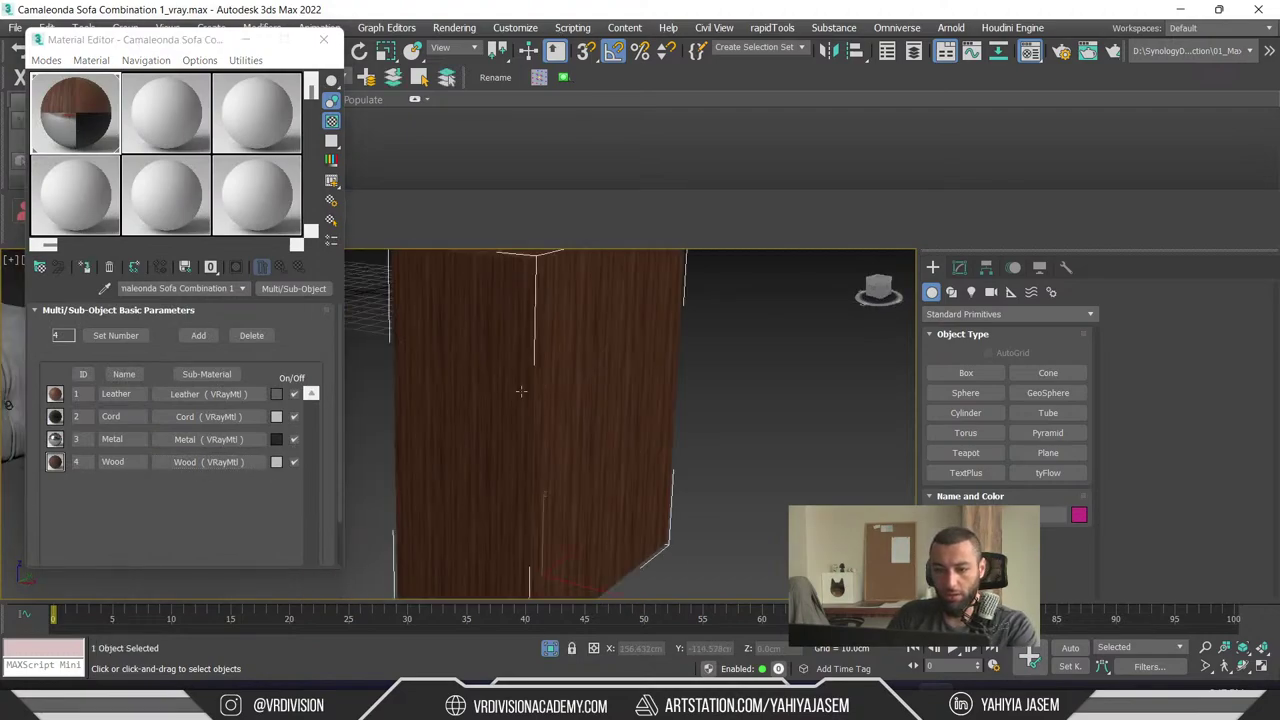
pyautogui.keyDown('alt'); pyautogui.moveTo(553, 390); pyautogui.dragTo(443, 380, button='middle'); pyautogui.keyUp('alt')
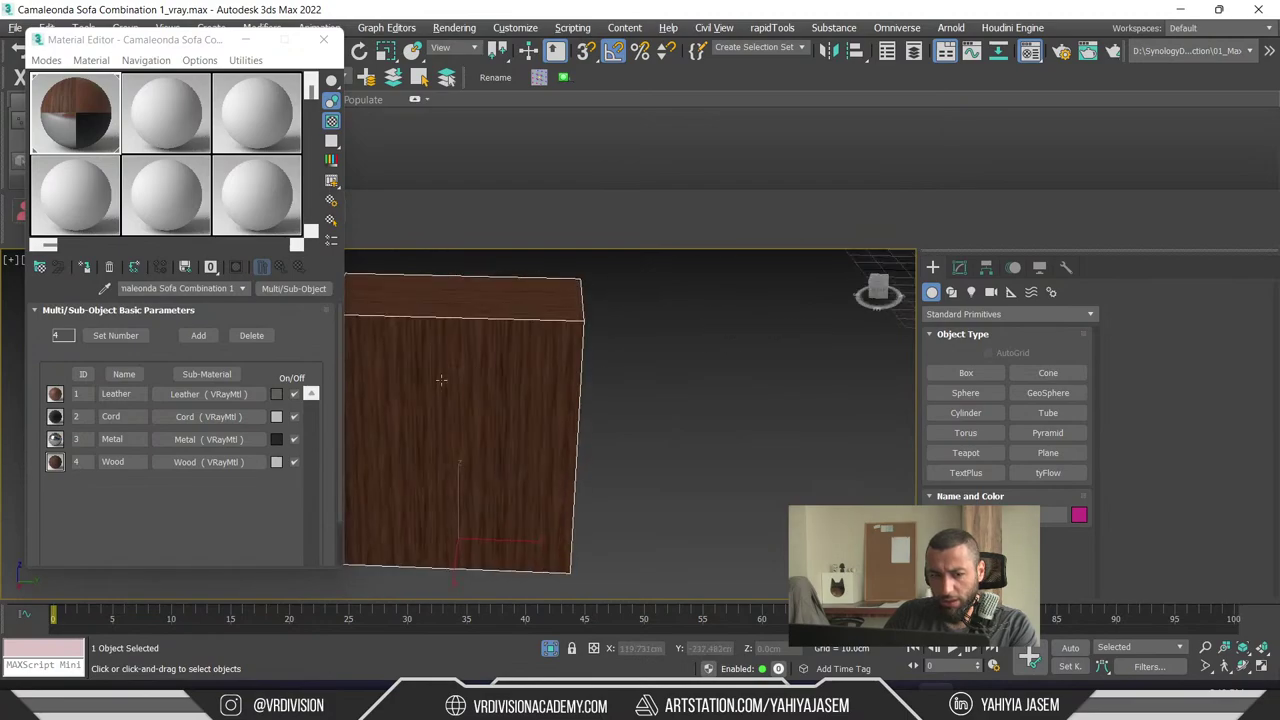
# - Preview Wood's diffuse bitmap camaleonda-sofa-wood-diffuse.jpg, then inspect the wood-textured box
pyautogui.click(200, 462)
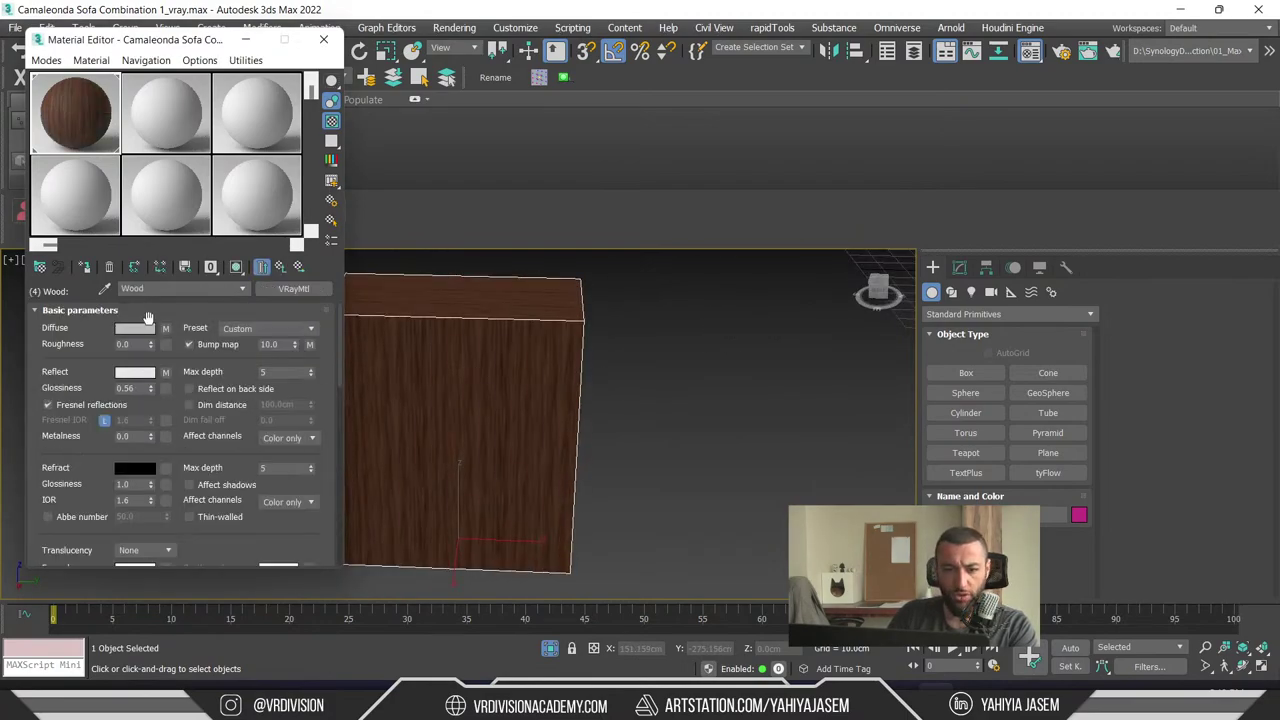
pyautogui.click(165, 329)
pyautogui.click(300, 556)
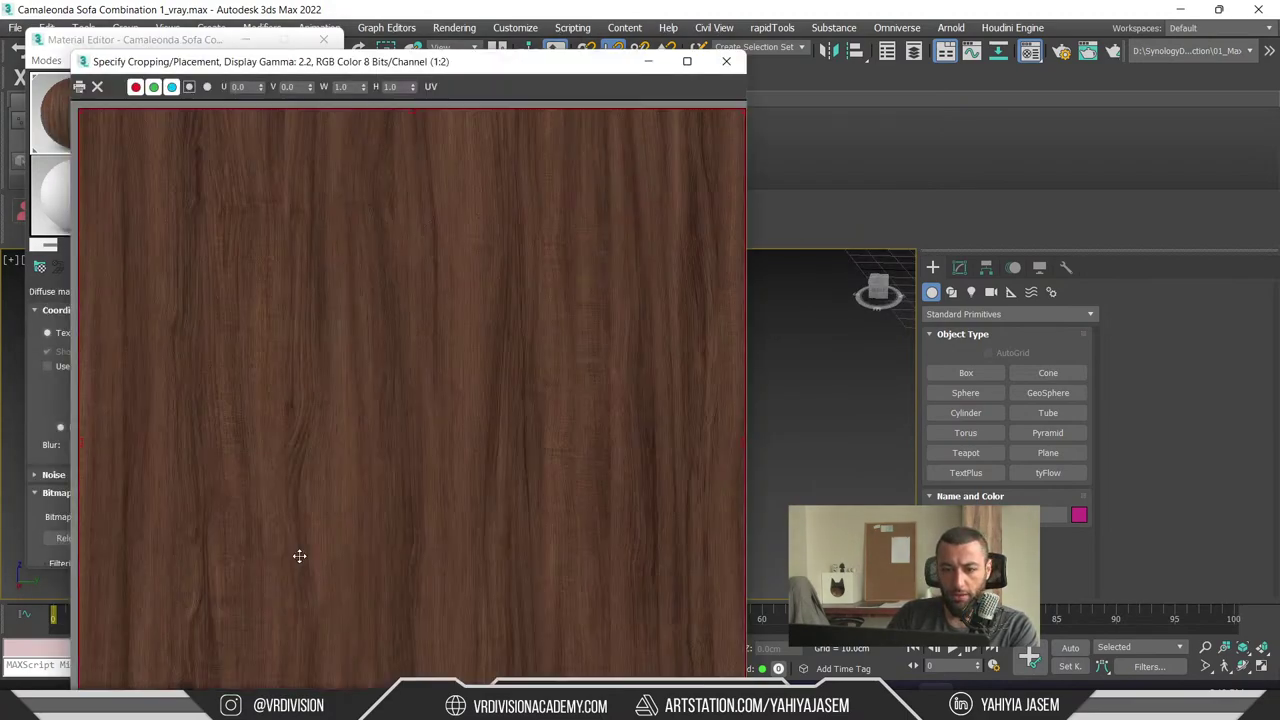
pyautogui.moveTo(552, 62); pyautogui.dragTo(484, 13)
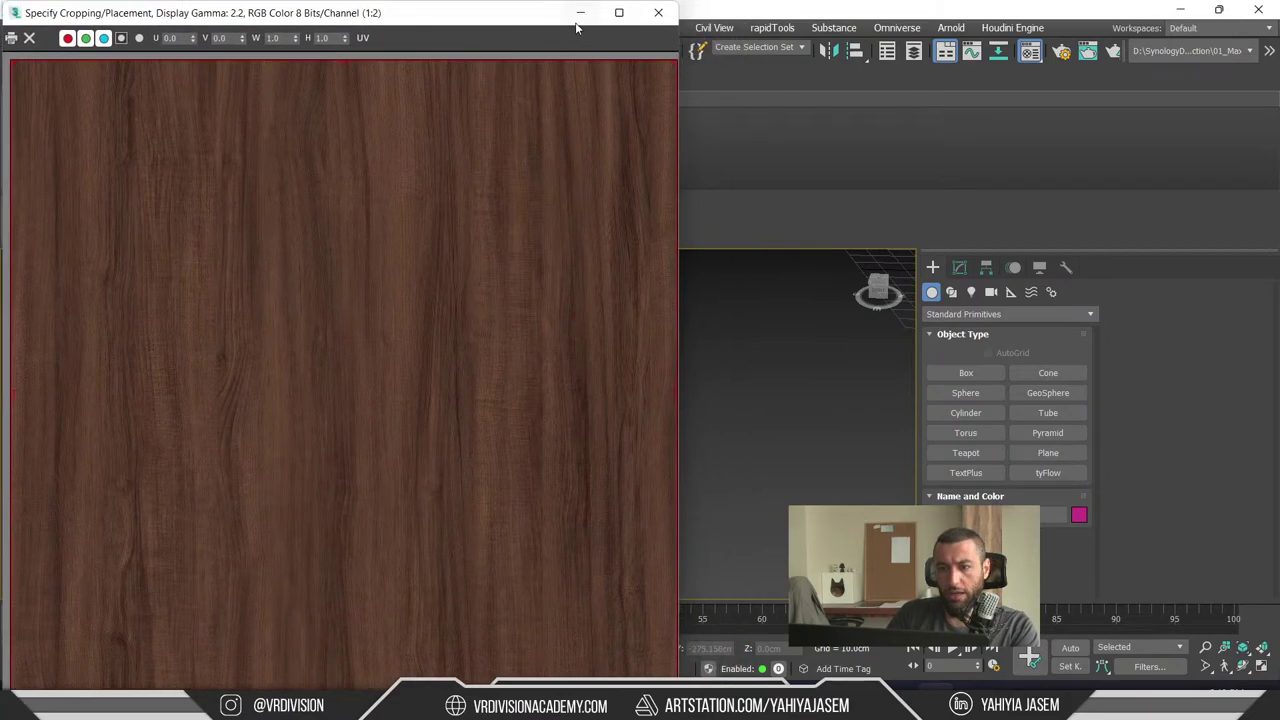
pyautogui.click(659, 13)
pyautogui.scroll(5, 605, 368)
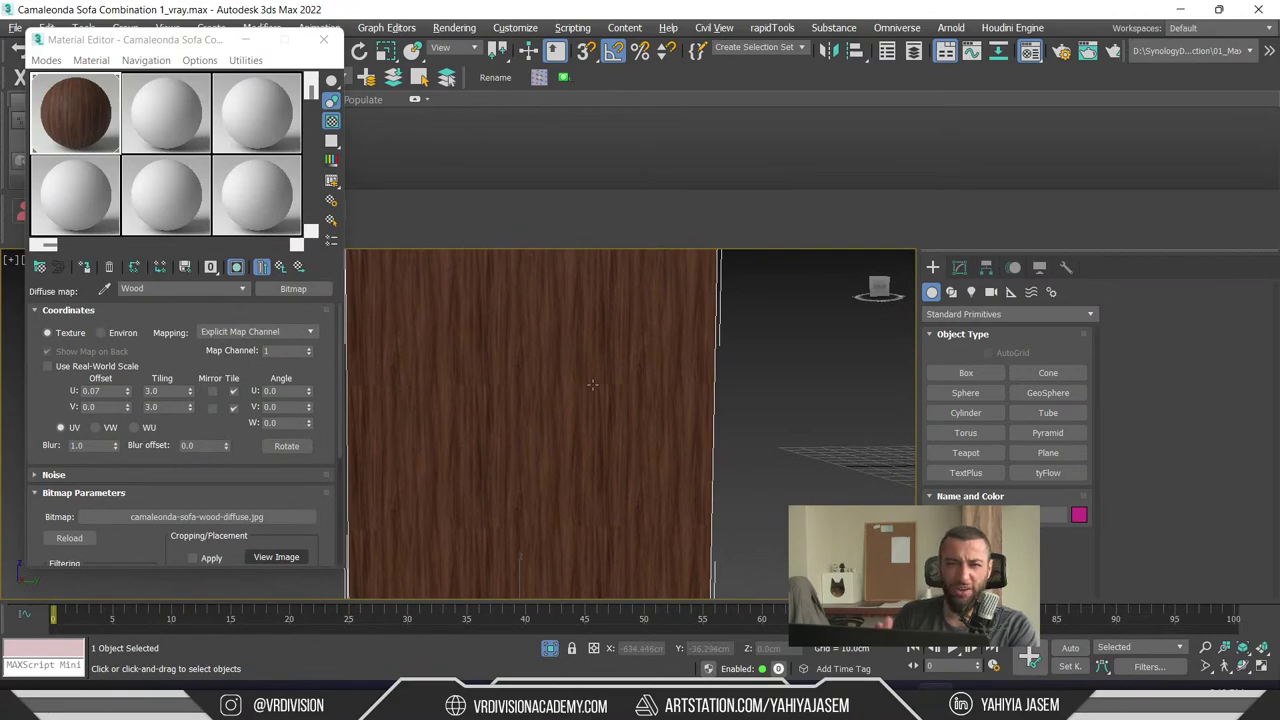
pyautogui.moveTo(592, 384); pyautogui.dragTo(617, 430, button='middle')
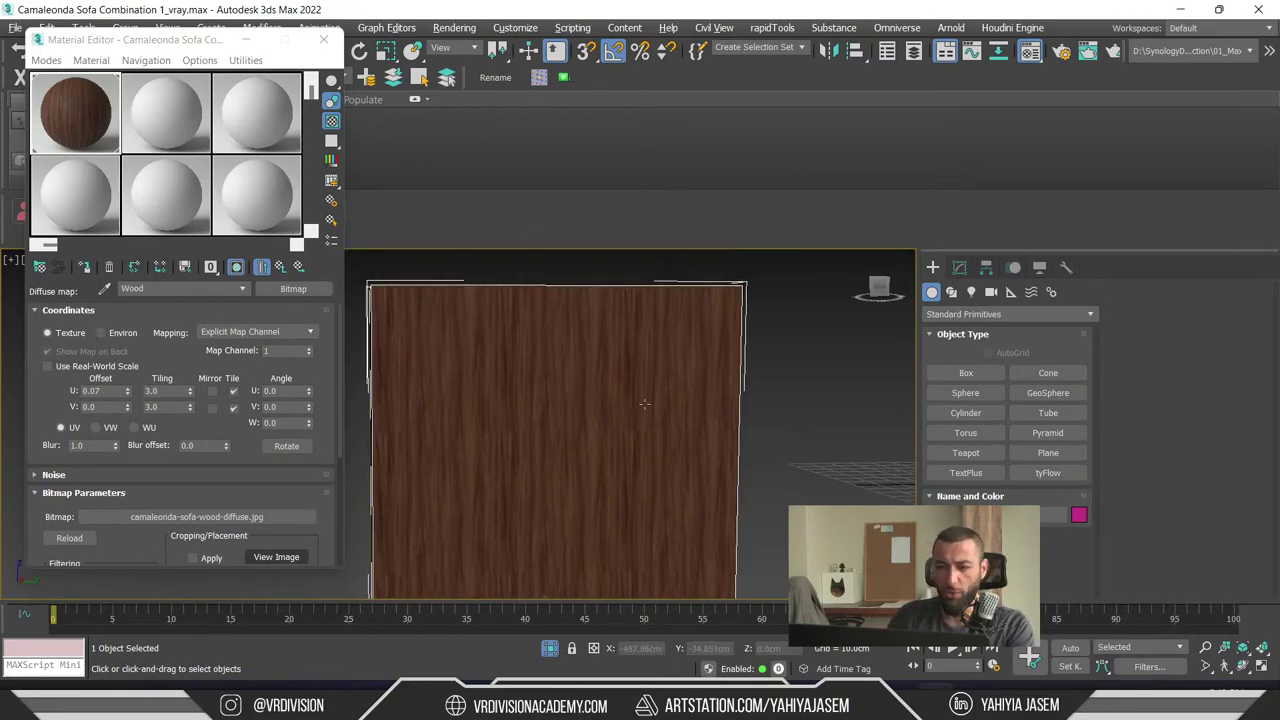
pyautogui.scroll(4, 644, 403)
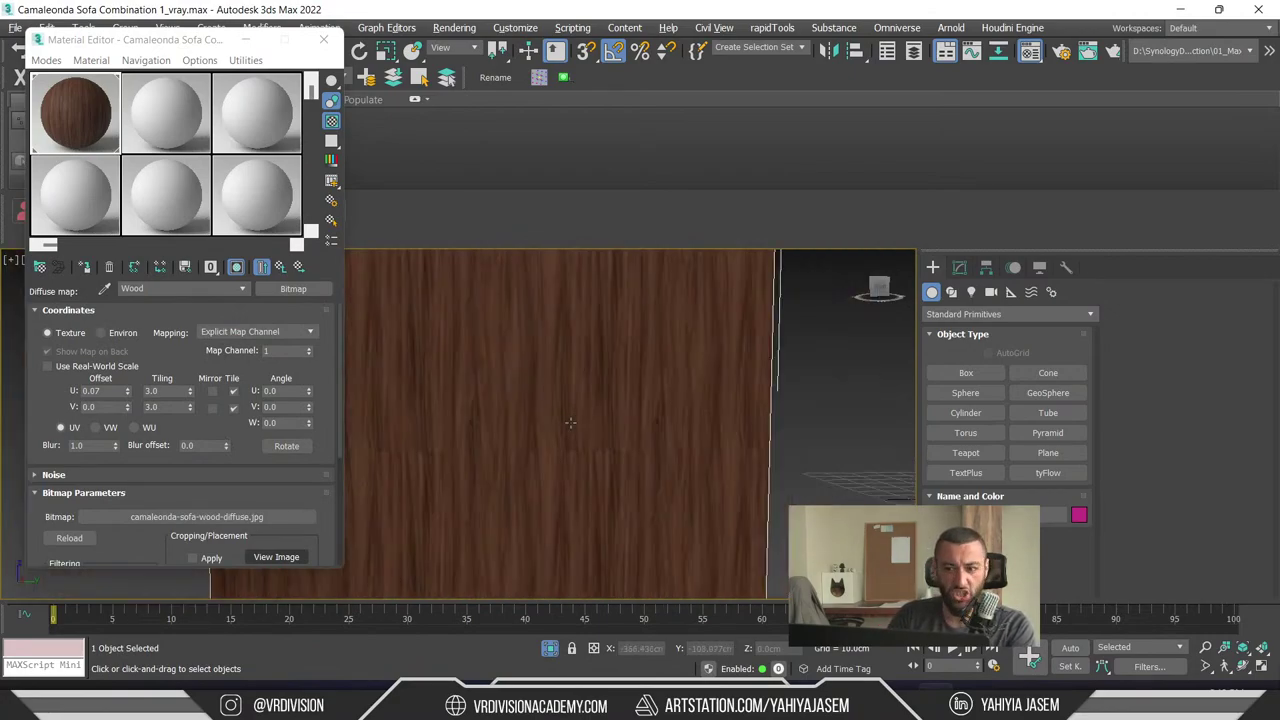
pyautogui.scroll(-2, 577, 387)
pyautogui.click(960, 267)
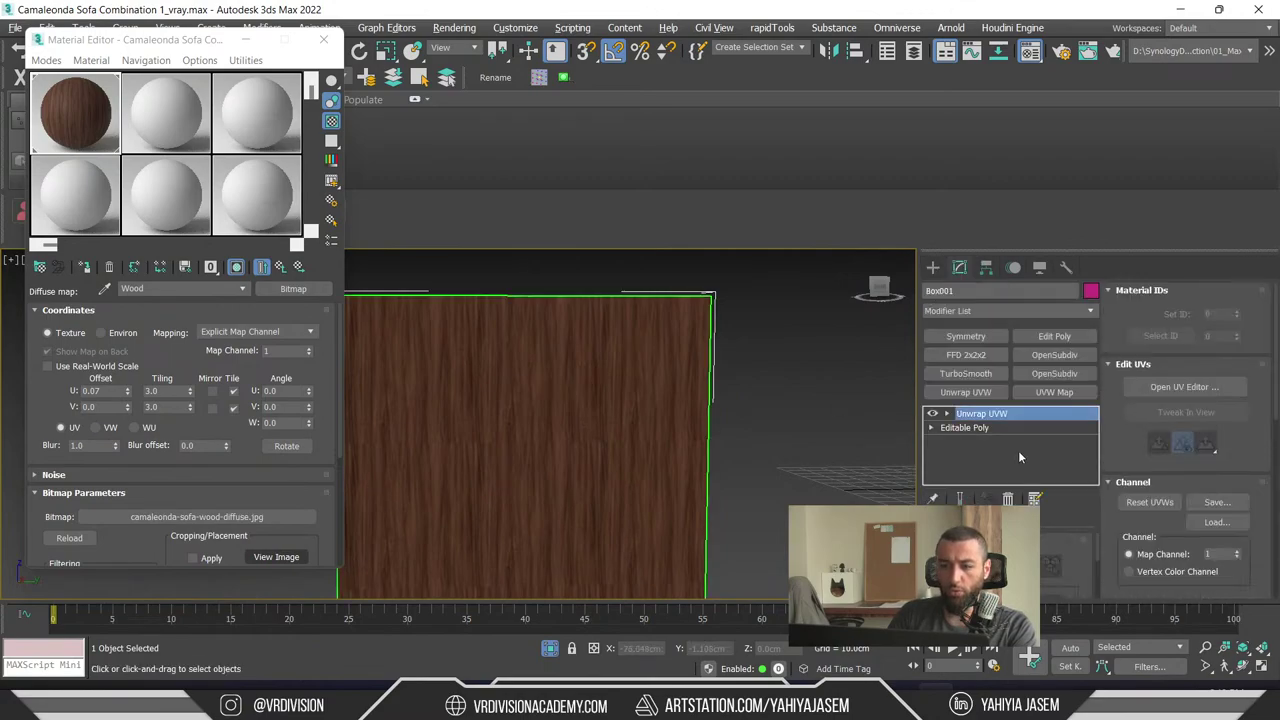
# - Open the wood box's UVs in Edit UVWs and try selecting its UV faces
pyautogui.scroll(-3, 714, 428)
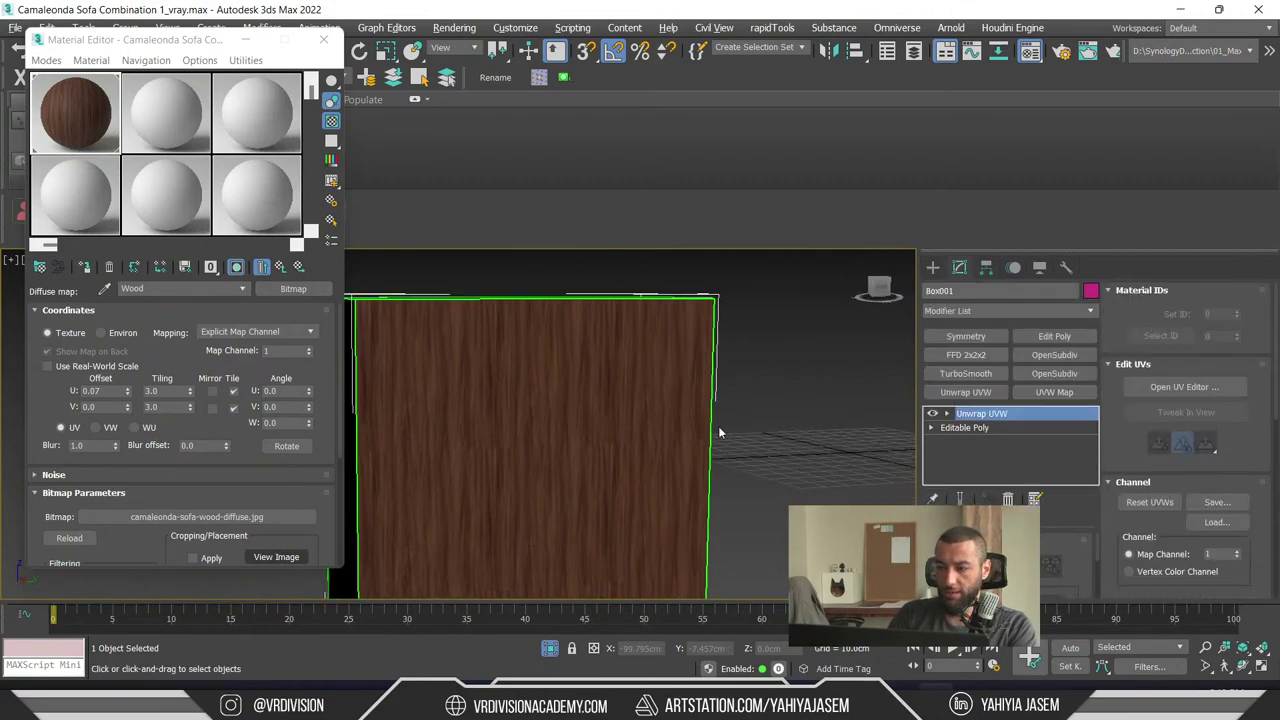
pyautogui.click(1150, 386)
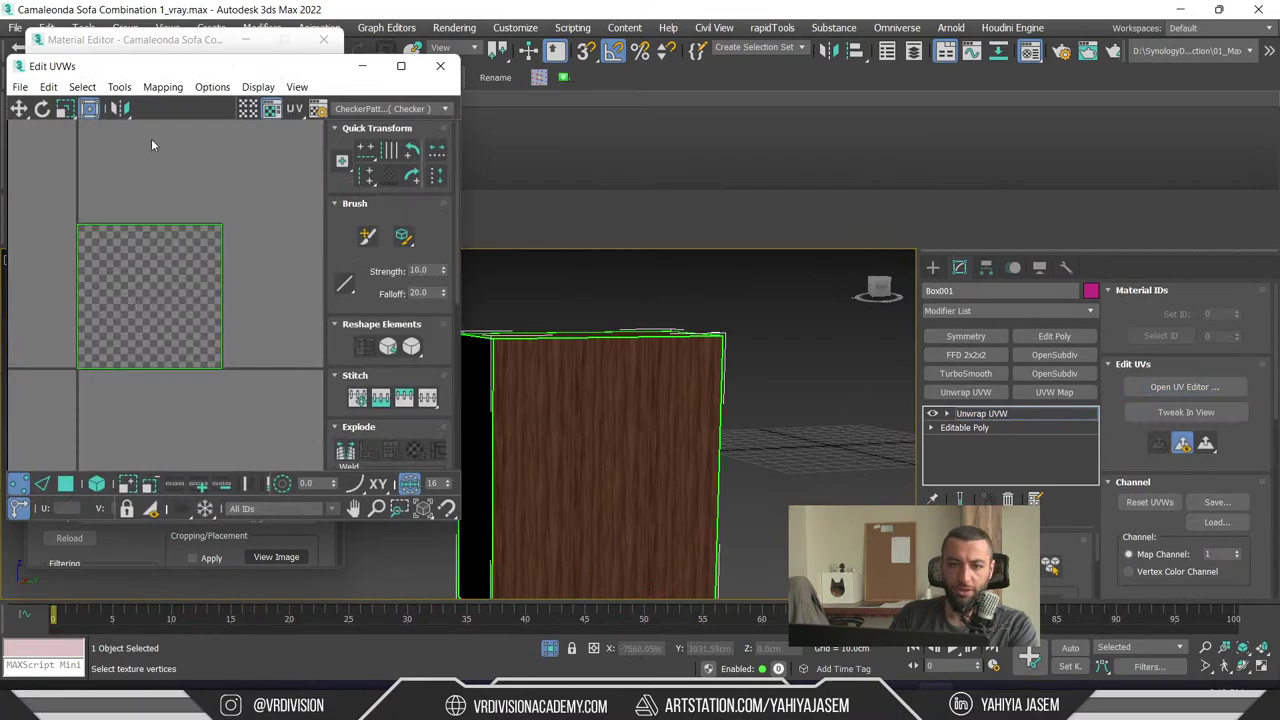
pyautogui.click(155, 87)
pyautogui.click(170, 180)
pyautogui.press('3')
pyautogui.click(54, 191)
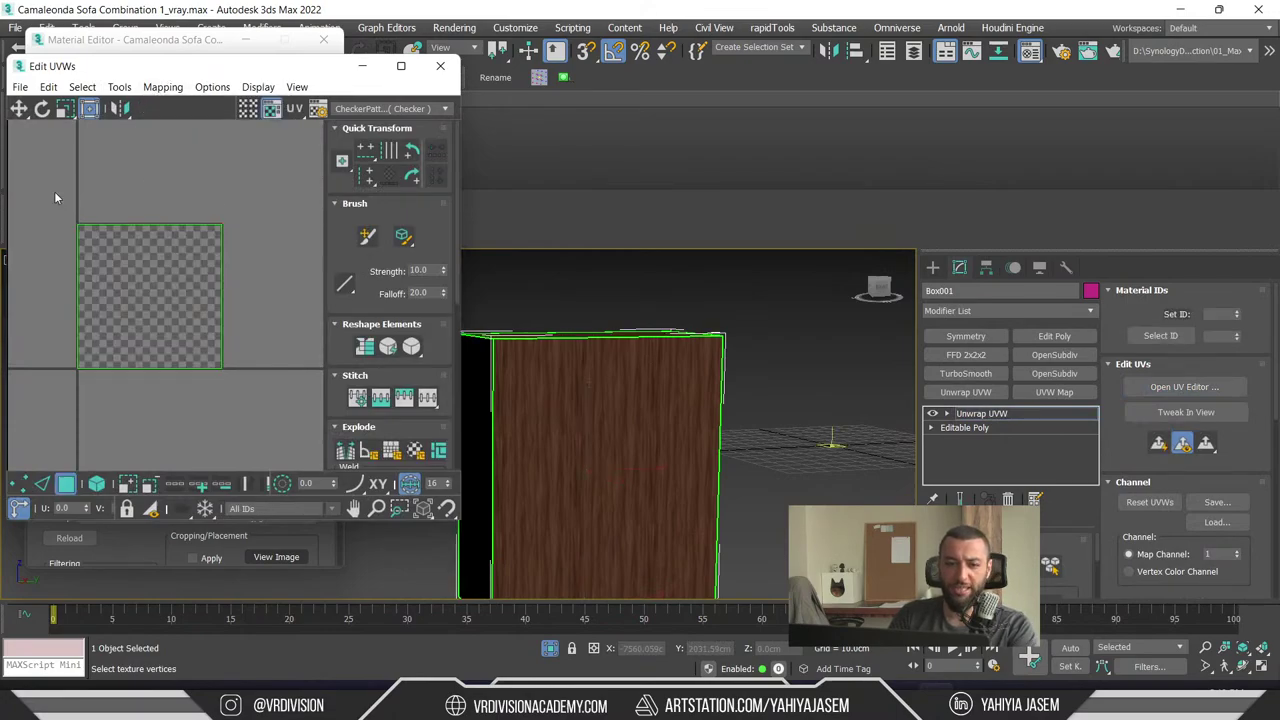
# - Apply Flatten Mapping with default settings and orbit the viewport back onto the box
pyautogui.click(162, 87)
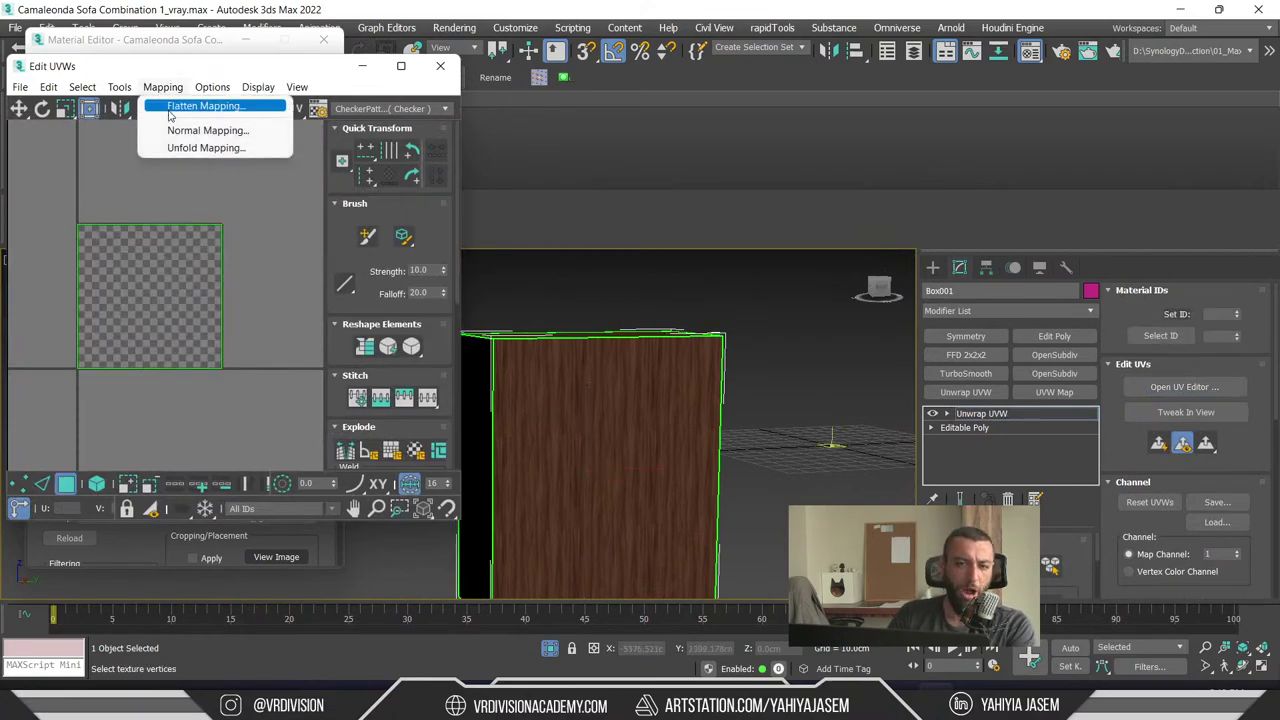
pyautogui.click(174, 107)
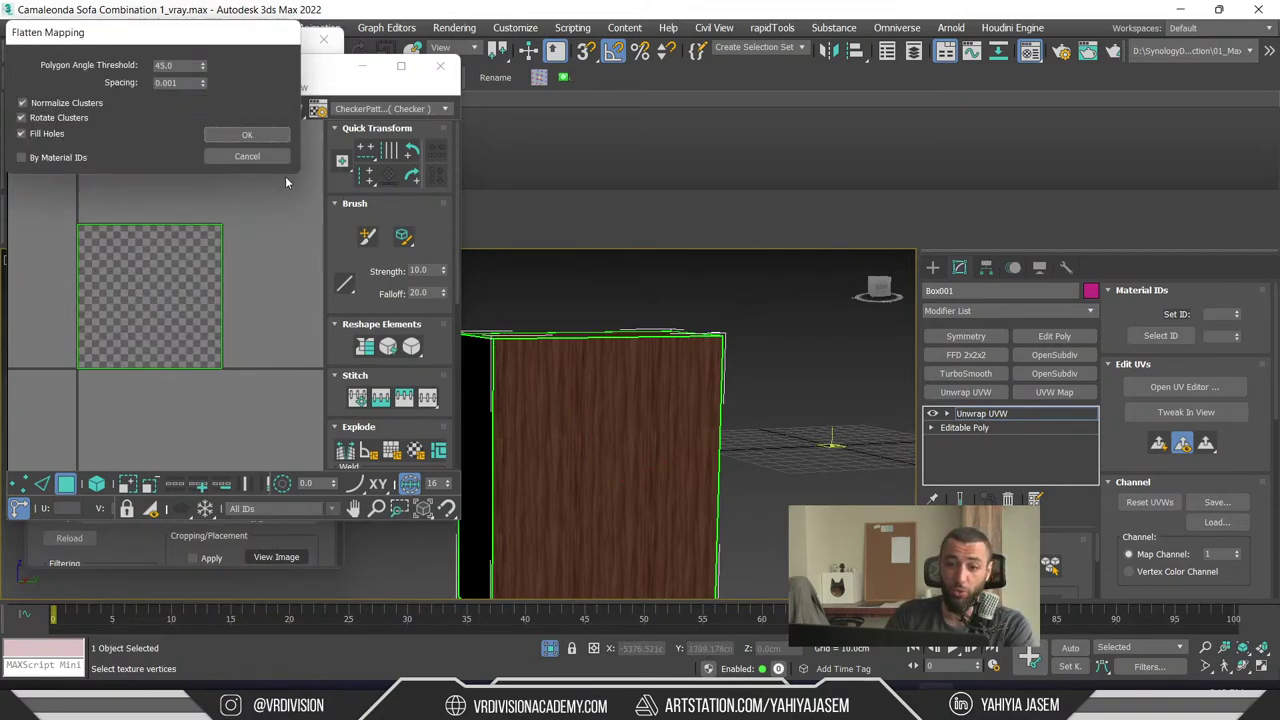
pyautogui.click(247, 134)
pyautogui.scroll(-5, 600, 330)
pyautogui.keyDown('alt'); pyautogui.moveTo(645, 399); pyautogui.dragTo(770, 298, button='middle'); pyautogui.keyUp('alt')
pyautogui.scroll(4, 770, 298)
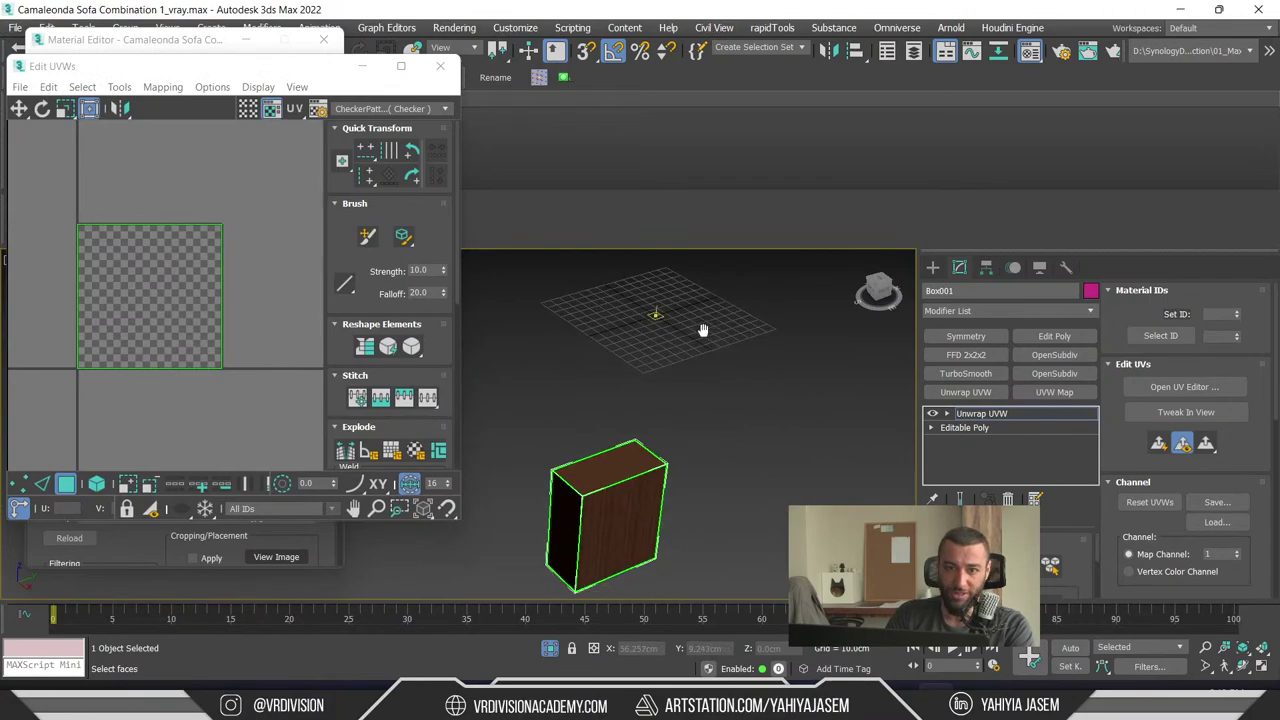
pyautogui.keyDown('alt'); pyautogui.moveTo(703, 331); pyautogui.dragTo(600, 497, button='middle'); pyautogui.keyUp('alt')
# - Rearrange the box's UV faces by moving several islands to new spots on the checker
pyautogui.scroll(2, 150, 220)
pyautogui.click(174, 291)
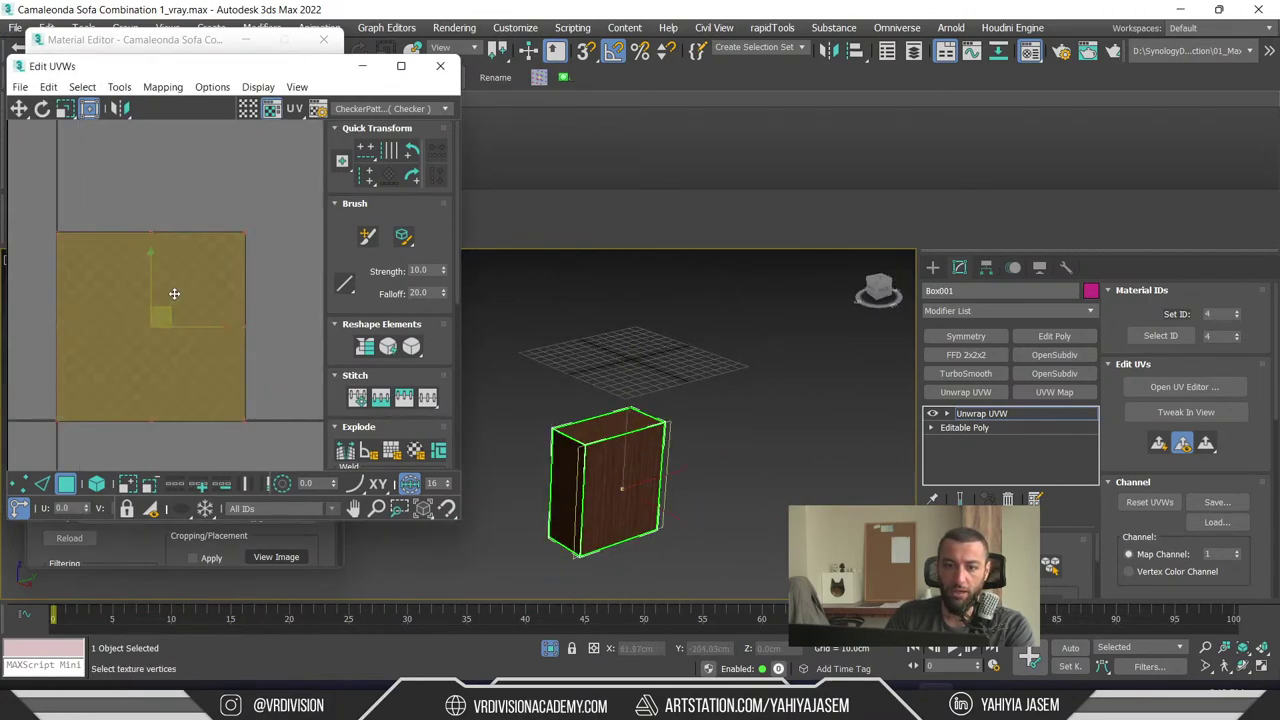
pyautogui.moveTo(137, 374); pyautogui.dragTo(276, 249)
pyautogui.scroll(-5, 276, 249)
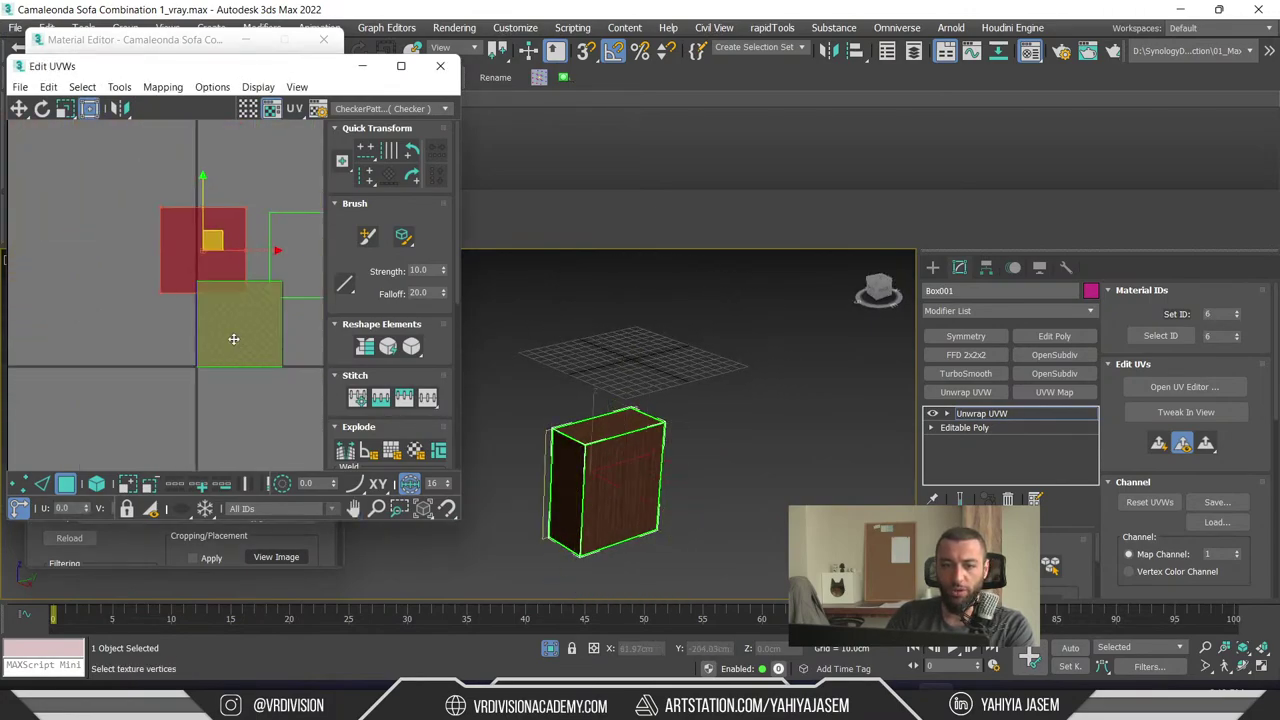
pyautogui.click(257, 337)
pyautogui.moveTo(183, 346); pyautogui.dragTo(69, 248)
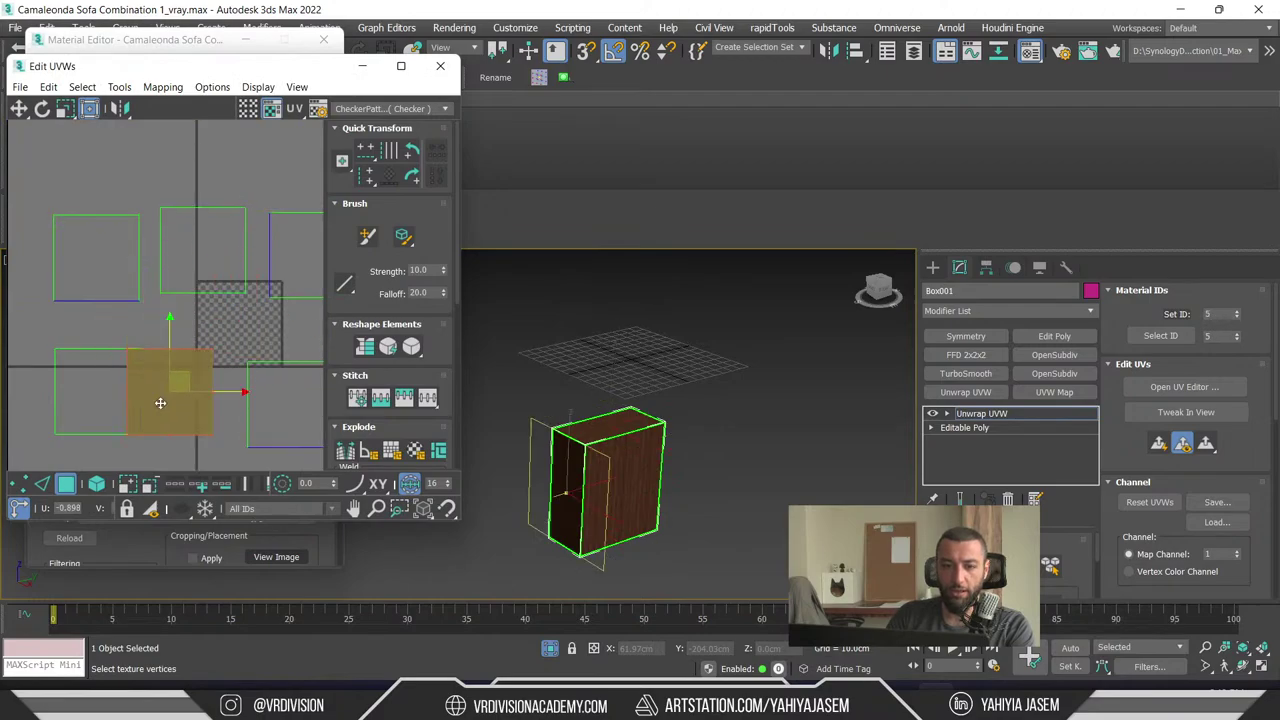
pyautogui.click(170, 395)
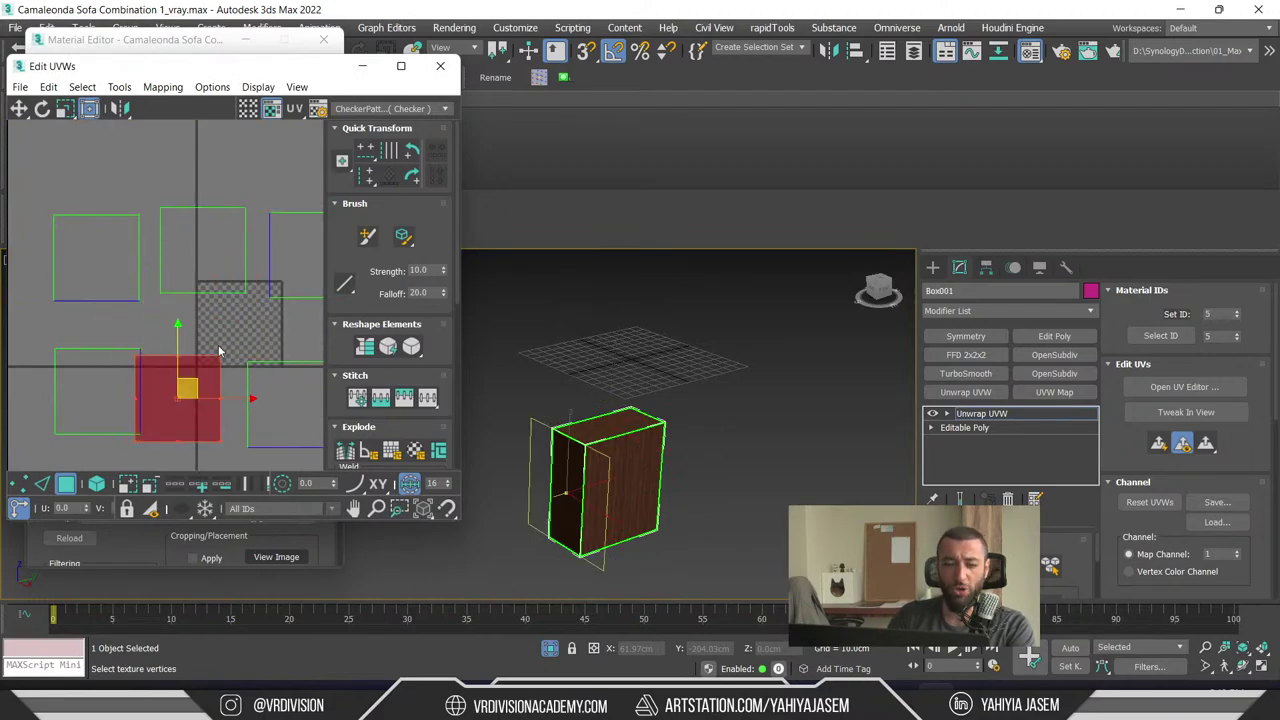
pyautogui.click(96, 257)
pyautogui.scroll(2, 200, 335)
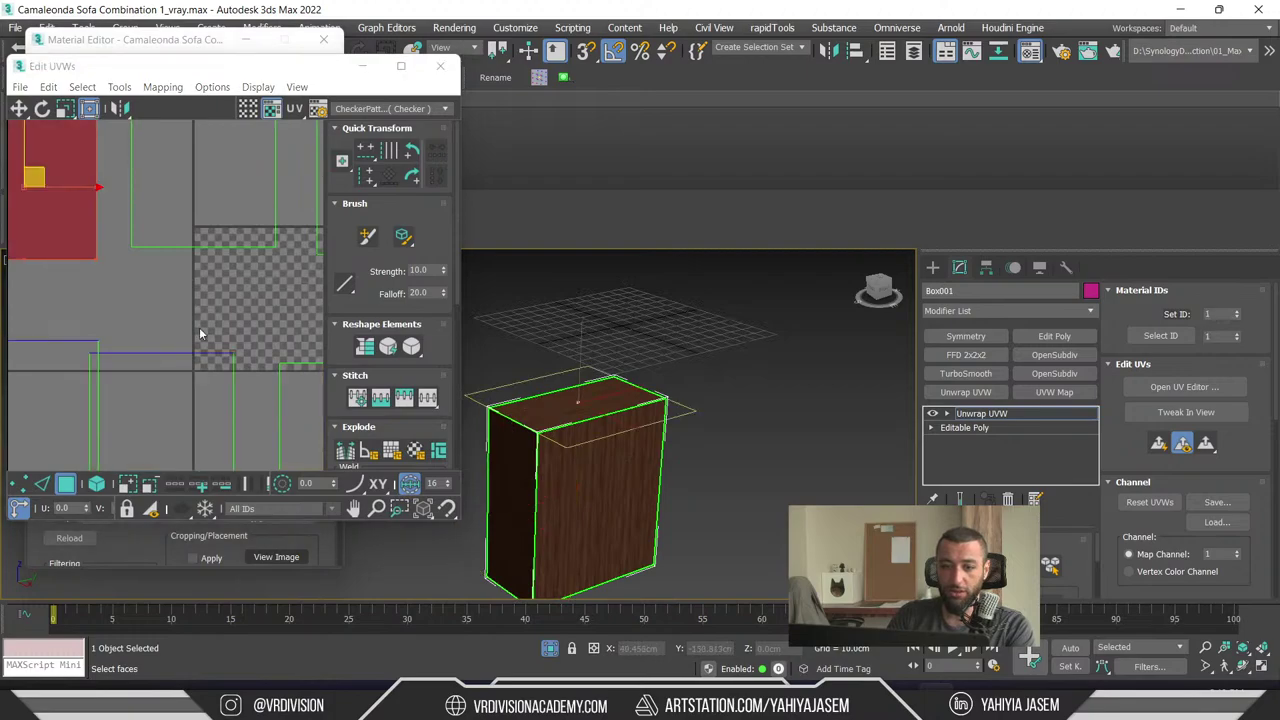
pyautogui.moveTo(200, 335); pyautogui.dragTo(296, 458, button='middle')
# - Reapply Flatten Mapping to the box's UVs
pyautogui.keyDown('alt'); pyautogui.moveTo(640, 420); pyautogui.dragTo(700, 380, button='middle'); pyautogui.keyUp('alt')
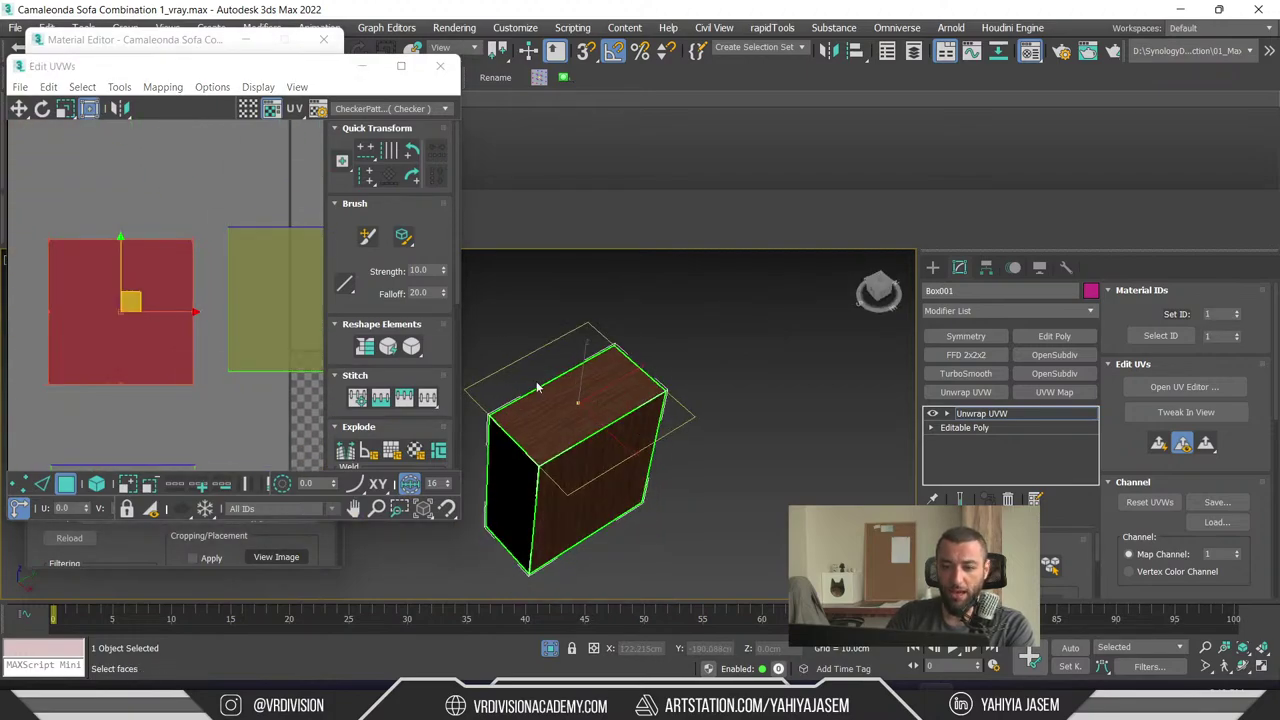
pyautogui.scroll(3, 640, 420)
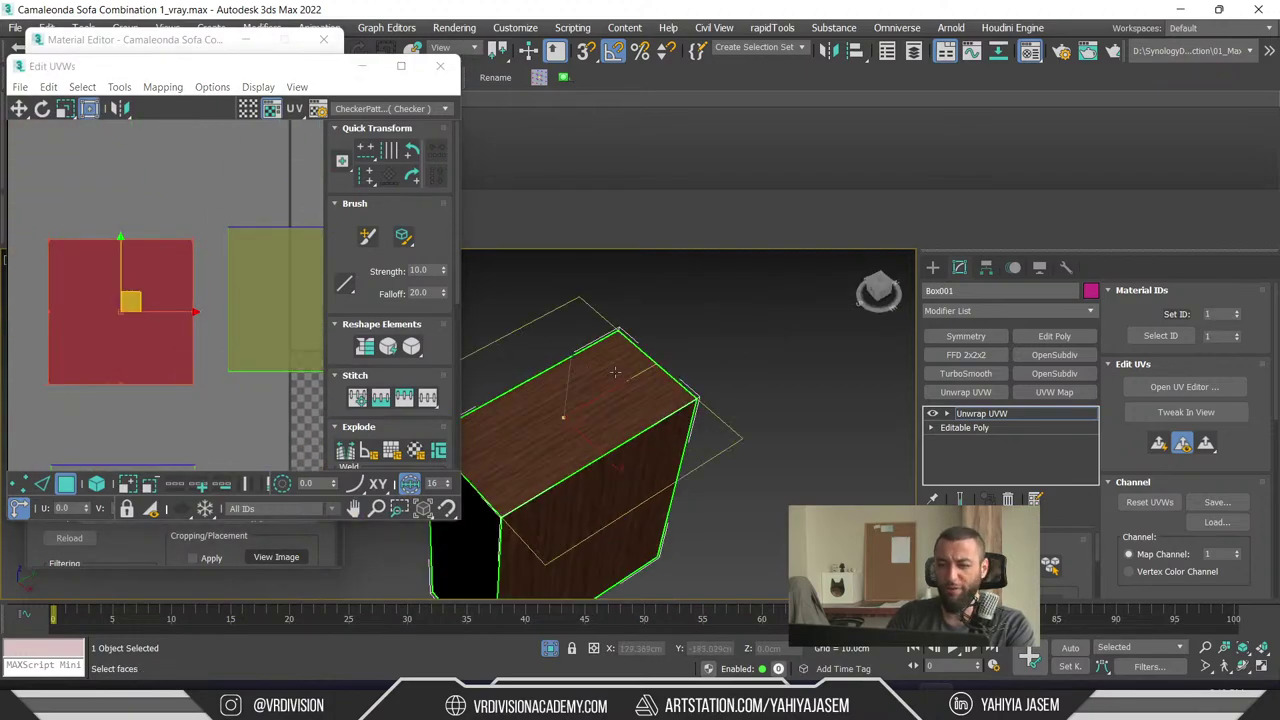
pyautogui.click(163, 87)
pyautogui.click(185, 101)
pyautogui.click(284, 134)
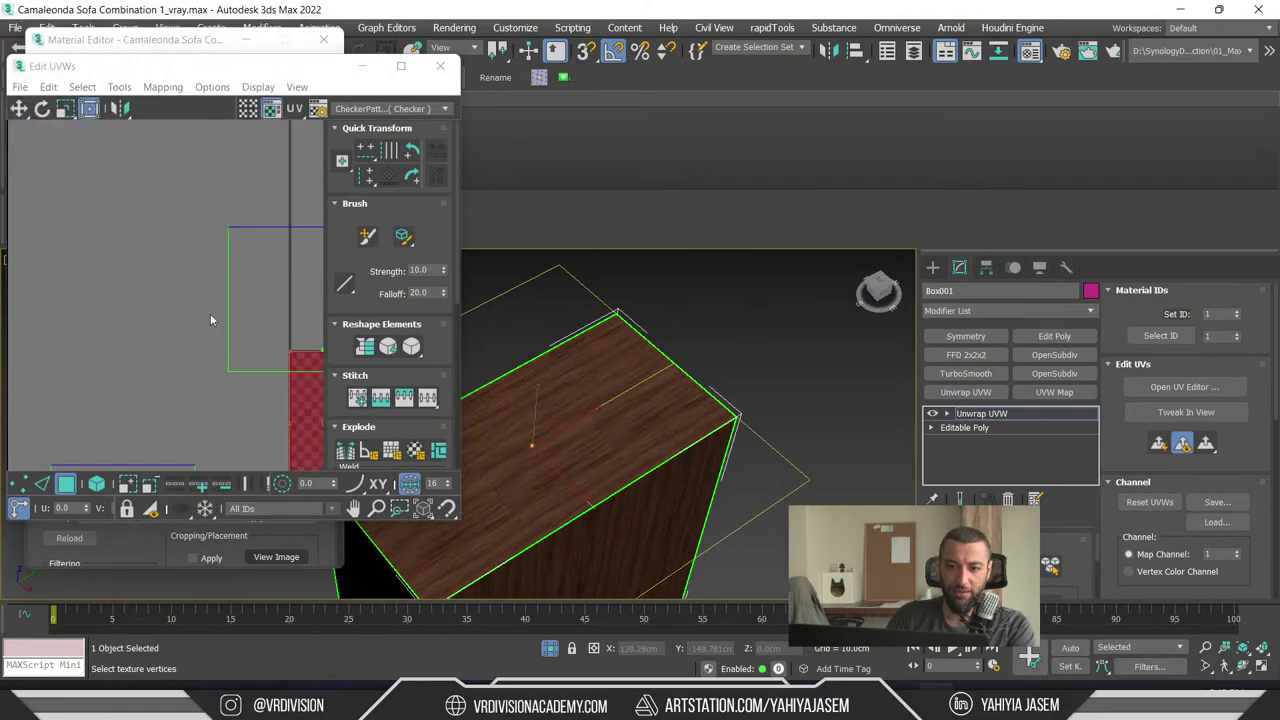
# - Select the tall UV face and try rotating it, toggling between Scale and Move tools
pyautogui.scroll(3, 211, 325)
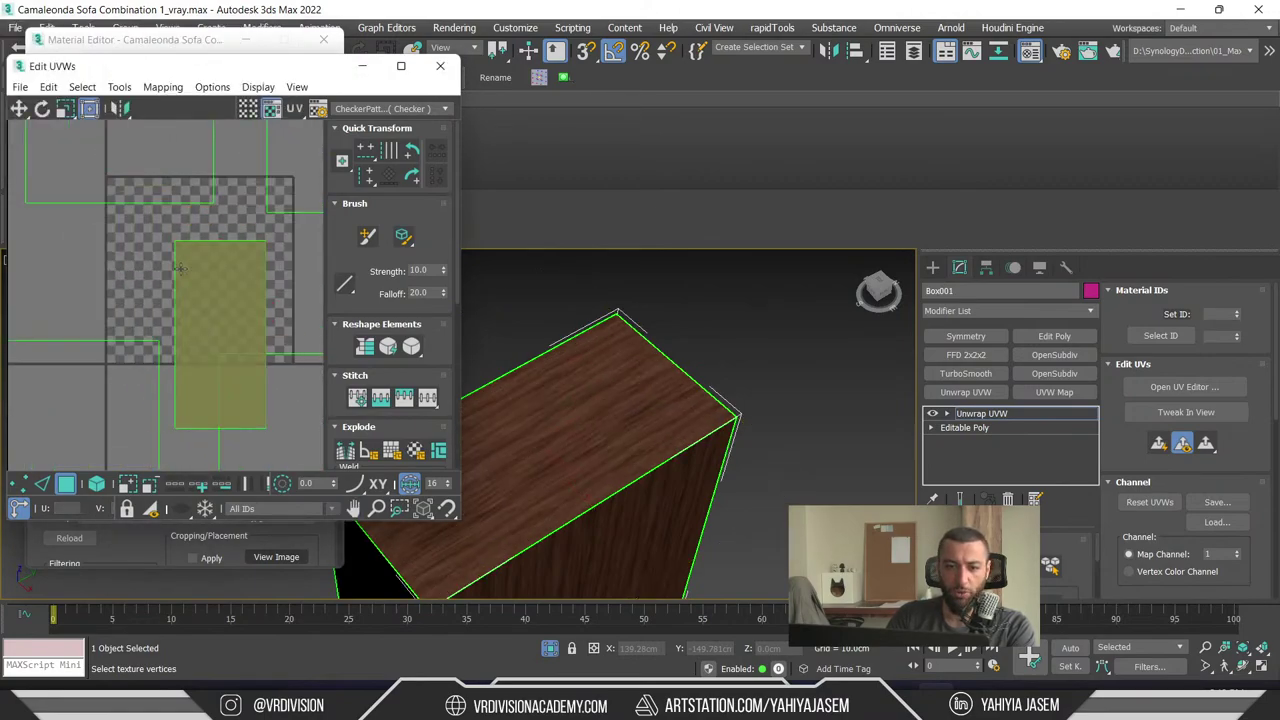
pyautogui.scroll(1, 200, 275)
pyautogui.moveTo(205, 278); pyautogui.dragTo(112, 280, button='middle')
pyautogui.click(150, 300)
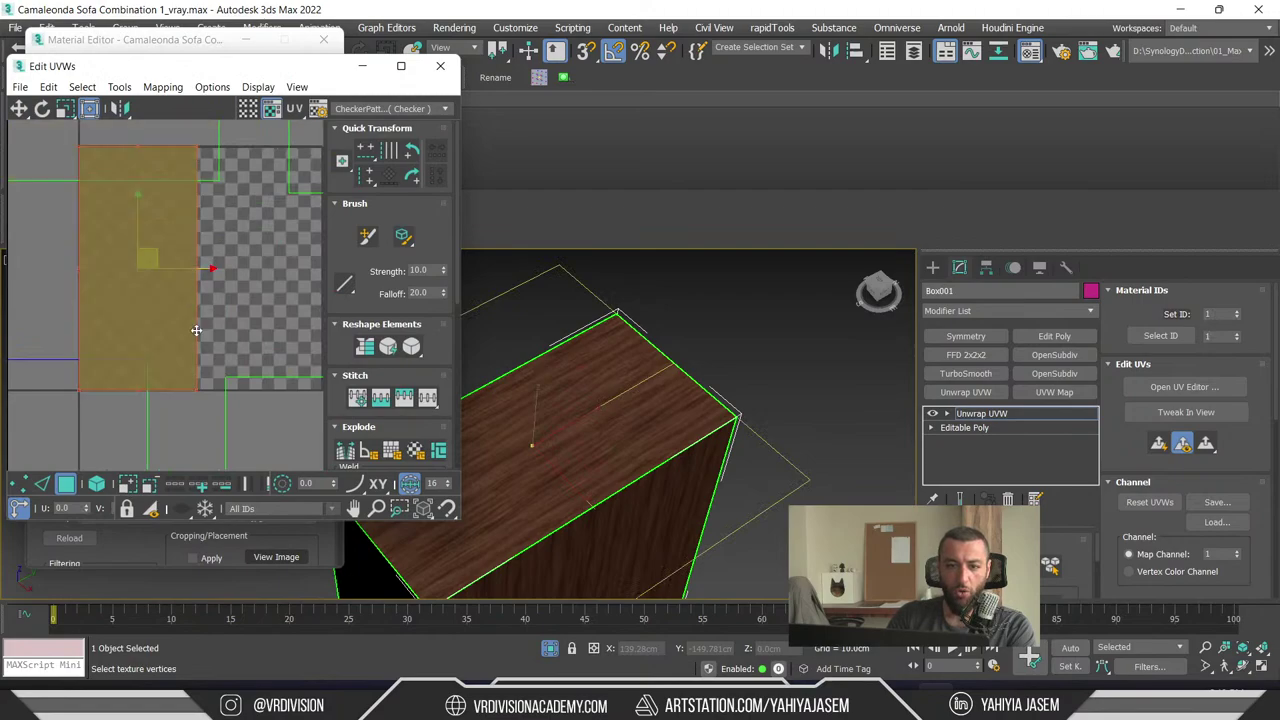
pyautogui.keyDown('alt'); pyautogui.moveTo(535, 368); pyautogui.dragTo(638, 320, button='middle'); pyautogui.keyUp('alt')
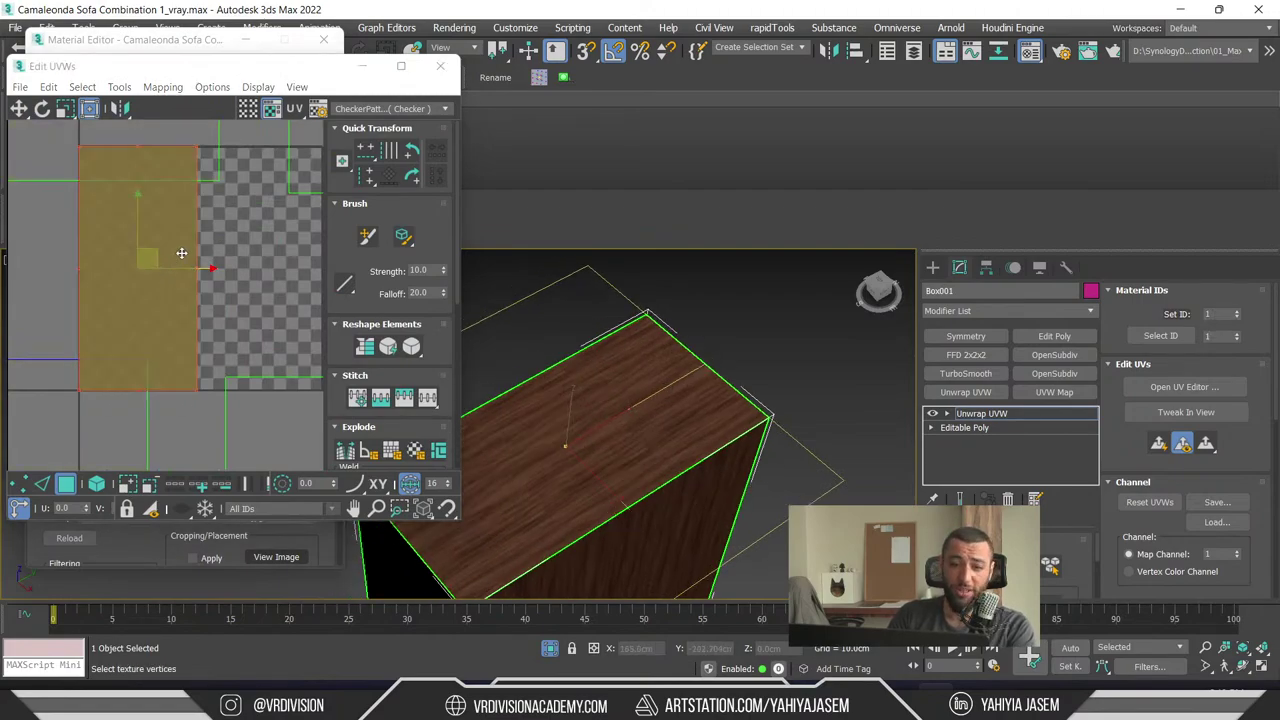
pyautogui.click(241, 262)
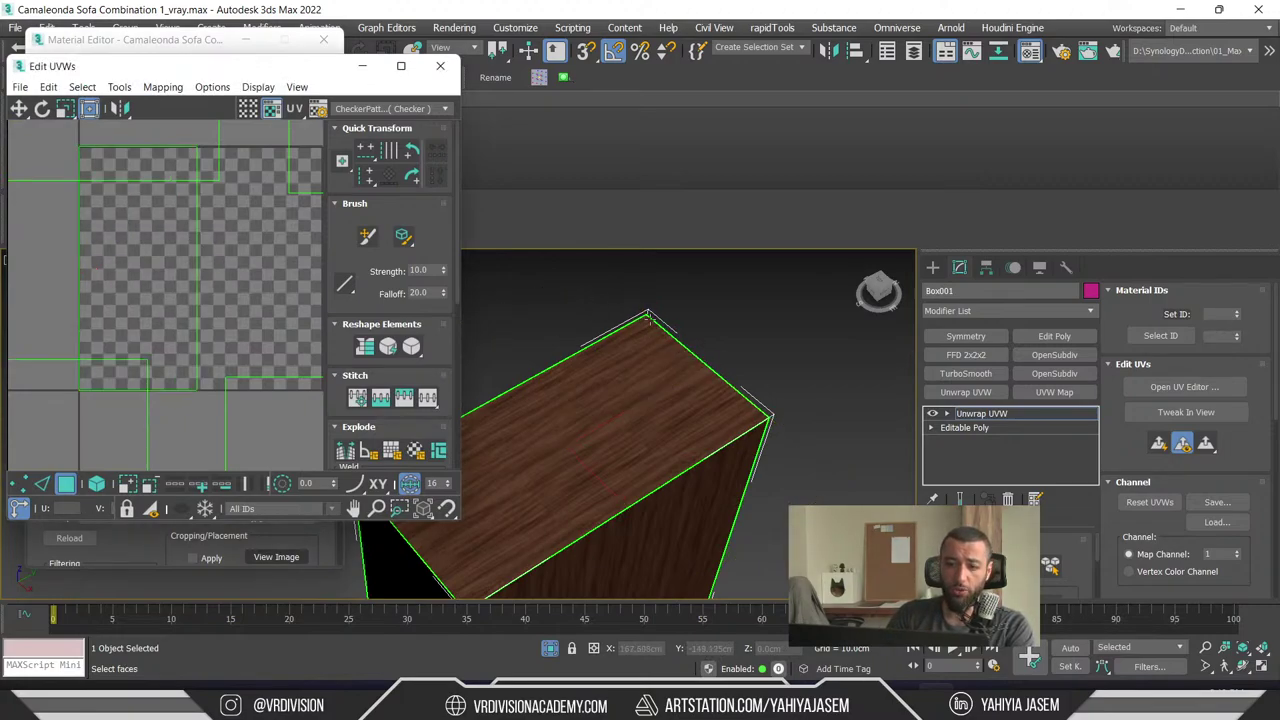
pyautogui.click(198, 265)
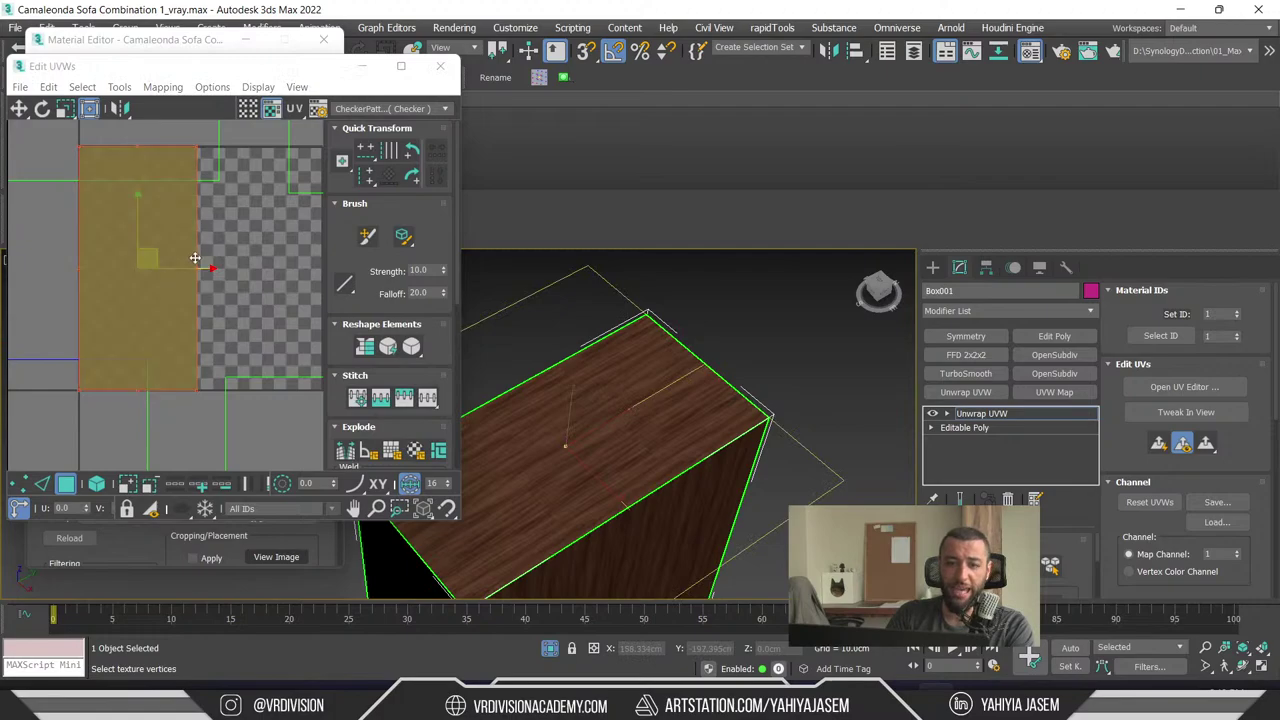
pyautogui.moveTo(199, 274); pyautogui.dragTo(233, 298)
pyautogui.click(65, 108)
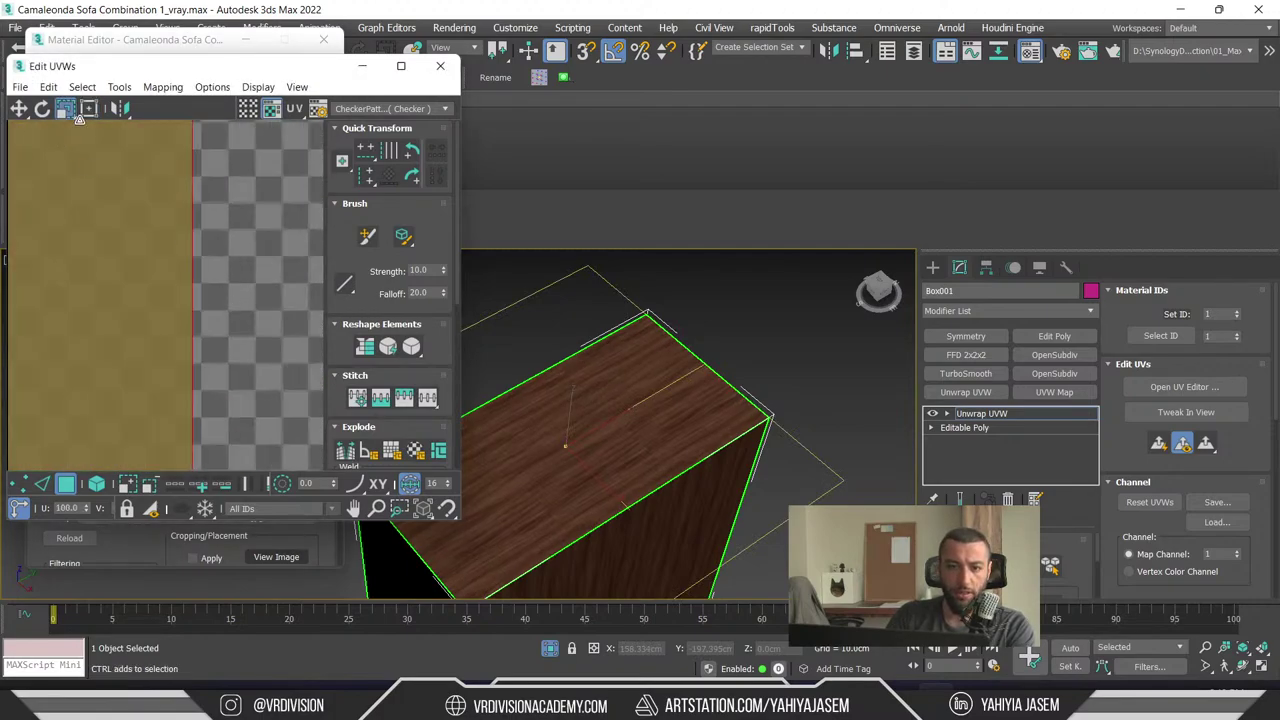
pyautogui.click(86, 109)
# - Scale the selected UV face wider and shorter so the wood grain fits
pyautogui.scroll(-4, 193, 283)
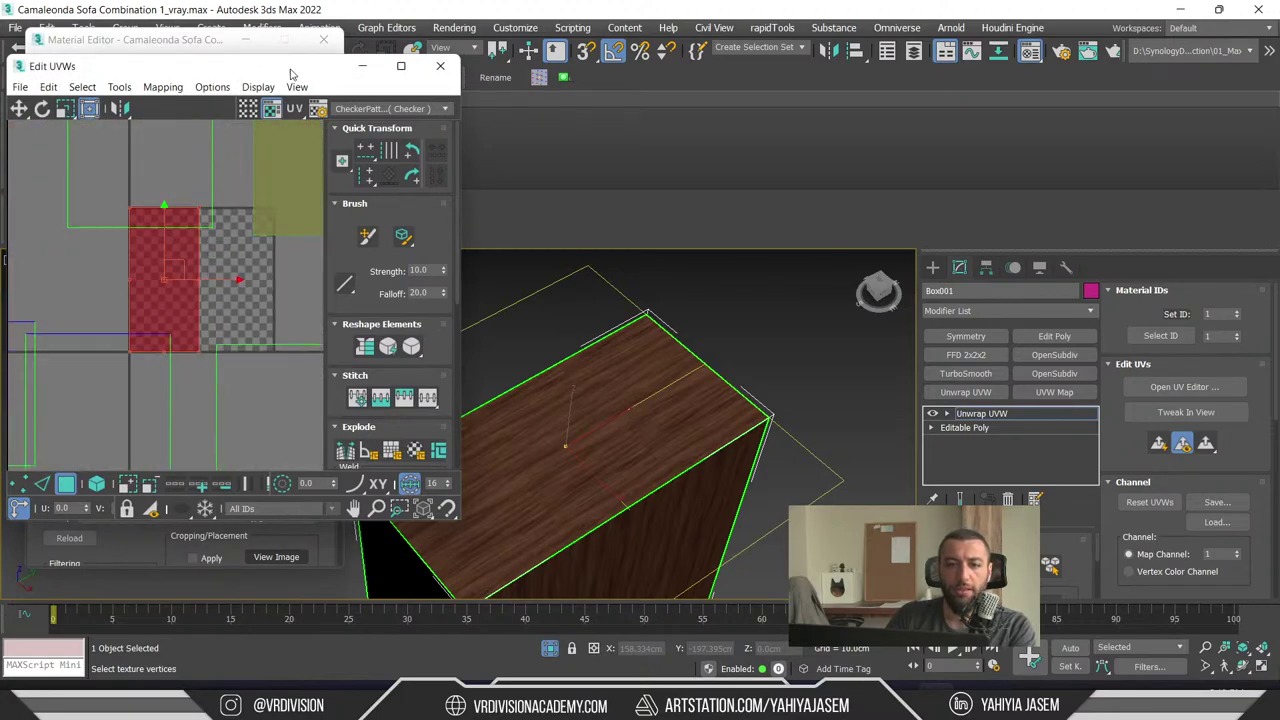
pyautogui.scroll(5, 180, 275)
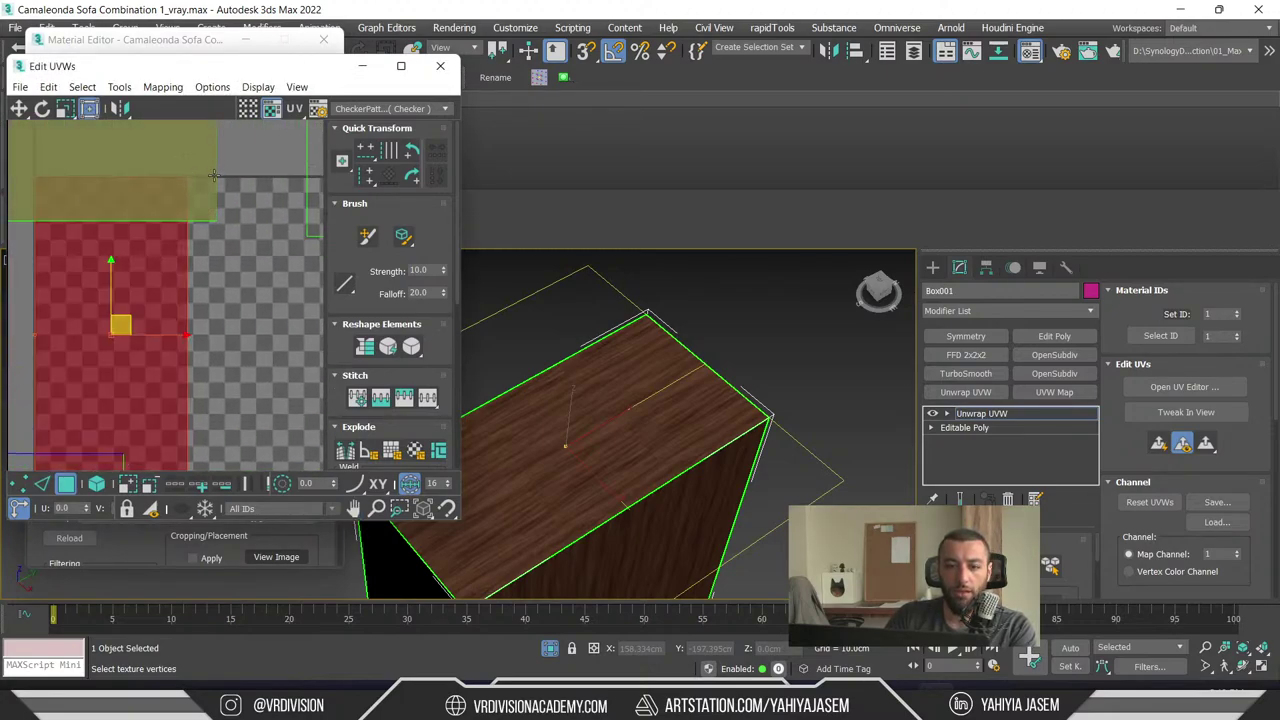
pyautogui.click(187, 338)
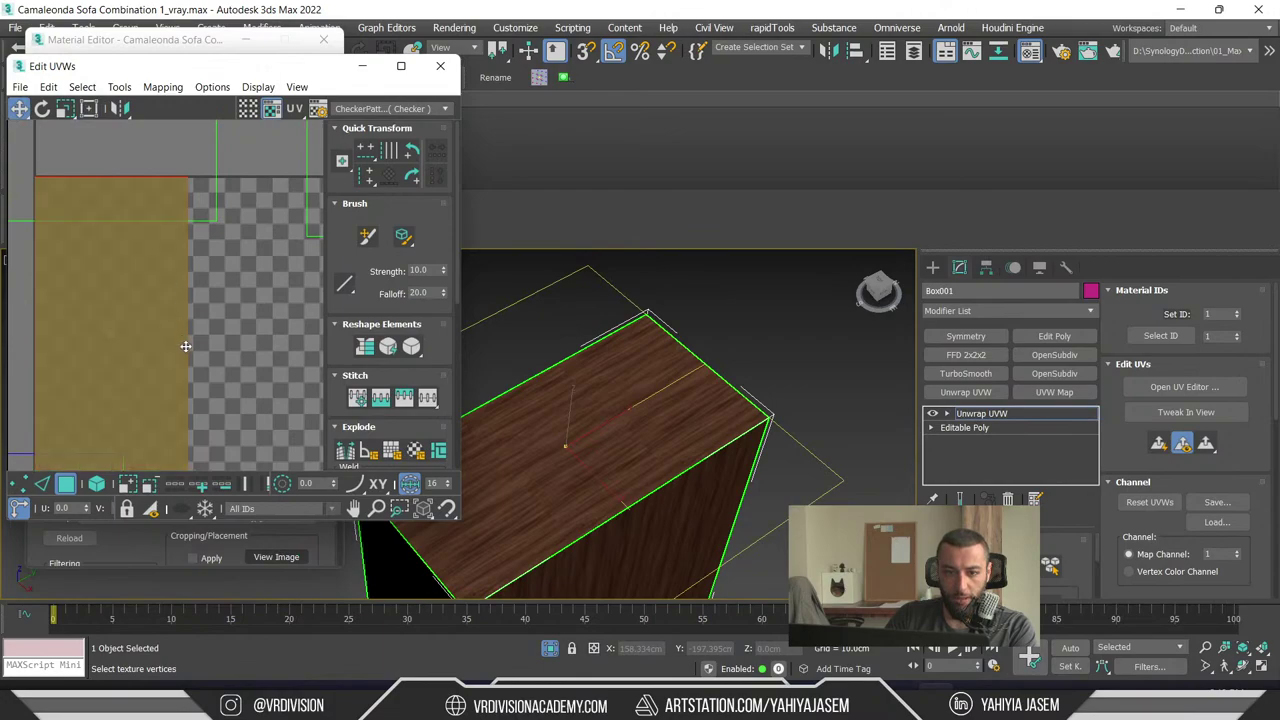
pyautogui.click(185, 346)
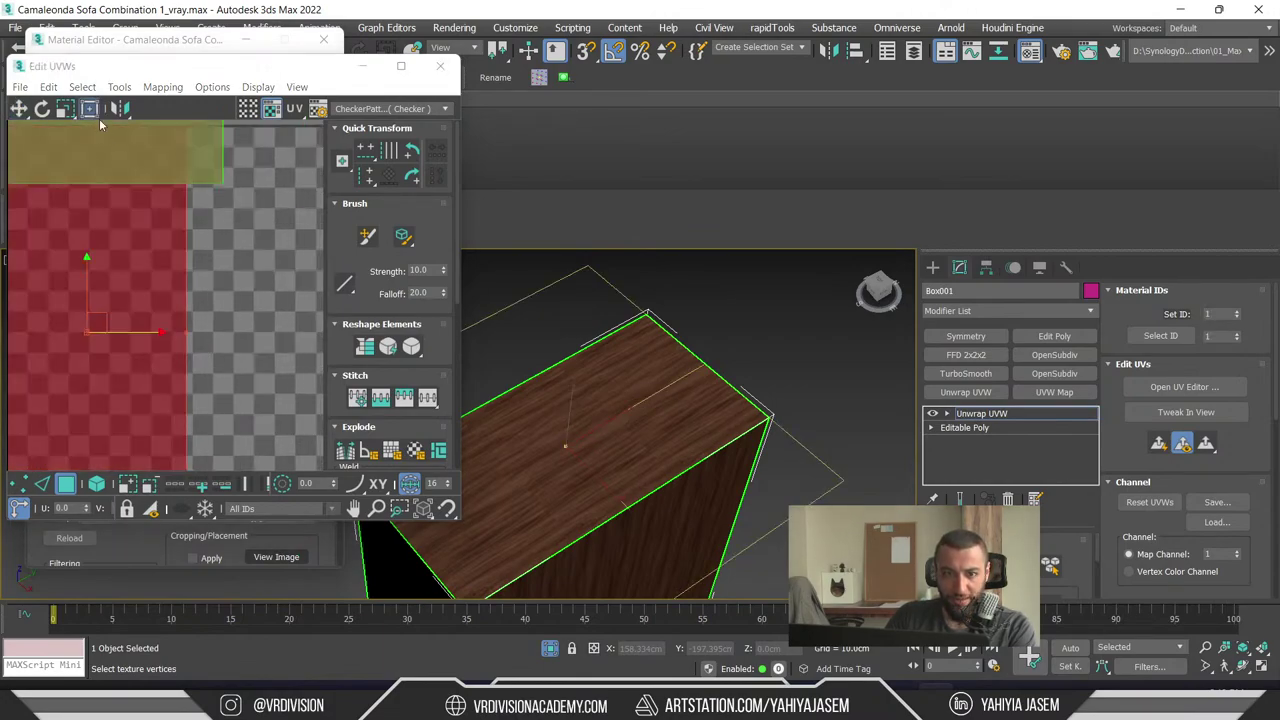
pyautogui.moveTo(170, 160); pyautogui.dragTo(180, 275, button='middle')
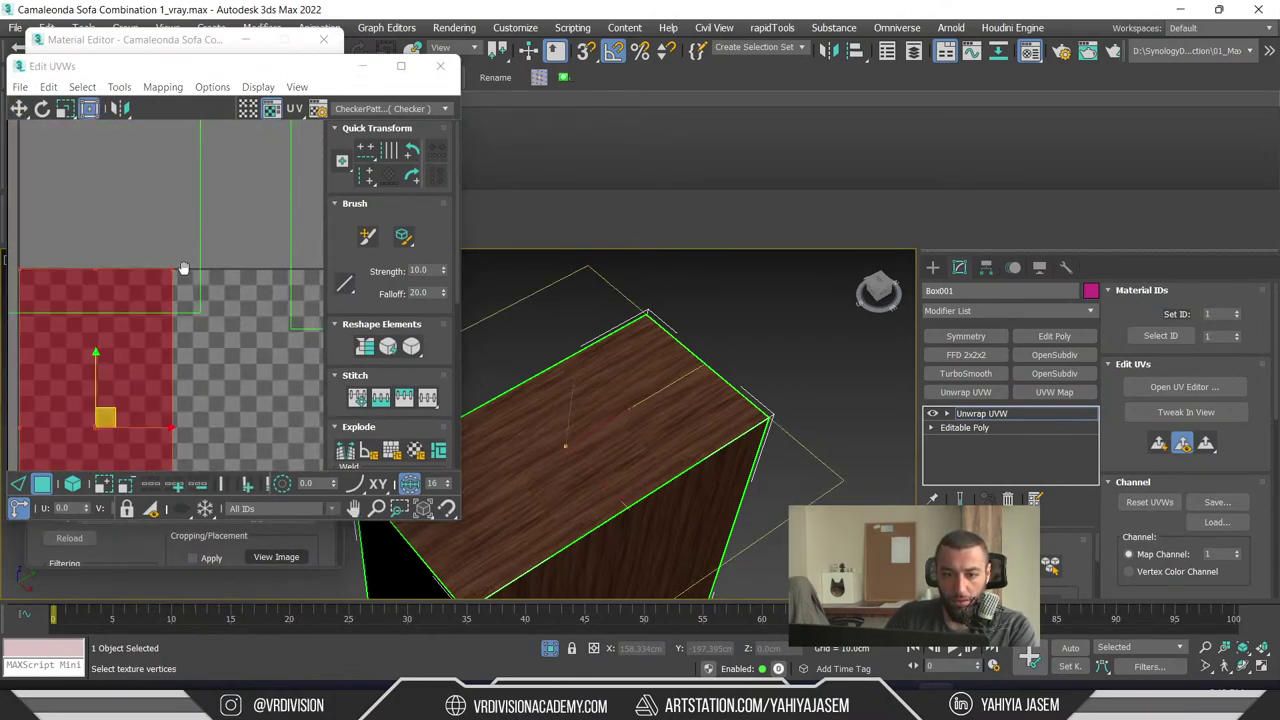
pyautogui.moveTo(176, 455); pyautogui.dragTo(179, 258, button='middle')
pyautogui.click(171, 340)
pyautogui.moveTo(181, 331); pyautogui.dragTo(210, 299)
pyautogui.hotkey('ctrl', 'z')
pyautogui.hotkey('ctrl', 'z')
pyautogui.hotkey('ctrl', 'z')
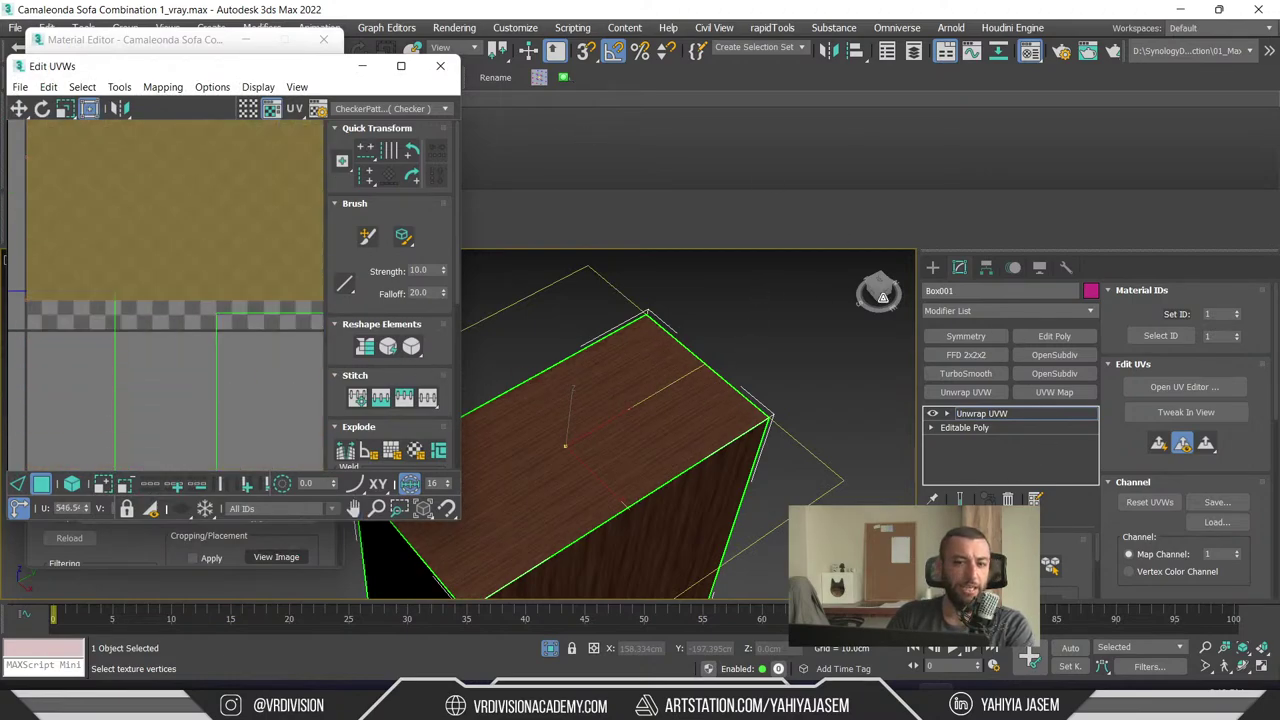
pyautogui.scroll(-2, 199, 316)
pyautogui.moveTo(199, 316); pyautogui.dragTo(177, 344, button='middle')
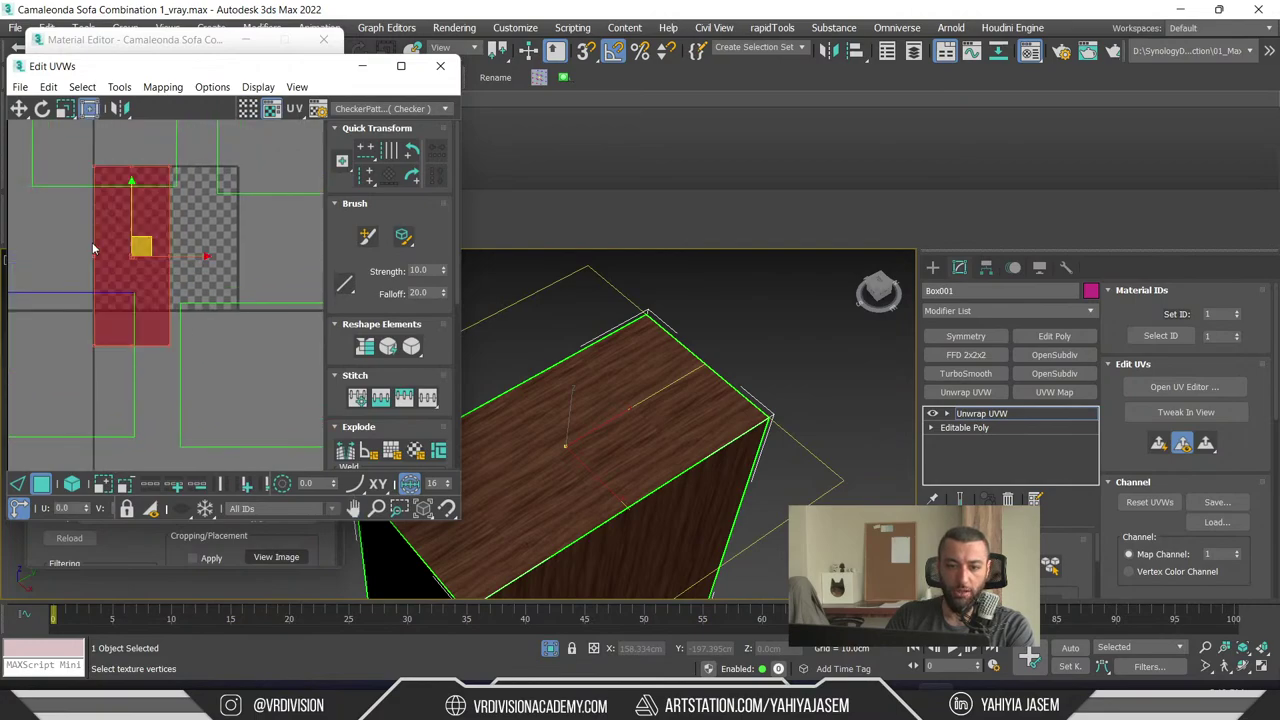
pyautogui.moveTo(171, 349); pyautogui.dragTo(147, 213)
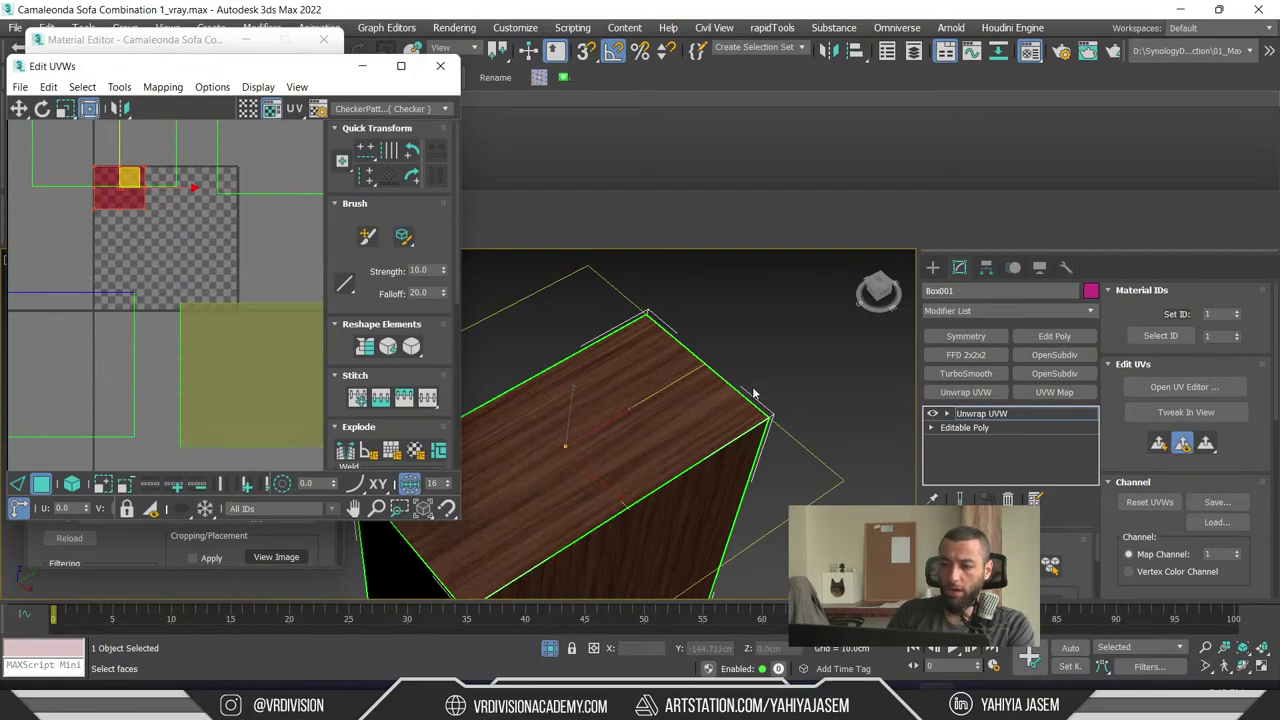
# - Orbit to a near-front view of the box to check the wood grain on its faces
pyautogui.keyDown('alt'); pyautogui.moveTo(755, 395); pyautogui.dragTo(929, 292, button='middle'); pyautogui.keyUp('alt')
pyautogui.scroll(-4, 158, 281)
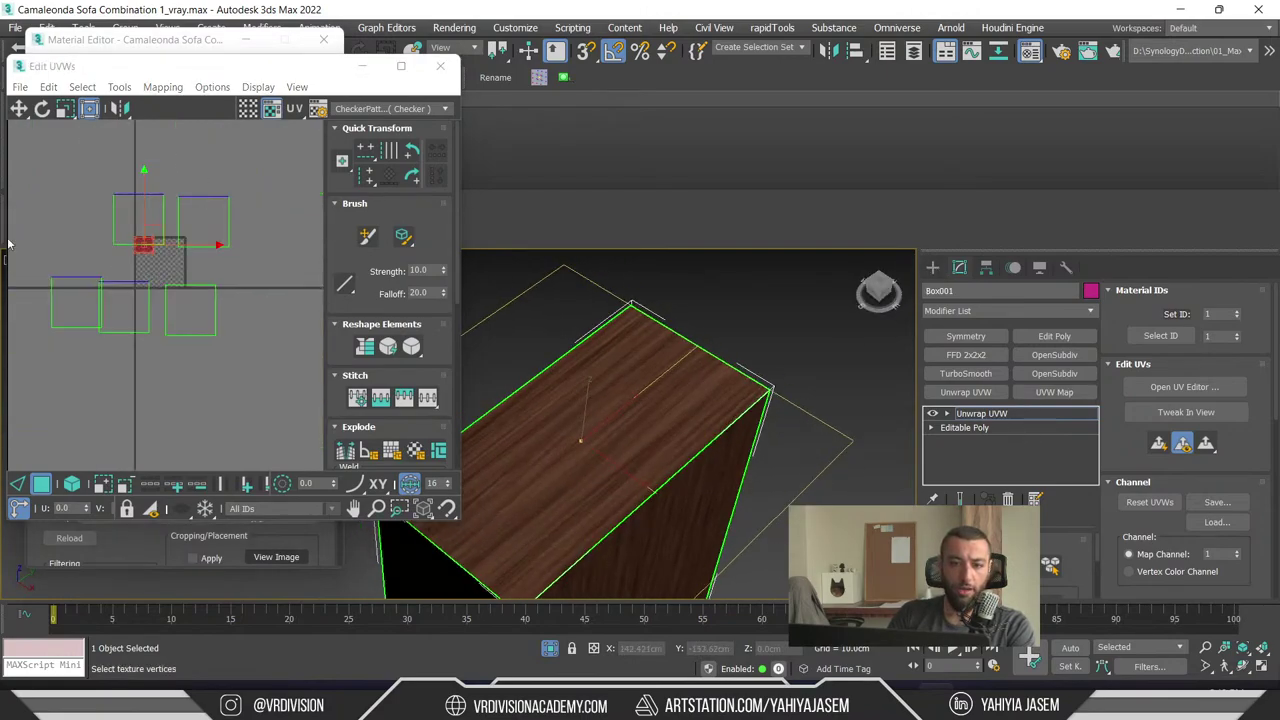
pyautogui.keyDown('alt'); pyautogui.moveTo(560, 440); pyautogui.dragTo(678, 421, button='middle'); pyautogui.keyUp('alt')
pyautogui.scroll(-3, 720, 424)
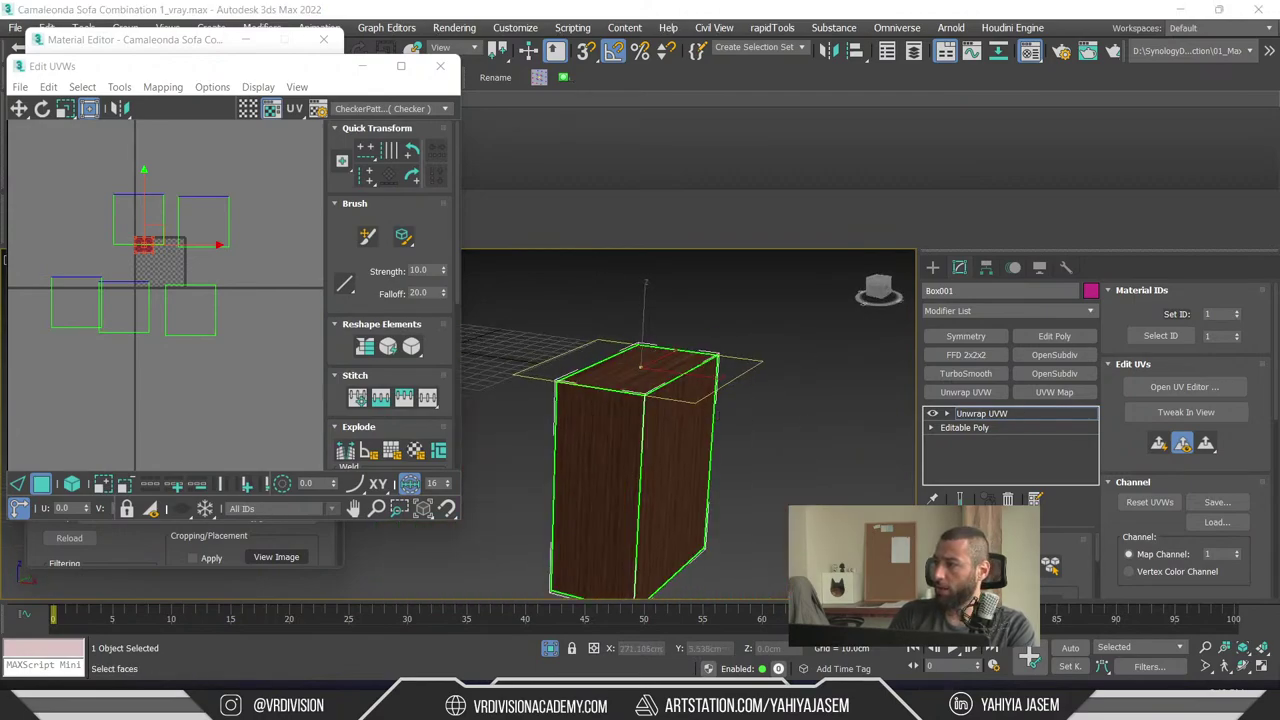
pyautogui.click(686, 424)
pyautogui.click(730, 324)
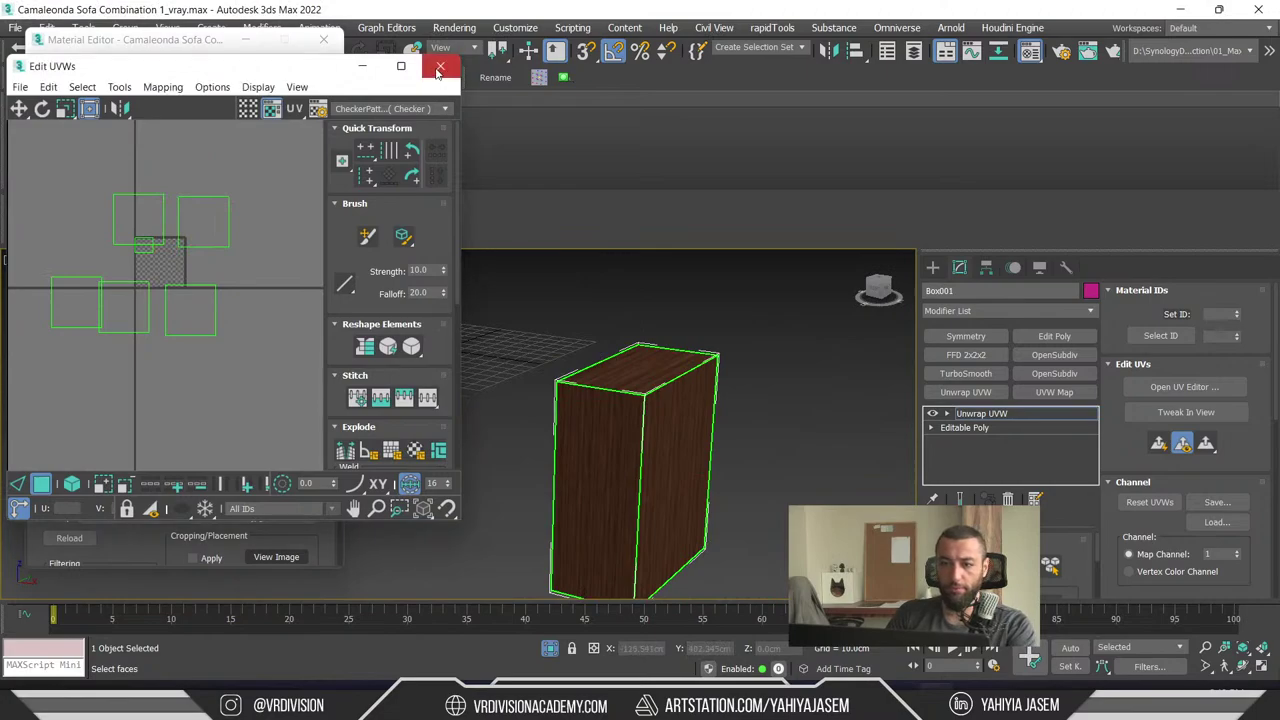
# - Close the UV editor, minimize 3ds Max, and launch Blender from Windows search
pyautogui.press('m')
pyautogui.click(1179, 8)
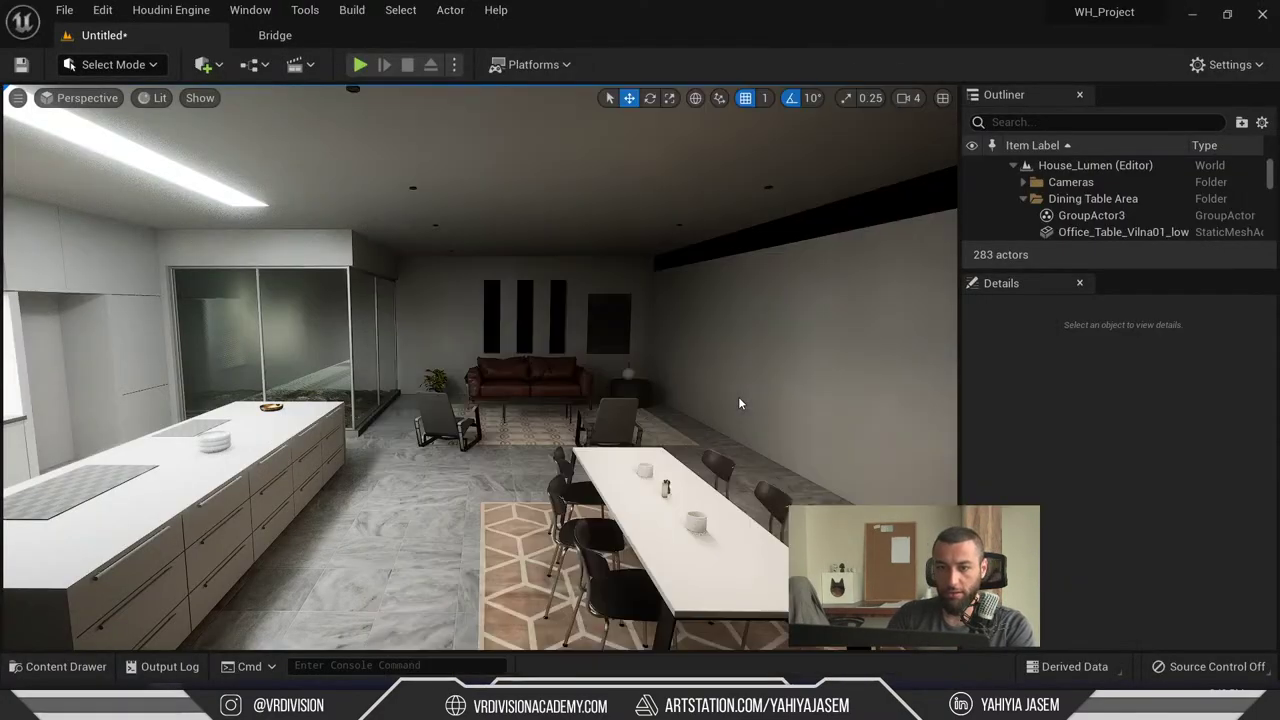
pyautogui.press('super')
pyautogui.write('b')
pyautogui.press('Escape')
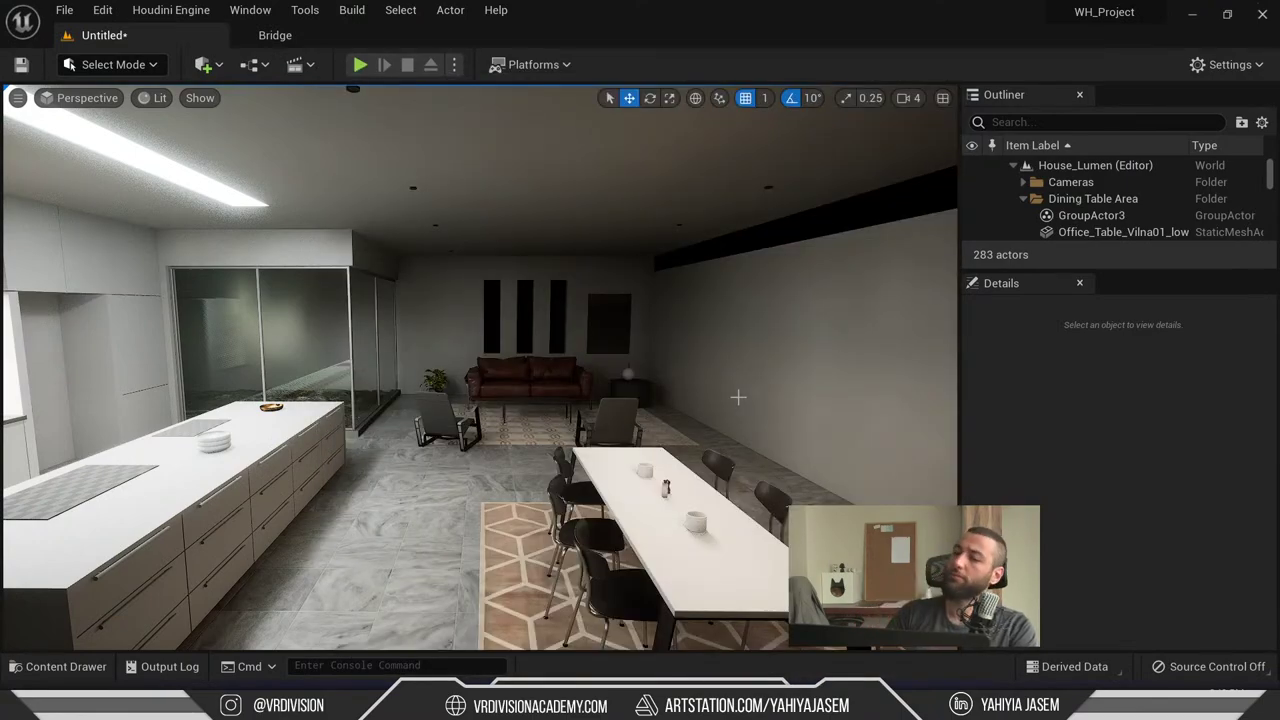
pyautogui.scroll(-10, 698, 367)
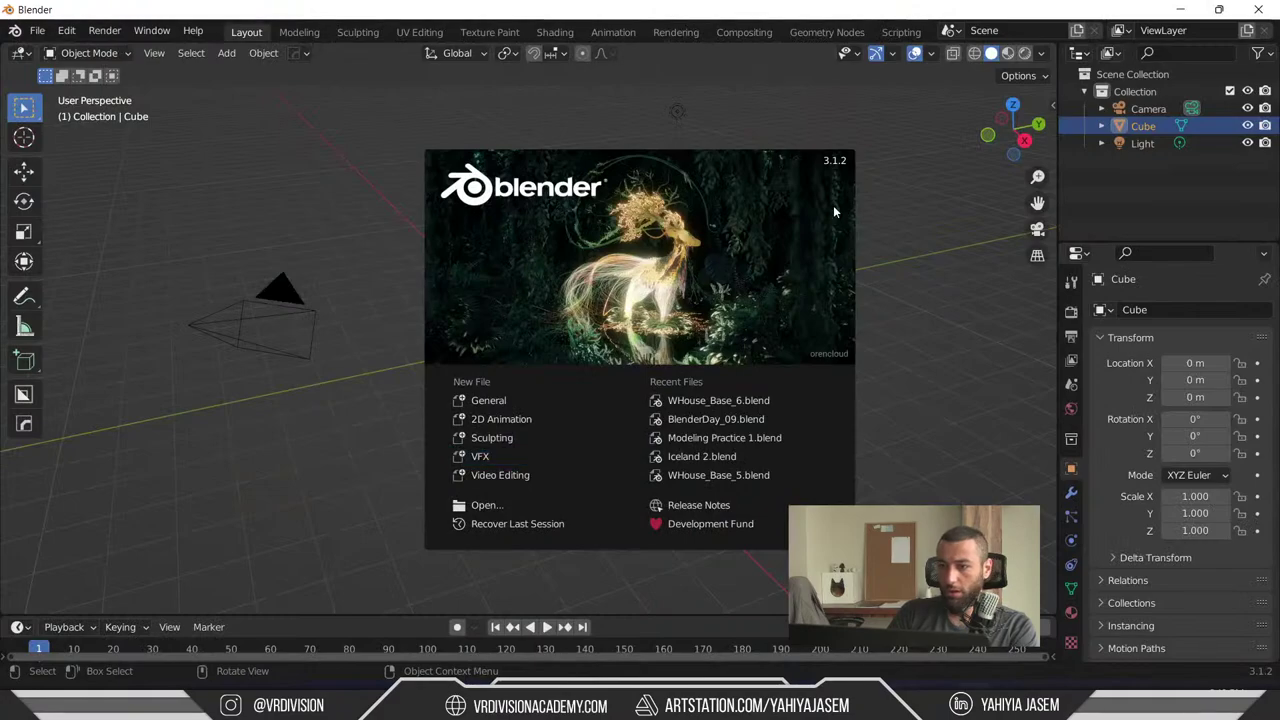
# - Dismiss the splash screen, switch to the UV Editing workspace, and delete the default cube
pyautogui.click(890, 299)
pyautogui.click(753, 374)
pyautogui.click(540, 359)
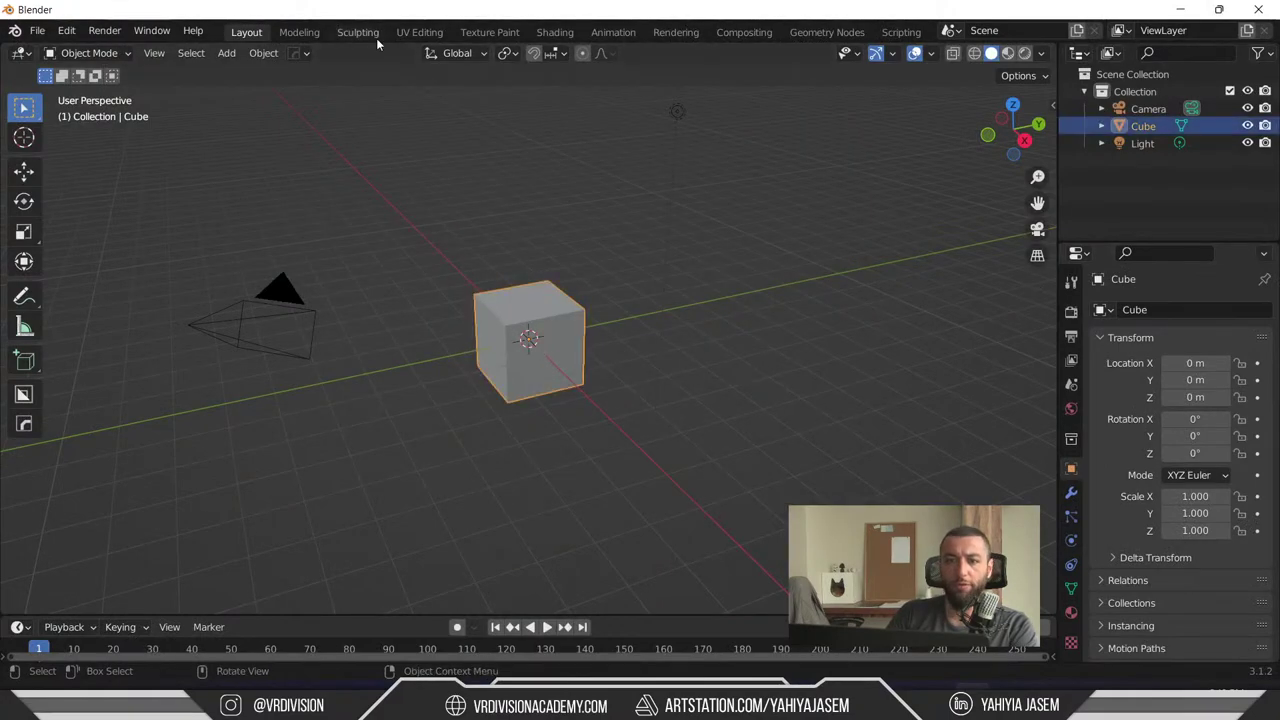
pyautogui.click(418, 32)
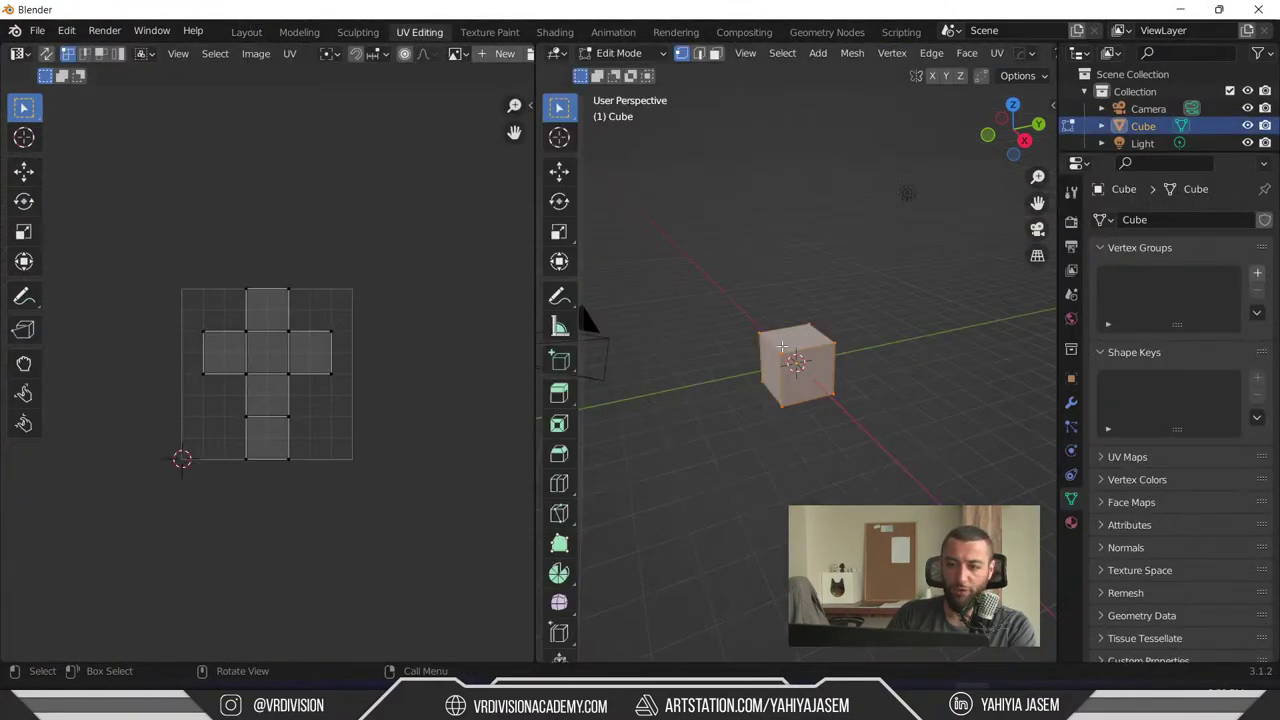
pyautogui.scroll(5, 781, 304)
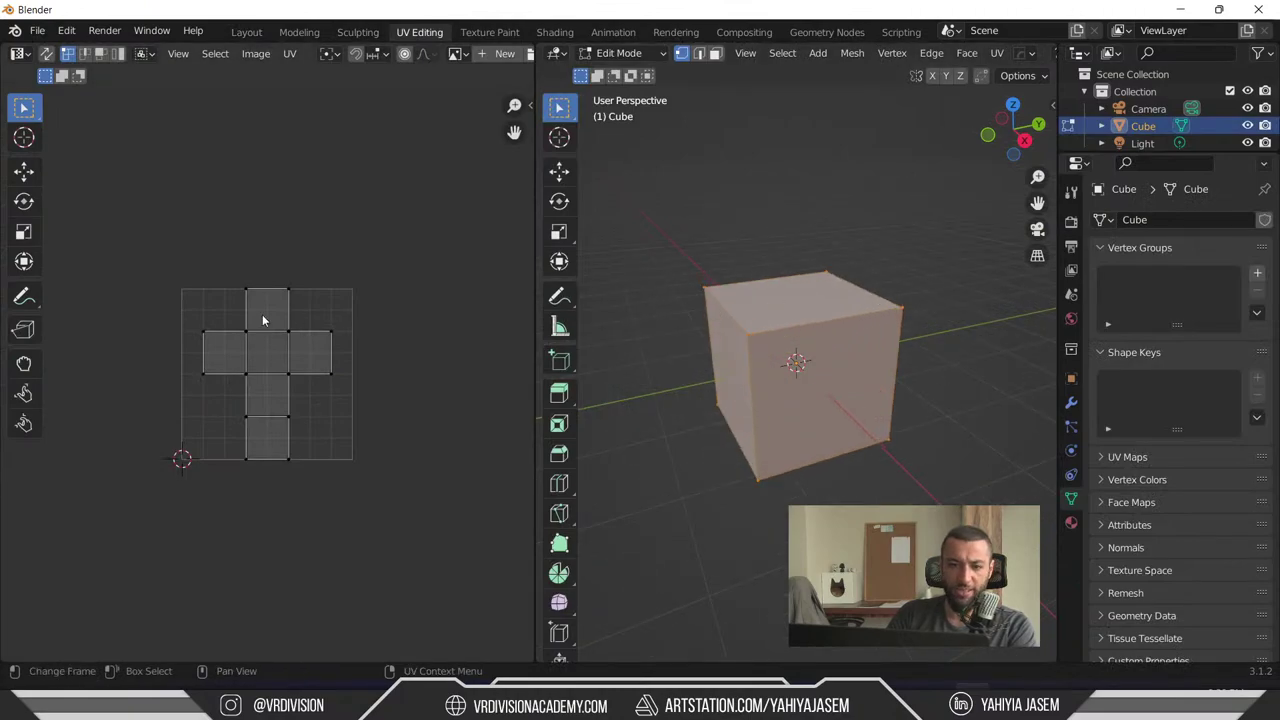
pyautogui.hotkey('alt', 'a')
pyautogui.press('Tab')
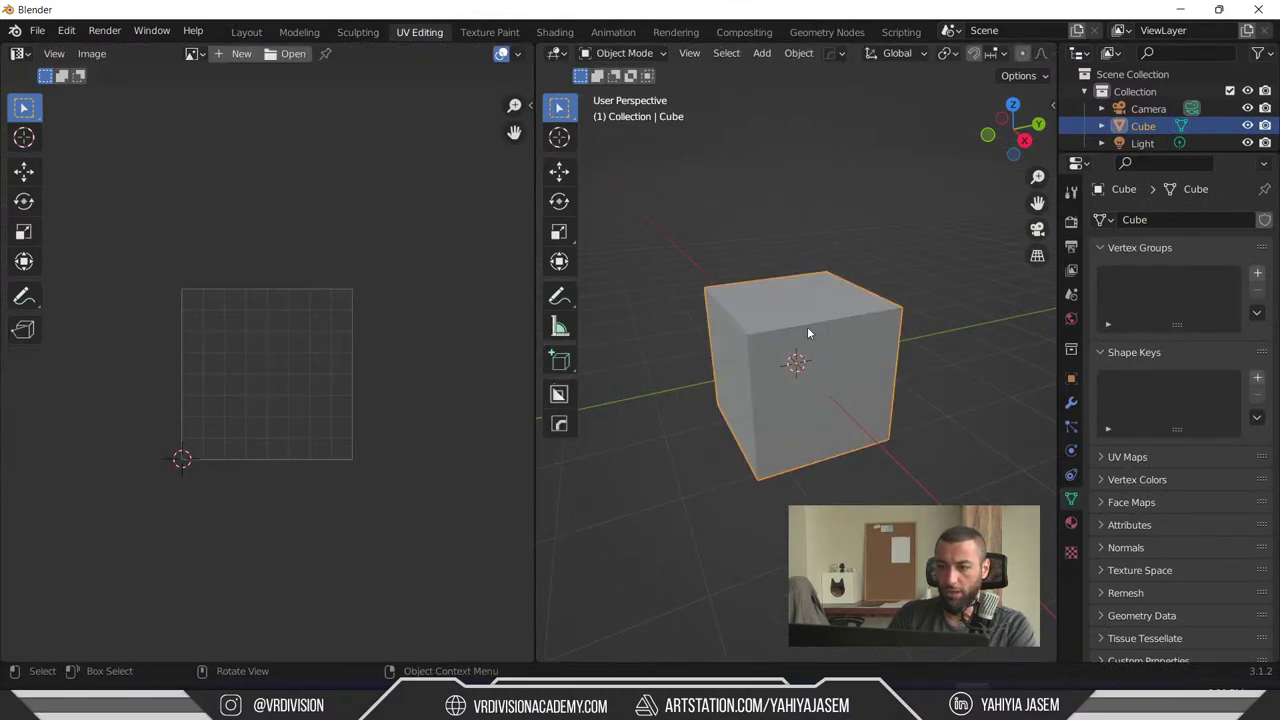
pyautogui.press('Delete')
# - Add a Monkey mesh (Suzanne), enter Edit Mode, and frame it in the 3D view
pyautogui.hotkey('shift', 'a')
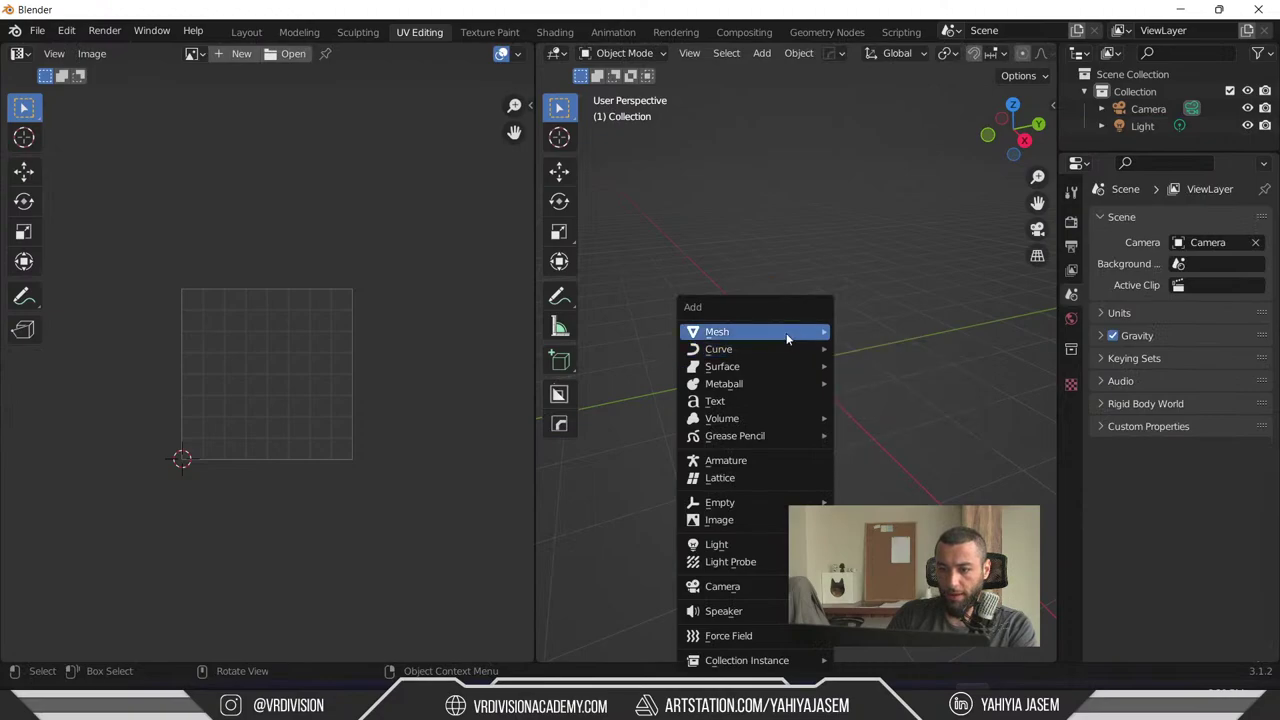
pyautogui.moveTo(750, 331)
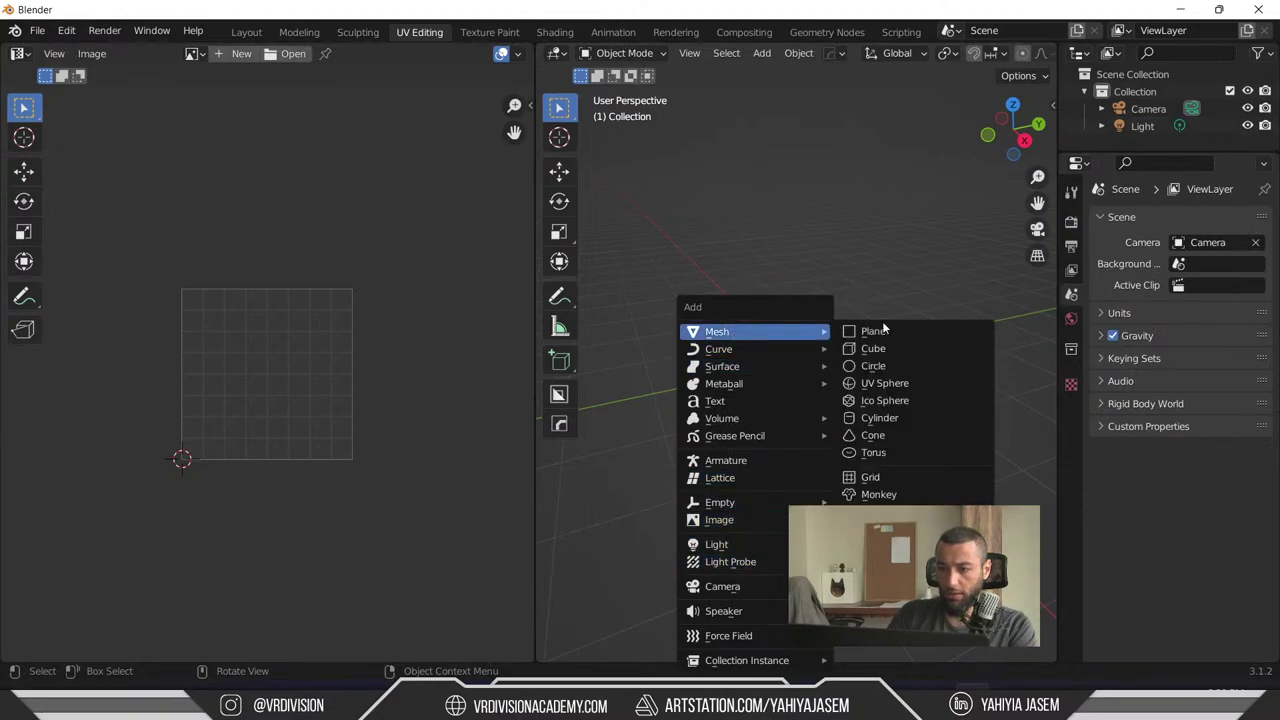
pyautogui.click(918, 498)
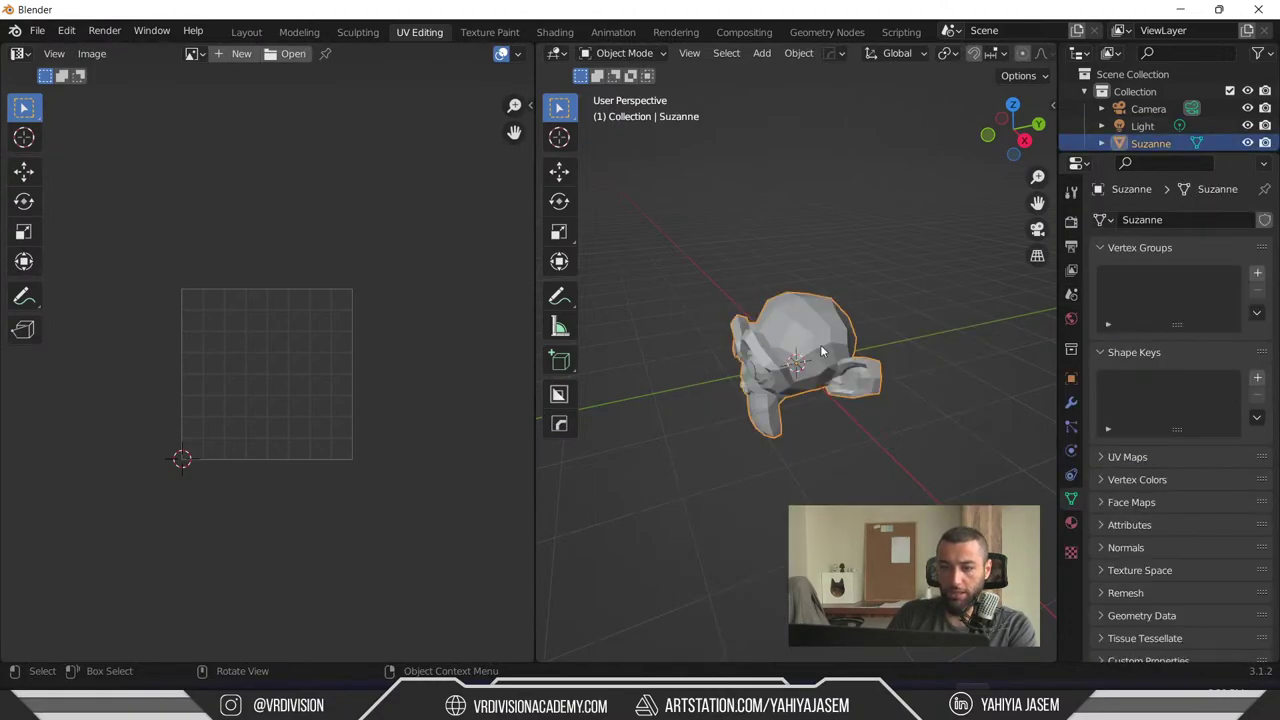
pyautogui.press('Tab')
pyautogui.press('KP_Decimal')
pyautogui.moveTo(815, 343); pyautogui.dragTo(760, 330, button='middle')
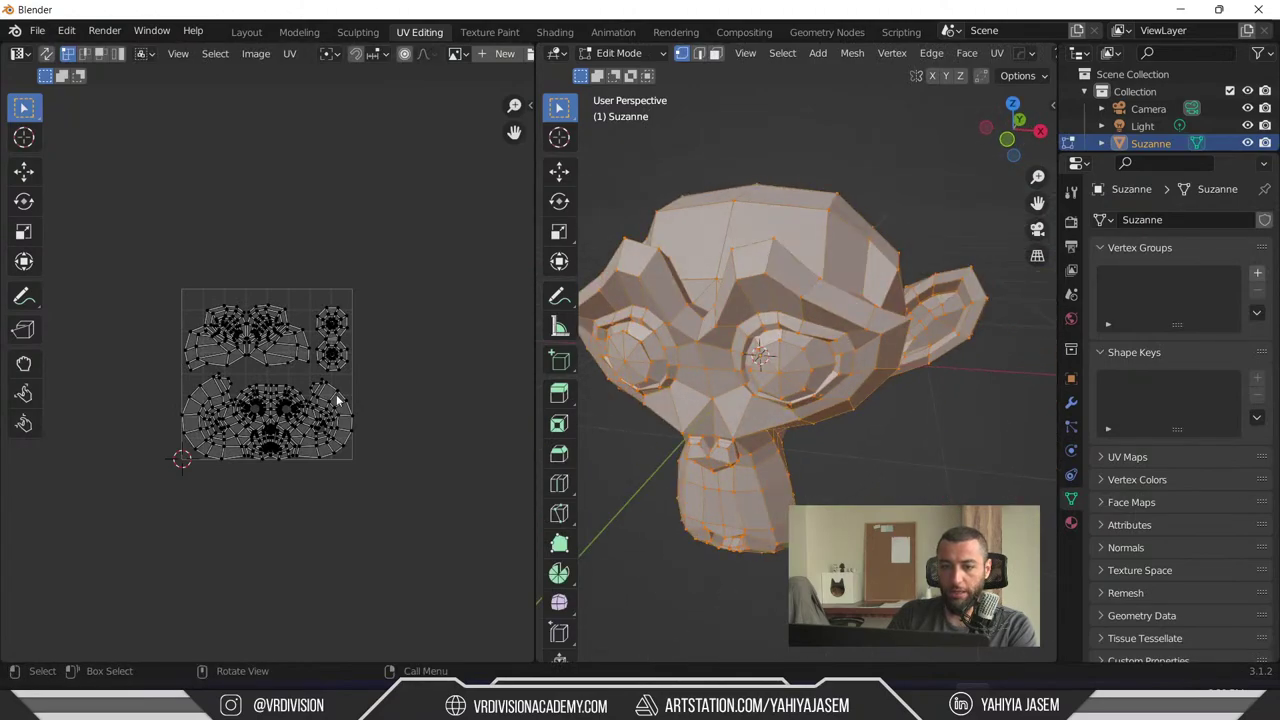
pyautogui.scroll(6, 336, 394)
pyautogui.scroll(-2, 430, 425)
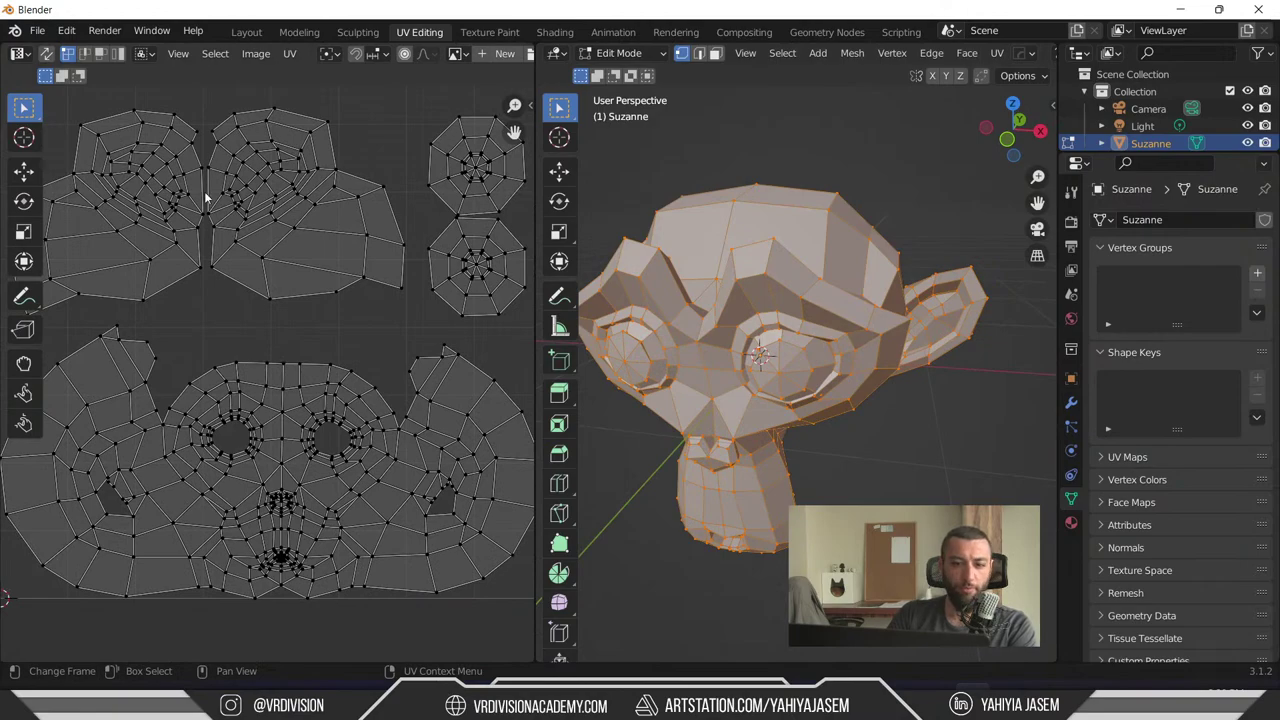
pyautogui.moveTo(760, 340); pyautogui.dragTo(806, 316, button='middle')
pyautogui.scroll(-1, 289, 343)
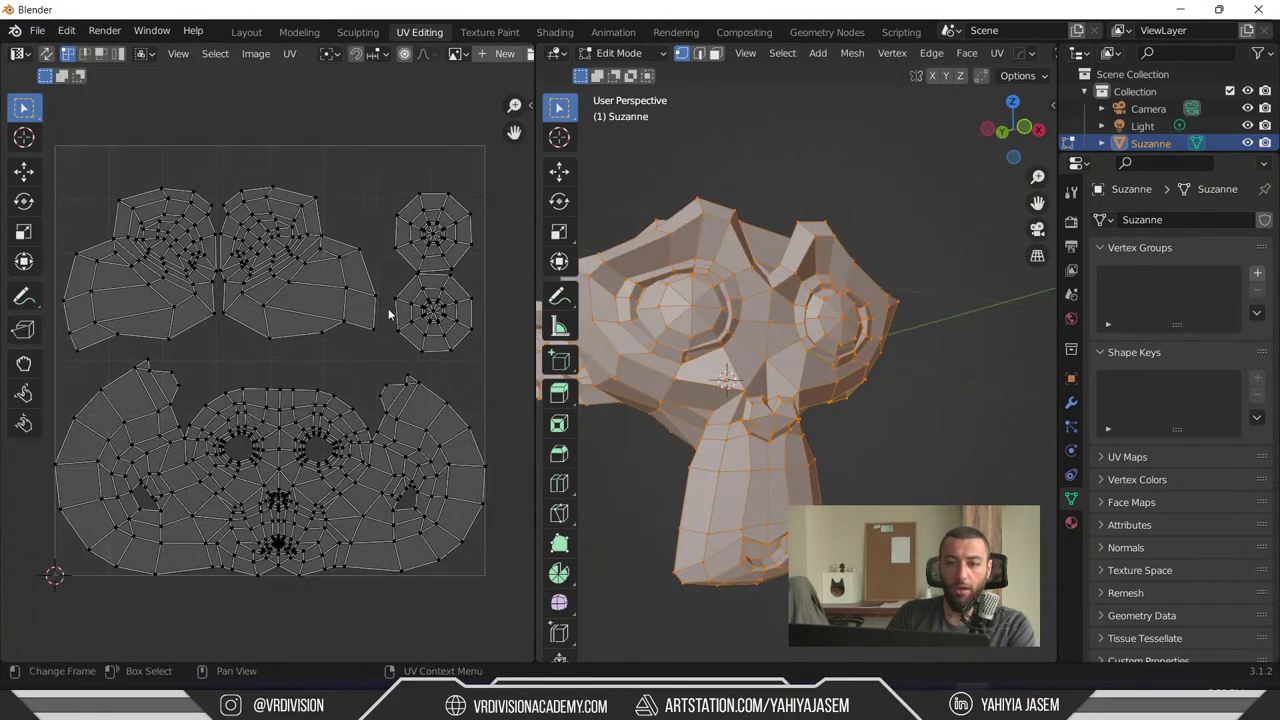
# - Try U > Reset on Suzanne's UVs, then undo to keep the original layout
pyautogui.press('u')
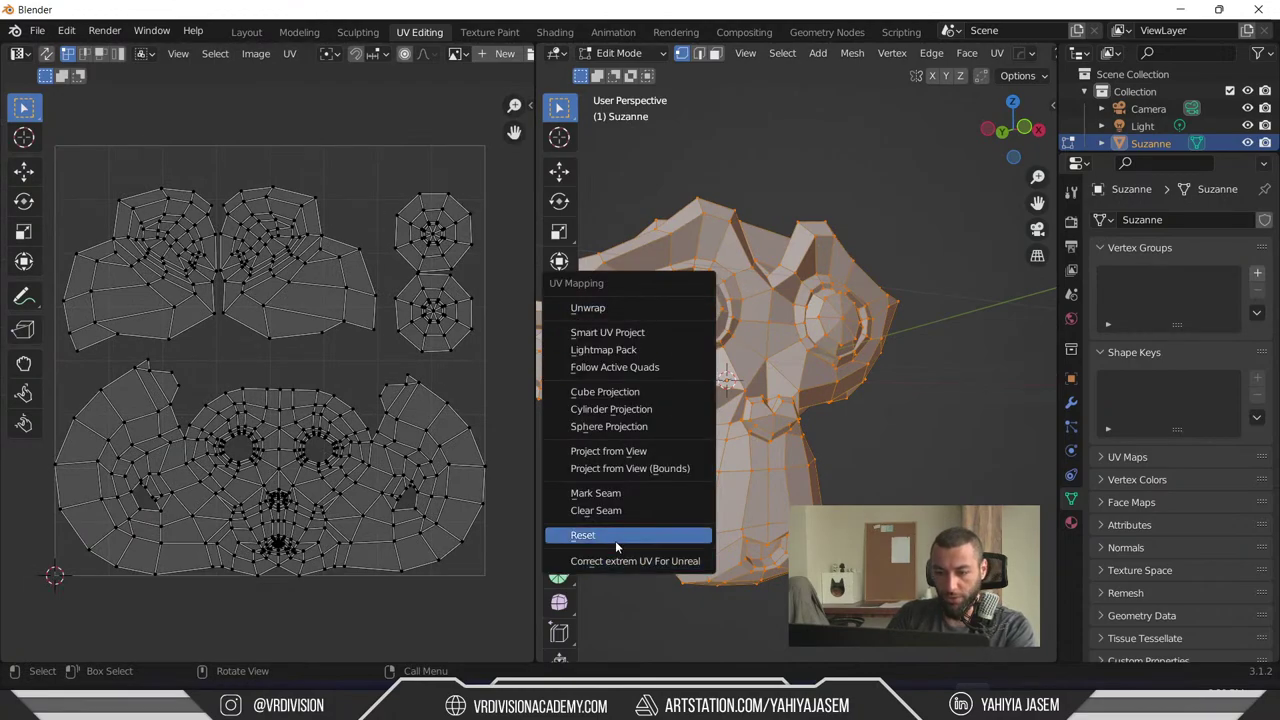
pyautogui.click(612, 537)
pyautogui.scroll(-5, 405, 294)
pyautogui.moveTo(690, 272); pyautogui.dragTo(703, 262, button='middle')
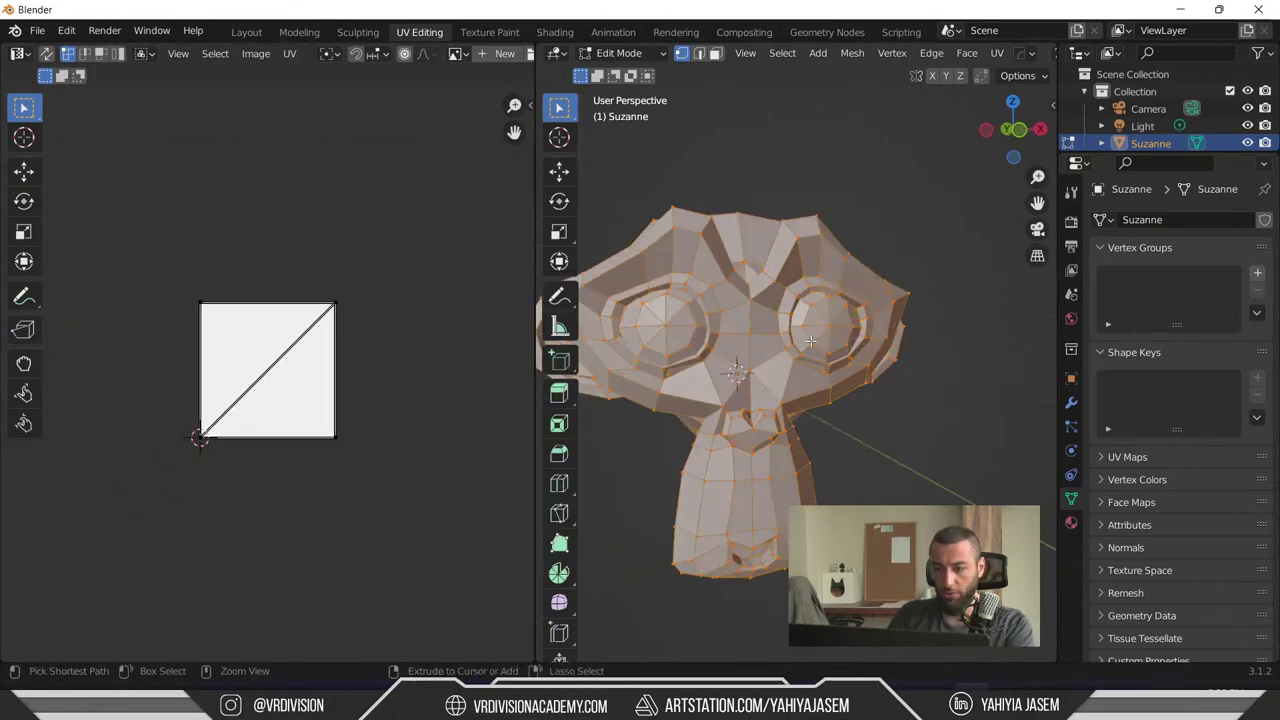
pyautogui.hotkey('ctrl', 'z')
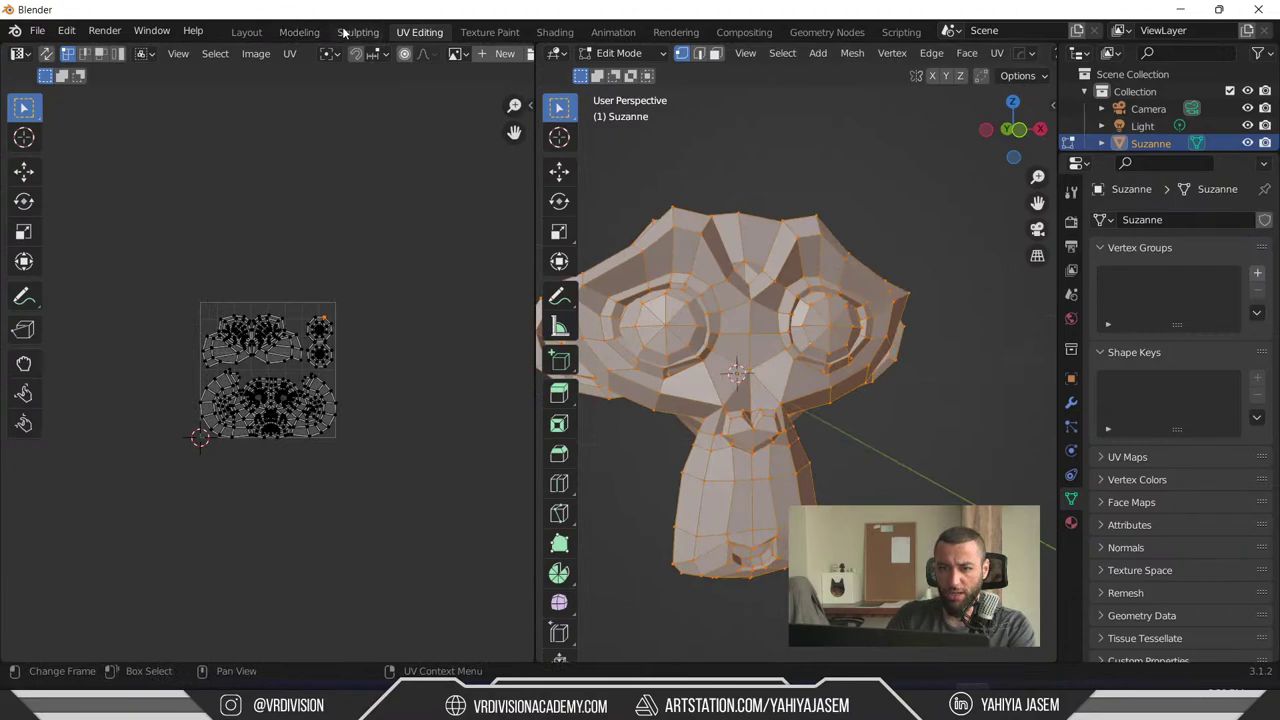
# - Create a new material, Material.001, for Suzanne in the Material tab
pyautogui.click(1071, 522)
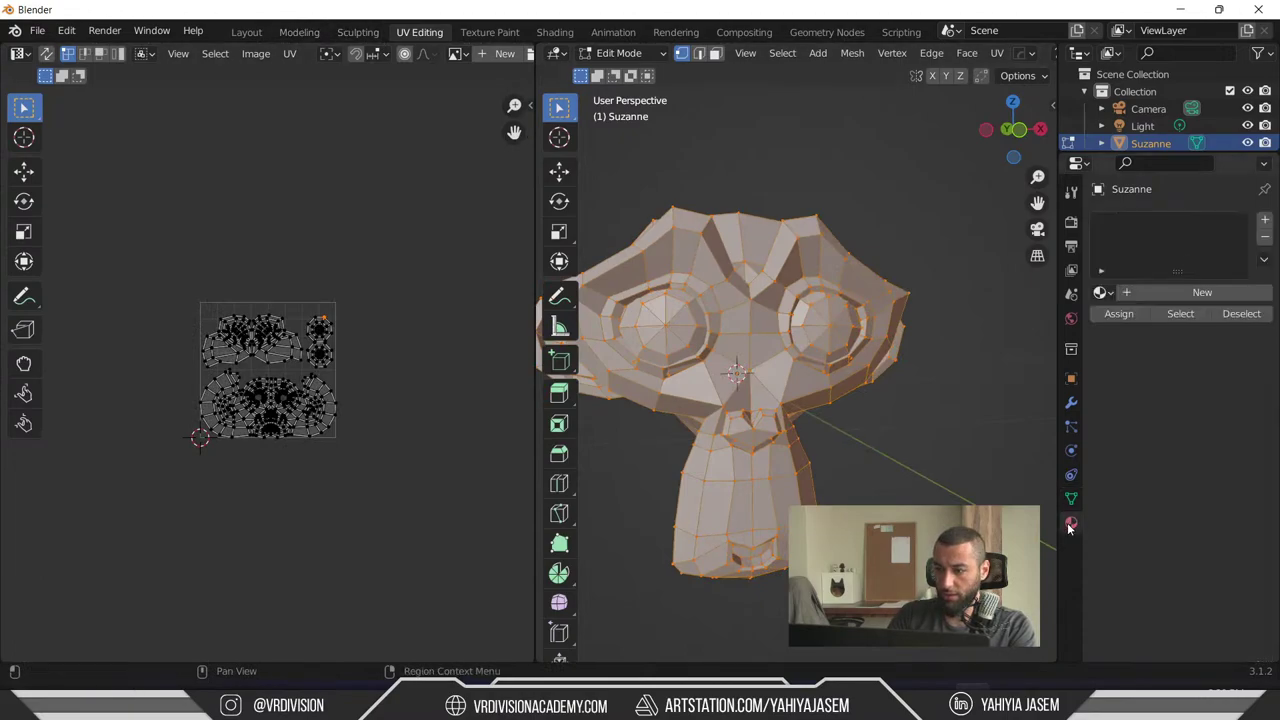
pyautogui.click(1148, 296)
pyautogui.scroll(-3, 1146, 468)
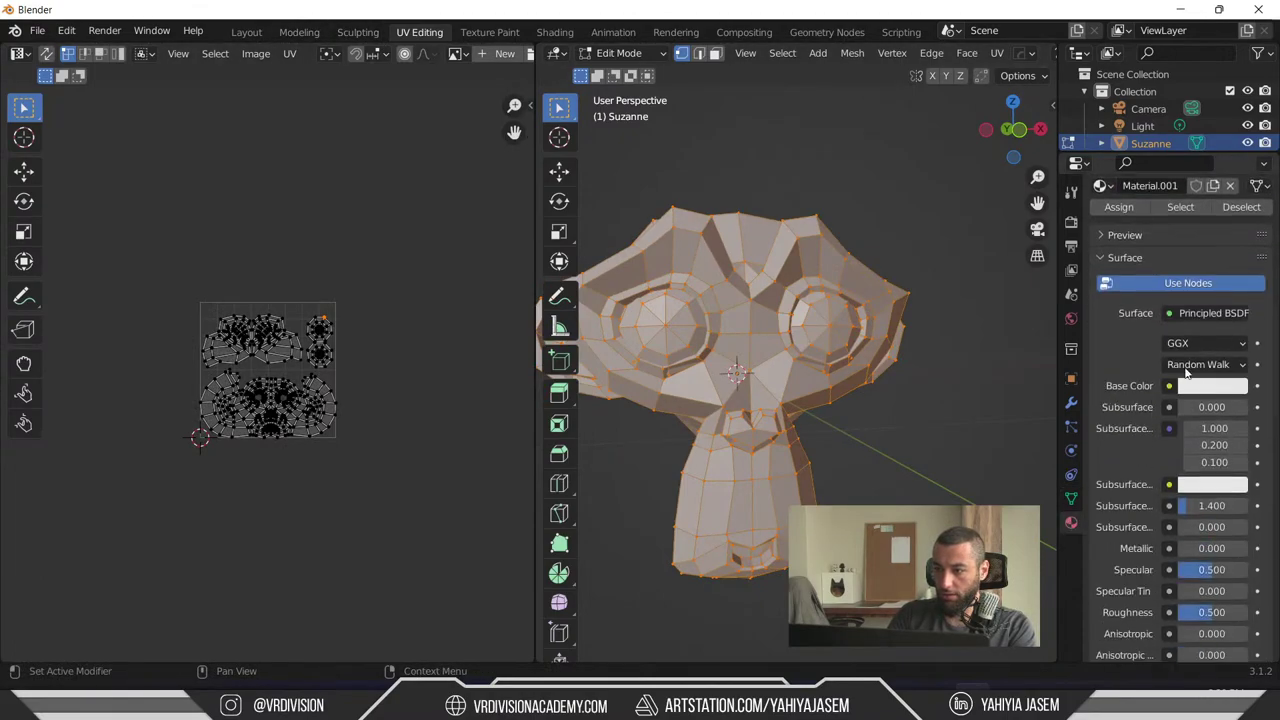
pyautogui.scroll(3, 302, 117)
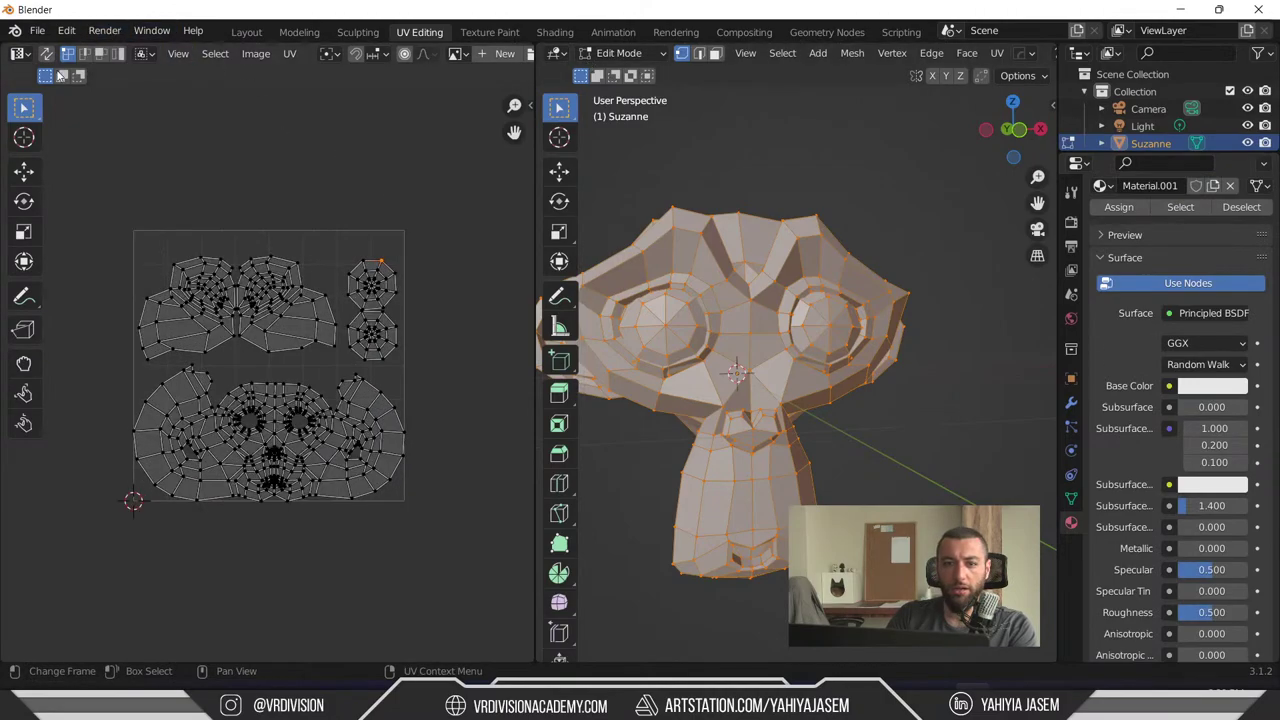
# - Split the UV editor area into two and open the editor type list
pyautogui.moveTo(8, 52); pyautogui.dragTo(30, 377)
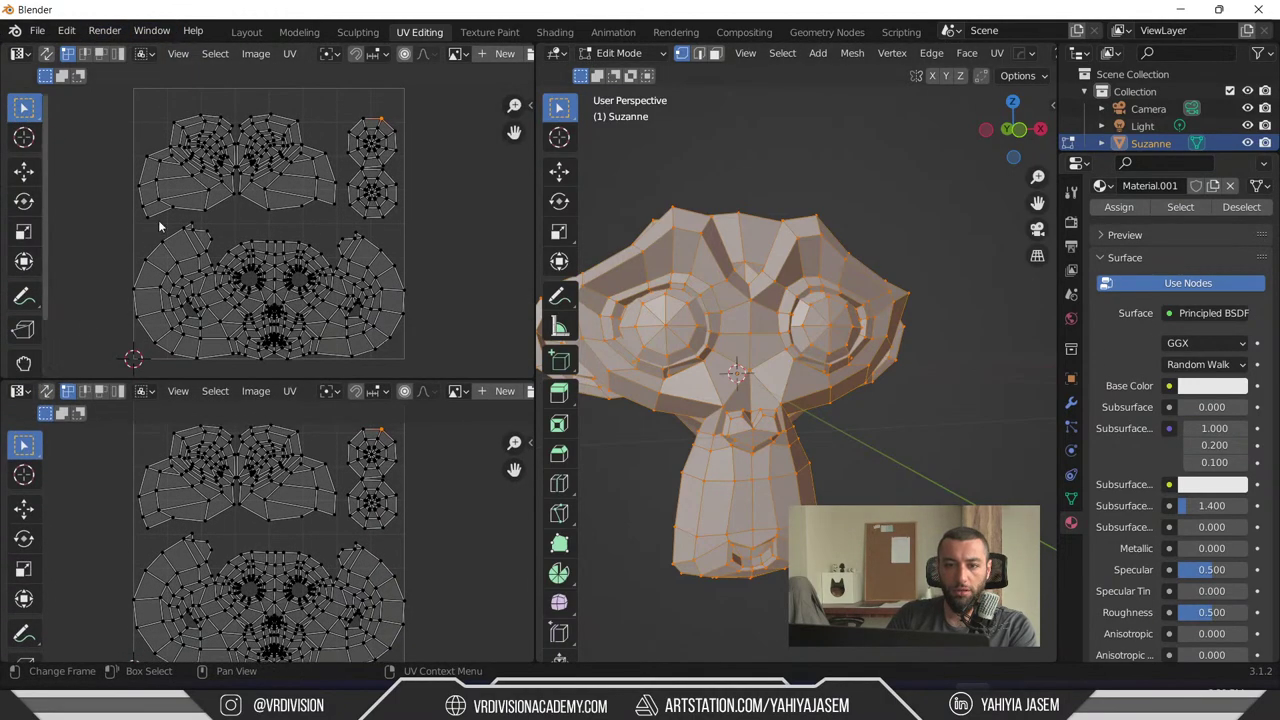
pyautogui.click(19, 55)
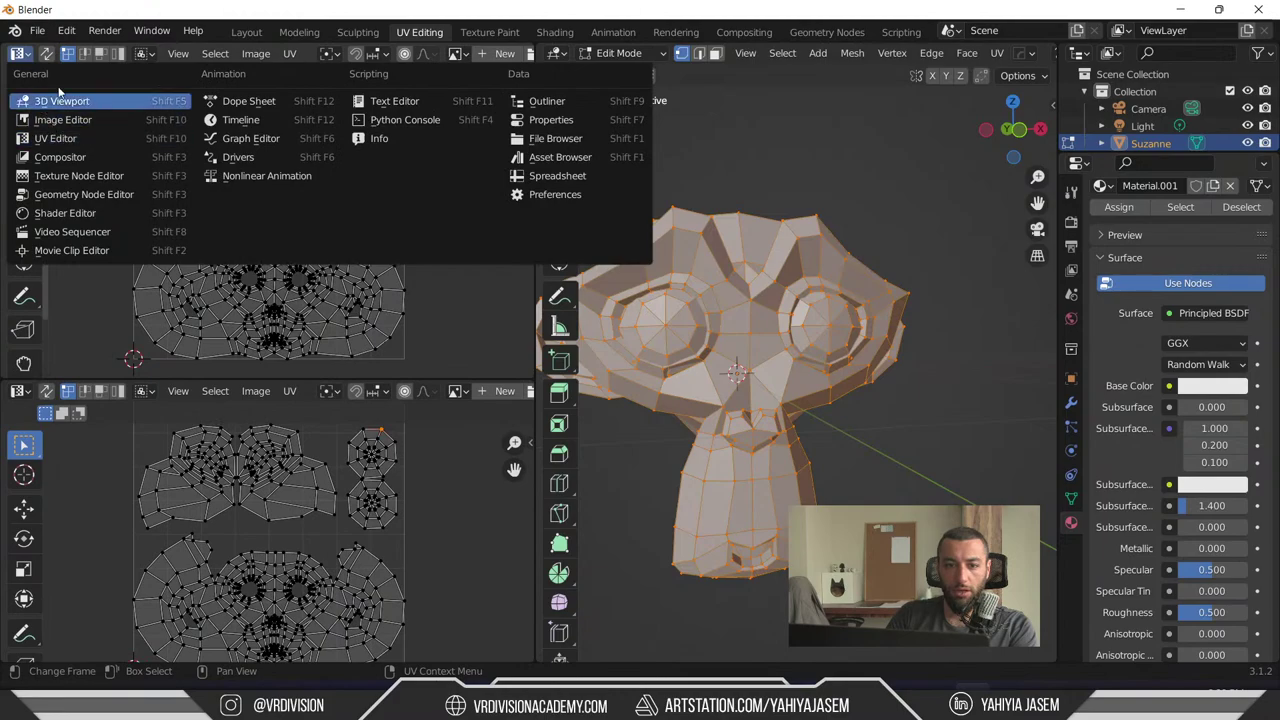
pyautogui.click(100, 138)
pyautogui.click(16, 54)
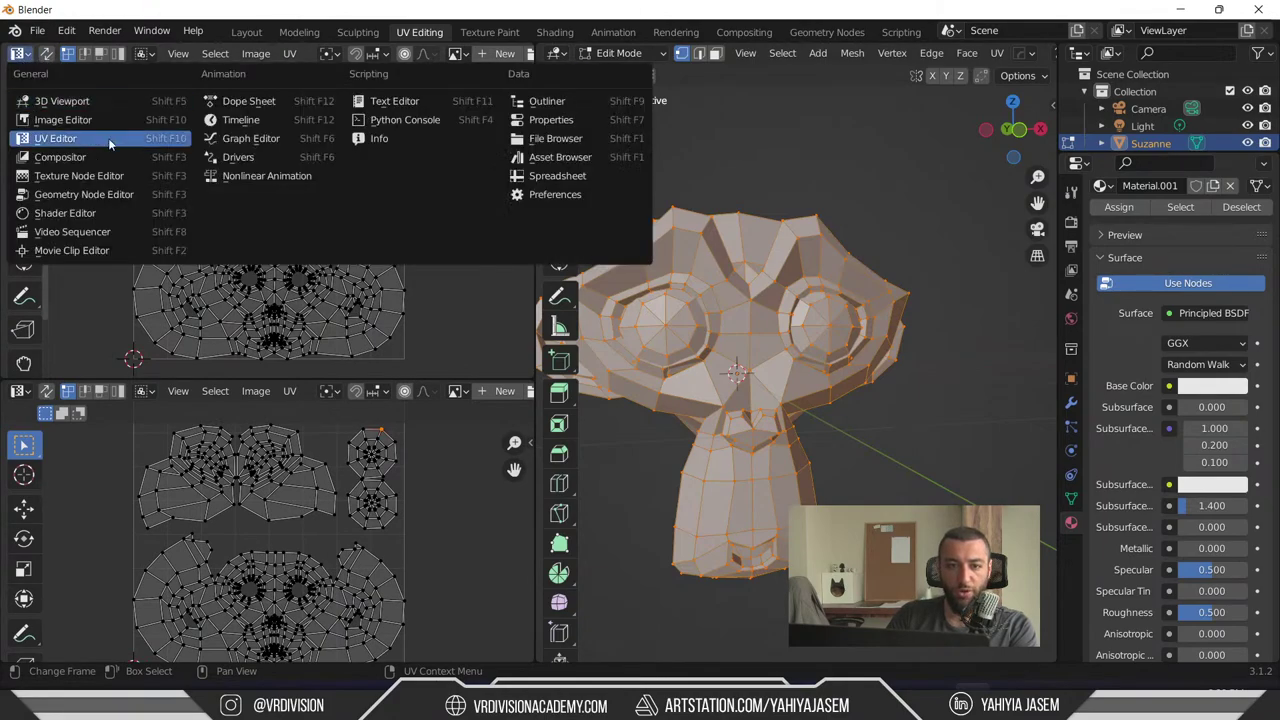
# - Make the upper area a Shader Editor and link camaleonda-sofa-wood-diffuse.jpg's Color to Base Color
pyautogui.click(108, 214)
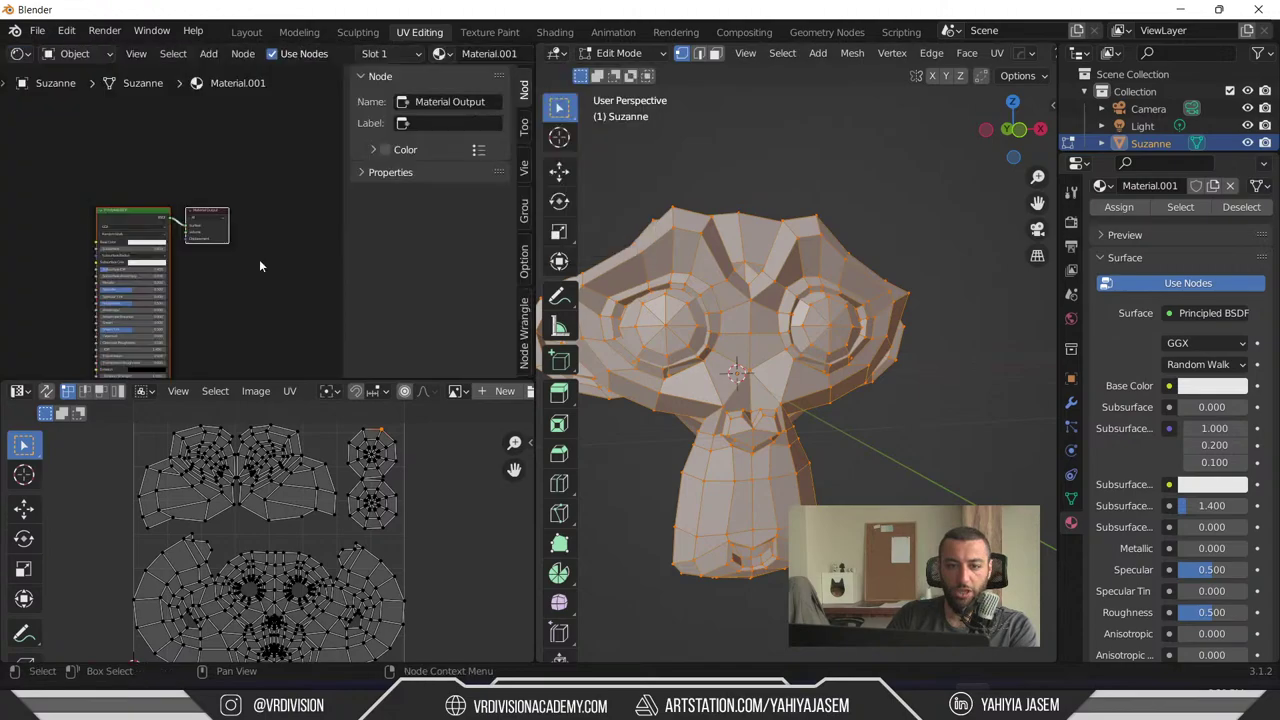
pyautogui.scroll(5, 257, 266)
pyautogui.moveTo(241, 273); pyautogui.dragTo(335, 270, button='middle')
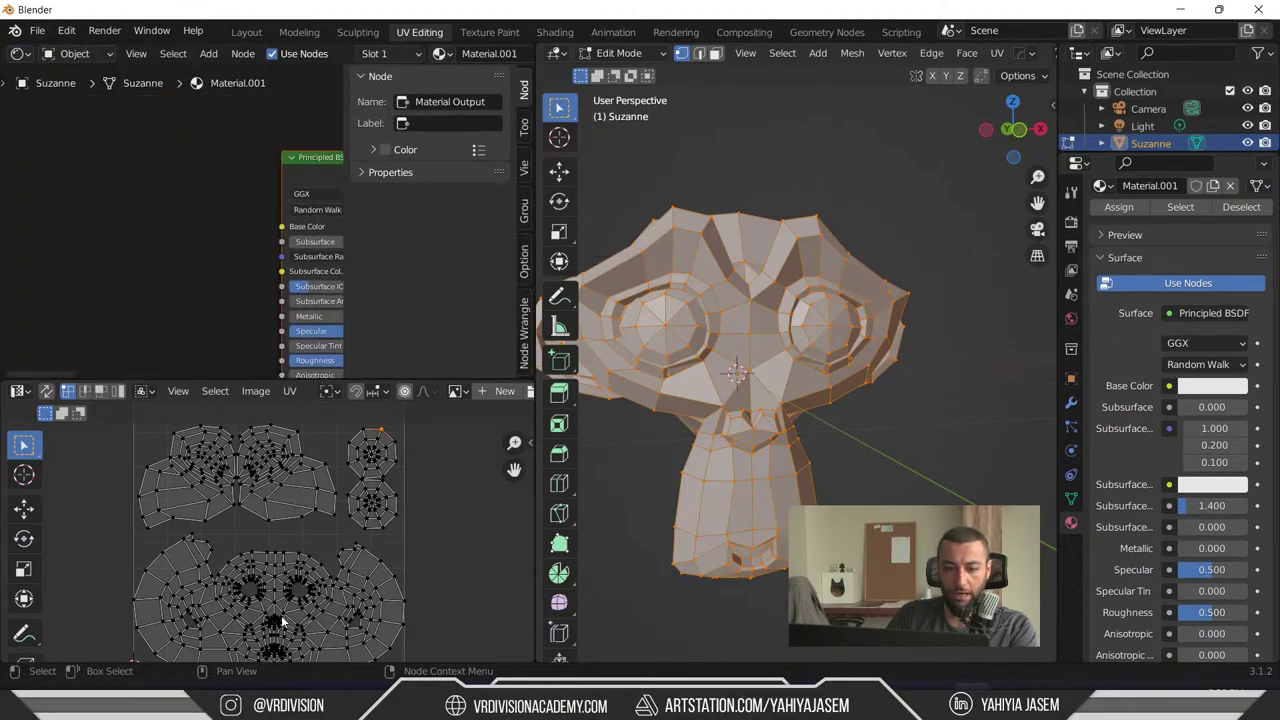
pyautogui.hotkey('alt', 'Tab')
pyautogui.moveTo(556, 27); pyautogui.dragTo(586, 63)
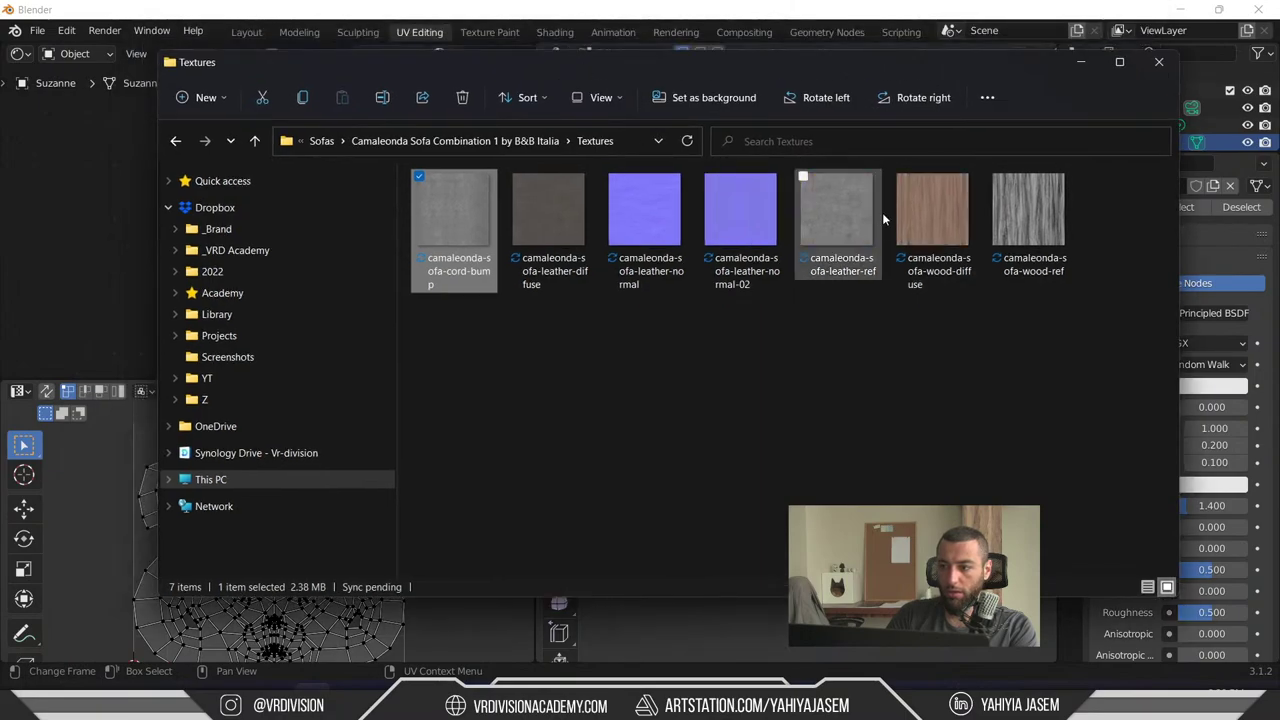
pyautogui.moveTo(832, 64); pyautogui.dragTo(917, 202)
pyautogui.moveTo(1020, 356); pyautogui.dragTo(59, 160)
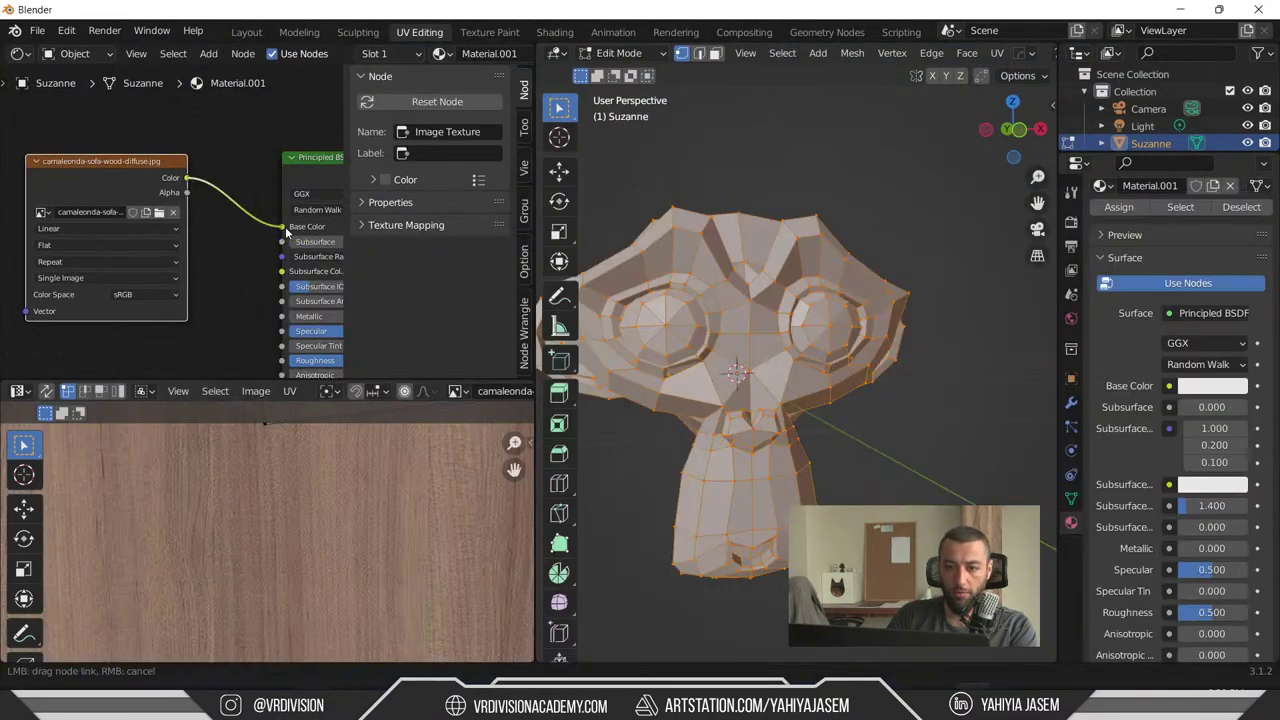
pyautogui.moveTo(285, 226); pyautogui.dragTo(283, 226)
# - Switch the viewport to Material Preview and orbit to see the wood grain on Suzanne
pyautogui.press('Tab')
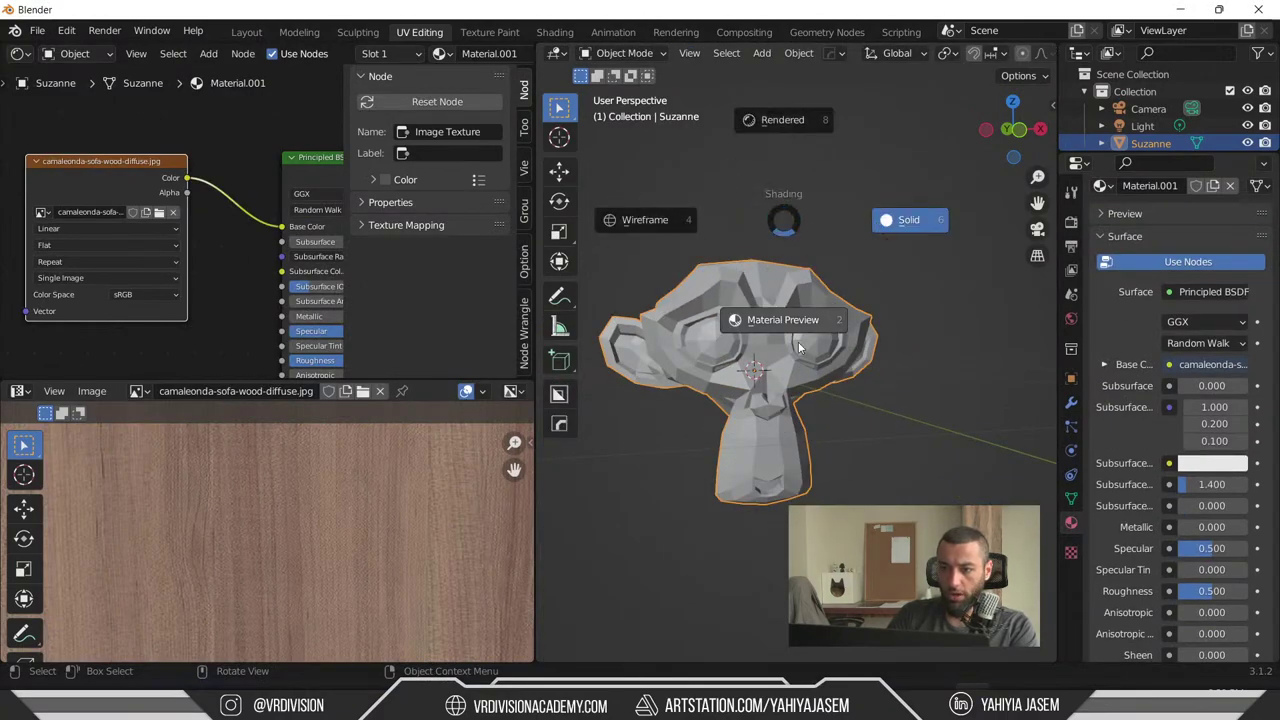
pyautogui.click(798, 341)
pyautogui.moveTo(798, 341); pyautogui.dragTo(836, 330, button='middle')
pyautogui.scroll(5, 747, 409)
pyautogui.scroll(-4, 265, 480)
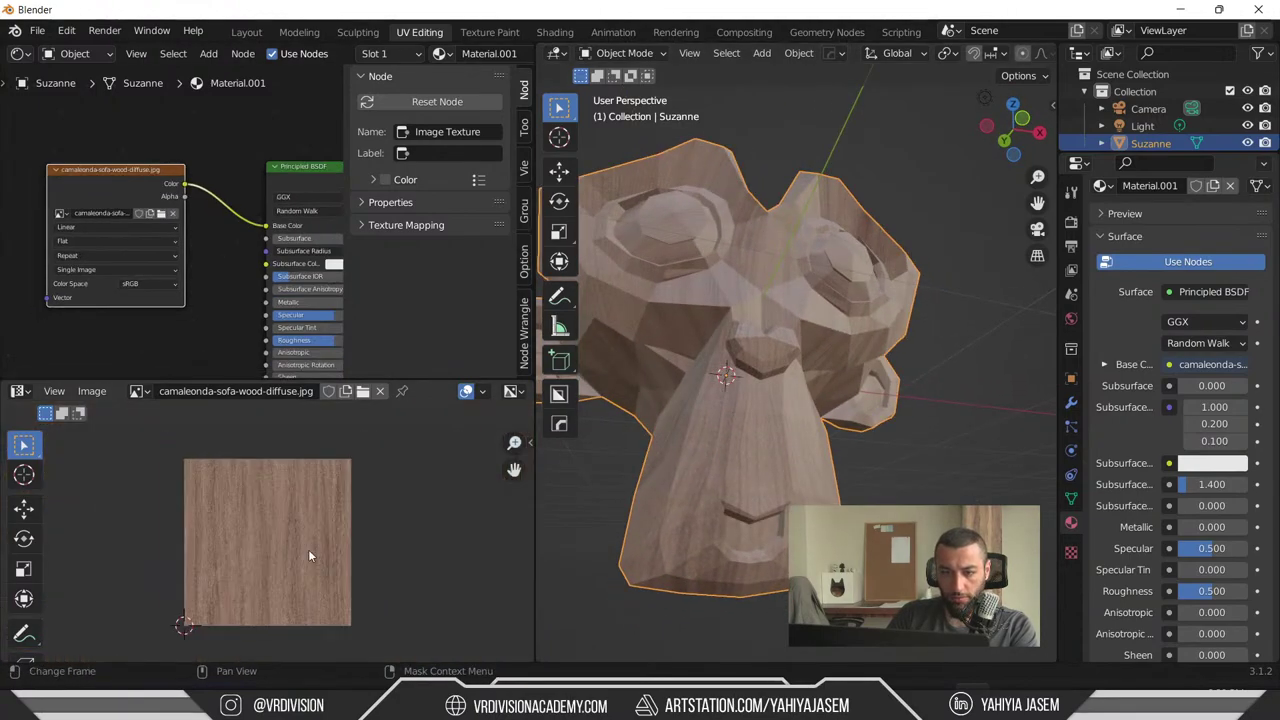
pyautogui.press('Tab')
pyautogui.press('Tab')
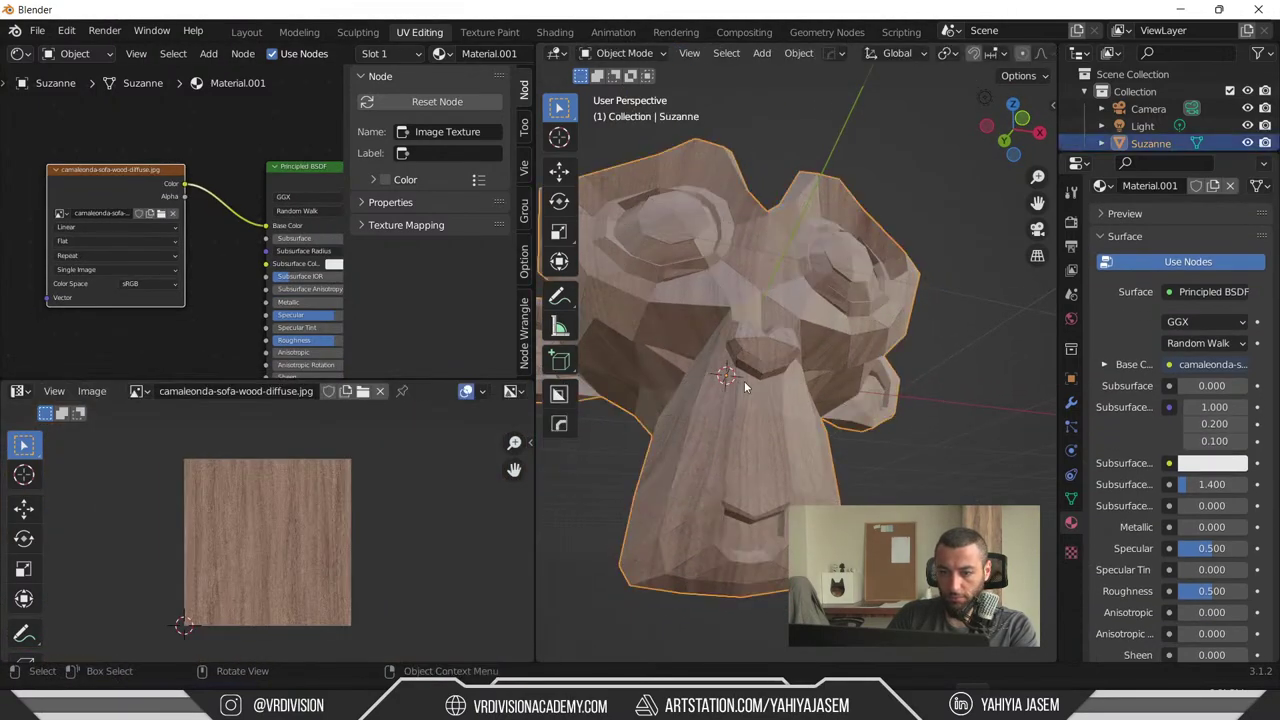
pyautogui.press('Tab')
pyautogui.press('Tab')
pyautogui.keyDown('alt'); pyautogui.moveTo(748, 400); pyautogui.dragTo(737, 441, button='middle'); pyautogui.keyUp('alt')
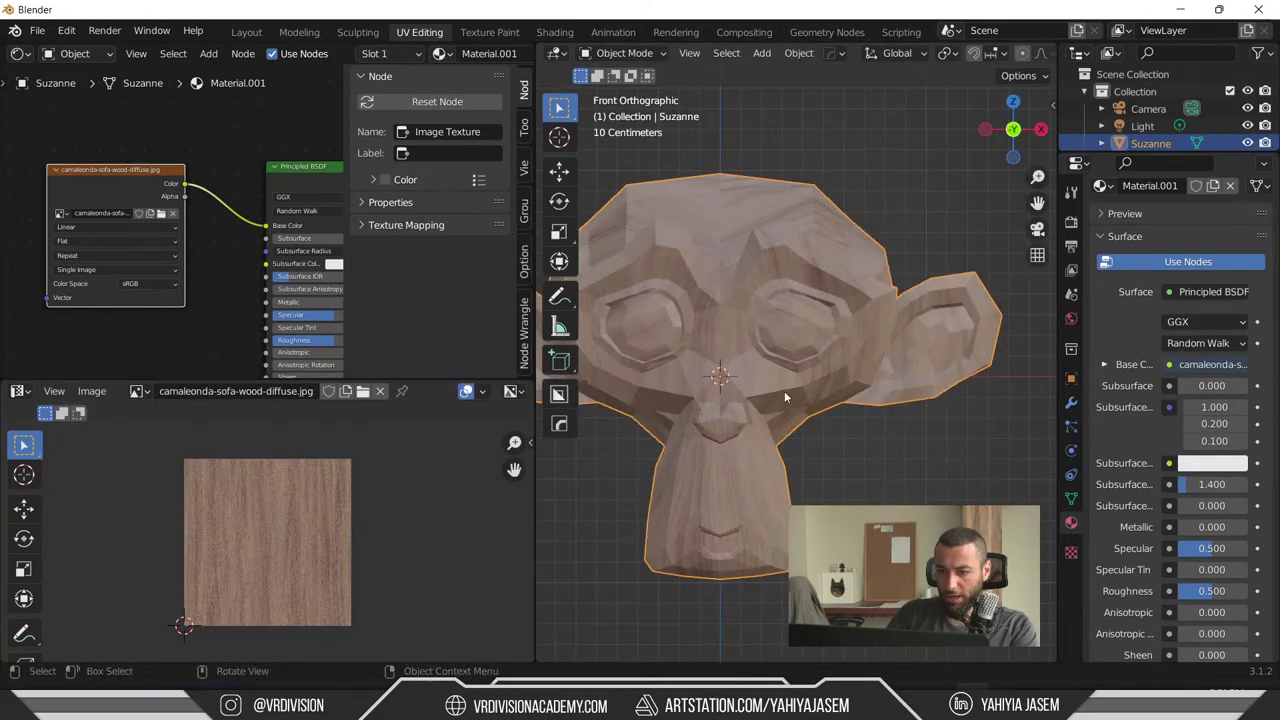
# - Unwrap Suzanne's UVs again with U > Unwrap and return to Object Mode
pyautogui.moveTo(786, 388); pyautogui.dragTo(804, 432, button='middle')
pyautogui.click(772, 163)
pyautogui.click(746, 265)
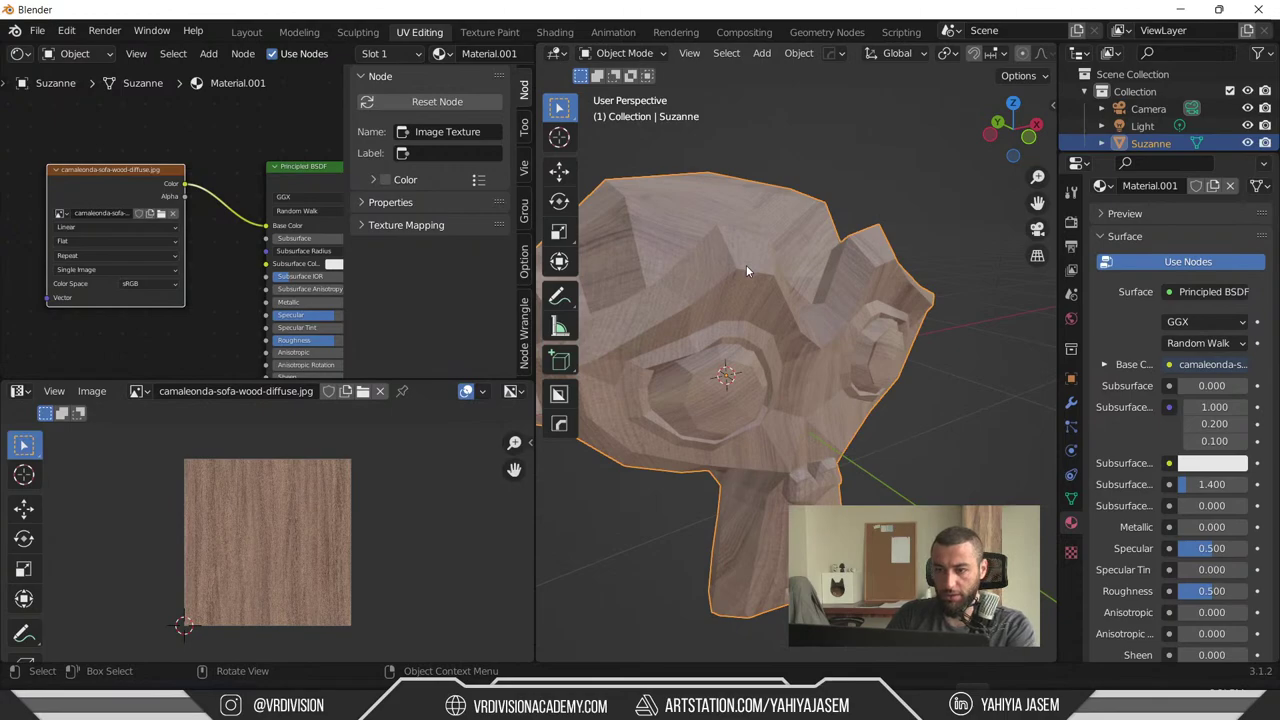
pyautogui.press('Tab')
pyautogui.press('u')
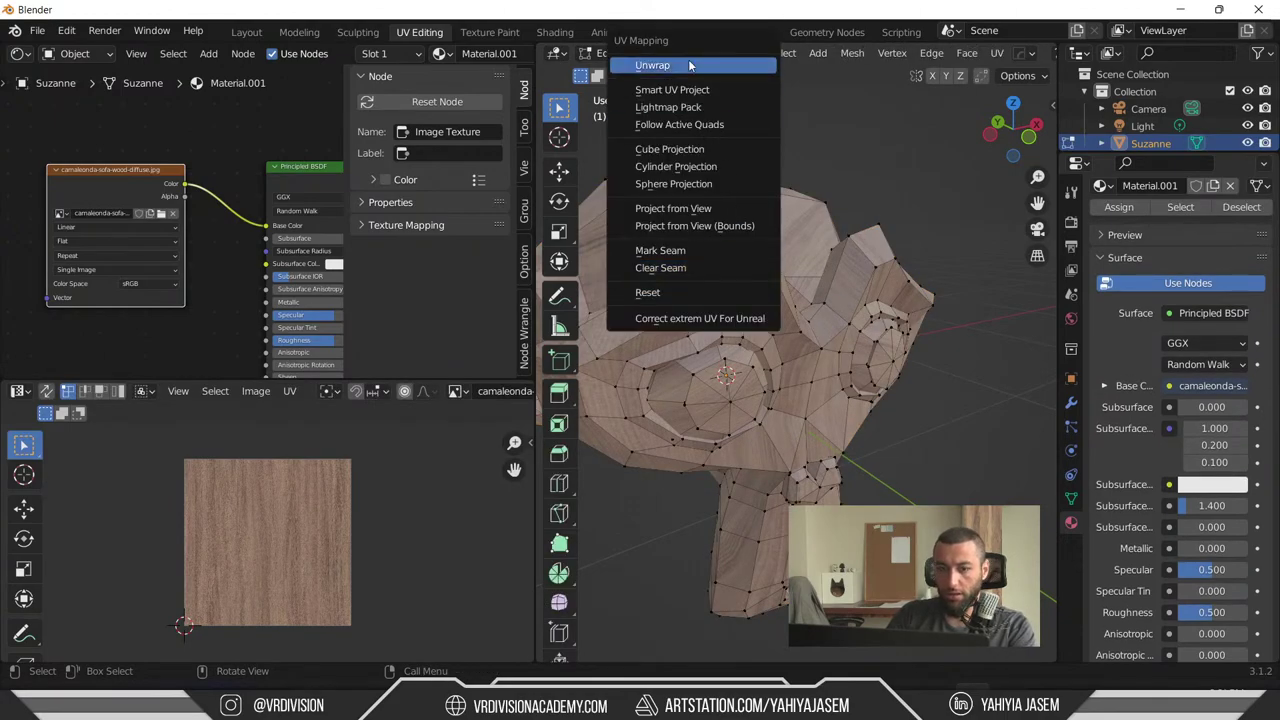
pyautogui.click(688, 65)
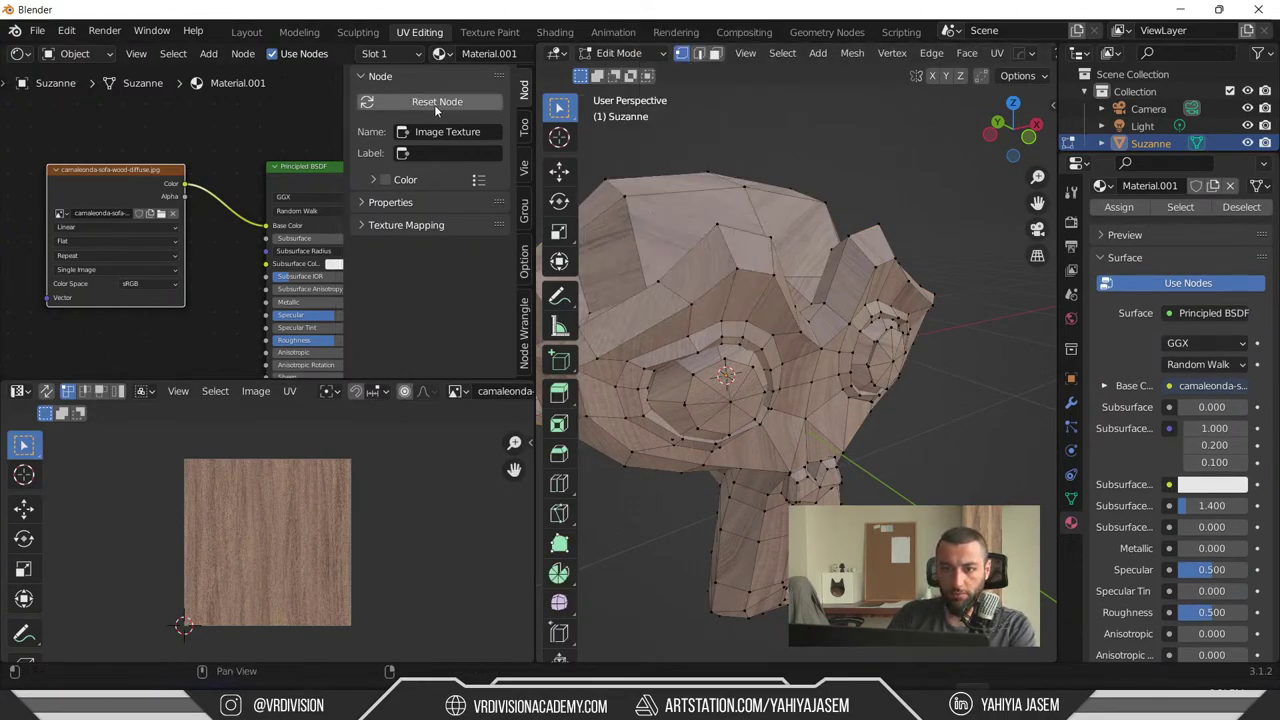
pyautogui.press('Tab')
# - Orbit around Suzanne to inspect the wood texture from the front
pyautogui.moveTo(740, 400); pyautogui.dragTo(740, 325, button='middle')
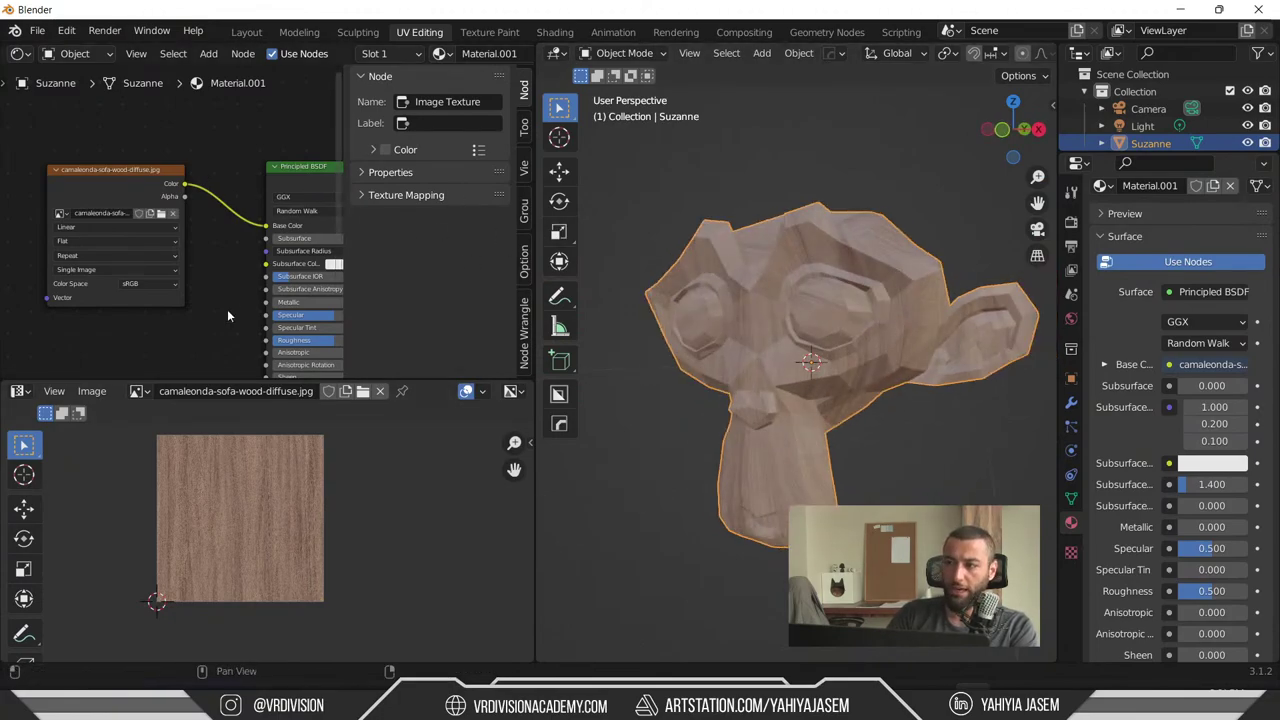
pyautogui.moveTo(770, 380); pyautogui.dragTo(830, 385, button='middle')
pyautogui.moveTo(190, 287); pyautogui.dragTo(172, 284, button='middle')
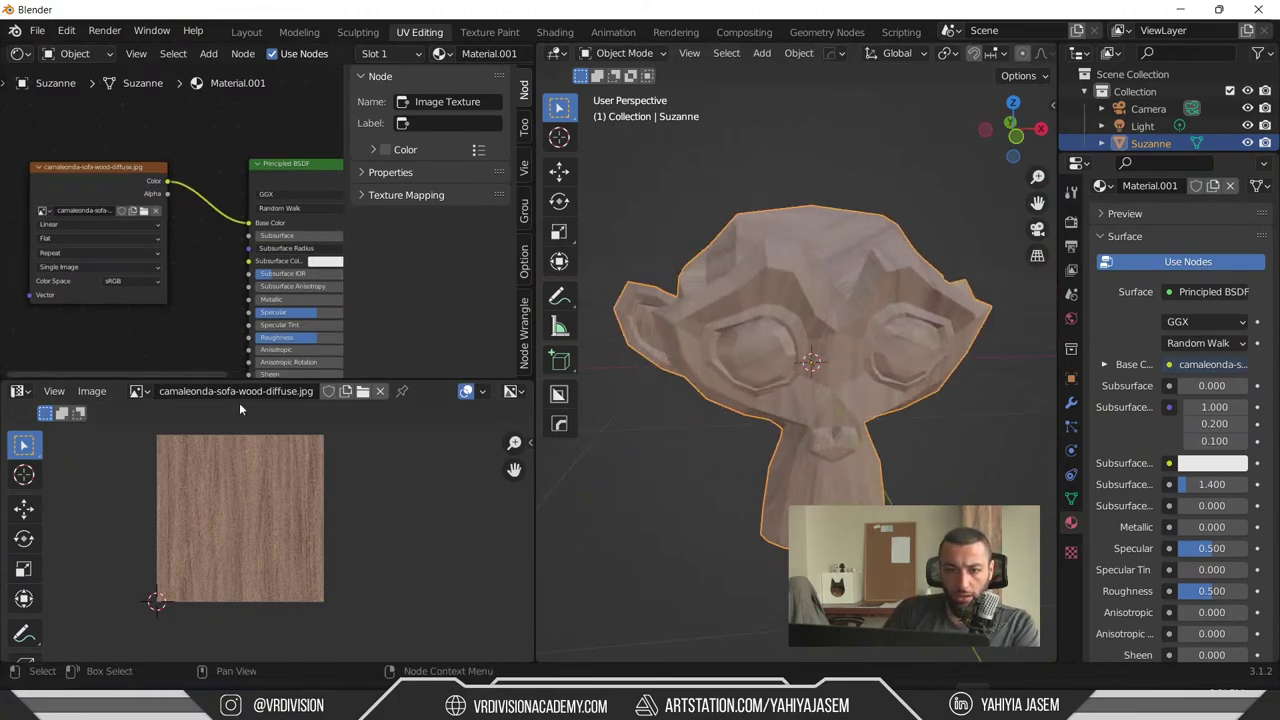
pyautogui.scroll(-4, 672, 369)
pyautogui.moveTo(739, 423); pyautogui.dragTo(920, 448, button='middle')
# - Add a second monkey head, Suzanne.001, and move it aside along the X axis
pyautogui.click(920, 450)
pyautogui.hotkey('shift', 'a')
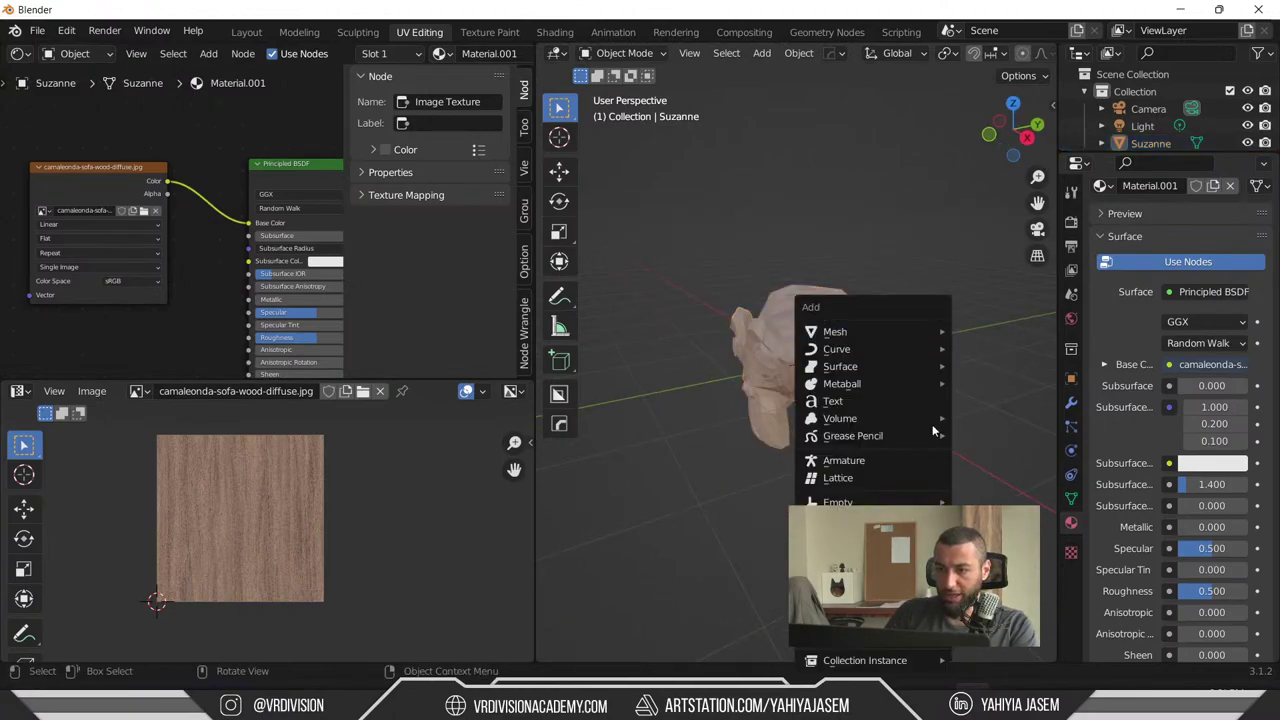
pyautogui.moveTo(887, 333)
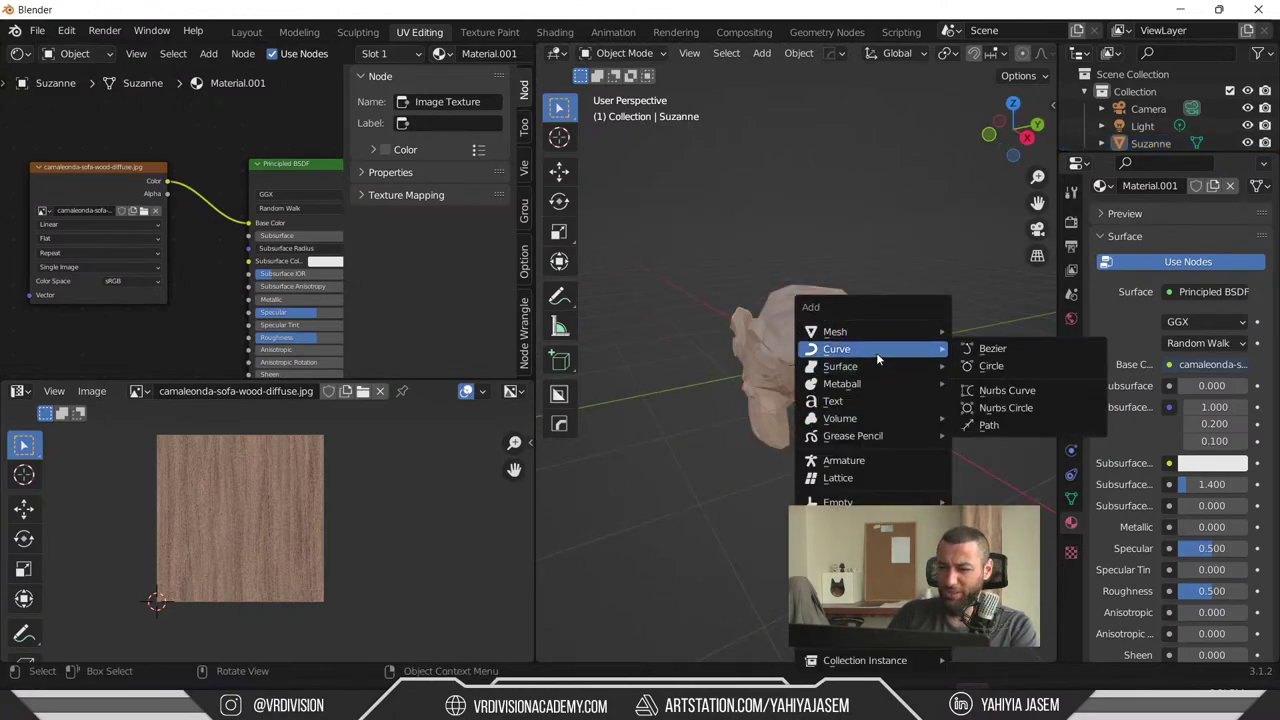
pyautogui.moveTo(937, 331)
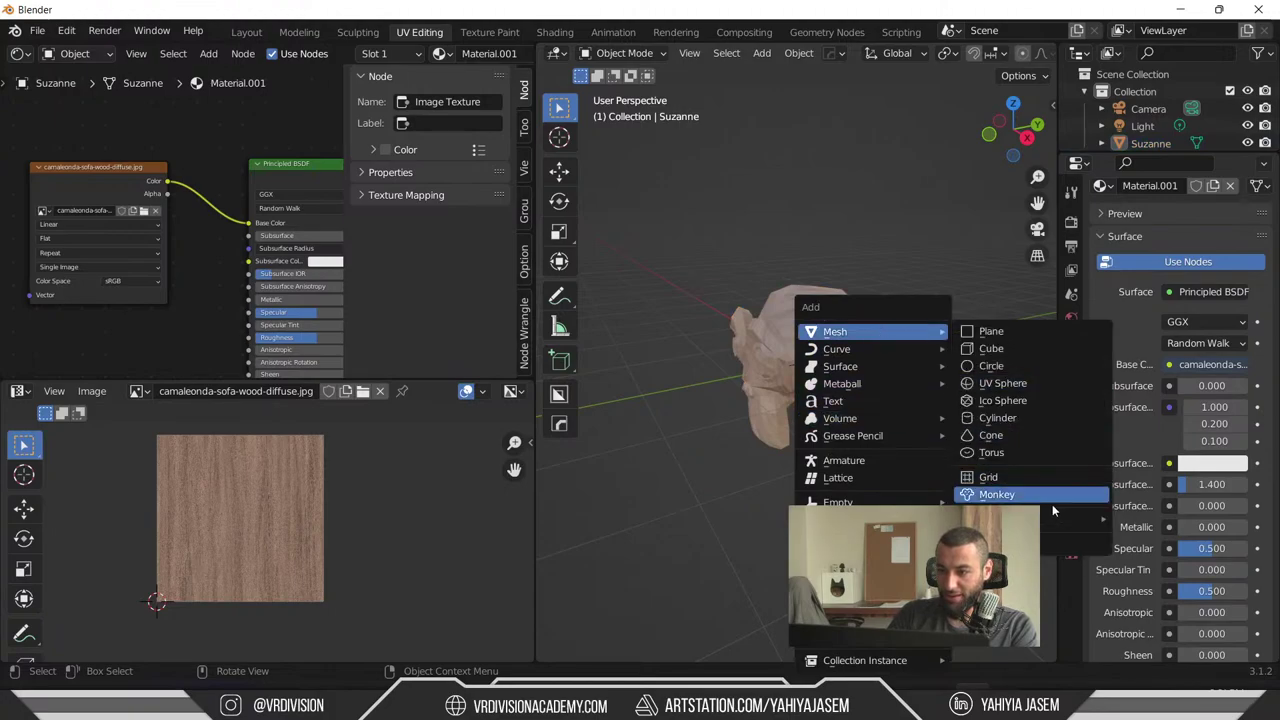
pyautogui.click(996, 494)
pyautogui.press('g')
pyautogui.press('x')
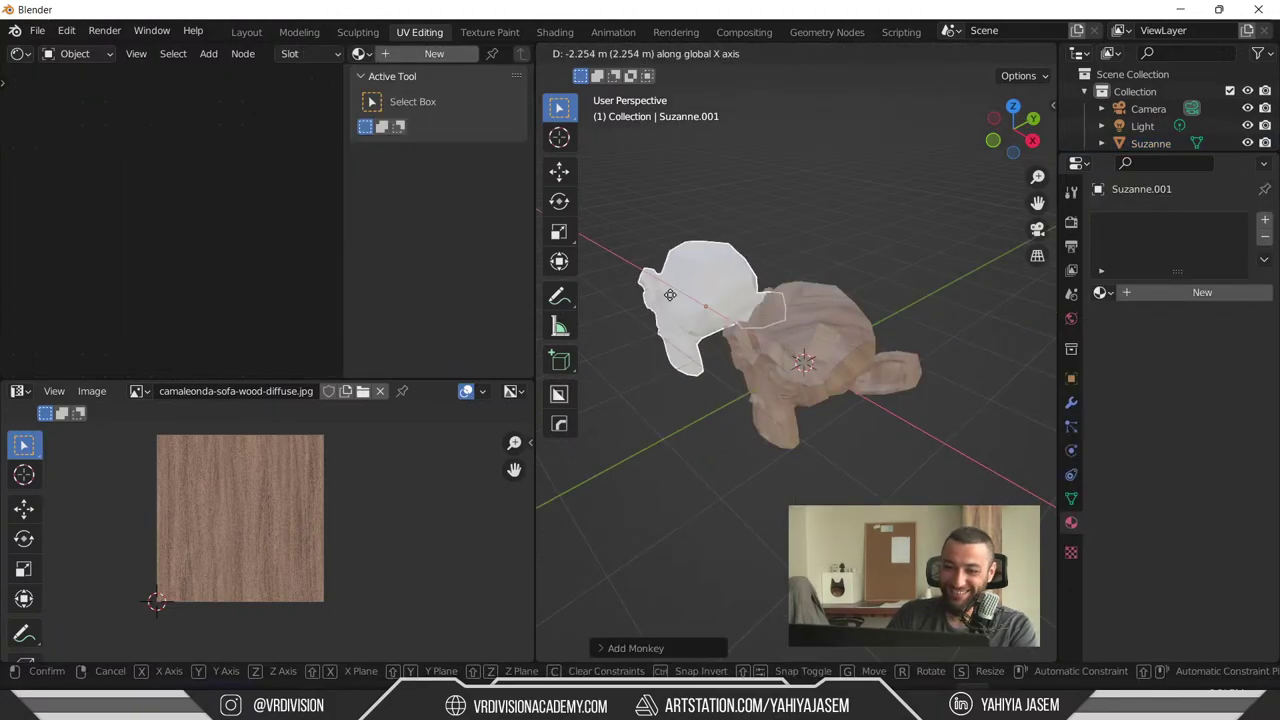
pyautogui.click(730, 333)
pyautogui.moveTo(730, 333); pyautogui.dragTo(685, 300, button='middle')
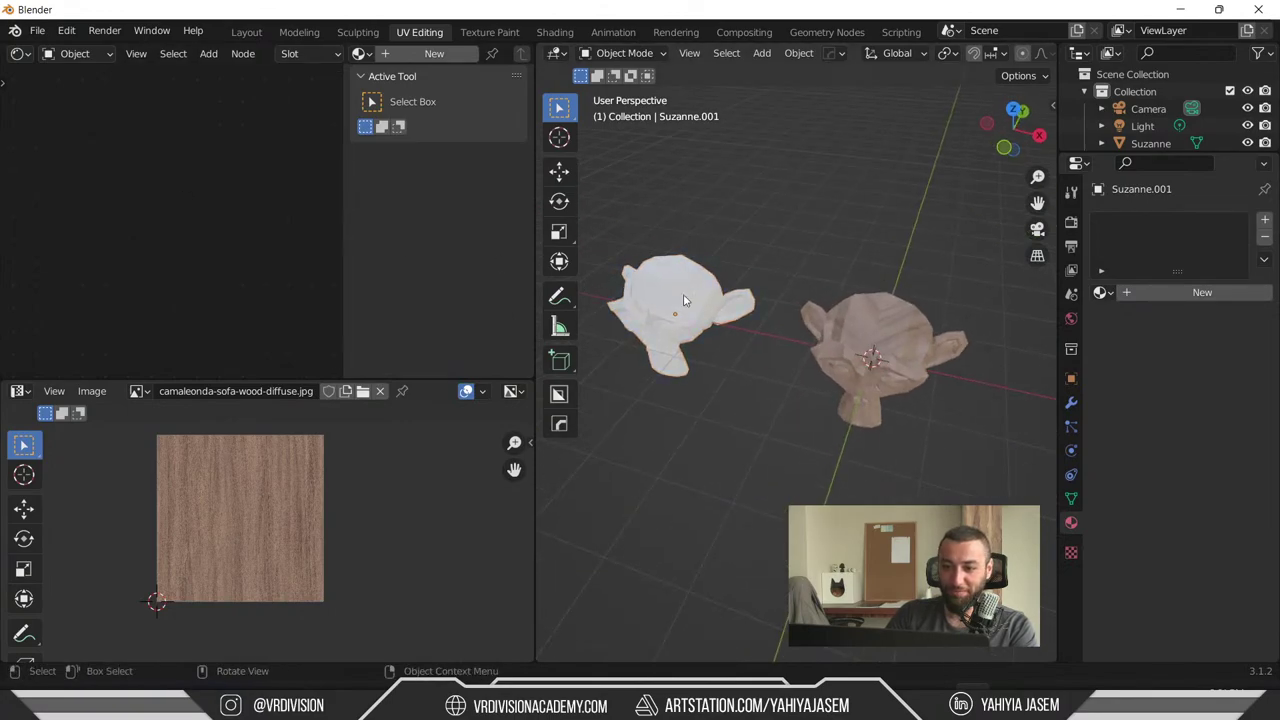
# - Assign Material.001 to the new monkey and maximize the 3D view
pyautogui.click(1108, 293)
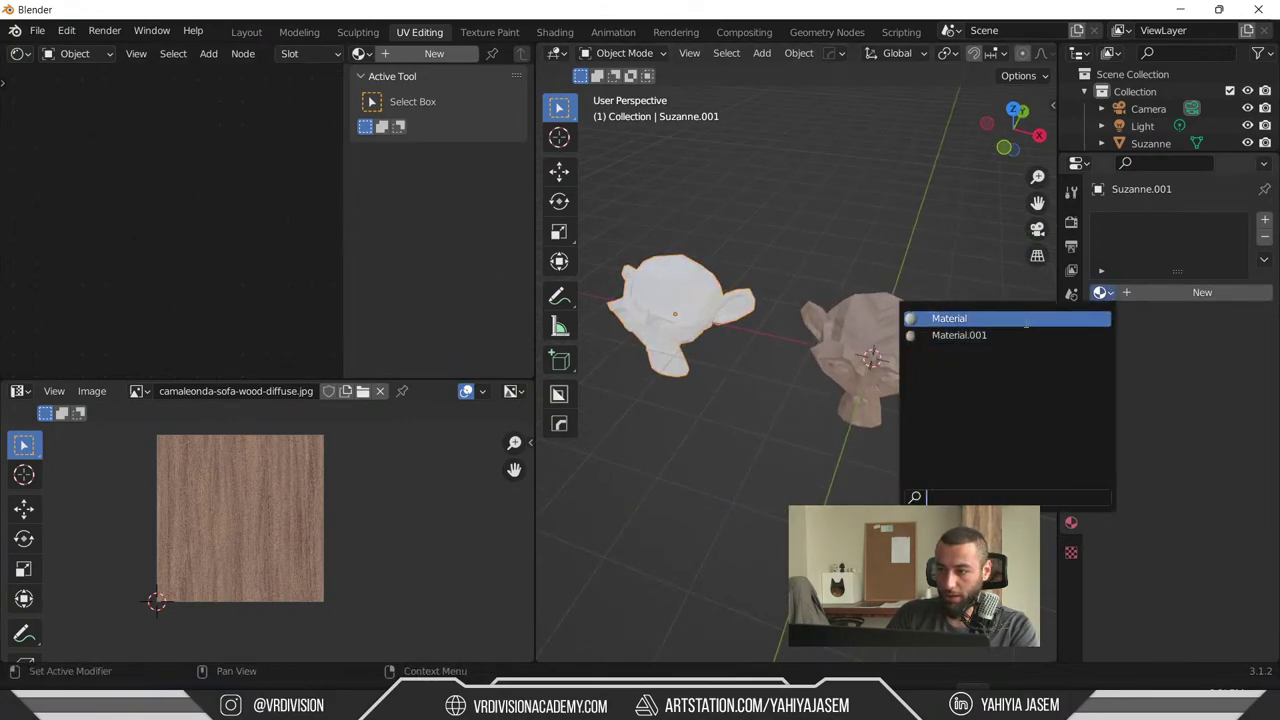
pyautogui.click(960, 334)
pyautogui.moveTo(939, 358); pyautogui.dragTo(690, 410, button='middle')
pyautogui.hotkey('ctrl', 'space')
pyautogui.hotkey('ctrl', 'space')
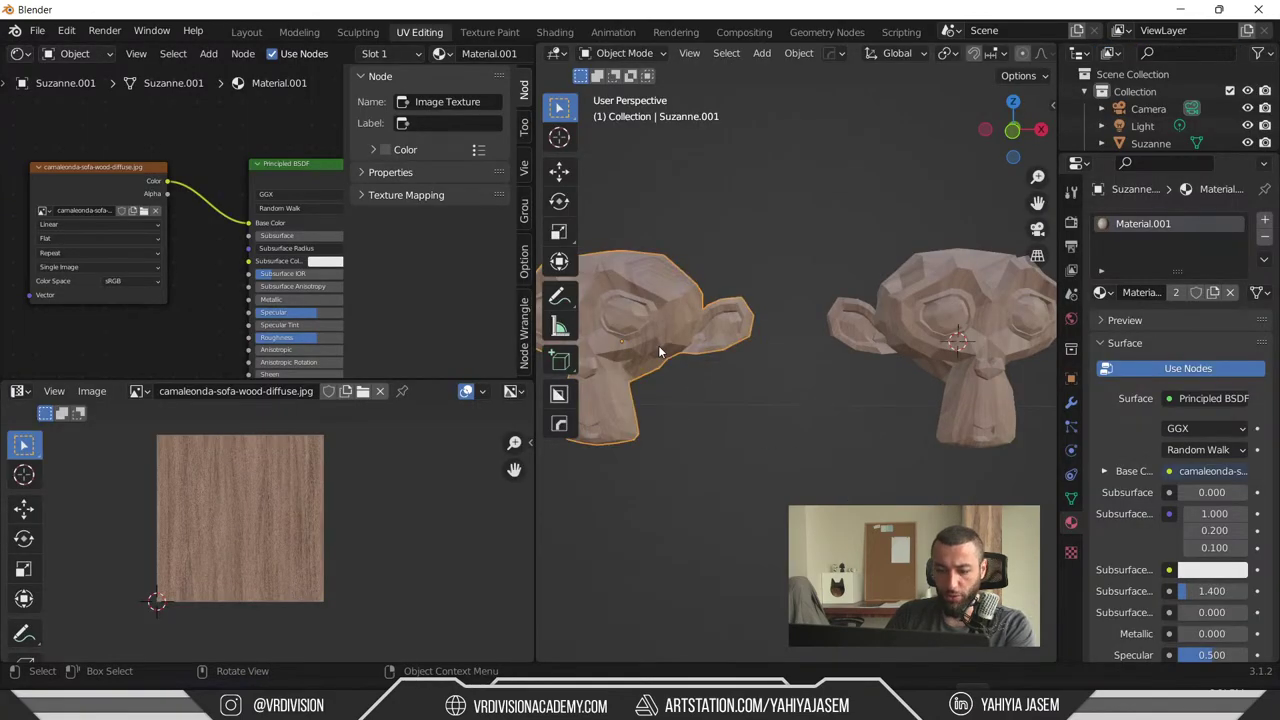
# - Reset all of Suzanne's UVs so each face carries the full wood image
pyautogui.press('Tab')
pyautogui.press('u')
pyautogui.press('Escape')
pyautogui.hotkey('alt', 'a')
pyautogui.press('Tab')
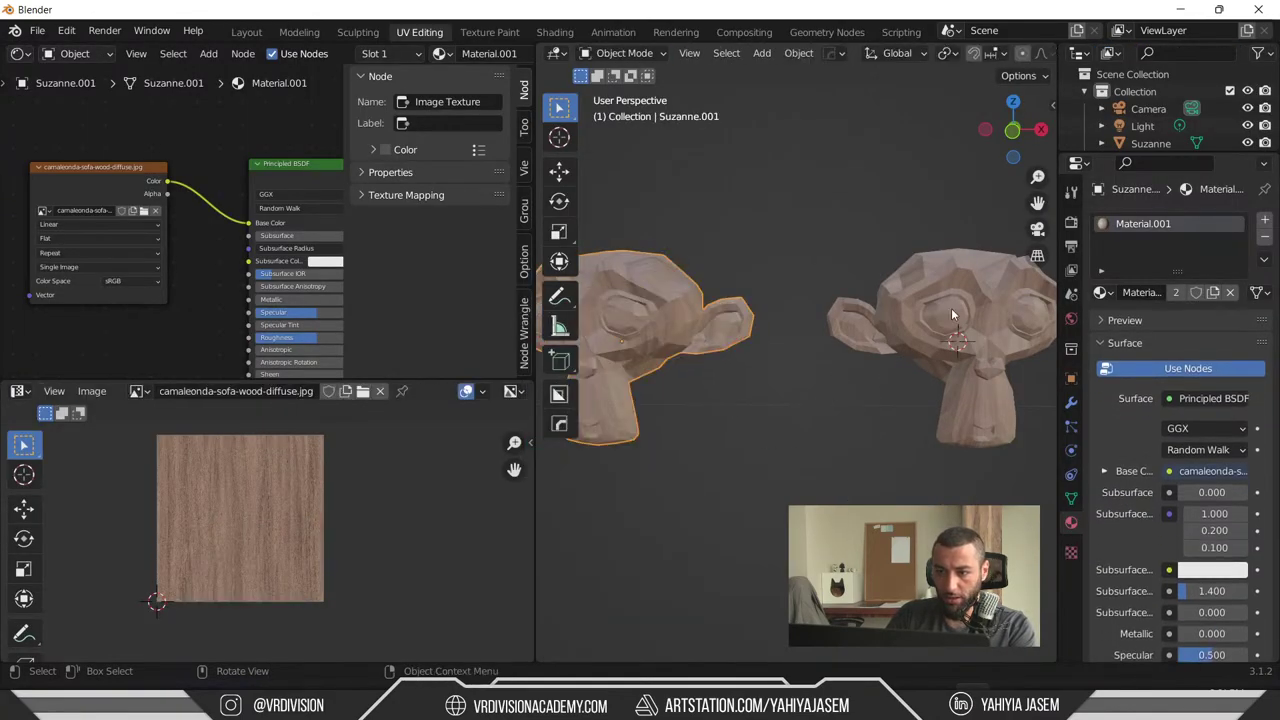
pyautogui.click(951, 308)
pyautogui.press('Tab')
pyautogui.press('a')
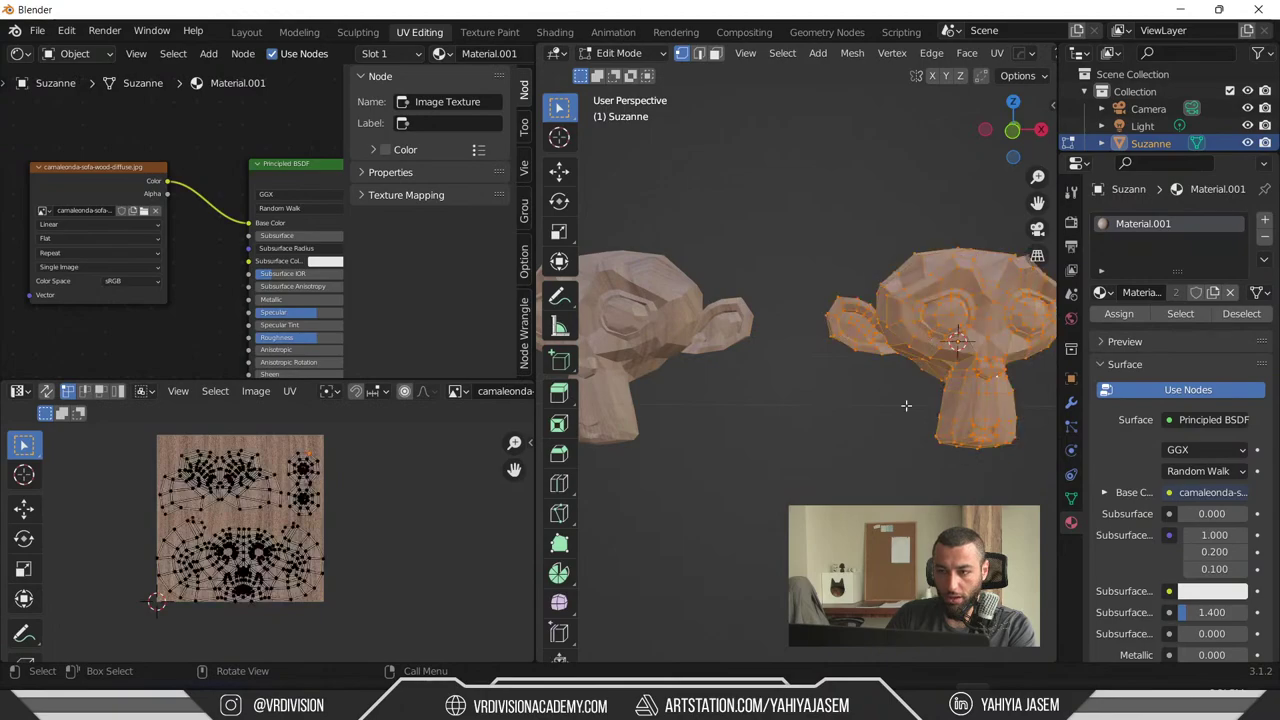
pyautogui.press('u')
pyautogui.click(845, 635)
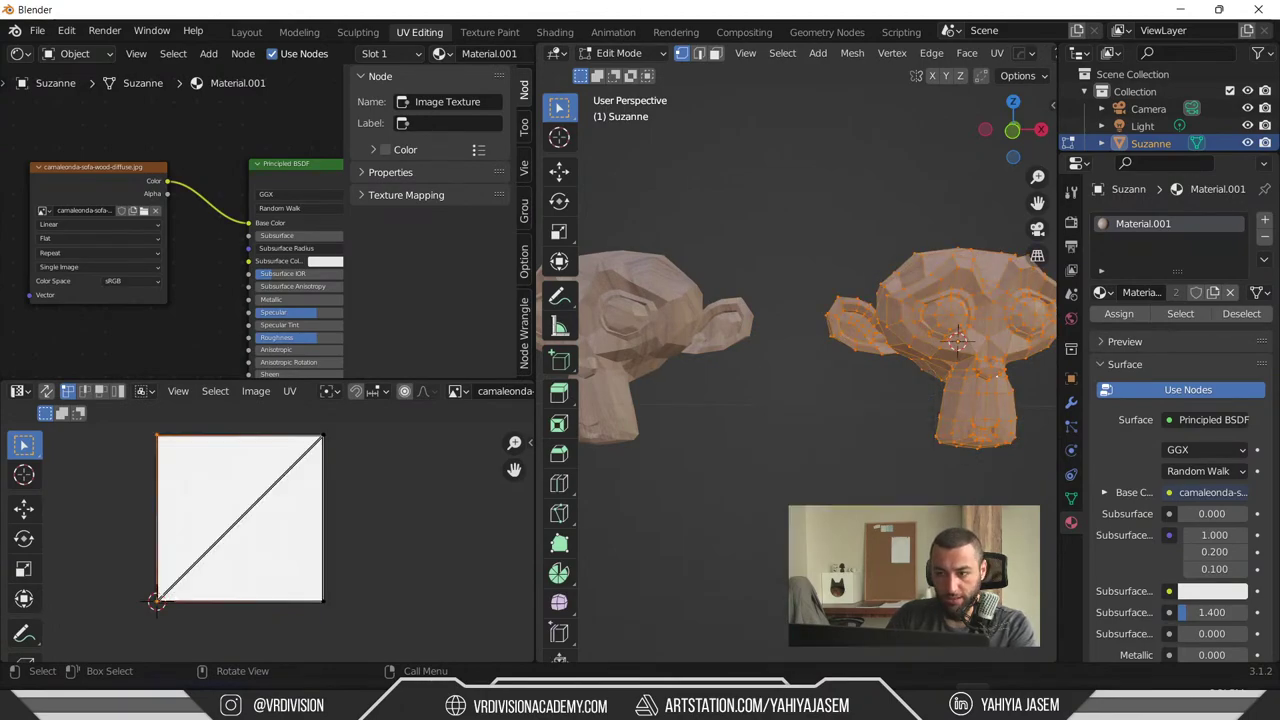
pyautogui.press('Tab')
# - Inspect the unwrapped UVs of the left monkey, Suzanne.001, in the UV Editor
pyautogui.scroll(2, 892, 461)
pyautogui.hotkey('ctrl', 'space')
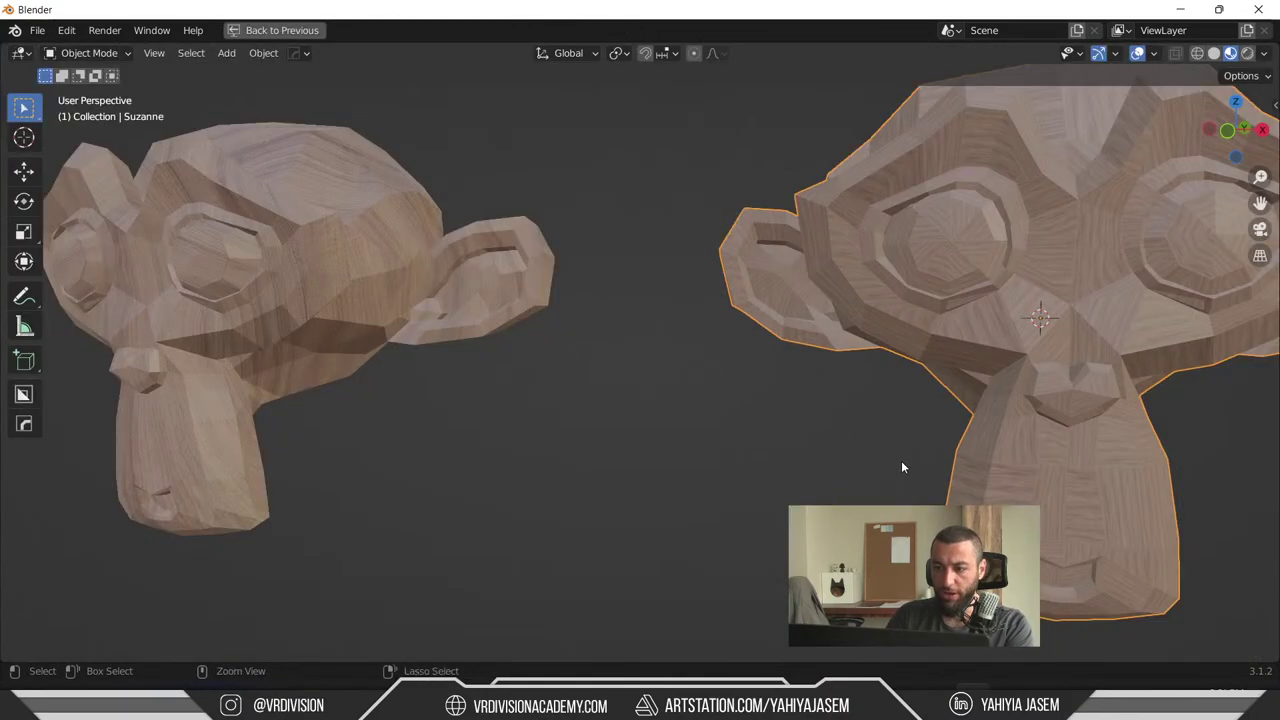
pyautogui.moveTo(902, 464); pyautogui.dragTo(215, 229, button='middle')
pyautogui.click(123, 255)
pyautogui.moveTo(123, 255); pyautogui.dragTo(244, 178, button='middle')
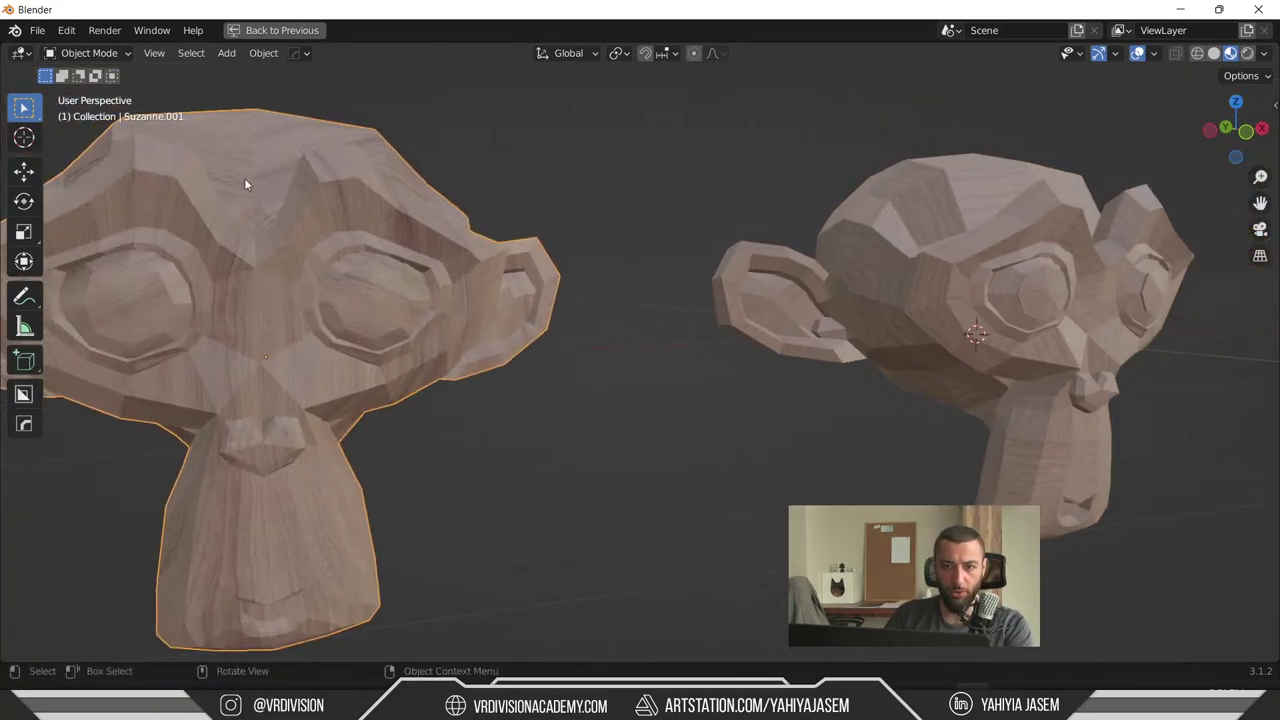
pyautogui.hotkey('ctrl', 'space')
pyautogui.press('Tab')
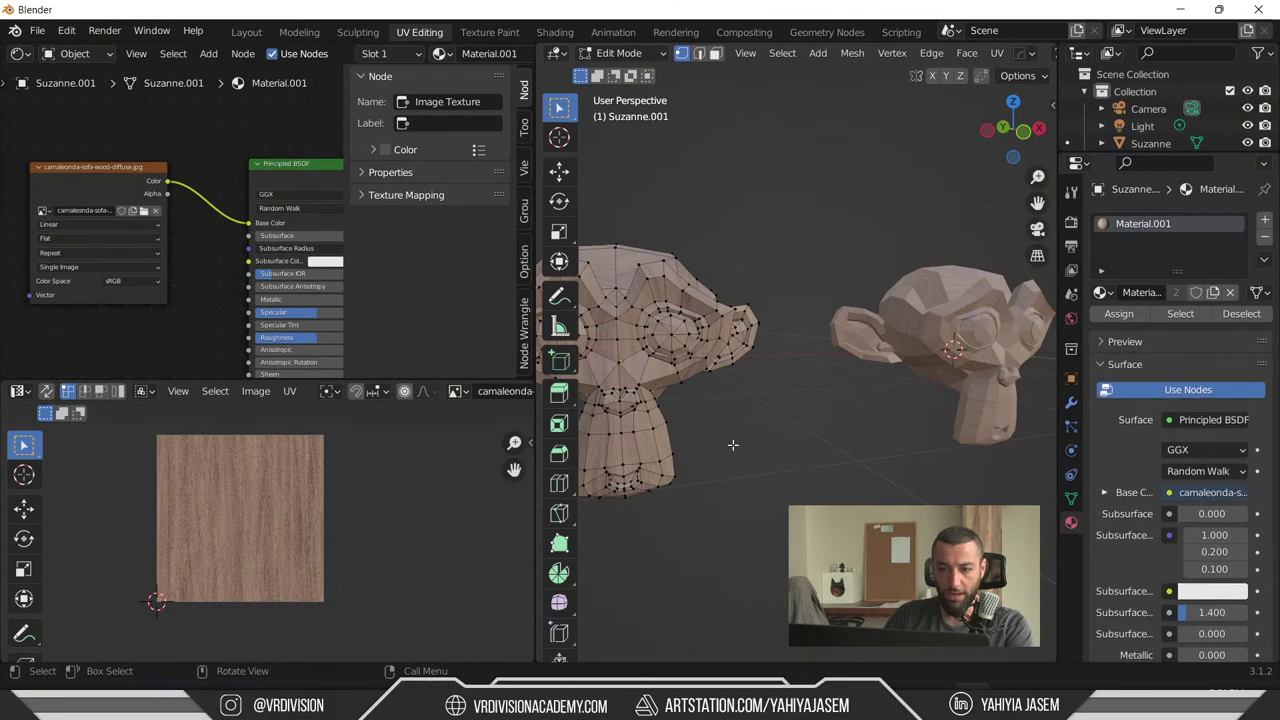
pyautogui.press('a')
pyautogui.scroll(4, 359, 541)
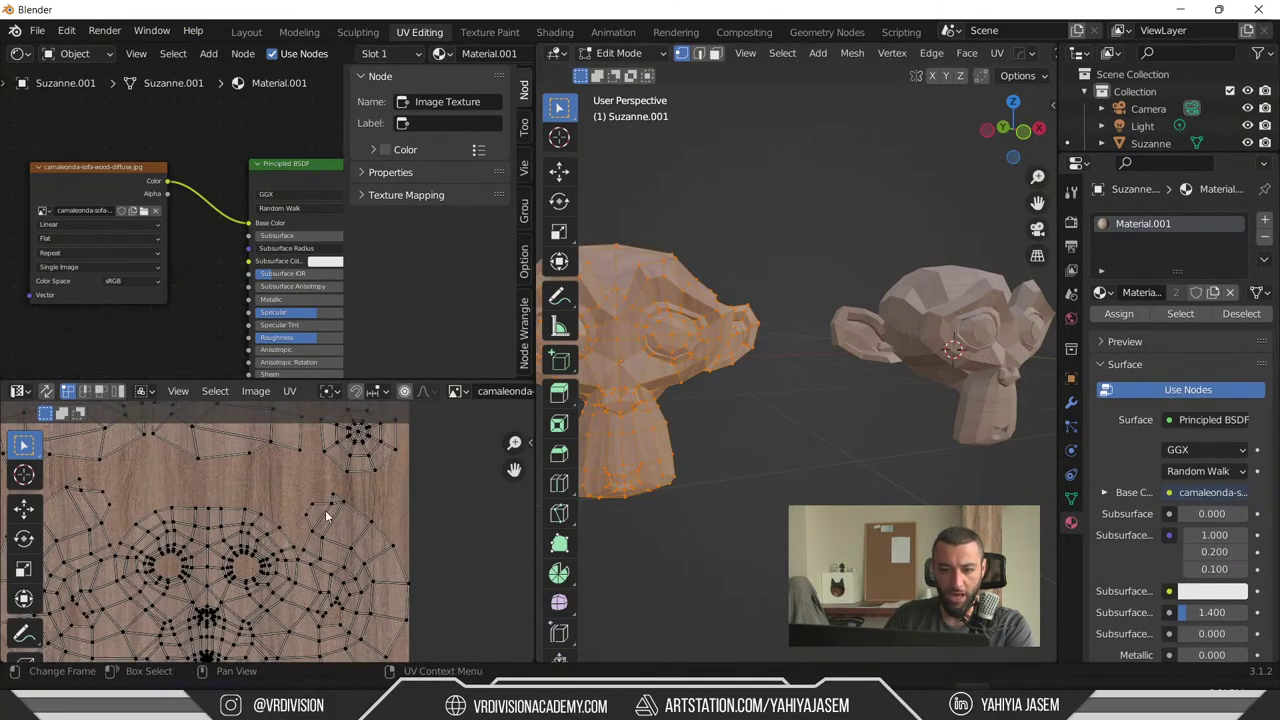
pyautogui.scroll(-3, 236, 603)
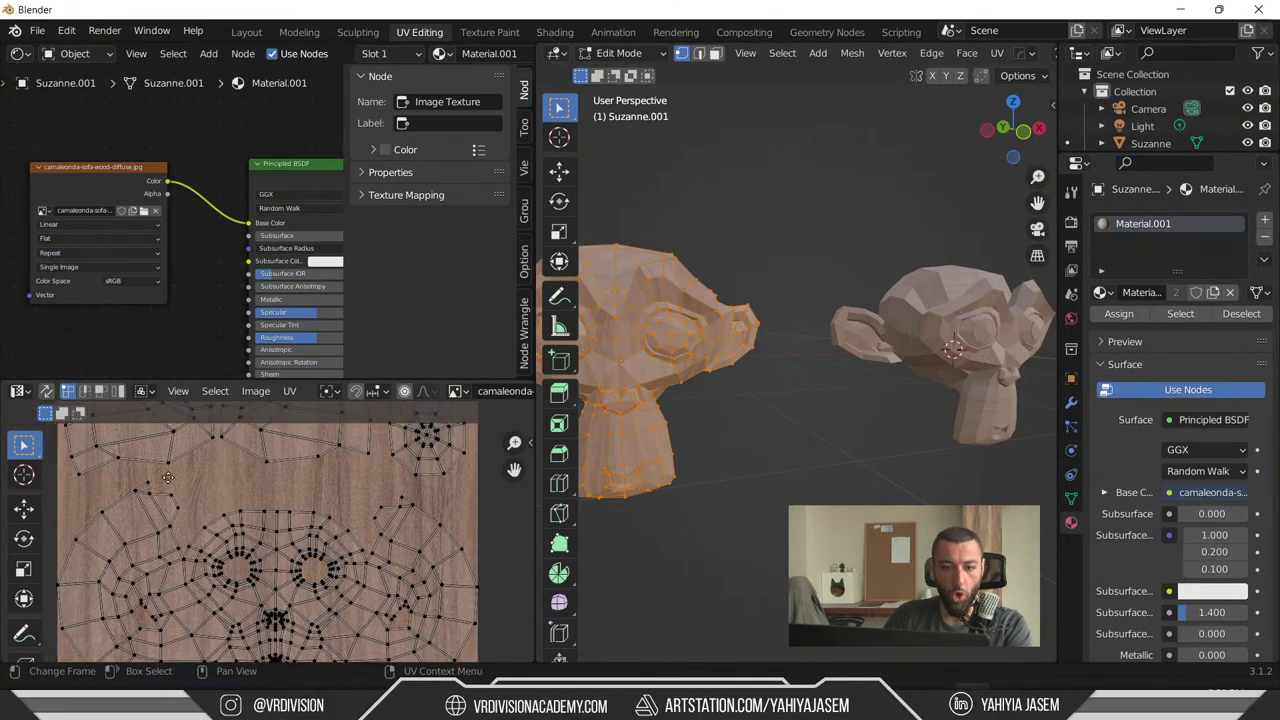
pyautogui.hotkey('alt', 'a')
pyautogui.press('Tab')
# - Check Suzanne's reset UVs, then return to Object Mode to compare the wood on both monkeys
pyautogui.click(981, 285)
pyautogui.moveTo(981, 285); pyautogui.dragTo(930, 241, button='middle')
pyautogui.press('Tab')
pyautogui.press('Tab')
pyautogui.hotkey('alt', 'a')
pyautogui.click(934, 317)
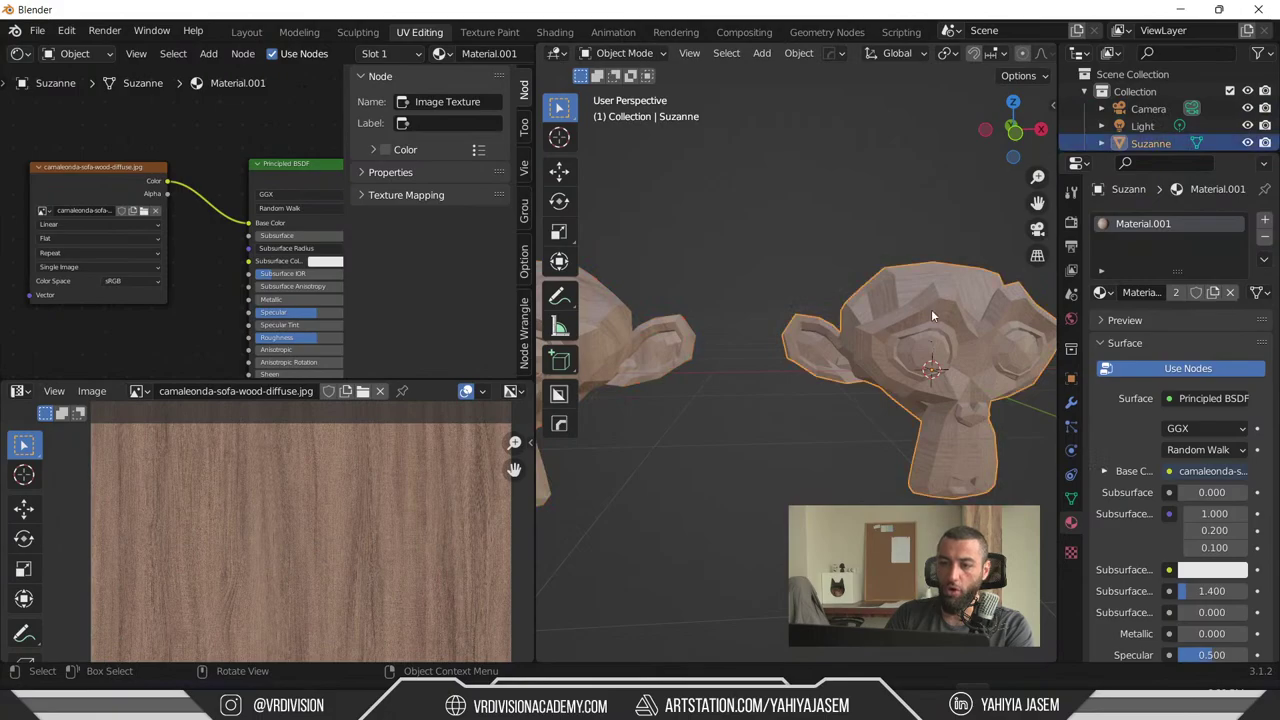
pyautogui.press('Tab')
pyautogui.scroll(-4, 351, 500)
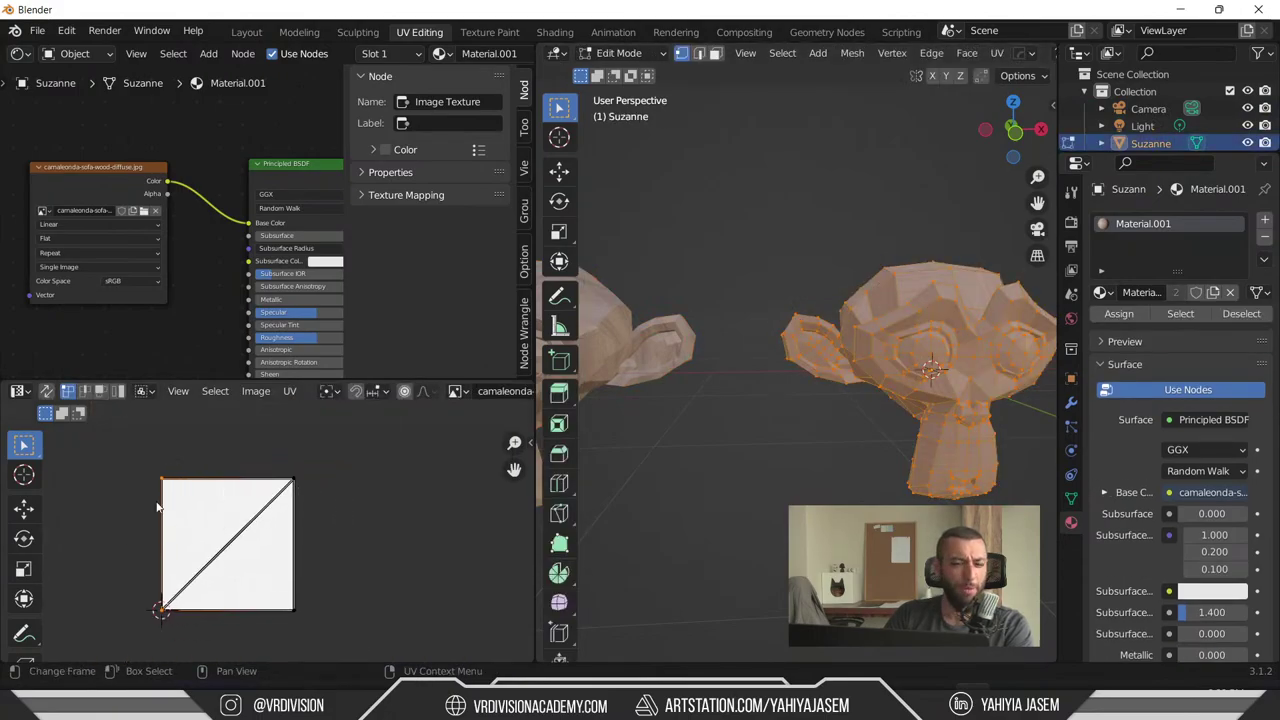
pyautogui.press('Tab')
pyautogui.hotkey('ctrl', 'space')
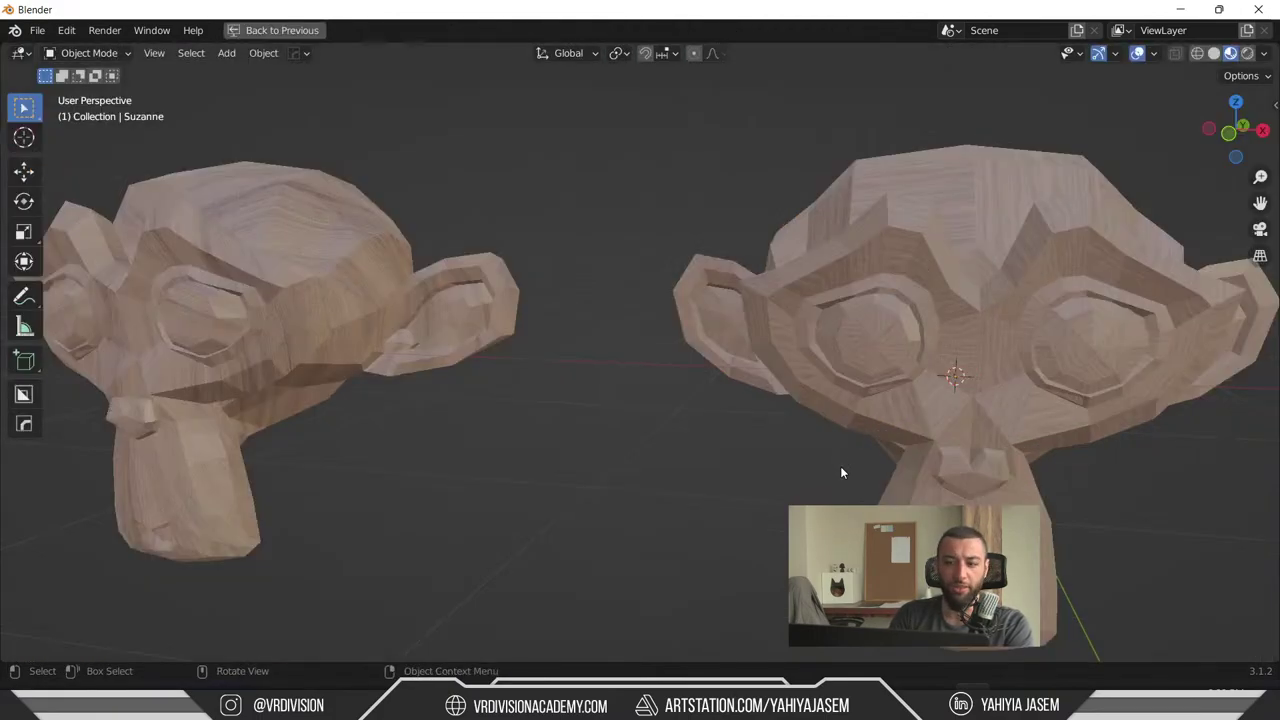
pyautogui.scroll(10, 873, 403)
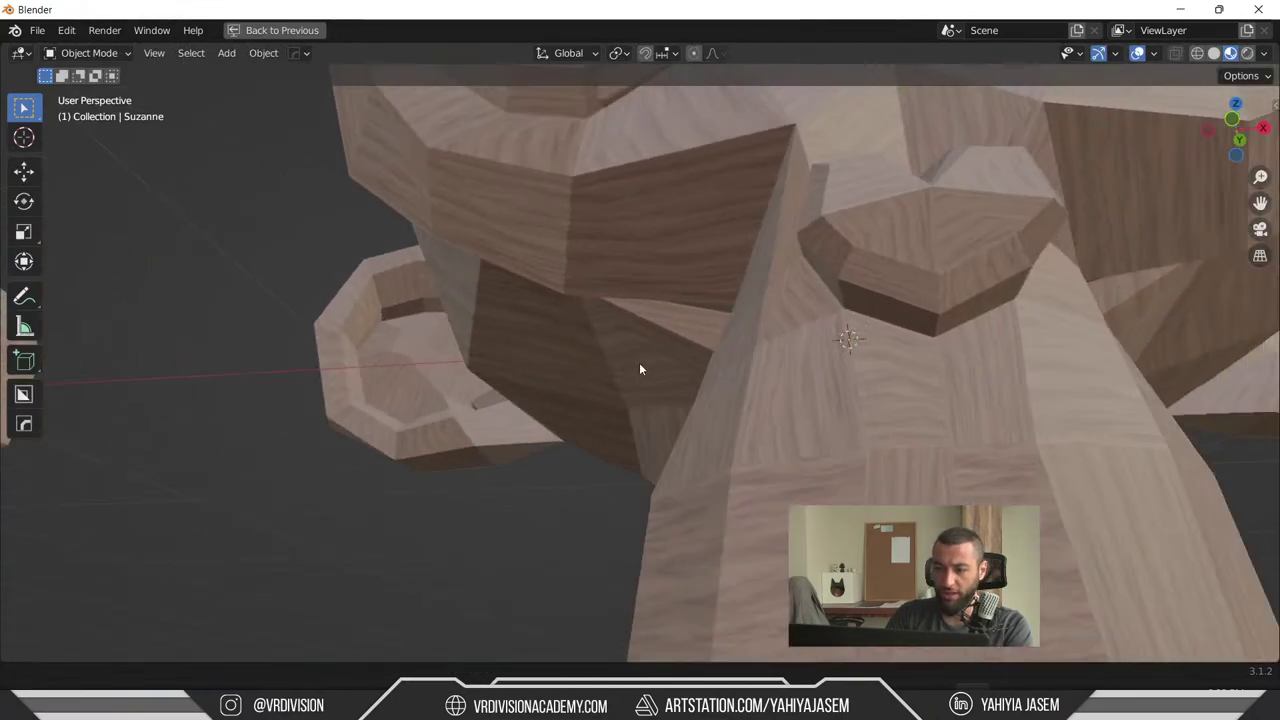
pyautogui.scroll(-8, 641, 369)
pyautogui.moveTo(725, 297); pyautogui.dragTo(378, 418, button='middle')
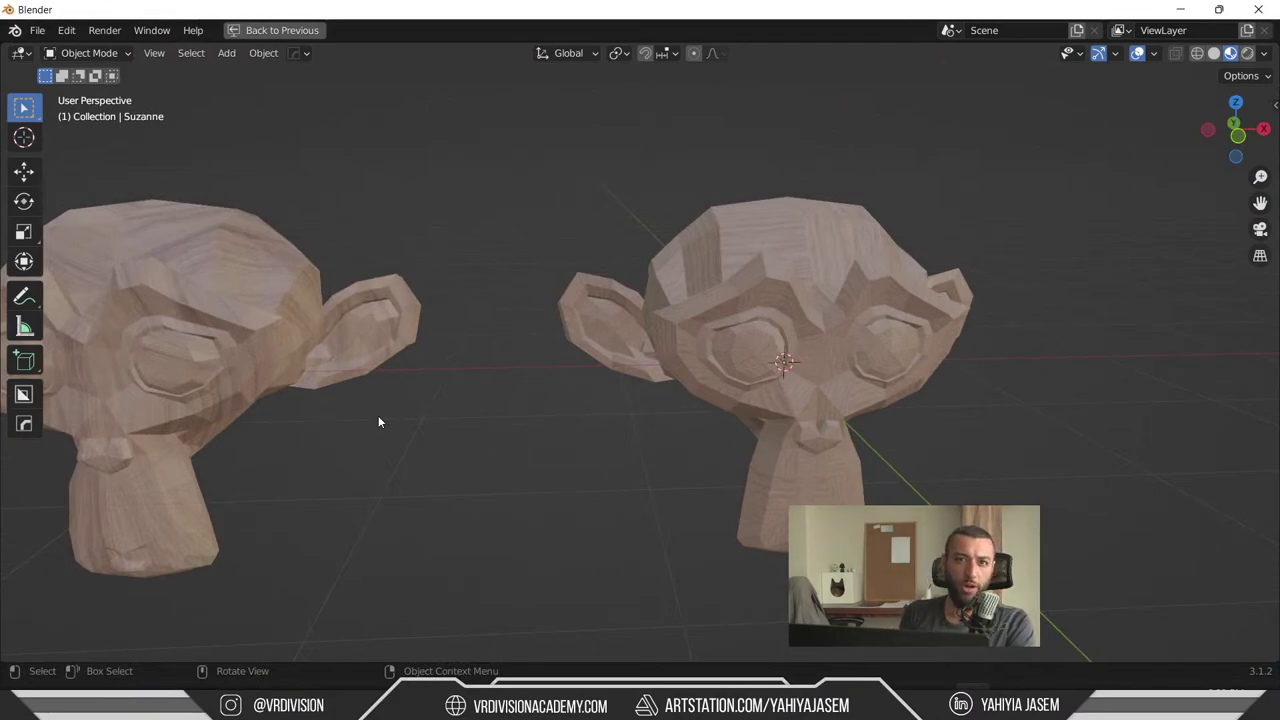
pyautogui.moveTo(551, 371); pyautogui.dragTo(623, 380, button='middle')
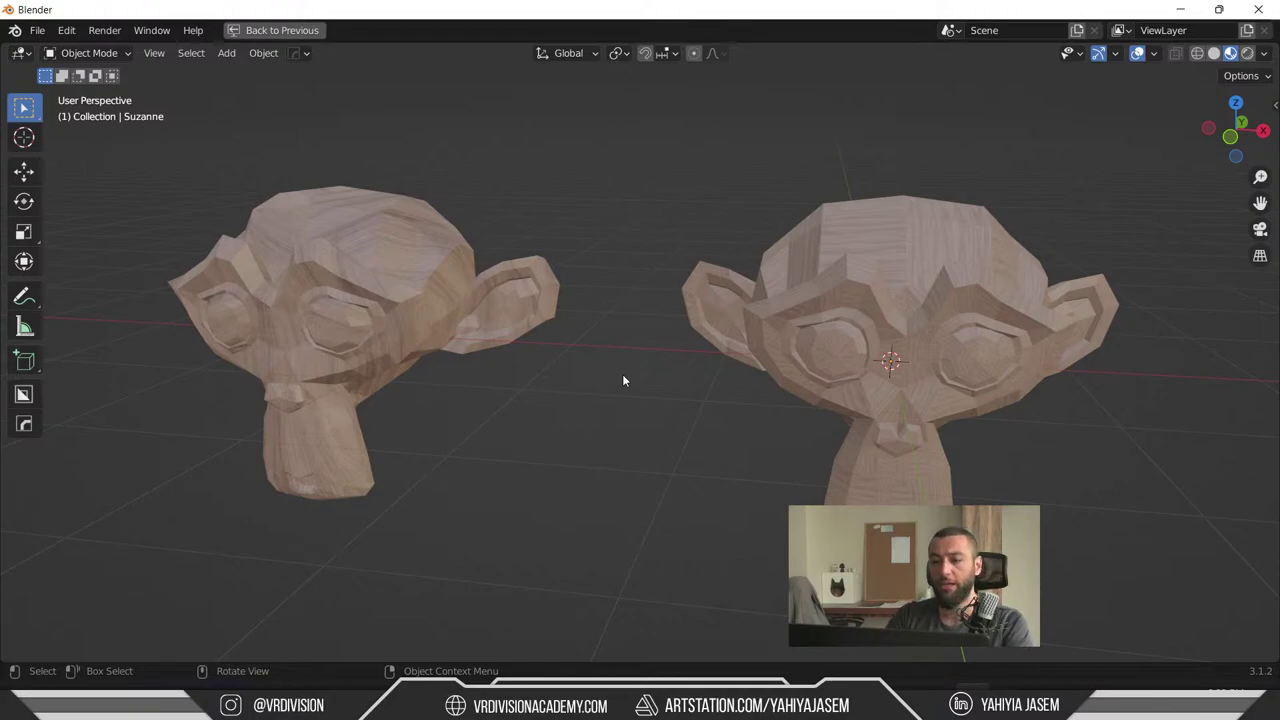
pyautogui.moveTo(622, 374); pyautogui.dragTo(650, 372, button='middle')
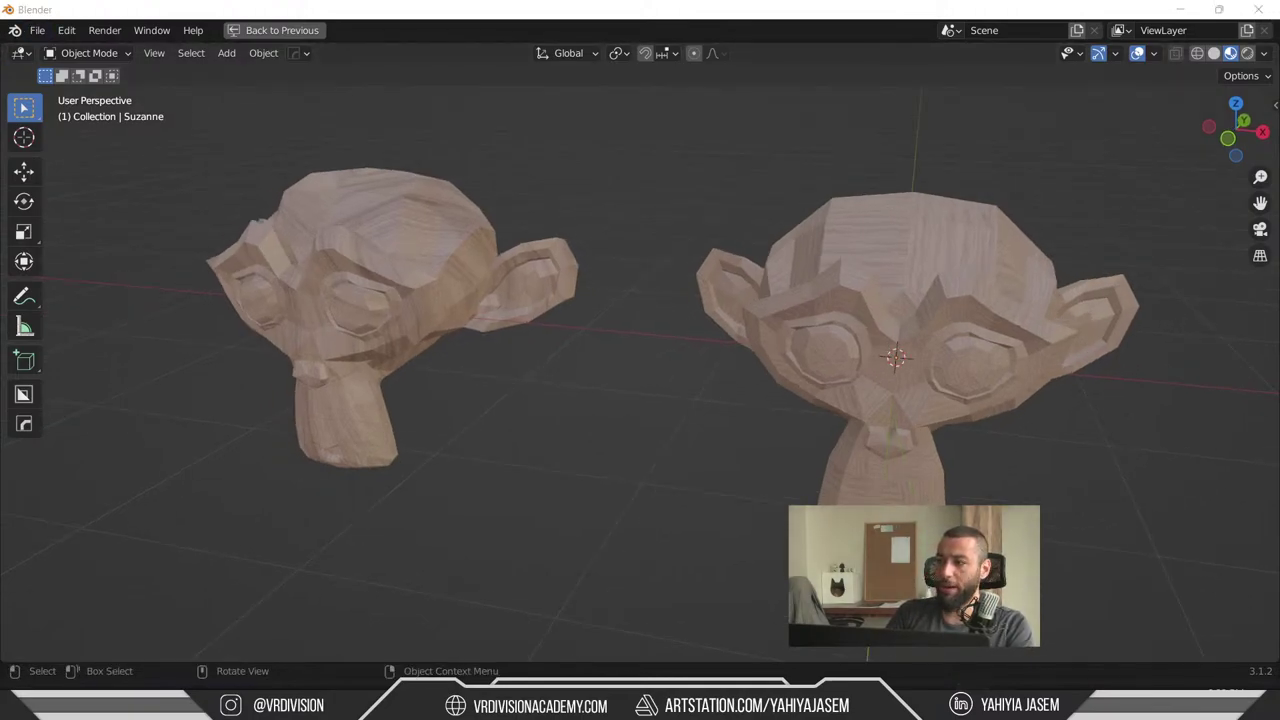
# - Export the scene as glTF 2.0 binary file monkey.glb to the Unreal (D:) drive
pyautogui.click(35, 31)
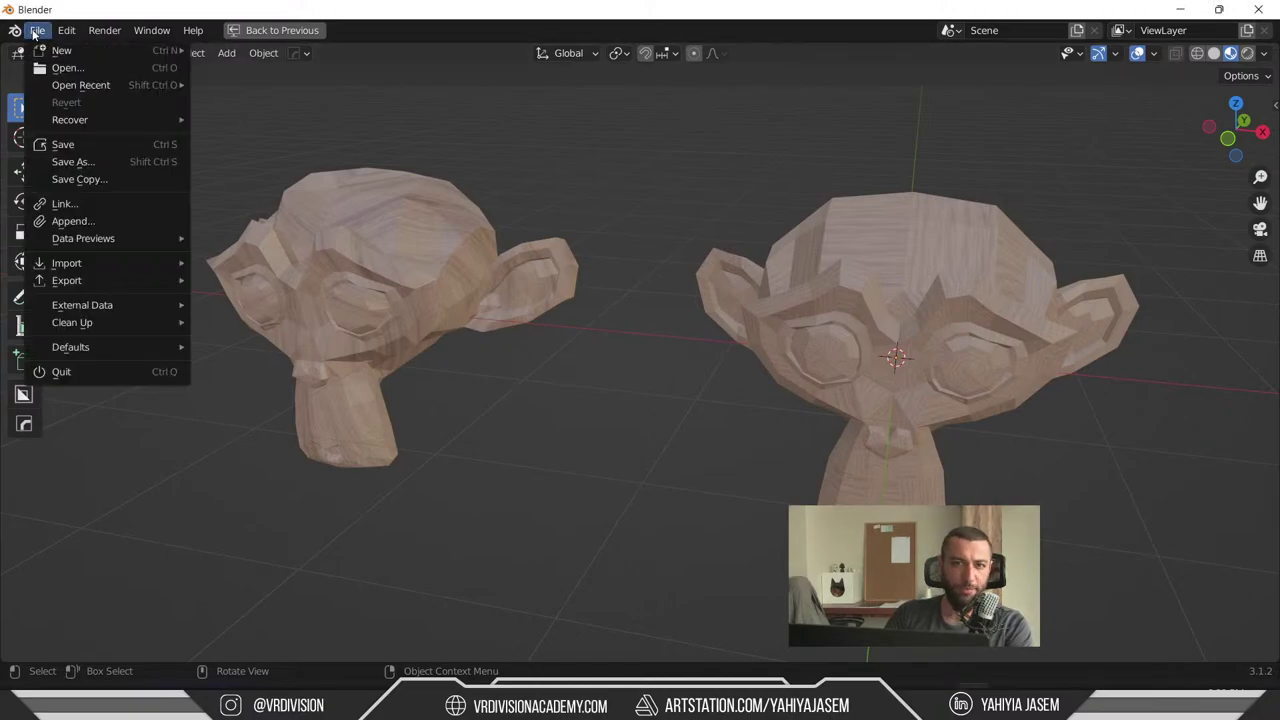
pyautogui.moveTo(122, 280)
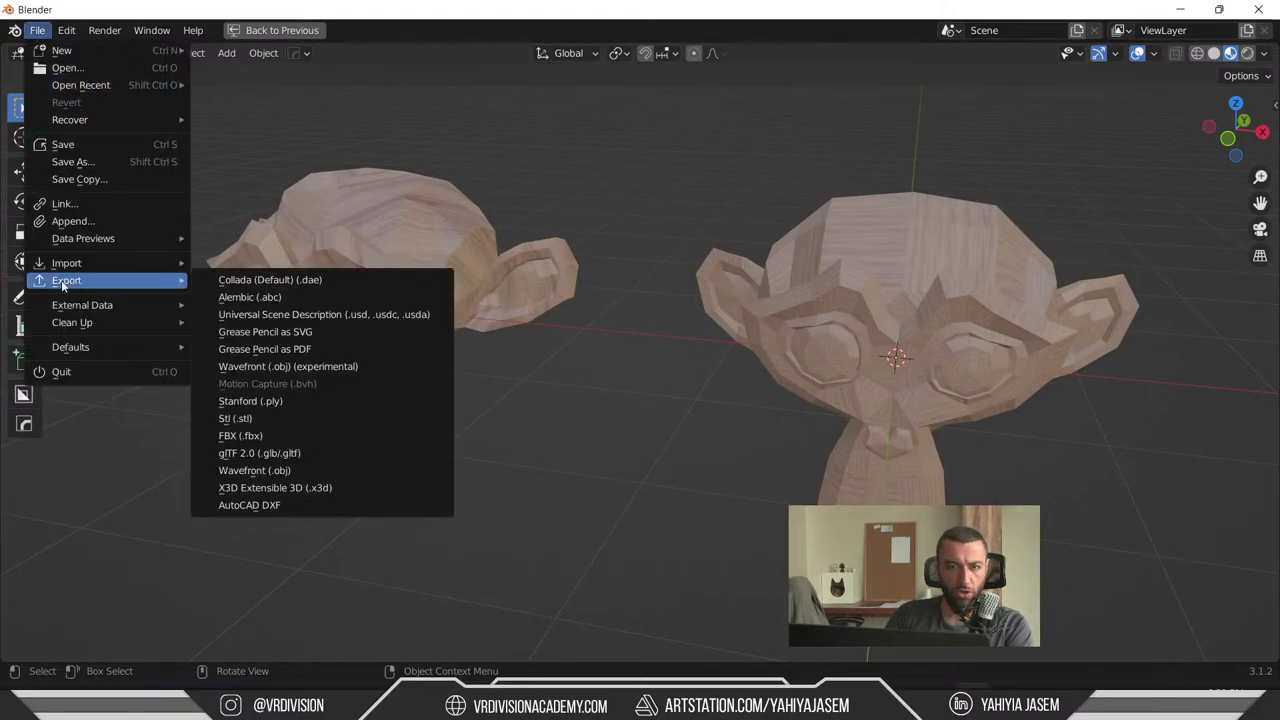
pyautogui.click(244, 456)
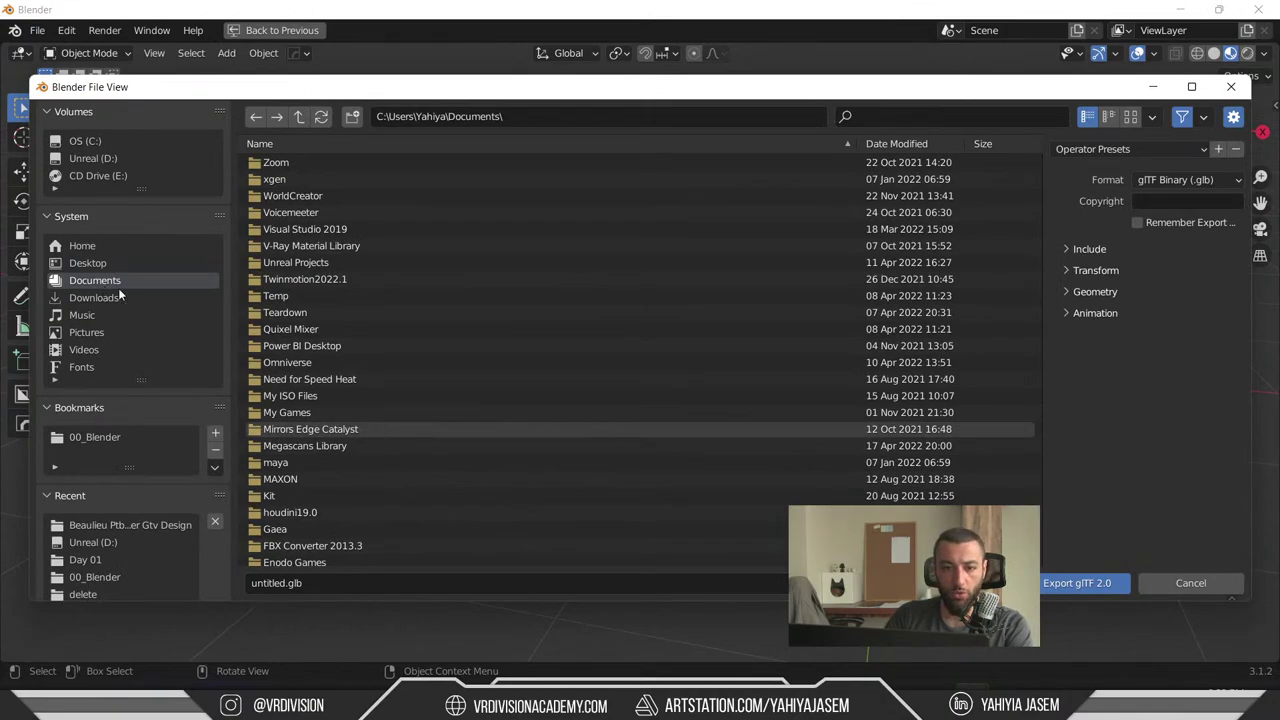
pyautogui.click(90, 141)
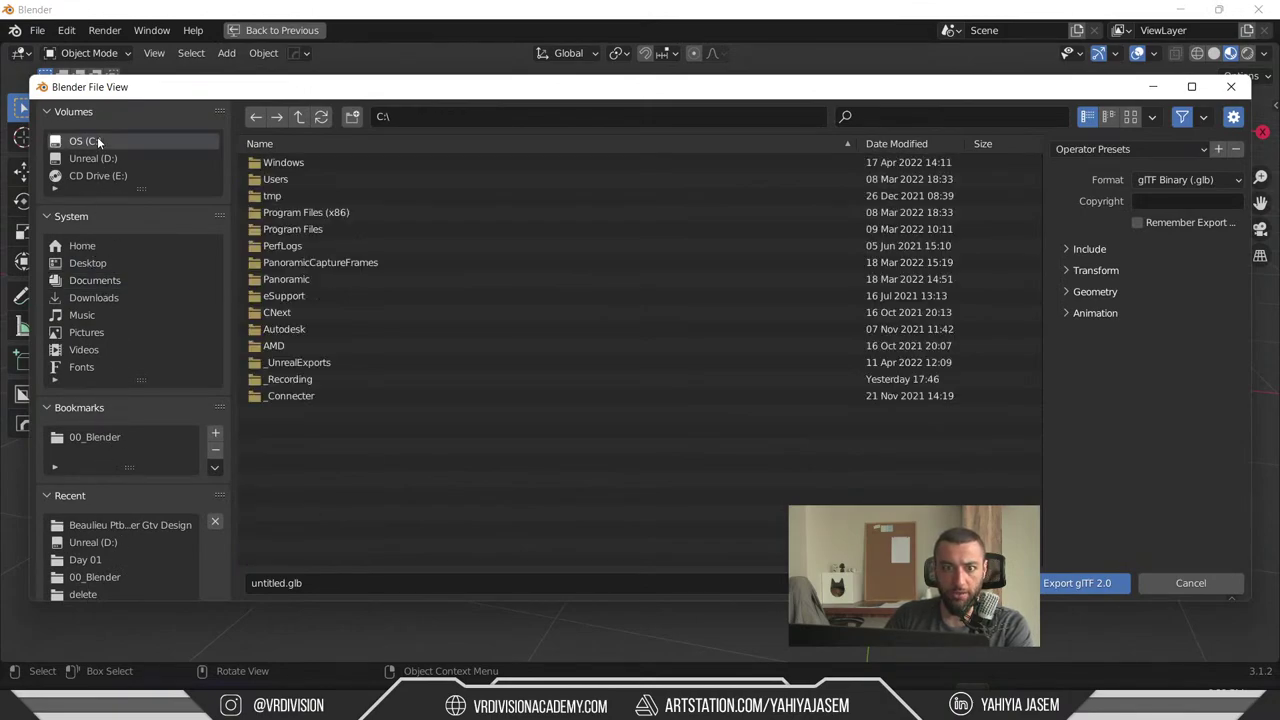
pyautogui.click(93, 158)
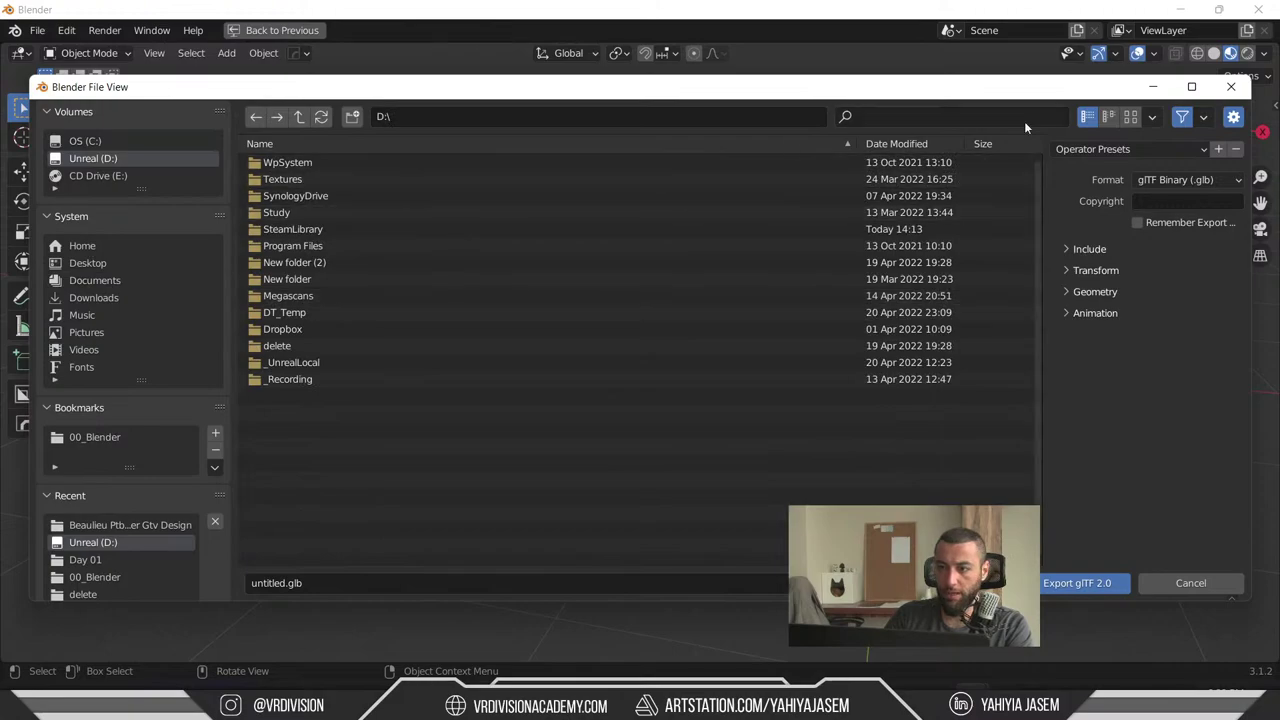
pyautogui.click(294, 585)
pyautogui.write('monkey')
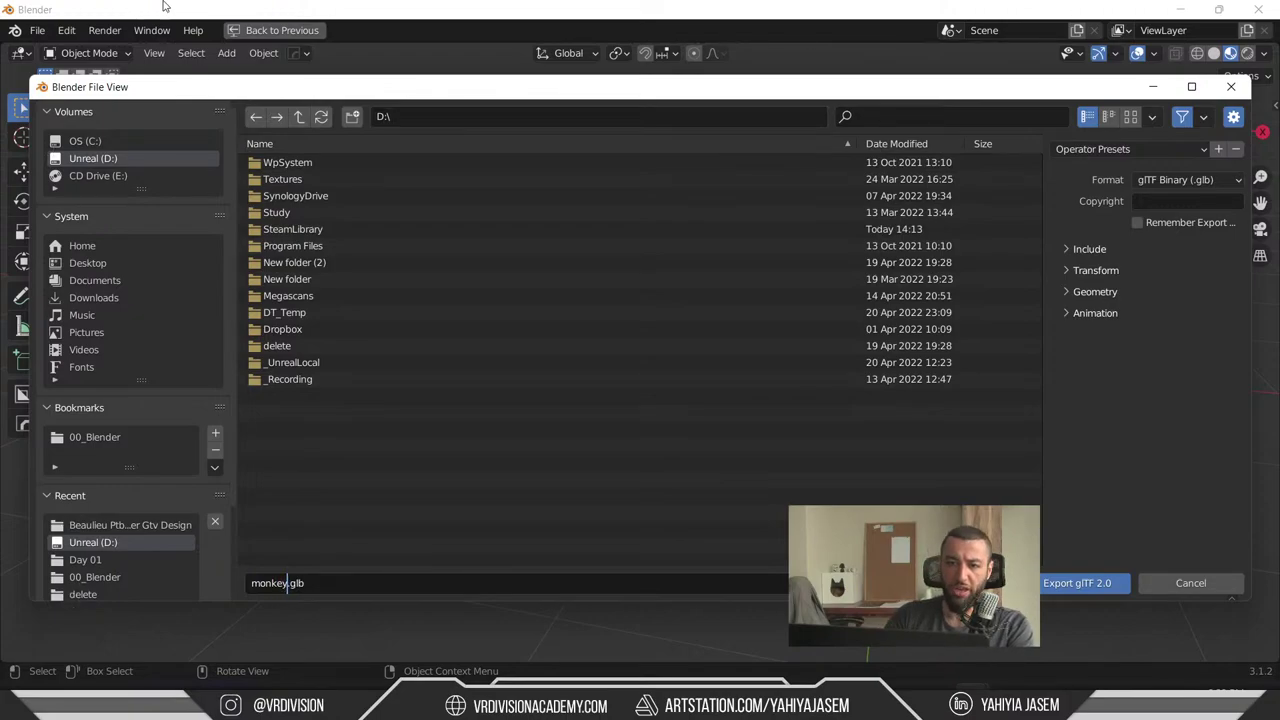
pyautogui.click(1089, 585)
pyautogui.moveTo(1070, 480); pyautogui.dragTo(990, 340, button='middle')
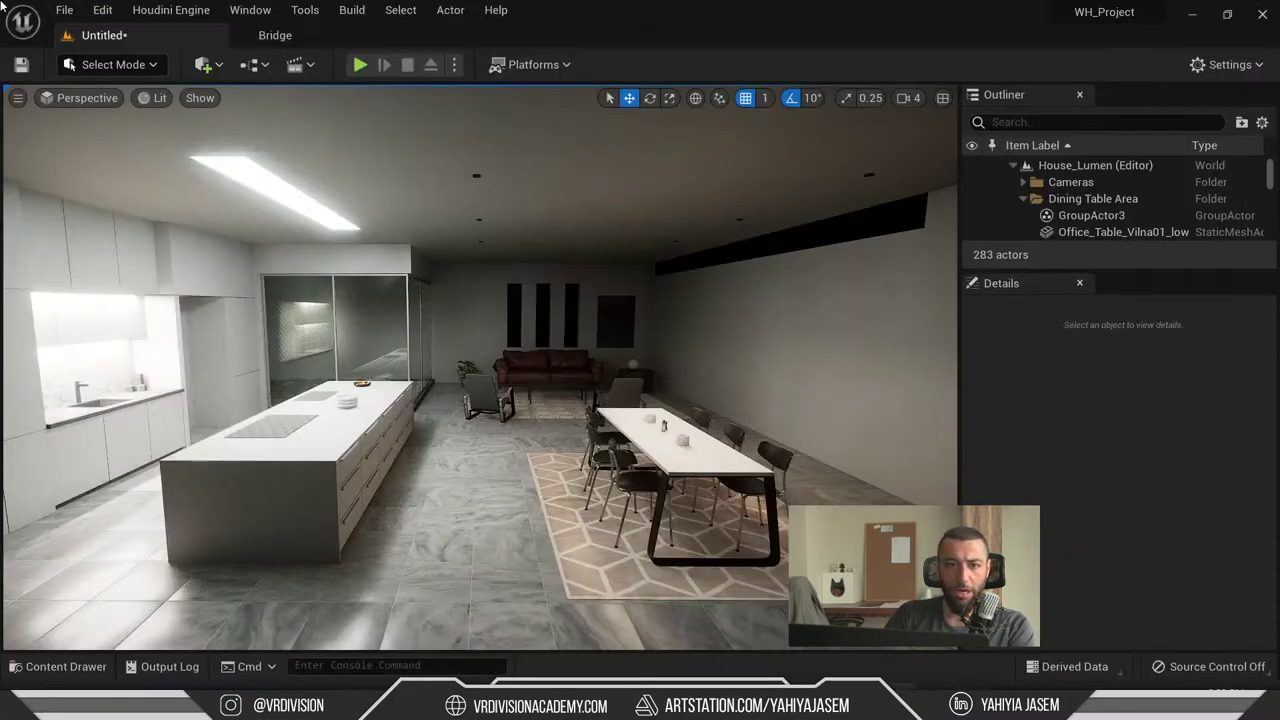
# - Open the Import Datasmith dialog from Quick Add's Datasmith File Import entry in Unreal Engine 5
pyautogui.click(62, 10)
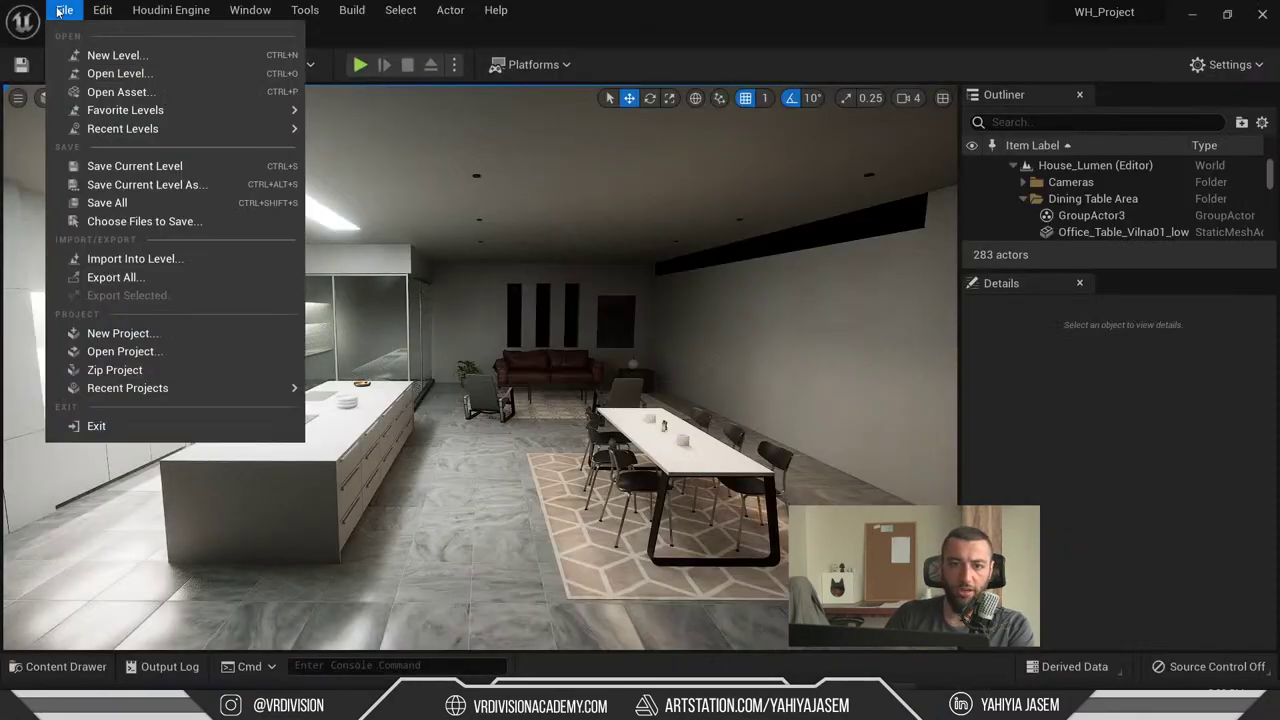
pyautogui.click(62, 10)
pyautogui.click(205, 64)
pyautogui.moveTo(332, 206)
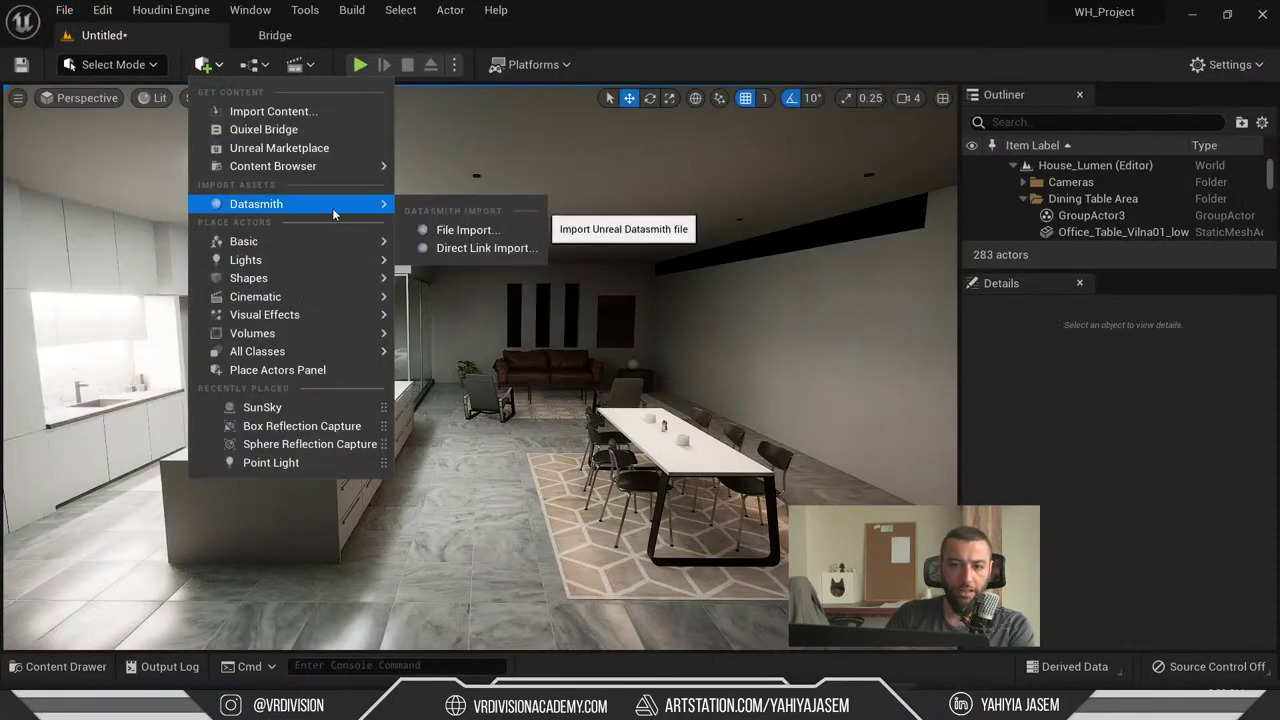
pyautogui.click(460, 236)
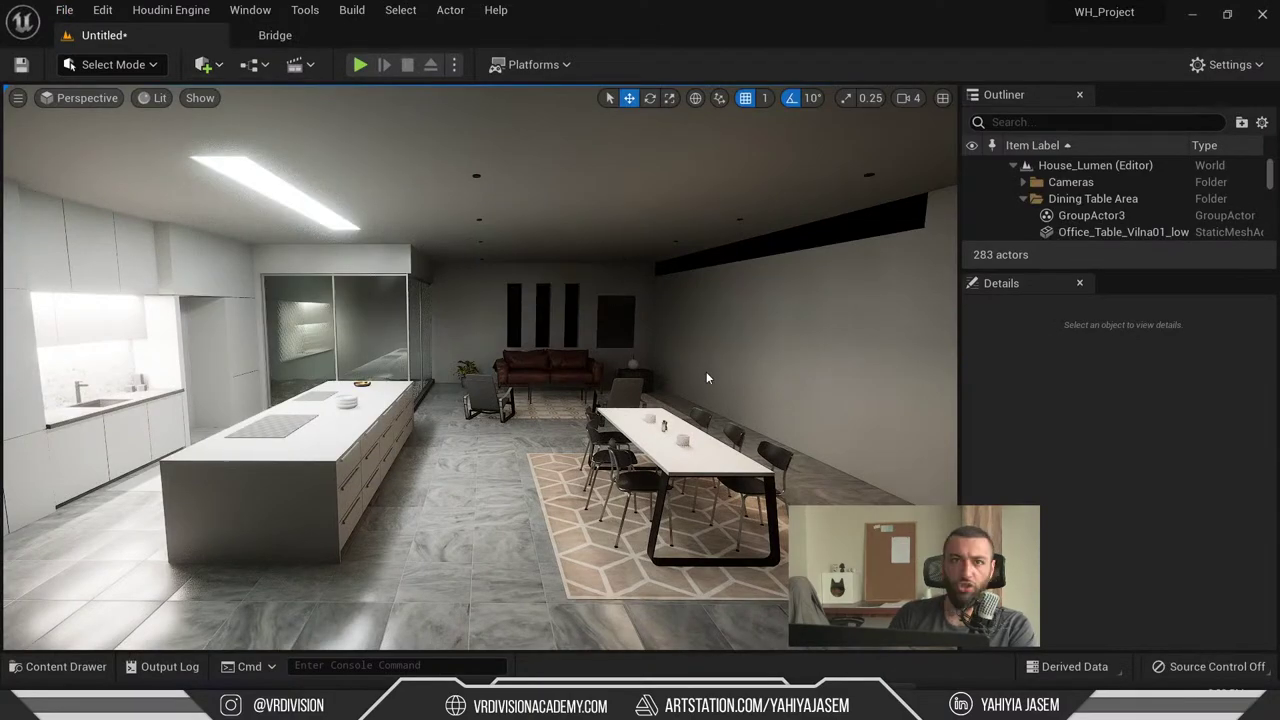
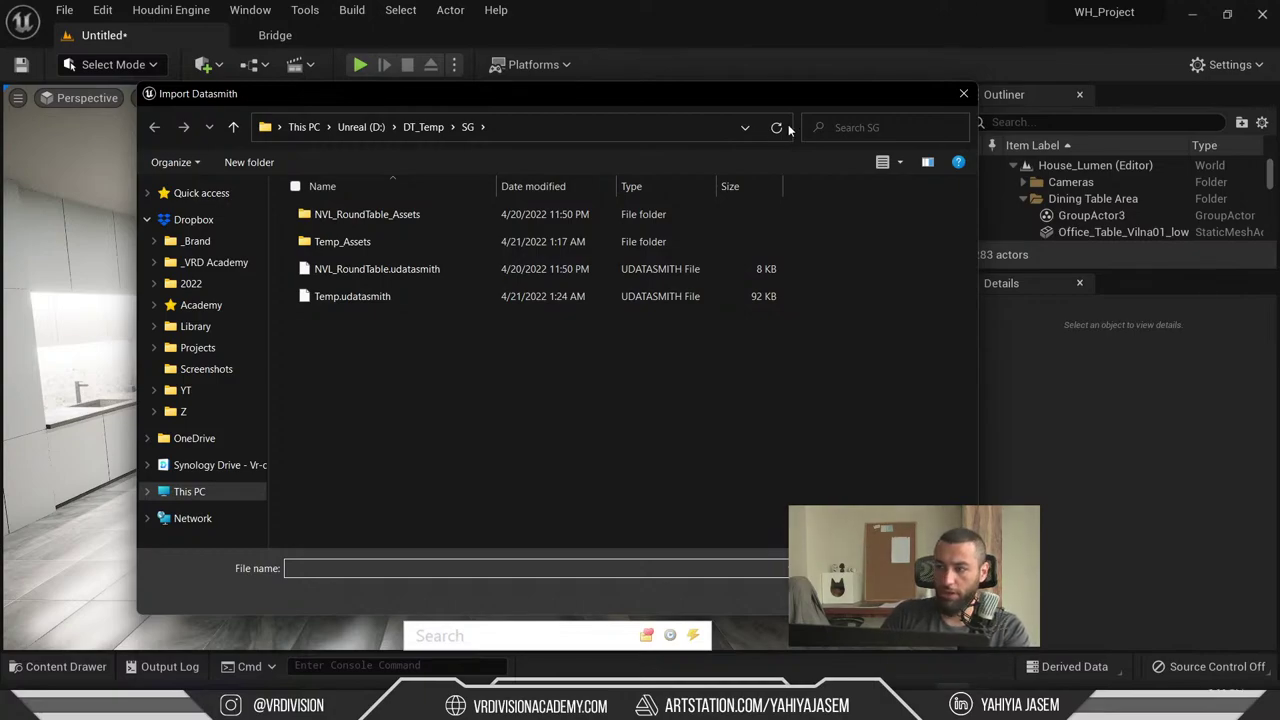
# - End the Unreal Editor task from Windows Task Manager
pyautogui.hotkey('ctrl', 'shift', 'Escape')
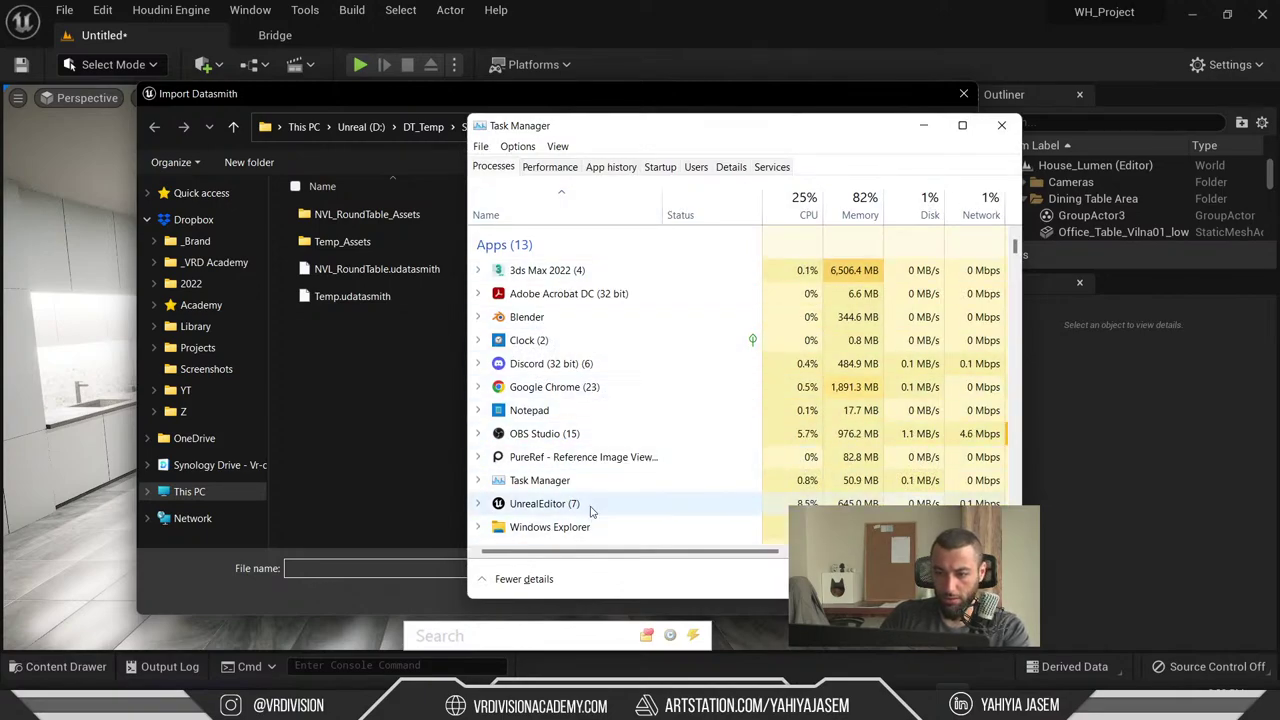
pyautogui.press('Delete')
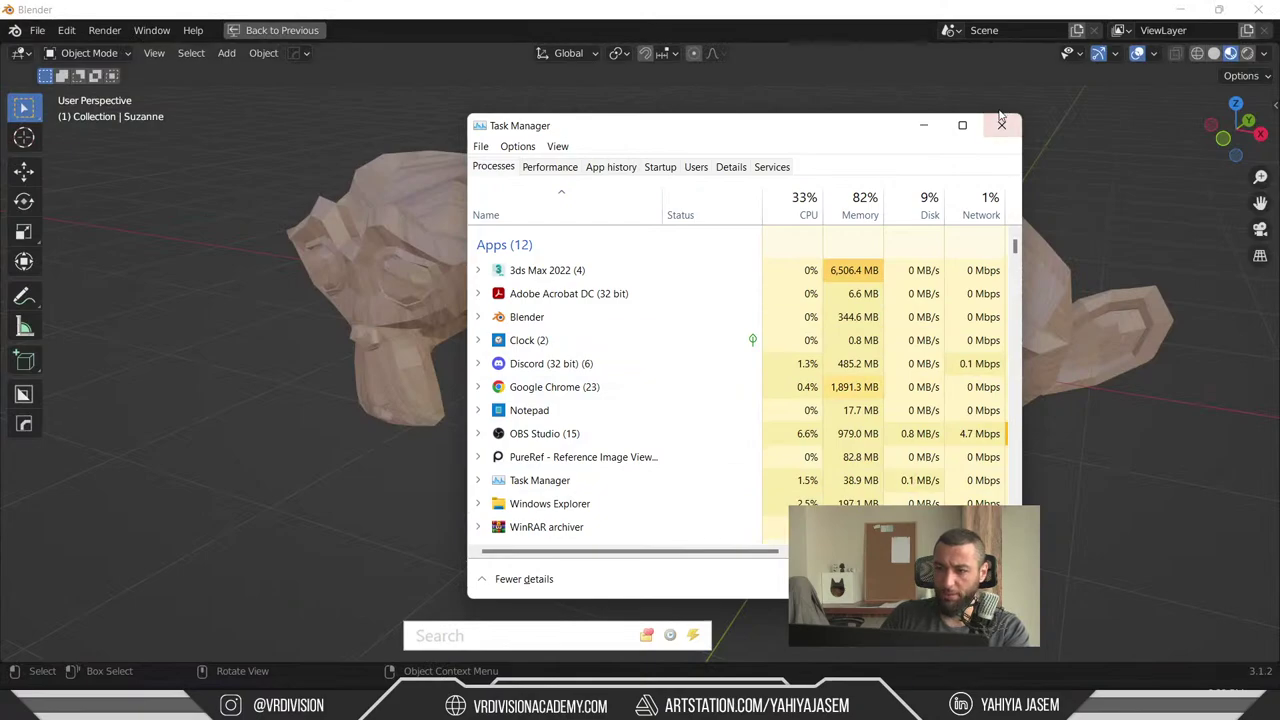
# - Close Task Manager and try a quick app search for 'wh_house', then dismiss it
pyautogui.click(1001, 124)
pyautogui.press('F3')
pyautogui.write('wh_house')
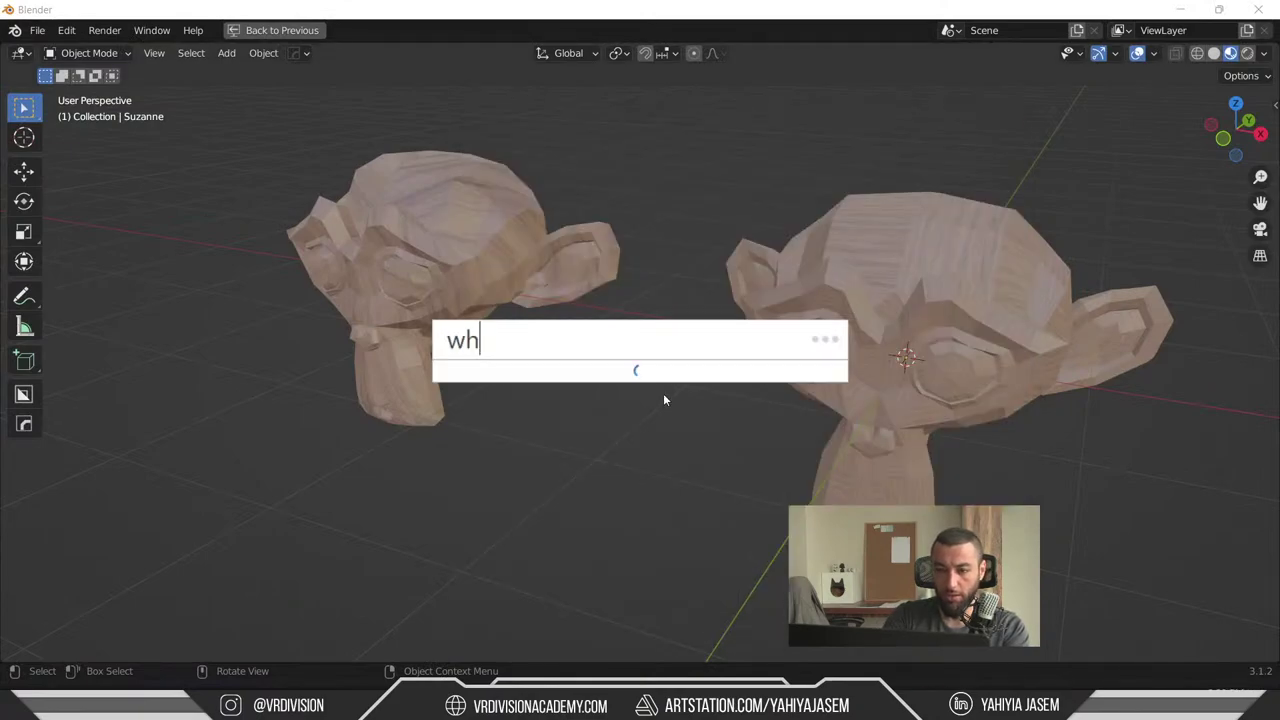
pyautogui.press('BackSpace')
pyautogui.press('BackSpace')
pyautogui.press('BackSpace')
pyautogui.press('BackSpace')
pyautogui.press('BackSpace')
pyautogui.press('BackSpace')
pyautogui.write('house')
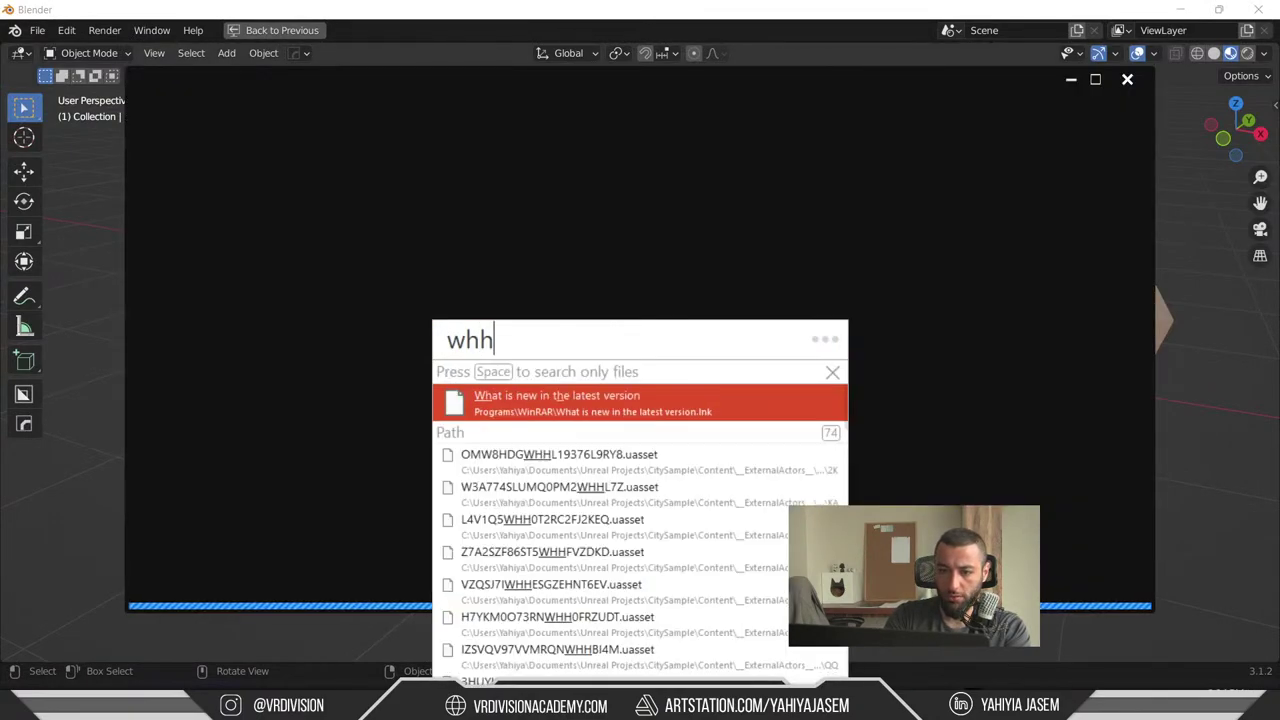
pyautogui.press('BackSpace')
pyautogui.press('BackSpace')
pyautogui.press('BackSpace')
pyautogui.press('BackSpace')
pyautogui.press('BackSpace')
pyautogui.press('BackSpace')
pyautogui.press('BackSpace')
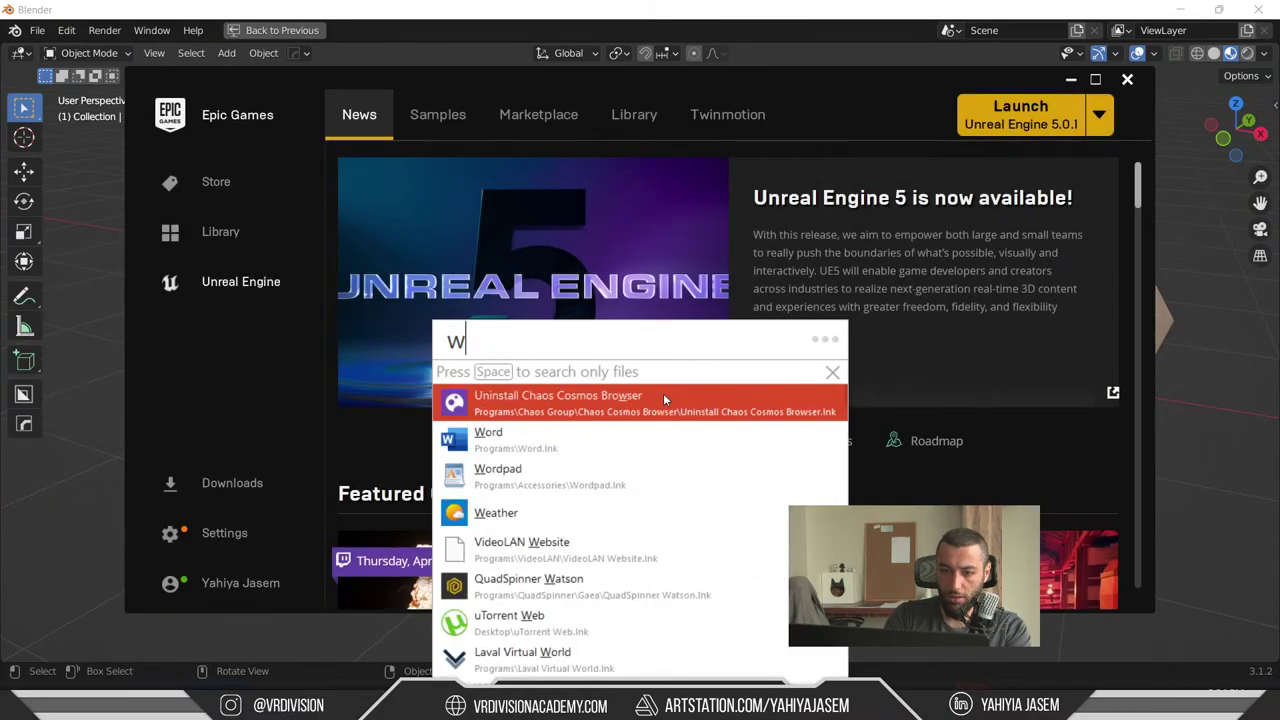
pyautogui.press('Escape')
# - Launch WH_Project from the Epic Games Launcher library and minimise the launcher
pyautogui.click(634, 114)
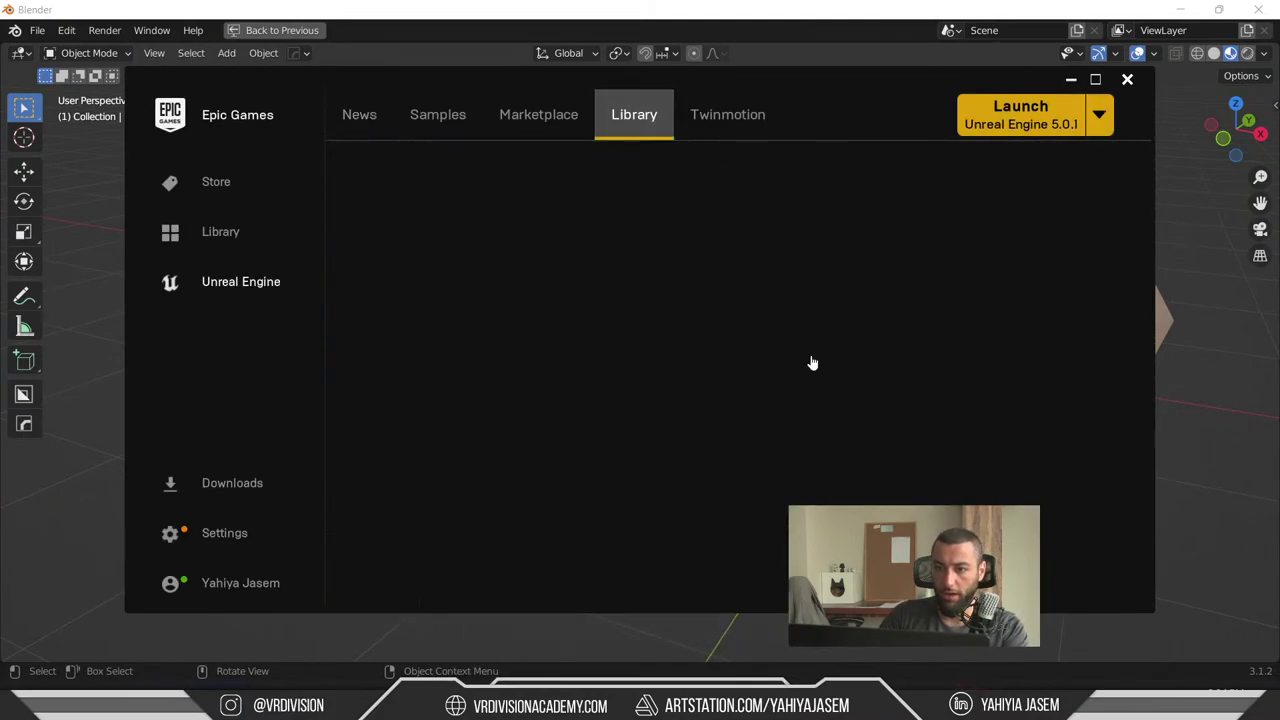
pyautogui.scroll(-3, 864, 418)
pyautogui.scroll(-6, 864, 418)
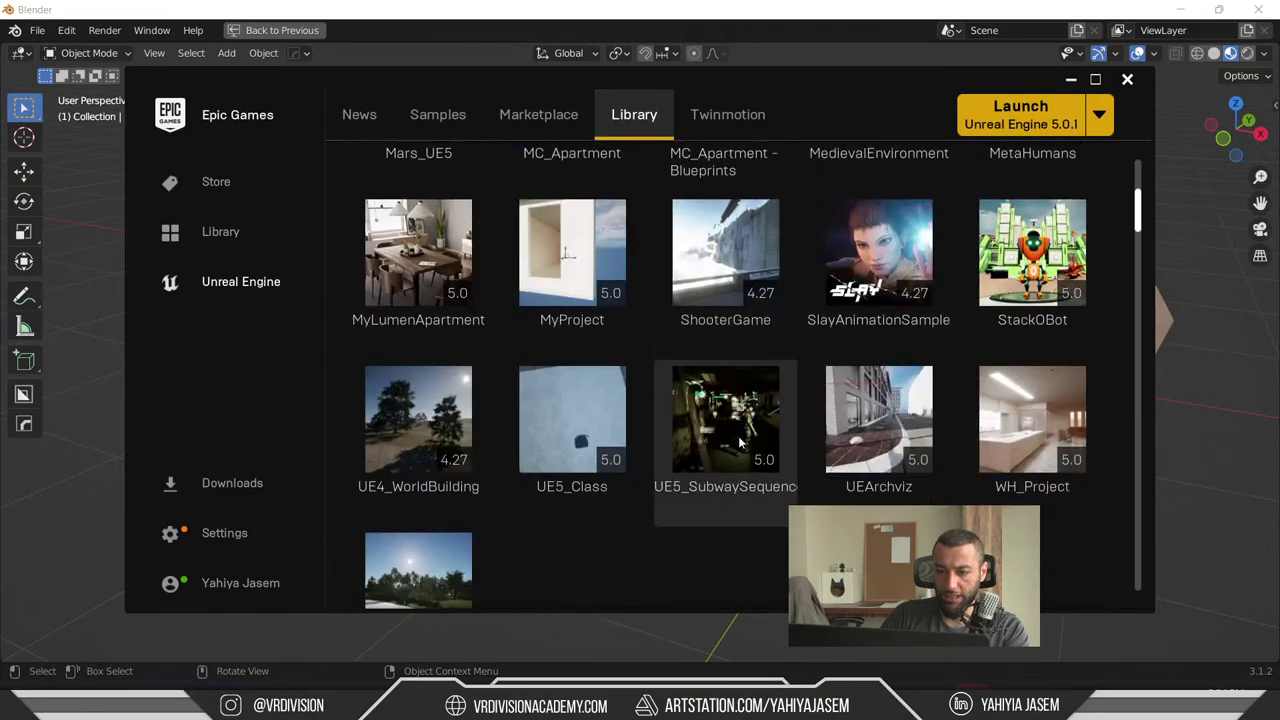
pyautogui.doubleClick(1032, 352)
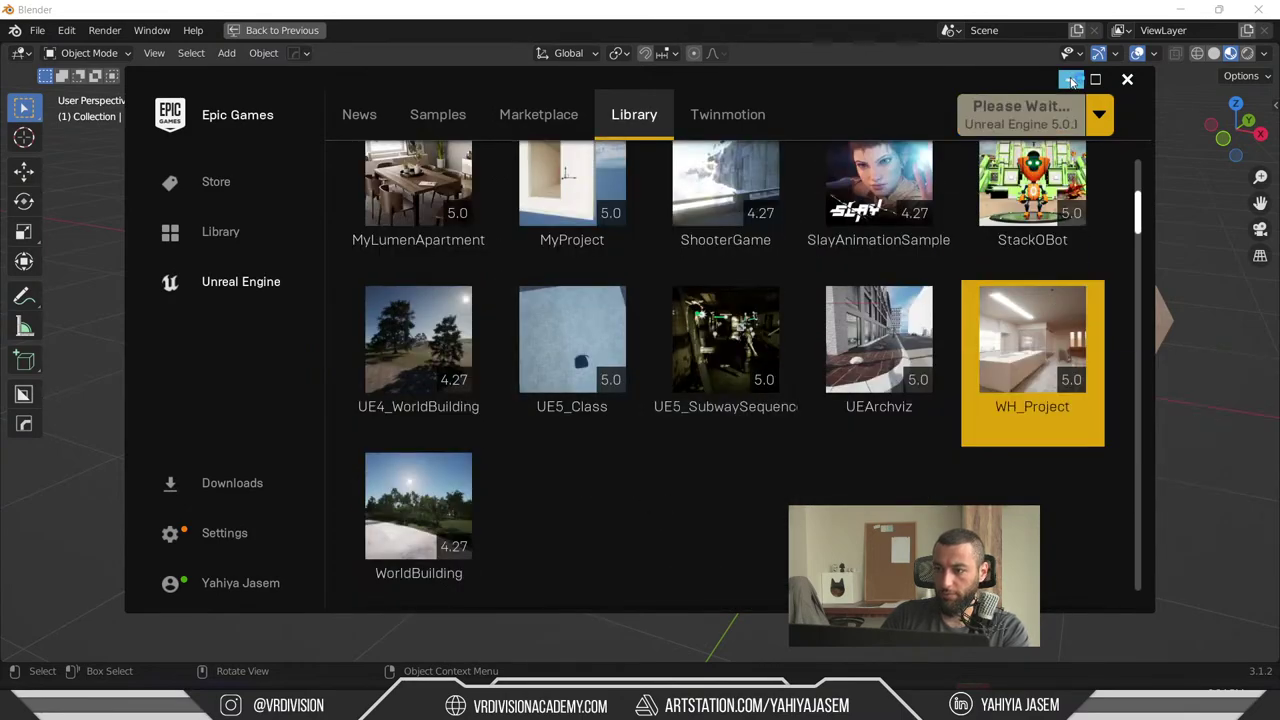
pyautogui.click(1071, 80)
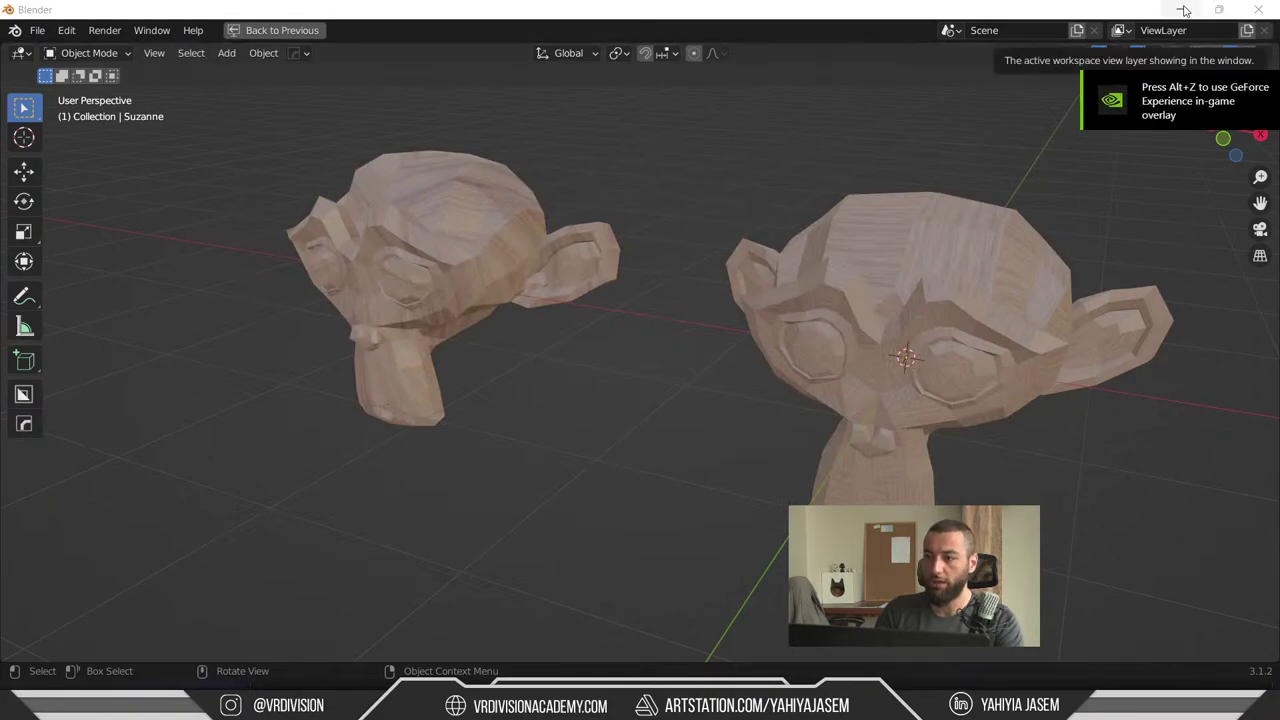
# - Minimise Blender, swing the view over the dining and living area, and select a dining chair
pyautogui.click(1180, 9)
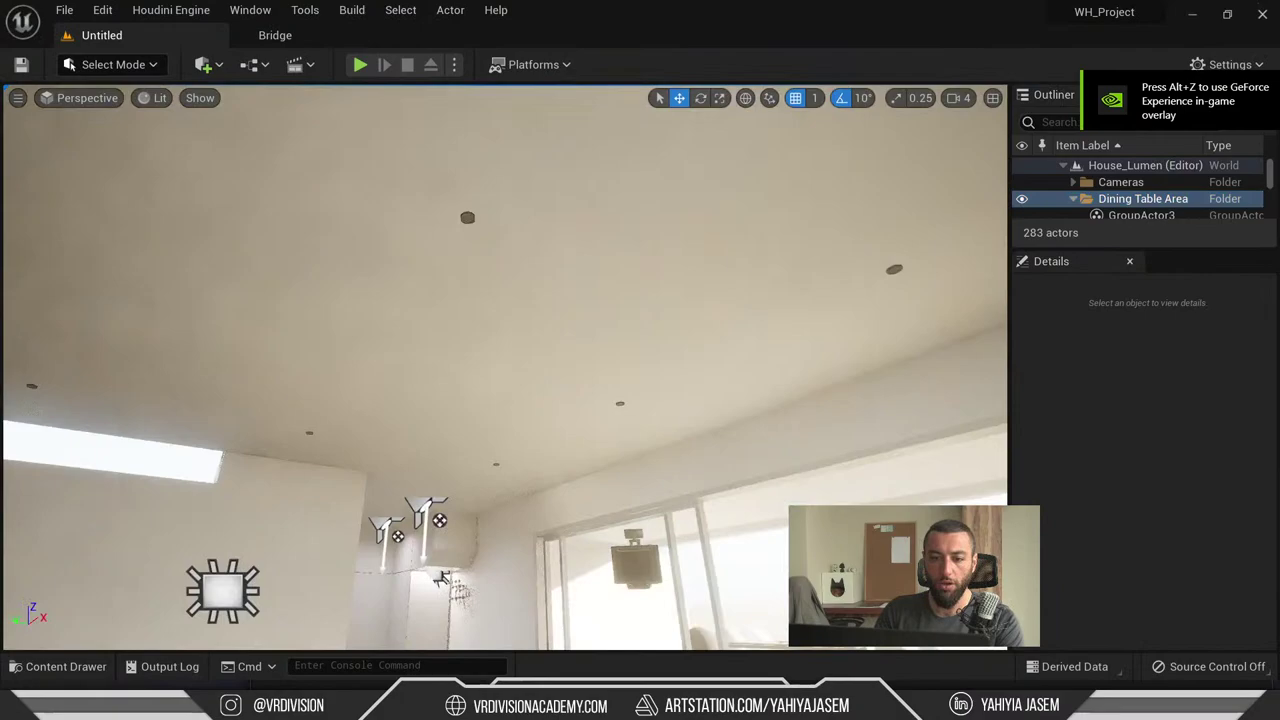
pyautogui.moveTo(622, 316); pyautogui.dragTo(622, 316, button='right')
pyautogui.click(628, 500)
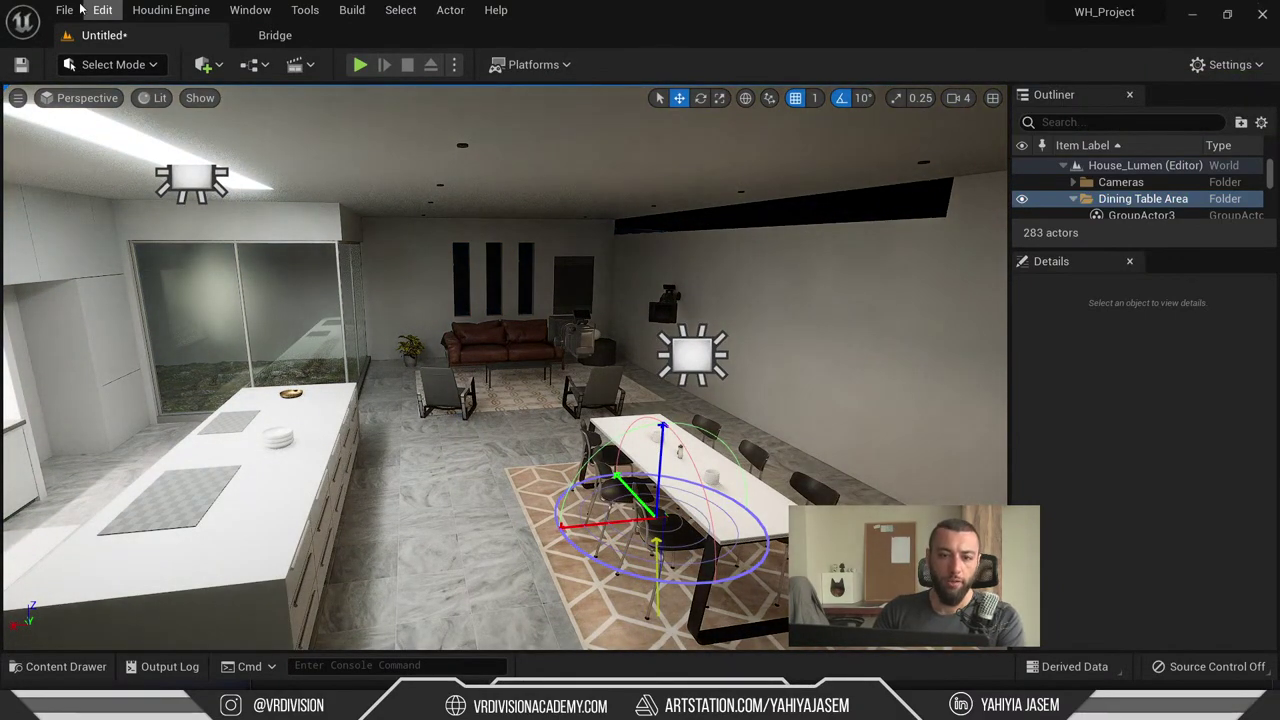
pyautogui.click(203, 64)
pyautogui.moveTo(260, 205)
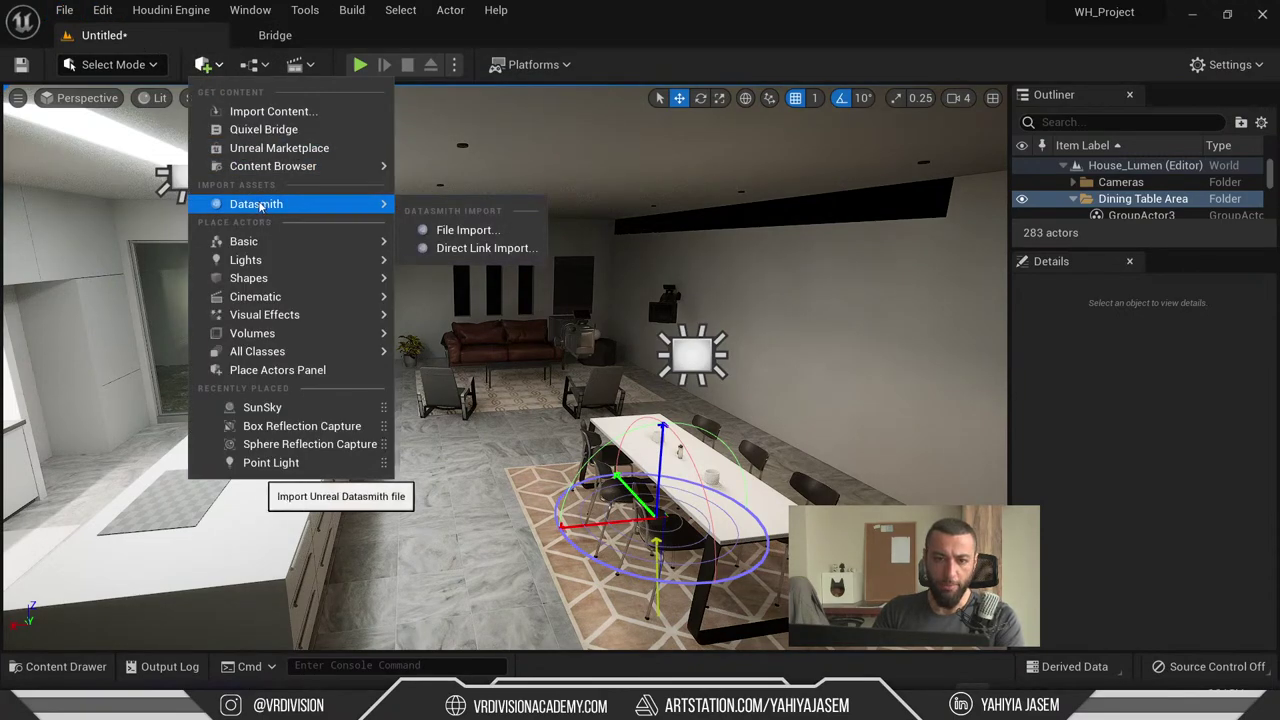
# - Check the Plugins list, then browse the DT, WH and _Projects folders in the Content Drawer
pyautogui.click(105, 12)
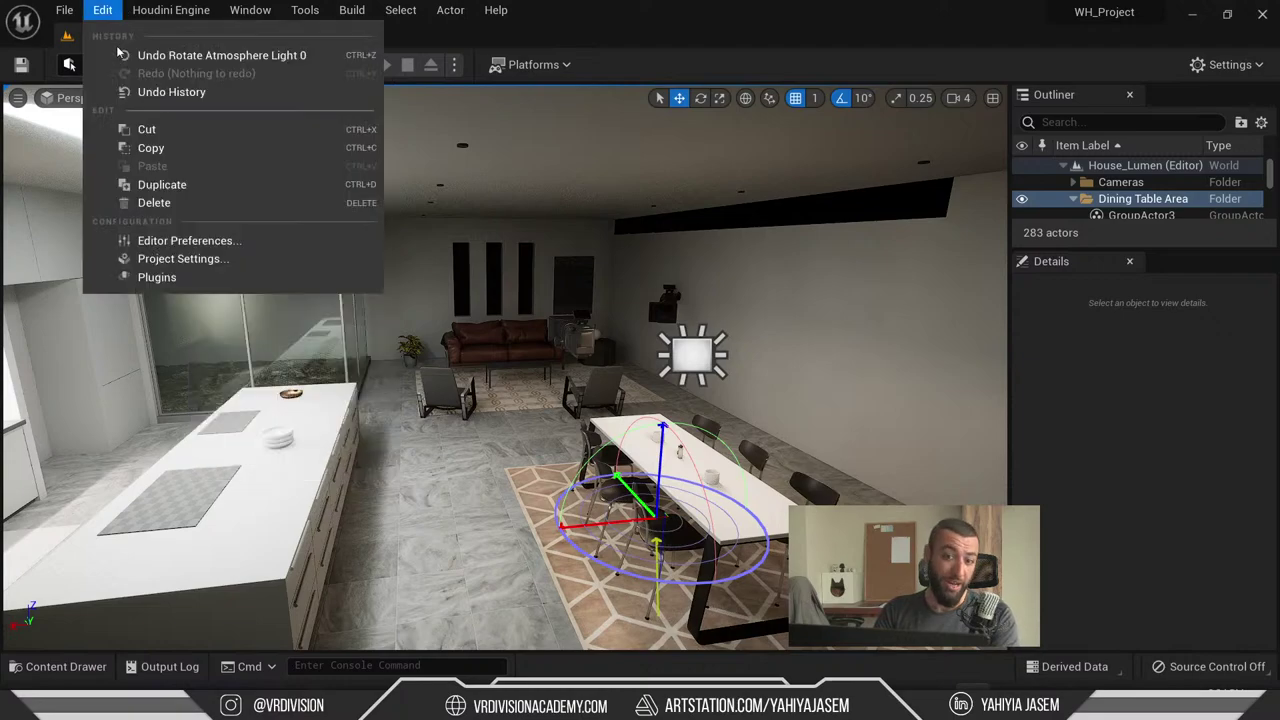
pyautogui.click(160, 278)
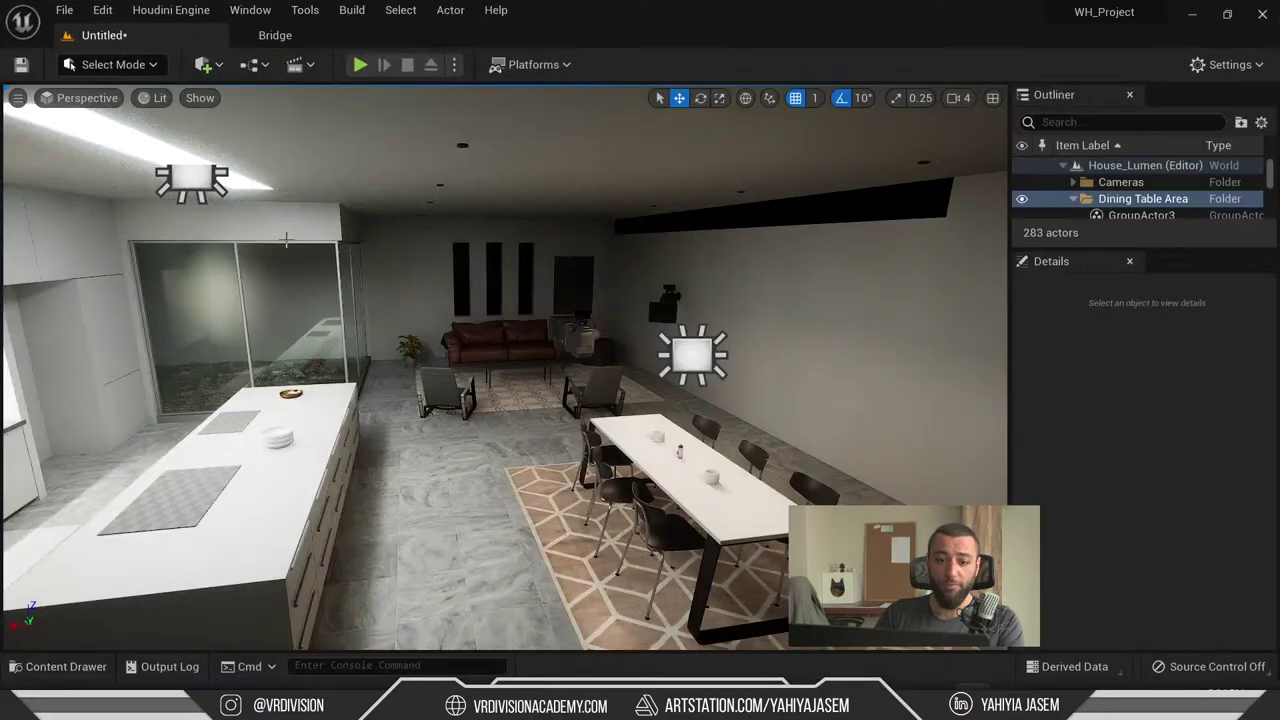
pyautogui.hotkey('ctrl', 'space')
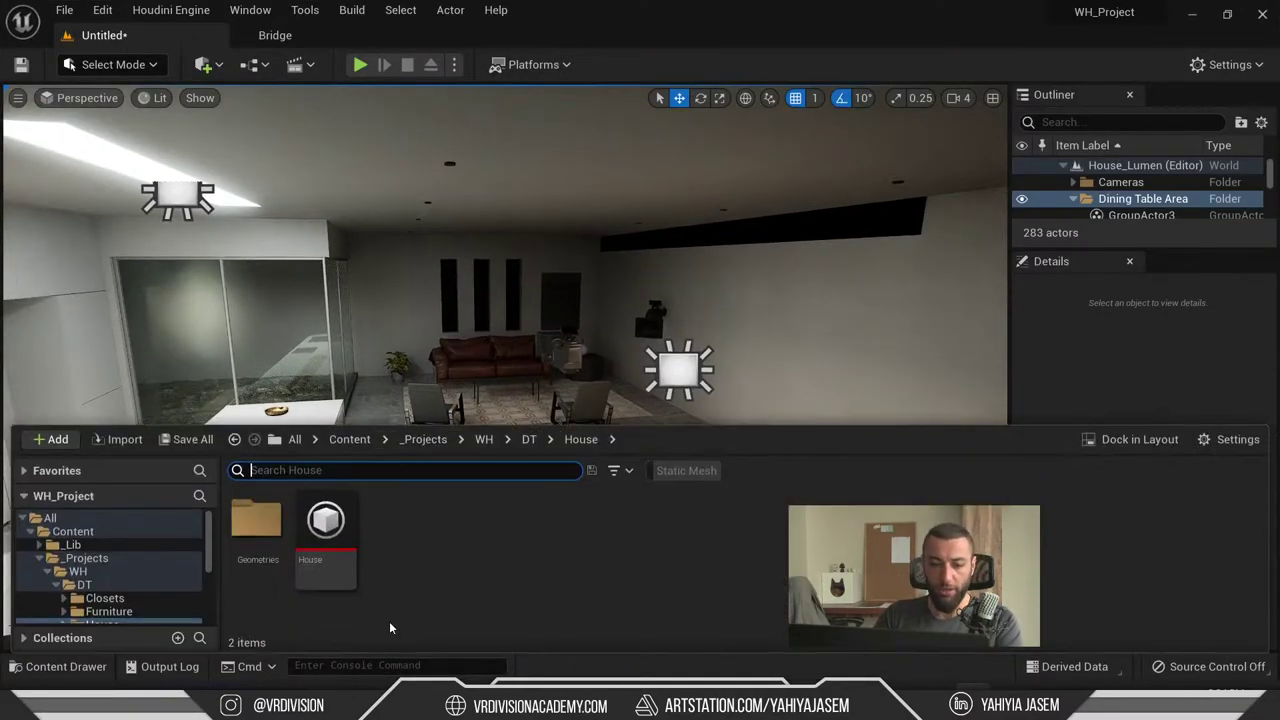
pyautogui.click(84, 584)
pyautogui.click(57, 584)
pyautogui.doubleClick(55, 573)
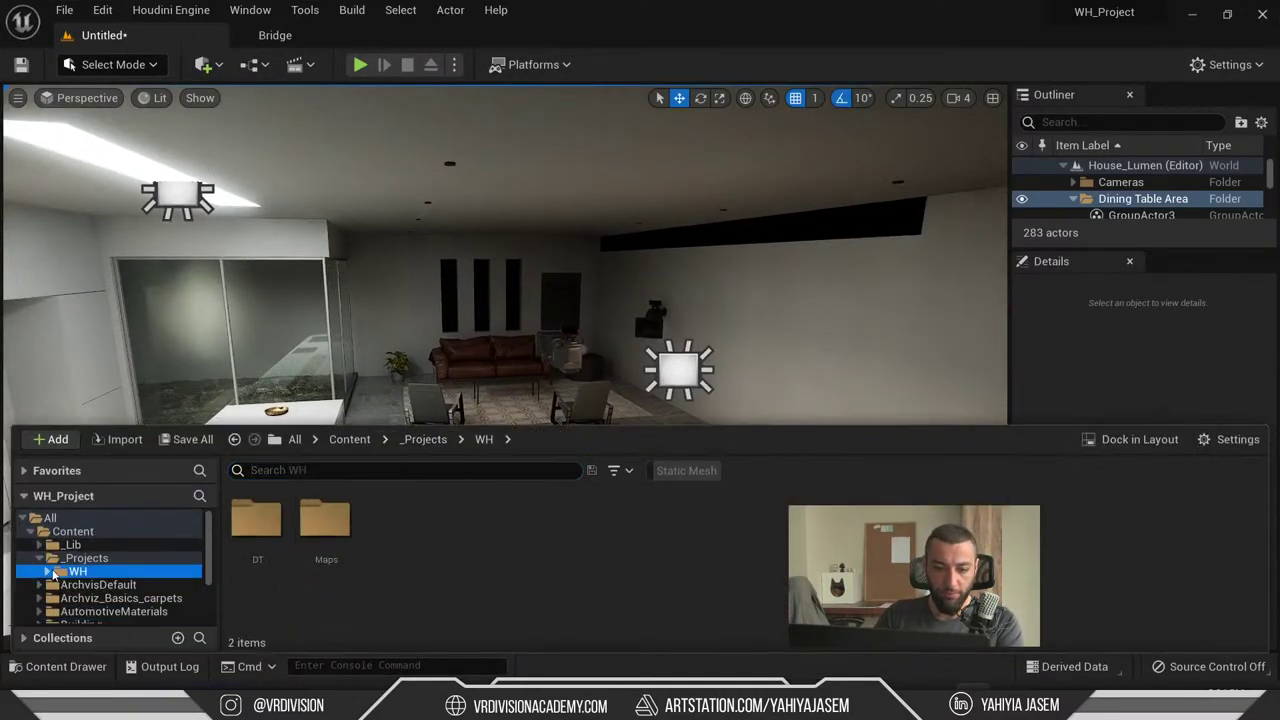
pyautogui.click(80, 558)
# - Dismiss the Content Drawer's add-content menu and bring up Quick Add's Datasmith options
pyautogui.rightClick(497, 574)
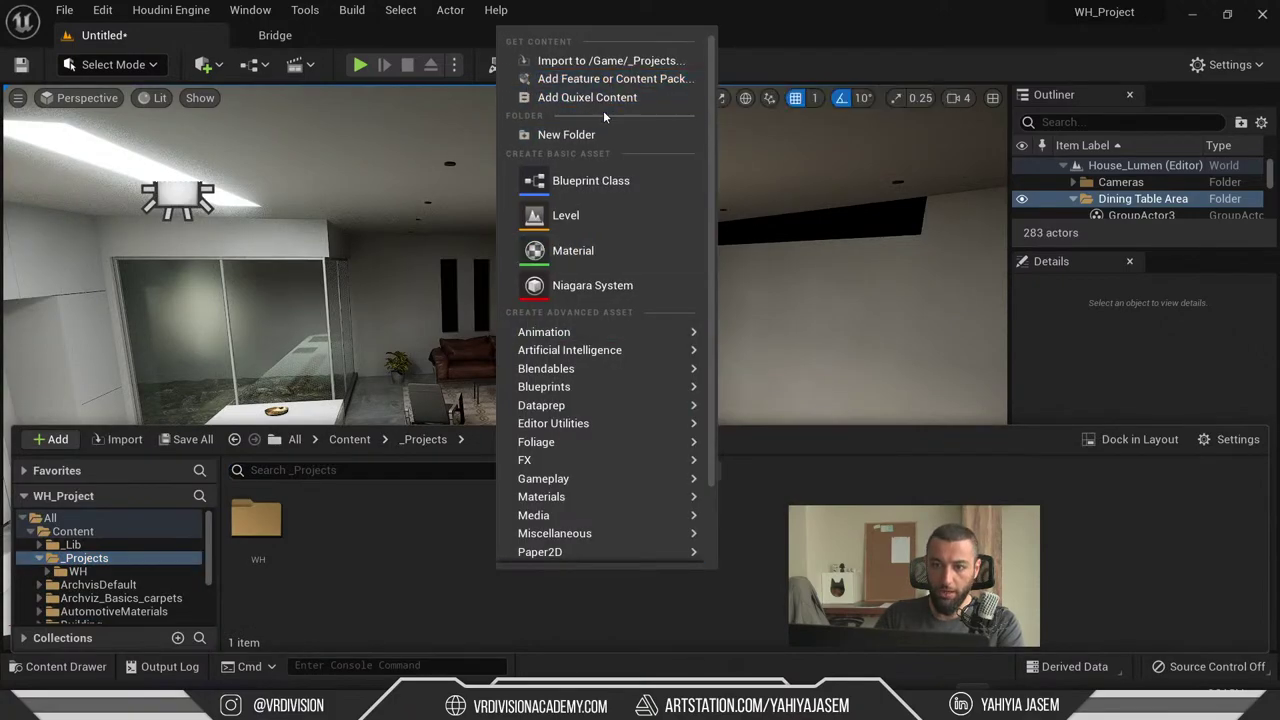
pyautogui.click(250, 133)
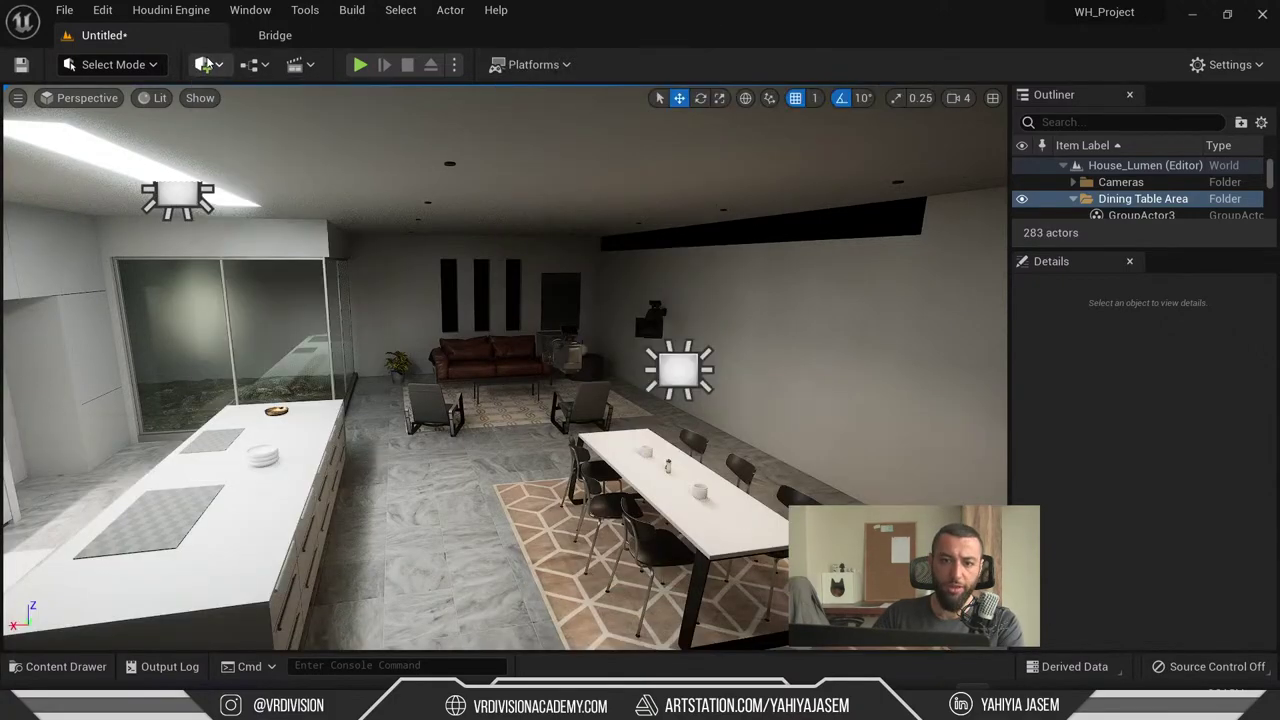
pyautogui.click(203, 64)
# - Start a Datasmith file import and pick the monkey model from the Unreal (D:) drive
pyautogui.moveTo(300, 204)
pyautogui.click(482, 228)
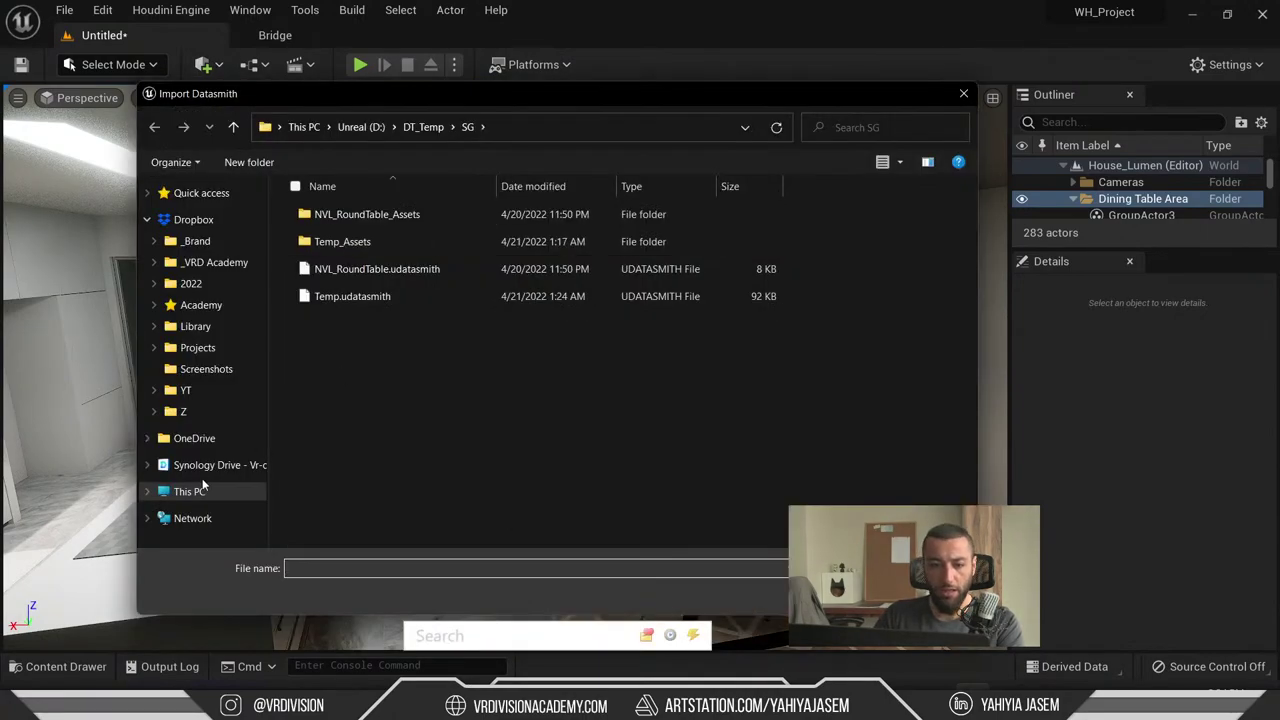
pyautogui.click(190, 491)
pyautogui.doubleClick(572, 346)
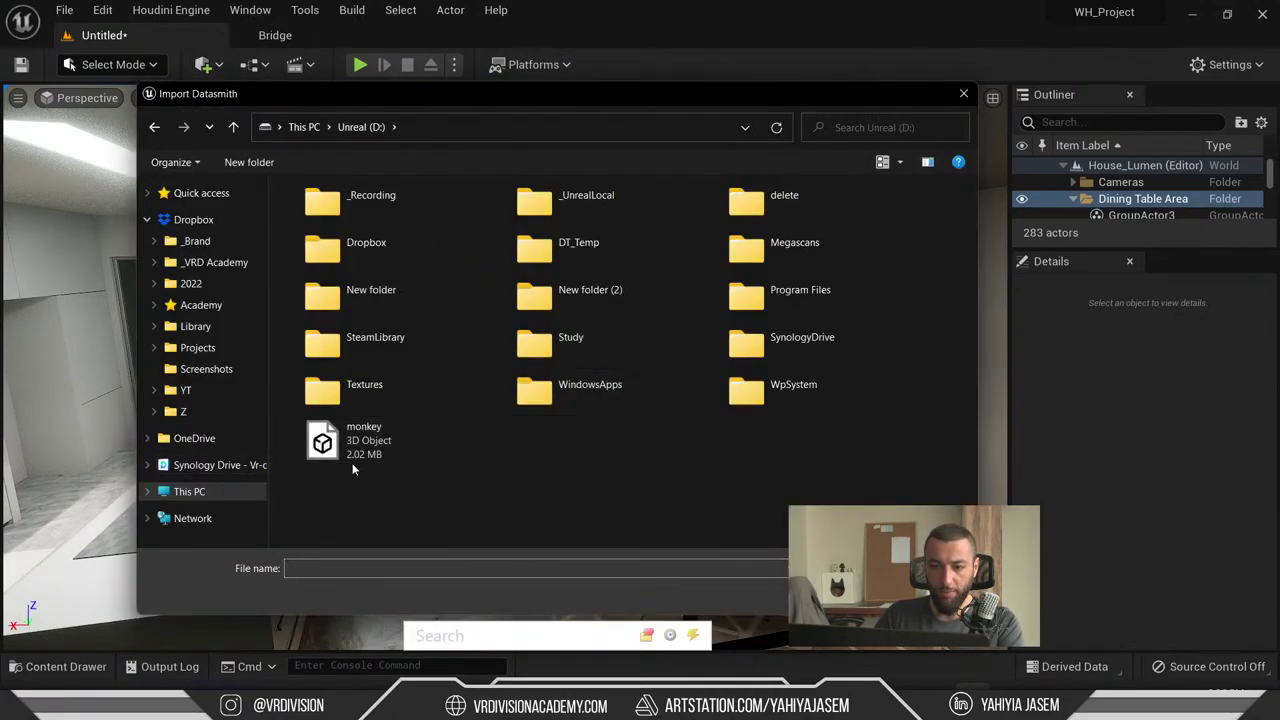
pyautogui.click(408, 438)
pyautogui.press('Return')
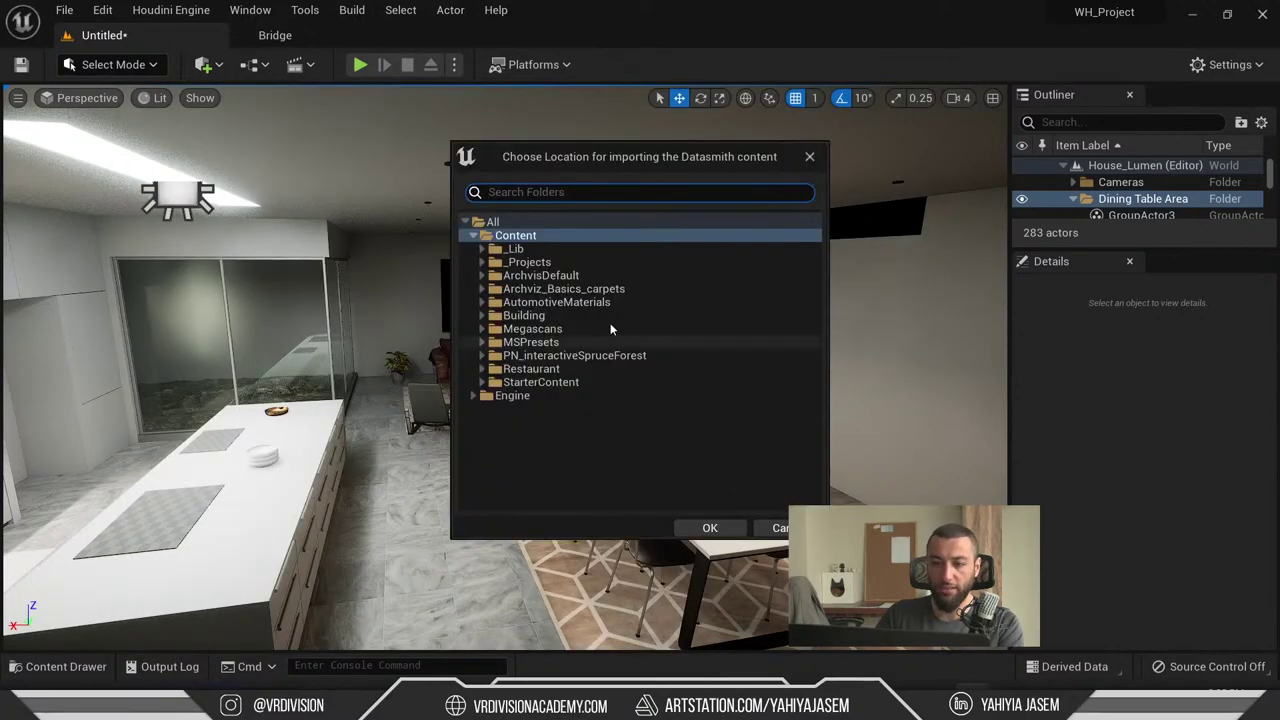
# - Create a 'Test' folder under Content as the destination and import the monkey model
pyautogui.rightClick(500, 237)
pyautogui.click(565, 249)
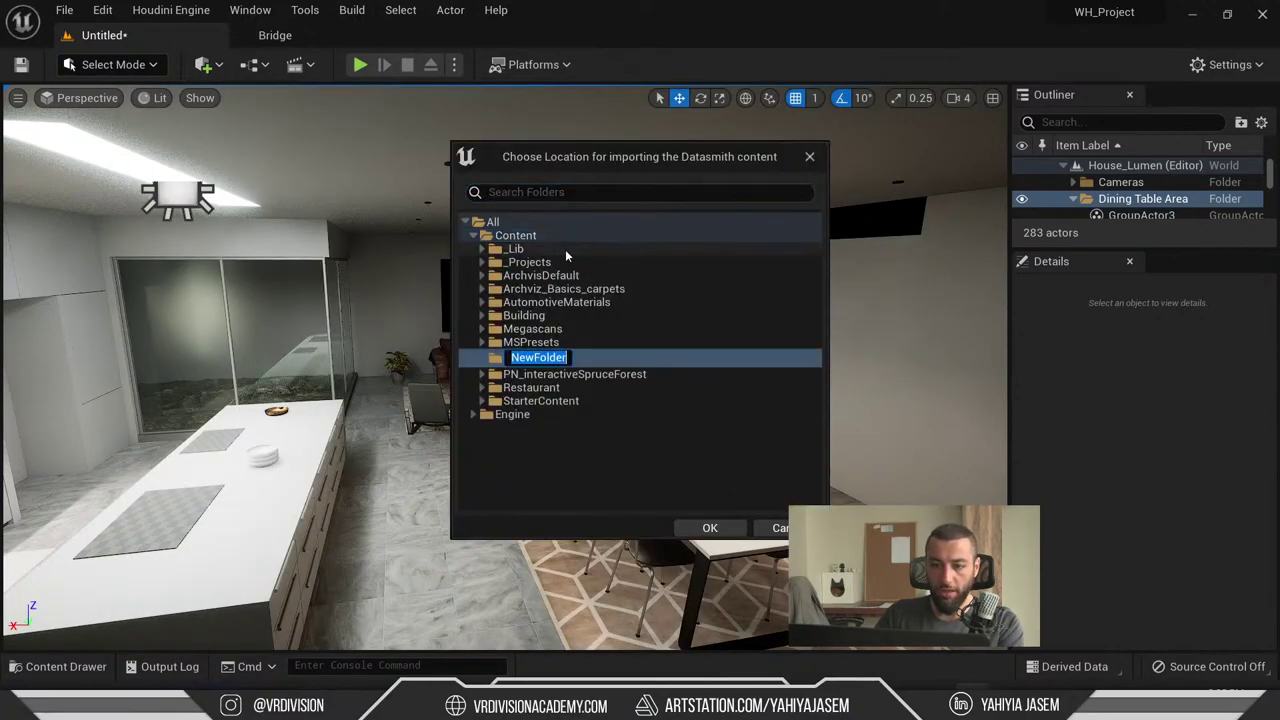
pyautogui.write('Ts')
pyautogui.write('t')
pyautogui.press('Return')
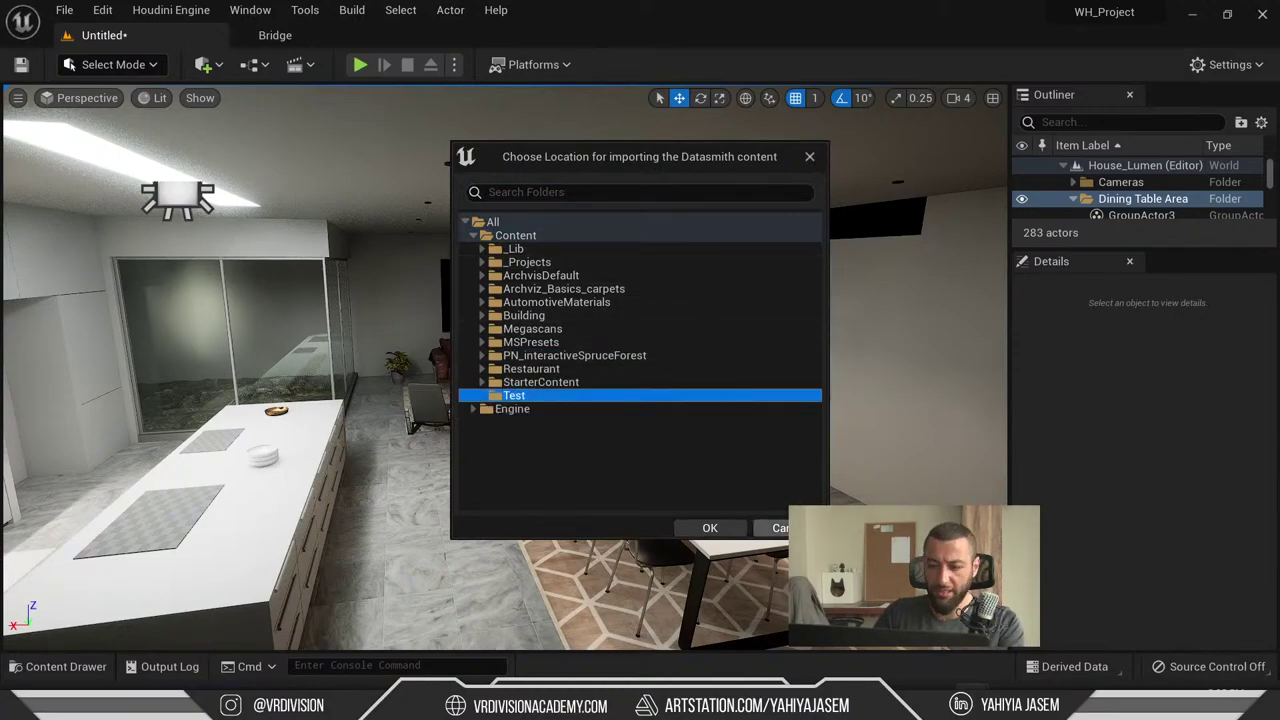
pyautogui.click(710, 527)
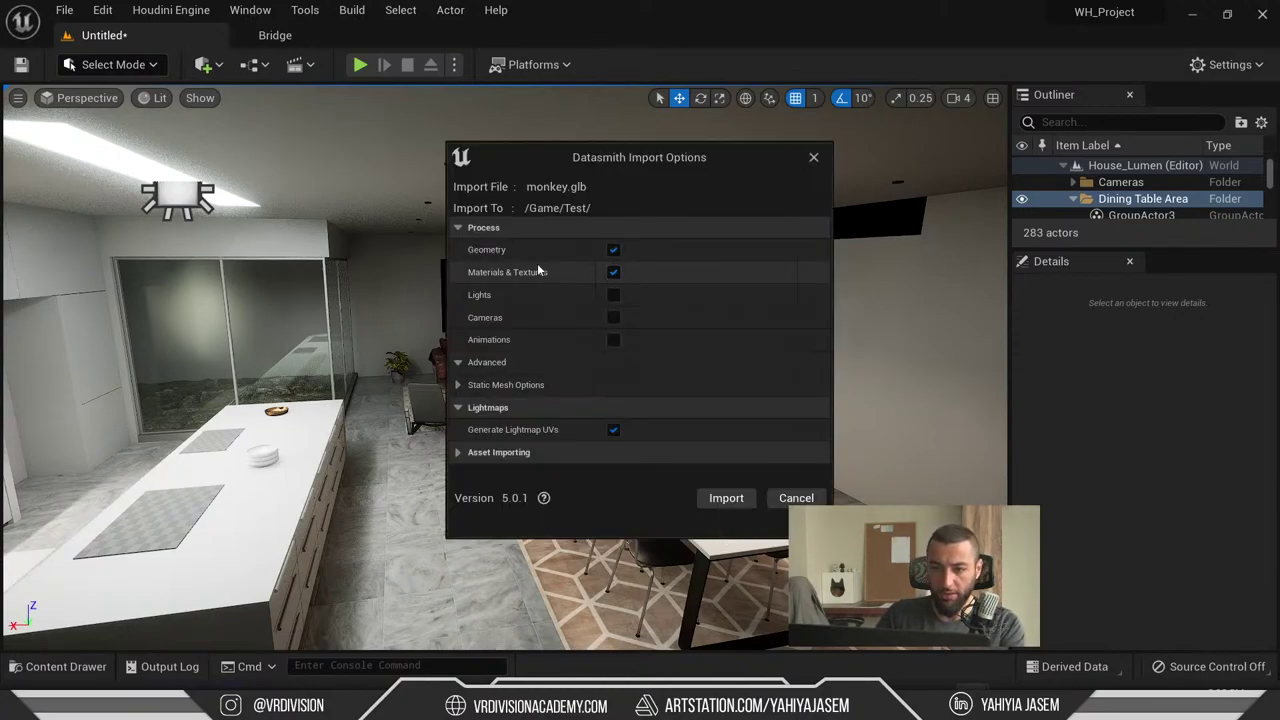
pyautogui.click(726, 497)
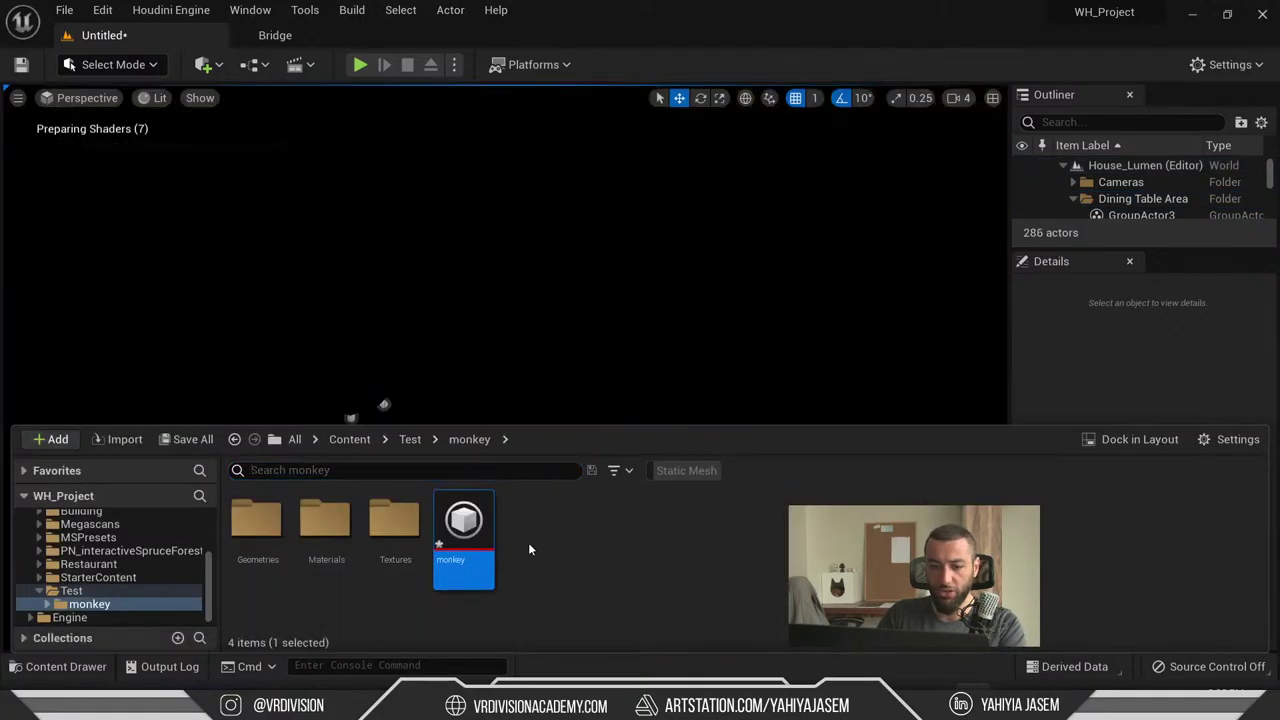
# - Search the Outliner for 'monk', select the imported monkey actor, and frame it
pyautogui.click(557, 359)
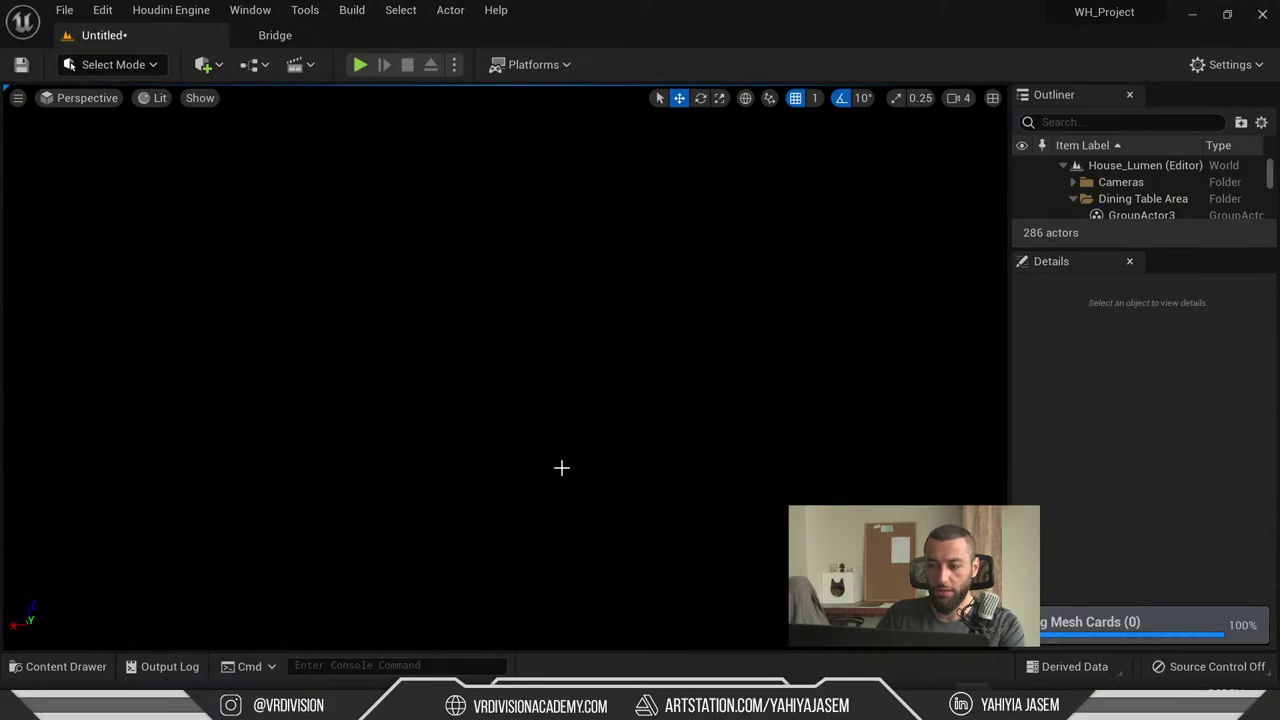
pyautogui.hotkey('ctrl', 'space')
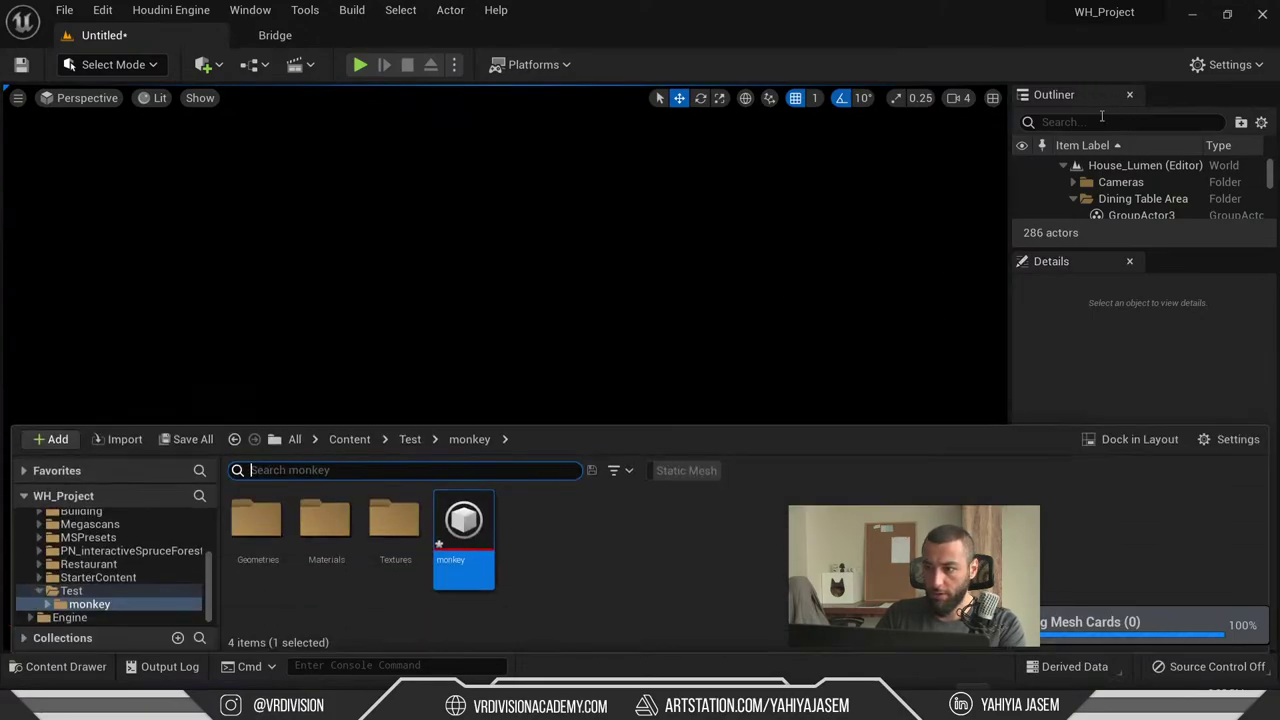
pyautogui.click(1101, 116)
pyautogui.write('monkey')
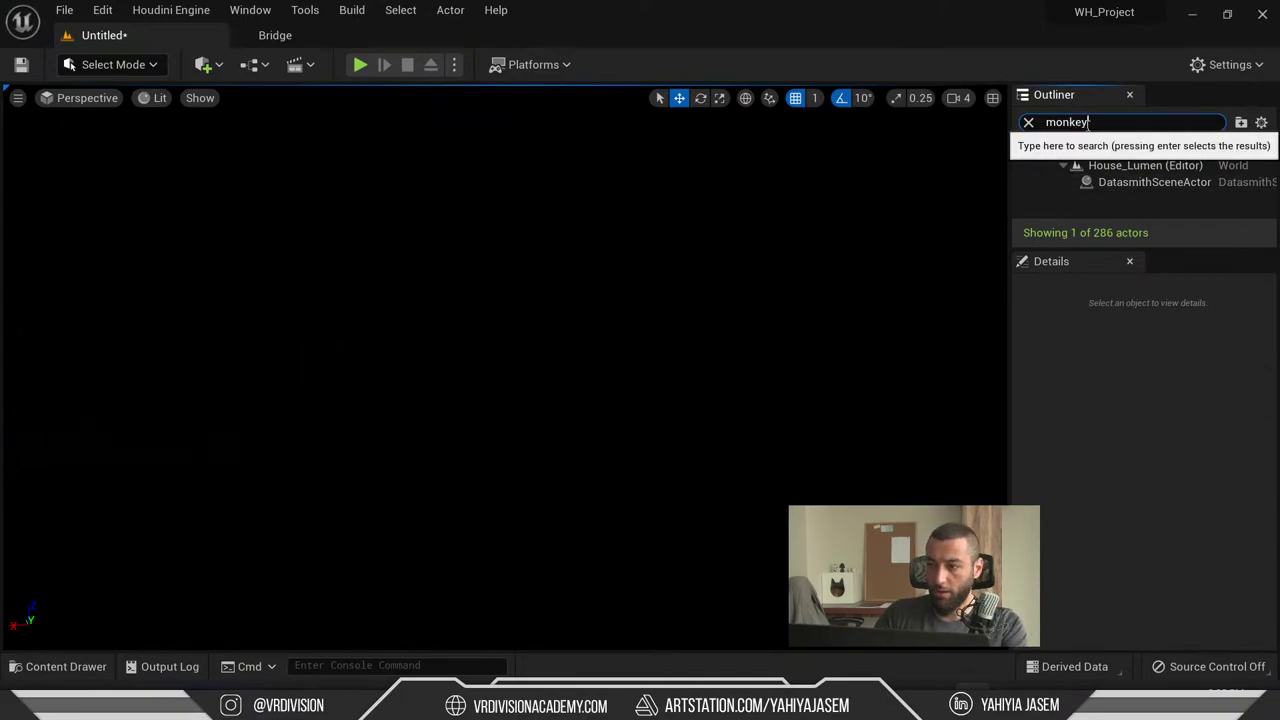
pyautogui.click(1097, 181)
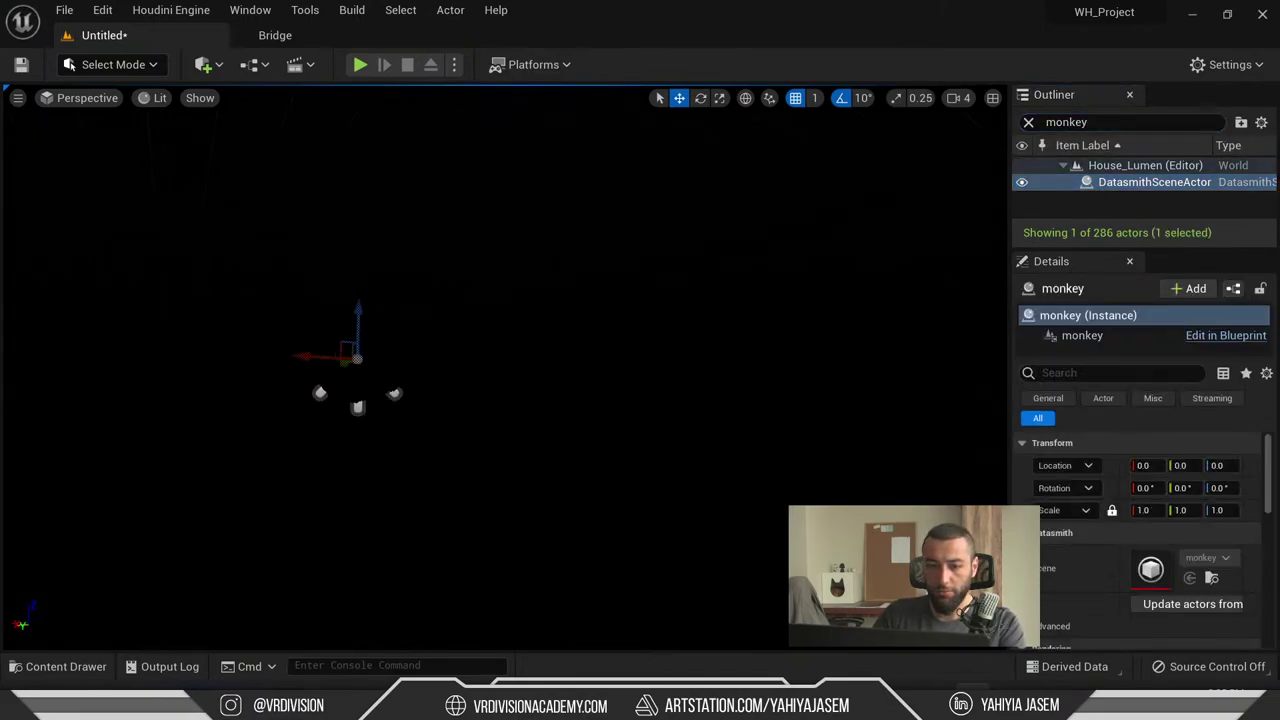
pyautogui.press('f')
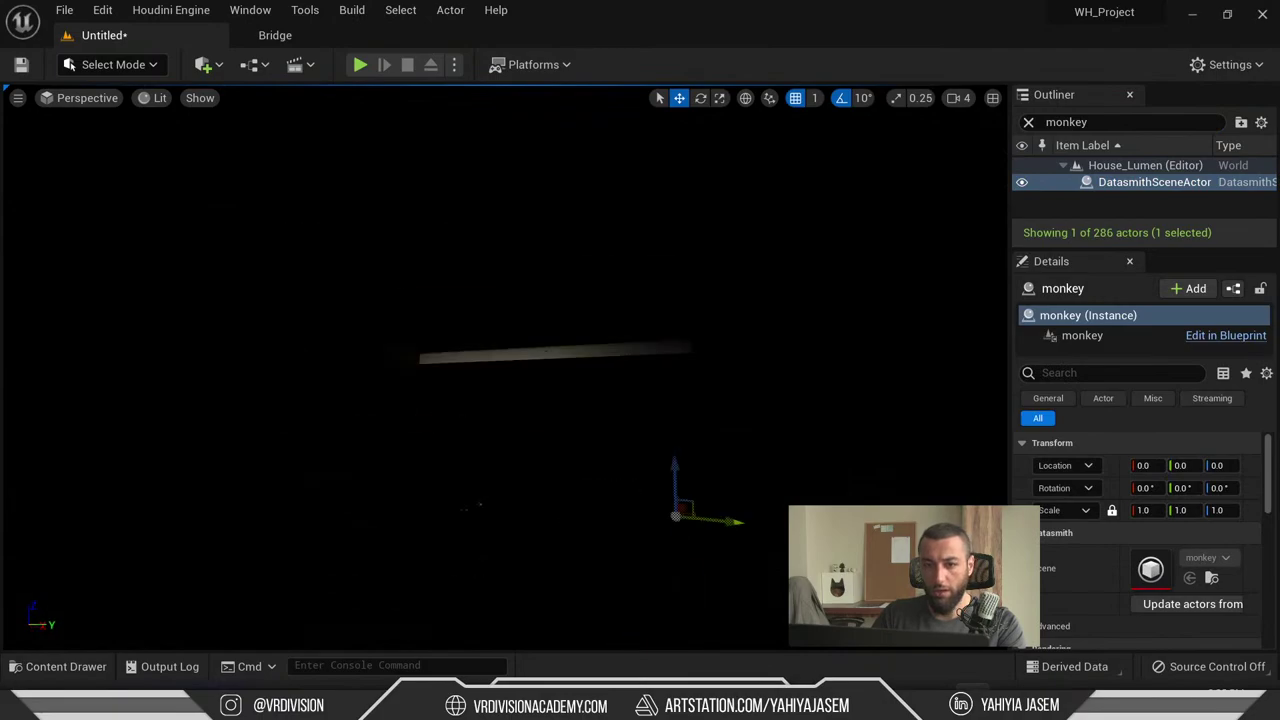
# - Search for 'post' and fly to the PostProcessVolume, viewing the house and pool
pyautogui.click(1104, 125)
pyautogui.write('pos')
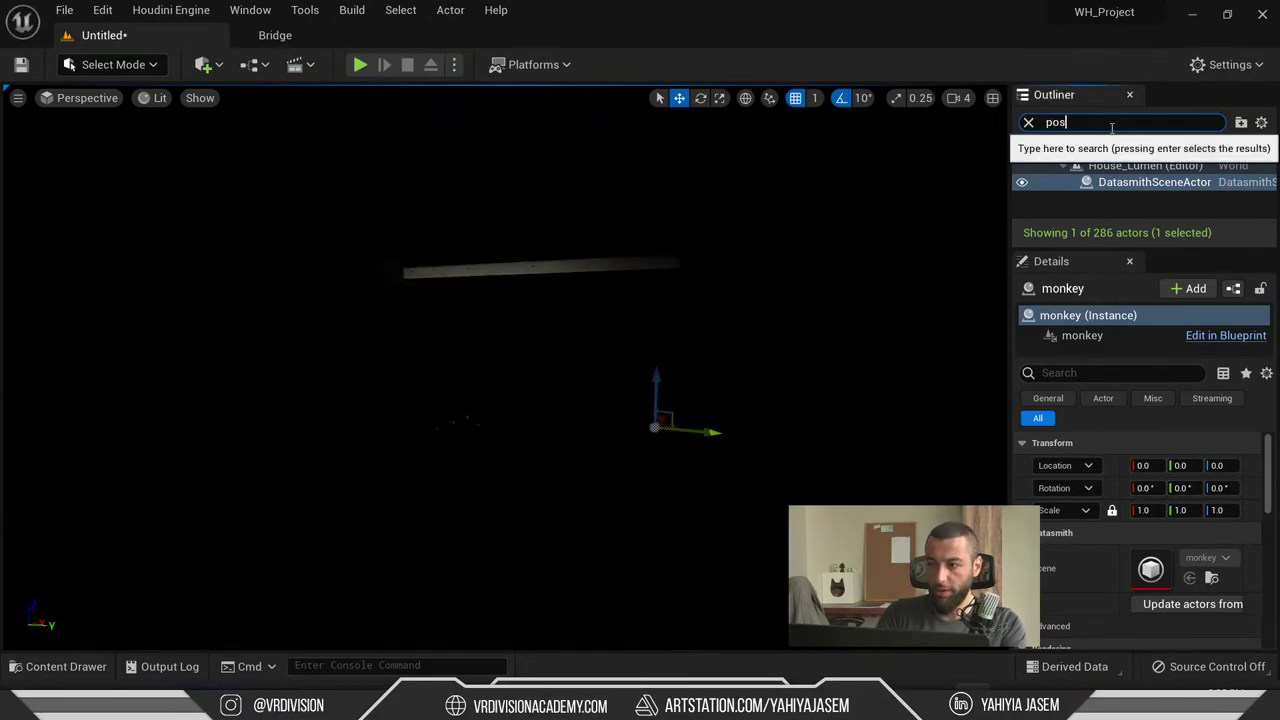
pyautogui.write('t')
pyautogui.doubleClick(1120, 200)
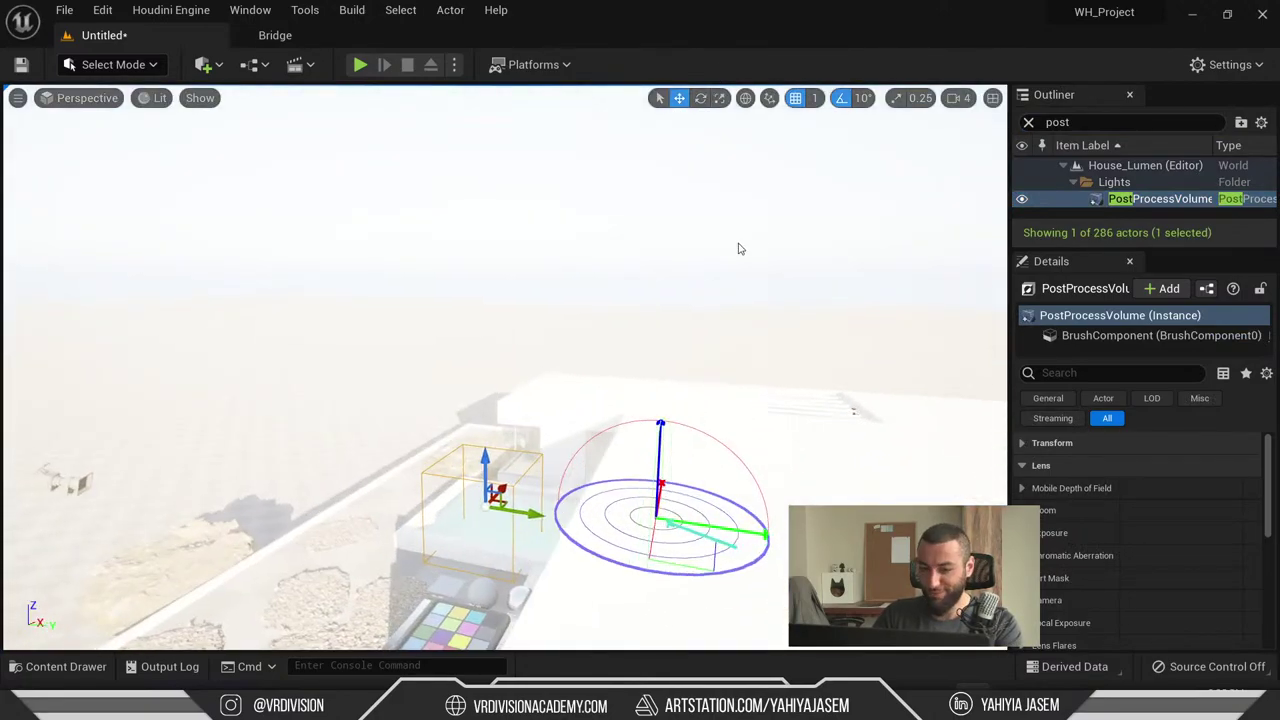
pyautogui.keyDown('alt'); pyautogui.moveTo(799, 189); pyautogui.dragTo(799, 135); pyautogui.keyUp('alt')
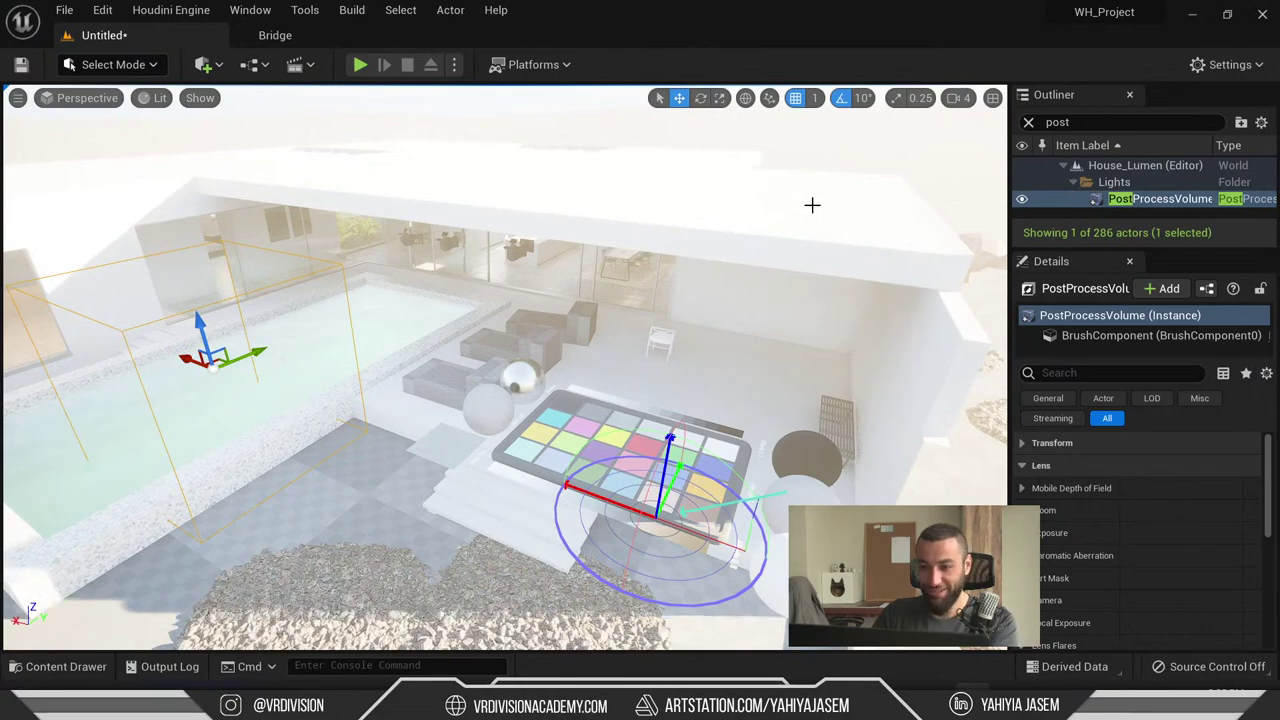
# - Refocus on the monkey actor, fly to the second head, and select the Suzanne mesh and its parent
pyautogui.click(1107, 122)
pyautogui.write('mo')
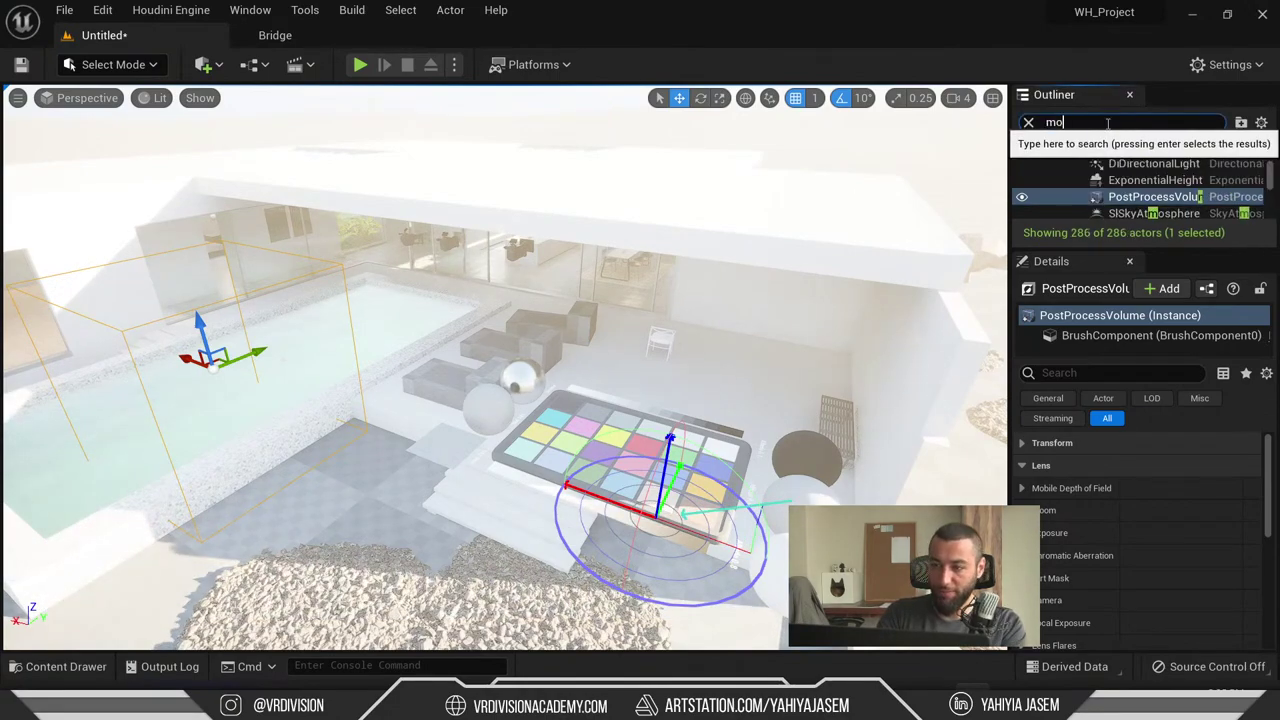
pyautogui.write('nk')
pyautogui.doubleClick(1154, 182)
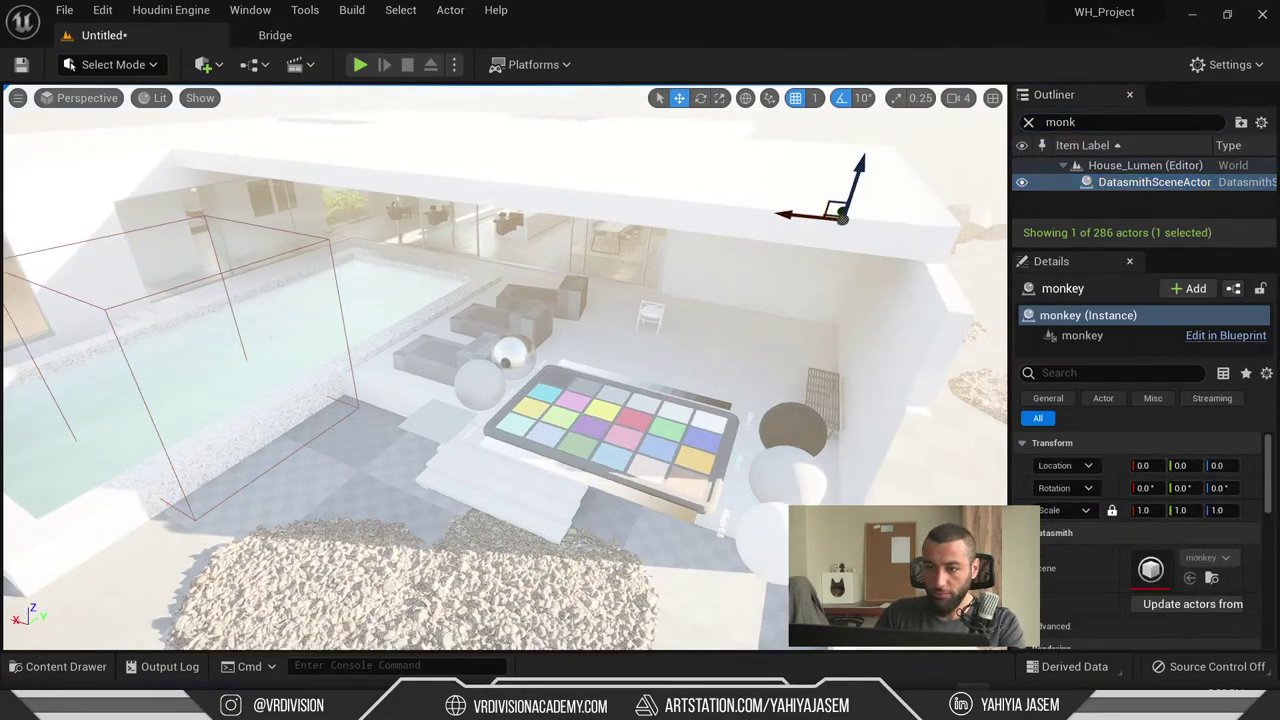
pyautogui.moveTo(829, 234); pyautogui.dragTo(829, 234, button='right')
pyautogui.press('Escape')
pyautogui.moveTo(549, 360); pyautogui.dragTo(549, 360, button='right')
pyautogui.click(1028, 122)
pyautogui.click(427, 402)
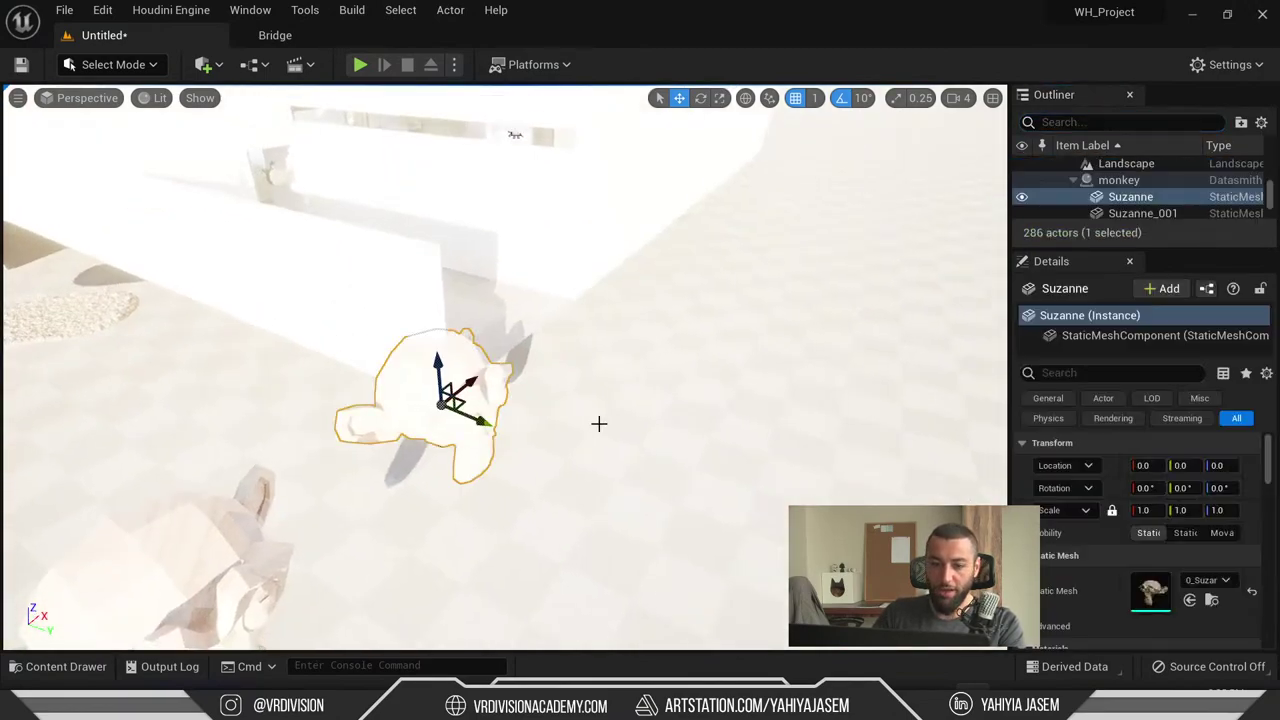
pyautogui.click(1118, 180)
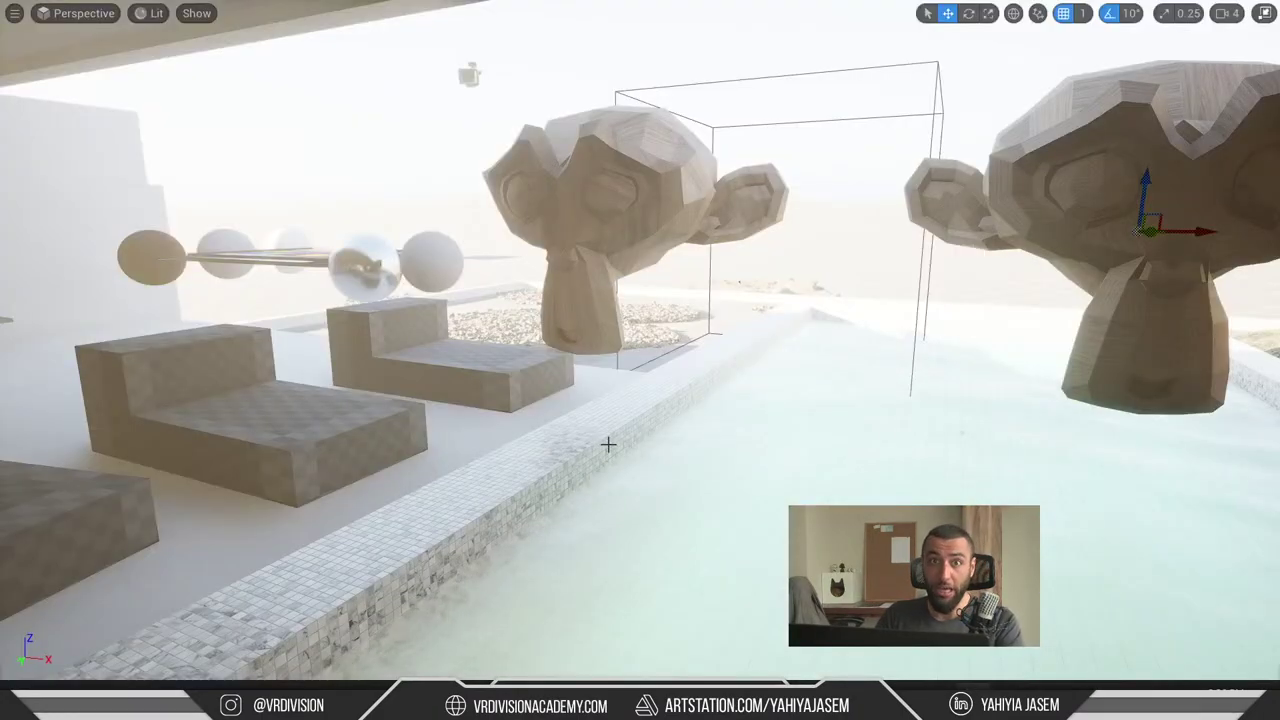
# - Fly down the pool toward both monkey heads and frame the selected one
pyautogui.moveTo(608, 444); pyautogui.dragTo(602, 443, button='right')
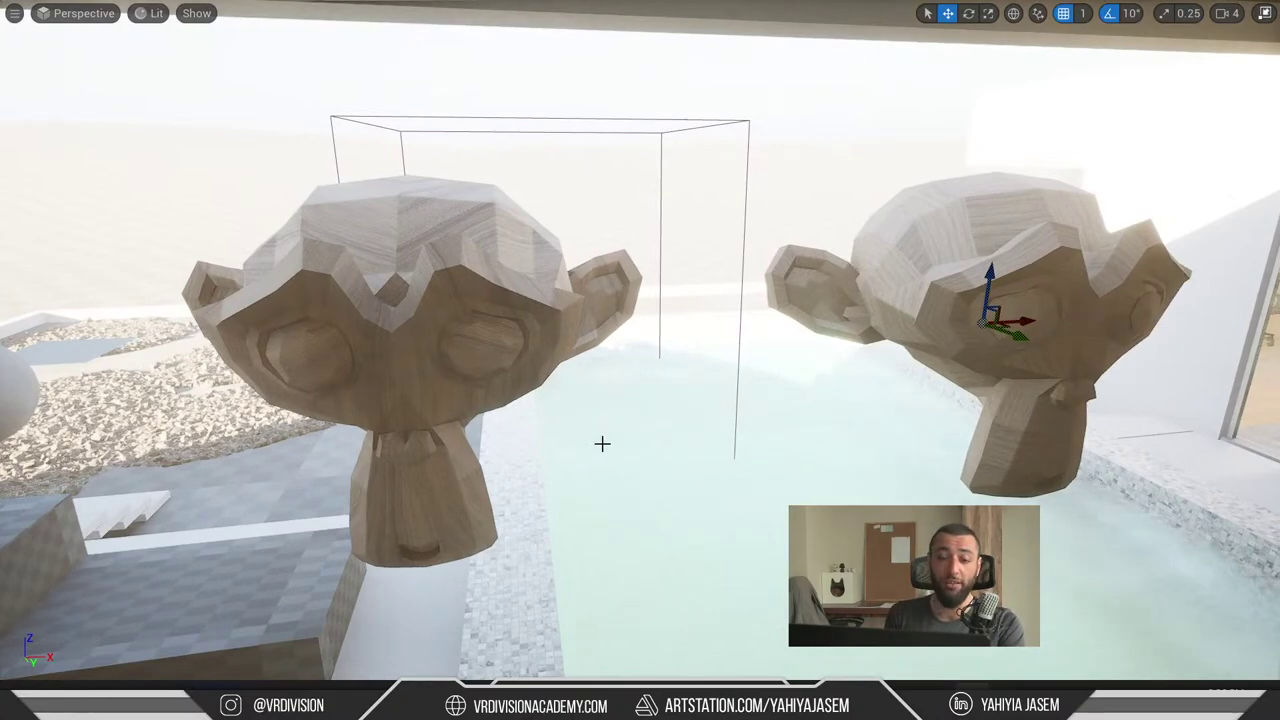
pyautogui.moveTo(602, 443); pyautogui.dragTo(543, 446, button='right')
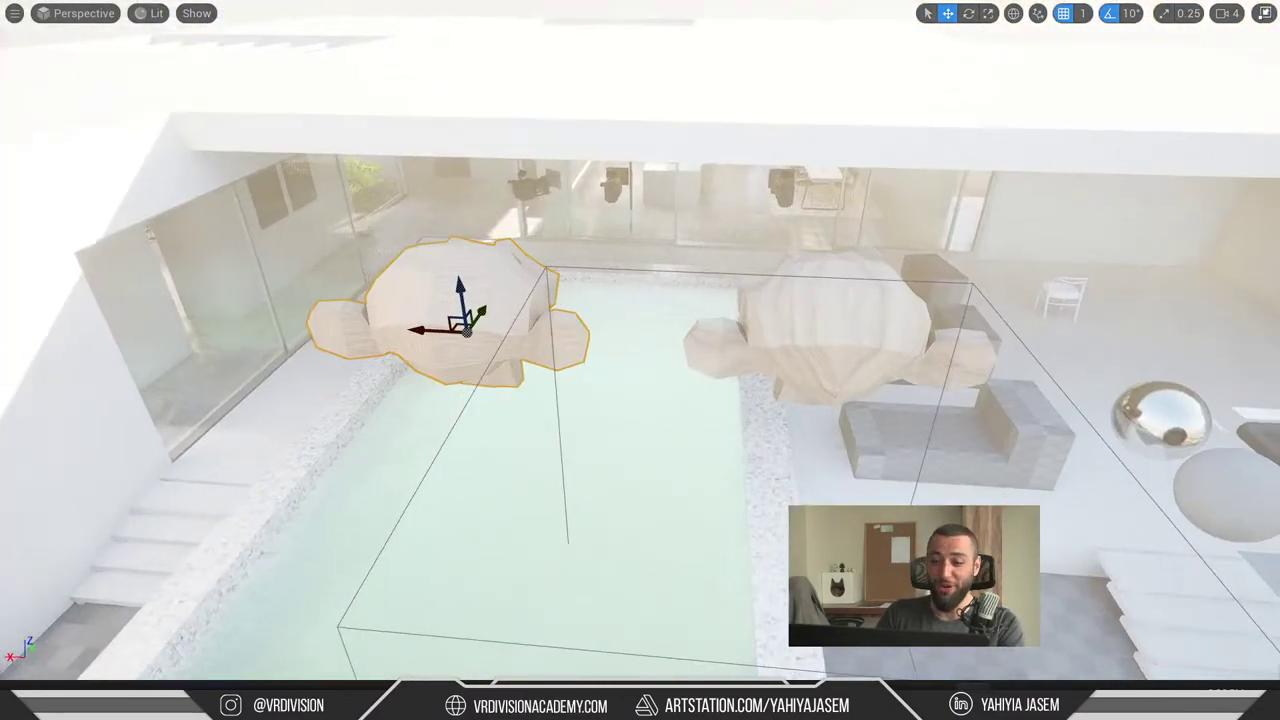
pyautogui.press('f')
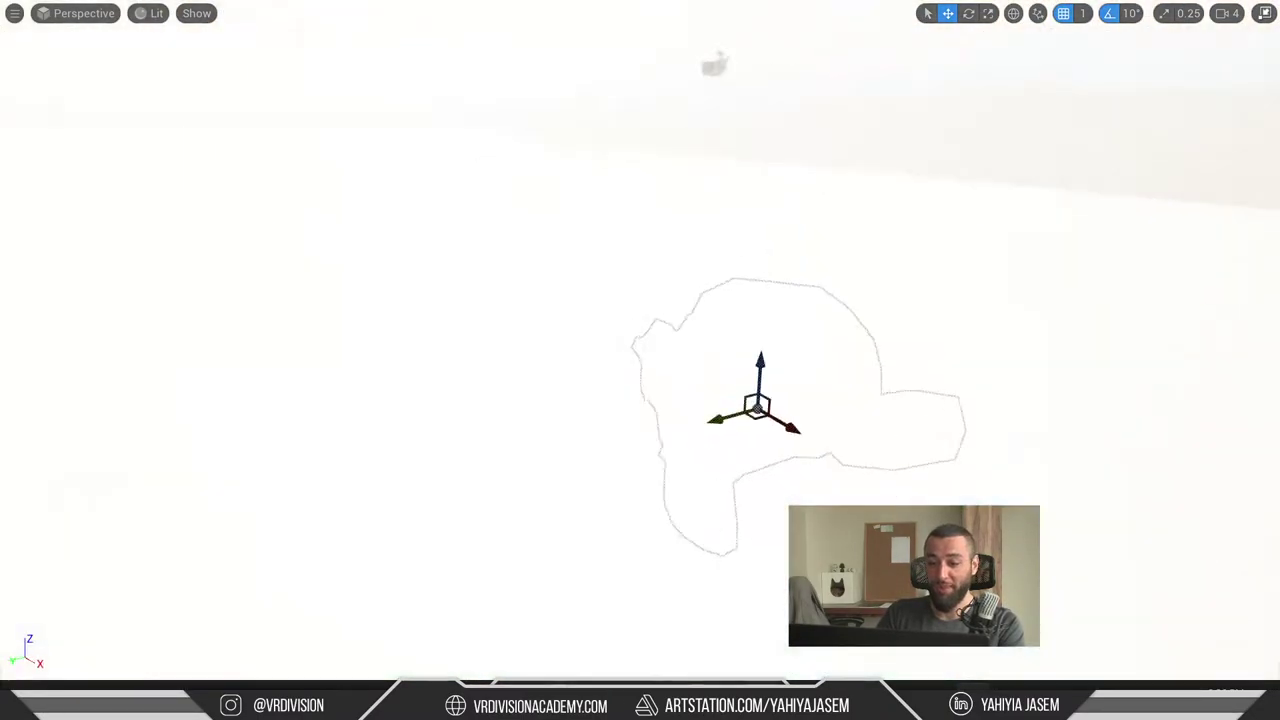
pyautogui.scroll(-8, 411, 394)
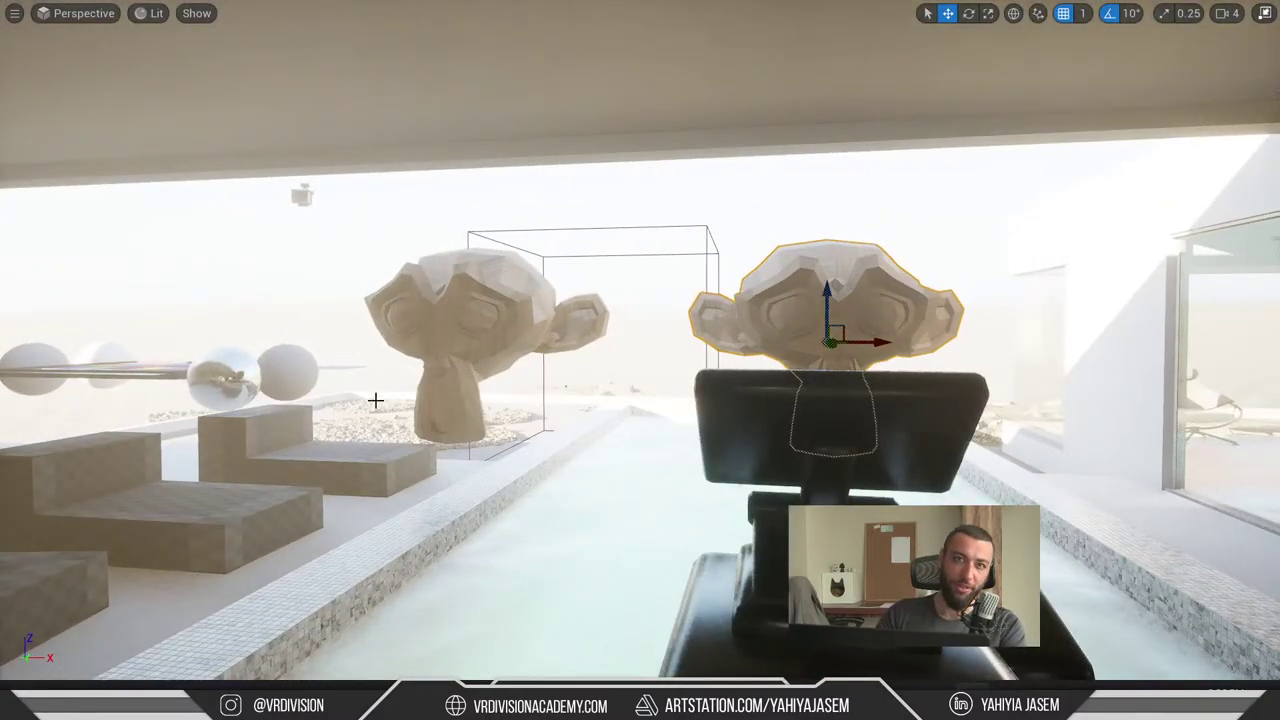
pyautogui.scroll(5, 363, 451)
# - Preview the monkeys in Game View, then close in on the left head and open the modes list
pyautogui.press('g')
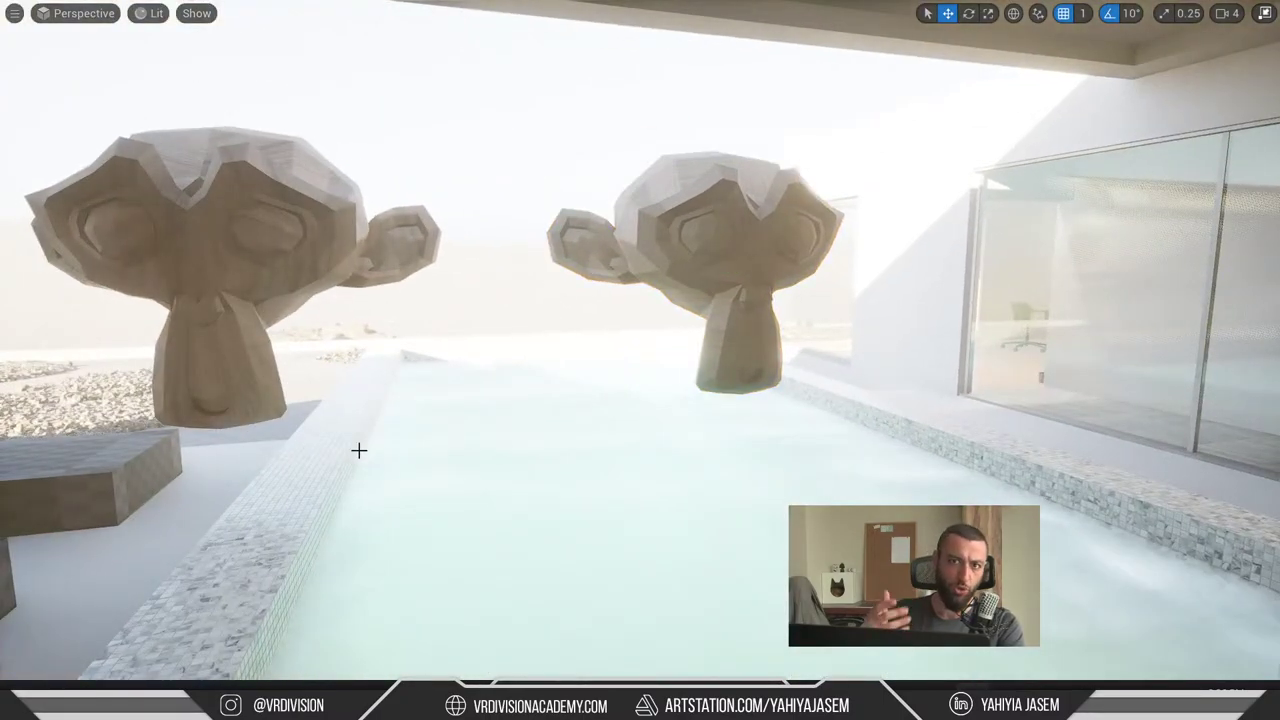
pyautogui.moveTo(359, 451); pyautogui.dragTo(417, 474, button='right')
pyautogui.press('F11')
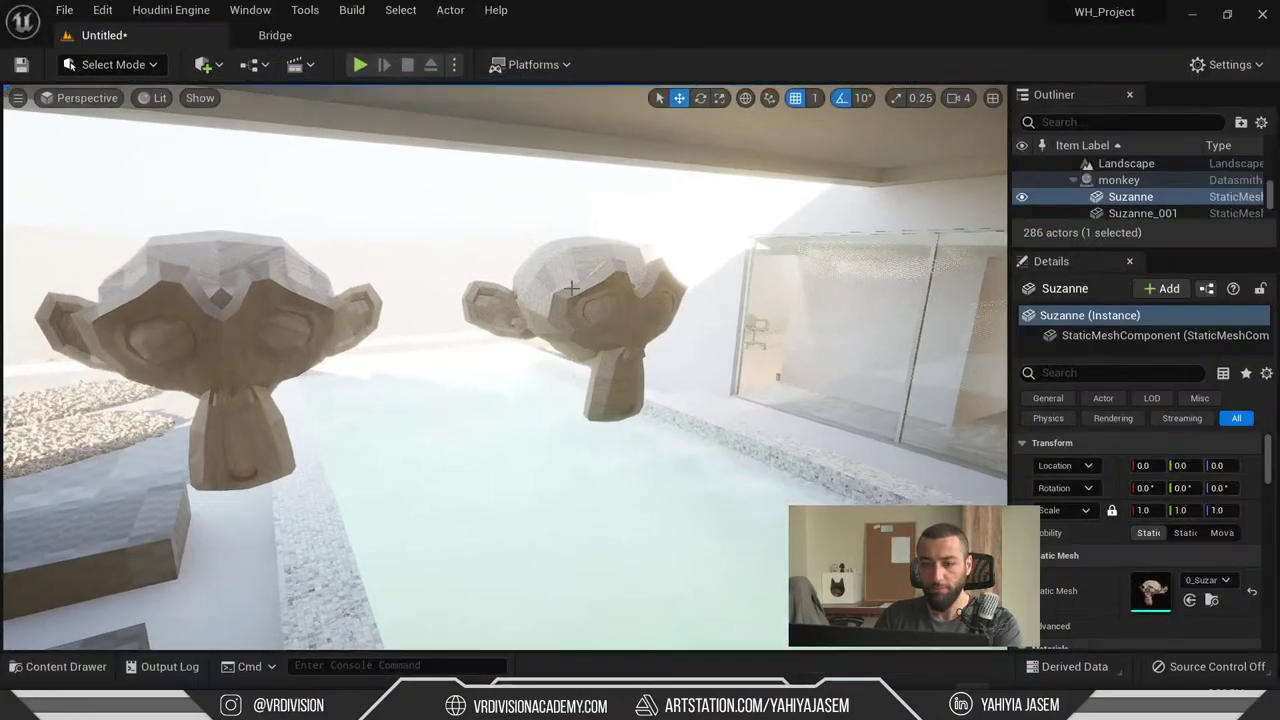
pyautogui.press('g')
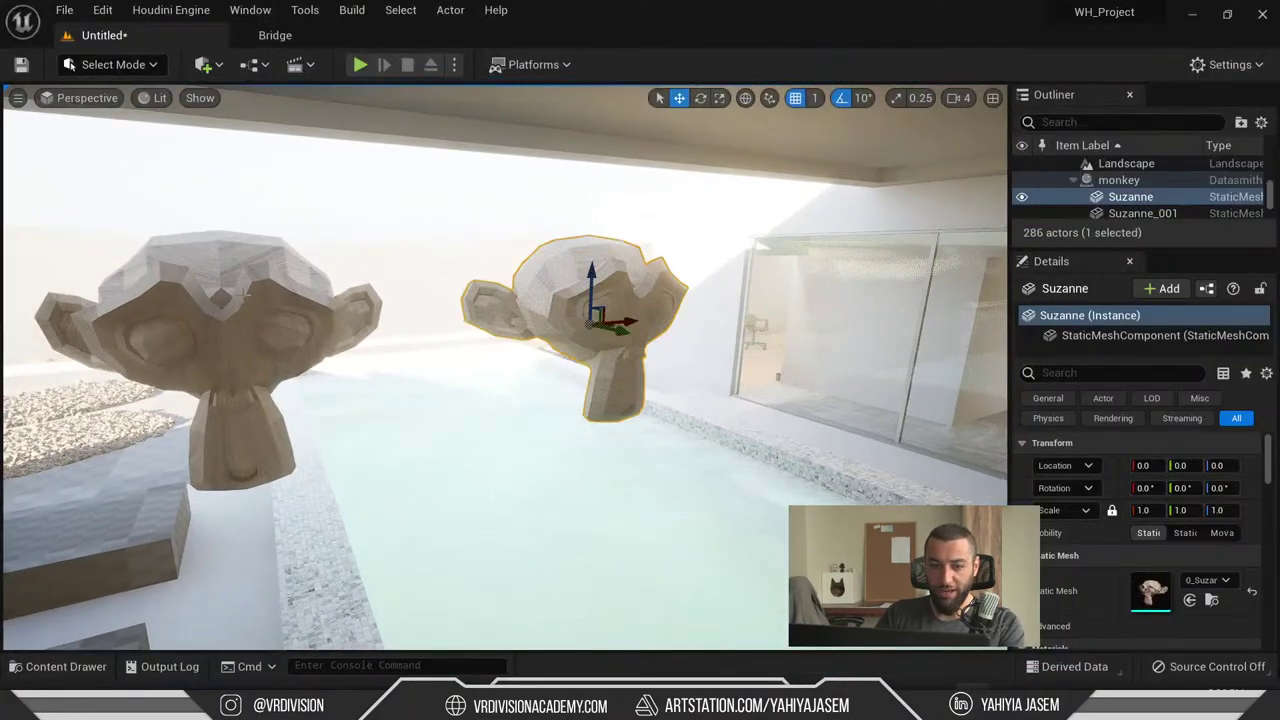
pyautogui.moveTo(417, 474); pyautogui.dragTo(394, 347, button='right')
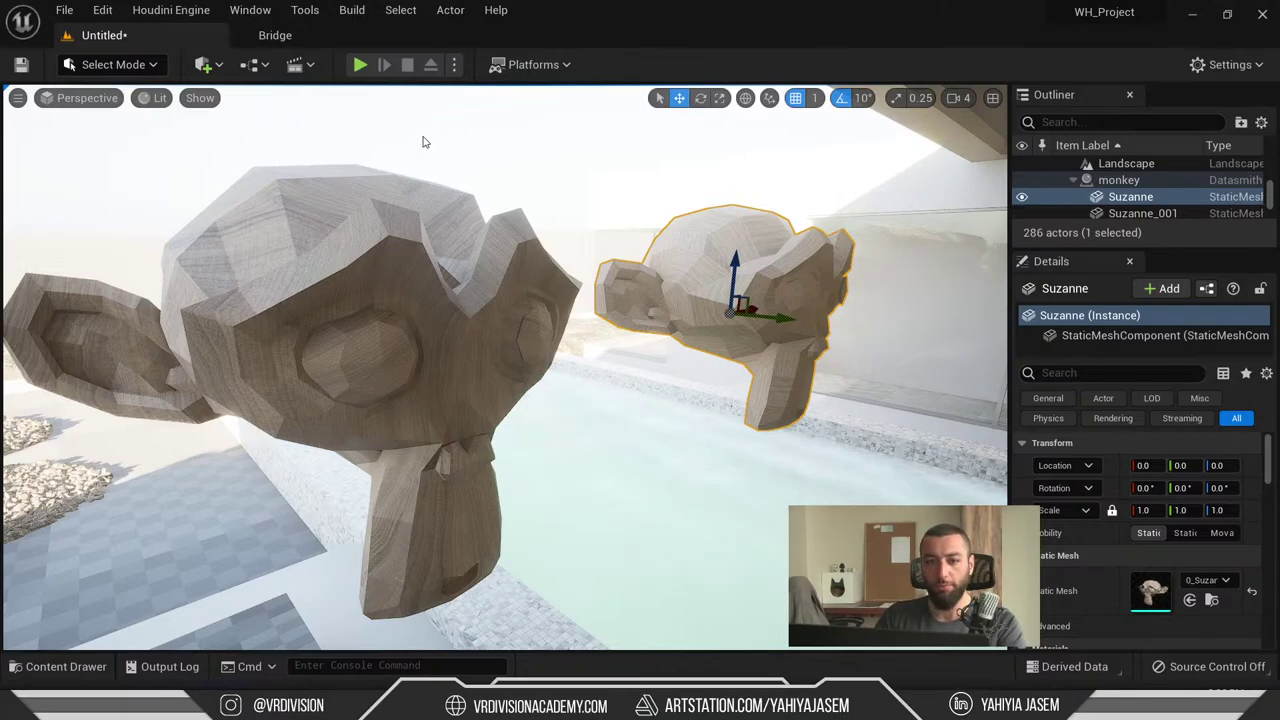
pyautogui.click(136, 68)
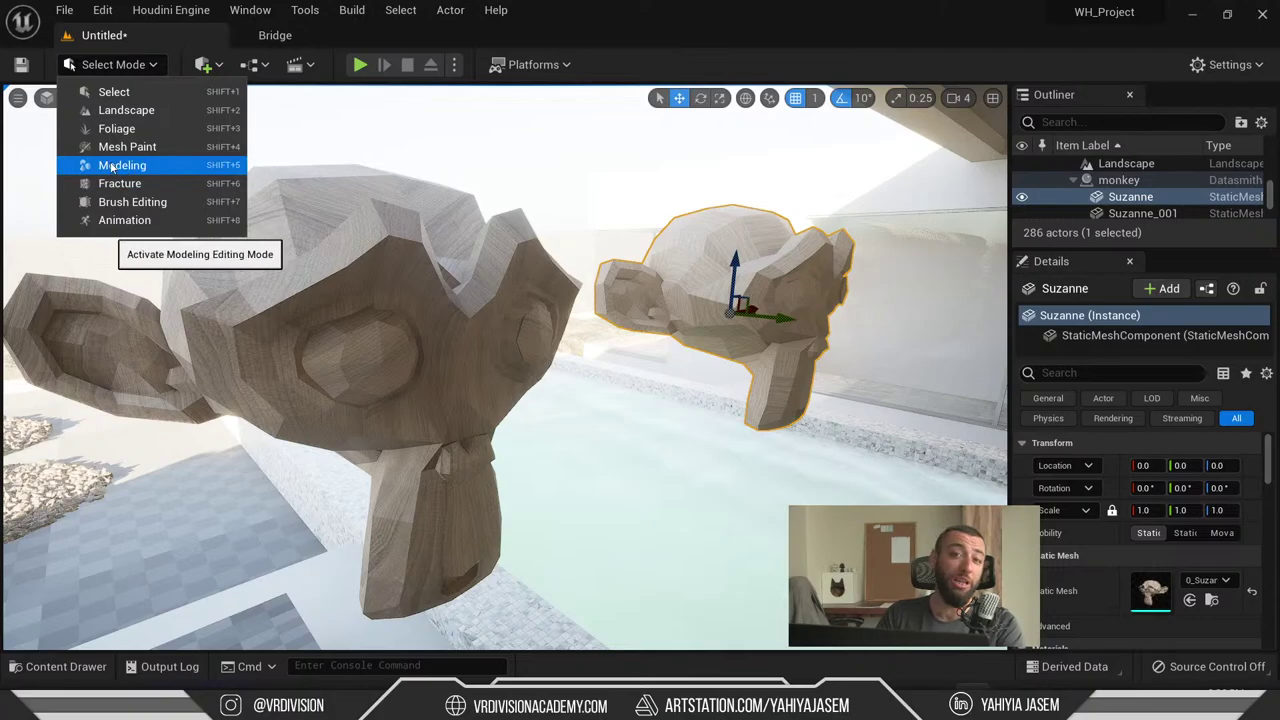
# - Switch to Modeling mode, scroll the toolbox to UVs, and select the Suzanne_001 head
pyautogui.click(128, 165)
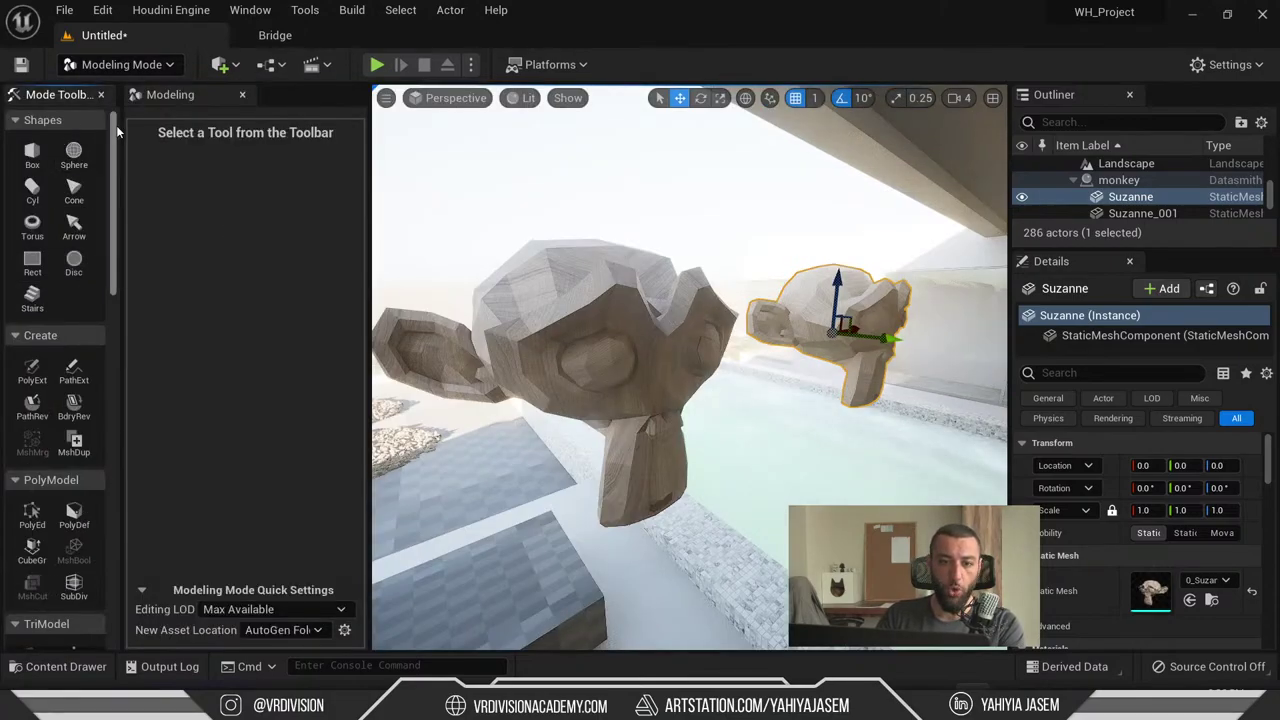
pyautogui.moveTo(116, 125); pyautogui.dragTo(115, 542)
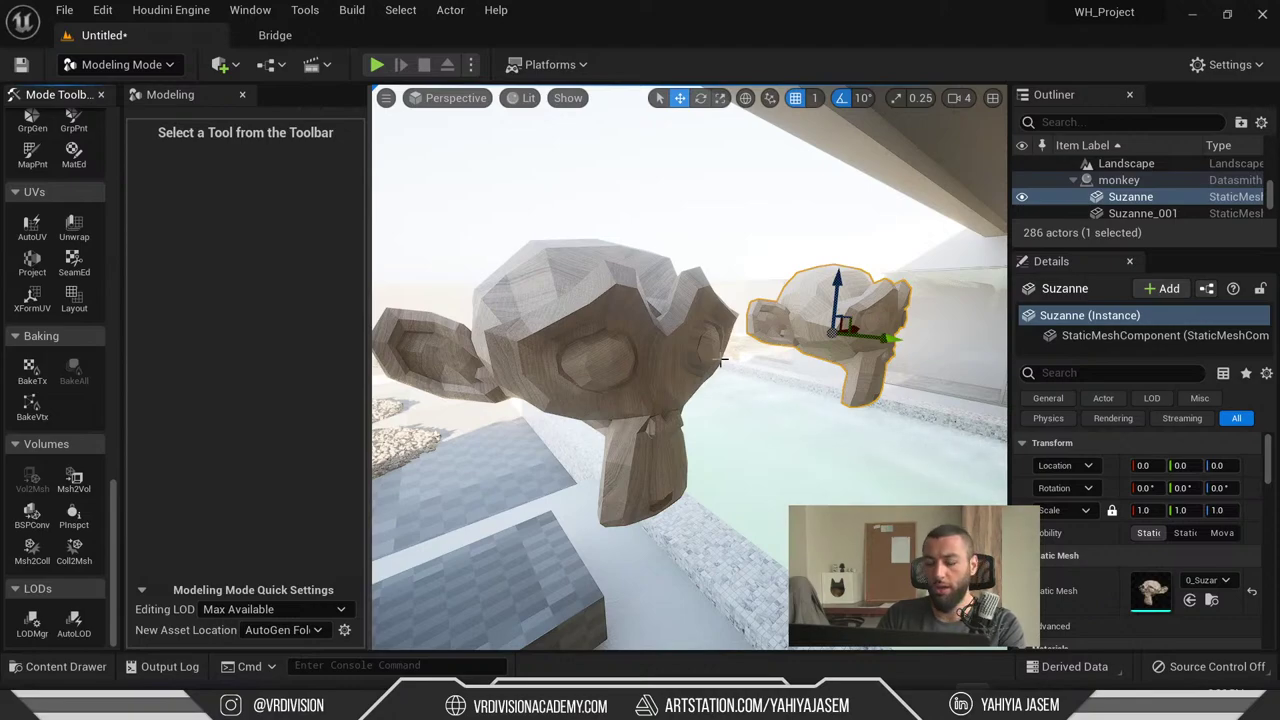
pyautogui.moveTo(720, 360); pyautogui.dragTo(656, 90, button='right')
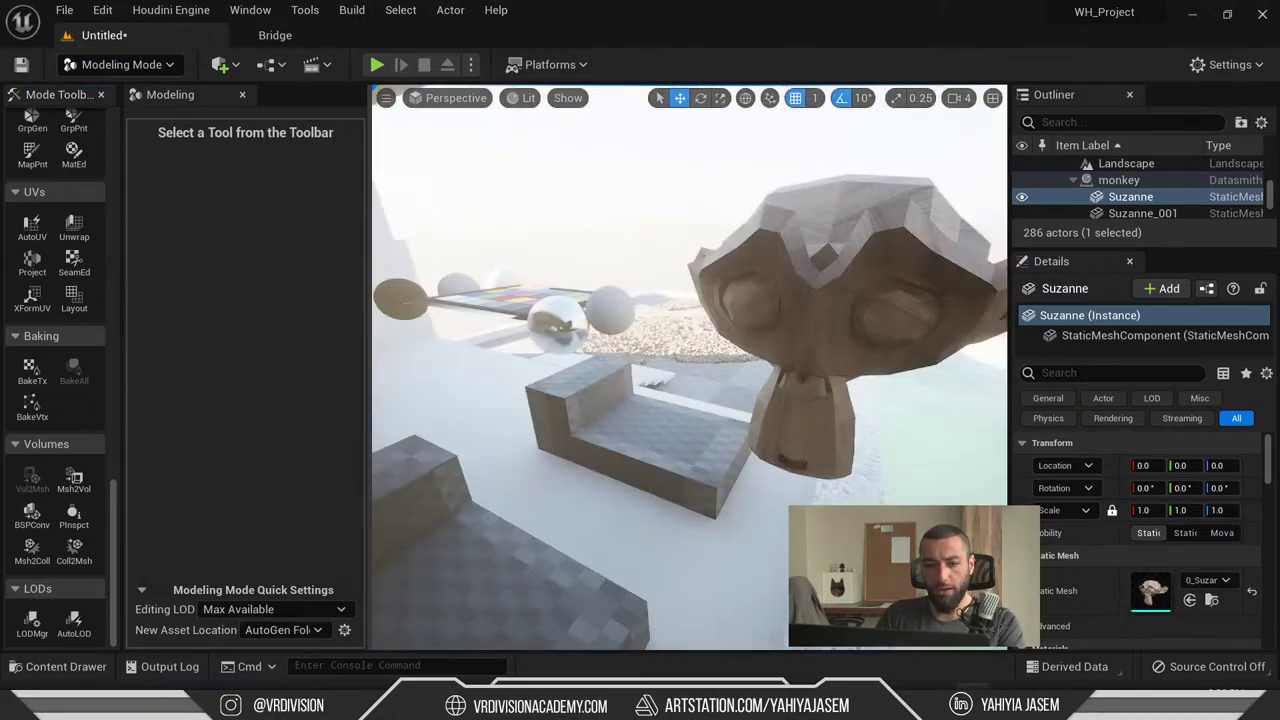
pyautogui.click(850, 295)
# - Frame Suzanne_001, launch AutoUV, and inspect the checkered head from several angles
pyautogui.press('f')
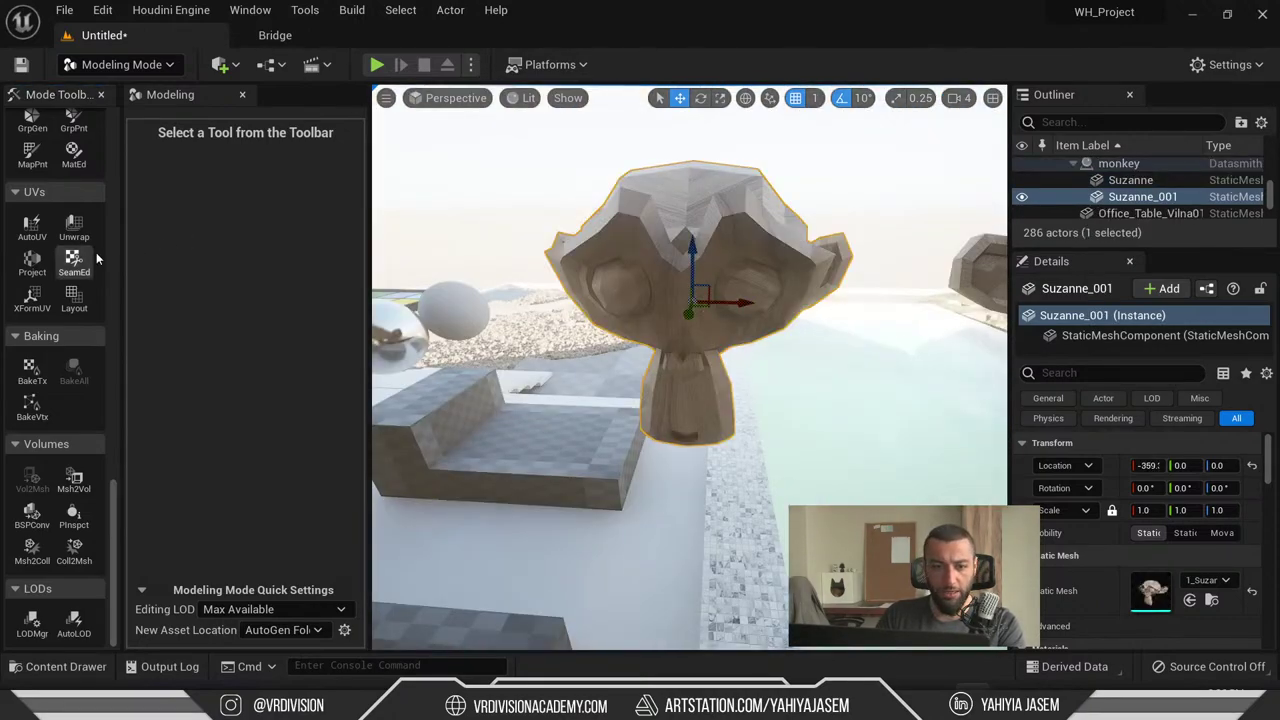
pyautogui.press('f')
pyautogui.click(32, 228)
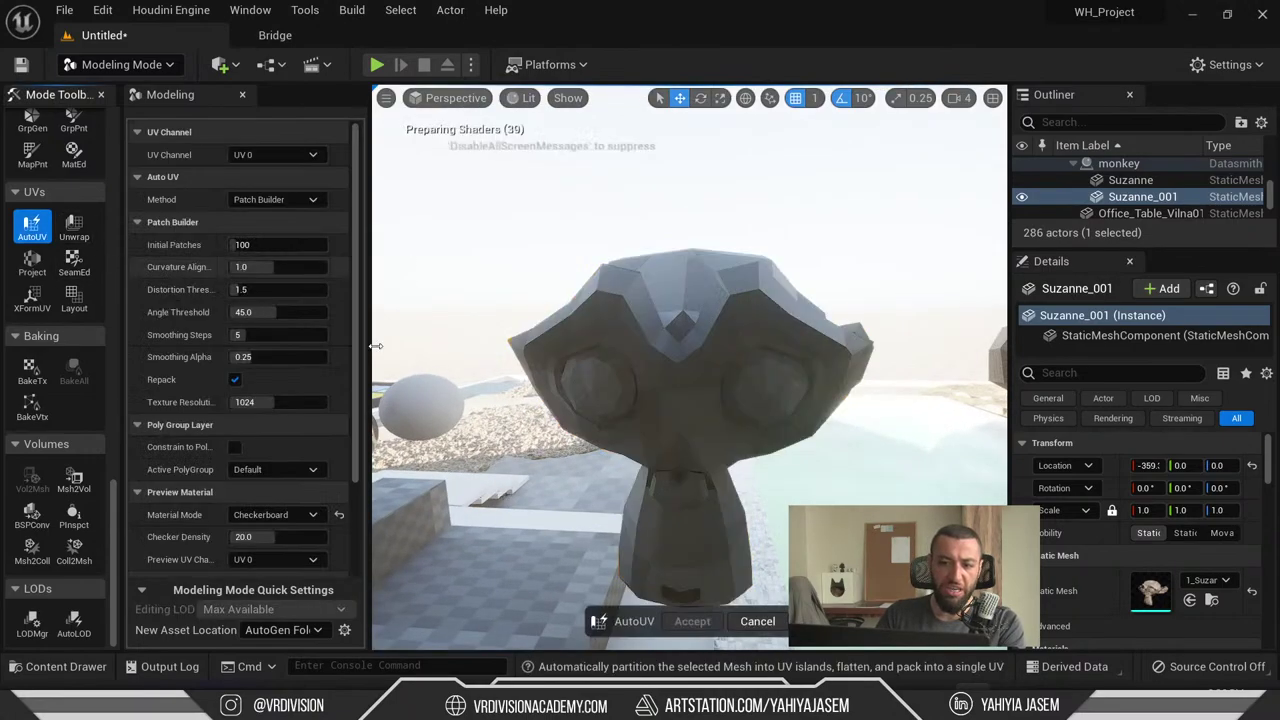
pyautogui.scroll(2, 520, 374)
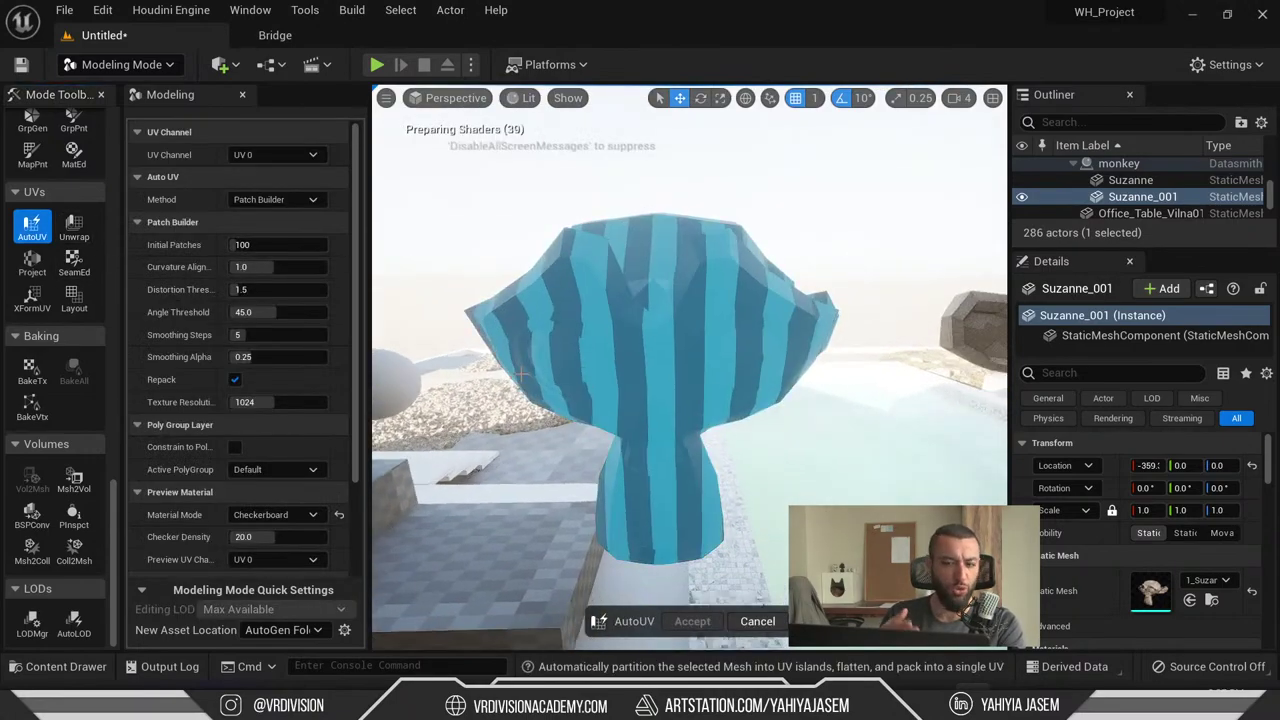
pyautogui.scroll(2, 566, 393)
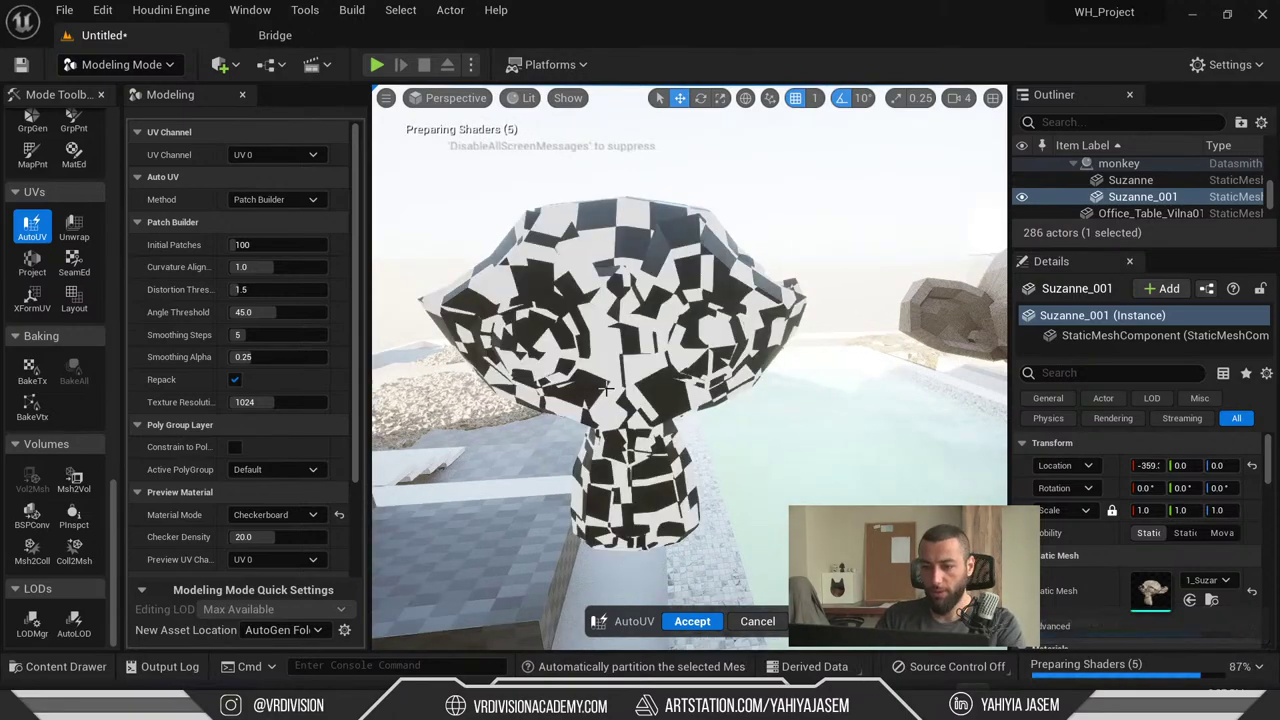
pyautogui.keyDown('alt'); pyautogui.moveTo(700, 420); pyautogui.dragTo(500, 380); pyautogui.keyUp('alt')
pyautogui.scroll(5, 745, 470)
pyautogui.scroll(-3, 226, 490)
pyautogui.scroll(3, 250, 505)
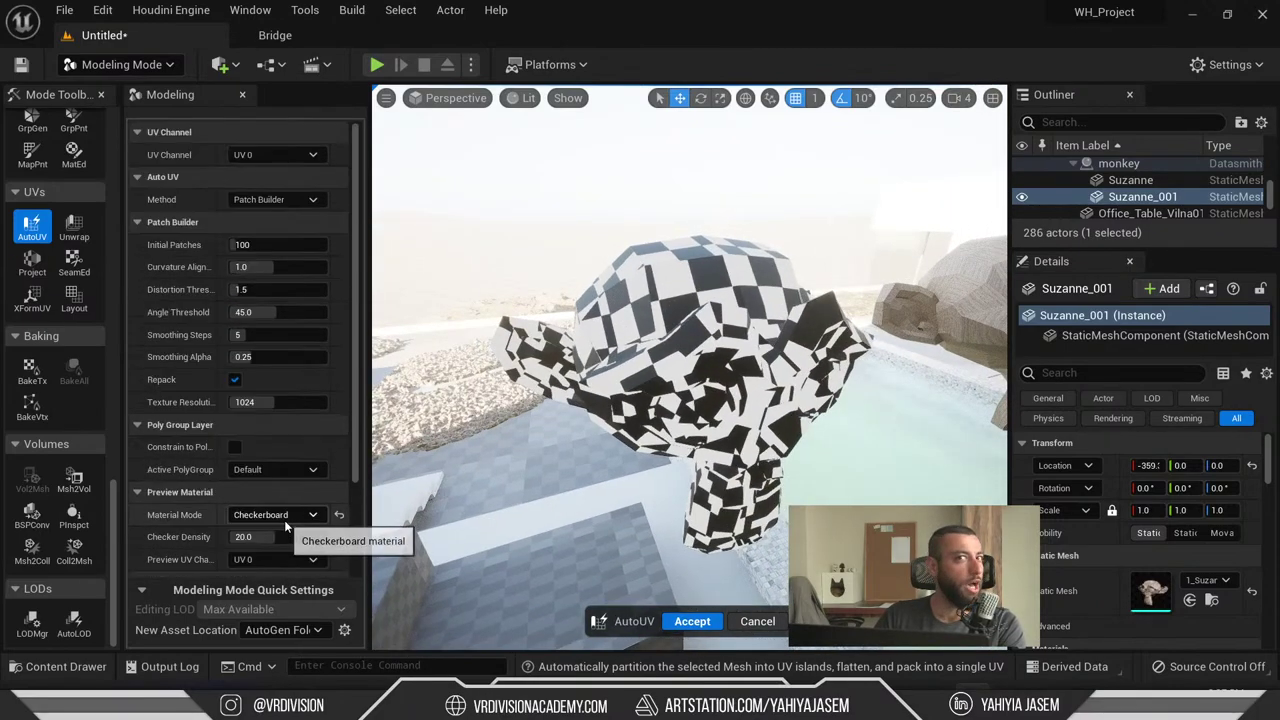
# - Try 173 initial patches, reset to default, show the UV layout preview, and accept the unwrap
pyautogui.moveTo(262, 250); pyautogui.dragTo(295, 250)
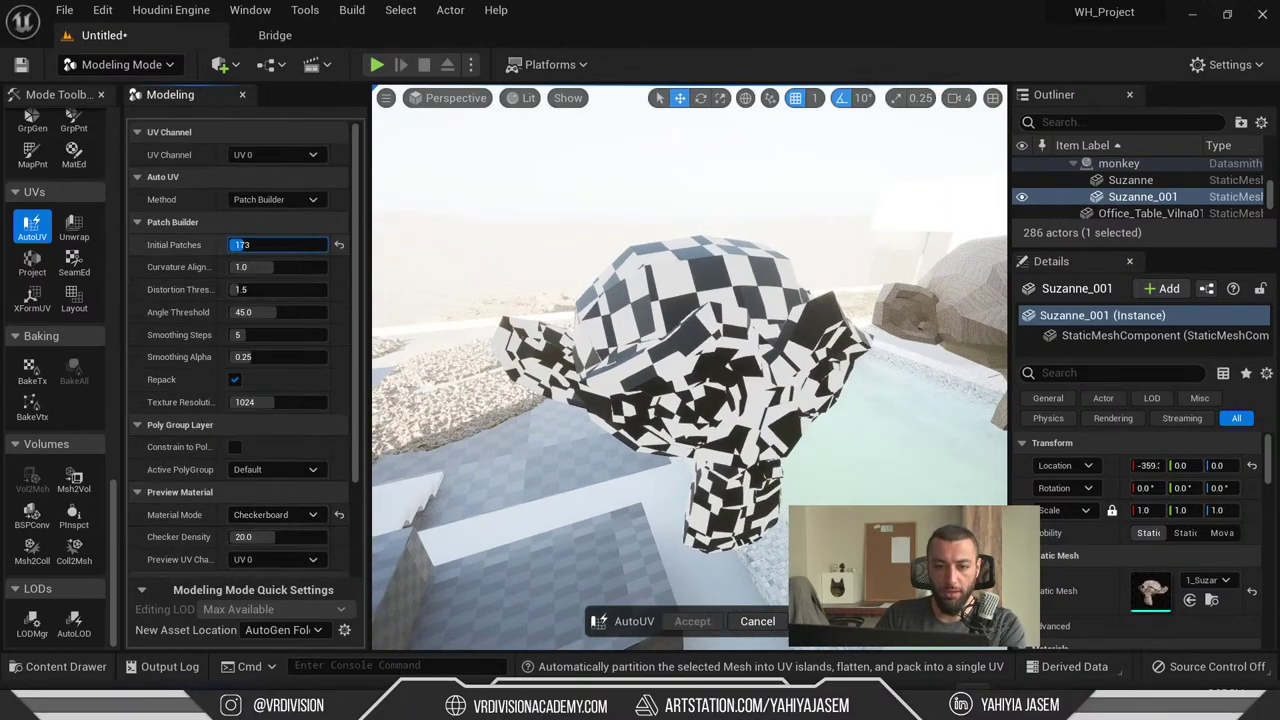
pyautogui.click(339, 246)
pyautogui.scroll(-3, 194, 321)
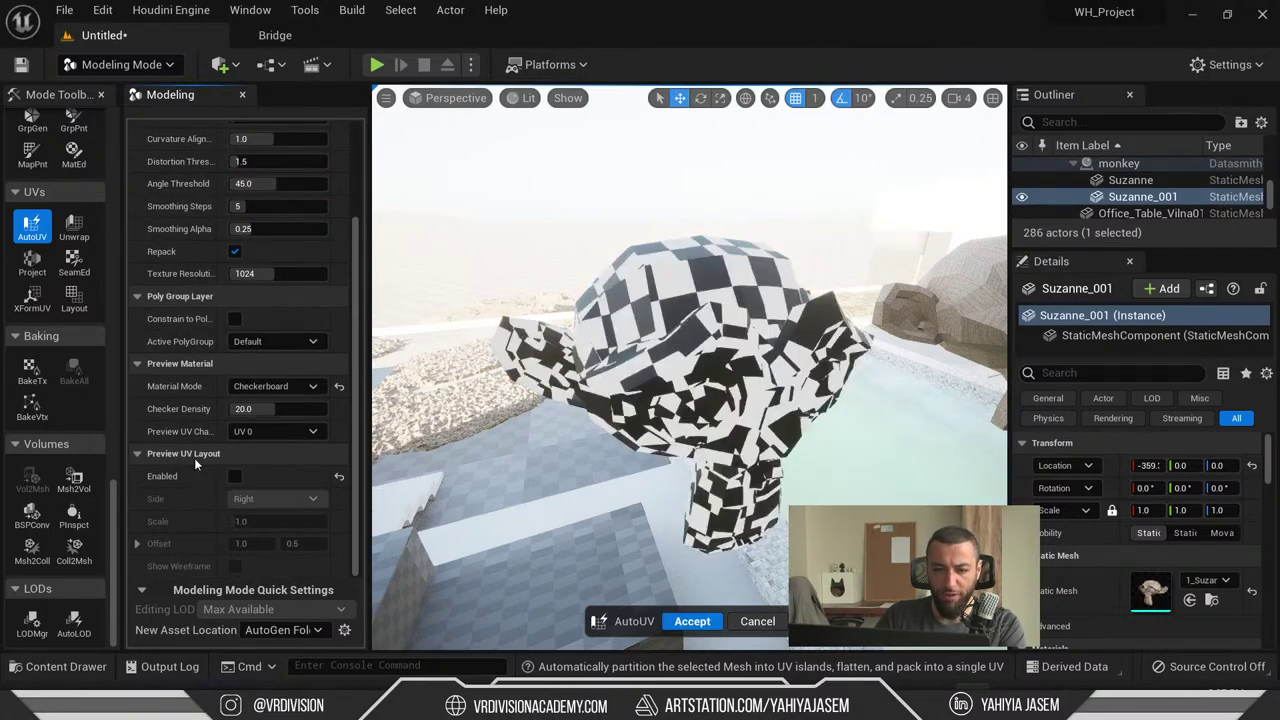
pyautogui.click(234, 477)
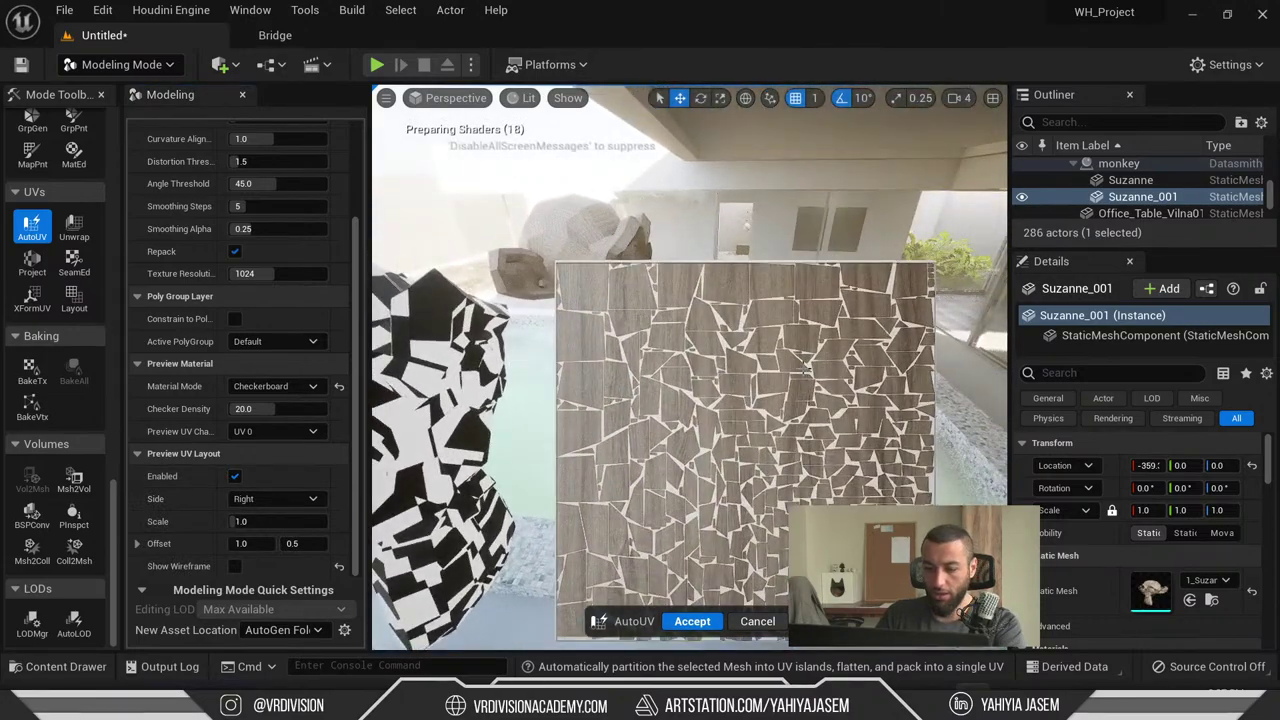
pyautogui.press('F11')
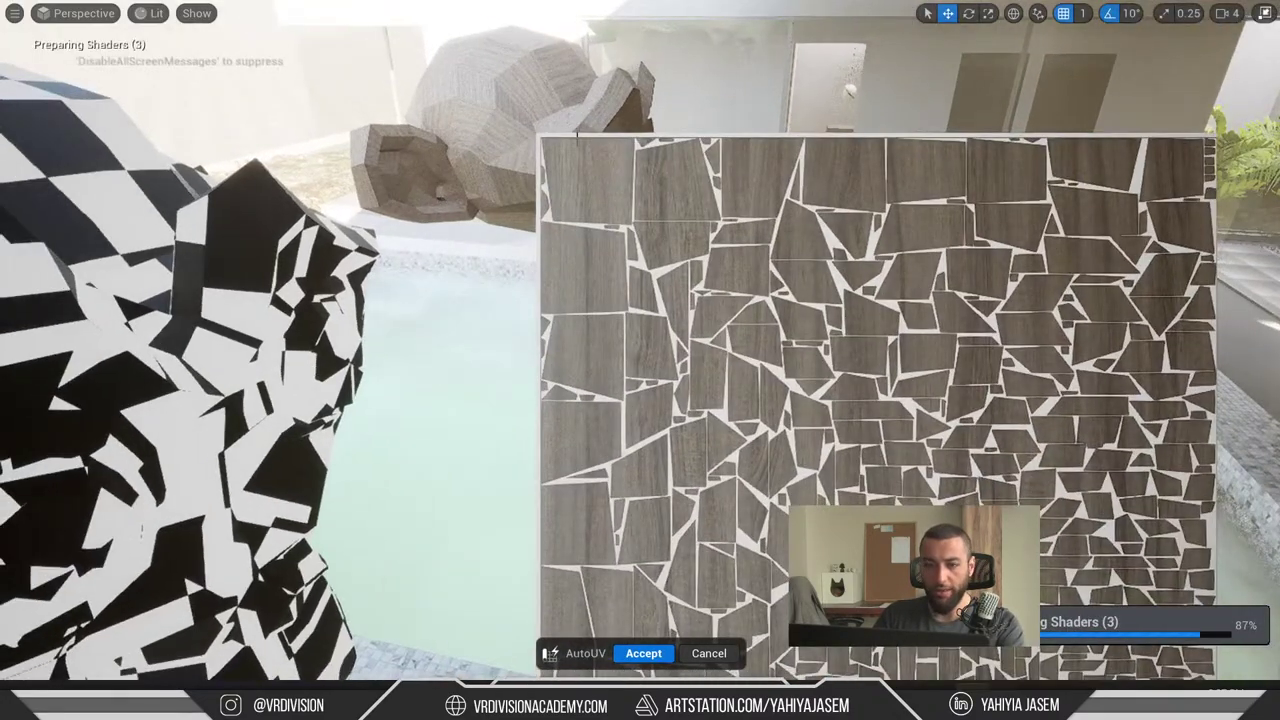
pyautogui.scroll(-3, 576, 134)
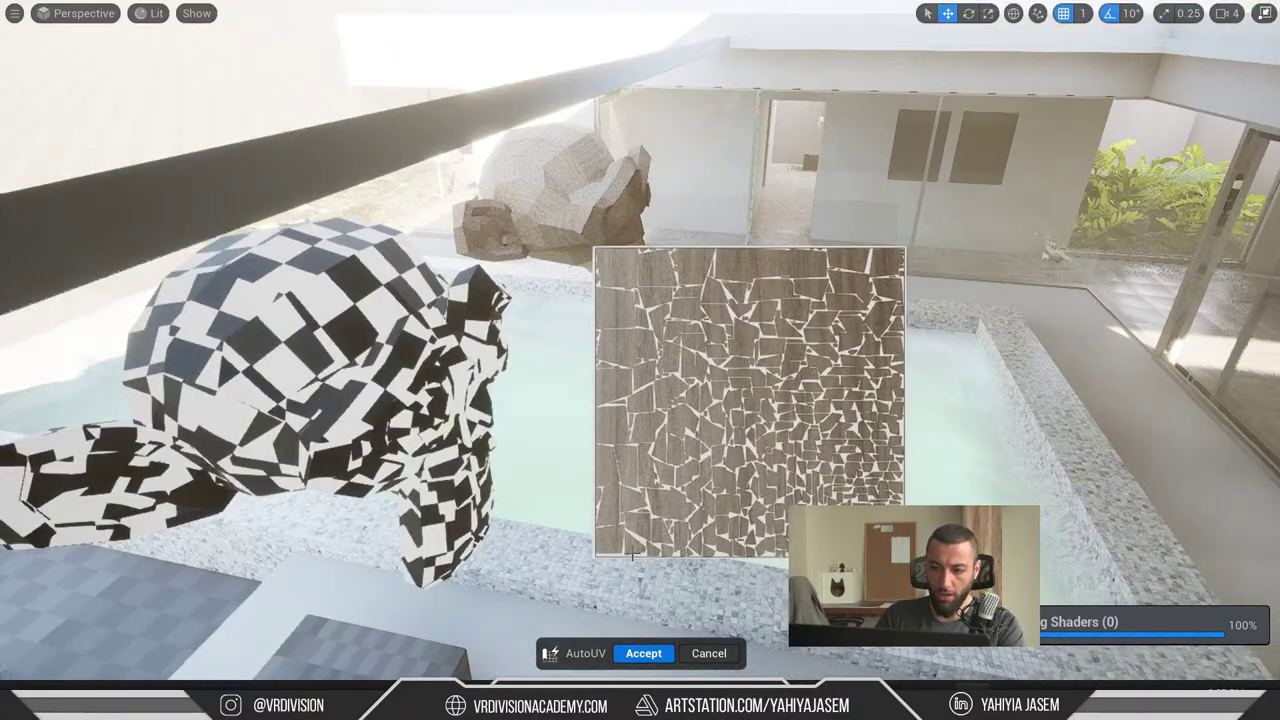
pyautogui.scroll(4, 631, 555)
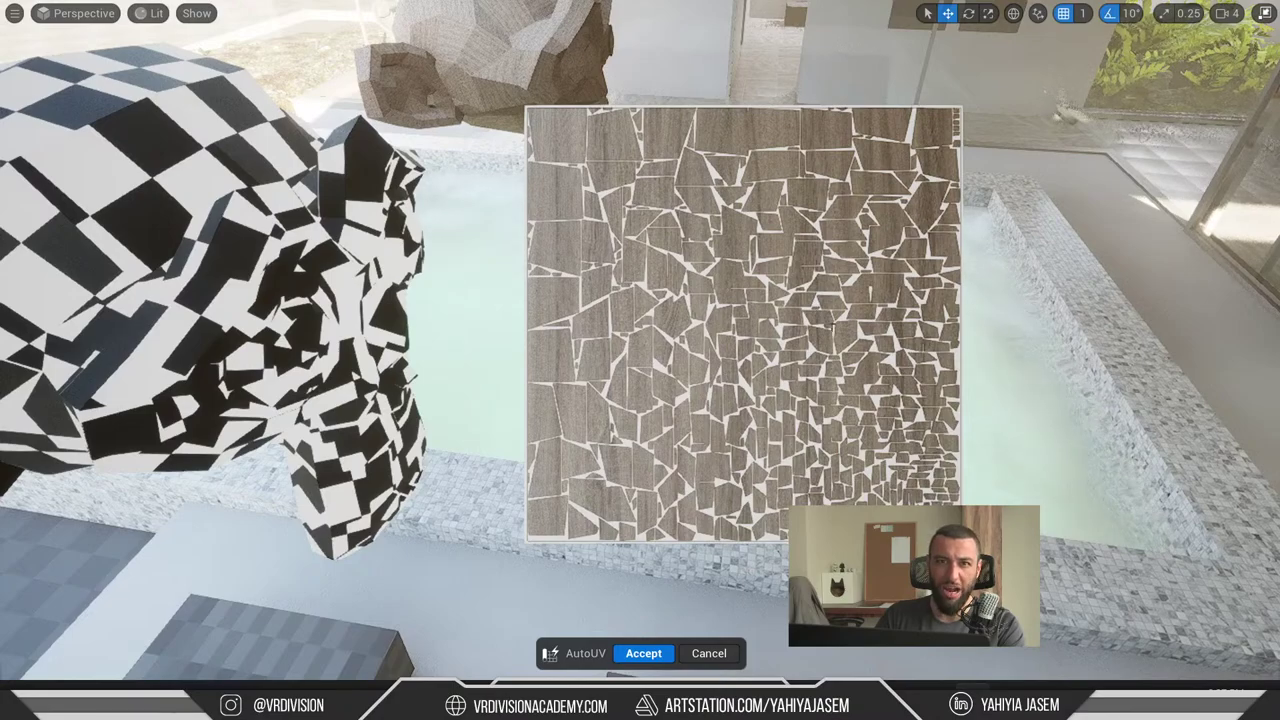
pyautogui.moveTo(230, 173); pyautogui.dragTo(125, 178, button='right')
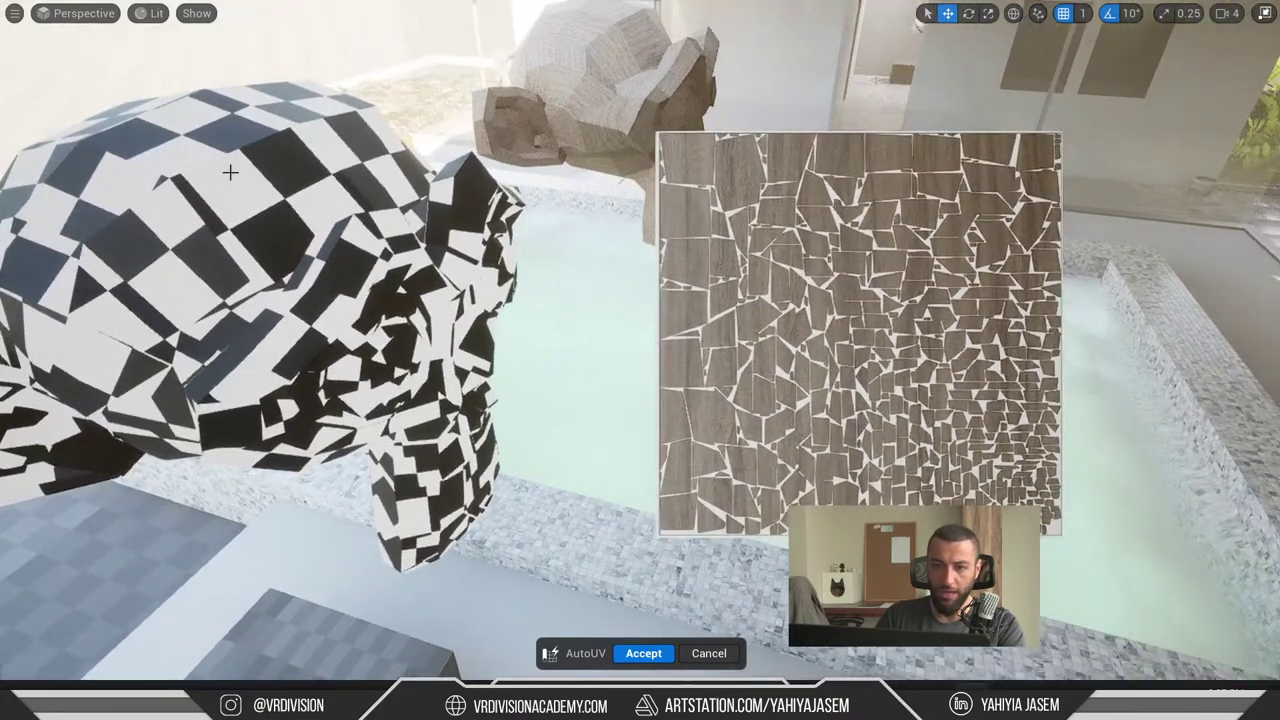
pyautogui.click(643, 653)
# - Frame the wooden monkey, restore the editor layout, and reopen AutoUV on Suzanne_001
pyautogui.press('f')
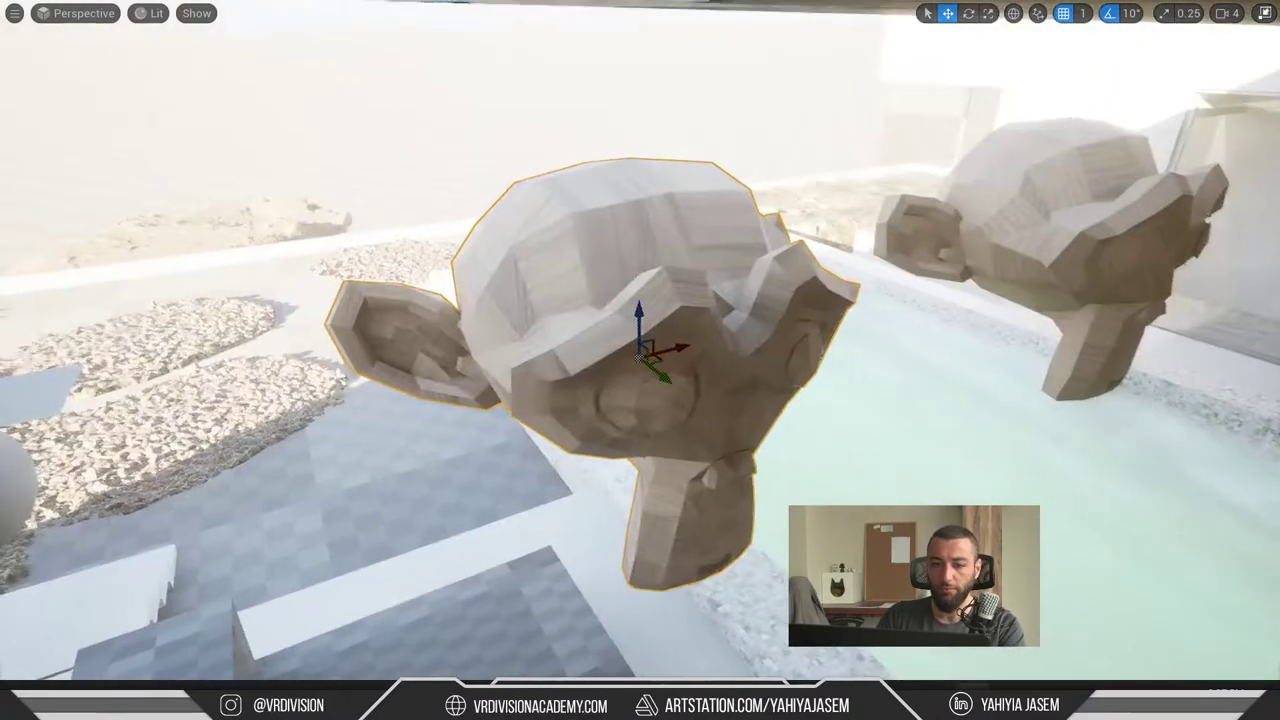
pyautogui.scroll(6, 700, 353)
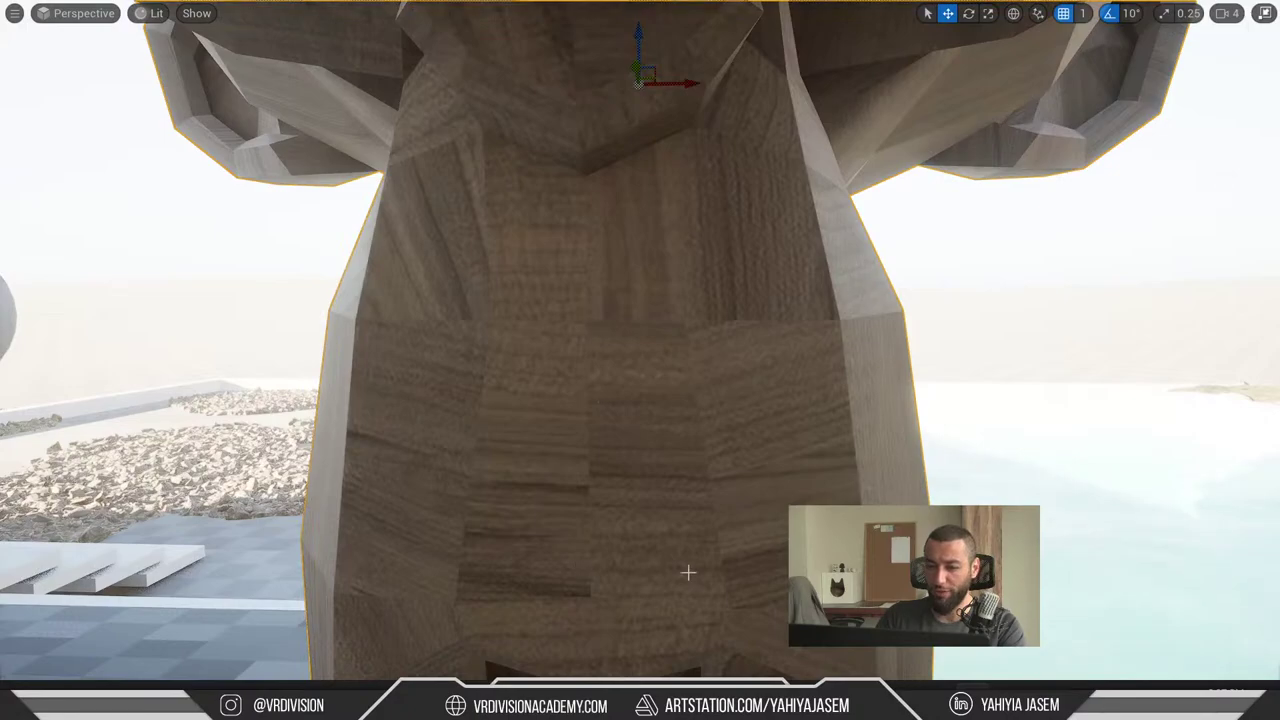
pyautogui.scroll(-5, 693, 357)
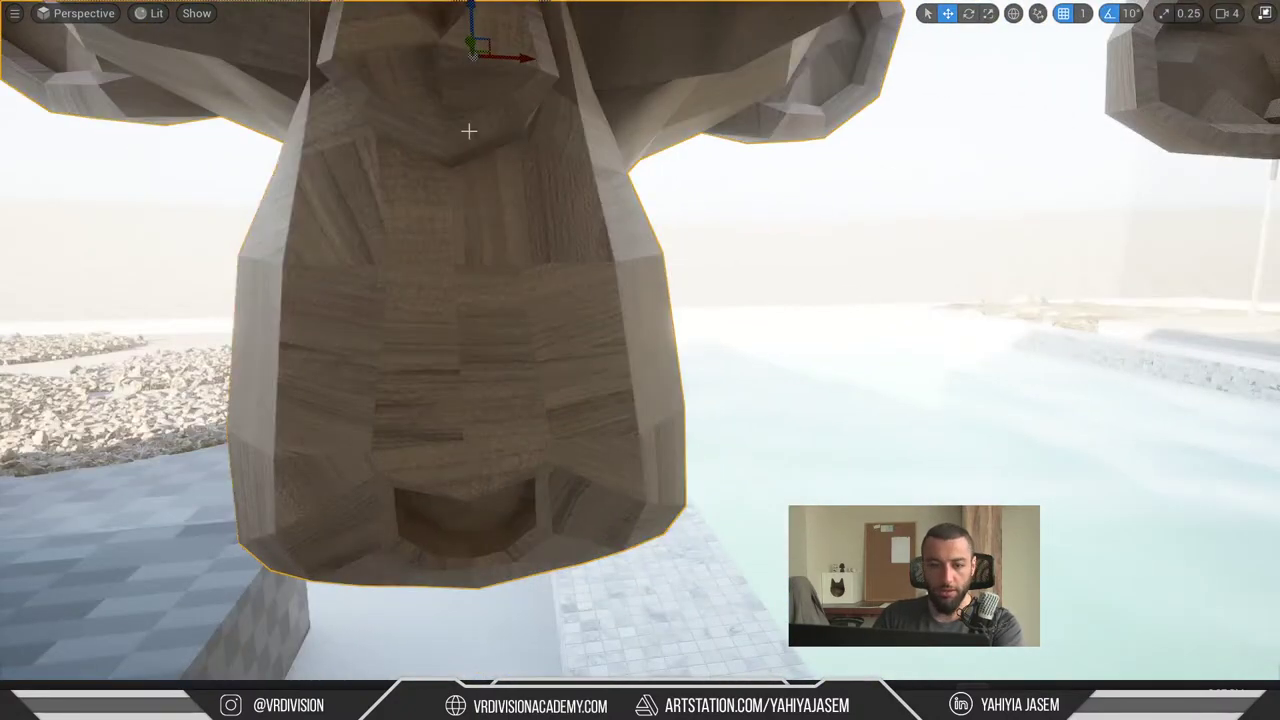
pyautogui.press('F11')
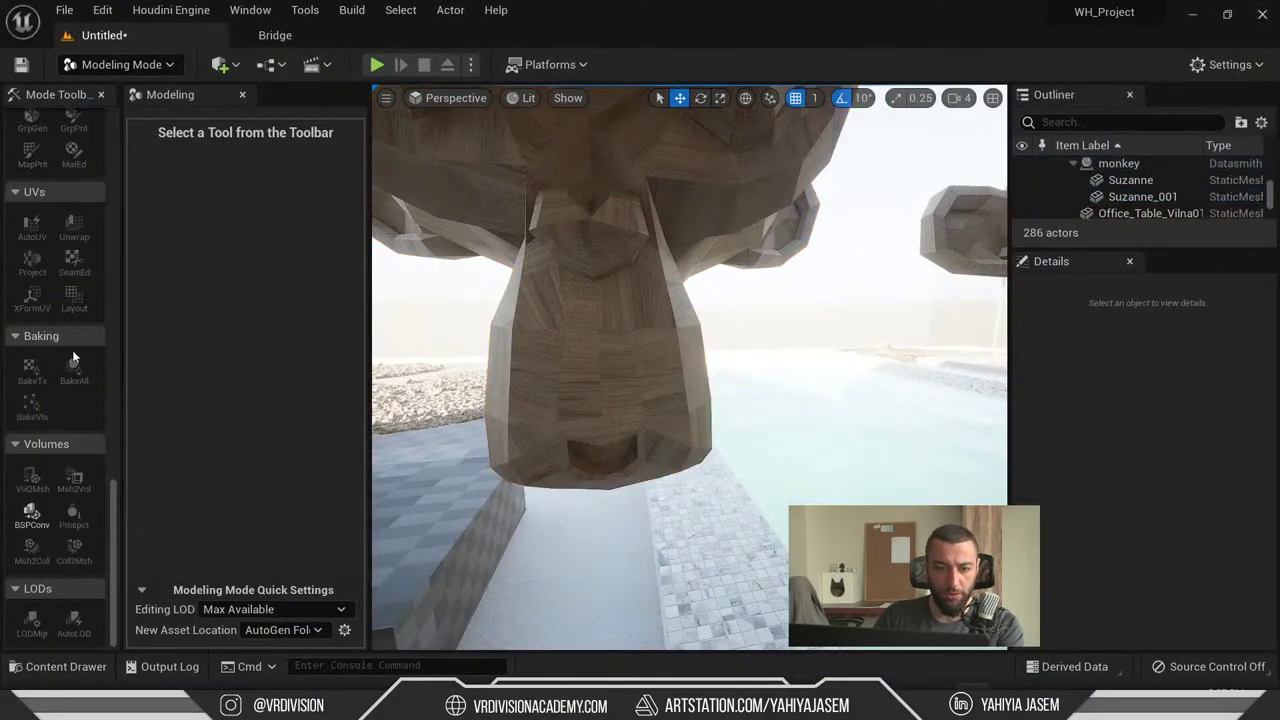
pyautogui.click(32, 226)
# - Adjust Curvature Alignment, raise Distortion Threshold to about 2.0, and toggle Repack off and back on
pyautogui.scroll(3, 268, 258)
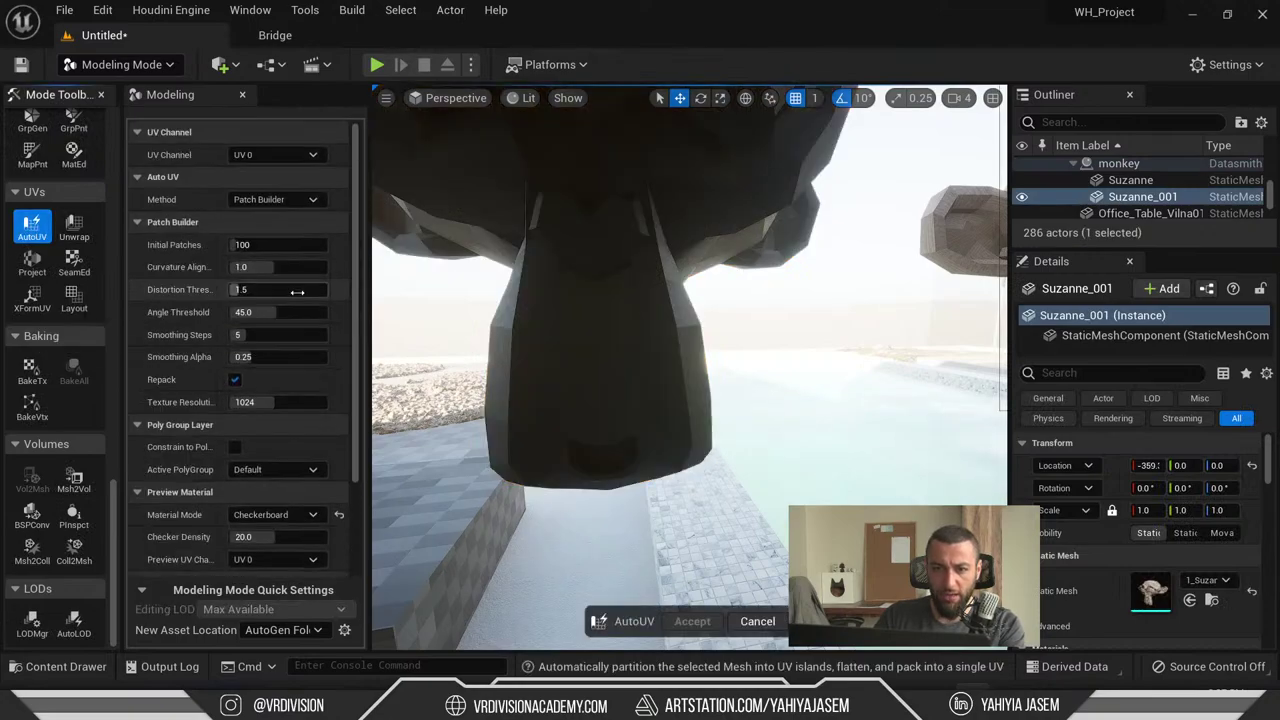
pyautogui.moveTo(268, 266); pyautogui.dragTo(258, 289)
pyautogui.click(268, 266)
pyautogui.moveTo(262, 266); pyautogui.dragTo(280, 266)
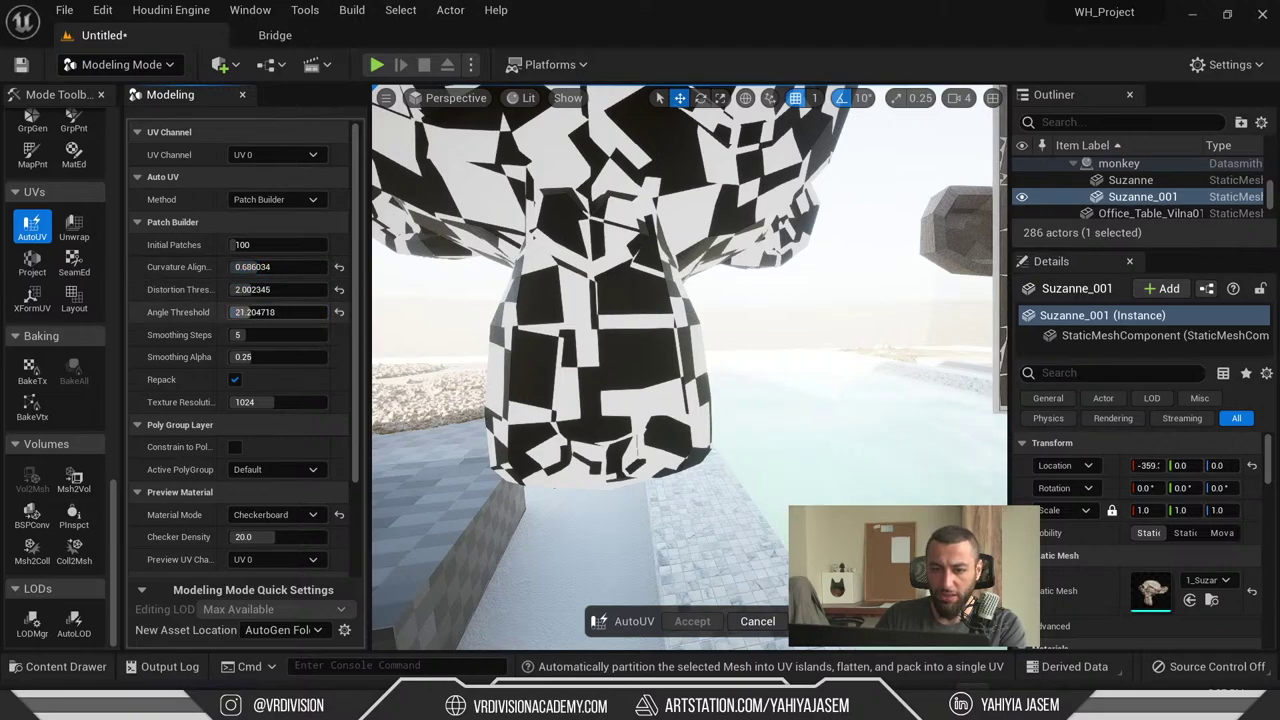
pyautogui.moveTo(600, 350); pyautogui.dragTo(750, 355, button='right')
pyautogui.click(234, 380)
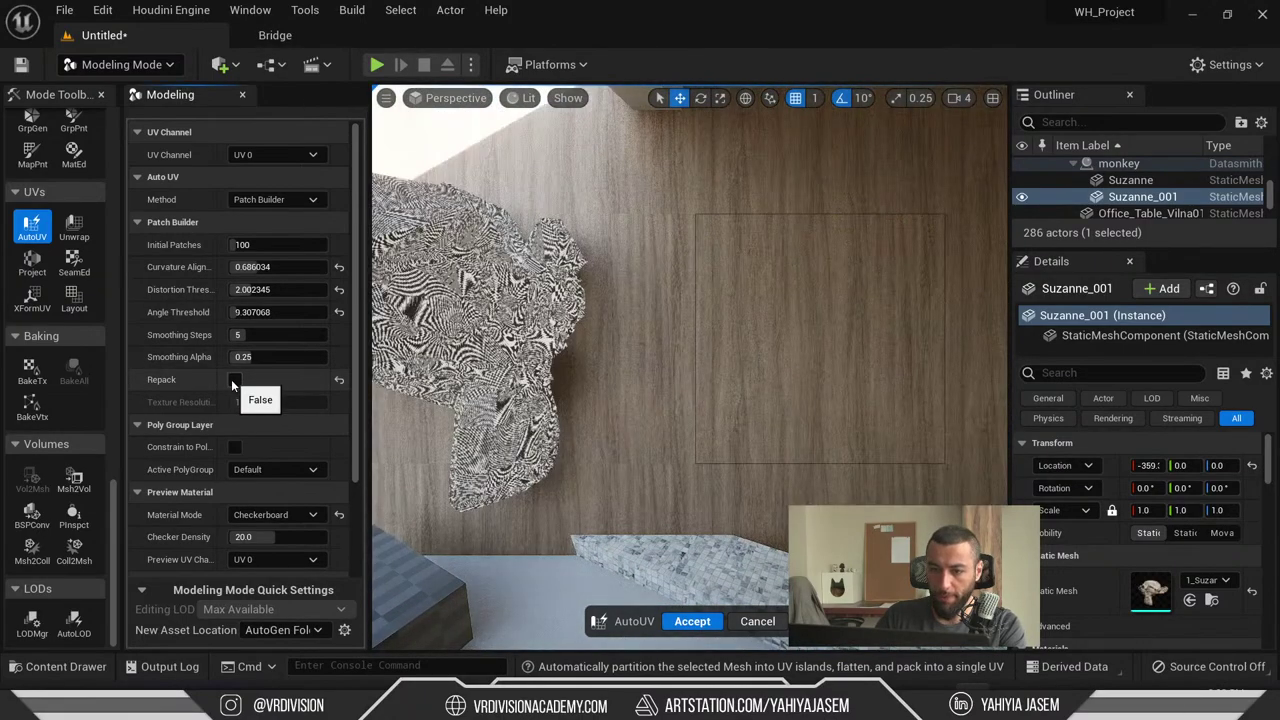
pyautogui.moveTo(600, 360); pyautogui.dragTo(384, 367, button='right')
pyautogui.click(235, 380)
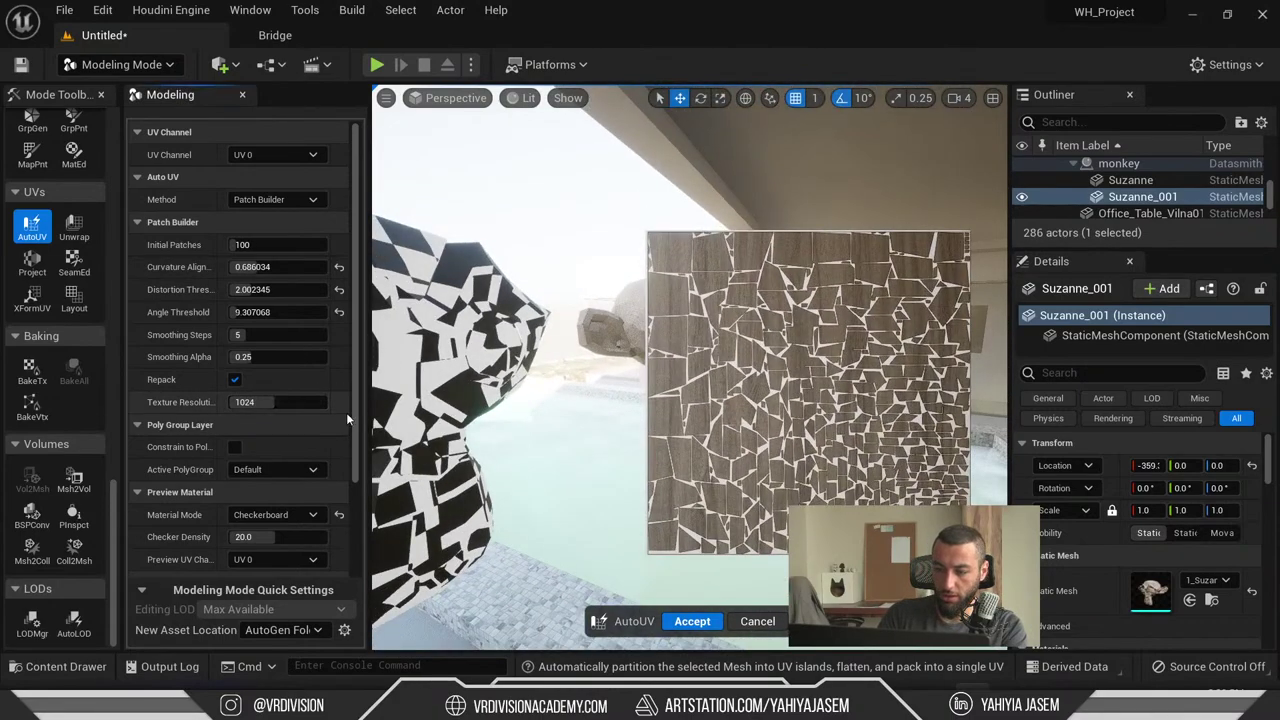
# - Set Texture Resolution to 512, then back to 1024
pyautogui.press('Tab')
pyautogui.write('512')
pyautogui.press('Return')
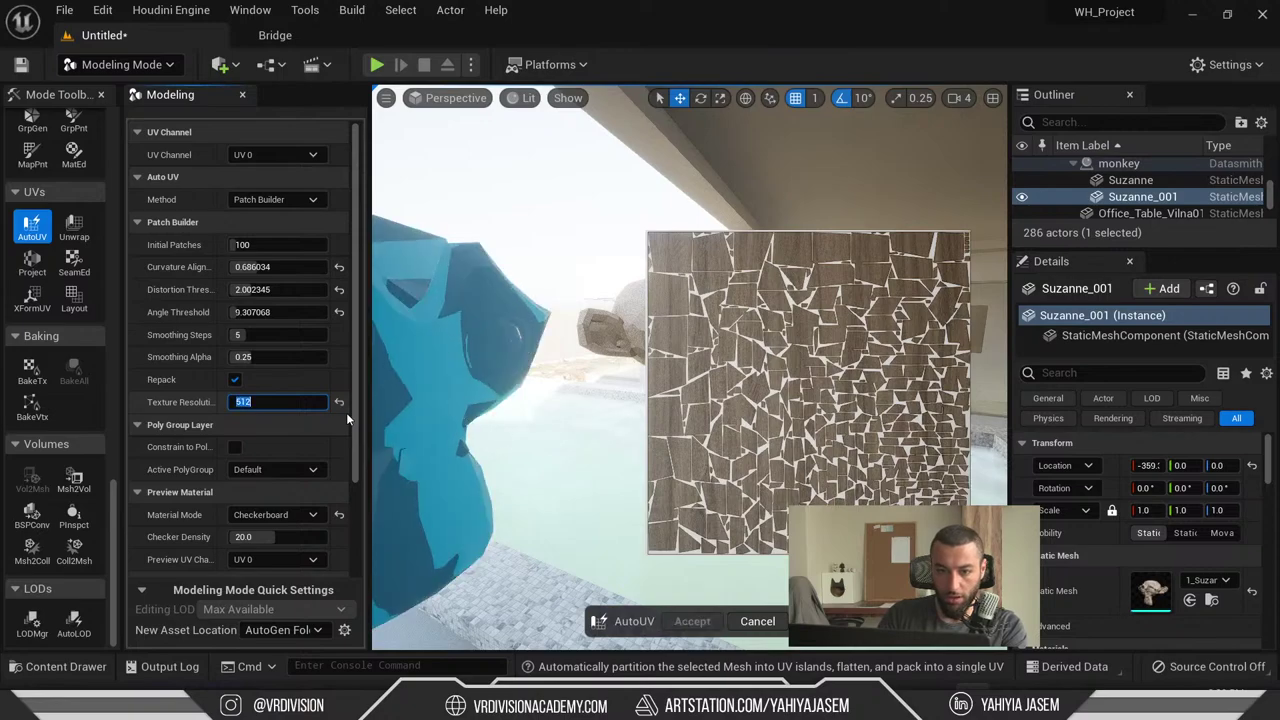
pyautogui.write('1024')
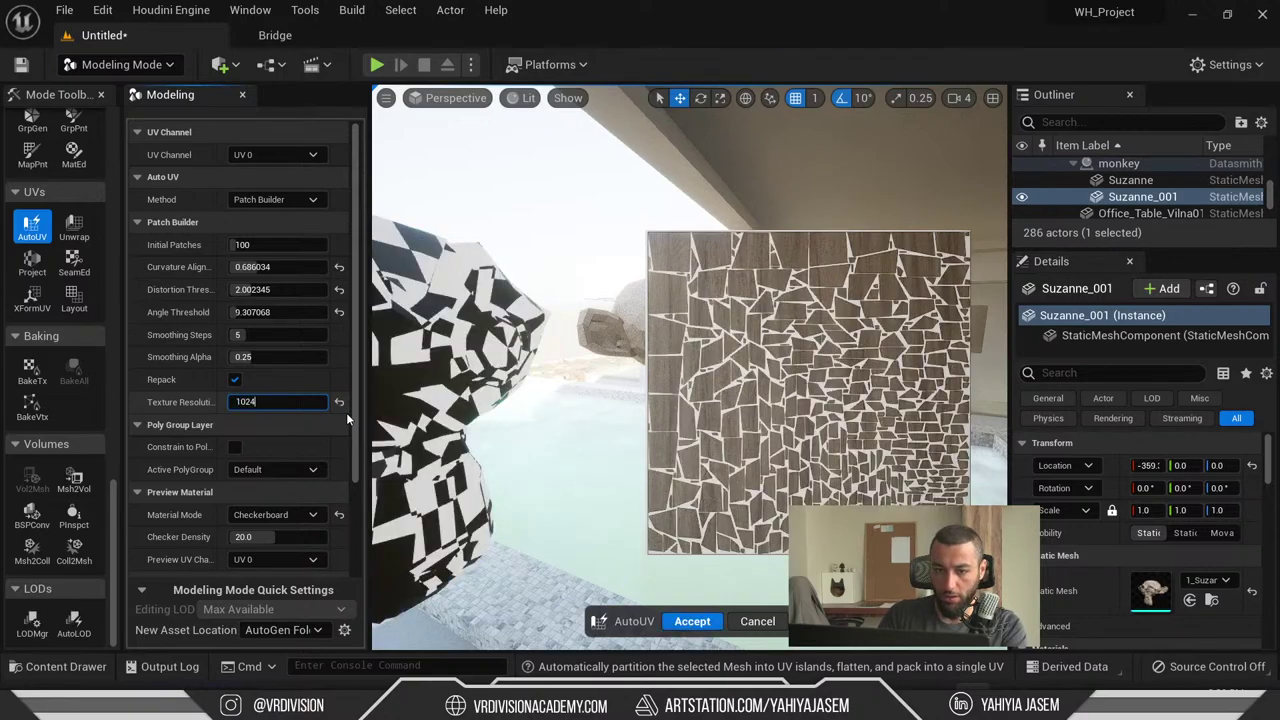
pyautogui.press('Return')
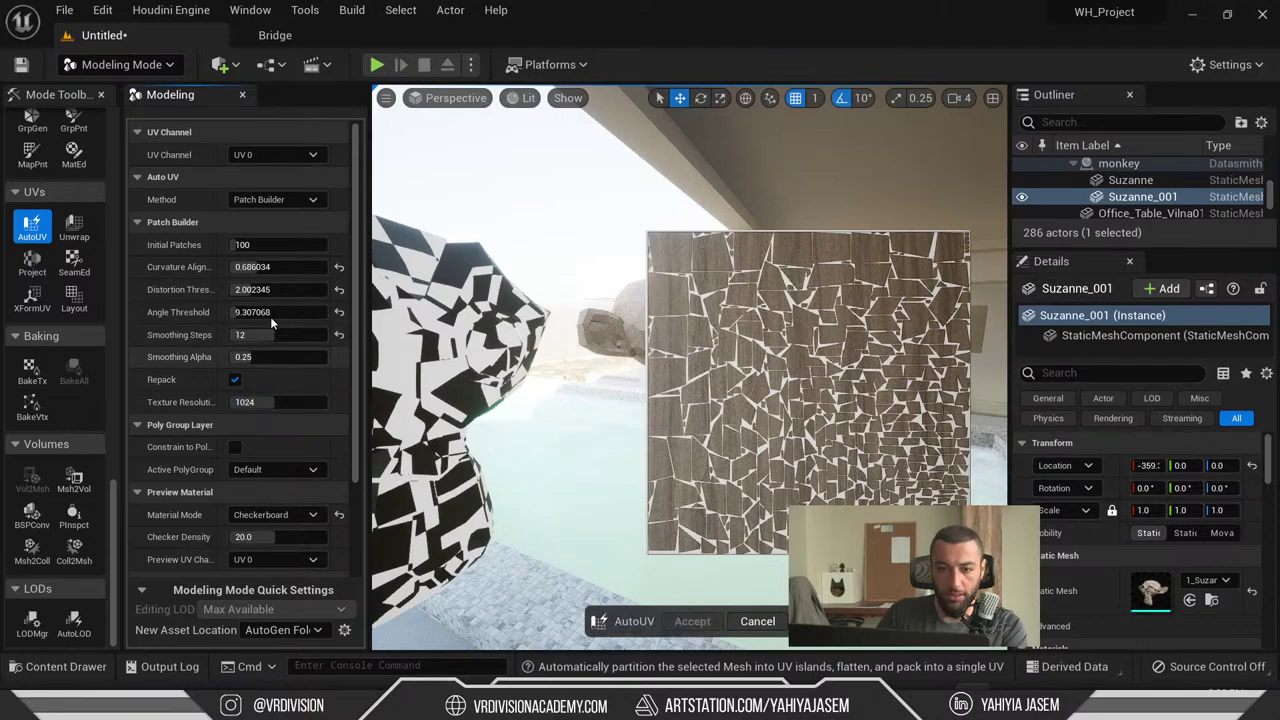
# - Raise Angle Threshold and Curvature Alignment to about 1.1, keeping the Patch Builder method
pyautogui.moveTo(265, 312); pyautogui.dragTo(320, 312)
pyautogui.moveTo(265, 267); pyautogui.dragTo(300, 267)
pyautogui.click(294, 202)
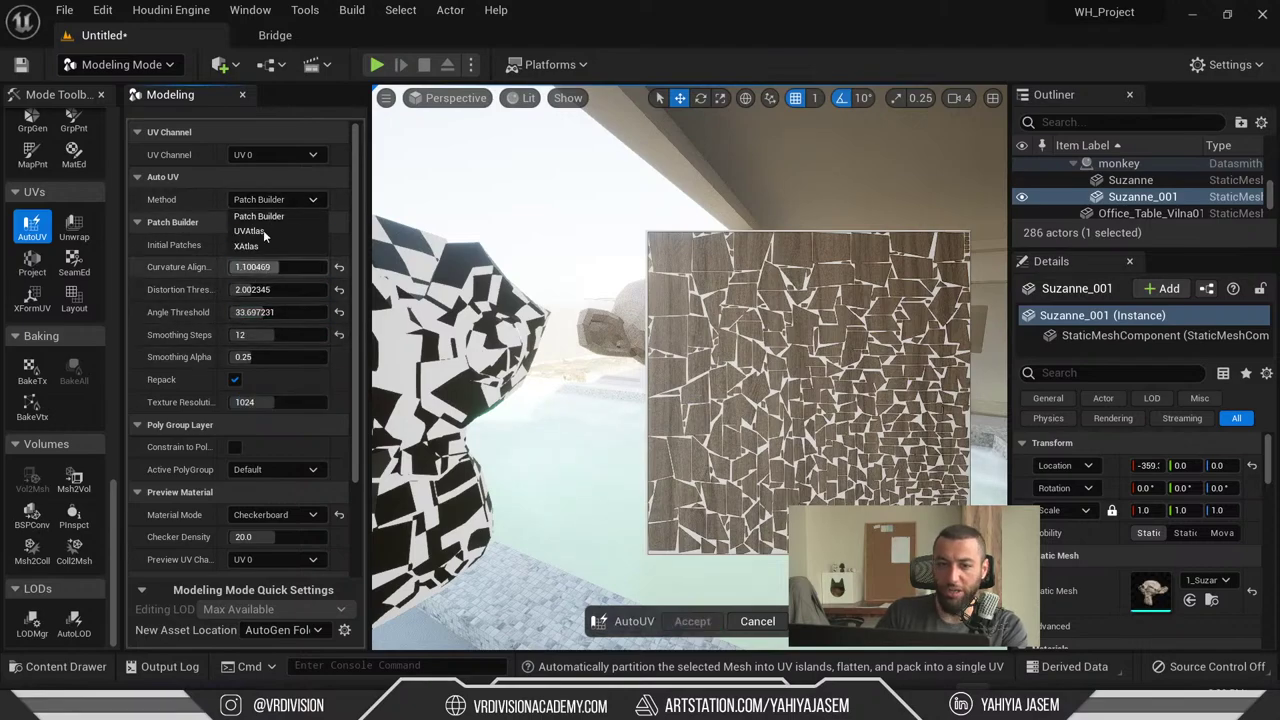
pyautogui.click(266, 203)
pyautogui.scroll(-3, 258, 313)
pyautogui.scroll(-1, 255, 330)
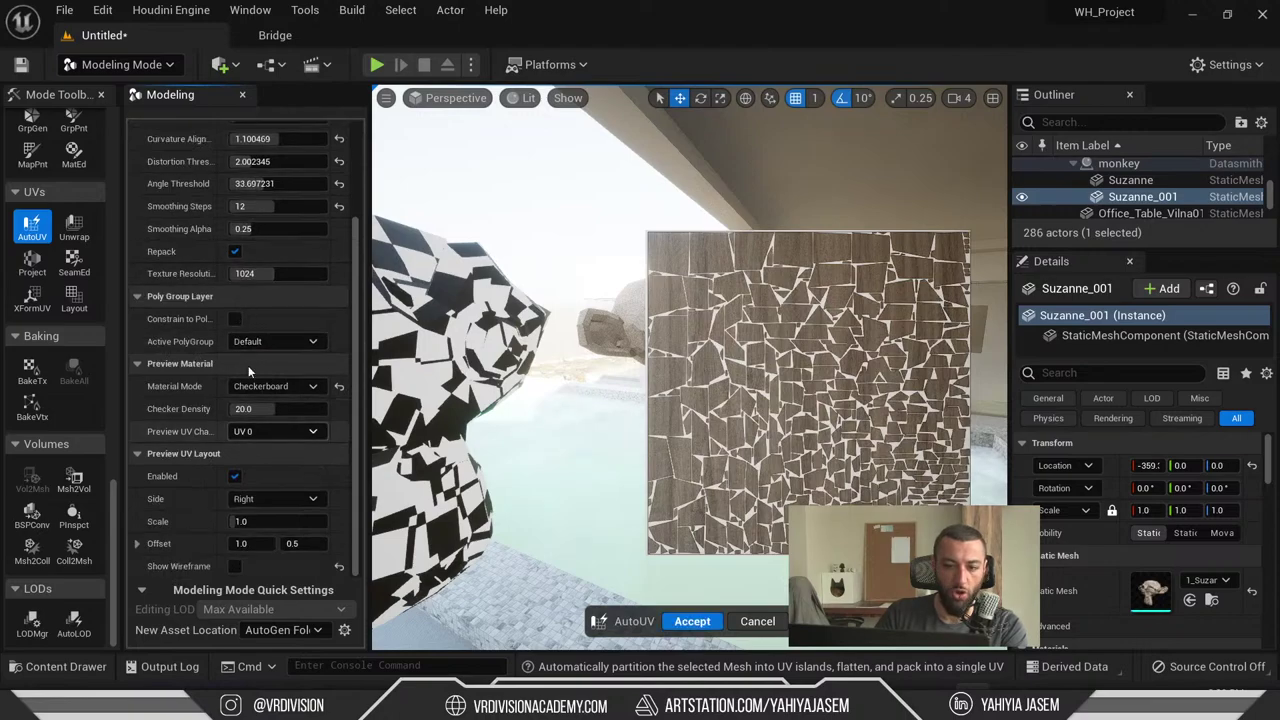
# - Adjust the checker density, then preview the monkey in its original wood material
pyautogui.moveTo(262, 406); pyautogui.dragTo(400, 344)
pyautogui.moveTo(233, 415); pyautogui.dragTo(284, 405)
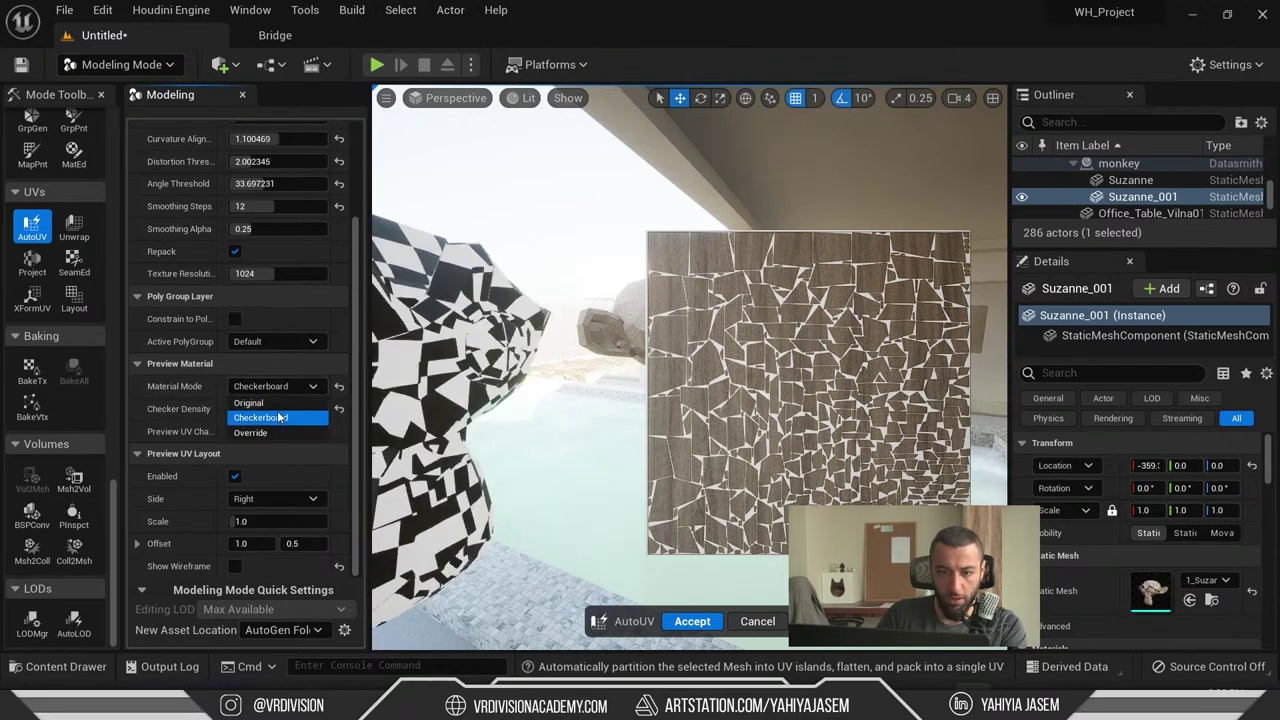
pyautogui.click(252, 402)
pyautogui.moveTo(476, 415); pyautogui.dragTo(400, 350, button='right')
pyautogui.press('f')
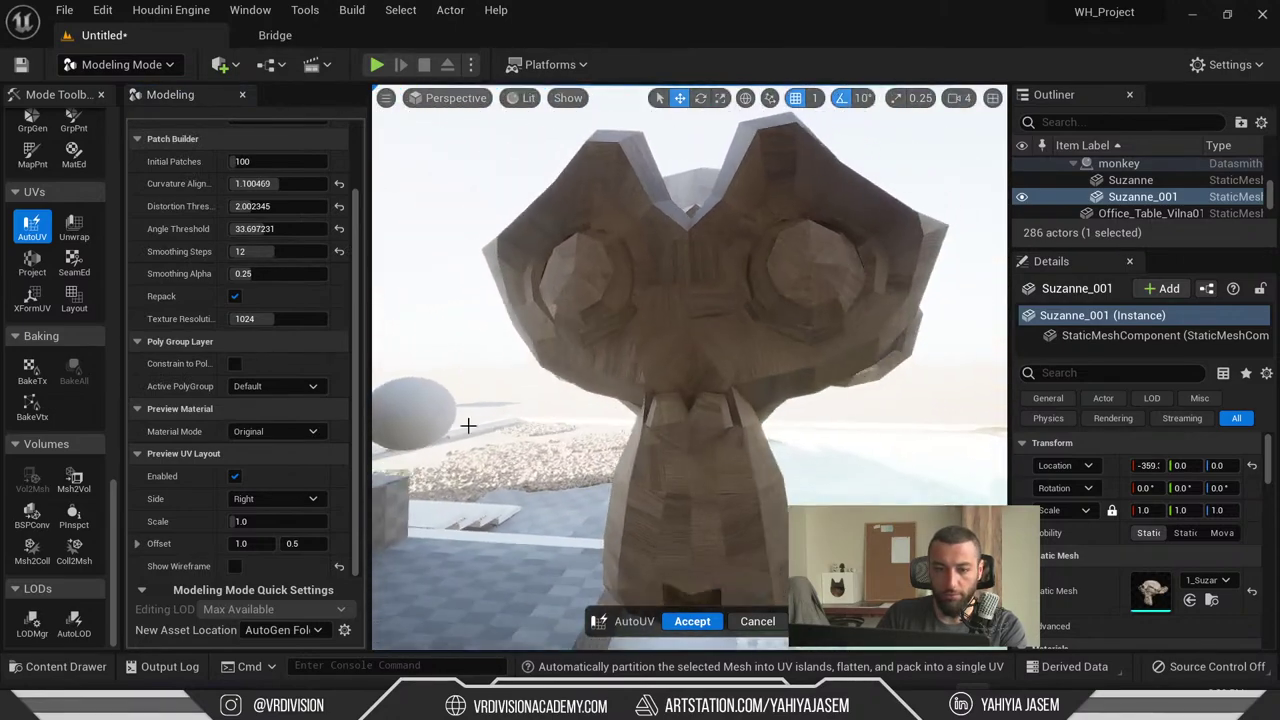
# - Resize the UV layout preview and switch the unwrap method to UVAtlas
pyautogui.moveTo(256, 524); pyautogui.dragTo(256, 524)
pyautogui.scroll(3, 256, 524)
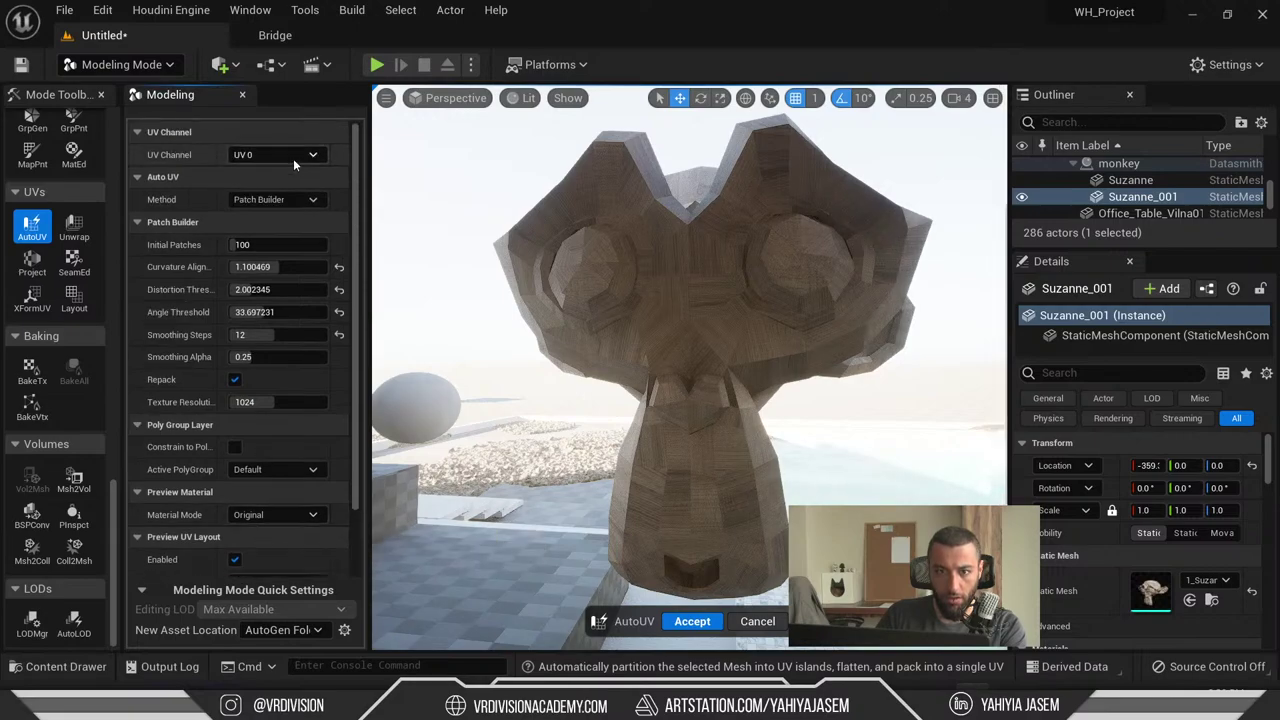
pyautogui.click(275, 199)
pyautogui.click(288, 228)
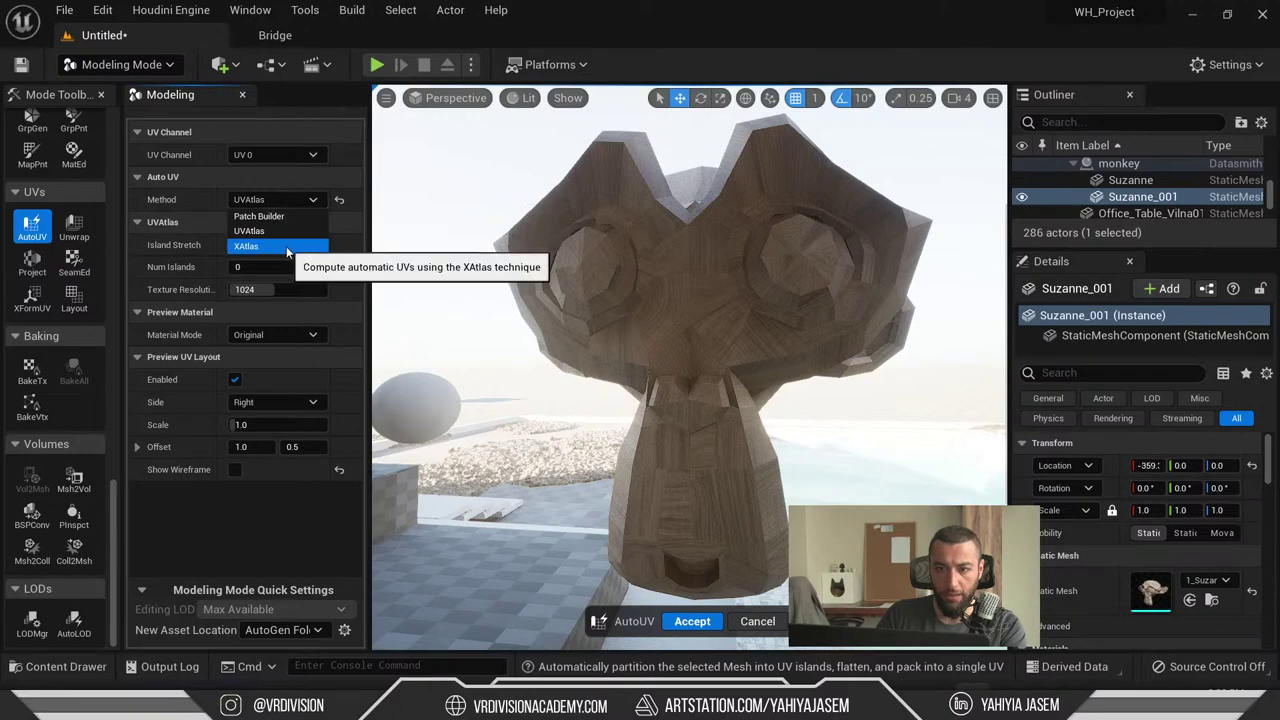
# - Preview the monkey's UV layout with XAtlas, then try the Patch Builder method
pyautogui.click(286, 246)
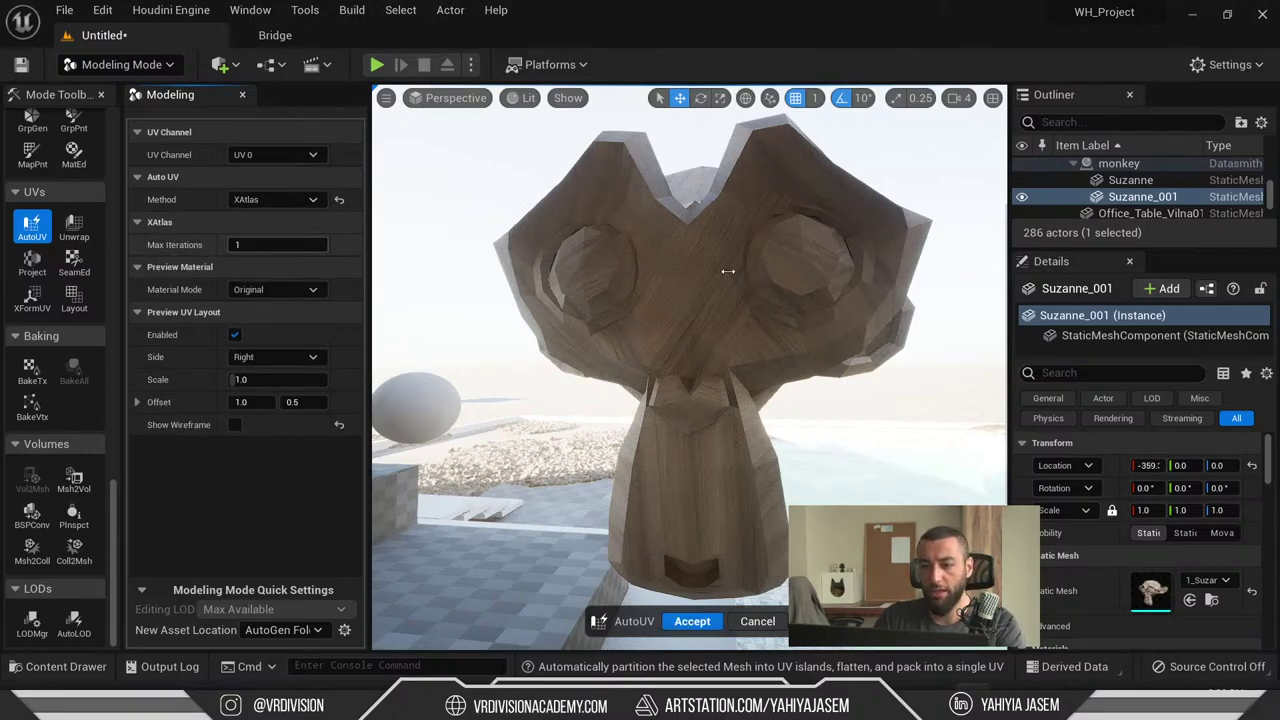
pyautogui.moveTo(728, 270); pyautogui.dragTo(712, 281, button='right')
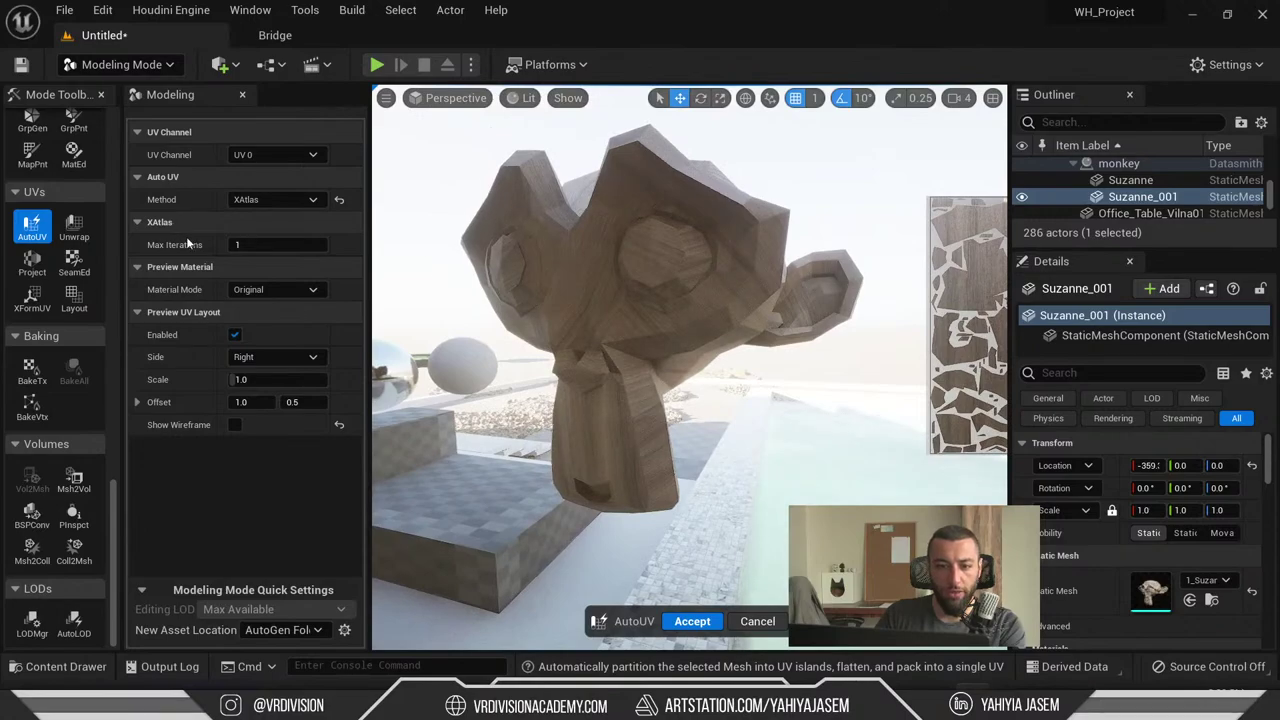
pyautogui.moveTo(450, 420); pyautogui.dragTo(450, 420, button='right')
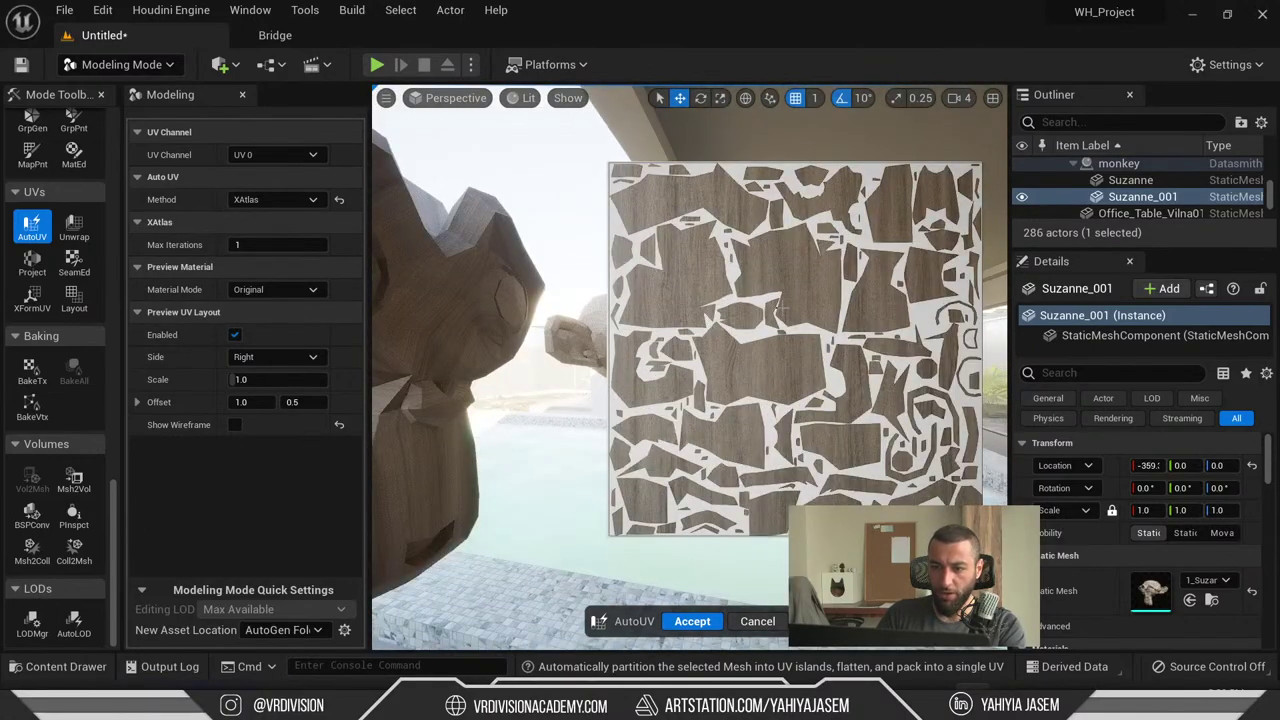
pyautogui.click(258, 199)
pyautogui.click(256, 219)
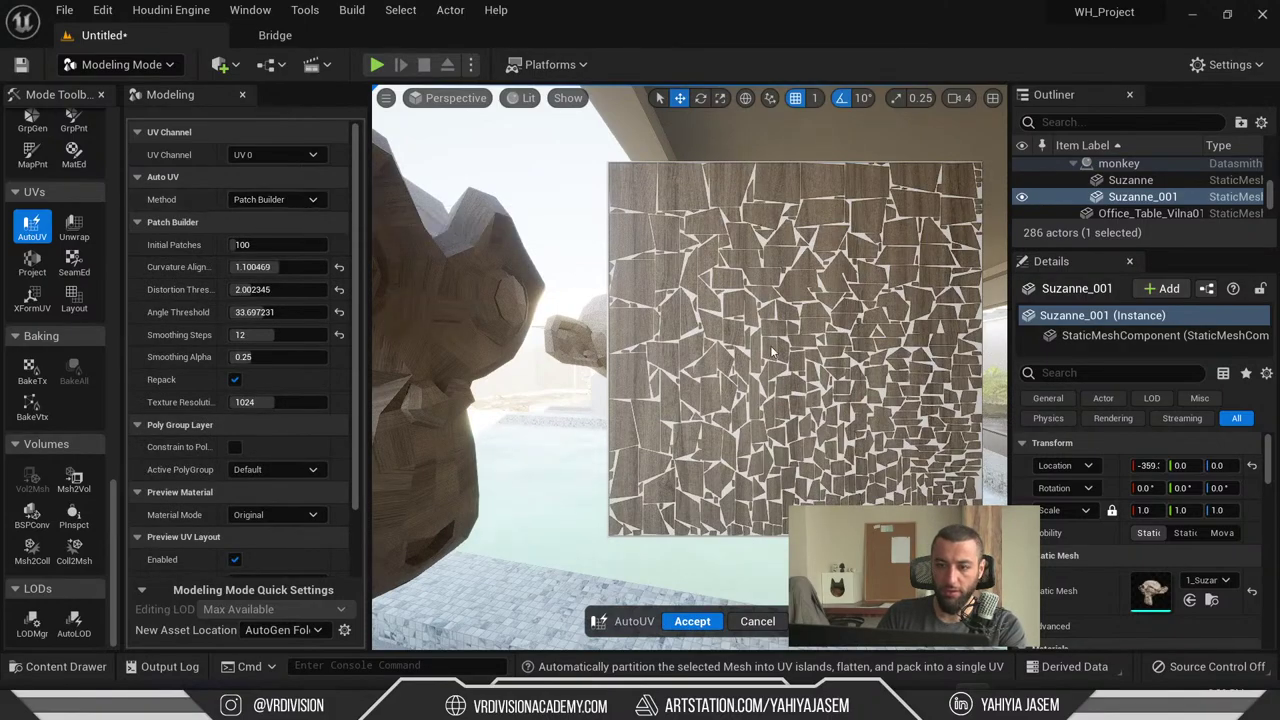
# - Switch the method back to XAtlas, exit AutoUV, and frame Suzanne_001
pyautogui.moveTo(772, 352); pyautogui.dragTo(443, 301, button='right')
pyautogui.click(274, 200)
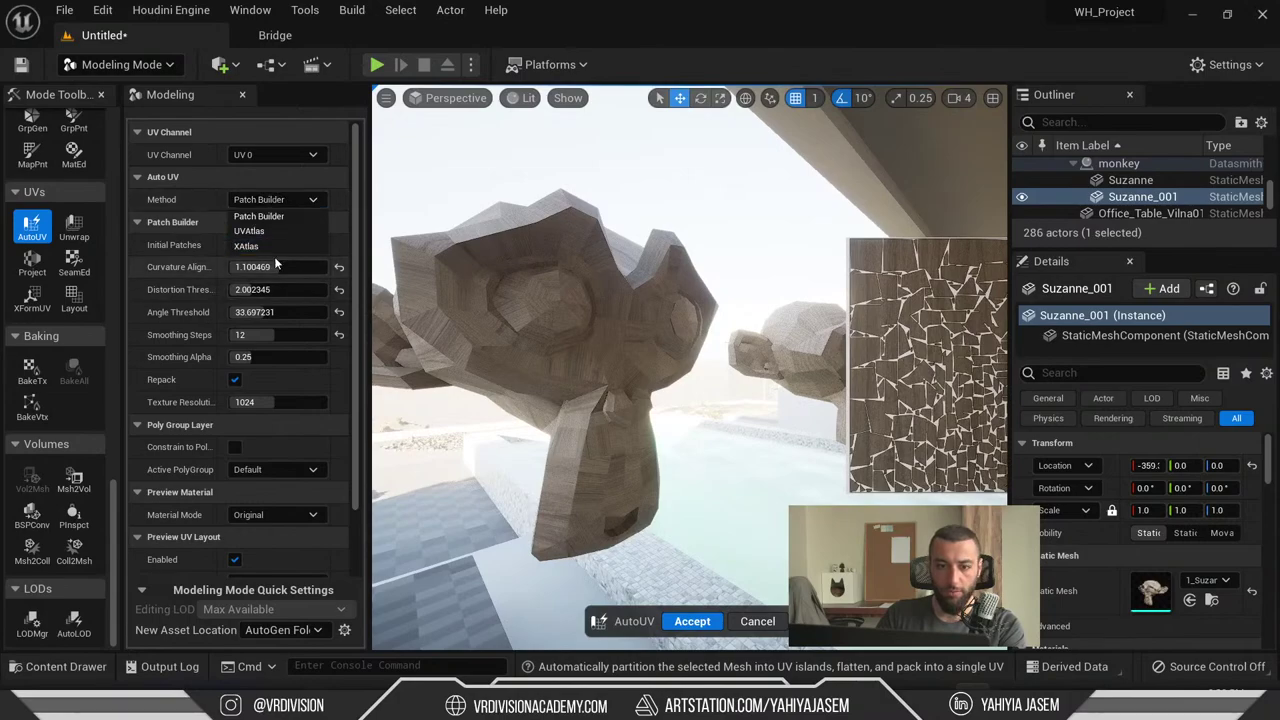
pyautogui.click(270, 247)
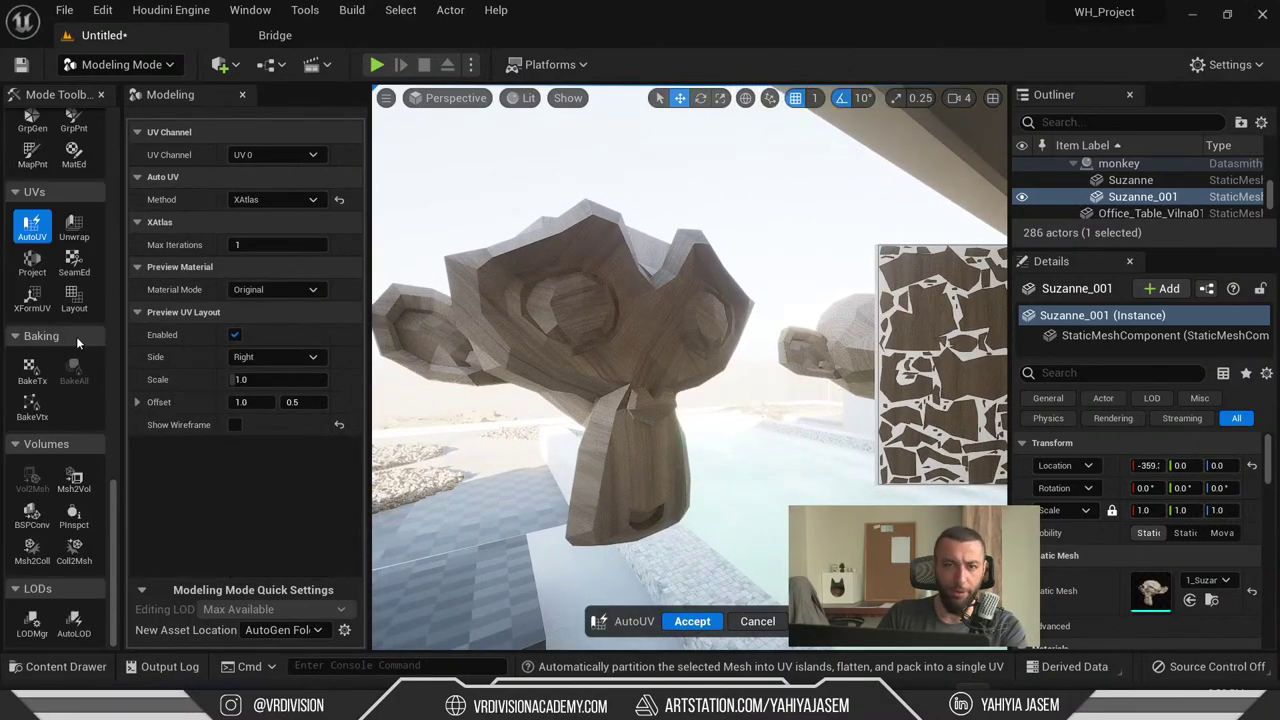
pyautogui.moveTo(620, 380); pyautogui.dragTo(580, 372, button='right')
pyautogui.press('Return')
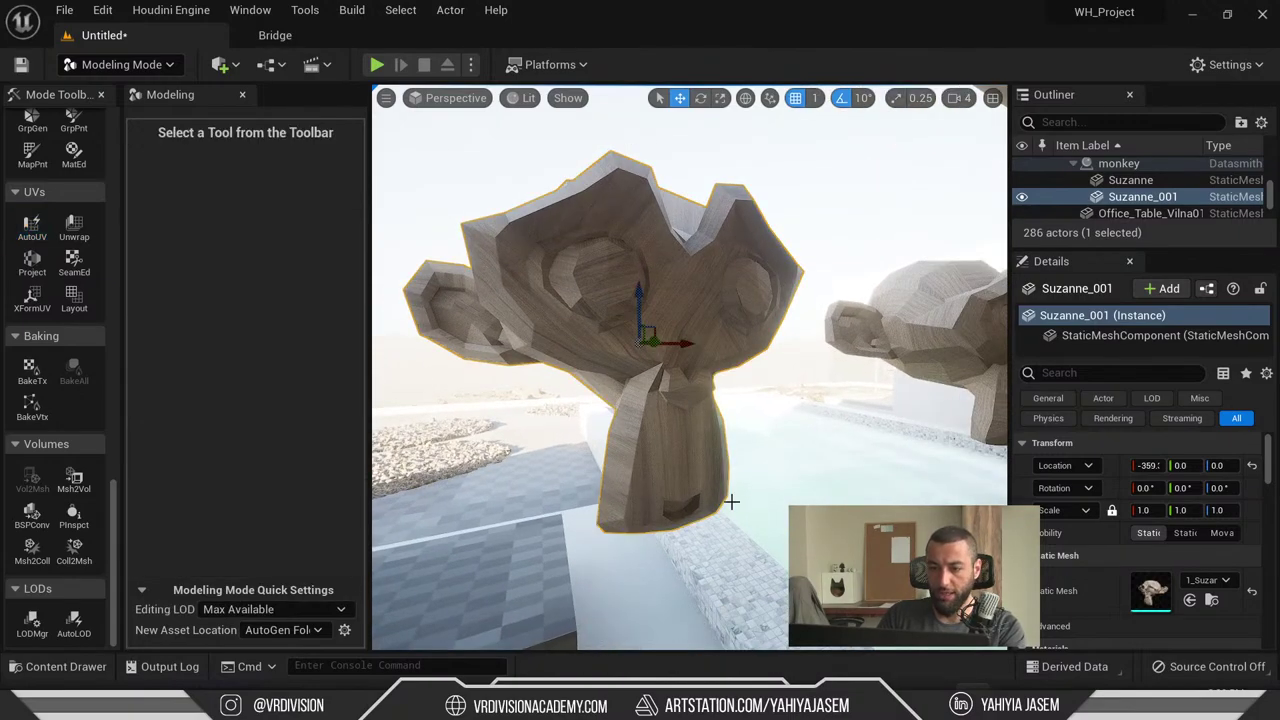
pyautogui.moveTo(731, 503); pyautogui.dragTo(588, 414, button='right')
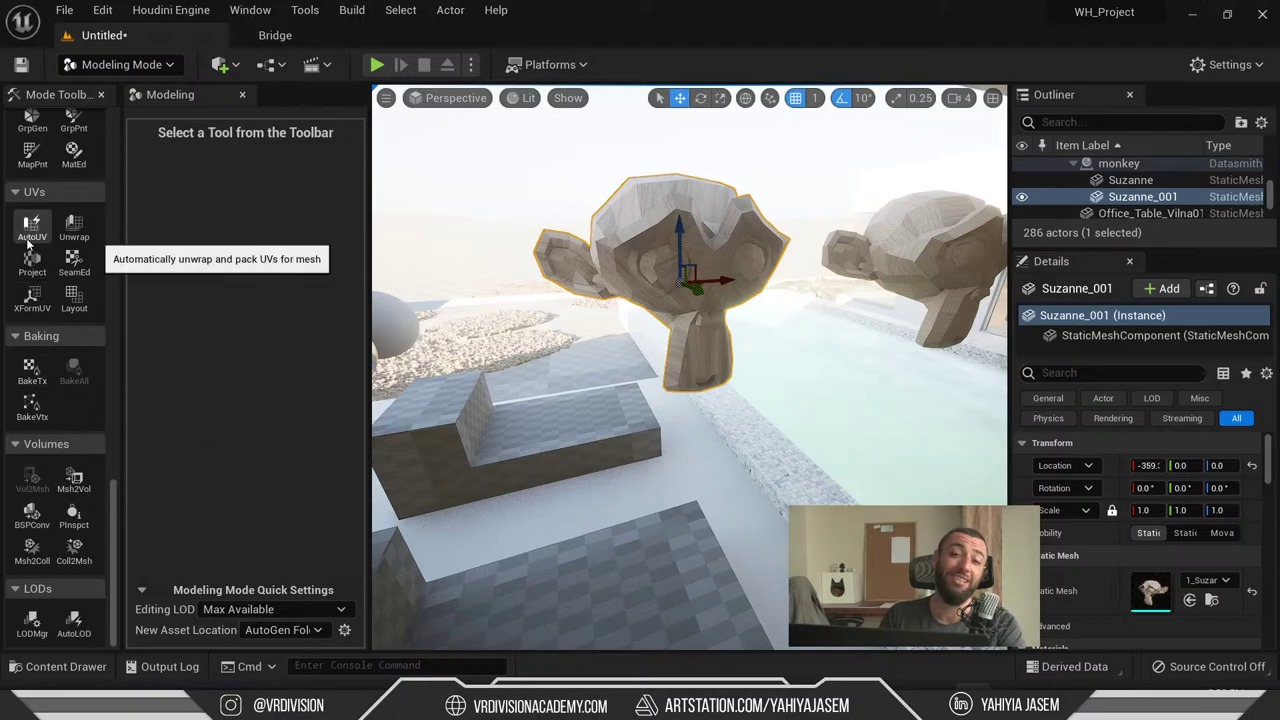
pyautogui.press('f')
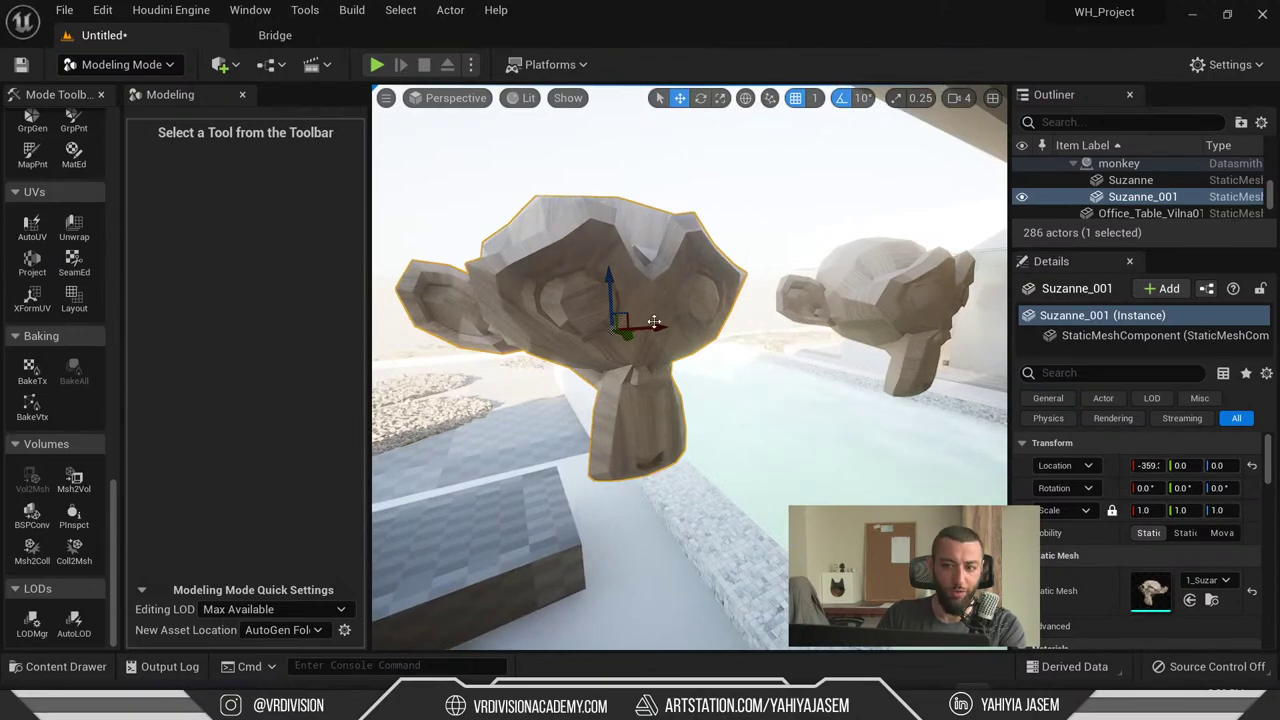
# - Try UV Unwrap and AutoUV, then cancel out of the unwrap without changes
pyautogui.click(74, 225)
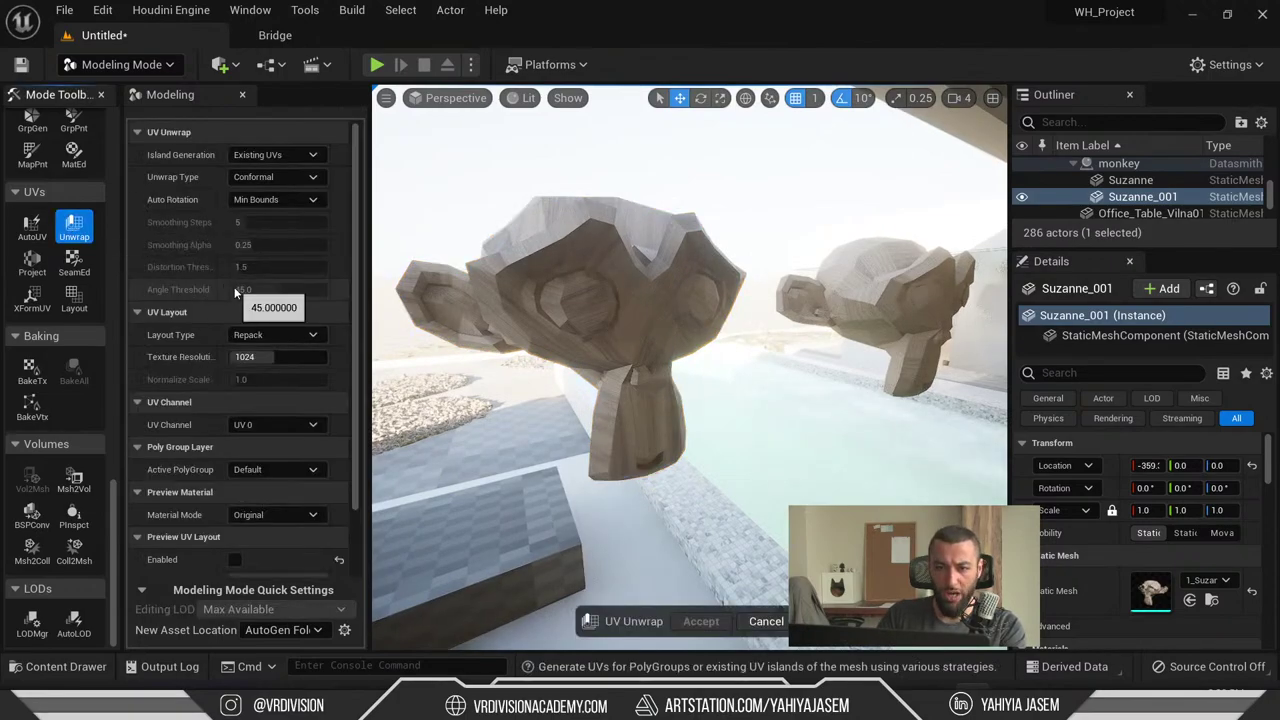
pyautogui.scroll(-2, 233, 300)
pyautogui.scroll(2, 236, 304)
pyautogui.click(31, 225)
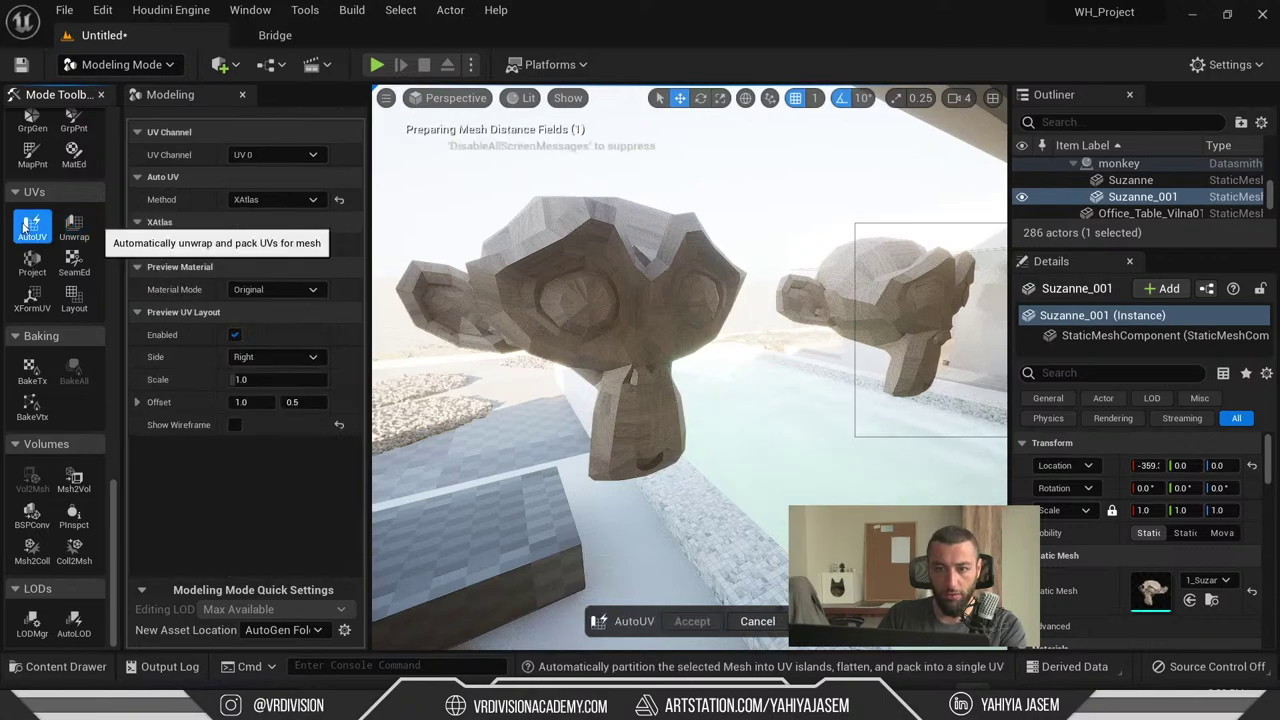
pyautogui.click(74, 225)
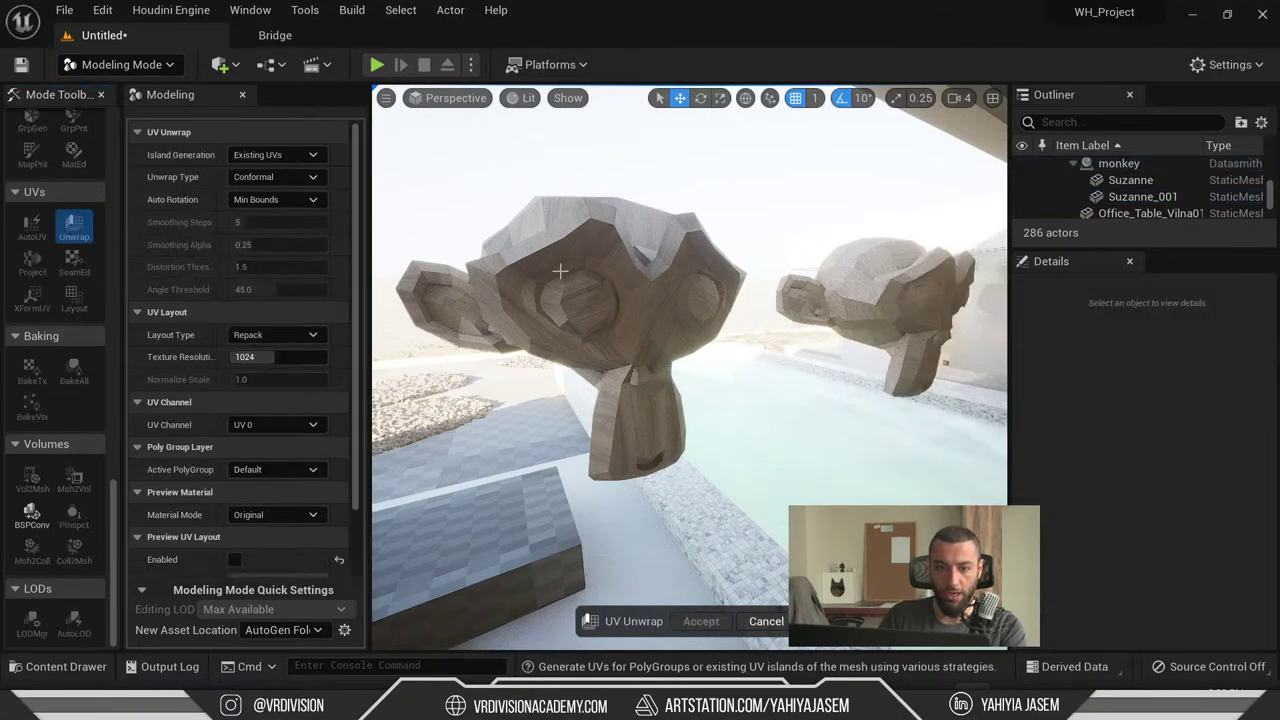
pyautogui.click(766, 621)
# - Select Suzanne_001, start UV Unwrap, and turn on Preview UV Layout
pyautogui.click(613, 308)
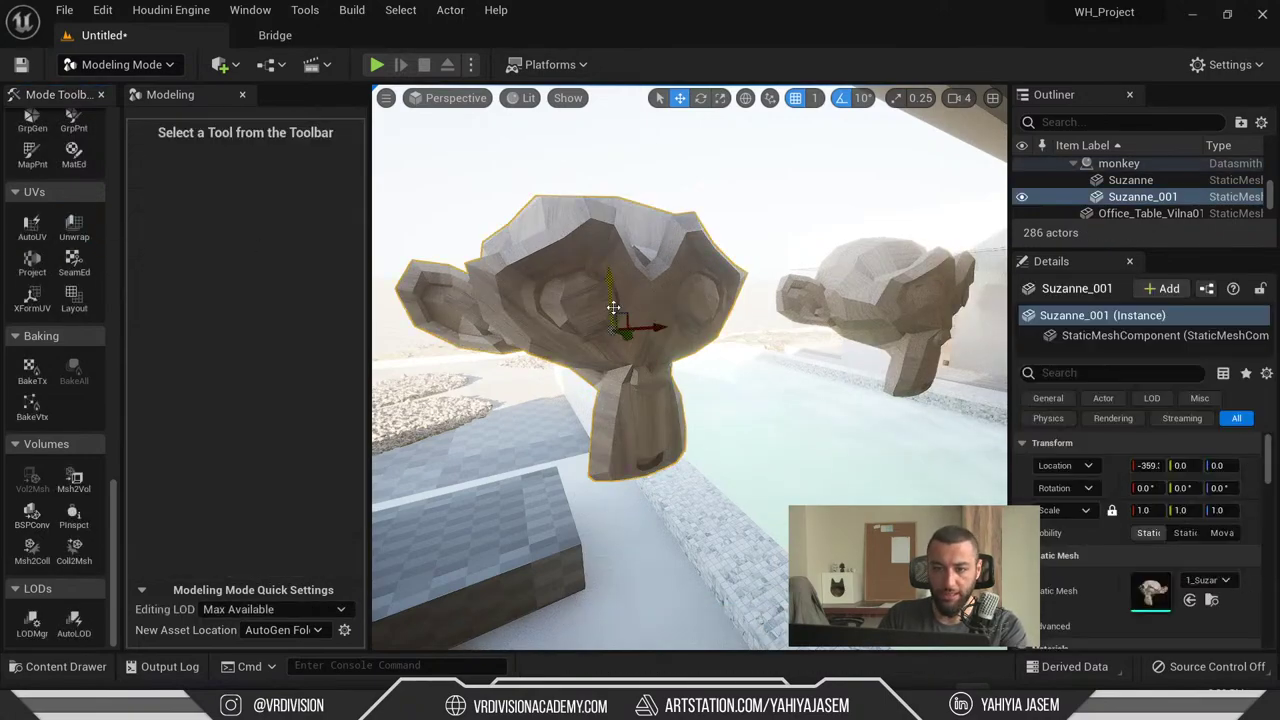
pyautogui.click(74, 230)
pyautogui.scroll(-2, 285, 236)
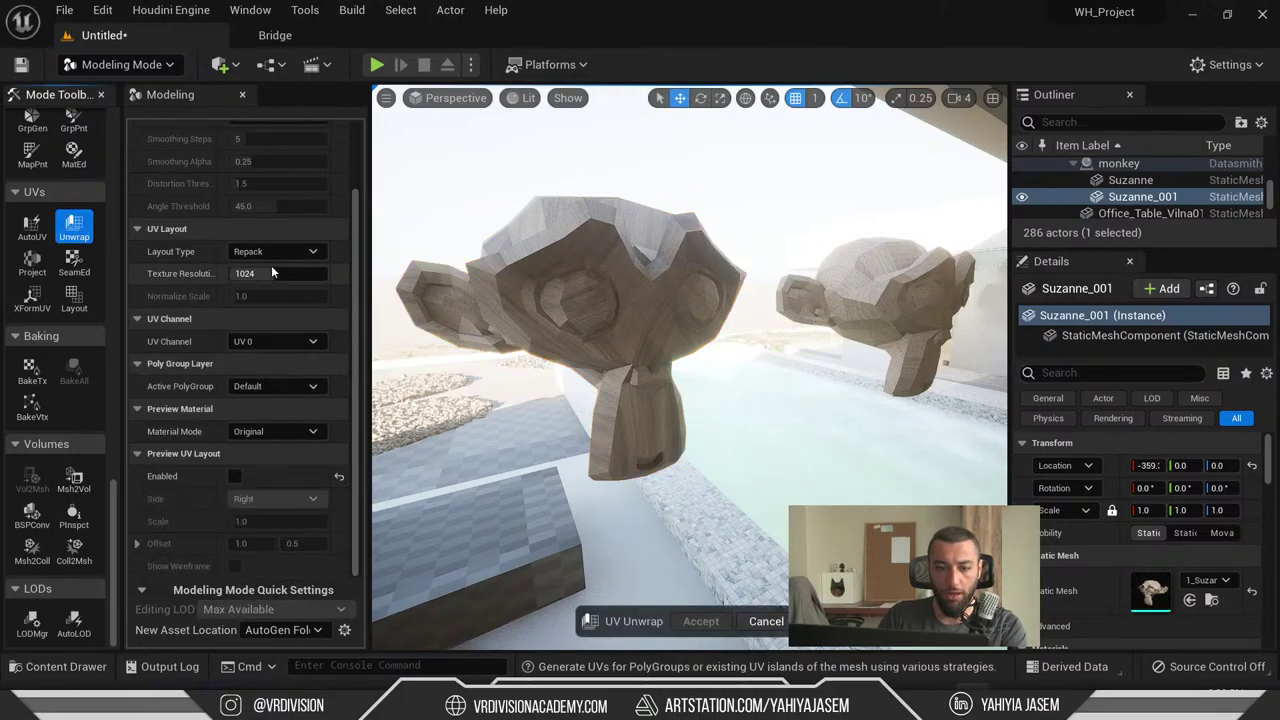
pyautogui.click(234, 476)
pyautogui.moveTo(707, 327); pyautogui.dragTo(707, 327, button='right')
pyautogui.scroll(2, 283, 338)
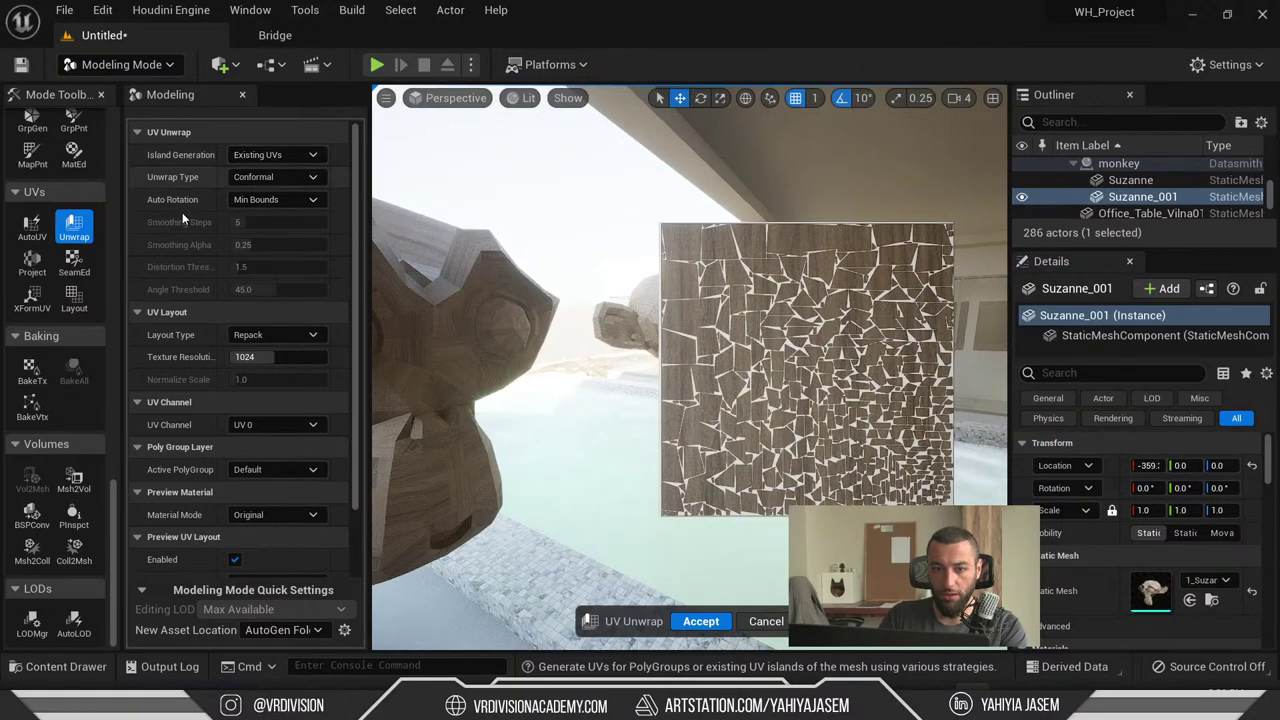
# - Try AutoUV with Patch Builder, return to UV Unwrap, and expand the island generation options
pyautogui.click(32, 230)
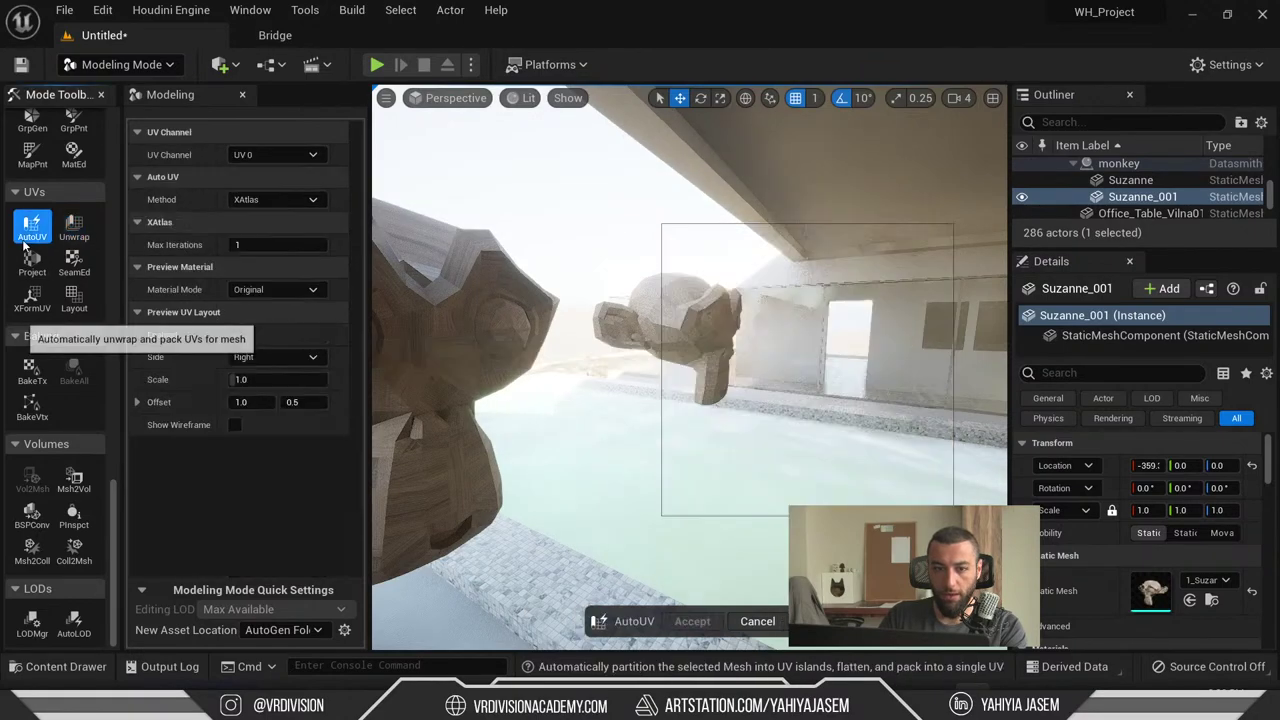
pyautogui.click(262, 199)
pyautogui.click(258, 213)
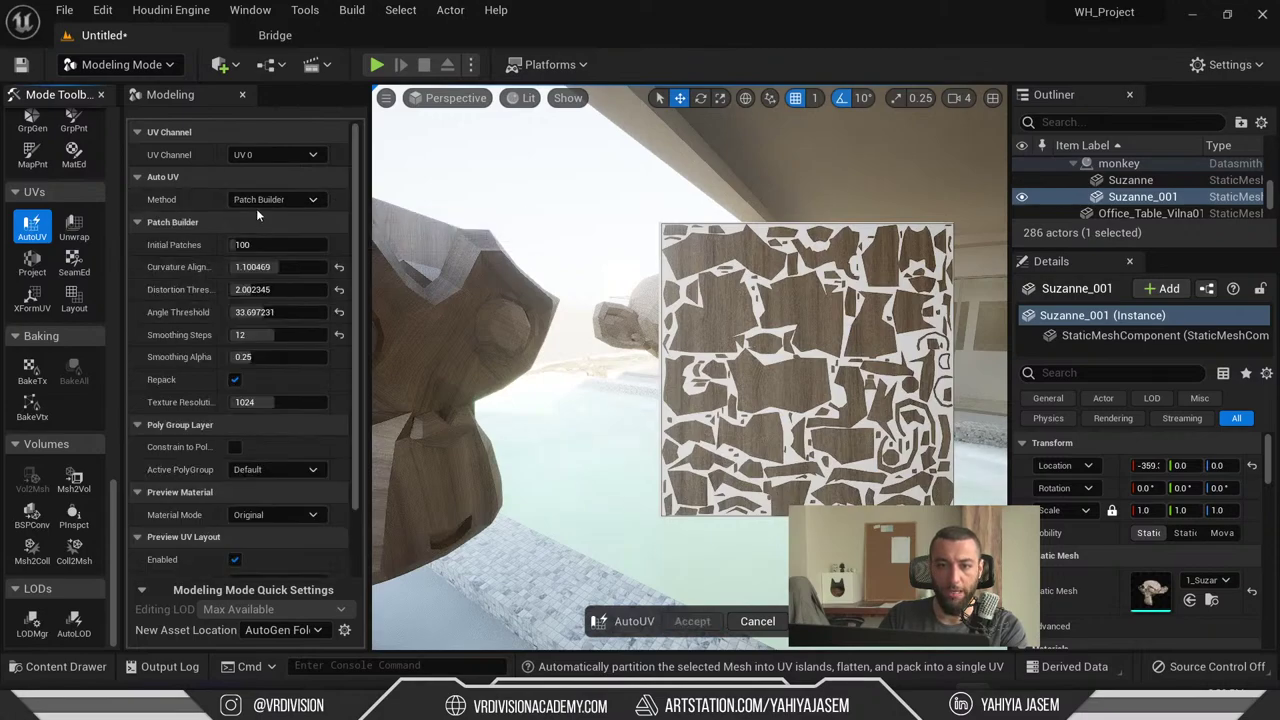
pyautogui.click(74, 225)
pyautogui.click(32, 225)
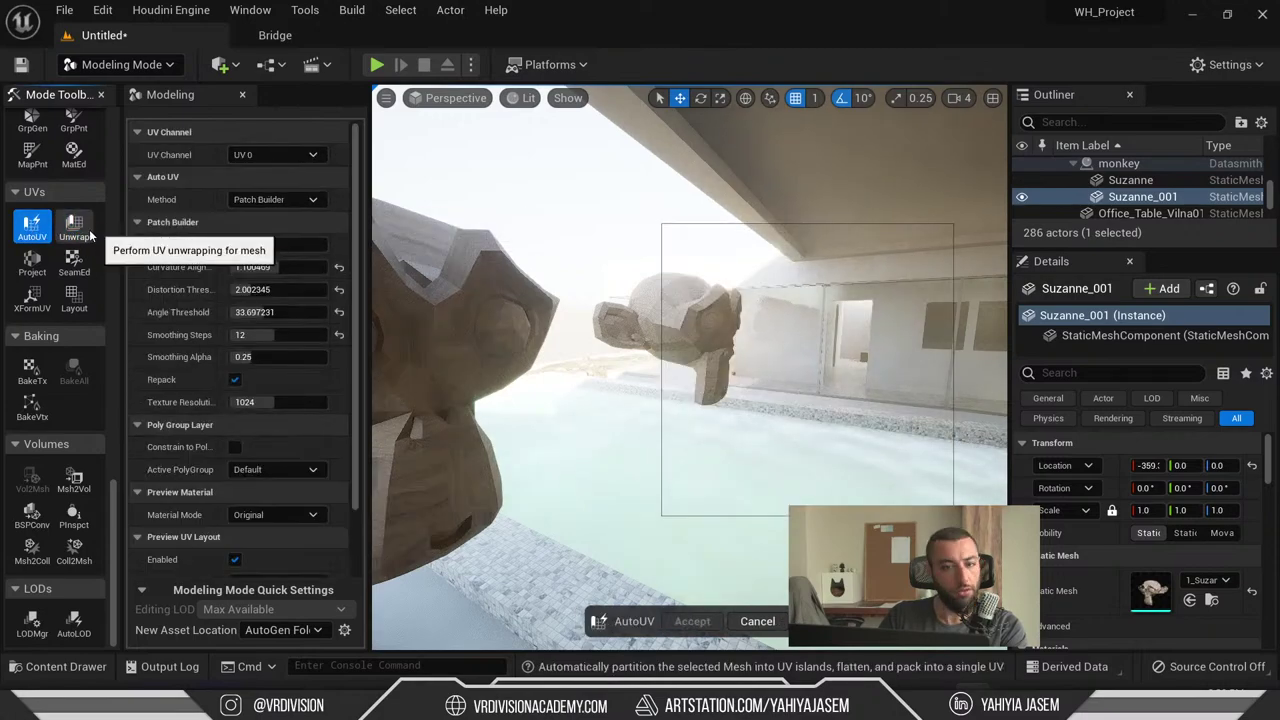
pyautogui.click(74, 225)
pyautogui.click(288, 155)
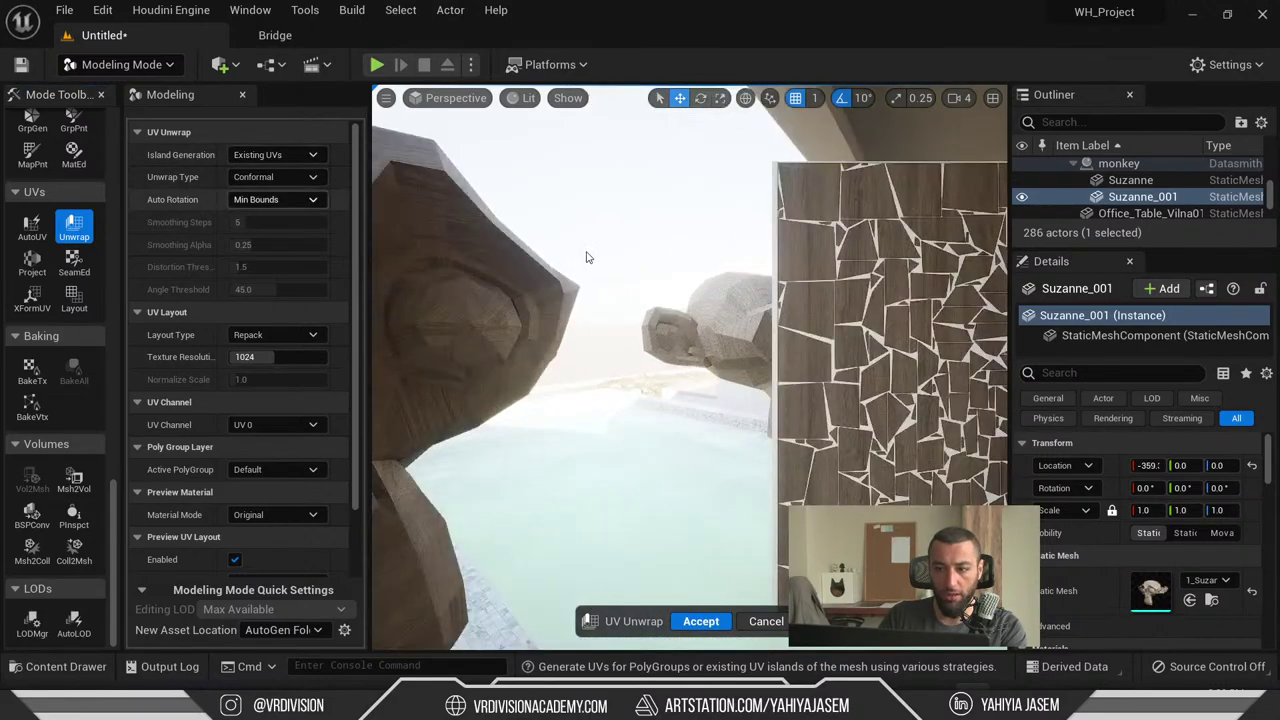
# - Keep Conformal as the unwrap type with Min Bounds auto rotation
pyautogui.click(290, 177)
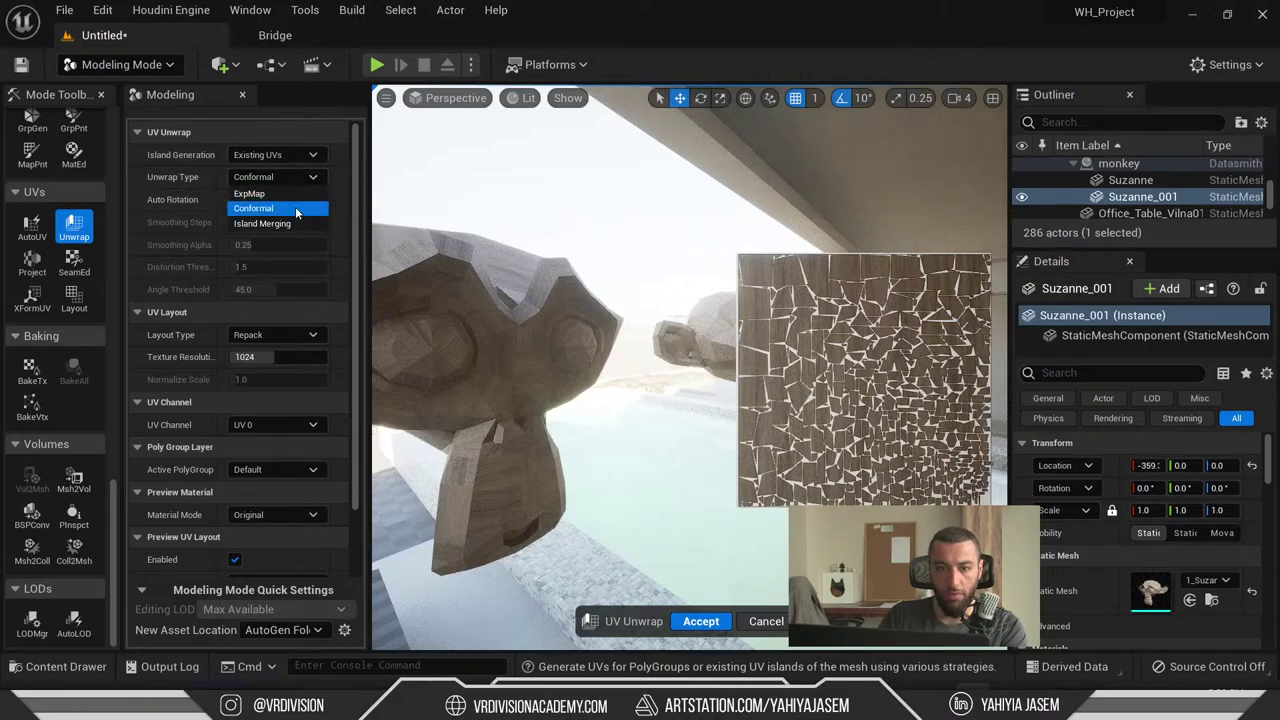
pyautogui.click(296, 210)
pyautogui.click(296, 200)
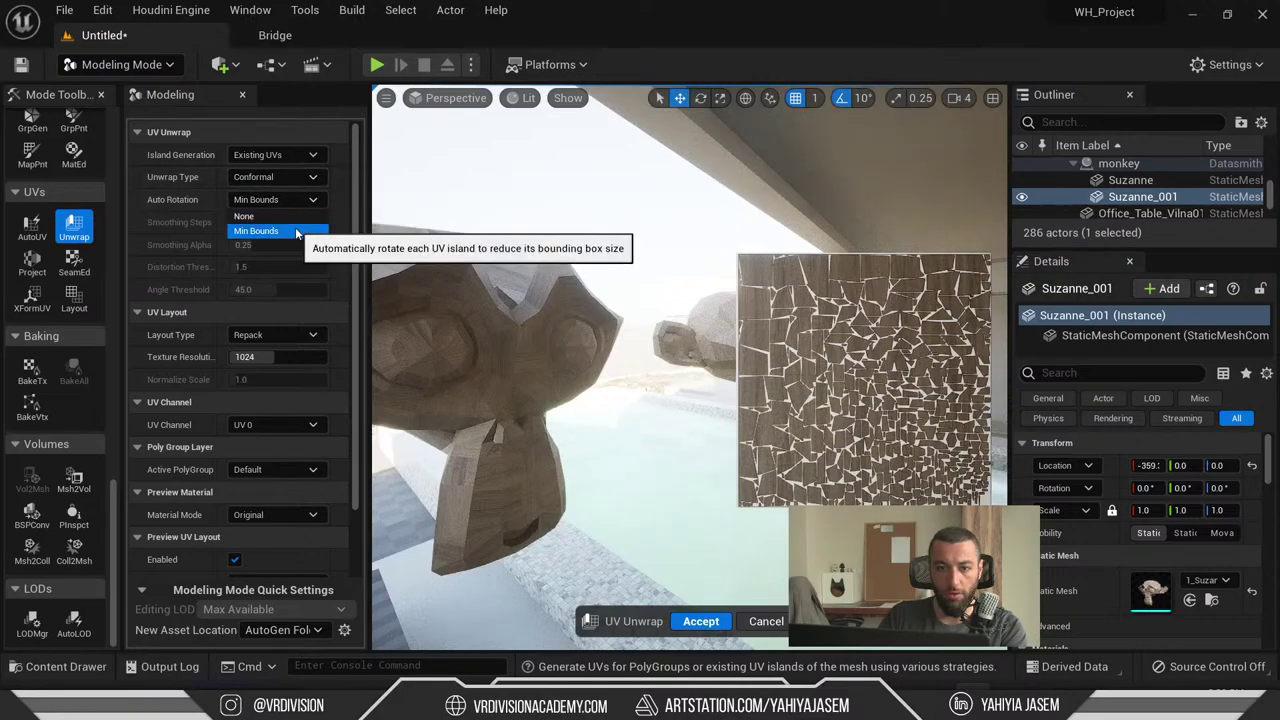
pyautogui.click(296, 231)
pyautogui.scroll(-1, 220, 290)
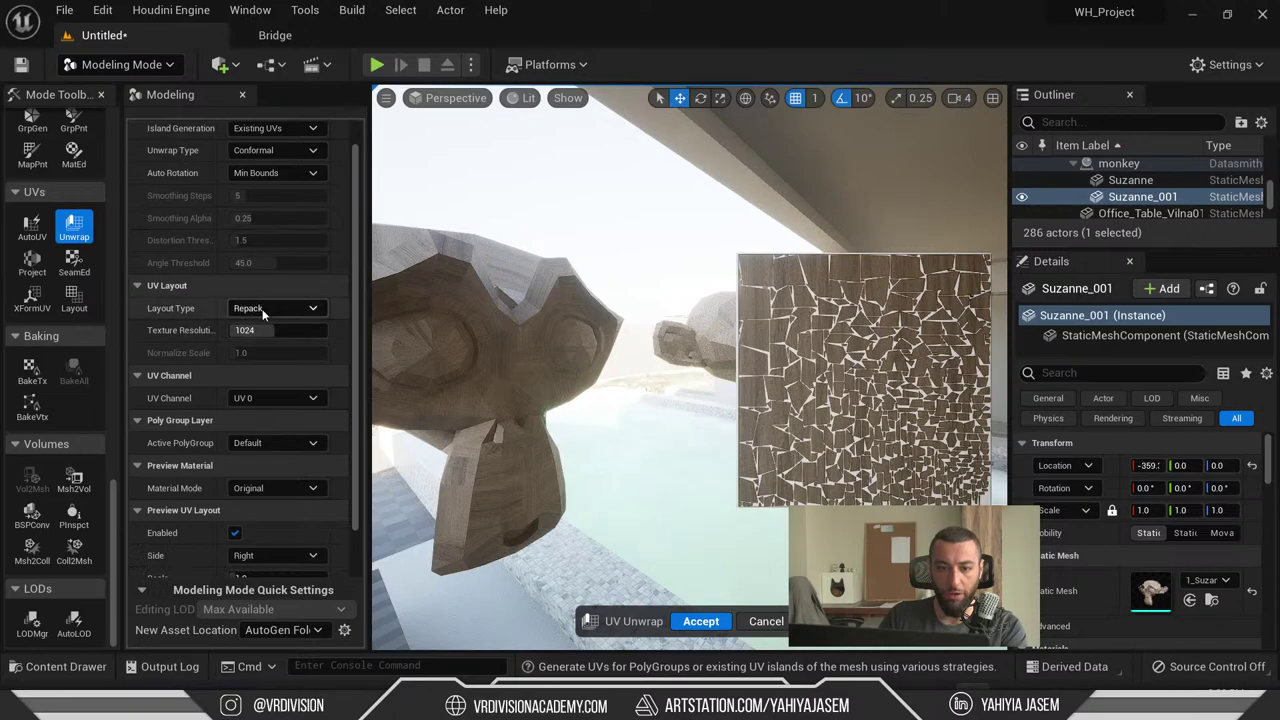
# - Set the Layout Type to Normalize to World, after trying Normalize to Bounds and None
pyautogui.click(305, 354)
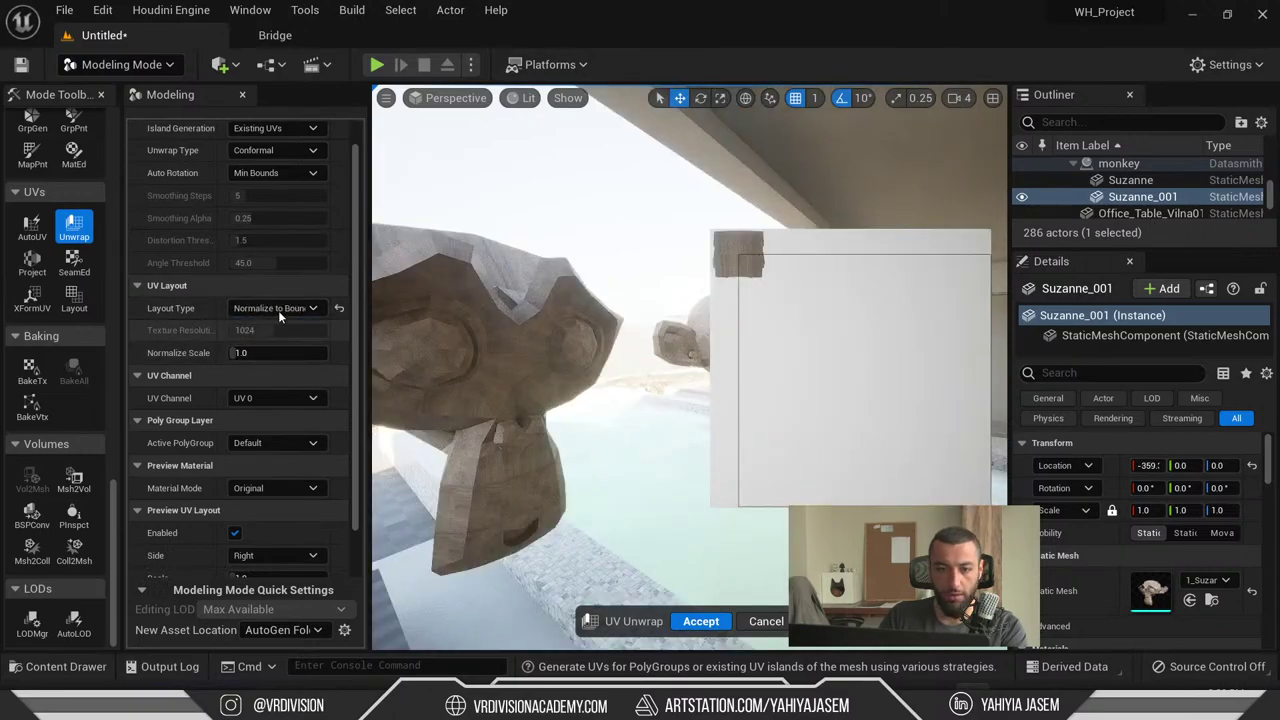
pyautogui.click(279, 312)
pyautogui.click(283, 322)
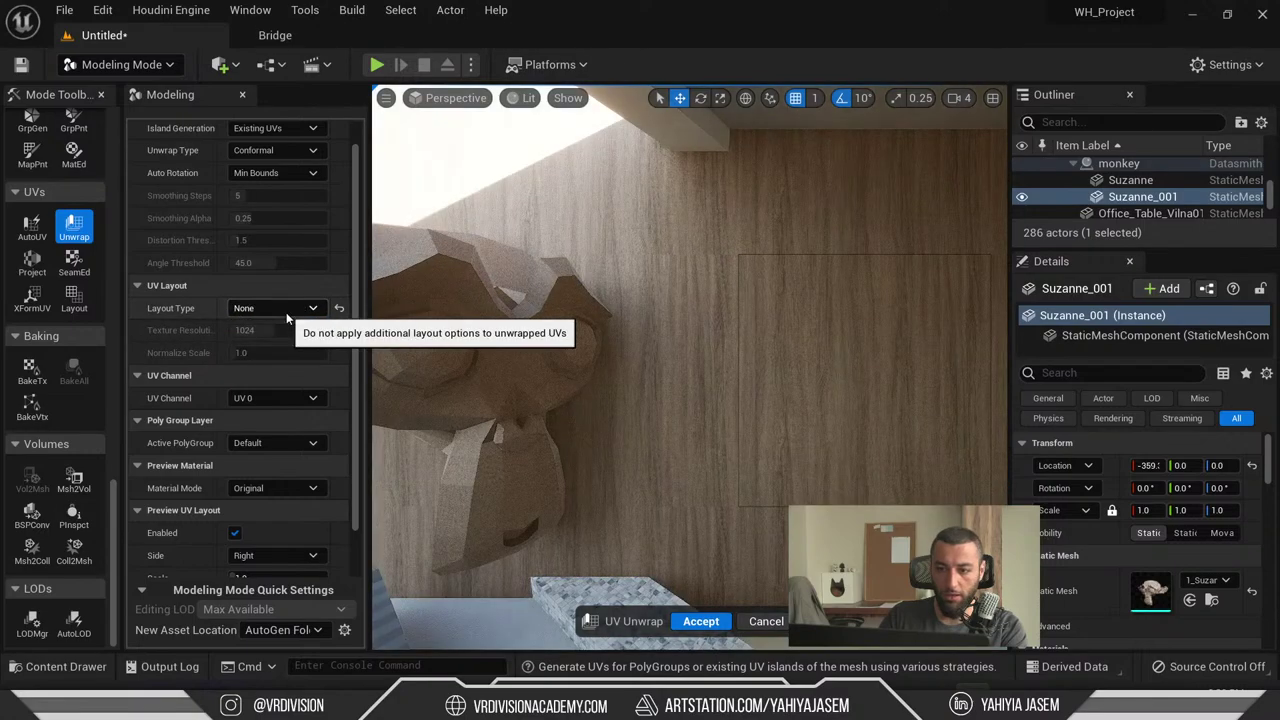
pyautogui.click(286, 311)
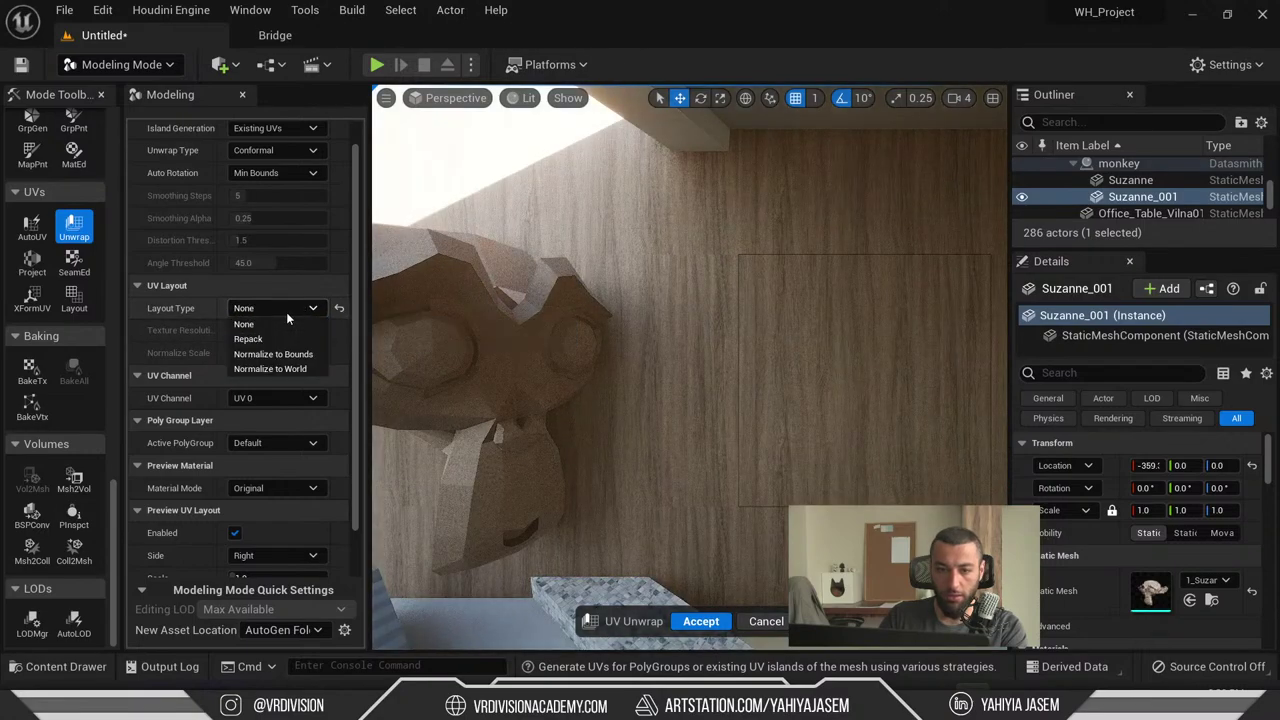
pyautogui.click(302, 369)
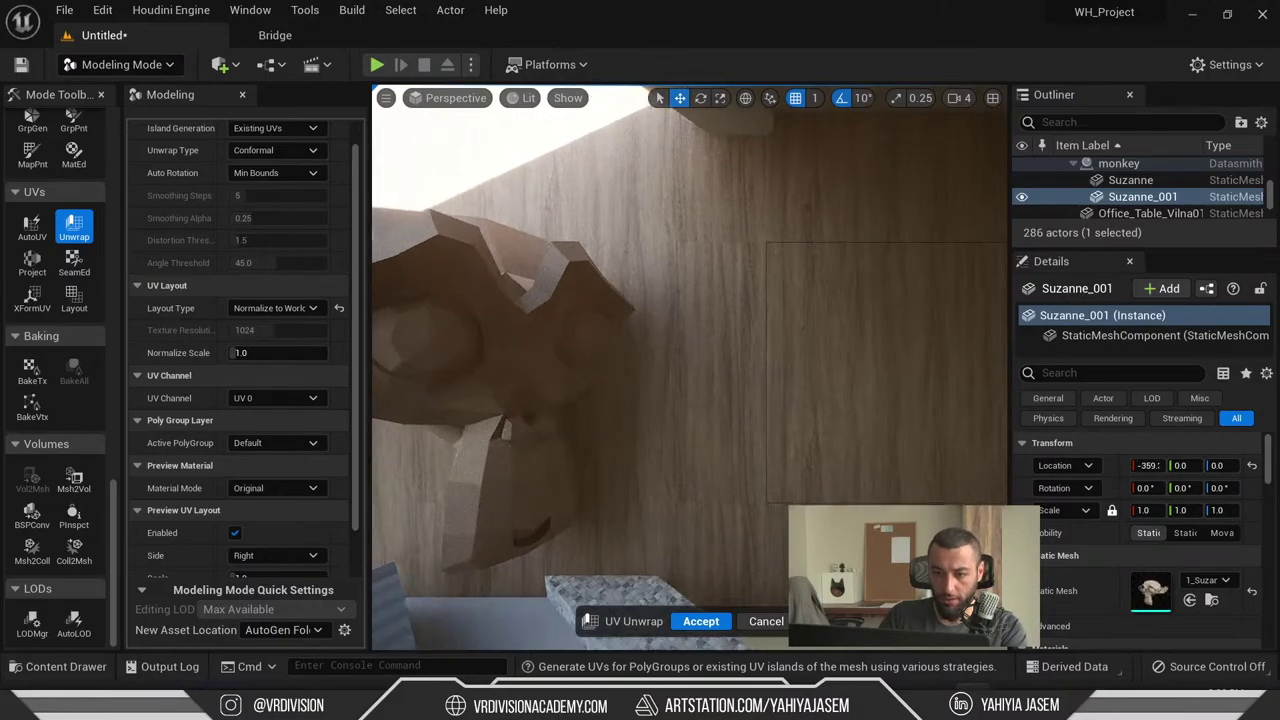
pyautogui.moveTo(690, 370); pyautogui.dragTo(684, 398, button='right')
# - Enter 0.001 as the Normalize Scale and accept the UV unwrap
pyautogui.click(278, 352)
pyautogui.write('0.001')
pyautogui.press('Return')
pyautogui.moveTo(730, 510); pyautogui.dragTo(730, 510, button='right')
pyautogui.scroll(-2, 288, 395)
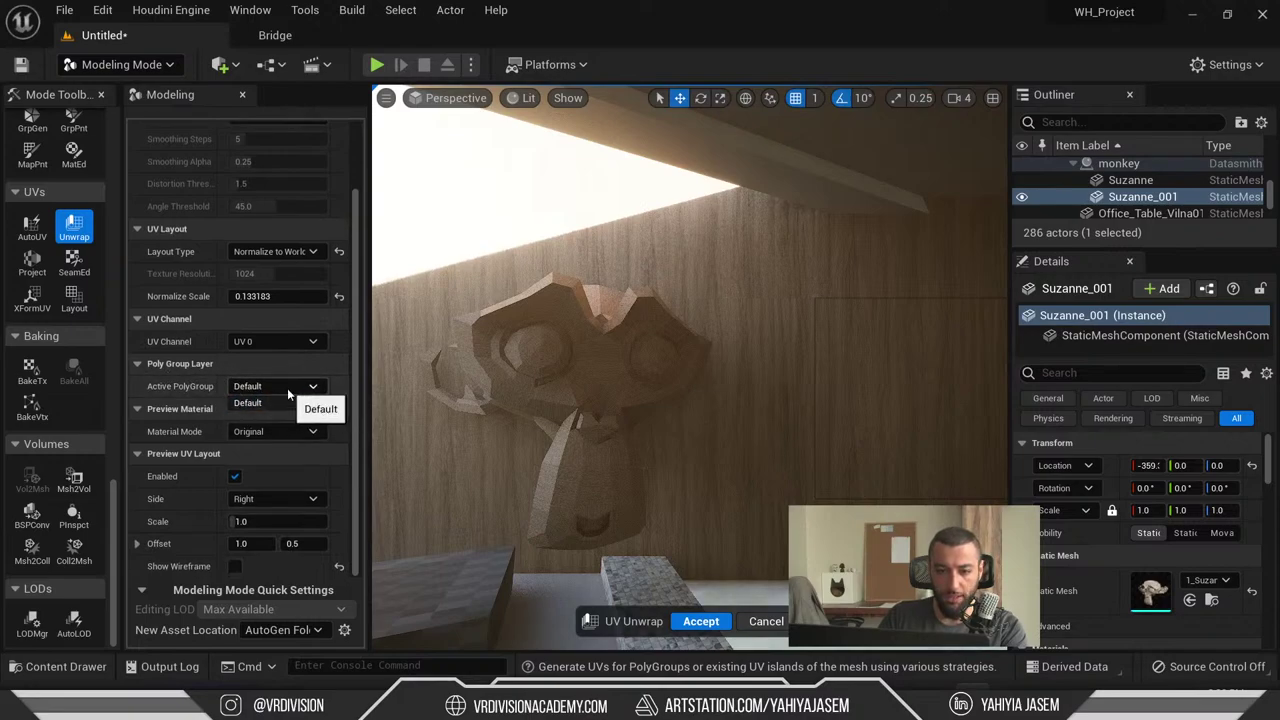
pyautogui.click(765, 621)
# - Open PolyGroup Edit on Suzanne_001, frame it, and orbit in close to its eye
pyautogui.scroll(5, 51, 294)
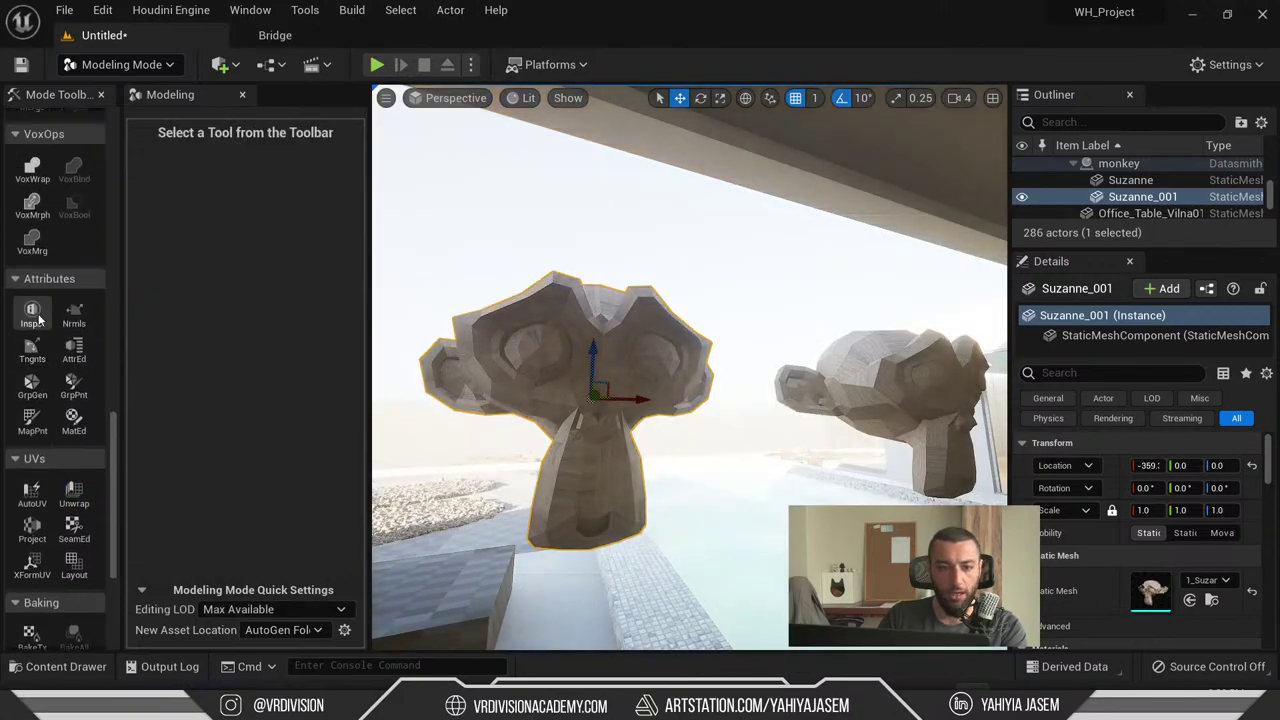
pyautogui.scroll(10, 51, 294)
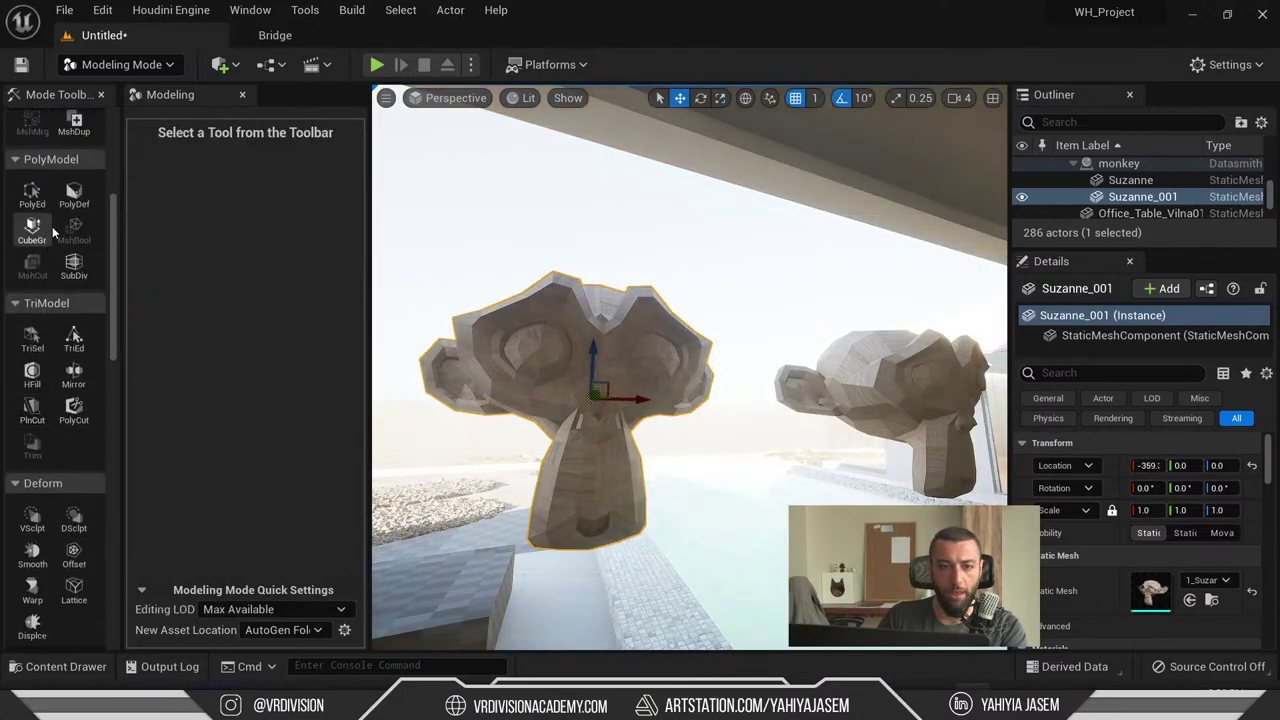
pyautogui.click(32, 355)
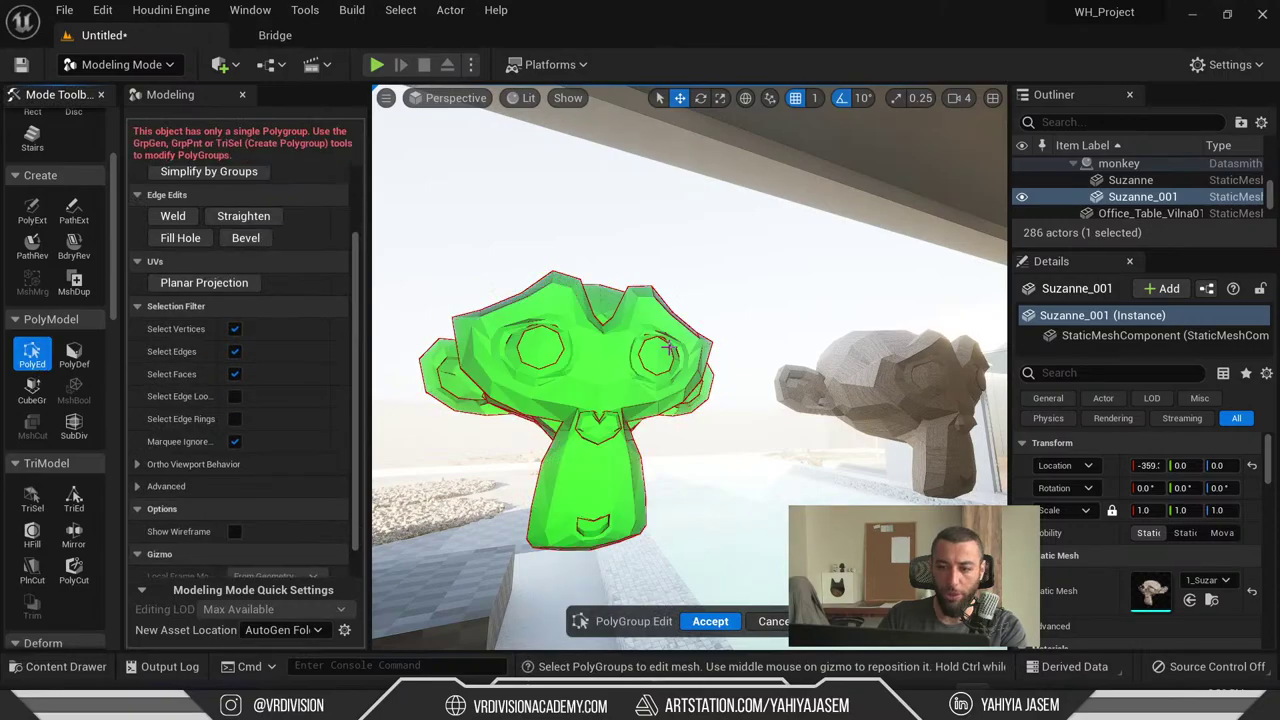
pyautogui.press('f')
pyautogui.keyDown('alt'); pyautogui.moveTo(705, 355); pyautogui.dragTo(897, 369); pyautogui.keyUp('alt')
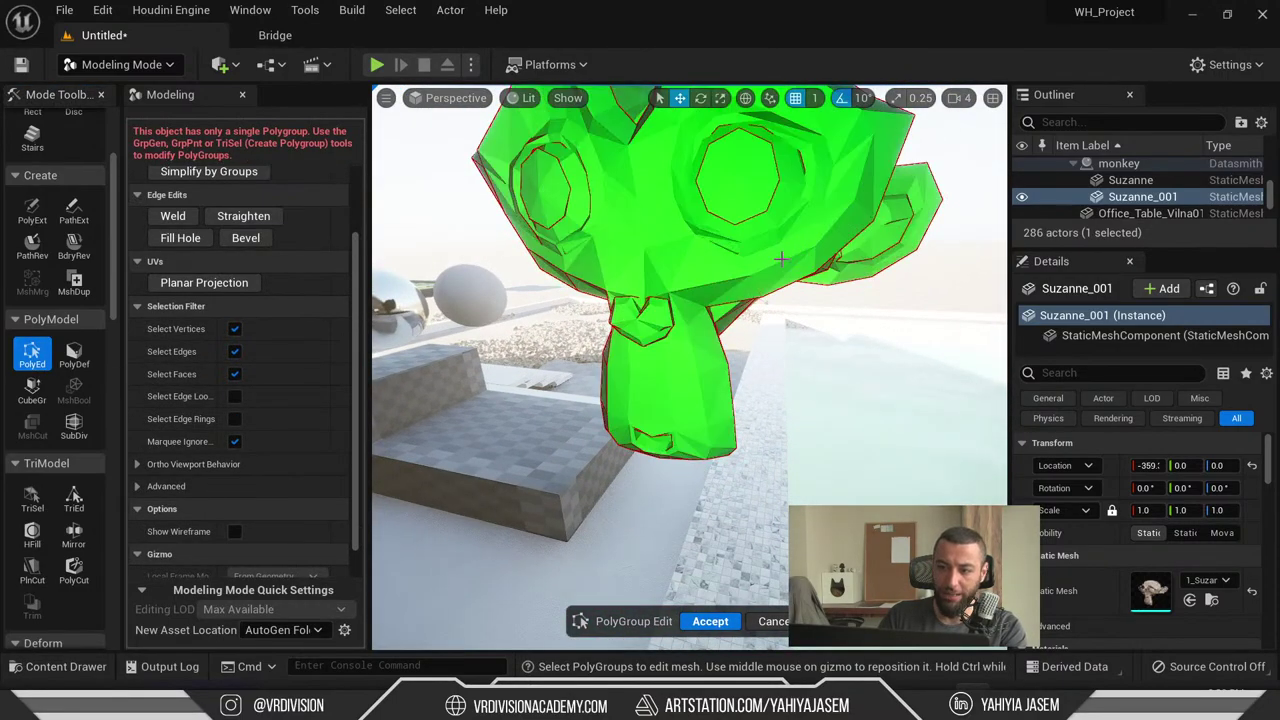
pyautogui.keyDown('alt'); pyautogui.moveTo(781, 259); pyautogui.dragTo(735, 391); pyautogui.keyUp('alt')
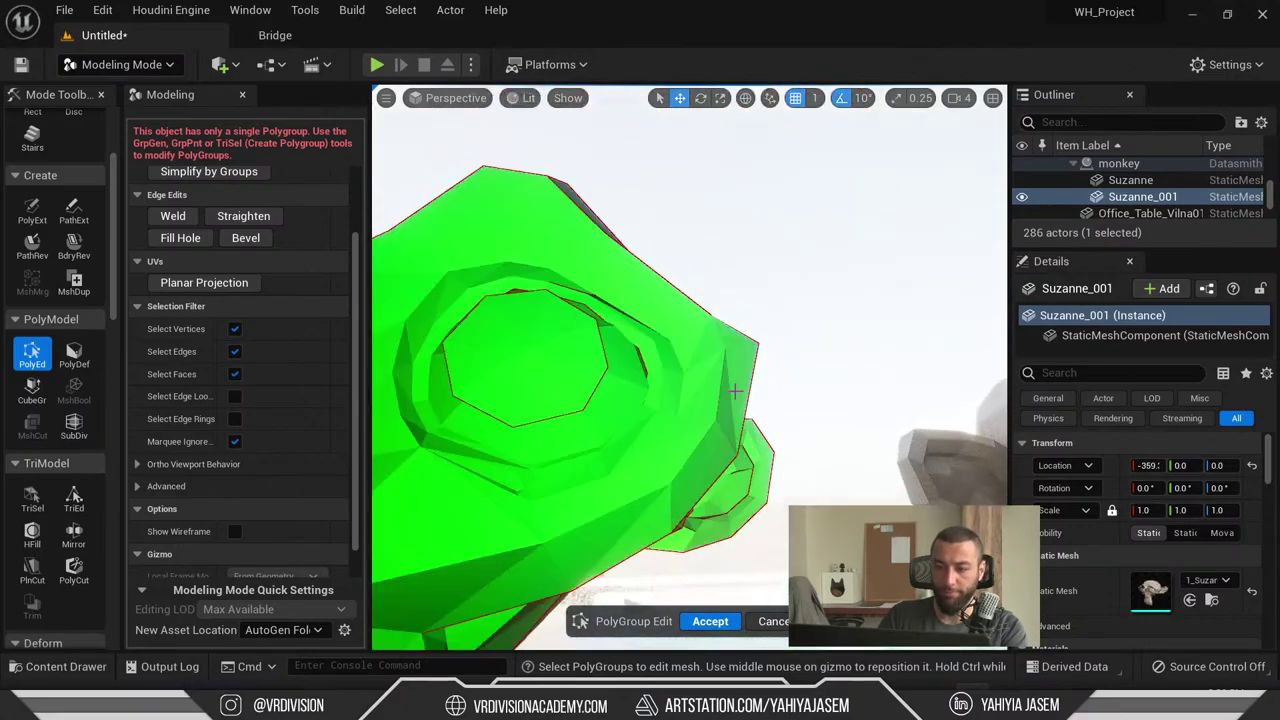
pyautogui.scroll(5, 311, 357)
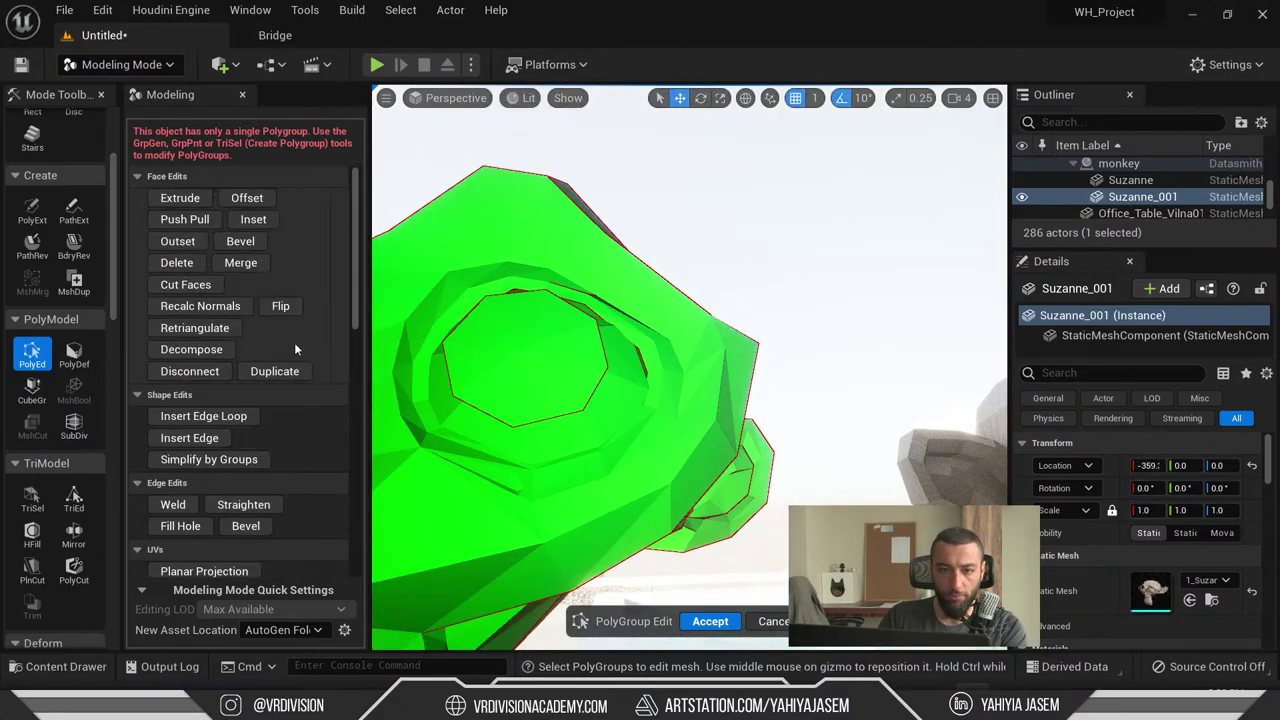
# - Open Triangle Select on Suzanne_001 and orbit to a low front view of the head
pyautogui.click(37, 505)
pyautogui.scroll(-5, 610, 450)
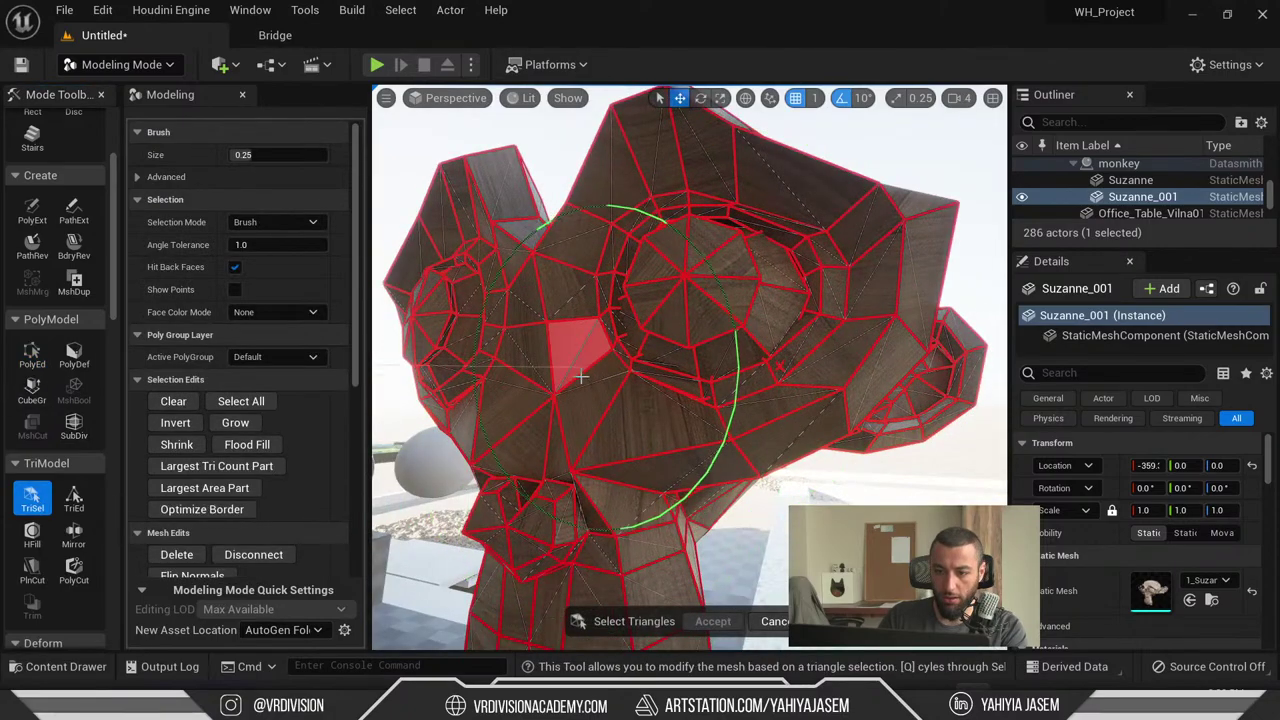
pyautogui.moveTo(600, 430)
pyautogui.keyDown('alt'); pyautogui.mouseDown()
pyautogui.moveTo(600, 400)
pyautogui.moveTo(714, 457)
pyautogui.moveTo(749, 400)
pyautogui.moveTo(677, 492)
pyautogui.moveTo(657, 428)
pyautogui.moveTo(600, 343)
pyautogui.moveTo(629, 371)
pyautogui.moveTo(527, 435)
pyautogui.moveTo(690, 368)
pyautogui.mouseUp(); pyautogui.keyUp('alt')
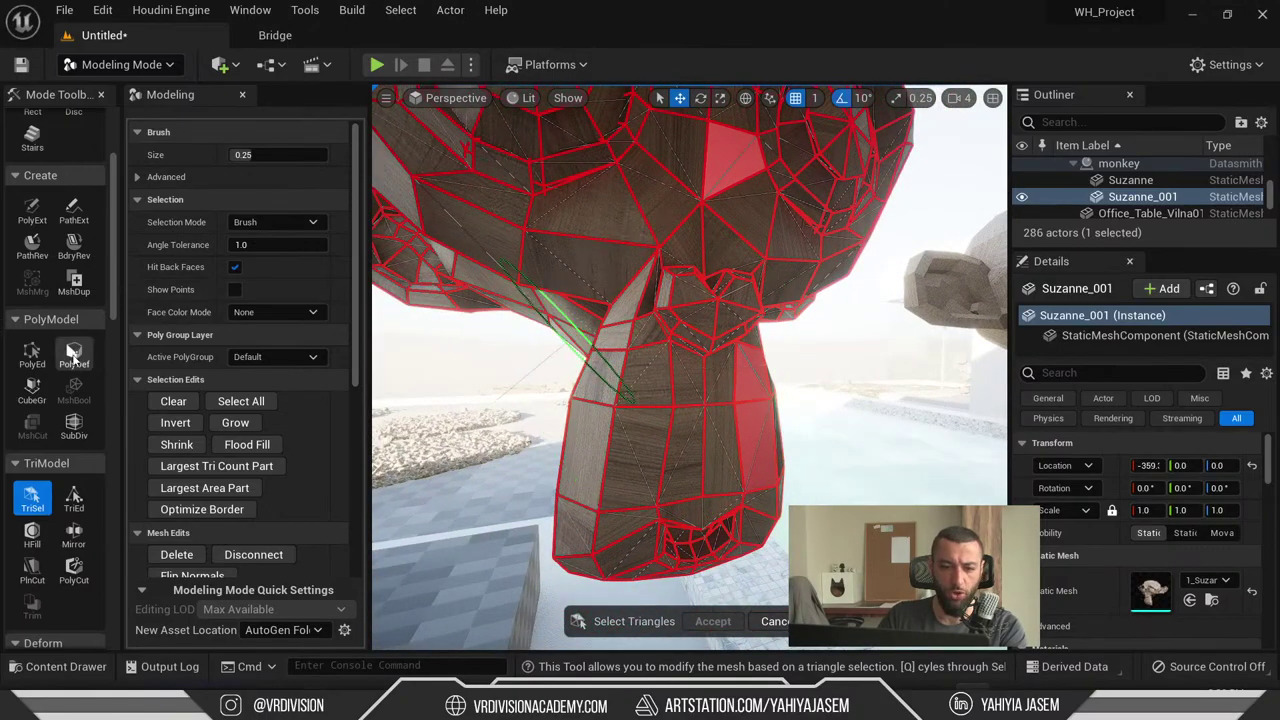
pyautogui.scroll(-3, 72, 352)
pyautogui.scroll(3, 72, 352)
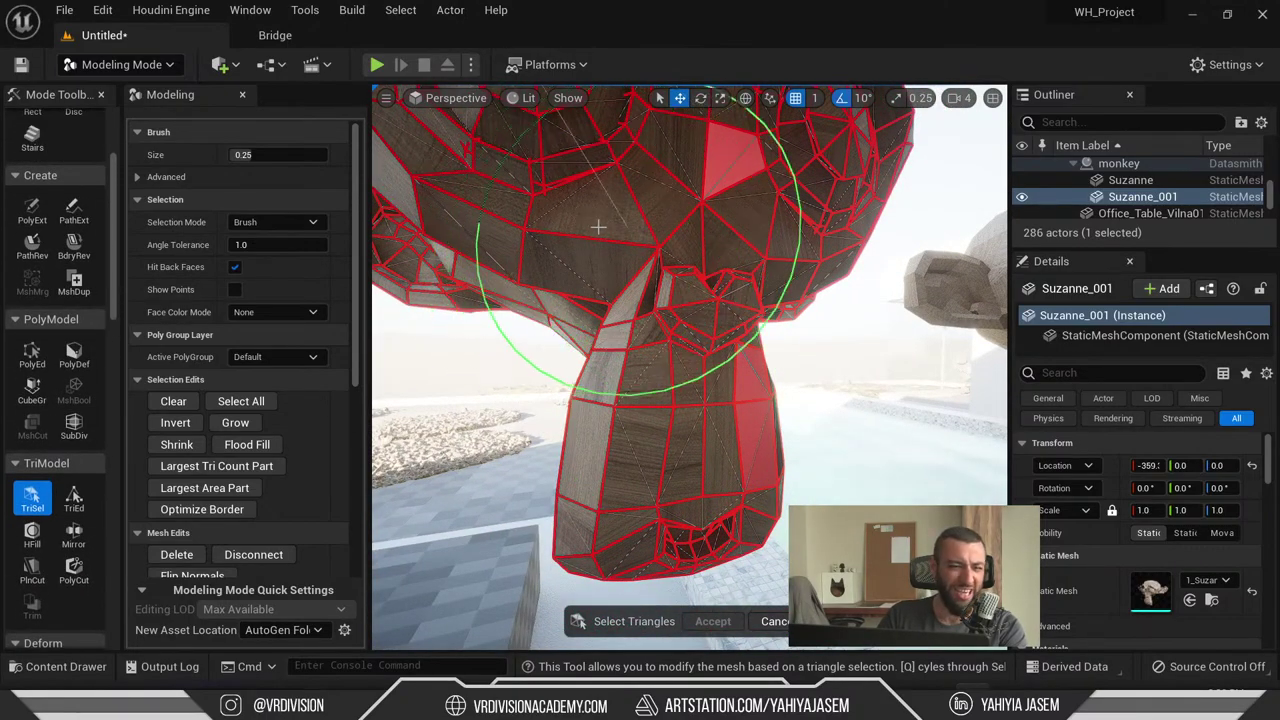
# - Return to PolyGroup Edit, view the monkey from the side, then accept and pull back over the pool scene
pyautogui.click(33, 355)
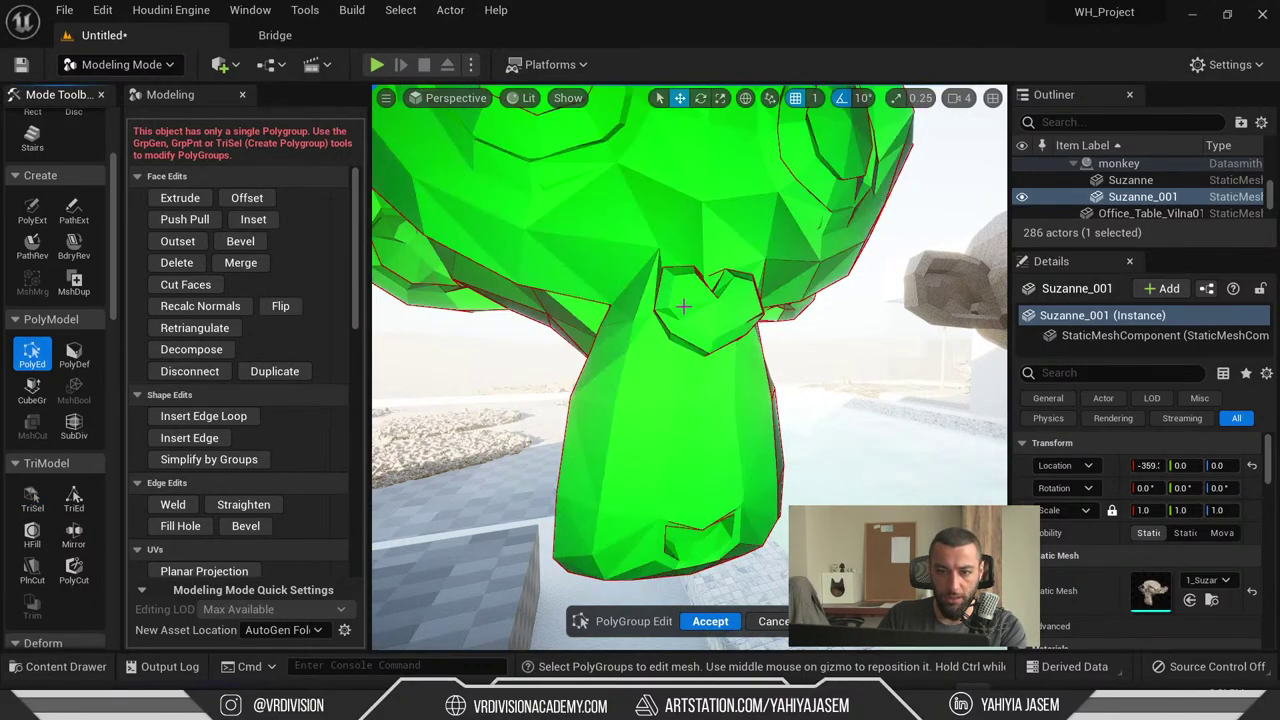
pyautogui.moveTo(683, 307); pyautogui.dragTo(430, 335, button='right')
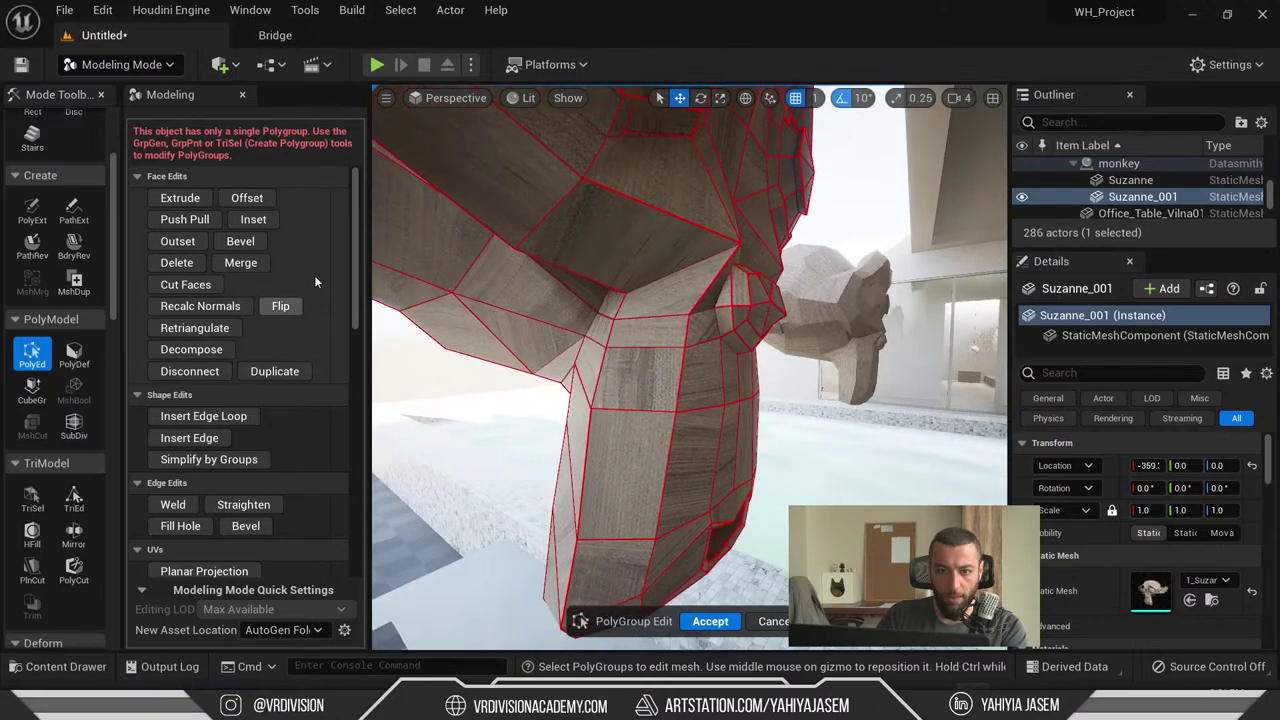
pyautogui.scroll(-4, 322, 267)
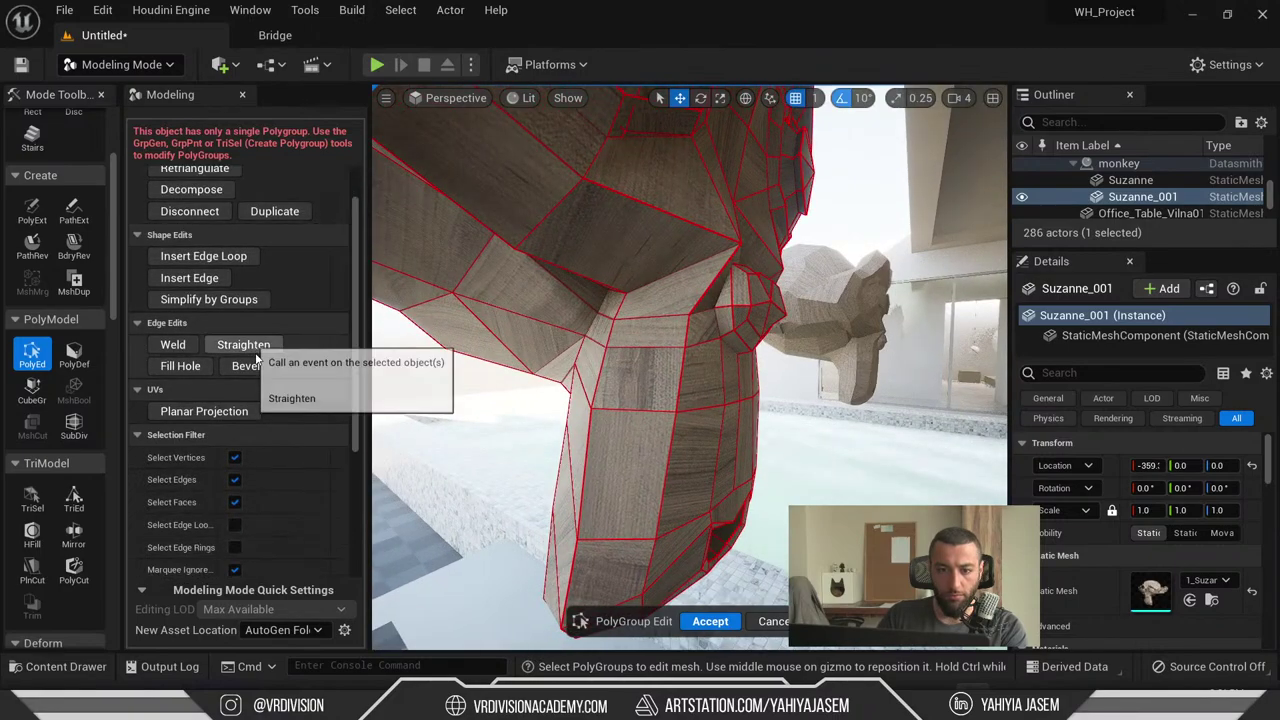
pyautogui.scroll(-4, 257, 354)
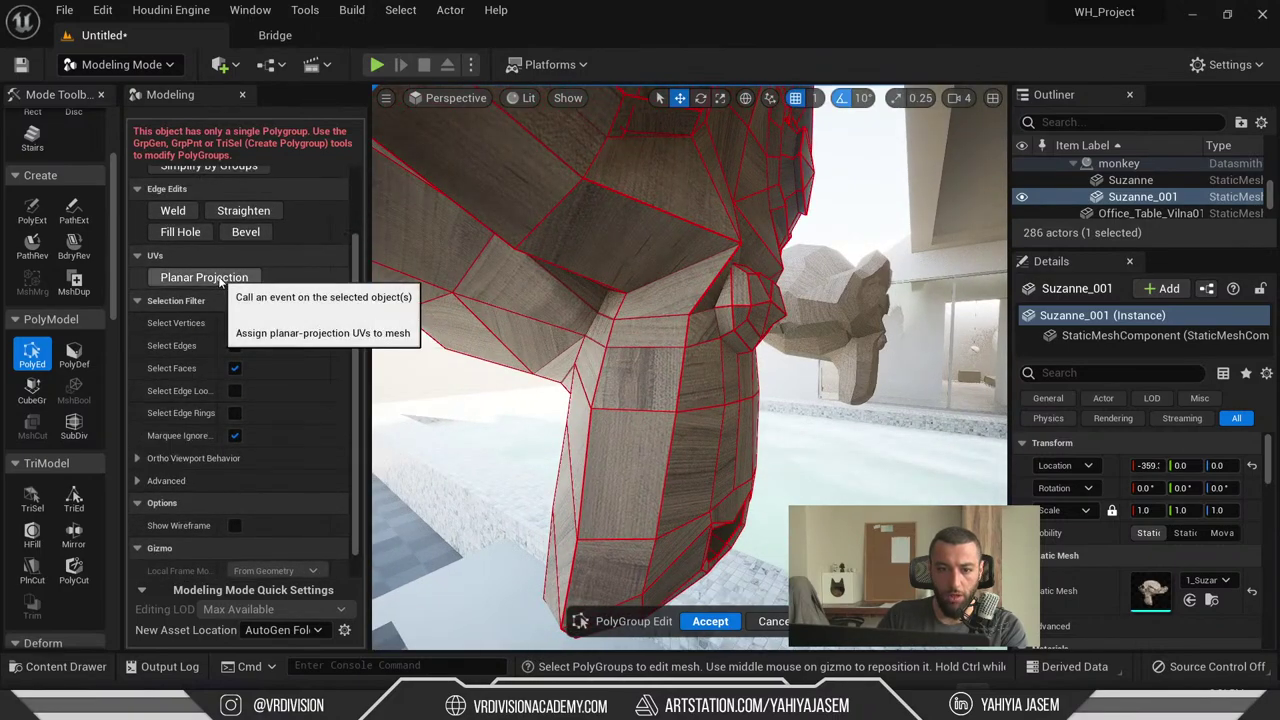
pyautogui.click(187, 278)
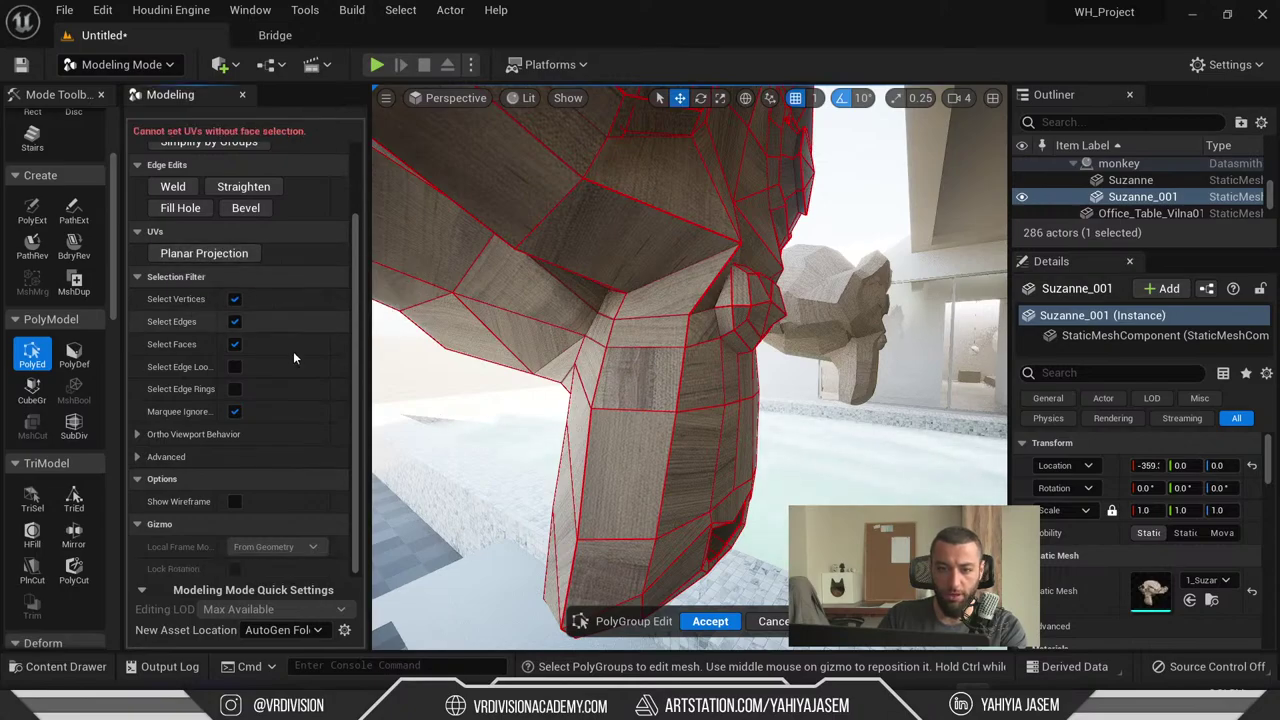
pyautogui.scroll(6, 297, 380)
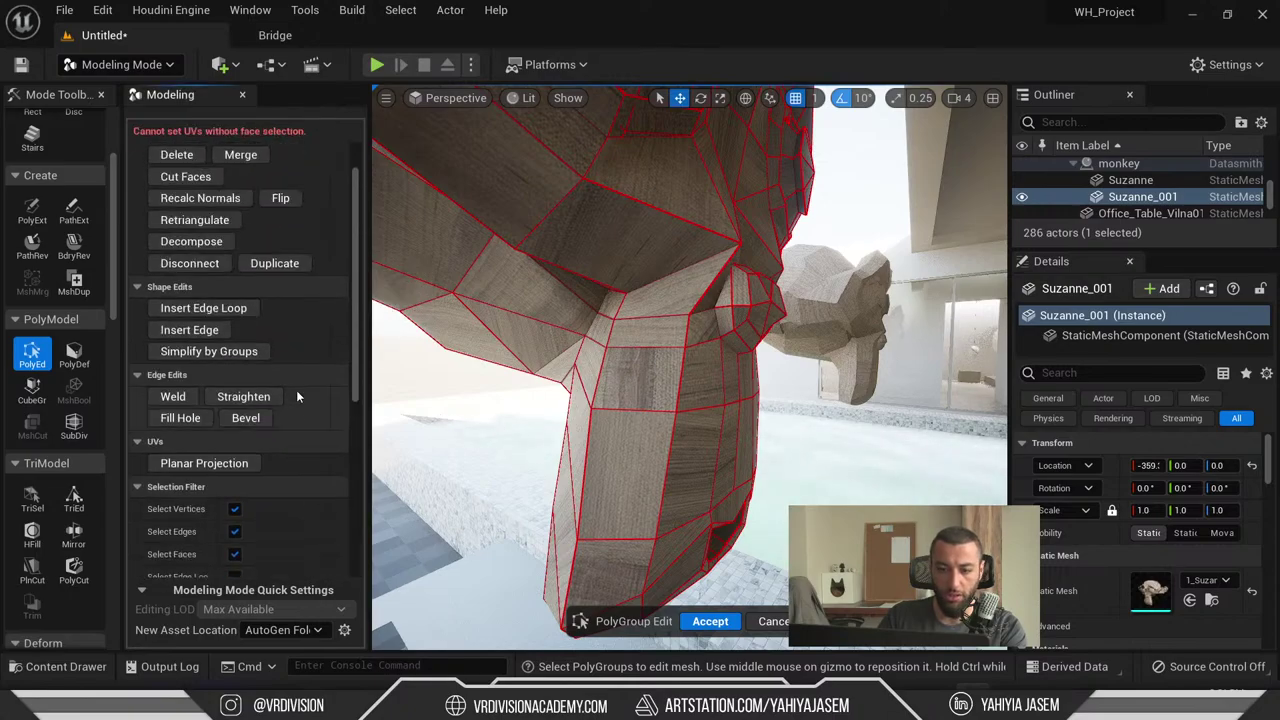
pyautogui.click(765, 616)
pyautogui.moveTo(621, 416); pyautogui.dragTo(650, 440, button='right')
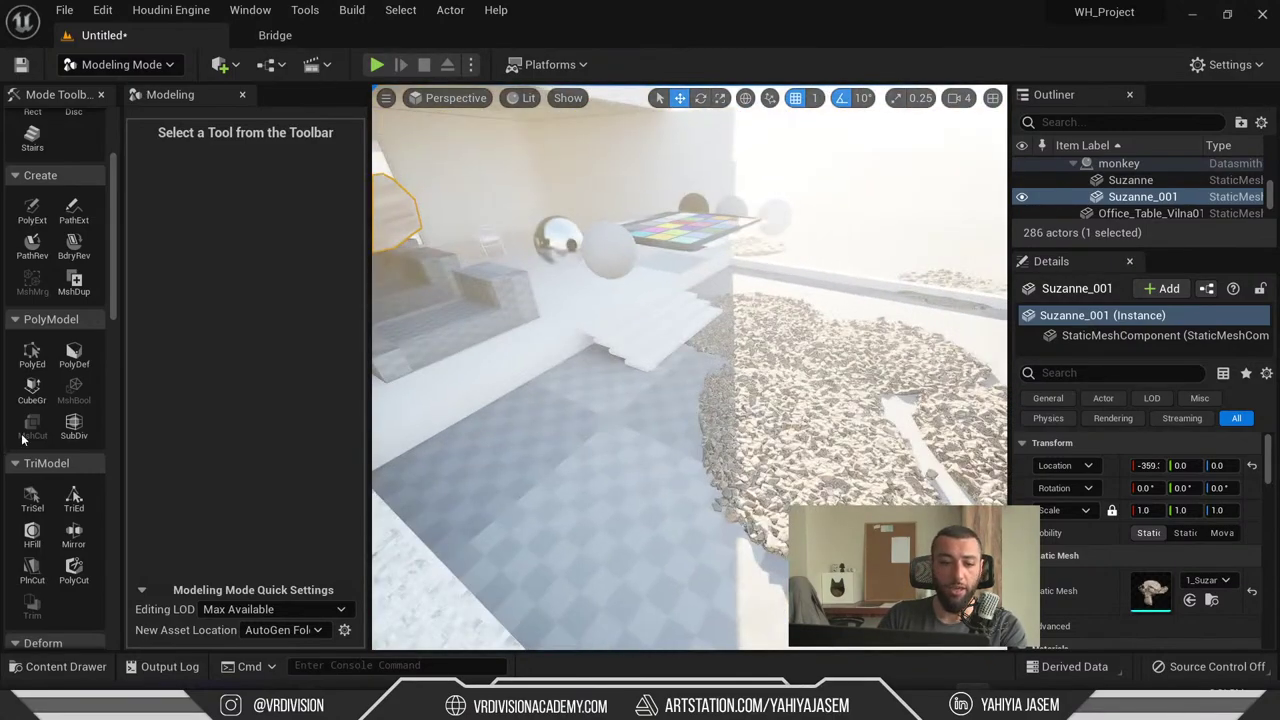
# - Bring Blender to the front via search and Task View, then open the Shift+A Add menu
pyautogui.scroll(-10, 47, 434)
pyautogui.scroll(6, 86, 428)
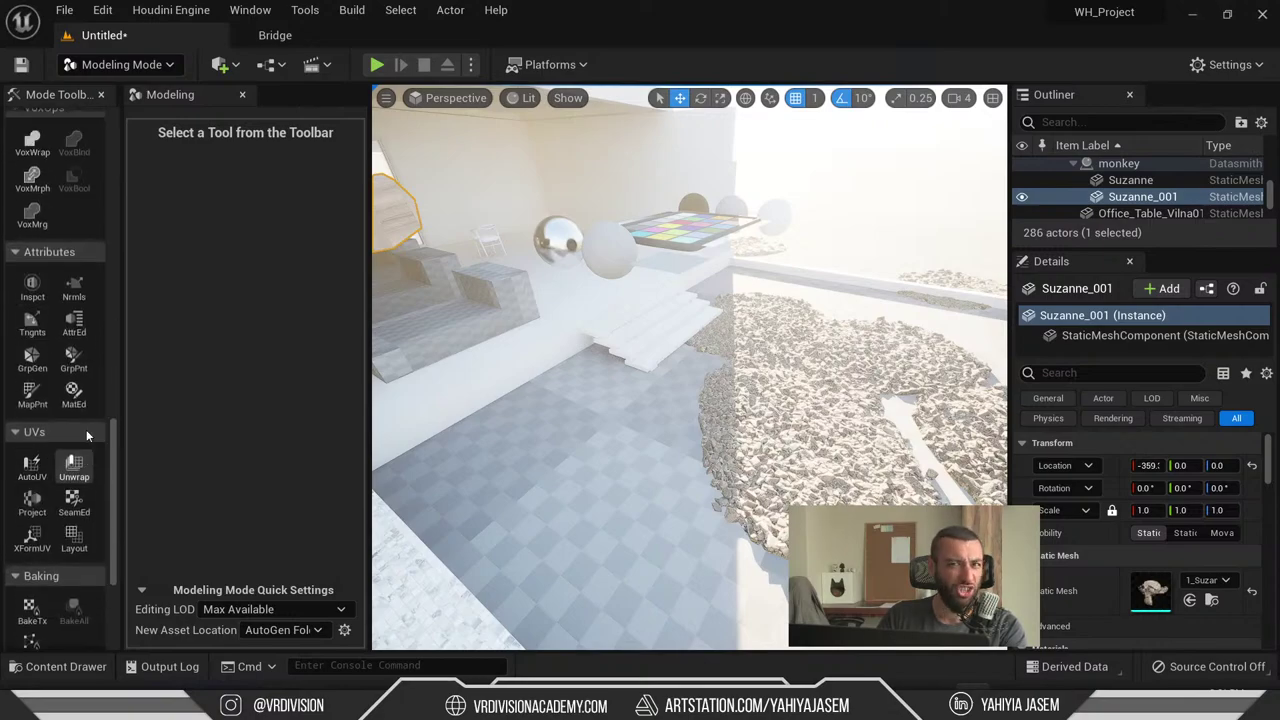
pyautogui.scroll(5, 80, 372)
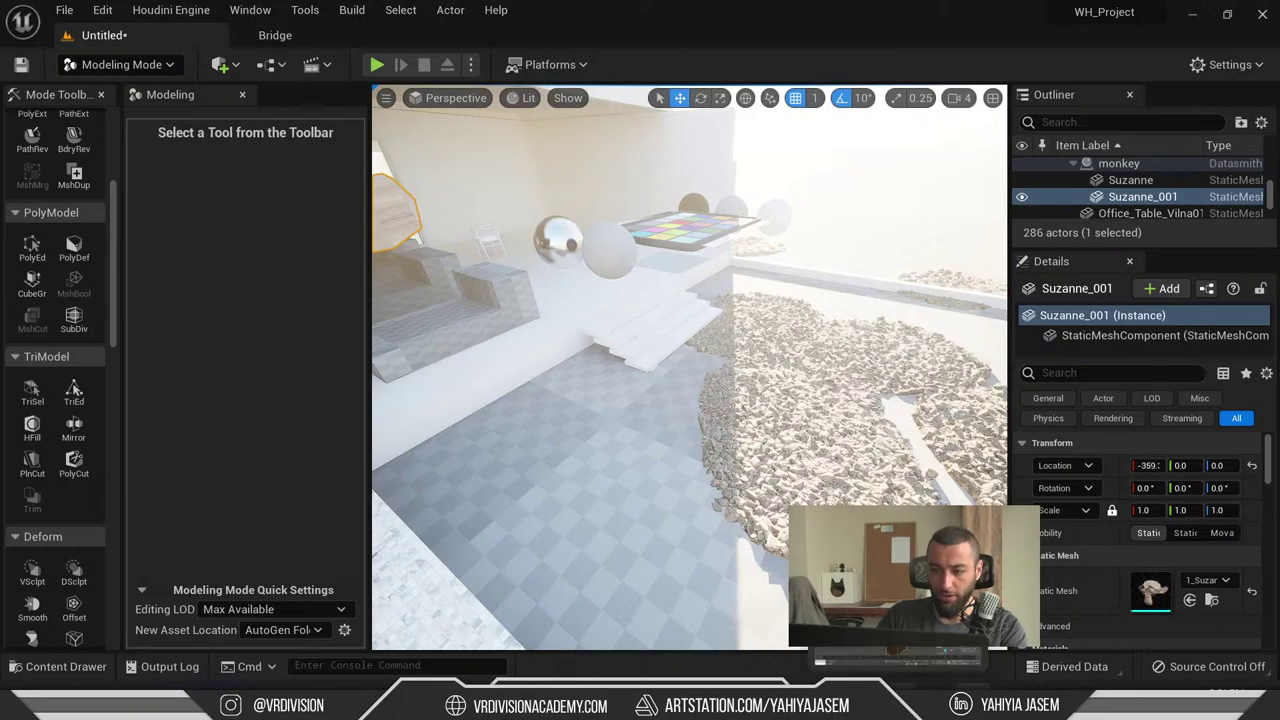
pyautogui.press('super')
pyautogui.write('bl')
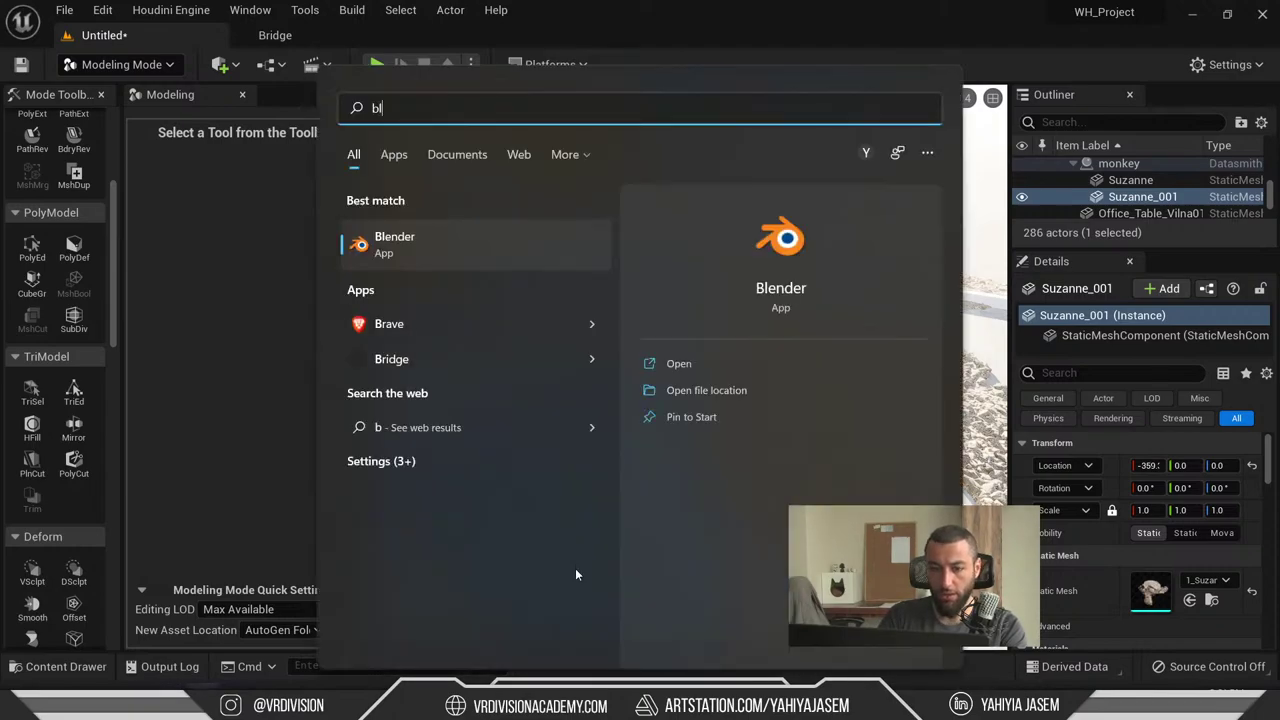
pyautogui.press('Escape')
pyautogui.press('super+Tab')
pyautogui.click(952, 182)
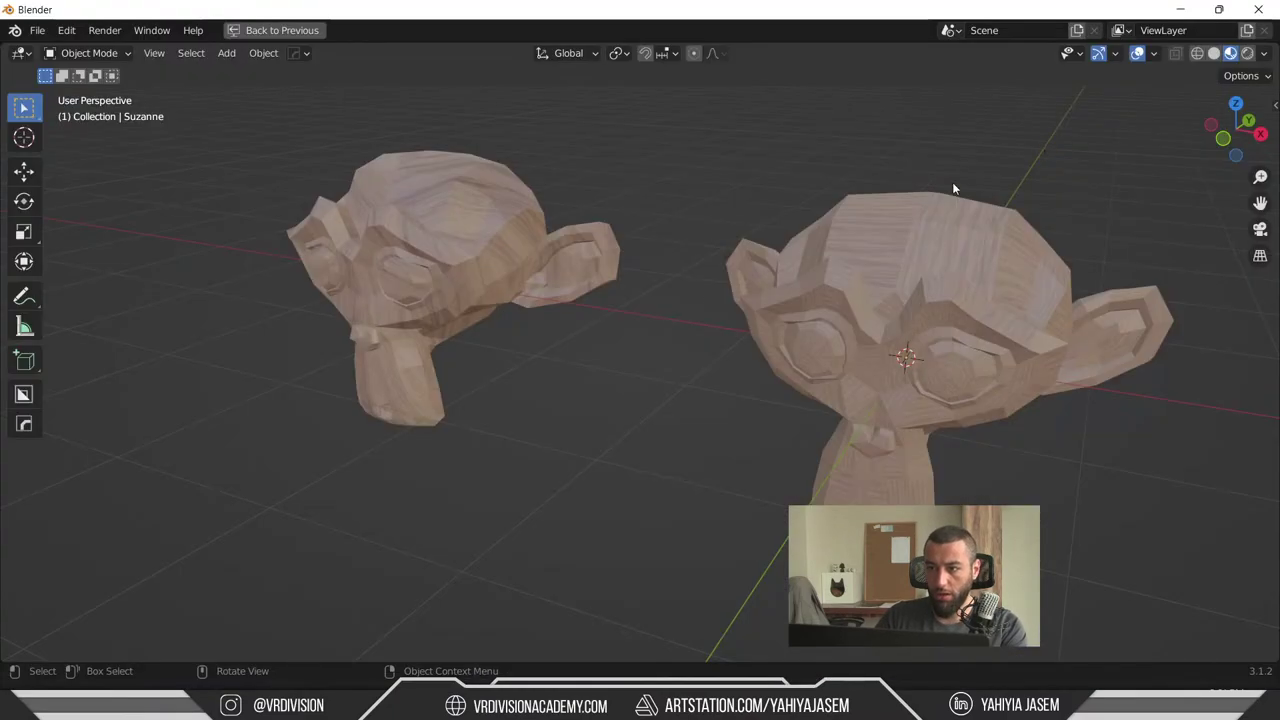
pyautogui.scroll(-4, 623, 297)
pyautogui.hotkey('shift', 'a')
# - Add a cube from Add > Mesh and scale it up
pyautogui.moveTo(645, 366)
pyautogui.moveTo(628, 334)
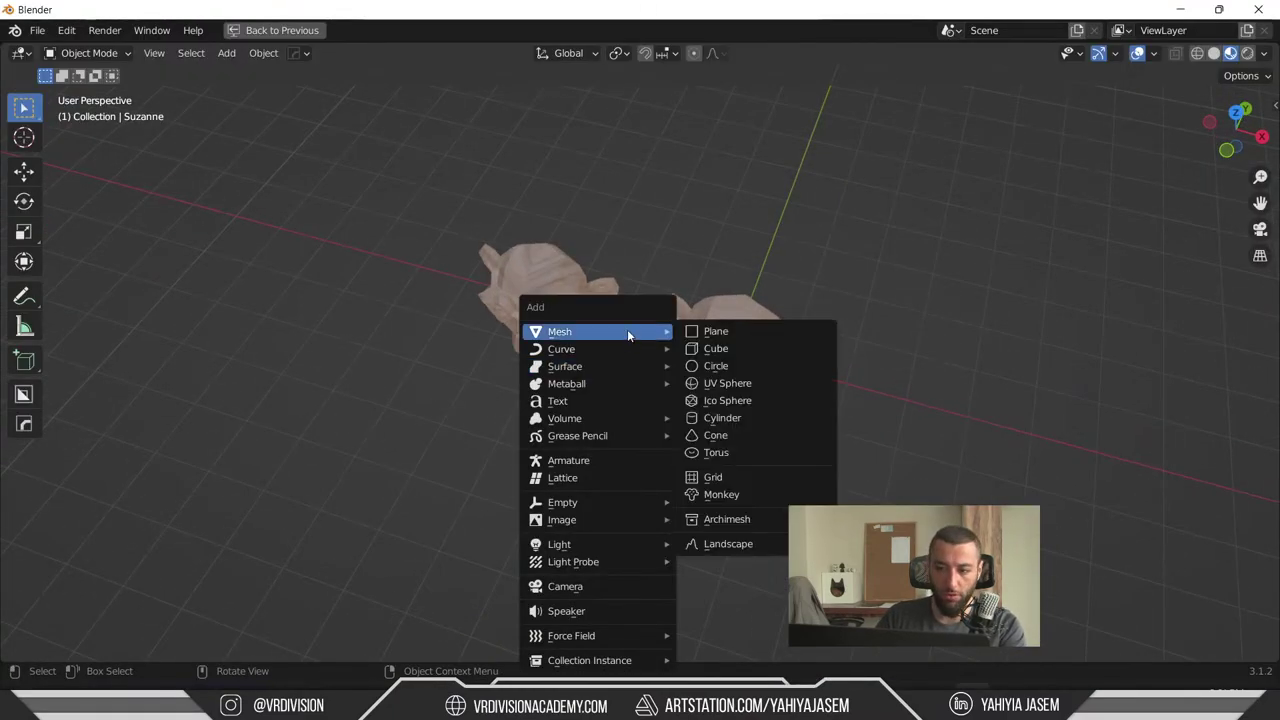
pyautogui.click(749, 346)
pyautogui.scroll(-3, 700, 360)
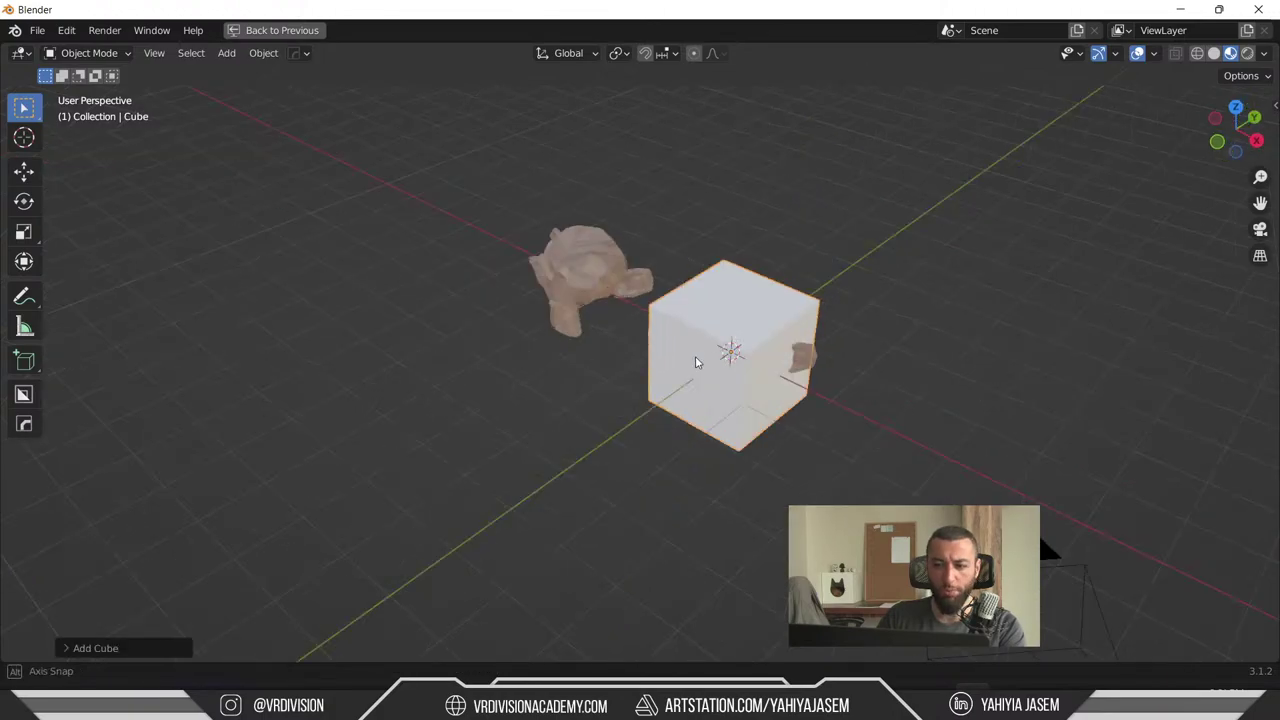
pyautogui.moveTo(694, 357); pyautogui.dragTo(743, 372, button='middle')
pyautogui.press('s')
pyautogui.click(926, 319)
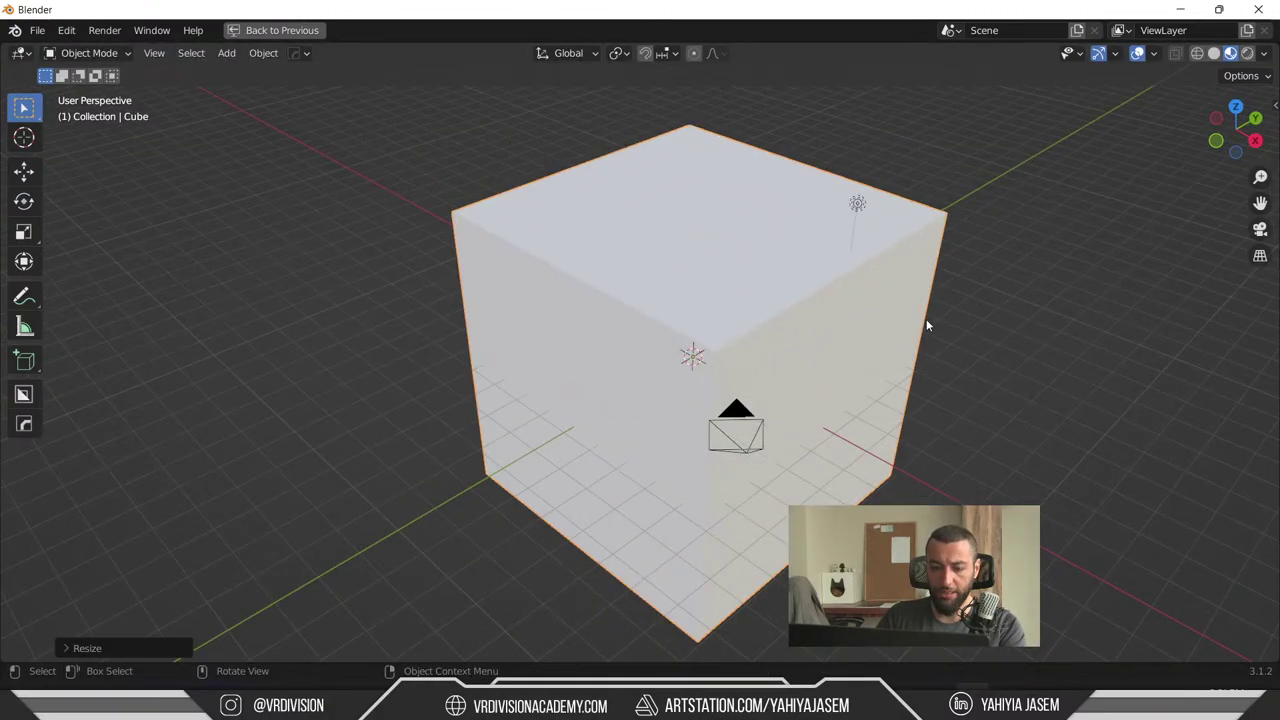
# - Flatten the cube along X into a thin slab and move it along X beside the monkeys
pyautogui.press('s')
pyautogui.press('x')
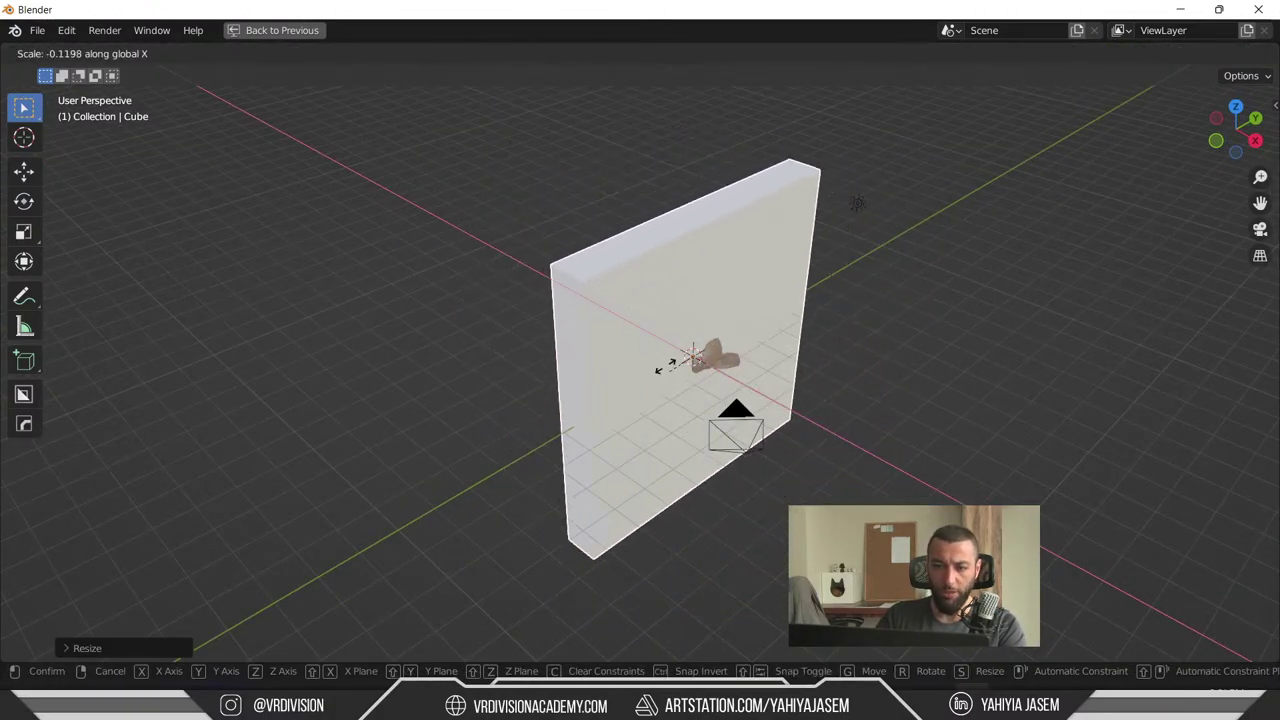
pyautogui.click(678, 348)
pyautogui.press('g')
pyautogui.press('x')
pyautogui.click(754, 421)
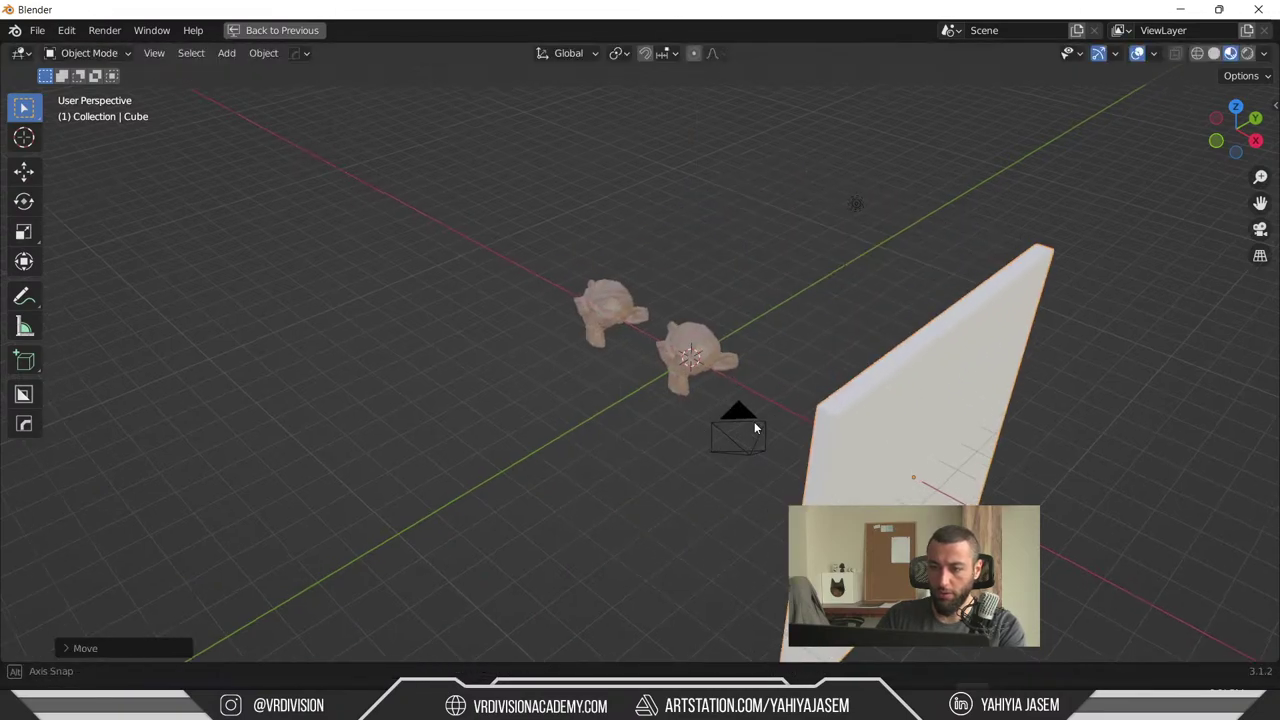
pyautogui.scroll(3, 754, 421)
pyautogui.moveTo(754, 421); pyautogui.dragTo(811, 361, button='middle')
pyautogui.scroll(-1, 979, 415)
# - Restore the UV Editing layout and inspect the wall's UV layout in Edit Mode
pyautogui.hotkey('ctrl', 'space')
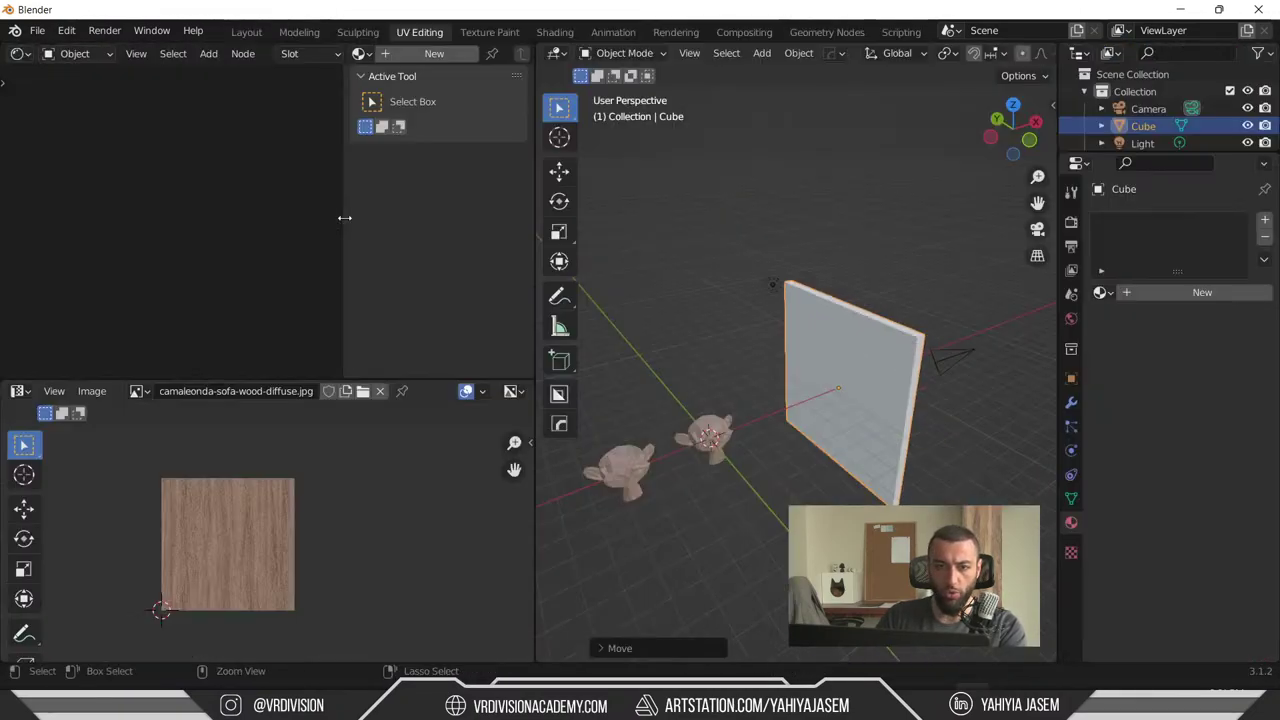
pyautogui.press('Tab')
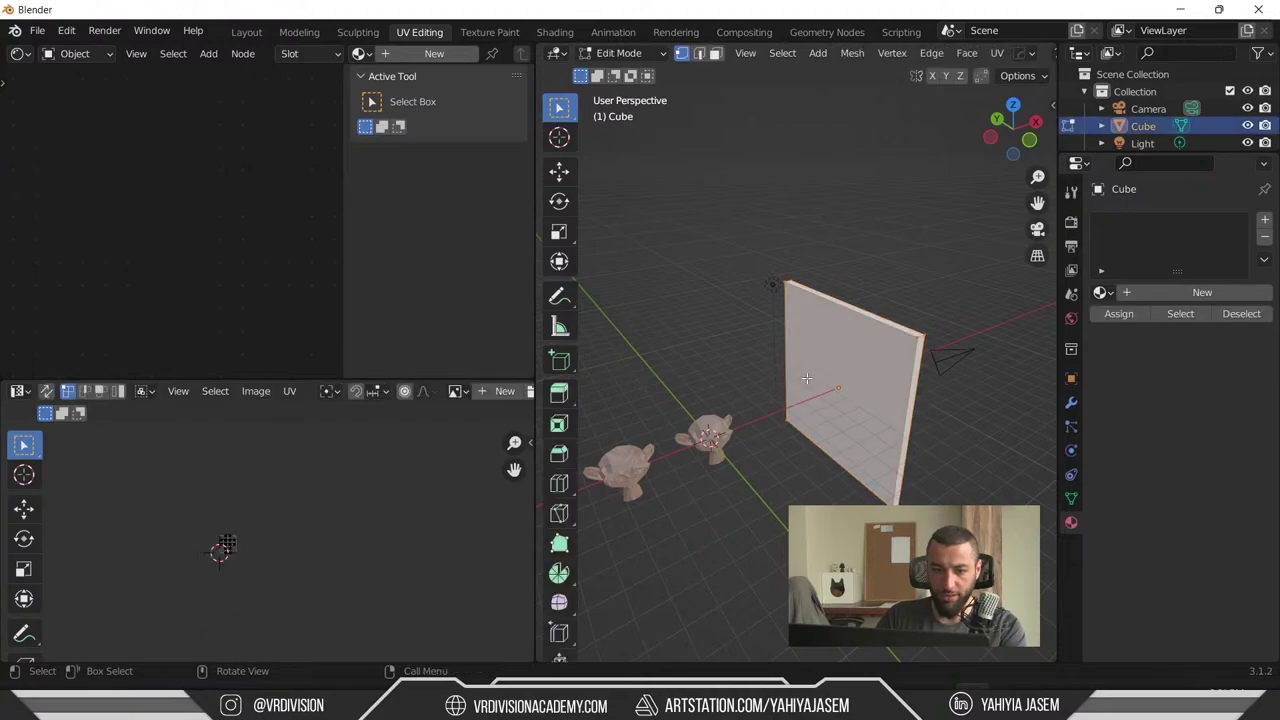
pyautogui.moveTo(810, 375); pyautogui.dragTo(931, 178, button='middle')
pyautogui.scroll(2, 196, 601)
pyautogui.moveTo(196, 601); pyautogui.dragTo(264, 579, button='middle')
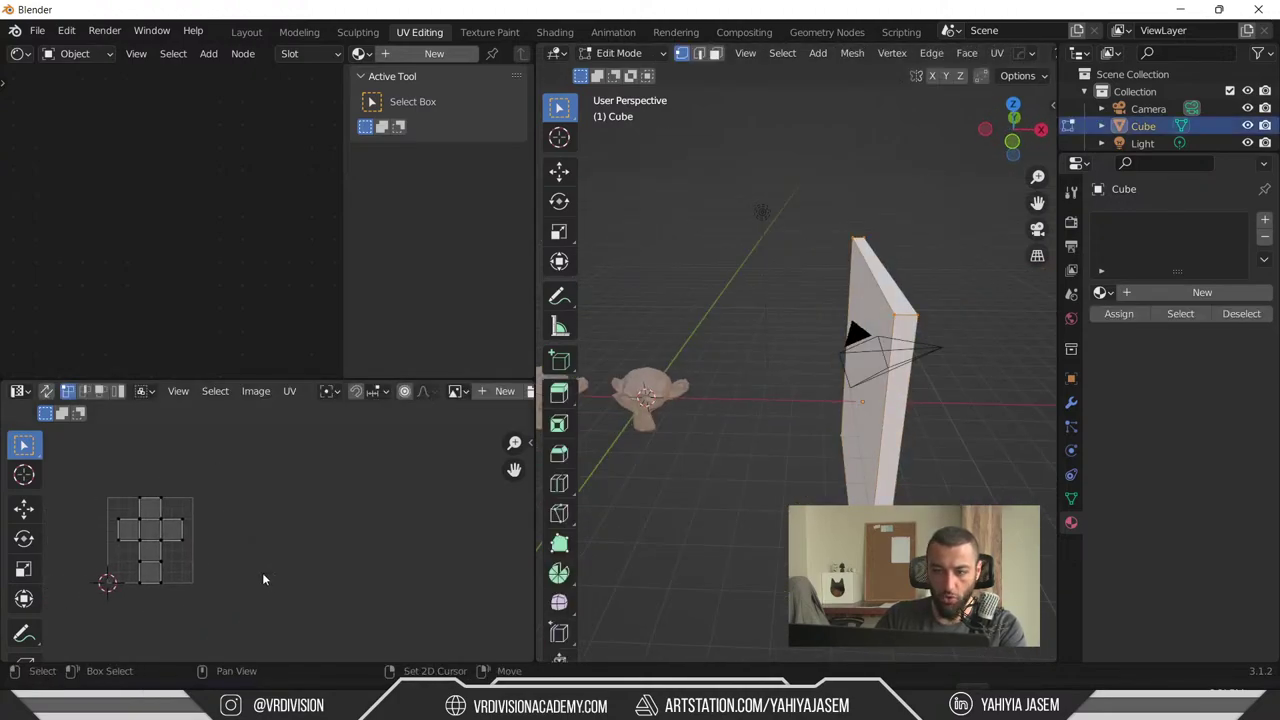
pyautogui.moveTo(901, 294); pyautogui.dragTo(780, 248, button='middle')
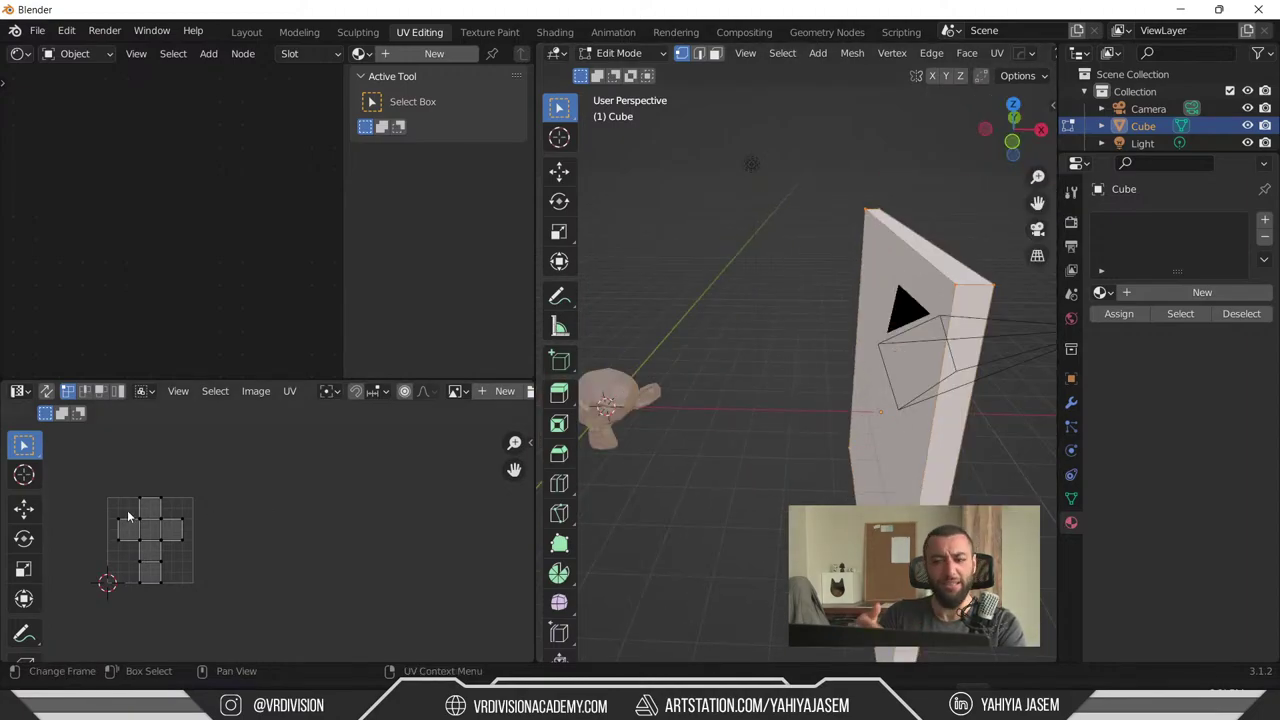
pyautogui.hotkey('alt', 'a')
pyautogui.press('Tab')
# - Apply All Transforms to the wall, recheck its UVs, and deselect it
pyautogui.hotkey('ctrl', 'a')
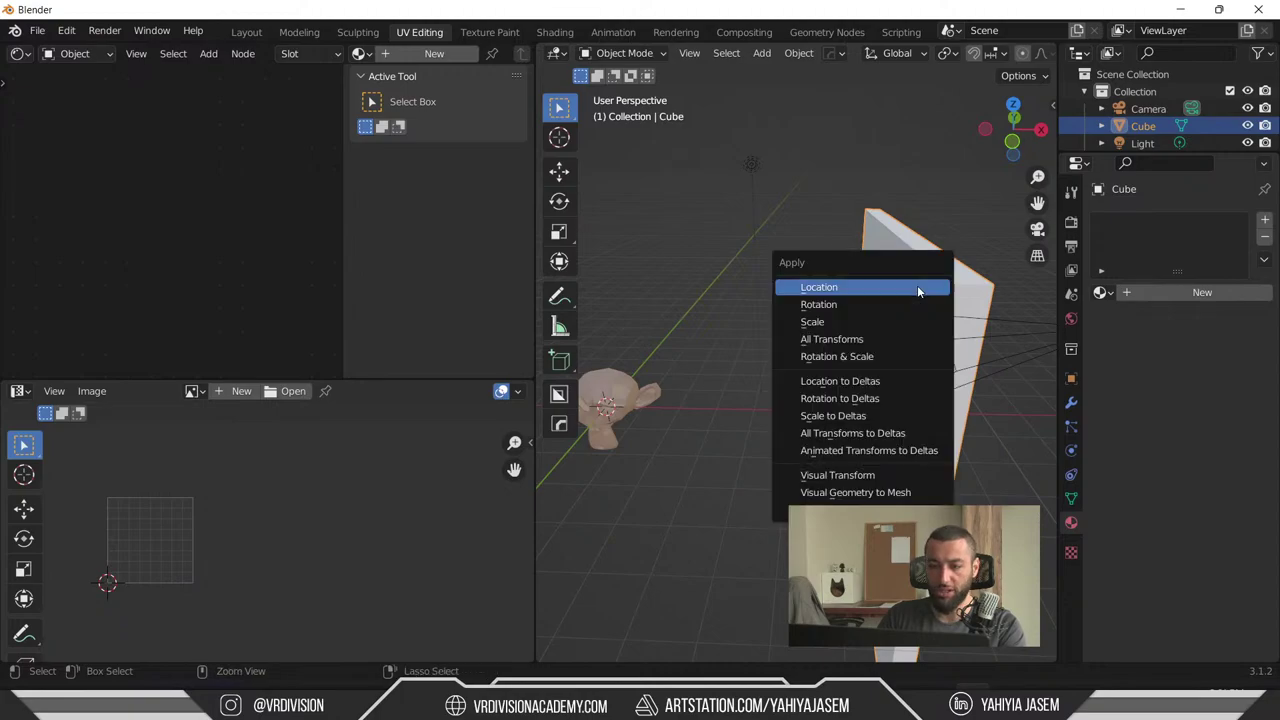
pyautogui.click(852, 340)
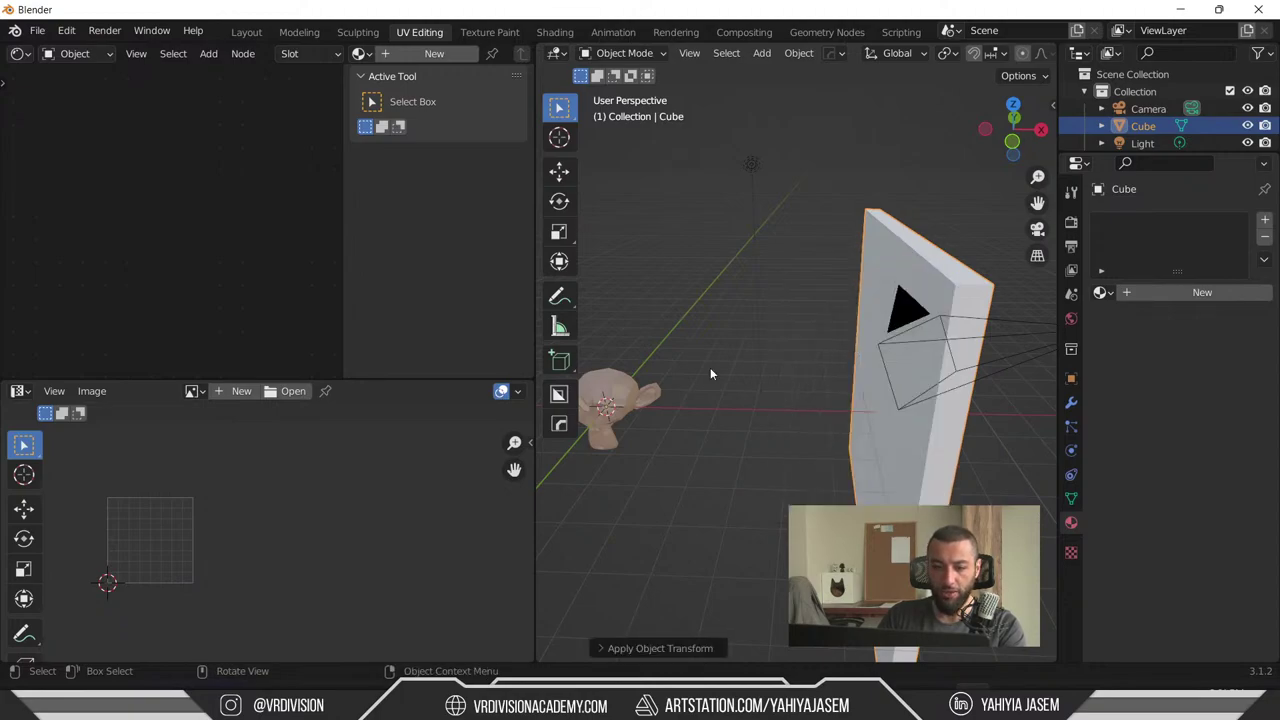
pyautogui.press('Tab')
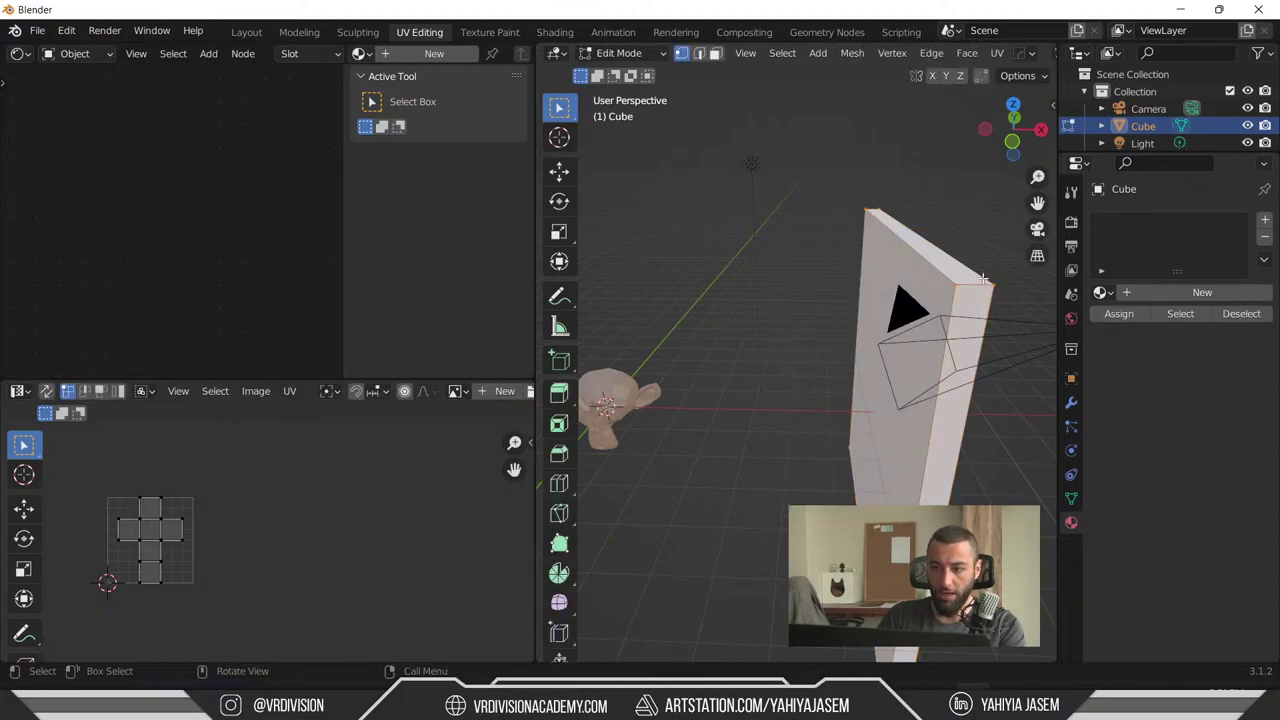
pyautogui.scroll(4, 131, 531)
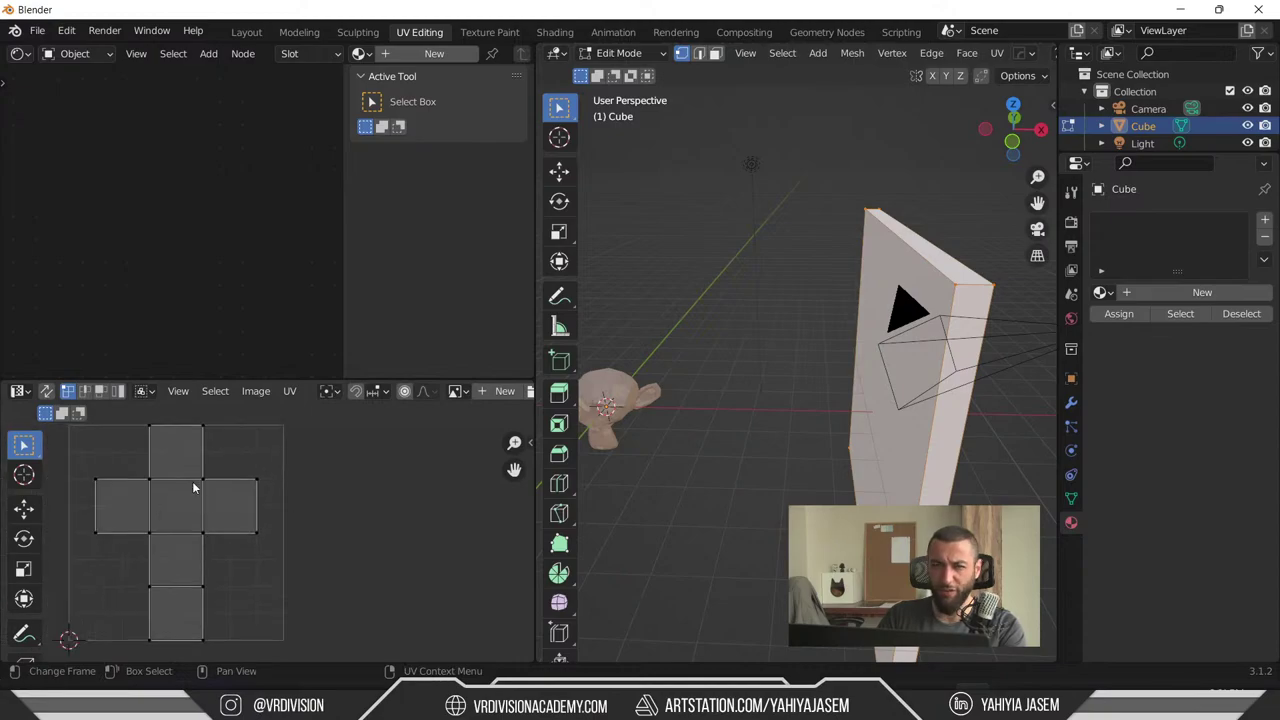
pyautogui.press('Tab')
pyautogui.scroll(-4, 858, 274)
pyautogui.click(742, 307)
# - Export the scene as glTF 2.0 over the existing monkey.glb
pyautogui.click(37, 30)
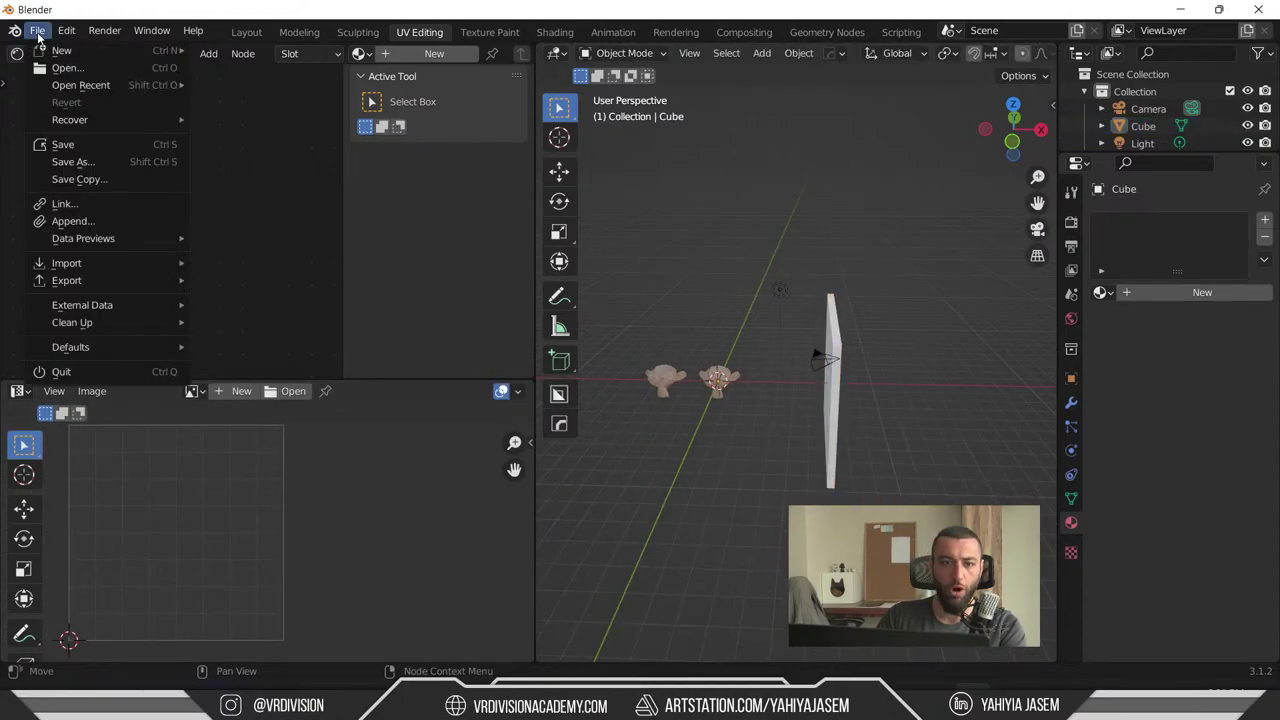
pyautogui.moveTo(129, 270)
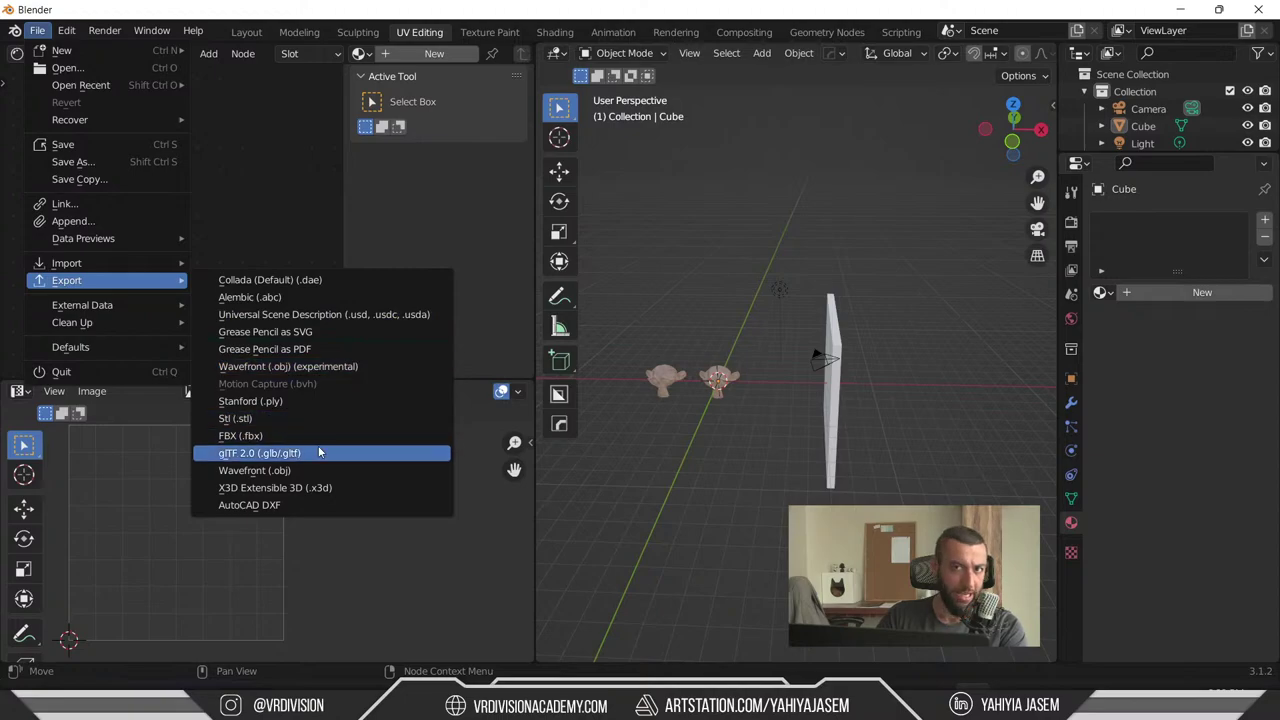
pyautogui.click(318, 452)
pyautogui.click(346, 395)
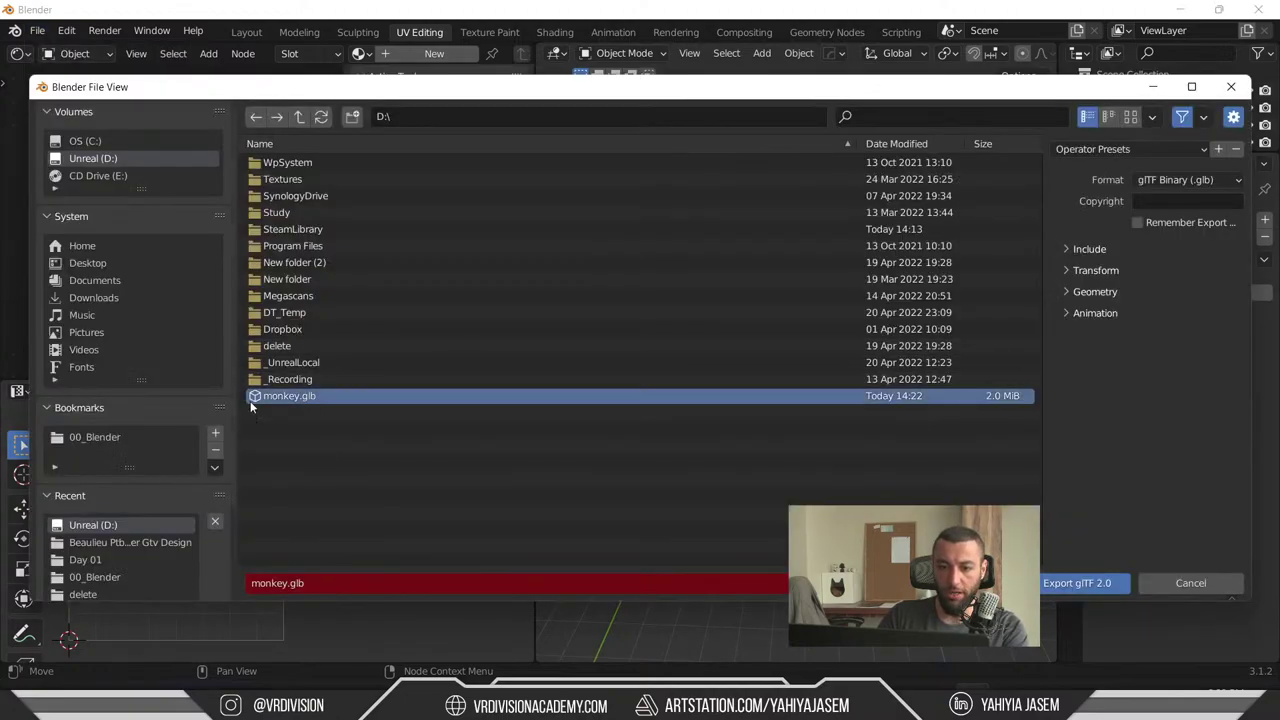
pyautogui.click(1058, 588)
# - Start another glTF 2.0 export and keep the glTF Binary (.glb) format
pyautogui.click(38, 32)
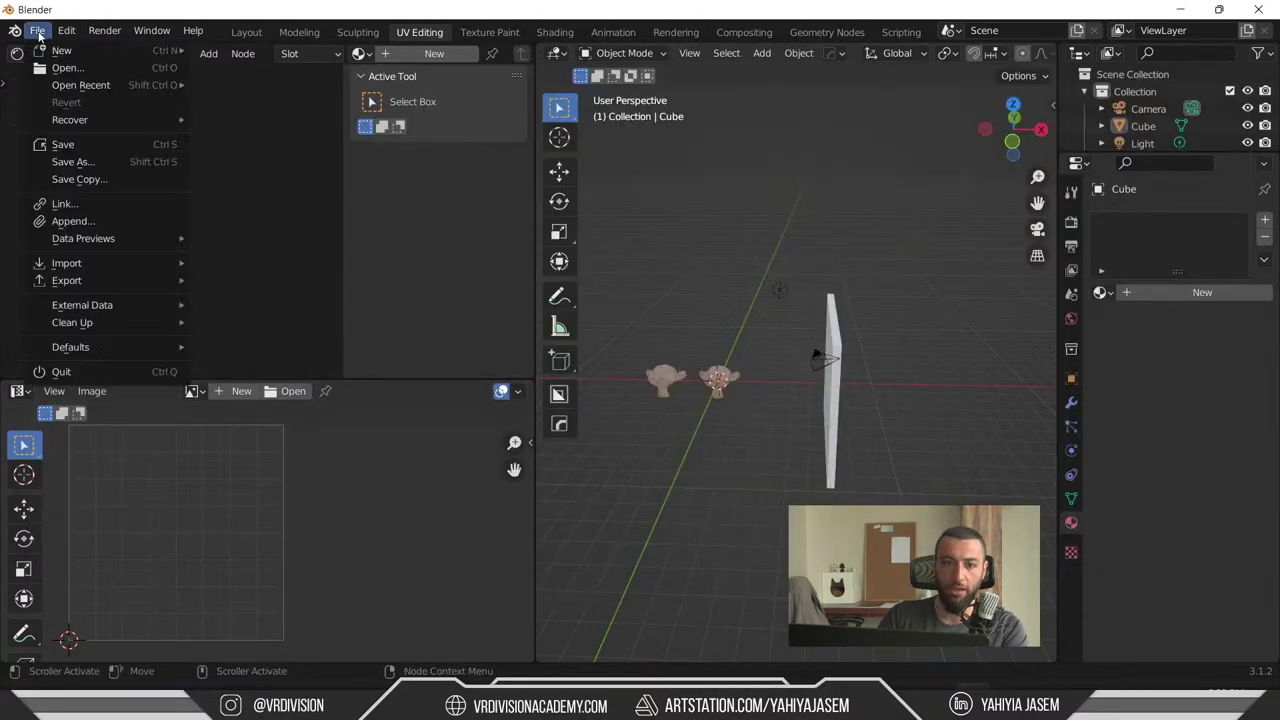
pyautogui.moveTo(100, 280)
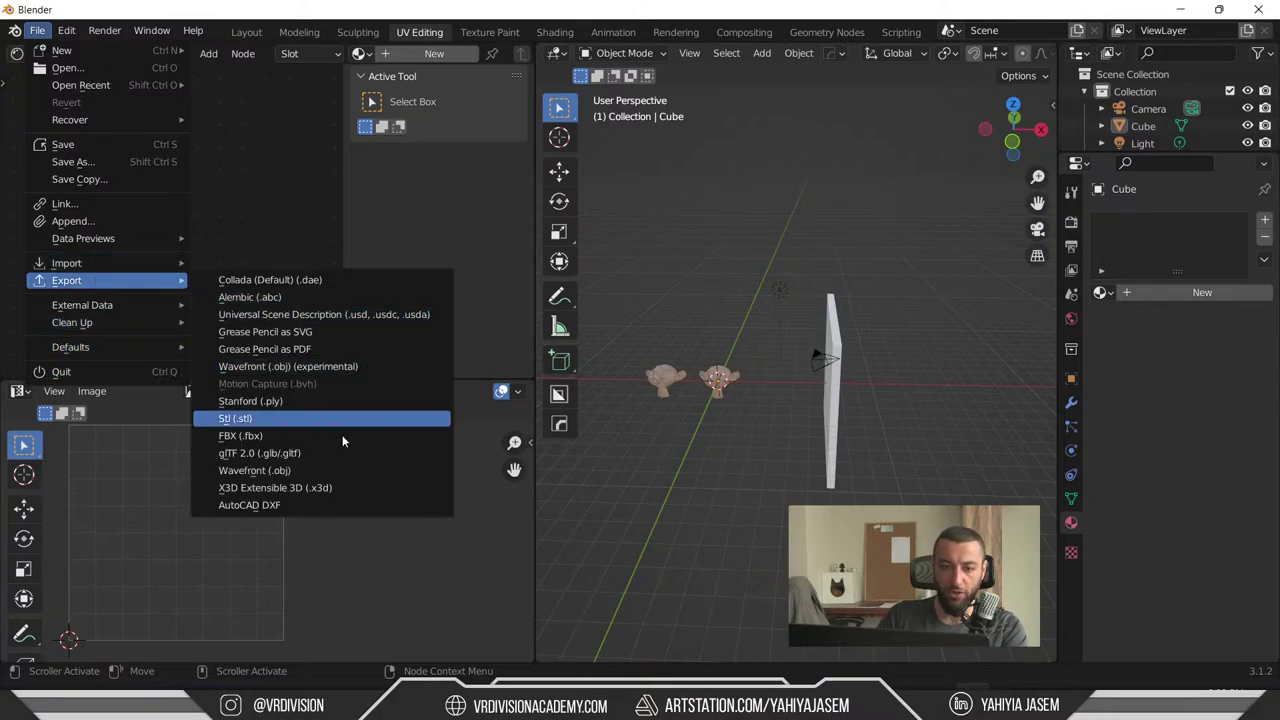
pyautogui.click(397, 452)
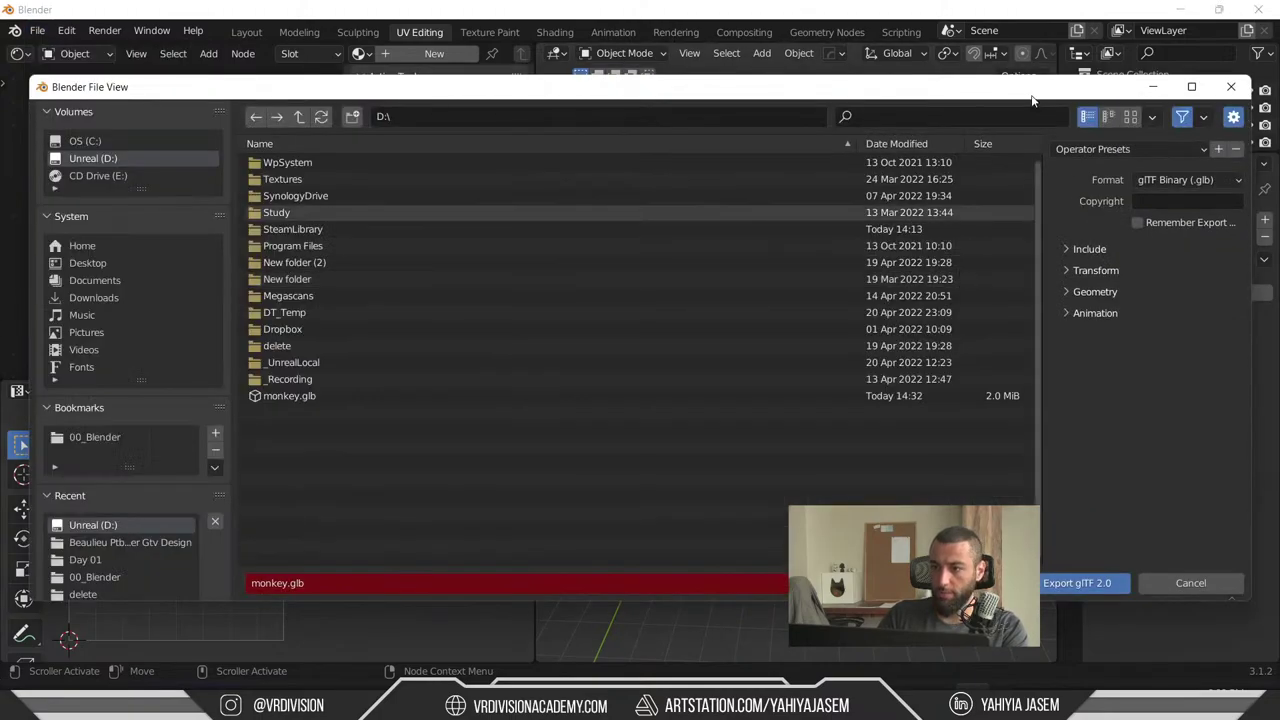
pyautogui.moveTo(1035, 94); pyautogui.dragTo(889, 93)
pyautogui.click(1040, 179)
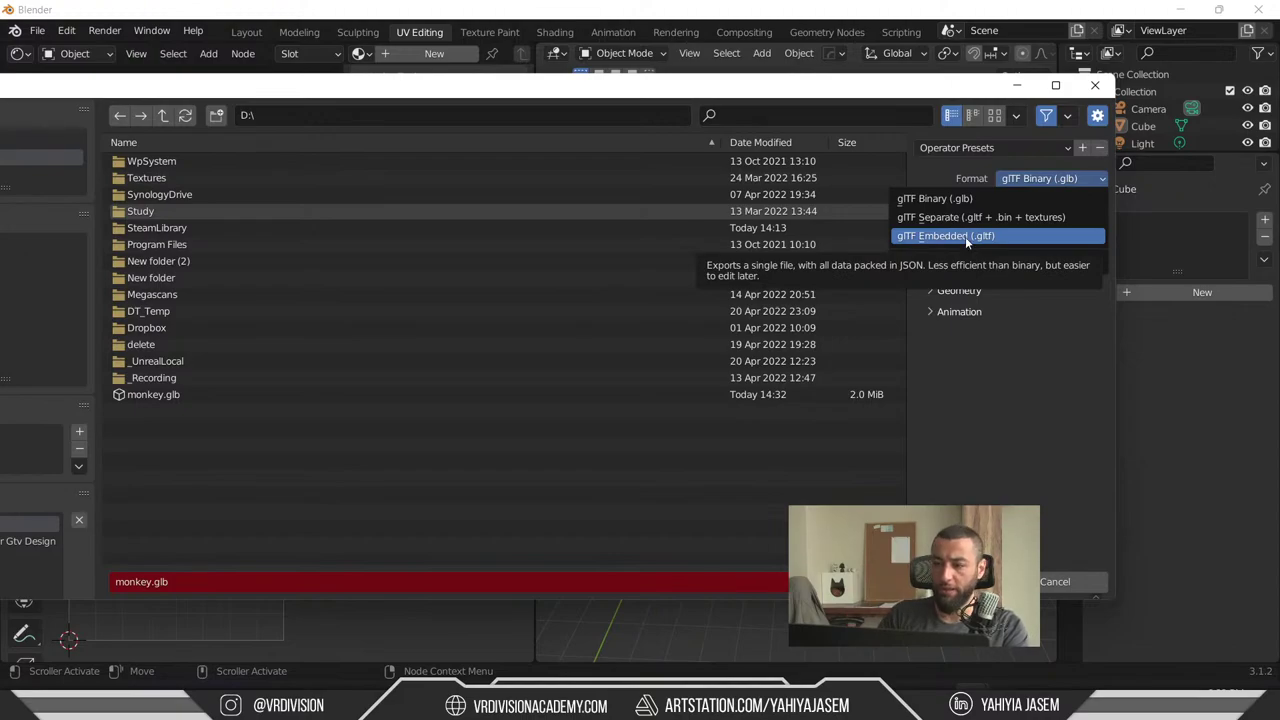
pyautogui.click(1003, 199)
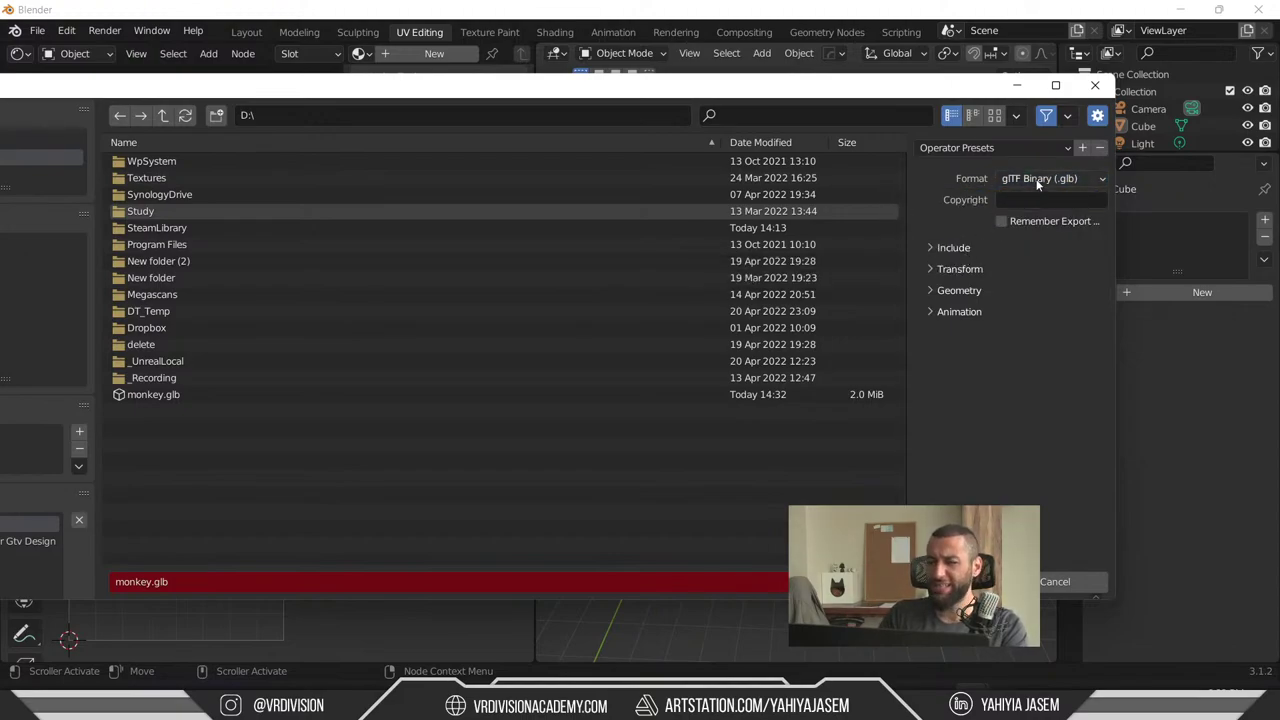
pyautogui.click(1064, 182)
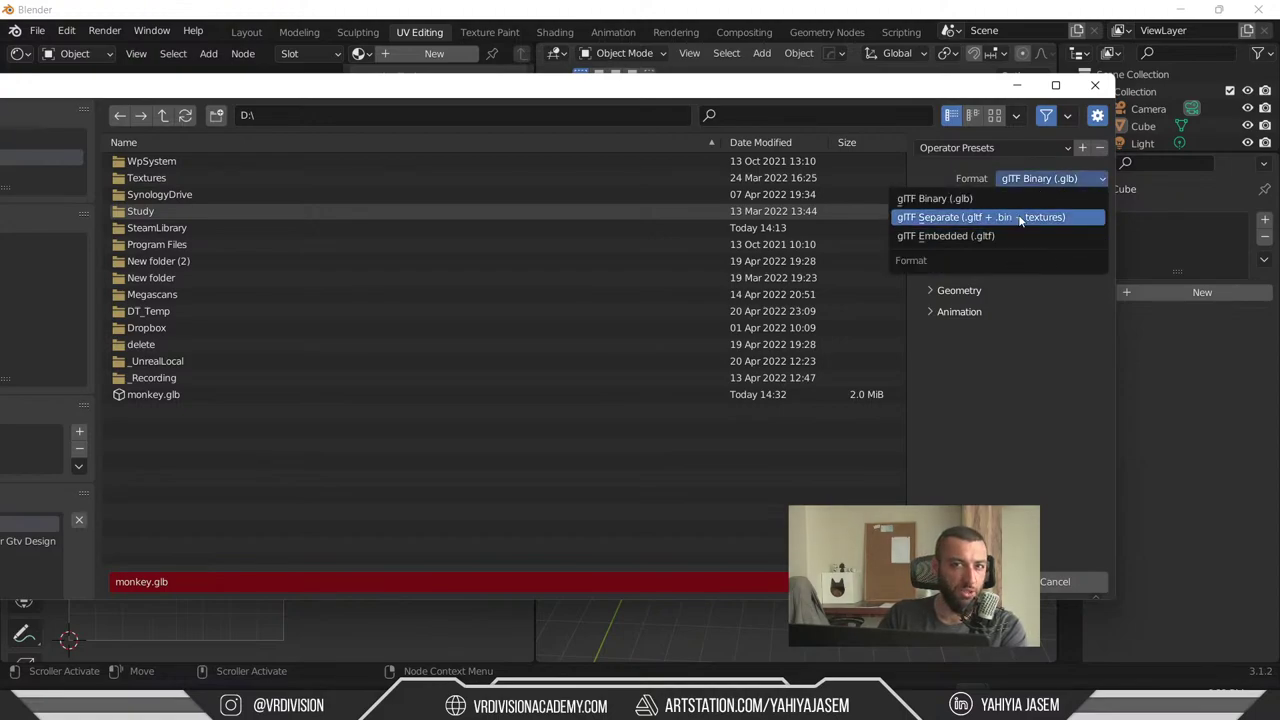
pyautogui.click(1010, 198)
# - Review the Include and Geometry options and export to D:\monkey.glb
pyautogui.click(934, 247)
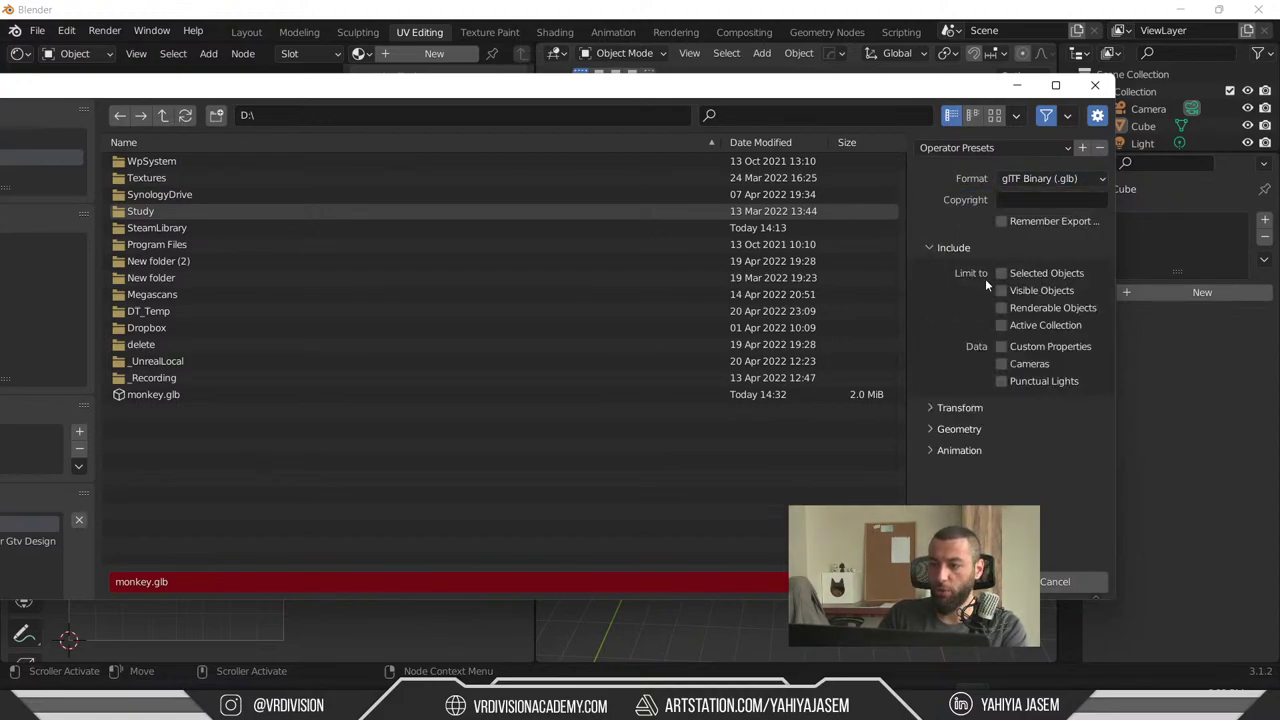
pyautogui.click(959, 460)
pyautogui.scroll(-3, 959, 370)
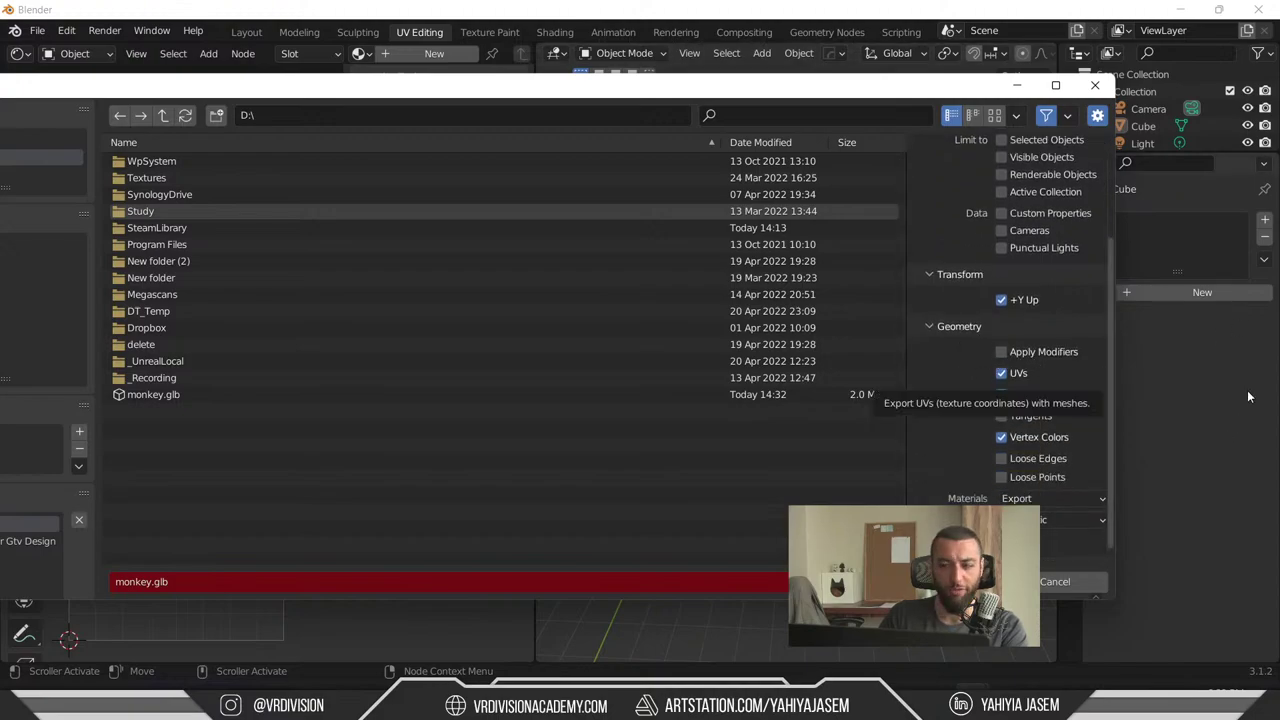
pyautogui.scroll(-1, 962, 418)
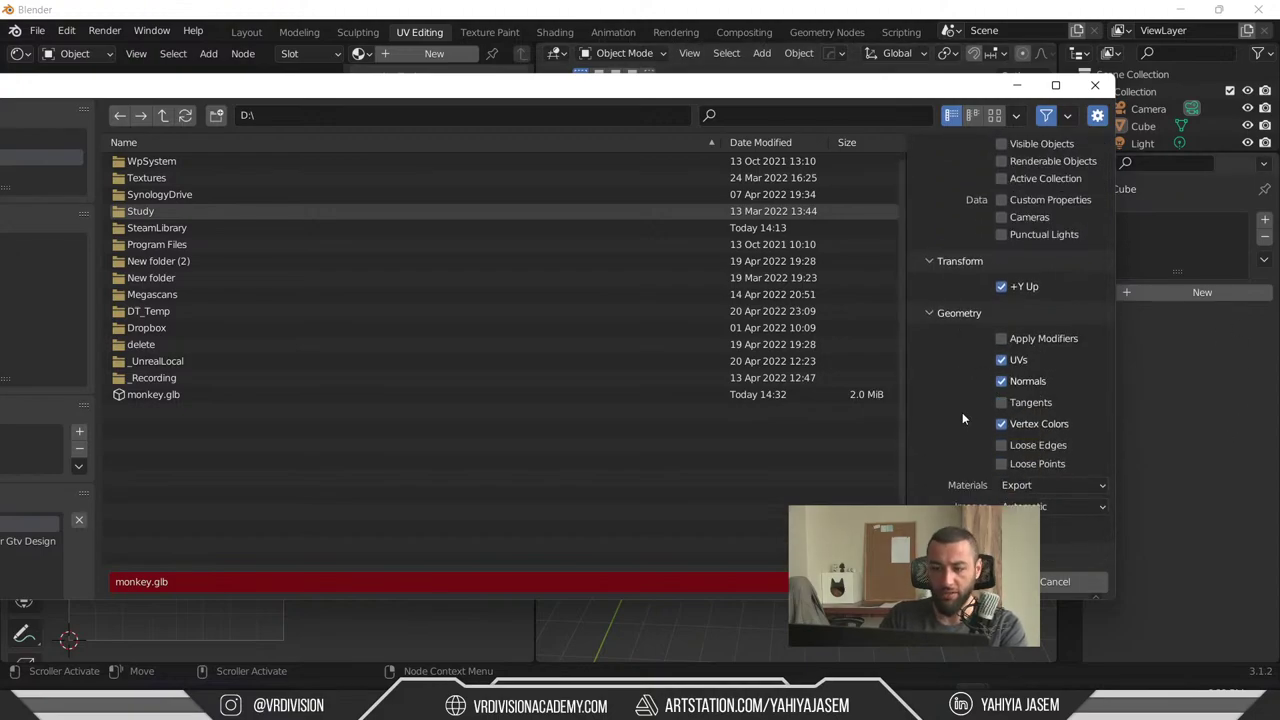
pyautogui.scroll(3, 940, 485)
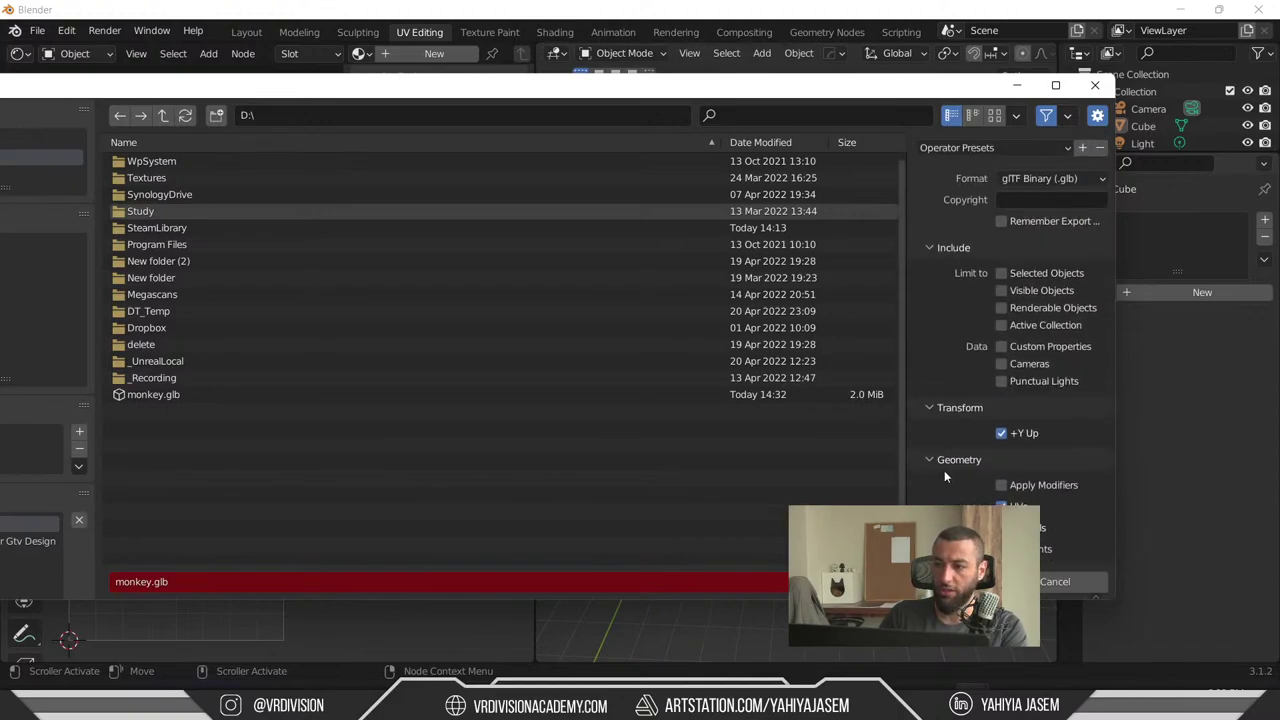
pyautogui.press('Return')
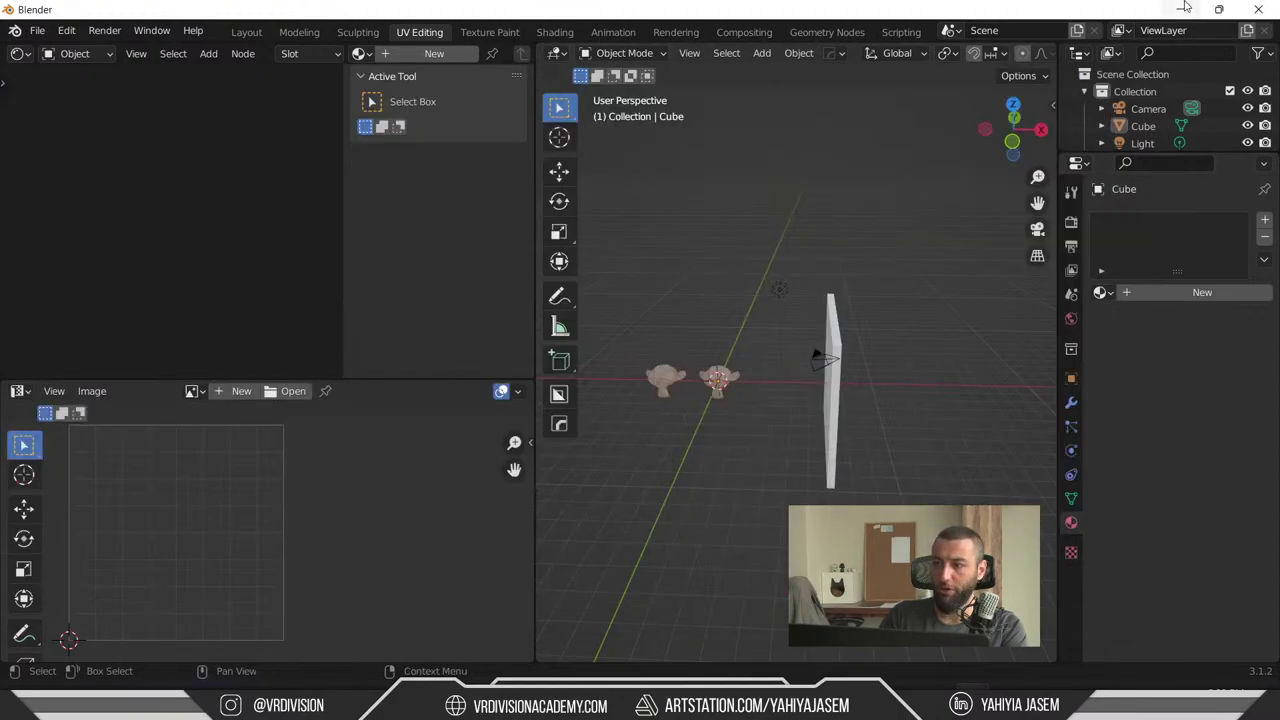
# - Reimport the monkey Datasmith asset in Test/monkey from monkey.glb with the current options
pyautogui.click(1191, 9)
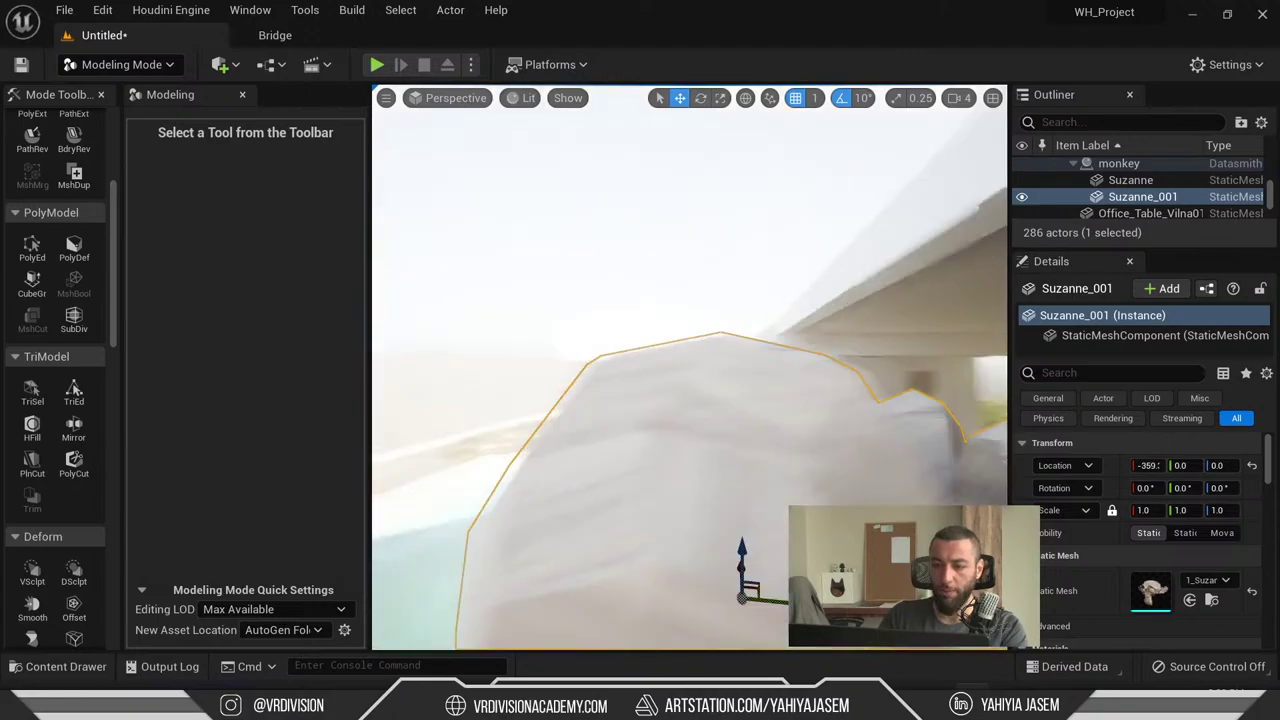
pyautogui.hotkey('ctrl', 'space')
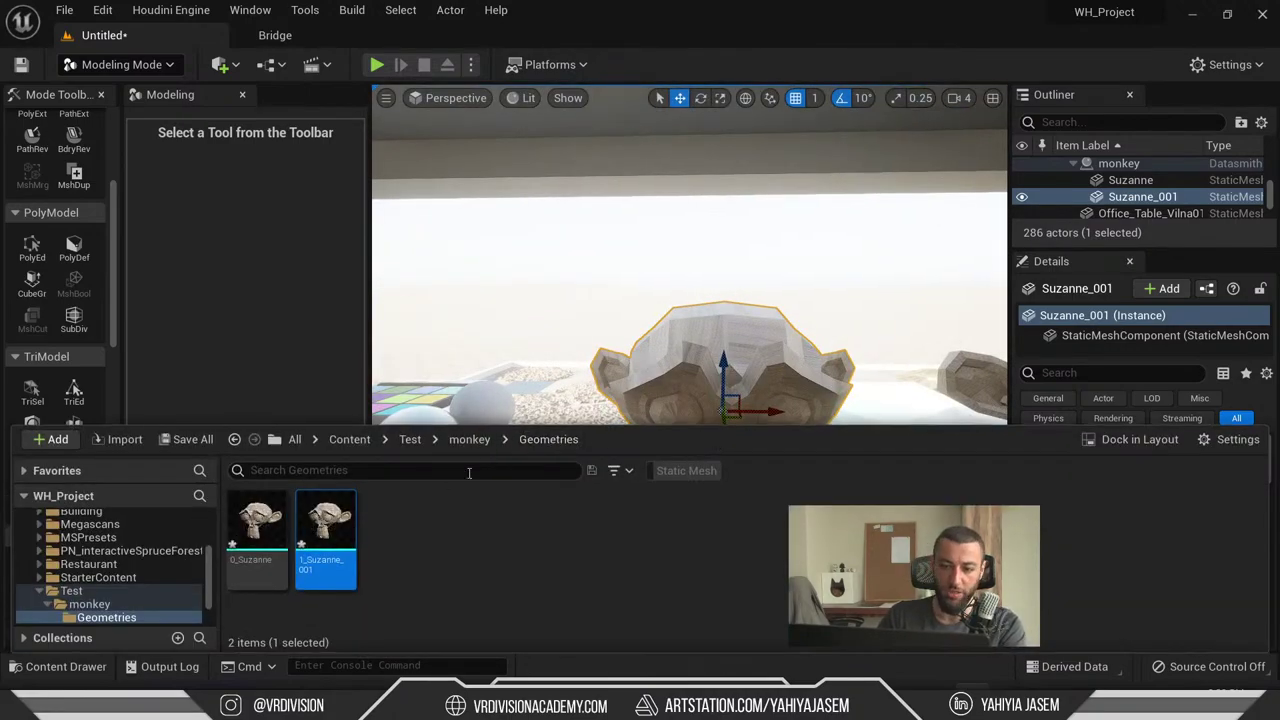
pyautogui.click(478, 440)
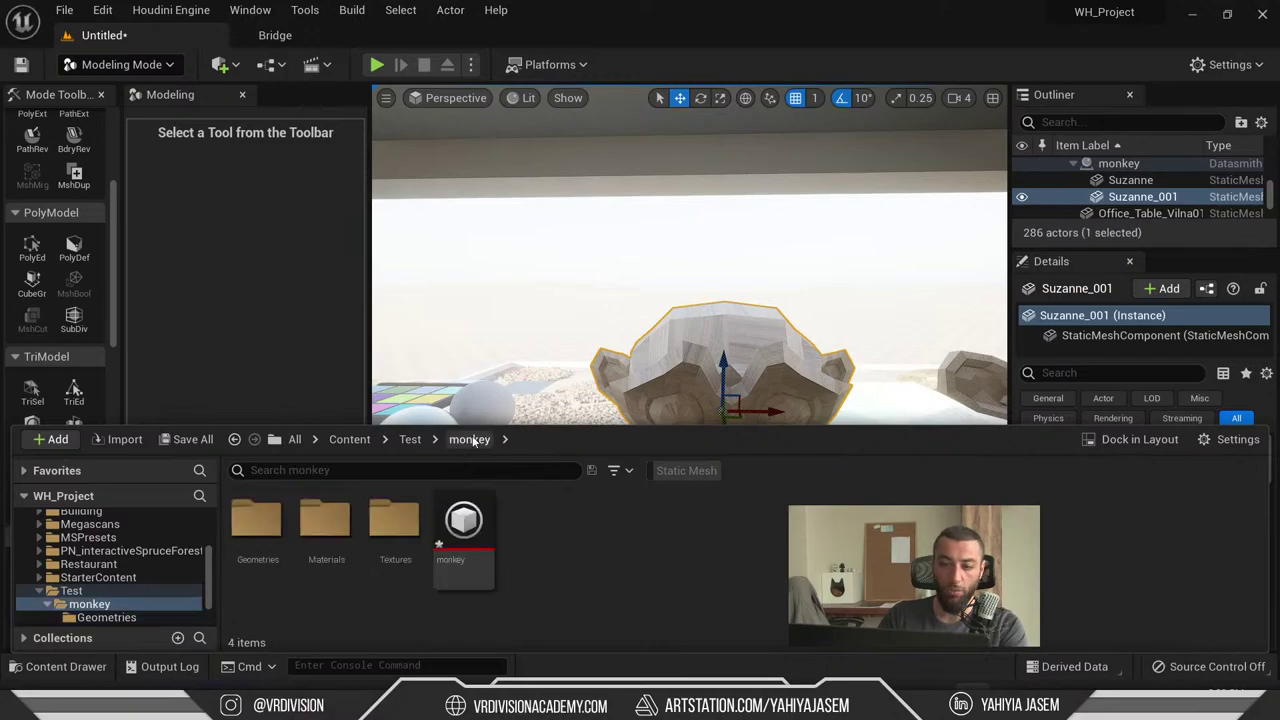
pyautogui.rightClick(458, 541)
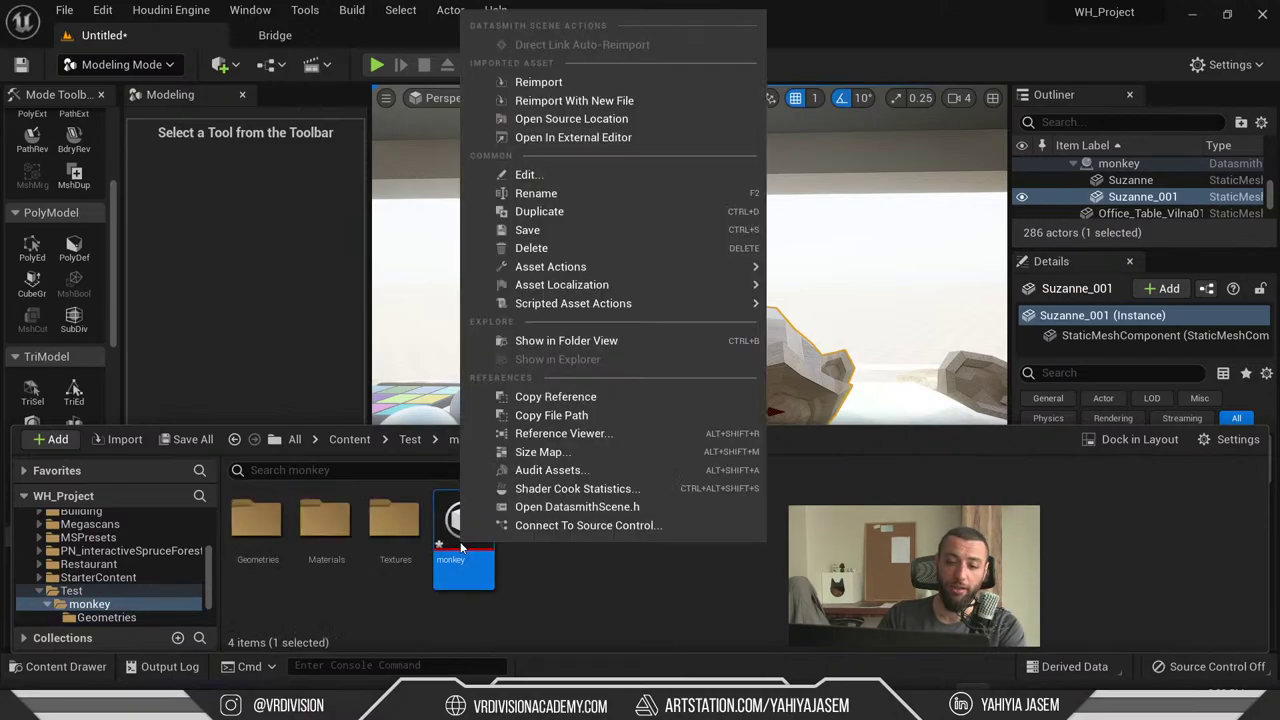
pyautogui.click(579, 80)
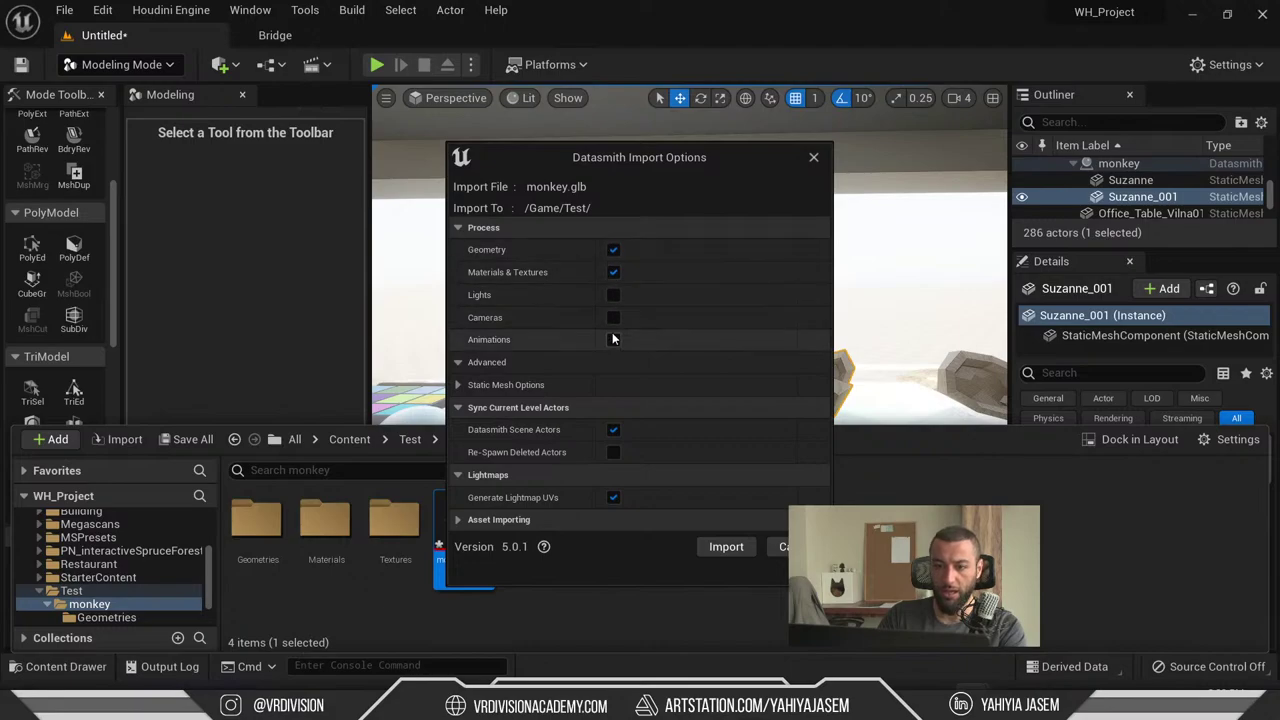
pyautogui.click(730, 547)
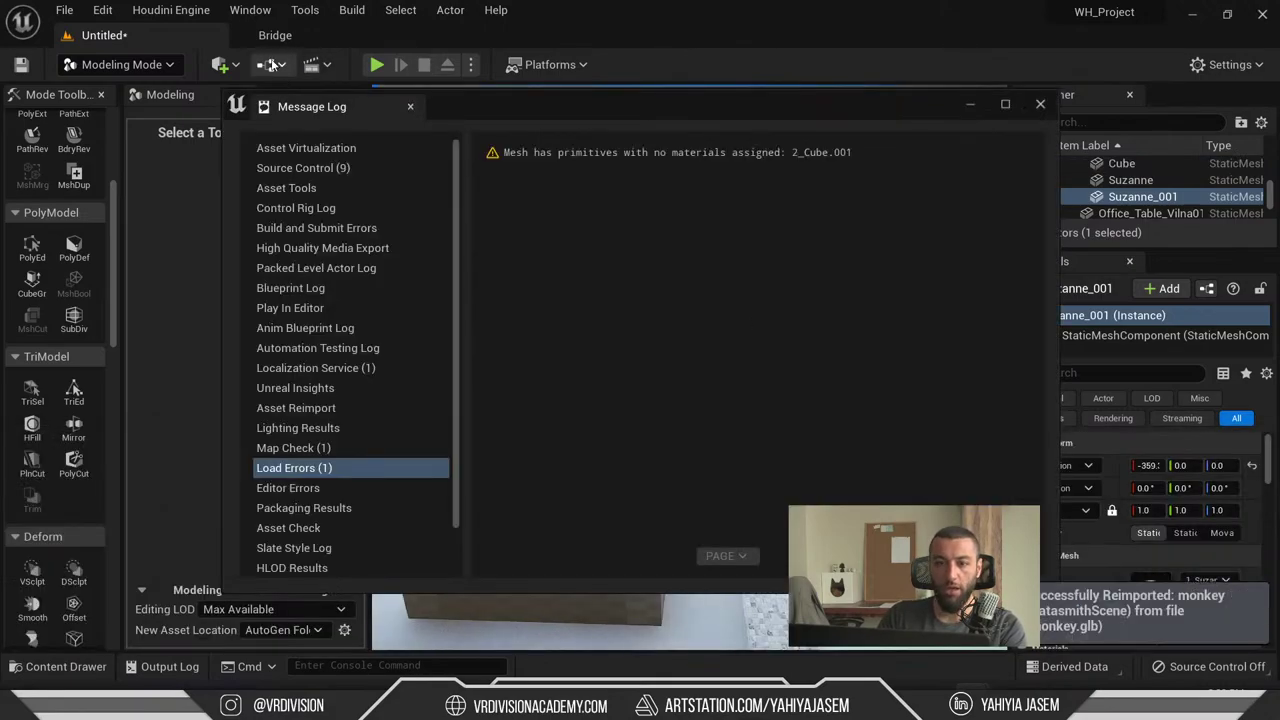
# - Fly around the level to show the wall Cube beside both monkeys, then go full screen
pyautogui.click(270, 64)
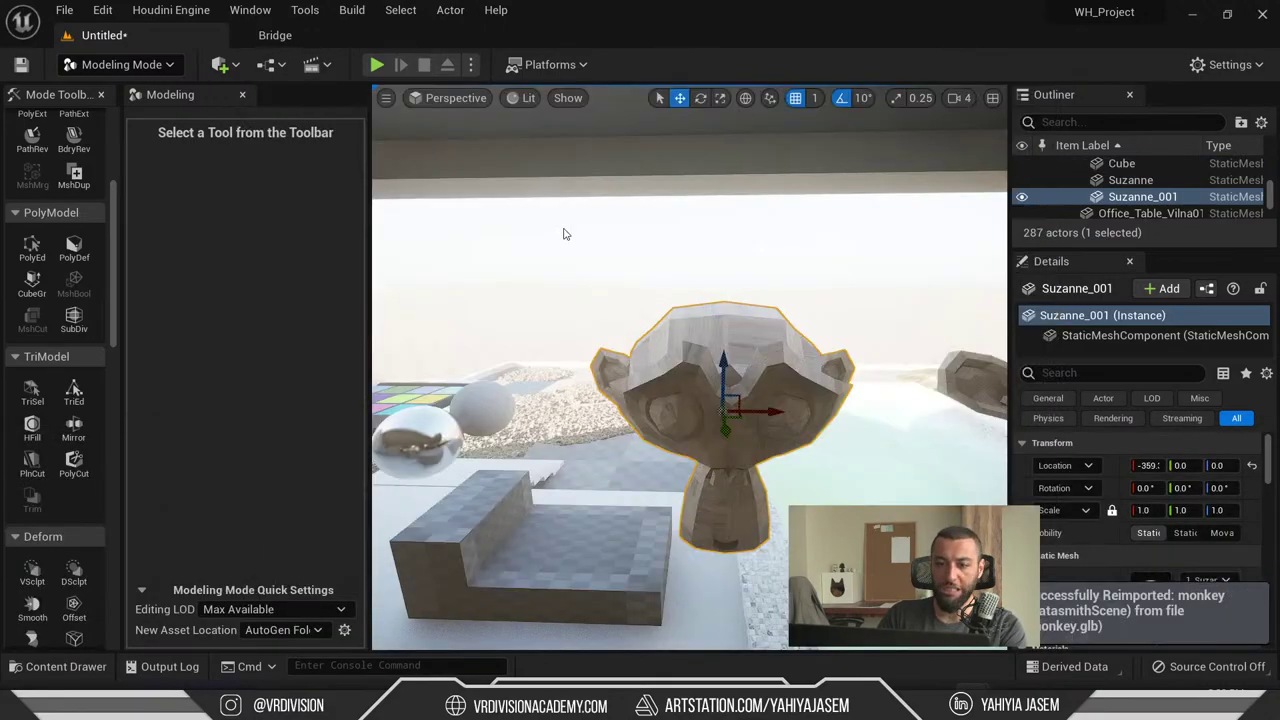
pyautogui.moveTo(566, 234); pyautogui.dragTo(566, 234, button='right')
pyautogui.moveTo(726, 251); pyautogui.dragTo(726, 251, button='right')
pyautogui.click(726, 255)
pyautogui.doubleClick(1118, 180)
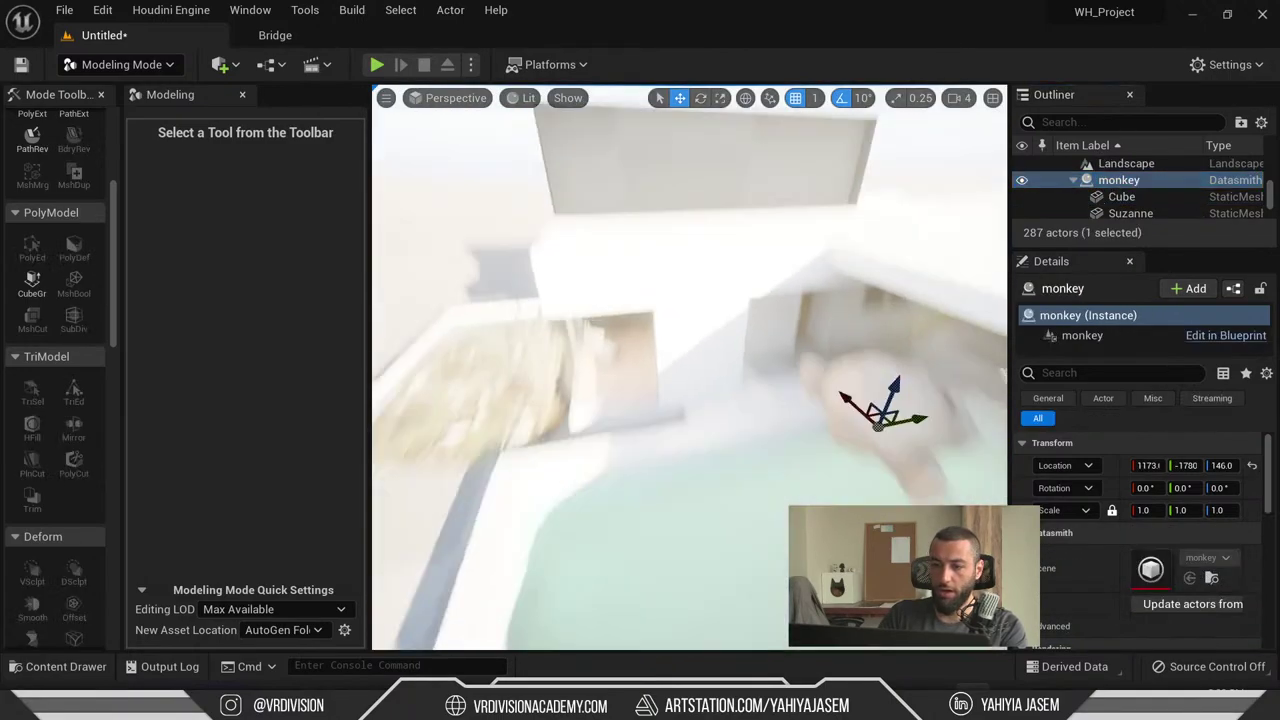
pyautogui.click(814, 371)
pyautogui.moveTo(814, 371); pyautogui.dragTo(809, 371, button='right')
pyautogui.press('F11')
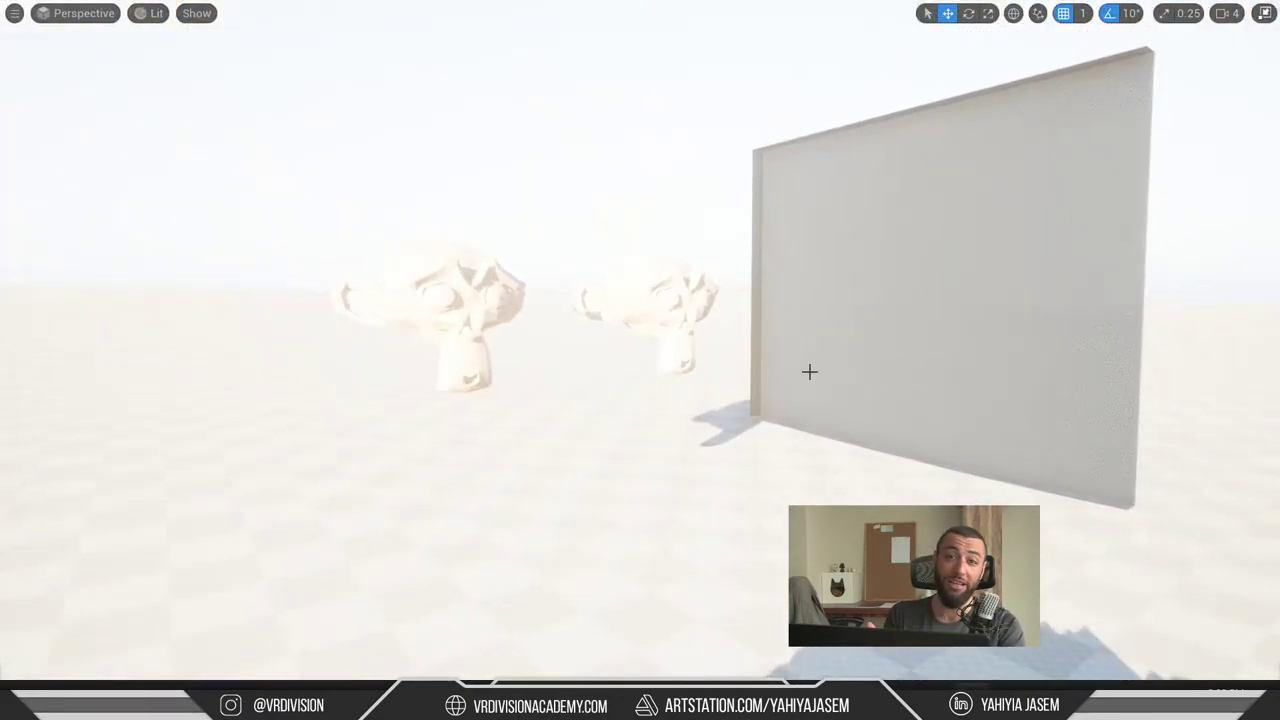
pyautogui.press('F11')
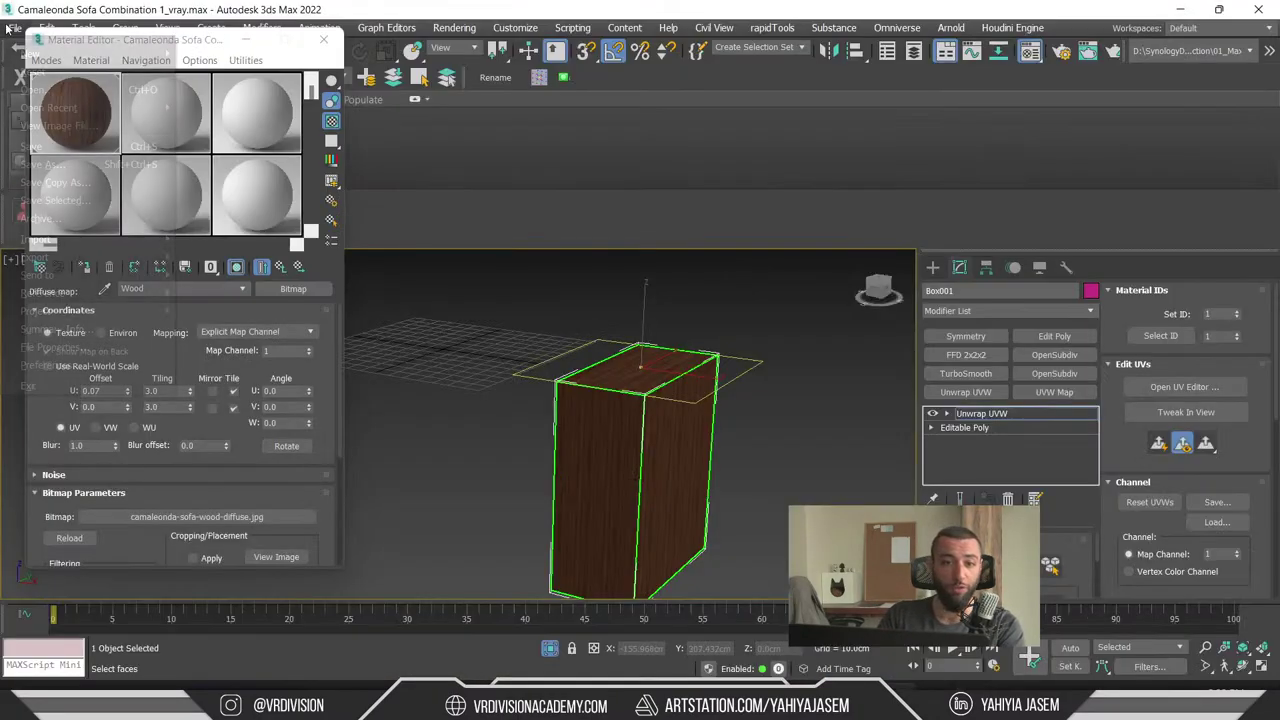
pyautogui.click(15, 27)
pyautogui.moveTo(84, 258)
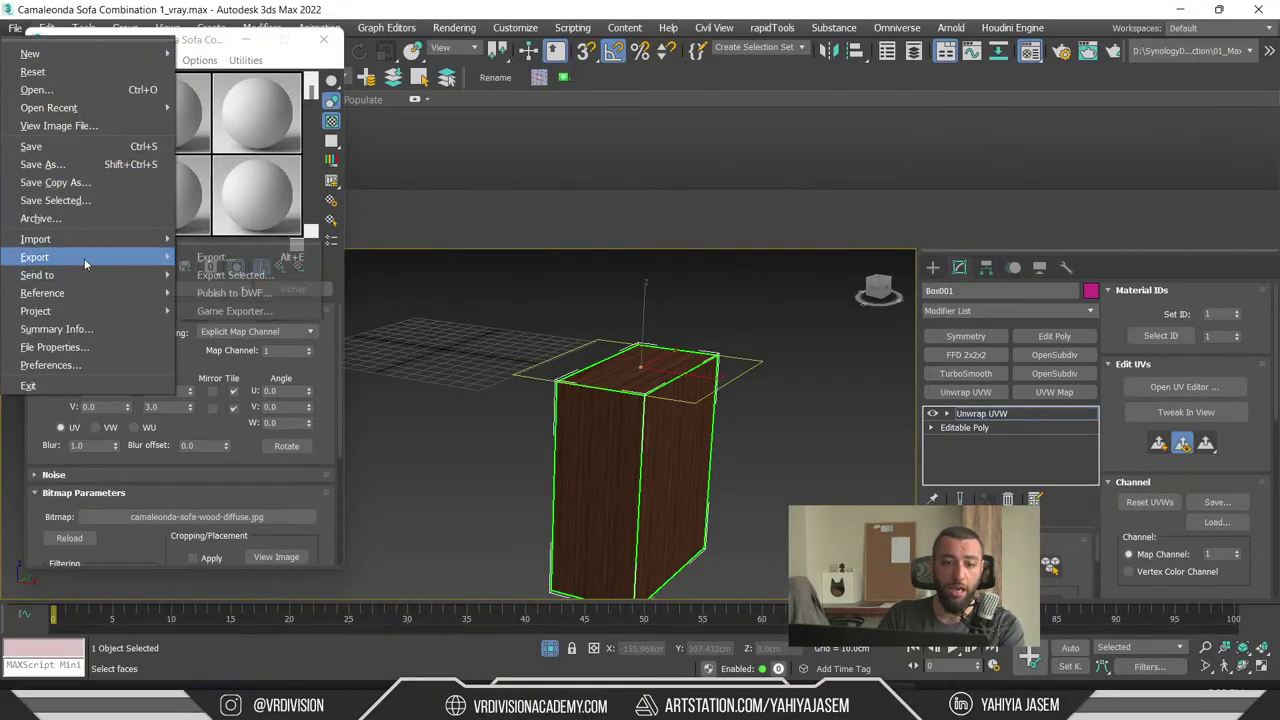
pyautogui.click(231, 274)
pyautogui.click(385, 505)
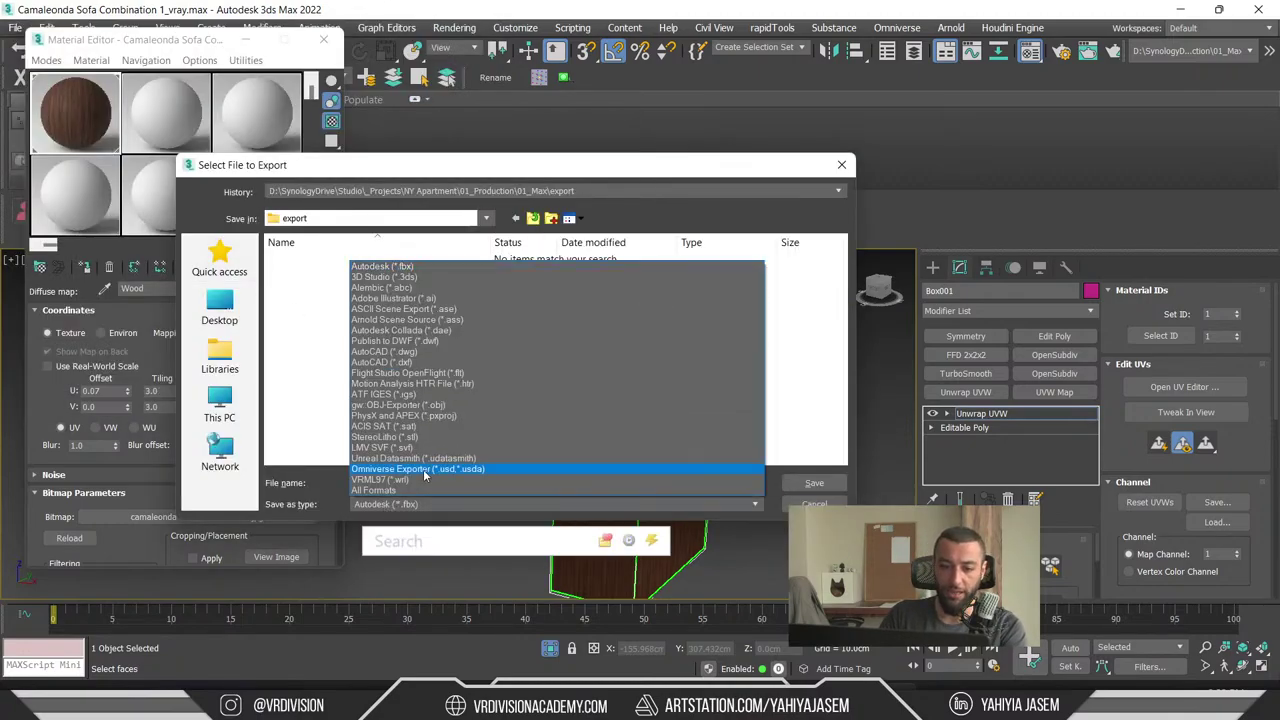
pyautogui.click(432, 465)
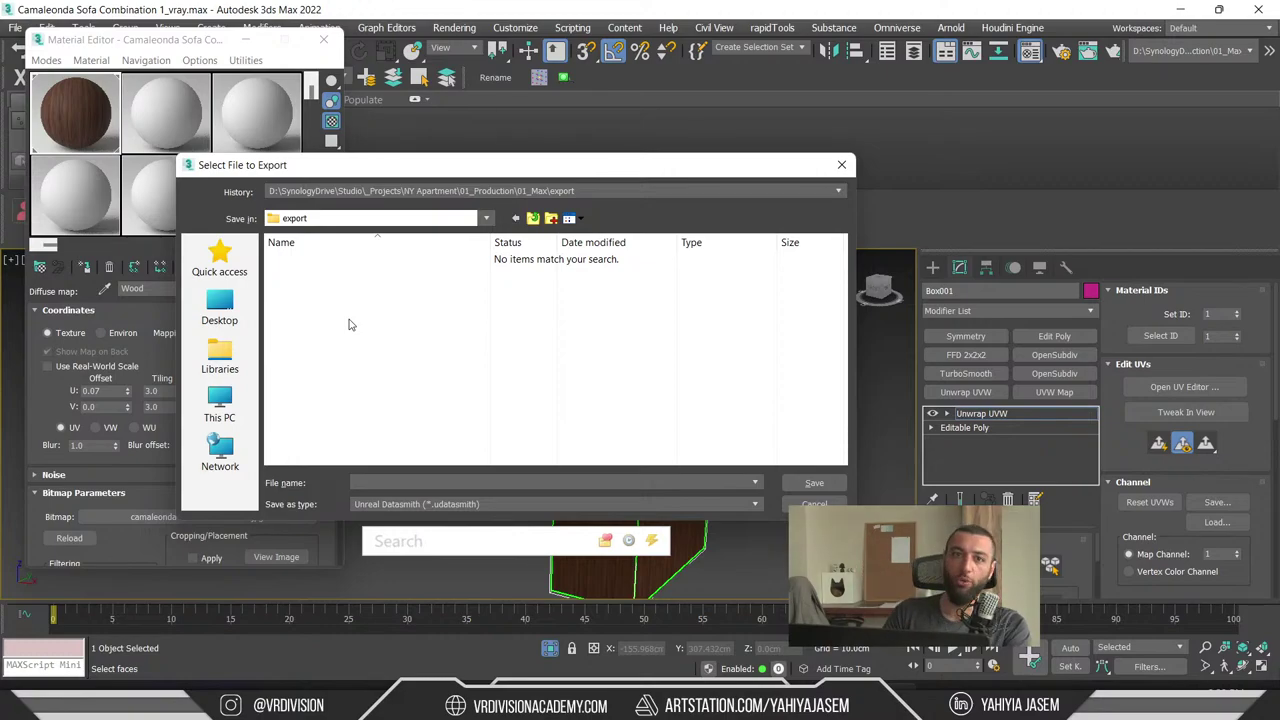
pyautogui.click(841, 164)
pyautogui.click(1180, 9)
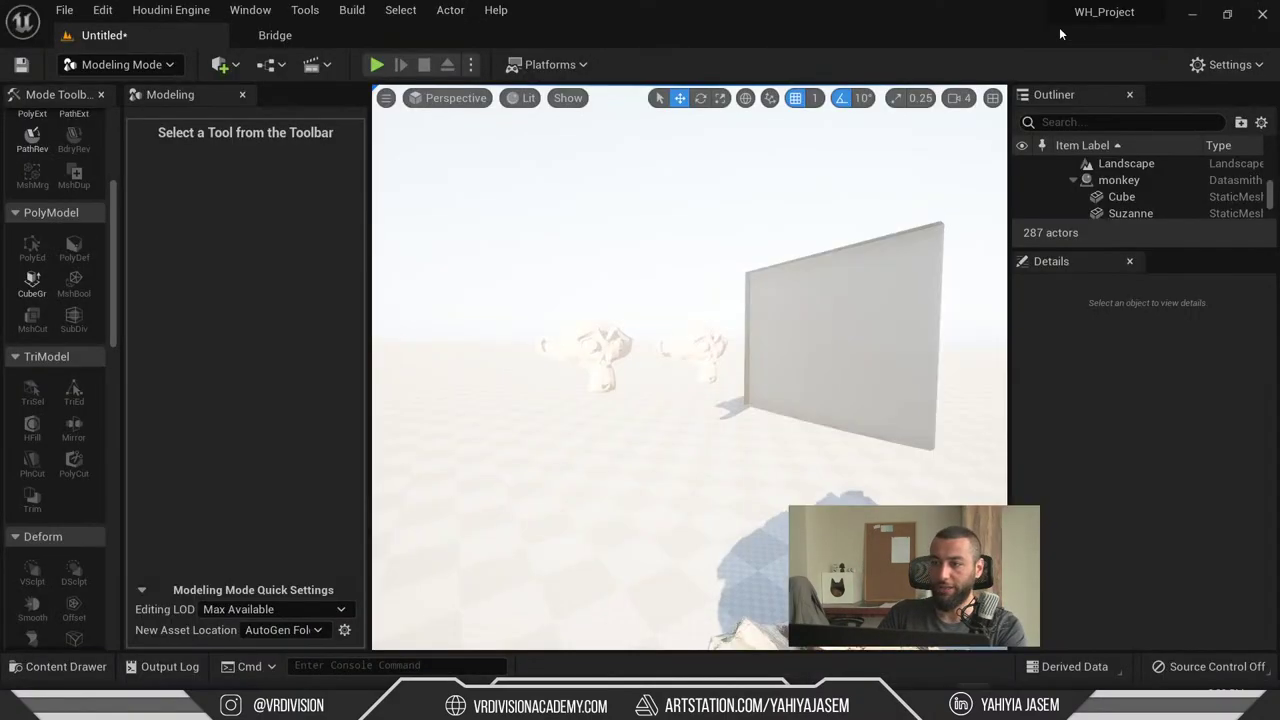
pyautogui.moveTo(578, 324); pyautogui.dragTo(577, 323, button='right')
pyautogui.click(643, 349)
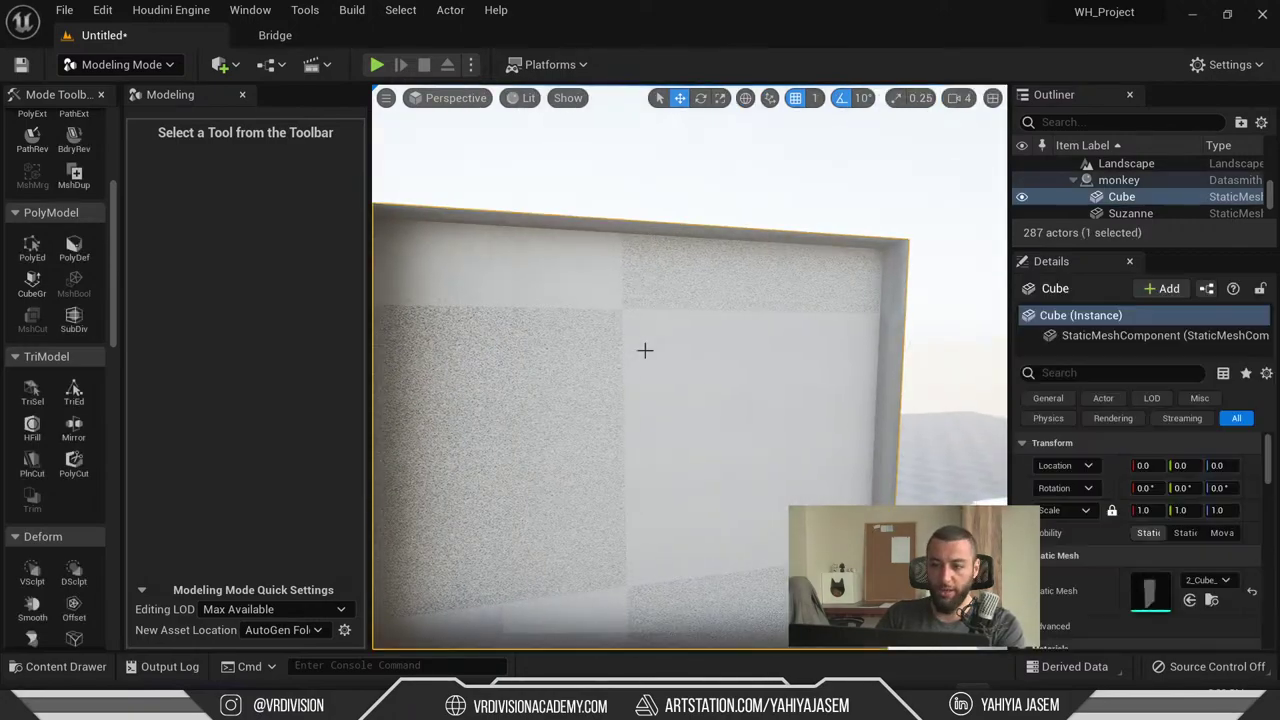
pyautogui.moveTo(643, 349); pyautogui.dragTo(663, 317, button='right')
# - Switch to Blender, restore the UV Editing layout and browse the View, Object and Select menus
pyautogui.hotkey('alt', 'Tab')
pyautogui.hotkey('alt', 'Tab')
pyautogui.press('Tab')
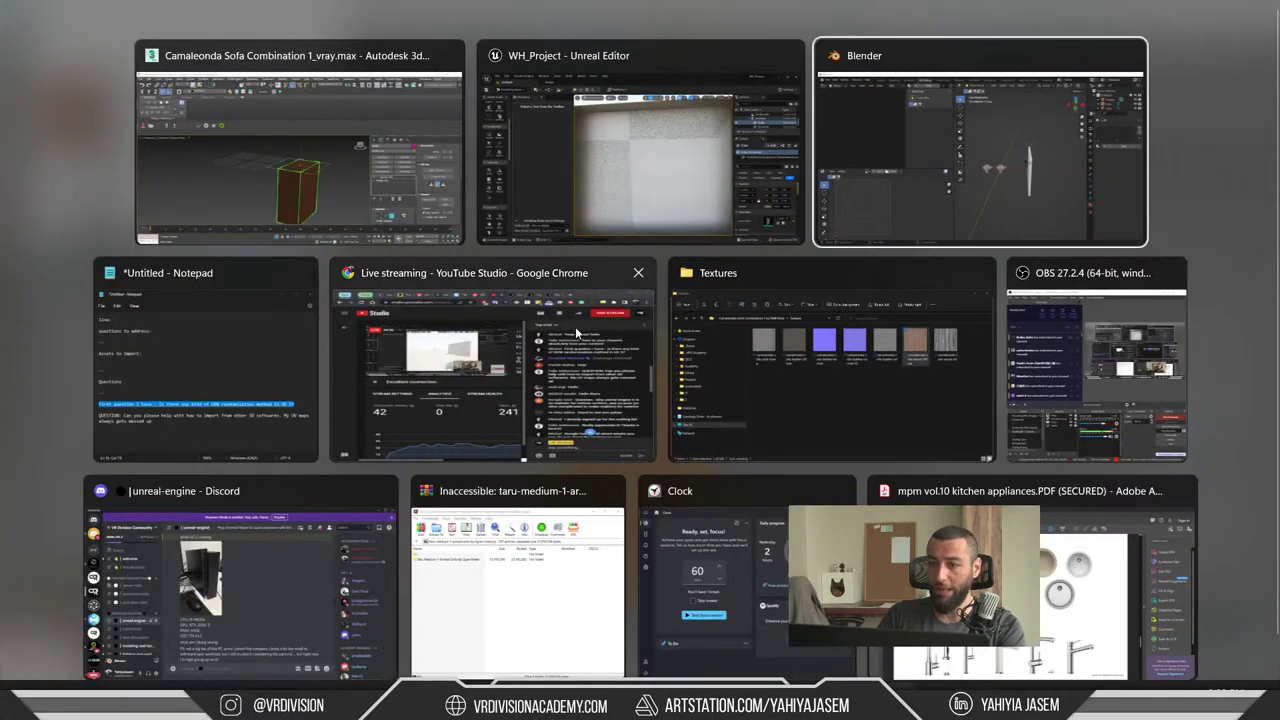
pyautogui.hotkey('ctrl', 'space')
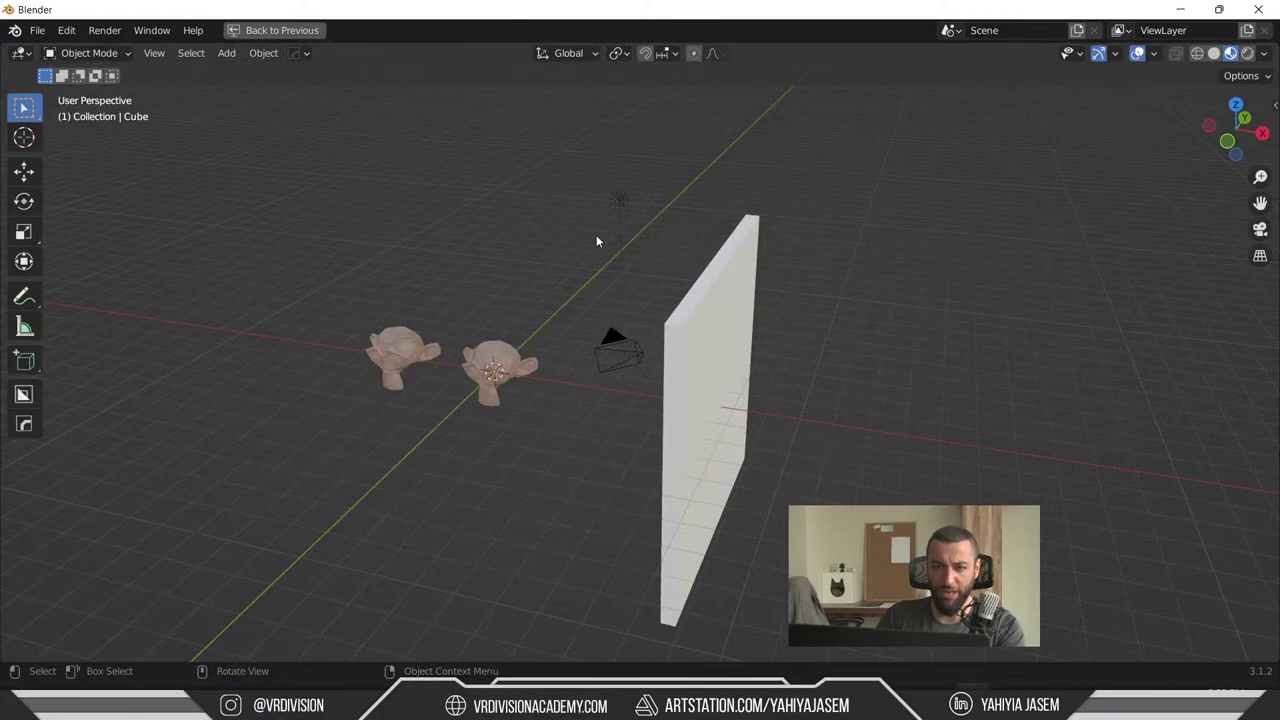
pyautogui.moveTo(596, 241); pyautogui.dragTo(520, 200, button='middle')
pyautogui.click(154, 53)
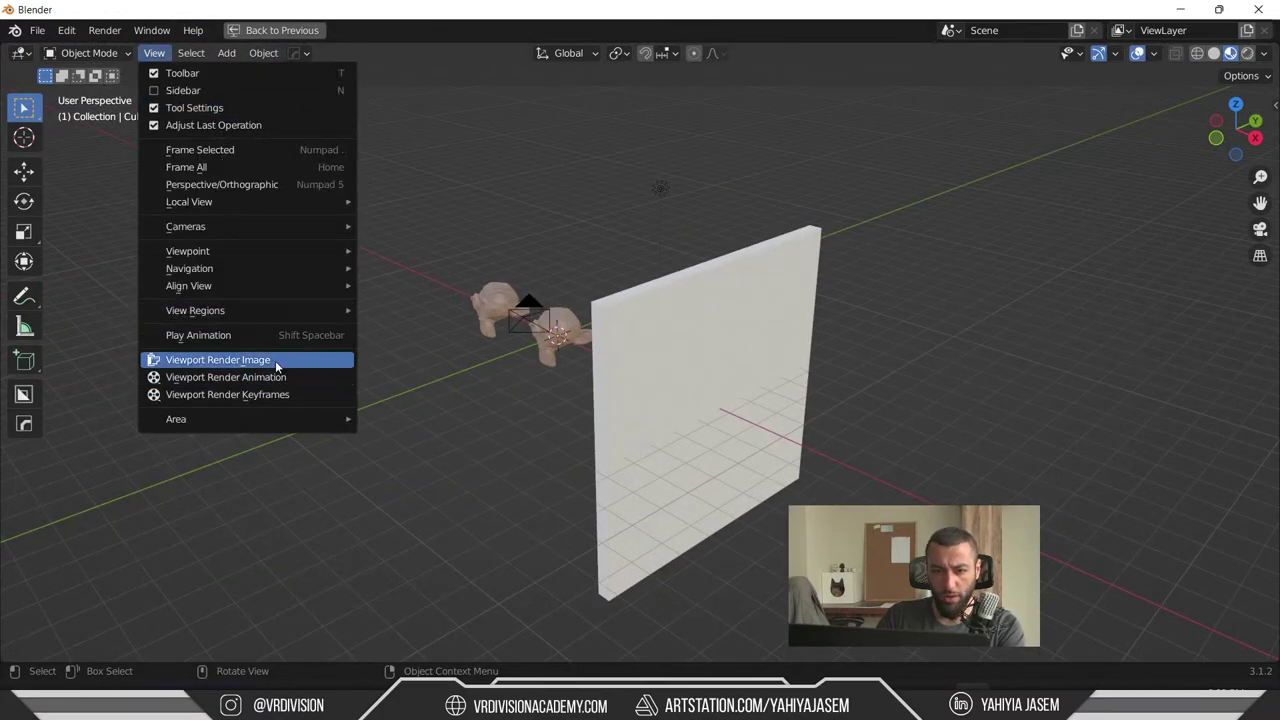
pyautogui.click(270, 53)
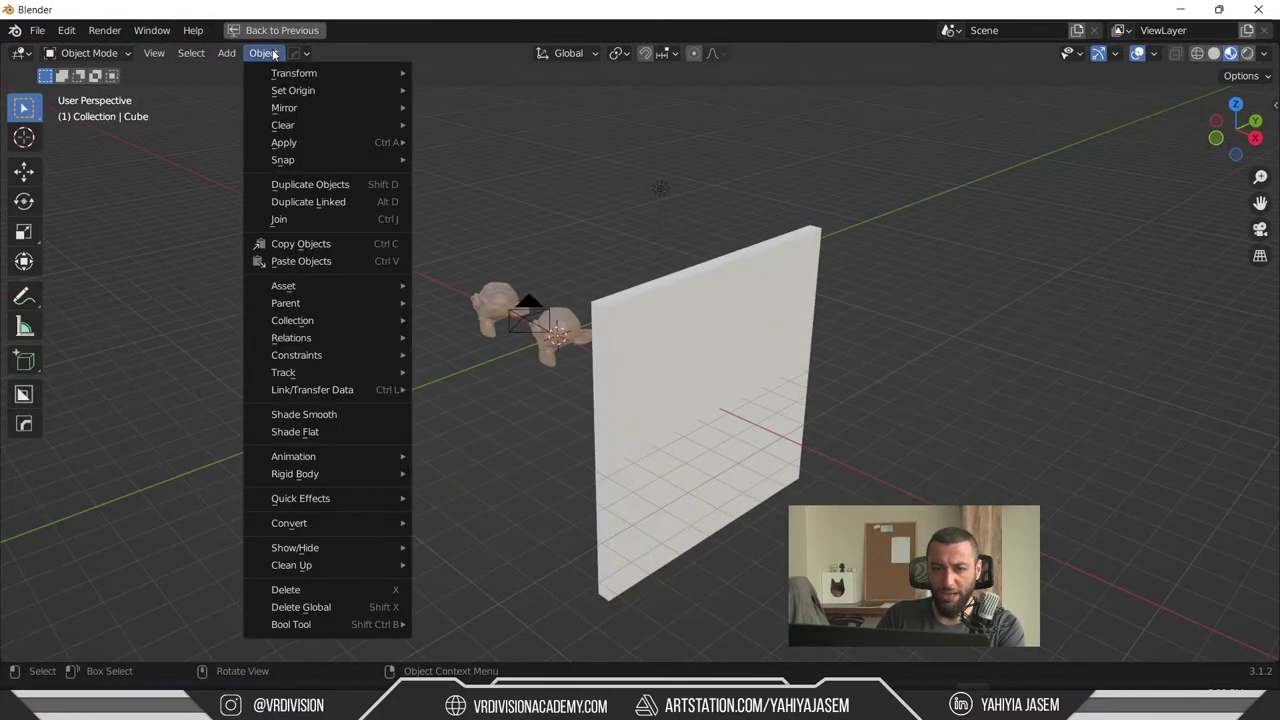
pyautogui.moveTo(154, 53)
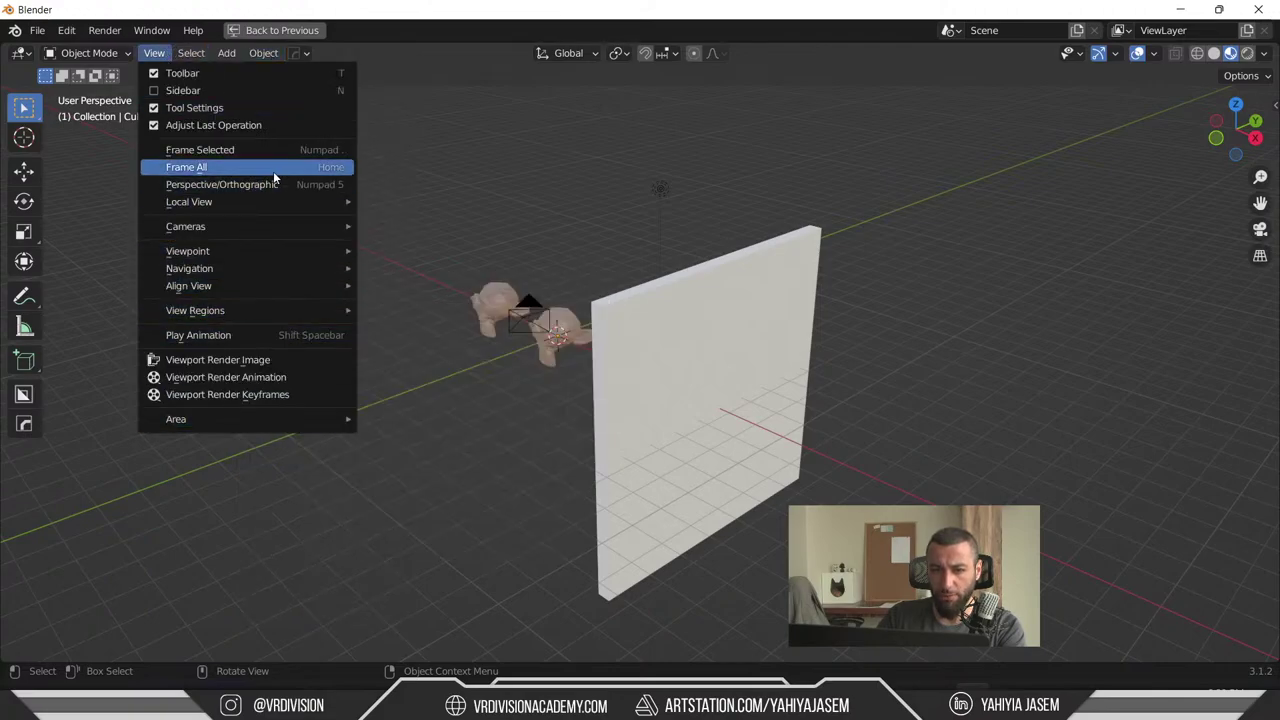
pyautogui.click(246, 33)
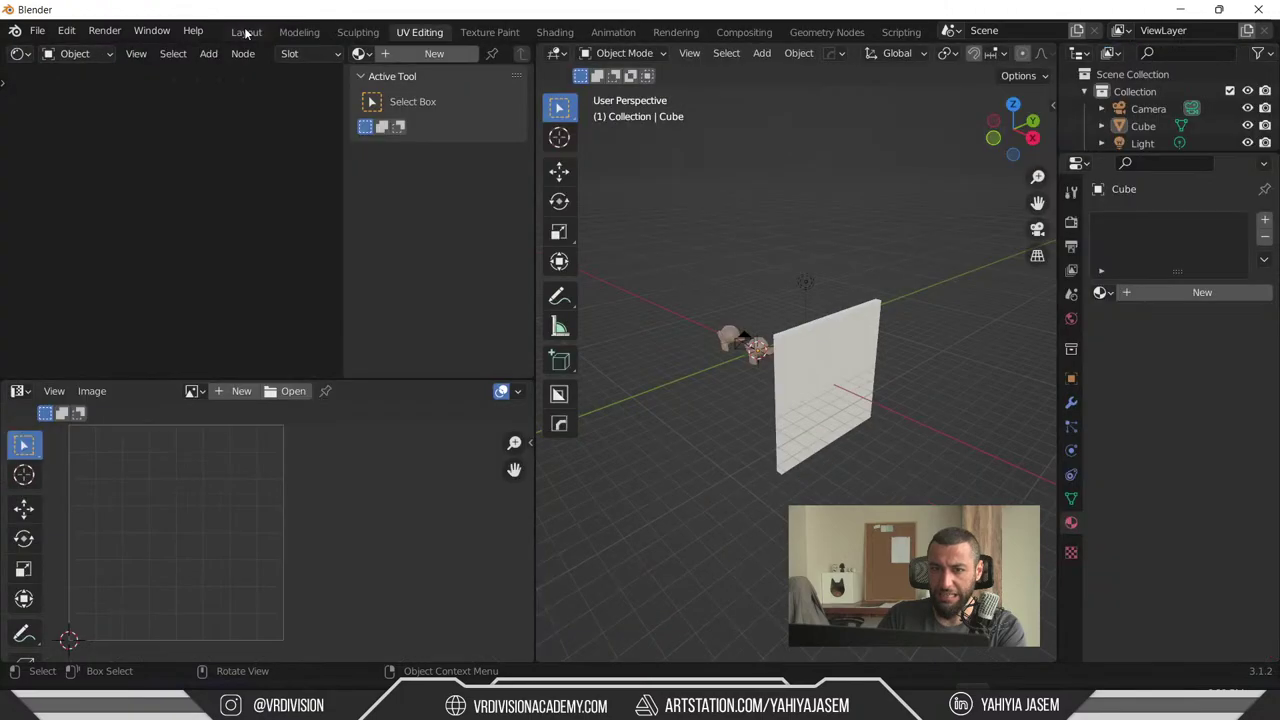
pyautogui.click(726, 53)
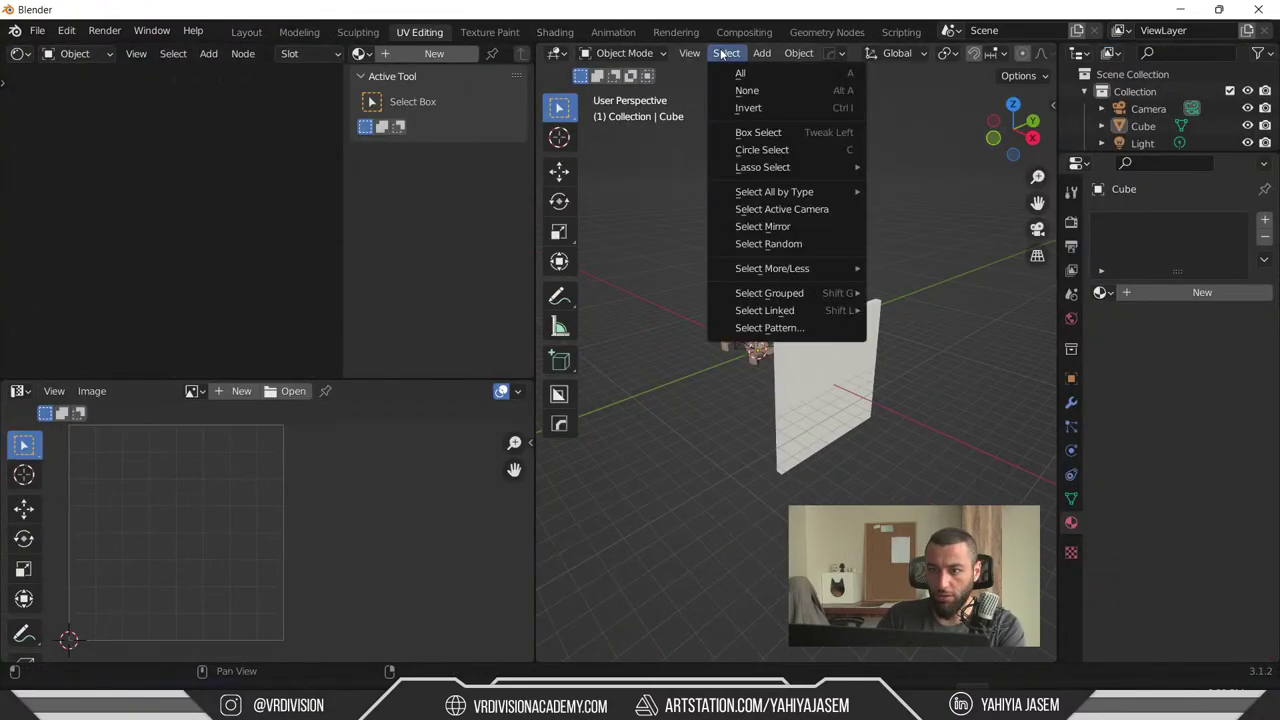
pyautogui.moveTo(689, 53)
pyautogui.moveTo(806, 257)
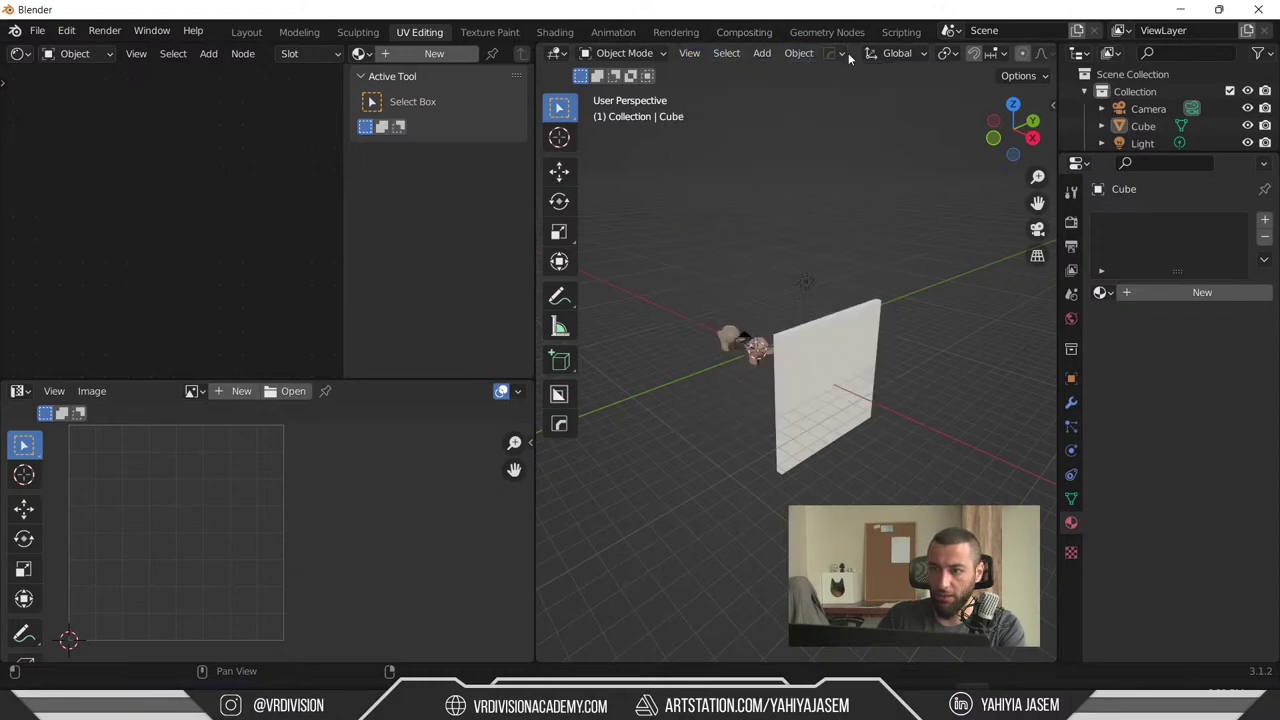
pyautogui.click(848, 53)
# - Maximize the 3D view, select the wall and toggle it in and out of Edit Mode
pyautogui.hotkey('ctrl', 'space')
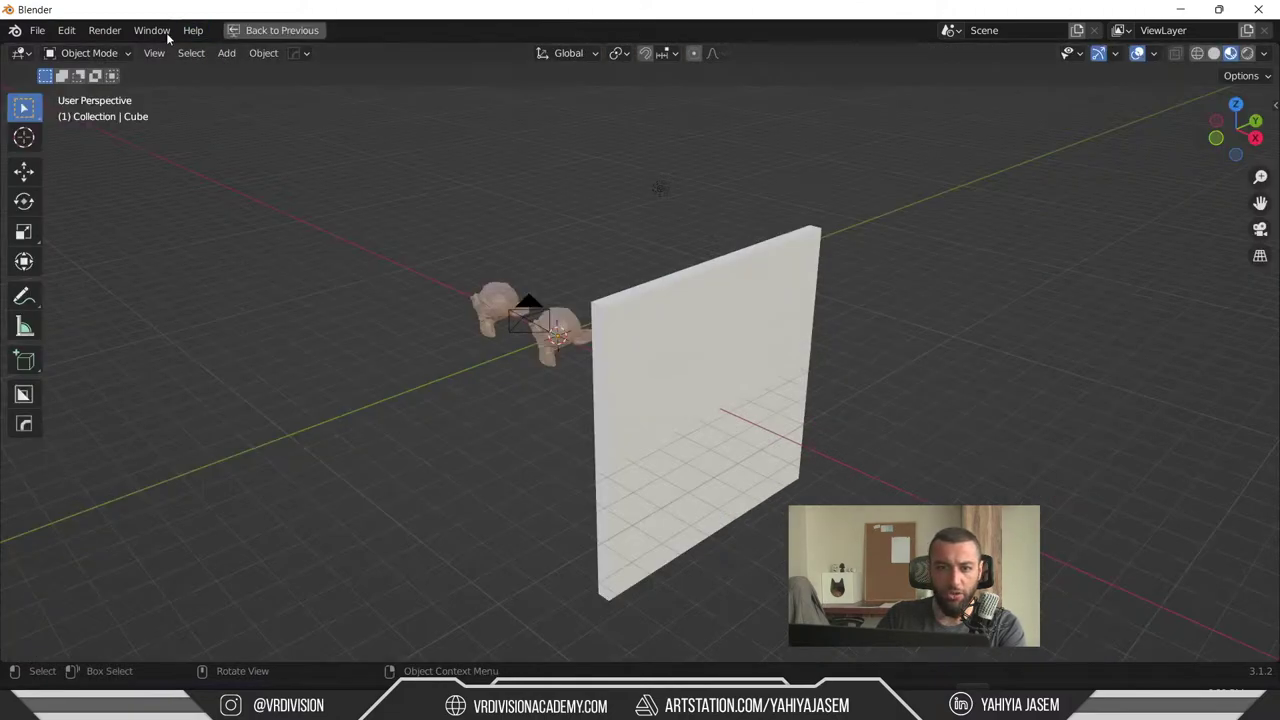
pyautogui.click(154, 53)
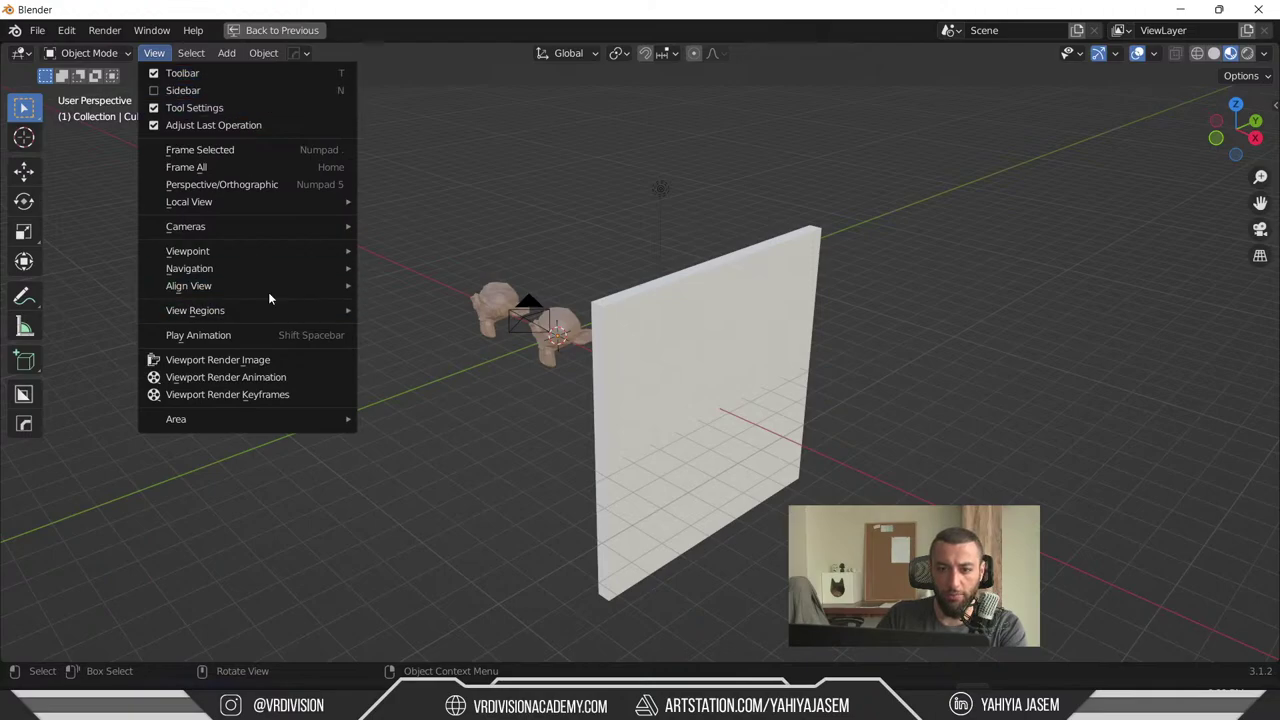
pyautogui.click(657, 423)
pyautogui.press('Tab')
pyautogui.moveTo(660, 357); pyautogui.dragTo(848, 280, button='middle')
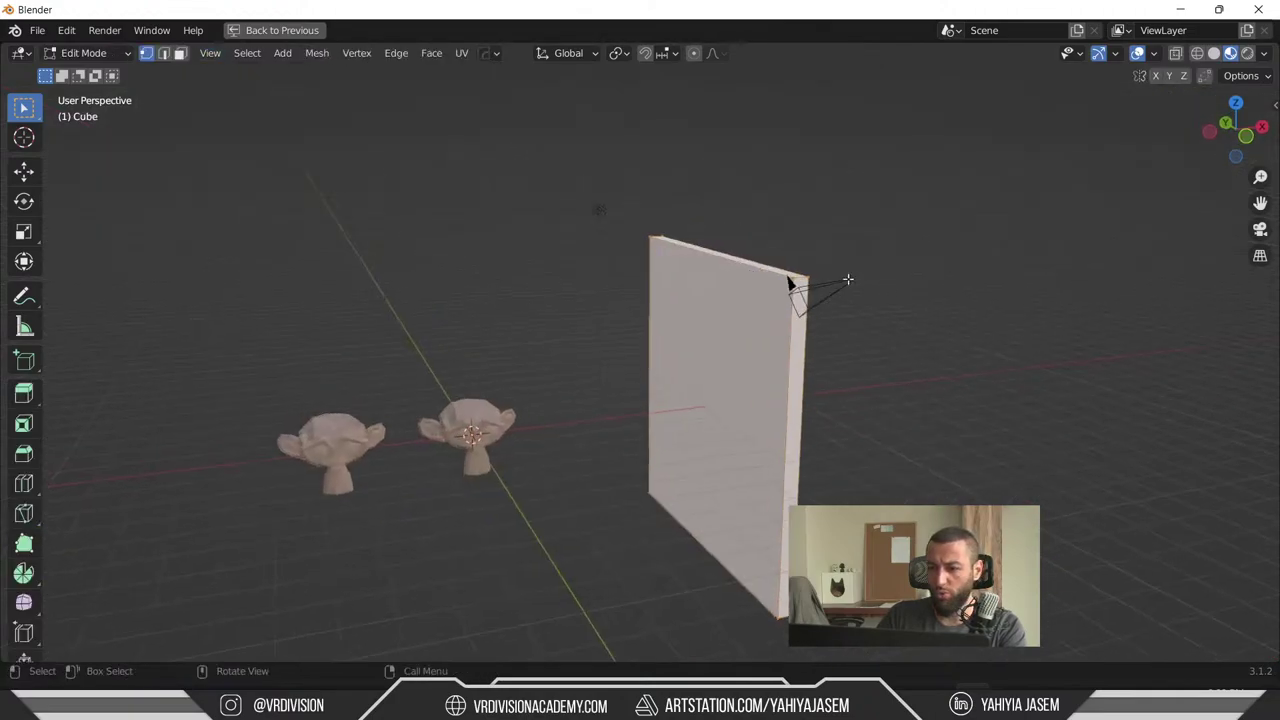
pyautogui.press('Tab')
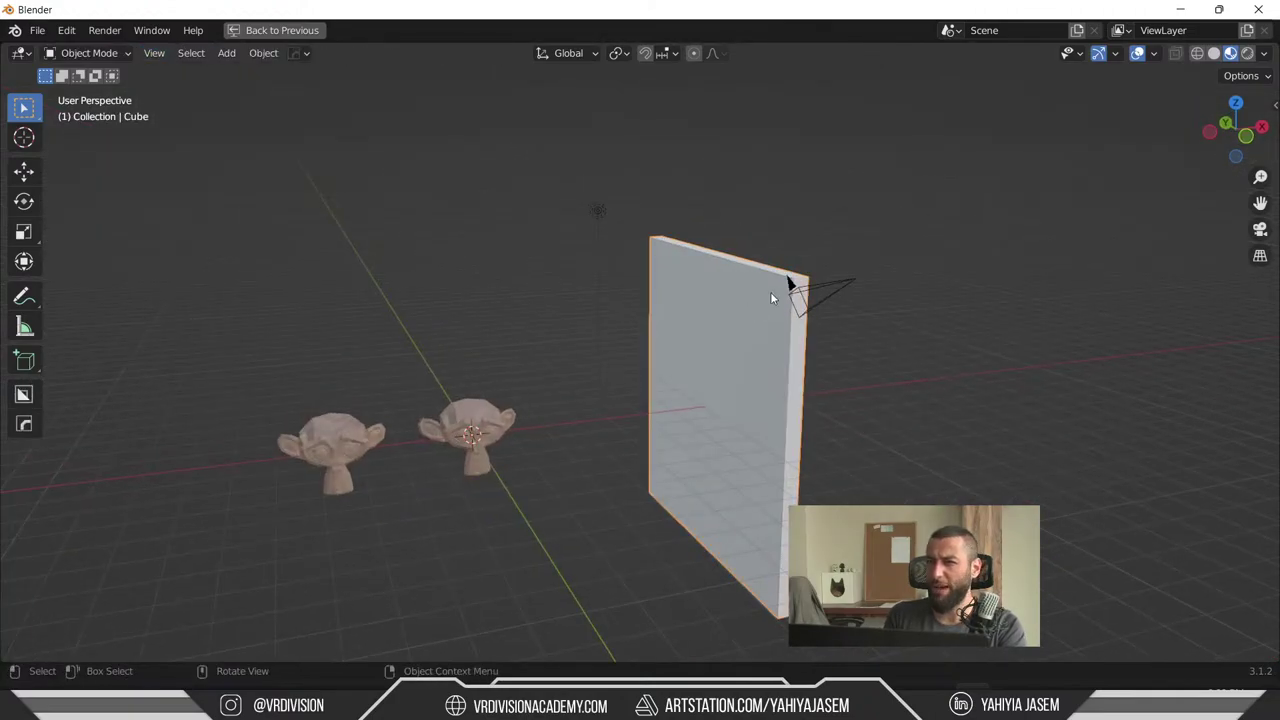
pyautogui.press('Tab')
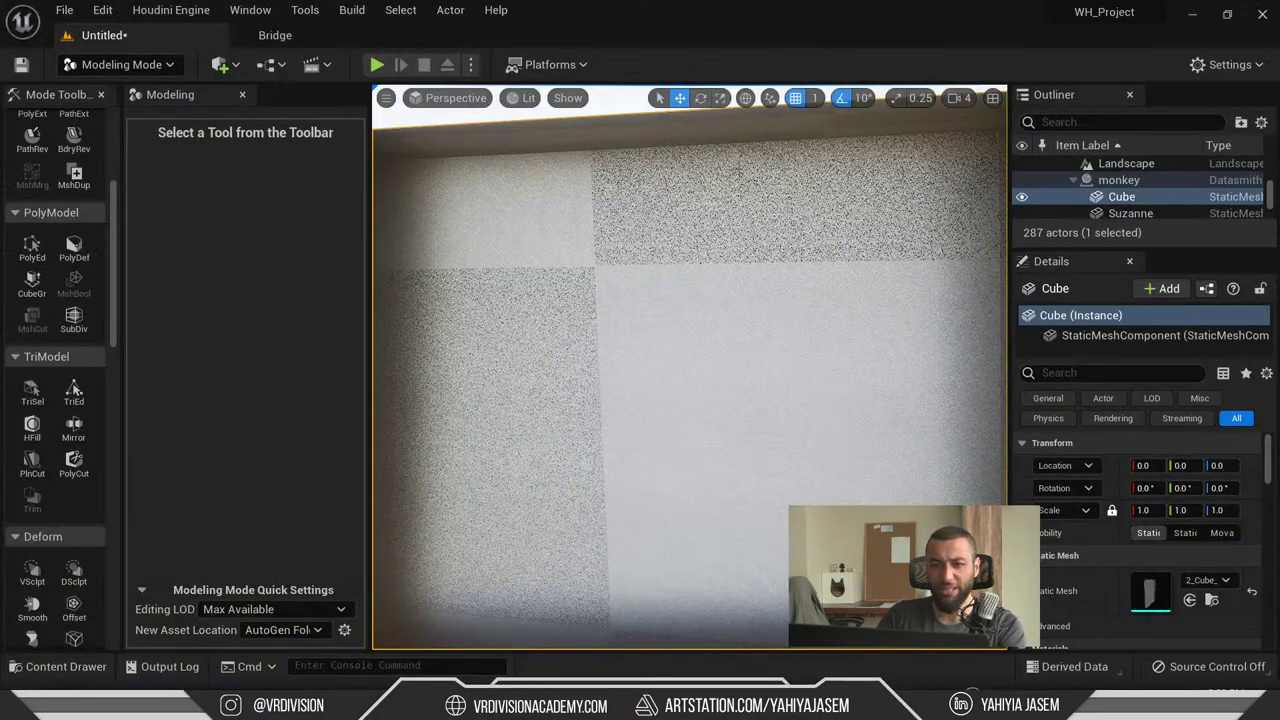
# - Pull the view back, put the wall in Edit Mode and browse the Select and Vertex menus
pyautogui.scroll(-3, 651, 383)
pyautogui.moveTo(651, 383); pyautogui.dragTo(735, 182, button='right')
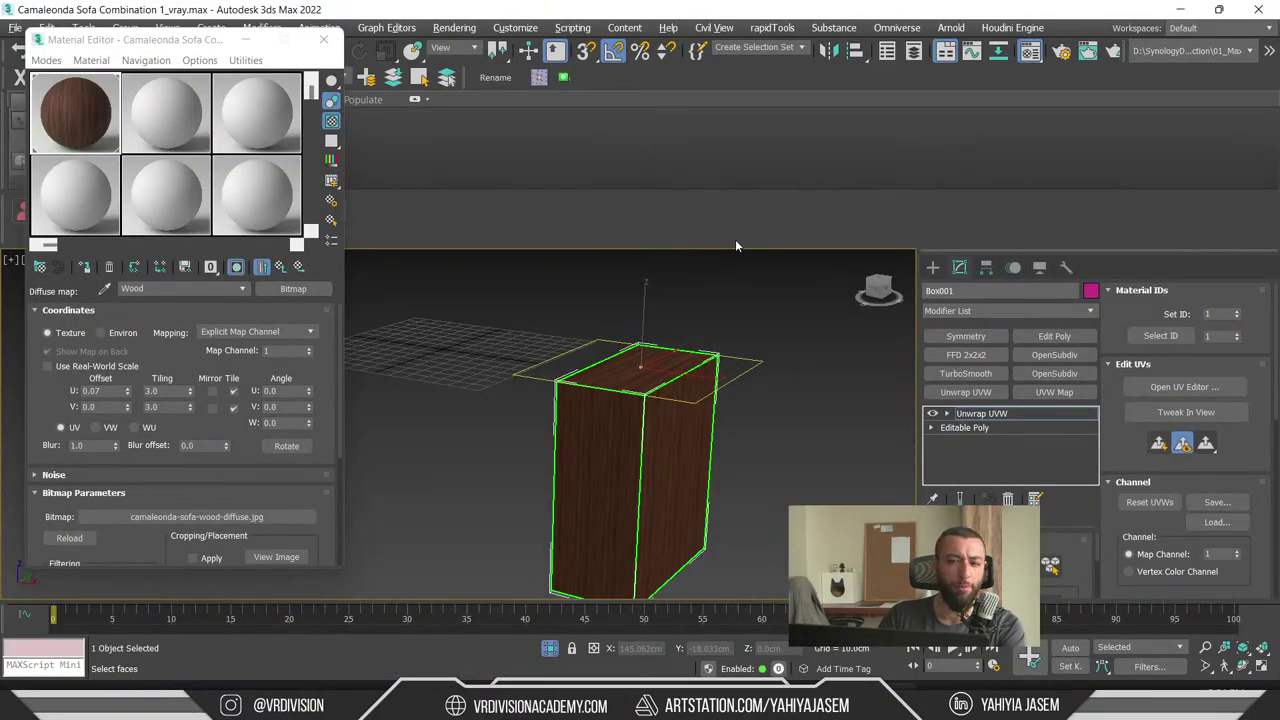
pyautogui.hotkey('alt', 'Tab')
pyautogui.press('Tab')
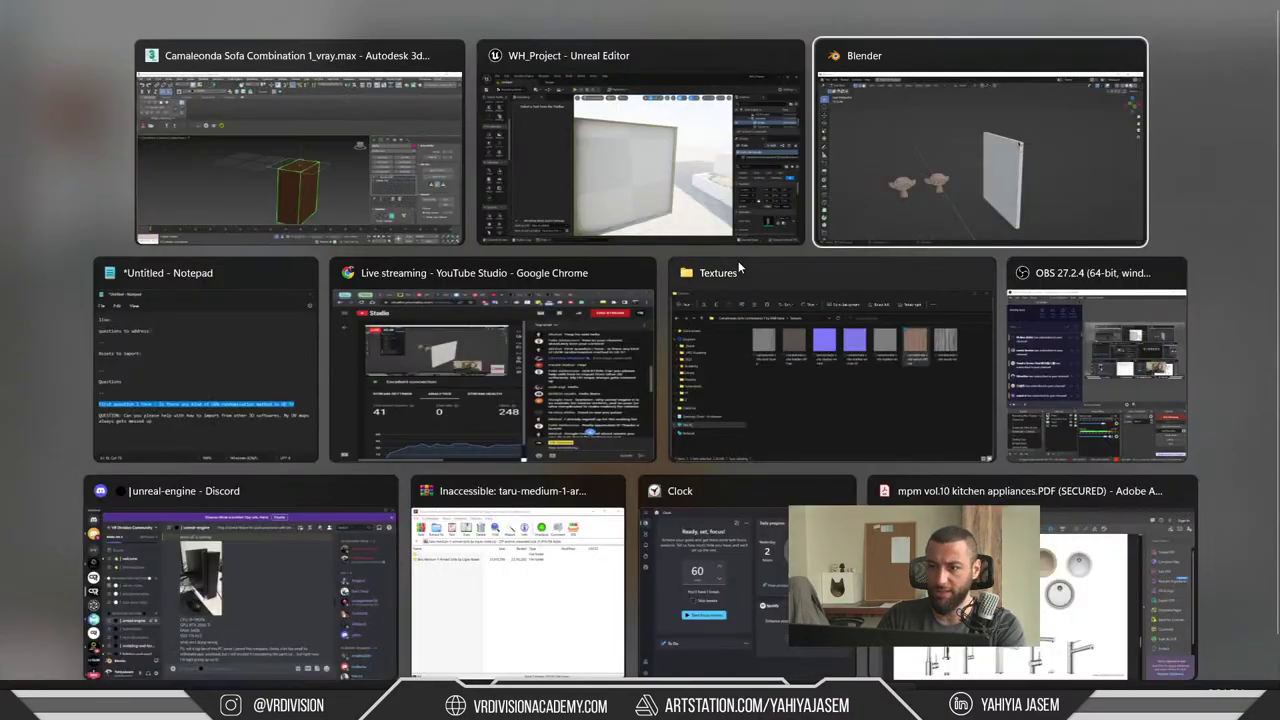
pyautogui.press('Tab')
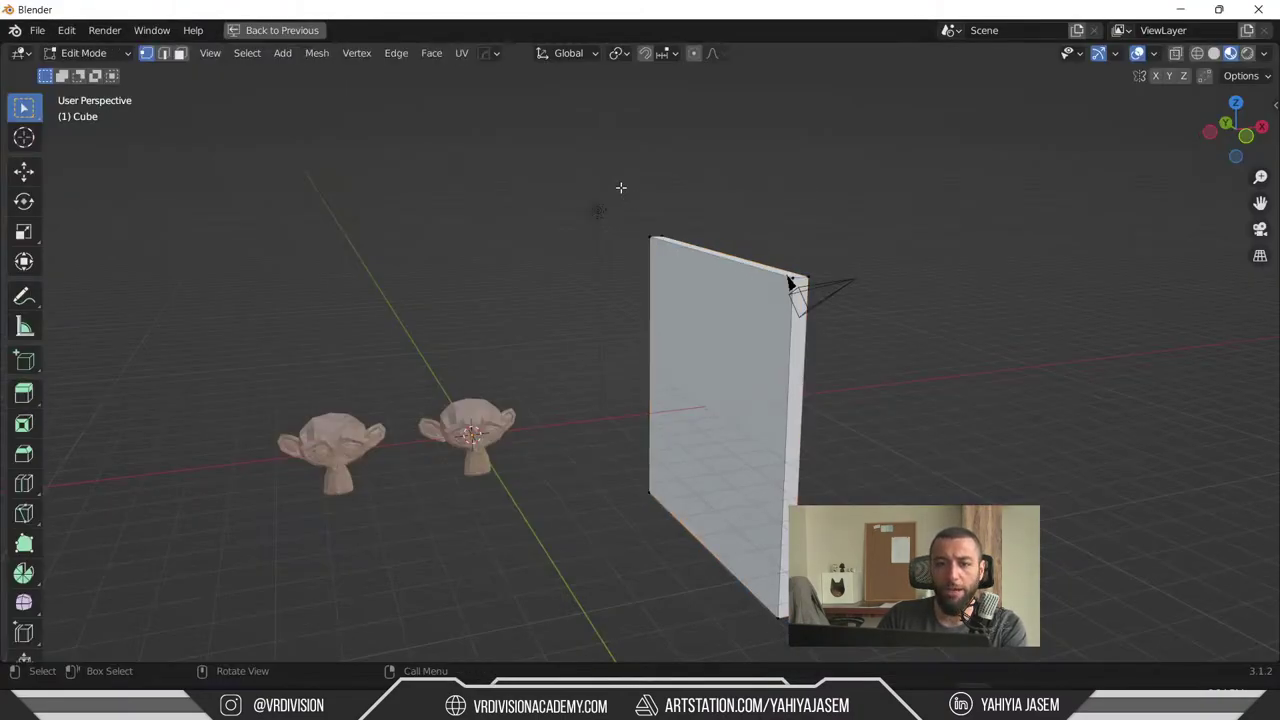
pyautogui.click(247, 53)
pyautogui.moveTo(340, 56)
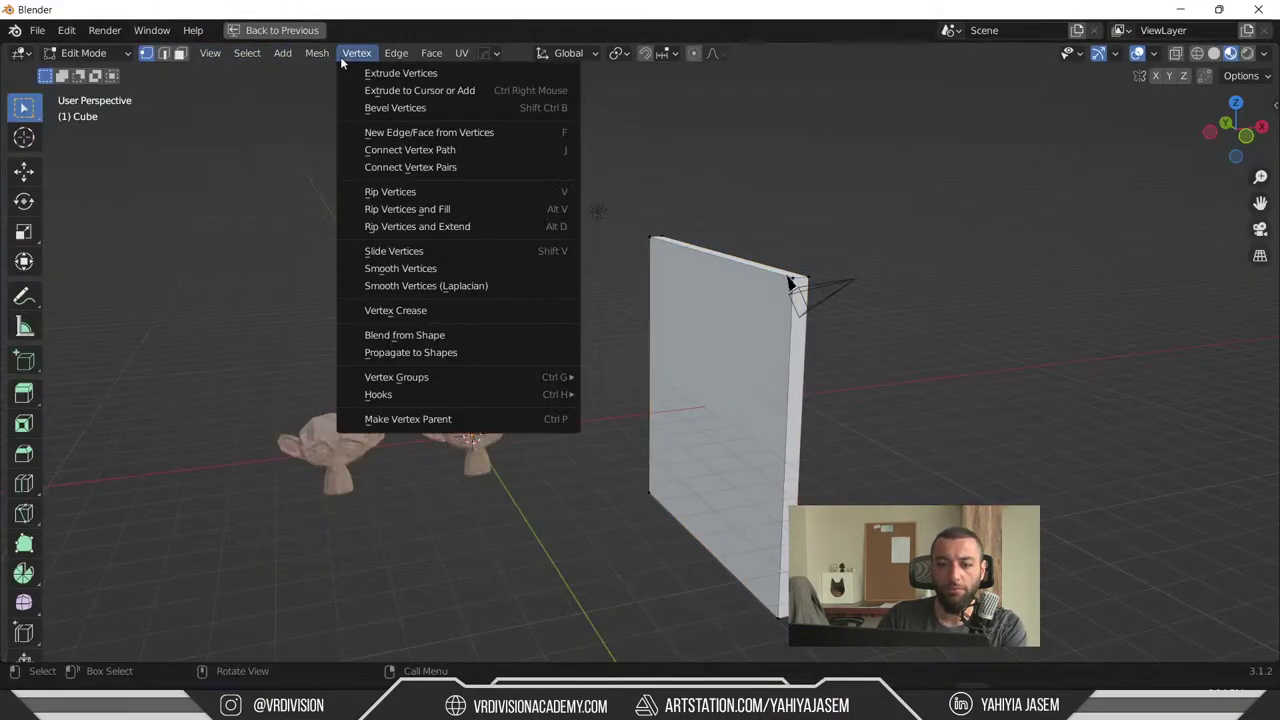
pyautogui.press('Escape')
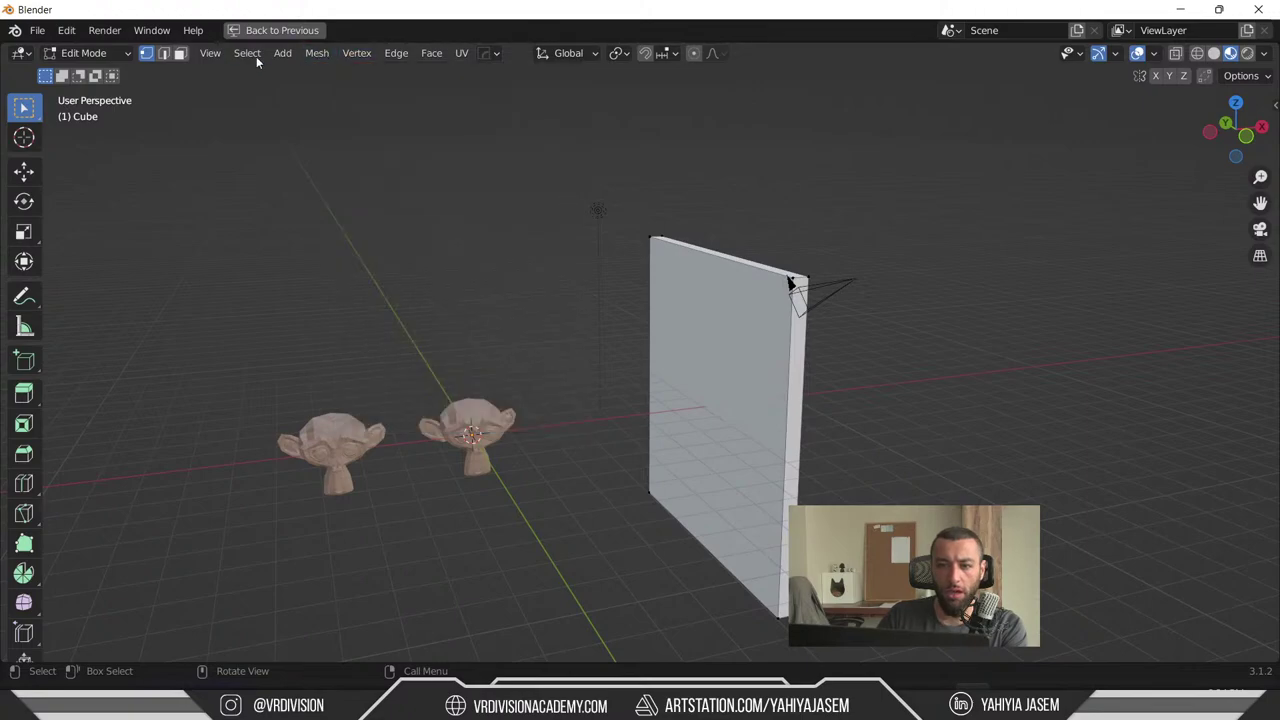
pyautogui.press('Tab')
# - Browse the Object and View menus, then minimise Blender and return to Unreal Engine
pyautogui.click(264, 53)
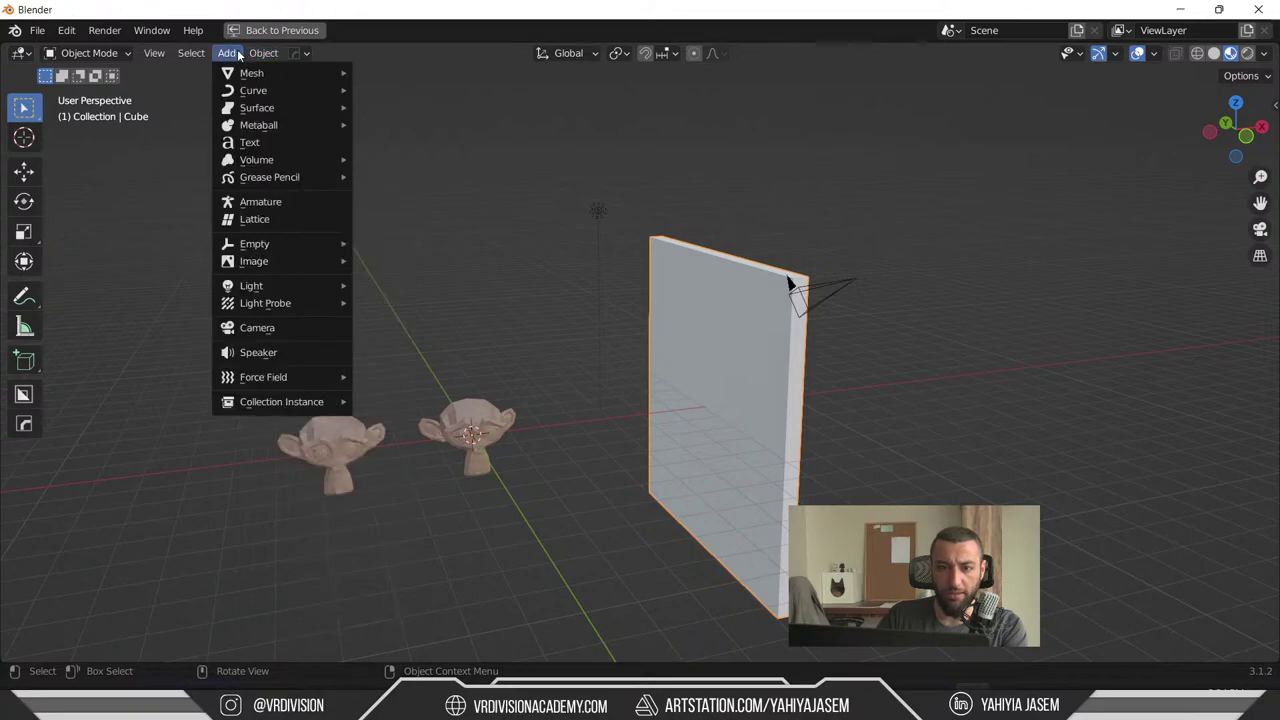
pyautogui.moveTo(185, 54)
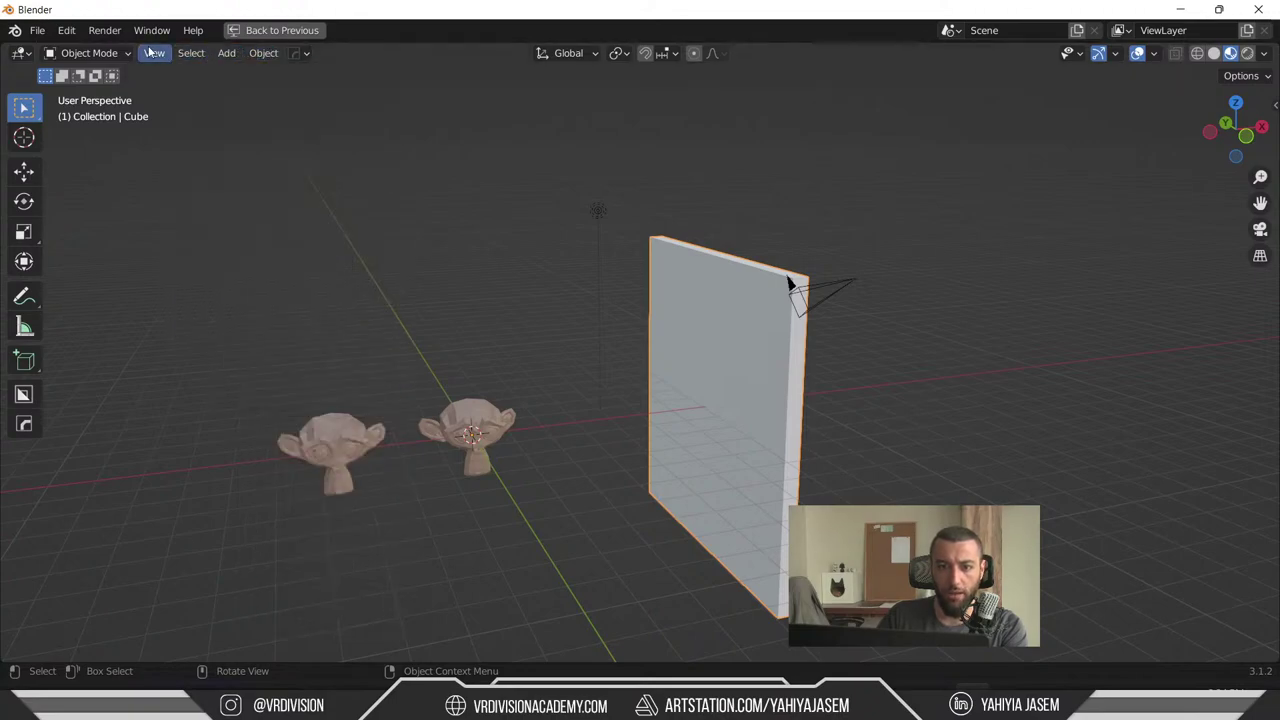
pyautogui.click(154, 53)
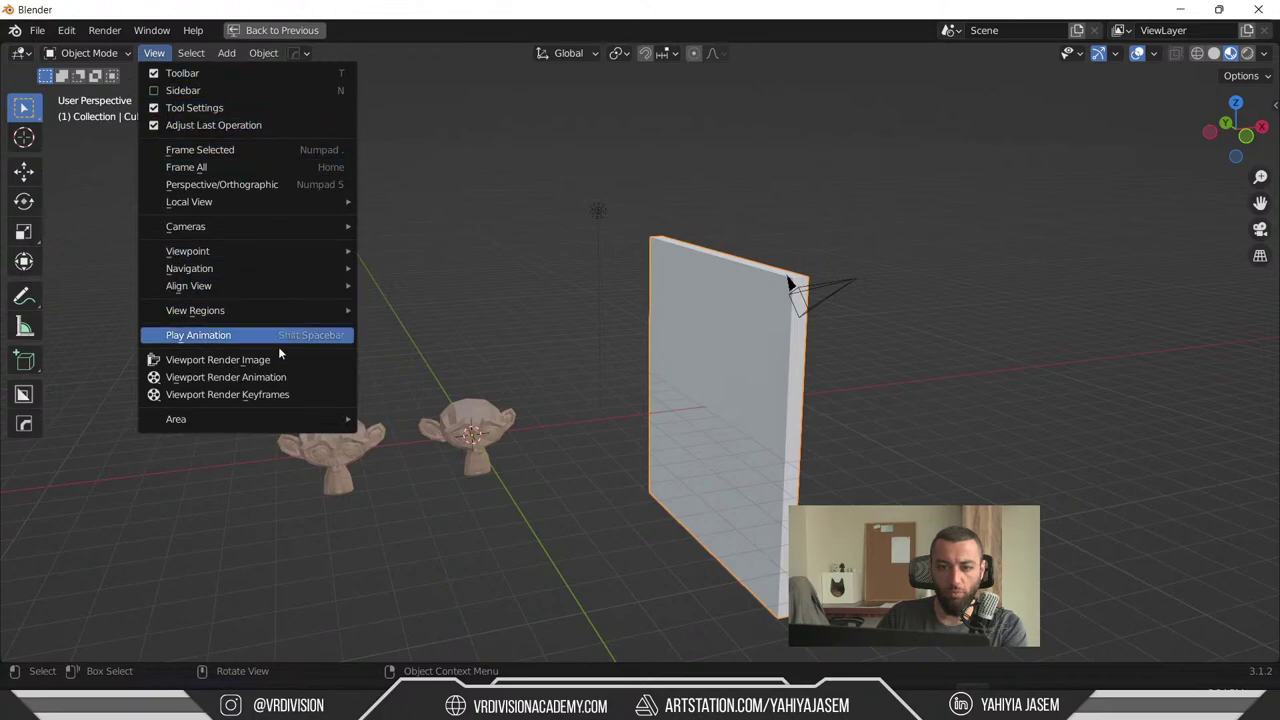
pyautogui.click(696, 287)
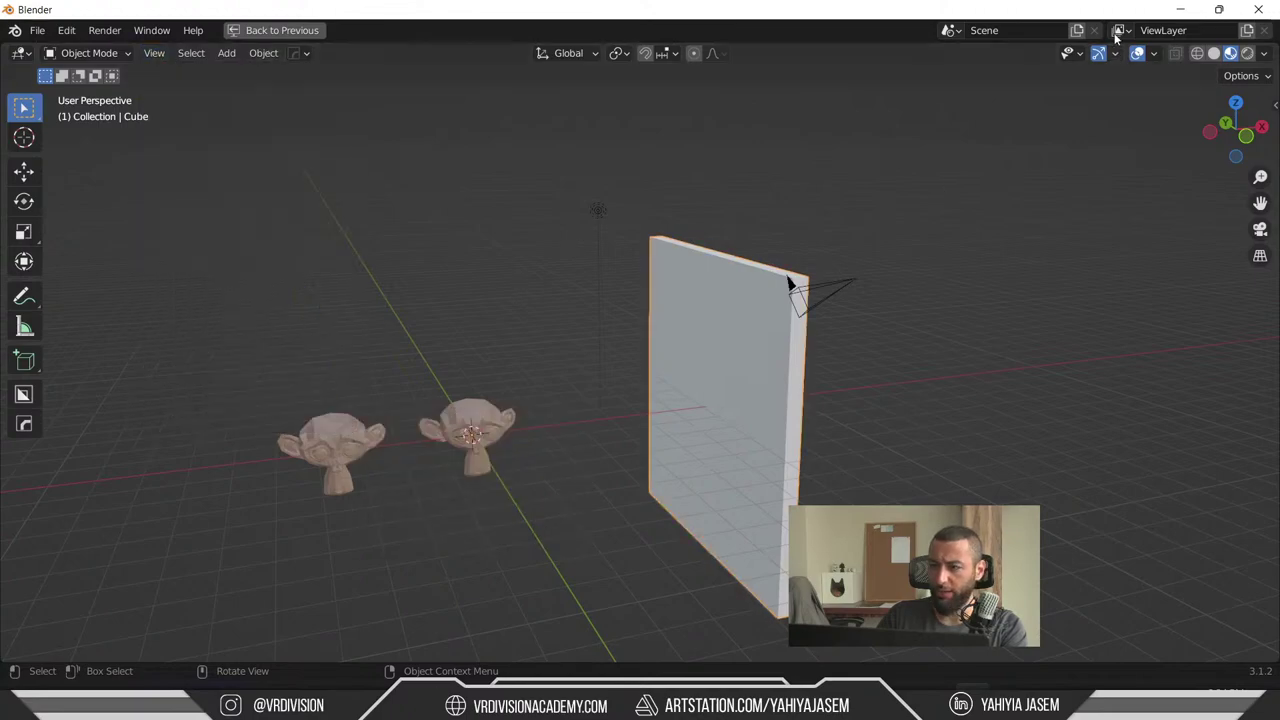
pyautogui.click(1180, 8)
pyautogui.hotkey('alt', 'Tab')
pyautogui.press('Tab')
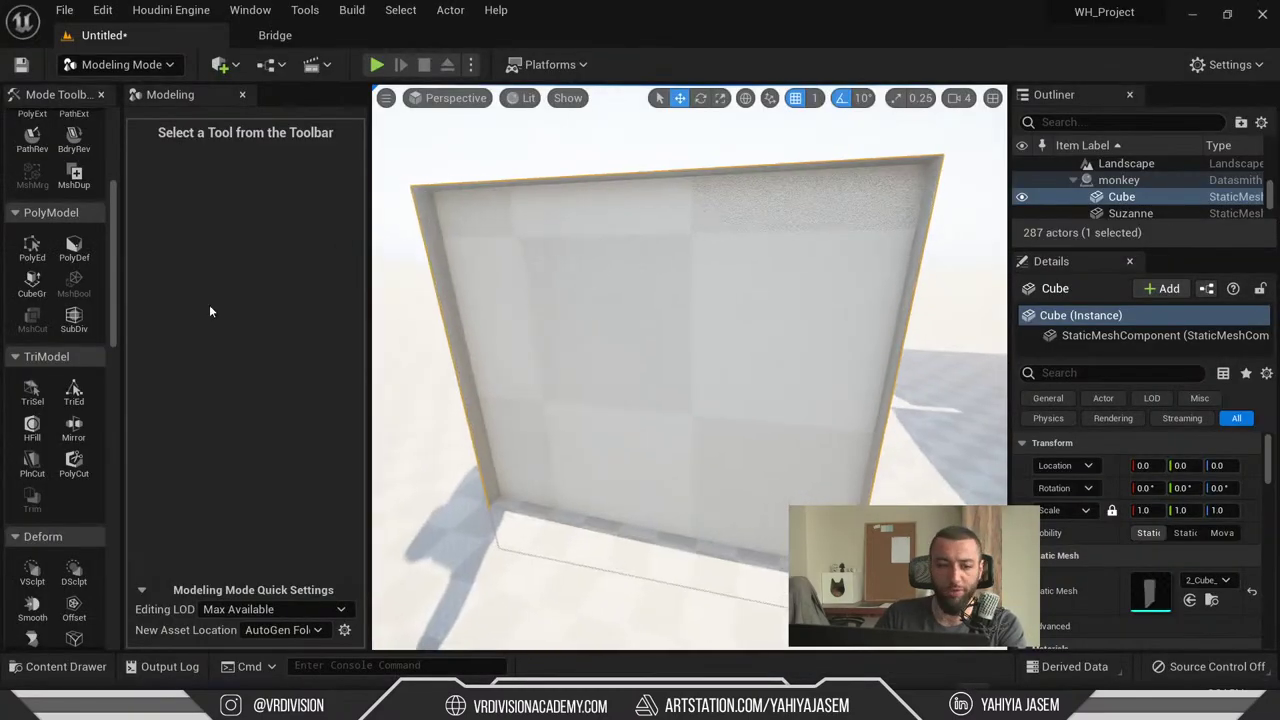
# - With TriSel and a slightly larger brush, select the wall's front triangles, flip their normals, accept
pyautogui.click(117, 64)
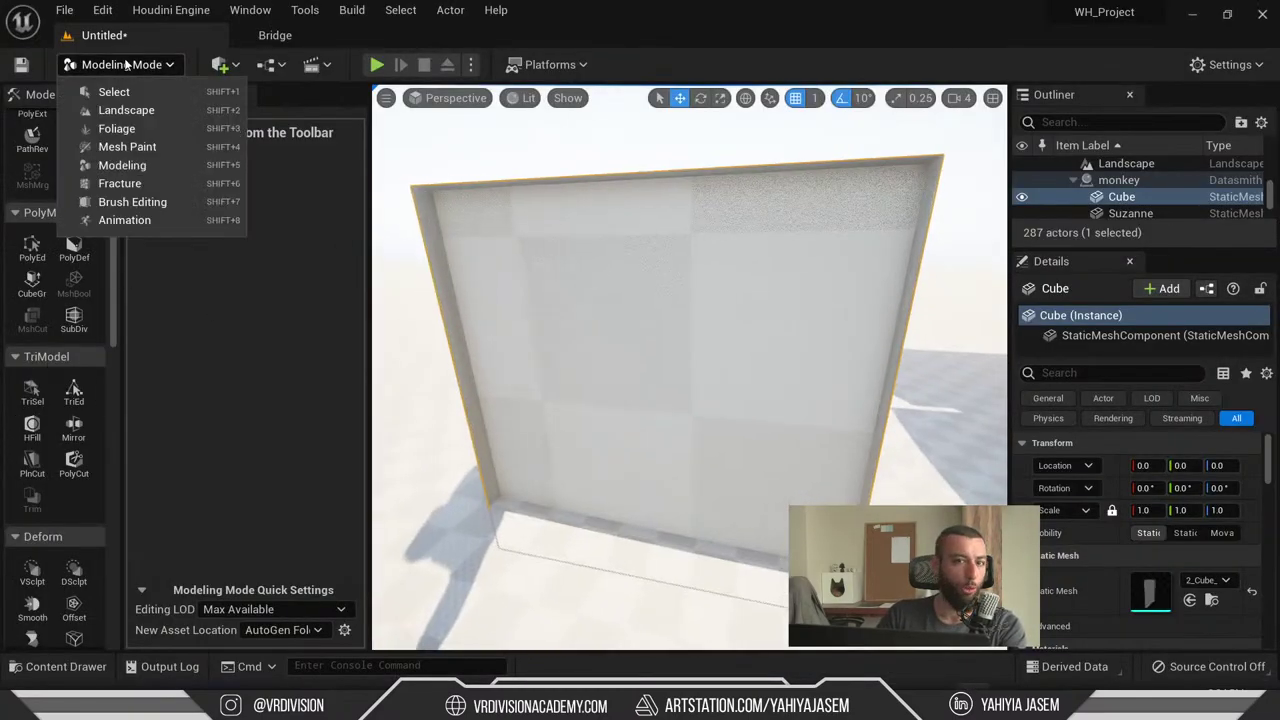
pyautogui.click(123, 163)
pyautogui.click(32, 390)
pyautogui.press(']')
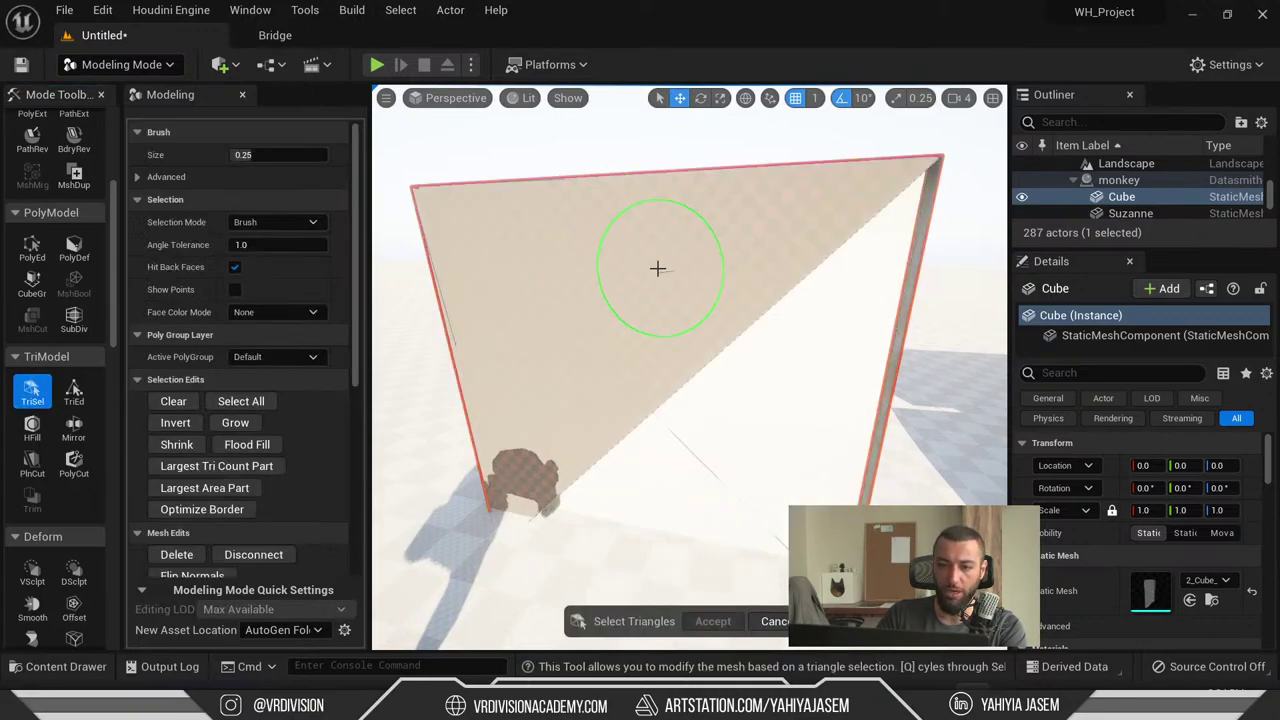
pyautogui.moveTo(657, 271)
pyautogui.mouseDown(button='right')
pyautogui.moveTo(677, 286)
pyautogui.moveTo(543, 314)
pyautogui.moveTo(600, 320)
pyautogui.moveTo(791, 440)
pyautogui.mouseUp(button='right')
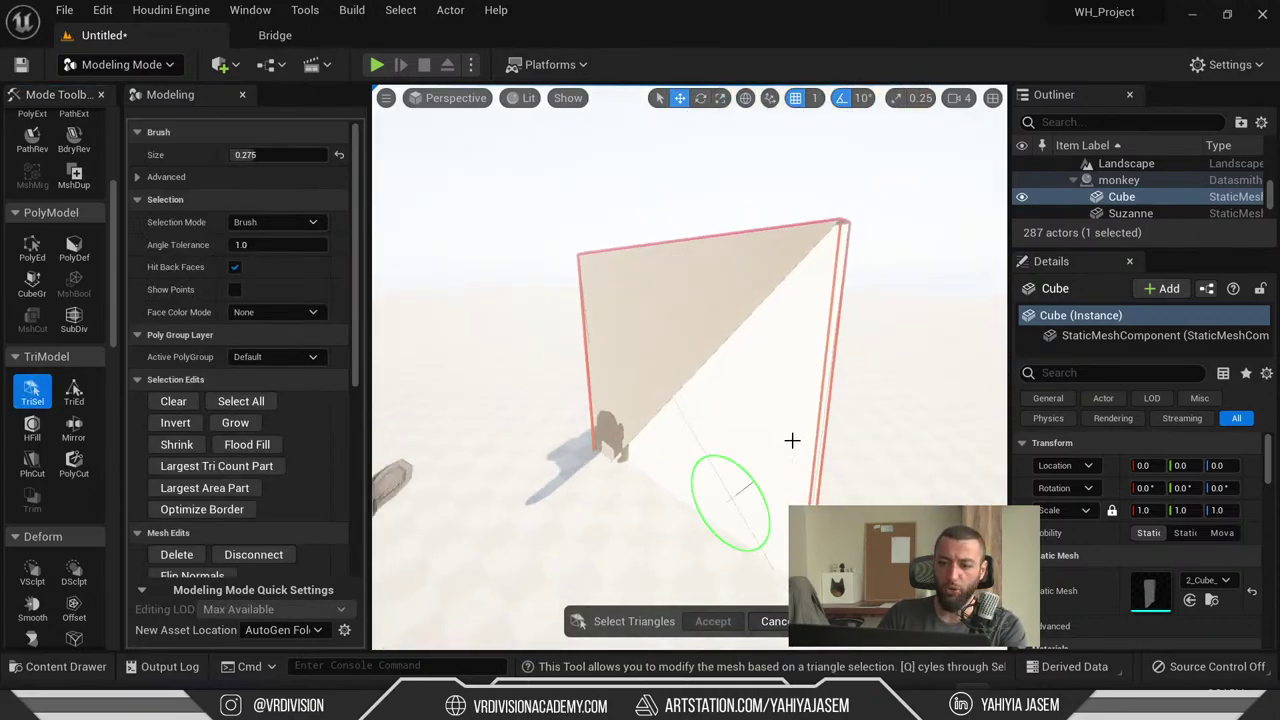
pyautogui.moveTo(648, 316); pyautogui.dragTo(727, 488, button='right')
pyautogui.scroll(-2, 246, 408)
pyautogui.click(727, 488)
pyautogui.moveTo(691, 414)
pyautogui.mouseDown(button='right')
pyautogui.moveTo(600, 300)
pyautogui.moveTo(720, 380)
pyautogui.mouseUp(button='right')
pyautogui.moveTo(584, 391)
pyautogui.mouseDown(button='right')
pyautogui.moveTo(560, 360)
pyautogui.moveTo(600, 400)
pyautogui.moveTo(584, 391)
pyautogui.moveTo(471, 429)
pyautogui.mouseUp(button='right')
pyautogui.scroll(-3, 290, 443)
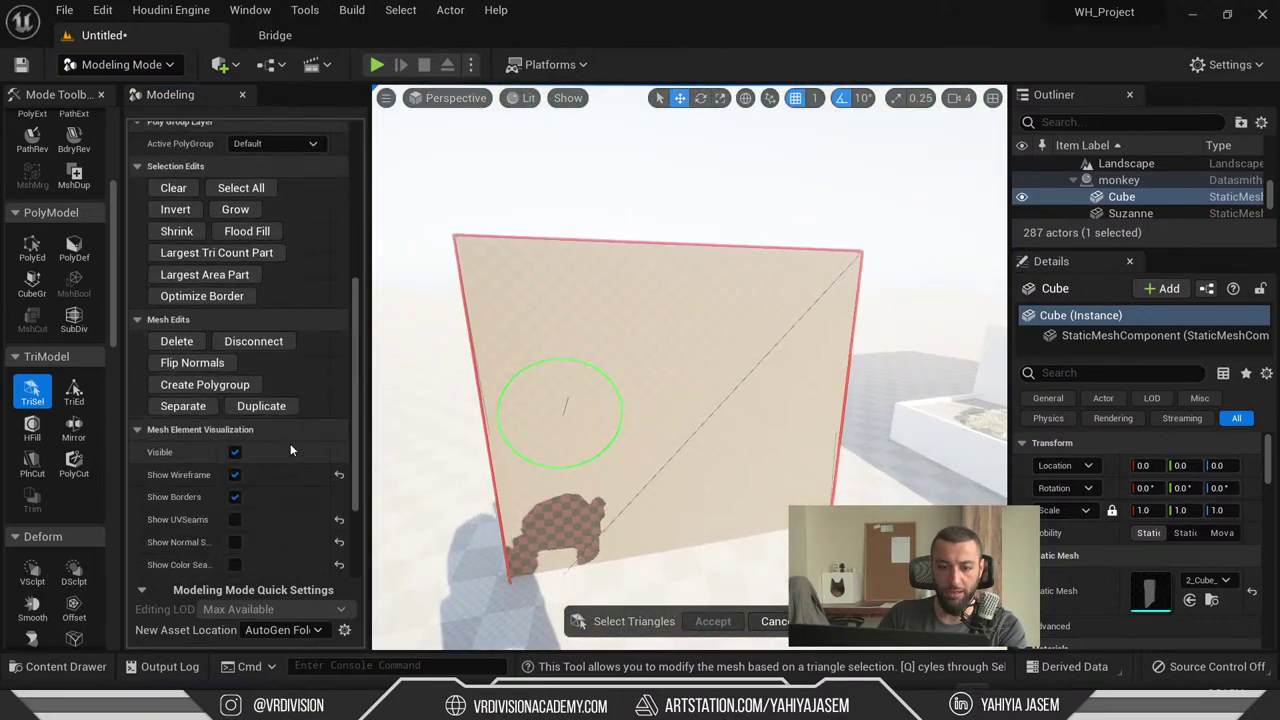
pyautogui.click(192, 362)
pyautogui.click(713, 621)
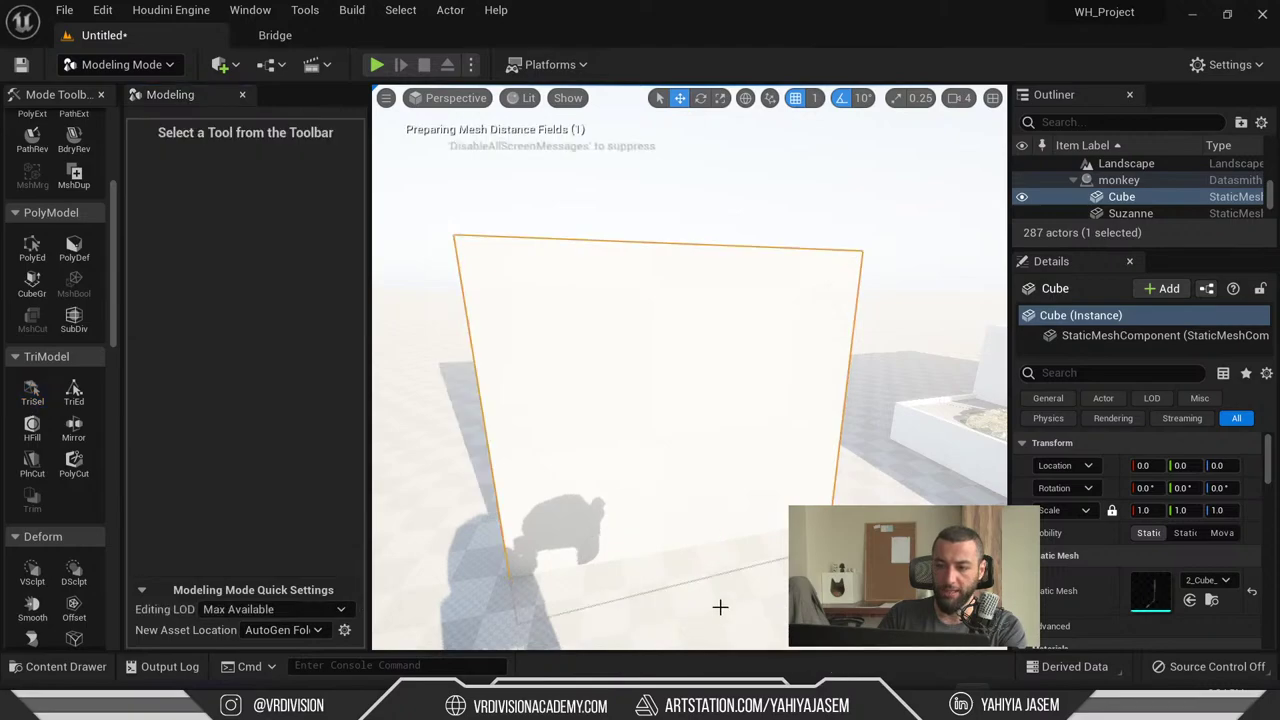
pyautogui.moveTo(763, 373); pyautogui.dragTo(763, 373, button='right')
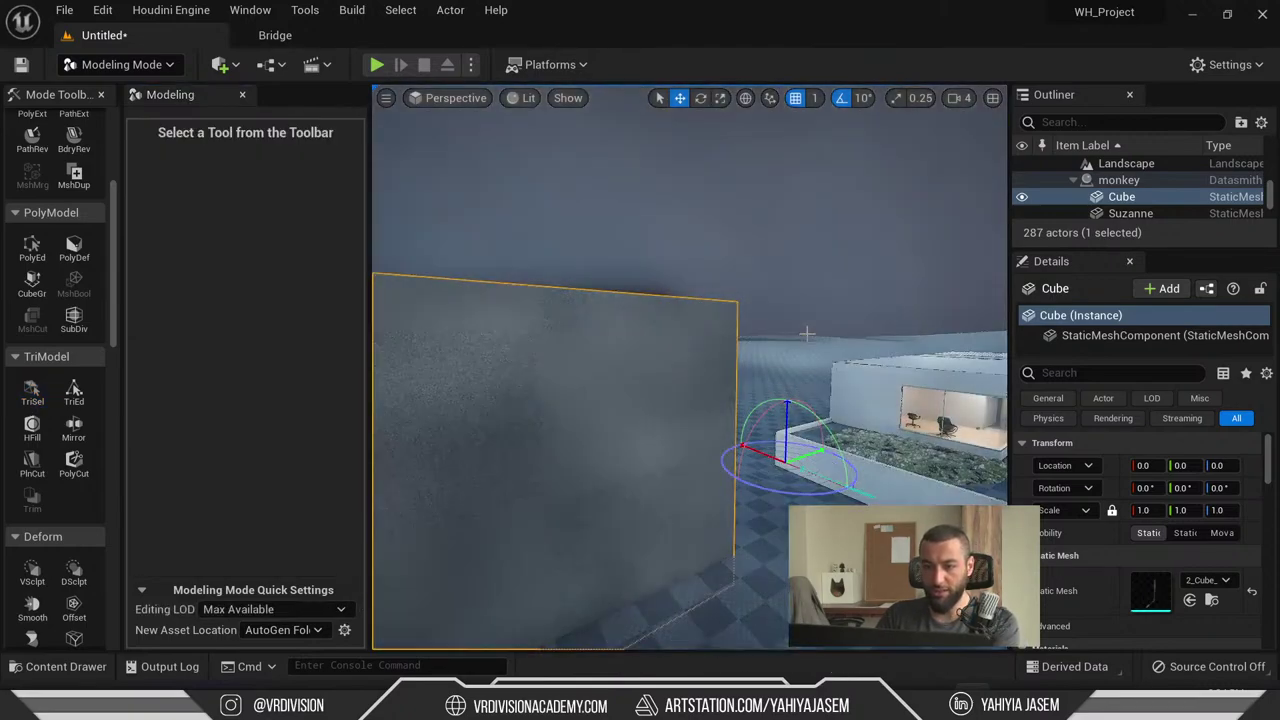
# - Lower the sun for warm evening light and reselect the wall
pyautogui.moveTo(806, 334); pyautogui.dragTo(640, 370, button='right')
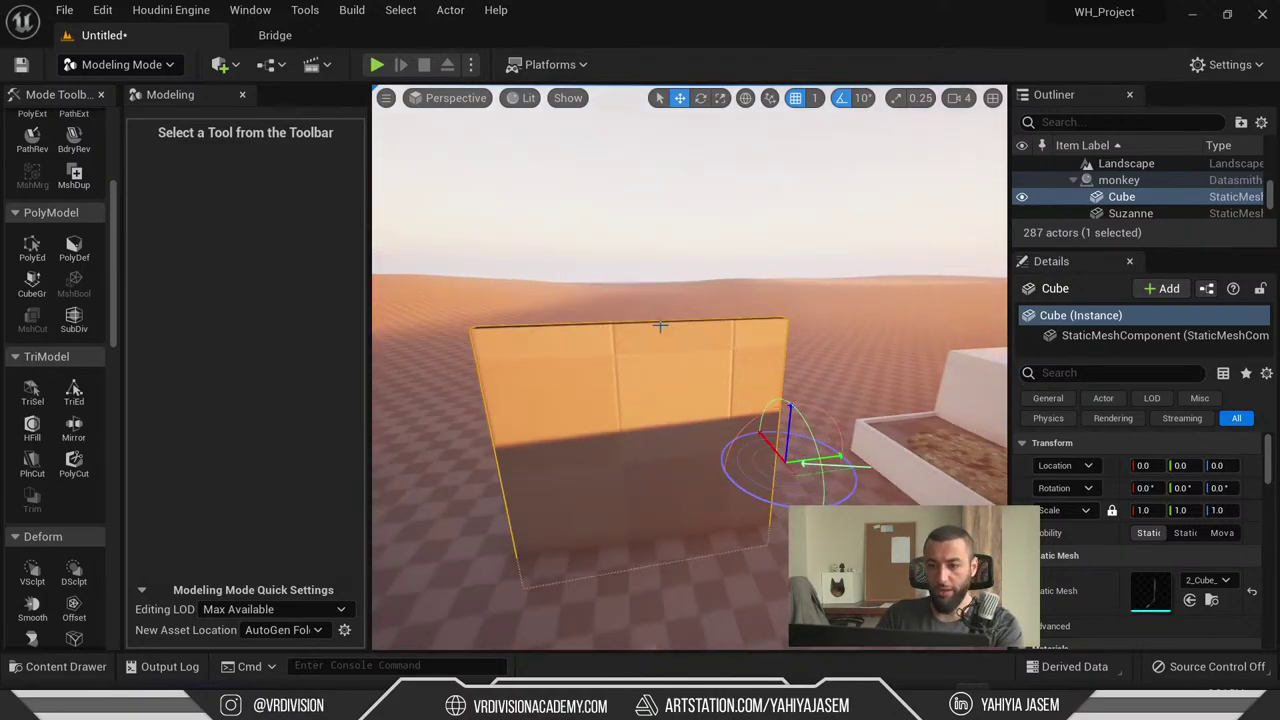
pyautogui.press('Escape')
pyautogui.click(626, 374)
pyautogui.moveTo(636, 416); pyautogui.dragTo(620, 300, button='right')
pyautogui.press('End')
pyautogui.scroll(-3, 1140, 540)
# - Find the pool's MI_Arabescato material in the Content Drawer and drag it onto the wall Cube
pyautogui.click(860, 395)
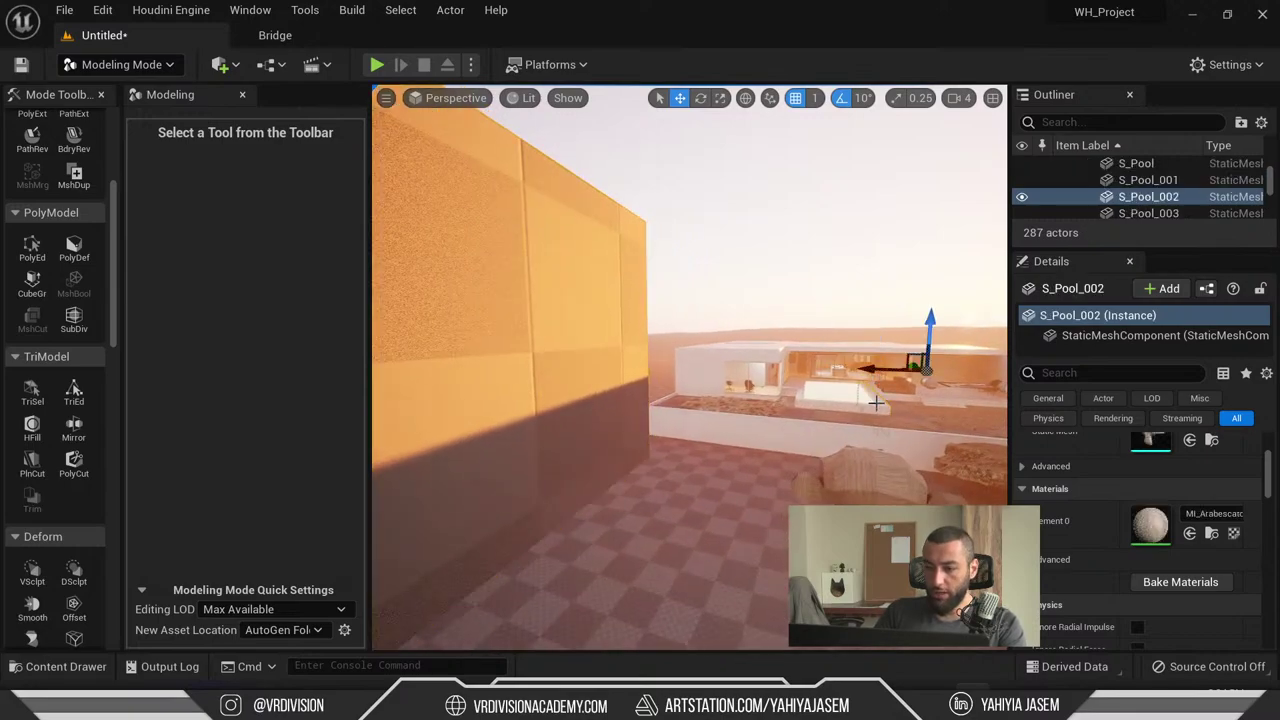
pyautogui.click(1212, 535)
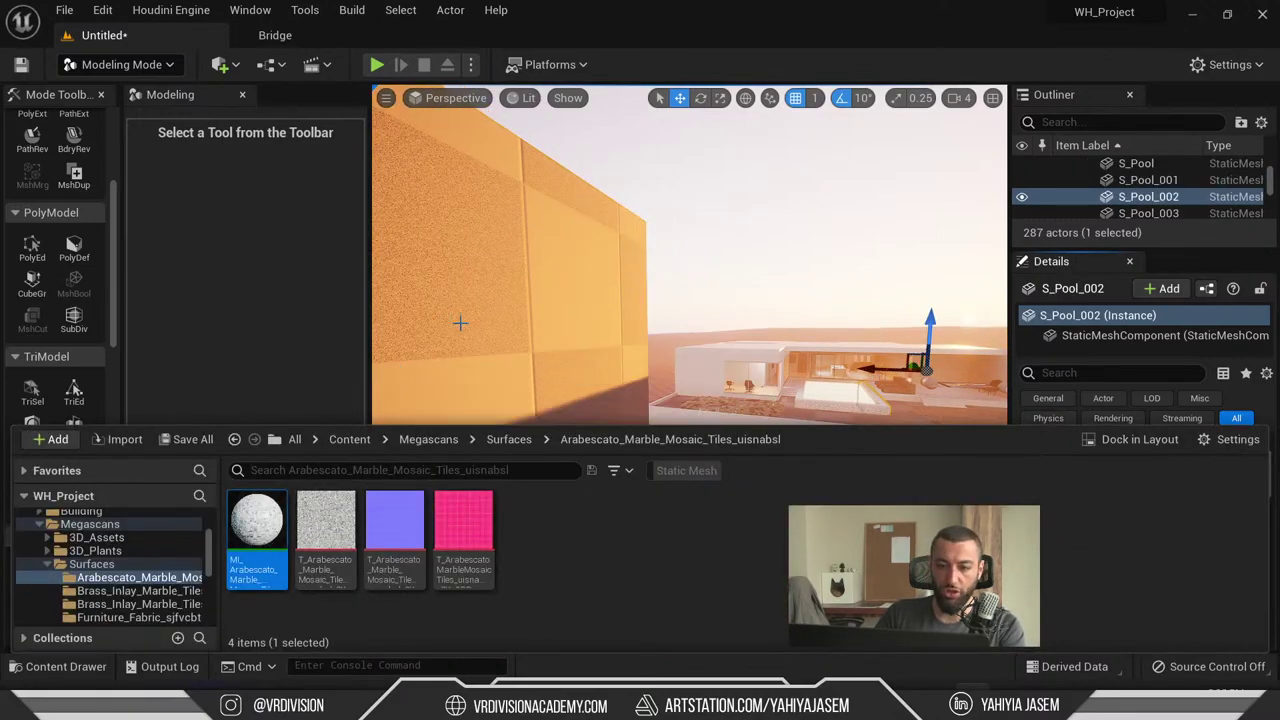
pyautogui.moveTo(460, 322); pyautogui.dragTo(462, 324)
pyautogui.moveTo(462, 324); pyautogui.dragTo(704, 309, button='right')
# - Start Triangle Select on the wall, cancel it and close the console that opened
pyautogui.click(33, 392)
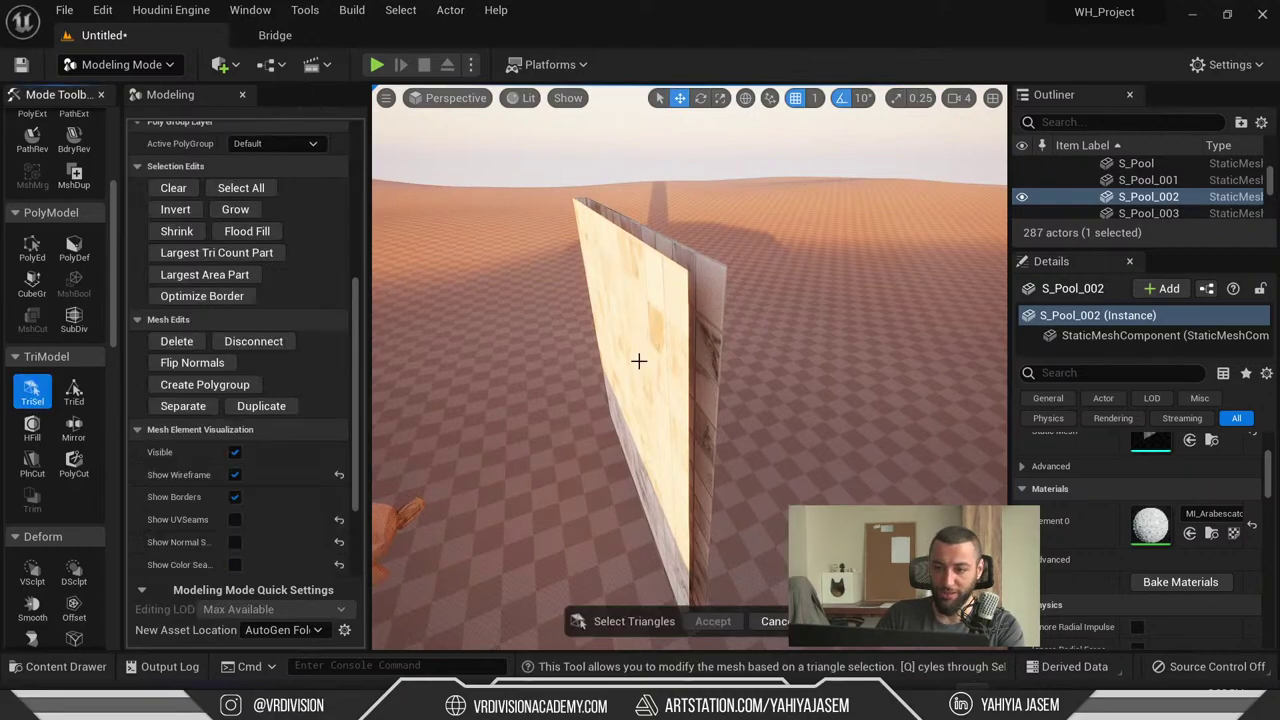
pyautogui.scroll(2, 215, 418)
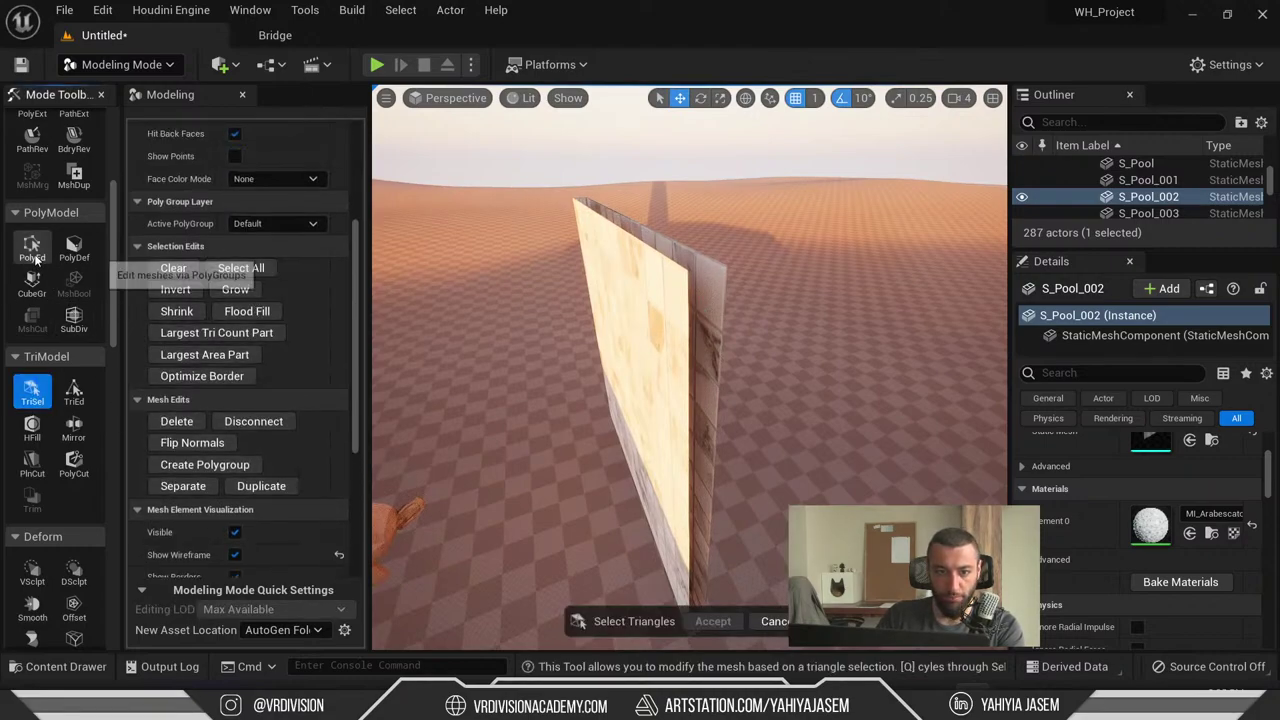
pyautogui.click(640, 350)
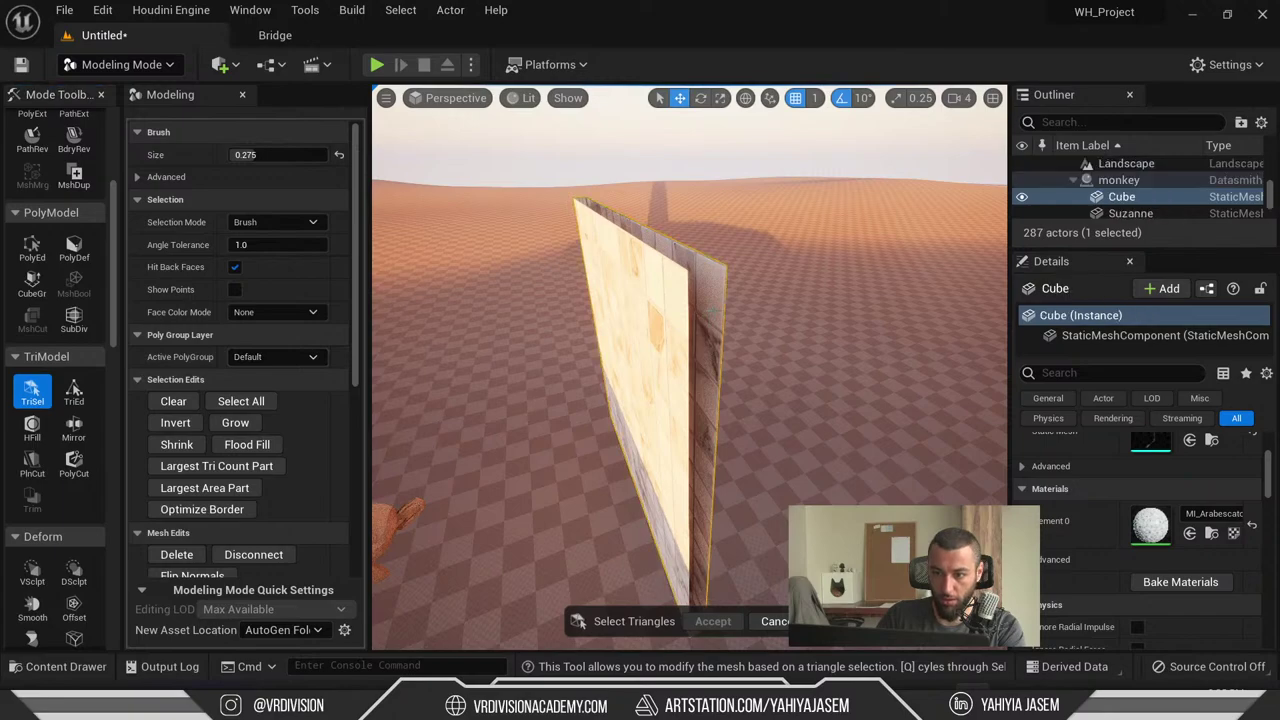
pyautogui.press('Escape')
pyautogui.press('`')
pyautogui.press('`')
pyautogui.press('`')
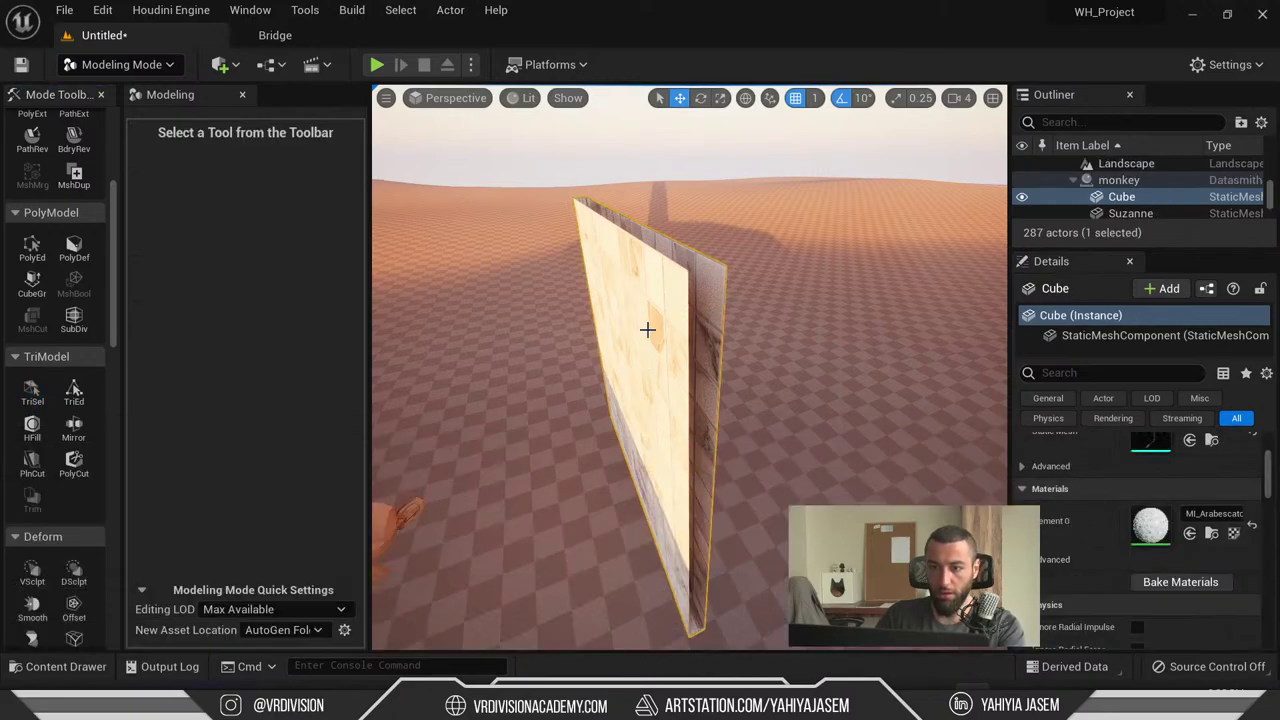
pyautogui.press('`')
pyautogui.press('`')
pyautogui.click(628, 322)
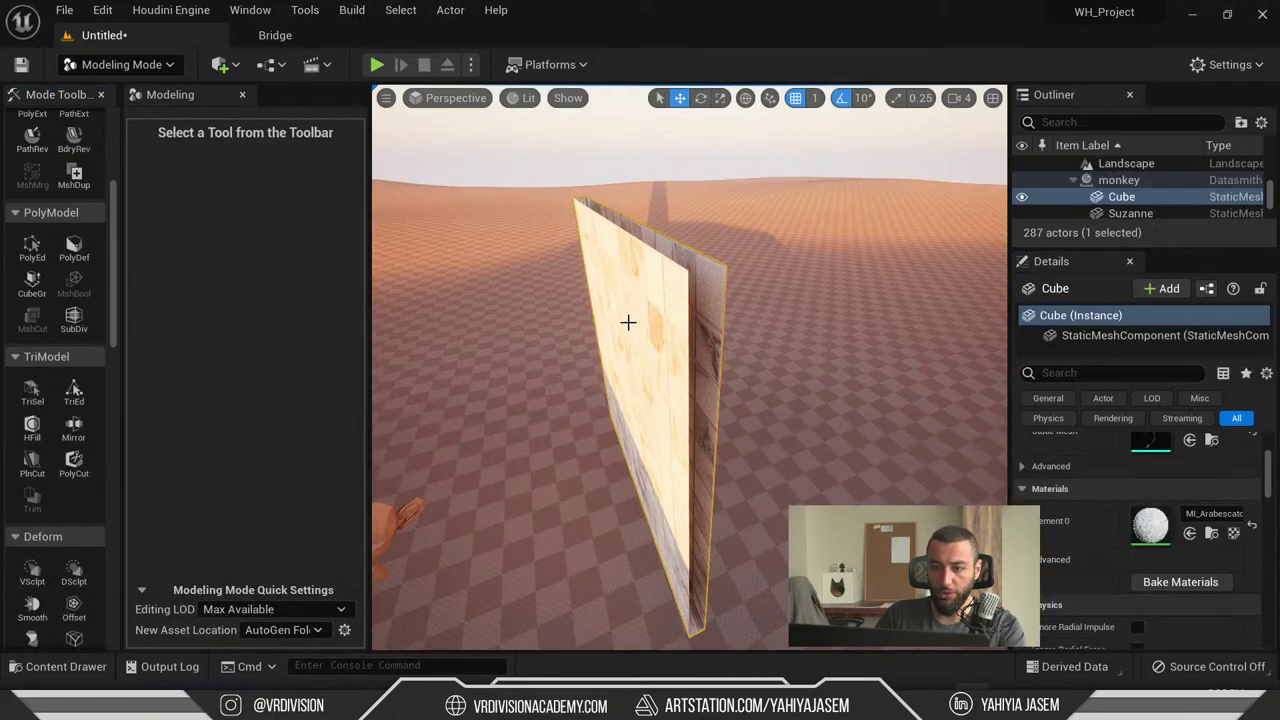
# - Select the wall's side and broad-face triangles, hide all unselected actors, then exit TriSel
pyautogui.click(32, 390)
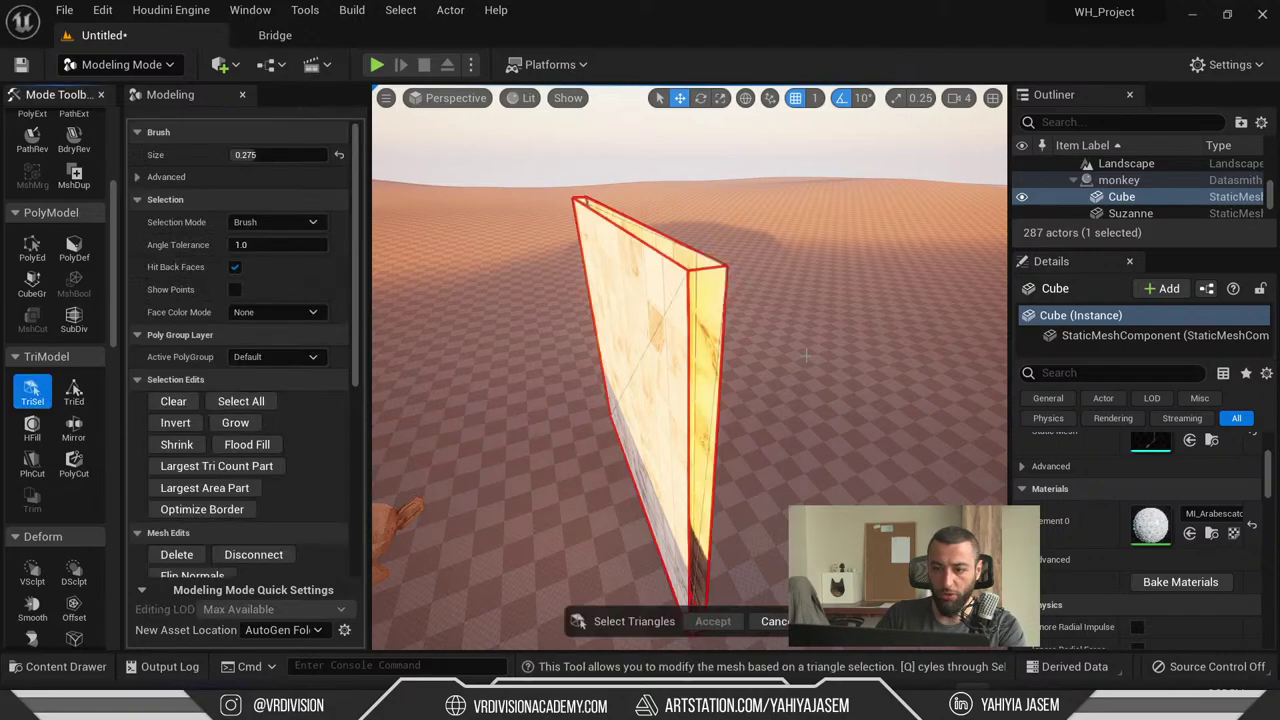
pyautogui.click(702, 297)
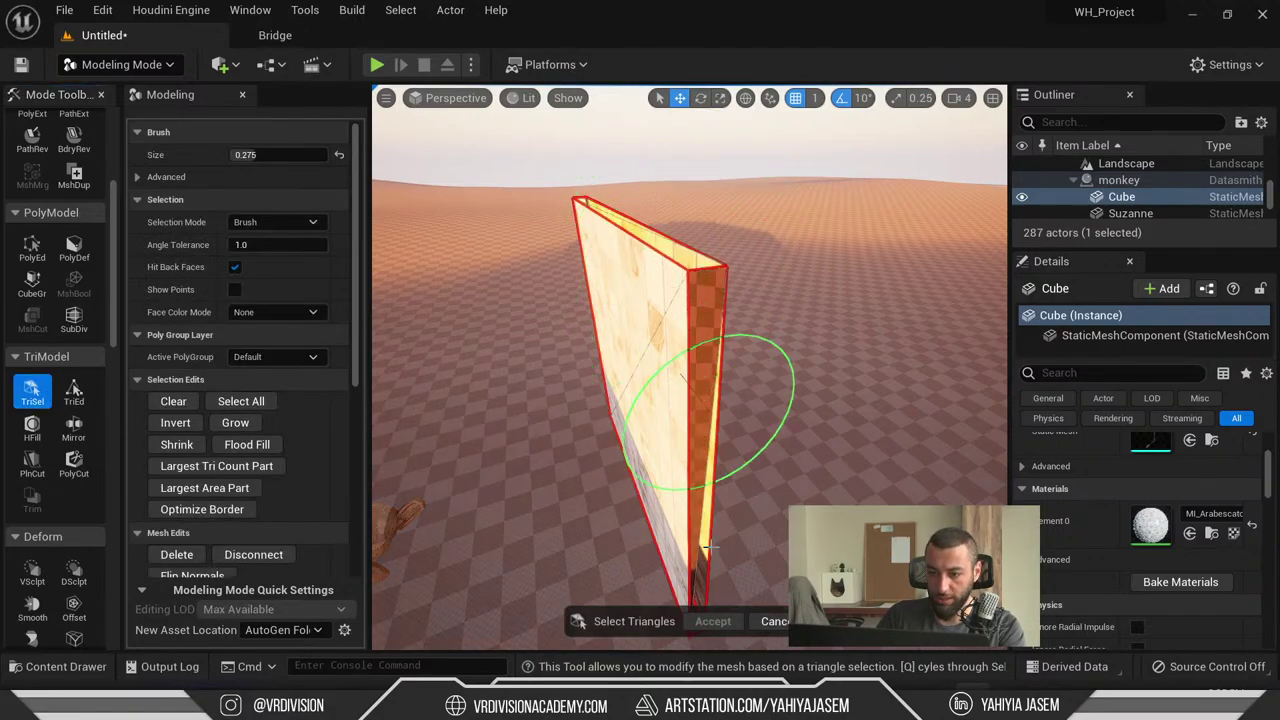
pyautogui.moveTo(706, 250); pyautogui.dragTo(706, 250, button='right')
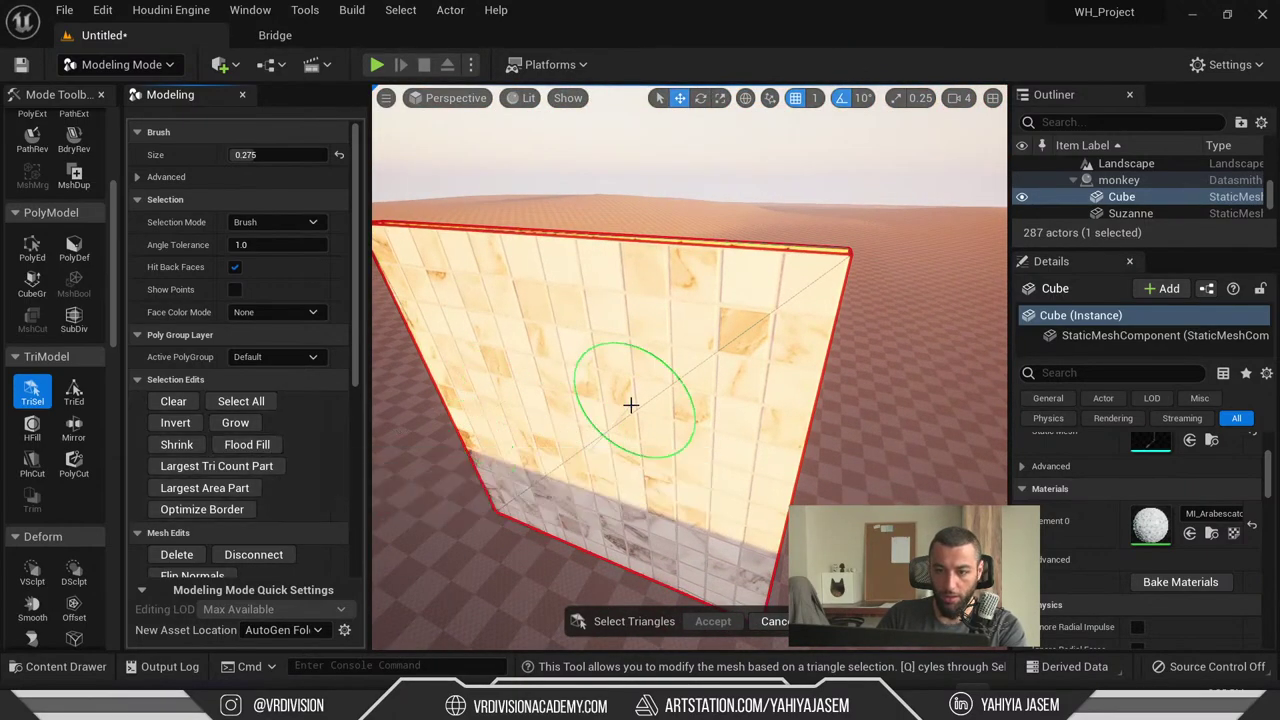
pyautogui.click(670, 452)
pyautogui.keyDown('alt'); pyautogui.moveTo(676, 443); pyautogui.dragTo(648, 420); pyautogui.keyUp('alt')
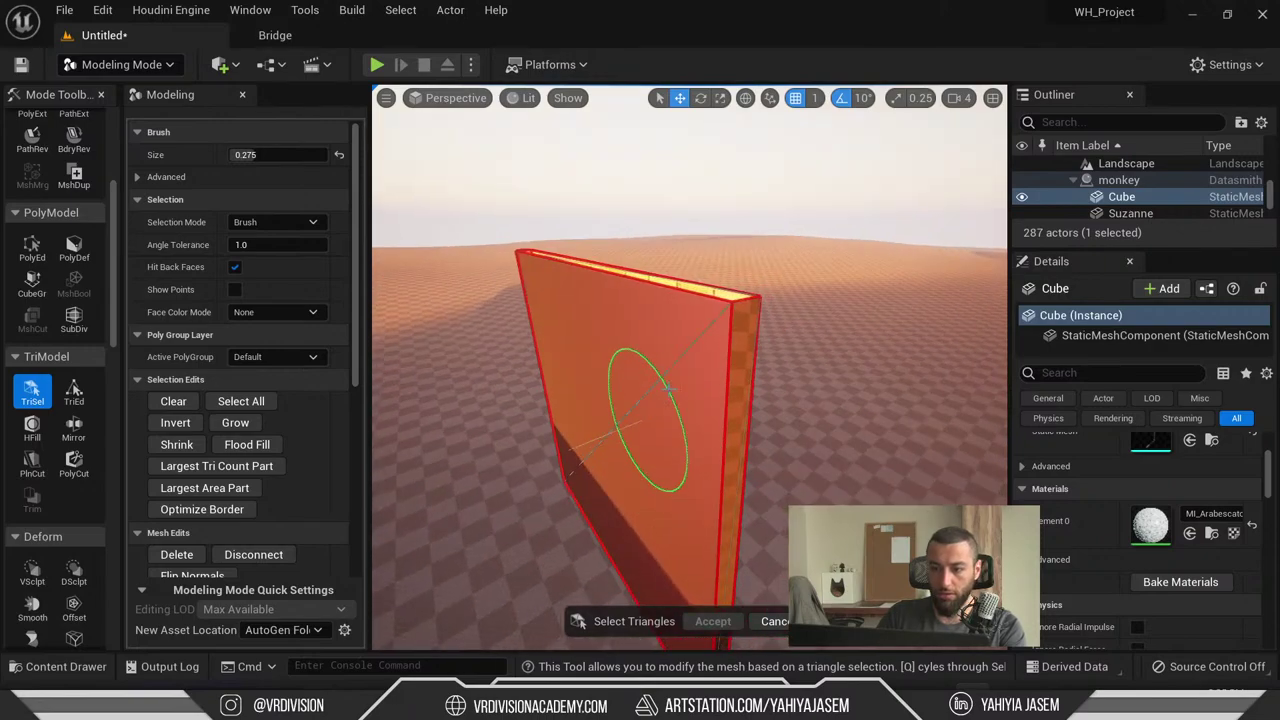
pyautogui.keyDown('alt'); pyautogui.moveTo(686, 486); pyautogui.dragTo(677, 444); pyautogui.keyUp('alt')
pyautogui.hotkey('shift', 'h')
pyautogui.click(775, 621)
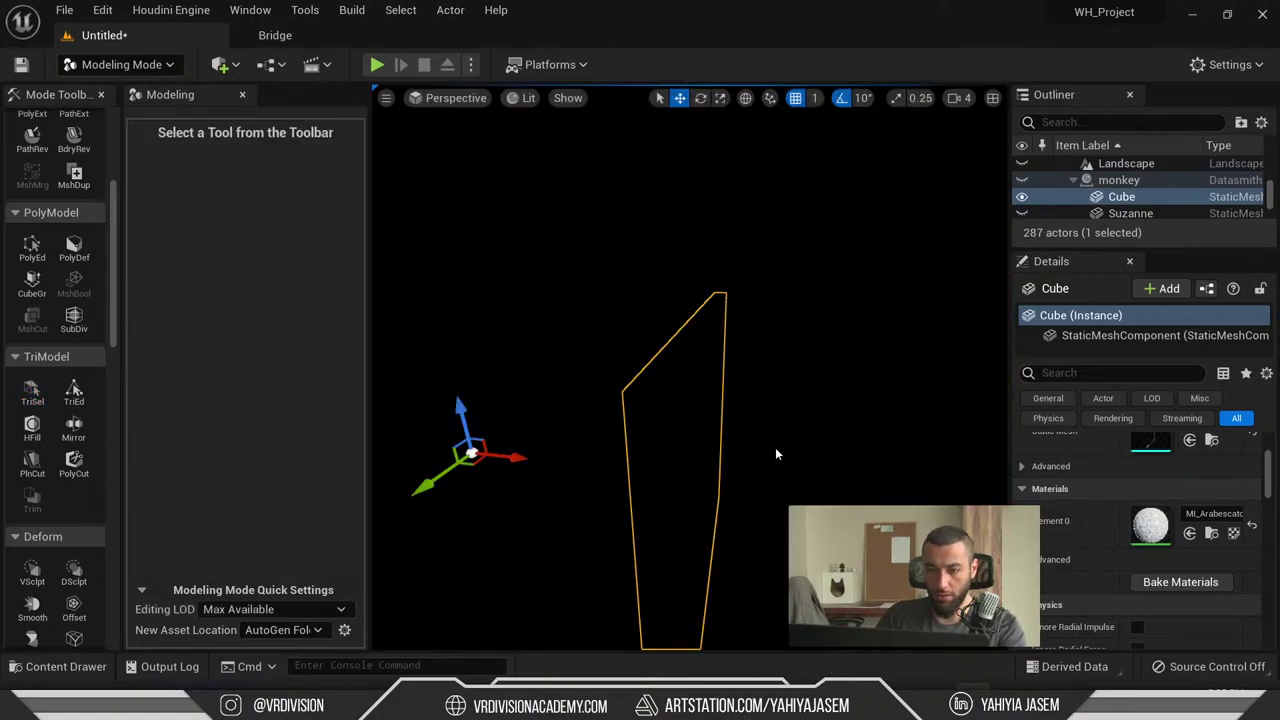
# - Return to Select Mode, select the Cube wall and frame it in the viewport
pyautogui.click(691, 428)
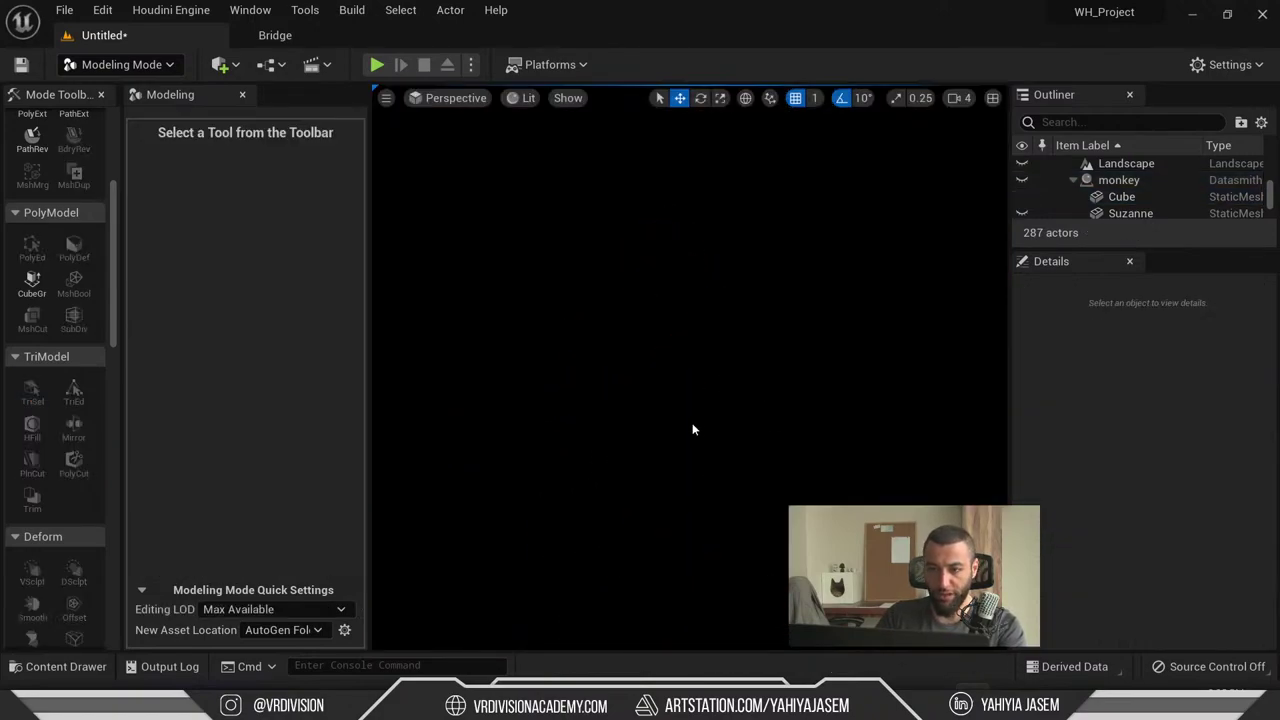
pyautogui.hotkey('shift', '1')
pyautogui.hotkey('ctrl', 'space')
pyautogui.click(690, 344)
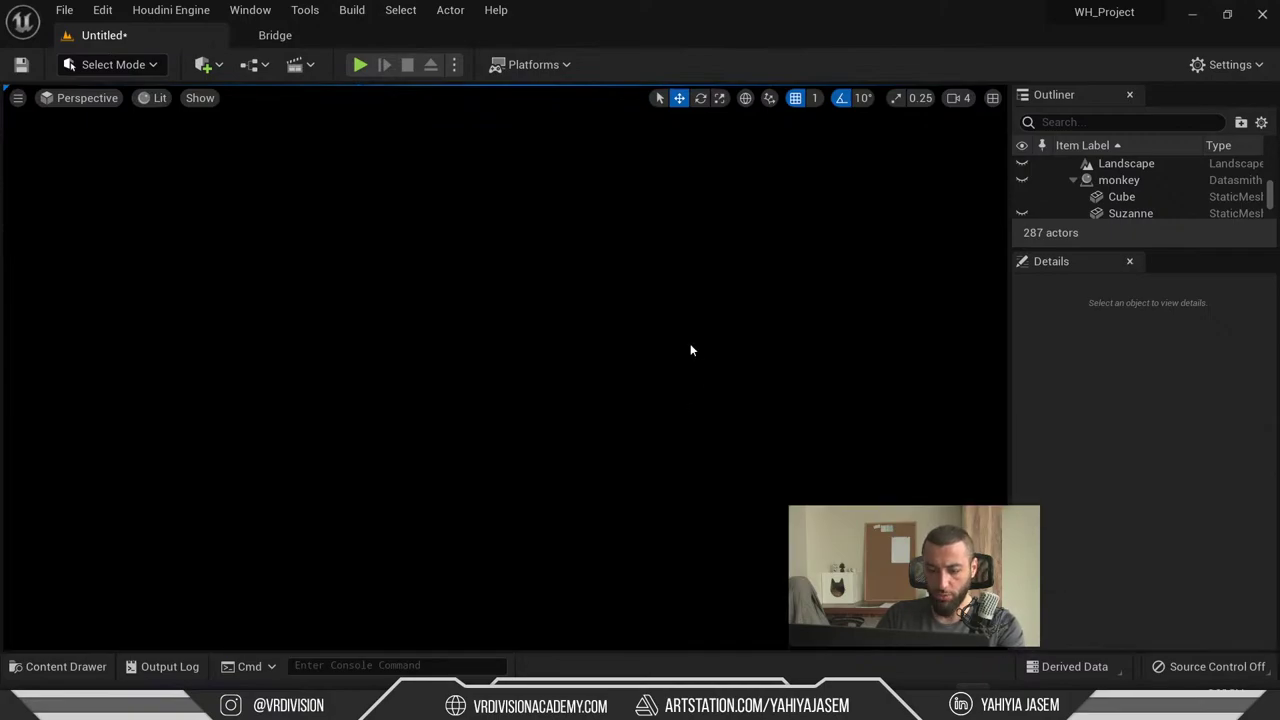
pyautogui.hotkey('ctrl', 'h')
pyautogui.press('f')
pyautogui.keyDown('alt'); pyautogui.moveTo(561, 380); pyautogui.dragTo(580, 360); pyautogui.keyUp('alt')
pyautogui.keyDown('alt'); pyautogui.moveTo(504, 324); pyautogui.dragTo(600, 324); pyautogui.keyUp('alt')
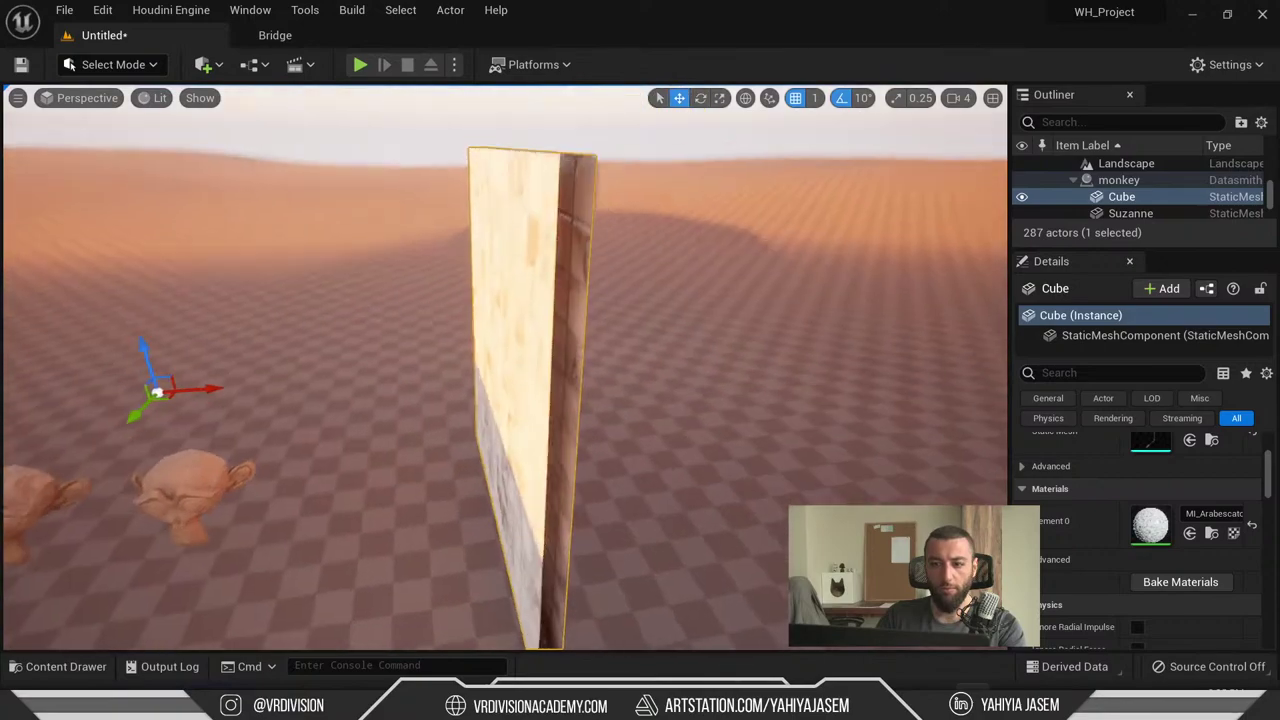
# - Check the wall's mesh in Blender's Edit Mode, then return to Unreal Engine
pyautogui.hotkey('alt', 'Tab')
pyautogui.hotkey('alt', 'Tab')
pyautogui.press('Tab')
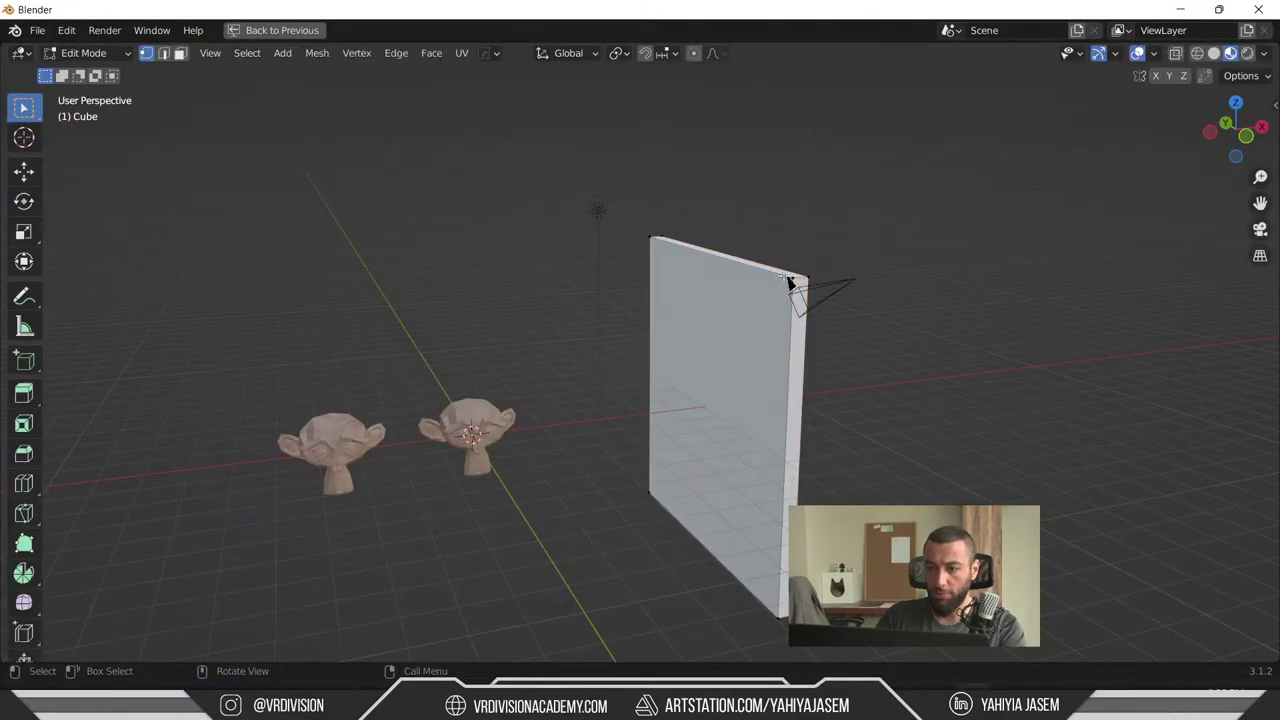
pyautogui.press('g')
pyautogui.press('Escape')
pyautogui.moveTo(794, 277); pyautogui.dragTo(829, 277, button='middle')
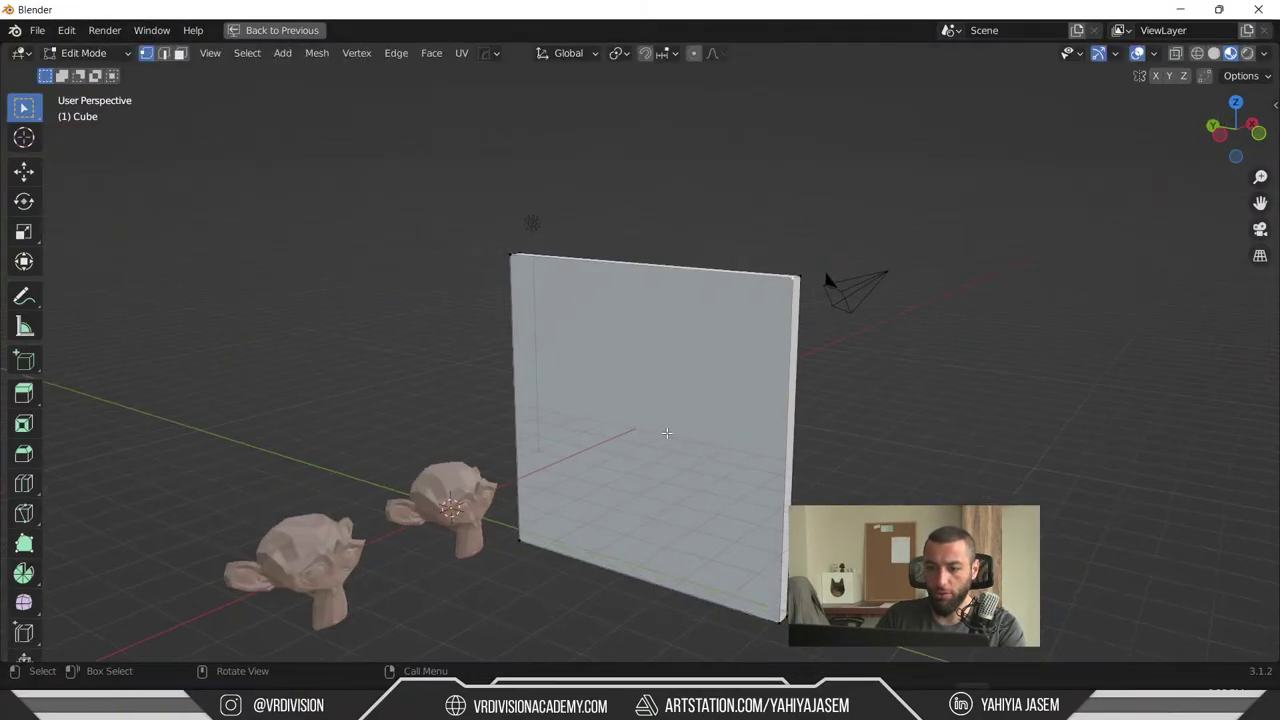
pyautogui.hotkey('alt', 'Tab')
# - In Modeling Mode's PolyEd, select the wall face, flip it and accept
pyautogui.click(158, 63)
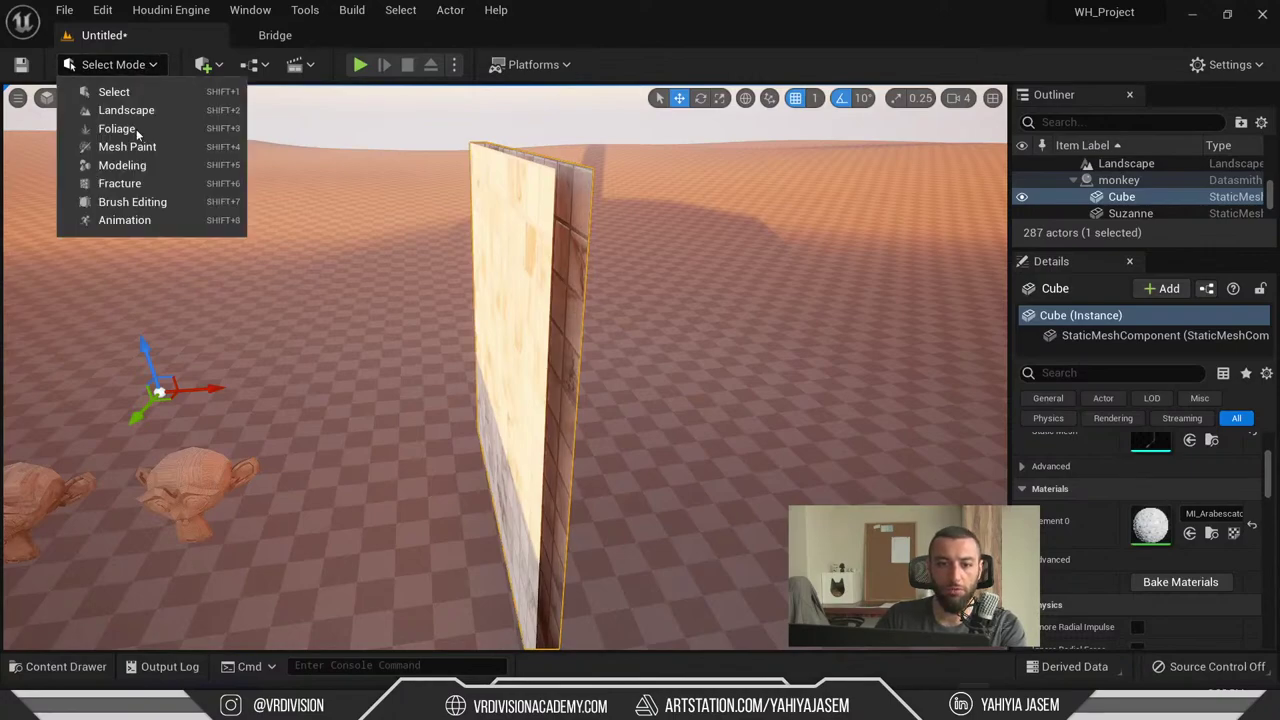
pyautogui.click(132, 164)
pyautogui.click(32, 372)
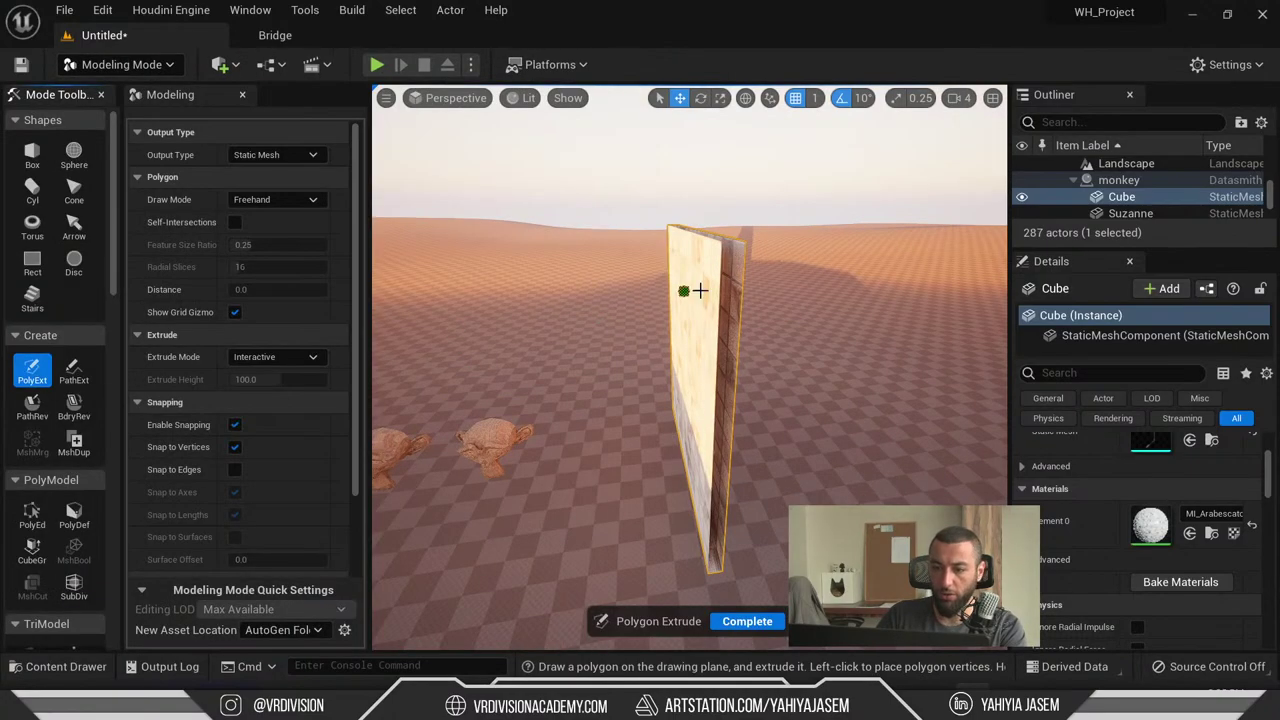
pyautogui.click(32, 516)
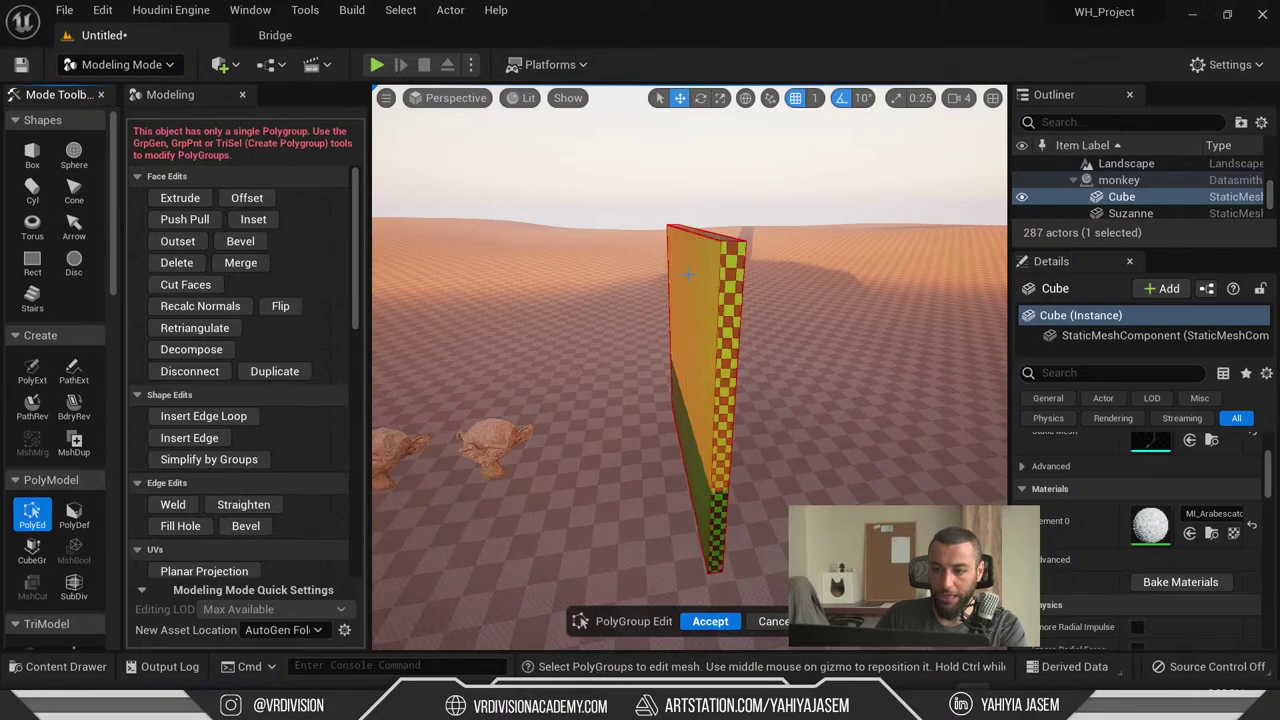
pyautogui.click(686, 366)
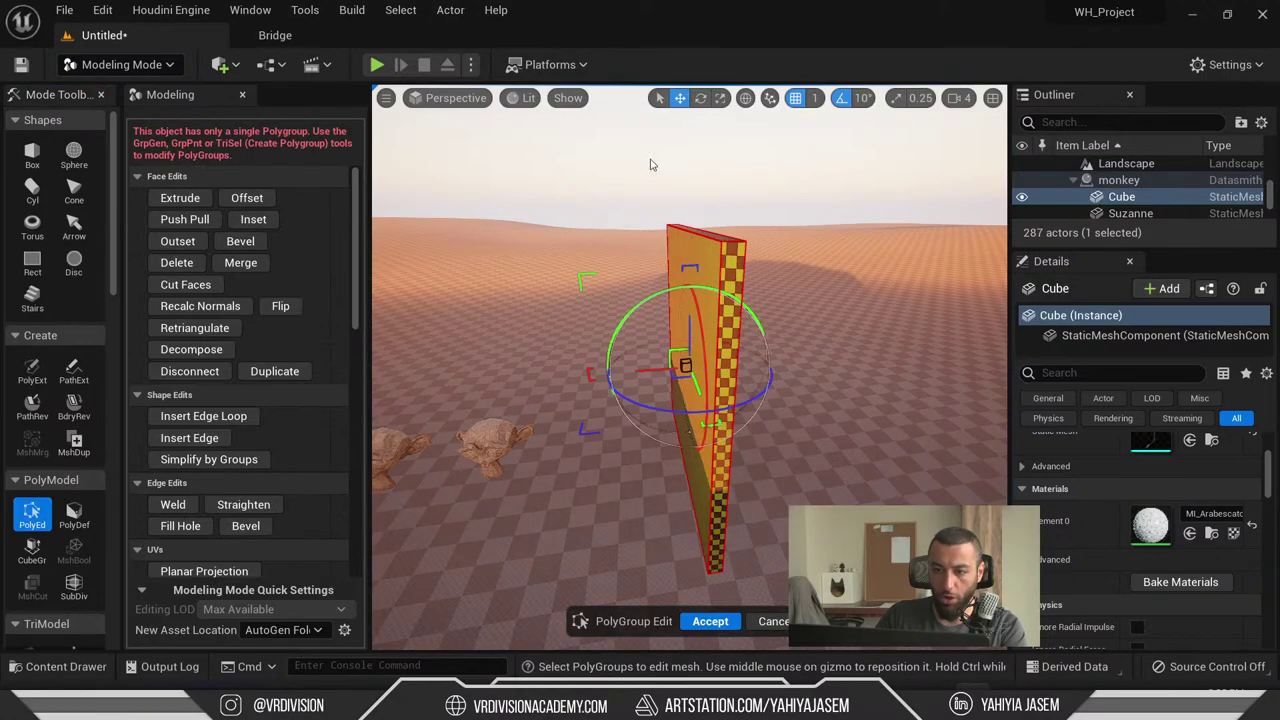
pyautogui.click(282, 306)
pyautogui.moveTo(690, 400); pyautogui.dragTo(690, 400, button='right')
pyautogui.click(710, 621)
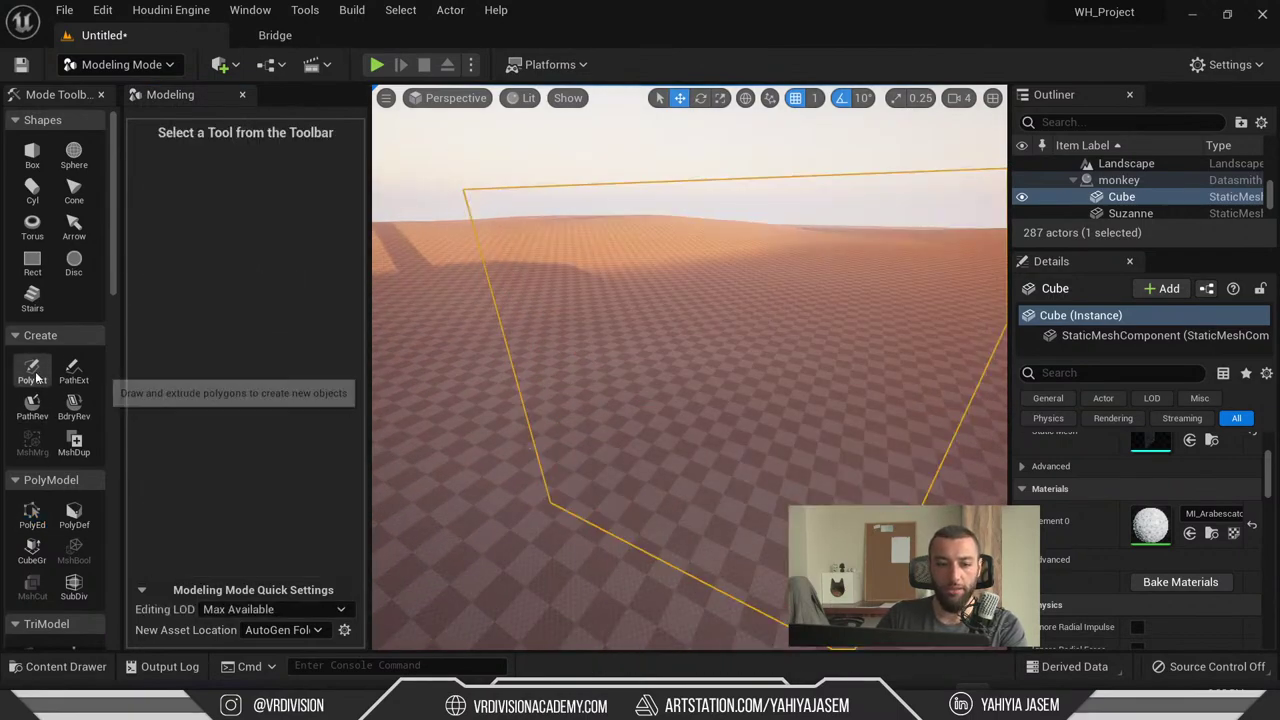
# - Select the wall face triangles in TriSel, flip their normals and accept
pyautogui.scroll(-3, 35, 520)
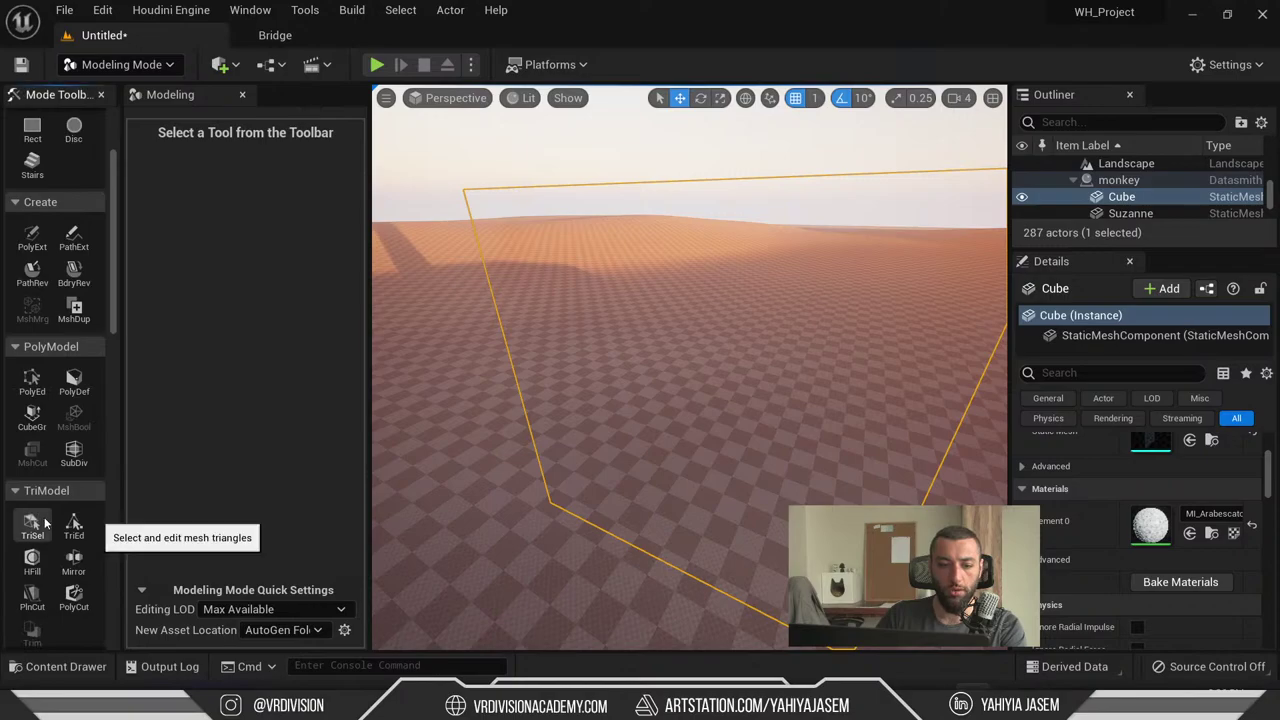
pyautogui.click(33, 521)
pyautogui.scroll(5, 735, 420)
pyautogui.moveTo(731, 443)
pyautogui.mouseDown(button='right')
pyautogui.moveTo(570, 560)
pyautogui.moveTo(740, 420)
pyautogui.moveTo(771, 457)
pyautogui.mouseUp(button='right')
pyautogui.click(762, 397)
pyautogui.scroll(-3, 205, 530)
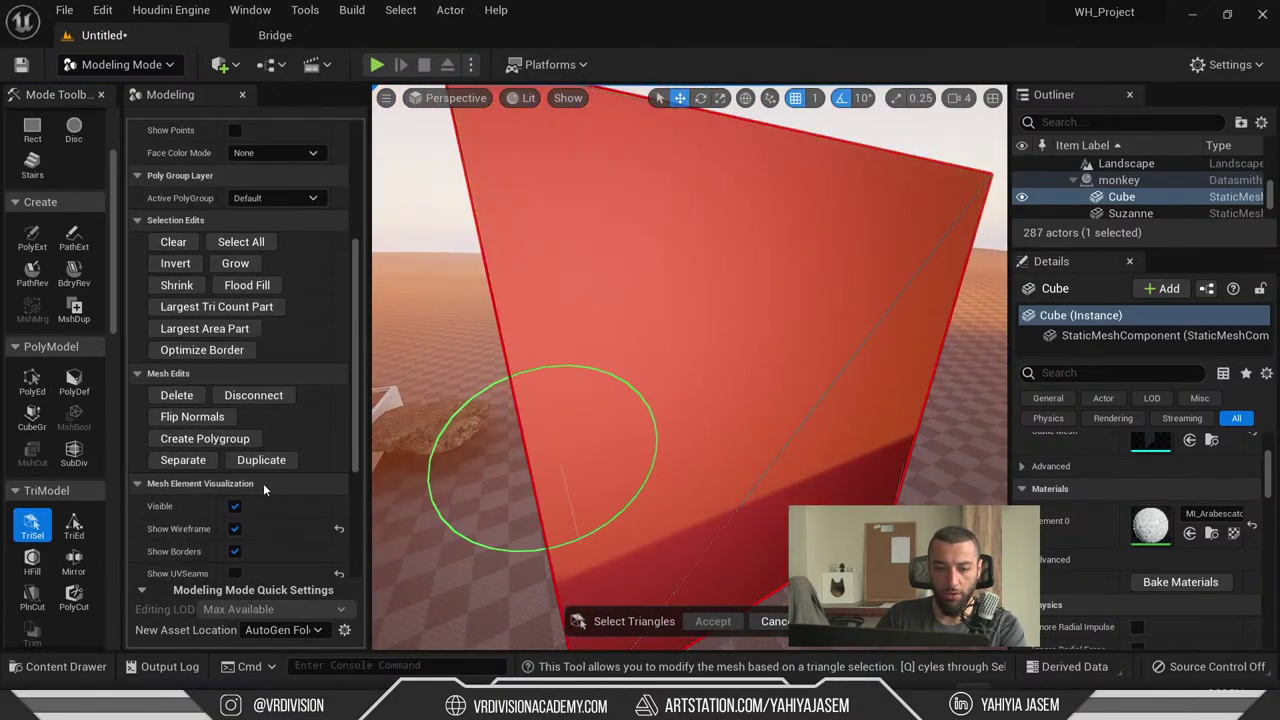
pyautogui.click(190, 418)
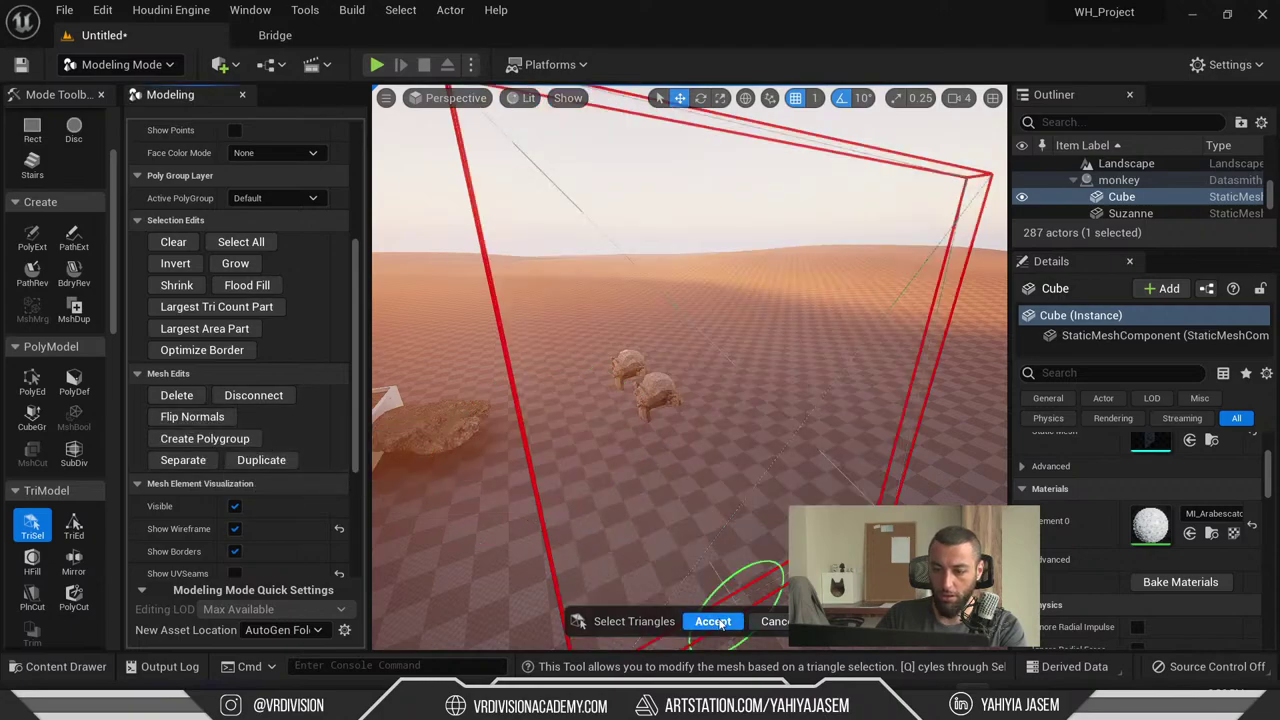
pyautogui.click(718, 624)
pyautogui.moveTo(718, 624); pyautogui.dragTo(640, 560, button='right')
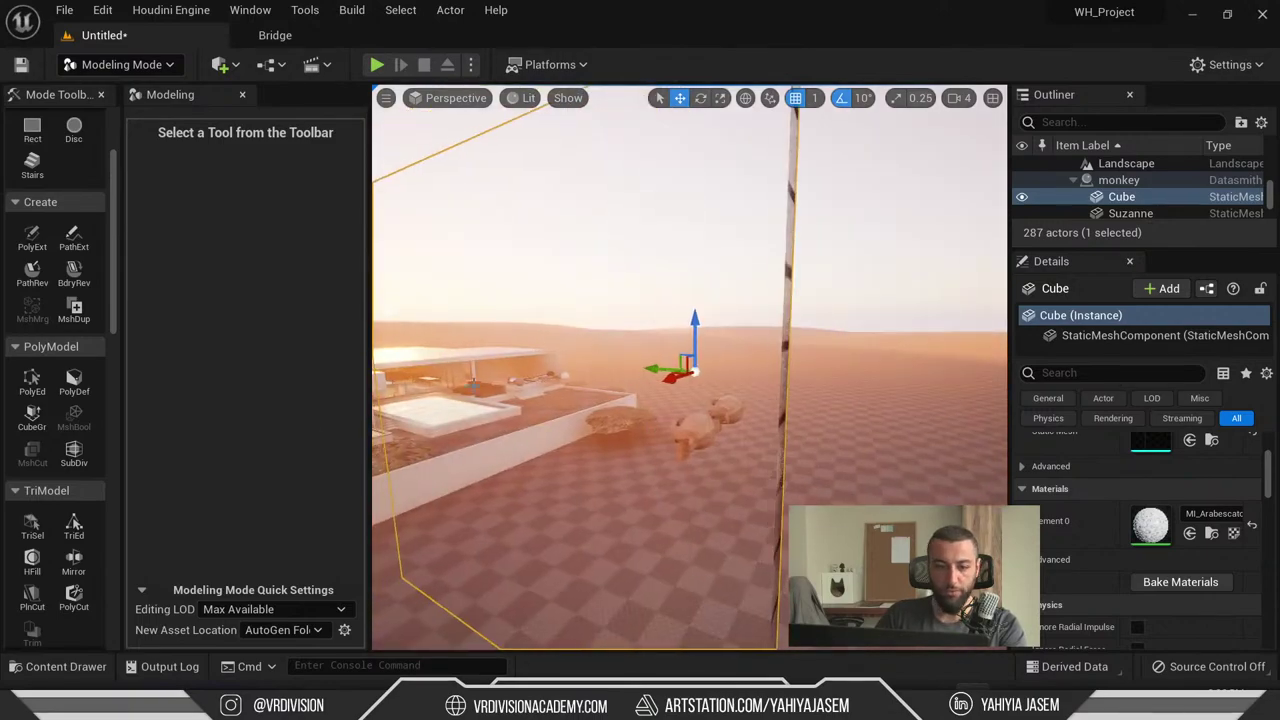
# - Repeat the TriSel normal flip on the wall triangles and accept it again
pyautogui.click(32, 525)
pyautogui.moveTo(600, 314); pyautogui.dragTo(457, 420, button='right')
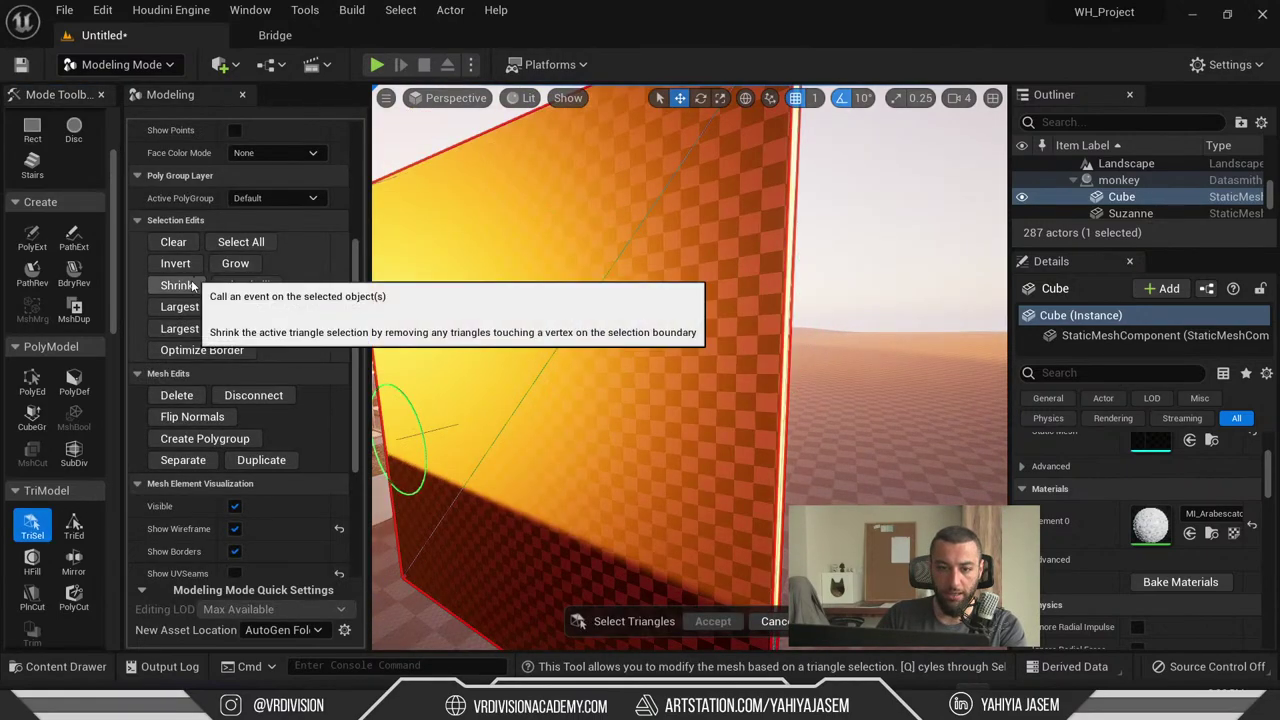
pyautogui.click(192, 416)
pyautogui.click(713, 621)
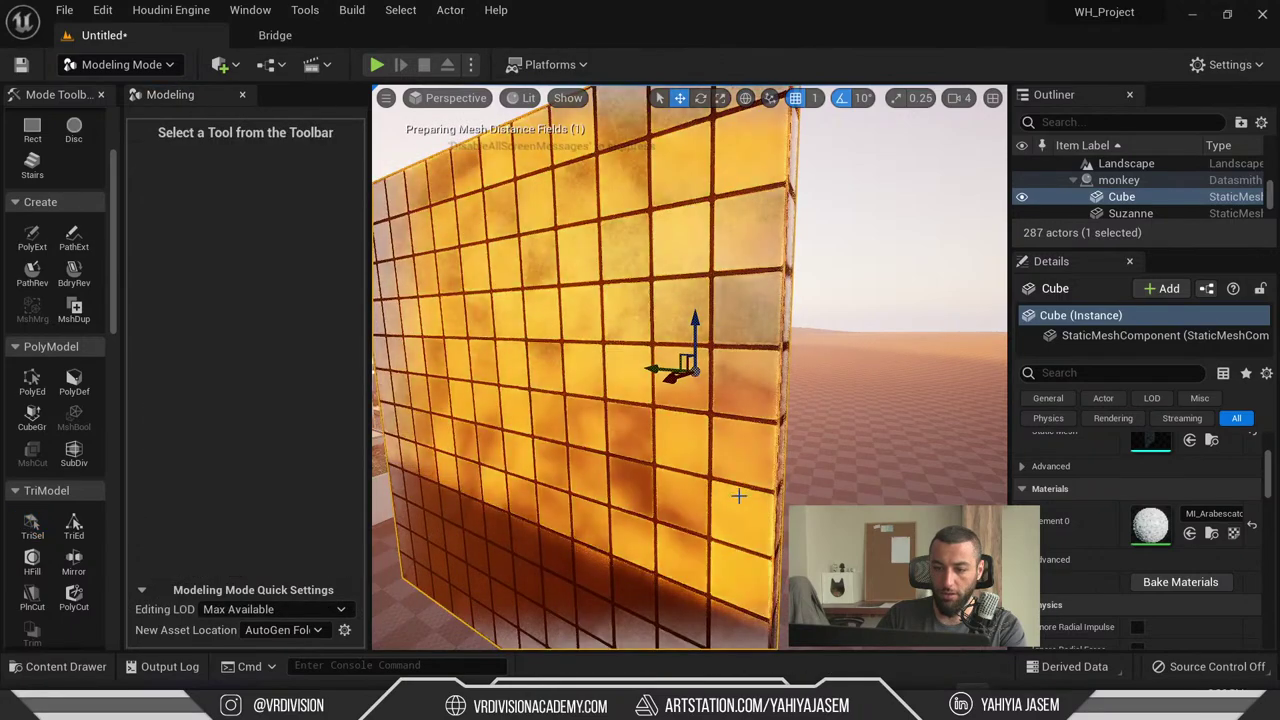
pyautogui.moveTo(737, 491); pyautogui.dragTo(550, 400, button='right')
# - Return to Select Mode, open the wall's marble material instance, then close it
pyautogui.hotkey('shift', '1')
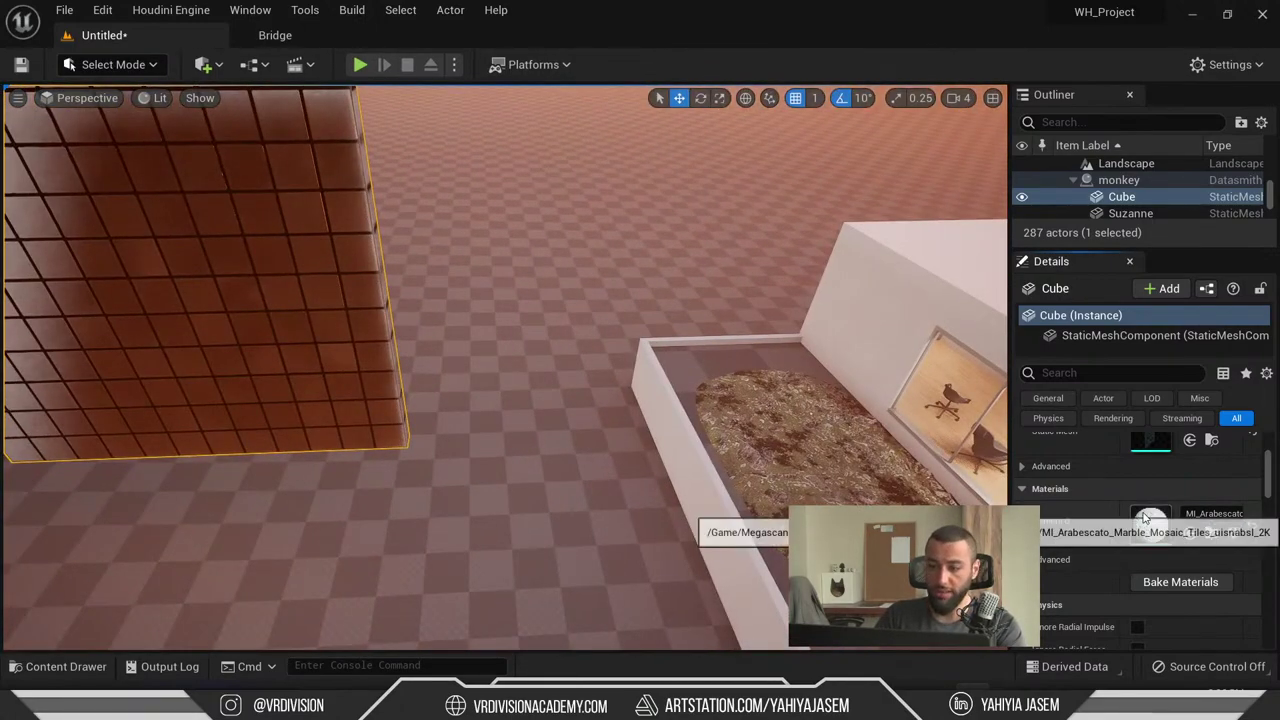
pyautogui.doubleClick(1150, 525)
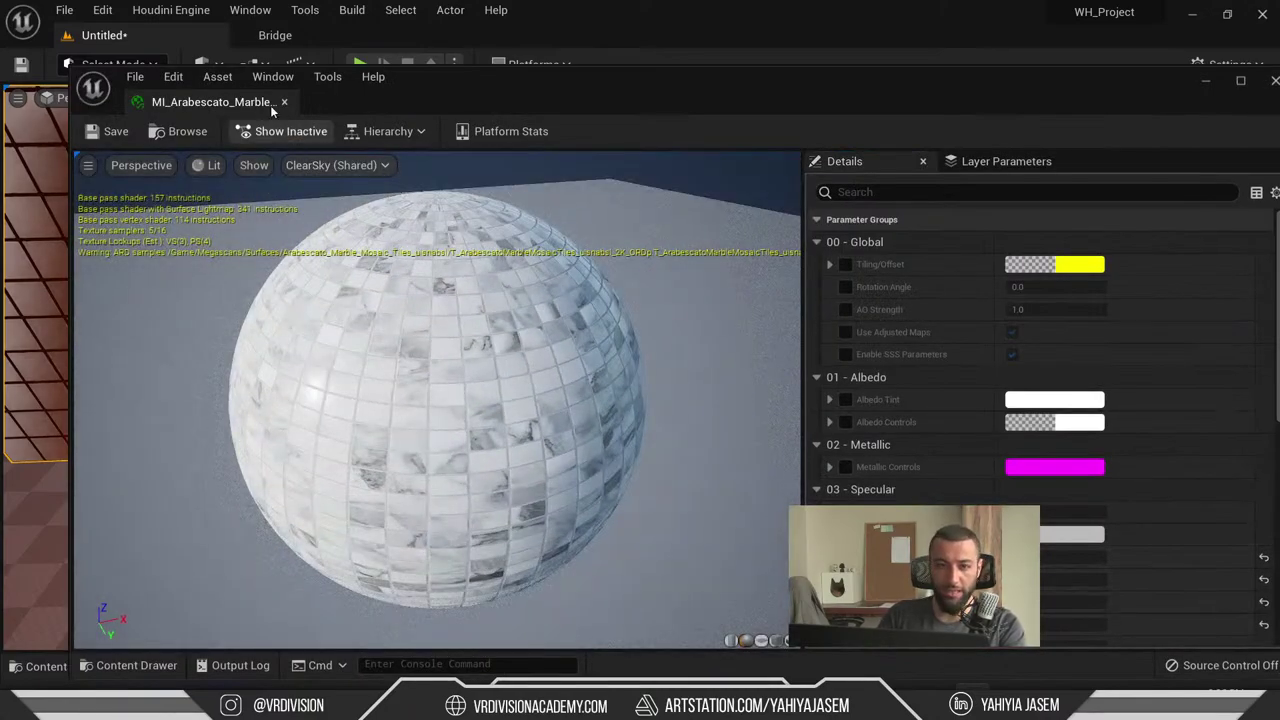
pyautogui.click(284, 101)
pyautogui.moveTo(320, 201); pyautogui.dragTo(430, 378, button='right')
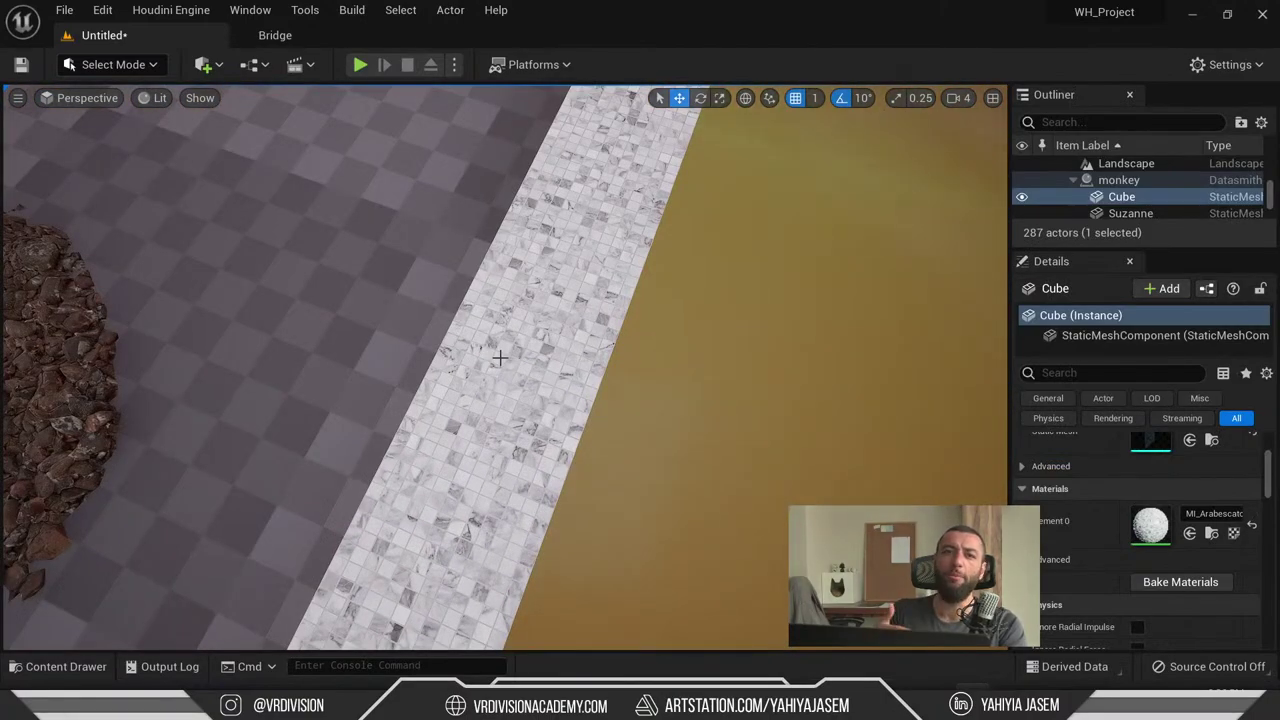
pyautogui.moveTo(430, 378); pyautogui.dragTo(430, 285, button='right')
# - Reopen MI_Arabescato, browse to it, copy its full name via rename and launch Notepad
pyautogui.doubleClick(1152, 518)
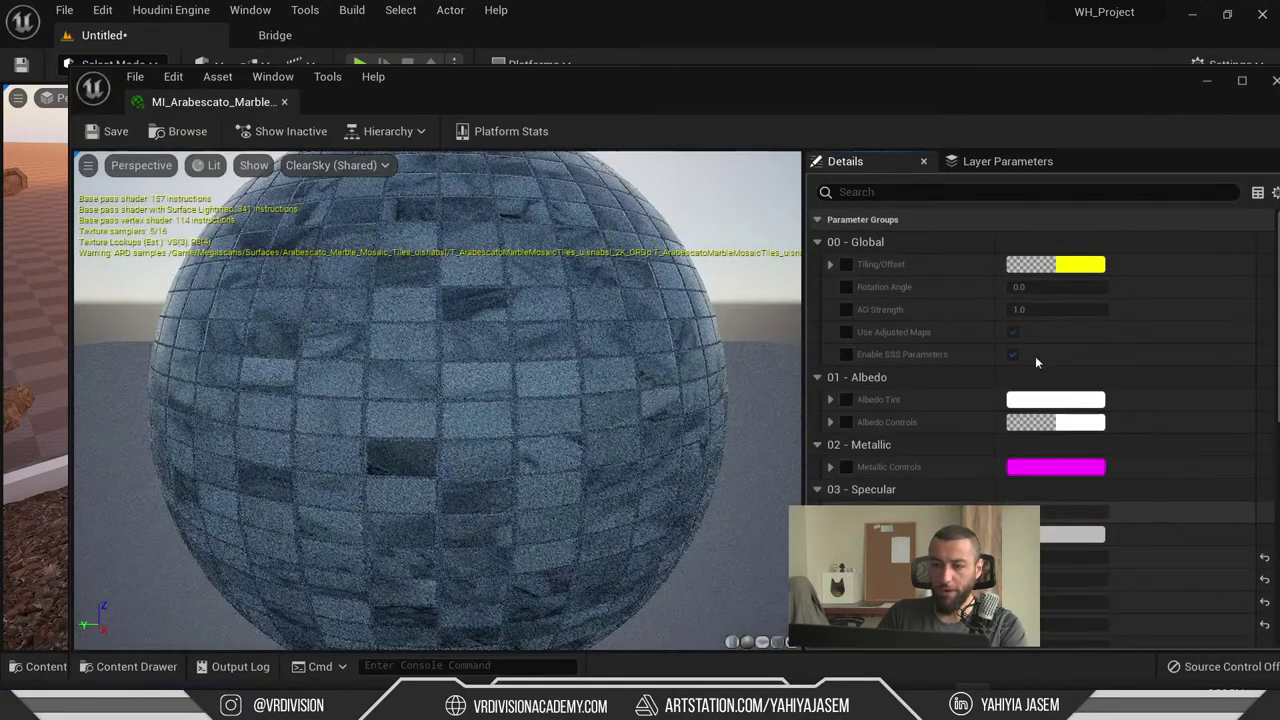
pyautogui.click(180, 131)
pyautogui.click(345, 588)
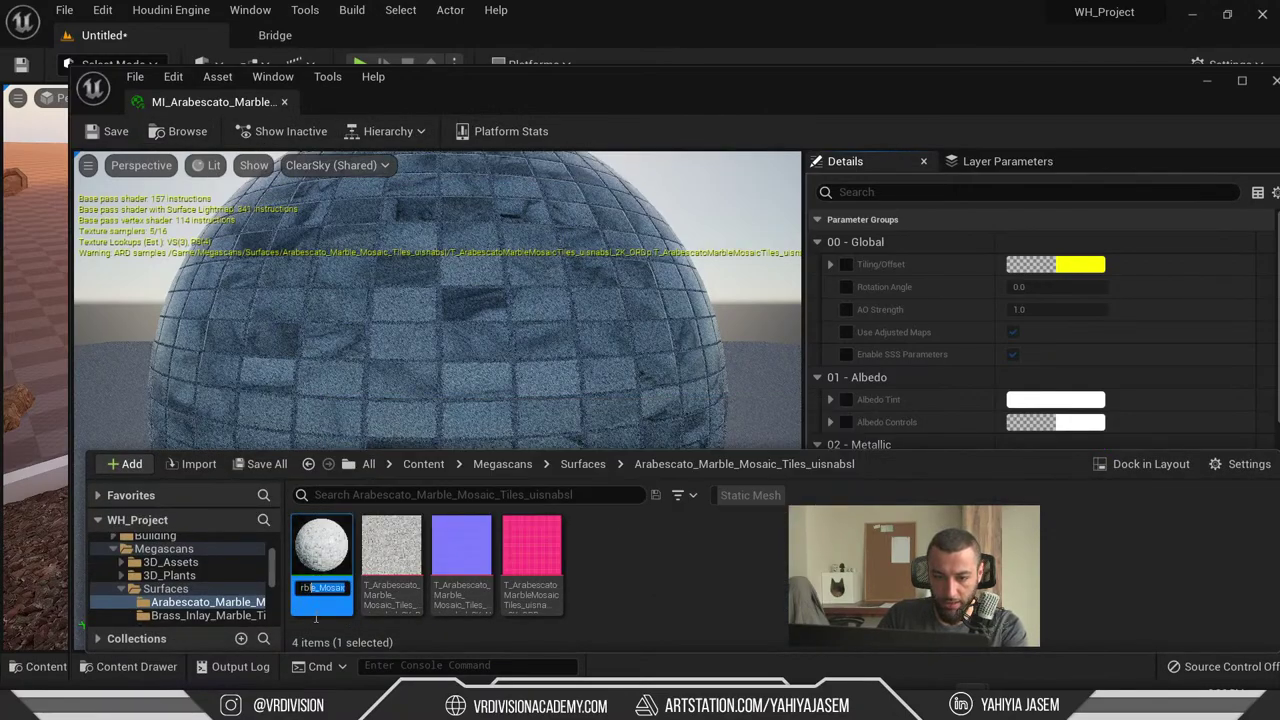
pyautogui.hotkey('ctrl', 'a')
pyautogui.press('super')
pyautogui.write('notepad')
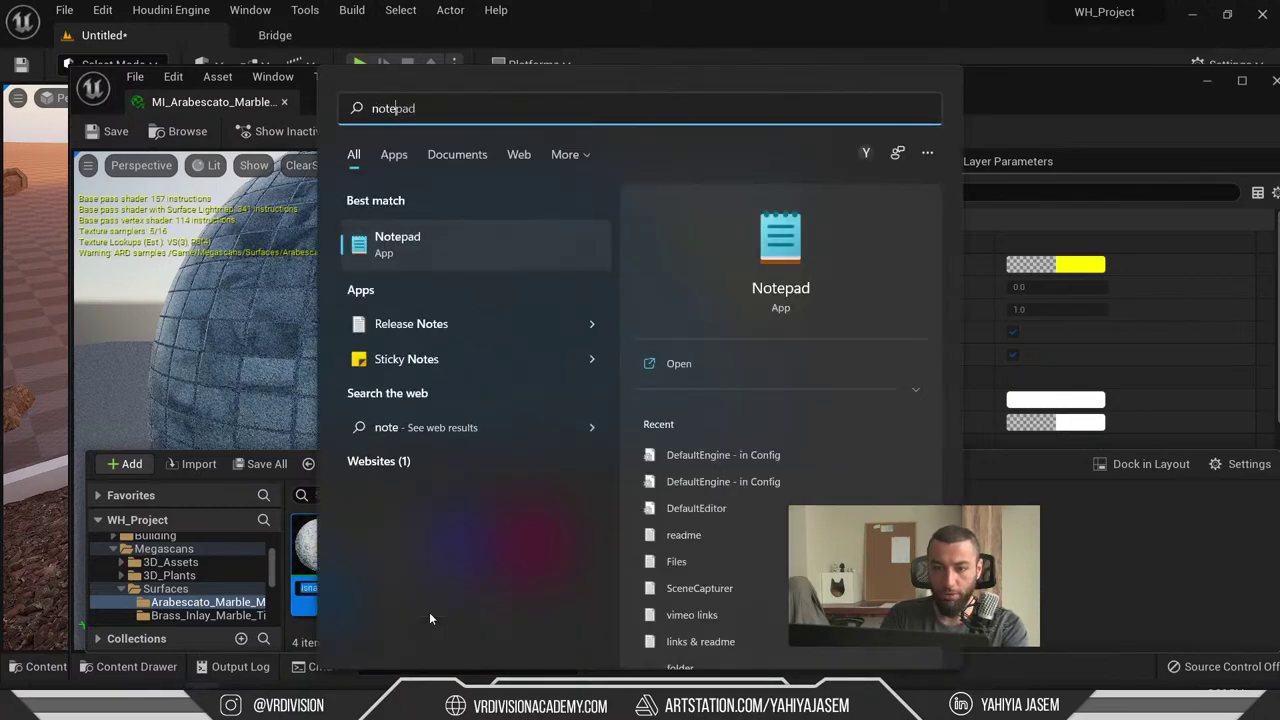
pyautogui.press('Return')
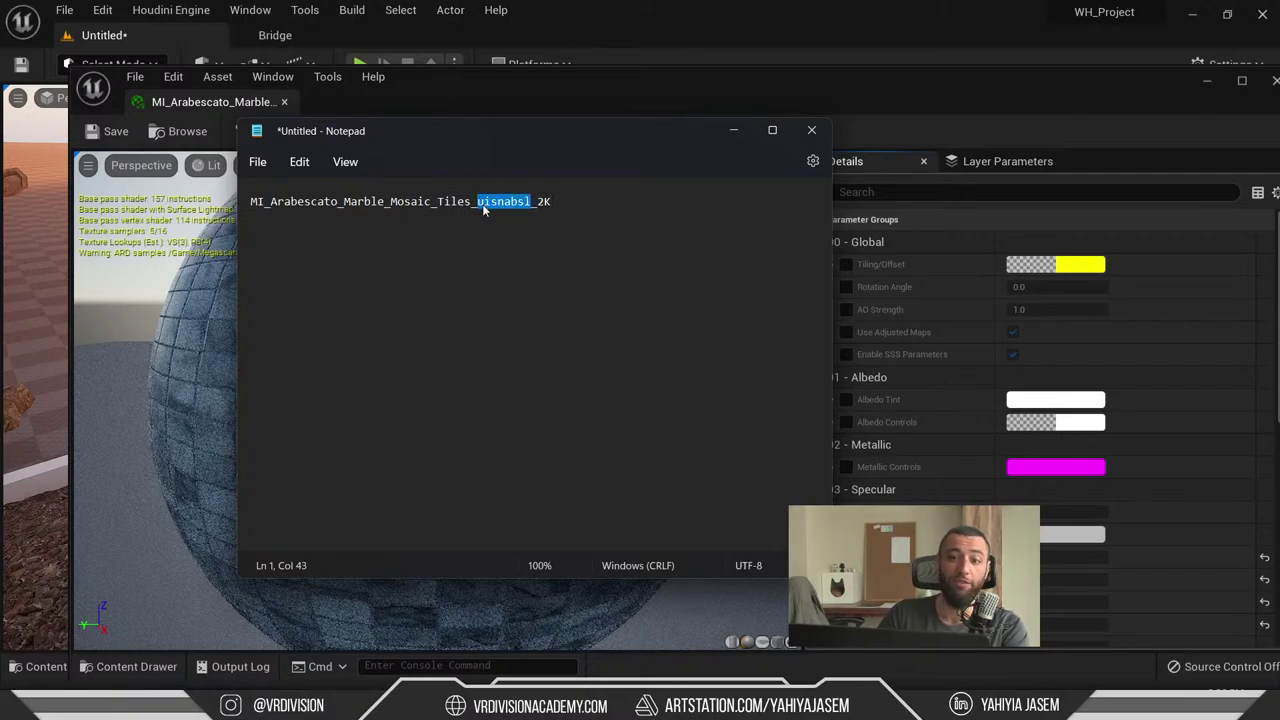
pyautogui.click(662, 22)
# - Search Quixel Bridge for the asset code uisnabsl
pyautogui.click(280, 36)
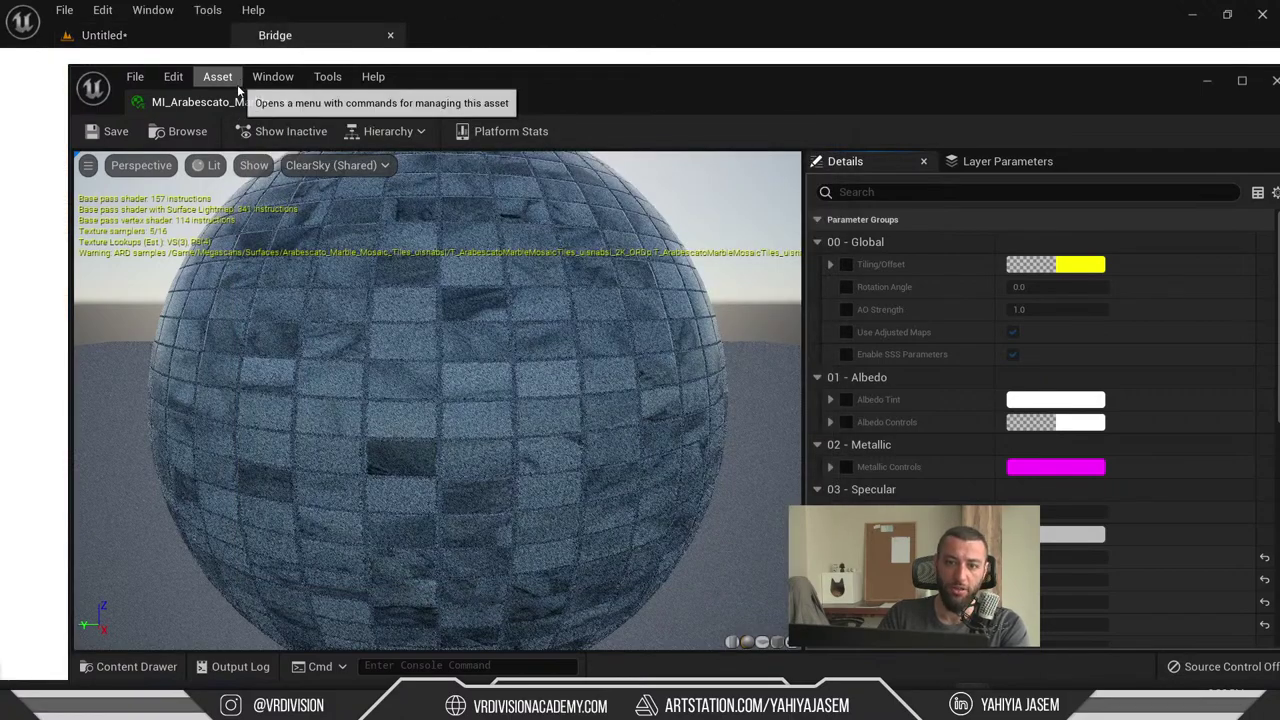
pyautogui.click(240, 80)
pyautogui.write('uisnabsl')
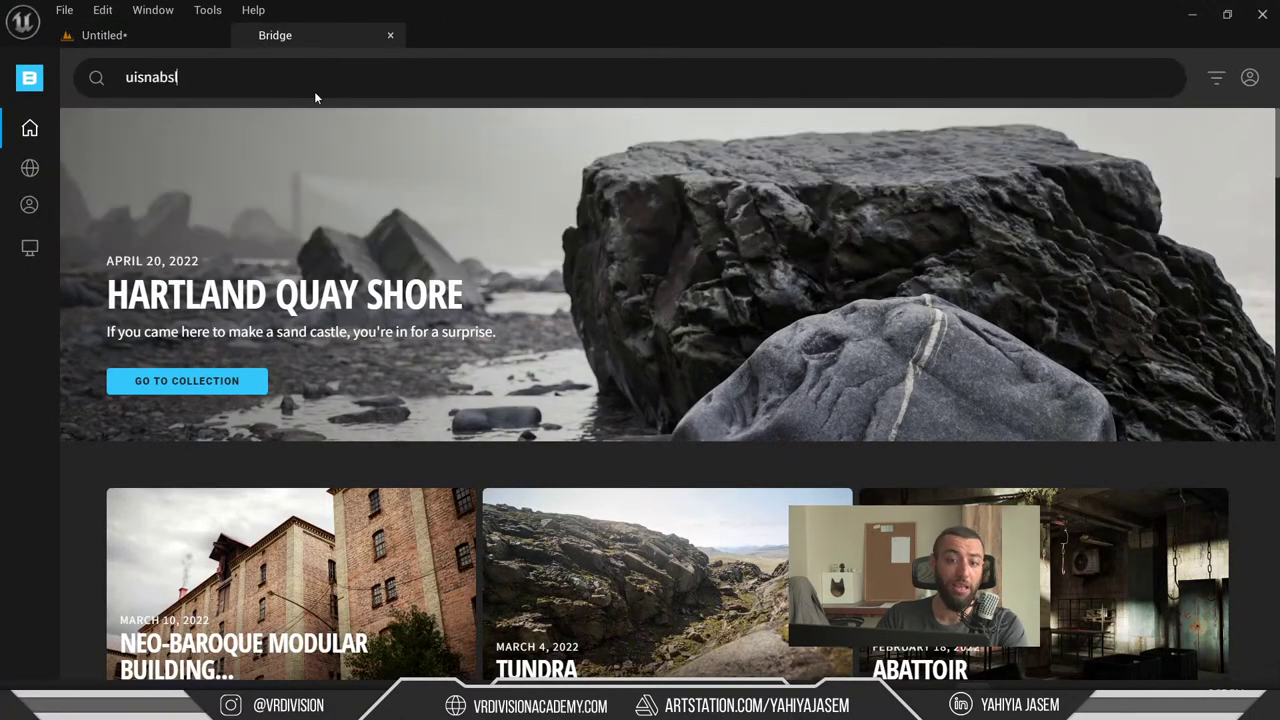
pyautogui.press('Return')
pyautogui.scroll(-1, 285, 177)
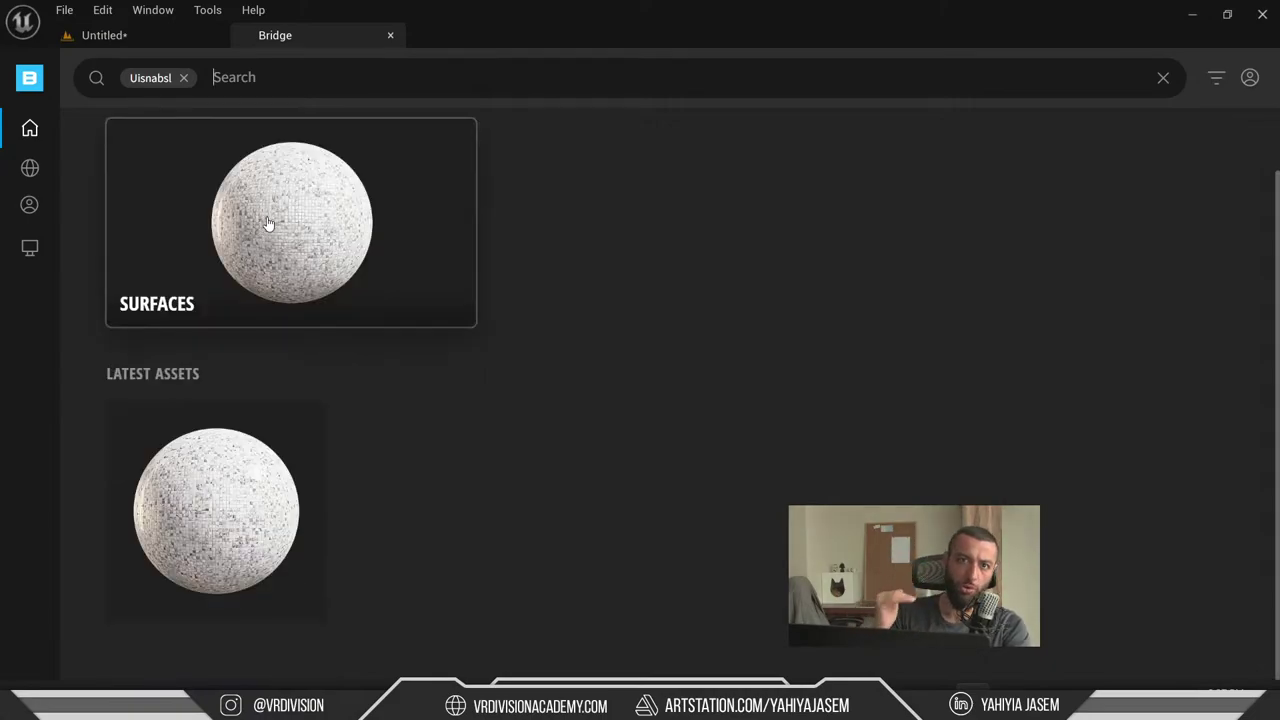
# - Review the 1x1m Arabescato Marble Mosaic Tiles surface details, then return to the tiled wall
pyautogui.click(212, 505)
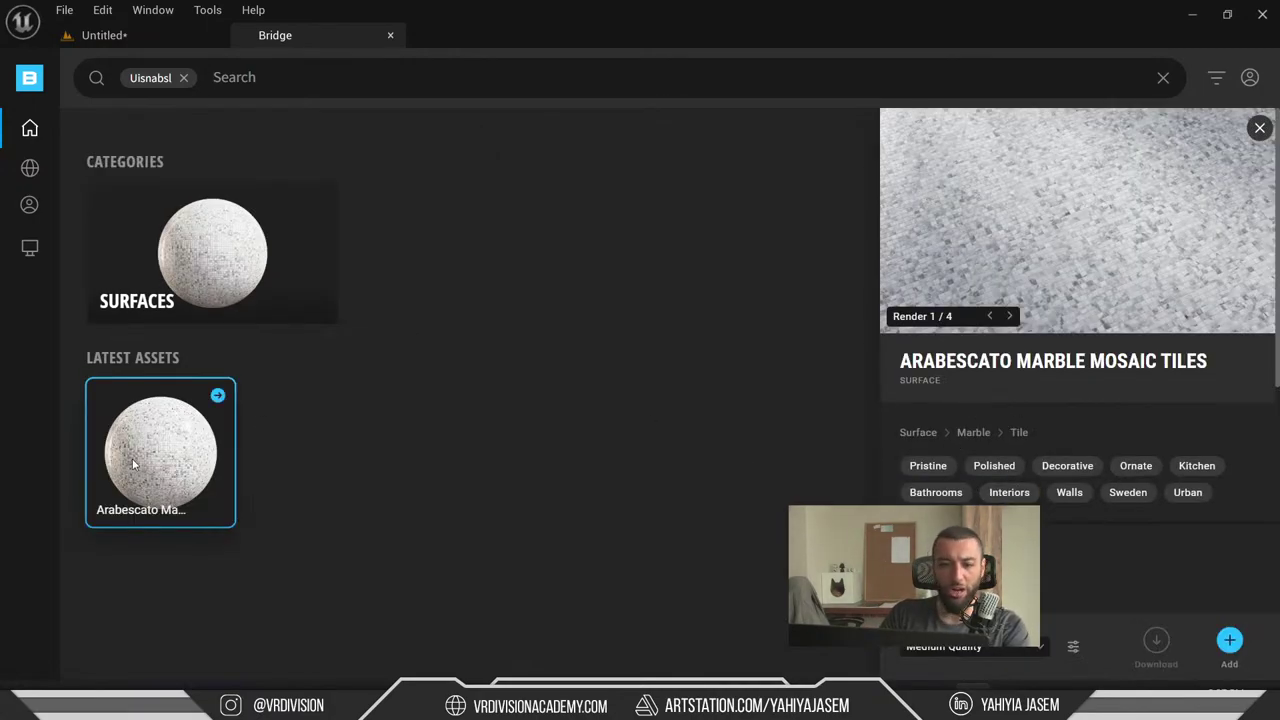
pyautogui.scroll(-3, 1015, 380)
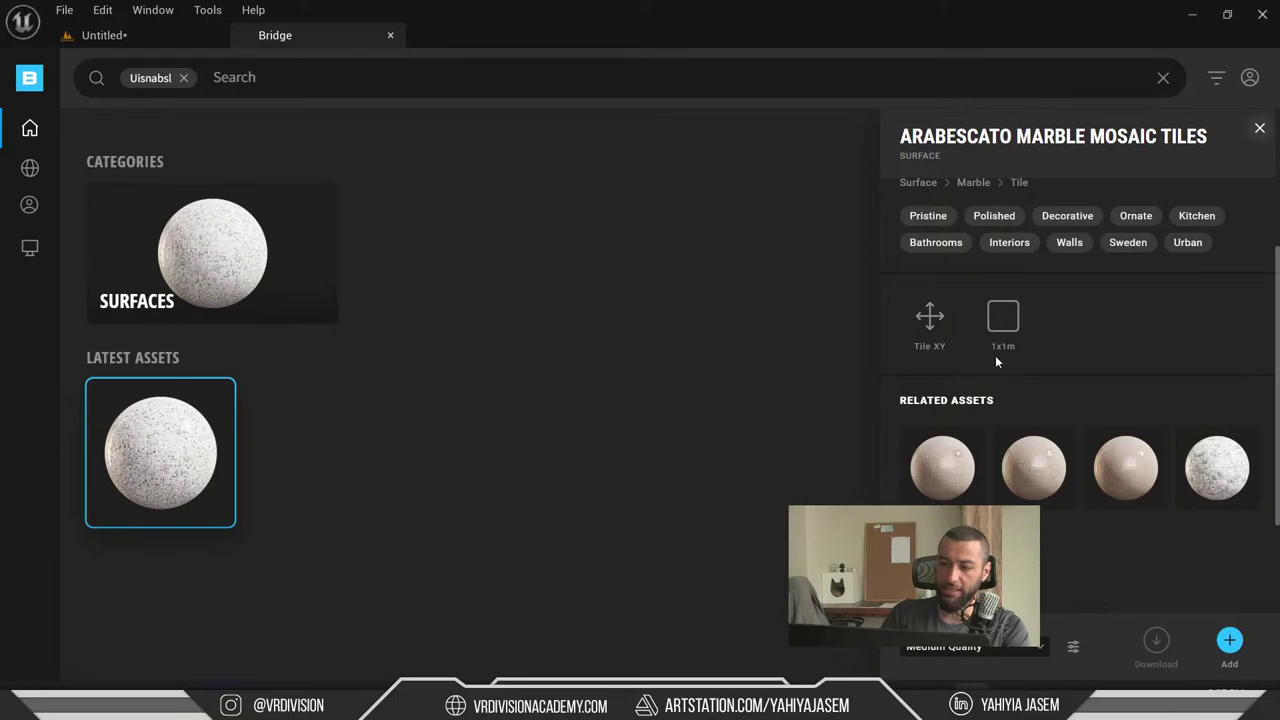
pyautogui.scroll(3, 990, 390)
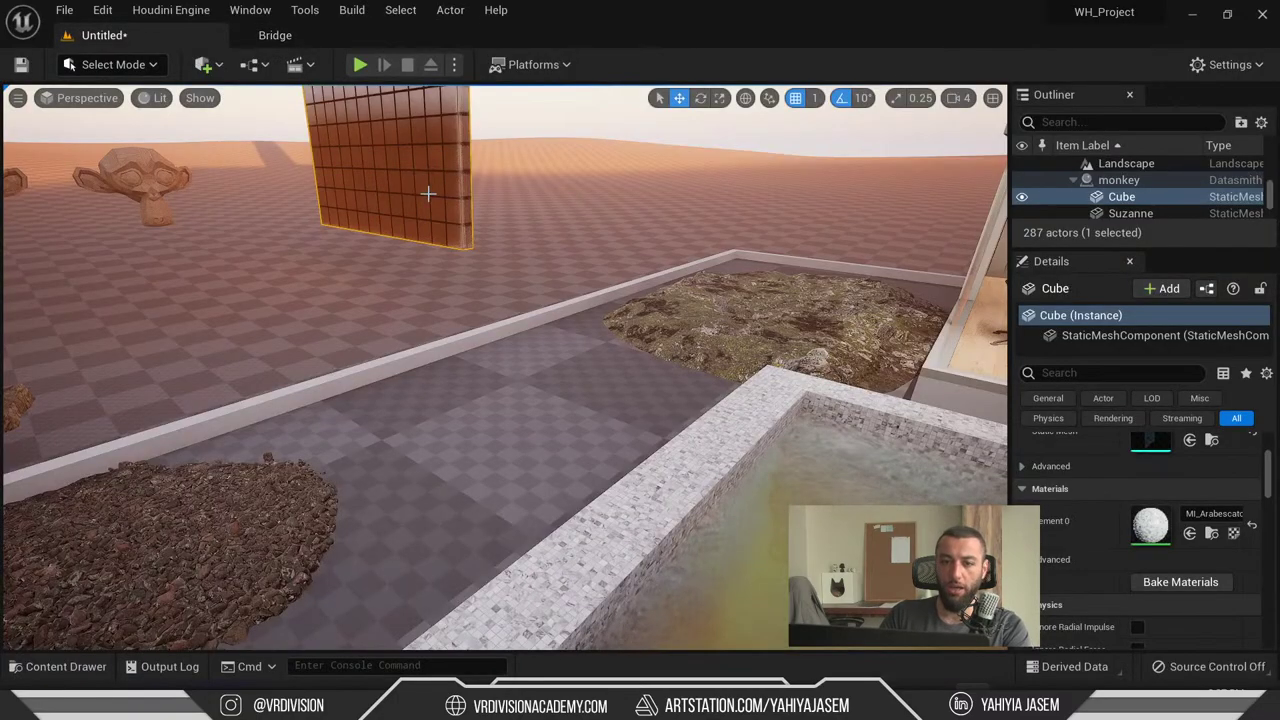
pyautogui.moveTo(448, 255); pyautogui.dragTo(443, 289, button='right')
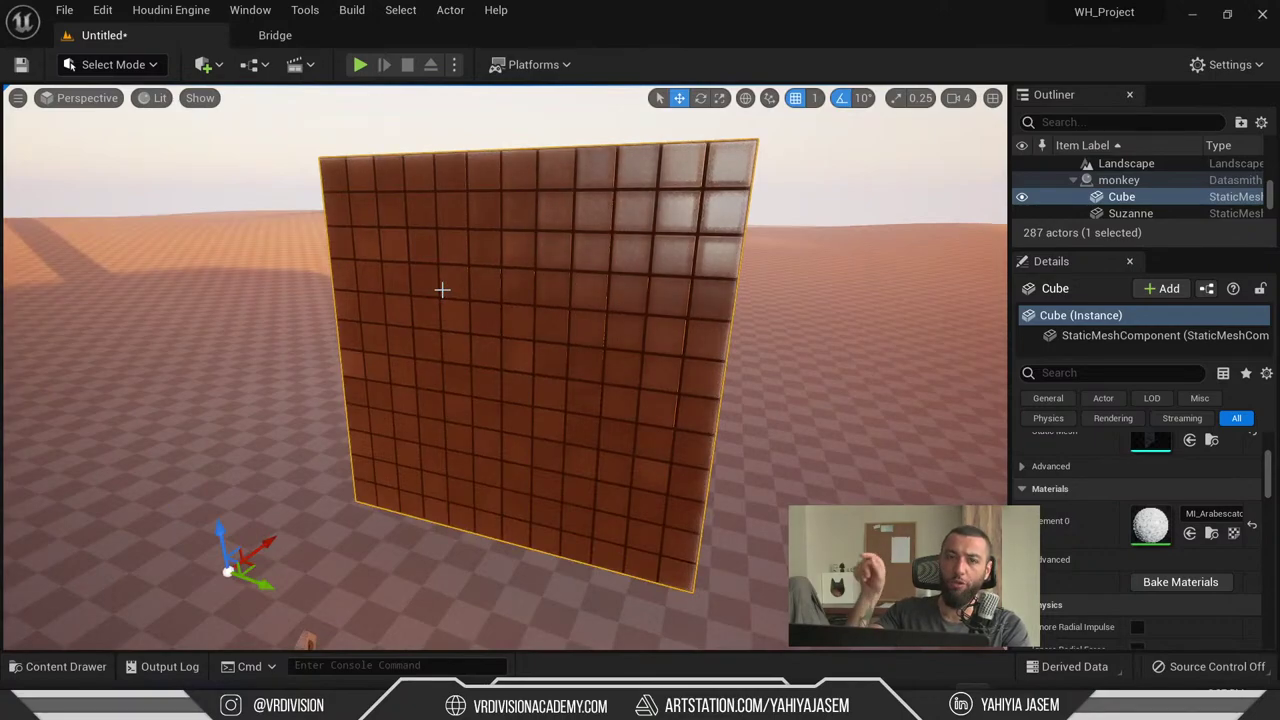
# - Switch to Modeling Mode and start the UVs Project tool on the wall cube
pyautogui.click(102, 64)
pyautogui.click(110, 166)
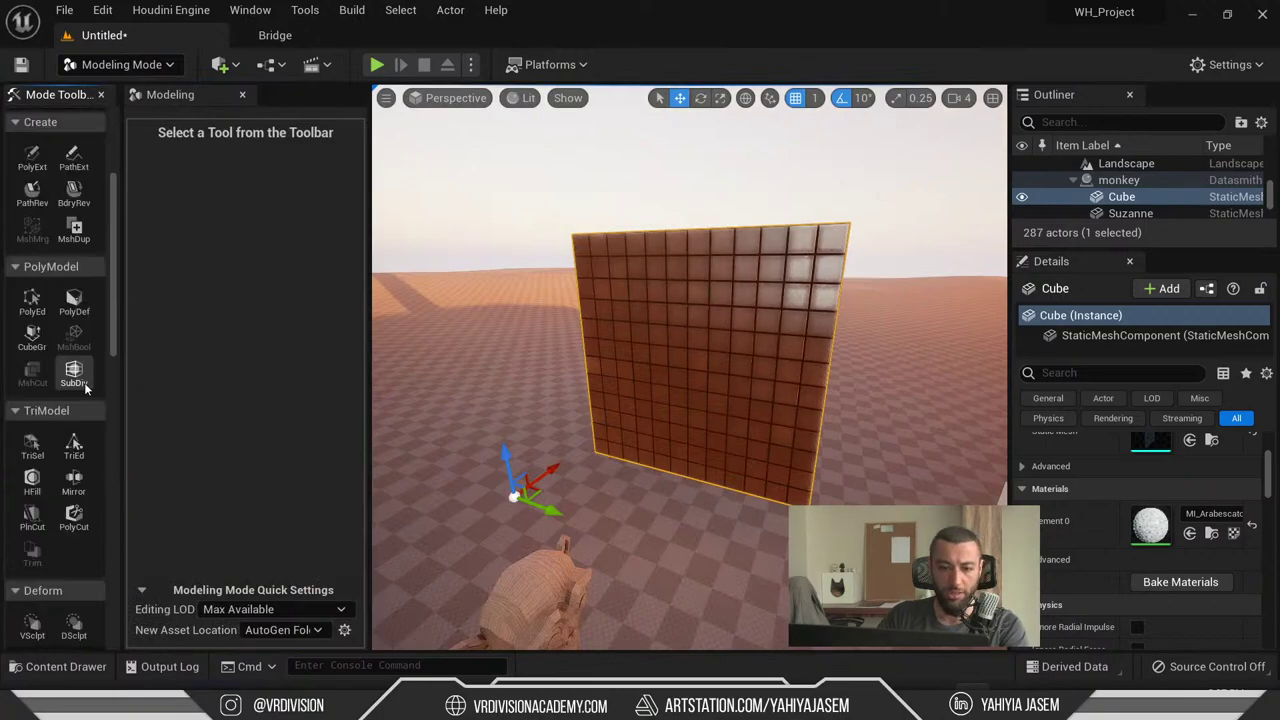
pyautogui.scroll(-5, 84, 382)
pyautogui.scroll(-5, 60, 338)
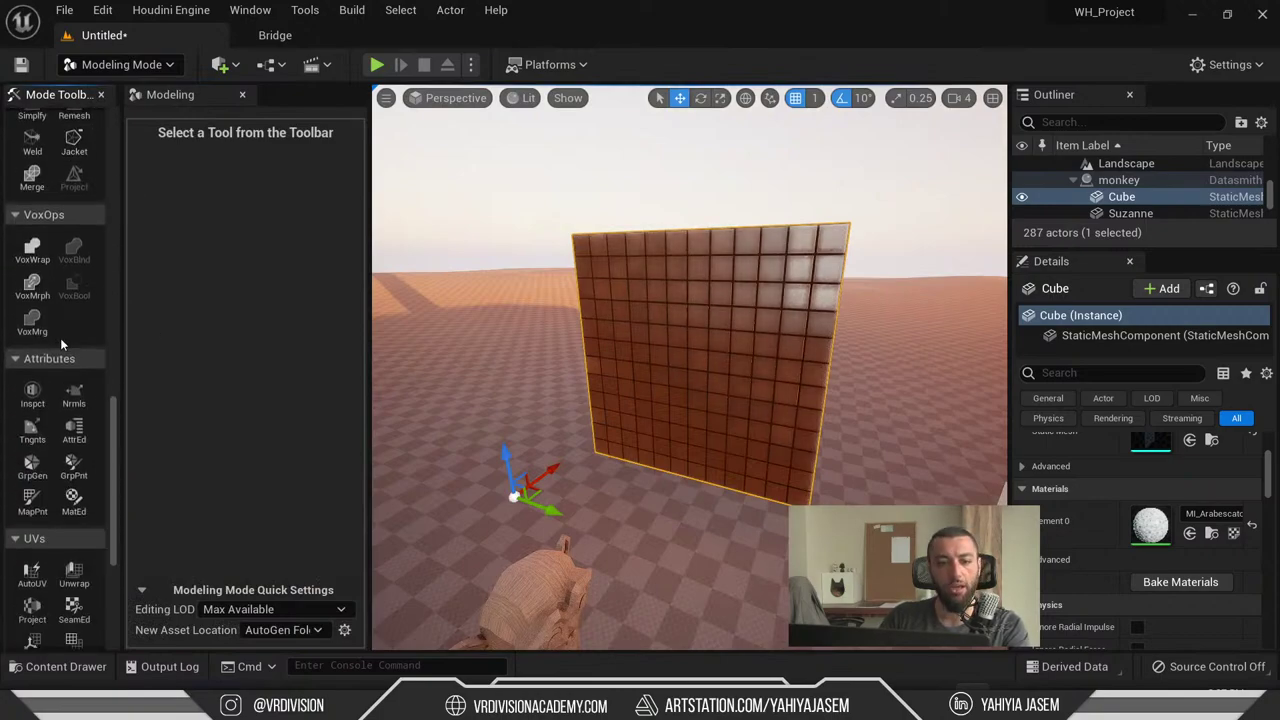
pyautogui.scroll(-1, 68, 538)
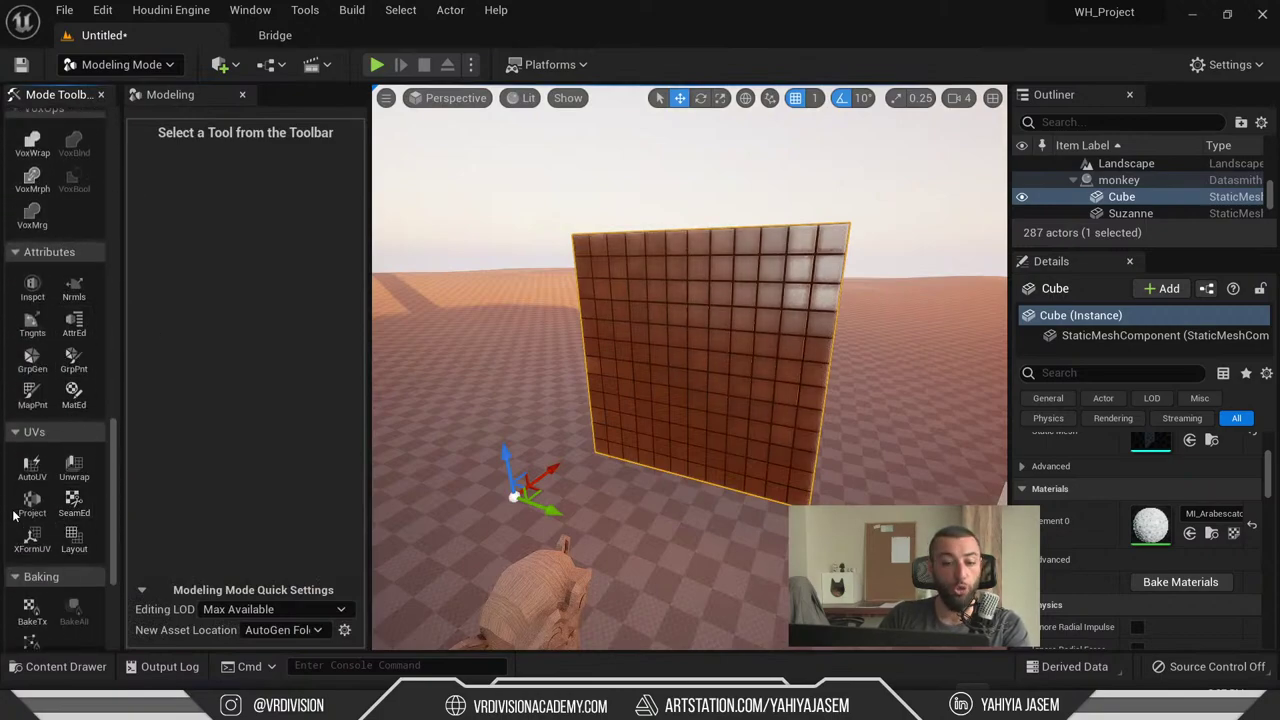
pyautogui.click(30, 503)
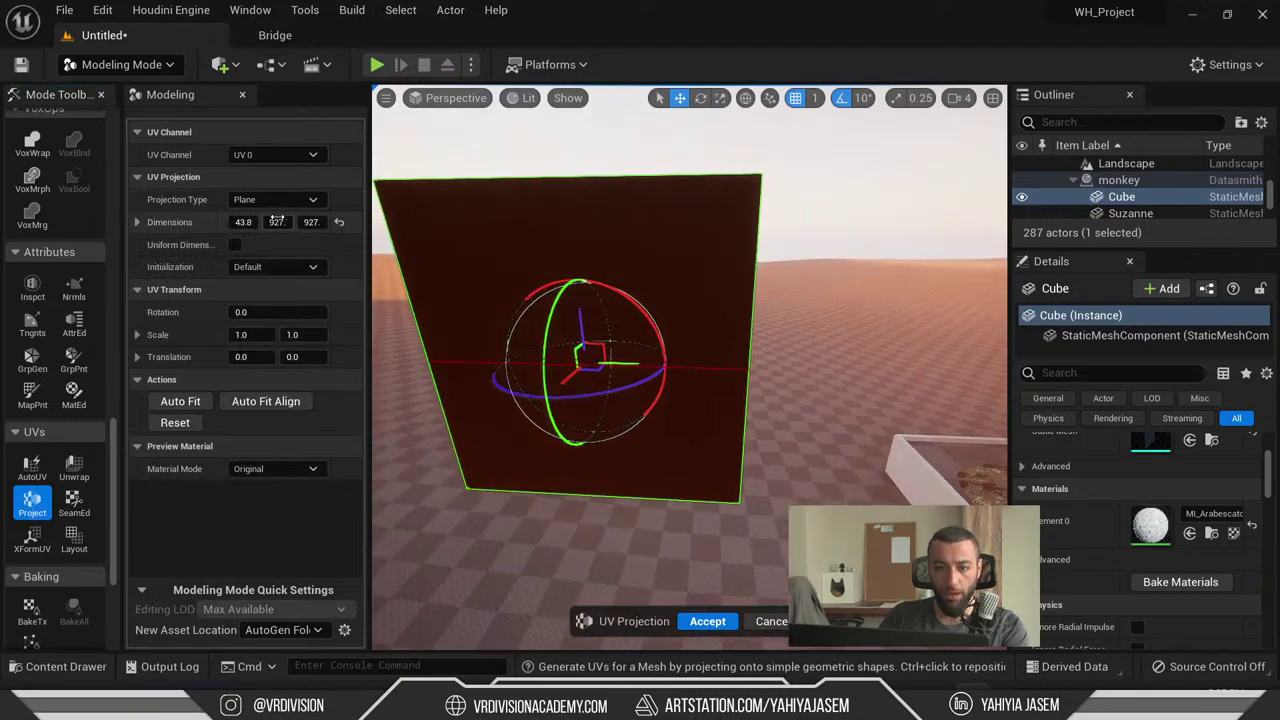
# - Set the projection type to Box with dimensions 100 × 100 × 100
pyautogui.click(279, 199)
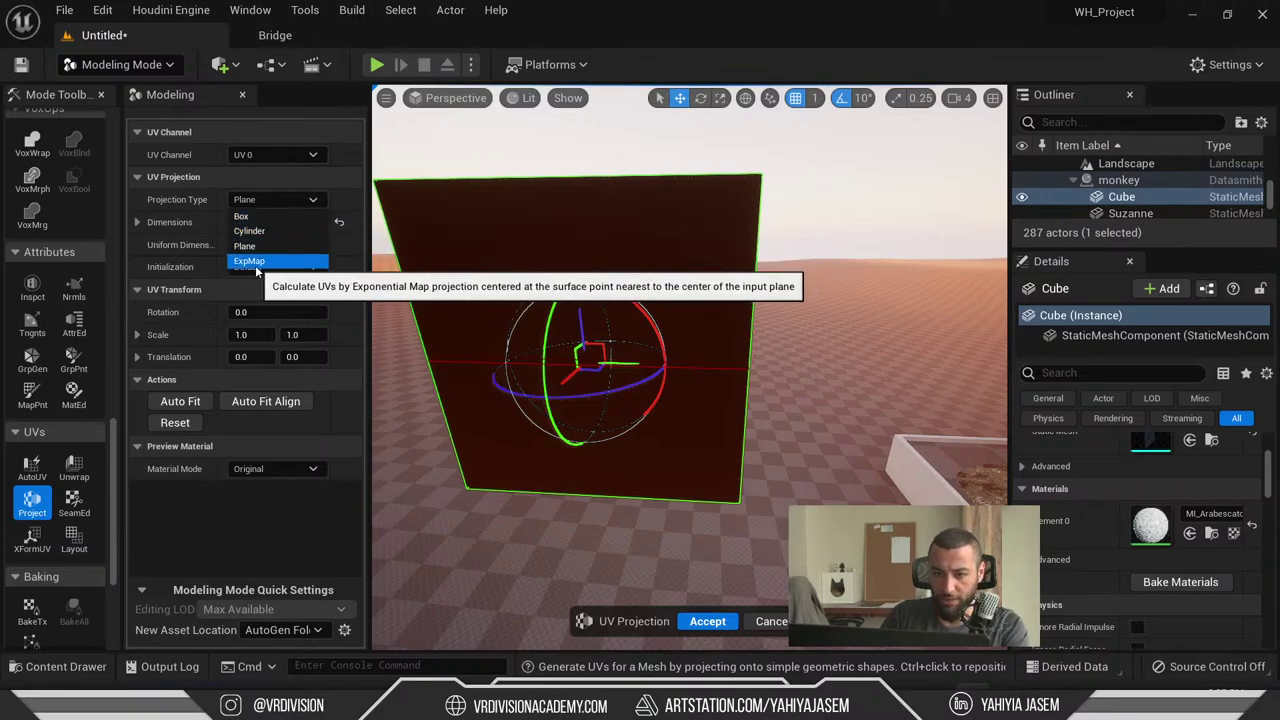
pyautogui.click(257, 262)
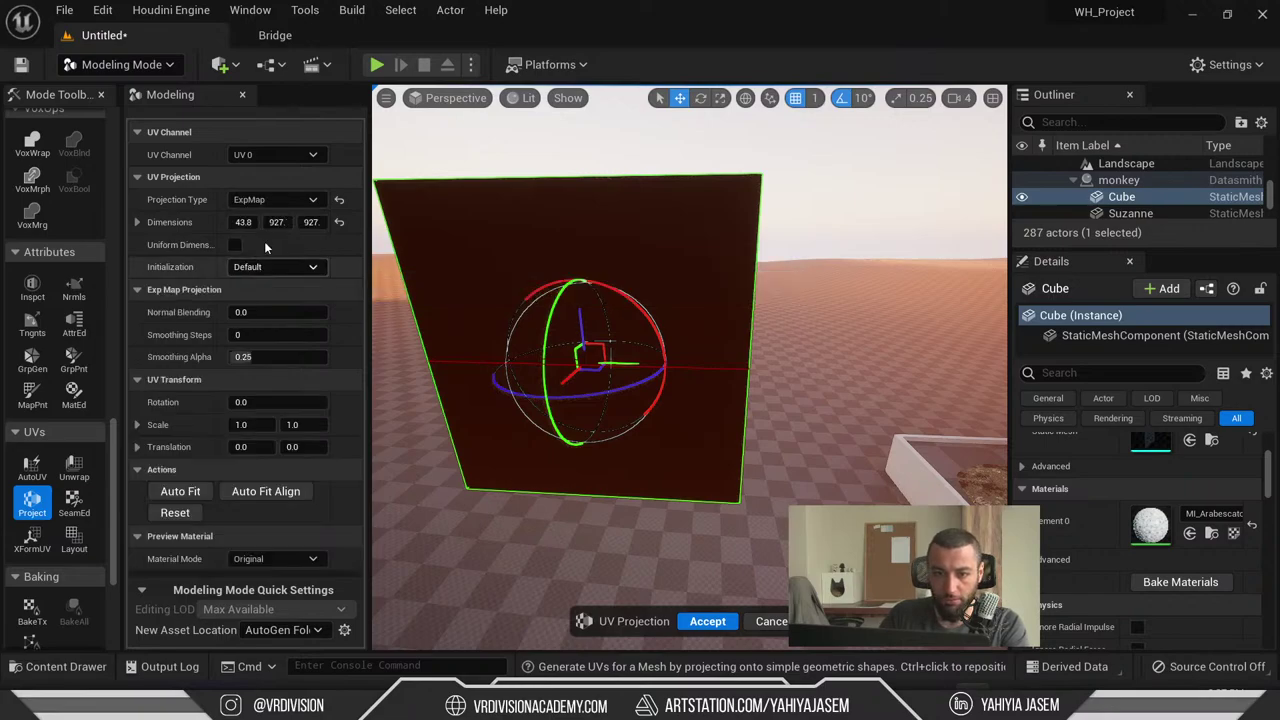
pyautogui.click(248, 216)
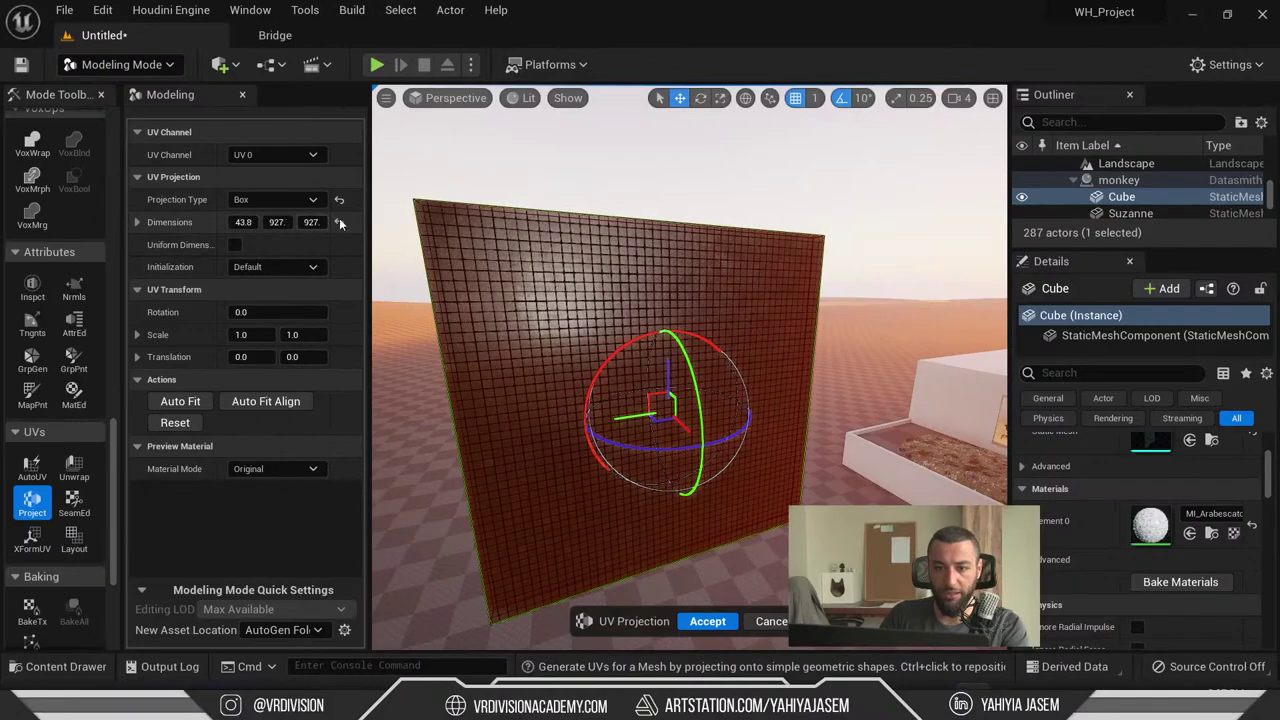
pyautogui.moveTo(368, 220); pyautogui.dragTo(462, 230)
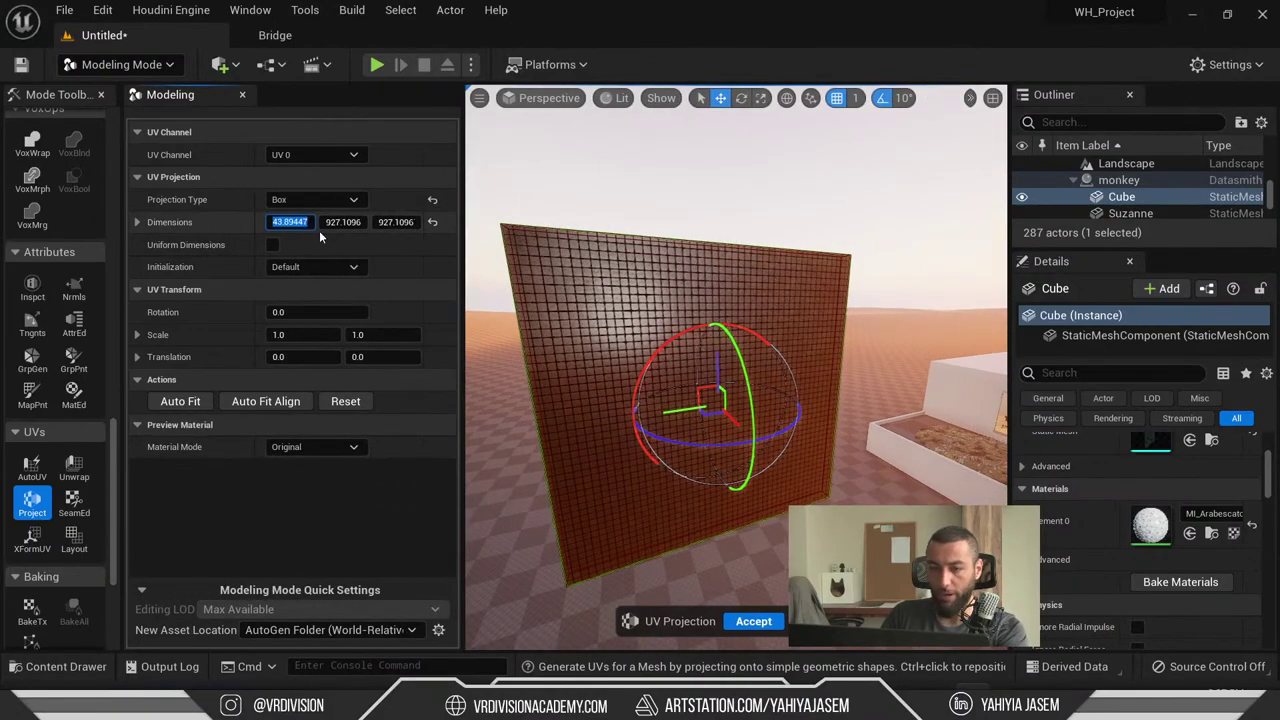
pyautogui.write('100')
pyautogui.press('Tab')
pyautogui.write('100')
pyautogui.click(408, 222)
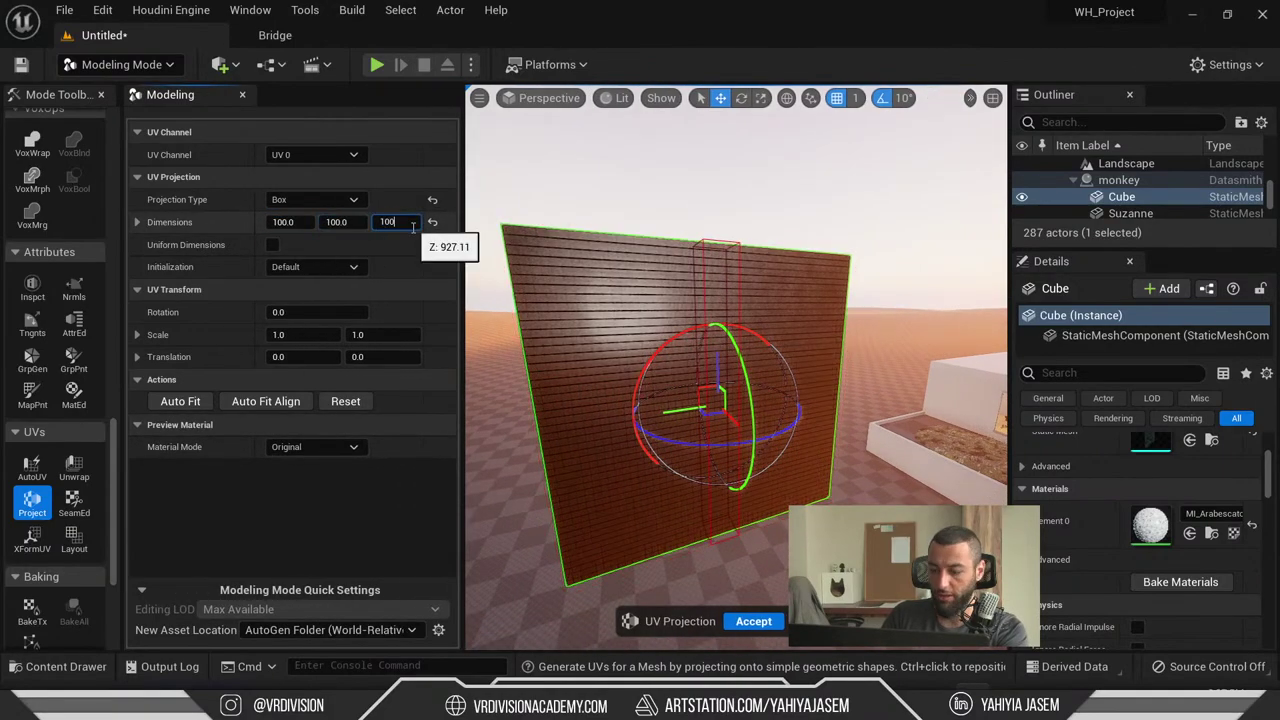
pyautogui.write('100')
pyautogui.press('Return')
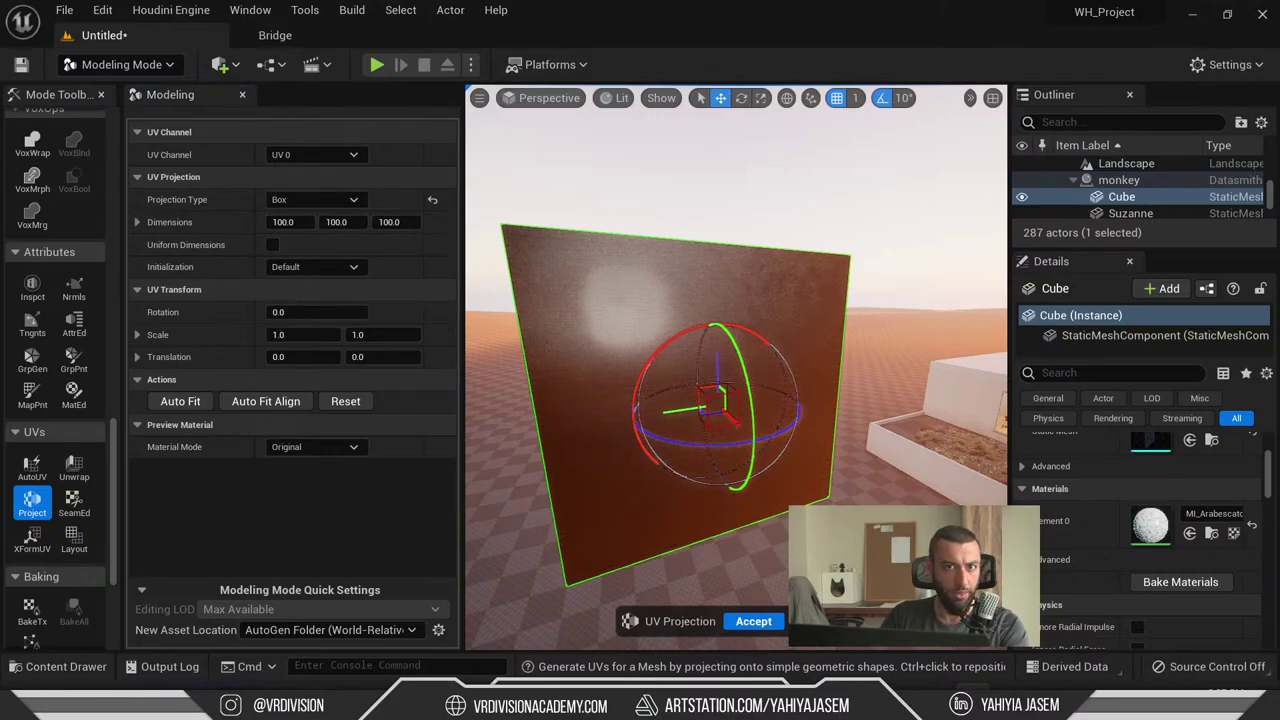
# - Accept the box UV projection and view the finer marble tiles in a fullscreen viewport
pyautogui.scroll(5, 736, 400)
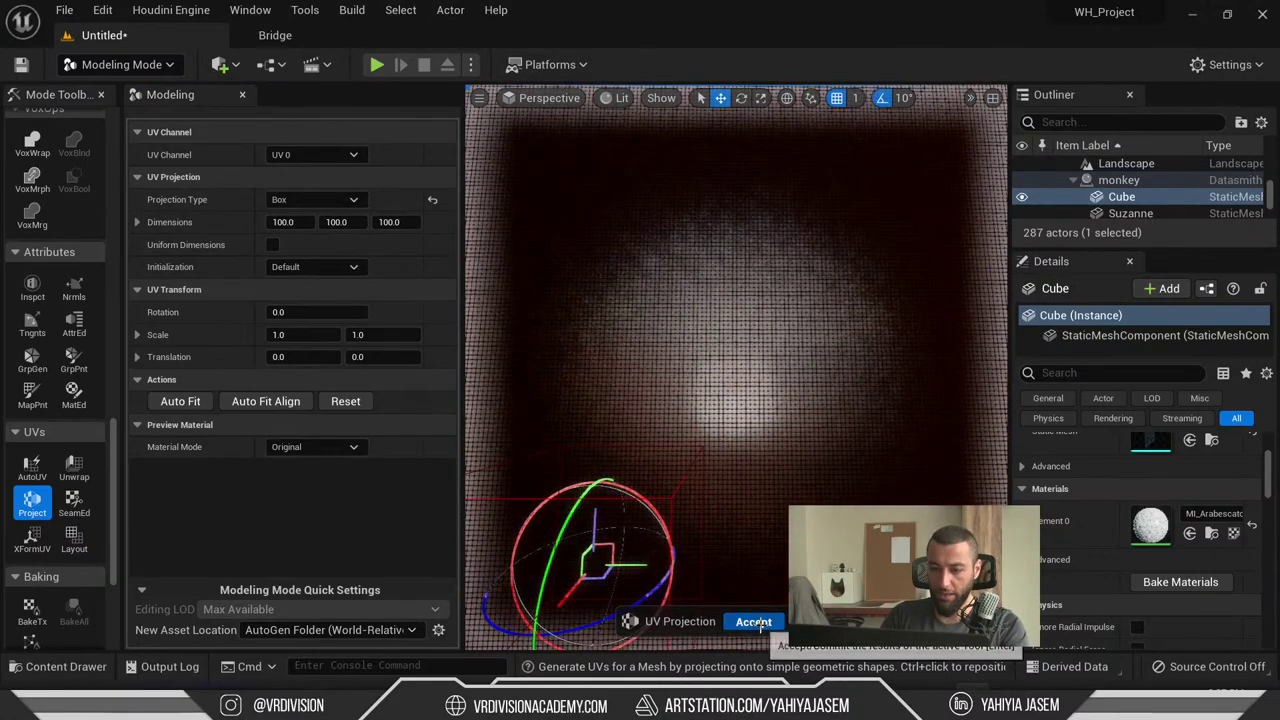
pyautogui.click(753, 622)
pyautogui.press('F11')
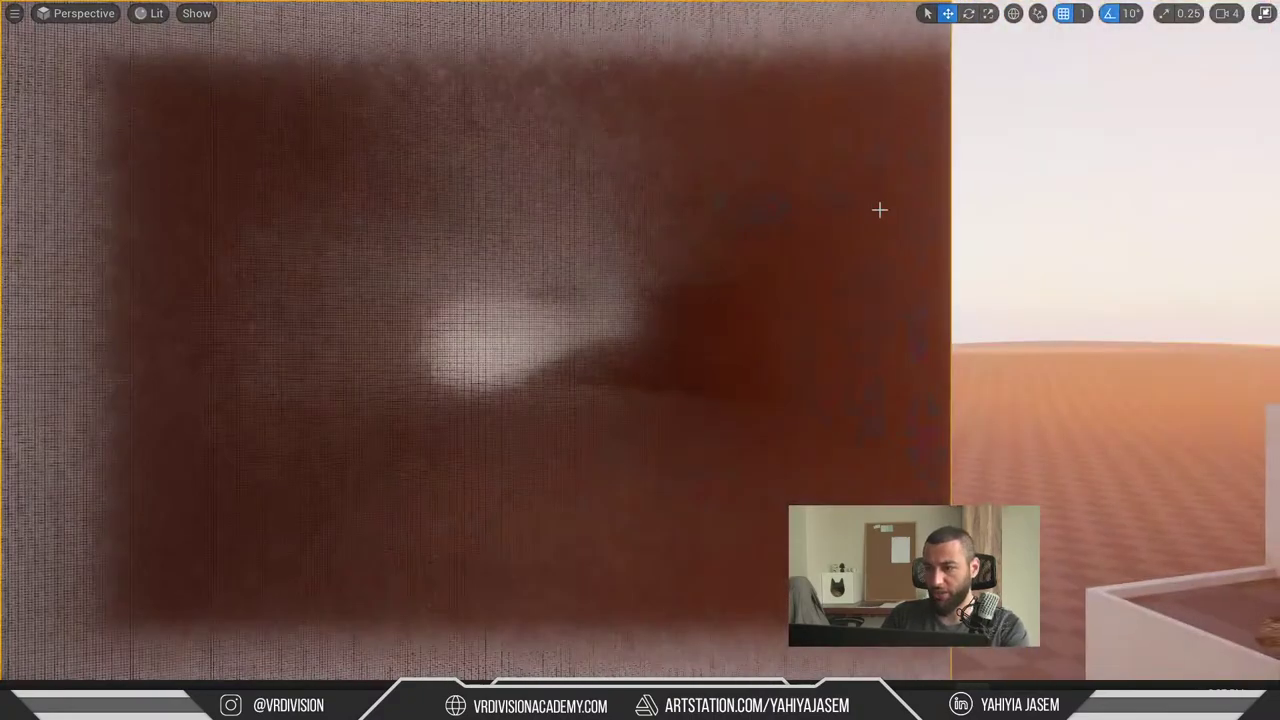
pyautogui.moveTo(879, 209); pyautogui.dragTo(886, 260, button='right')
# - Frame the wall cube, restore the full editor, and briefly open and close the marble material
pyautogui.press('f')
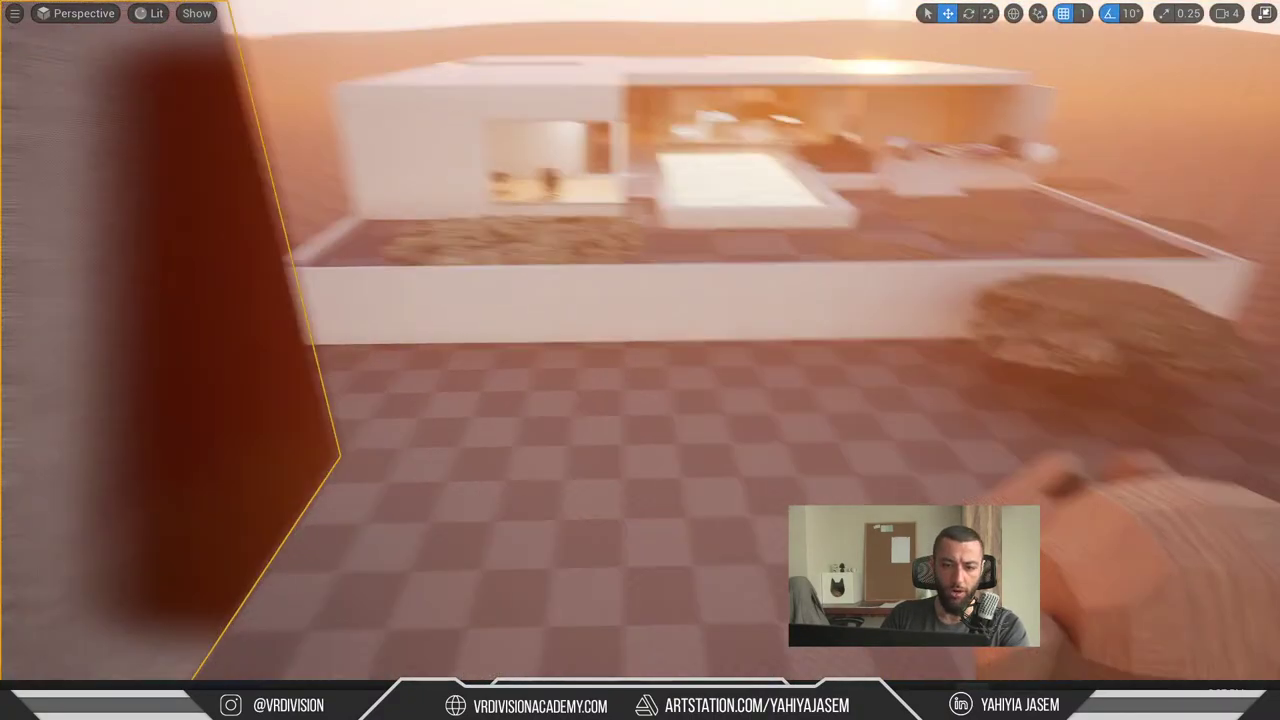
pyautogui.press('F11')
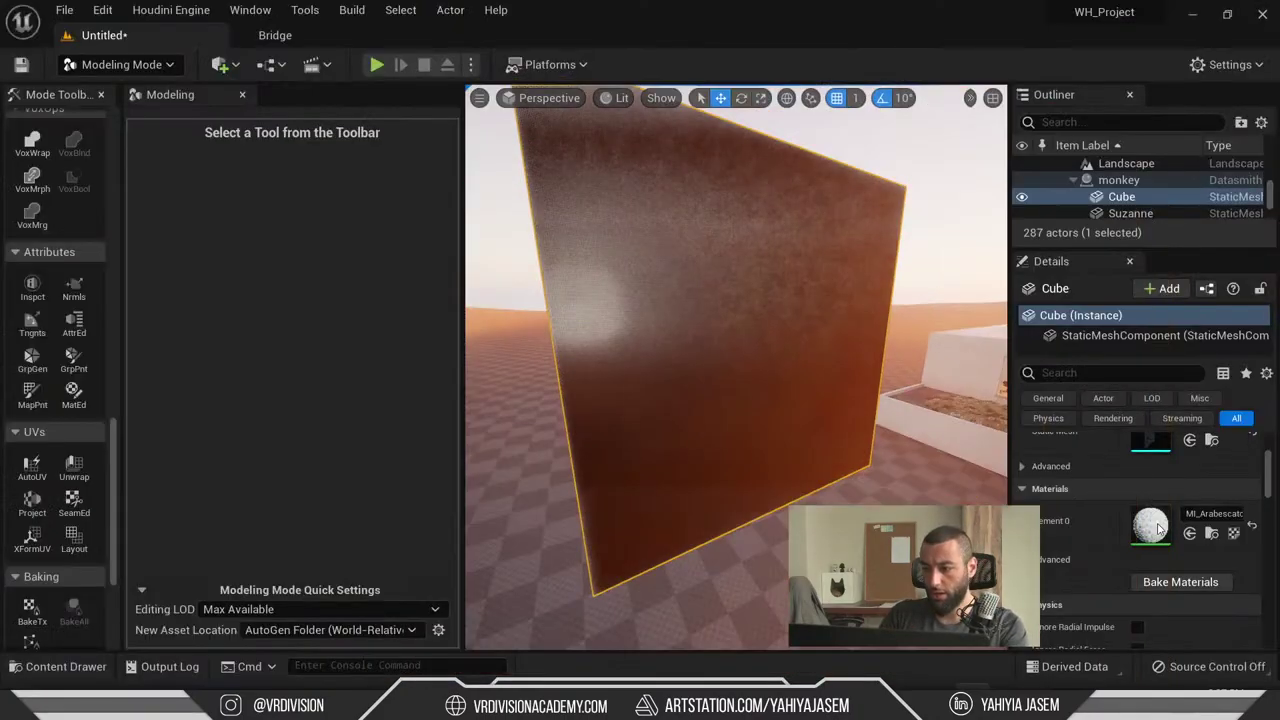
pyautogui.doubleClick(1143, 525)
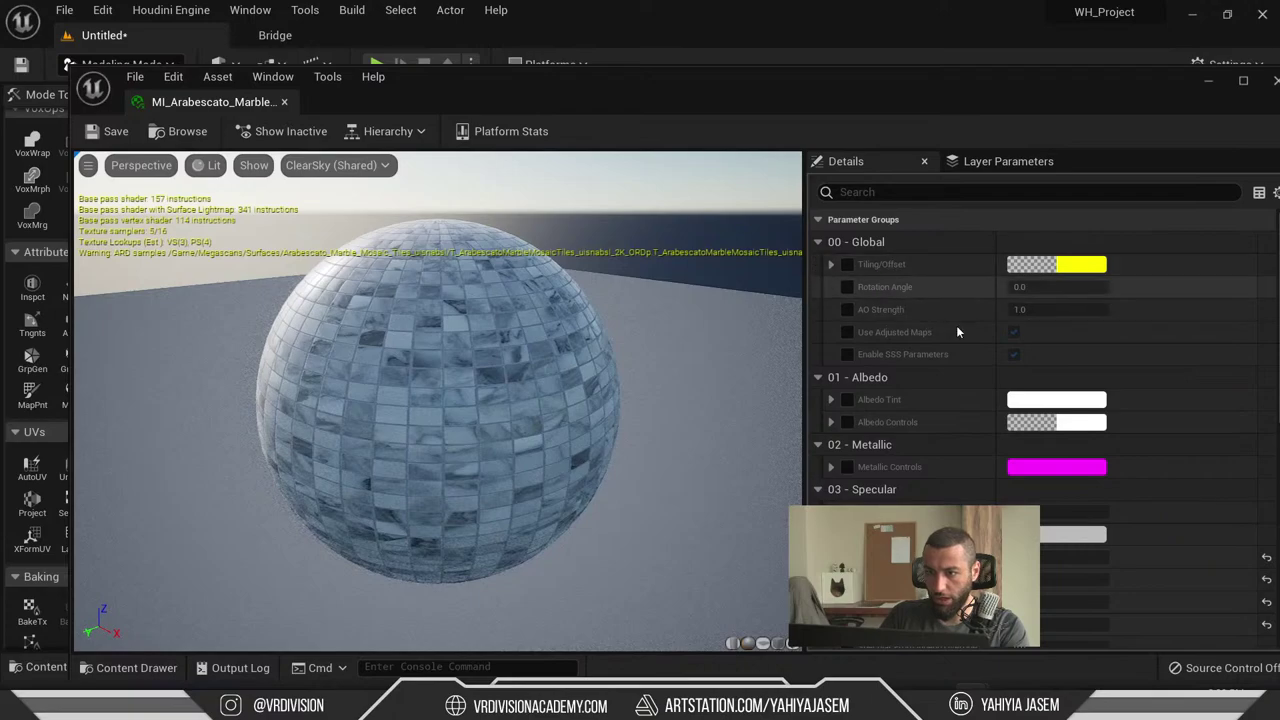
pyautogui.middleClick(232, 97)
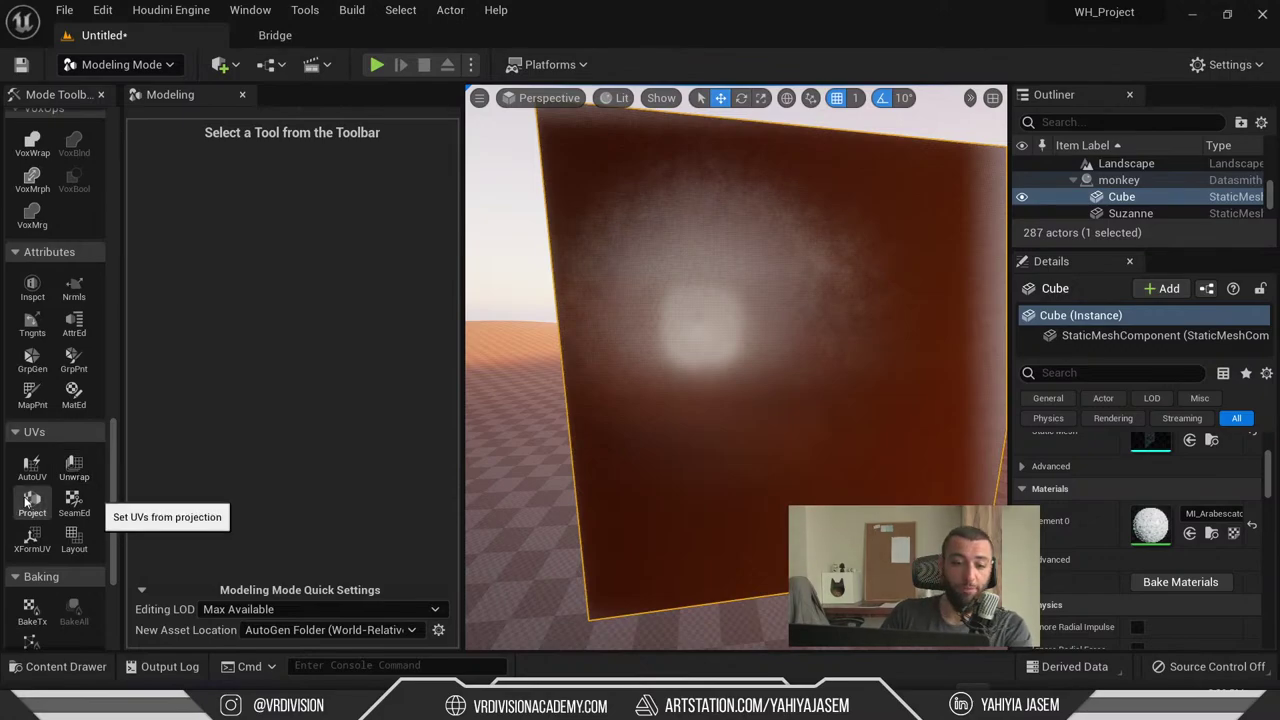
# - Cancel the SeamEd tool on the cube and select the Suzanne_001 monkey mesh
pyautogui.click(74, 502)
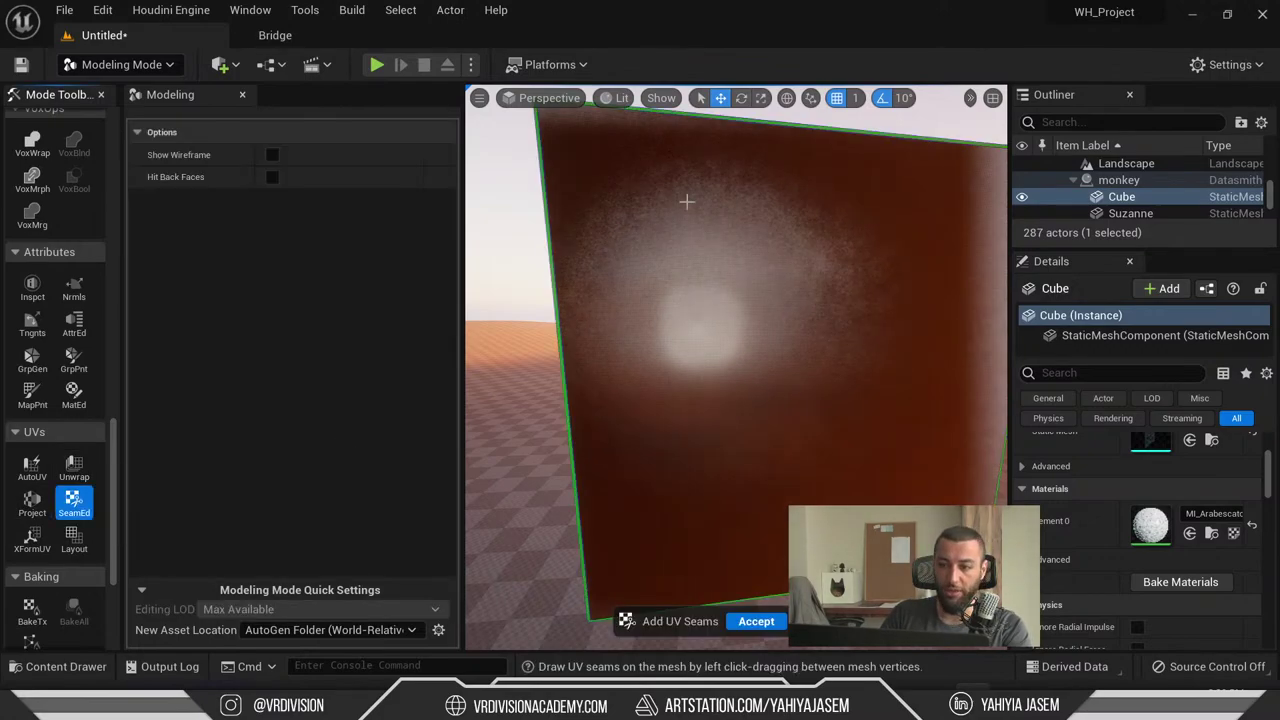
pyautogui.moveTo(735, 370); pyautogui.dragTo(735, 420, button='right')
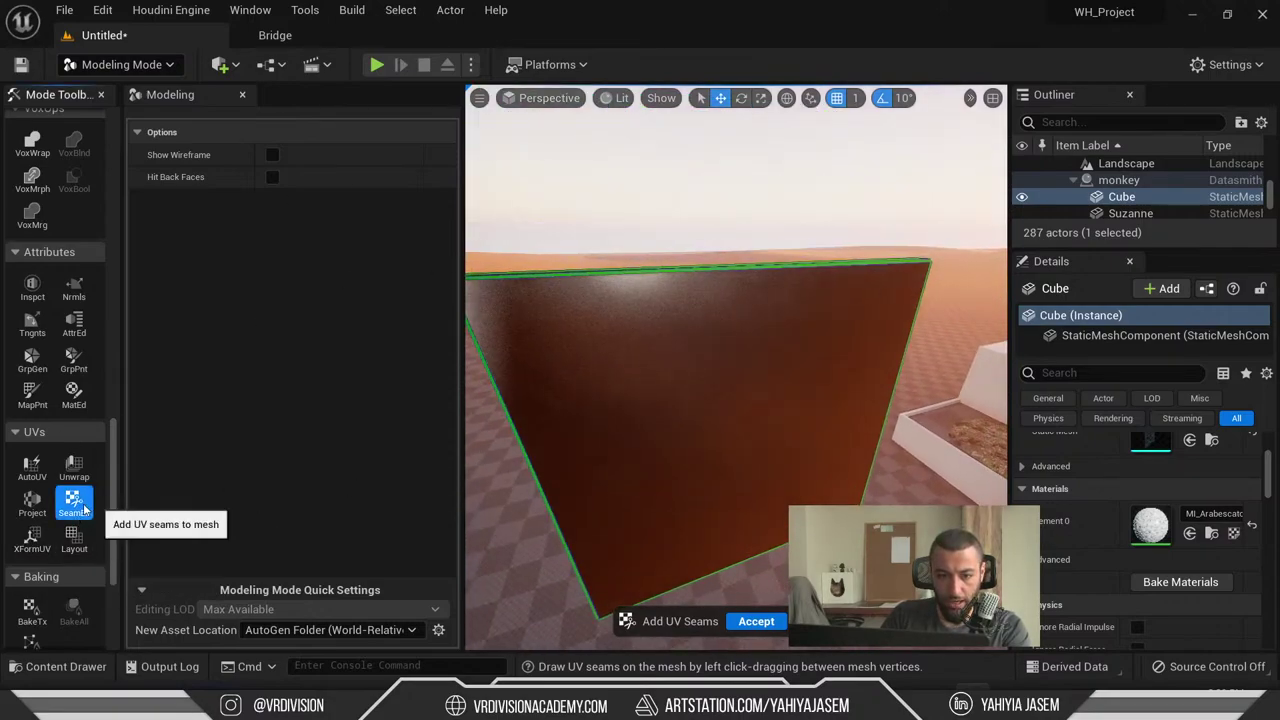
pyautogui.moveTo(611, 266); pyautogui.dragTo(600, 295, button='right')
pyautogui.press('Escape')
pyautogui.click(620, 520)
pyautogui.scroll(-3, 620, 520)
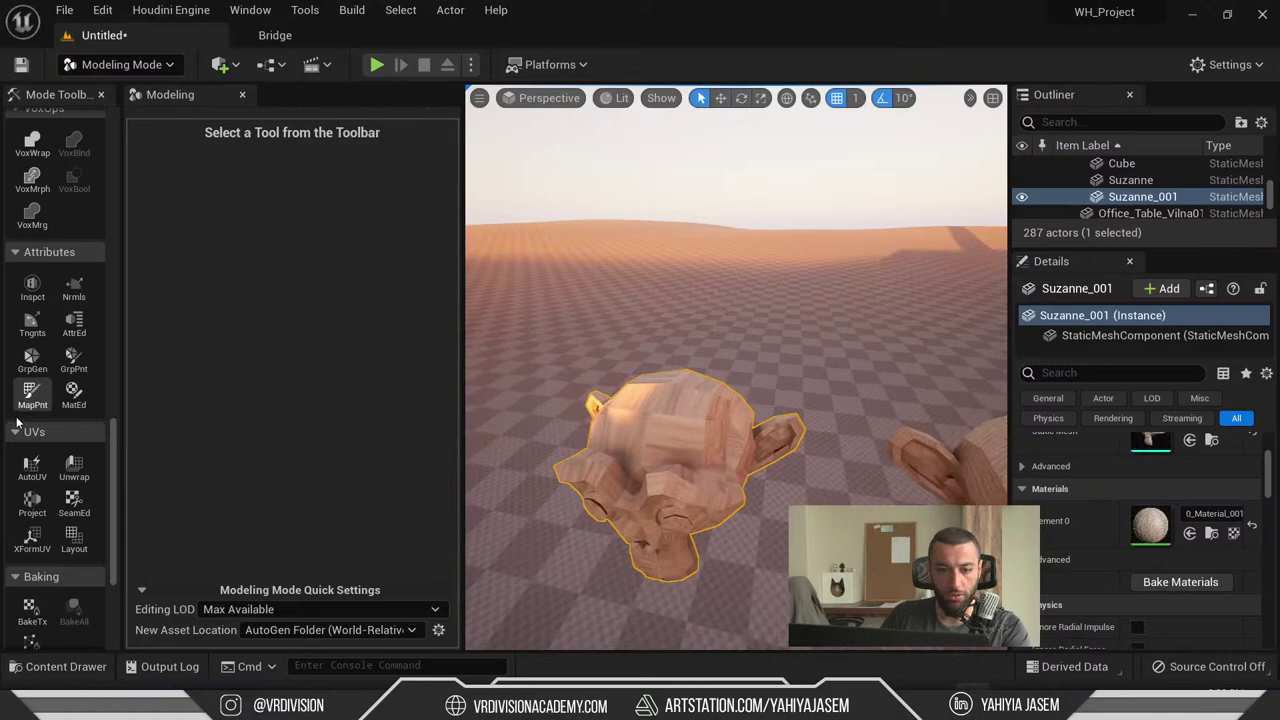
pyautogui.click(73, 505)
pyautogui.press('f')
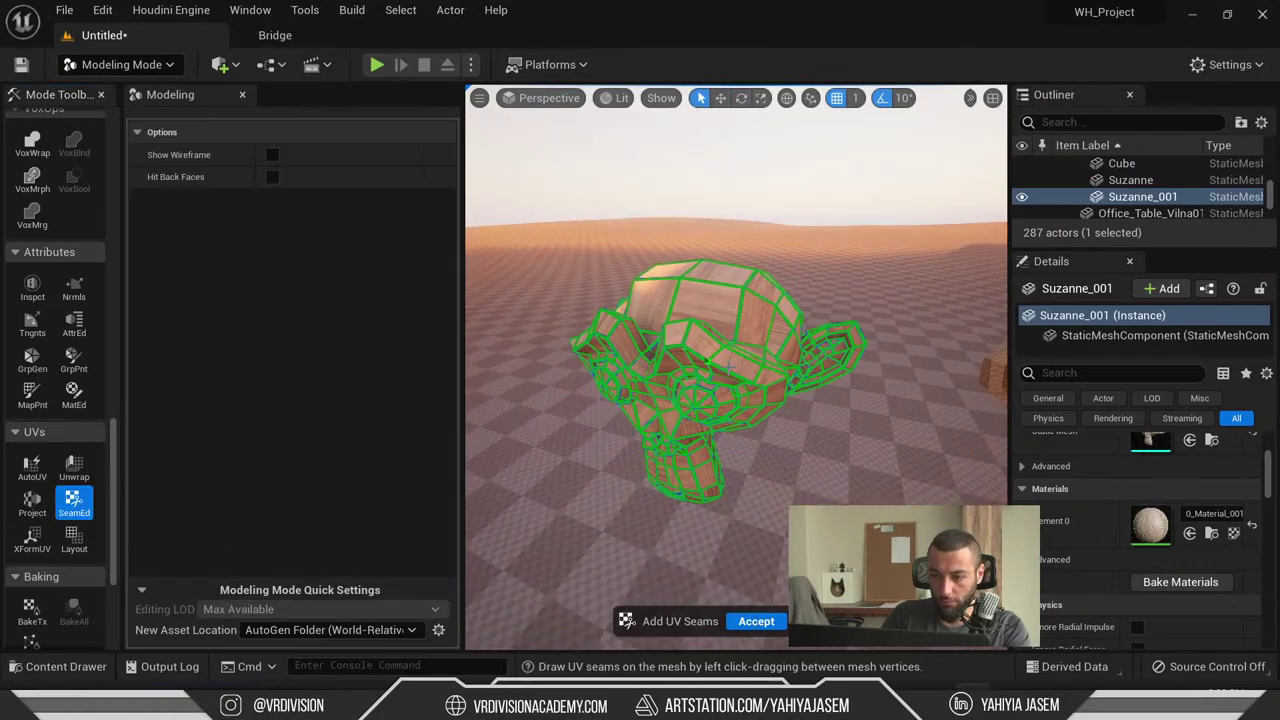
pyautogui.scroll(6, 725, 364)
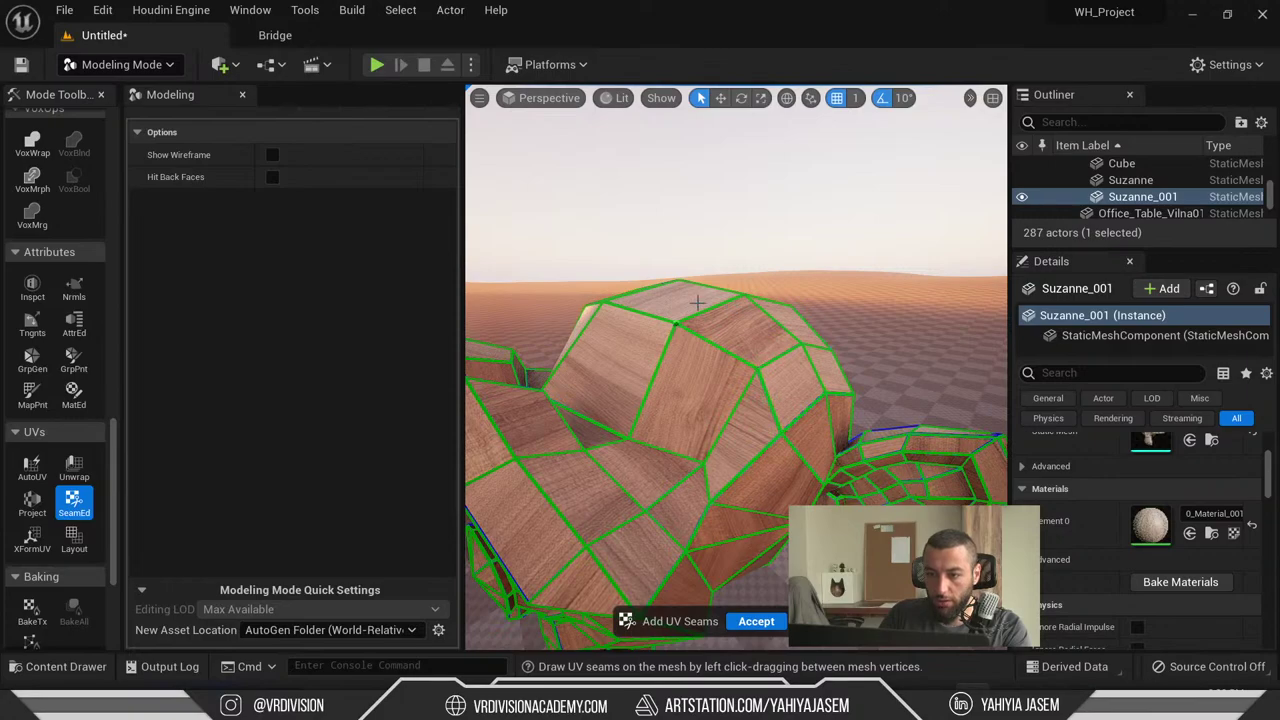
pyautogui.click(271, 156)
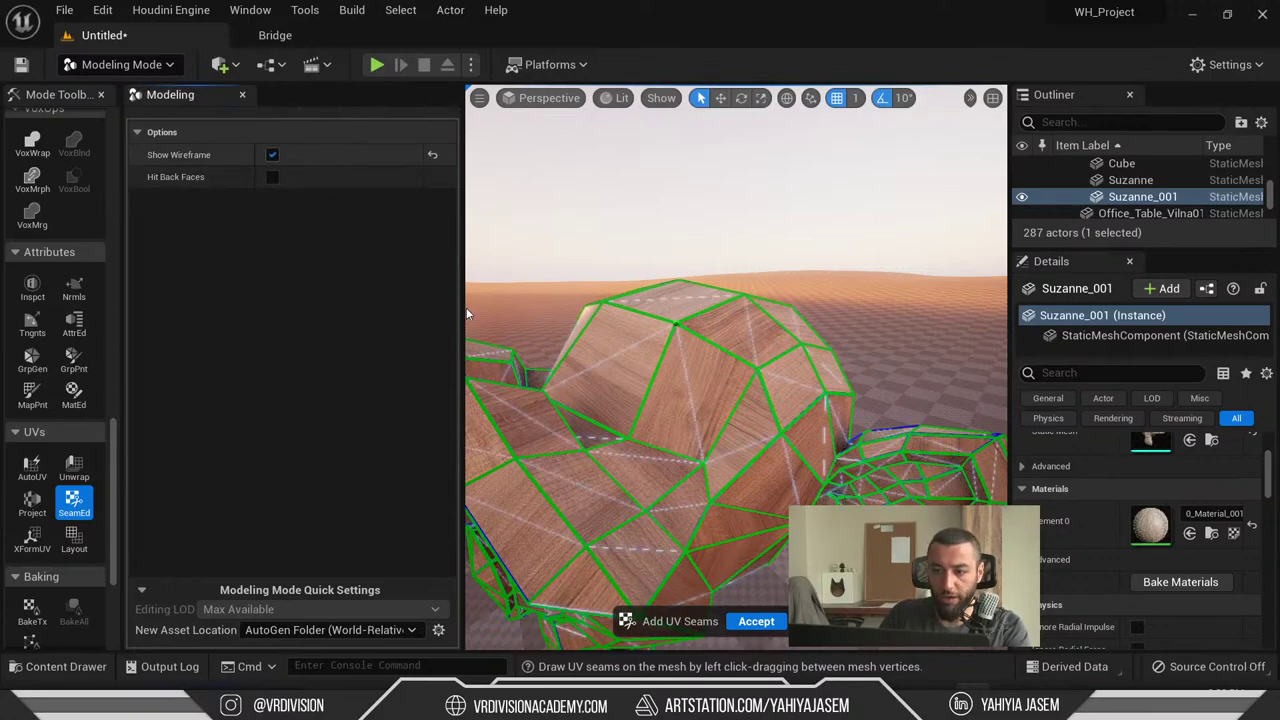
pyautogui.click(272, 177)
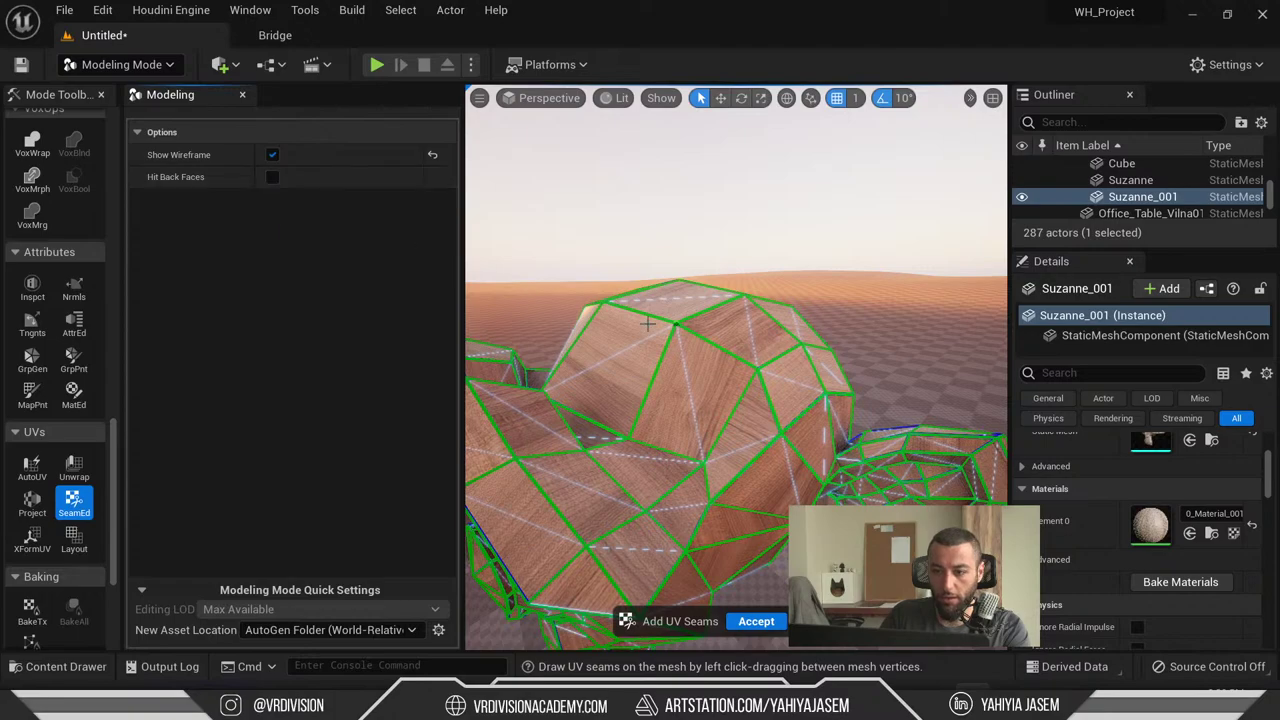
pyautogui.press('Escape')
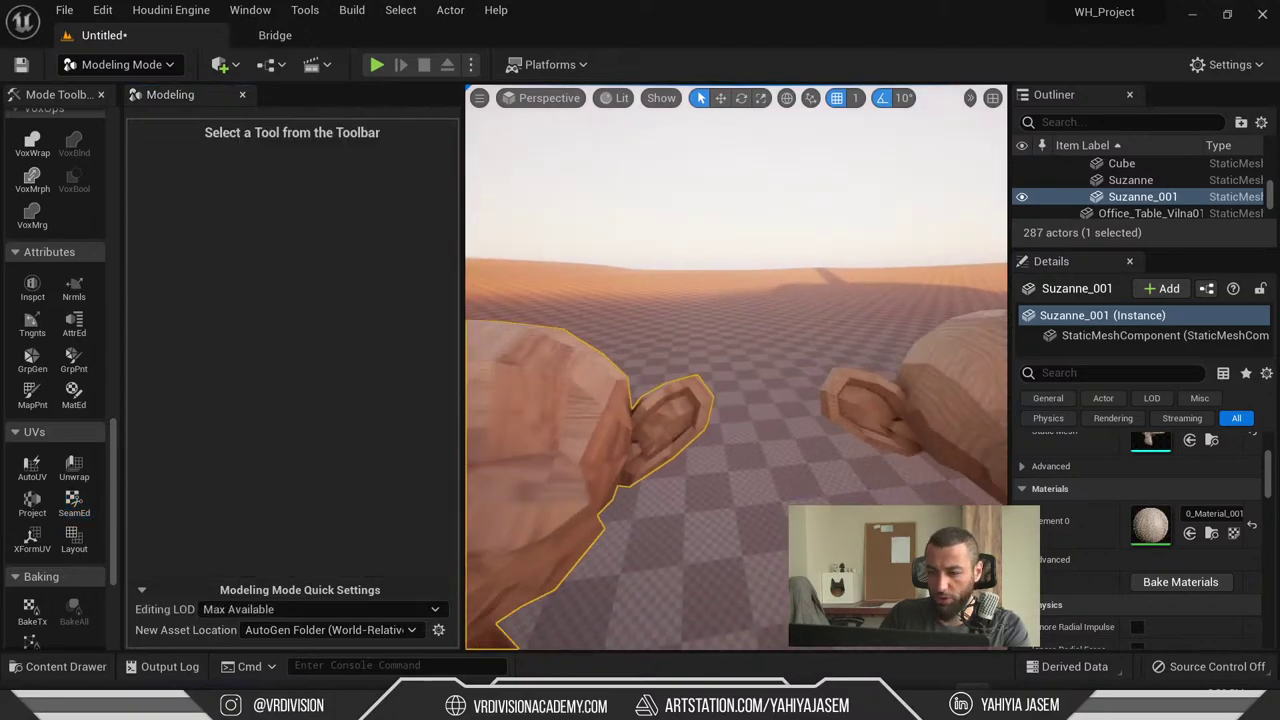
pyautogui.click(72, 505)
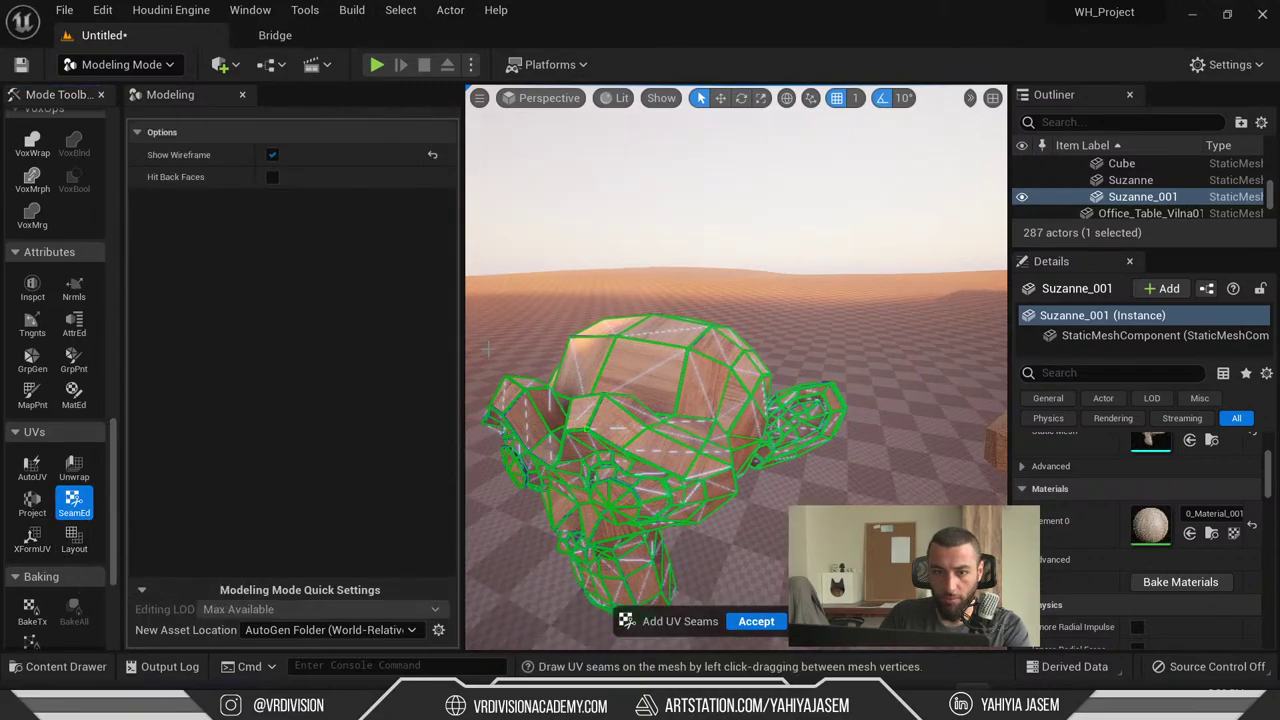
pyautogui.moveTo(700, 400); pyautogui.dragTo(760, 405, button='right')
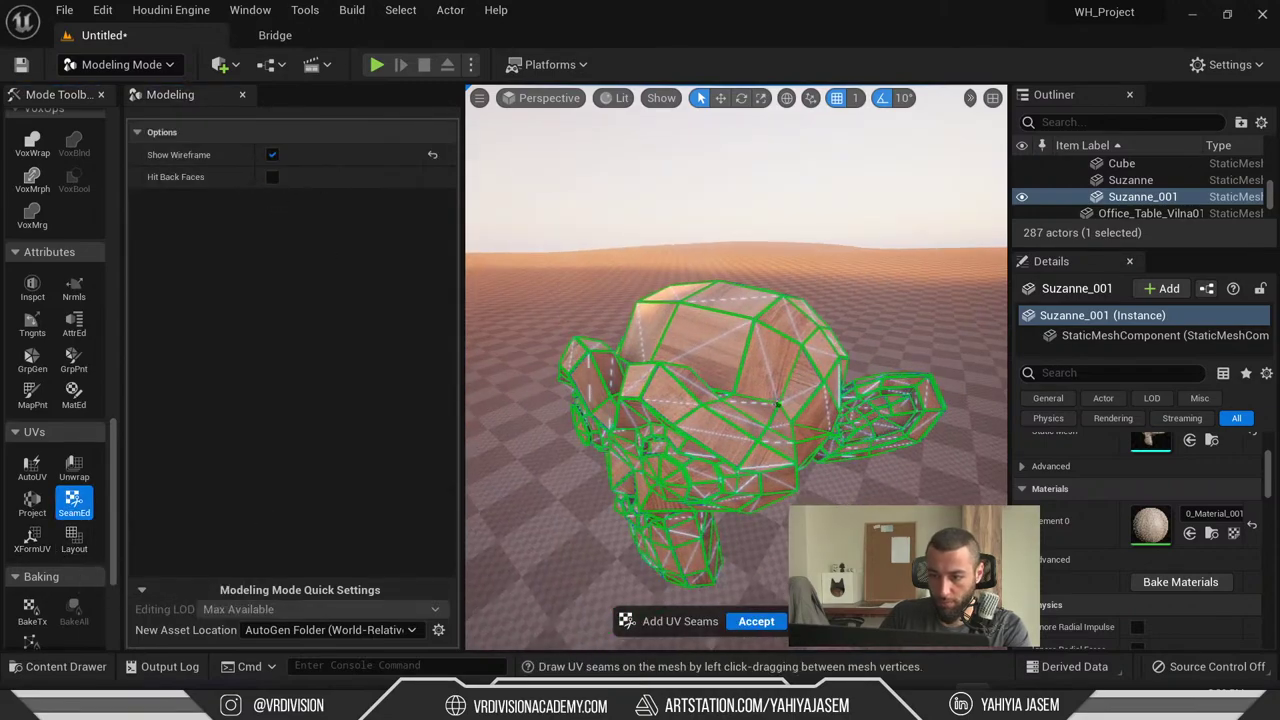
pyautogui.moveTo(806, 310); pyautogui.dragTo(932, 233, button='right')
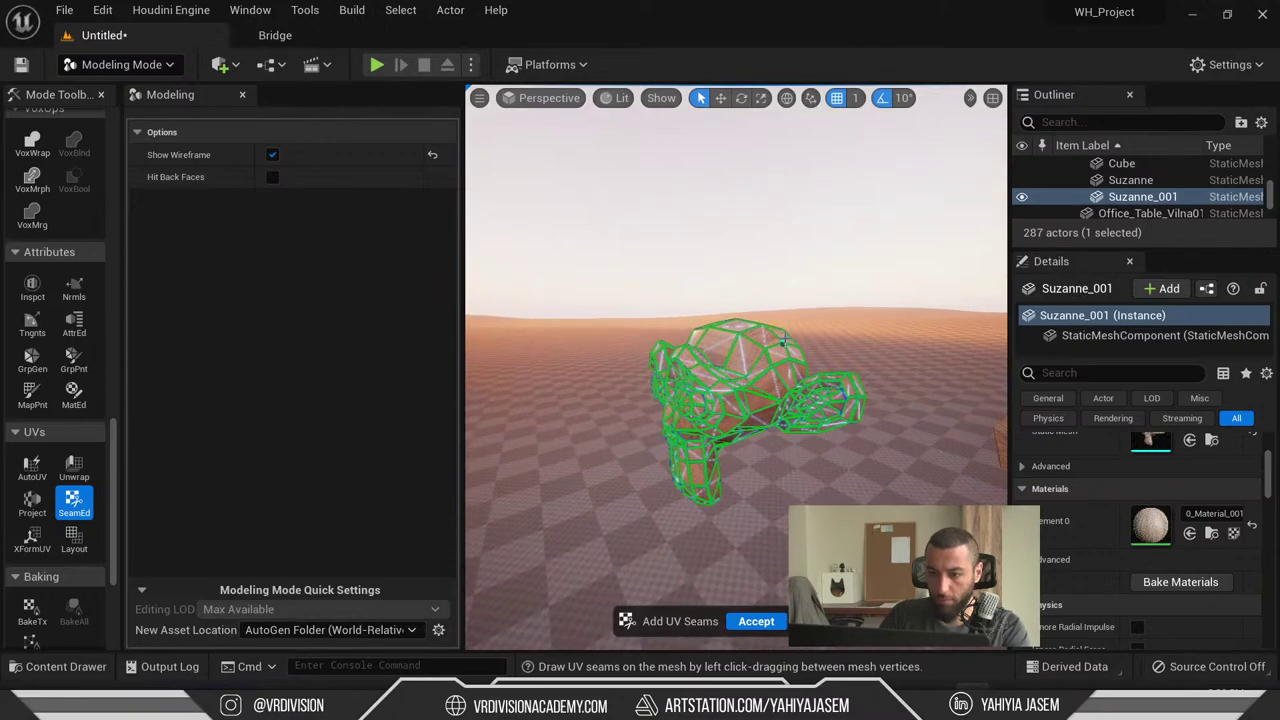
pyautogui.press('Return')
pyautogui.click(275, 610)
pyautogui.click(275, 610)
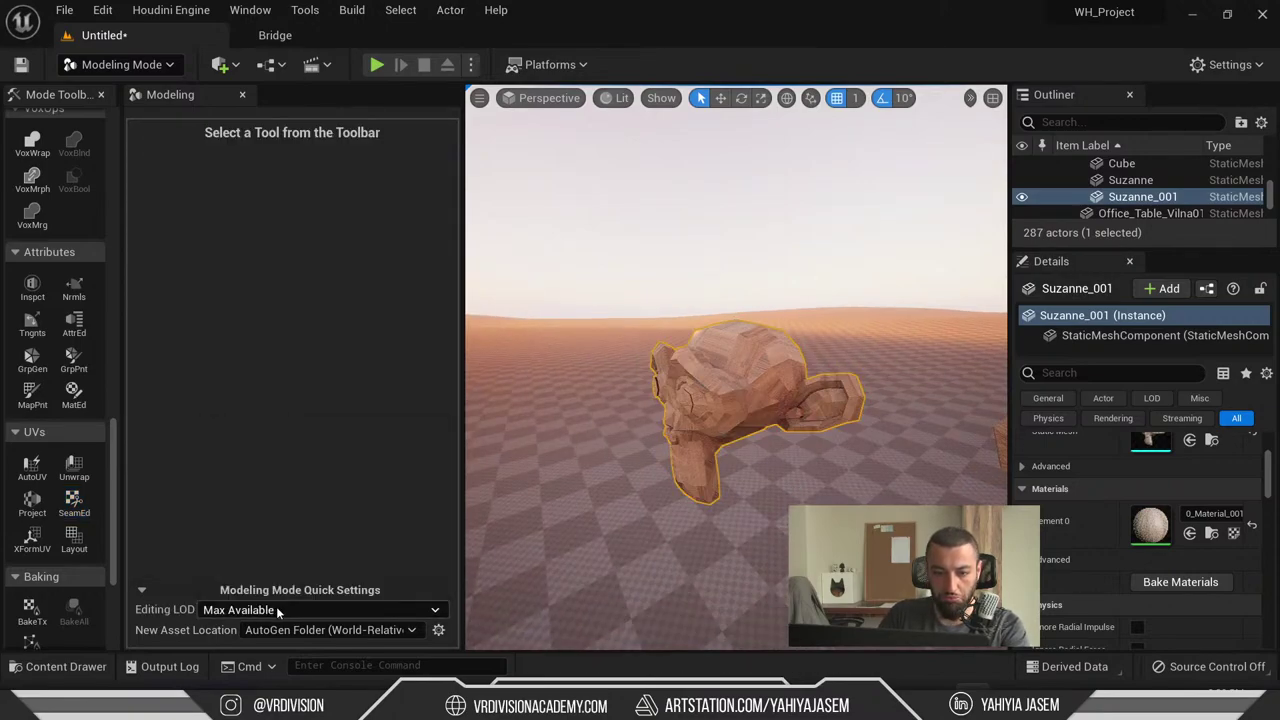
pyautogui.scroll(-3, 74, 490)
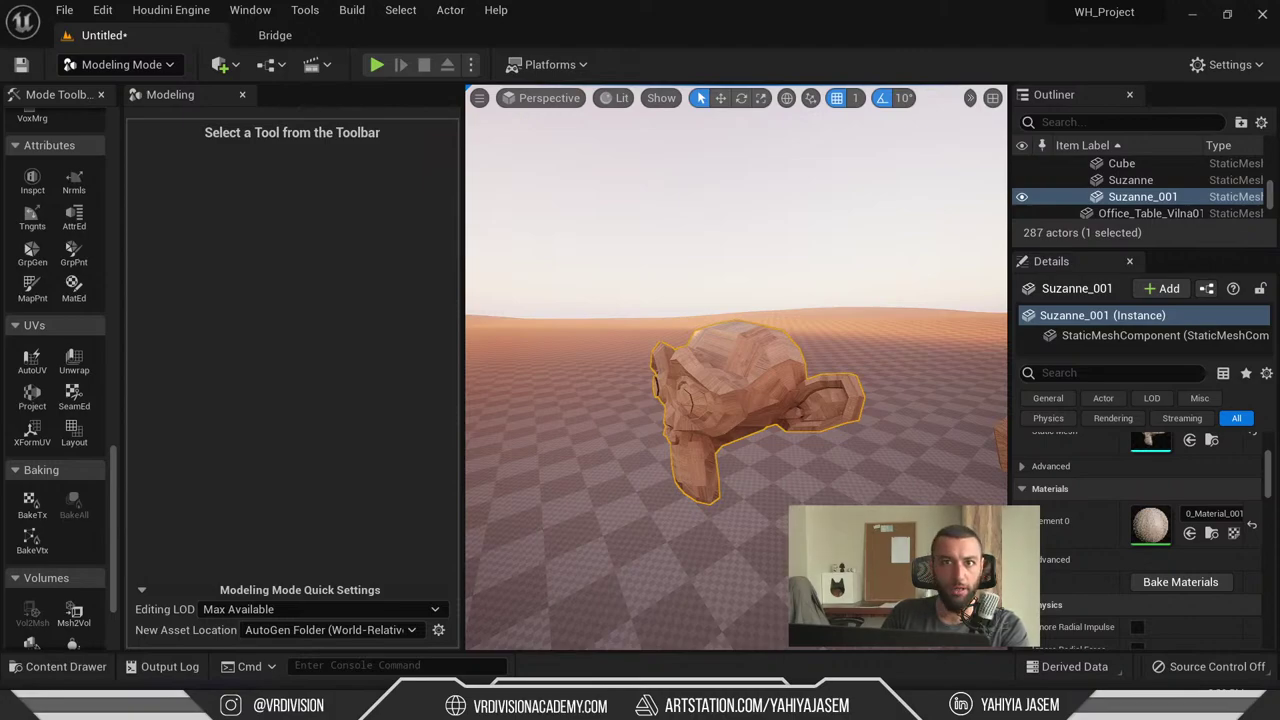
pyautogui.moveTo(700, 400); pyautogui.dragTo(760, 430, button='right')
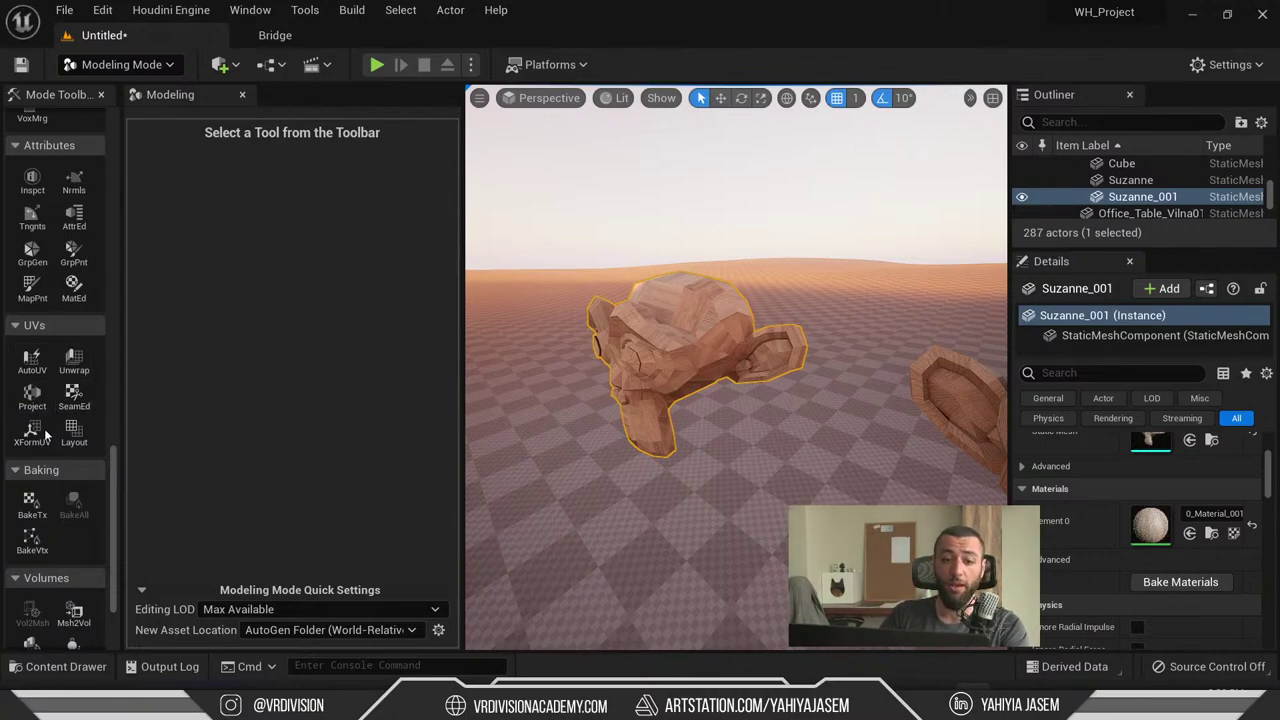
# - In Select Mode, fly around the house and focus on the wood-textured Suzanne_001 head
pyautogui.hotkey('shift', '1')
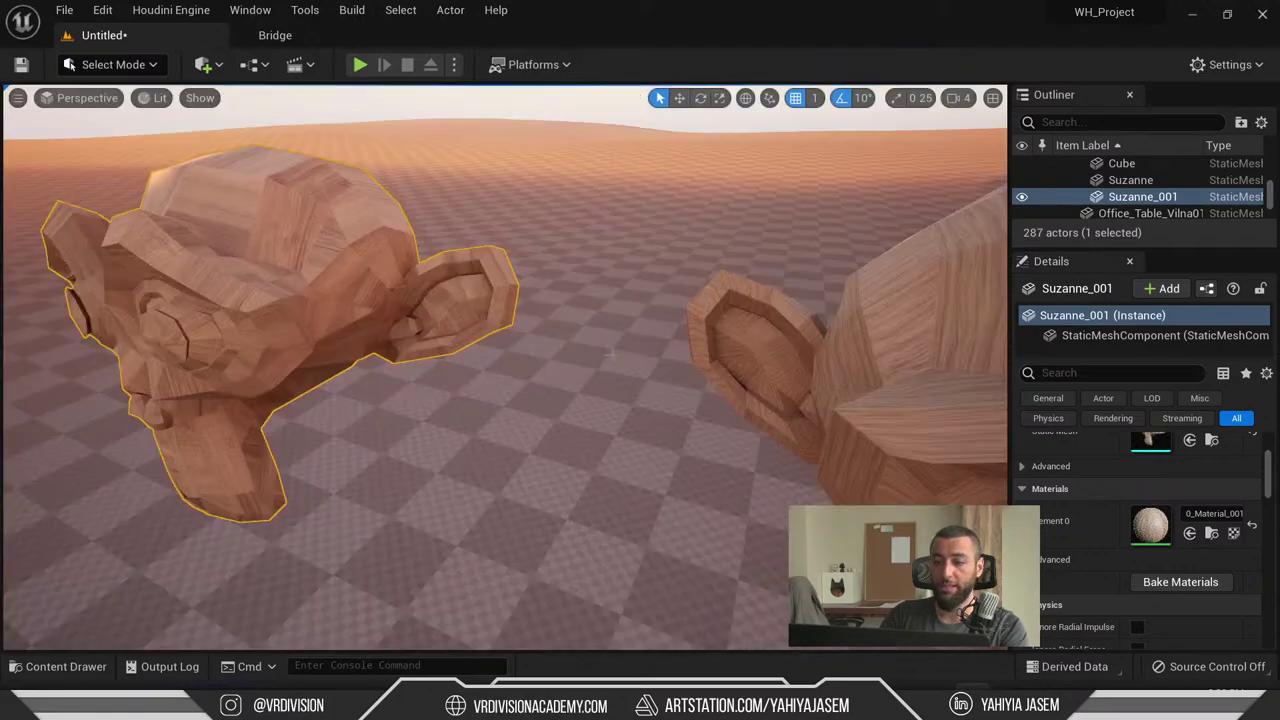
pyautogui.moveTo(612, 353); pyautogui.dragTo(612, 353, button='right')
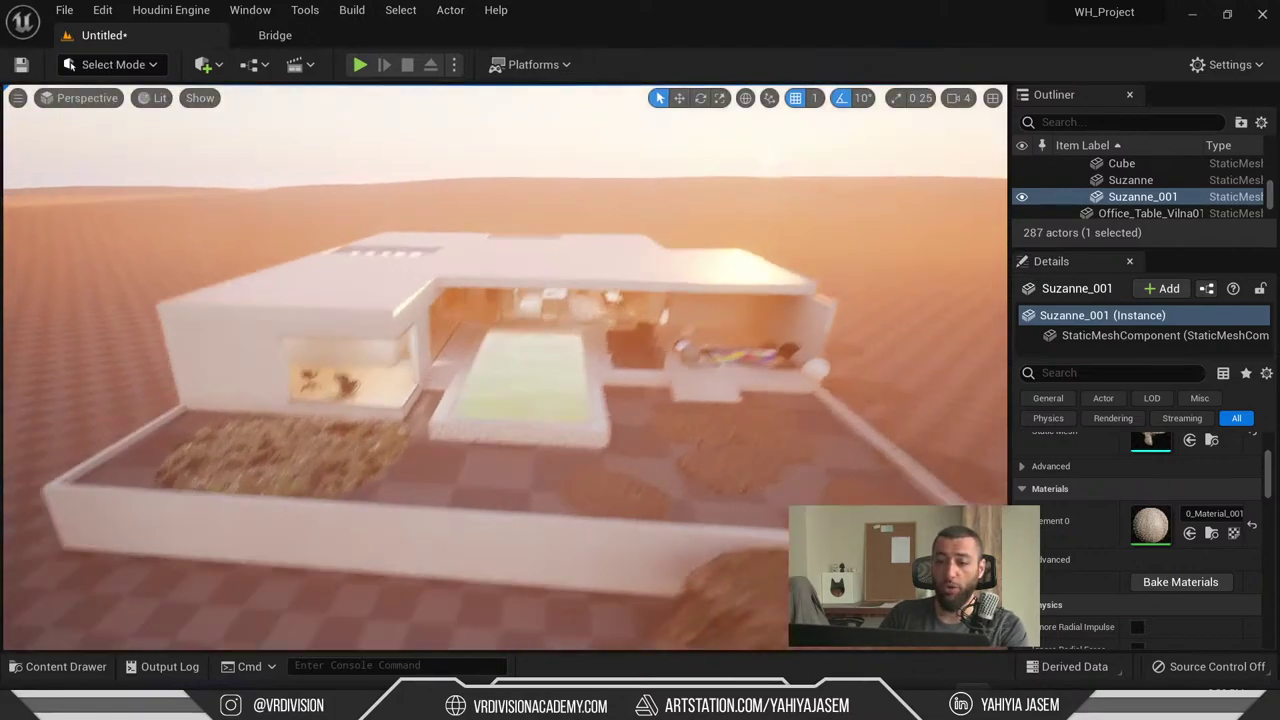
pyautogui.moveTo(683, 289); pyautogui.dragTo(683, 289, button='right')
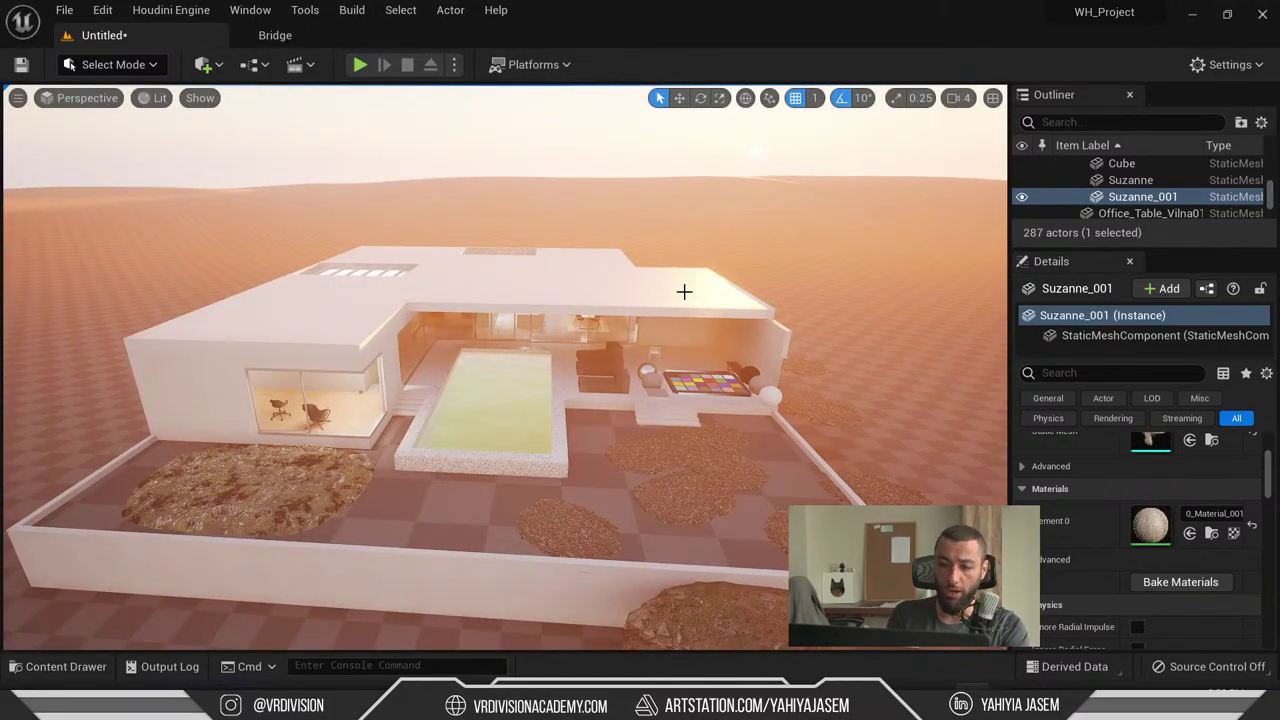
pyautogui.press('f')
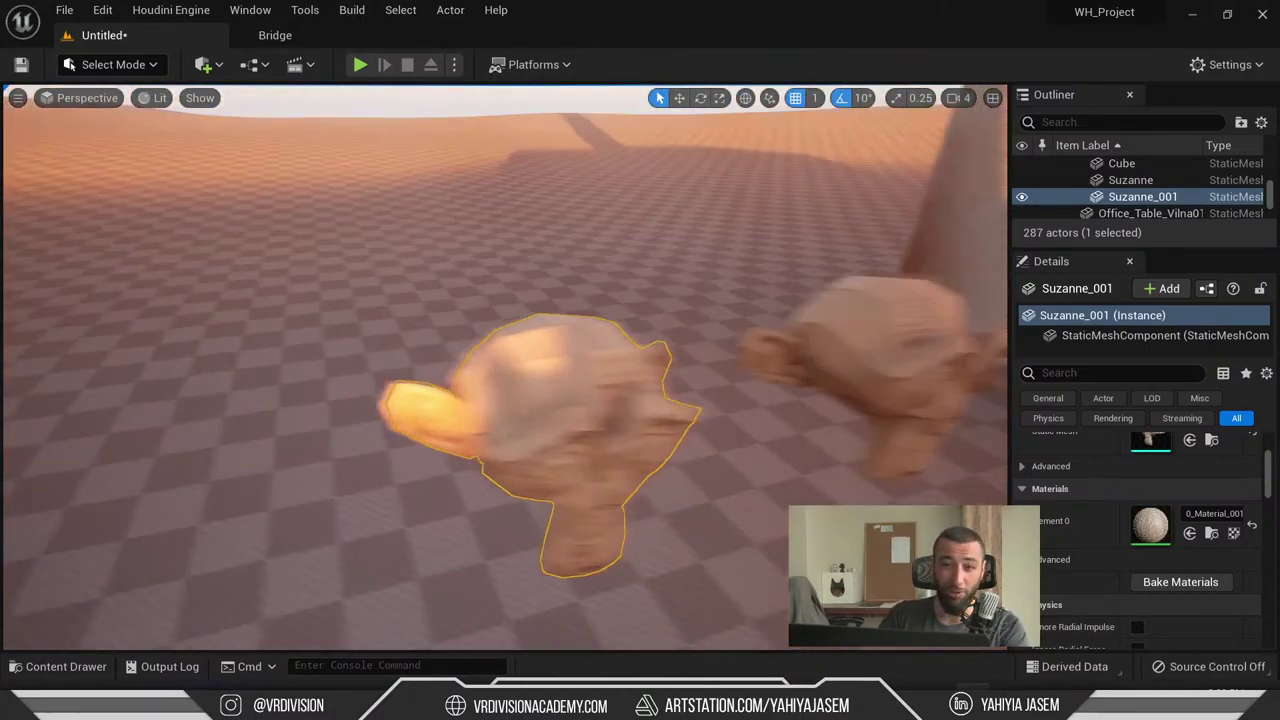
pyautogui.press('f')
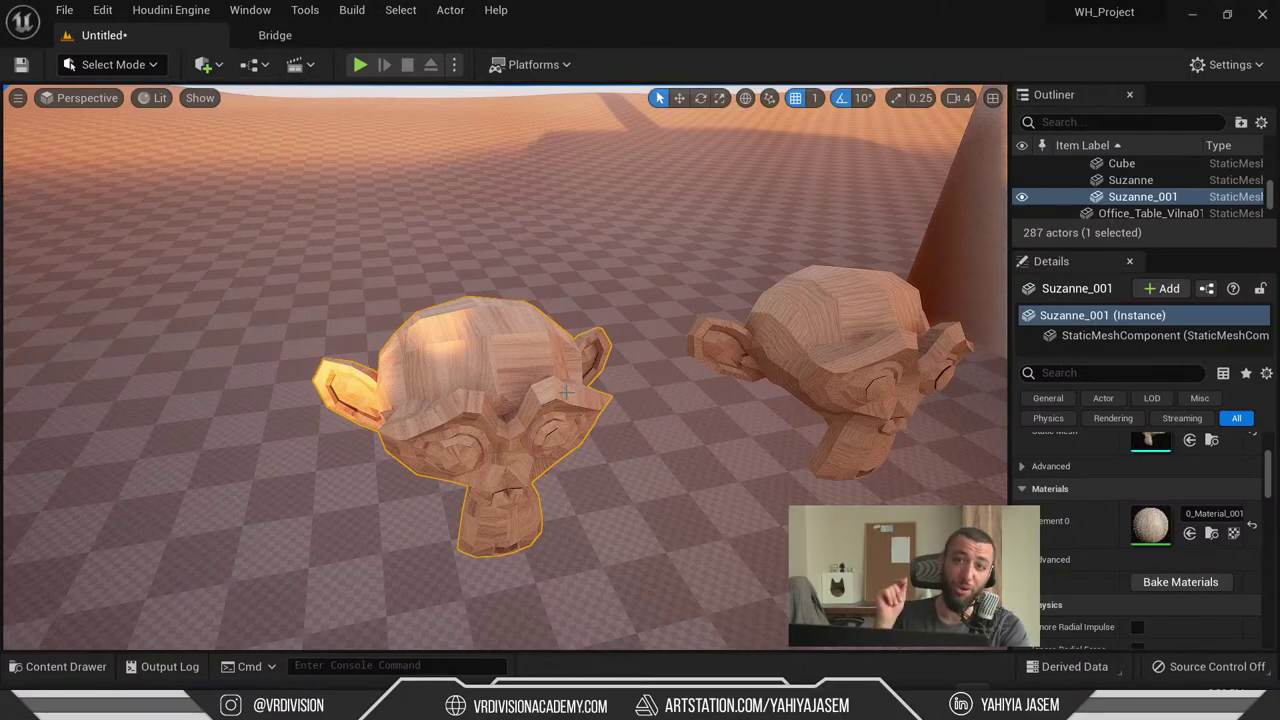
pyautogui.moveTo(895, 420); pyautogui.dragTo(895, 420, button='right')
pyautogui.moveTo(462, 268); pyautogui.dragTo(462, 268, button='right')
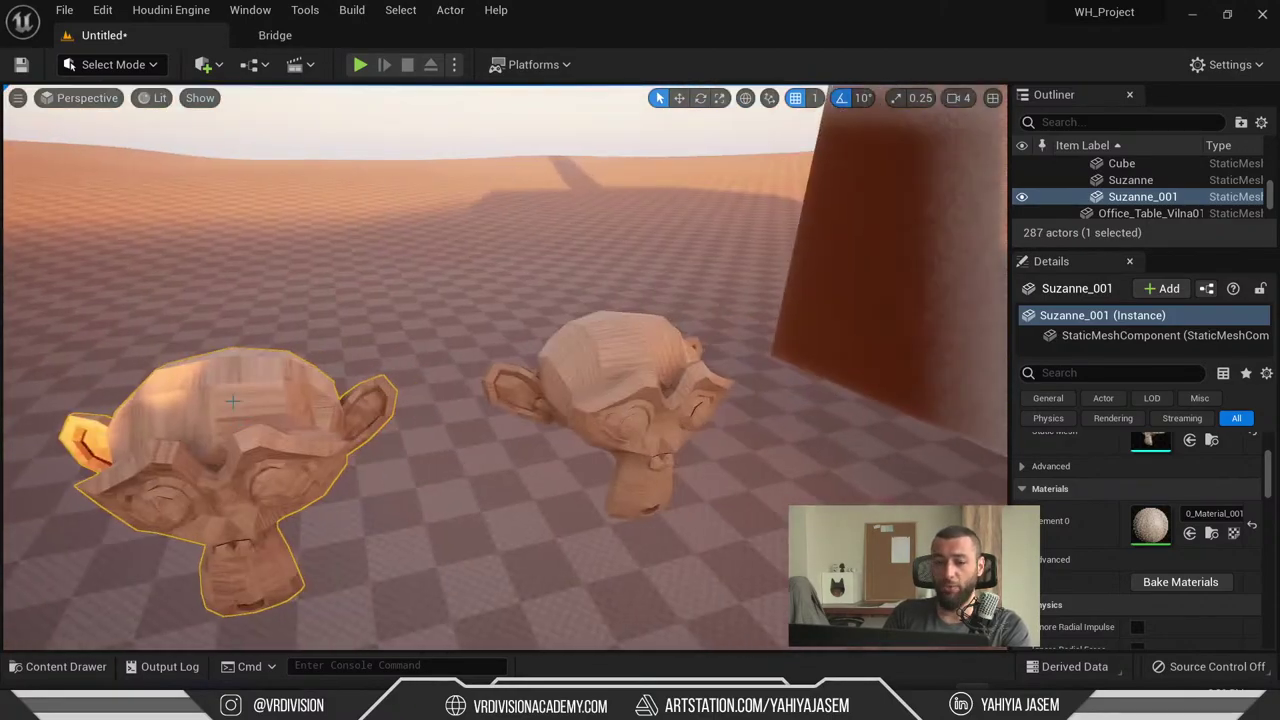
pyautogui.press('f')
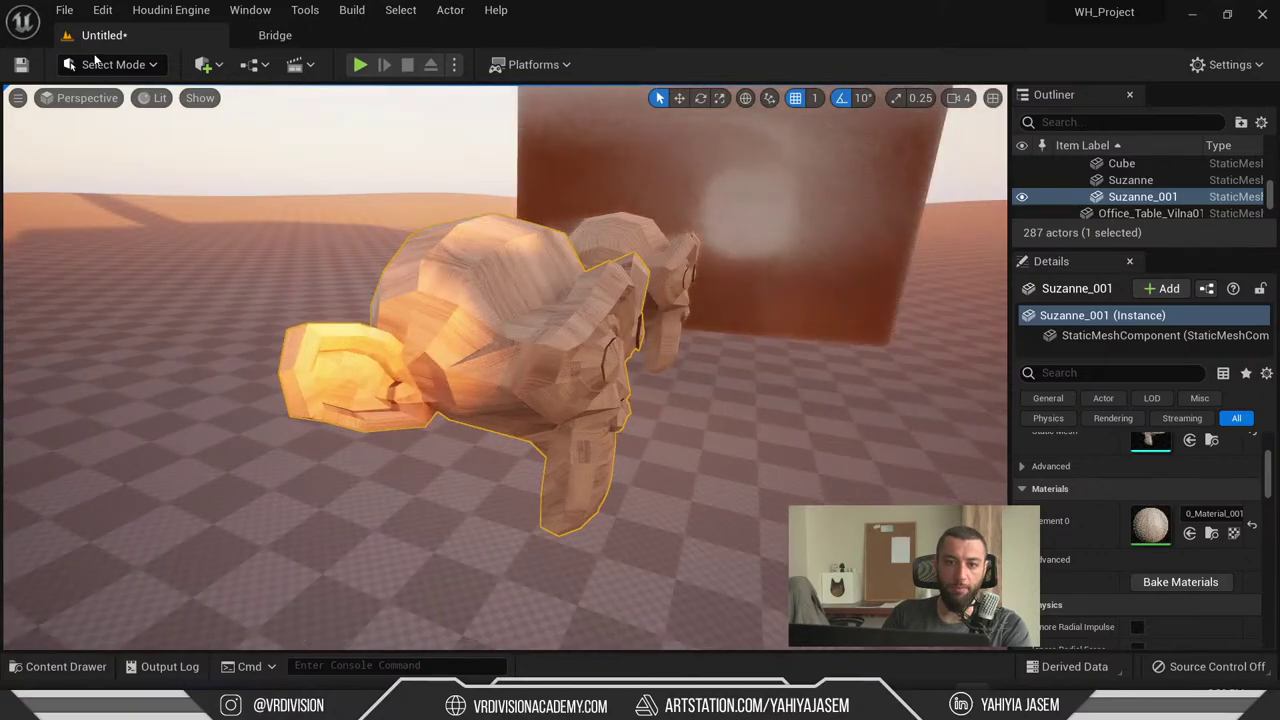
# - Switch the editor back to Modeling Mode
pyautogui.click(113, 64)
pyautogui.click(125, 166)
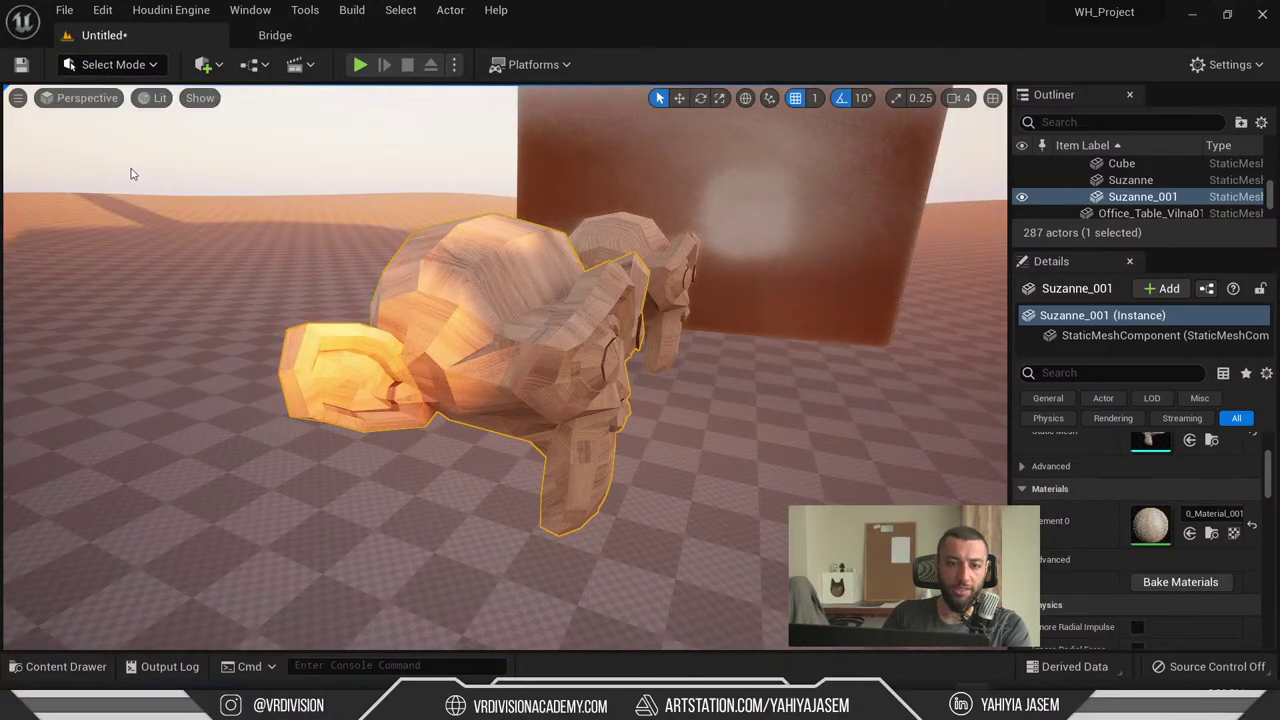
pyautogui.scroll(-10, 12, 513)
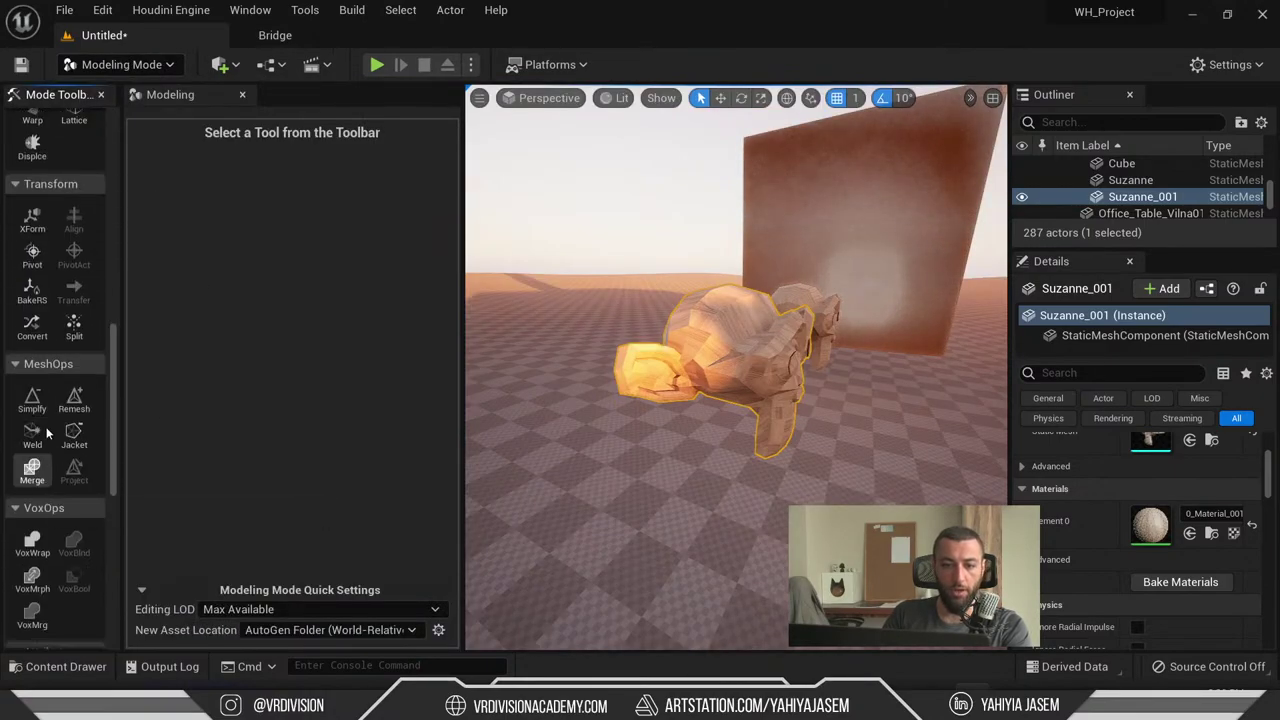
# - Scroll the Modeling toolbar to the UVs section, then return to Select Mode
pyautogui.scroll(-8, 53, 449)
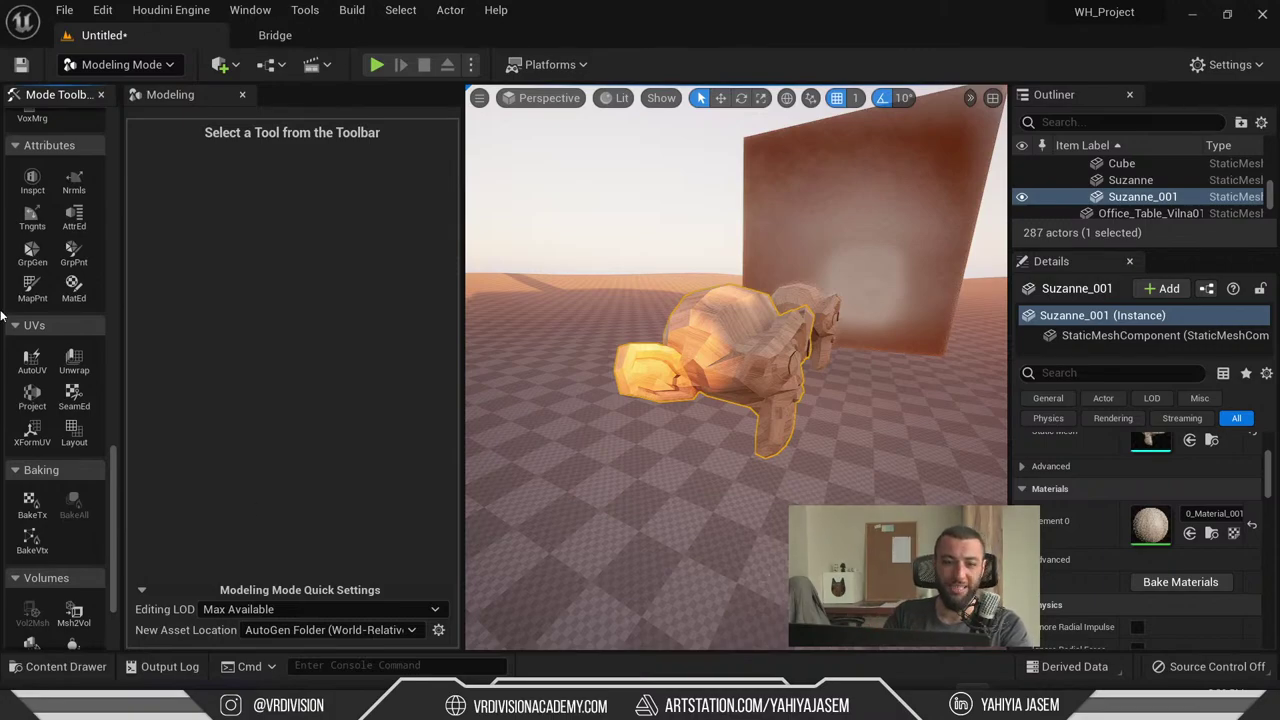
pyautogui.hotkey('shift', '1')
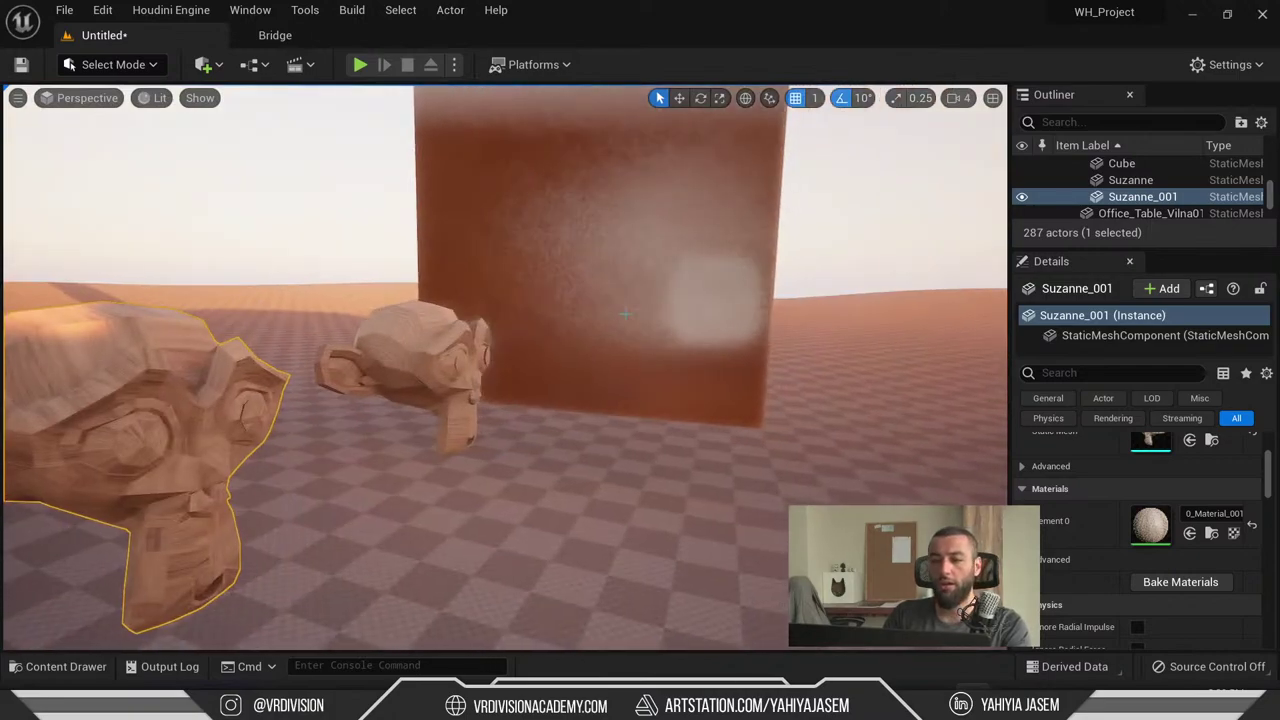
# - Select the wall Cube, orbit the view toward the house, and clear the selection
pyautogui.click(594, 271)
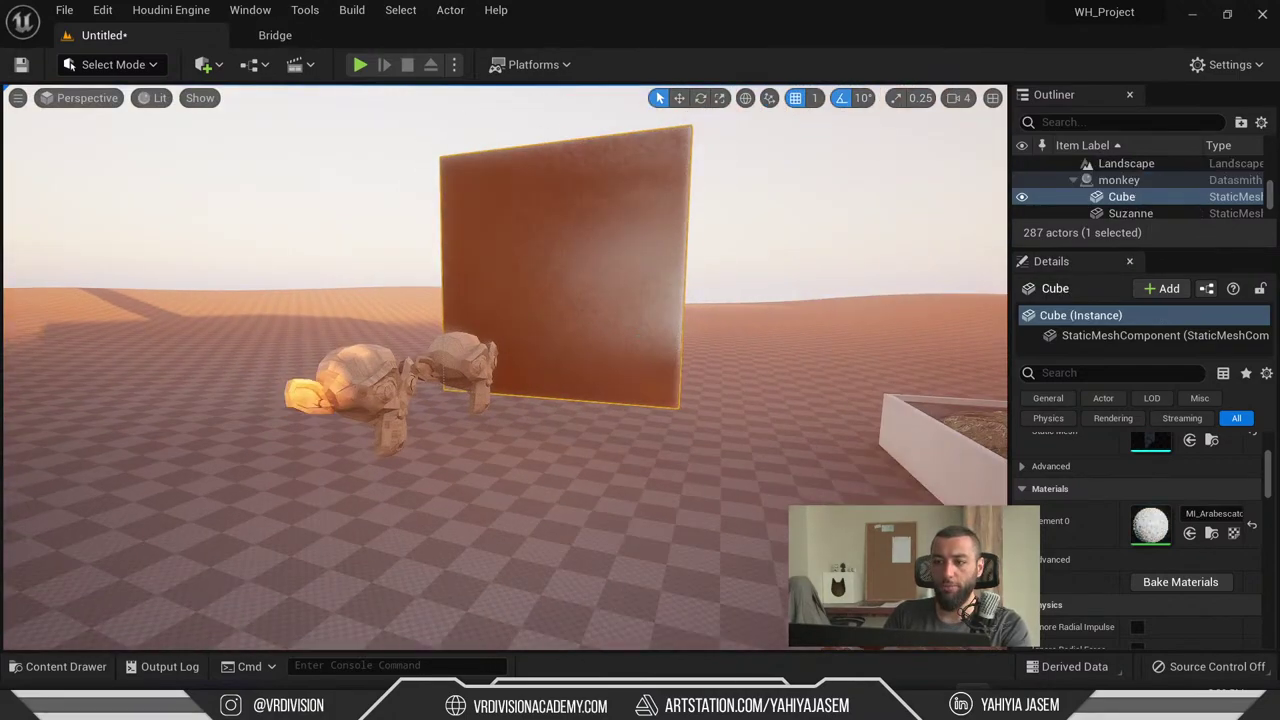
pyautogui.moveTo(645, 338); pyautogui.dragTo(545, 338, button='right')
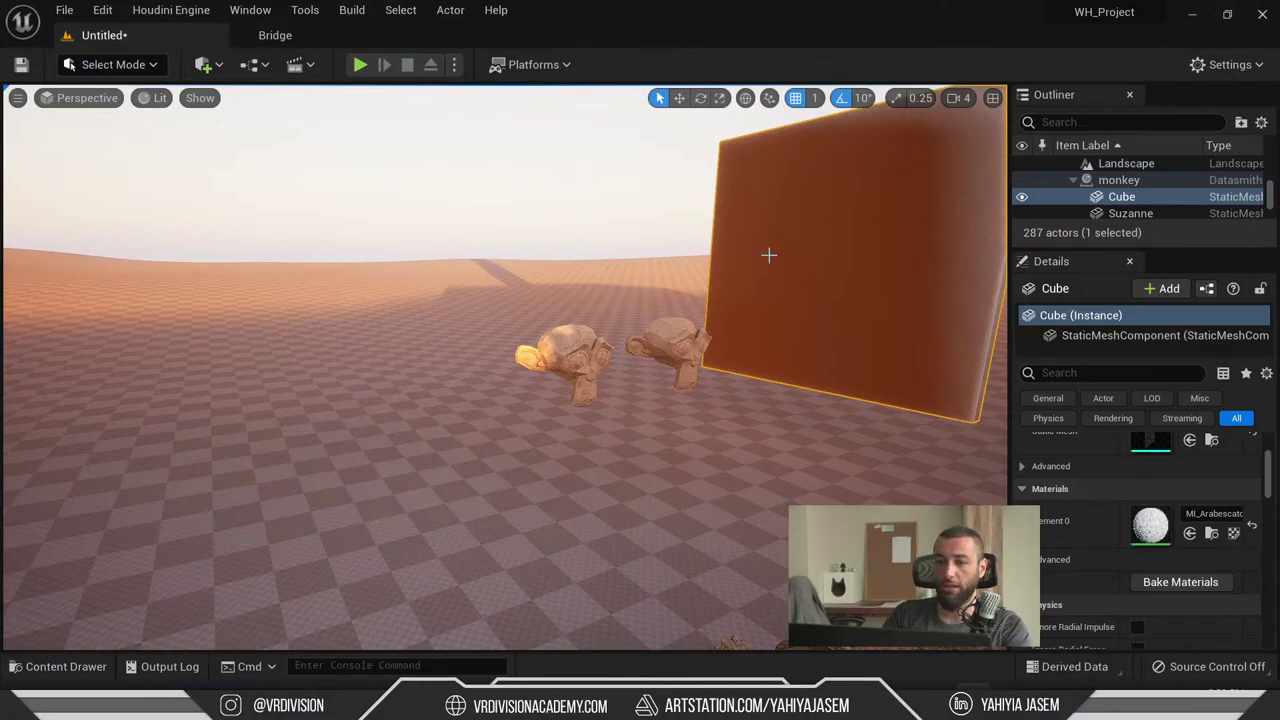
pyautogui.moveTo(768, 255); pyautogui.dragTo(588, 221, button='right')
pyautogui.click(588, 221)
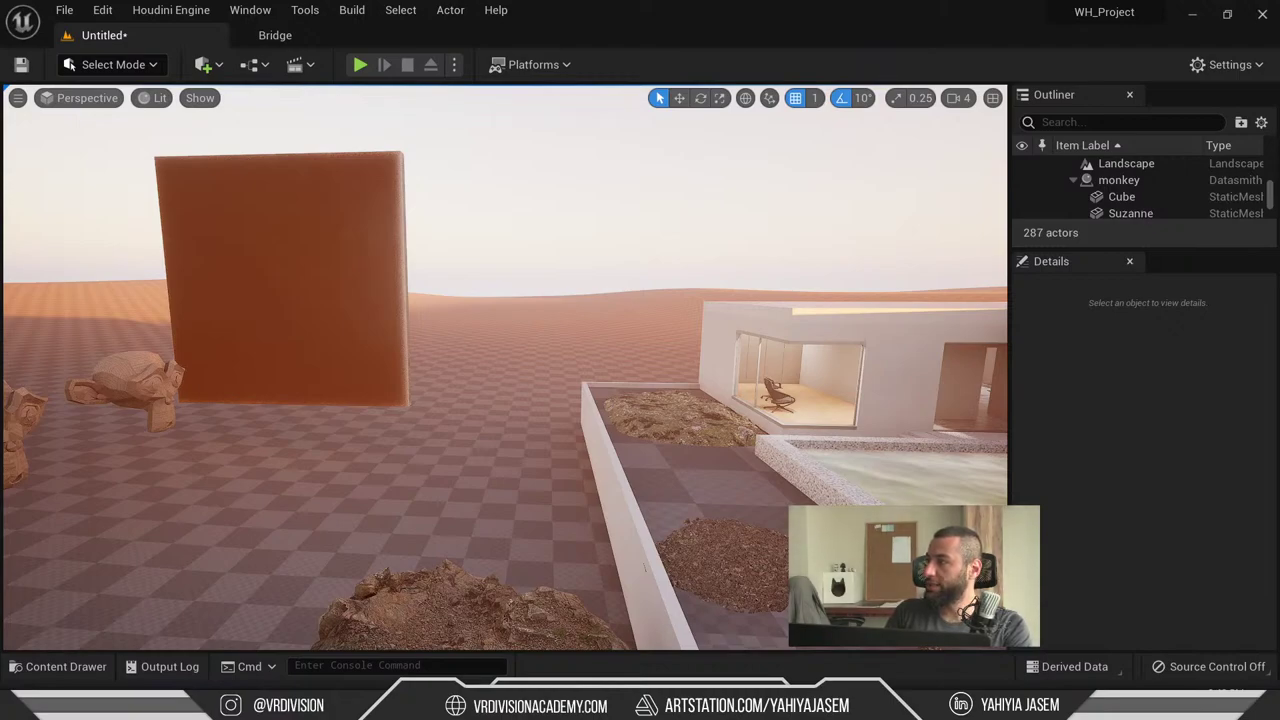
# - Move the YouTube live chat pop-out off the editor and bring it back into view
pyautogui.hotkey('alt', 'Tab')
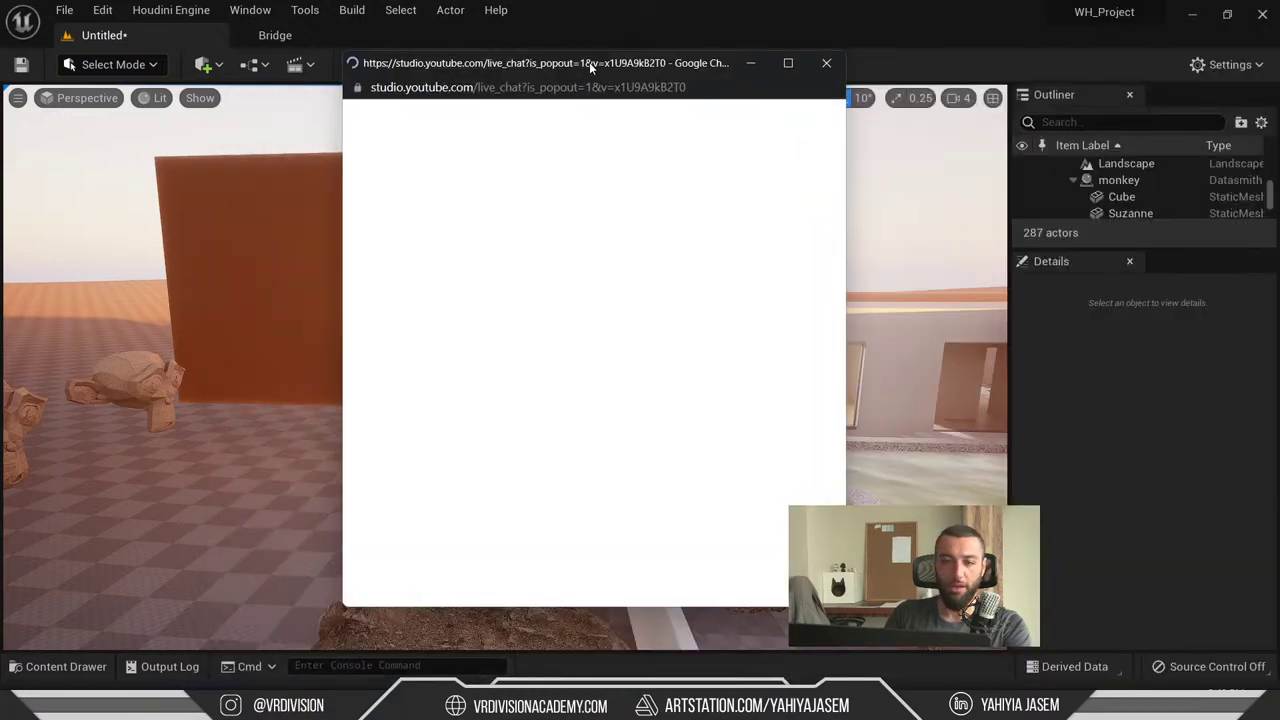
pyautogui.moveTo(566, 73); pyautogui.dragTo(1279, 170)
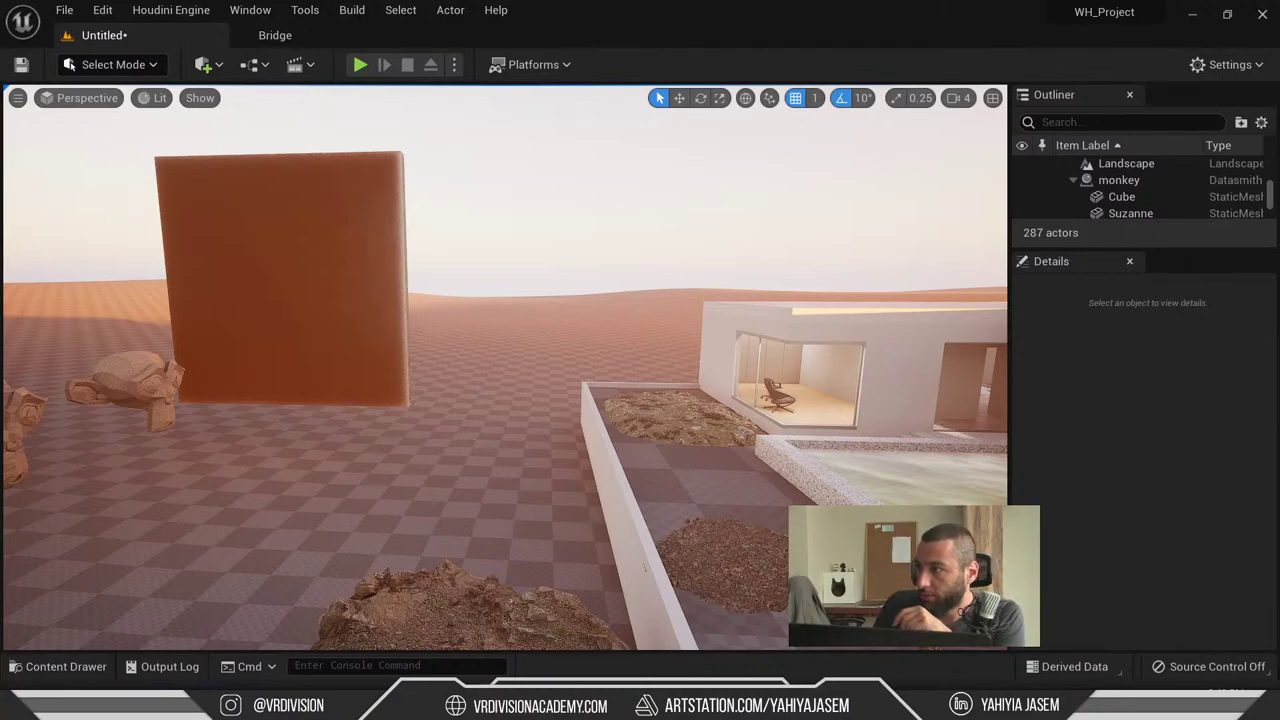
pyautogui.hotkey('alt', 'Tab')
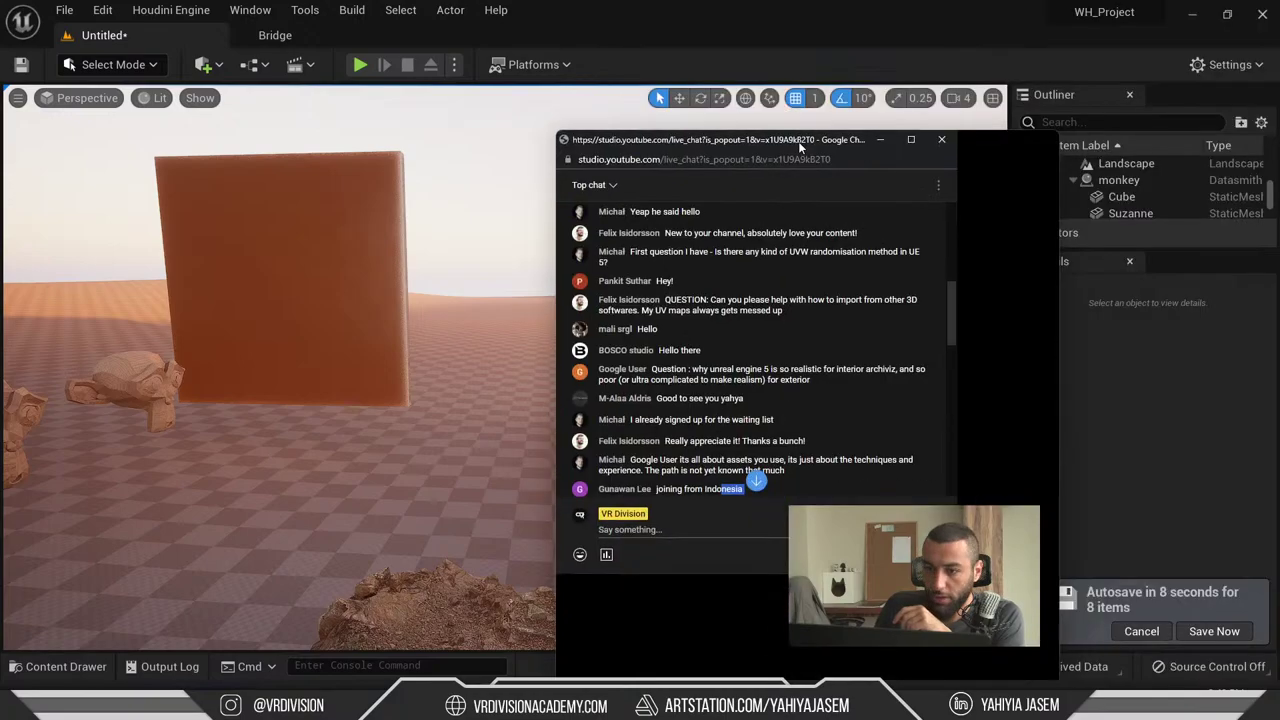
pyautogui.moveTo(575, 243); pyautogui.dragTo(930, 245)
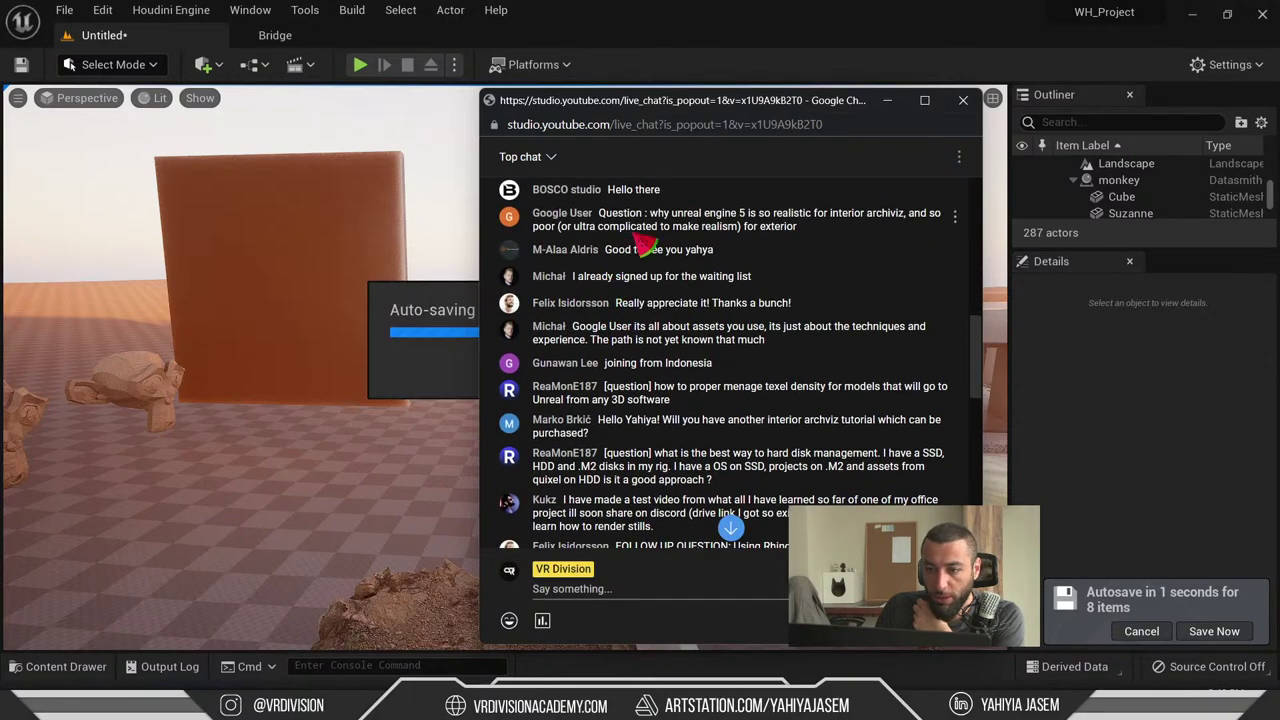
# - Select and read viewers' questions about UVs, imports and exterior realism in the chat
pyautogui.tripleClick(817, 226)
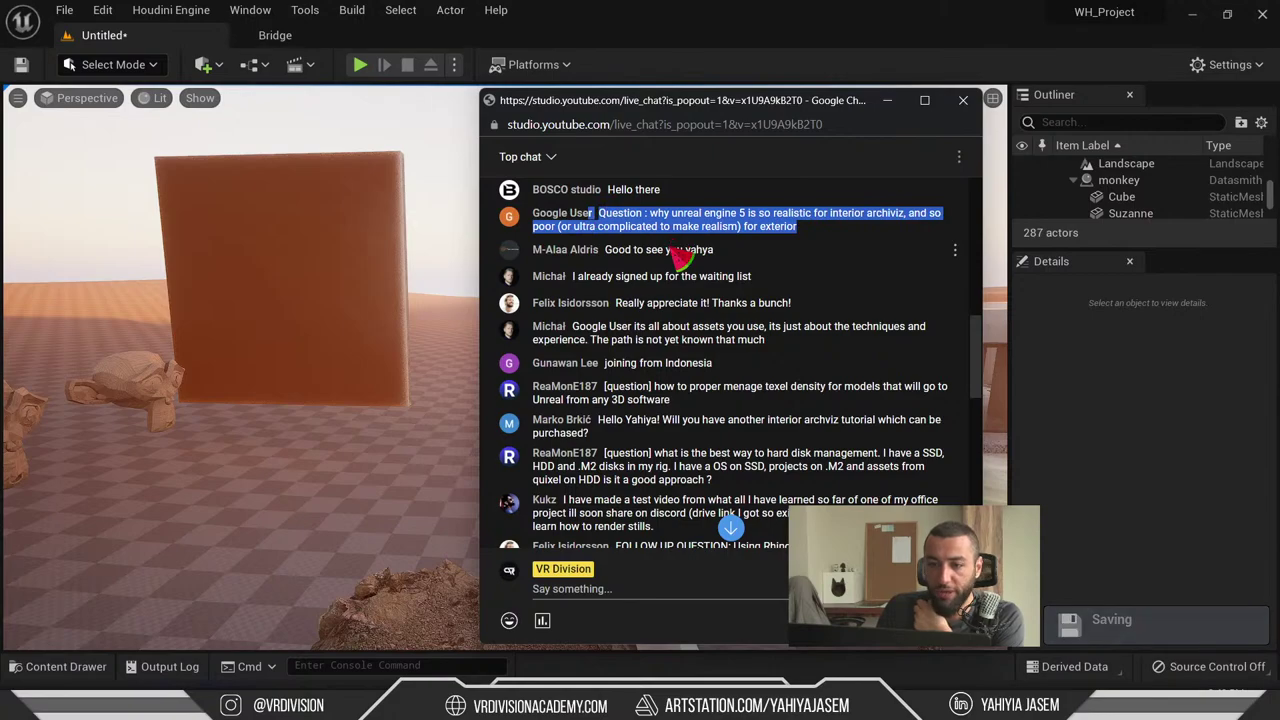
pyautogui.scroll(1, 700, 280)
pyautogui.click(712, 300)
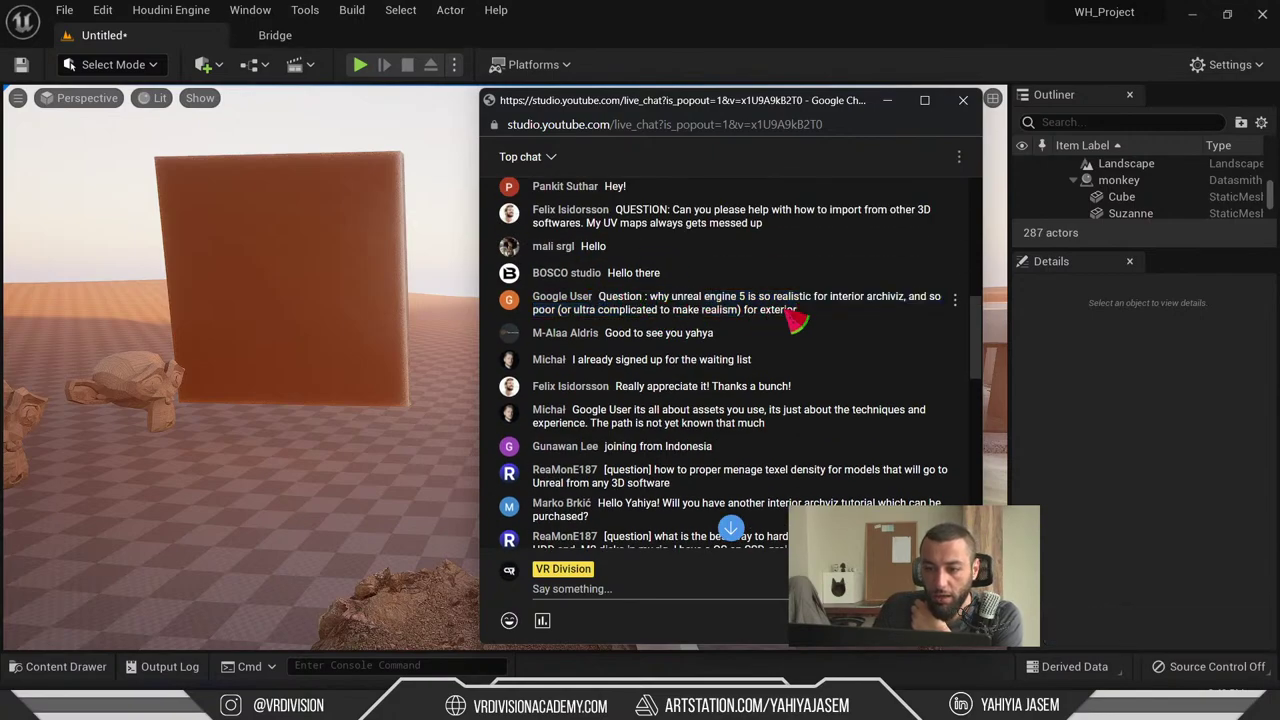
pyautogui.moveTo(785, 310); pyautogui.dragTo(604, 297)
pyautogui.scroll(-1, 650, 315)
pyautogui.scroll(-1, 580, 286)
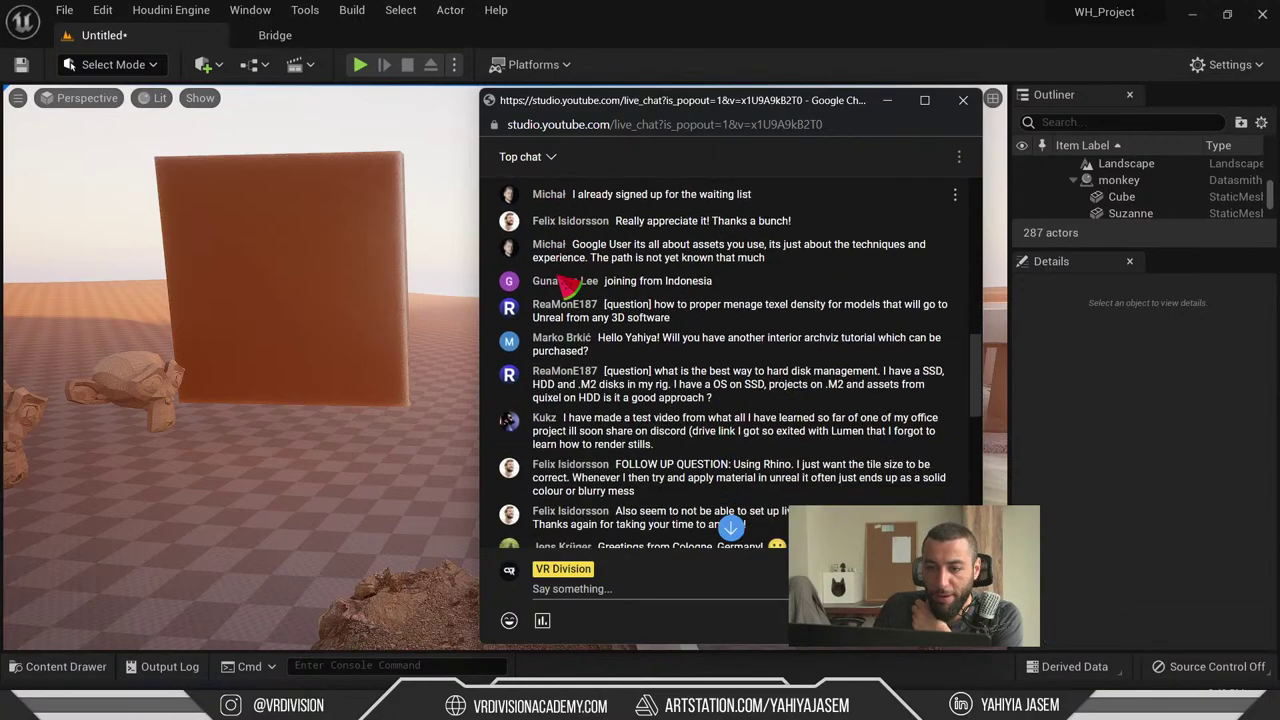
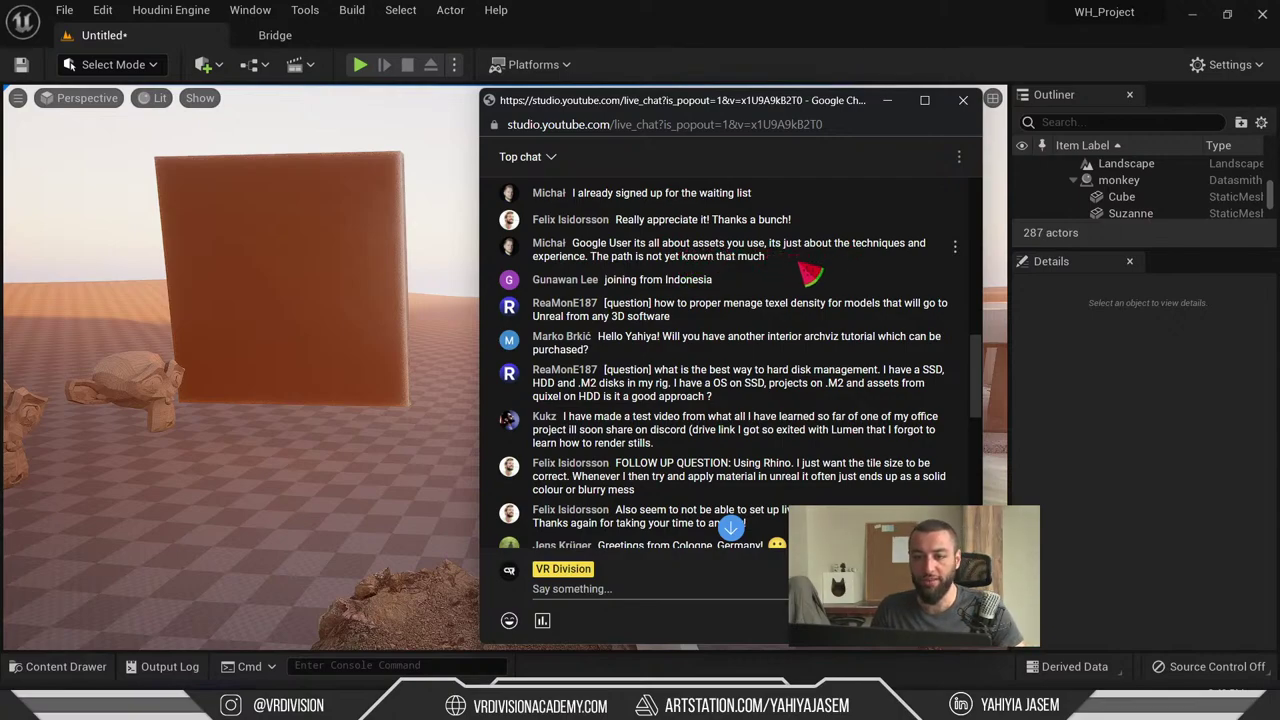
# - Scroll up and down through the live chat's viewer questions
pyautogui.moveTo(810, 272); pyautogui.dragTo(625, 255)
pyautogui.scroll(2, 650, 290)
pyautogui.scroll(1, 667, 308)
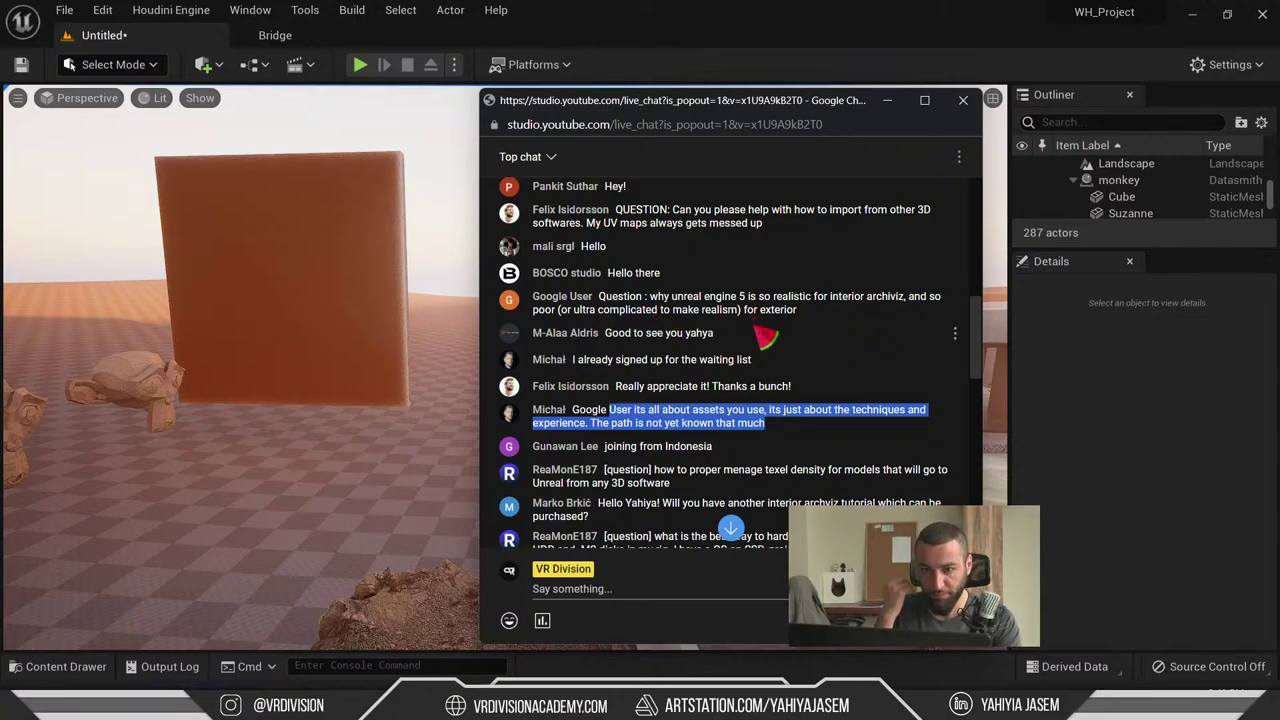
pyautogui.scroll(-1, 700, 388)
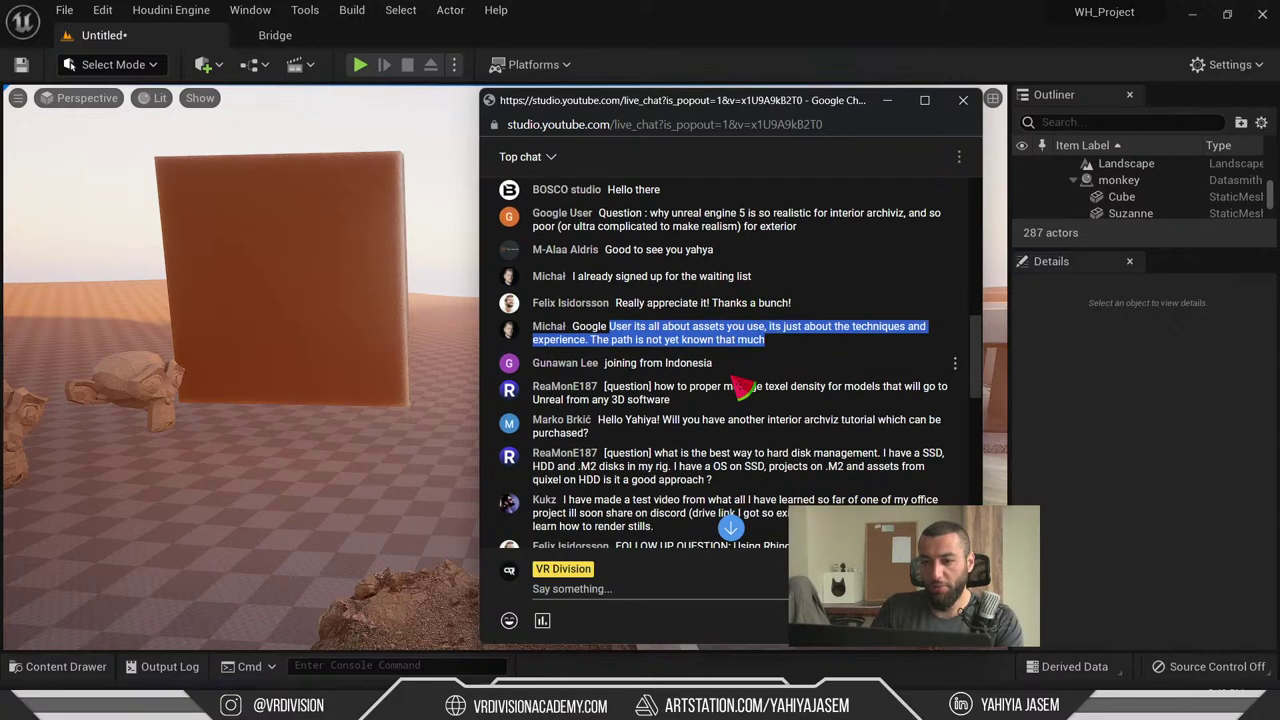
pyautogui.scroll(-2, 740, 388)
pyautogui.scroll(1, 690, 320)
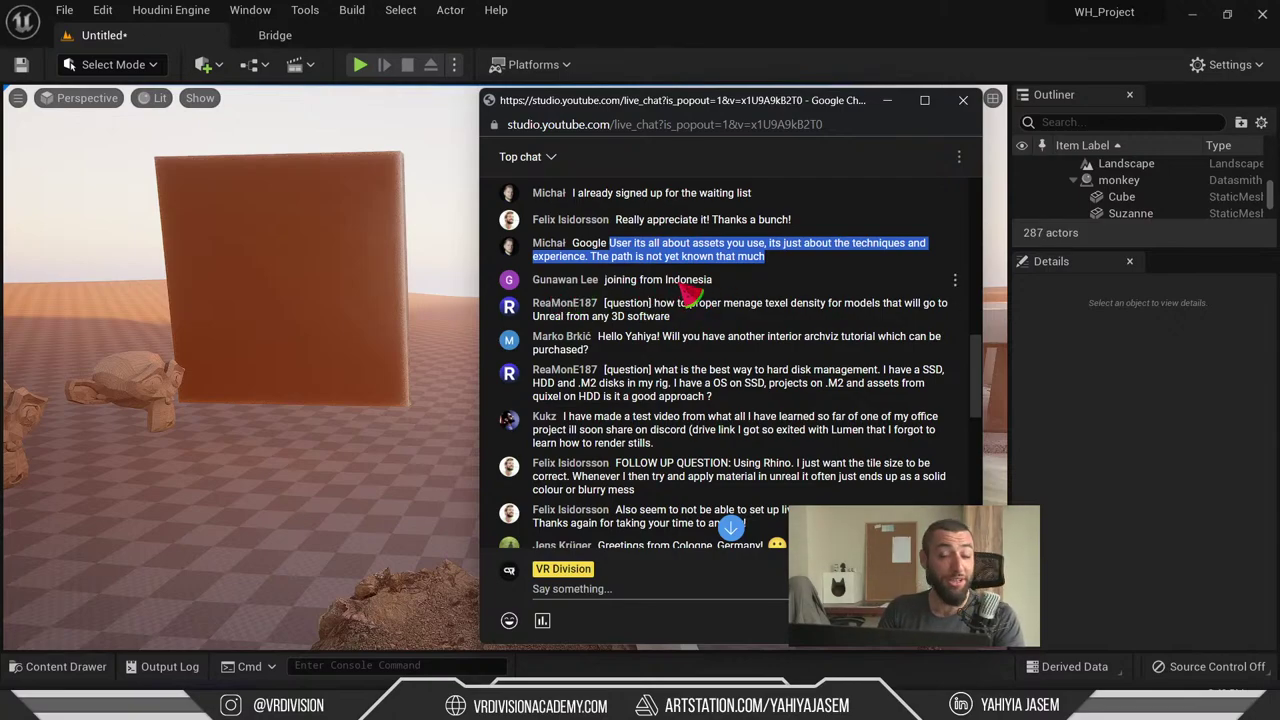
pyautogui.scroll(-1, 680, 285)
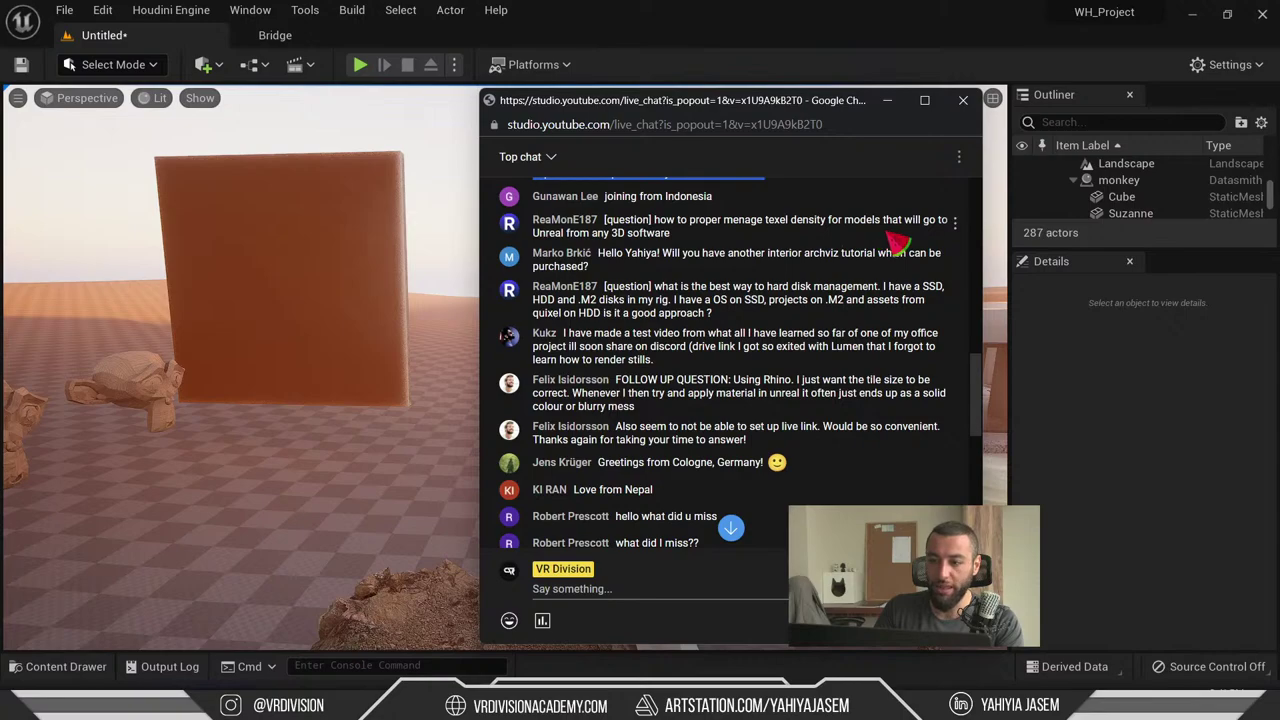
# - Select the whole texel density question, then bring up the open-windows switcher
pyautogui.moveTo(800, 250); pyautogui.dragTo(657, 232)
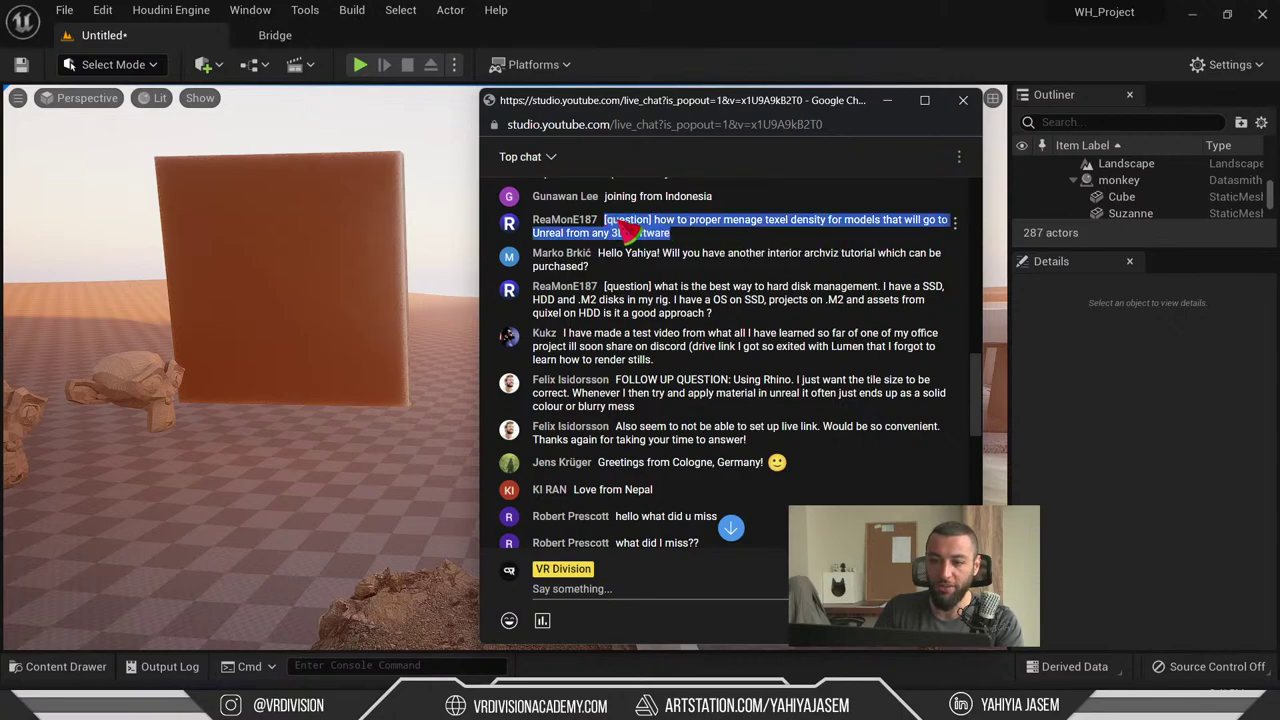
pyautogui.click(712, 252)
pyautogui.tripleClick(645, 236)
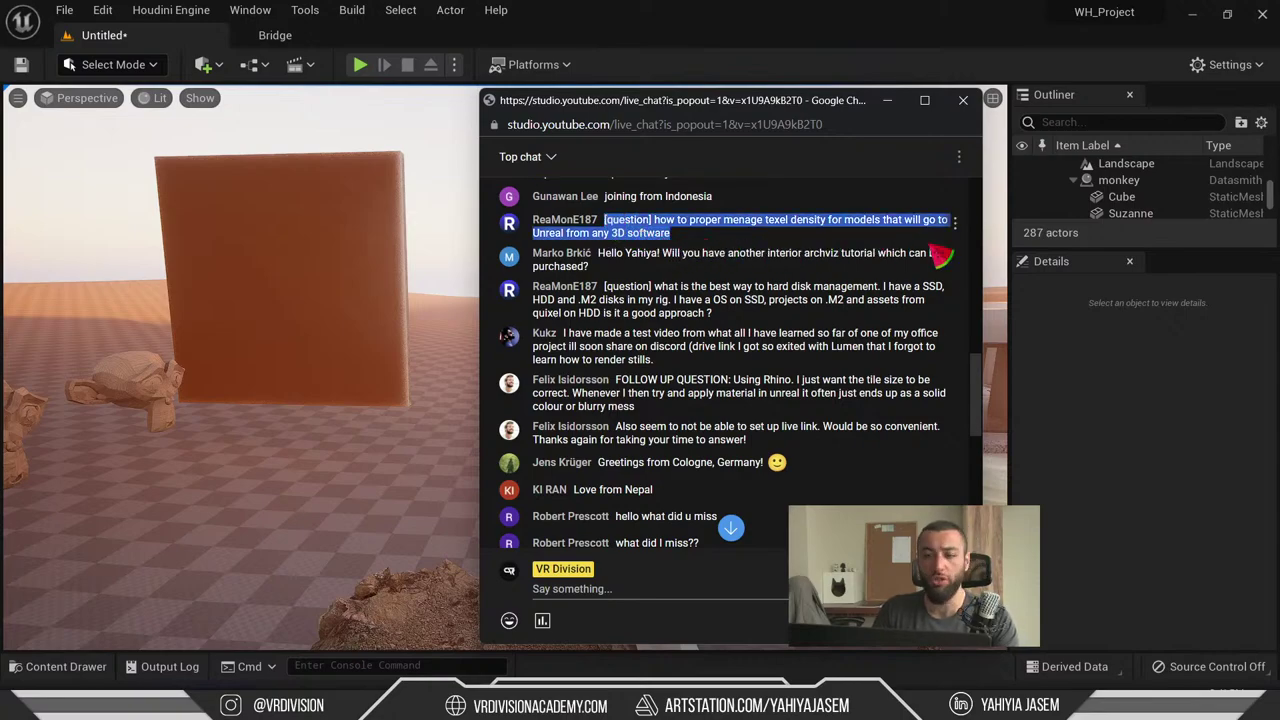
pyautogui.hotkey('alt', 'Tab')
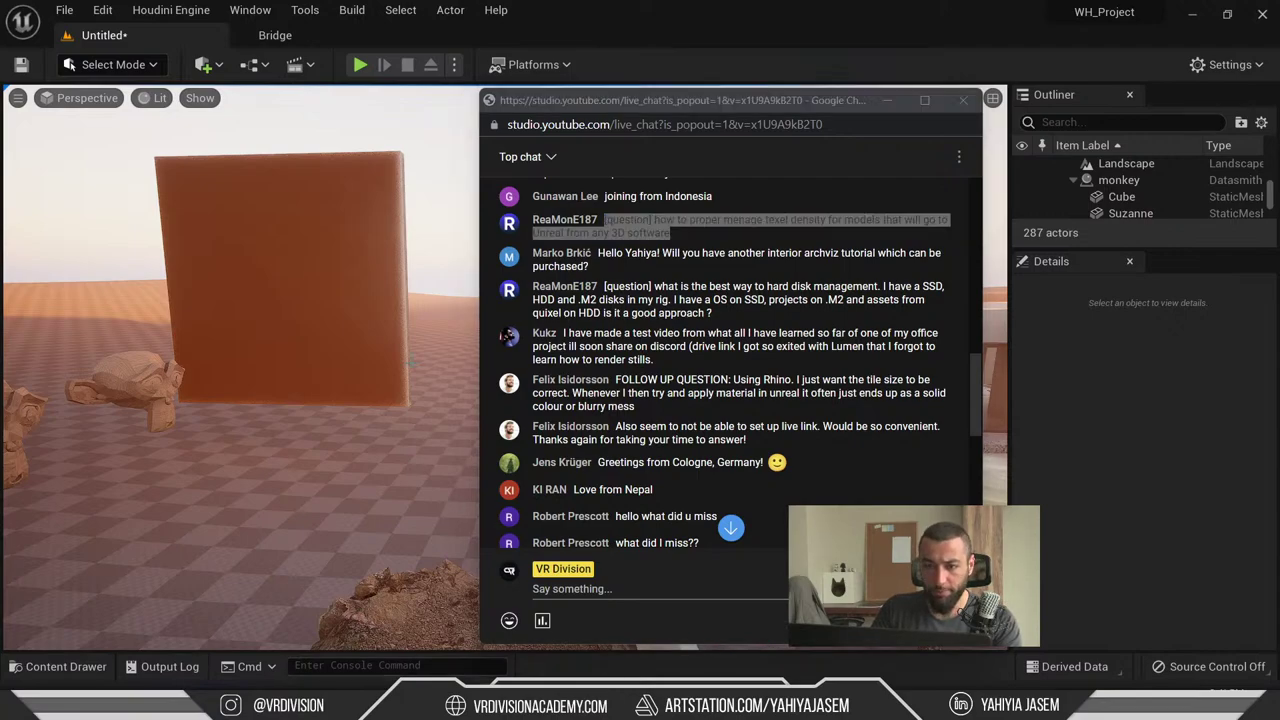
# - Cycle through the Unreal and 3ds Max sofa windows, ending on Blender
pyautogui.click(631, 139)
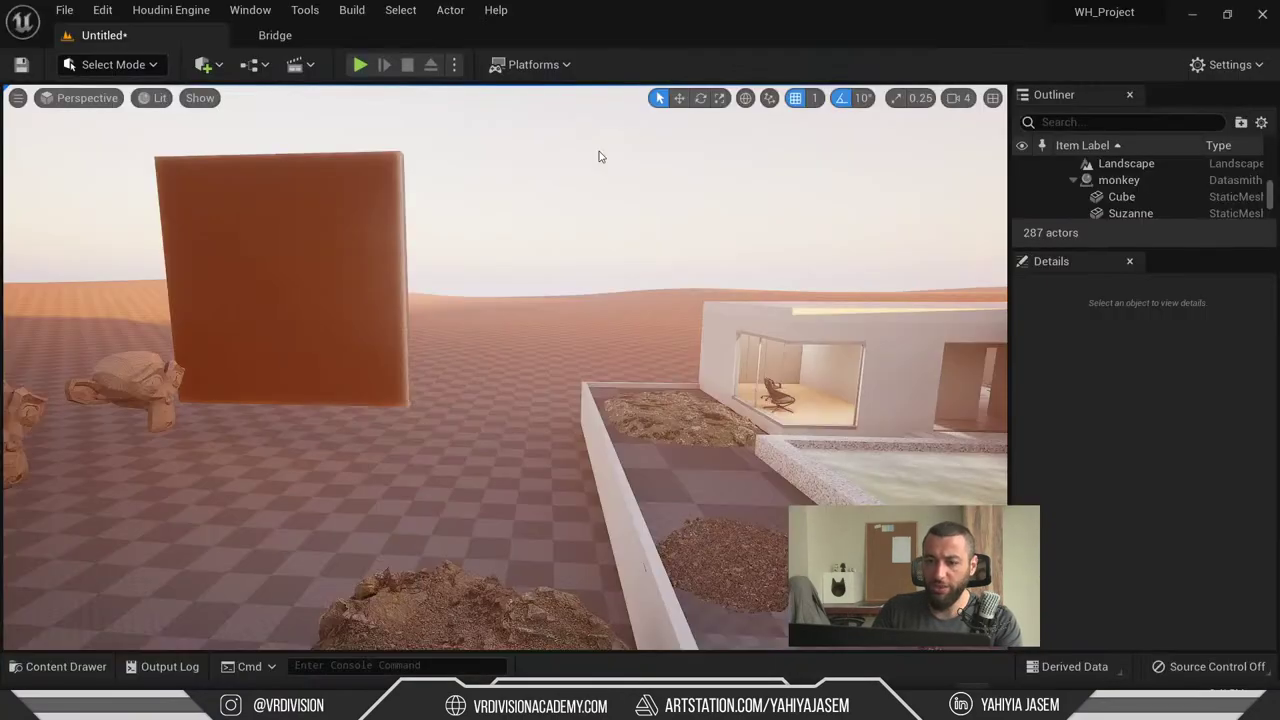
pyautogui.hotkey('alt', 'Tab')
pyautogui.click(598, 340)
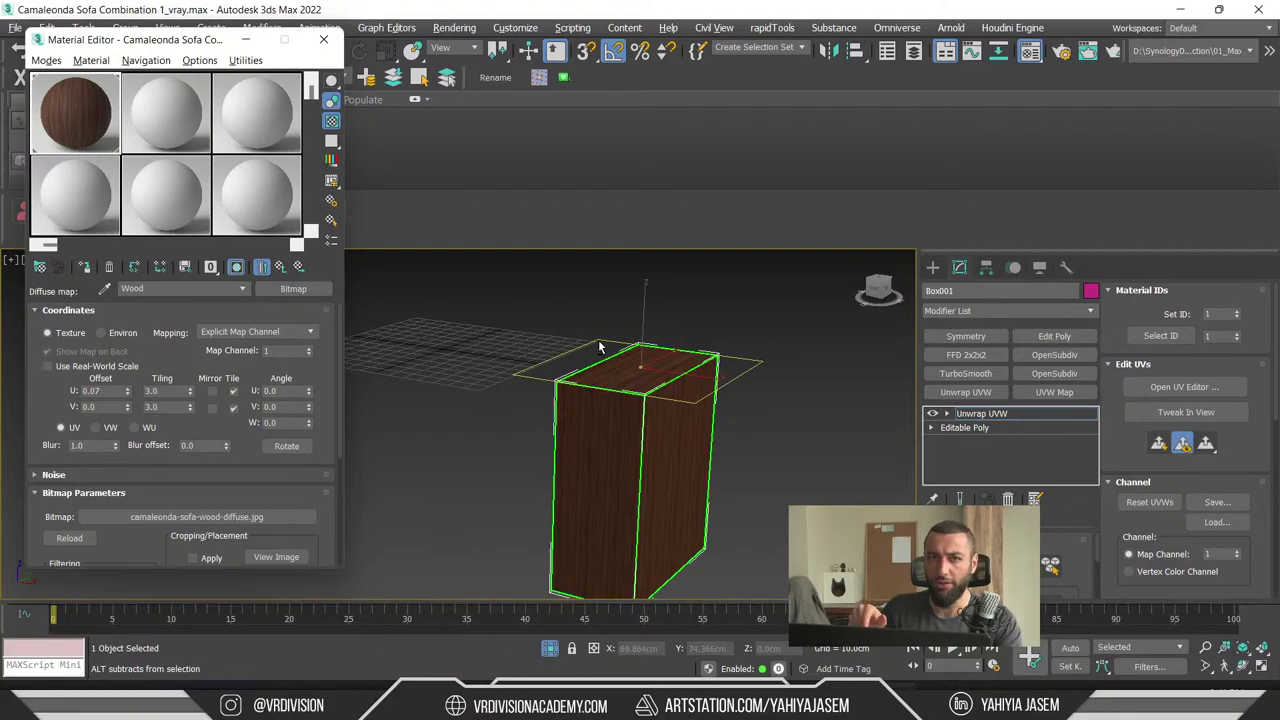
pyautogui.hotkey('alt', 'Tab')
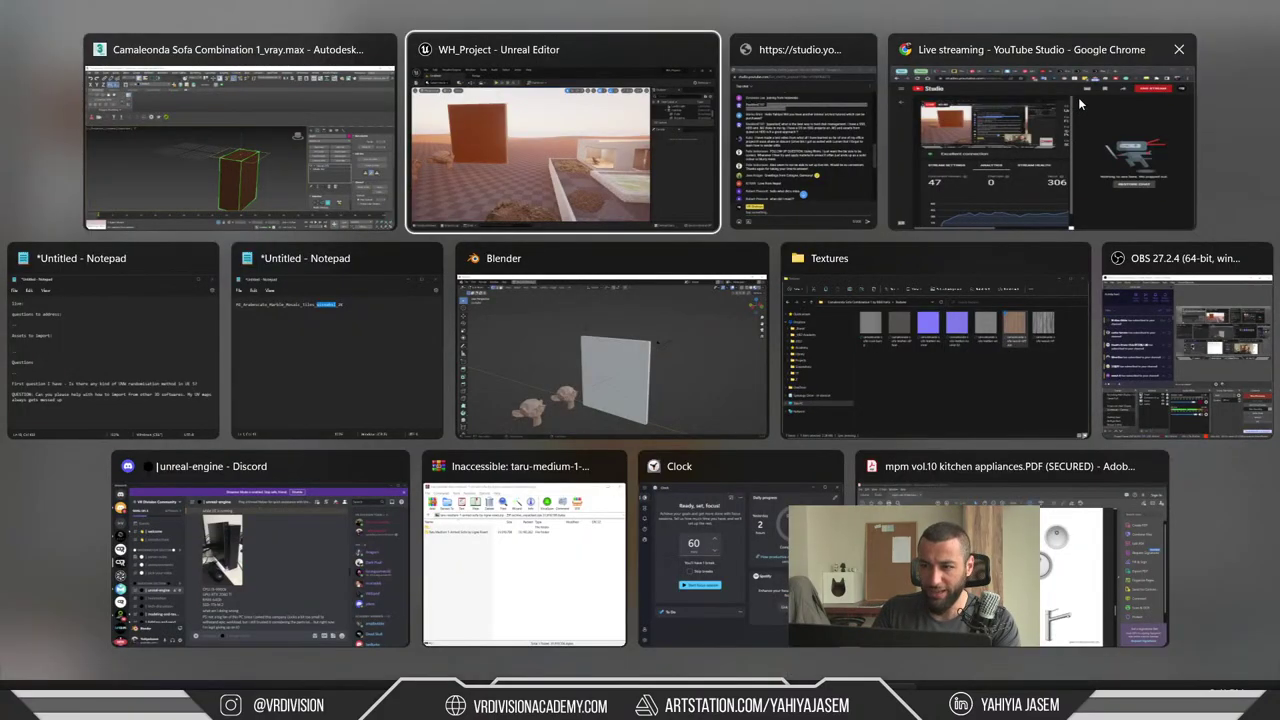
pyautogui.click(610, 355)
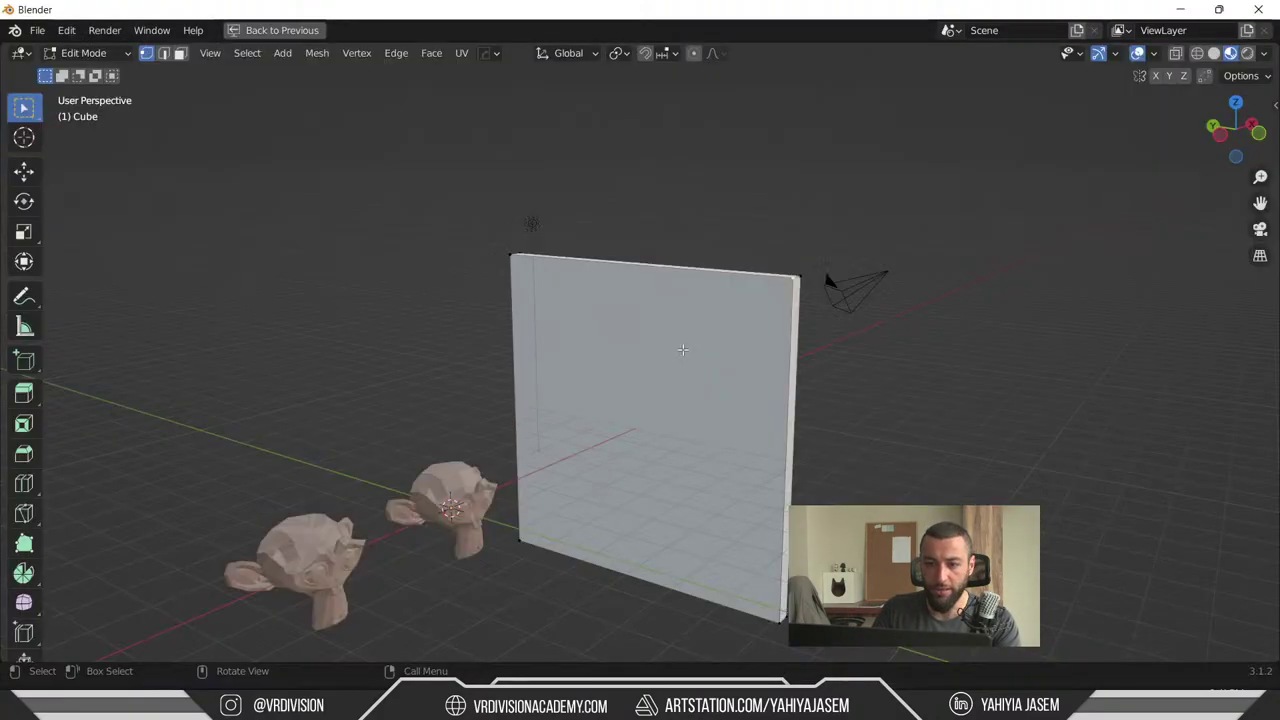
# - Open recent file WHouse_Base_6.blend without saving, orbit the house, then minimise Blender
pyautogui.click(37, 30)
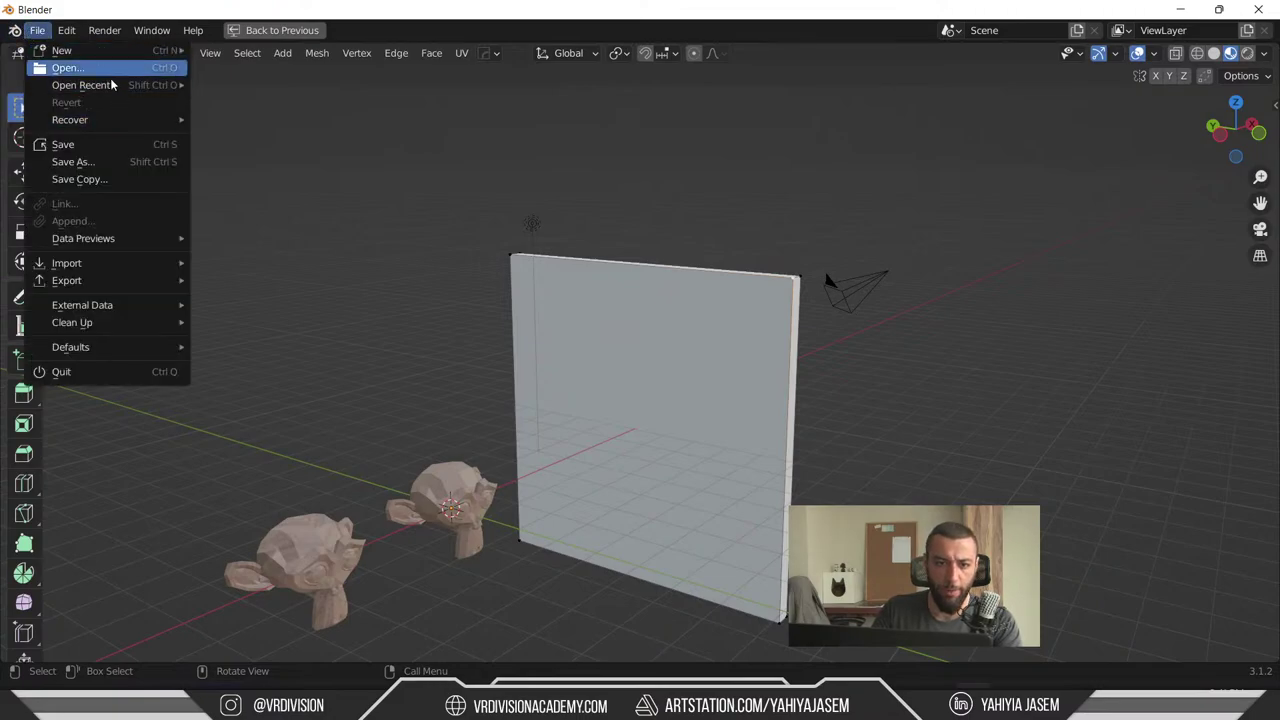
pyautogui.moveTo(109, 90)
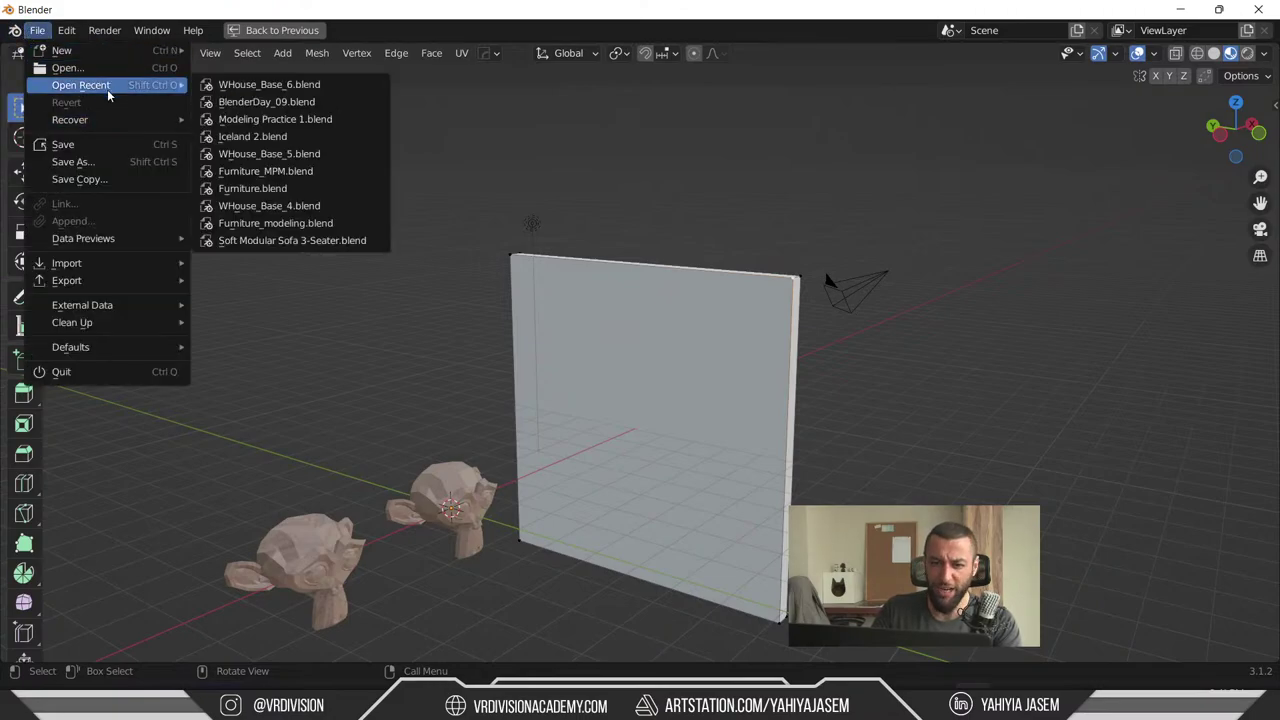
pyautogui.click(265, 84)
pyautogui.click(671, 379)
pyautogui.moveTo(690, 413); pyautogui.dragTo(543, 288, button='middle')
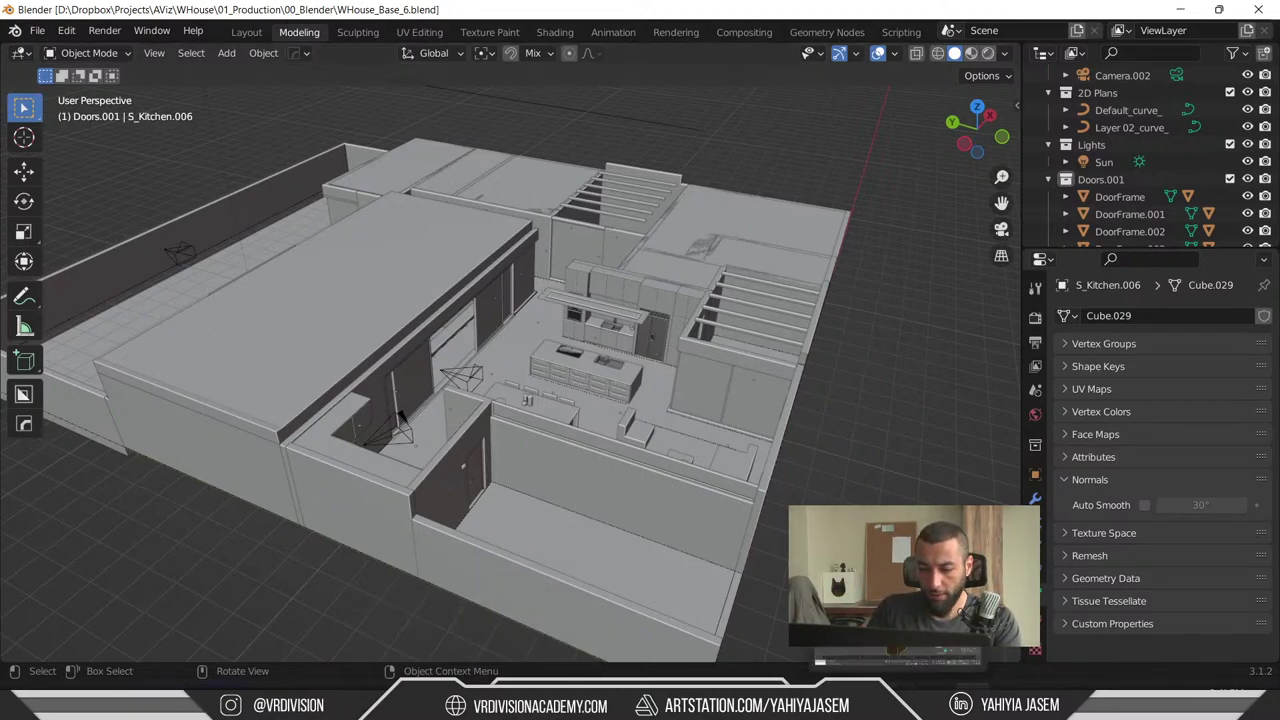
pyautogui.click(1190, 9)
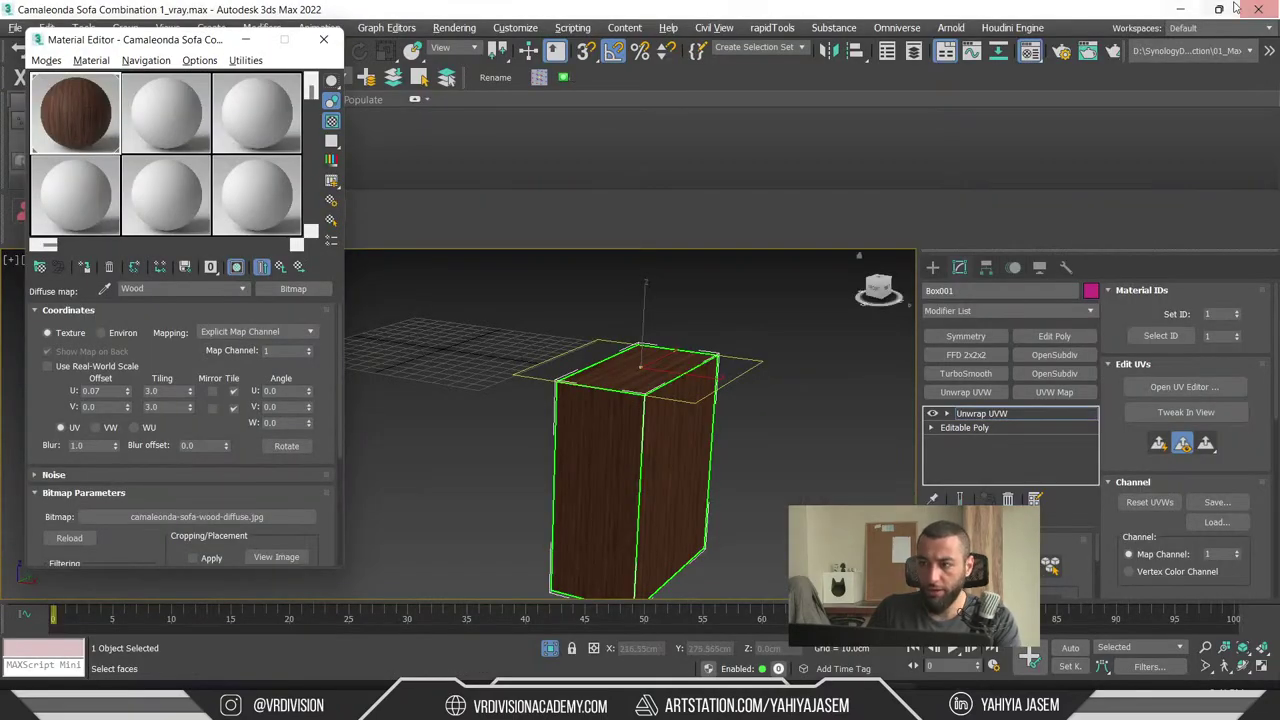
# - Minimise 3ds Max and select the wall S_Wall_027 in Unreal
pyautogui.click(1184, 12)
pyautogui.moveTo(560, 380); pyautogui.dragTo(571, 391, button='right')
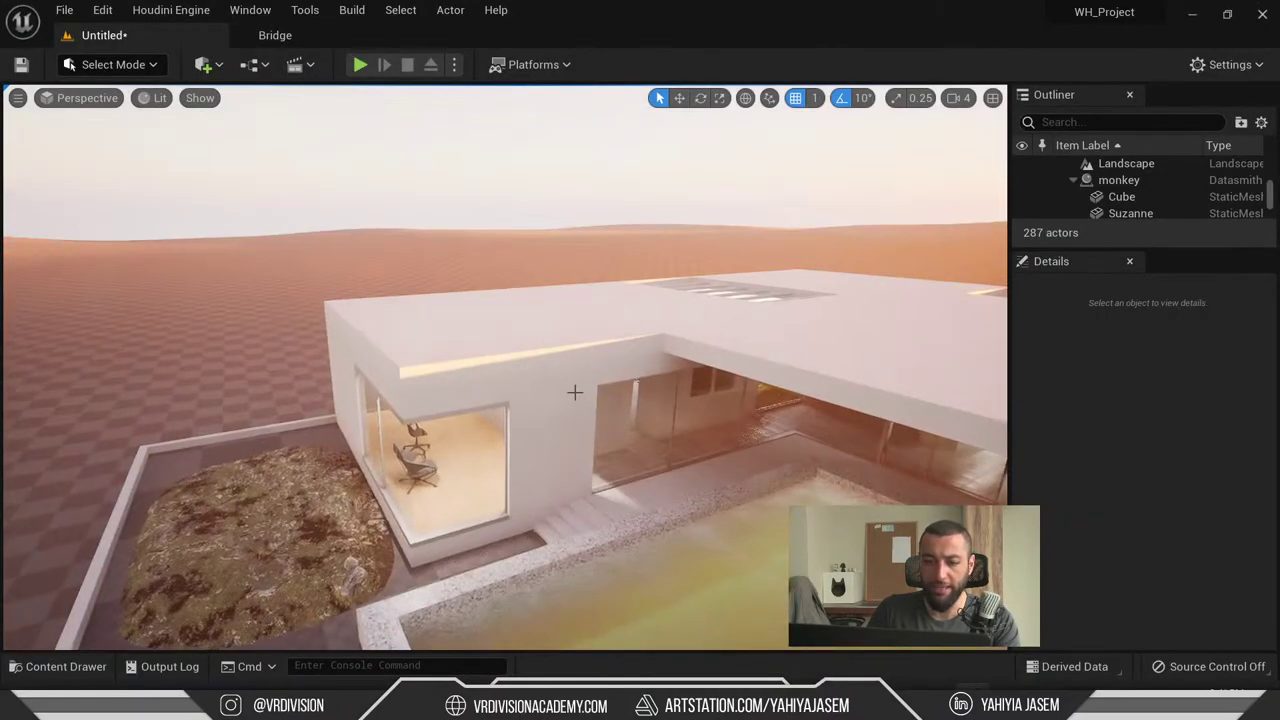
pyautogui.click(628, 407)
# - Inspect the 1.5 Tiling/Offset values in the wall's stucco material, then minimise Unreal
pyautogui.doubleClick(1148, 525)
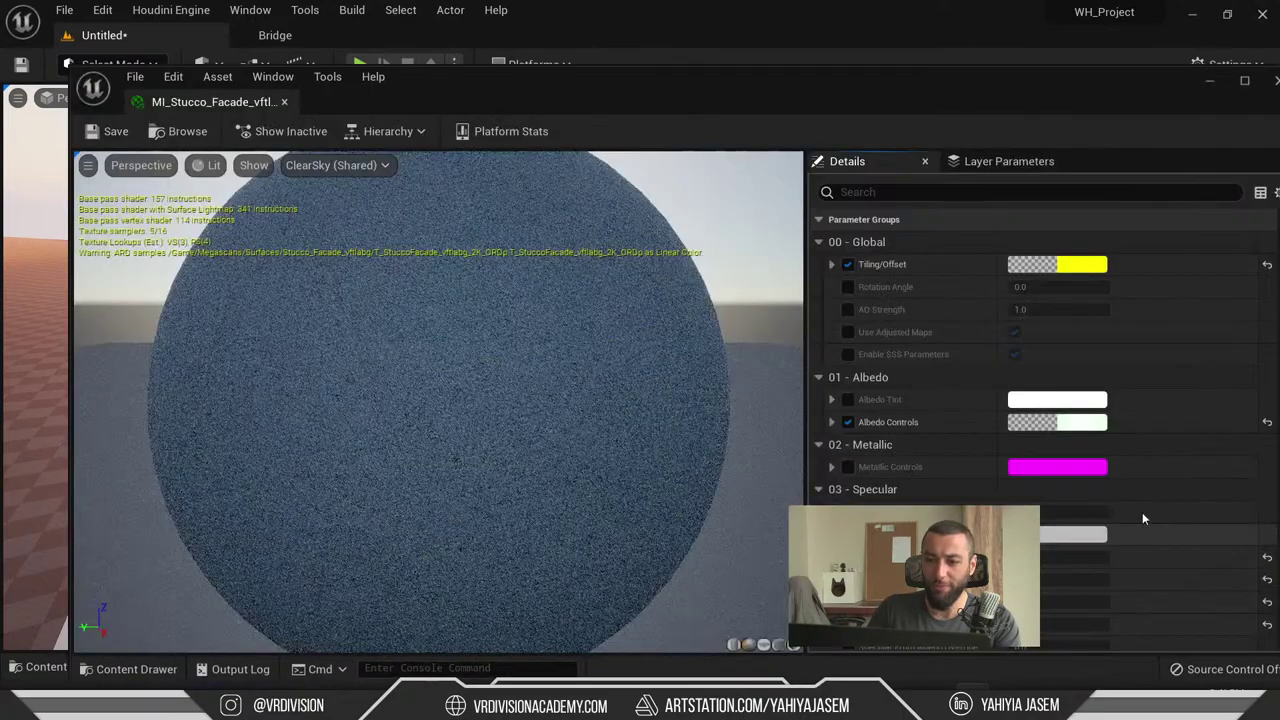
pyautogui.click(836, 265)
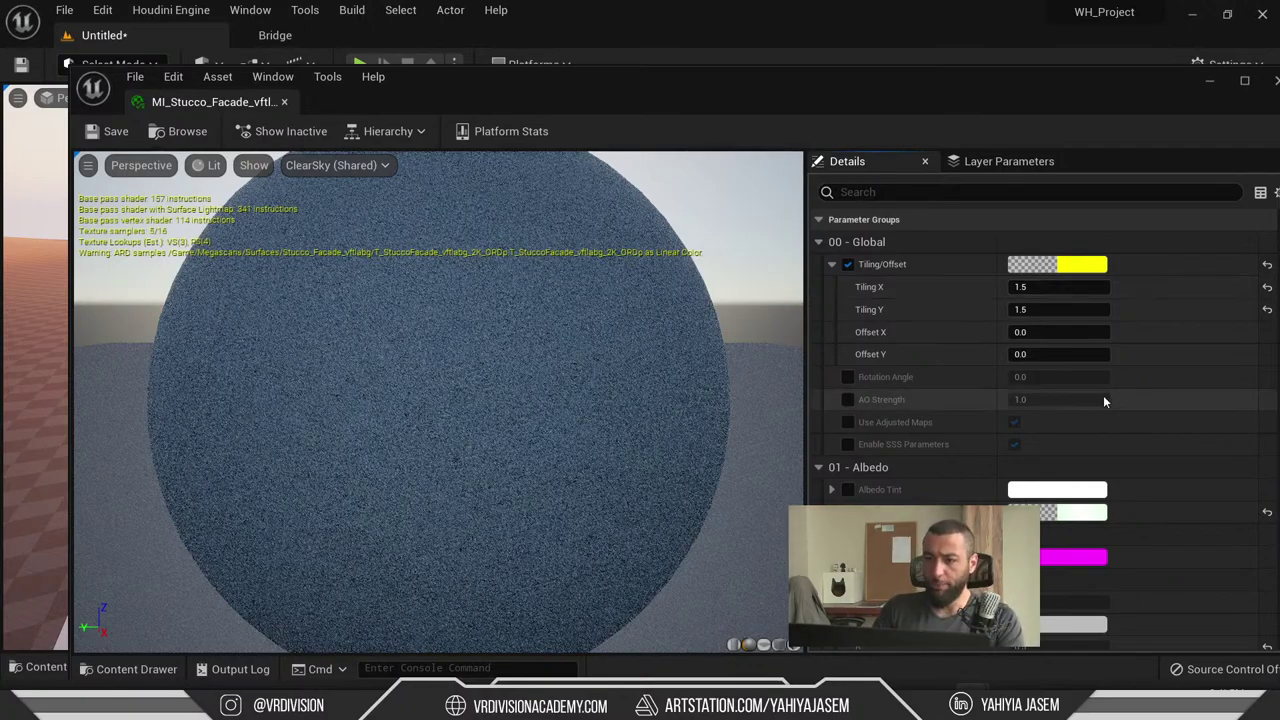
pyautogui.moveTo(881, 102); pyautogui.dragTo(876, 140)
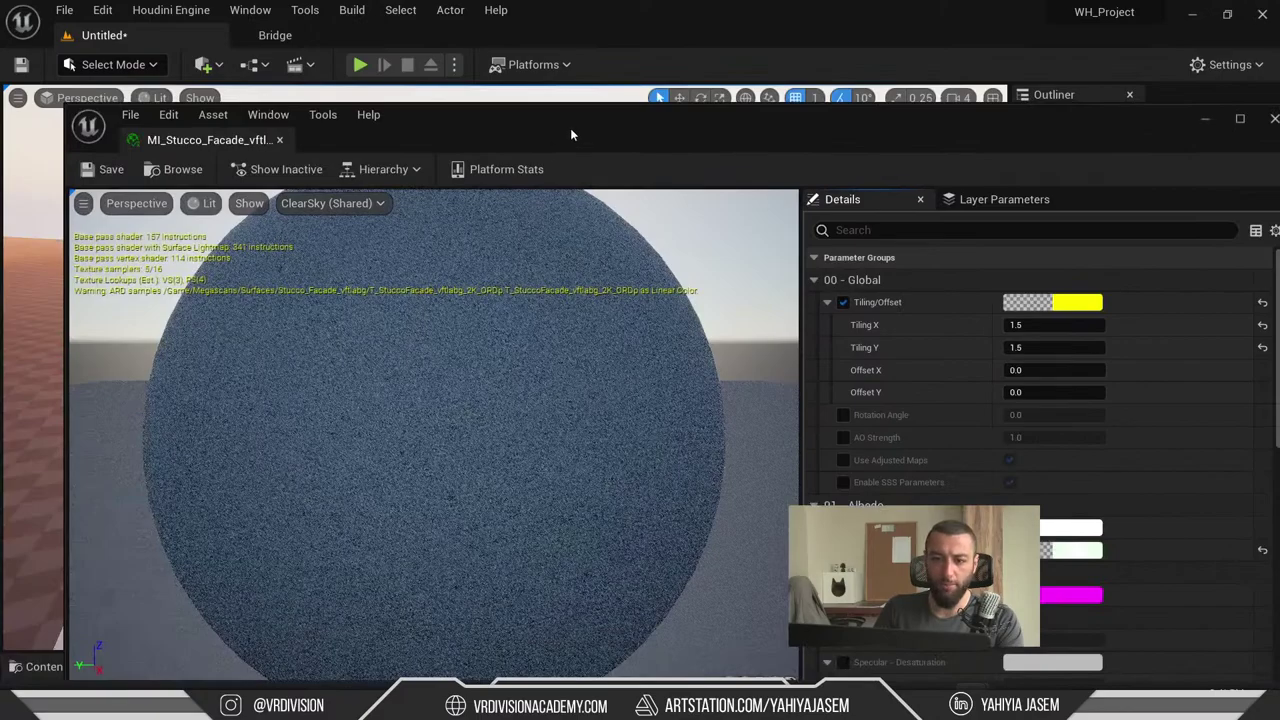
pyautogui.moveTo(572, 134); pyautogui.dragTo(482, 163)
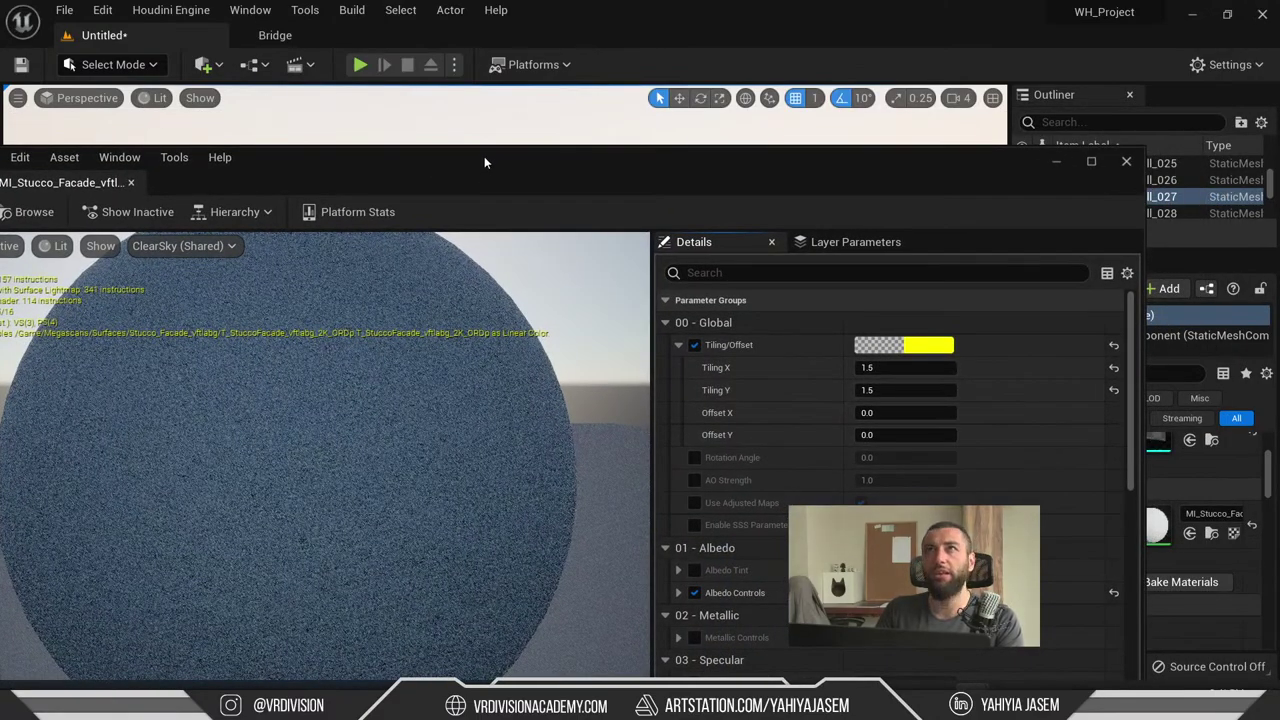
pyautogui.moveTo(504, 151); pyautogui.dragTo(508, 126)
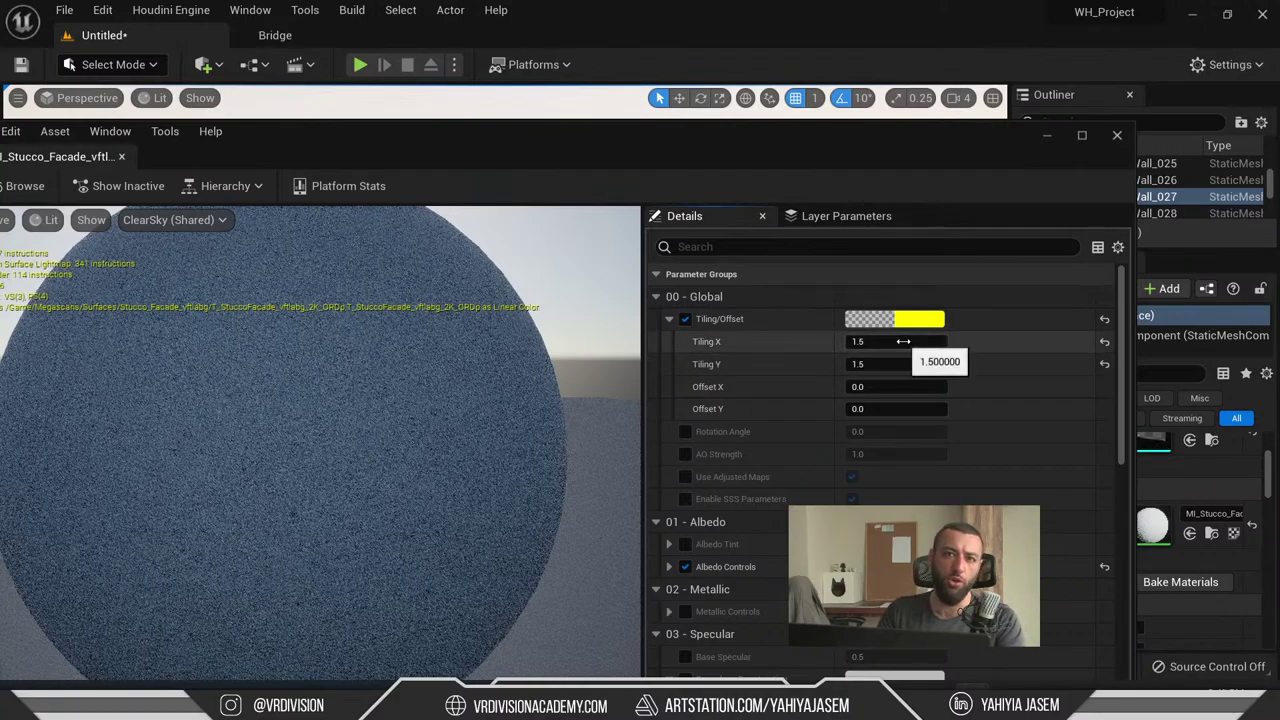
pyautogui.click(1191, 16)
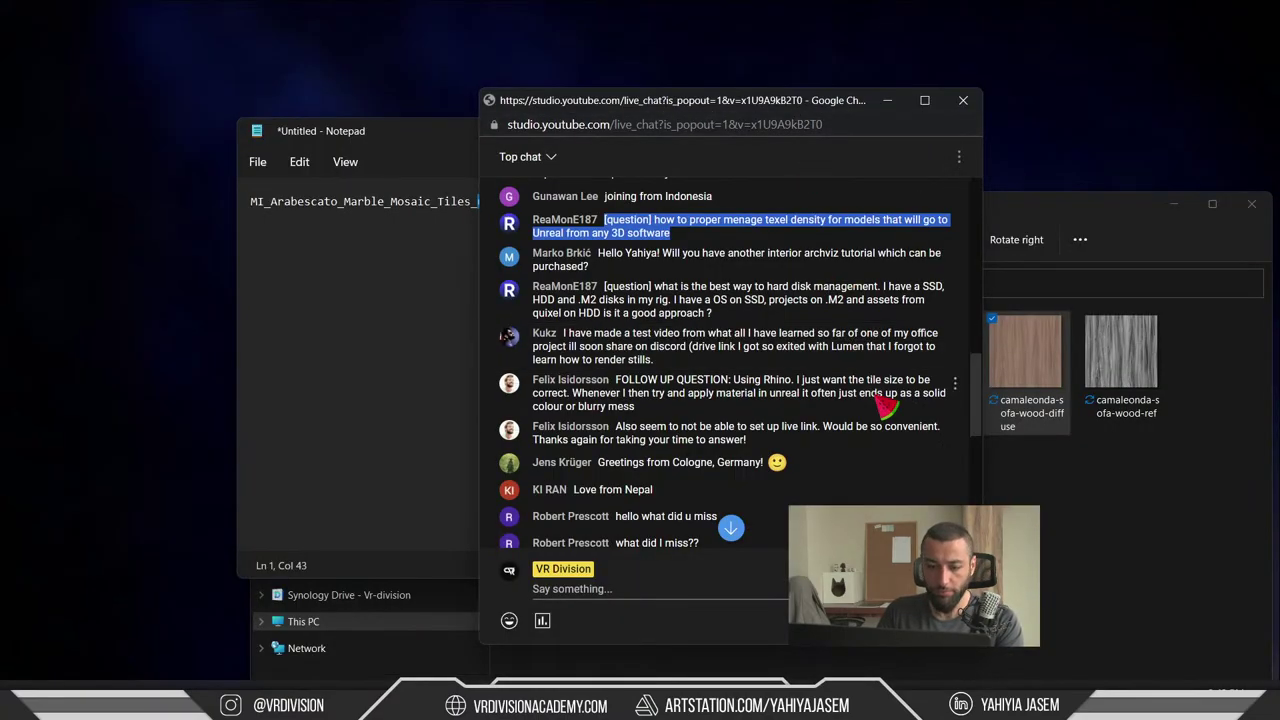
# - Switch to Blender and set the viewport to Material Preview shading
pyautogui.press('super+Tab')
pyautogui.click(1020, 157)
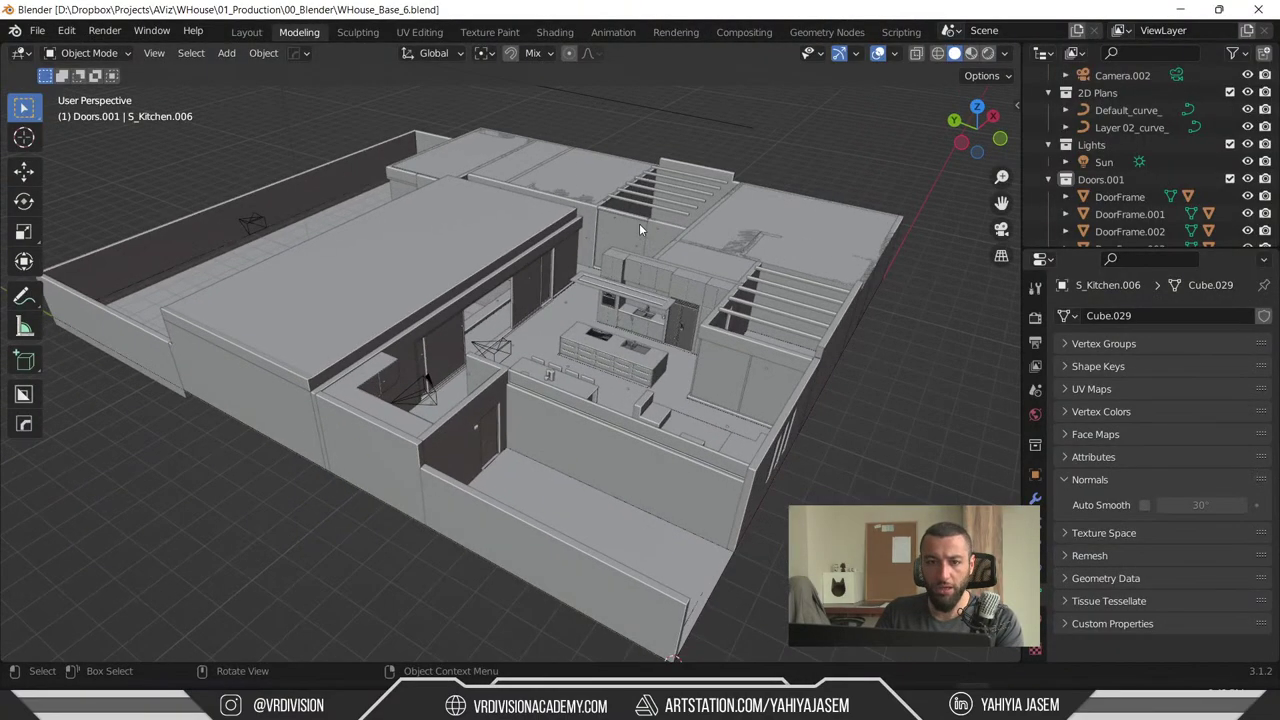
pyautogui.press('z')
pyautogui.click(655, 327)
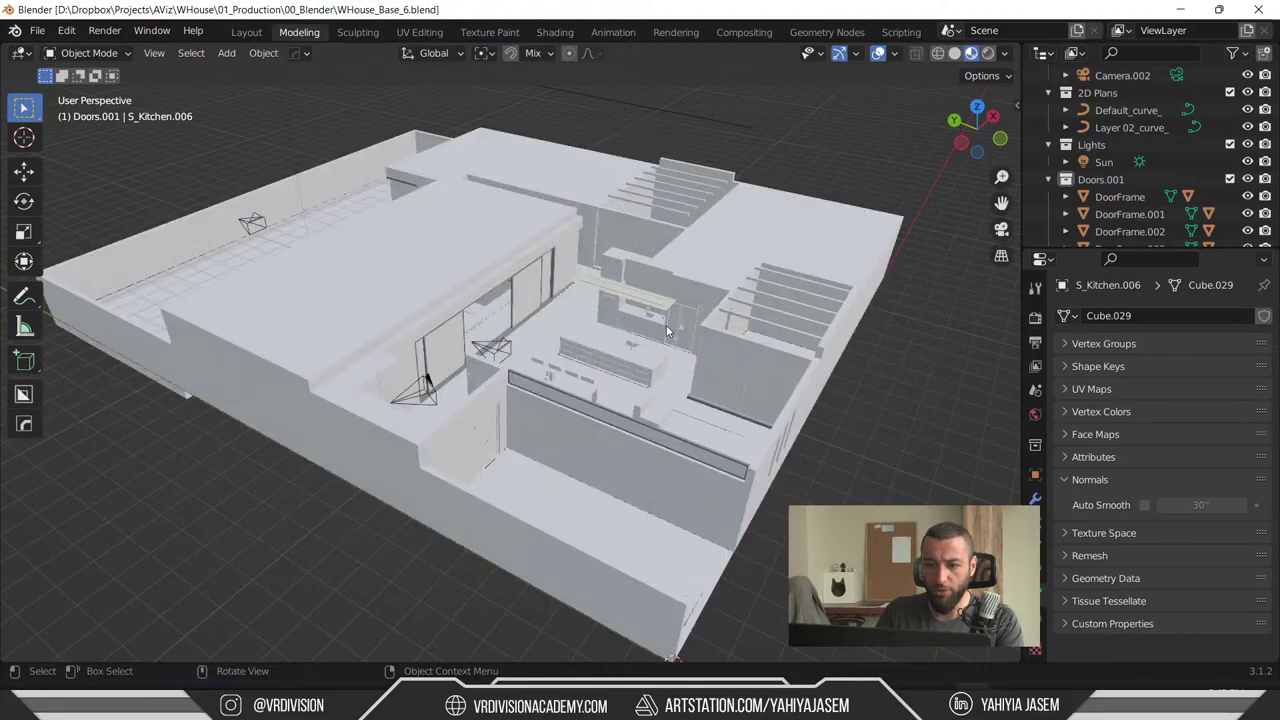
# - Frame the ceiling S_Ceiling.007, then select floor S_Floor.001 to view walls and doors
pyautogui.scroll(4, 702, 339)
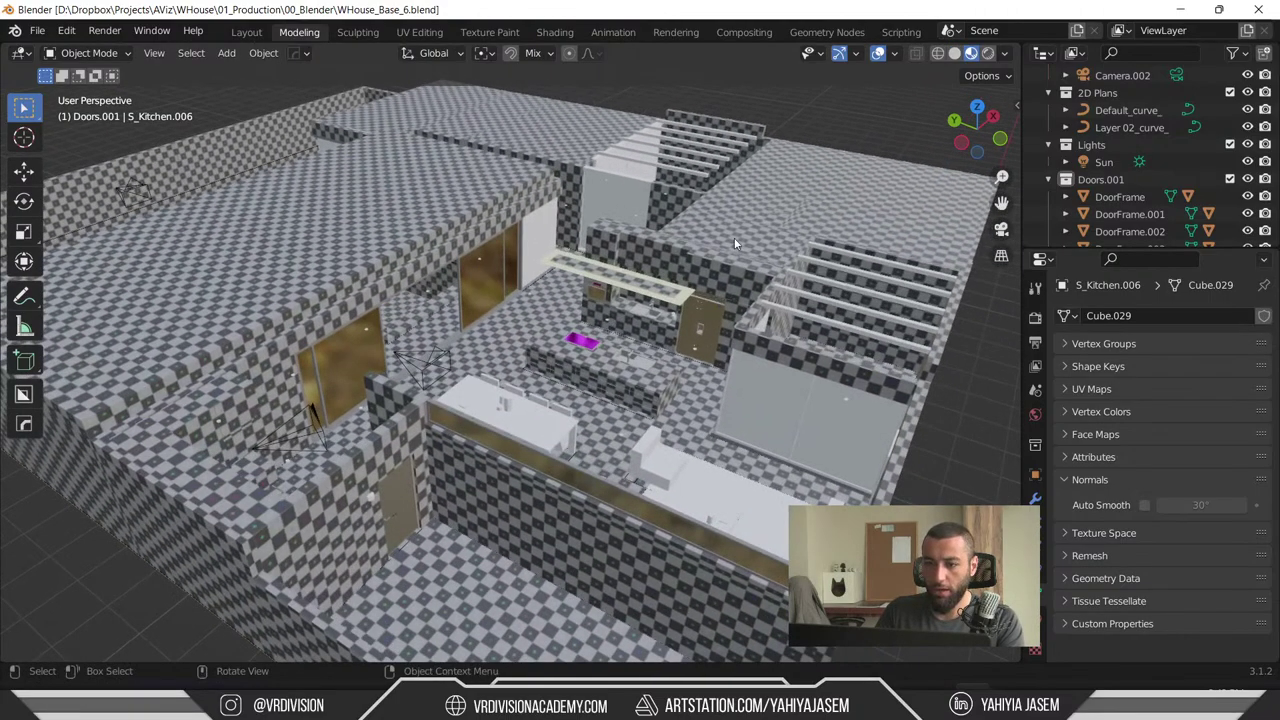
pyautogui.click(735, 243)
pyautogui.press('KP_Decimal')
pyautogui.moveTo(734, 237); pyautogui.dragTo(440, 347, button='middle')
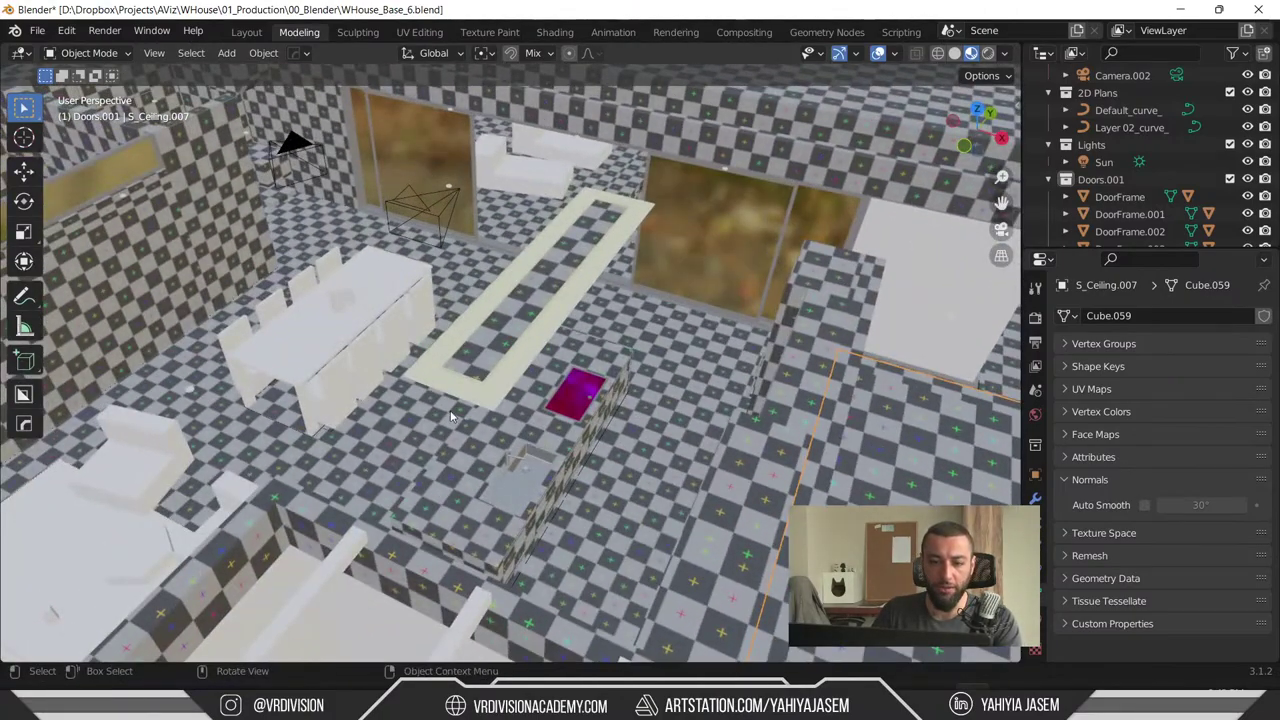
pyautogui.scroll(3, 451, 416)
pyautogui.click(760, 447)
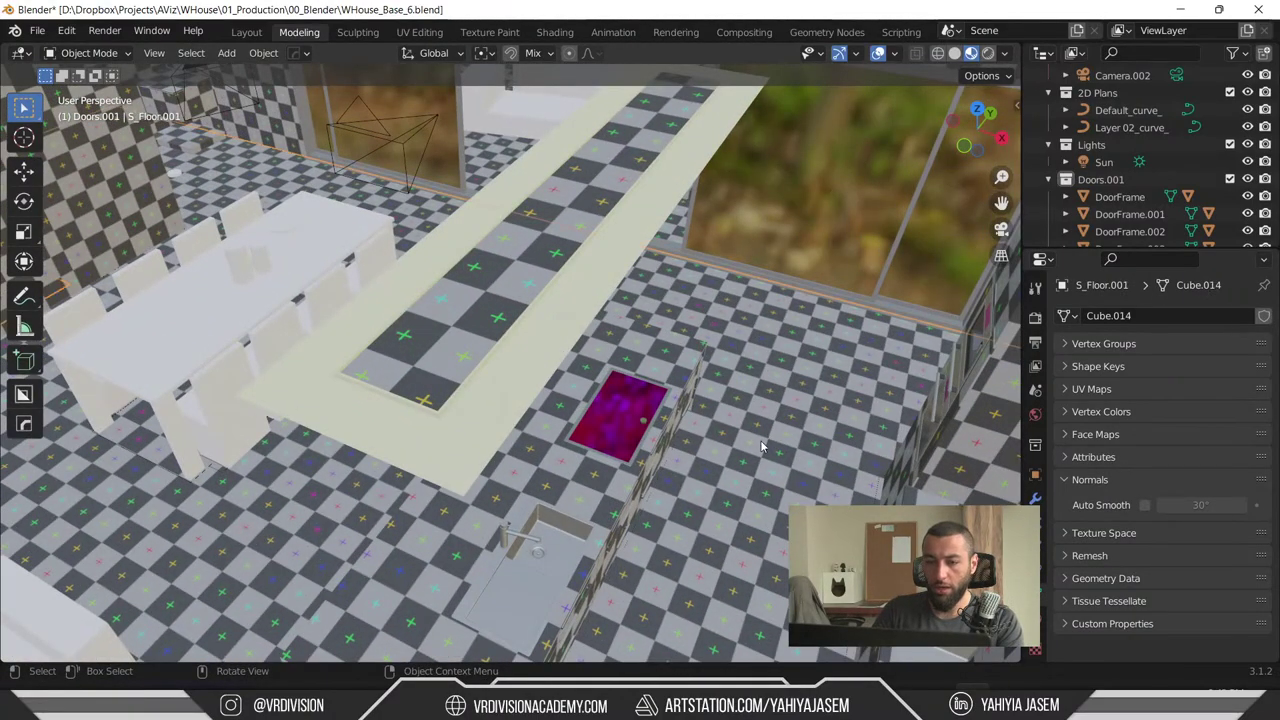
pyautogui.moveTo(760, 447); pyautogui.dragTo(353, 364, button='middle')
# - Add a 200 cm cube, orbit to see it beside the checkered walls, then bring up the switcher
pyautogui.hotkey('shift', 'a')
pyautogui.moveTo(361, 345)
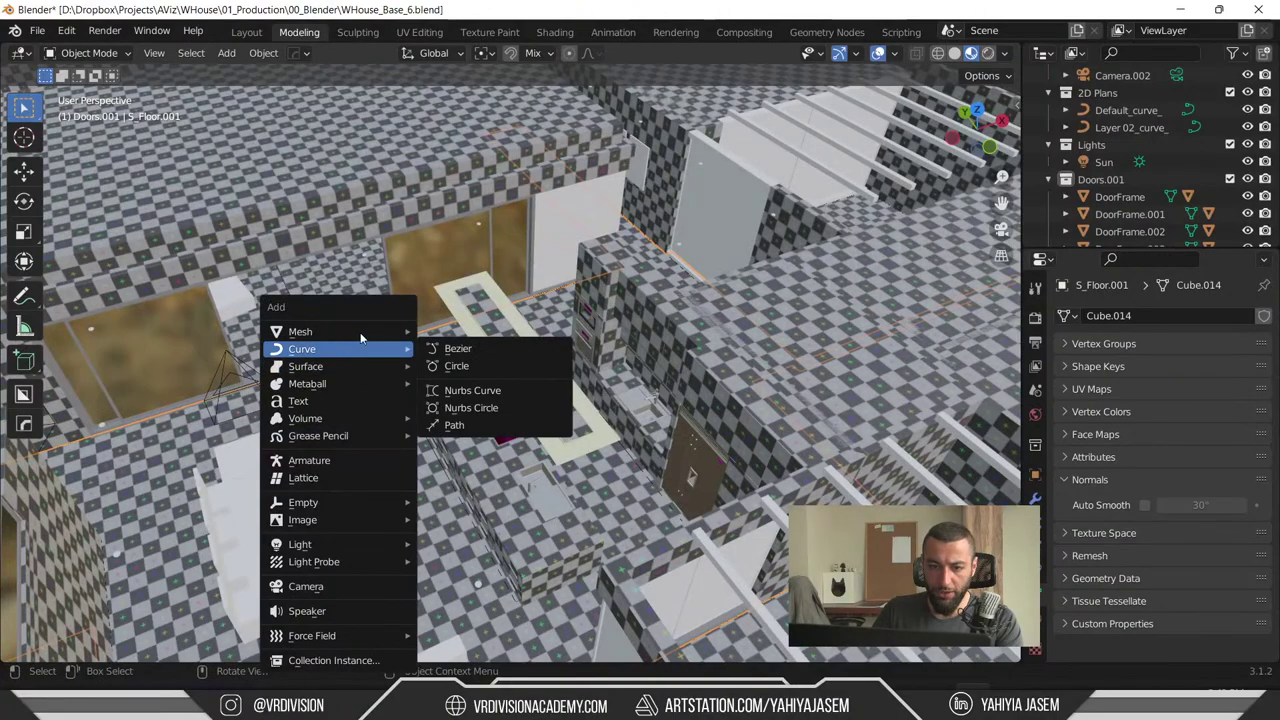
pyautogui.moveTo(330, 331)
pyautogui.click(517, 345)
pyautogui.scroll(5, 505, 410)
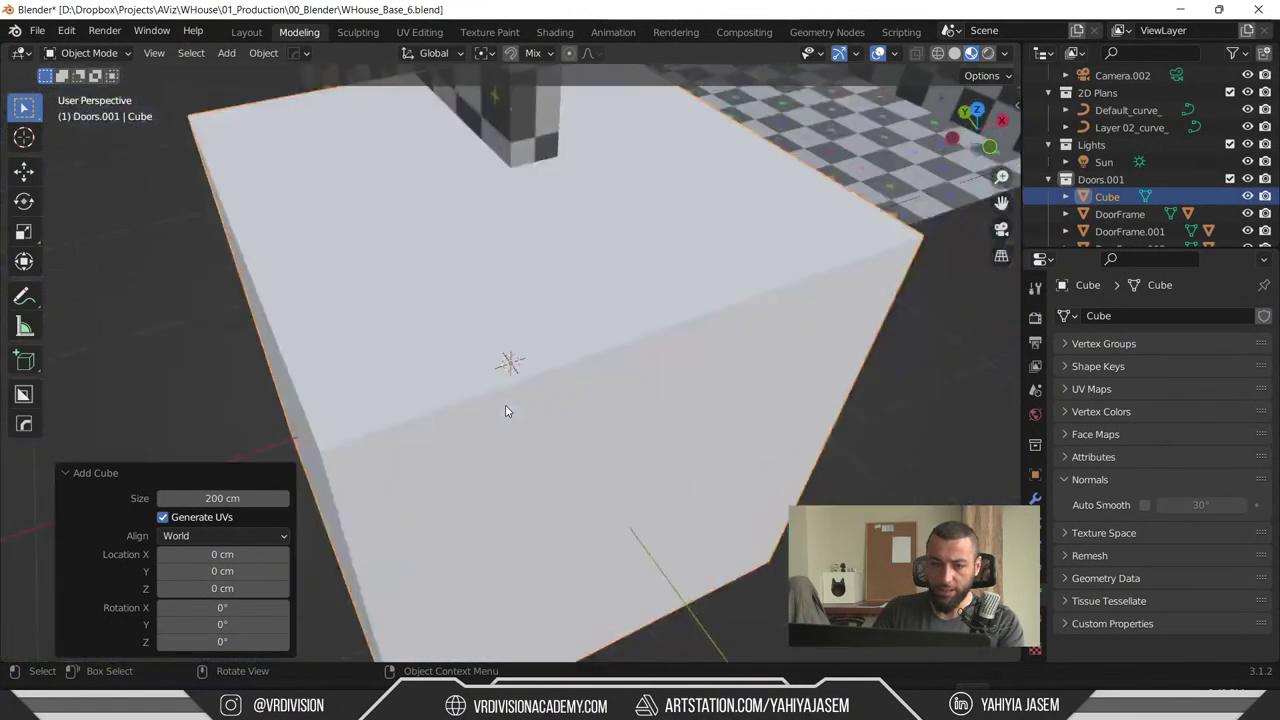
pyautogui.scroll(-8, 505, 410)
pyautogui.moveTo(505, 410); pyautogui.dragTo(631, 328, button='middle')
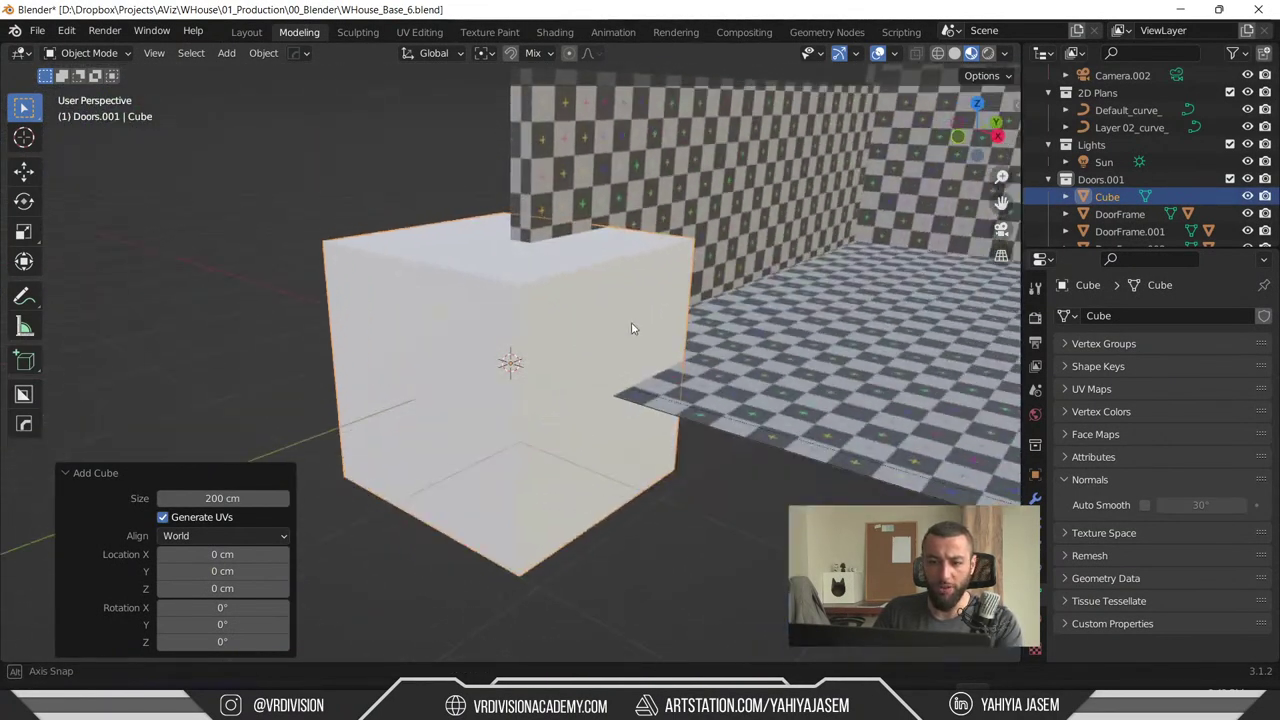
pyautogui.moveTo(668, 256); pyautogui.dragTo(578, 306, button='middle')
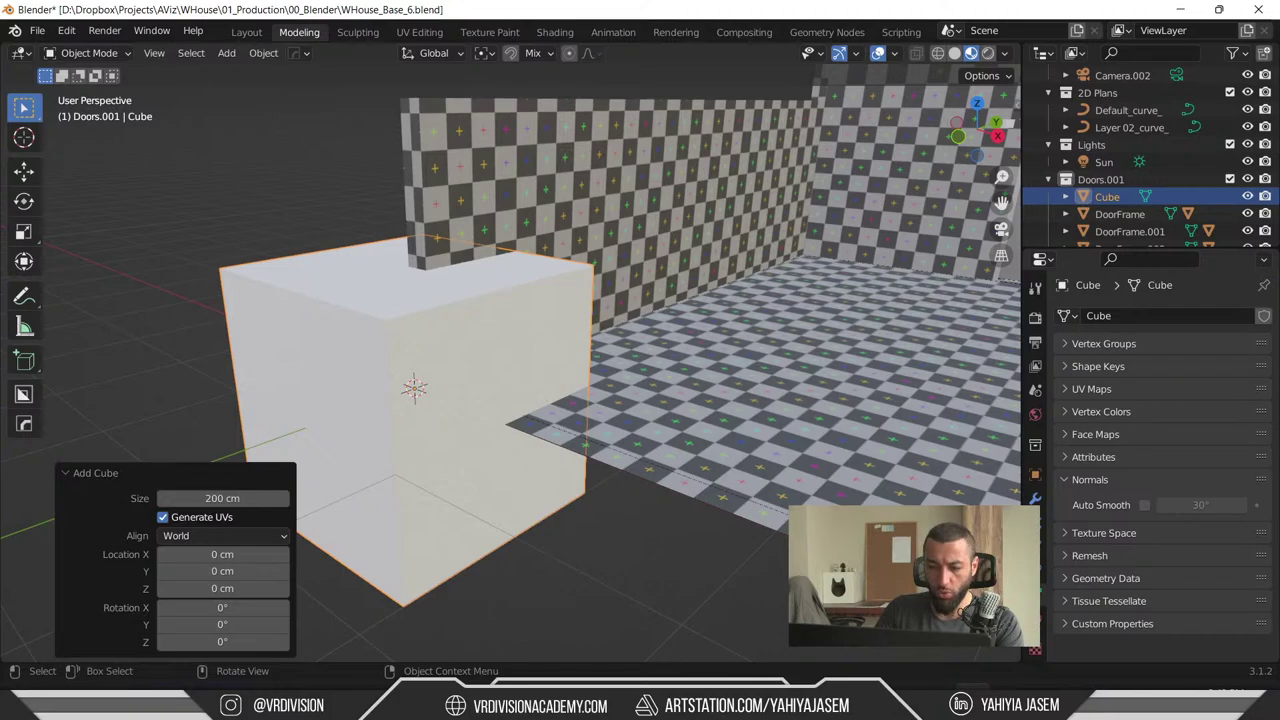
pyautogui.hotkey('alt', 'Tab')
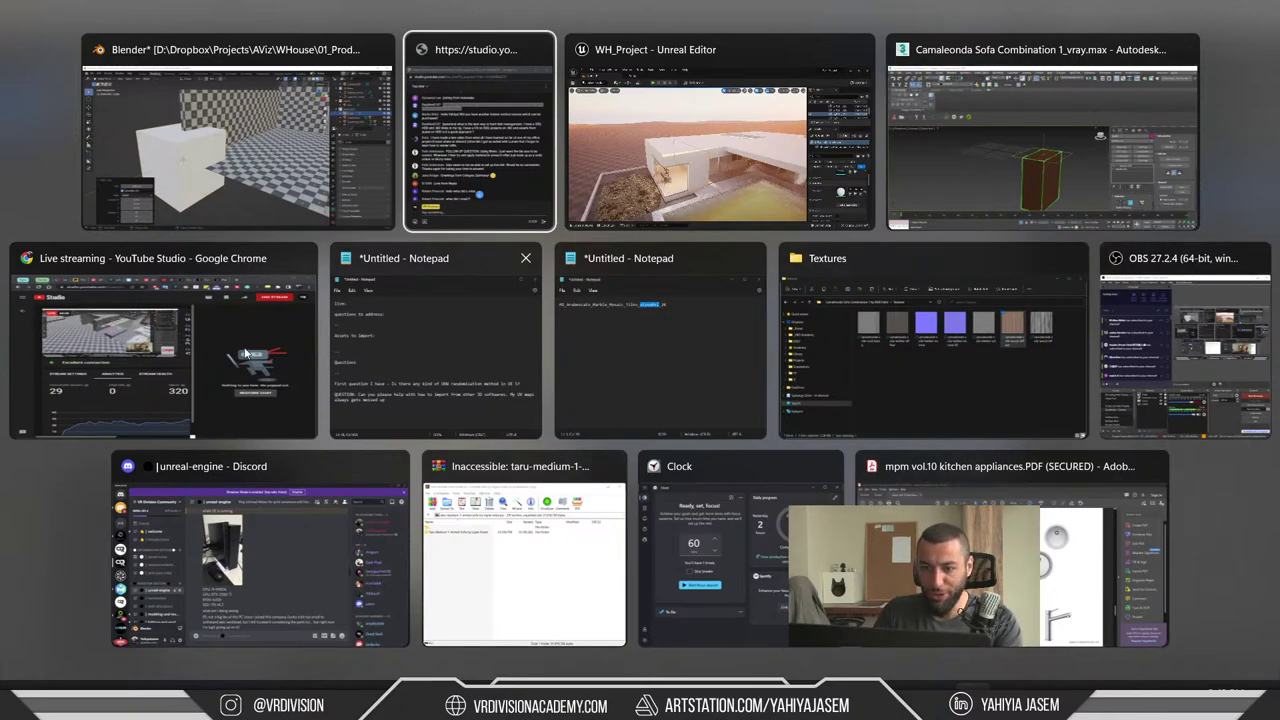
# - Review the 1x1m Arabescato Marble Mosaic Tiles surface details in Unreal's Quixel Bridge
pyautogui.click(669, 110)
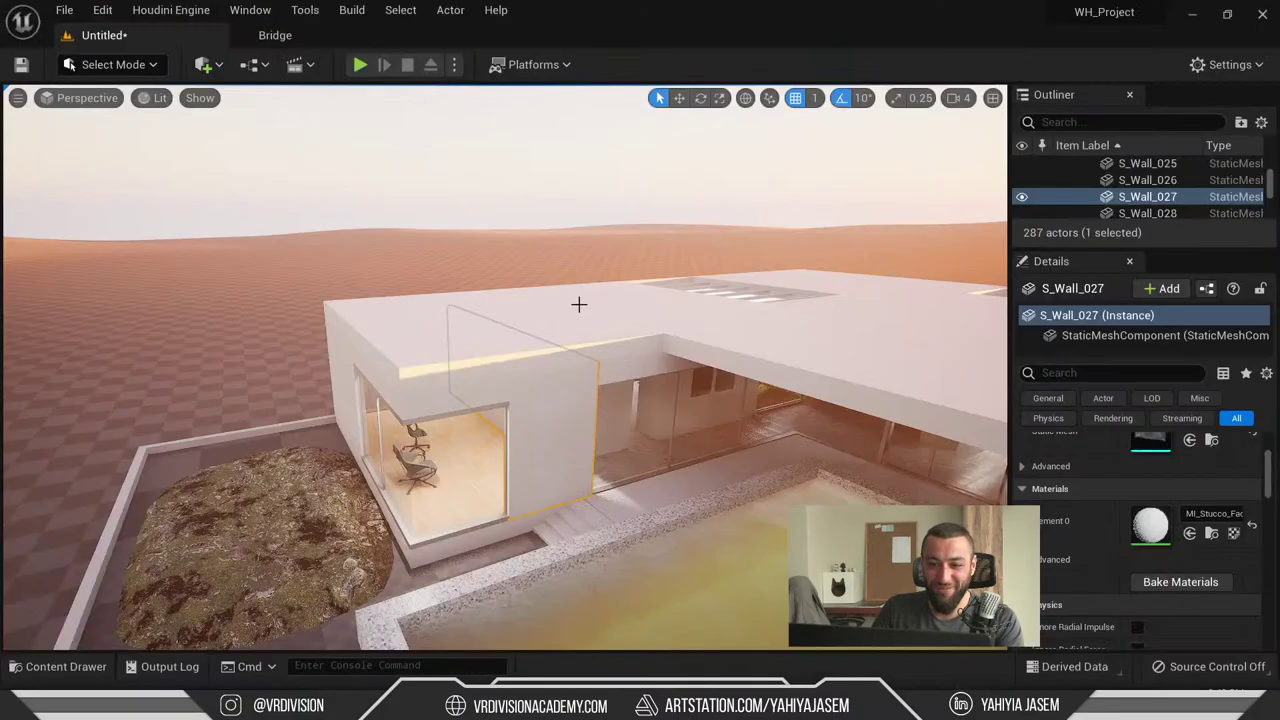
pyautogui.click(275, 35)
pyautogui.scroll(-2, 1108, 537)
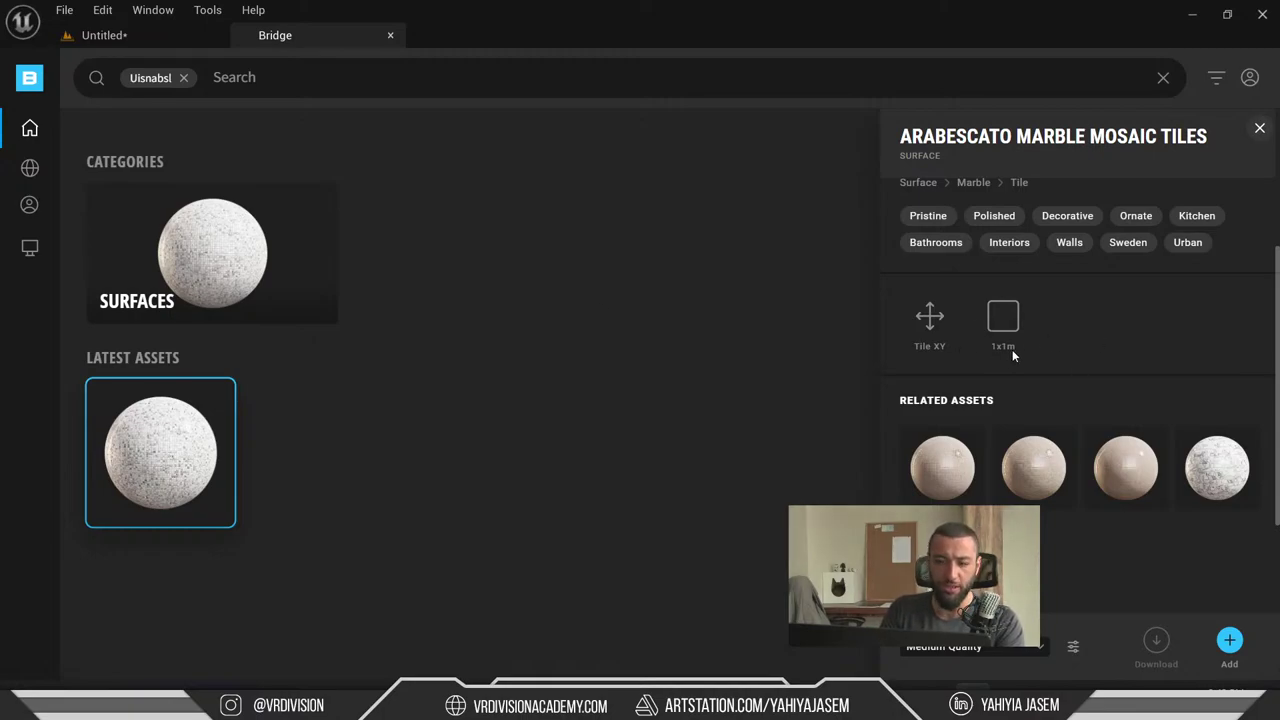
pyautogui.scroll(1, 1012, 352)
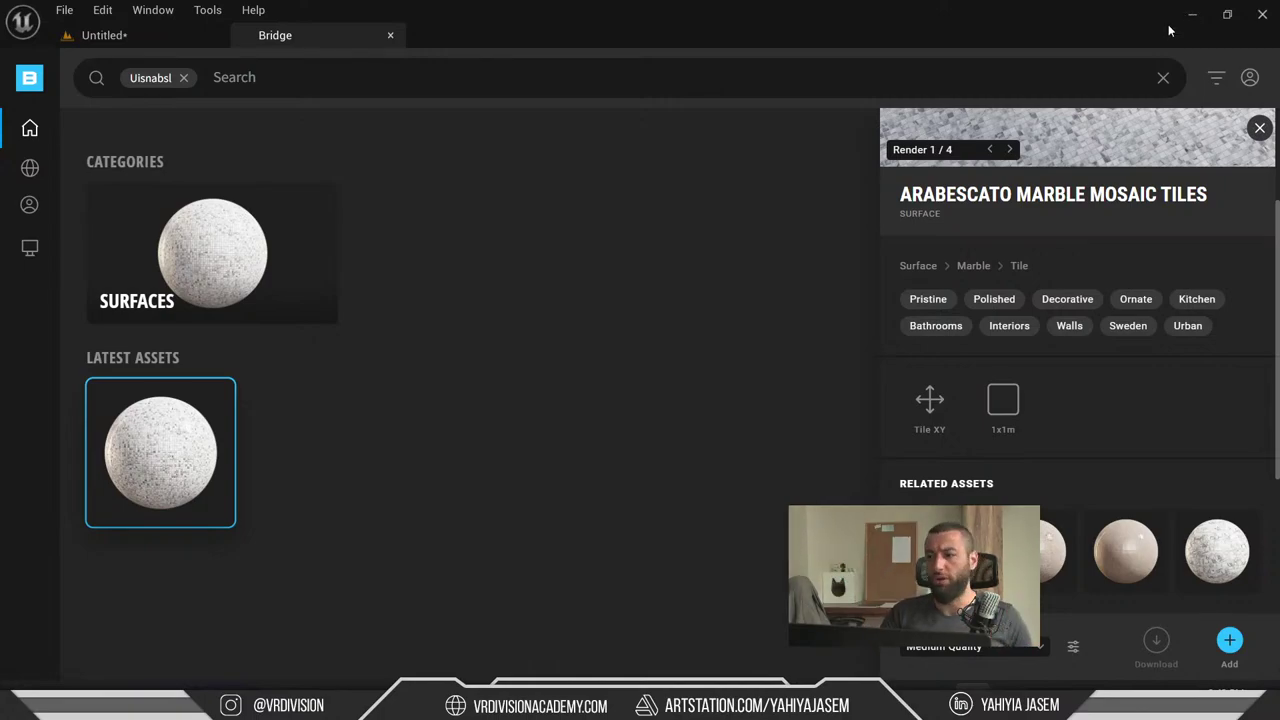
# - Minimise Unreal and select the room floor S_Floor.013 in Blender
pyautogui.click(1192, 15)
pyautogui.moveTo(897, 147); pyautogui.dragTo(643, 288, button='middle')
pyautogui.click(618, 257)
pyautogui.click(643, 288)
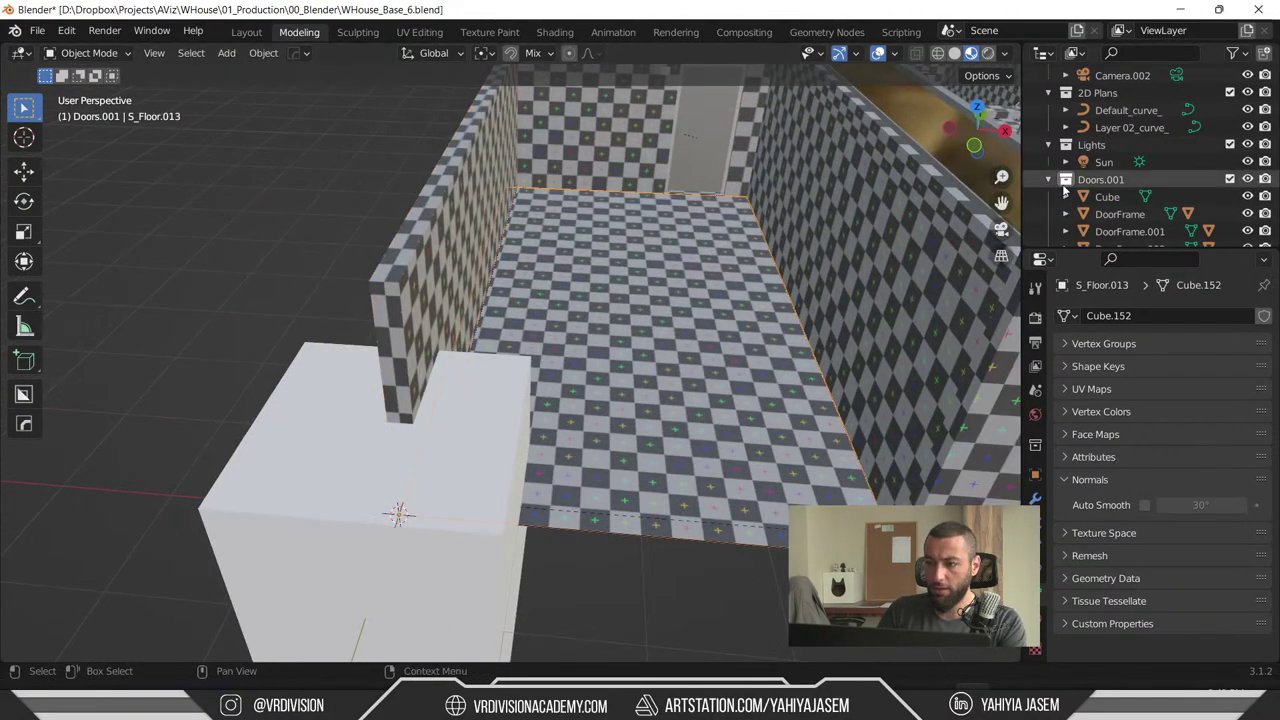
# - Select floor objects S_Floor through S_Floor.004 in the Outliner and frame them
pyautogui.press('.')
pyautogui.moveTo(649, 267); pyautogui.dragTo(692, 508, button='middle')
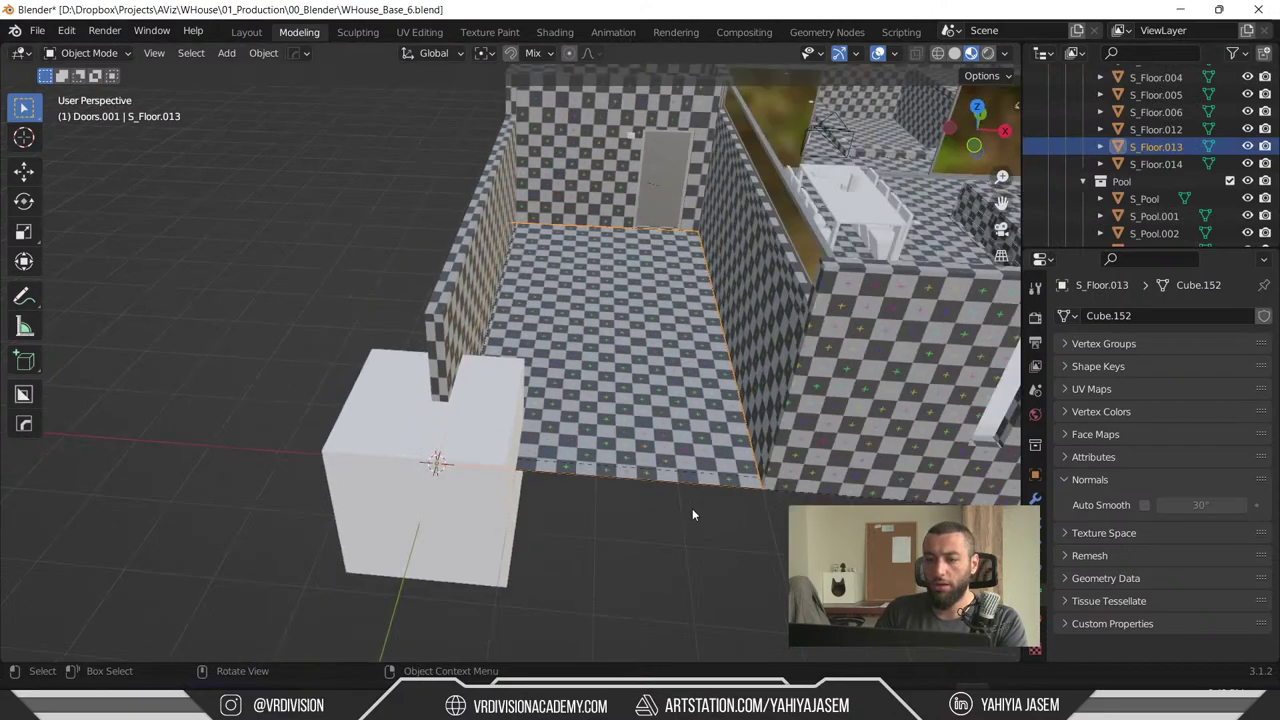
pyautogui.click(1153, 164)
pyautogui.scroll(4, 1153, 170)
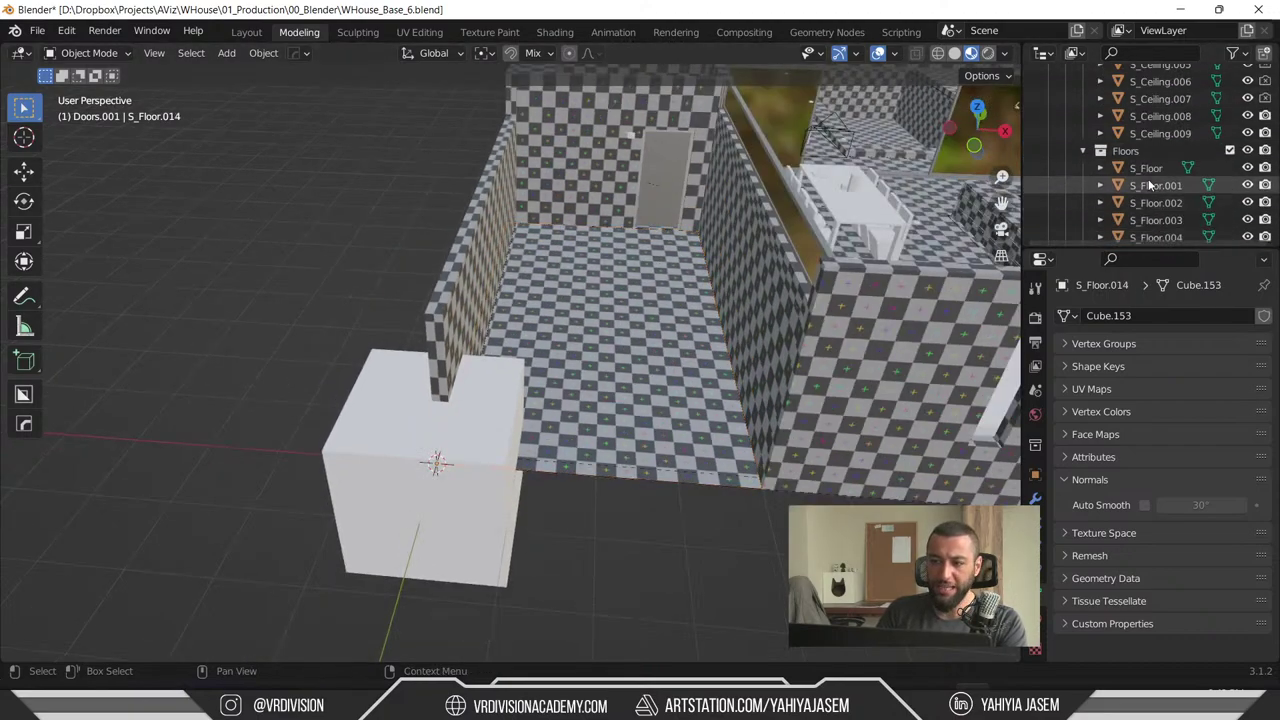
pyautogui.keyDown('shift'); pyautogui.click(1146, 168); pyautogui.keyUp('shift')
pyautogui.press('KP_Decimal')
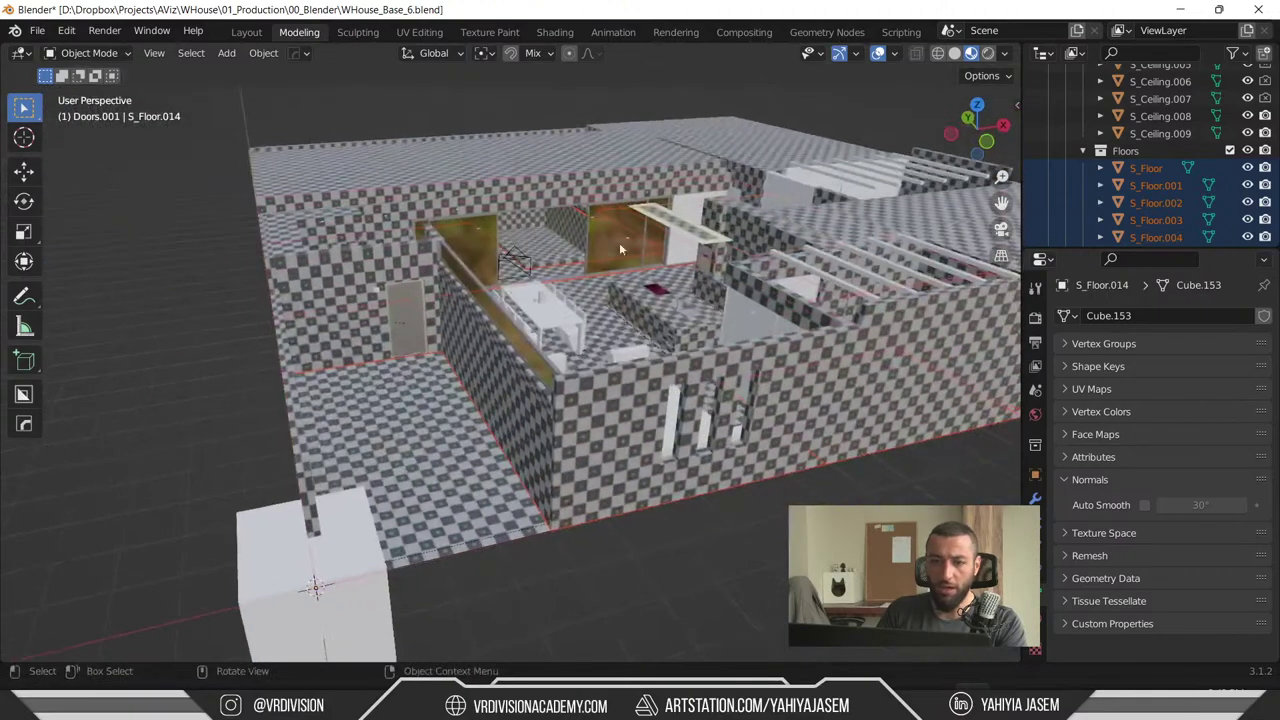
# - Split the view and make the left area a UV Editor showing Checker.jpg
pyautogui.moveTo(5, 45); pyautogui.dragTo(490, 78)
pyautogui.click(20, 52)
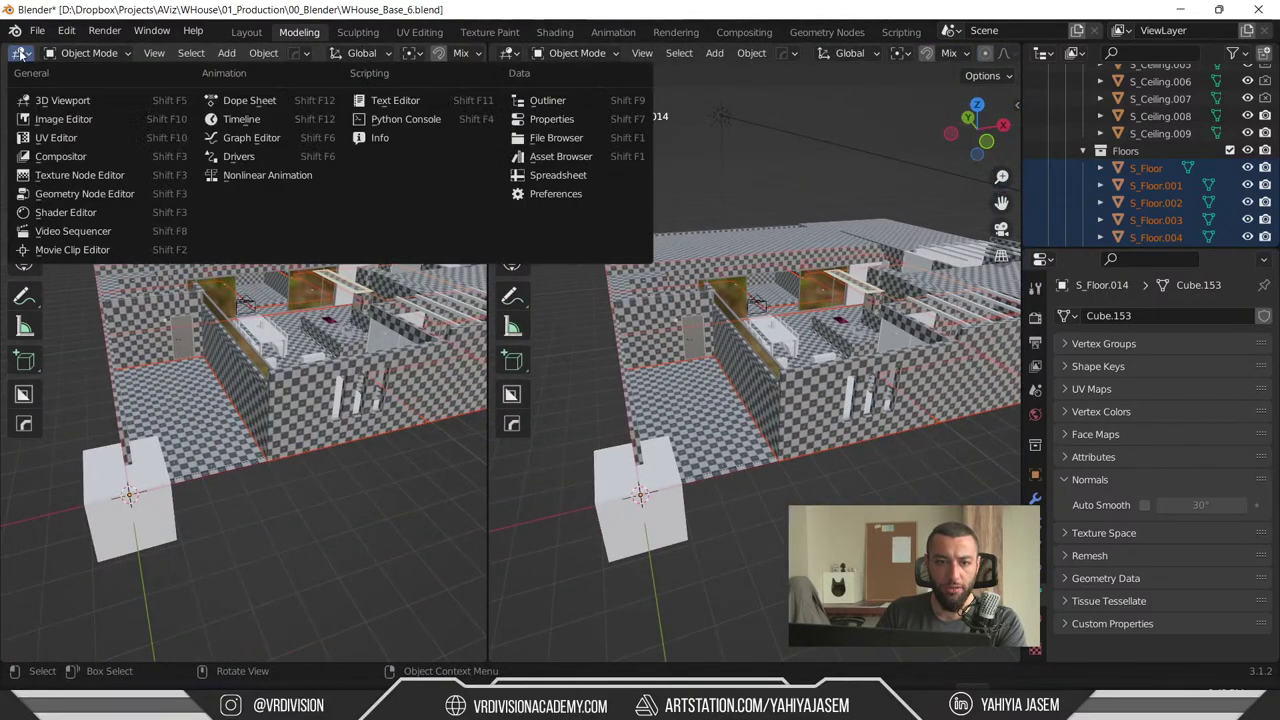
pyautogui.click(56, 138)
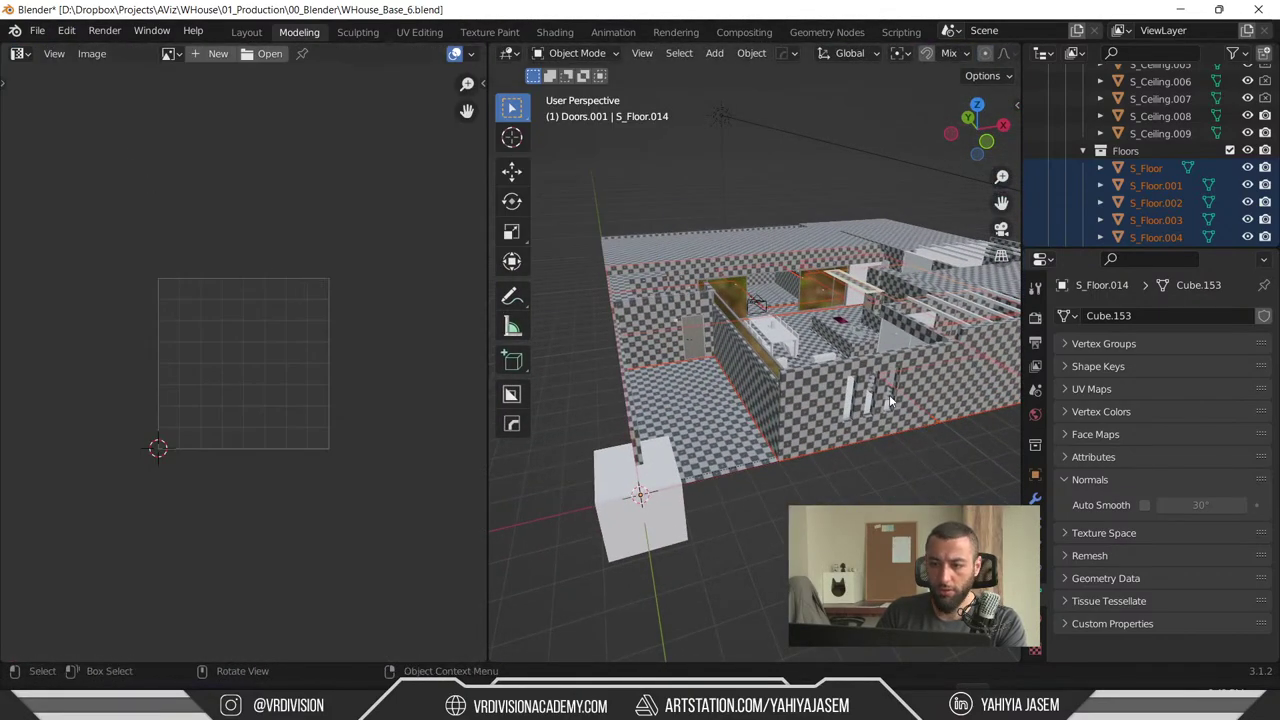
pyautogui.press('Tab')
pyautogui.moveTo(851, 480); pyautogui.dragTo(757, 457, button='middle')
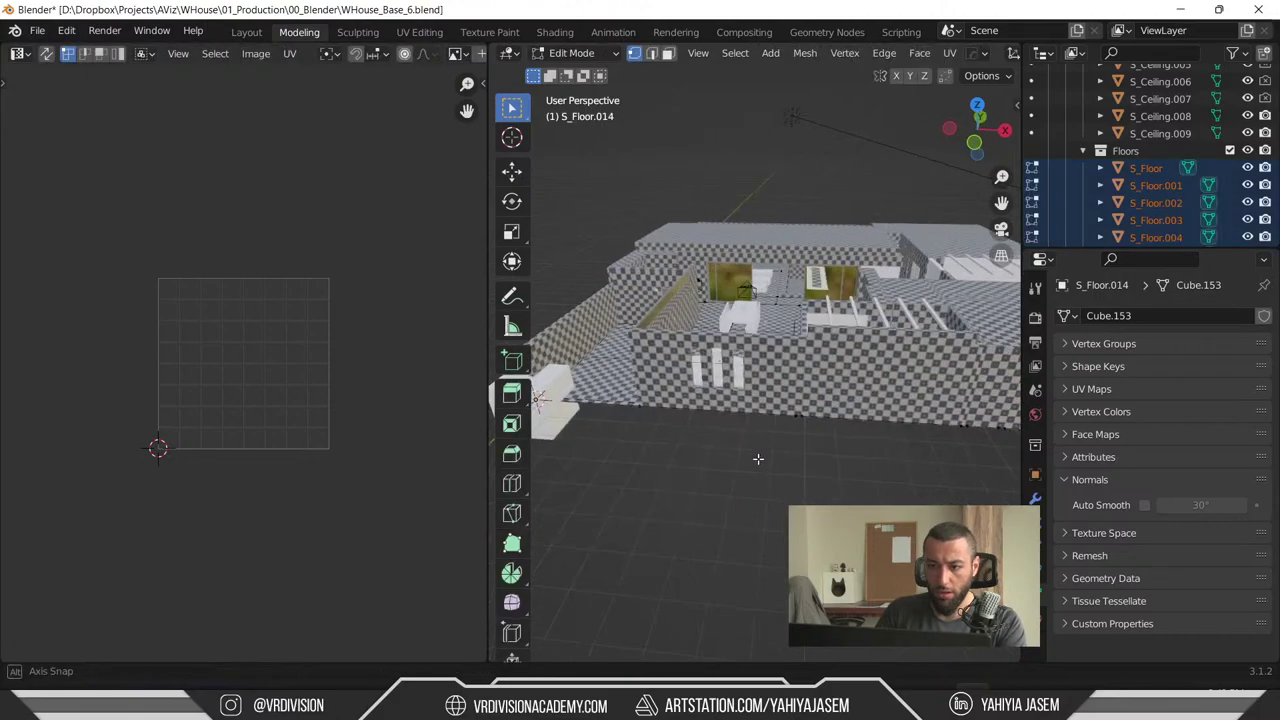
pyautogui.press('Tab')
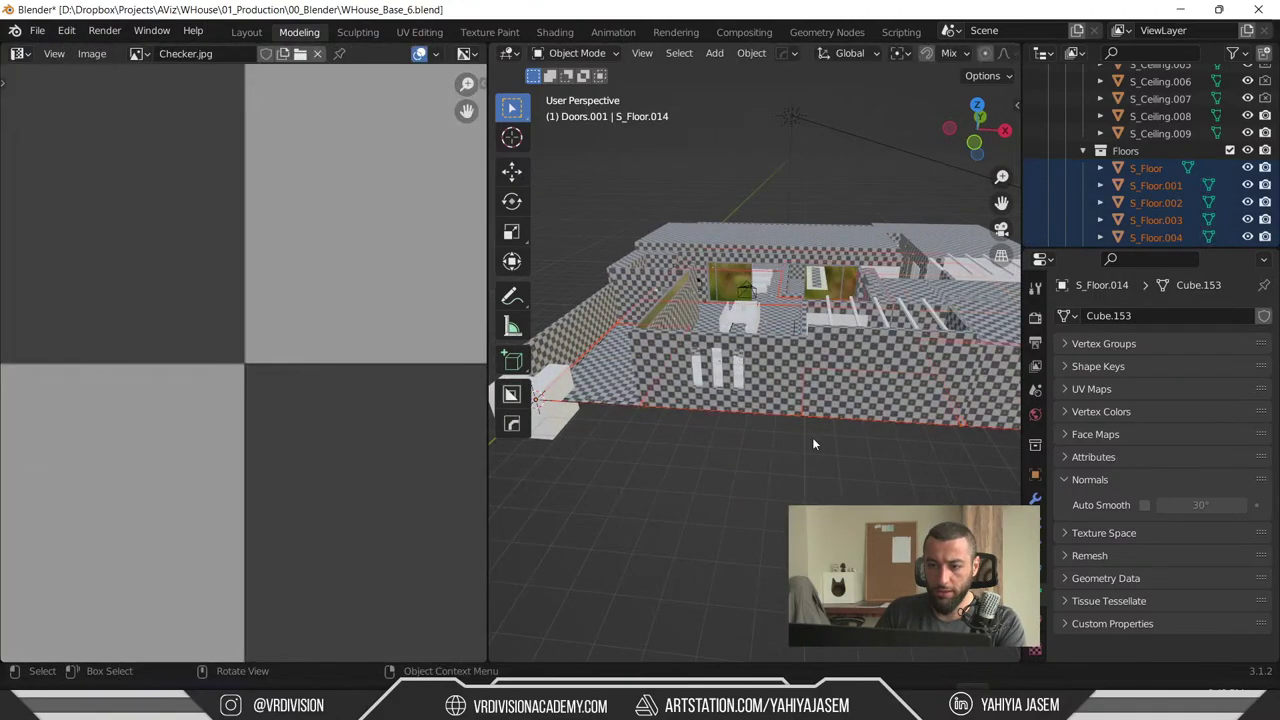
pyautogui.scroll(-10, 202, 385)
pyautogui.scroll(2, 229, 358)
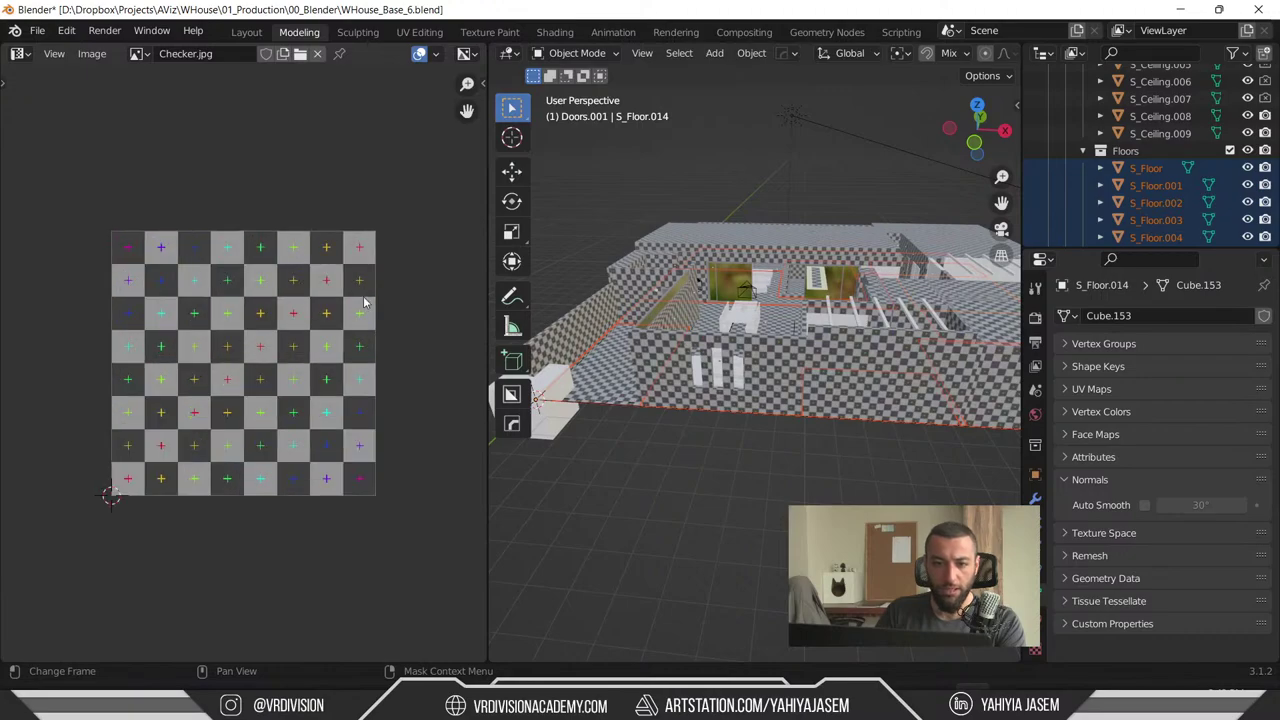
pyautogui.moveTo(790, 440); pyautogui.dragTo(808, 452, button='middle')
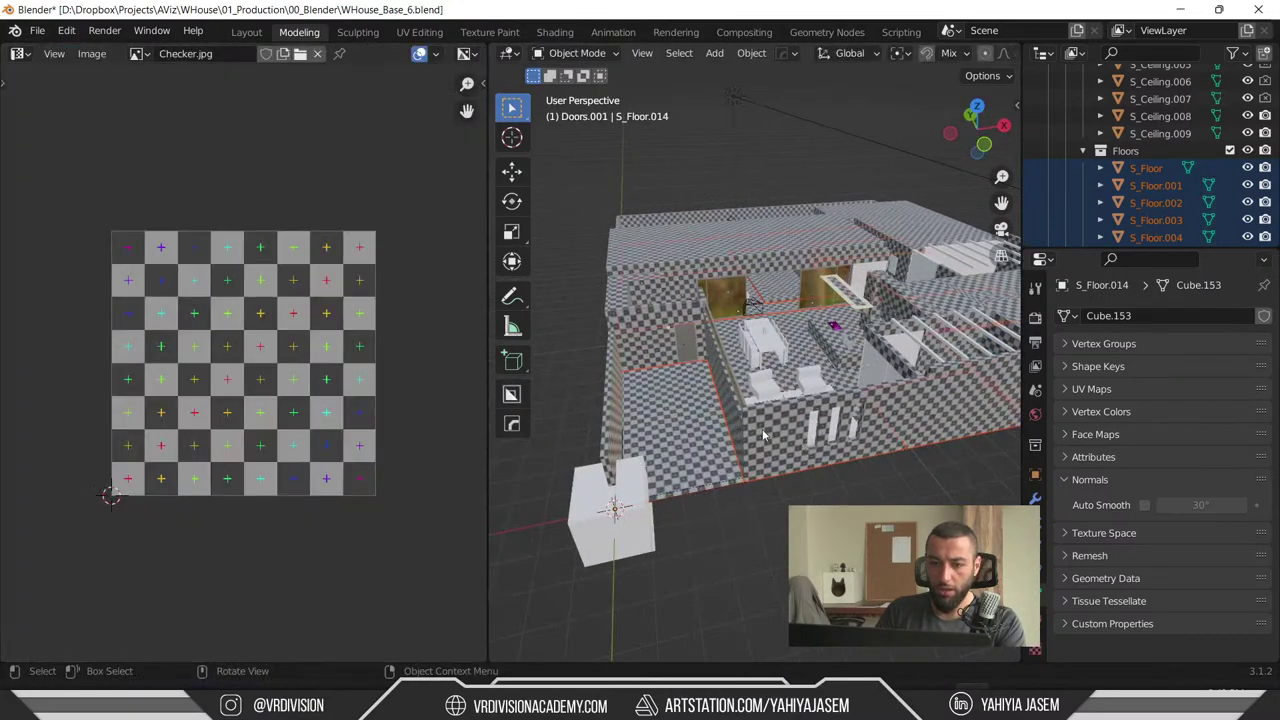
# - Box-select the floor UVs and re-unwrap them, trying Cylinder Projection before a final Unwrap
pyautogui.press('Tab')
pyautogui.scroll(-5, 244, 372)
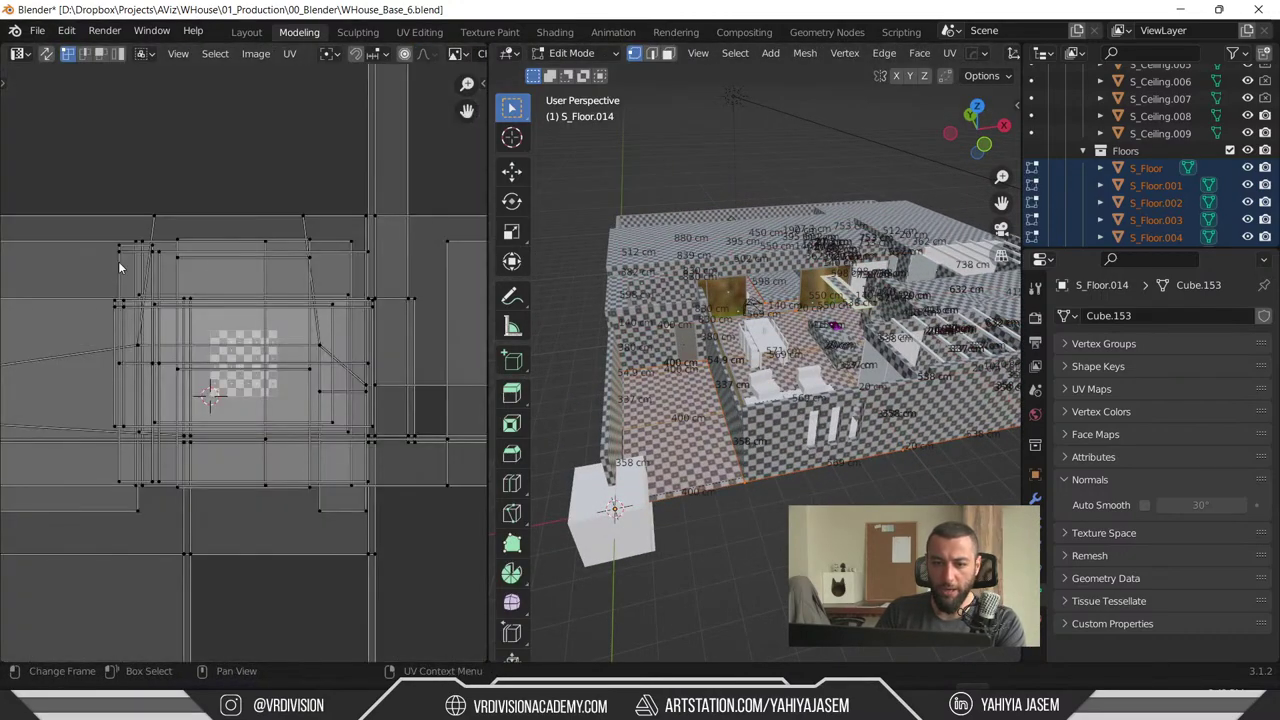
pyautogui.scroll(-3, 118, 261)
pyautogui.moveTo(48, 208); pyautogui.dragTo(610, 621)
pyautogui.press('u')
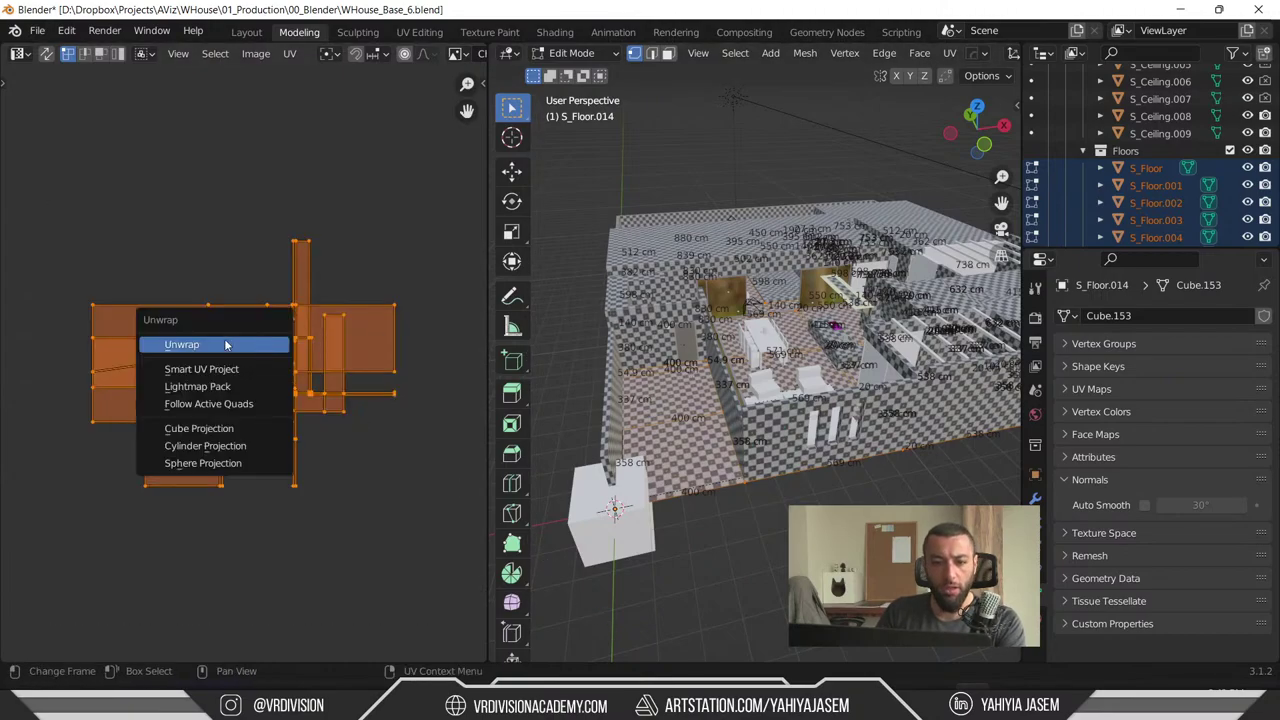
pyautogui.click(201, 350)
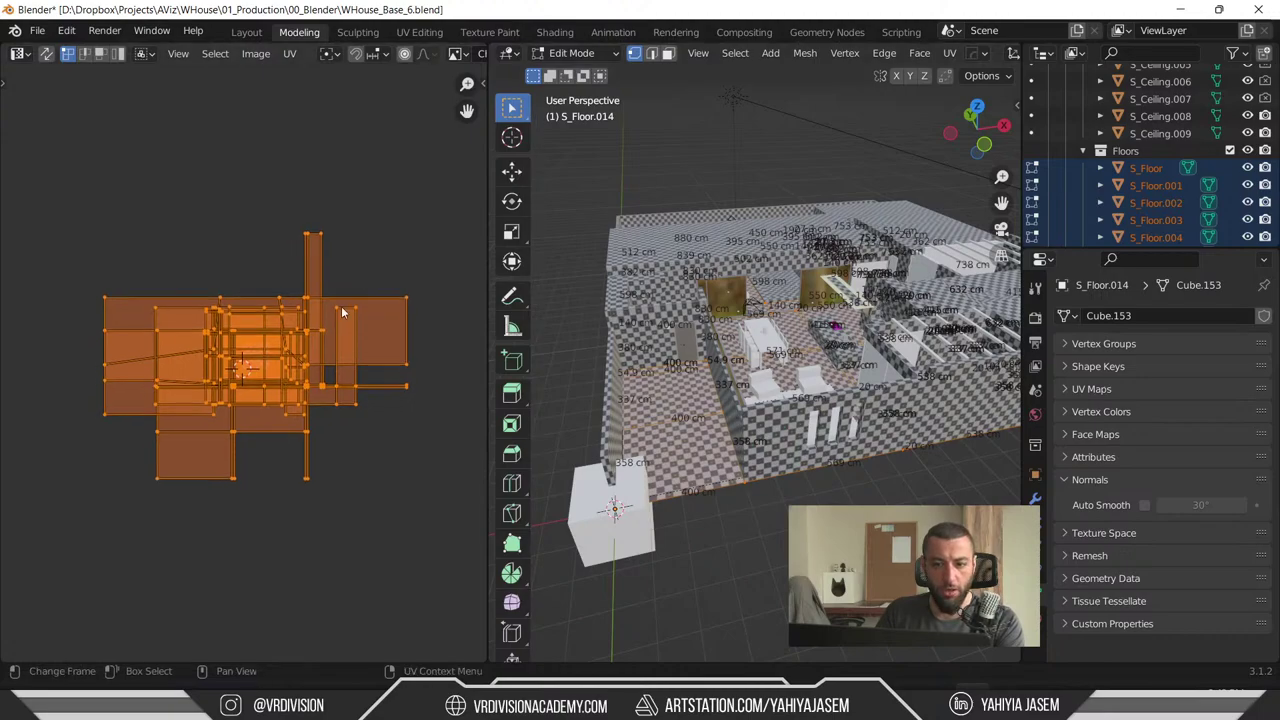
pyautogui.press('u')
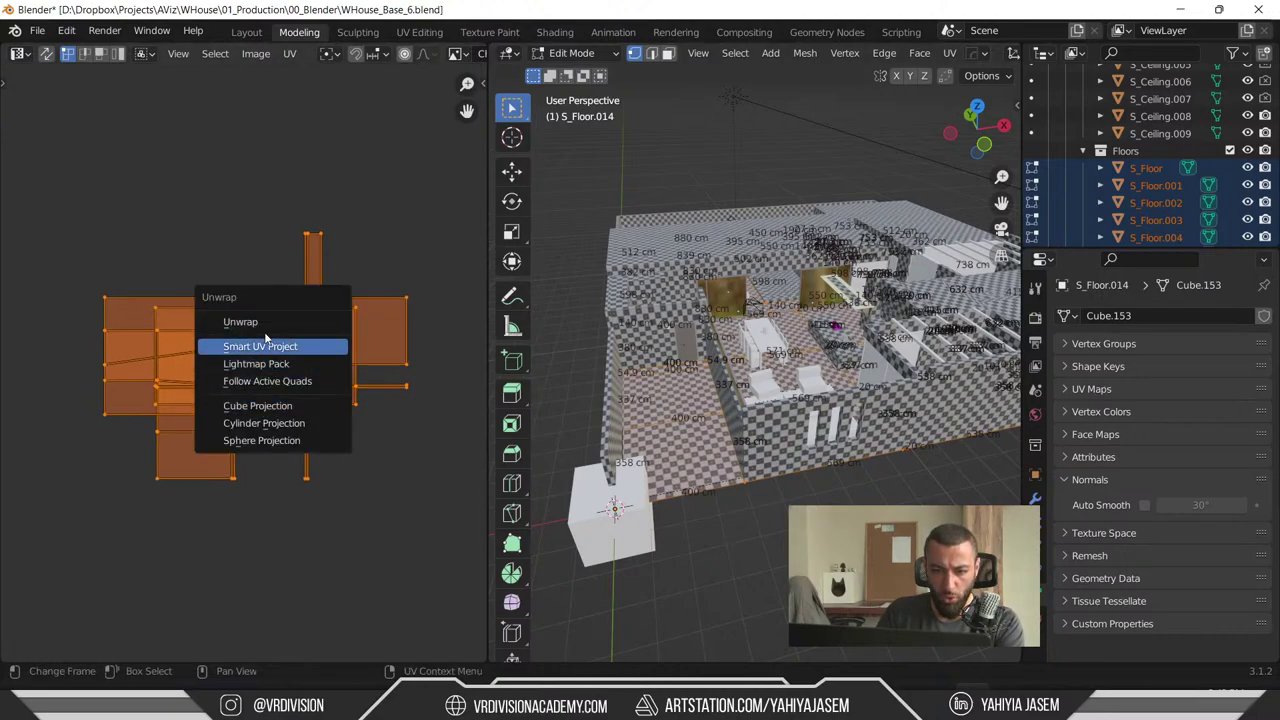
pyautogui.click(304, 423)
pyautogui.press('u')
pyautogui.click(330, 386)
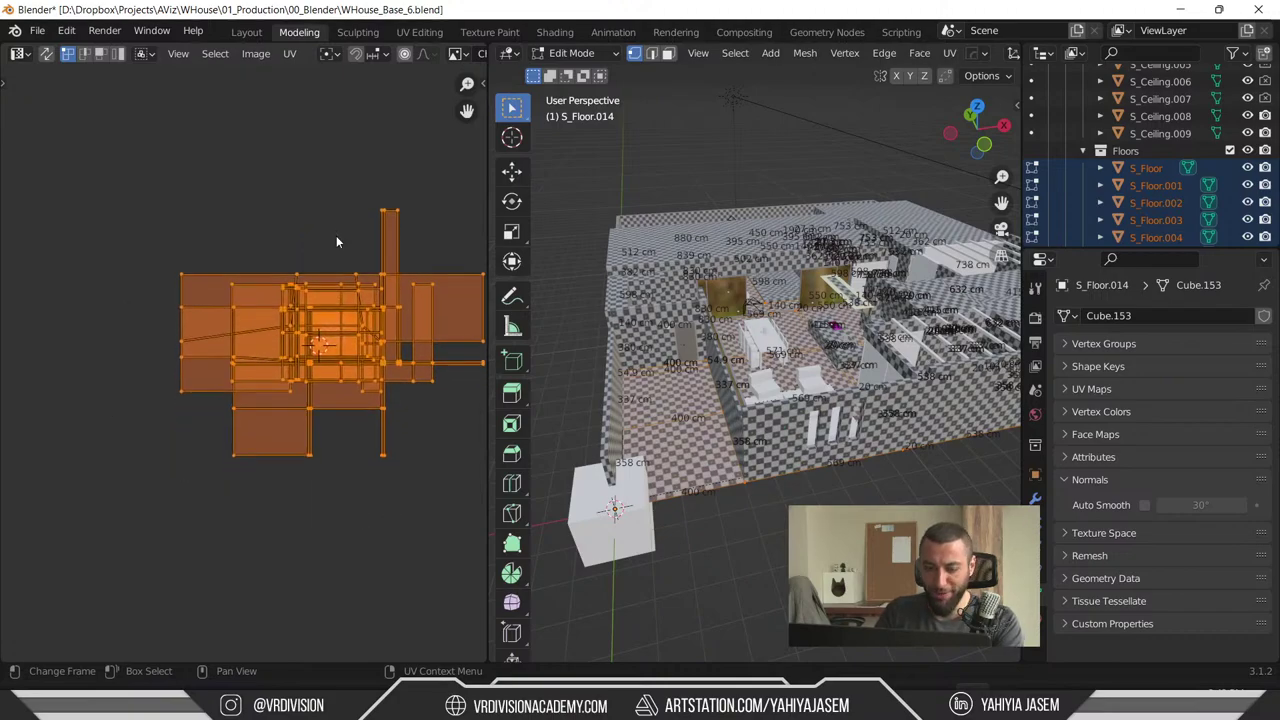
# - Select all UV islands and scale them down so the floor's checker squares grow larger
pyautogui.rightClick(279, 313)
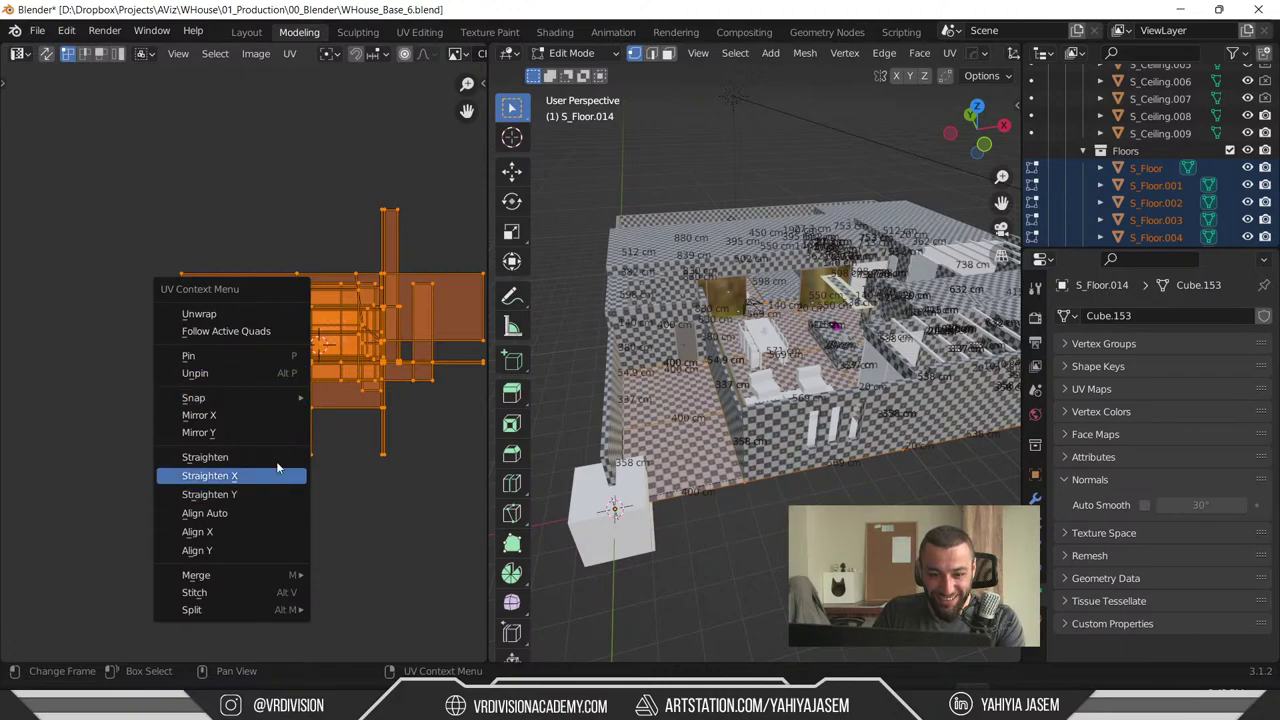
pyautogui.scroll(5, 429, 497)
pyautogui.moveTo(720, 380); pyautogui.dragTo(812, 391, button='middle')
pyautogui.scroll(-5, 258, 350)
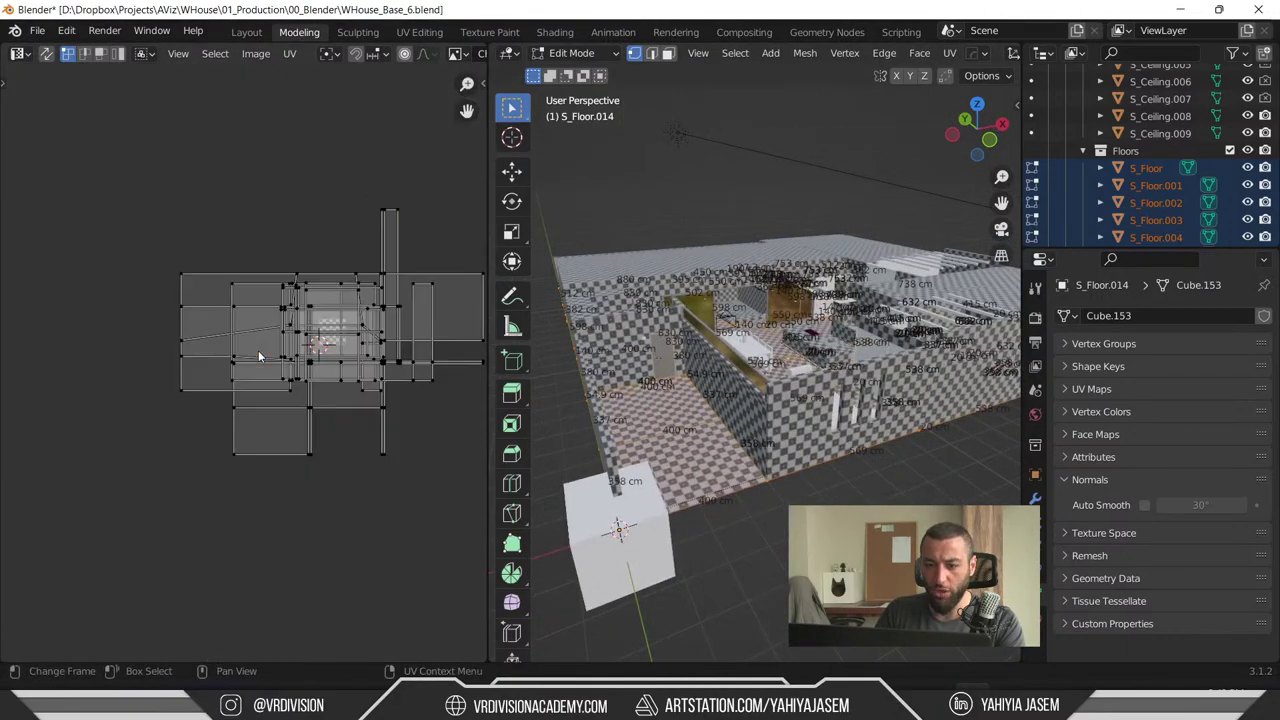
pyautogui.press('a')
pyautogui.press('s')
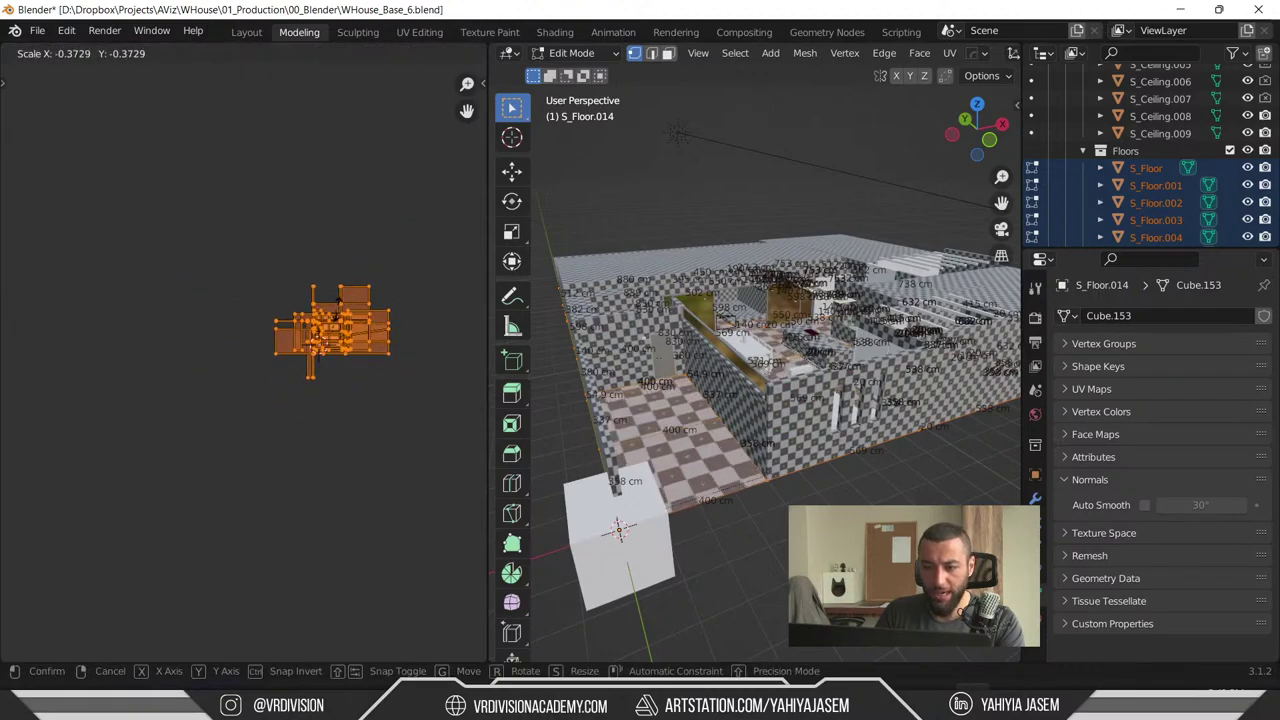
pyautogui.click(320, 343)
pyautogui.scroll(5, 717, 397)
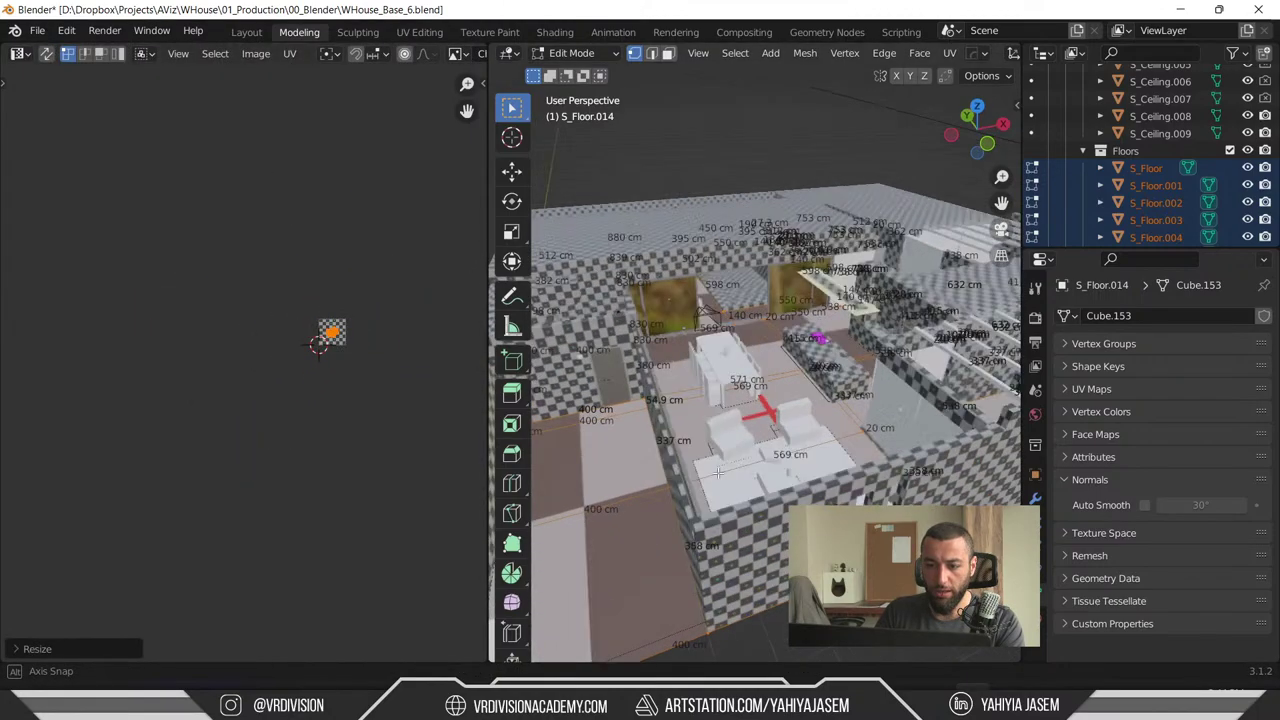
pyautogui.moveTo(717, 397); pyautogui.dragTo(717, 397, button='middle')
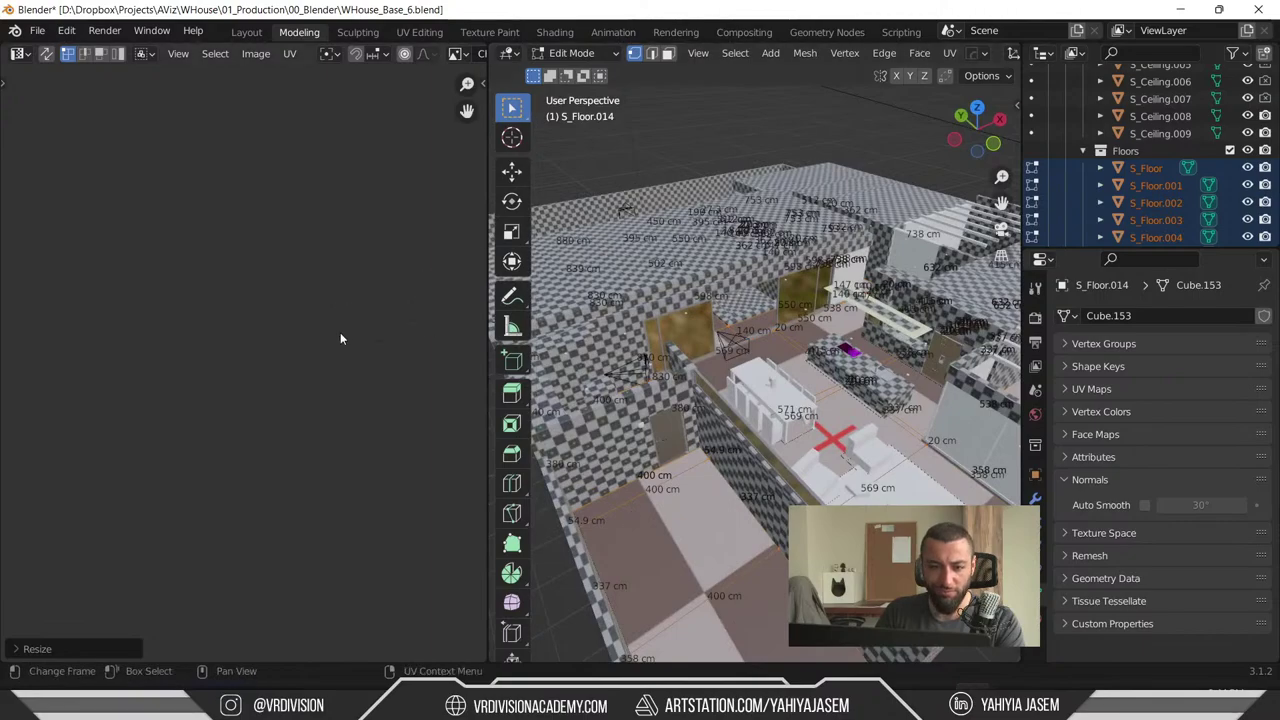
pyautogui.scroll(4, 218, 346)
pyautogui.moveTo(375, 312); pyautogui.dragTo(273, 327, button='middle')
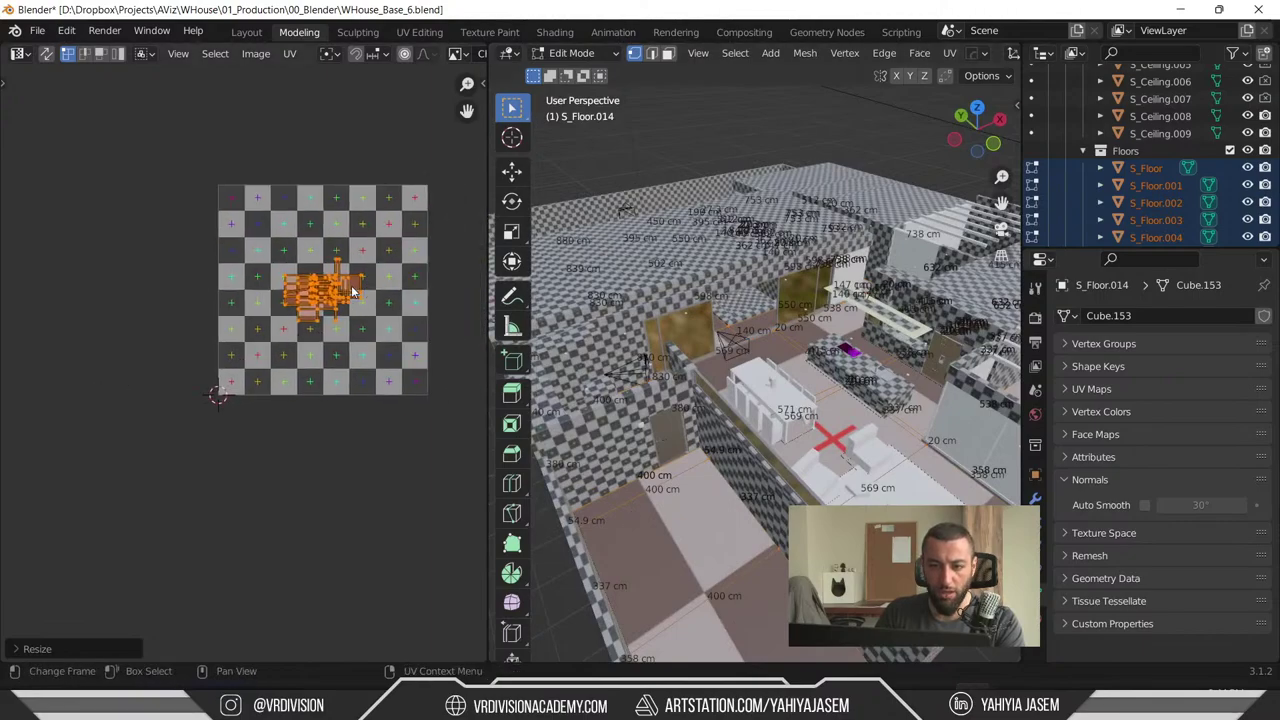
# - Scale one connected group of UV islands up and inspect the result on the checkered walls
pyautogui.click(355, 285)
pyautogui.scroll(5, 343, 288)
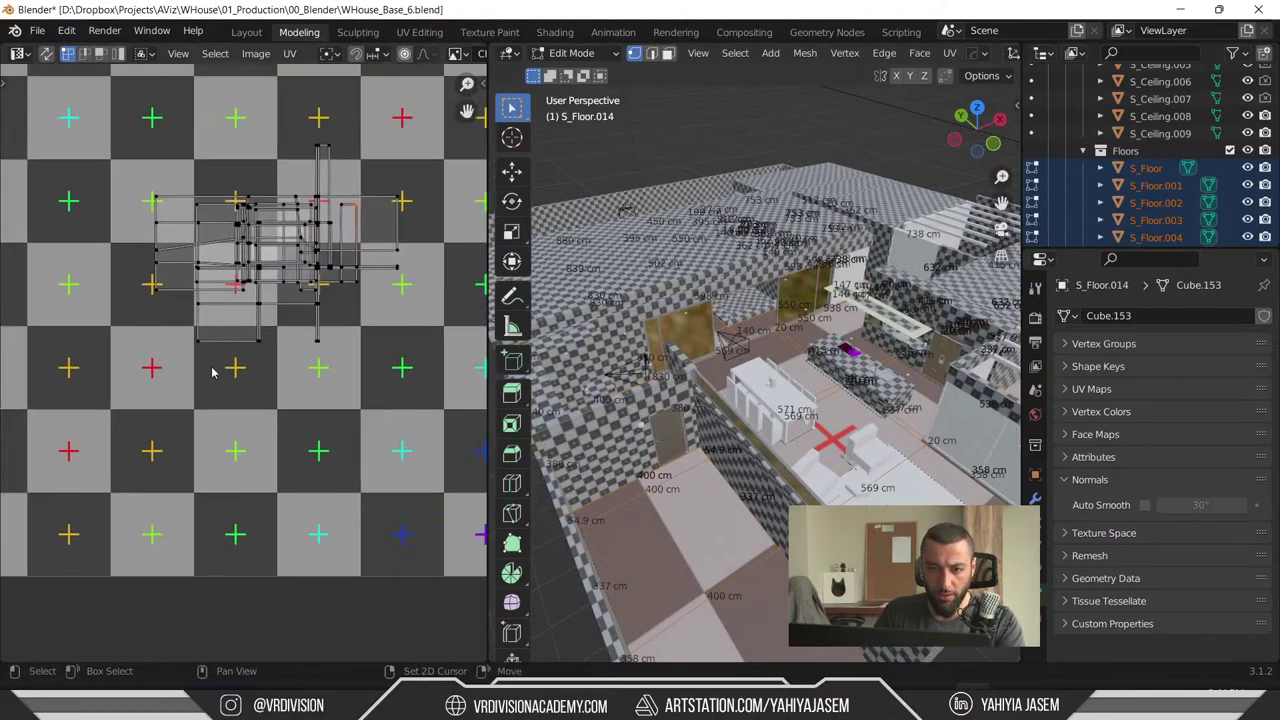
pyautogui.press('l')
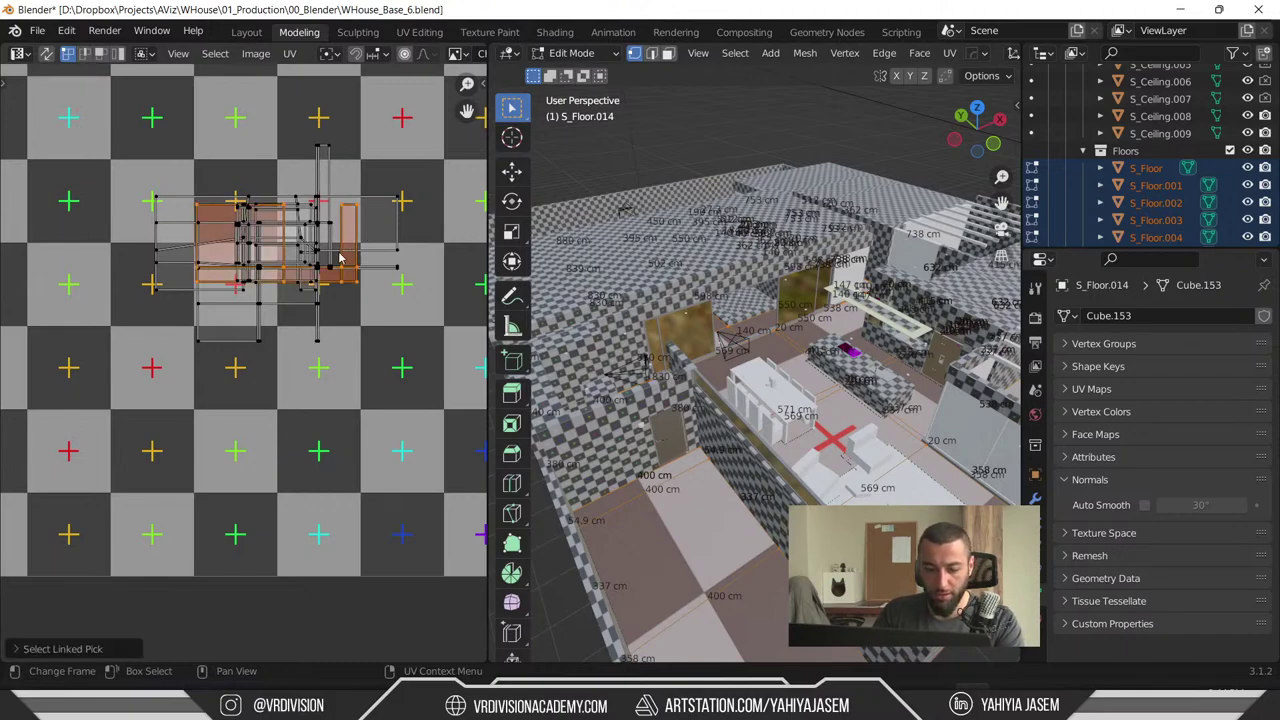
pyautogui.press('s')
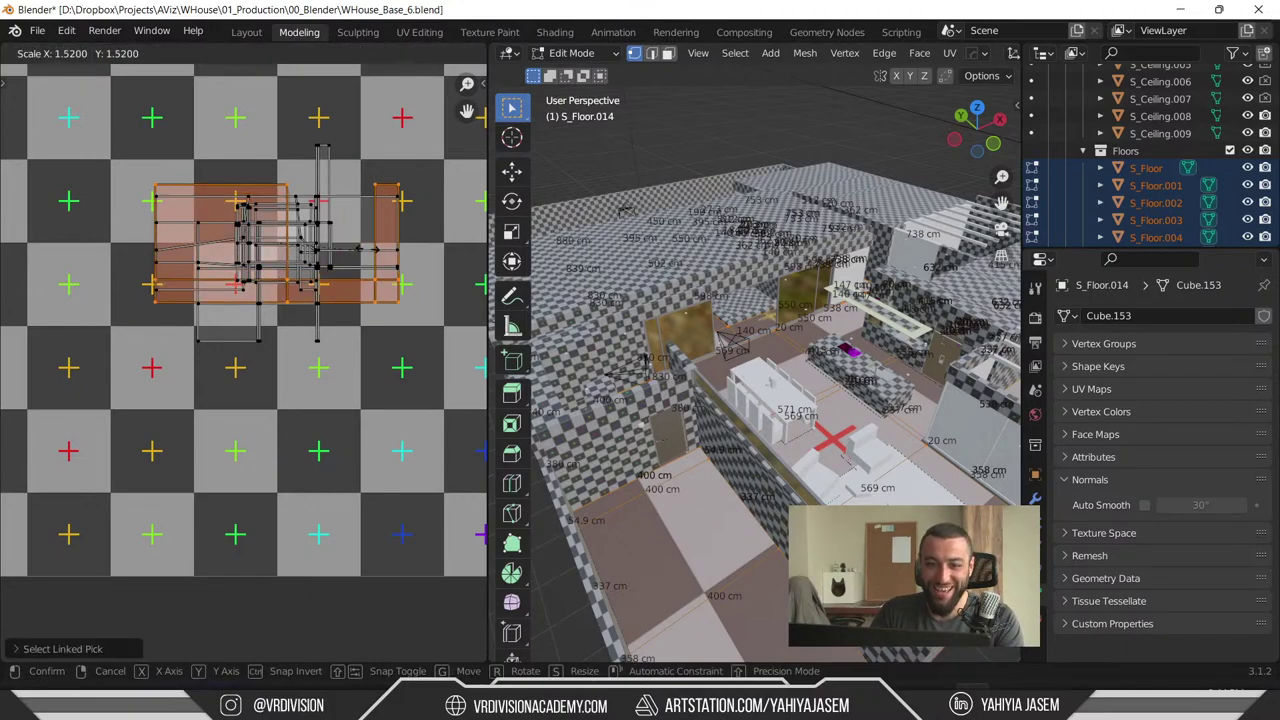
pyautogui.click(250, 140)
pyautogui.scroll(-3, 250, 140)
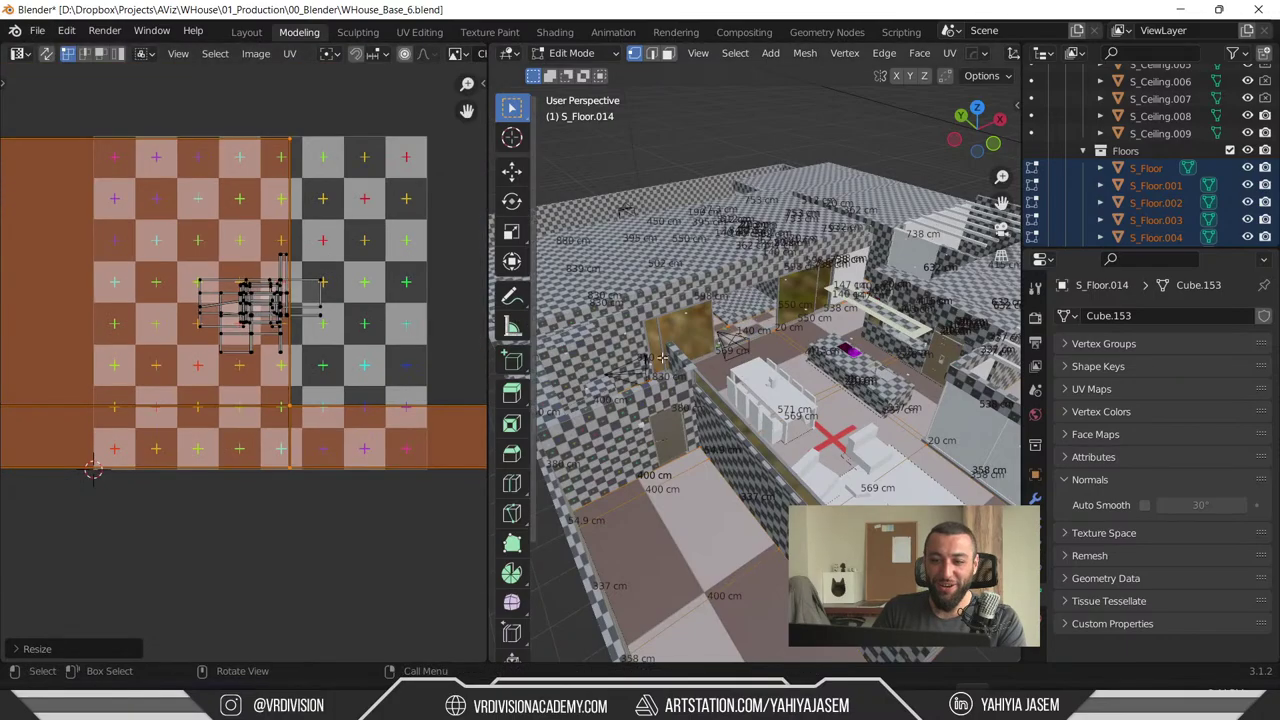
pyautogui.moveTo(720, 340); pyautogui.dragTo(800, 410, button='middle')
pyautogui.scroll(-2, 321, 249)
pyautogui.moveTo(700, 300); pyautogui.dragTo(783, 302, button='middle')
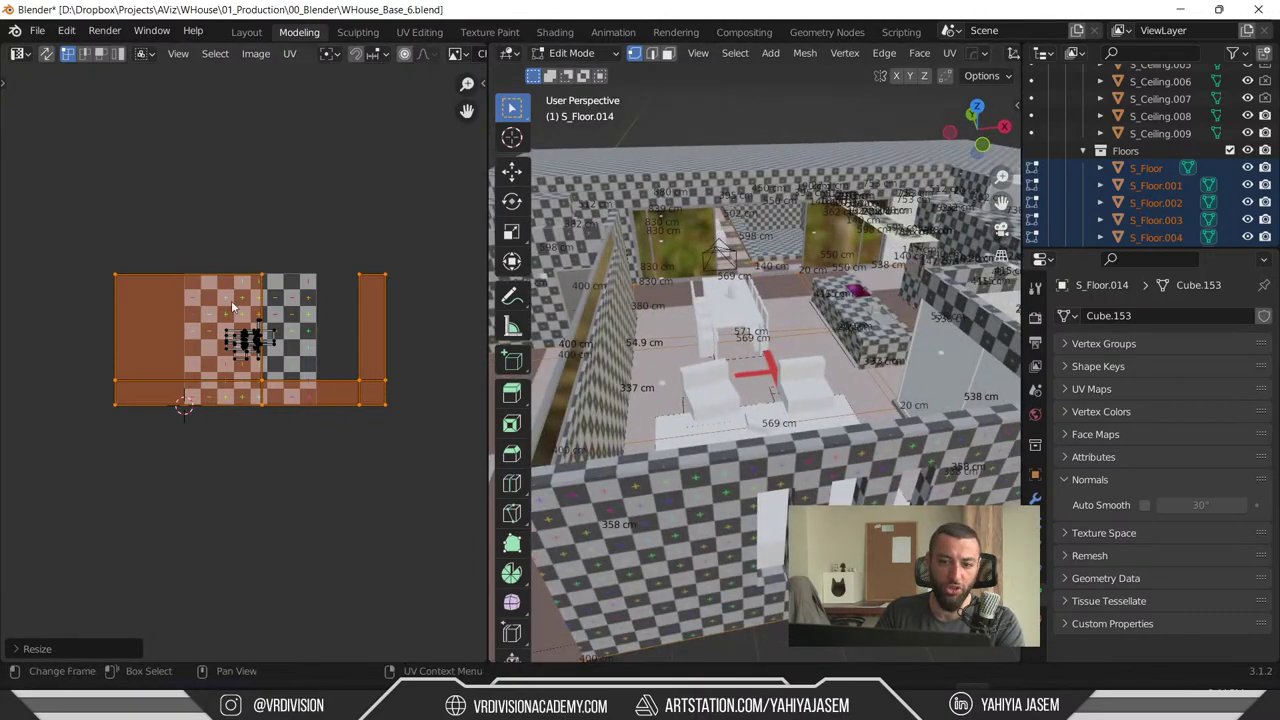
# - Clear, reselect, and then deselect all UV faces in the UV Editor
pyautogui.scroll(3, 231, 300)
pyautogui.click(180, 190)
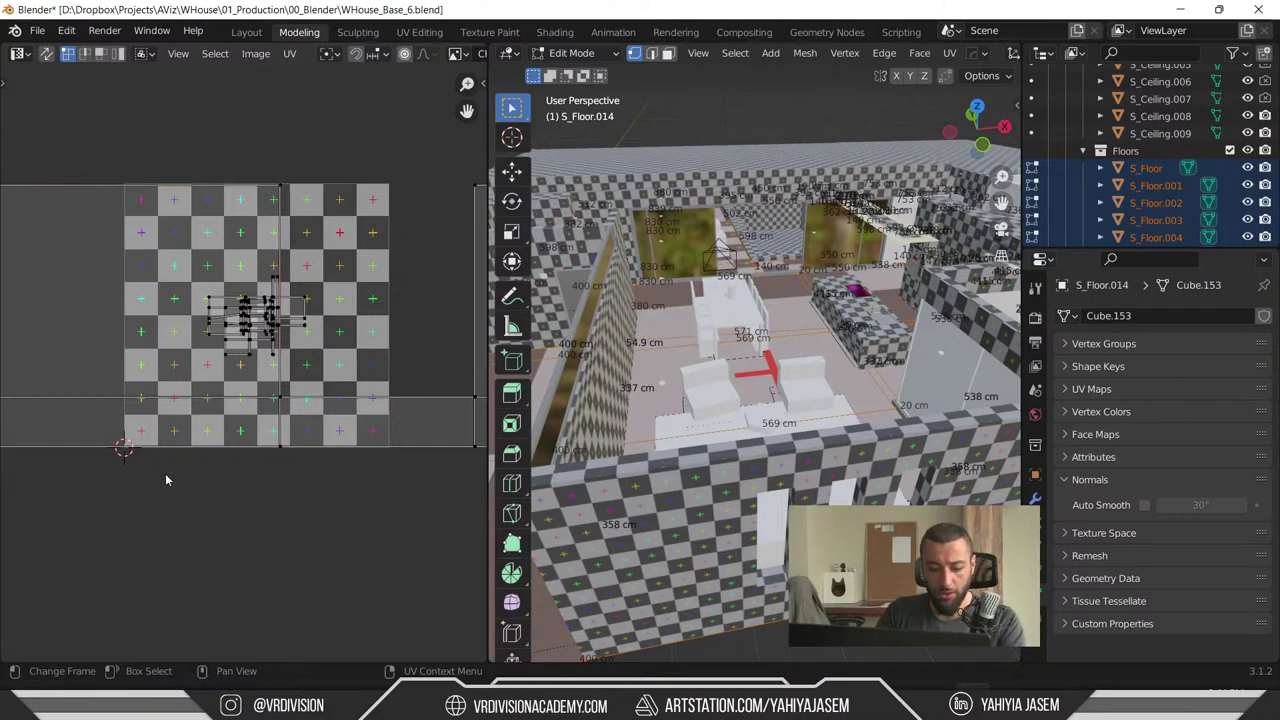
pyautogui.press('a')
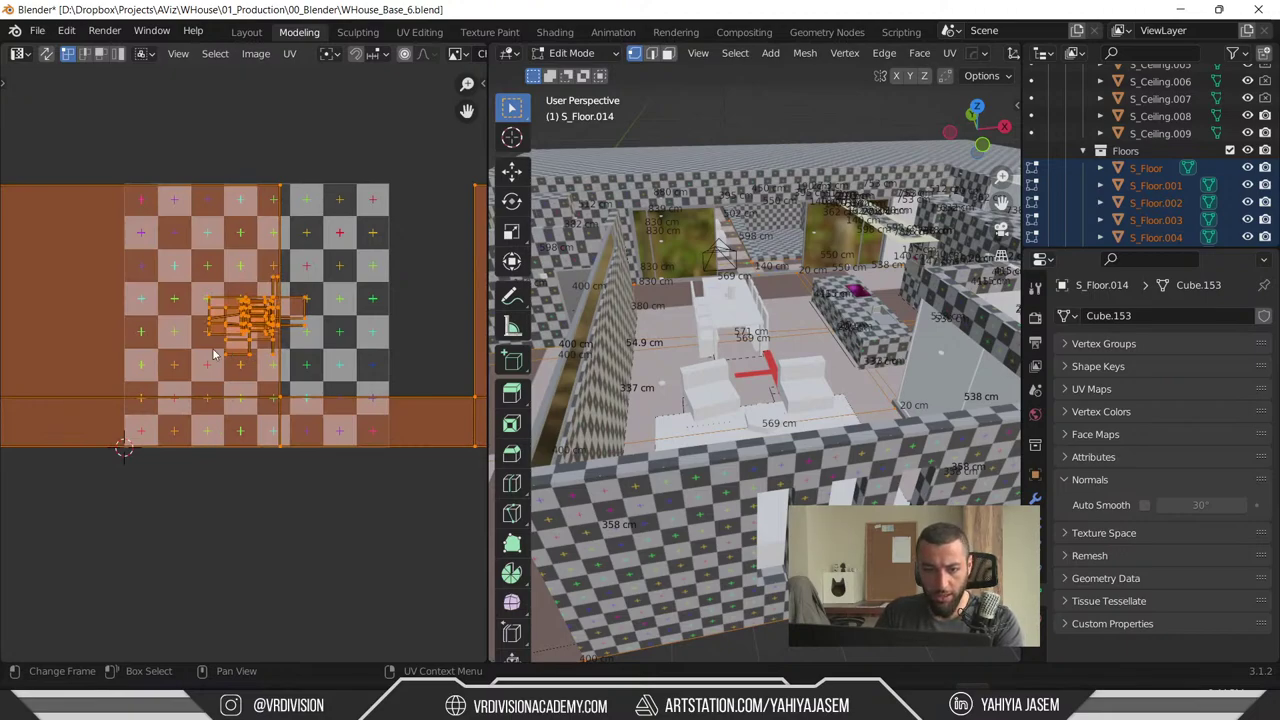
pyautogui.moveTo(228, 385); pyautogui.dragTo(252, 391, button='middle')
pyautogui.hotkey('alt', 'a')
# - Select all UV faces and re-project them with Cube Projection
pyautogui.press('a')
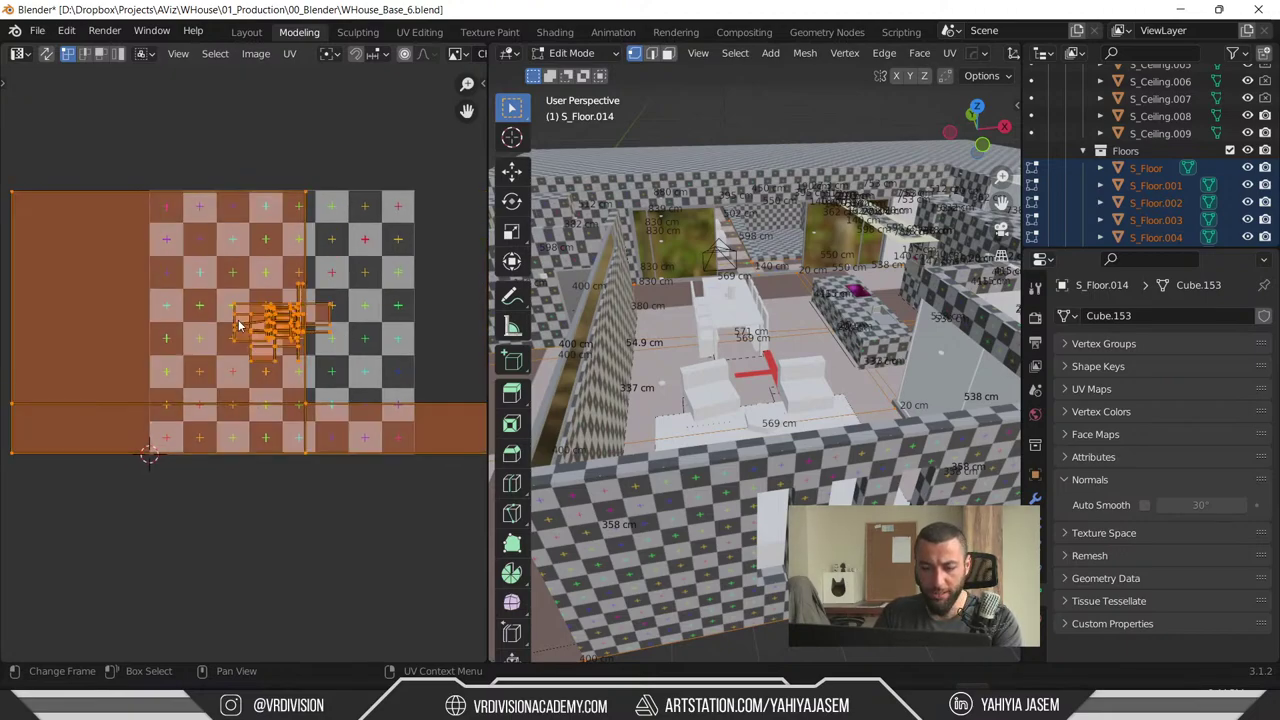
pyautogui.press('u')
pyautogui.click(223, 405)
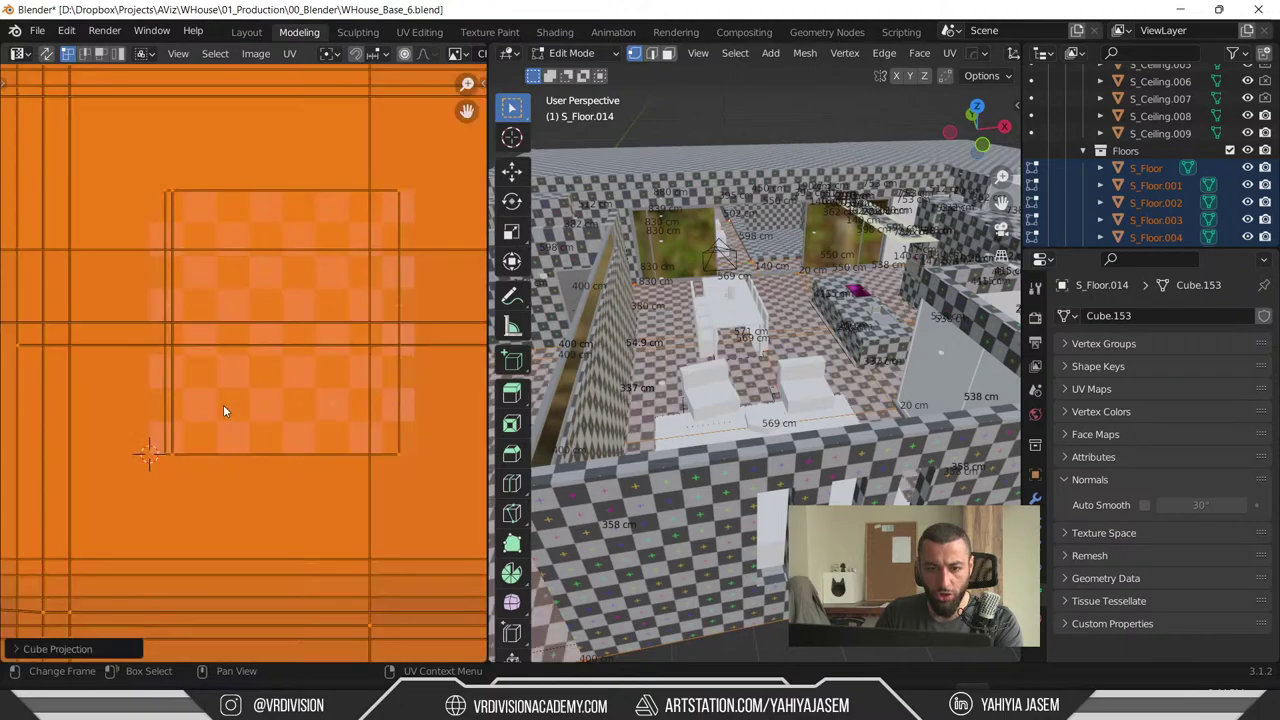
pyautogui.press('Home')
pyautogui.moveTo(740, 420); pyautogui.dragTo(817, 412, button='middle')
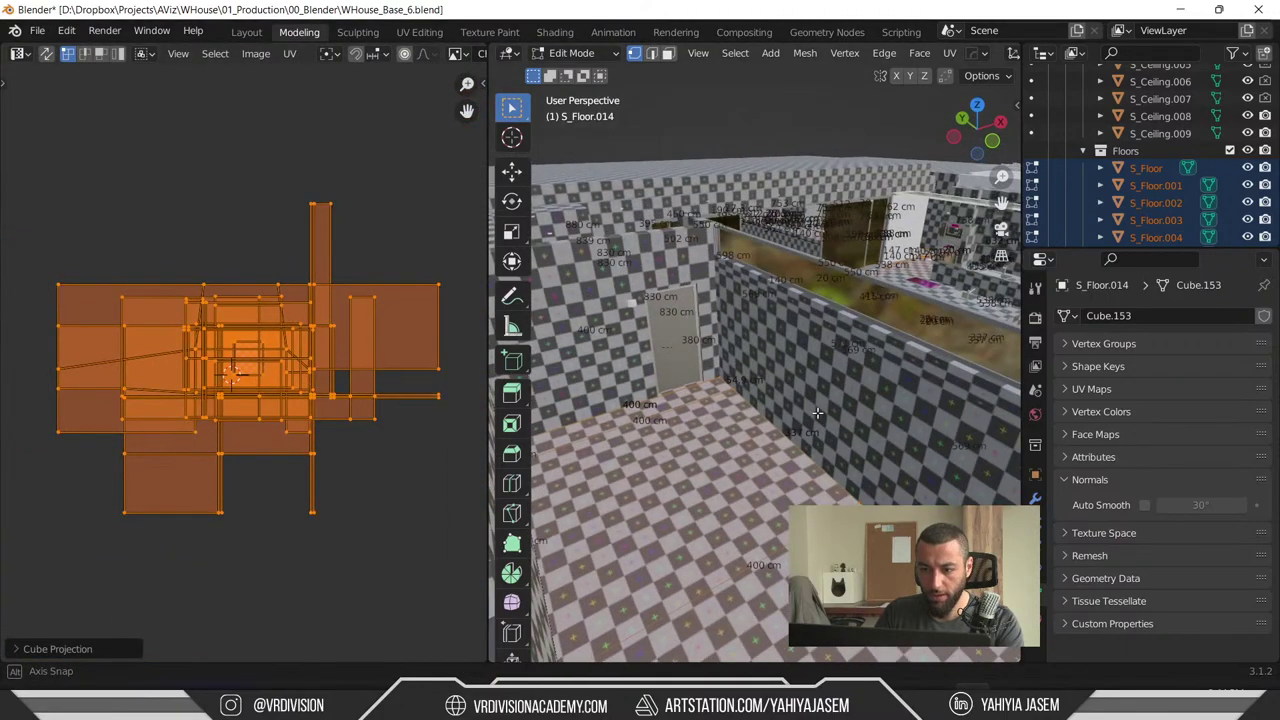
# - Set the projection's Cube Size to 1.000 and return to object mode
pyautogui.click(84, 648)
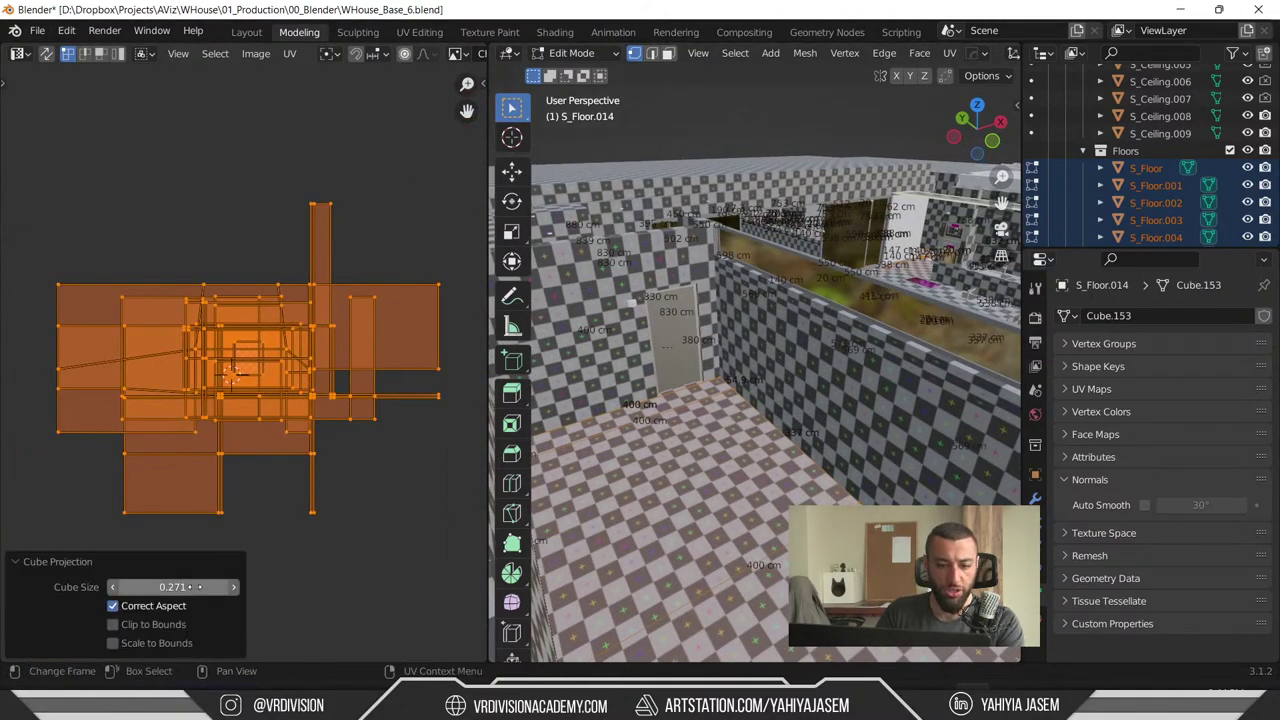
pyautogui.moveTo(190, 587); pyautogui.dragTo(240, 587)
pyautogui.click(172, 587)
pyautogui.write('1')
pyautogui.press('Return')
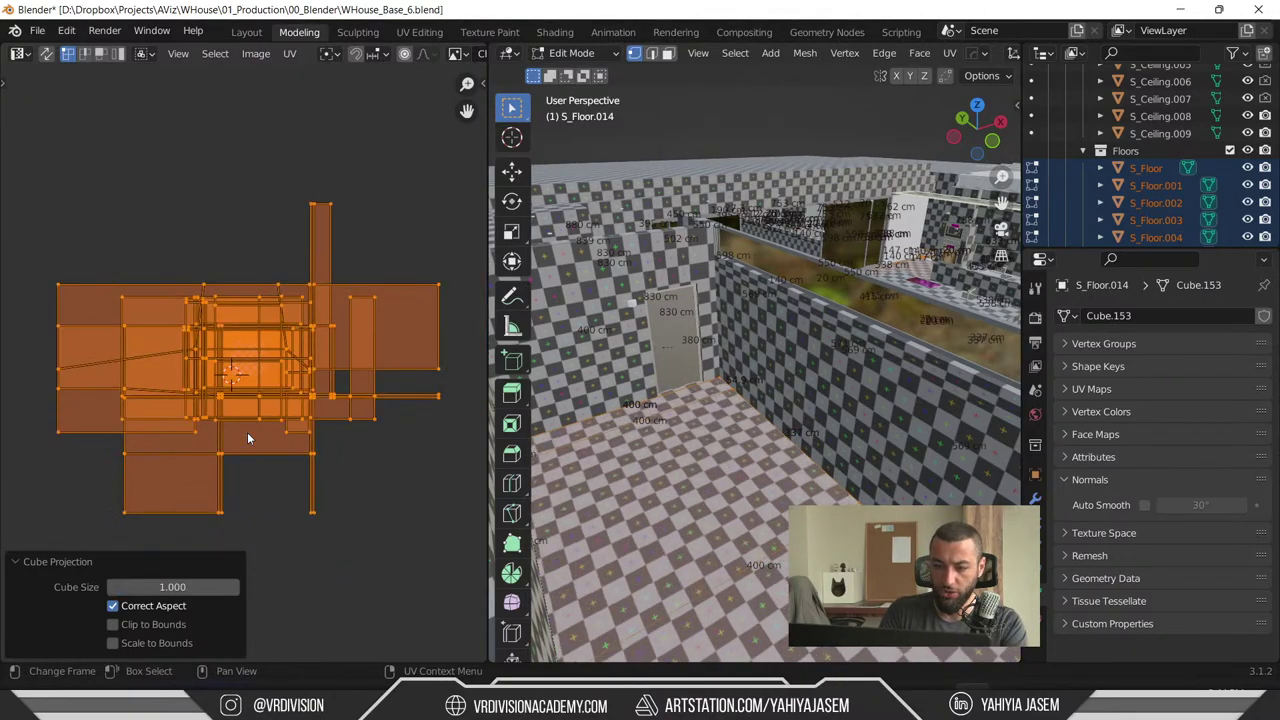
pyautogui.moveTo(700, 380); pyautogui.dragTo(775, 671, button='middle')
pyautogui.scroll(-8, 730, 371)
pyautogui.press('Tab')
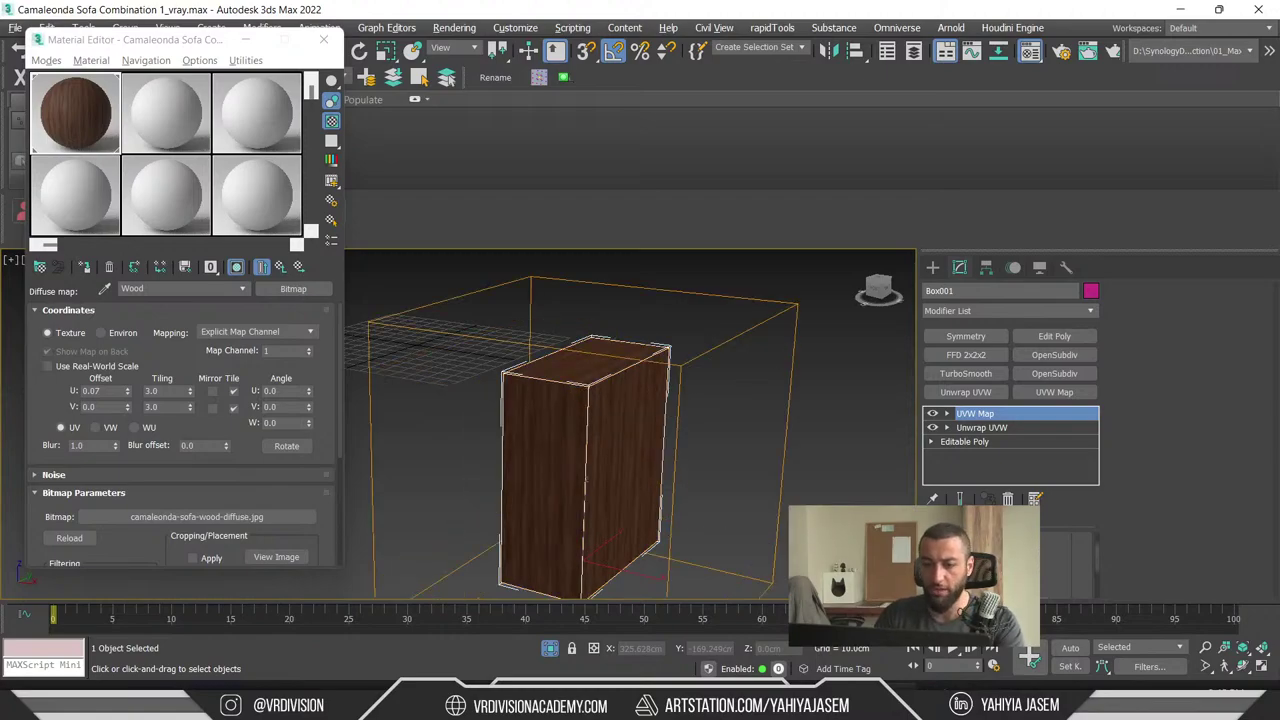
# - Turn off Isolate Selection and frame the whole sofa scene
pyautogui.keyDown('alt'); pyautogui.moveTo(600, 398); pyautogui.dragTo(644, 420, button='middle'); pyautogui.keyUp('alt')
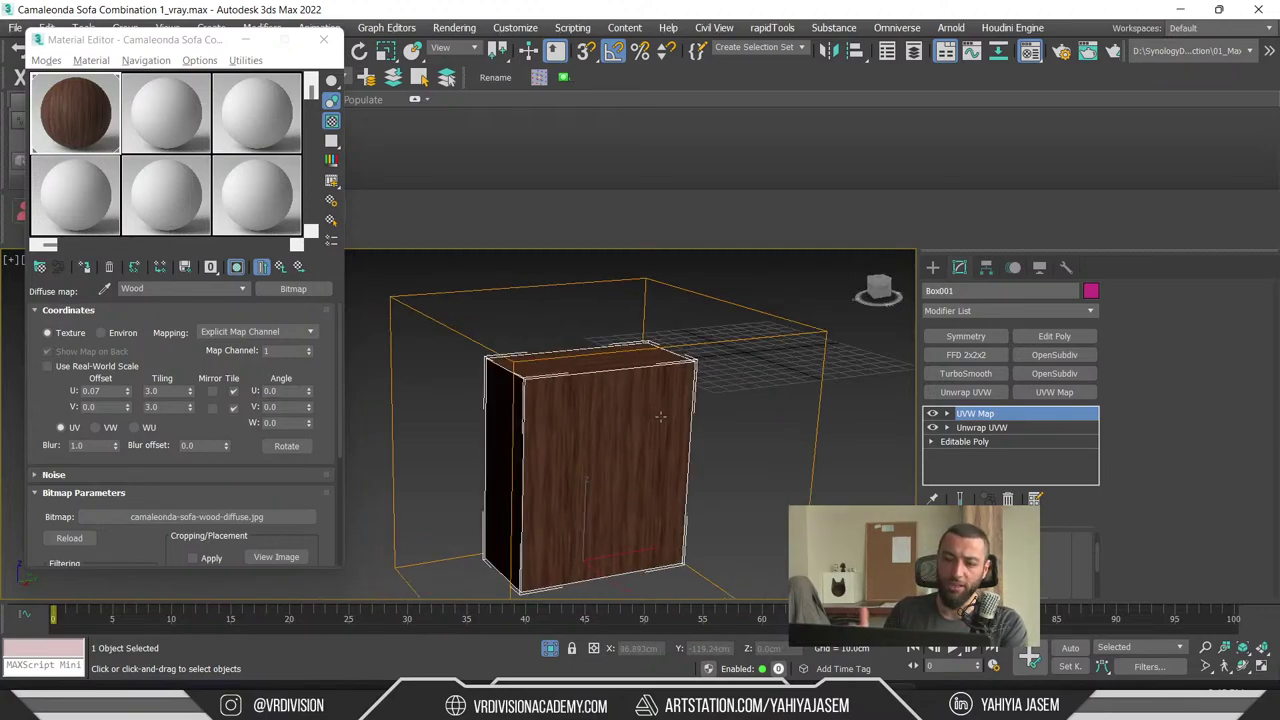
pyautogui.click(549, 648)
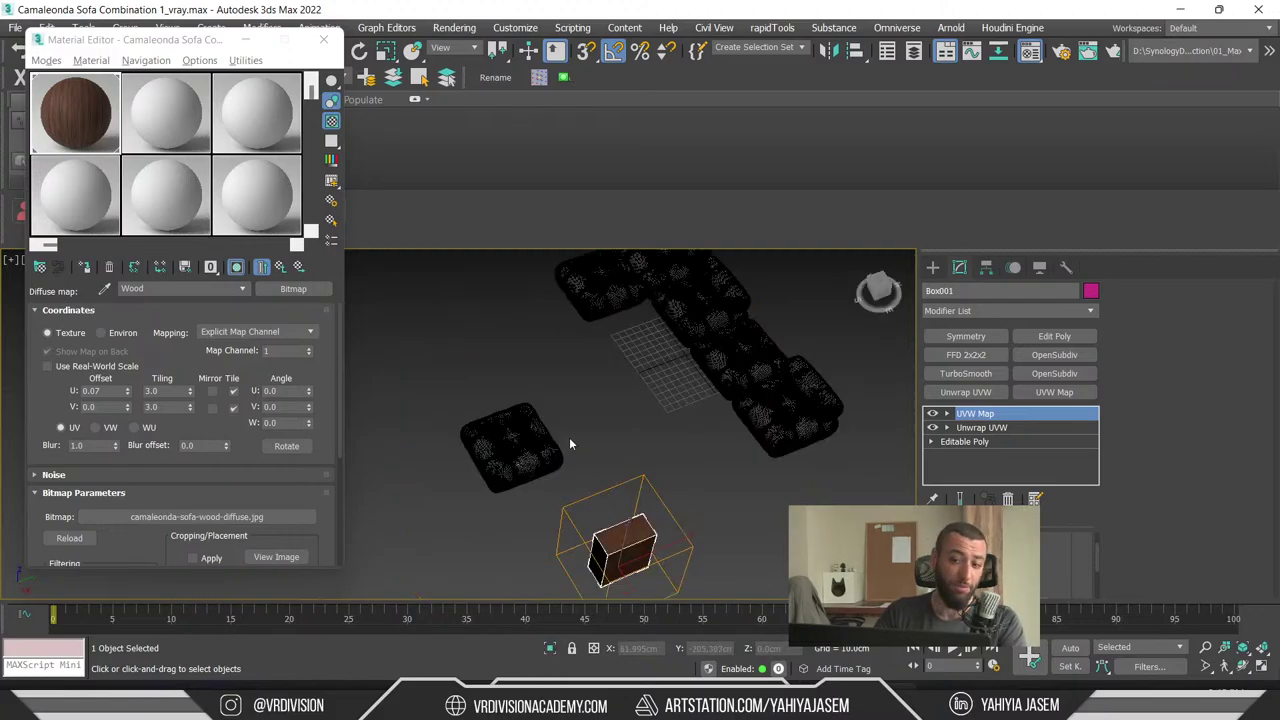
pyautogui.scroll(10, 571, 443)
pyautogui.moveTo(560, 460); pyautogui.dragTo(603, 358, button='middle')
pyautogui.scroll(5, 500, 497)
pyautogui.scroll(-10, 603, 358)
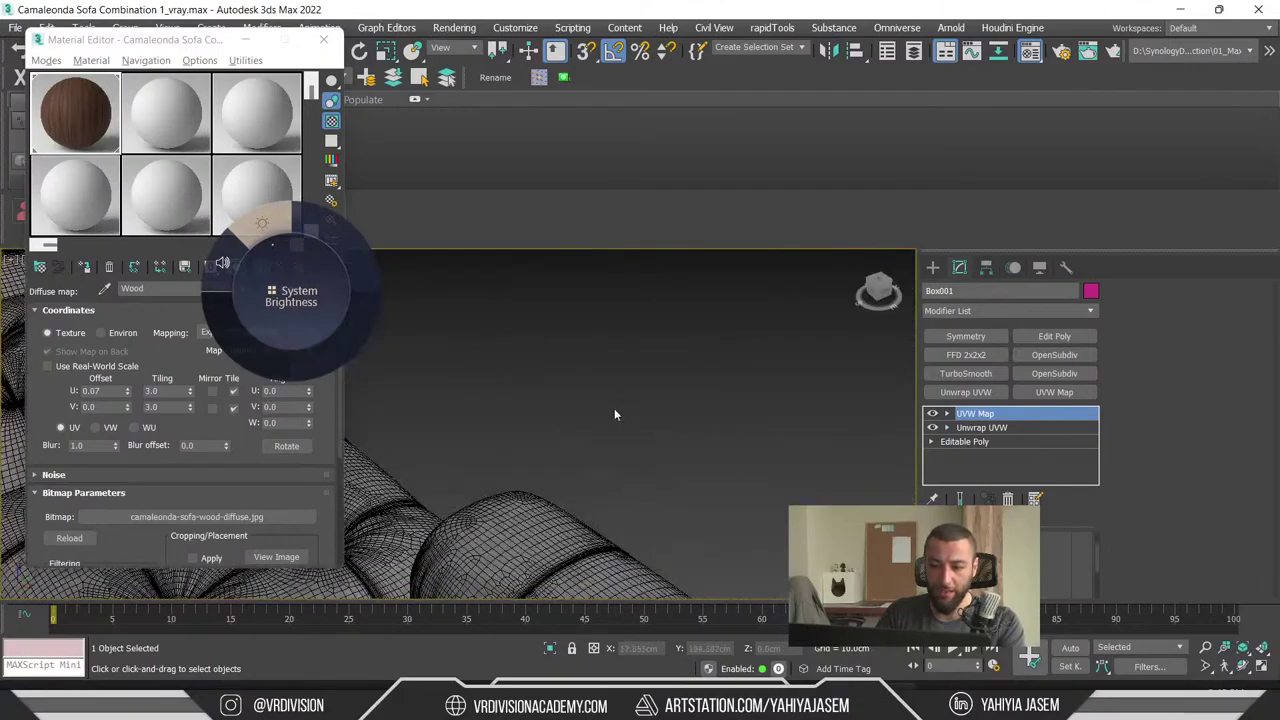
# - Select the separate pouf and delete it from the scene
pyautogui.click(565, 430)
pyautogui.scroll(8, 565, 430)
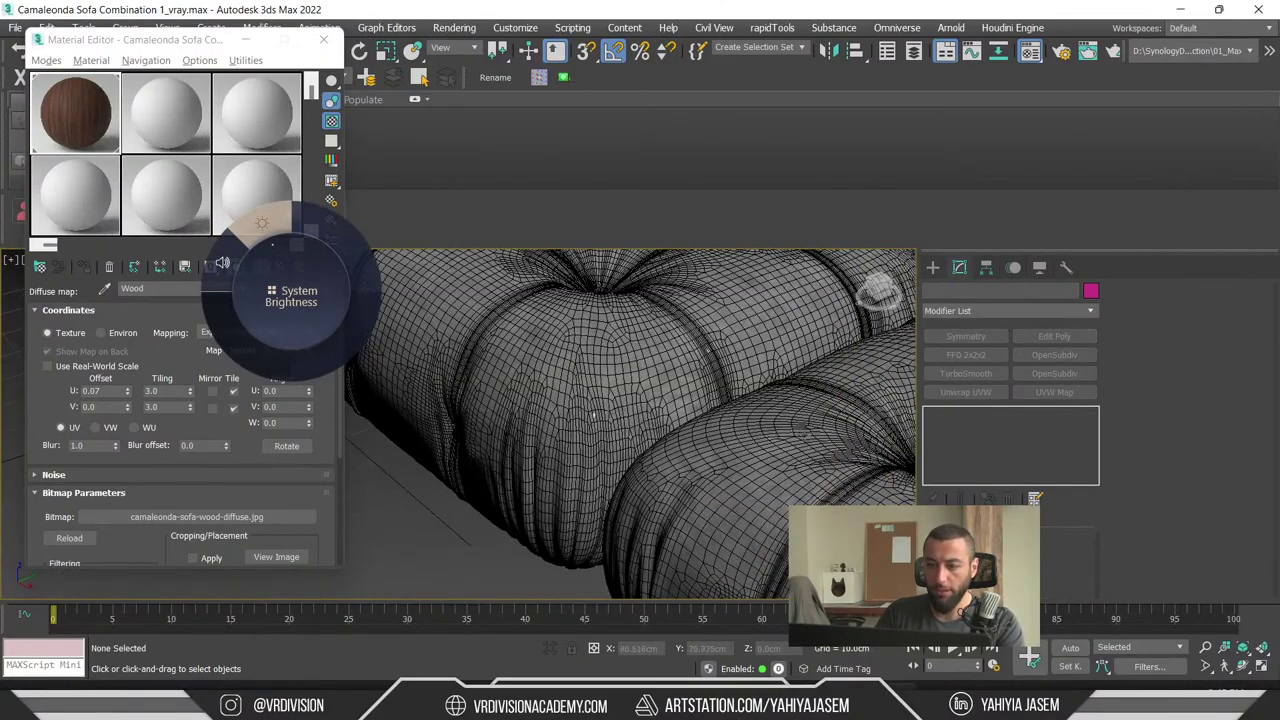
pyautogui.click(800, 432)
pyautogui.scroll(-5, 800, 432)
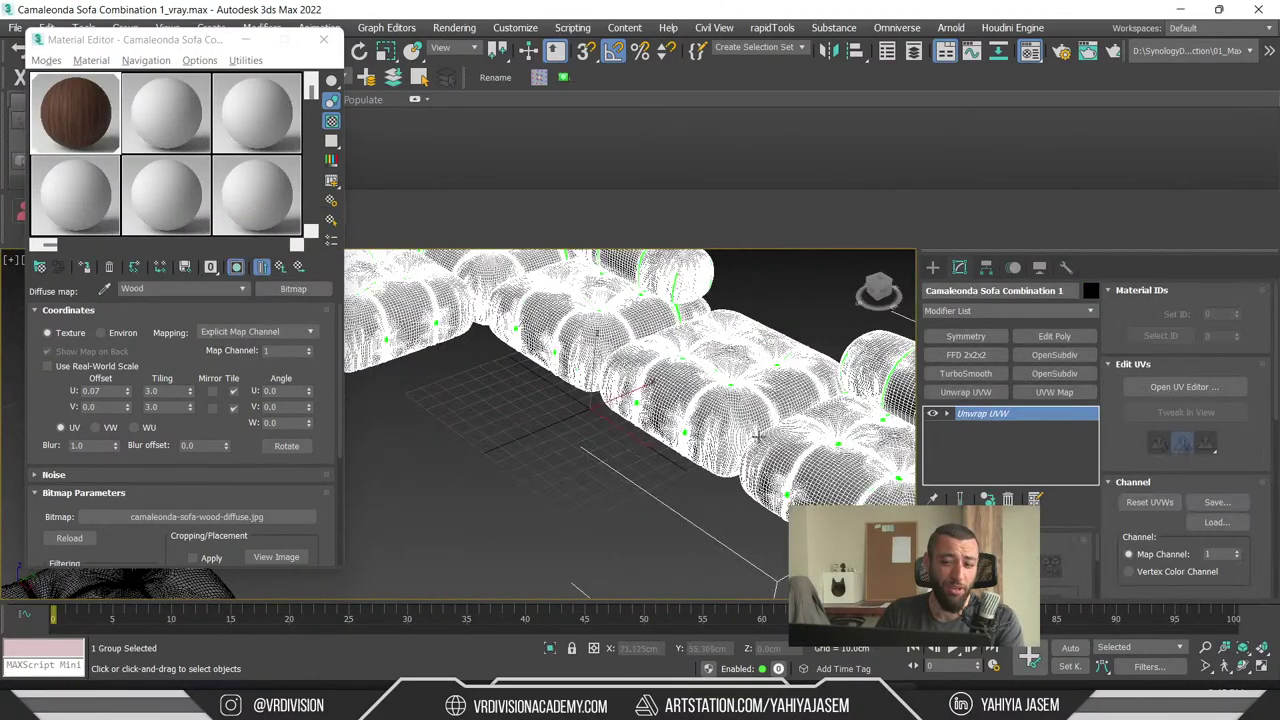
pyautogui.scroll(-5, 757, 435)
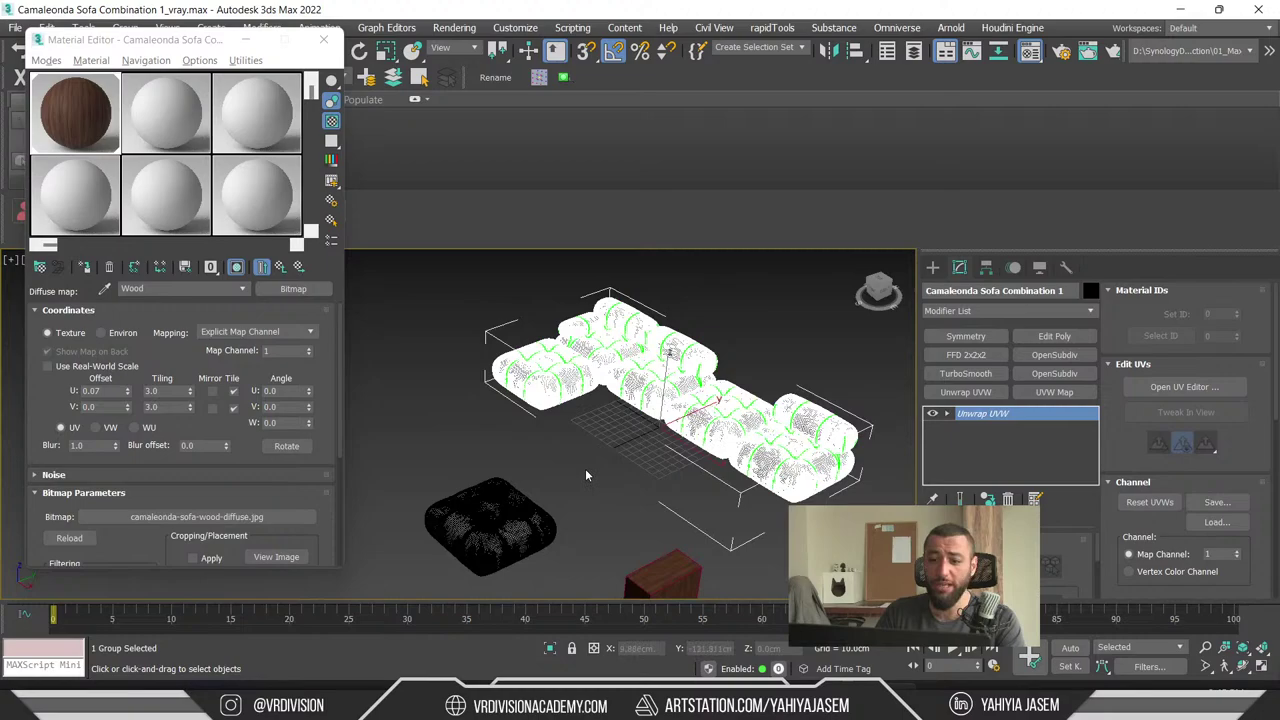
pyautogui.click(512, 508)
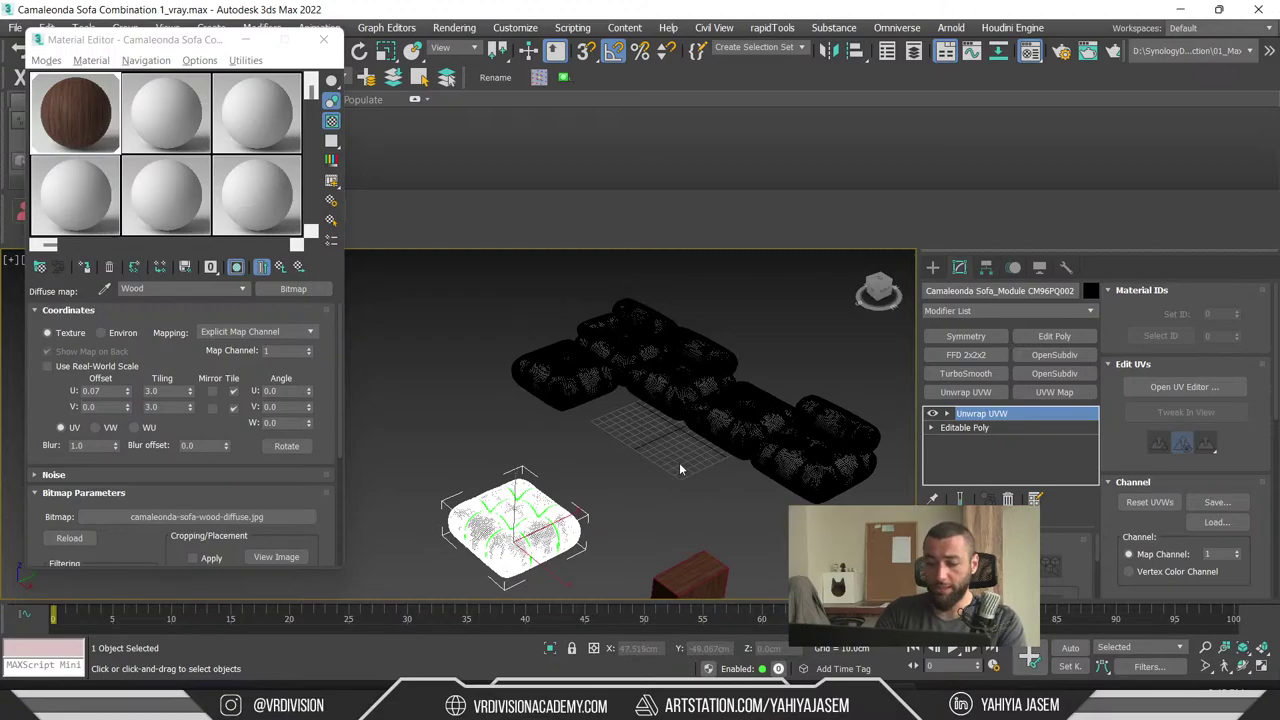
pyautogui.press('Delete')
# - Select the sofa group, zoom in and pan across its cushions to inspect its Unwrap UVW
pyautogui.click(736, 445)
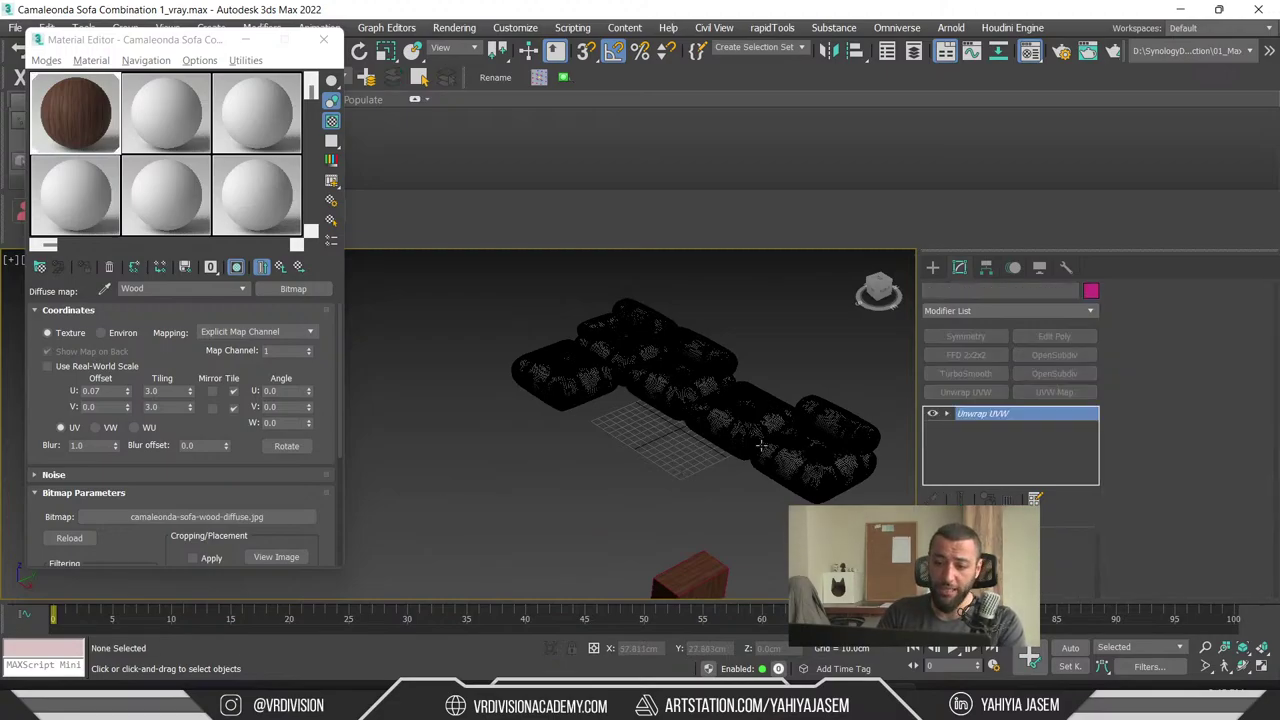
pyautogui.press('z')
pyautogui.scroll(6, 675, 457)
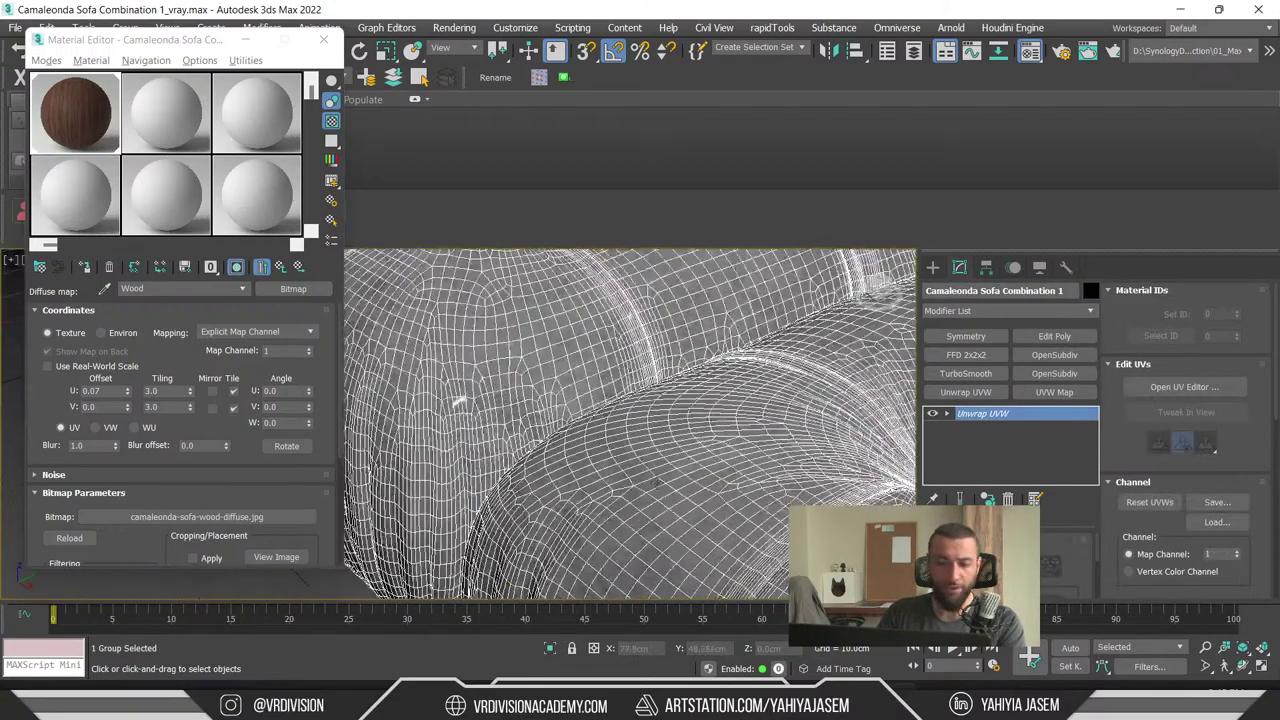
pyautogui.moveTo(651, 441); pyautogui.dragTo(670, 469, button='middle')
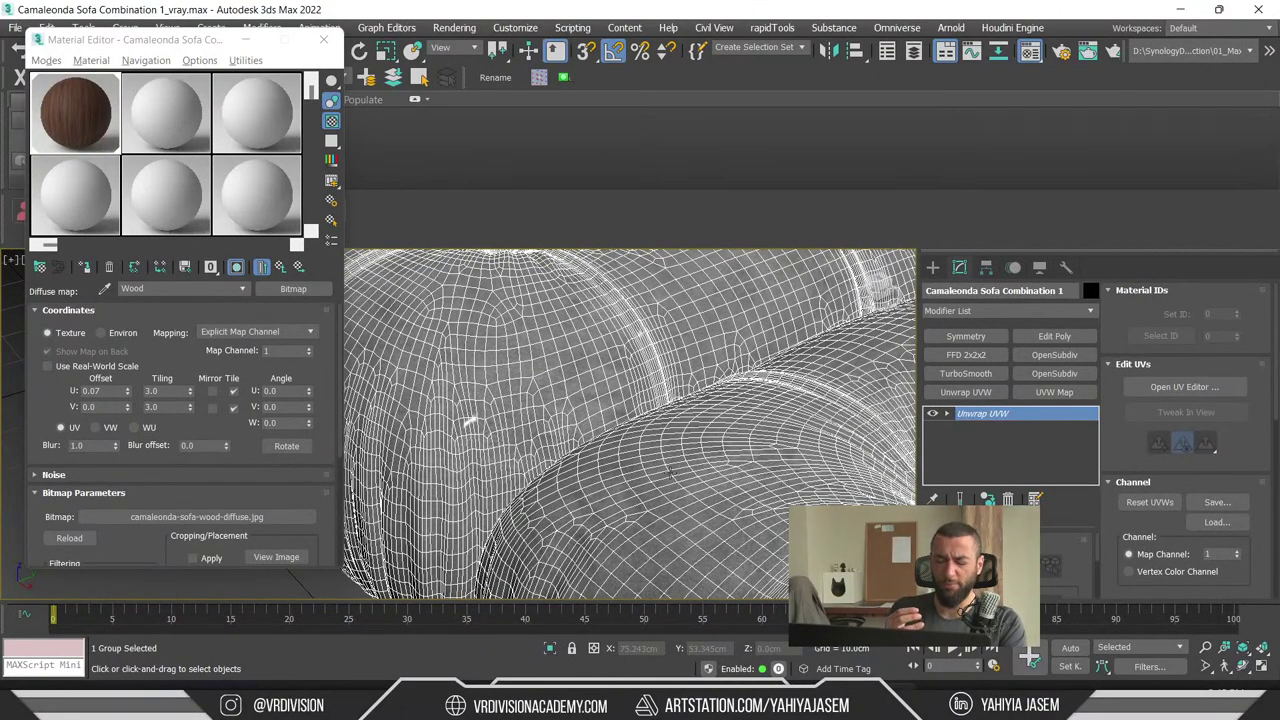
pyautogui.scroll(-8, 670, 471)
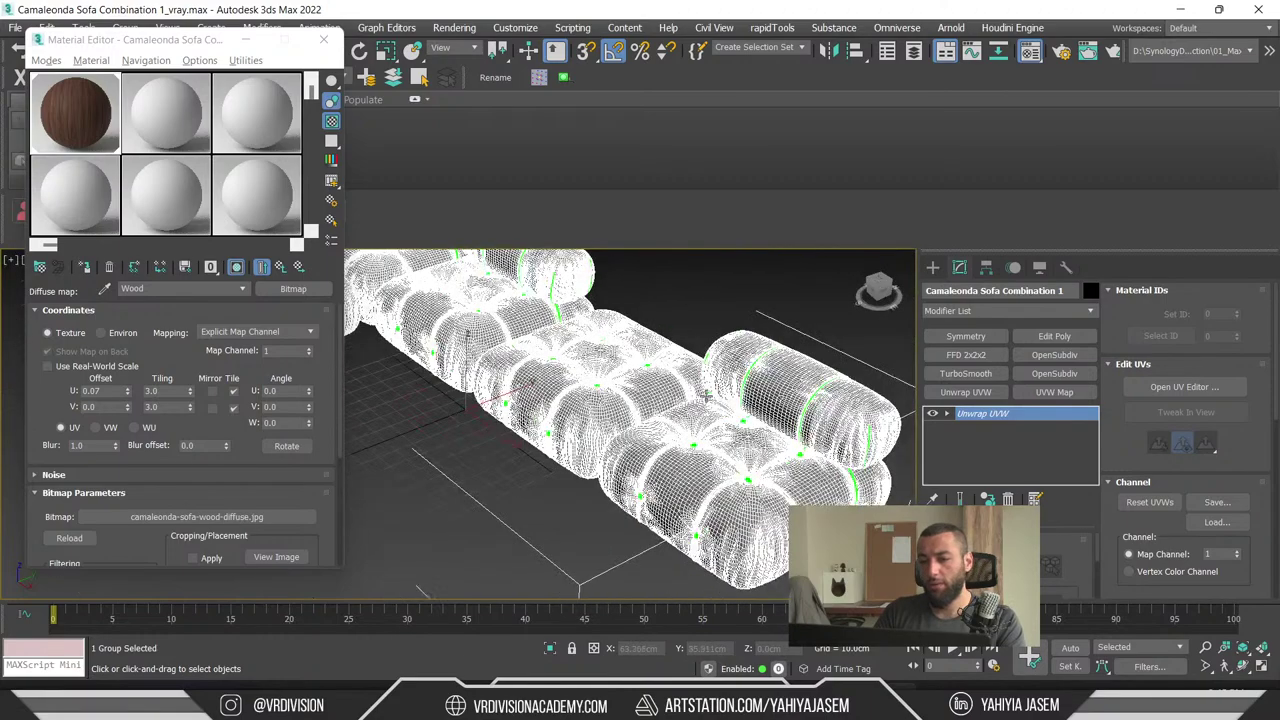
pyautogui.click(755, 289)
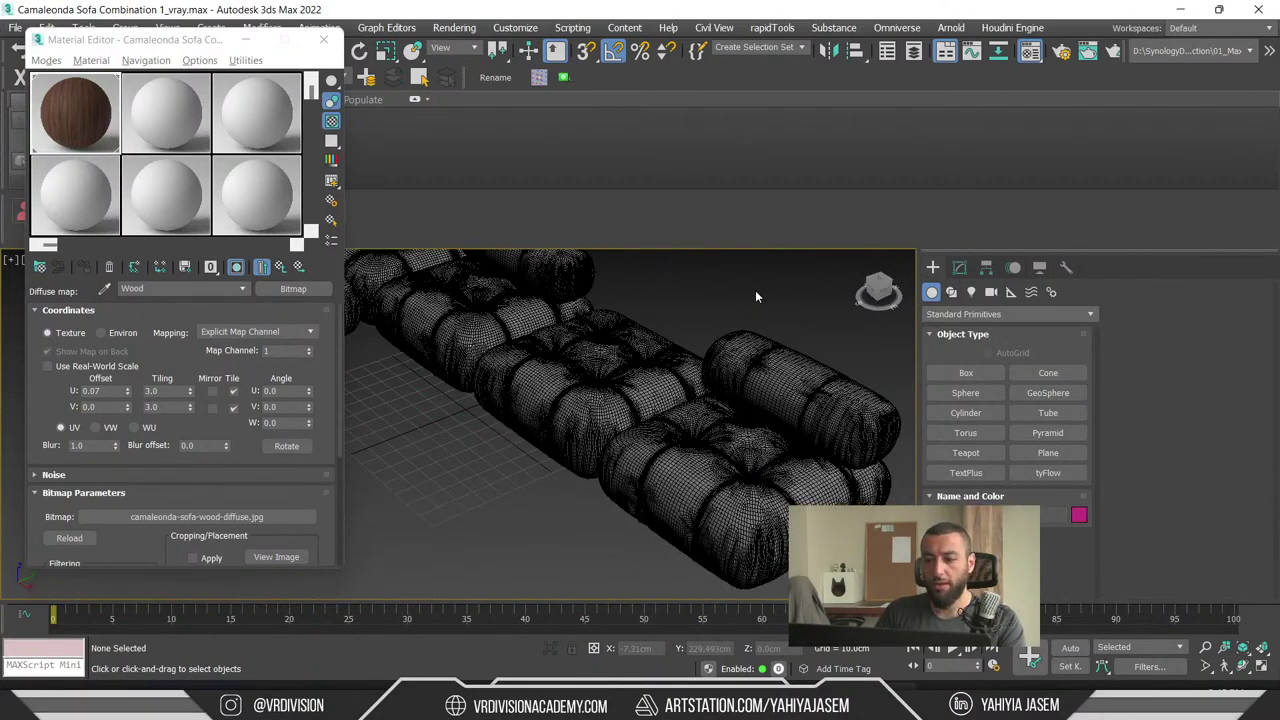
pyautogui.scroll(-3, 687, 424)
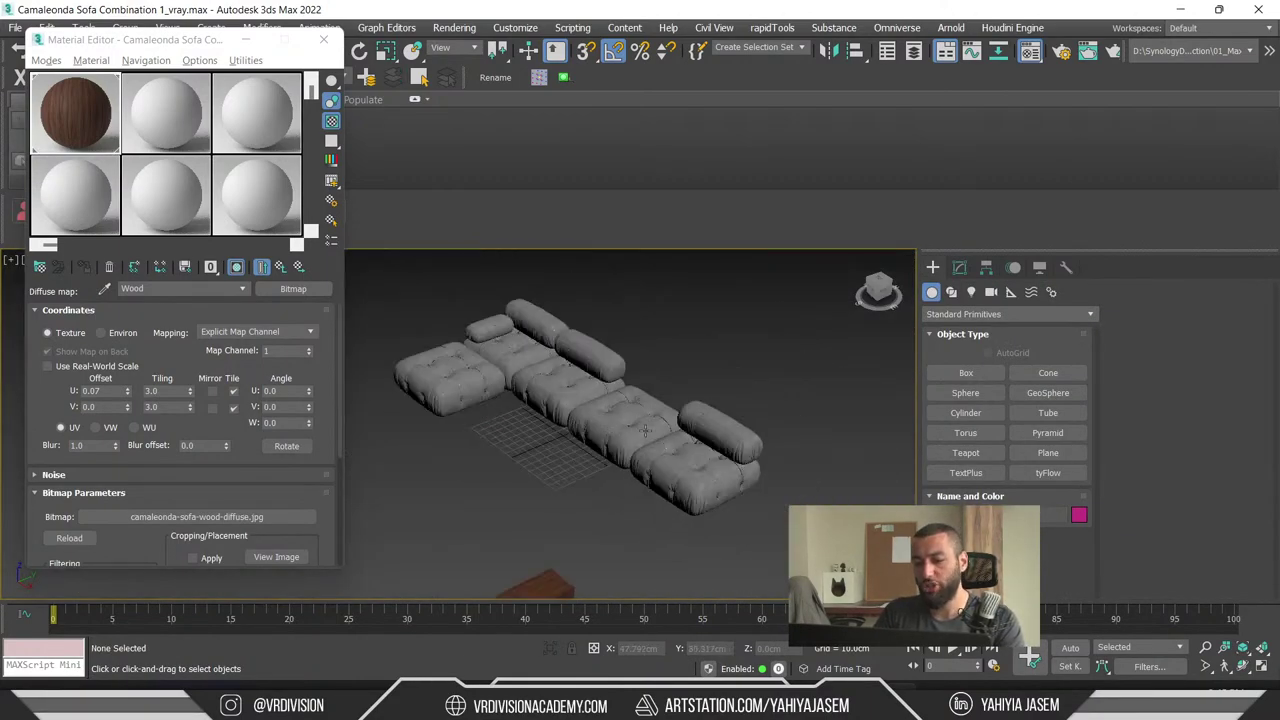
pyautogui.scroll(8, 644, 431)
pyautogui.scroll(-2, 622, 402)
pyautogui.click(620, 401)
pyautogui.scroll(-3, 617, 401)
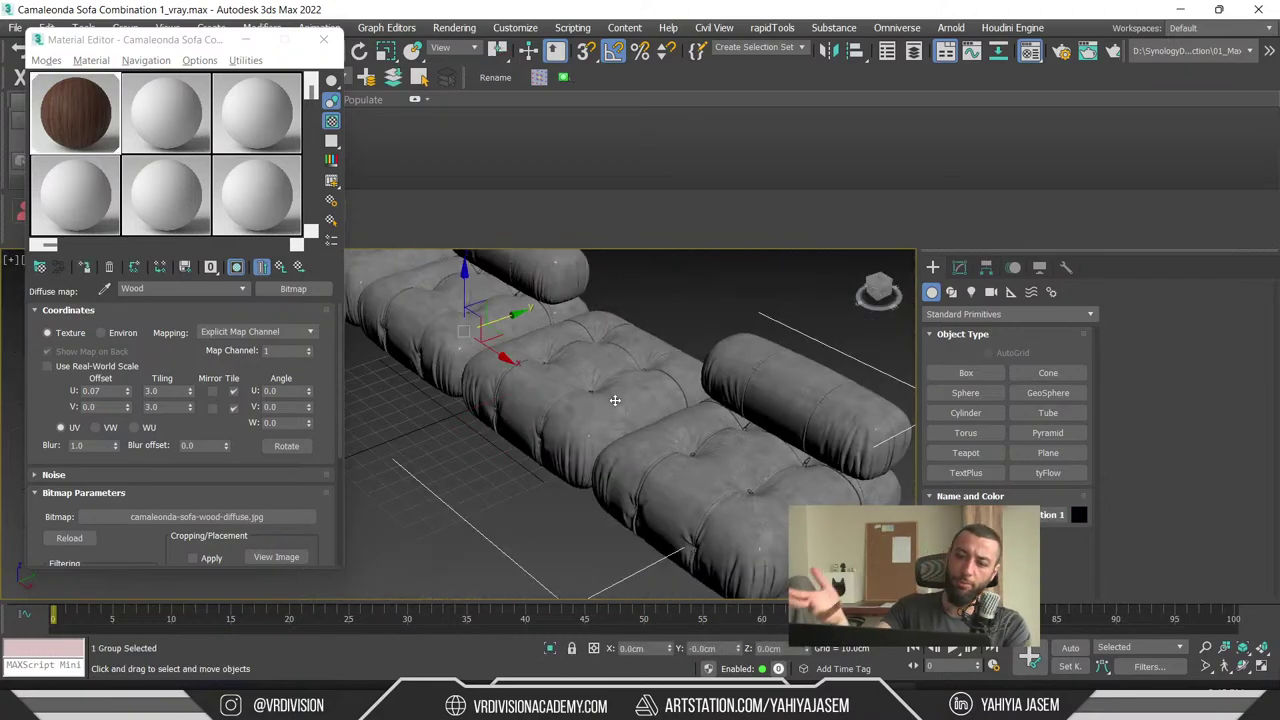
pyautogui.scroll(-4, 573, 290)
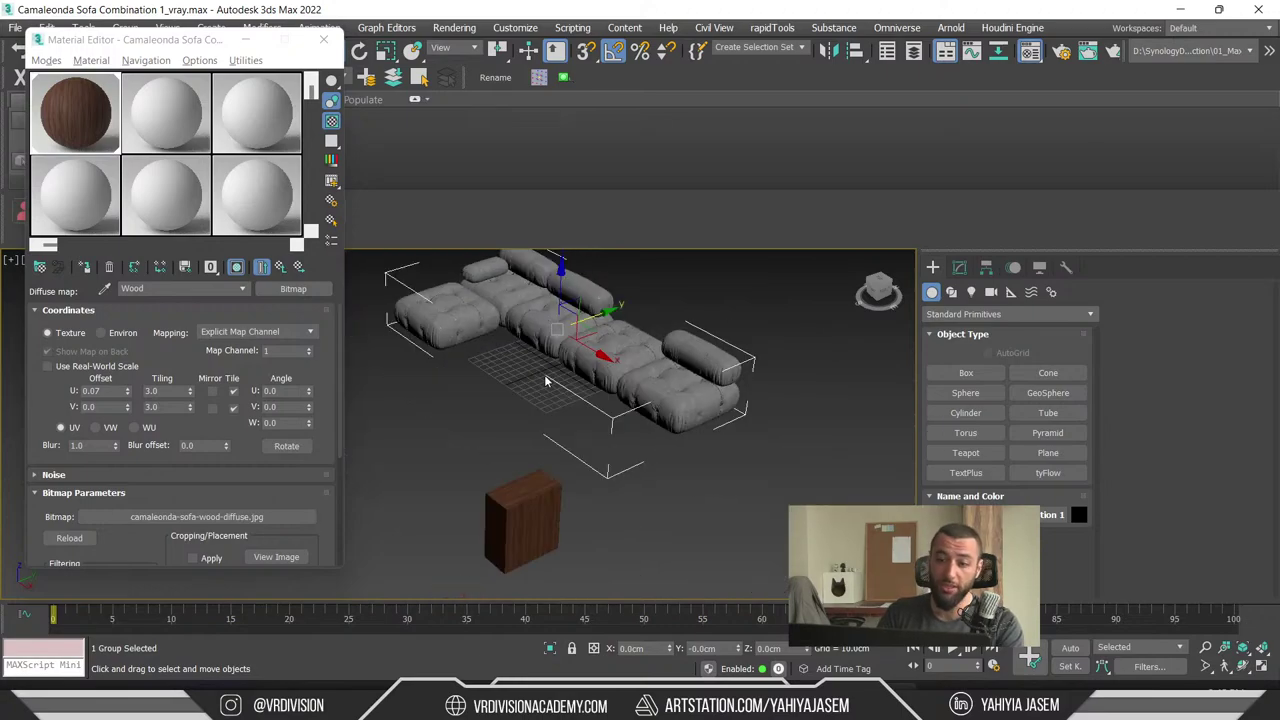
# - Orbit the sofa once more, then minimise 3ds Max and Blender to show the live chat
pyautogui.keyDown('alt'); pyautogui.moveTo(560, 380); pyautogui.dragTo(591, 400, button='middle'); pyautogui.keyUp('alt')
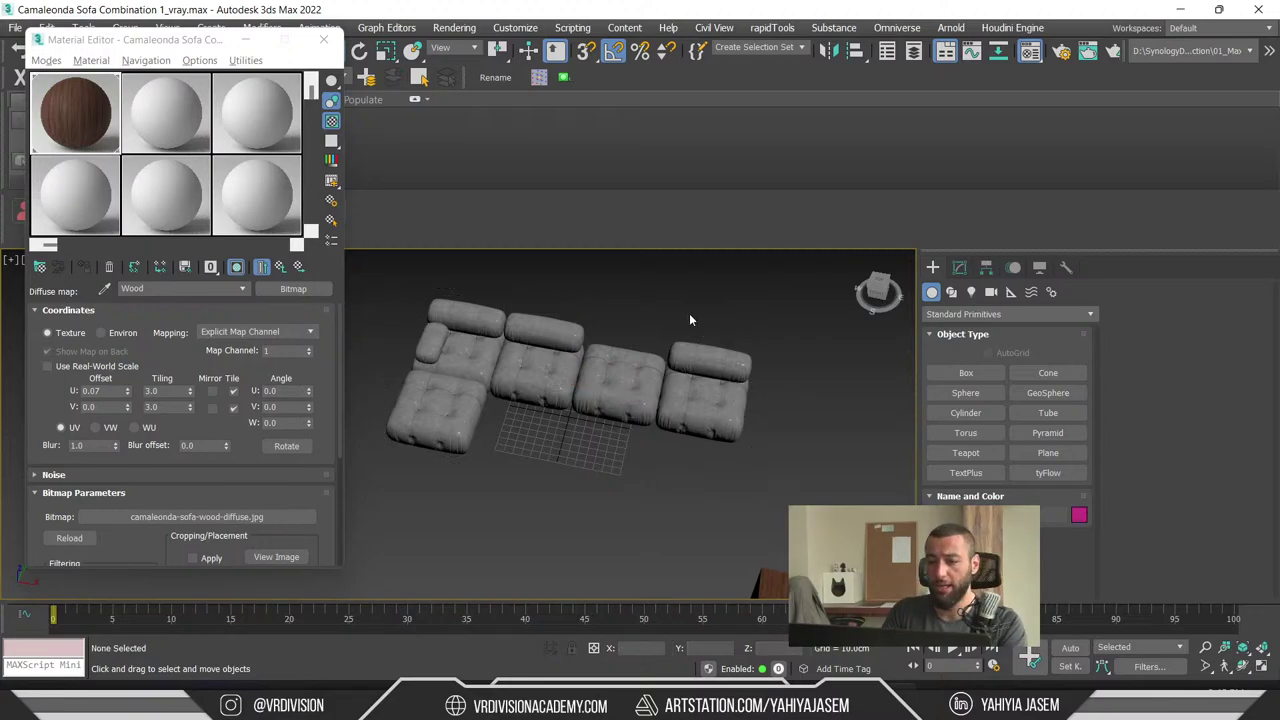
pyautogui.keyDown('alt'); pyautogui.moveTo(689, 320); pyautogui.dragTo(539, 457, button='middle'); pyautogui.keyUp('alt')
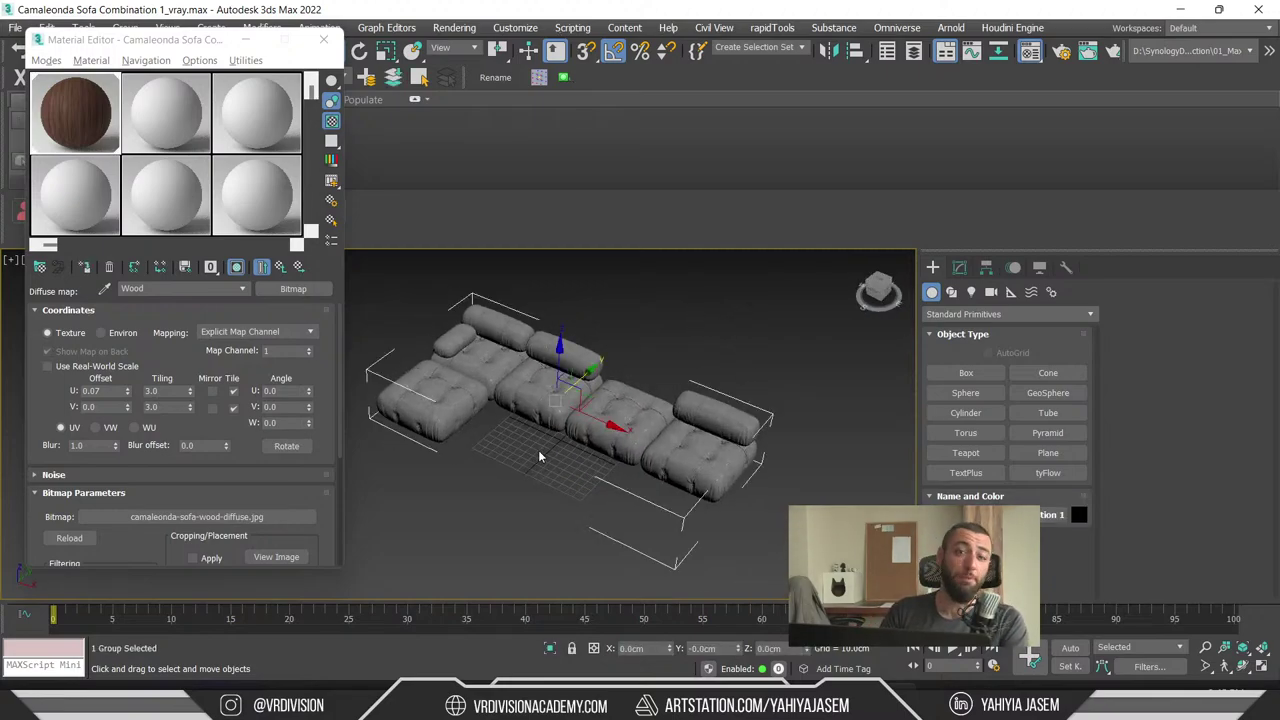
pyautogui.click(1180, 9)
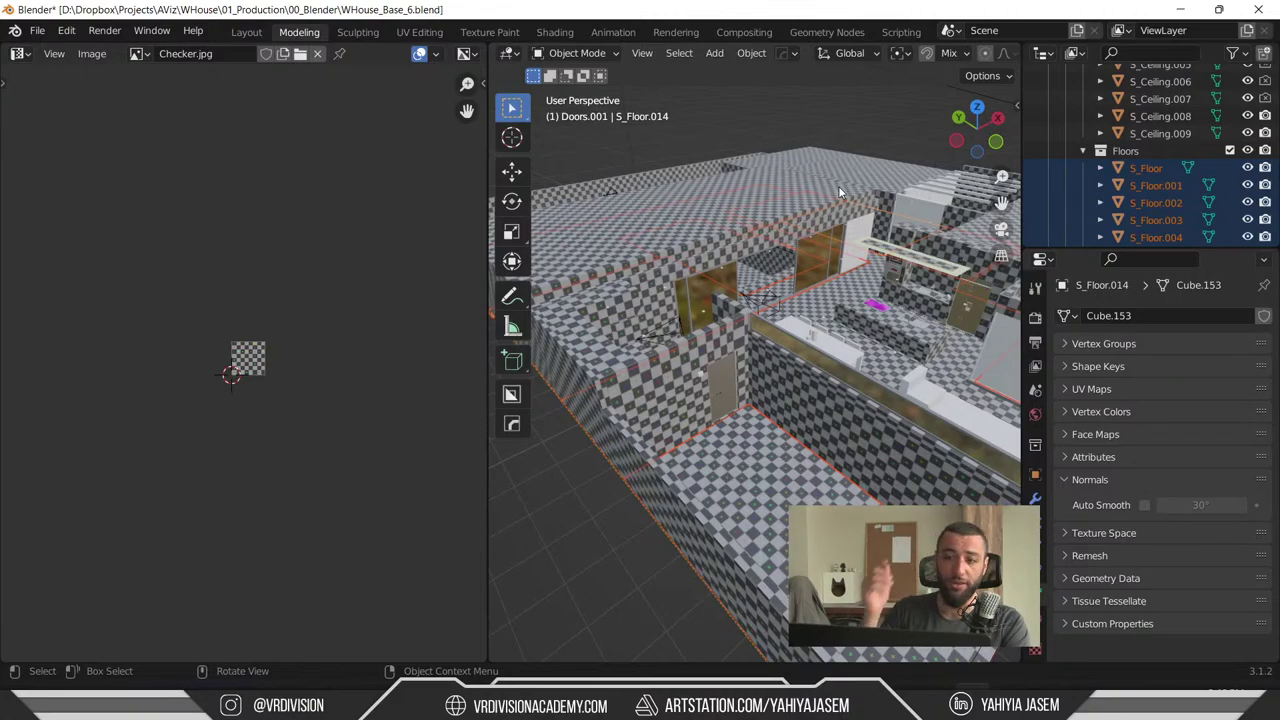
pyautogui.click(1180, 9)
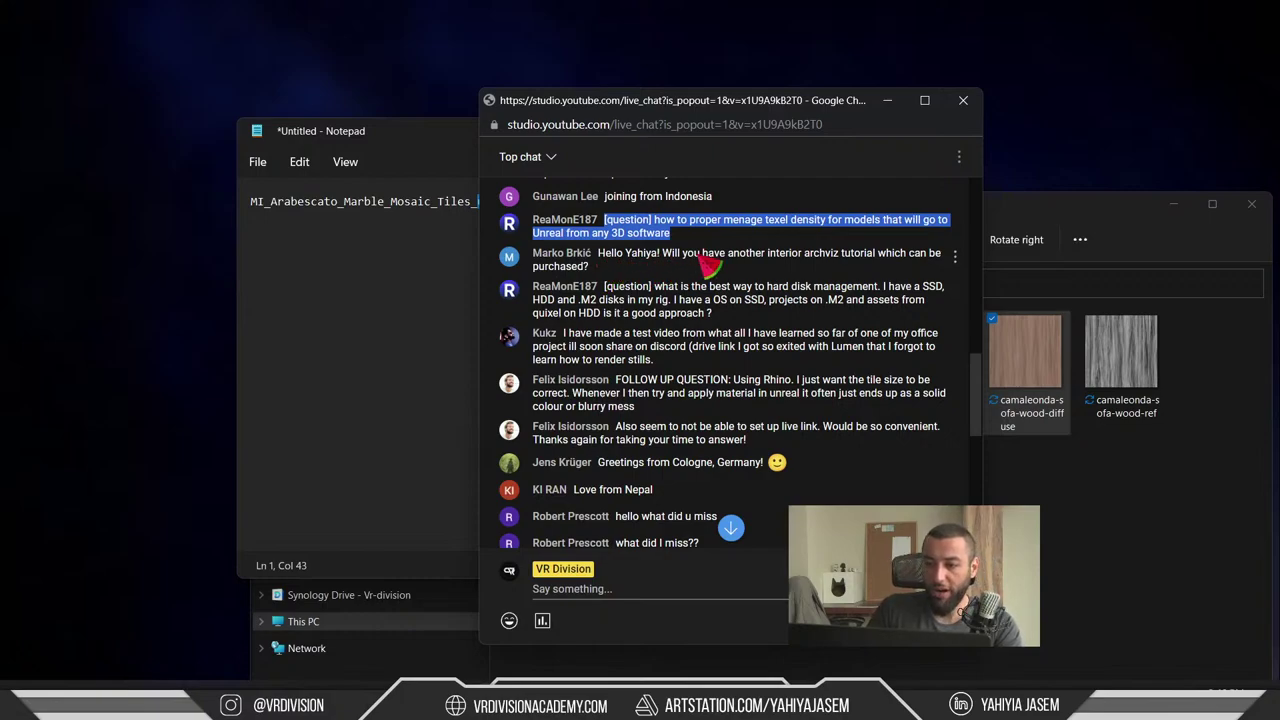
# - Highlight the question about a paid archviz tutorial and move the Textures folder window right
pyautogui.moveTo(780, 275); pyautogui.dragTo(600, 262)
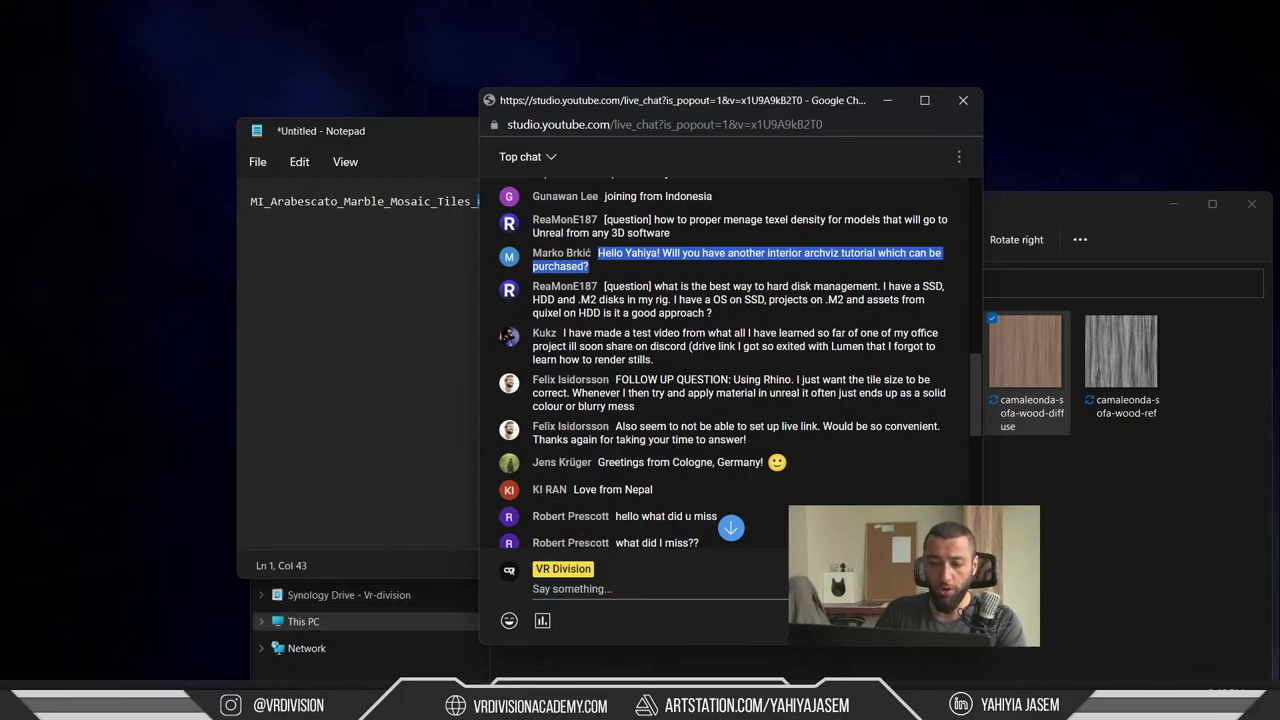
pyautogui.click(1074, 526)
pyautogui.moveTo(822, 202); pyautogui.dragTo(1275, 146)
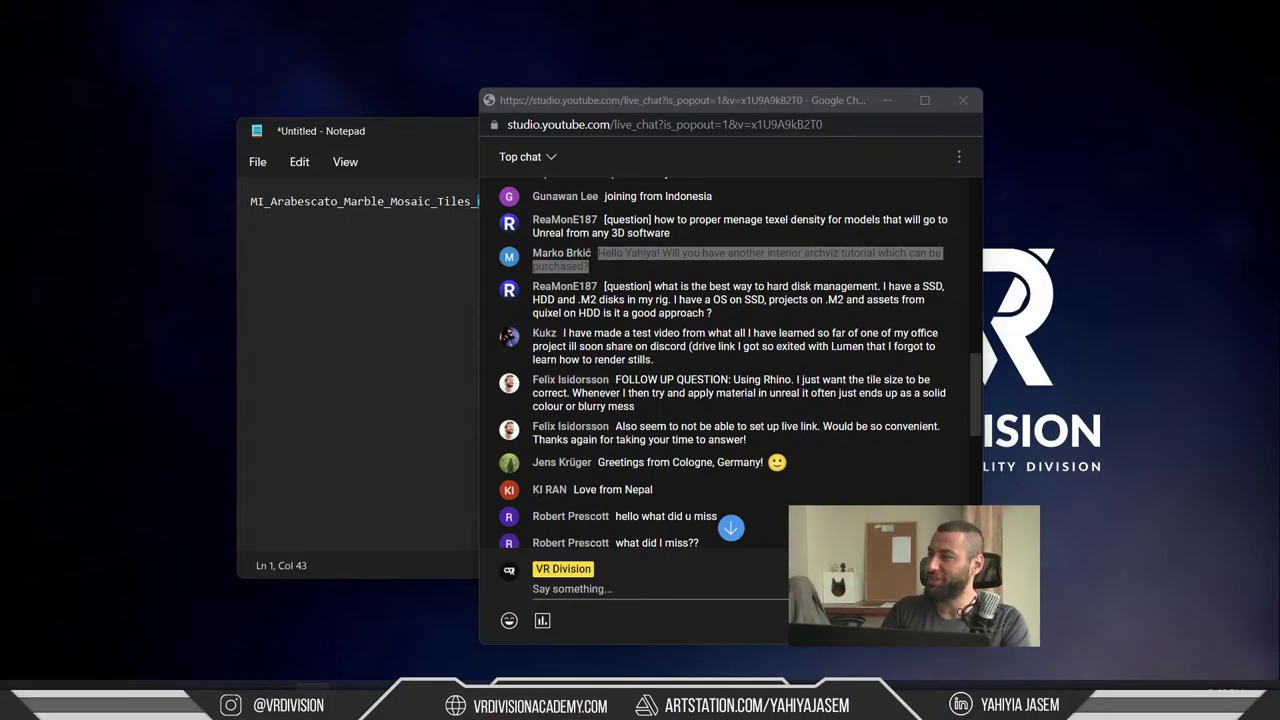
# - Bring the live chat forward, glance at the calendar panel, and drag the chat aside to reveal Notepad
pyautogui.hotkey('alt', 'Tab')
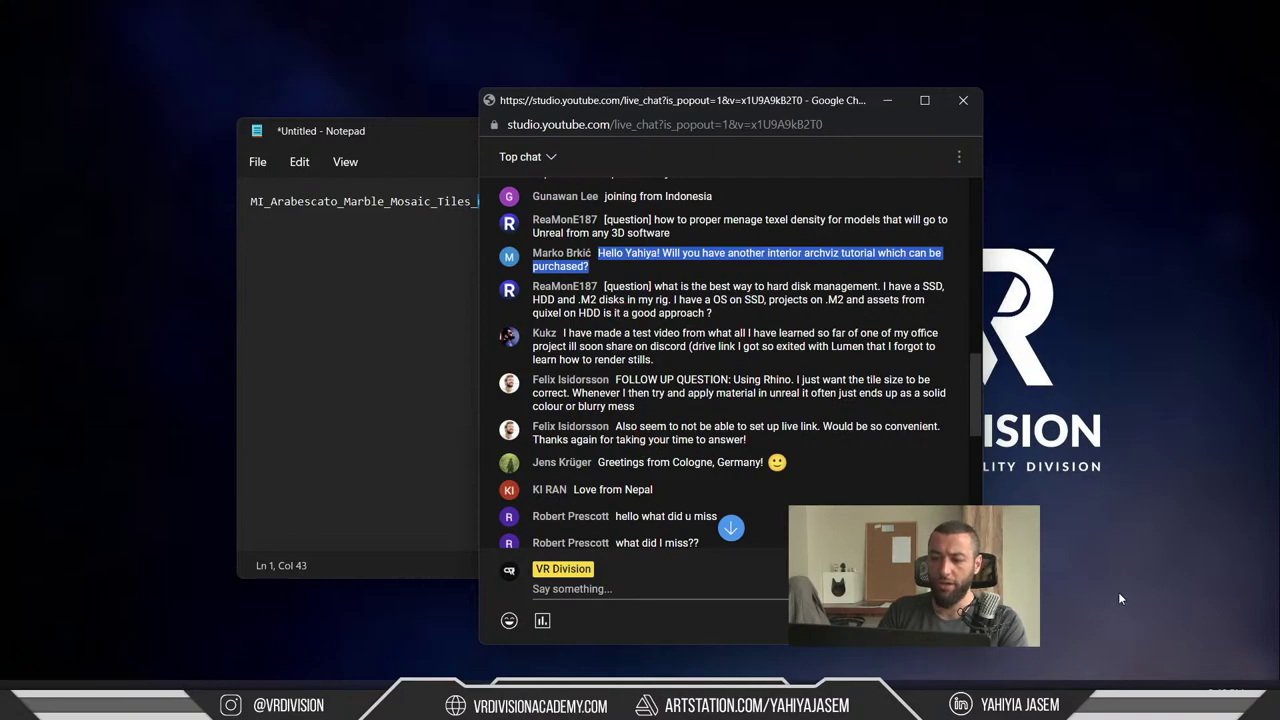
pyautogui.press('super+n')
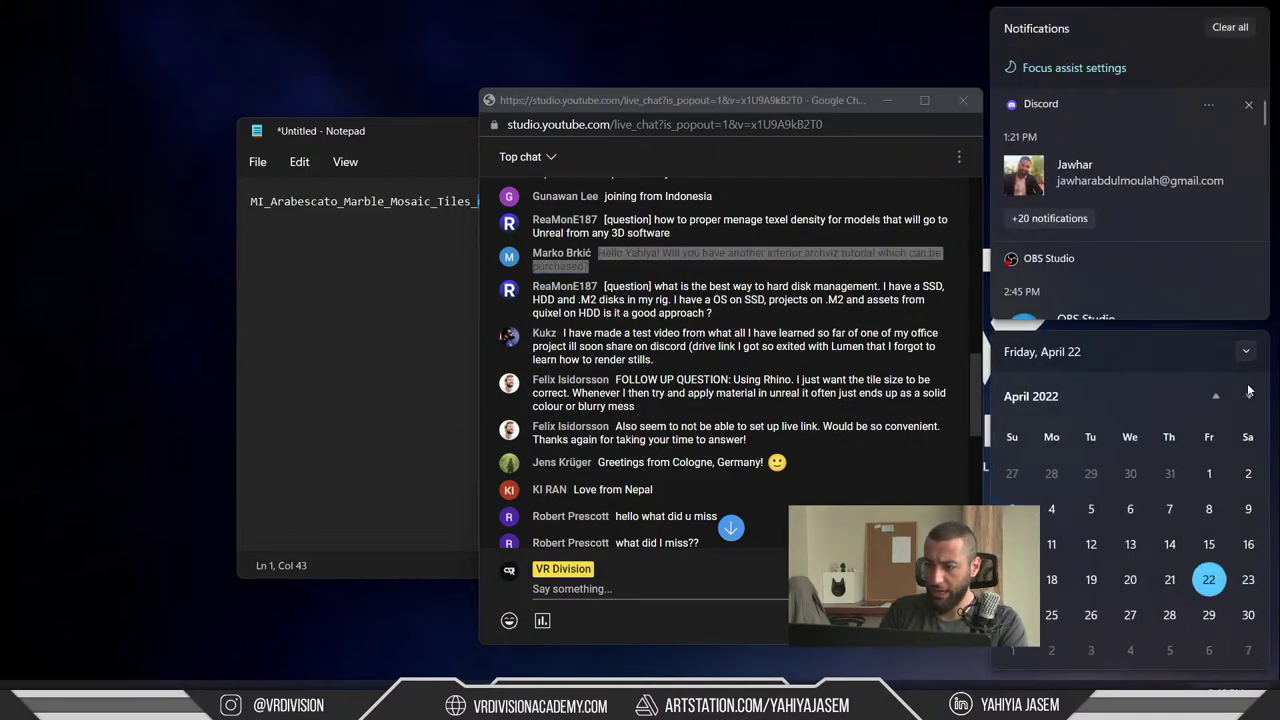
pyautogui.click(1248, 396)
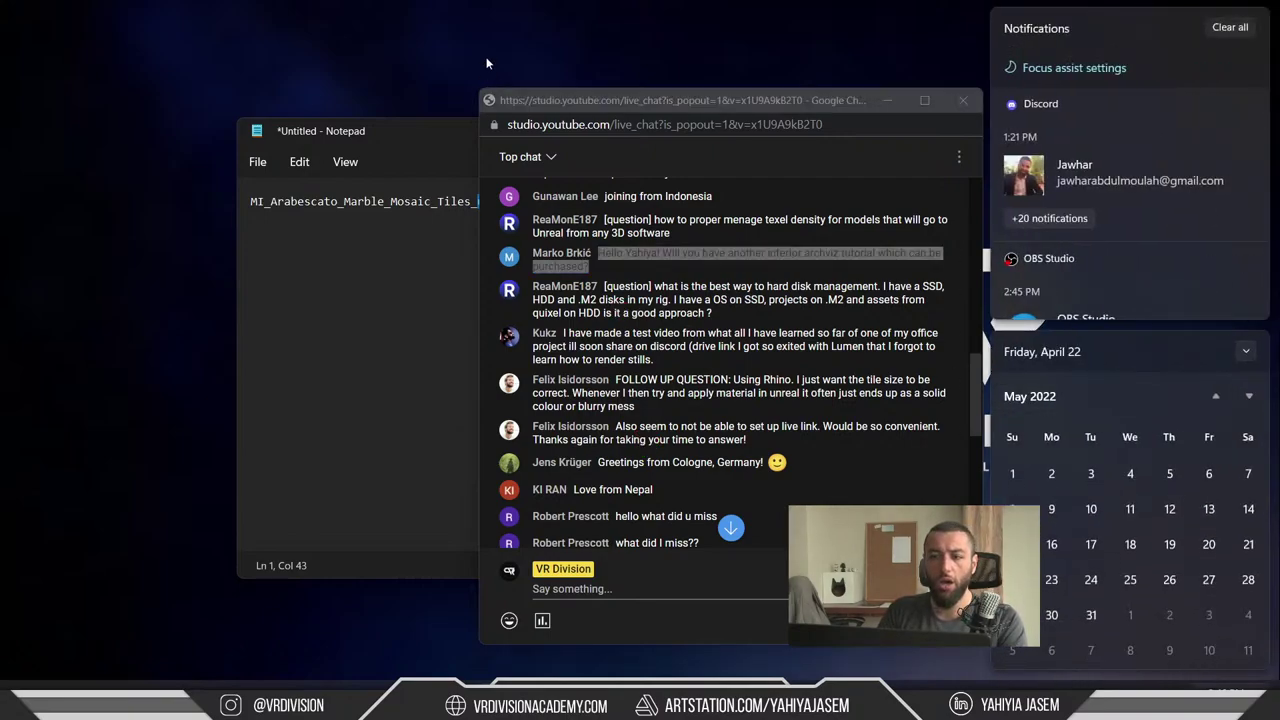
pyautogui.click(565, 64)
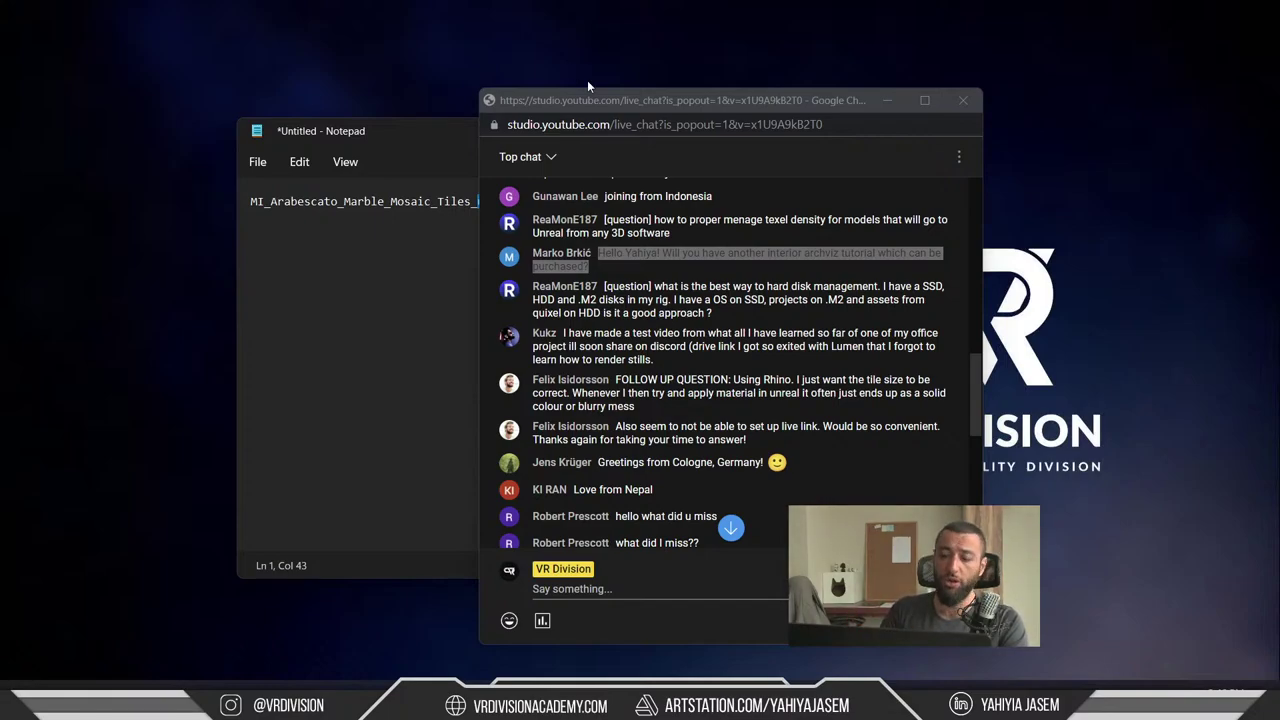
pyautogui.moveTo(592, 99); pyautogui.dragTo(692, 71)
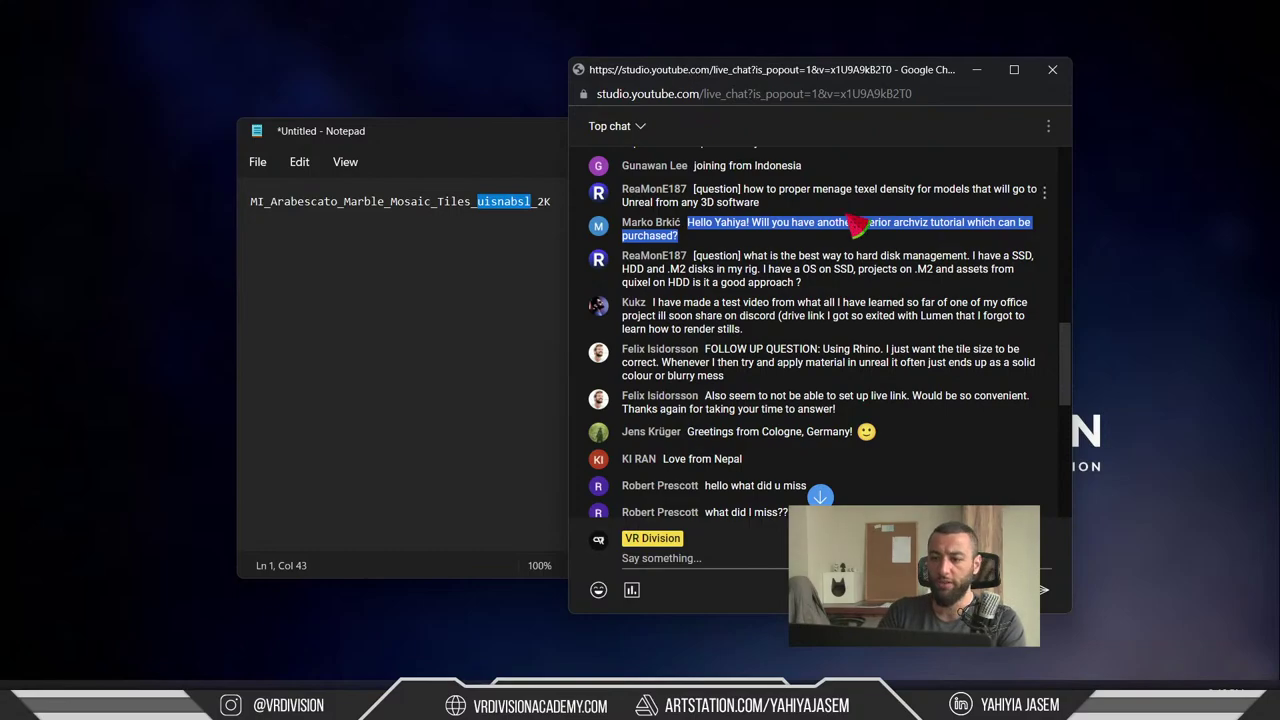
# - Switch to Blender, orbit the checker-textured building and deselect the floors
pyautogui.hotkey('alt', 'Tab')
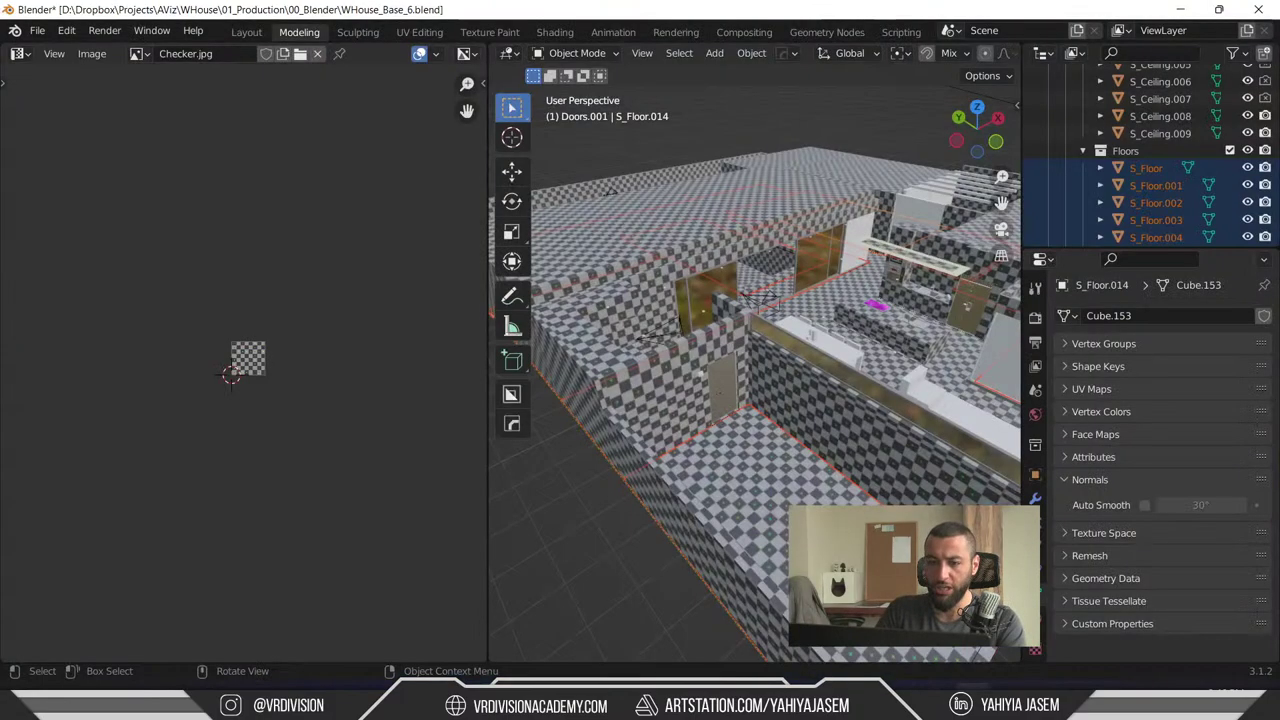
pyautogui.moveTo(700, 280); pyautogui.dragTo(791, 406, button='middle')
pyautogui.hotkey('alt', 'a')
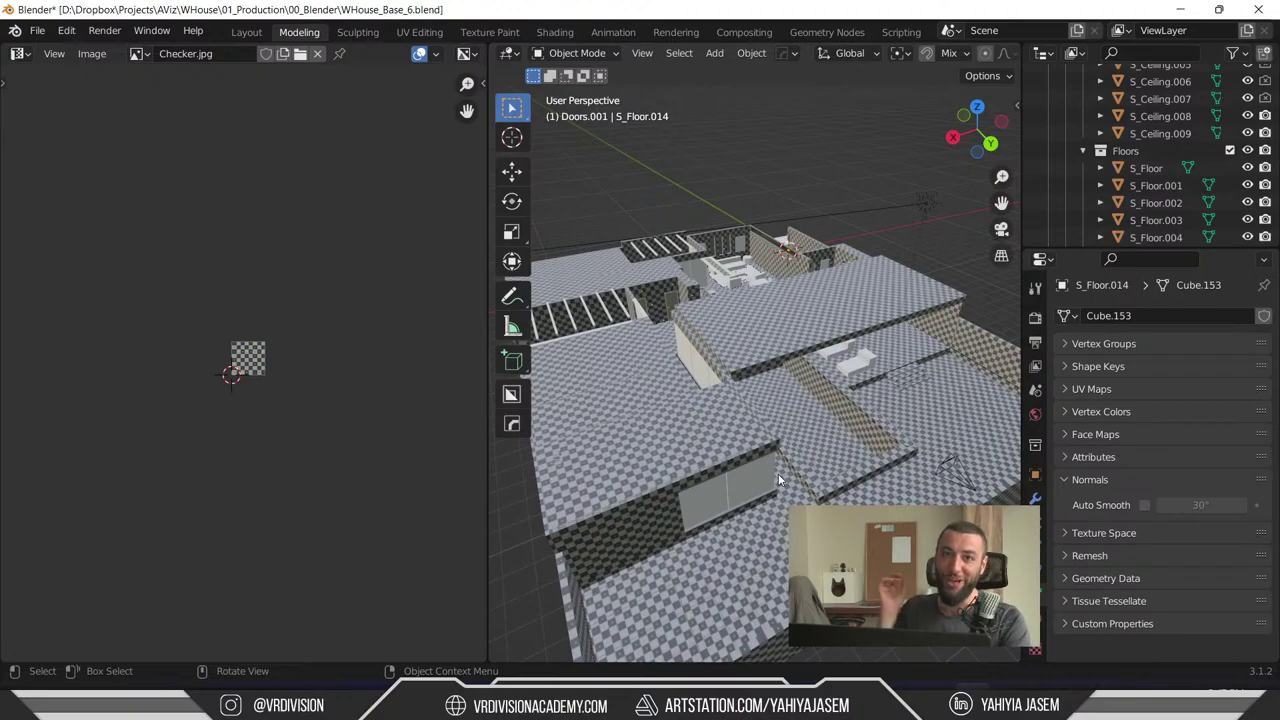
# - Orbit further around the building, then bring up the YouTube 'vr division' results
pyautogui.click(1226, 700)
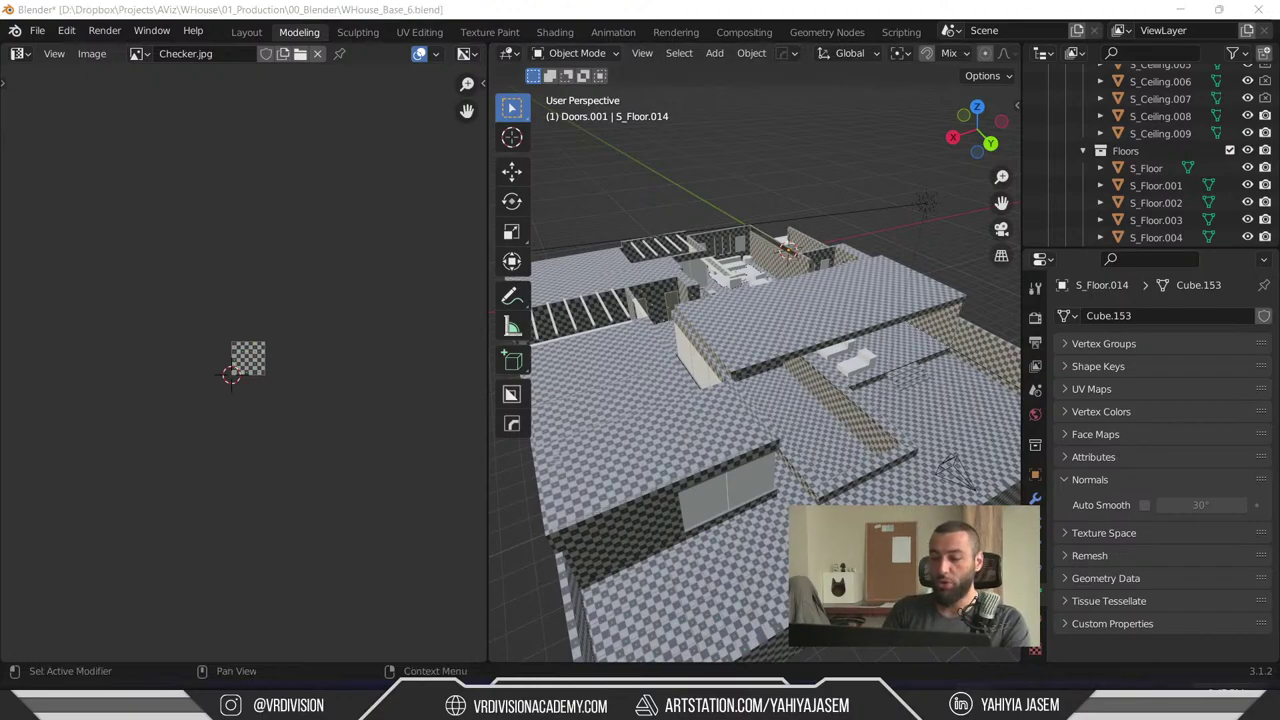
pyautogui.click(853, 150)
pyautogui.moveTo(853, 150); pyautogui.dragTo(760, 341, button='middle')
pyautogui.moveTo(813, 437); pyautogui.dragTo(796, 341, button='middle')
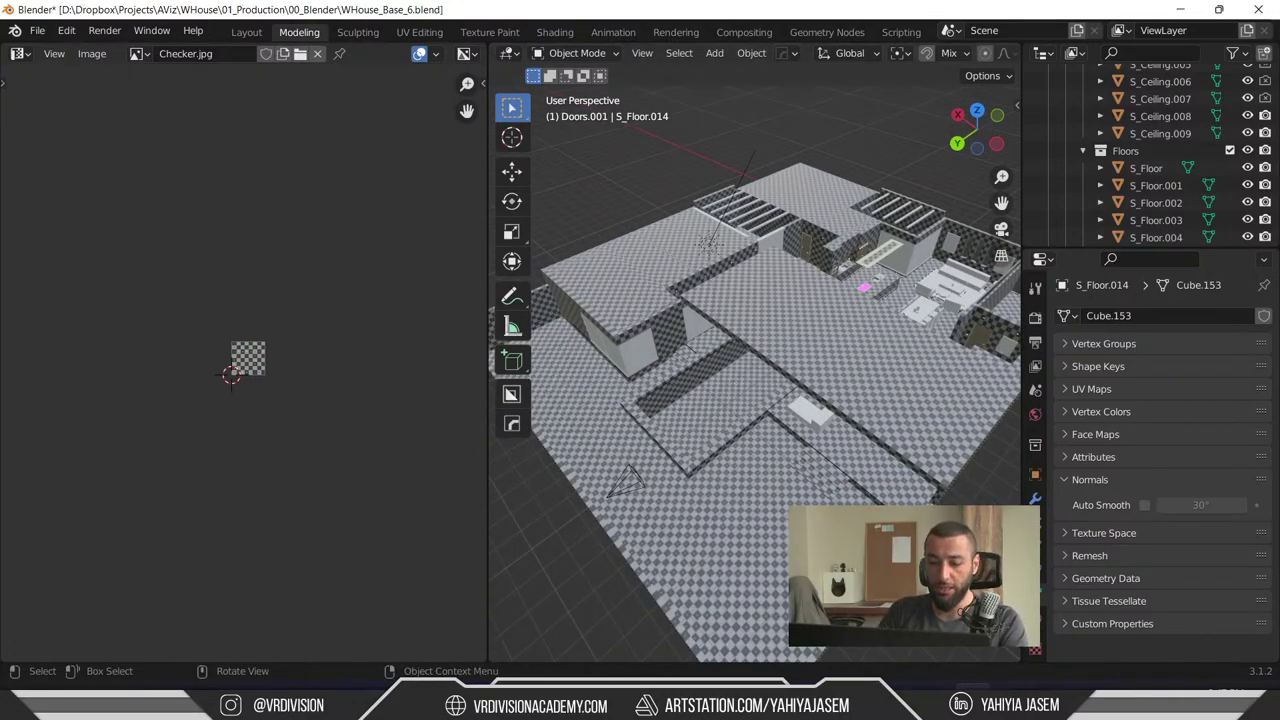
pyautogui.moveTo(495, 708)
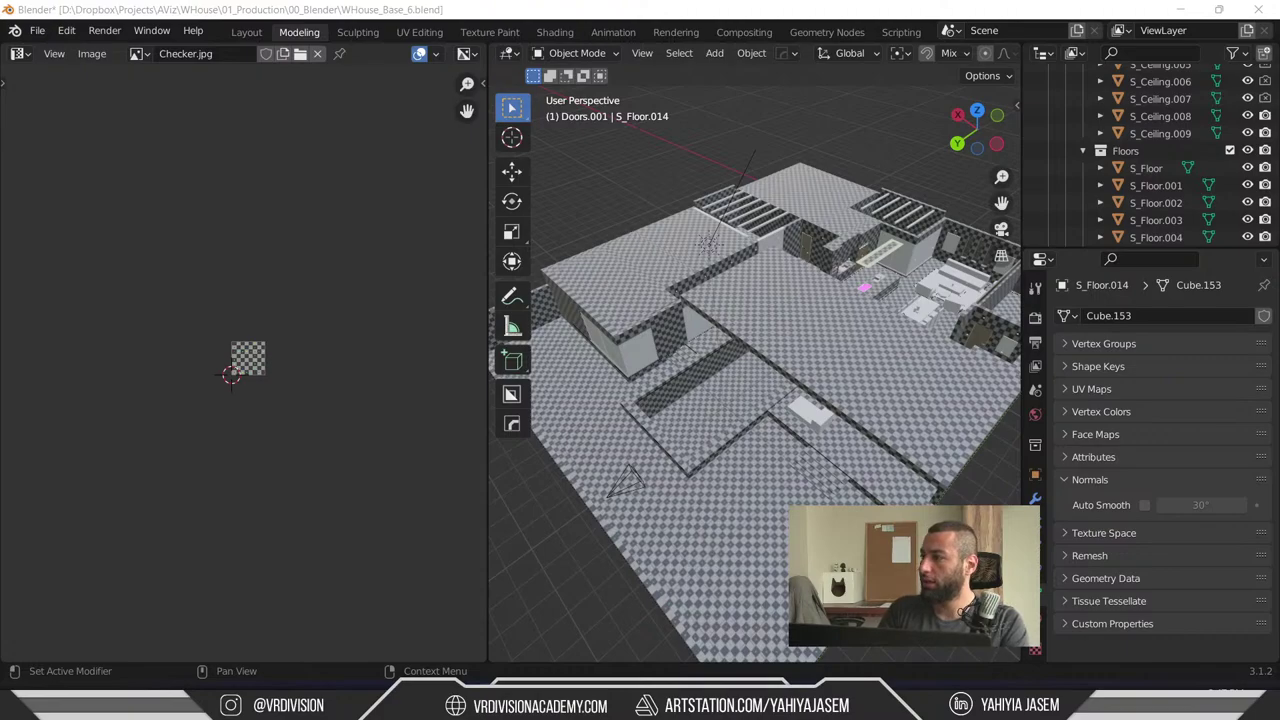
pyautogui.hotkey('alt', 'Tab')
# - Maximise the browser, open the Importing Assets stream and expand its description
pyautogui.doubleClick(780, 41)
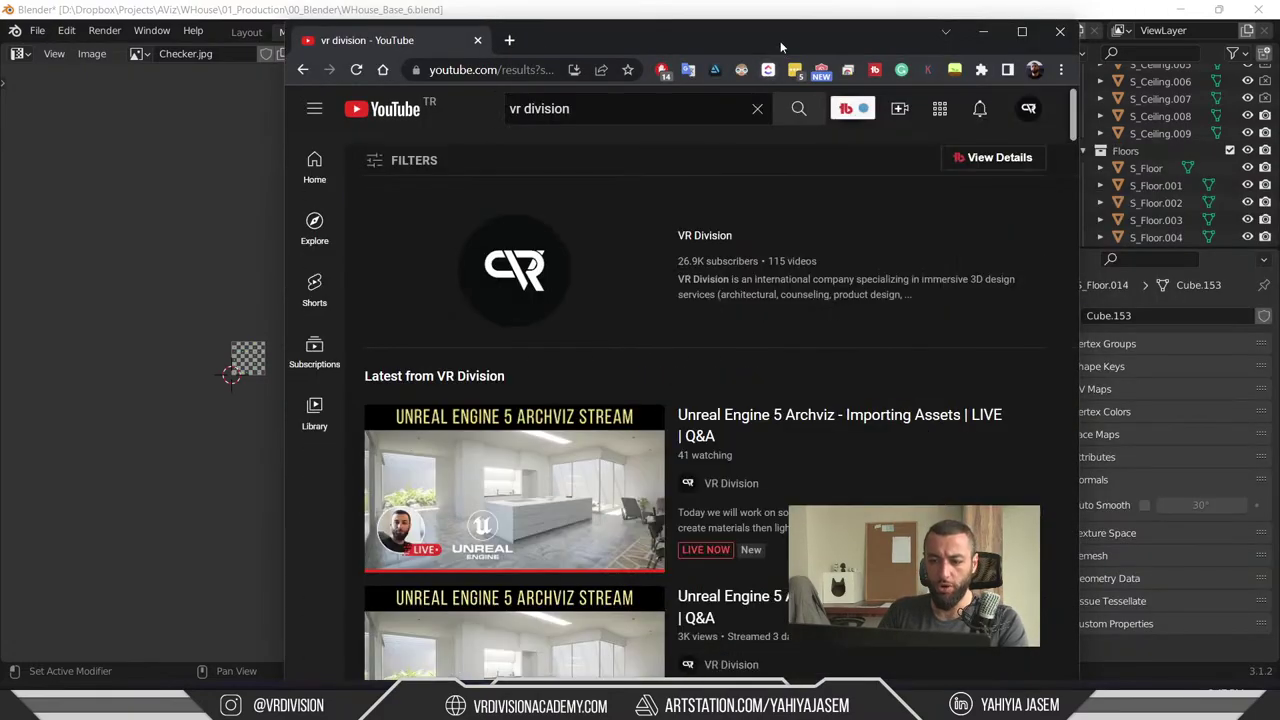
pyautogui.scroll(-2, 395, 450)
pyautogui.click(395, 450)
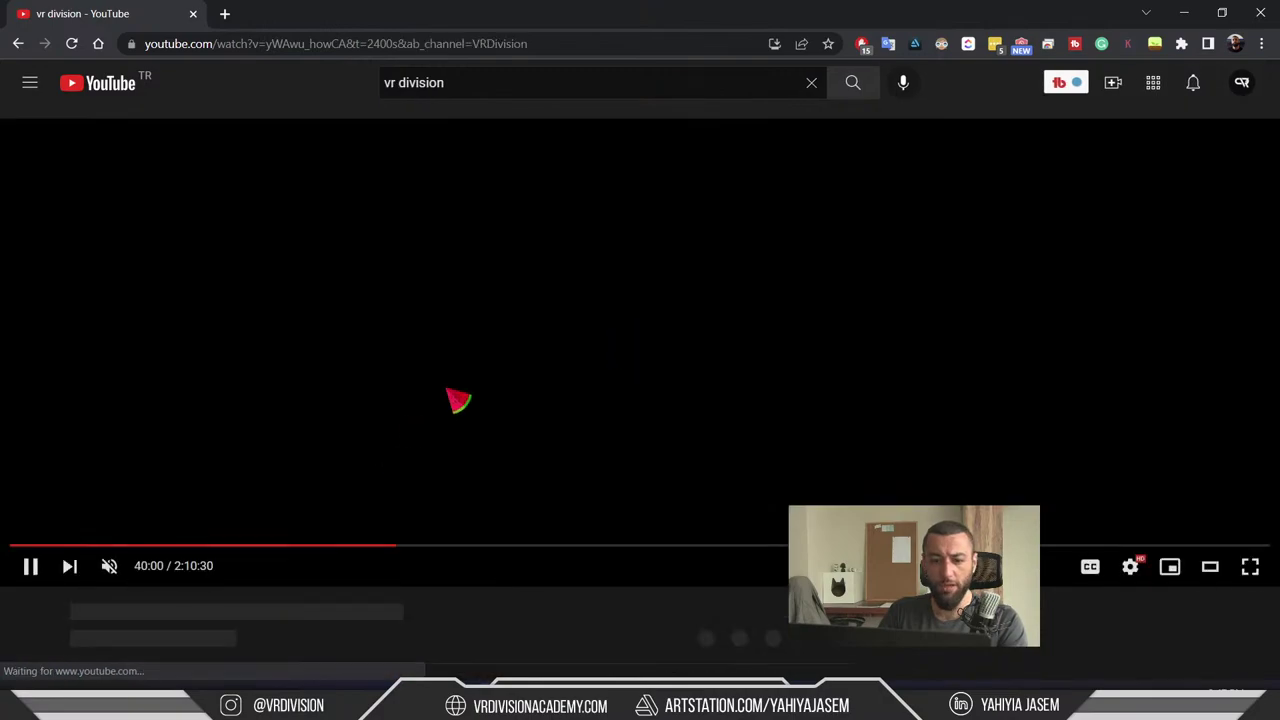
pyautogui.scroll(-5, 505, 310)
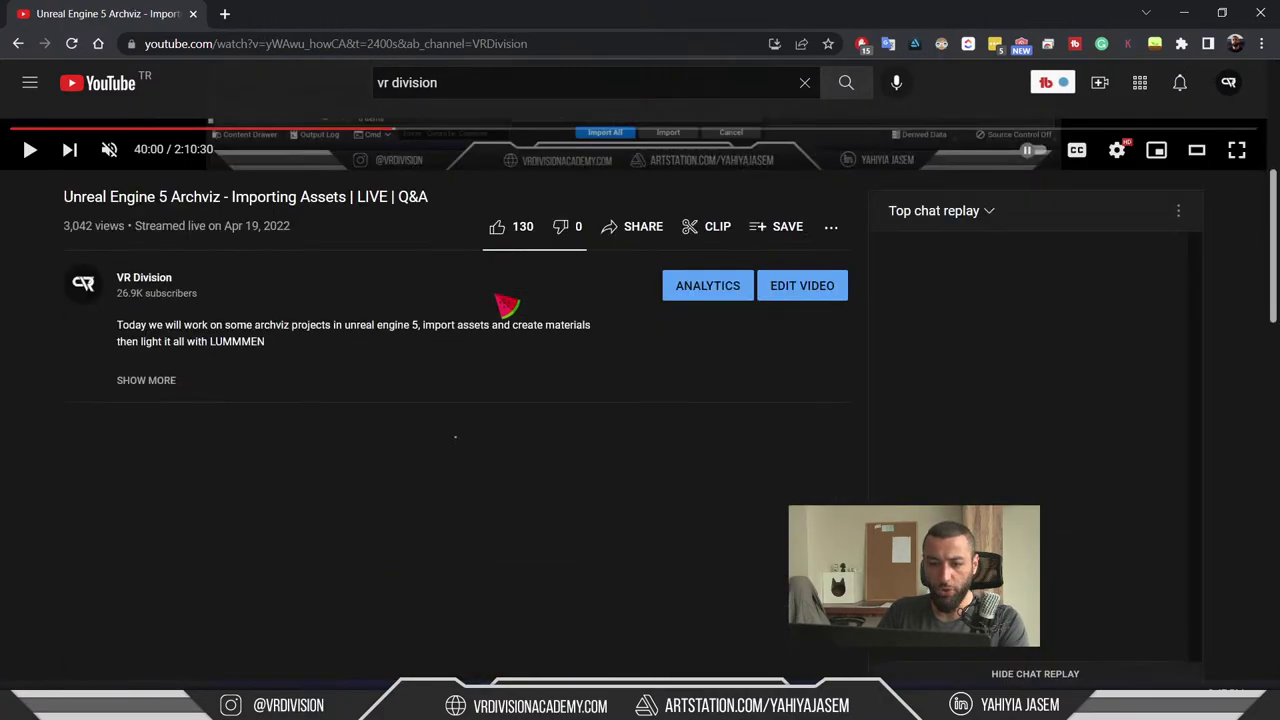
pyautogui.click(170, 382)
pyautogui.scroll(-2, 286, 371)
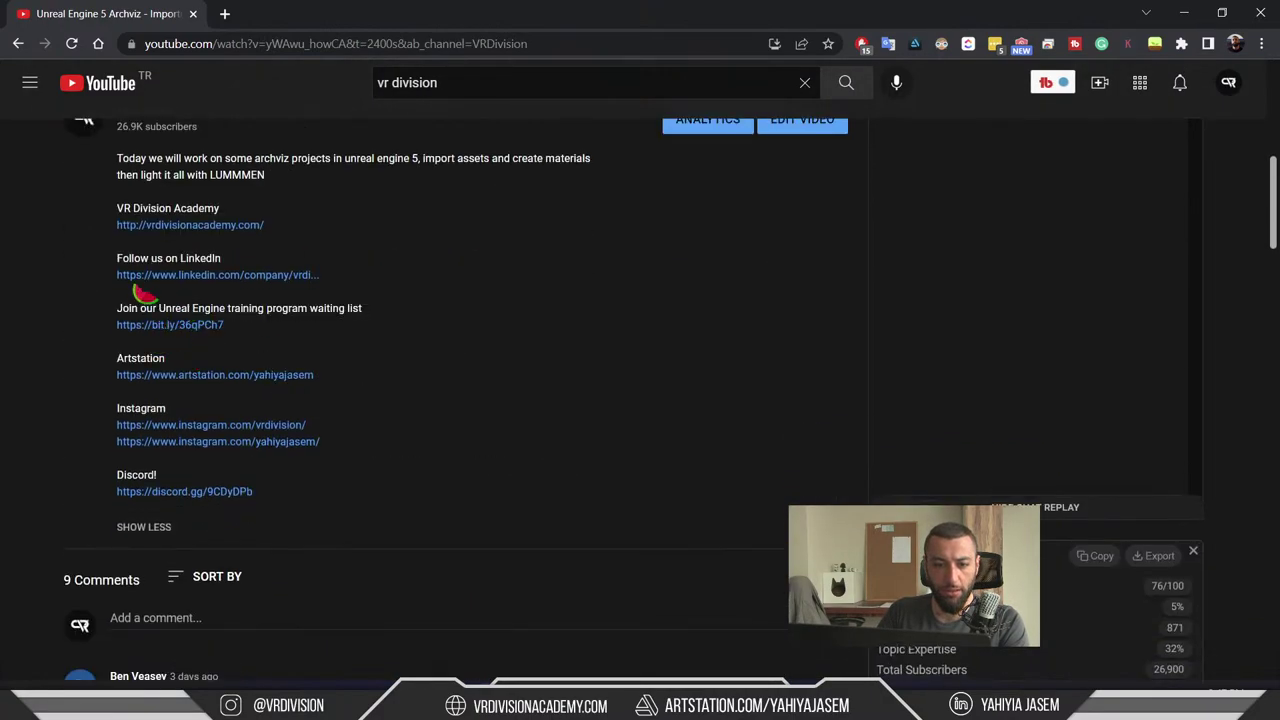
# - Open the bit.ly waiting-list link and review the Unreal Engine 5 ClickUp sign-up form
pyautogui.click(188, 326)
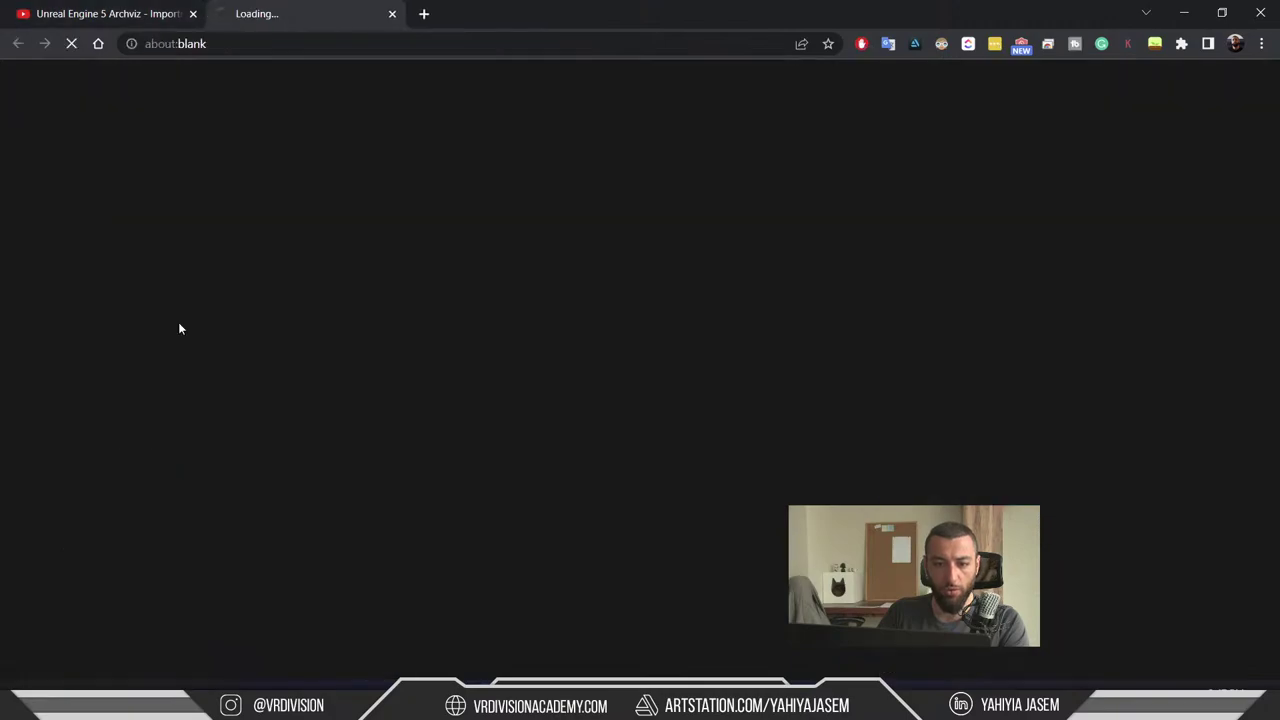
pyautogui.hotkey('ctrl', 'shift', 'Tab')
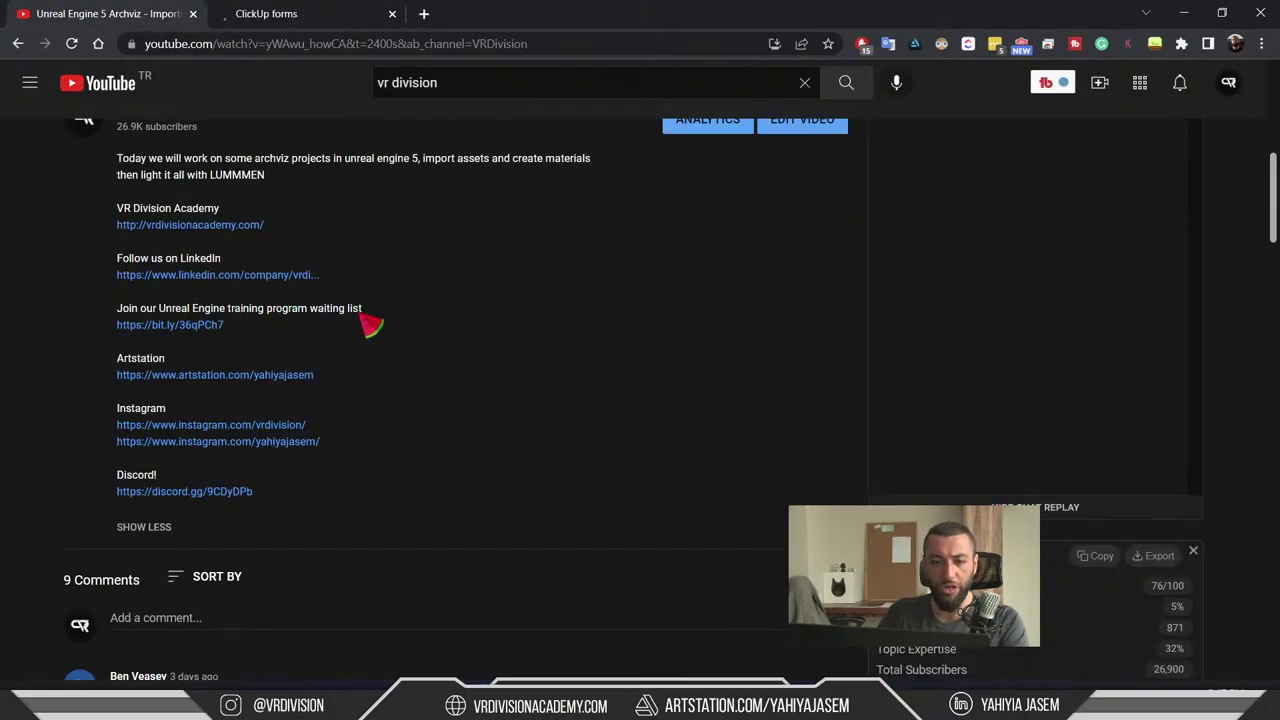
pyautogui.moveTo(362, 312); pyautogui.dragTo(271, 314)
pyautogui.click(290, 14)
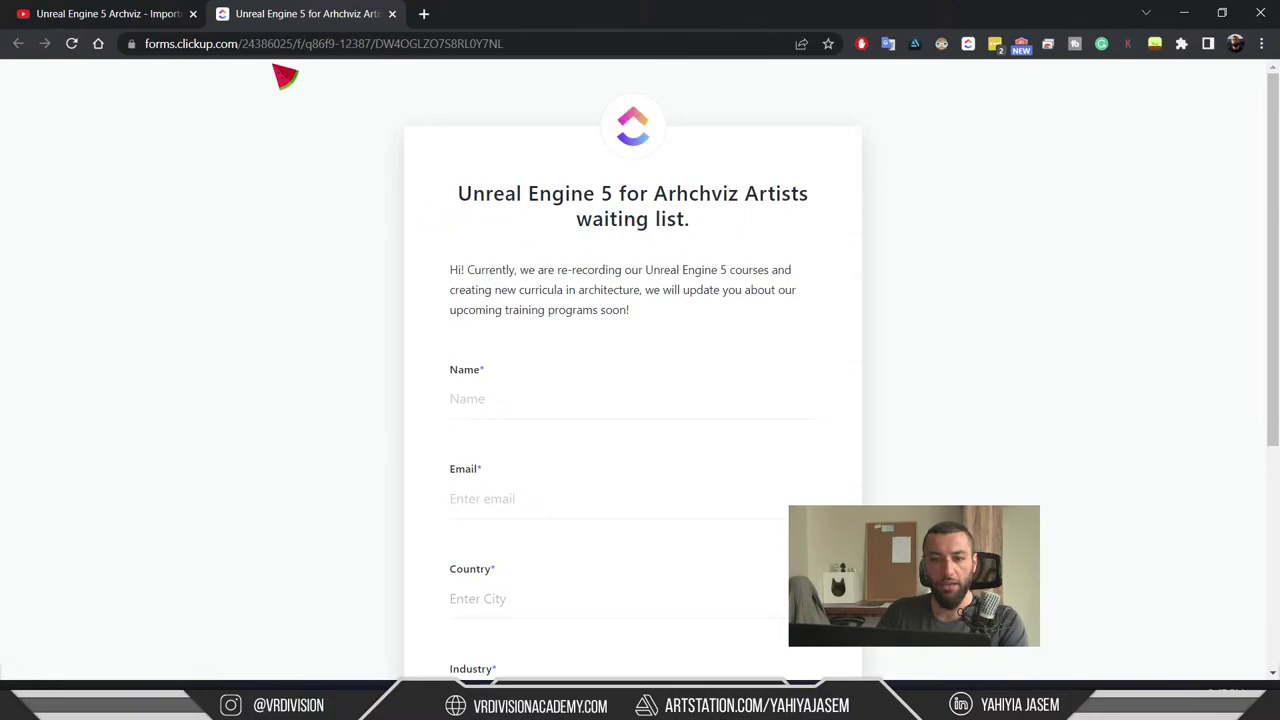
pyautogui.click(288, 44)
pyautogui.scroll(-4, 578, 376)
pyautogui.scroll(3, 589, 331)
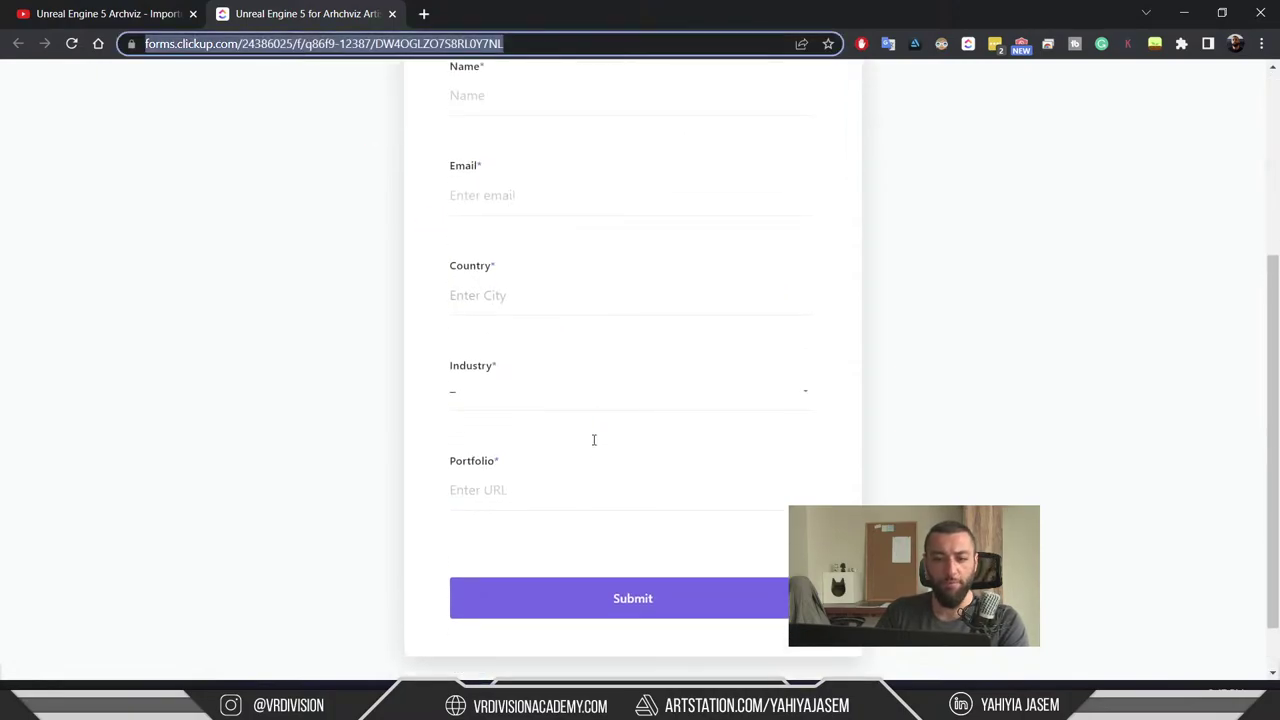
pyautogui.scroll(-3, 600, 495)
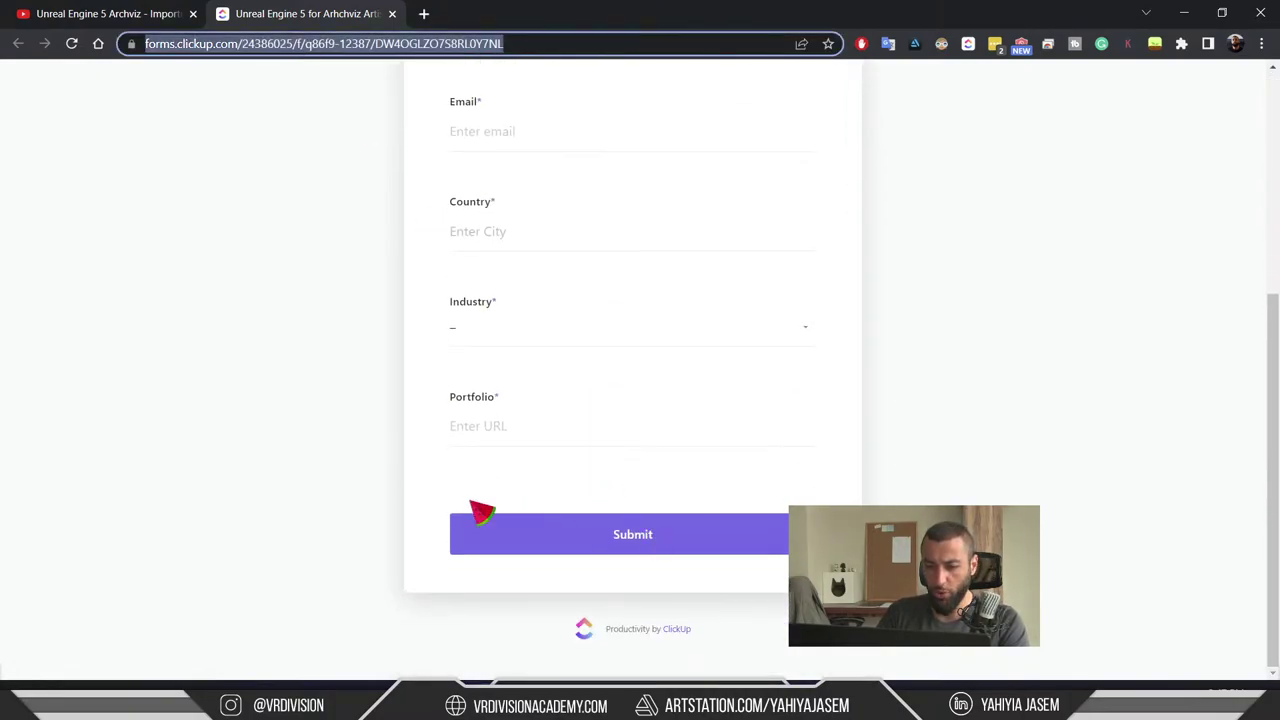
pyautogui.scroll(2, 594, 583)
pyautogui.scroll(-2, 702, 651)
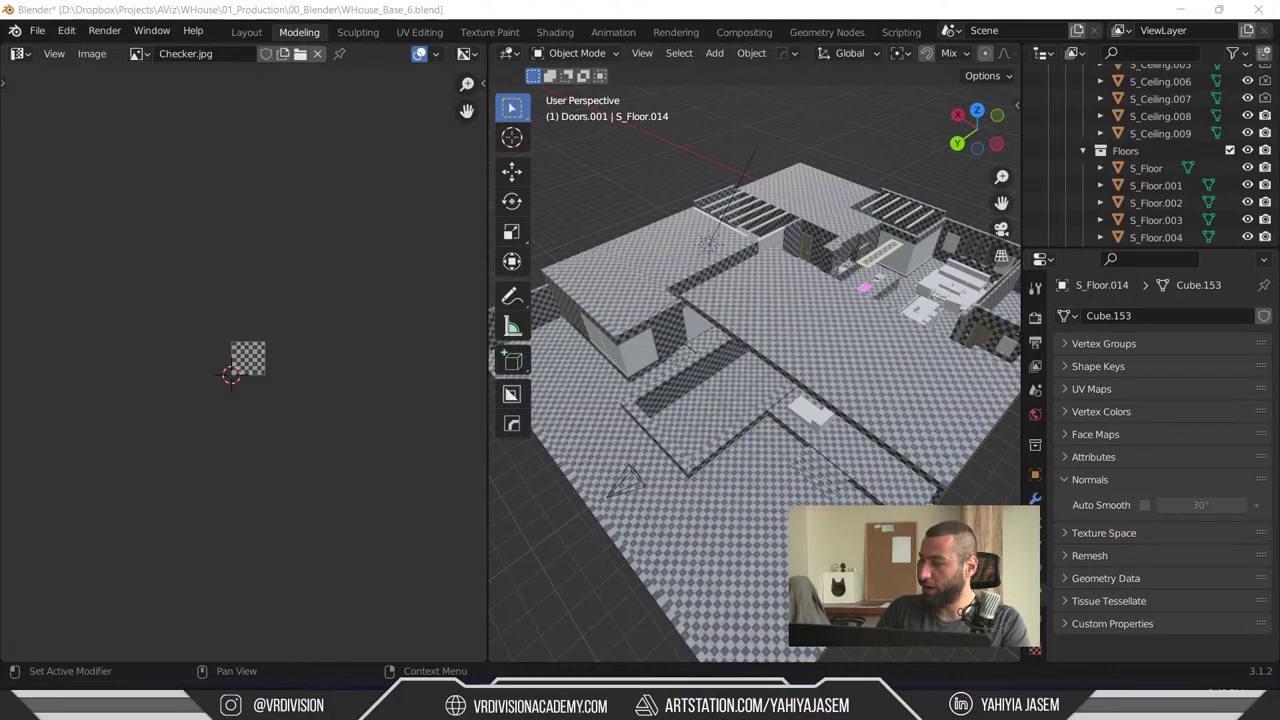
pyautogui.hotkey('alt', 'Tab')
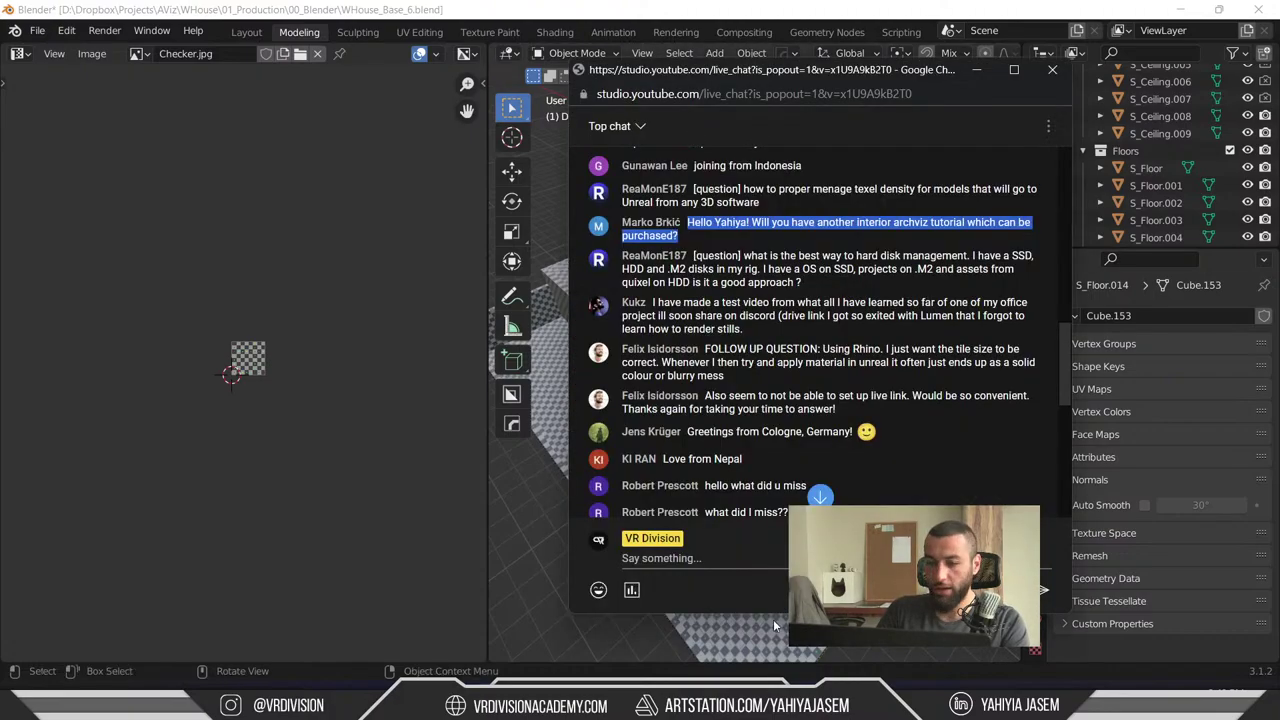
pyautogui.press('Return')
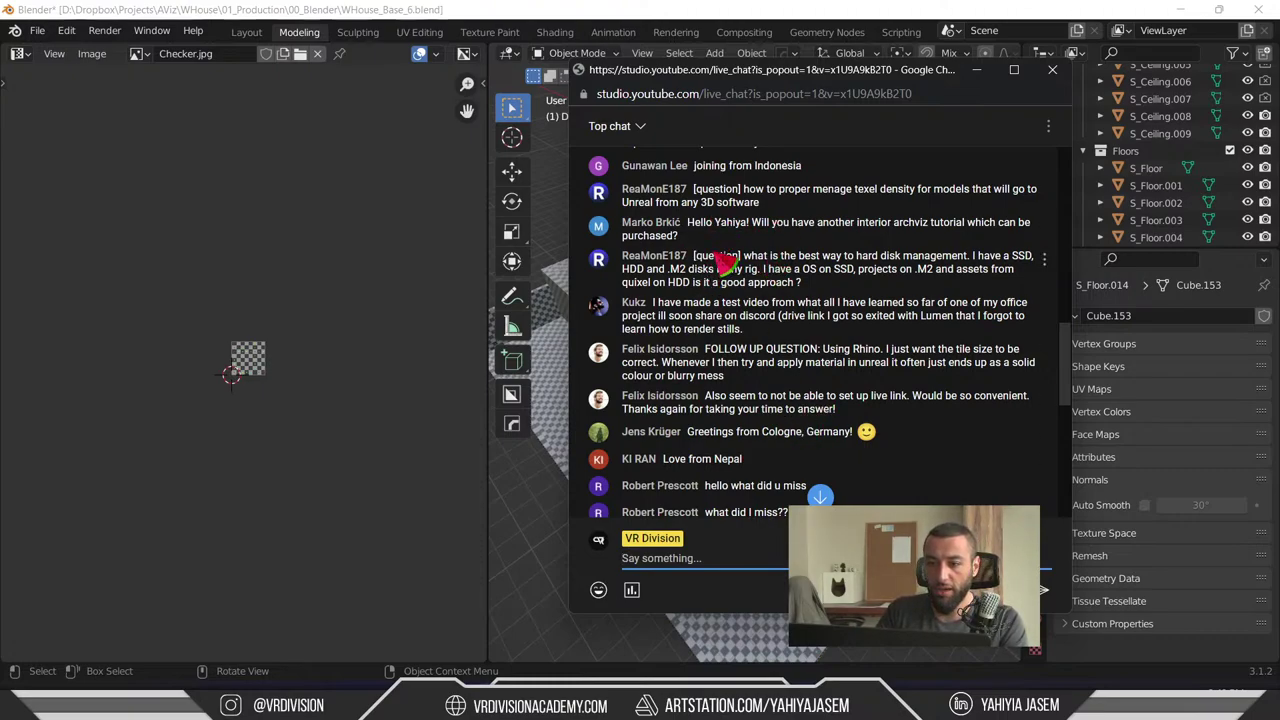
# - Highlight the viewer's SSD, M.2 and HDD disk-management question, then hide the chat window
pyautogui.moveTo(708, 257); pyautogui.dragTo(822, 290)
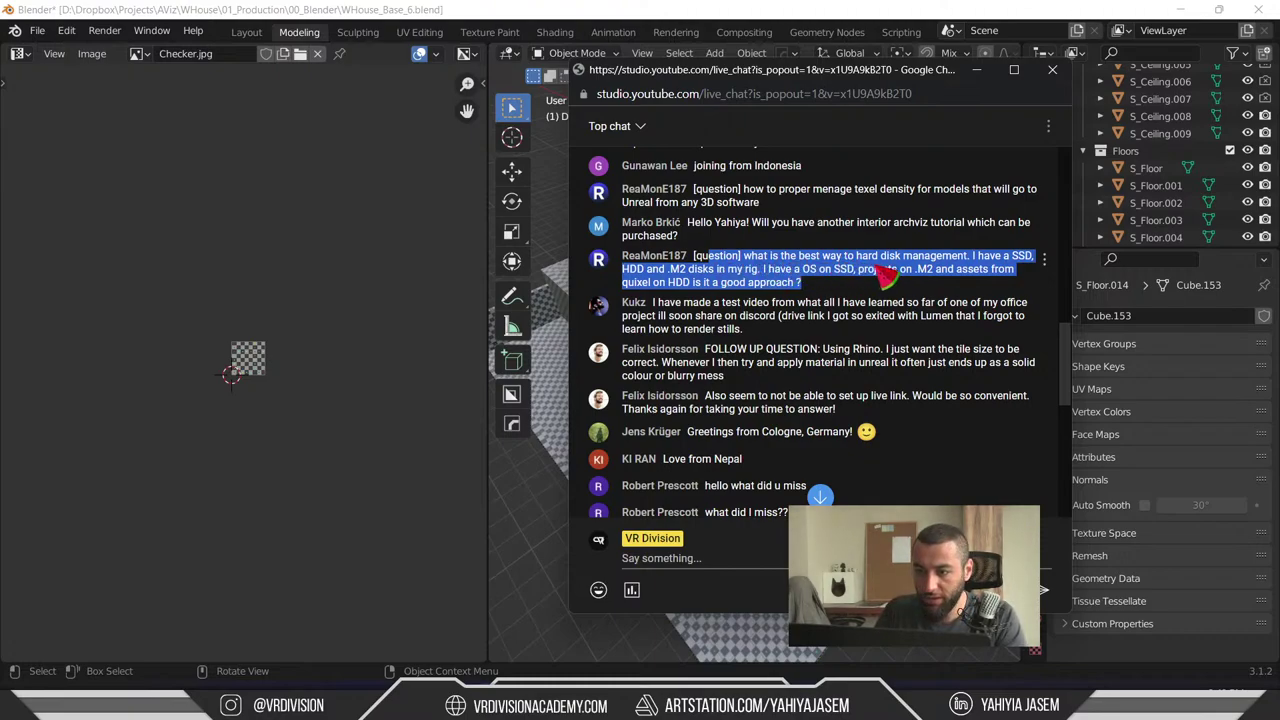
pyautogui.click(988, 268)
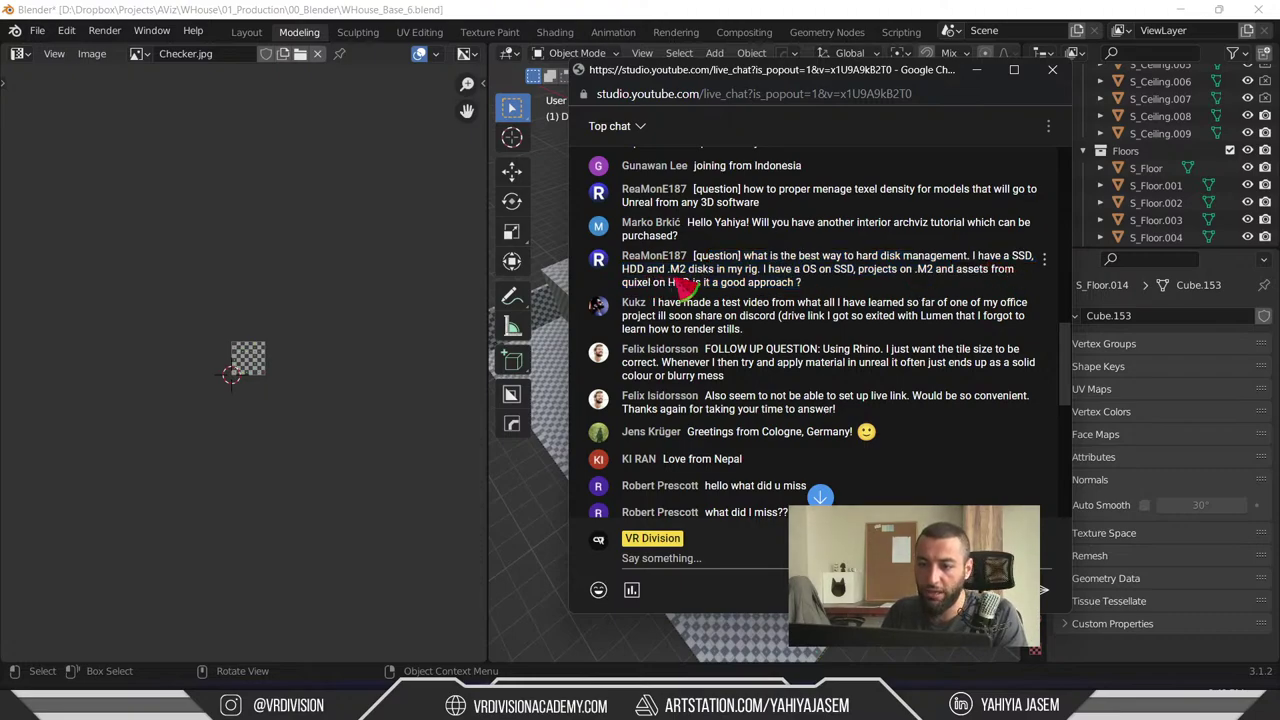
pyautogui.moveTo(768, 280); pyautogui.dragTo(912, 290)
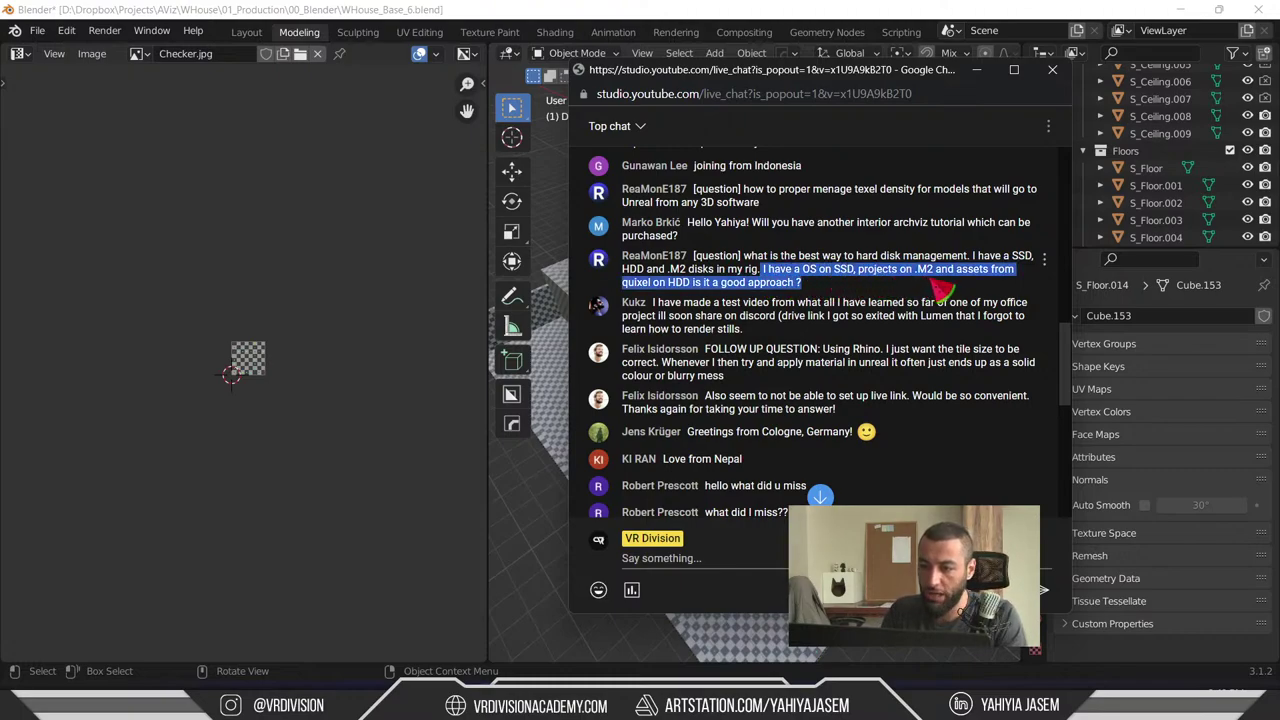
pyautogui.click(938, 290)
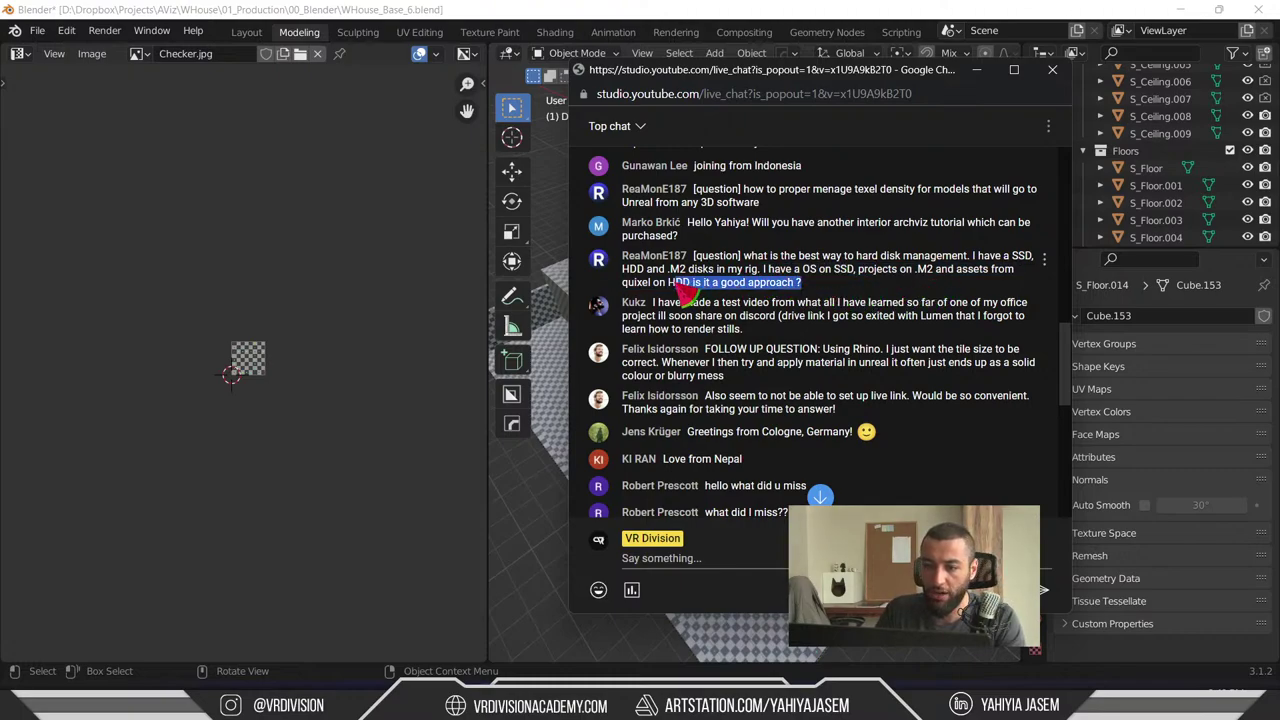
pyautogui.tripleClick(818, 290)
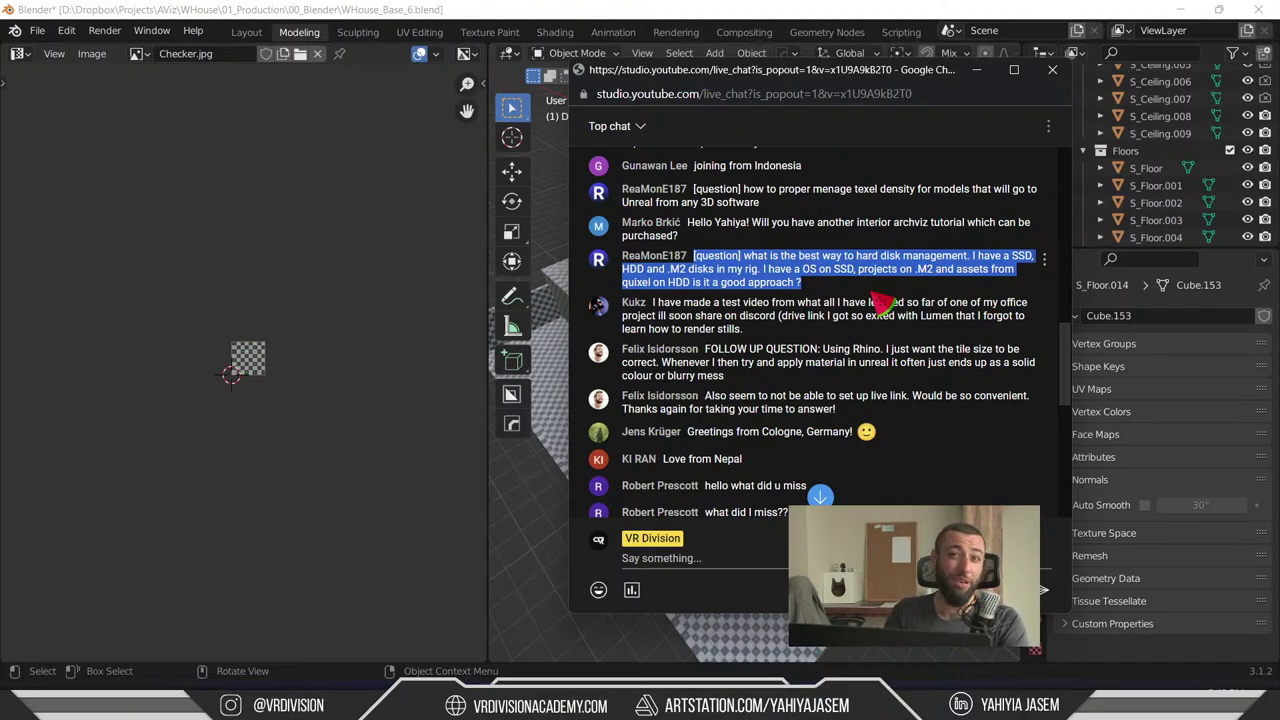
pyautogui.click(976, 69)
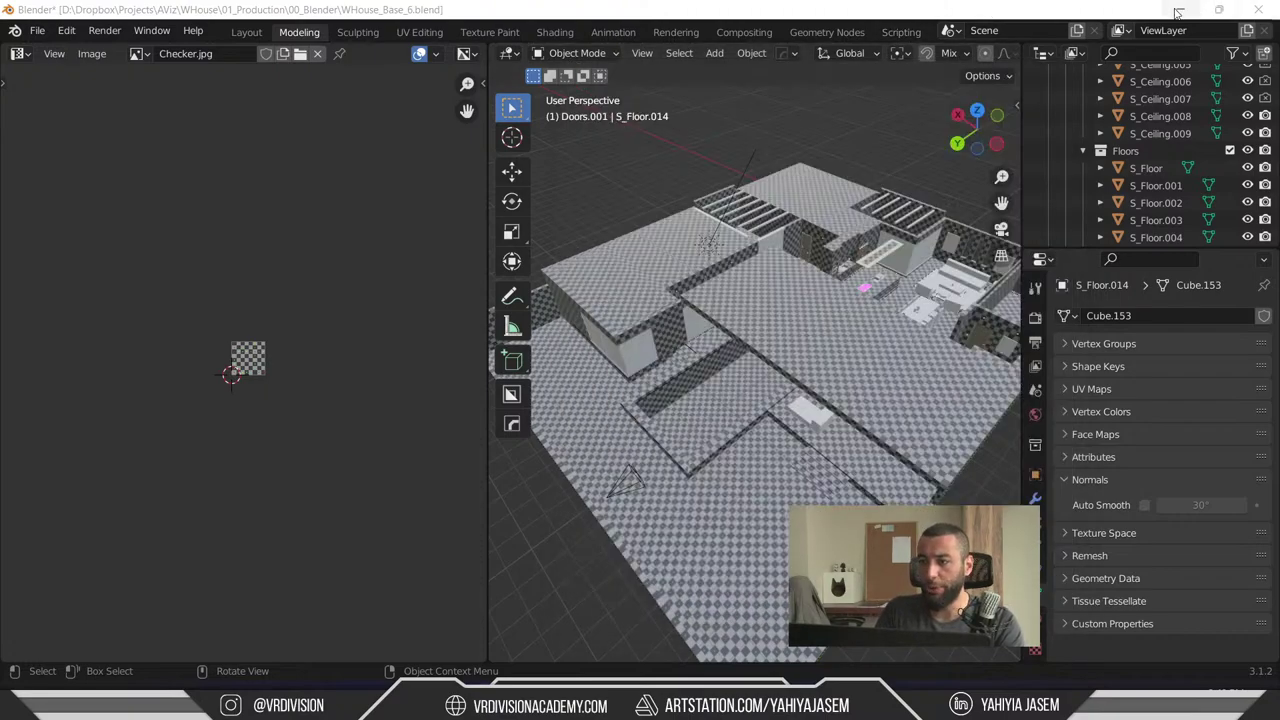
# - Minimise Blender and clear the text selection in Notepad
pyautogui.click(1180, 10)
pyautogui.click(490, 201)
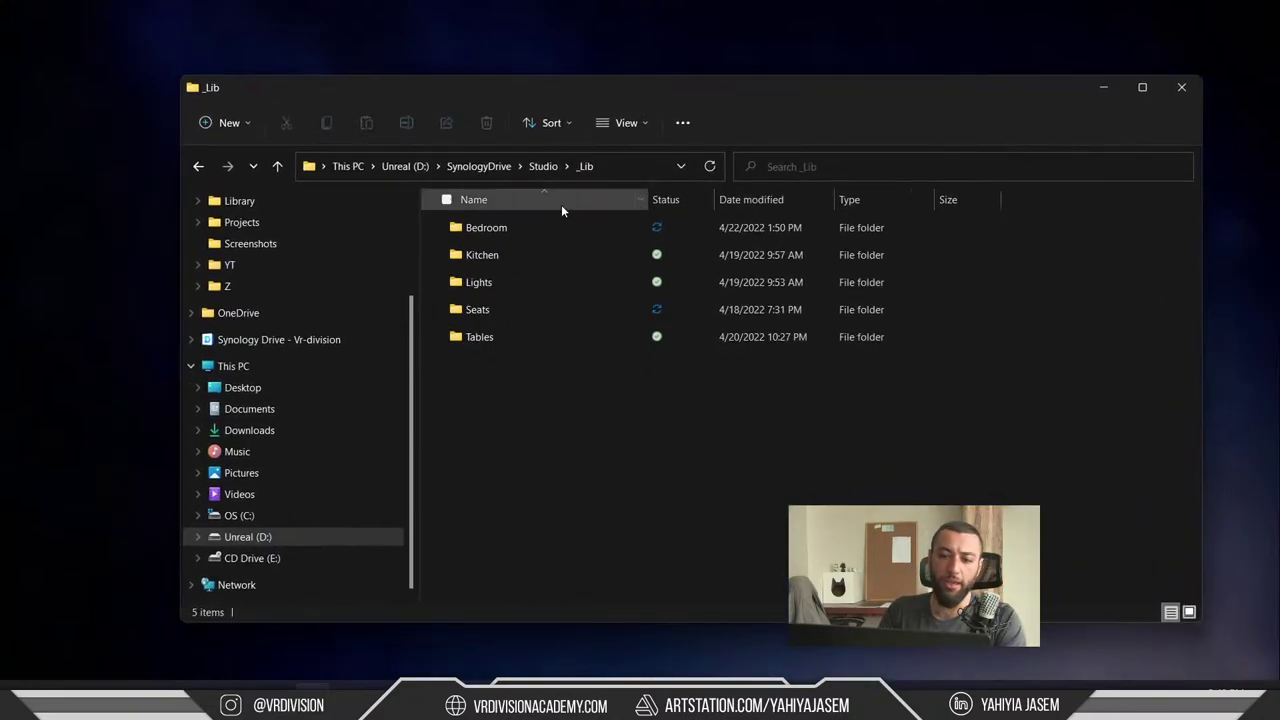
# - Select the Lights, Seats and Tables folders in _Lib, then clear the selection
pyautogui.moveTo(570, 272); pyautogui.dragTo(584, 420)
pyautogui.hotkey('ctrl', 'a')
pyautogui.click(584, 420)
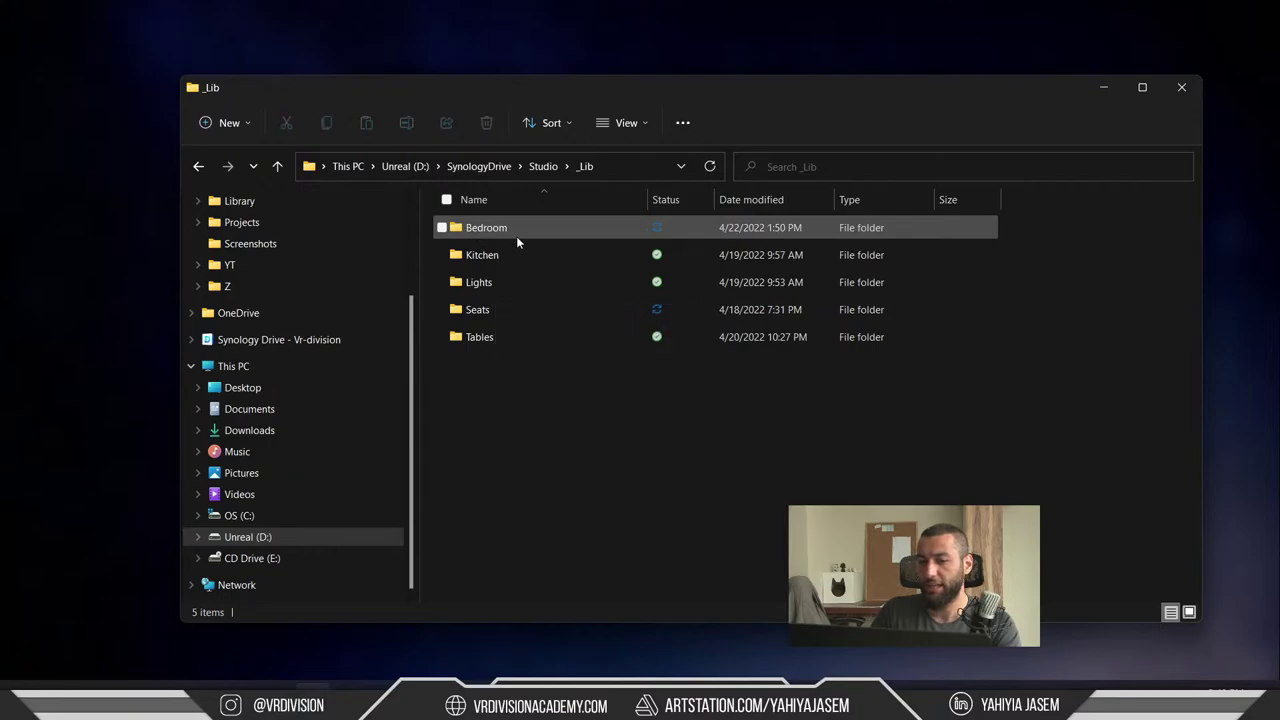
pyautogui.click(520, 227)
pyautogui.click(496, 285)
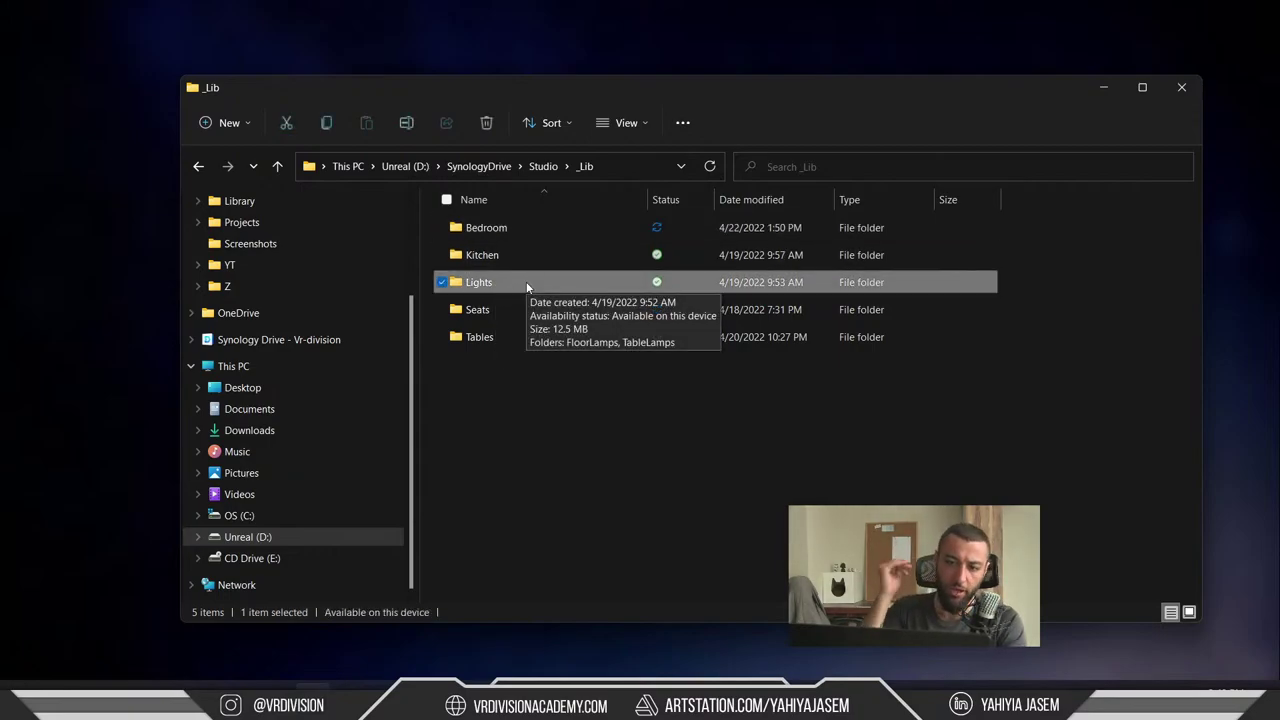
pyautogui.click(554, 381)
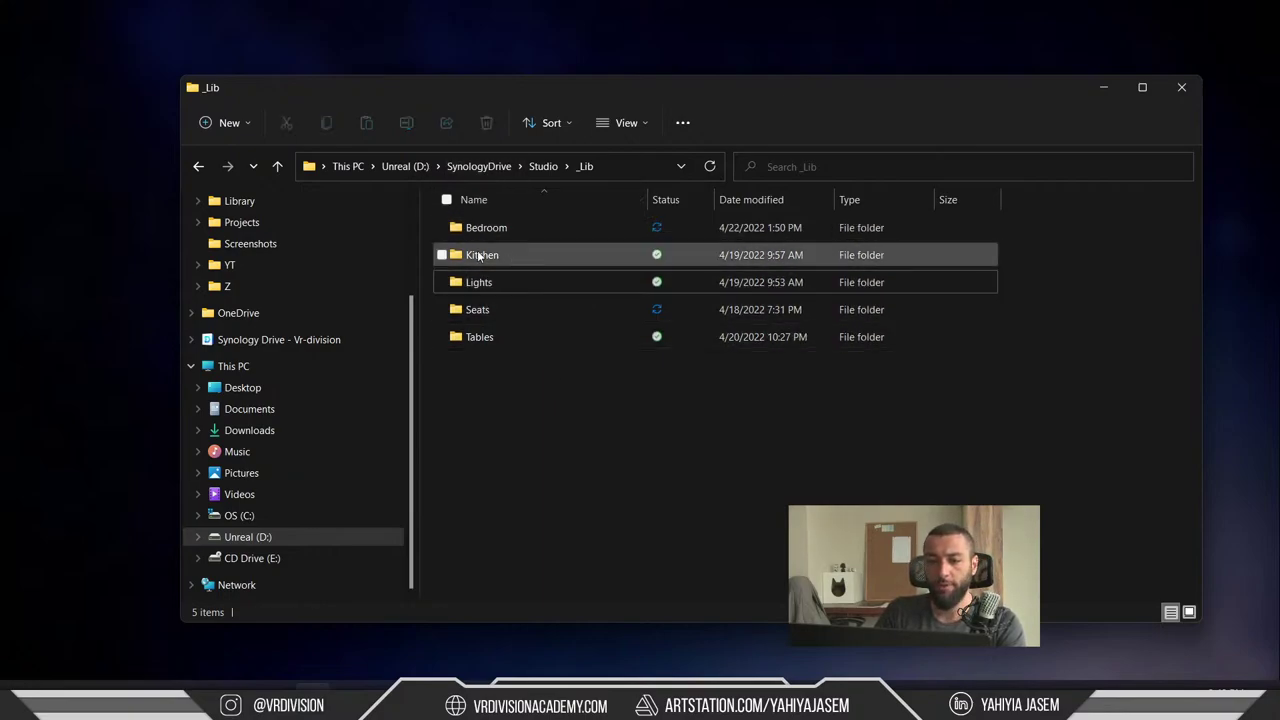
# - Browse into the Seats and Bedroom folders, returning to _Lib after each
pyautogui.doubleClick(487, 309)
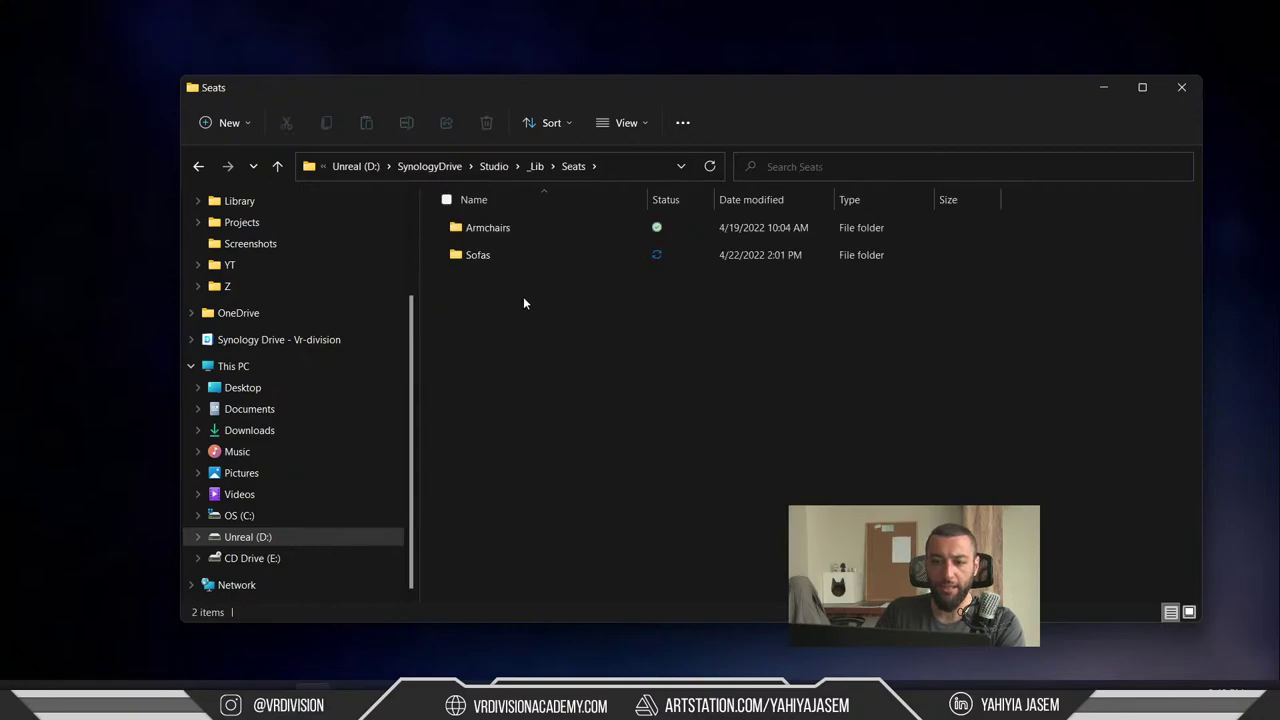
pyautogui.moveTo(489, 254)
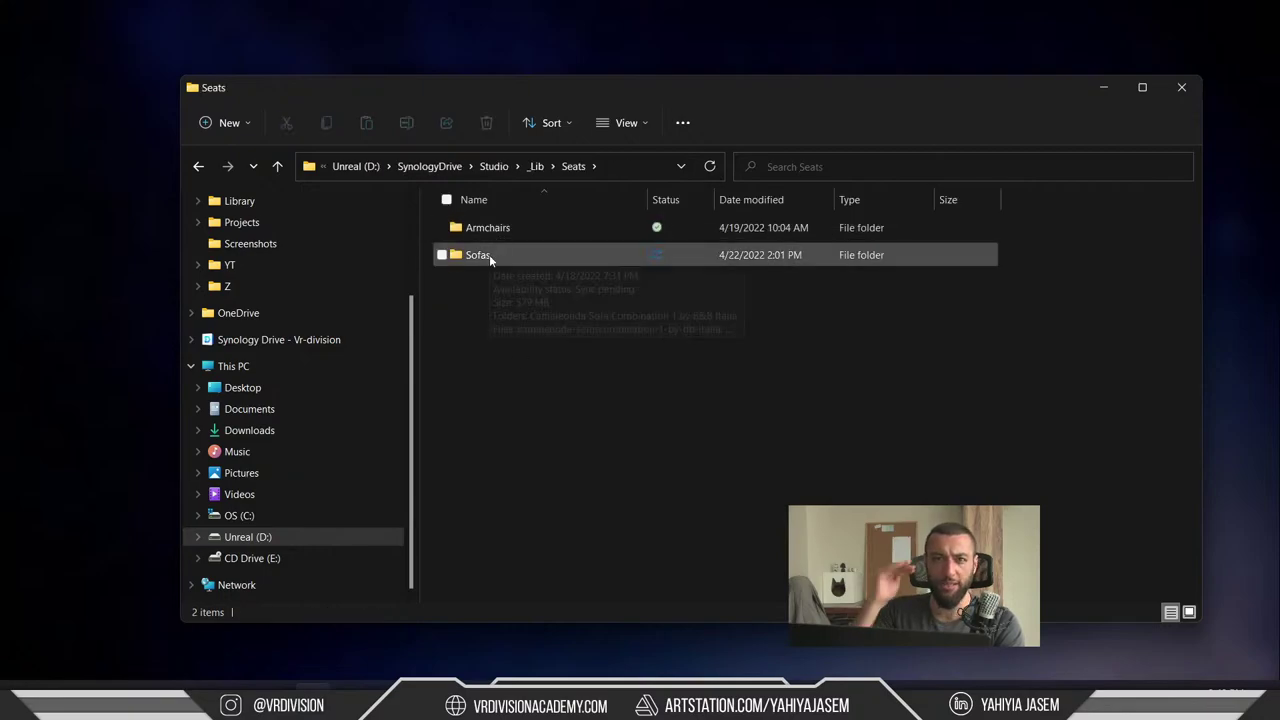
pyautogui.click(536, 166)
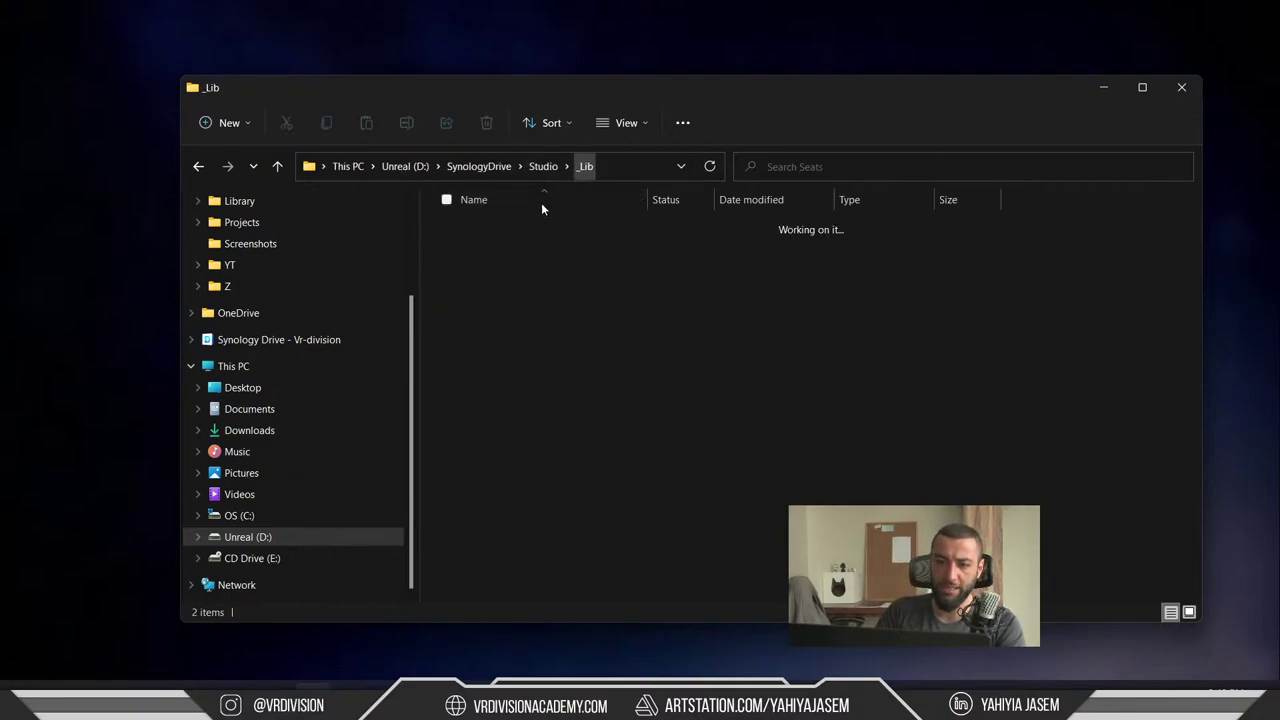
pyautogui.click(517, 238)
pyautogui.doubleClick(517, 238)
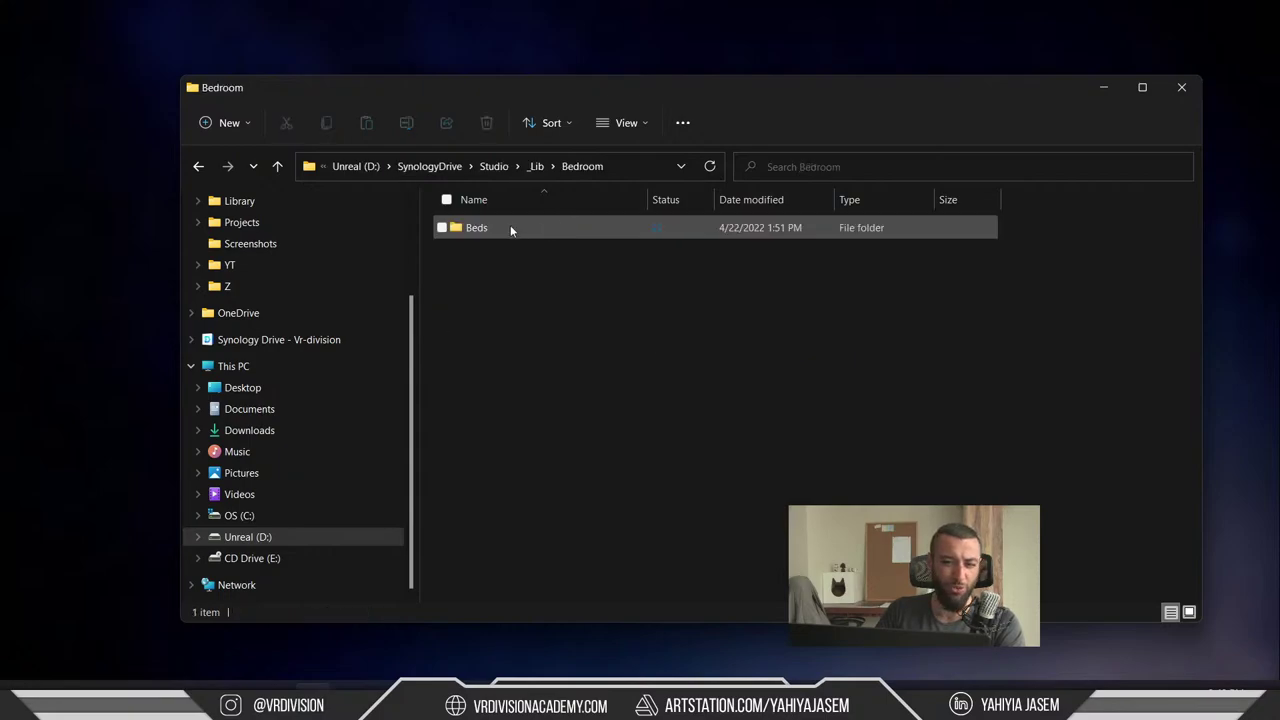
pyautogui.click(585, 166)
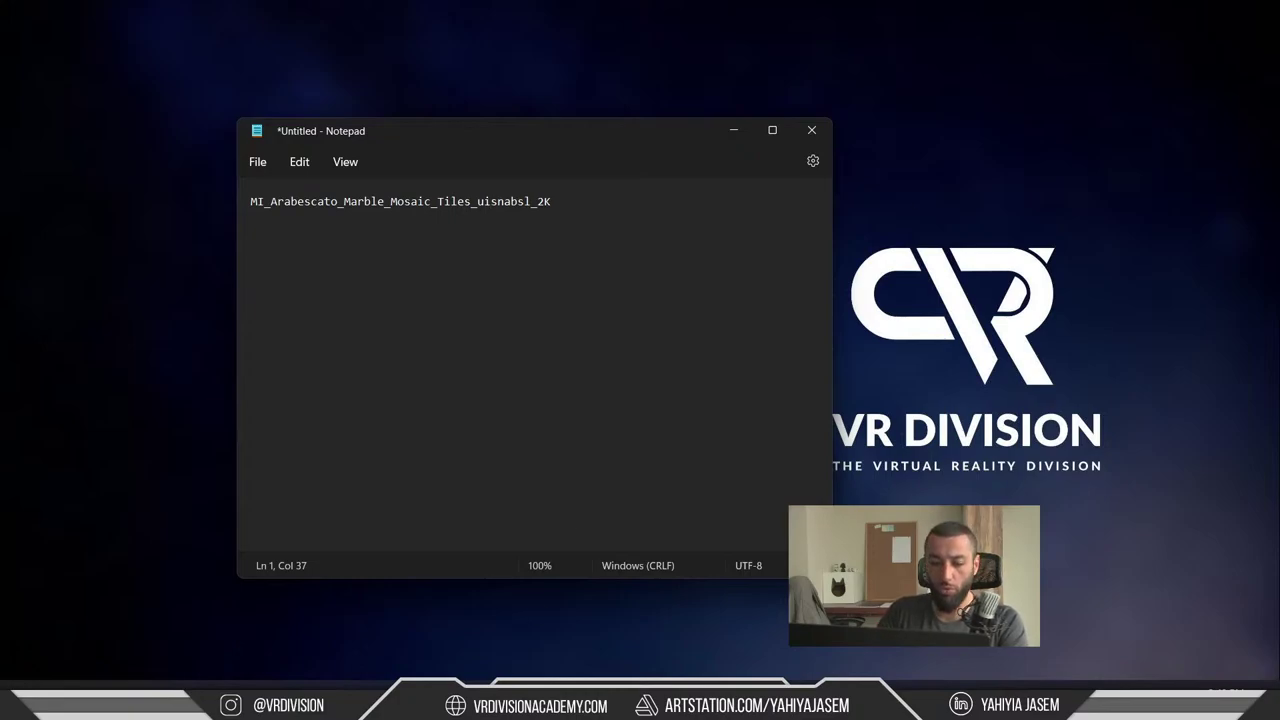
# - Bring the Miro Production Design board forward full screen and pan toward the mind maps
pyautogui.click(357, 623)
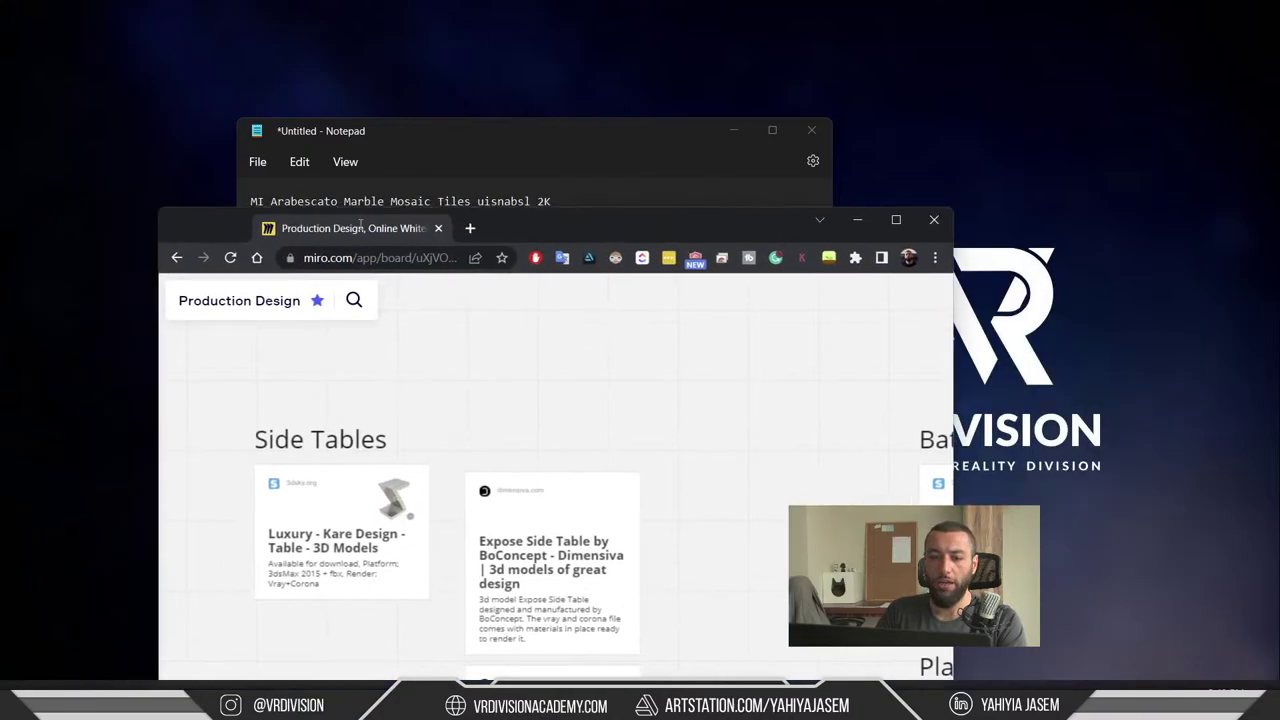
pyautogui.doubleClick(479, 223)
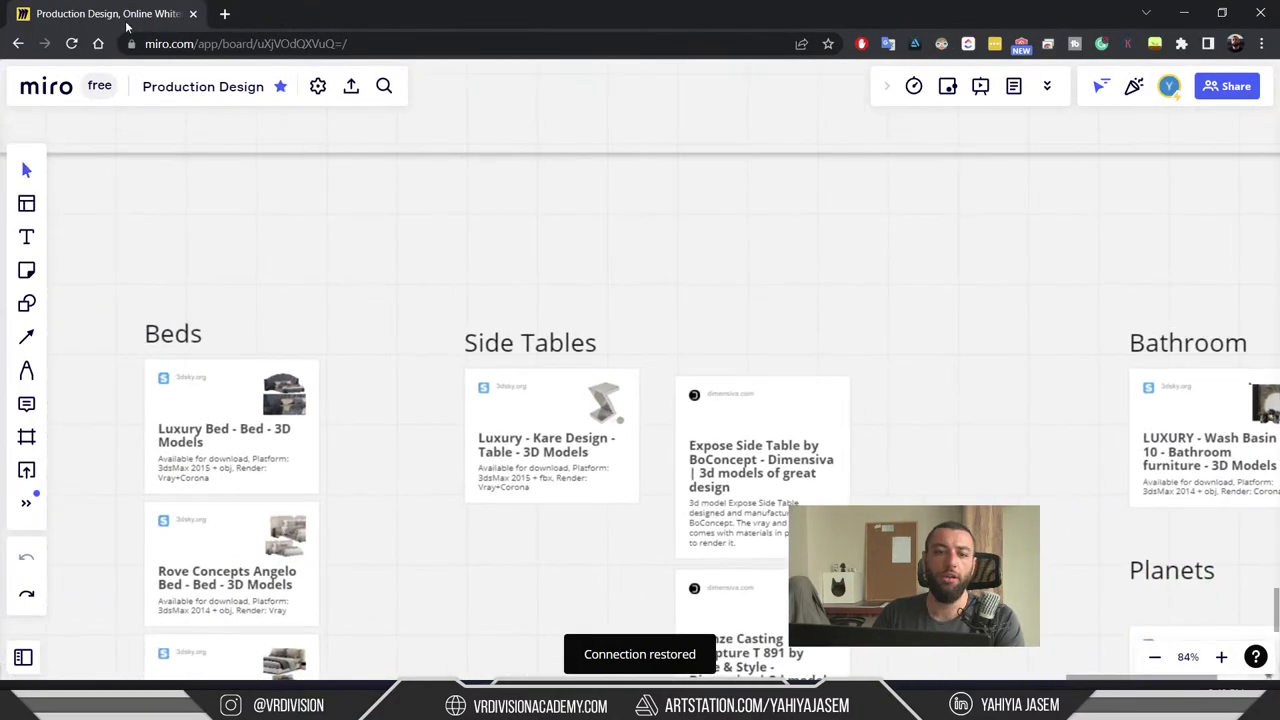
pyautogui.scroll(-5, 470, 274)
pyautogui.moveTo(477, 277); pyautogui.dragTo(795, 449)
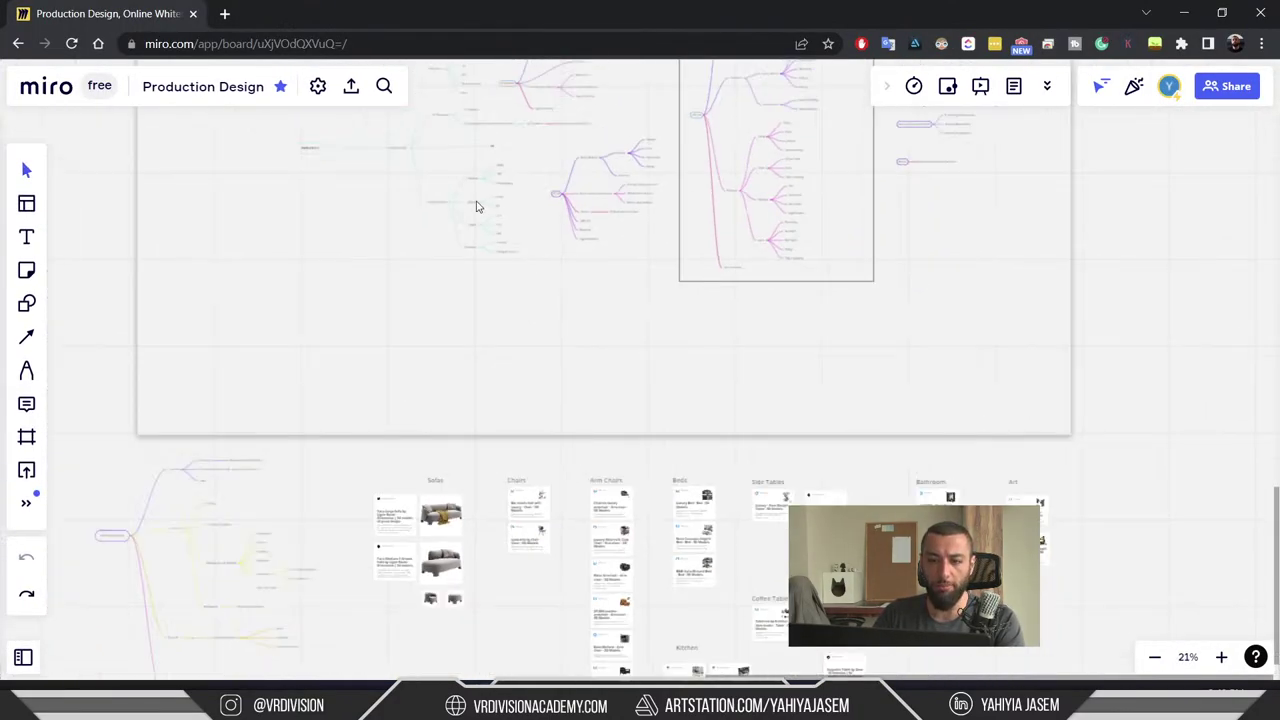
pyautogui.scroll(4, 371, 171)
# - Center the TEMPLATE V1.2 mind map, trying and undoing a move of it
pyautogui.click(238, 274)
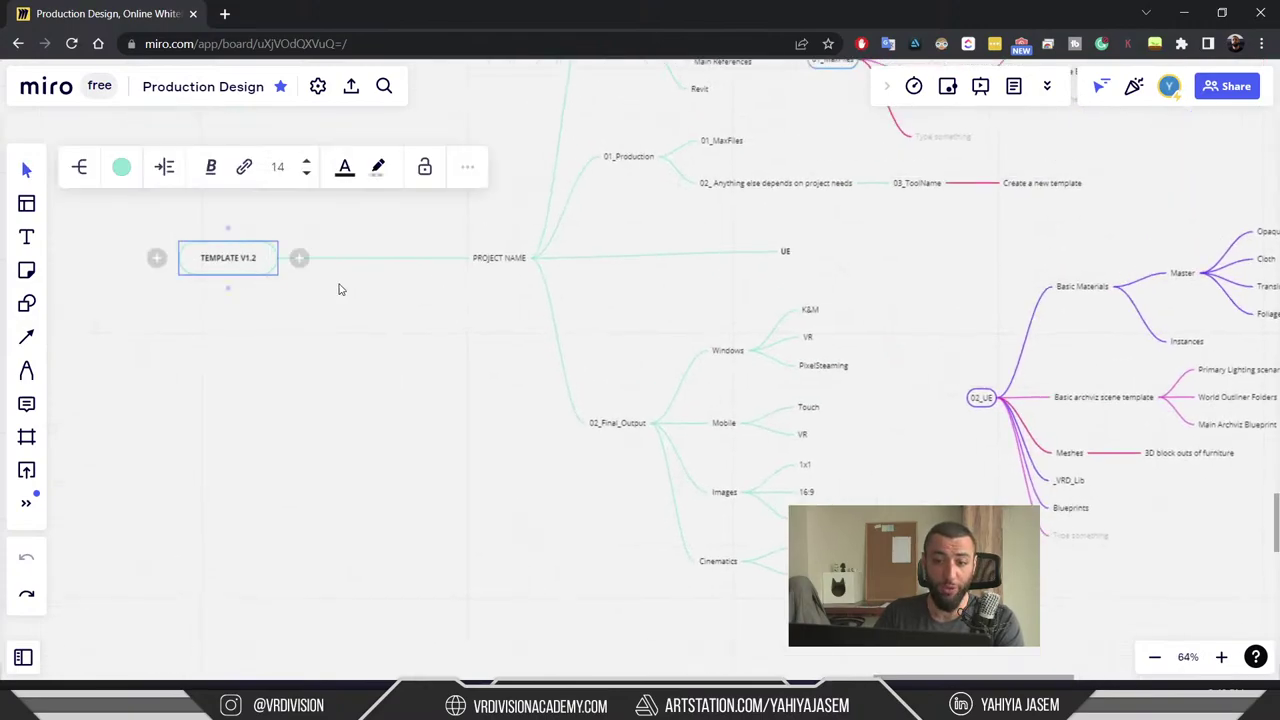
pyautogui.moveTo(337, 286); pyautogui.dragTo(326, 354)
pyautogui.scroll(2, 206, 383)
pyautogui.moveTo(213, 369); pyautogui.dragTo(385, 362)
pyautogui.hotkey('ctrl', 'z')
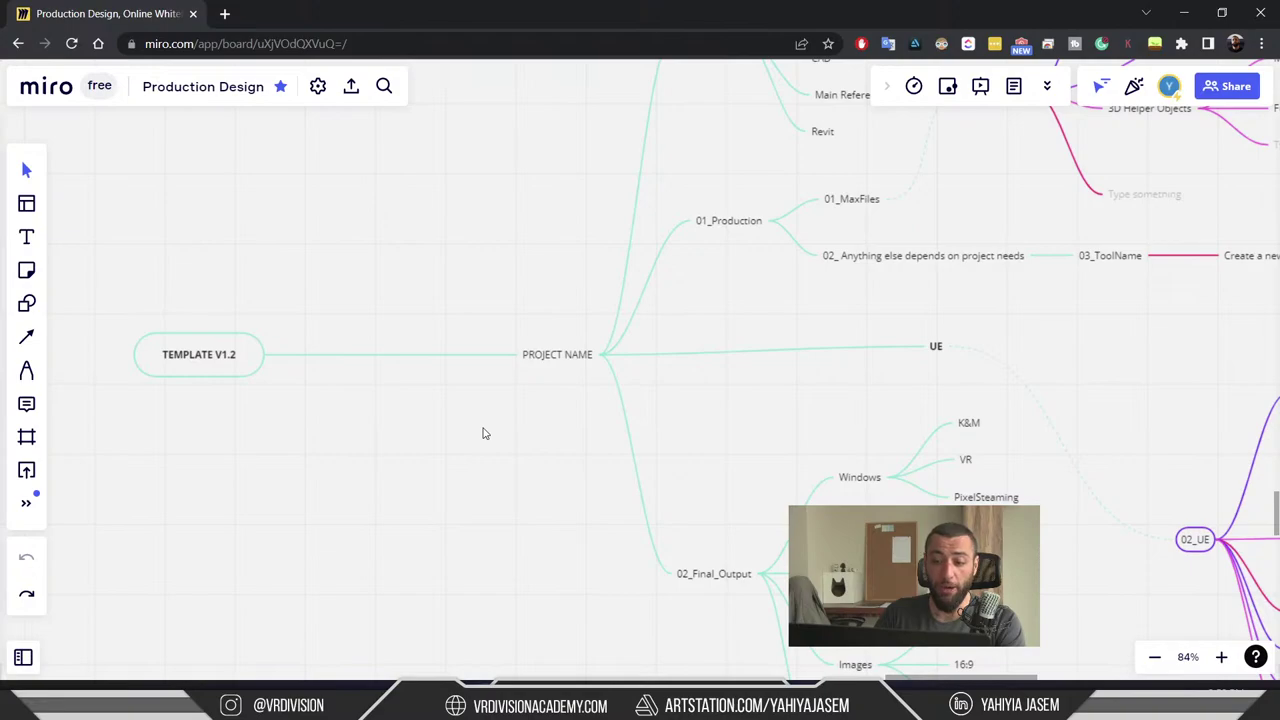
pyautogui.scroll(-4, 510, 380)
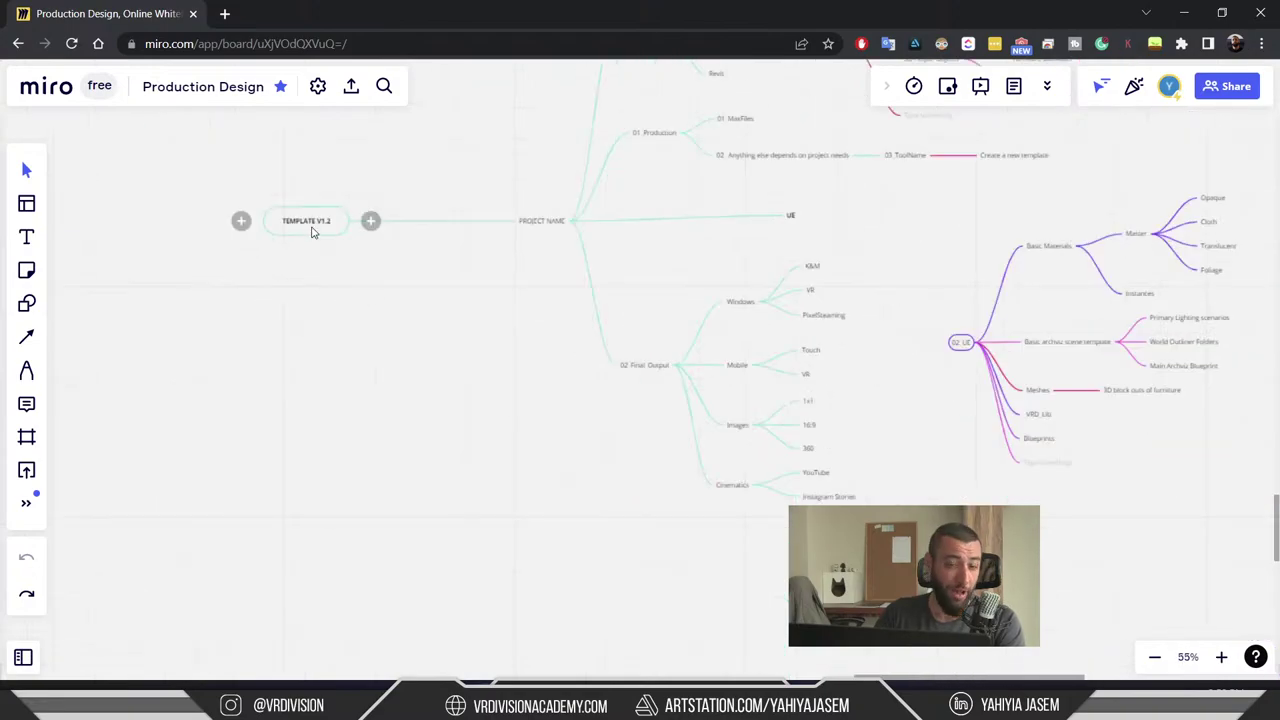
pyautogui.scroll(3, 420, 340)
pyautogui.scroll(4, 510, 410)
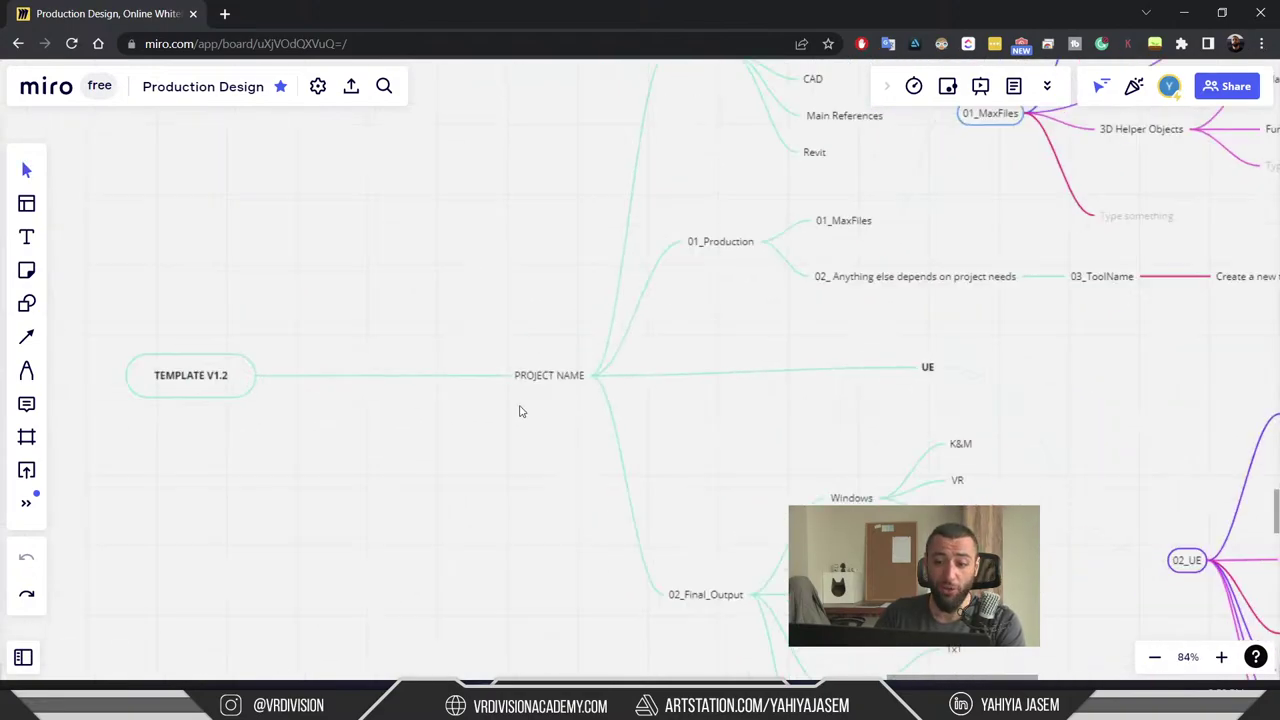
pyautogui.scroll(3, 519, 411)
# - Walk through the PROJECT NAME, 00_Sources and 02_Final_Output branches of the template map
pyautogui.click(538, 367)
pyautogui.moveTo(843, 260); pyautogui.dragTo(848, 294)
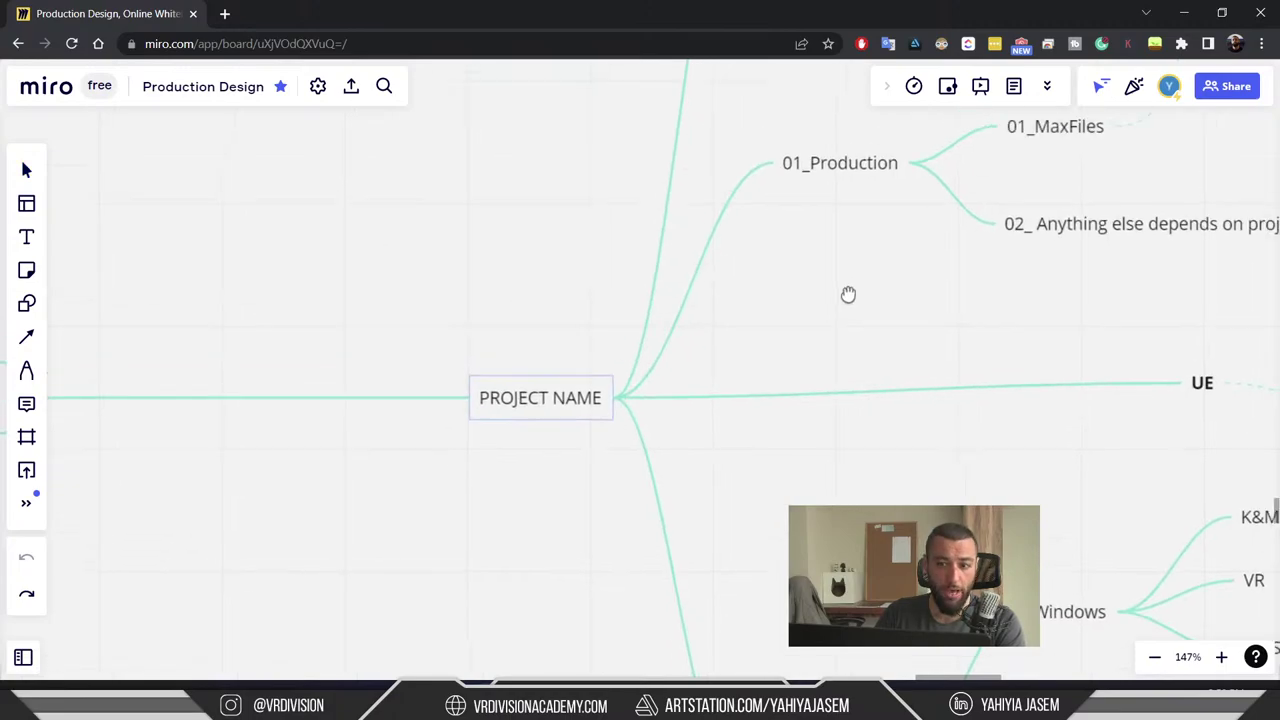
pyautogui.scroll(5, 848, 294)
pyautogui.click(586, 266)
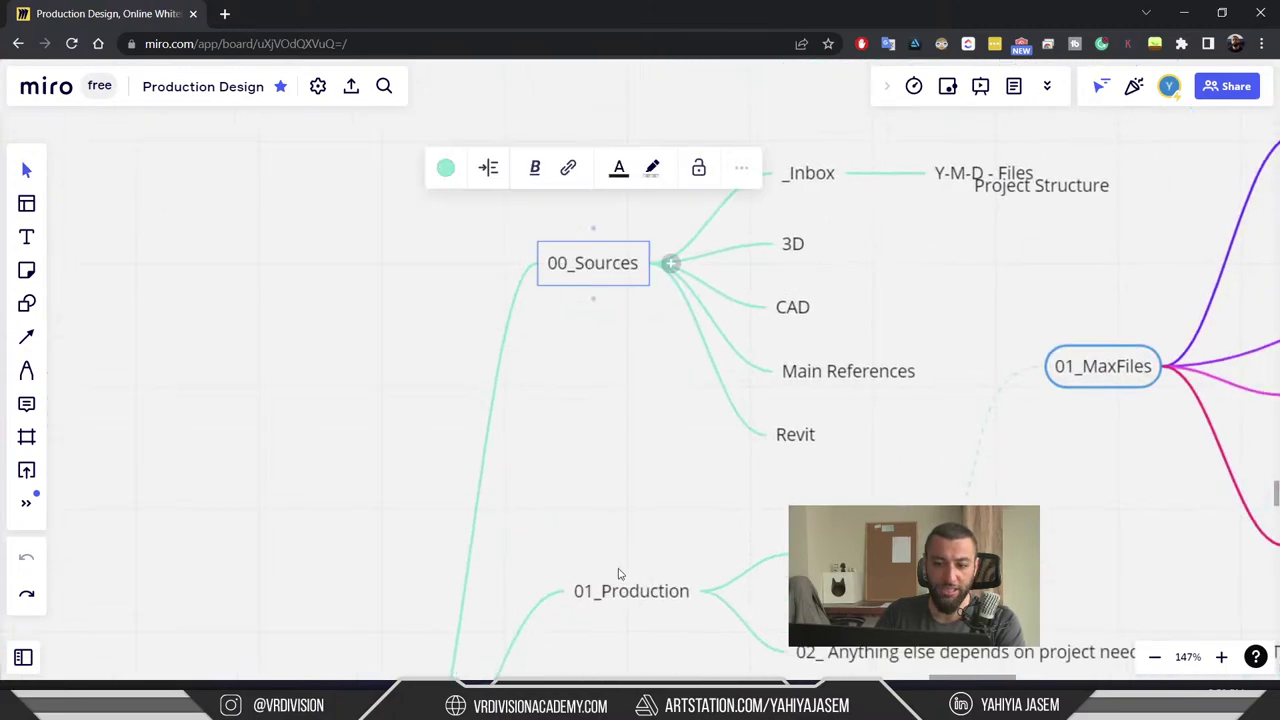
pyautogui.moveTo(618, 573); pyautogui.dragTo(657, 149)
pyautogui.scroll(-4, 623, 269)
pyautogui.scroll(-2, 593, 449)
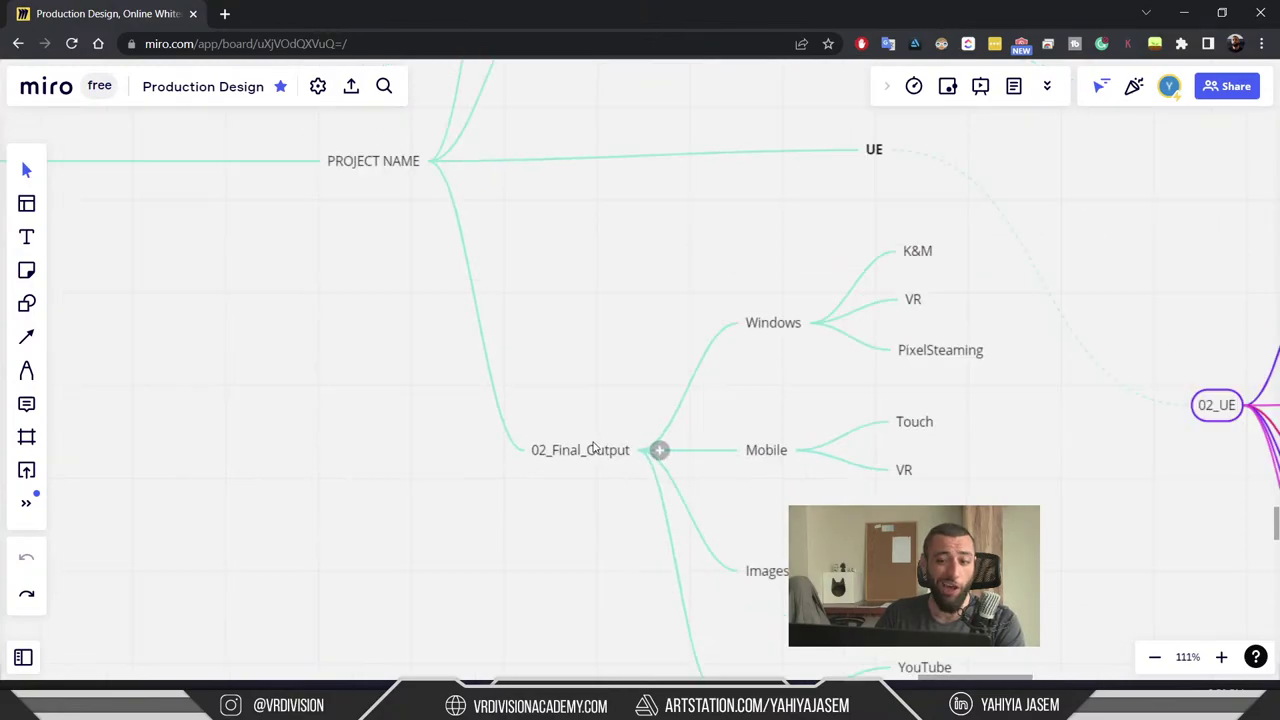
pyautogui.scroll(-10, 514, 294)
pyautogui.scroll(5, 591, 343)
pyautogui.scroll(-10, 760, 357)
pyautogui.scroll(8, 707, 326)
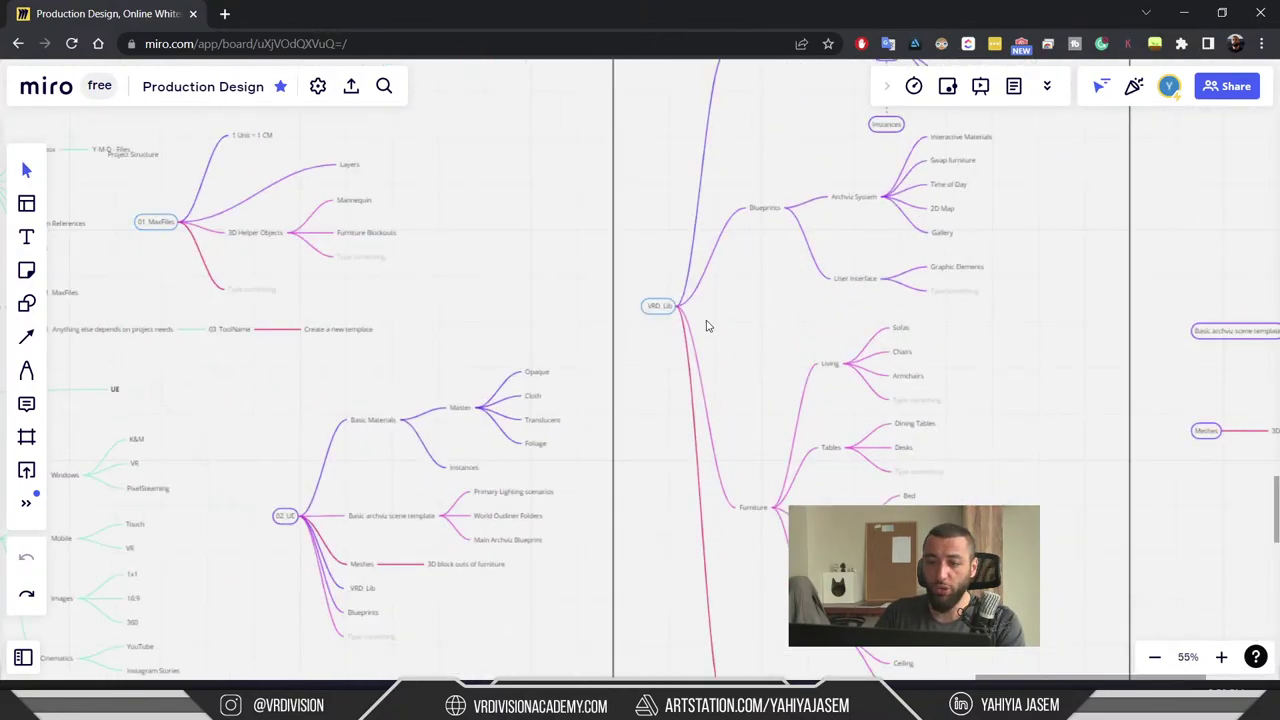
pyautogui.scroll(10, 706, 326)
# - Pan over to the Blueprints and Archviz System branches of the master library map
pyautogui.moveTo(733, 249); pyautogui.dragTo(590, 429)
pyautogui.moveTo(730, 321); pyautogui.dragTo(625, 436)
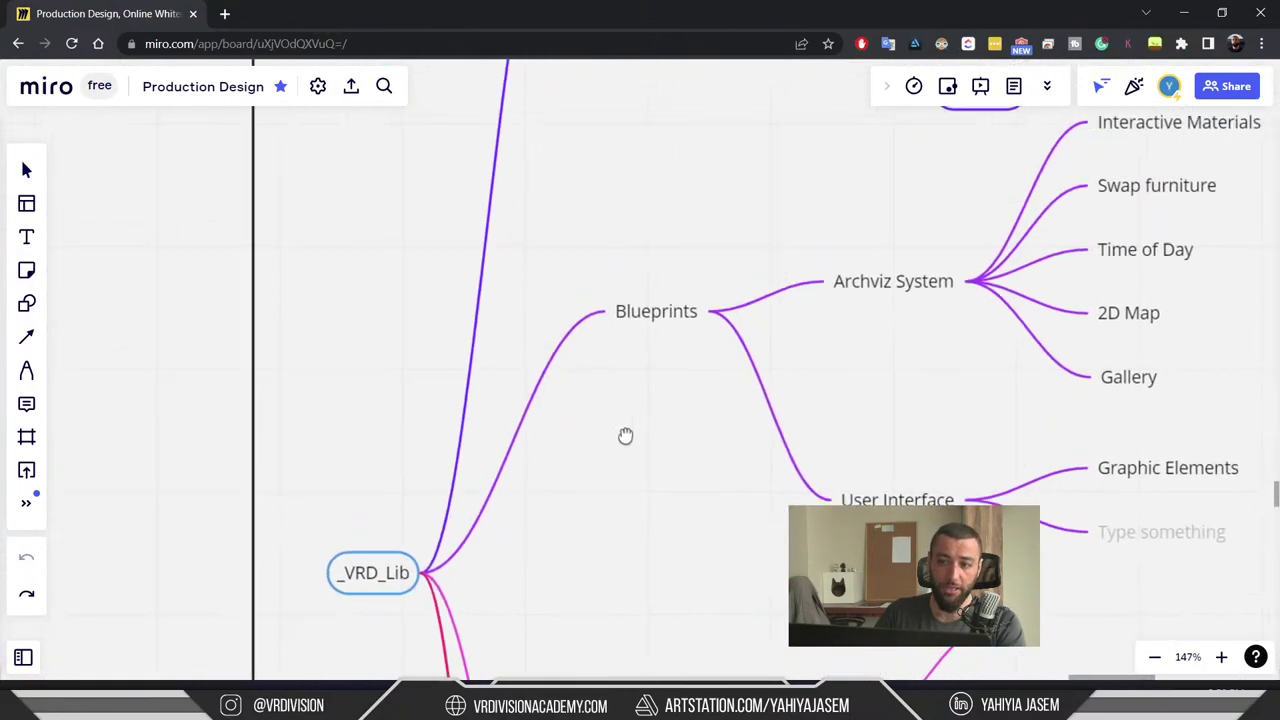
pyautogui.scroll(-5, 594, 314)
pyautogui.scroll(3, 608, 246)
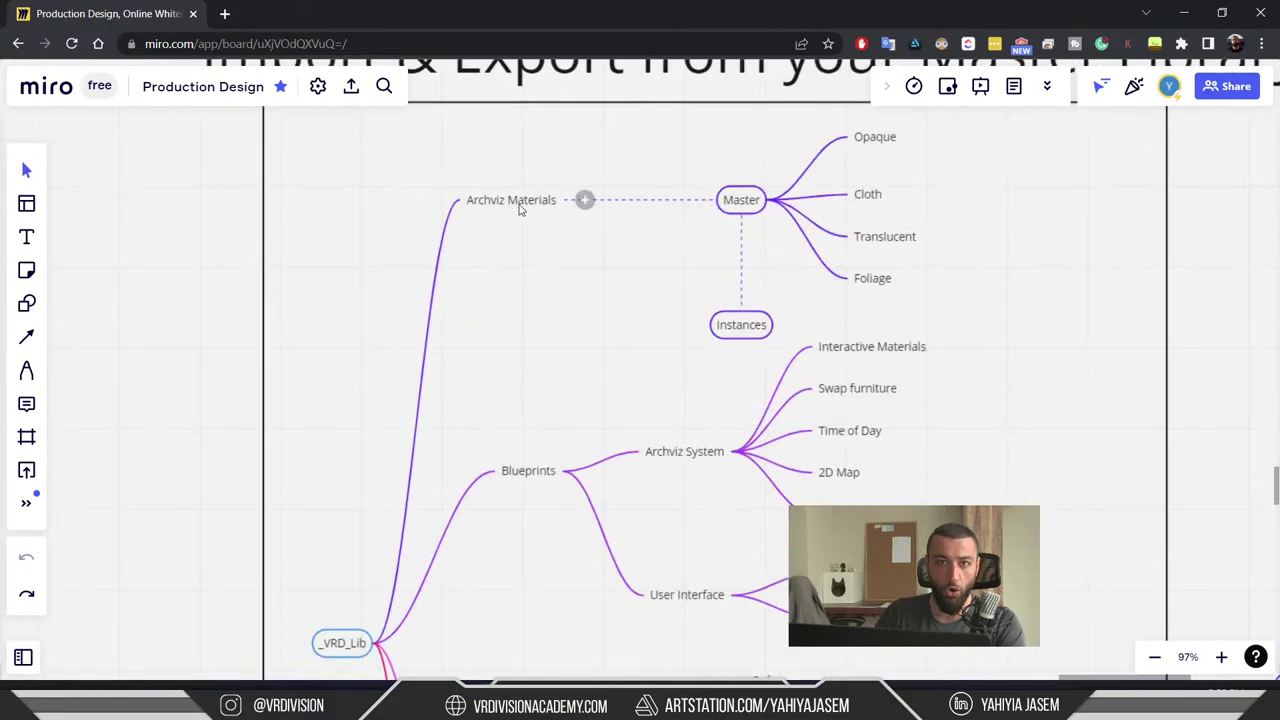
pyautogui.scroll(-8, 606, 446)
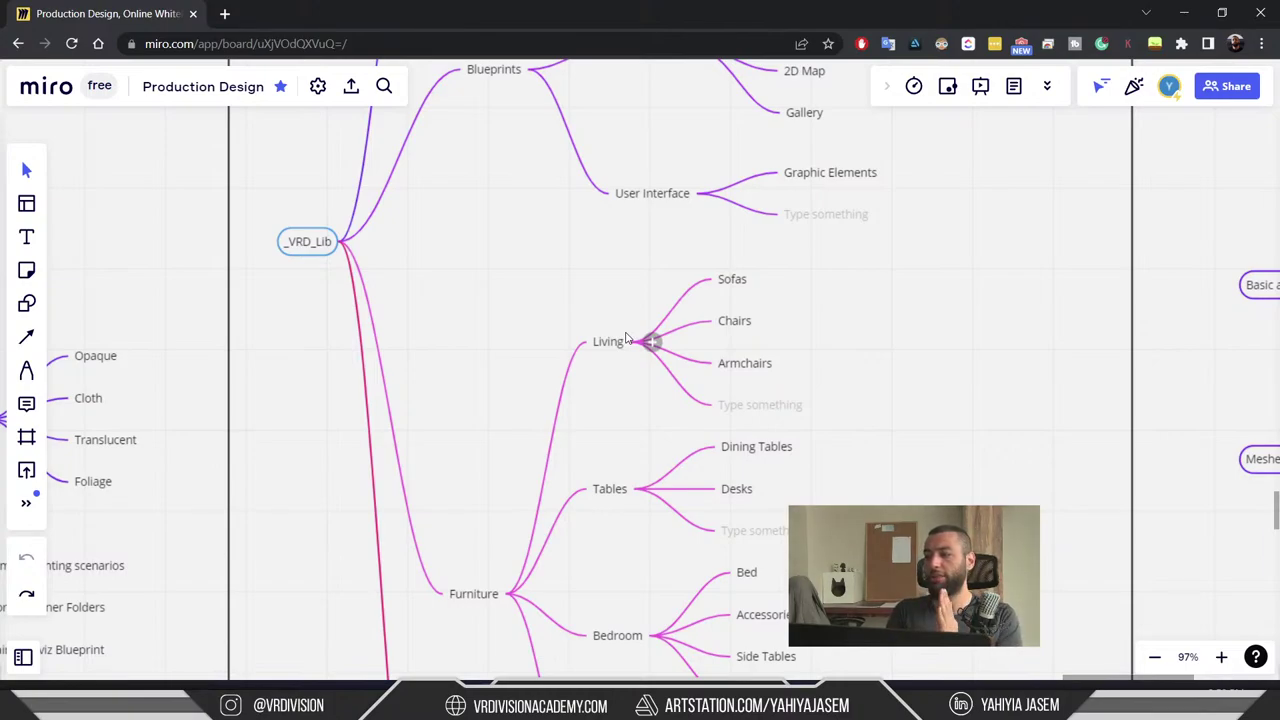
pyautogui.scroll(-5, 434, 449)
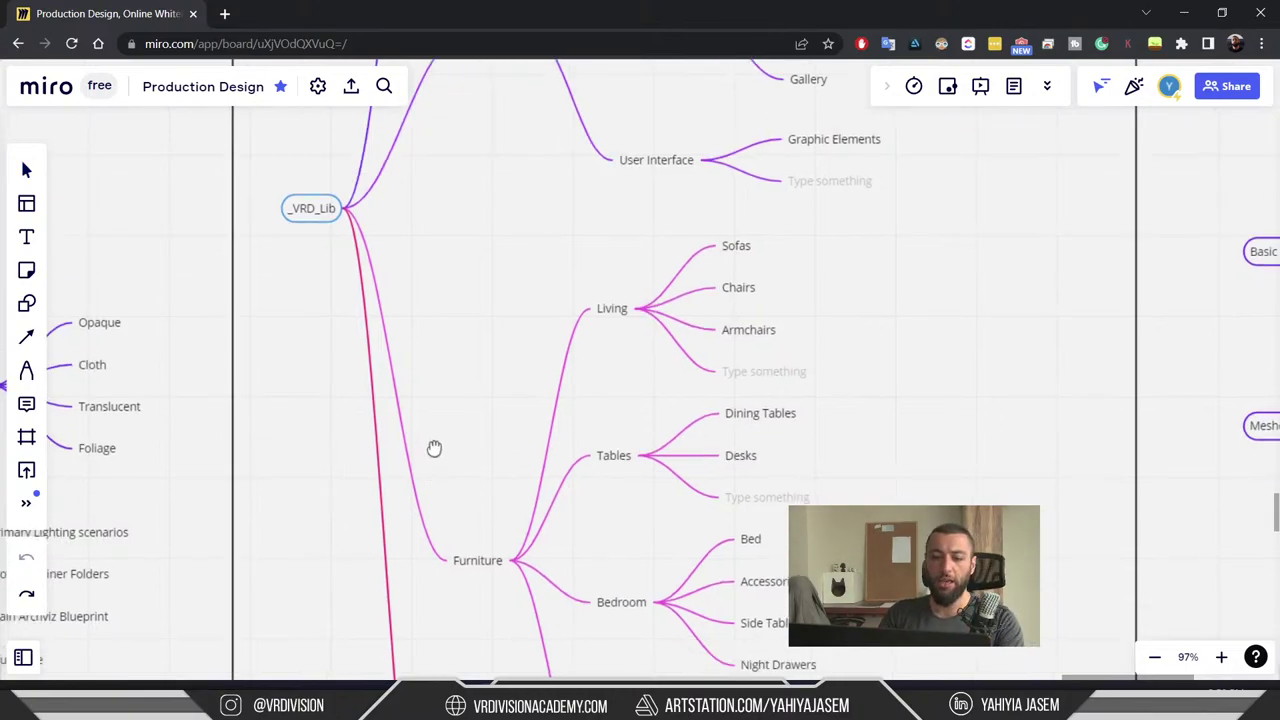
pyautogui.scroll(1, 551, 317)
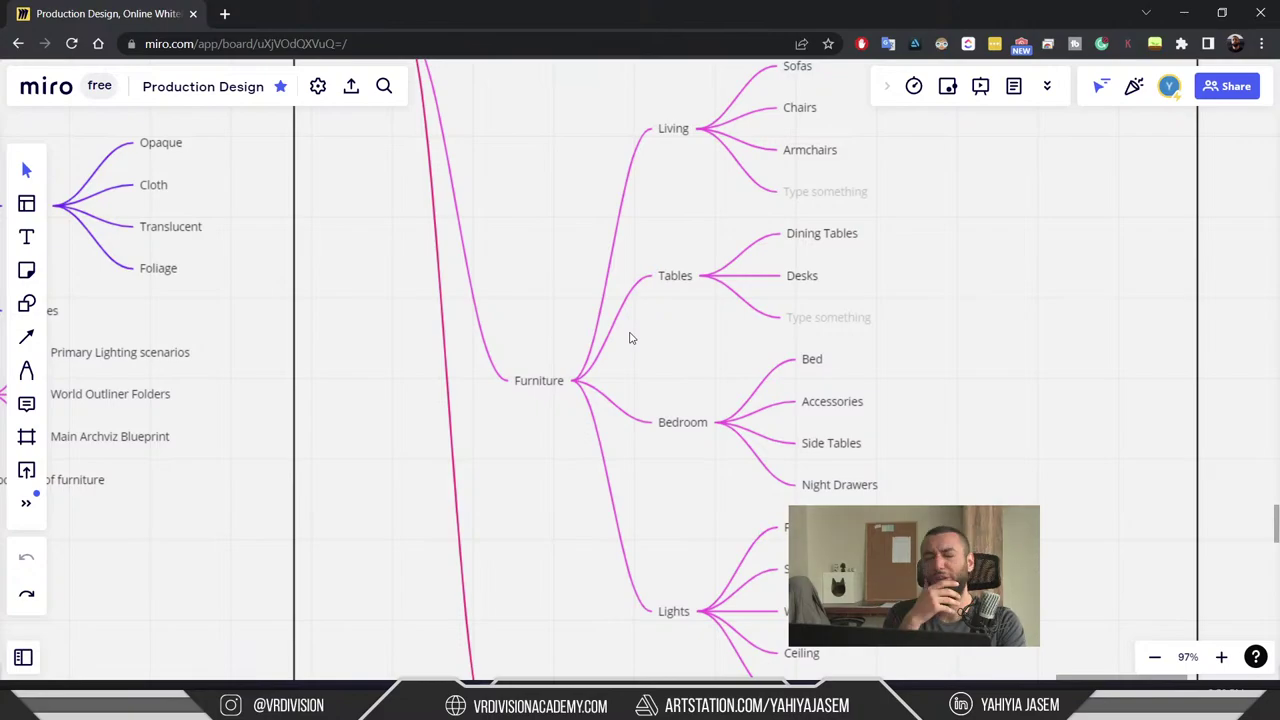
pyautogui.scroll(-5, 630, 338)
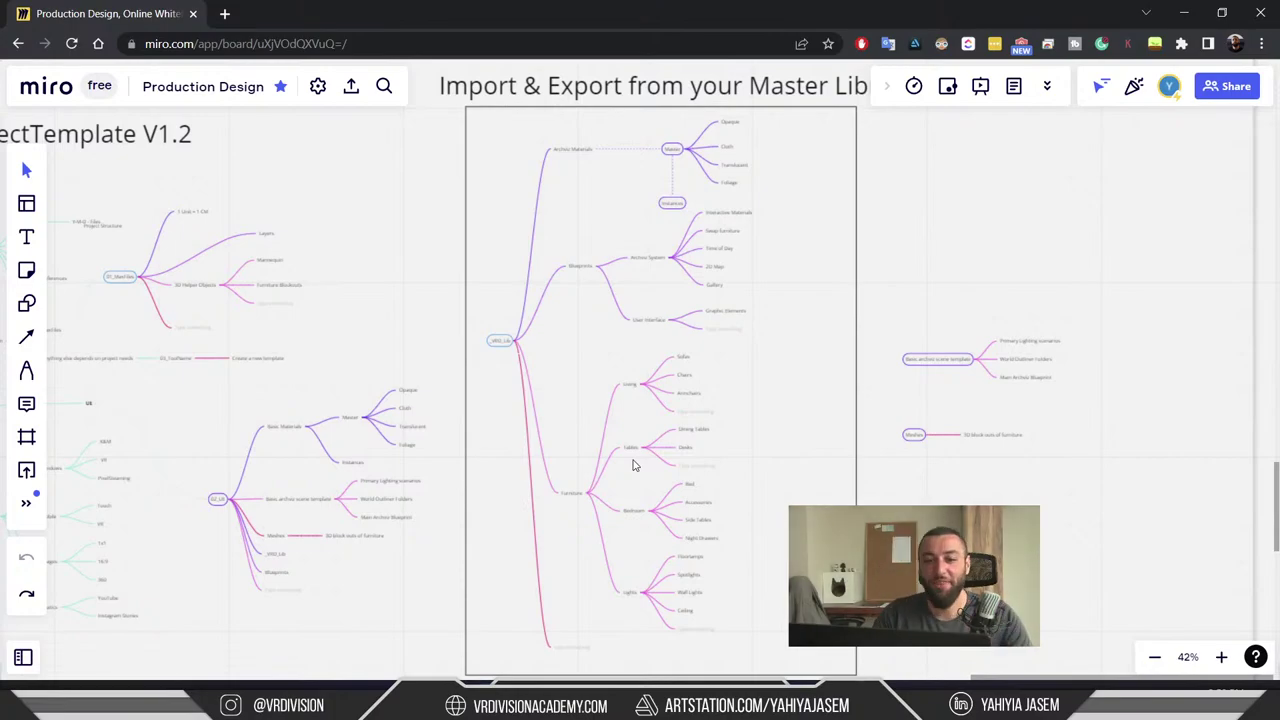
pyautogui.hscroll(-5, 634, 463)
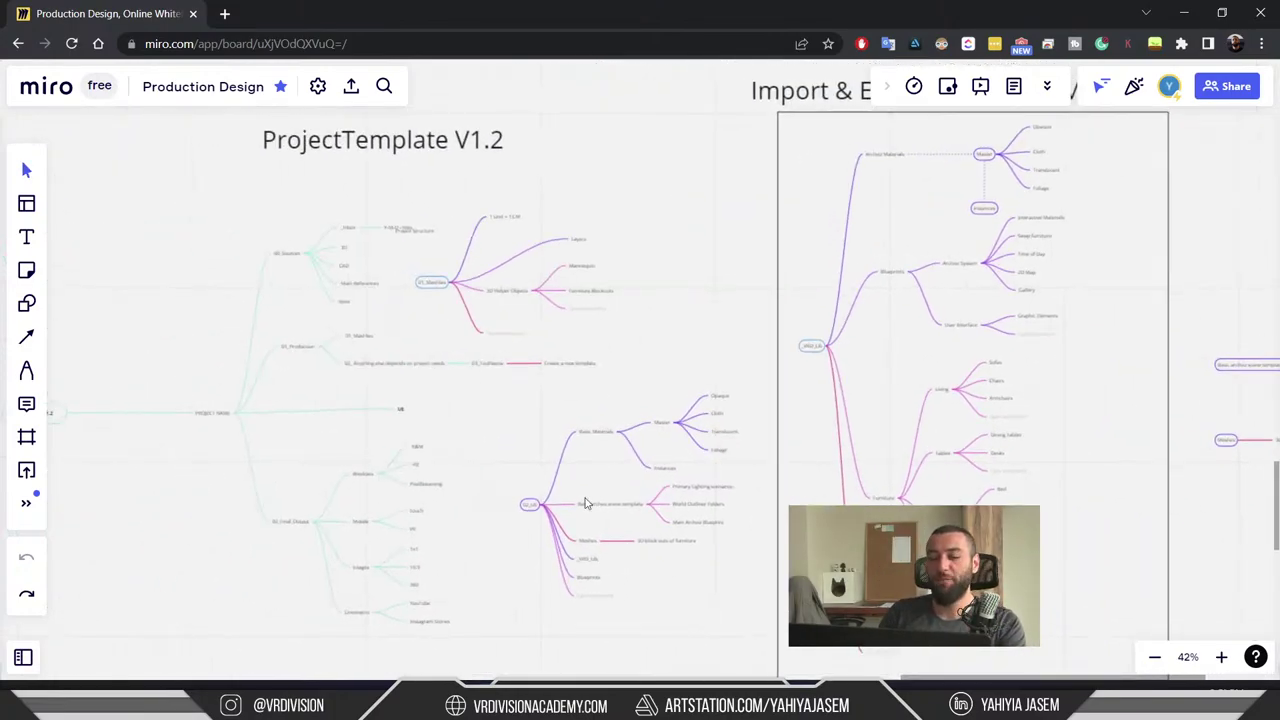
pyautogui.hscroll(2, 1000, 271)
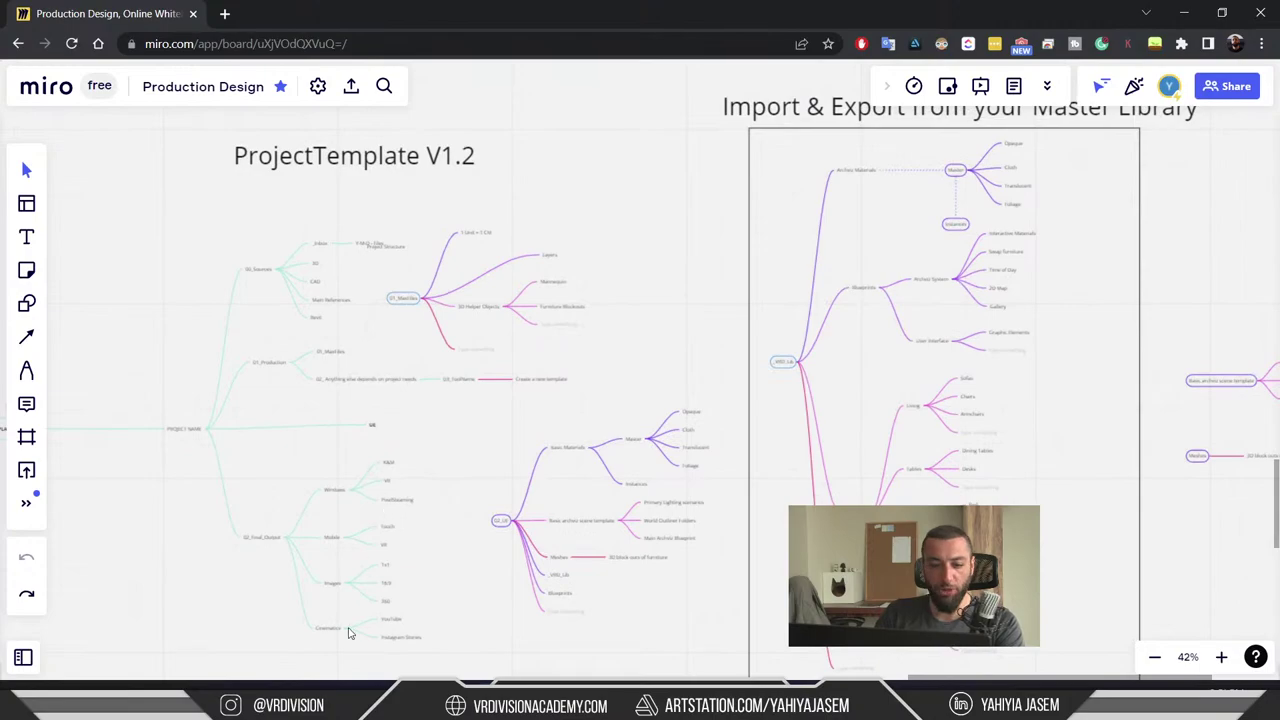
pyautogui.hotkey('alt', 'Tab')
# - Open the ProjectTemplate V1.2 archive in _Projects and view its NEW PROJECT V1.2 folder in 7-Zip
pyautogui.click(536, 168)
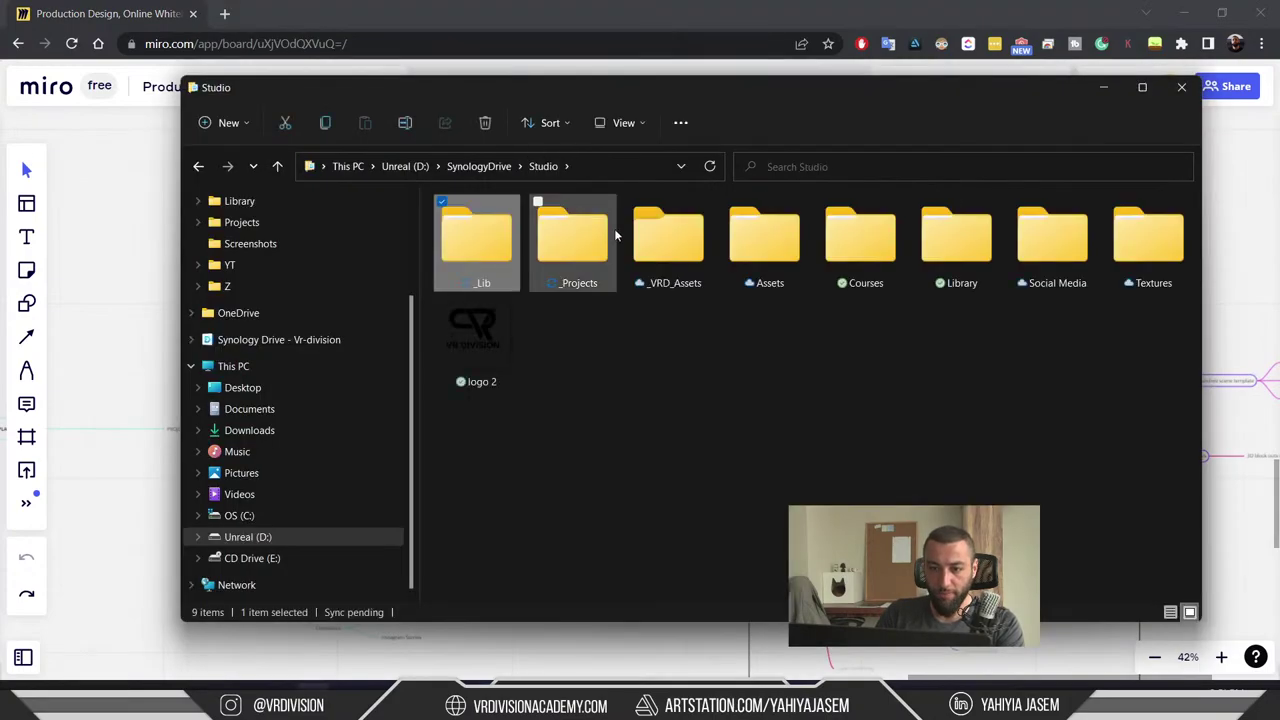
pyautogui.doubleClick(578, 232)
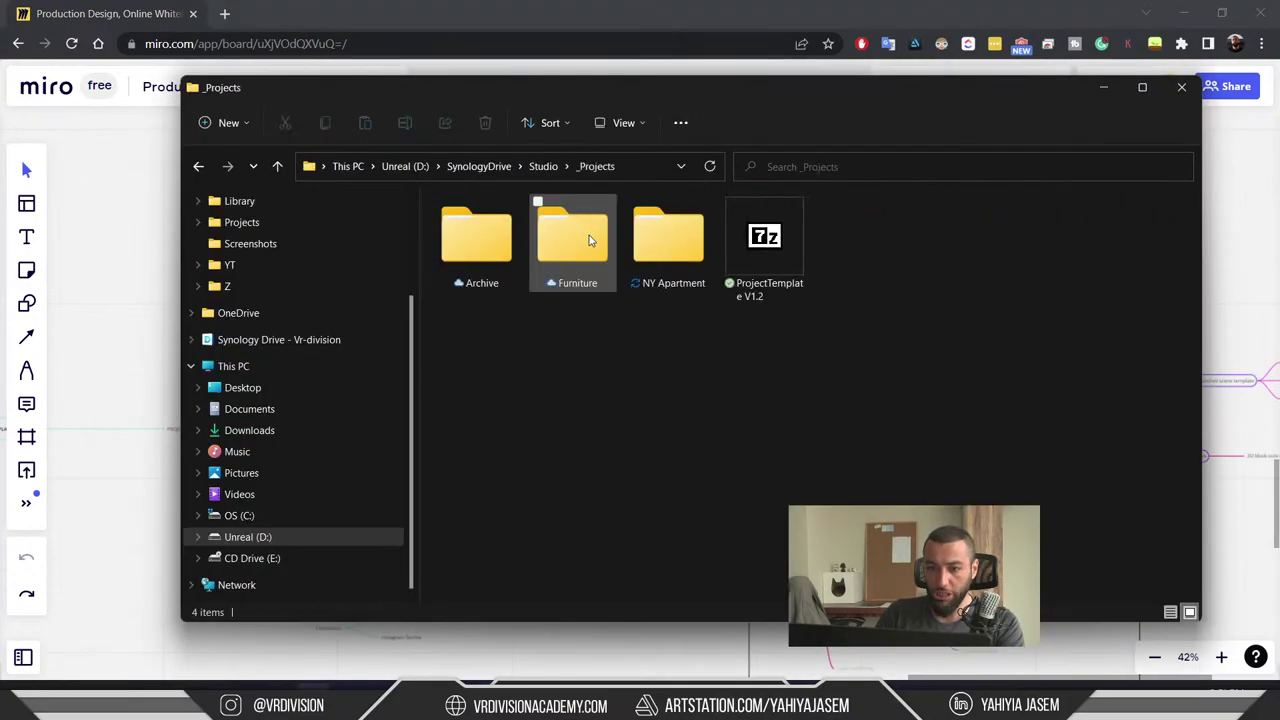
pyautogui.doubleClick(758, 238)
pyautogui.doubleClick(486, 367)
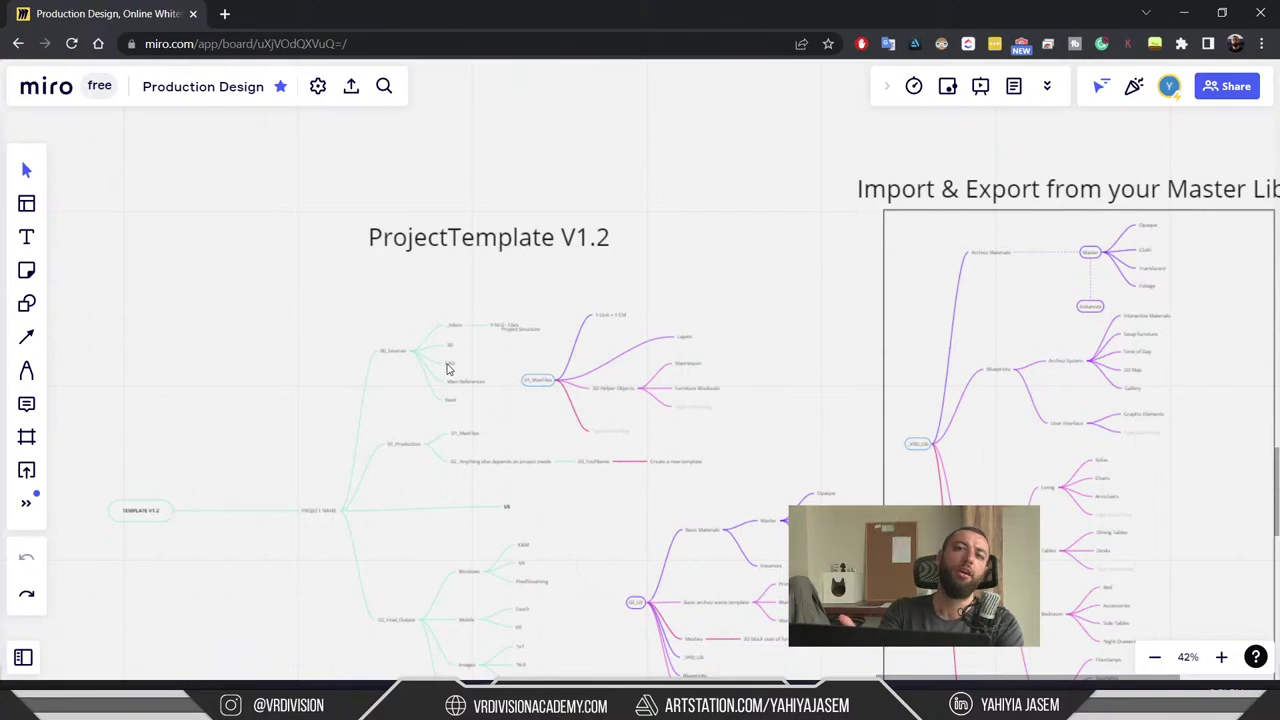
# - Zoom out and pan across the Miro board to bring the New York Apartment mind map into view
pyautogui.scroll(-3, 436, 441)
pyautogui.scroll(-5, 436, 441)
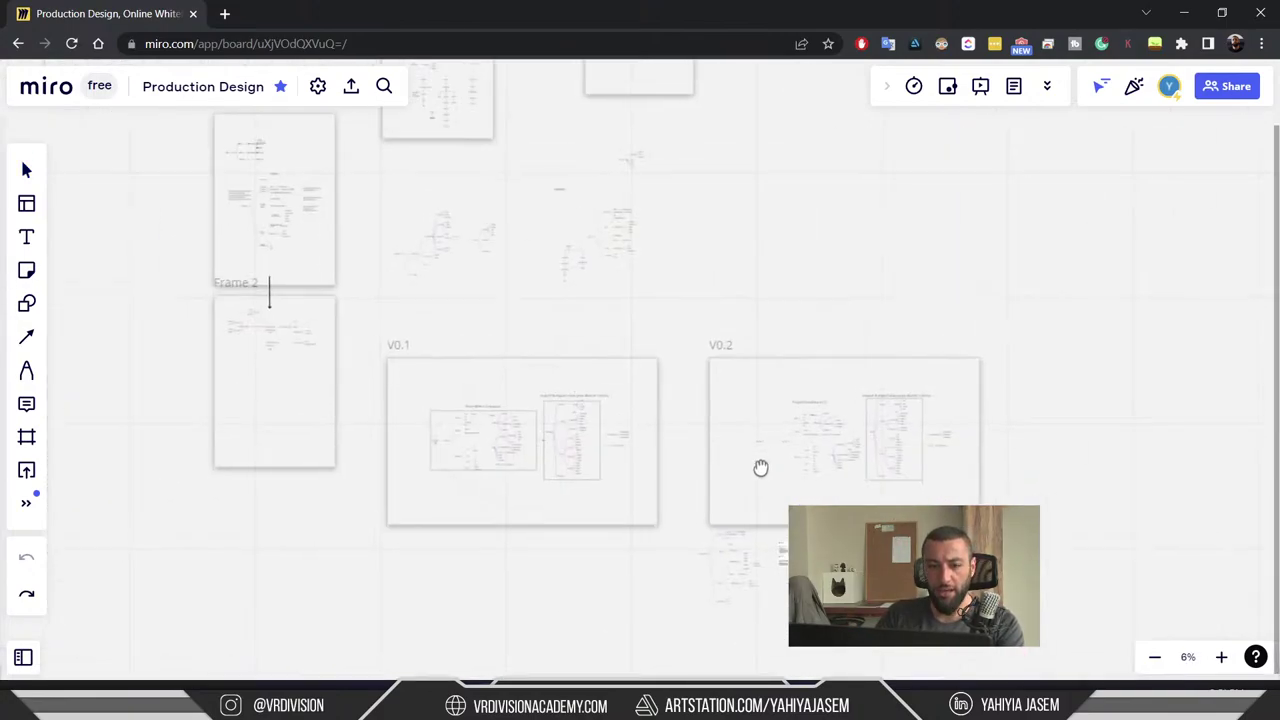
pyautogui.moveTo(556, 524); pyautogui.dragTo(522, 354)
pyautogui.scroll(10, 711, 329)
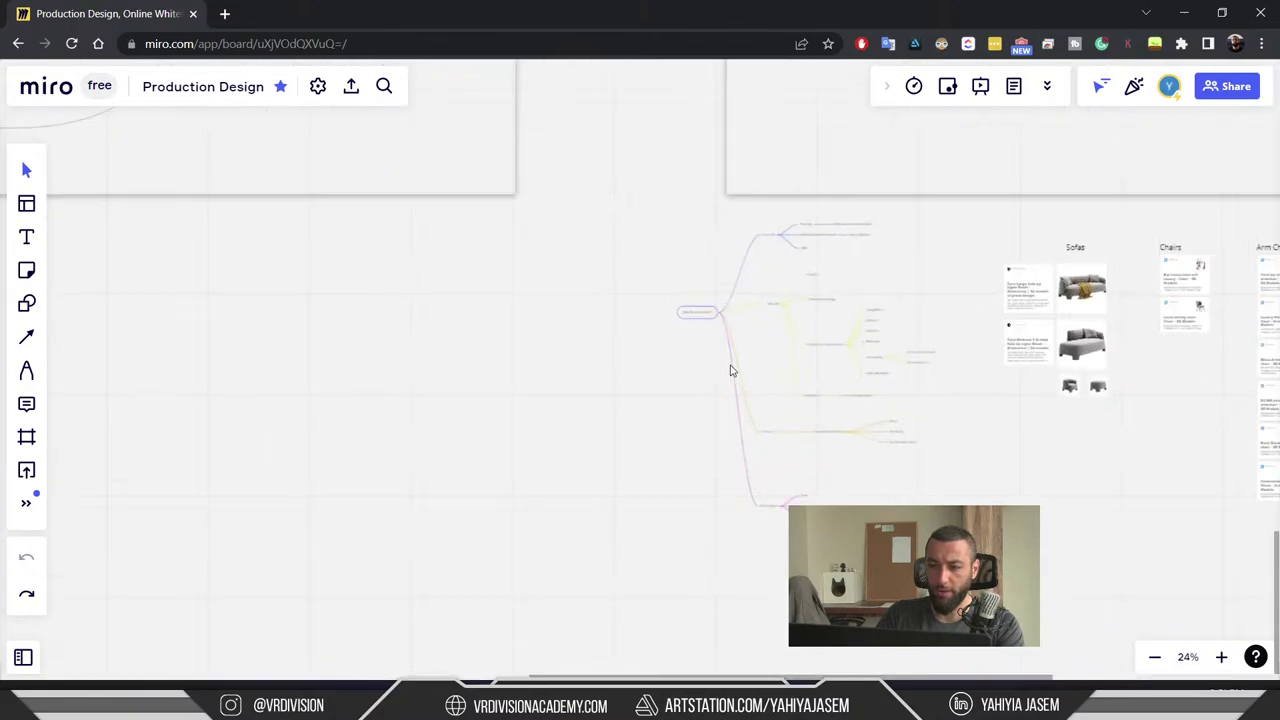
pyautogui.moveTo(628, 279); pyautogui.dragTo(456, 423)
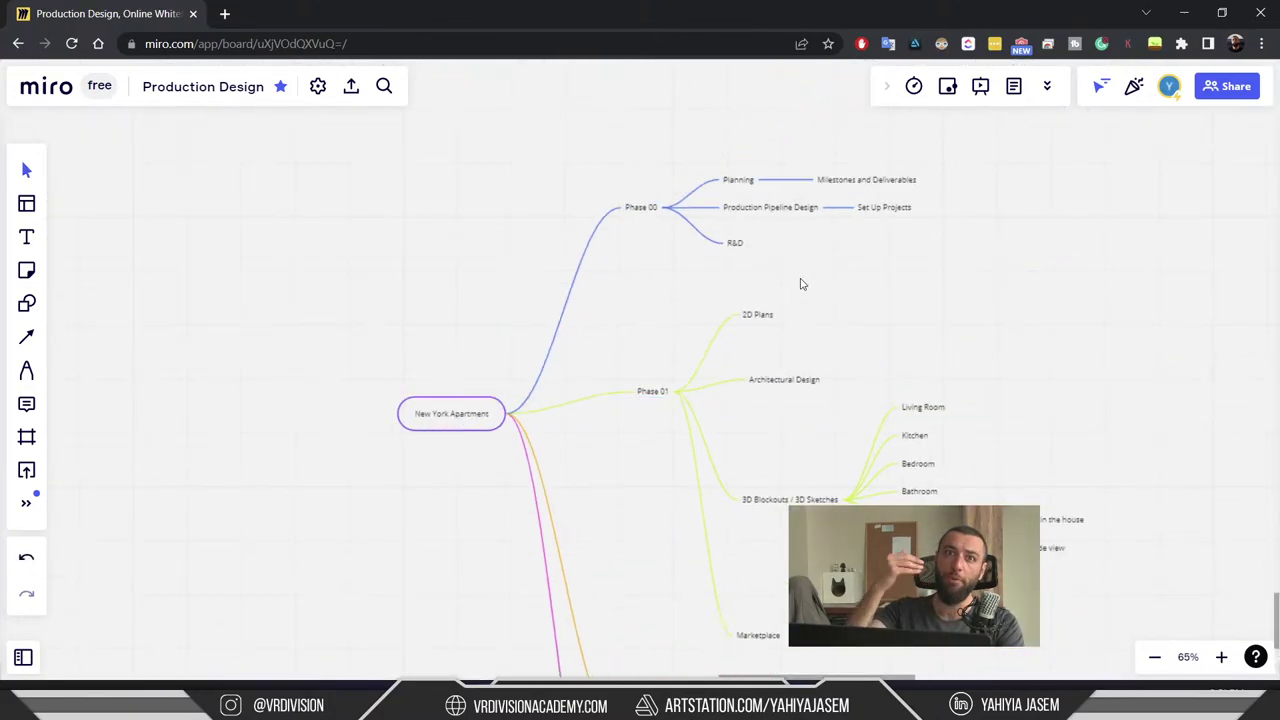
pyautogui.scroll(2, 437, 434)
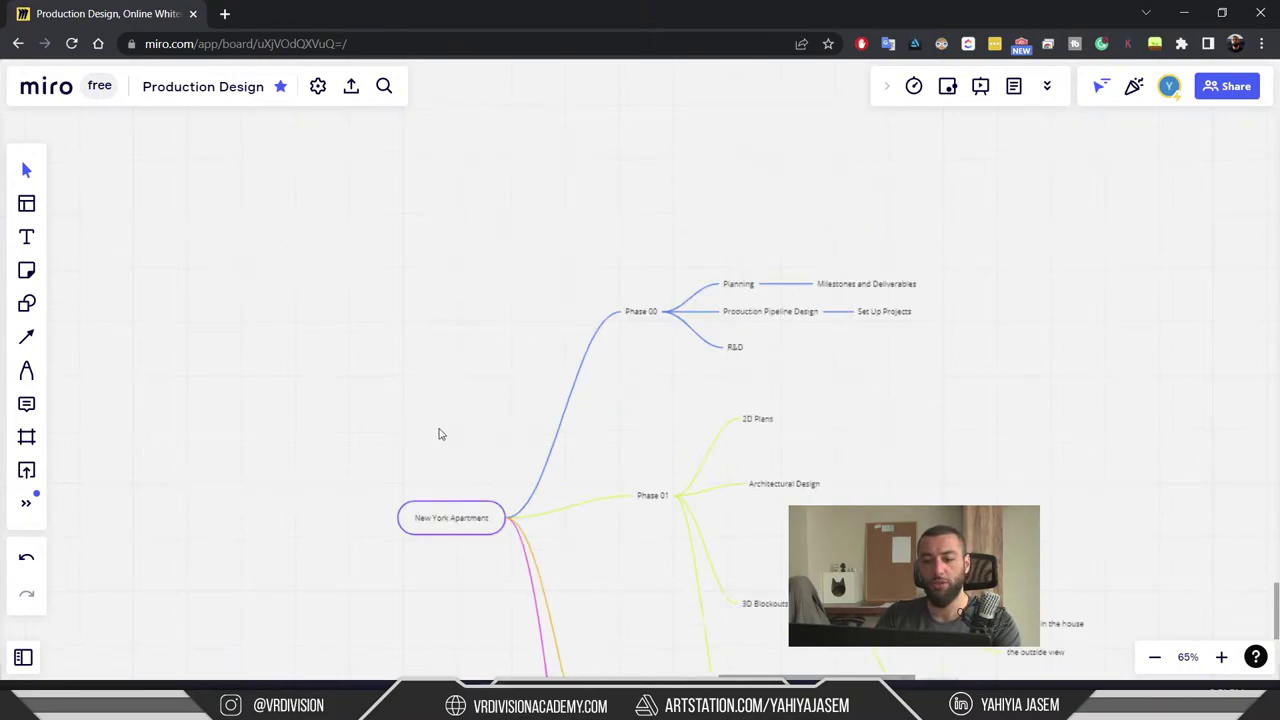
pyautogui.scroll(3, 460, 525)
# - Select the New York Apartment root, Phase 00 and Phase 01 nodes to review their branches
pyautogui.click(492, 503)
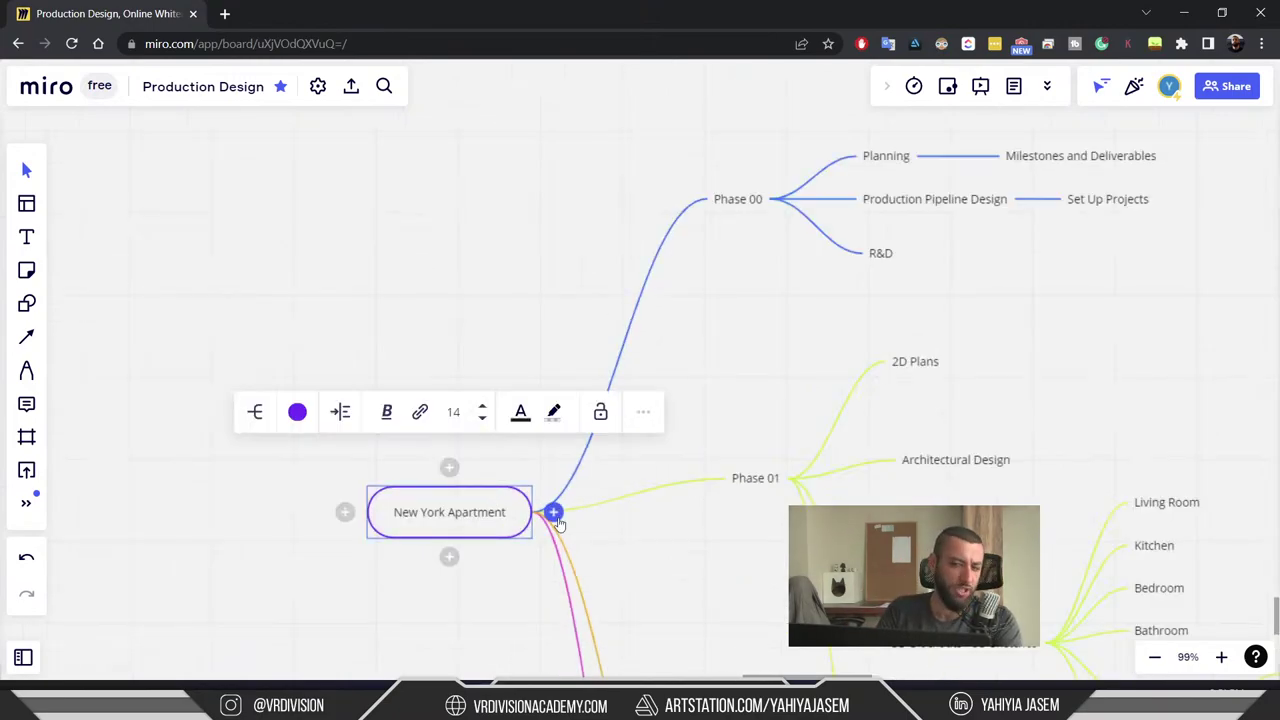
pyautogui.hscroll(2, 760, 375)
pyautogui.scroll(1, 760, 375)
pyautogui.click(652, 243)
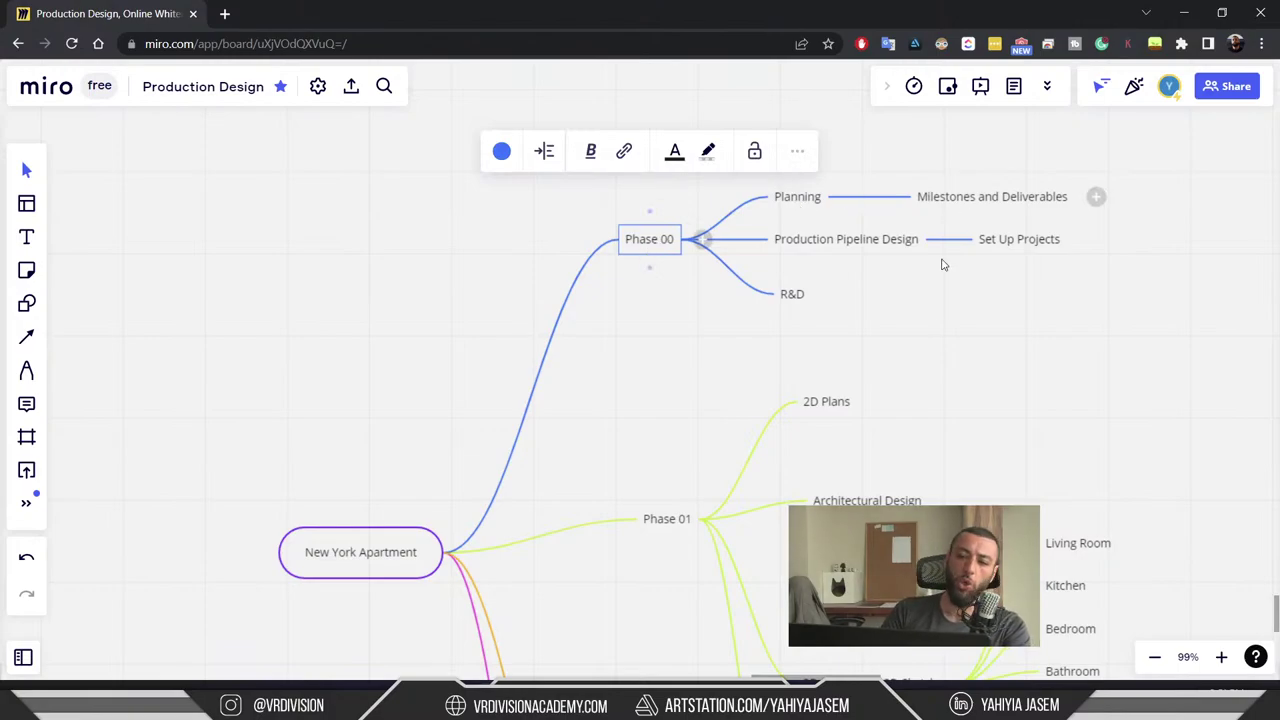
pyautogui.scroll(-5, 886, 257)
pyautogui.scroll(3, 781, 139)
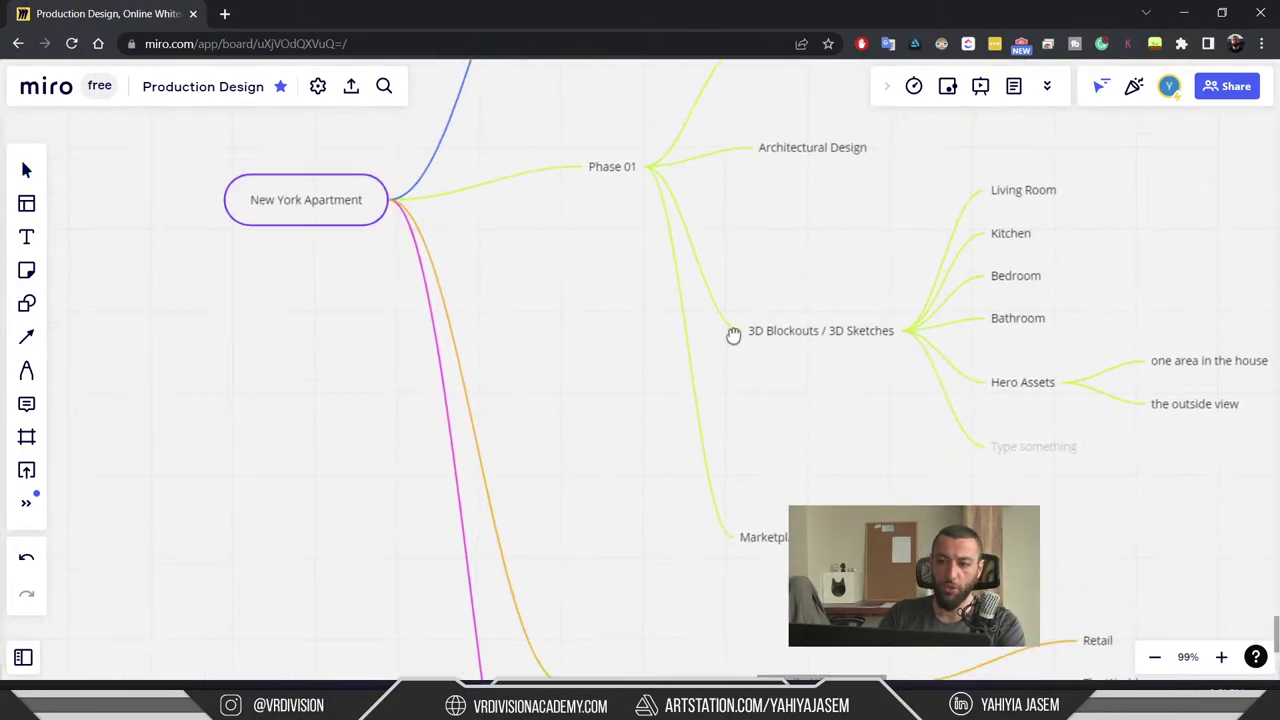
pyautogui.hscroll(2, 737, 497)
pyautogui.click(538, 295)
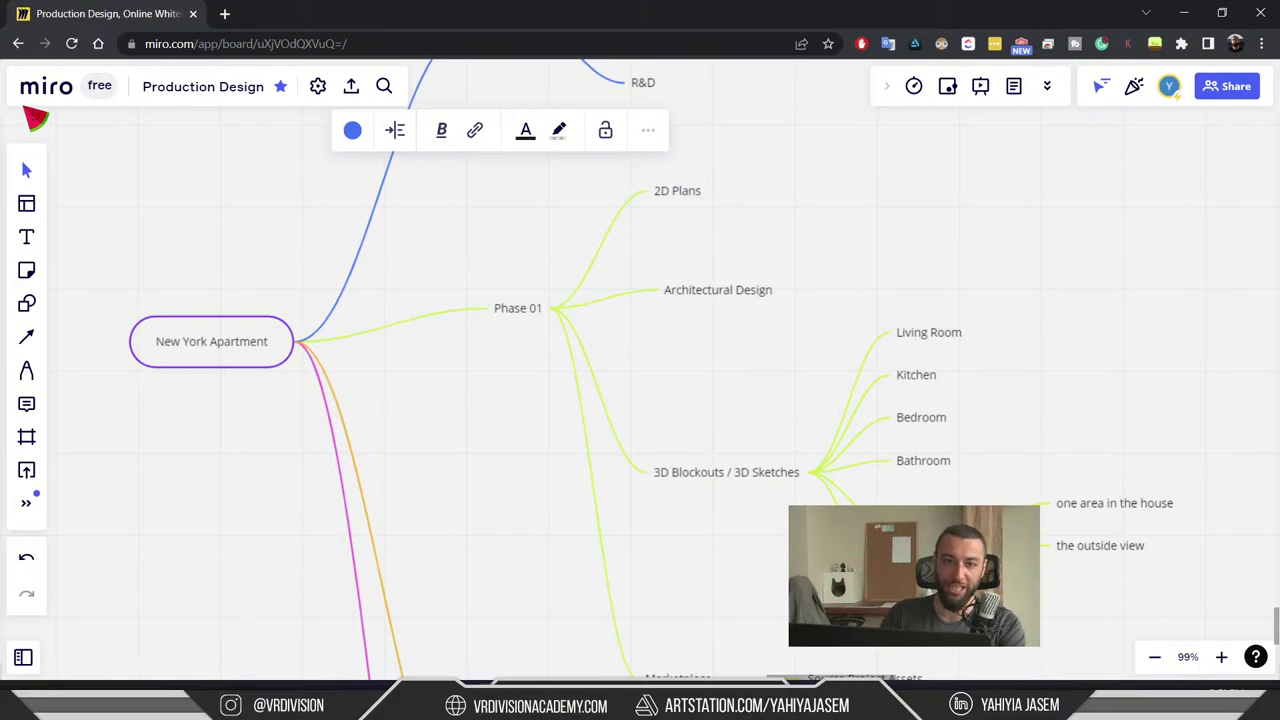
pyautogui.scroll(3, 200, 160)
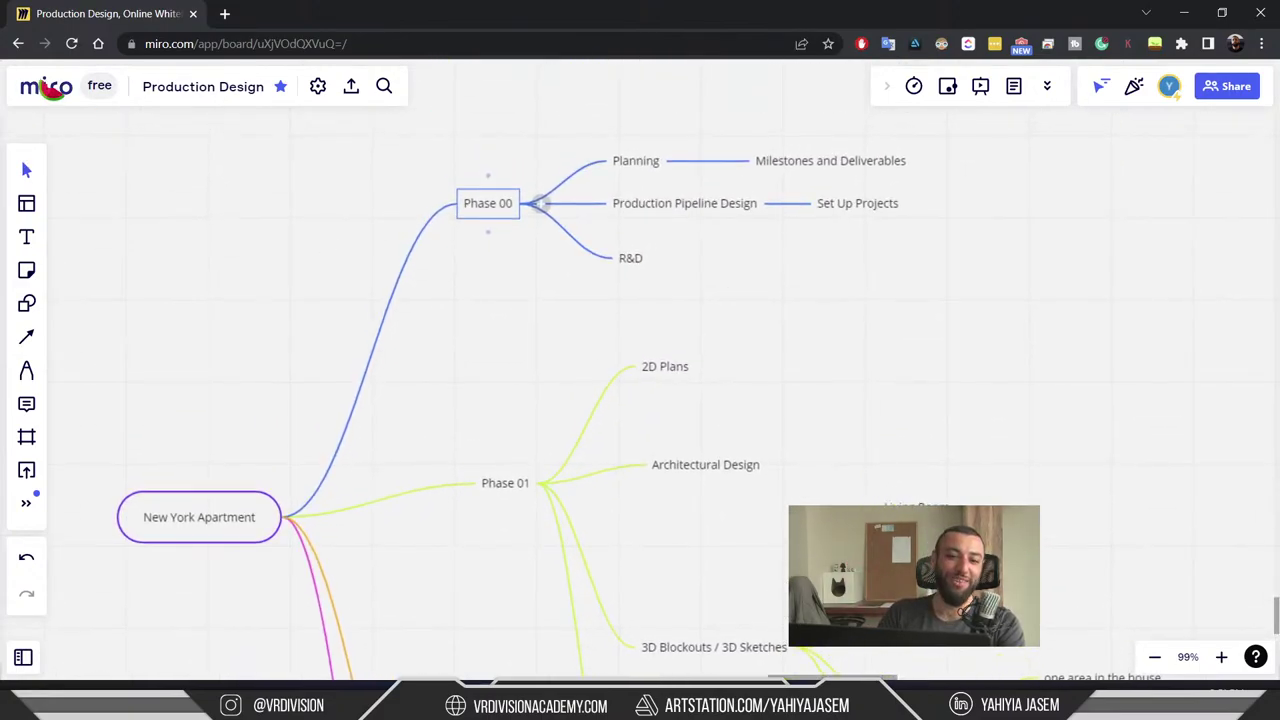
pyautogui.click(215, 310)
pyautogui.scroll(2, 452, 379)
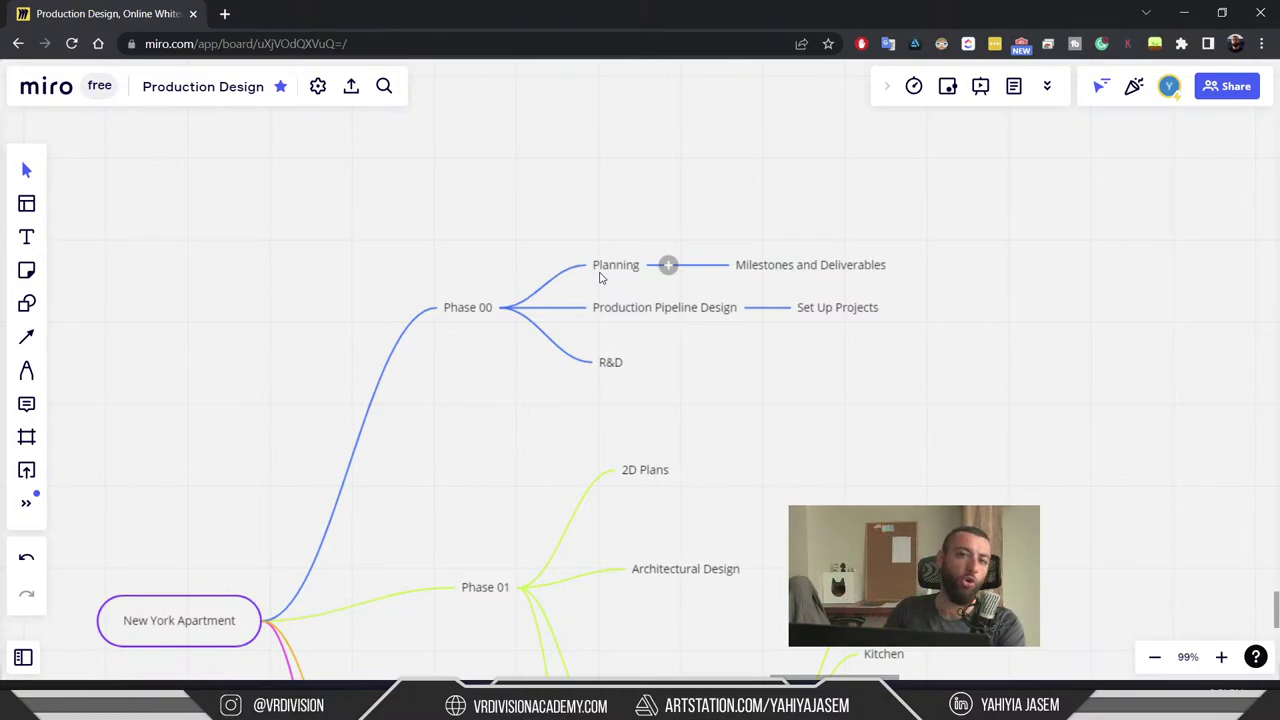
pyautogui.scroll(-5, 731, 229)
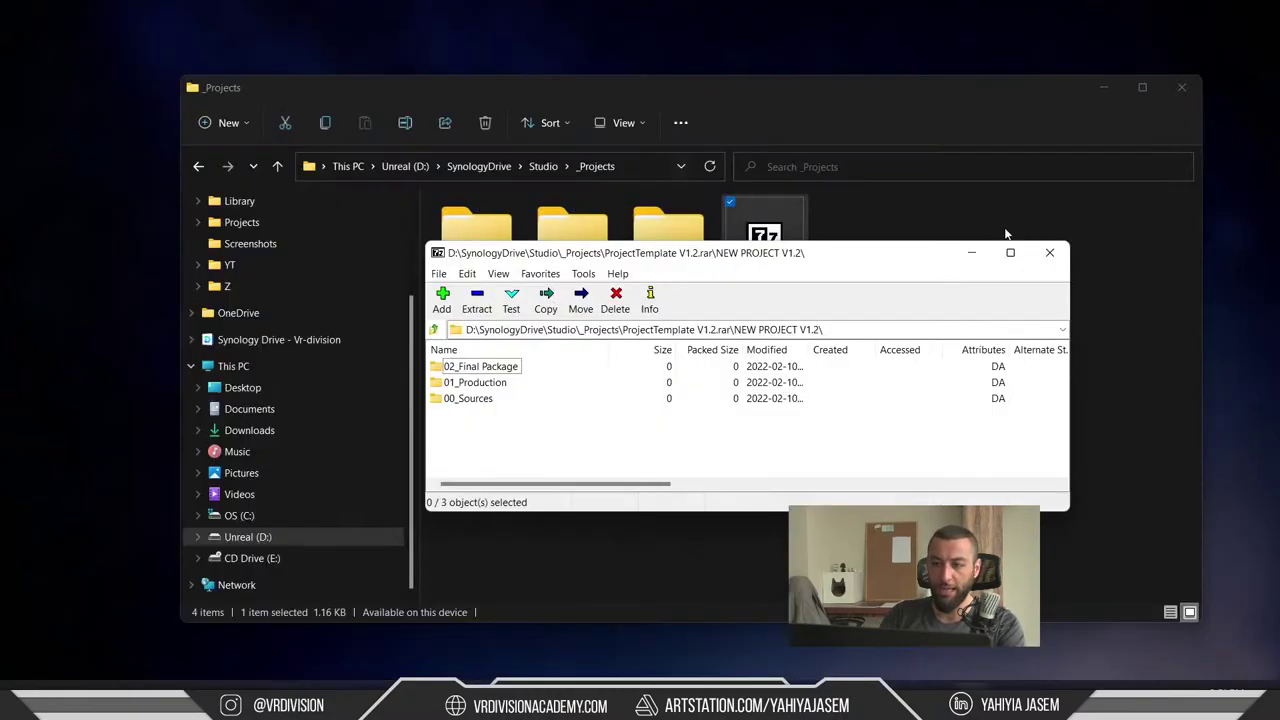
# - Close the 7-Zip archive window to reveal the _Projects folder, then bring the live chat forward
pyautogui.press('Escape')
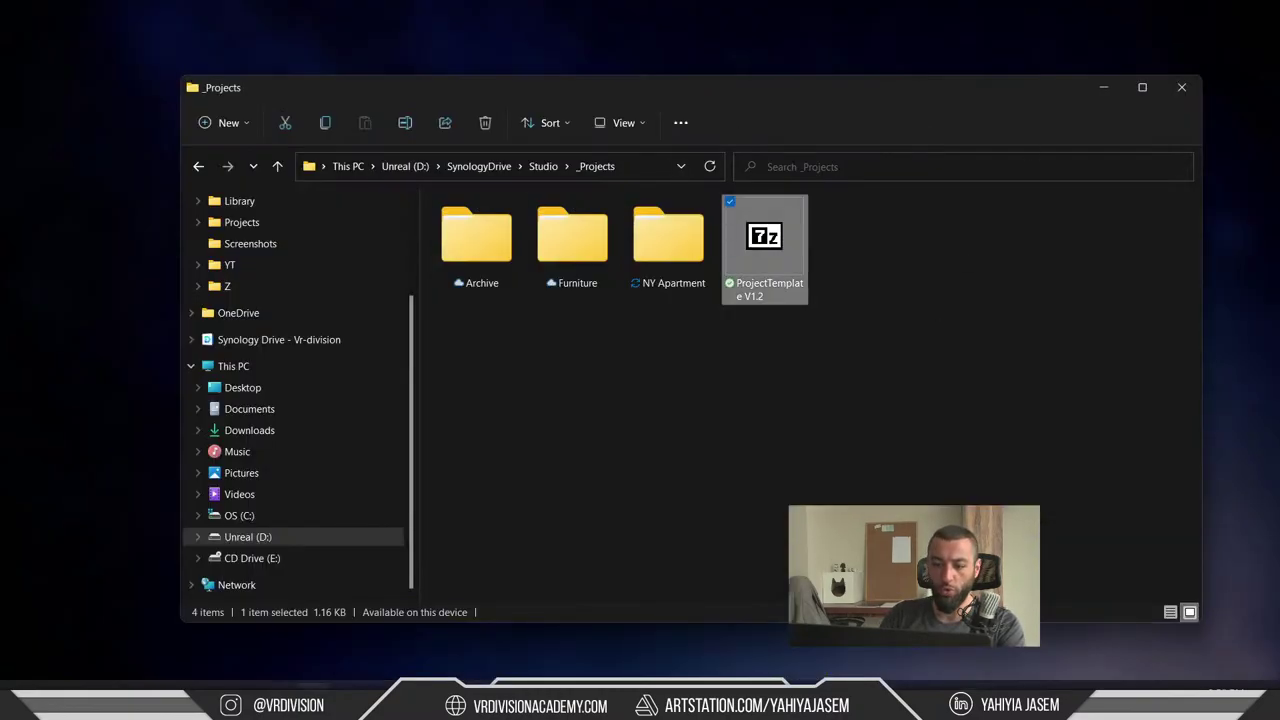
pyautogui.moveTo(980, 674)
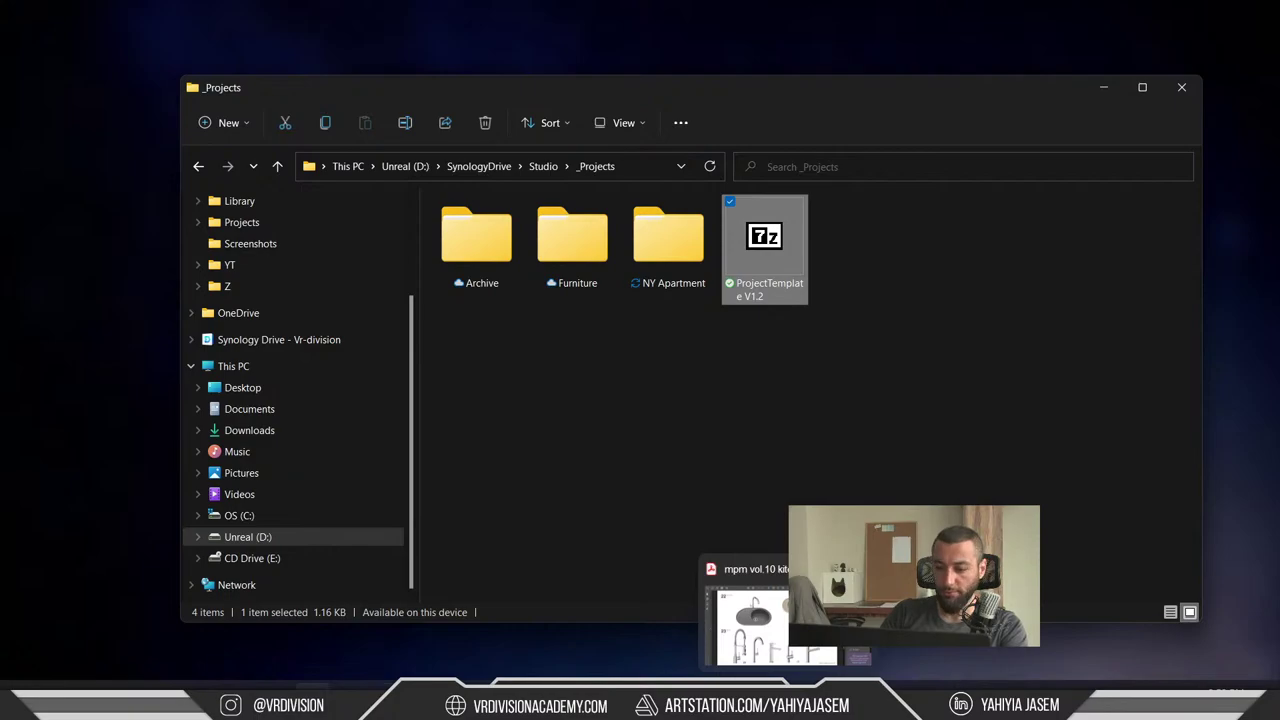
pyautogui.hotkey('alt', 'Tab')
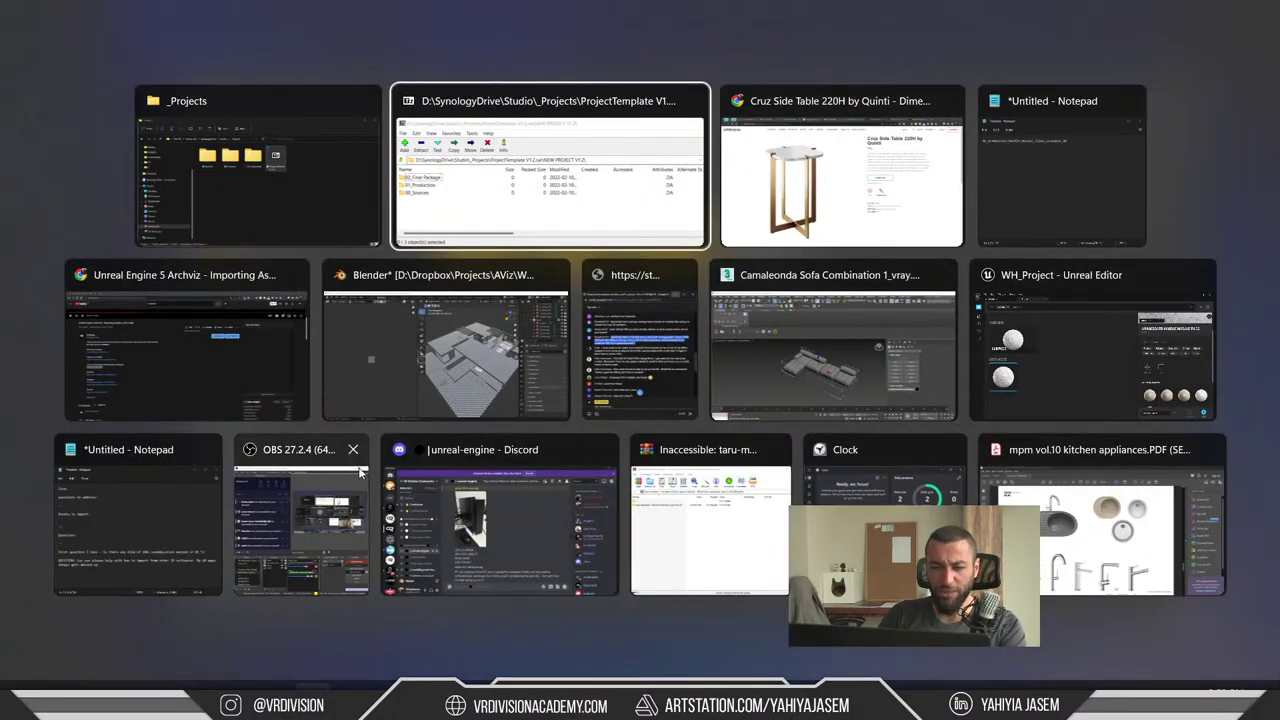
pyautogui.press('Escape')
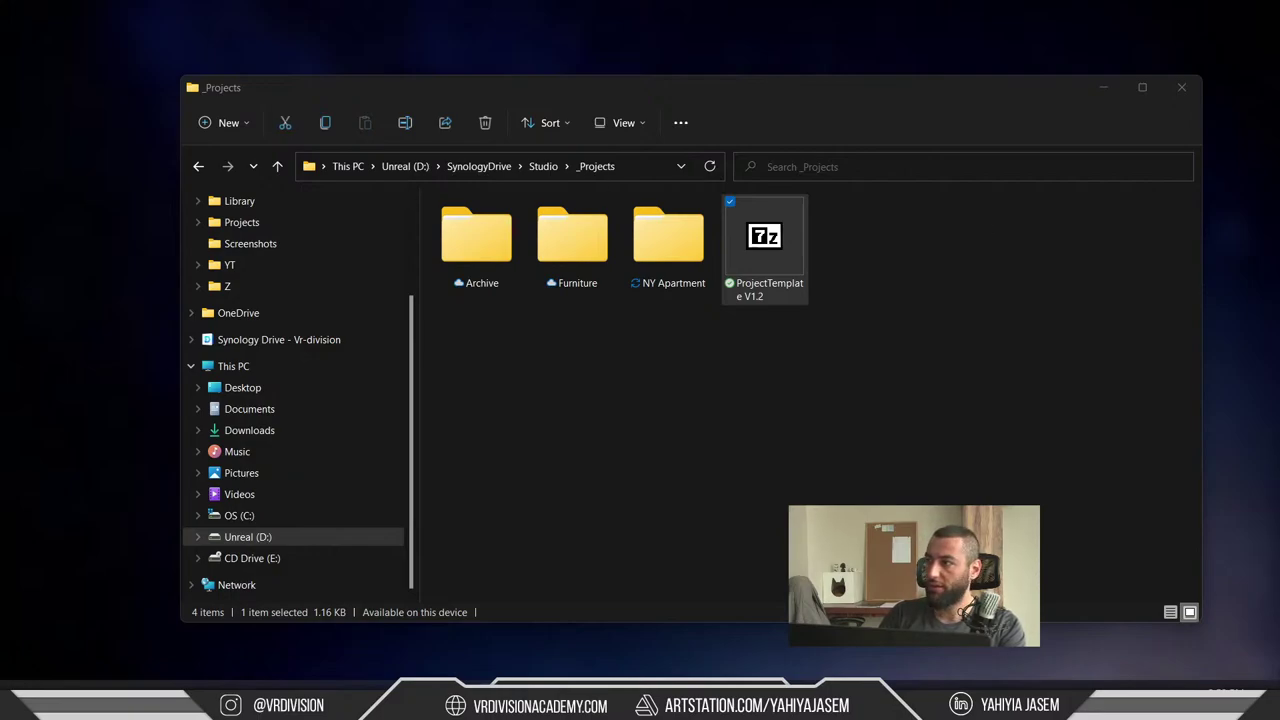
pyautogui.hotkey('alt', 'Tab')
# - Scroll the live chat and highlight the texel-density question
pyautogui.scroll(10, 723, 206)
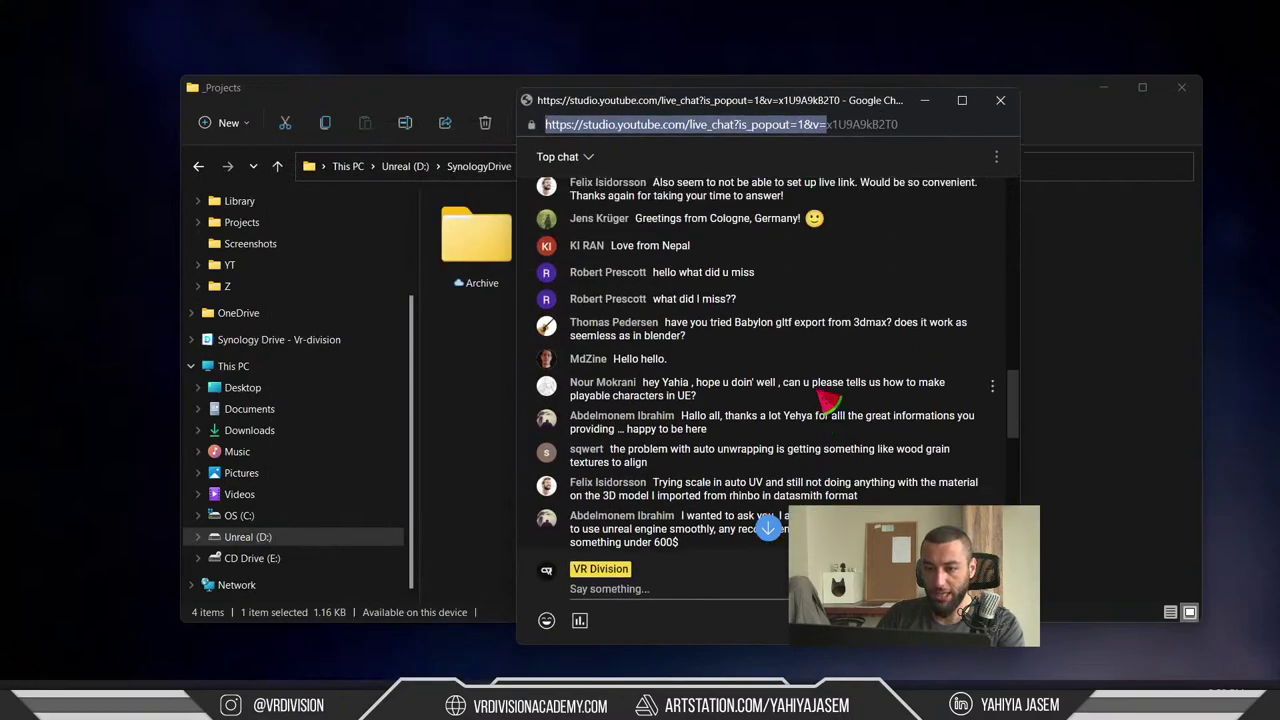
pyautogui.scroll(4, 828, 400)
pyautogui.moveTo(663, 320); pyautogui.dragTo(812, 352)
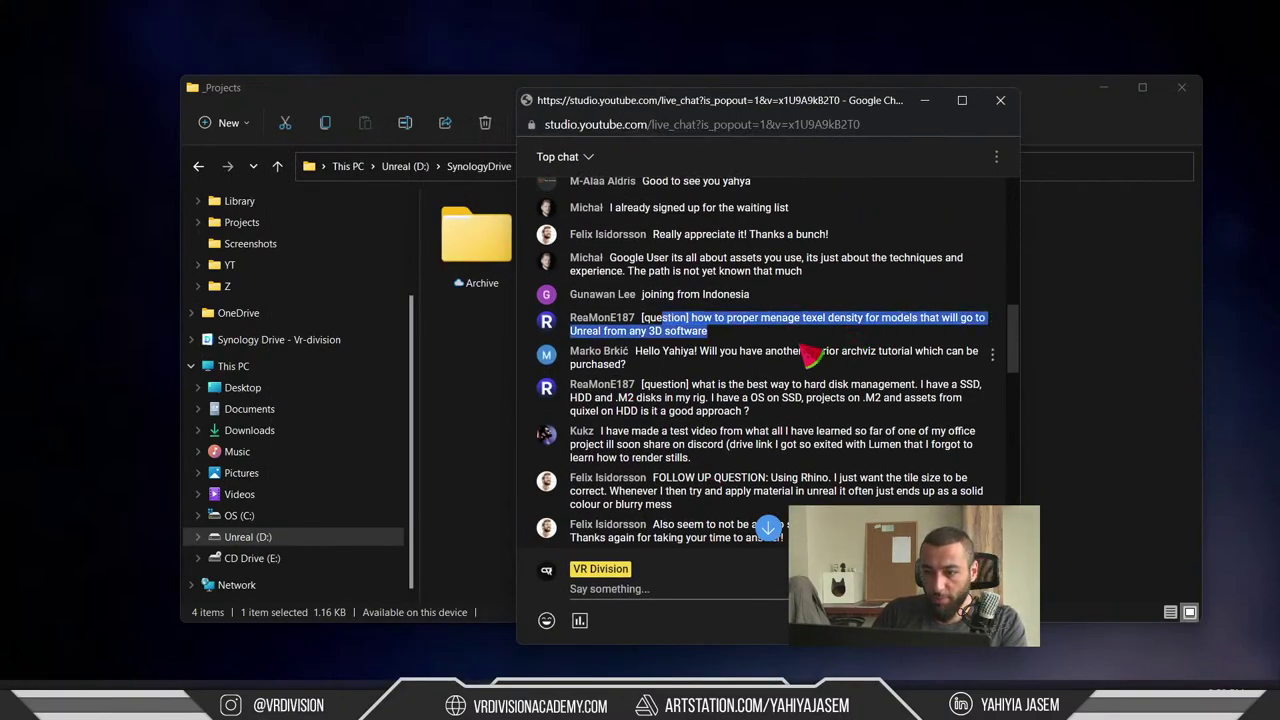
pyautogui.scroll(-1, 812, 352)
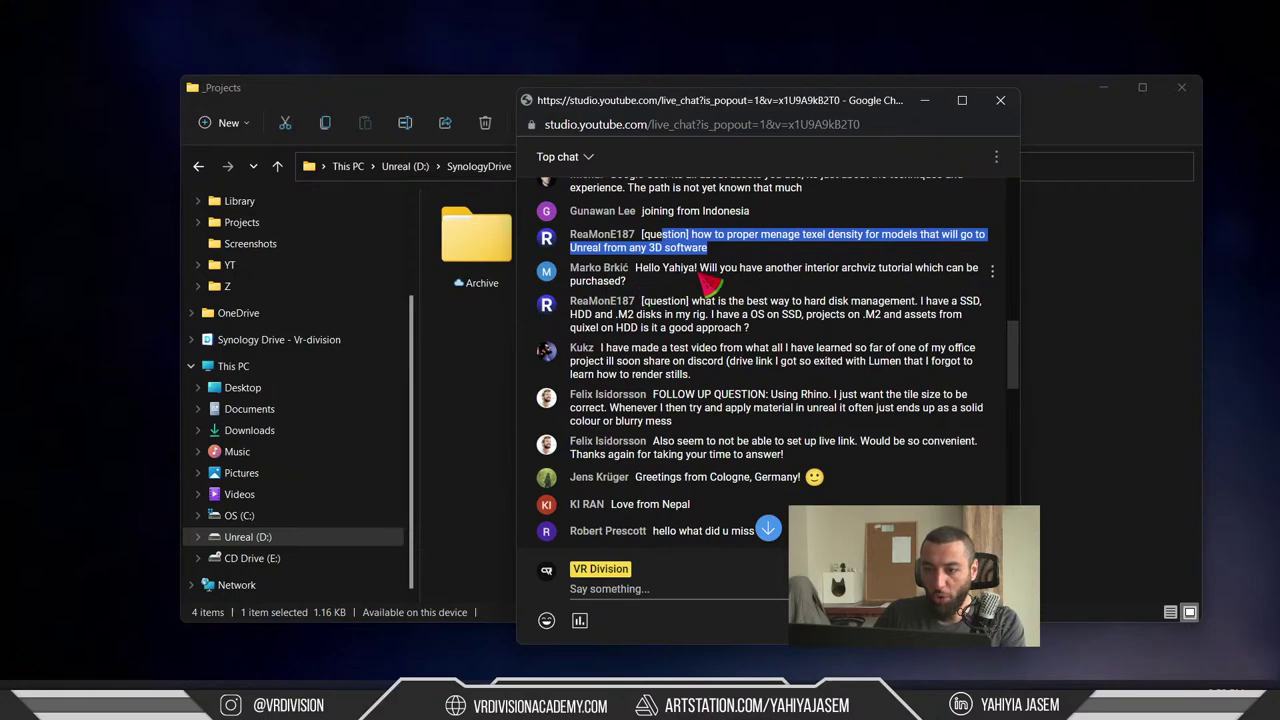
pyautogui.scroll(-1, 714, 249)
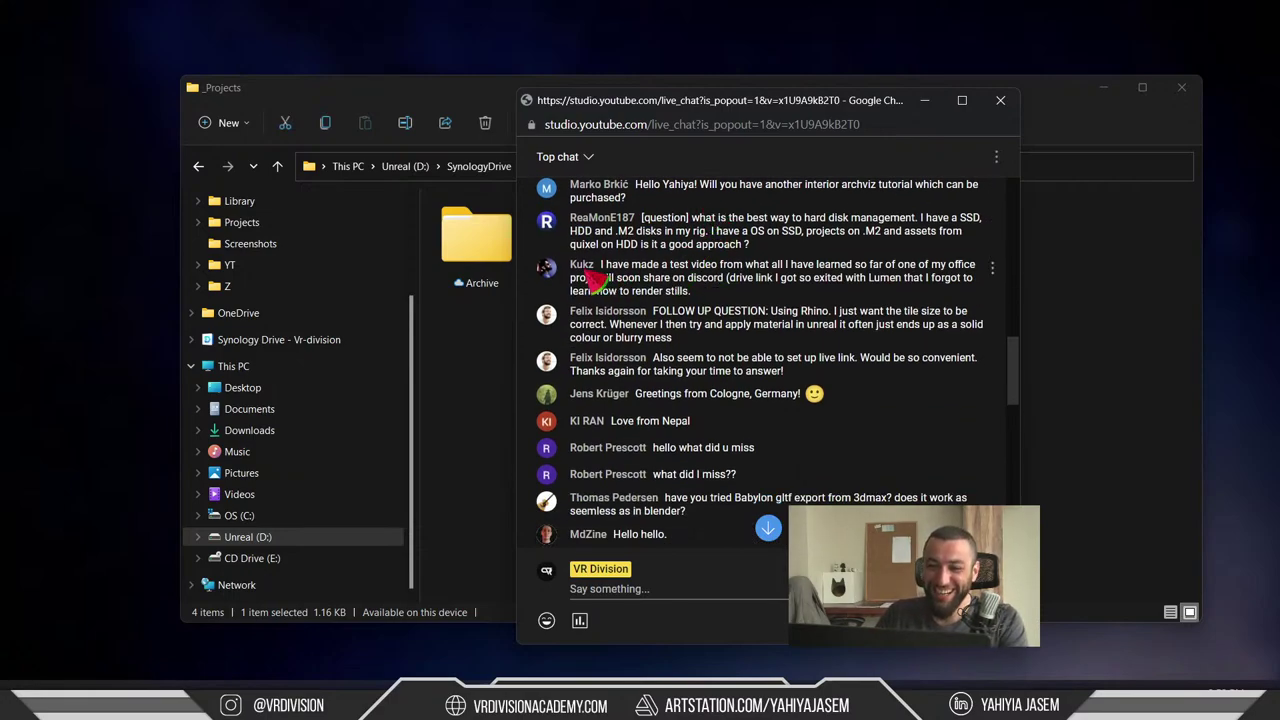
# - Highlight pieces of the Lumen test-video message, including its drive link, then switch to Discord
pyautogui.moveTo(668, 266); pyautogui.dragTo(782, 280)
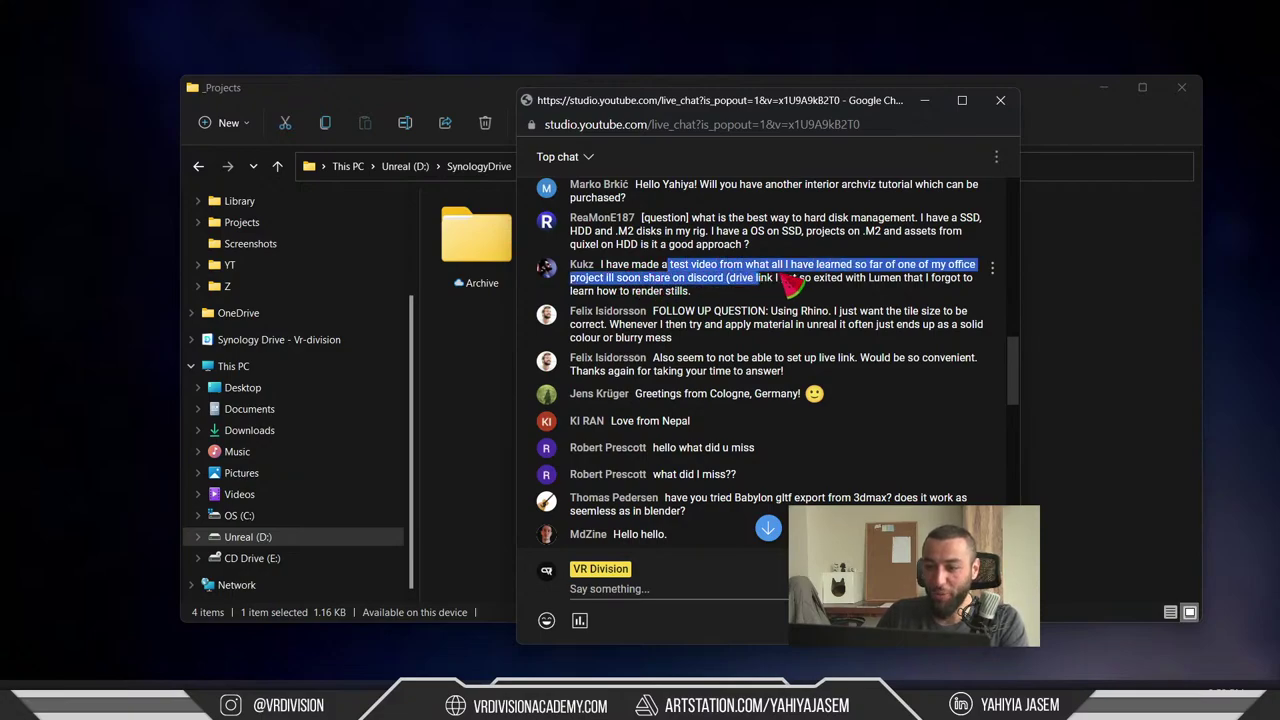
pyautogui.click(805, 278)
pyautogui.moveTo(857, 266); pyautogui.dragTo(901, 268)
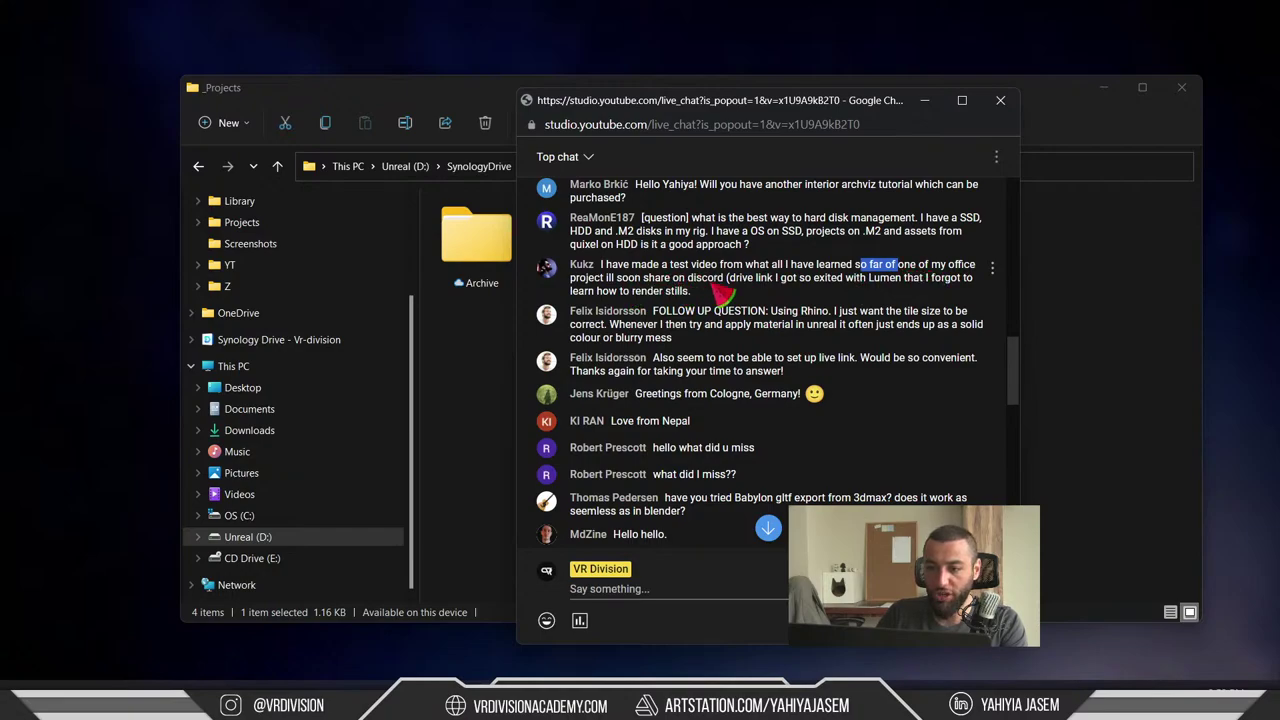
pyautogui.moveTo(727, 281); pyautogui.dragTo(866, 284)
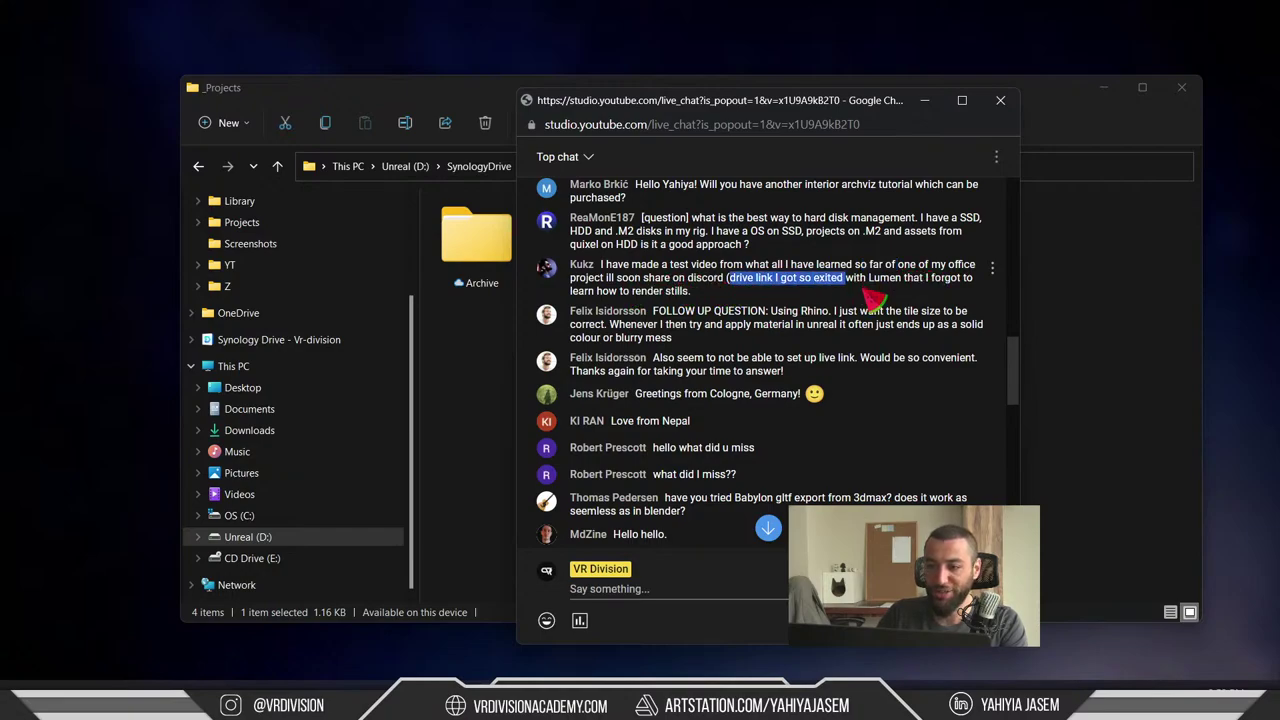
pyautogui.click(862, 301)
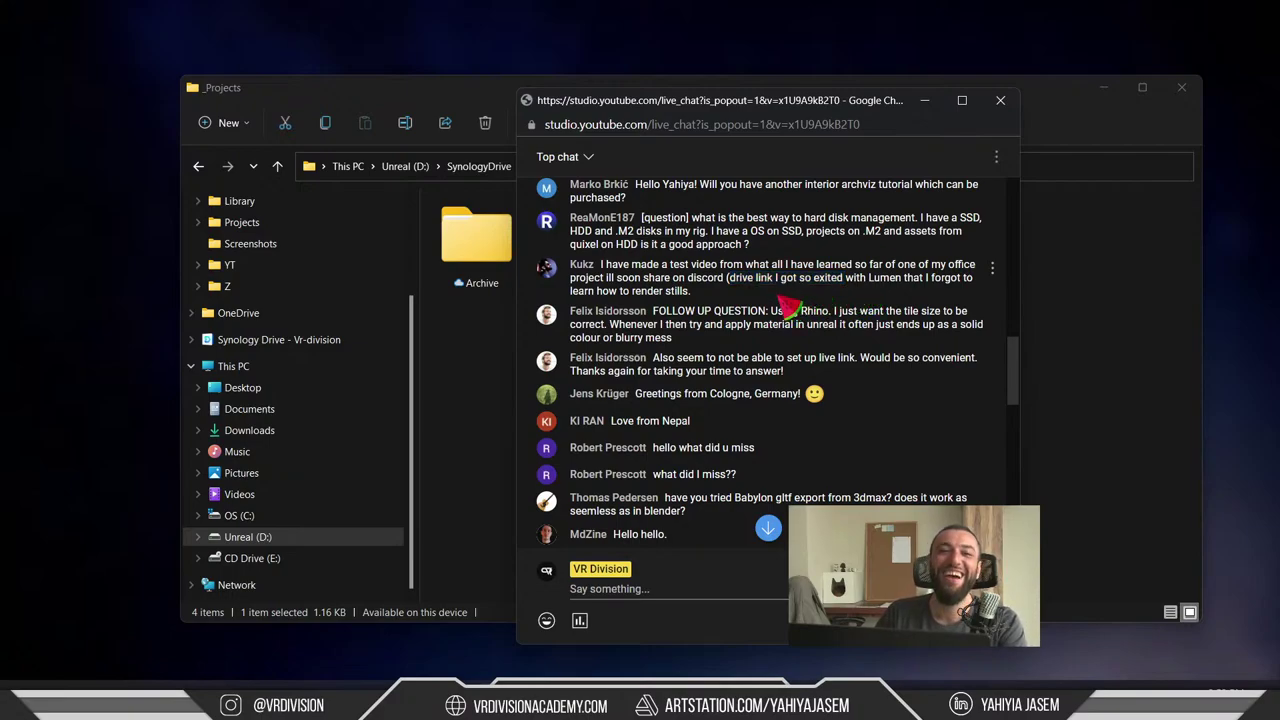
pyautogui.moveTo(785, 305); pyautogui.dragTo(676, 278)
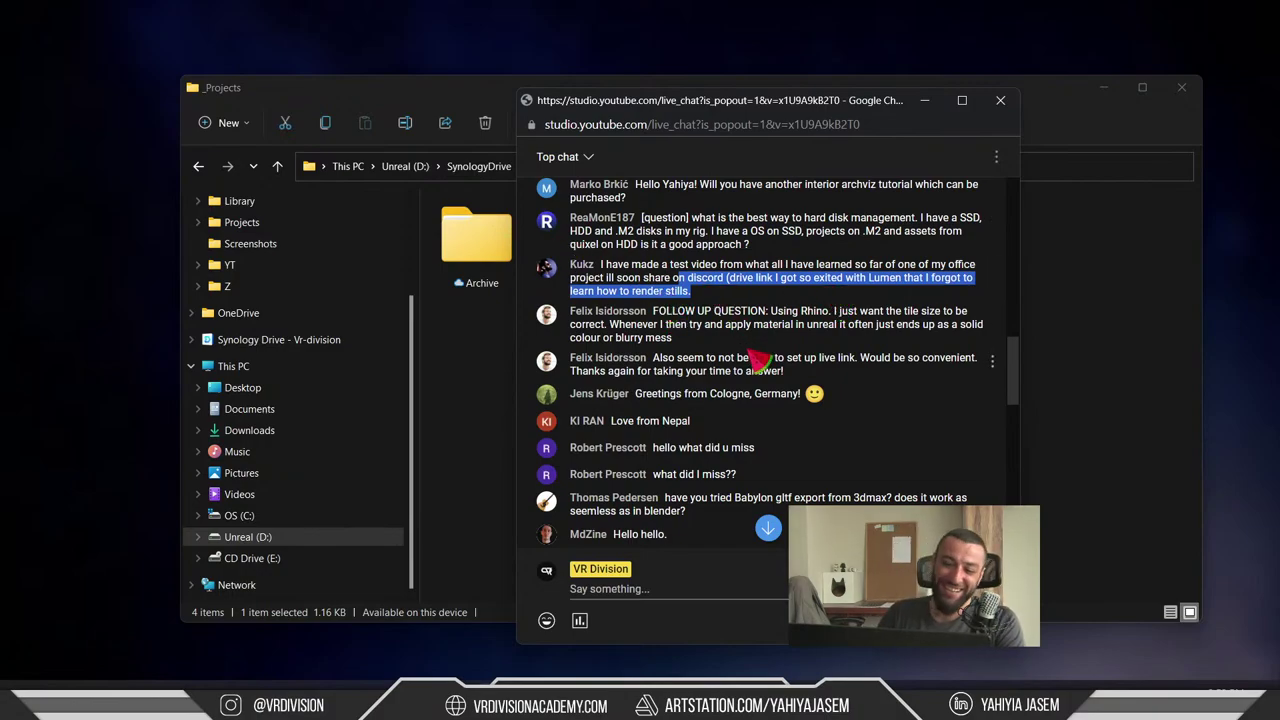
pyautogui.hotkey('alt', 'Tab')
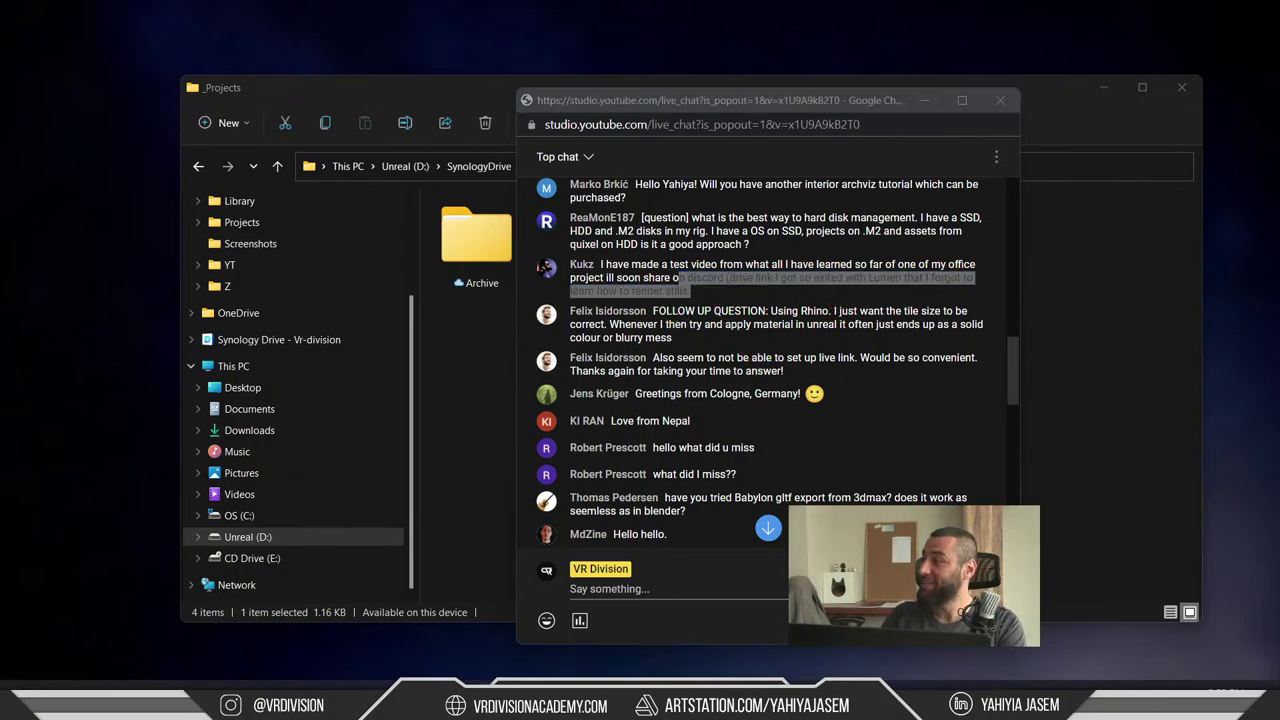
pyautogui.hotkey('alt', 'Tab')
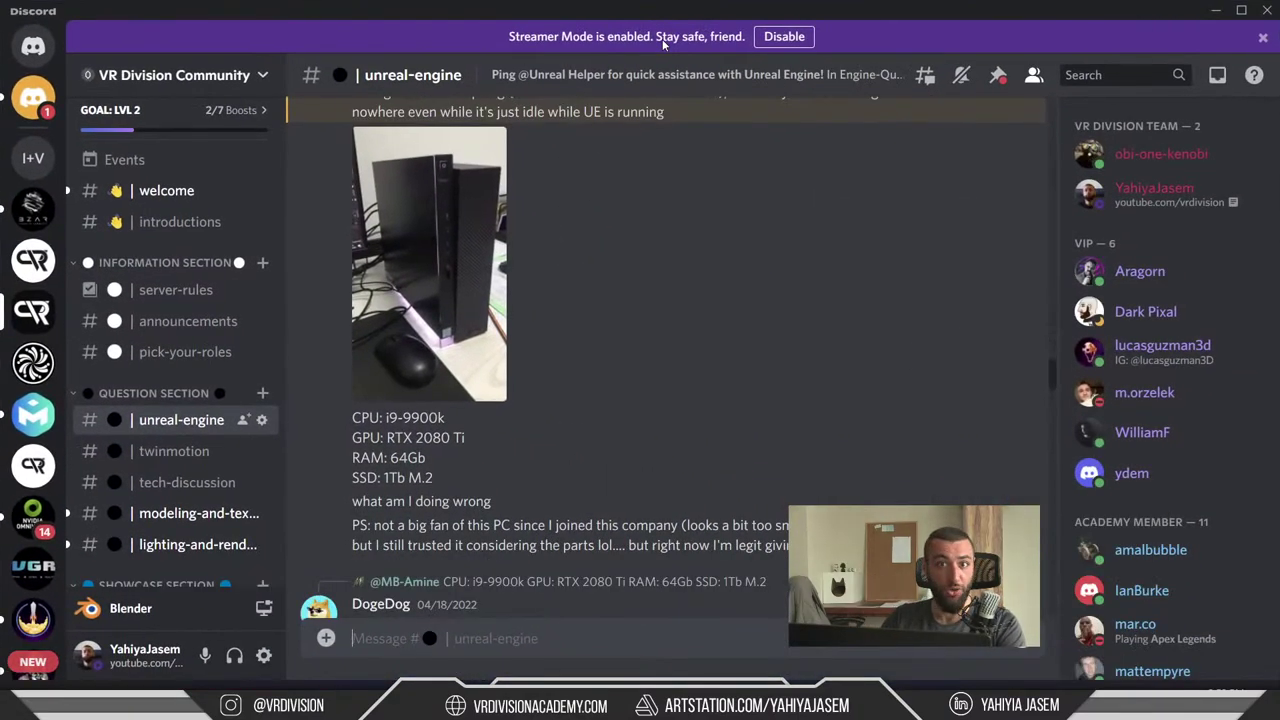
pyautogui.scroll(-15, 786, 219)
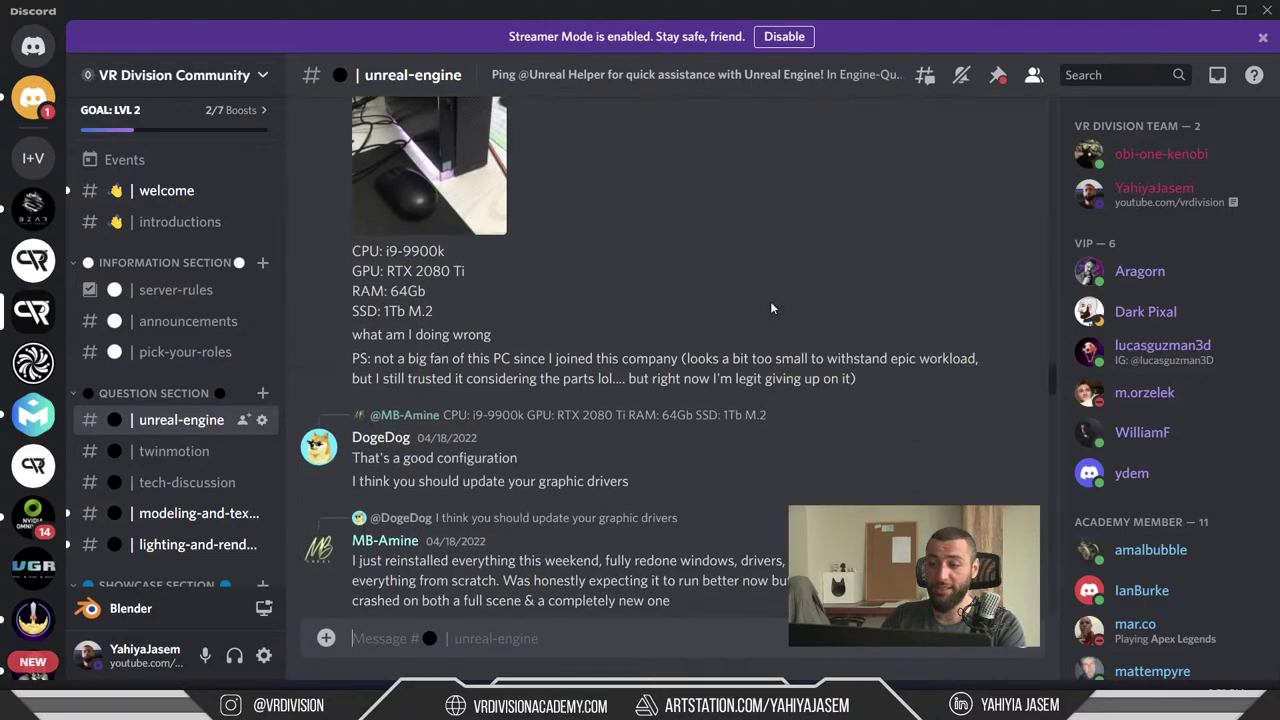
pyautogui.scroll(-15, 796, 274)
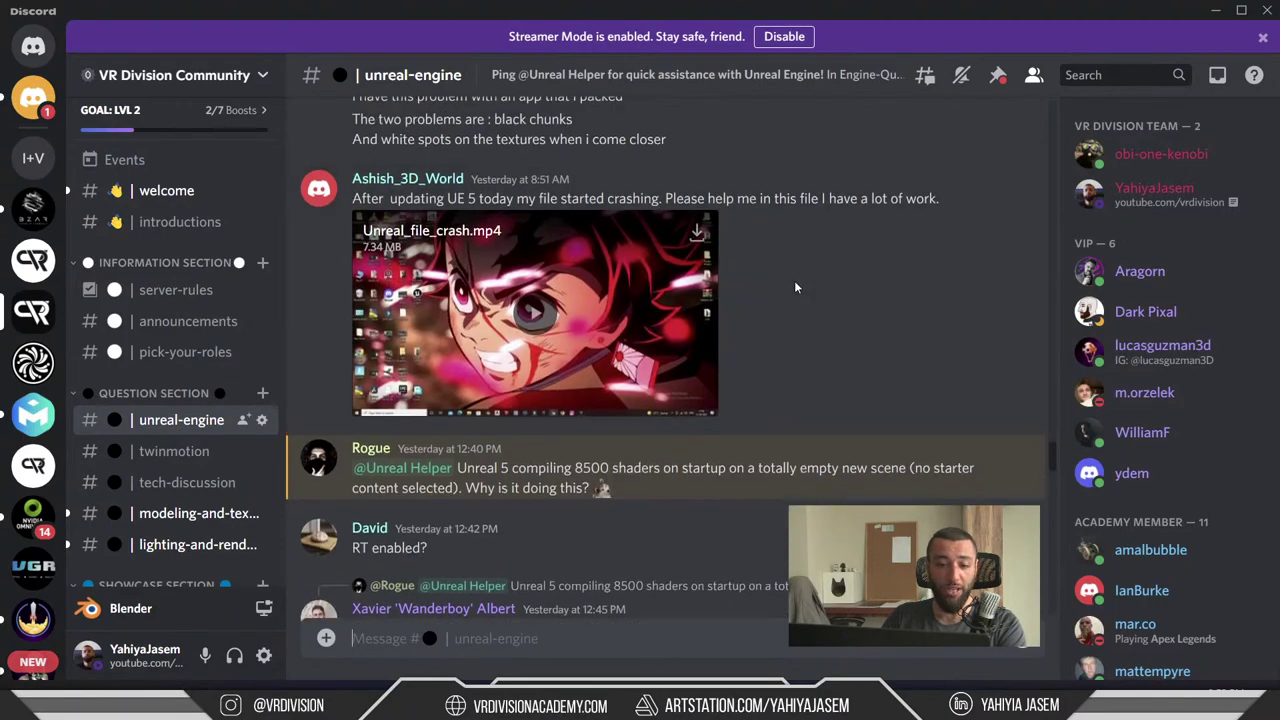
pyautogui.scroll(-15, 802, 265)
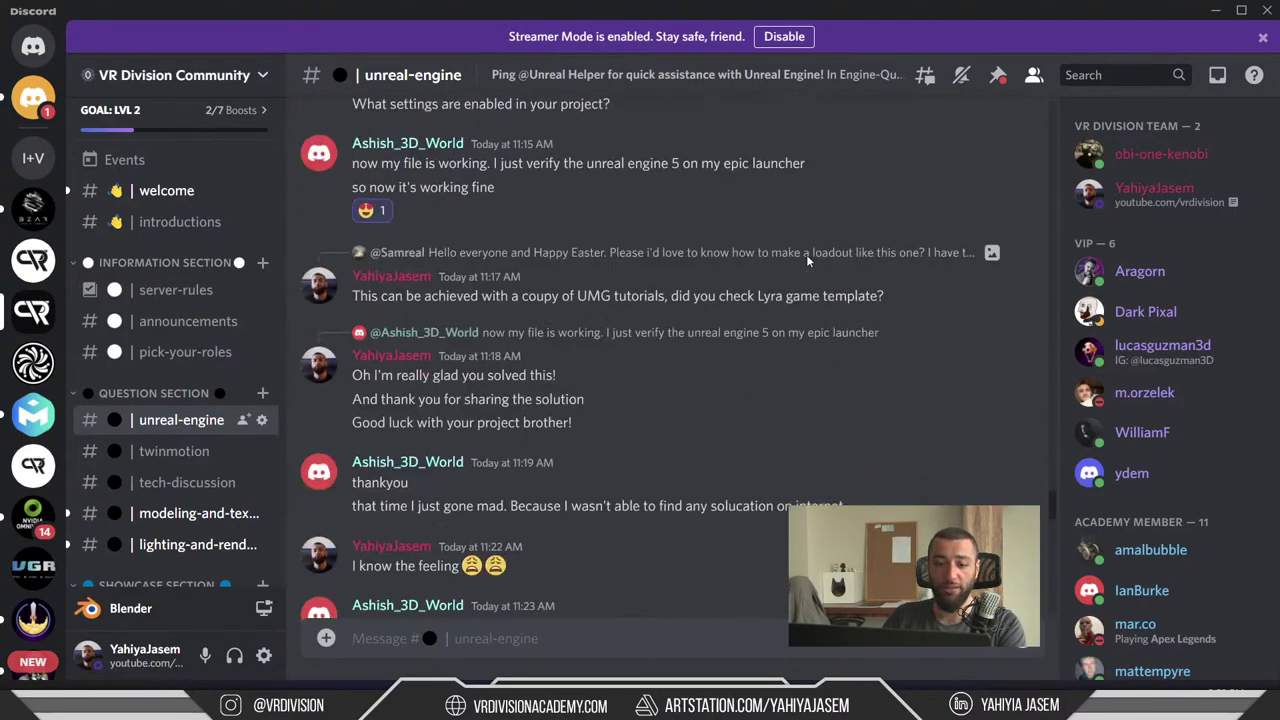
pyautogui.scroll(3, 700, 285)
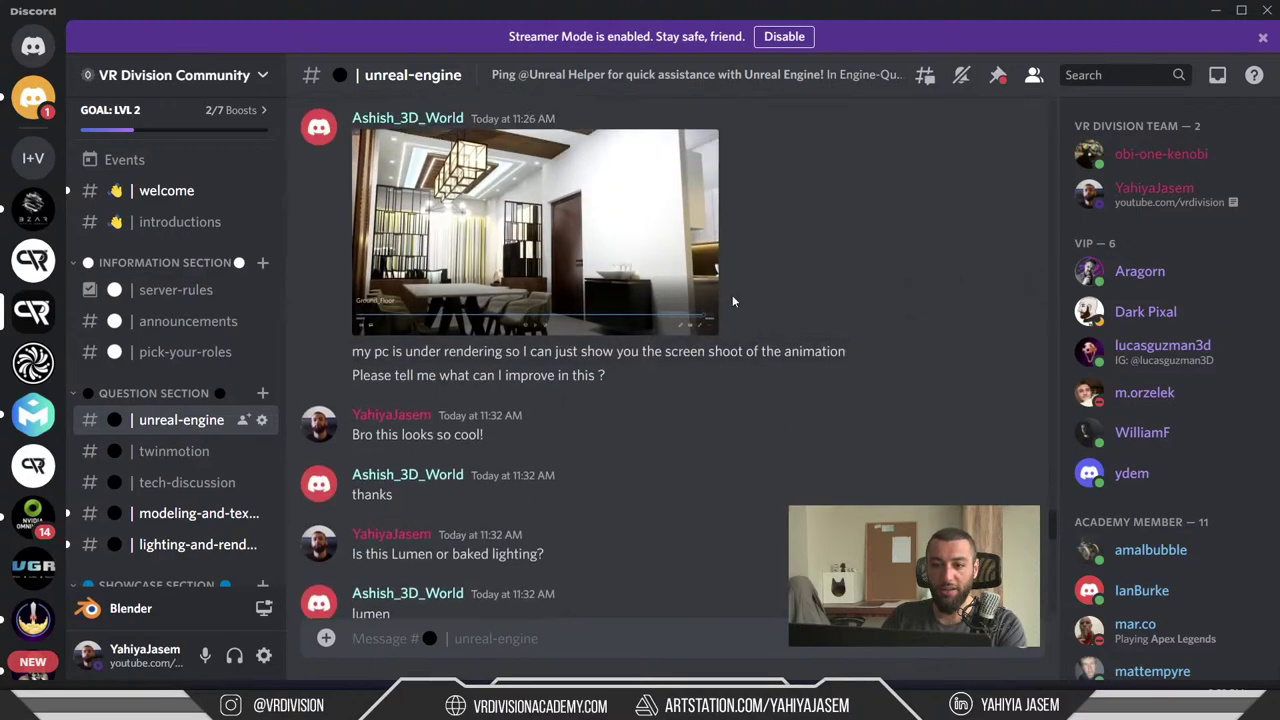
pyautogui.scroll(-6, 533, 333)
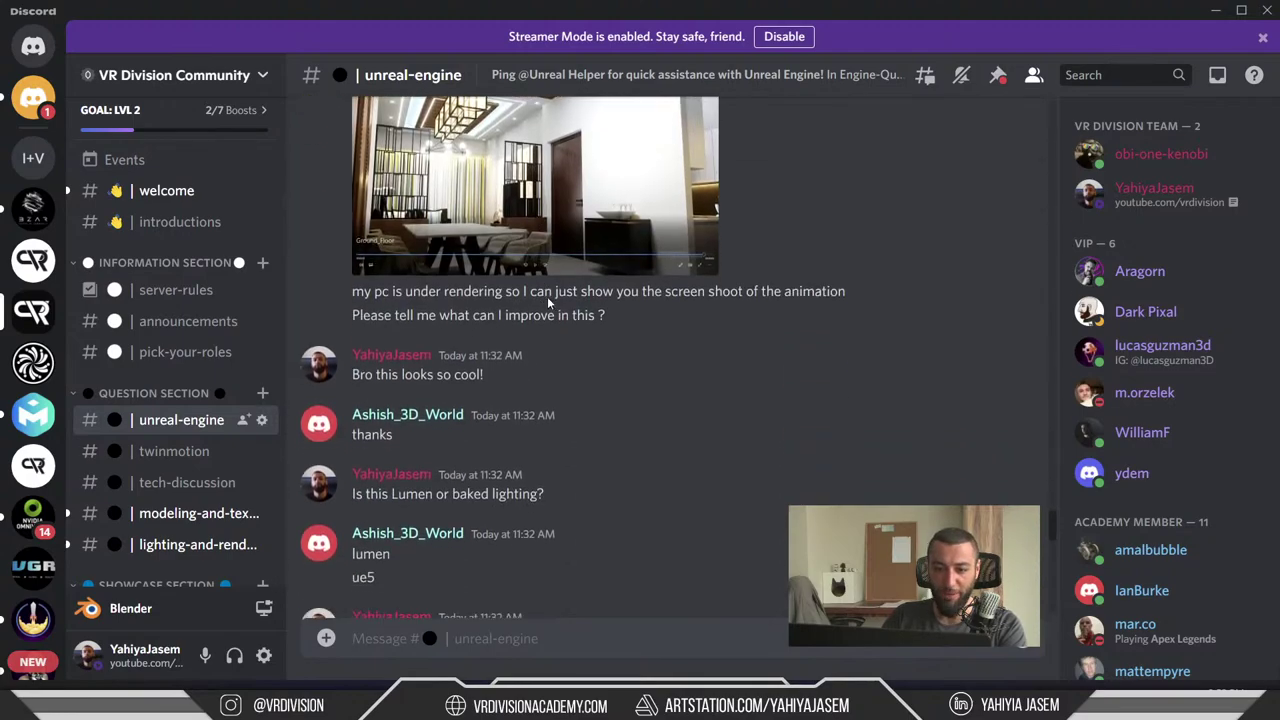
pyautogui.scroll(2, 552, 293)
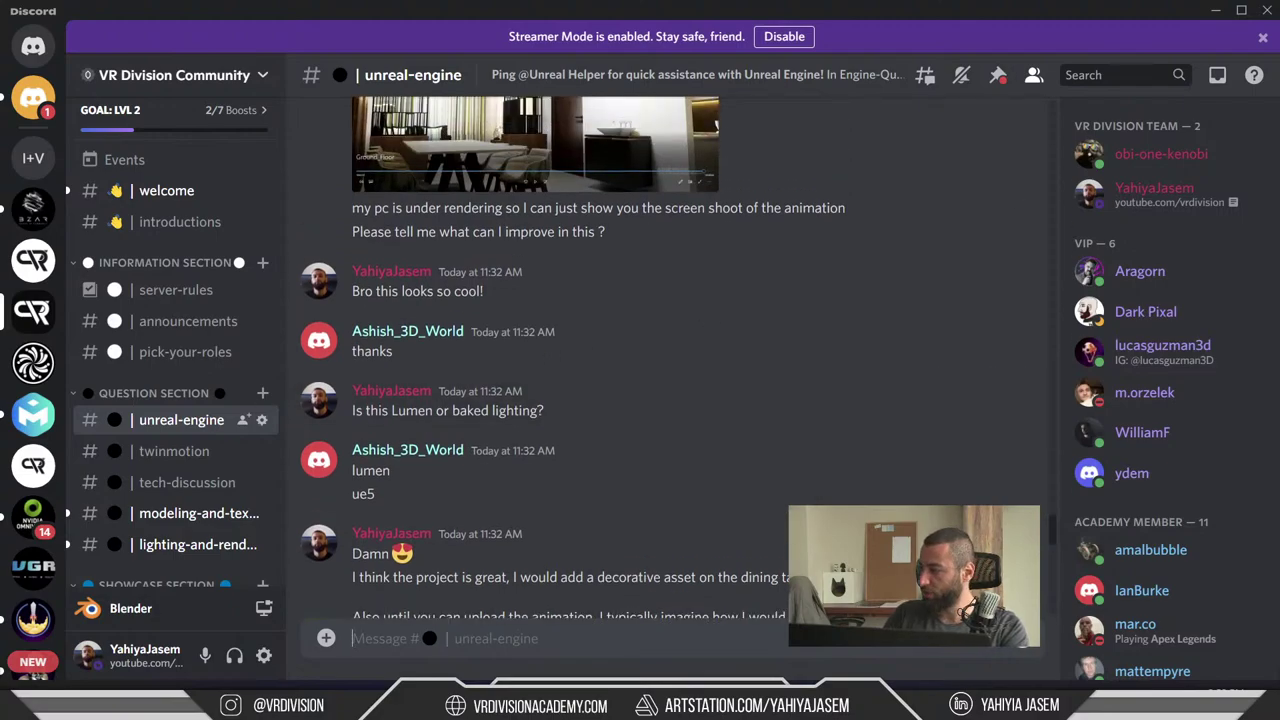
pyautogui.scroll(-12, 478, 432)
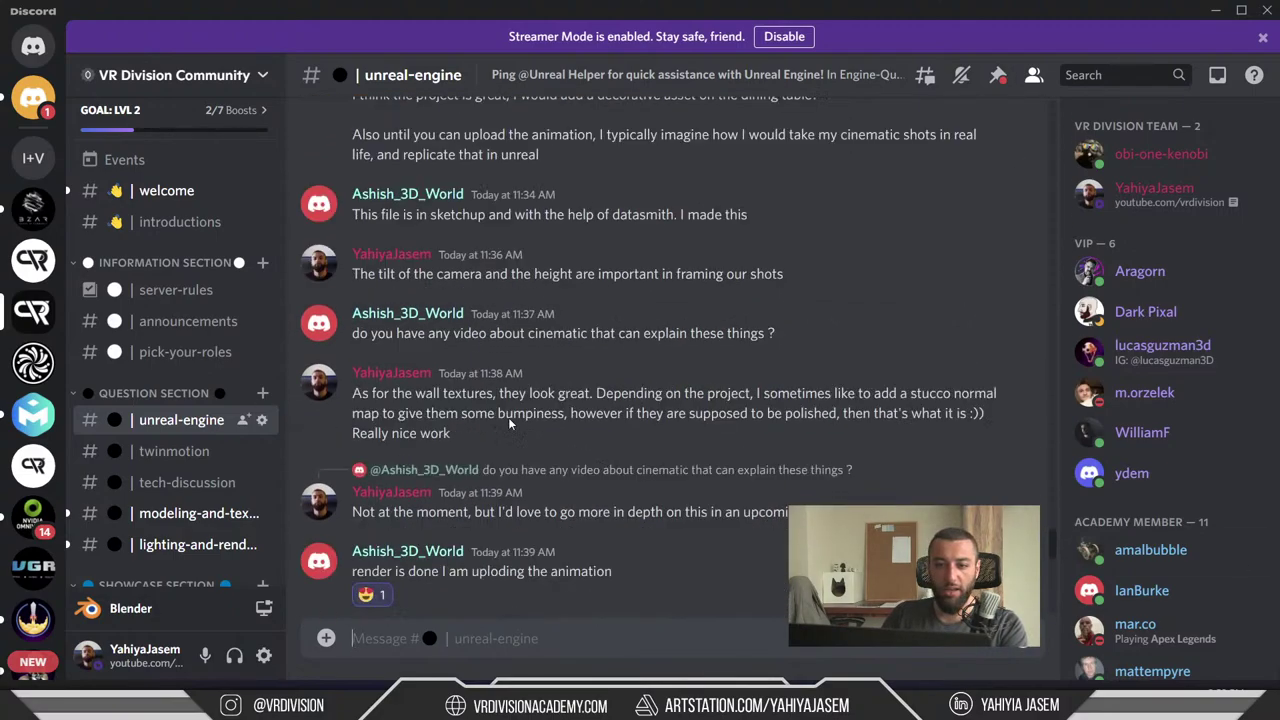
pyautogui.scroll(-9, 216, 424)
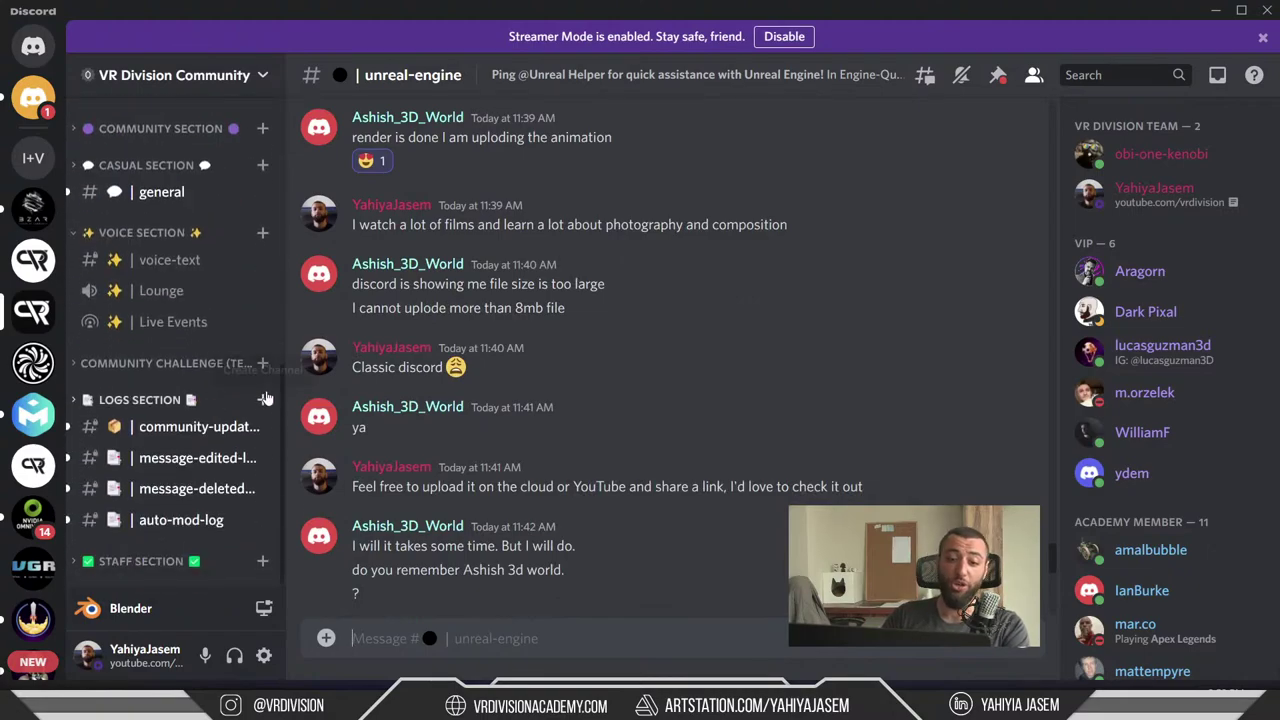
pyautogui.scroll(2, 560, 400)
pyautogui.scroll(4, 211, 300)
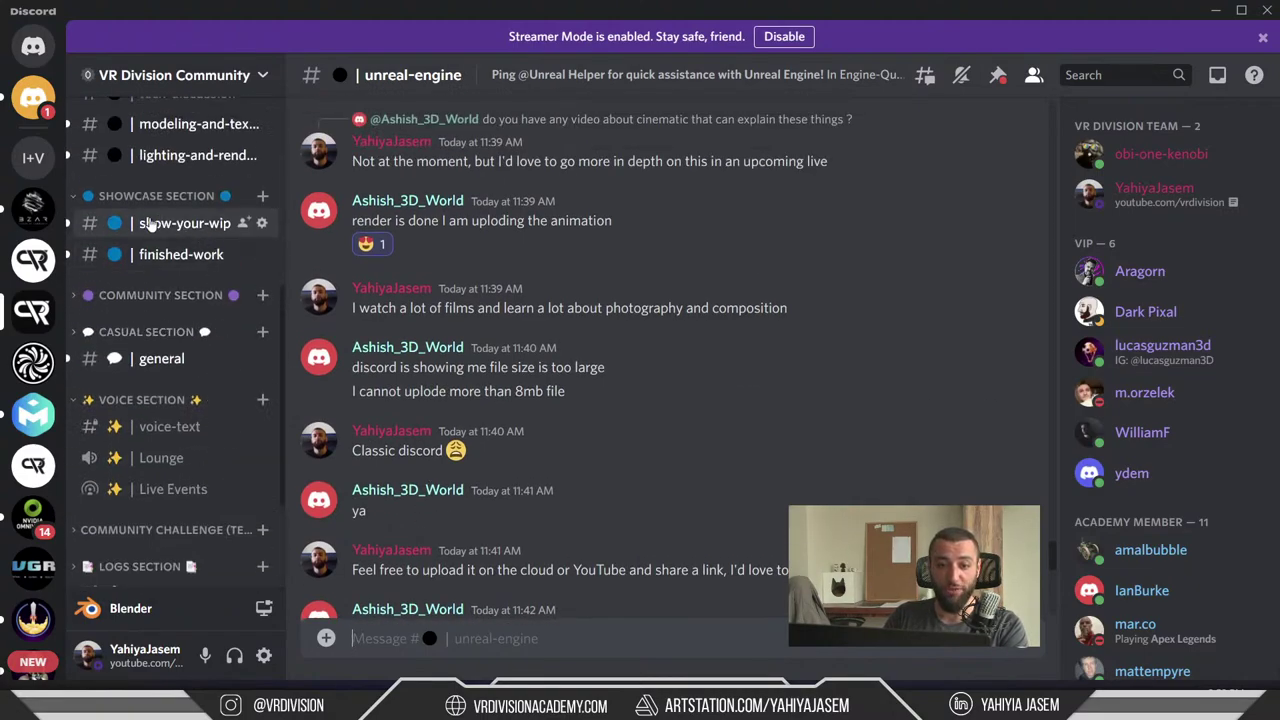
pyautogui.scroll(10, 190, 262)
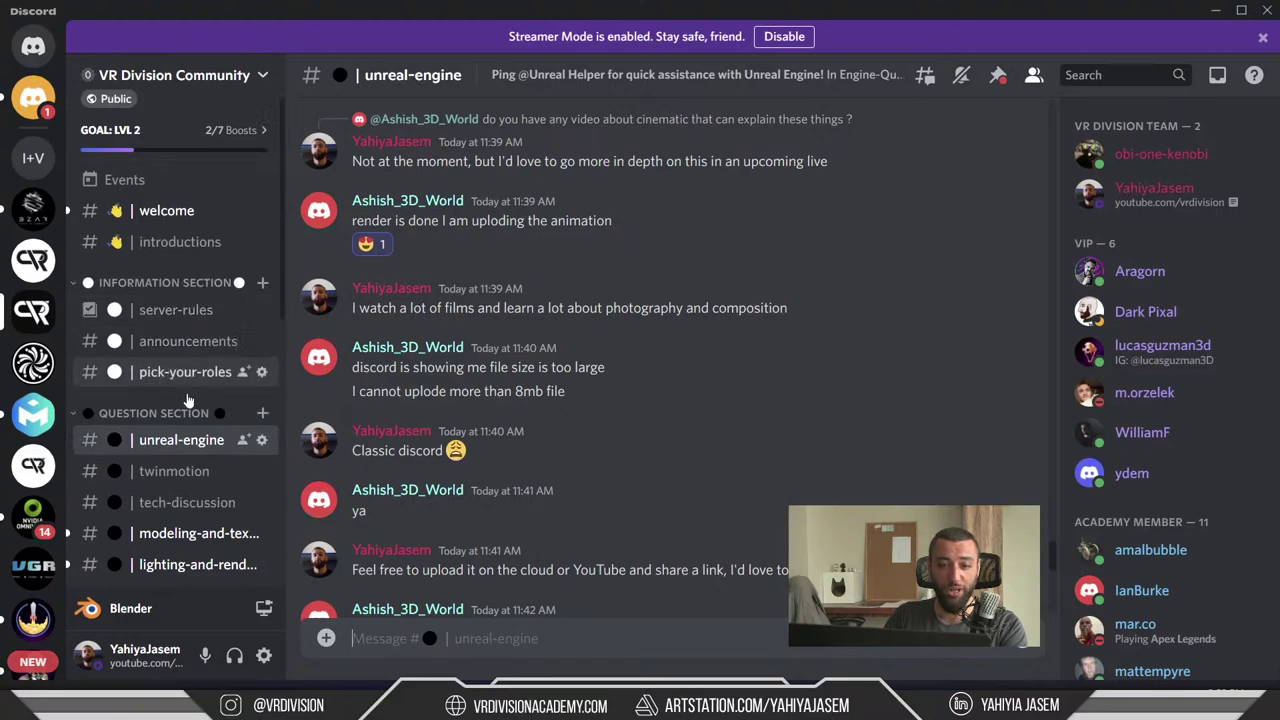
pyautogui.scroll(-5, 680, 300)
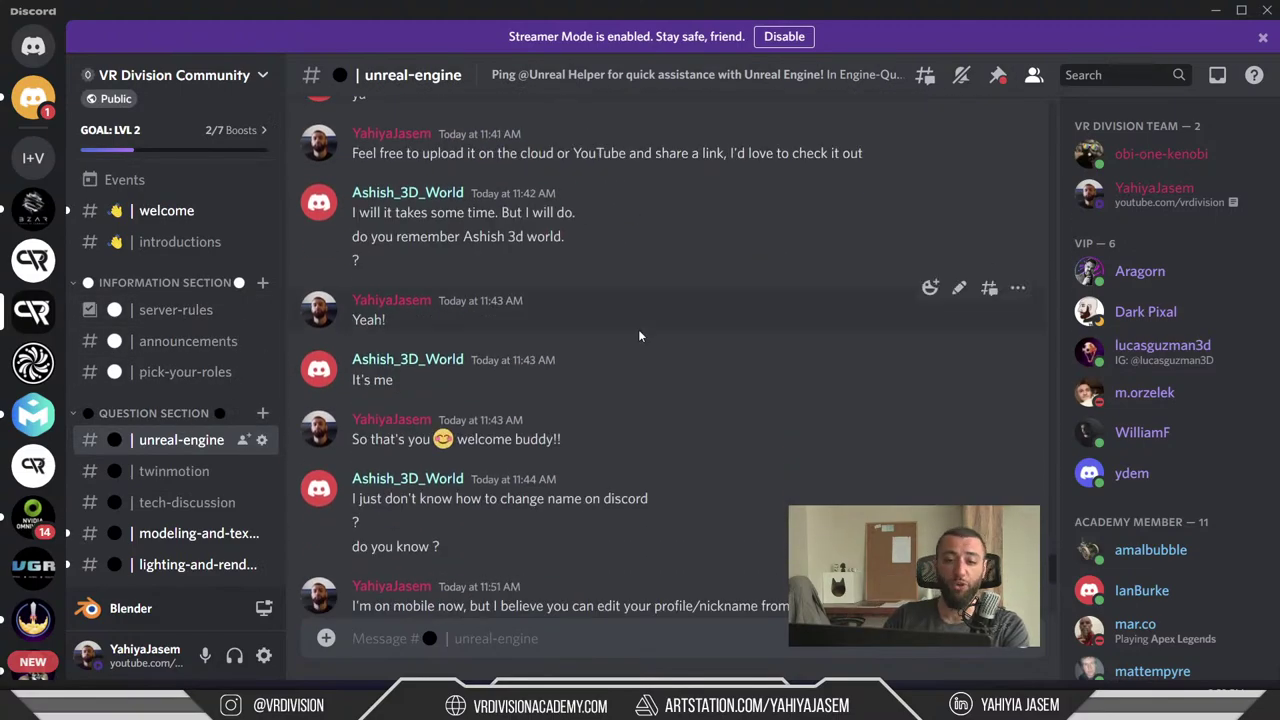
pyautogui.scroll(-2, 636, 335)
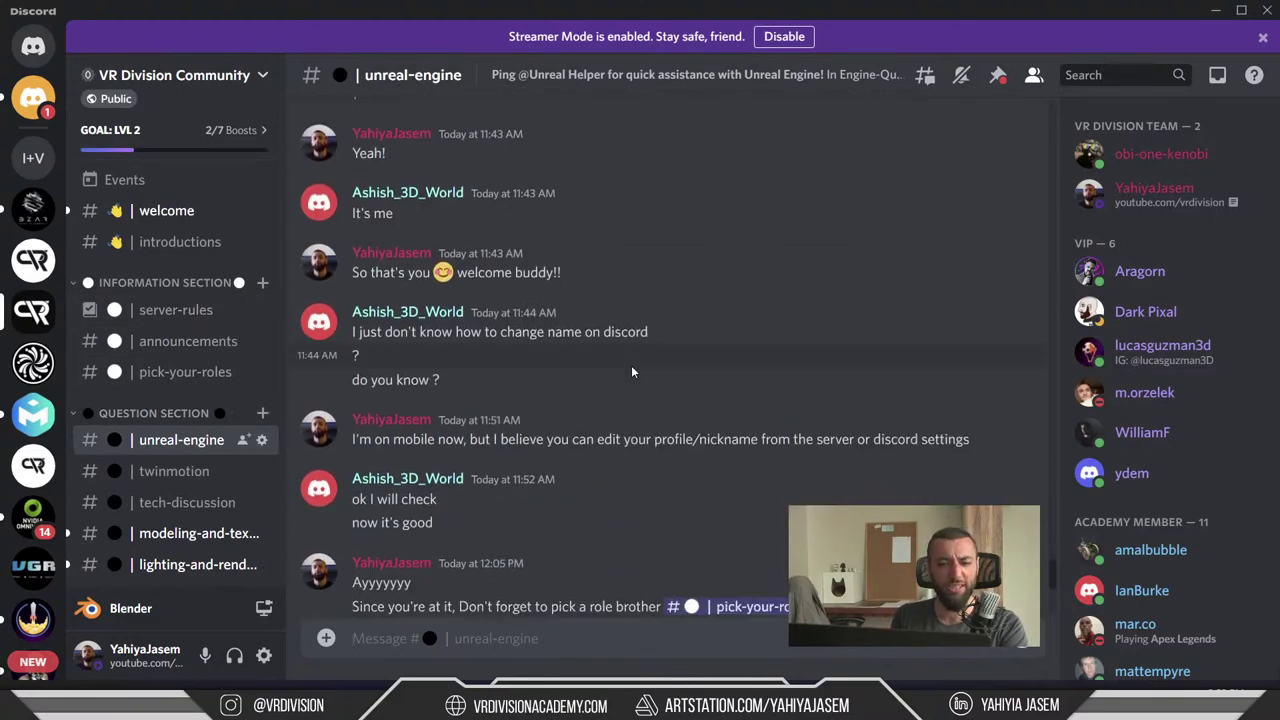
pyautogui.click(185, 378)
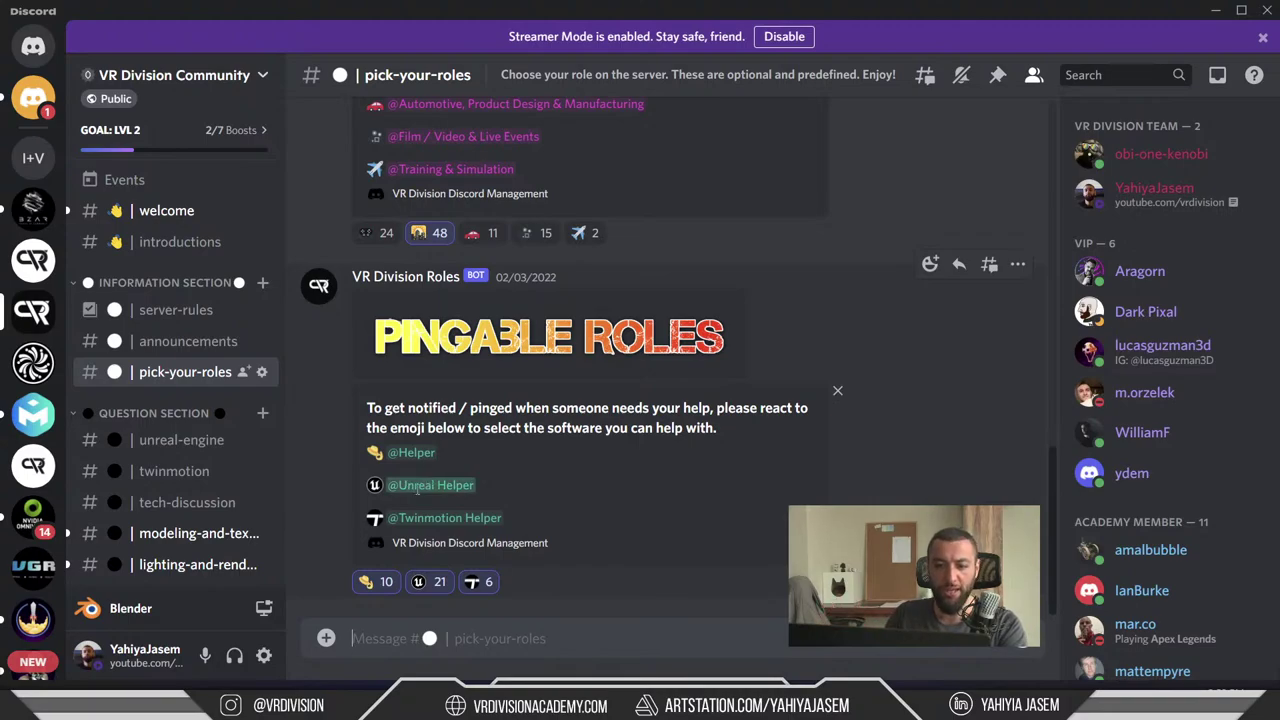
pyautogui.scroll(-2, 186, 367)
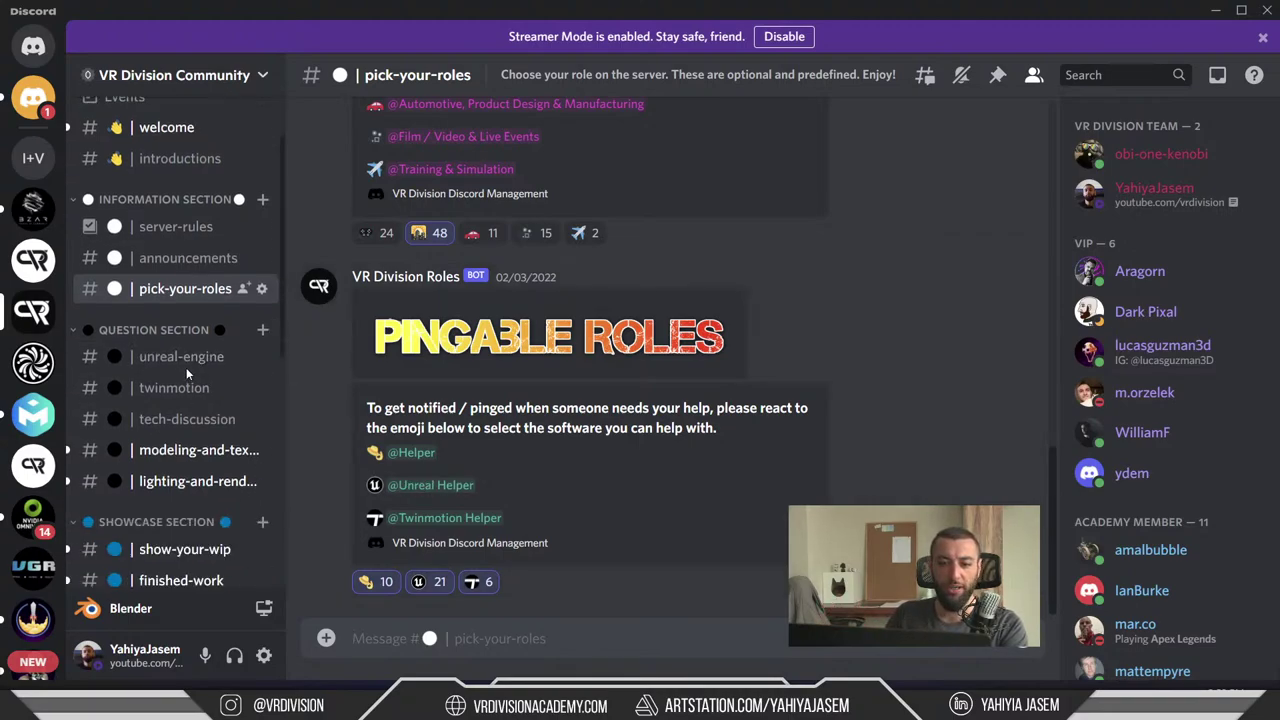
pyautogui.click(181, 357)
pyautogui.scroll(-10, 584, 433)
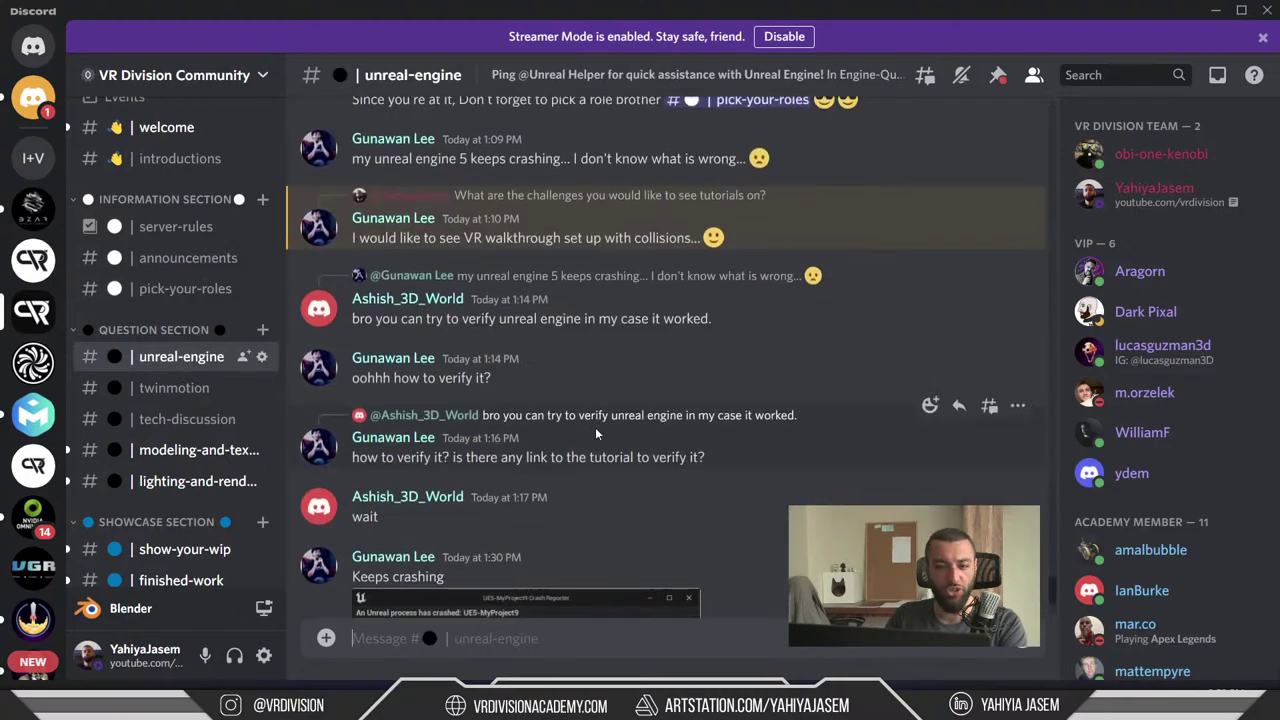
pyautogui.write('hey ineed heko')
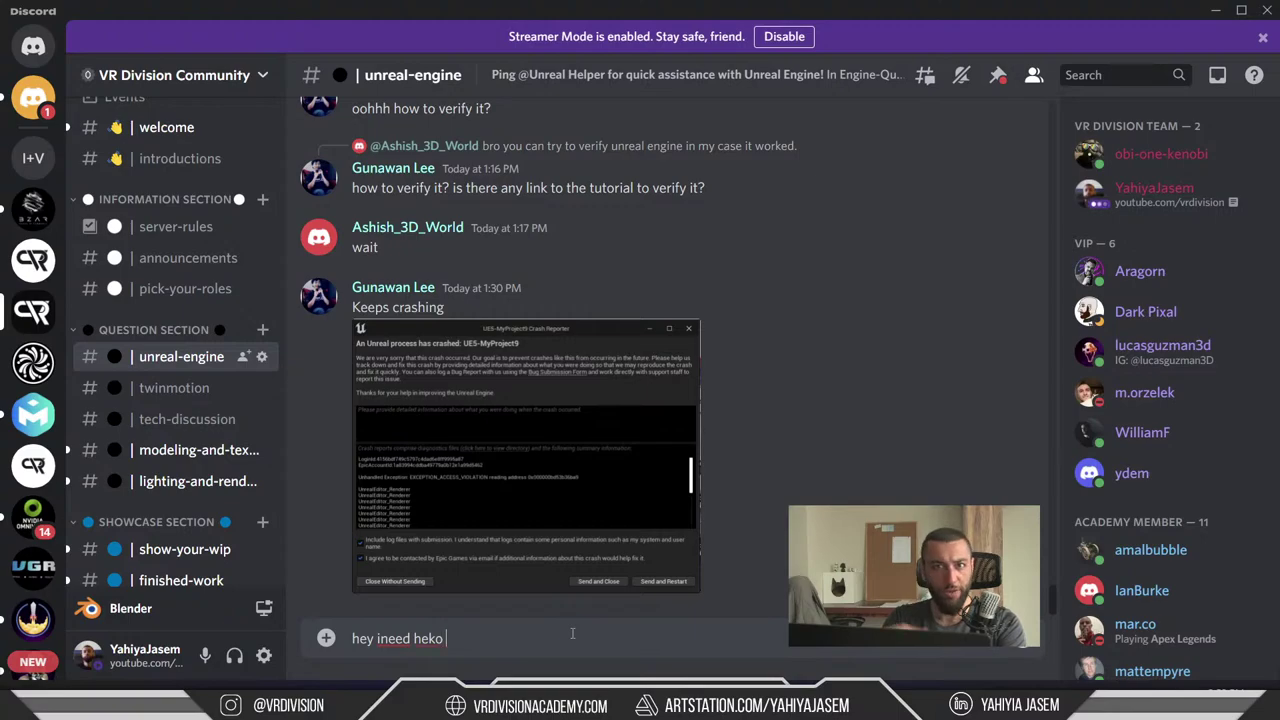
pyautogui.hotkey('ctrl', 'a')
pyautogui.write('@unreal')
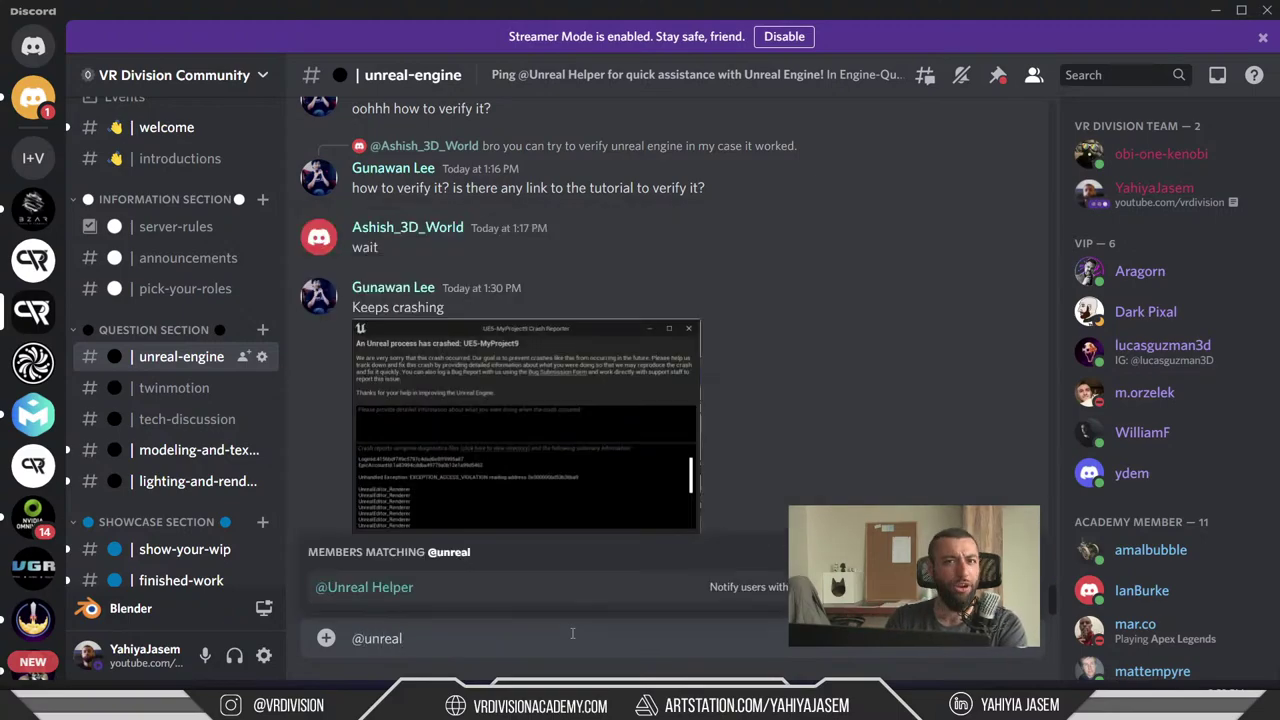
pyautogui.hotkey('ctrl', 'a')
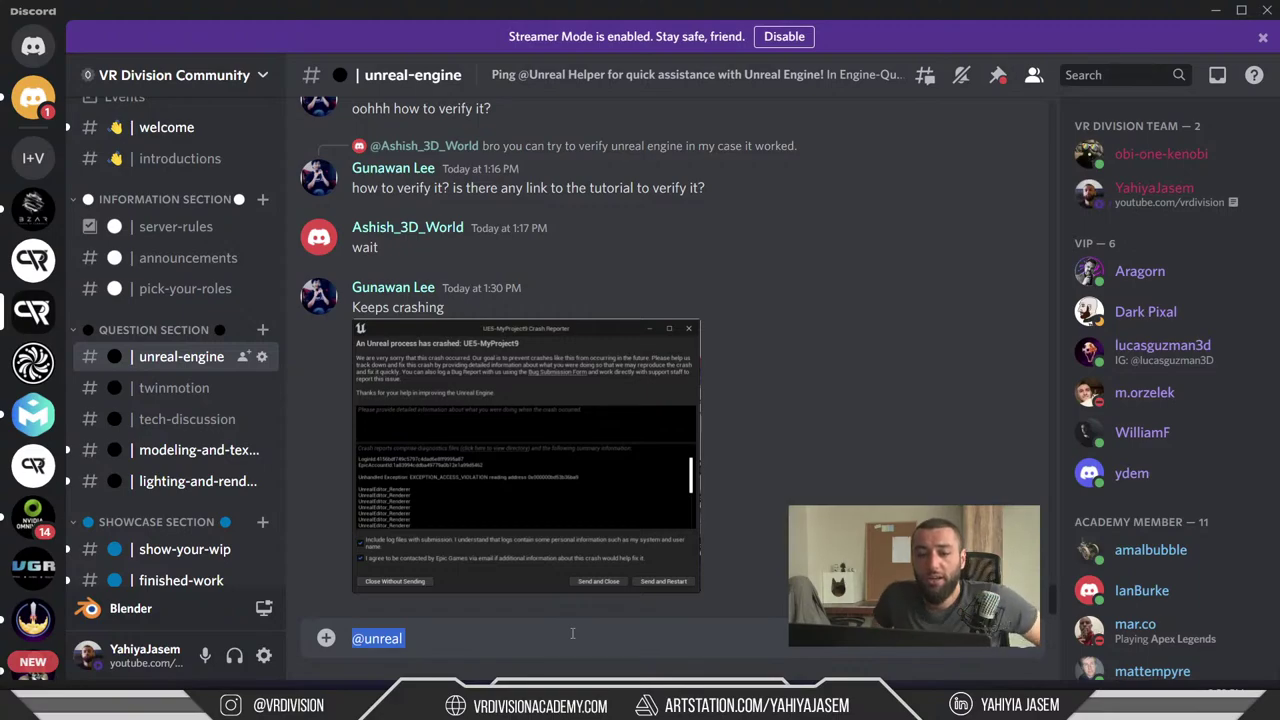
pyautogui.press('BackSpace')
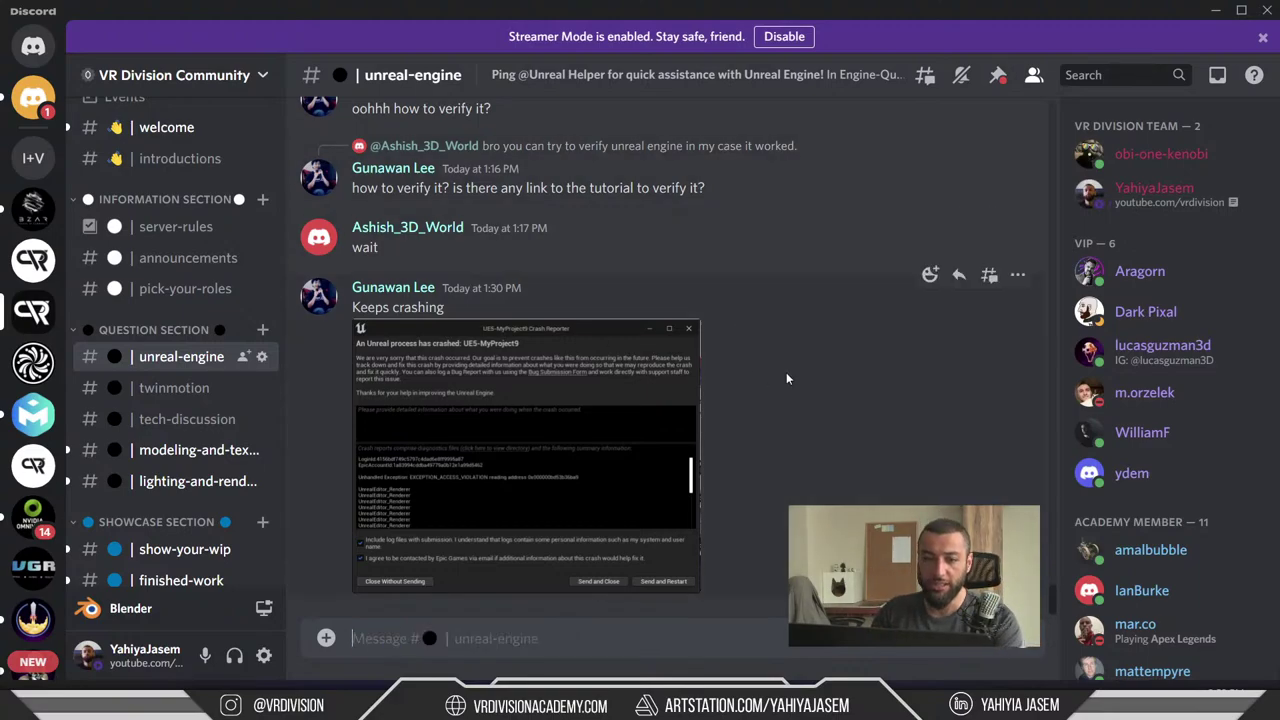
# - Scroll up to yesterday's messages and play the Unreal_file_crash.mp4 attachment
pyautogui.scroll(1, 786, 372)
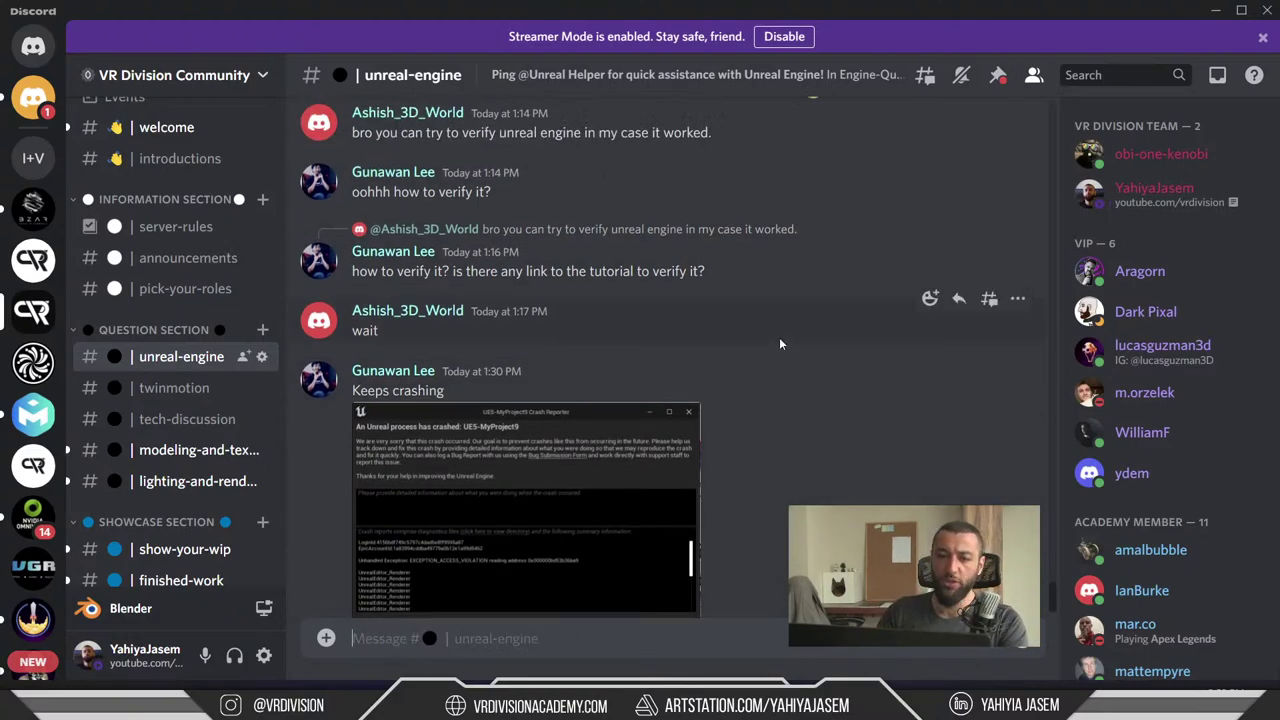
pyautogui.scroll(10, 779, 344)
pyautogui.scroll(-5, 530, 383)
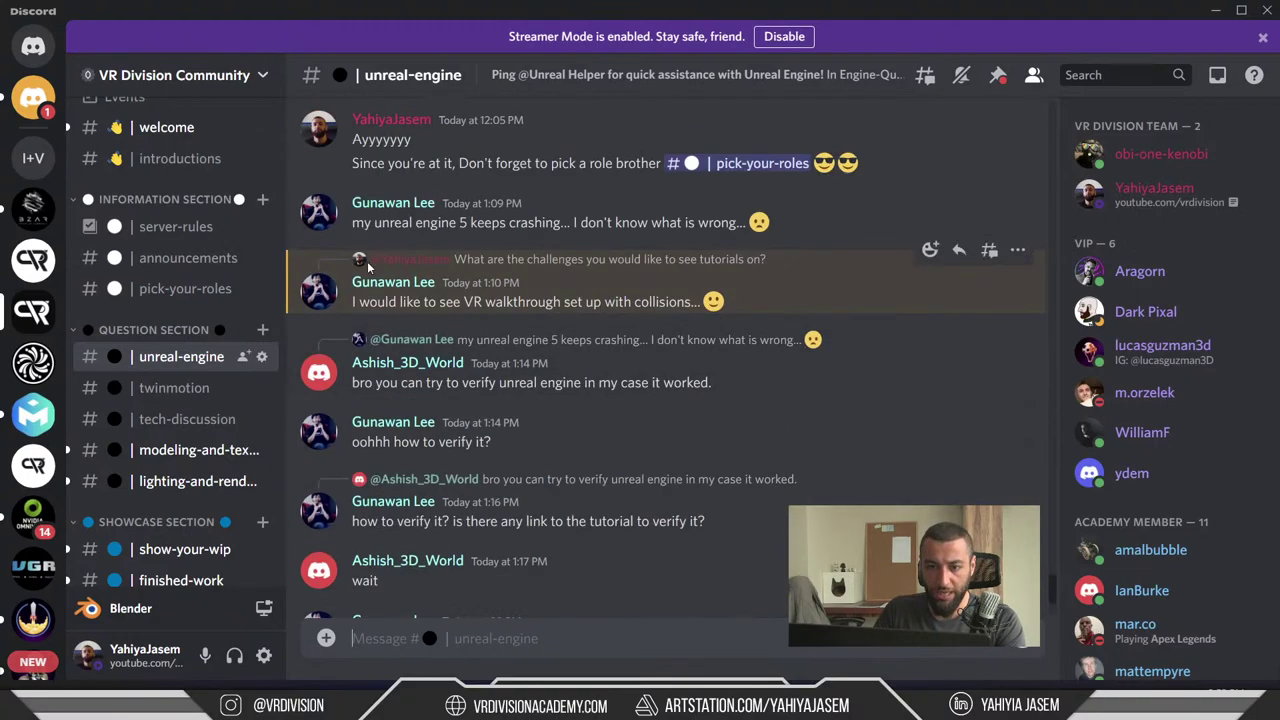
pyautogui.scroll(20, 576, 418)
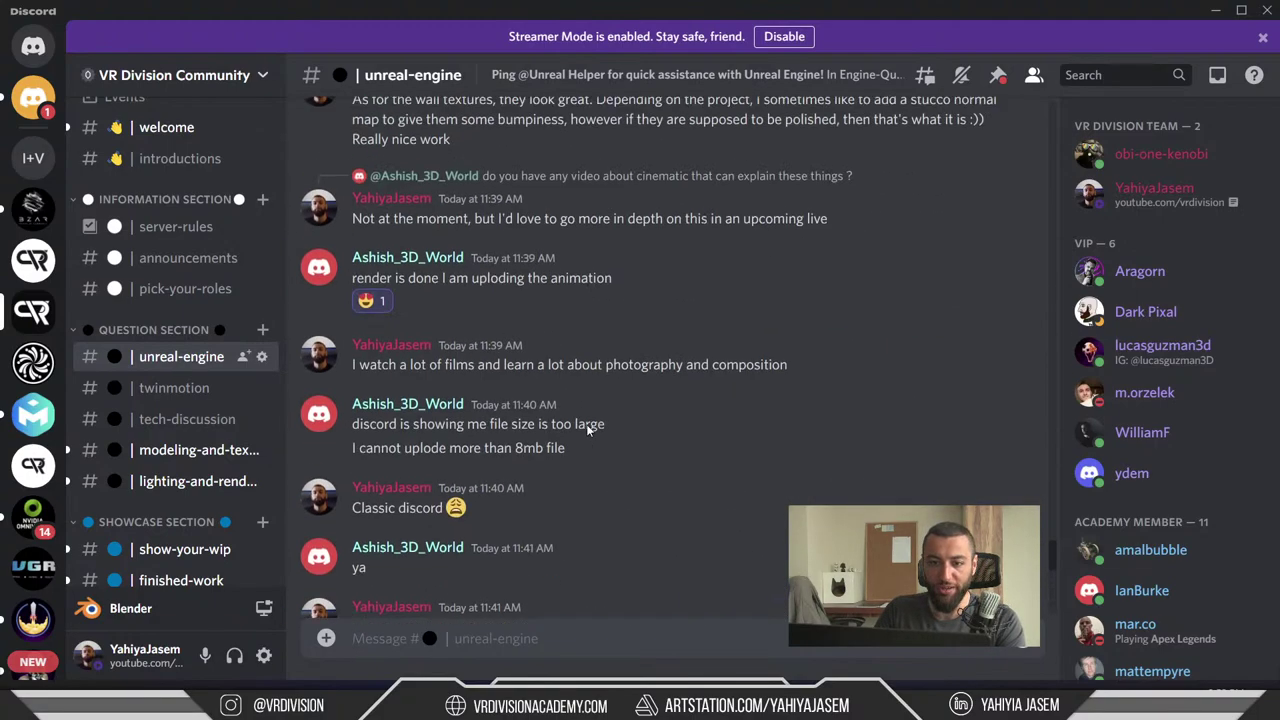
pyautogui.scroll(15, 690, 395)
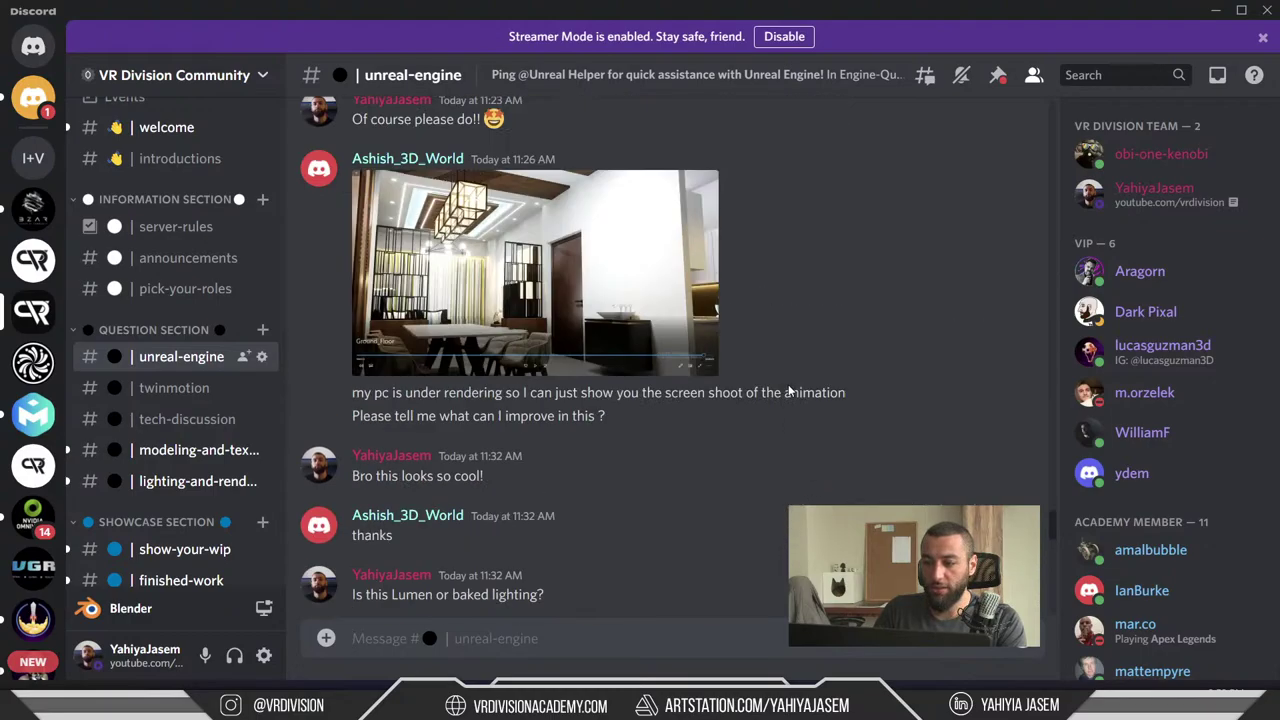
pyautogui.scroll(15, 697, 390)
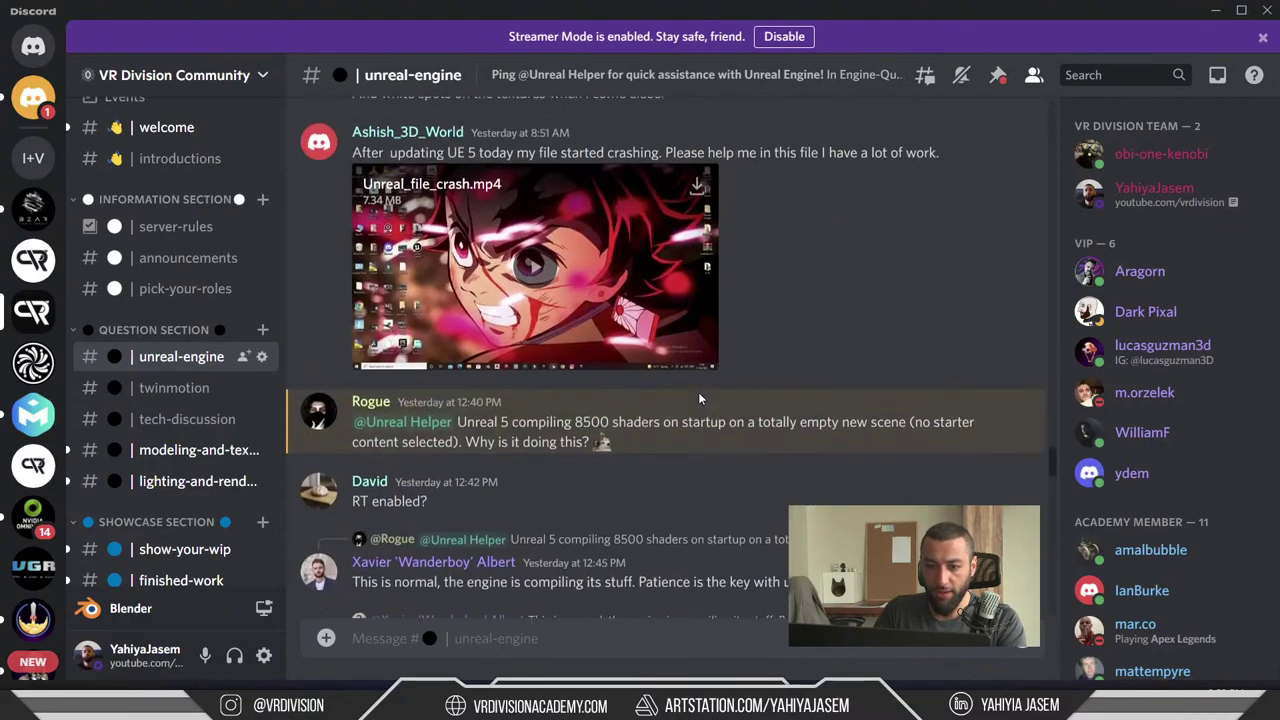
pyautogui.click(524, 258)
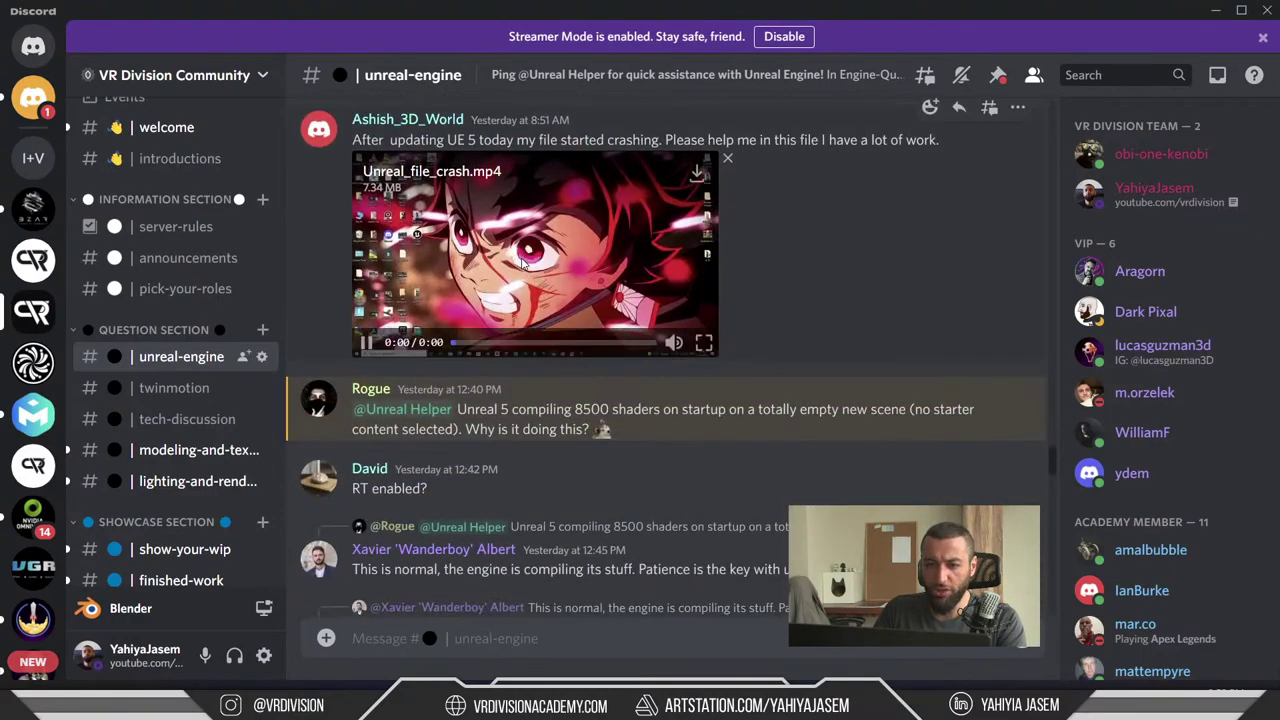
# - Watch the crash video full screen to 0:31, then exit full screen and scroll down the channel
pyautogui.click(704, 346)
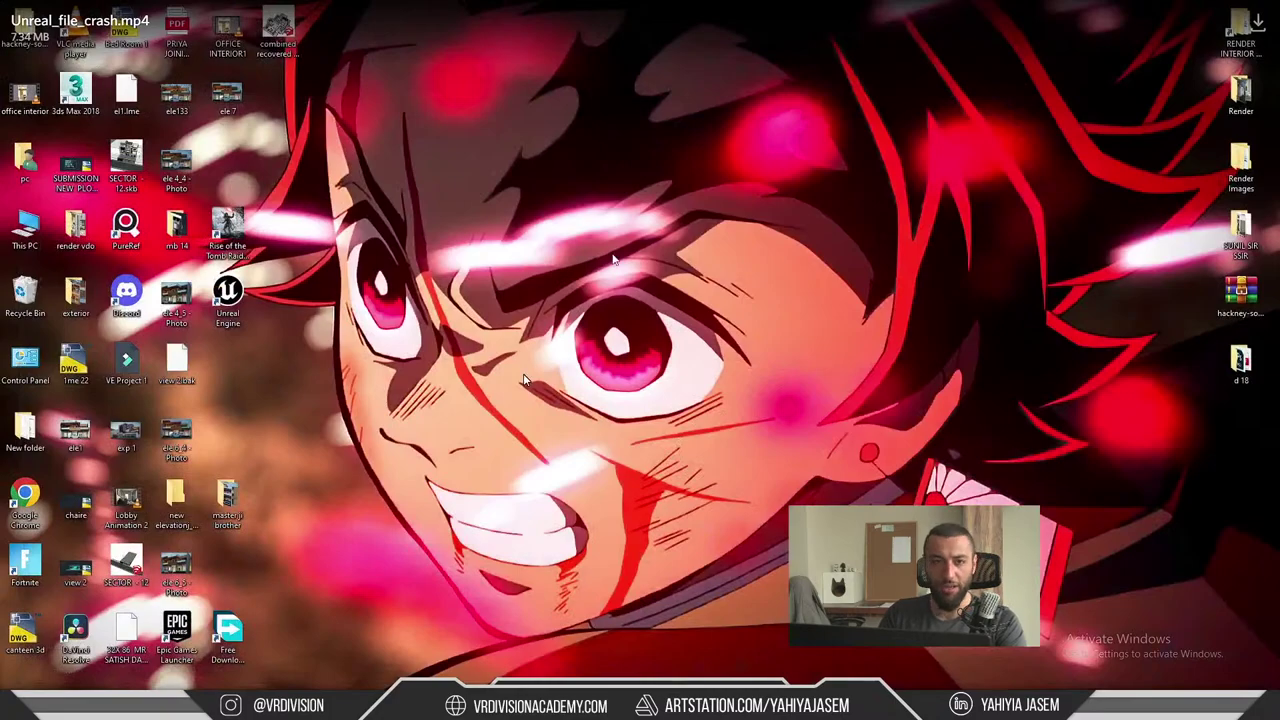
pyautogui.press('Escape')
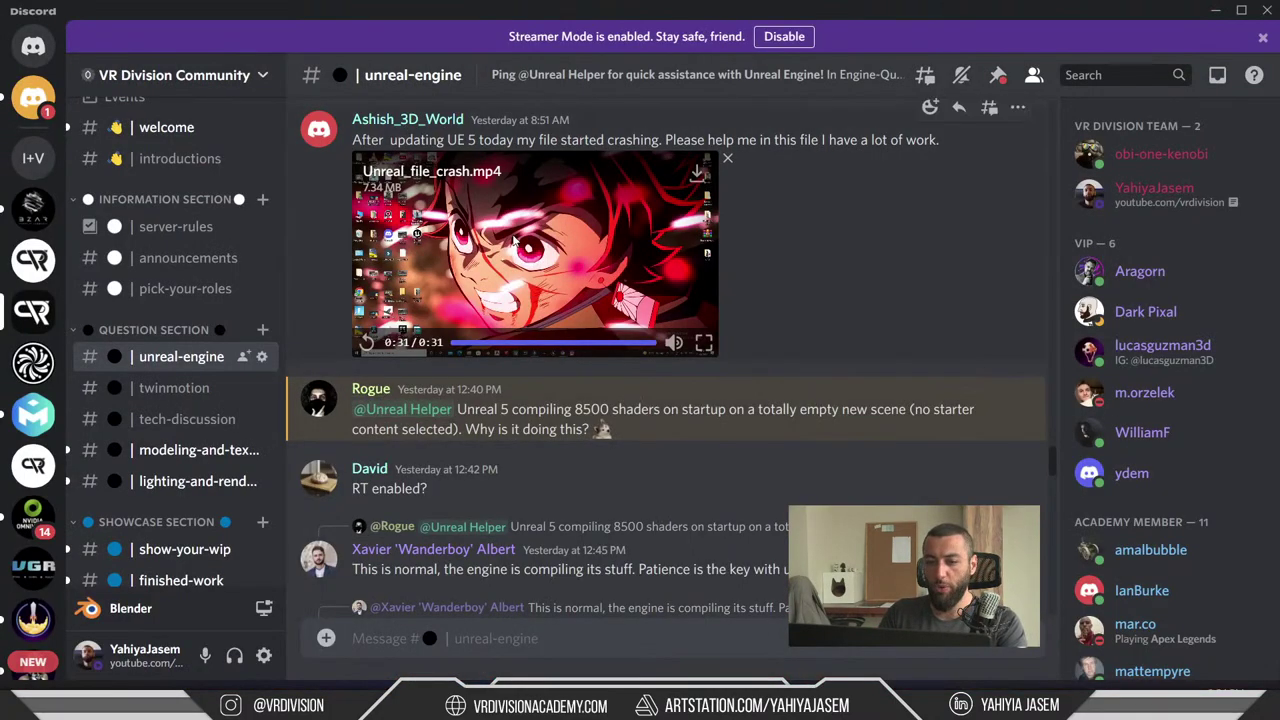
pyautogui.scroll(-3, 453, 583)
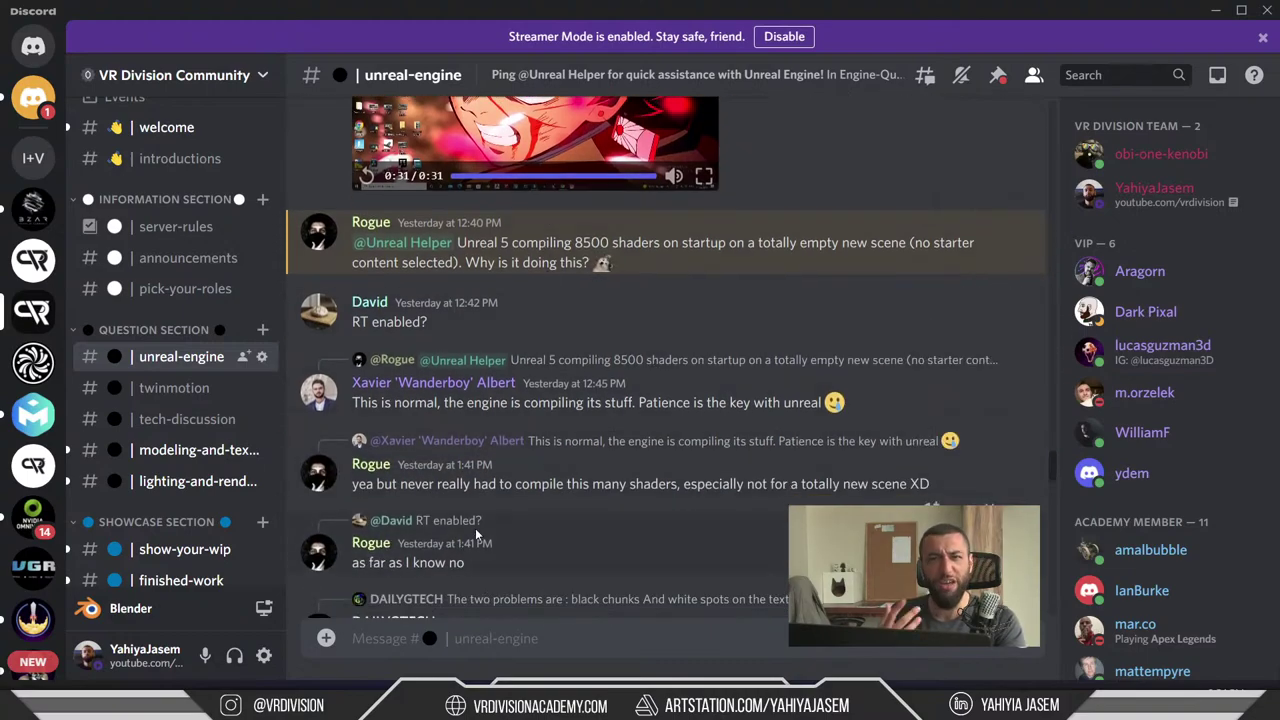
# - Search 'epic' from the Start menu and launch the Epic Games Launcher
pyautogui.press('super')
pyautogui.write('engine')
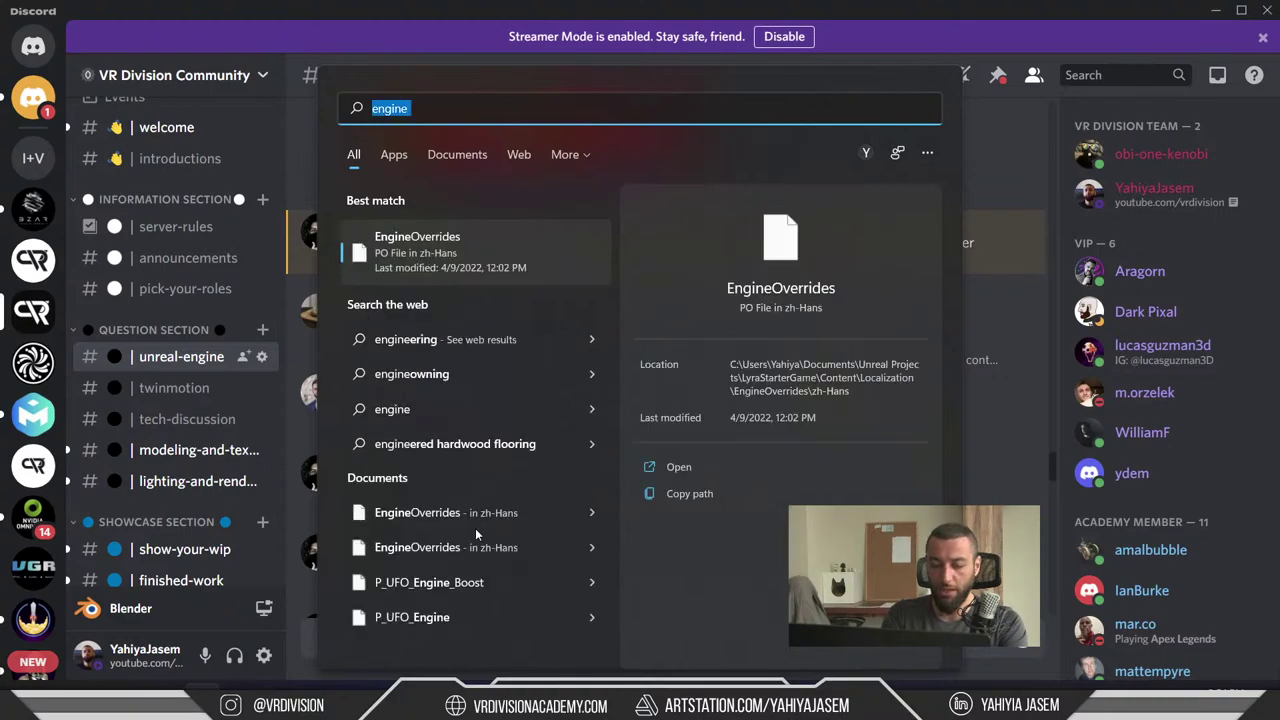
pyautogui.write('e')
pyautogui.press('BackSpace')
pyautogui.write('epic')
pyautogui.press('Return')
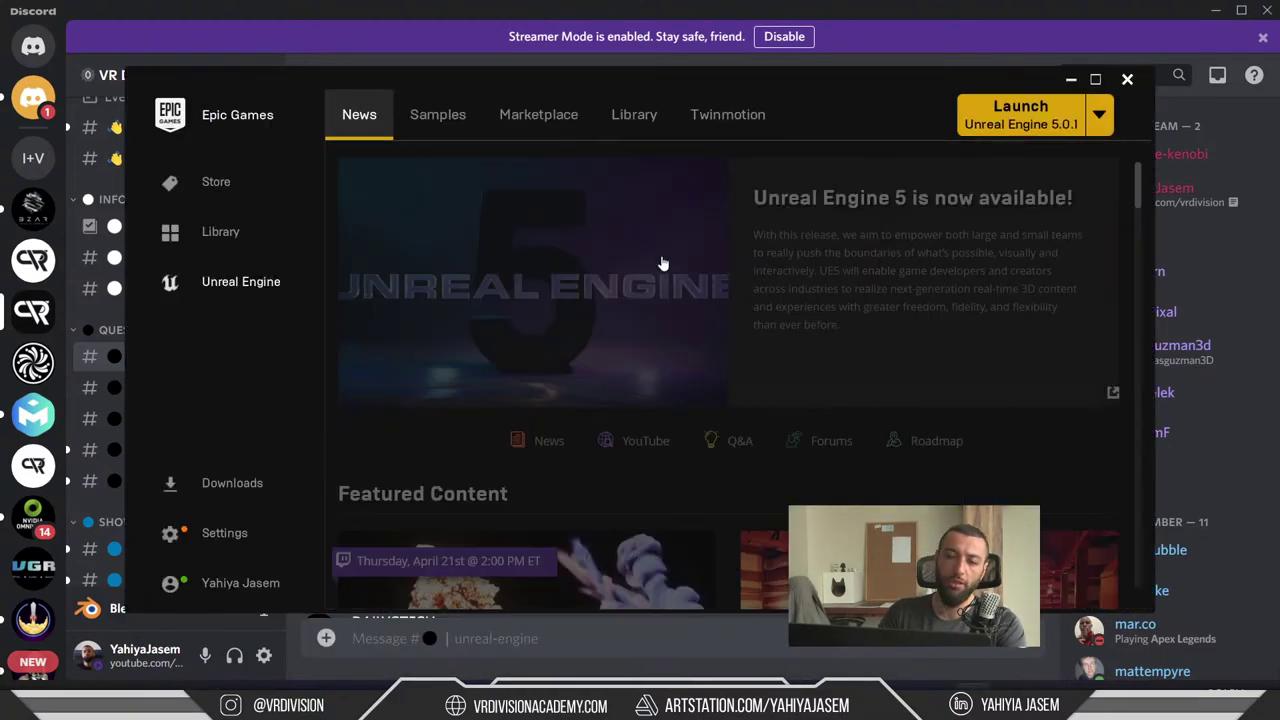
# - Show the Unreal Engine 5.0.1 options in Library, then minimize the launcher and Discord
pyautogui.click(634, 114)
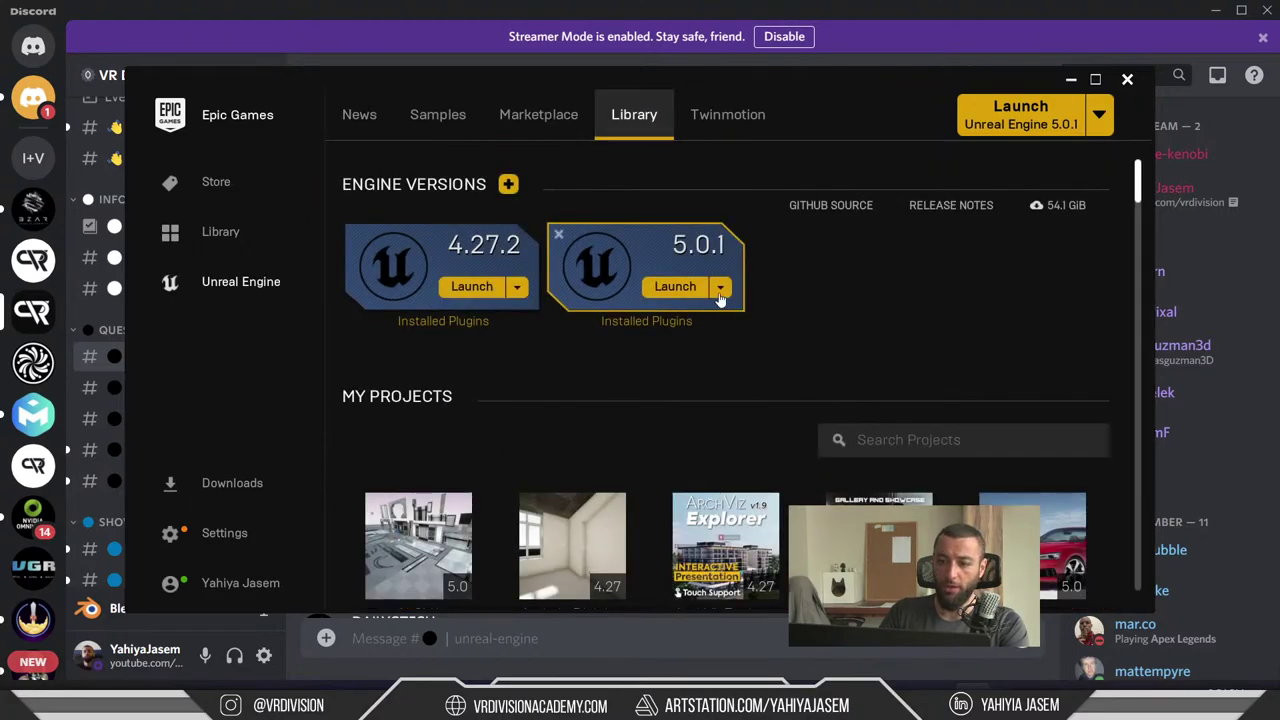
pyautogui.click(719, 288)
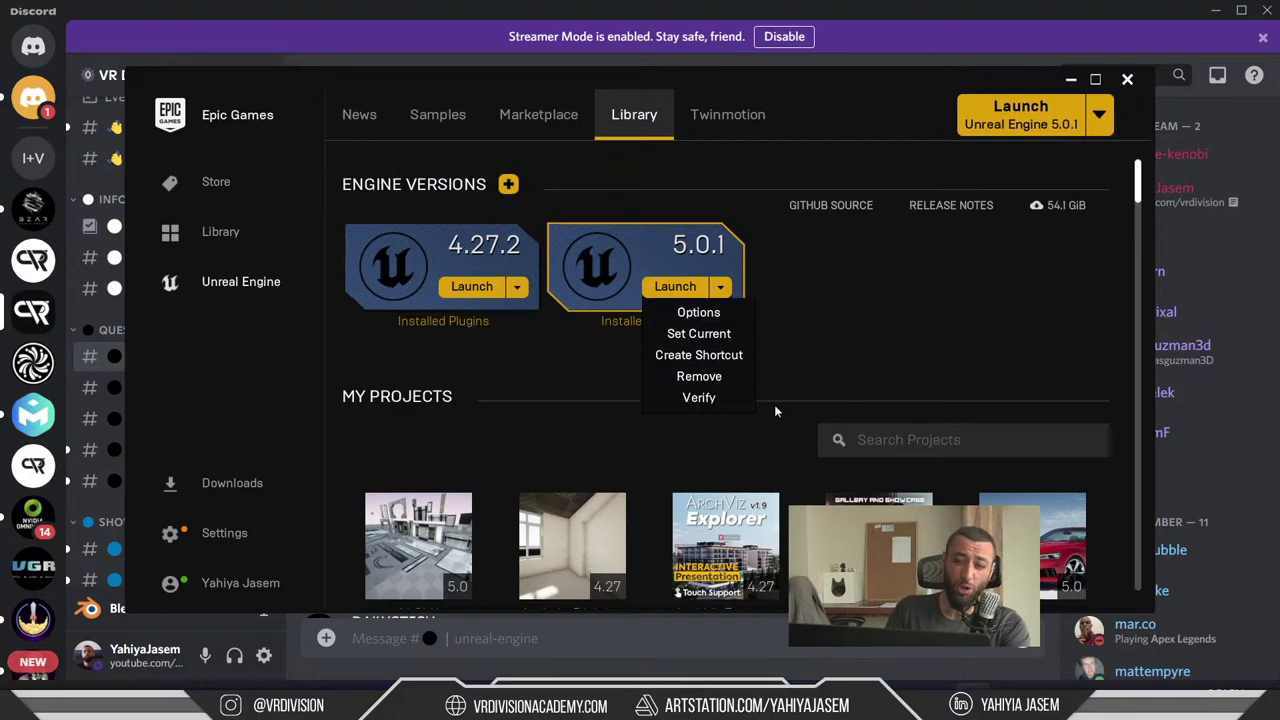
pyautogui.click(1075, 78)
pyautogui.click(1215, 10)
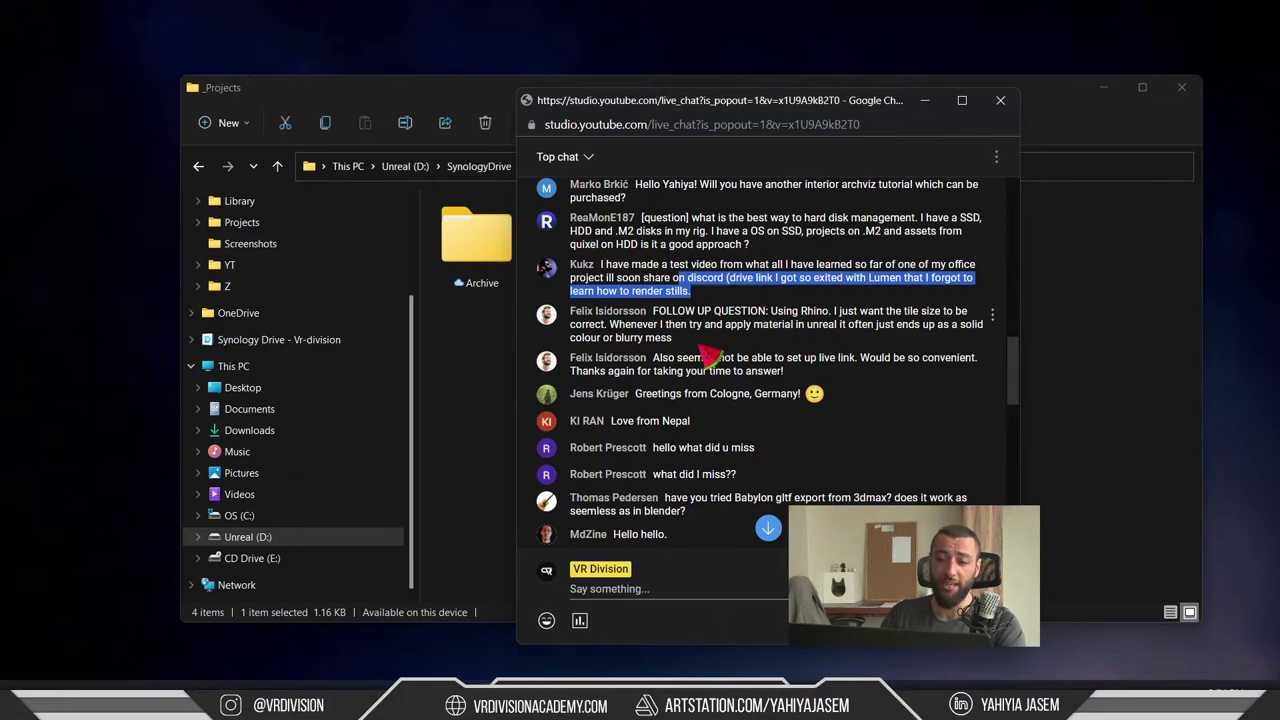
# - Highlight the test-video message, the Rhino follow-up and the materials question, then open the window switcher
pyautogui.scroll(1, 715, 390)
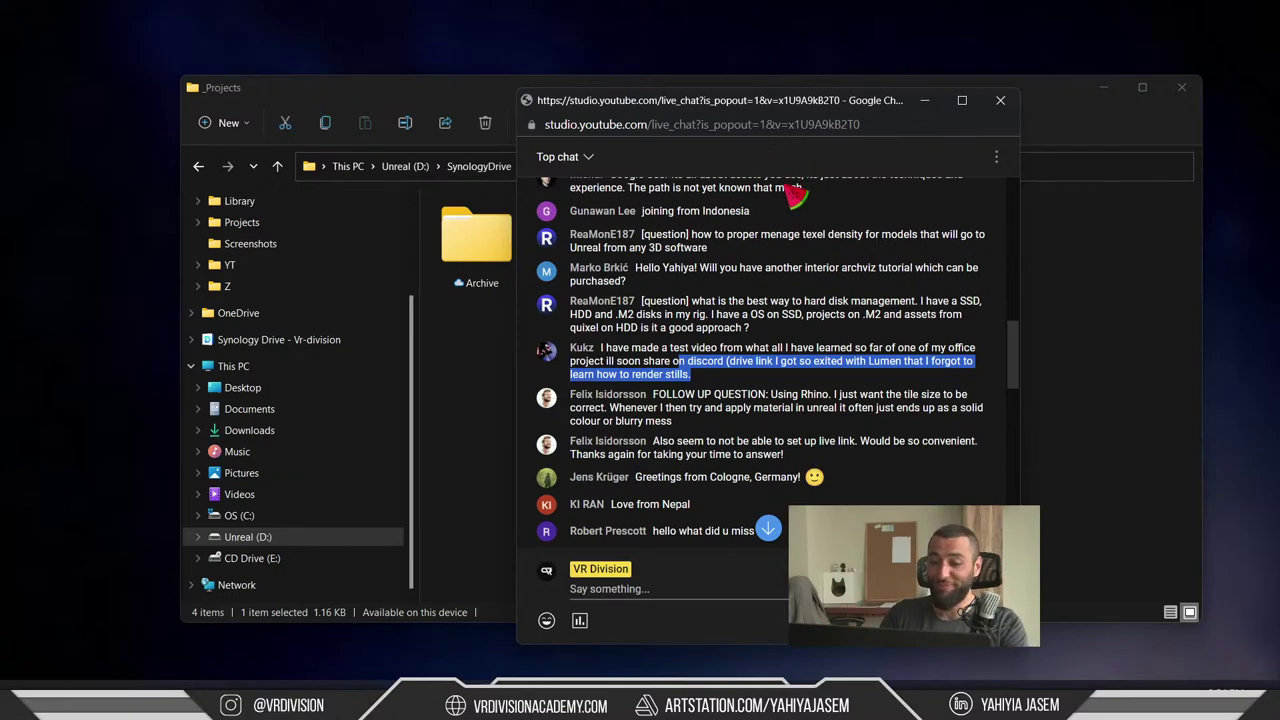
pyautogui.scroll(-1, 766, 236)
pyautogui.click(716, 301)
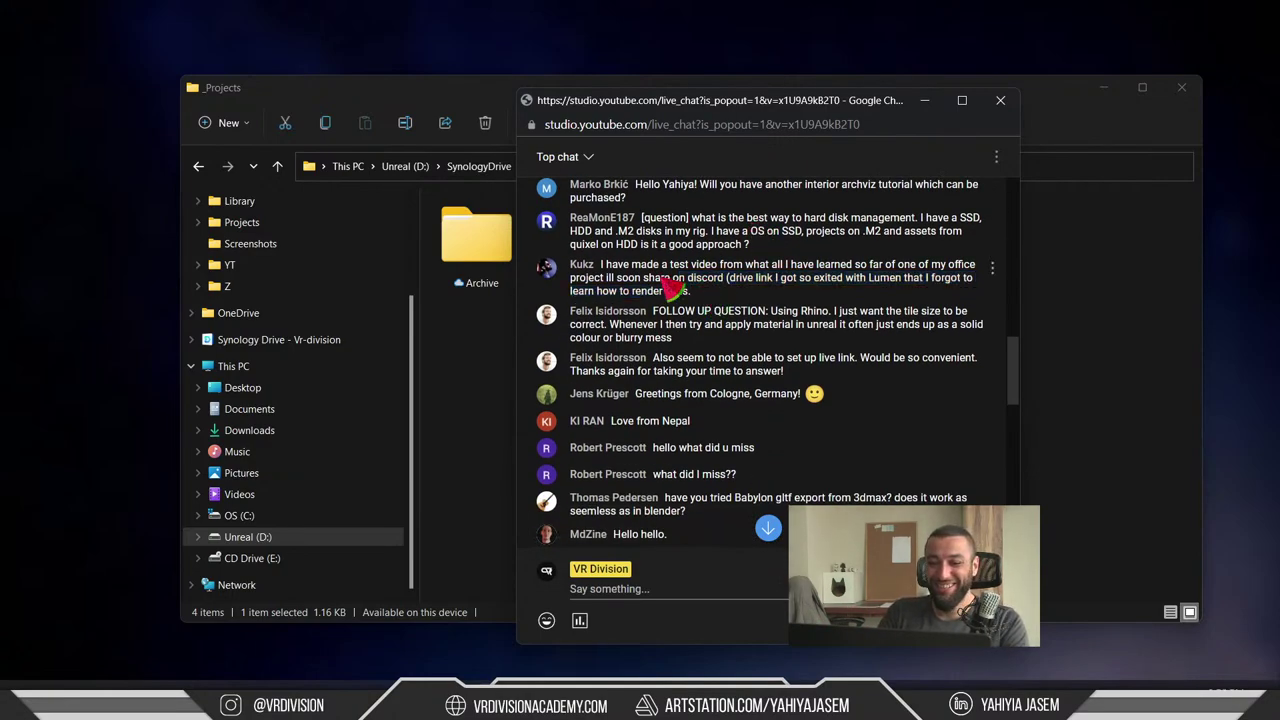
pyautogui.moveTo(632, 266); pyautogui.dragTo(826, 328)
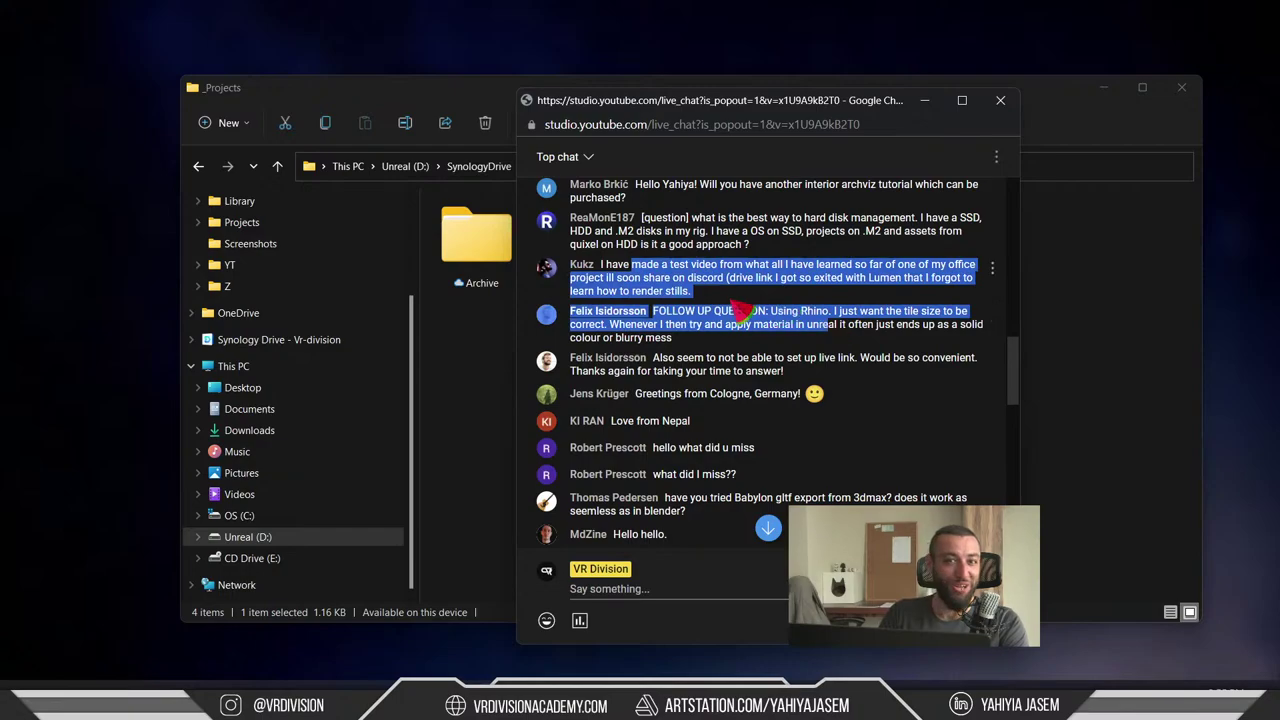
pyautogui.moveTo(720, 302); pyautogui.dragTo(602, 266)
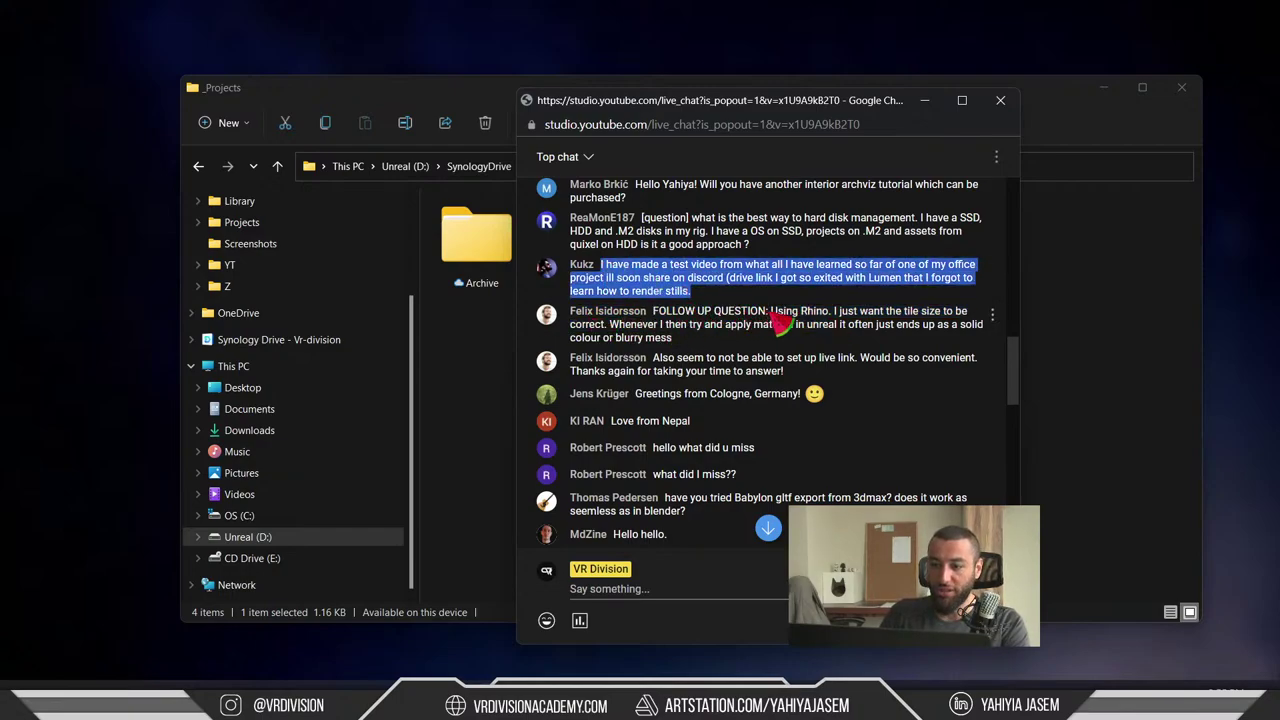
pyautogui.moveTo(768, 313); pyautogui.dragTo(822, 314)
pyautogui.click(857, 334)
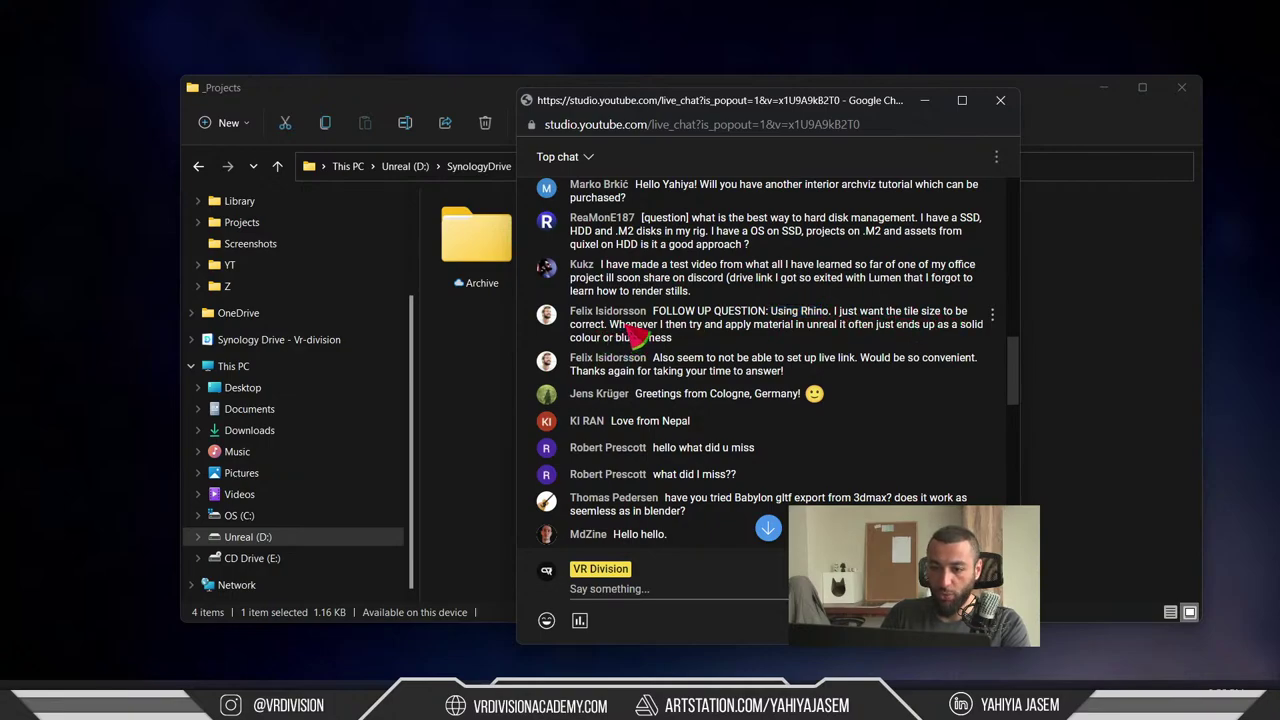
pyautogui.moveTo(620, 330); pyautogui.dragTo(672, 320)
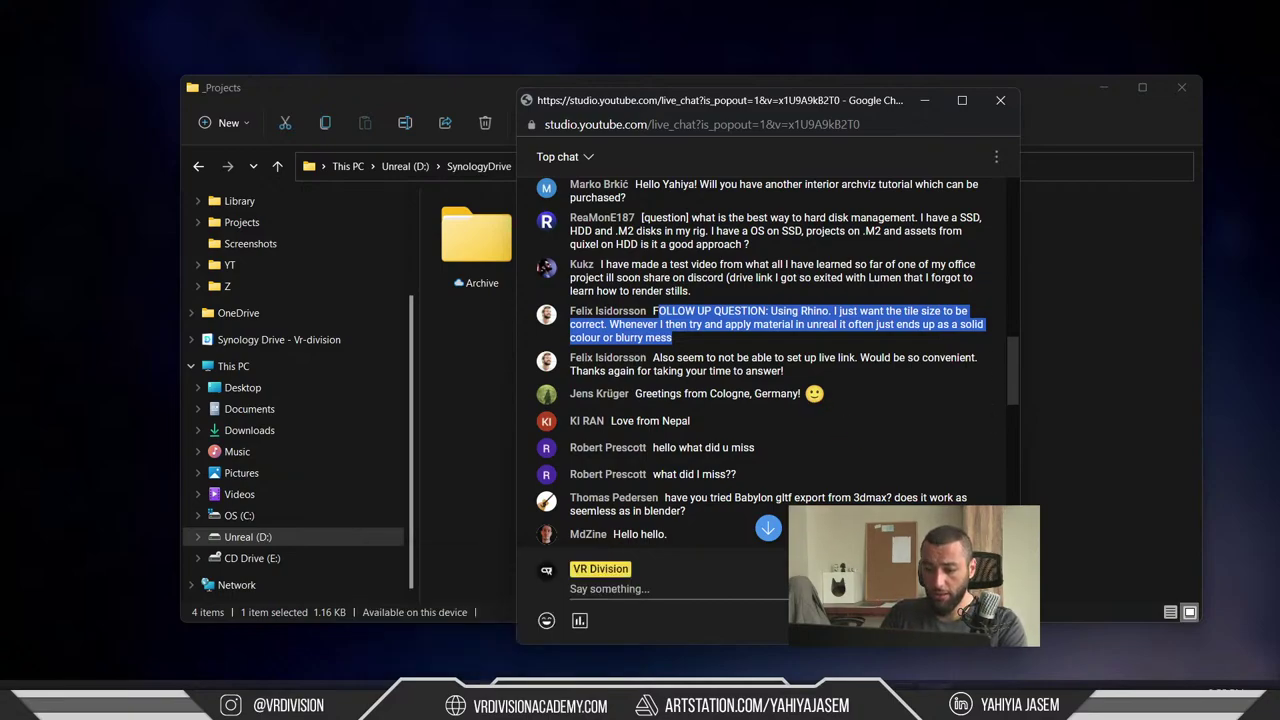
pyautogui.hotkey('alt', 'Tab')
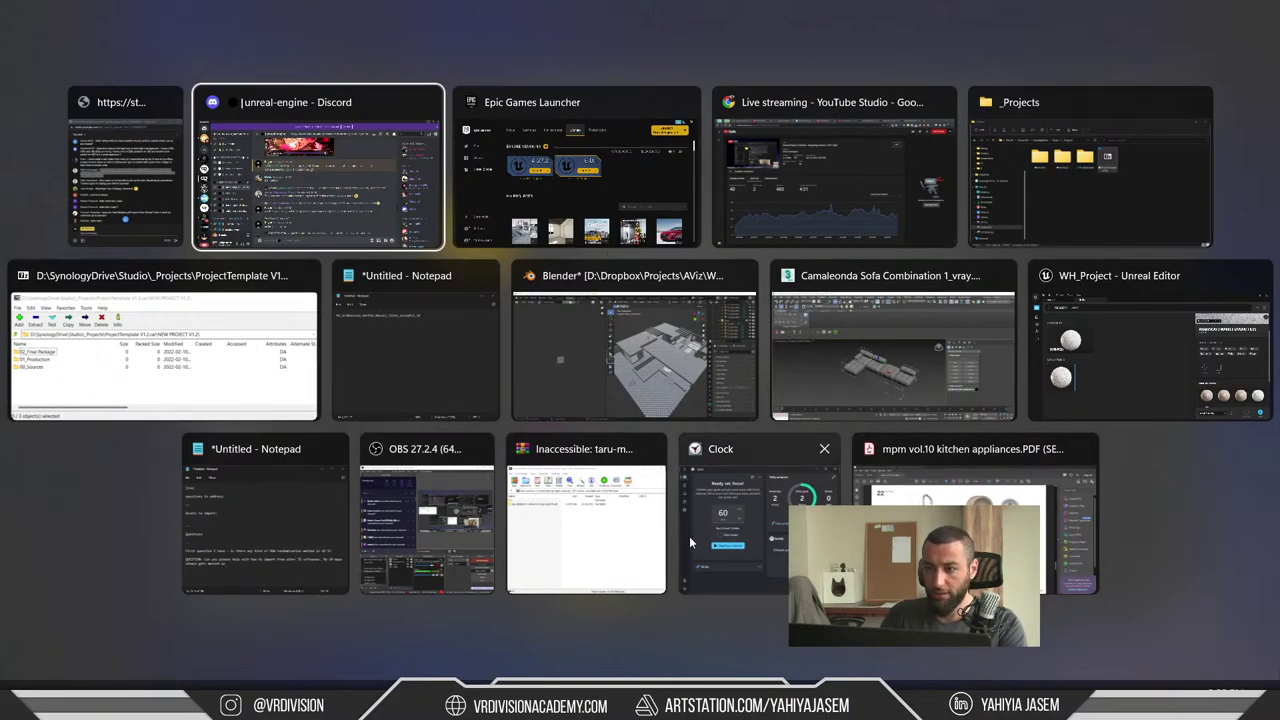
# - In the WH_Project editor, select the S_Wall_026 wall and reveal its stucco material asset
pyautogui.click(1150, 340)
pyautogui.moveTo(450, 347); pyautogui.dragTo(450, 347, button='right')
pyautogui.click(450, 347)
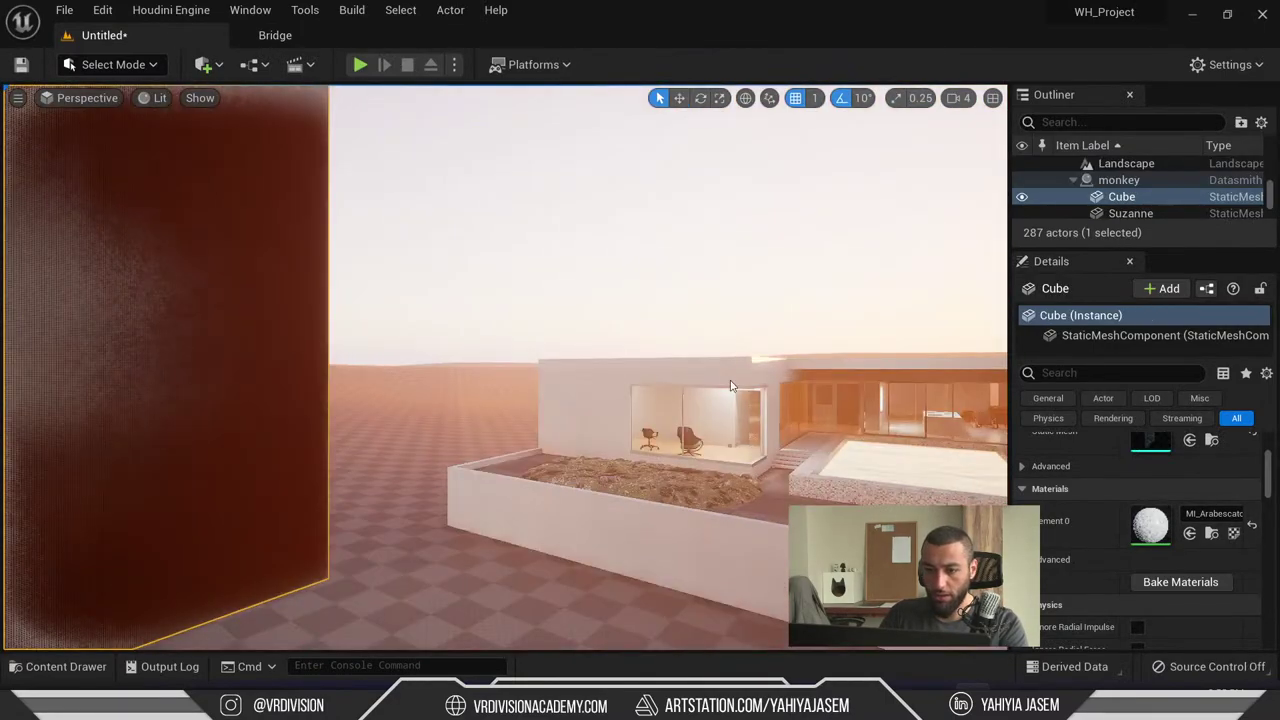
pyautogui.click(650, 390)
pyautogui.click(1211, 533)
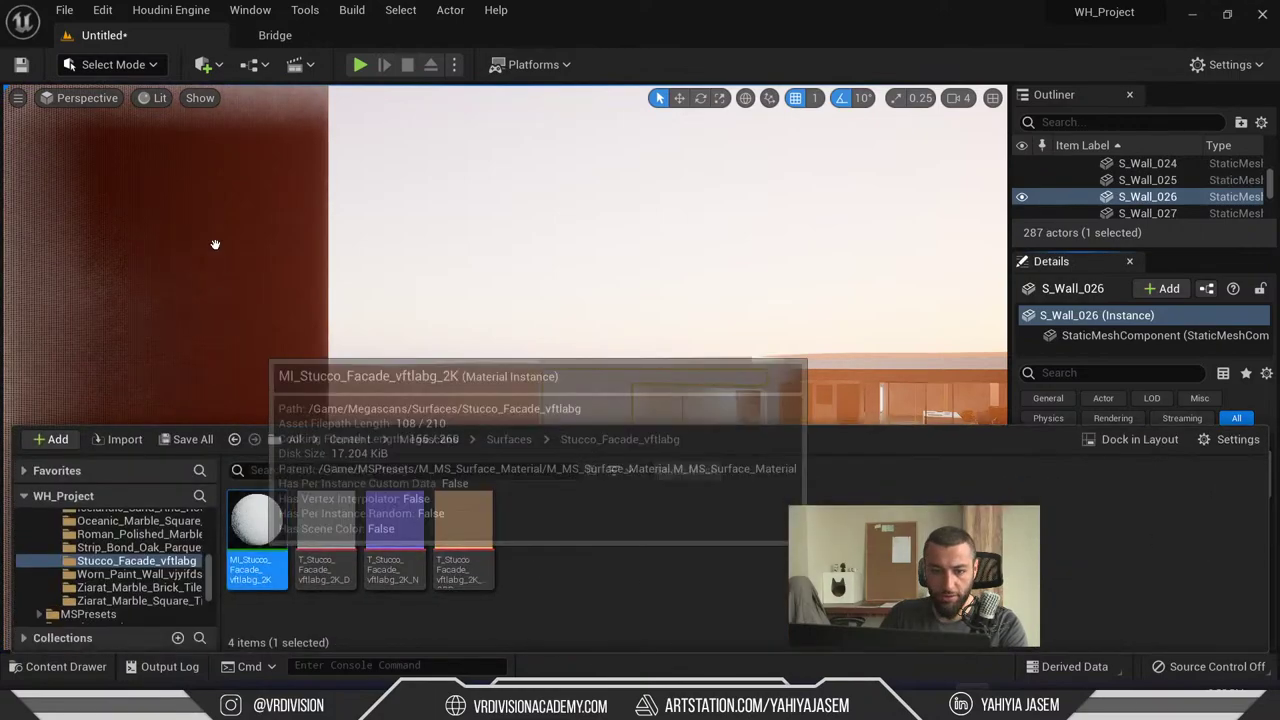
pyautogui.moveTo(429, 316); pyautogui.dragTo(429, 316, button='right')
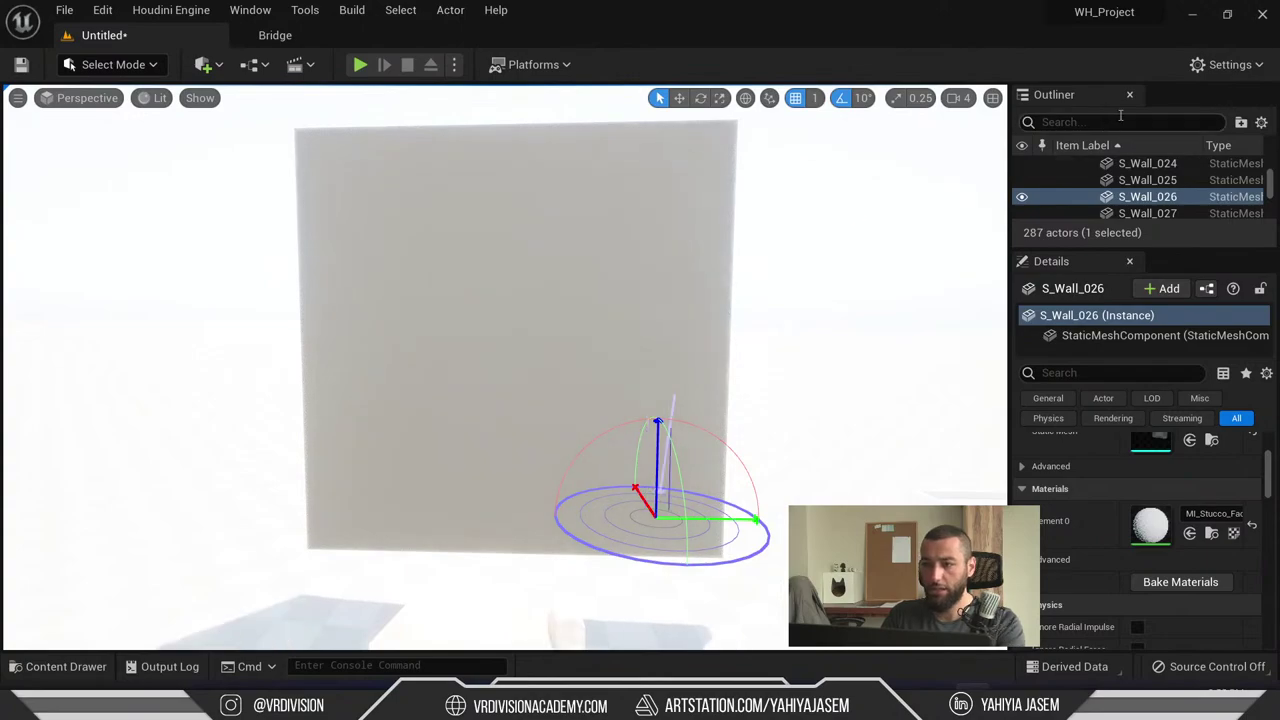
# - Filter the Outliner to the directional light and set its Intensity to 1.0 lux
pyautogui.write('light')
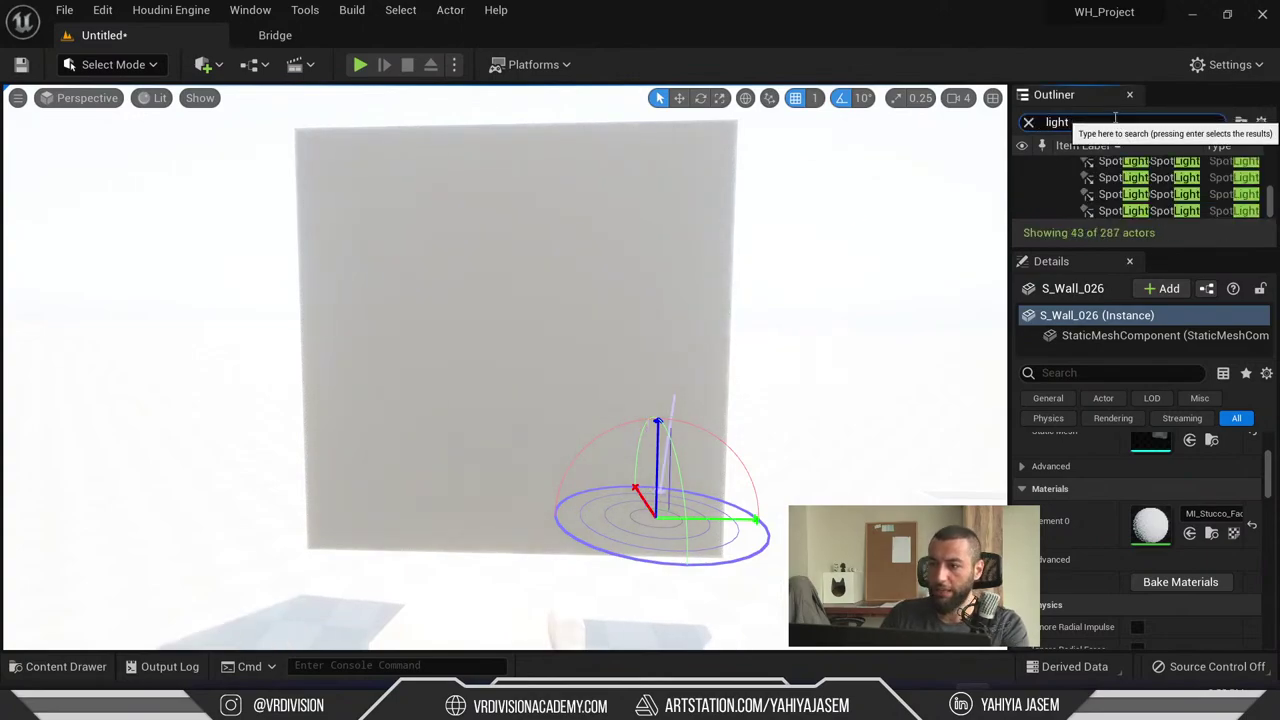
pyautogui.hotkey('ctrl', 'a')
pyautogui.write('sure')
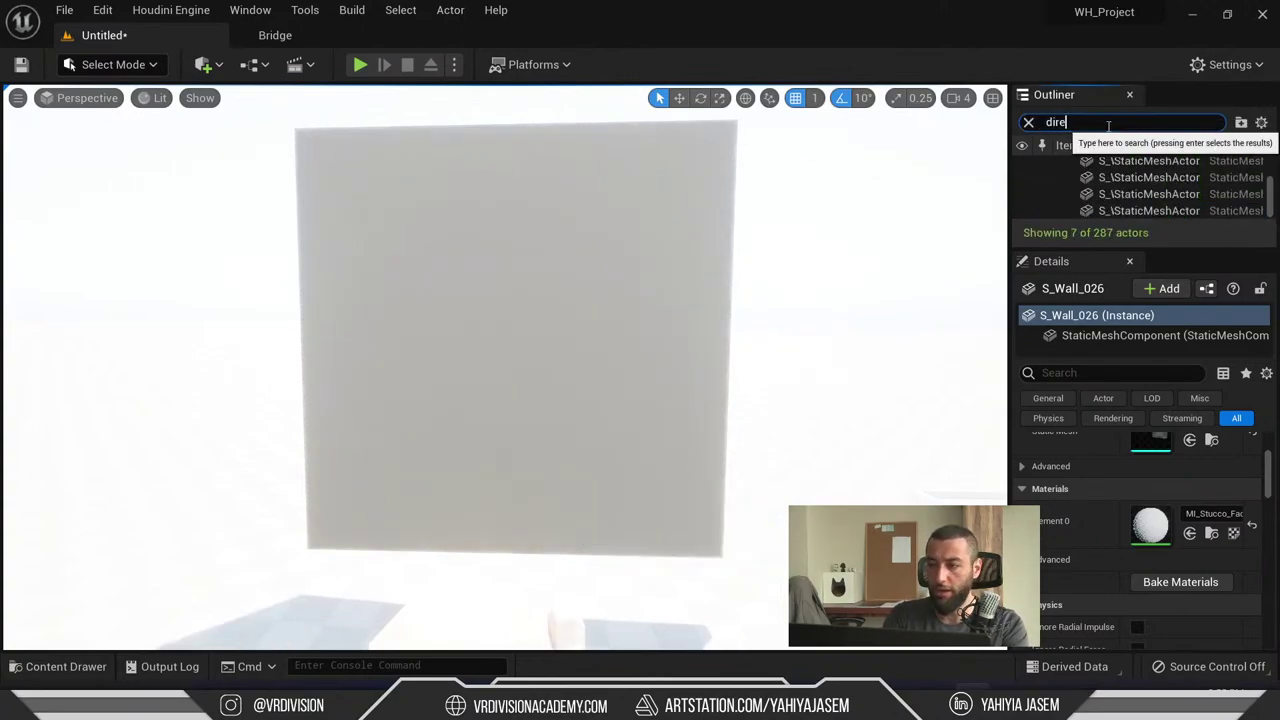
pyautogui.write('c')
pyautogui.press('Return')
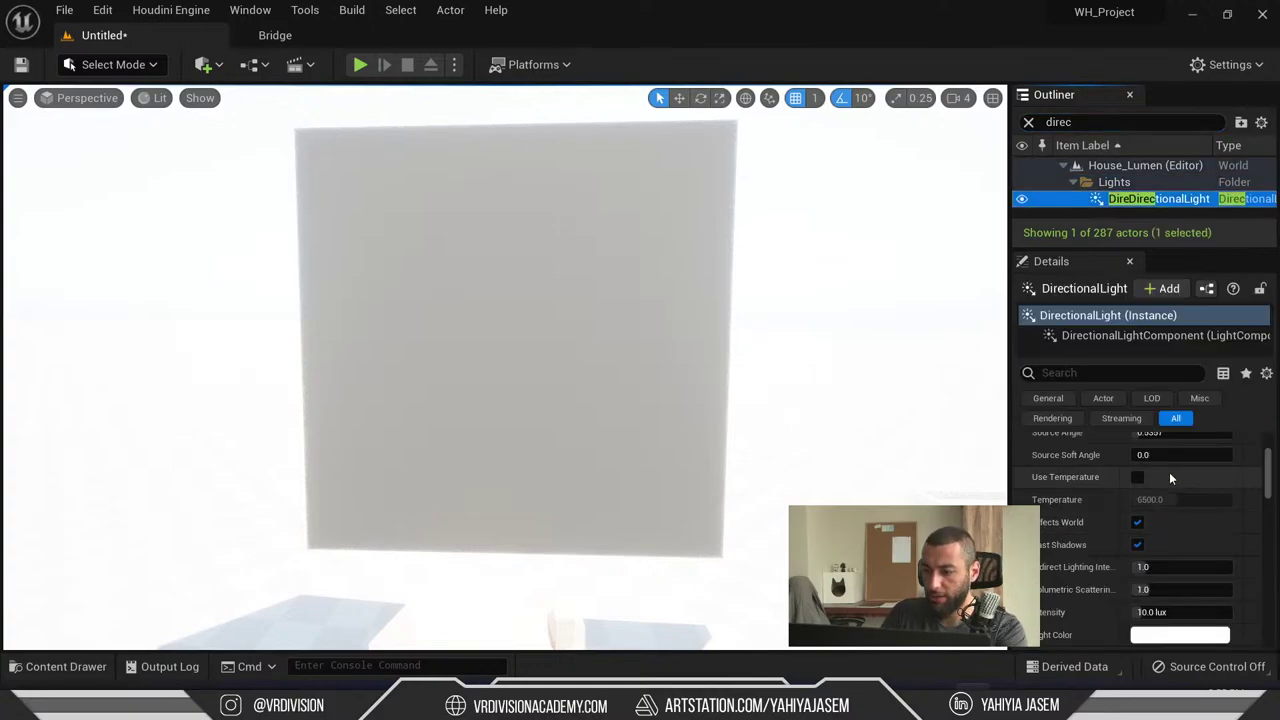
pyautogui.scroll(-2, 1170, 478)
pyautogui.click(1180, 558)
pyautogui.write('1')
pyautogui.press('Return')
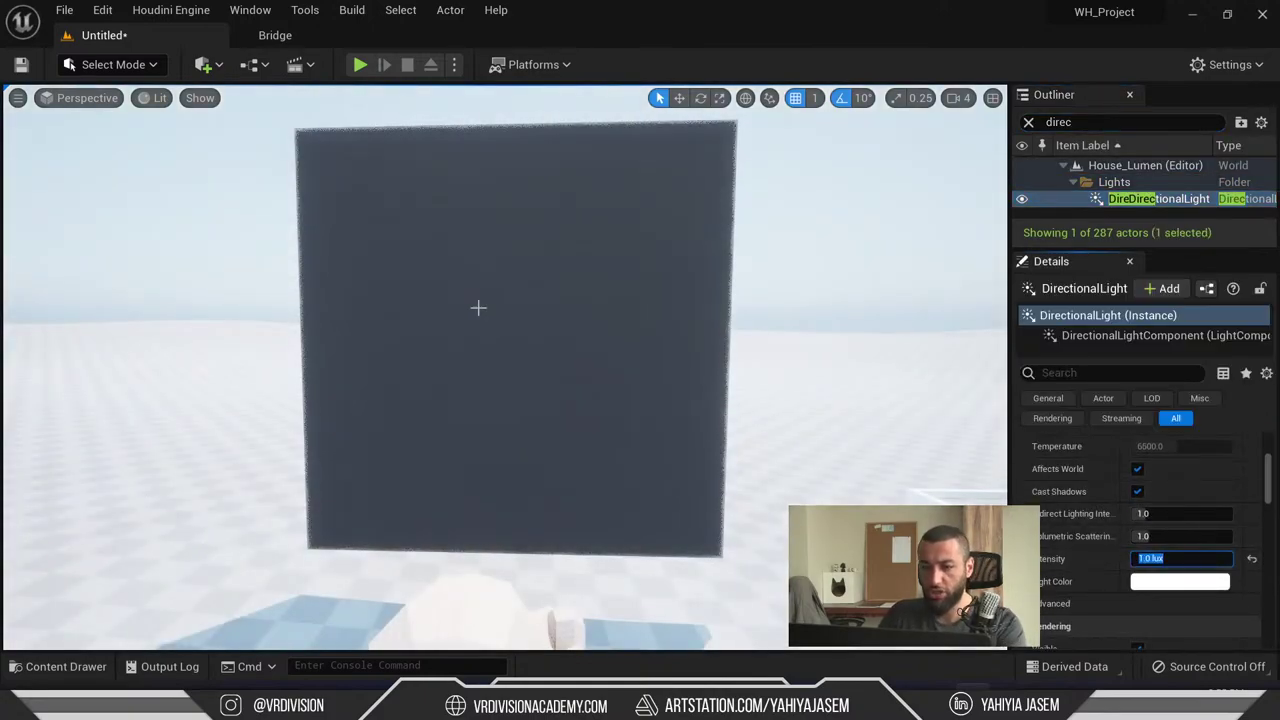
# - Switch the viewport to Unlit, select the white wall and enter Modeling Mode
pyautogui.moveTo(478, 308); pyautogui.dragTo(576, 357, button='right')
pyautogui.hotkey('alt', '3')
pyautogui.click(480, 291)
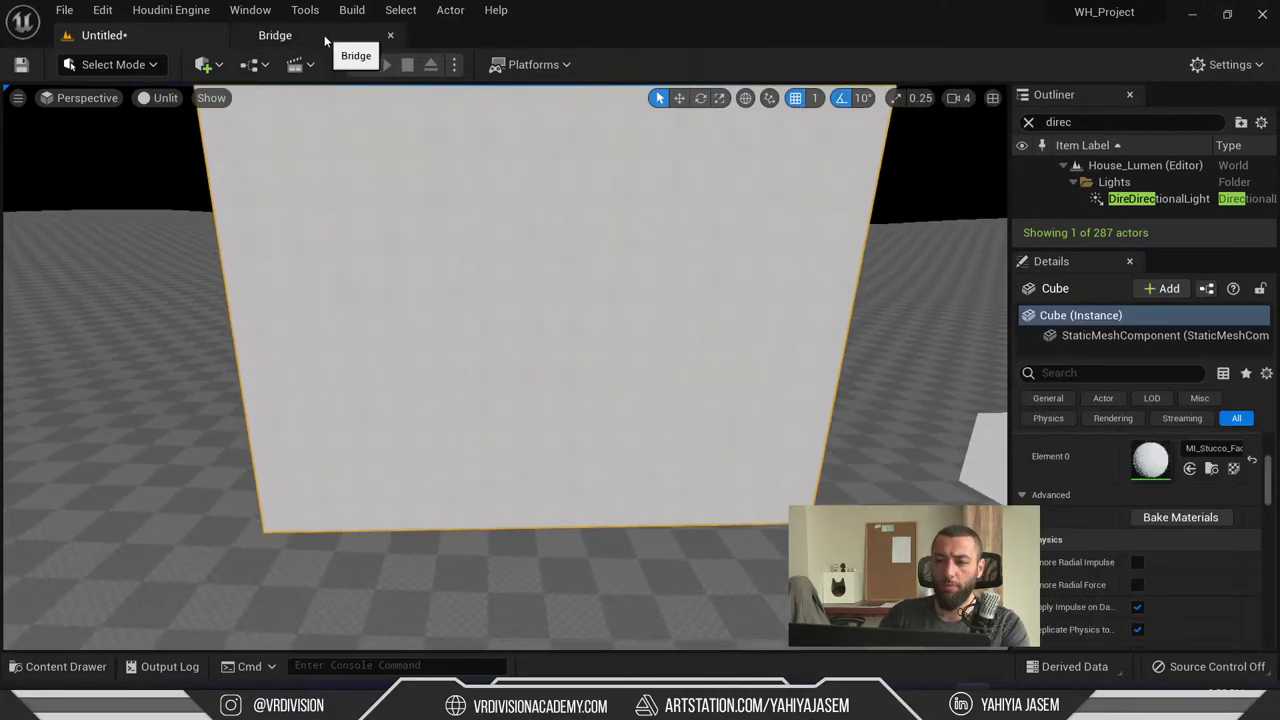
pyautogui.moveTo(545, 271); pyautogui.dragTo(545, 271, button='right')
pyautogui.click(113, 64)
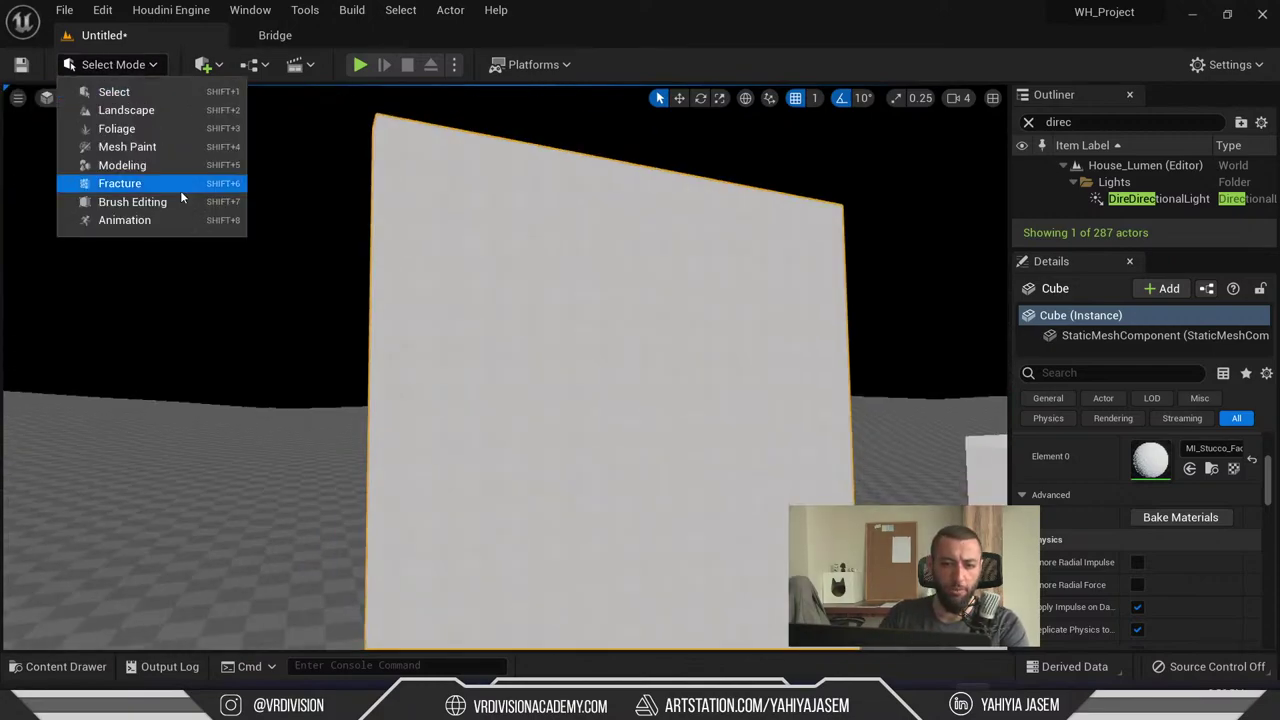
pyautogui.click(125, 165)
pyautogui.scroll(-5, 67, 437)
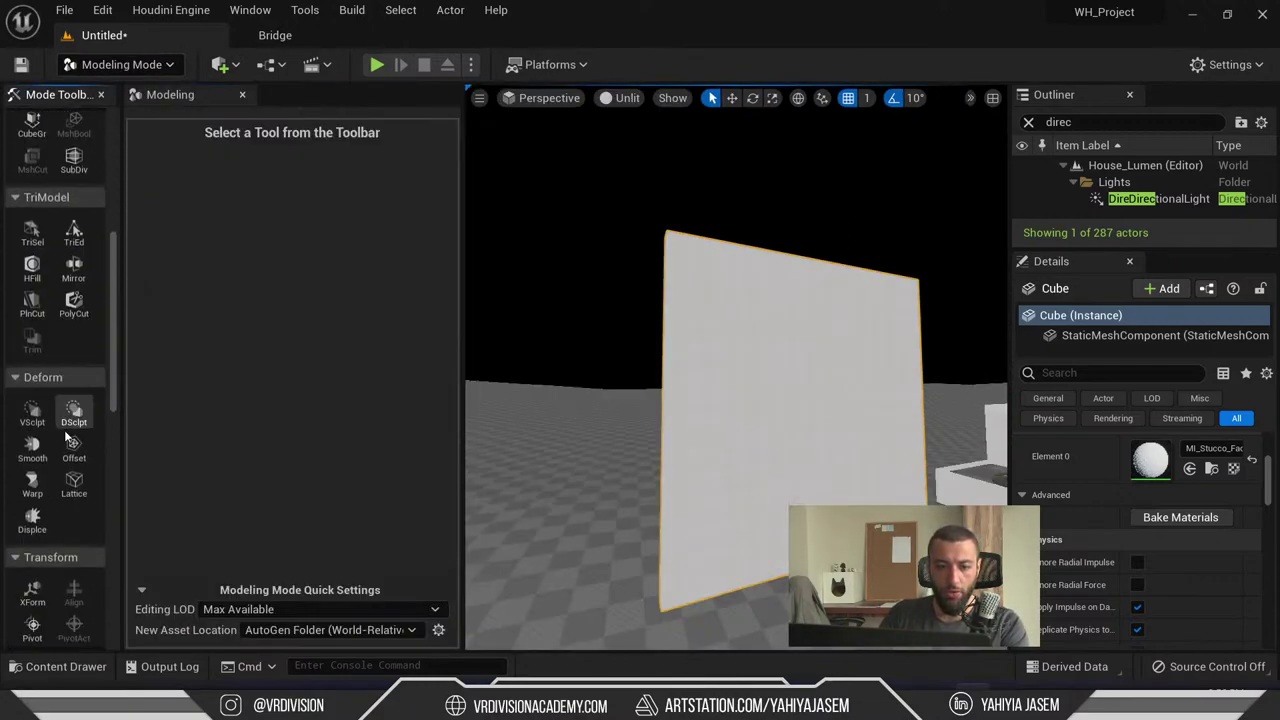
# - Re-project the wall's UVs with the Project tool set to Plane projection, and accept
pyautogui.scroll(-8, 64, 420)
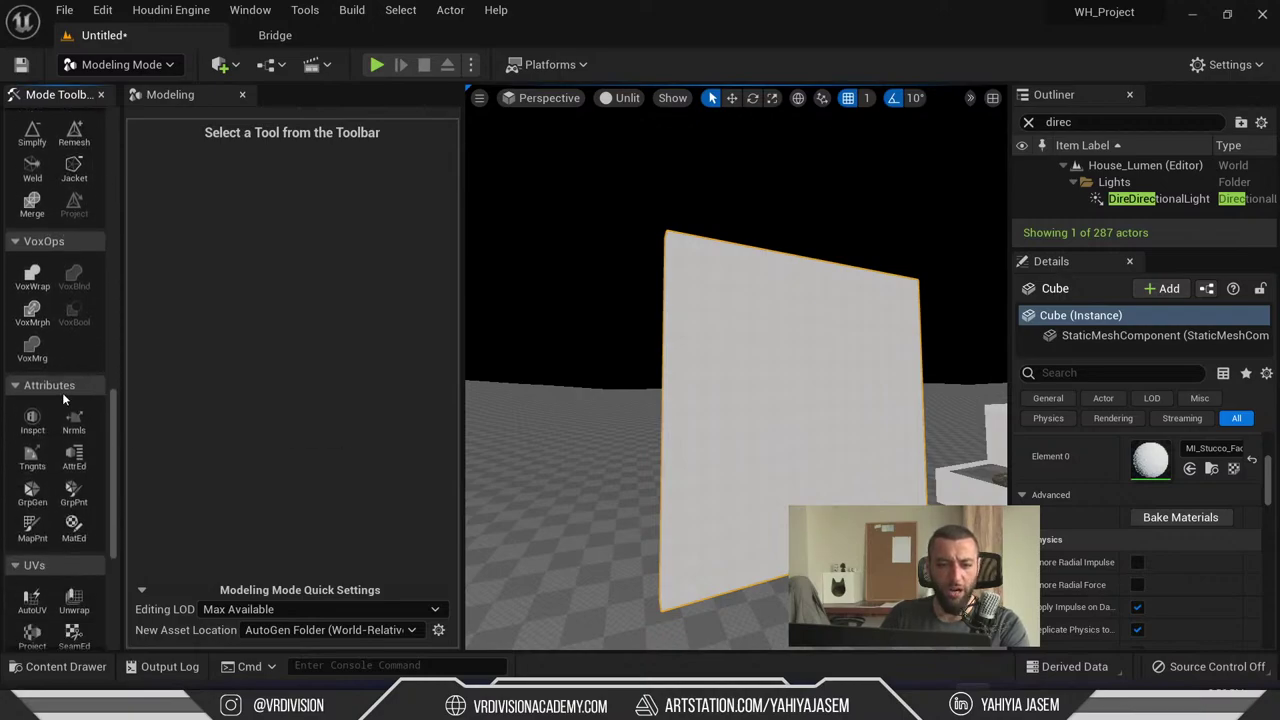
pyautogui.scroll(-6, 68, 410)
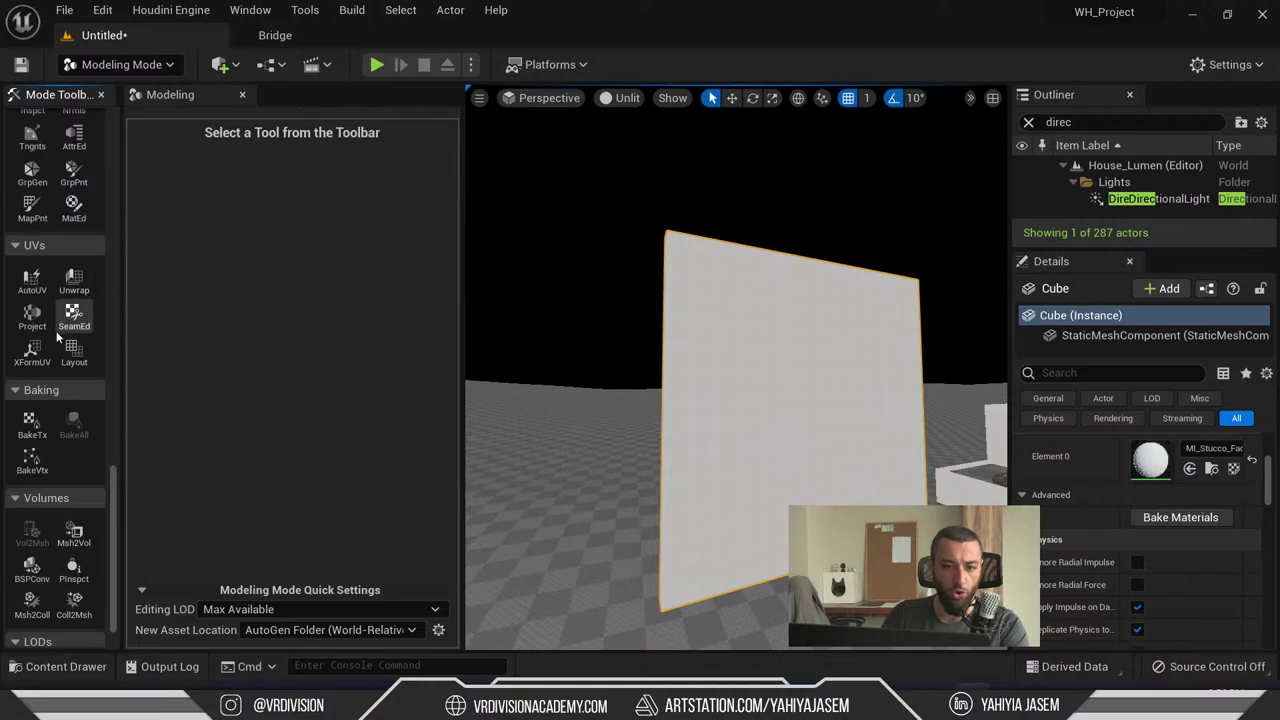
pyautogui.click(32, 316)
pyautogui.click(322, 200)
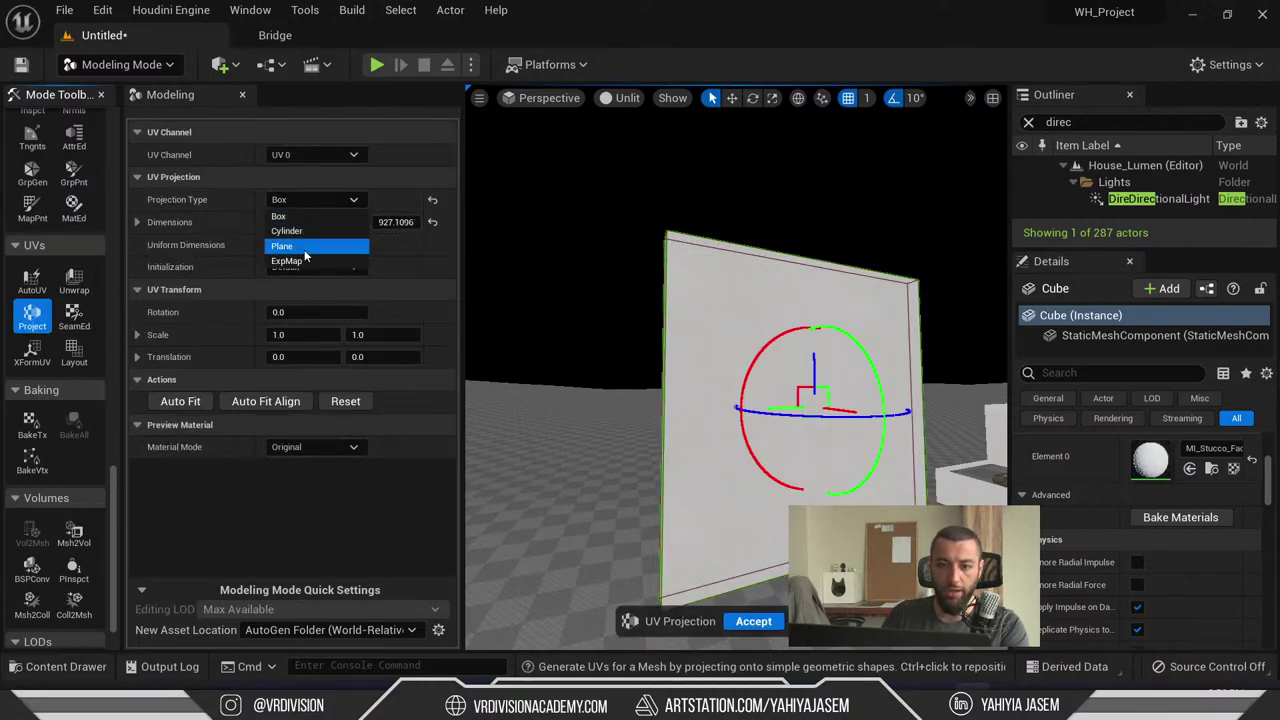
pyautogui.click(290, 243)
pyautogui.click(755, 621)
# - Inspect the re-projected wall from several angles in a maximized viewport, then restore the layout
pyautogui.scroll(5, 790, 420)
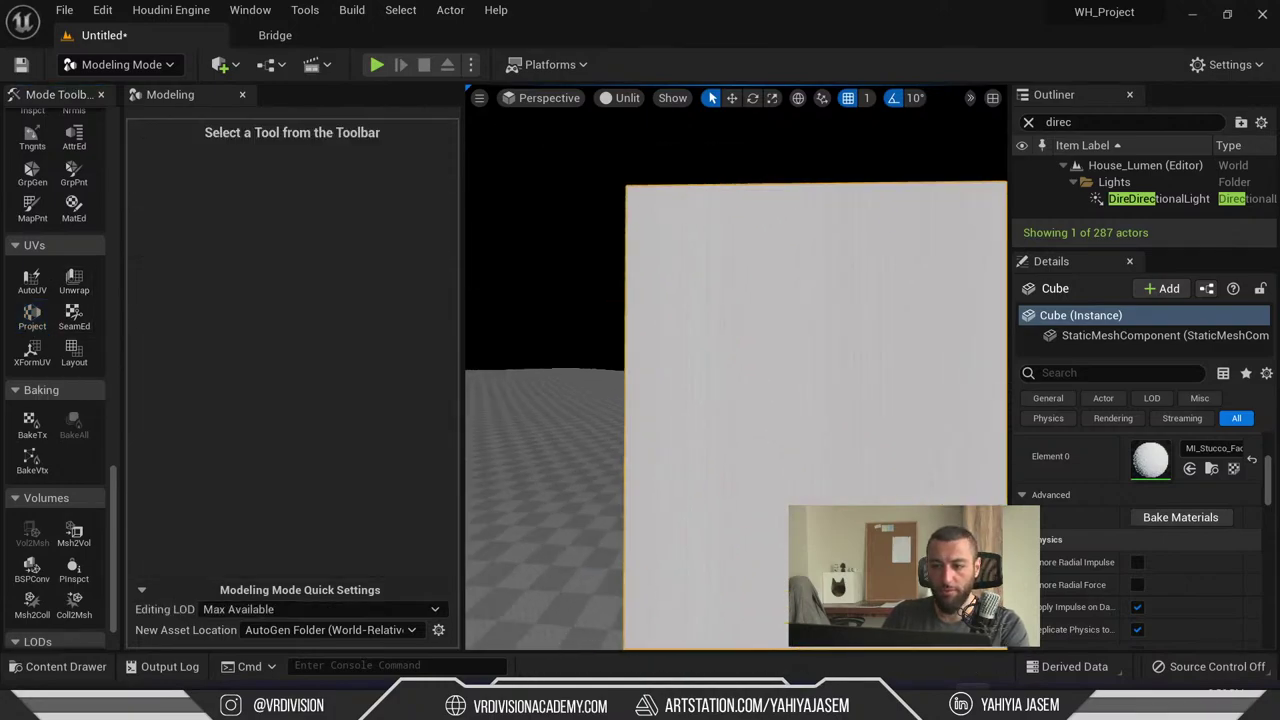
pyautogui.press('F11')
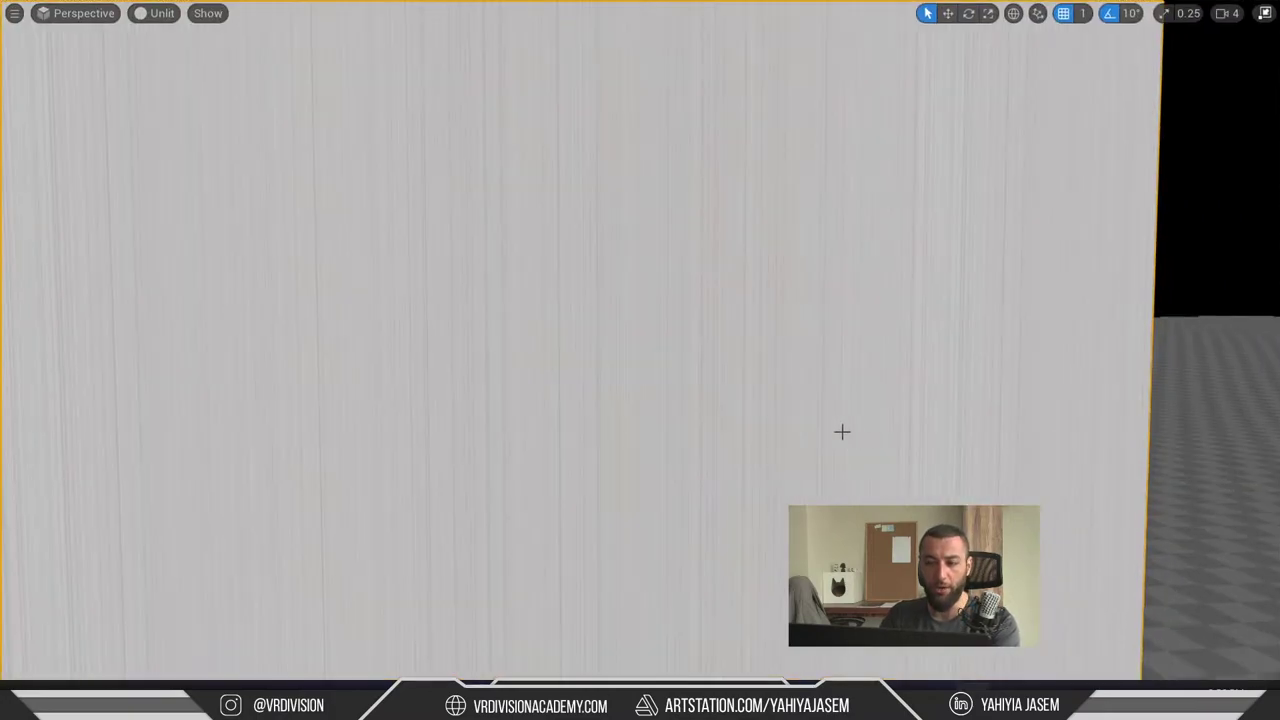
pyautogui.moveTo(843, 431); pyautogui.dragTo(711, 330, button='right')
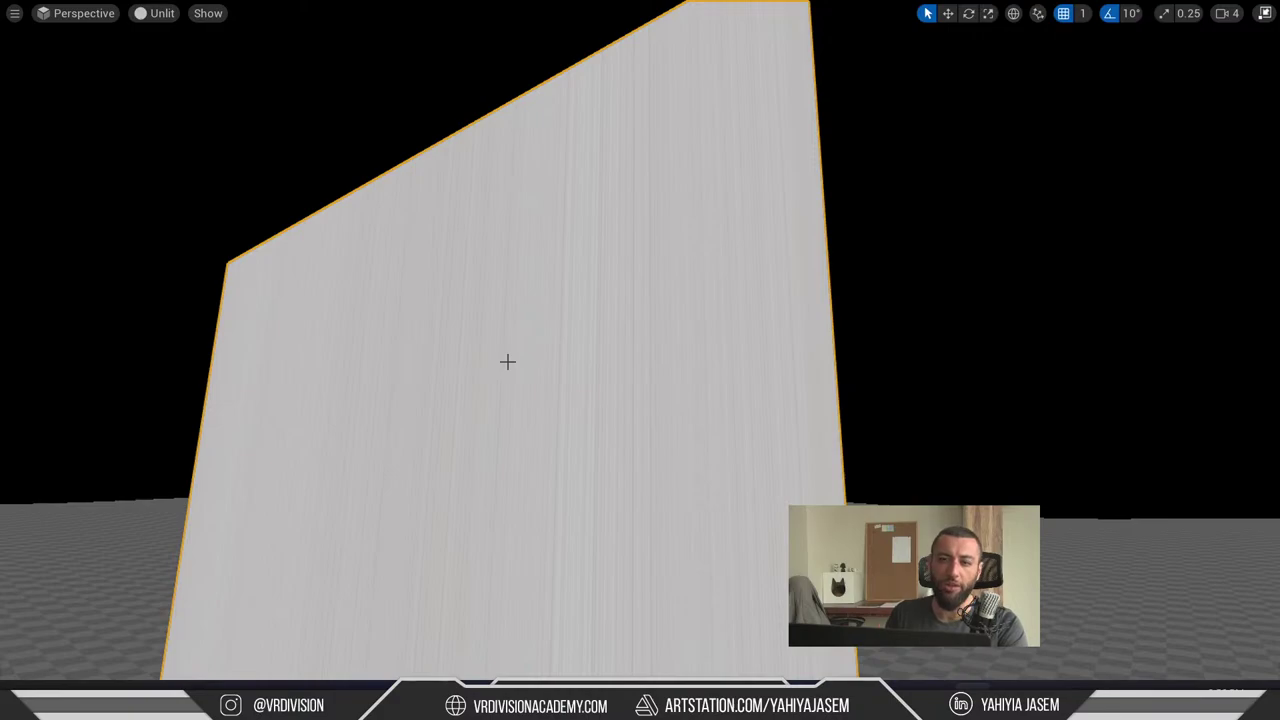
pyautogui.scroll(-5, 526, 351)
pyautogui.moveTo(526, 351); pyautogui.dragTo(485, 376, button='right')
pyautogui.scroll(-3, 508, 331)
pyautogui.press('F11')
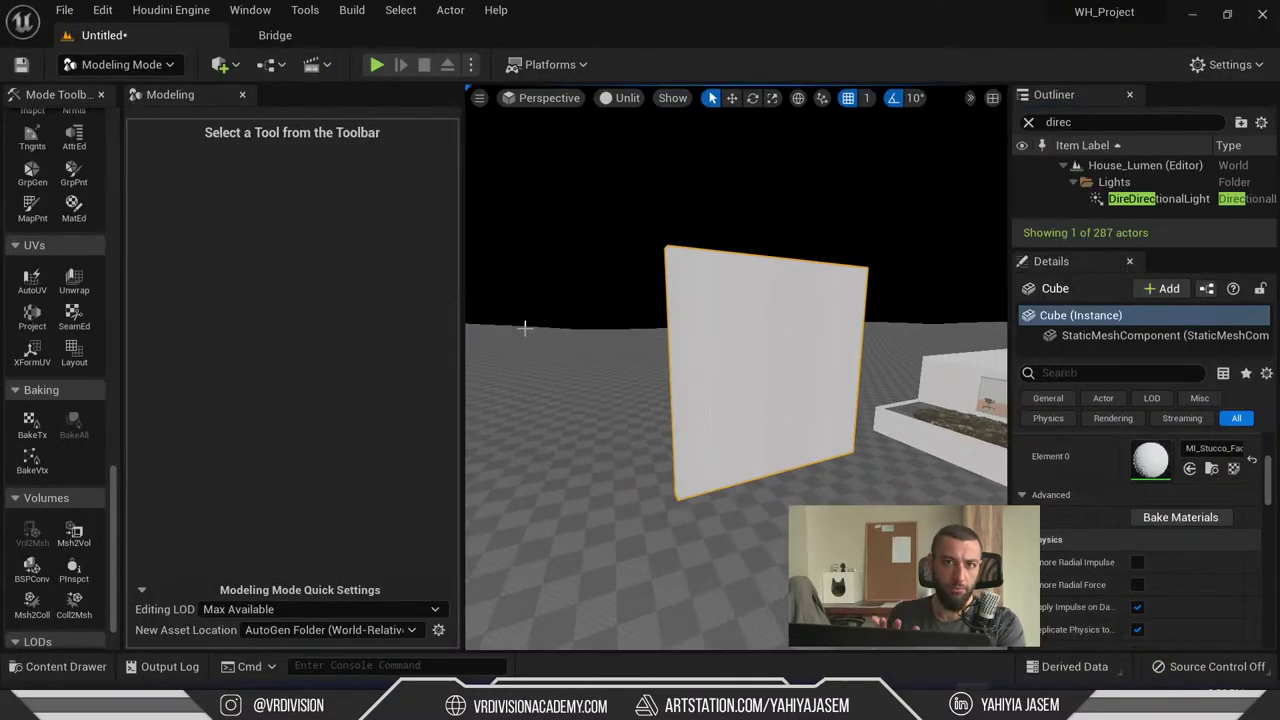
pyautogui.scroll(-1, 57, 406)
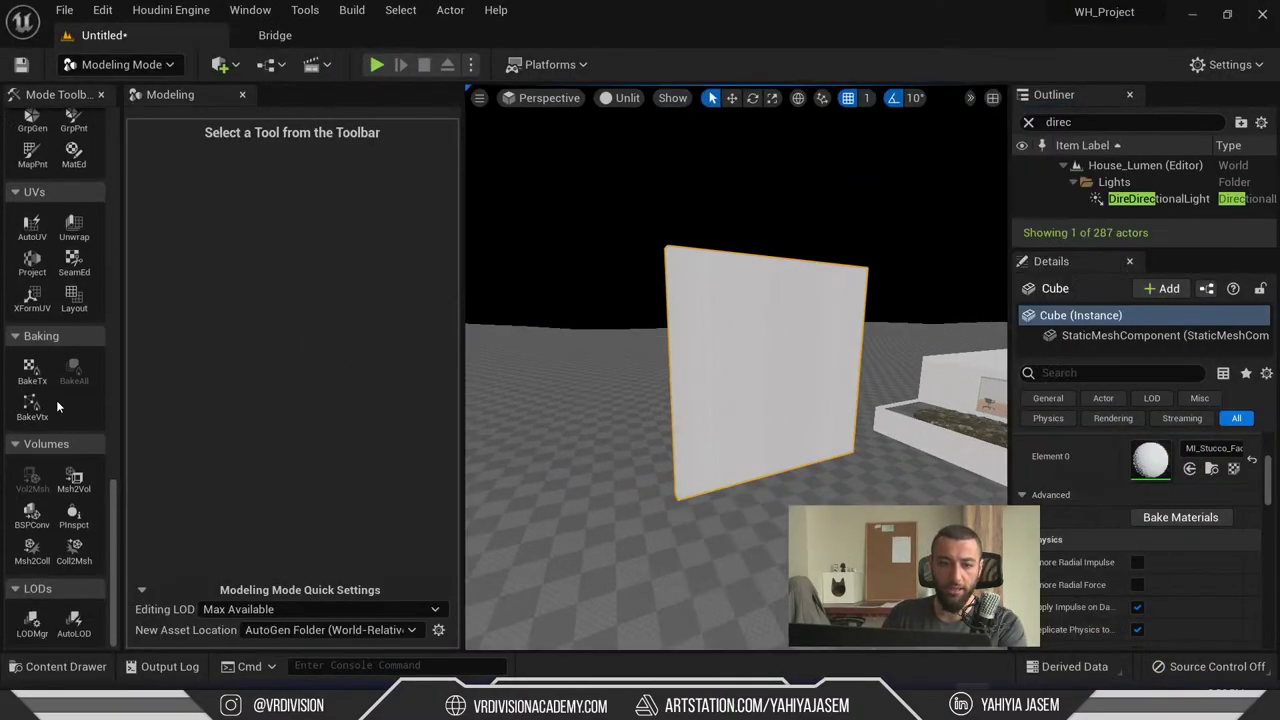
pyautogui.click(150, 64)
pyautogui.click(112, 66)
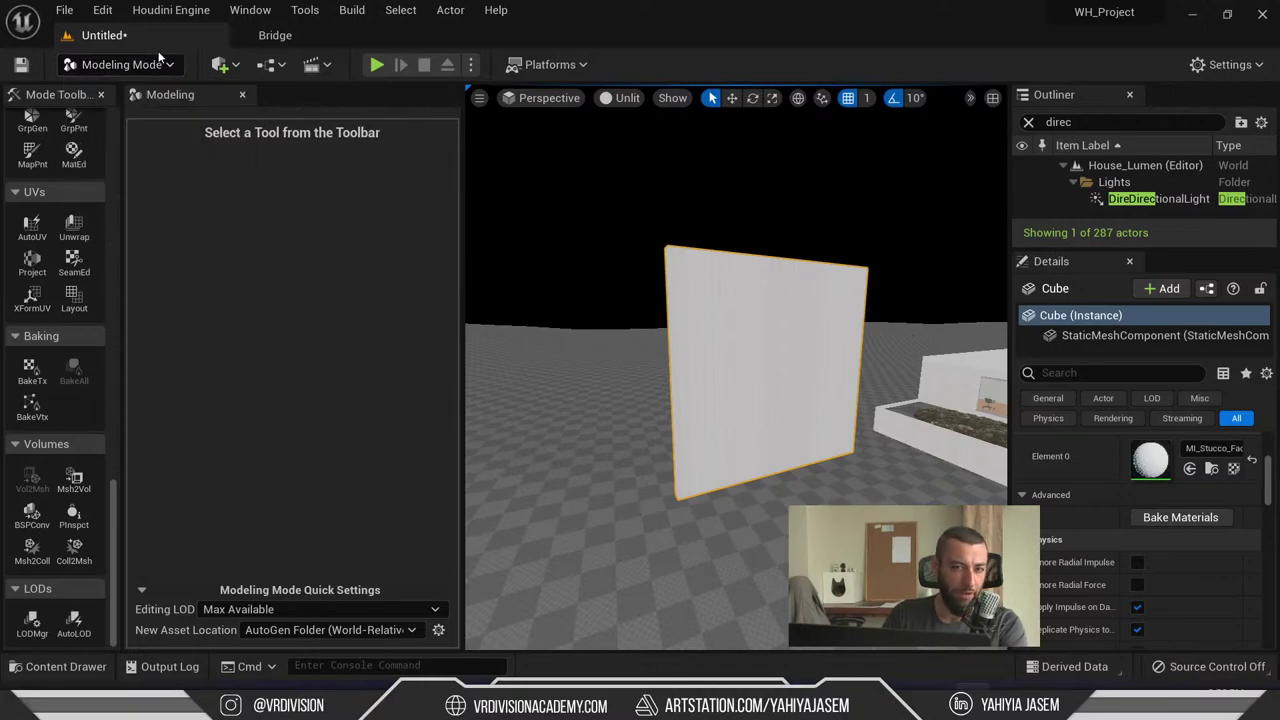
pyautogui.click(102, 10)
# - Open the Plugins browser, search 'model', and dock it into the main editor
pyautogui.click(170, 283)
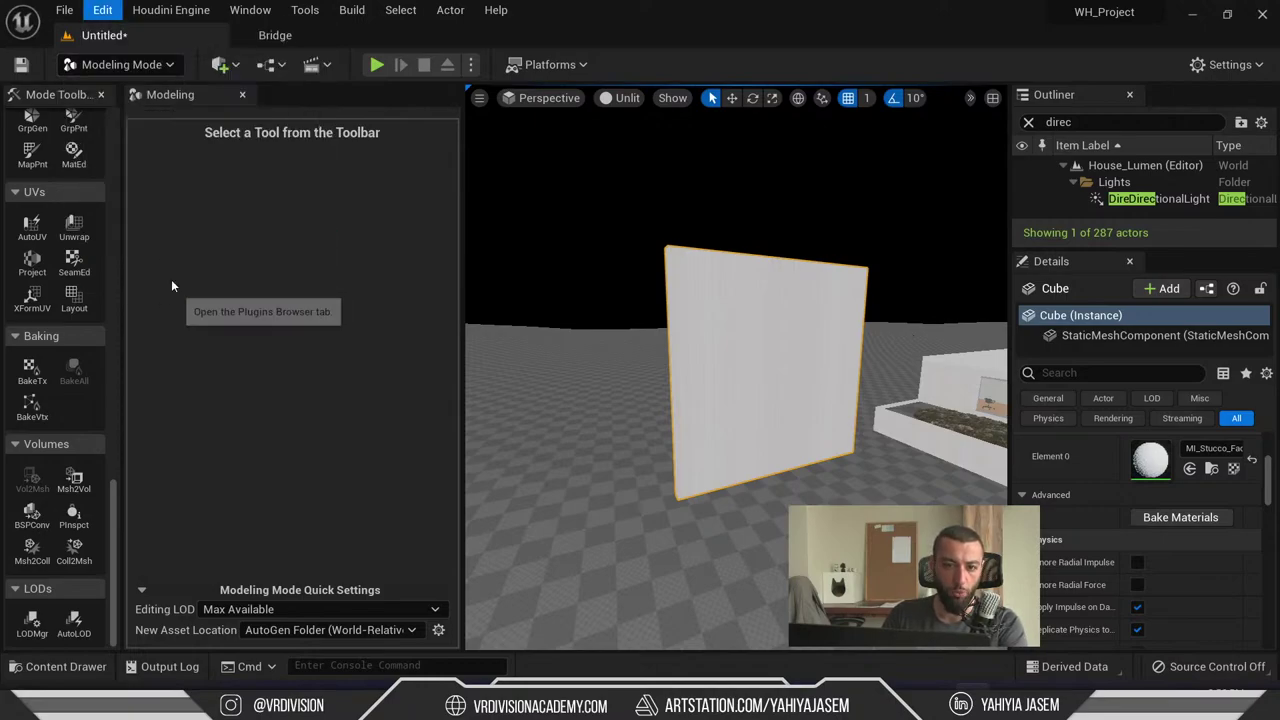
pyautogui.write('model')
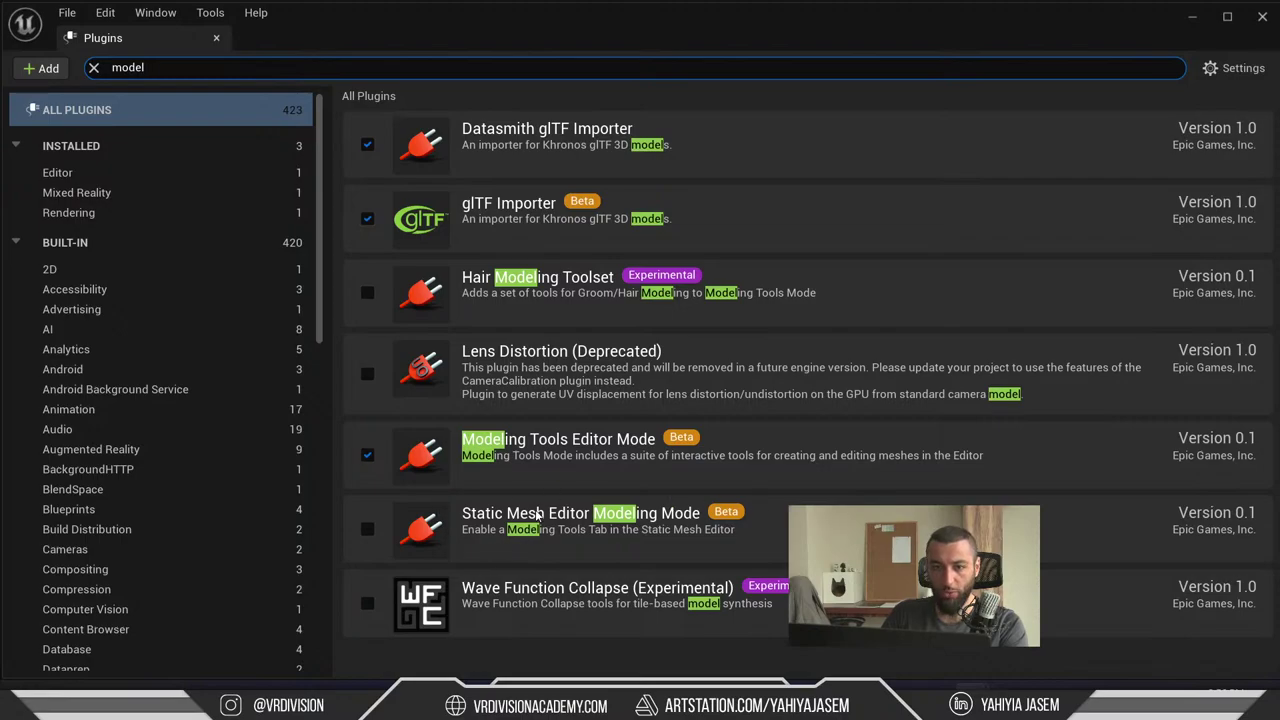
pyautogui.hotkey('ctrl', 'a')
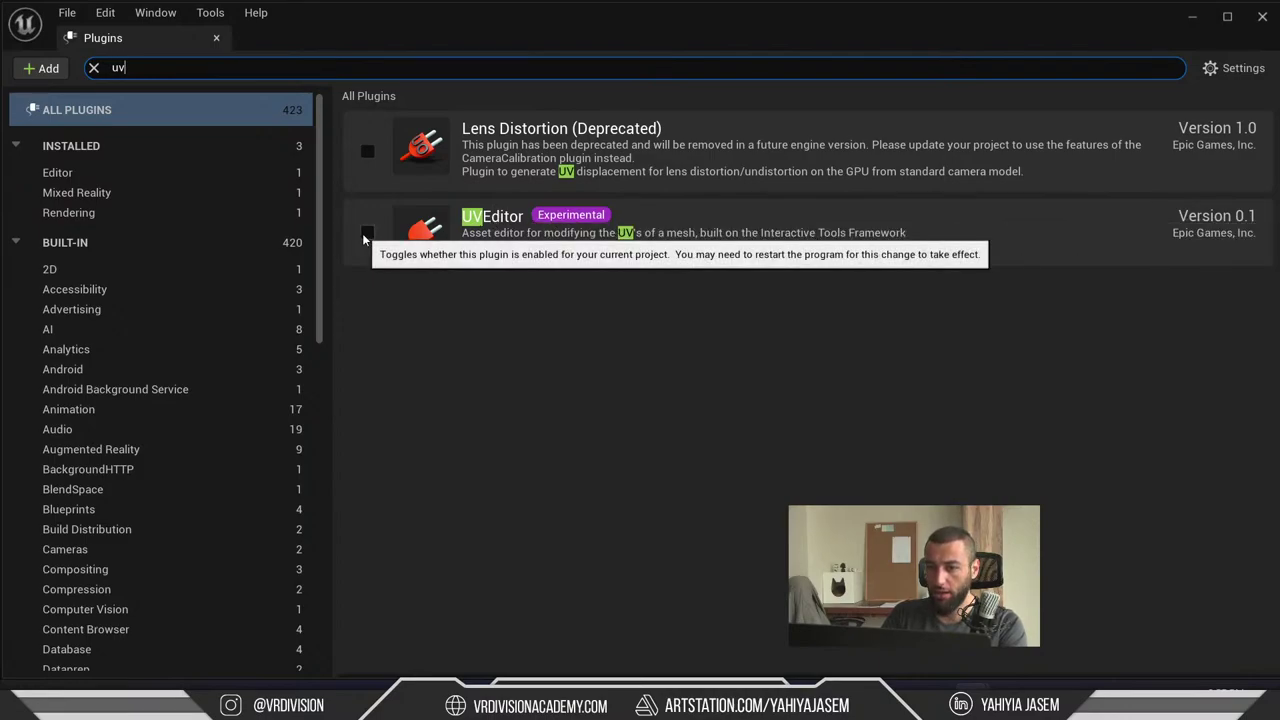
pyautogui.click(1083, 277)
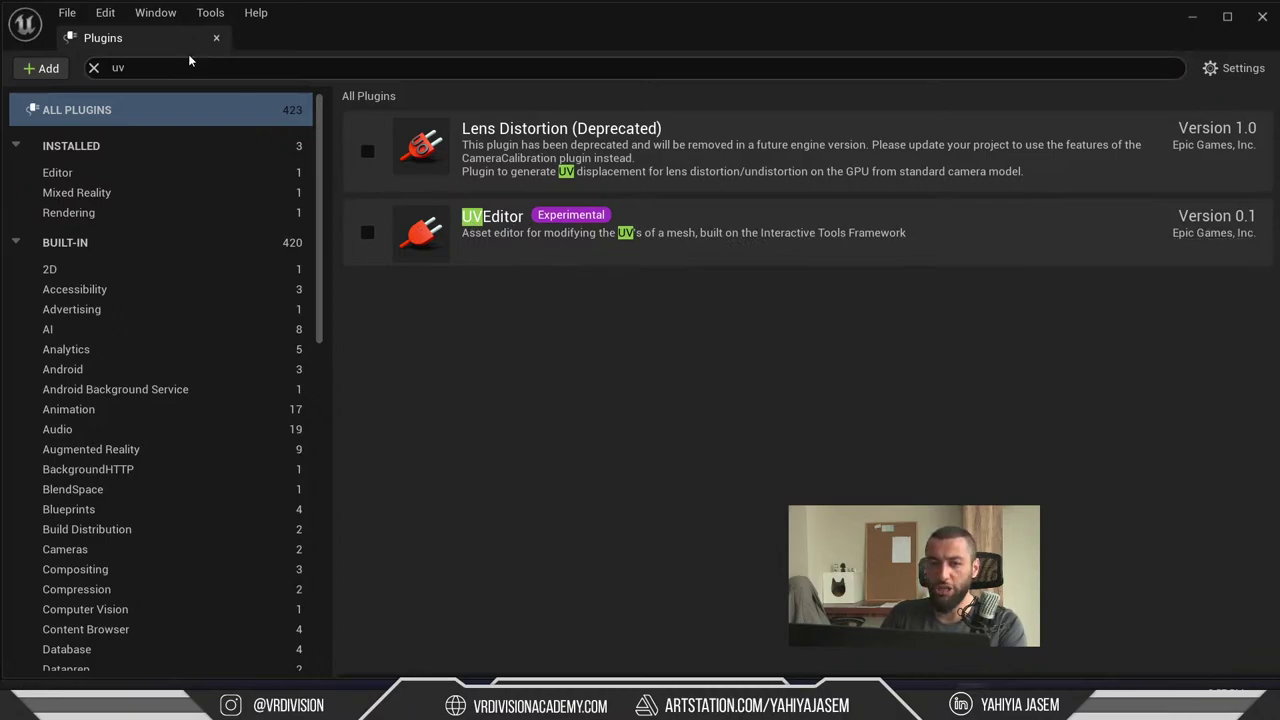
pyautogui.moveTo(188, 40); pyautogui.dragTo(354, 41)
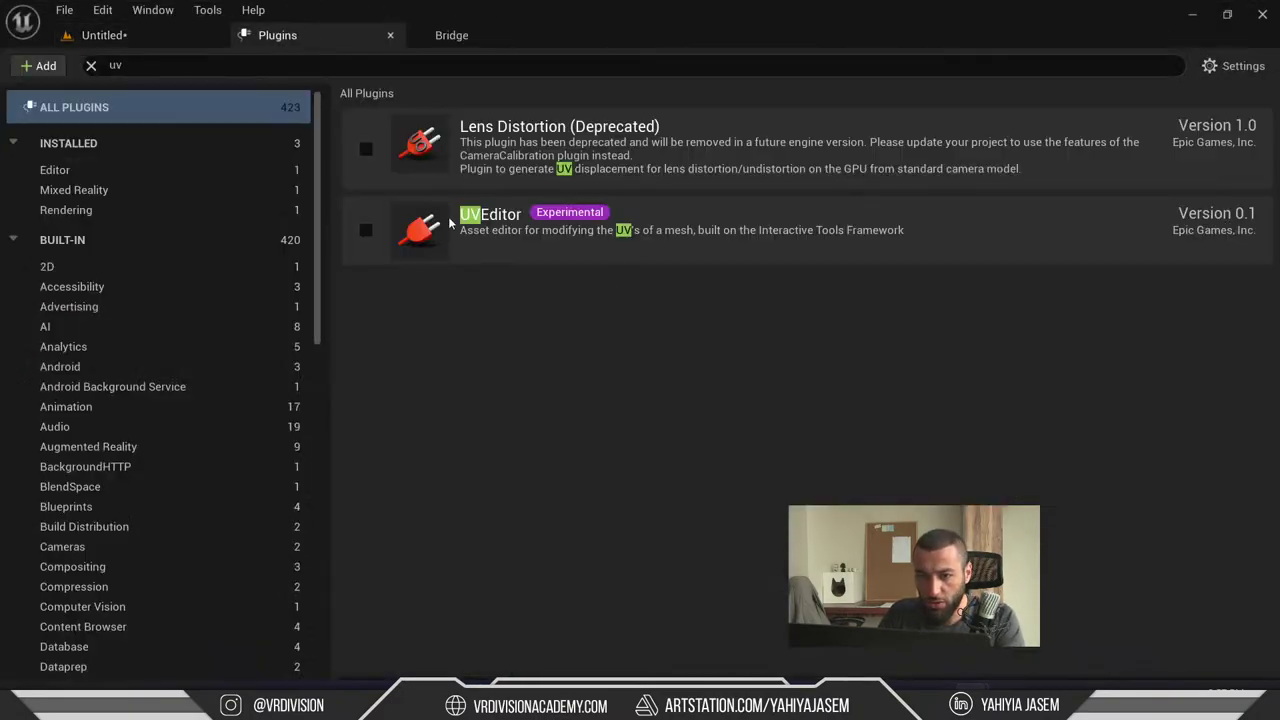
pyautogui.click(396, 71)
# - Search 'uv', enable the experimental UVEditor plugin, and restart the editor after saving content
pyautogui.write('me')
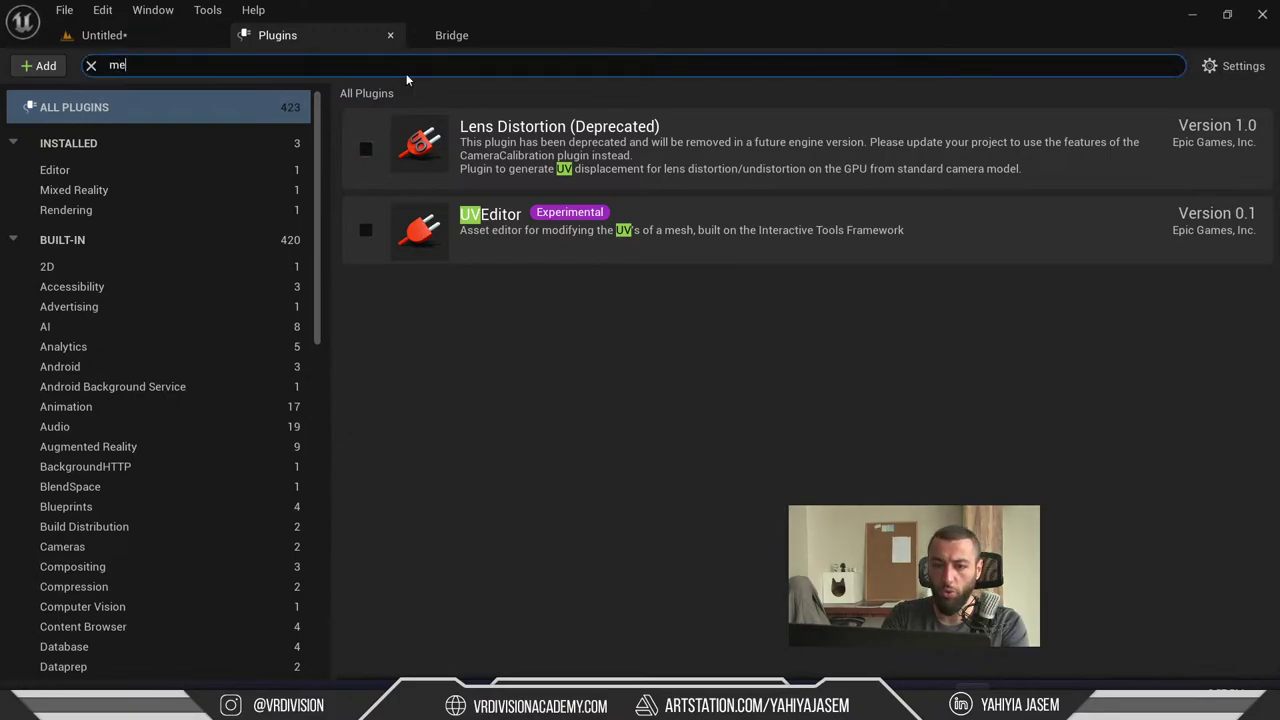
pyautogui.write('sh')
pyautogui.hotkey('ctrl', 'a')
pyautogui.write('model')
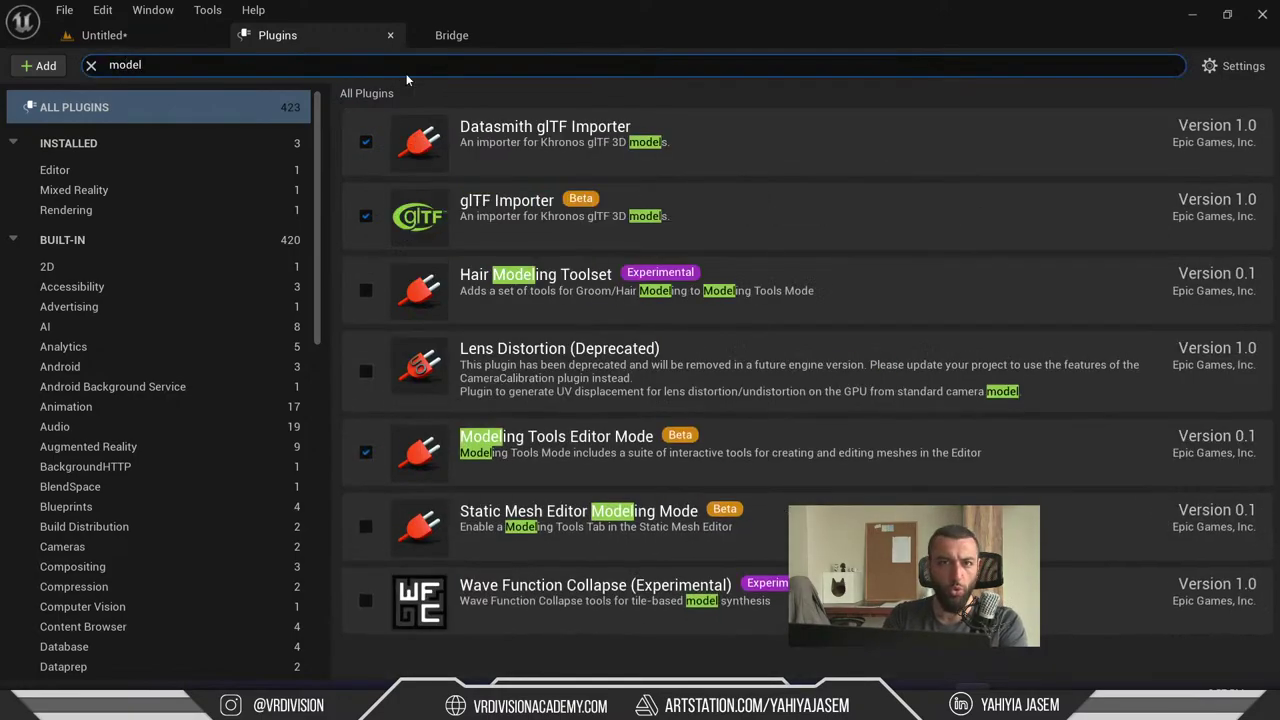
pyautogui.hotkey('ctrl', 'a')
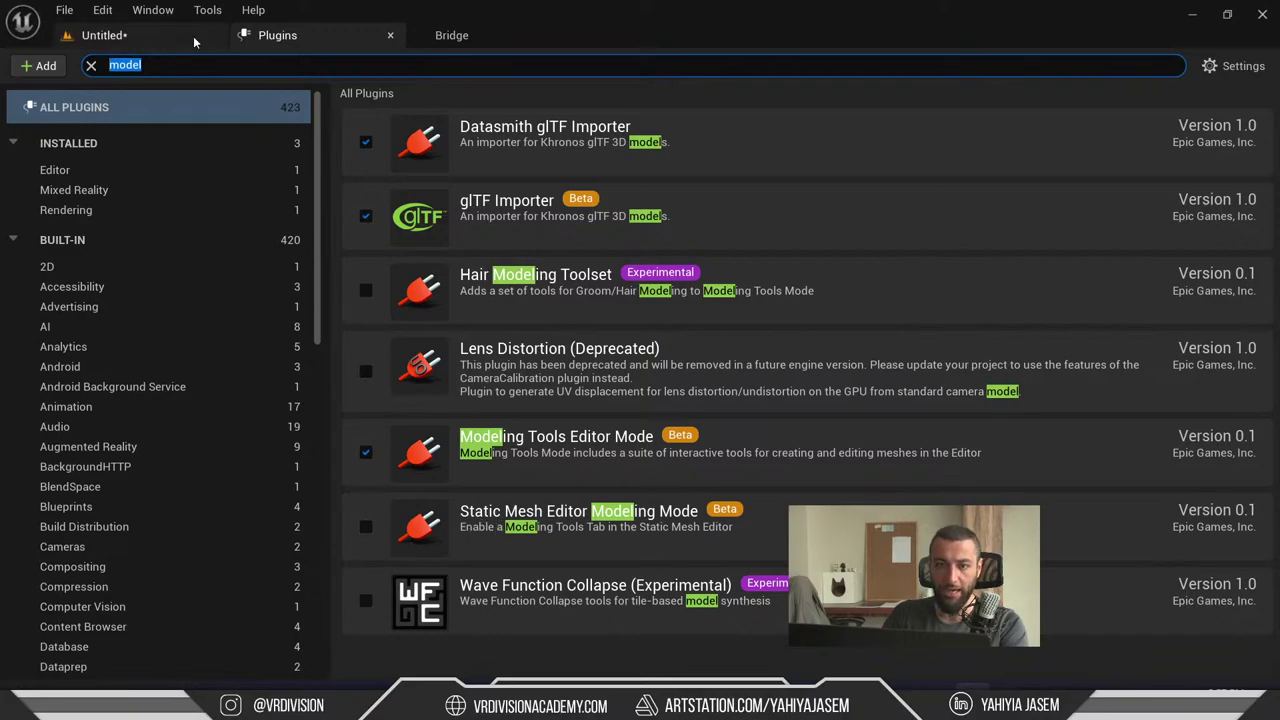
pyautogui.write('uv')
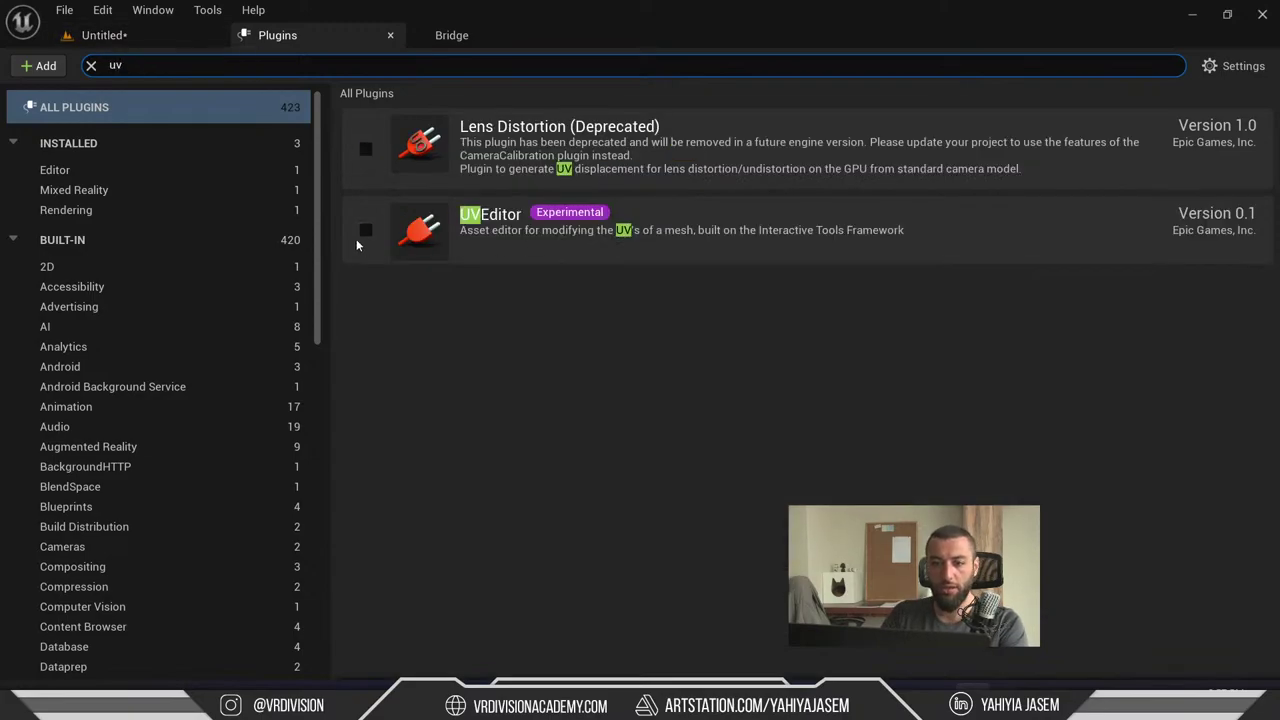
pyautogui.click(362, 231)
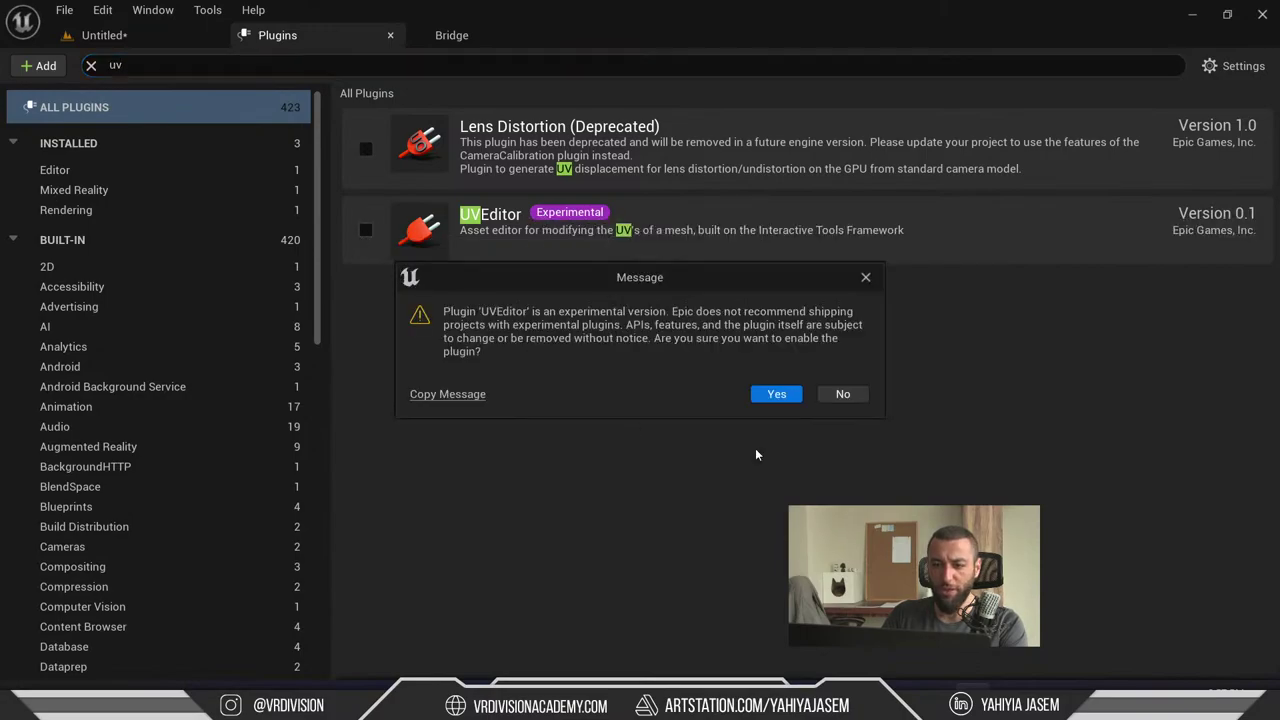
pyautogui.click(772, 395)
pyautogui.click(1243, 641)
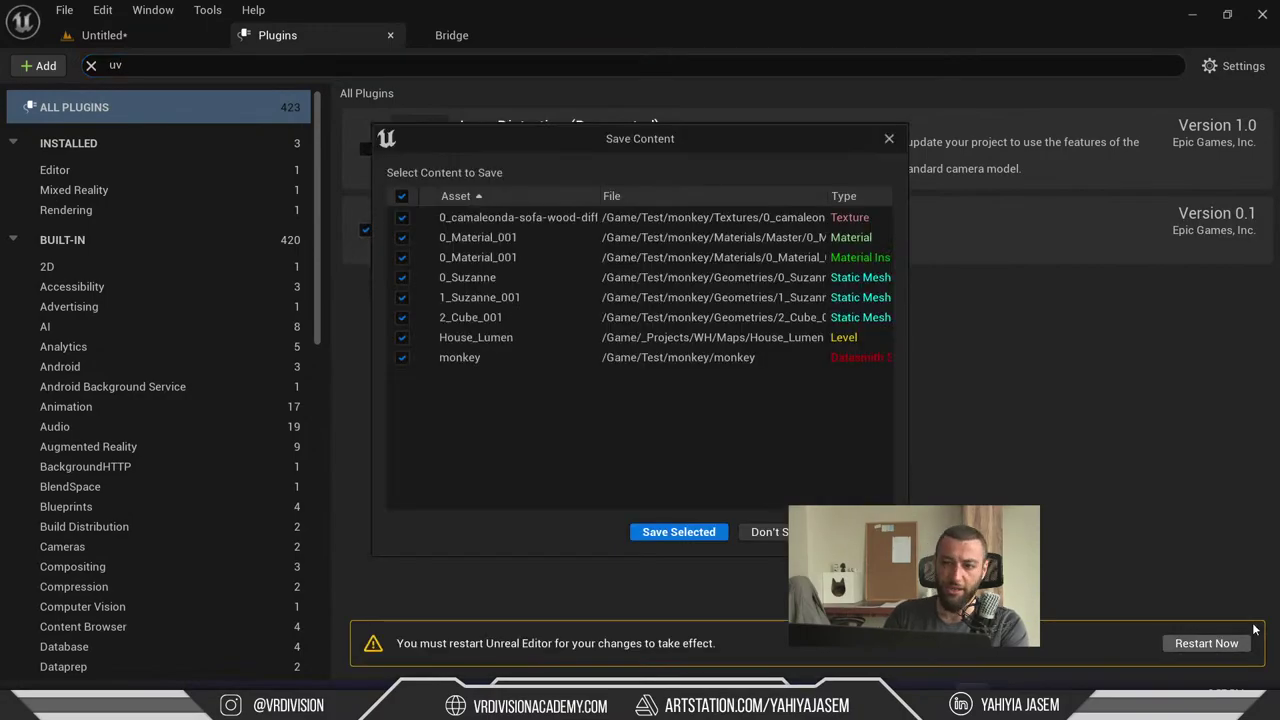
pyautogui.click(679, 531)
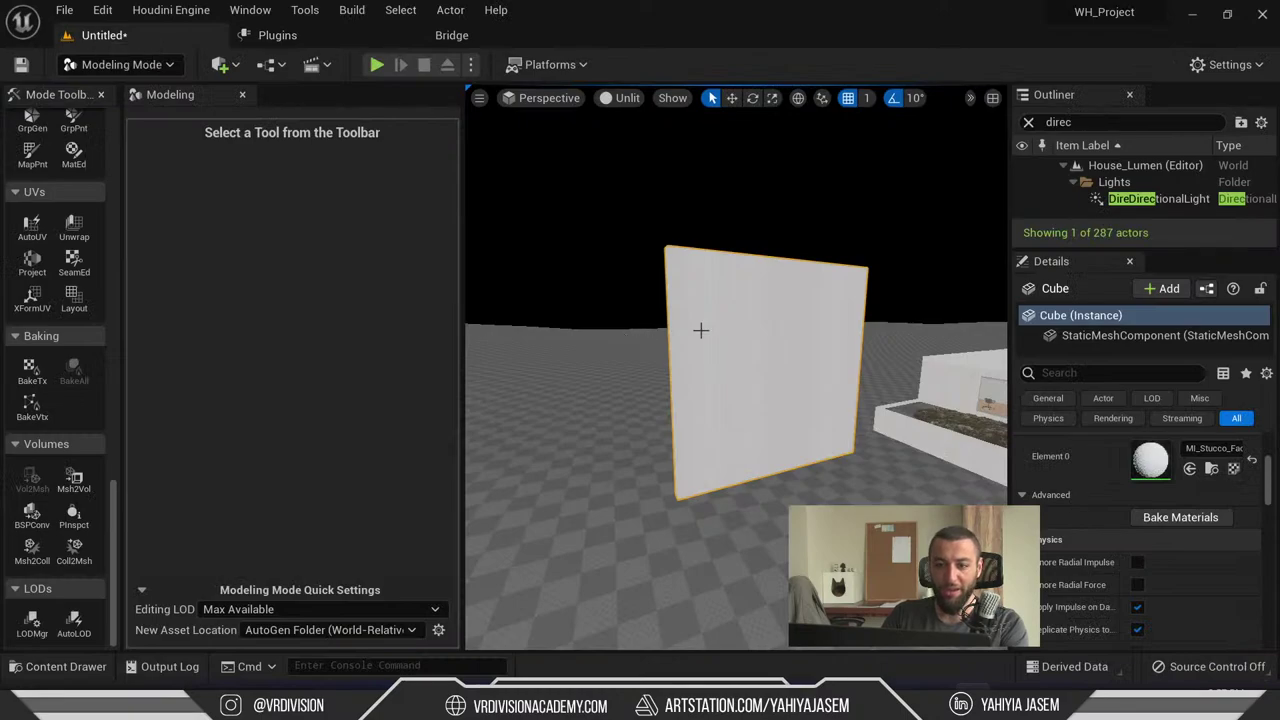
# - Start a UV Project on the wall and set the projection type to Box
pyautogui.moveTo(700, 330); pyautogui.dragTo(734, 363, button='right')
pyautogui.press('w')
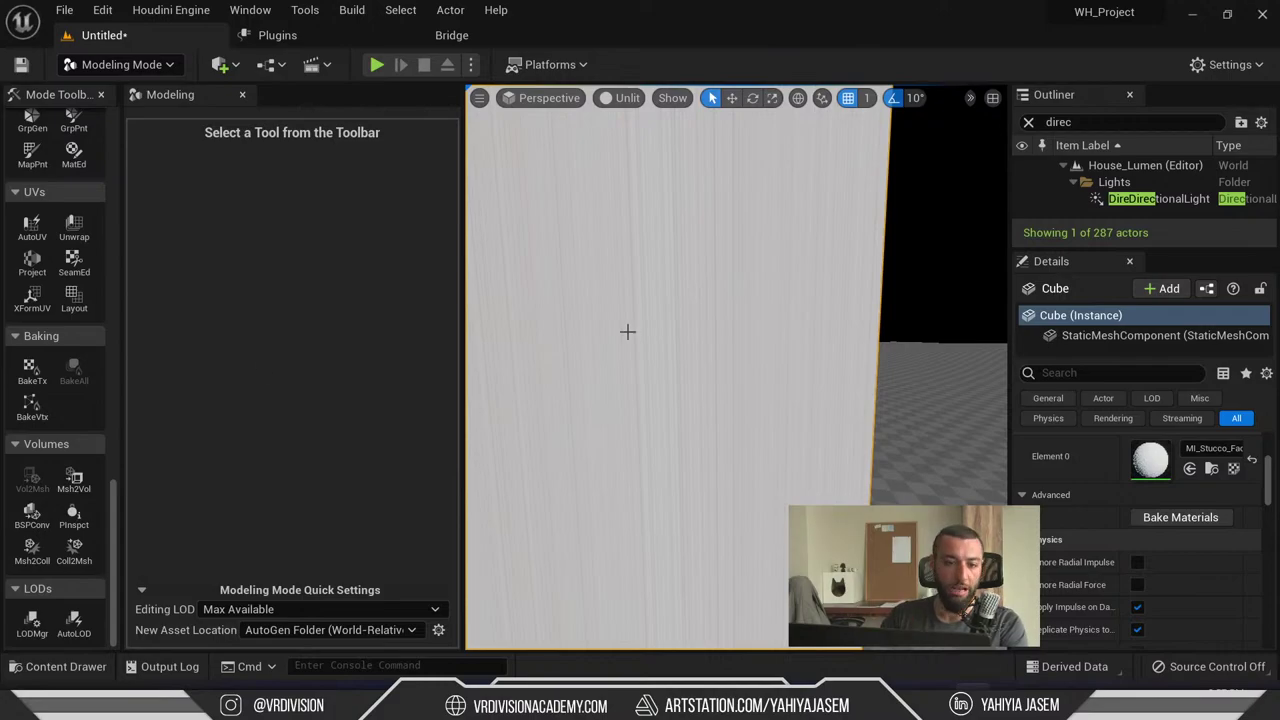
pyautogui.click(32, 262)
pyautogui.press('f')
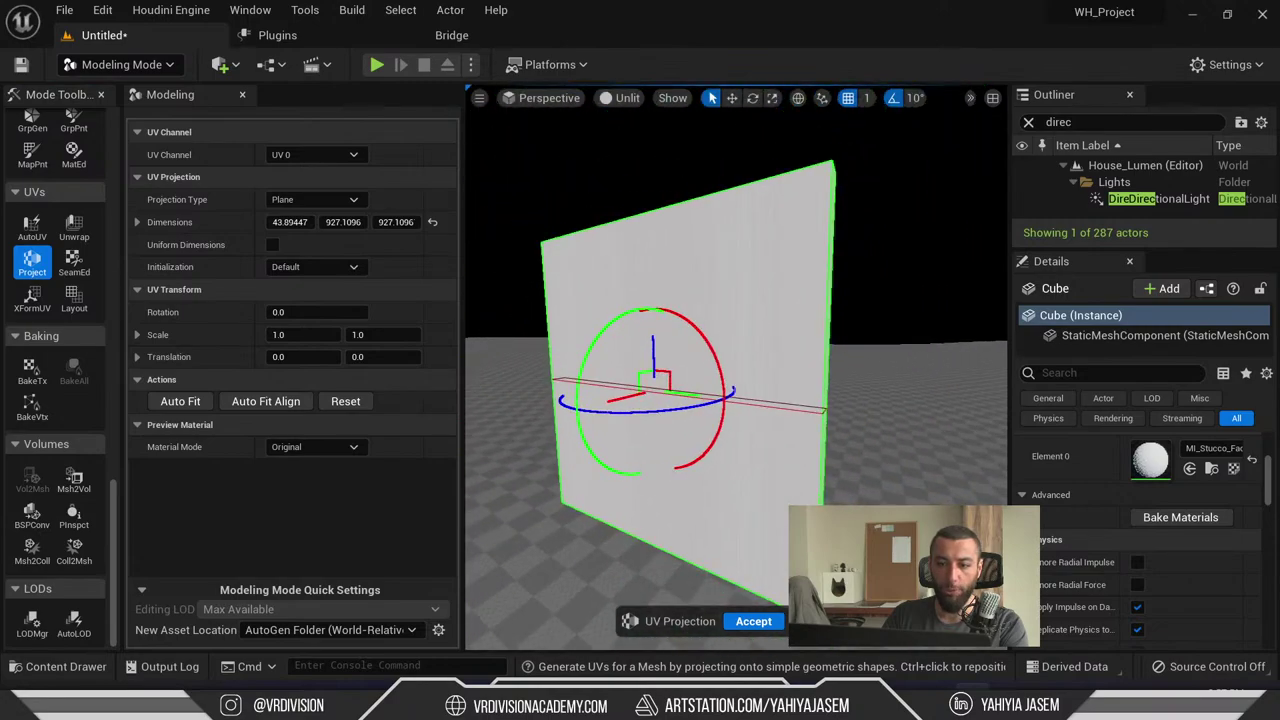
pyautogui.click(300, 199)
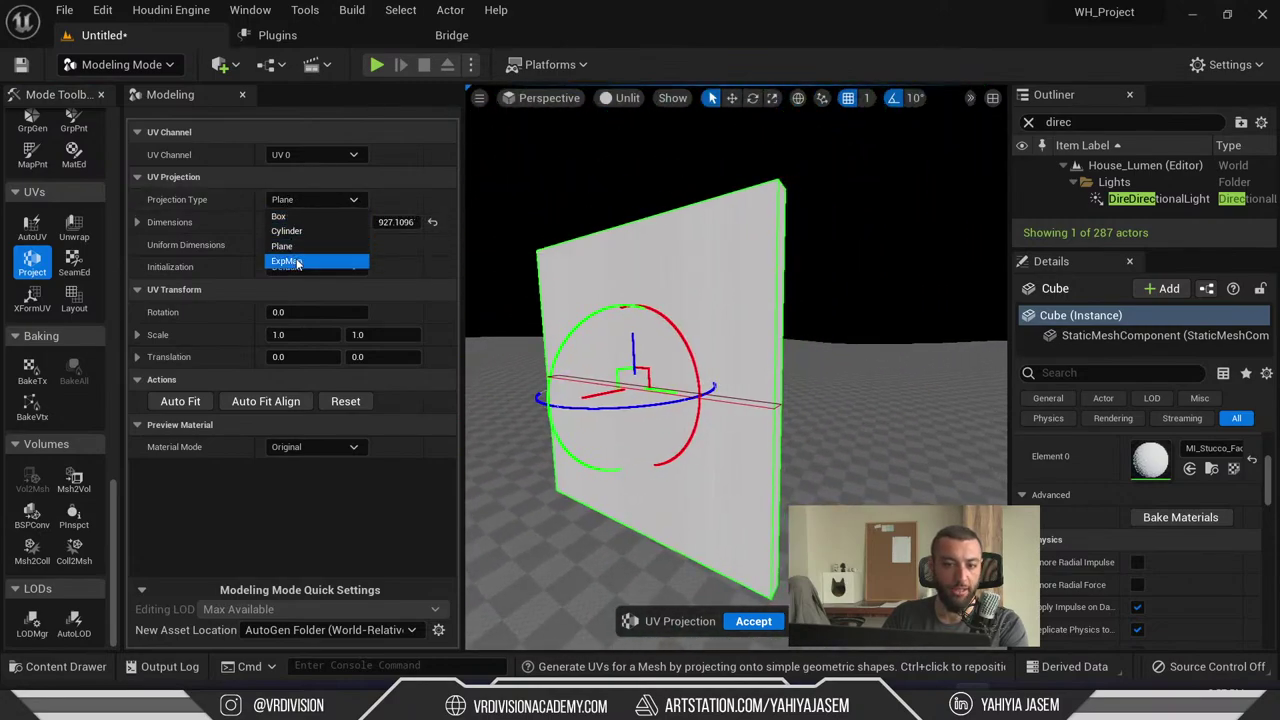
pyautogui.click(300, 215)
# - Set the box projection dimensions X, Y and Z to 100 each
pyautogui.moveTo(678, 284); pyautogui.dragTo(766, 266, button='right')
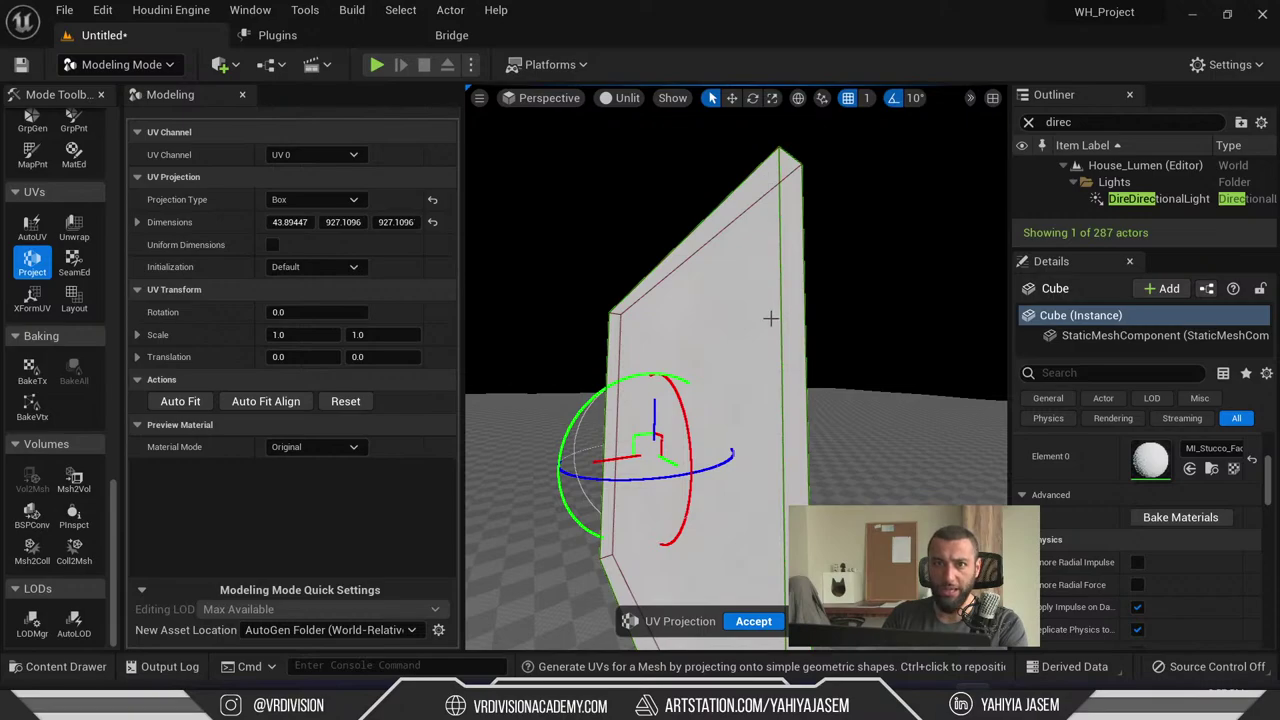
pyautogui.moveTo(772, 300); pyautogui.dragTo(702, 276, button='right')
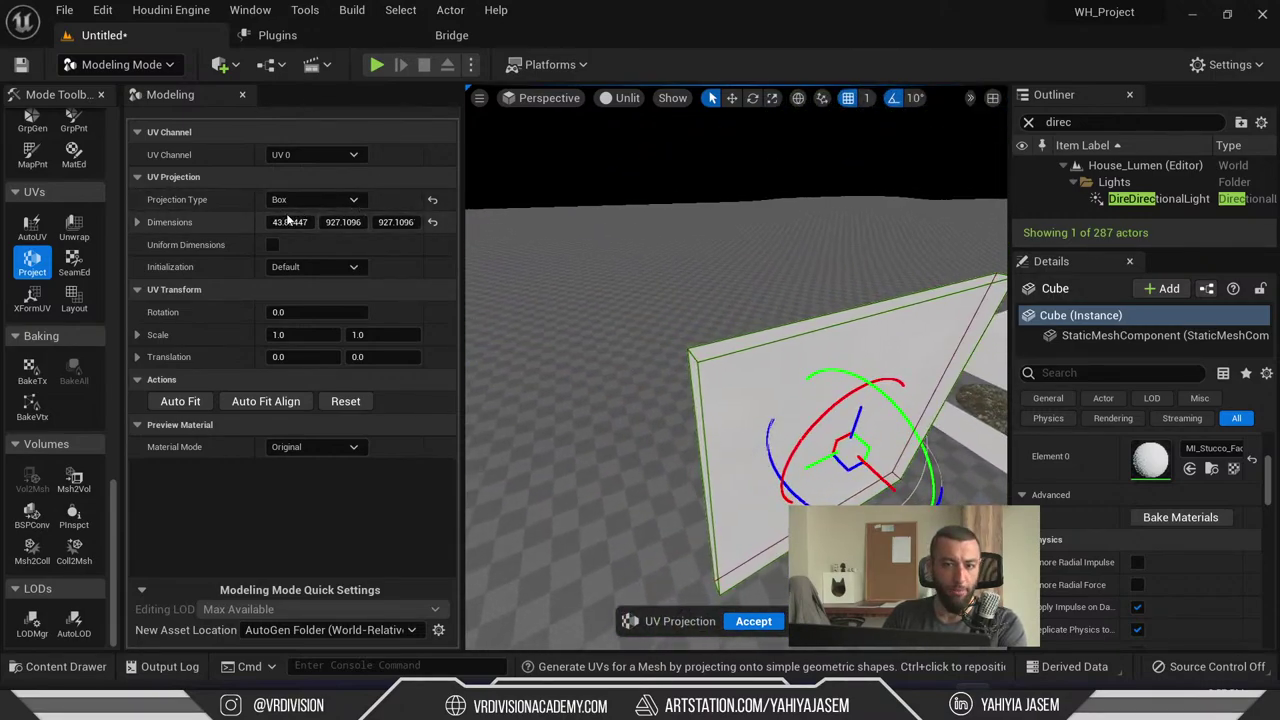
pyautogui.click(160, 224)
pyautogui.moveTo(308, 245); pyautogui.dragTo(302, 244)
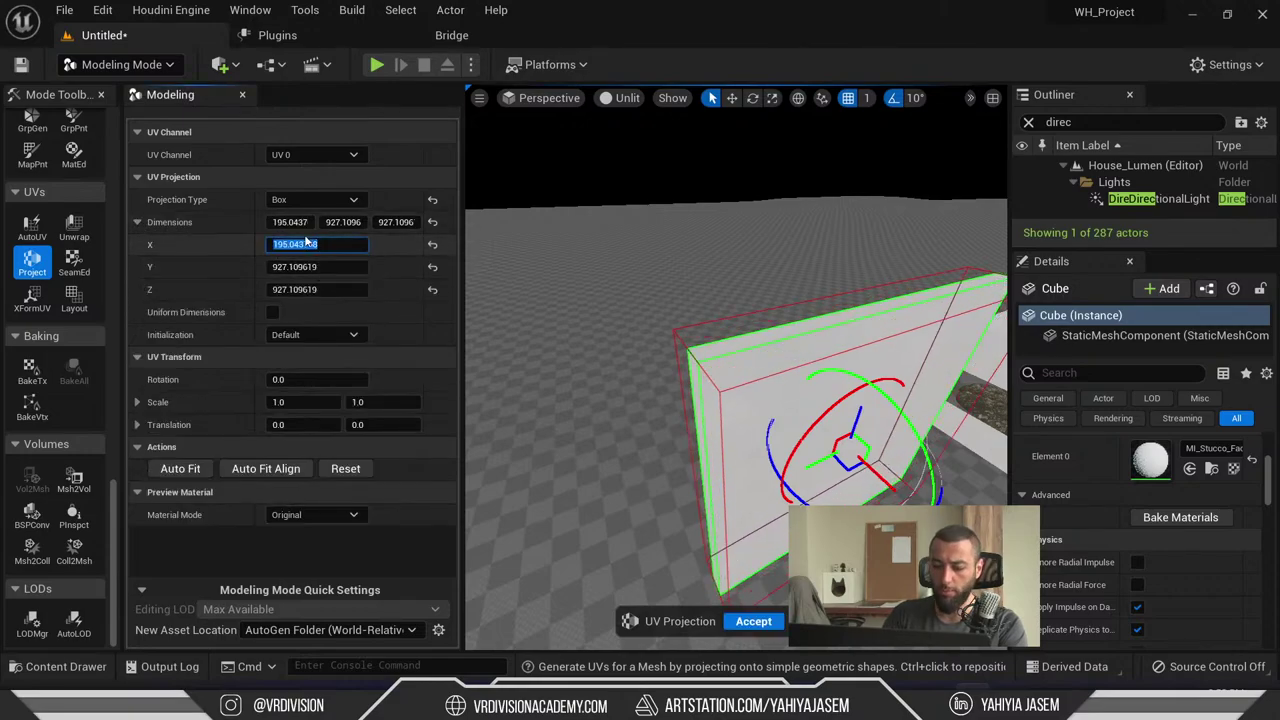
pyautogui.write('100')
pyautogui.press('Tab')
pyautogui.write('100')
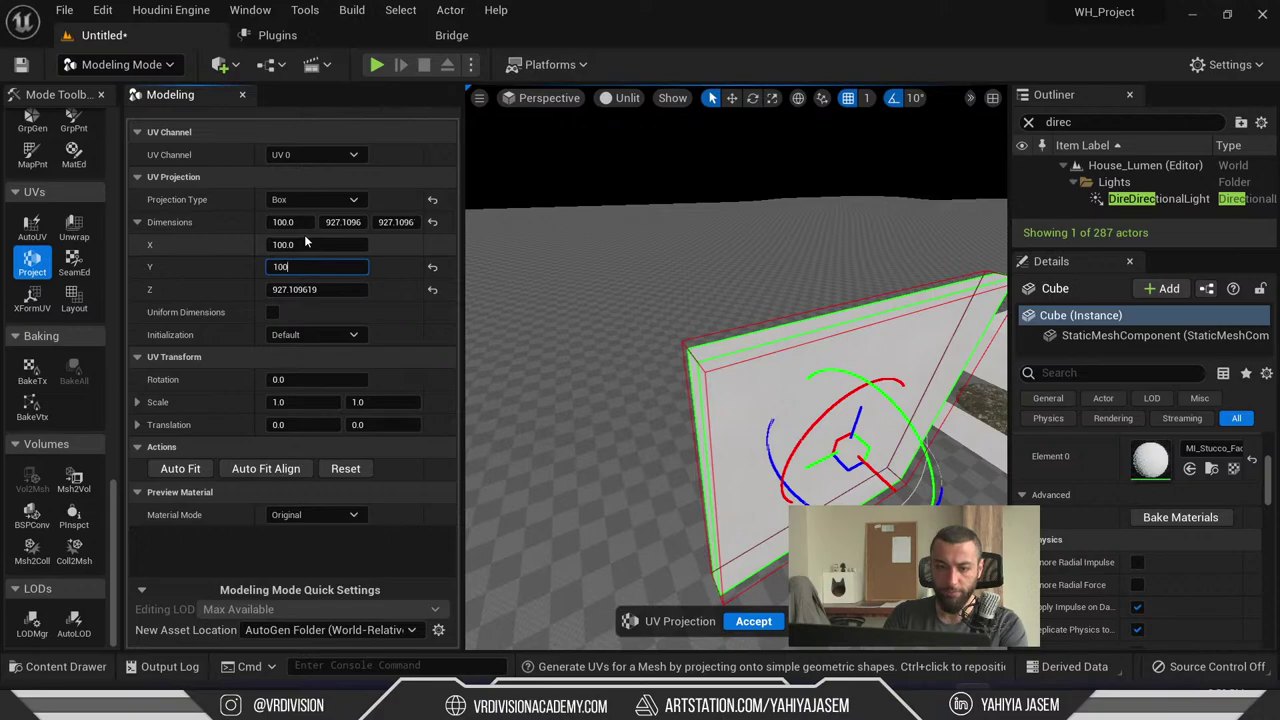
pyautogui.press('Tab')
pyautogui.write('100')
pyautogui.press('Return')
# - Reposition the projection box across the wall and accept the new UV projection
pyautogui.moveTo(673, 353); pyautogui.dragTo(673, 353, button='right')
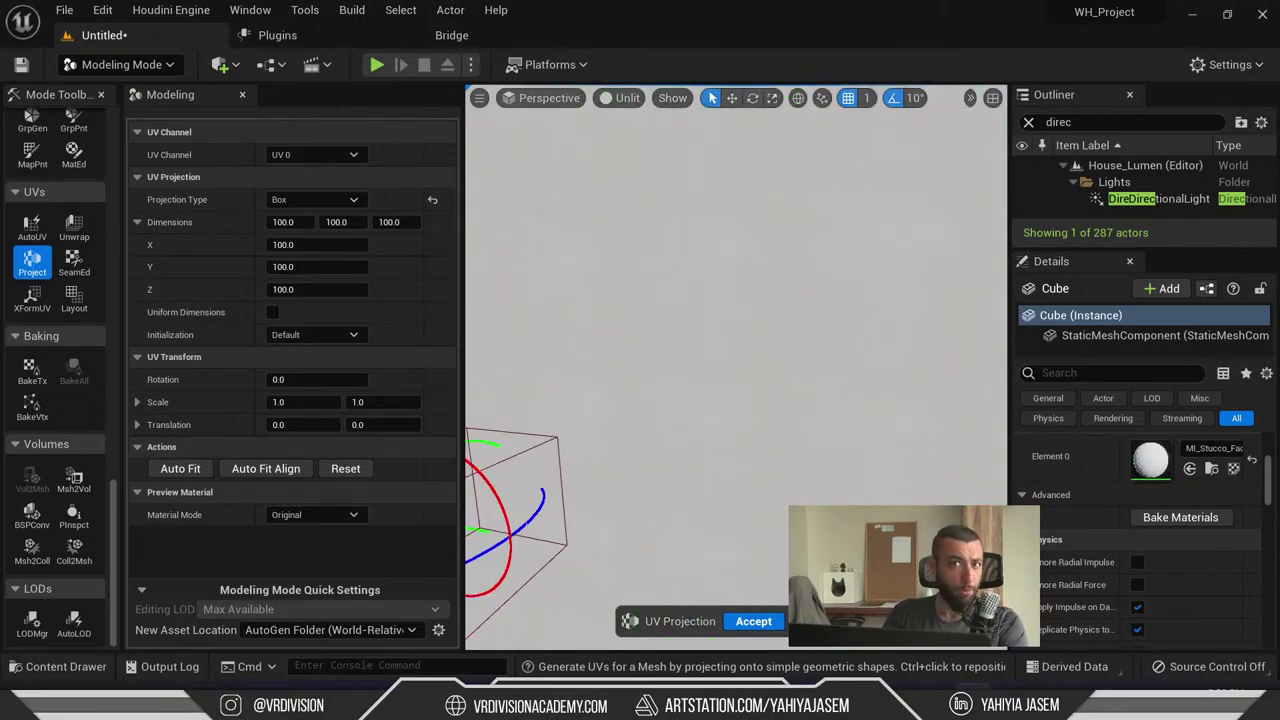
pyautogui.moveTo(762, 326); pyautogui.dragTo(766, 331, button='right')
pyautogui.press('F11')
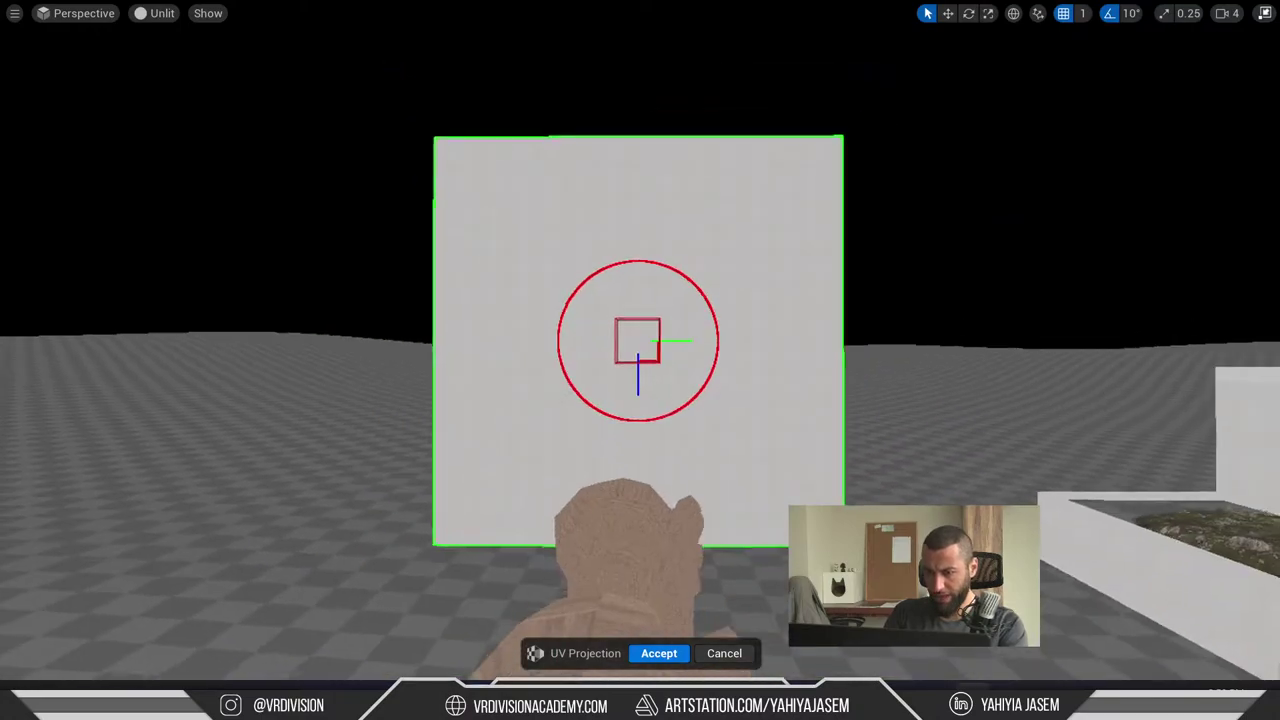
pyautogui.moveTo(593, 371); pyautogui.dragTo(593, 371, button='right')
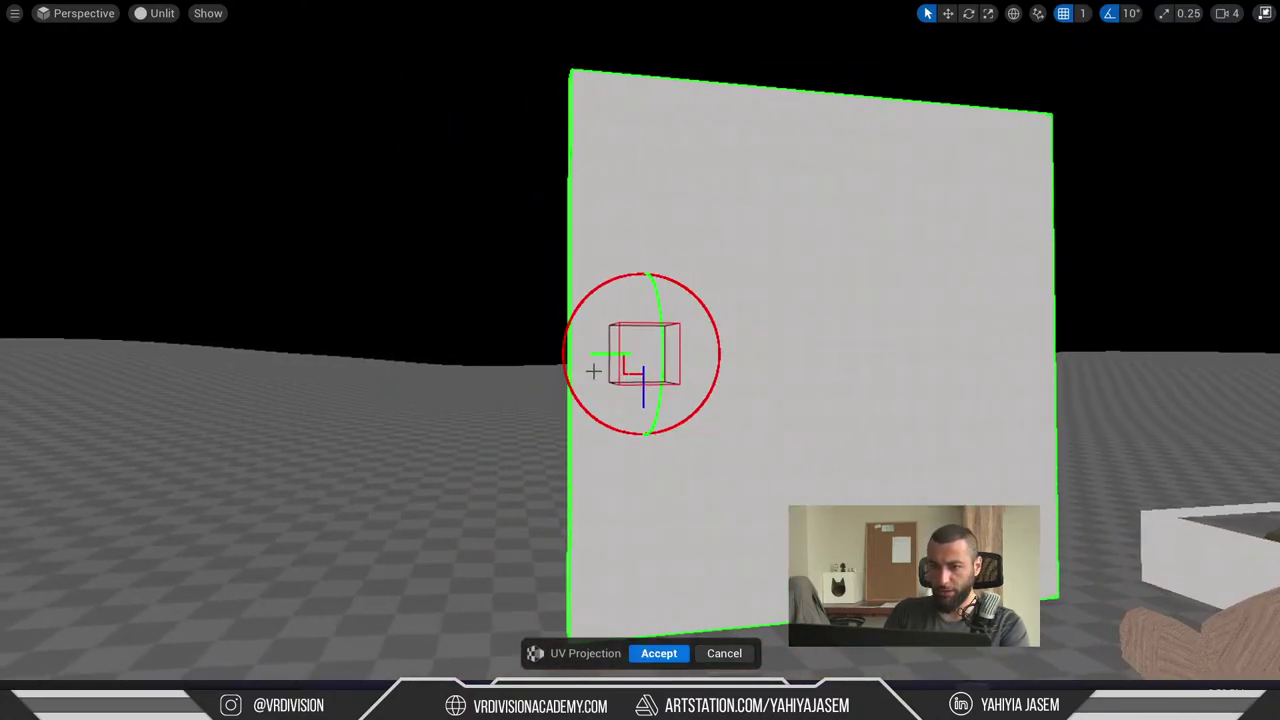
pyautogui.moveTo(593, 371); pyautogui.dragTo(778, 422)
pyautogui.click(659, 653)
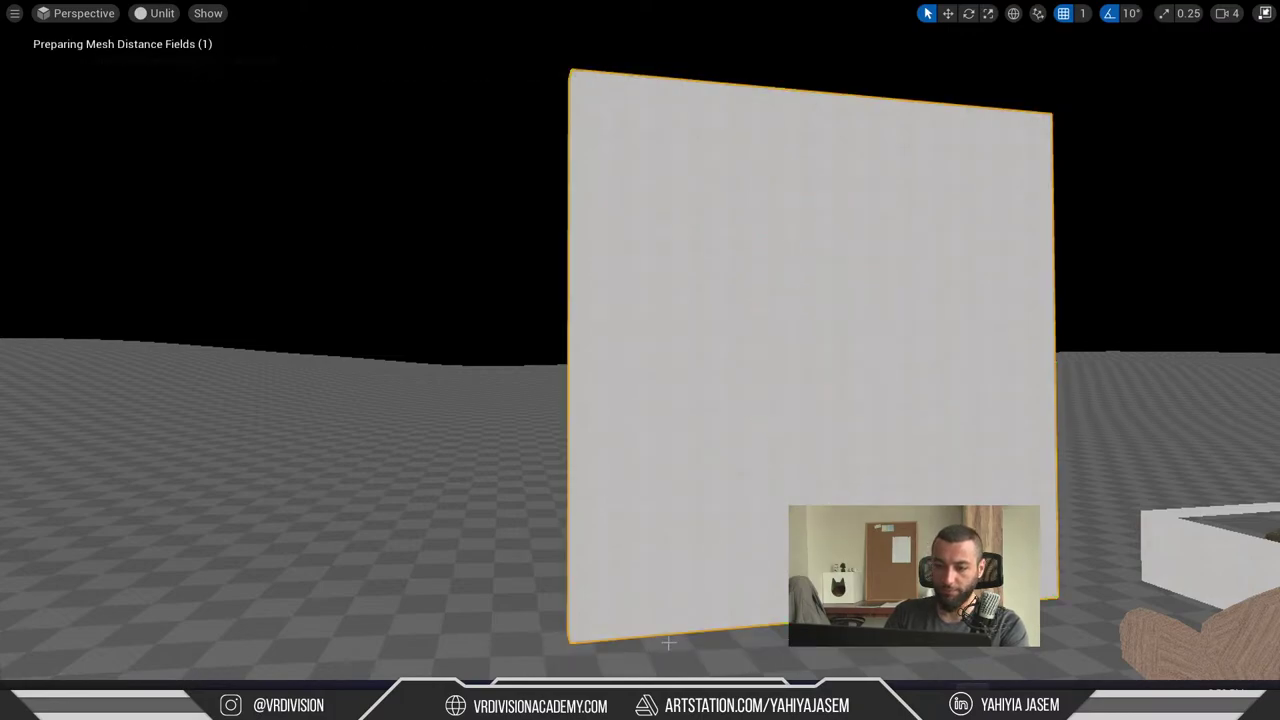
pyautogui.press('F11')
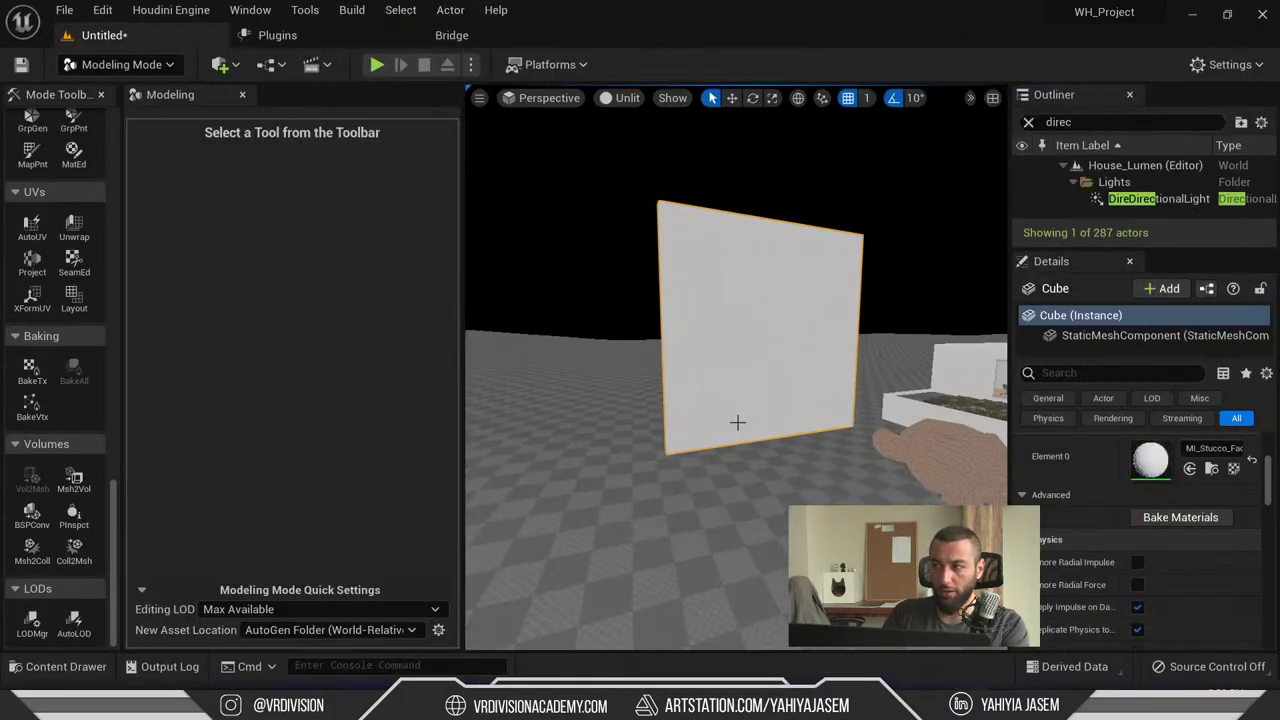
# - Highlight the viewer's question about setting up live link in the live chat, then minimise the chat
pyautogui.hotkey('alt', 'Tab')
pyautogui.hotkey('alt', 'Tab')
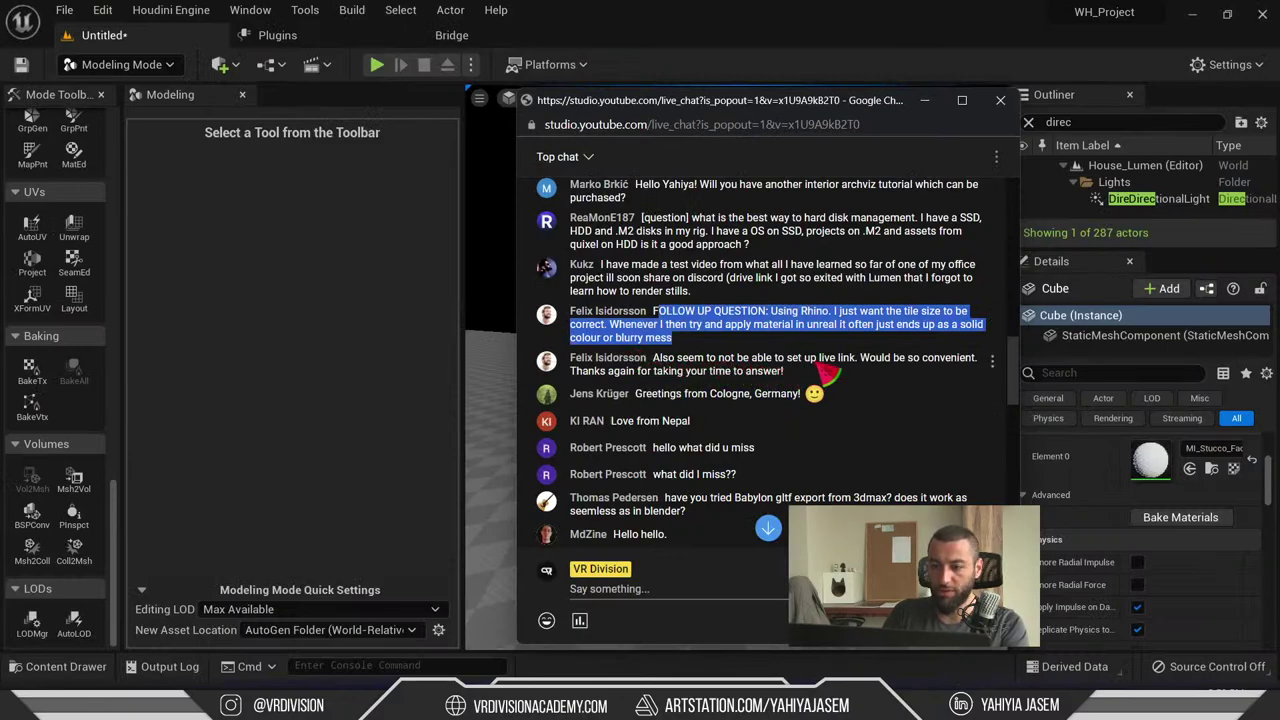
pyautogui.moveTo(860, 364); pyautogui.dragTo(660, 360)
pyautogui.click(848, 378)
pyautogui.moveTo(800, 378); pyautogui.dragTo(662, 367)
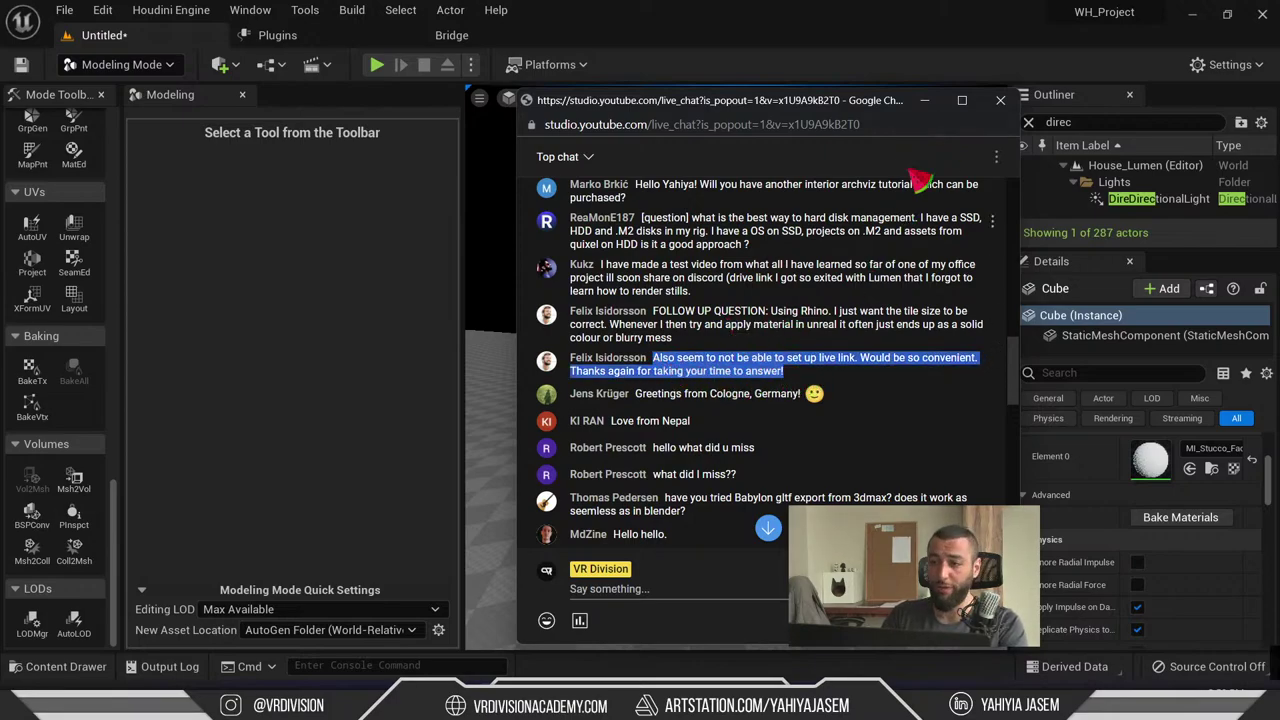
pyautogui.click(924, 100)
pyautogui.hotkey('shift', '1')
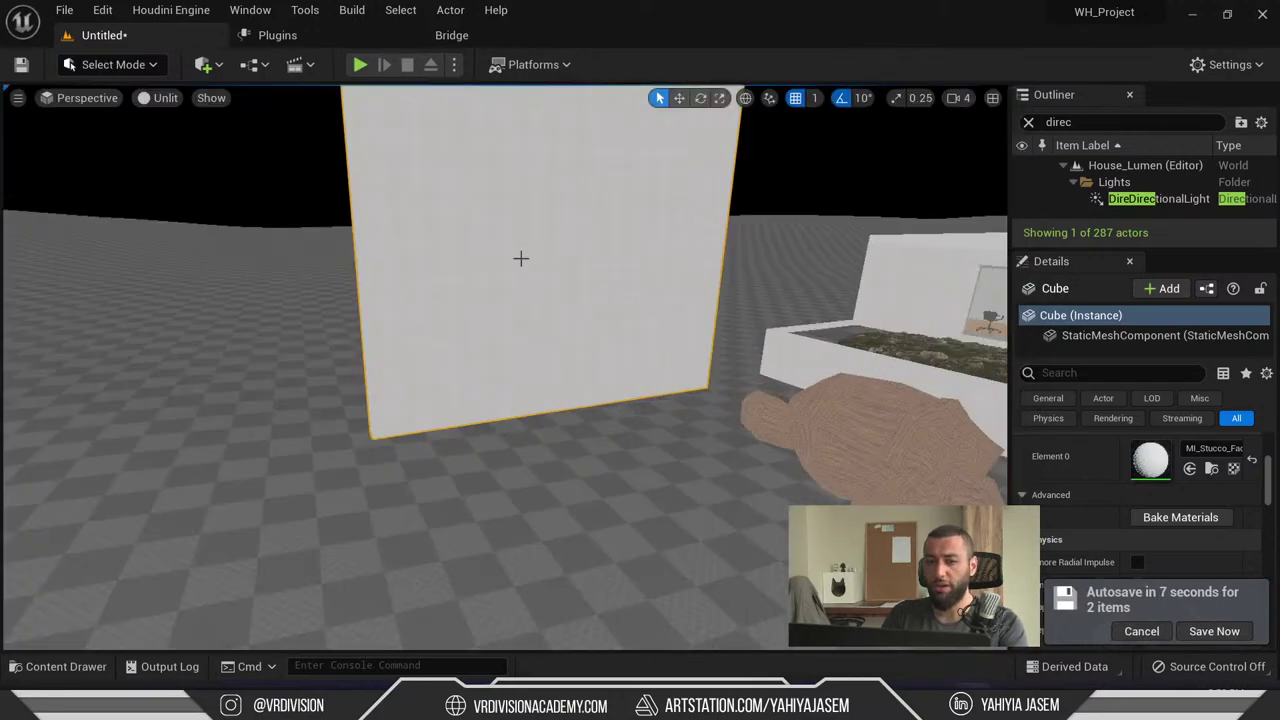
pyautogui.click(120, 64)
pyautogui.click(120, 64)
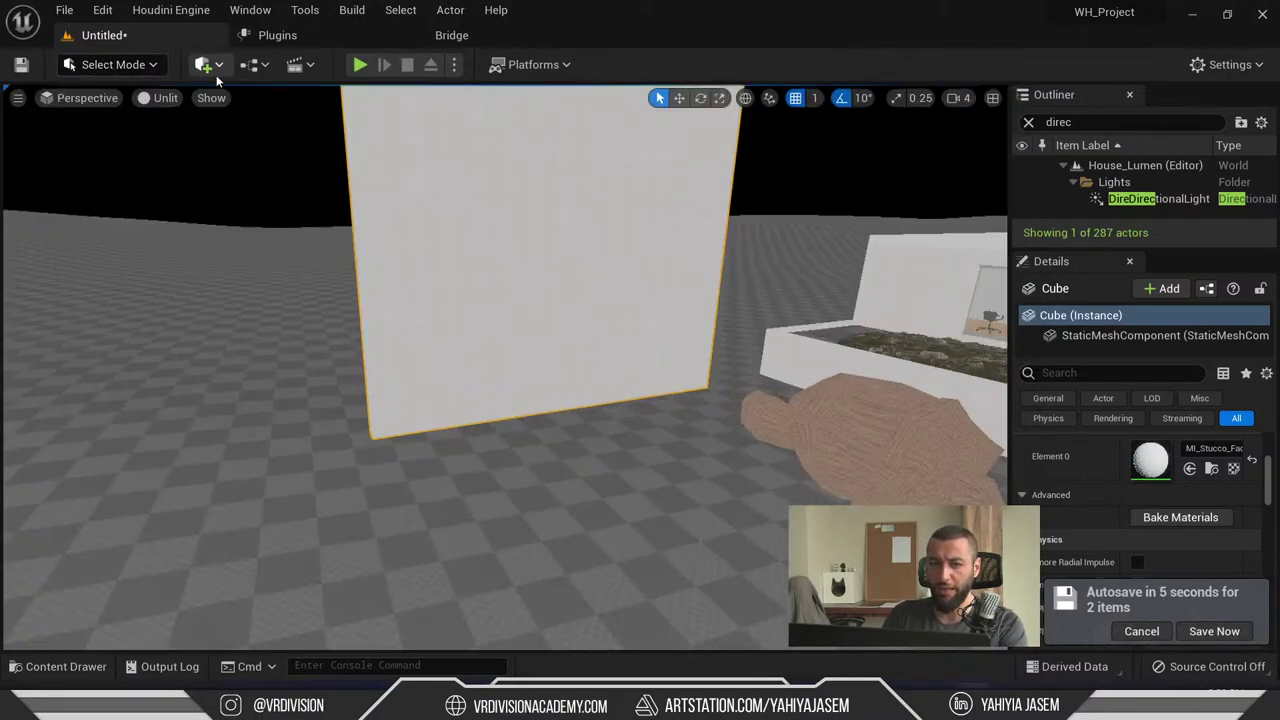
pyautogui.click(203, 64)
pyautogui.moveTo(326, 207)
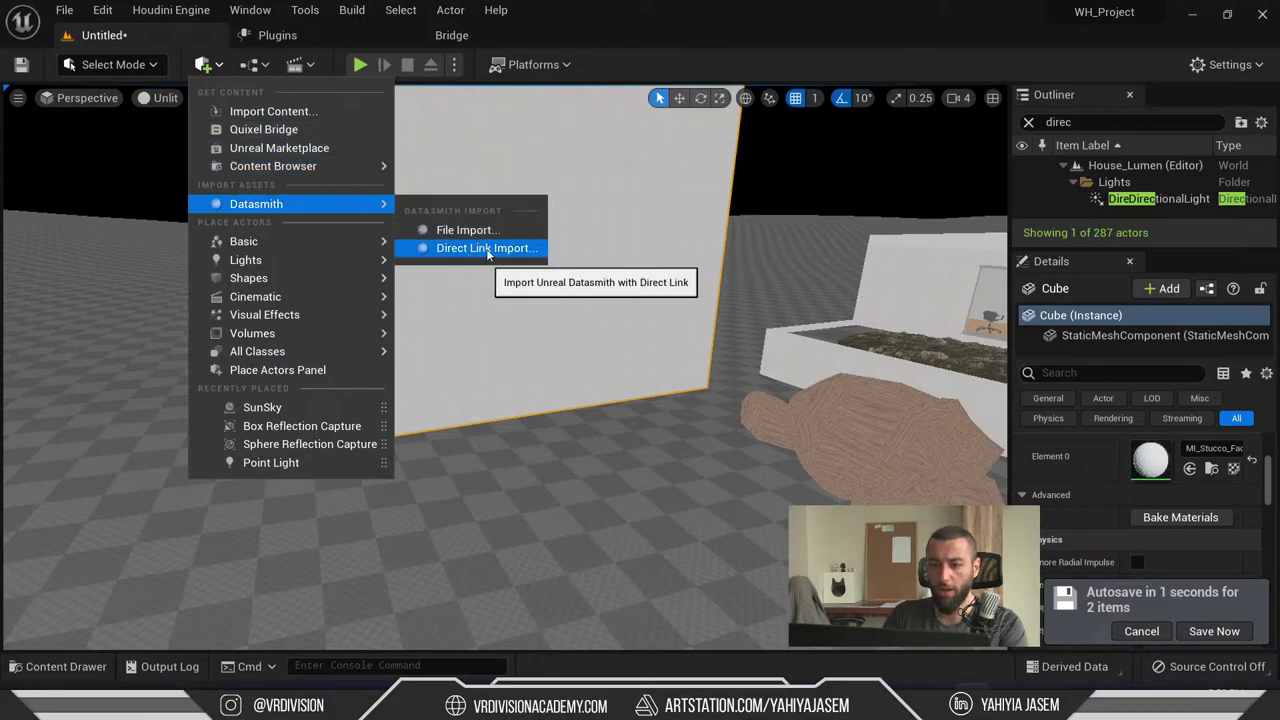
pyautogui.click(494, 249)
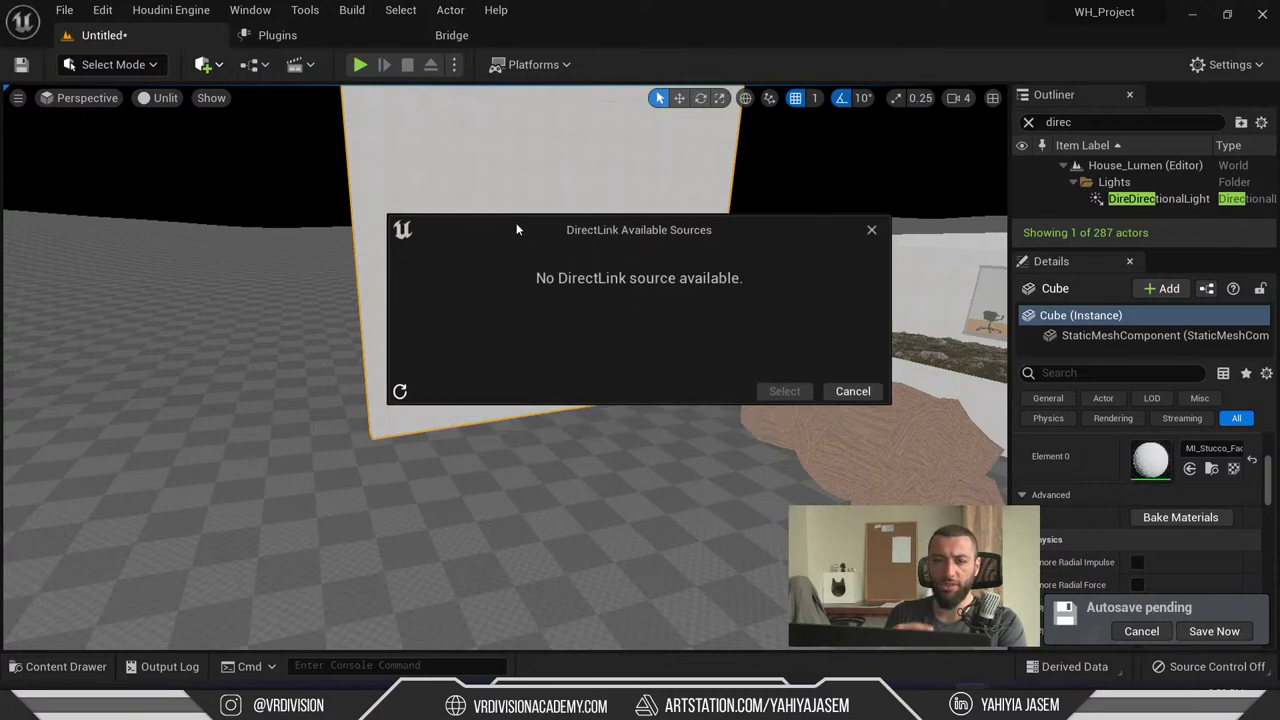
pyautogui.click(860, 392)
pyautogui.press('super')
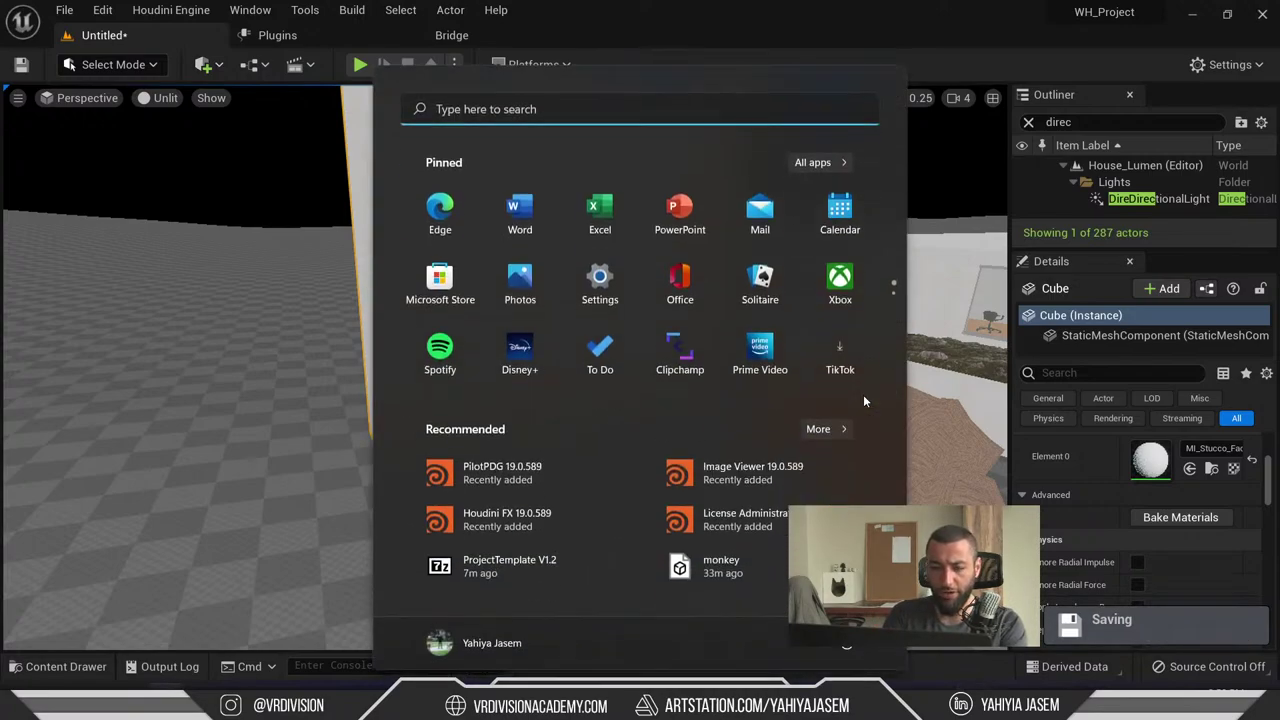
pyautogui.write('kset')
pyautogui.write('k')
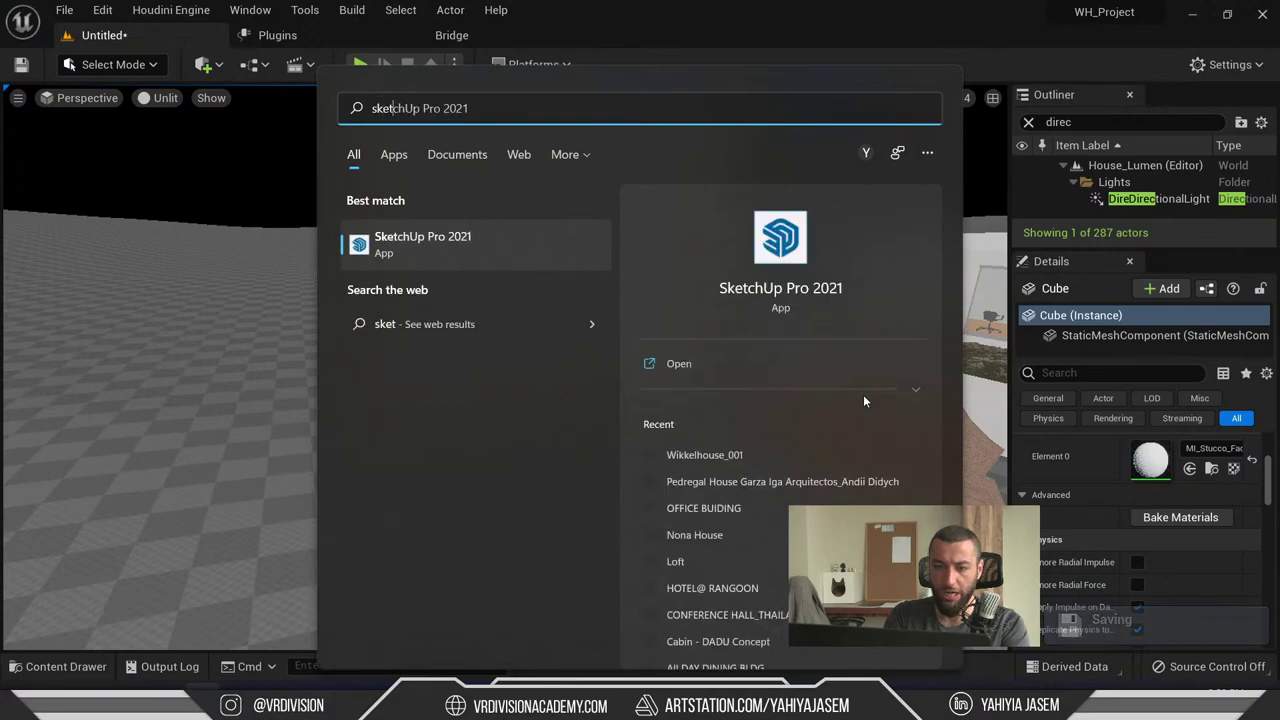
pyautogui.press('Escape')
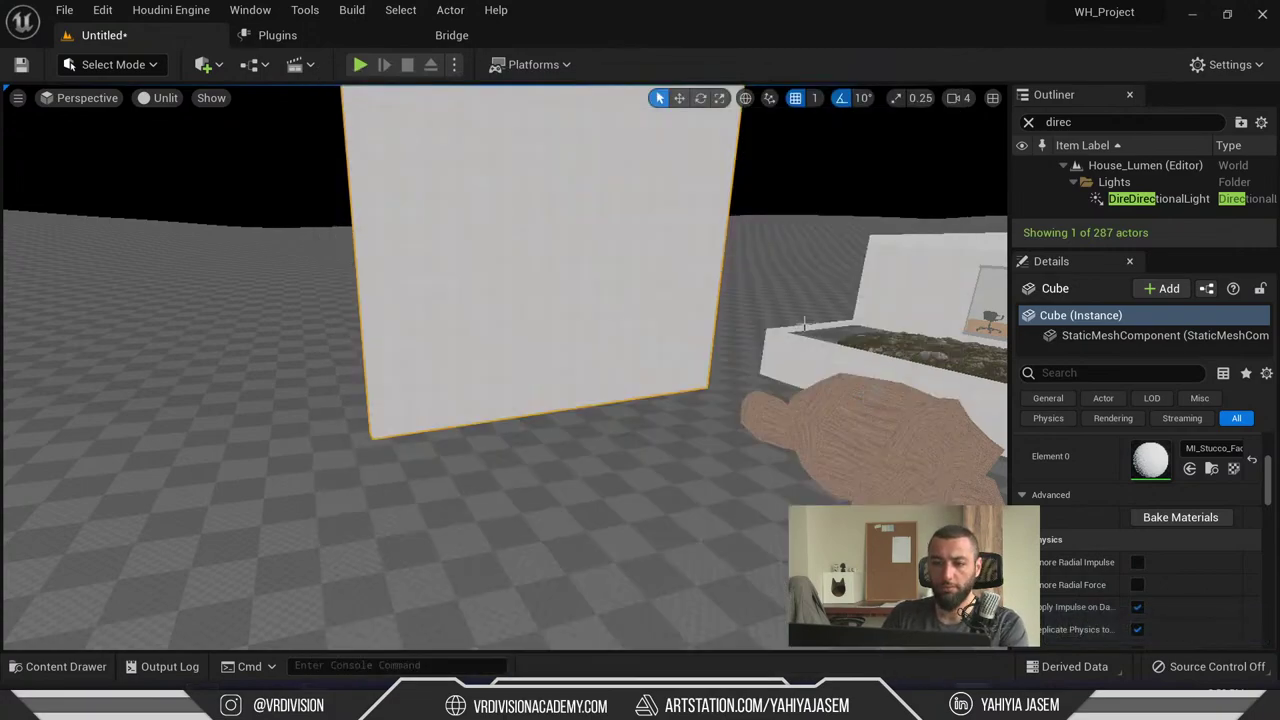
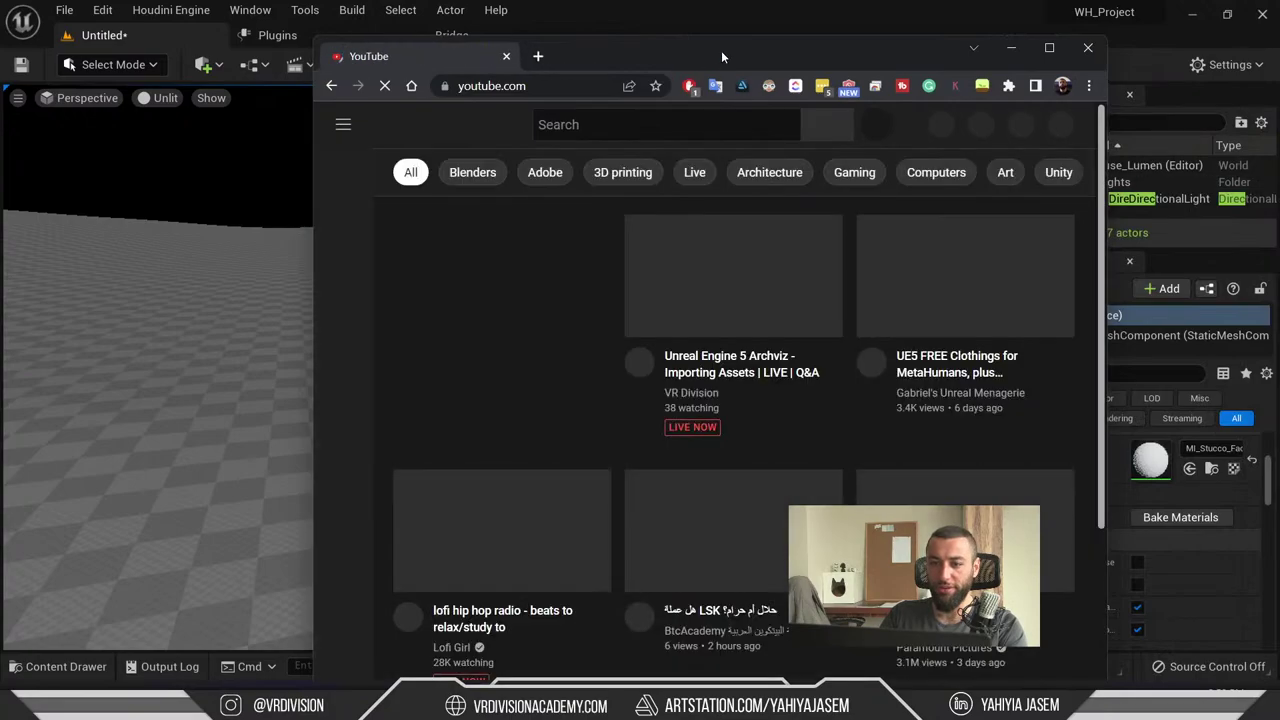
# - Maximize Chrome and go to the VR Division YouTube channel page
pyautogui.doubleClick(721, 50)
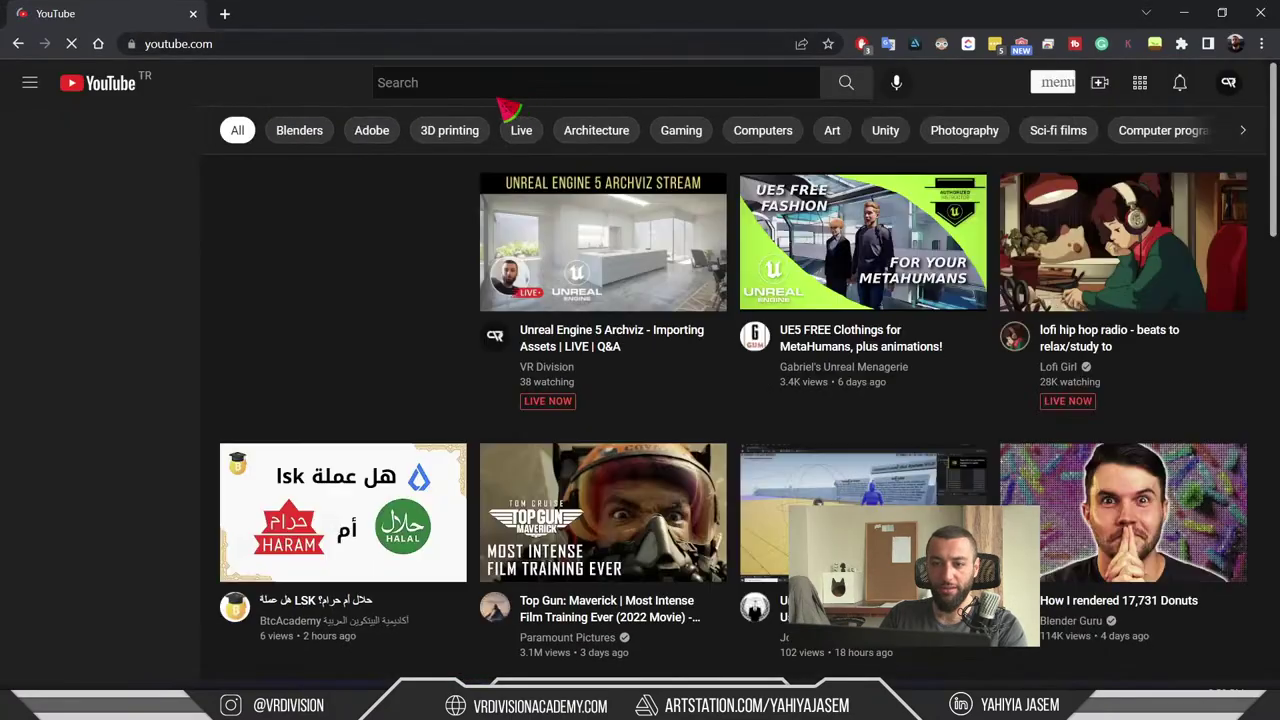
pyautogui.click(552, 367)
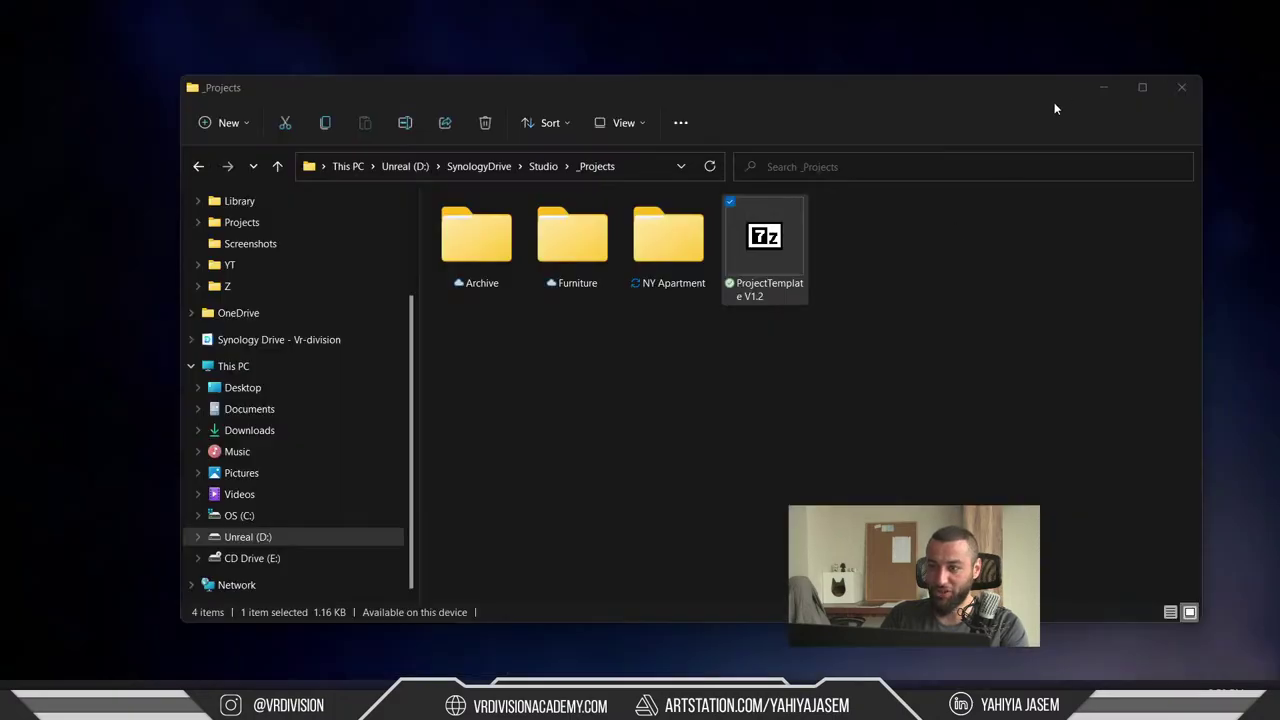
# - Minimize Notepad and the other open windows, cycling through the open programs
pyautogui.click(1103, 87)
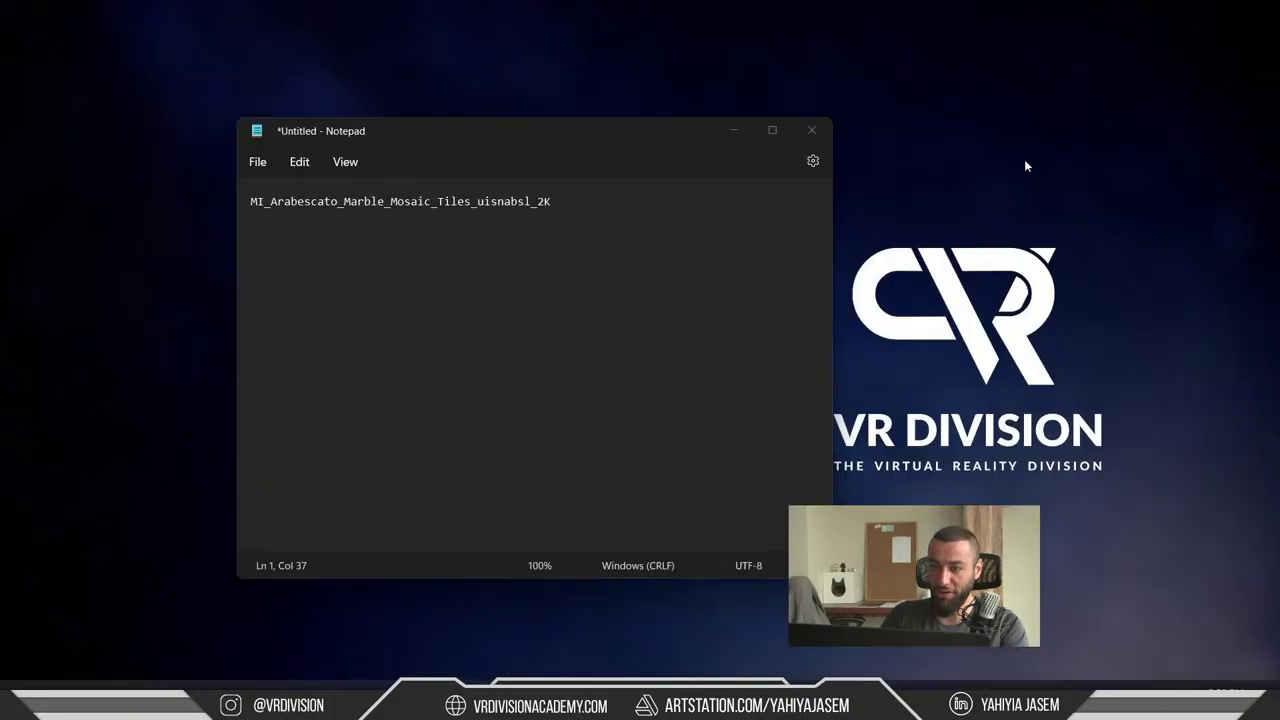
pyautogui.click(734, 126)
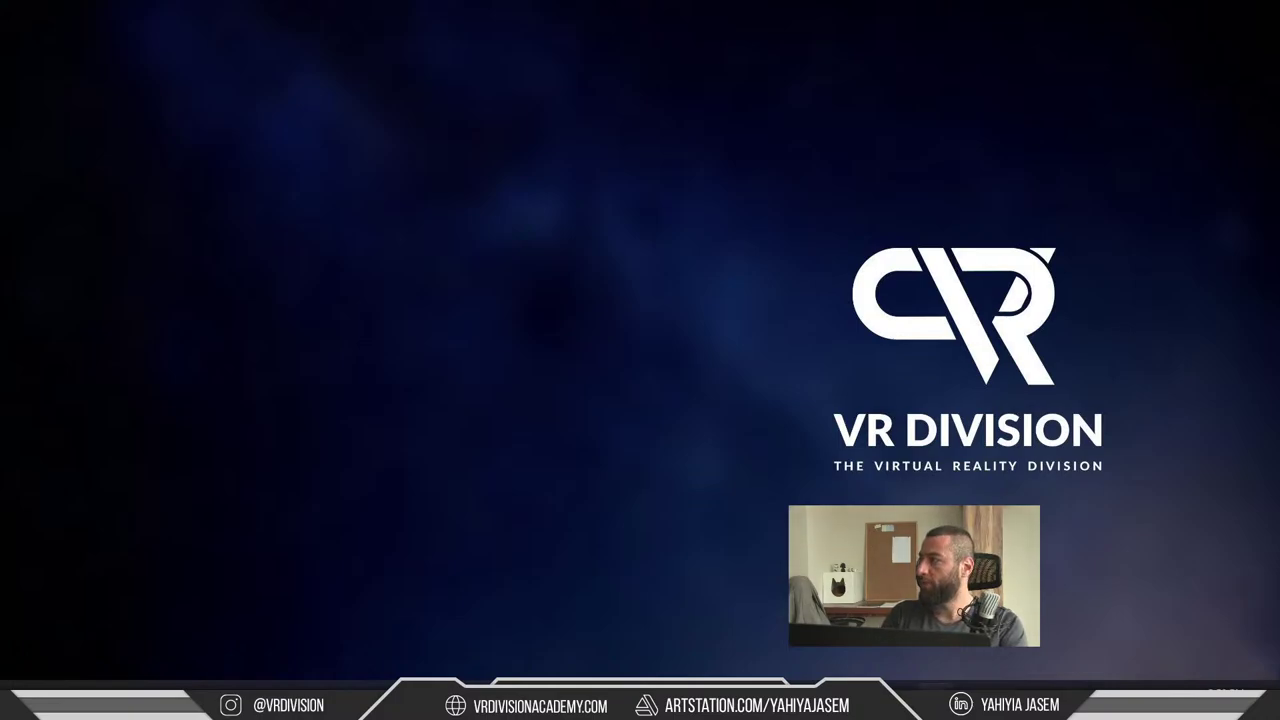
pyautogui.hotkey('alt', 'Tab')
pyautogui.hotkey('alt', 'Tab')
pyautogui.hotkey('alt', 'Tab')
pyautogui.hotkey('alt', 'Tab')
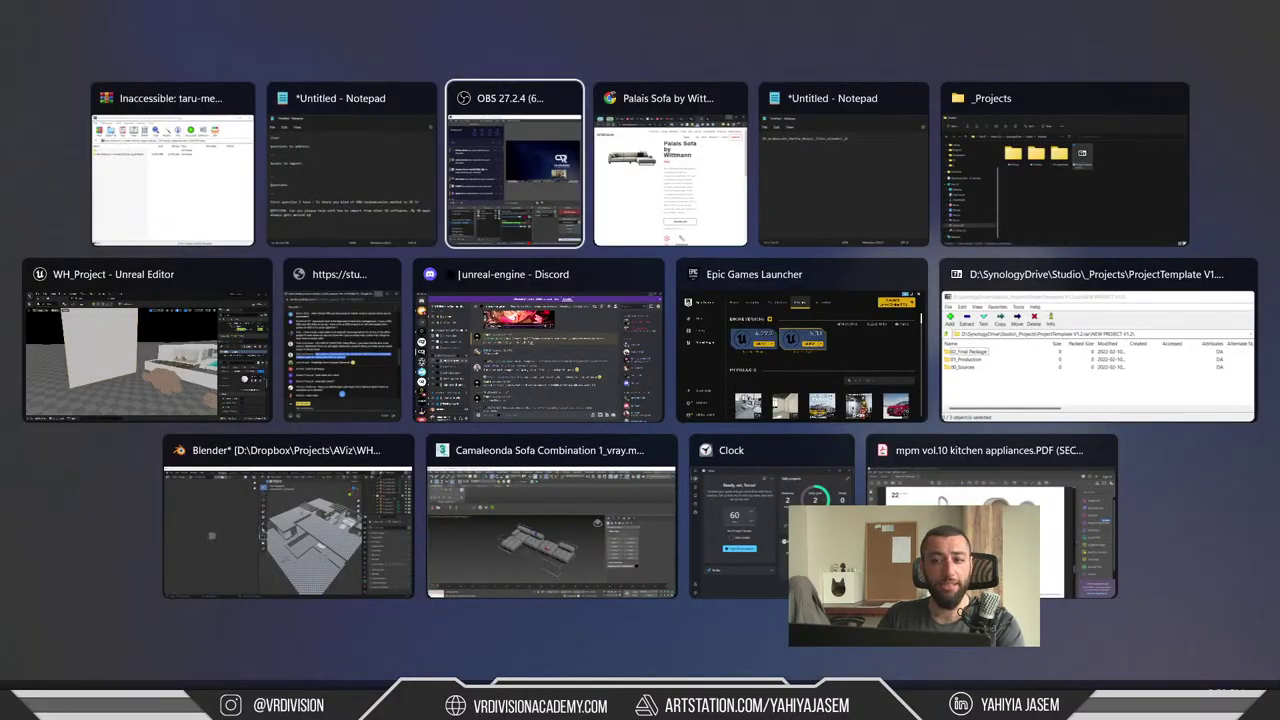
pyautogui.hotkey('alt', 'Tab')
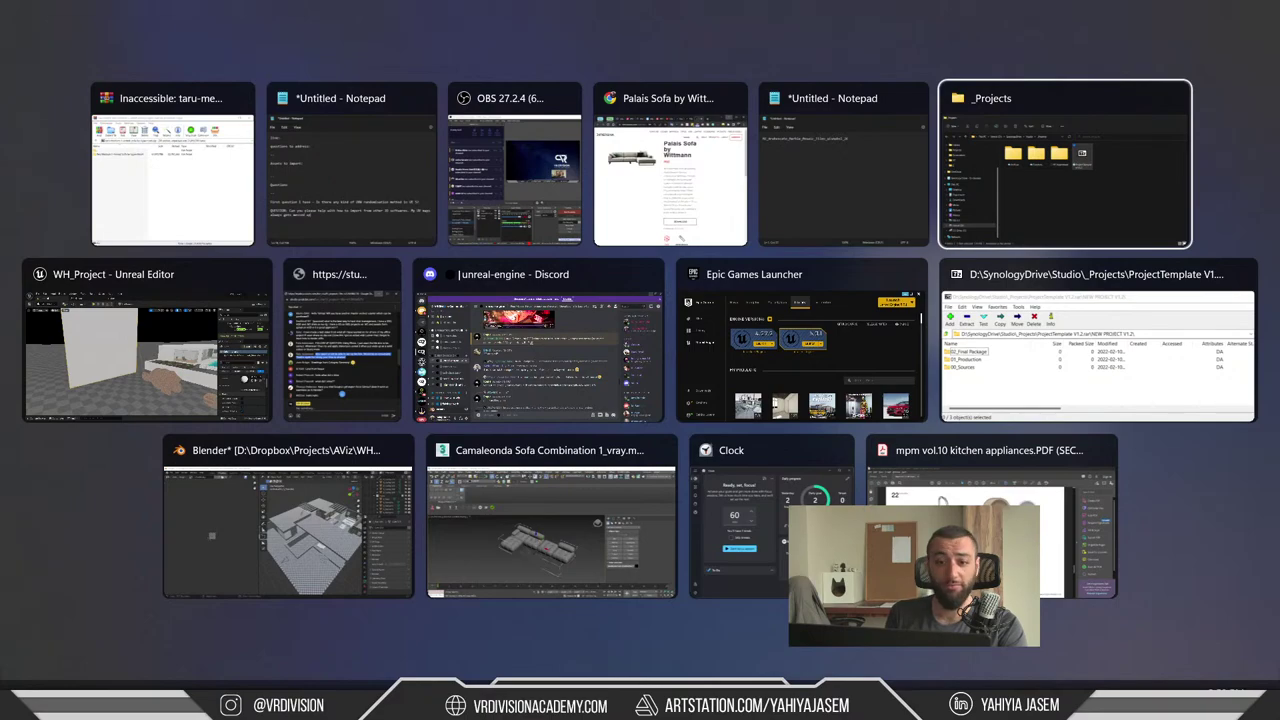
pyautogui.hotkey('alt', 'Tab')
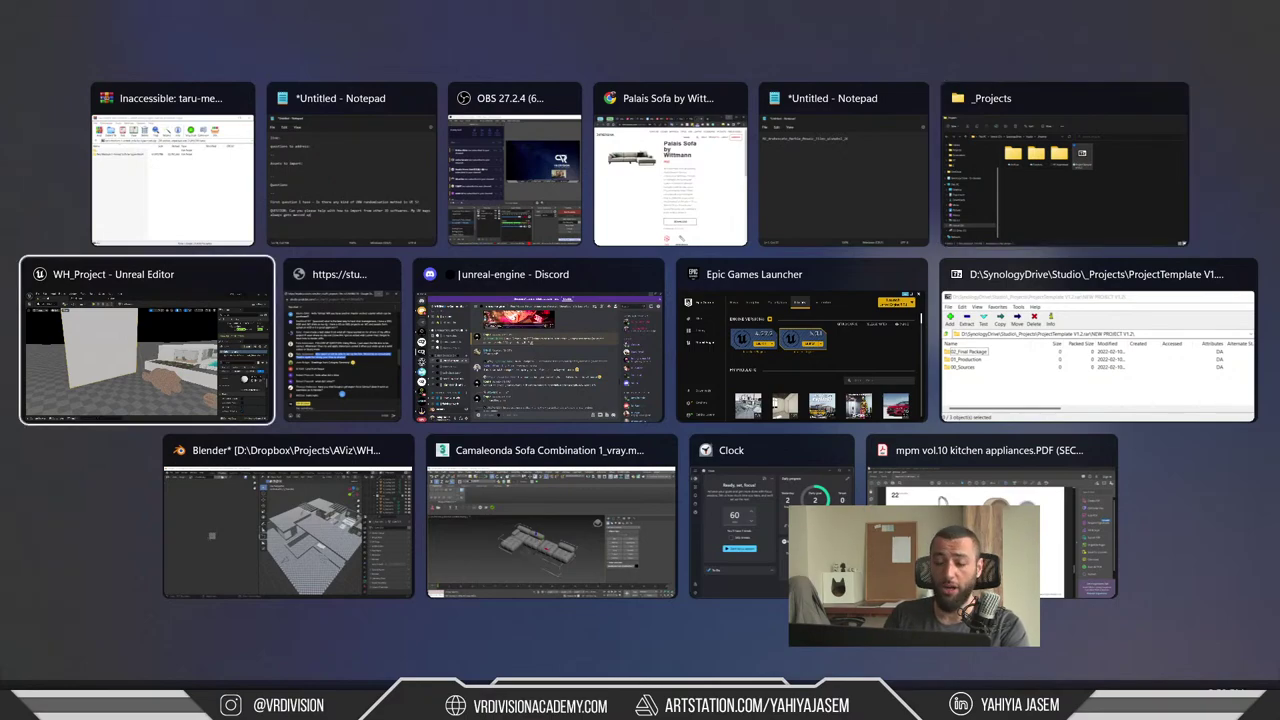
pyautogui.hotkey('shift', 'alt', 'Tab')
pyautogui.hotkey('shift', 'alt', 'Tab')
# - Launch SketchUp Pro 2021 from a Start menu search for 'sk'
pyautogui.press('Escape')
pyautogui.press('super')
pyautogui.press('super')
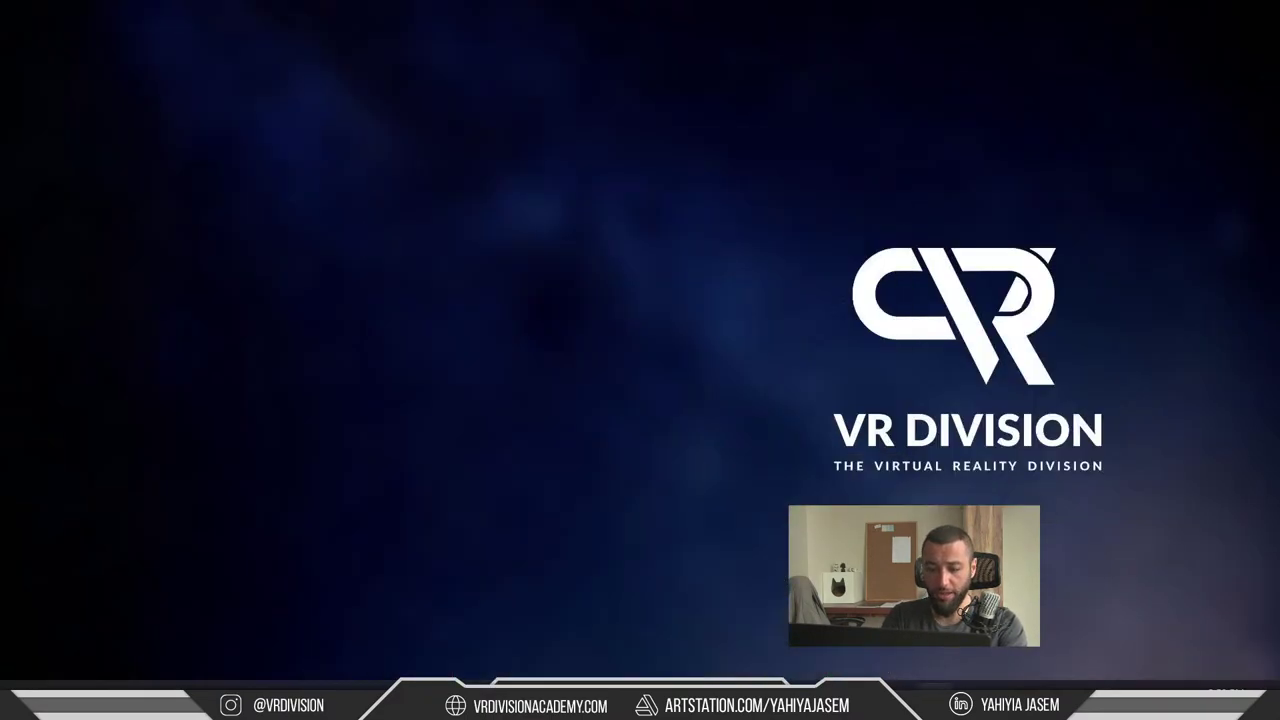
pyautogui.press('super')
pyautogui.write('sk')
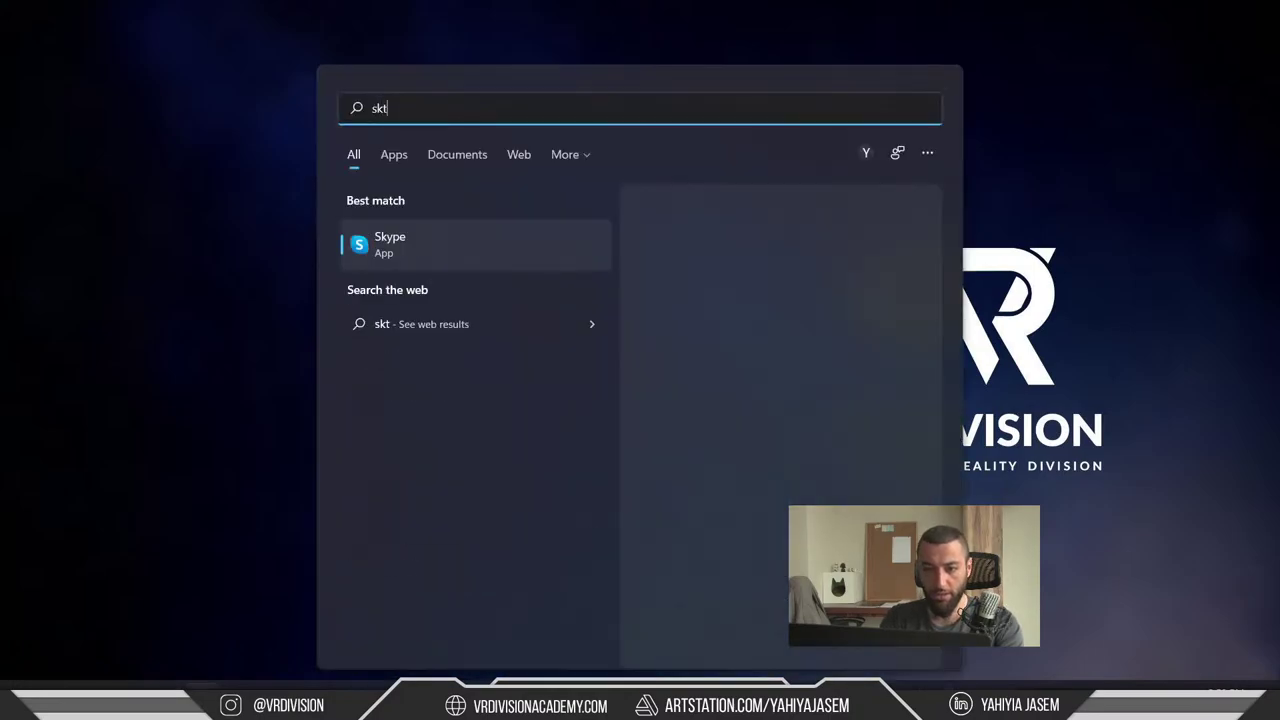
pyautogui.press('Return')
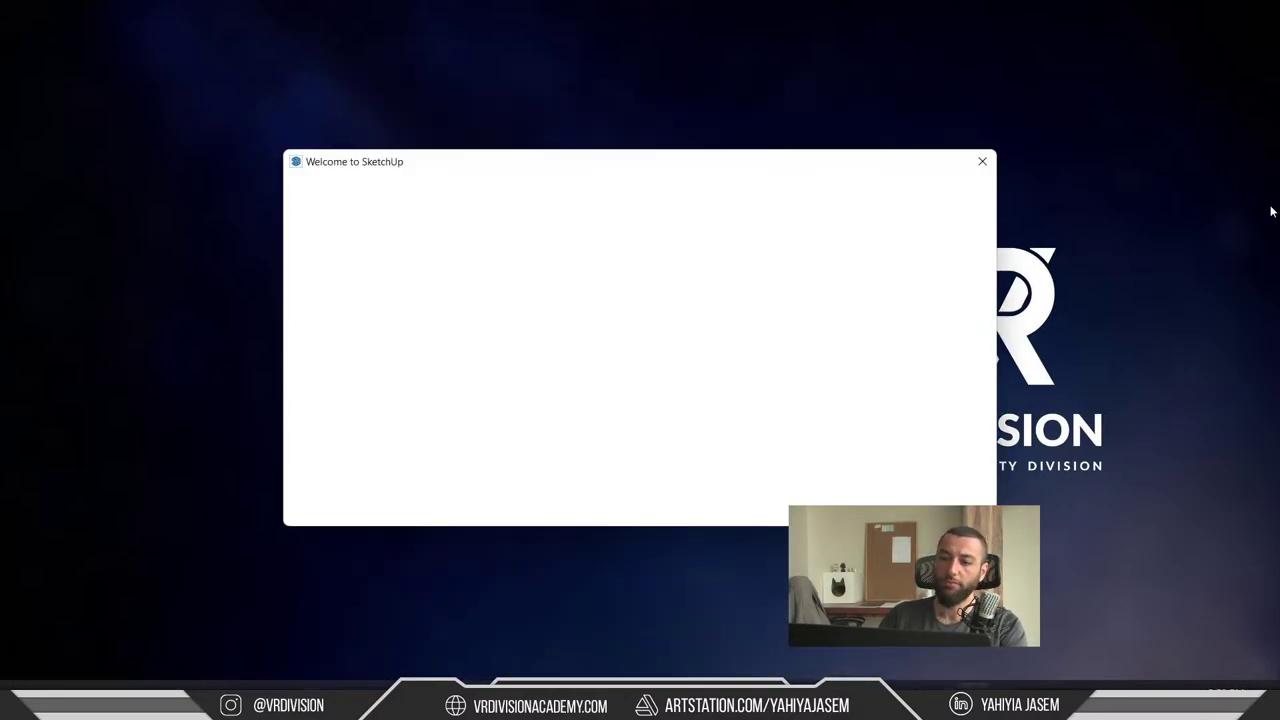
# - Skip the SketchUp update, open recent Wikkelhouse_001, and orbit to view the house from above
pyautogui.click(478, 497)
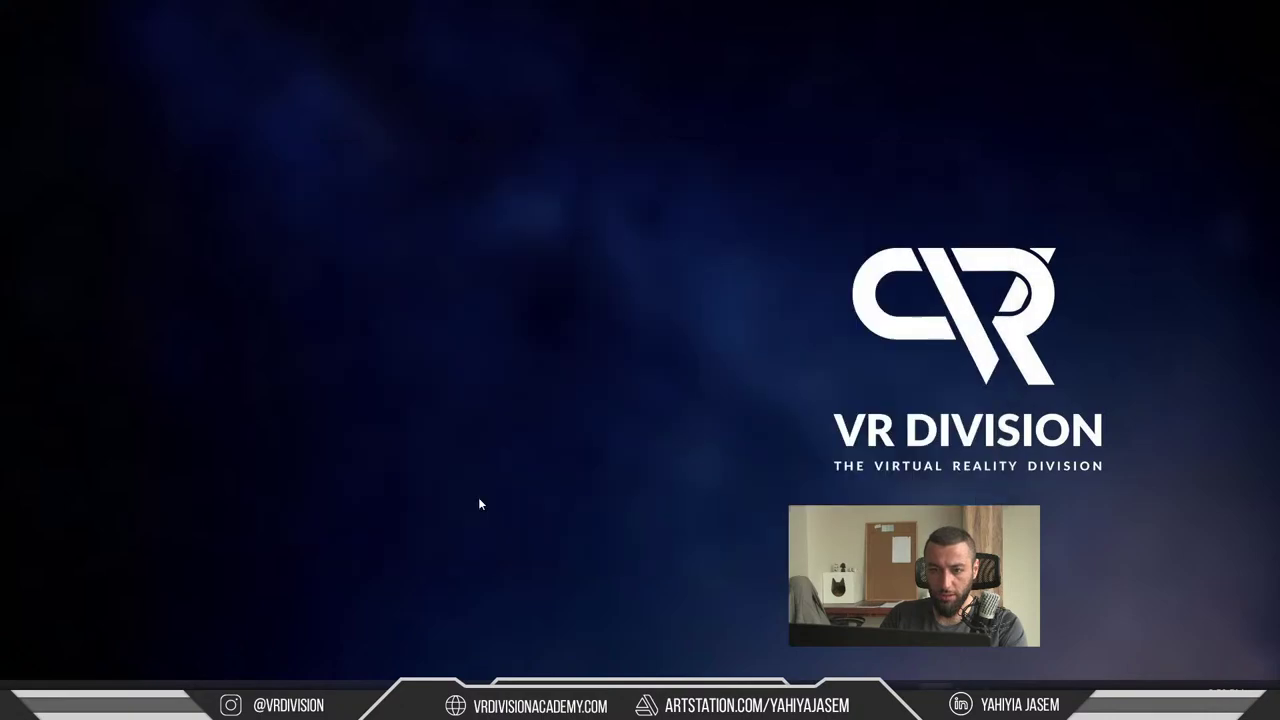
pyautogui.scroll(-3, 520, 335)
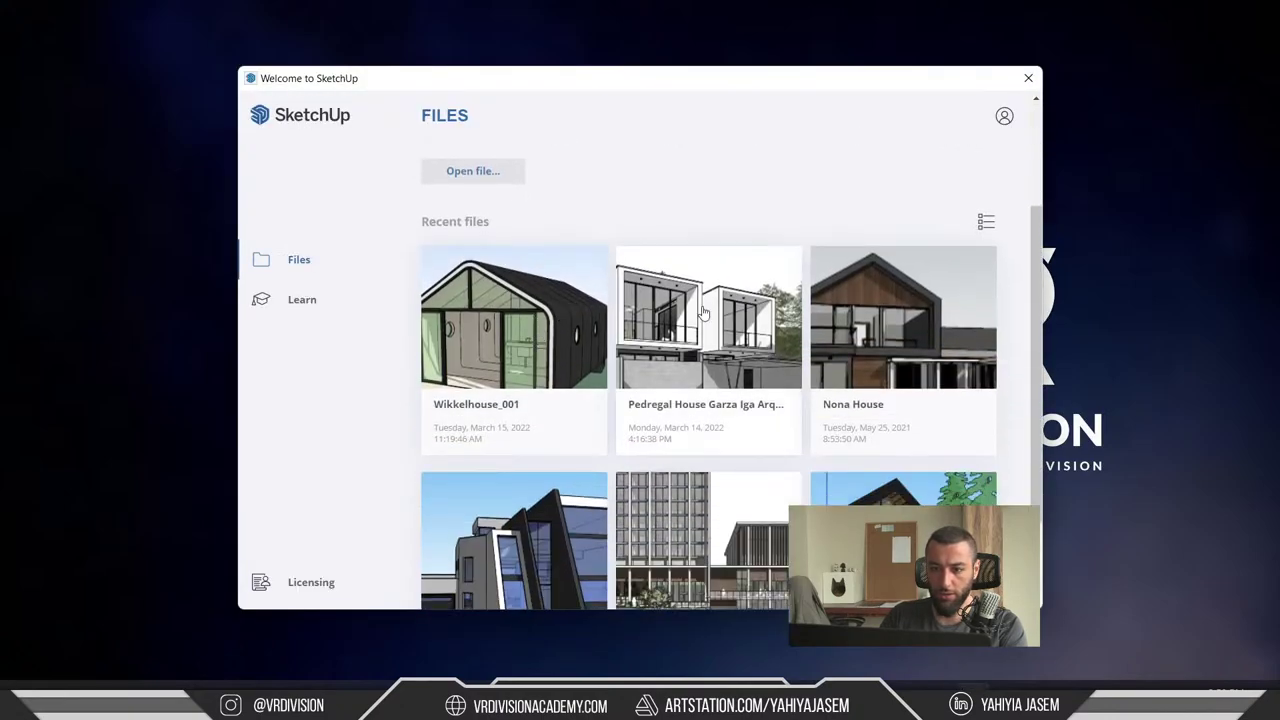
pyautogui.scroll(-2, 512, 328)
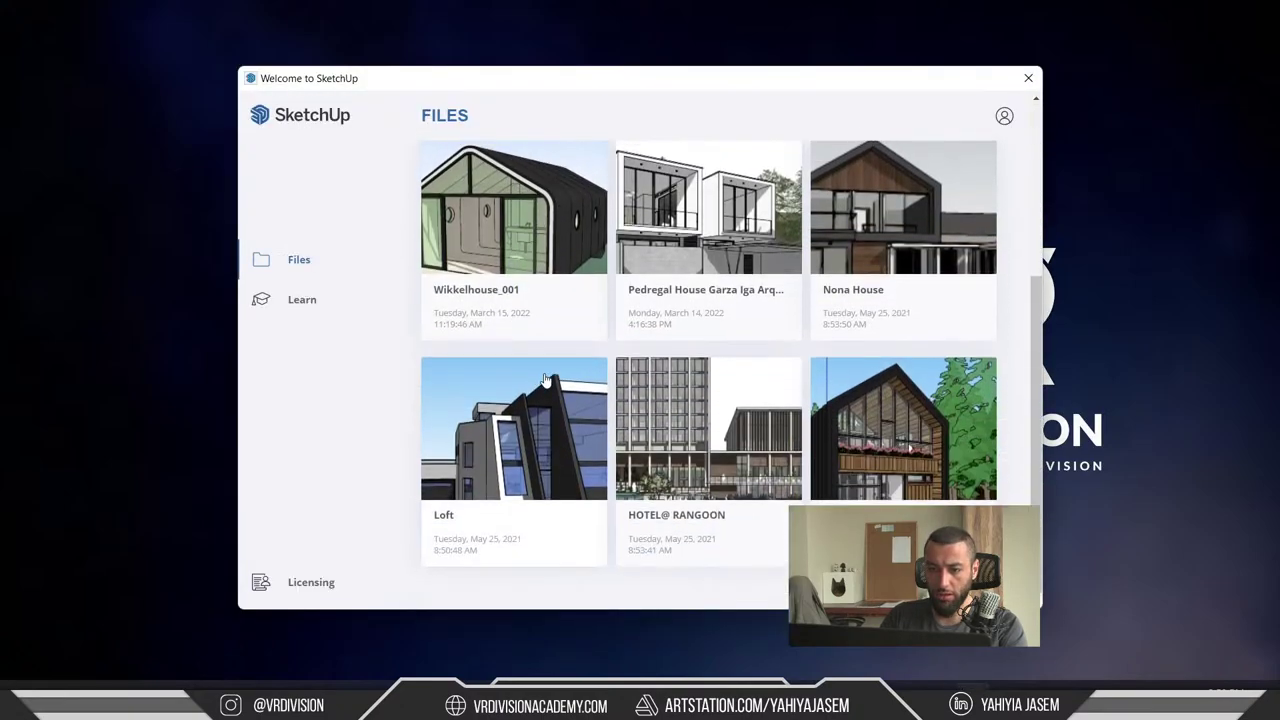
pyautogui.click(527, 413)
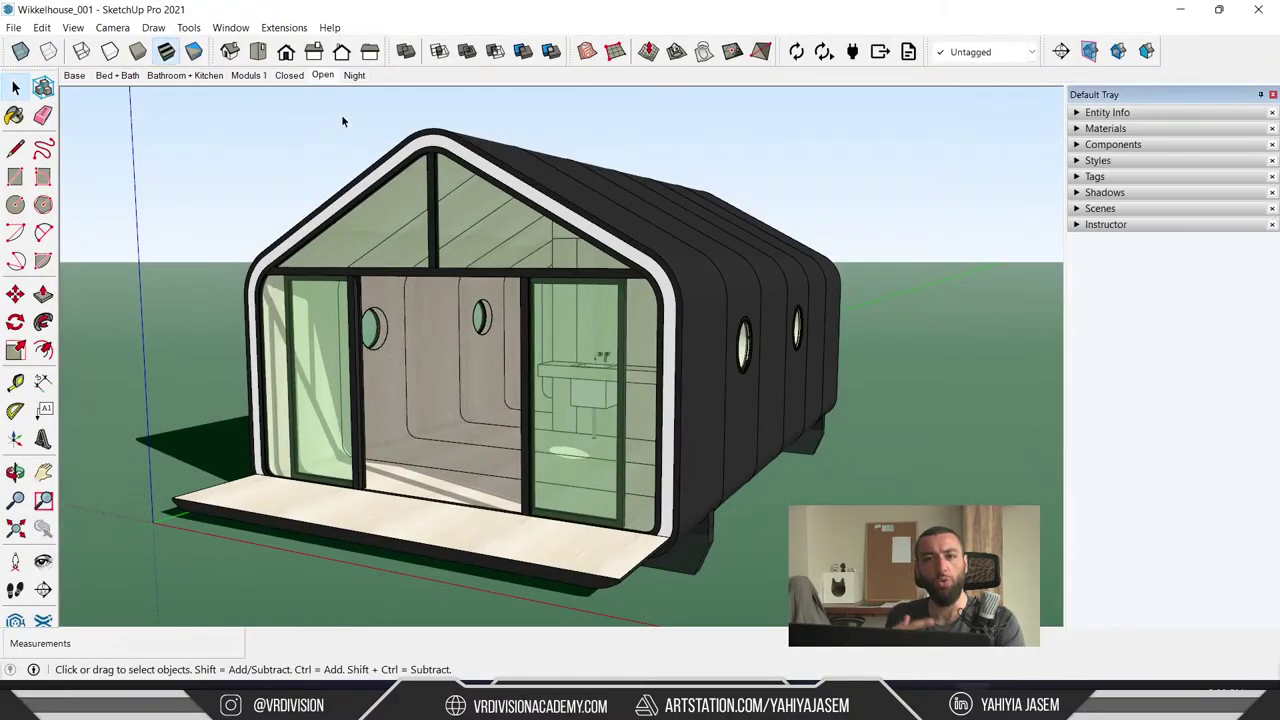
pyautogui.moveTo(341, 121); pyautogui.dragTo(422, 258, button='middle')
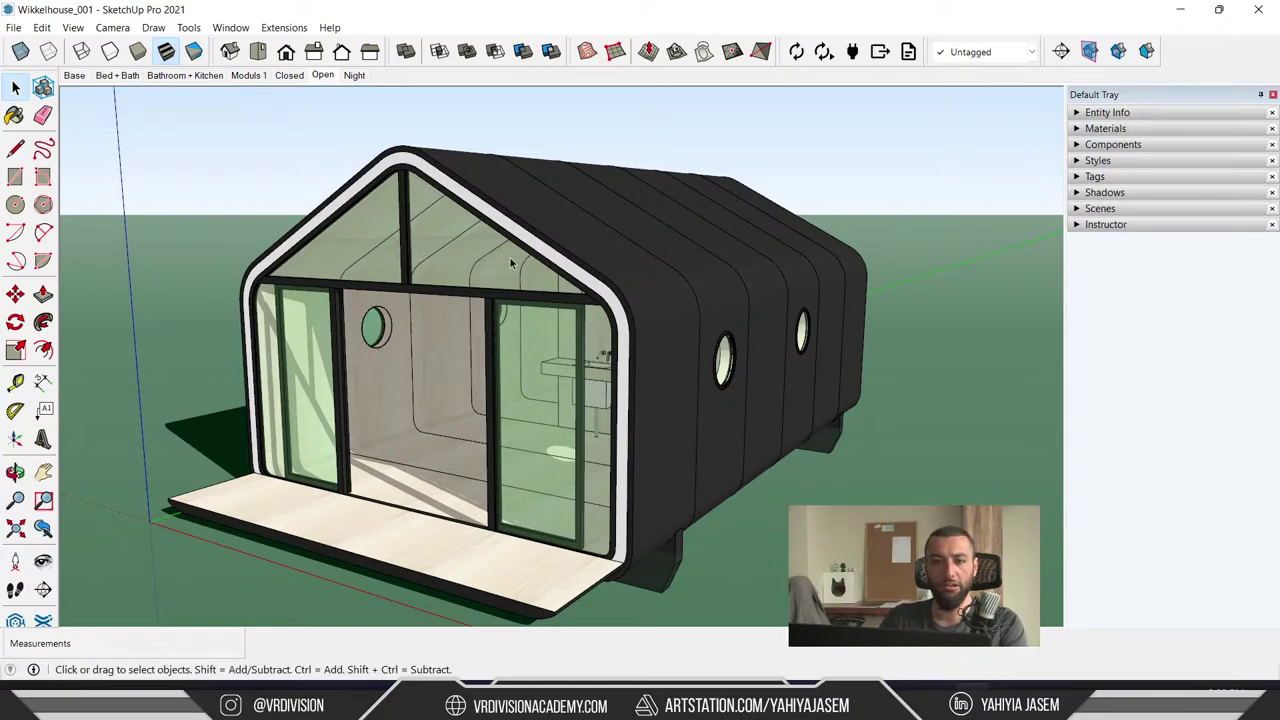
pyautogui.moveTo(514, 263); pyautogui.dragTo(640, 366, button='middle')
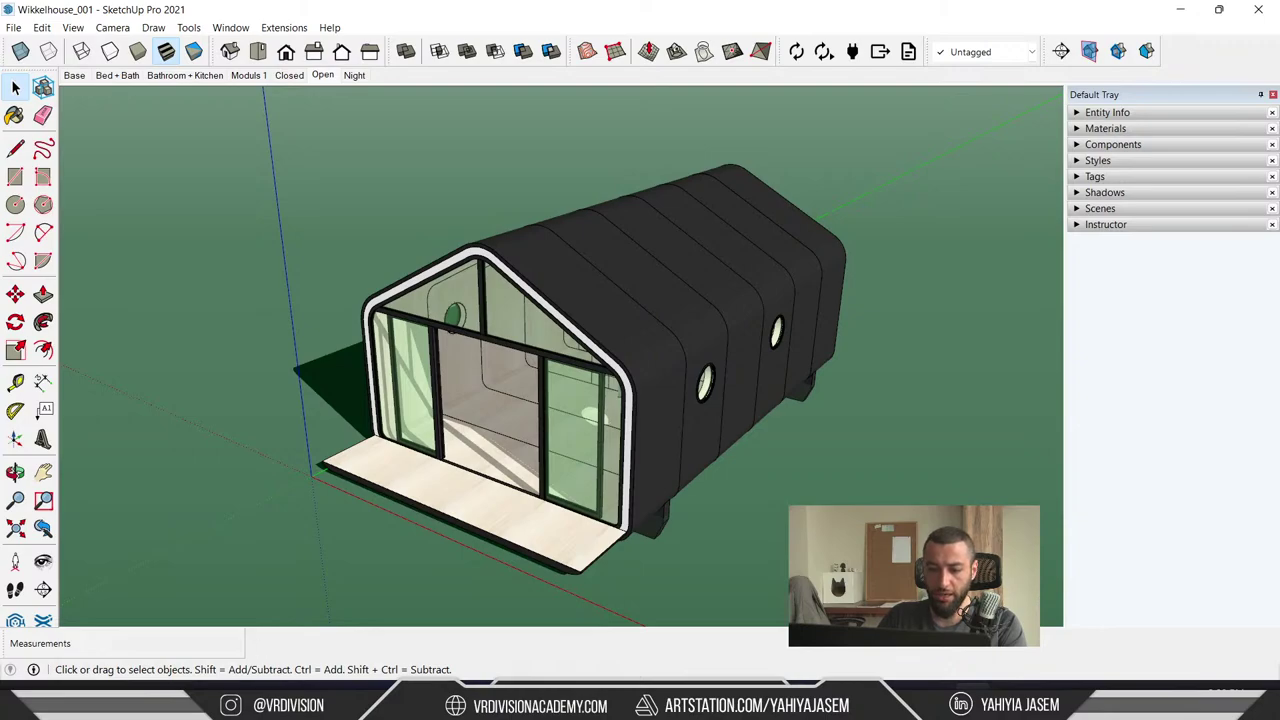
pyautogui.click(14, 27)
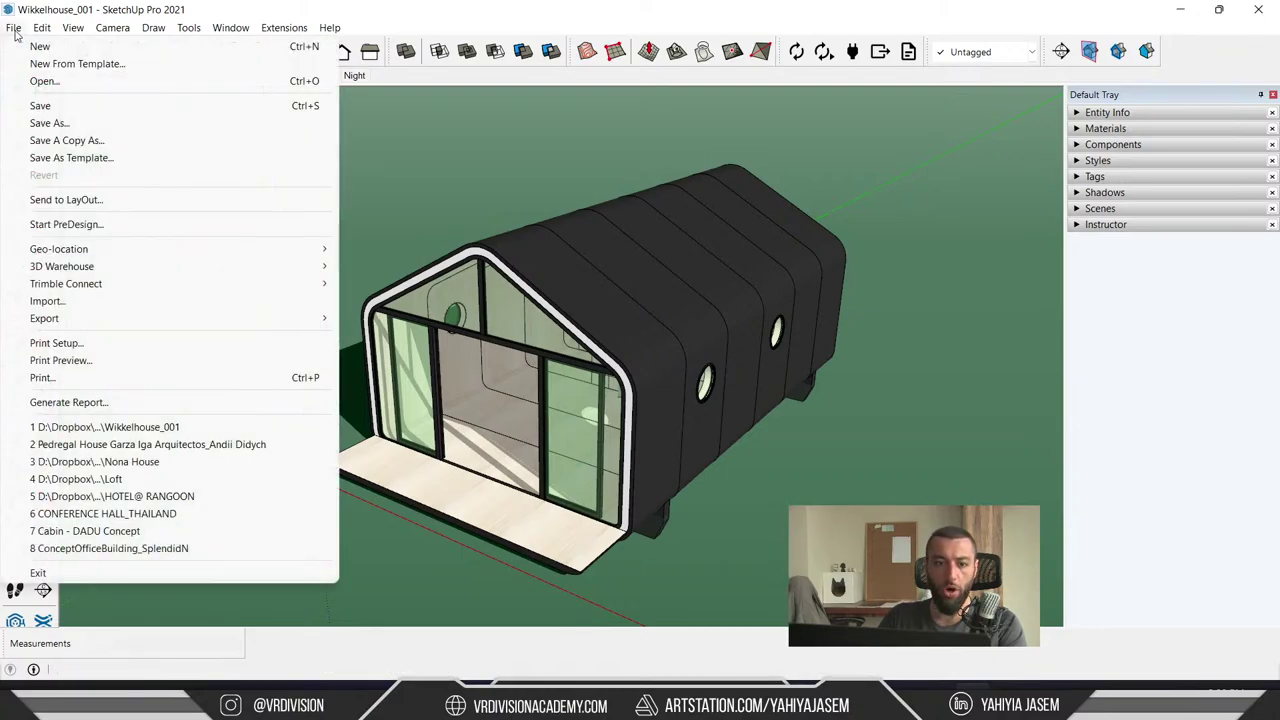
pyautogui.moveTo(212, 318)
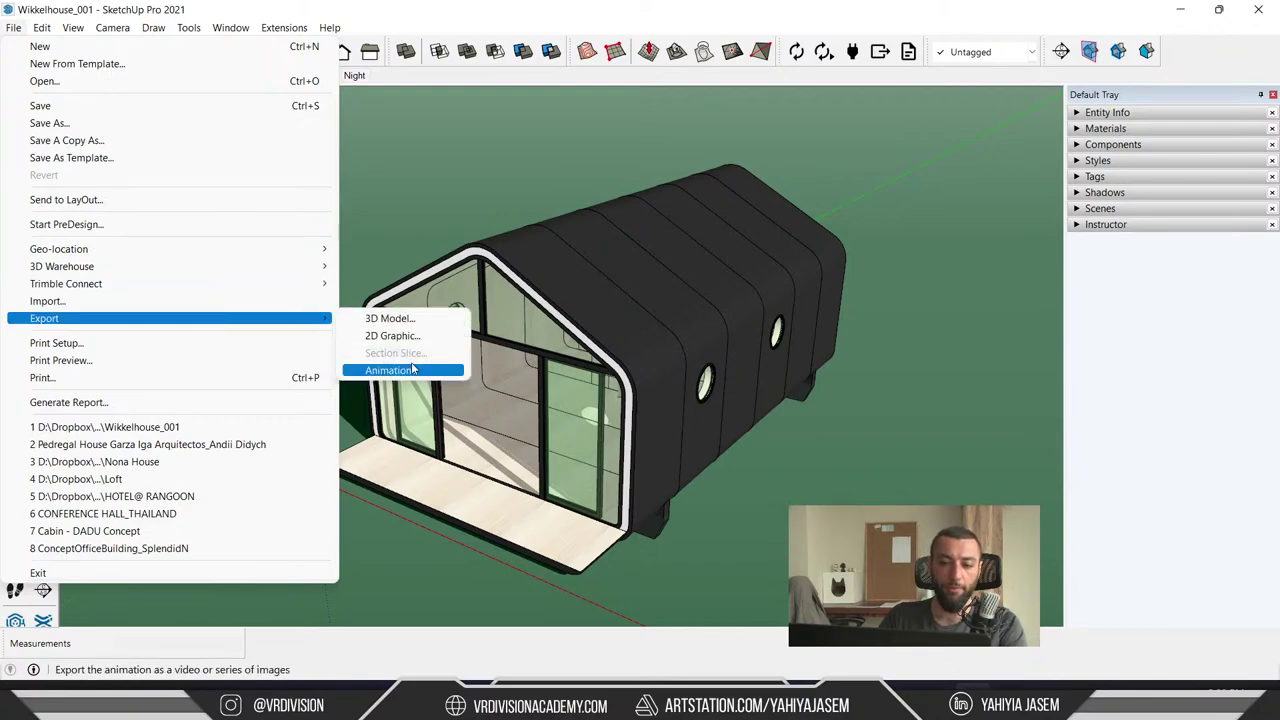
pyautogui.click(405, 320)
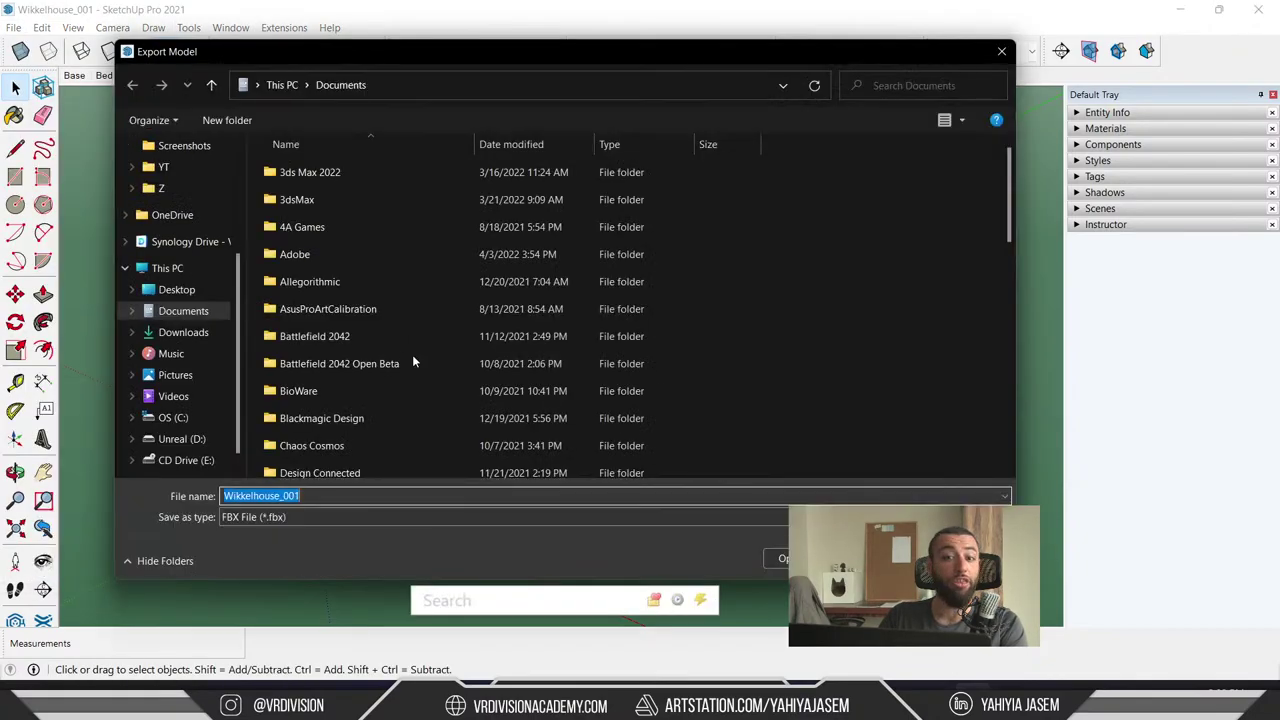
pyautogui.click(294, 518)
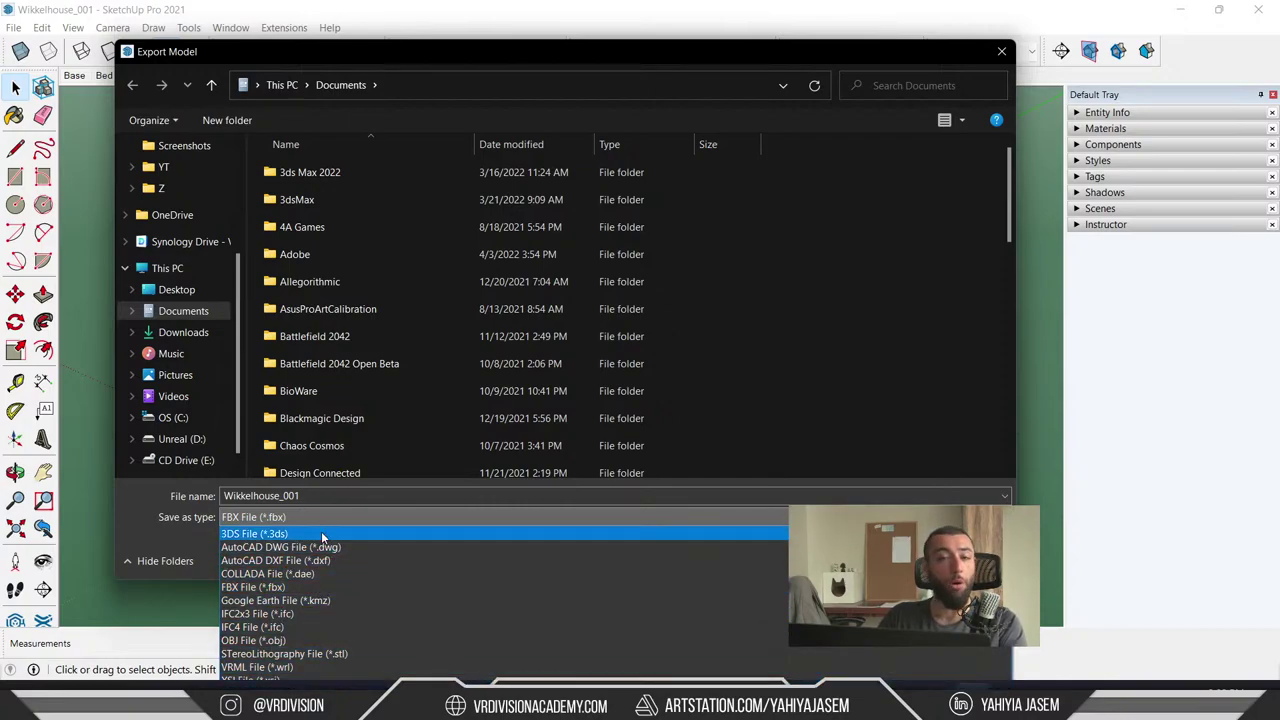
pyautogui.press('Escape')
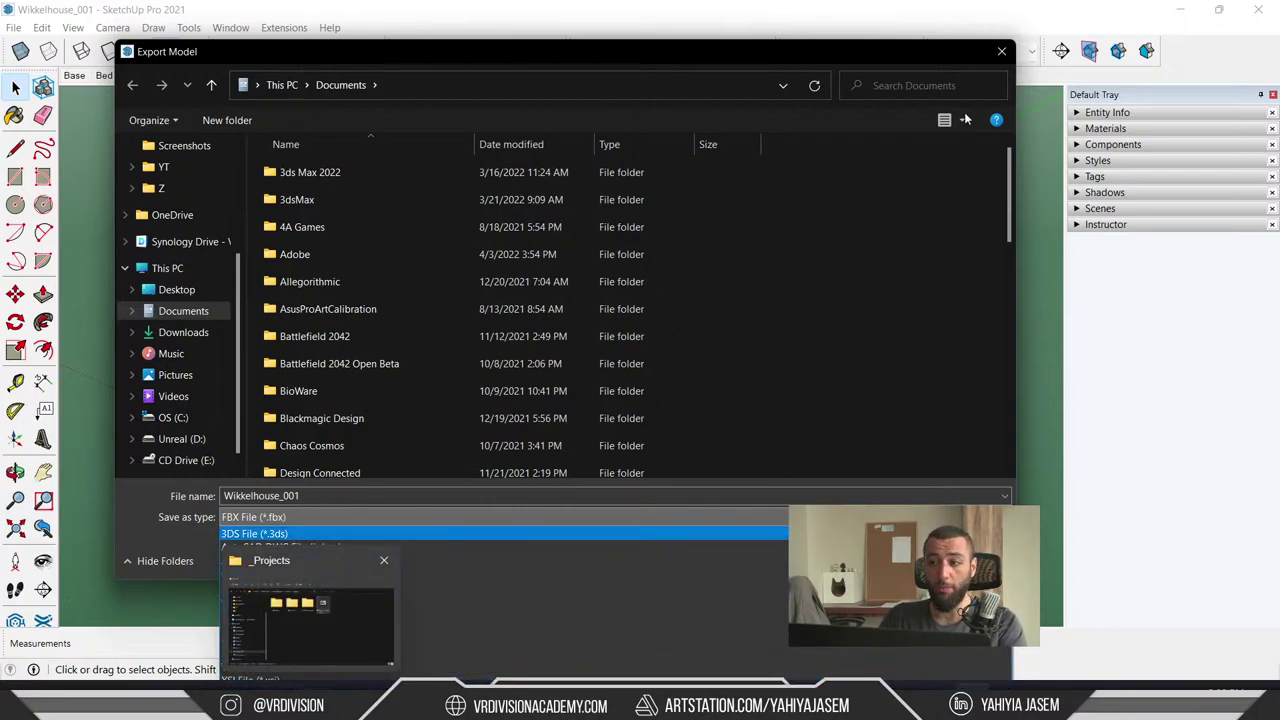
pyautogui.click(990, 56)
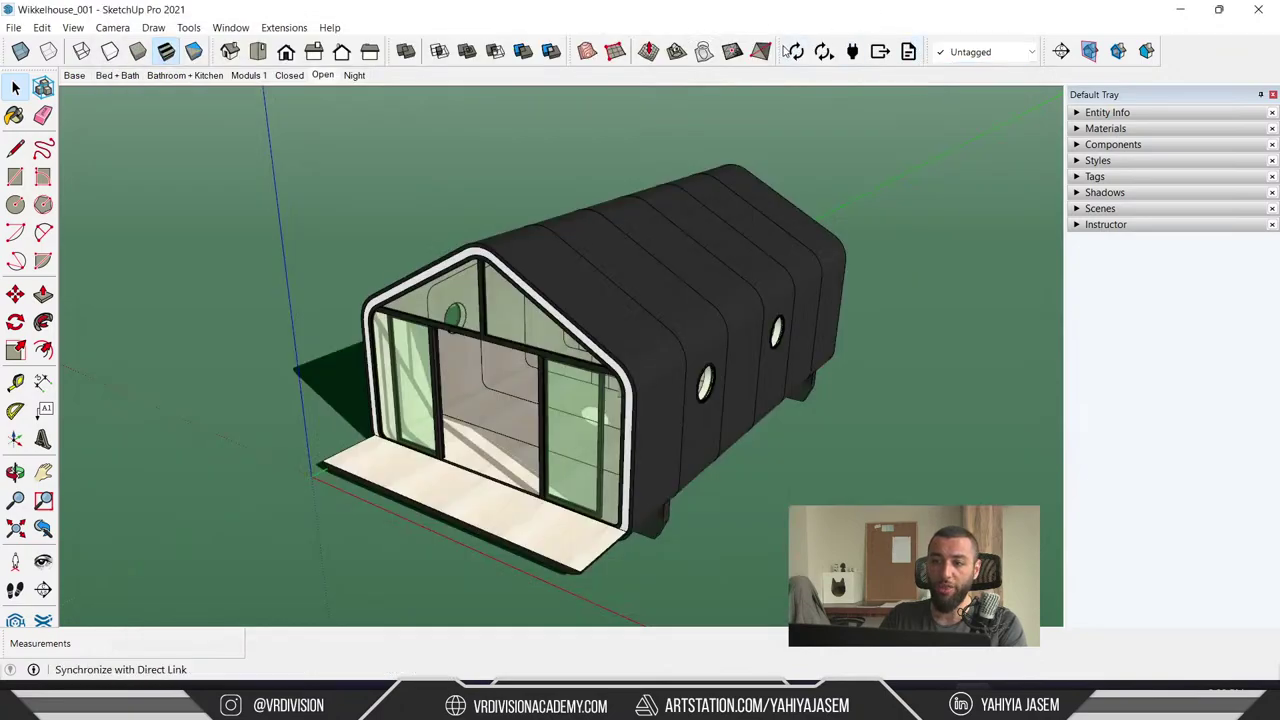
# - Float the Datasmith toolbar over the viewport, close it, and show it again
pyautogui.moveTo(724, 151); pyautogui.dragTo(340, 160)
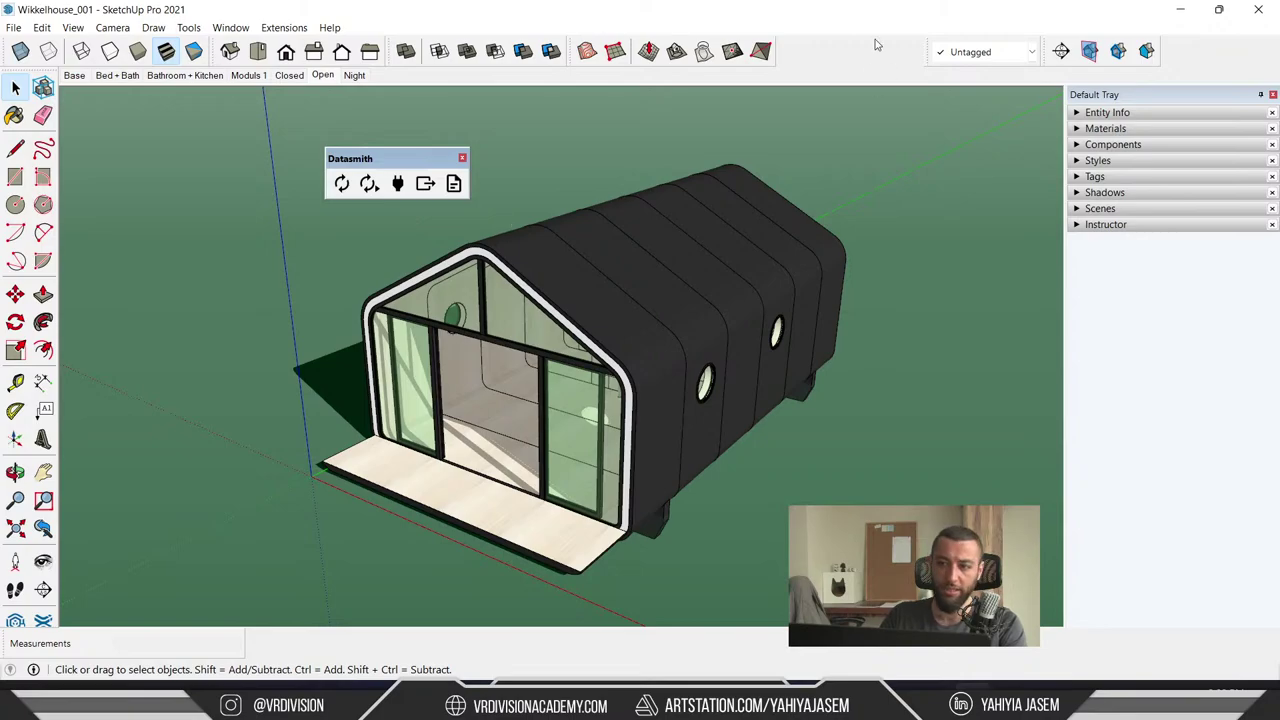
pyautogui.rightClick(830, 56)
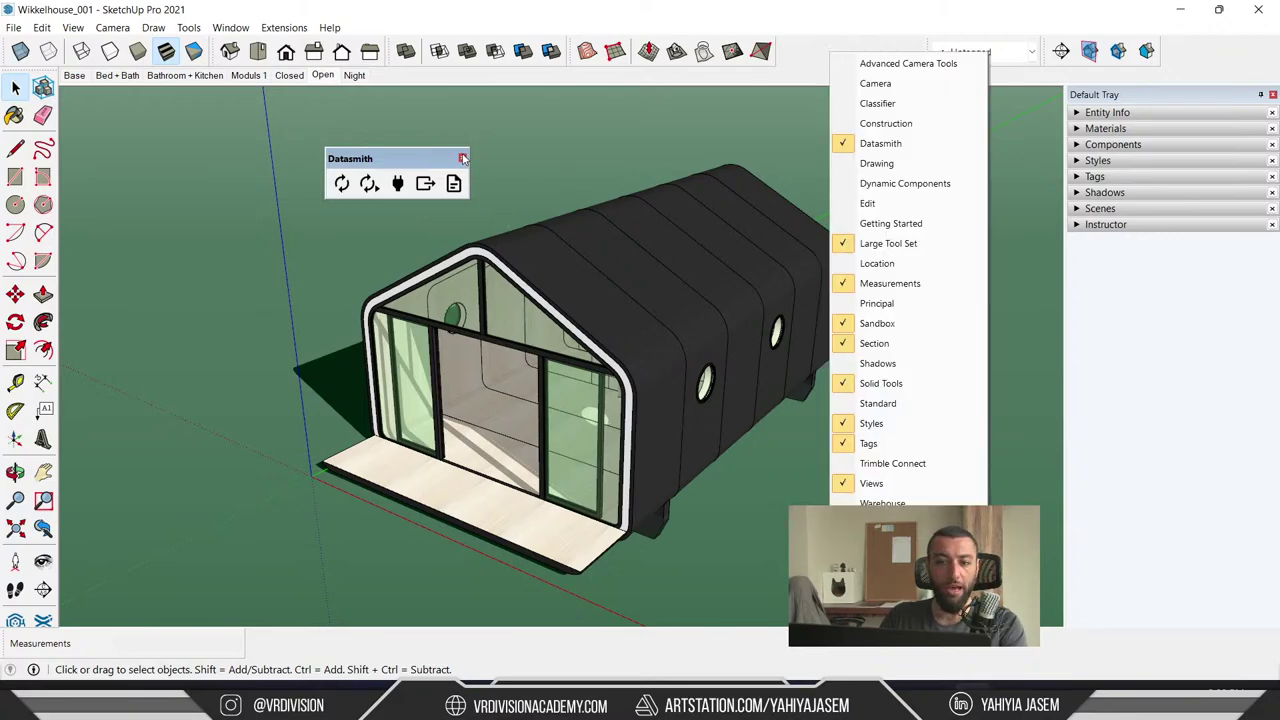
pyautogui.click(463, 158)
pyautogui.rightClick(800, 60)
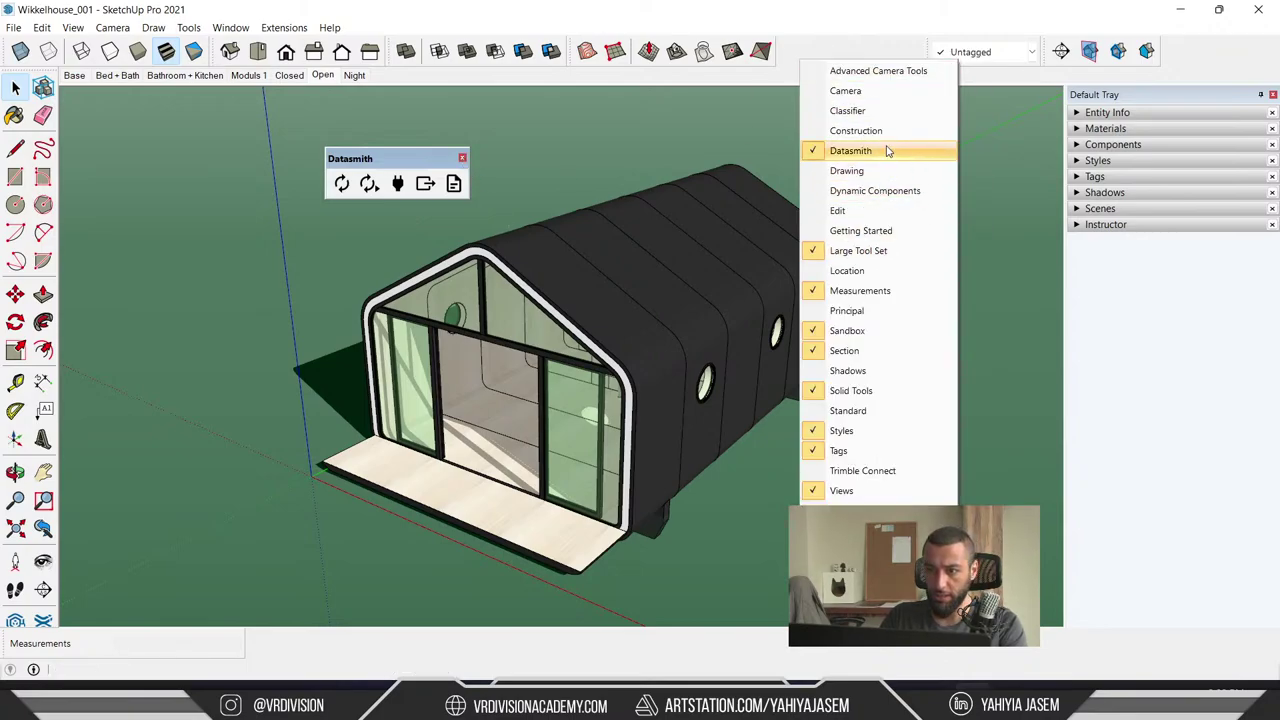
pyautogui.click(464, 160)
pyautogui.click(462, 159)
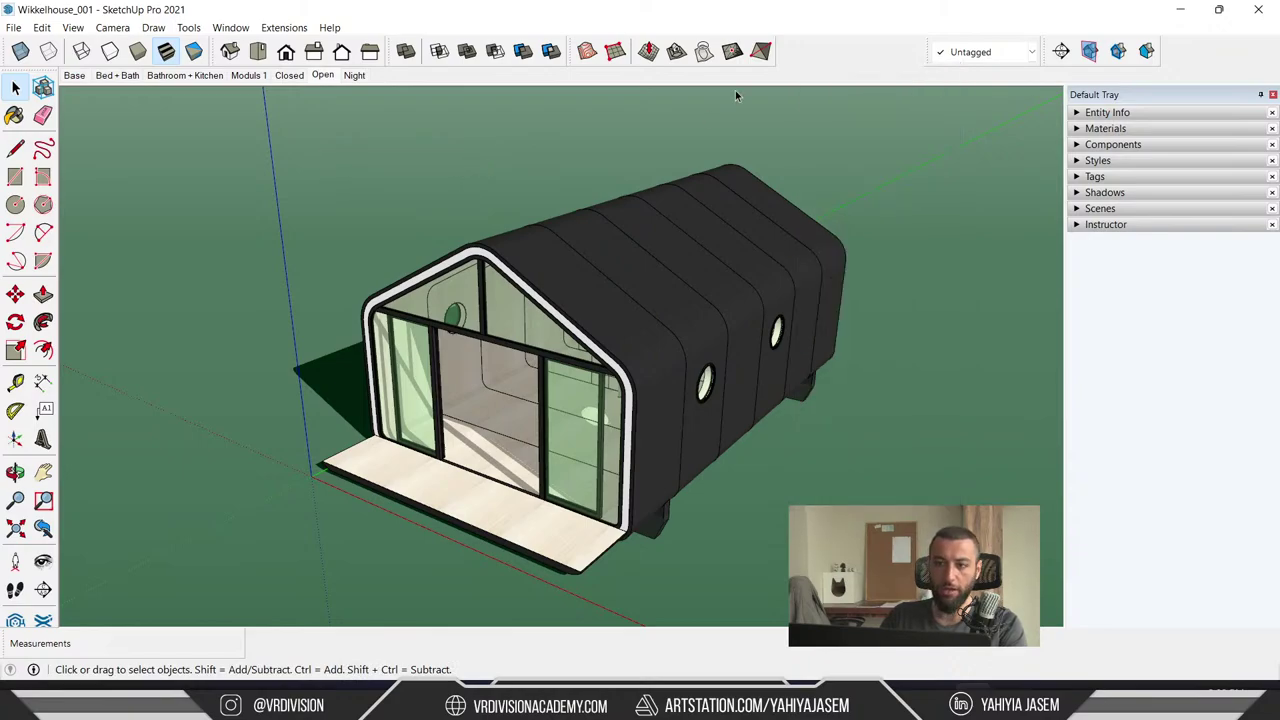
pyautogui.rightClick(826, 69)
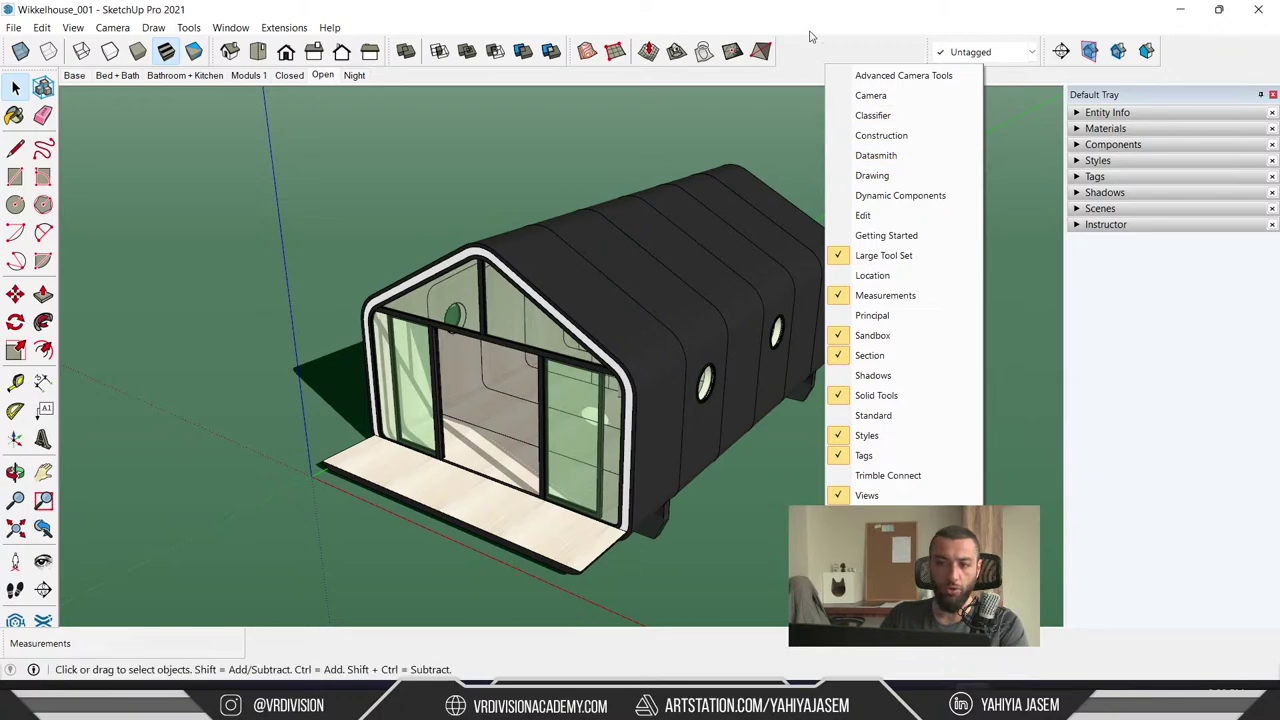
pyautogui.click(897, 160)
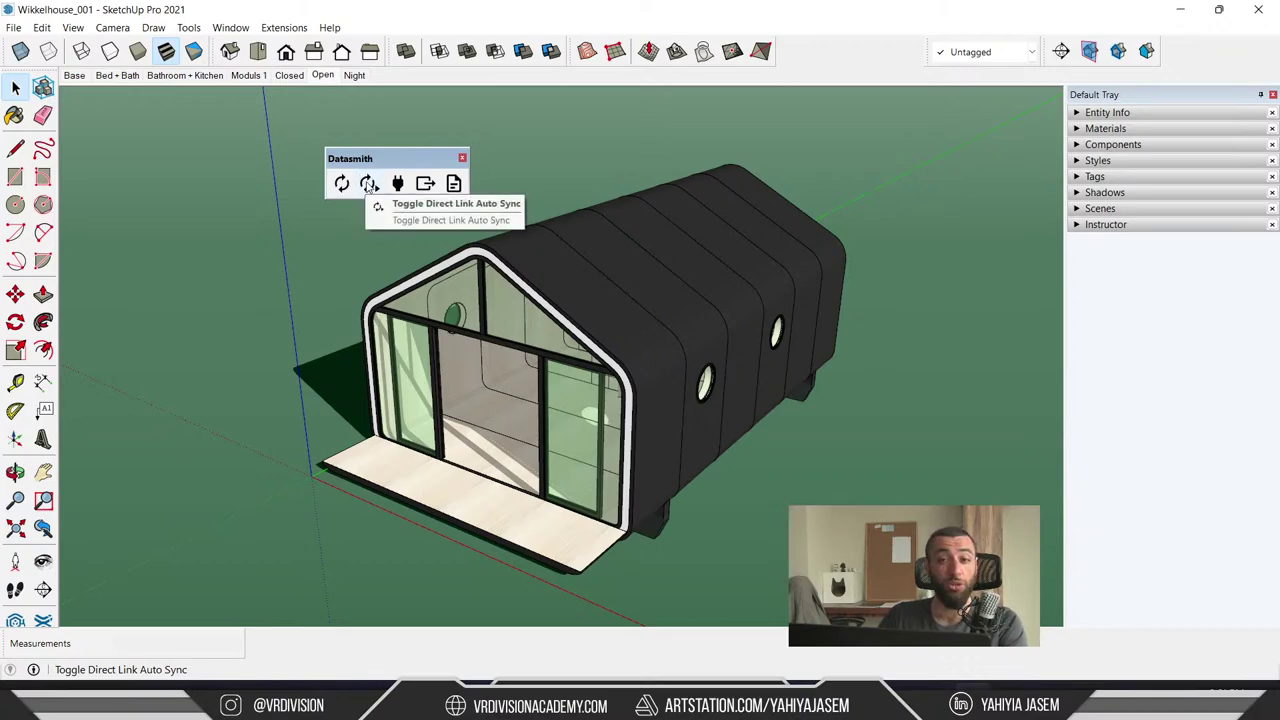
# - Turn on Datasmith Direct Link auto sync and bring the WH_Project Unreal Editor forward
pyautogui.click(370, 186)
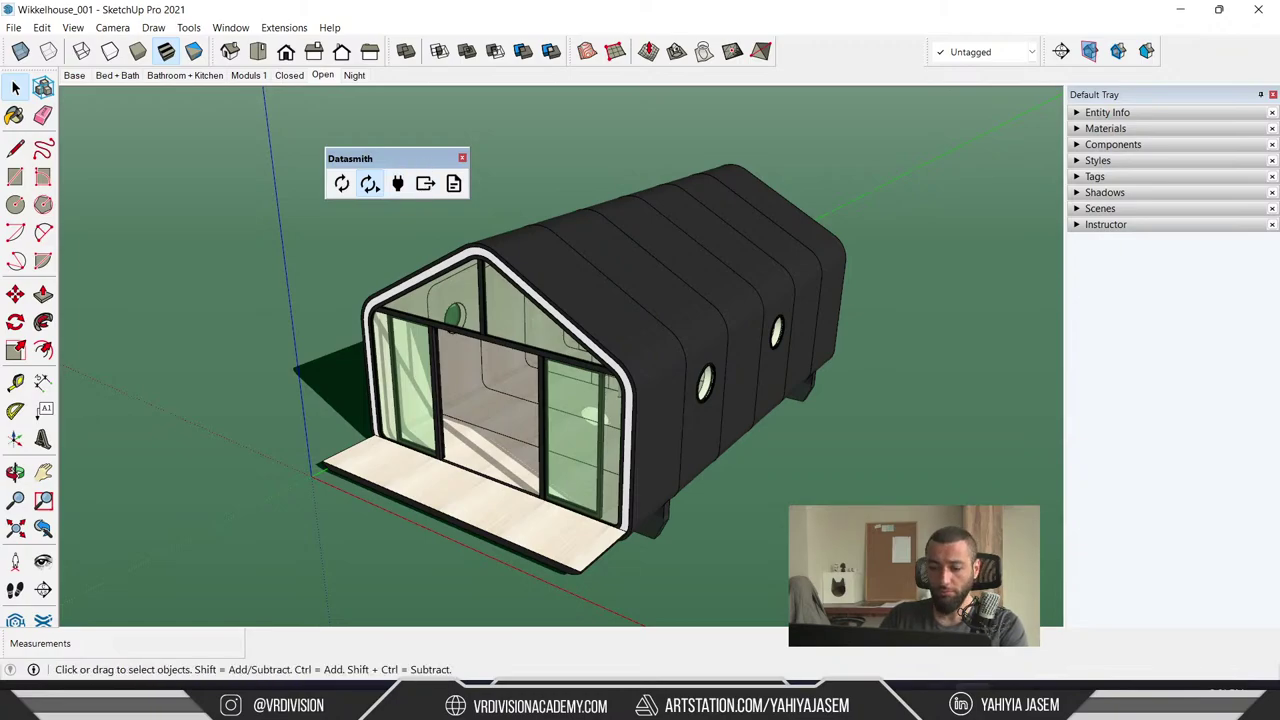
pyautogui.hotkey('alt', 'Tab')
pyautogui.hotkey('alt', 'Tab')
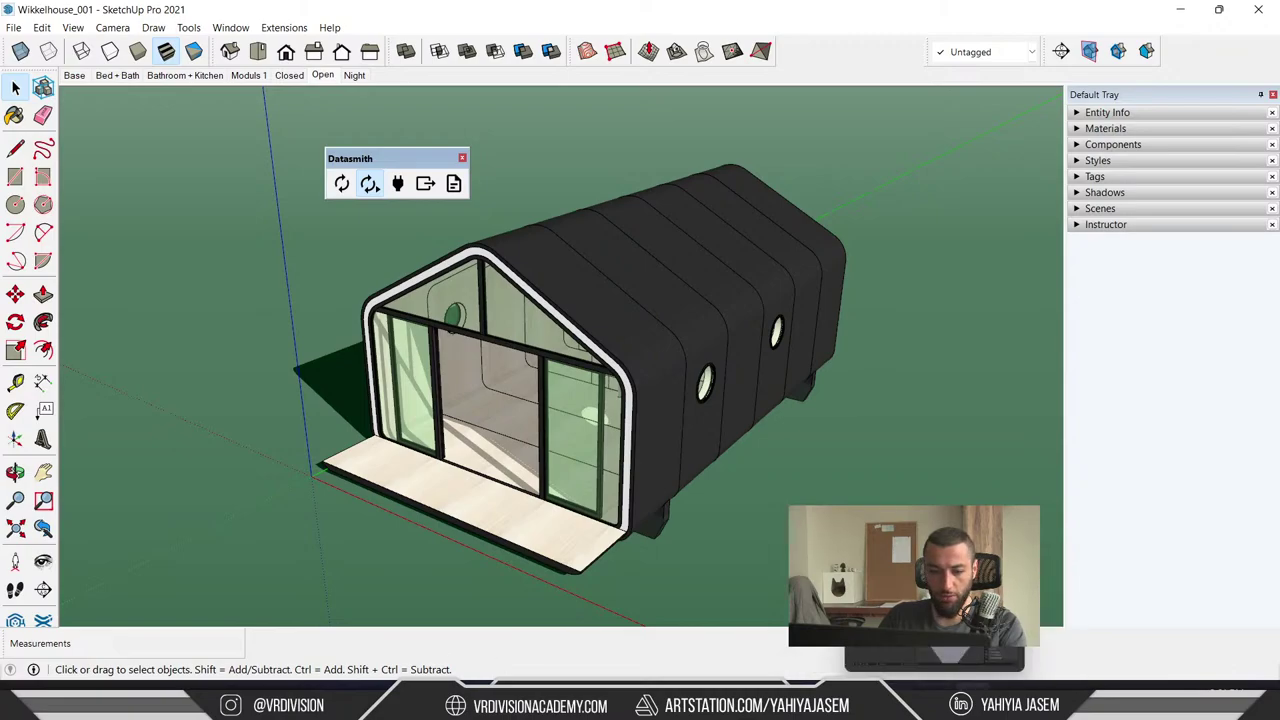
pyautogui.hotkey('alt', 'Tab')
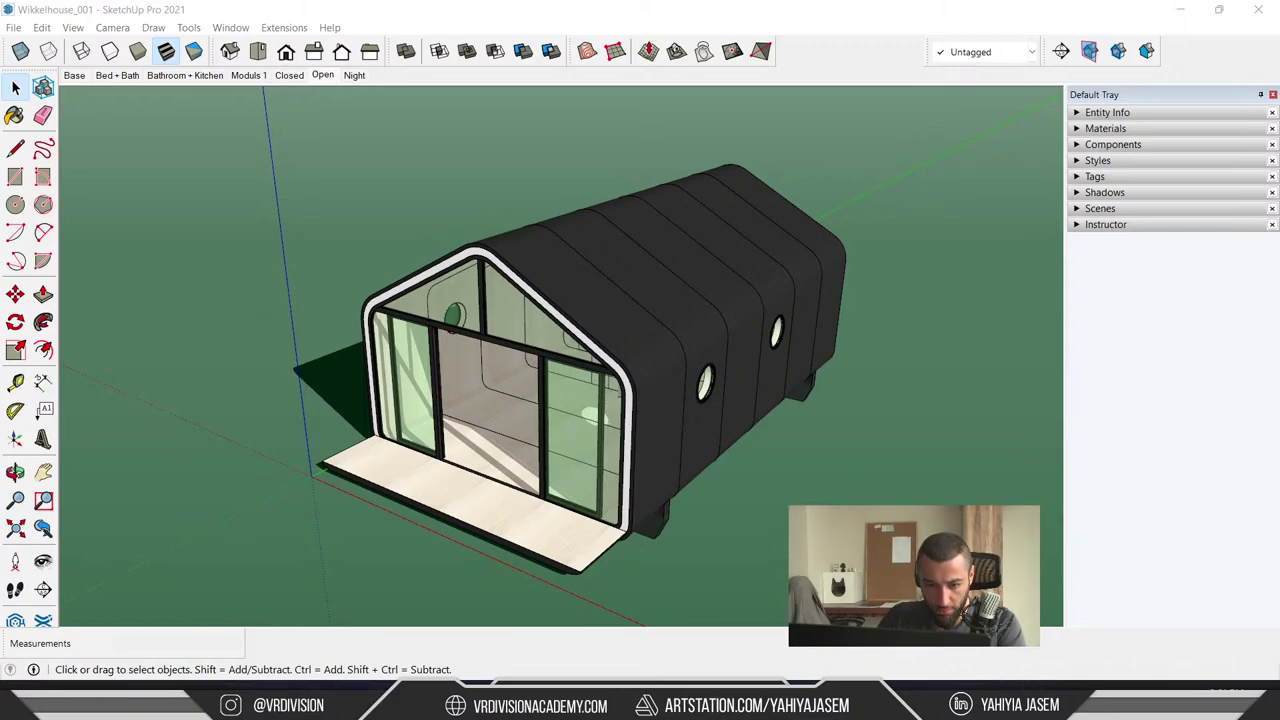
pyautogui.hotkey('alt', 'Tab')
# - Bring the Unreal Editor project to the front after a brief check of SketchUp
pyautogui.click(456, 384)
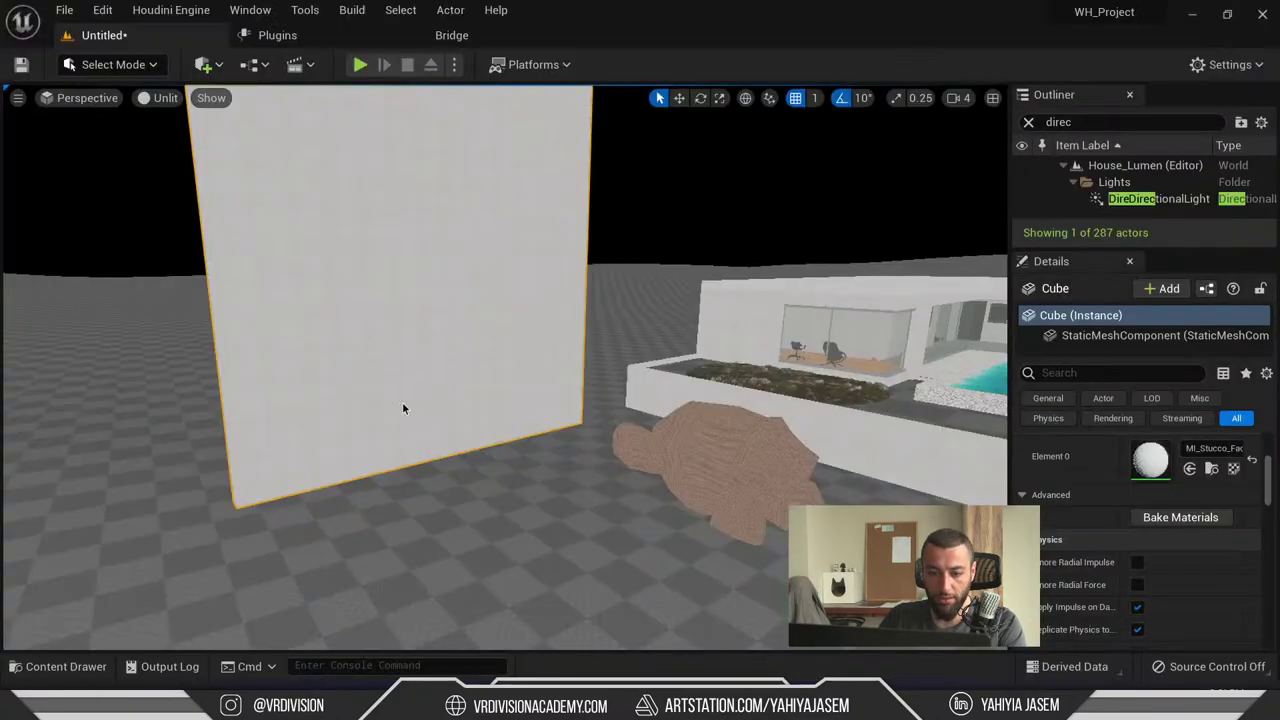
pyautogui.hotkey('alt', 'Tab')
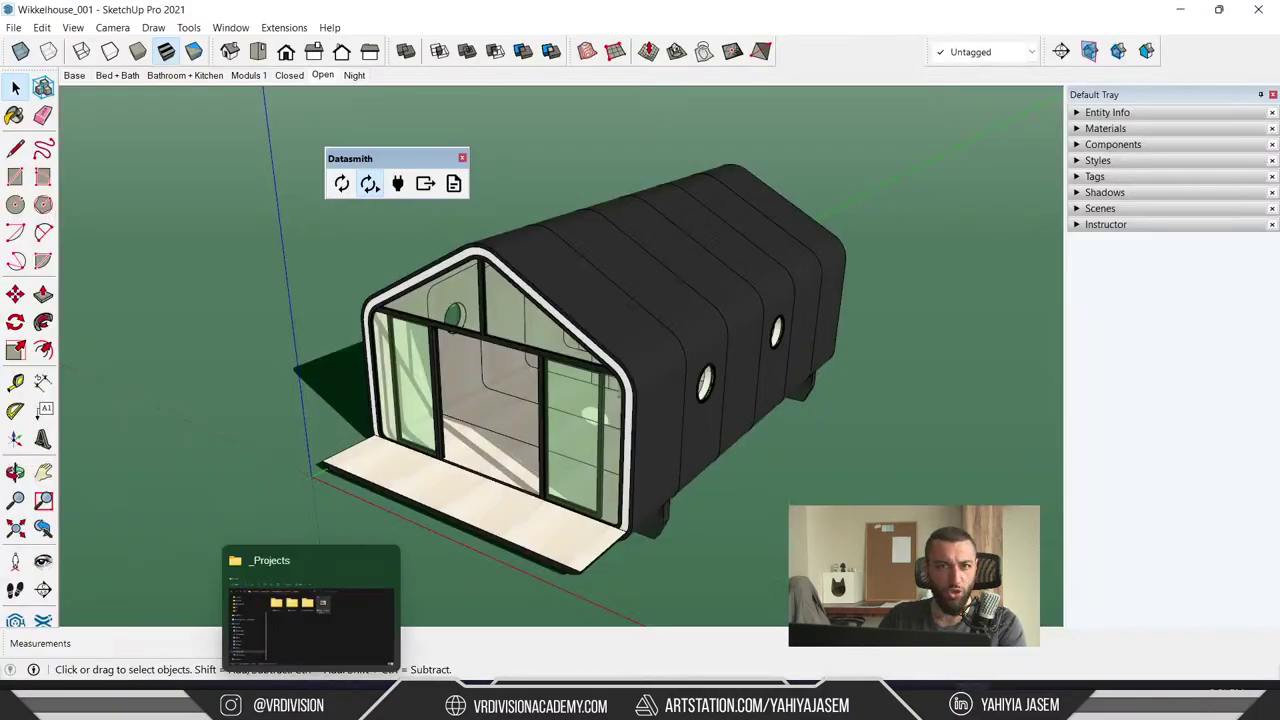
pyautogui.hotkey('alt', 'Tab')
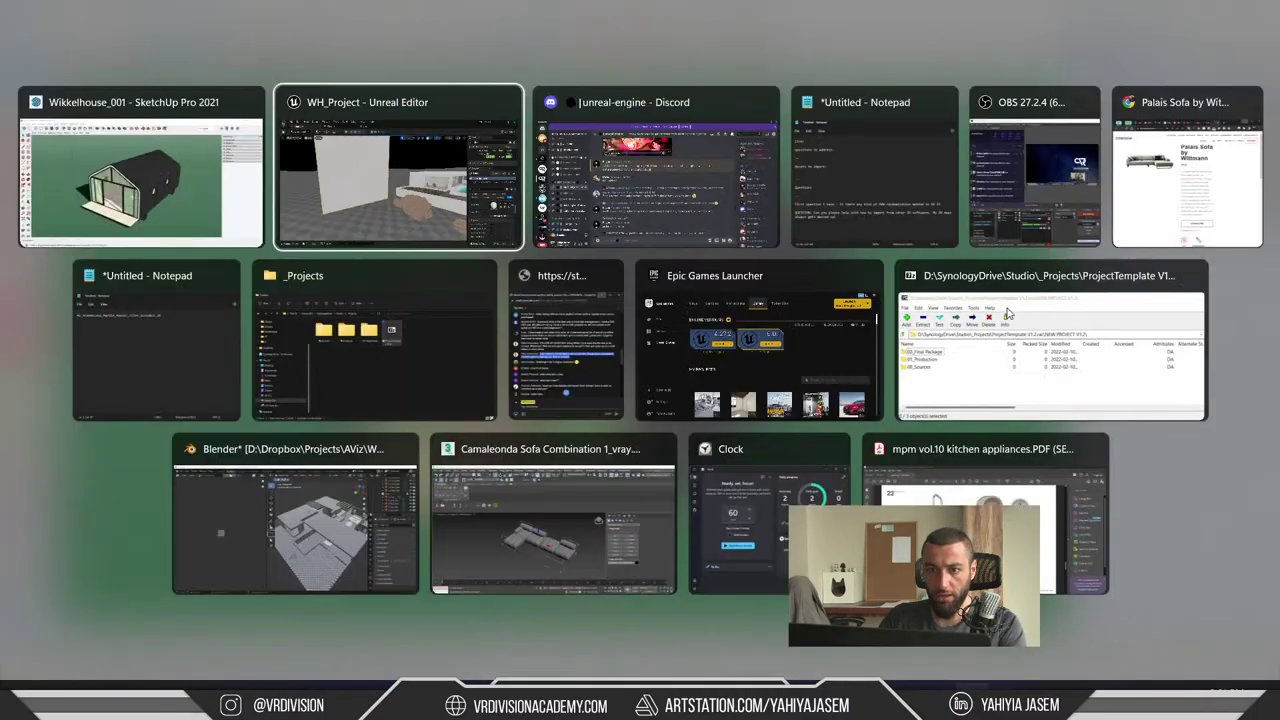
# - Start a Datasmith DirectLink Import and confirm the SketchUp Wikkelhouse_001 source
pyautogui.click(218, 66)
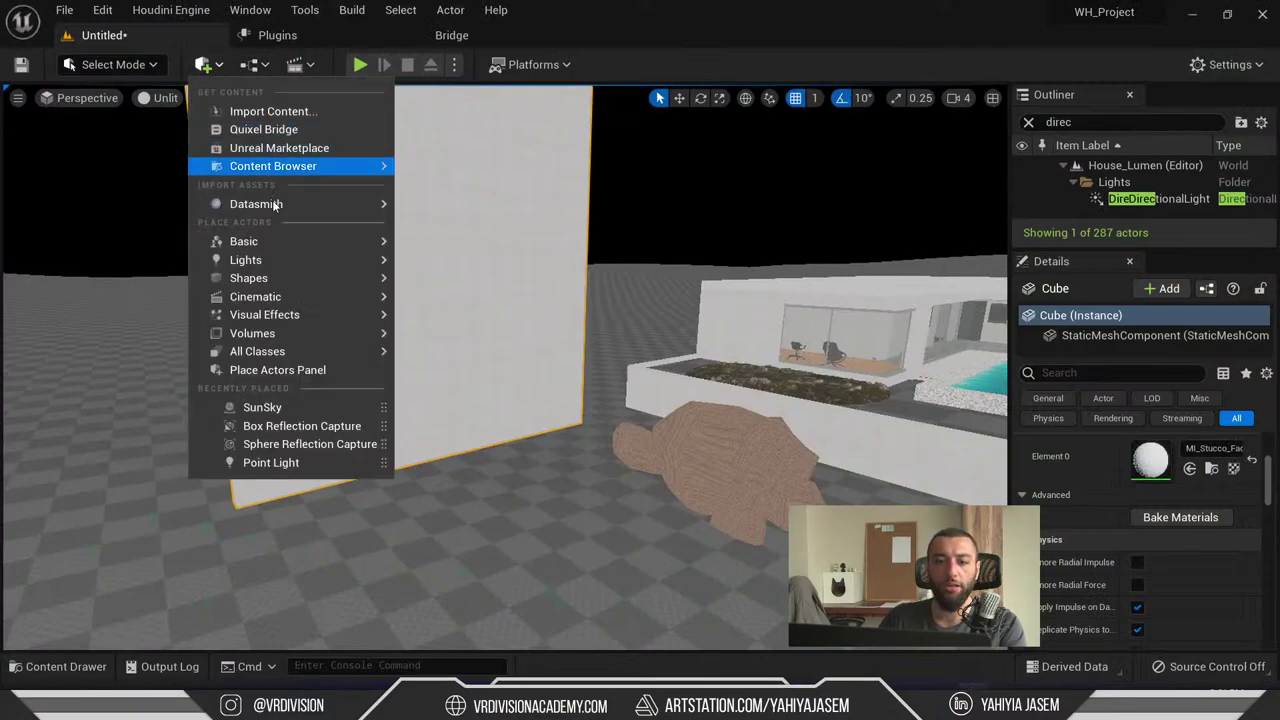
pyautogui.moveTo(300, 204)
pyautogui.click(461, 251)
pyautogui.click(480, 309)
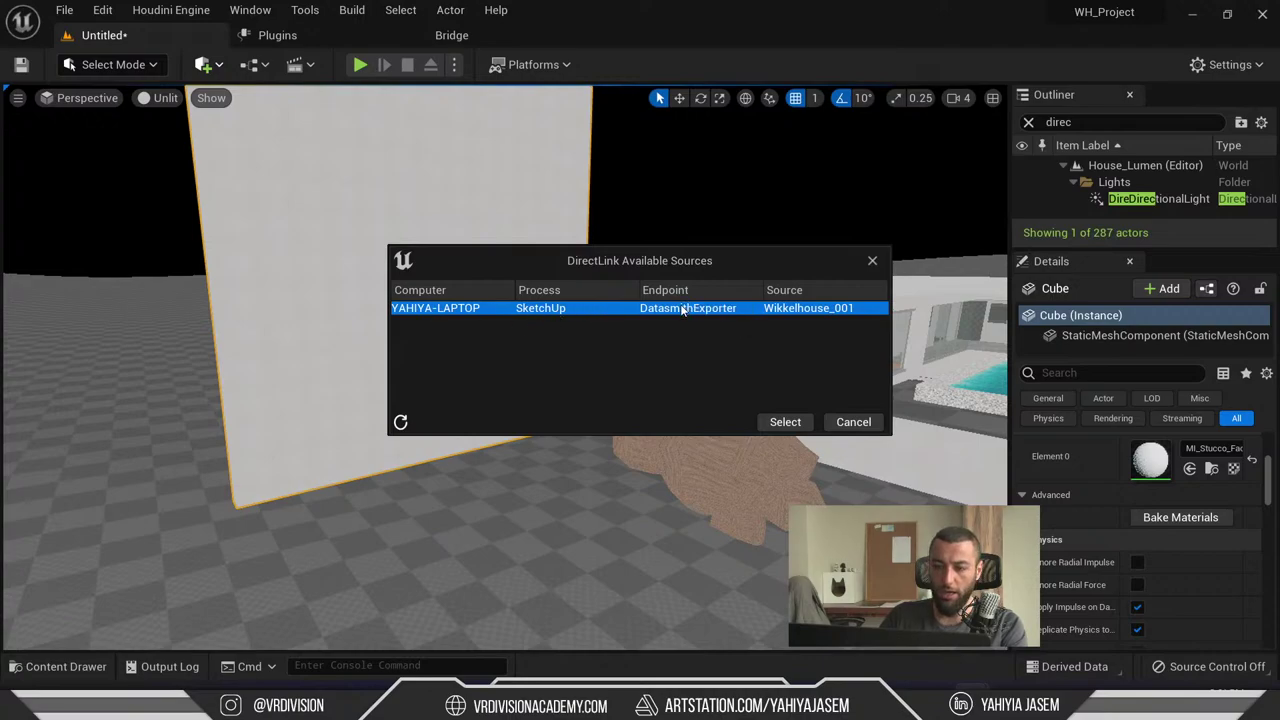
pyautogui.click(785, 422)
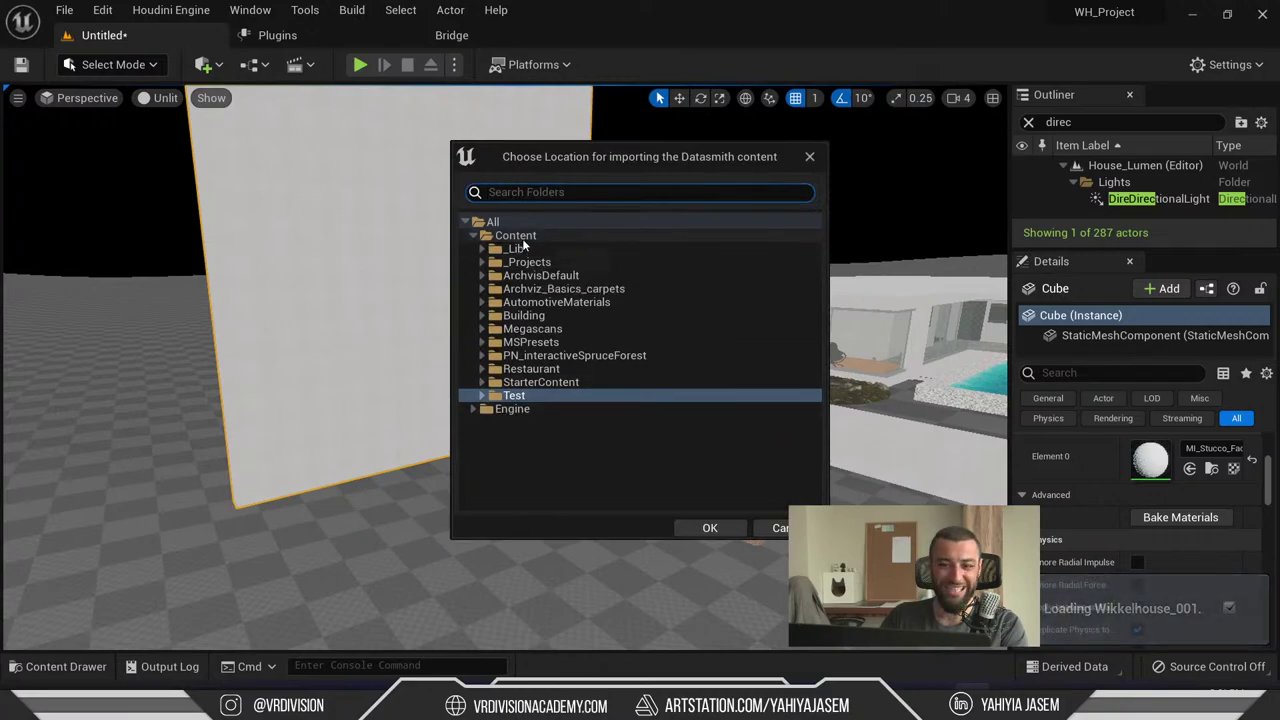
# - Import Wikkelhouse_001 geometry and materials into the Test folder
pyautogui.click(513, 396)
pyautogui.click(698, 528)
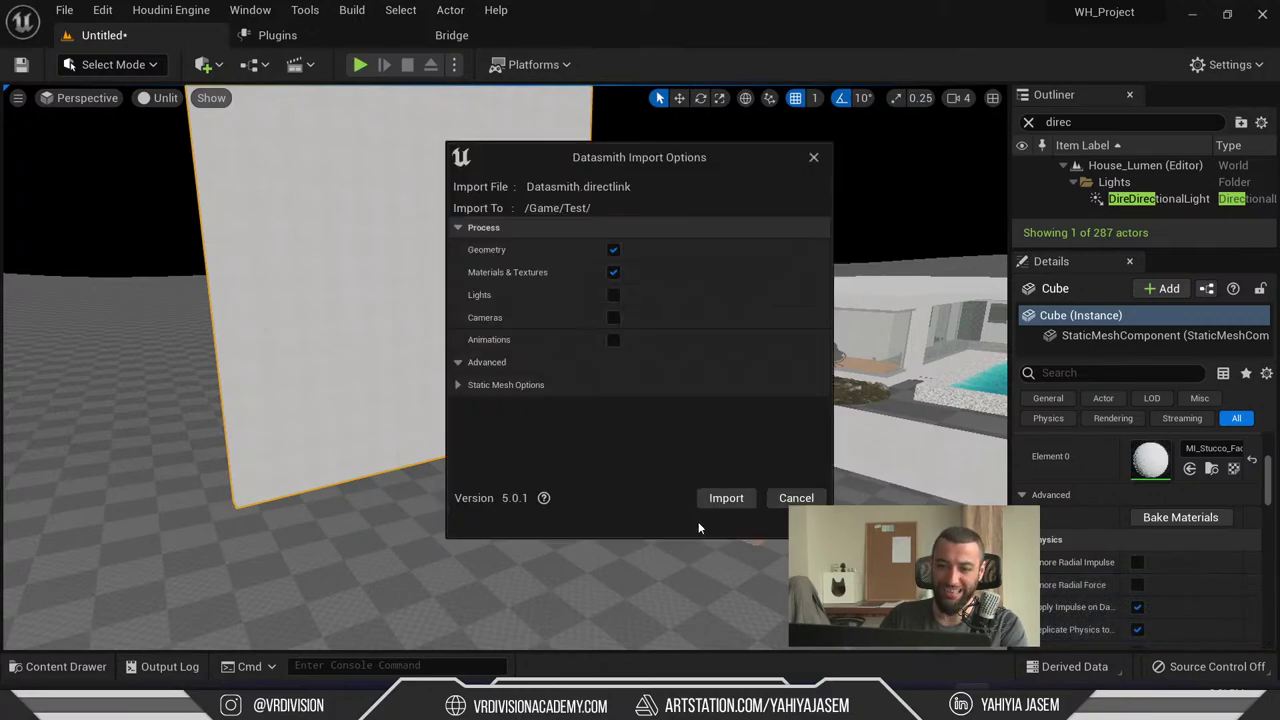
pyautogui.click(726, 497)
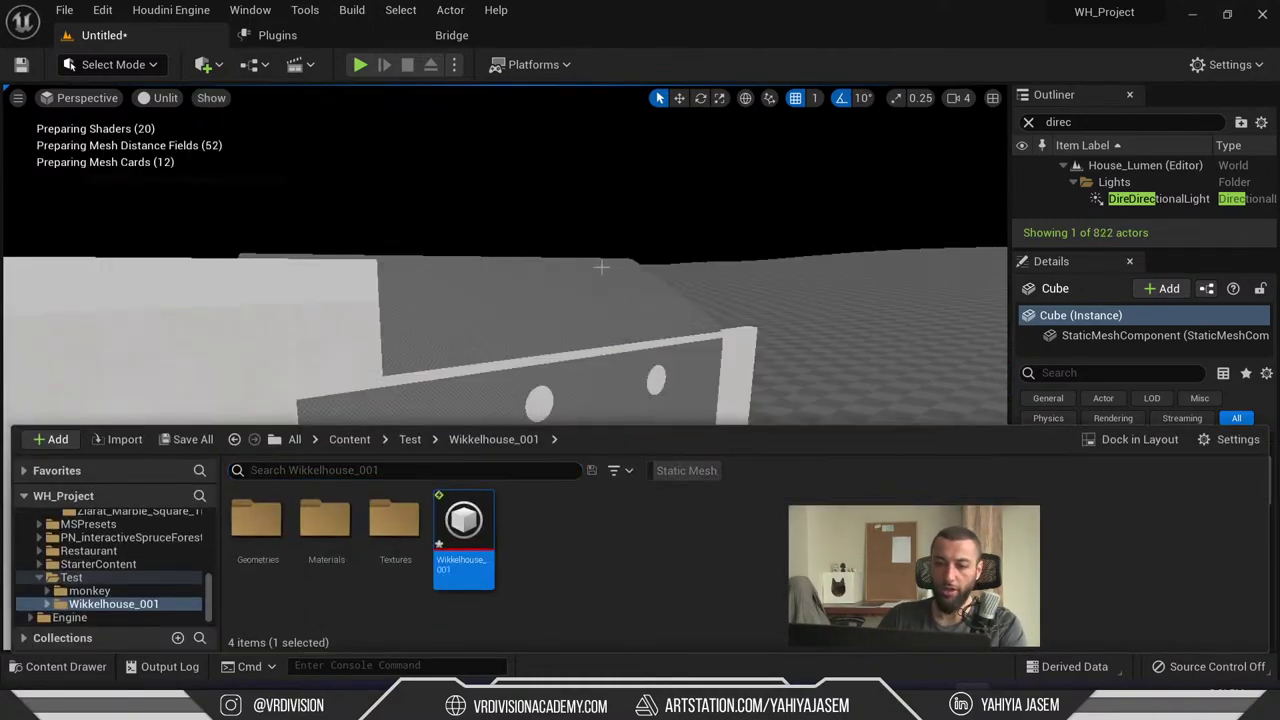
# - Clear the Outliner search and select imported pieces like Group_66_4 and Group_80
pyautogui.click(601, 266)
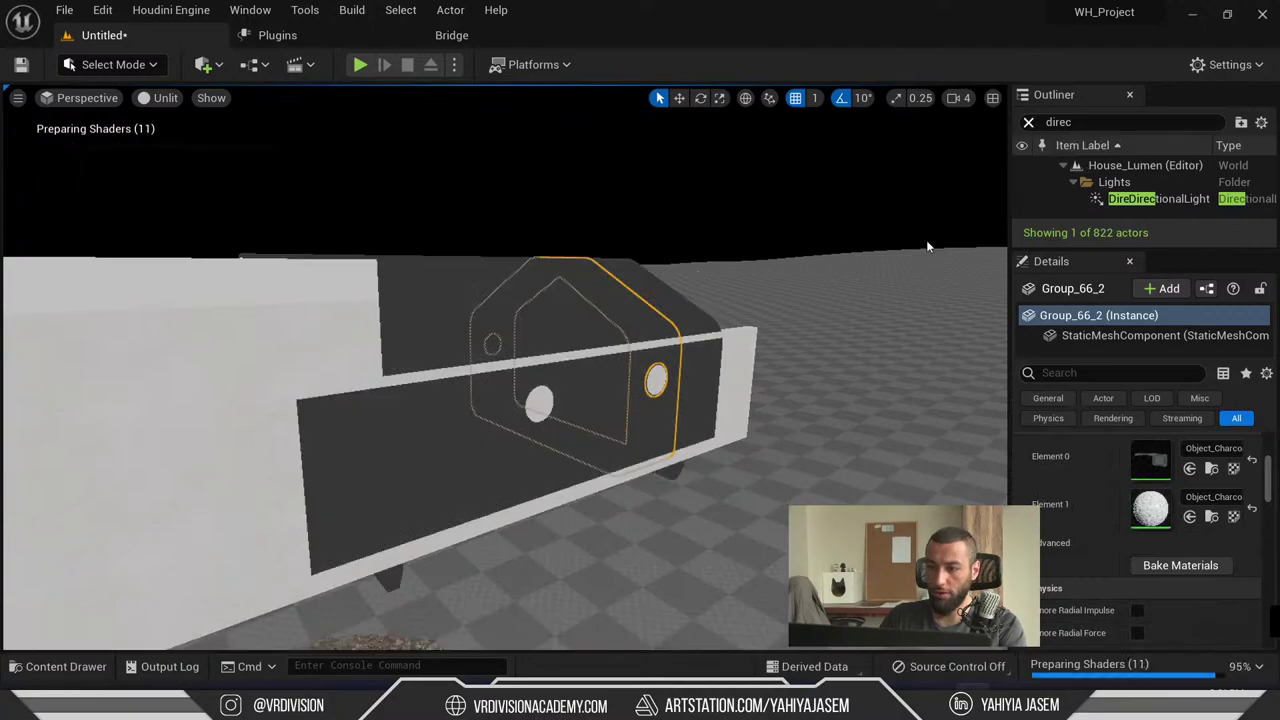
pyautogui.click(1028, 122)
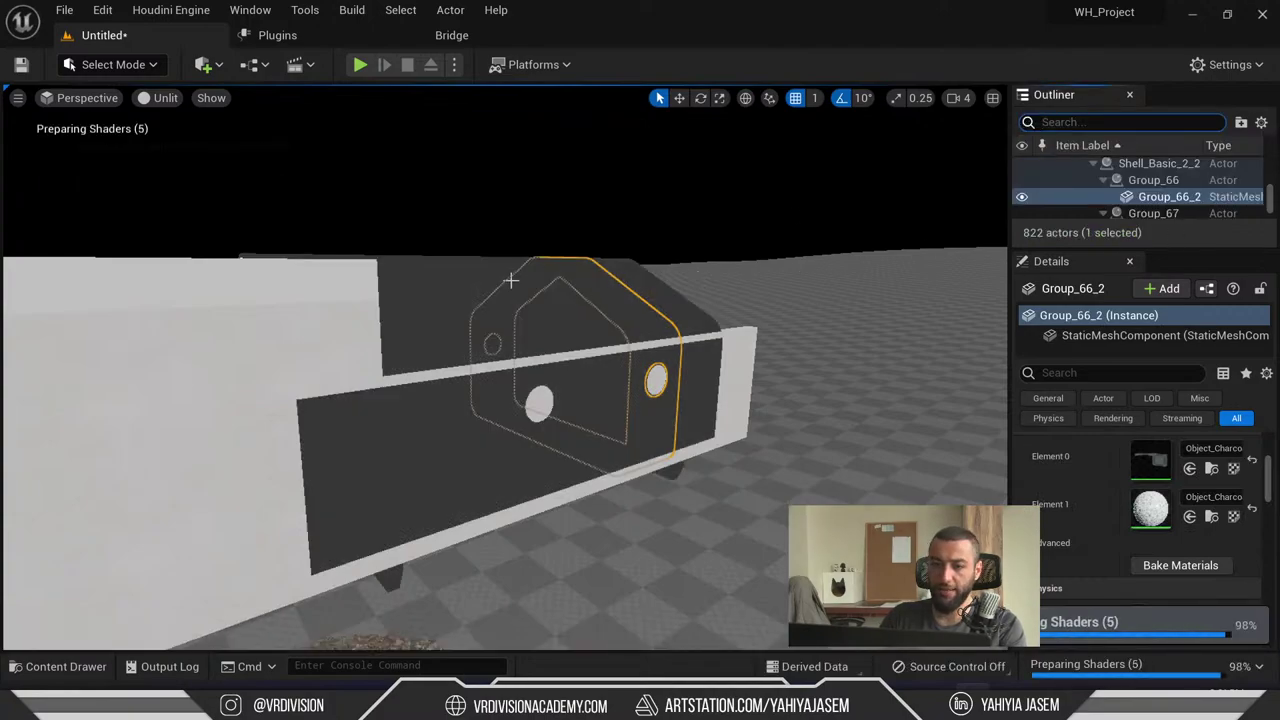
pyautogui.click(510, 281)
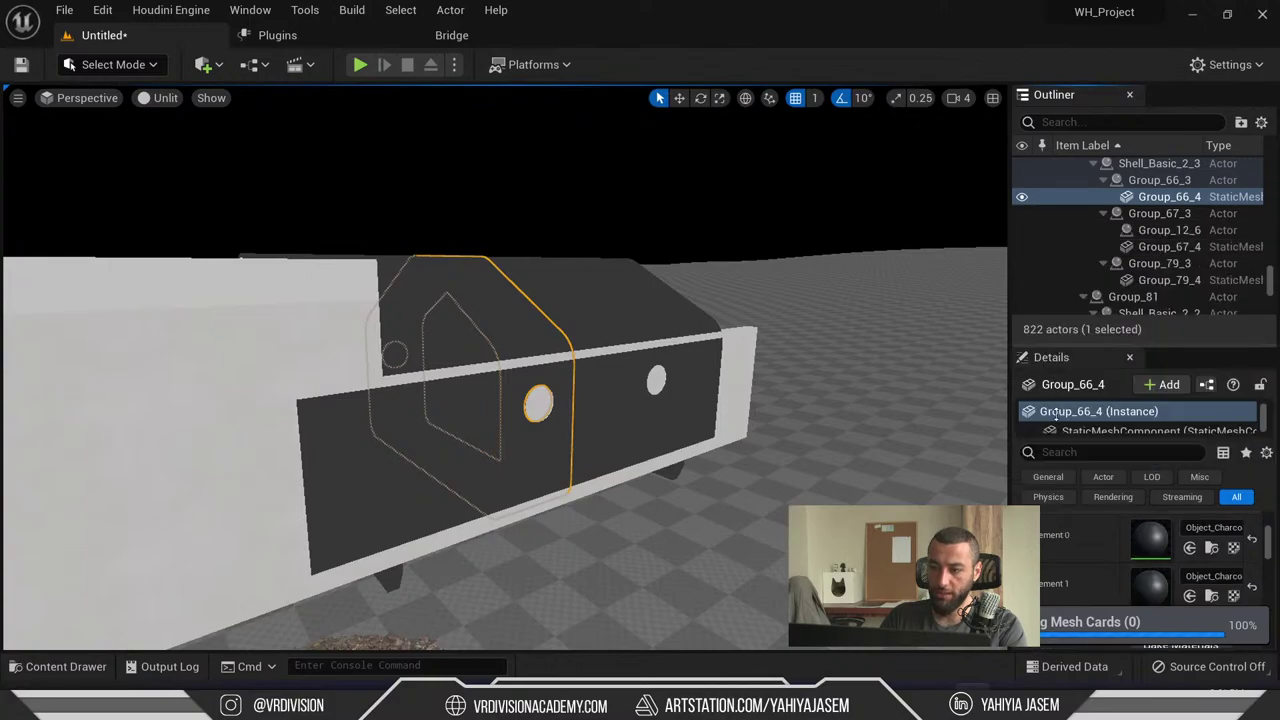
pyautogui.scroll(-3, 1149, 300)
pyautogui.click(1150, 345)
pyautogui.scroll(-5, 1235, 403)
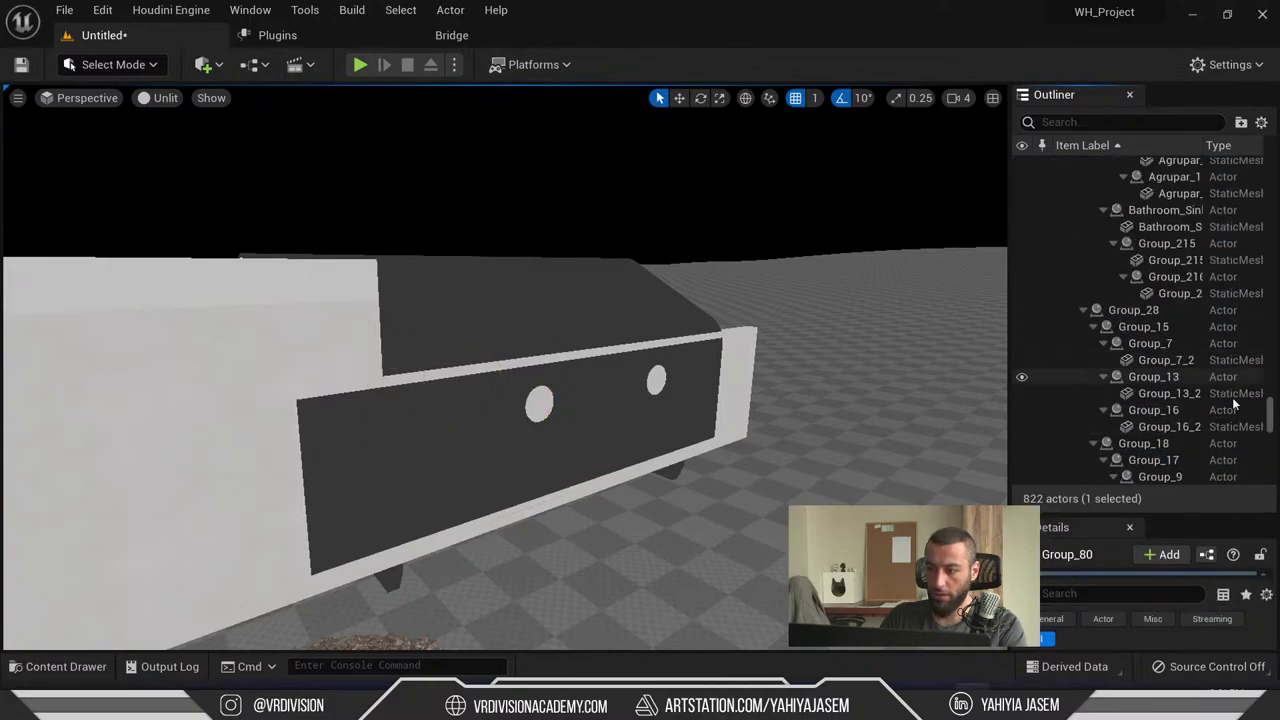
pyautogui.scroll(10, 1150, 300)
# - Browse the House_Lumen Outliner tree to locate the Wikkelhouse_001 actor
pyautogui.click(1063, 165)
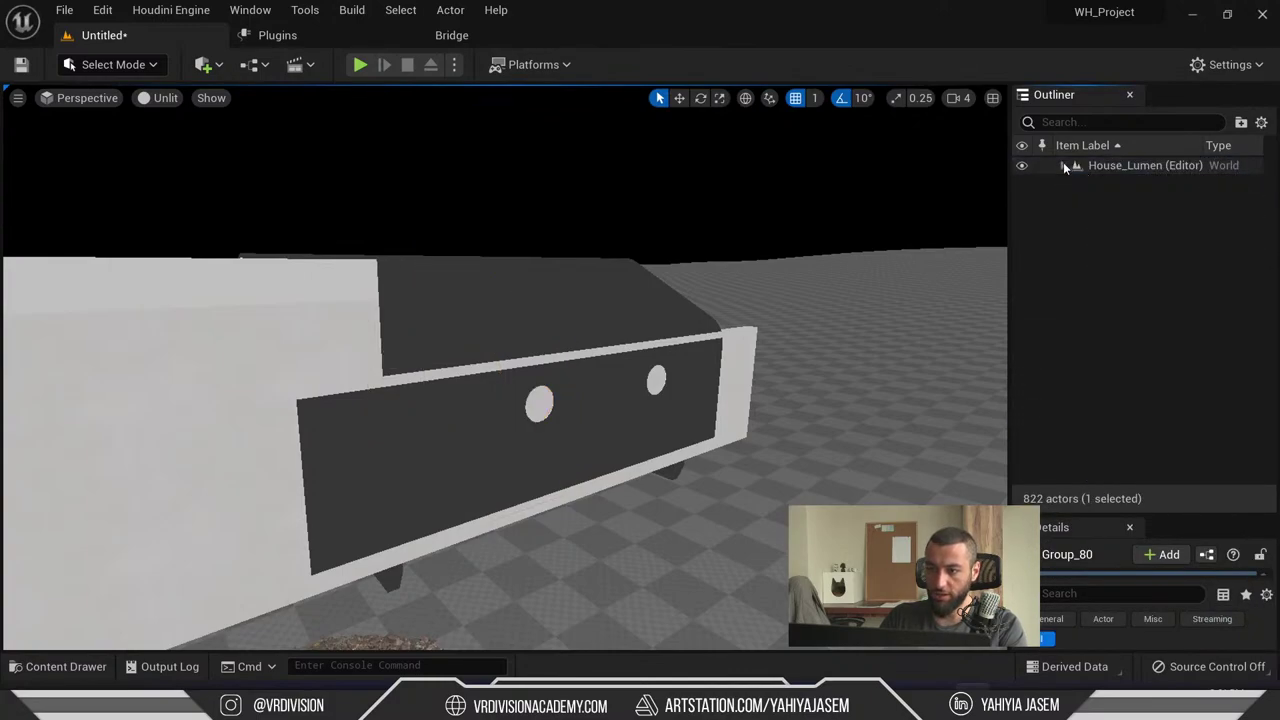
pyautogui.click(1063, 165)
pyautogui.click(686, 306)
pyautogui.scroll(5, 1158, 285)
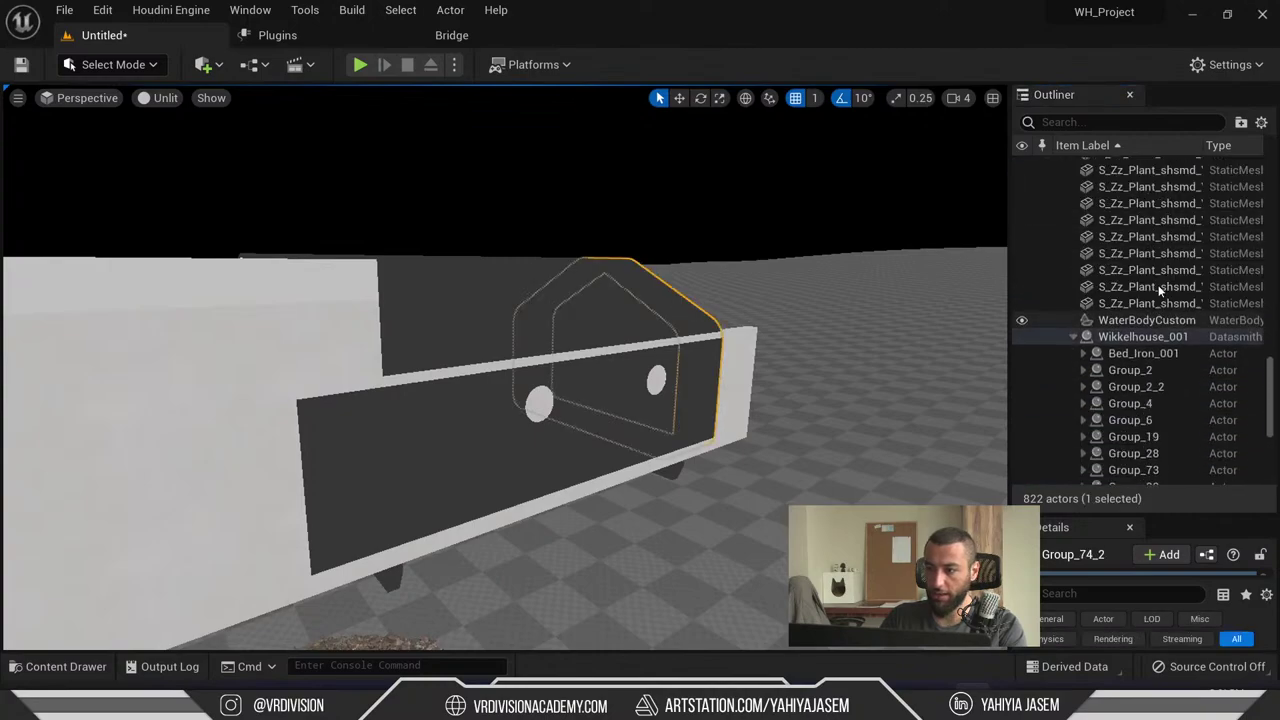
pyautogui.scroll(10, 1158, 285)
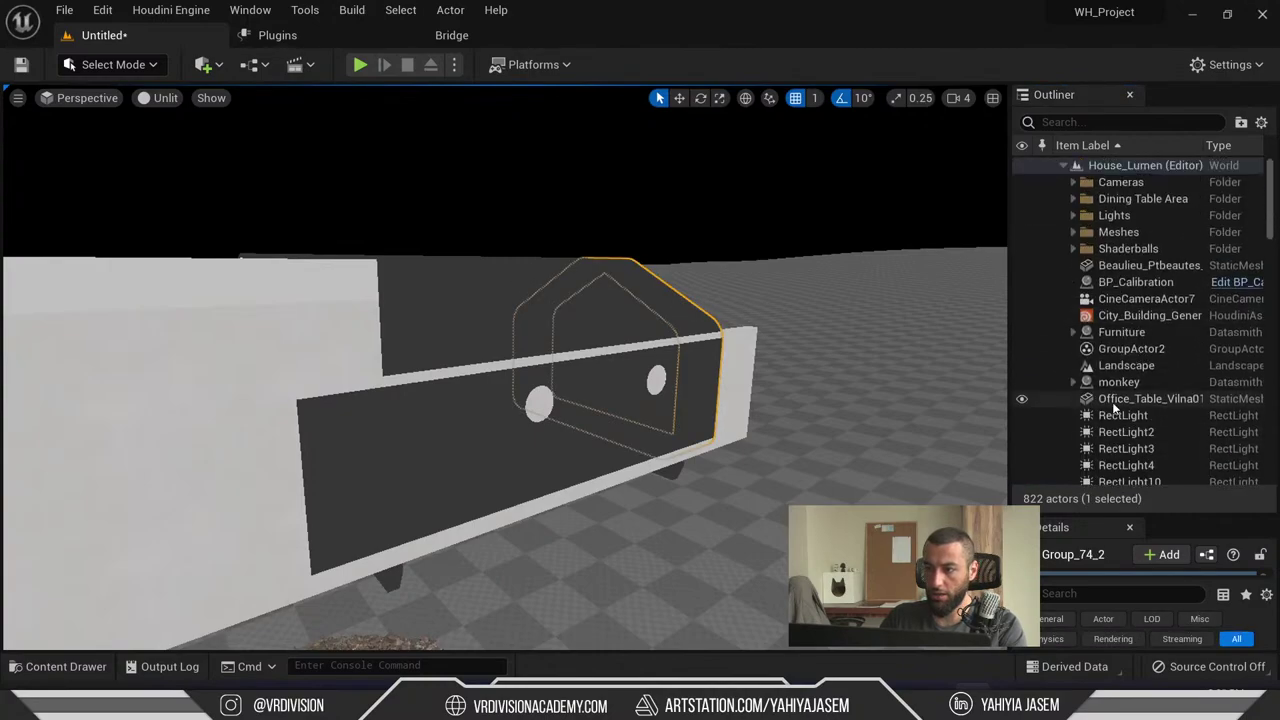
pyautogui.scroll(-7, 1158, 410)
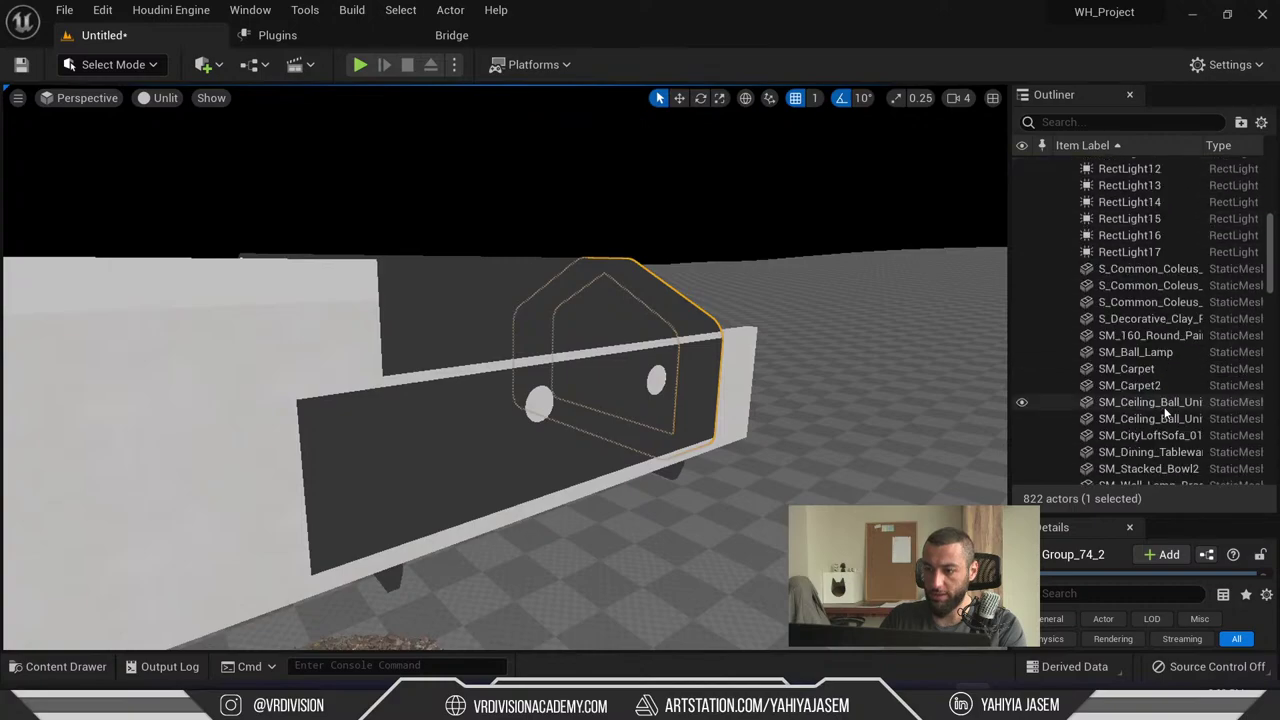
pyautogui.scroll(-15, 1166, 410)
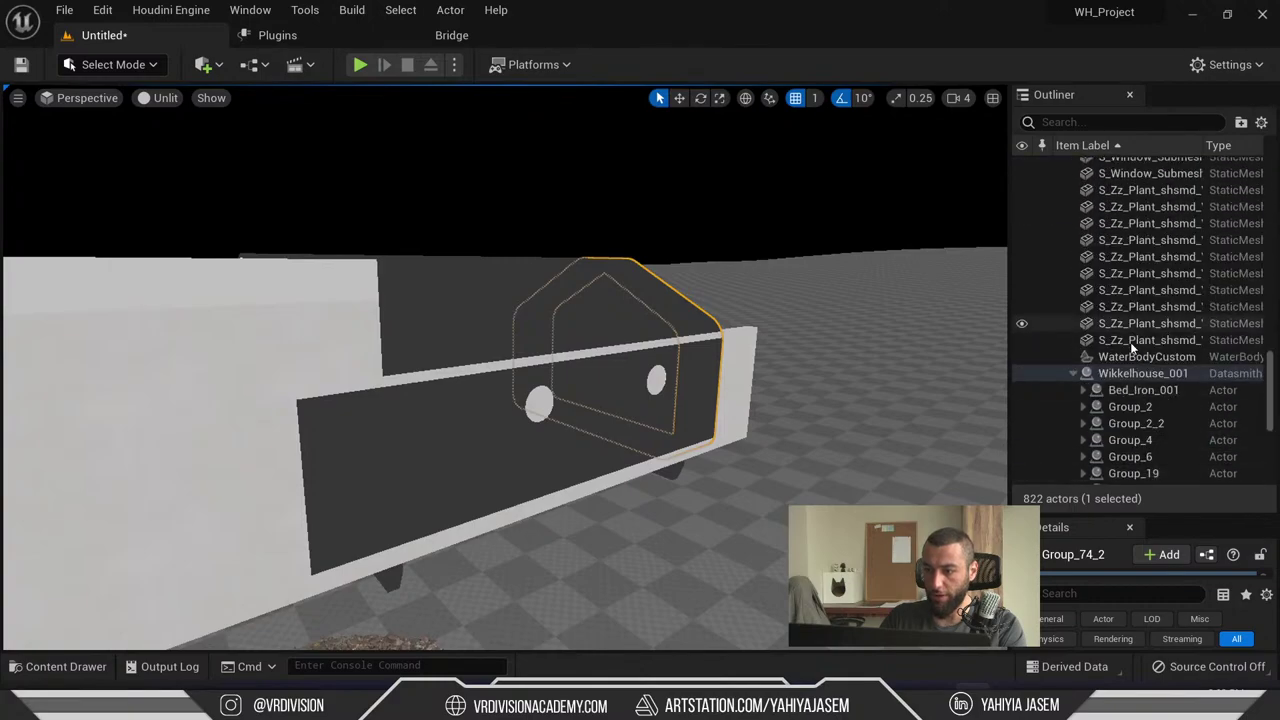
# - Select and frame Wikkelhouse_001 with the Move tool, then fly to the cabin's front
pyautogui.doubleClick(1129, 374)
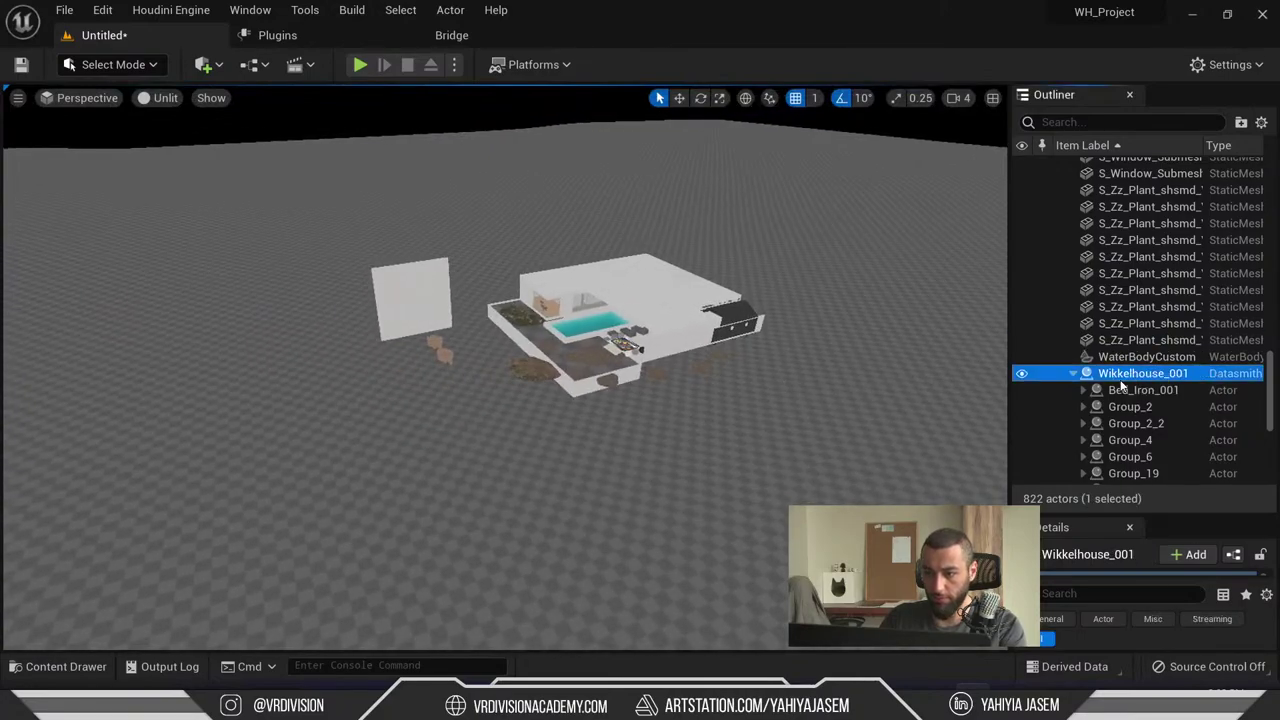
pyautogui.click(679, 97)
pyautogui.press('f')
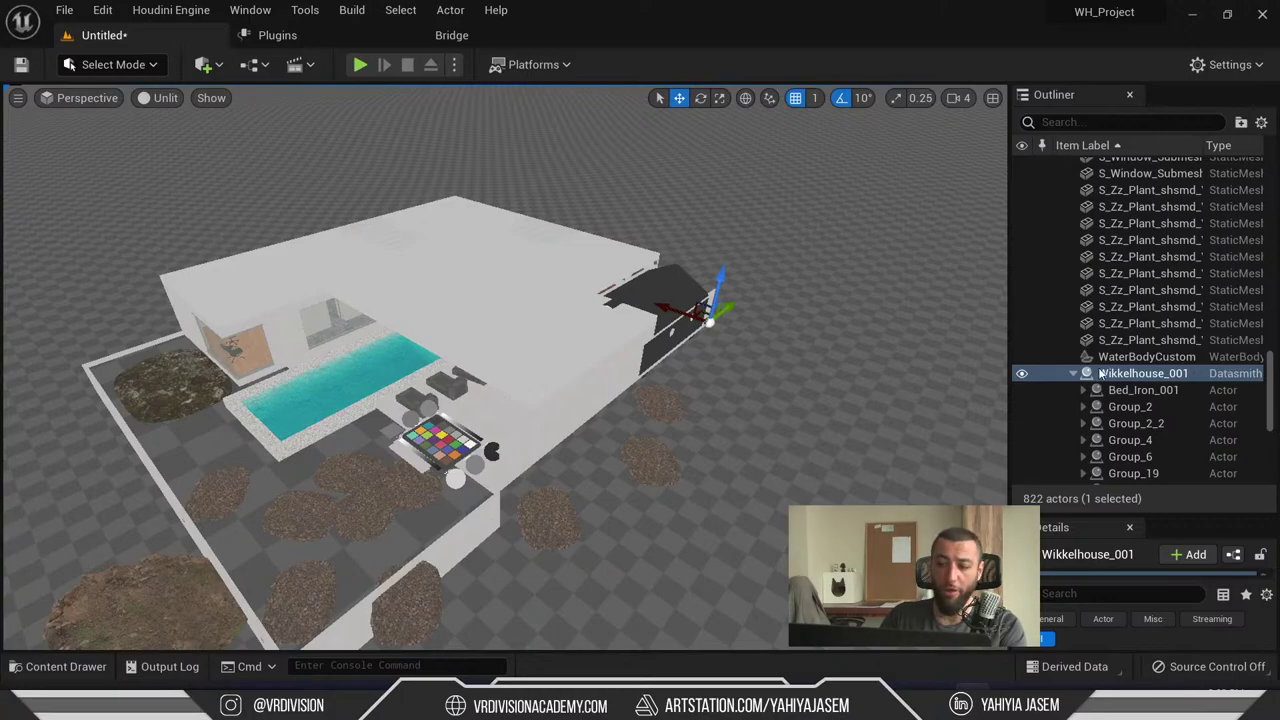
pyautogui.press('f')
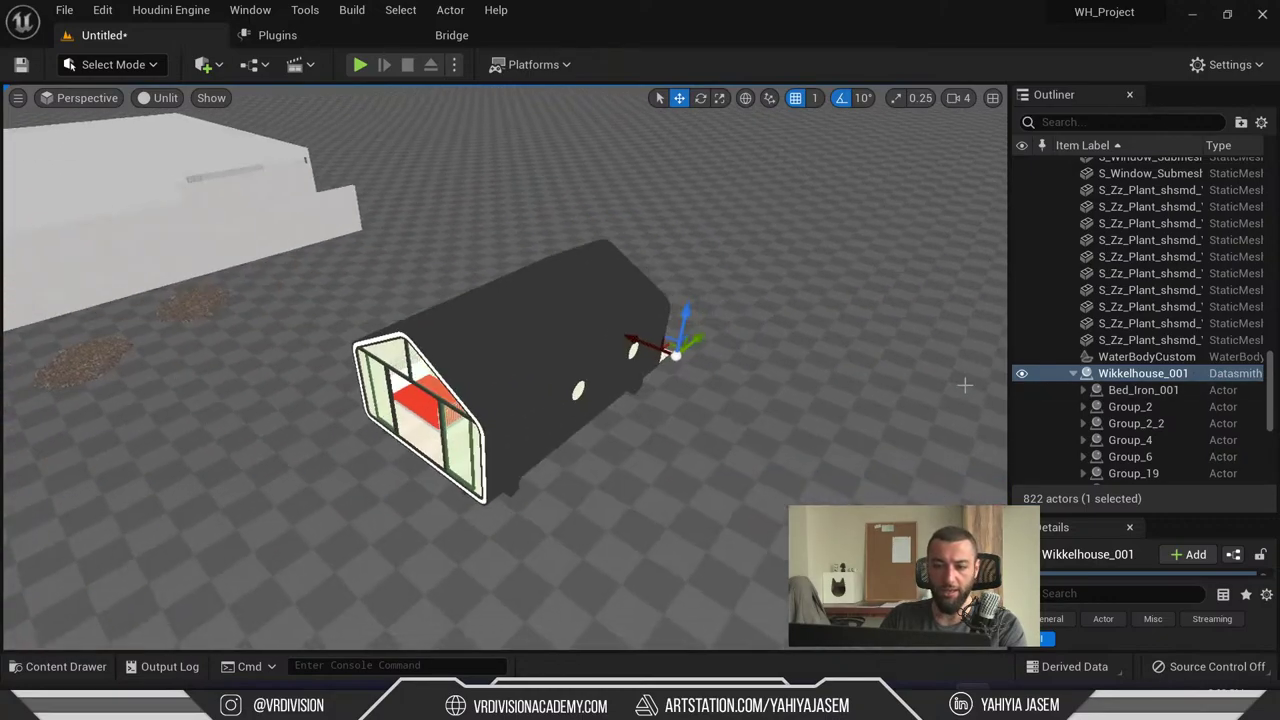
pyautogui.moveTo(500, 380); pyautogui.dragTo(450, 380, button='right')
pyautogui.moveTo(670, 362); pyautogui.dragTo(678, 354, button='right')
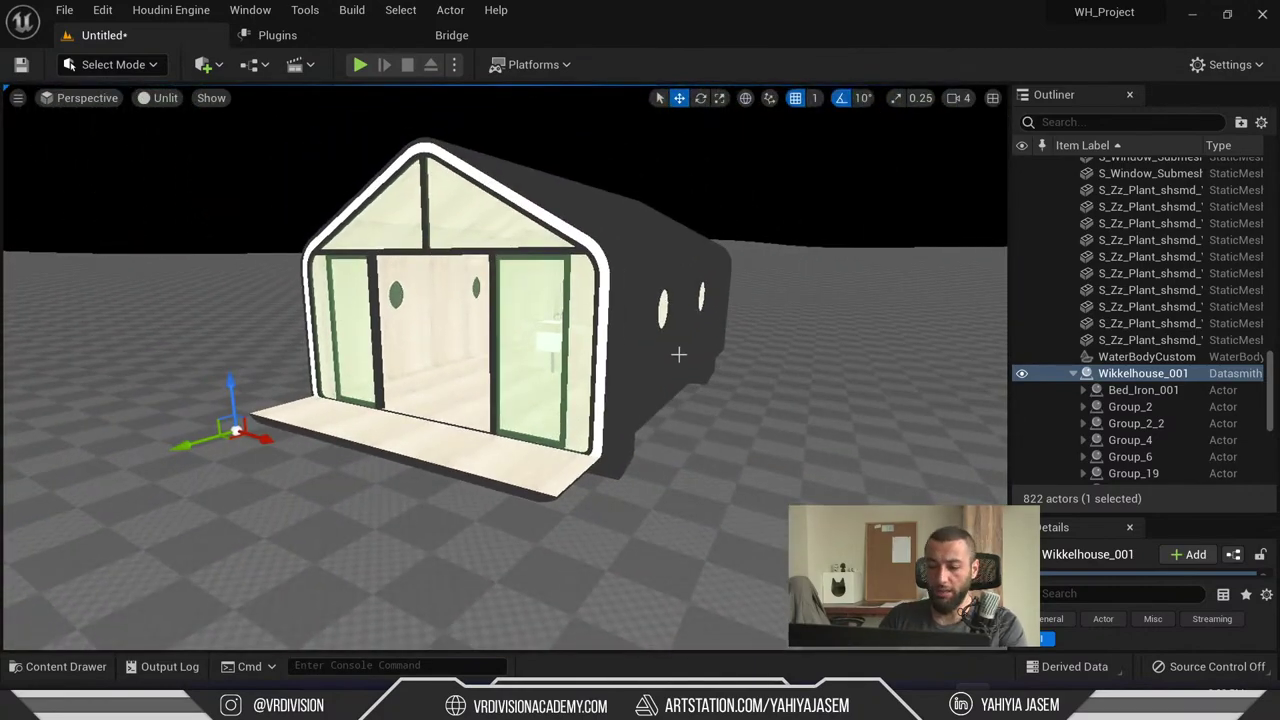
pyautogui.scroll(5, 615, 512)
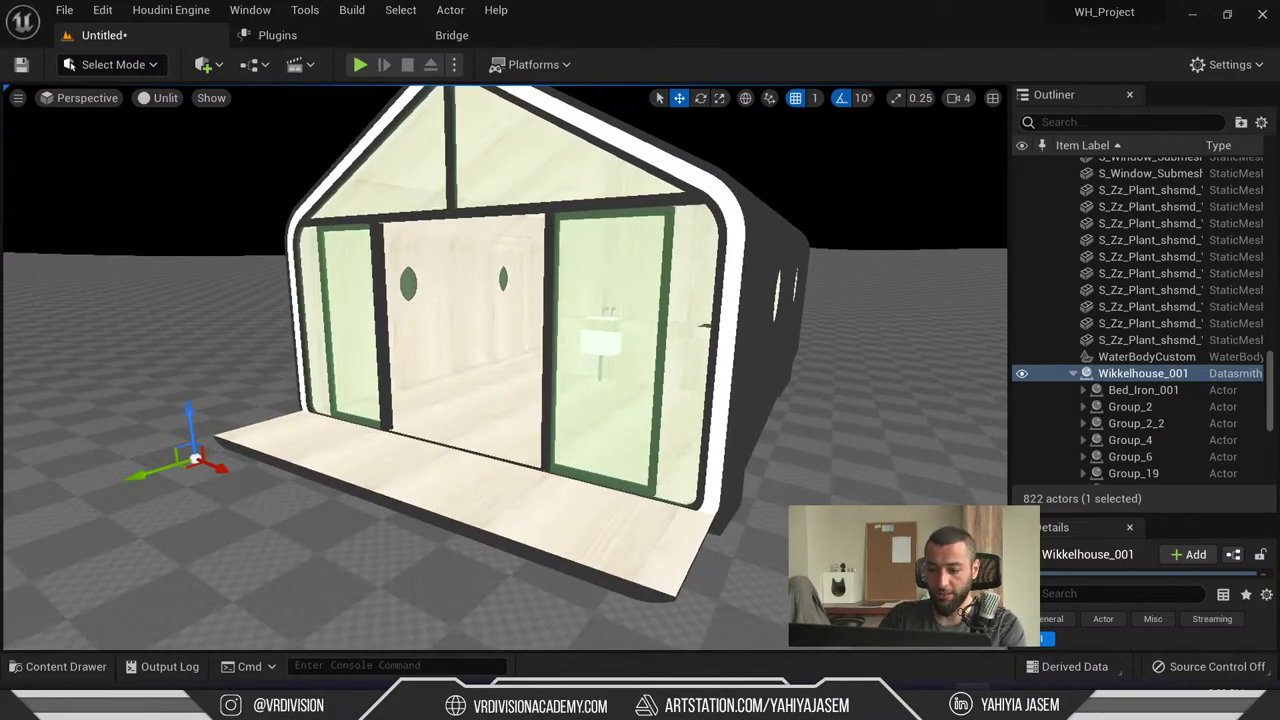
# - Move the cabin's front end module to the right, then back along green
pyautogui.click(1193, 15)
pyautogui.click(594, 285)
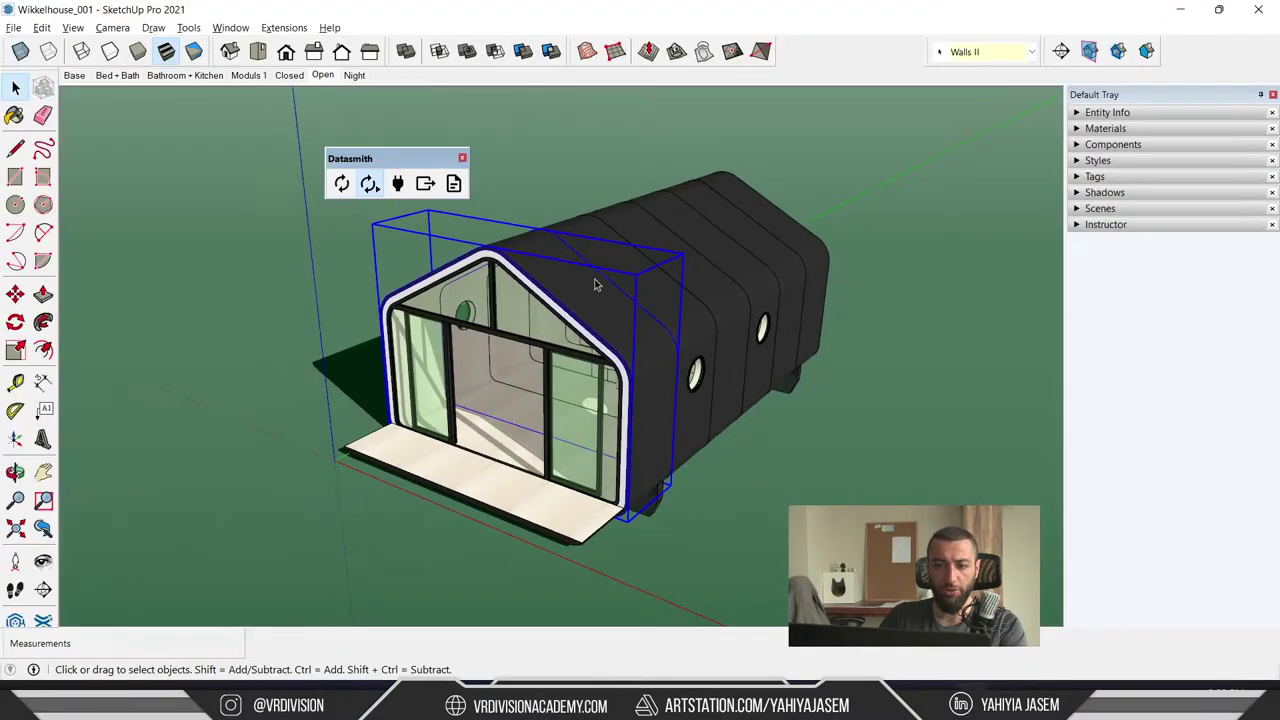
pyautogui.moveTo(594, 285); pyautogui.dragTo(635, 304, button='middle')
pyautogui.click(15, 293)
pyautogui.click(607, 309)
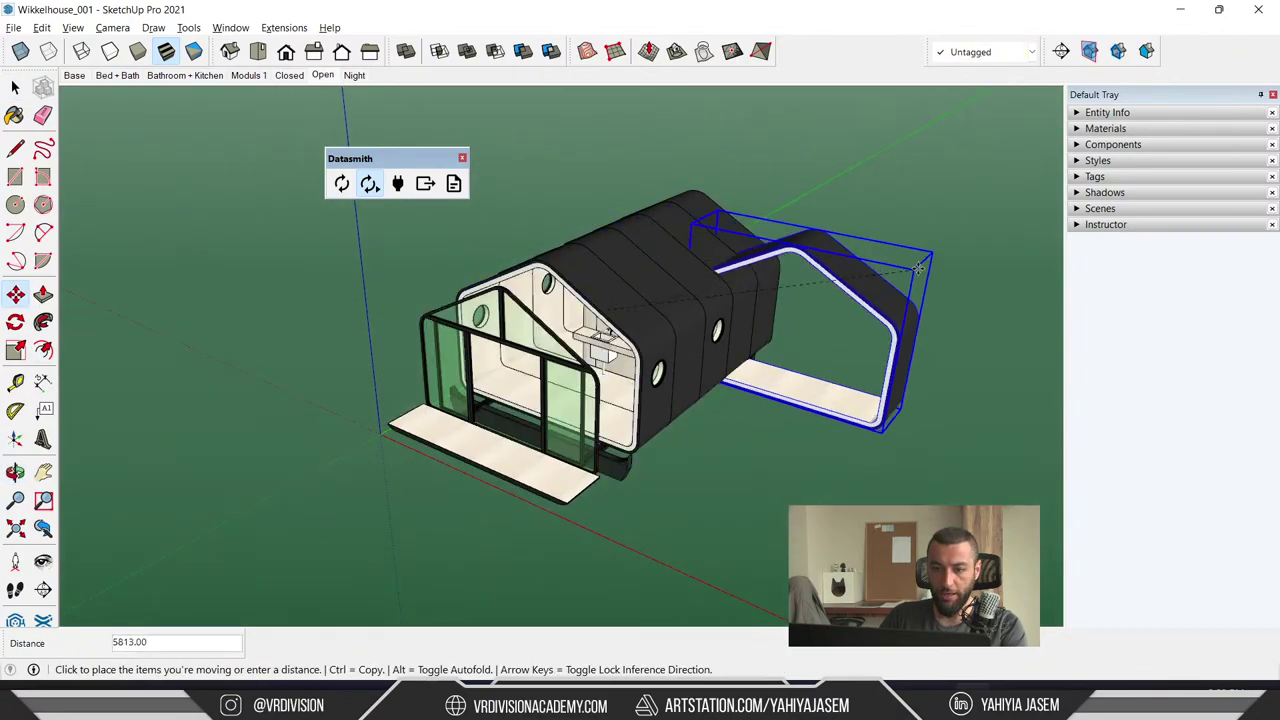
pyautogui.click(1035, 330)
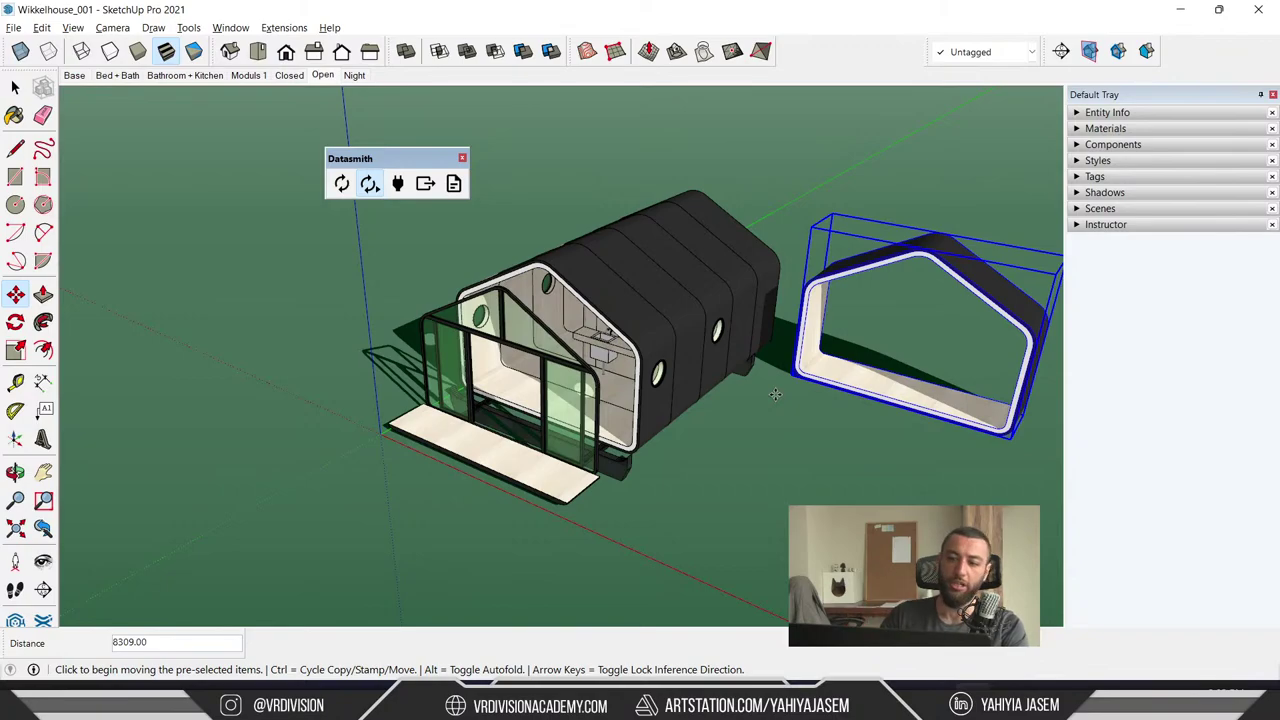
pyautogui.click(776, 394)
pyautogui.click(850, 381)
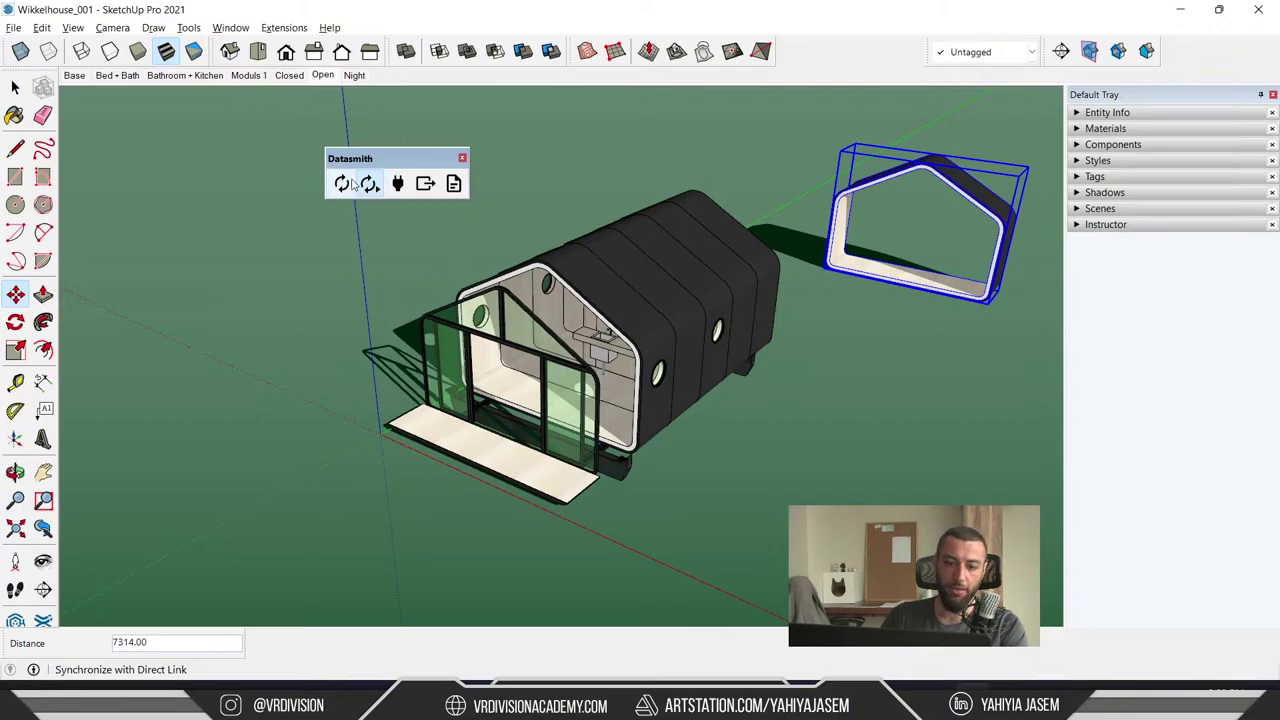
pyautogui.click(1177, 10)
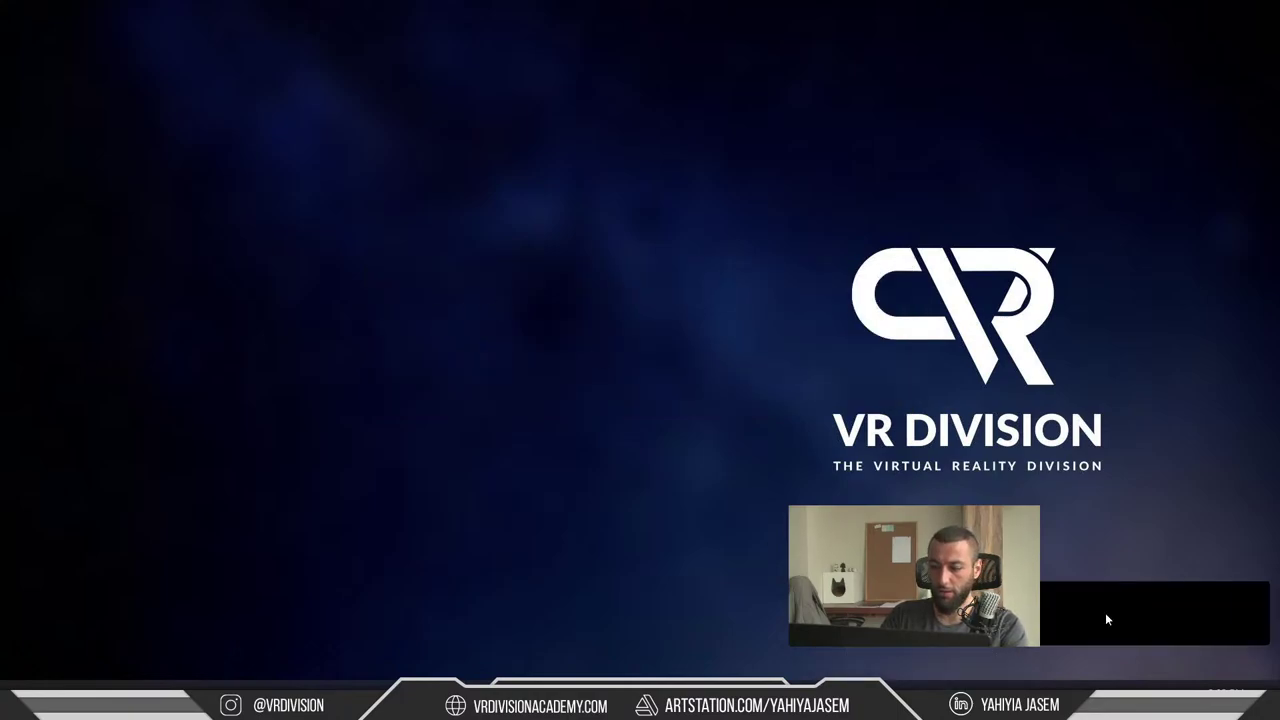
# - Return to the Unreal level and select the white house-shaped shell piece
pyautogui.press('super+Tab')
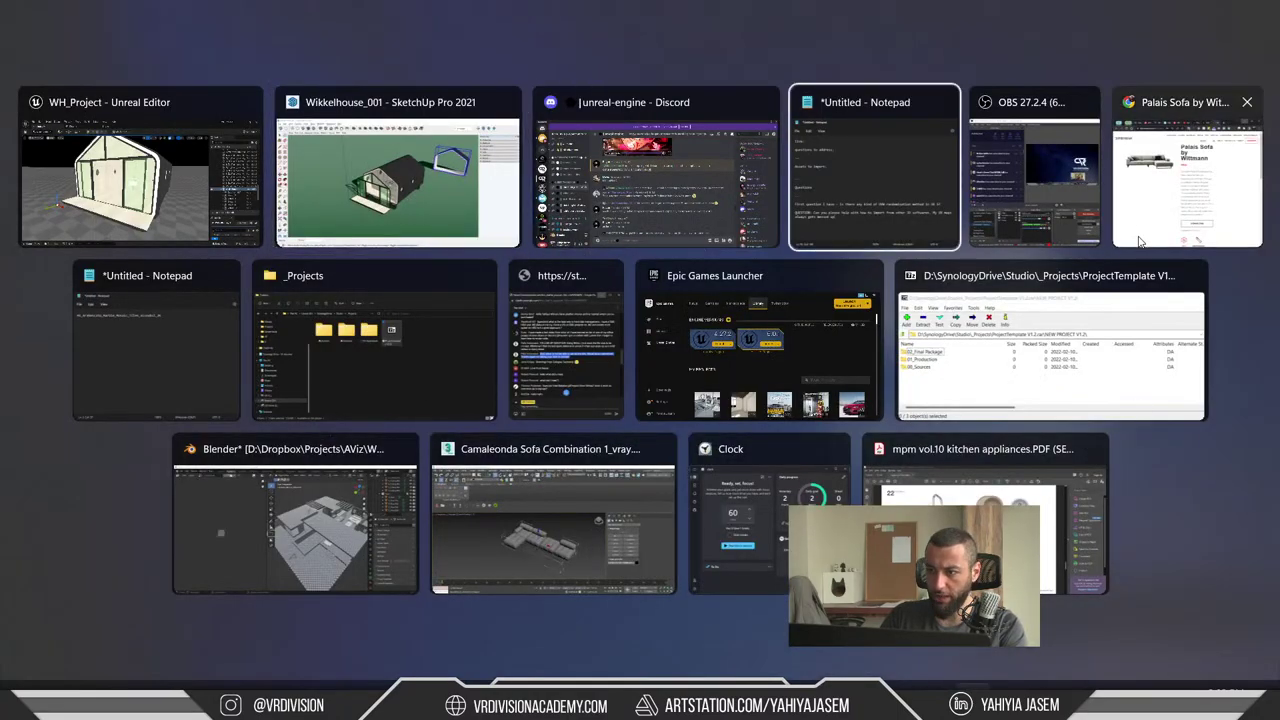
pyautogui.press('Escape')
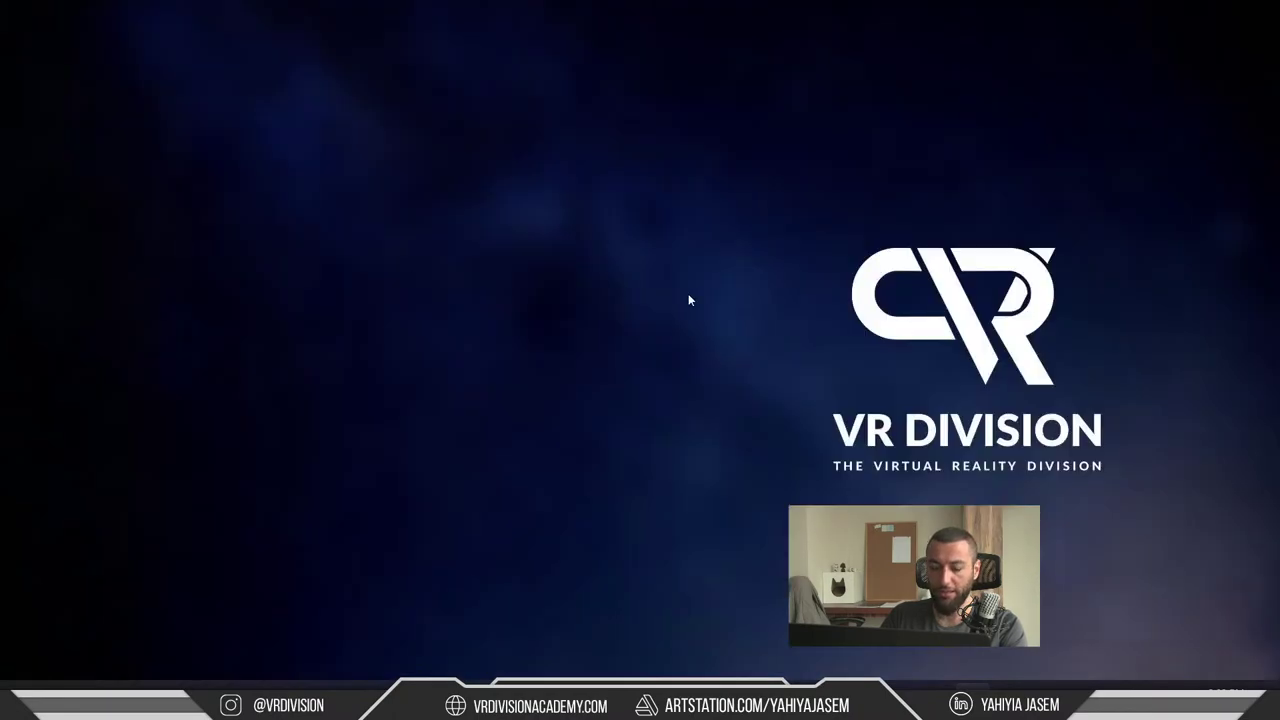
pyautogui.hotkey('alt', 'Tab')
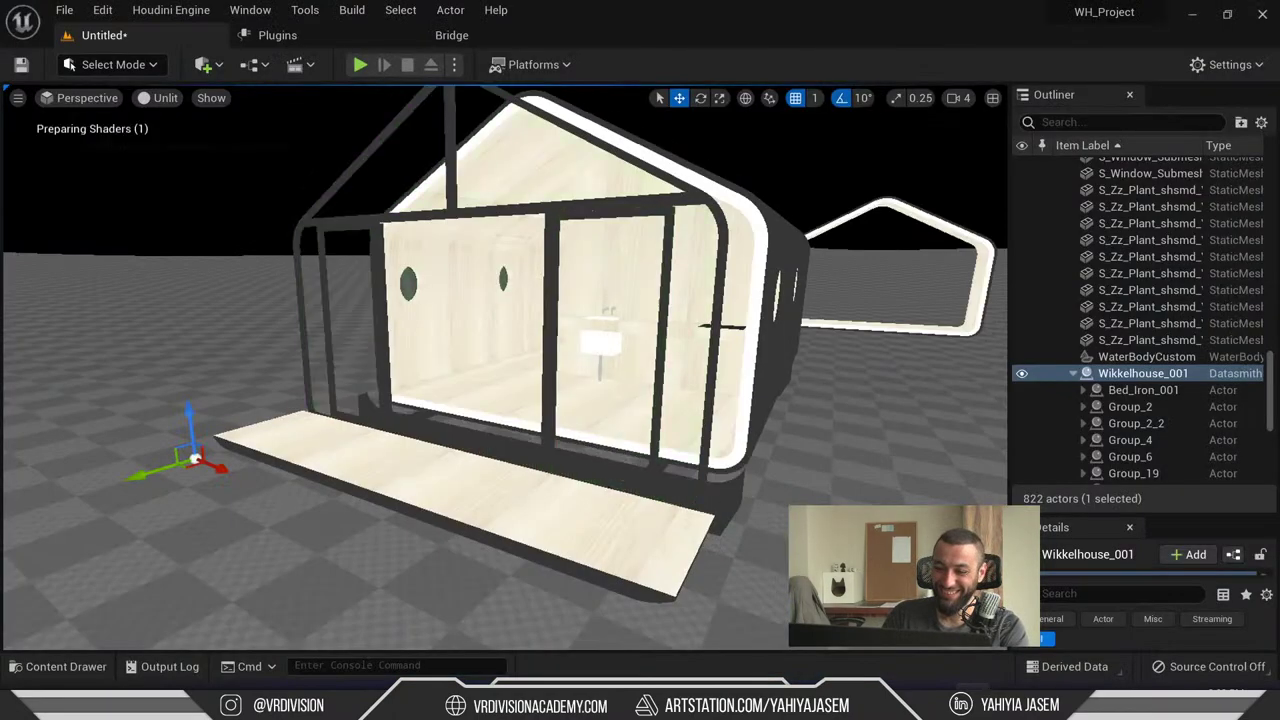
pyautogui.moveTo(657, 497); pyautogui.dragTo(668, 394, button='right')
pyautogui.click(657, 497)
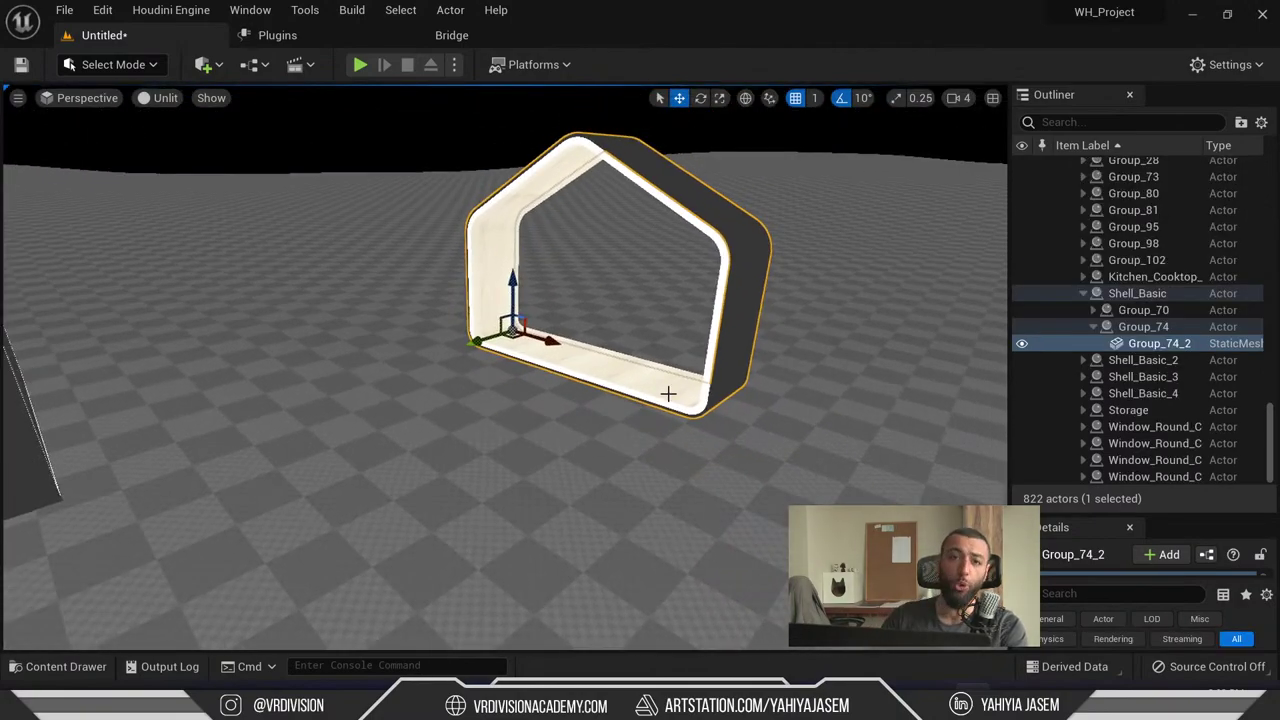
pyautogui.moveTo(673, 396); pyautogui.dragTo(600, 400, button='right')
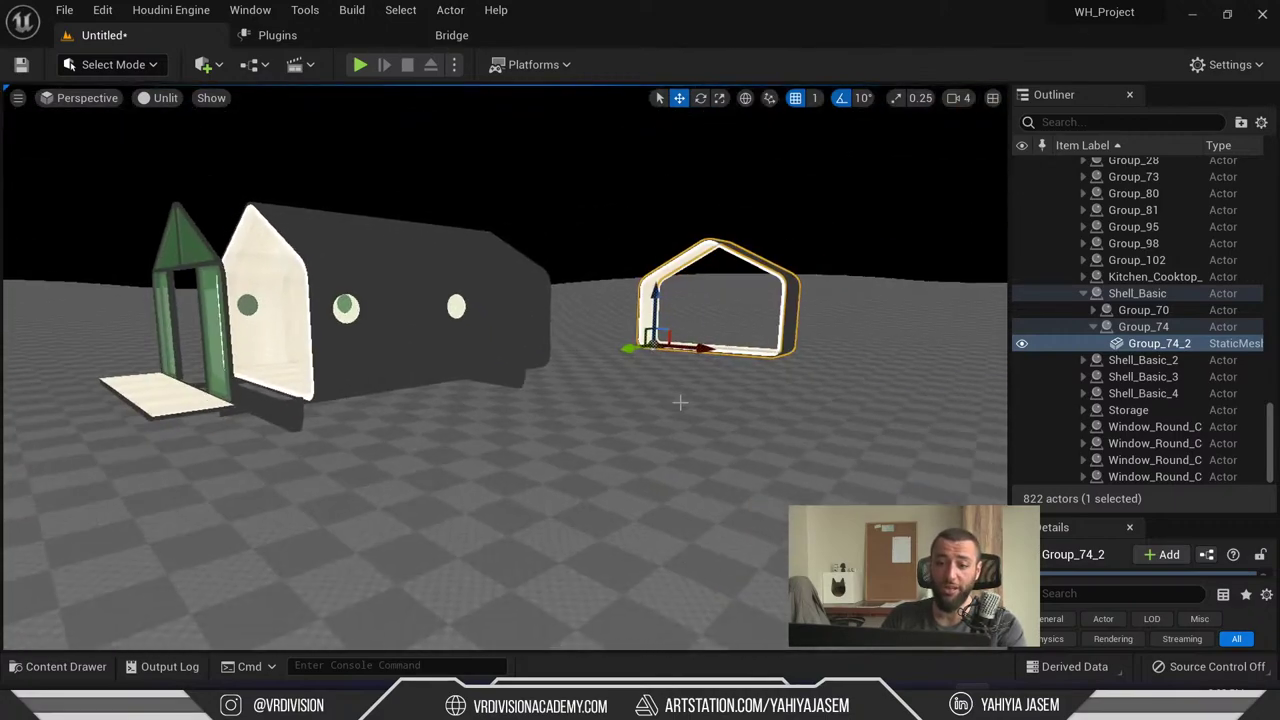
# - Reimport Wikkelhouse_001 from the Content Drawer and view the updated house from overhead
pyautogui.hotkey('ctrl', 'space')
pyautogui.rightClick(494, 497)
pyautogui.click(577, 222)
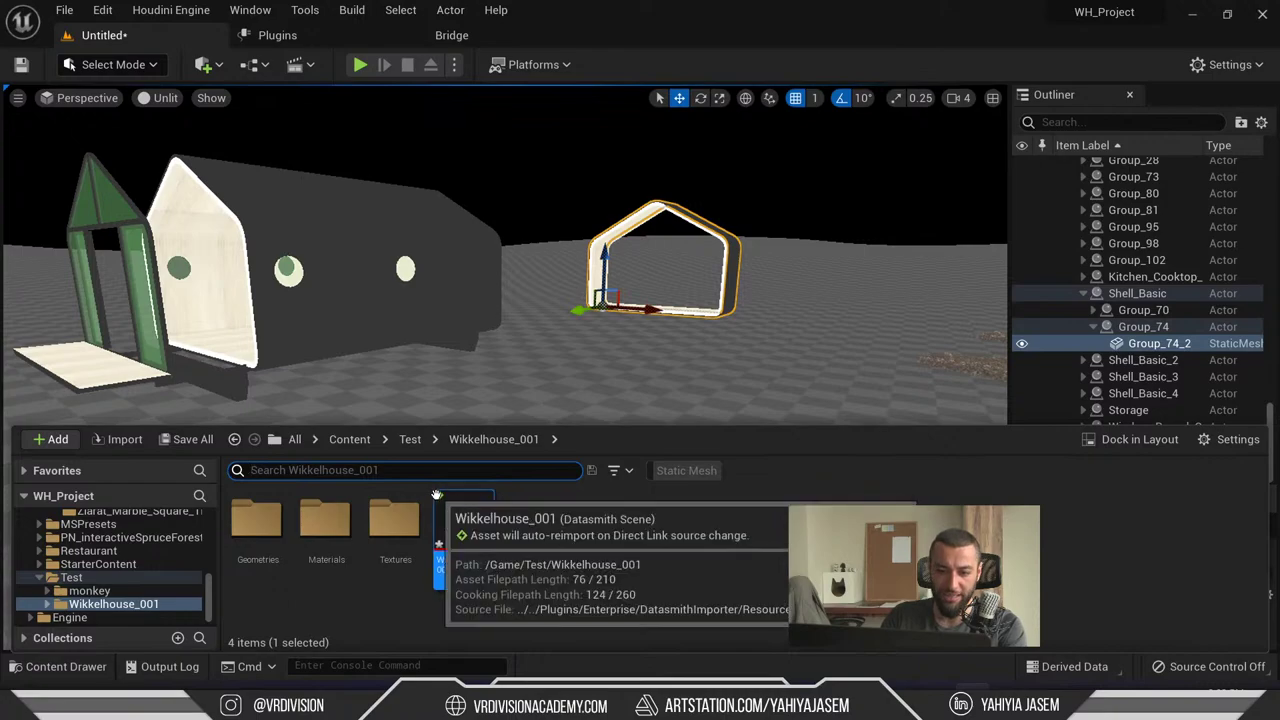
pyautogui.rightClick(455, 514)
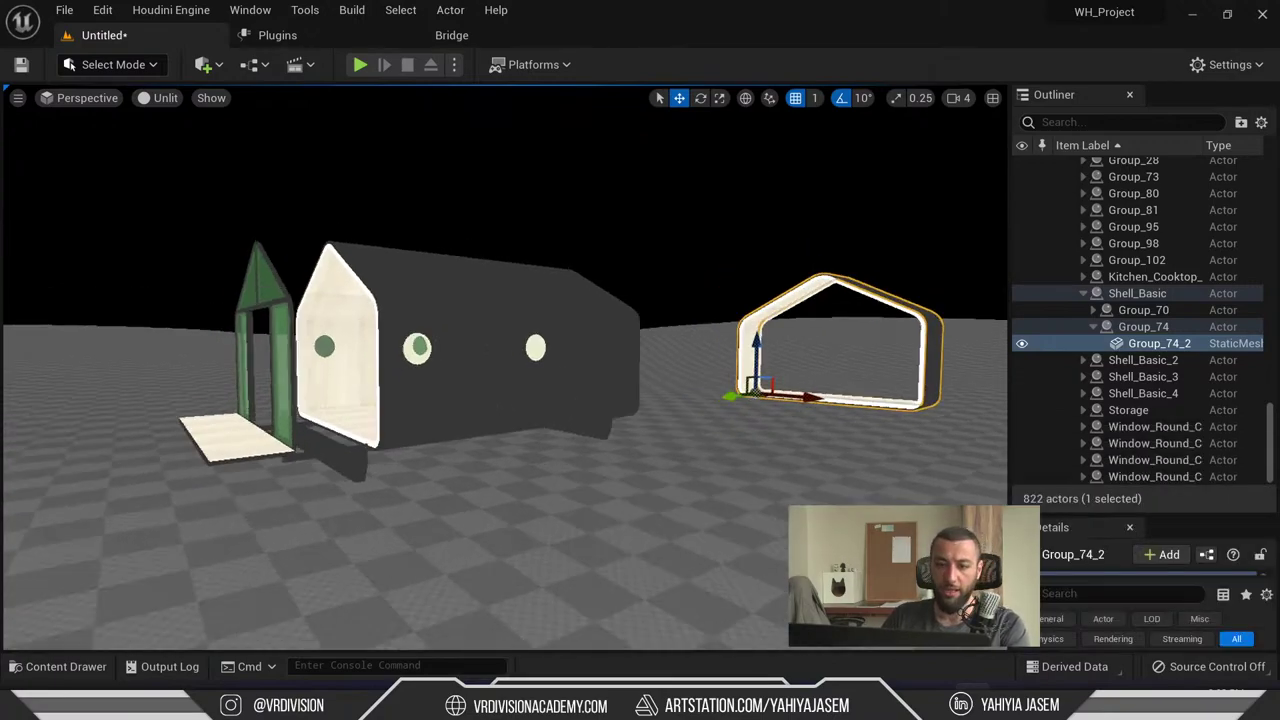
pyautogui.moveTo(537, 337); pyautogui.dragTo(537, 337, button='right')
pyautogui.keyDown('alt'); pyautogui.moveTo(537, 337); pyautogui.dragTo(612, 299); pyautogui.keyUp('alt')
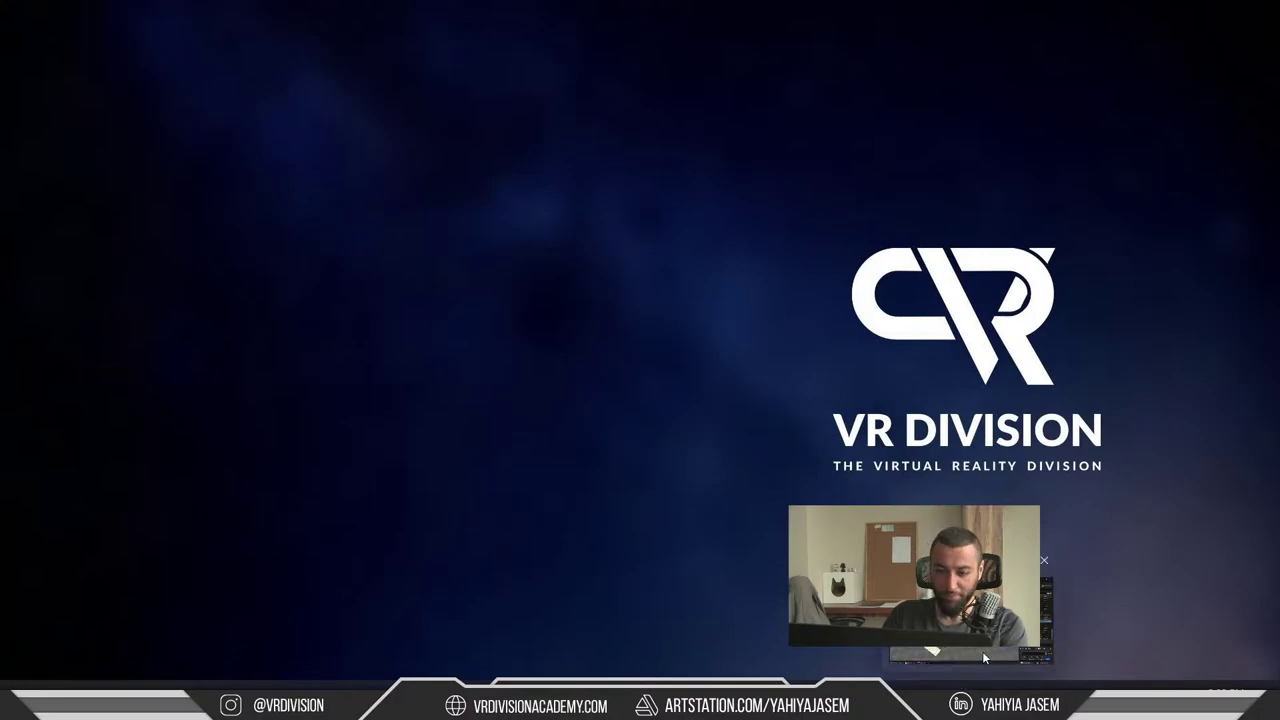
# - Bring up the live chat popup and highlight the Nepal greeting and 'what did I miss??'
pyautogui.press('super+Tab')
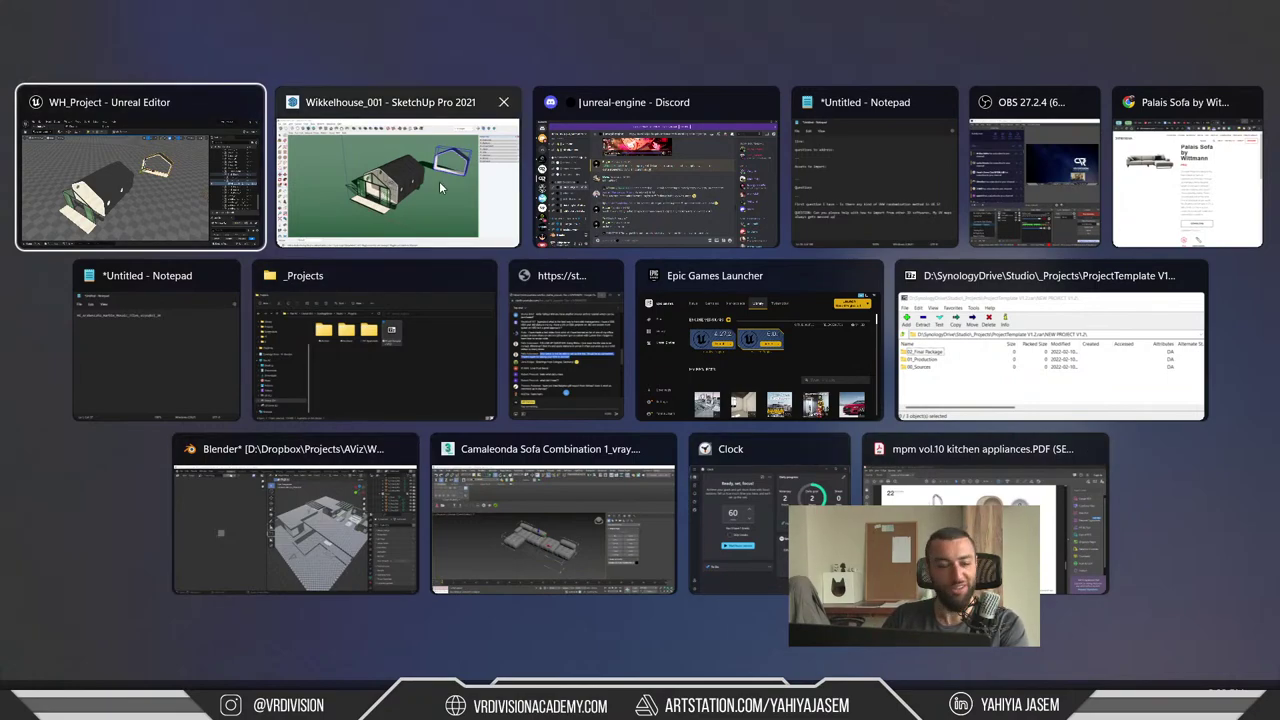
pyautogui.click(566, 340)
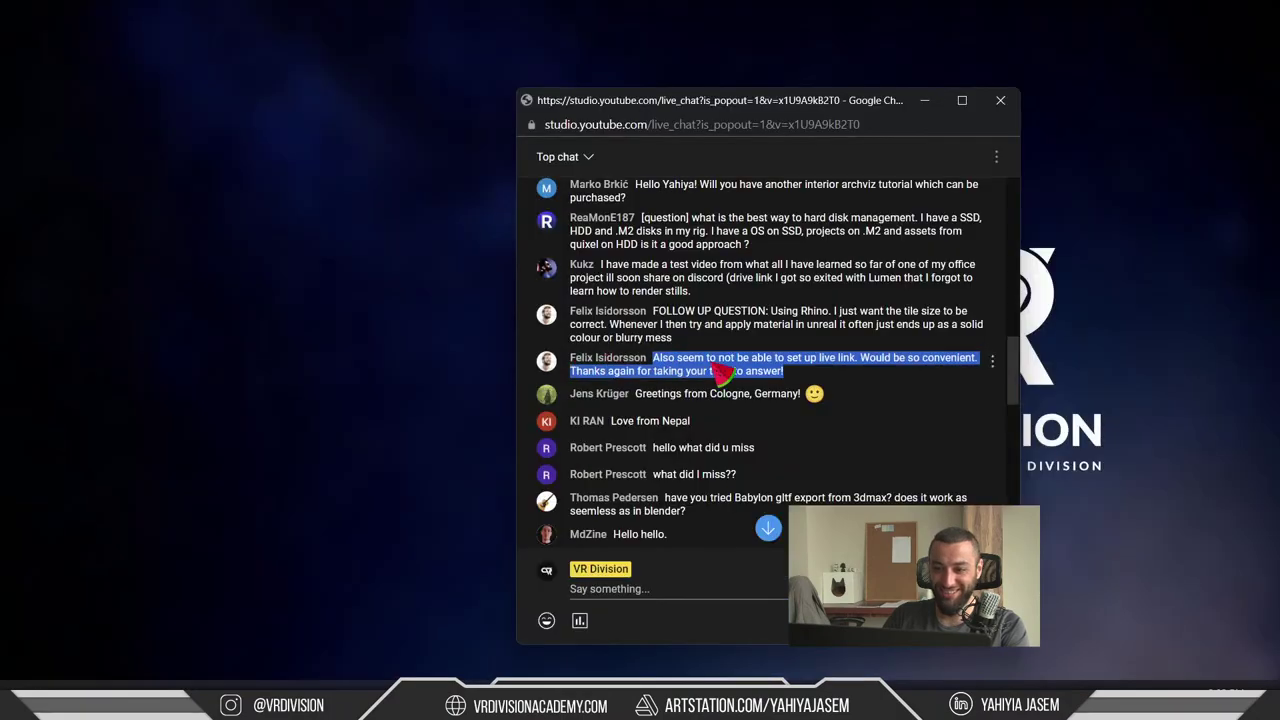
pyautogui.scroll(-2, 800, 403)
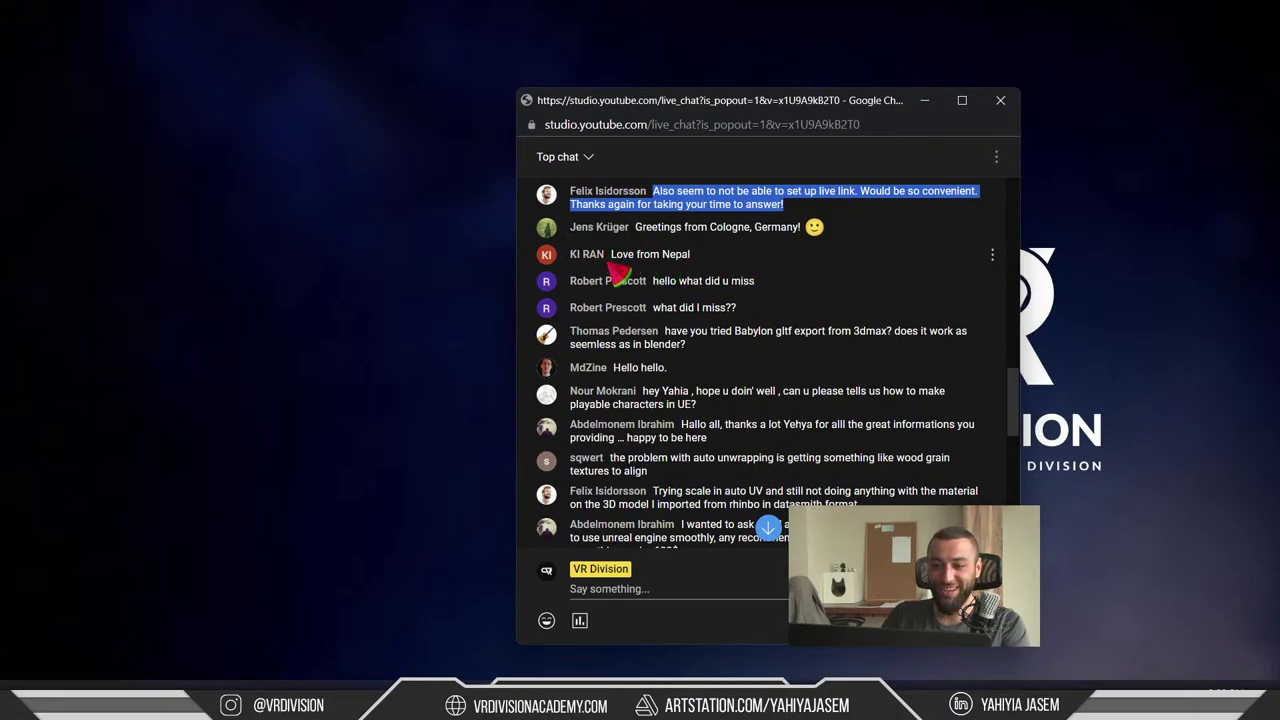
pyautogui.moveTo(704, 262); pyautogui.dragTo(637, 258)
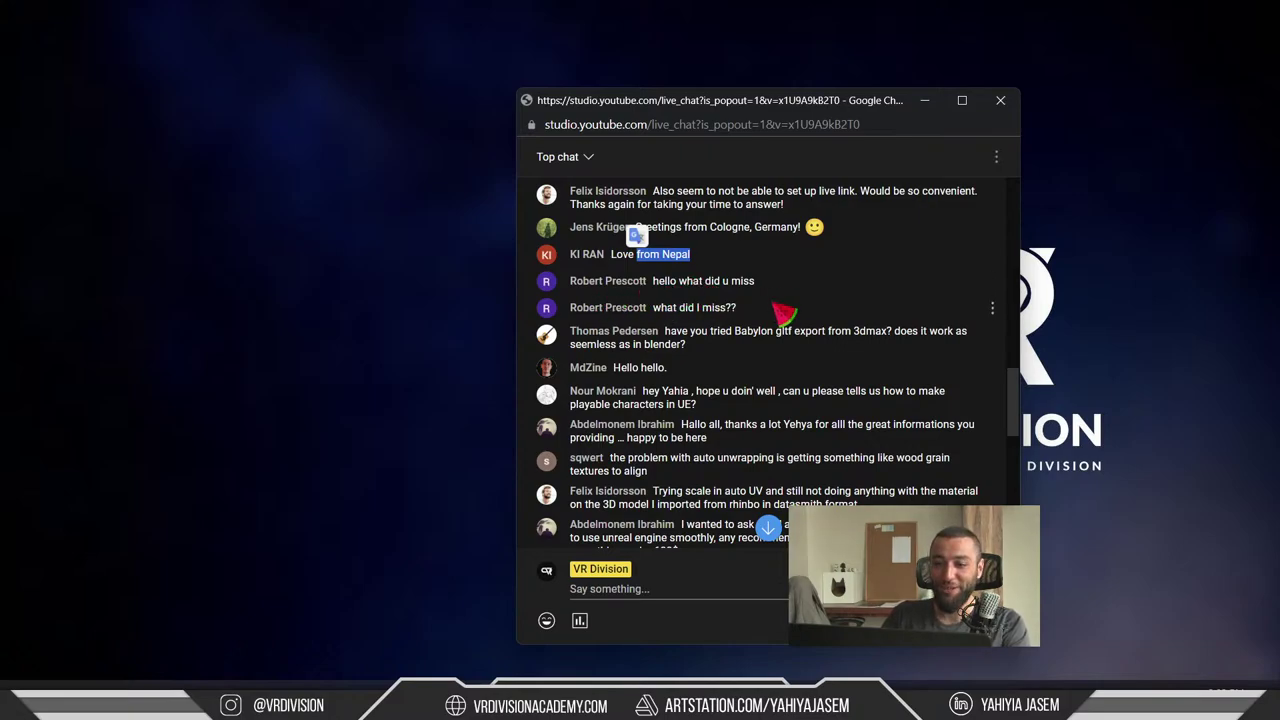
pyautogui.click(742, 318)
pyautogui.moveTo(726, 310); pyautogui.dragTo(666, 281)
pyautogui.click(745, 320)
pyautogui.moveTo(742, 312); pyautogui.dragTo(656, 307)
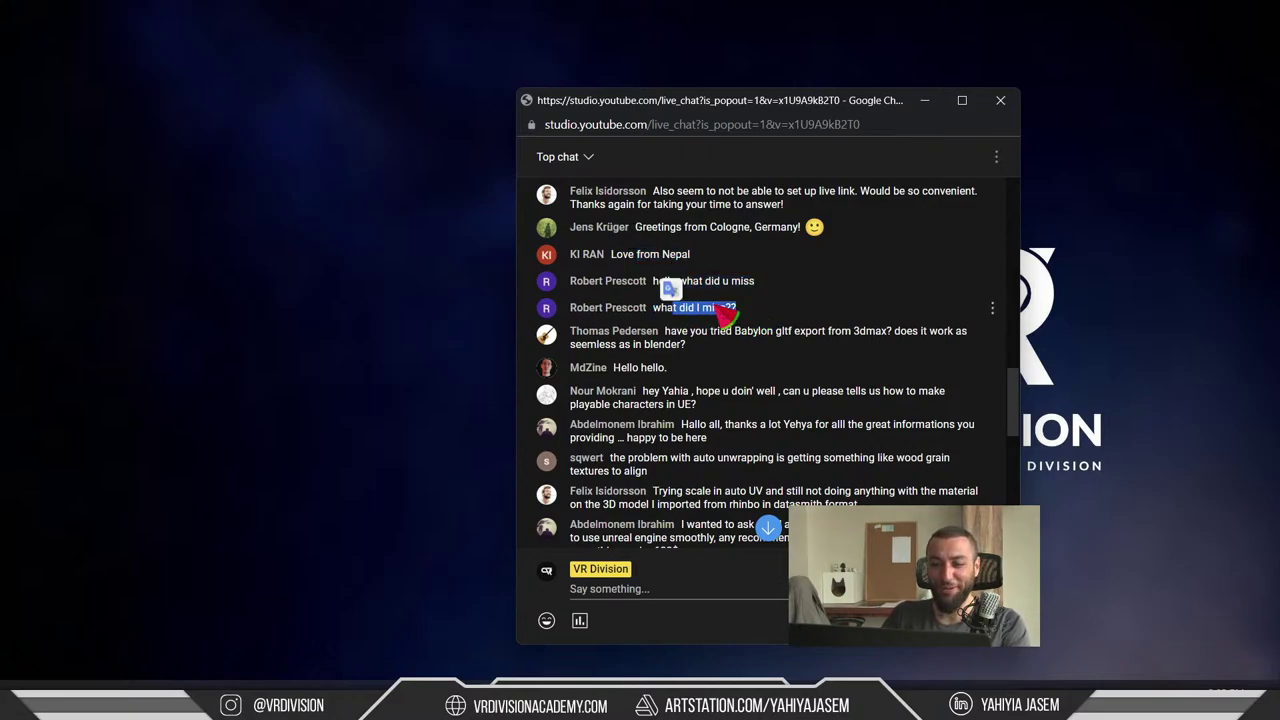
pyautogui.click(738, 310)
pyautogui.moveTo(742, 312); pyautogui.dragTo(667, 308)
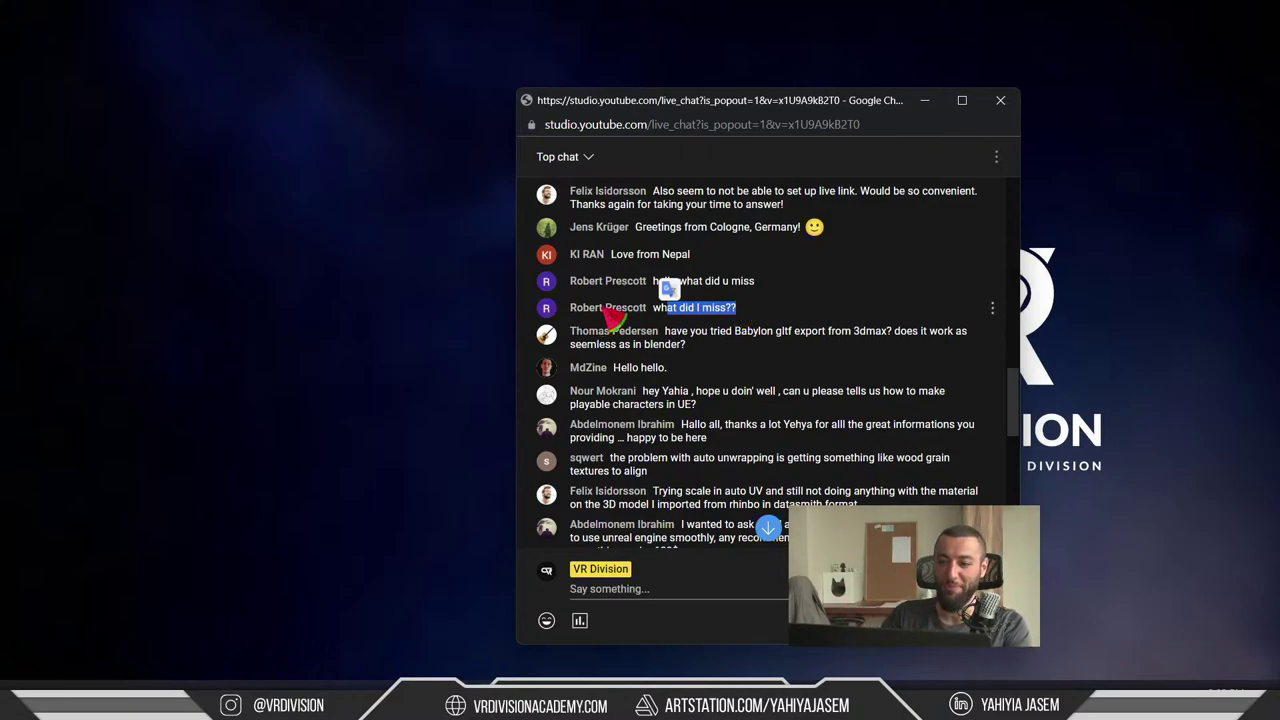
# - Highlight the viewer questions about Babylon glTF export from 3dsmax and Blender
pyautogui.click(684, 350)
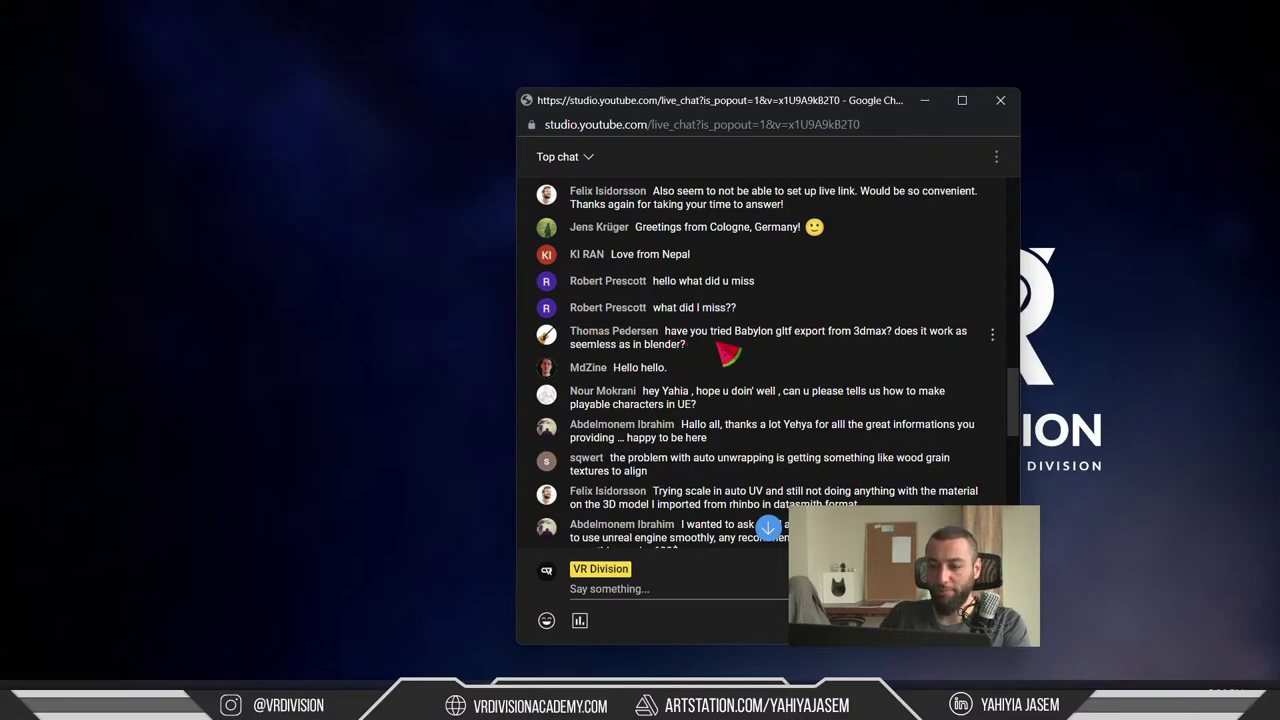
pyautogui.keyDown('shift'); pyautogui.click(768, 338); pyautogui.keyUp('shift')
pyautogui.click(762, 344)
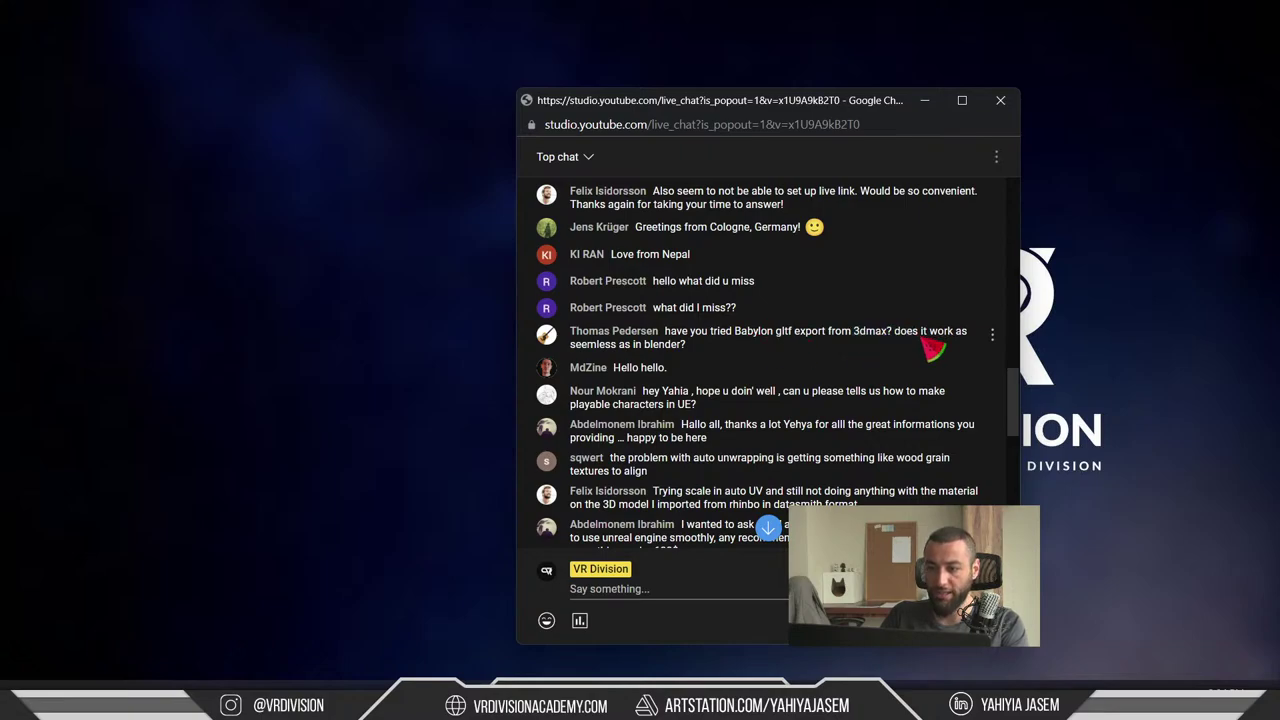
pyautogui.keyDown('shift'); pyautogui.click(906, 332); pyautogui.keyUp('shift')
pyautogui.click(898, 342)
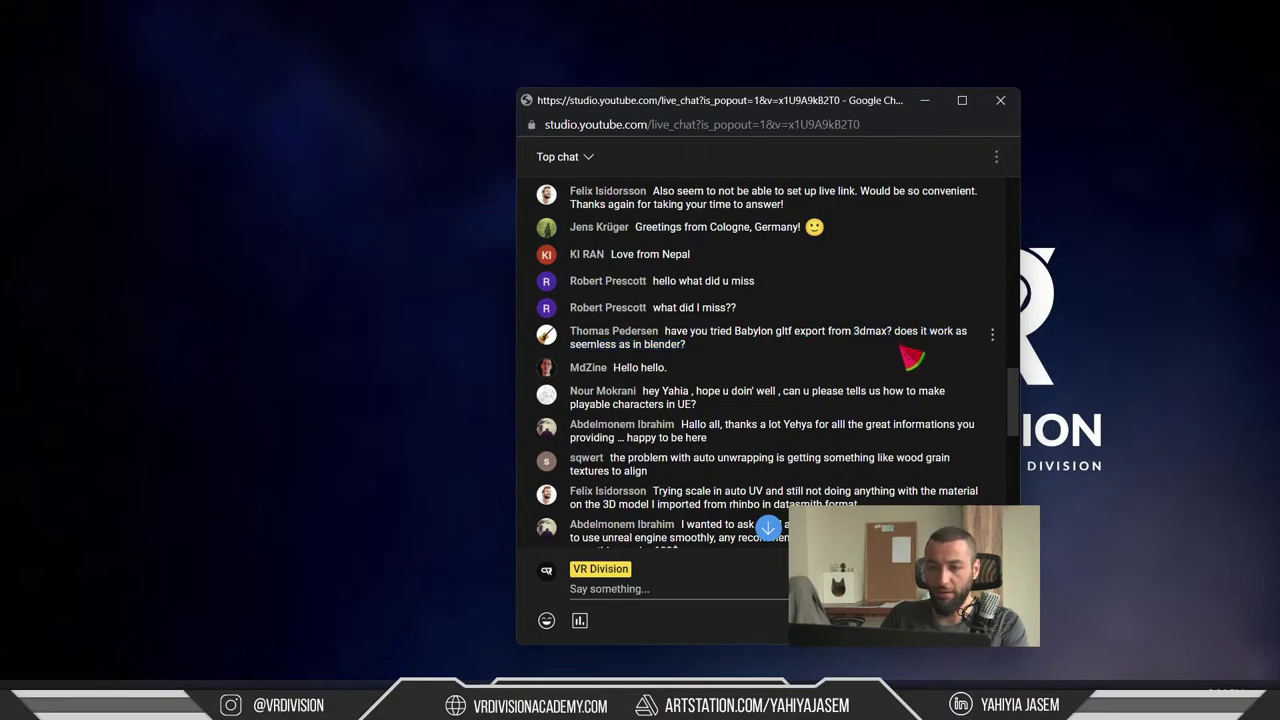
pyautogui.moveTo(900, 347); pyautogui.dragTo(901, 350)
pyautogui.click(900, 348)
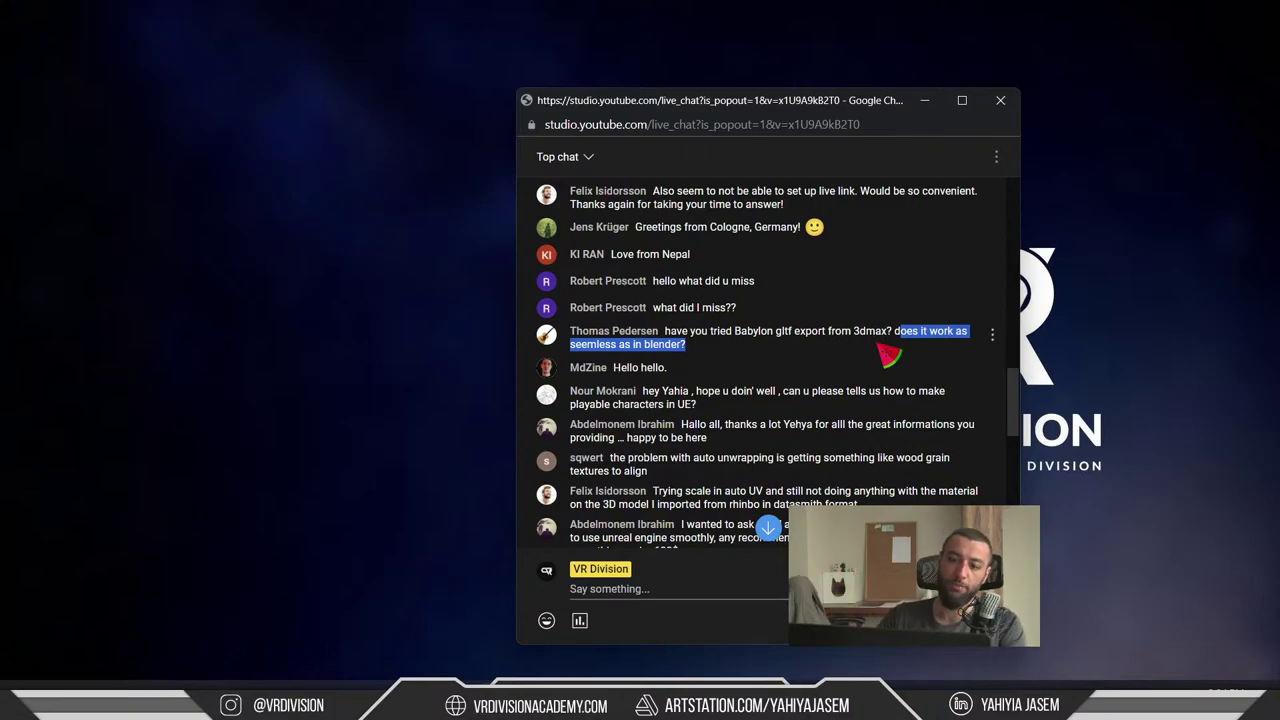
pyautogui.click(884, 342)
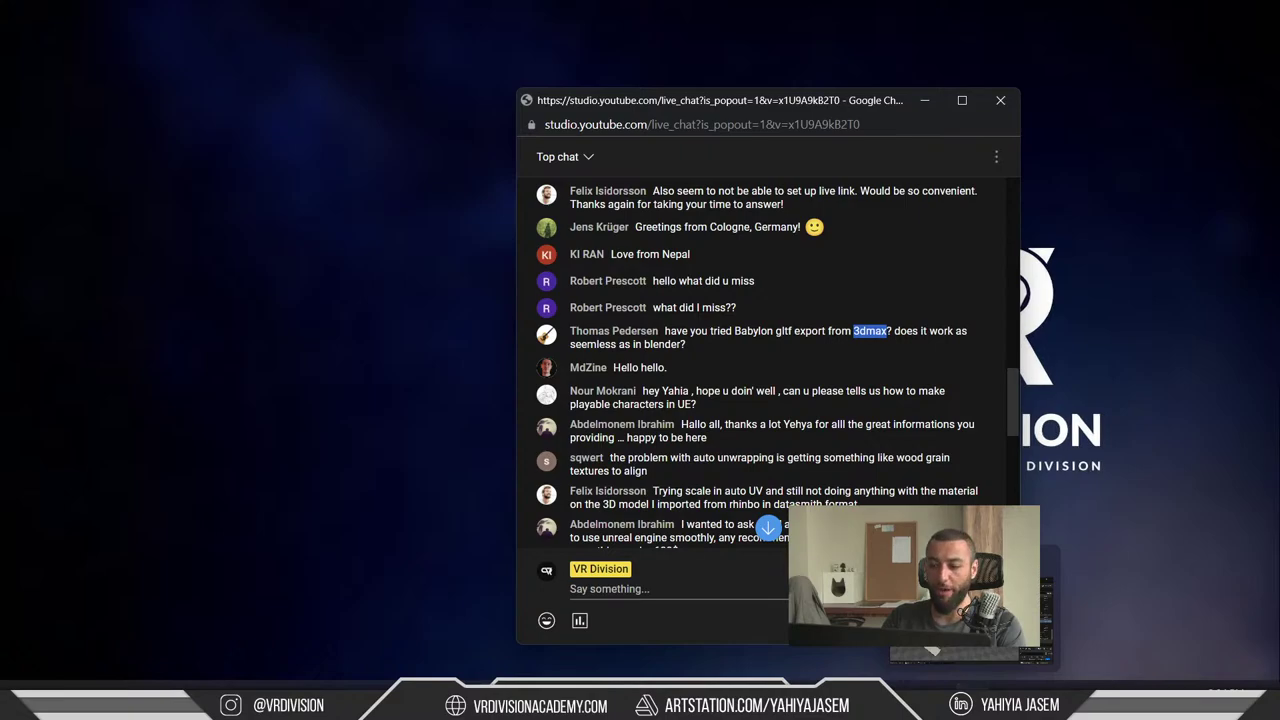
# - Back in Unreal, start a Quick Add Datasmith file import, cancel it, and orbit around the house shell
pyautogui.click(1040, 650)
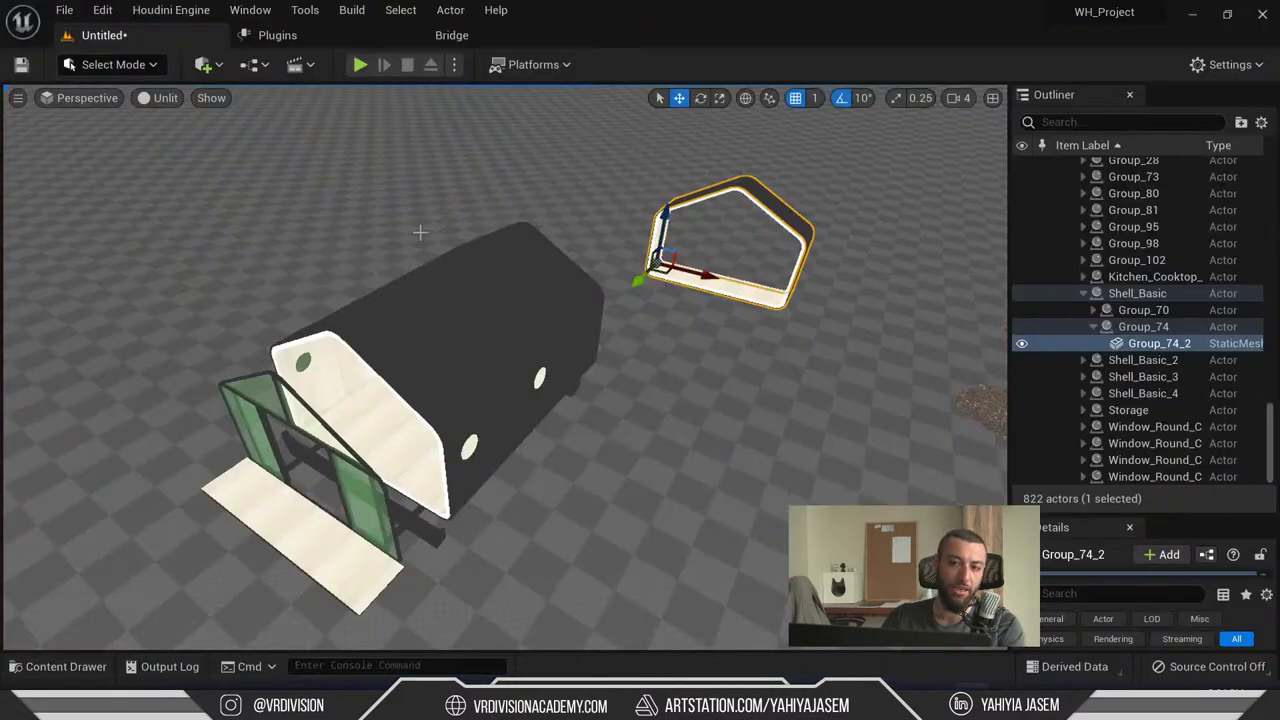
pyautogui.moveTo(390, 237); pyautogui.dragTo(389, 219, button='right')
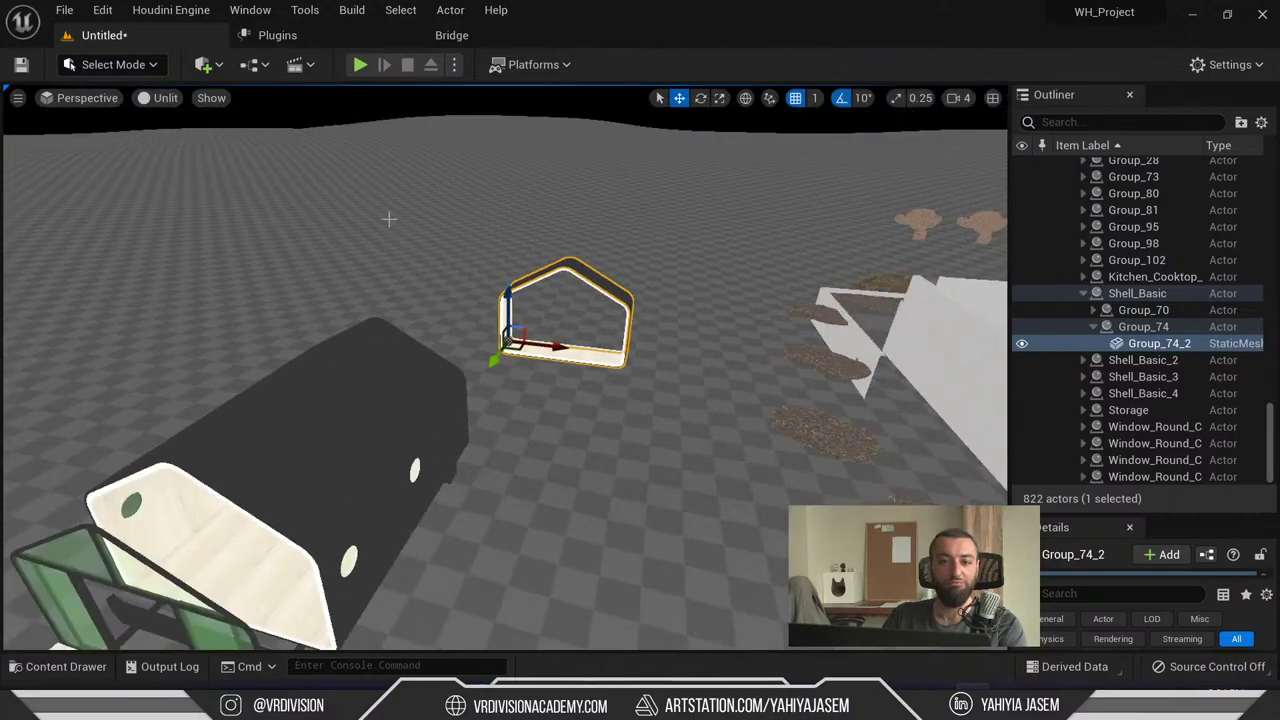
pyautogui.click(203, 64)
pyautogui.moveTo(370, 204)
pyautogui.click(466, 230)
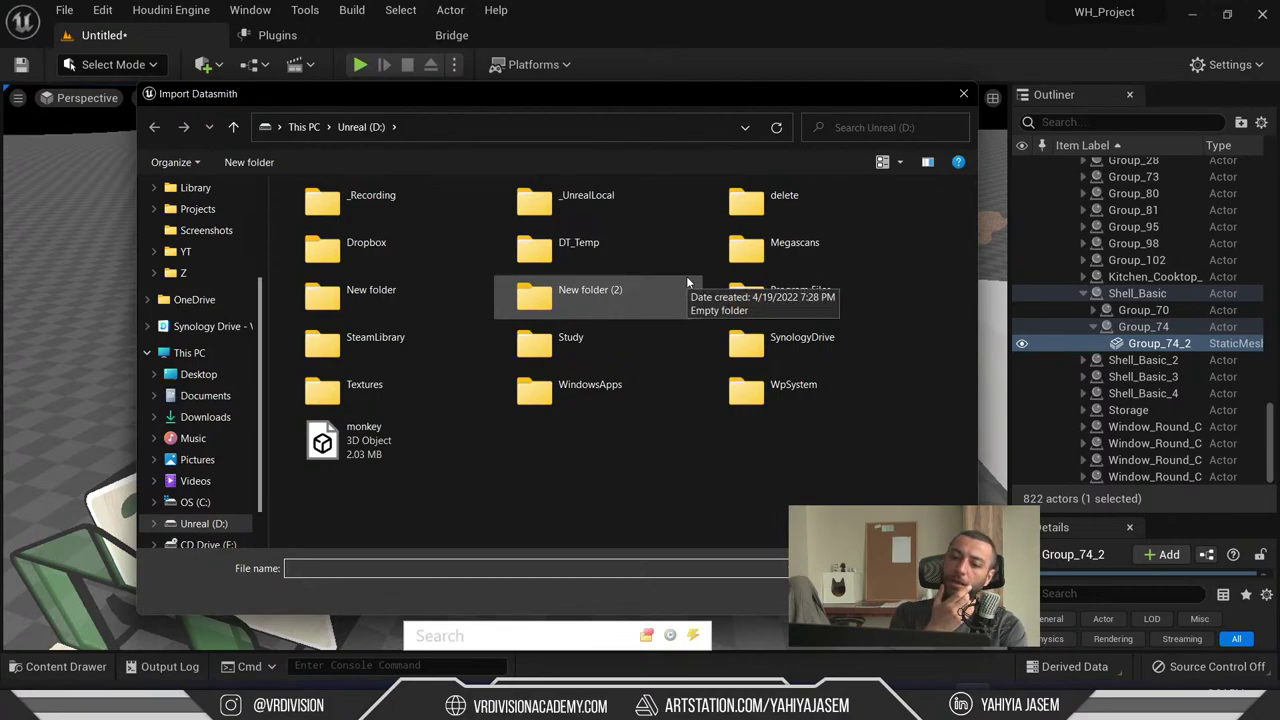
pyautogui.press('Escape')
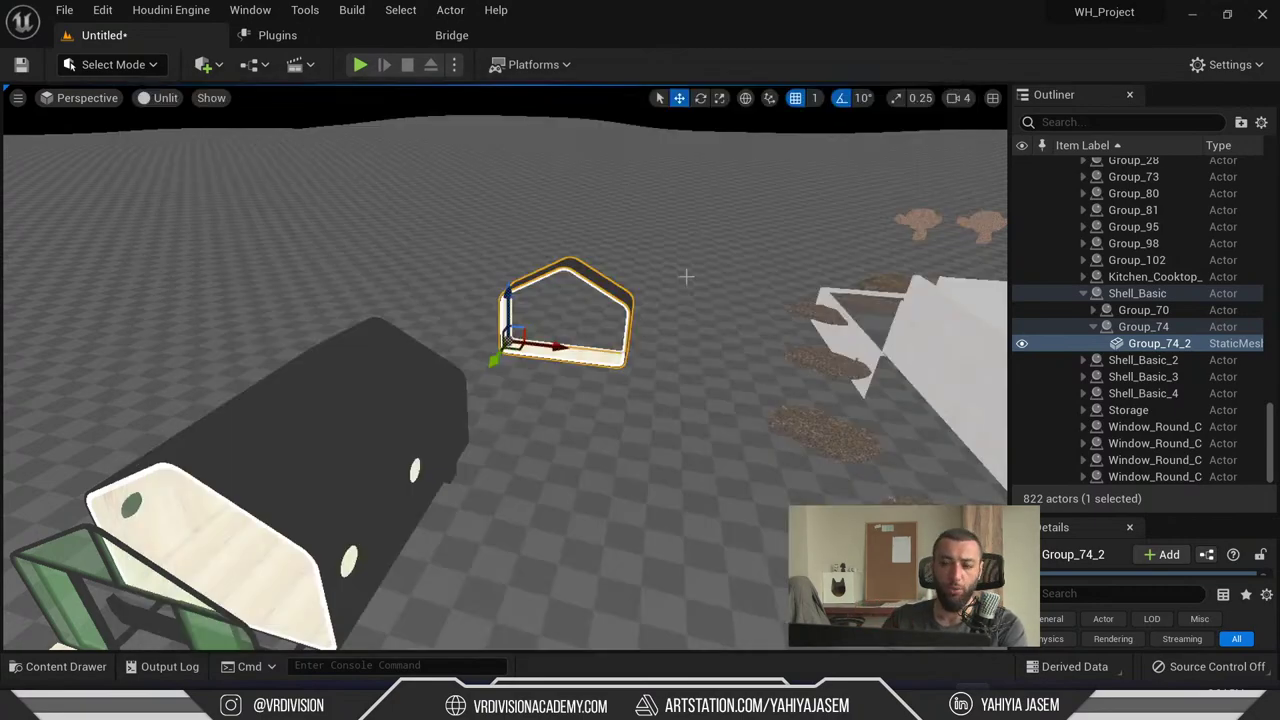
pyautogui.moveTo(688, 284); pyautogui.dragTo(665, 322, button='right')
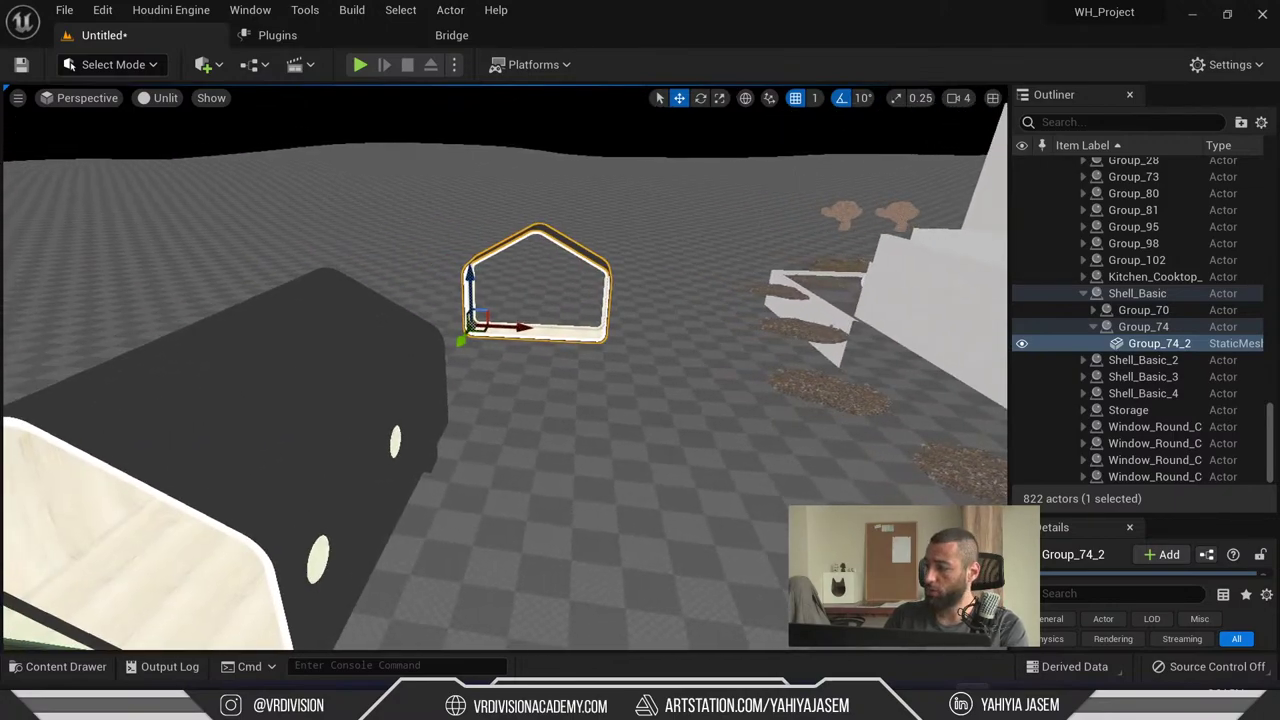
# - In 3ds Max, begin exporting the sofa scene and pick the Omniverse Exporter format
pyautogui.hotkey('alt', 'Tab')
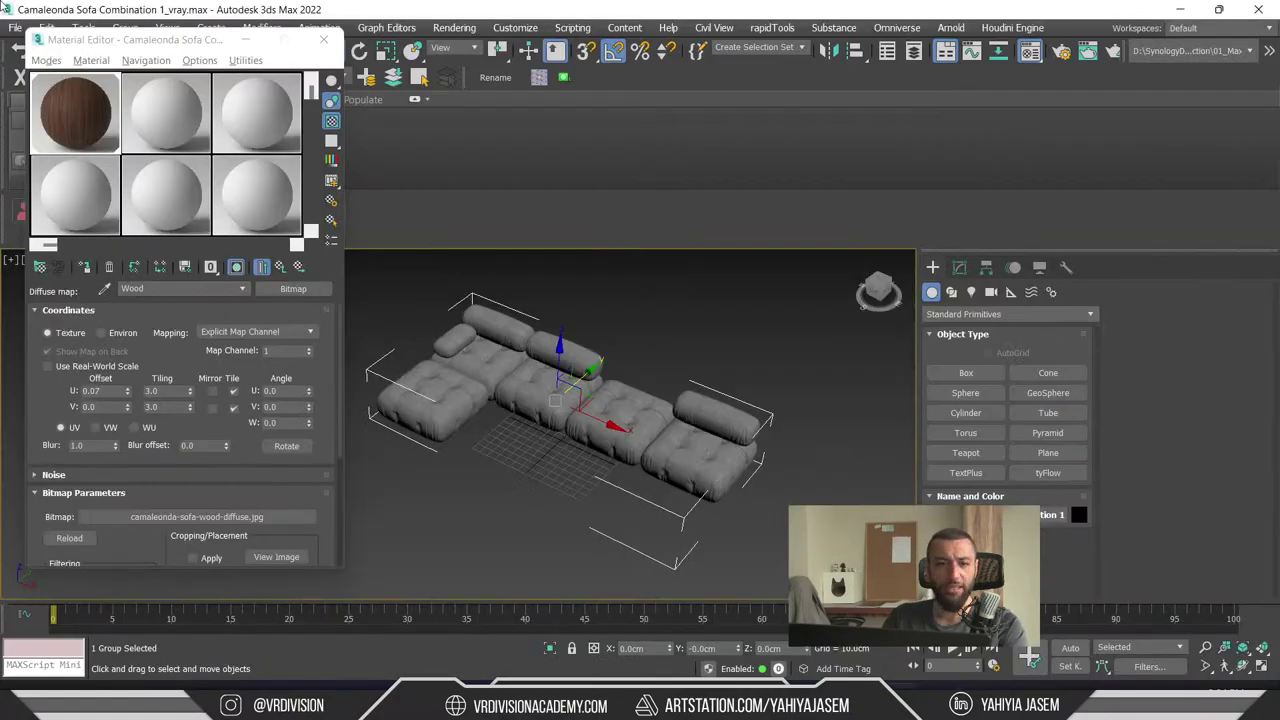
pyautogui.click(15, 27)
pyautogui.moveTo(104, 257)
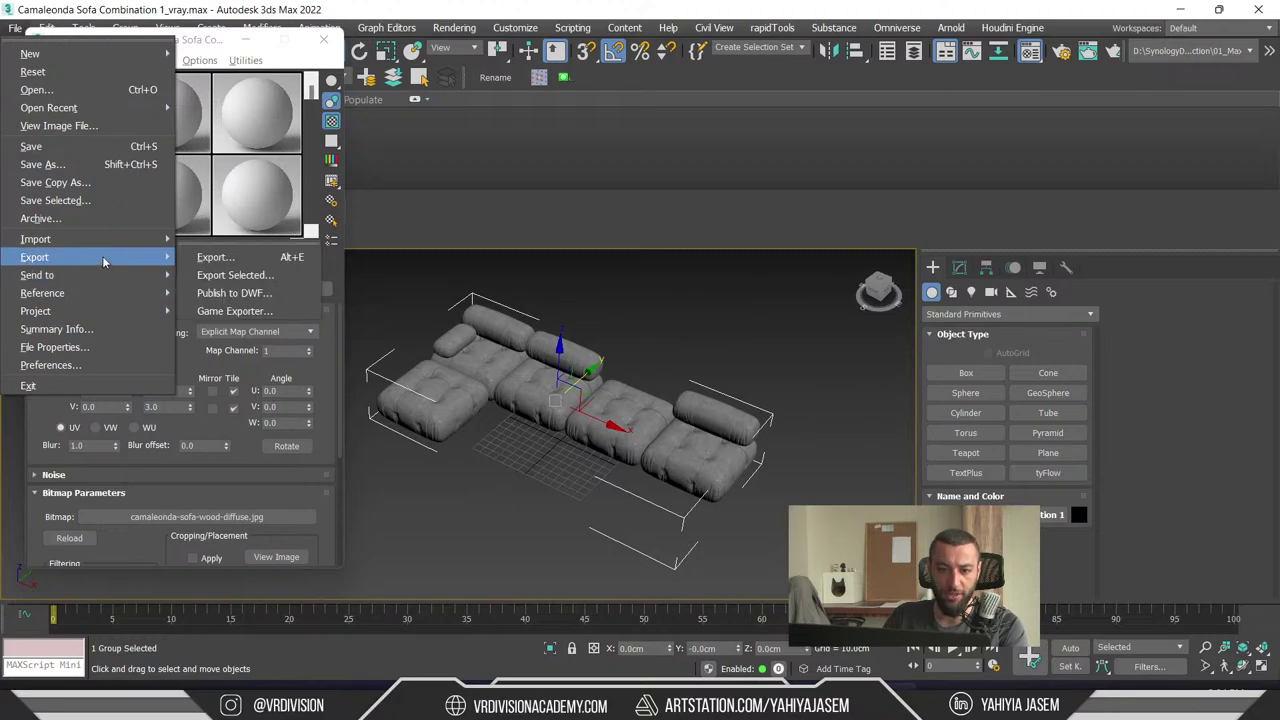
pyautogui.click(257, 258)
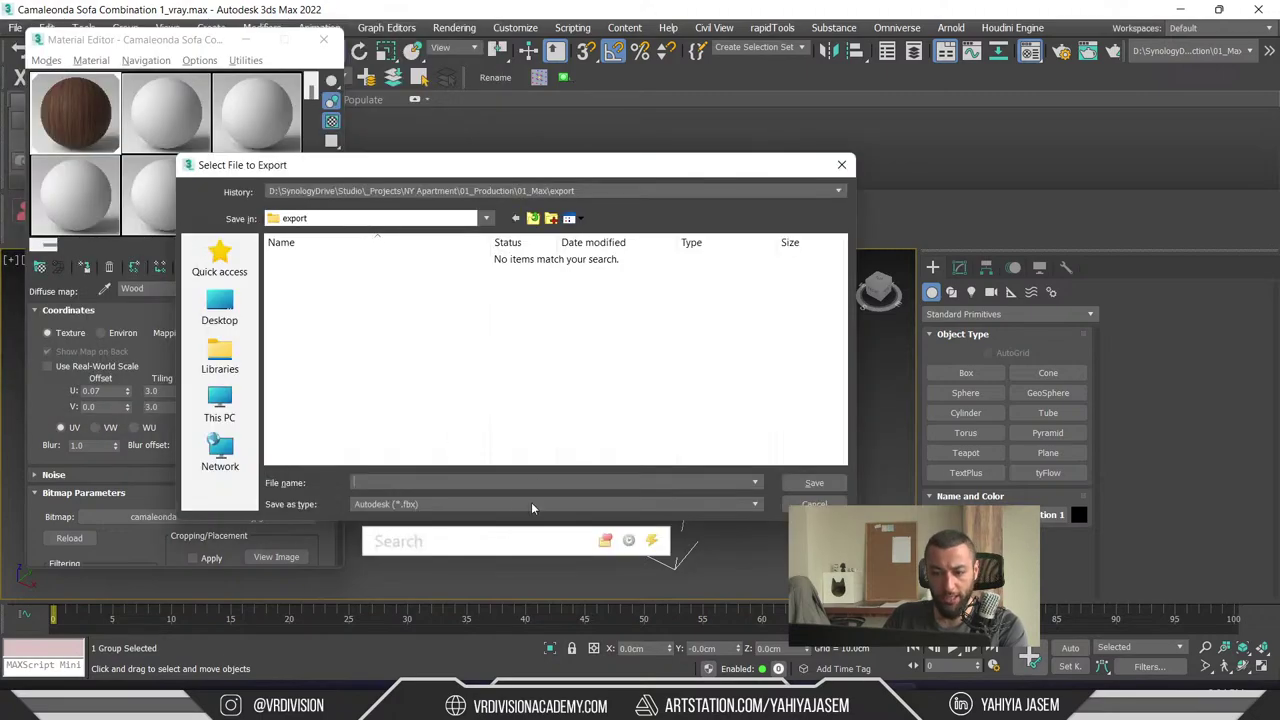
pyautogui.click(455, 504)
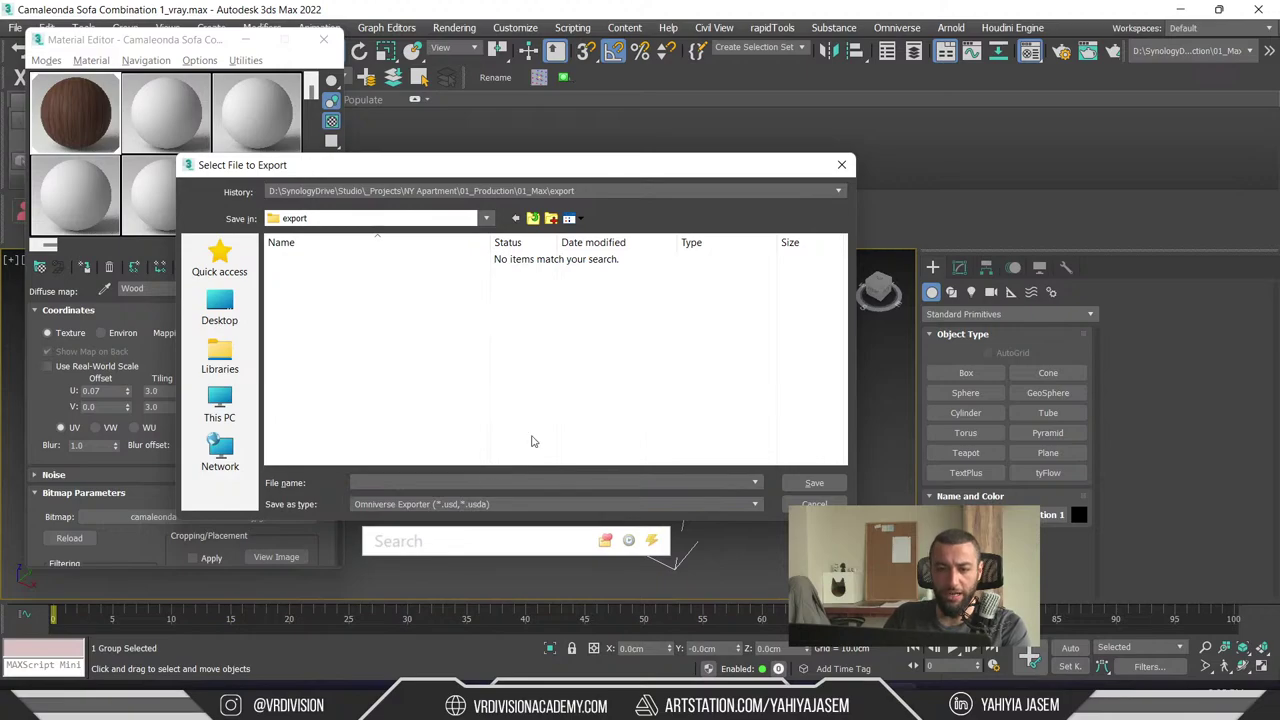
# - Create a new USD folder in D:\DT_Temp and save the export there
pyautogui.click(222, 405)
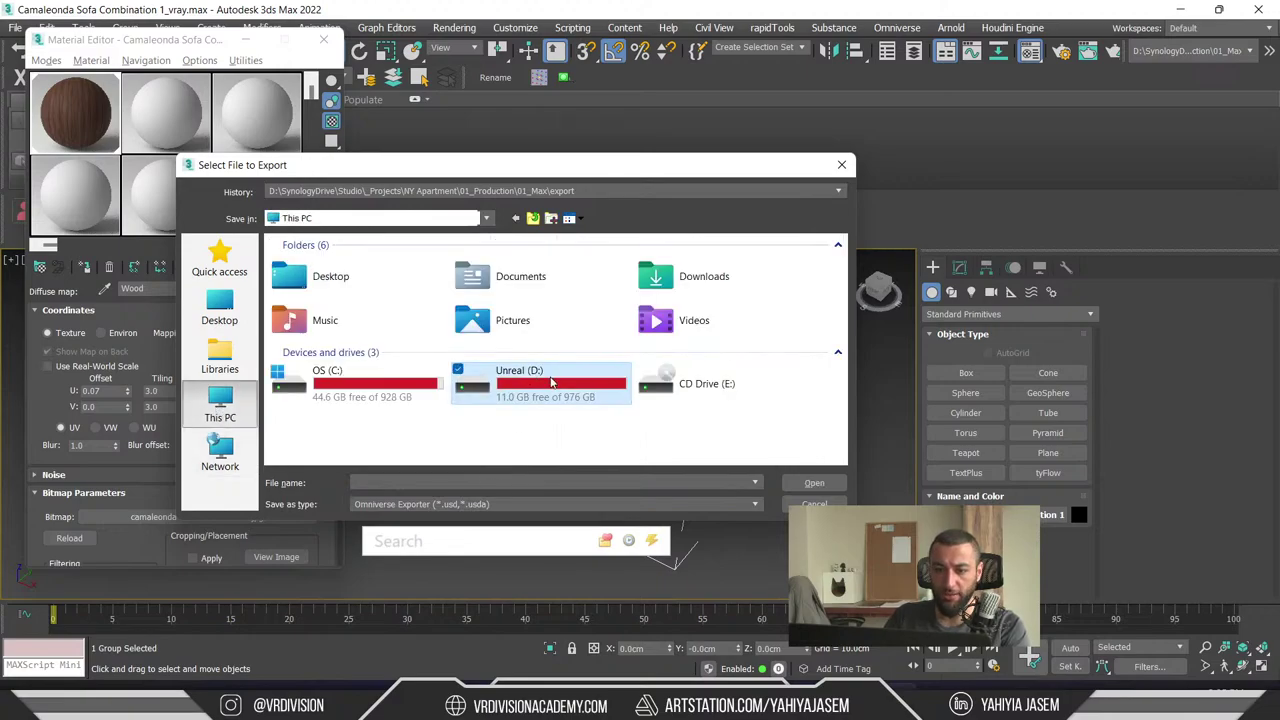
pyautogui.doubleClick(490, 380)
pyautogui.doubleClick(352, 322)
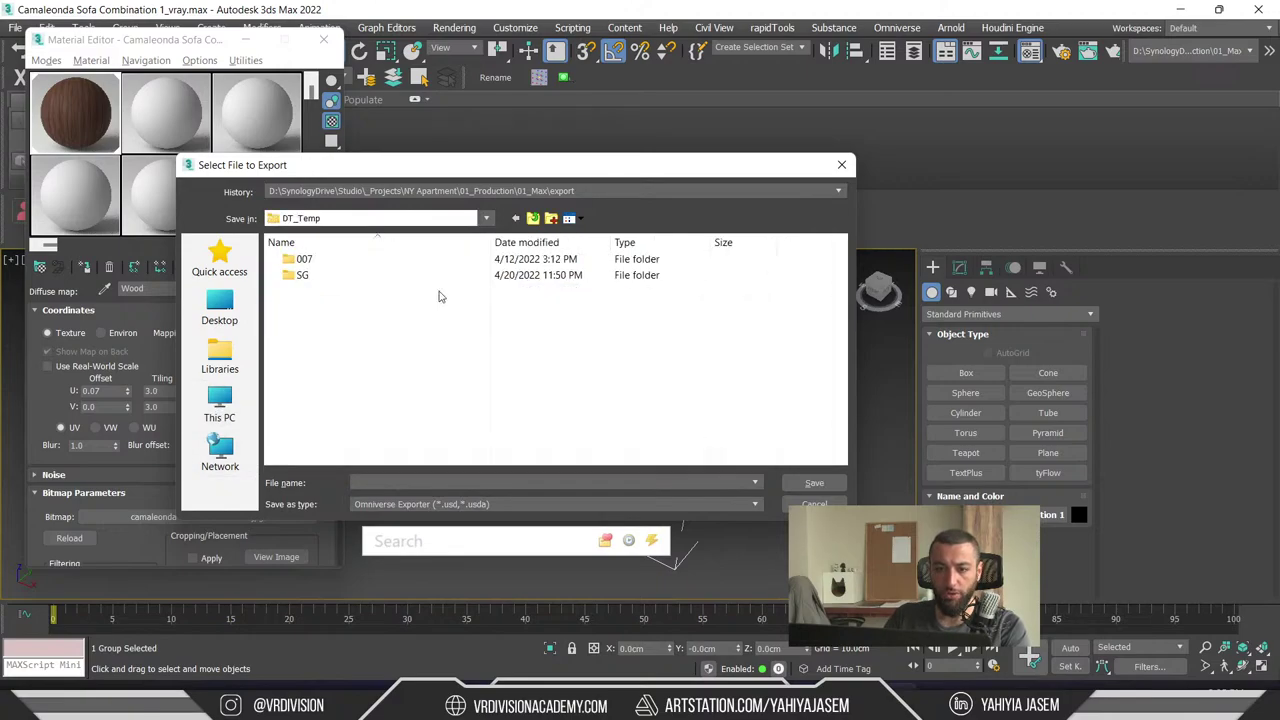
pyautogui.click(550, 218)
pyautogui.write('USD')
pyautogui.press('Return')
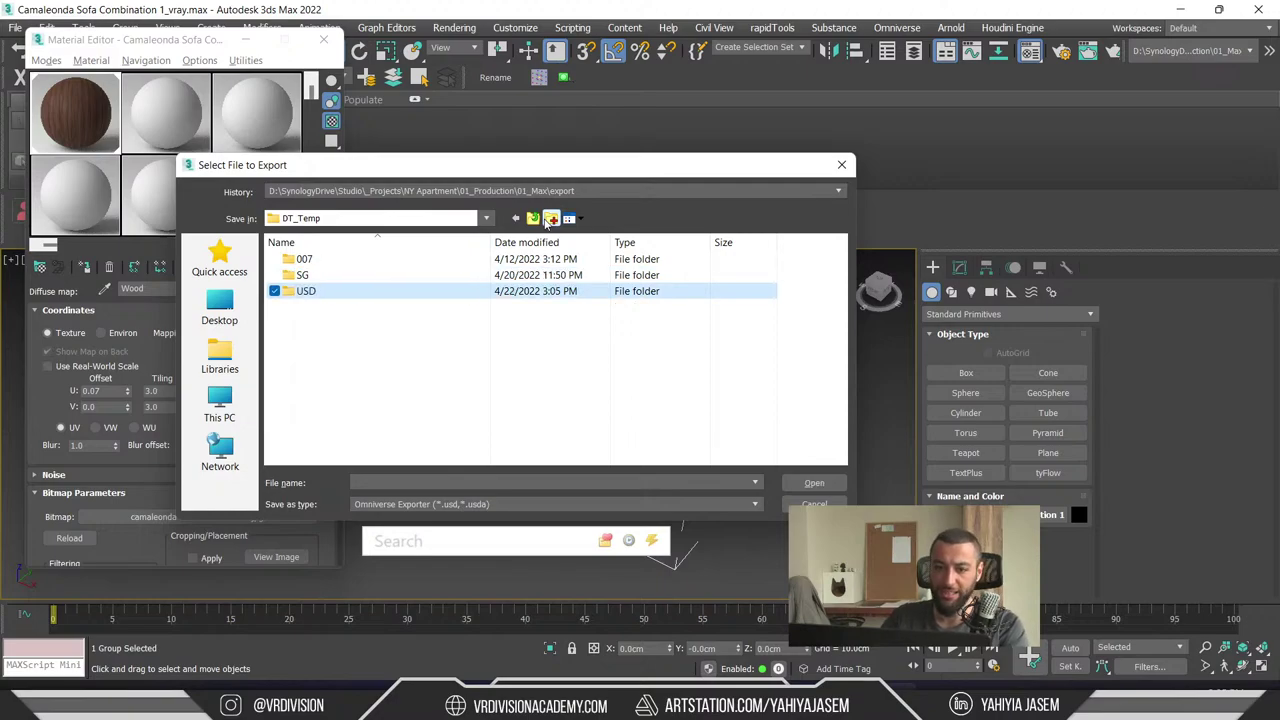
pyautogui.press('Return')
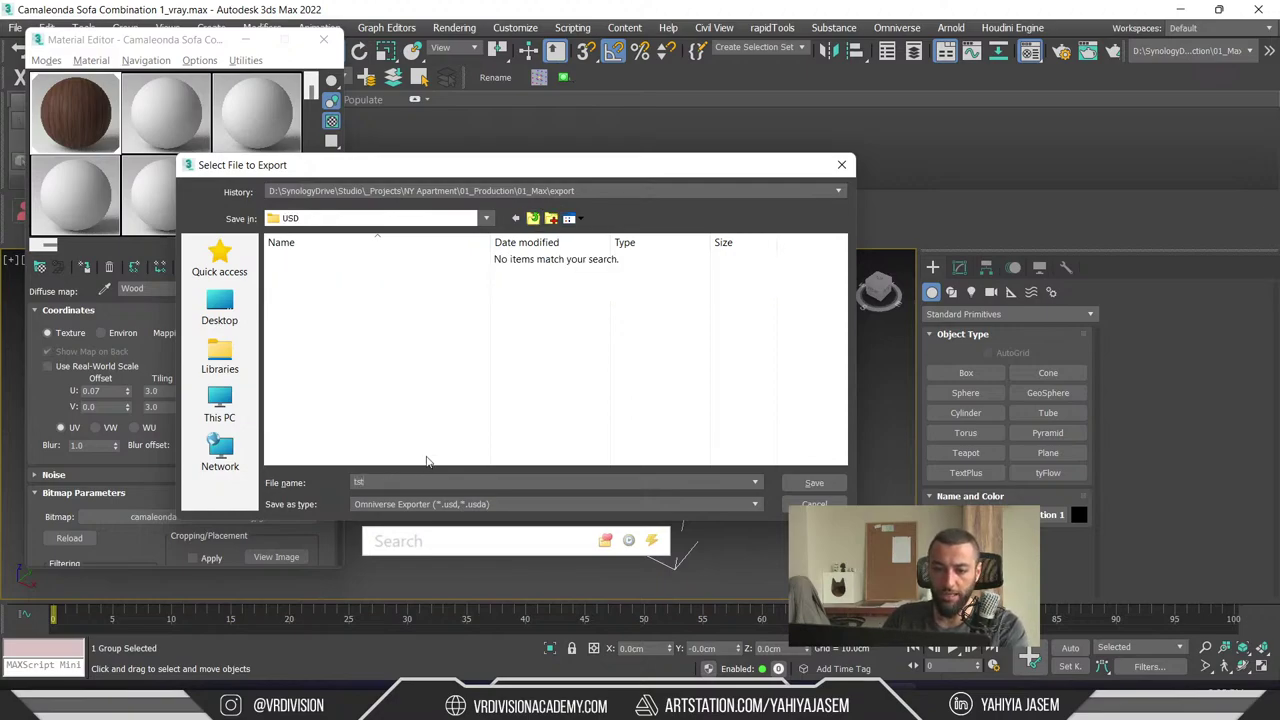
pyautogui.press('Return')
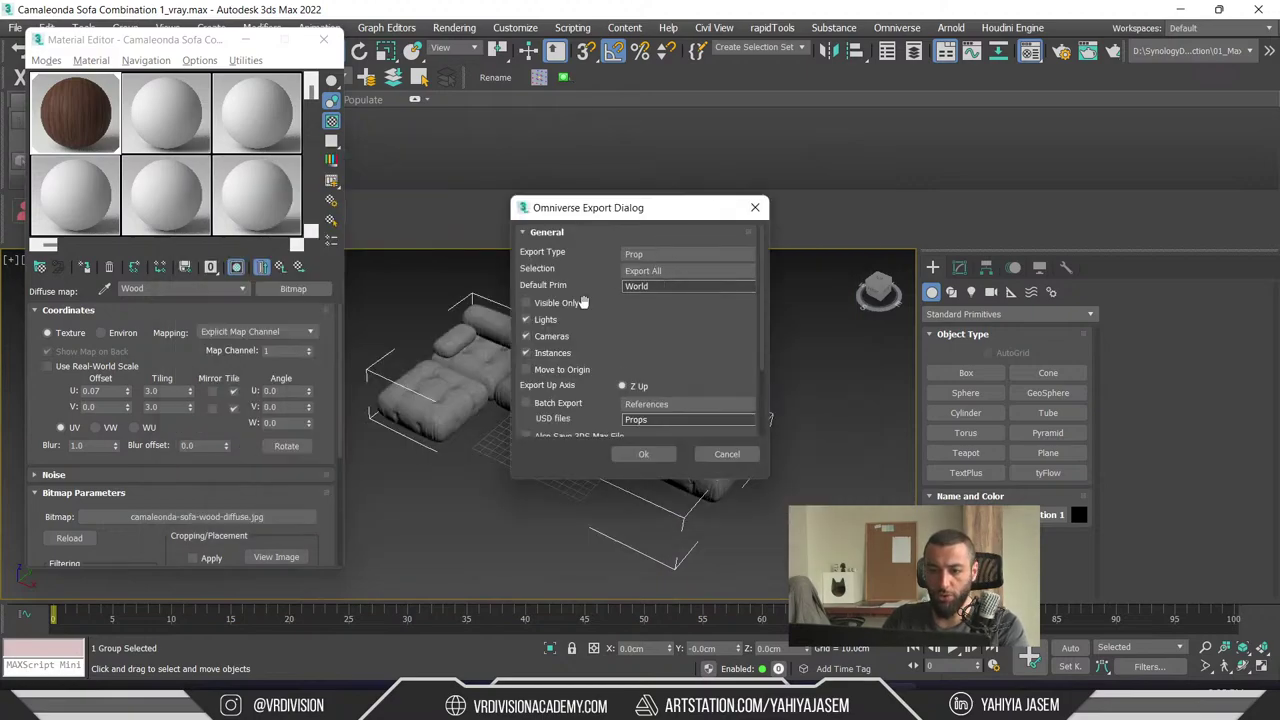
# - Confirm the Omniverse export options, then dismiss the duplicated-names warning and export failure
pyautogui.scroll(-2, 552, 320)
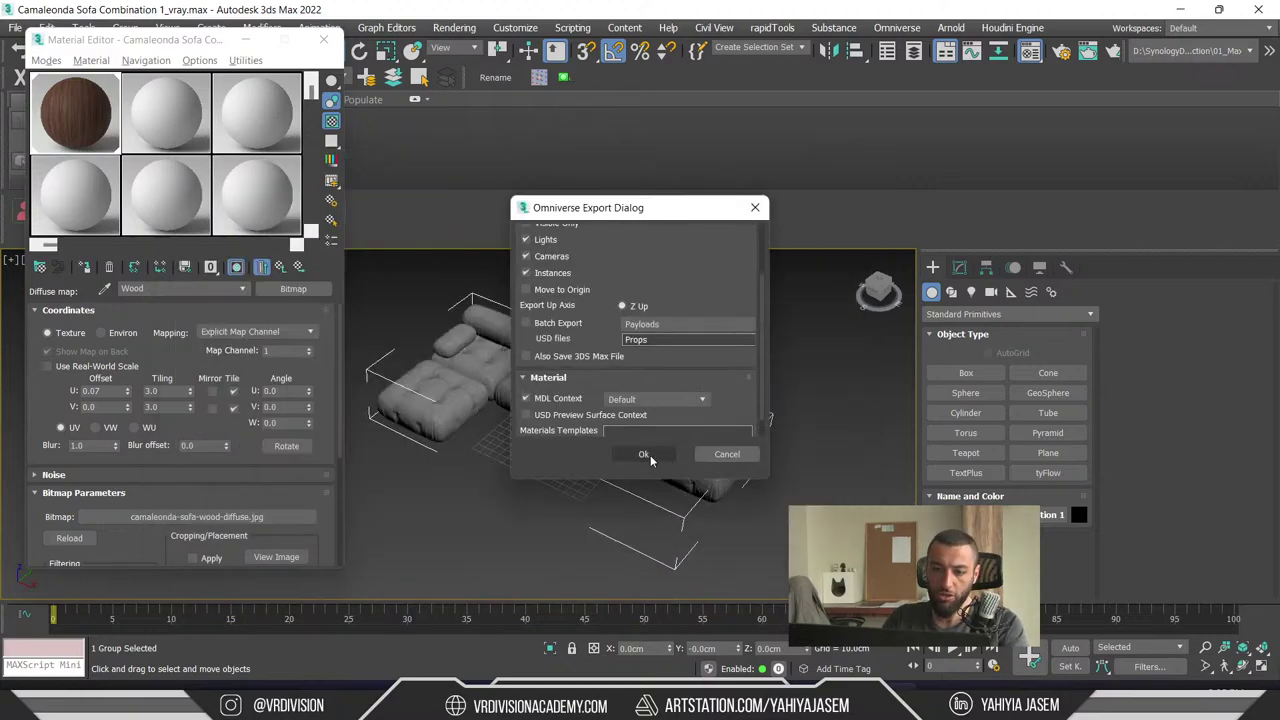
pyautogui.click(646, 454)
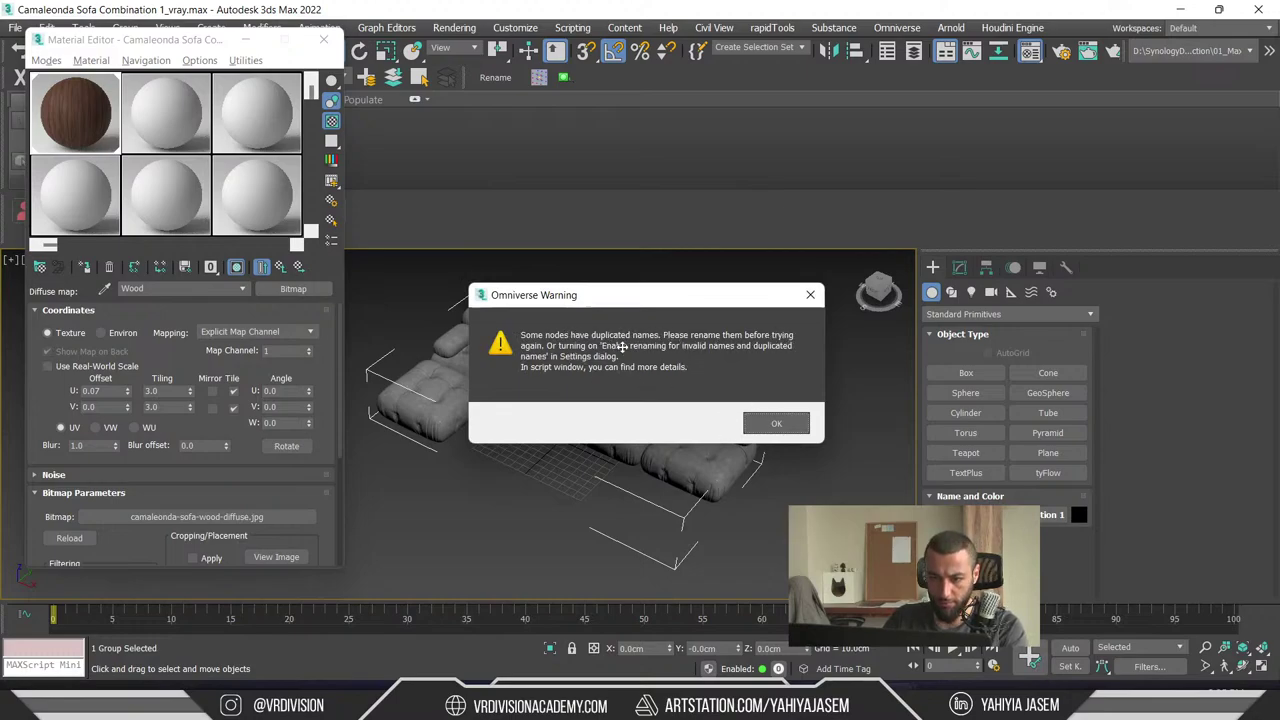
pyautogui.click(777, 423)
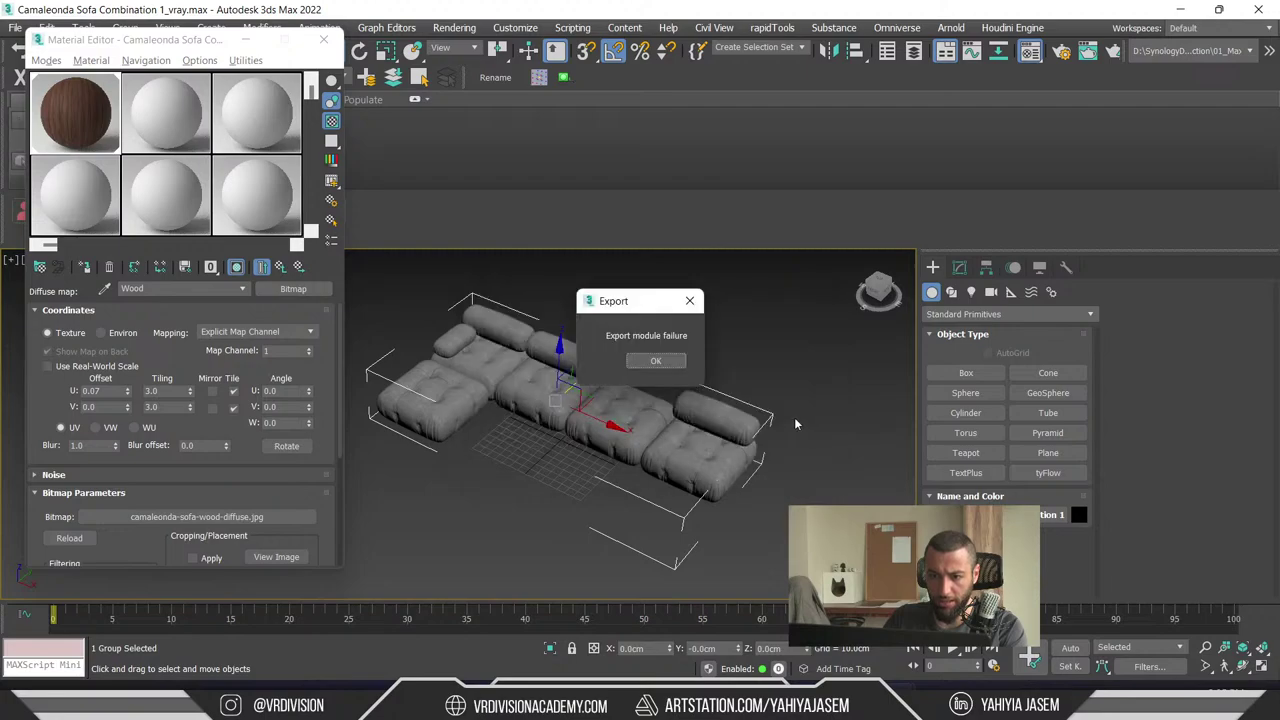
pyautogui.click(680, 360)
# - Close the material editor and bring up Rename Objects with the sofa group selected
pyautogui.click(323, 39)
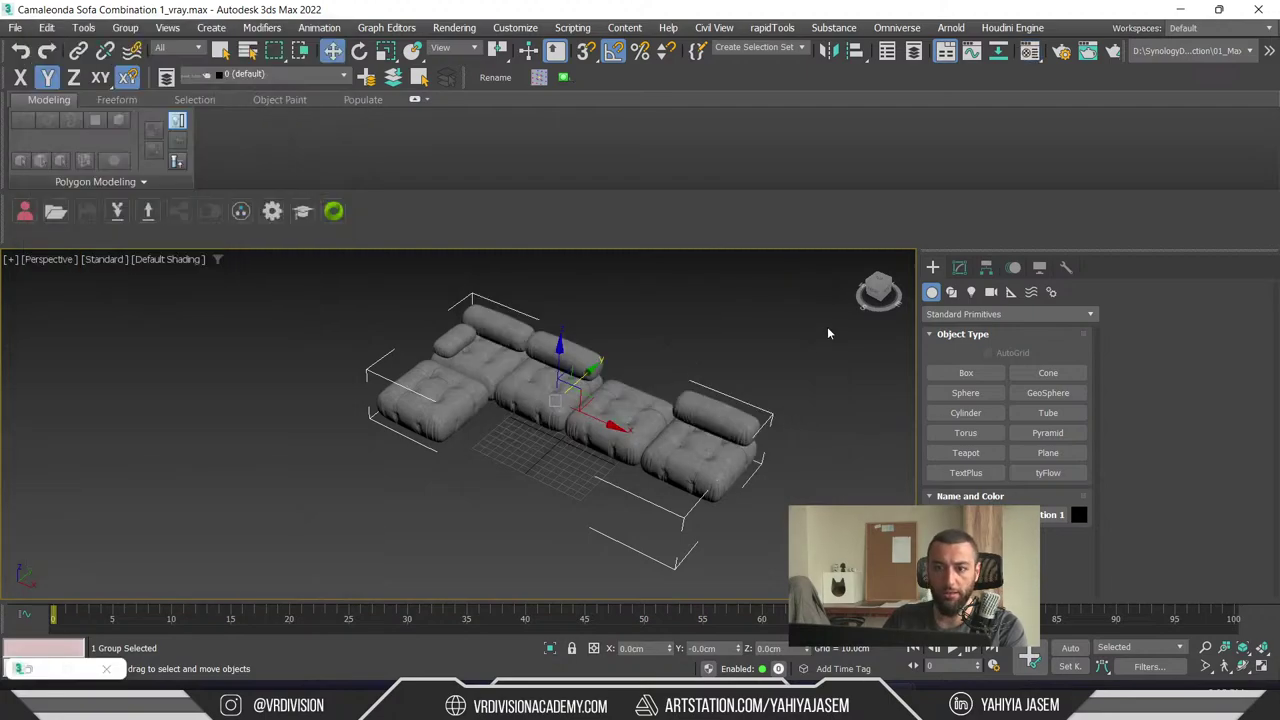
pyautogui.click(829, 329)
pyautogui.click(495, 77)
pyautogui.moveTo(770, 306); pyautogui.dragTo(239, 566)
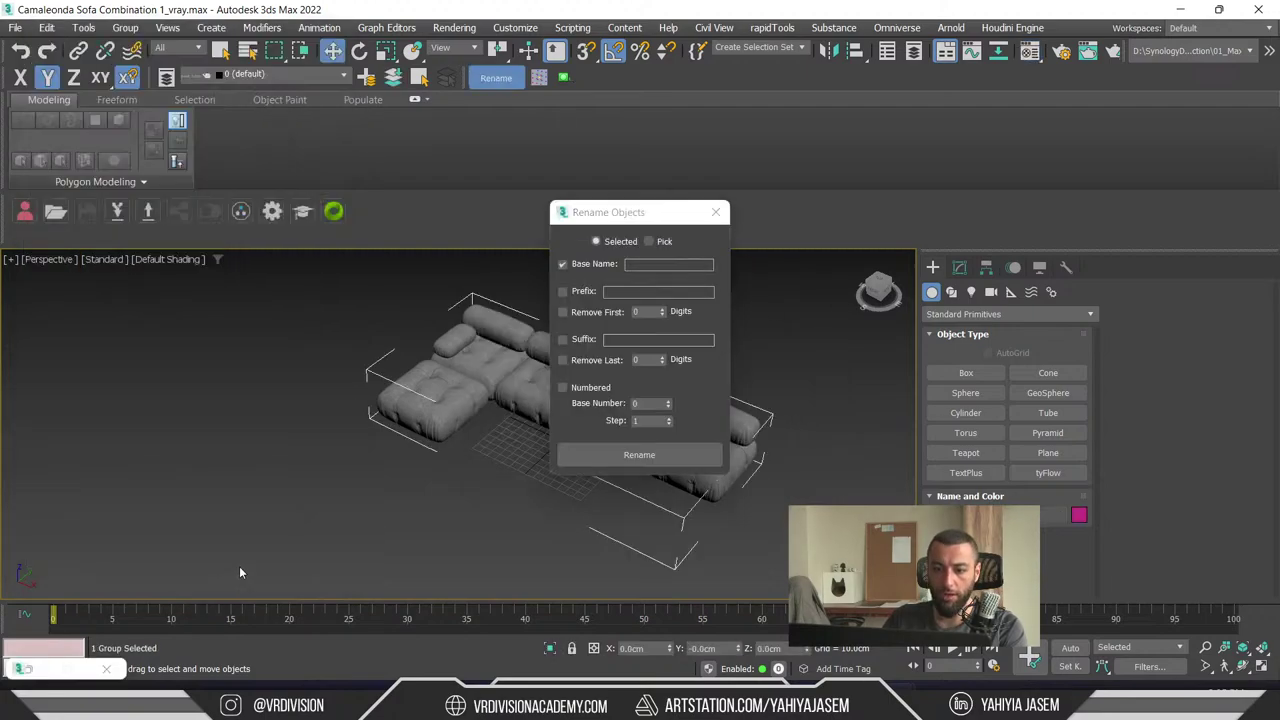
pyautogui.click(661, 264)
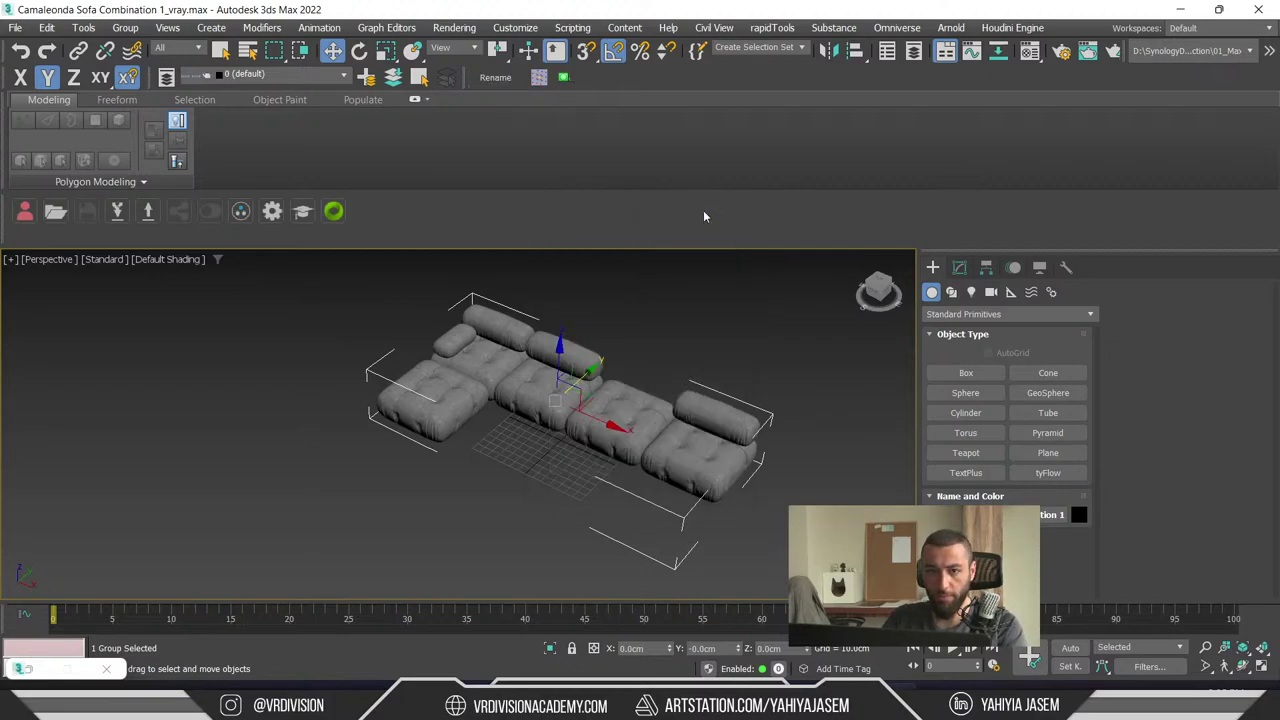
# - Ungroup the sofa and select all of its separate pieces
pyautogui.click(125, 27)
pyautogui.click(394, 434)
pyautogui.click(425, 405)
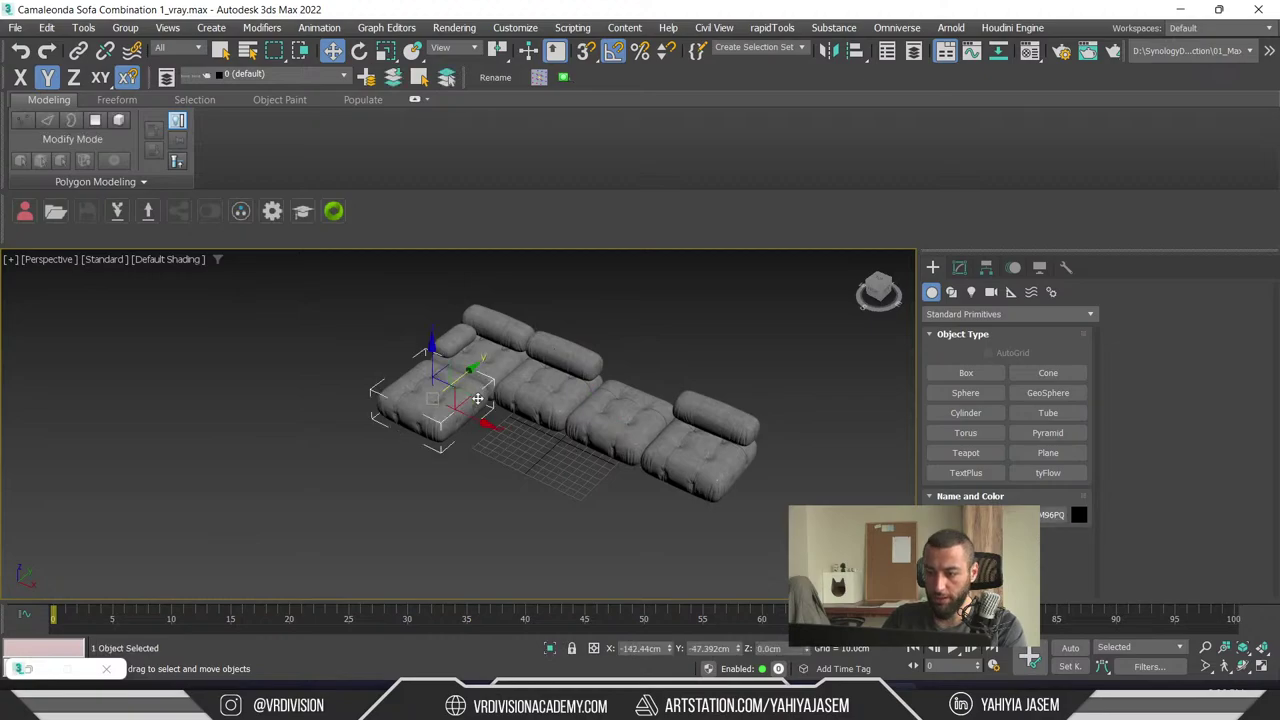
pyautogui.click(510, 370)
pyautogui.click(700, 440)
pyautogui.click(617, 410)
pyautogui.click(565, 395)
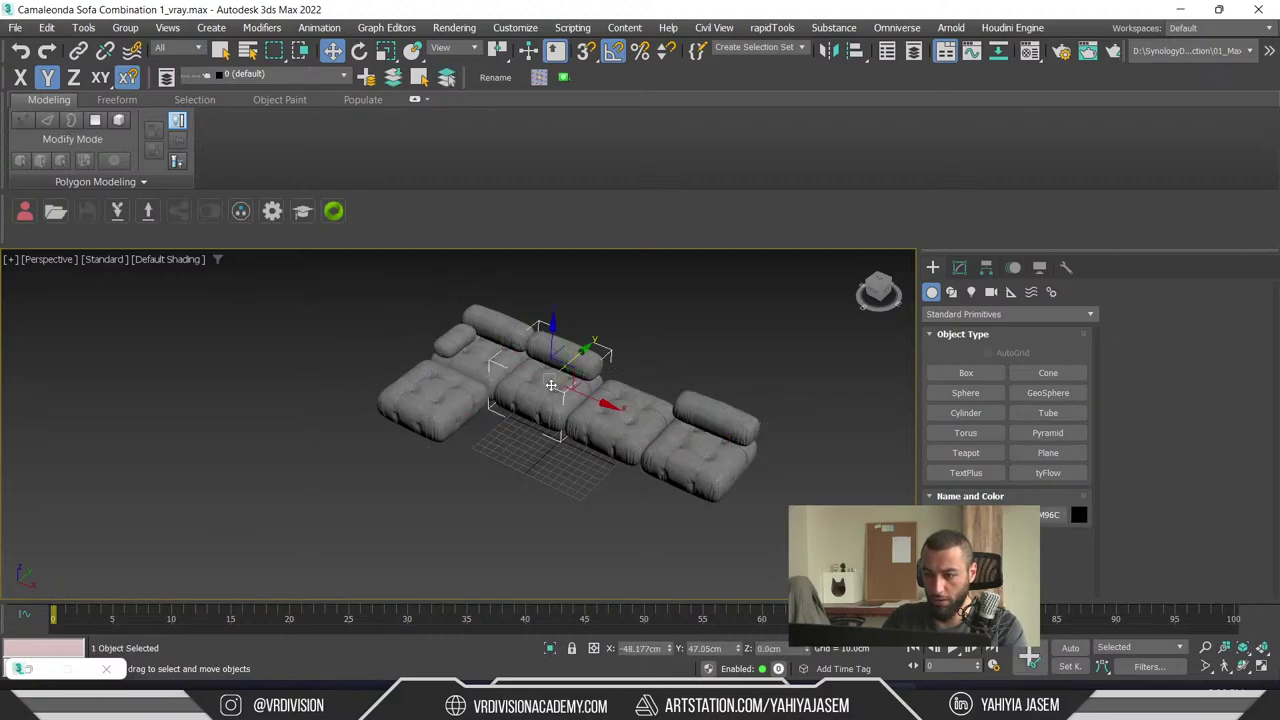
pyautogui.click(510, 365)
pyautogui.click(440, 370)
pyautogui.click(445, 348)
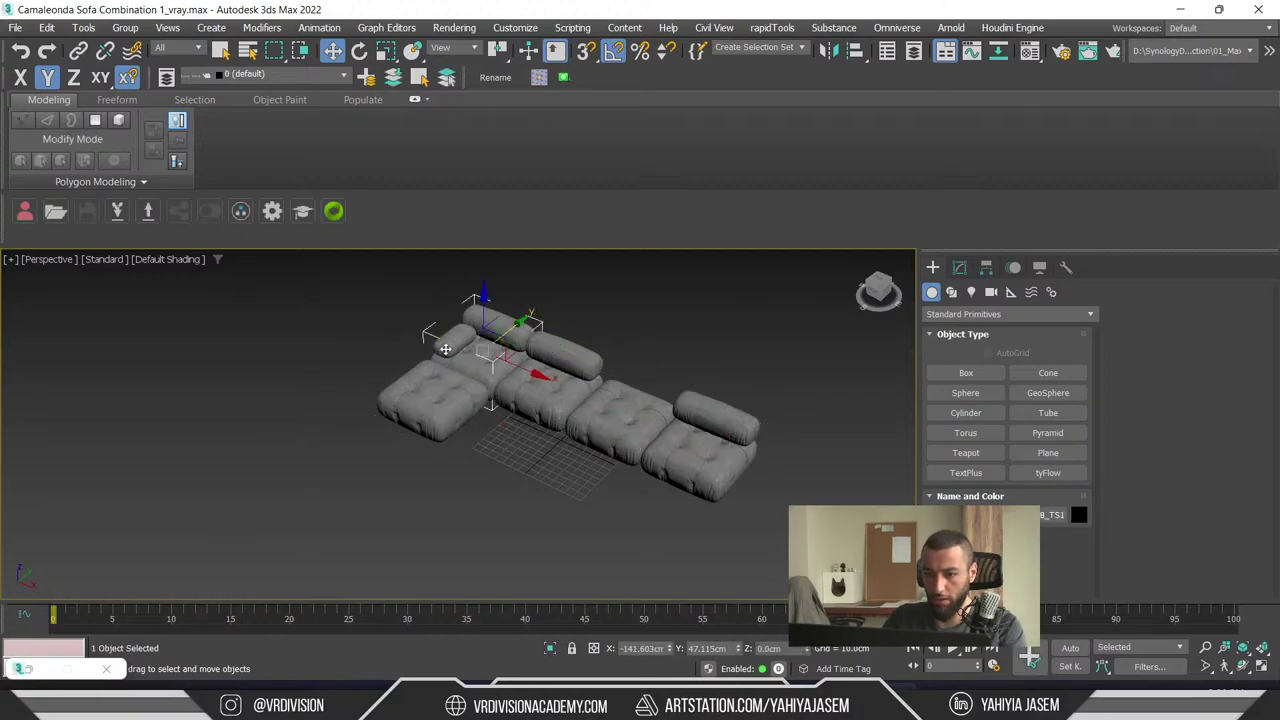
pyautogui.hotkey('ctrl', 'a')
# - Rename the pieces to numbered S_CamaleondaSofa_ names, then show the Scene Explorer
pyautogui.click(495, 77)
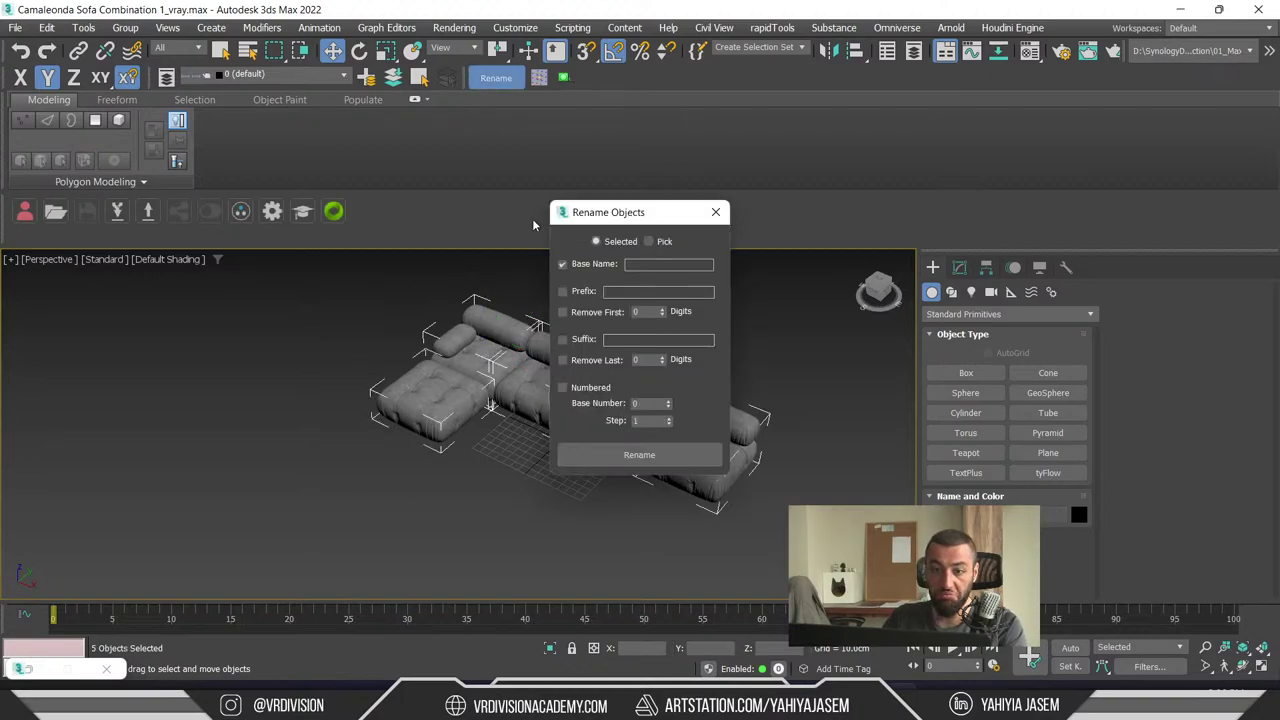
pyautogui.click(432, 398)
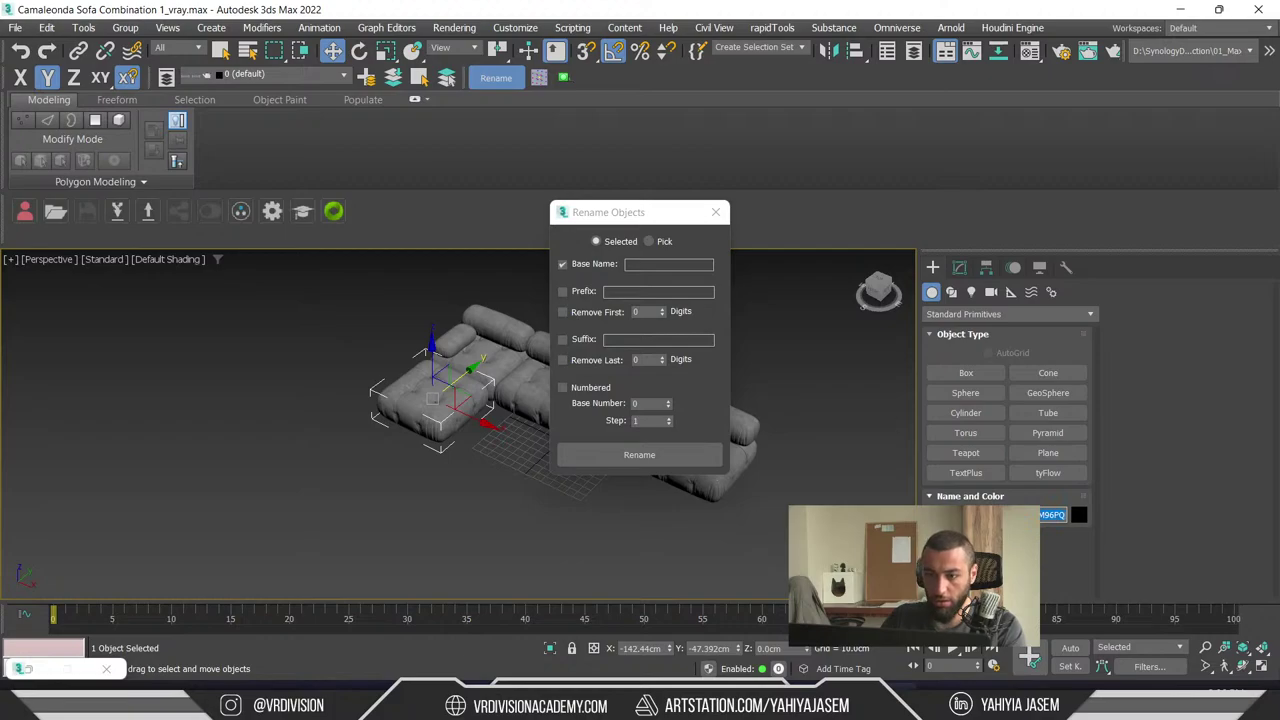
pyautogui.click(656, 264)
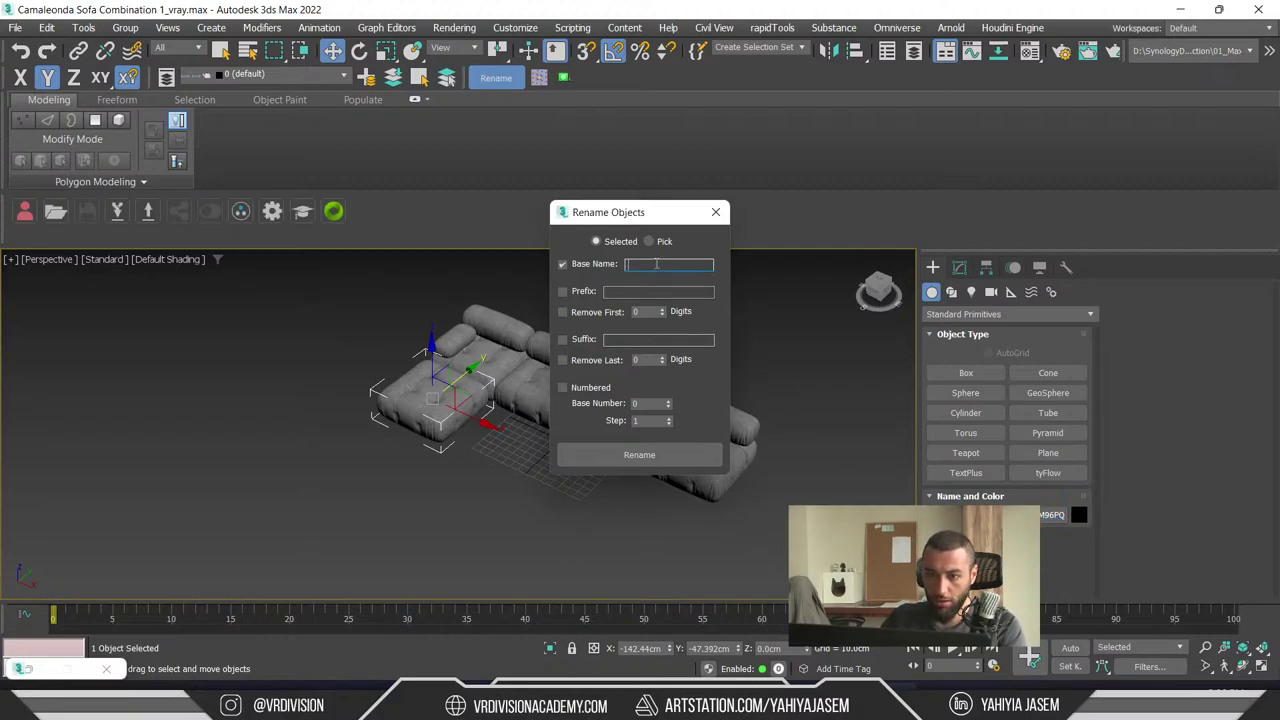
pyautogui.write('S_')
pyautogui.write('Camaleonda Sofa')
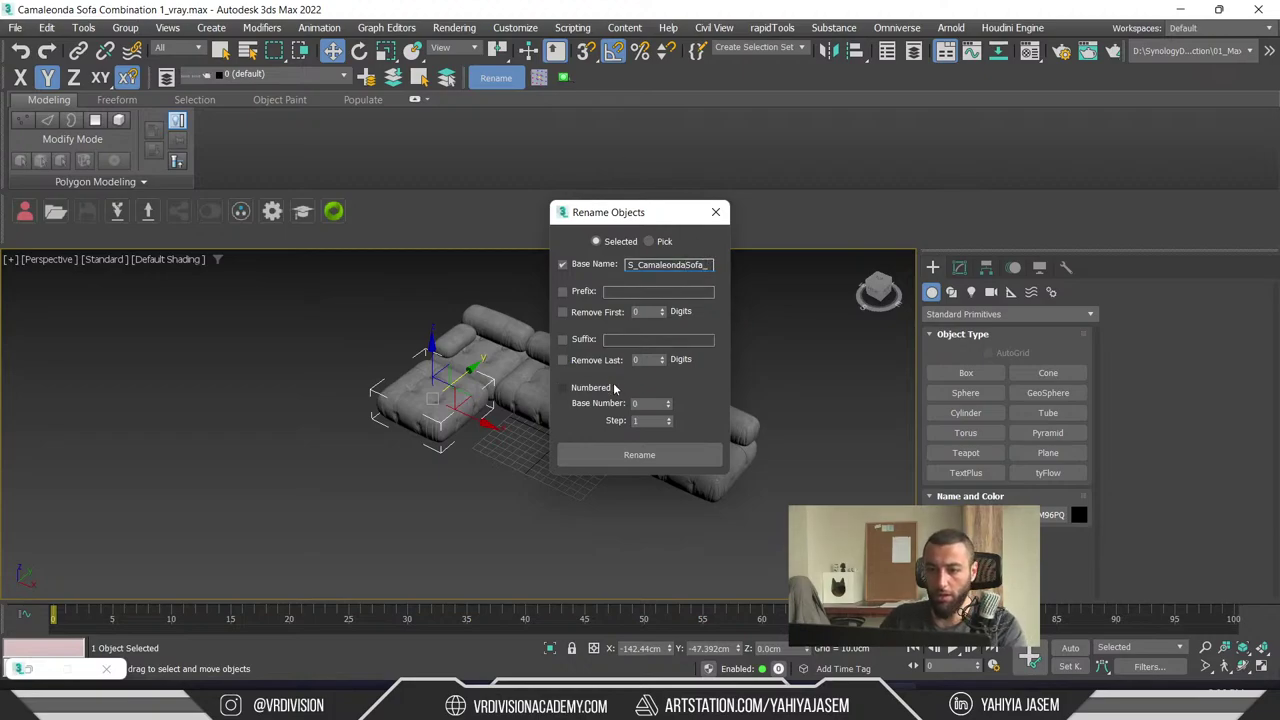
pyautogui.click(562, 387)
pyautogui.click(640, 454)
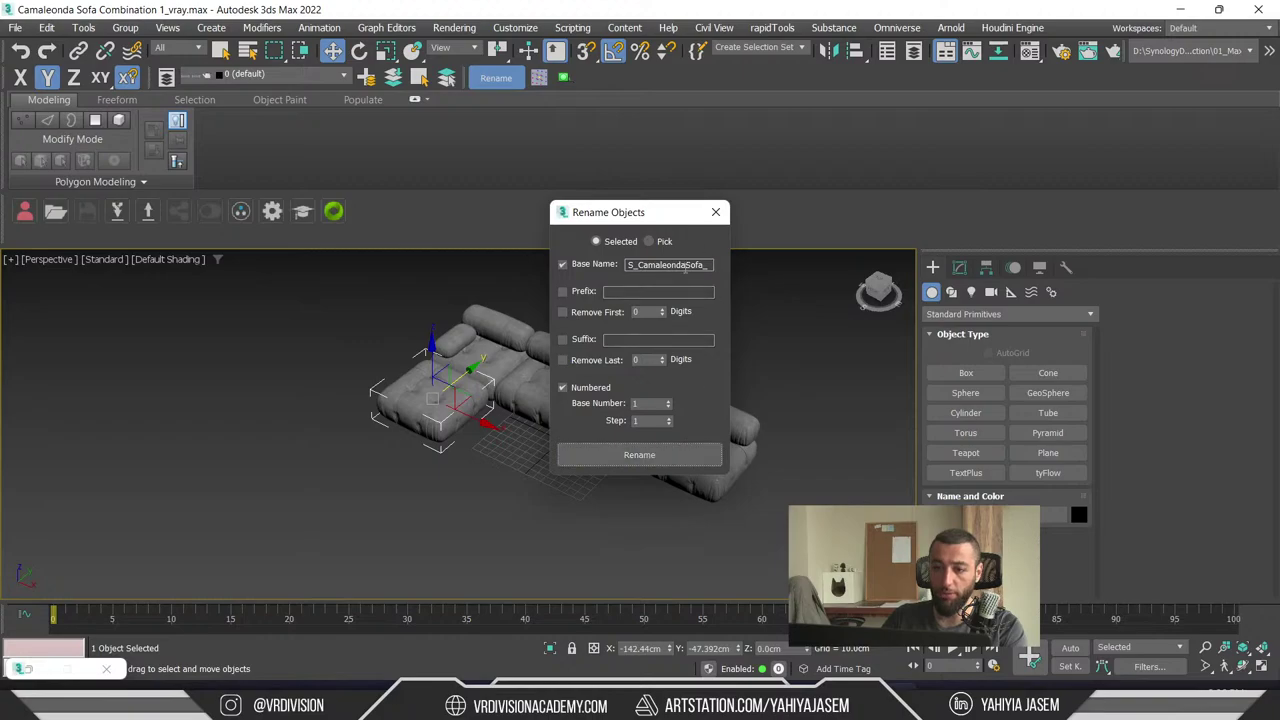
pyautogui.click(440, 398)
pyautogui.click(715, 212)
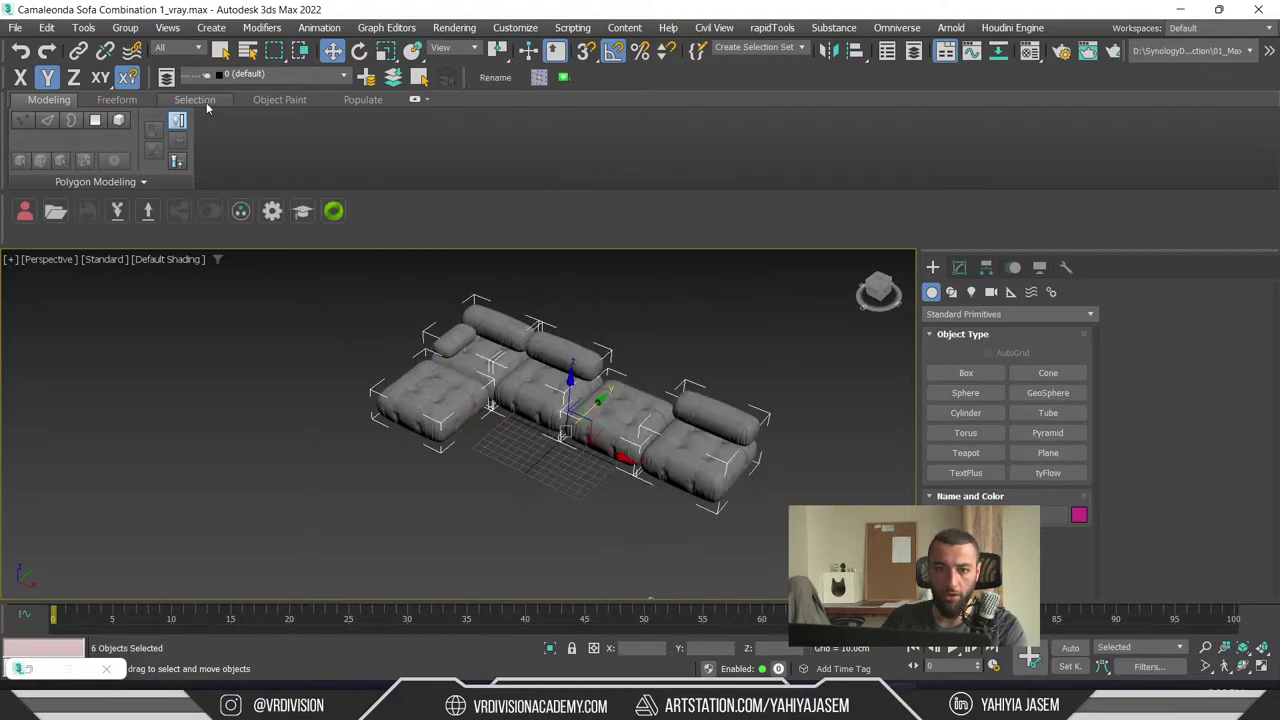
pyautogui.click(168, 79)
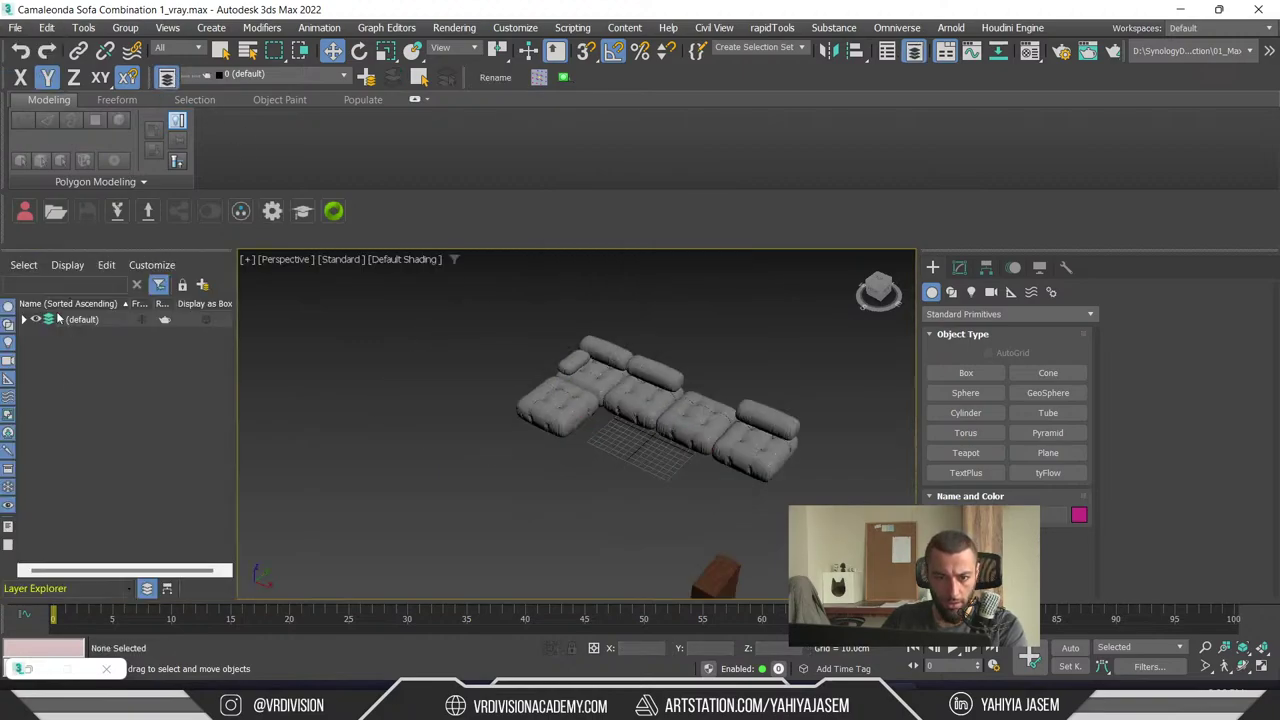
# - Expand the default layer and delete the stray brown box beside the sofa
pyautogui.click(24, 320)
pyautogui.moveTo(503, 464); pyautogui.dragTo(457, 312, button='middle')
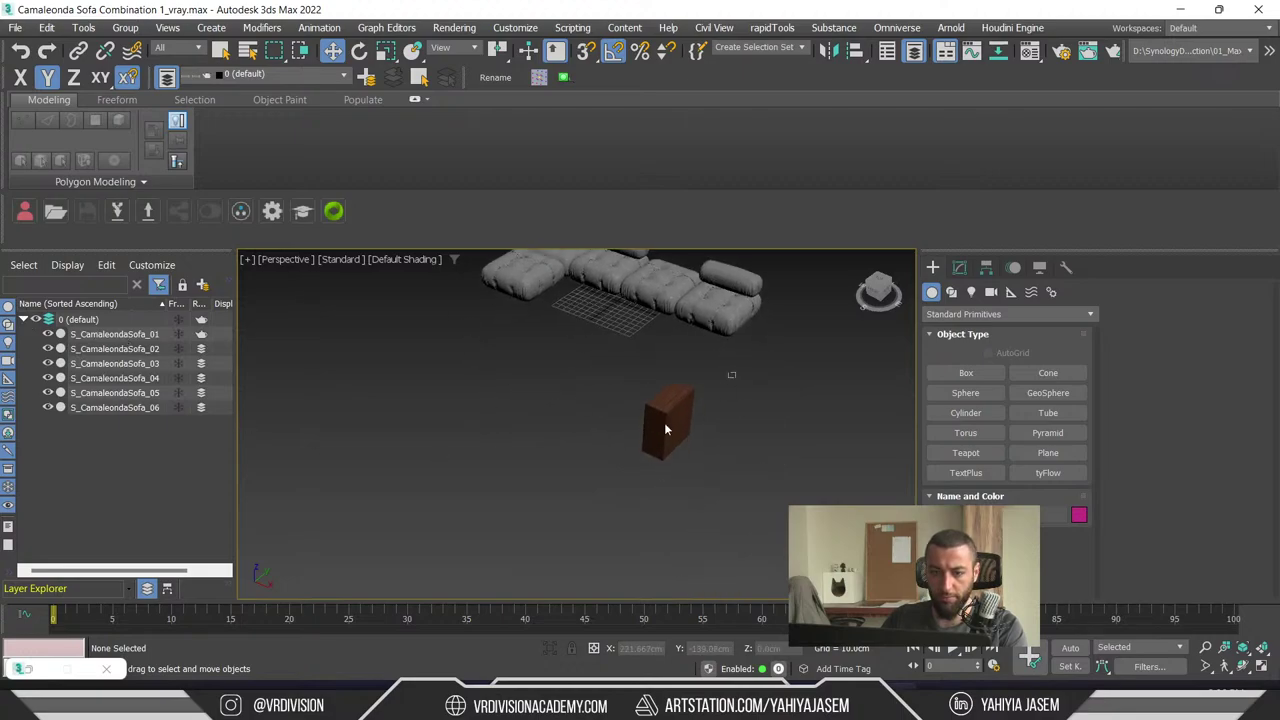
pyautogui.click(664, 422)
pyautogui.press('Delete')
pyautogui.keyDown('alt'); pyautogui.moveTo(557, 488); pyautogui.dragTo(748, 264, button='middle'); pyautogui.keyUp('alt')
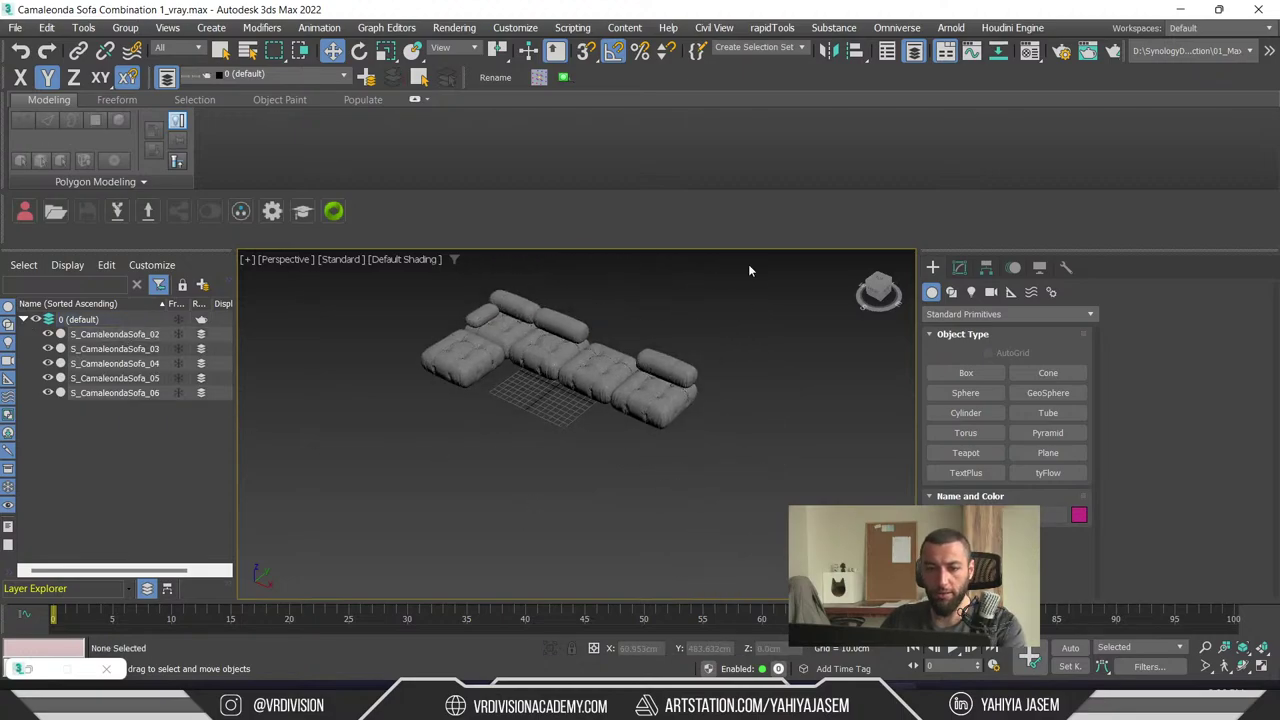
# - Re-apply the numbered S_CamaleondaSofa_ base name to the sofa pieces, fixing piece _05
pyautogui.hotkey('ctrl', 'a')
pyautogui.click(495, 77)
pyautogui.click(650, 263)
pyautogui.write('Camaleonda Sofa')
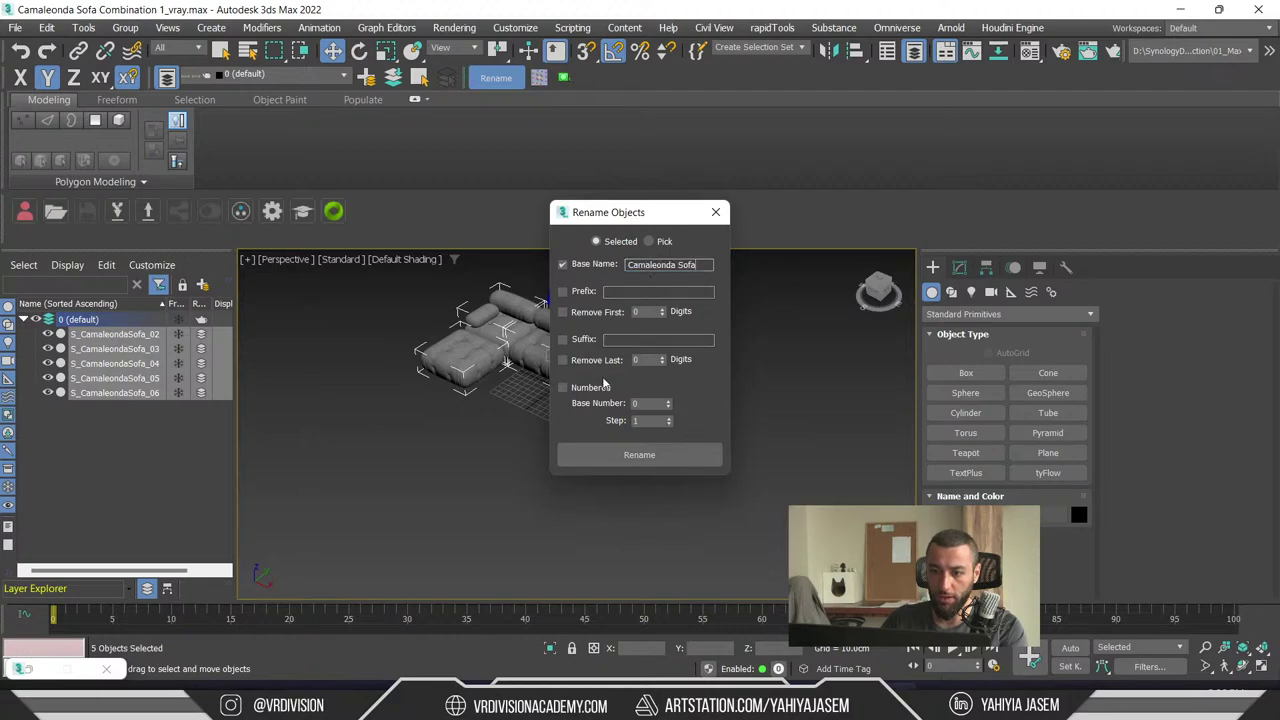
pyautogui.click(410, 365)
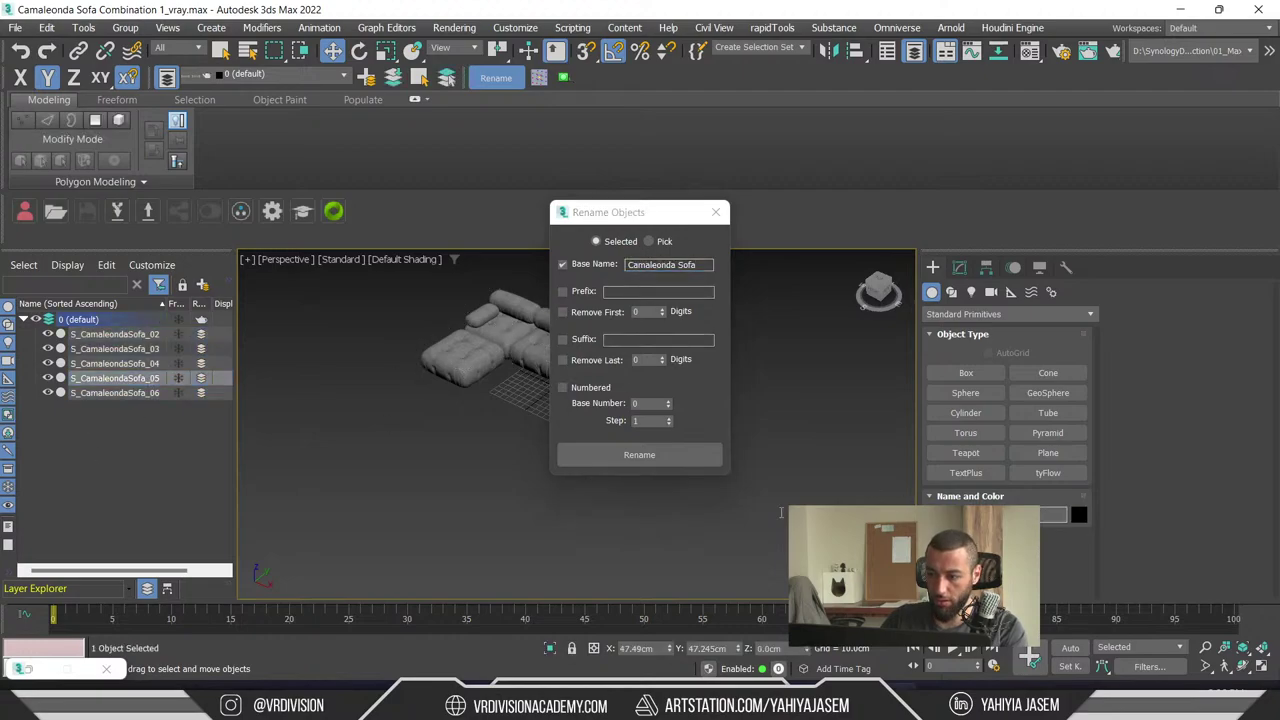
pyautogui.click(690, 264)
pyautogui.write('_CamaleondaSofa_')
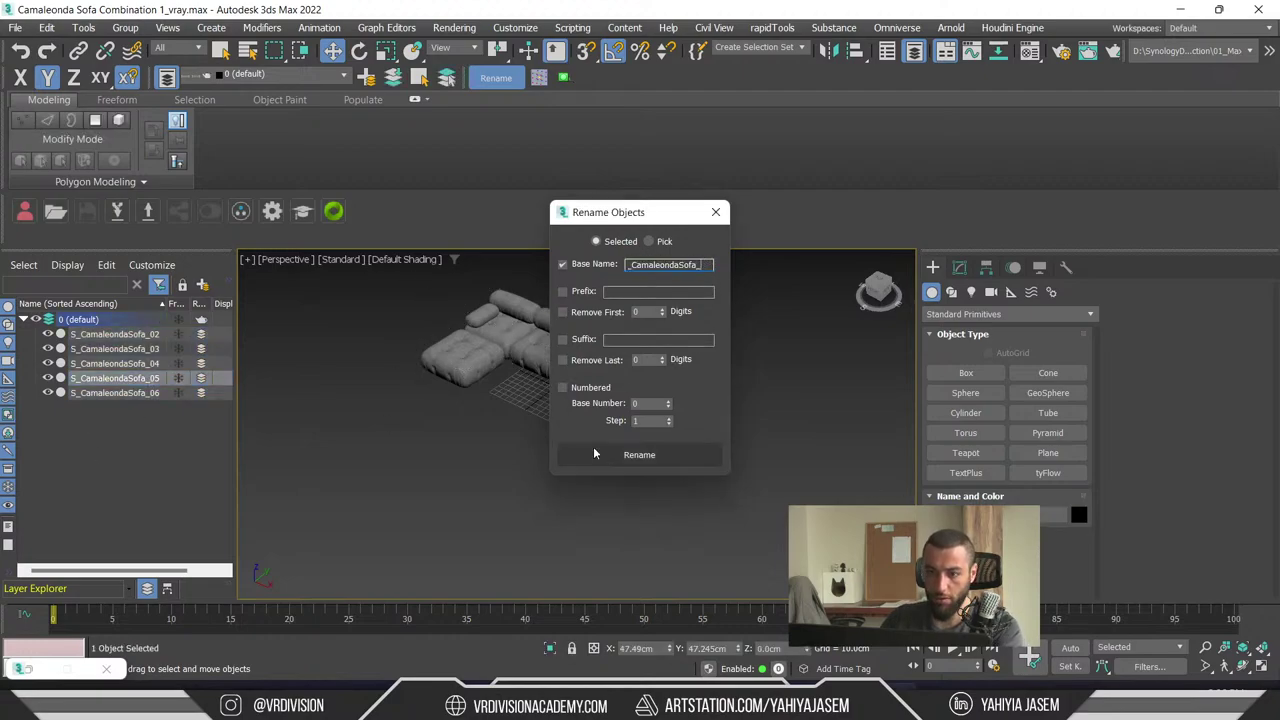
pyautogui.click(562, 387)
pyautogui.click(639, 454)
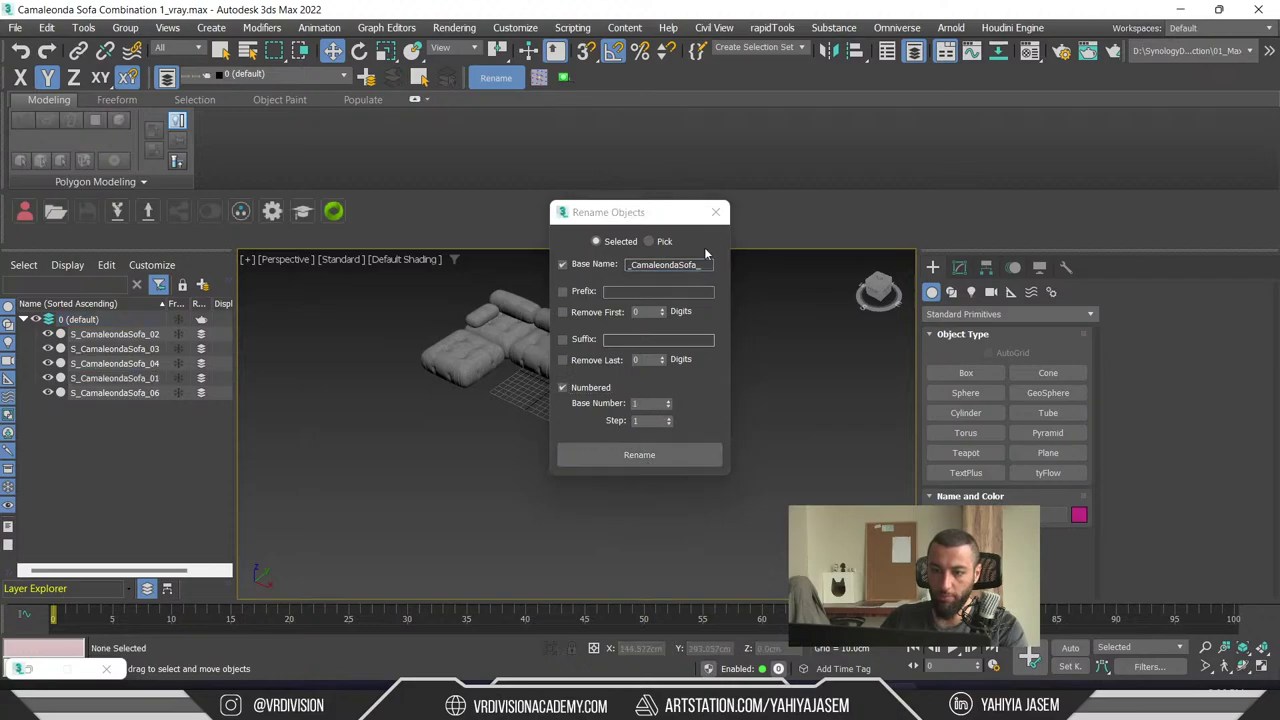
pyautogui.click(715, 212)
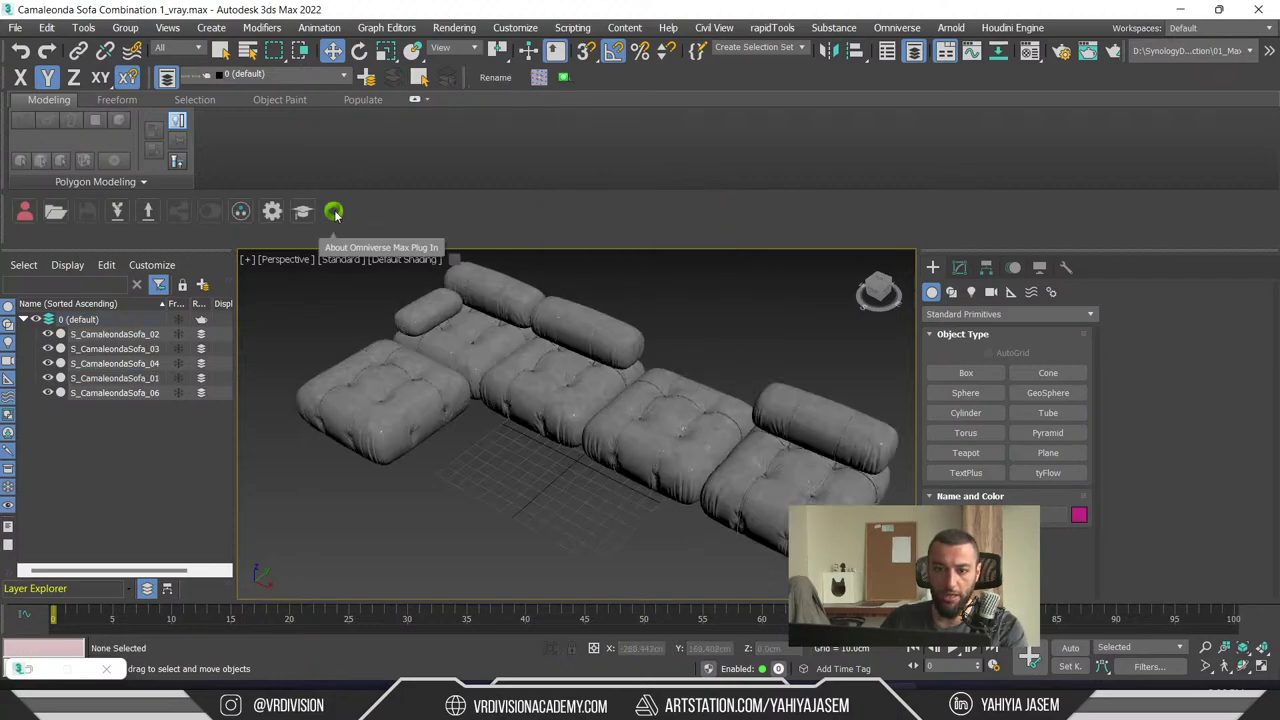
# - Export the sofa with the Omniverse Exporter as USD into D:\DT_Temp\USD
pyautogui.click(15, 27)
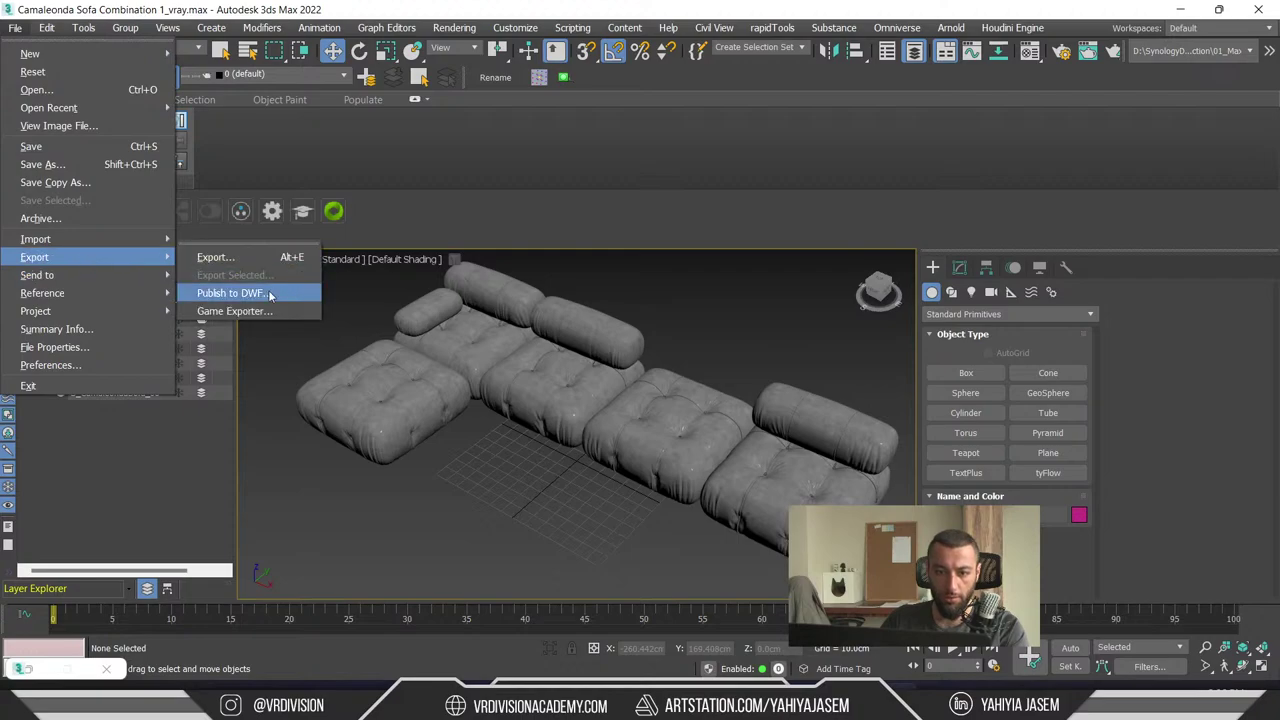
pyautogui.click(261, 263)
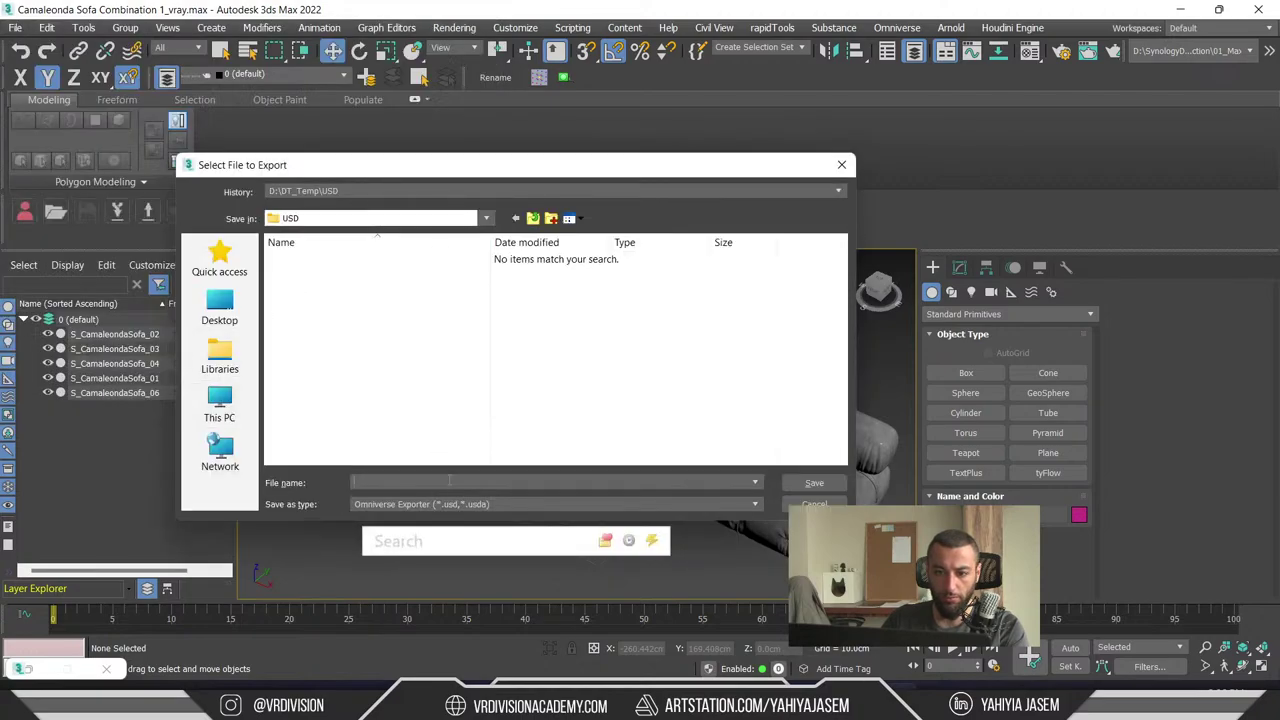
pyautogui.click(814, 483)
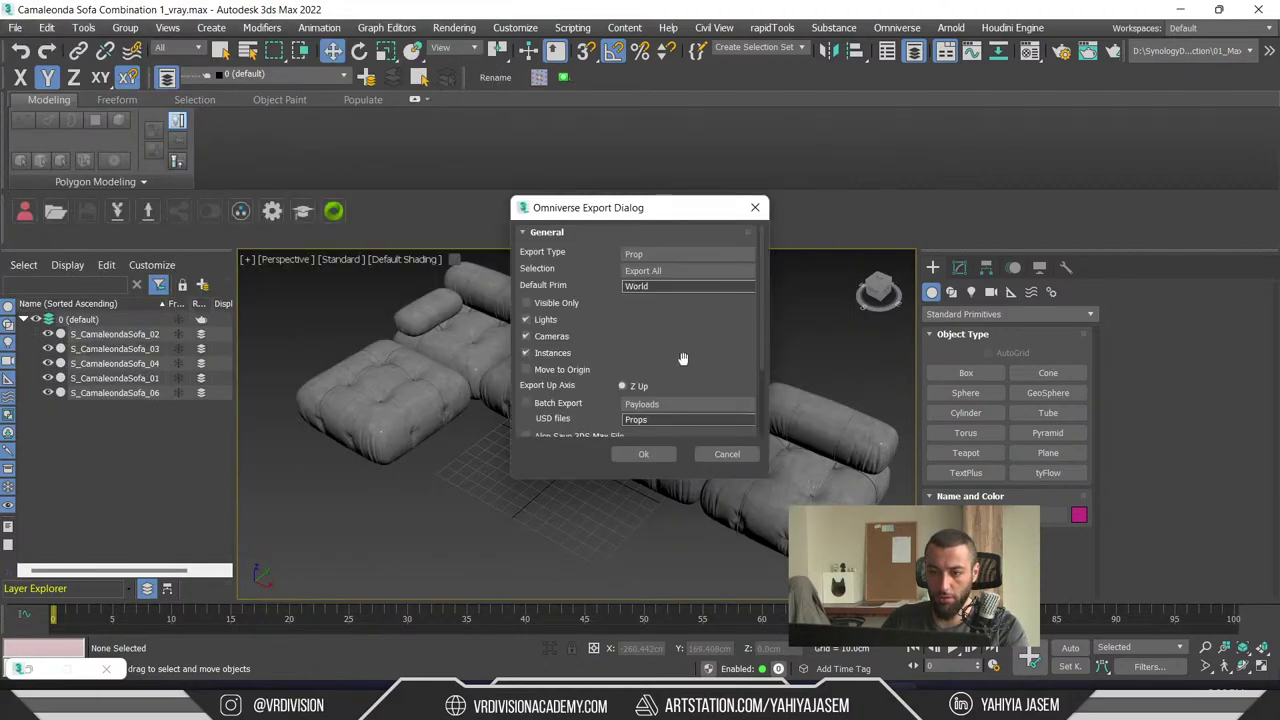
pyautogui.click(623, 452)
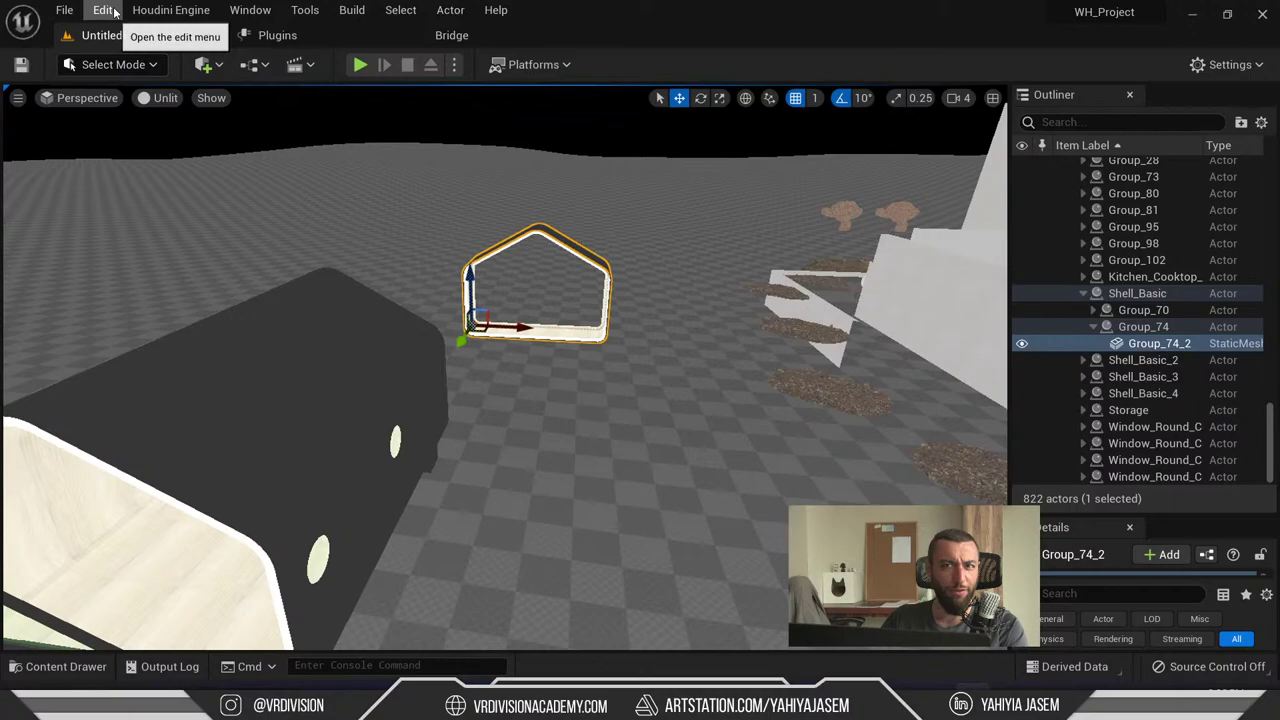
# - Check Editor Preferences and Project Settings in Unreal, closing both windows
pyautogui.click(104, 10)
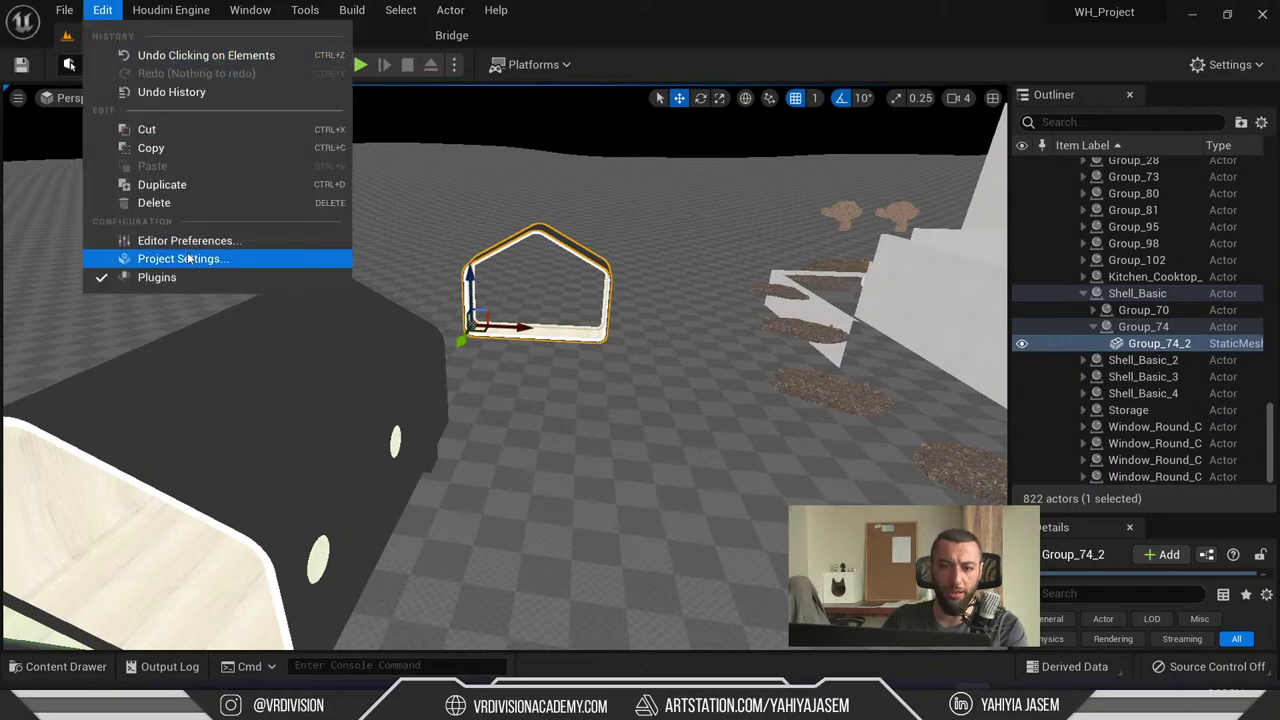
pyautogui.click(175, 237)
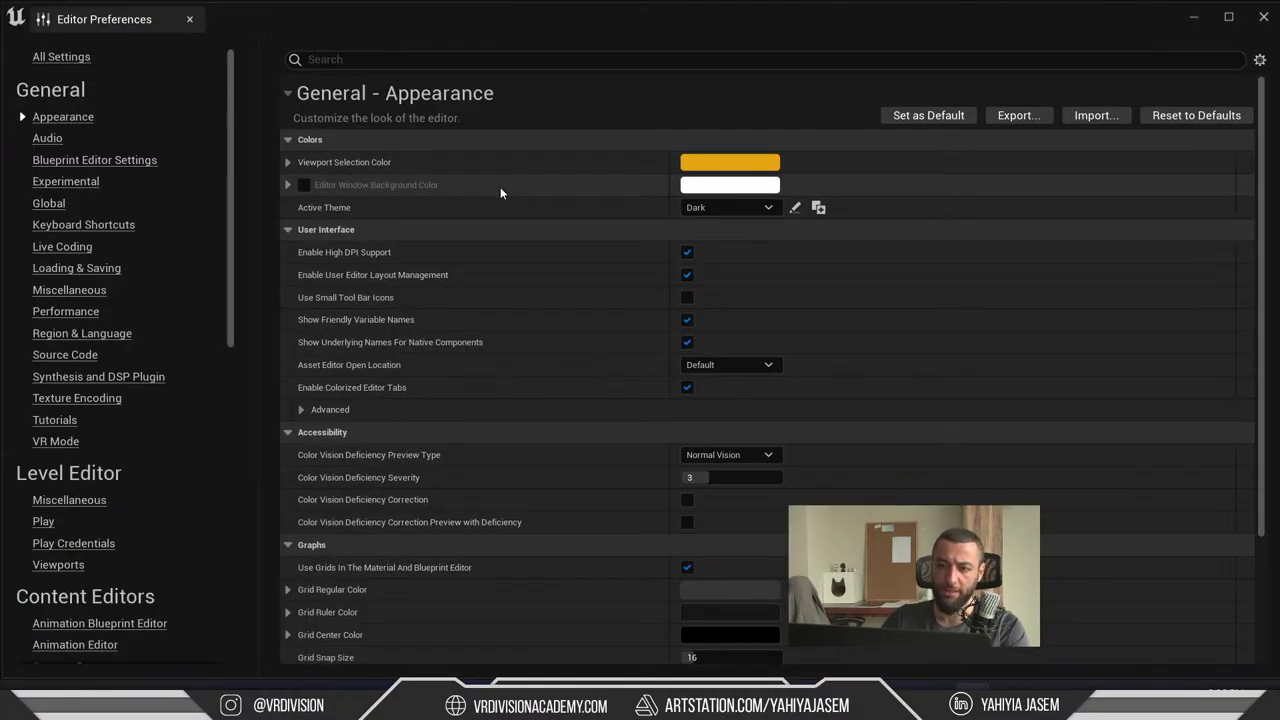
pyautogui.click(166, 18)
pyautogui.click(96, 11)
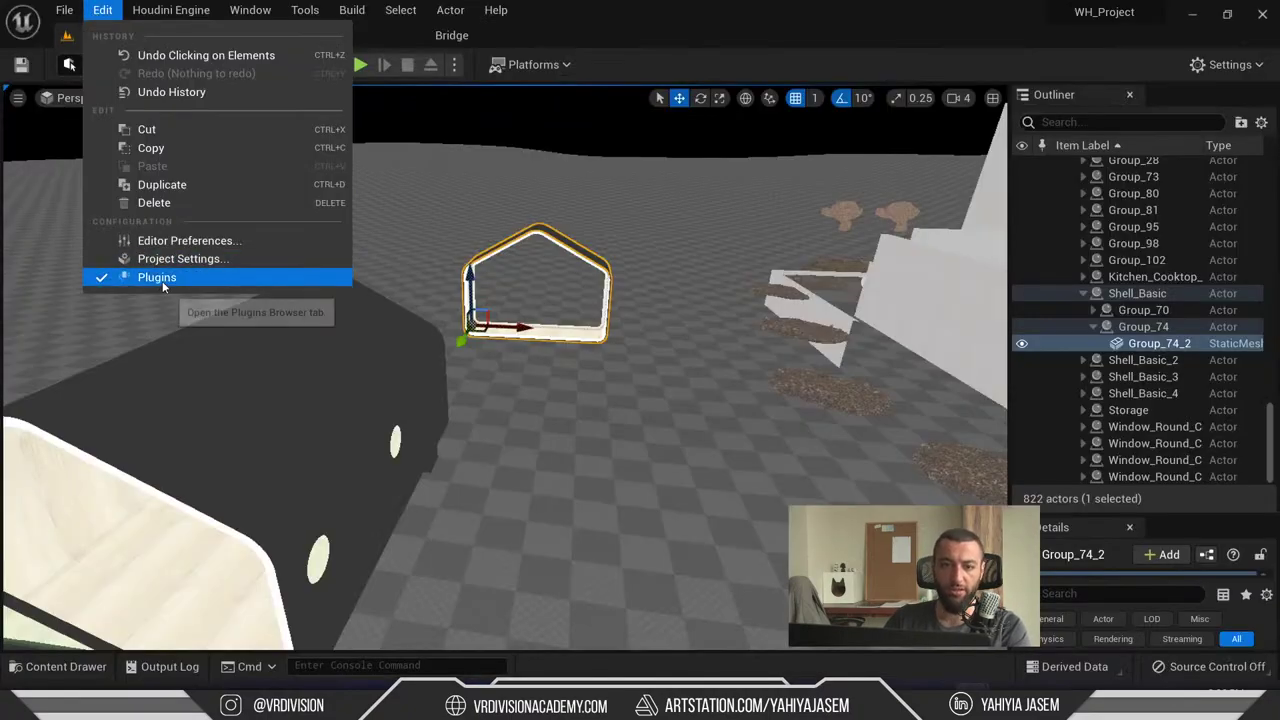
pyautogui.click(179, 258)
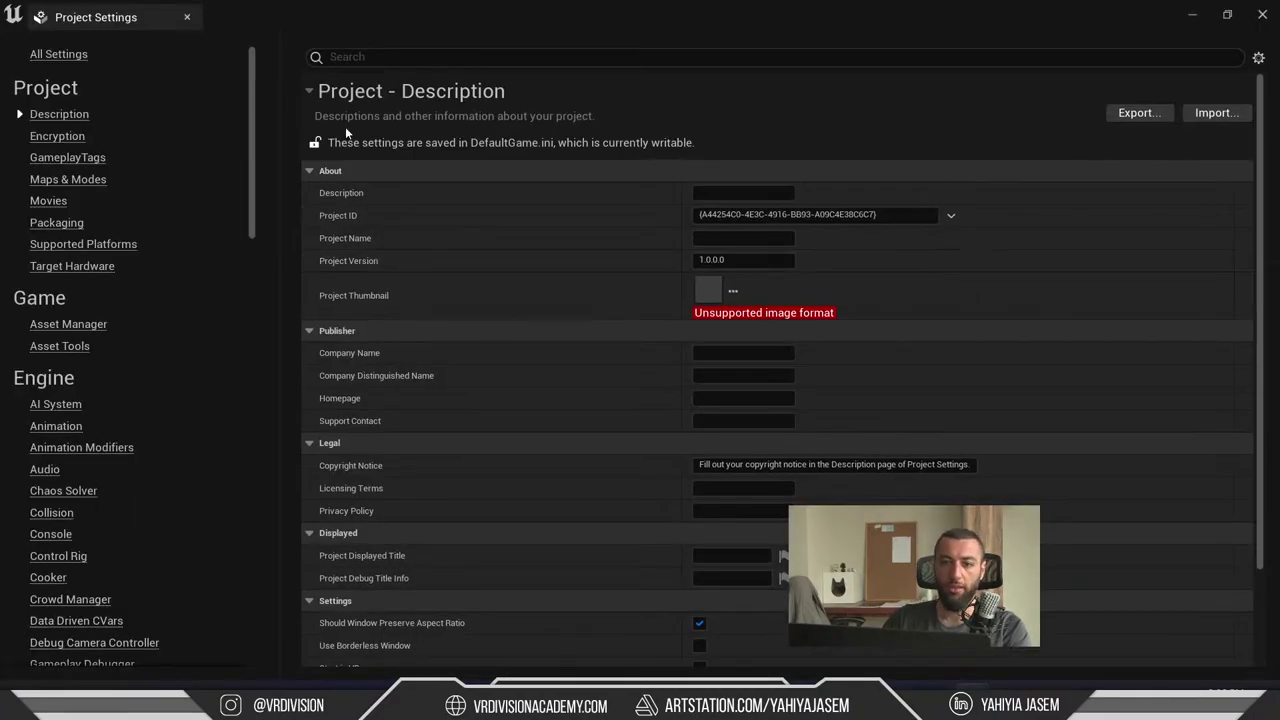
pyautogui.click(383, 59)
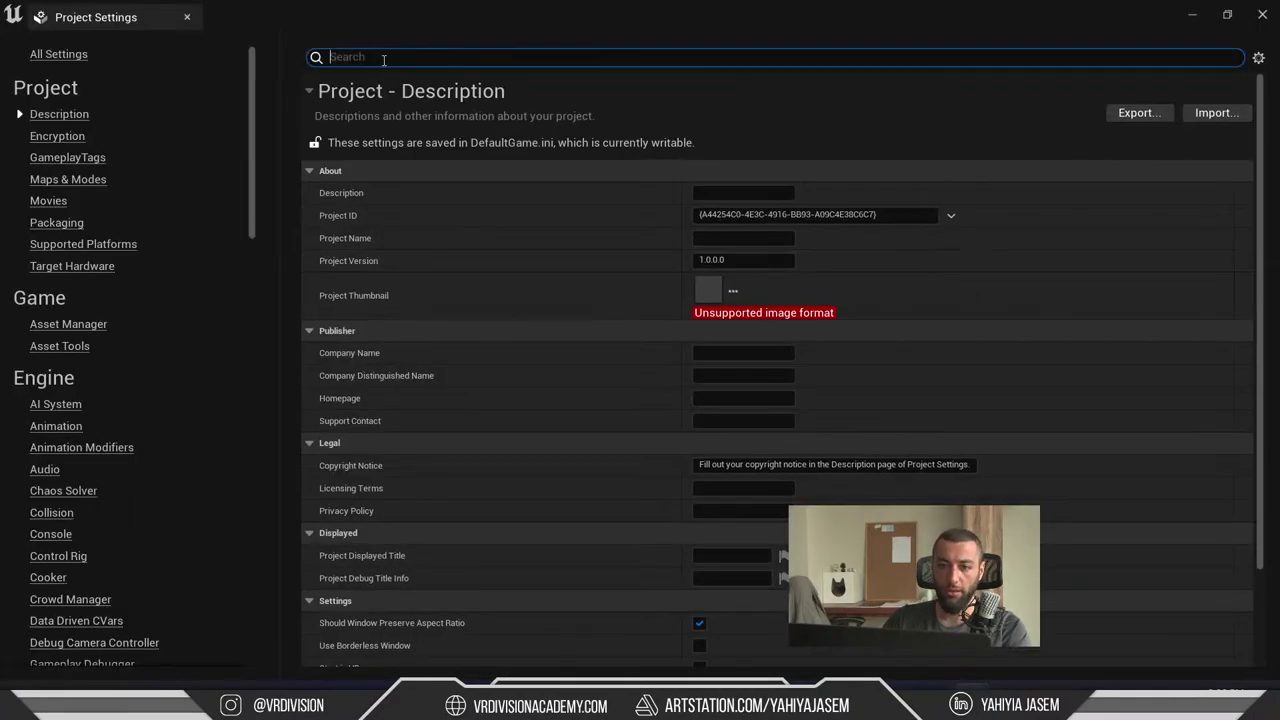
pyautogui.click(186, 17)
# - Enable the USD Importer plugin, accept the beta warning, and restart after saving modified content
pyautogui.click(103, 10)
pyautogui.click(157, 277)
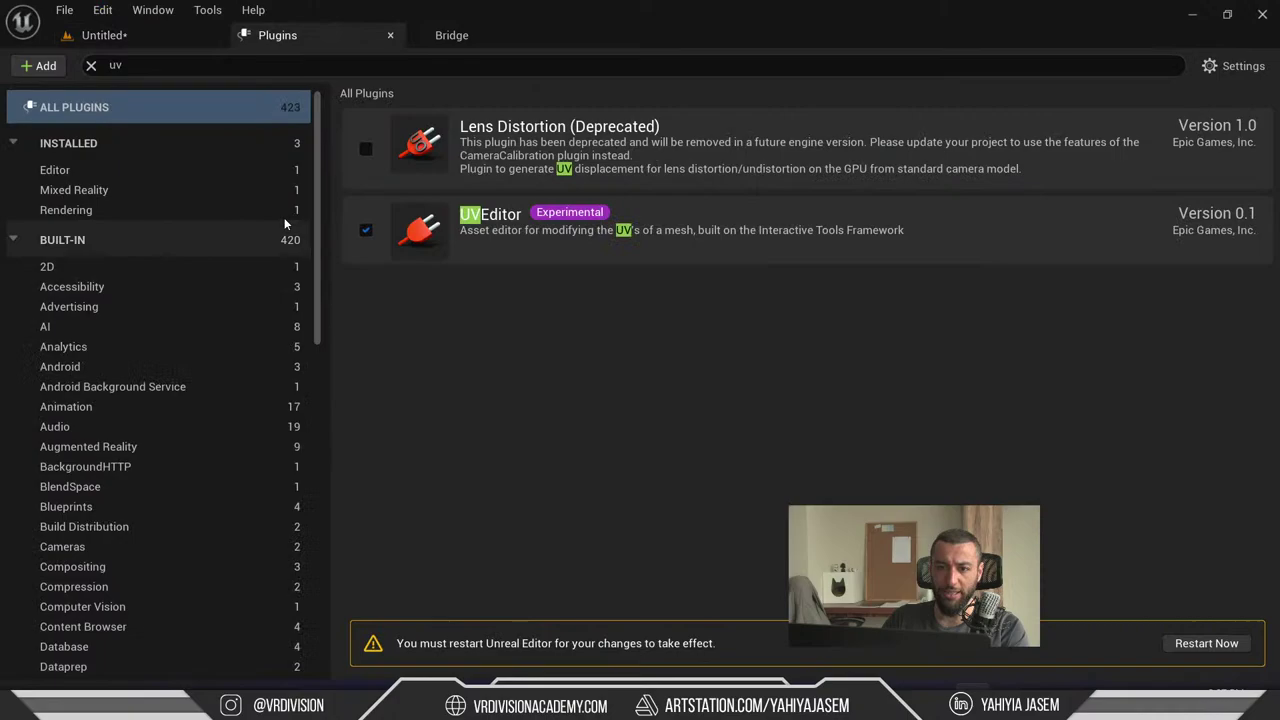
pyautogui.click(315, 66)
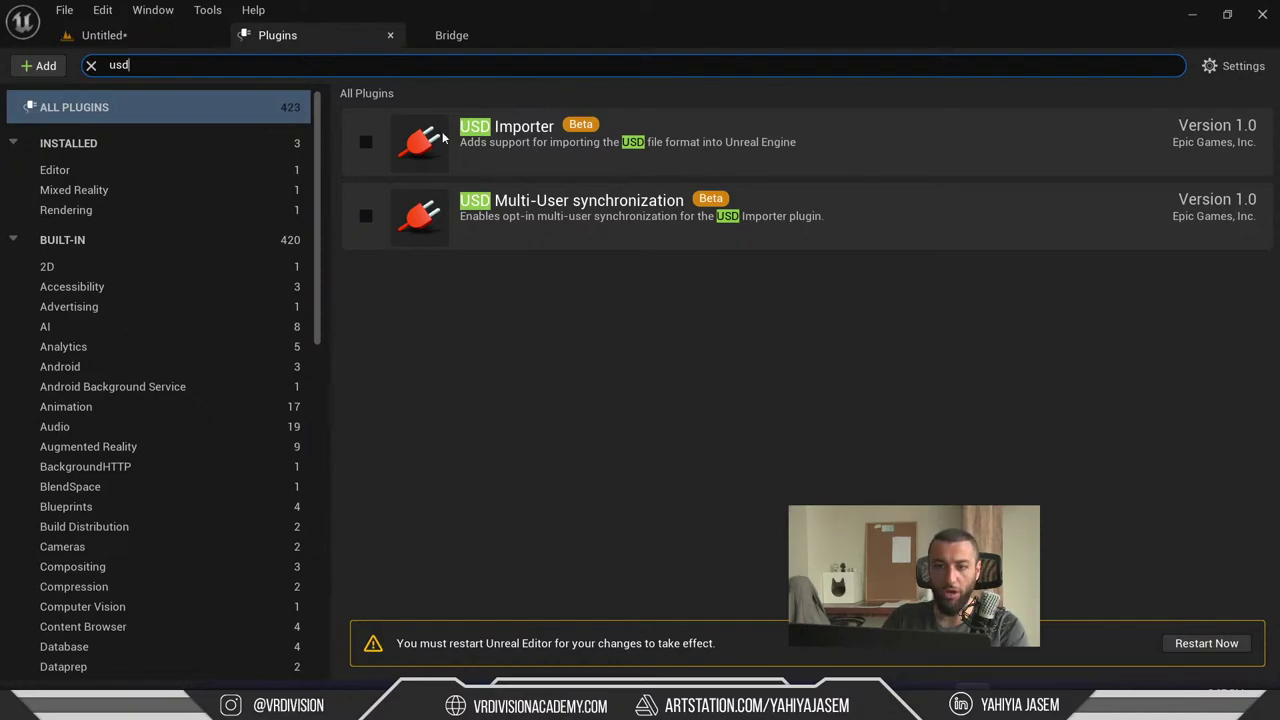
pyautogui.click(366, 141)
pyautogui.click(777, 394)
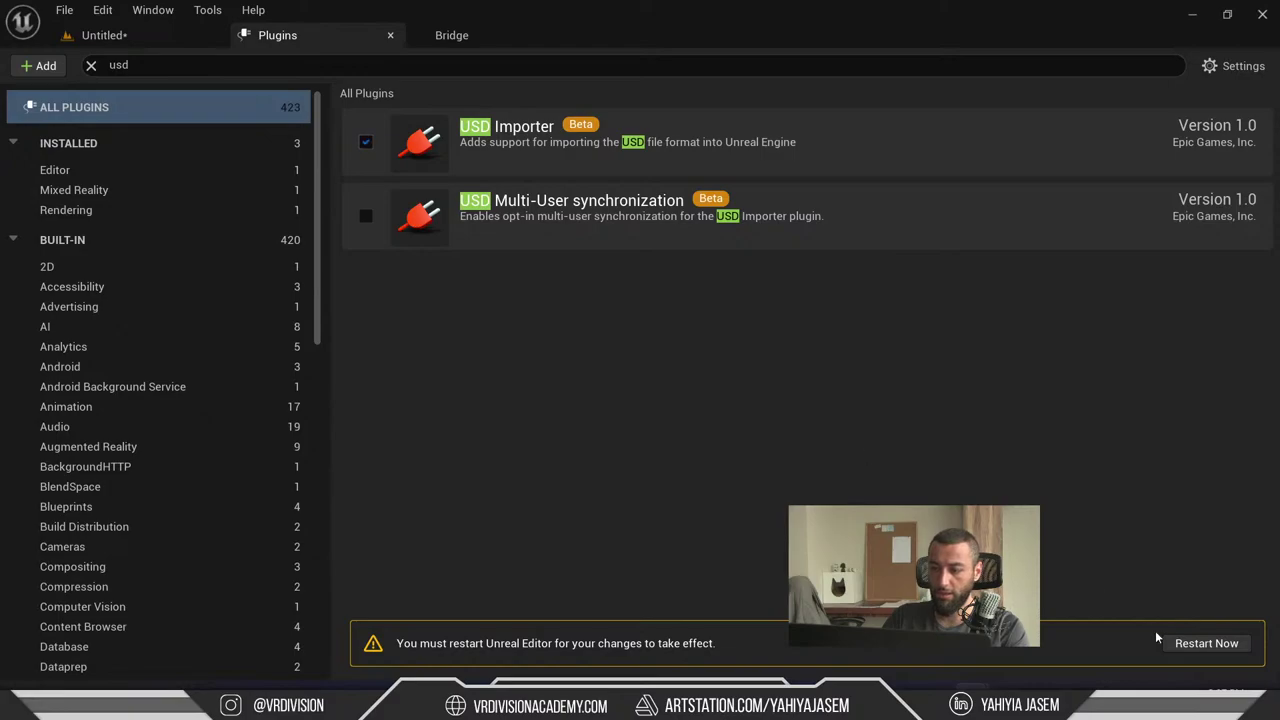
pyautogui.click(1195, 645)
pyautogui.click(700, 533)
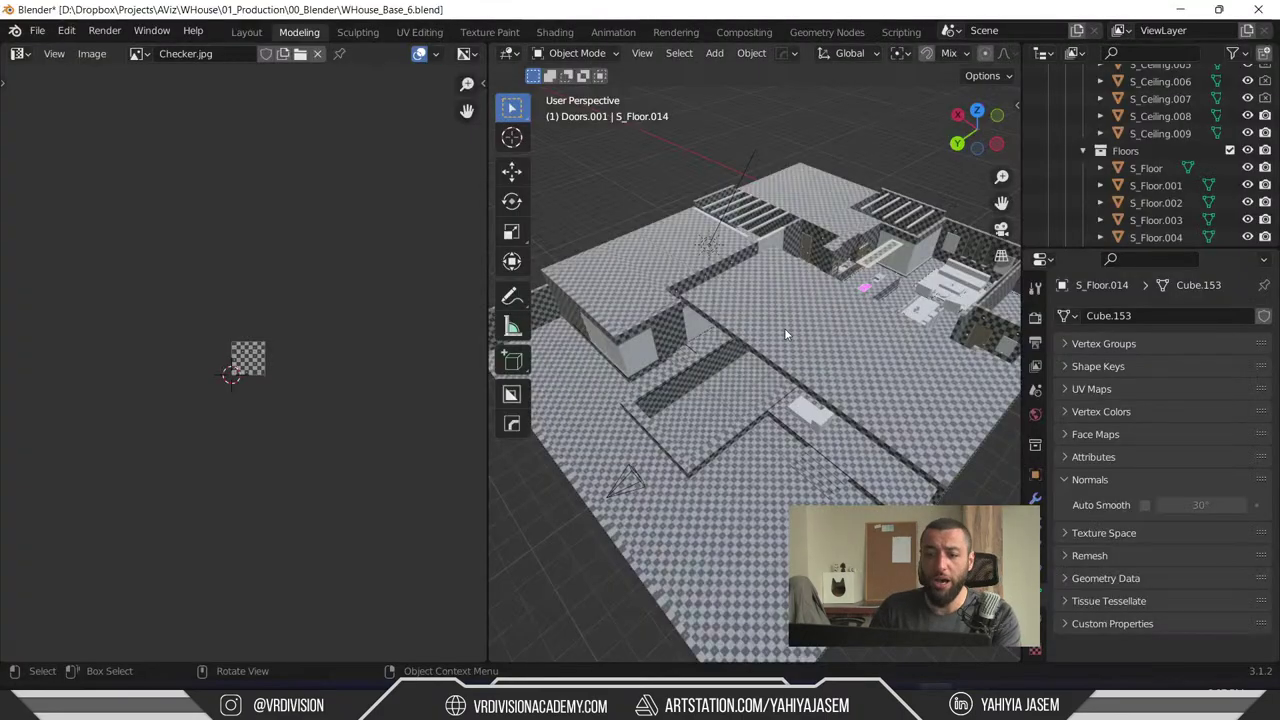
# - Unhide everything with Alt+H, deselect all, and merge the Checker.jpg image editor into the 3D viewport
pyautogui.scroll(-3, 765, 290)
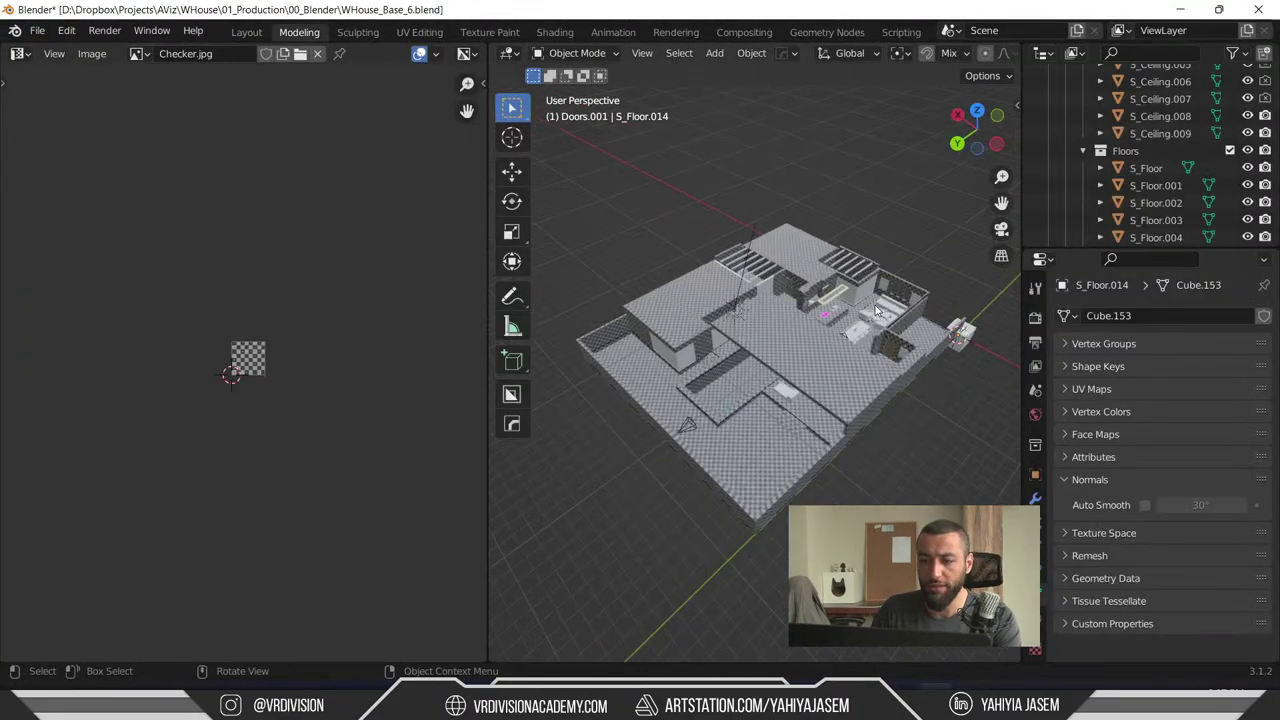
pyautogui.scroll(3, 765, 290)
pyautogui.moveTo(765, 290); pyautogui.dragTo(773, 118, button='middle')
pyautogui.moveTo(897, 205); pyautogui.dragTo(805, 138, button='middle')
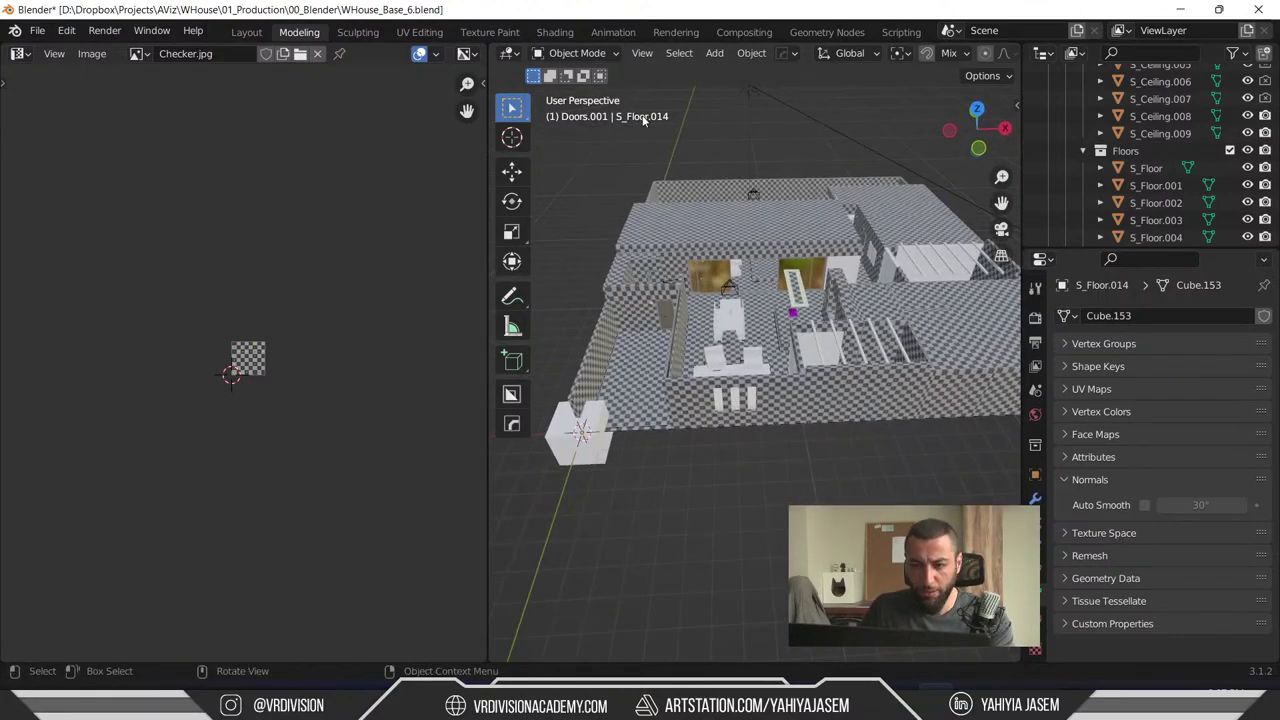
pyautogui.hotkey('alt', 'h')
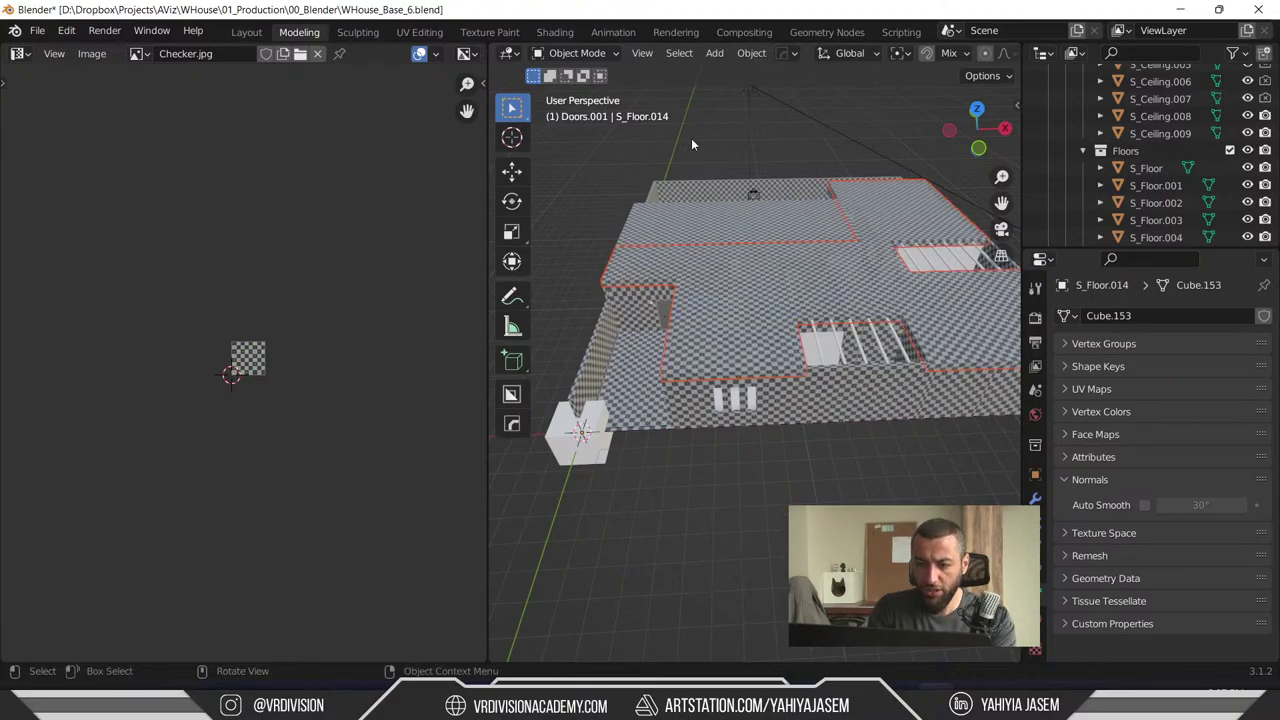
pyautogui.hotkey('alt', 'a')
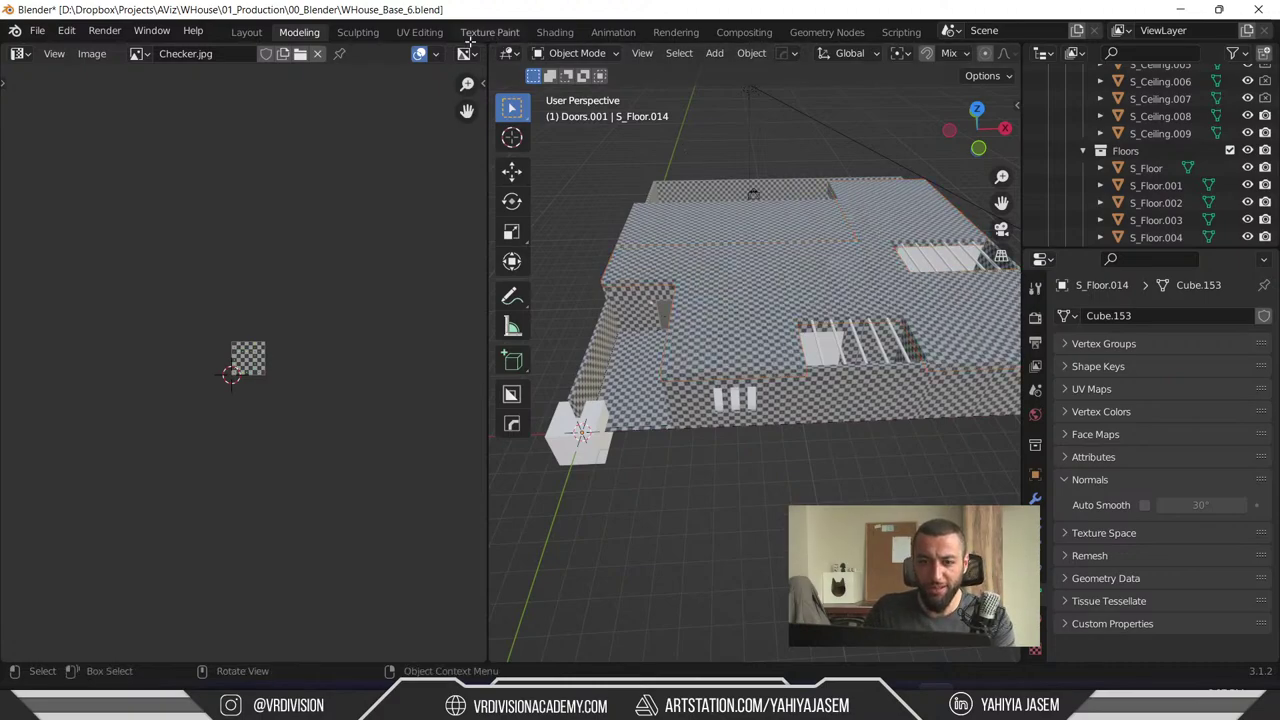
pyautogui.moveTo(485, 46); pyautogui.dragTo(250, 300)
pyautogui.moveTo(532, 246); pyautogui.dragTo(395, 410, button='middle')
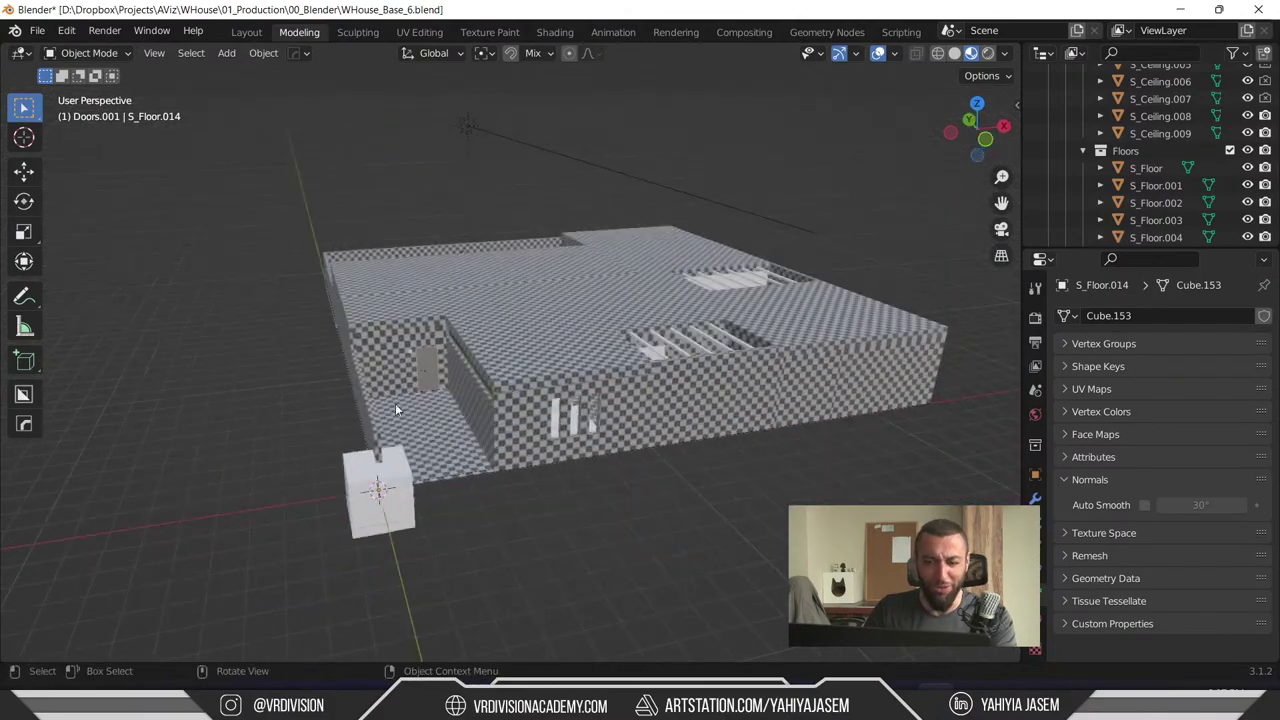
# - Delete the stray cube beside the house in Blender
pyautogui.click(381, 520)
pyautogui.press('Delete')
pyautogui.moveTo(381, 528); pyautogui.dragTo(382, 284, button='middle')
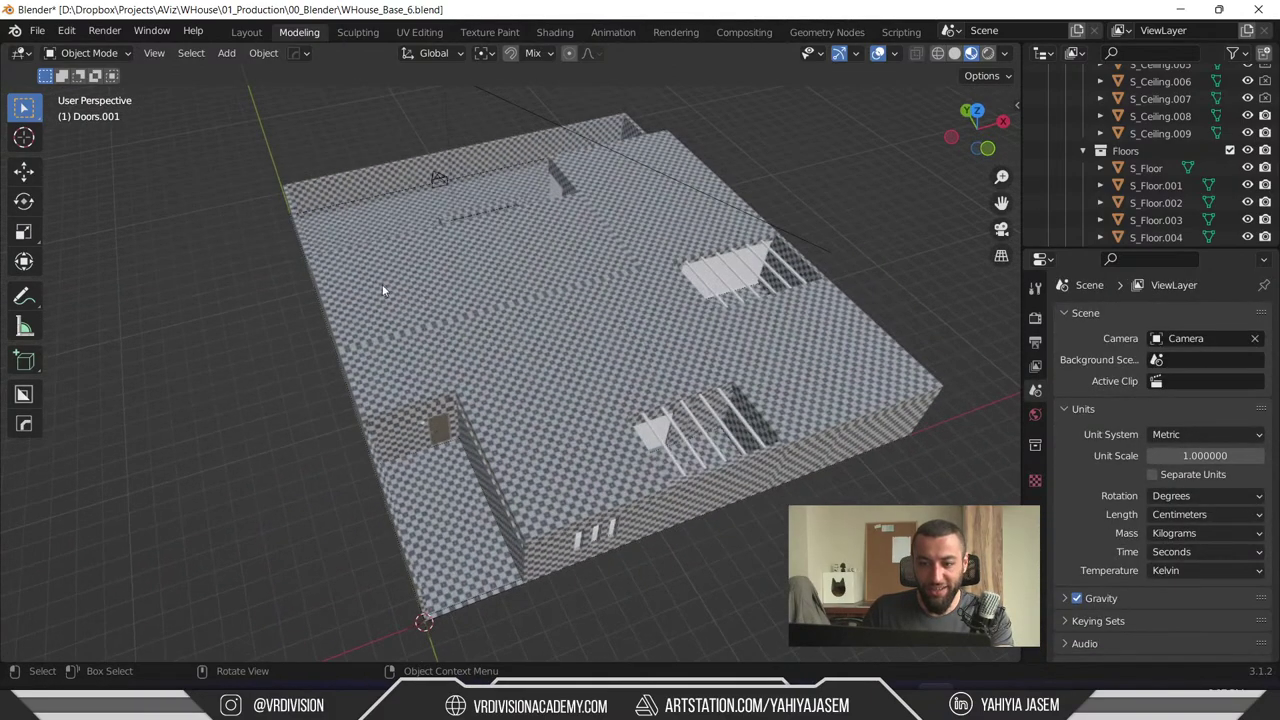
# - Export the house as WHouse_Base_6.usdc into D:\DT_Temp\USD, then return to Unreal
pyautogui.click(37, 32)
pyautogui.moveTo(109, 279)
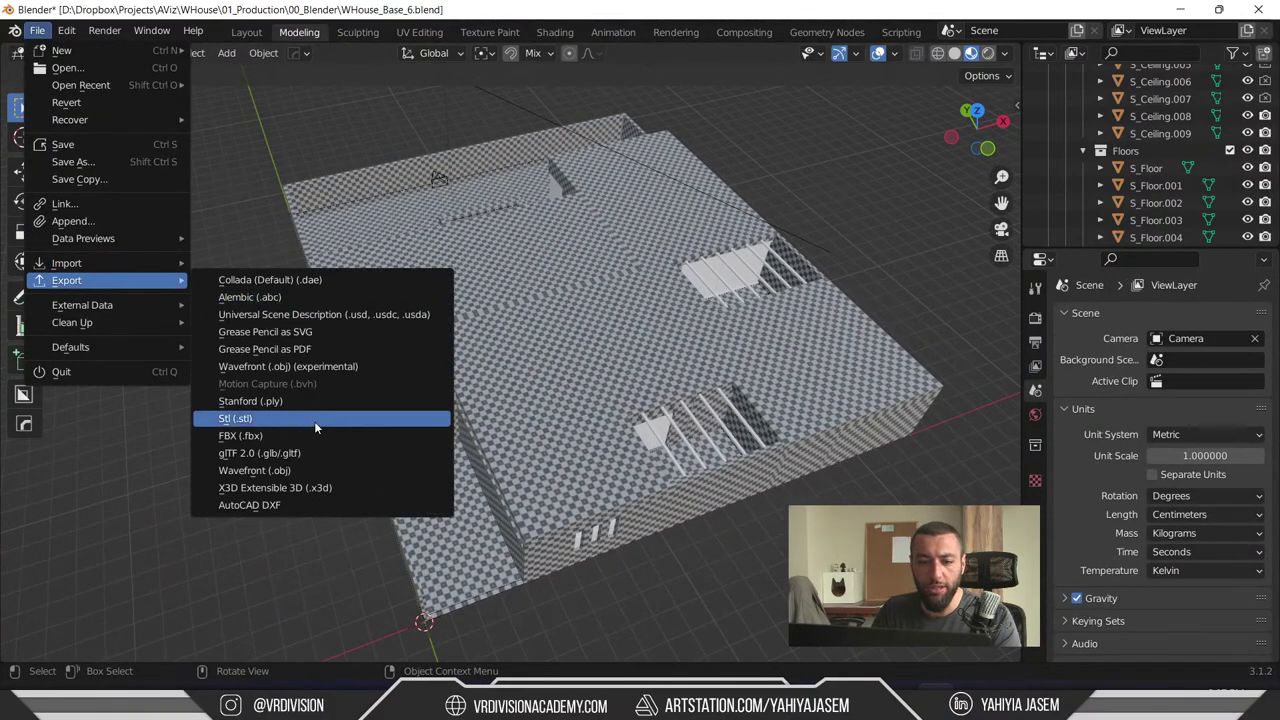
pyautogui.click(337, 504)
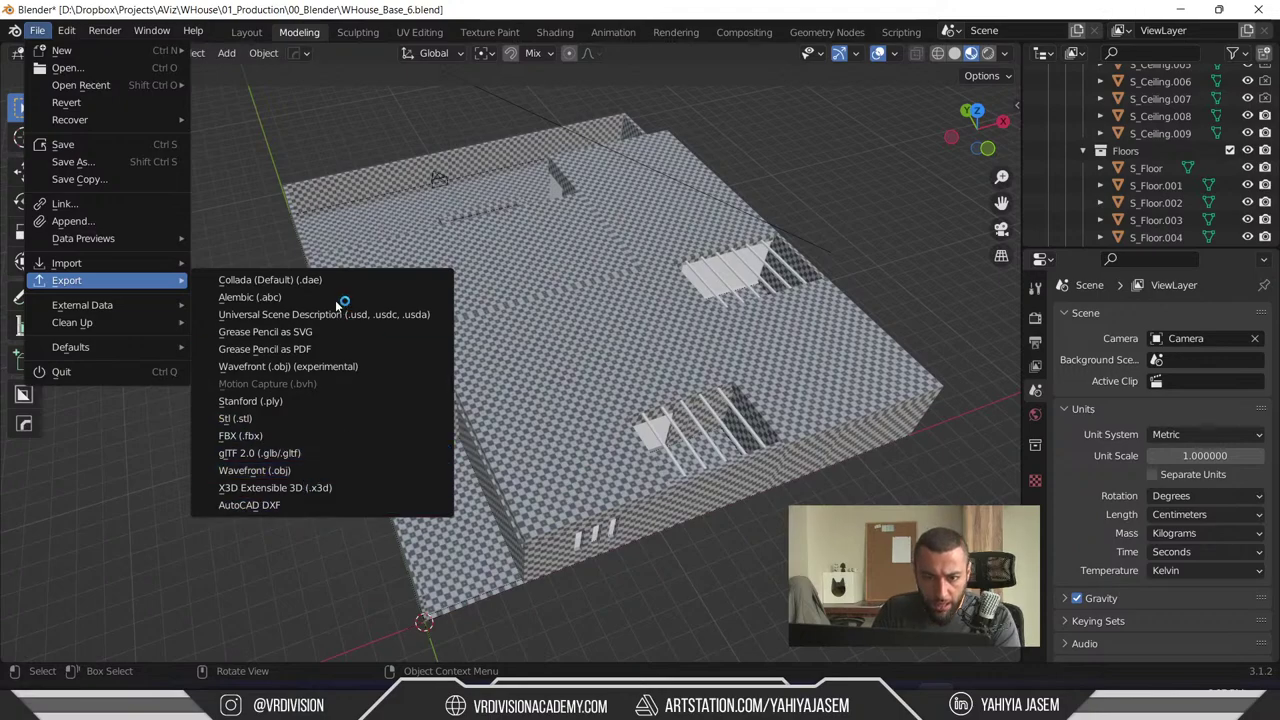
pyautogui.click(265, 314)
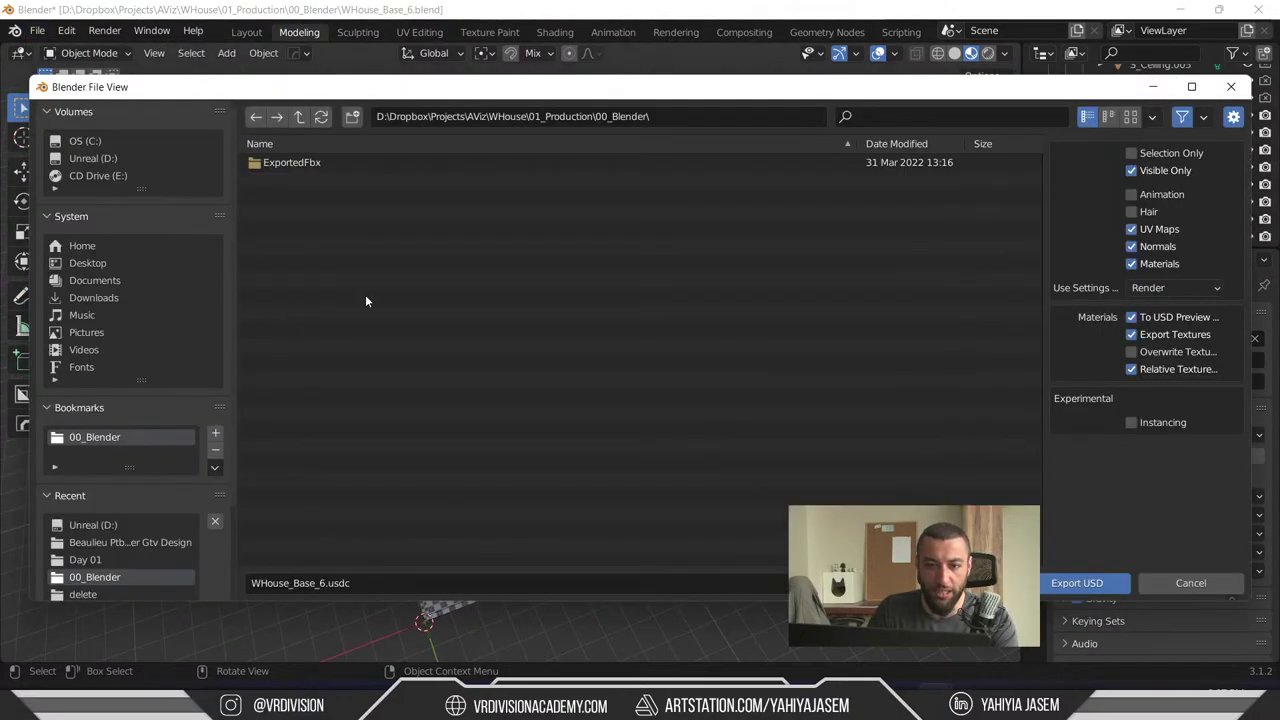
pyautogui.click(131, 525)
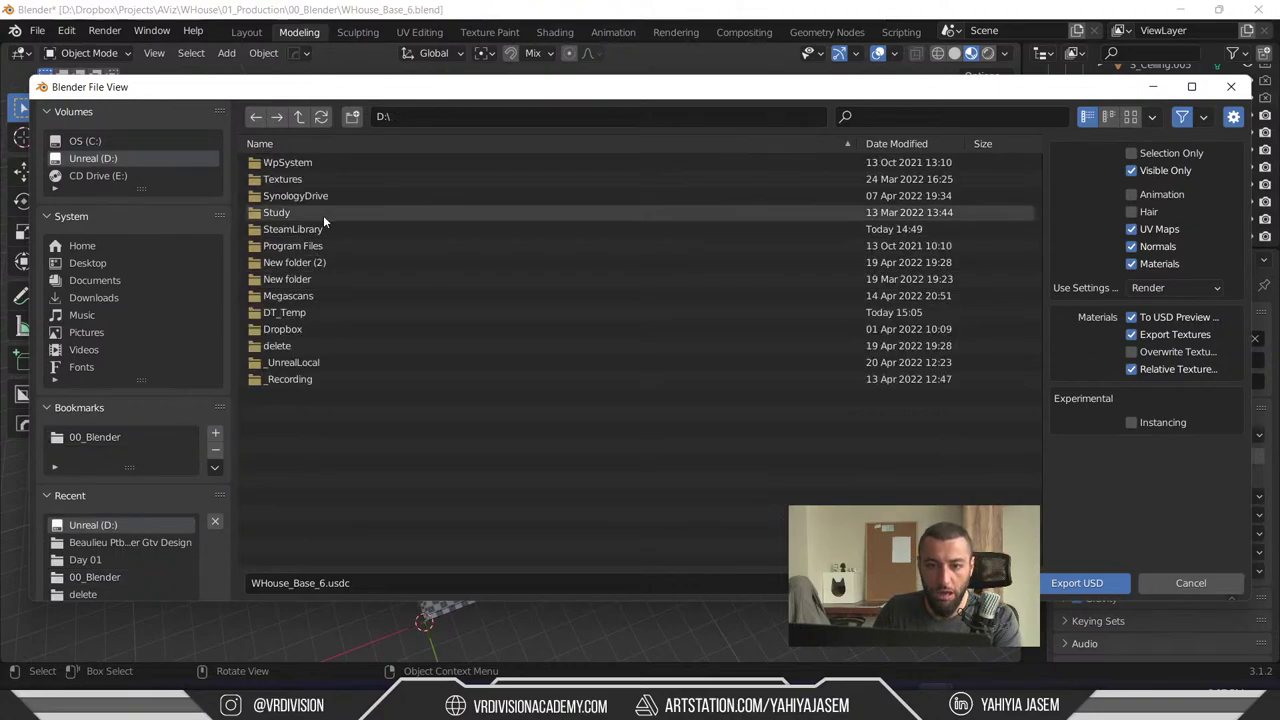
pyautogui.doubleClick(338, 313)
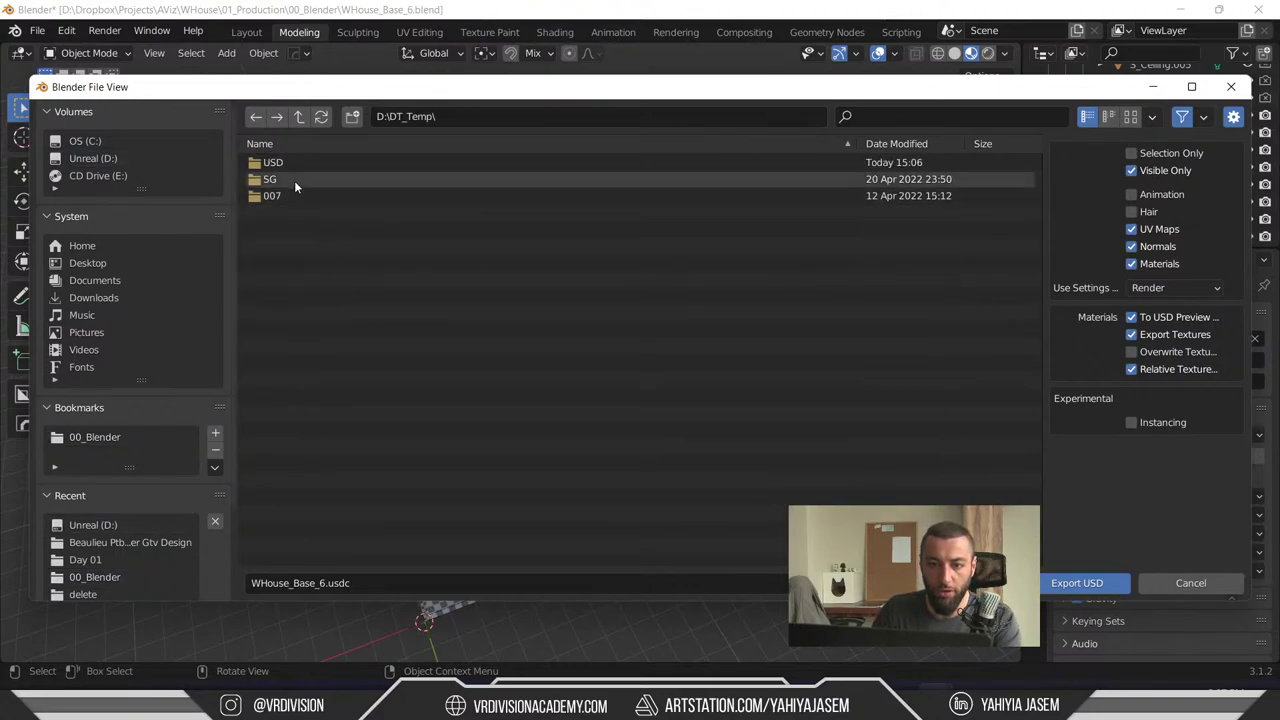
pyautogui.doubleClick(280, 163)
pyautogui.click(334, 588)
pyautogui.press('Escape')
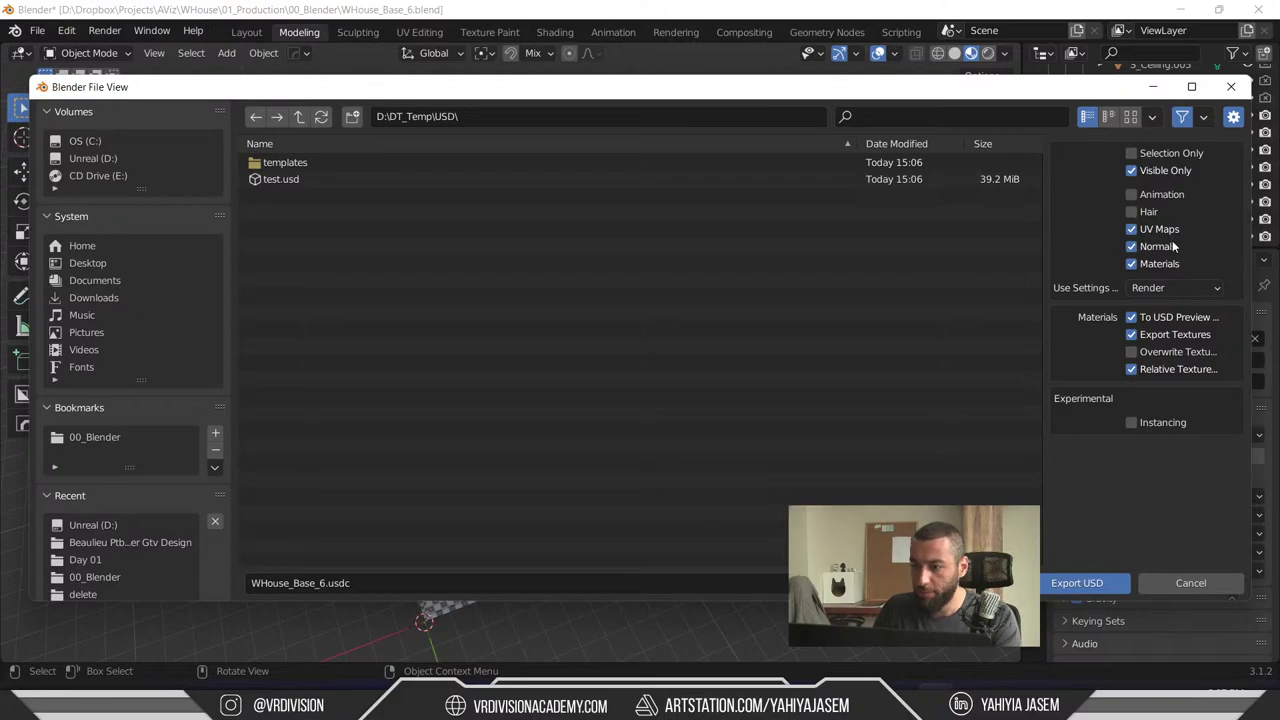
pyautogui.click(1106, 588)
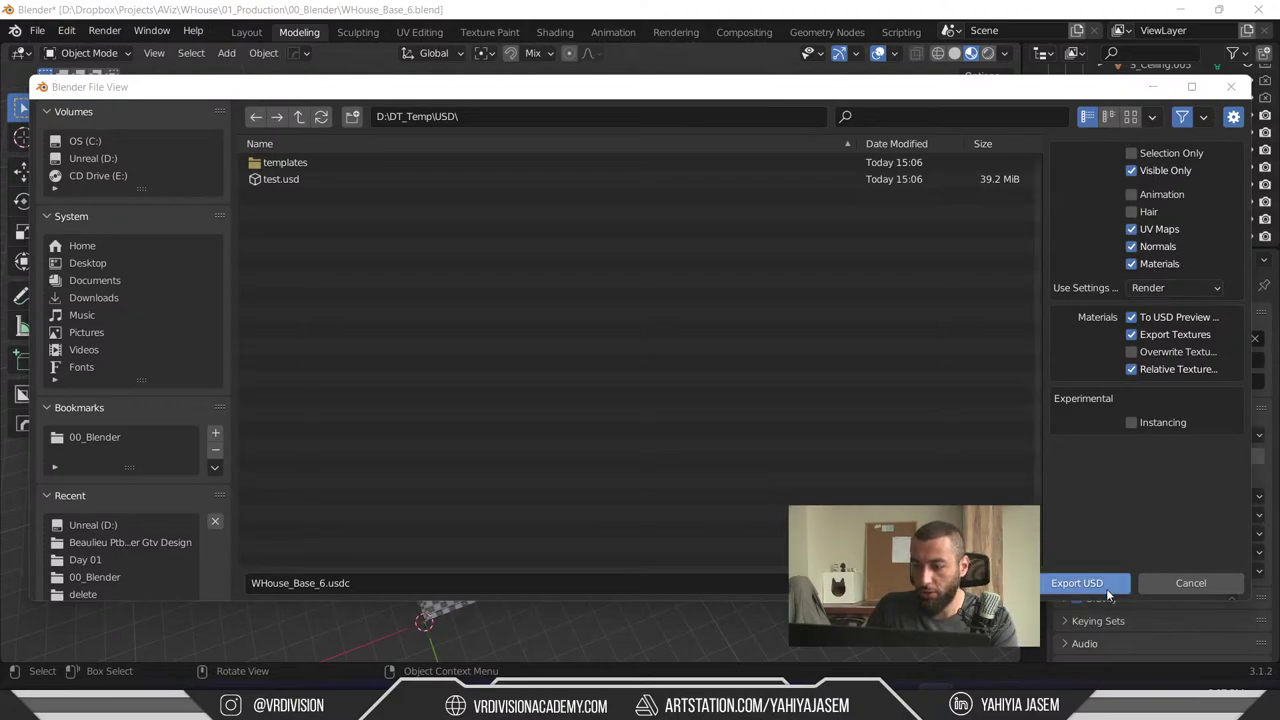
pyautogui.hotkey('alt', 'Tab')
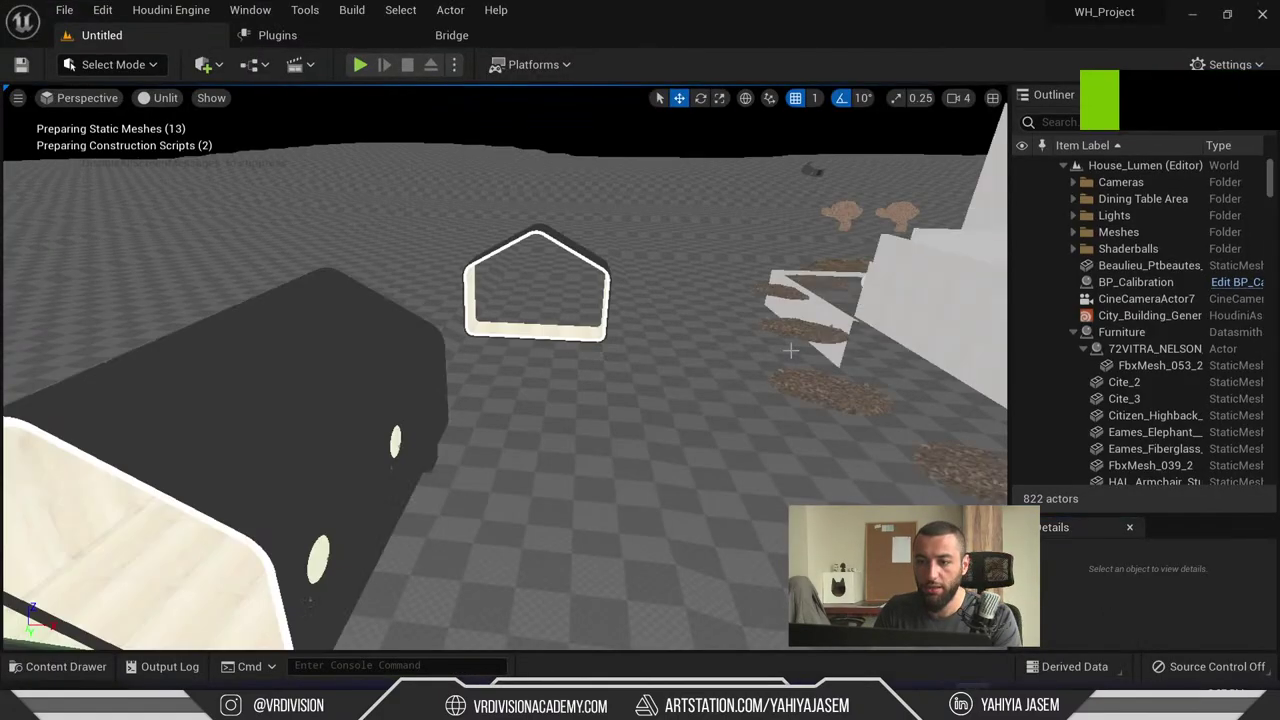
# - Import a file into the Wikkelhouse_001 folder, browsing the Import dialog to D:\DT_Temp\USD
pyautogui.moveTo(790, 350); pyautogui.dragTo(199, 78, button='right')
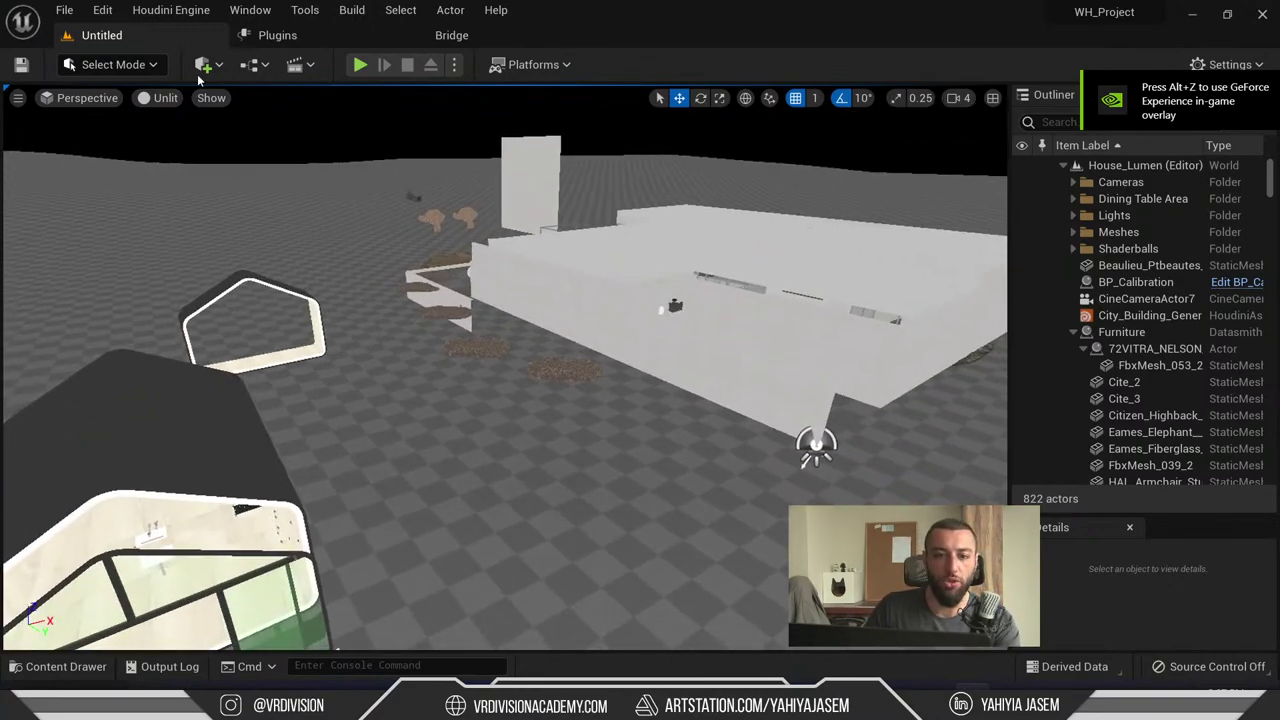
pyautogui.moveTo(200, 140); pyautogui.dragTo(160, 100, button='right')
pyautogui.click(66, 666)
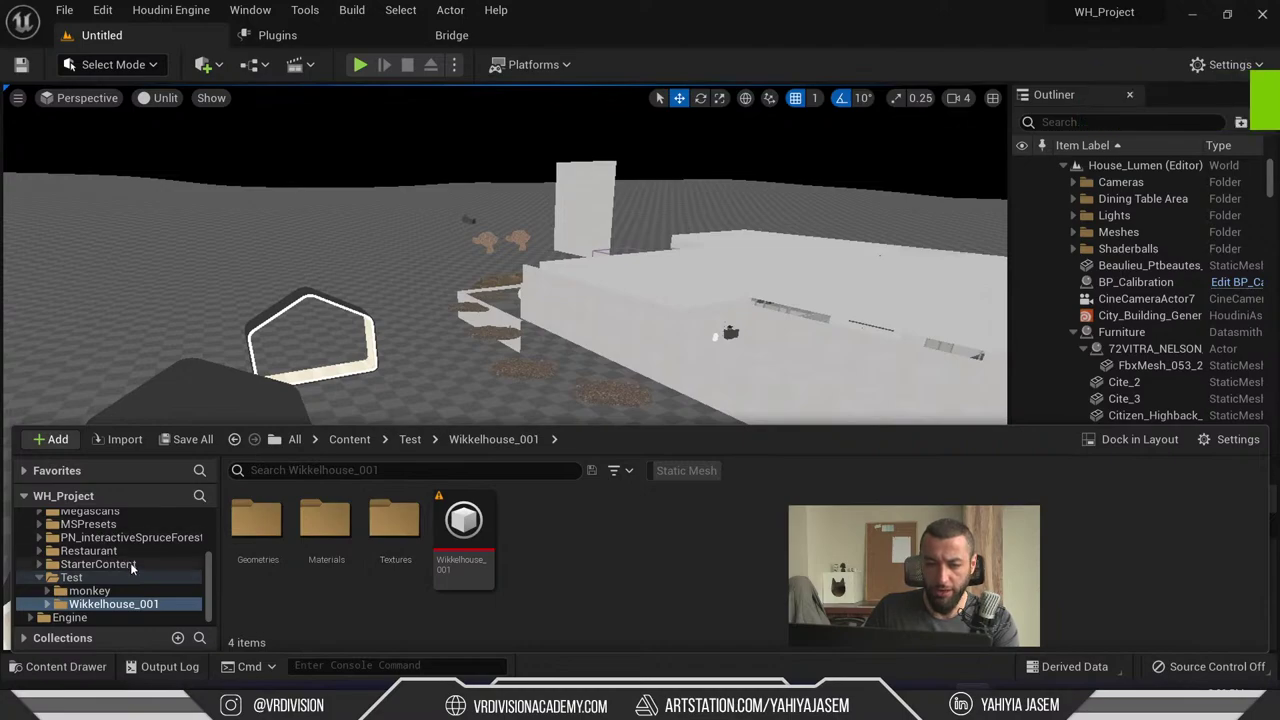
pyautogui.click(50, 439)
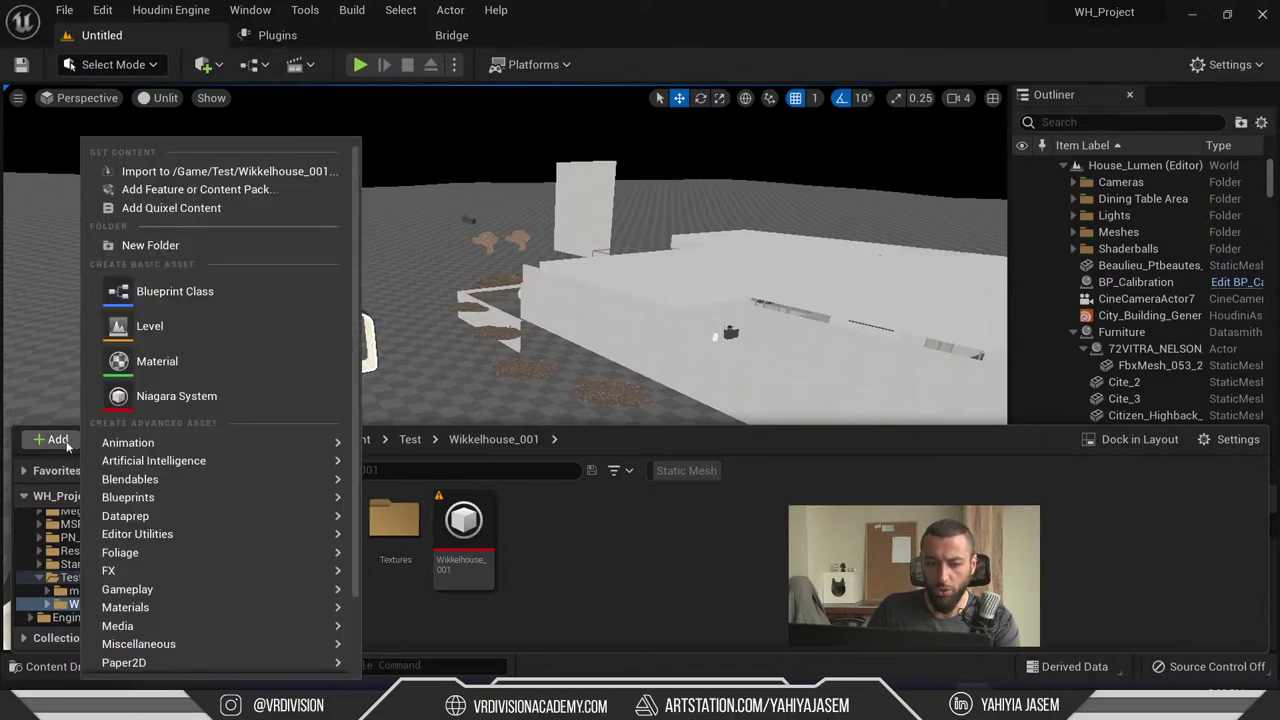
pyautogui.click(160, 172)
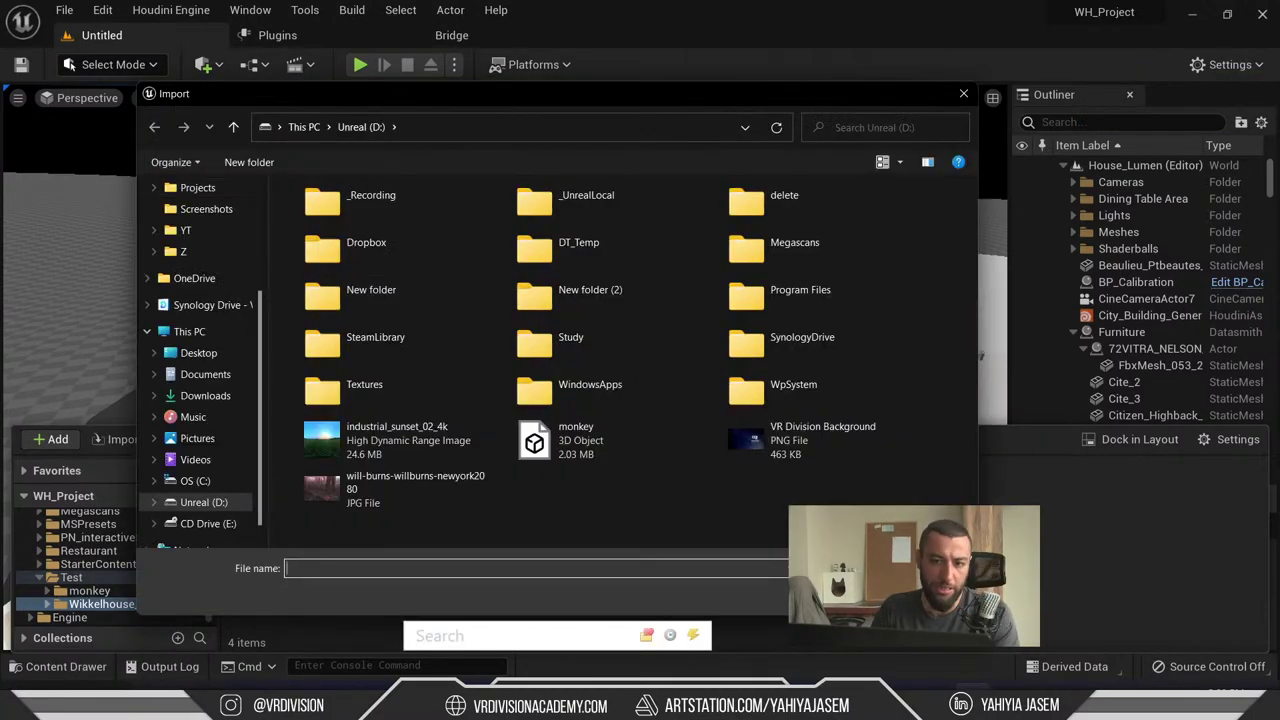
pyautogui.doubleClick(614, 240)
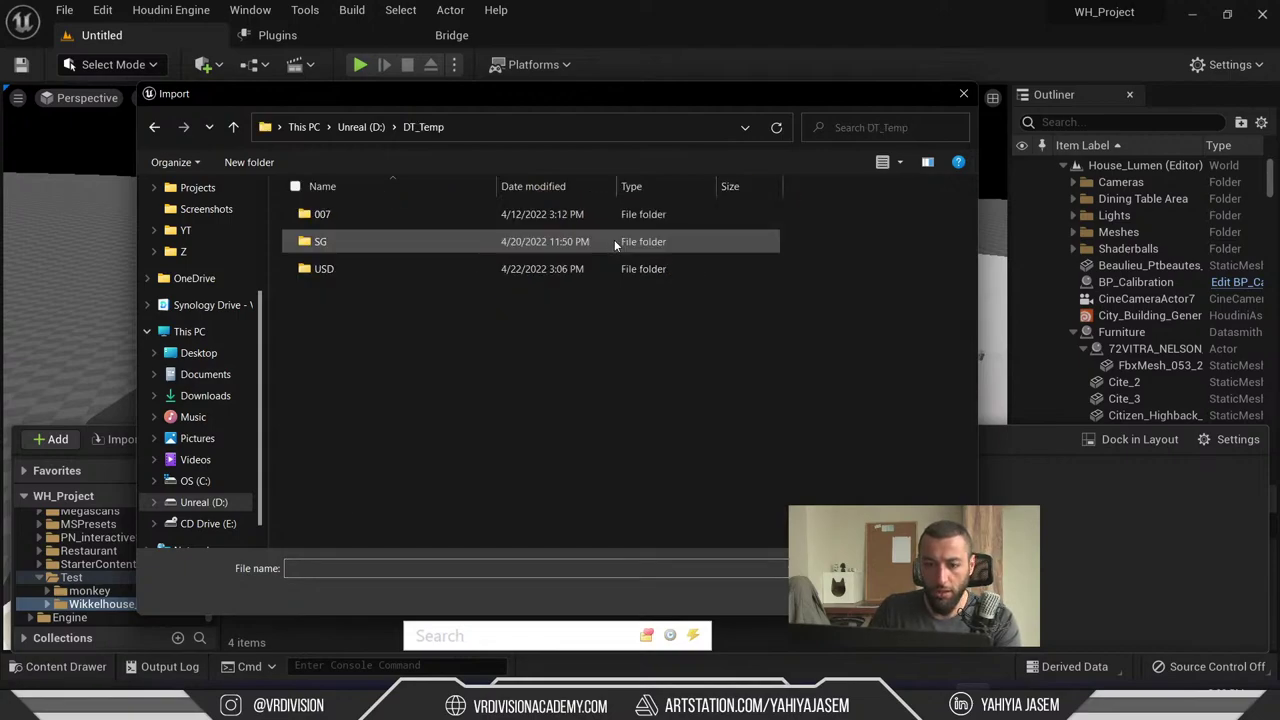
pyautogui.click(327, 270)
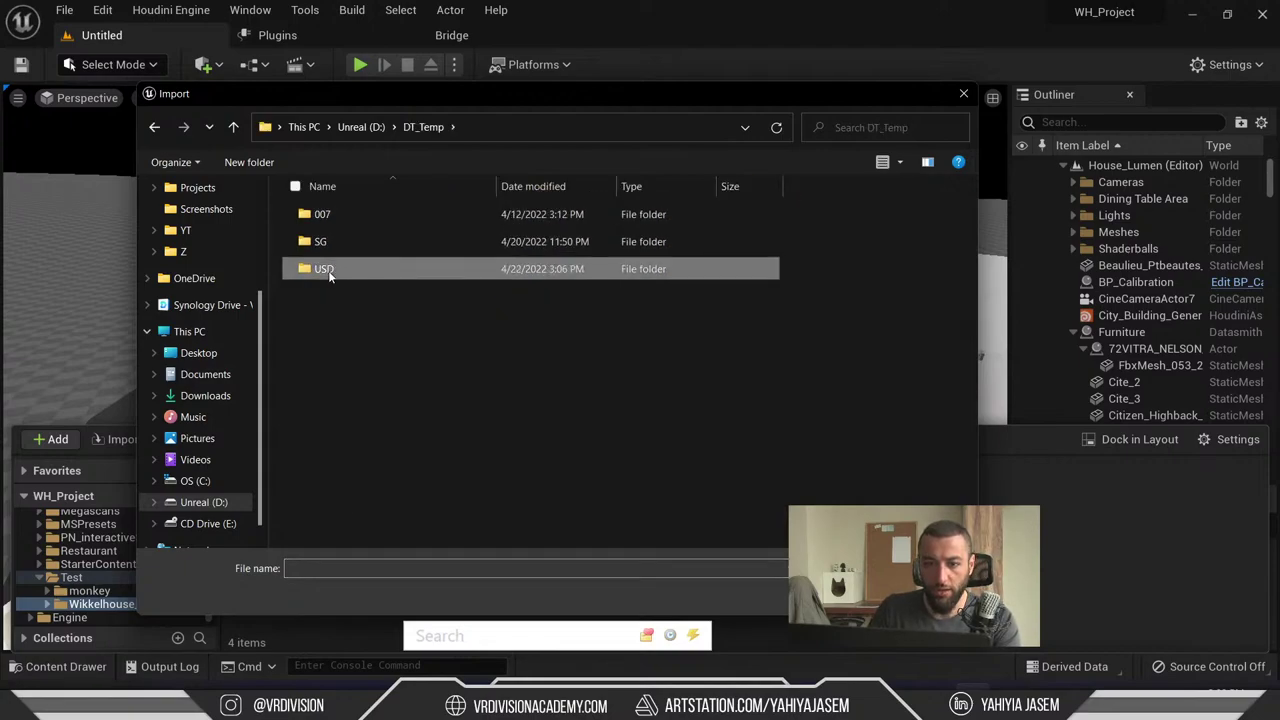
pyautogui.doubleClick(327, 270)
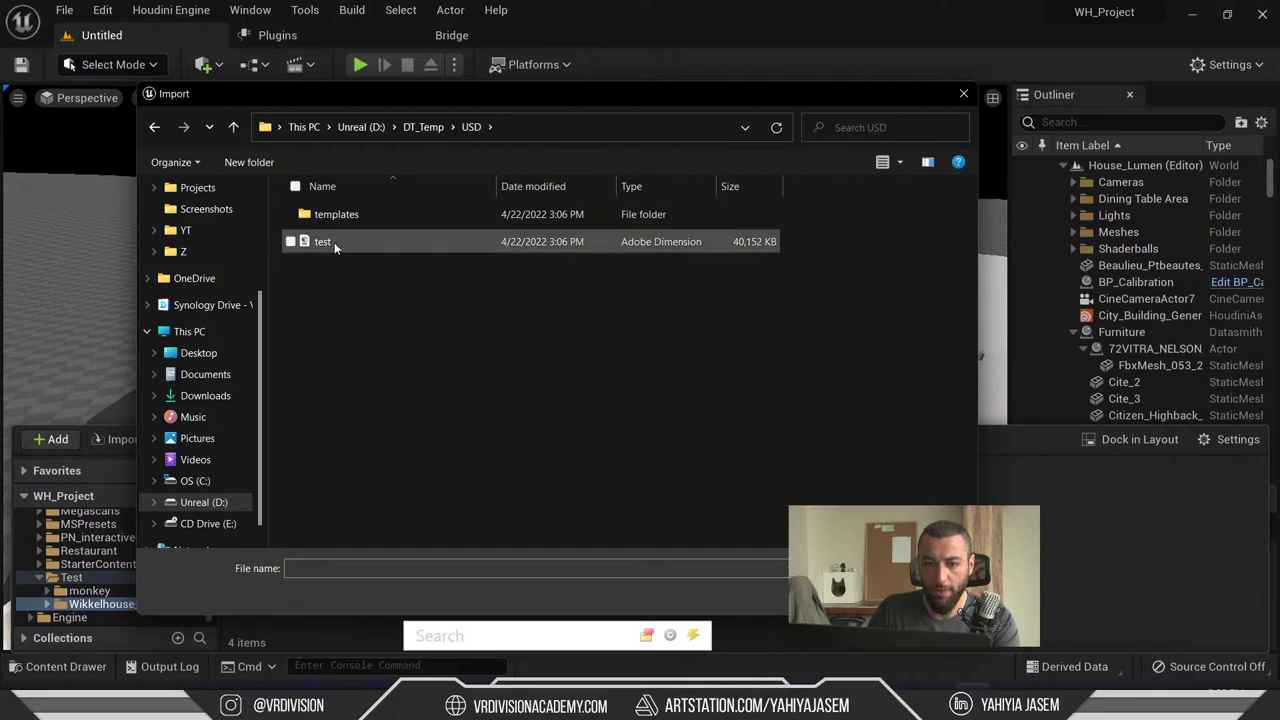
pyautogui.click(420, 127)
pyautogui.doubleClick(341, 266)
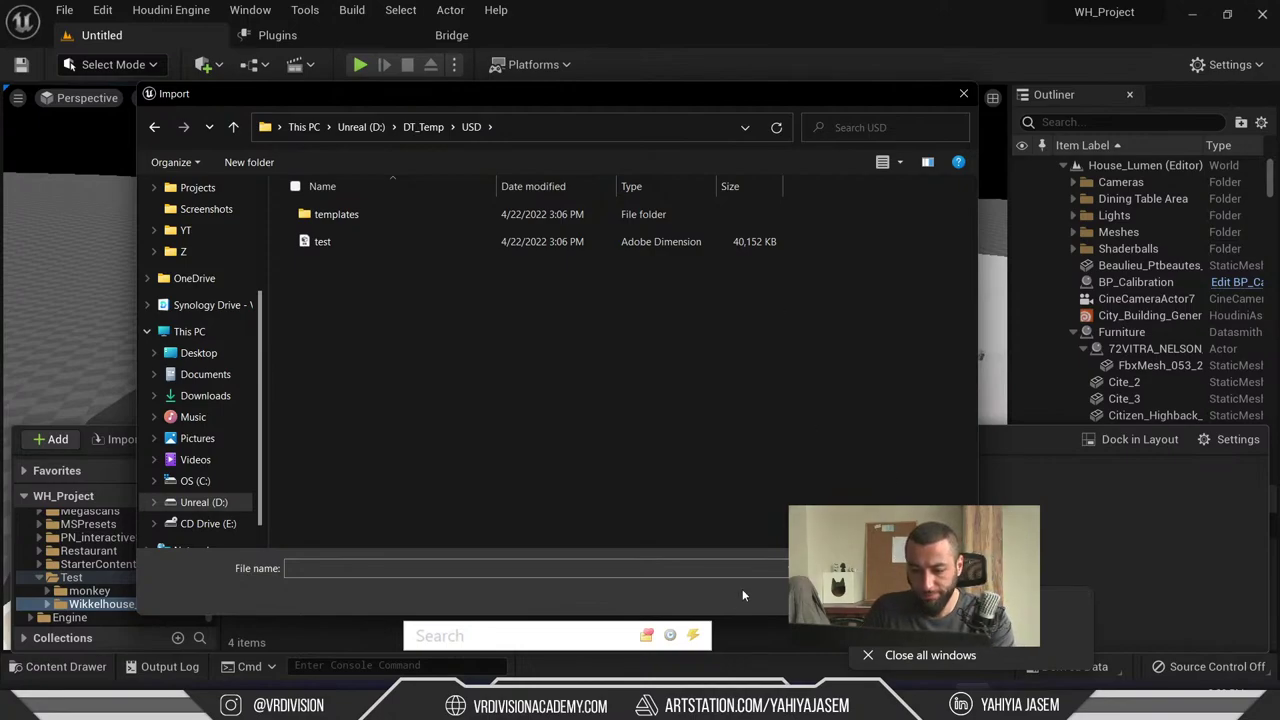
# - End the frozen UnrealEditor process in Task Manager
pyautogui.hotkey('ctrl', 'shift', 'Escape')
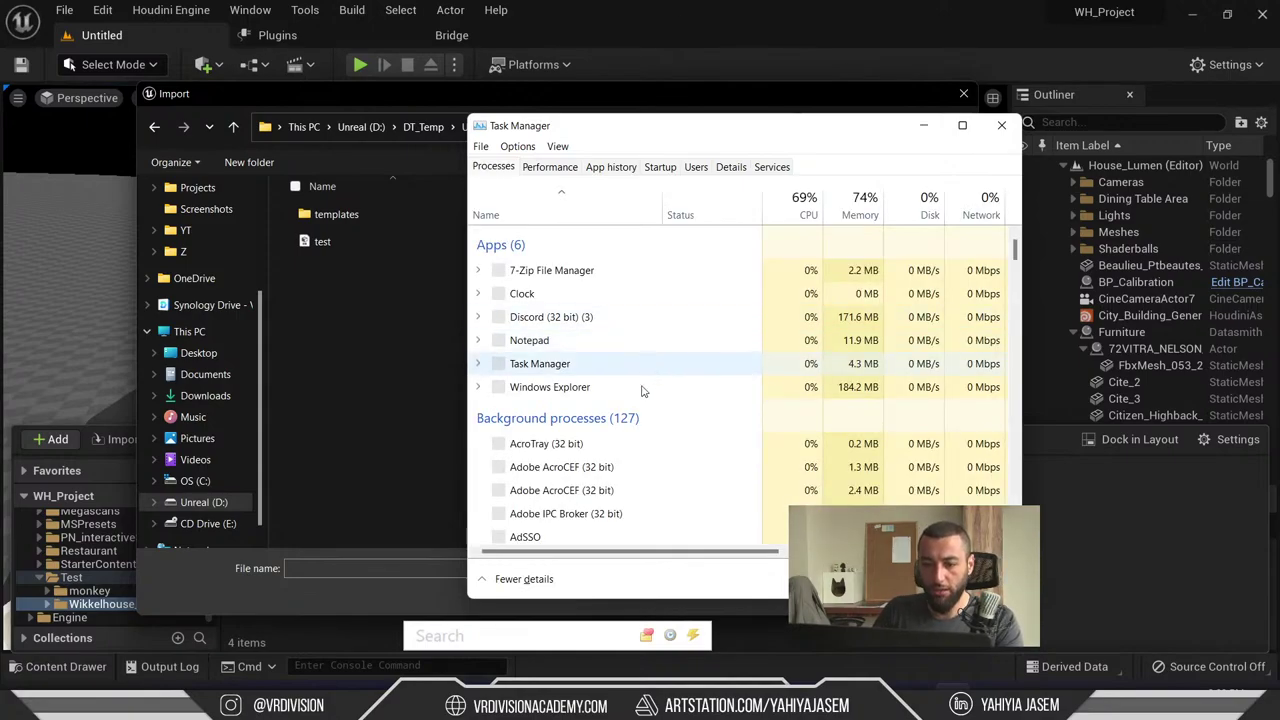
pyautogui.scroll(-1, 640, 354)
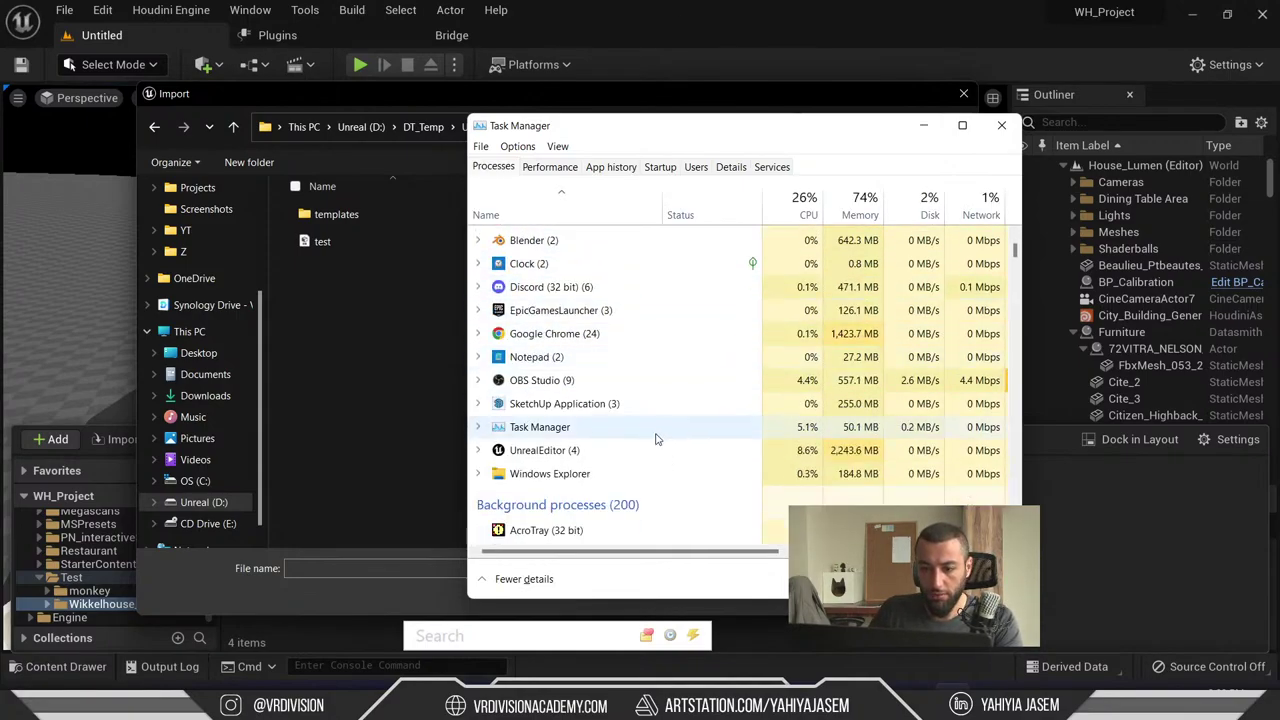
pyautogui.click(657, 450)
pyautogui.press('Delete')
pyautogui.click(1003, 123)
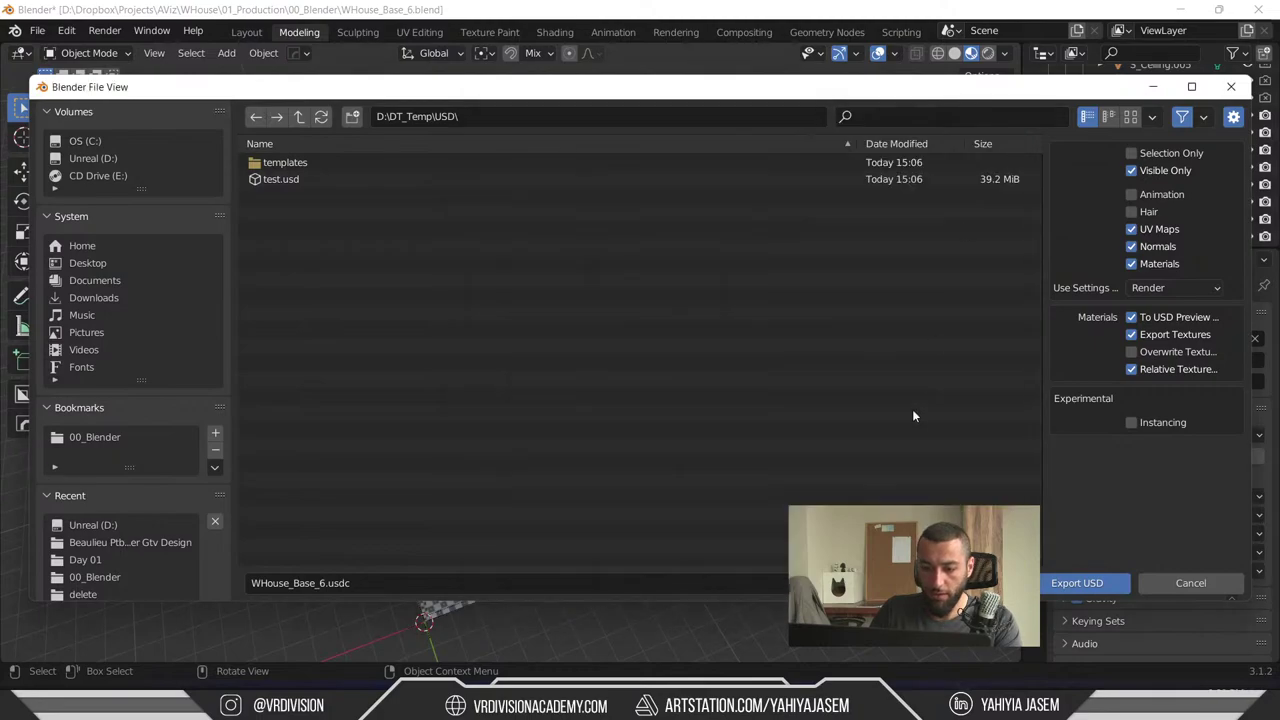
# - Relaunch WH_Project in Unreal Engine from the Start menu
pyautogui.press('super')
pyautogui.press('super')
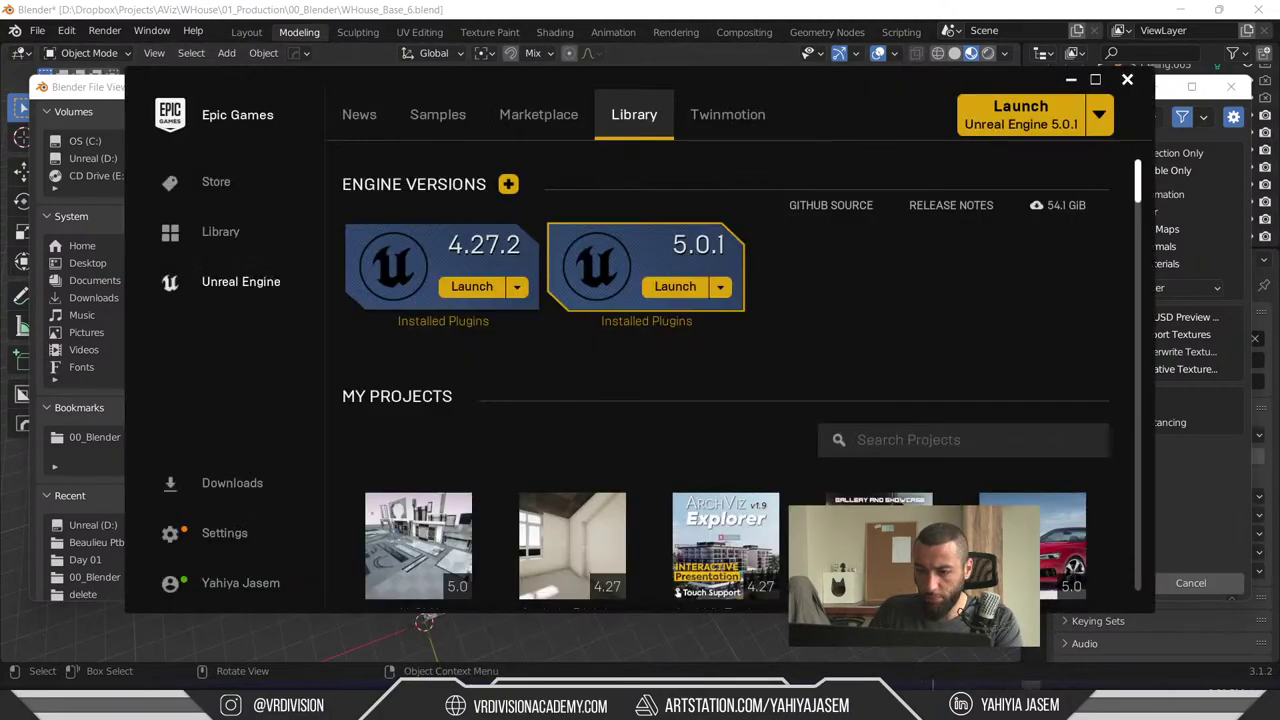
pyautogui.scroll(-10, 723, 366)
pyautogui.scroll(-5, 760, 398)
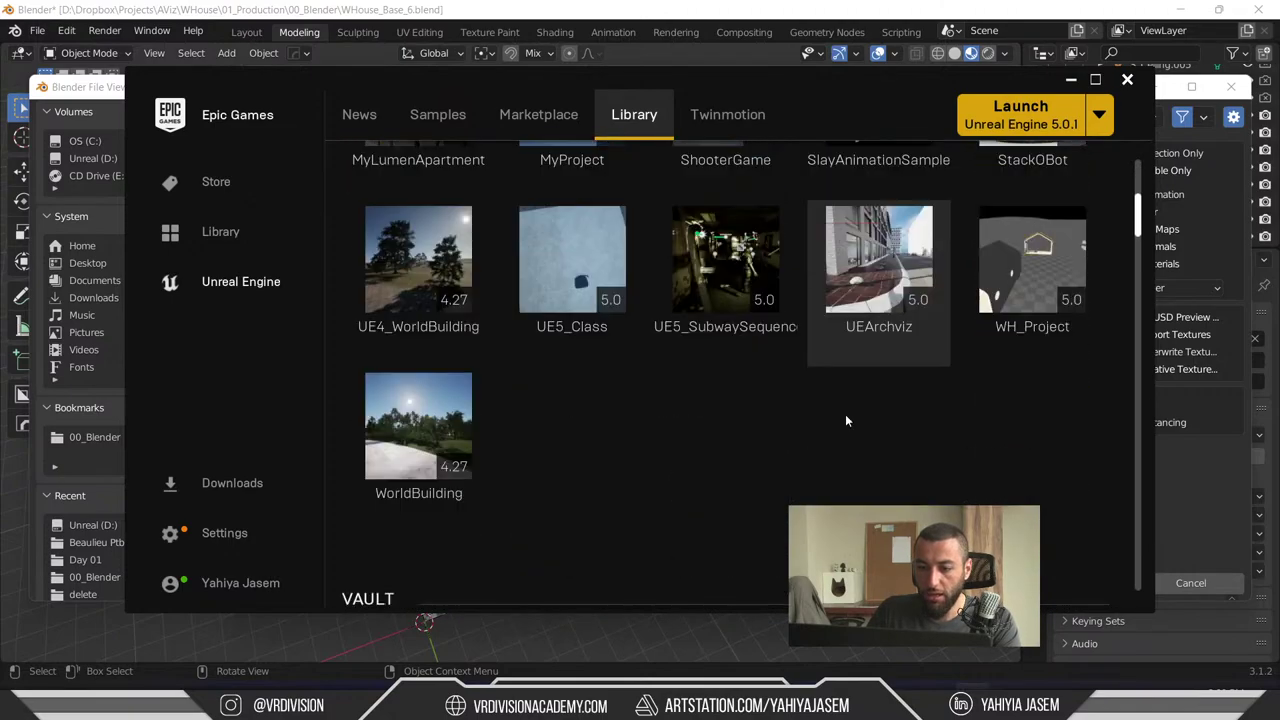
pyautogui.scroll(2, 463, 417)
pyautogui.click(1032, 312)
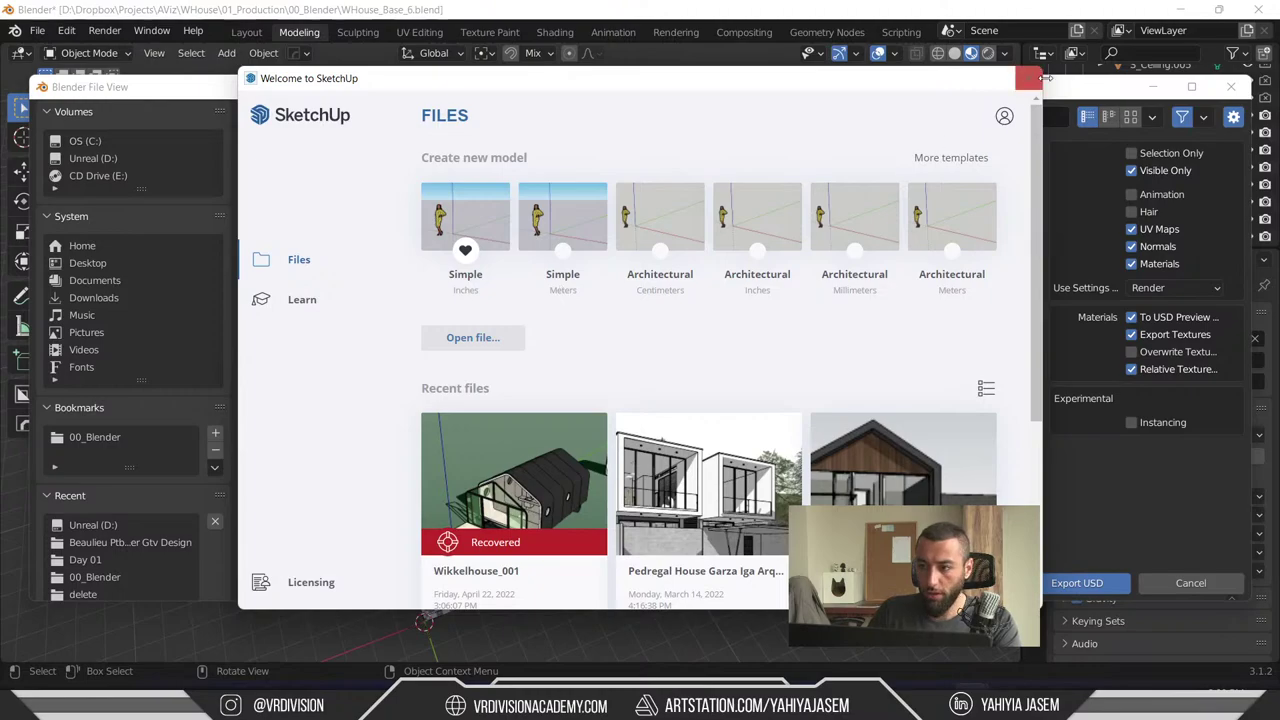
# - Close SketchUp's welcome window and Blender's file browser, minimize Blender and 3ds Max, and reposition the live chat
pyautogui.click(1028, 78)
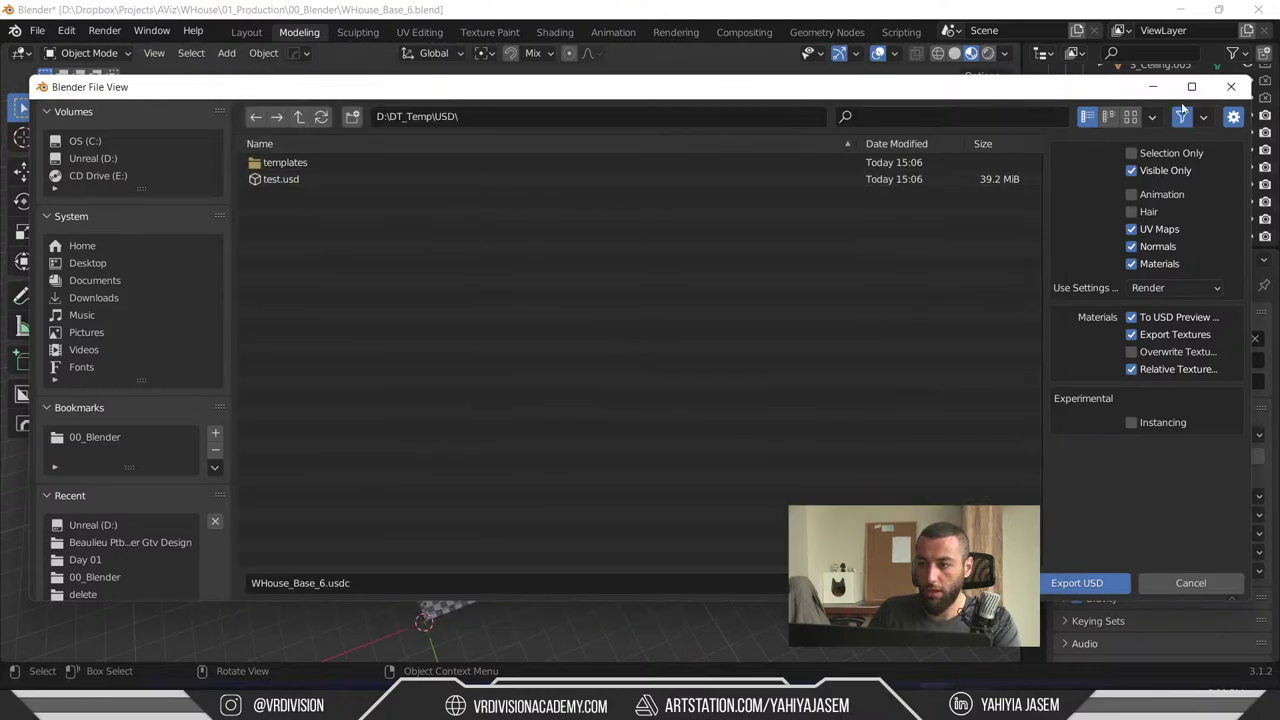
pyautogui.click(1231, 86)
pyautogui.click(1184, 10)
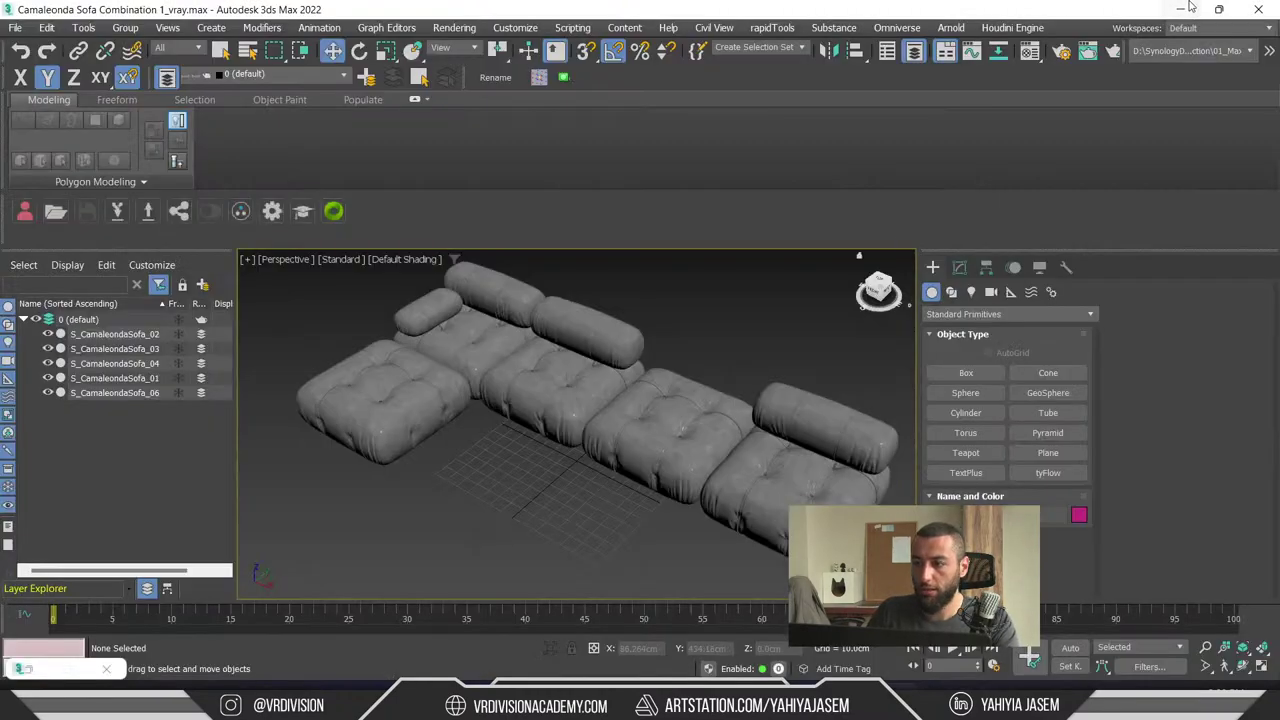
pyautogui.click(1181, 9)
pyautogui.moveTo(773, 103); pyautogui.dragTo(757, 77)
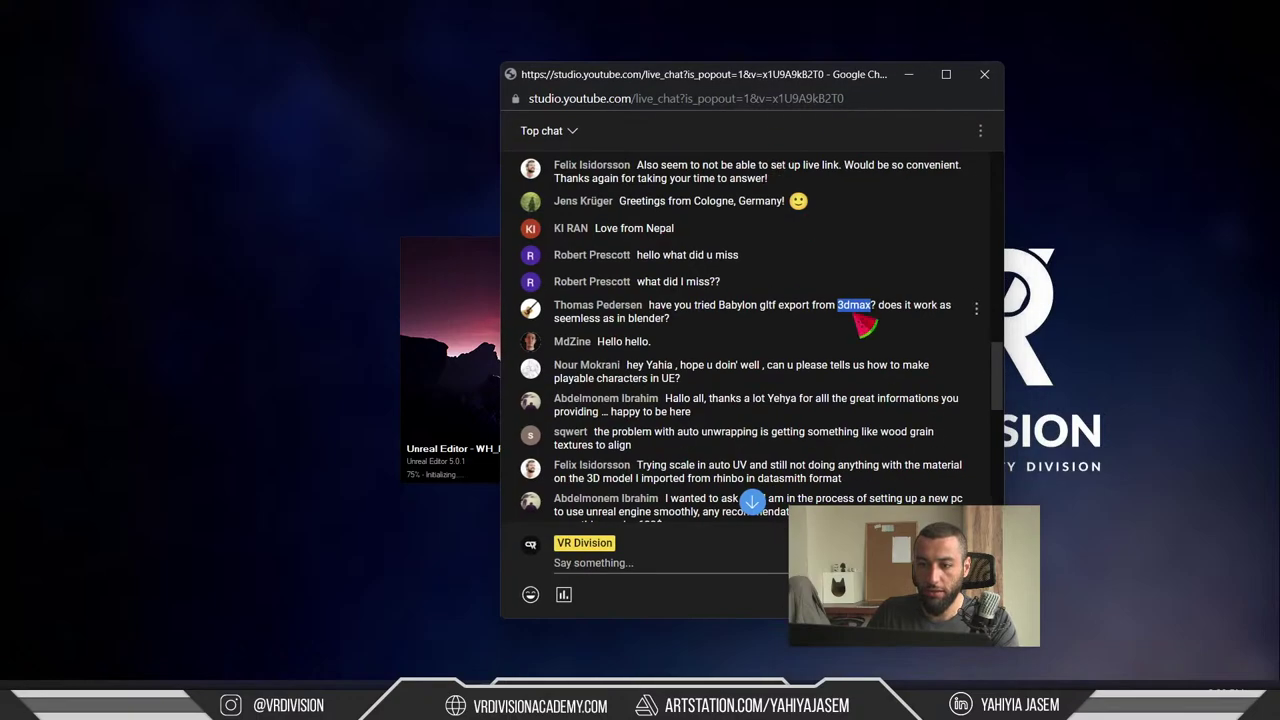
# - Highlight chat messages from the Babylon glTF export question through the playable characters question, then clear the selection
pyautogui.tripleClick(674, 310)
pyautogui.scroll(-2, 591, 284)
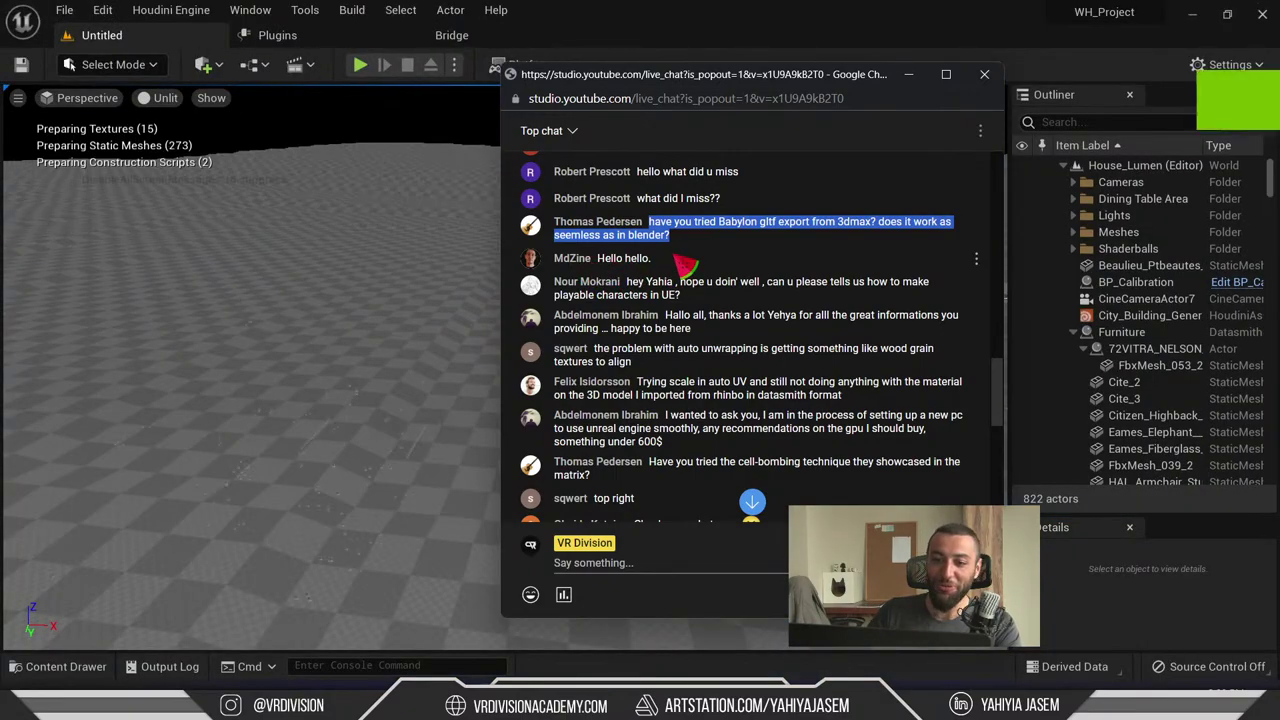
pyautogui.moveTo(664, 77); pyautogui.dragTo(641, 77)
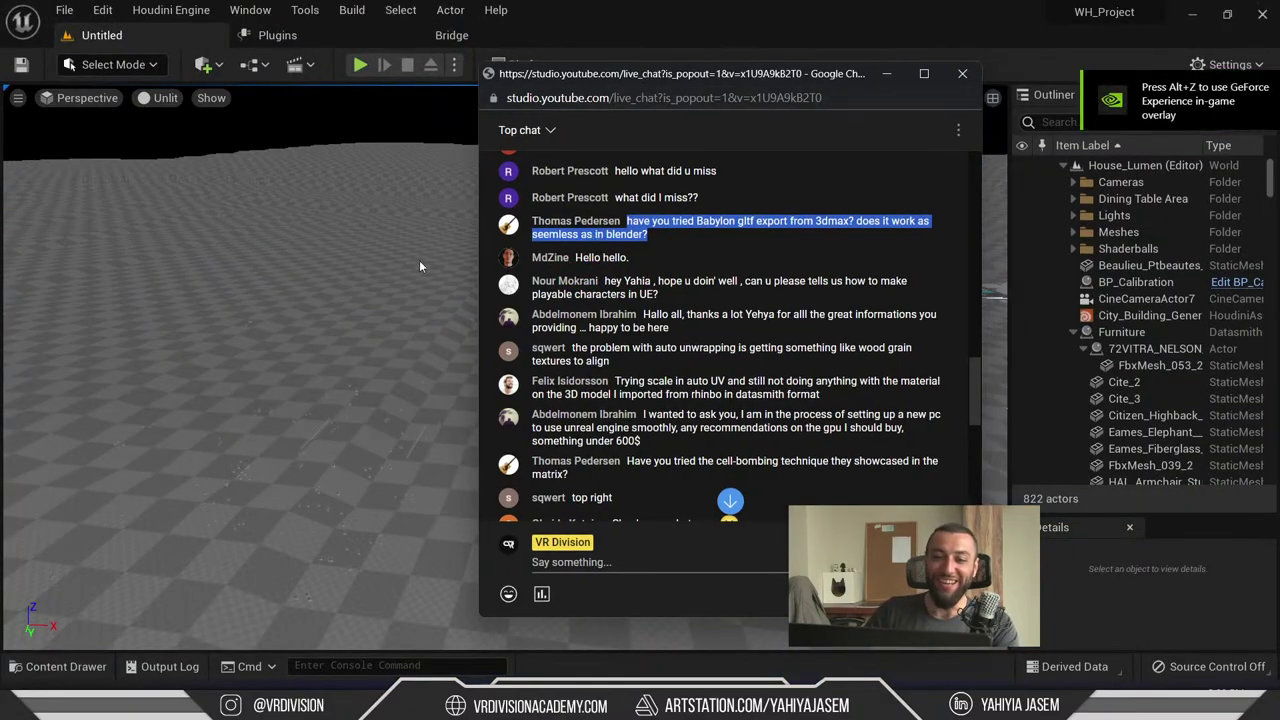
pyautogui.moveTo(703, 250); pyautogui.dragTo(622, 224)
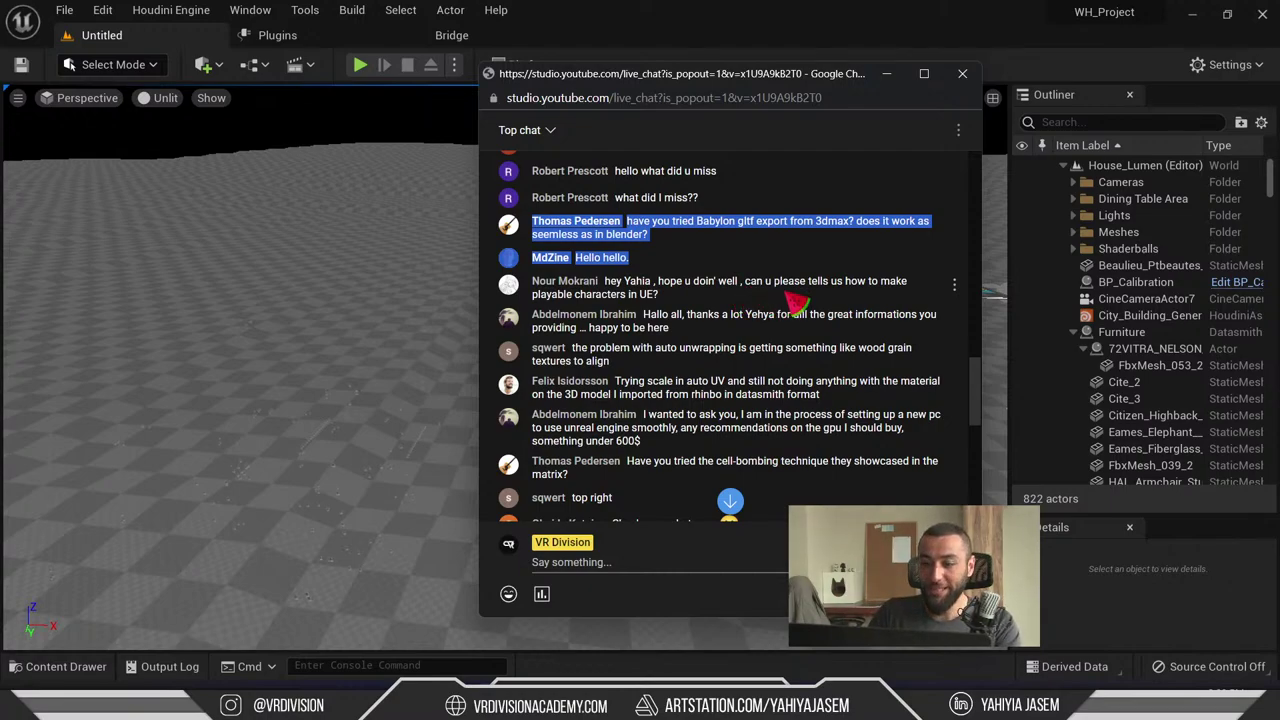
pyautogui.moveTo(660, 297); pyautogui.dragTo(640, 228)
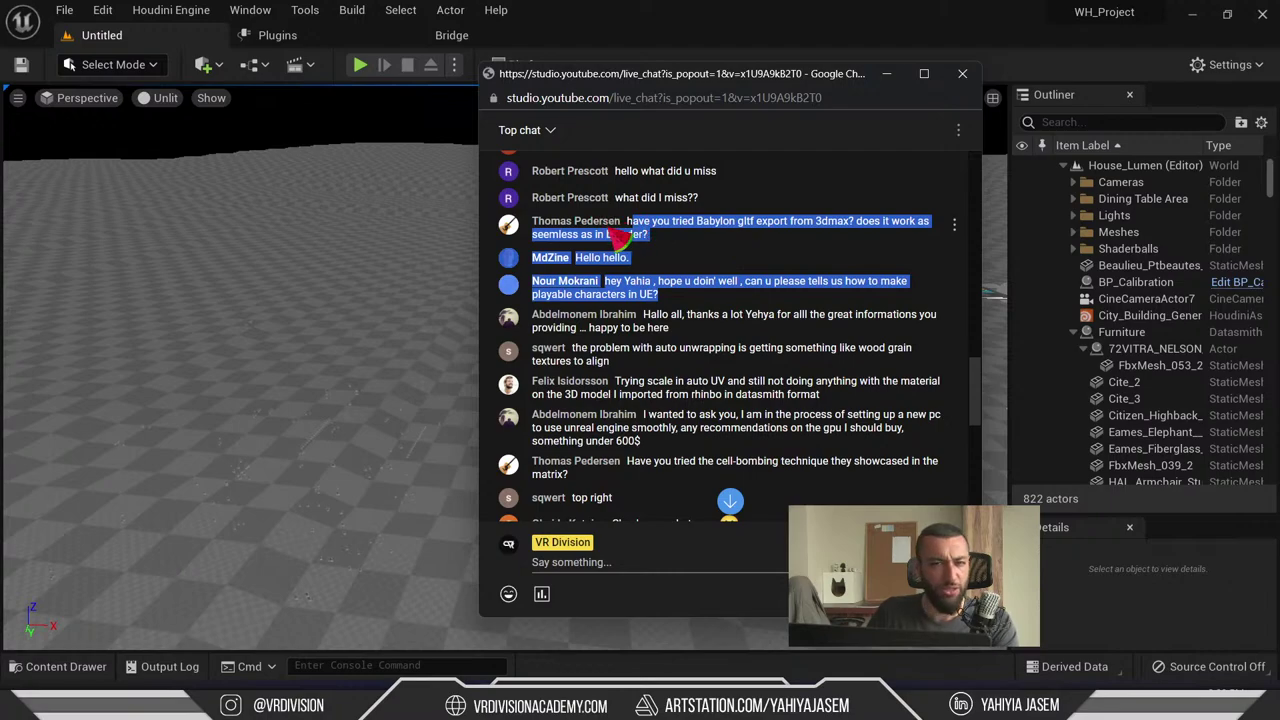
pyautogui.moveTo(640, 258); pyautogui.dragTo(615, 197)
pyautogui.click(700, 235)
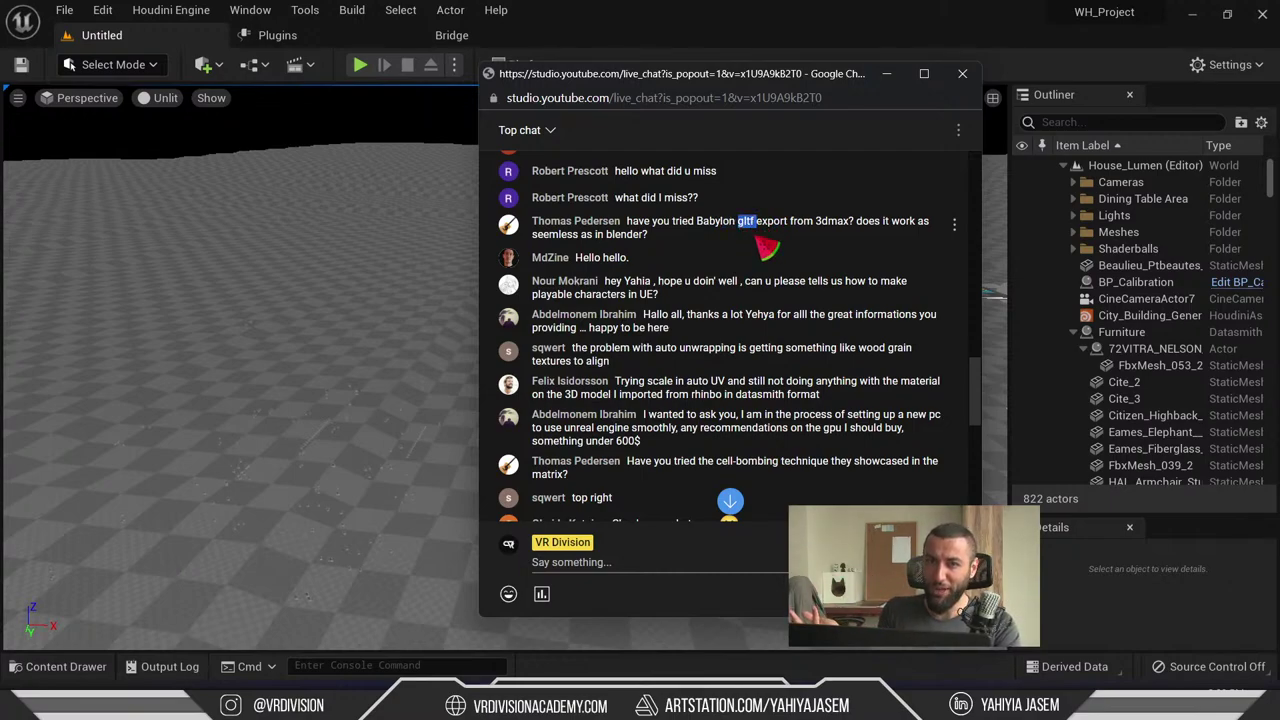
# - Minimize the chat and try starting an import from the Content Drawer, cancelling each attempt
pyautogui.click(885, 74)
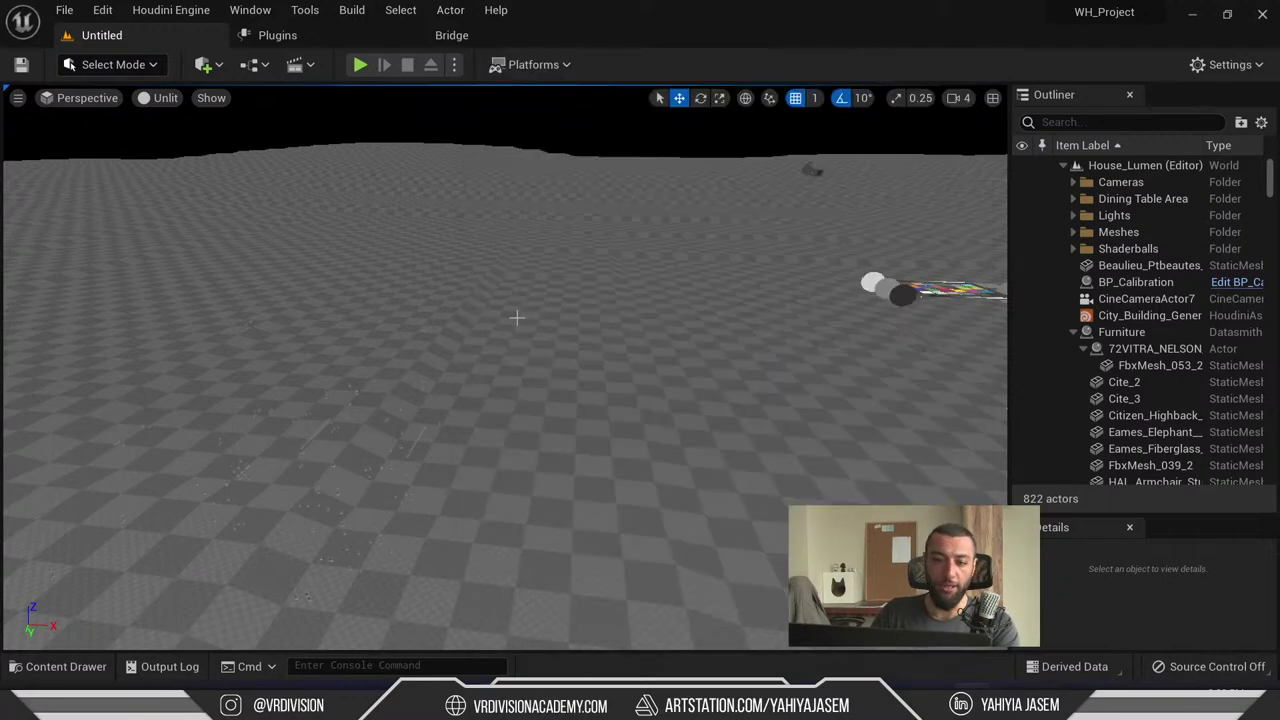
pyautogui.moveTo(518, 318); pyautogui.dragTo(559, 315, button='right')
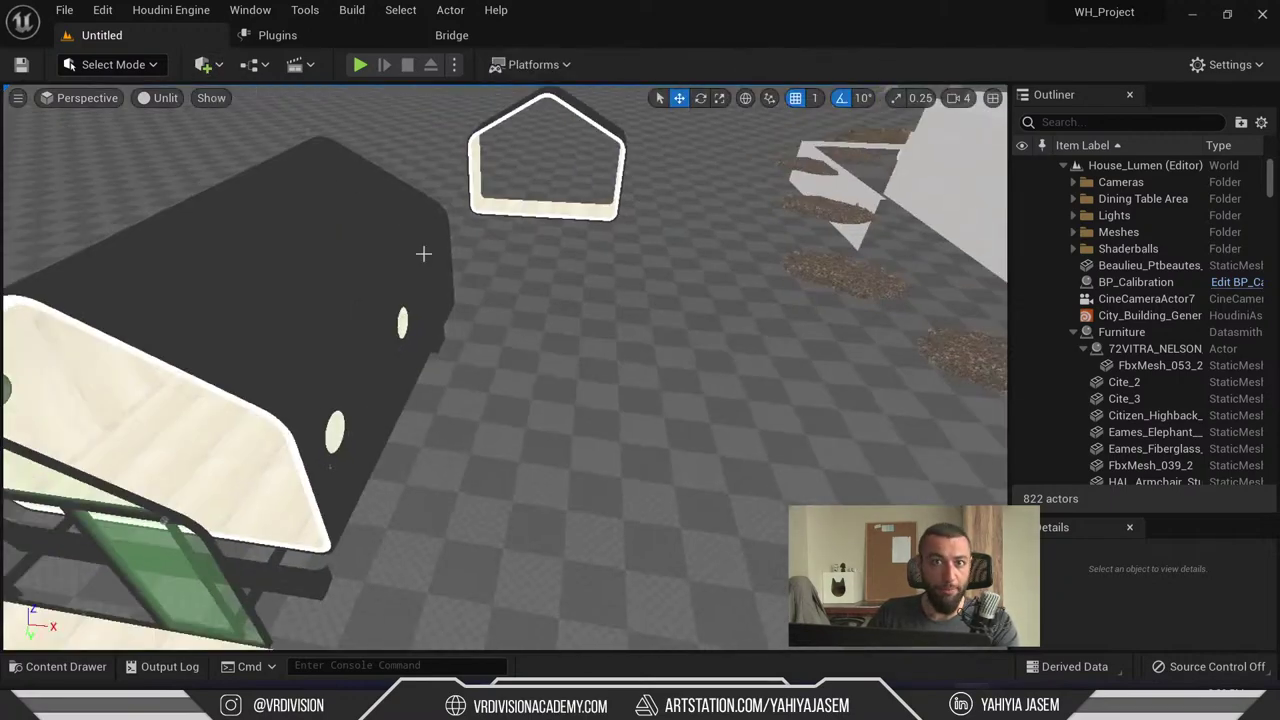
pyautogui.hotkey('ctrl', 'space')
pyautogui.click(55, 441)
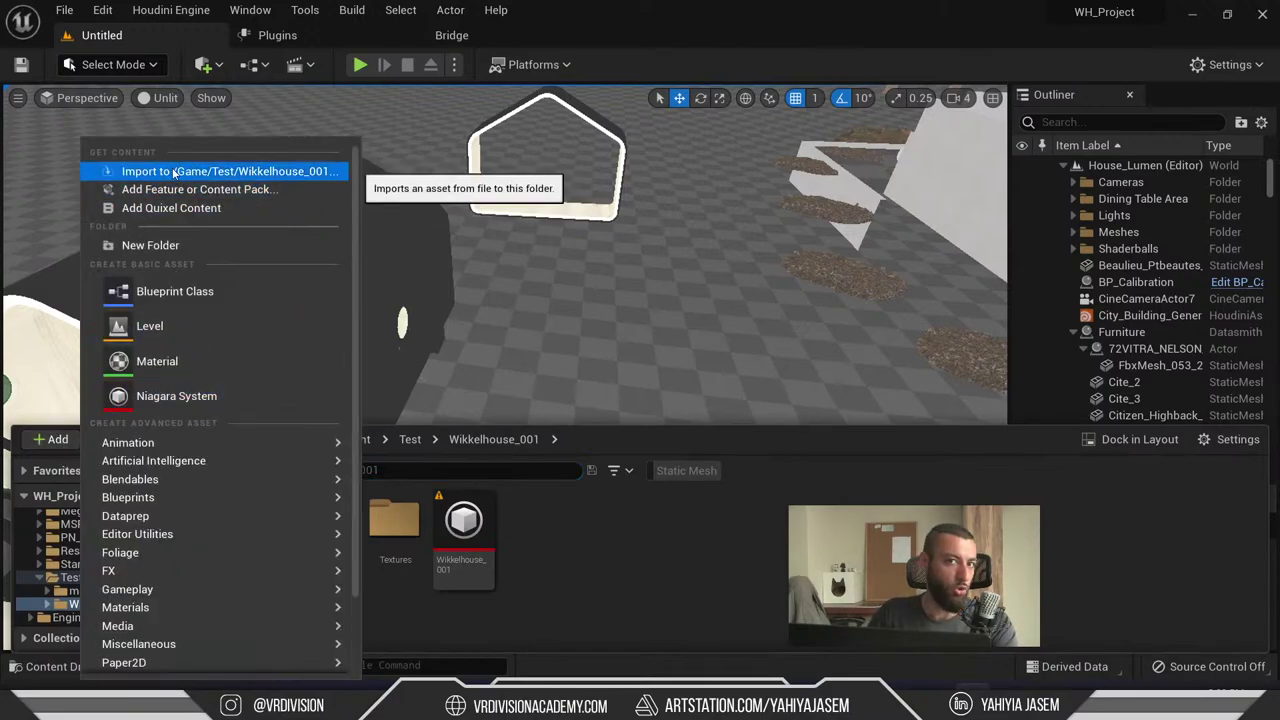
pyautogui.rightClick(606, 518)
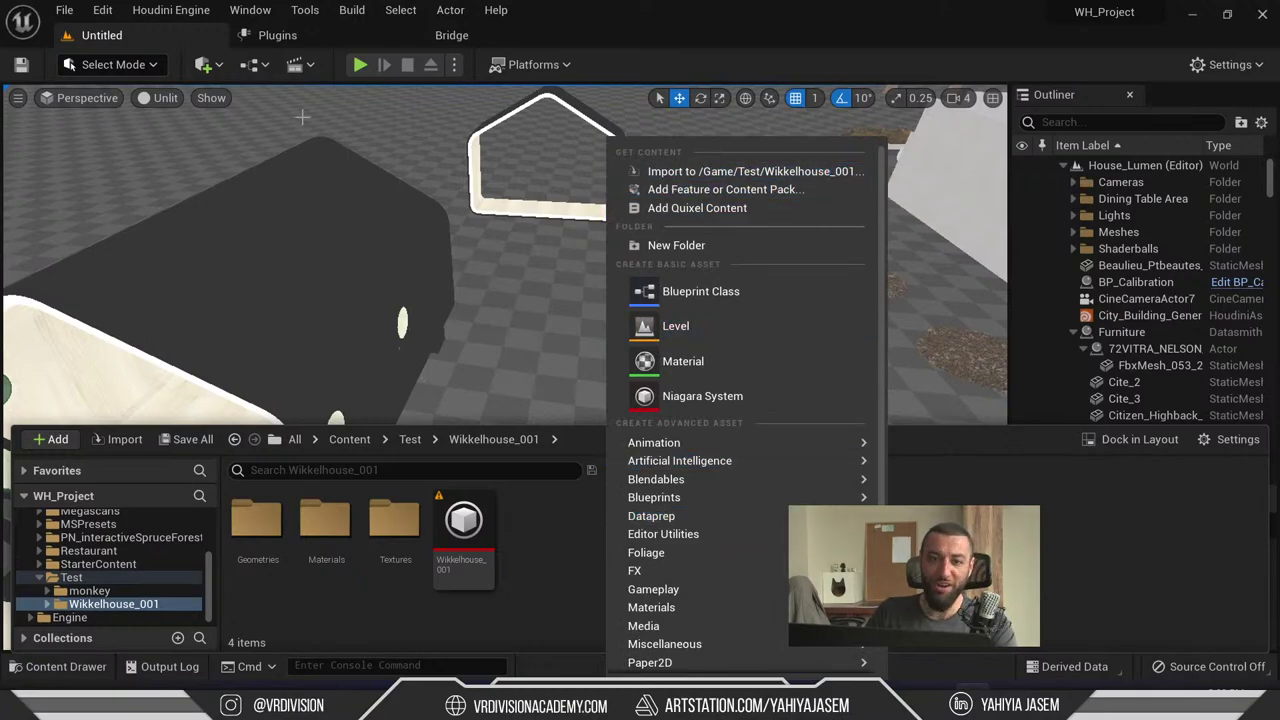
pyautogui.click(203, 64)
pyautogui.click(282, 112)
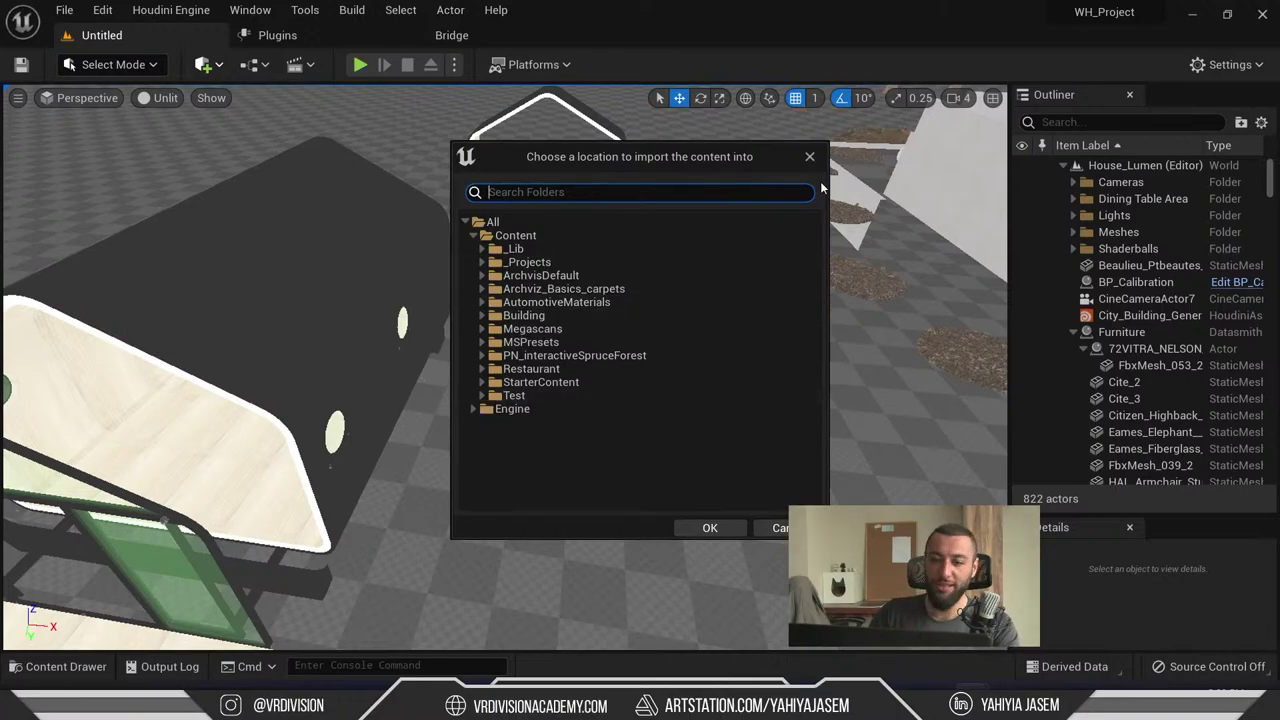
pyautogui.press('Escape')
pyautogui.hotkey('ctrl', 'space')
pyautogui.rightClick(678, 543)
pyautogui.click(766, 37)
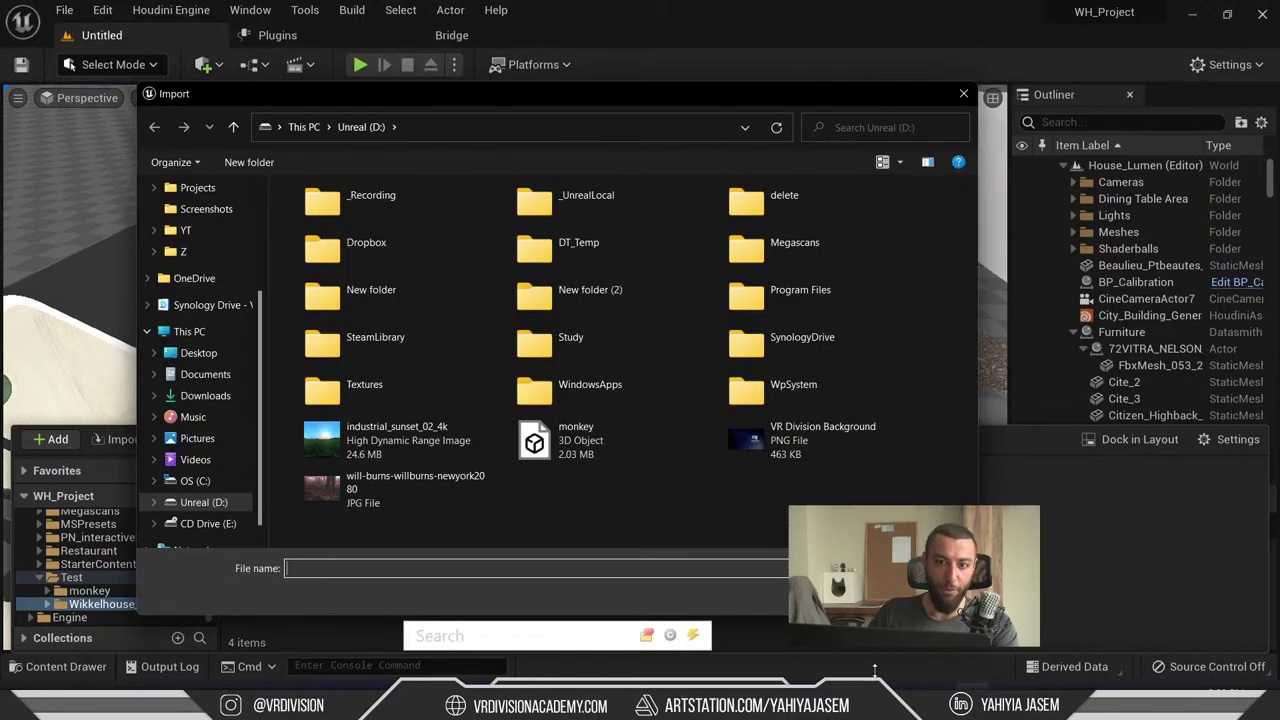
pyautogui.press('Escape')
# - Start an import and create a new USD folder inside Content/Test as its destination
pyautogui.click(51, 439)
pyautogui.click(164, 174)
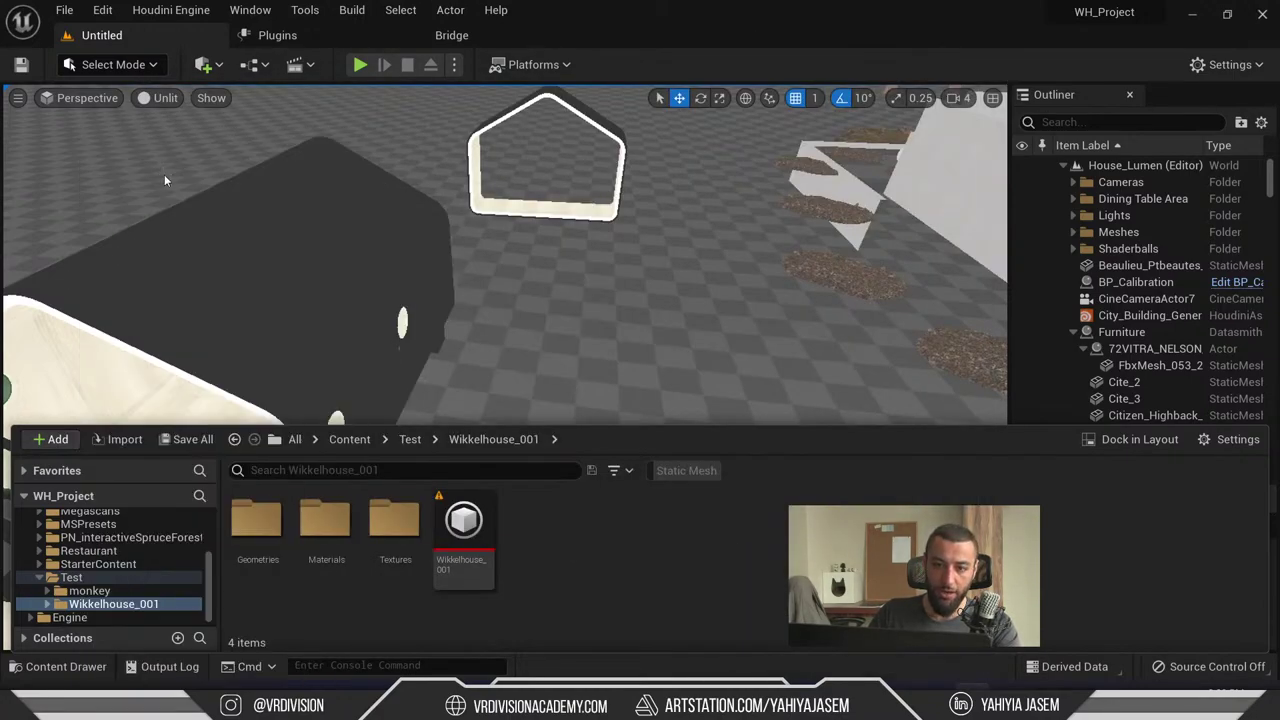
pyautogui.press('Escape')
pyautogui.click(205, 64)
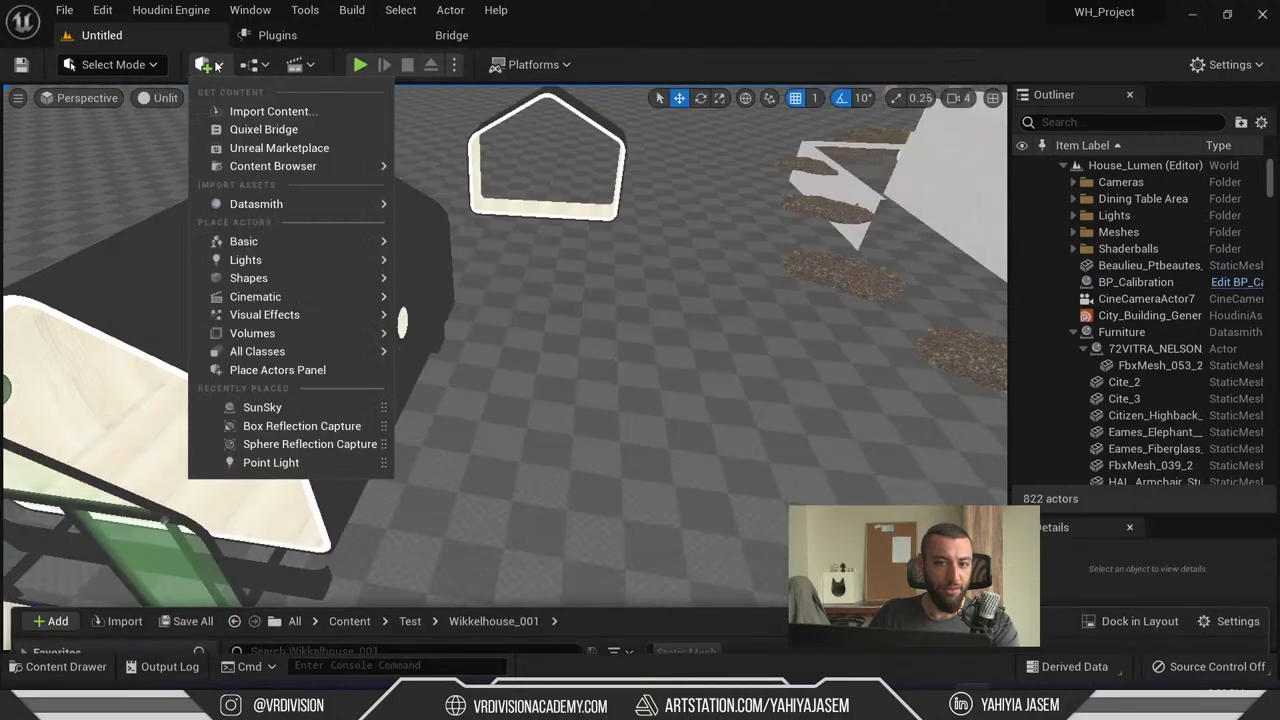
pyautogui.click(262, 111)
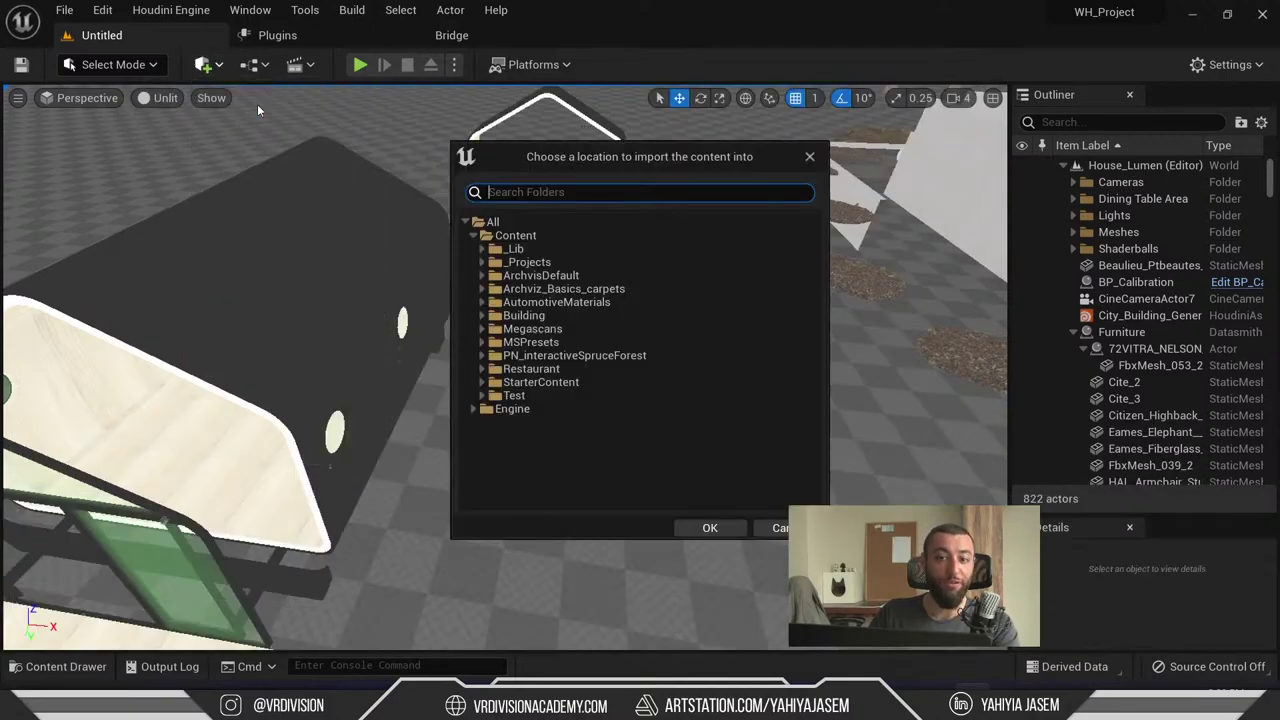
pyautogui.click(493, 396)
pyautogui.click(483, 396)
pyautogui.rightClick(495, 398)
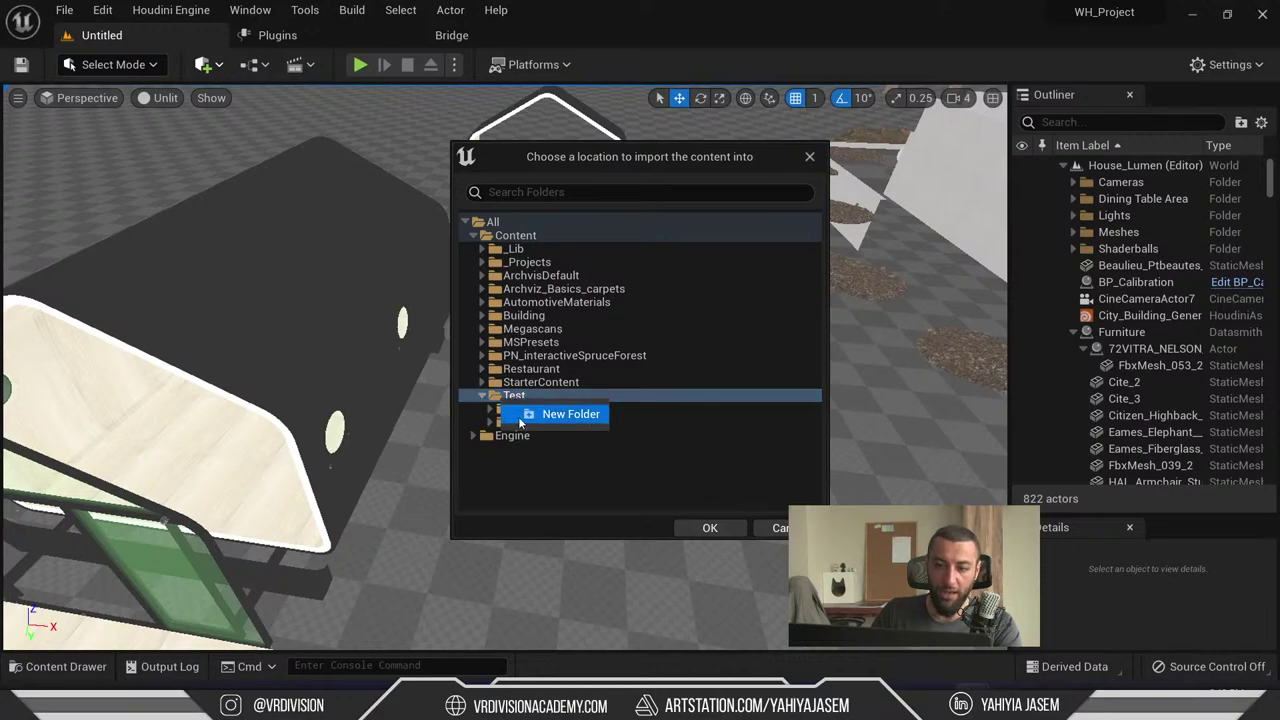
pyautogui.click(515, 411)
pyautogui.write('USD')
pyautogui.press('Return')
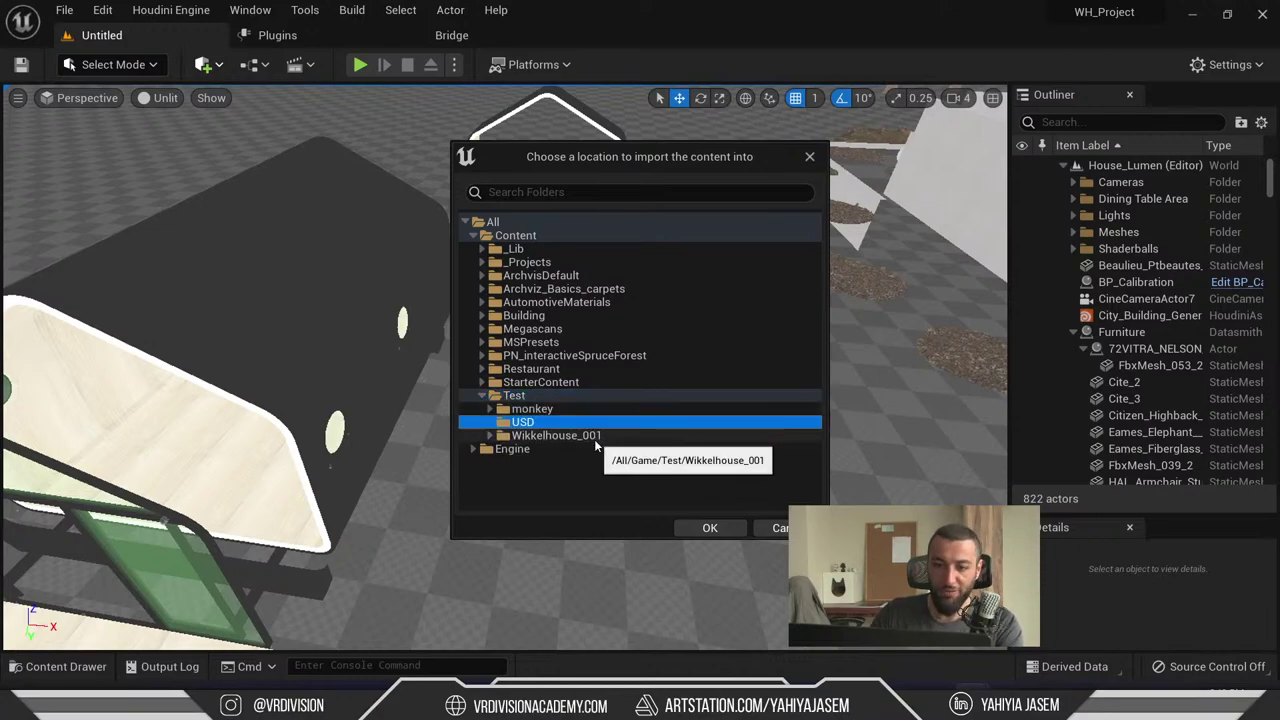
pyautogui.click(710, 527)
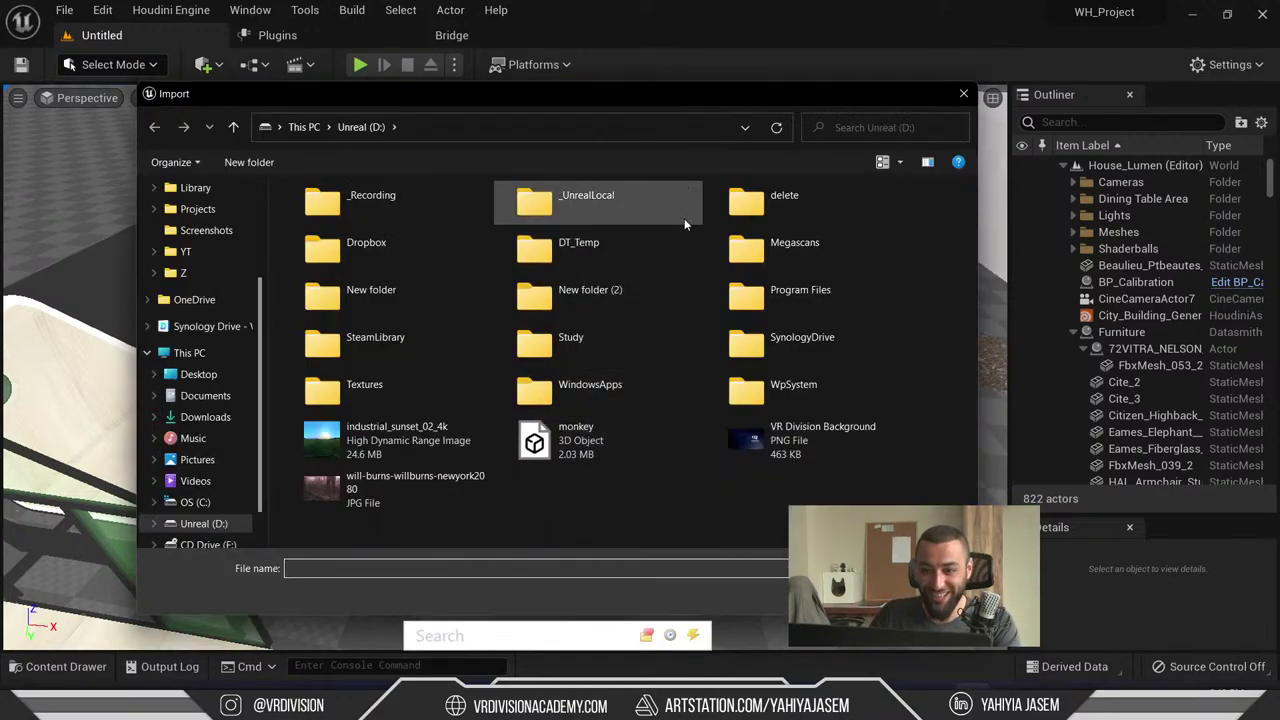
# - Pick the test file from D:/DT_Temp/USD, review the USD import options, and import it
pyautogui.doubleClick(600, 245)
pyautogui.doubleClick(336, 270)
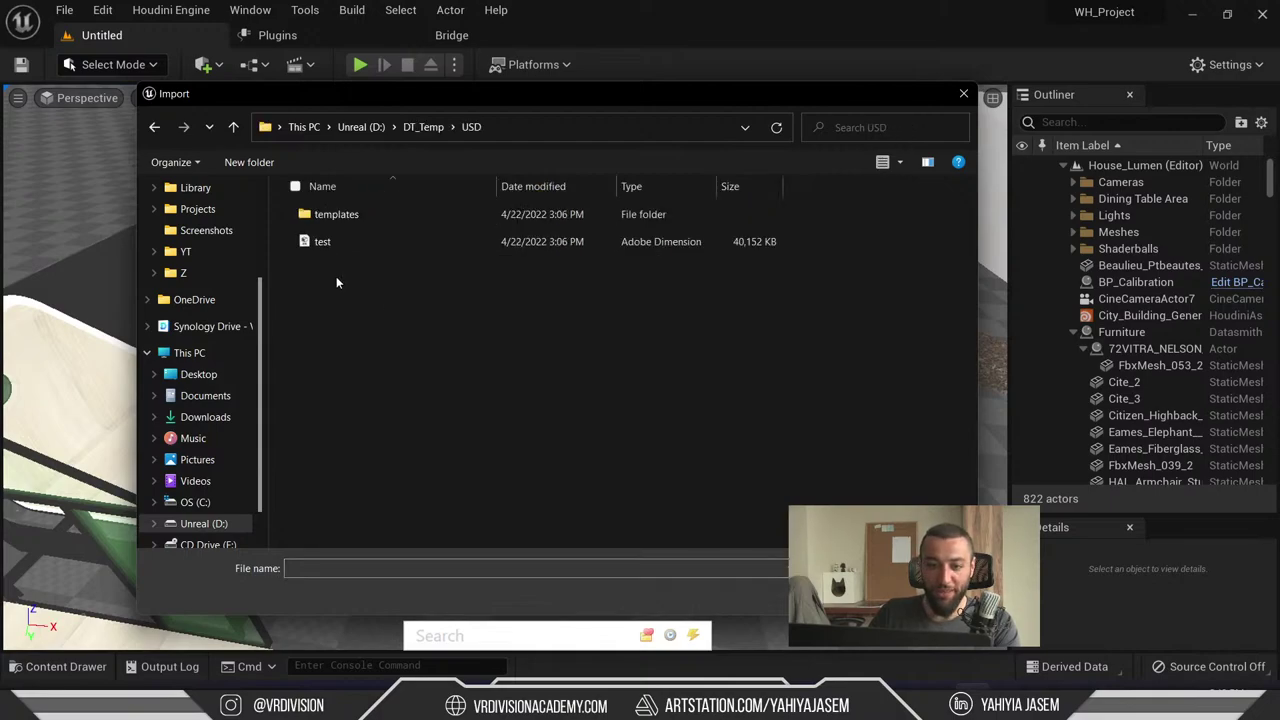
pyautogui.doubleClick(323, 245)
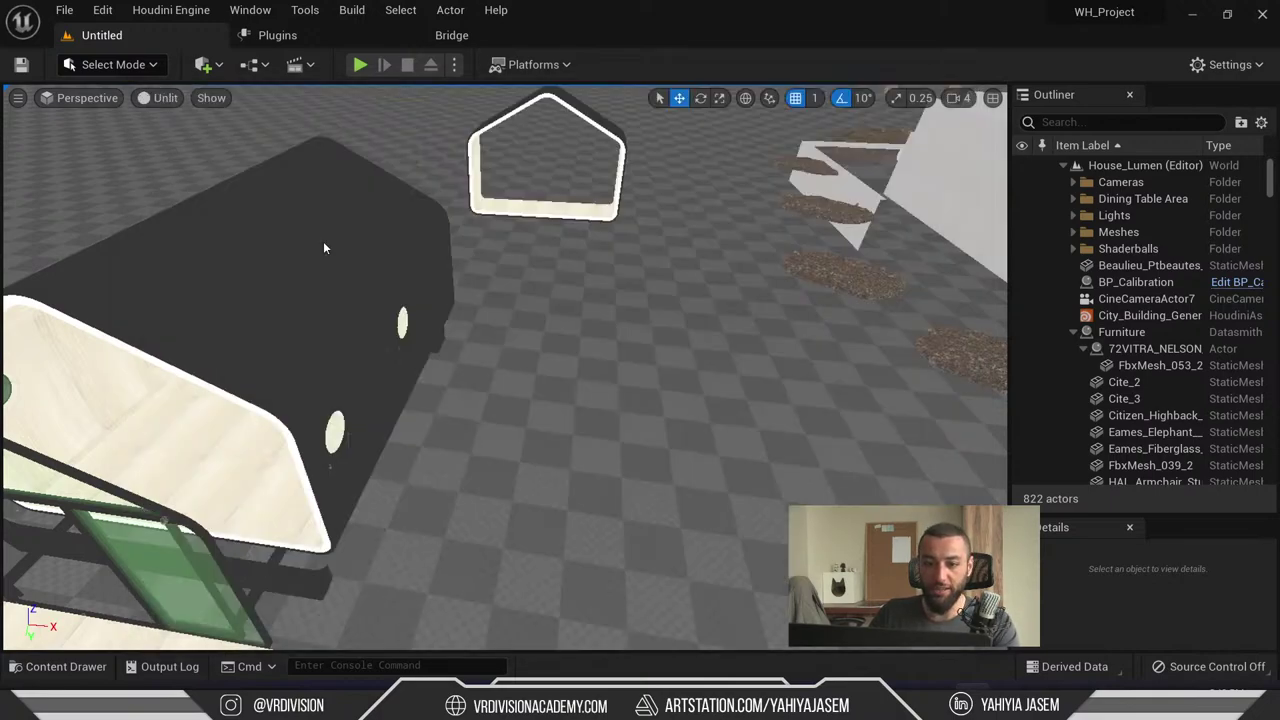
pyautogui.click(712, 527)
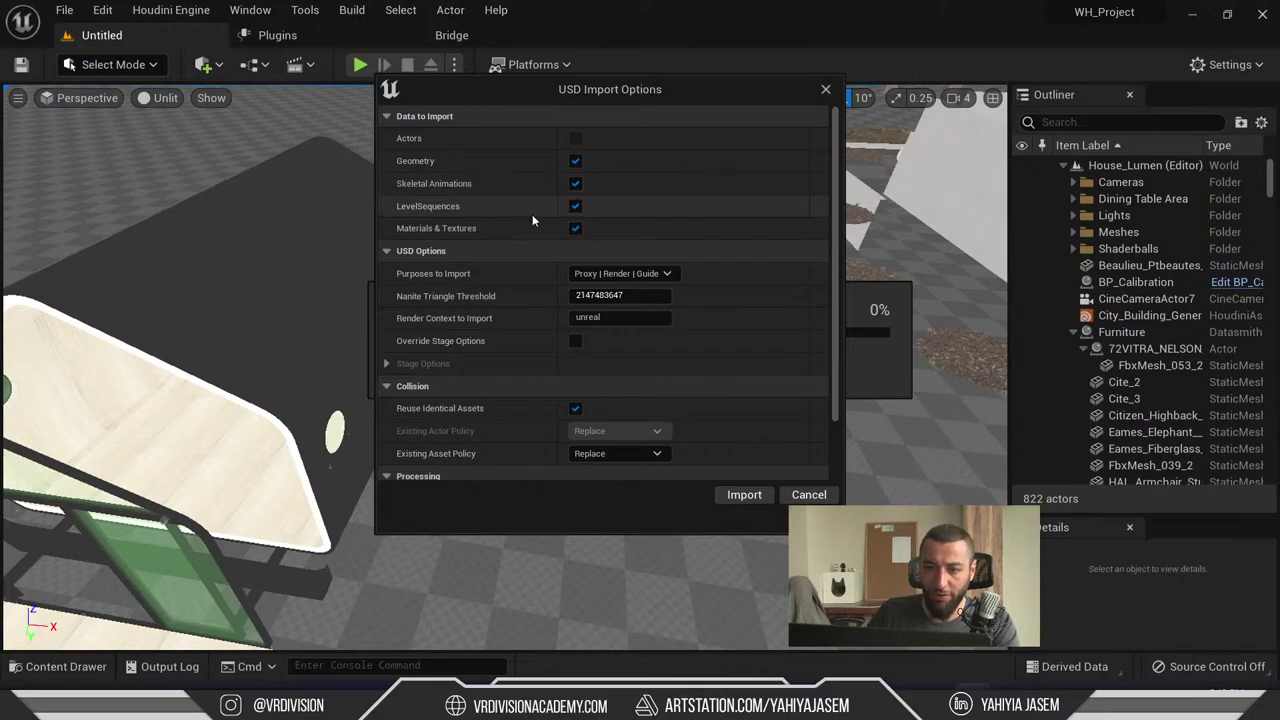
pyautogui.scroll(-2, 445, 215)
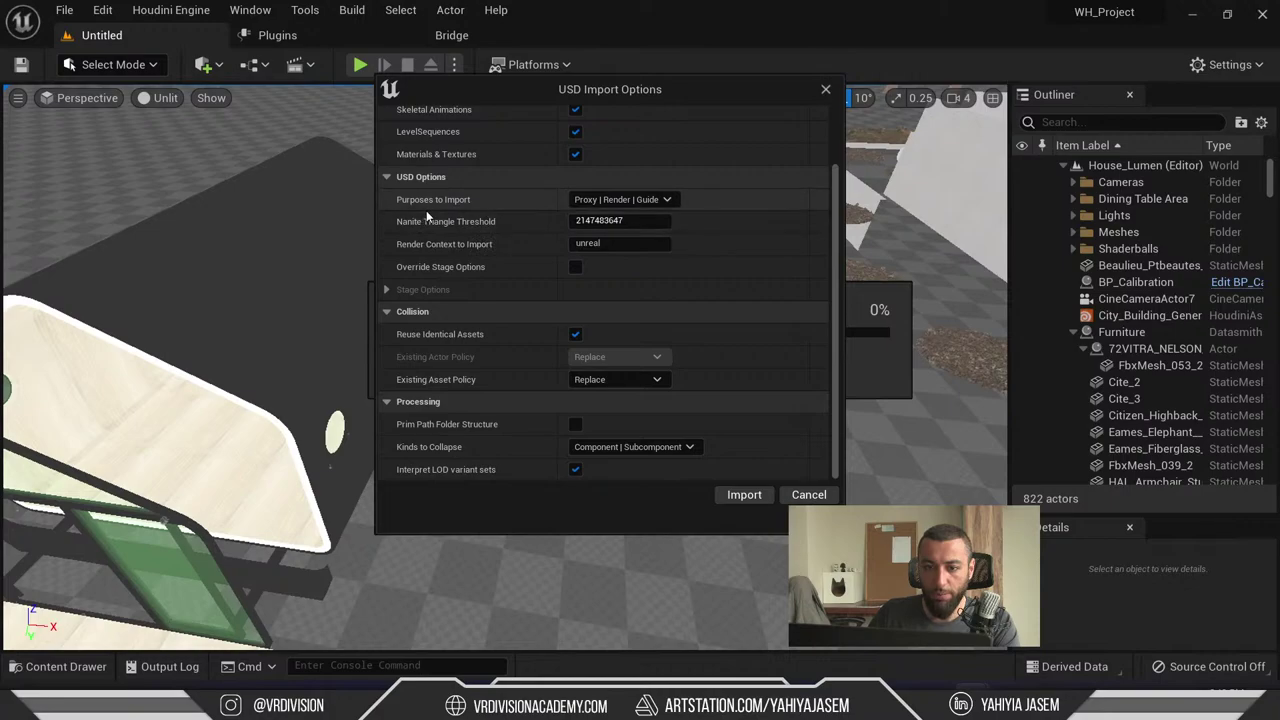
pyautogui.click(661, 205)
pyautogui.click(661, 205)
pyautogui.click(663, 206)
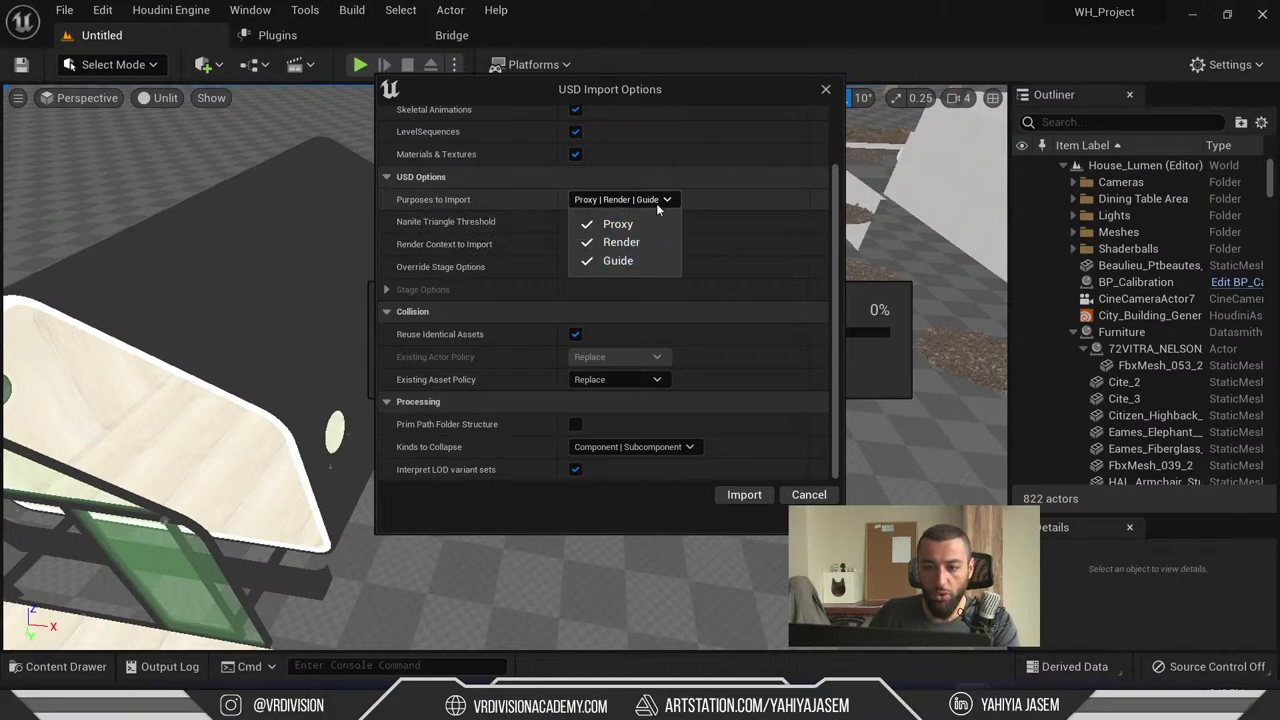
pyautogui.click(656, 203)
pyautogui.scroll(2, 700, 290)
pyautogui.scroll(-2, 778, 326)
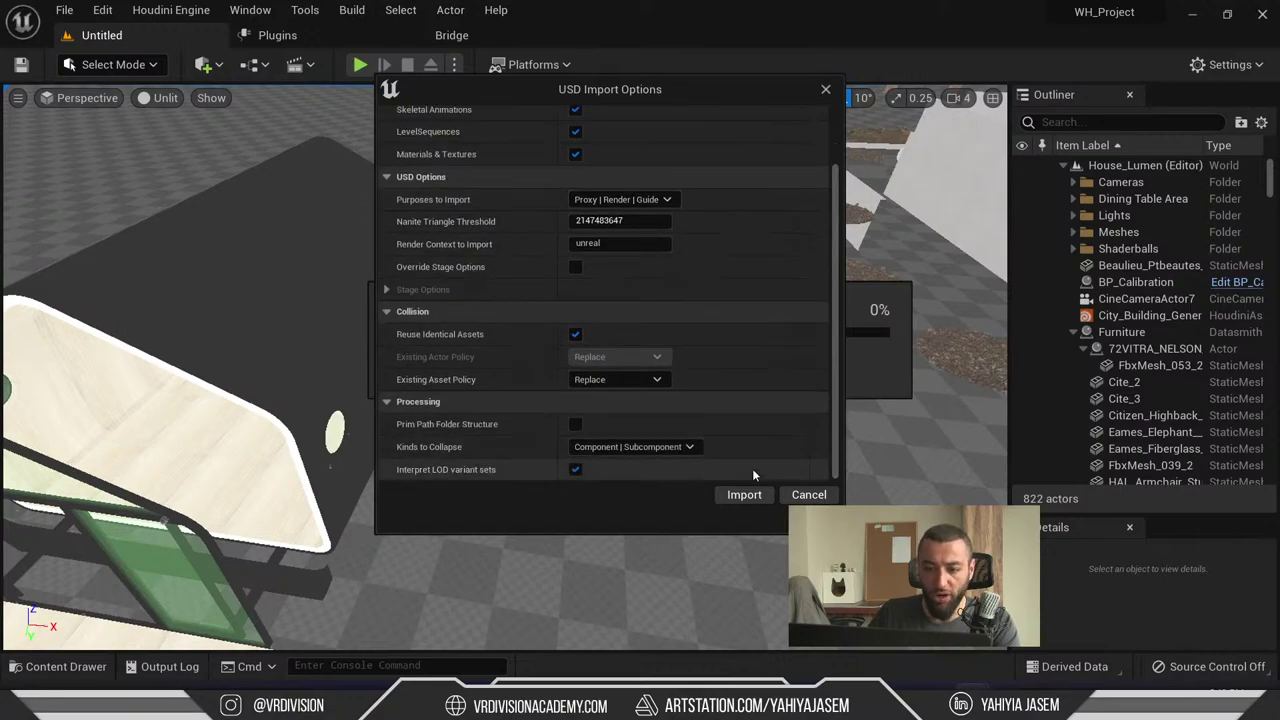
pyautogui.click(752, 494)
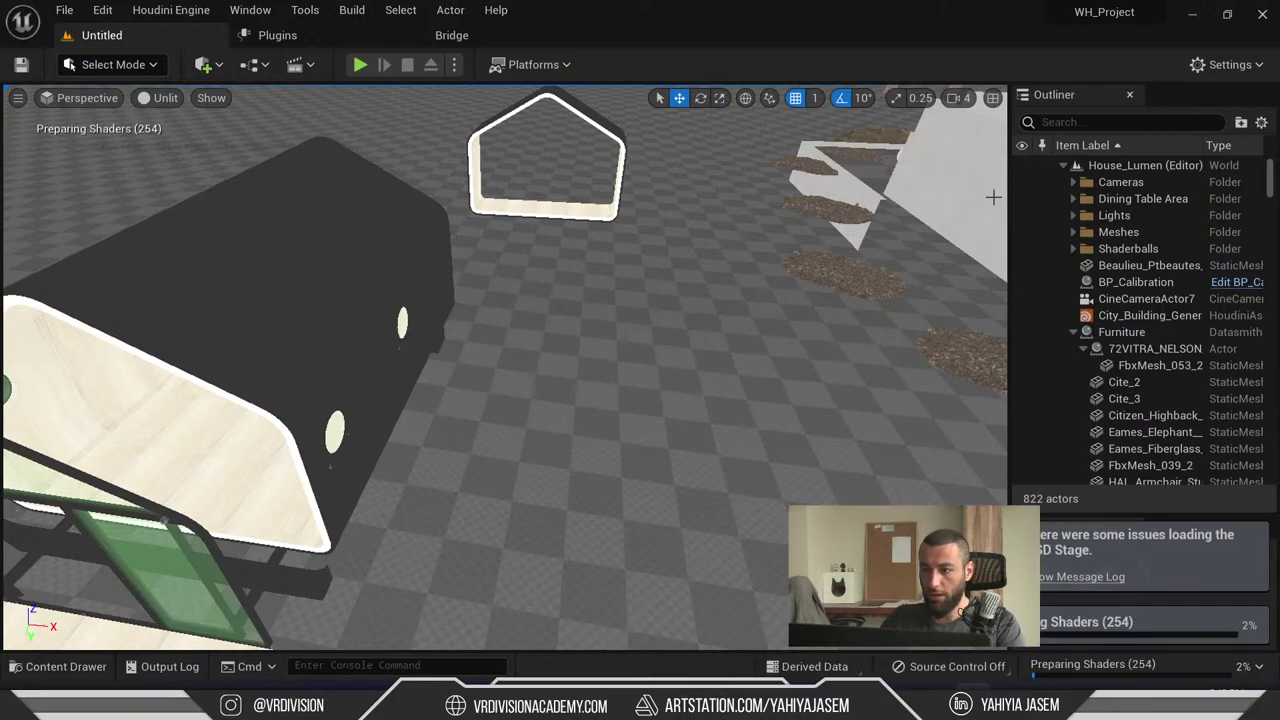
# - Filter the Outliner for 'sofa' and select all five meshes in Test/USD/test/StaticMeshes
pyautogui.click(1074, 122)
pyautogui.write('sofa')
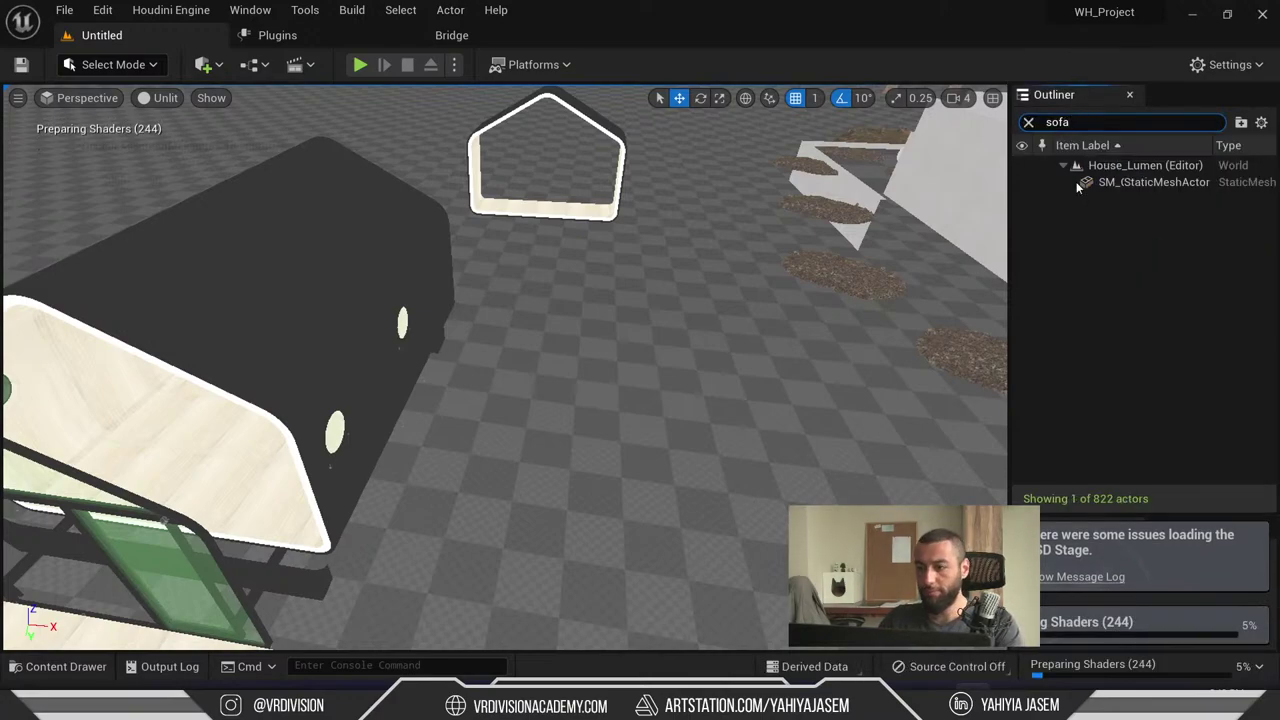
pyautogui.doubleClick(1136, 182)
pyautogui.click(66, 666)
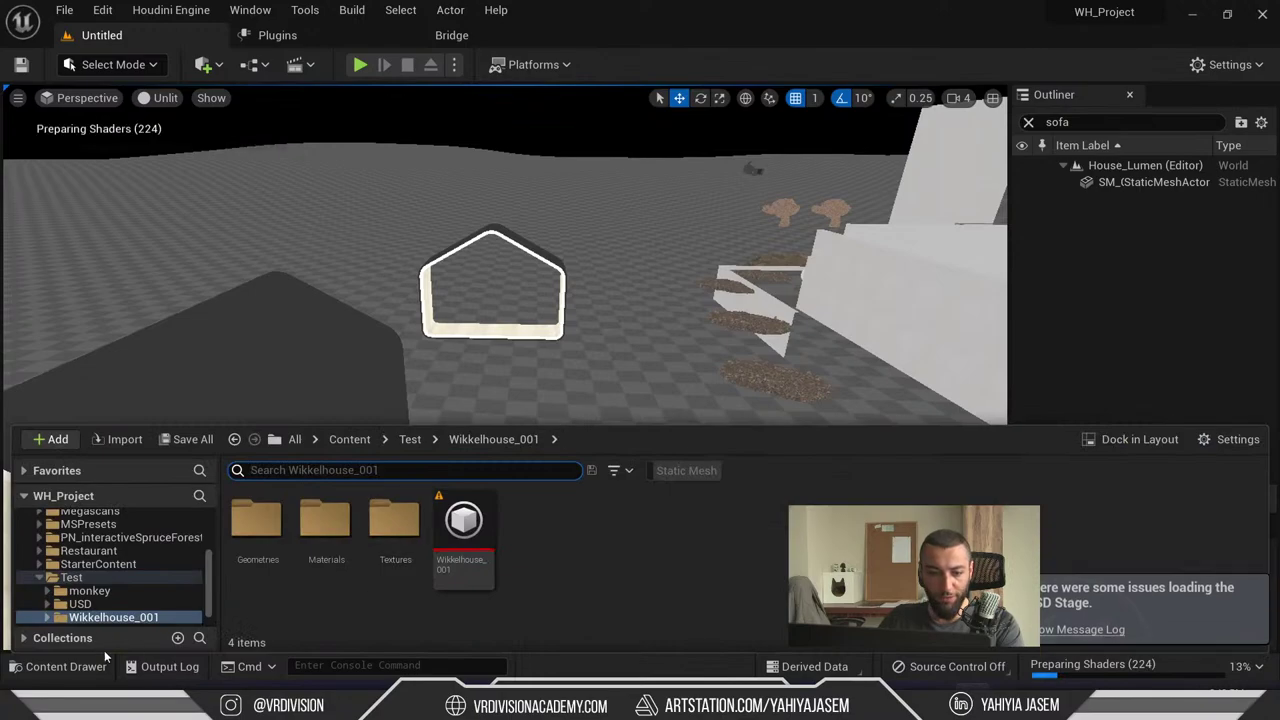
pyautogui.click(80, 604)
pyautogui.doubleClick(257, 518)
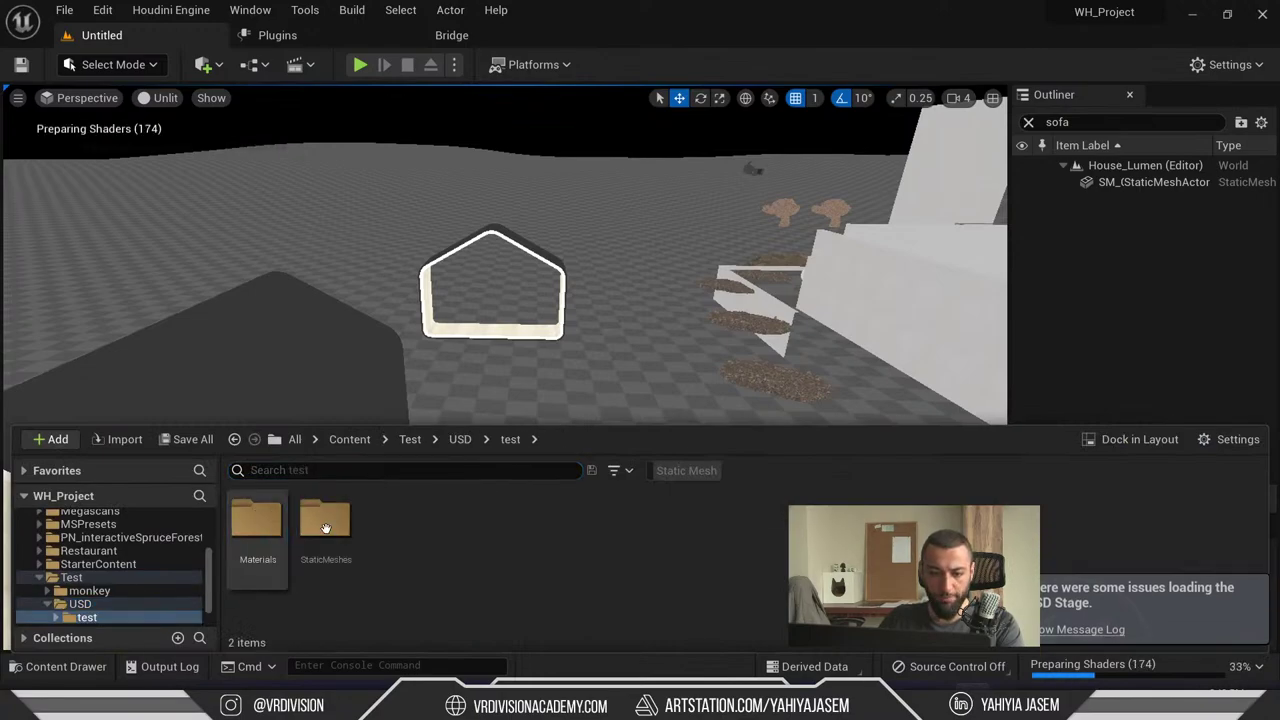
pyautogui.doubleClick(331, 527)
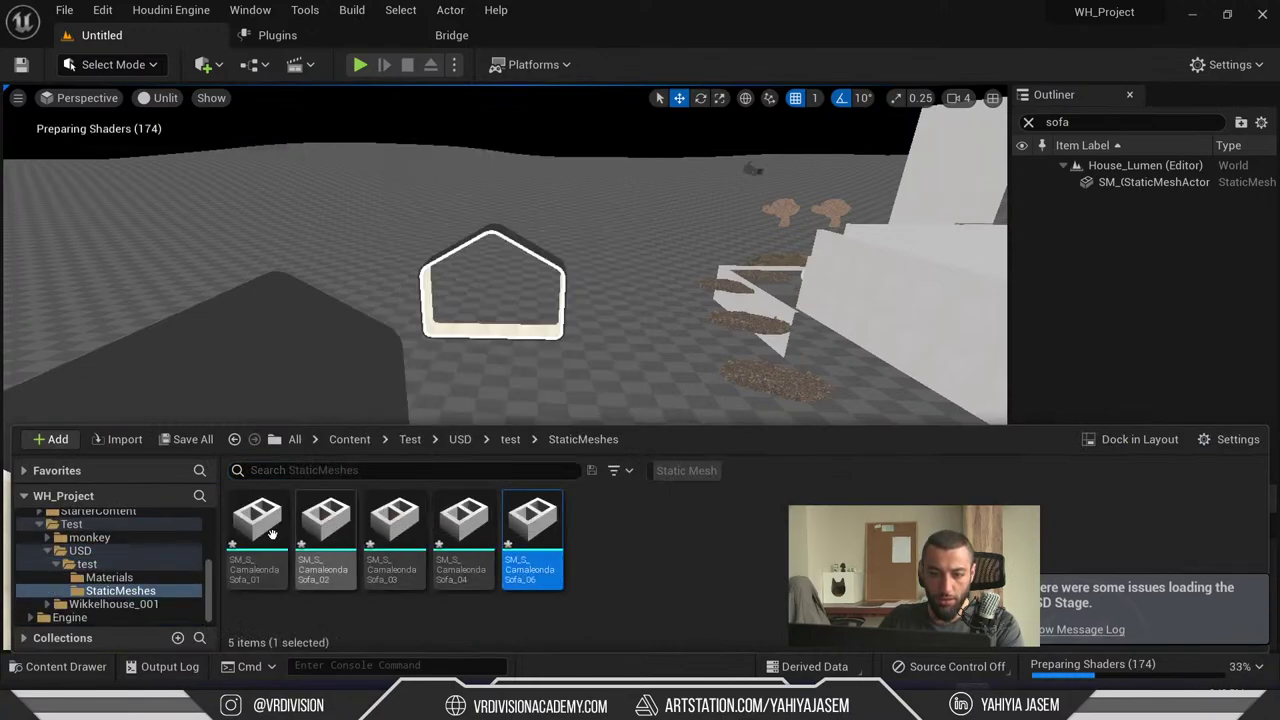
pyautogui.hotkey('ctrl', 'a')
# - Drag the five sofa meshes into the level, frame them, and switch to Lit view
pyautogui.moveTo(363, 537); pyautogui.dragTo(571, 392)
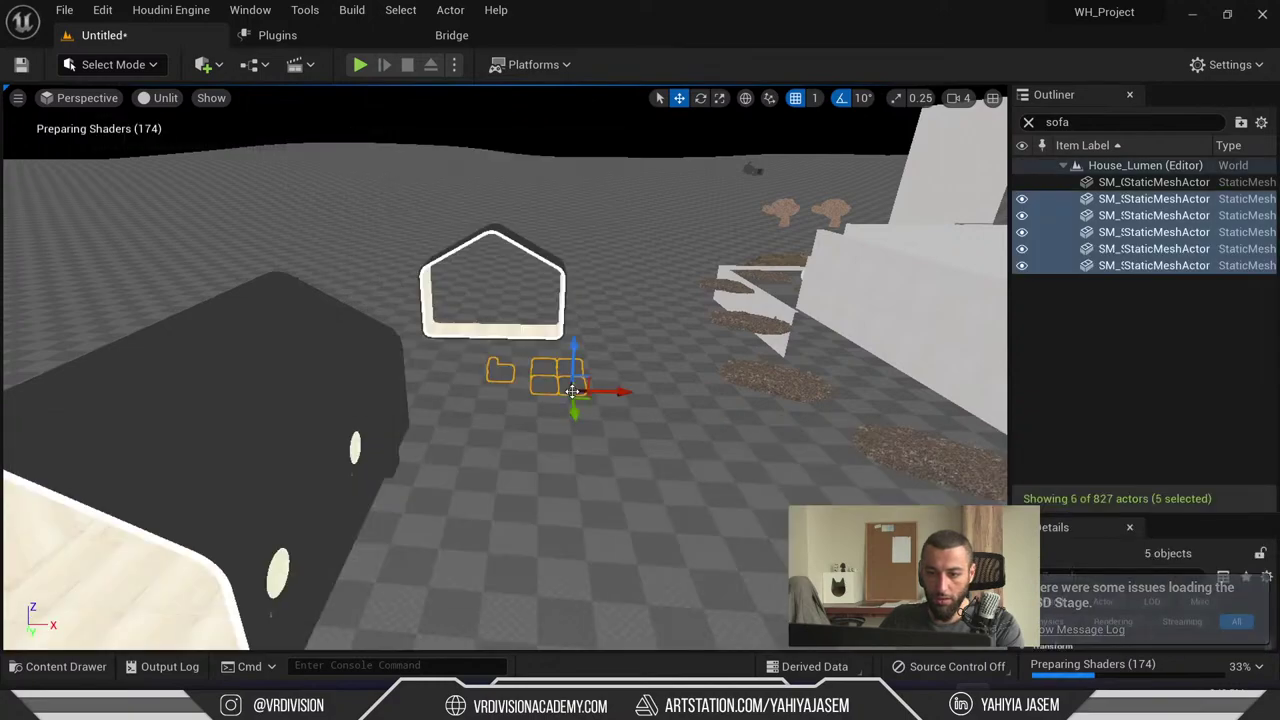
pyautogui.press('f')
pyautogui.keyDown('alt'); pyautogui.moveTo(480, 372); pyautogui.dragTo(541, 320); pyautogui.keyUp('alt')
pyautogui.hotkey('alt', '4')
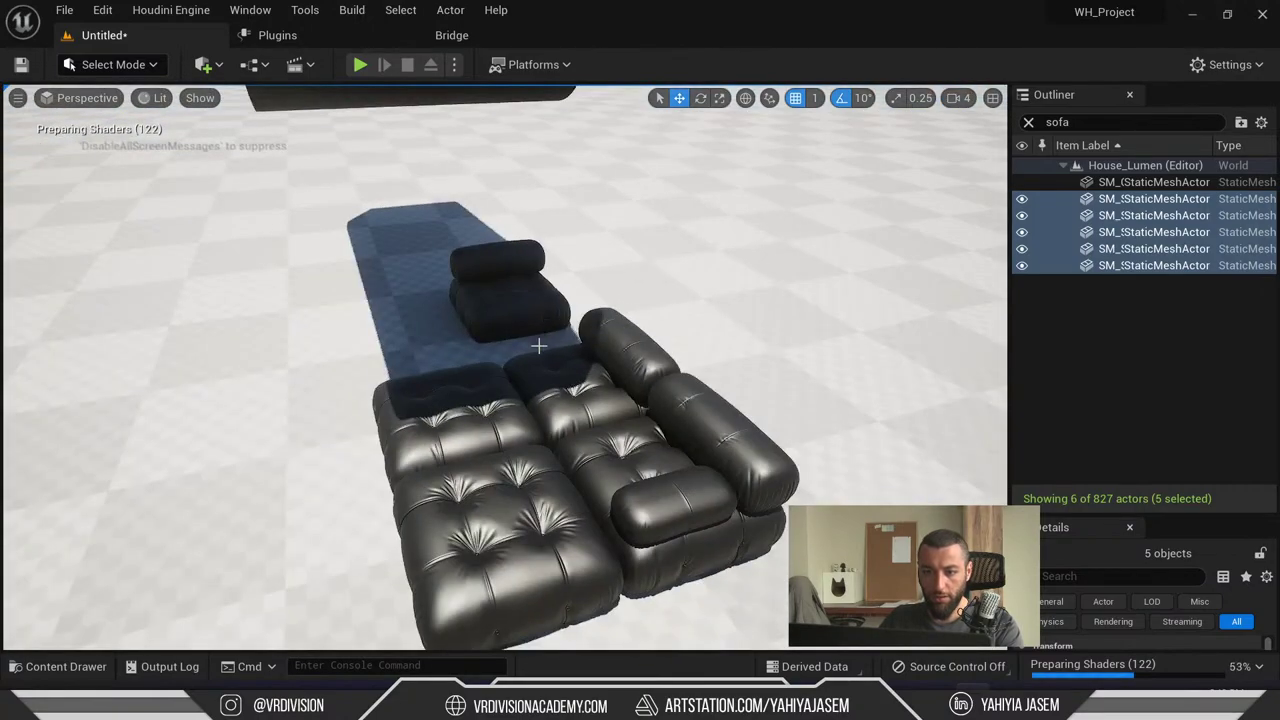
# - Undo the placement, drag the sofa meshes in again, frame them, and select the front-right cushion
pyautogui.hotkey('ctrl', 'z')
pyautogui.hotkey('ctrl', 'space')
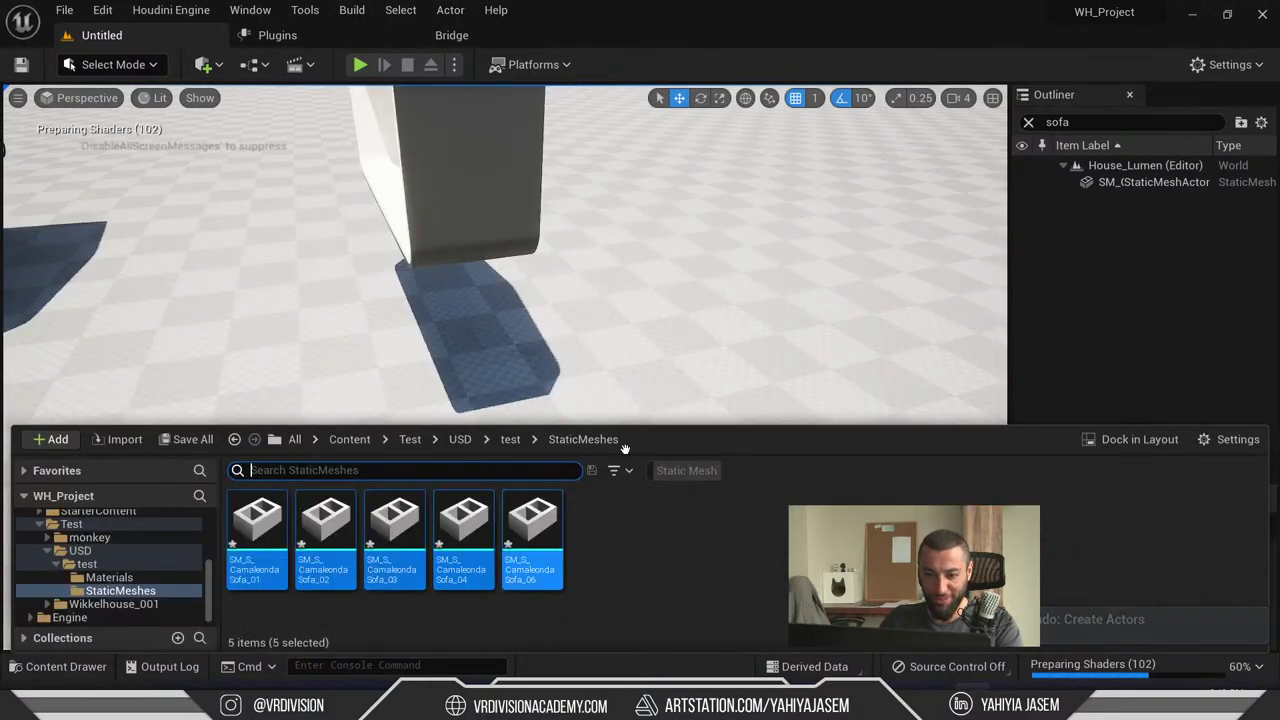
pyautogui.moveTo(624, 447); pyautogui.dragTo(854, 209)
pyautogui.press('f')
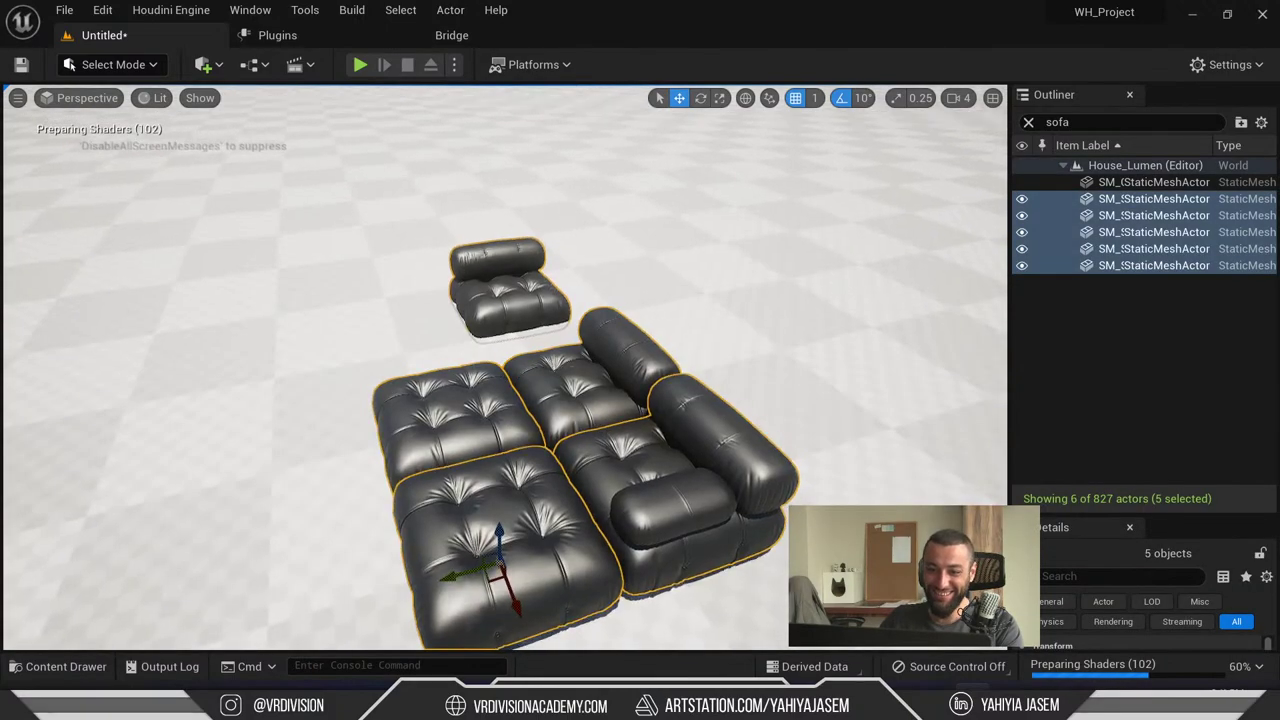
pyautogui.press('Escape')
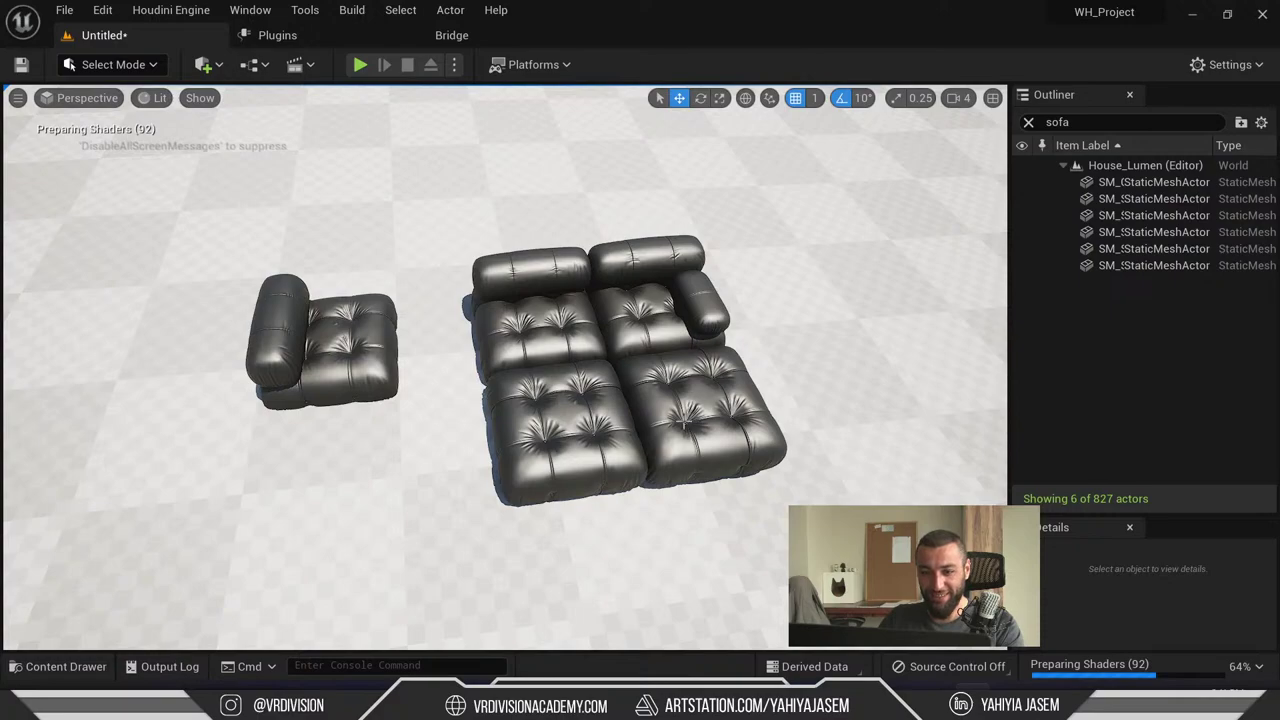
pyautogui.click(686, 424)
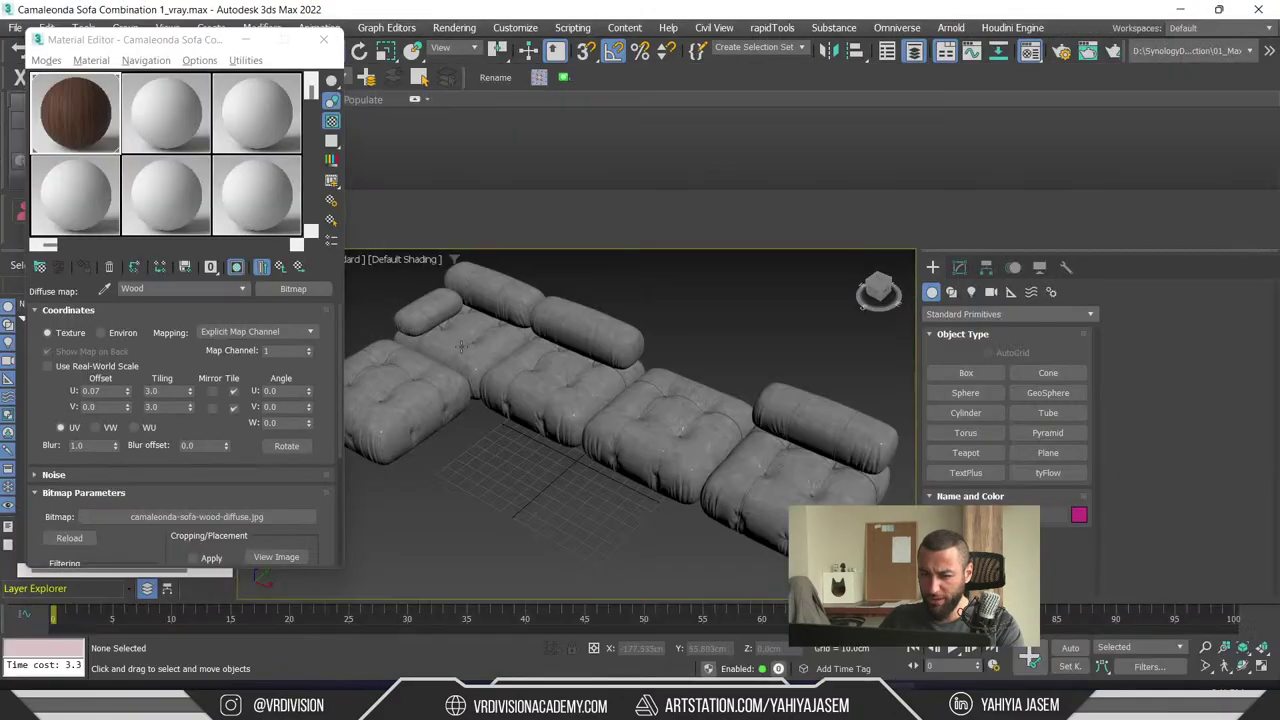
# - Select sofa pieces in the original 3ds Max scene to compare, then deselect and minimize 3ds Max
pyautogui.click(715, 446)
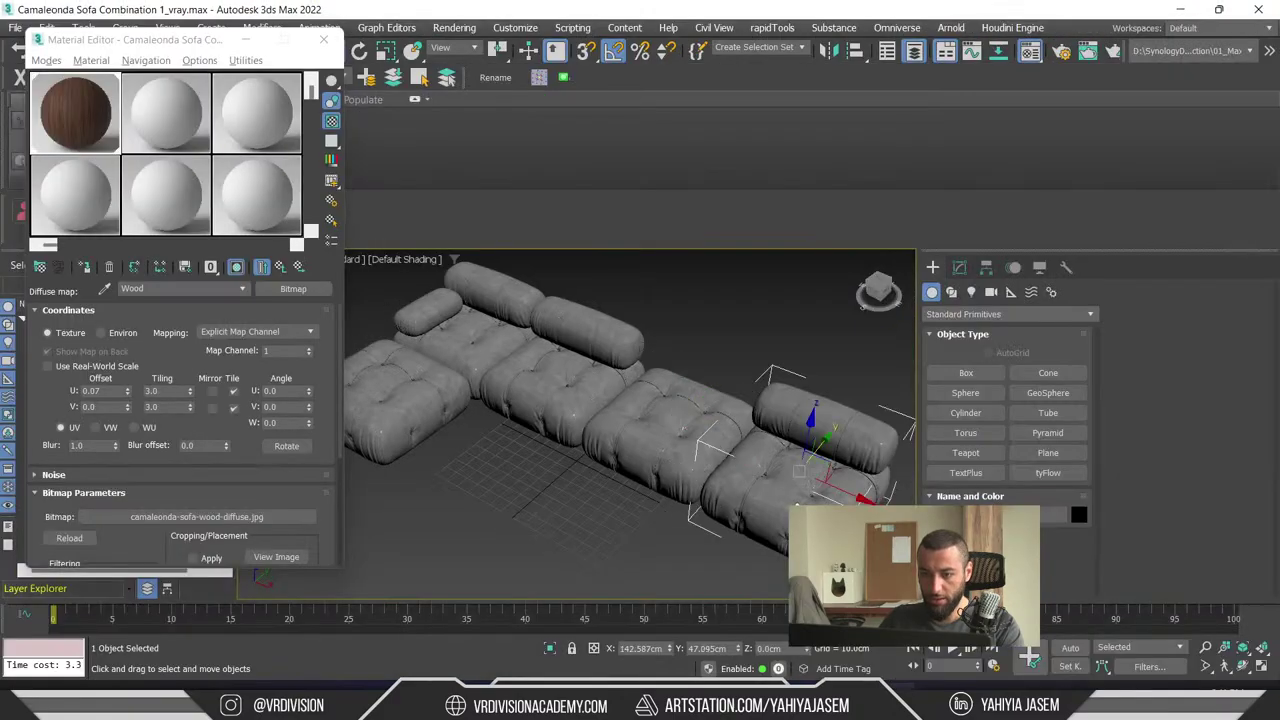
pyautogui.scroll(-5, 567, 403)
pyautogui.click(510, 420)
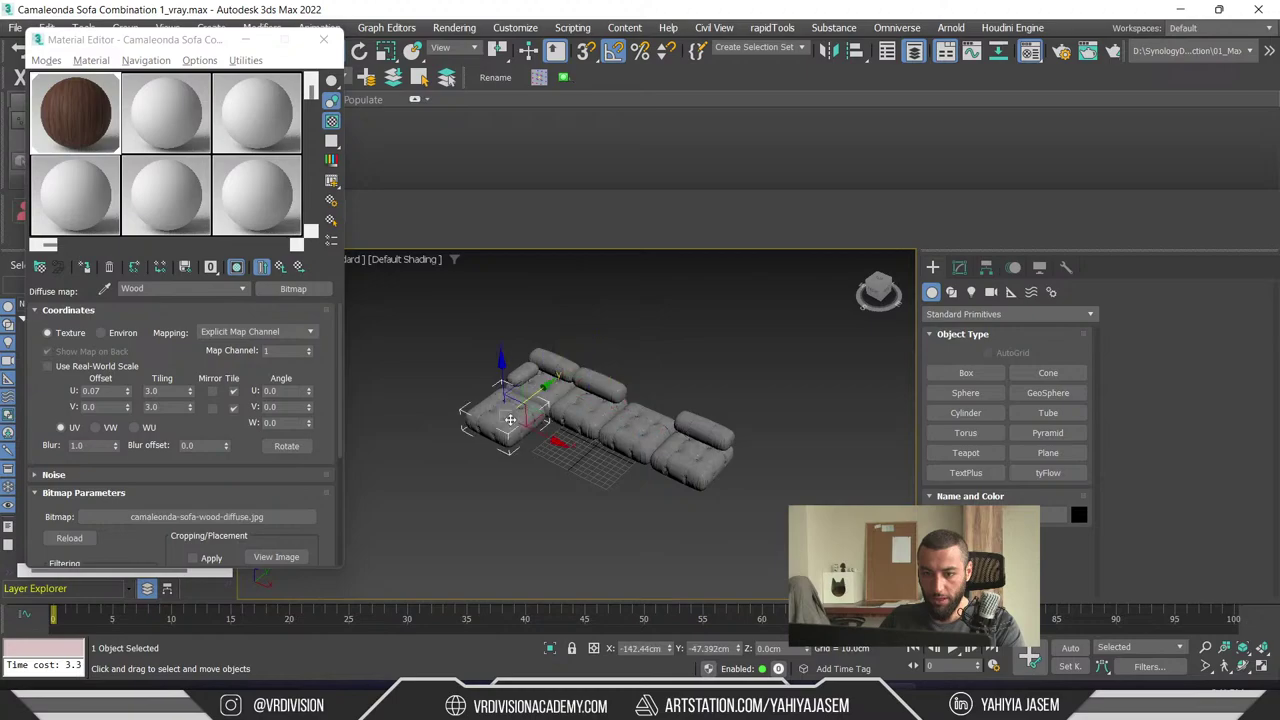
pyautogui.click(806, 325)
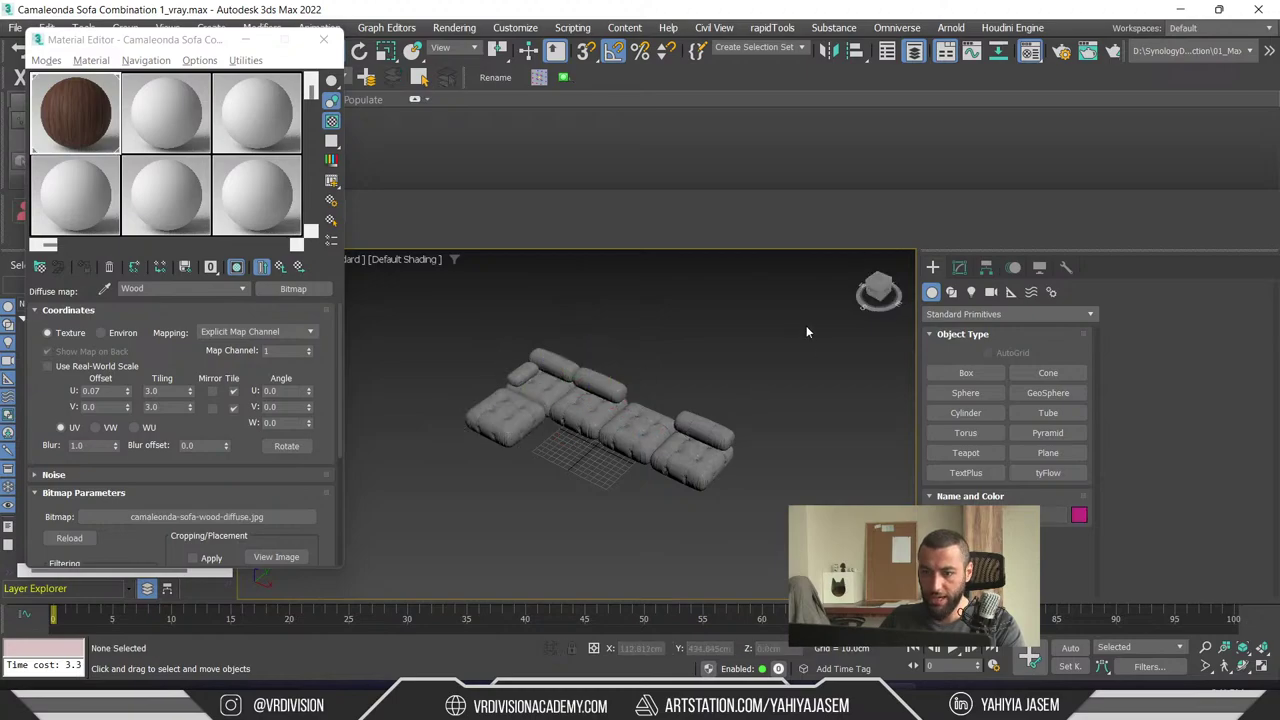
pyautogui.click(1163, 7)
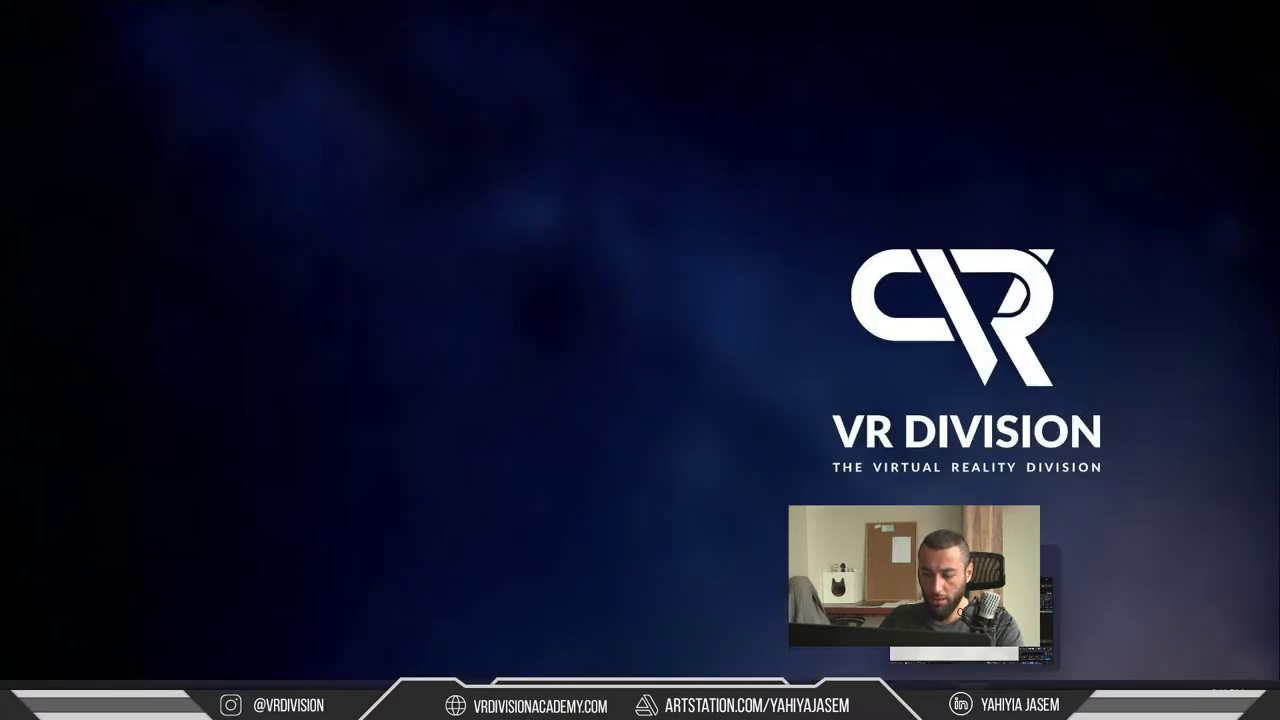
# - Back in Unreal, select the front-left cushion and step through its moves with undo and redo
pyautogui.hotkey('alt', 'Tab')
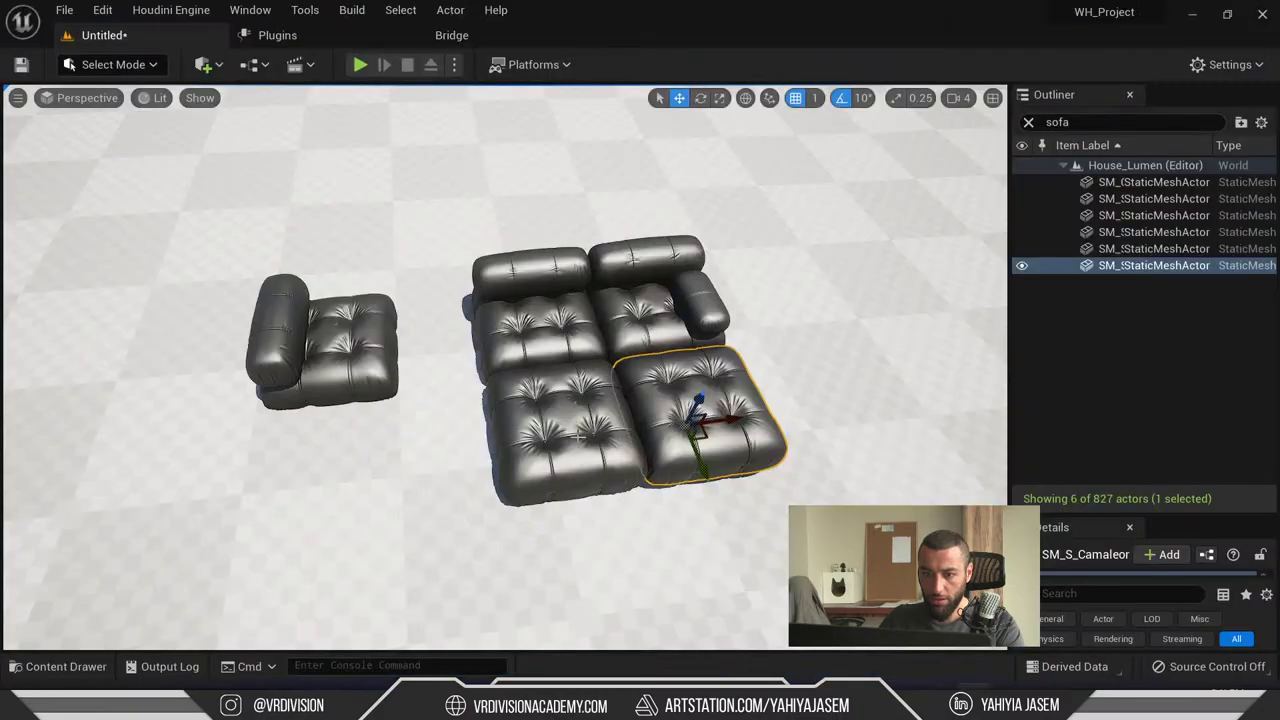
pyautogui.click(579, 437)
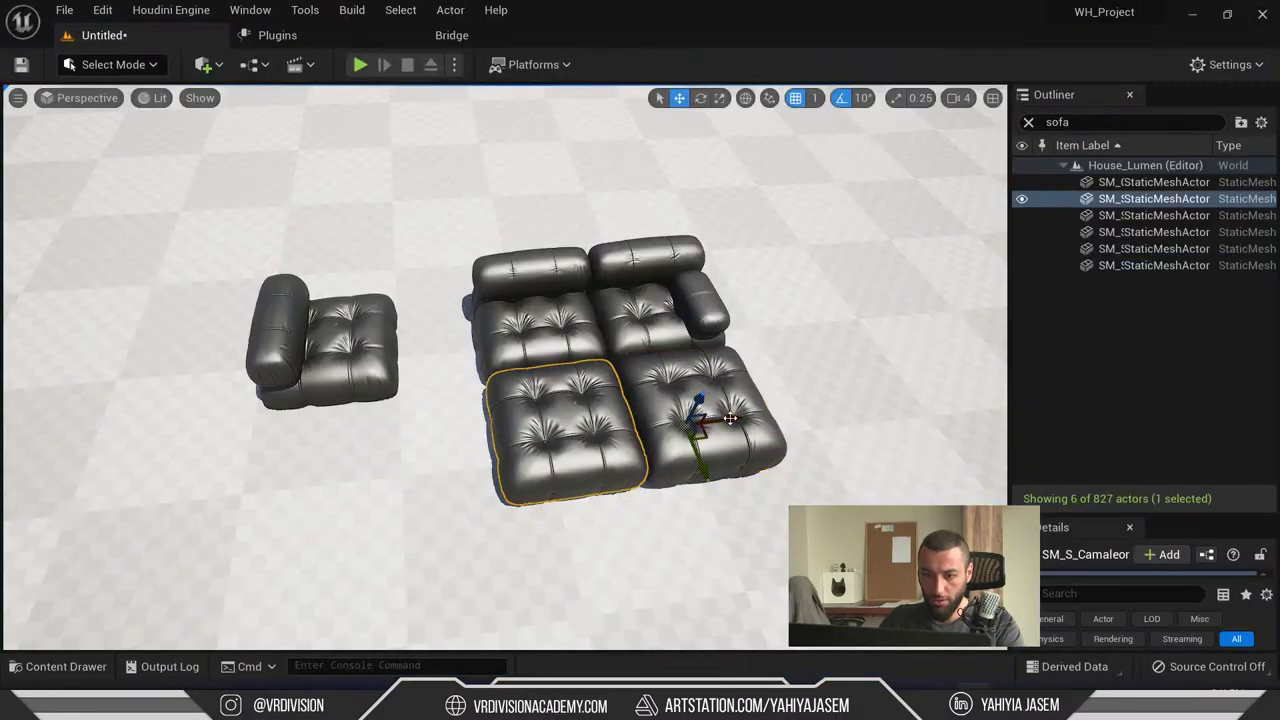
pyautogui.hotkey('ctrl', 'z')
pyautogui.hotkey('ctrl', 'z')
pyautogui.hotkey('ctrl', 'z')
pyautogui.hotkey('ctrl', 'z')
pyautogui.hotkey('ctrl', 'z')
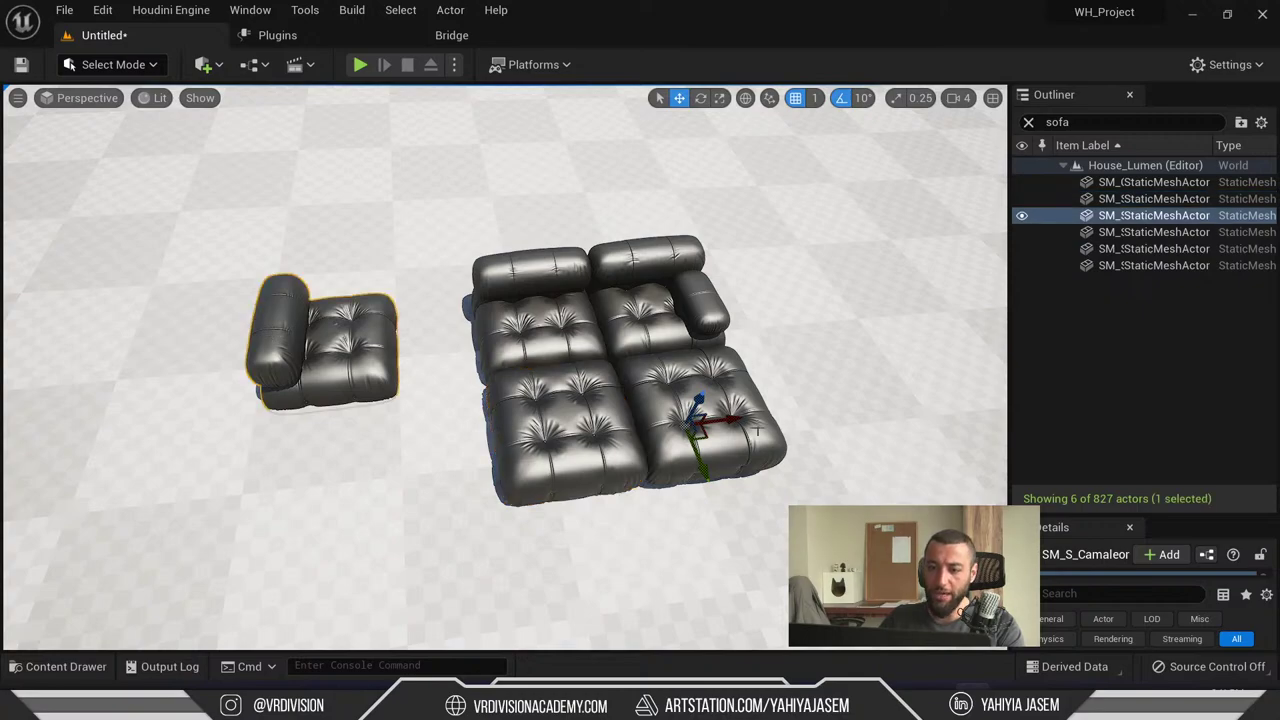
pyautogui.keyDown('alt'); pyautogui.moveTo(700, 420); pyautogui.dragTo(700, 335); pyautogui.keyUp('alt')
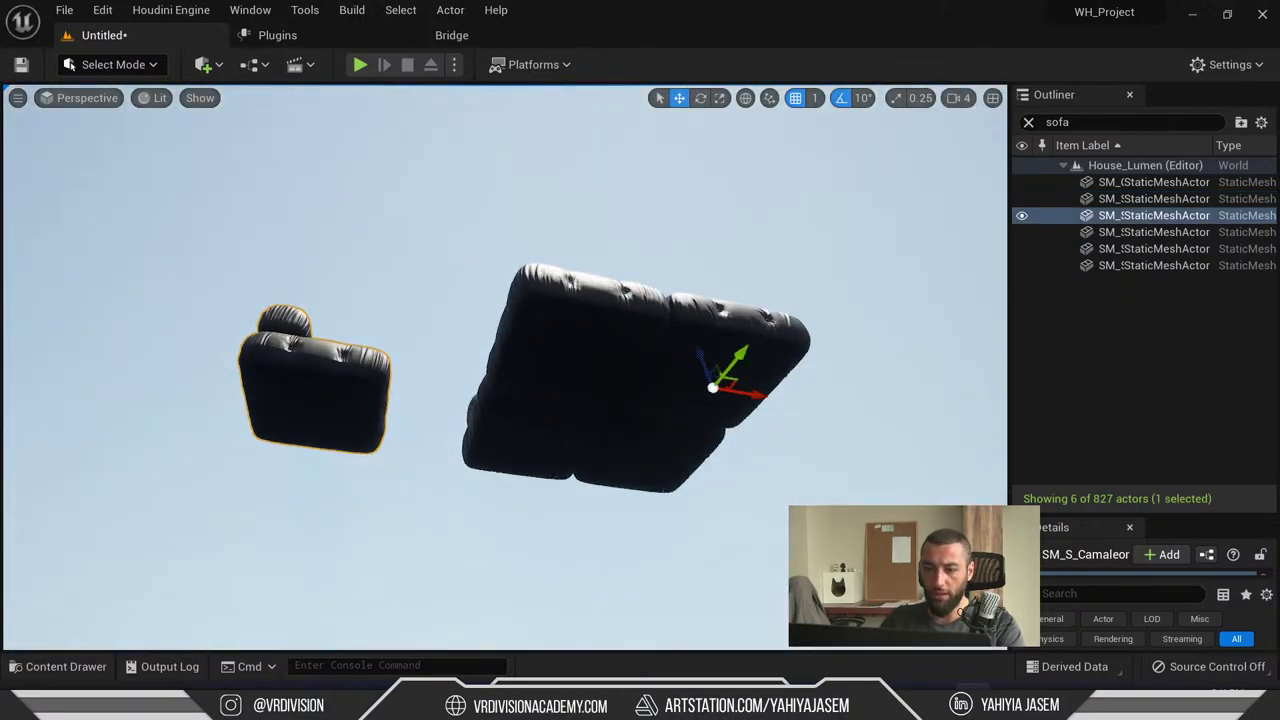
pyautogui.hotkey('ctrl', 'y')
pyautogui.hotkey('ctrl', 'y')
pyautogui.keyDown('alt'); pyautogui.moveTo(662, 200); pyautogui.dragTo(662, 310); pyautogui.keyUp('alt')
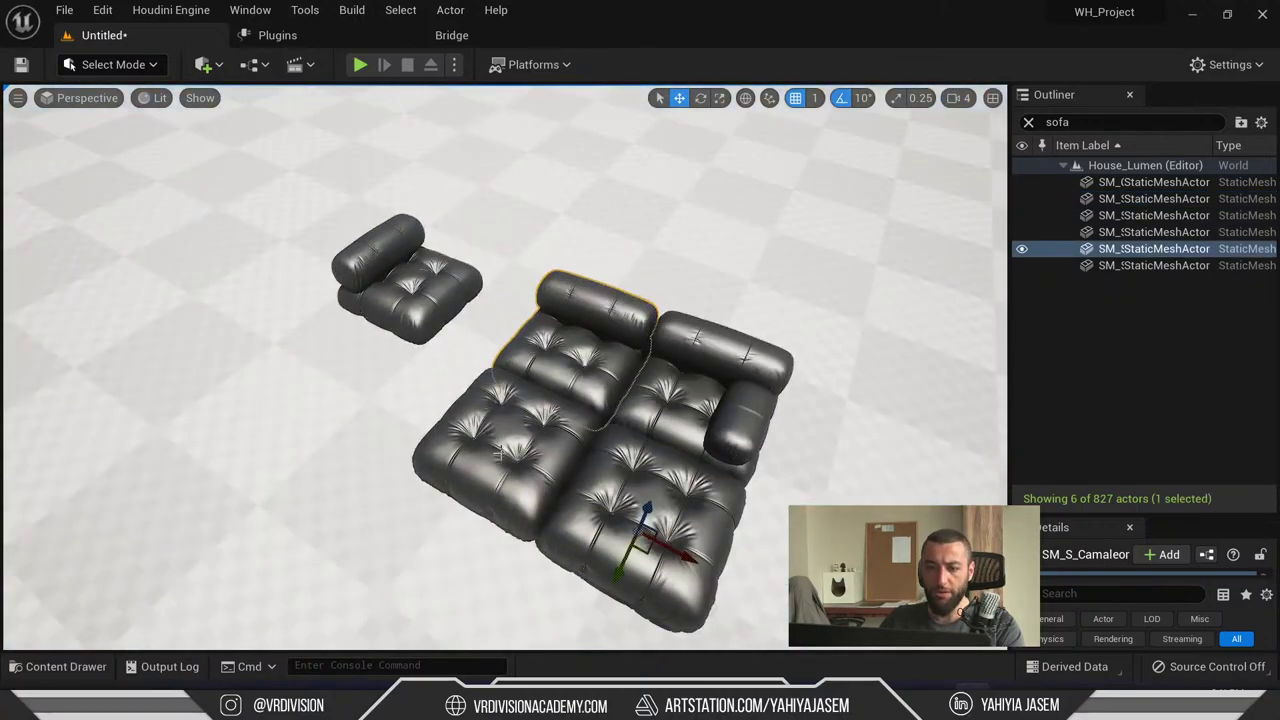
pyautogui.hotkey('ctrl', 'z')
pyautogui.hotkey('ctrl', 'z')
pyautogui.hotkey('ctrl', 'z')
pyautogui.hotkey('ctrl', 'z')
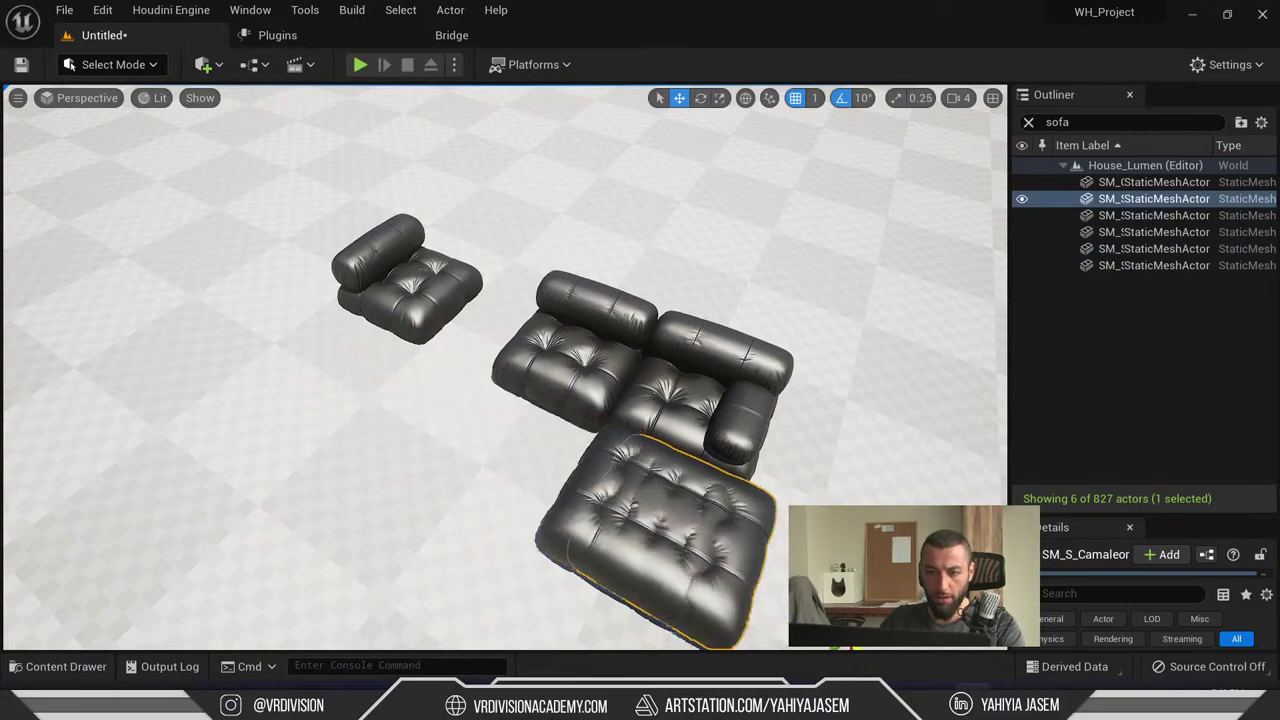
pyautogui.hotkey('ctrl', 'z')
pyautogui.hotkey('ctrl', 'z')
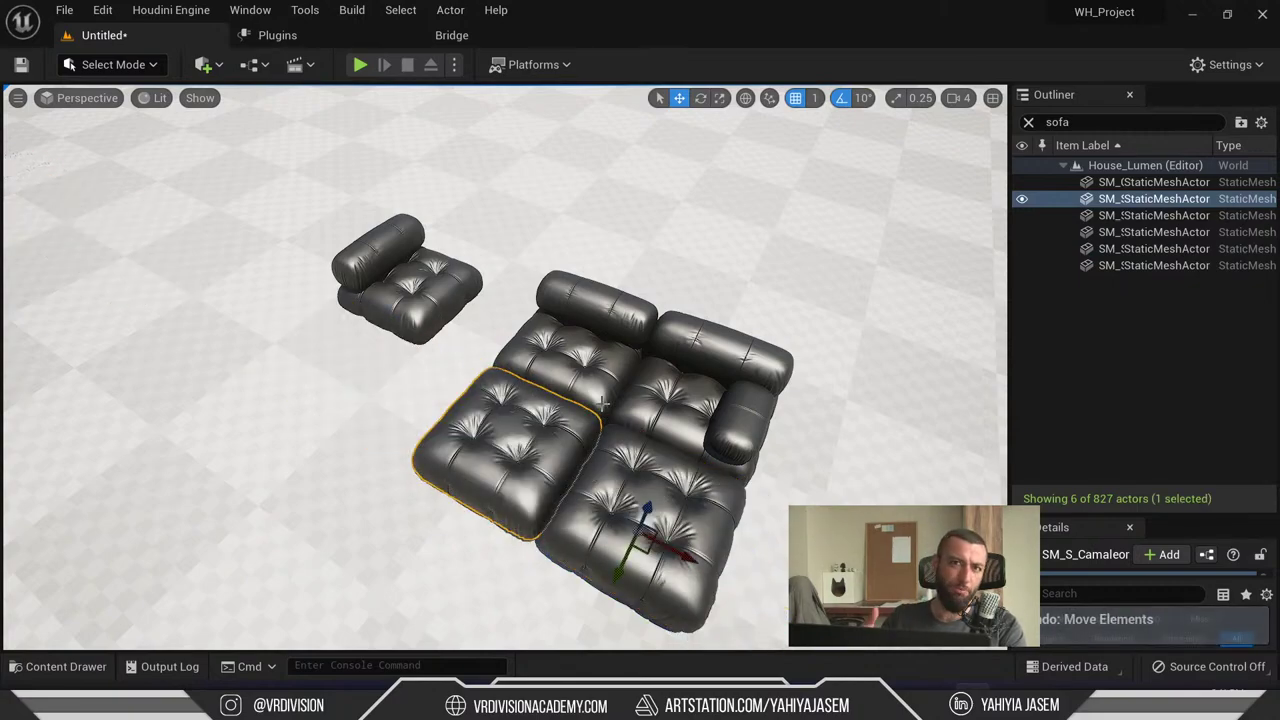
pyautogui.scroll(-10, 603, 403)
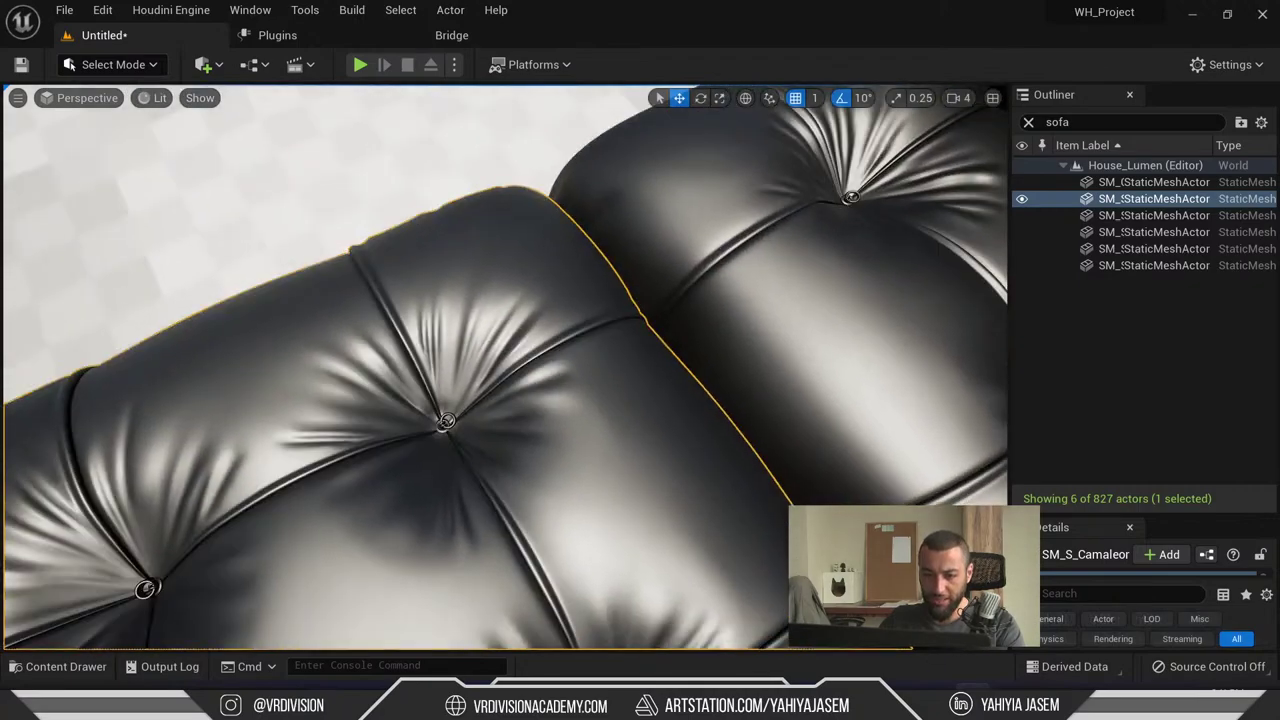
pyautogui.scroll(10, 505, 367)
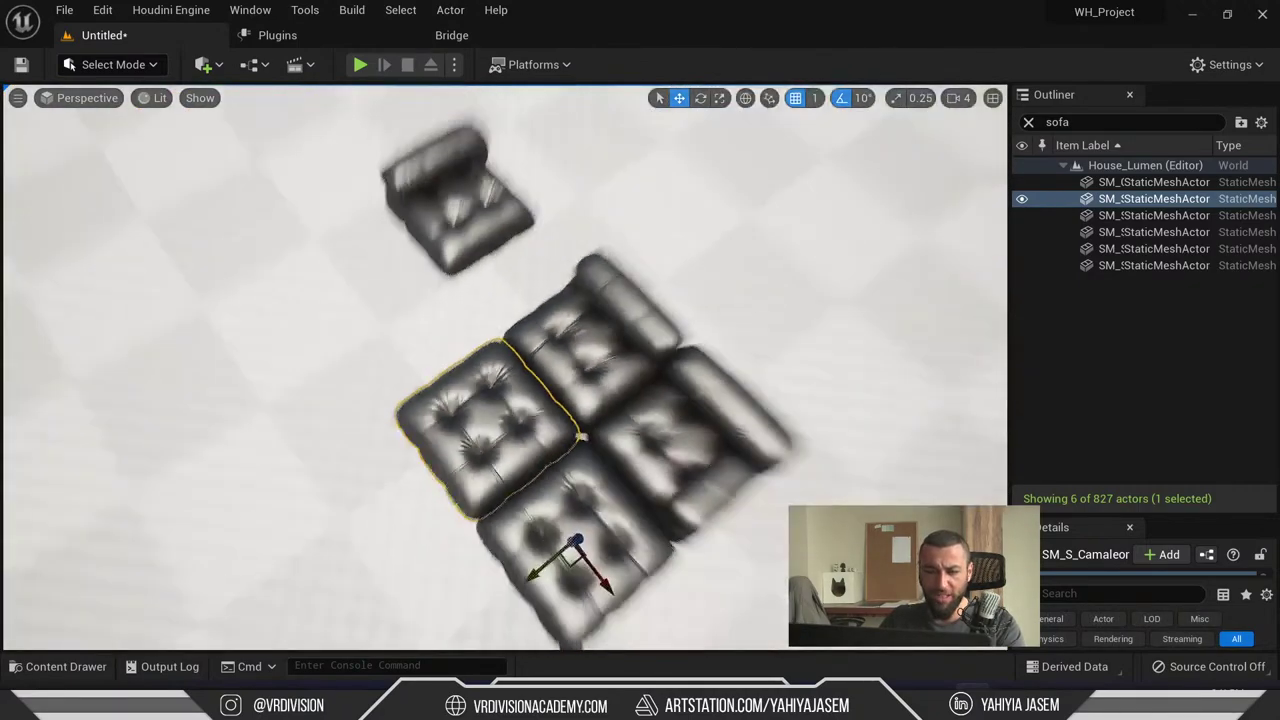
# - Select each sofa module, test-move the front cushion and the small chair, and undo both moves
pyautogui.click(560, 483)
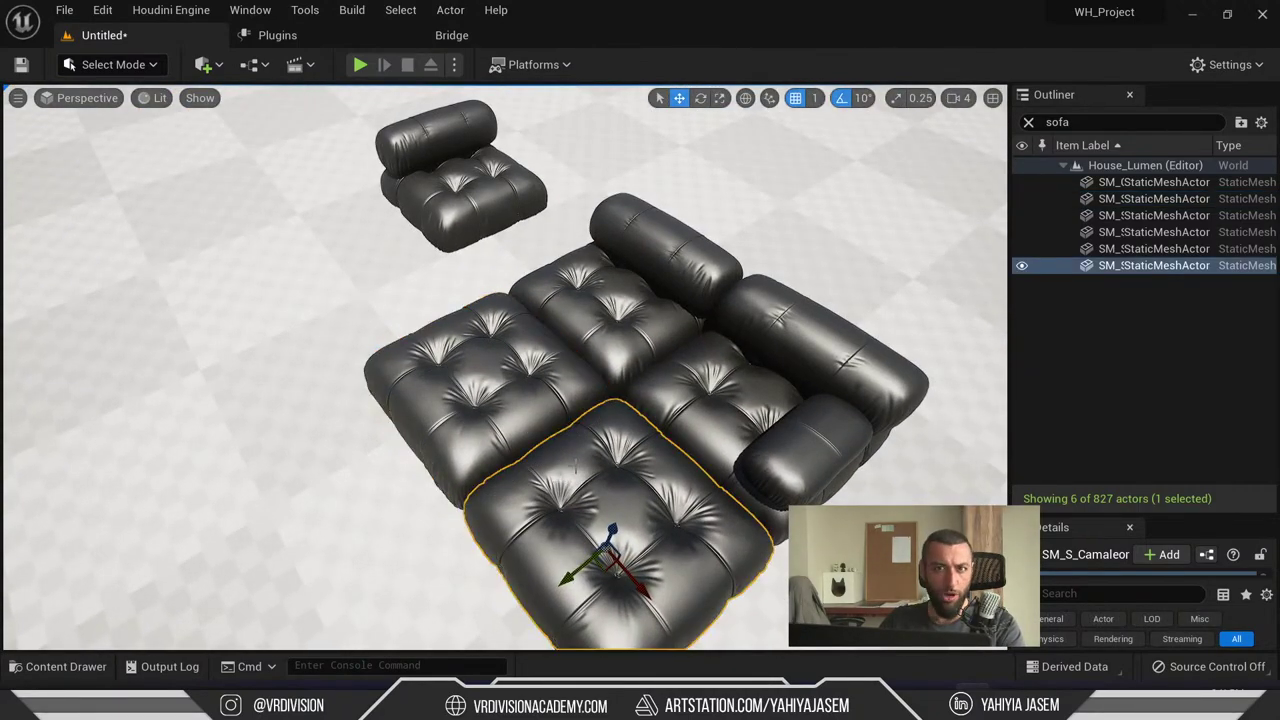
pyautogui.click(600, 440)
pyautogui.click(695, 452)
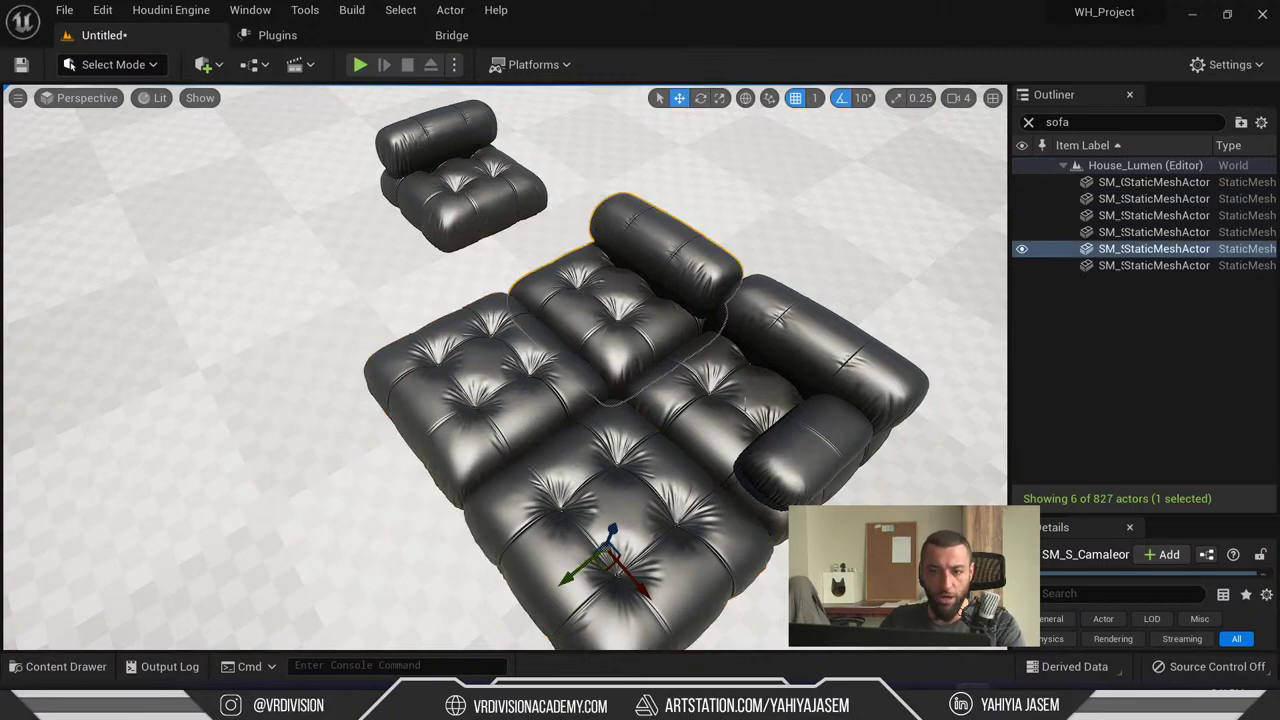
pyautogui.click(748, 455)
pyautogui.scroll(-3, 717, 451)
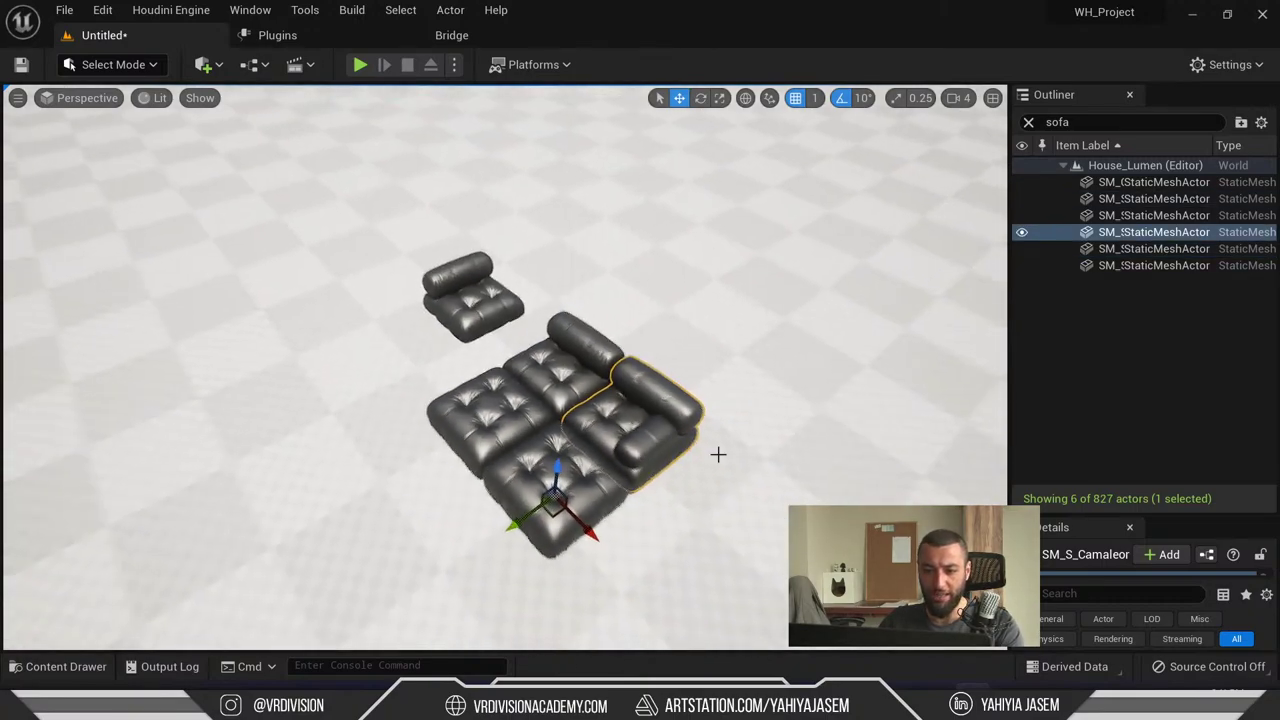
pyautogui.click(553, 495)
pyautogui.moveTo(553, 495); pyautogui.dragTo(437, 316)
pyautogui.hotkey('ctrl', 'z')
pyautogui.click(437, 316)
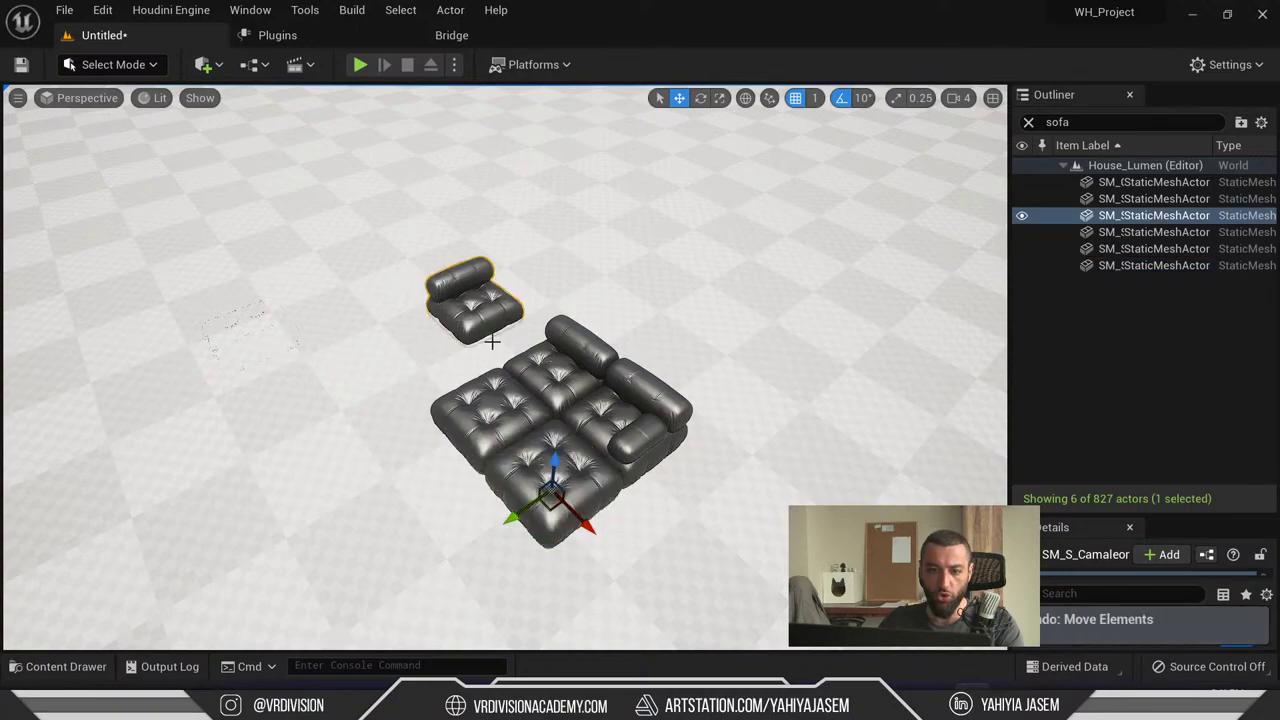
pyautogui.moveTo(553, 498); pyautogui.dragTo(251, 371)
pyautogui.hotkey('ctrl', 'z')
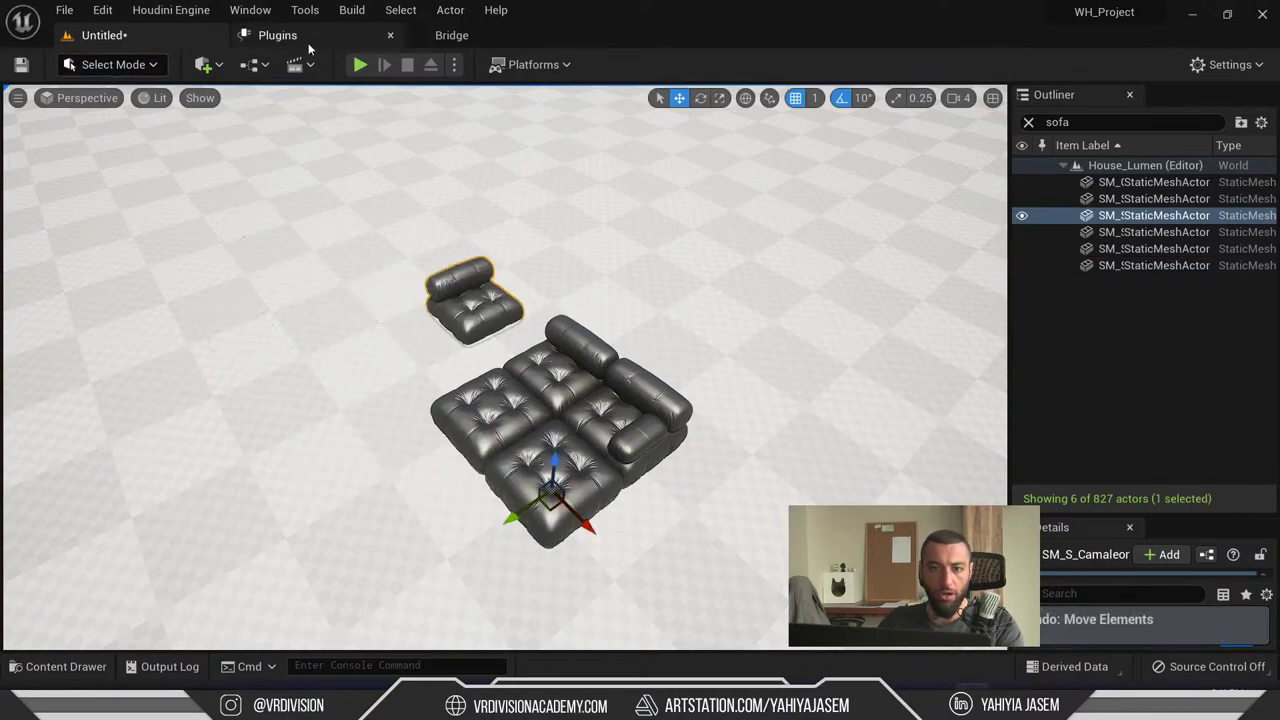
pyautogui.click(113, 64)
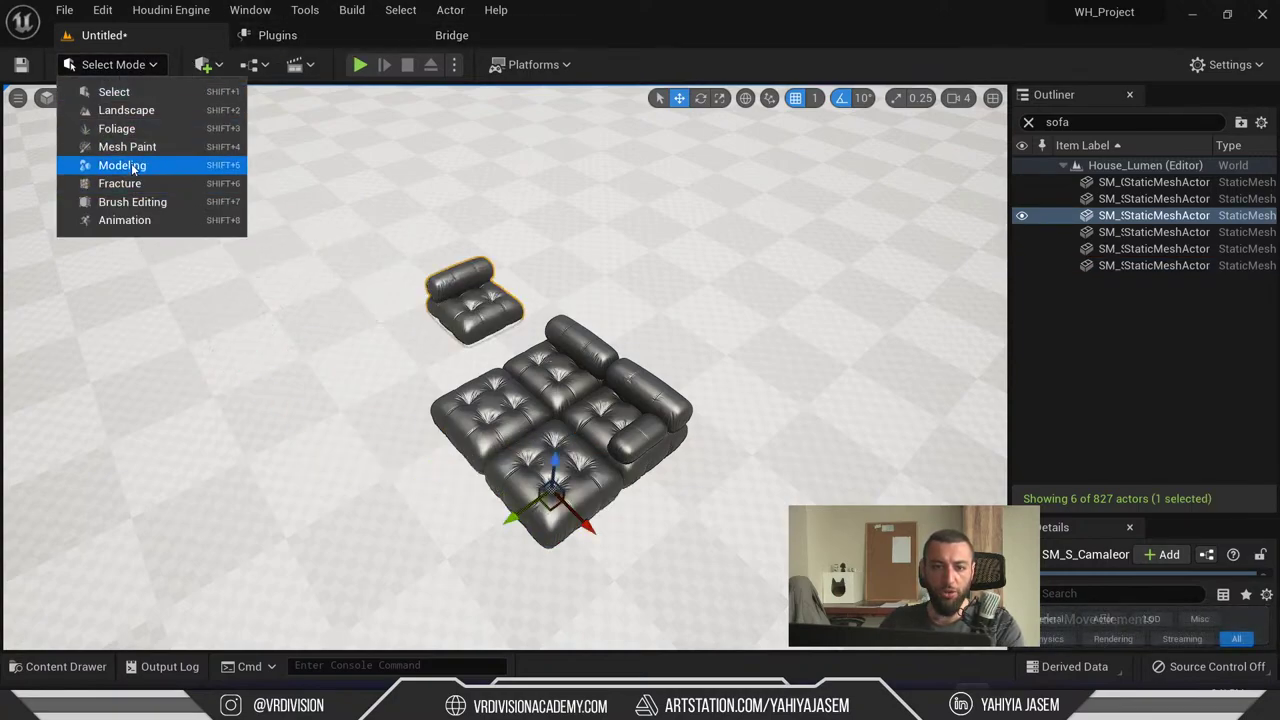
# - Switch to Modeling mode and frame the view on the selected chair module
pyautogui.click(132, 166)
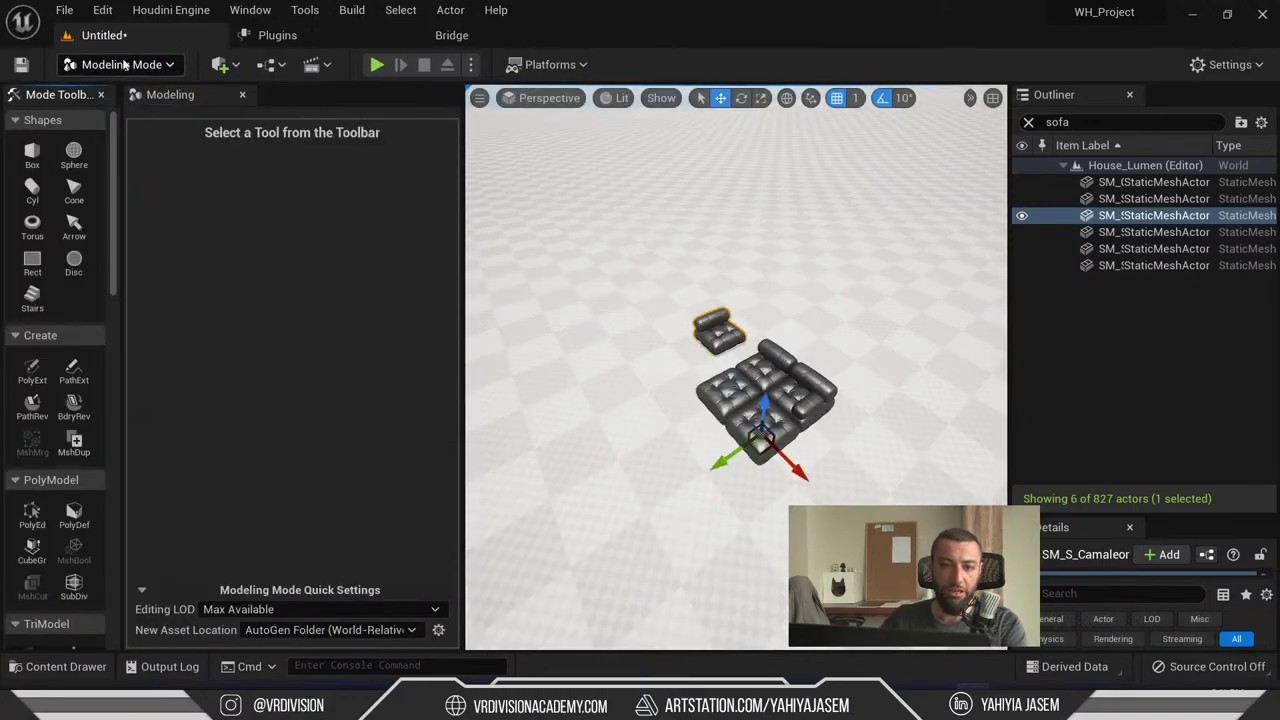
pyautogui.scroll(5, 634, 329)
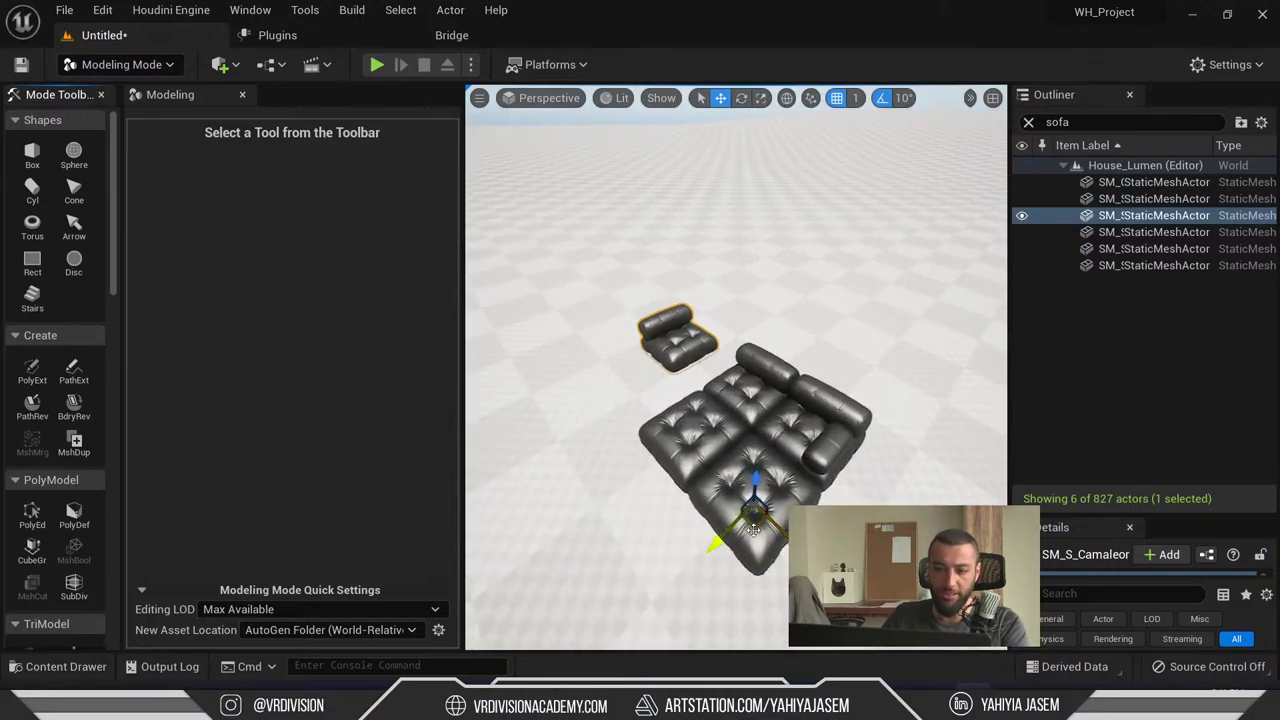
pyautogui.moveTo(753, 528); pyautogui.dragTo(751, 516)
pyautogui.hotkey('ctrl', 'z')
pyautogui.scroll(3, 735, 449)
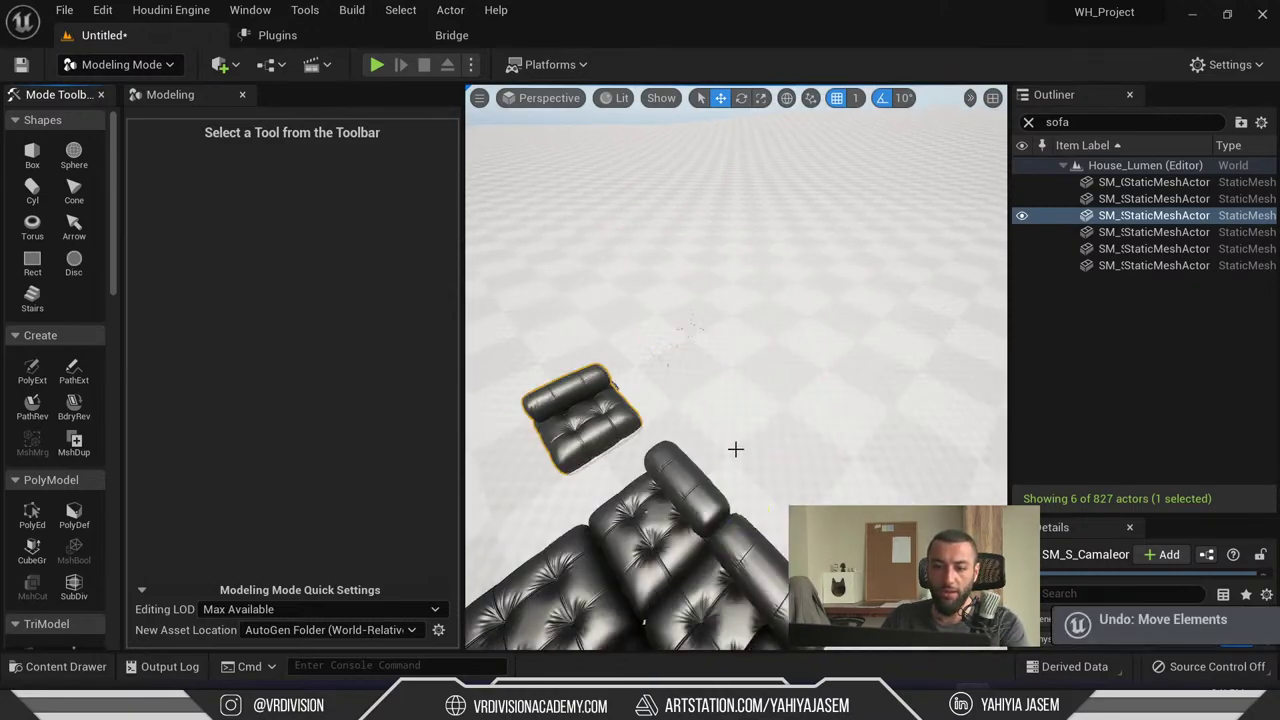
pyautogui.scroll(5, 735, 449)
pyautogui.press('f')
pyautogui.scroll(-5, 735, 449)
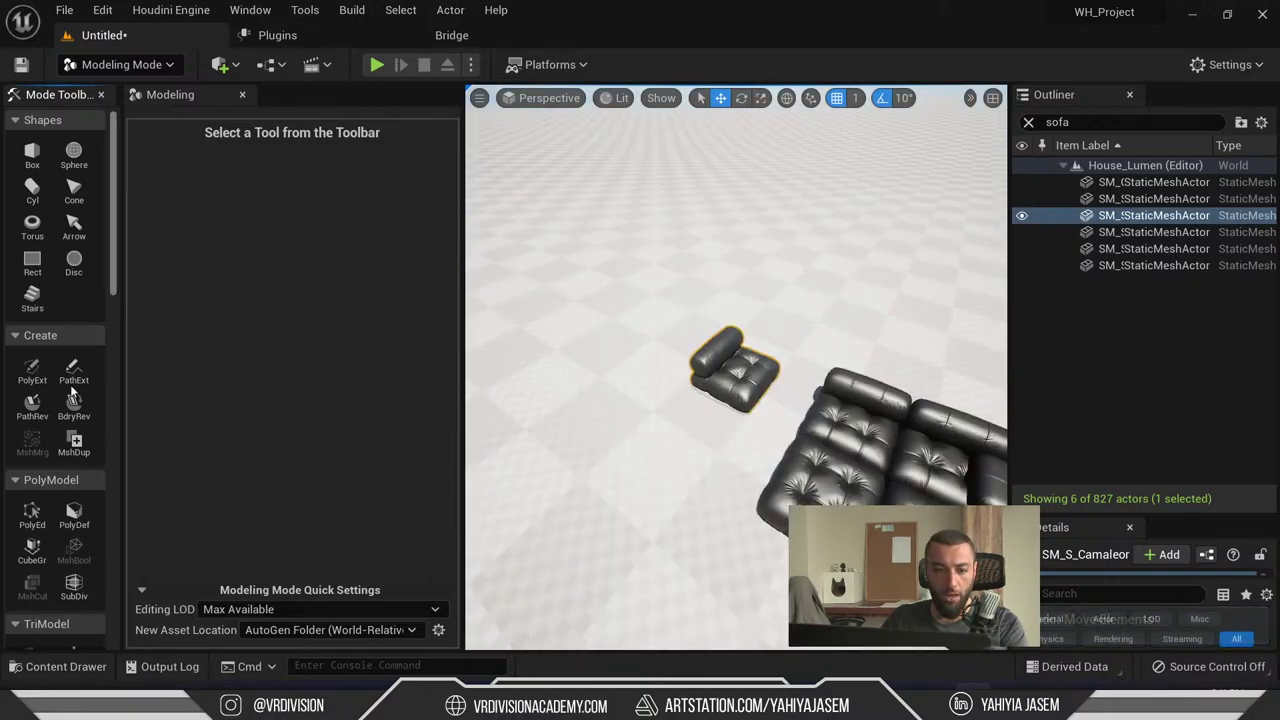
pyautogui.scroll(-10, 70, 385)
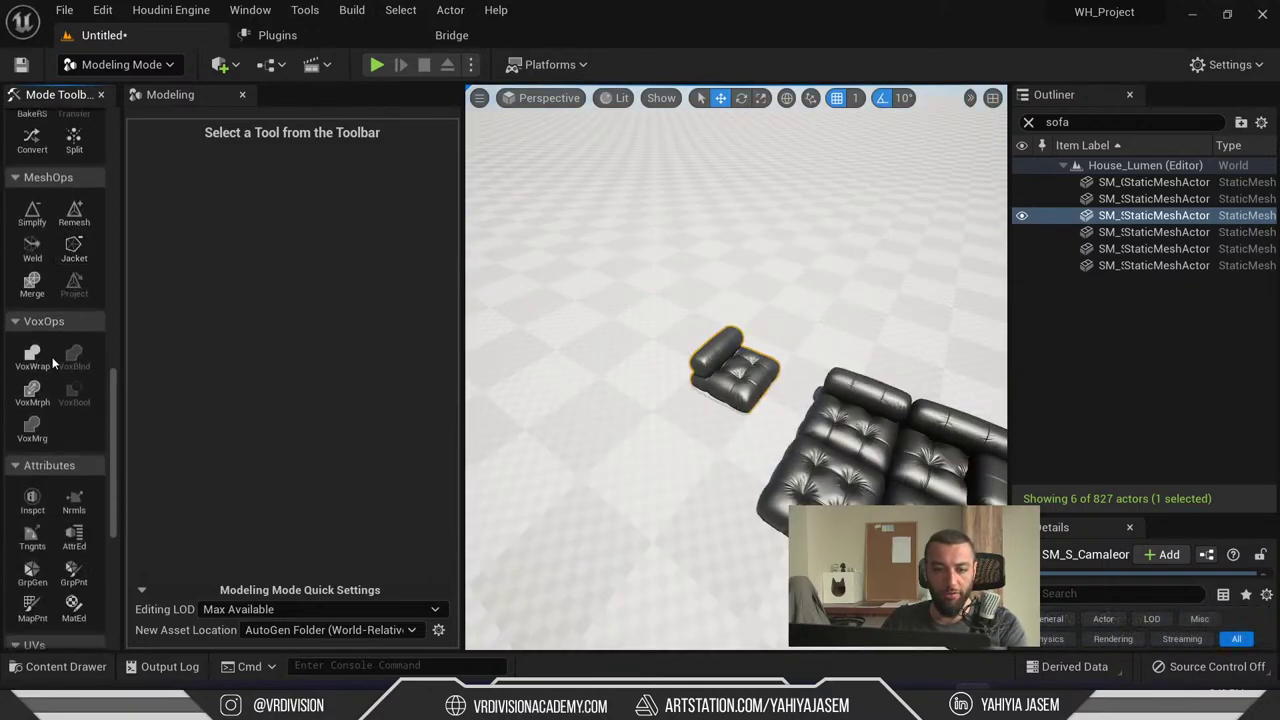
pyautogui.scroll(-5, 62, 370)
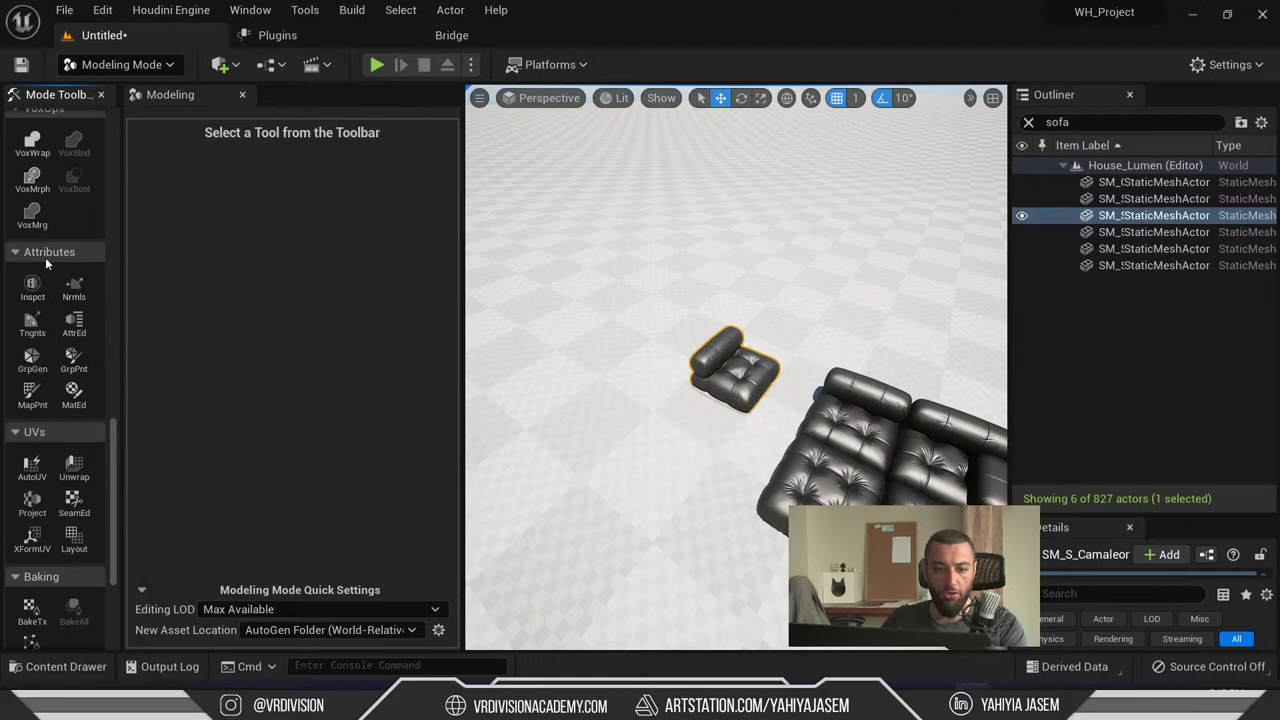
pyautogui.scroll(15, 45, 257)
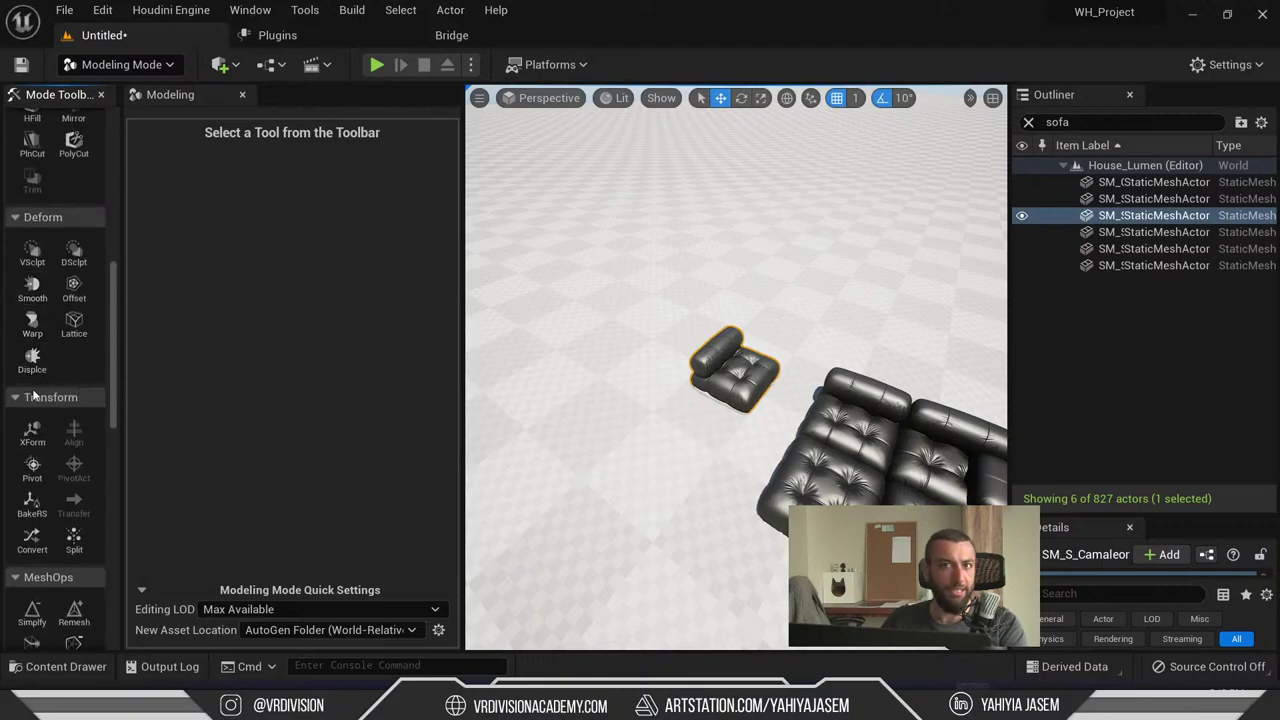
# - Snap the chair module's pivot to Bottom with the Pivot tool, accept, and return to Select Mode
pyautogui.click(32, 467)
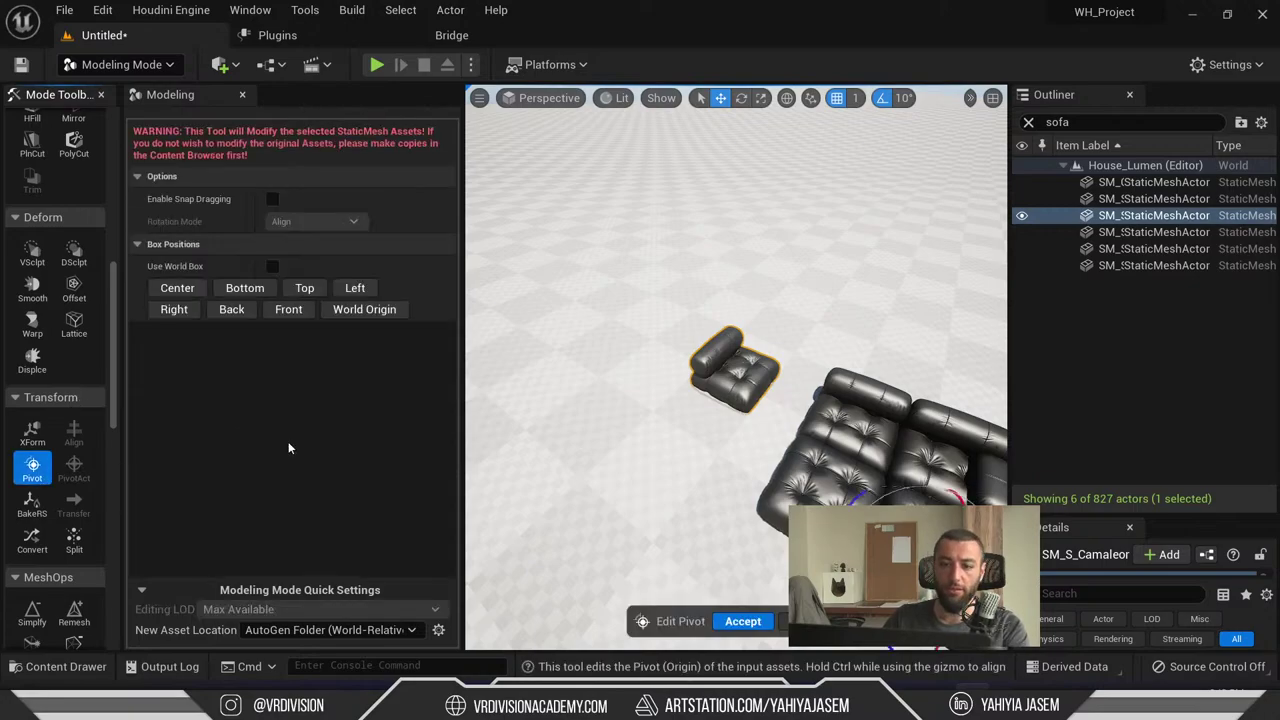
pyautogui.click(245, 288)
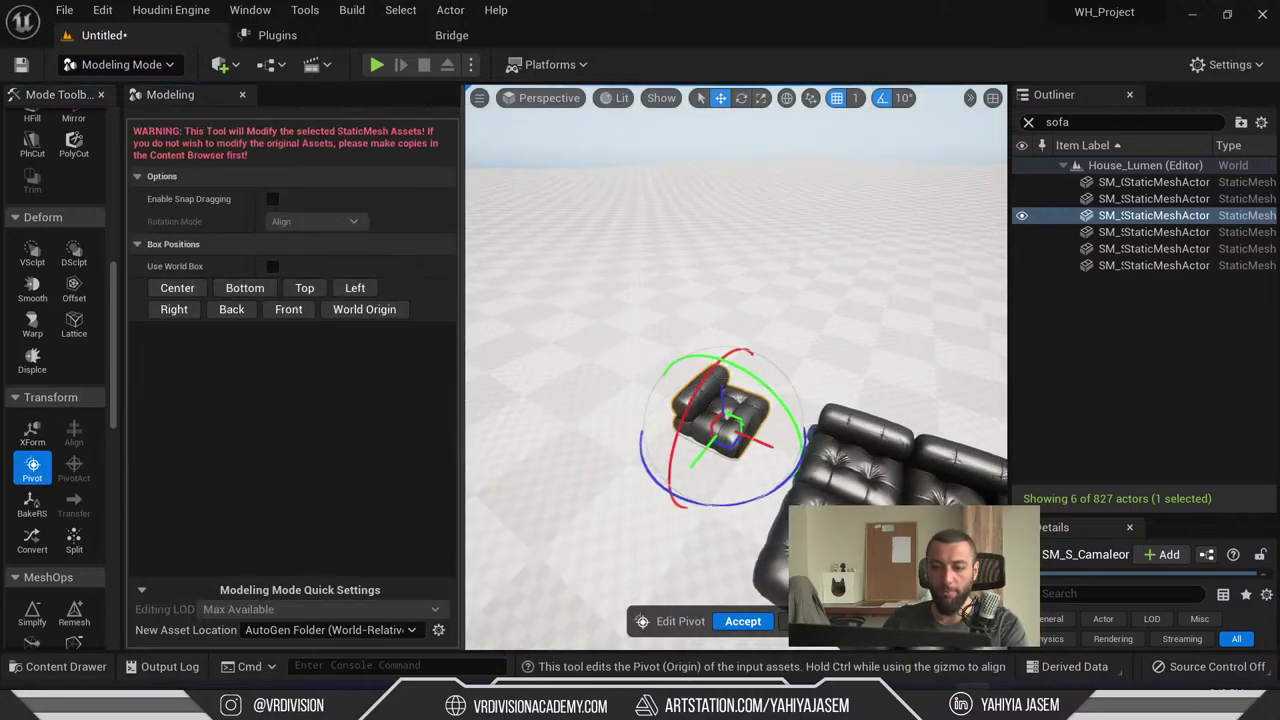
pyautogui.press('f')
pyautogui.moveTo(737, 505); pyautogui.dragTo(742, 621, button='right')
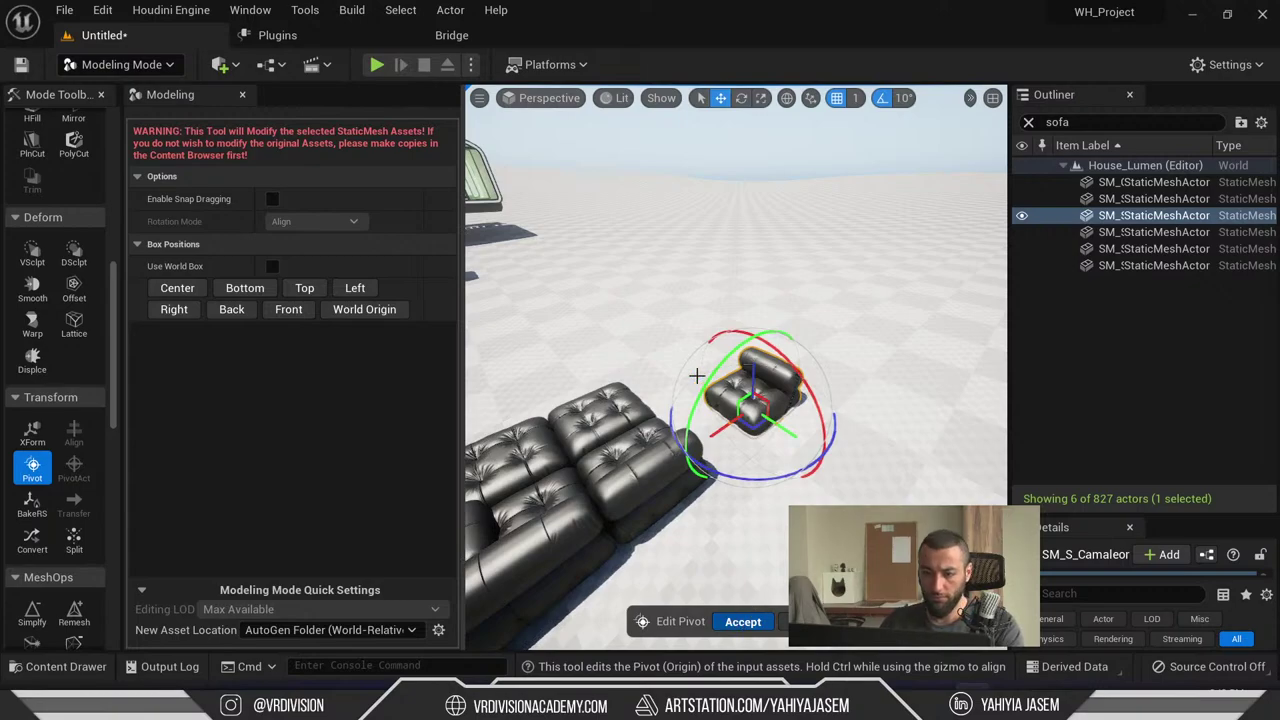
pyautogui.press('Return')
pyautogui.press('f')
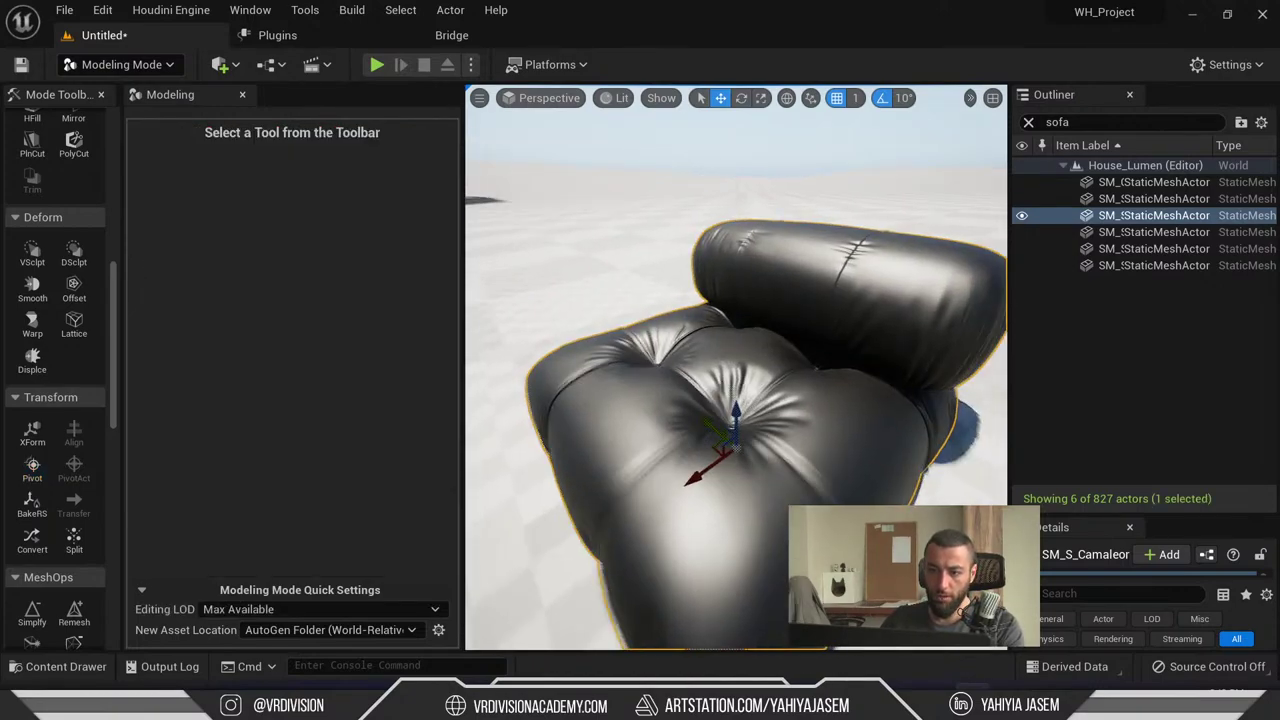
pyautogui.hotkey('shift', '1')
# - In the Content Drawer, go up to the test folder, open Materials, and return to test
pyautogui.hotkey('ctrl', 'space')
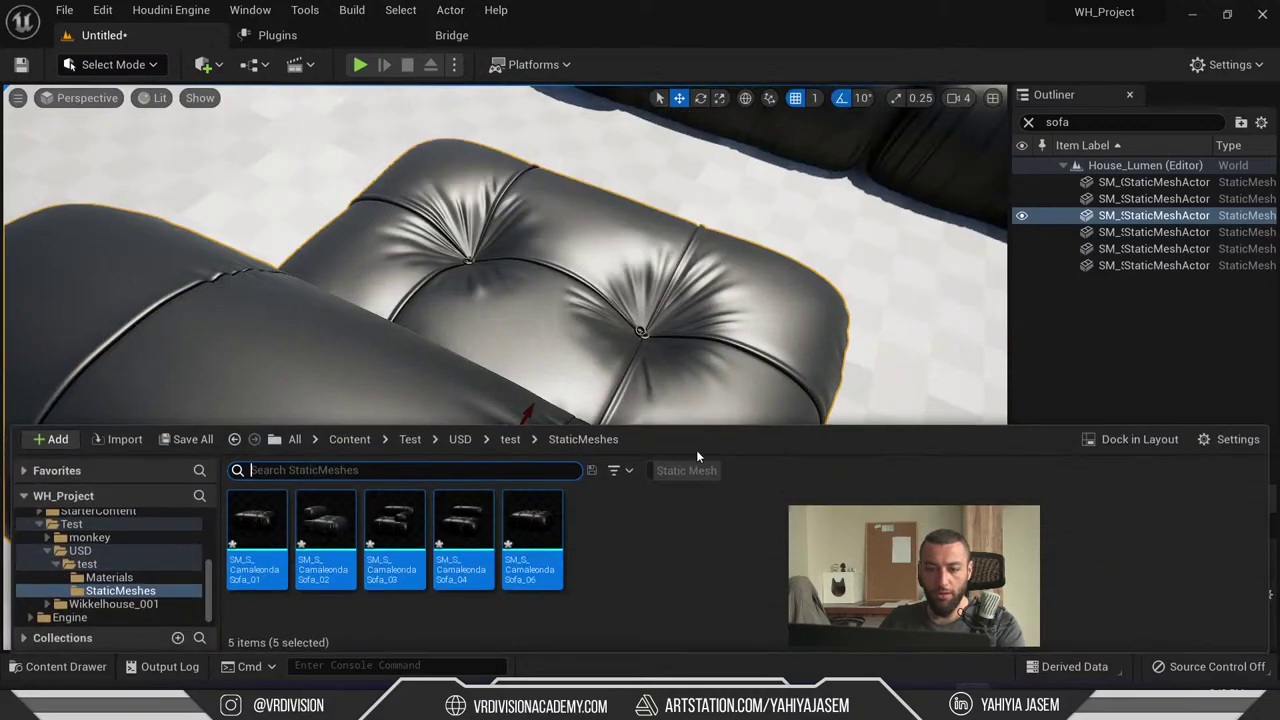
pyautogui.hotkey('ctrl', 'space')
pyautogui.hotkey('ctrl', 'space')
pyautogui.click(510, 439)
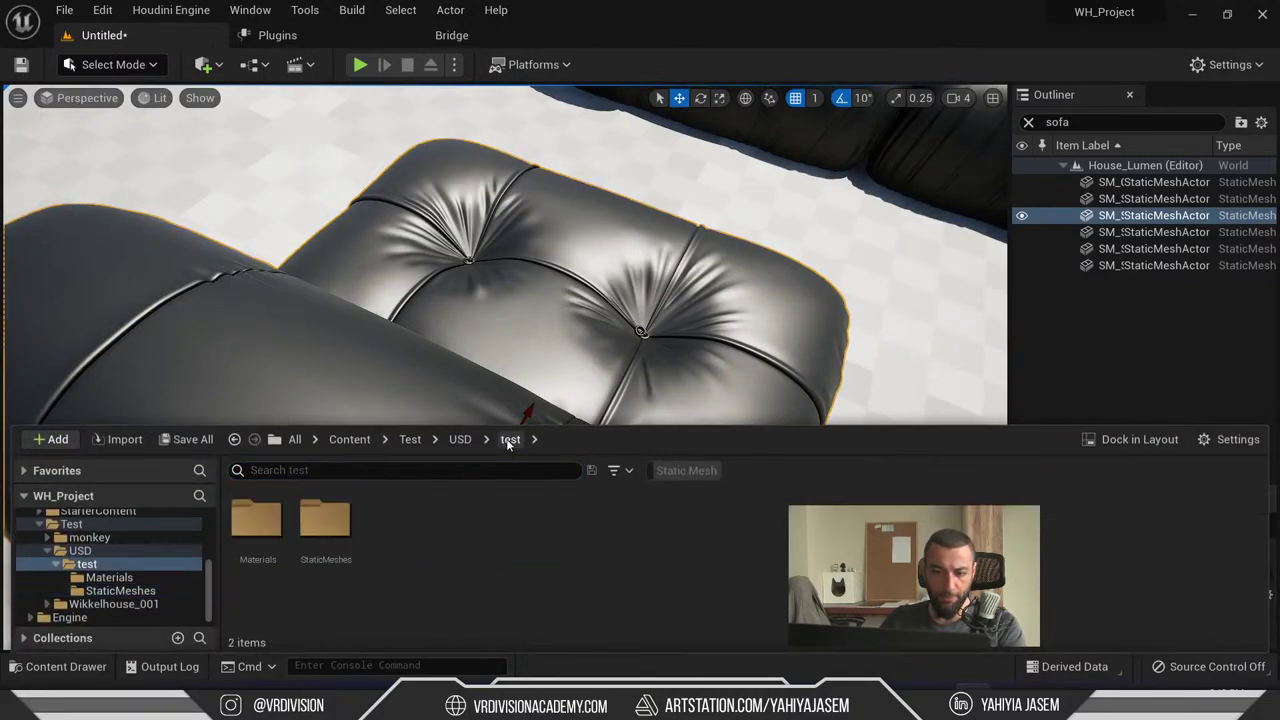
pyautogui.doubleClick(256, 524)
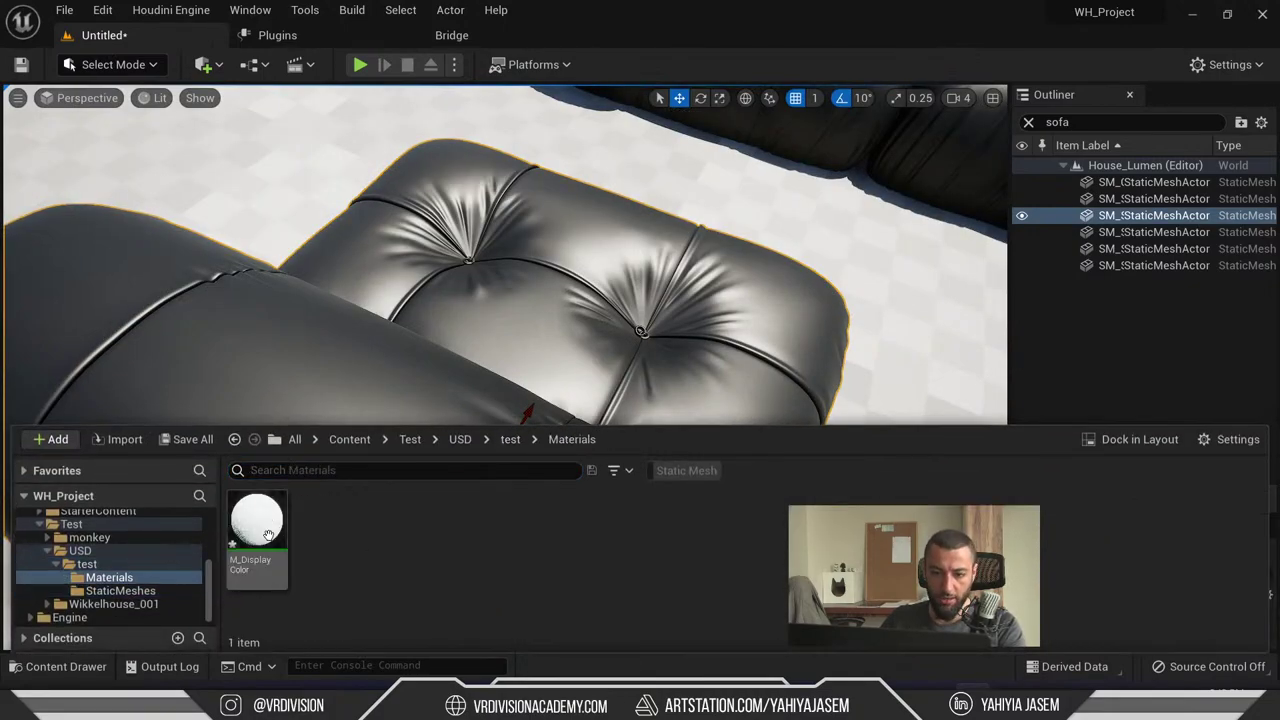
pyautogui.click(510, 440)
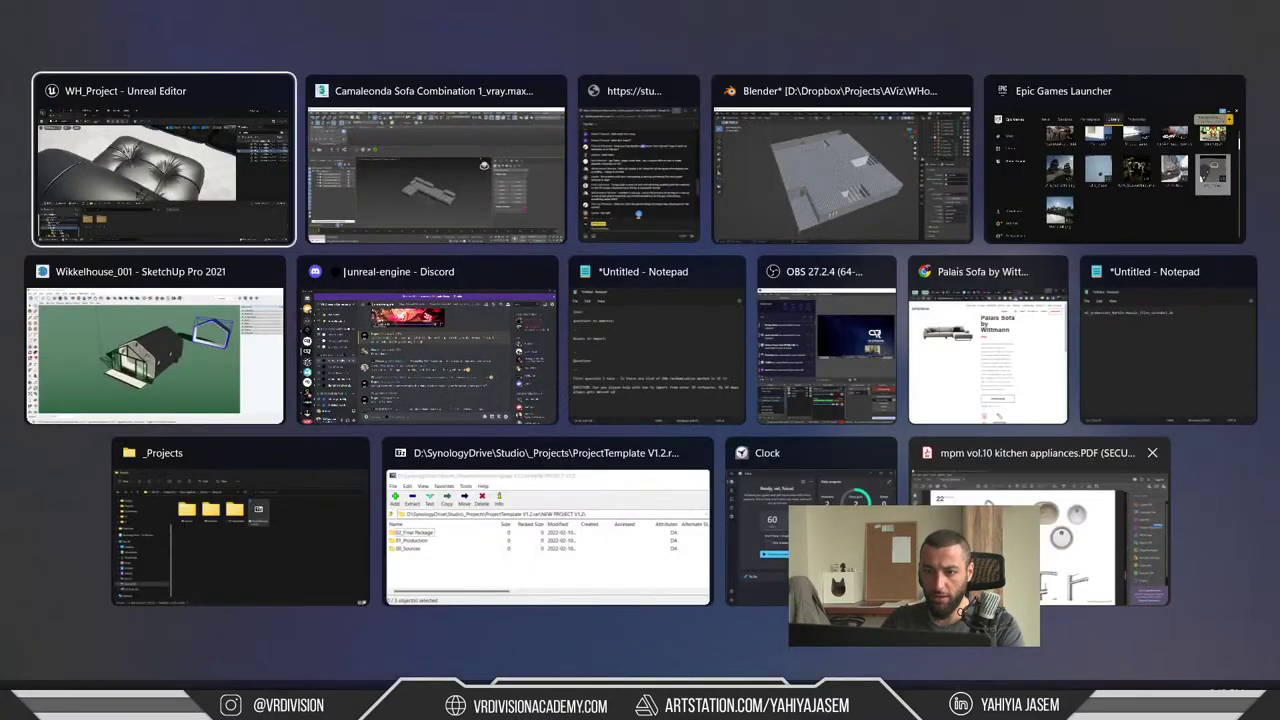
# - In 3ds Max, select a sofa cushion and close the Material Editor
pyautogui.hotkey('alt', 'Tab')
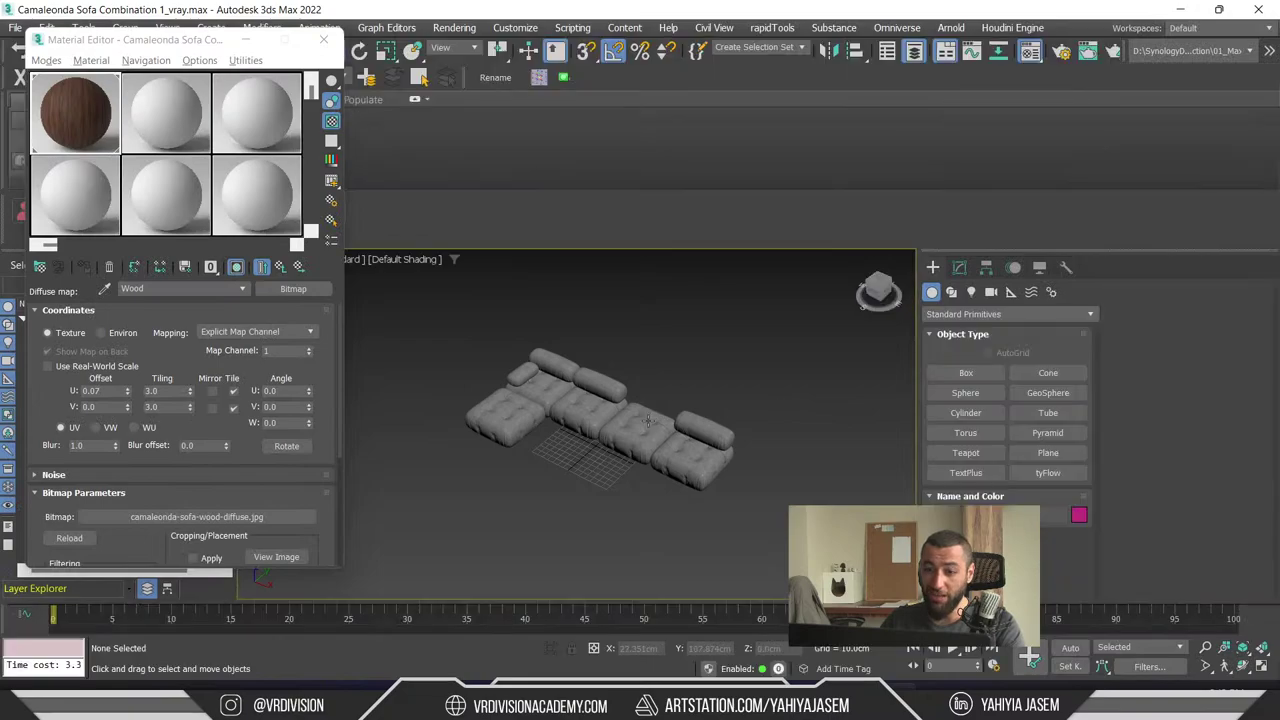
pyautogui.scroll(6, 648, 422)
pyautogui.click(645, 426)
pyautogui.scroll(-3, 650, 427)
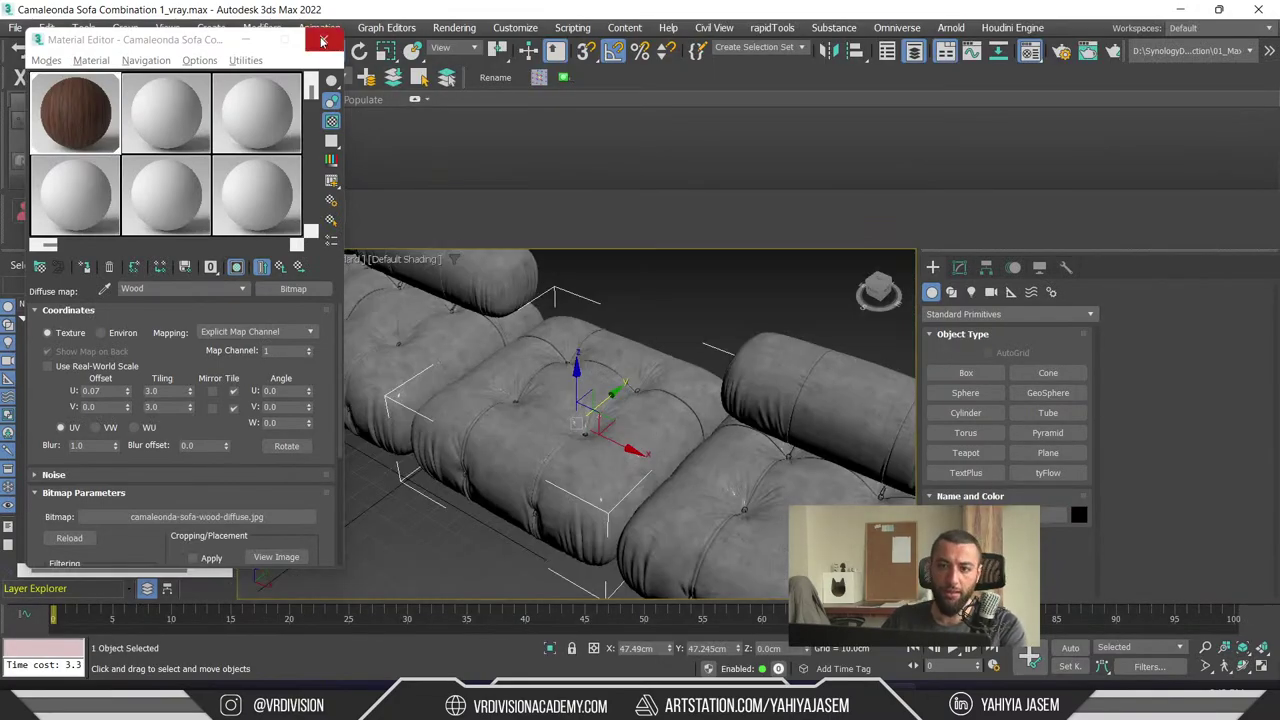
pyautogui.click(322, 41)
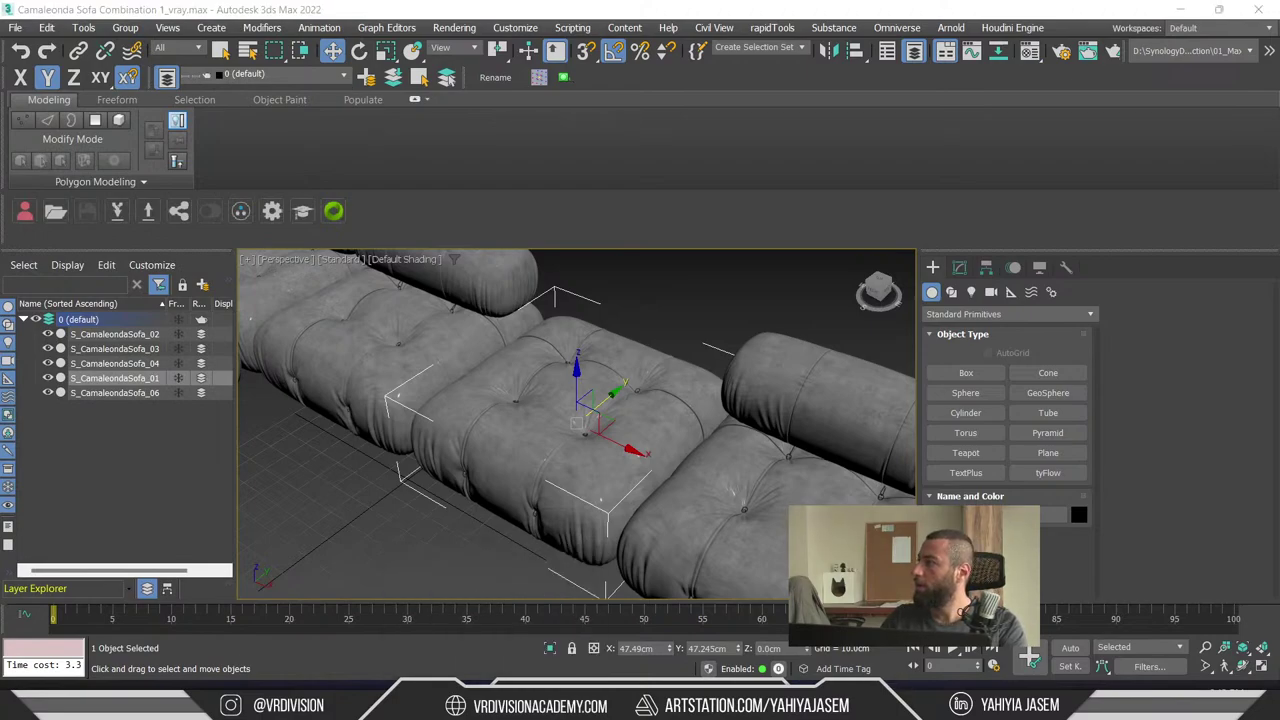
# - Move Chrome aside, reopen the Material Editor, and go up twice to the Multi/Sub-Object material
pyautogui.hotkey('alt', 'Tab')
pyautogui.doubleClick(808, 135)
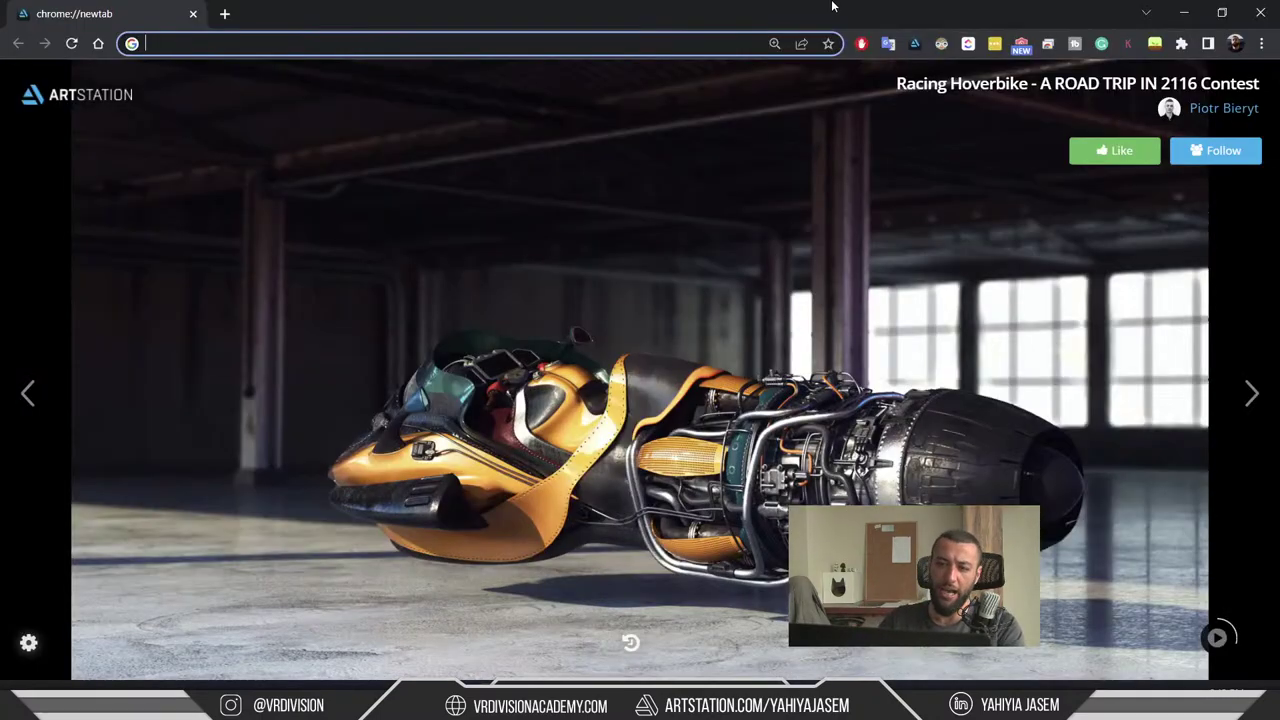
pyautogui.moveTo(836, 6); pyautogui.dragTo(1279, 420)
pyautogui.moveTo(550, 366); pyautogui.dragTo(536, 372, button='middle')
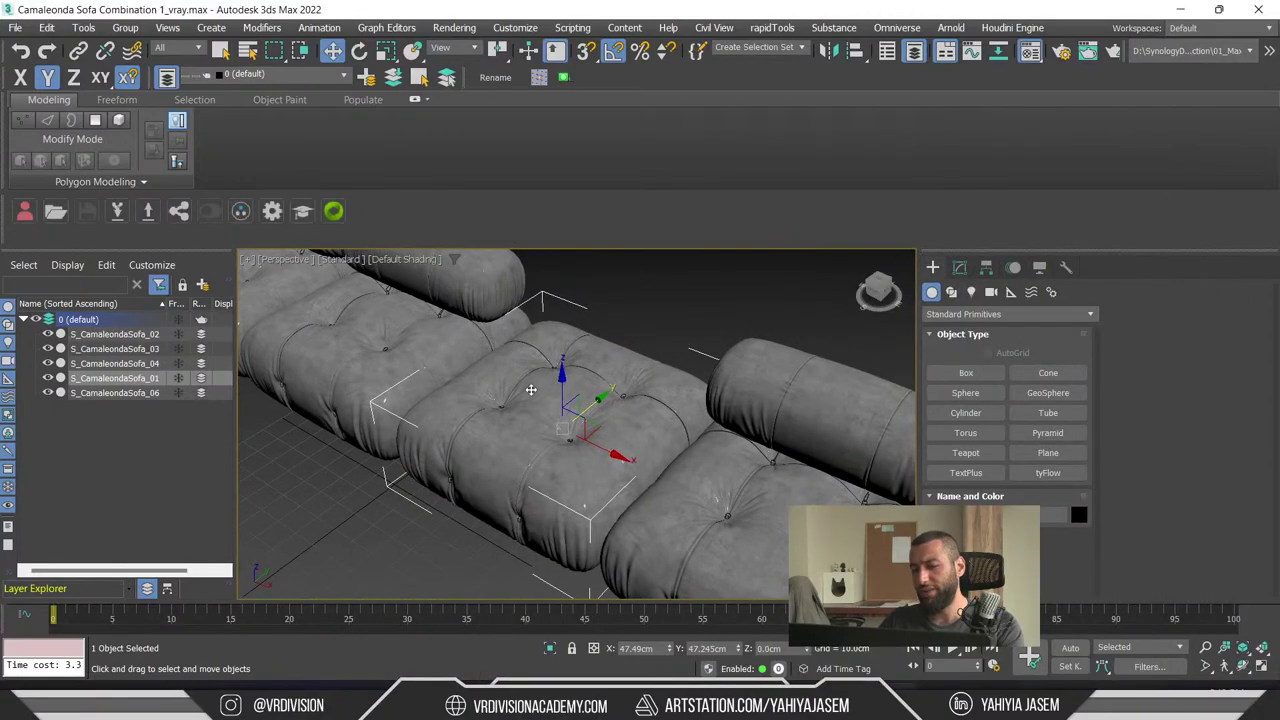
pyautogui.press('m')
pyautogui.click(281, 268)
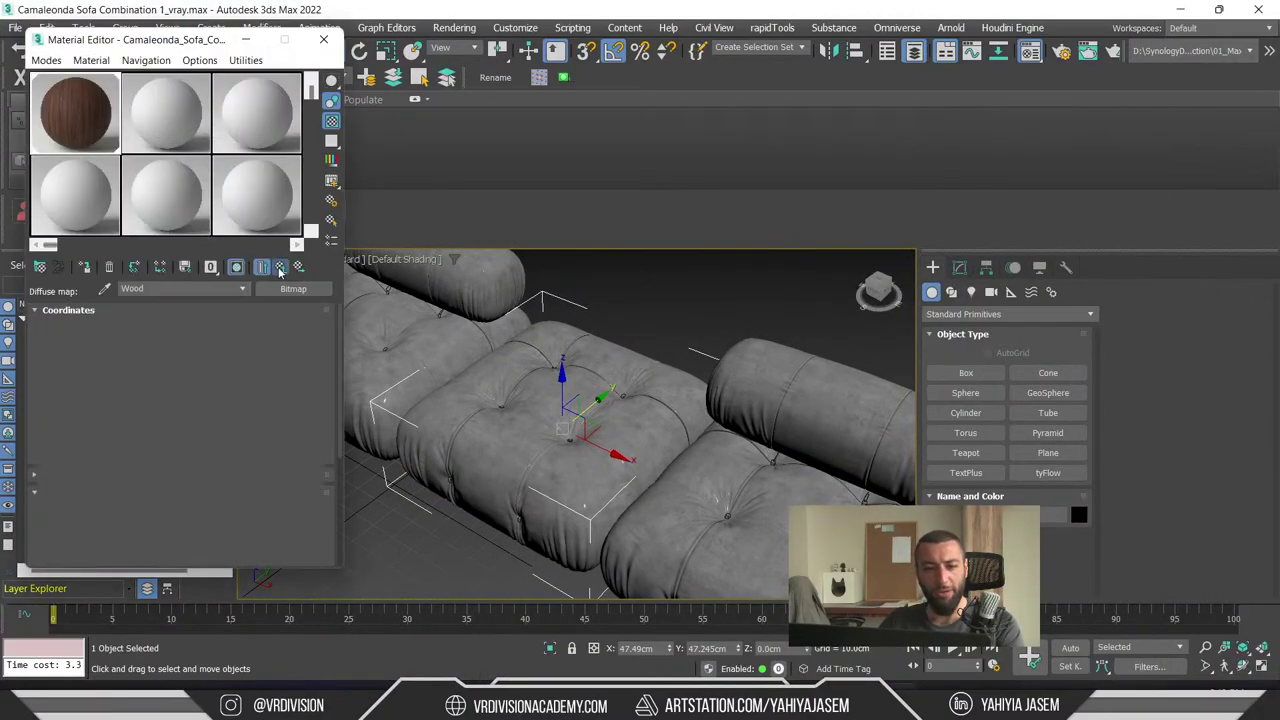
pyautogui.click(281, 268)
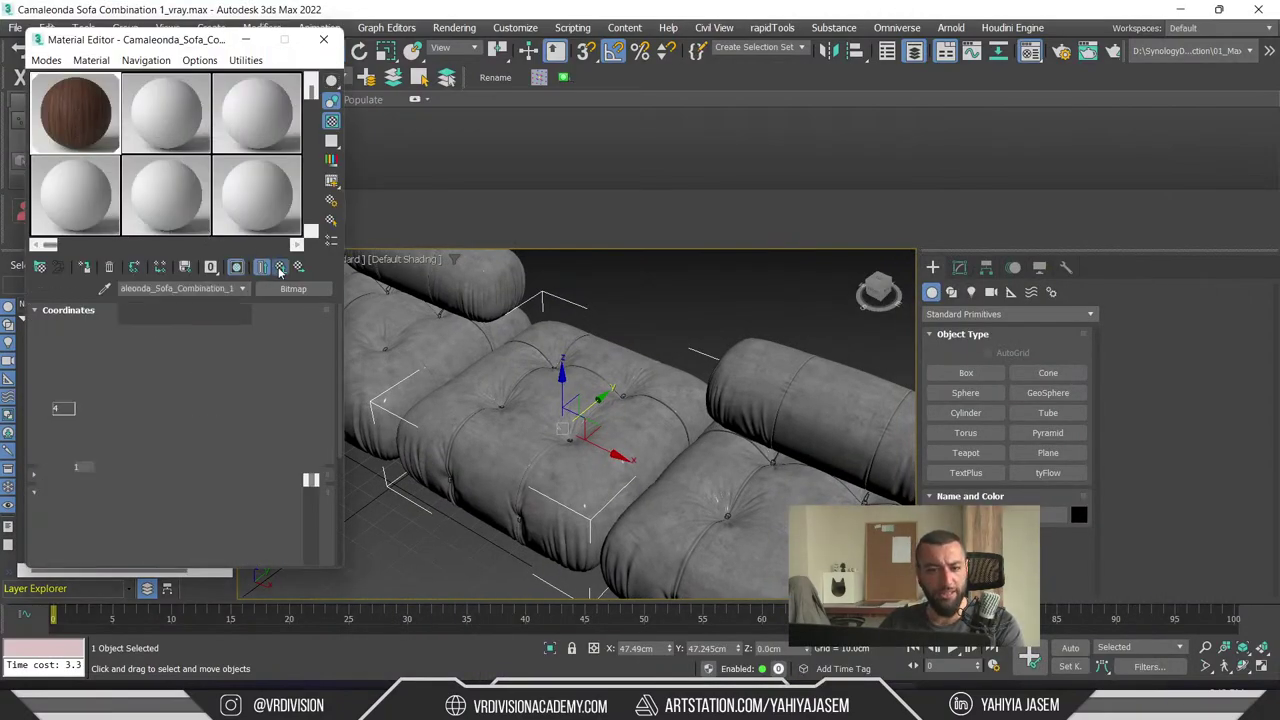
pyautogui.click(684, 324)
pyautogui.hotkey('alt', 'Tab')
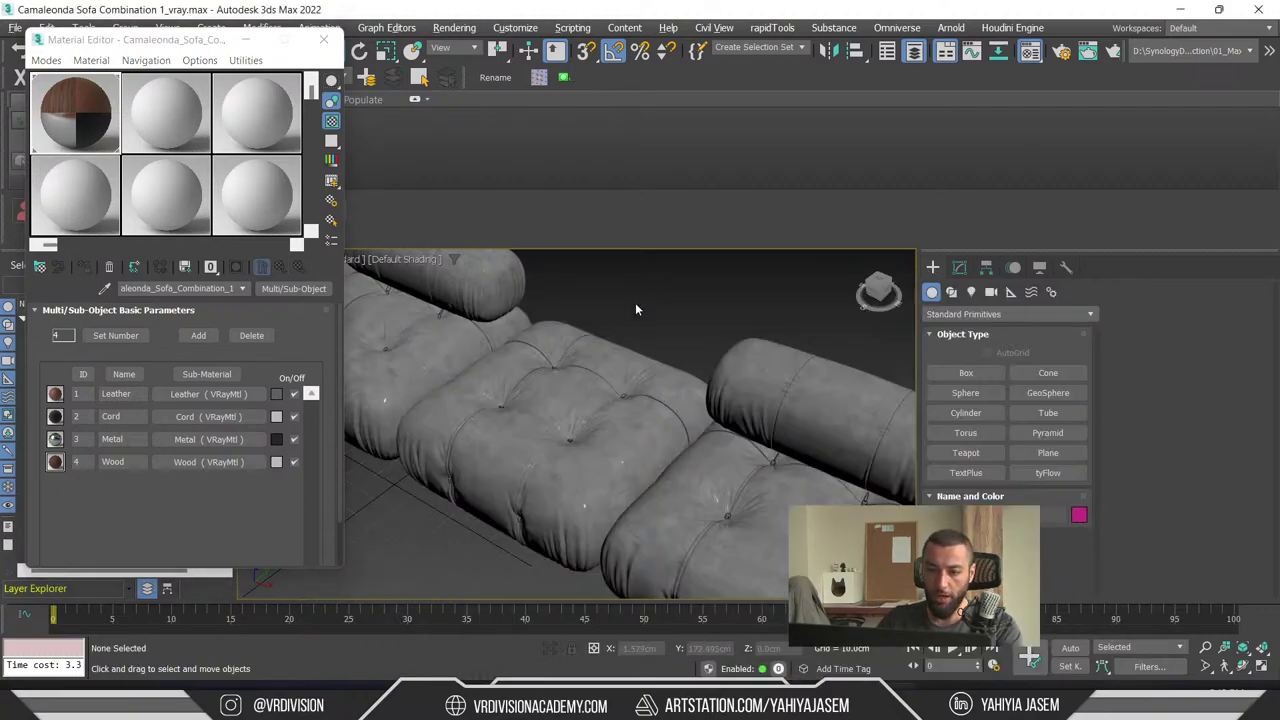
# - Search Google for a V-Ray to standard material converter and open the ScriptSpot result
pyautogui.write('stan')
pyautogui.press('BackSpace')
pyautogui.press('BackSpace')
pyautogui.press('BackSpace')
pyautogui.press('BackSpace')
pyautogui.write('v')
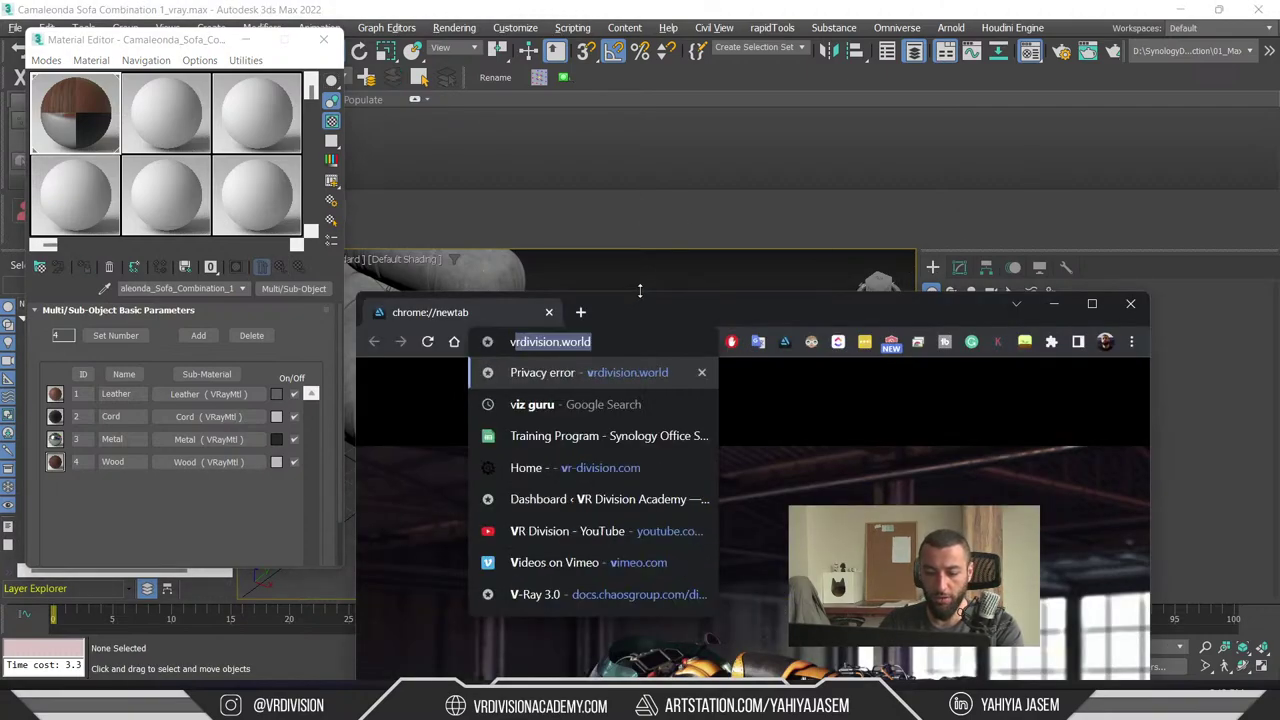
pyautogui.write('ray to sta')
pyautogui.press('Return')
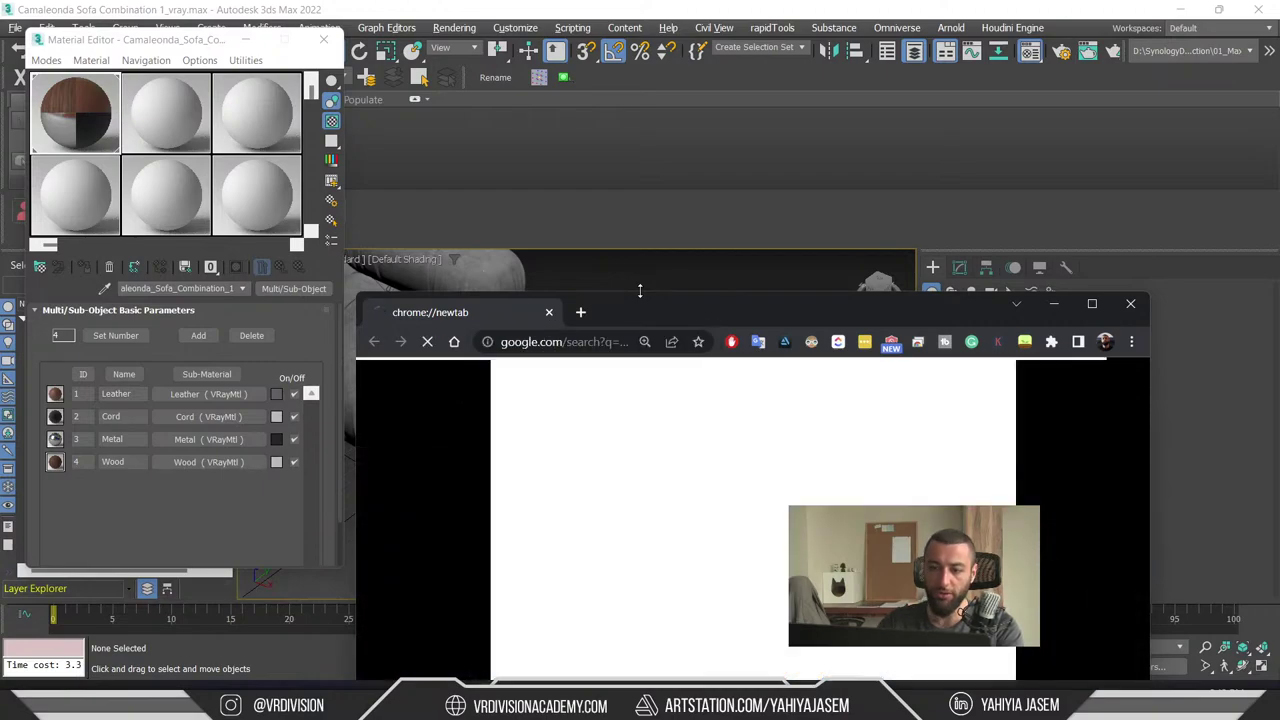
pyautogui.doubleClick(645, 307)
pyautogui.click(318, 245)
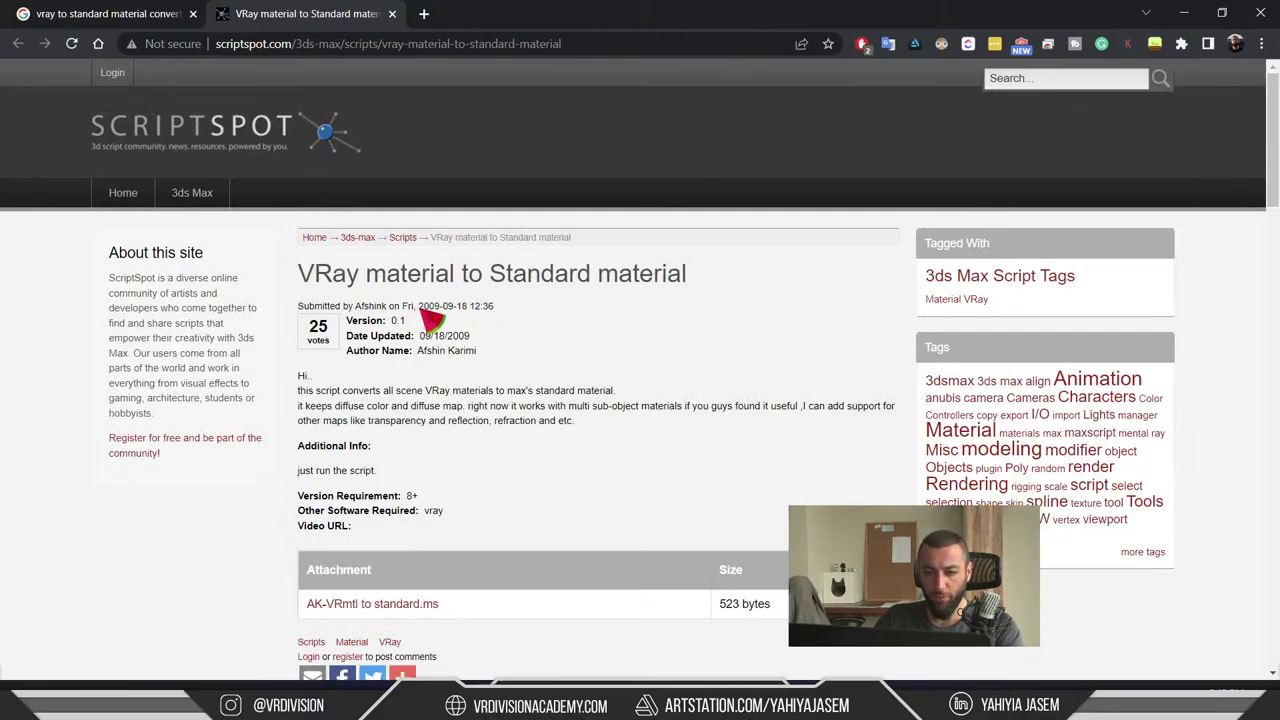
# - Download and save AK-VRmtl to standard.ms, then show it in the Sofas folder
pyautogui.scroll(-2, 483, 316)
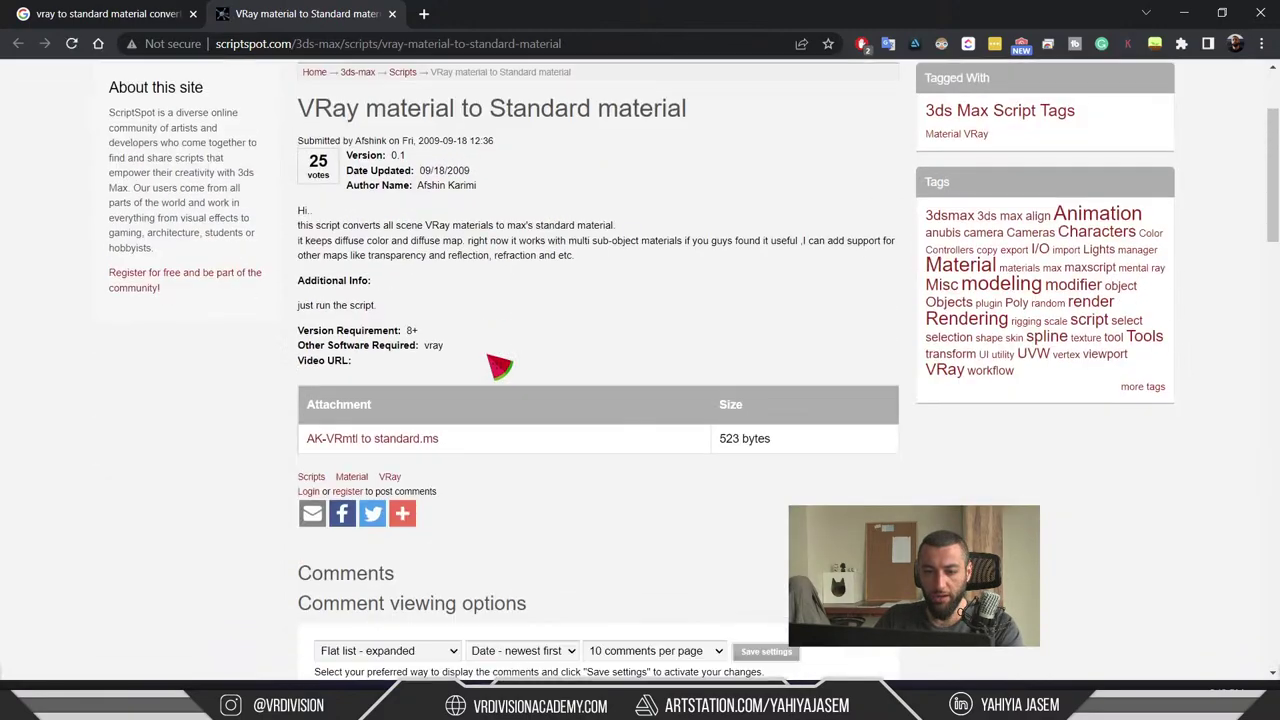
pyautogui.click(430, 441)
pyautogui.click(778, 432)
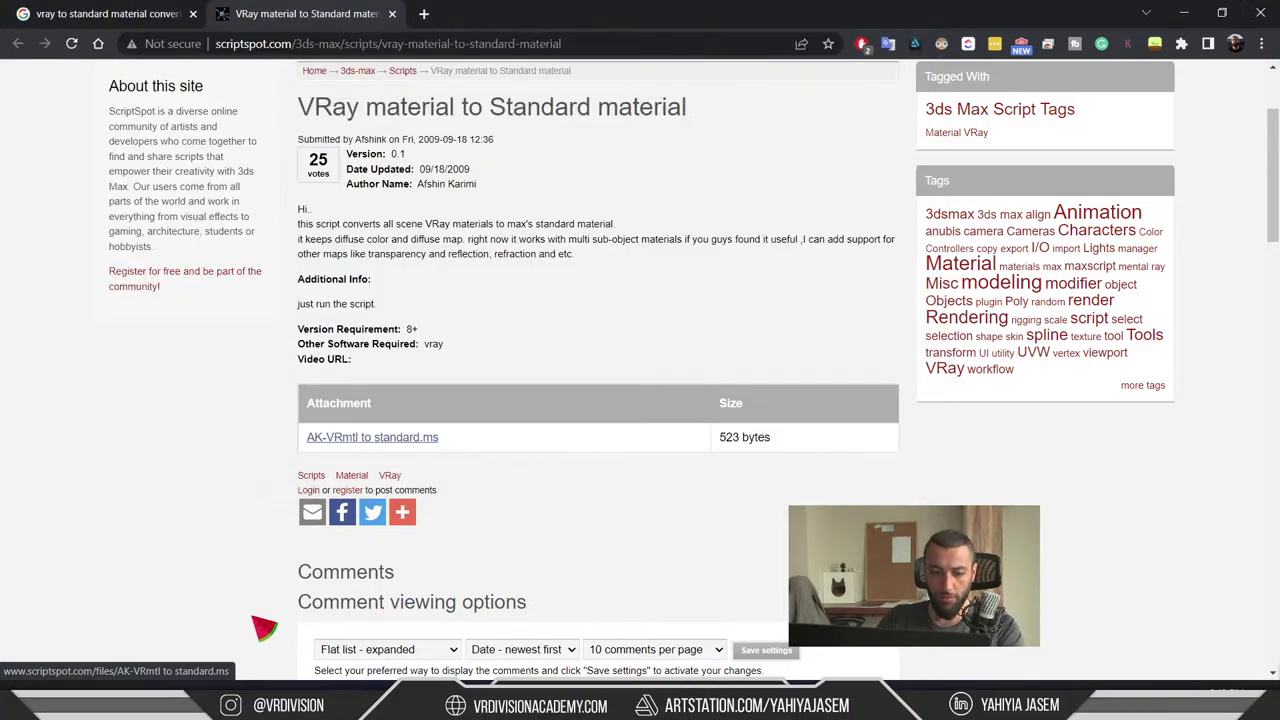
pyautogui.click(175, 656)
pyautogui.click(220, 590)
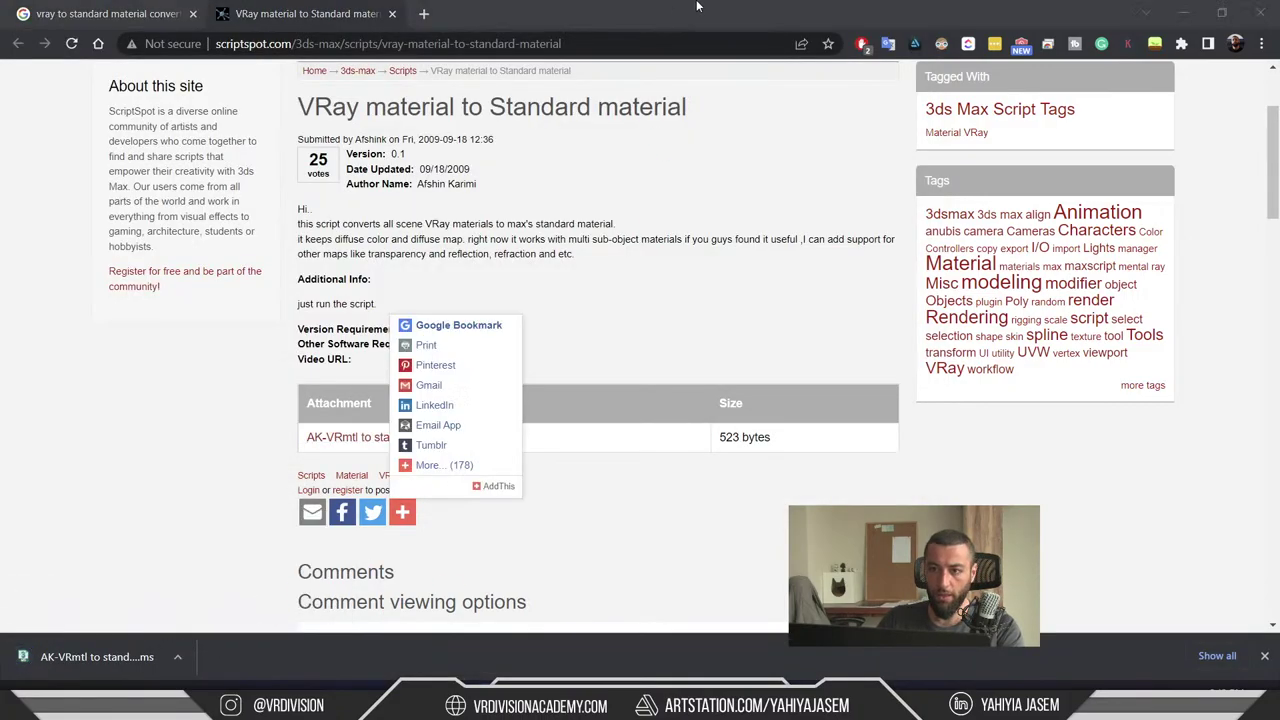
pyautogui.hotkey('alt', 'Tab')
# - Move the browser and folder windows aside and zoom the 3ds Max view onto the sofa cushions
pyautogui.press('super+Down')
pyautogui.press('super+Down')
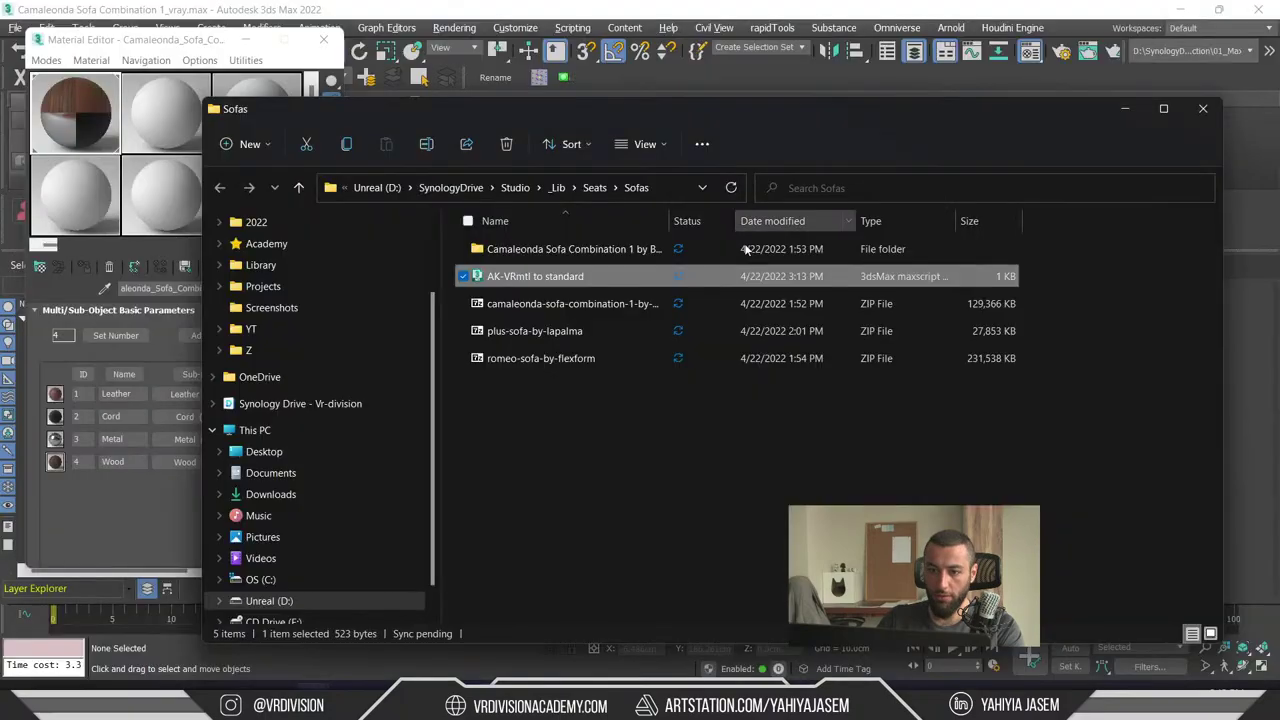
pyautogui.moveTo(624, 110); pyautogui.dragTo(994, 425)
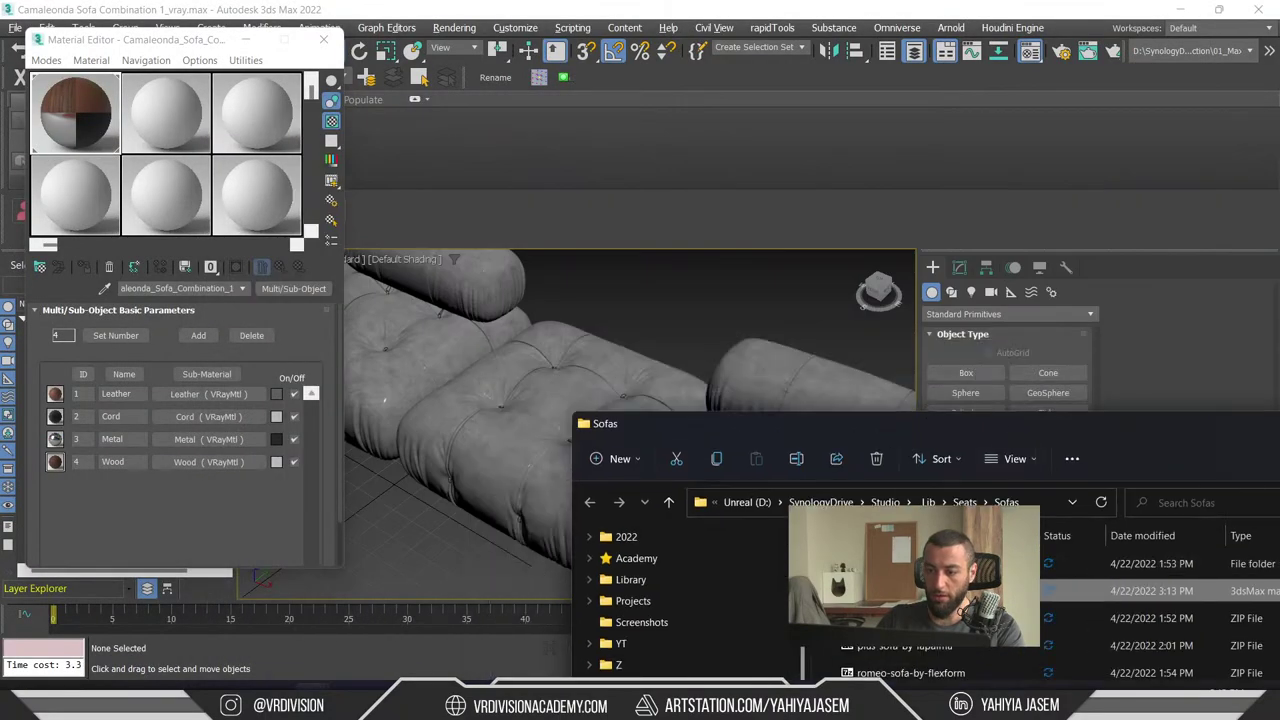
pyautogui.click(632, 281)
pyautogui.scroll(5, 649, 300)
pyautogui.keyDown('alt'); pyautogui.moveTo(649, 300); pyautogui.dragTo(268, 355, button='middle'); pyautogui.keyUp('alt')
pyautogui.scroll(3, 500, 430)
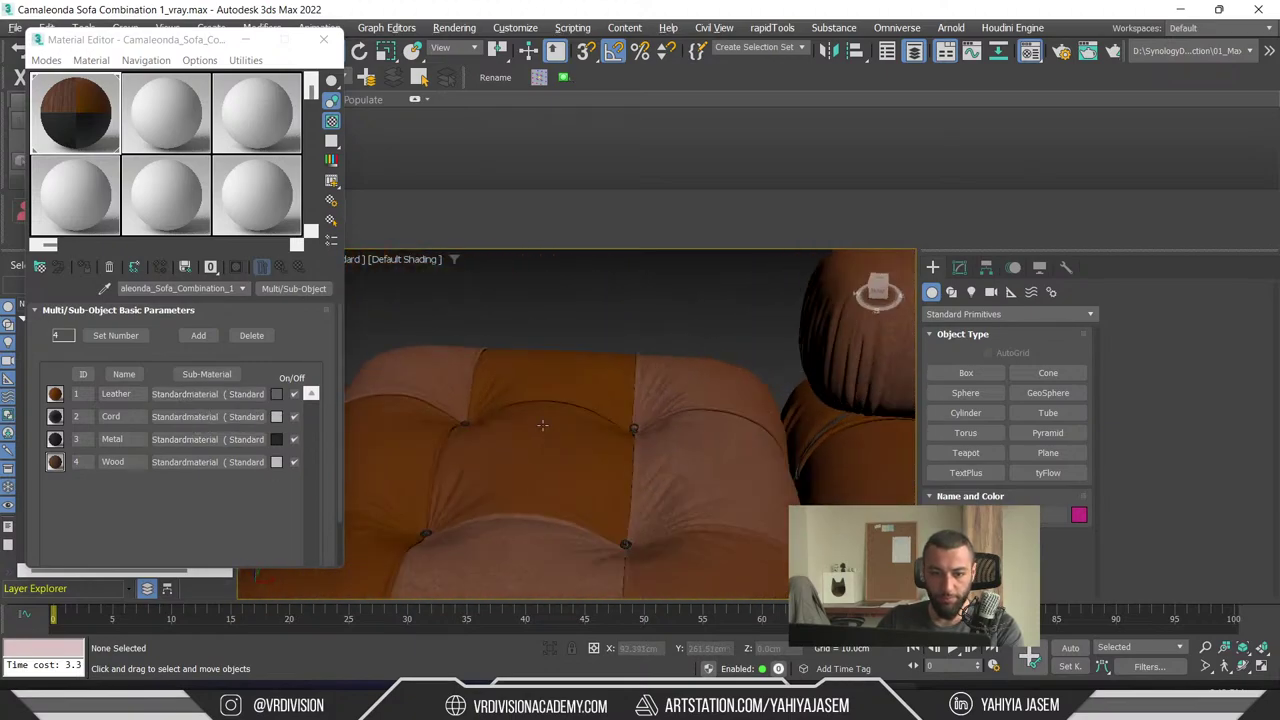
# - Check the converted sofa material's enlarged sample preview and the cushion close-up in the viewport
pyautogui.doubleClick(90, 130)
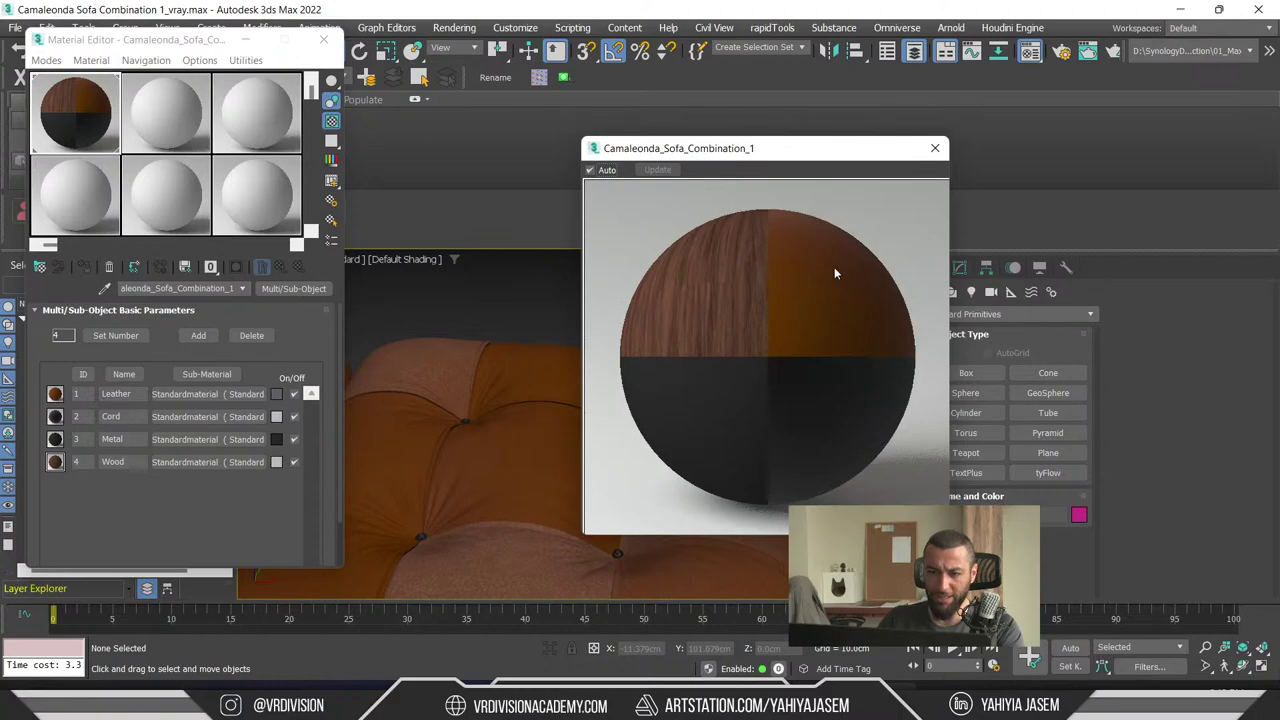
pyautogui.click(936, 150)
pyautogui.scroll(-5, 620, 390)
pyautogui.scroll(5, 648, 383)
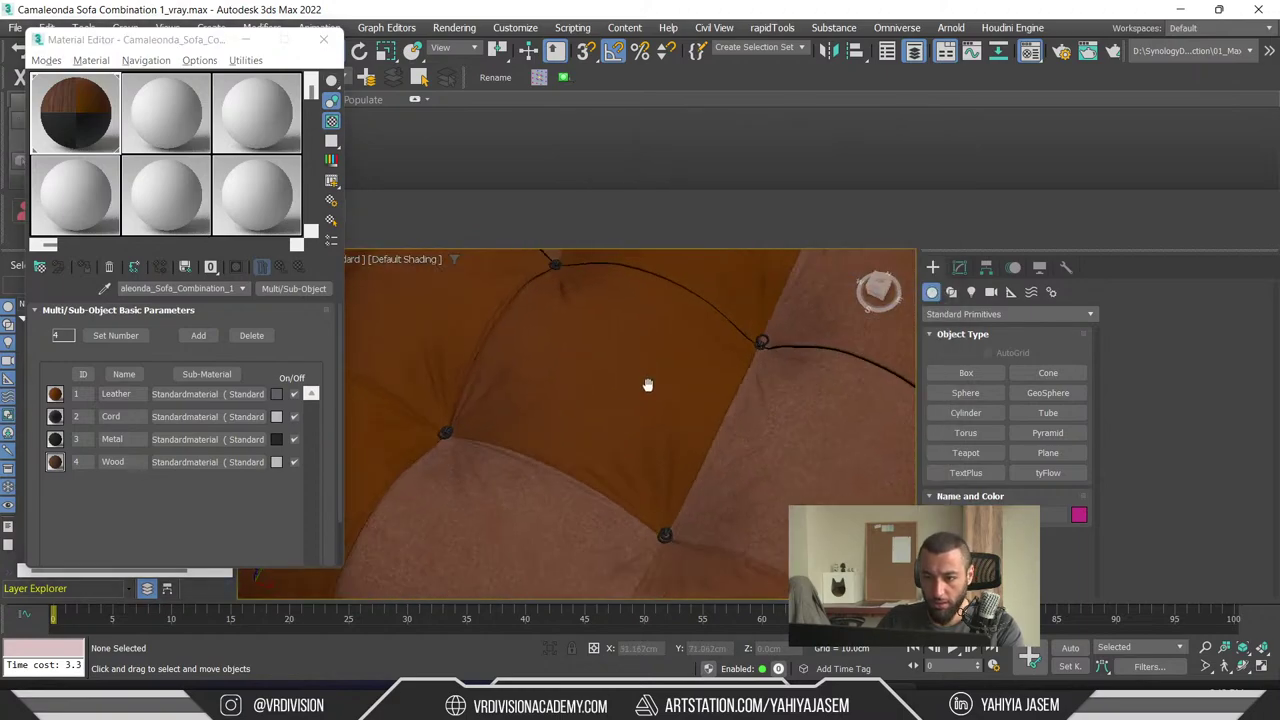
pyautogui.moveTo(648, 383); pyautogui.dragTo(777, 338, button='middle')
pyautogui.scroll(-2, 536, 372)
# - Select and deselect a cushion piece, then bring up the Select File to Export dialog
pyautogui.click(536, 390)
pyautogui.scroll(-4, 536, 390)
pyautogui.scroll(-4, 777, 338)
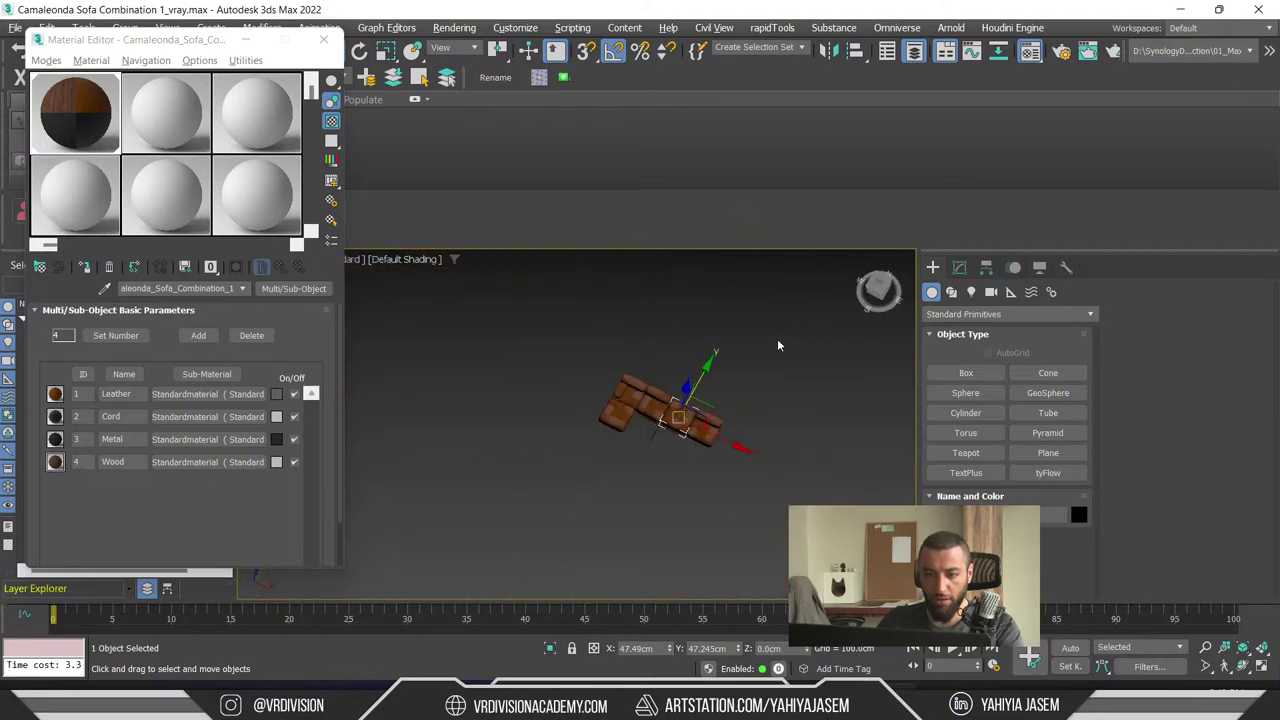
pyautogui.scroll(4, 728, 362)
pyautogui.click(728, 365)
pyautogui.hotkey('ctrl', 'e')
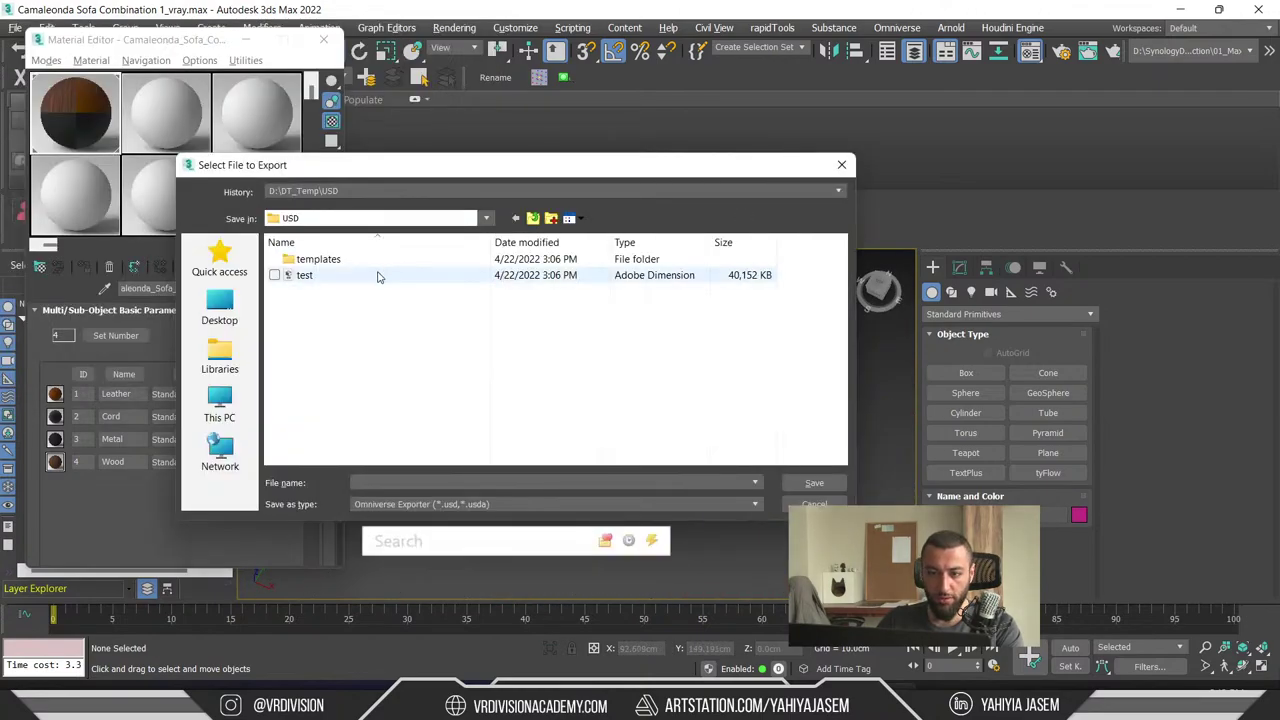
# - Choose test.usd in the USD folder as the export target and confirm replacing it
pyautogui.click(376, 275)
pyautogui.doubleClick(337, 261)
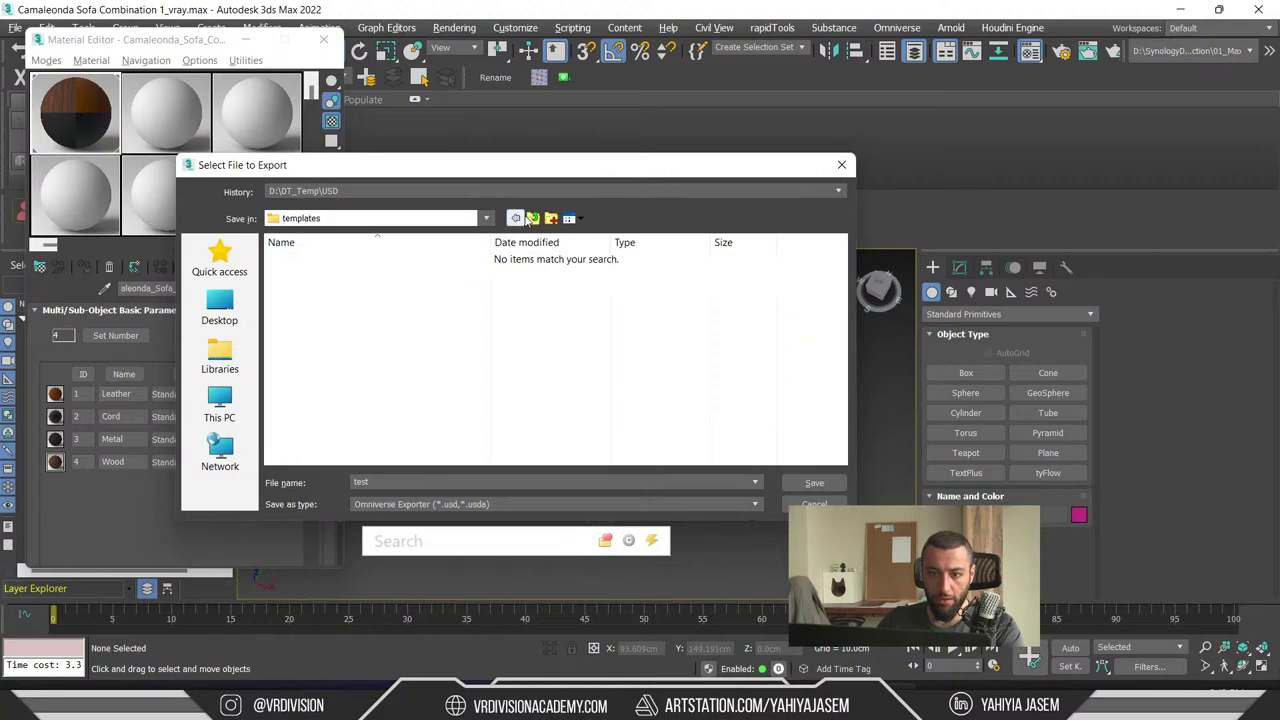
pyautogui.click(525, 218)
pyautogui.doubleClick(328, 278)
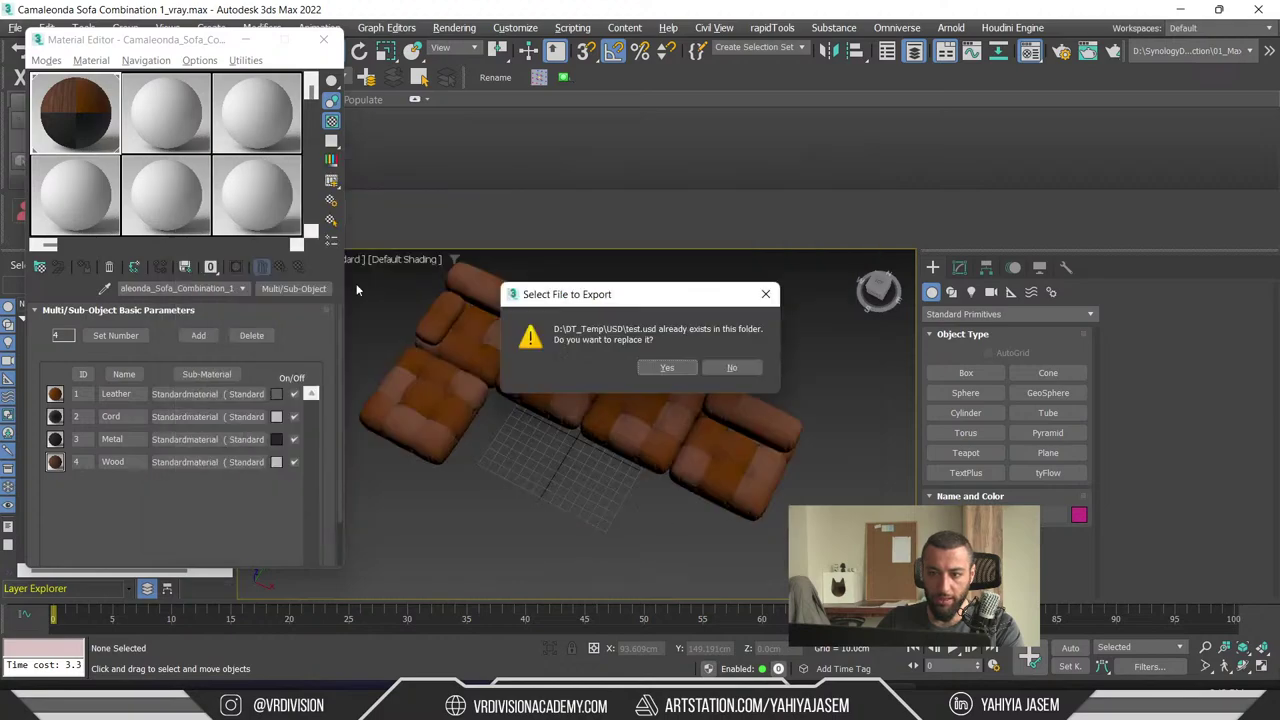
pyautogui.click(668, 367)
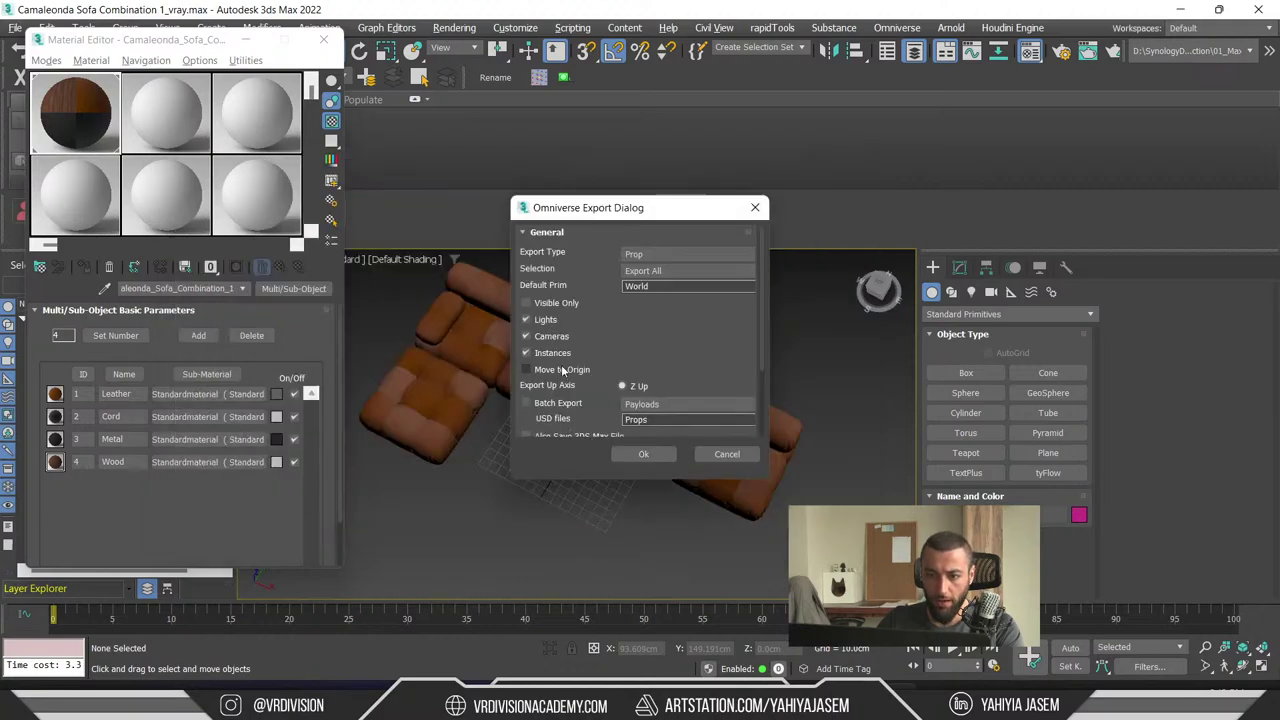
# - Scroll the Omniverse Export Dialog to the Material options, cancel, and click through sofa pieces
pyautogui.moveTo(756, 323); pyautogui.dragTo(761, 384)
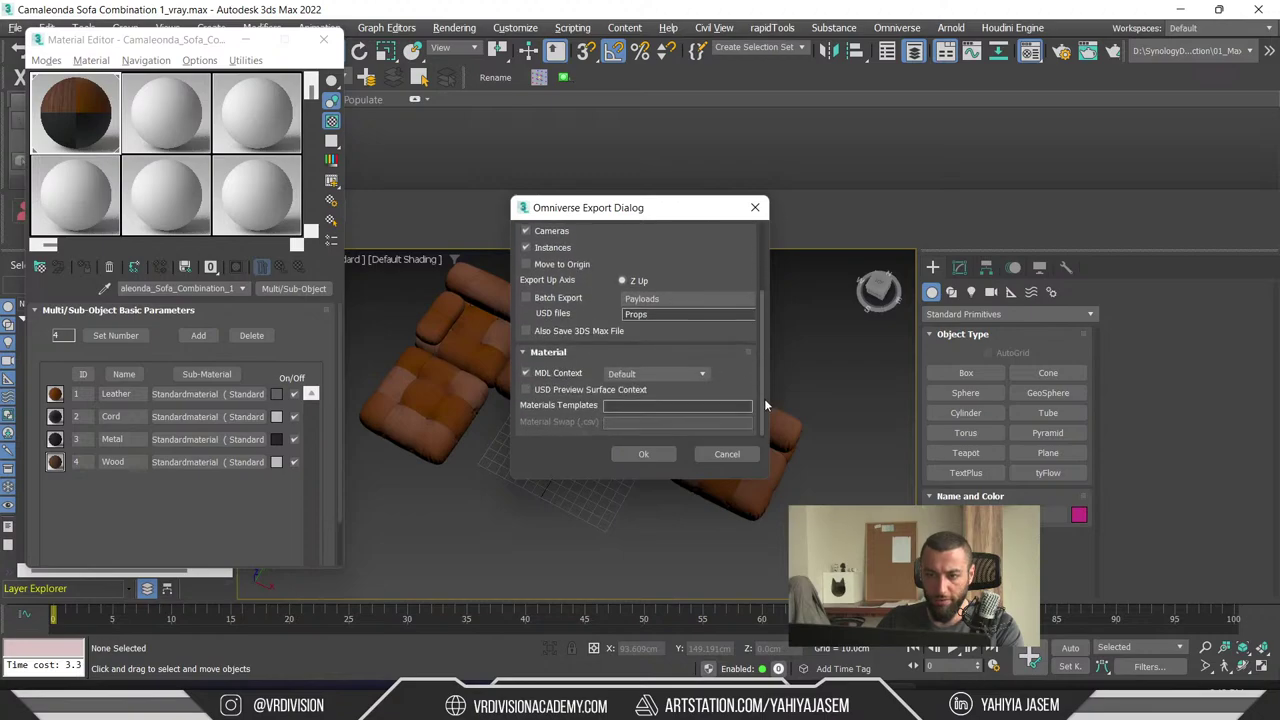
pyautogui.click(735, 459)
pyautogui.click(737, 480)
pyautogui.click(657, 429)
pyautogui.click(580, 340)
# - Inspect each sofa module's pivot in Hierarchy > Pivot with Affect Pivot Only enabled
pyautogui.click(505, 290)
pyautogui.click(490, 415)
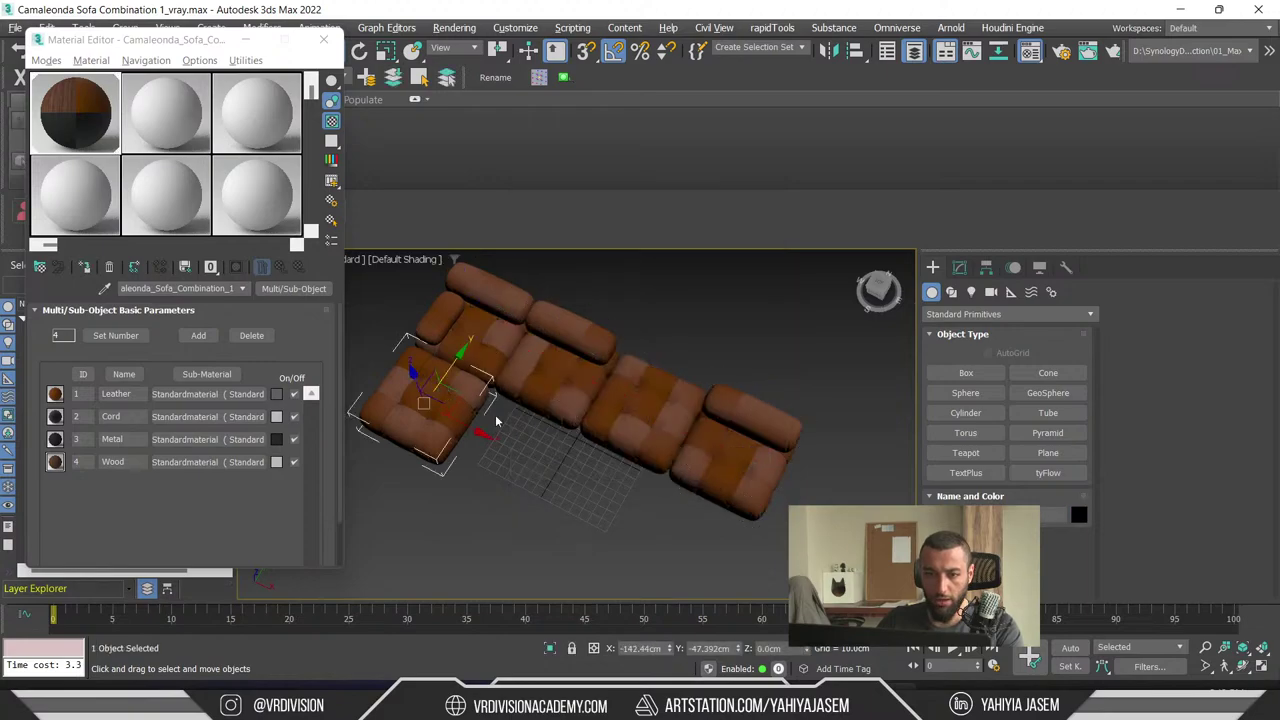
pyautogui.click(985, 267)
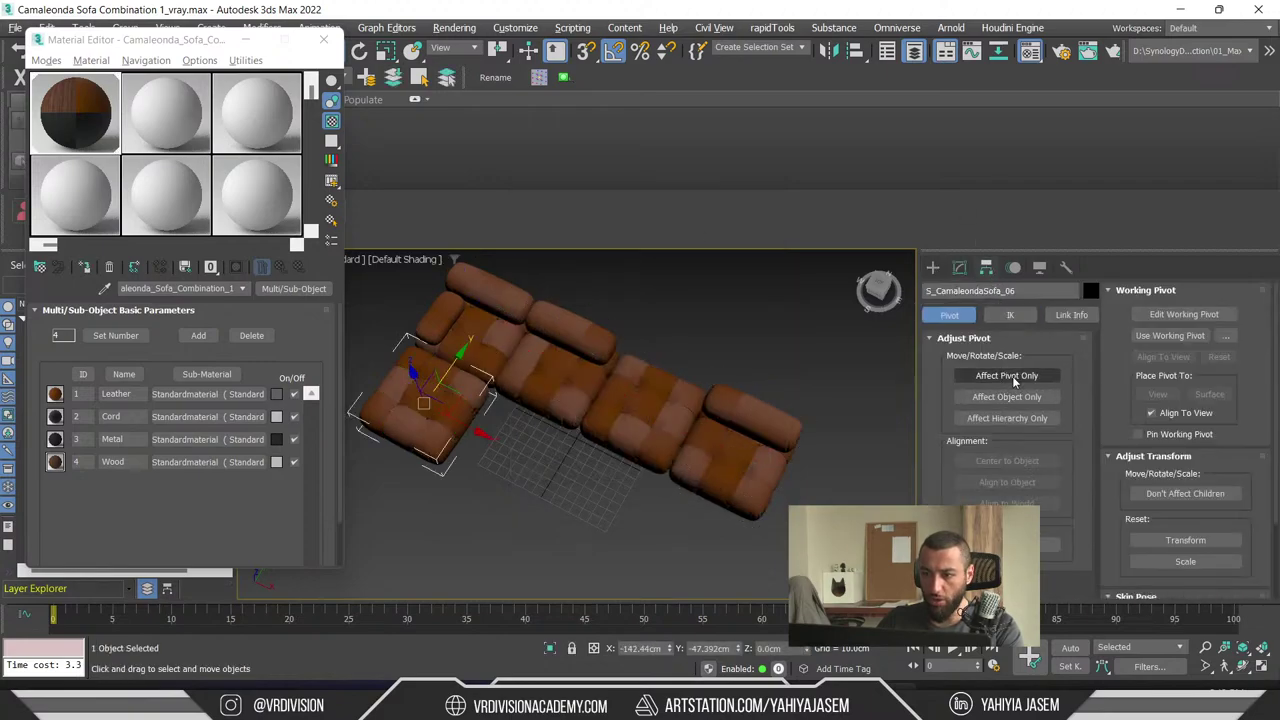
pyautogui.click(1006, 375)
pyautogui.click(565, 350)
pyautogui.click(490, 318)
pyautogui.click(625, 395)
pyautogui.click(745, 450)
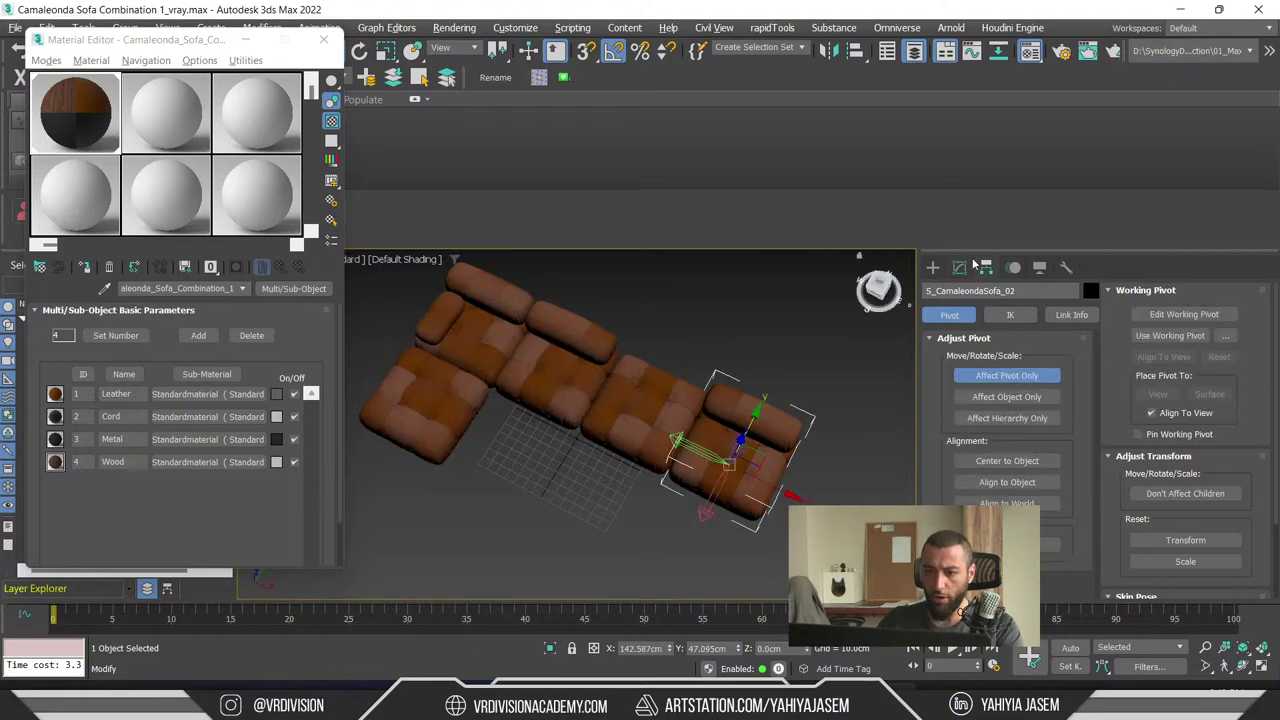
pyautogui.click(932, 267)
# - Select the right-hand sofa module and switch to Scale to reveal its -100 X scale
pyautogui.keyDown('alt'); pyautogui.moveTo(705, 440); pyautogui.dragTo(688, 502, button='middle'); pyautogui.keyUp('alt')
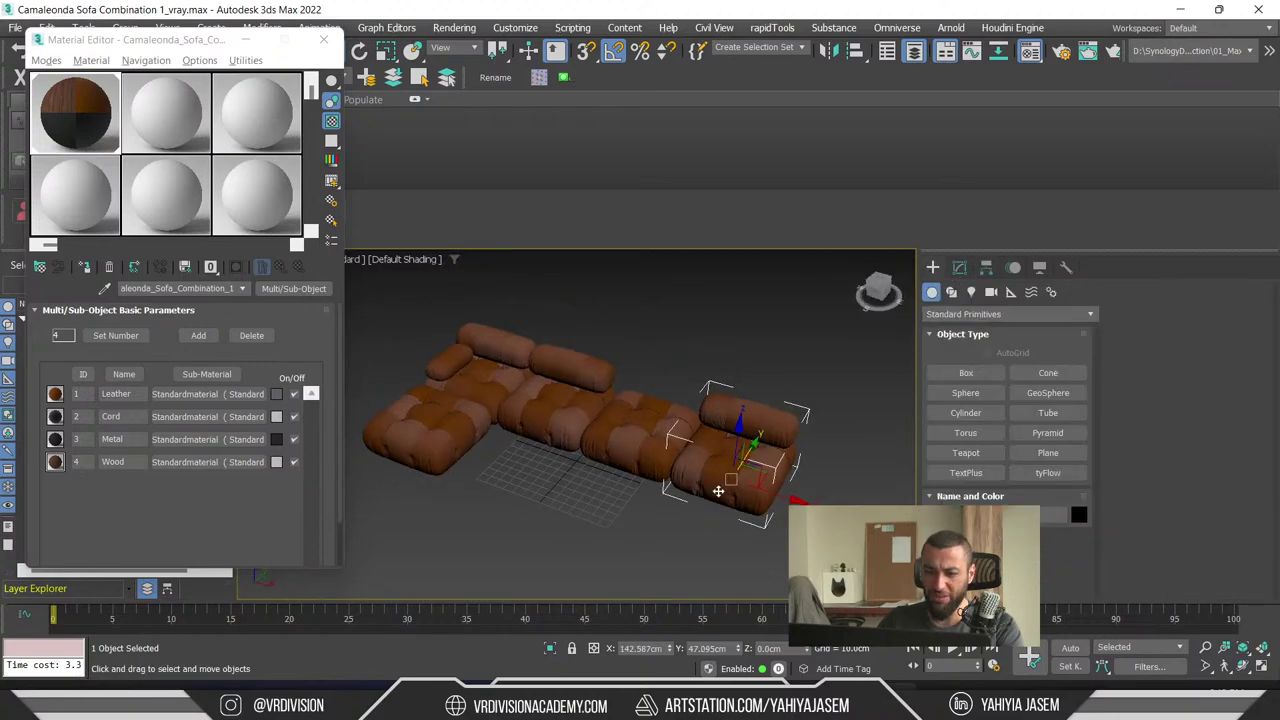
pyautogui.click(773, 353)
pyautogui.hotkey('ctrl', 'a')
pyautogui.click(534, 498)
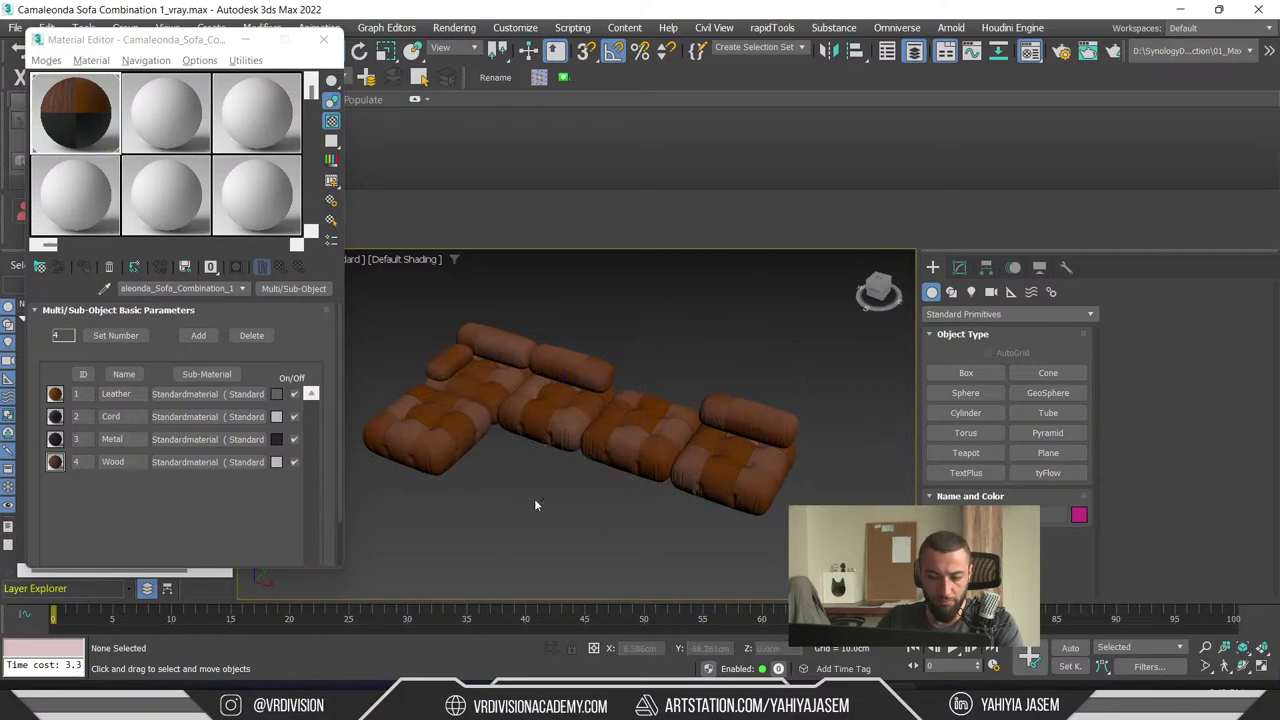
pyautogui.click(630, 440)
pyautogui.keyDown('alt'); pyautogui.moveTo(630, 440); pyautogui.dragTo(675, 490, button='middle'); pyautogui.keyUp('alt')
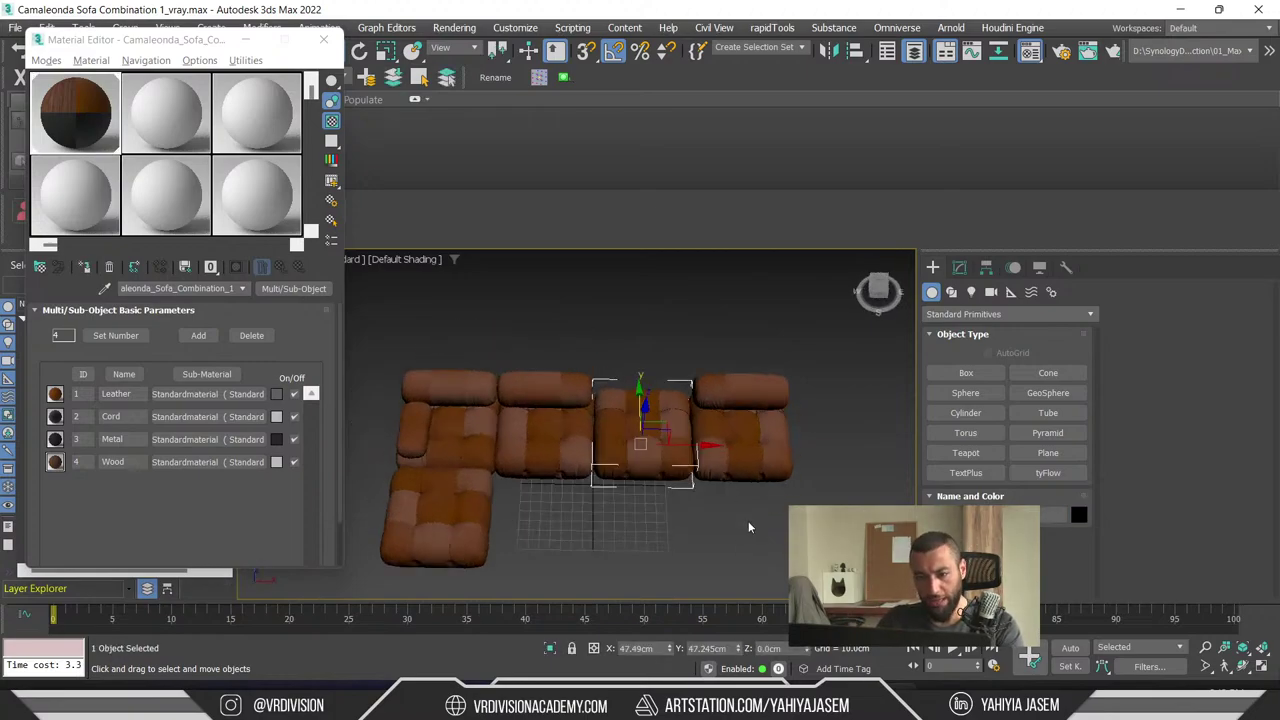
pyautogui.keyDown('alt'); pyautogui.moveTo(748, 527); pyautogui.dragTo(708, 489, button='middle'); pyautogui.keyUp('alt')
pyautogui.click(714, 413)
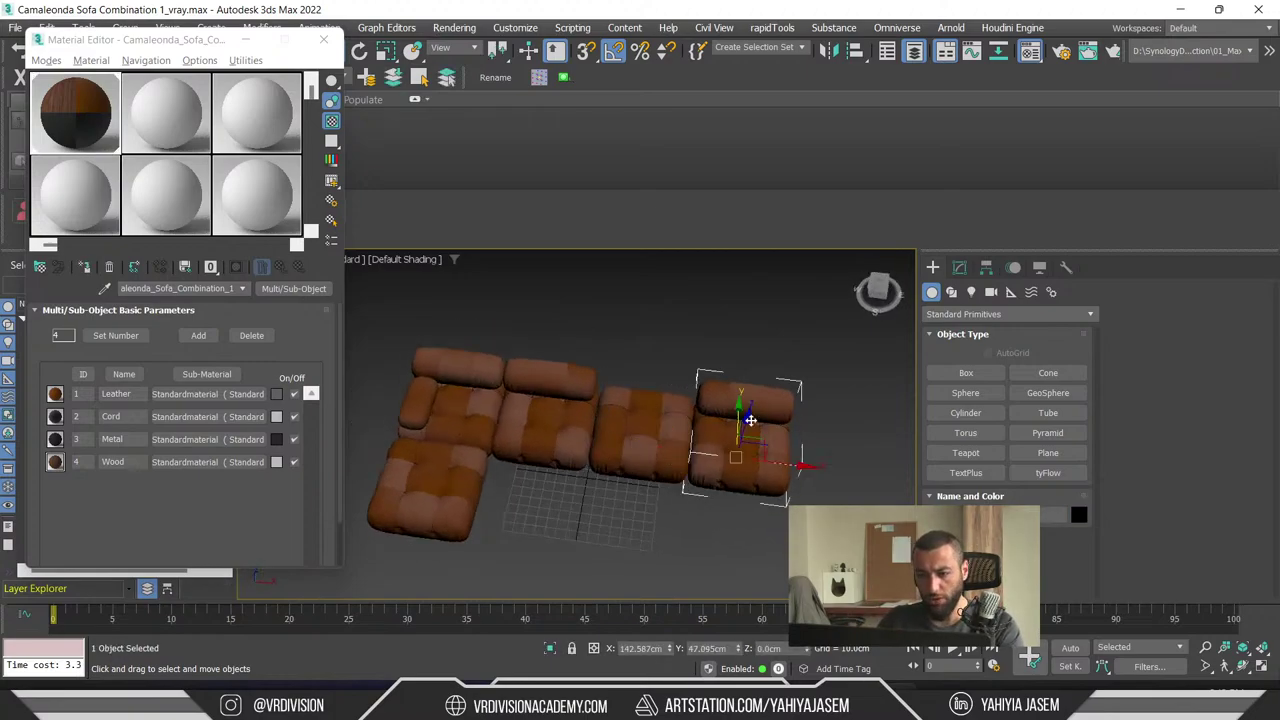
pyautogui.press('r')
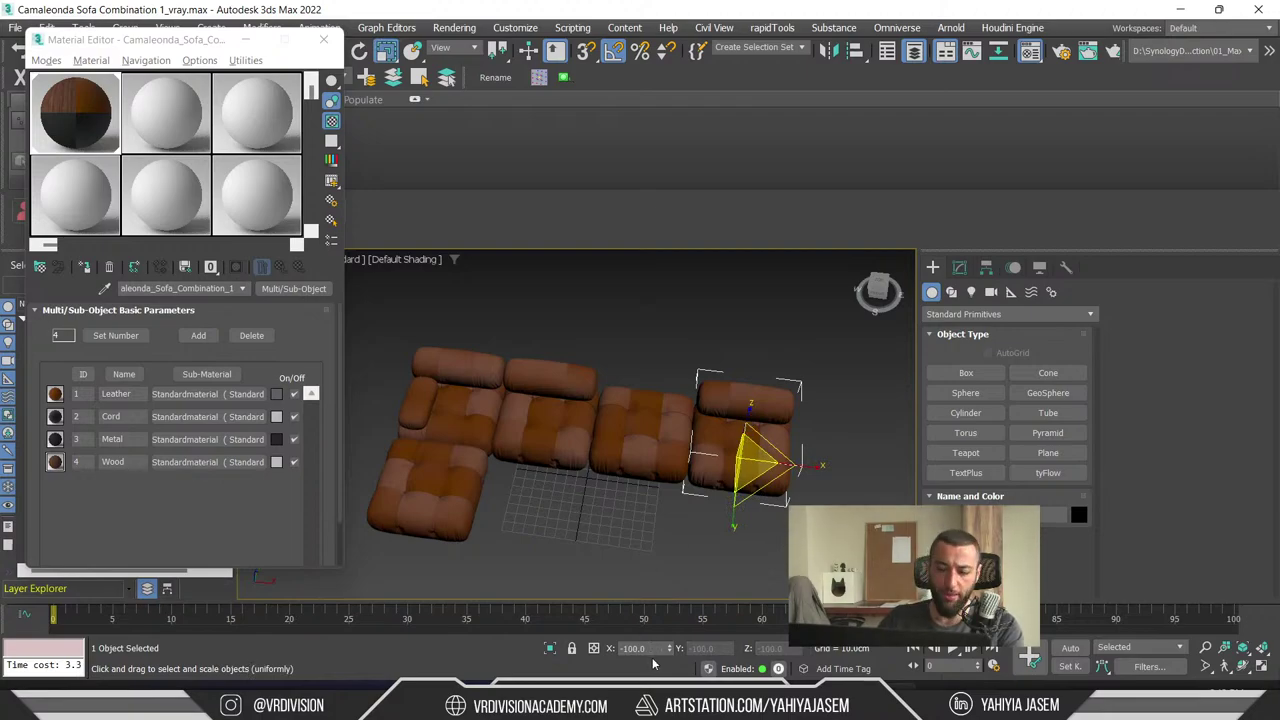
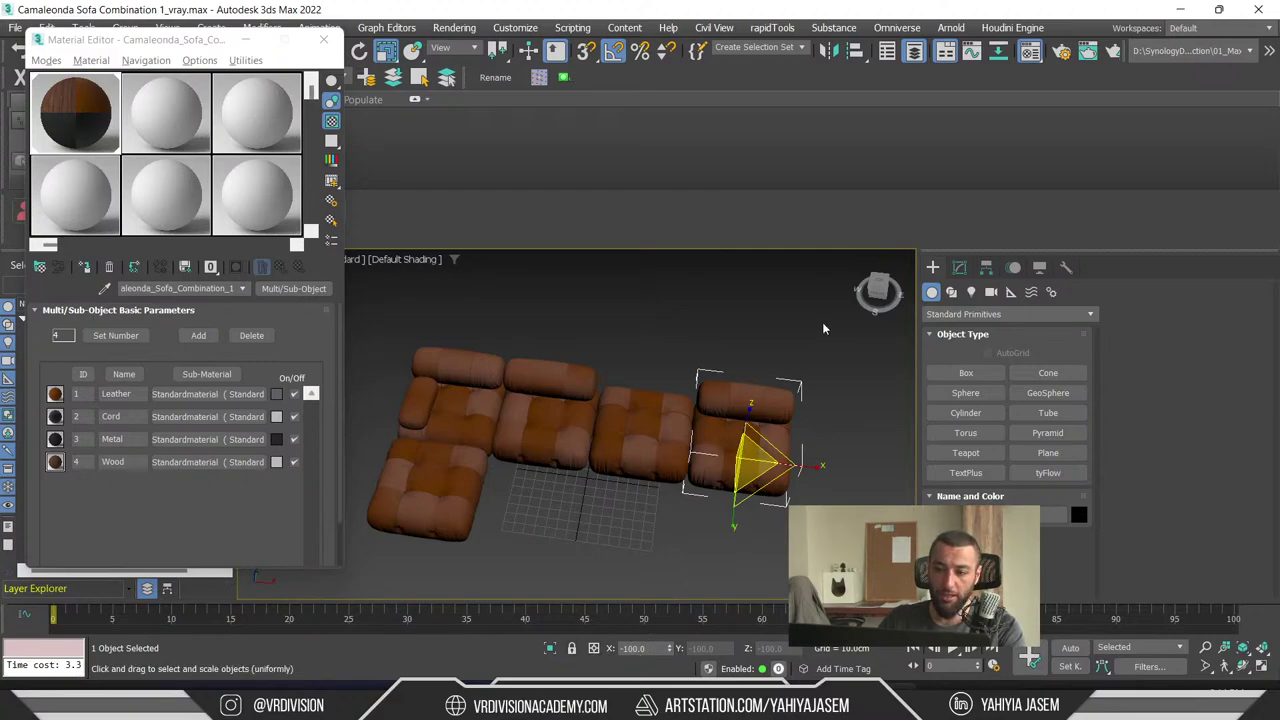
# - Reset XForm on all five sofa pieces and check a single piece's modifiers
pyautogui.hotkey('ctrl', 'a')
pyautogui.click(1066, 267)
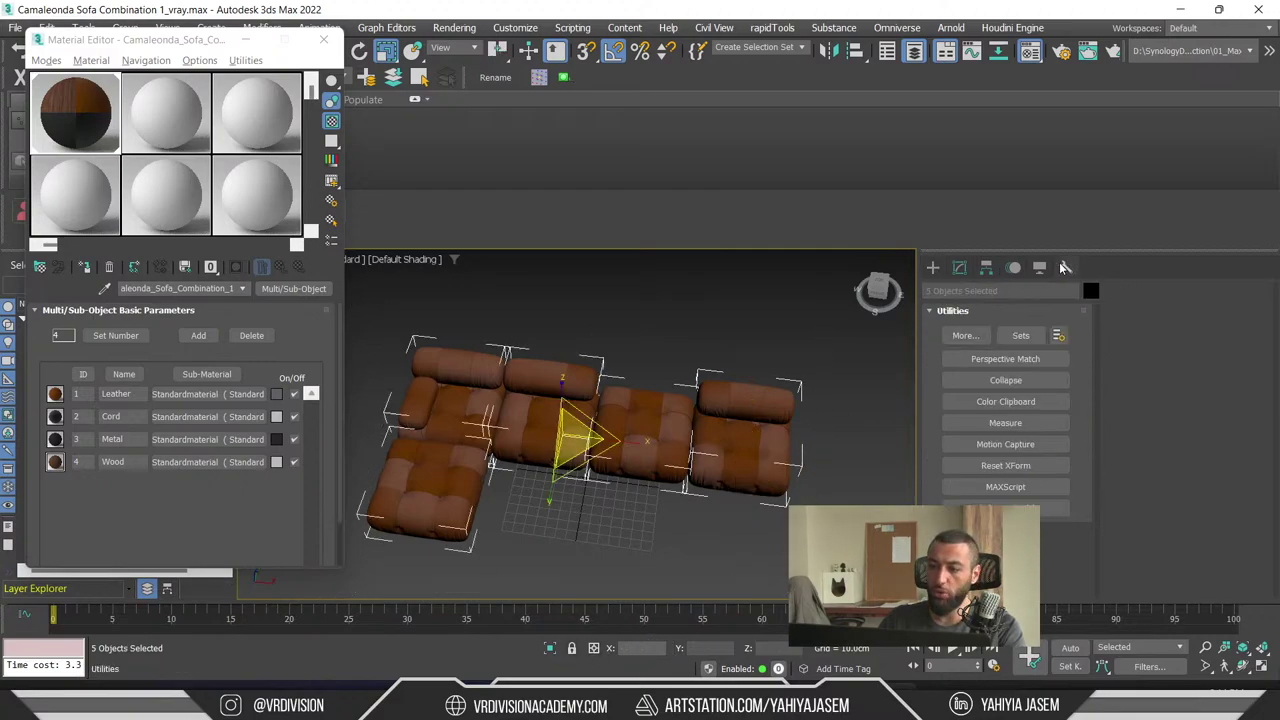
pyautogui.click(1005, 465)
pyautogui.press('w')
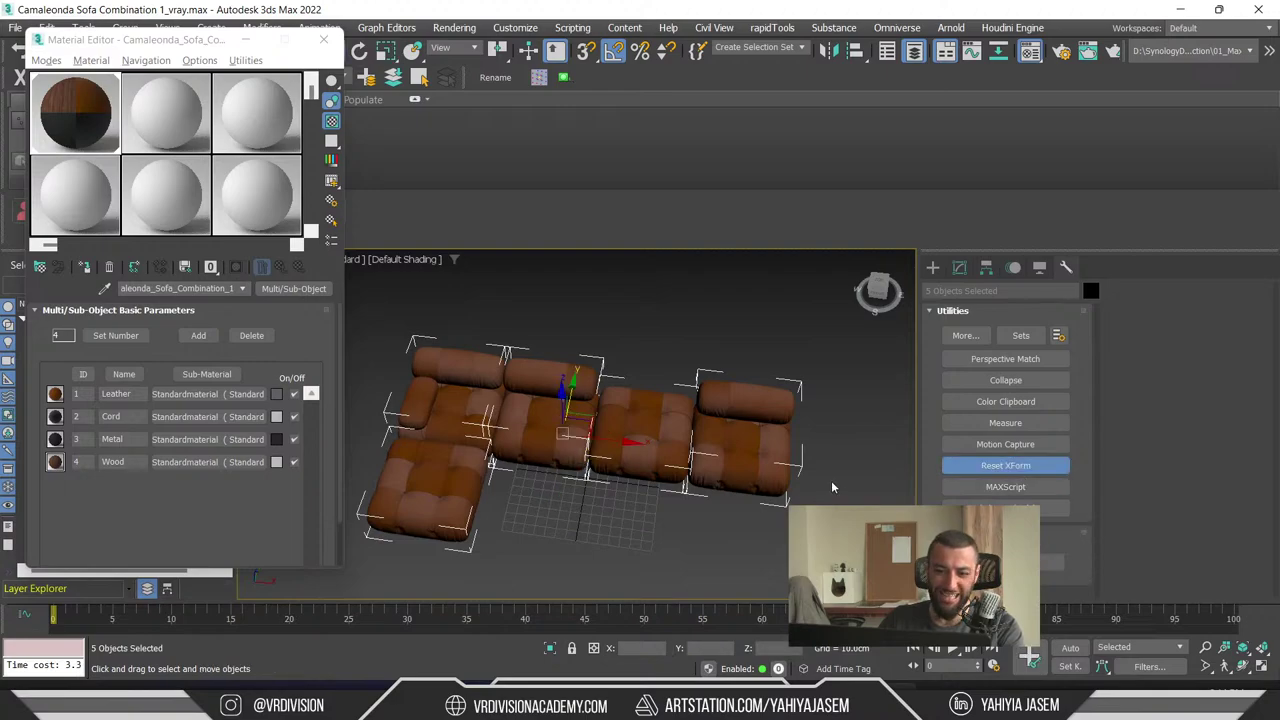
pyautogui.keyDown('alt'); pyautogui.moveTo(600, 420); pyautogui.dragTo(700, 420, button='middle'); pyautogui.keyUp('alt')
pyautogui.click(932, 267)
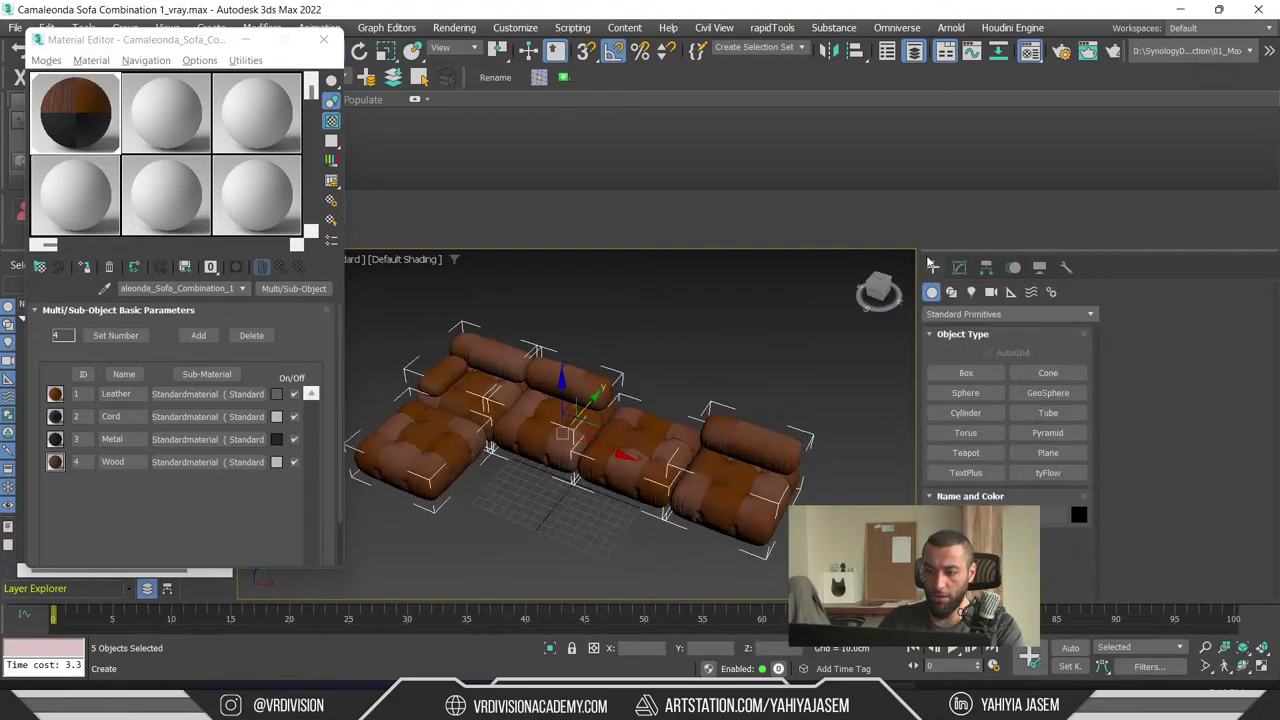
pyautogui.click(959, 267)
pyautogui.click(640, 450)
pyautogui.press('r')
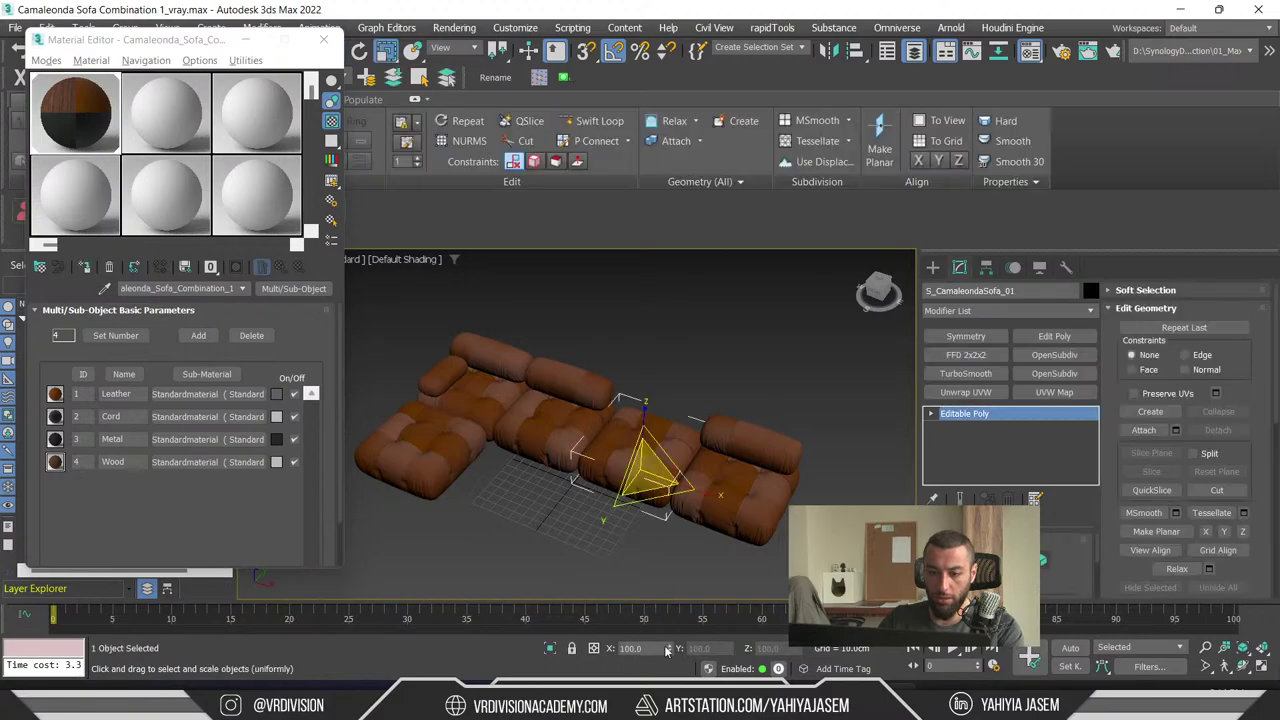
pyautogui.click(526, 526)
# - Export the sofa to USD, overwriting test.usd through the Omniverse Exporter
pyautogui.hotkey('ctrl', 'e')
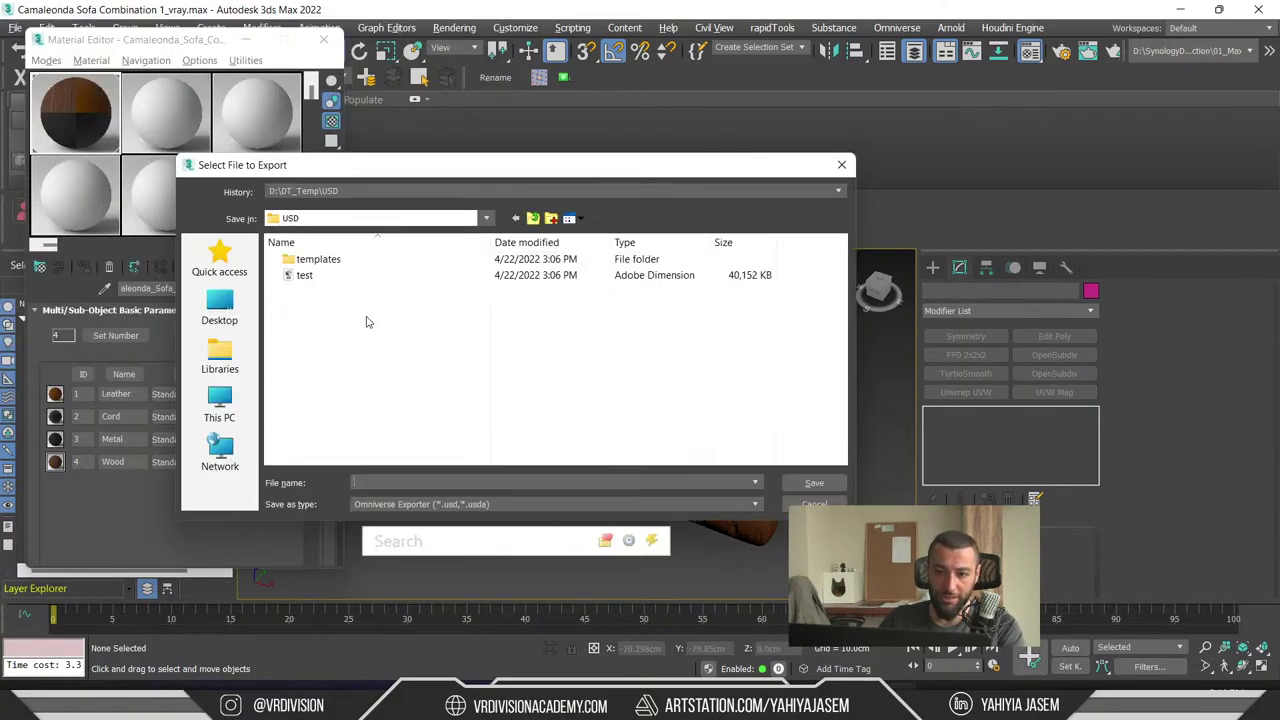
pyautogui.doubleClick(304, 275)
pyautogui.click(655, 366)
pyautogui.click(644, 446)
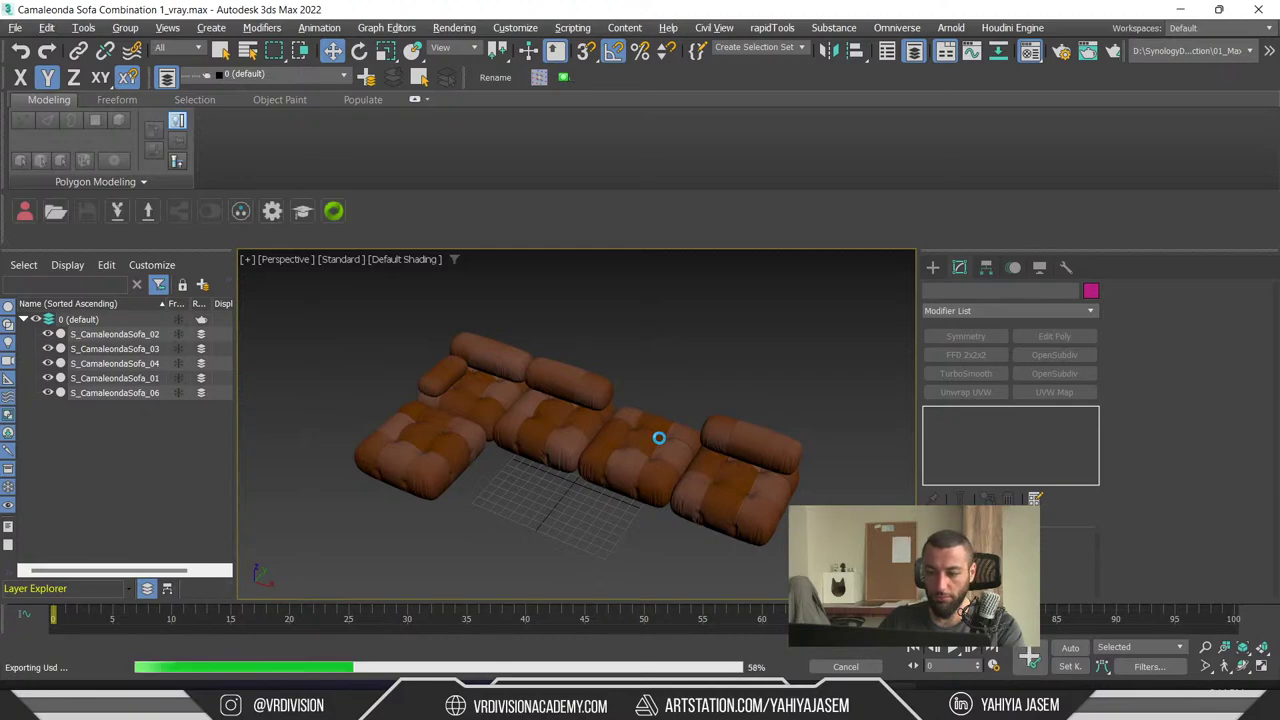
# - In Unreal, create a Test1 folder inside the USD content folder and open it
pyautogui.hotkey('alt', 'Tab')
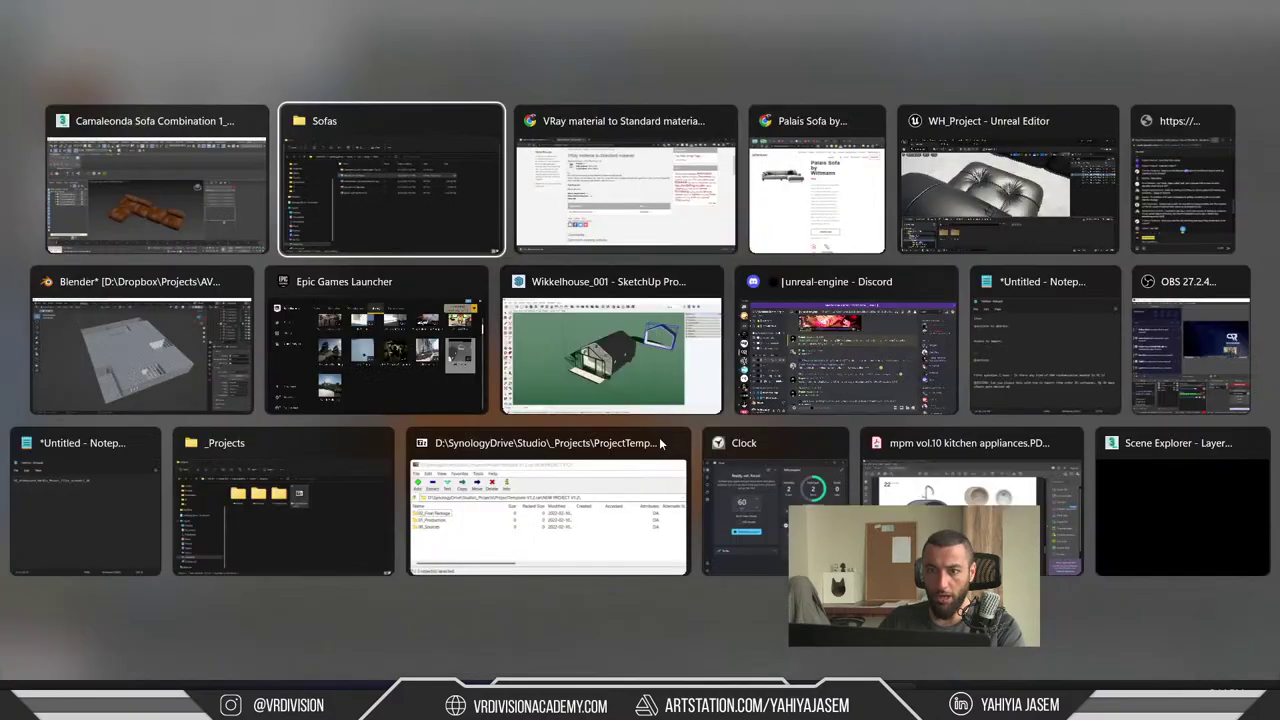
pyautogui.press('Tab')
pyautogui.press('Tab')
pyautogui.press('Tab')
pyautogui.hotkey('ctrl', 'space')
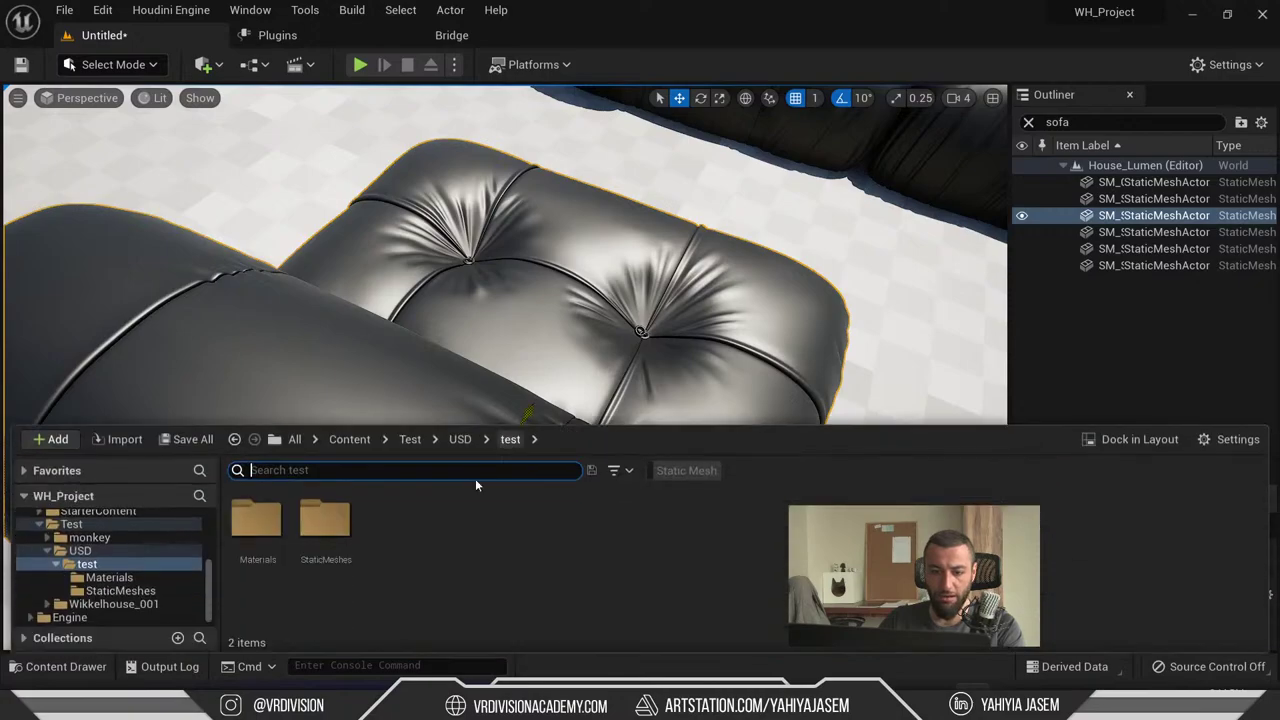
pyautogui.click(459, 445)
pyautogui.rightClick(610, 560)
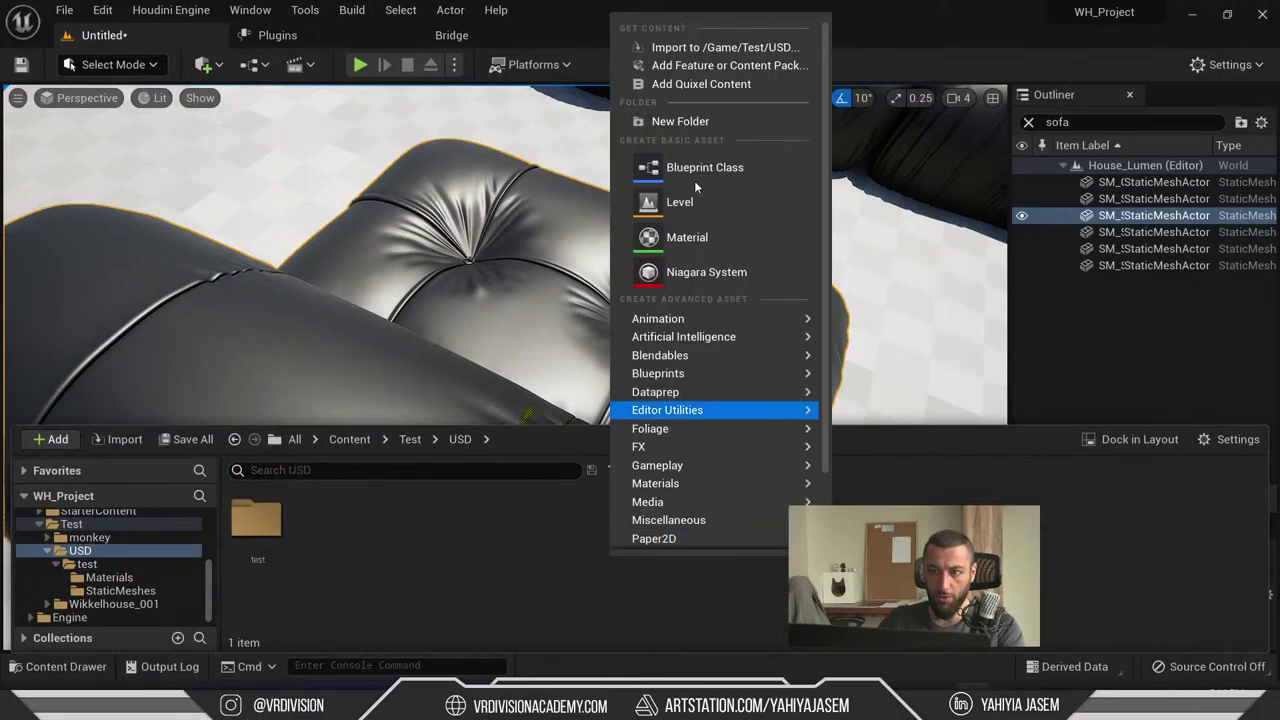
pyautogui.click(711, 116)
pyautogui.write('Test1')
pyautogui.press('Return')
pyautogui.doubleClick(325, 522)
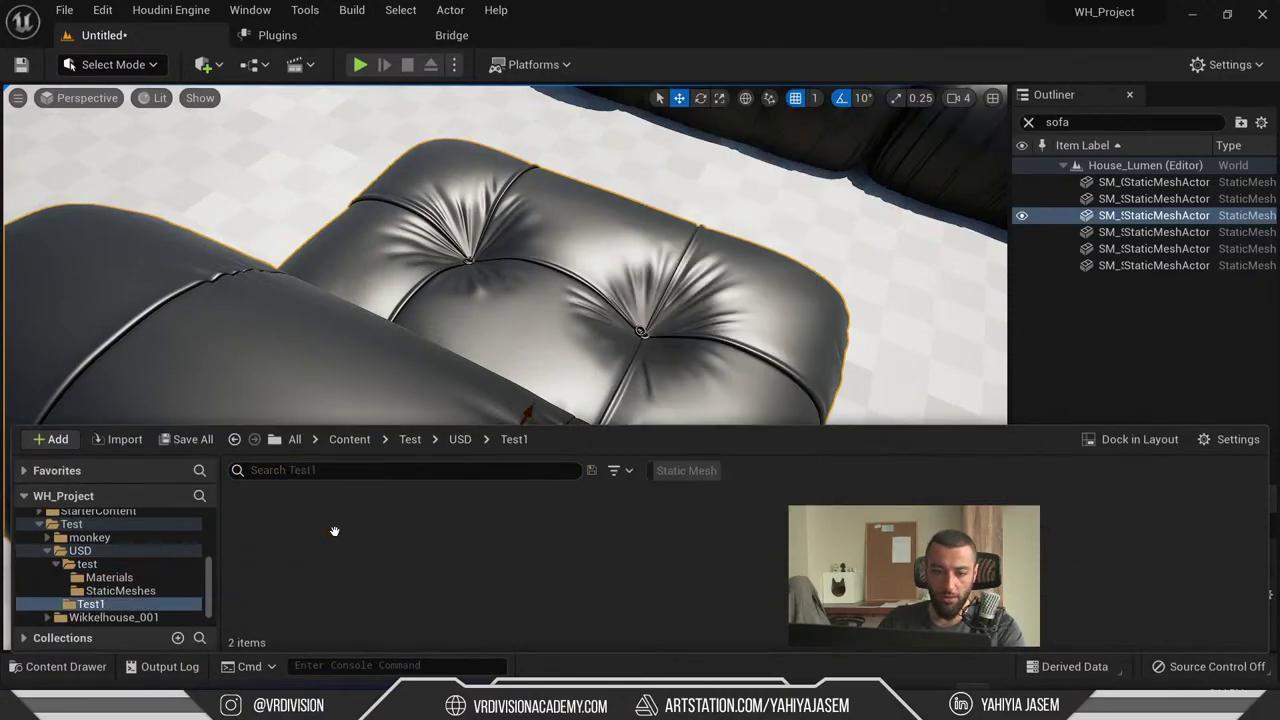
# - Import test.usd into Test1 with the default import options
pyautogui.click(55, 439)
pyautogui.click(192, 173)
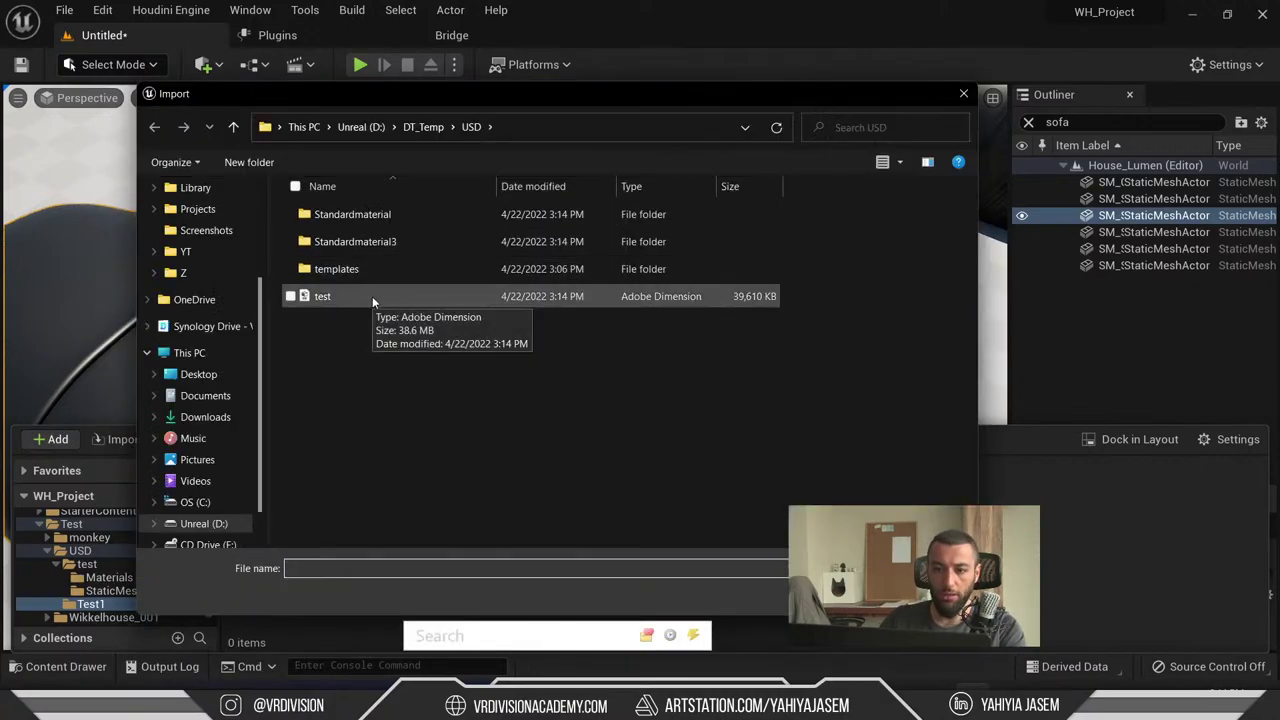
pyautogui.doubleClick(372, 296)
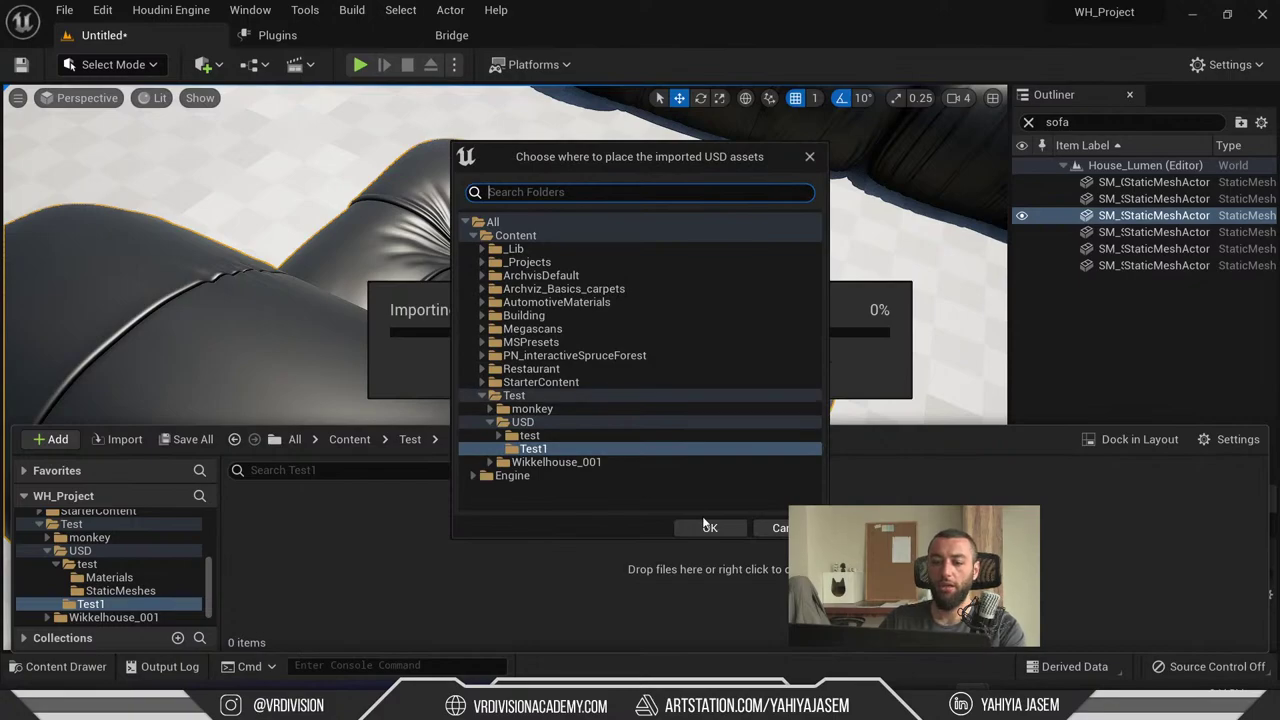
pyautogui.click(709, 527)
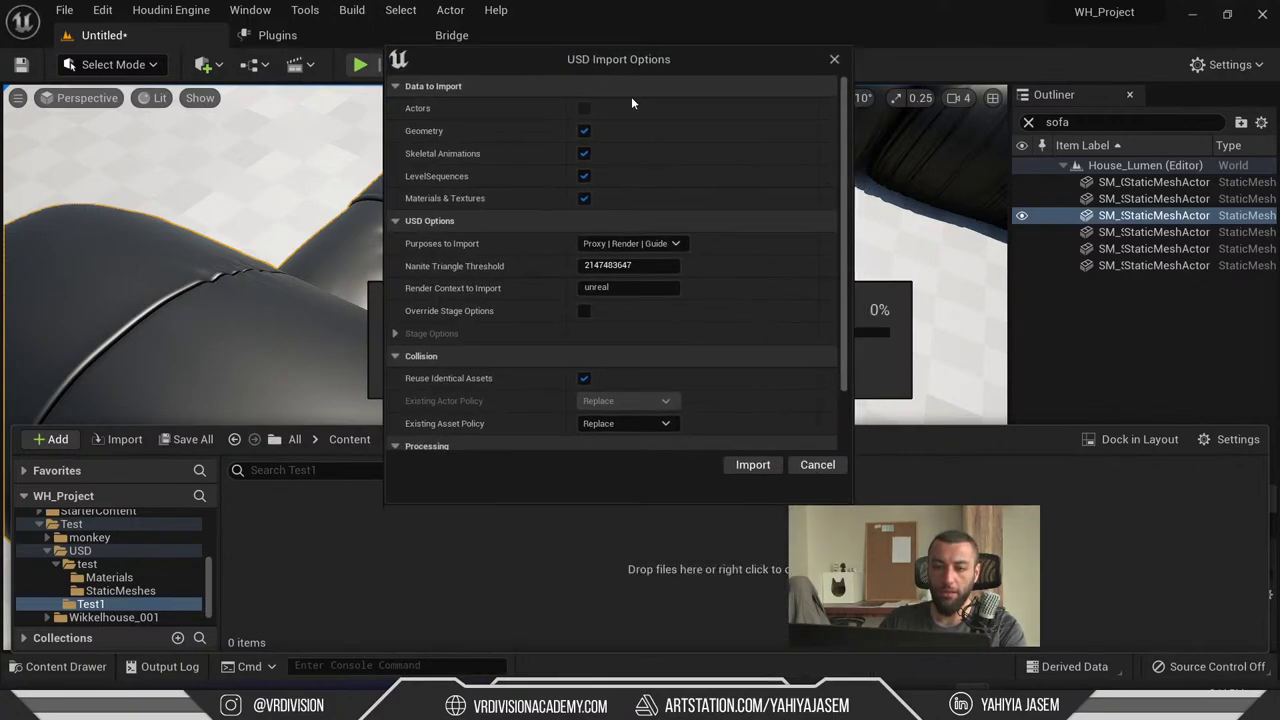
pyautogui.scroll(-1, 479, 159)
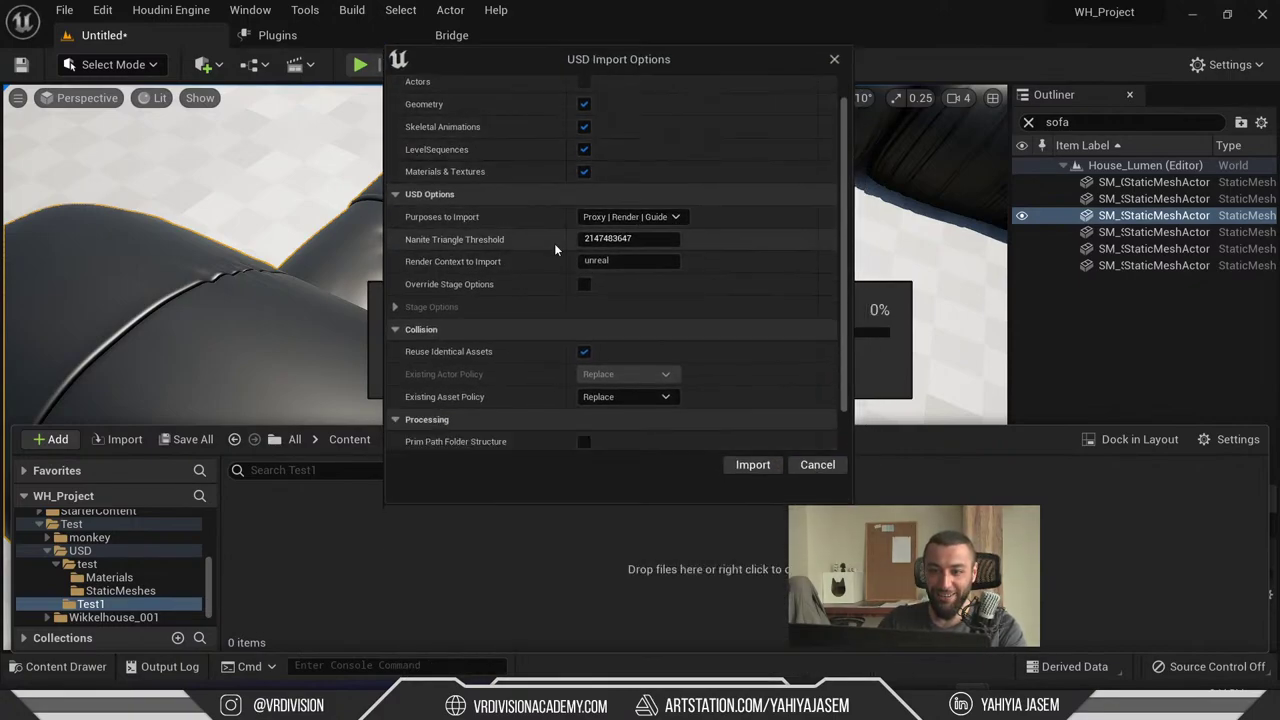
pyautogui.scroll(-2, 564, 247)
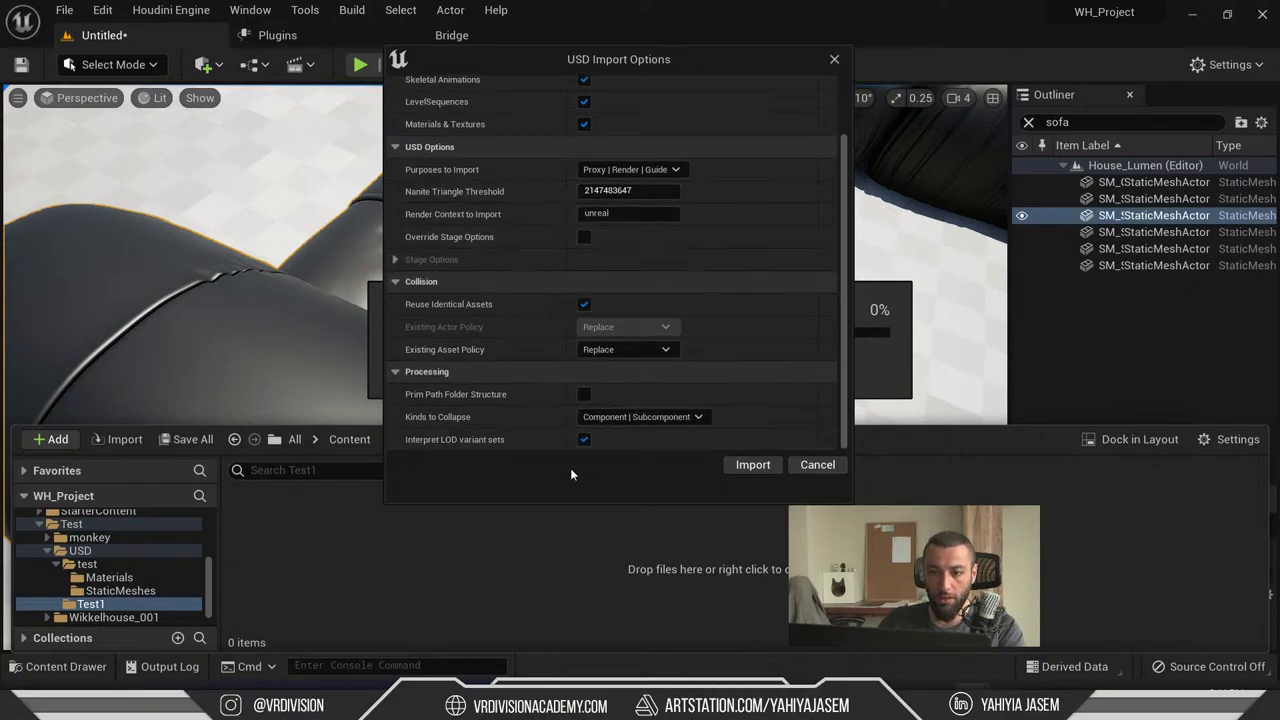
pyautogui.click(752, 466)
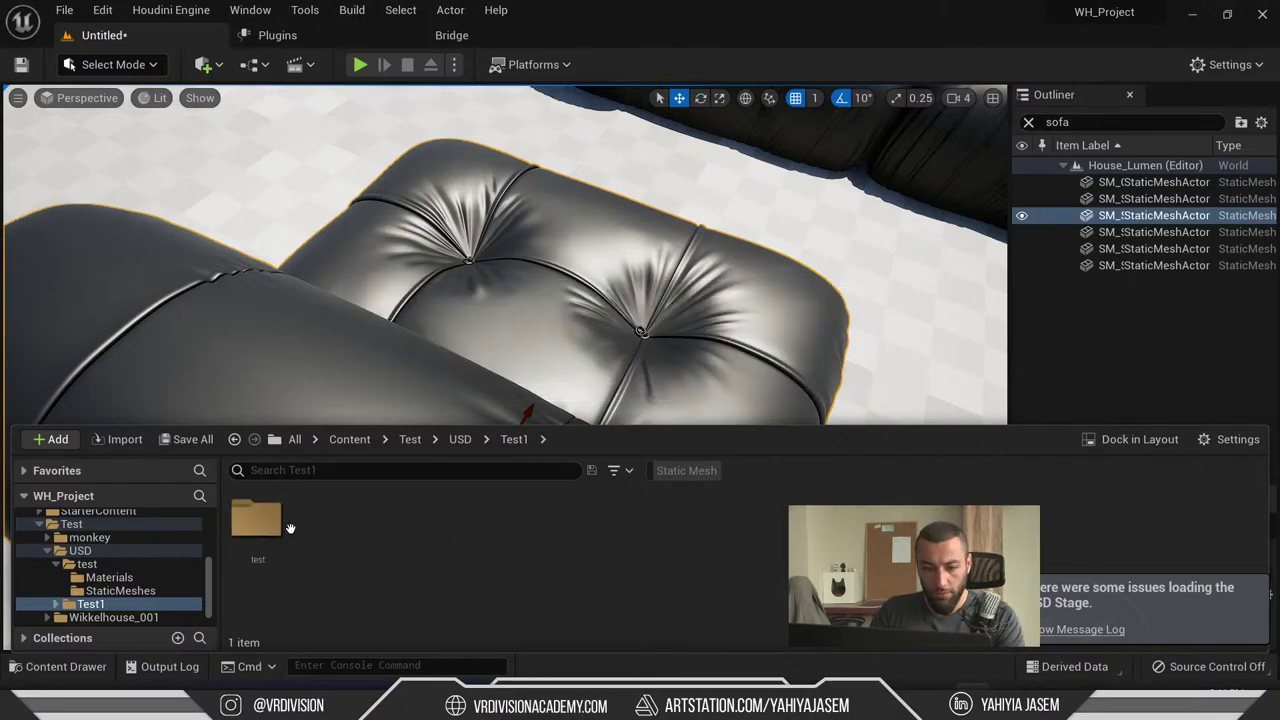
# - Browse the imported test folder's StaticMeshes and Materials folders
pyautogui.doubleClick(262, 522)
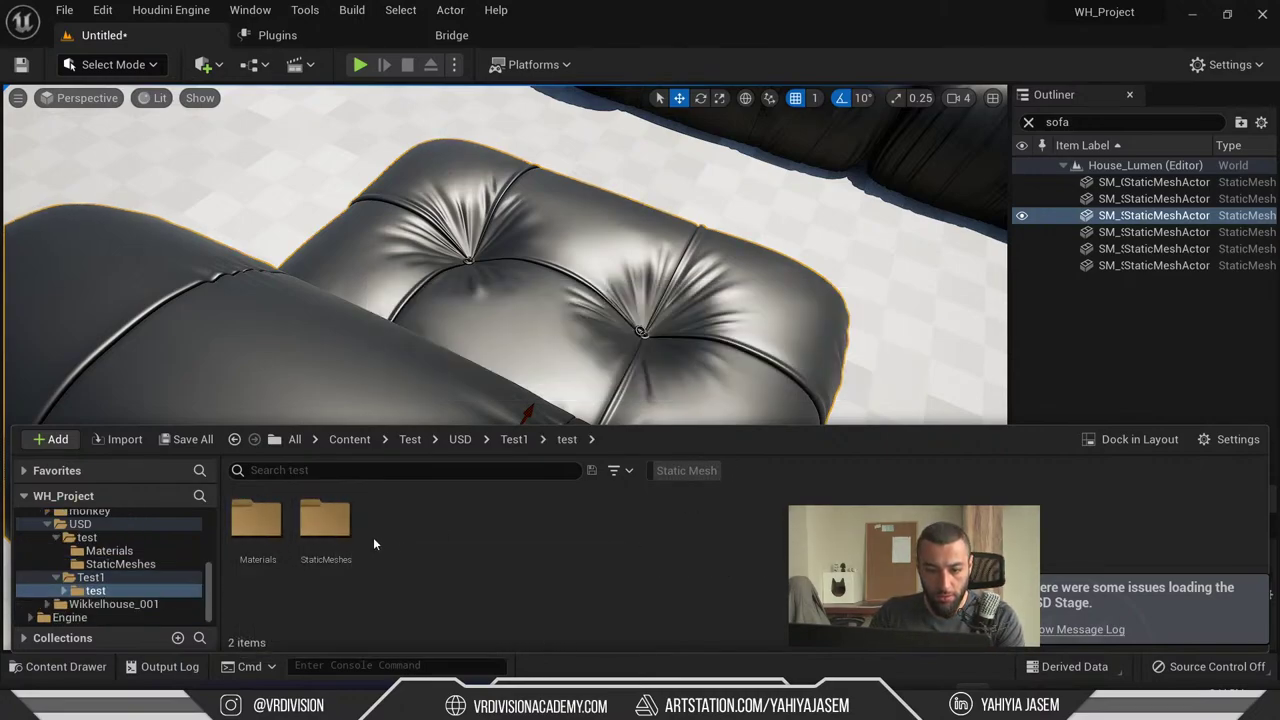
pyautogui.doubleClick(325, 525)
pyautogui.click(128, 617)
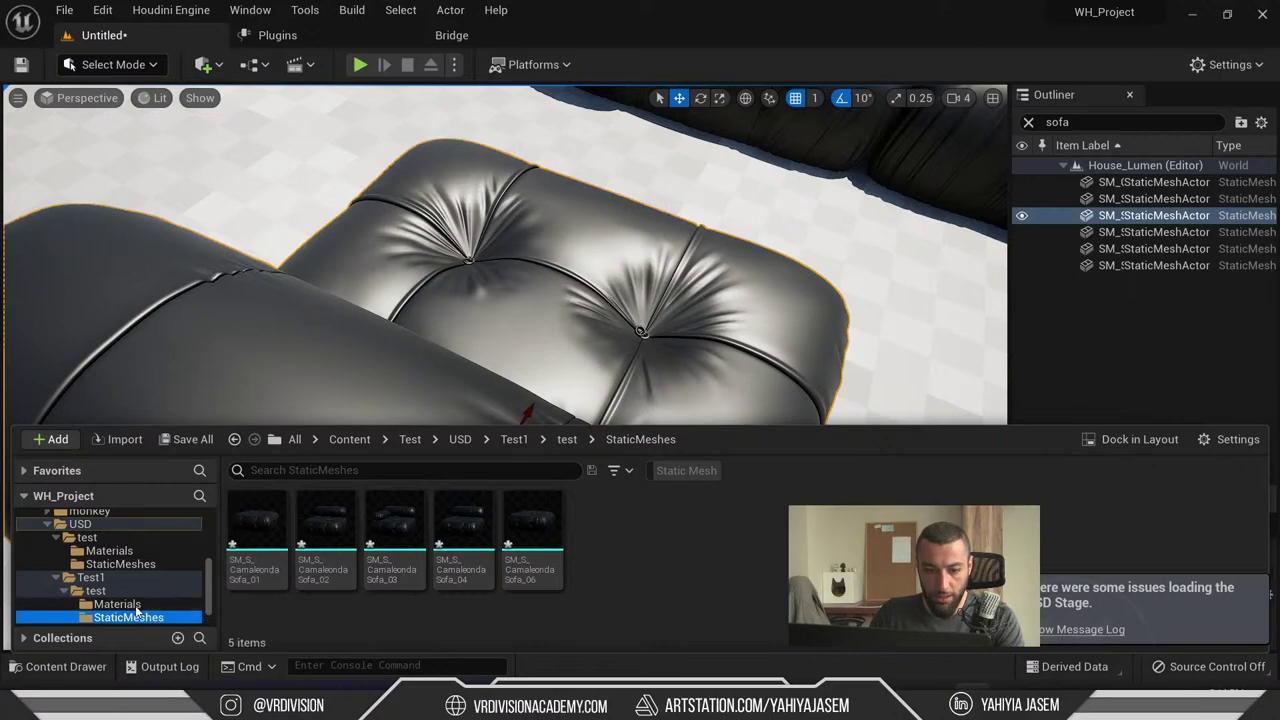
pyautogui.click(117, 604)
pyautogui.click(128, 617)
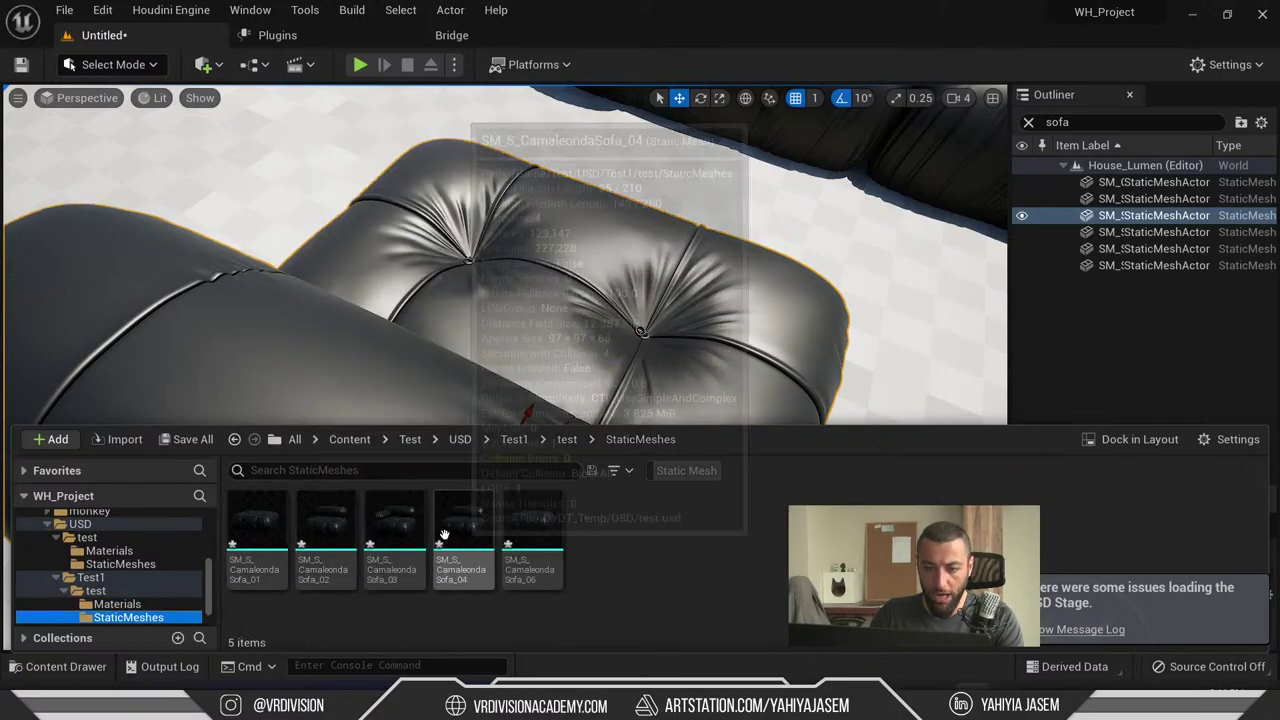
pyautogui.hotkey('ctrl', 'space')
# - Drag the five sofa static meshes from the Content Drawer into the level
pyautogui.press('f')
pyautogui.scroll(-5, 600, 411)
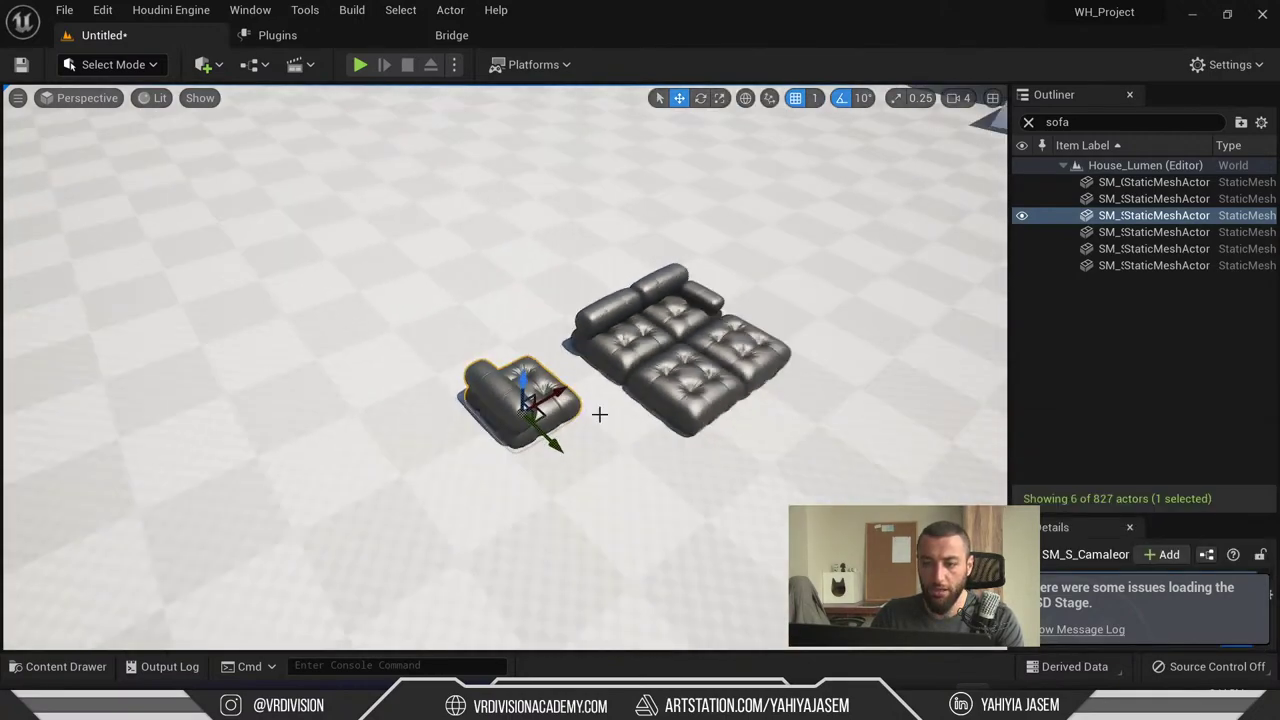
pyautogui.hotkey('ctrl', 'space')
pyautogui.keyDown('shift'); pyautogui.click(519, 541); pyautogui.keyUp('shift')
pyautogui.moveTo(519, 541); pyautogui.dragTo(410, 250)
pyautogui.press('f')
pyautogui.keyDown('alt'); pyautogui.moveTo(520, 440); pyautogui.dragTo(600, 306); pyautogui.keyUp('alt')
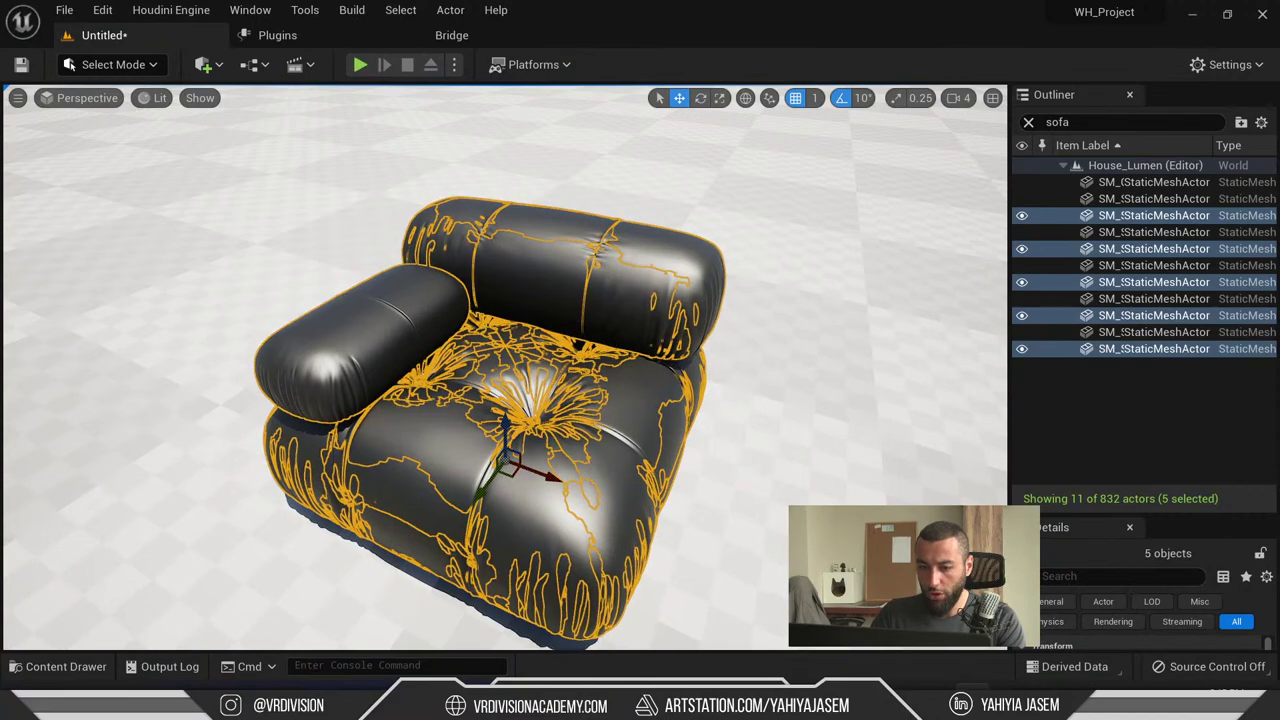
# - Move the armchair left, the ottoman right and another piece far left
pyautogui.click(557, 469)
pyautogui.moveTo(557, 469); pyautogui.dragTo(447, 420)
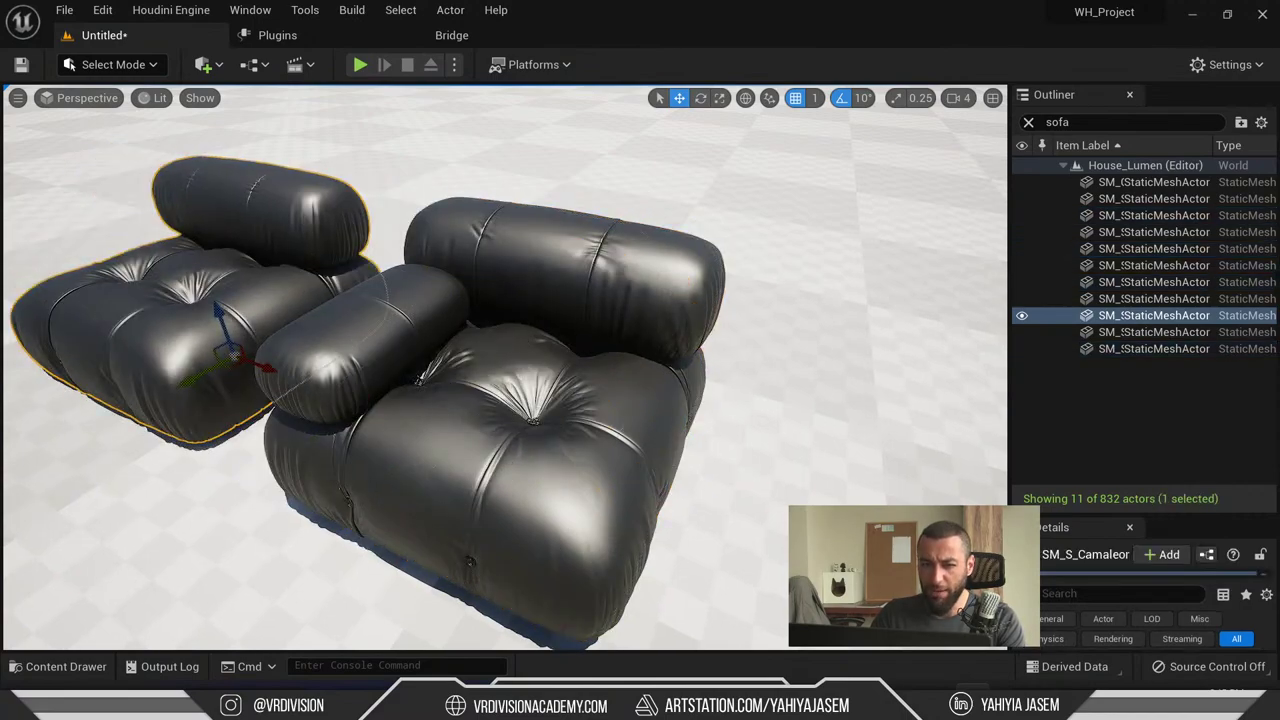
pyautogui.click(520, 430)
pyautogui.press('f')
pyautogui.moveTo(503, 383); pyautogui.dragTo(703, 452)
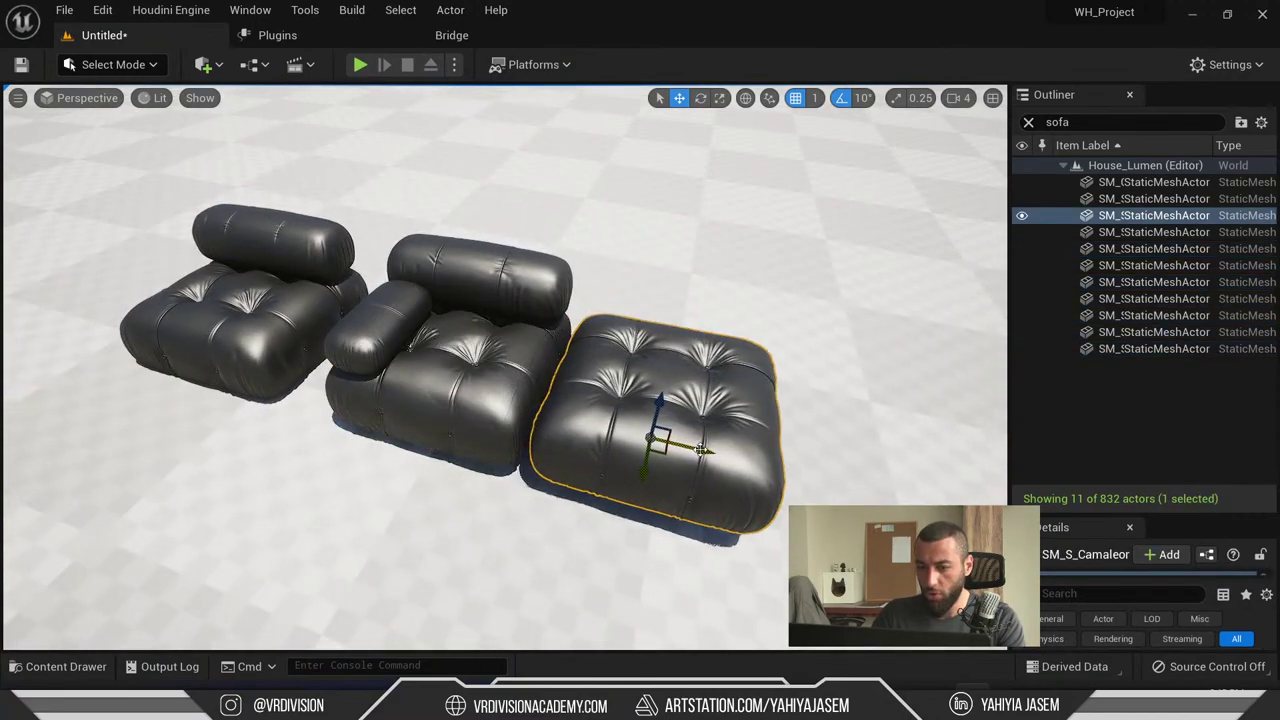
pyautogui.click(457, 357)
pyautogui.moveTo(457, 357); pyautogui.dragTo(100, 290)
pyautogui.moveTo(300, 277); pyautogui.dragTo(306, 357, button='right')
pyautogui.press('Escape')
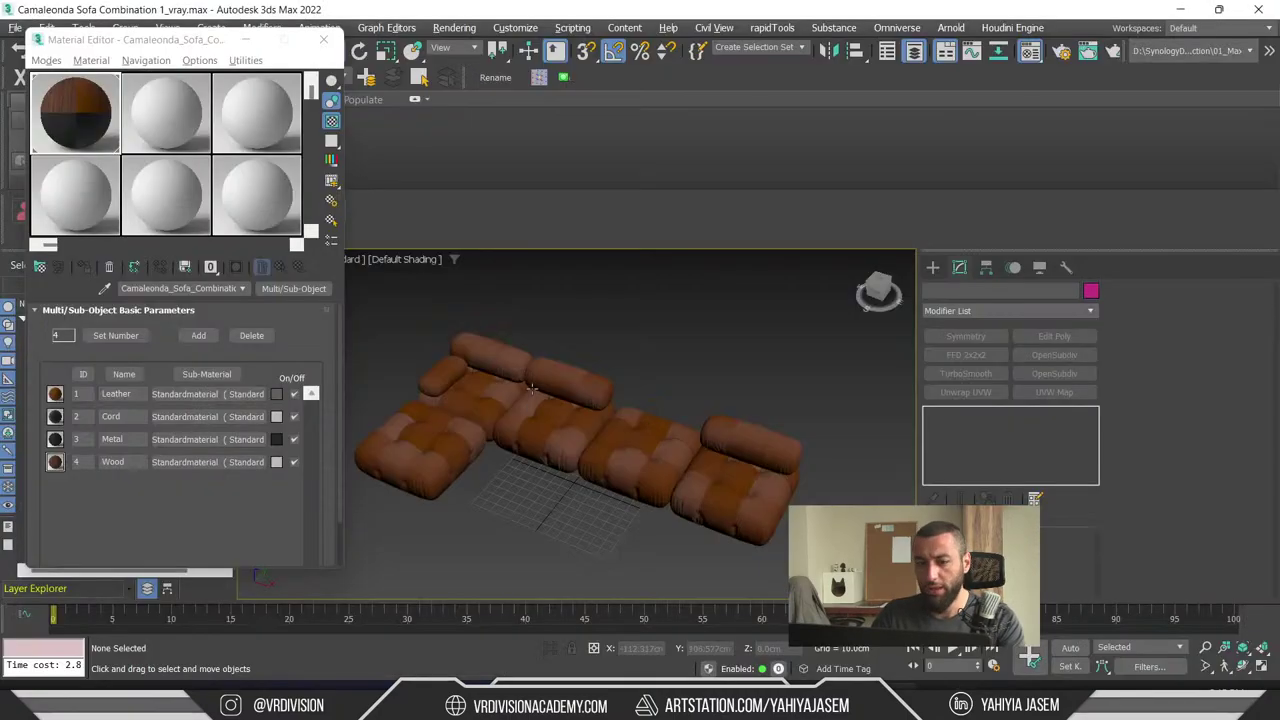
# - Reset a cushion's pivot X and Y positions to 0 in Affect Pivot Only mode
pyautogui.hotkey('ctrl', 'a')
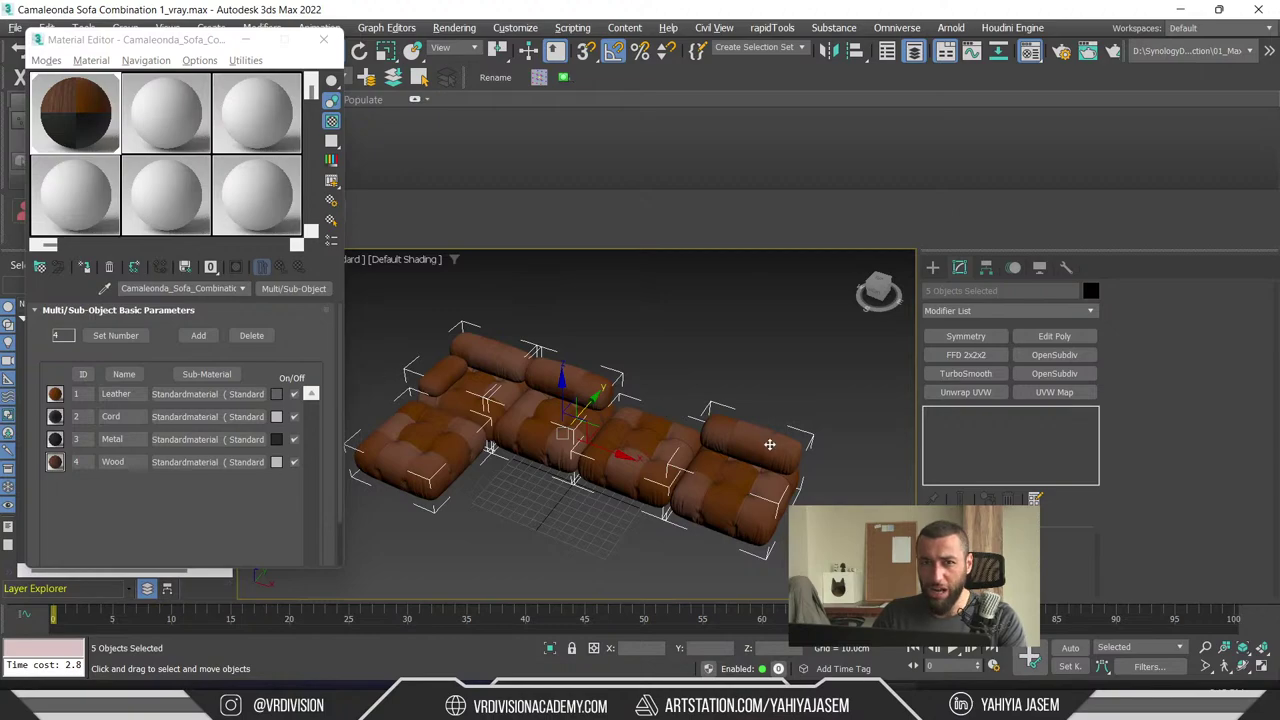
pyautogui.click(537, 544)
pyautogui.click(932, 267)
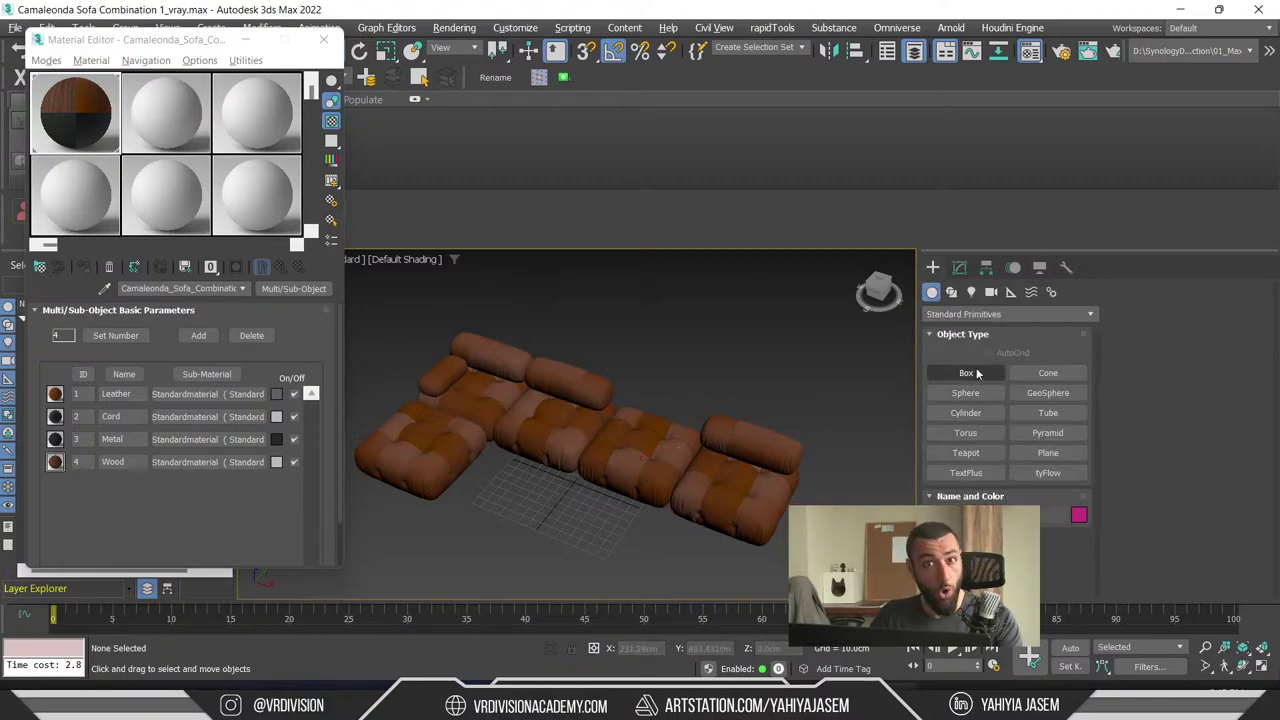
pyautogui.scroll(5, 552, 477)
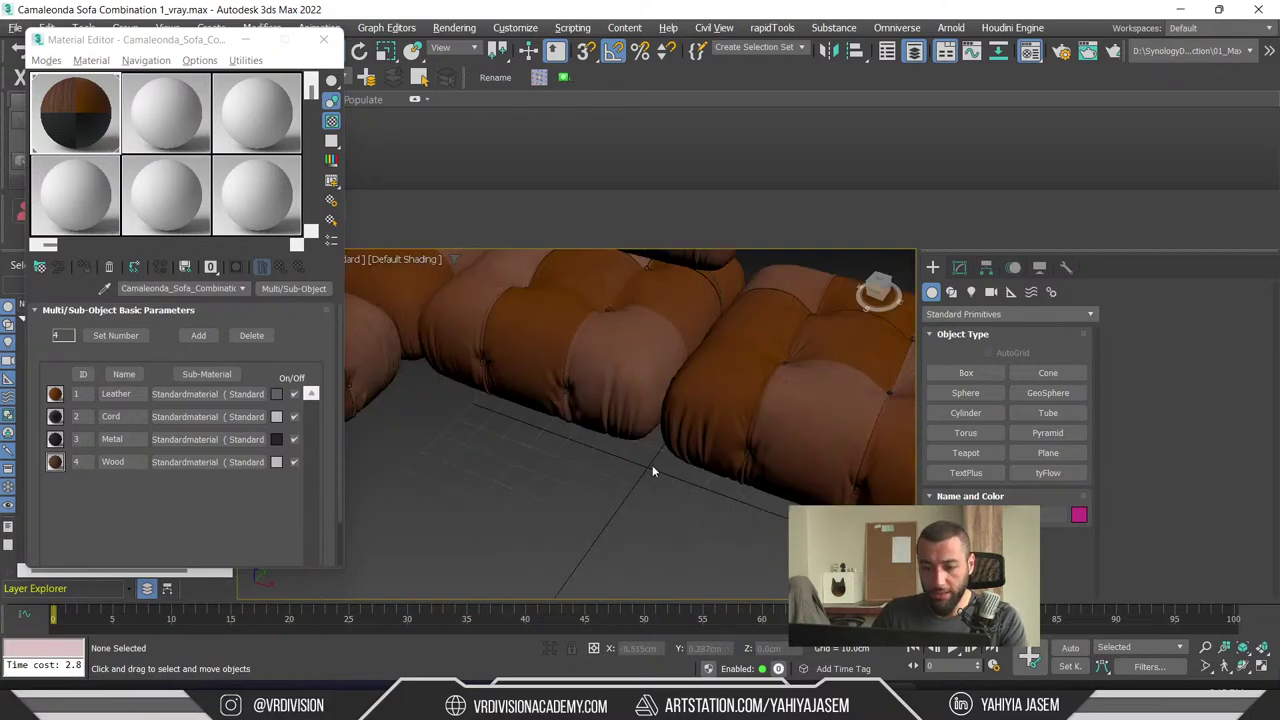
pyautogui.click(786, 432)
pyautogui.scroll(-3, 658, 464)
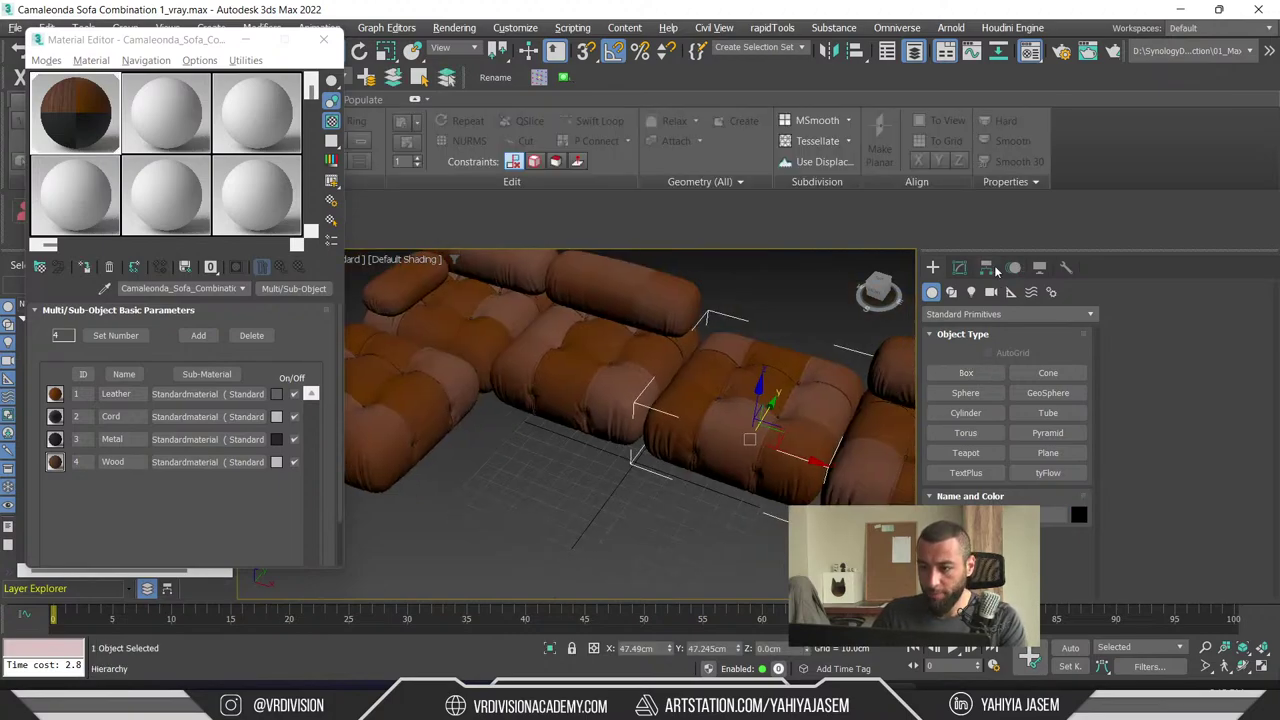
pyautogui.click(988, 268)
pyautogui.click(1007, 375)
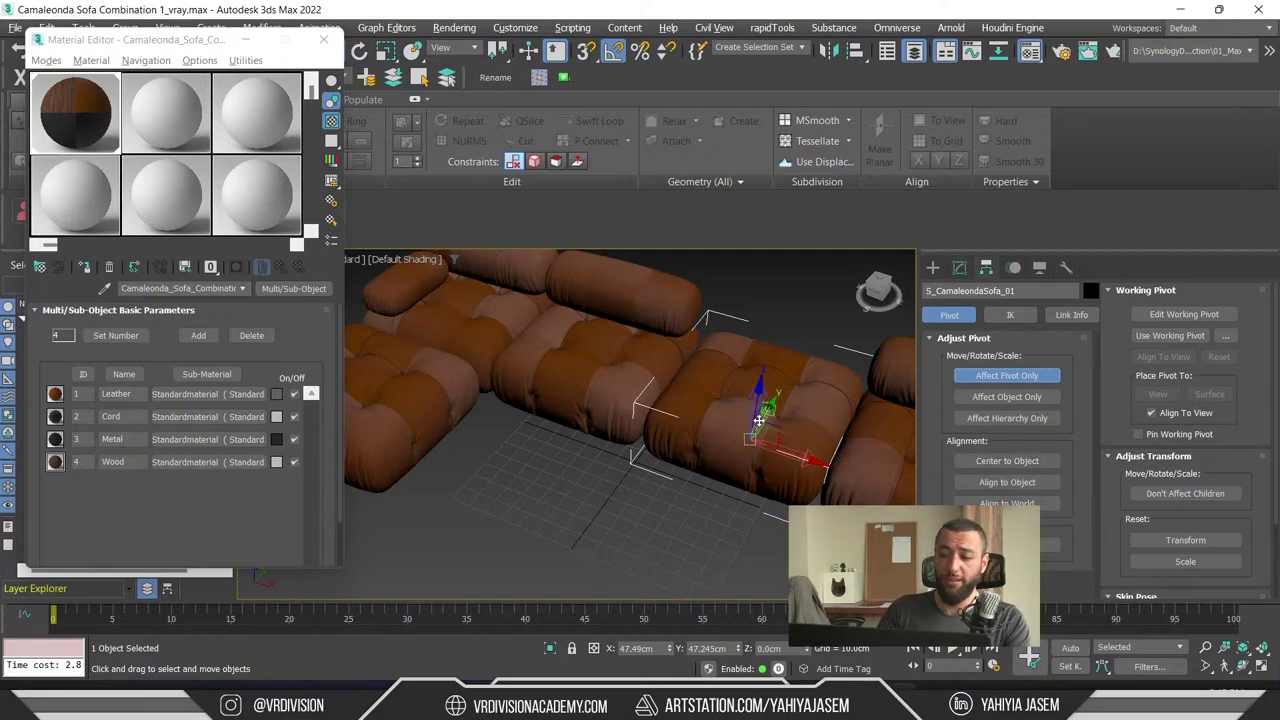
pyautogui.keyDown('alt'); pyautogui.moveTo(700, 430); pyautogui.dragTo(749, 376, button='middle'); pyautogui.keyUp('alt')
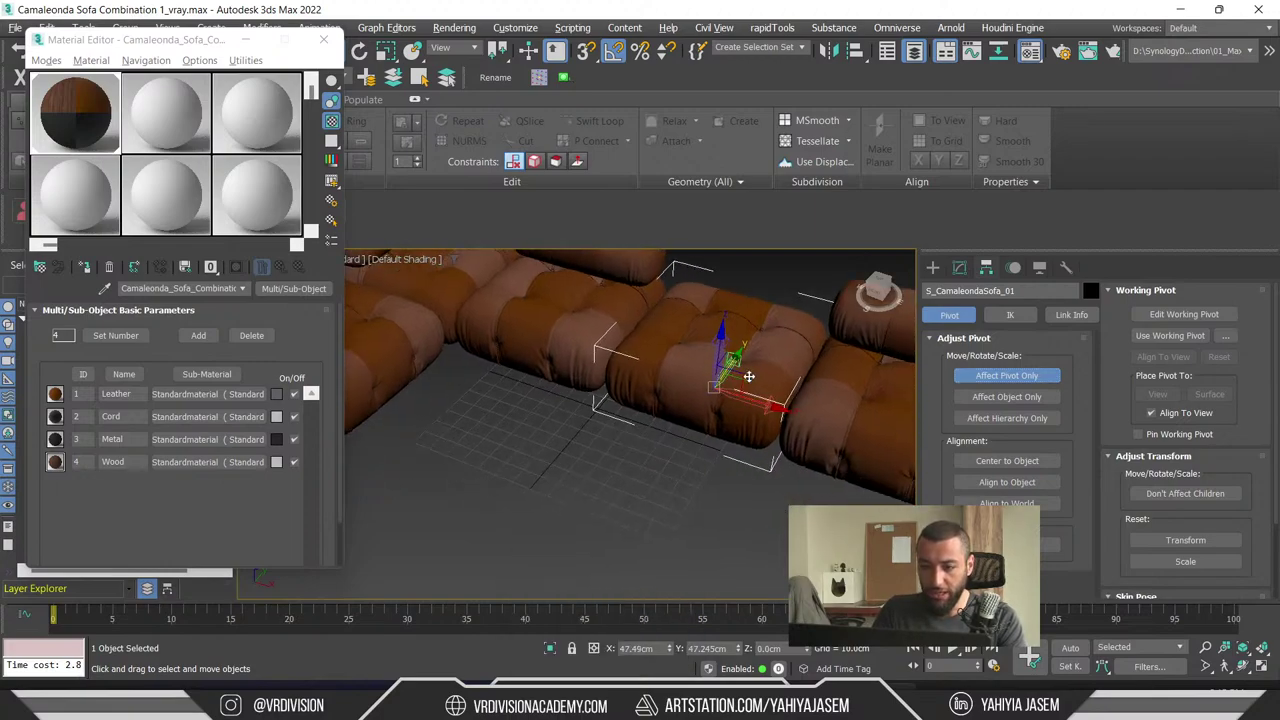
pyautogui.rightClick(670, 651)
pyautogui.rightClick(738, 648)
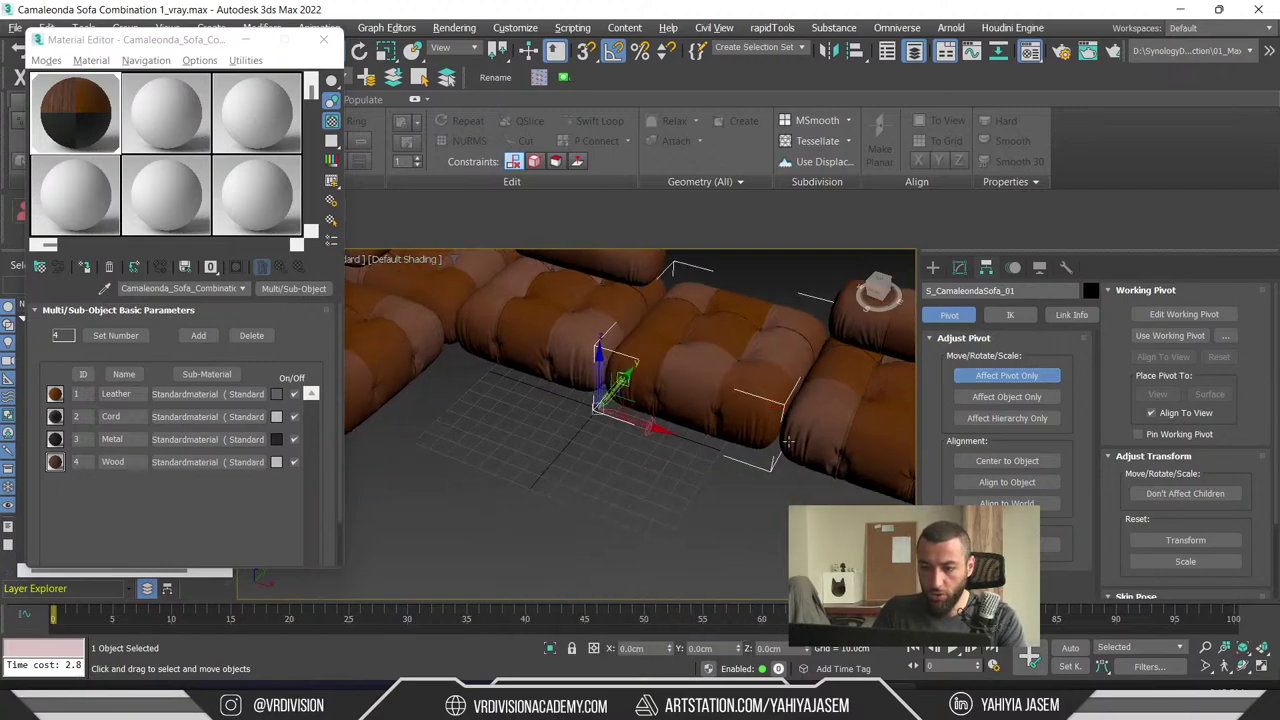
# - Align the selected cushions' X/Y/Z positions pivot to pivot
pyautogui.keyDown('ctrl'); pyautogui.click(829, 429); pyautogui.keyUp('ctrl')
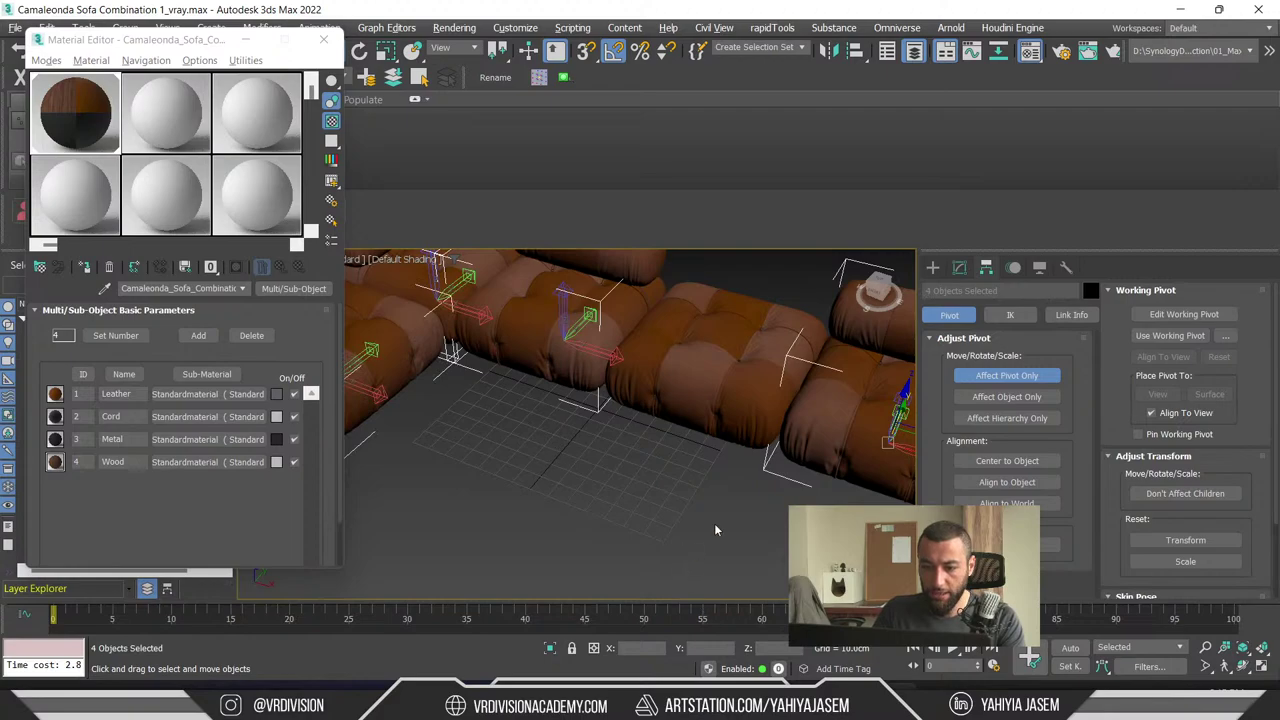
pyautogui.hotkey('alt', 'a')
pyautogui.click(730, 415)
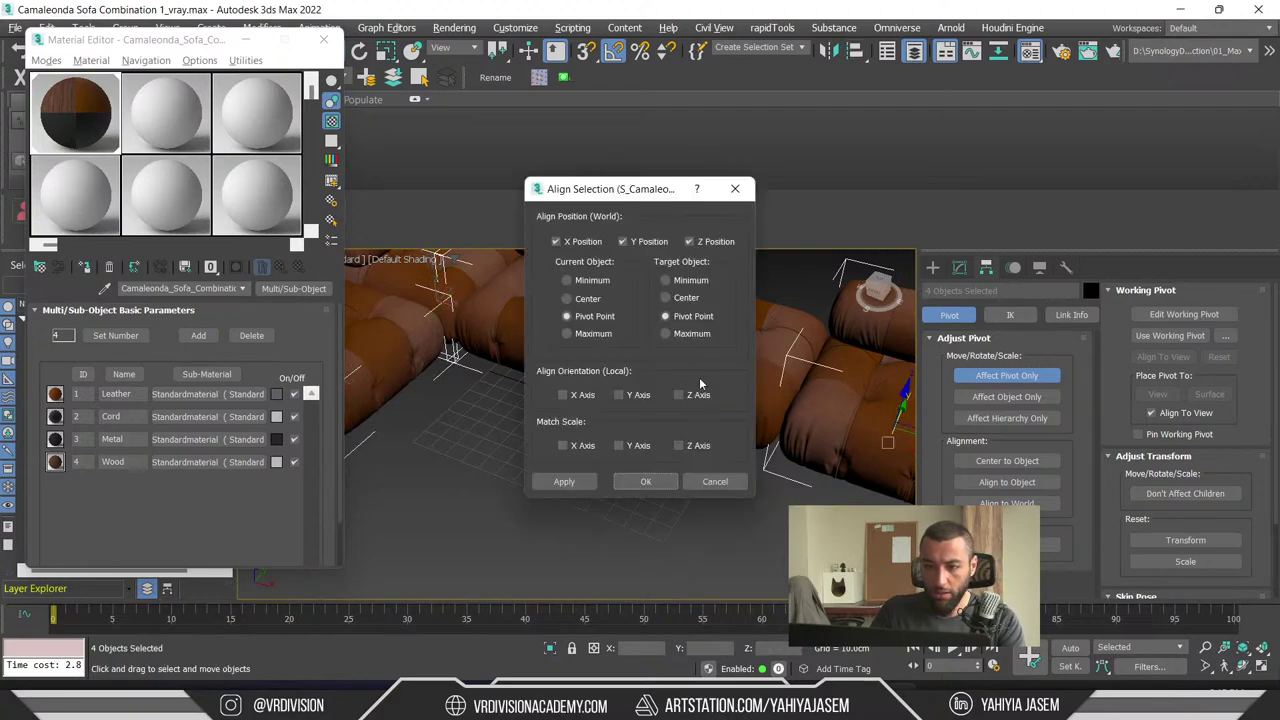
pyautogui.click(645, 481)
# - Select the sofa and export it, choosing test as the target file
pyautogui.click(732, 555)
pyautogui.scroll(-5, 732, 555)
pyautogui.click(932, 267)
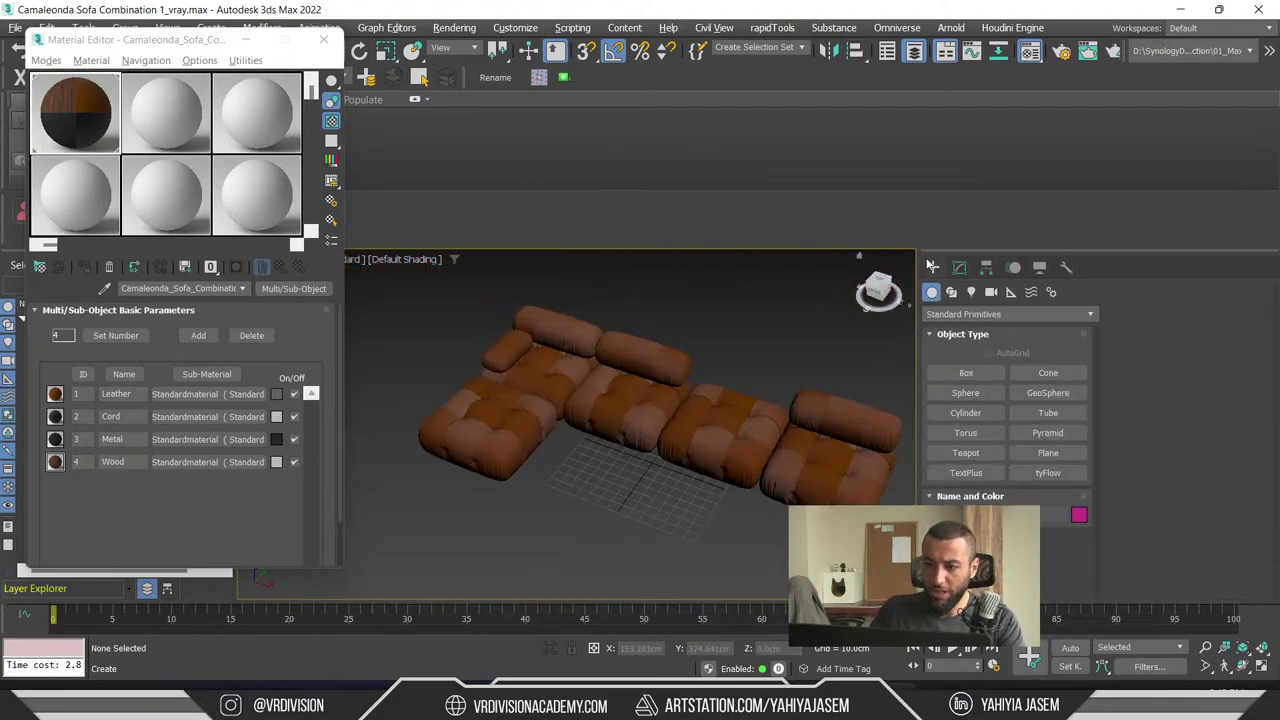
pyautogui.scroll(2, 776, 292)
pyautogui.click(776, 450)
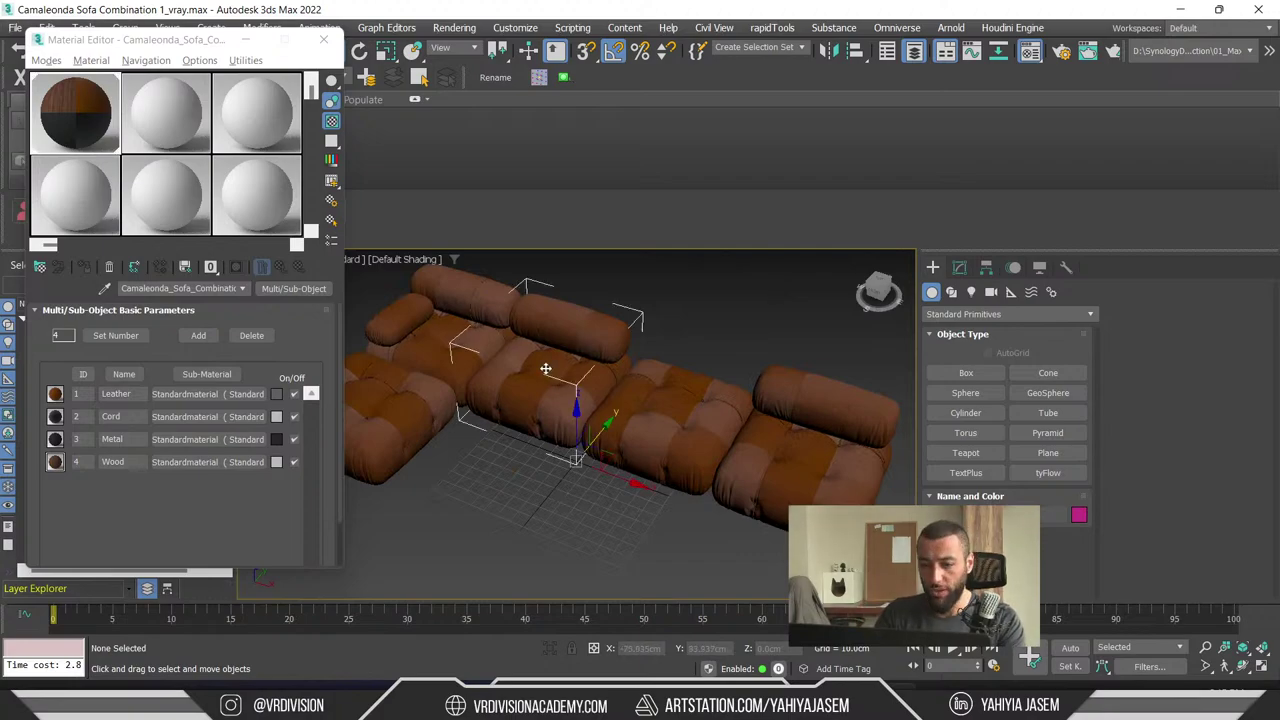
pyautogui.click(580, 516)
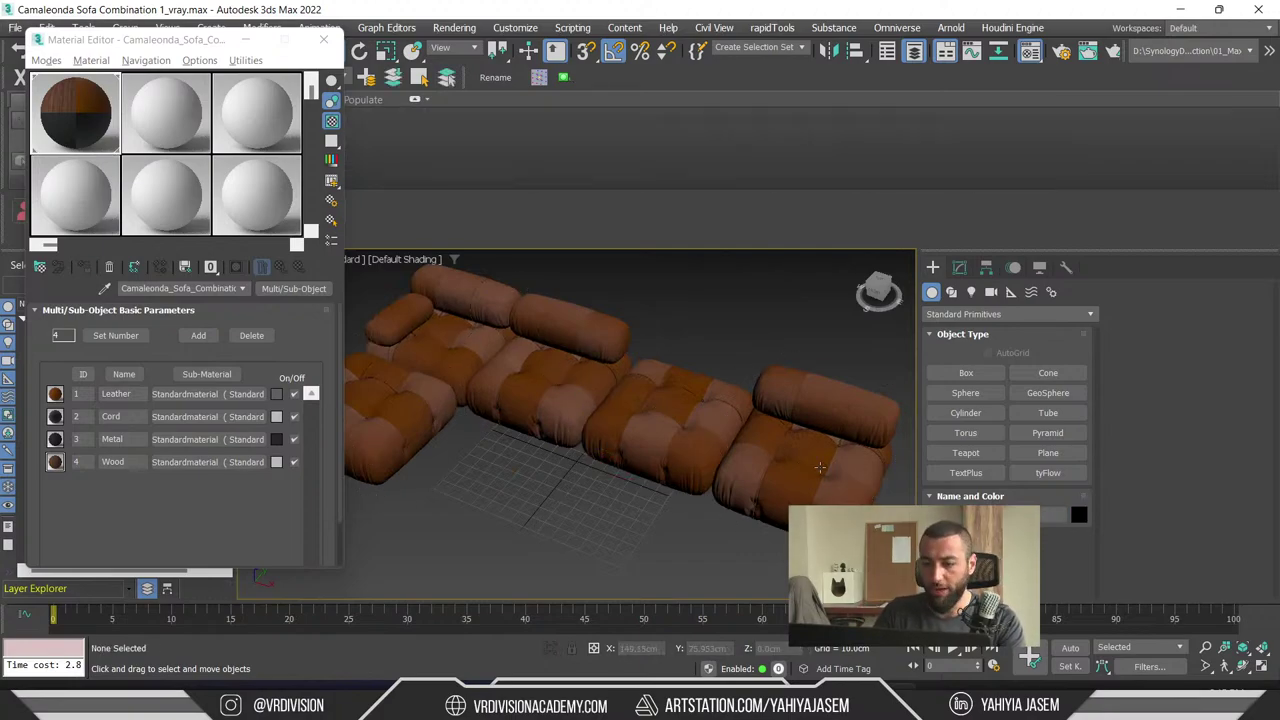
pyautogui.hotkey('ctrl', 'e')
pyautogui.doubleClick(400, 307)
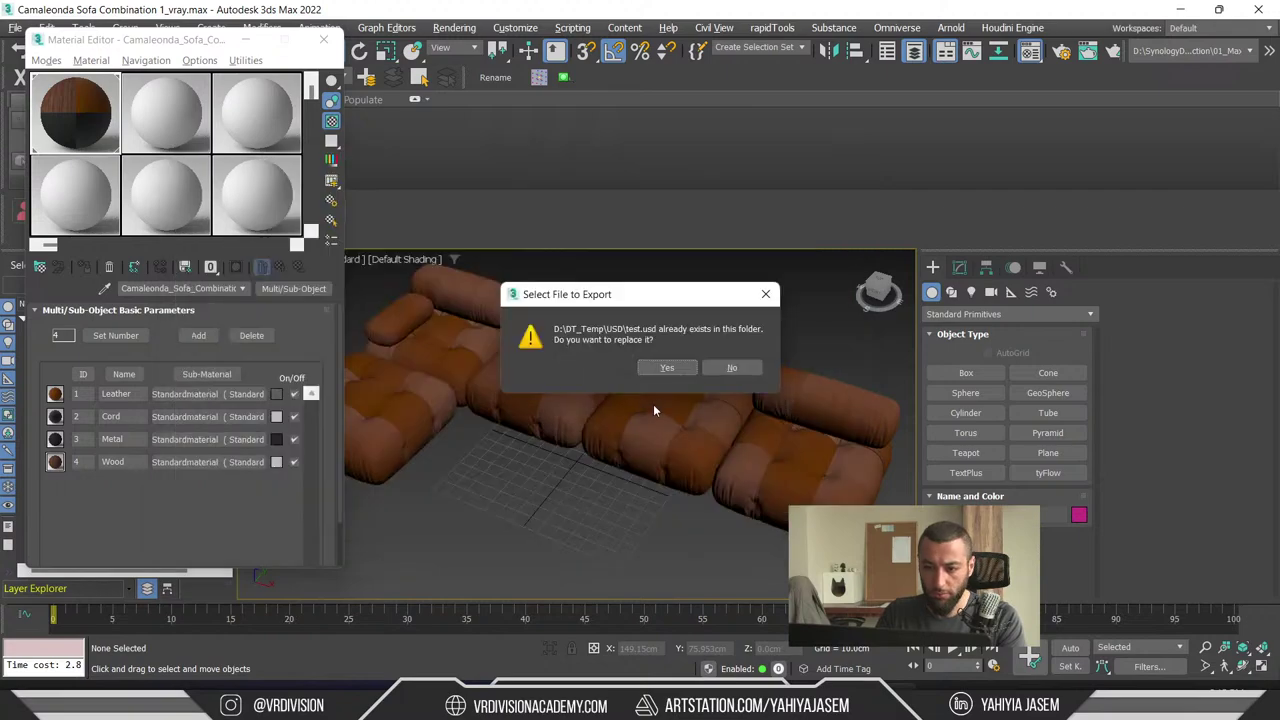
# - Overwrite test.usd with the Omniverse export, then return to Unreal's Content Drawer
pyautogui.click(660, 367)
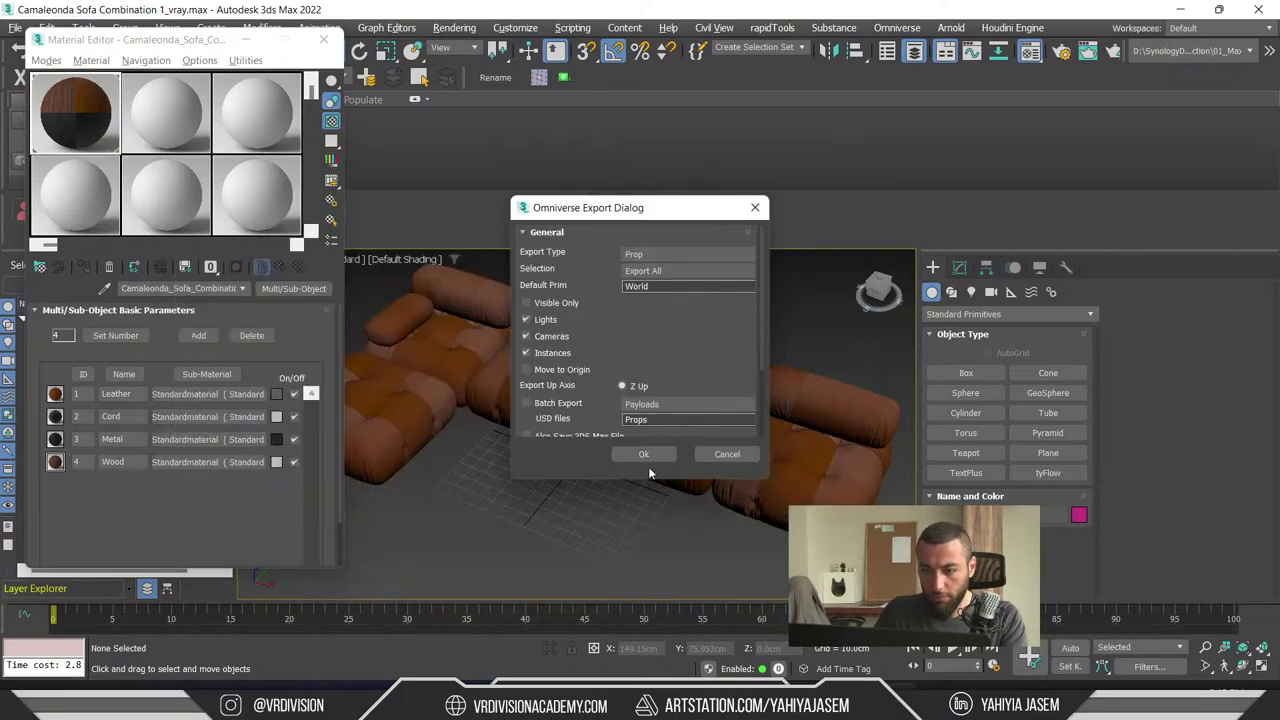
pyautogui.click(643, 454)
pyautogui.hotkey('alt', 'Tab')
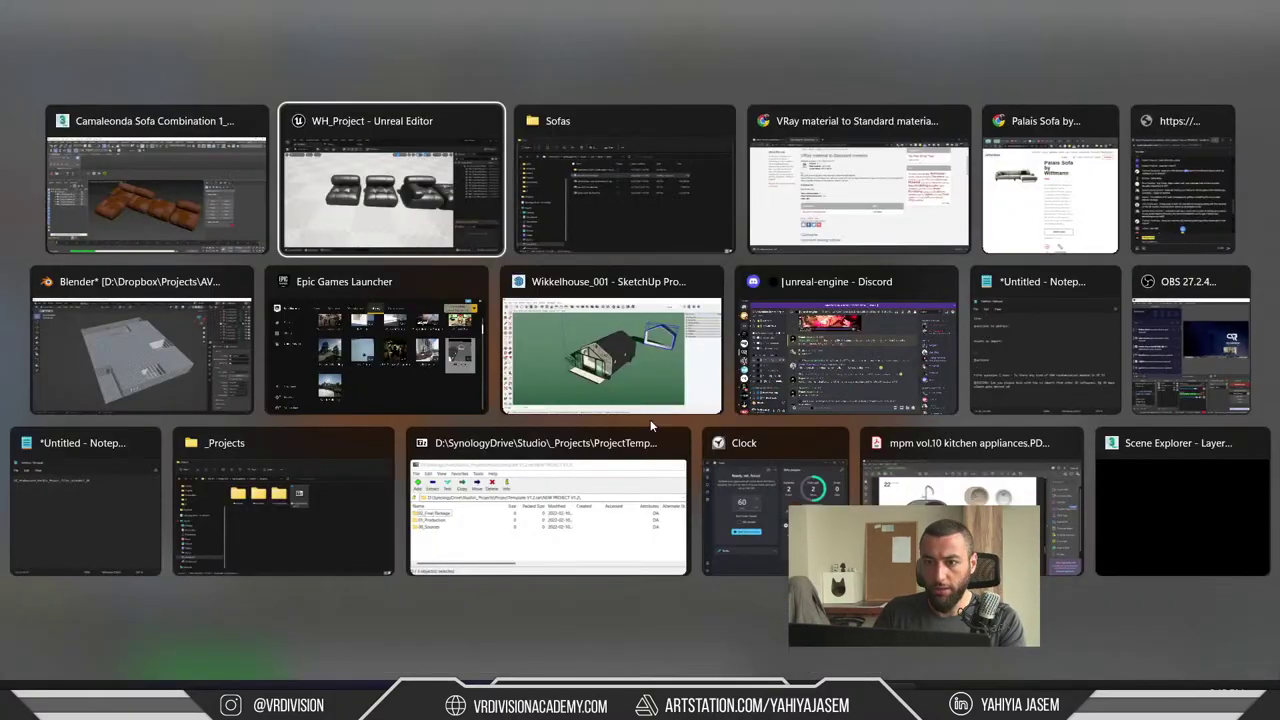
pyautogui.hotkey('alt', 'Tab')
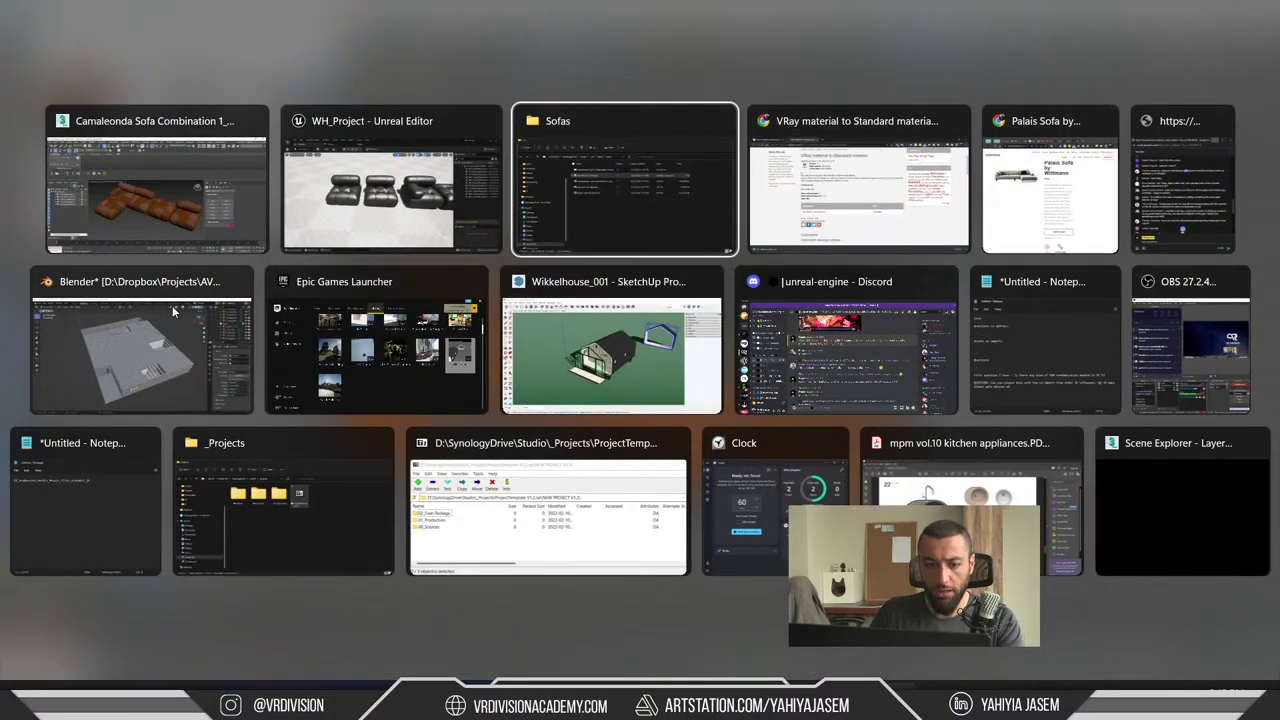
pyautogui.click(397, 191)
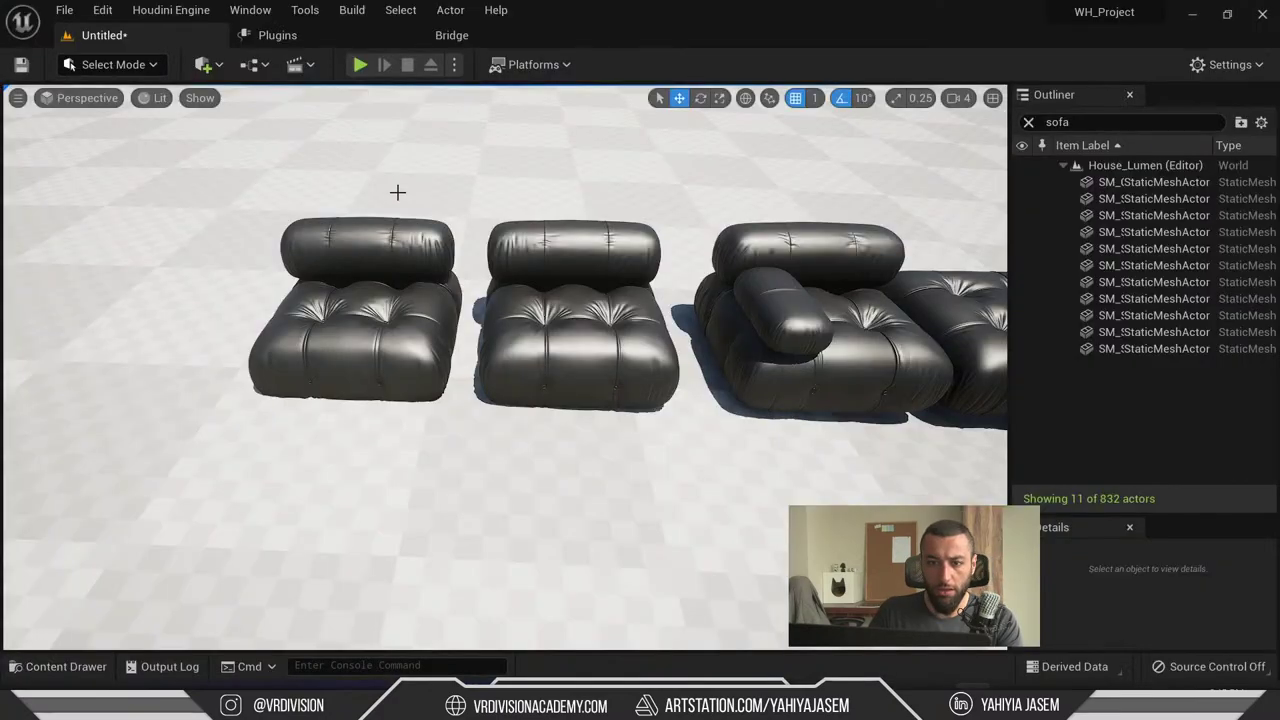
pyautogui.hotkey('ctrl', 'space')
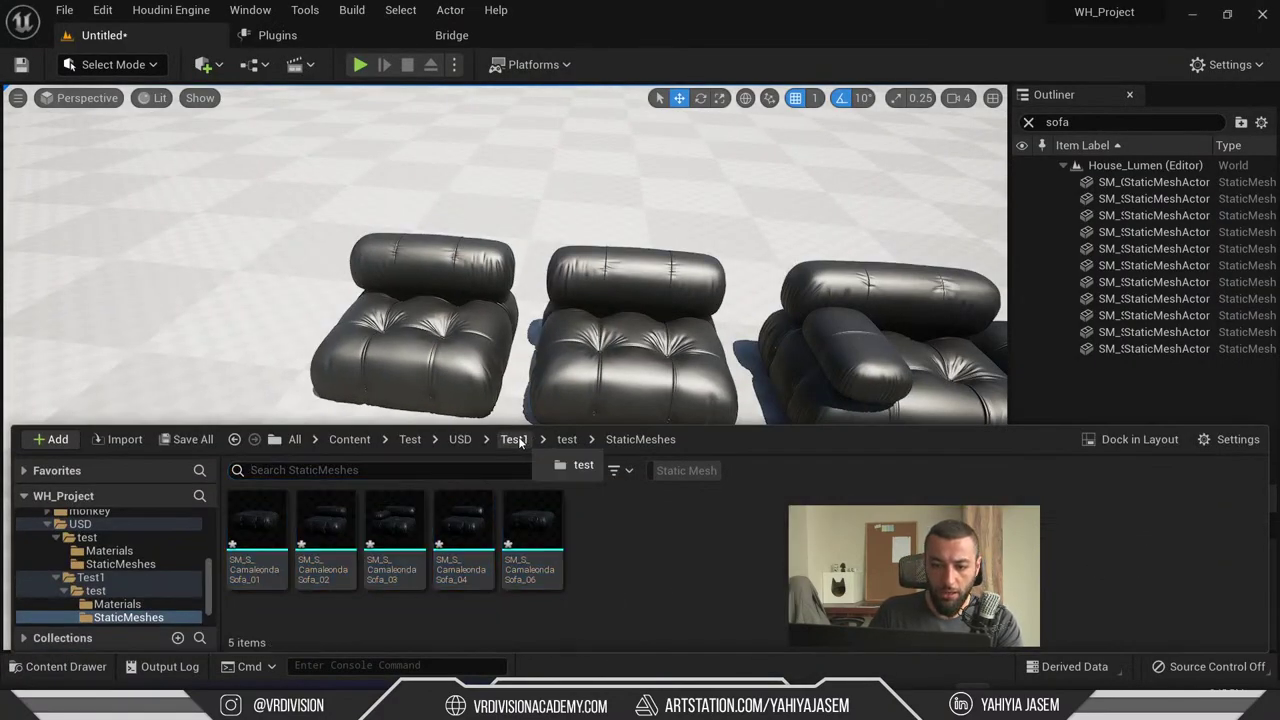
# - Check Test1's test folder, then pick test.usd for a new import
pyautogui.click(513, 439)
pyautogui.doubleClick(95, 591)
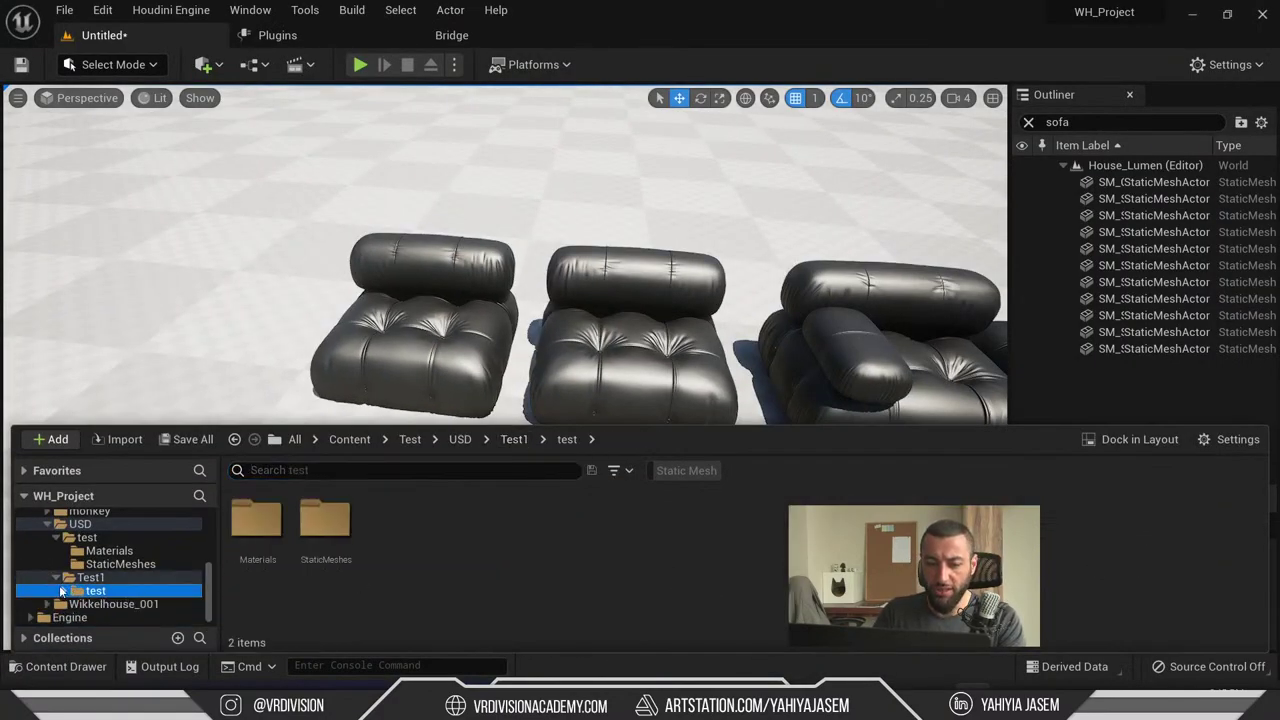
pyautogui.click(130, 578)
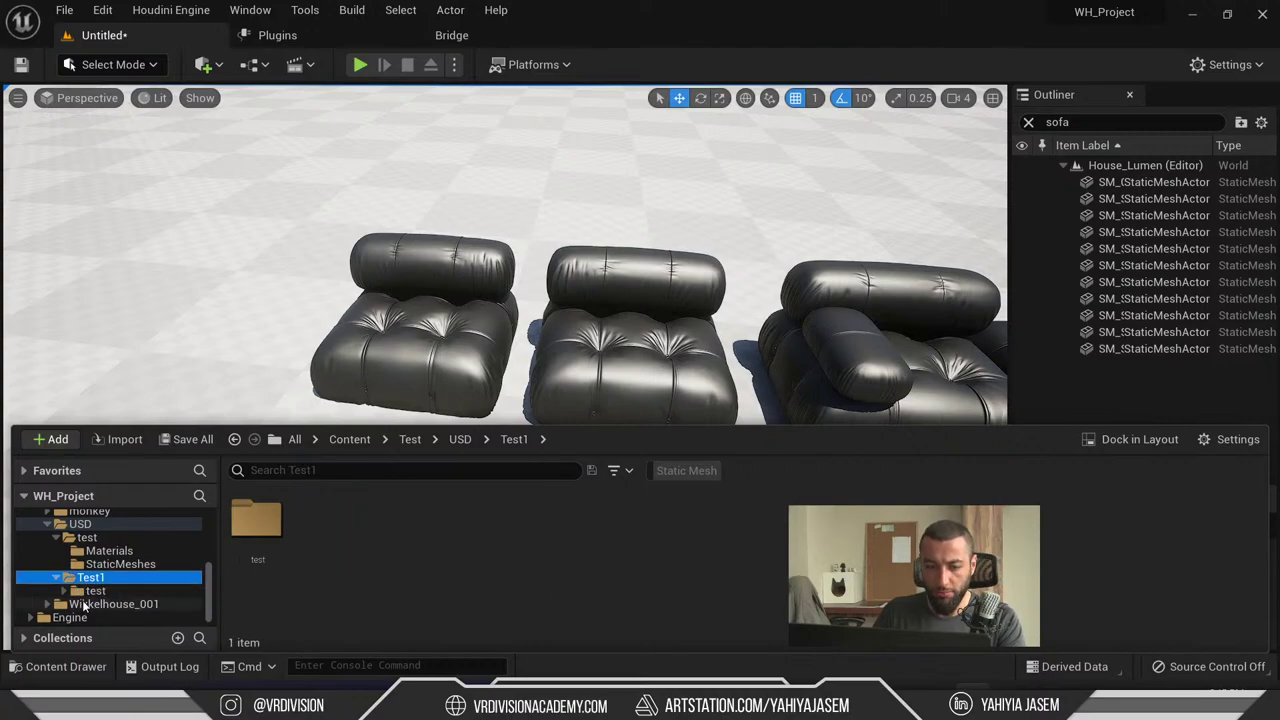
pyautogui.click(45, 440)
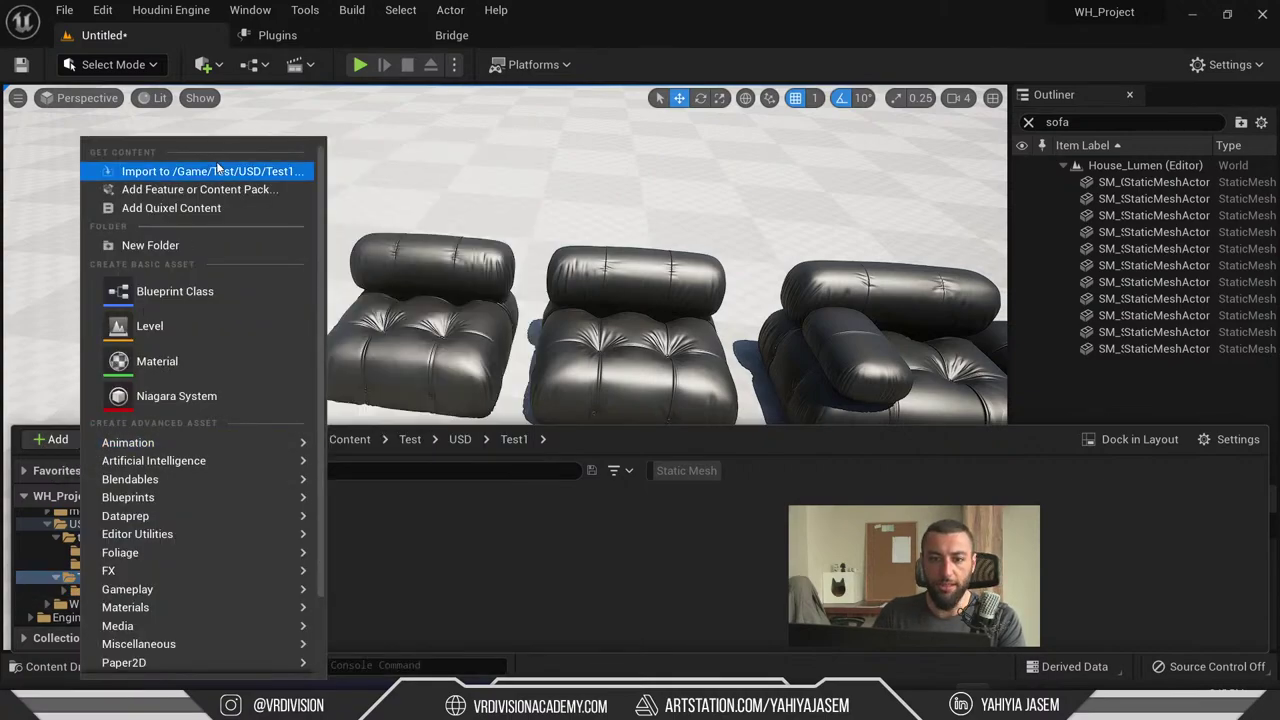
pyautogui.click(160, 171)
pyautogui.click(358, 295)
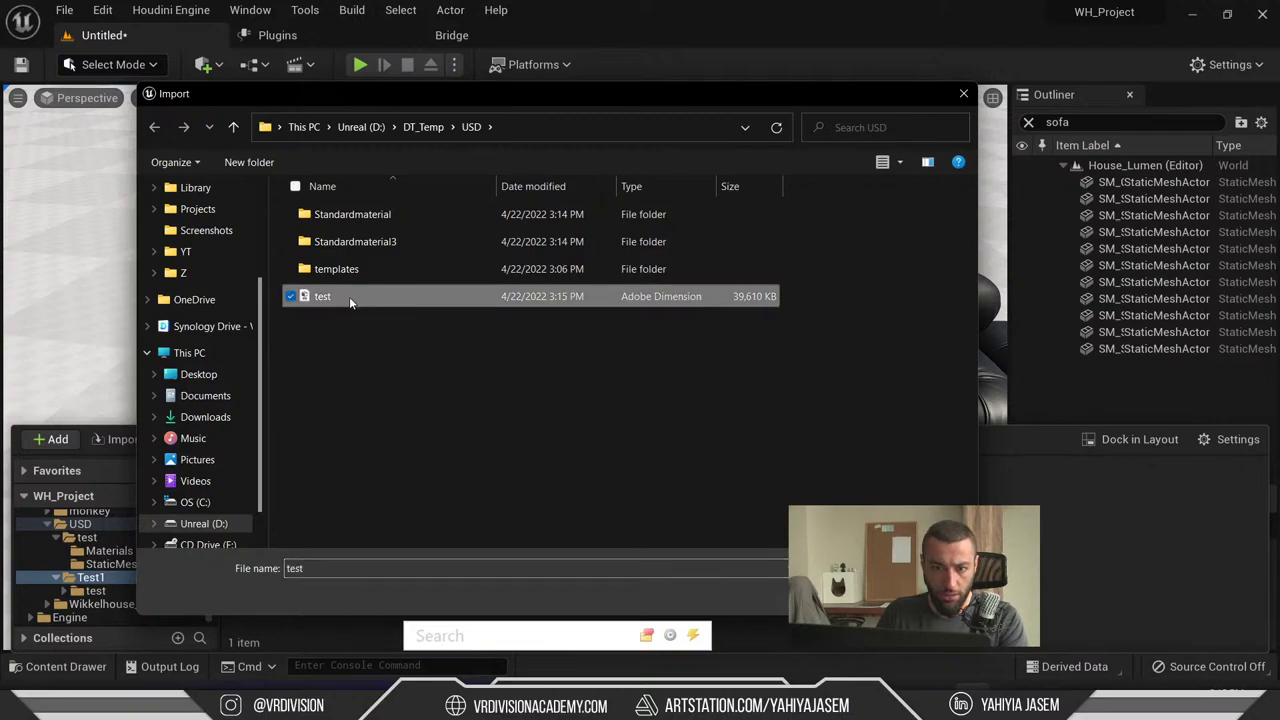
pyautogui.doubleClick(368, 302)
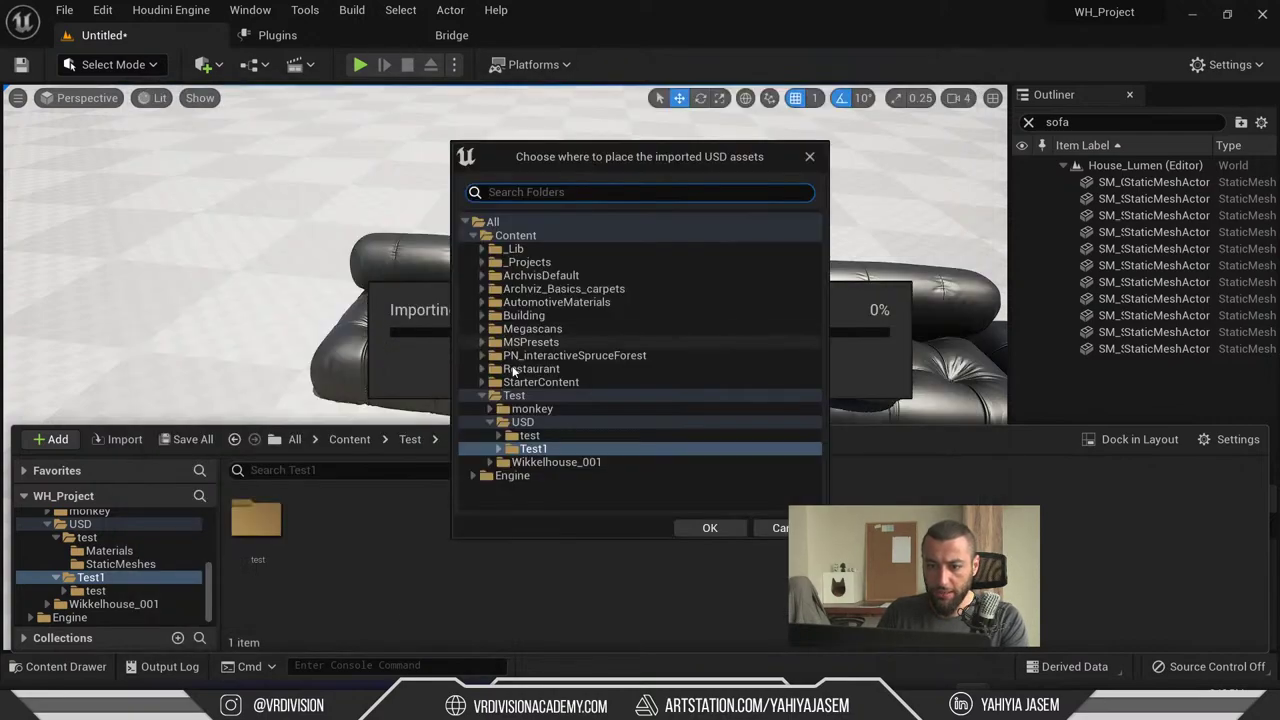
# - Create a Test2 folder under USD as the destination and import
pyautogui.click(535, 423)
pyautogui.rightClick(537, 425)
pyautogui.click(600, 441)
pyautogui.write('Tst2')
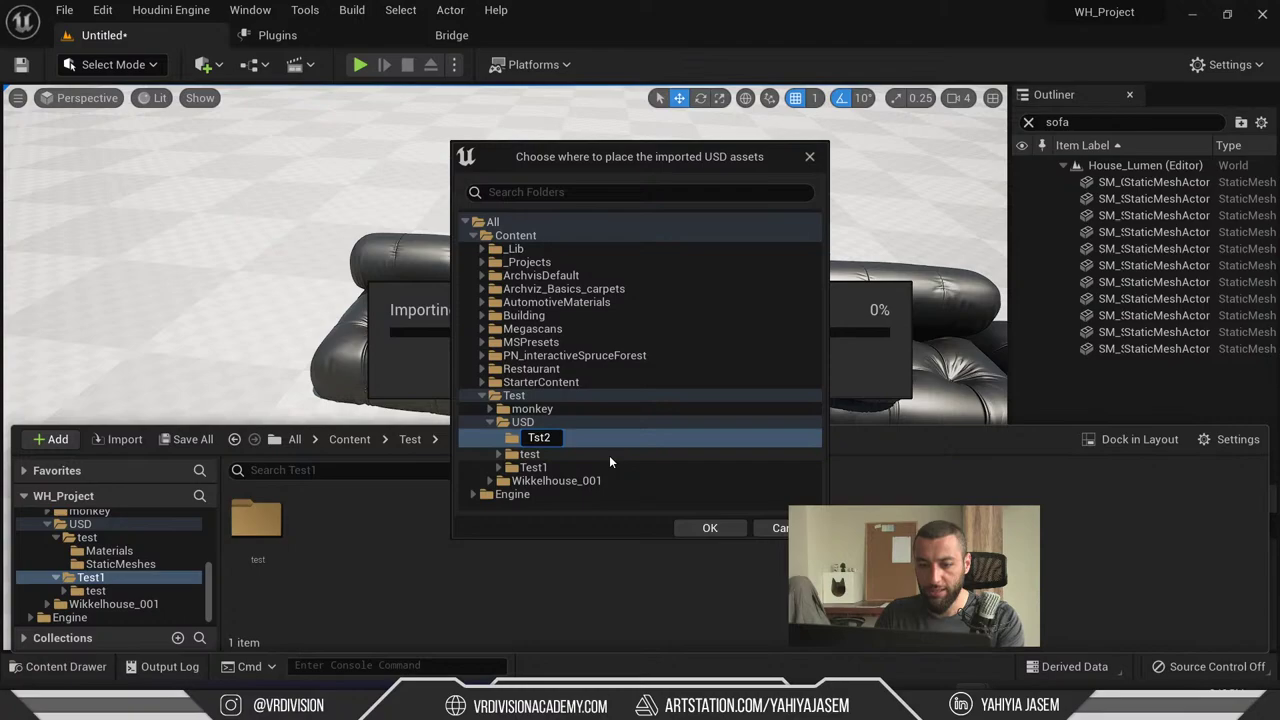
pyautogui.hotkey('ctrl', 'a')
pyautogui.write('Test2')
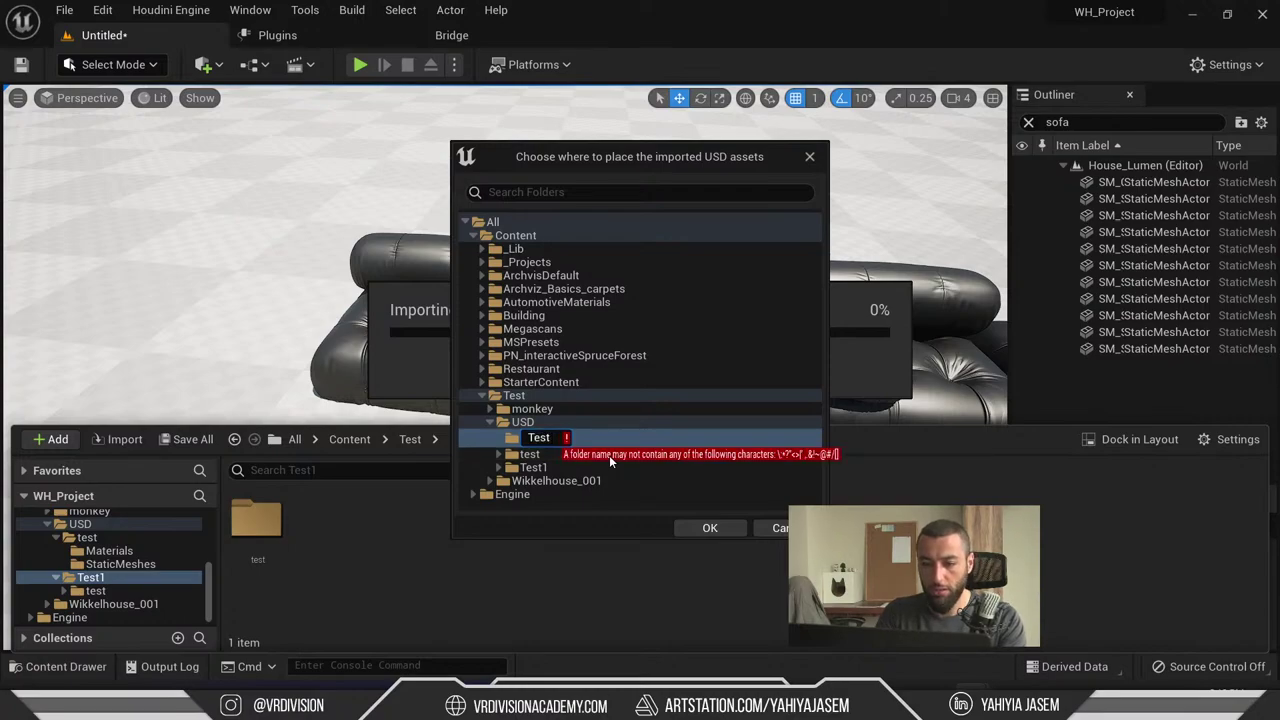
pyautogui.press('Return')
pyautogui.click(730, 528)
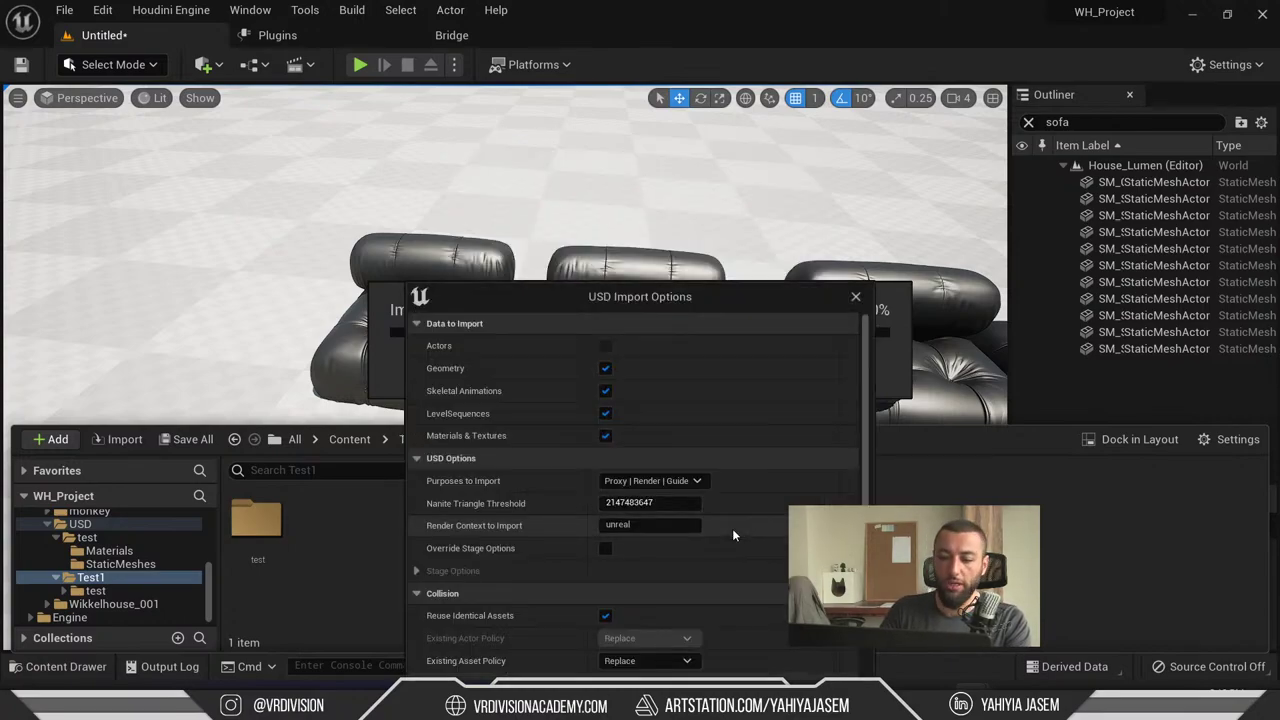
pyautogui.click(755, 538)
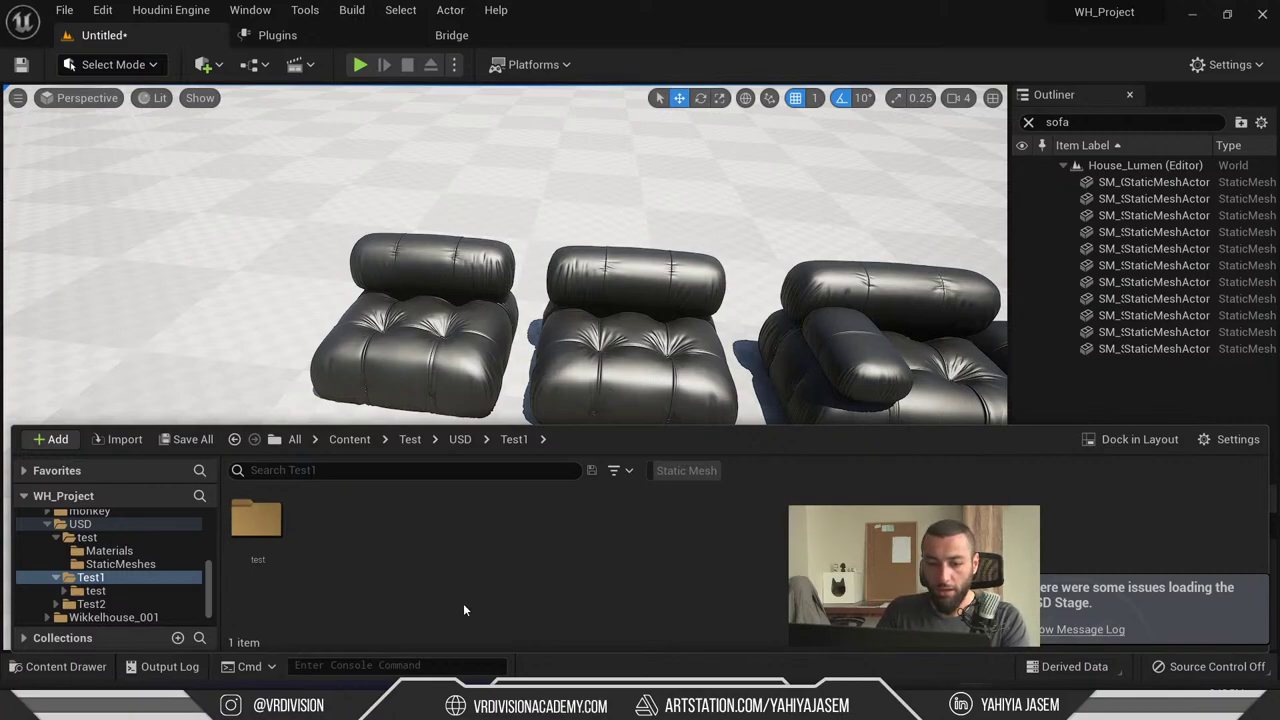
# - Select the five meshes in Test2/test/StaticMeshes, place them, then undo the placement
pyautogui.click(91, 604)
pyautogui.click(235, 542)
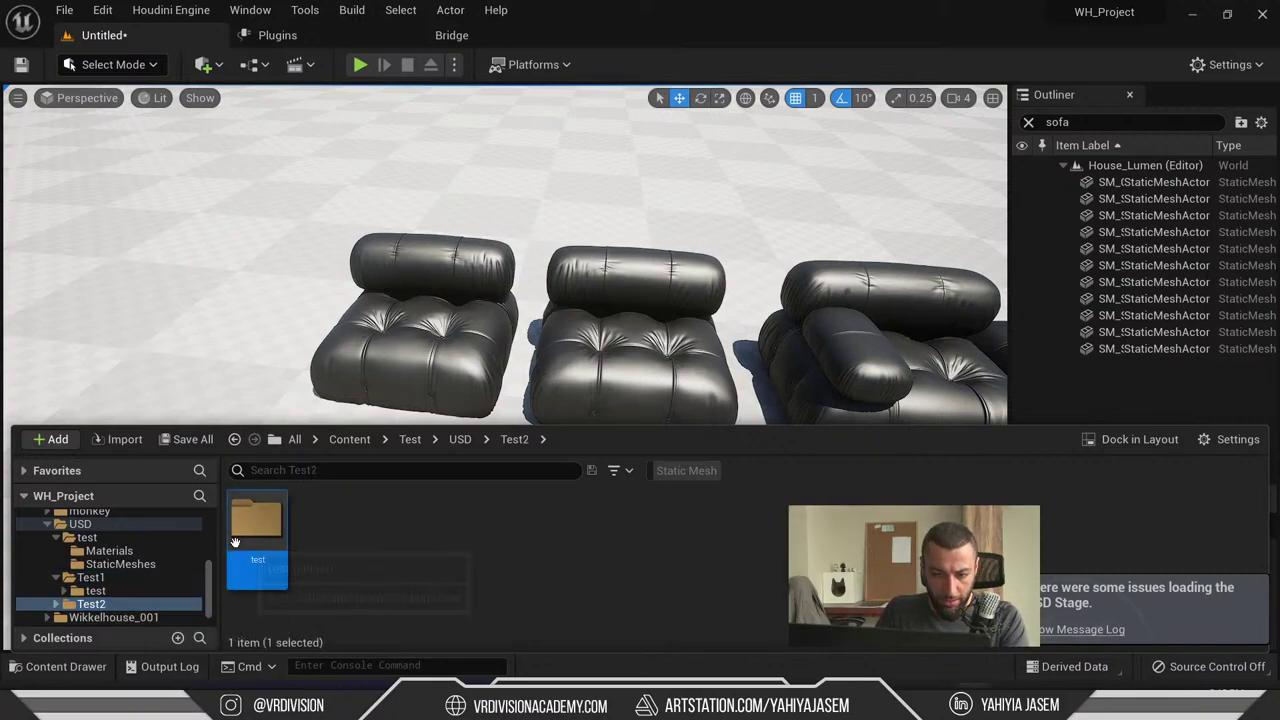
pyautogui.doubleClick(235, 542)
pyautogui.doubleClick(325, 525)
pyautogui.click(257, 530)
pyautogui.hotkey('ctrl', 'a')
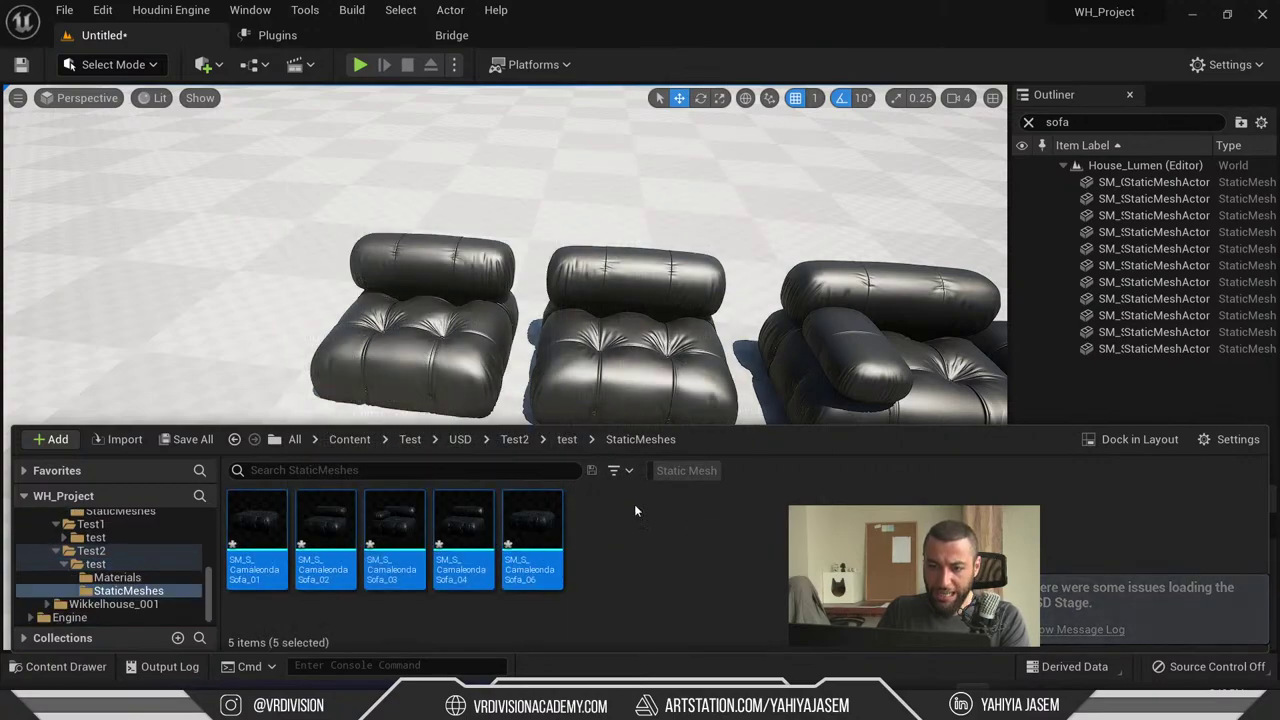
pyautogui.hotkey('ctrl', 'space')
pyautogui.hotkey('ctrl', 'space')
pyautogui.moveTo(463, 540); pyautogui.dragTo(385, 247)
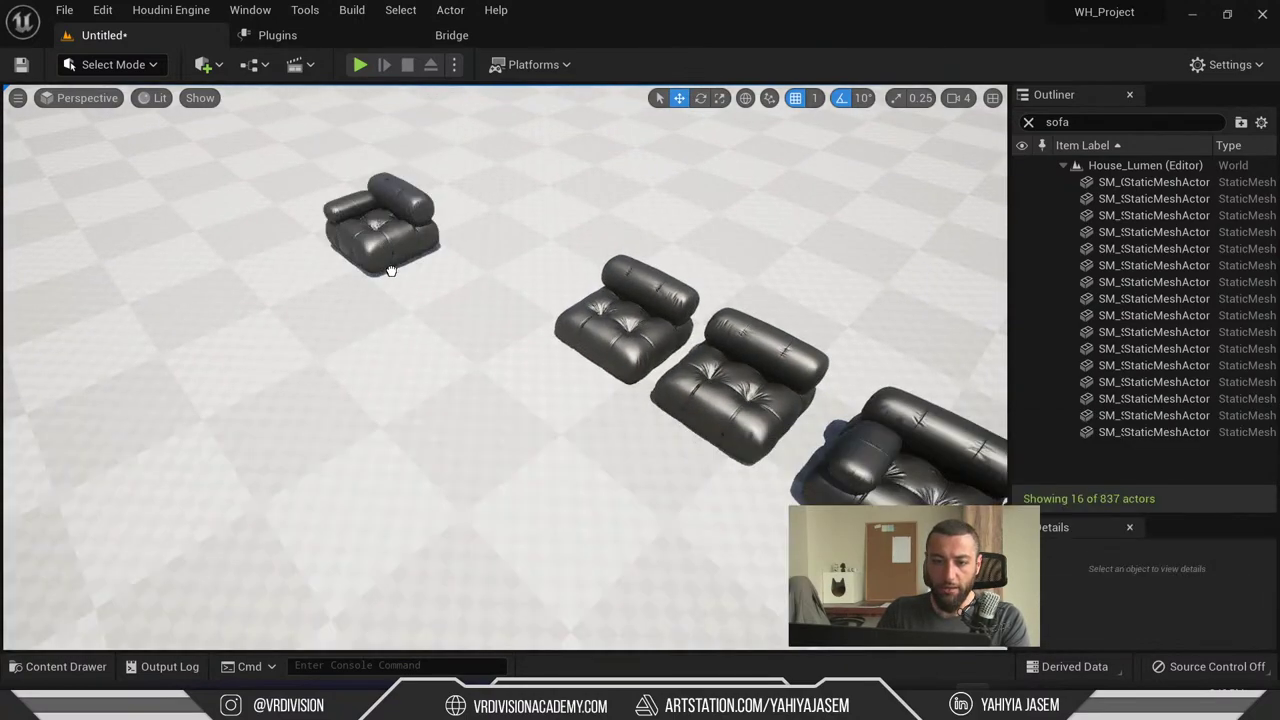
pyautogui.hotkey('ctrl', 'z')
pyautogui.hotkey('ctrl', 'space')
# - Navigate the folder tree back into Test2/test/StaticMeshes
pyautogui.click(98, 565)
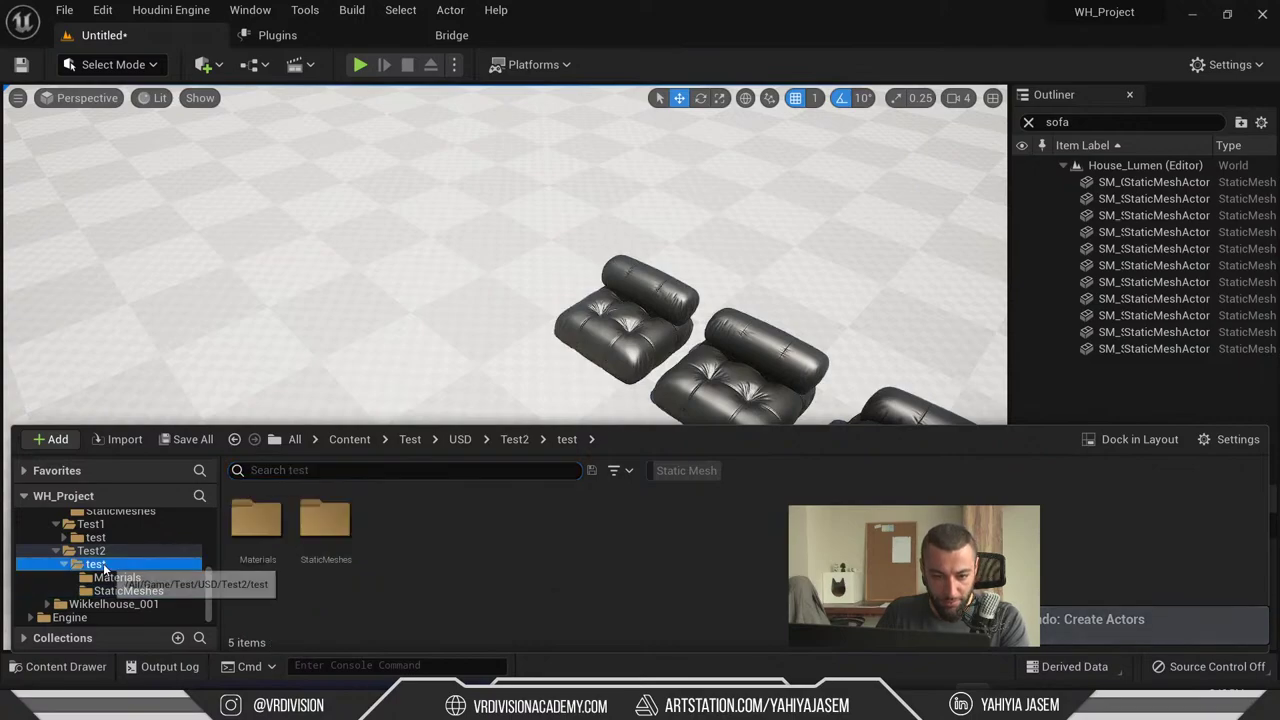
pyautogui.doubleClick(100, 566)
pyautogui.click(92, 551)
pyautogui.click(100, 565)
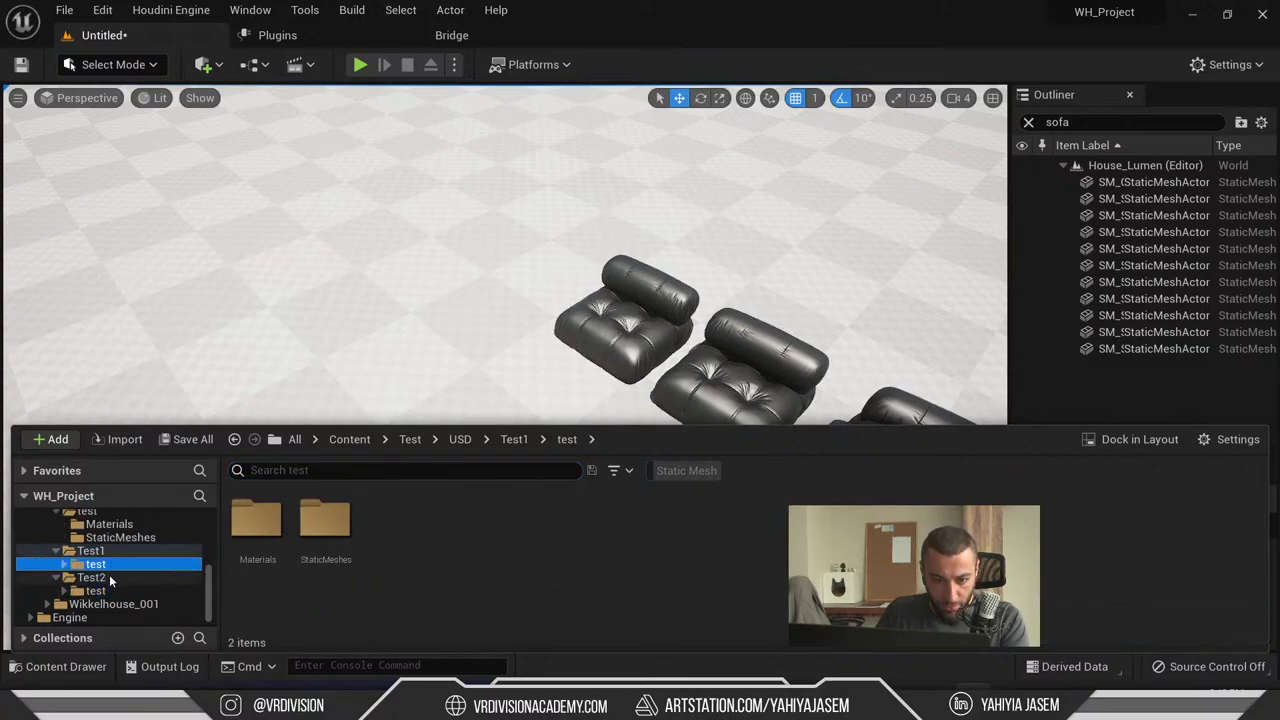
pyautogui.click(100, 551)
pyautogui.scroll(2, 110, 560)
pyautogui.click(115, 551)
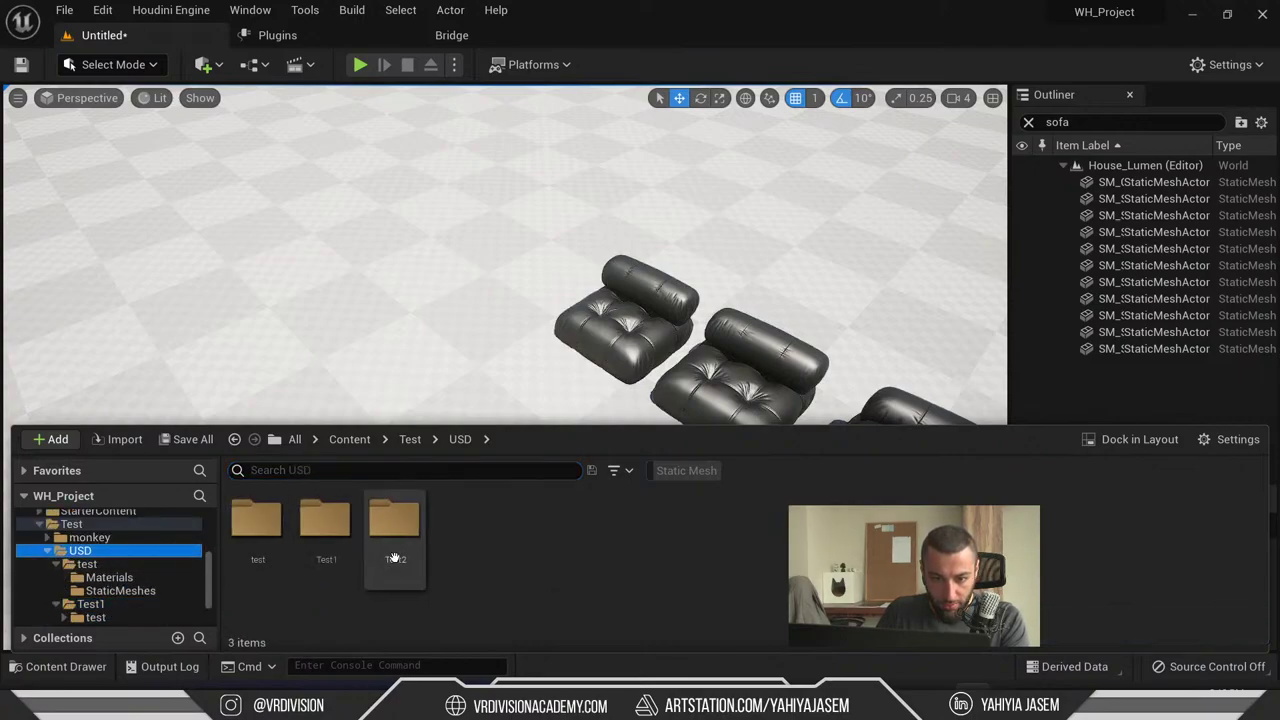
pyautogui.doubleClick(395, 530)
pyautogui.doubleClick(256, 520)
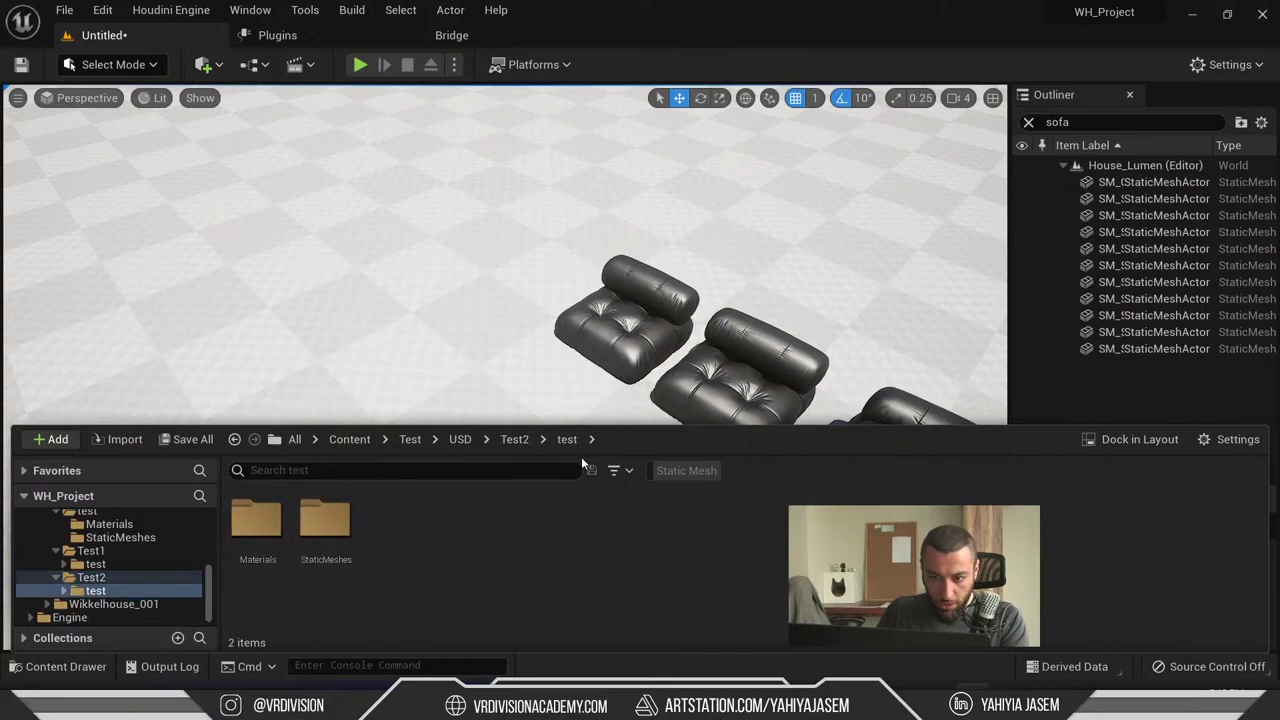
pyautogui.doubleClick(325, 520)
# - Place all five Test2 sofa meshes in the level and select the armchair
pyautogui.click(256, 540)
pyautogui.keyDown('shift'); pyautogui.click(545, 550); pyautogui.keyUp('shift')
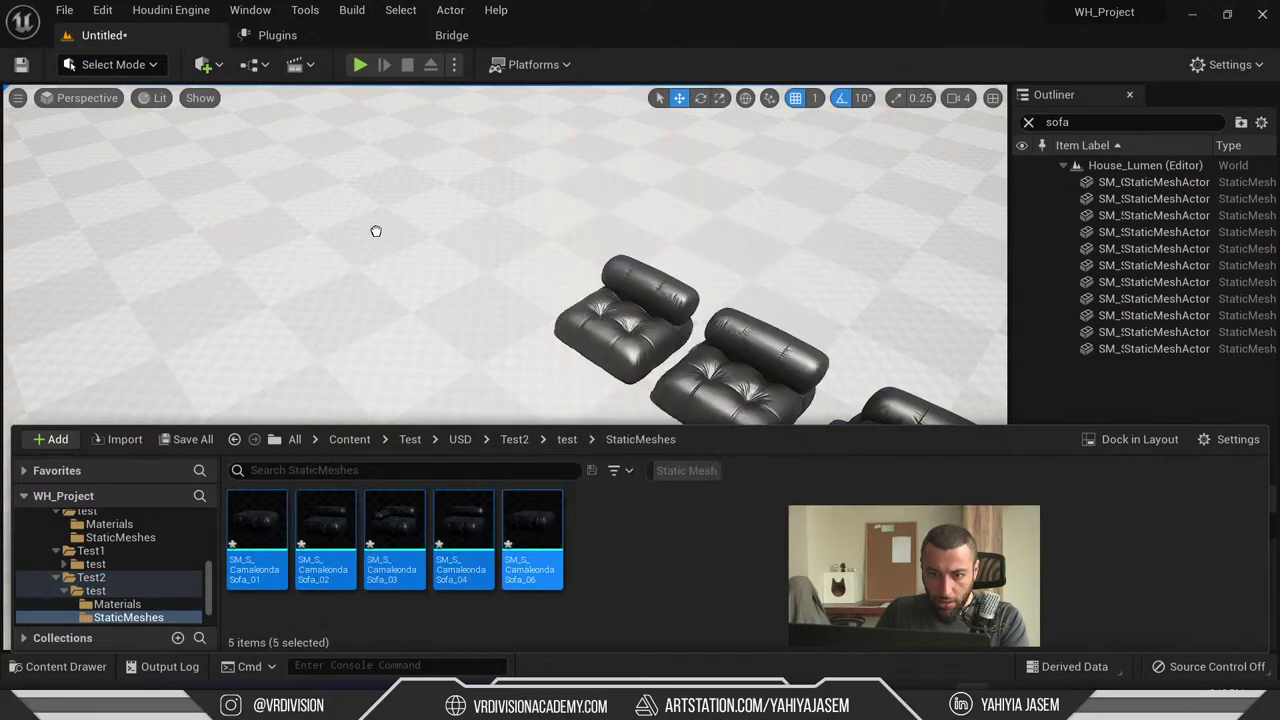
pyautogui.moveTo(376, 231); pyautogui.dragTo(360, 250)
pyautogui.press('f')
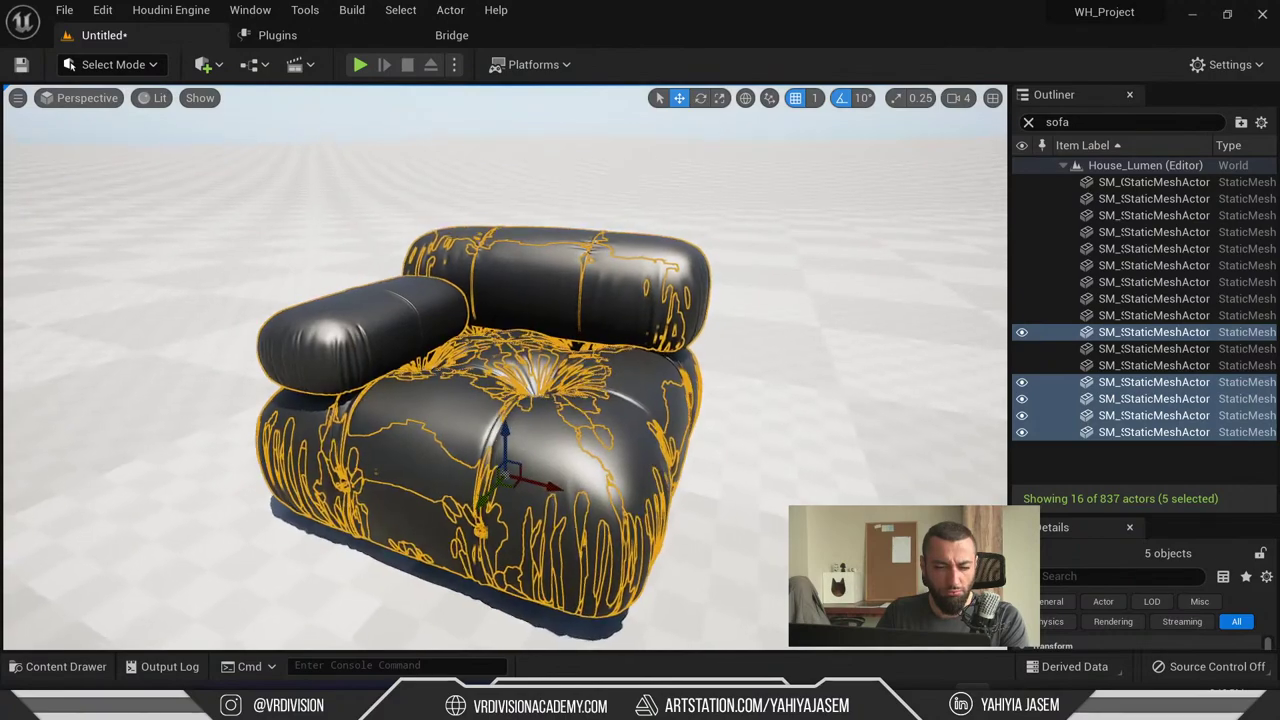
pyautogui.scroll(-6, 464, 430)
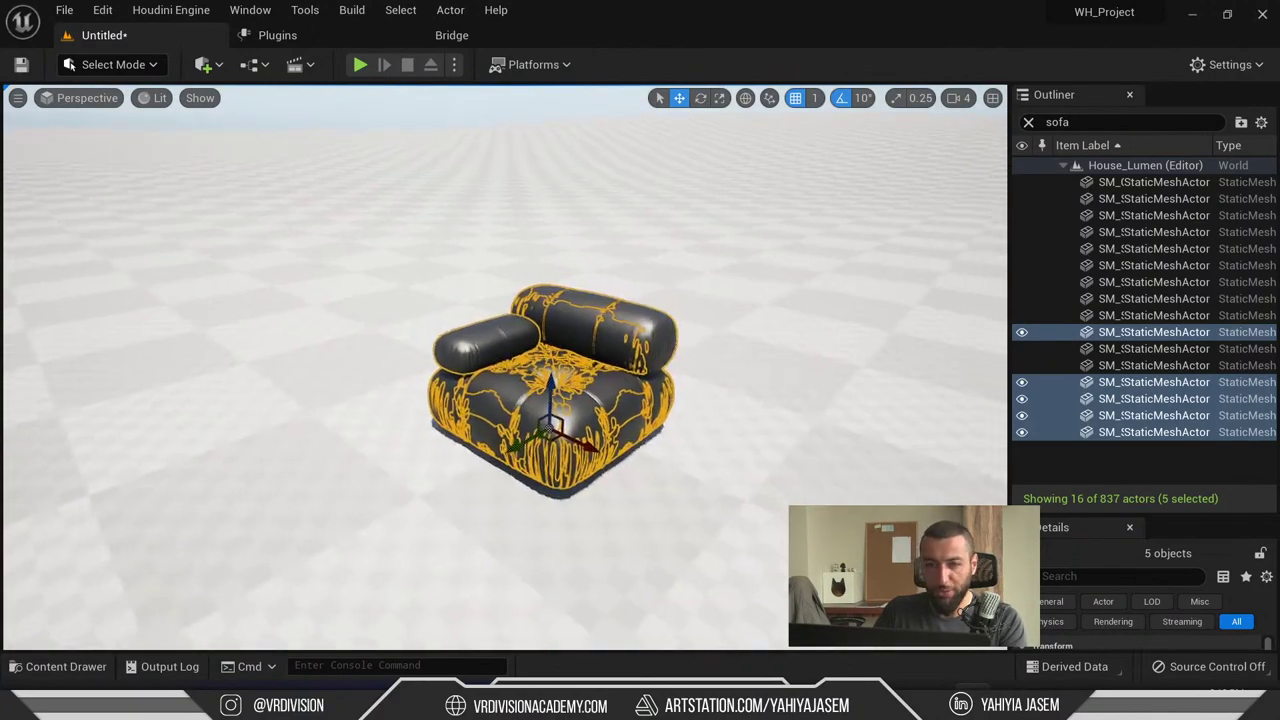
pyautogui.moveTo(464, 430); pyautogui.dragTo(431, 337, button='right')
pyautogui.click(431, 337)
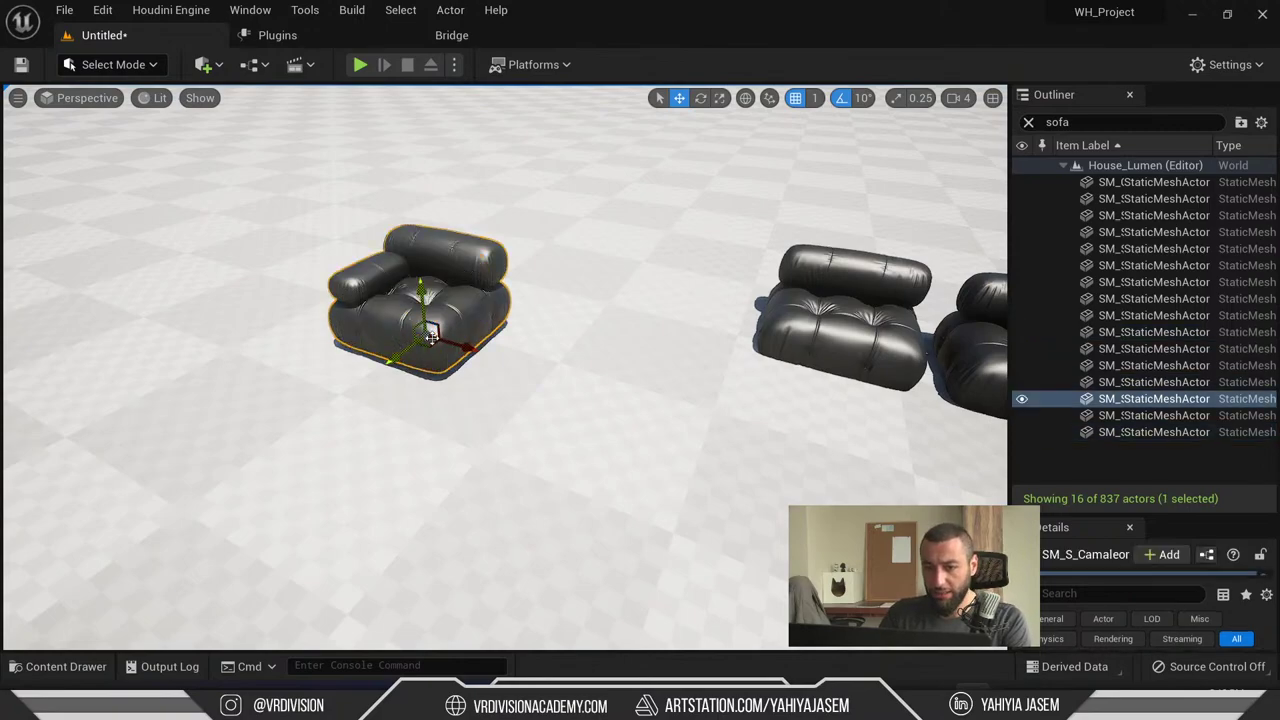
pyautogui.hotkey('alt', 'Tab')
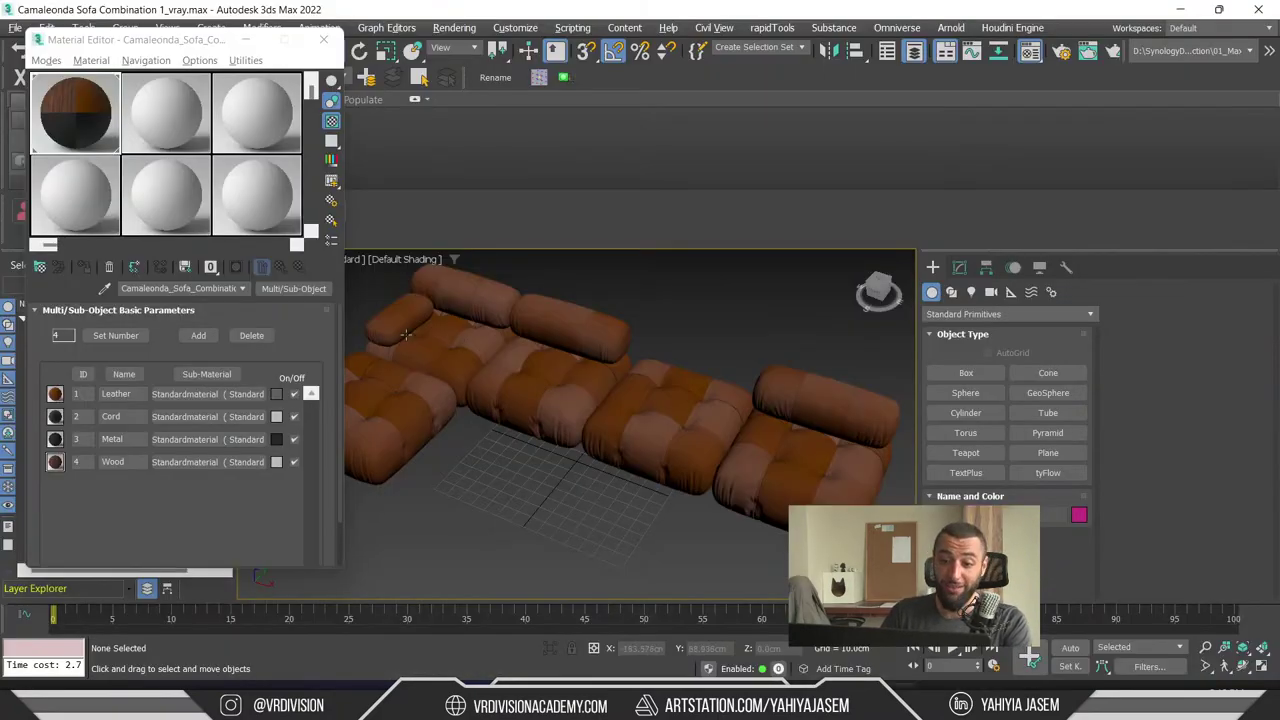
# - Orbit around the sofa in 3ds Max, selecting and deselecting the left section
pyautogui.keyDown('alt'); pyautogui.moveTo(406, 323); pyautogui.dragTo(503, 336, button='middle'); pyautogui.keyUp('alt')
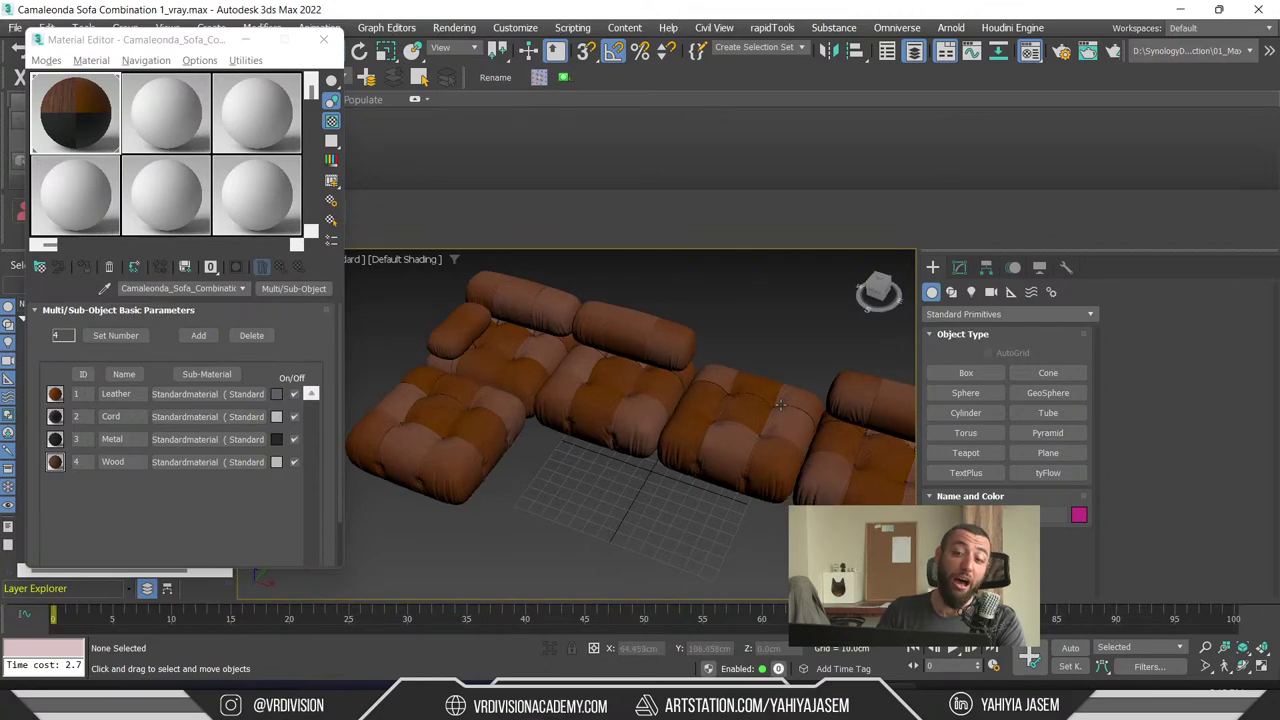
pyautogui.click(503, 336)
pyautogui.keyDown('alt'); pyautogui.moveTo(690, 385); pyautogui.dragTo(689, 516, button='middle'); pyautogui.keyUp('alt')
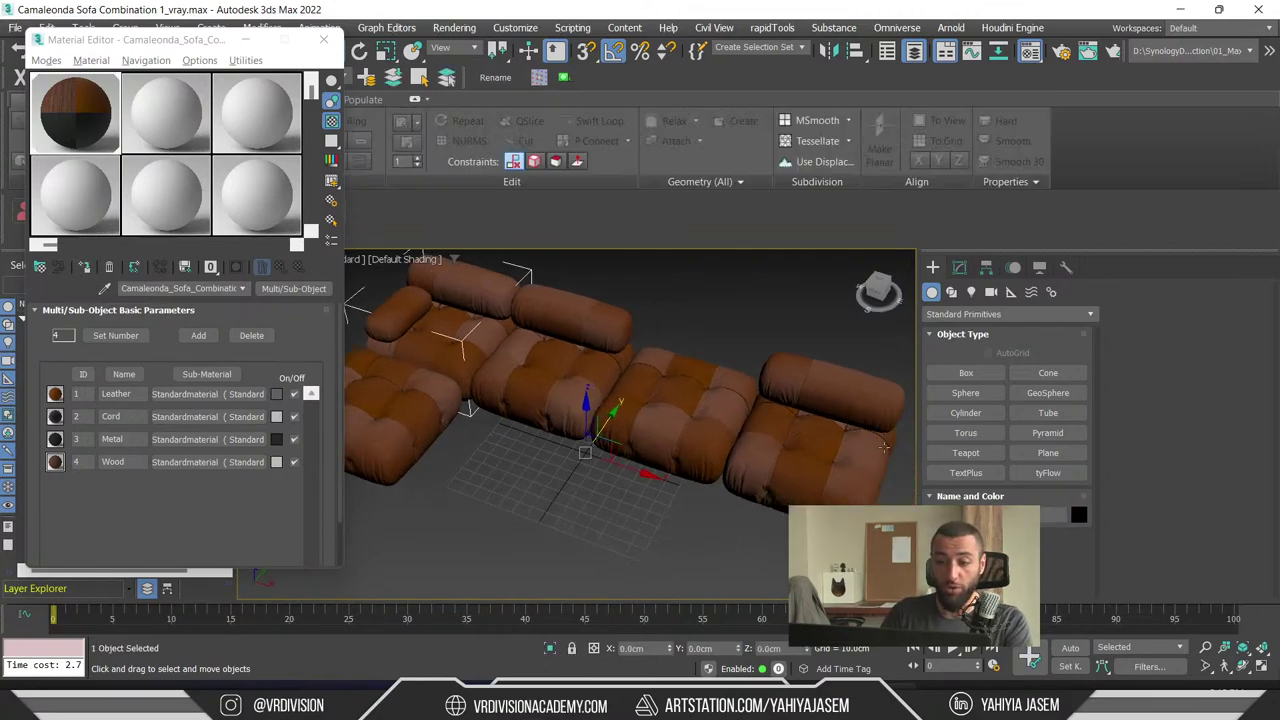
pyautogui.click(680, 527)
pyautogui.keyDown('alt'); pyautogui.moveTo(647, 516); pyautogui.dragTo(634, 537, button='middle'); pyautogui.keyUp('alt')
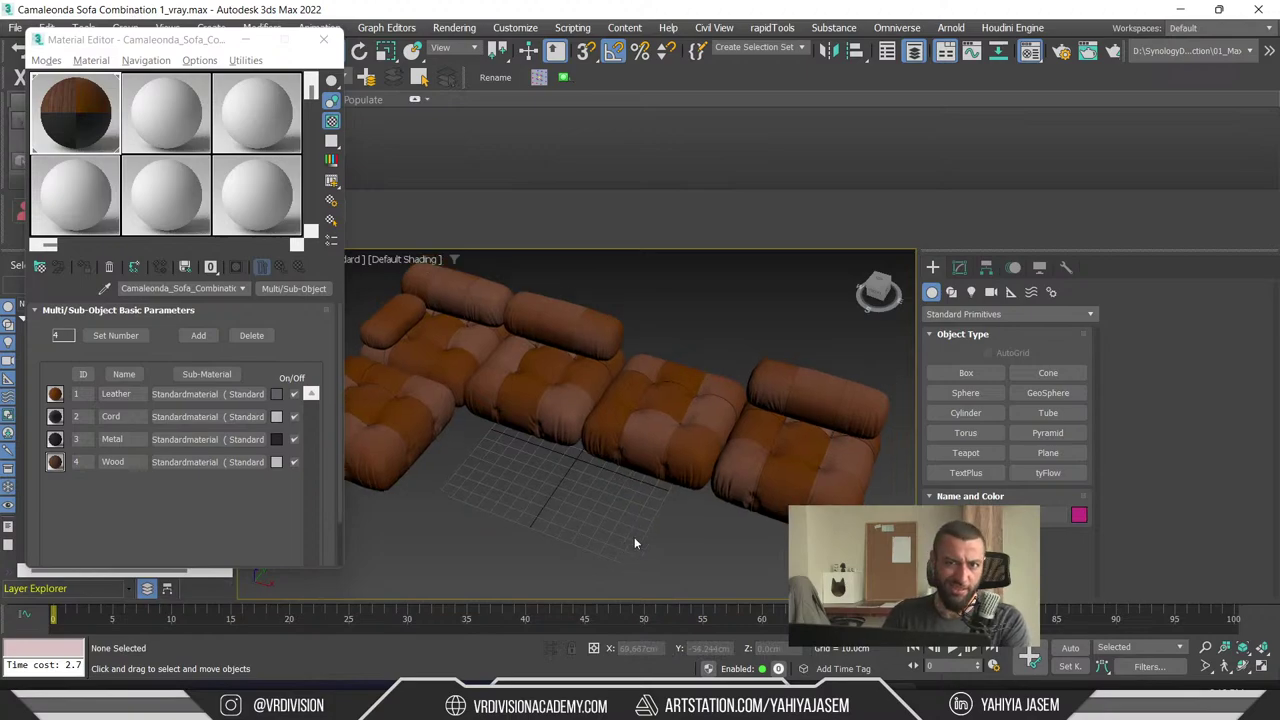
# - Close the Material Editor, minimise 3ds Max and open the right sofa's actor options
pyautogui.click(323, 39)
pyautogui.click(1180, 9)
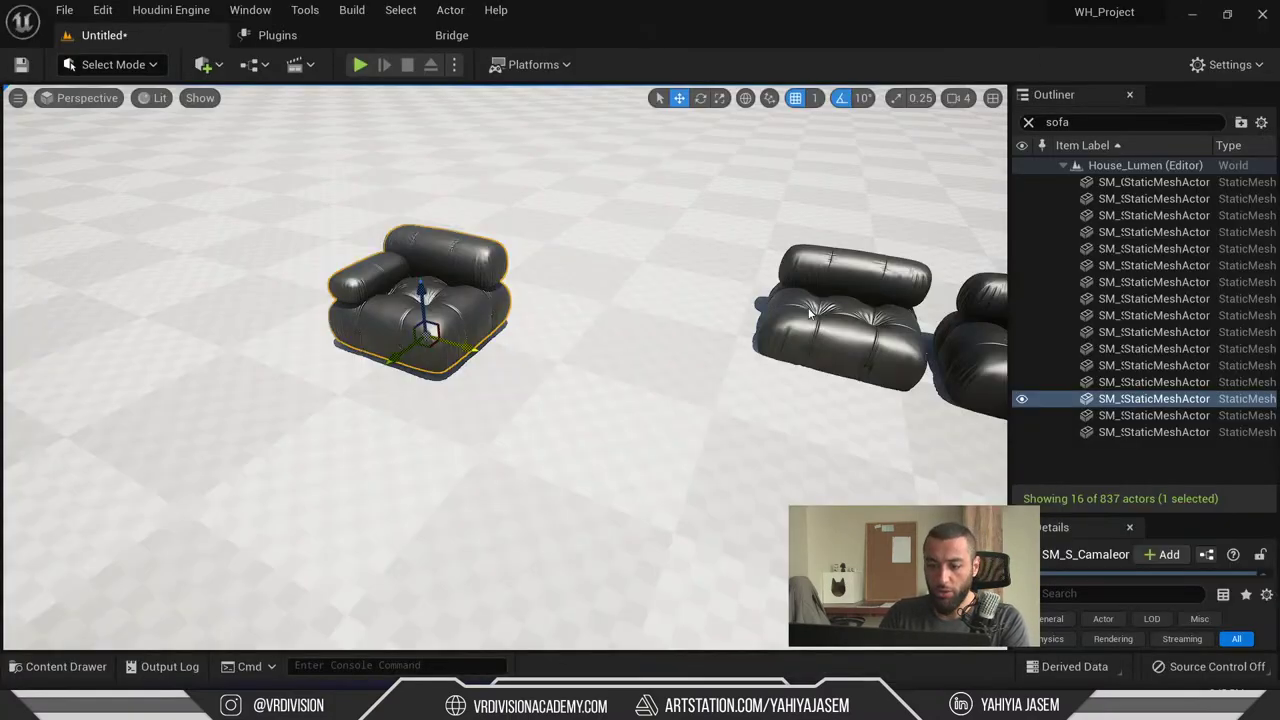
pyautogui.rightClick(785, 338)
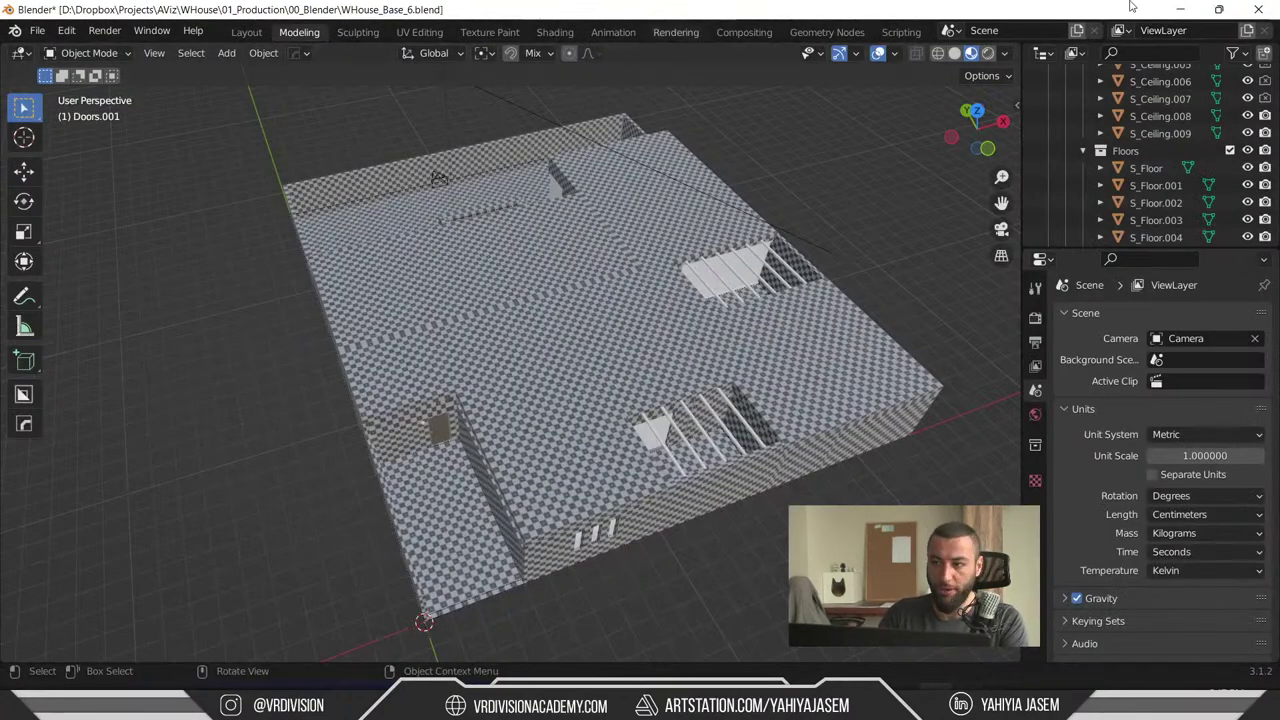
# - Start a new General scene without saving the house file and delete the default cube
pyautogui.keyDown('alt'); pyautogui.moveTo(518, 192); pyautogui.dragTo(398, 260, button='middle'); pyautogui.keyUp('alt')
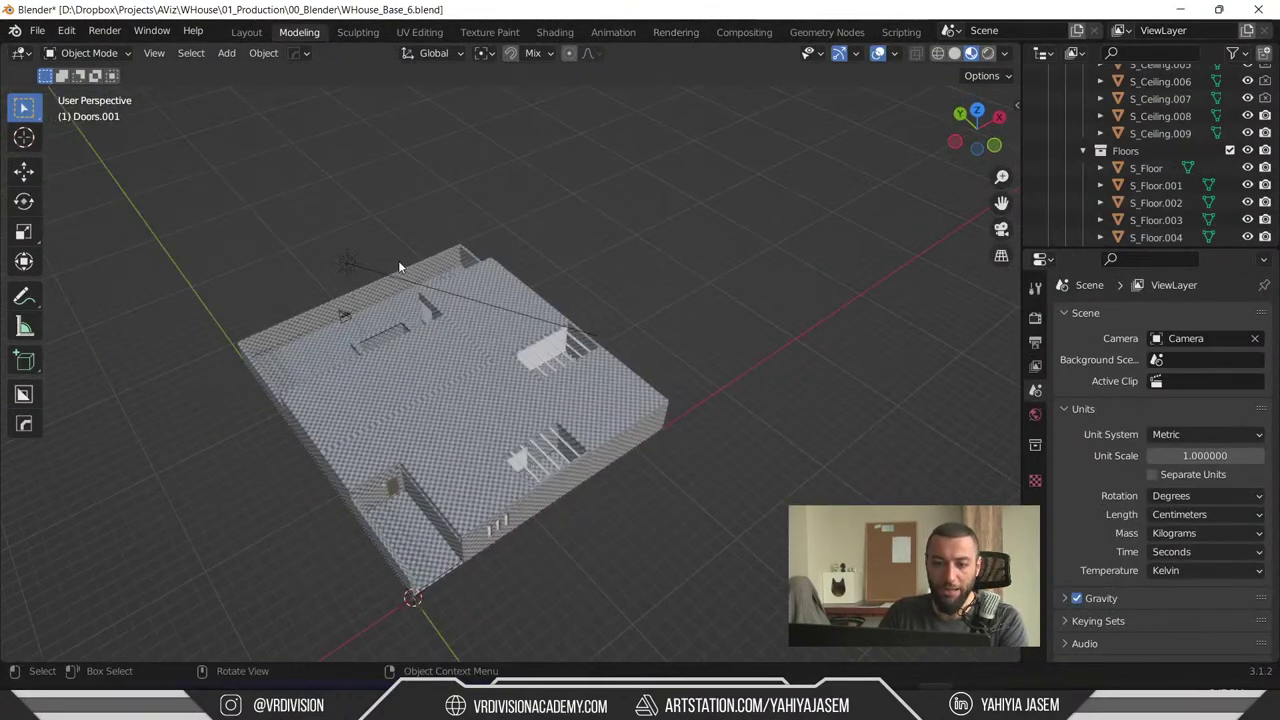
pyautogui.click(37, 31)
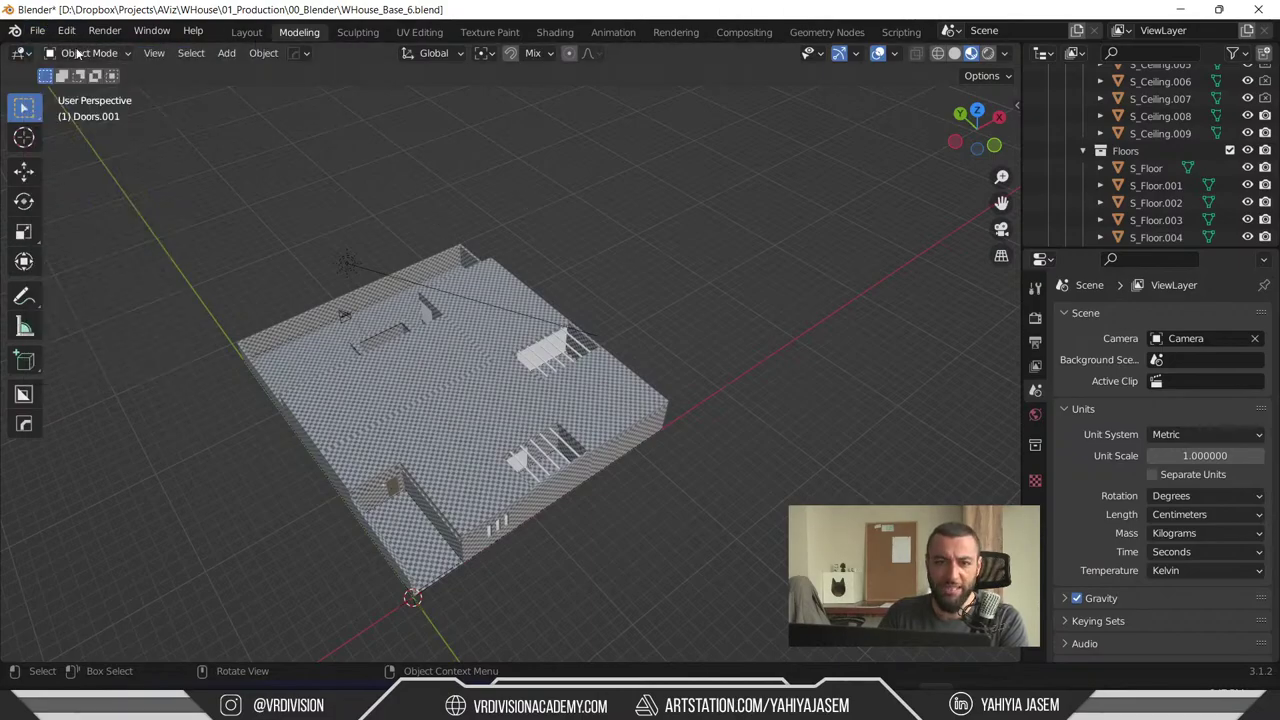
pyautogui.click(37, 31)
pyautogui.moveTo(70, 50)
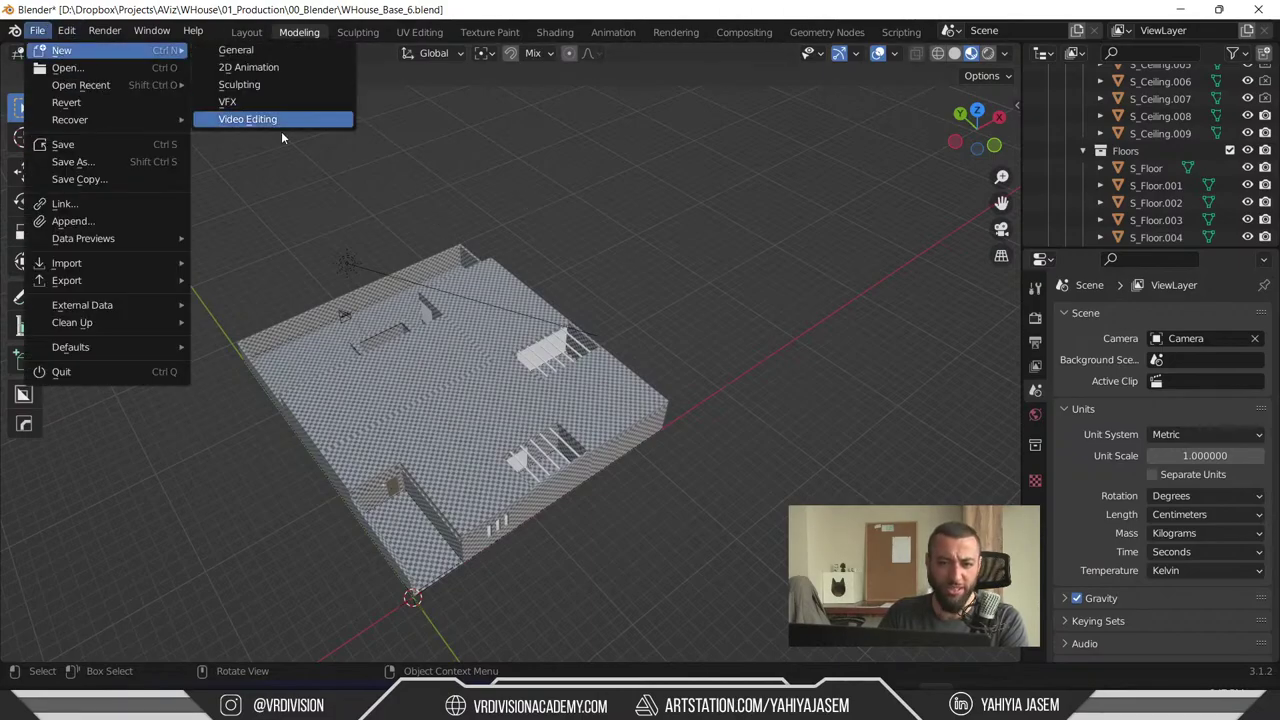
pyautogui.click(240, 50)
pyautogui.click(666, 376)
pyautogui.press('x')
pyautogui.click(578, 348)
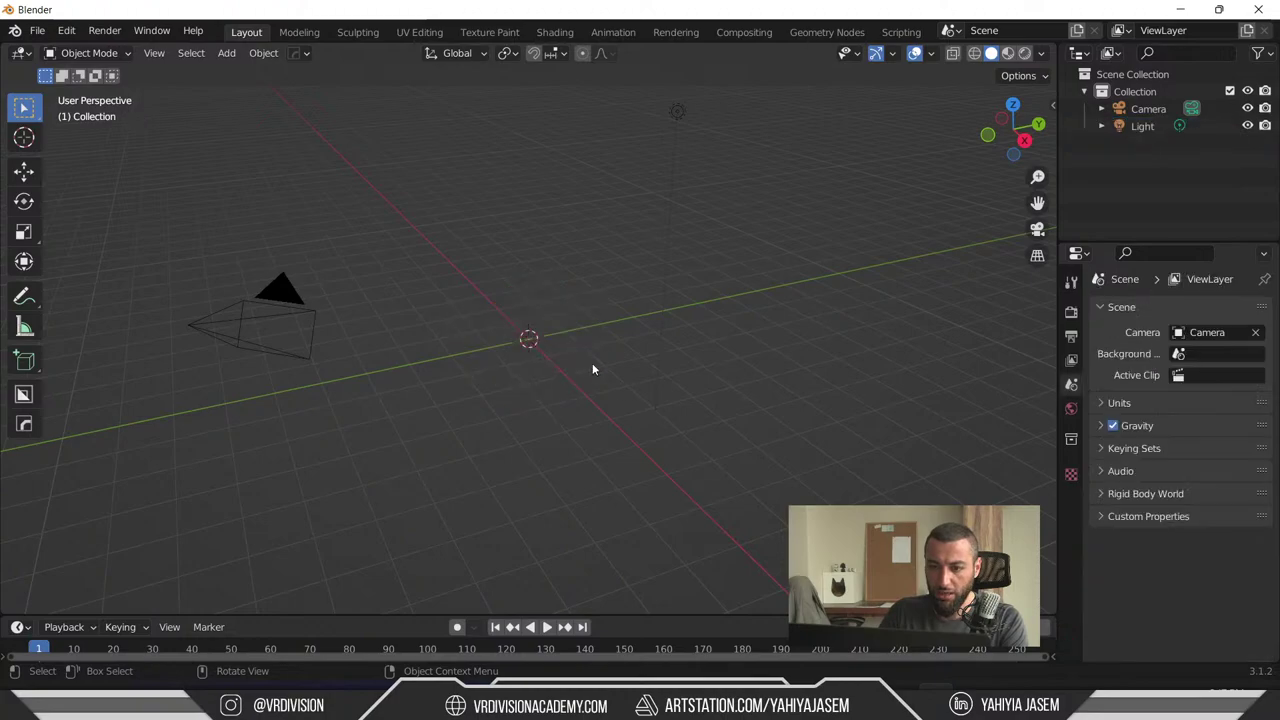
# - Start an FBX import and bring the Sofas folder window over the browser
pyautogui.click(15, 30)
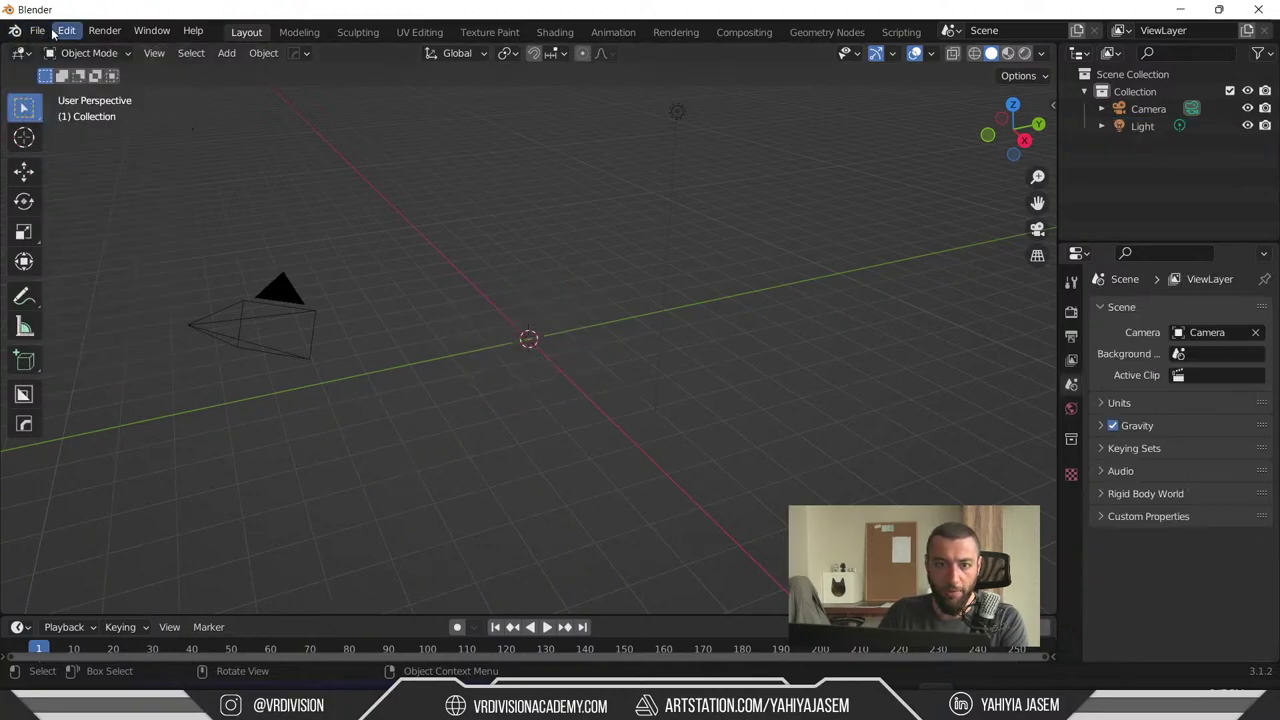
pyautogui.click(37, 31)
pyautogui.moveTo(150, 262)
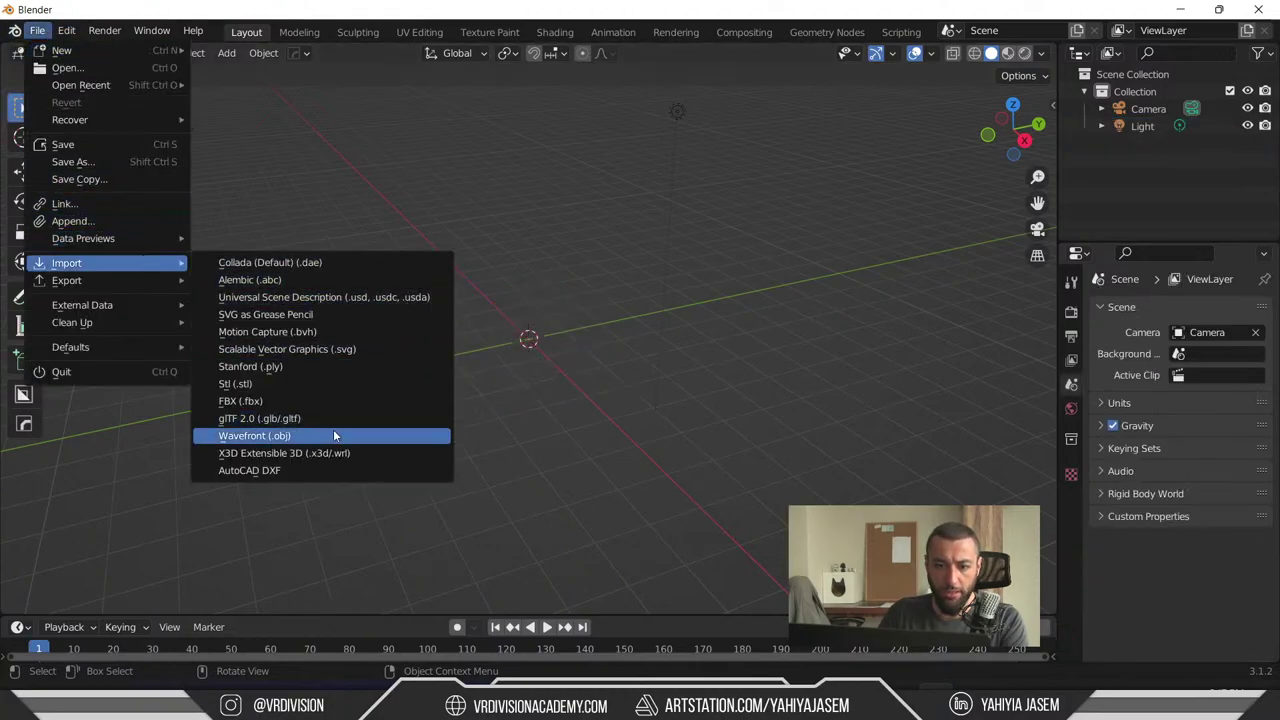
pyautogui.click(328, 401)
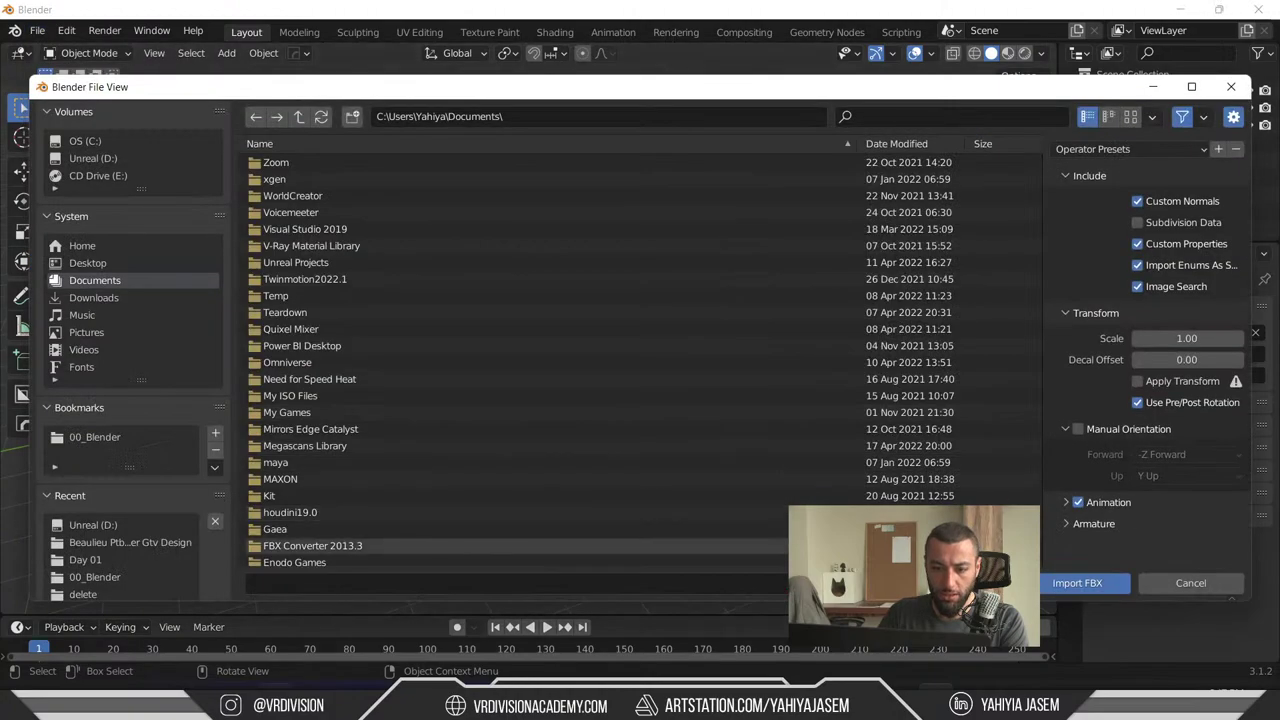
pyautogui.moveTo(320, 708)
pyautogui.click(386, 636)
pyautogui.moveTo(905, 447); pyautogui.dragTo(572, 137)
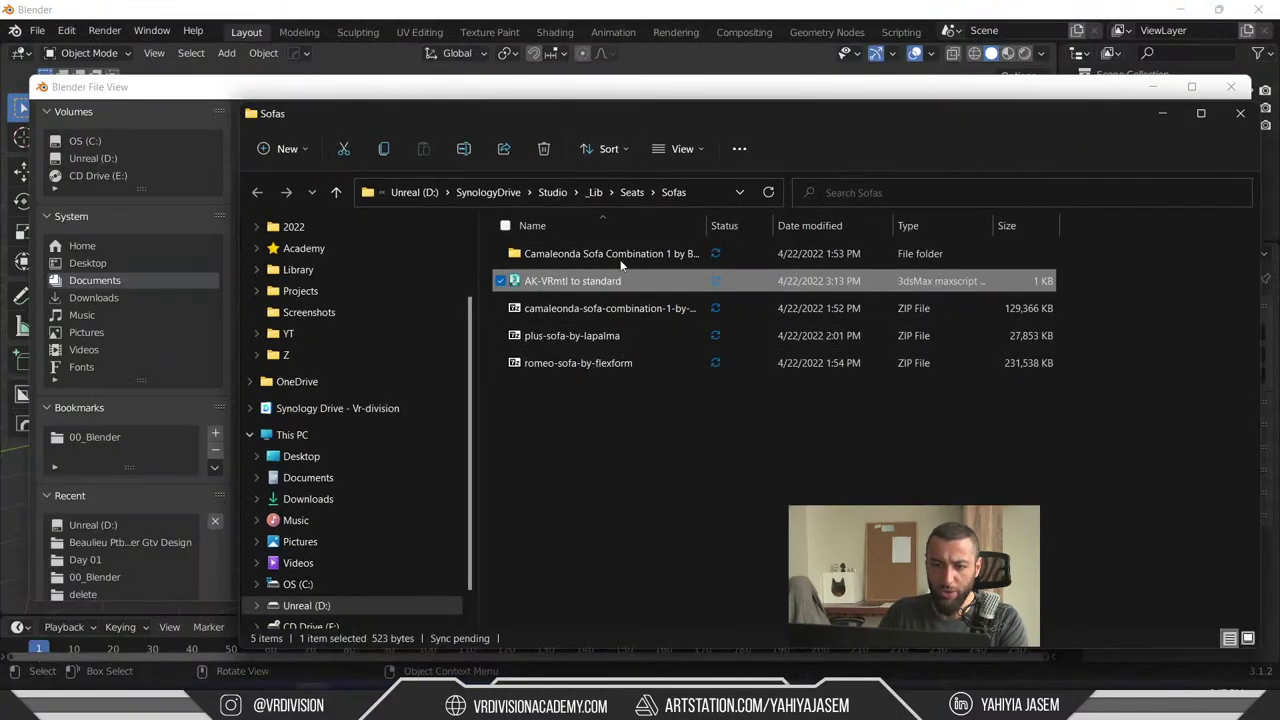
# - Paste the Sofas path into the file browser and import the Camaleonda Sofa Combination 1 FBX
pyautogui.click(693, 192)
pyautogui.hotkey('ctrl', 'c')
pyautogui.click(217, 101)
pyautogui.click(597, 116)
pyautogui.hotkey('ctrl', 'v')
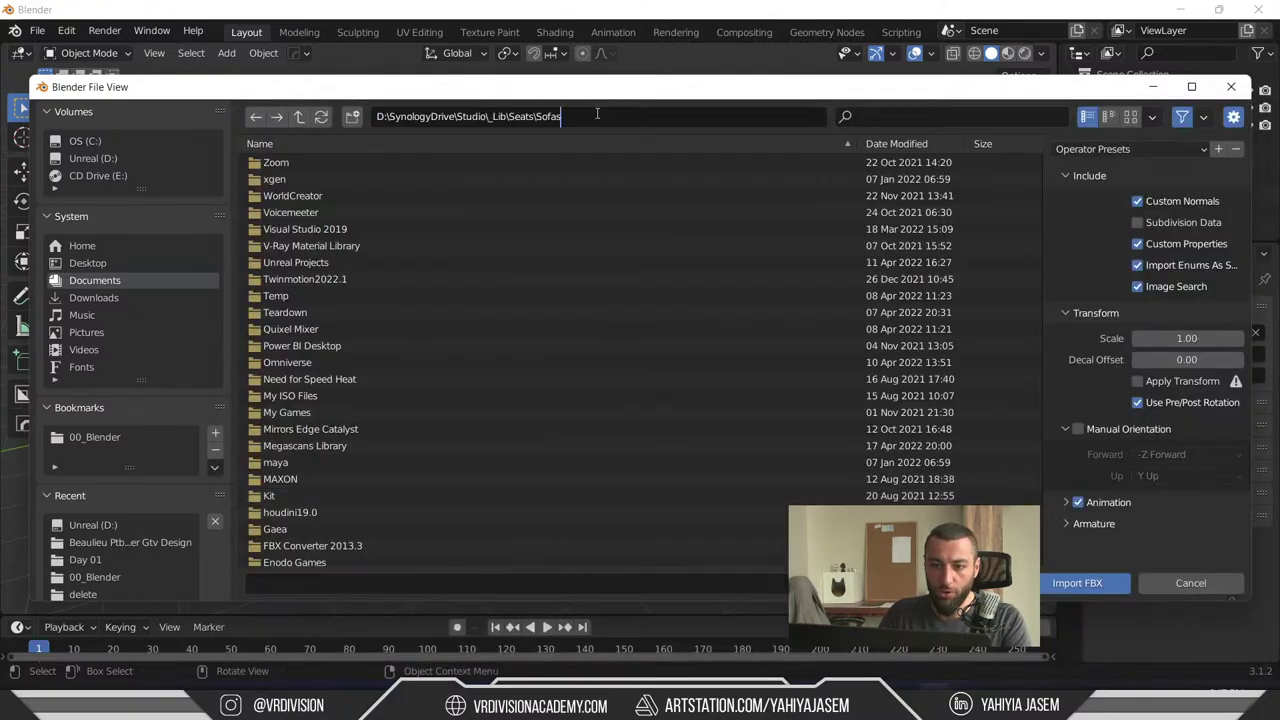
pyautogui.press('Return')
pyautogui.doubleClick(330, 163)
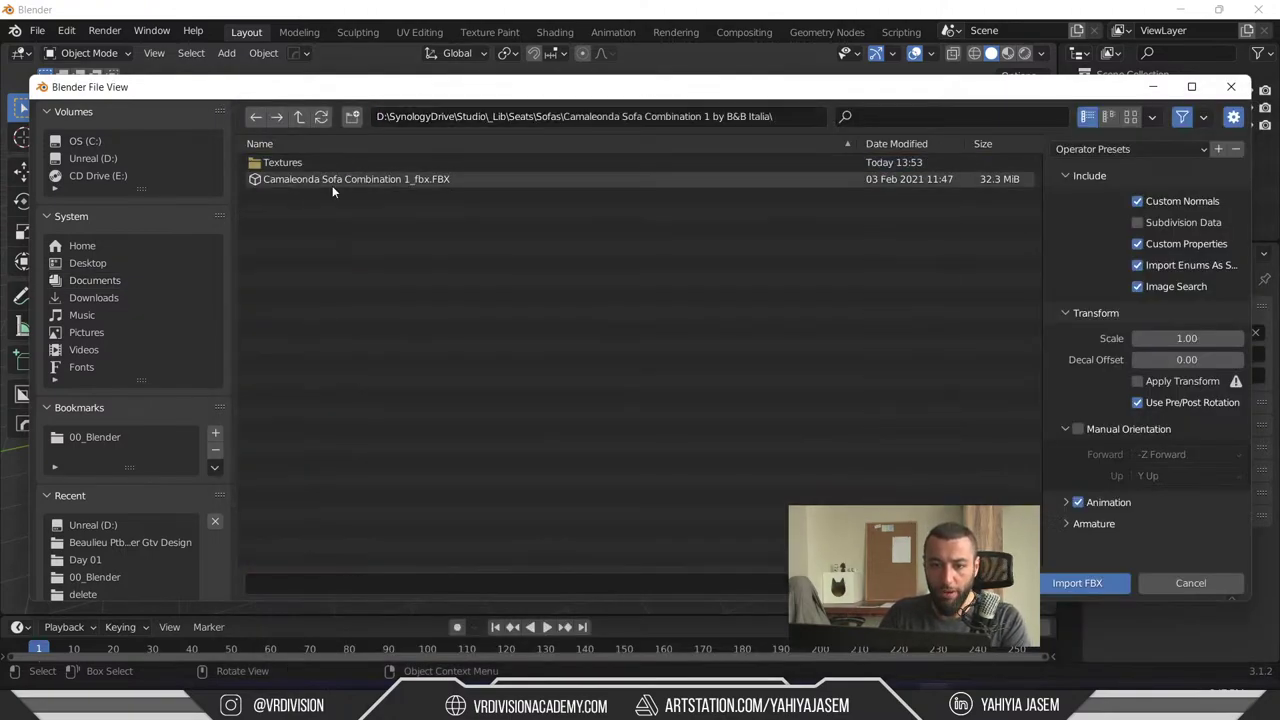
pyautogui.doubleClick(332, 185)
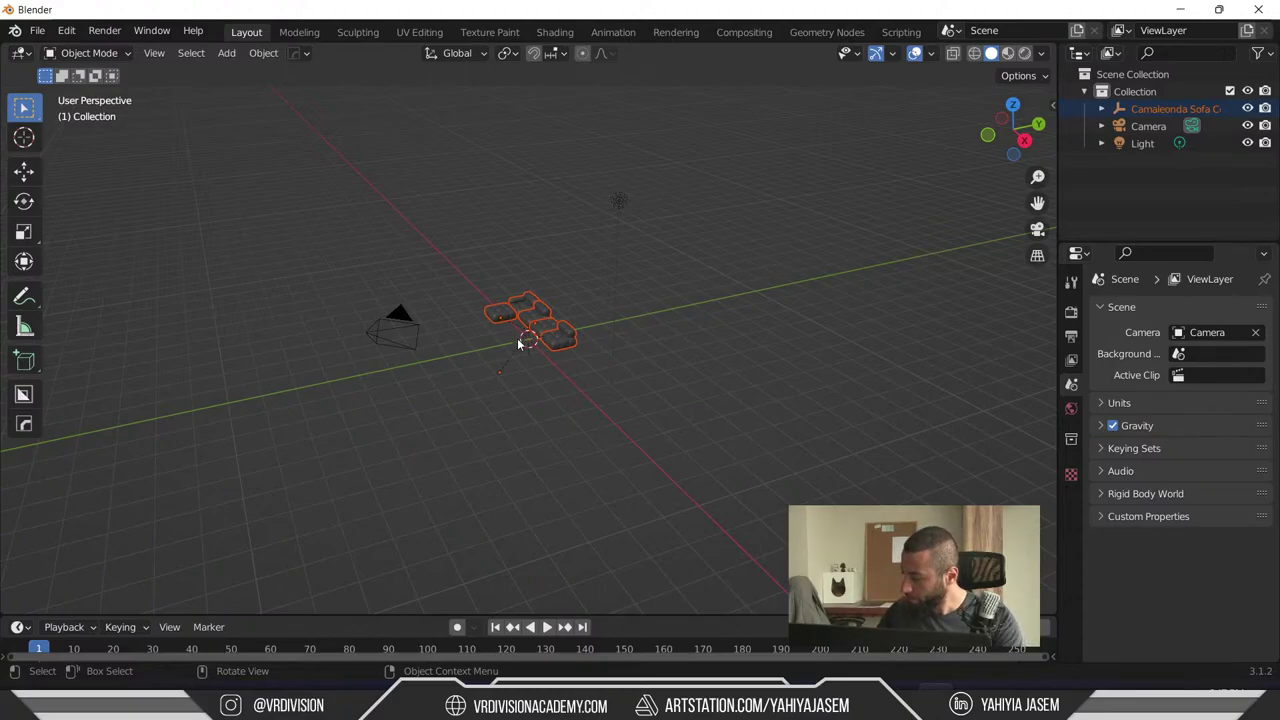
# - Orbit to a top-down view of the sofa, briefly switching between Blender, 3ds Max and Unreal
pyautogui.scroll(8, 491, 223)
pyautogui.moveTo(491, 223); pyautogui.dragTo(620, 400, button='middle')
pyautogui.click(1180, 10)
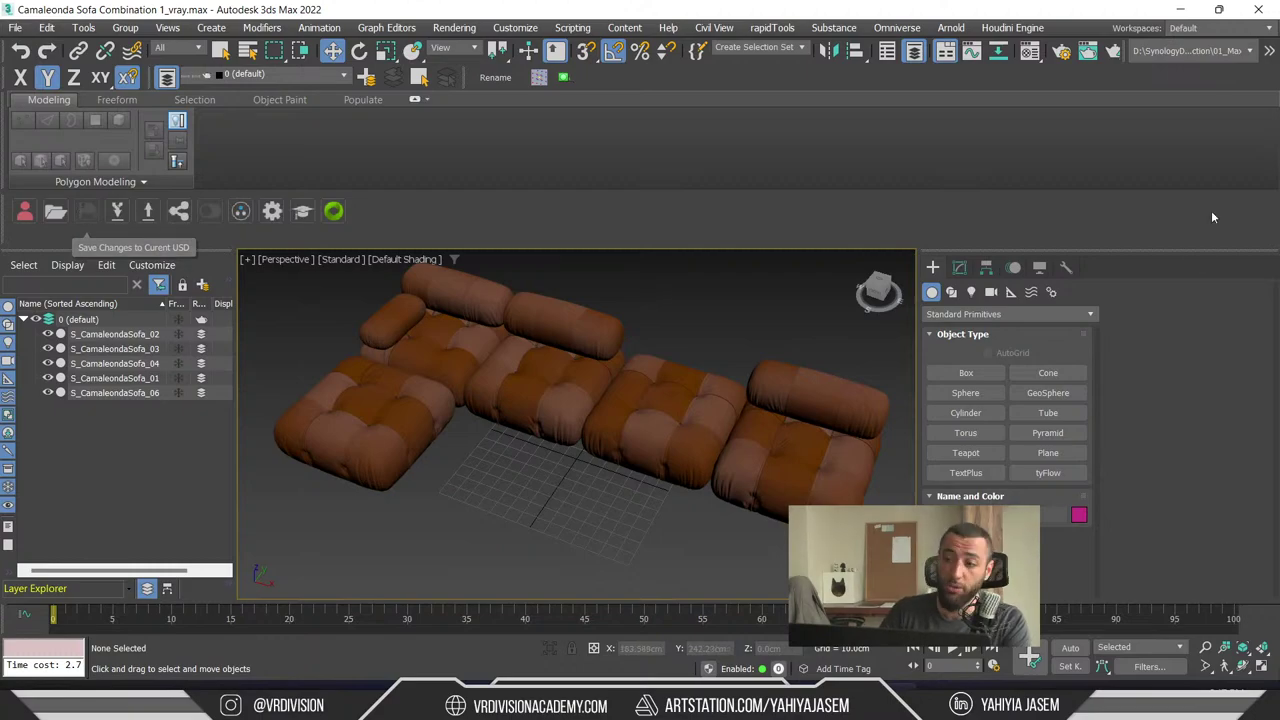
pyautogui.click(1180, 9)
pyautogui.click(655, 25)
pyautogui.hotkey('alt', 'Tab')
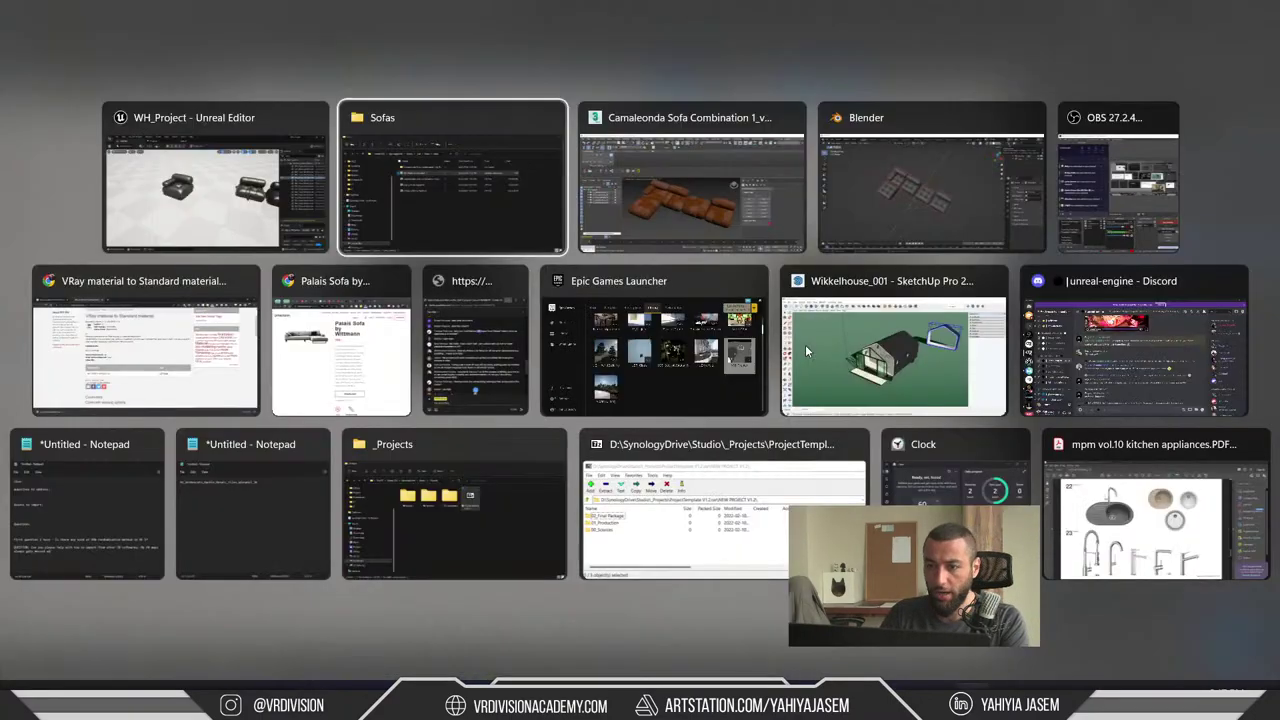
pyautogui.click(693, 170)
pyautogui.hotkey('alt', 'Tab')
pyautogui.click(775, 208)
# - Select one middle sofa module, frame it, and split the 3D view into two side-by-side views
pyautogui.click(712, 277)
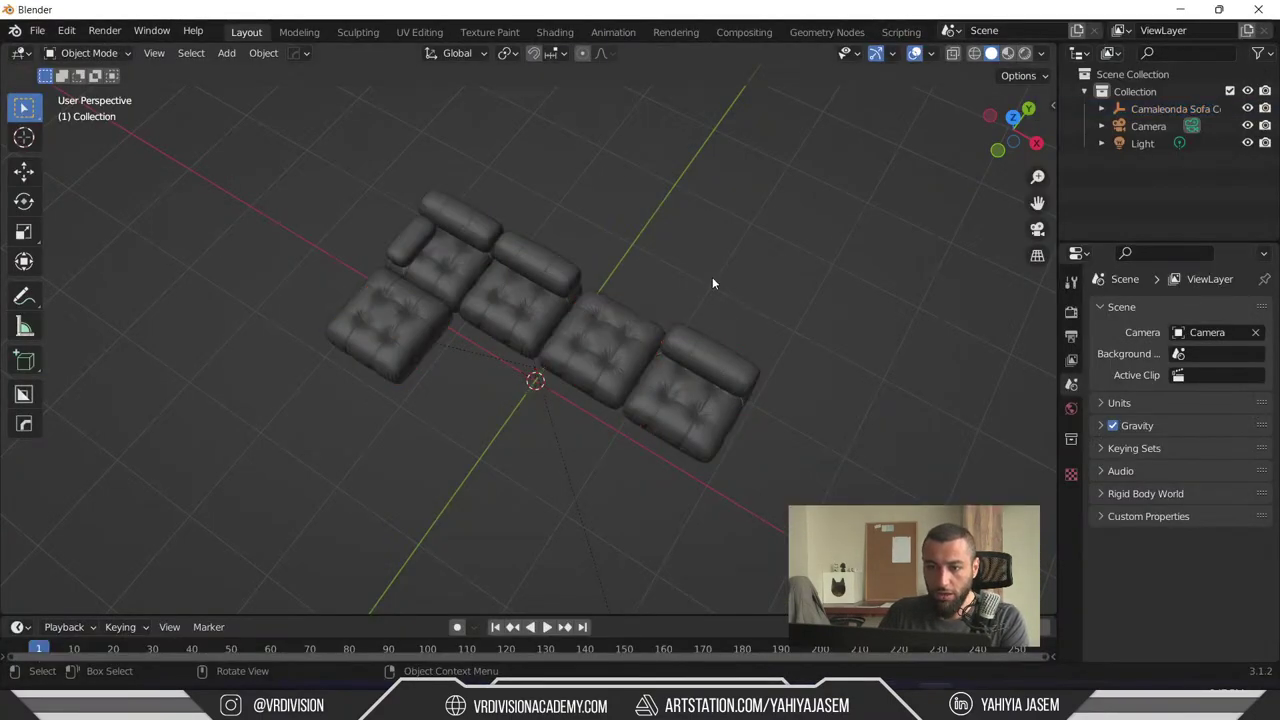
pyautogui.click(626, 338)
pyautogui.moveTo(626, 338); pyautogui.dragTo(260, 202, button='middle')
pyautogui.moveTo(678, 376); pyautogui.dragTo(645, 352, button='middle')
pyautogui.press('KP_Decimal')
pyautogui.scroll(-1, 681, 452)
pyautogui.hotkey('ctrl', 'space')
pyautogui.hotkey('ctrl', 'space')
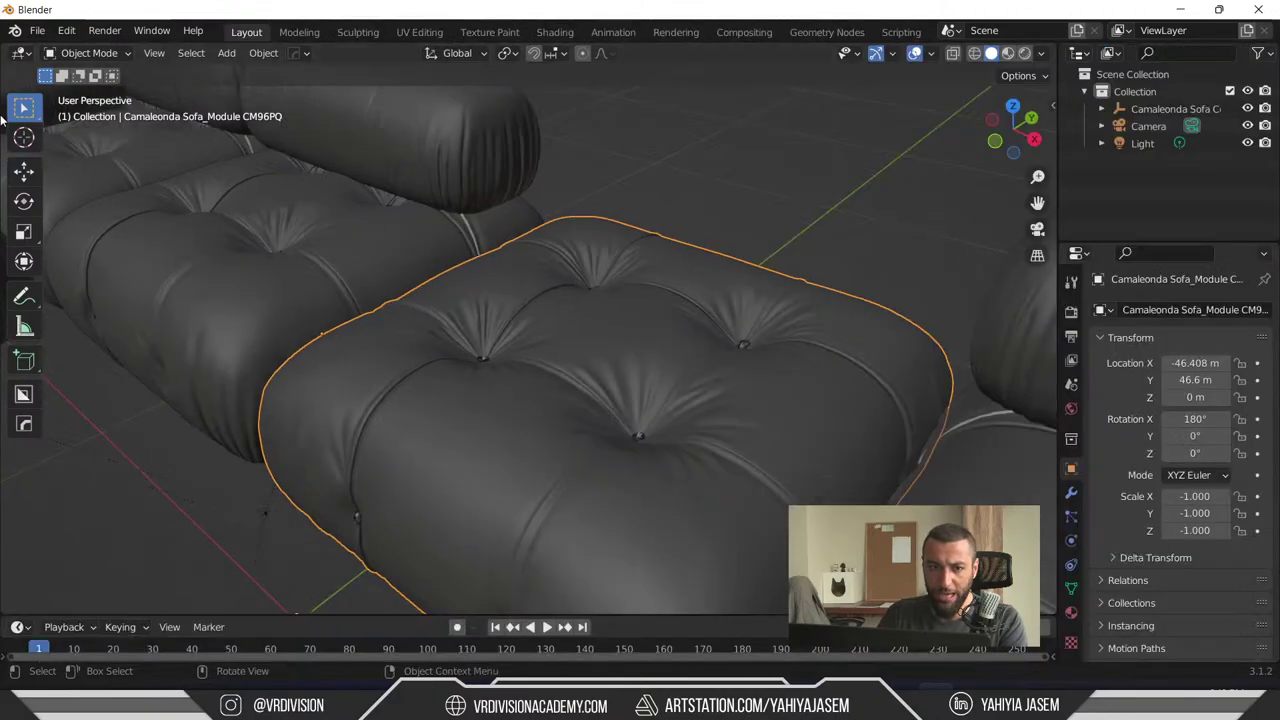
pyautogui.moveTo(4, 44); pyautogui.dragTo(479, 86)
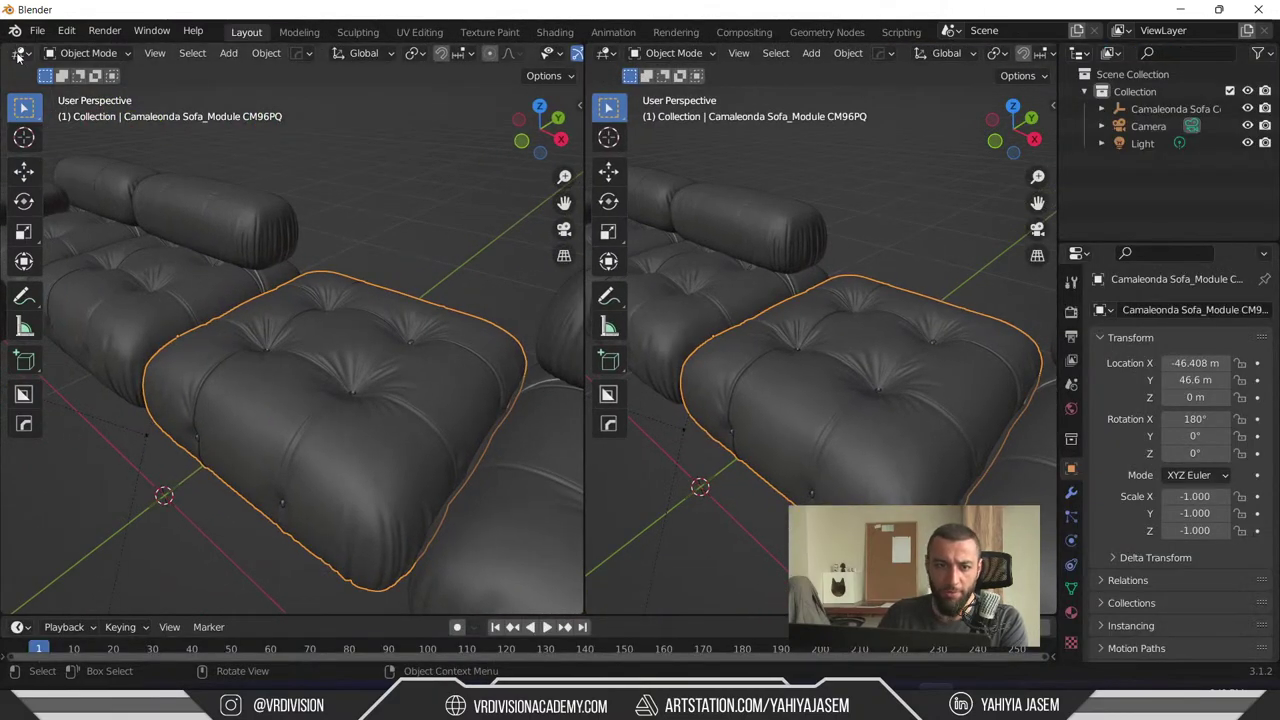
# - Show the selected sofa module's Material Properties
pyautogui.click(17, 57)
pyautogui.click(20, 53)
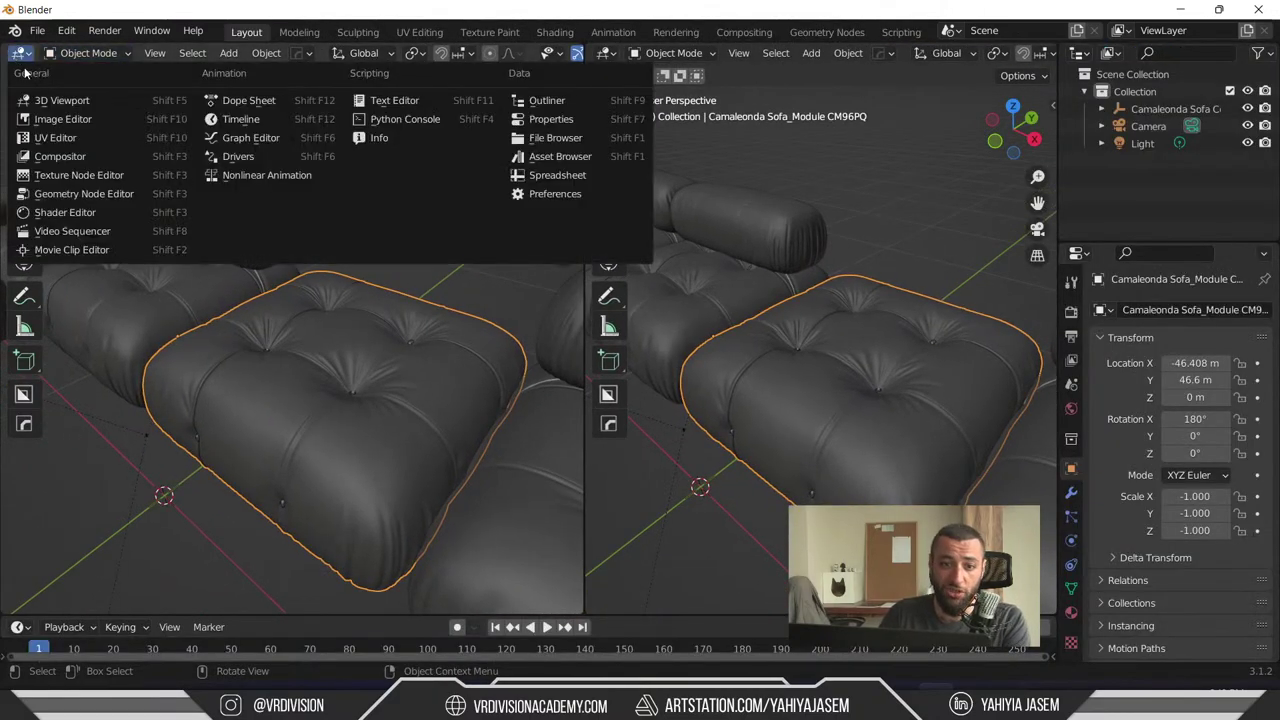
pyautogui.click(1071, 612)
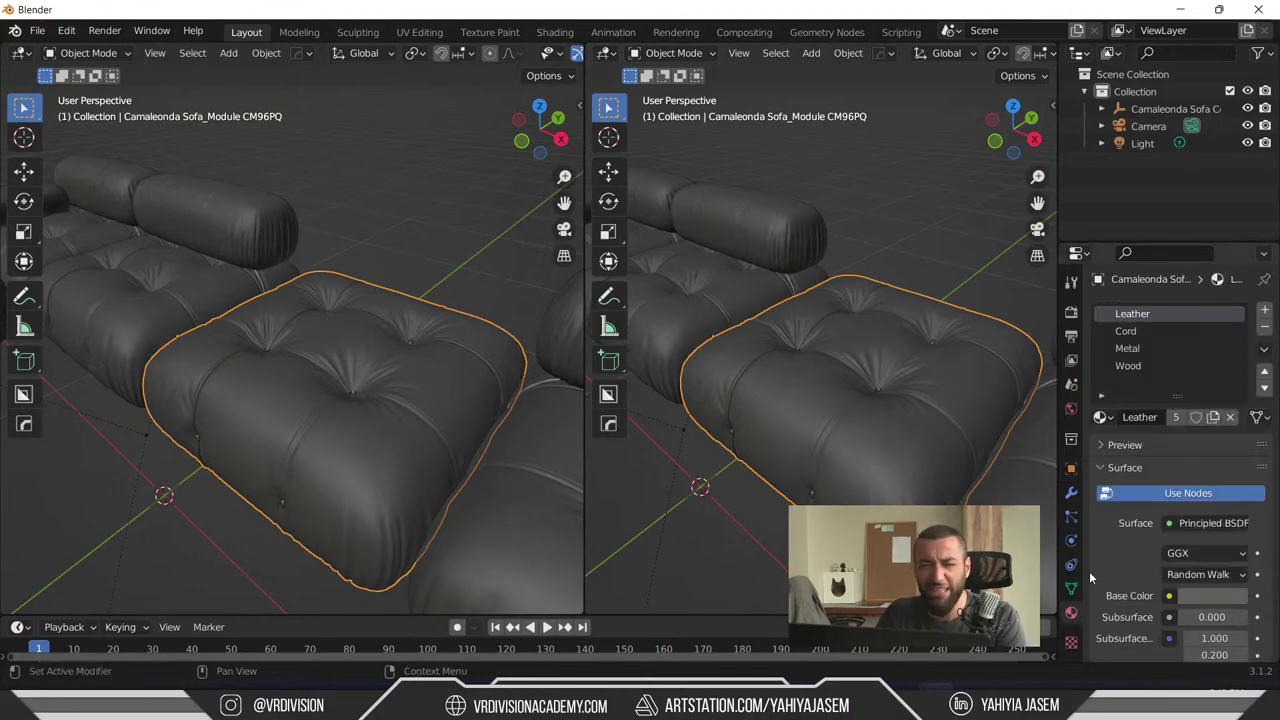
pyautogui.scroll(-2, 1143, 571)
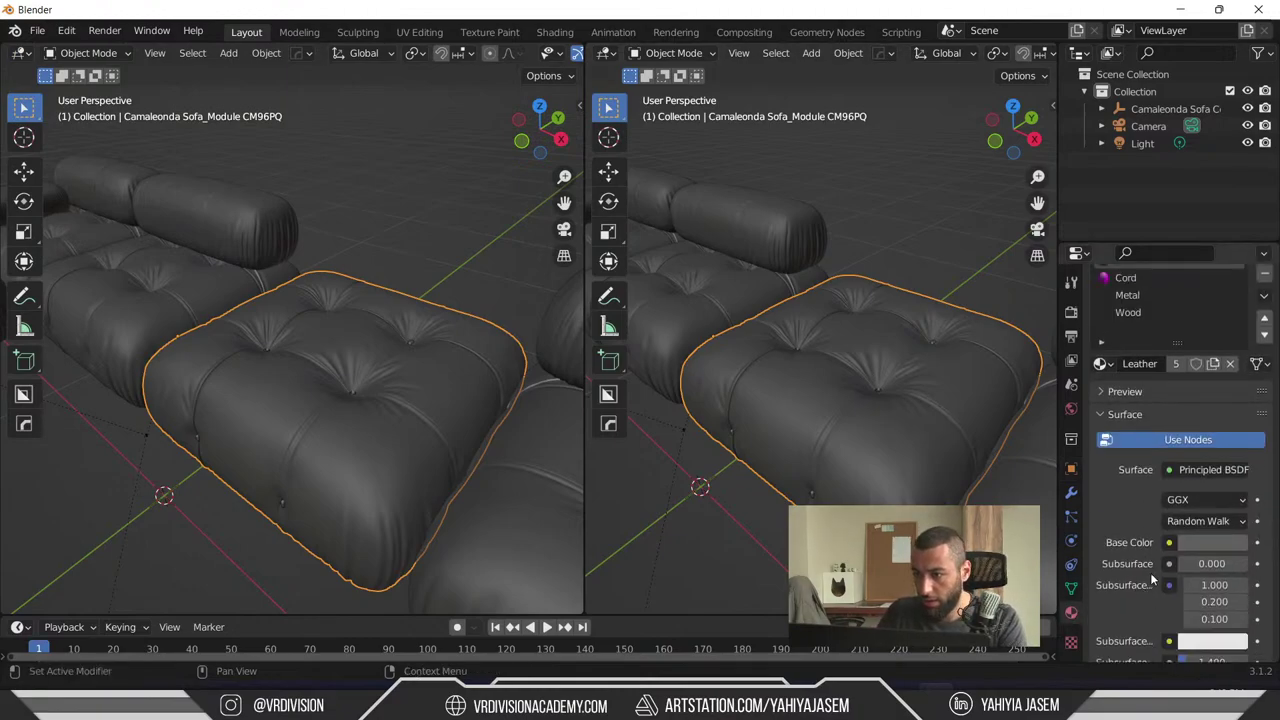
pyautogui.scroll(-4, 1118, 287)
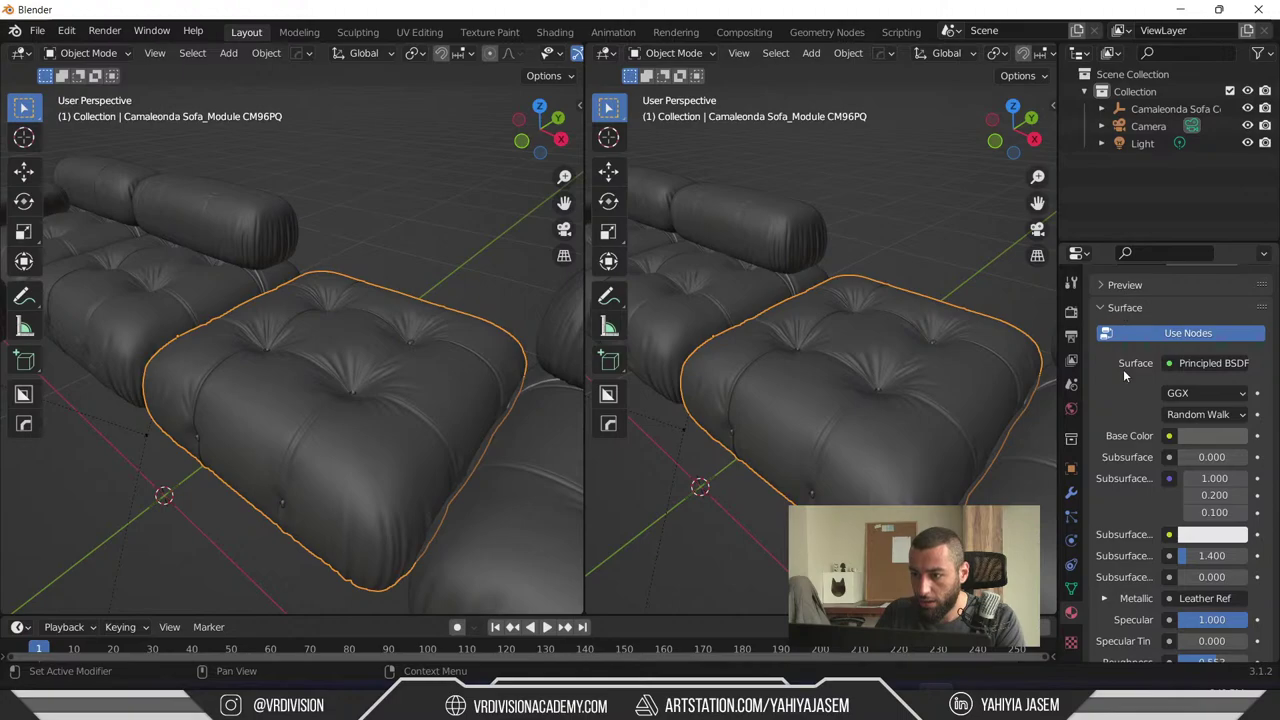
pyautogui.scroll(6, 1124, 370)
# - Preview the Cord, Leather, Metal and Wood material slots in turn
pyautogui.click(1126, 331)
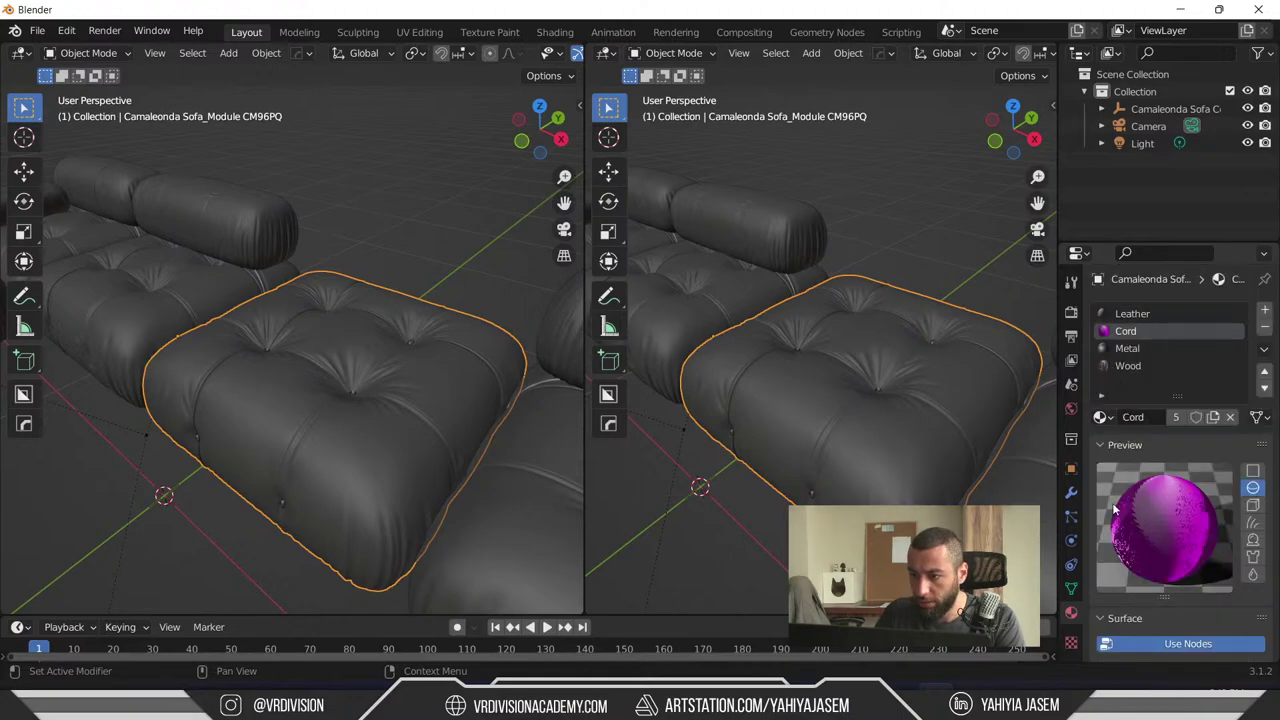
pyautogui.click(1143, 315)
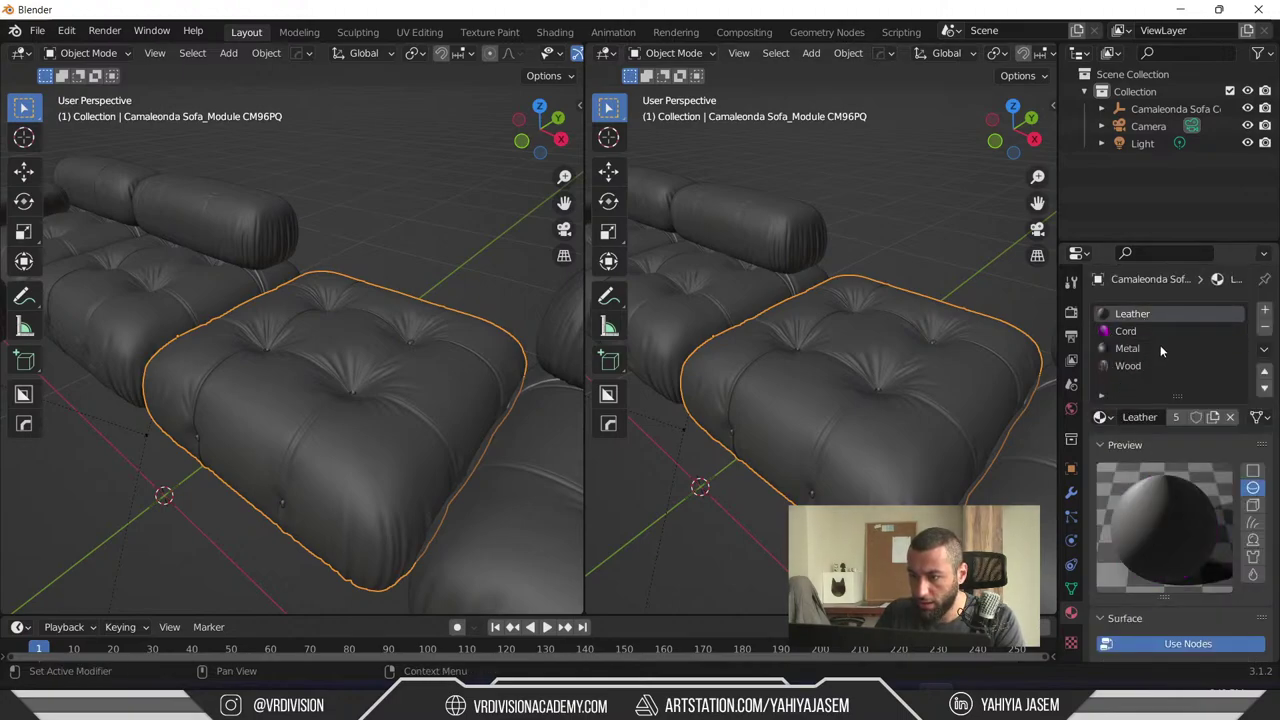
pyautogui.click(1160, 346)
pyautogui.click(1133, 366)
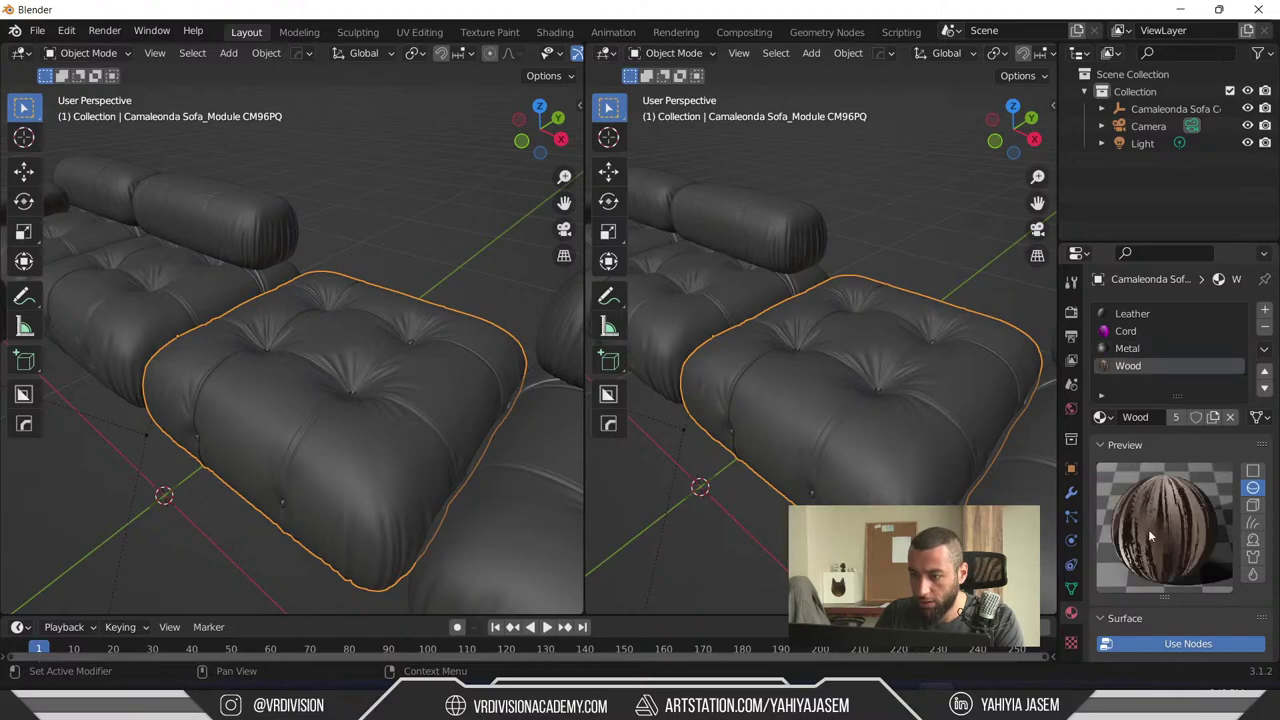
pyautogui.scroll(-3, 904, 389)
pyautogui.click(18, 52)
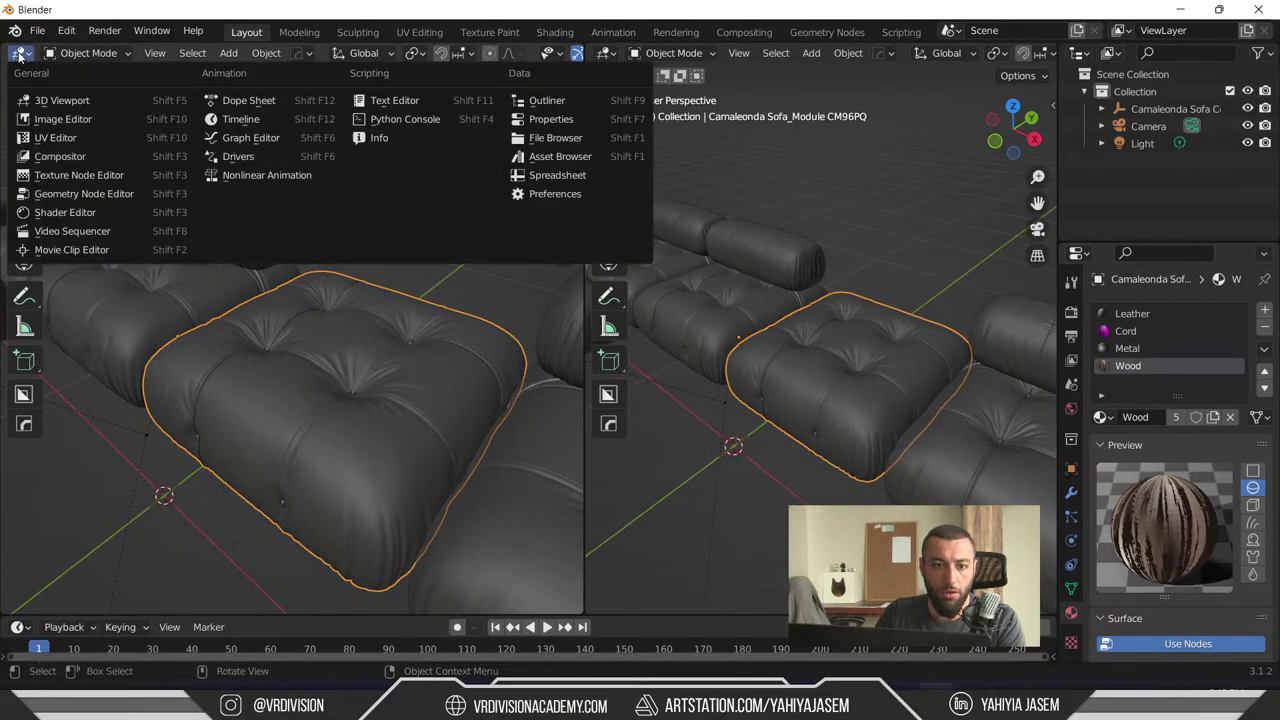
# - Turn the left area into a Shader Editor and arrange the Mapping and Texture Coordinate nodes
pyautogui.click(81, 210)
pyautogui.scroll(6, 234, 269)
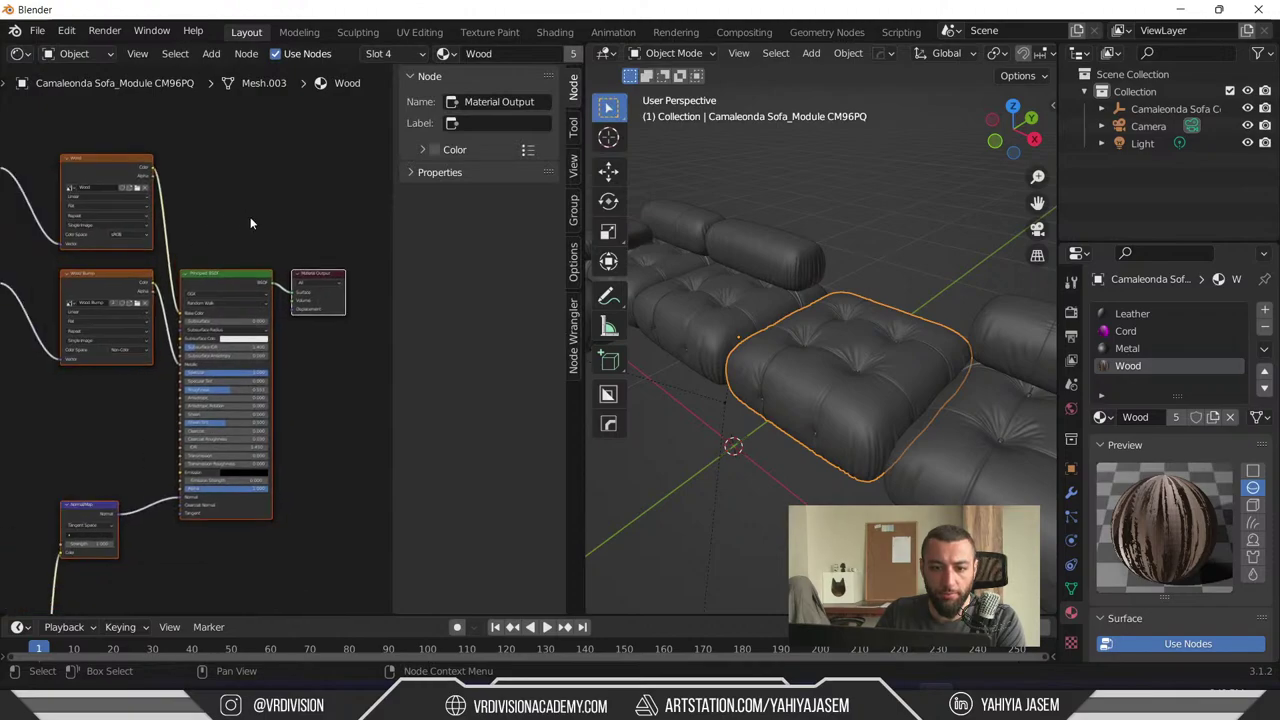
pyautogui.scroll(-3, 179, 222)
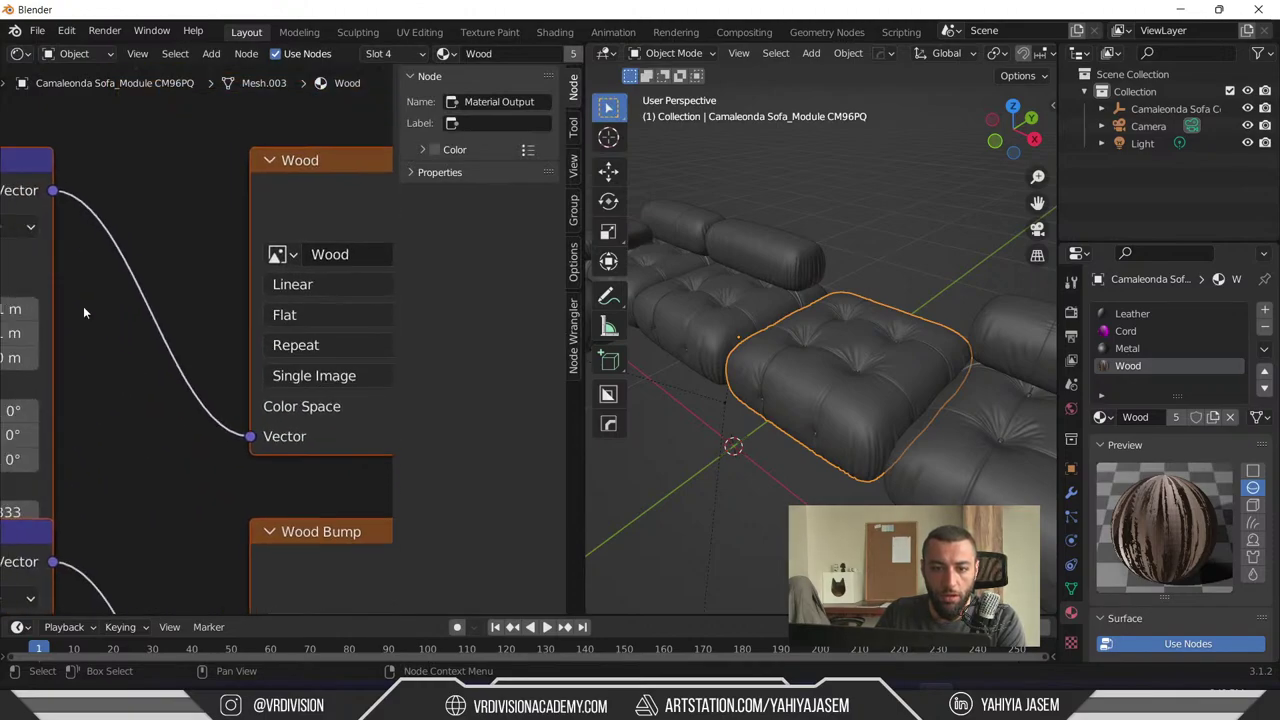
pyautogui.moveTo(86, 300); pyautogui.dragTo(207, 311, button='middle')
pyautogui.click(224, 265)
pyautogui.scroll(-3, 224, 265)
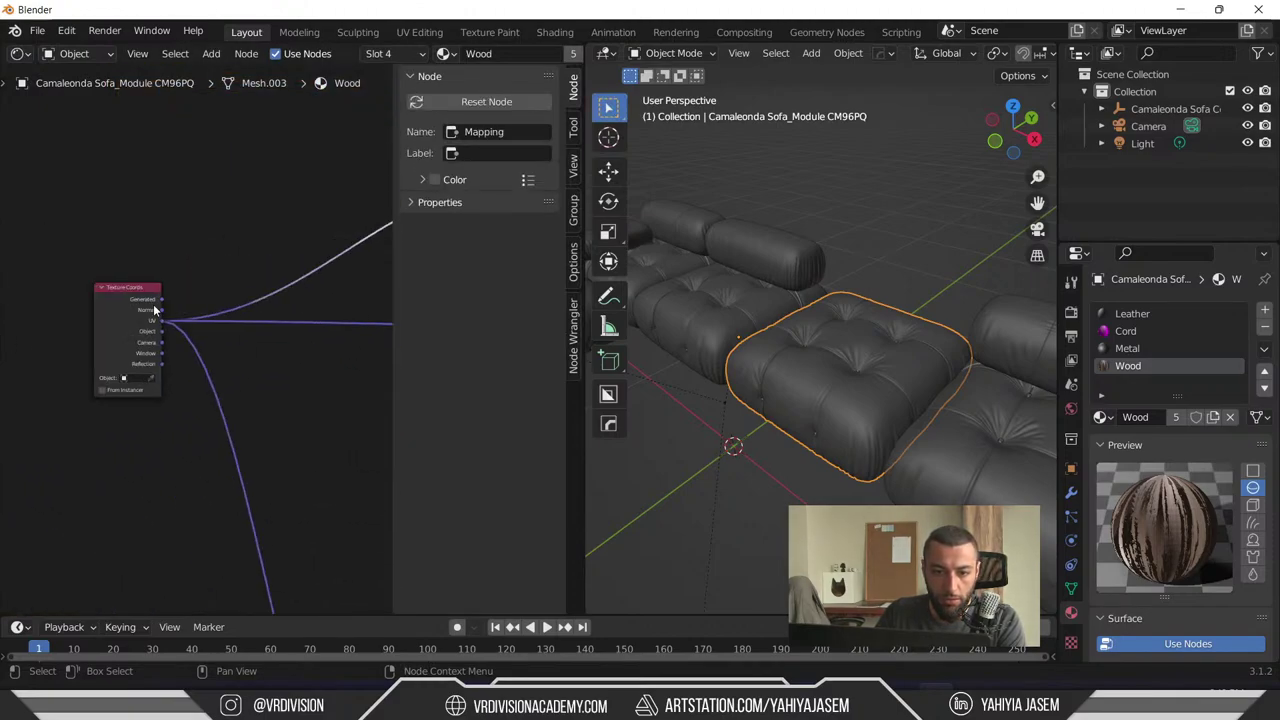
pyautogui.scroll(3, 124, 330)
pyautogui.click(124, 330)
pyautogui.scroll(-3, 157, 307)
pyautogui.moveTo(260, 336); pyautogui.dragTo(150, 330, button='middle')
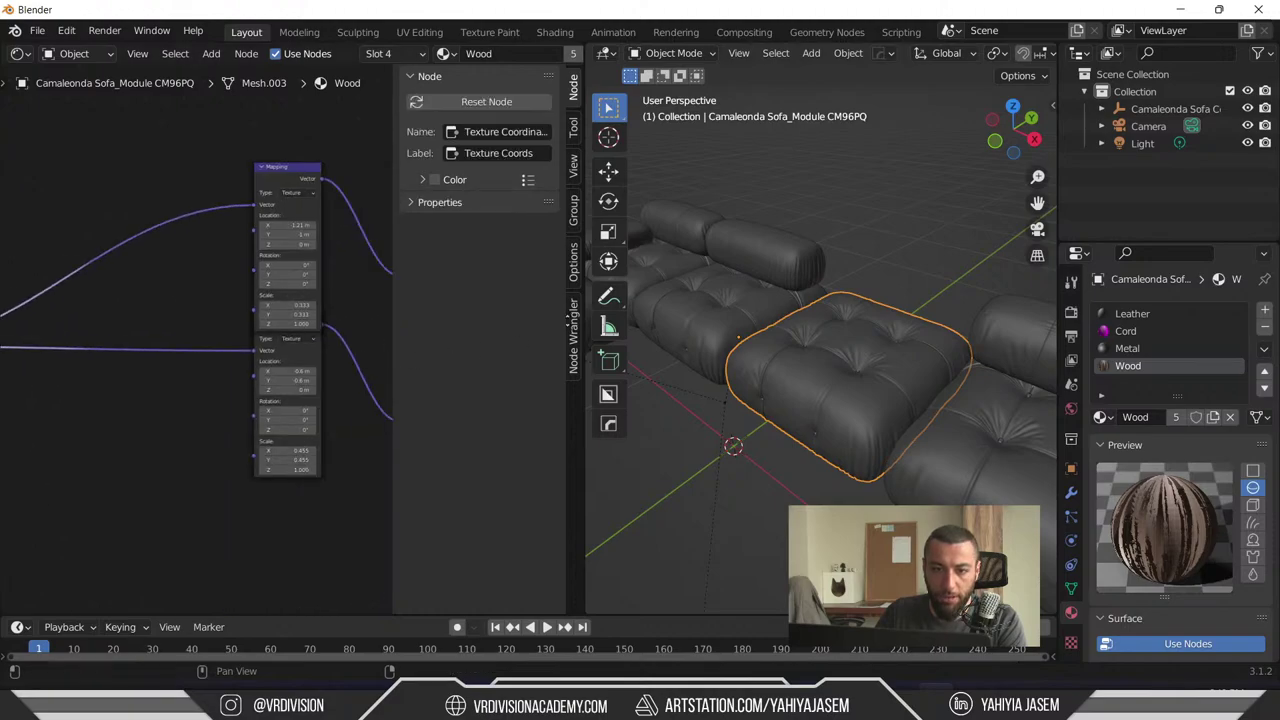
pyautogui.moveTo(294, 176); pyautogui.dragTo(187, 229, button='middle')
pyautogui.moveTo(187, 229); pyautogui.dragTo(185, 165)
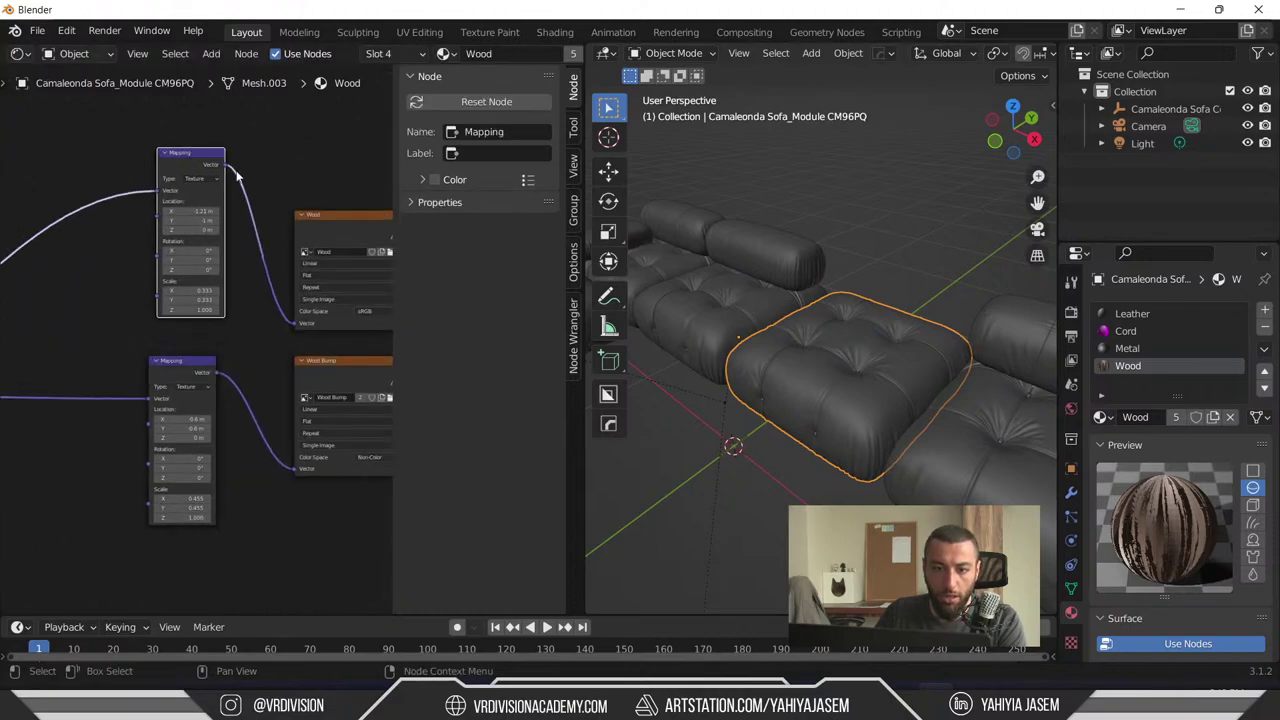
pyautogui.scroll(3, 256, 208)
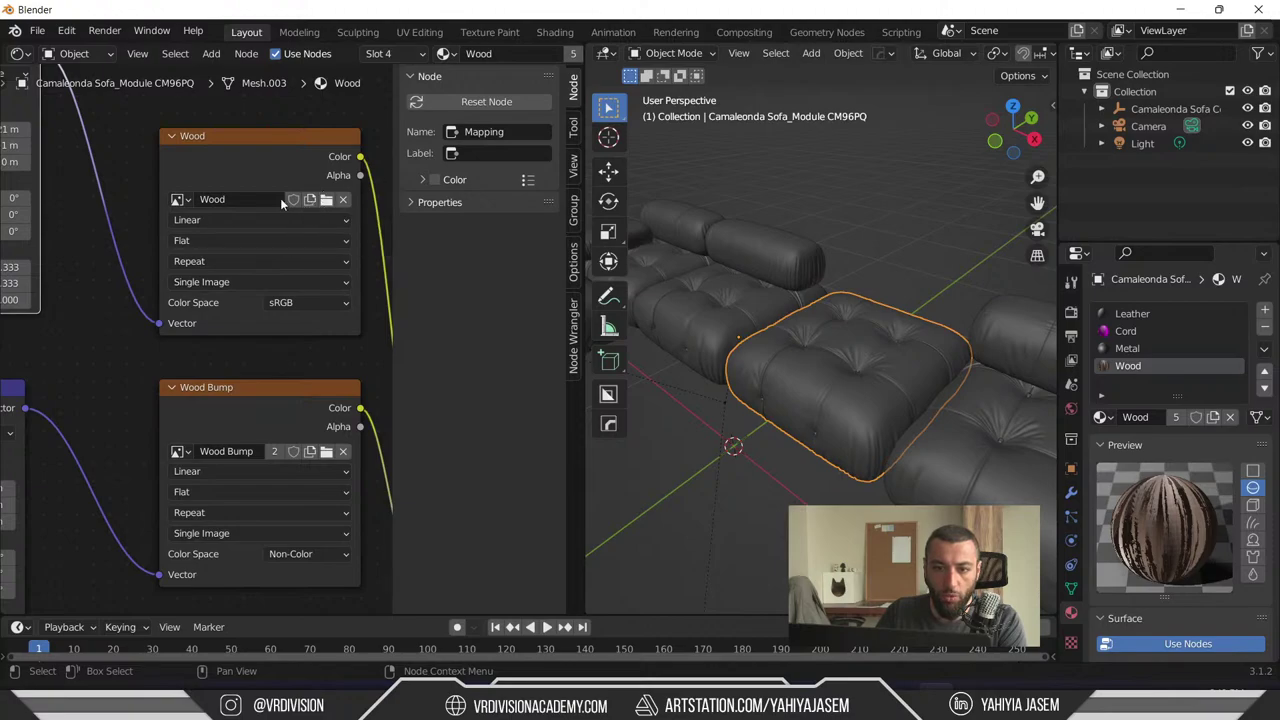
# - Inspect the Wood image texture node, cancel its image browser, and centre the view on it
pyautogui.click(324, 202)
pyautogui.press('Escape')
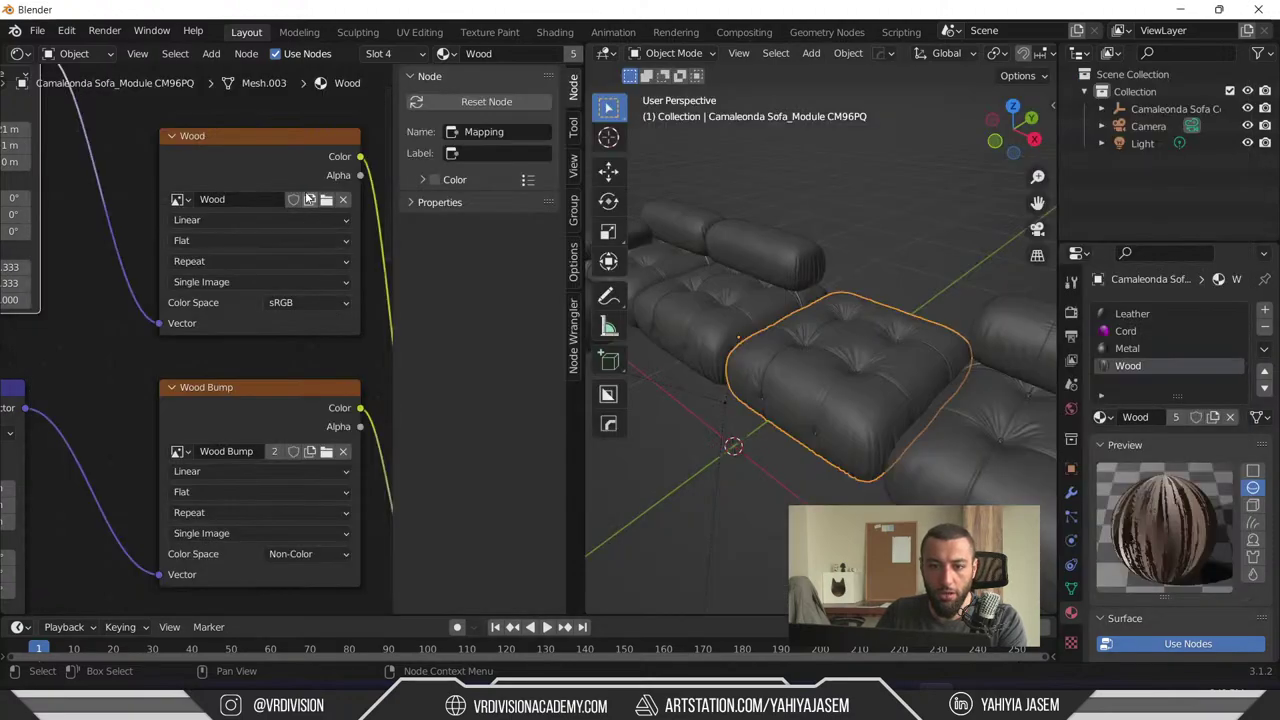
pyautogui.click(262, 146)
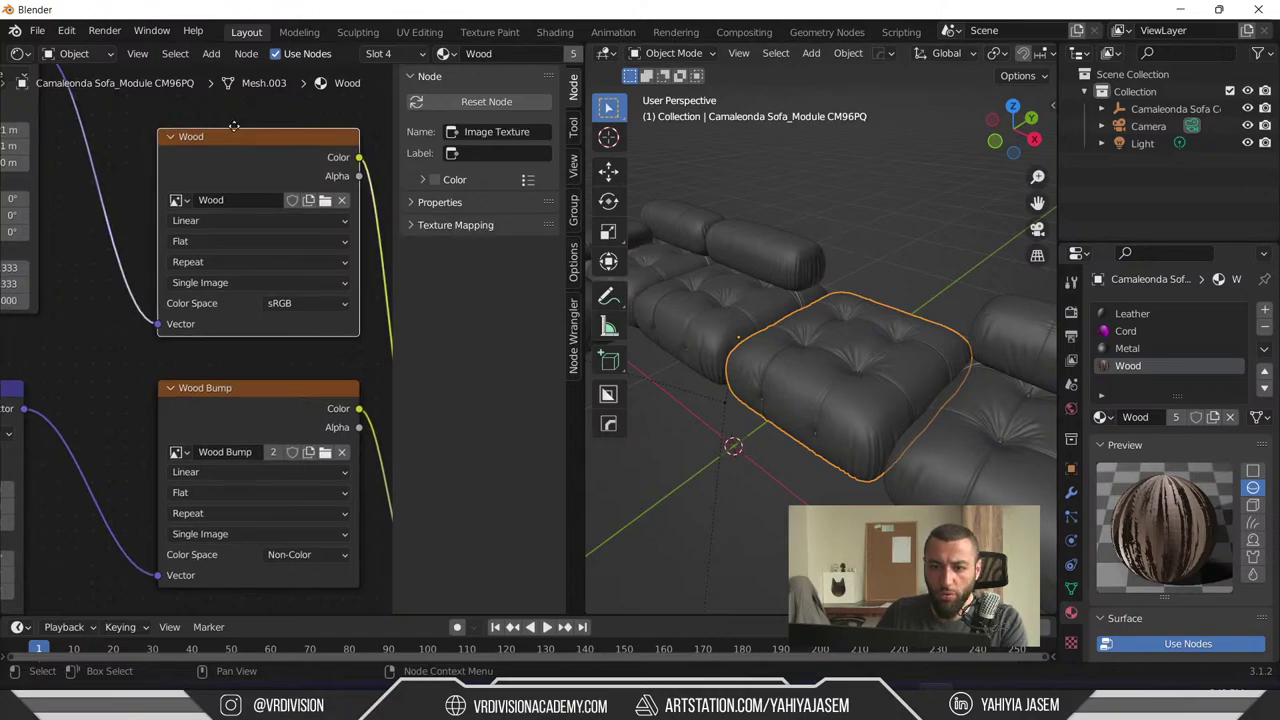
pyautogui.press('KP_Decimal')
pyautogui.moveTo(328, 504); pyautogui.dragTo(238, 506, button='middle')
# - Switch the viewport to Material Preview shading and orbit low to view the sofa
pyautogui.click(882, 237)
pyautogui.press('z')
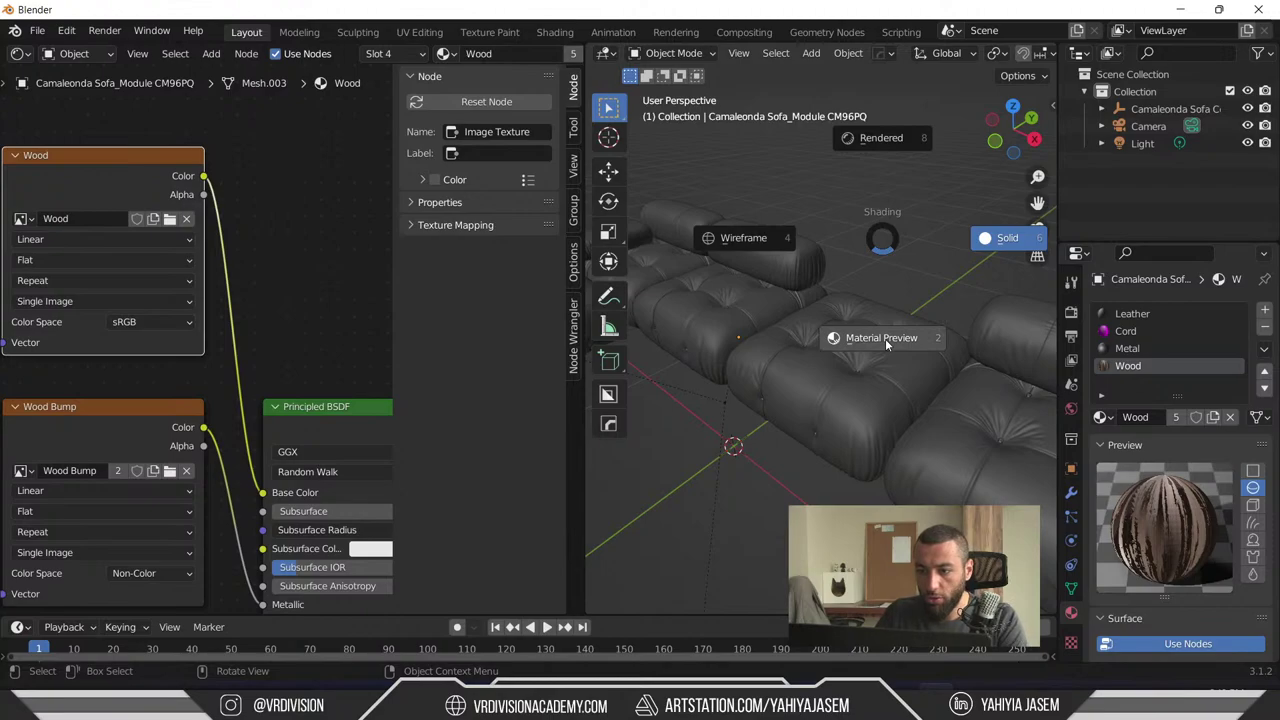
pyautogui.click(878, 347)
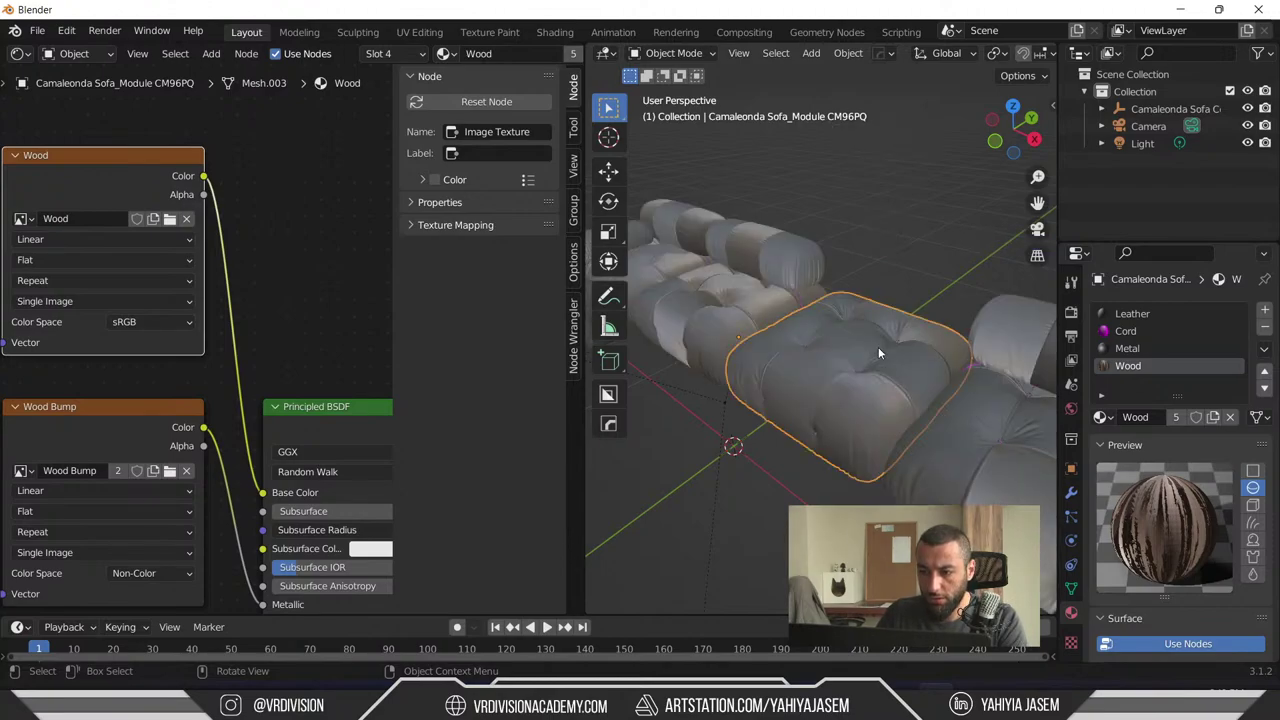
pyautogui.moveTo(883, 318)
pyautogui.mouseDown(button='middle')
pyautogui.moveTo(763, 282)
pyautogui.moveTo(916, 394)
pyautogui.moveTo(695, 438)
pyautogui.moveTo(713, 310)
pyautogui.moveTo(773, 401)
pyautogui.moveTo(834, 382)
pyautogui.moveTo(861, 472)
pyautogui.moveTo(826, 337)
pyautogui.mouseUp(button='middle')
pyautogui.scroll(-5, 762, 392)
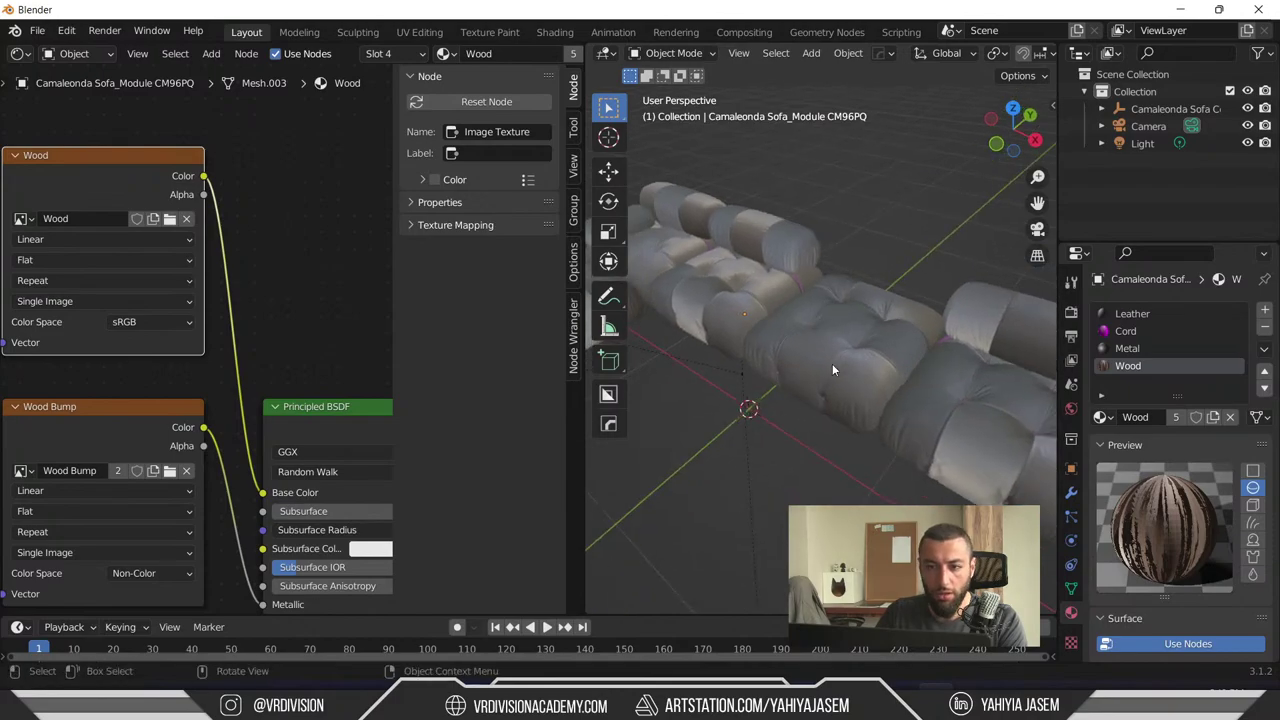
# - Export the scene as Universal Scene Description to D:\DT_Temp named SofaTest.usdc
pyautogui.click(37, 30)
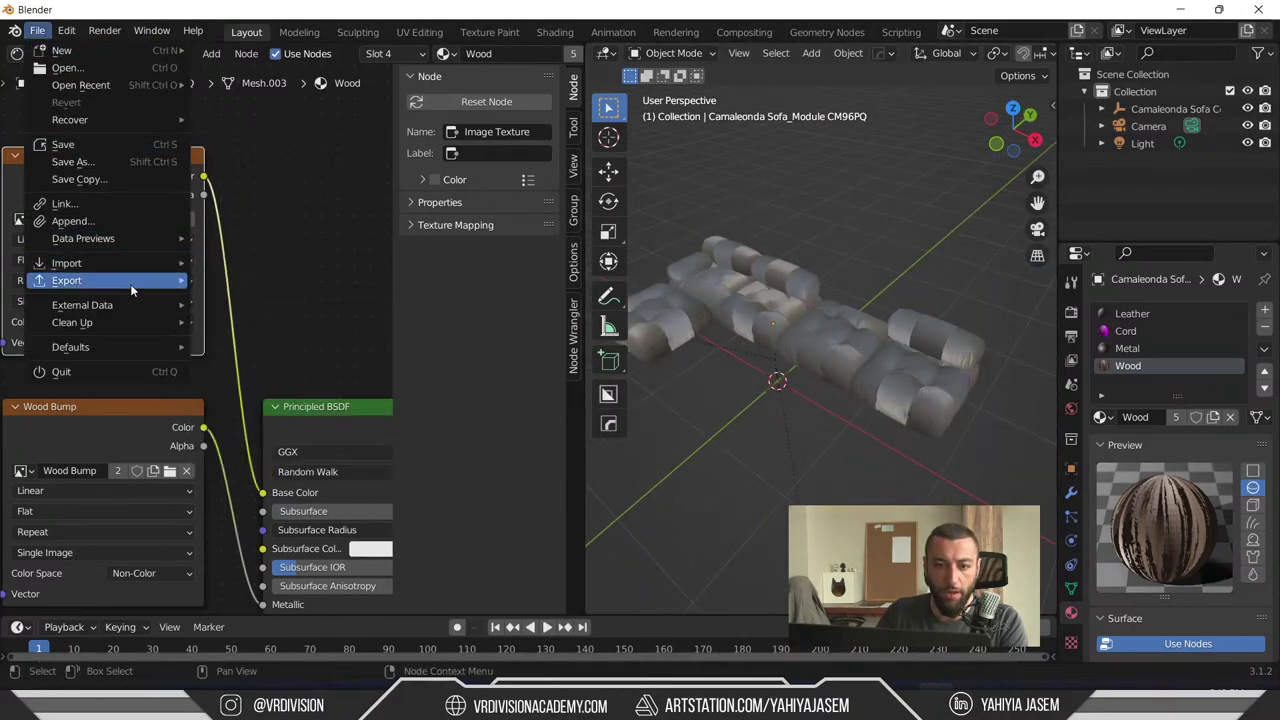
pyautogui.moveTo(130, 284)
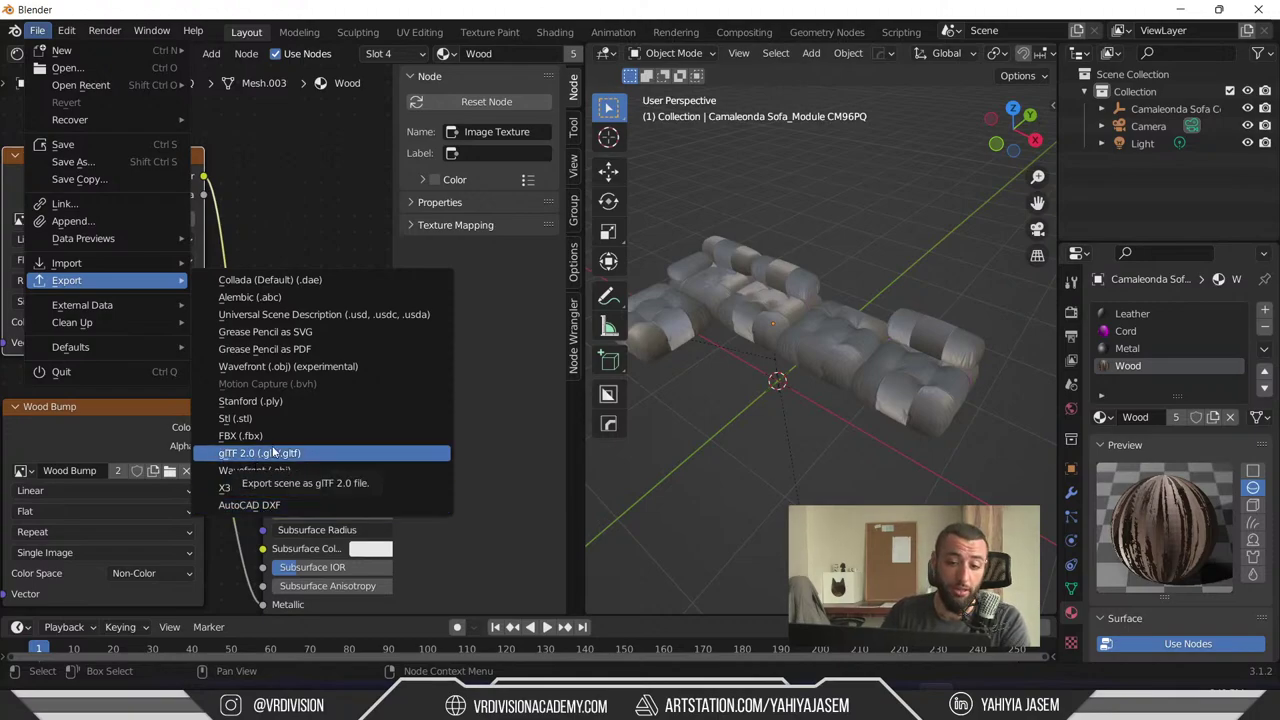
pyautogui.click(326, 316)
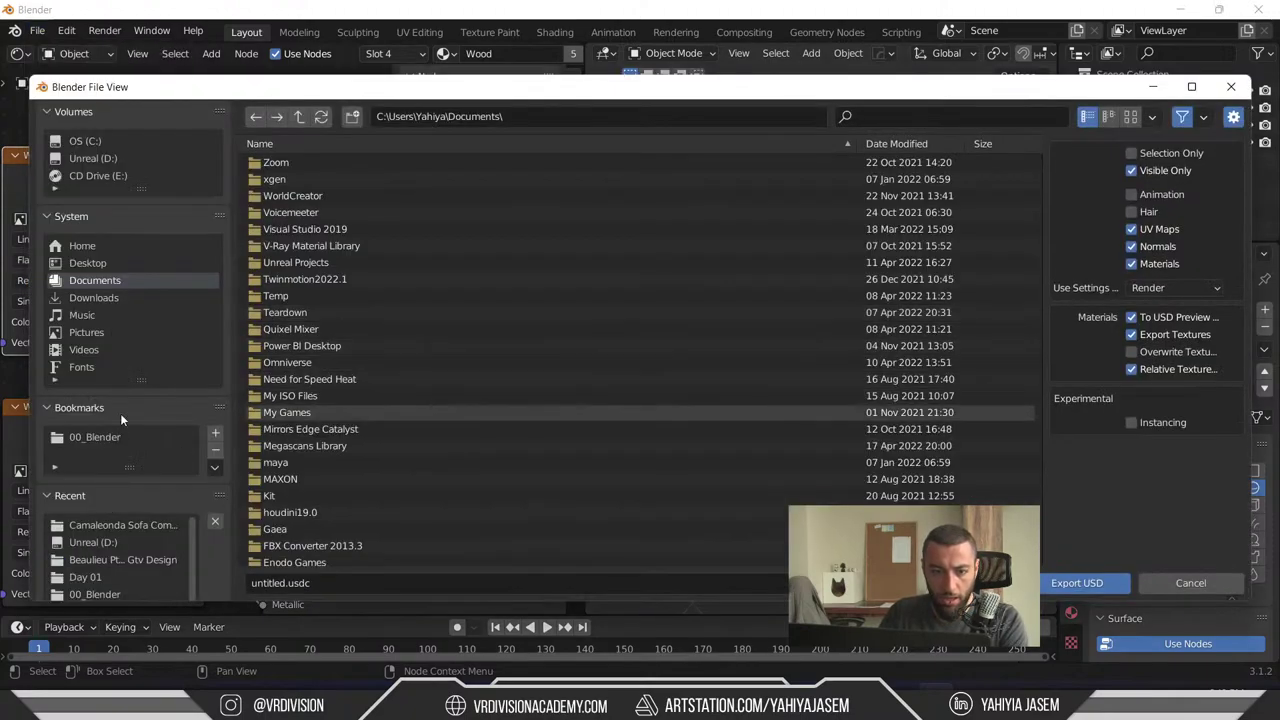
pyautogui.click(93, 158)
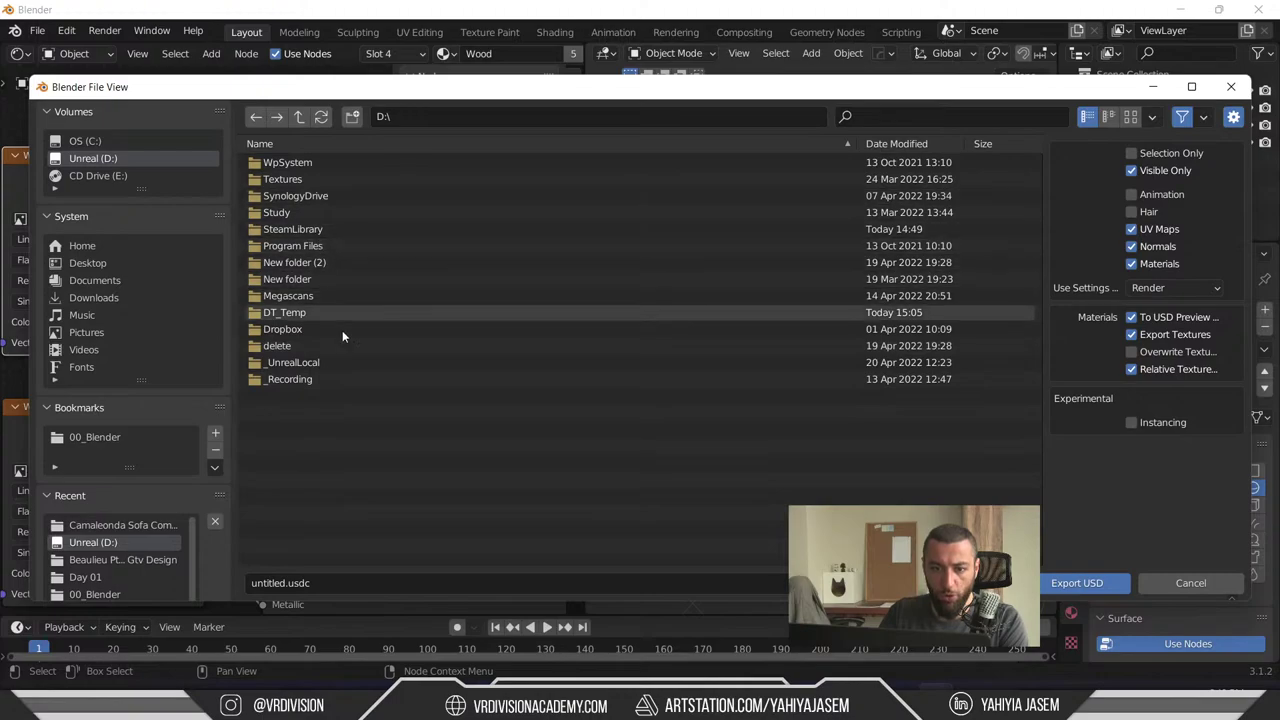
pyautogui.doubleClick(321, 312)
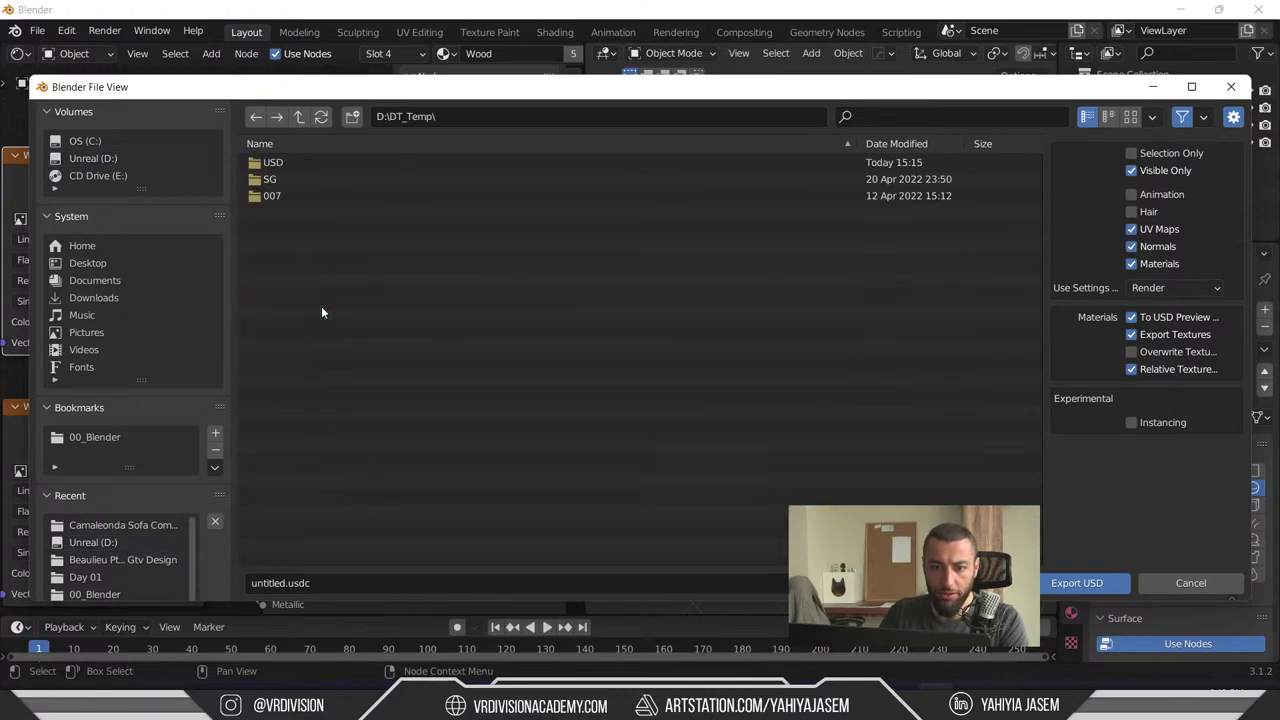
pyautogui.click(279, 582)
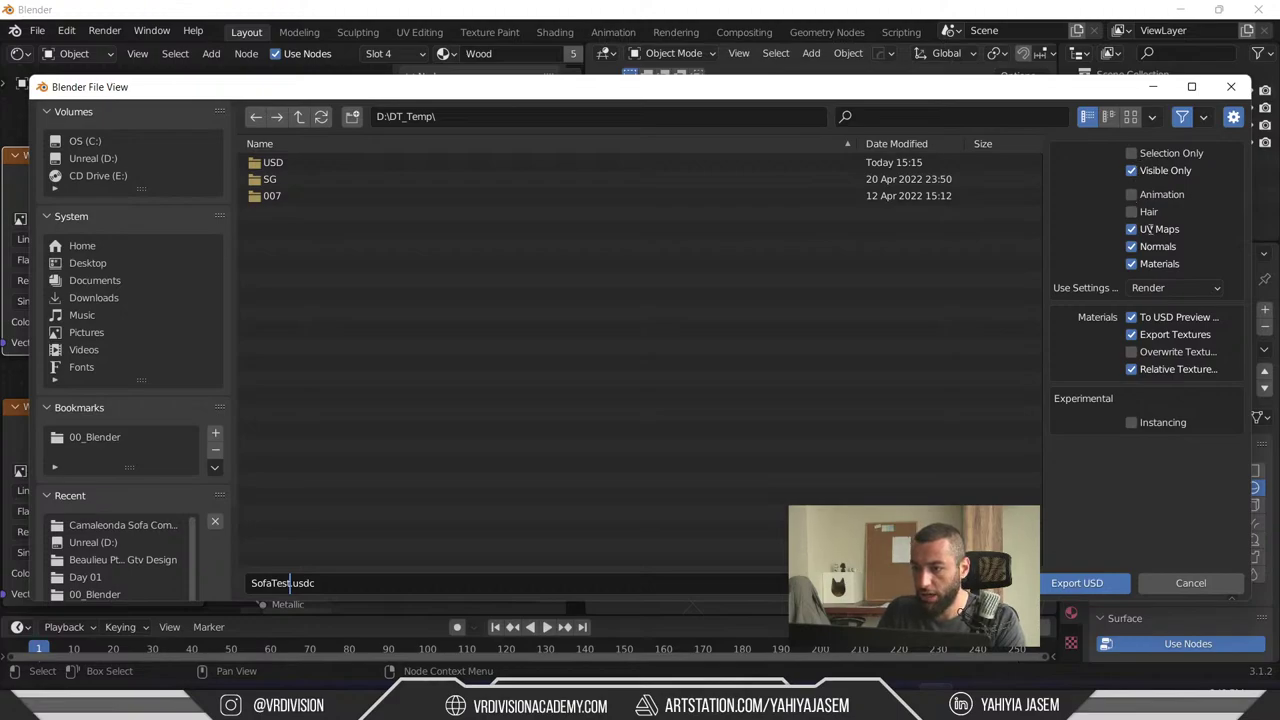
pyautogui.click(1078, 582)
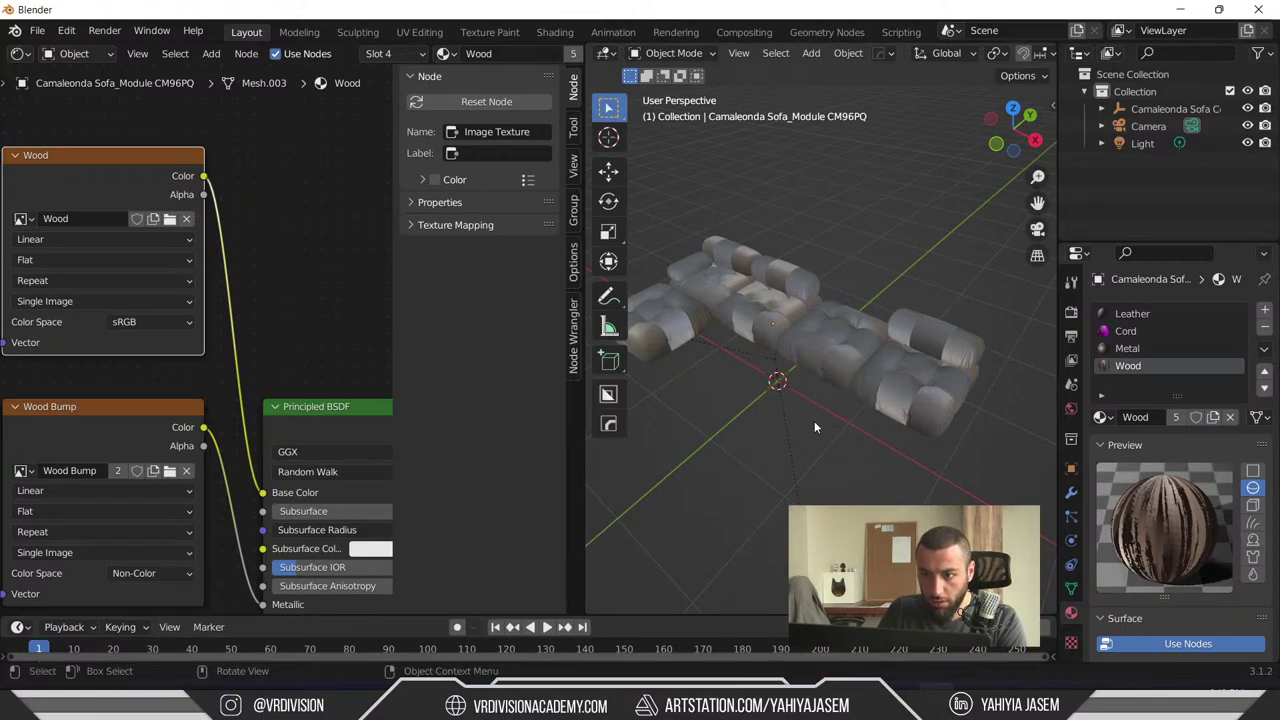
# - Load camaleonda-sofa-wood-ref.jpg into the Wood image texture node
pyautogui.moveTo(25, 300); pyautogui.dragTo(225, 322, button='middle')
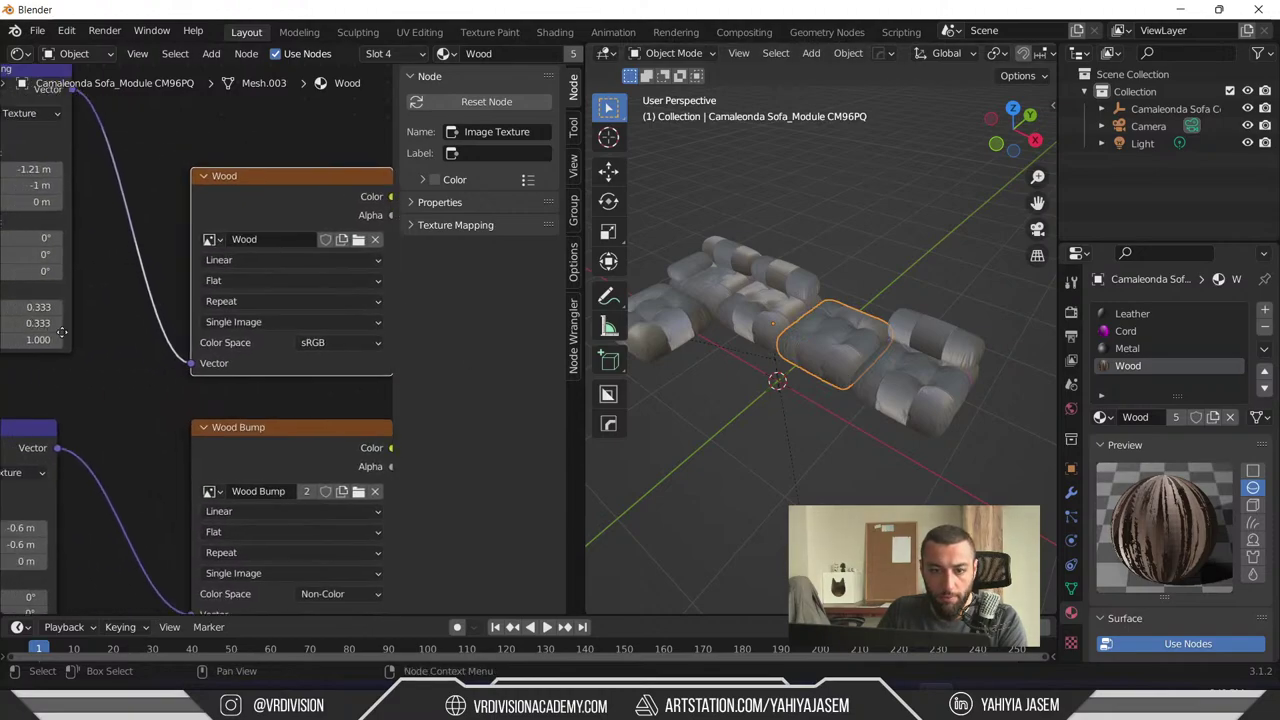
pyautogui.moveTo(5, 253); pyautogui.dragTo(5, 294, button='middle')
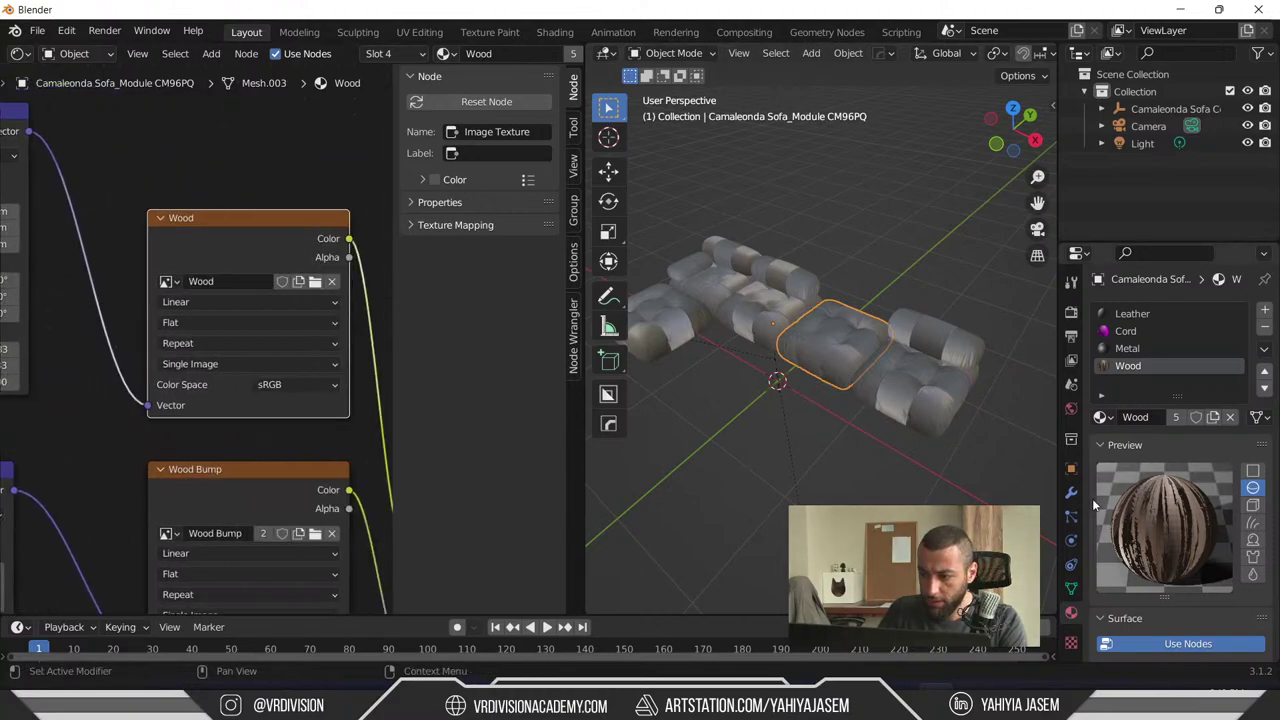
pyautogui.scroll(-10, 1141, 513)
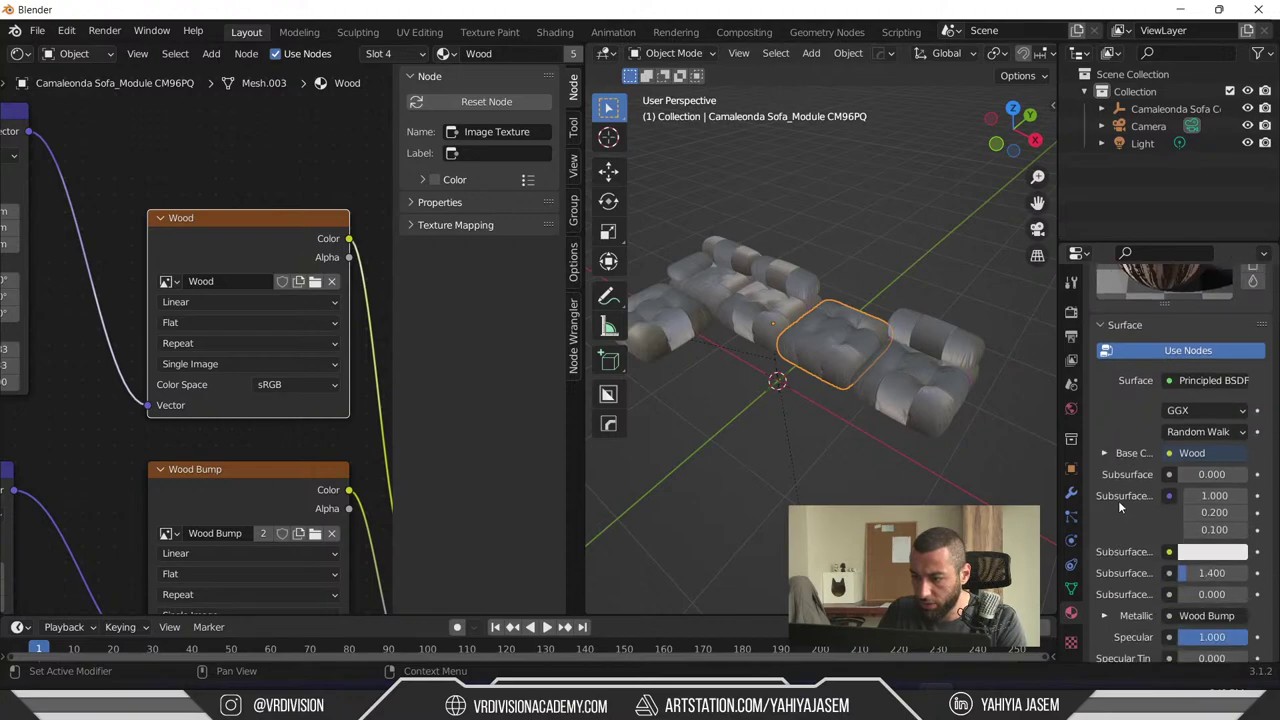
pyautogui.scroll(-5, 1125, 500)
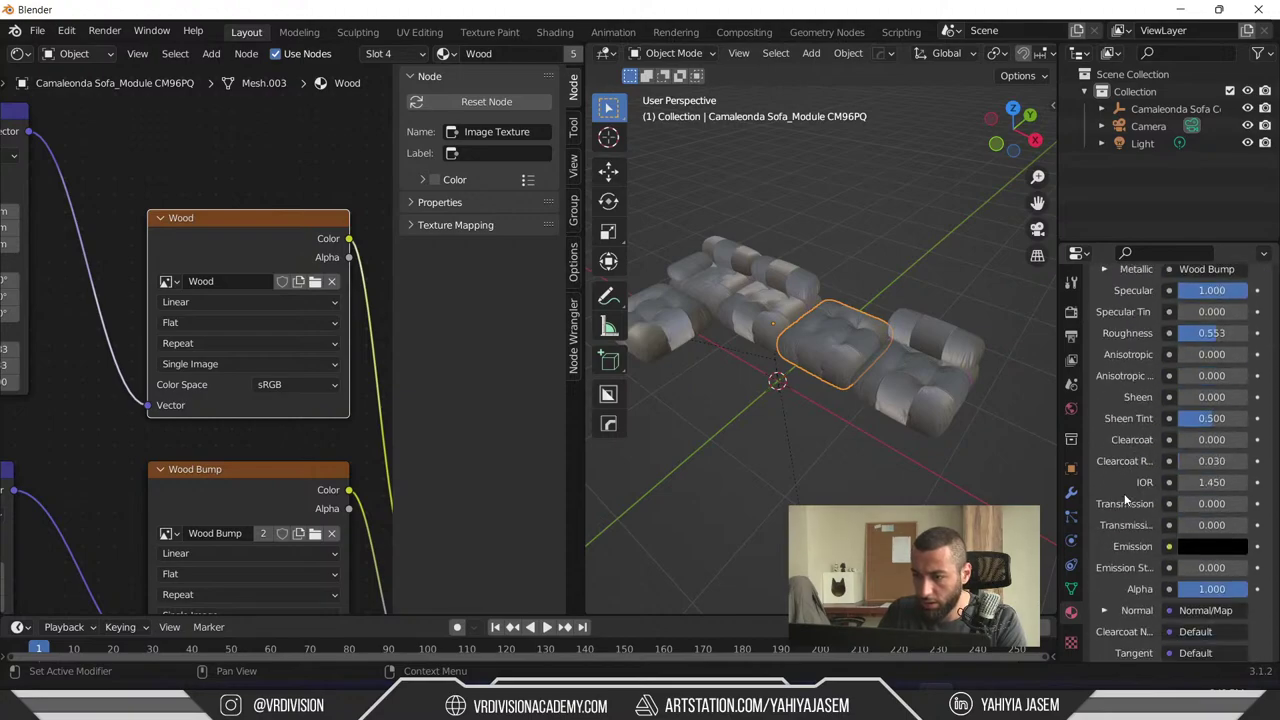
pyautogui.click(314, 283)
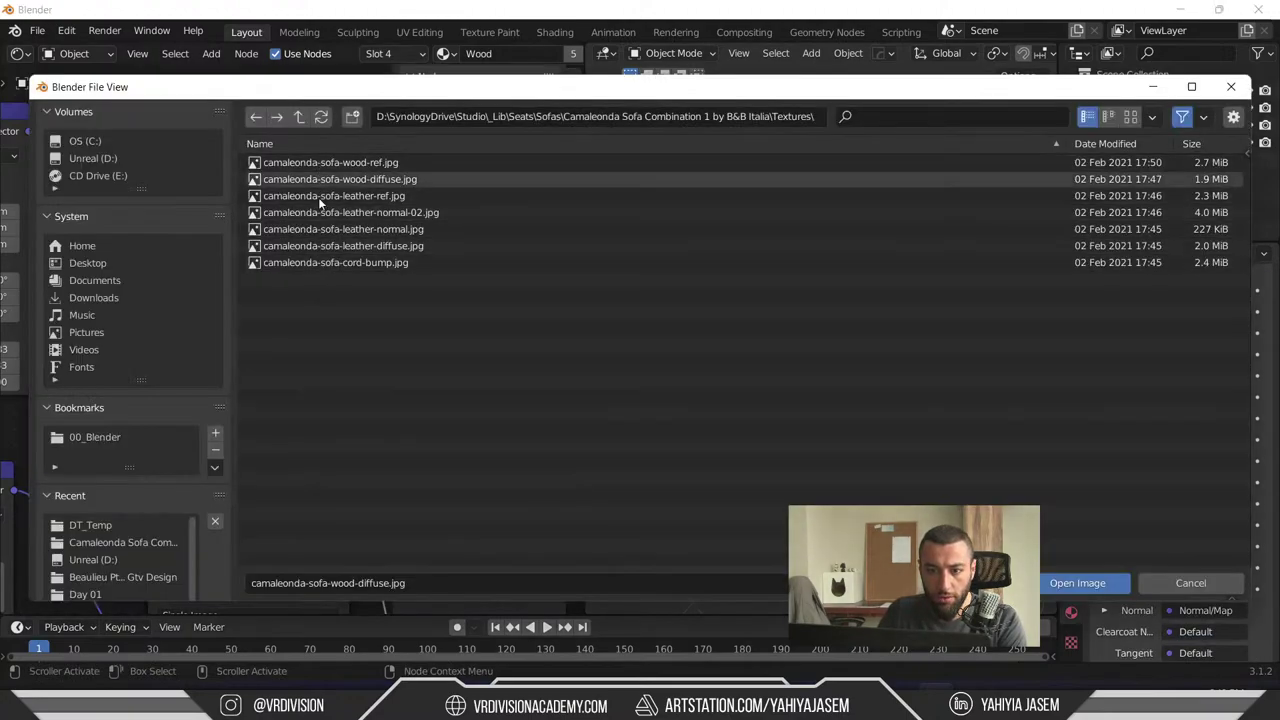
pyautogui.click(361, 165)
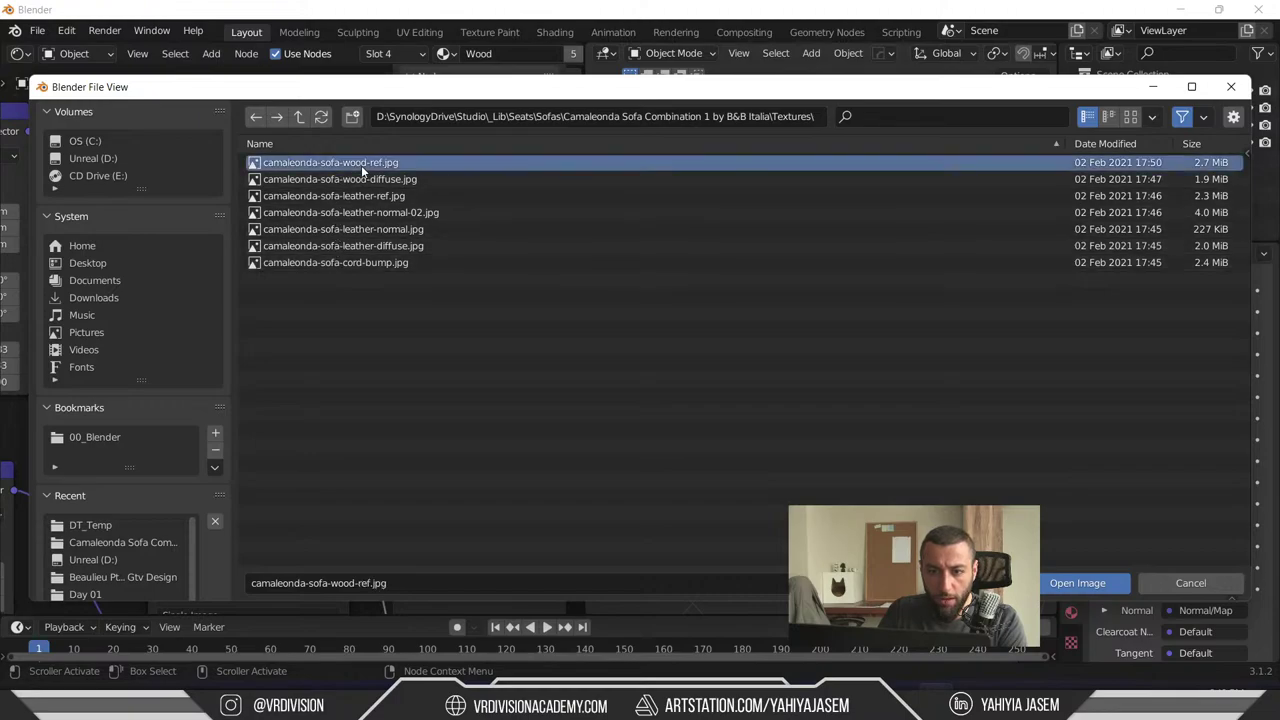
pyautogui.doubleClick(361, 165)
# - Load camaleonda-sofa-wood-diffuse.jpg into the Wood Bump image texture node
pyautogui.moveTo(316, 158); pyautogui.dragTo(267, 113, button='middle')
pyautogui.click(268, 240)
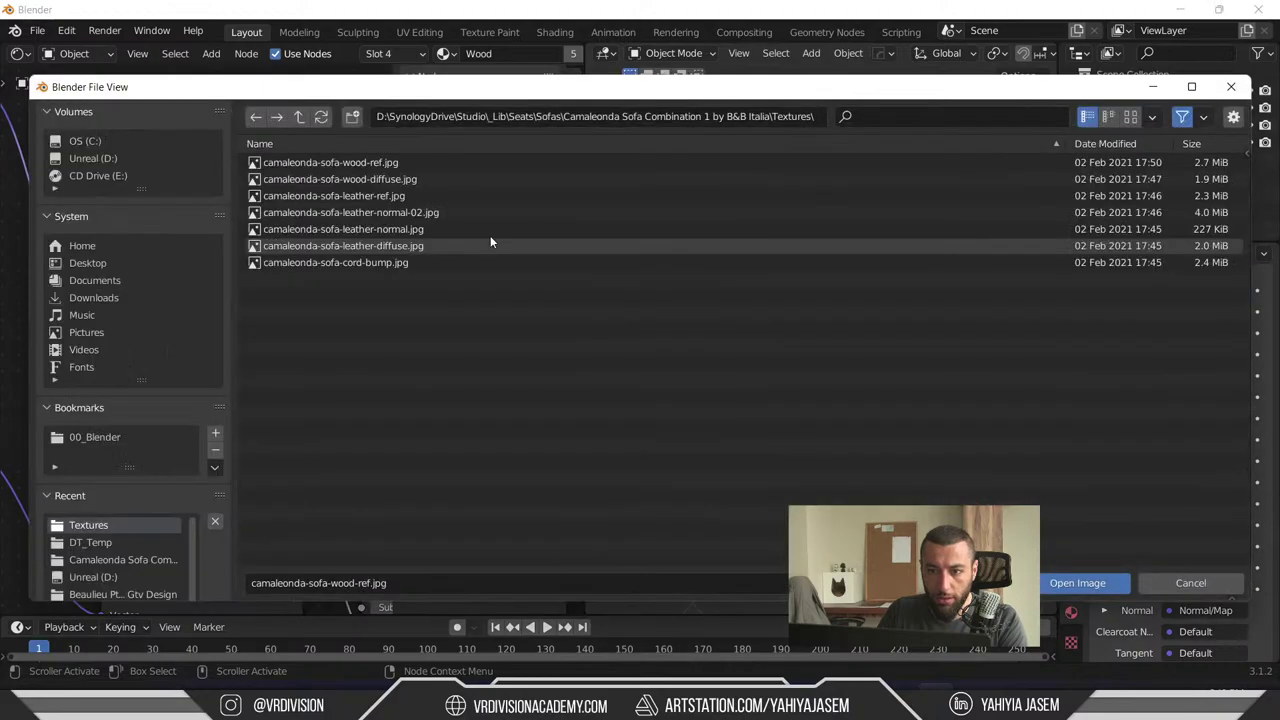
pyautogui.doubleClick(438, 177)
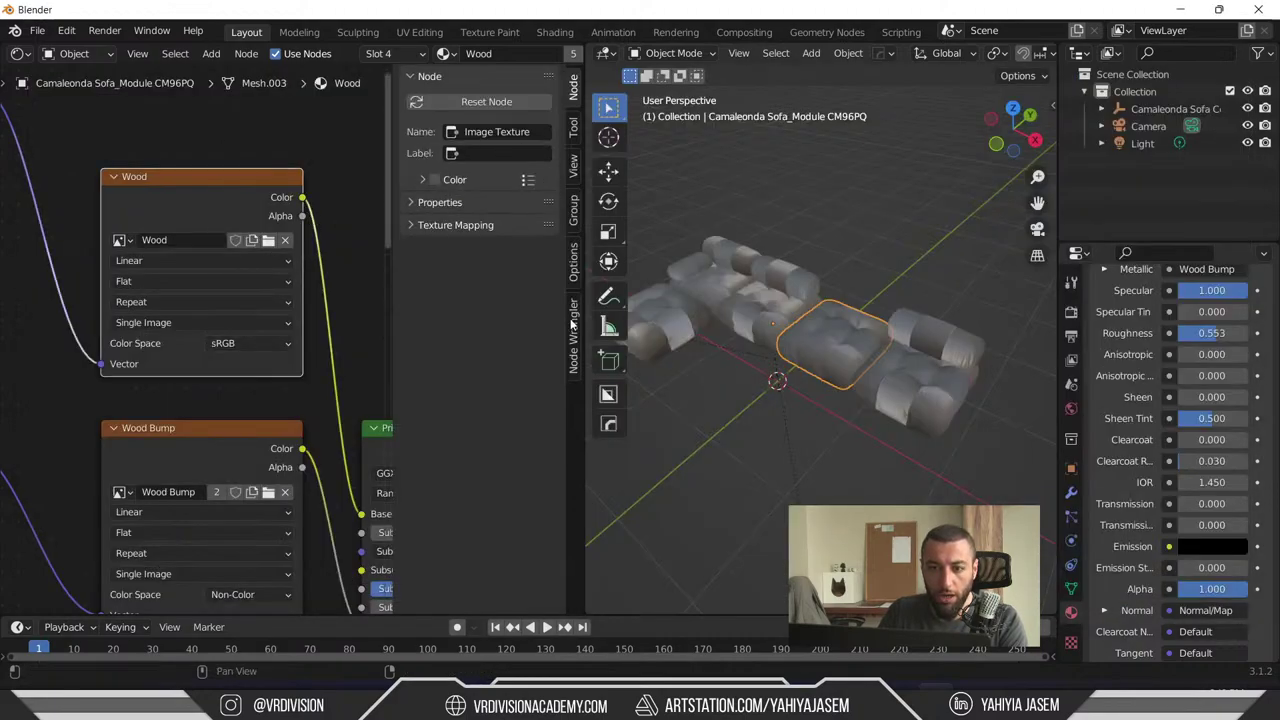
# - Pan to the Principled BSDF normal input and select the right sofa module
pyautogui.click(40, 30)
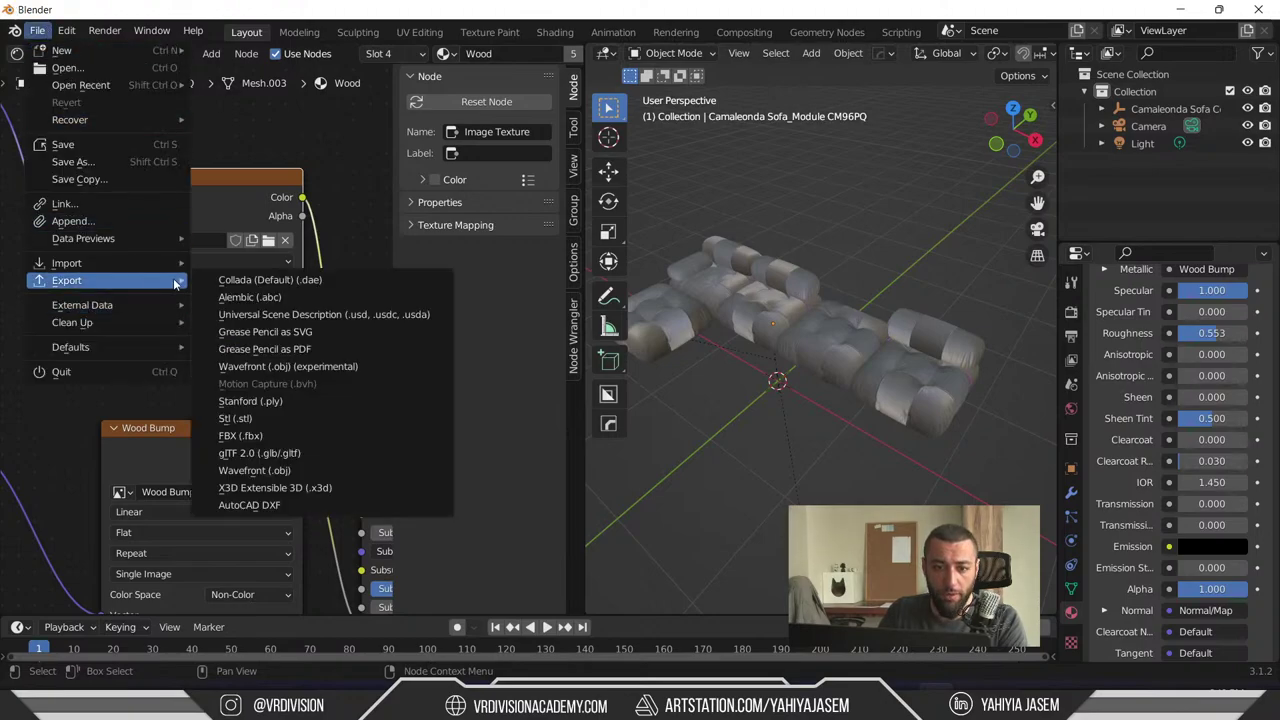
pyautogui.moveTo(53, 391); pyautogui.dragTo(125, 368, button='middle')
pyautogui.click(742, 345)
pyautogui.scroll(-1, 136, 240)
pyautogui.moveTo(136, 240); pyautogui.dragTo(252, 257, button='middle')
pyautogui.scroll(-3, 252, 257)
pyautogui.click(920, 370)
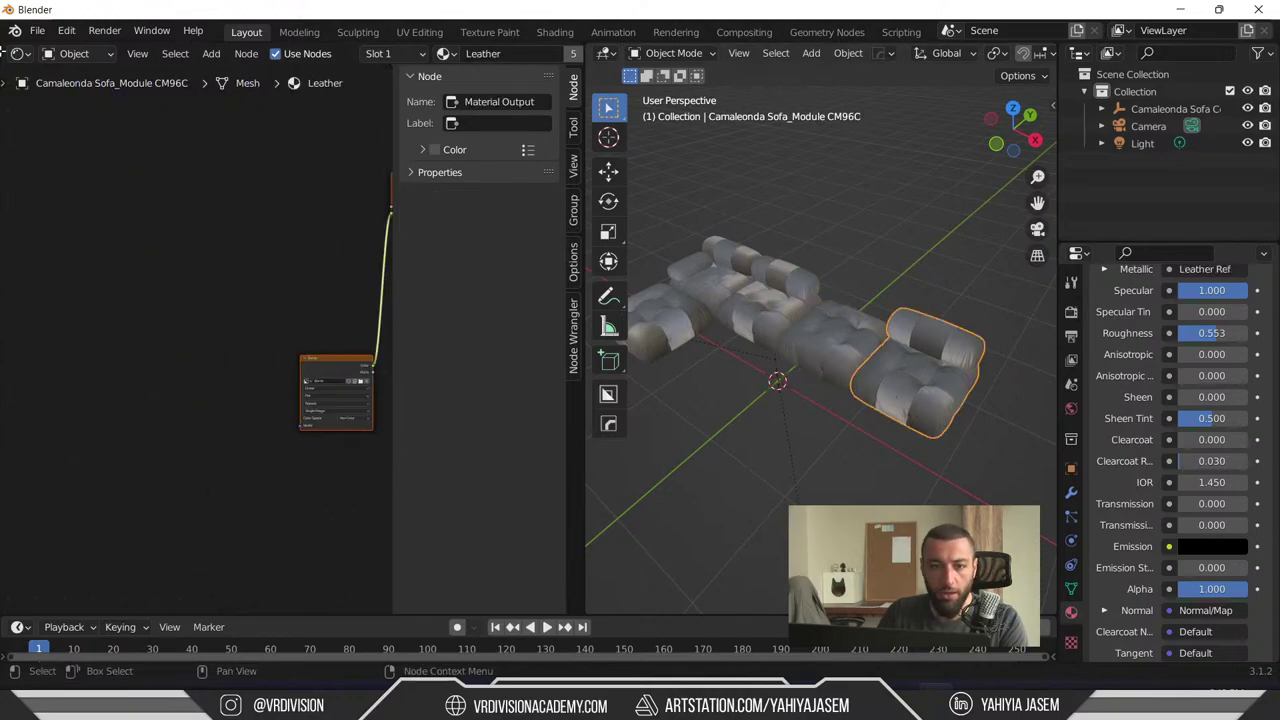
# - Re-export the scene as USD to D:\DT_Temp, overwriting SofaTest.usdc
pyautogui.click(37, 30)
pyautogui.moveTo(87, 280)
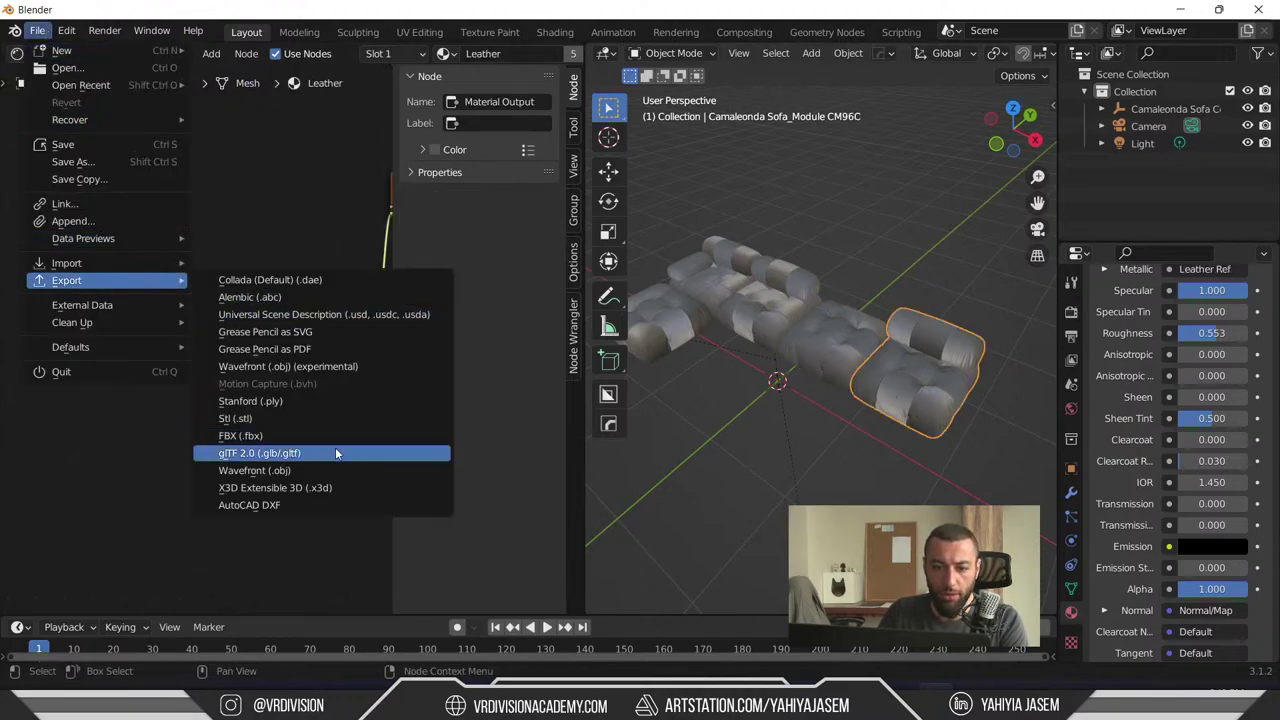
pyautogui.click(309, 313)
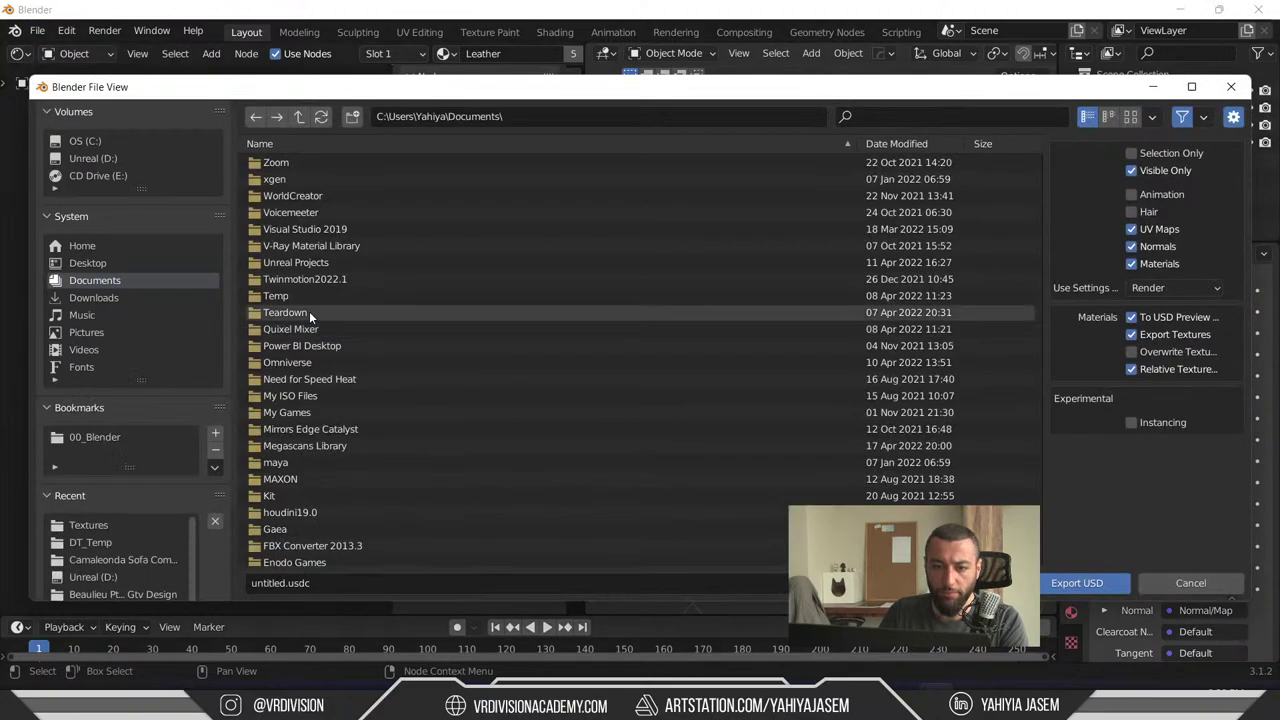
pyautogui.click(160, 158)
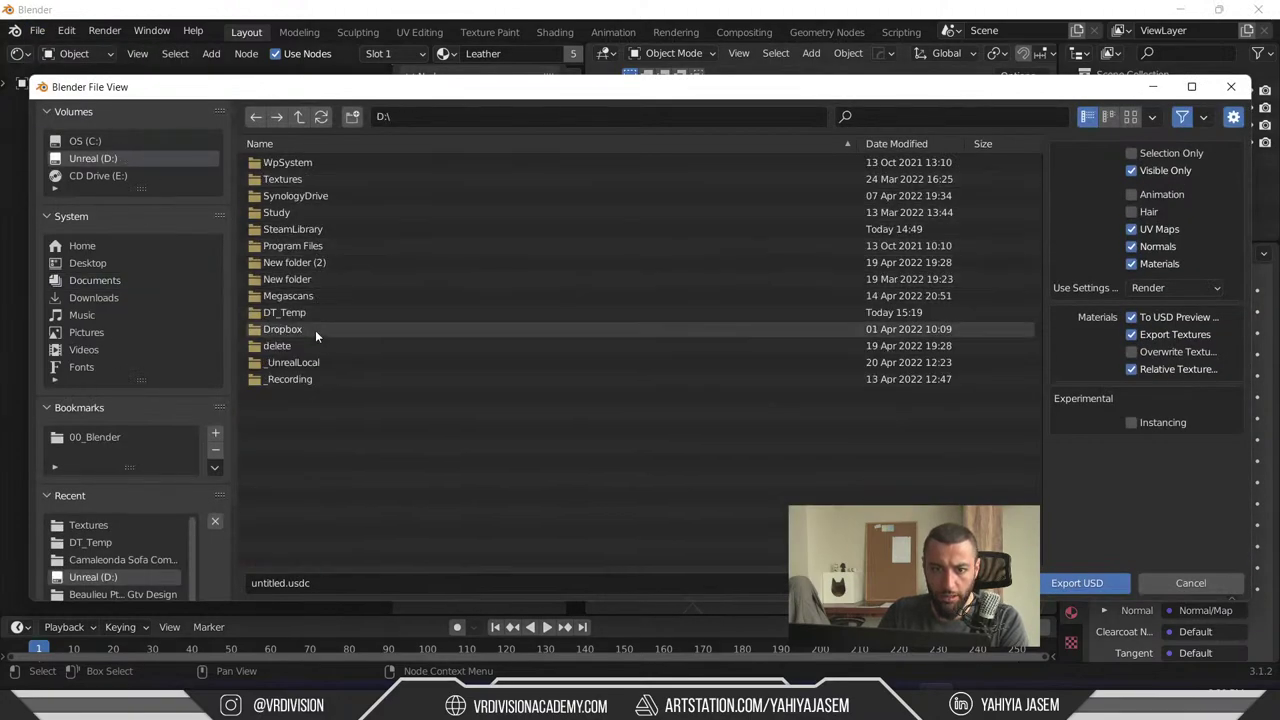
pyautogui.doubleClick(309, 314)
pyautogui.click(302, 232)
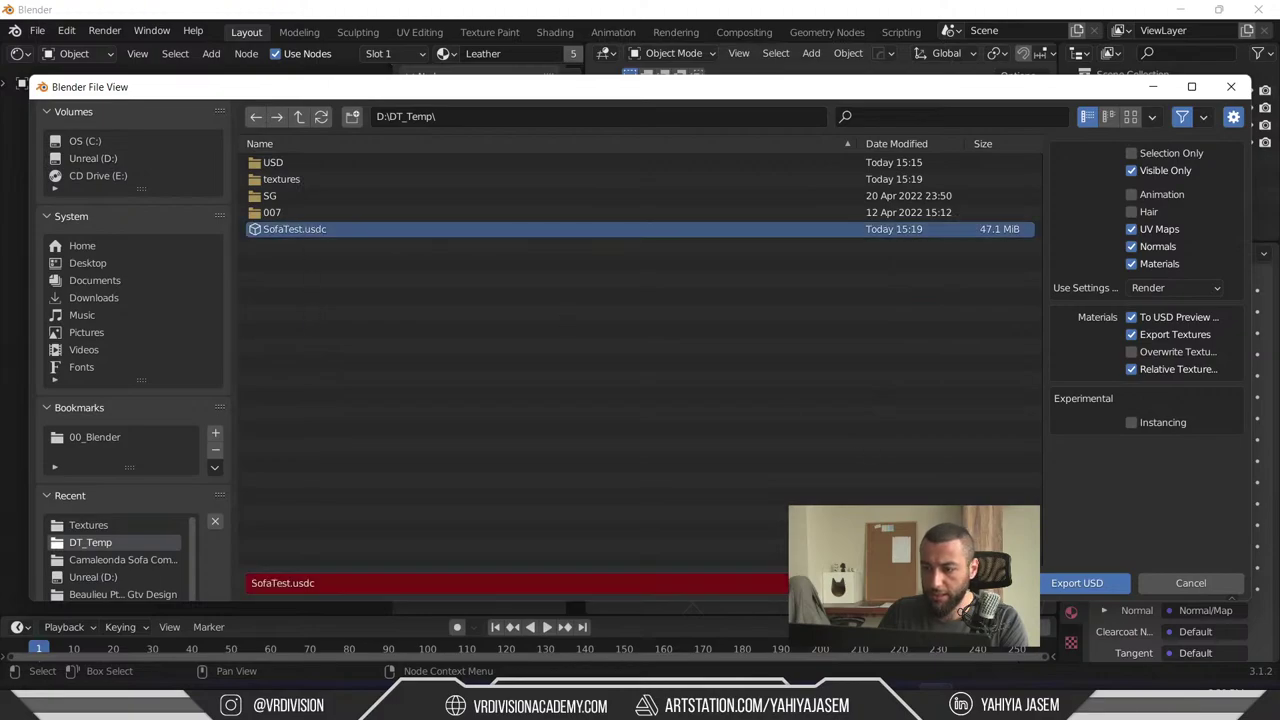
pyautogui.click(1080, 584)
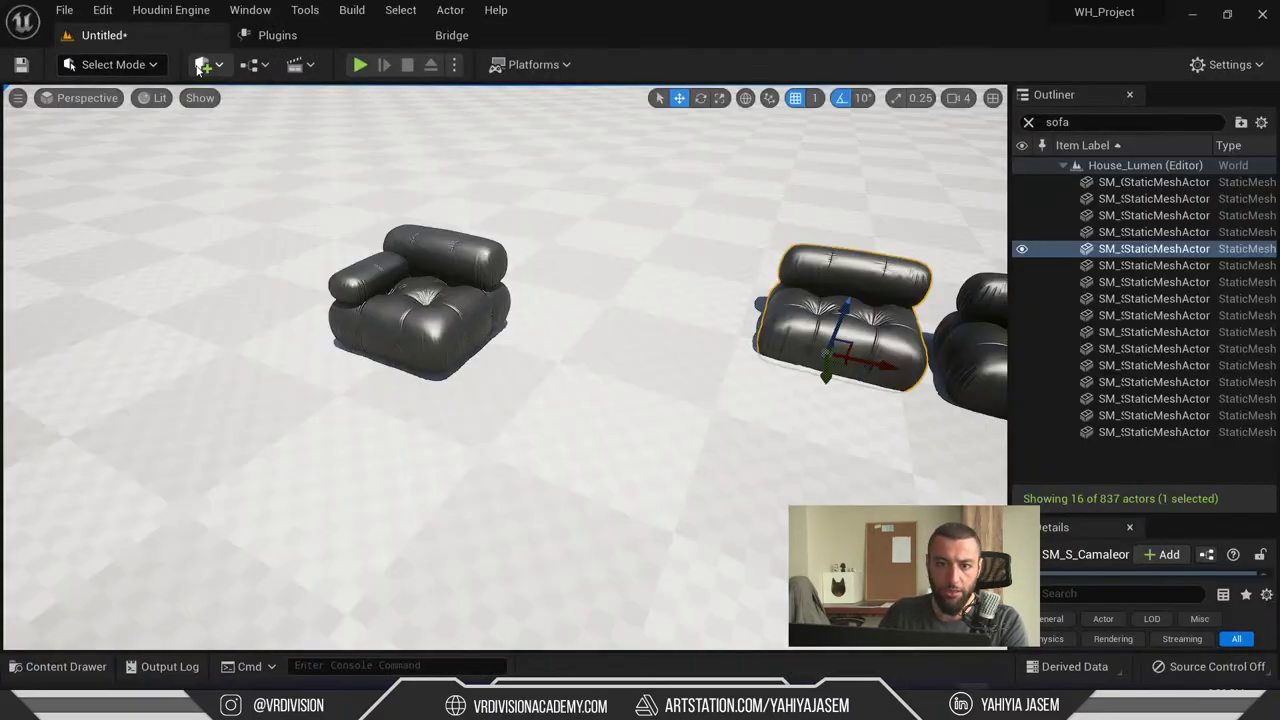
# - Start importing content into the Unreal project with Test as the destination folder
pyautogui.click(202, 66)
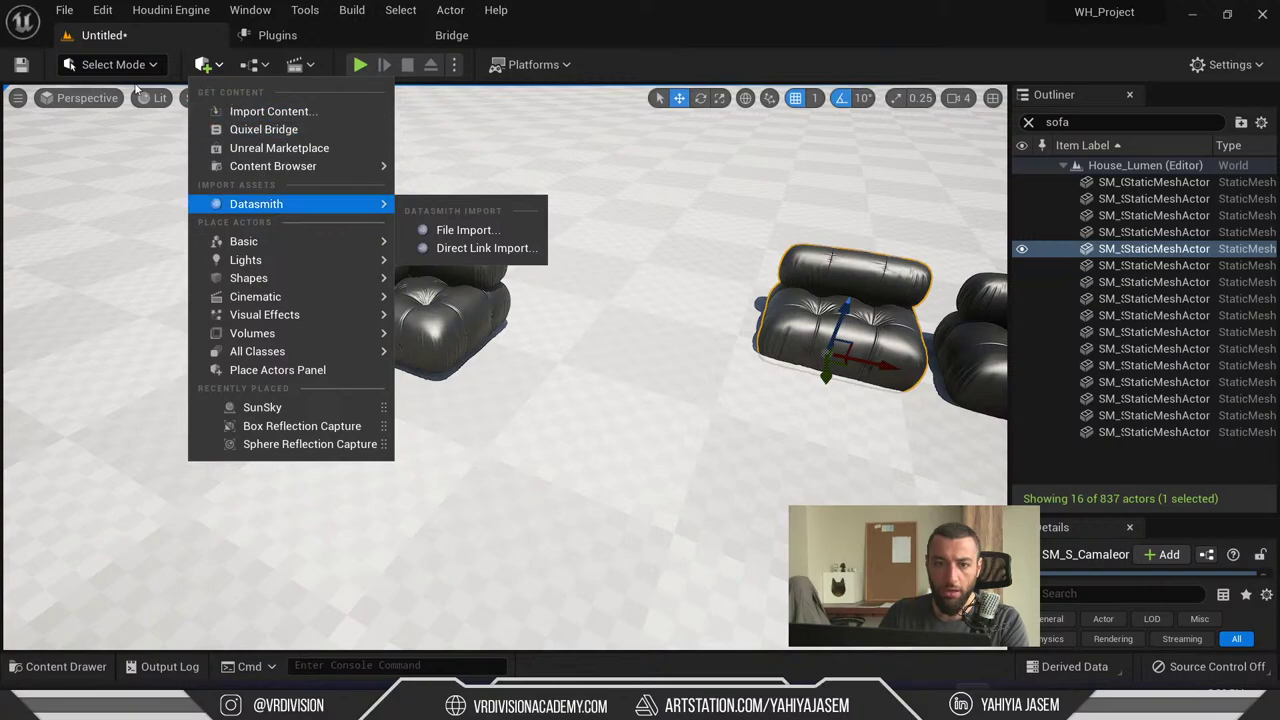
pyautogui.click(110, 65)
pyautogui.click(202, 66)
pyautogui.click(245, 109)
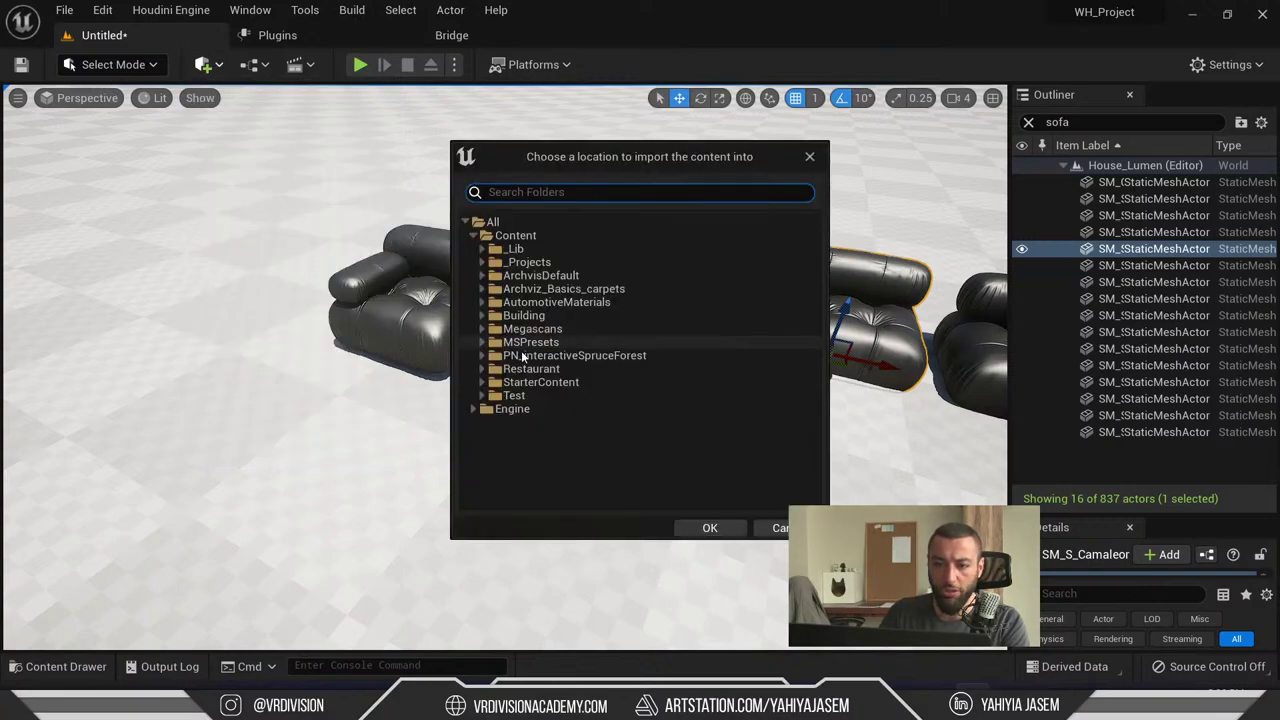
pyautogui.click(554, 395)
pyautogui.click(483, 396)
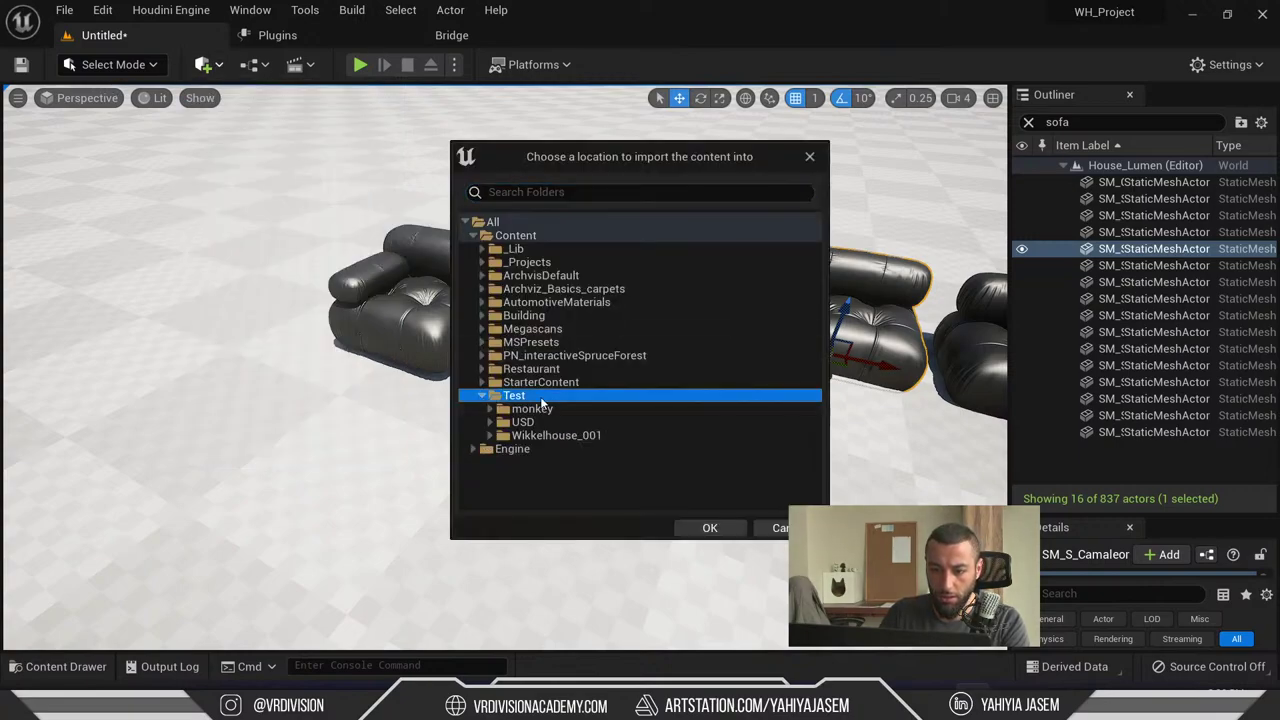
pyautogui.rightClick(540, 396)
pyautogui.click(636, 479)
pyautogui.click(710, 528)
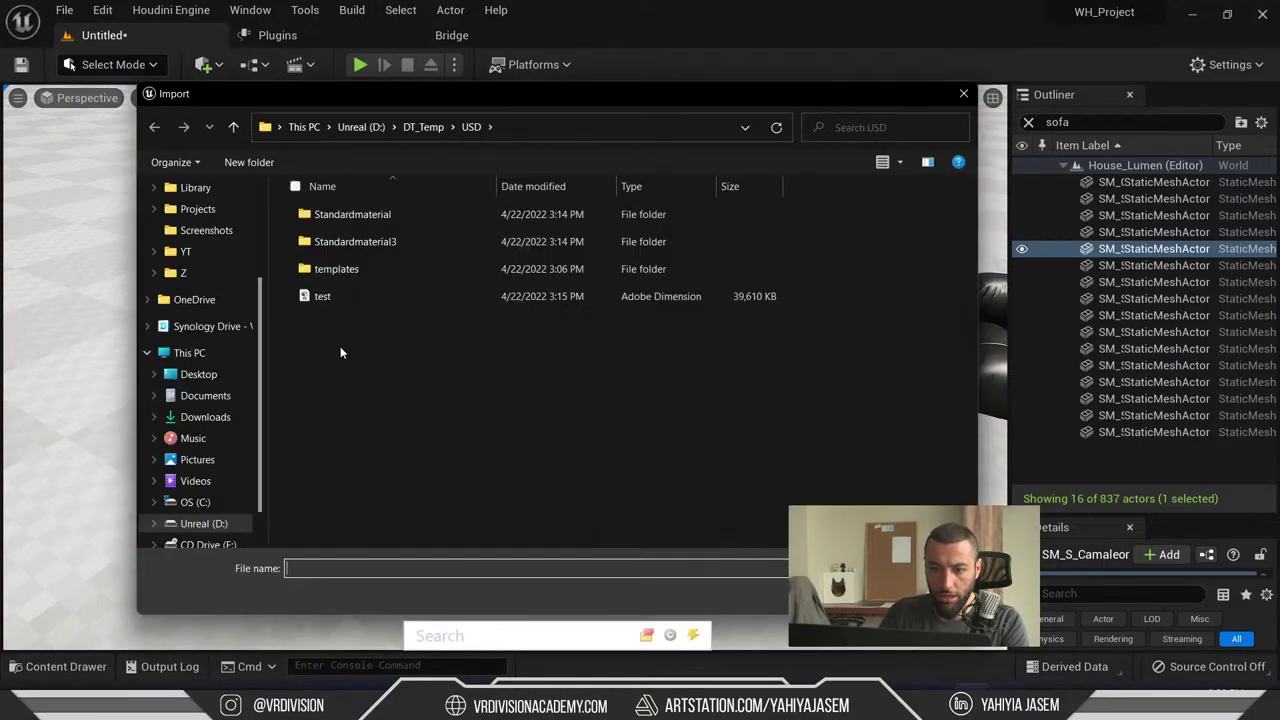
# - Browse the Import dialog to D:/DT_Temp and open SofaTest.usdc
pyautogui.scroll(-1, 258, 400)
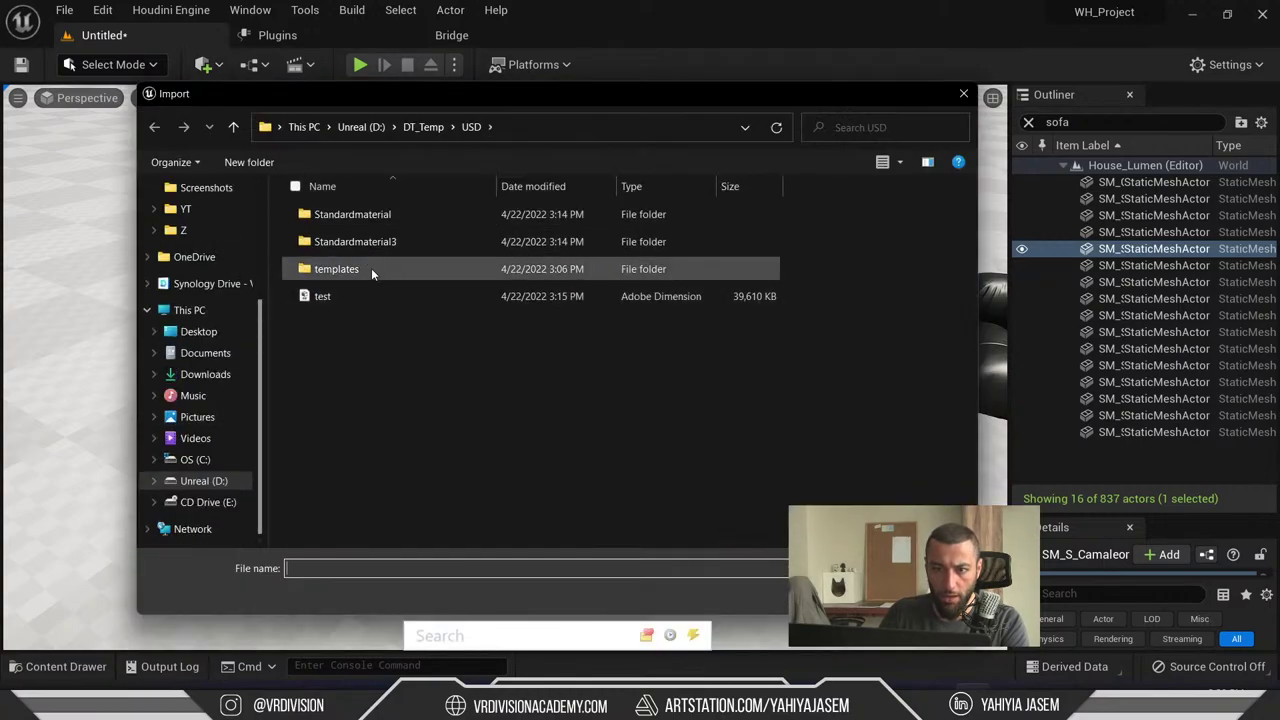
pyautogui.click(423, 127)
pyautogui.click(345, 324)
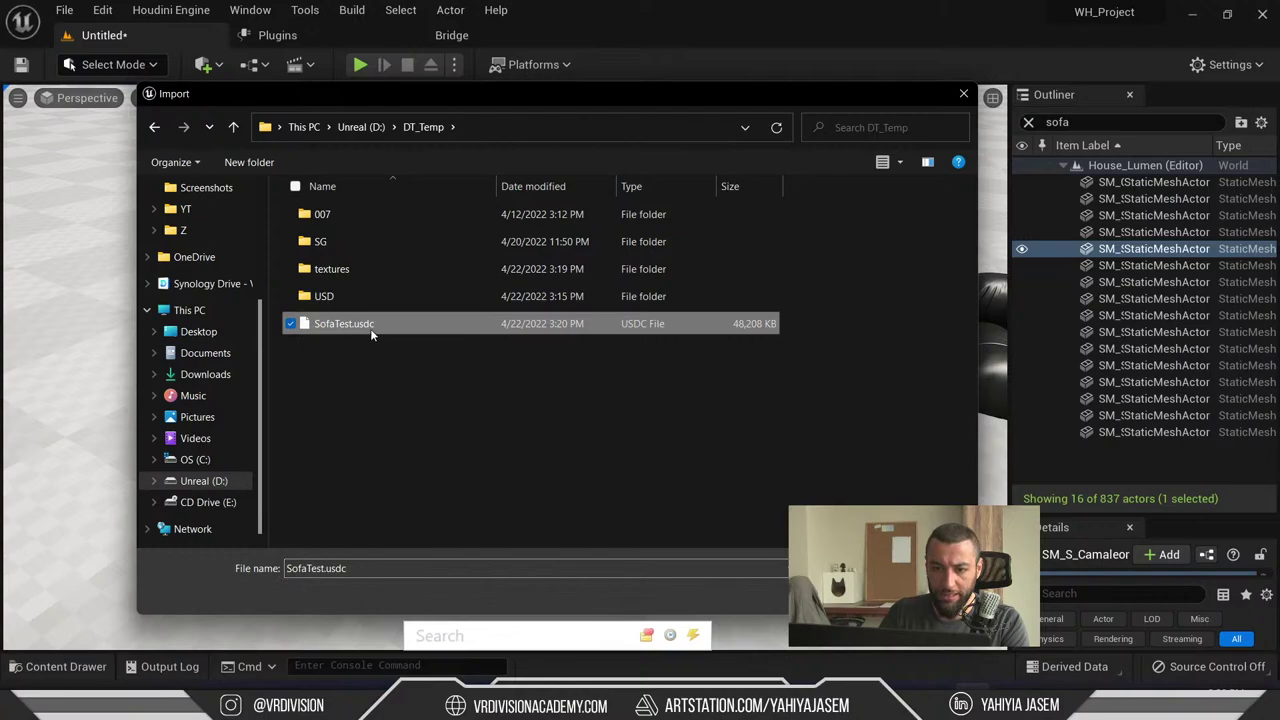
pyautogui.doubleClick(354, 300)
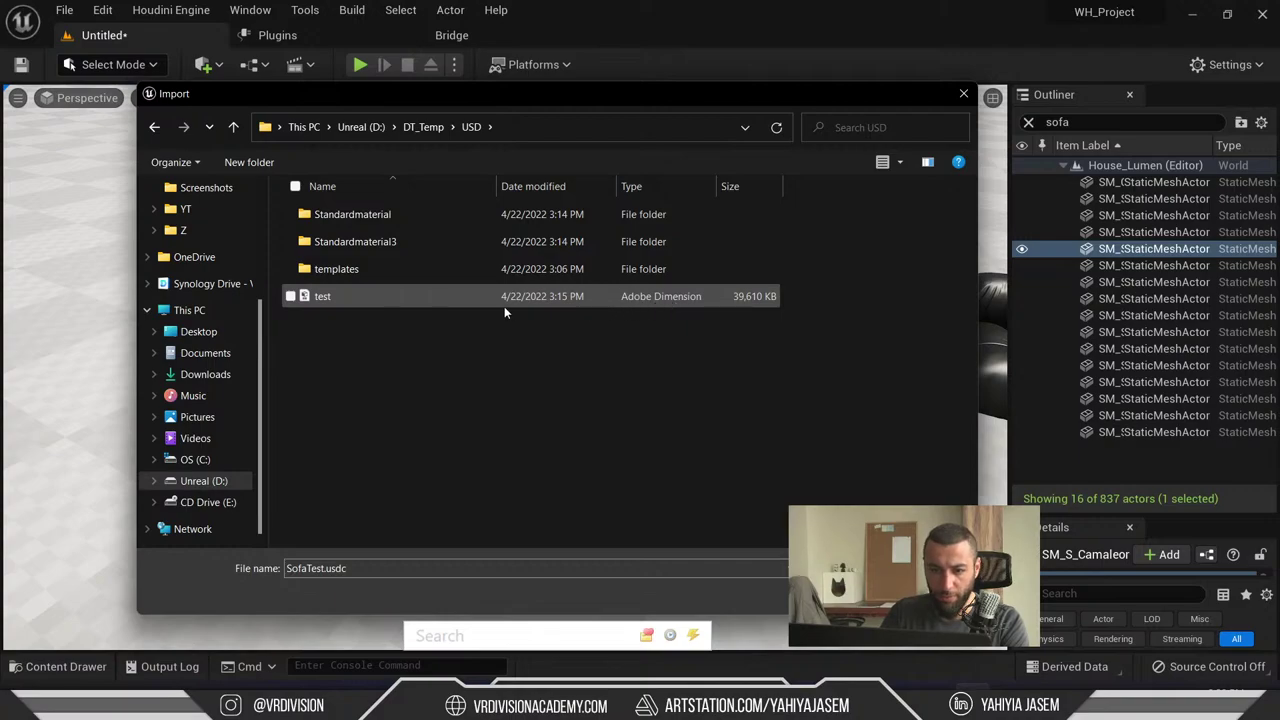
pyautogui.doubleClick(352, 269)
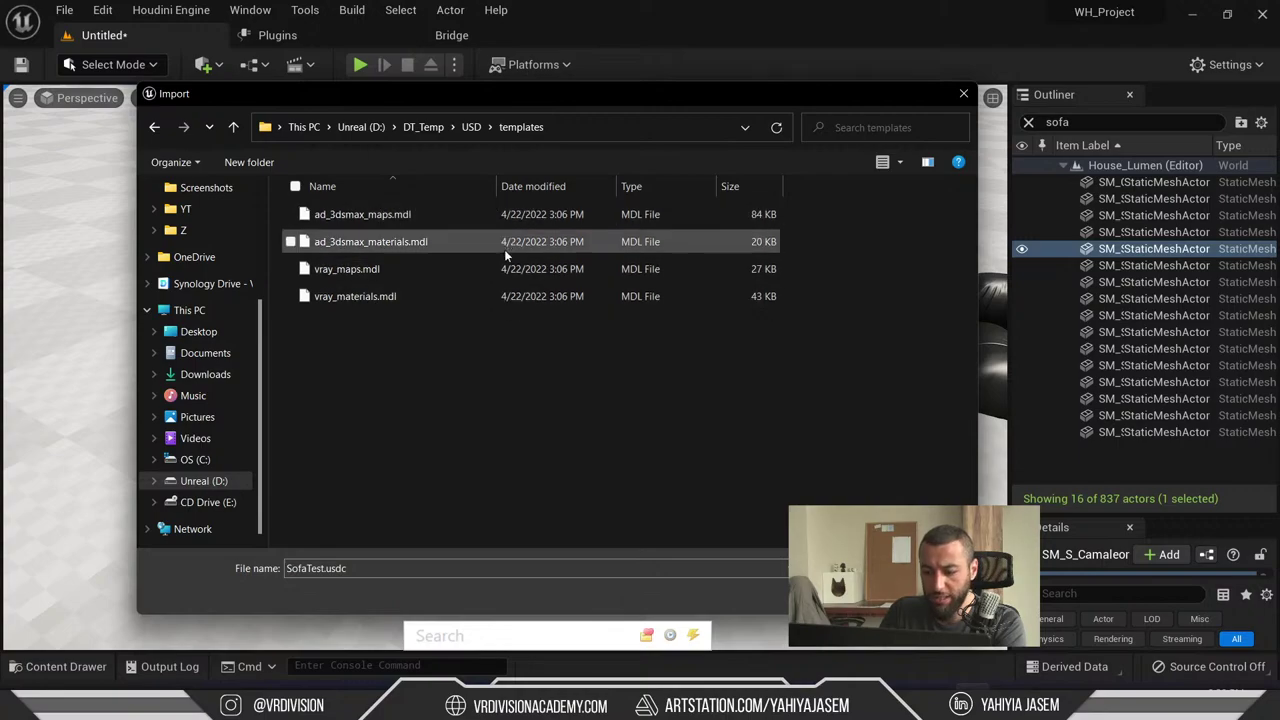
pyautogui.hotkey('alt', 'Left')
pyautogui.doubleClick(403, 248)
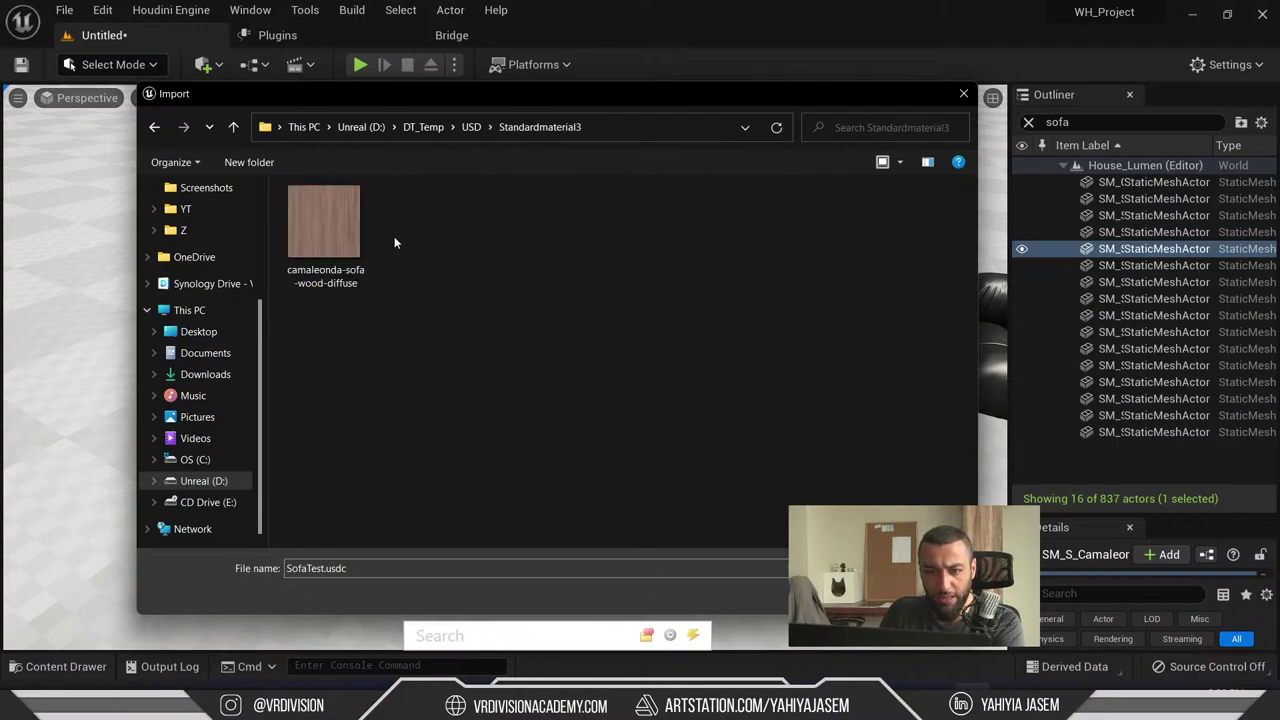
pyautogui.click(466, 128)
pyautogui.click(420, 130)
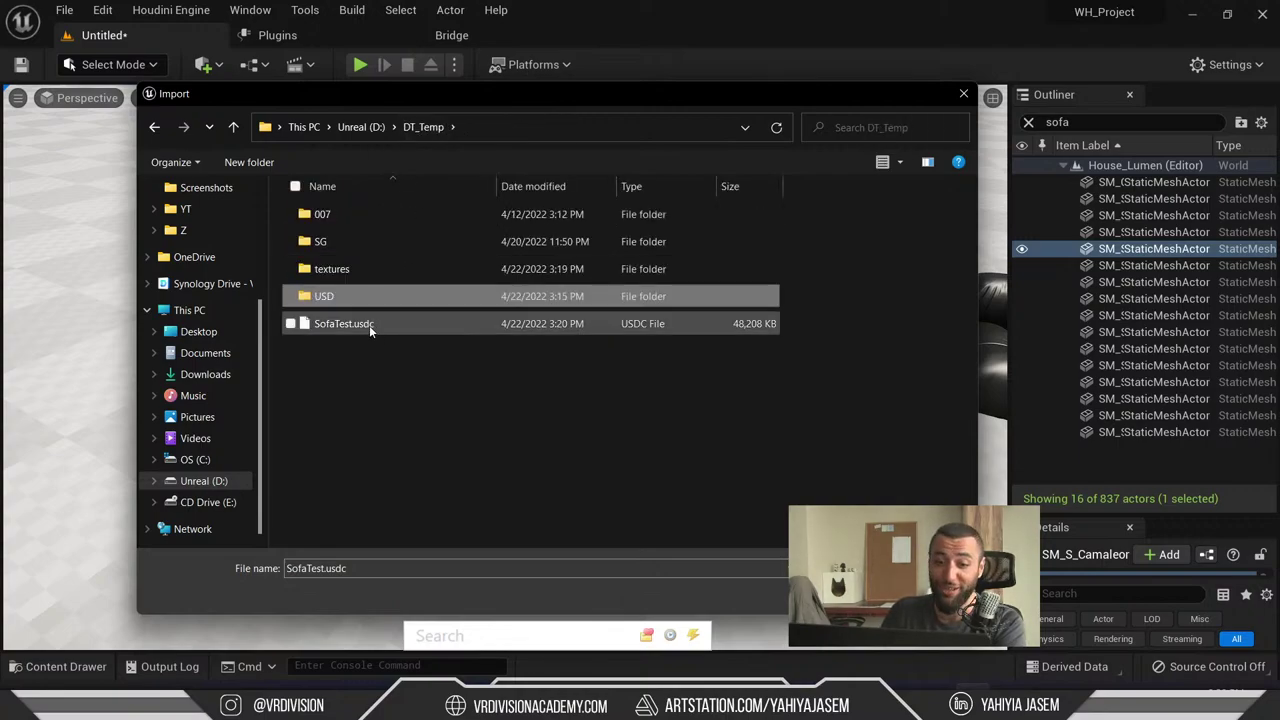
pyautogui.click(369, 323)
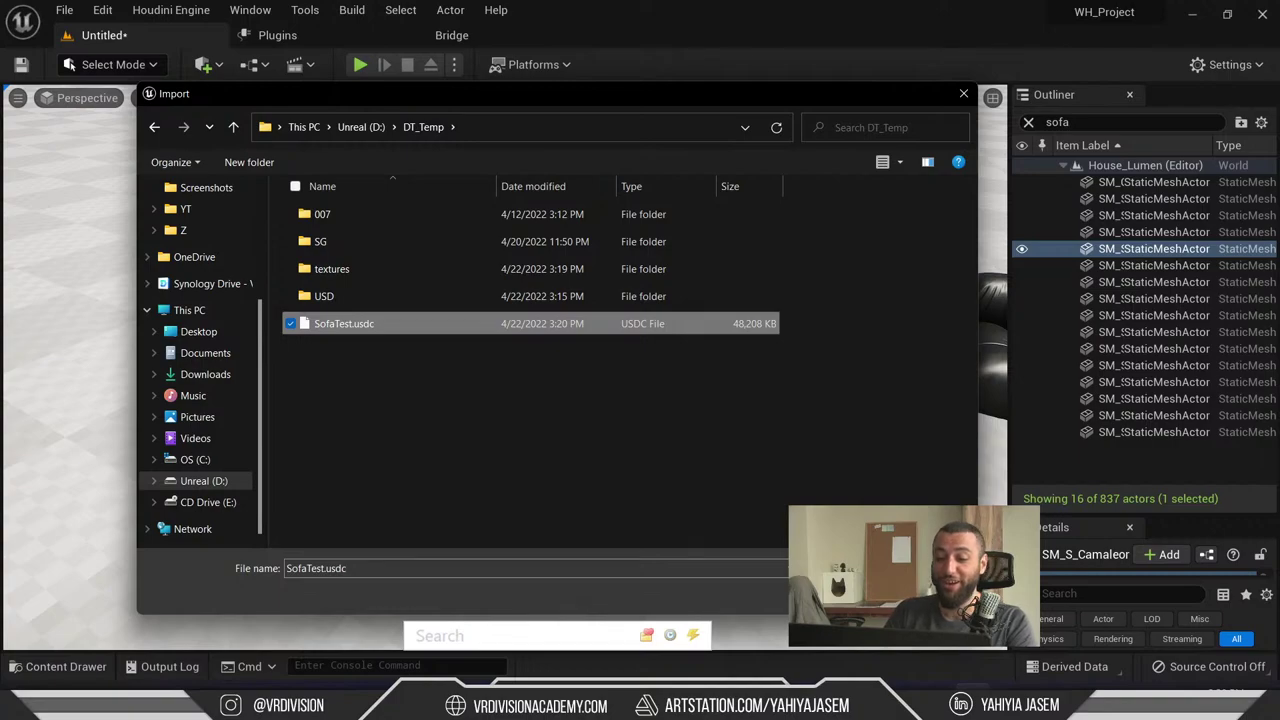
pyautogui.press('Return')
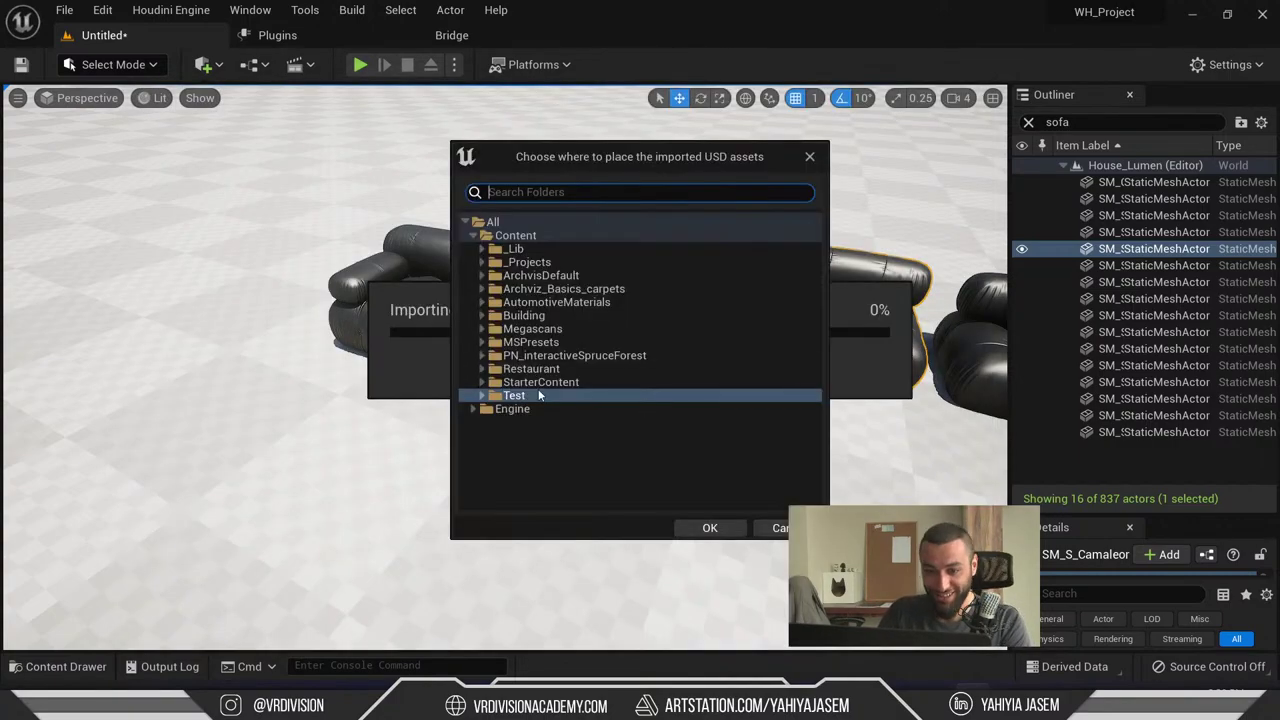
# - Send the USD assets to the Test folder and import SofaTest with default USD options
pyautogui.click(534, 395)
pyautogui.click(709, 528)
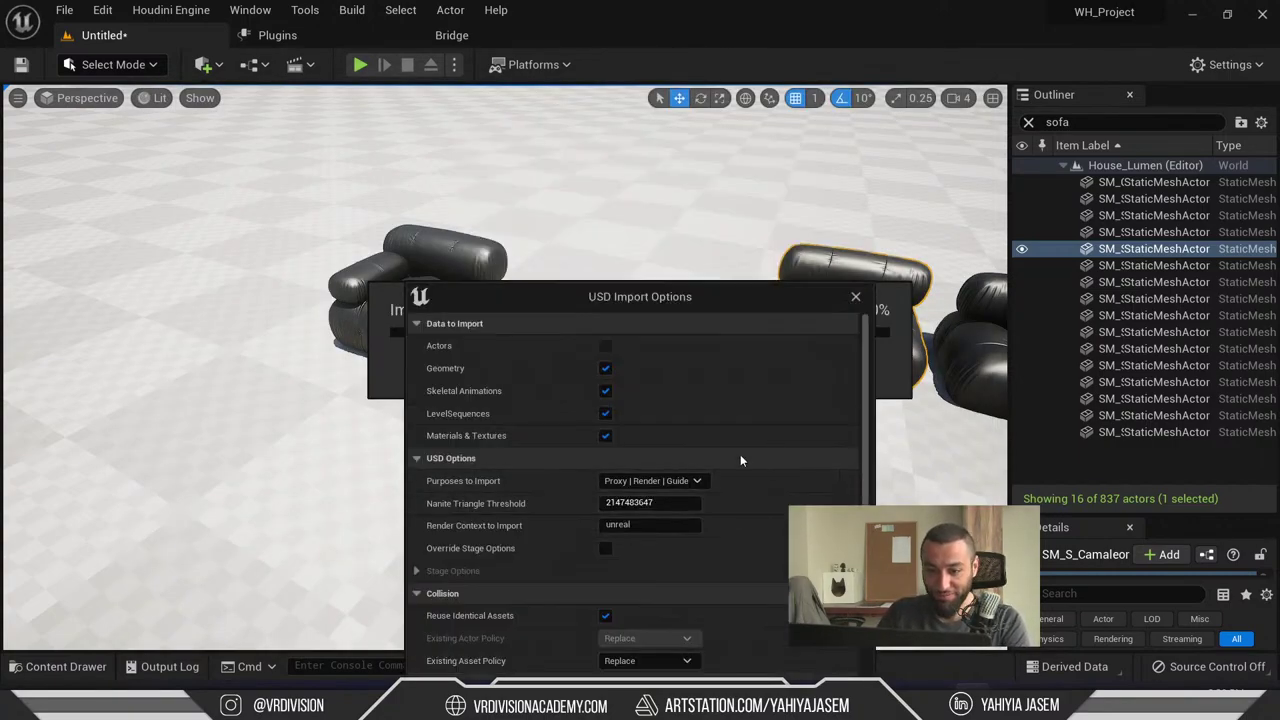
pyautogui.moveTo(616, 290); pyautogui.dragTo(388, 43)
pyautogui.click(540, 458)
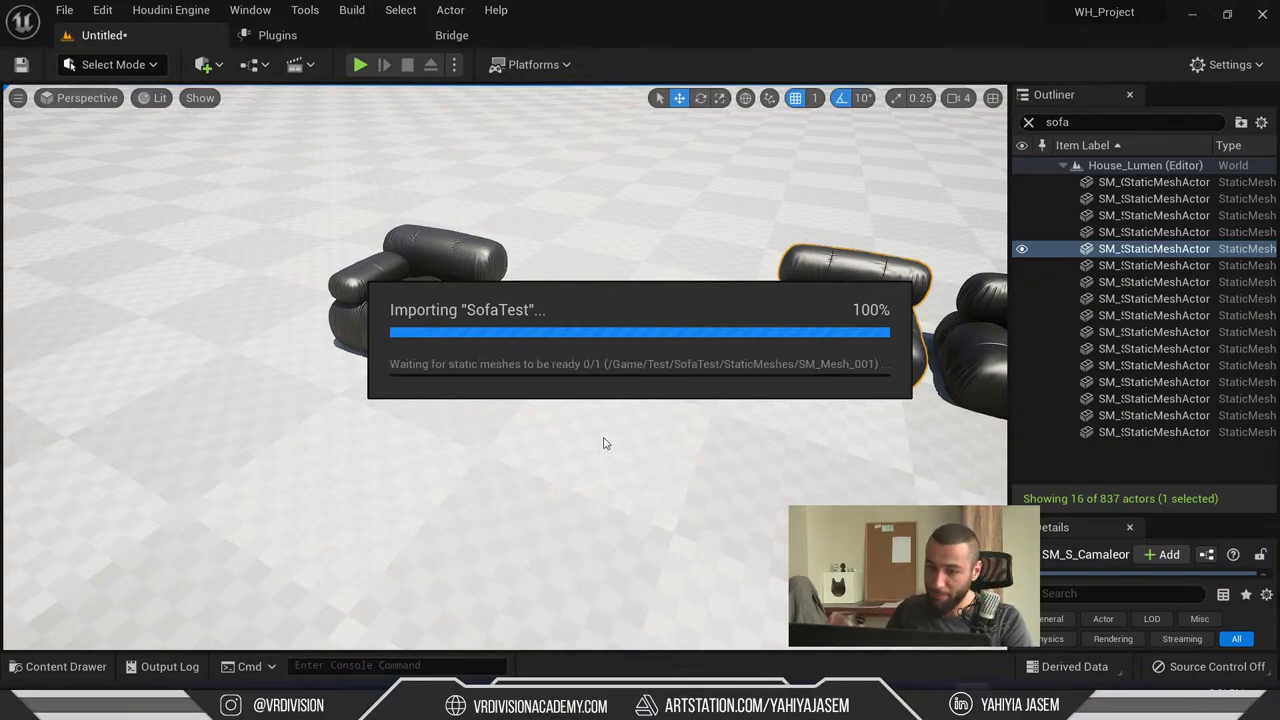
pyautogui.moveTo(597, 432); pyautogui.dragTo(597, 432, button='right')
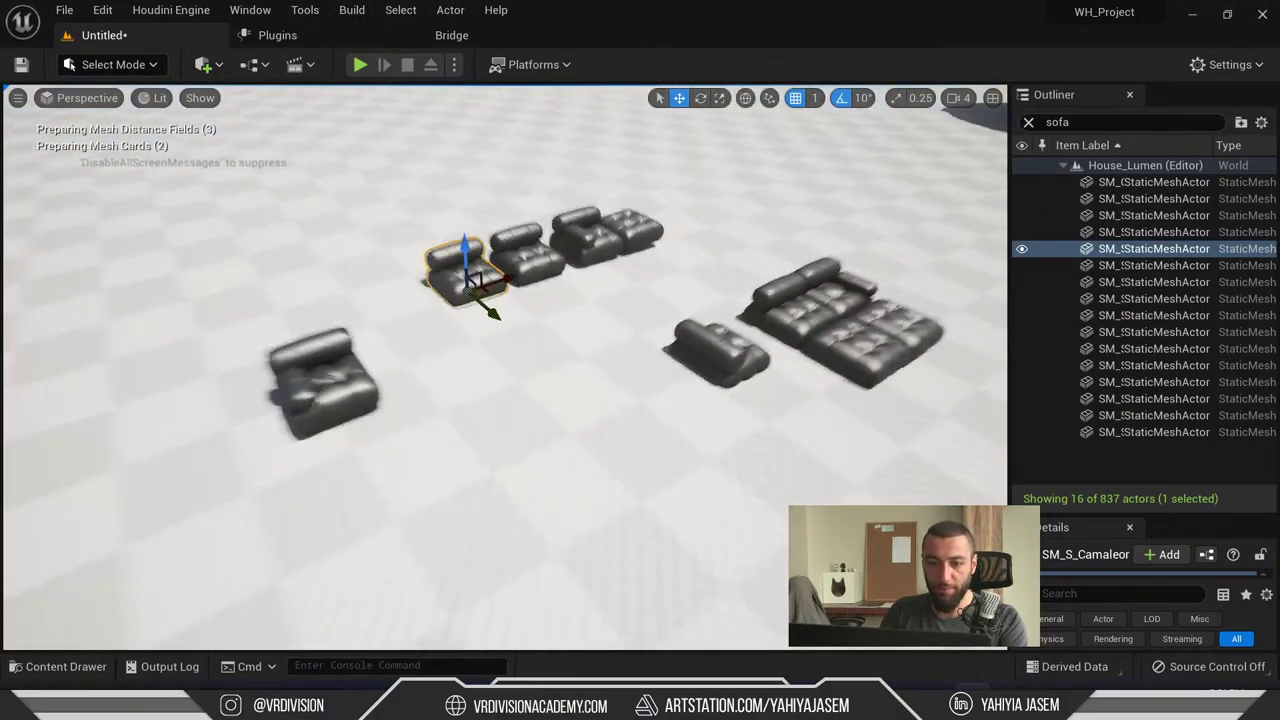
# - Browse the Content Drawer to Test > SofaTest and show its imported static meshes
pyautogui.click(57, 666)
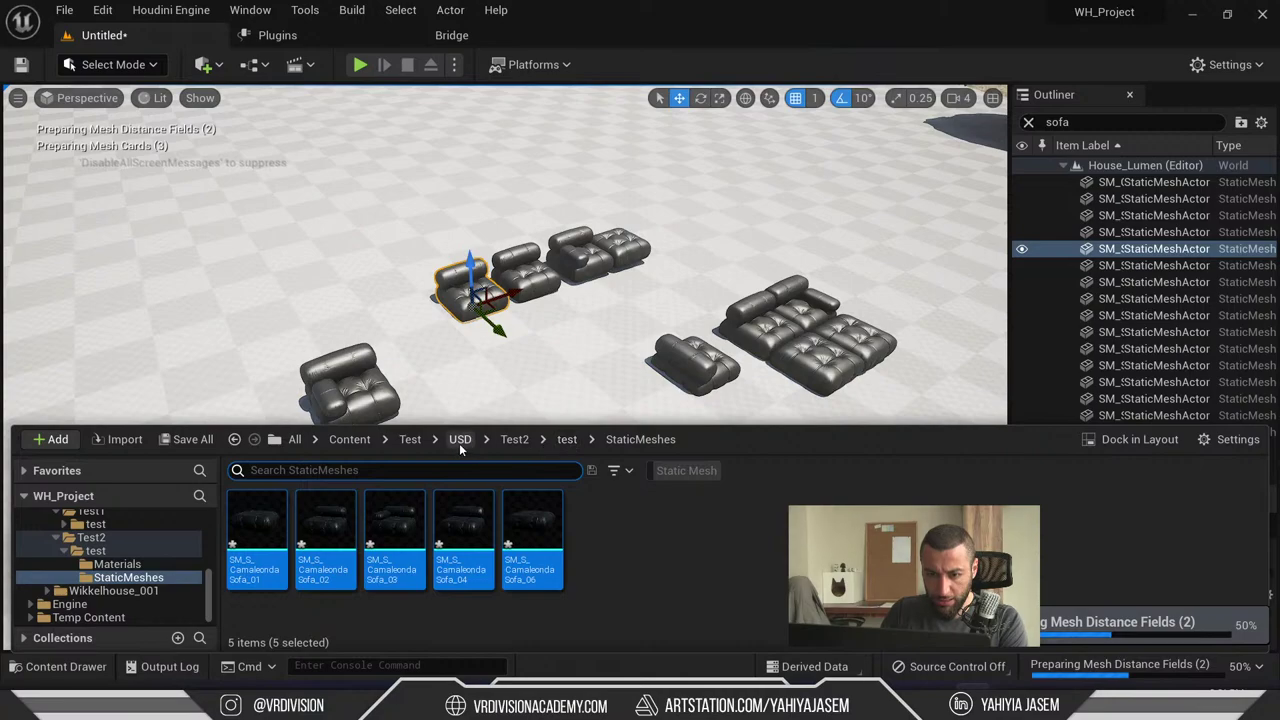
pyautogui.click(349, 440)
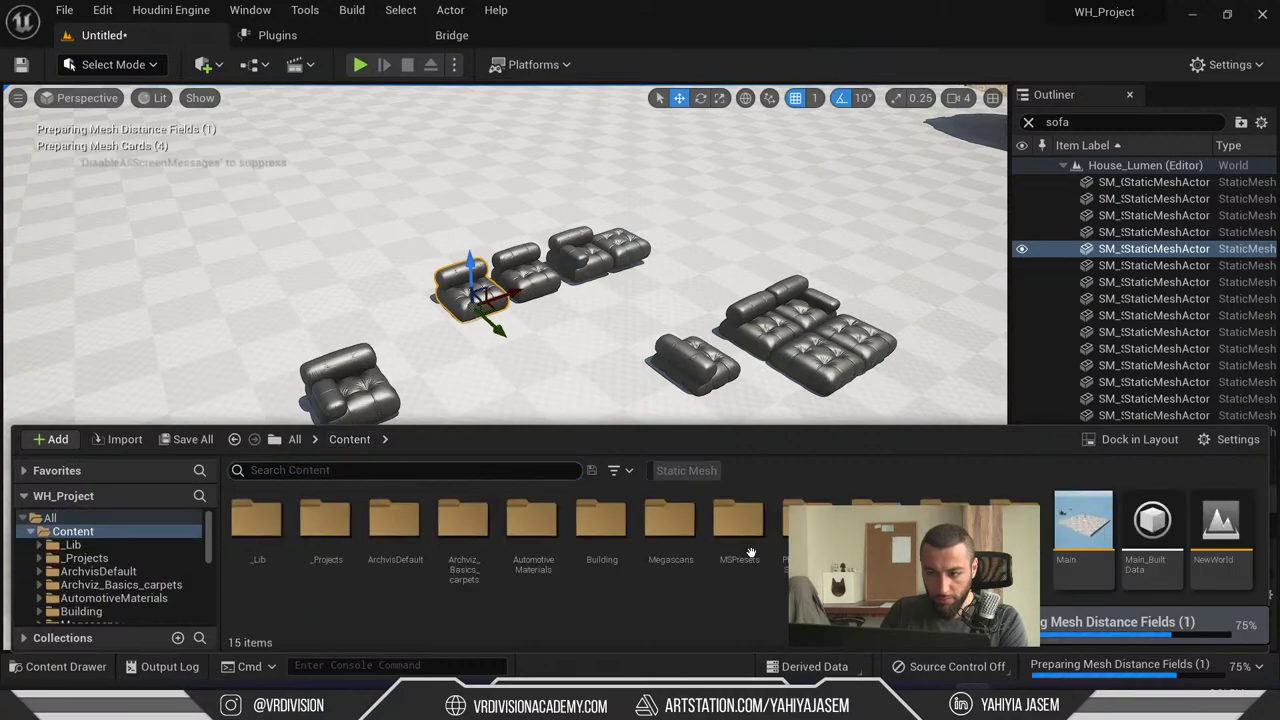
pyautogui.doubleClick(1015, 522)
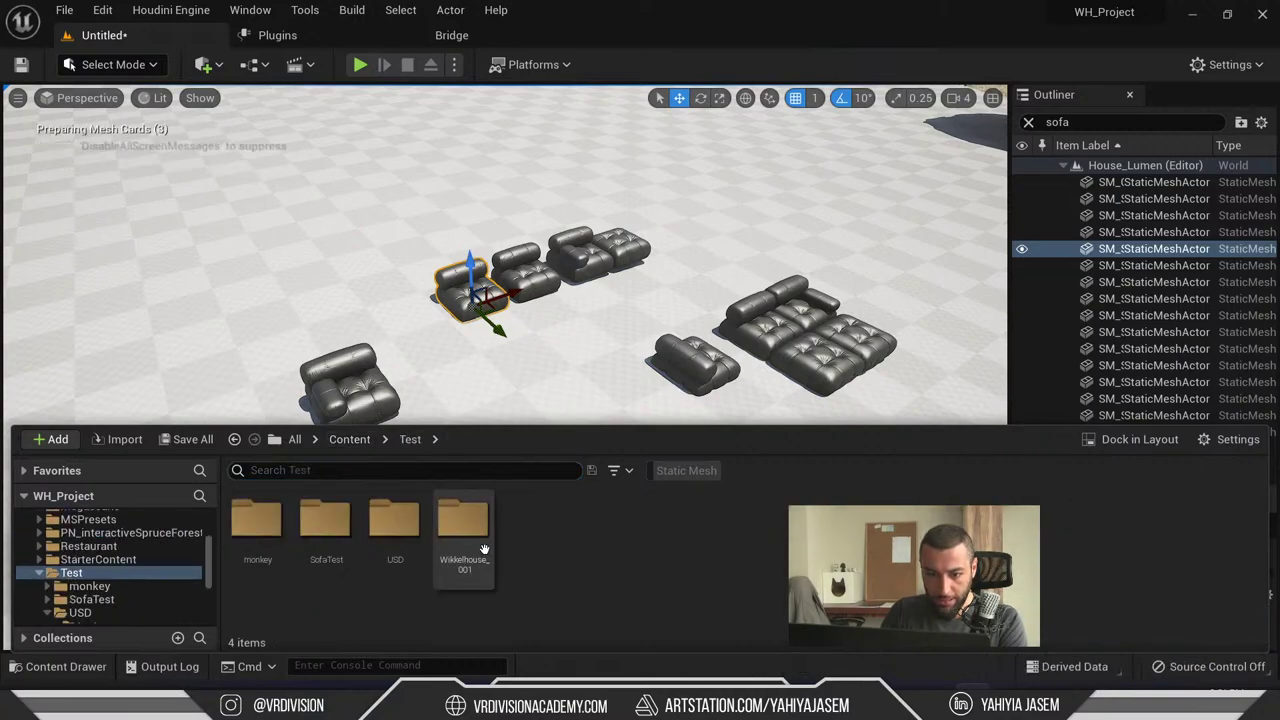
pyautogui.doubleClick(325, 525)
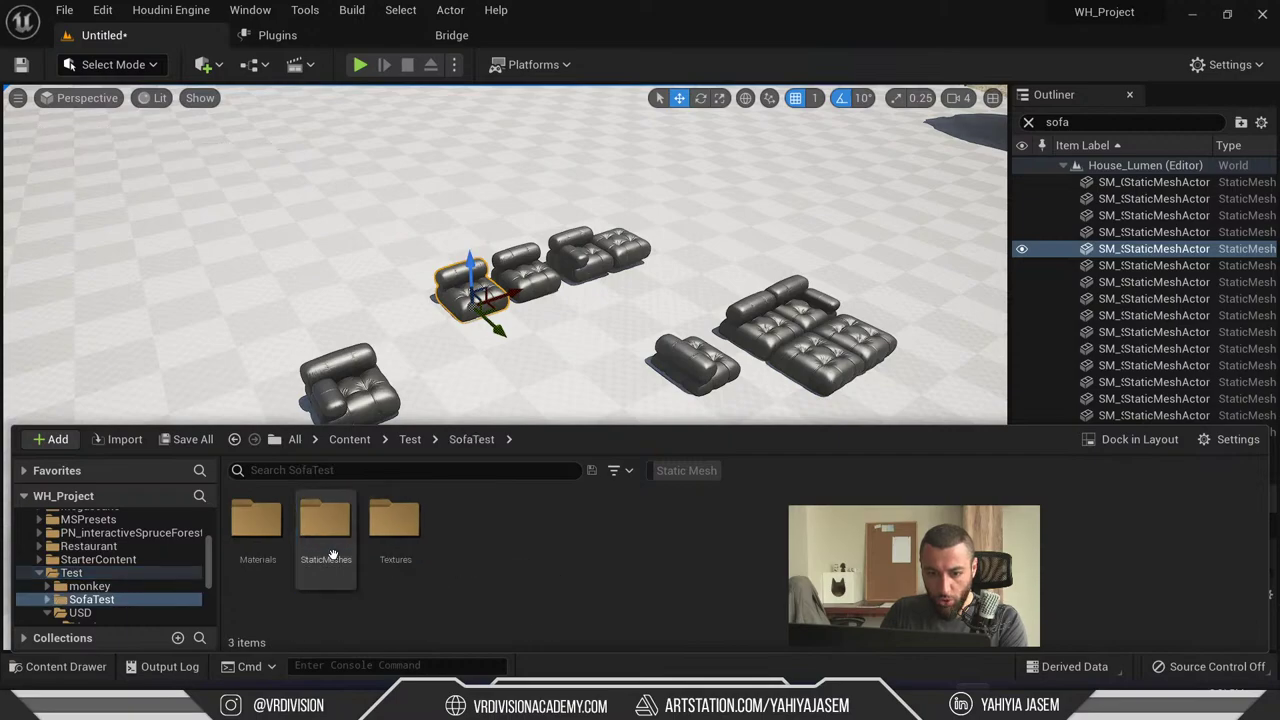
pyautogui.doubleClick(388, 563)
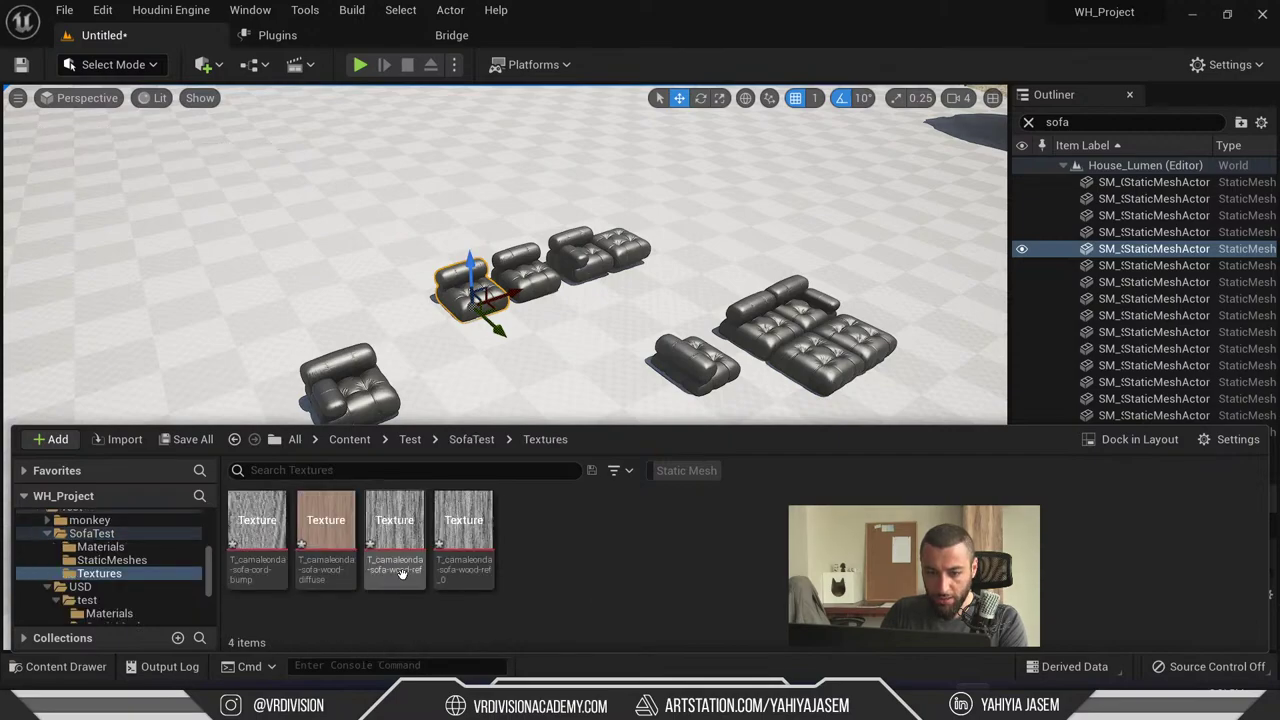
pyautogui.click(110, 560)
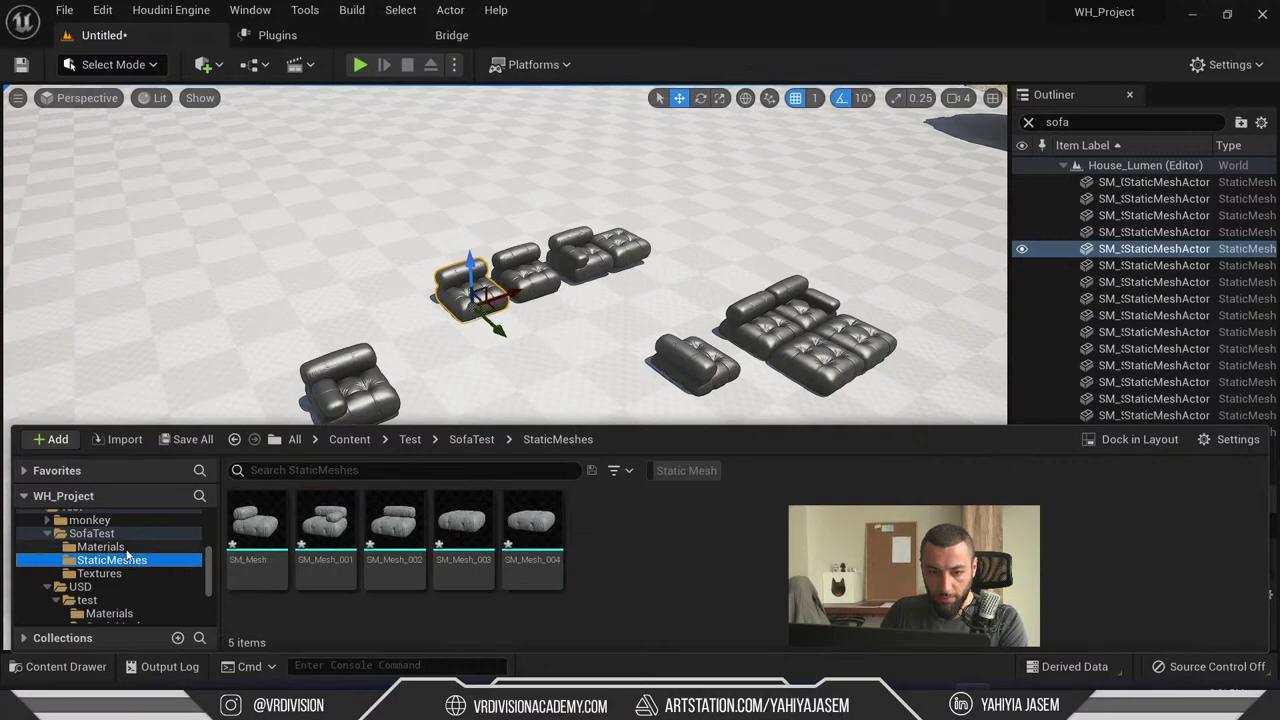
pyautogui.click(100, 547)
# - Drag all five sofa meshes into the level and frame them with F
pyautogui.click(110, 560)
pyautogui.click(257, 514)
pyautogui.keyDown('shift'); pyautogui.click(531, 514); pyautogui.keyUp('shift')
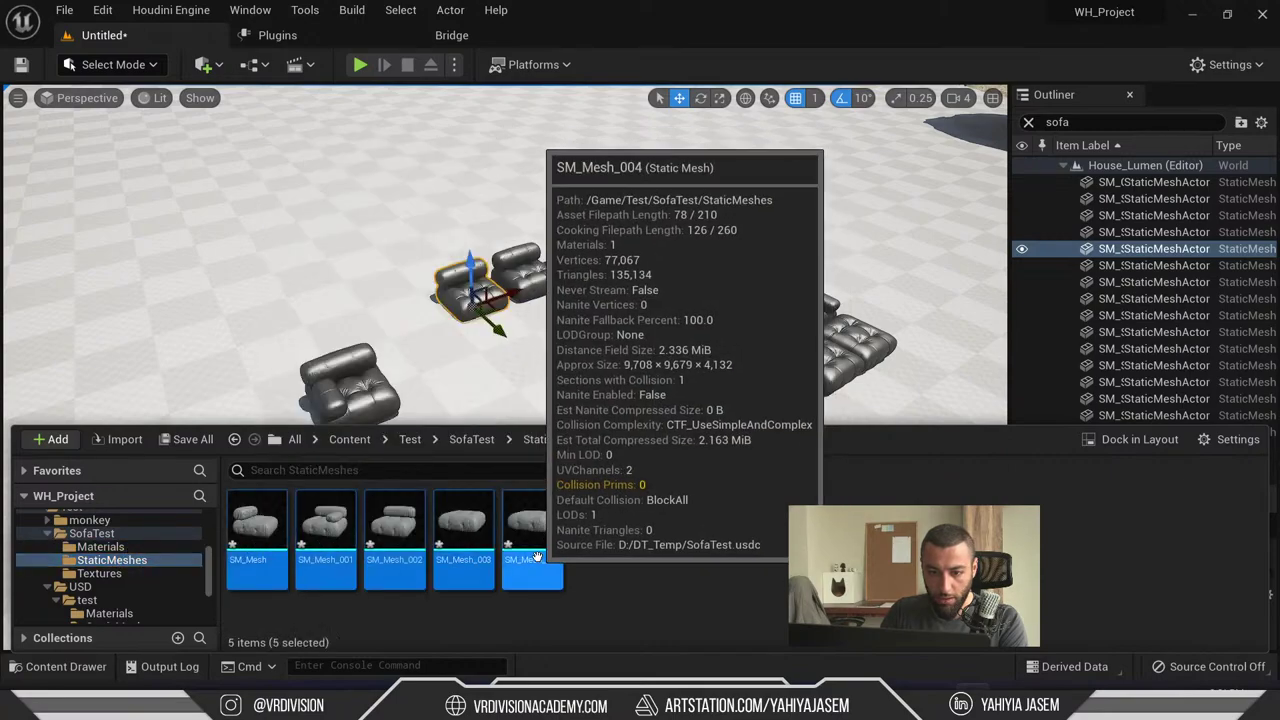
pyautogui.moveTo(531, 514); pyautogui.dragTo(266, 306)
pyautogui.press('f')
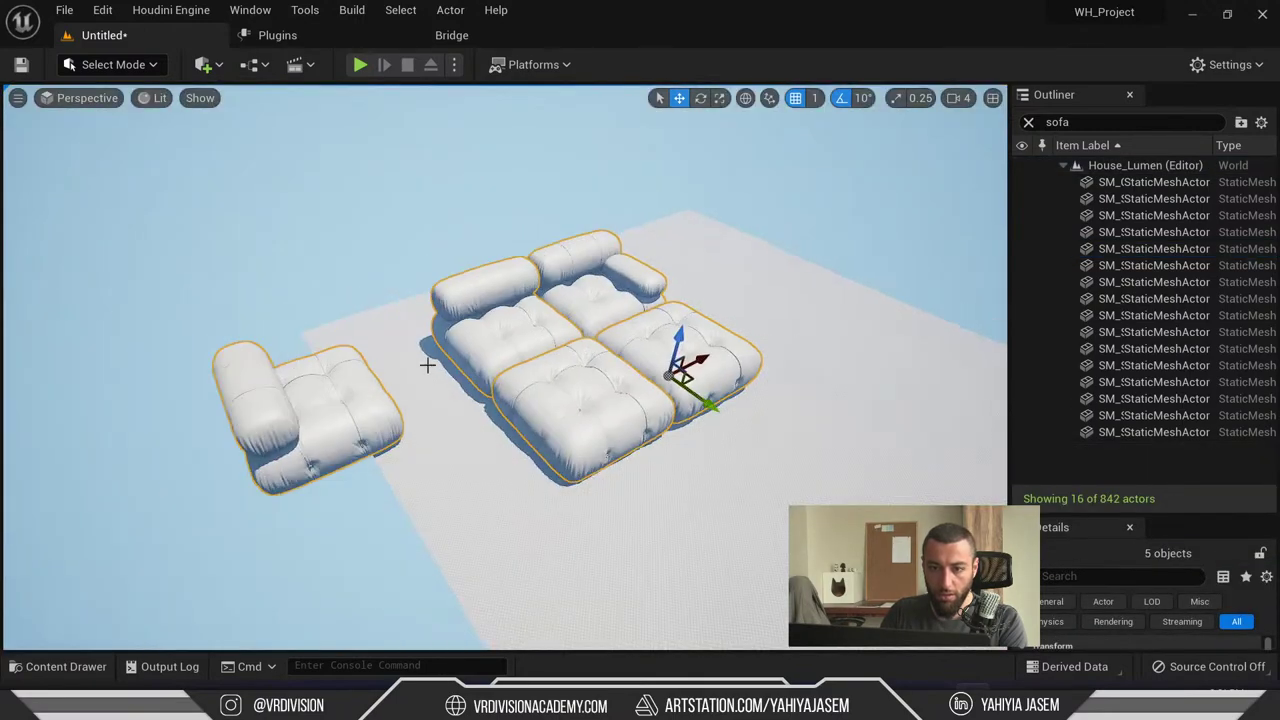
# - Orbit the sofa layout, then zoom in on the single piece SM_Mesh_004
pyautogui.keyDown('alt'); pyautogui.moveTo(500, 350); pyautogui.dragTo(372, 296); pyautogui.keyUp('alt')
pyautogui.keyDown('alt'); pyautogui.moveTo(790, 380); pyautogui.dragTo(811, 371); pyautogui.keyUp('alt')
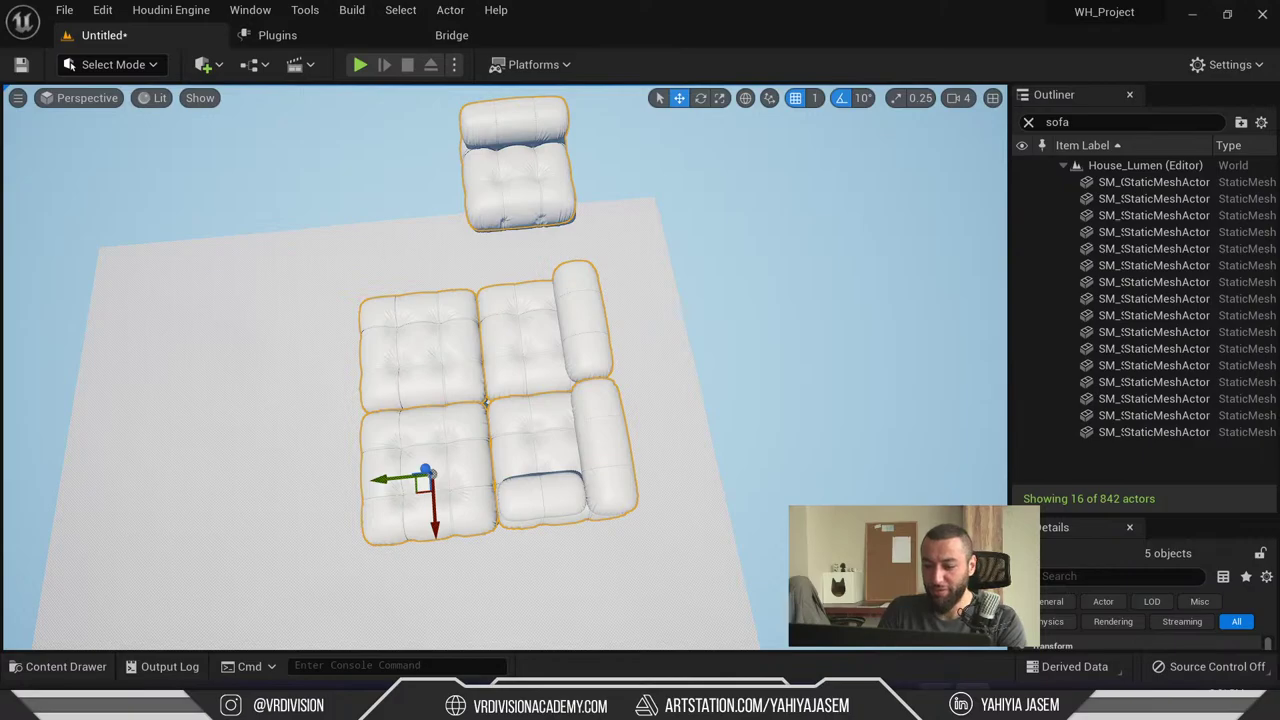
pyautogui.click(455, 487)
pyautogui.press('f')
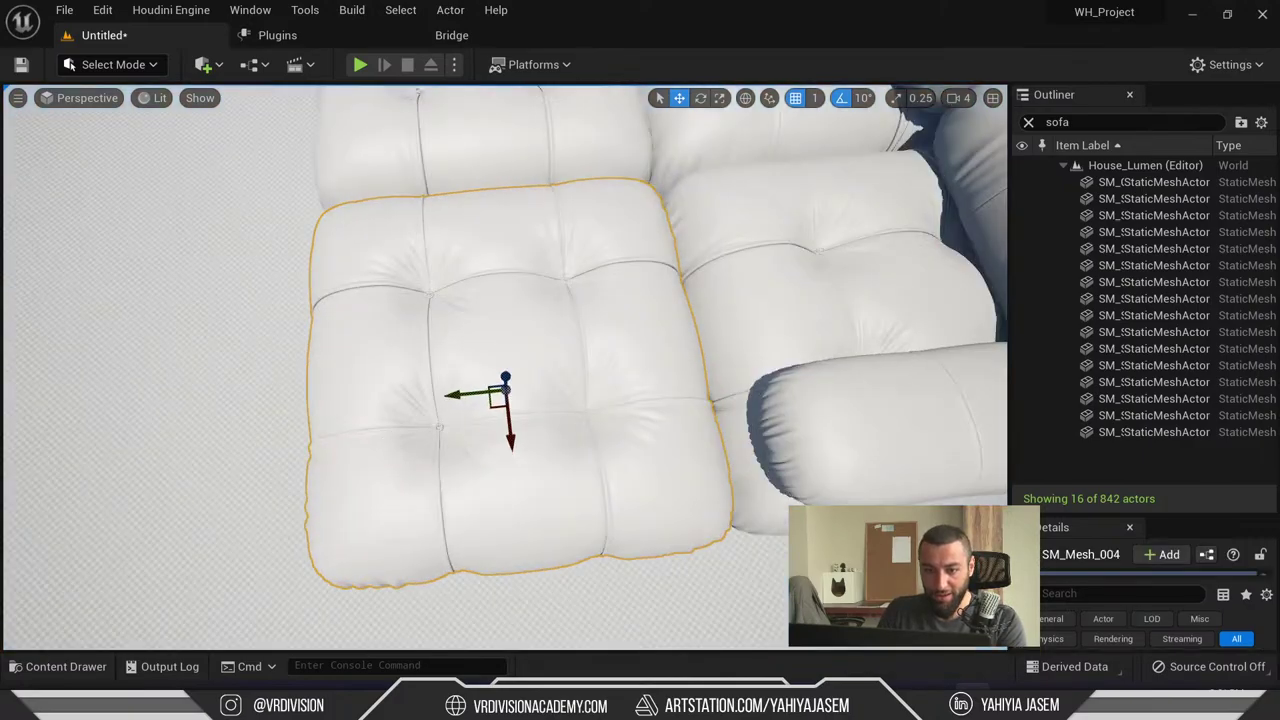
pyautogui.keyDown('alt'); pyautogui.moveTo(455, 487); pyautogui.dragTo(498, 243); pyautogui.keyUp('alt')
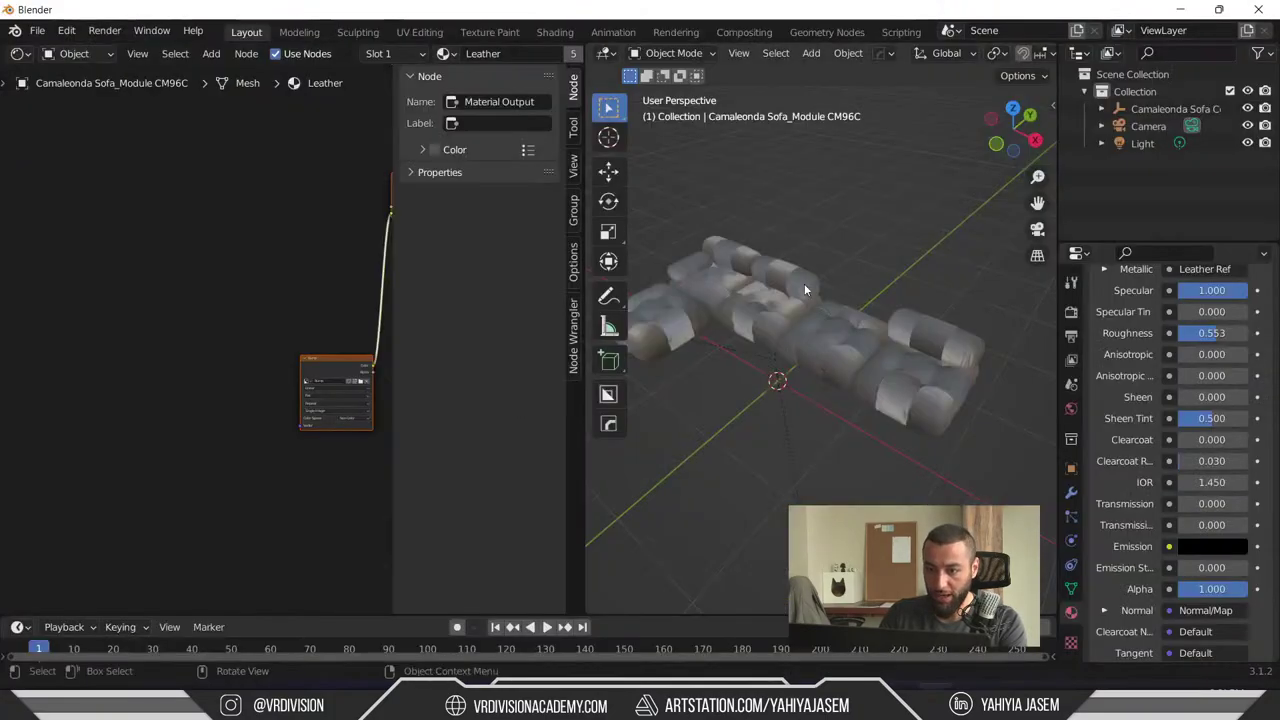
# - Delete the Camera and Light objects from the Blender scene
pyautogui.click(805, 290)
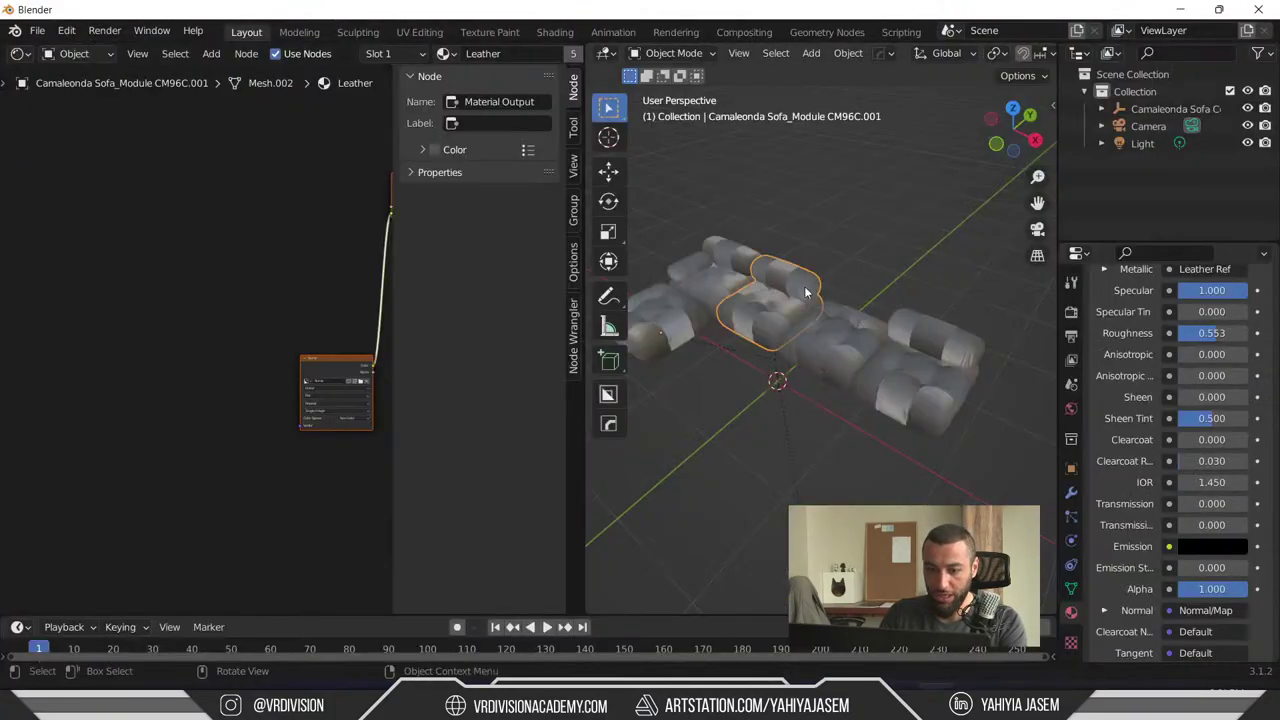
pyautogui.hotkey('alt', 'a')
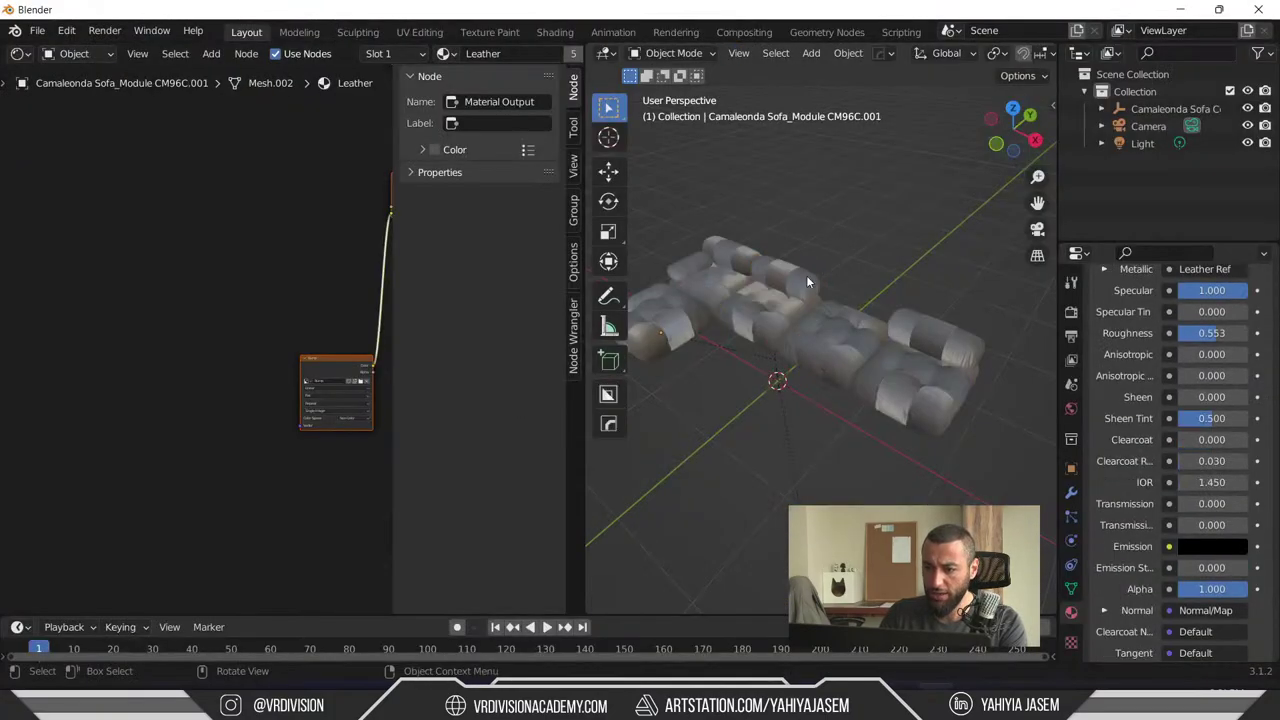
pyautogui.press('a')
pyautogui.moveTo(808, 282); pyautogui.dragTo(860, 262, button='middle')
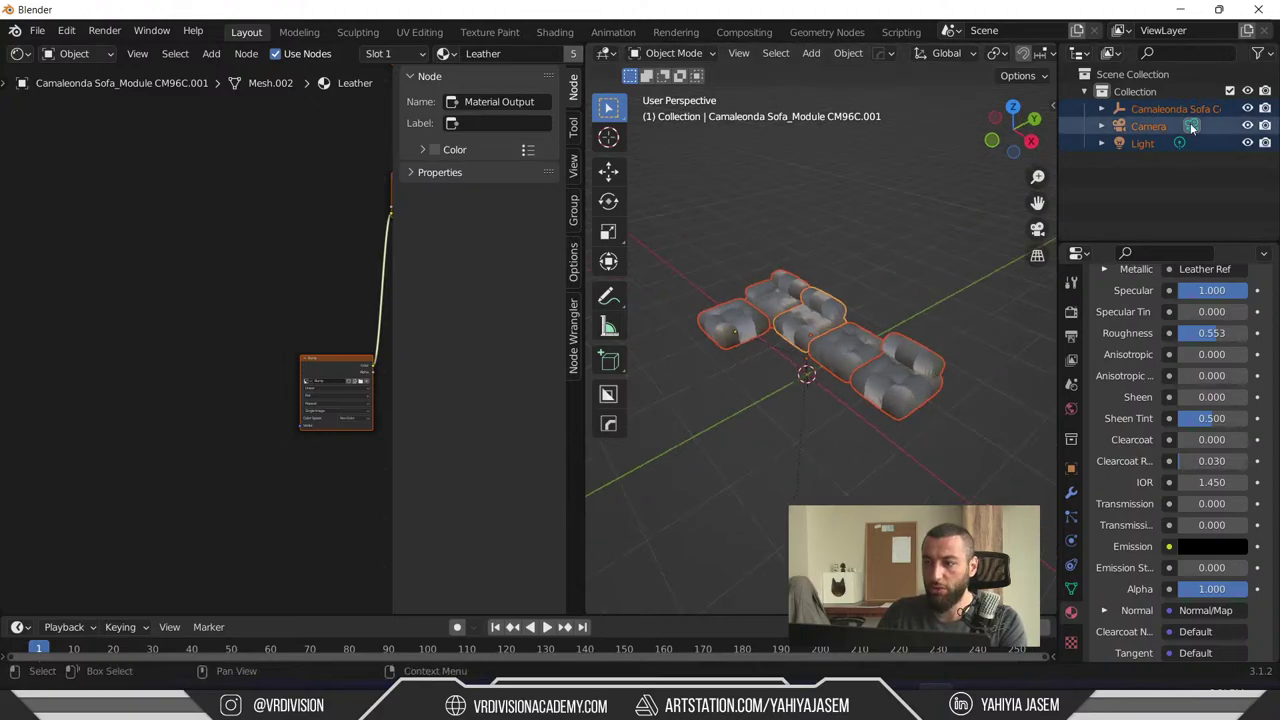
pyautogui.click(1148, 126)
pyautogui.keyDown('ctrl'); pyautogui.click(1151, 144); pyautogui.keyUp('ctrl')
pyautogui.press('x')
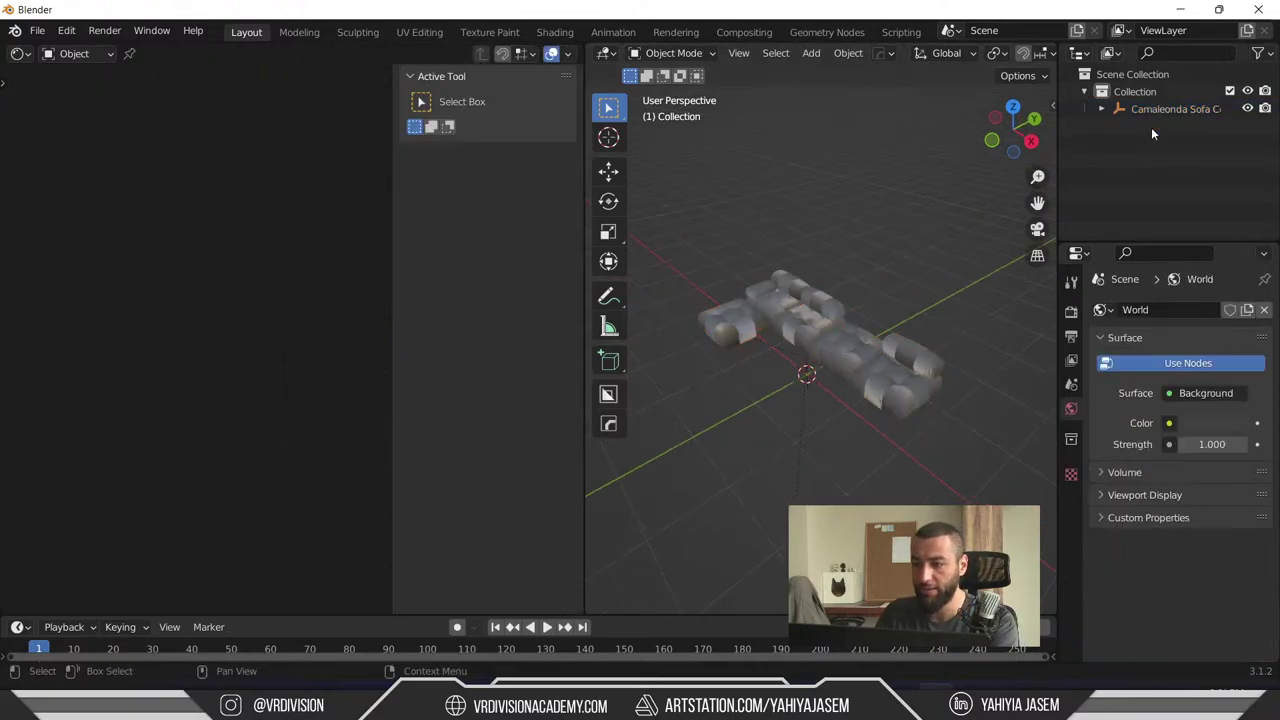
# - Select all five sofa modules and apply All Transforms to them
pyautogui.click(1101, 108)
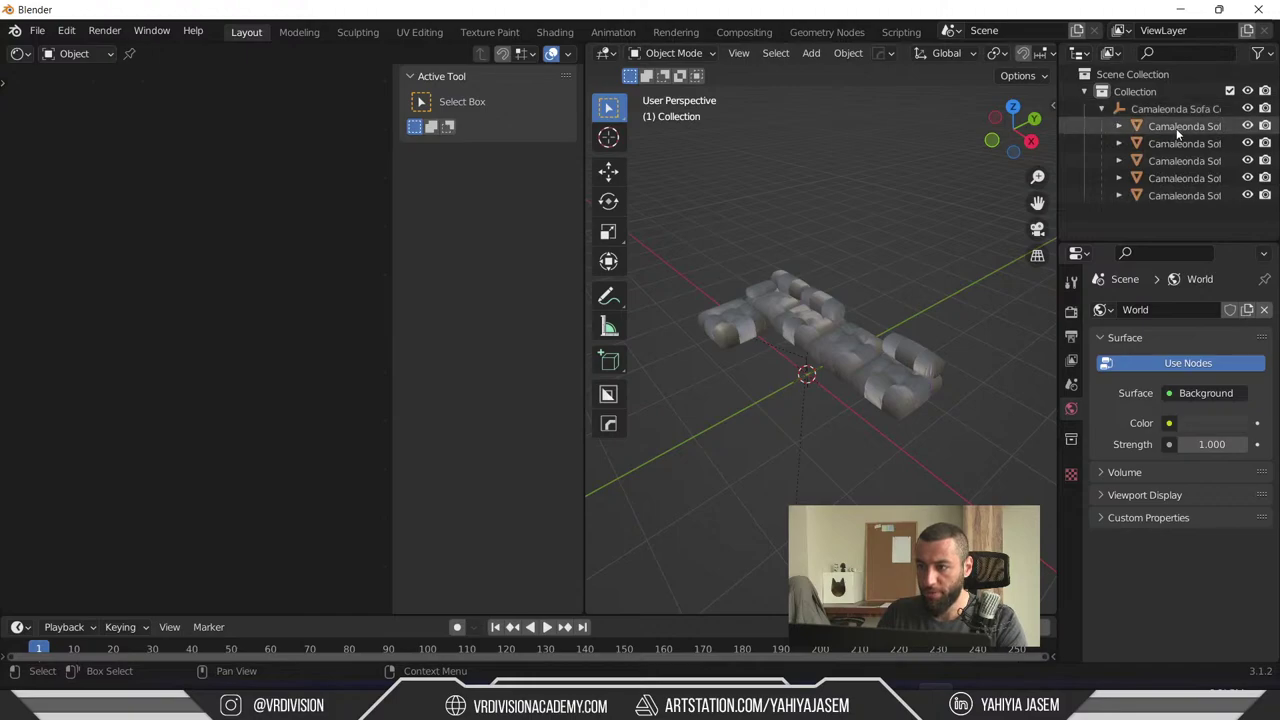
pyautogui.click(1137, 126)
pyautogui.scroll(3, 780, 246)
pyautogui.moveTo(700, 241); pyautogui.dragTo(793, 426, button='middle')
pyautogui.click(935, 390)
pyautogui.click(1000, 330)
pyautogui.scroll(-2, 785, 315)
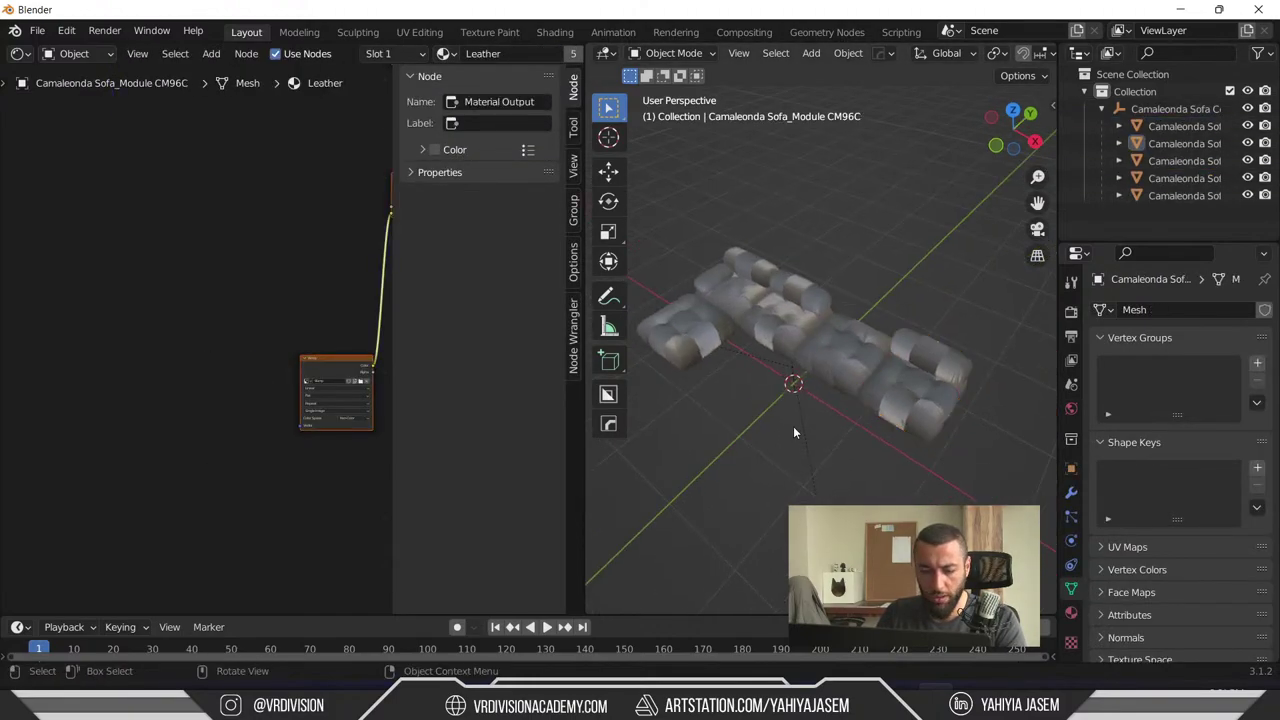
pyautogui.press('a')
pyautogui.hotkey('ctrl', 'a')
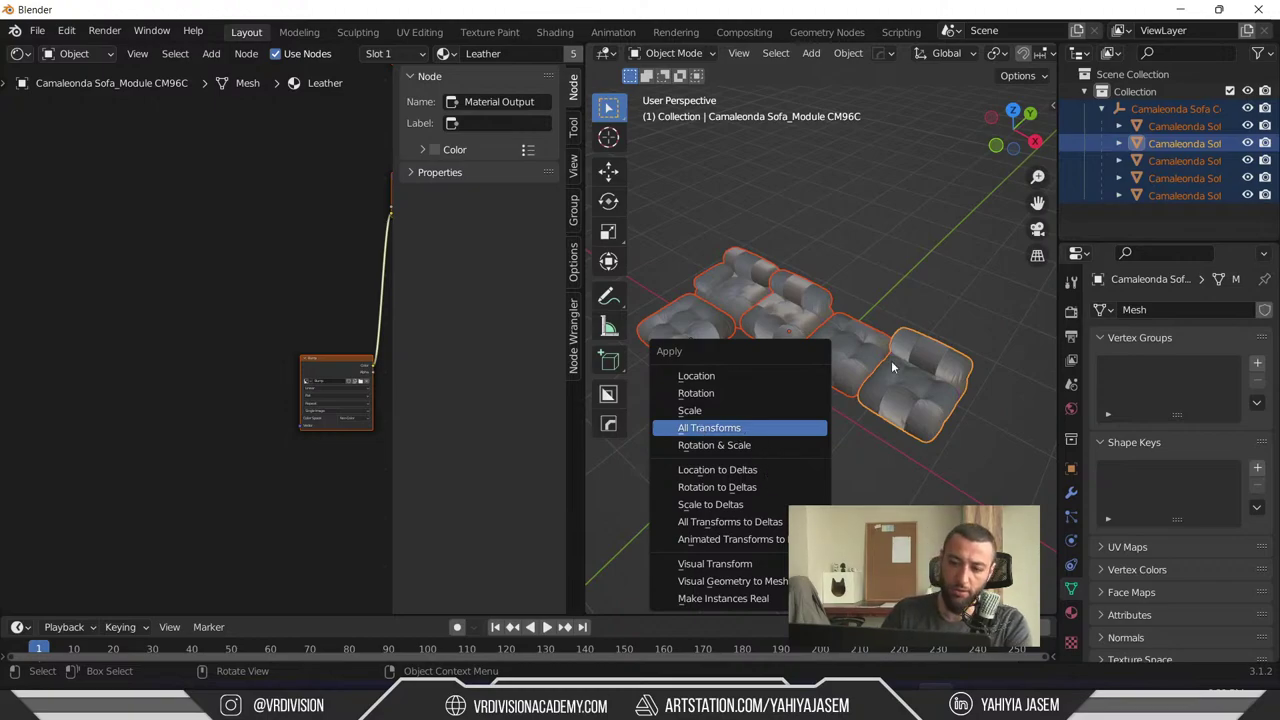
pyautogui.press('Return')
# - Deselect the modules and pull the view back to see the whole sofa
pyautogui.hotkey('alt', 'a')
pyautogui.scroll(10, 909, 370)
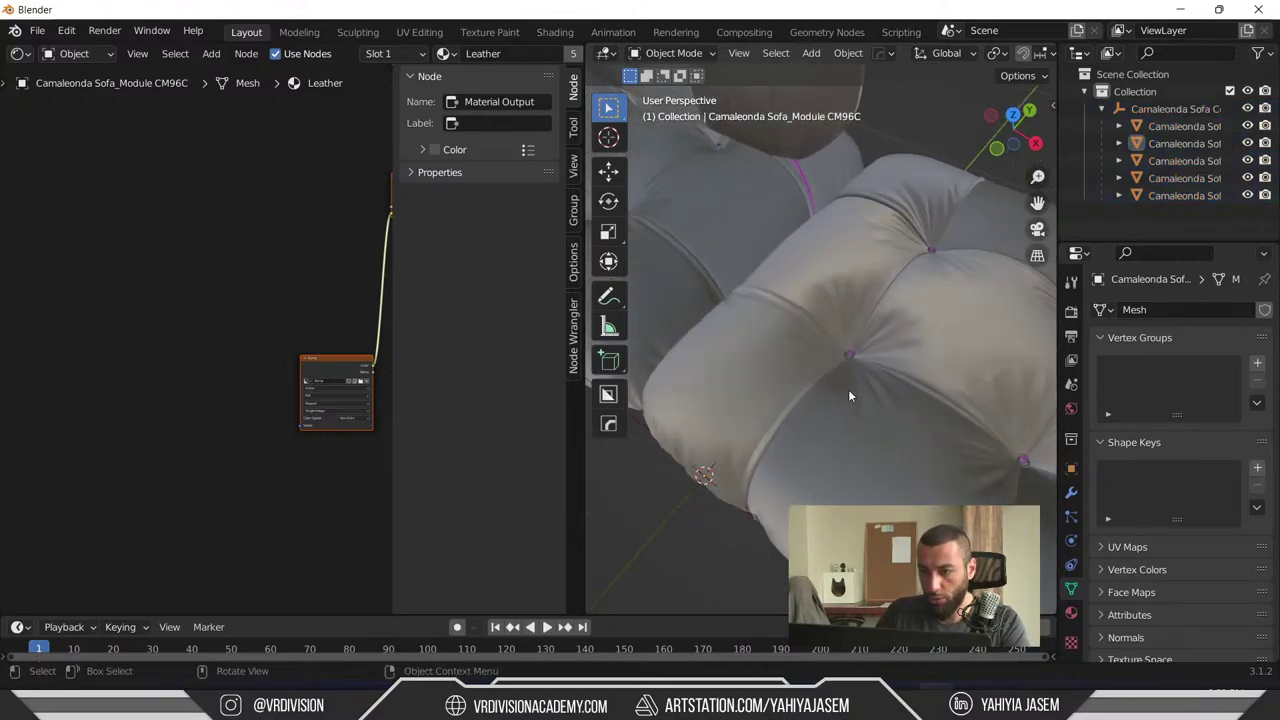
pyautogui.scroll(-8, 848, 396)
pyautogui.moveTo(838, 386); pyautogui.dragTo(811, 338, button='middle')
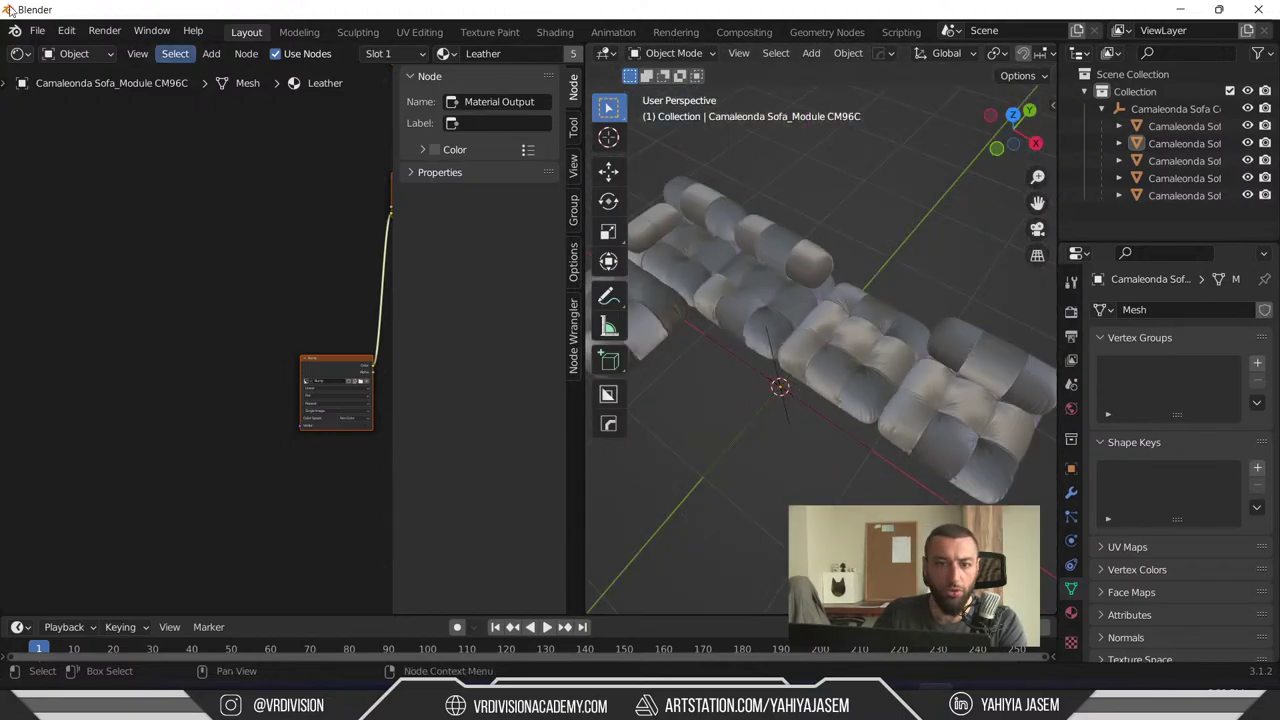
# - Export the sofa as USD, overwriting SofaTest.usdc in D:\DT_Temp
pyautogui.click(37, 30)
pyautogui.moveTo(127, 284)
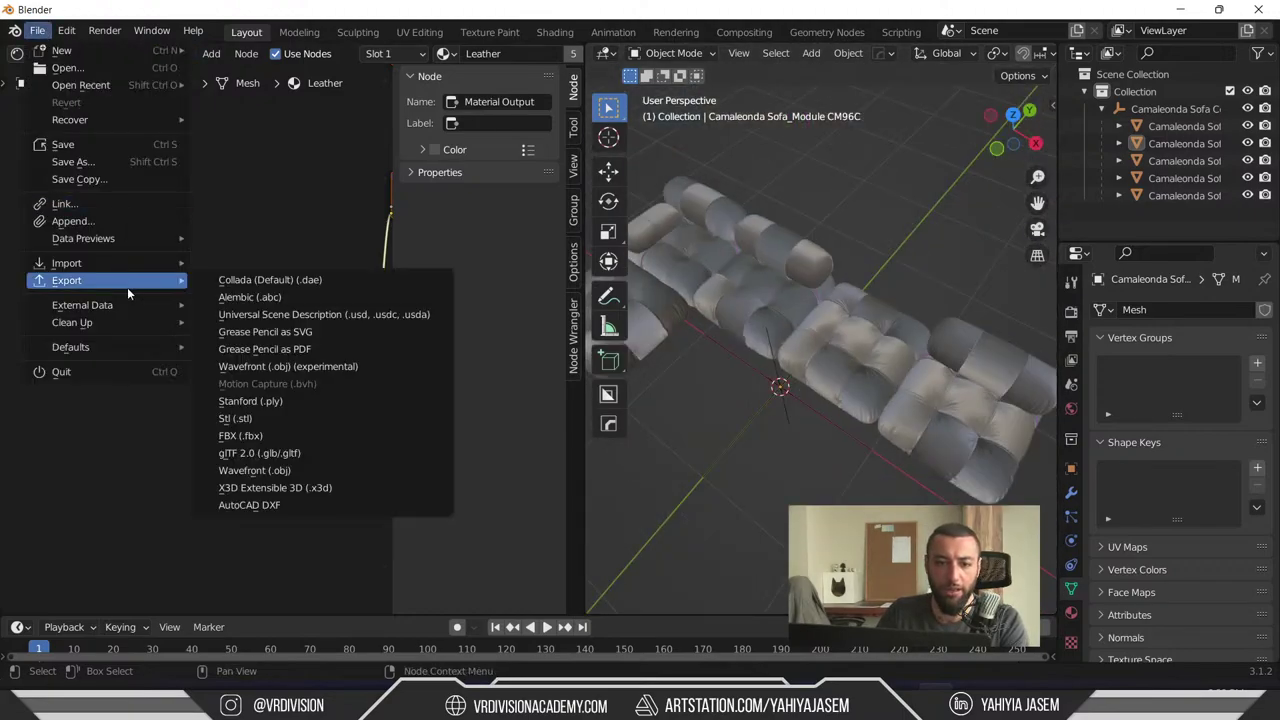
pyautogui.click(307, 316)
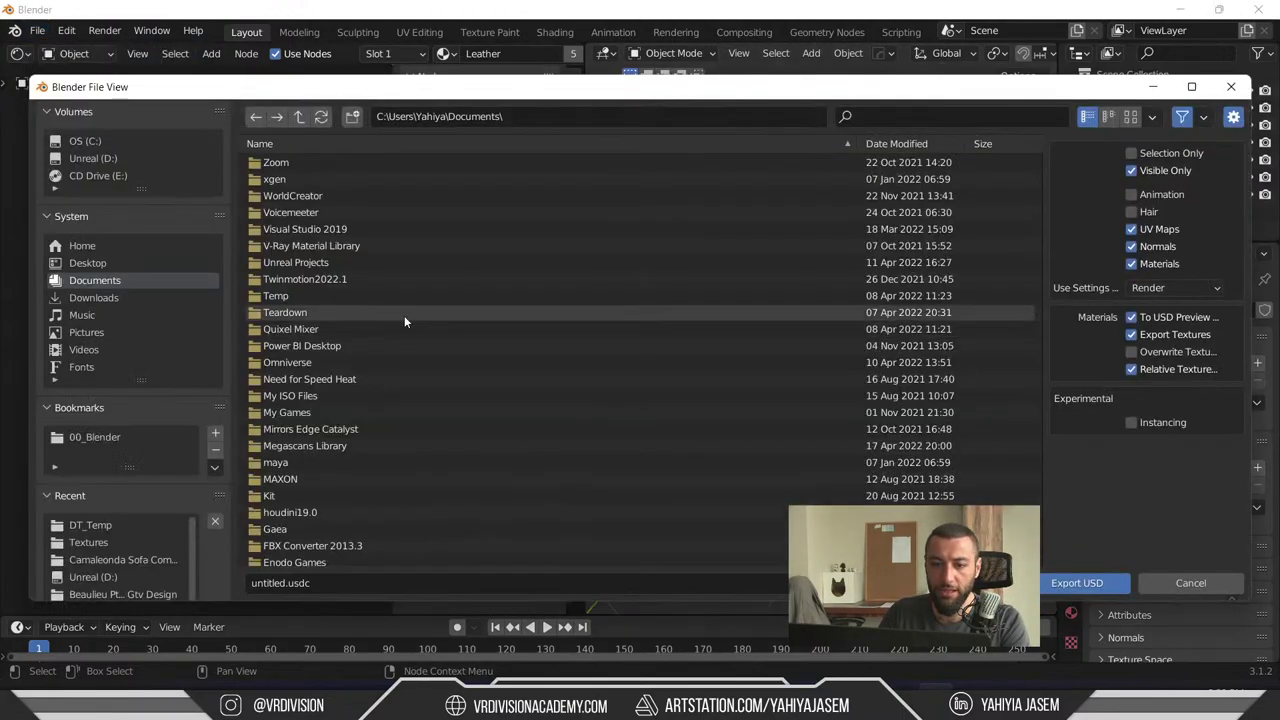
pyautogui.click(93, 158)
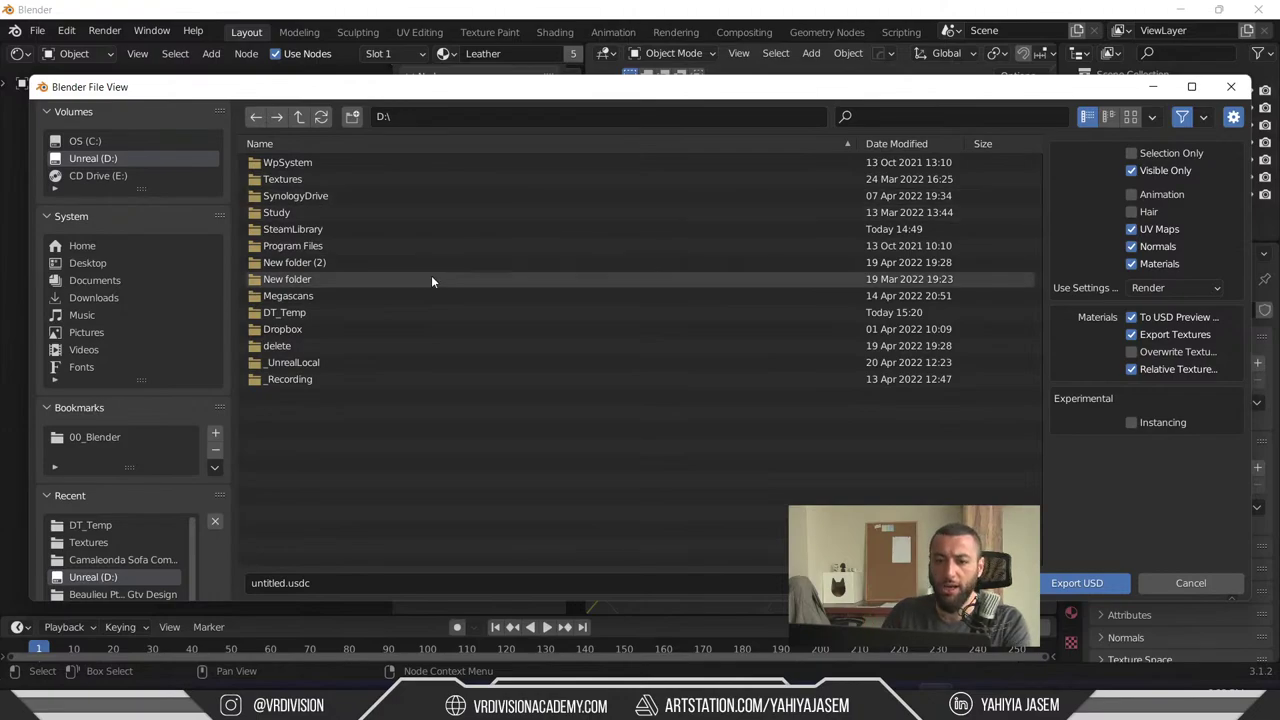
pyautogui.click(396, 318)
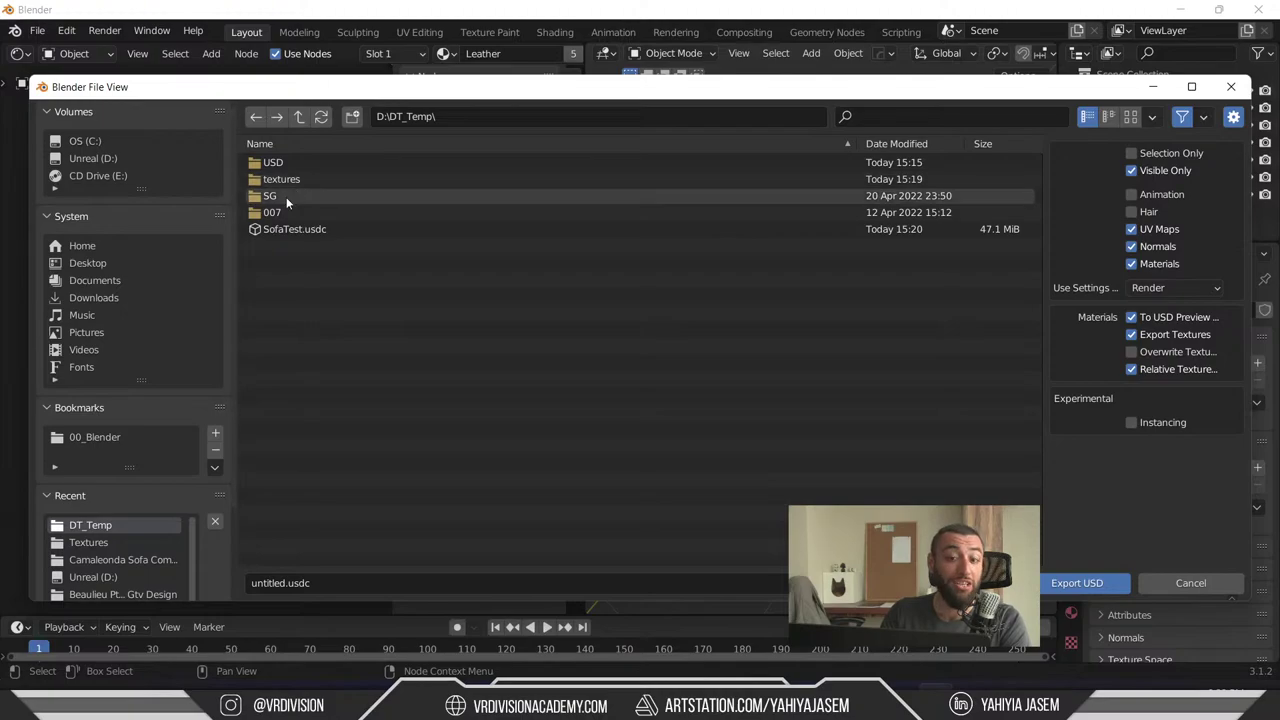
pyautogui.click(297, 229)
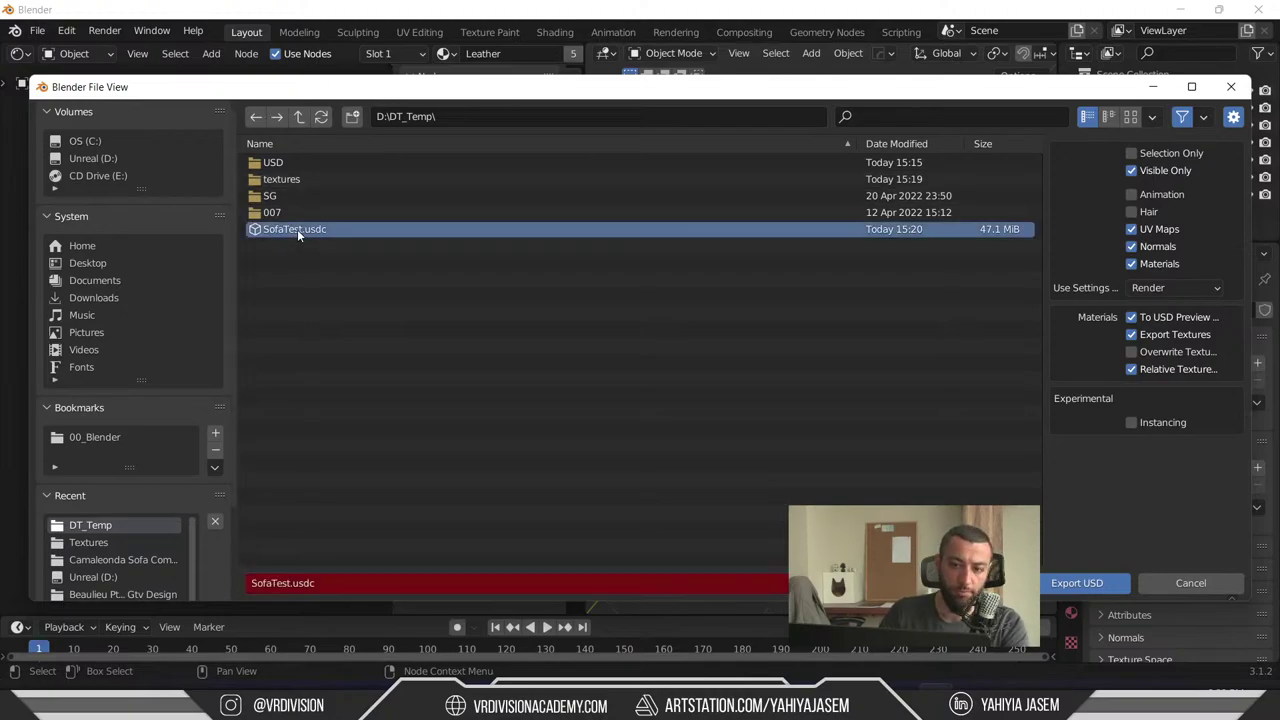
pyautogui.click(1078, 588)
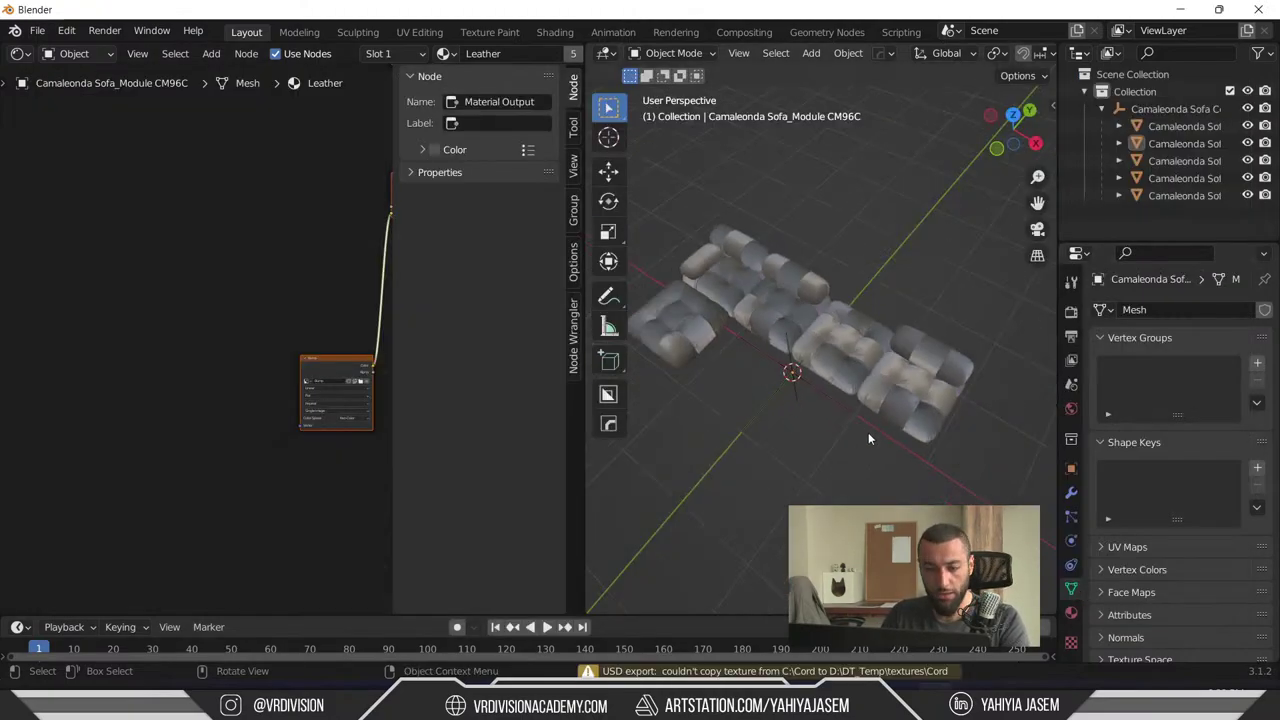
# - Minimize Blender and 3ds Max to get back to the Unreal level
pyautogui.click(37, 30)
pyautogui.click(1180, 9)
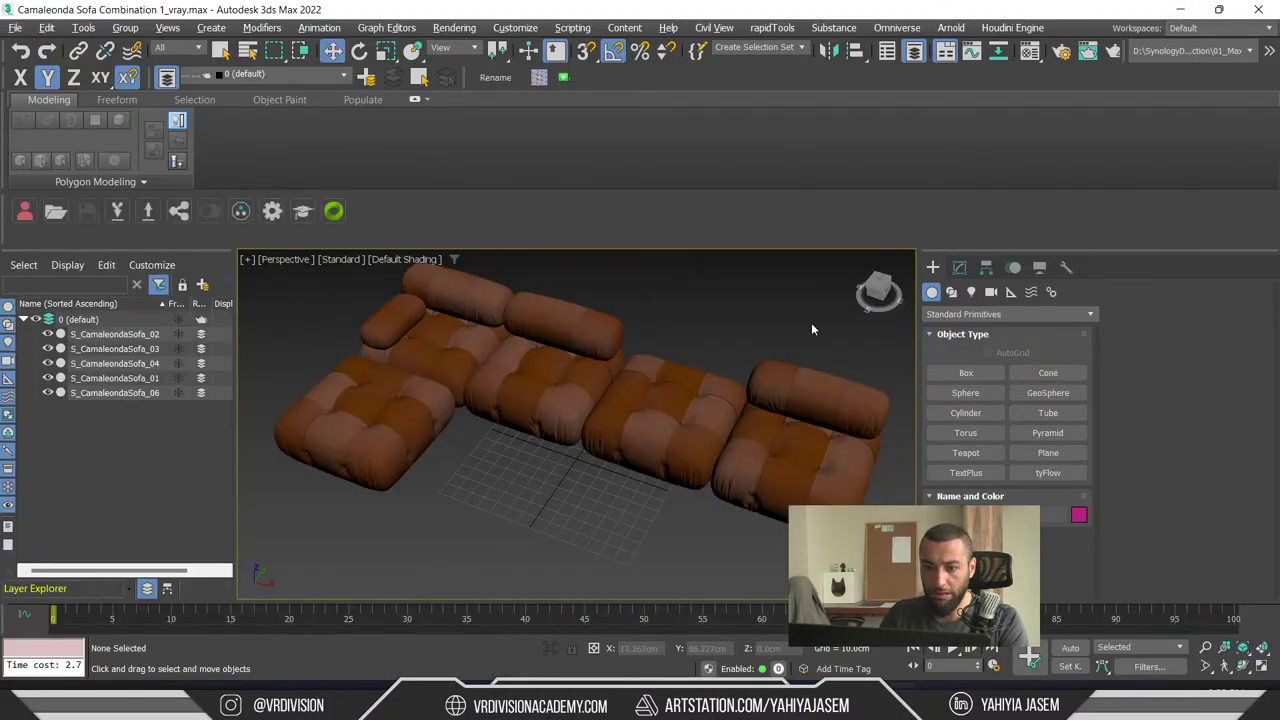
pyautogui.click(1180, 9)
# - From the Content Drawer's Add menu, choose SofaTest.usdc for import
pyautogui.press('Escape')
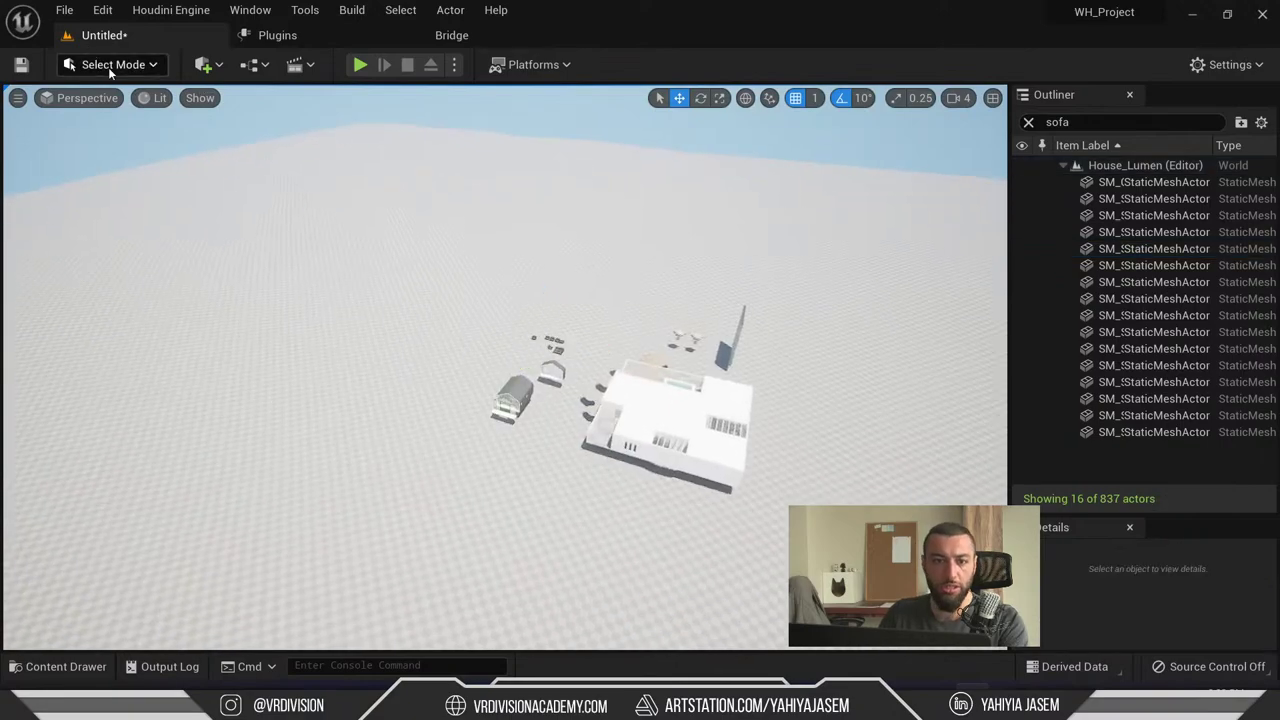
pyautogui.hotkey('ctrl', 'space')
pyautogui.click(141, 540)
pyautogui.click(108, 535)
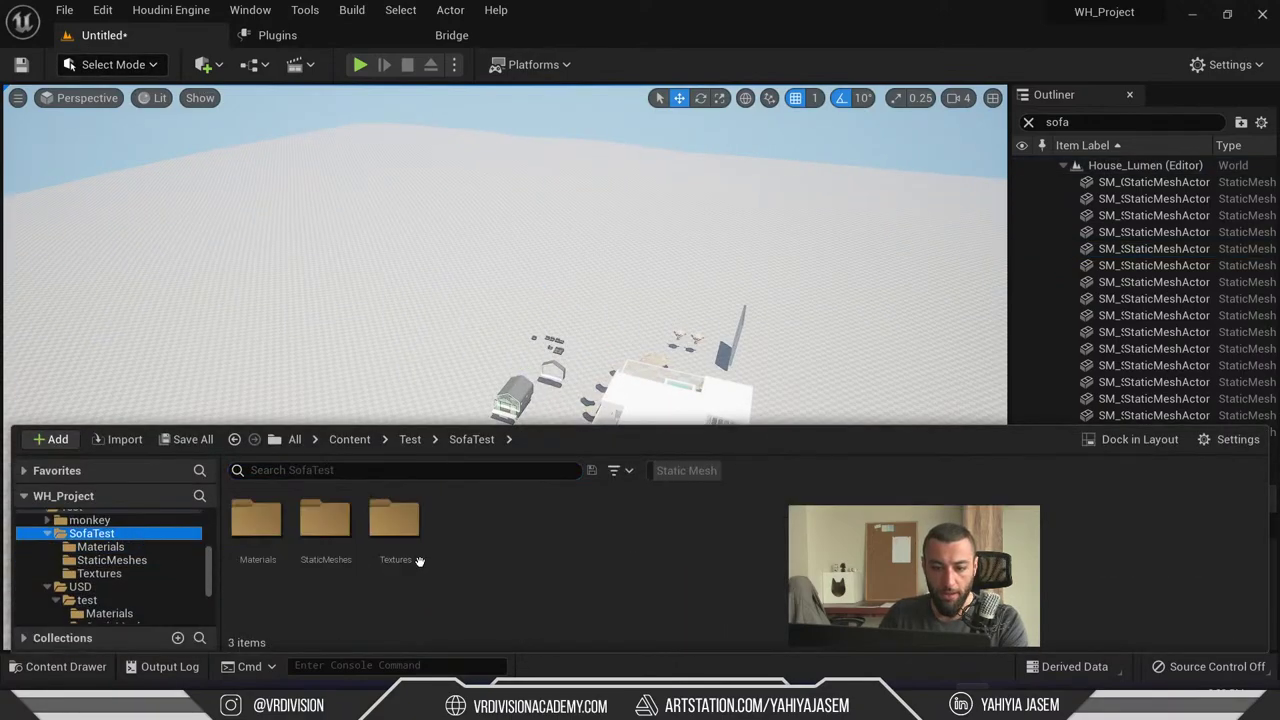
pyautogui.click(41, 446)
pyautogui.click(191, 176)
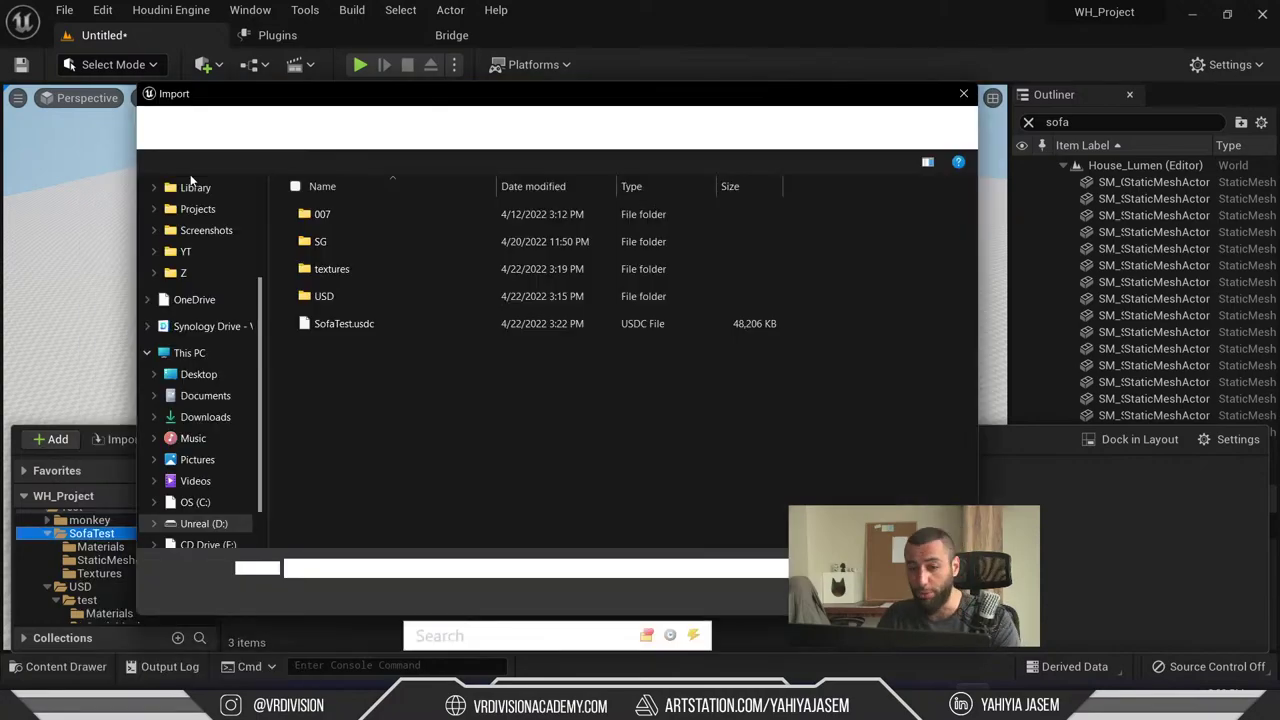
pyautogui.click(356, 325)
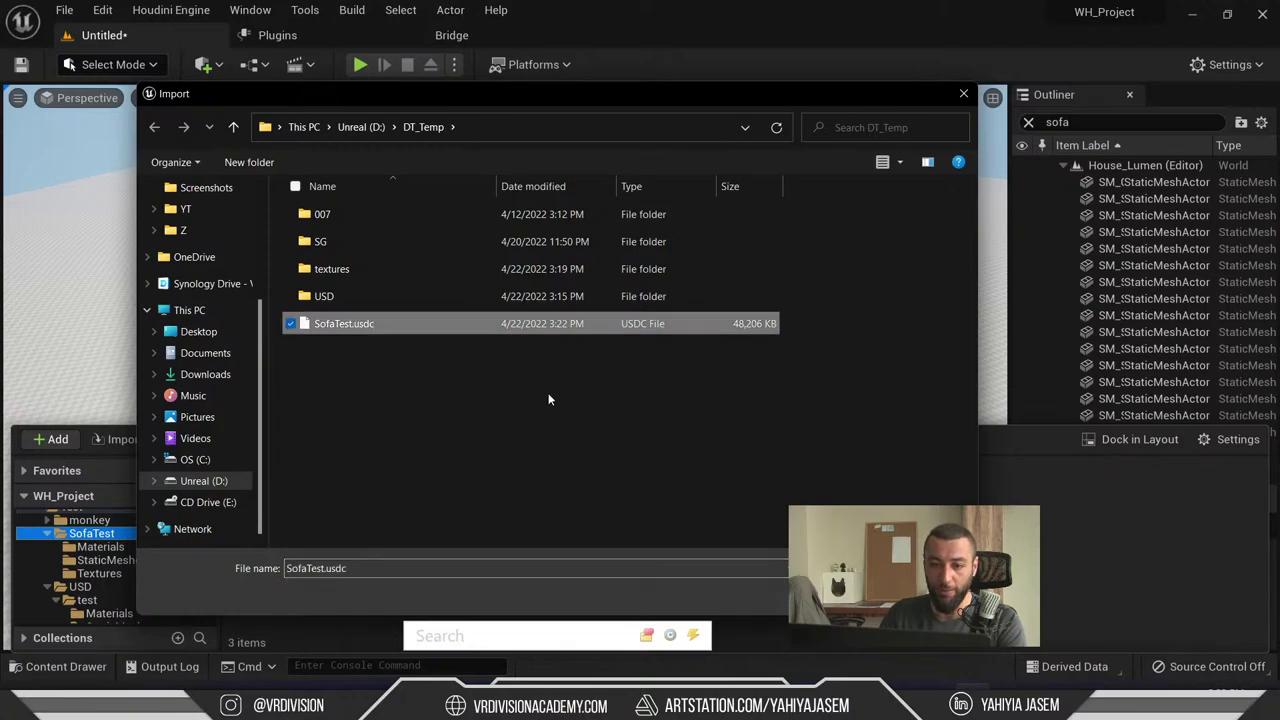
pyautogui.click(857, 598)
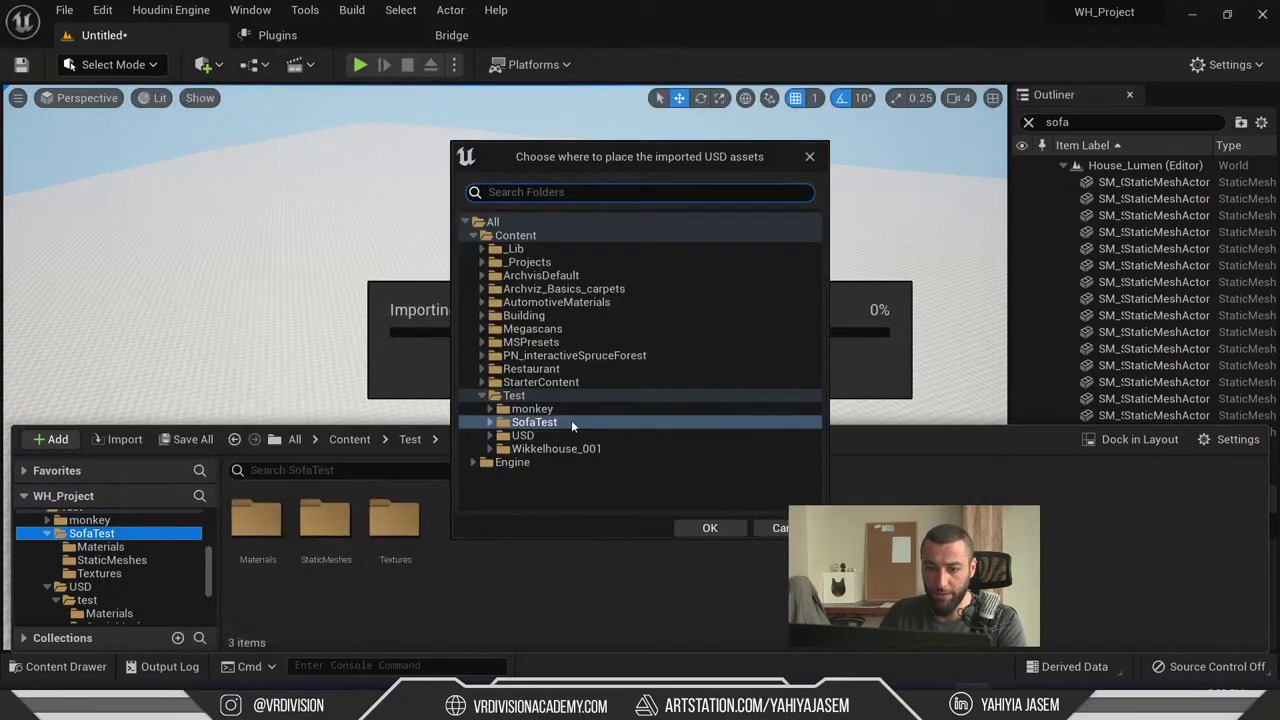
# - Create a new folder 1 under Test as the destination and run the USD import
pyautogui.click(533, 395)
pyautogui.rightClick(533, 395)
pyautogui.click(602, 407)
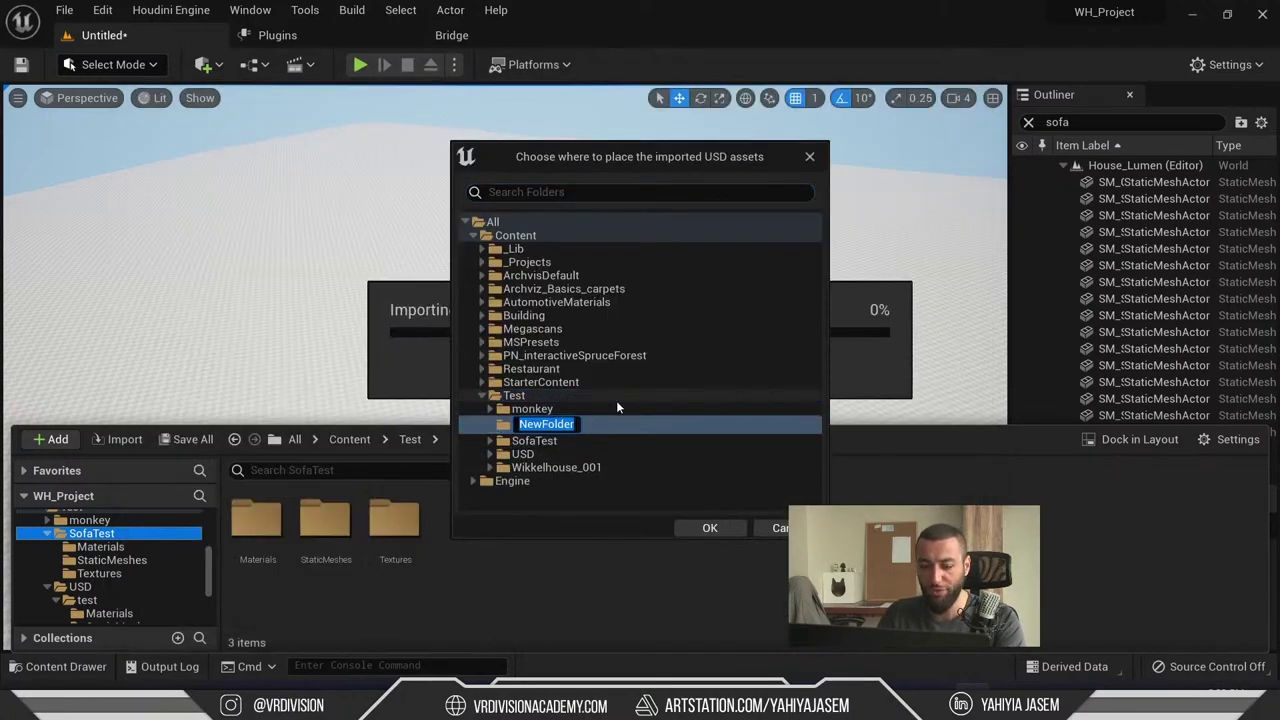
pyautogui.press('Return')
pyautogui.click(709, 527)
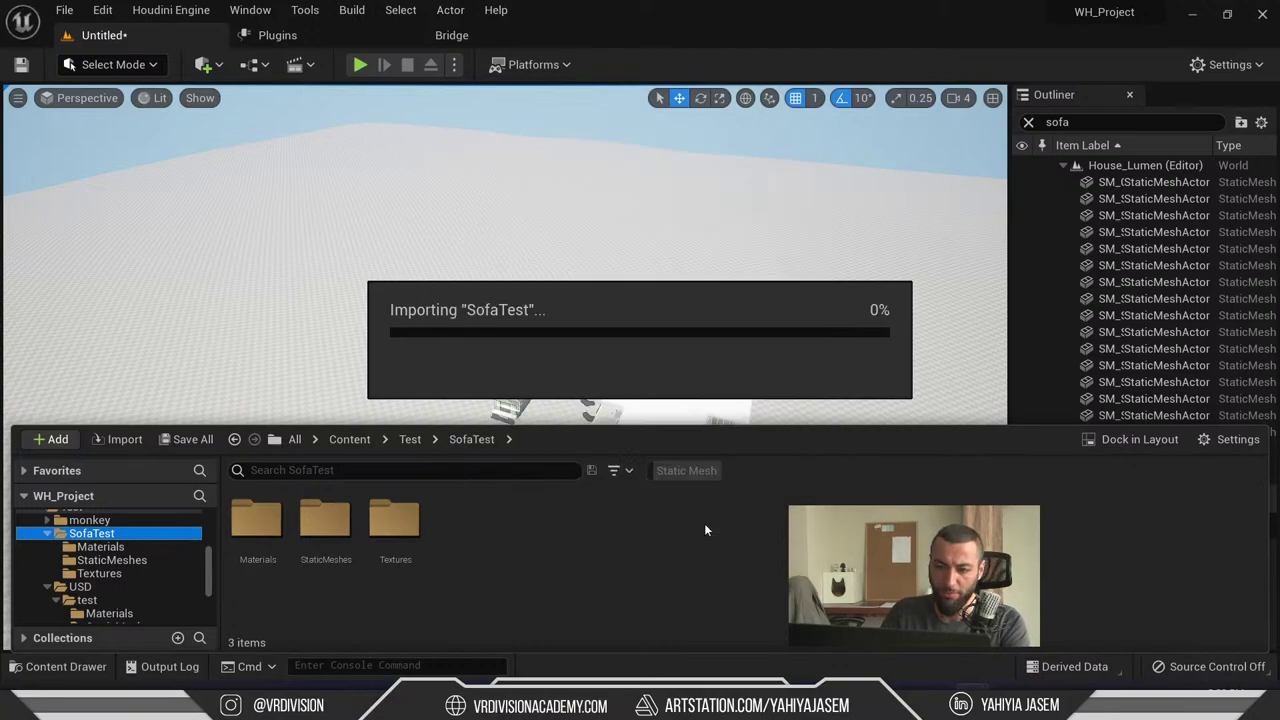
pyautogui.moveTo(600, 297); pyautogui.dragTo(600, 49)
pyautogui.click(669, 474)
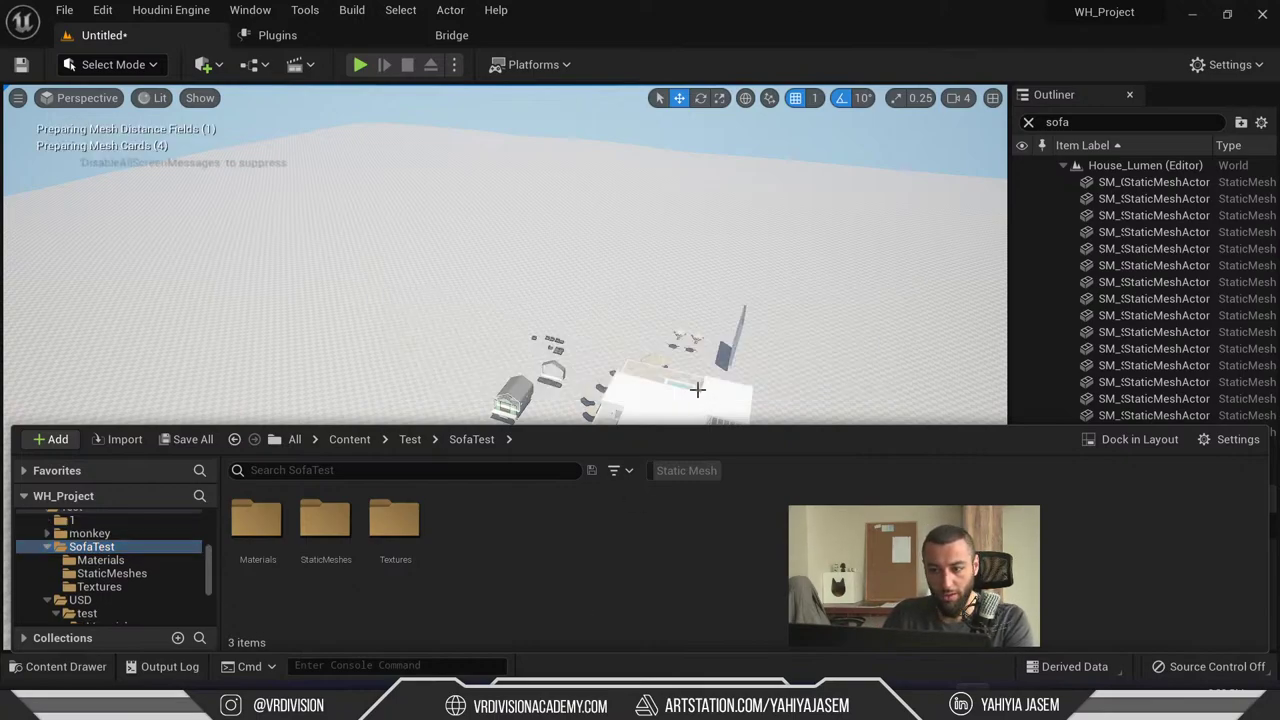
# - Drag the five SM_Mesh assets from Test/1/SofaTest/StaticMeshes into the level and focus them
pyautogui.scroll(-1, 146, 559)
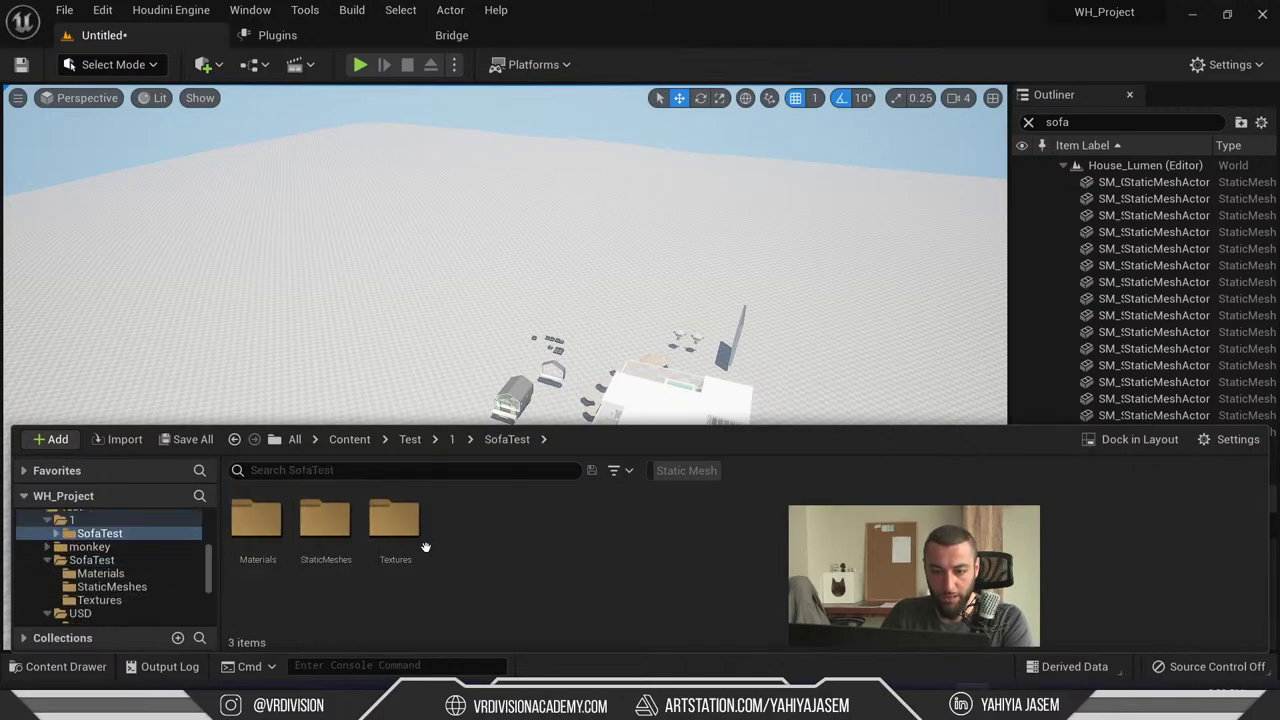
pyautogui.doubleClick(325, 520)
pyautogui.keyDown('shift'); pyautogui.click(513, 552); pyautogui.keyUp('shift')
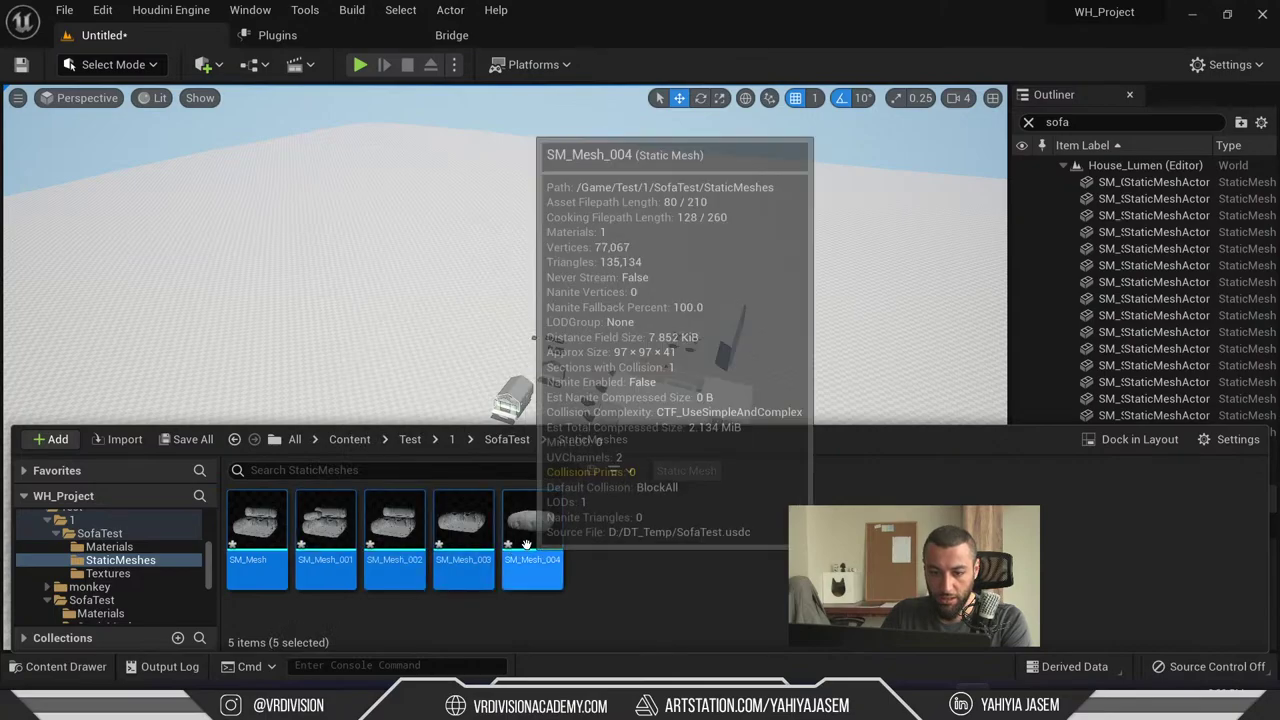
pyautogui.moveTo(513, 552); pyautogui.dragTo(283, 362)
pyautogui.press('f')
# - Inspect the cushions up close in wireframe and lit views, then select the front sofa piece
pyautogui.moveTo(349, 408); pyautogui.dragTo(585, 300)
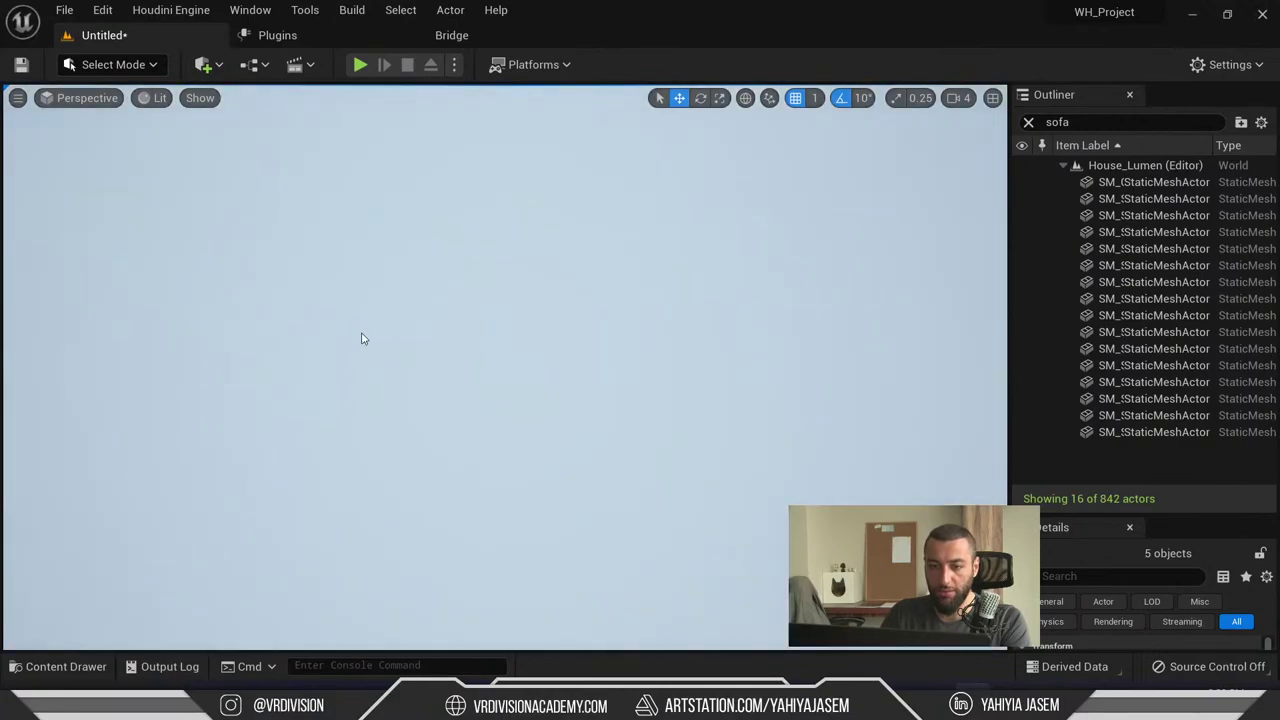
pyautogui.press('f')
pyautogui.moveTo(363, 339); pyautogui.dragTo(726, 320)
pyautogui.hotkey('alt', '2')
pyautogui.hotkey('alt', '4')
pyautogui.click(726, 320)
pyautogui.moveTo(646, 360); pyautogui.dragTo(646, 360)
# - In Modeling Mode, use PolyEd to flip the front piece's polygroup normals and accept
pyautogui.click(113, 64)
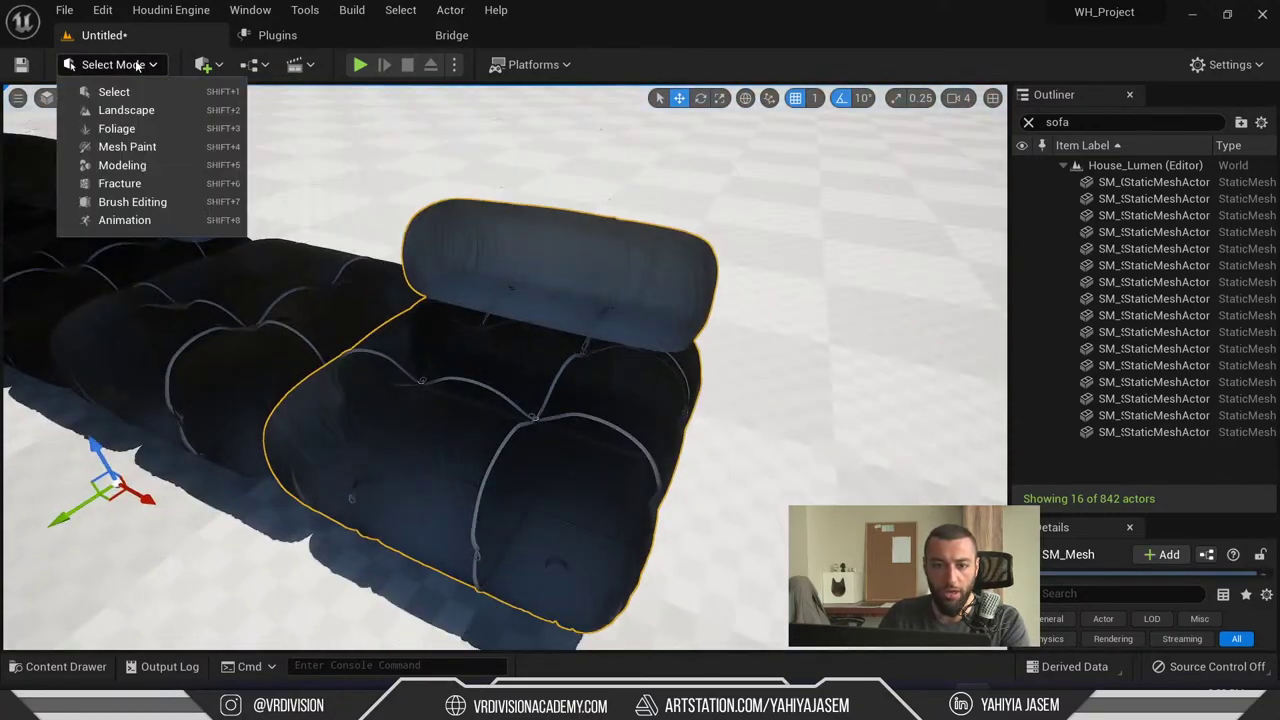
pyautogui.click(128, 177)
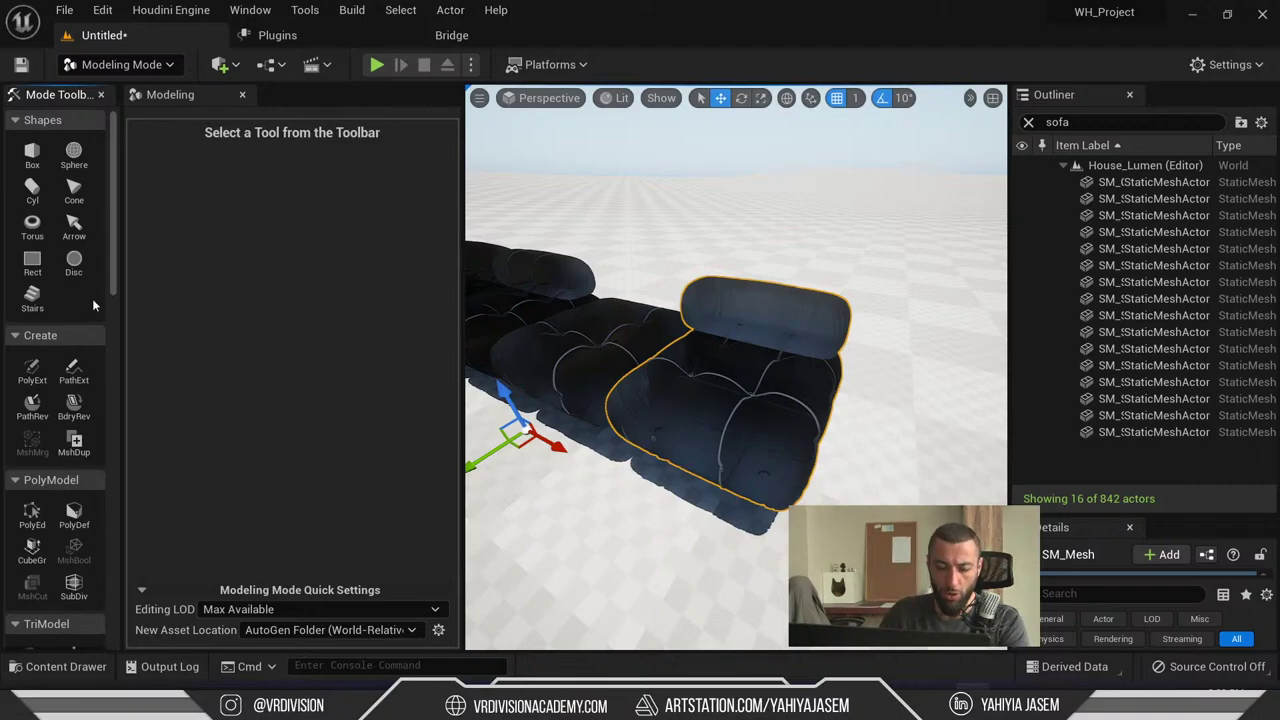
pyautogui.scroll(-4, 92, 298)
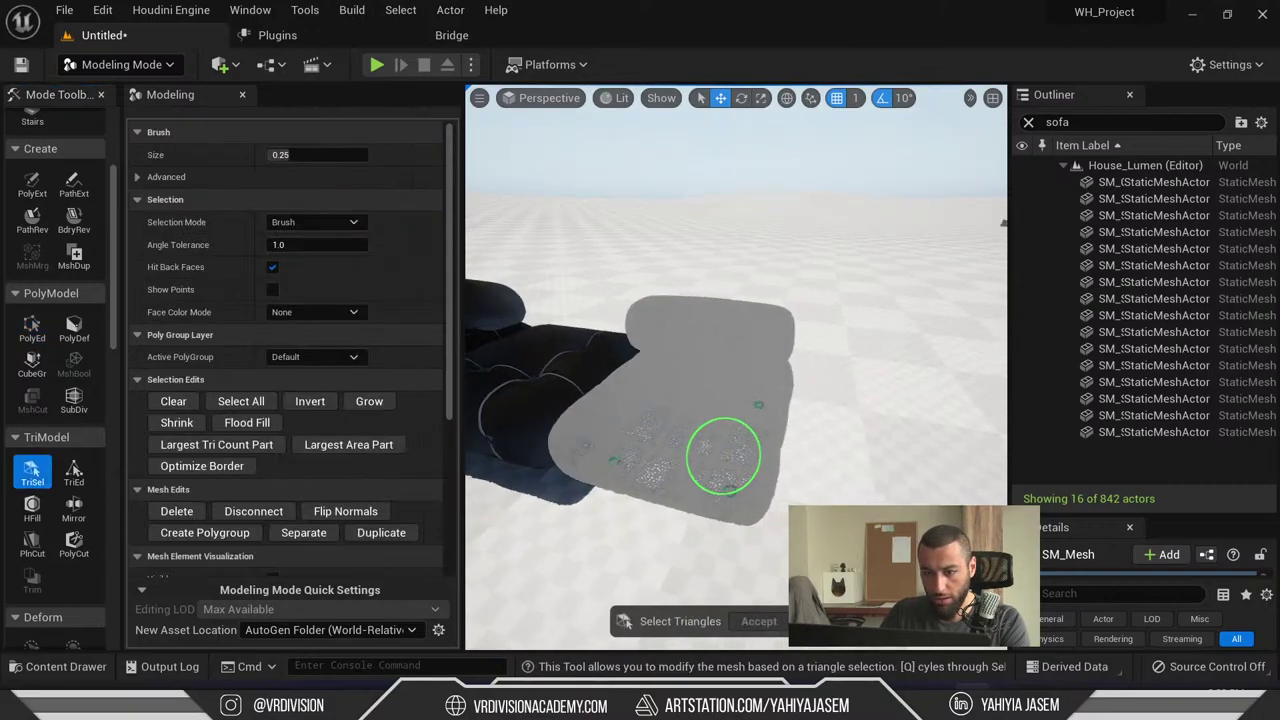
pyautogui.scroll(5, 723, 456)
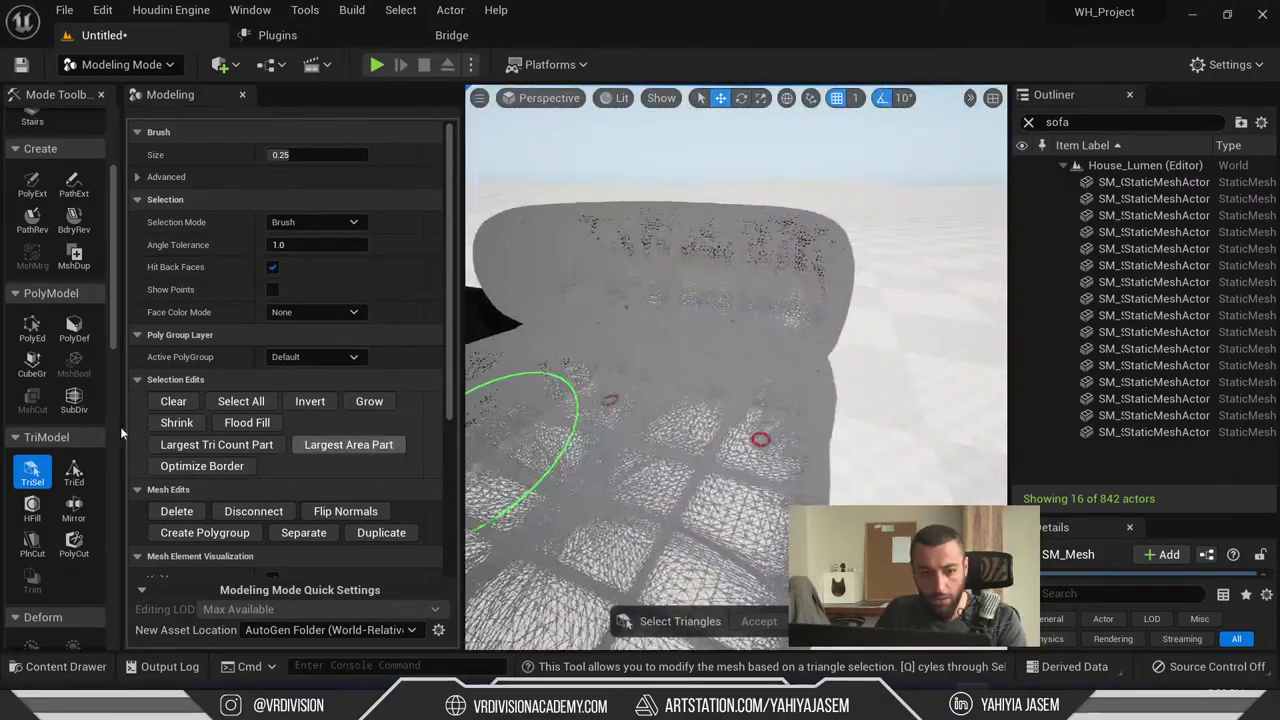
pyautogui.click(32, 325)
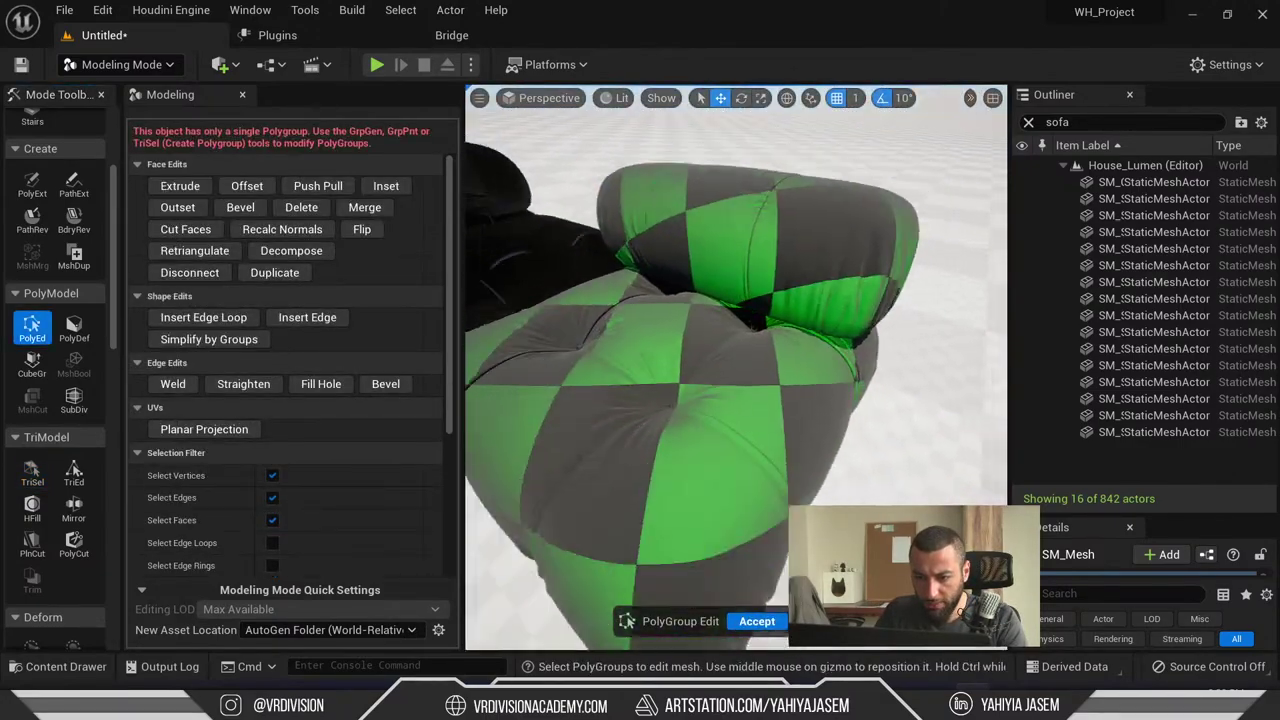
pyautogui.click(858, 288)
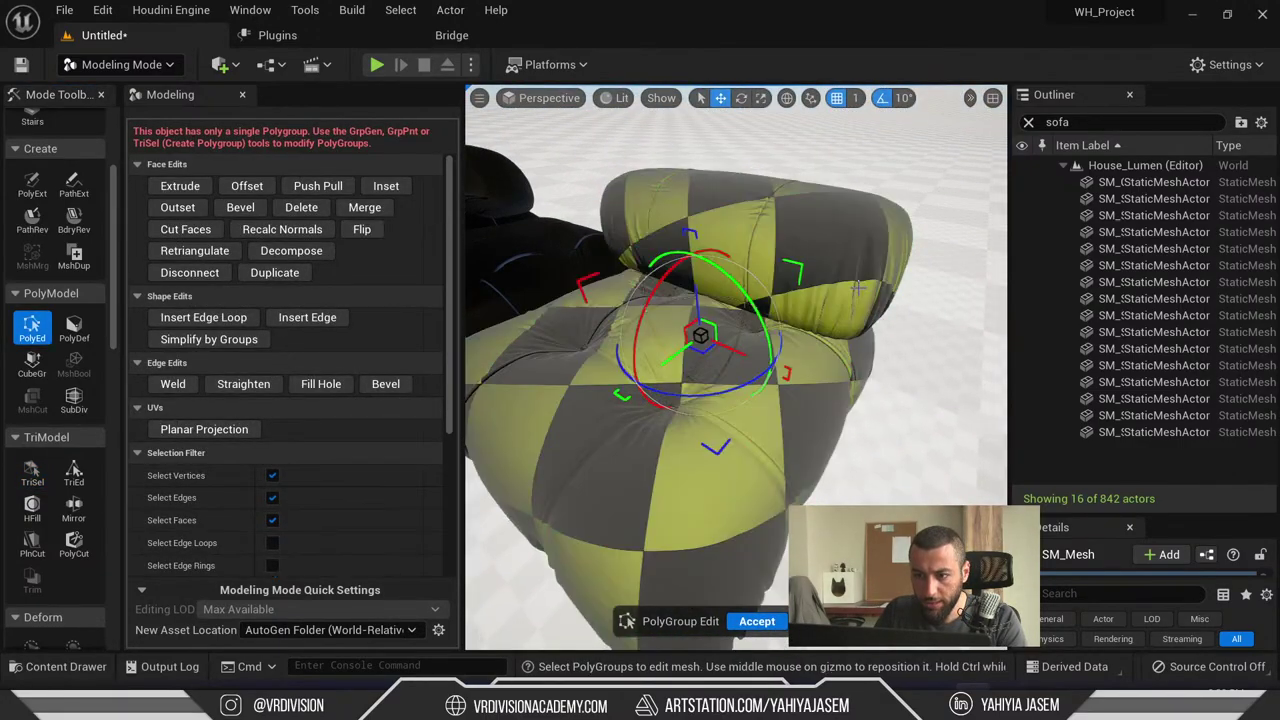
pyautogui.click(361, 232)
pyautogui.moveTo(760, 492); pyautogui.dragTo(760, 492, button='right')
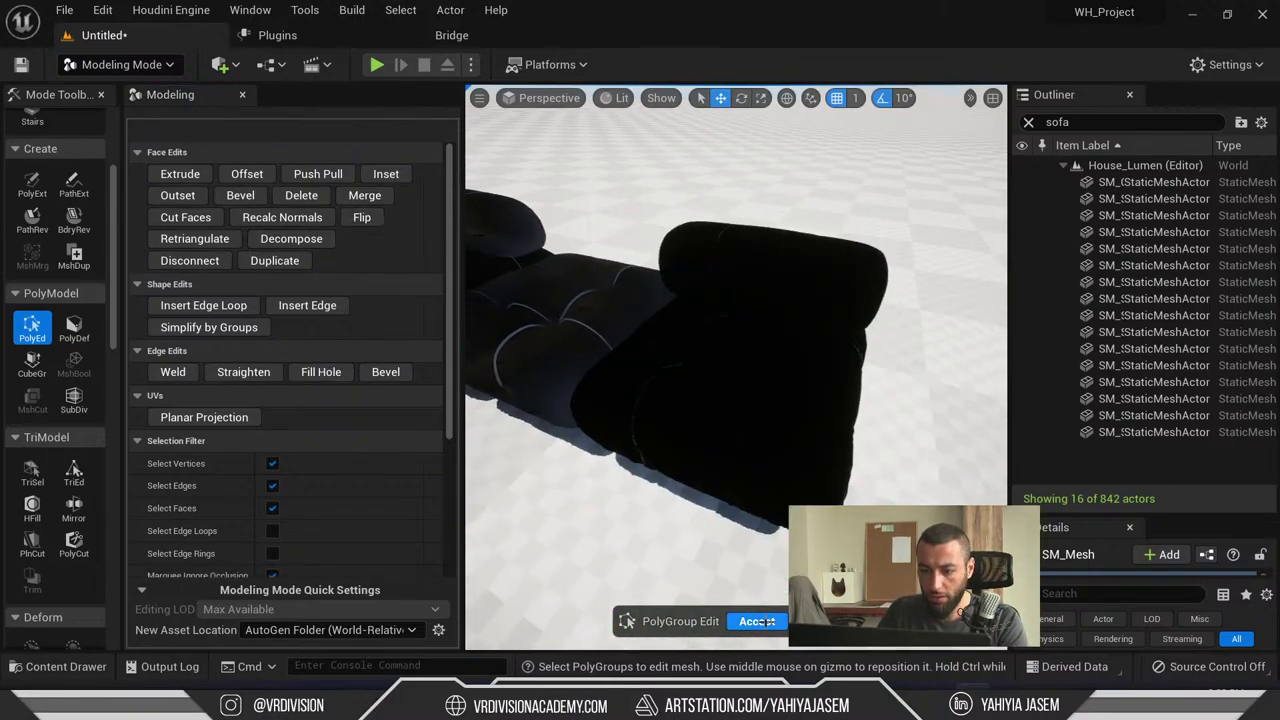
pyautogui.press('Return')
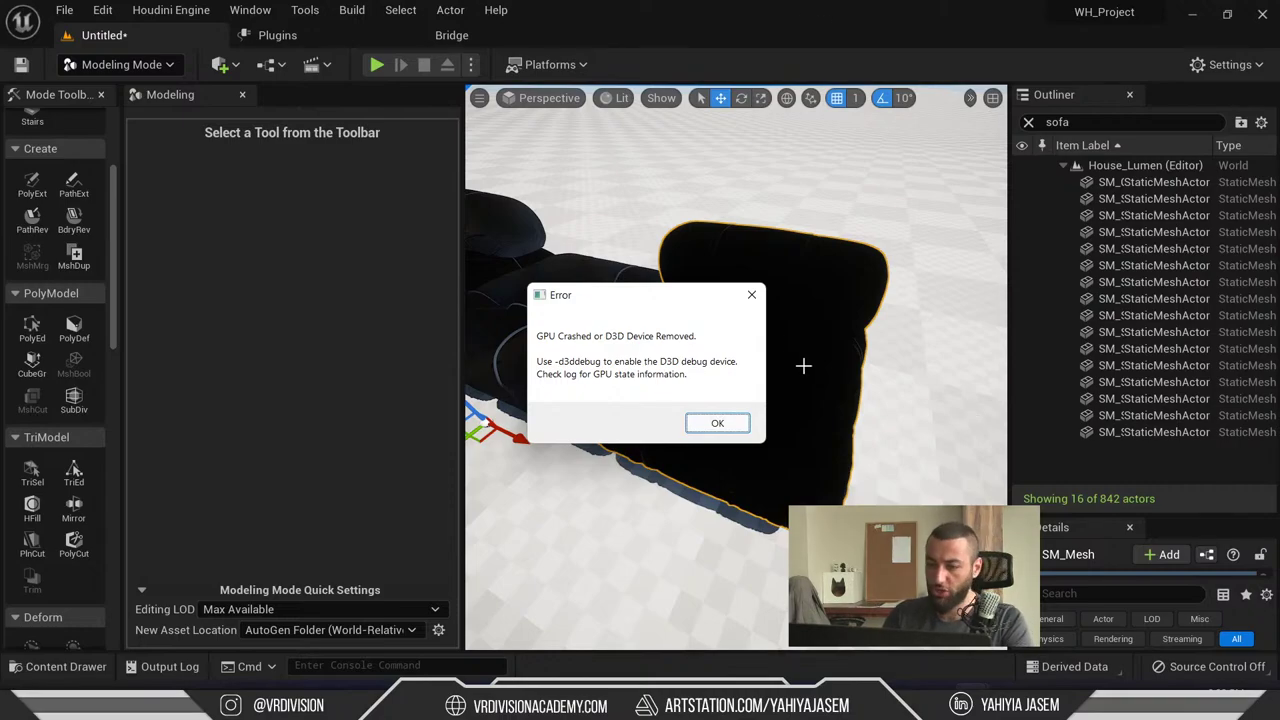
# - Dismiss the GPU crash error, review the fatal error in the Crash Reporter, and close it
pyautogui.click(716, 424)
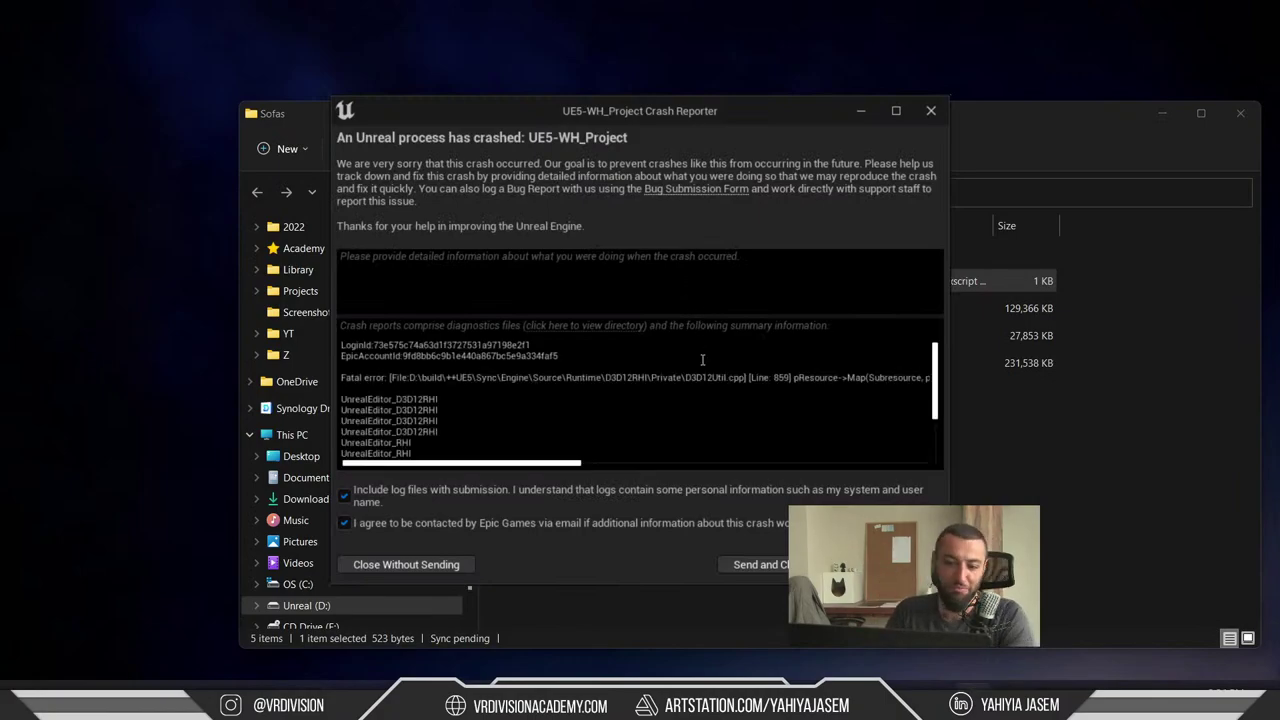
pyautogui.scroll(-5, 682, 374)
pyautogui.scroll(5, 666, 397)
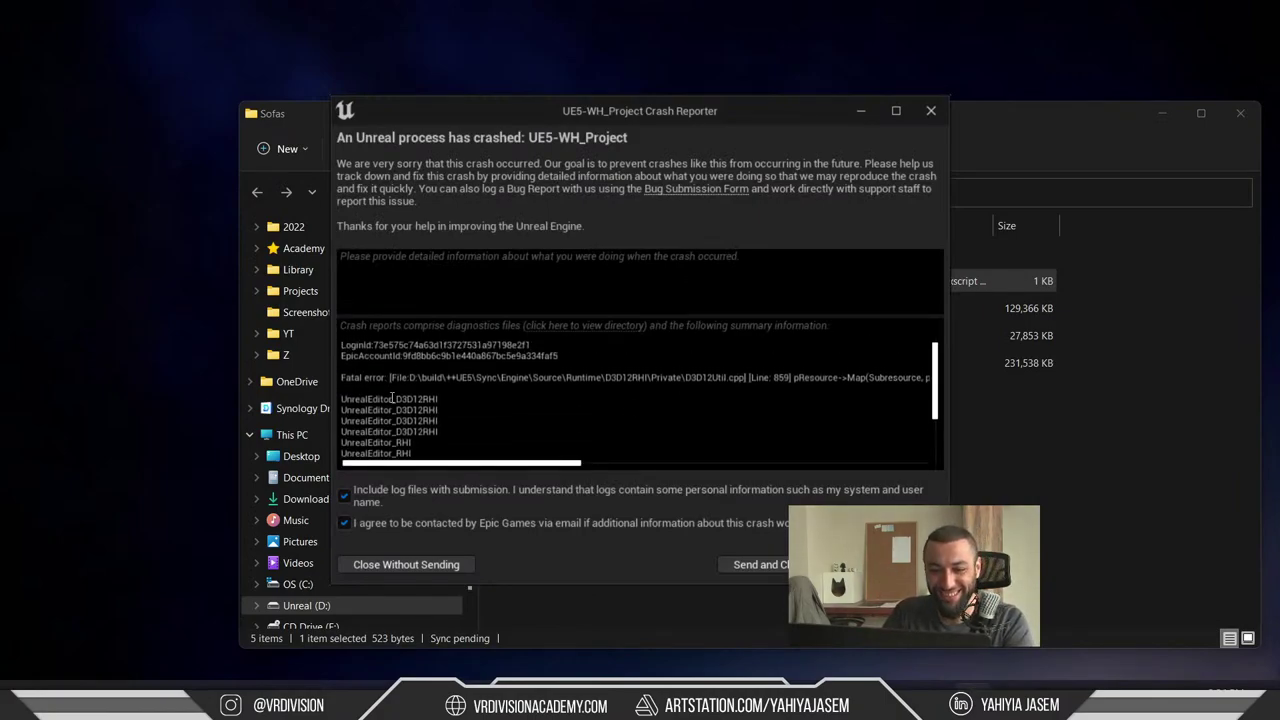
pyautogui.moveTo(383, 378); pyautogui.dragTo(740, 378)
pyautogui.click(519, 468)
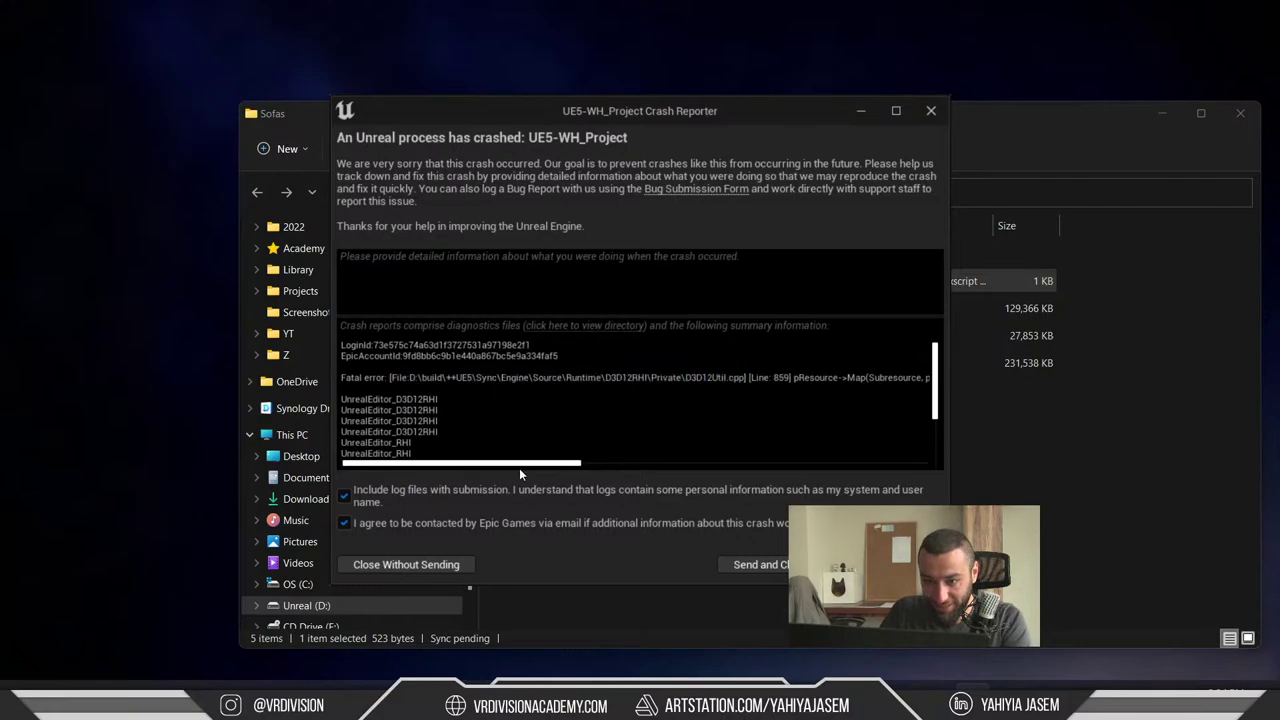
pyautogui.moveTo(614, 469); pyautogui.dragTo(962, 444)
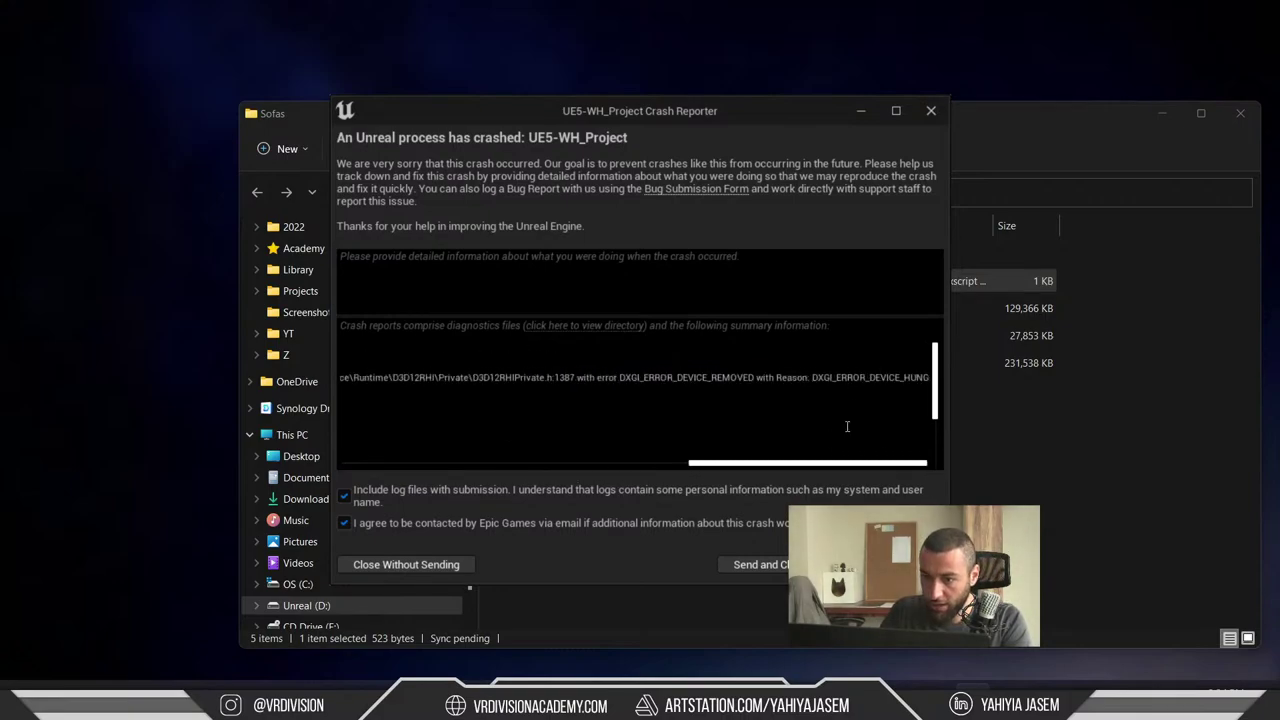
pyautogui.scroll(-10, 801, 455)
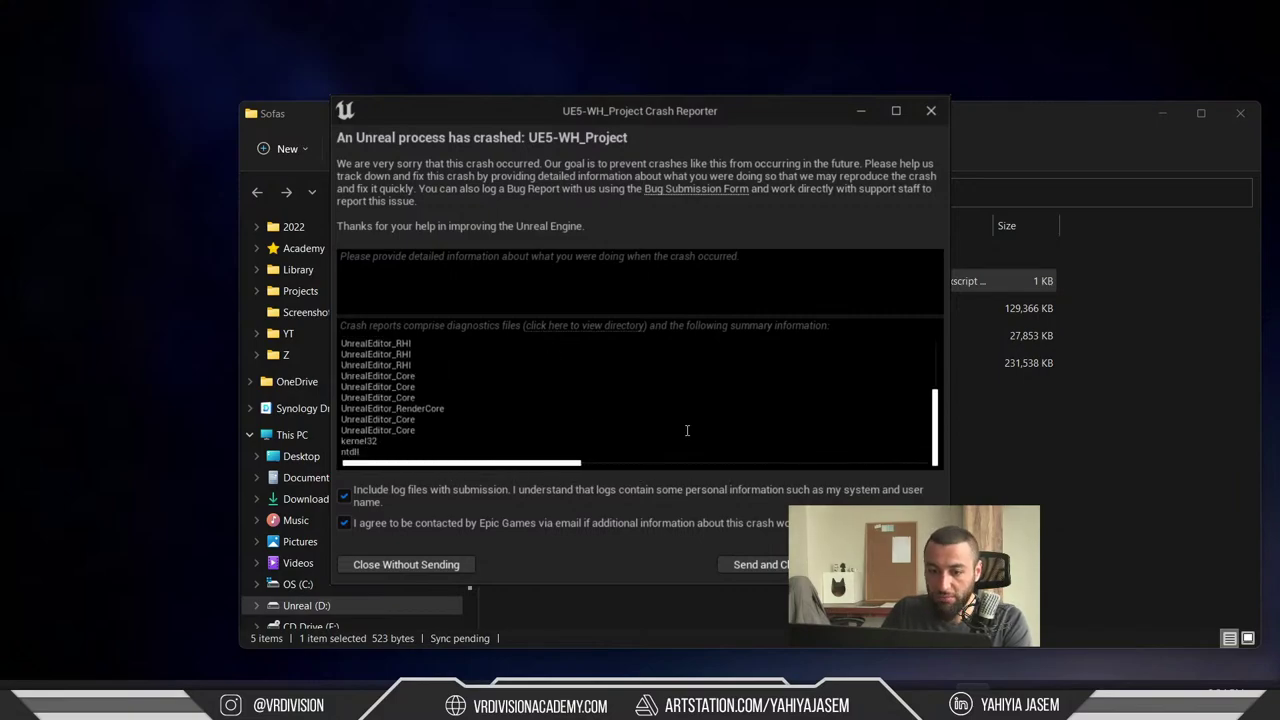
pyautogui.hotkey('alt', 'F4')
pyautogui.click(905, 503)
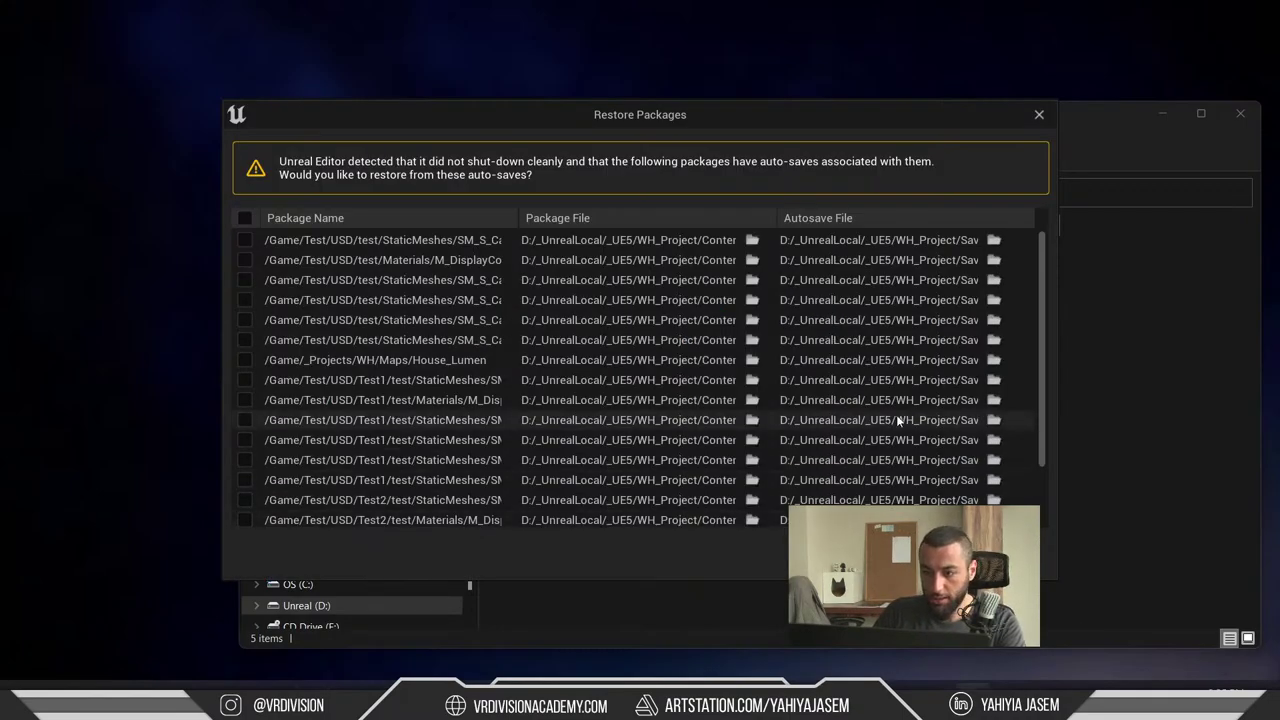
# - Decline restoring auto-saved packages and browse to Content > Test > 1, which is empty
pyautogui.press('Escape')
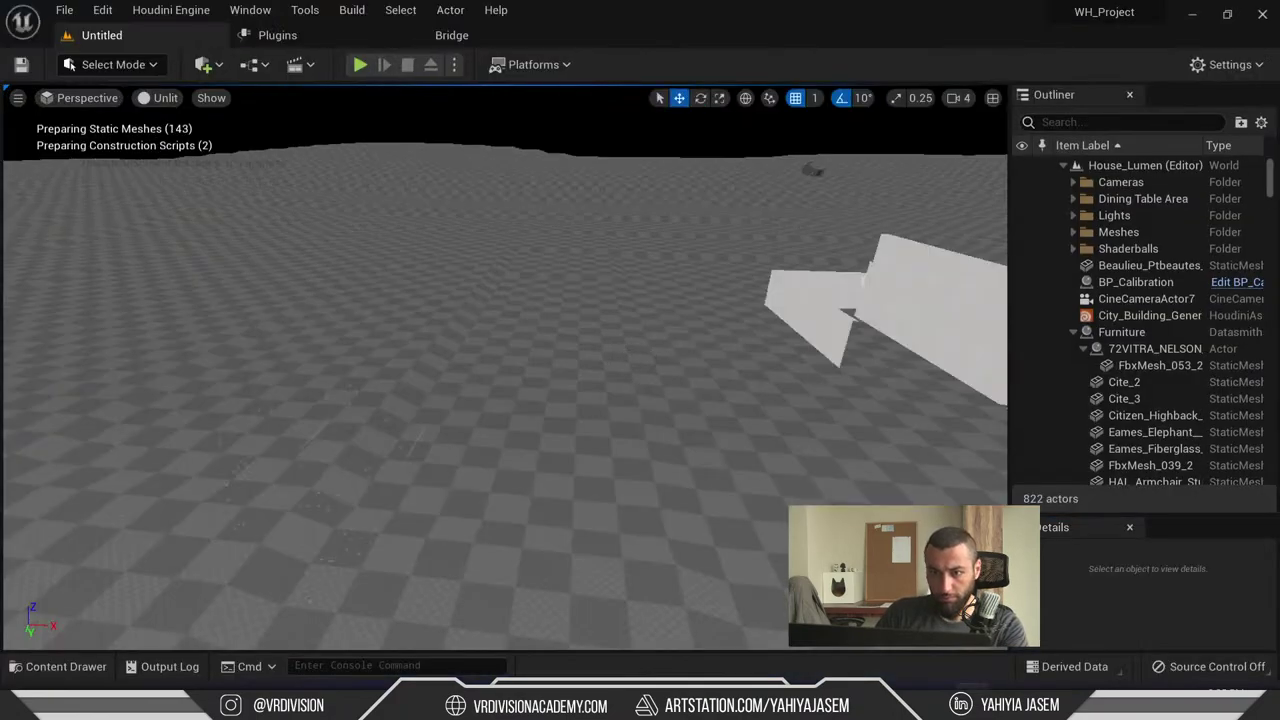
pyautogui.hotkey('ctrl', 'space')
pyautogui.scroll(-2, 173, 591)
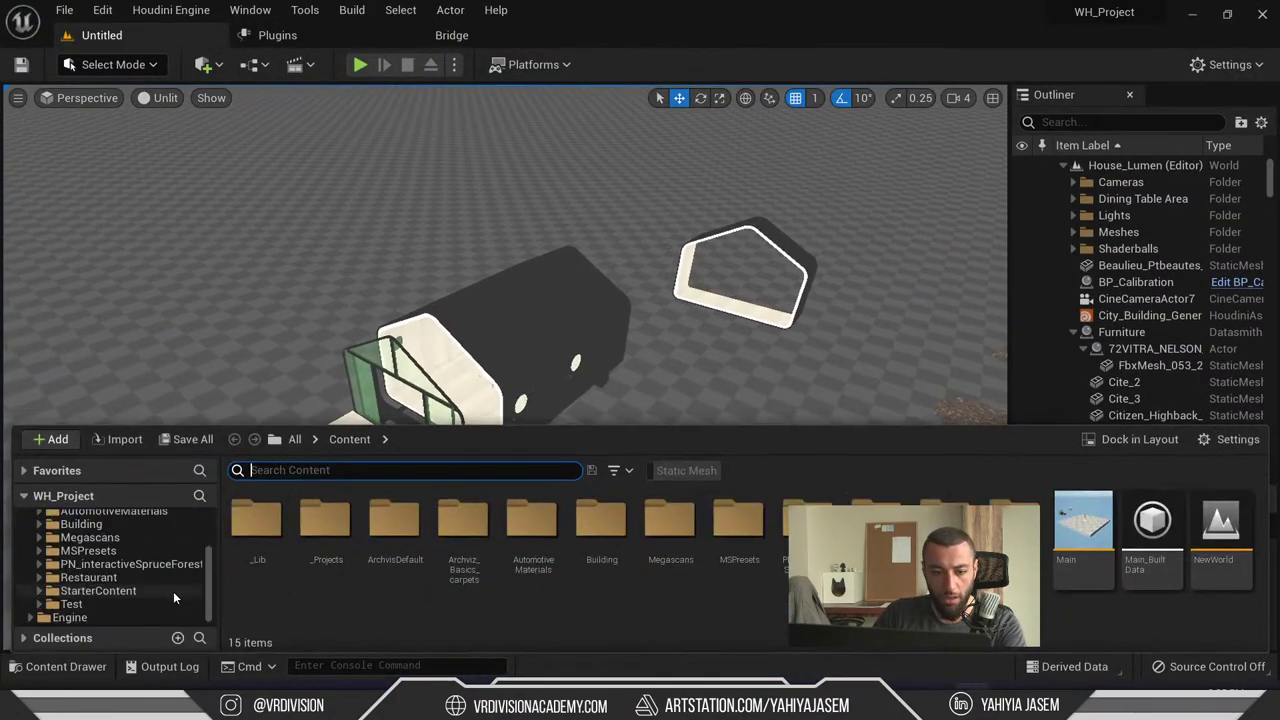
pyautogui.click(130, 604)
pyautogui.click(229, 548)
pyautogui.doubleClick(283, 551)
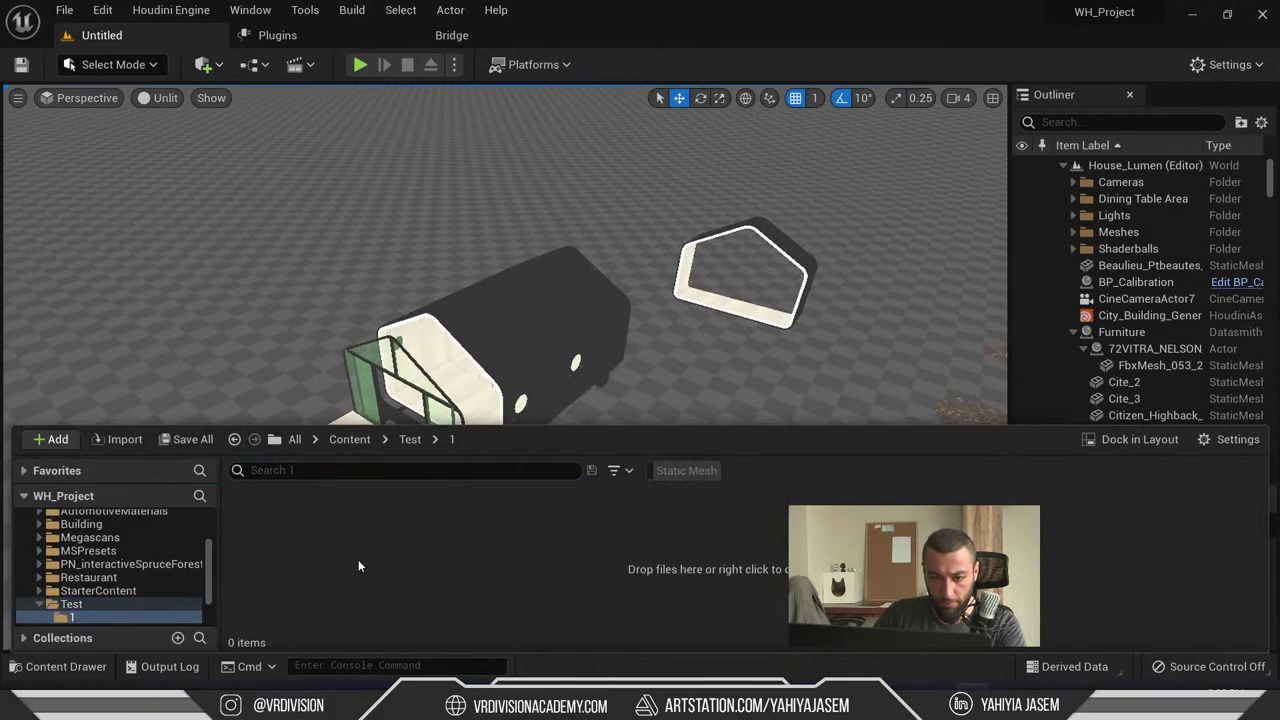
pyautogui.scroll(-2, 86, 594)
pyautogui.click(88, 578)
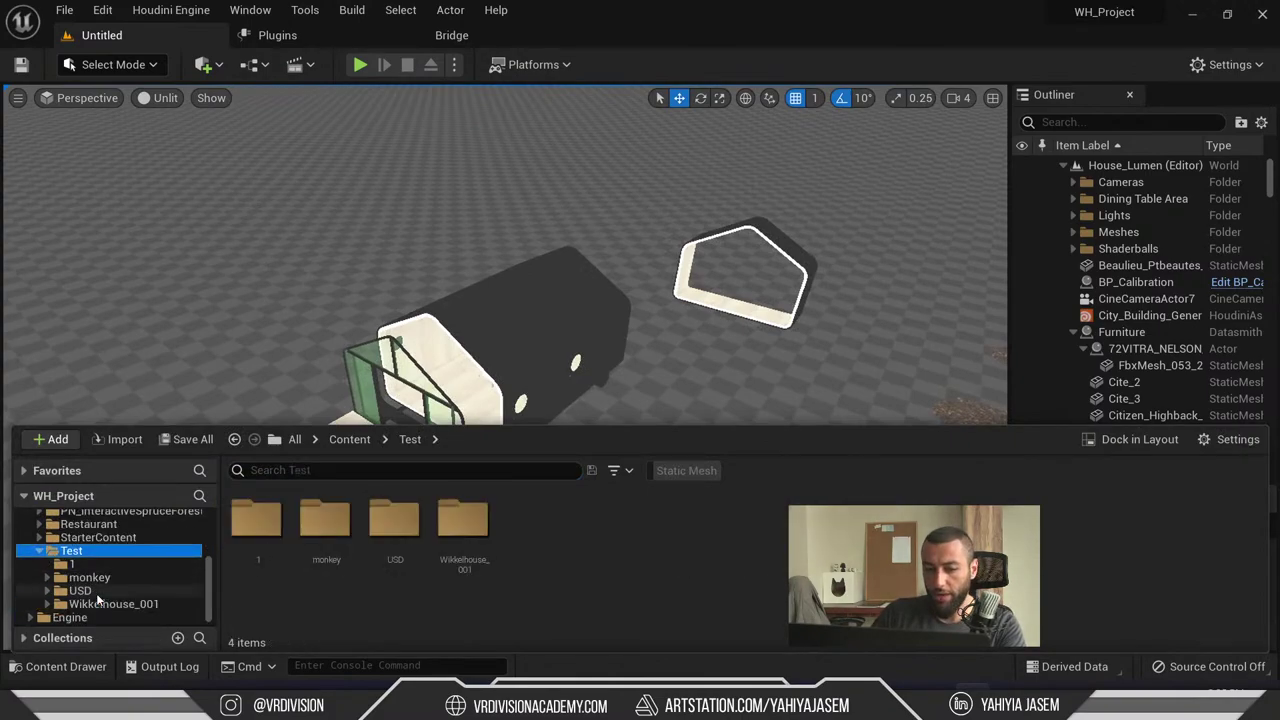
pyautogui.click(96, 567)
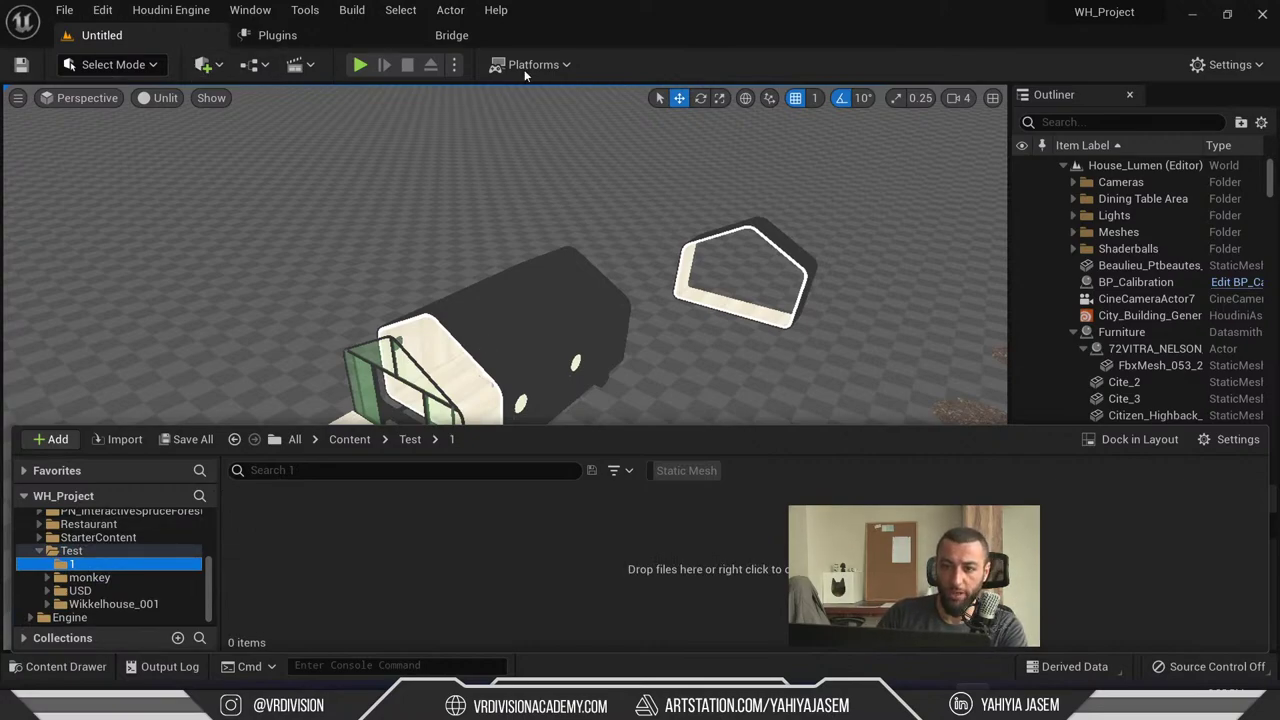
# - Close the content browser and shift the view to frame the house
pyautogui.click(137, 71)
pyautogui.click(137, 66)
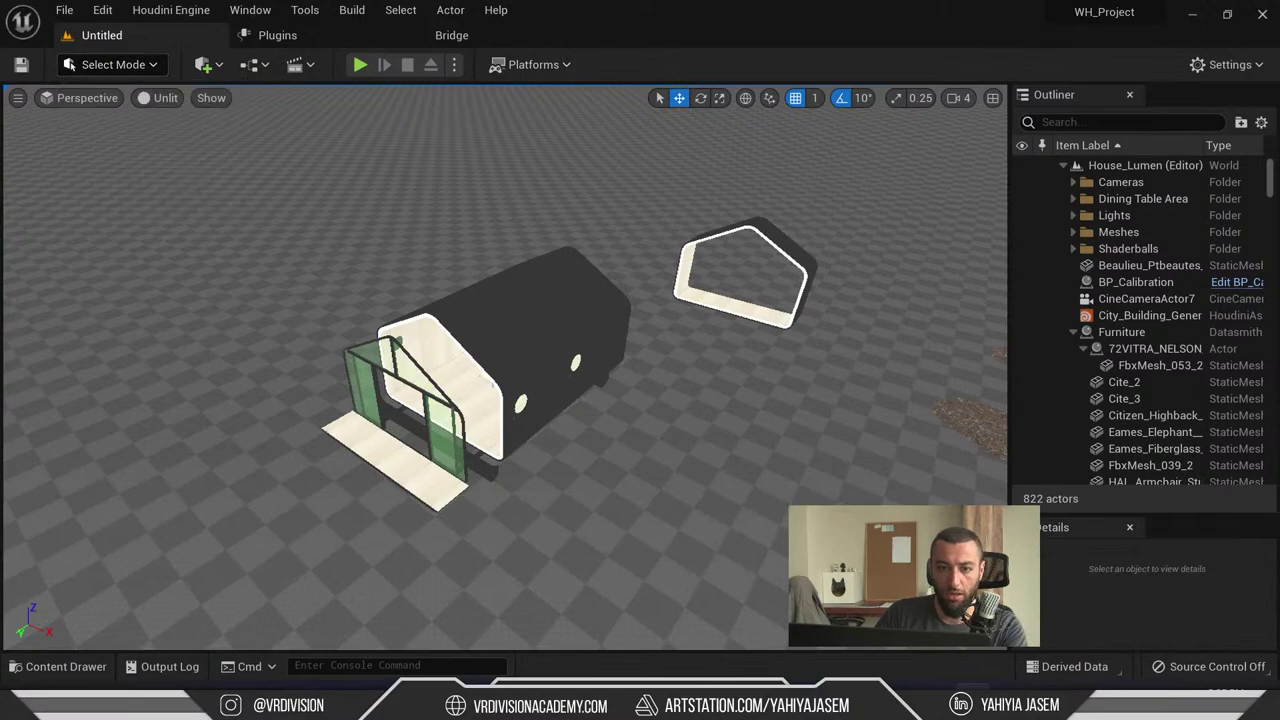
pyautogui.moveTo(320, 110); pyautogui.dragTo(344, 121, button='right')
# - Import SofaTest.usdc via Quick Add into Test/1 using the default USD import options
pyautogui.click(215, 65)
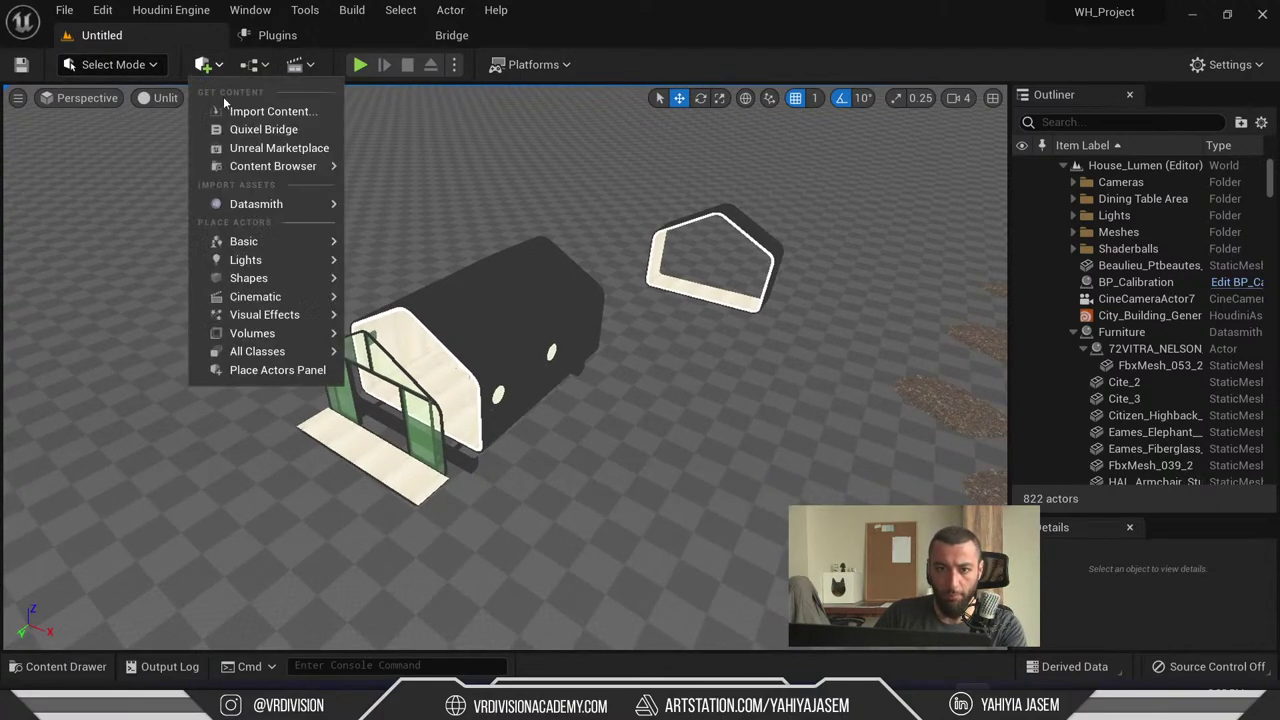
pyautogui.click(229, 109)
pyautogui.click(486, 396)
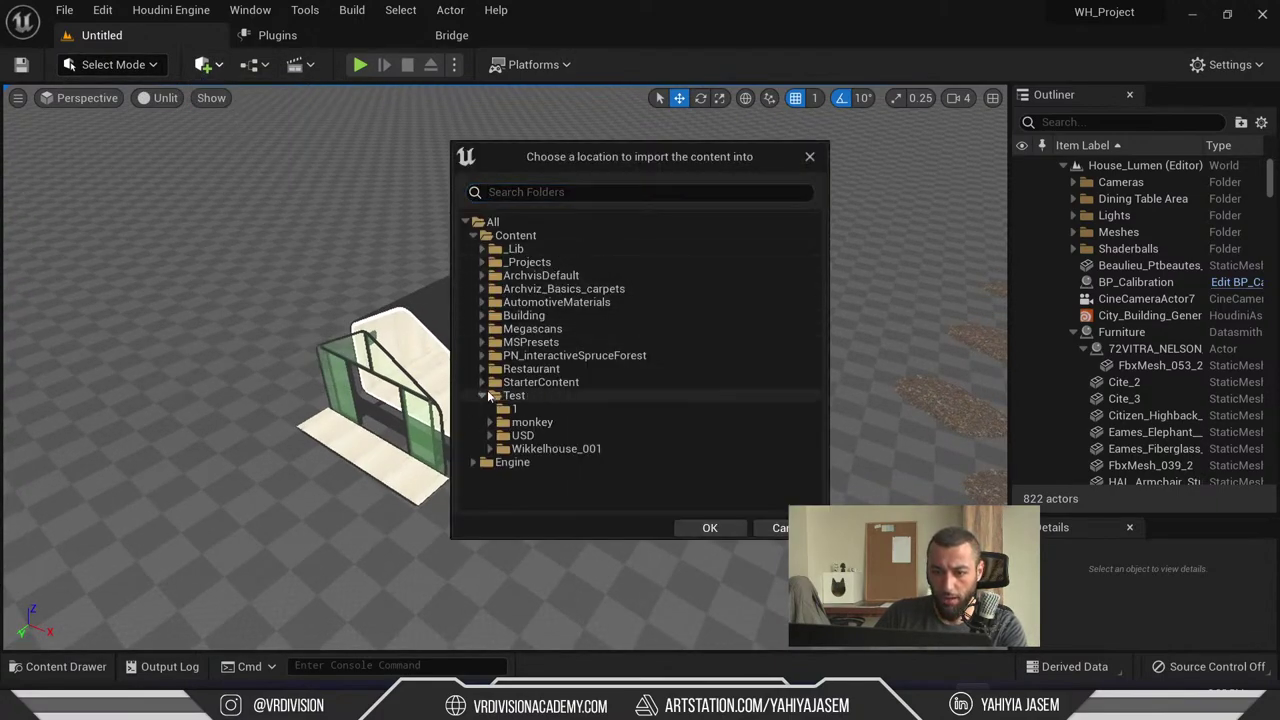
pyautogui.click(526, 396)
pyautogui.click(712, 527)
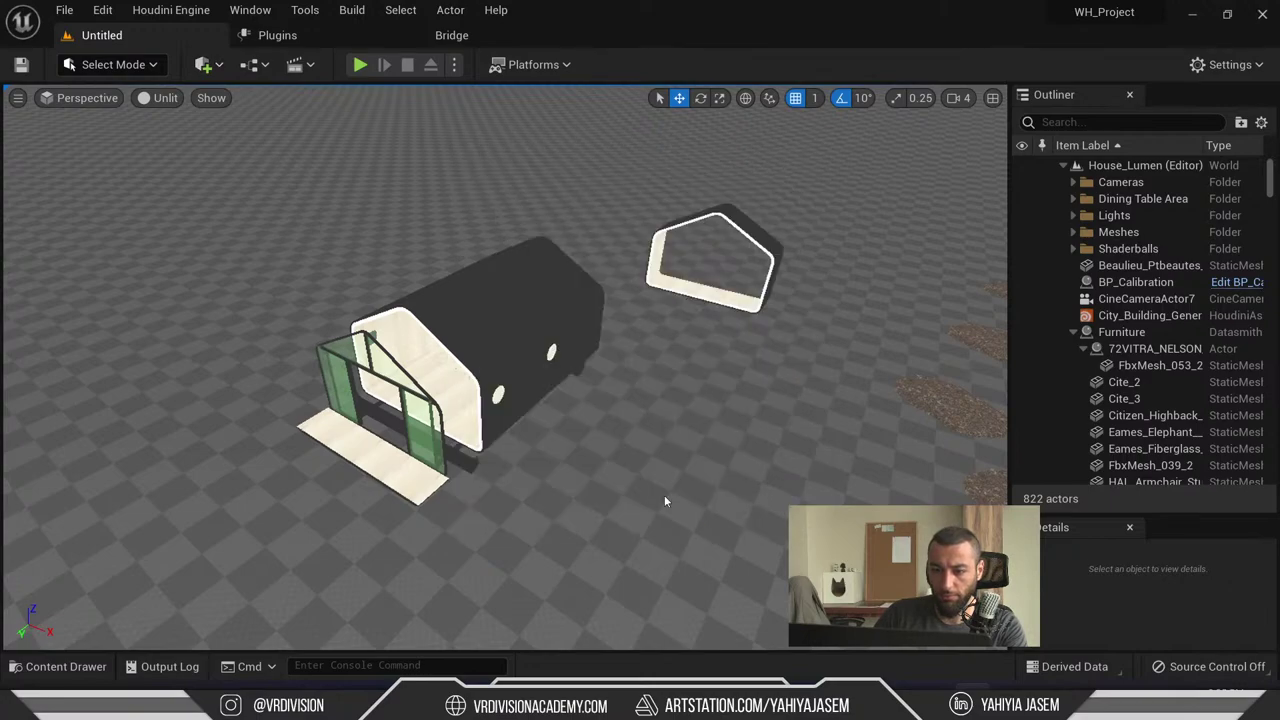
pyautogui.doubleClick(340, 323)
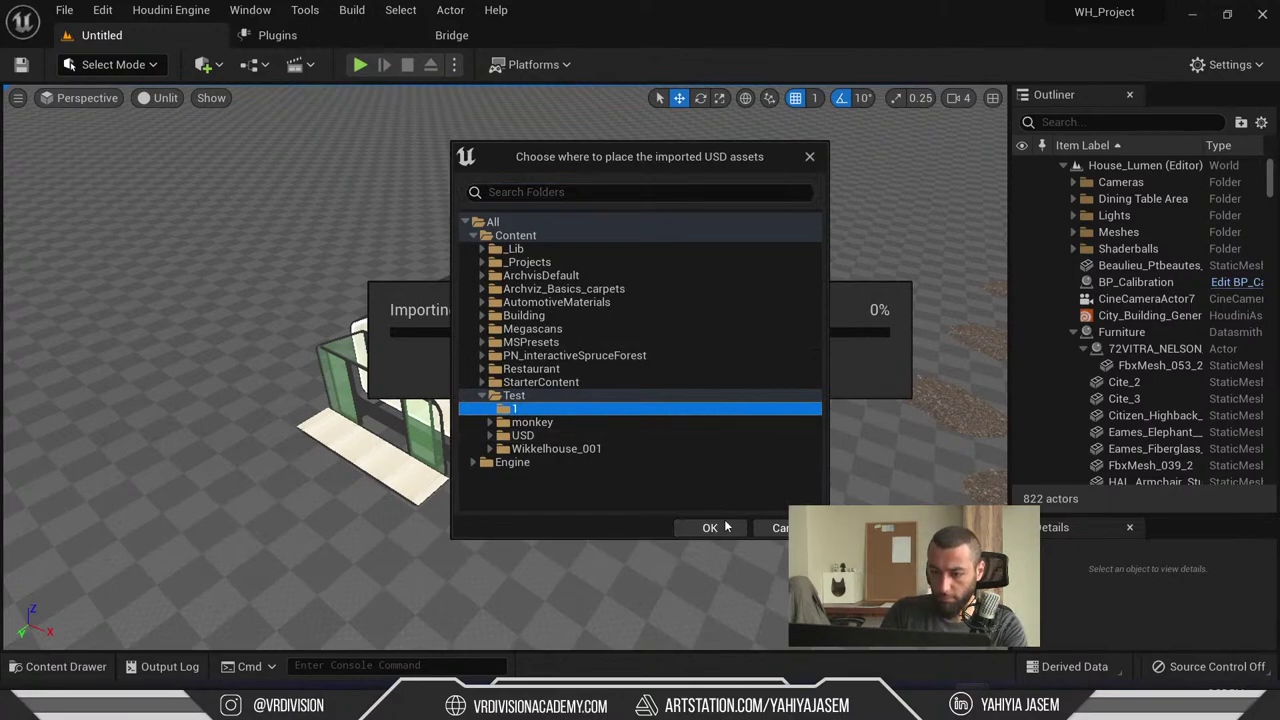
pyautogui.click(712, 528)
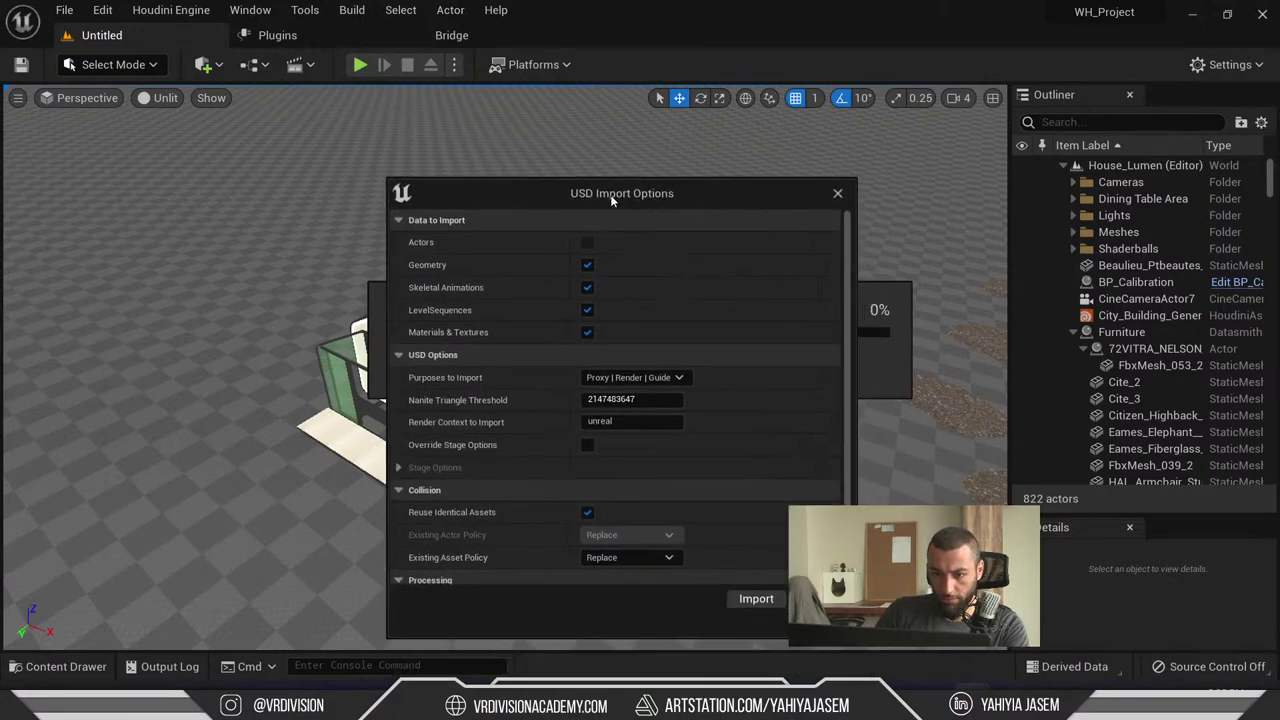
pyautogui.click(758, 594)
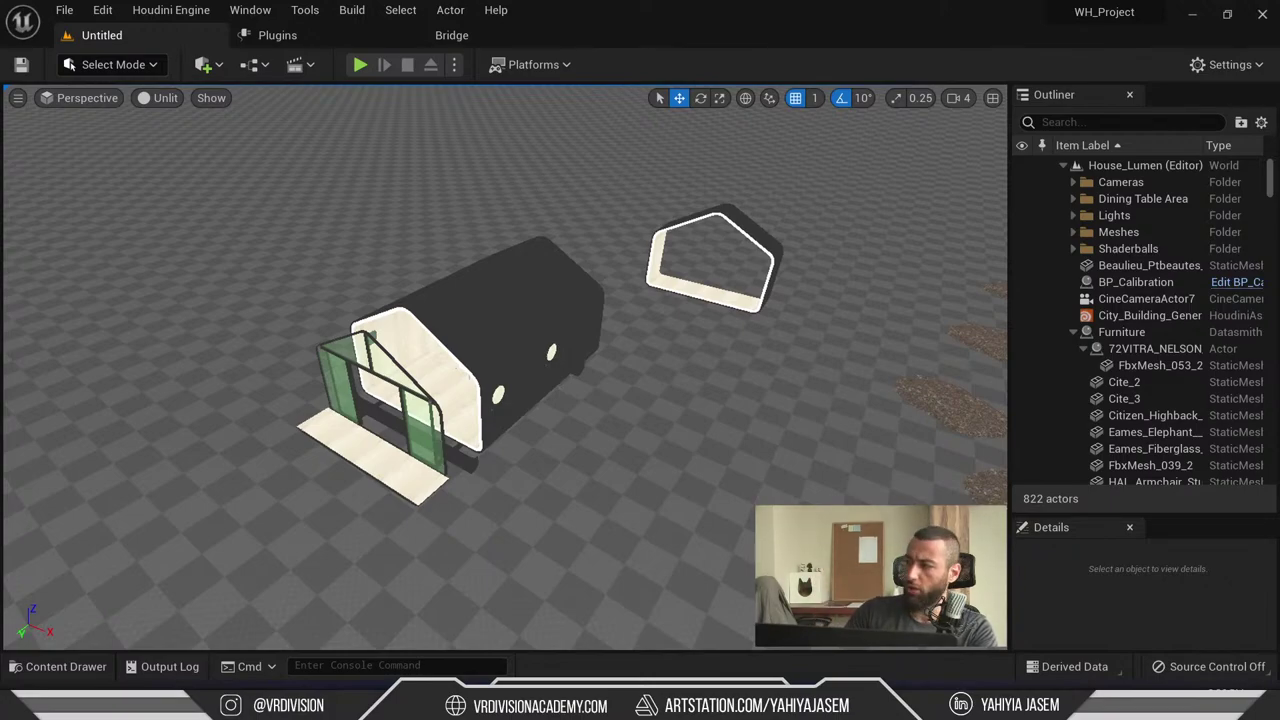
pyautogui.hotkey('ctrl', 'space')
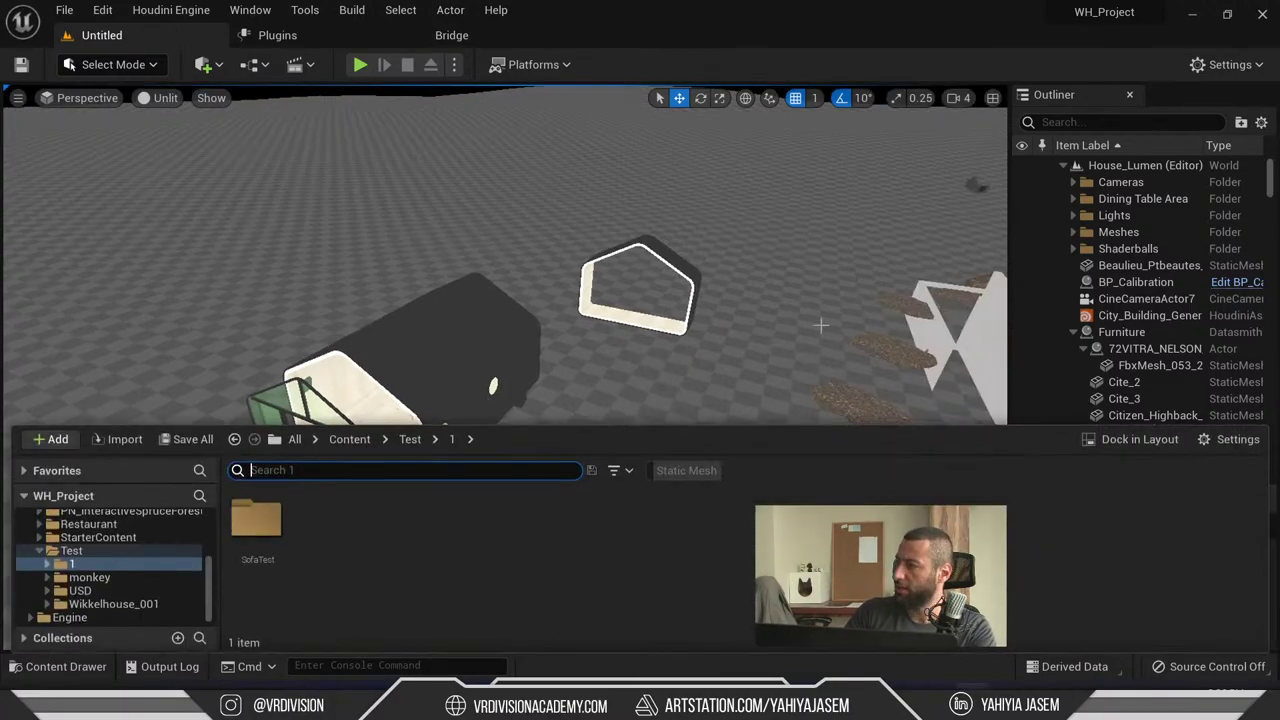
# - Drag all five meshes from SofaTest/StaticMeshes into the level and frame them
pyautogui.doubleClick(256, 520)
pyautogui.doubleClick(329, 520)
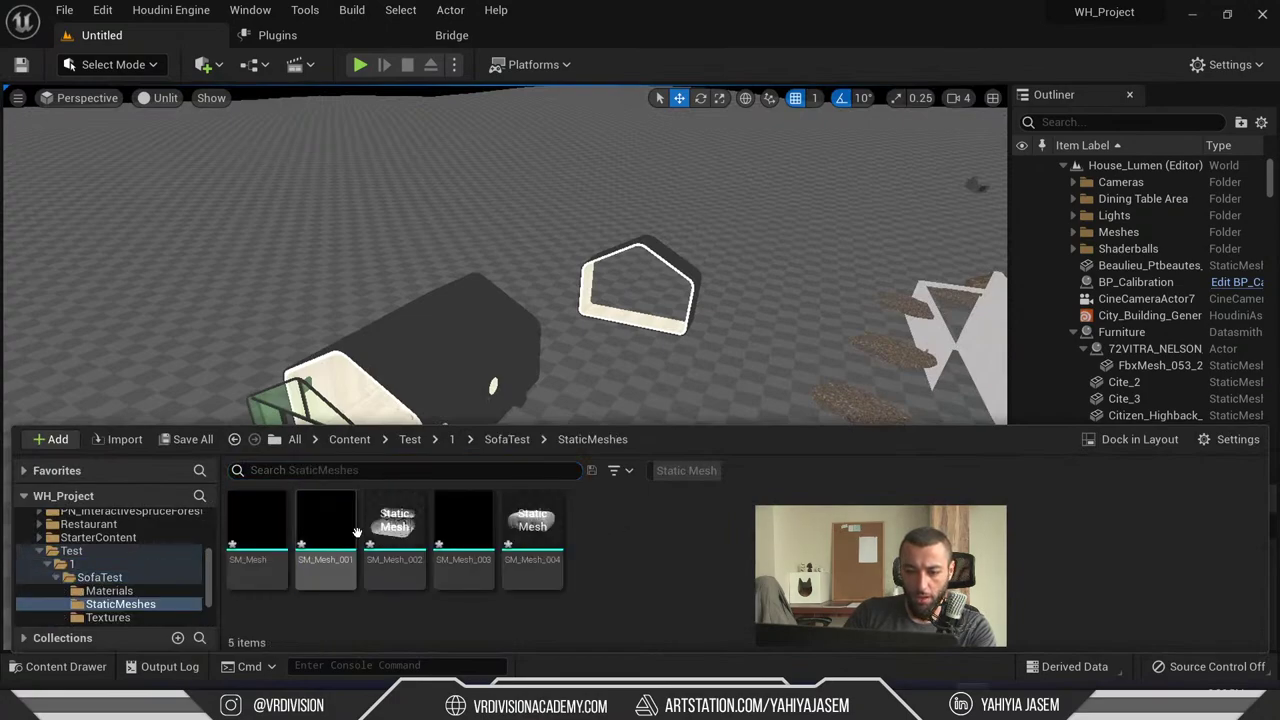
pyautogui.click(257, 530)
pyautogui.keyDown('shift'); pyautogui.click(532, 525); pyautogui.keyUp('shift')
pyautogui.moveTo(532, 525); pyautogui.dragTo(654, 517)
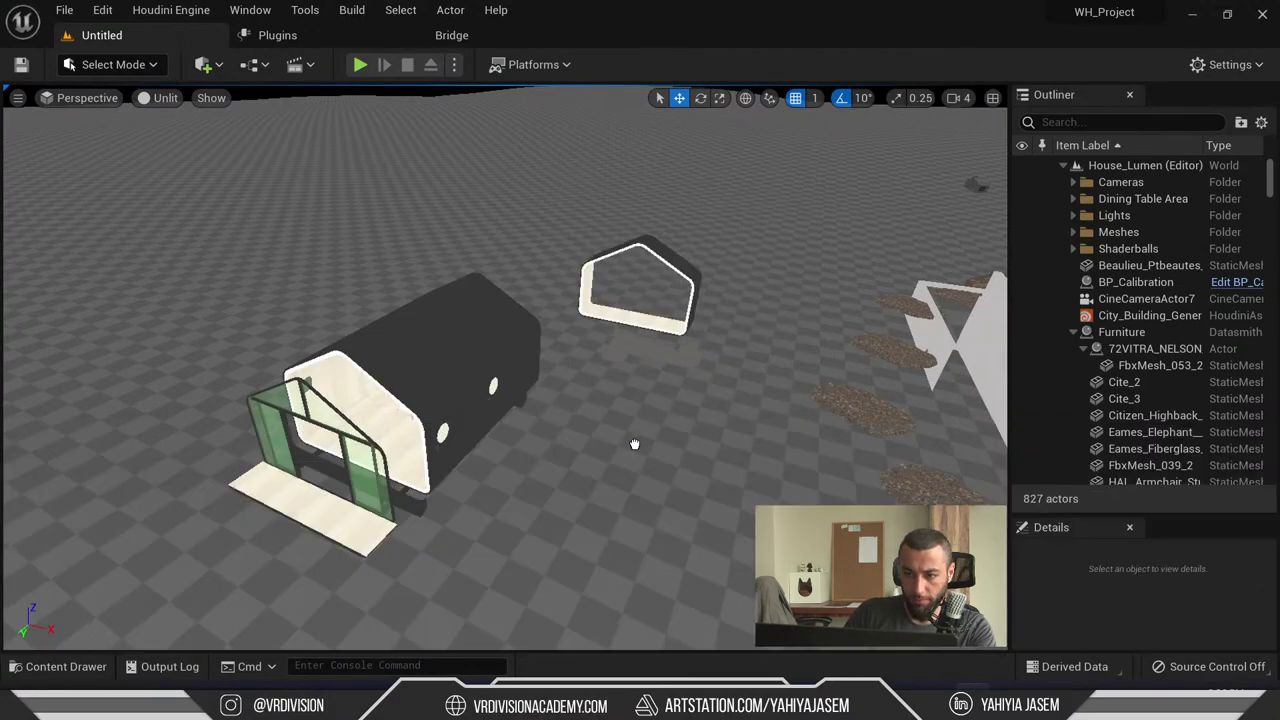
pyautogui.press('f')
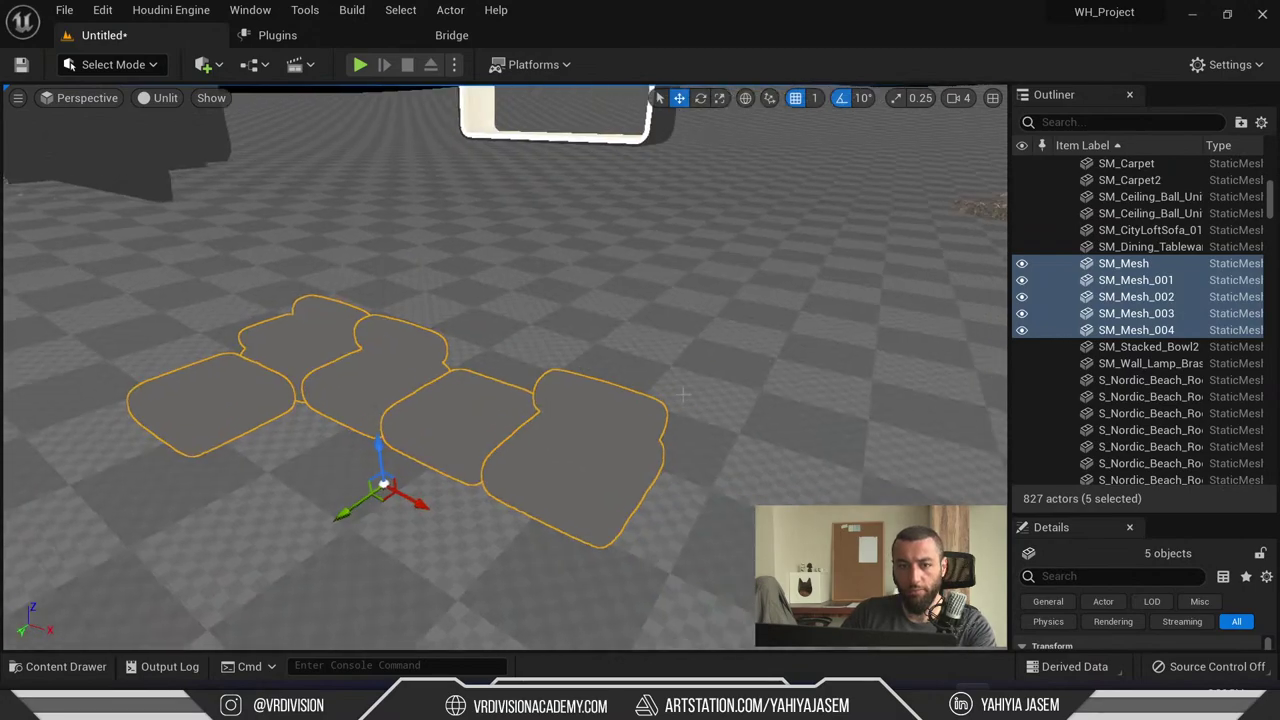
# - Switch the viewport to Lit shading and select the sofa piece SM_Mesh_001
pyautogui.click(165, 97)
pyautogui.click(192, 137)
pyautogui.click(537, 320)
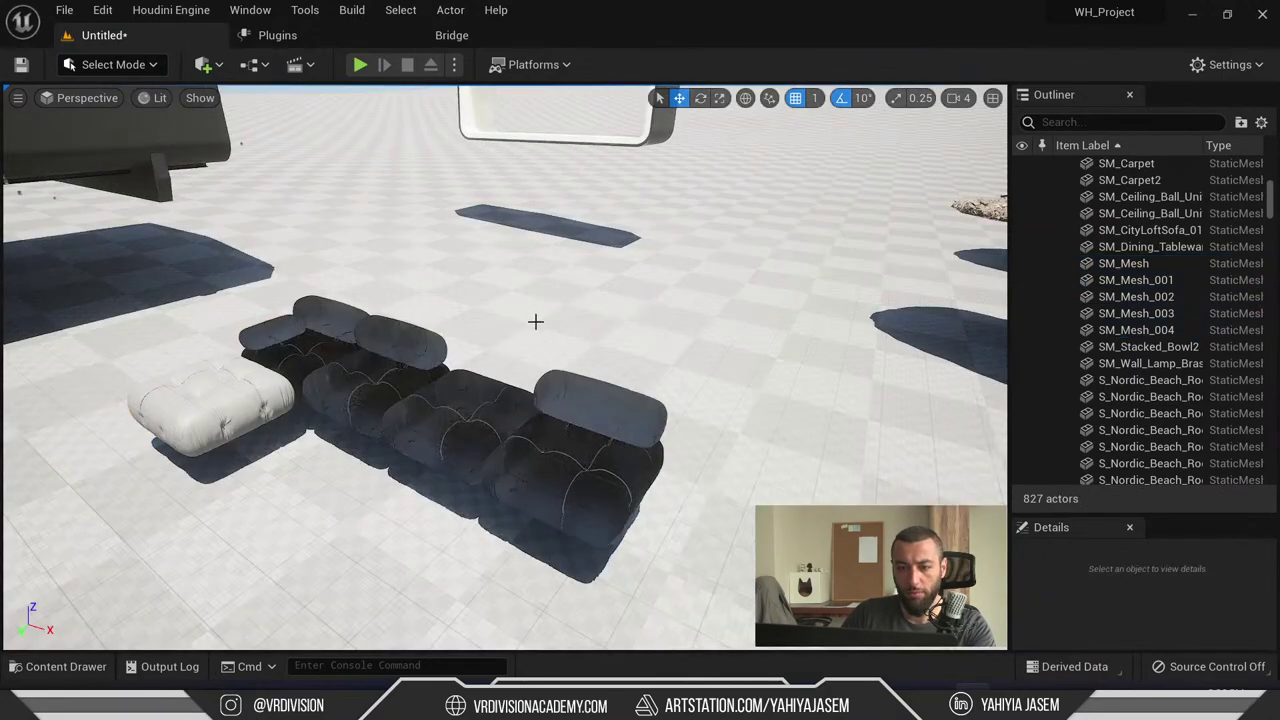
pyautogui.moveTo(537, 320); pyautogui.dragTo(618, 326, button='right')
pyautogui.click(549, 386)
pyautogui.scroll(10, 549, 386)
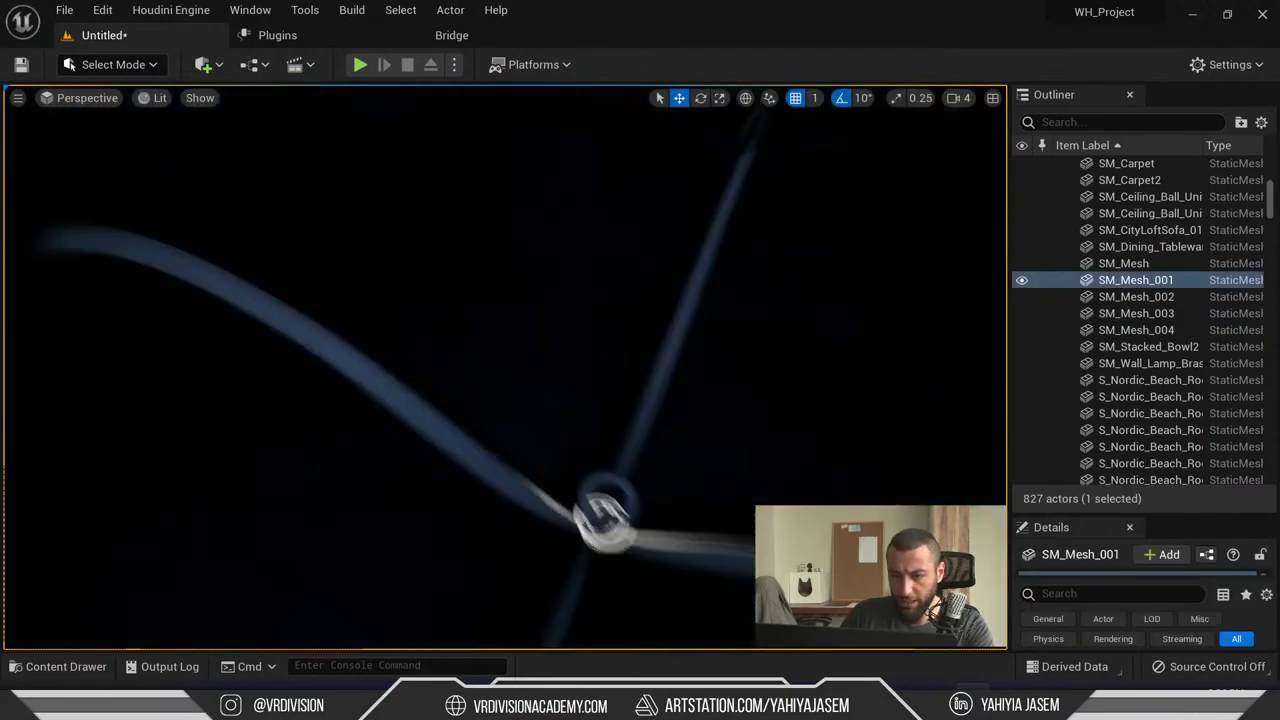
pyautogui.scroll(-6, 512, 410)
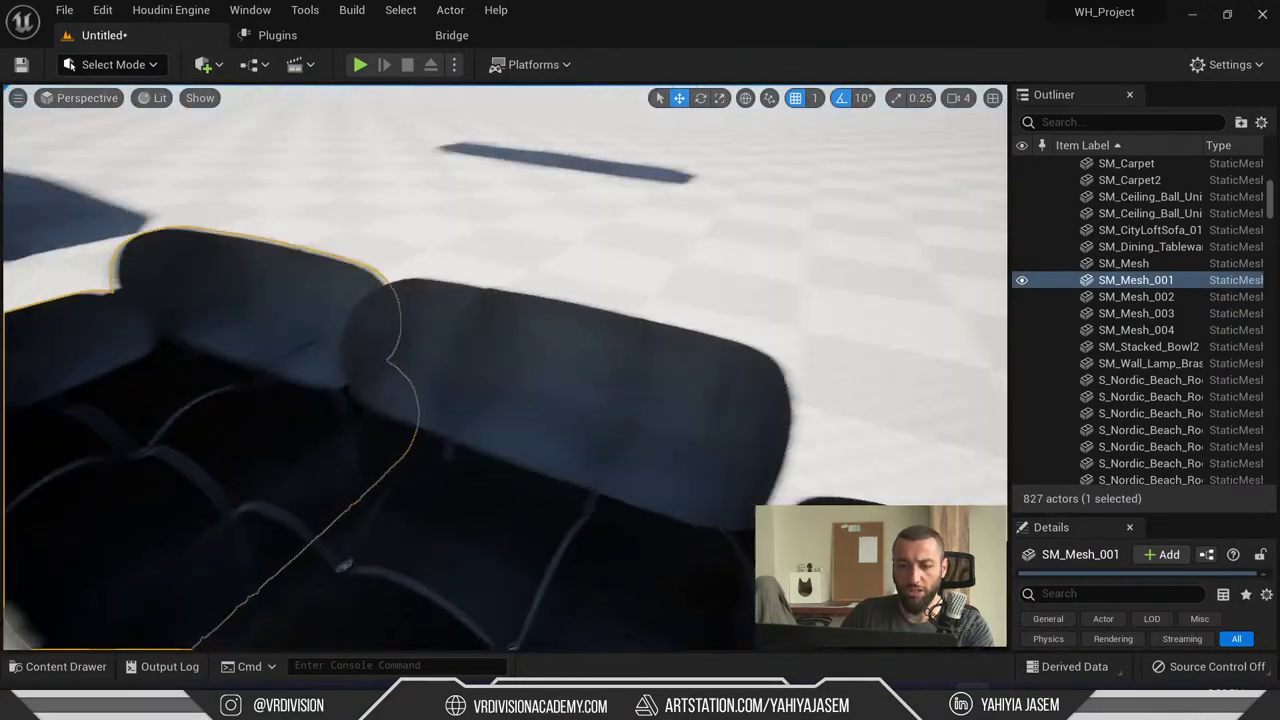
# - Open the sofa's Materials folder and select the M_Cord material
pyautogui.hotkey('ctrl', 'space')
pyautogui.click(109, 591)
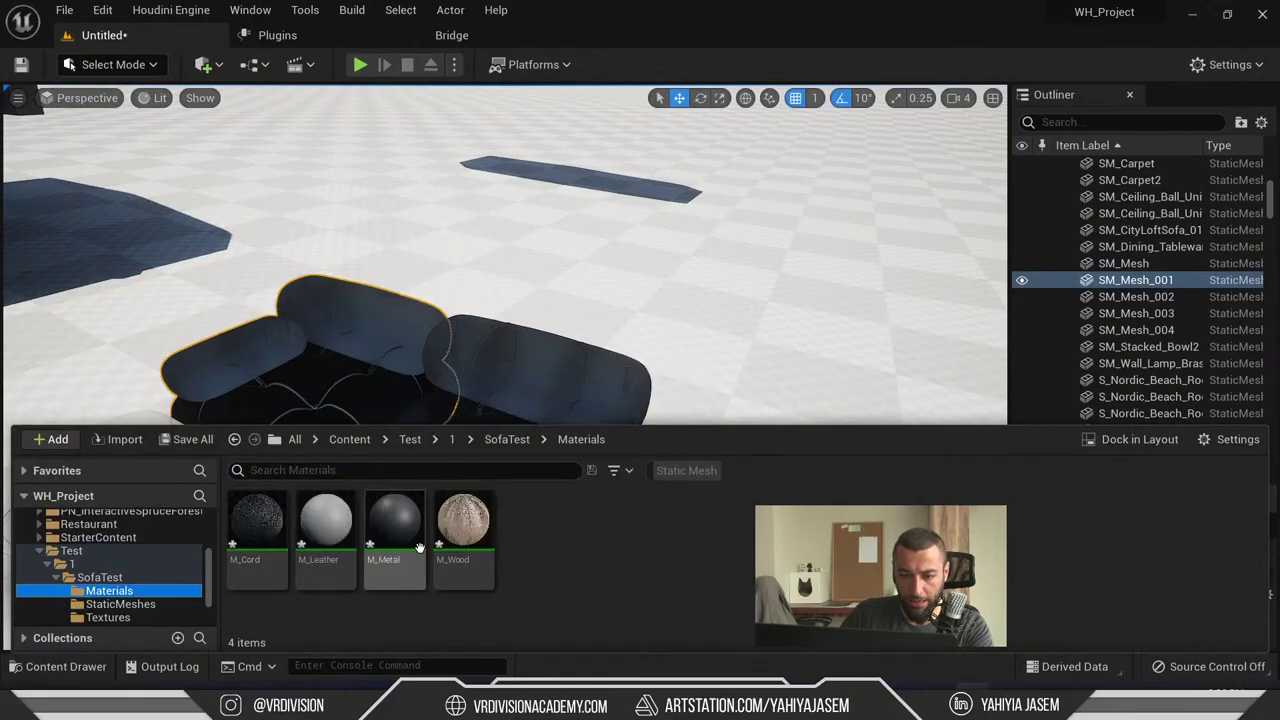
pyautogui.click(398, 528)
pyautogui.click(245, 520)
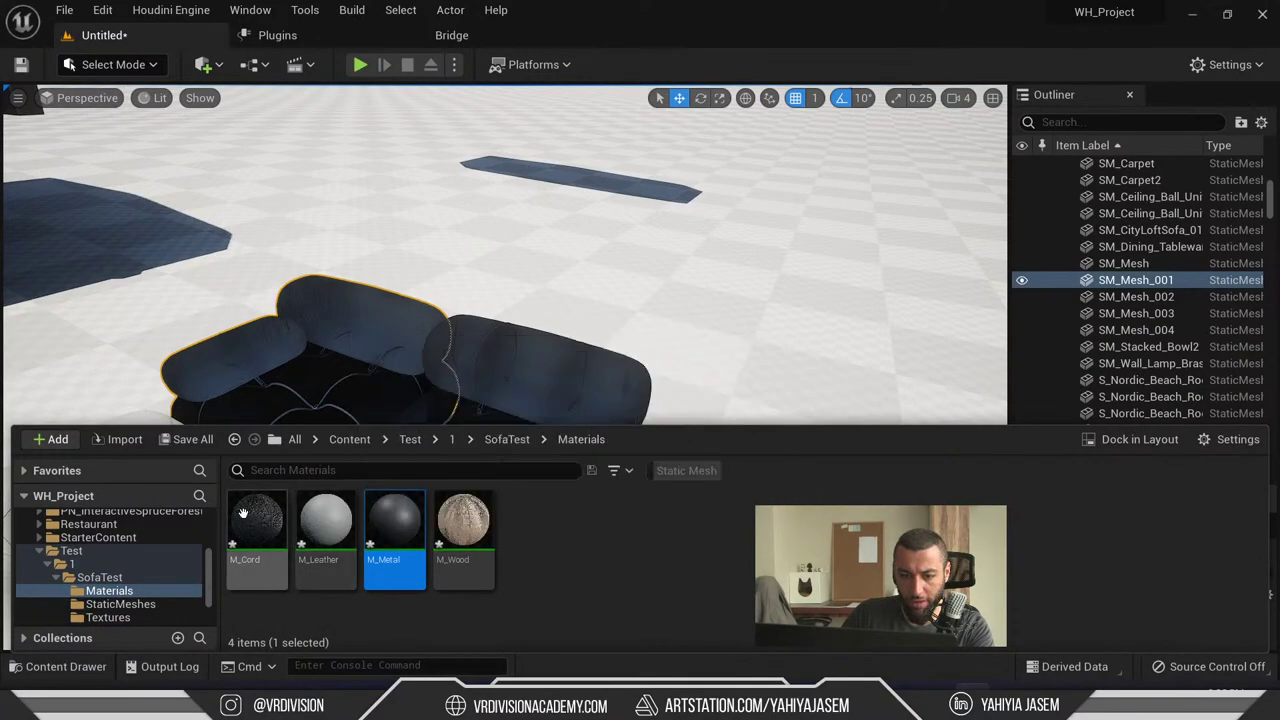
# - Open M_Cord, inspect the normal-conversion nodes in its parent UsdPreviewSurface graph, then close it
pyautogui.doubleClick(245, 520)
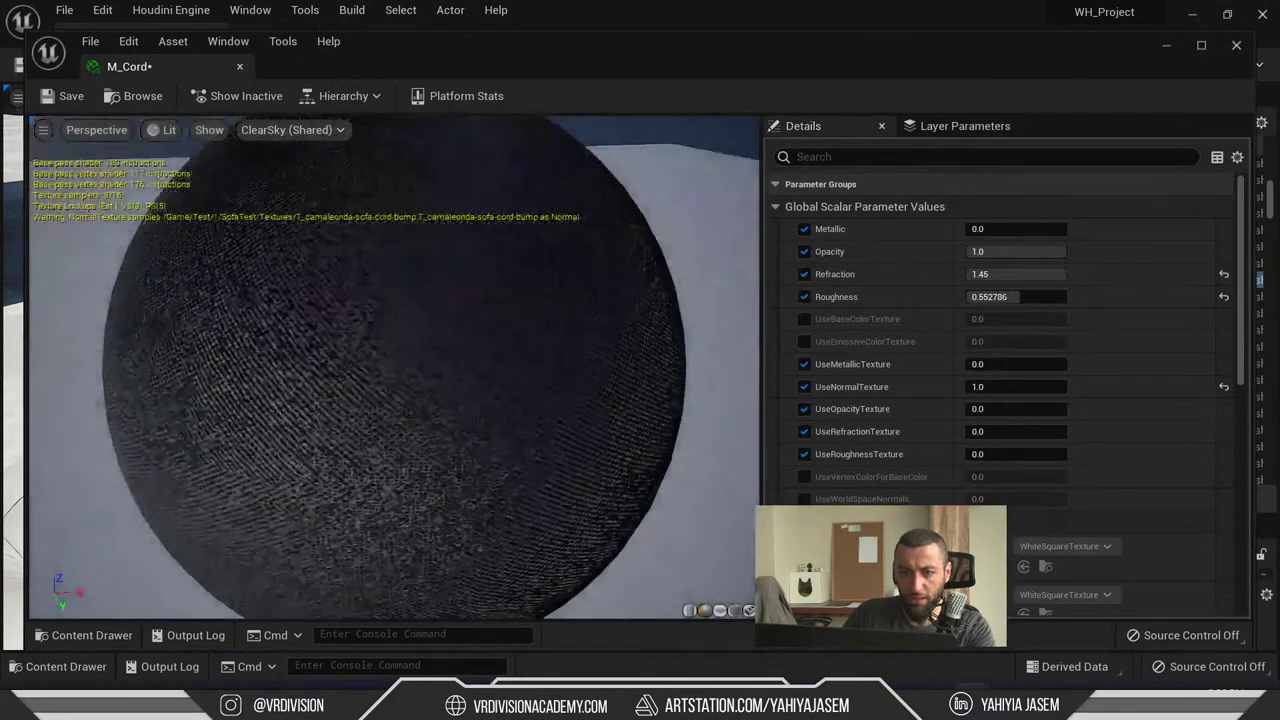
pyautogui.scroll(-10, 1055, 348)
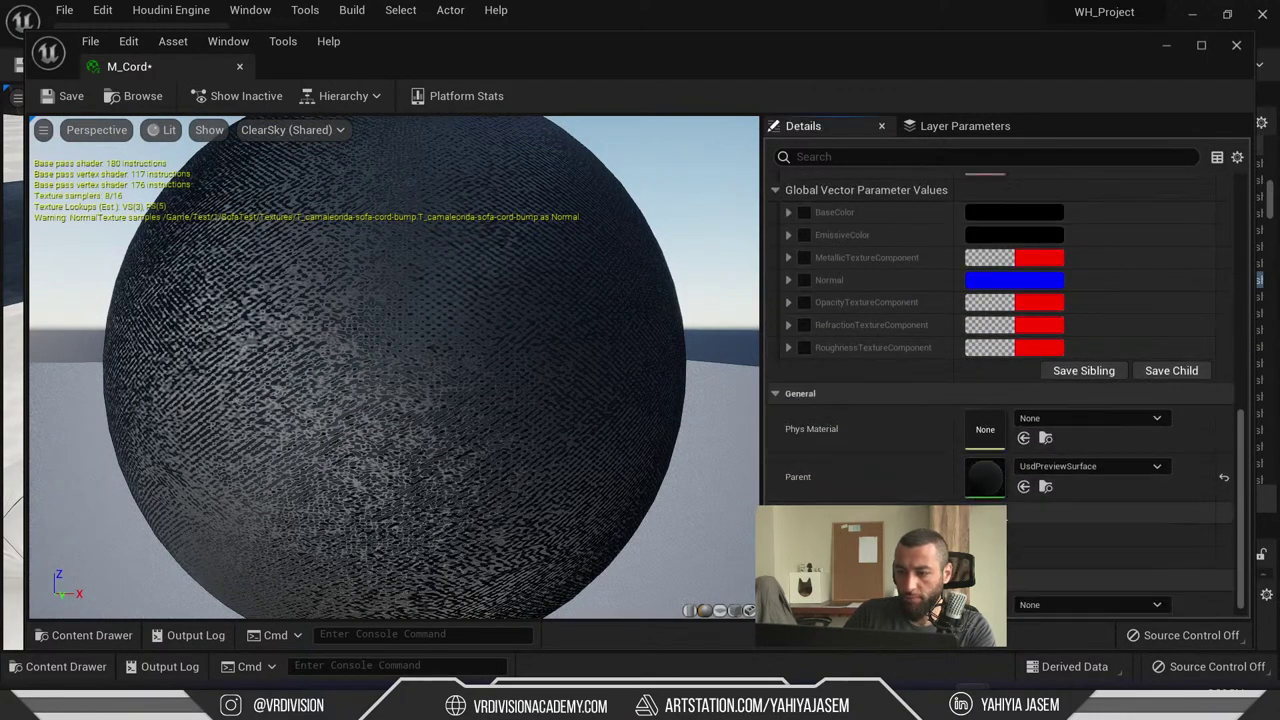
pyautogui.scroll(-1, 994, 494)
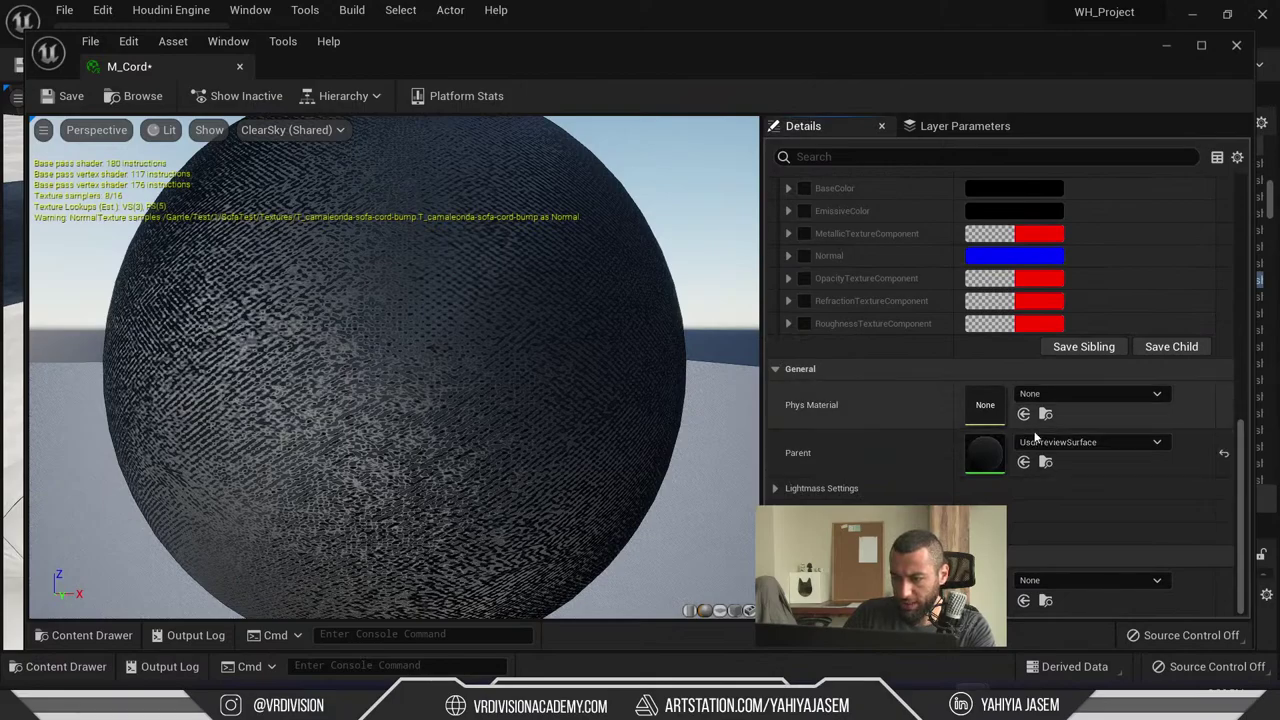
pyautogui.doubleClick(975, 453)
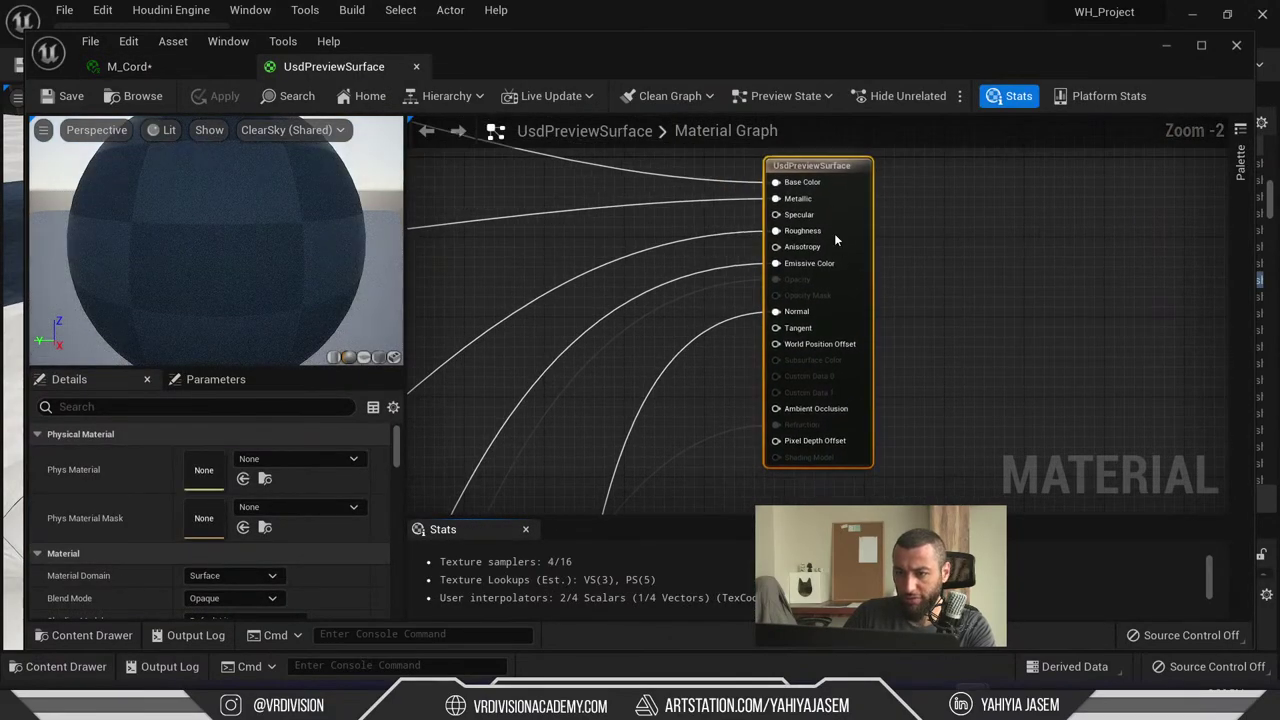
pyautogui.scroll(-4, 210, 500)
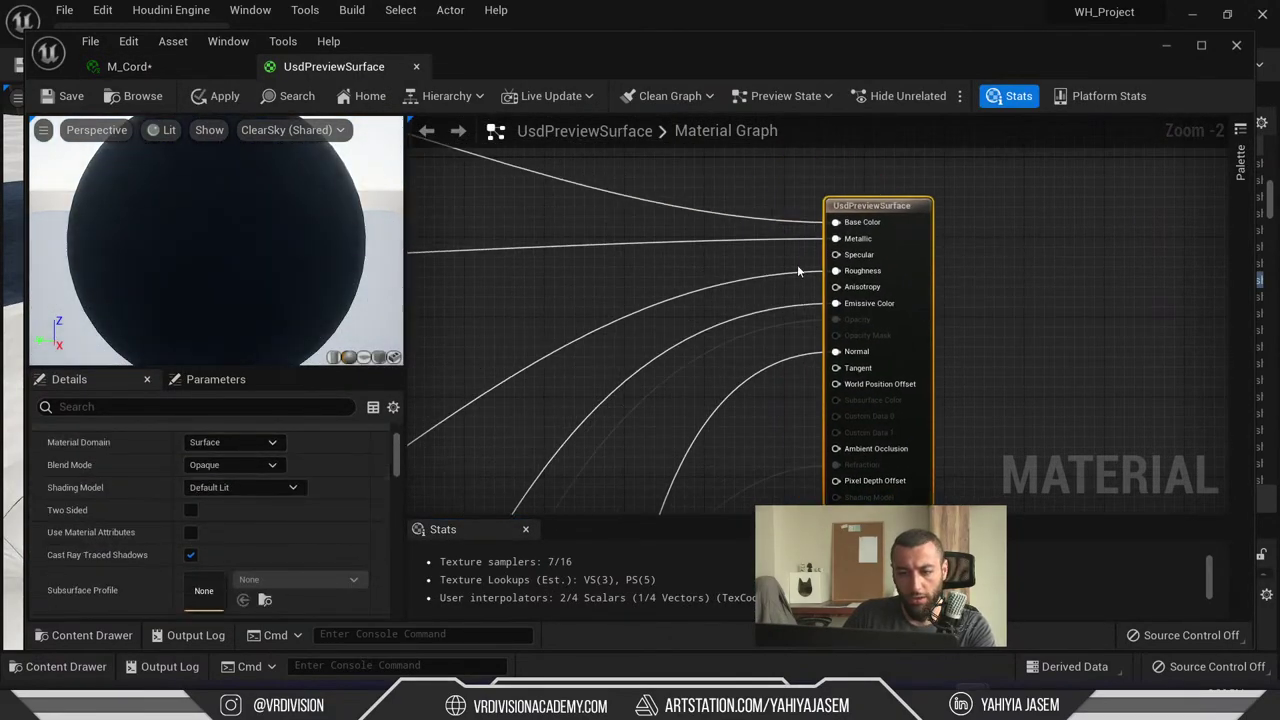
pyautogui.moveTo(708, 214); pyautogui.dragTo(1148, 393, button='right')
pyautogui.scroll(-4, 1148, 393)
pyautogui.scroll(4, 974, 391)
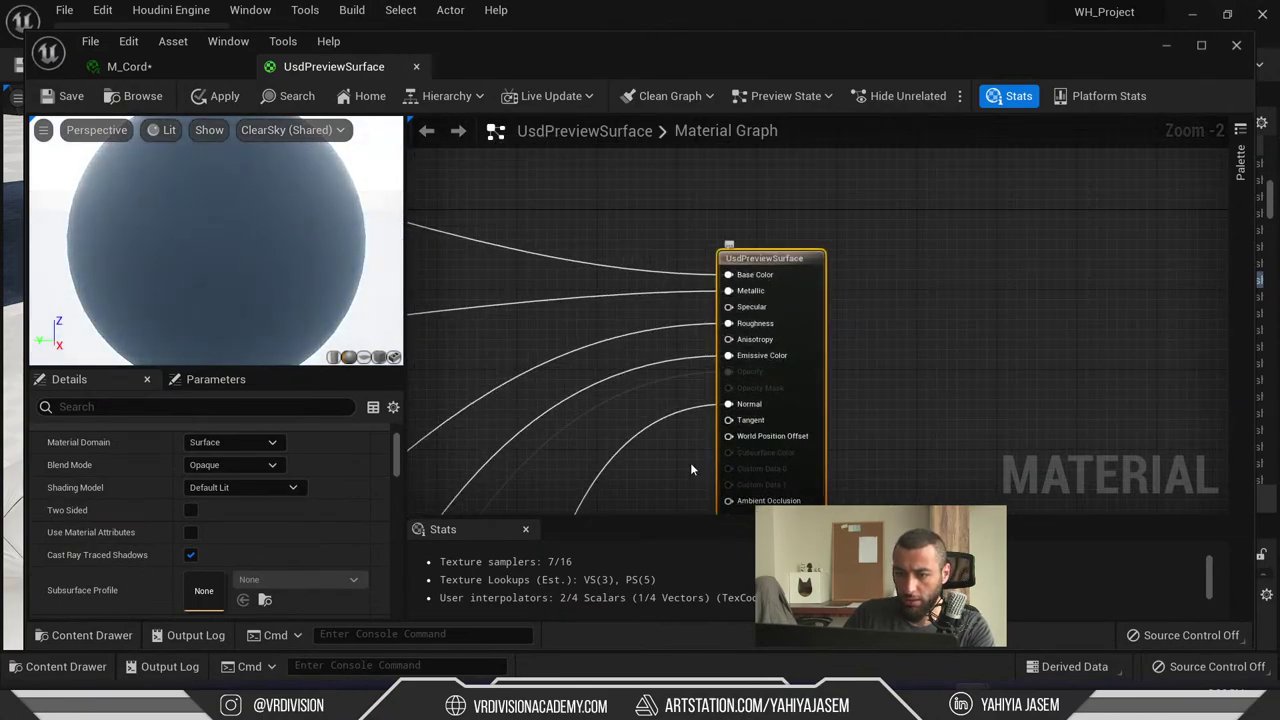
pyautogui.moveTo(691, 469); pyautogui.dragTo(1120, 280, button='right')
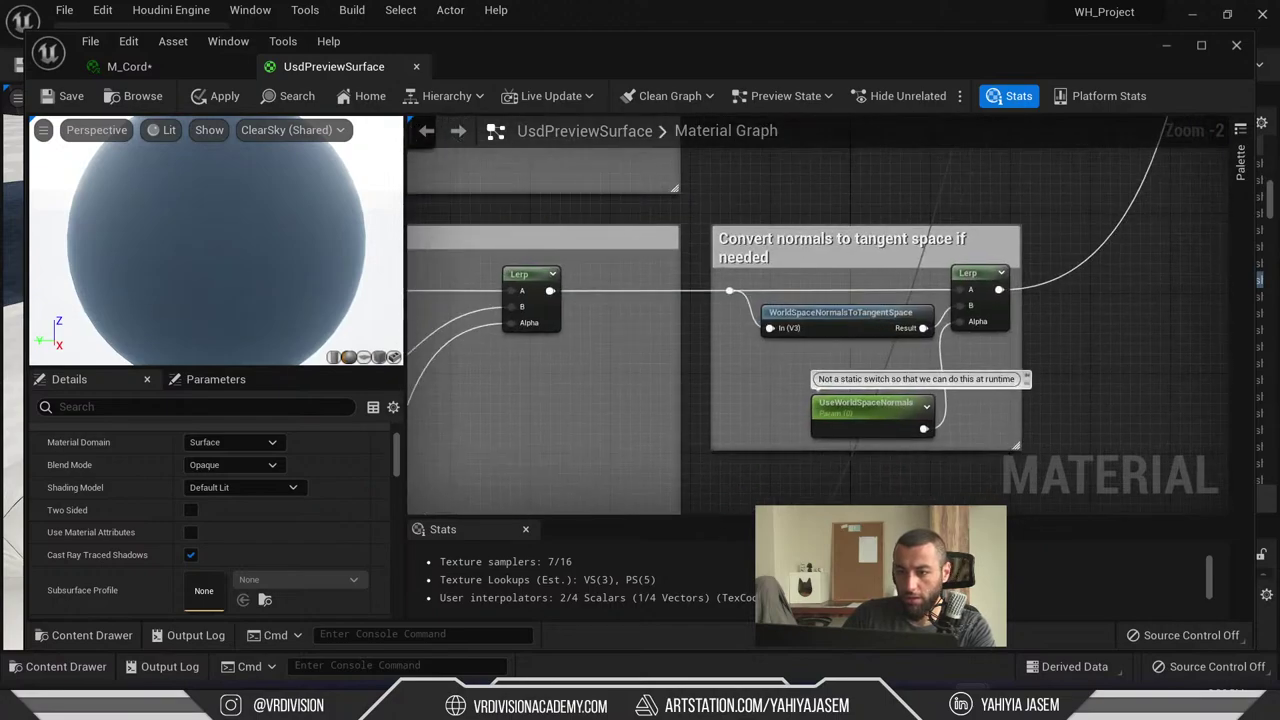
pyautogui.moveTo(760, 380); pyautogui.dragTo(1080, 291, button='right')
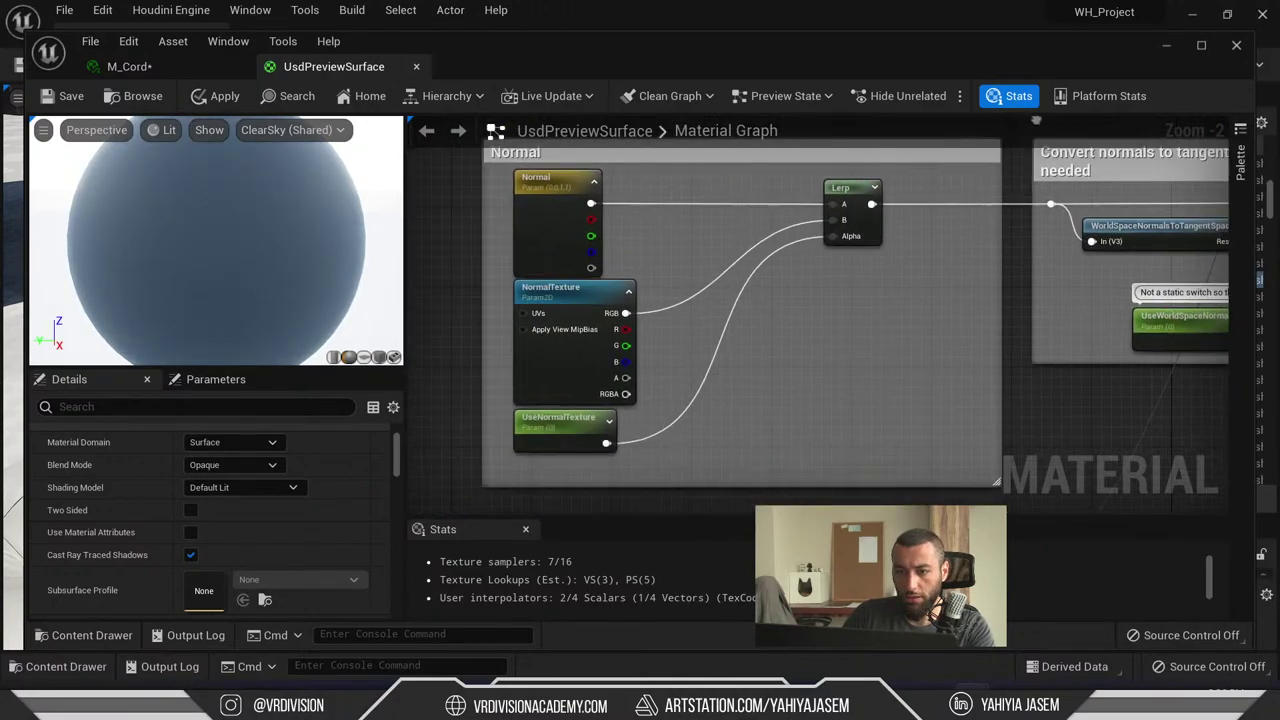
pyautogui.middleClick(317, 74)
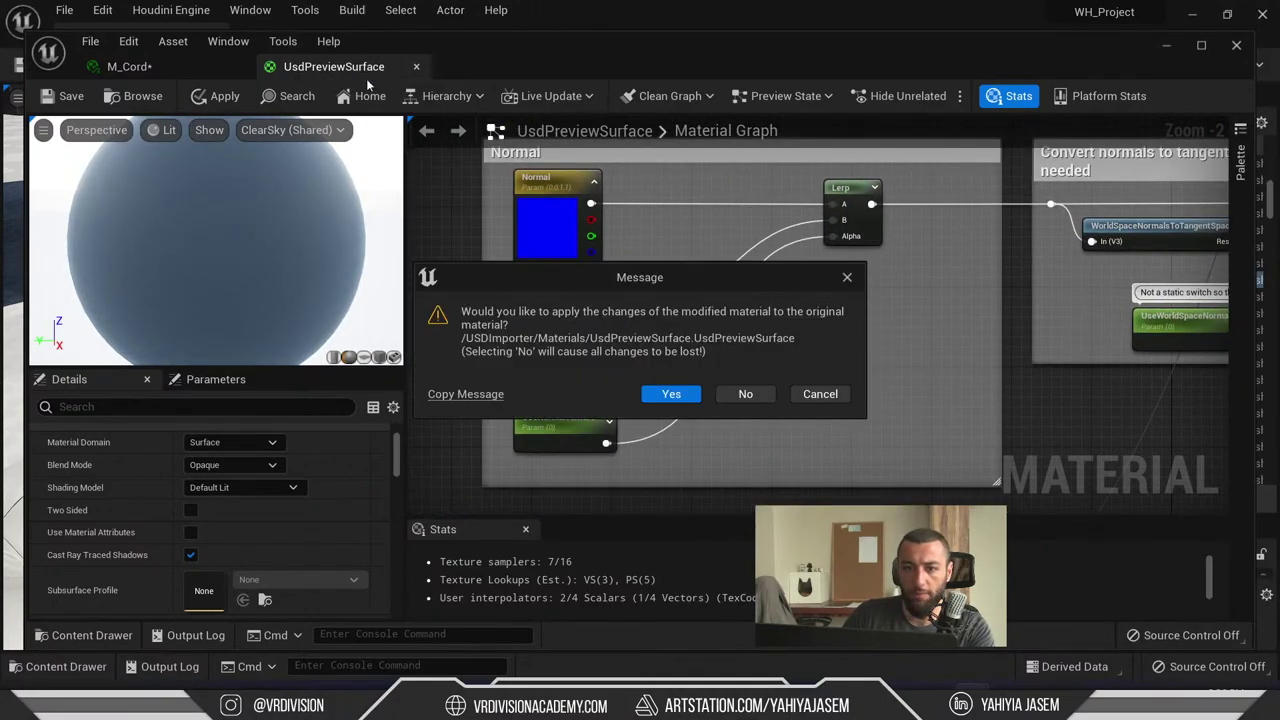
pyautogui.click(745, 393)
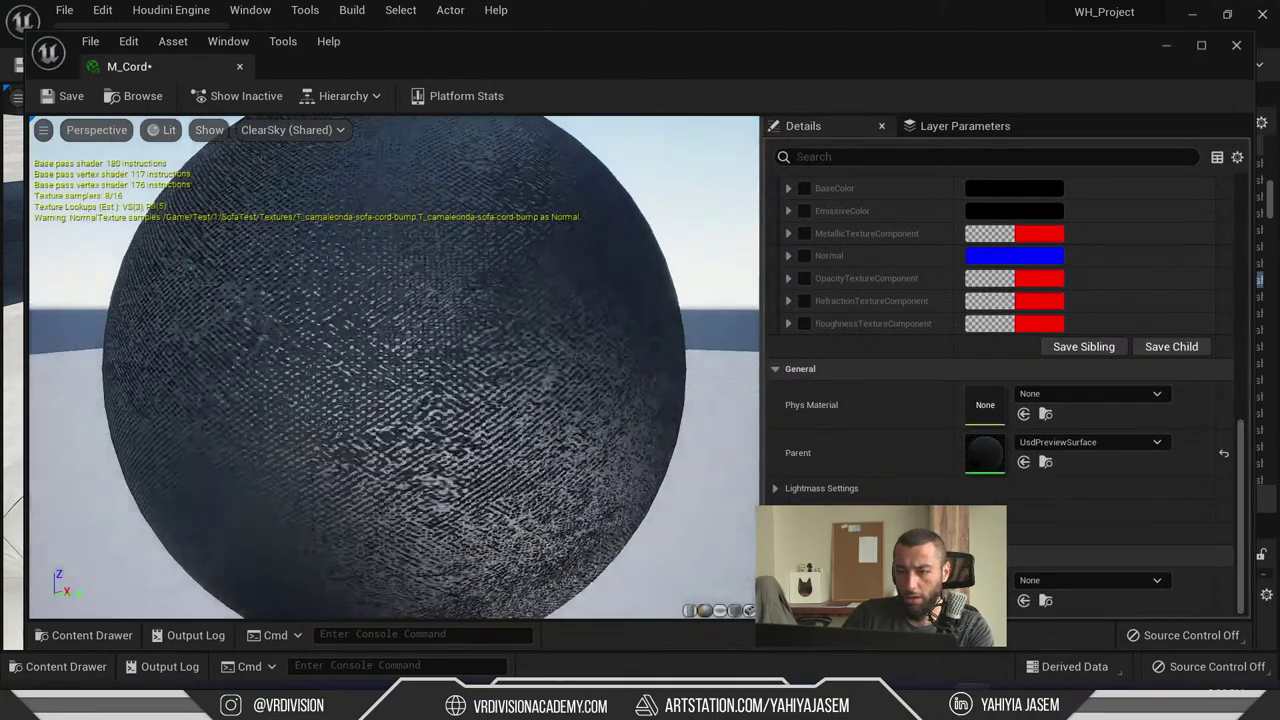
# - View the cord bump texture, then toggle M_Cord's normal texture off and on to compare
pyautogui.scroll(1, 905, 276)
pyautogui.scroll(5, 880, 290)
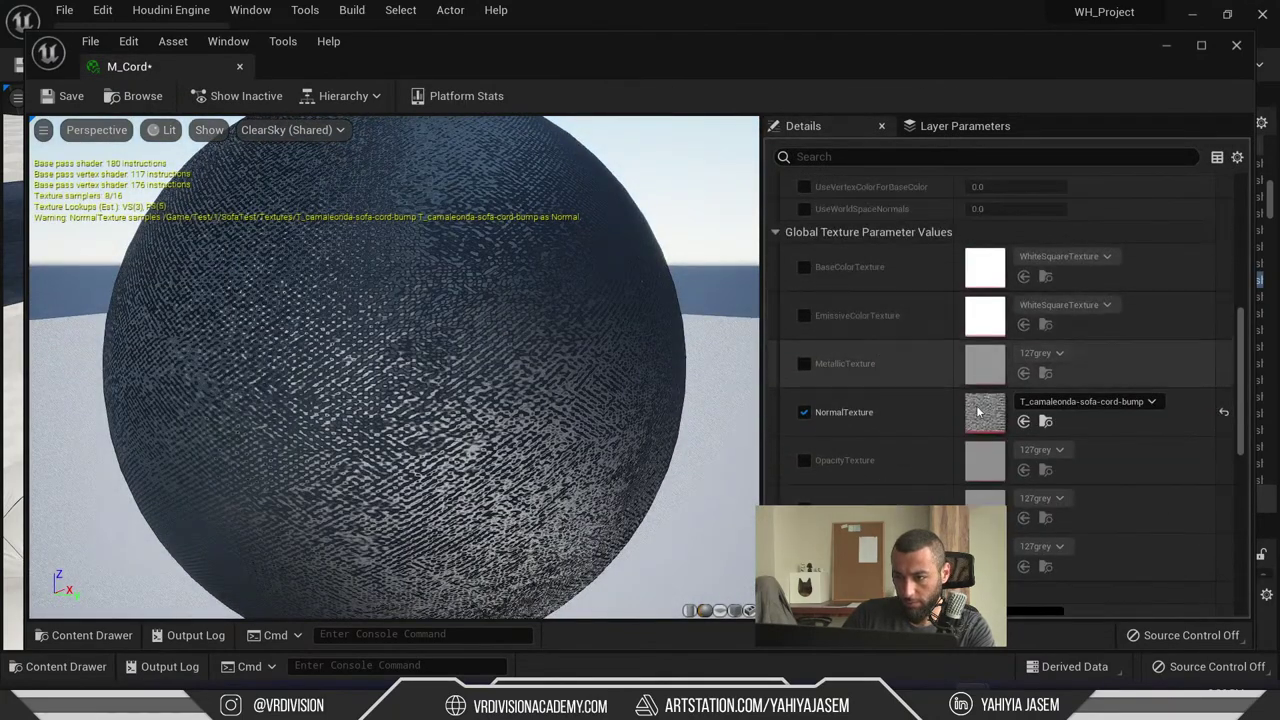
pyautogui.doubleClick(980, 413)
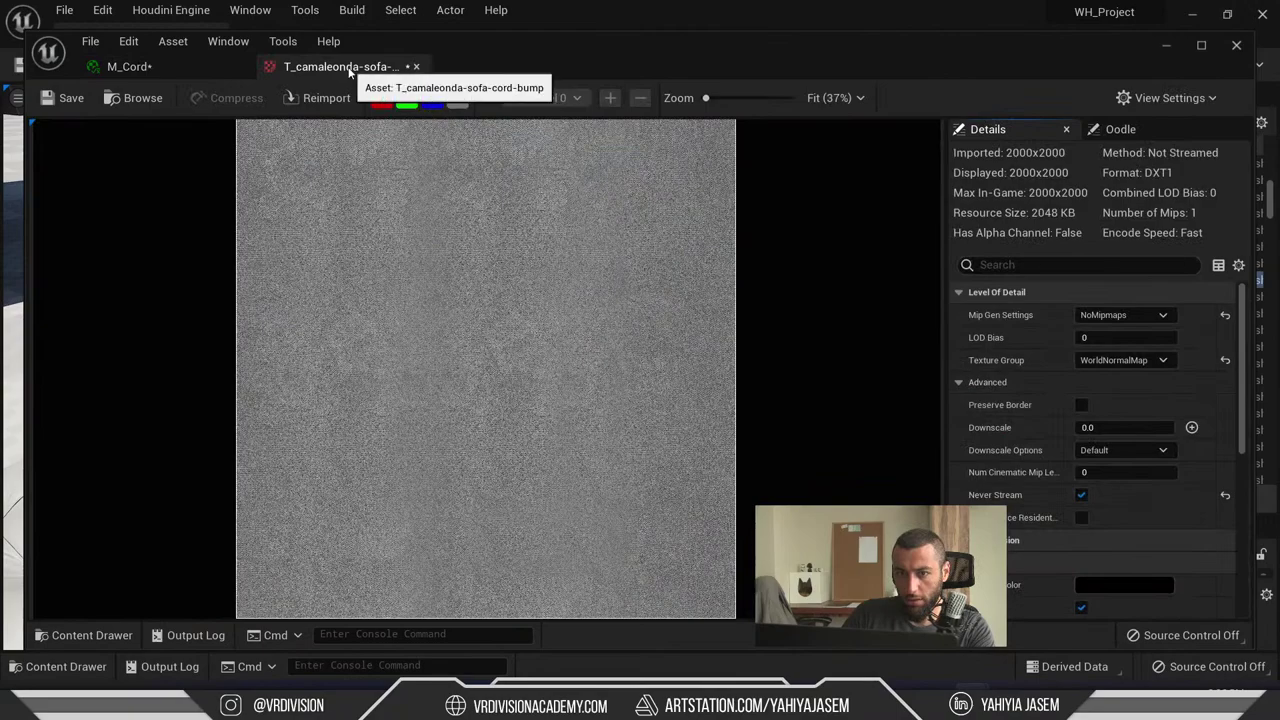
pyautogui.click(416, 66)
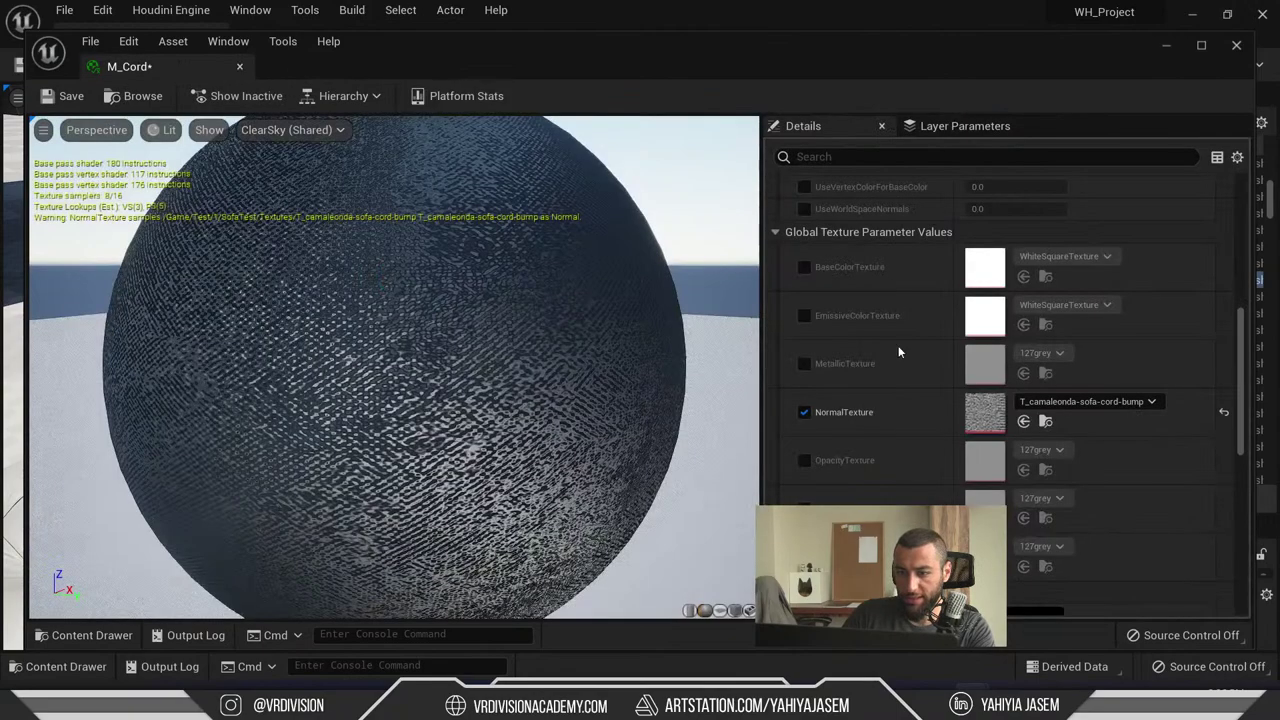
pyautogui.click(803, 413)
pyautogui.click(804, 413)
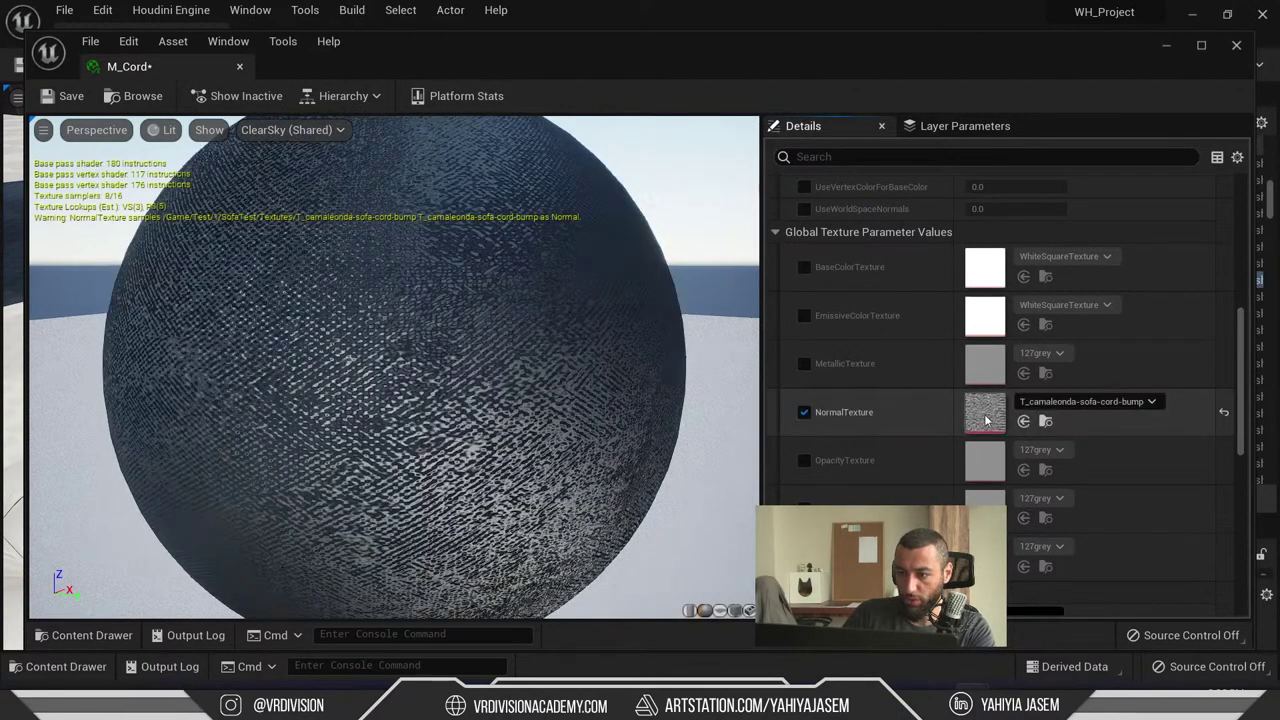
# - Re-examine the cord bump texture, then open the parent UsdPreviewSurface material graph
pyautogui.doubleClick(986, 414)
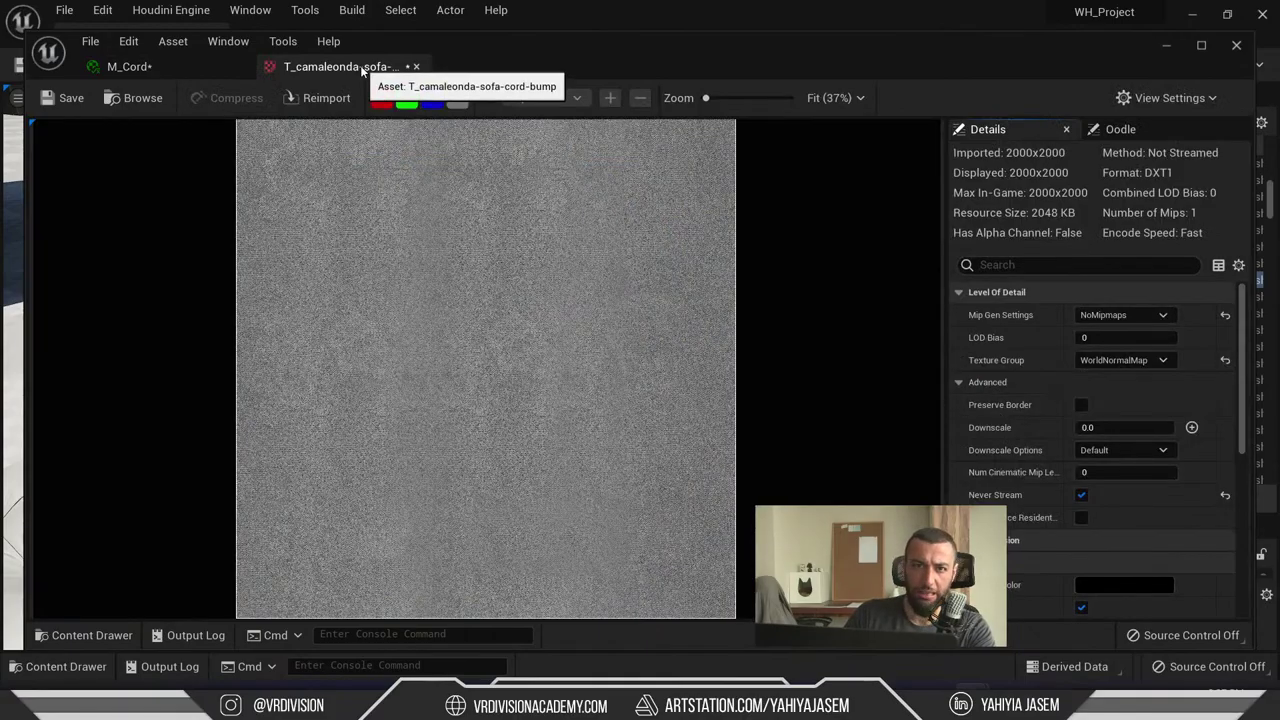
pyautogui.scroll(10, 500, 278)
pyautogui.scroll(-8, 502, 275)
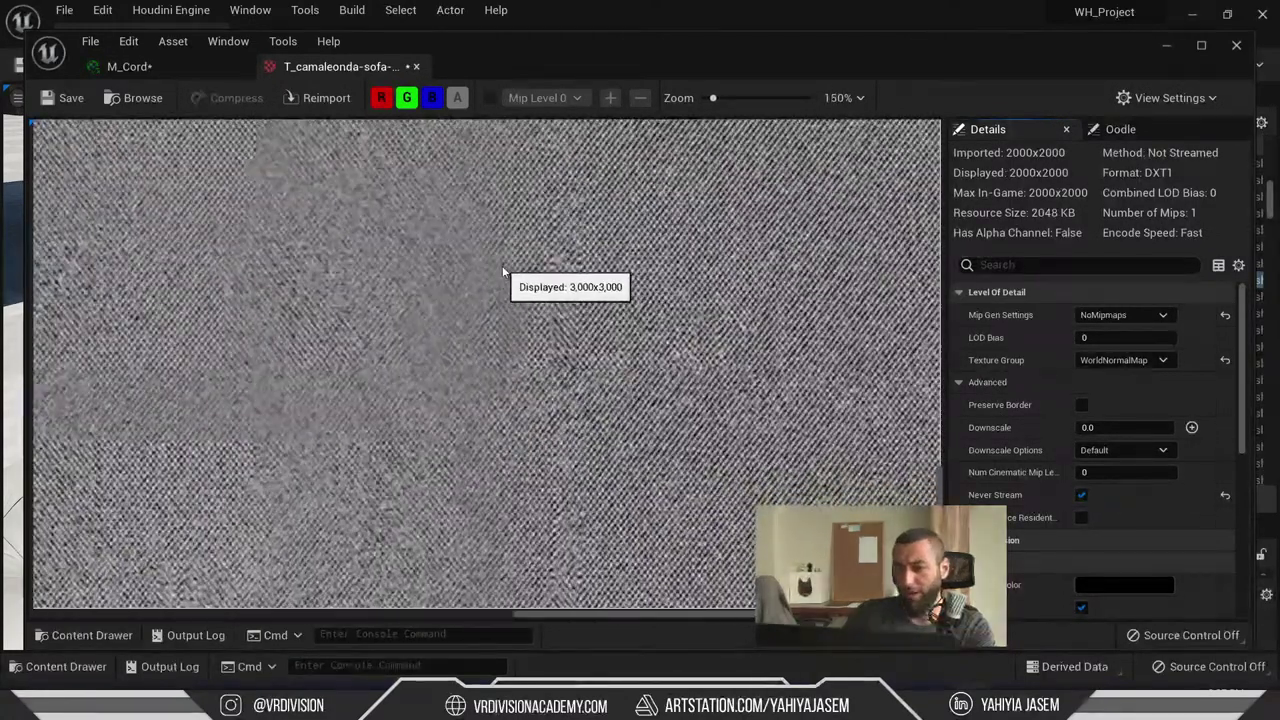
pyautogui.scroll(5, 537, 259)
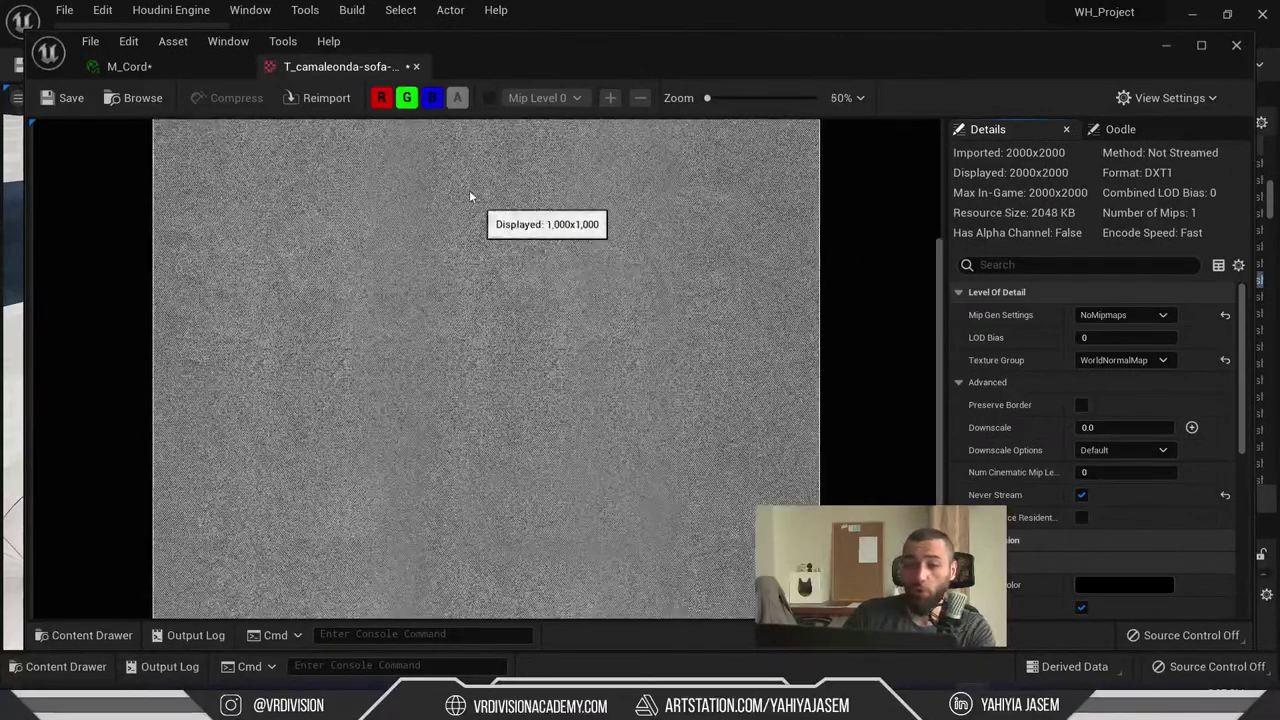
pyautogui.click(416, 66)
pyautogui.scroll(-10, 995, 400)
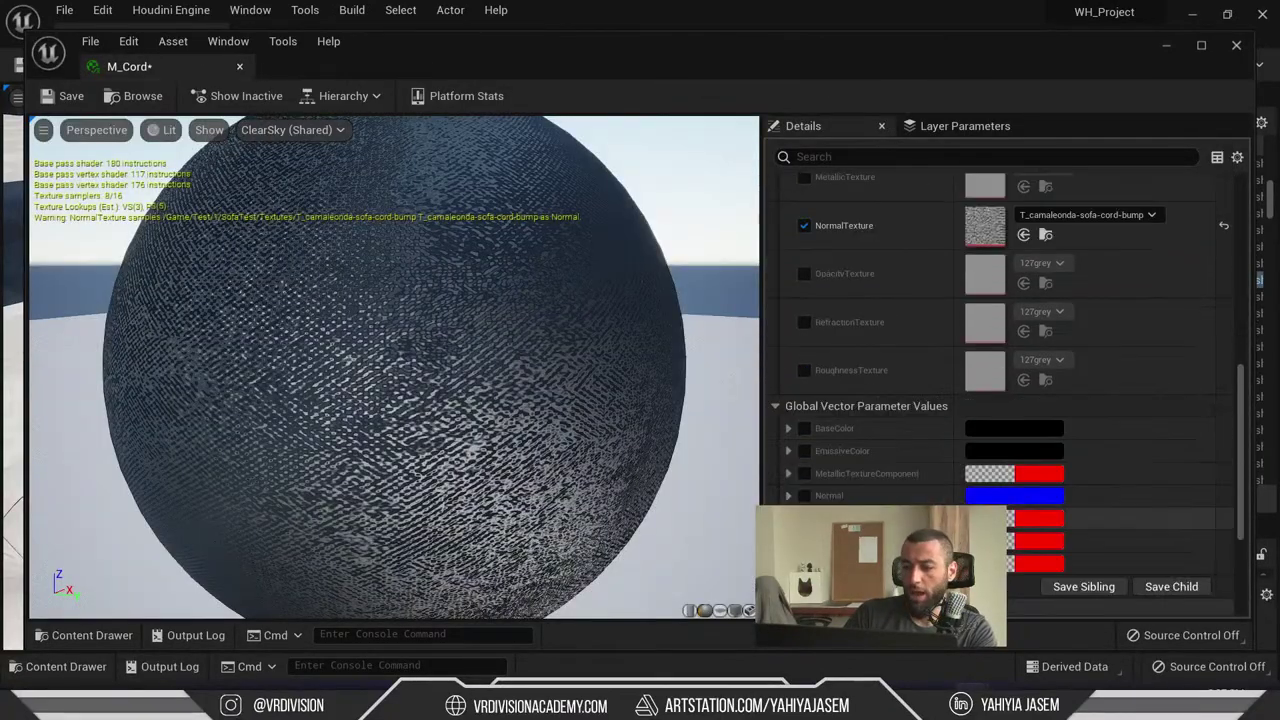
pyautogui.doubleClick(995, 488)
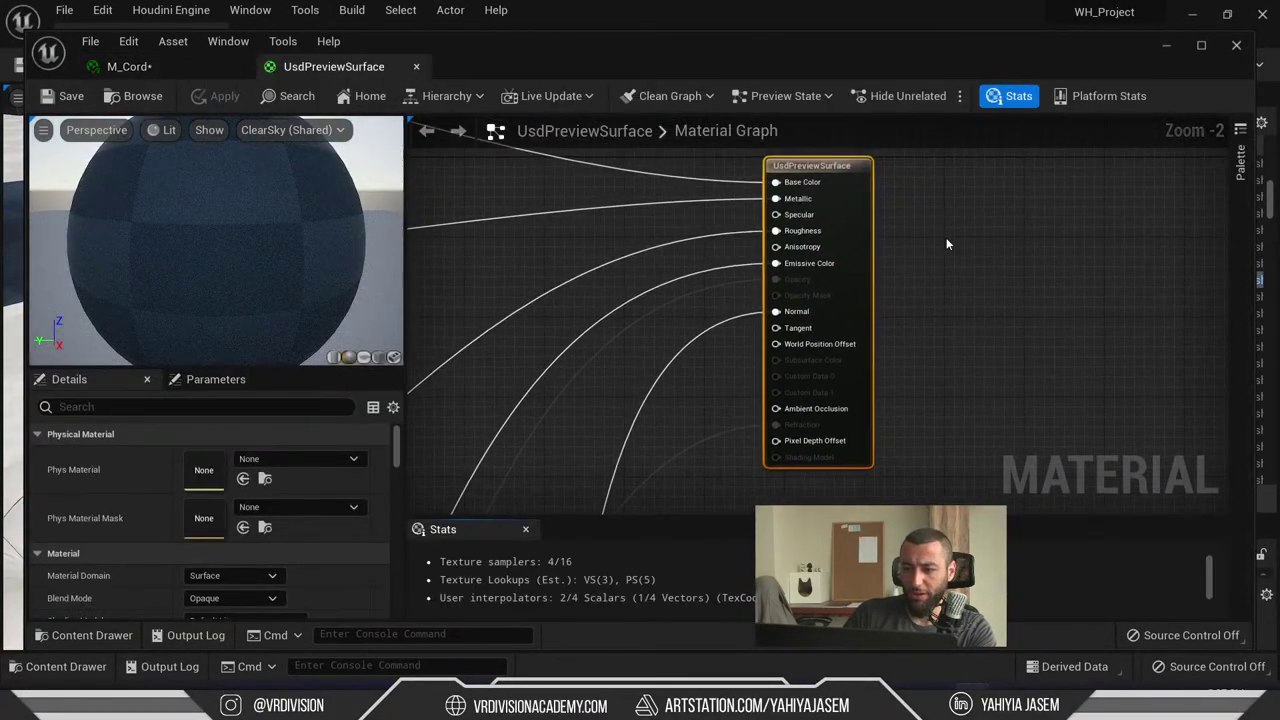
# - Add a NormalFromHeightmap node to the UsdPreviewSurface material graph
pyautogui.rightClick(997, 258)
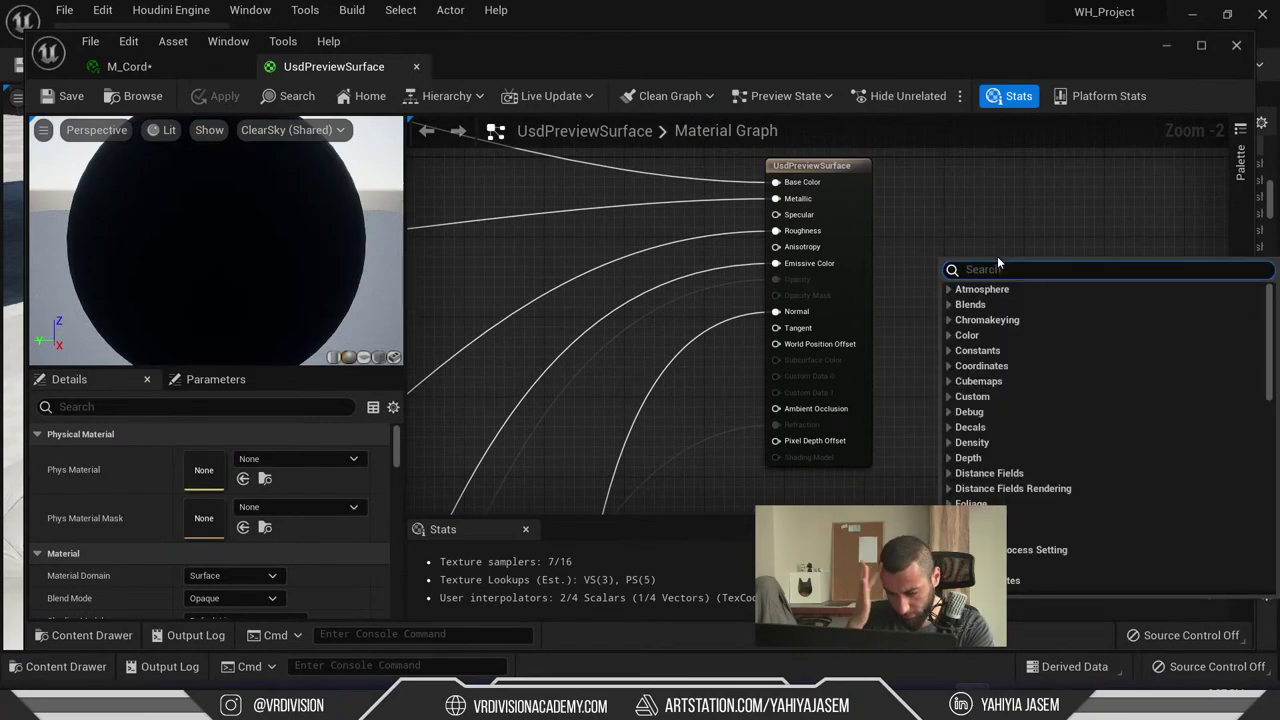
pyautogui.write('normal ma')
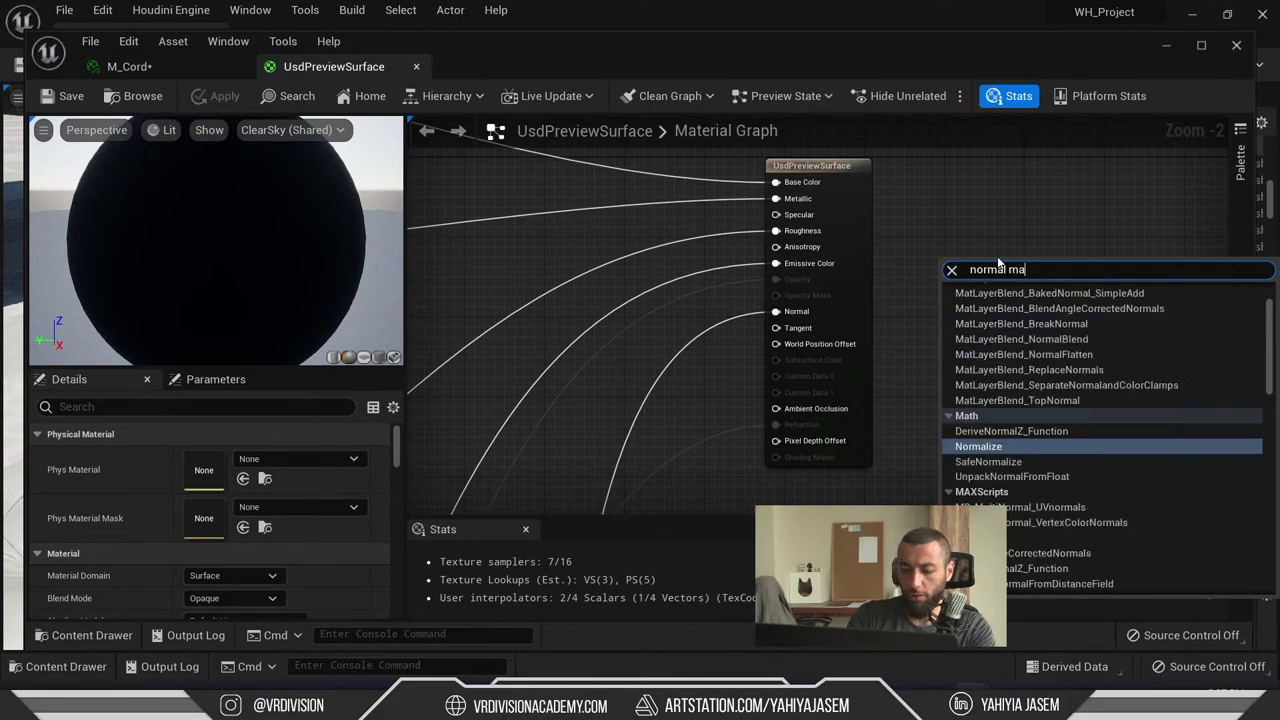
pyautogui.write('p from')
pyautogui.press('Return')
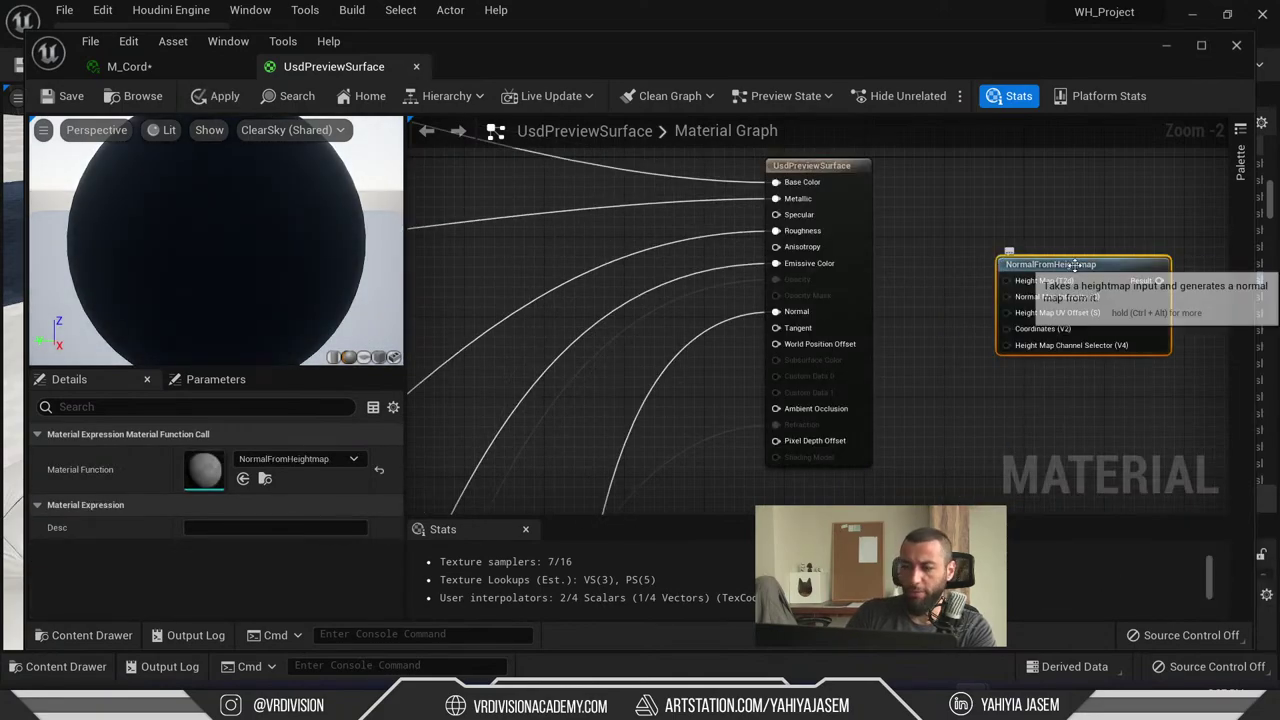
pyautogui.scroll(2, 943, 234)
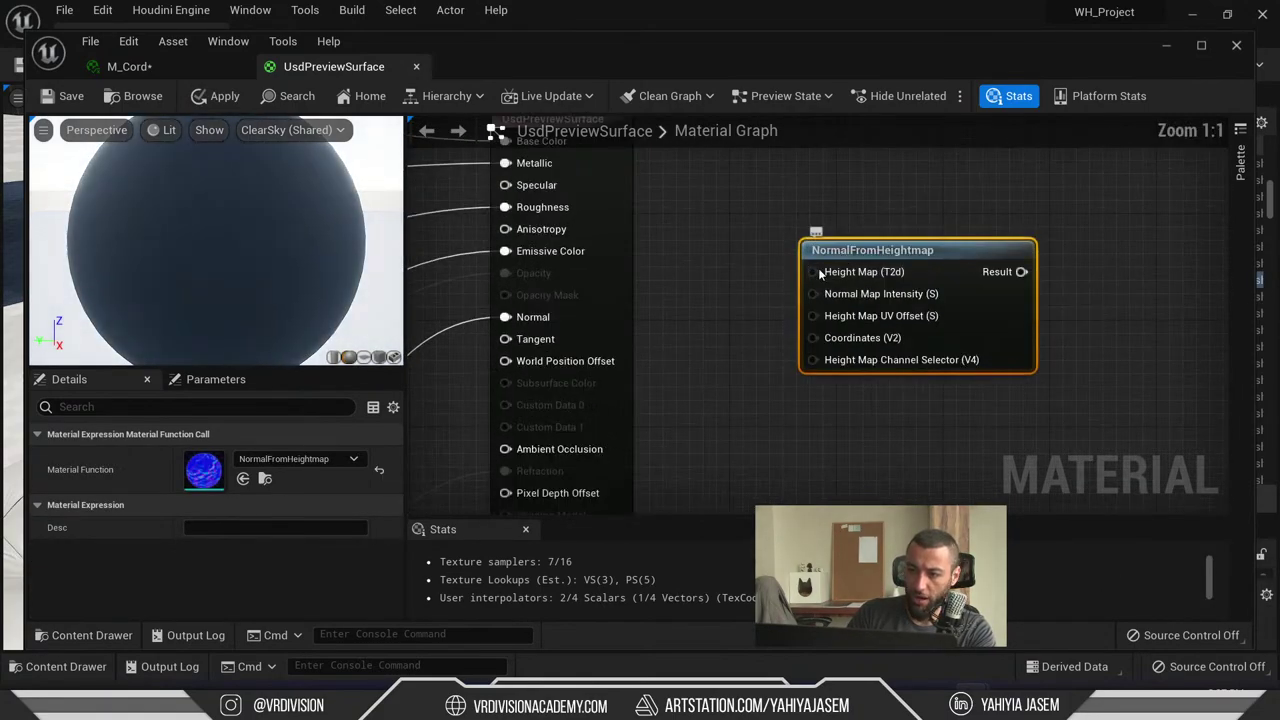
pyautogui.moveTo(820, 274); pyautogui.dragTo(724, 249, button='right')
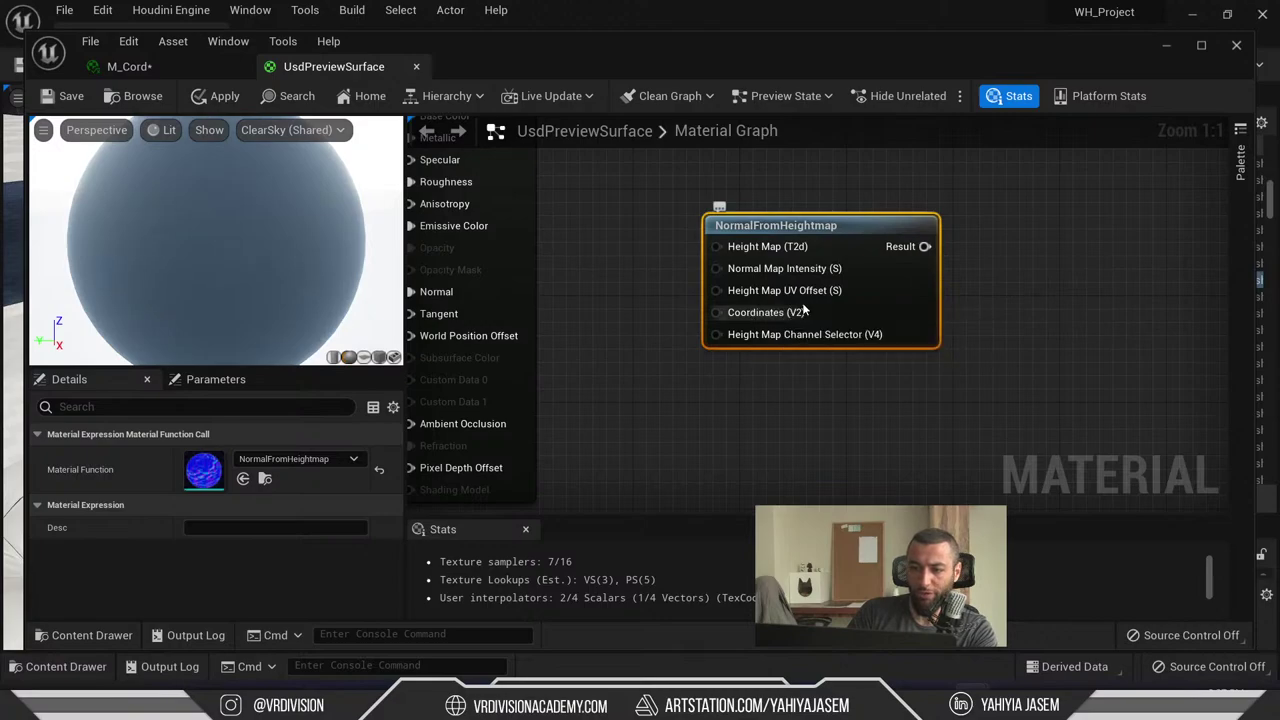
pyautogui.scroll(-7, 804, 313)
pyautogui.click(897, 333)
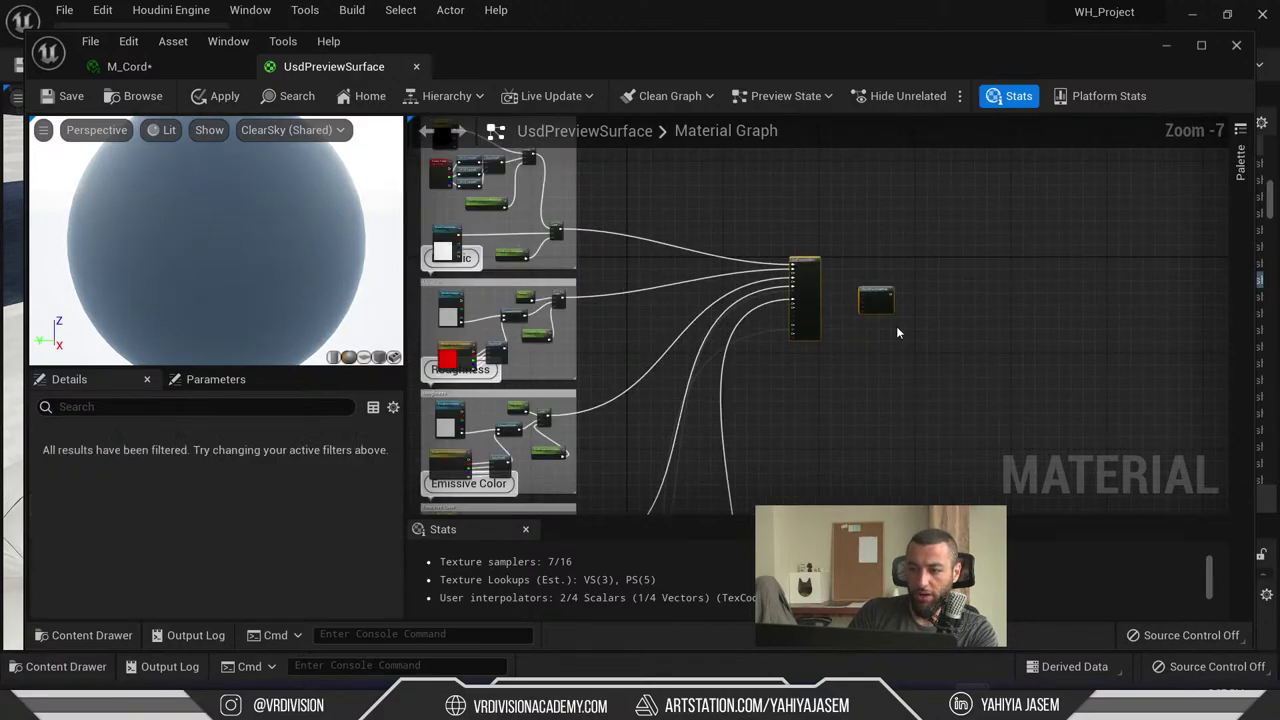
pyautogui.scroll(7, 897, 333)
# - Return to the M_Cord instance and view the normal bump texture once more
pyautogui.click(197, 66)
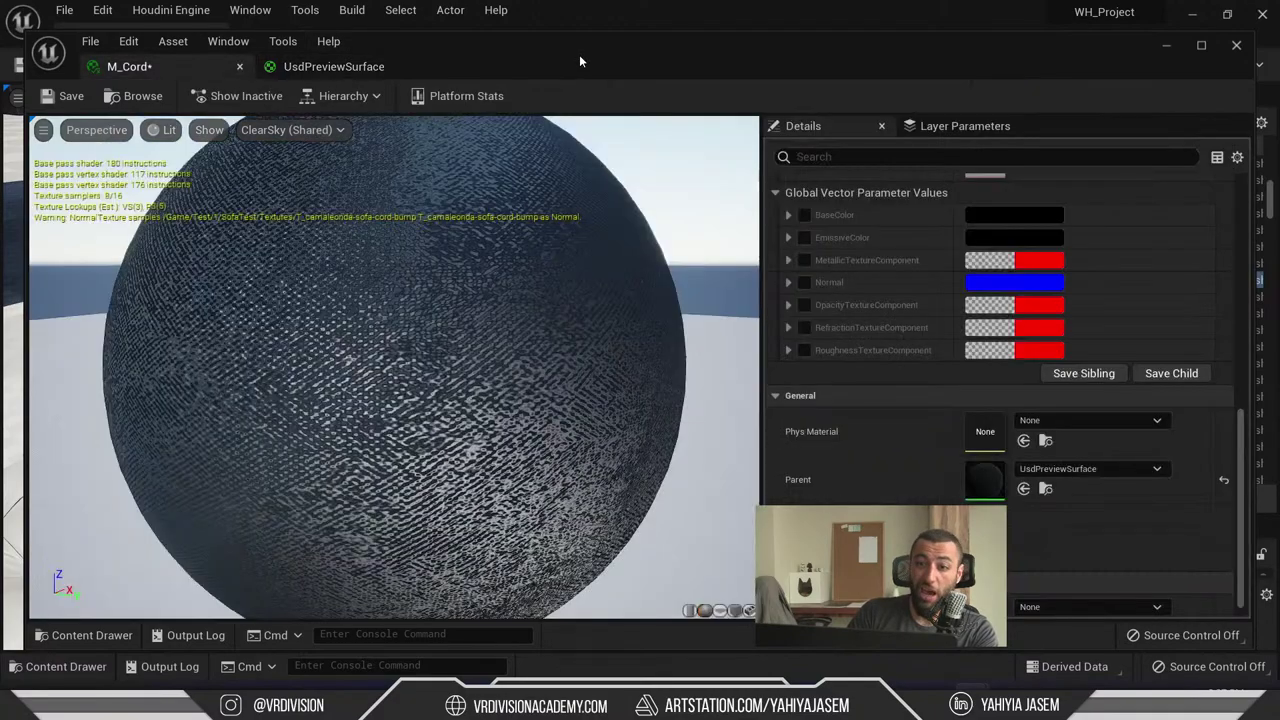
pyautogui.scroll(6, 1005, 330)
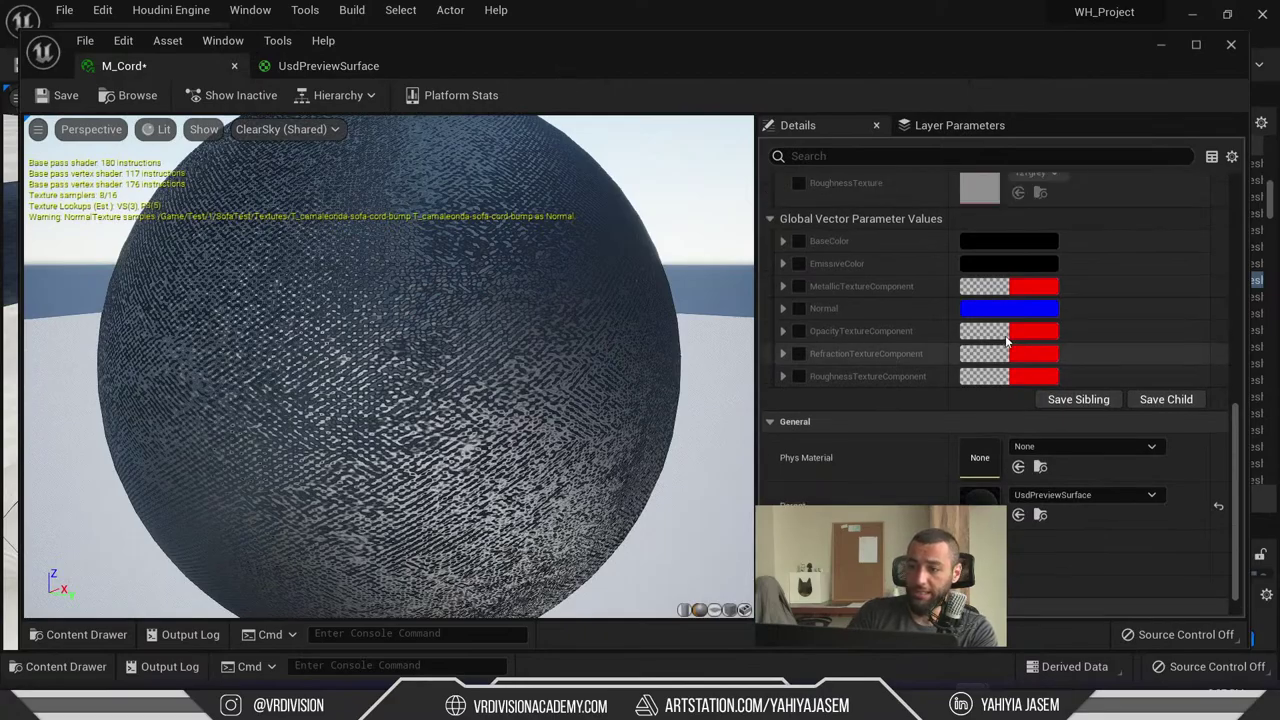
pyautogui.doubleClick(994, 305)
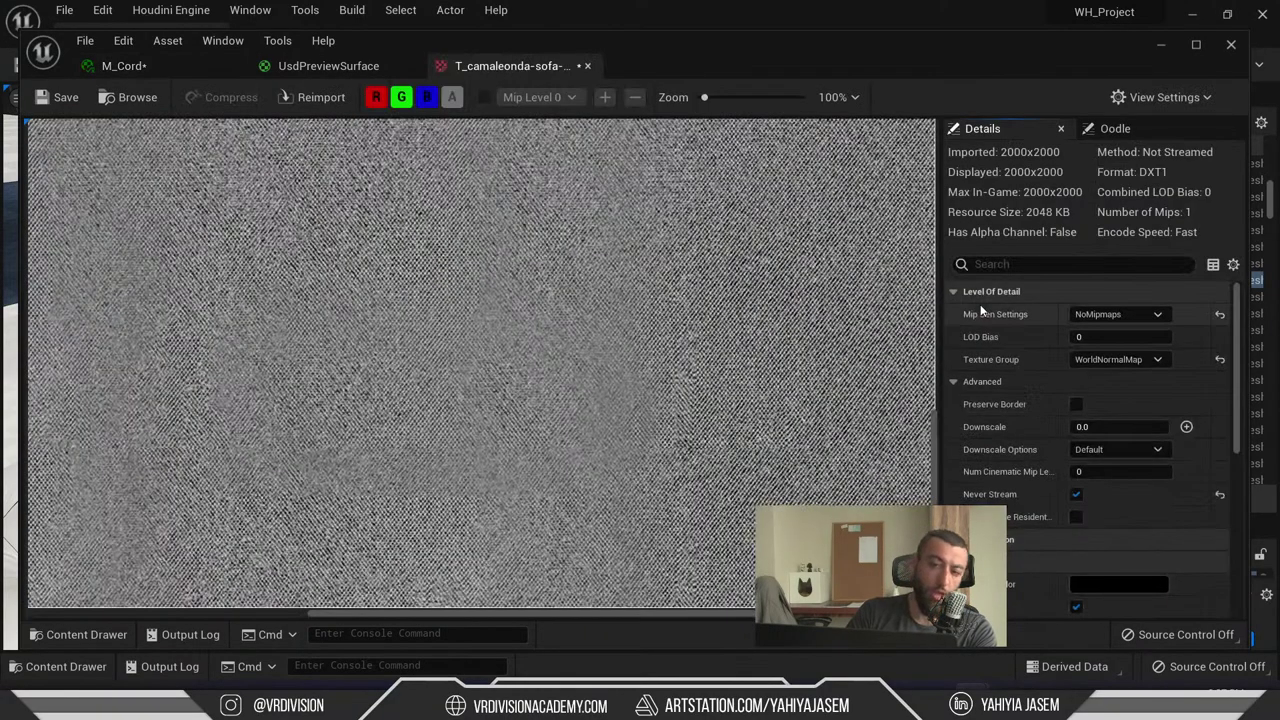
pyautogui.scroll(-3, 449, 292)
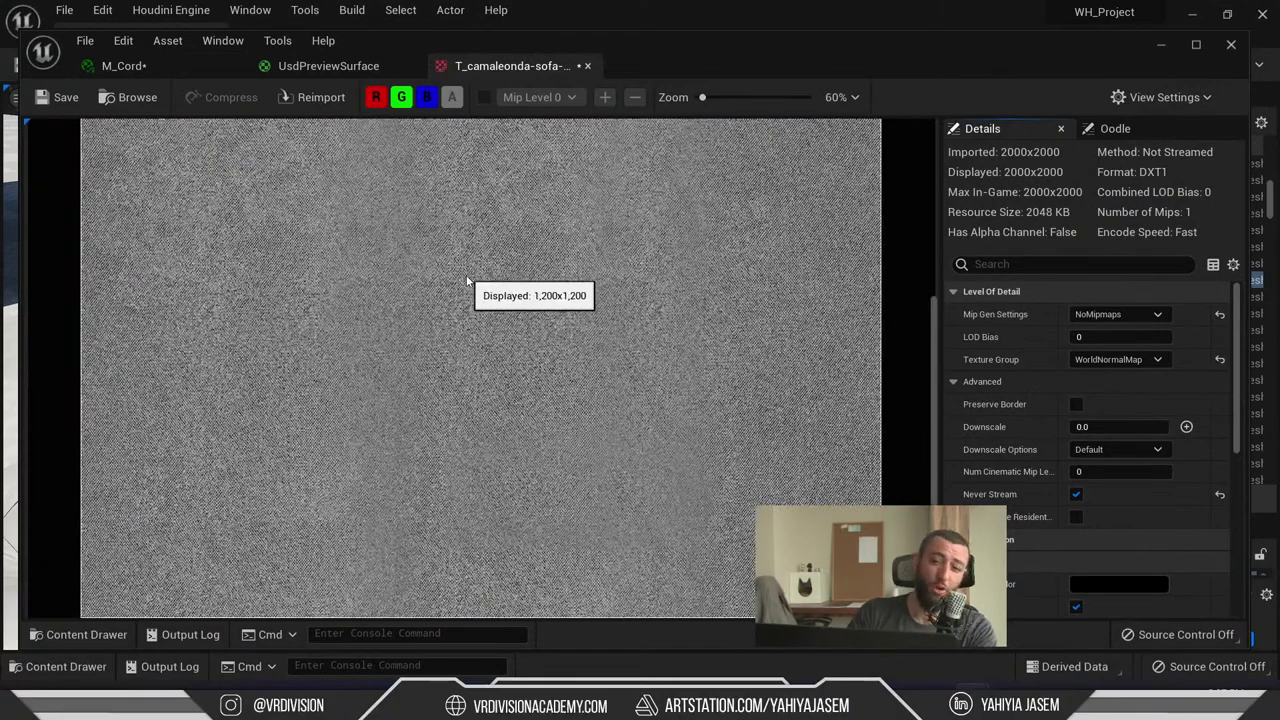
pyautogui.scroll(4, 470, 243)
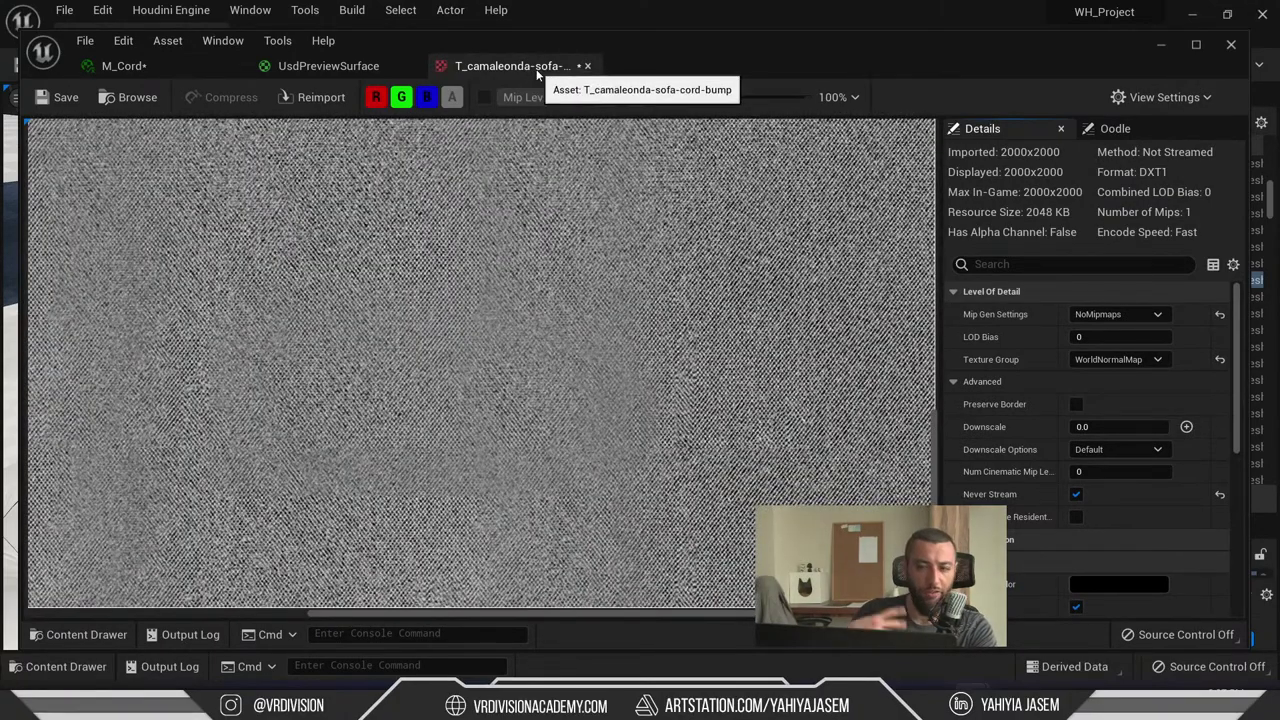
# - Close the texture and parent graph without applying changes, view the sofa, and switch to 3ds Max
pyautogui.click(587, 65)
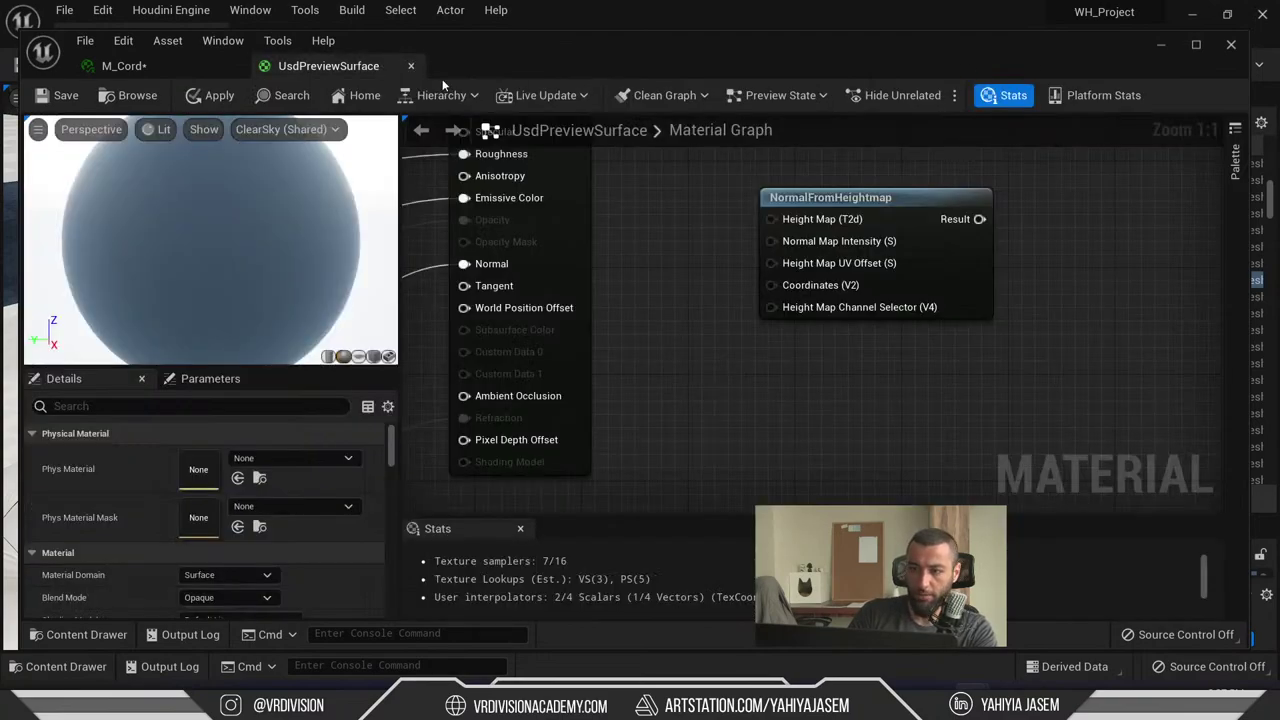
pyautogui.click(410, 65)
pyautogui.click(745, 394)
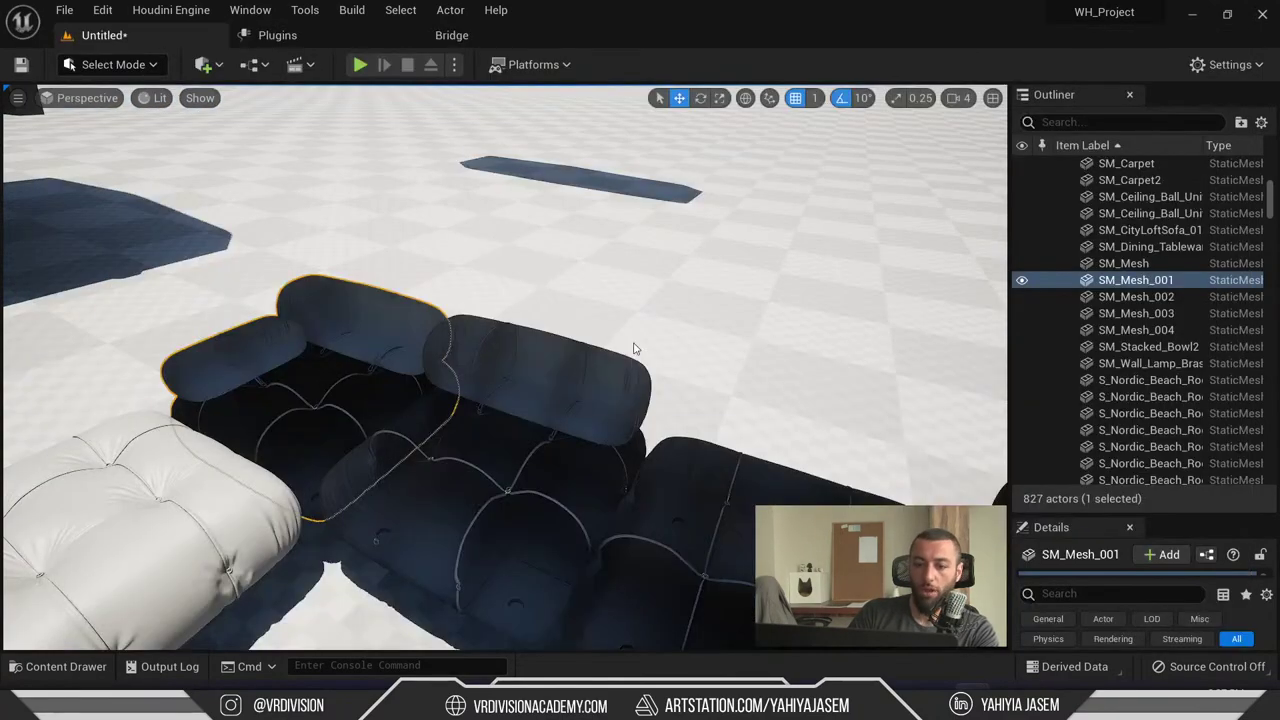
pyautogui.moveTo(687, 337); pyautogui.dragTo(554, 289, button='right')
pyautogui.click(554, 289)
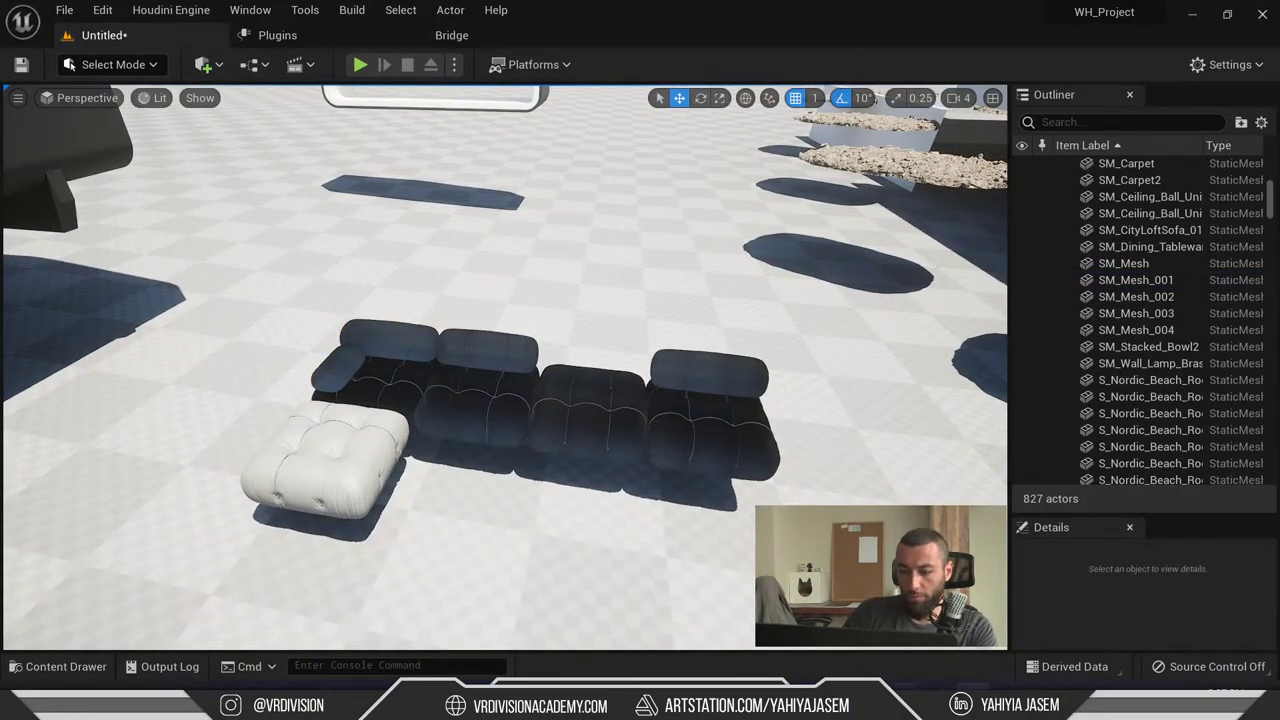
pyautogui.click(941, 690)
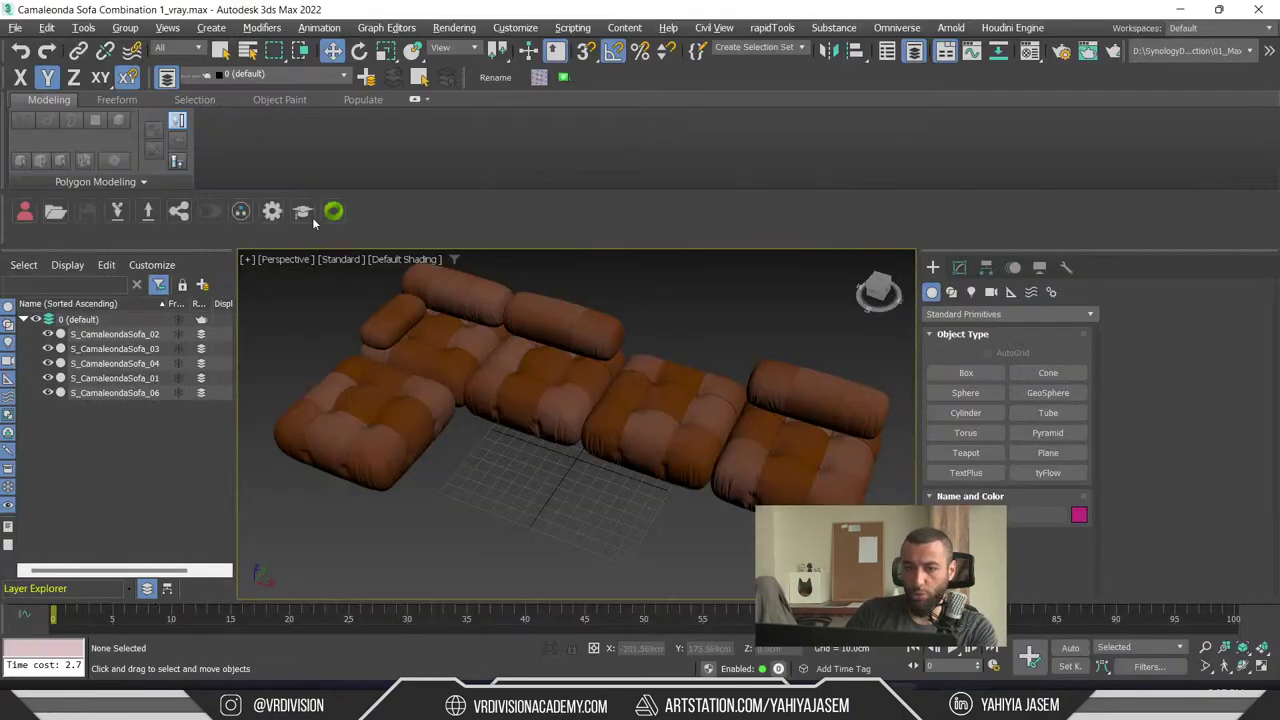
# - Open Camaleonda Sofa Combination 1_vray.max from the File menu without saving the current scene
pyautogui.click(16, 28)
pyautogui.click(40, 86)
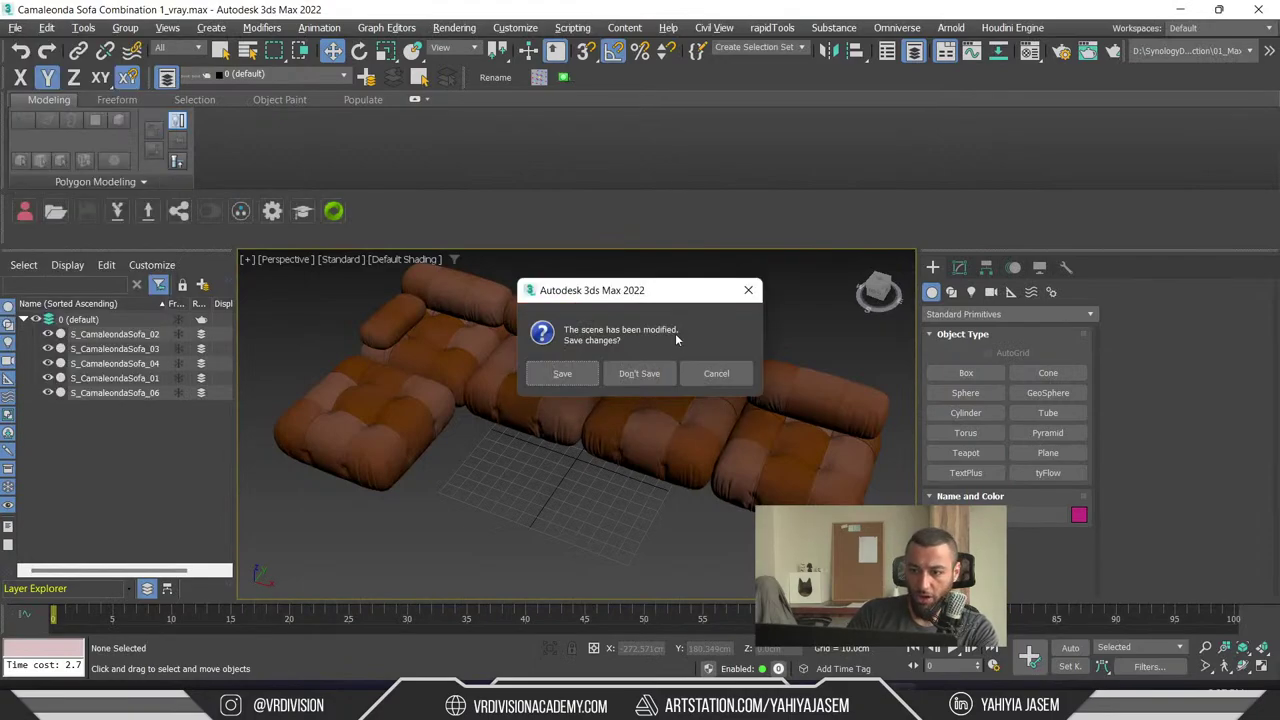
pyautogui.click(641, 371)
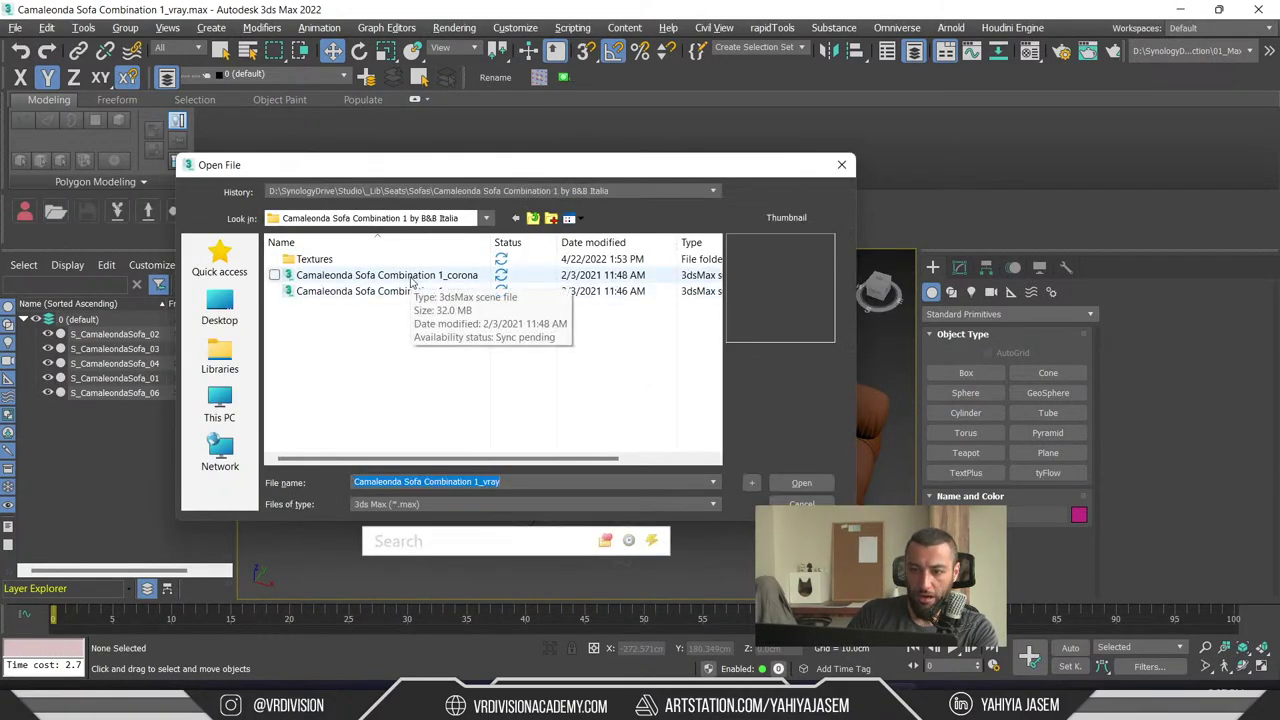
pyautogui.doubleClick(333, 293)
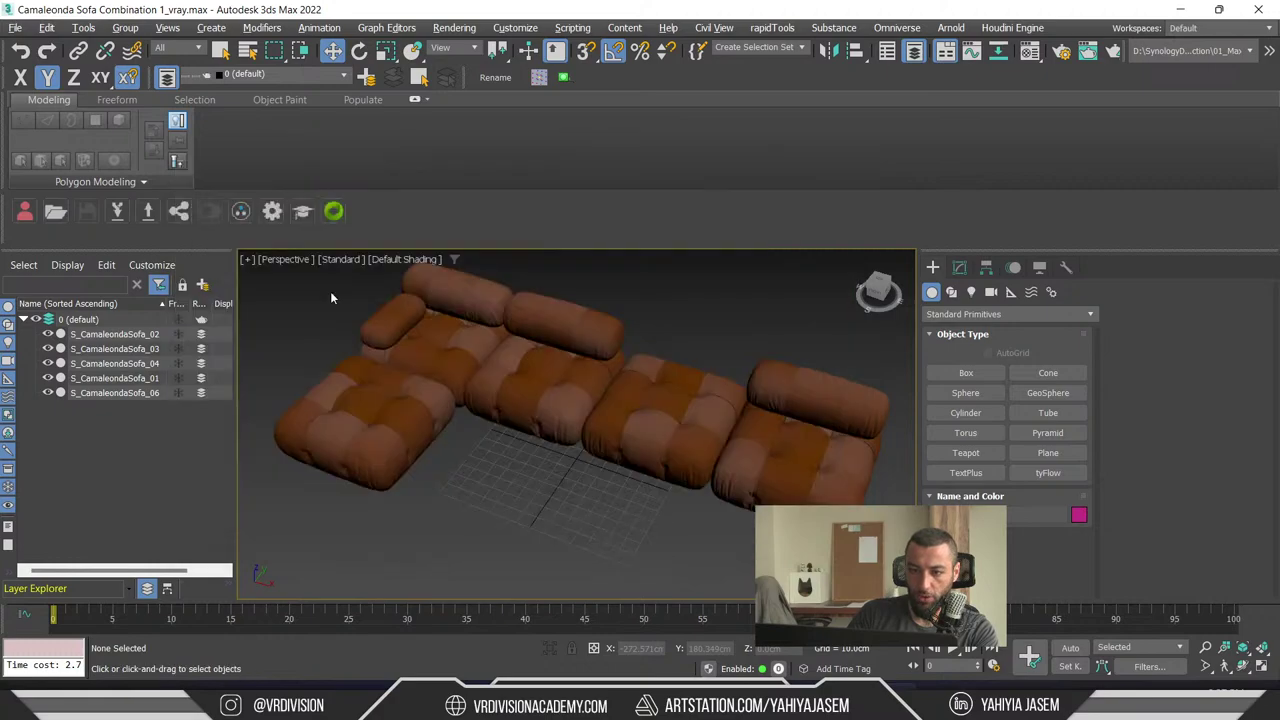
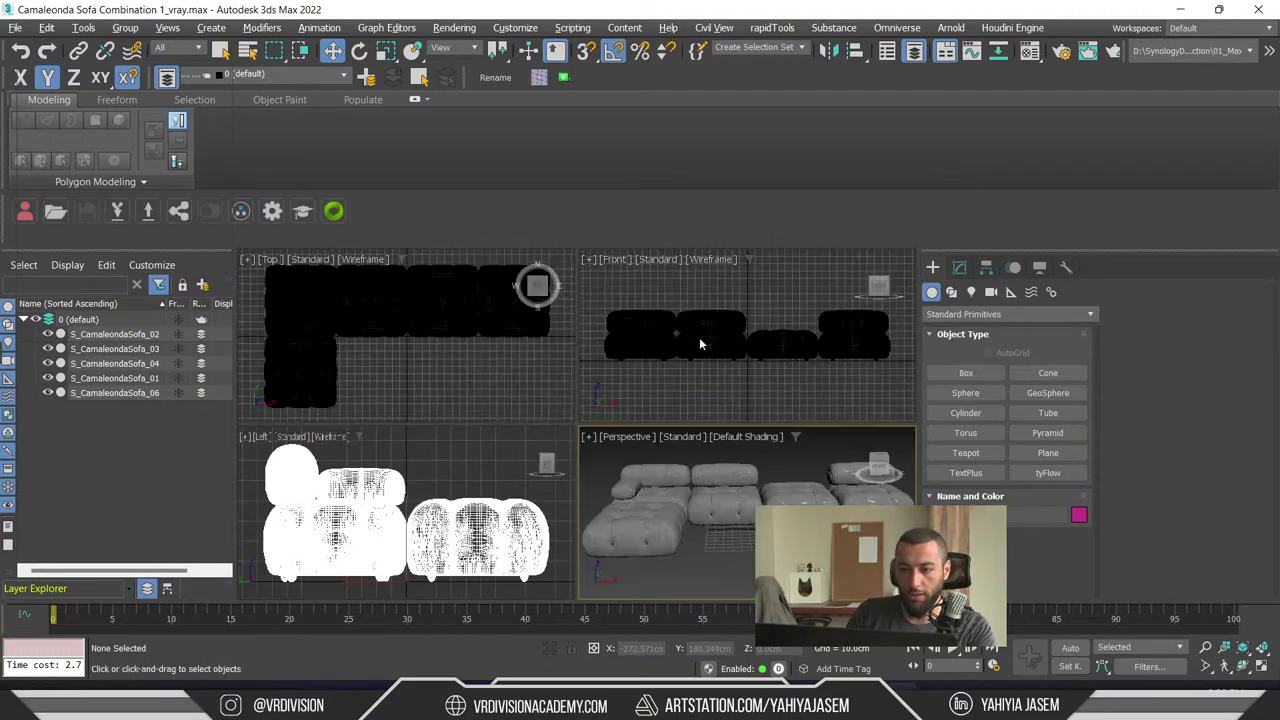
# - Maximize the Perspective viewport and zoom to fit the whole sofa
pyautogui.hotkey('alt', 'w')
pyautogui.click(592, 320)
pyautogui.click(592, 320)
pyautogui.press('z')
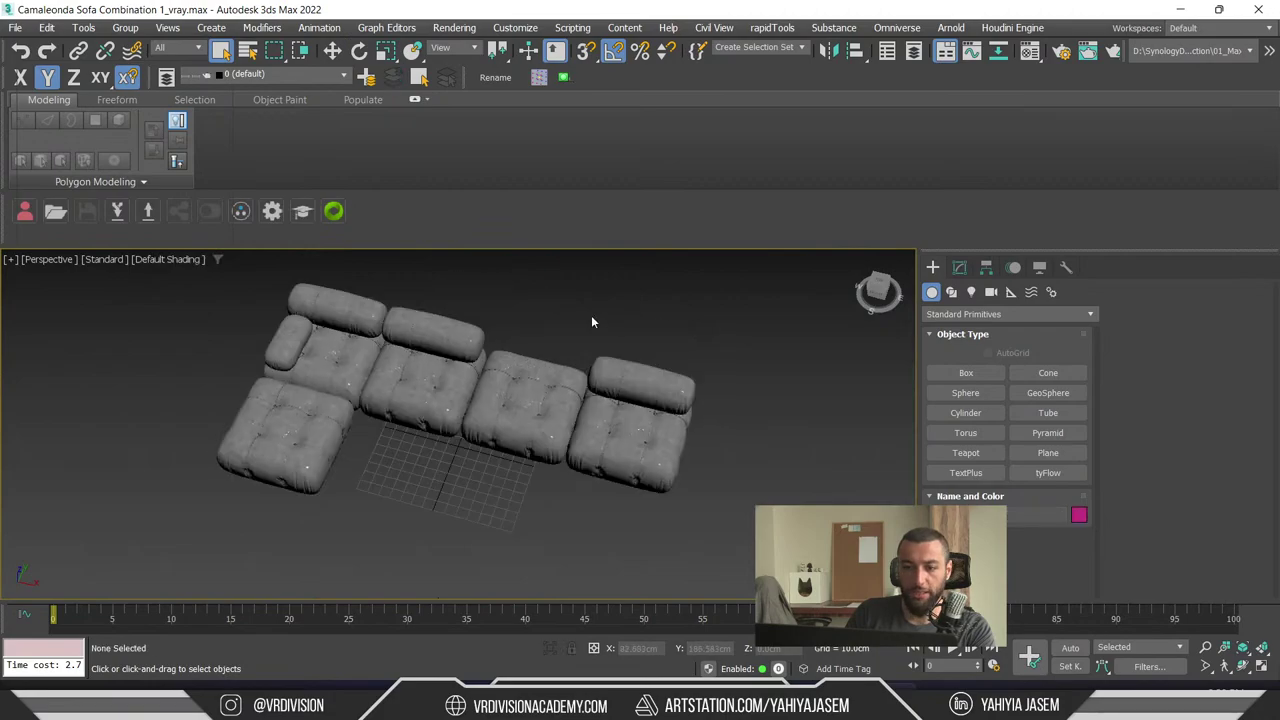
# - Start a scene export and create a new Sofa folder in D:\DT_Temp
pyautogui.click(20, 33)
pyautogui.moveTo(102, 261)
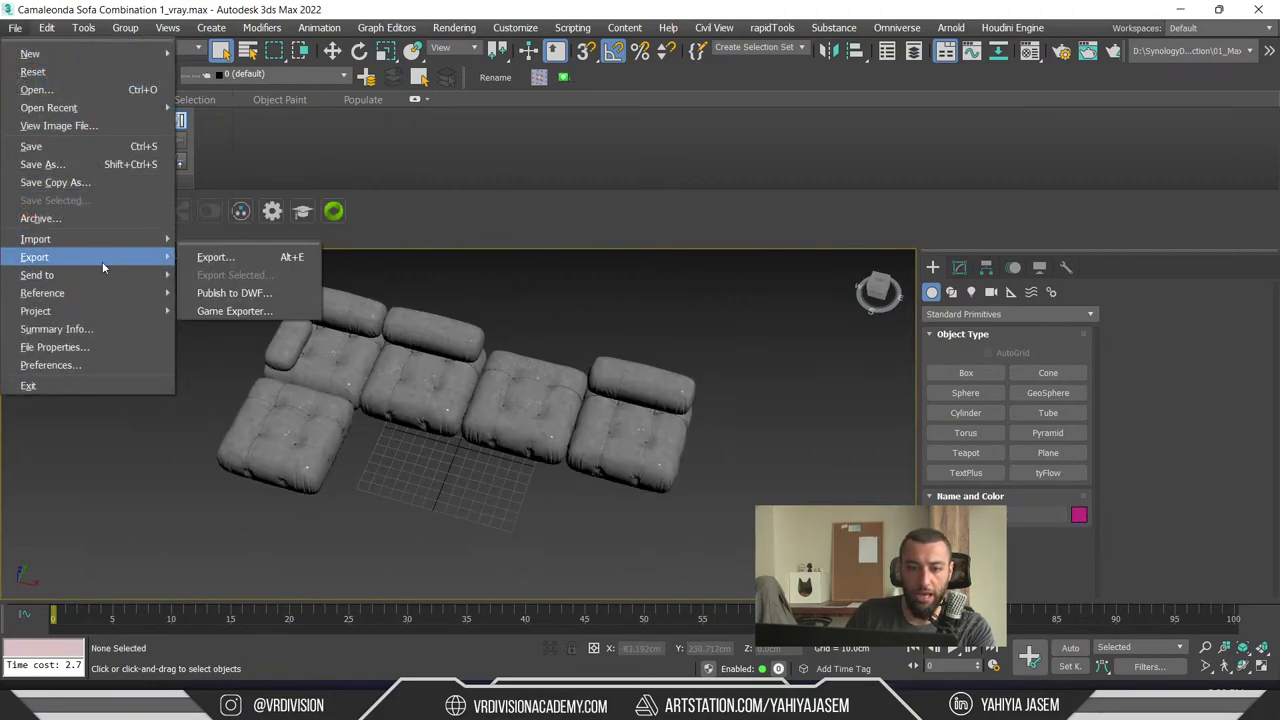
pyautogui.click(266, 258)
pyautogui.click(220, 405)
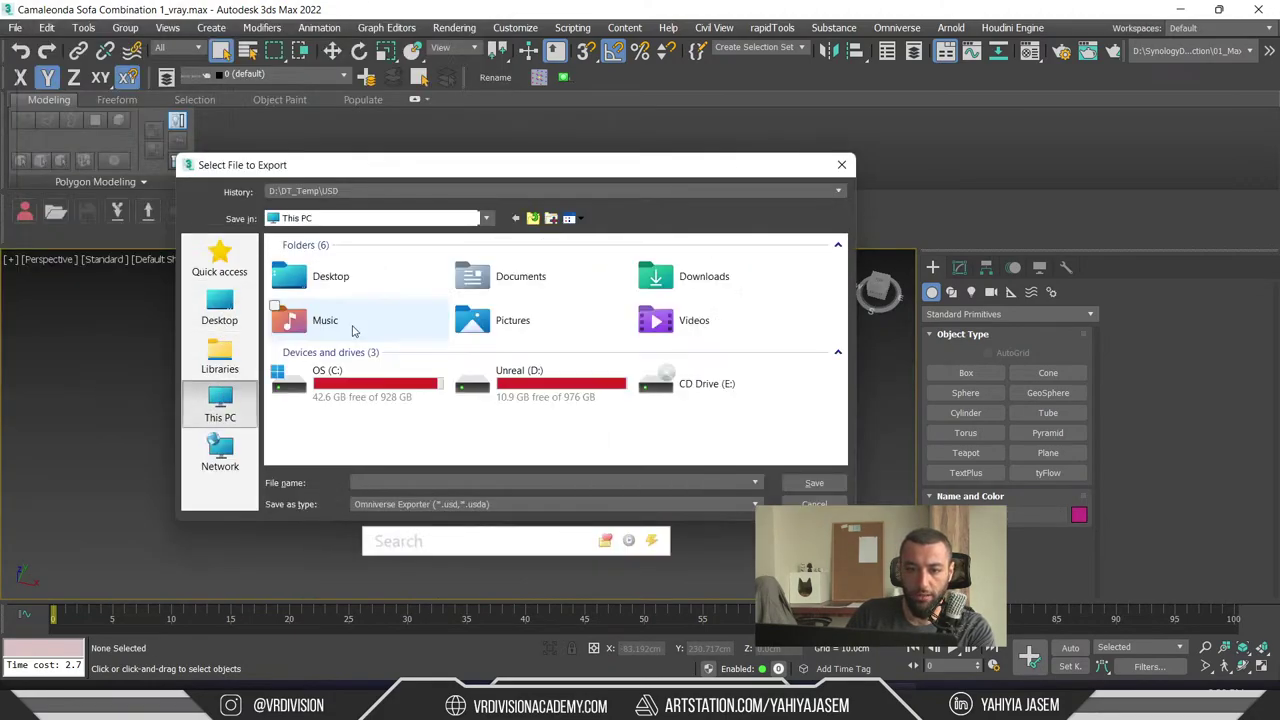
pyautogui.doubleClick(546, 399)
pyautogui.doubleClick(366, 323)
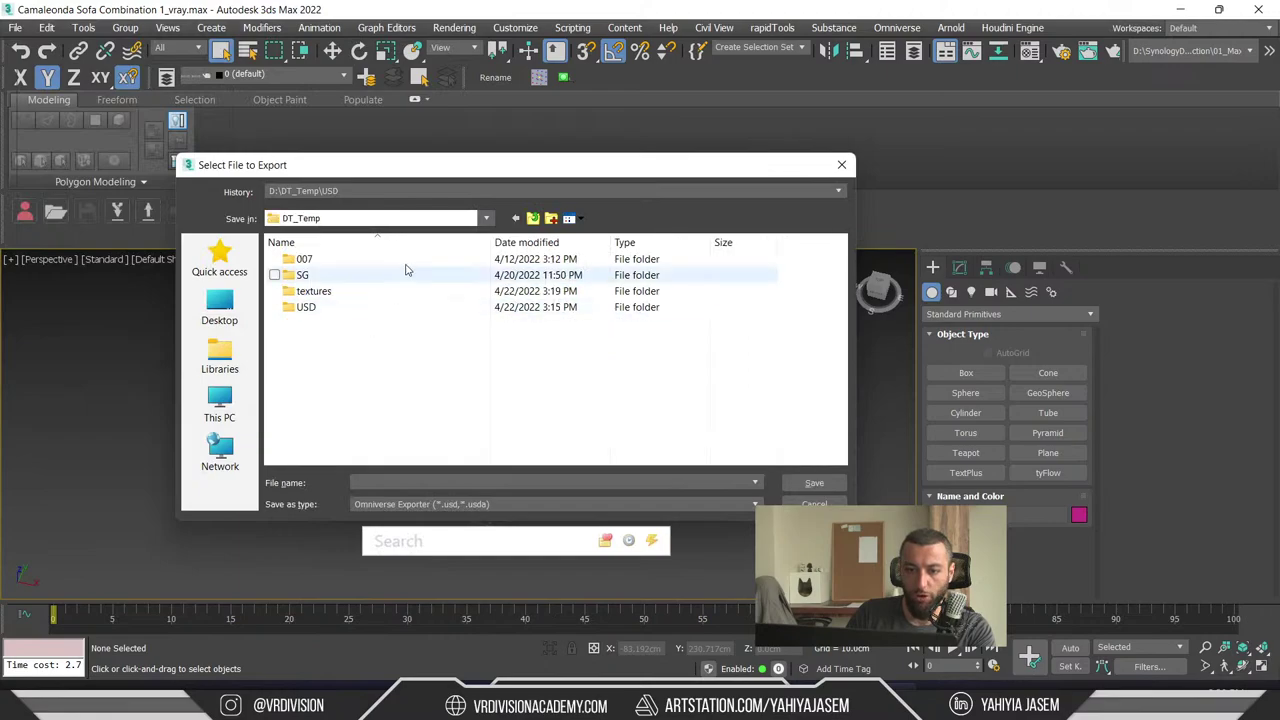
pyautogui.click(553, 219)
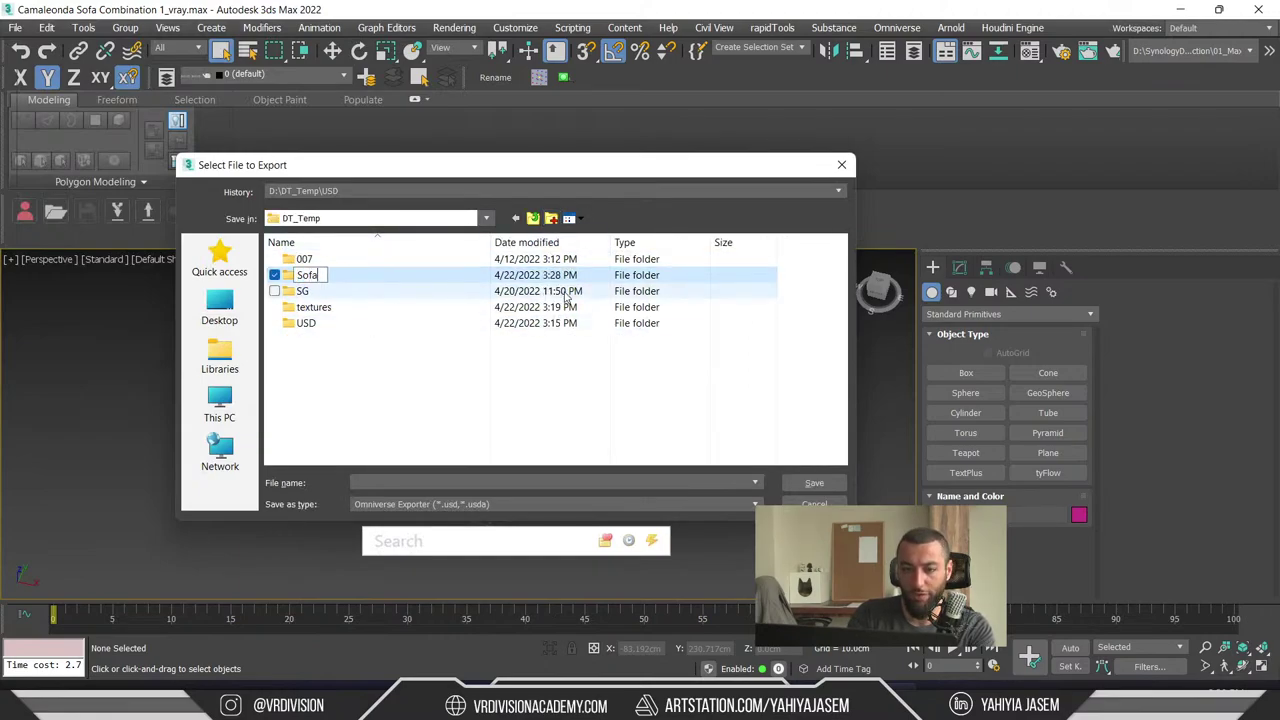
pyautogui.write('Sofa')
pyautogui.press('Return')
pyautogui.press('Return')
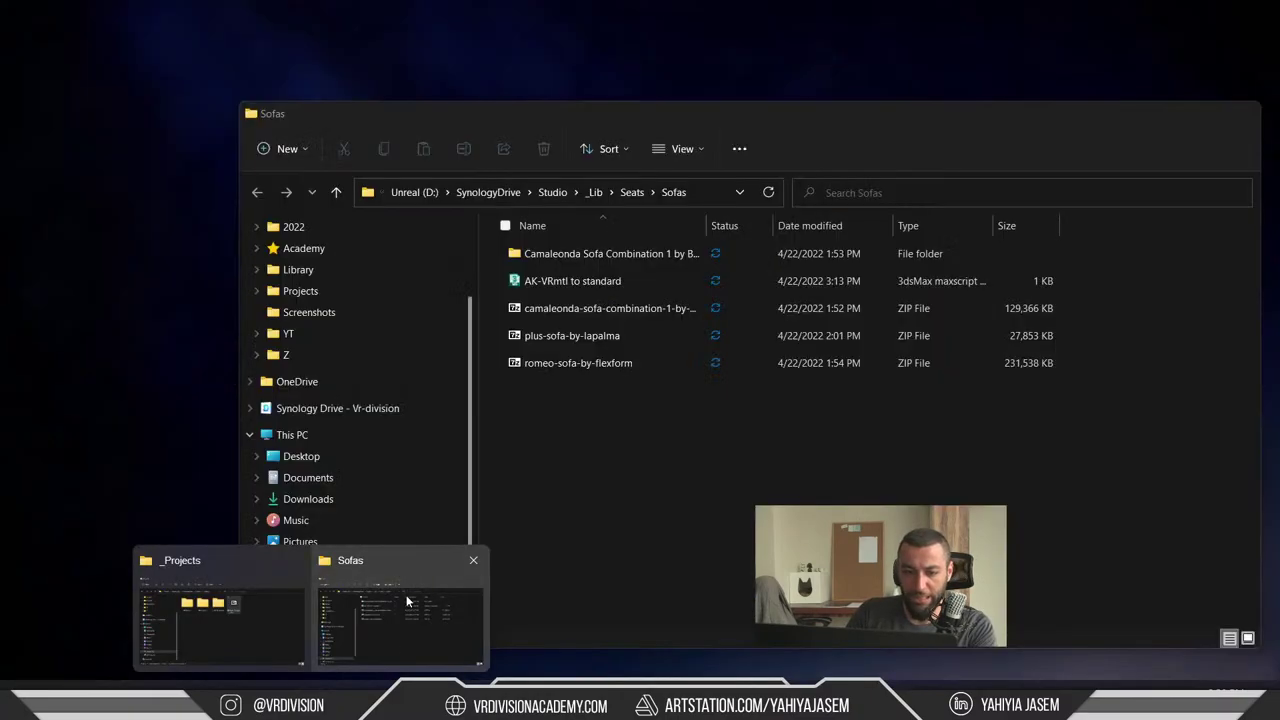
# - Copy the camaleonda sofa zip file's name and paste it as the export file name
pyautogui.click(406, 595)
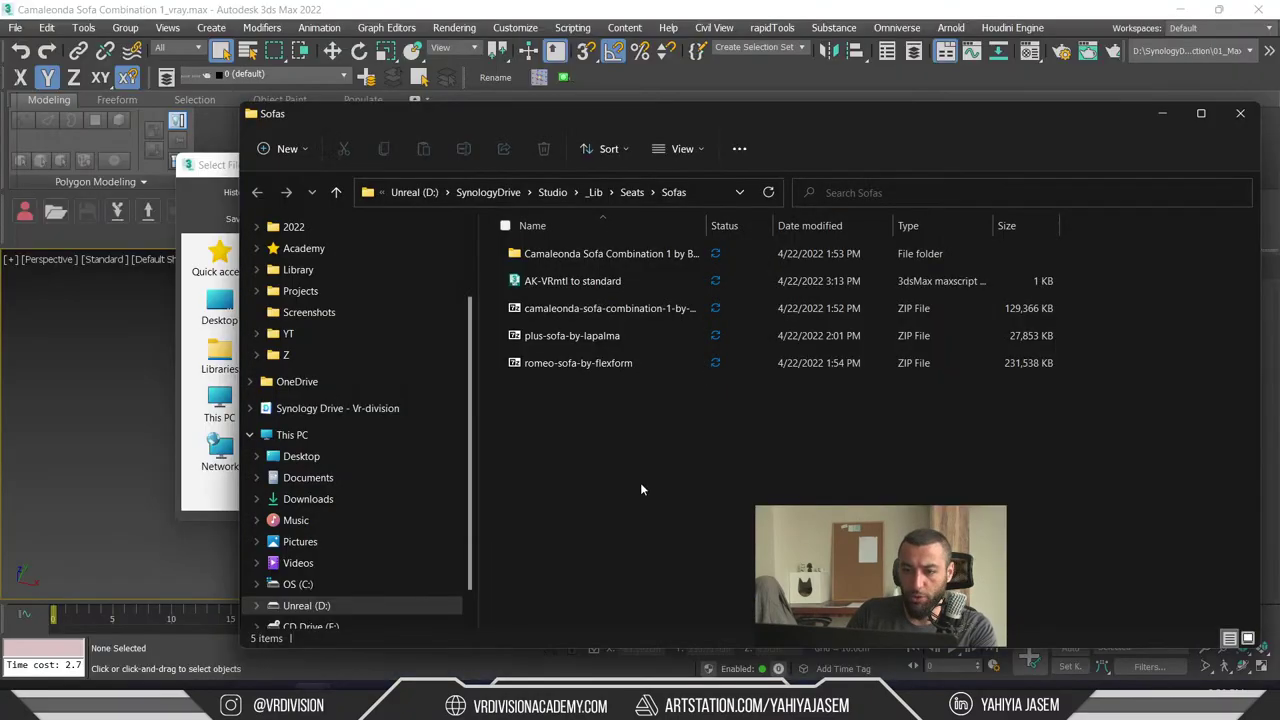
pyautogui.click(590, 309)
pyautogui.press('F2')
pyautogui.press('Escape')
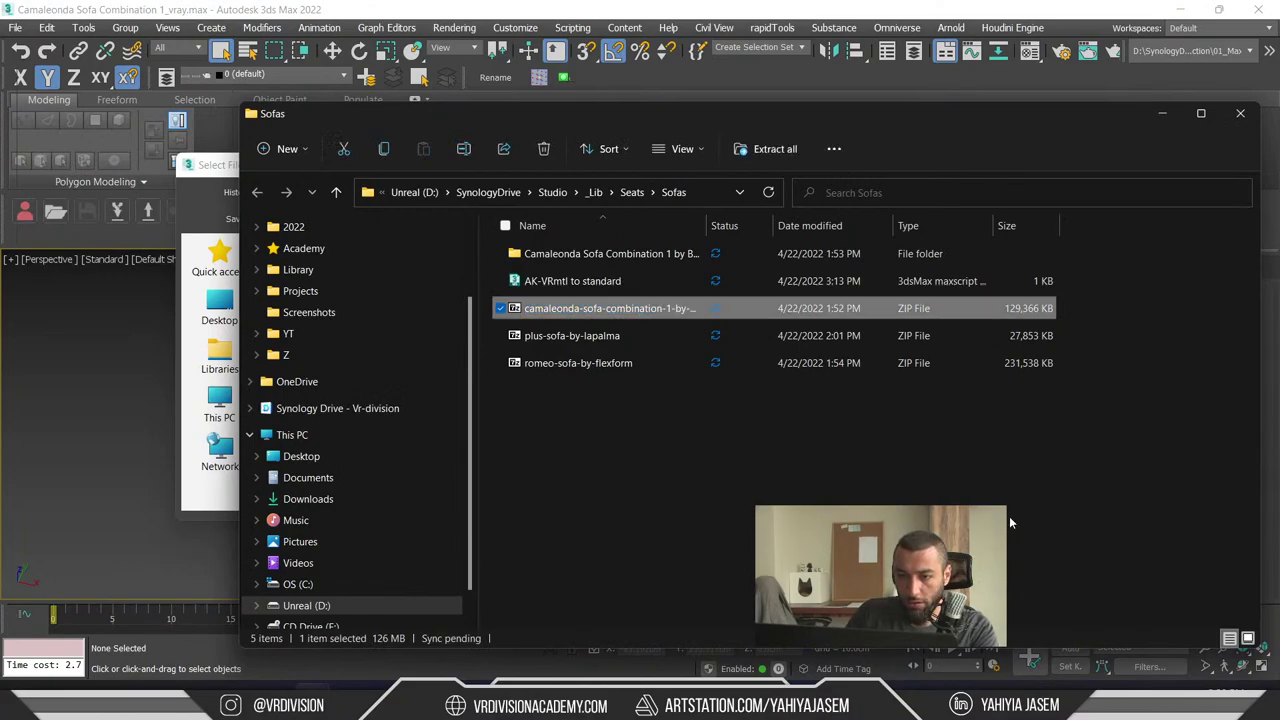
pyautogui.click(1160, 112)
pyautogui.write('camaleonda-sofa-combination-')
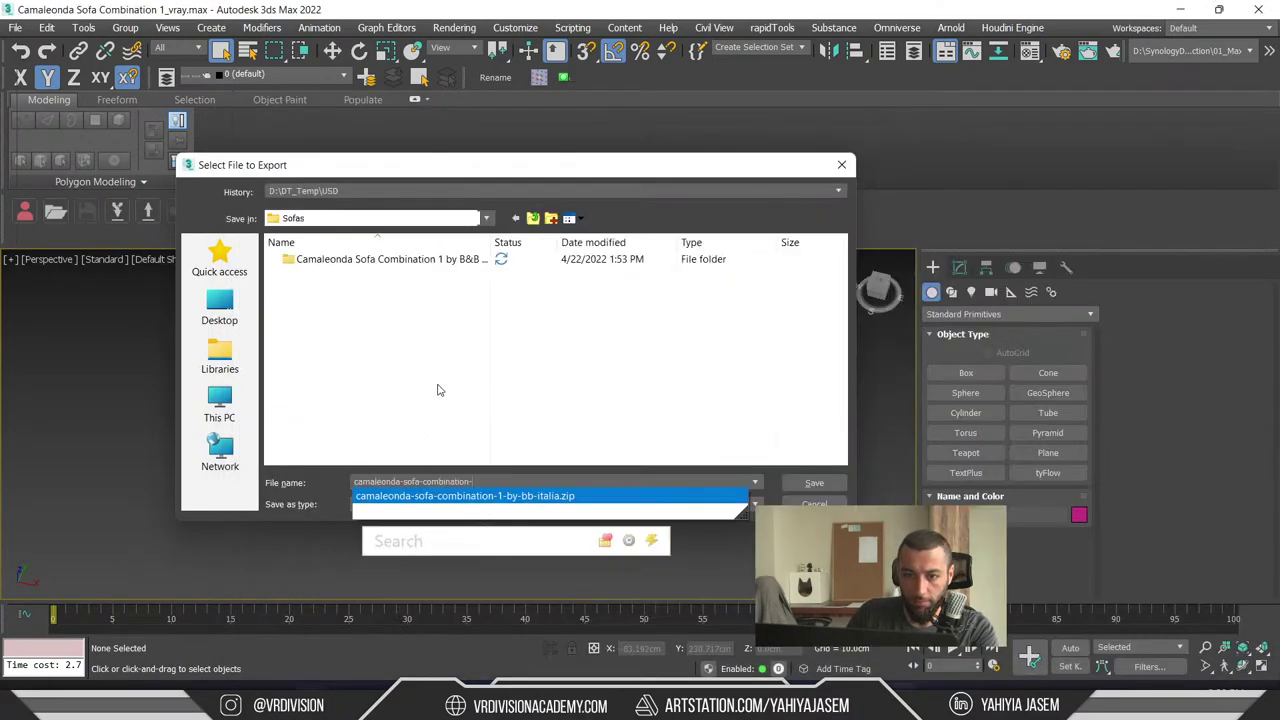
# - Target the D:\DT_Temp\Sofa folder and trim the file name to camaleonda-sofa
pyautogui.click(437, 372)
pyautogui.click(230, 408)
pyautogui.doubleClick(320, 372)
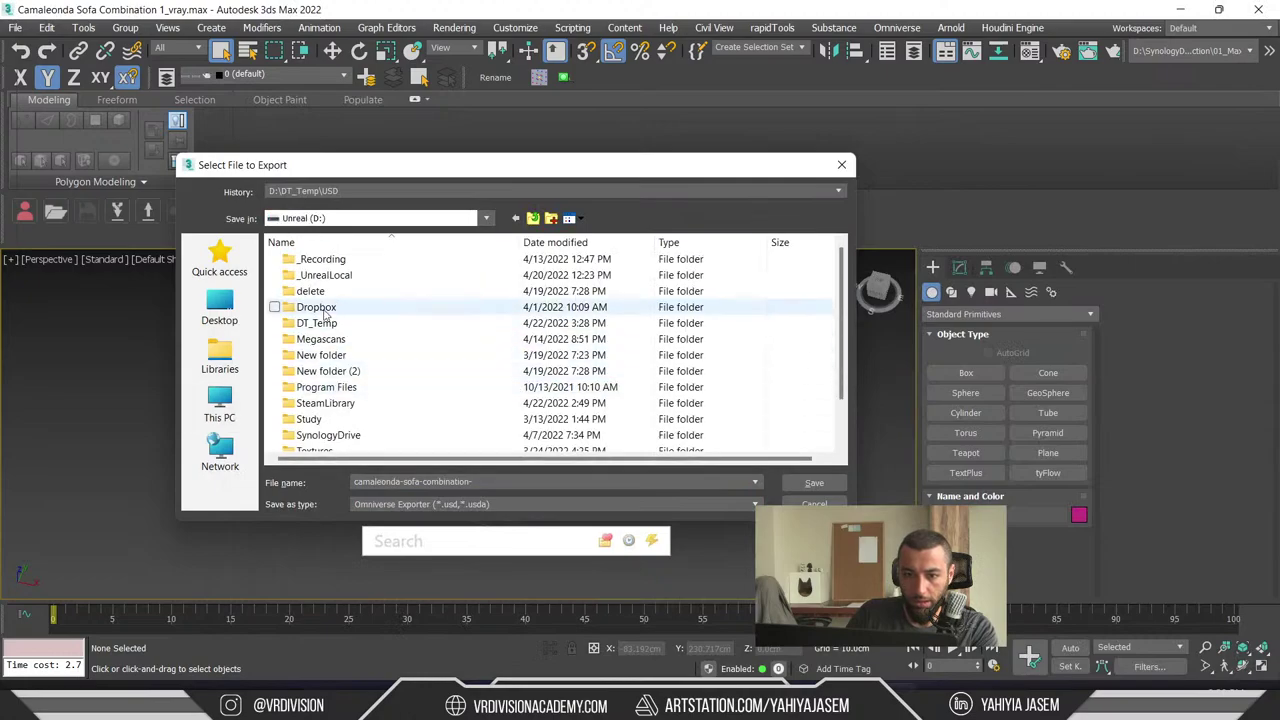
pyautogui.doubleClick(315, 324)
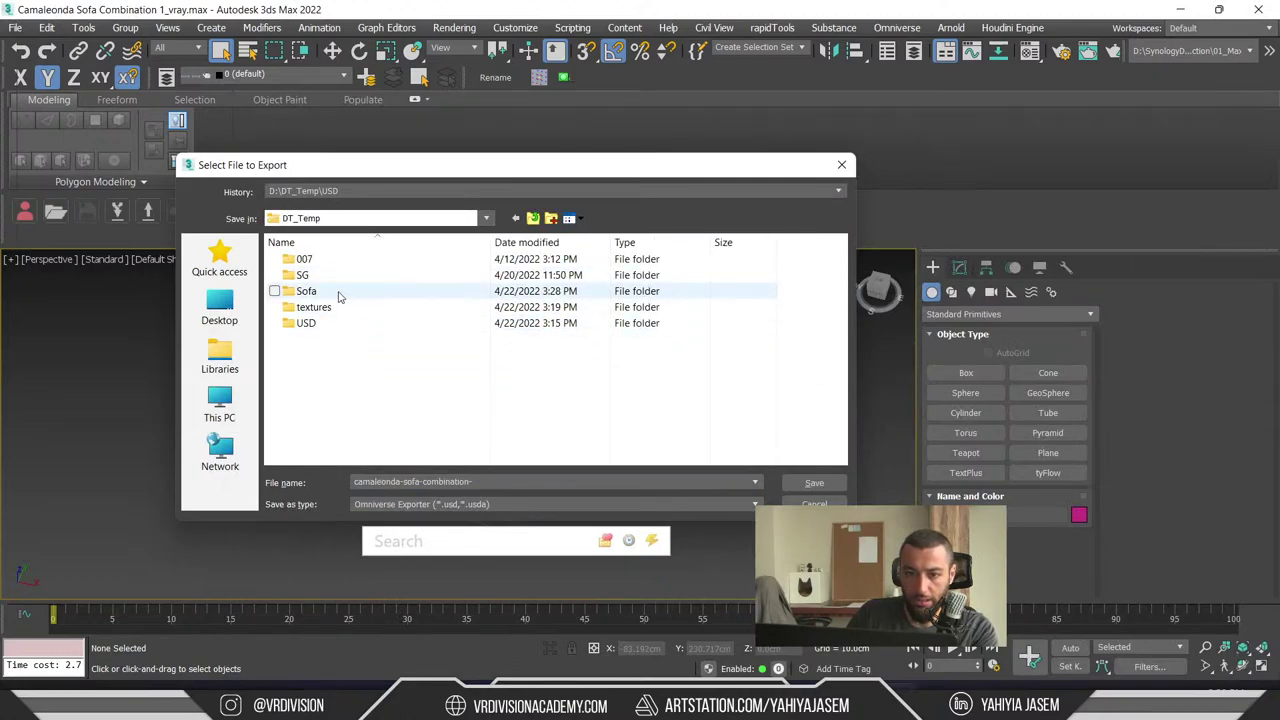
pyautogui.doubleClick(338, 293)
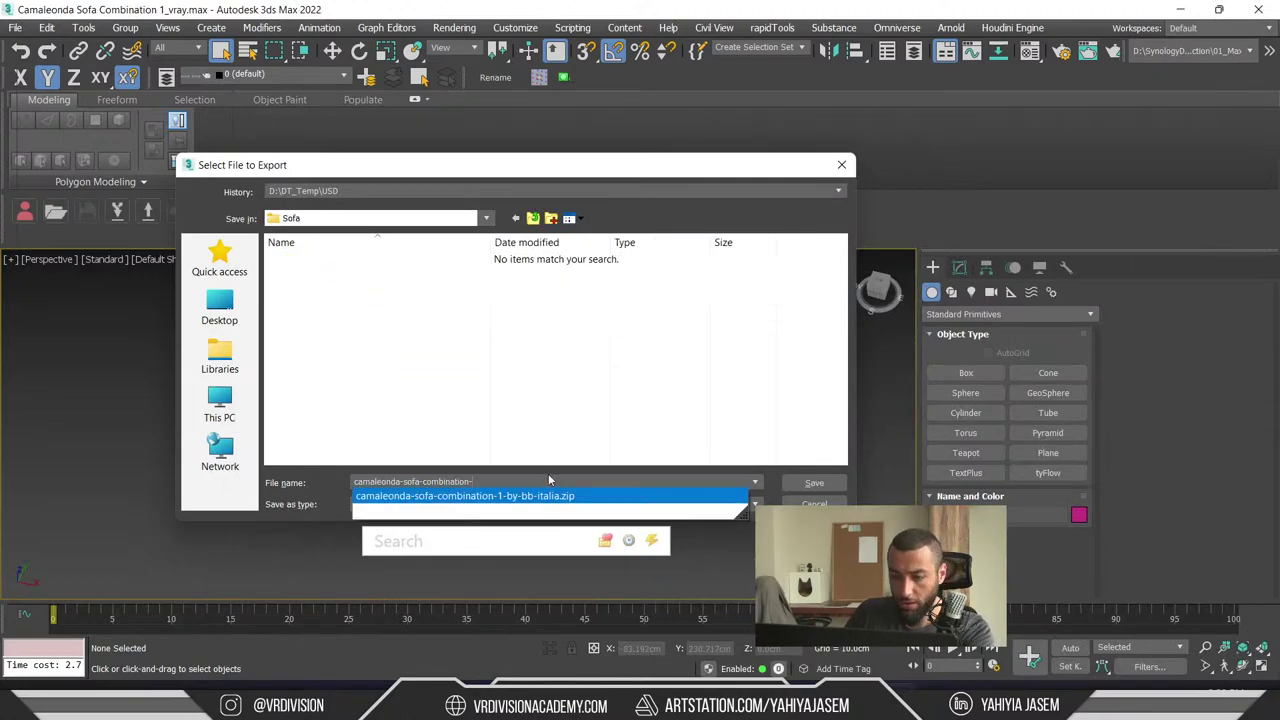
pyautogui.press('BackSpace')
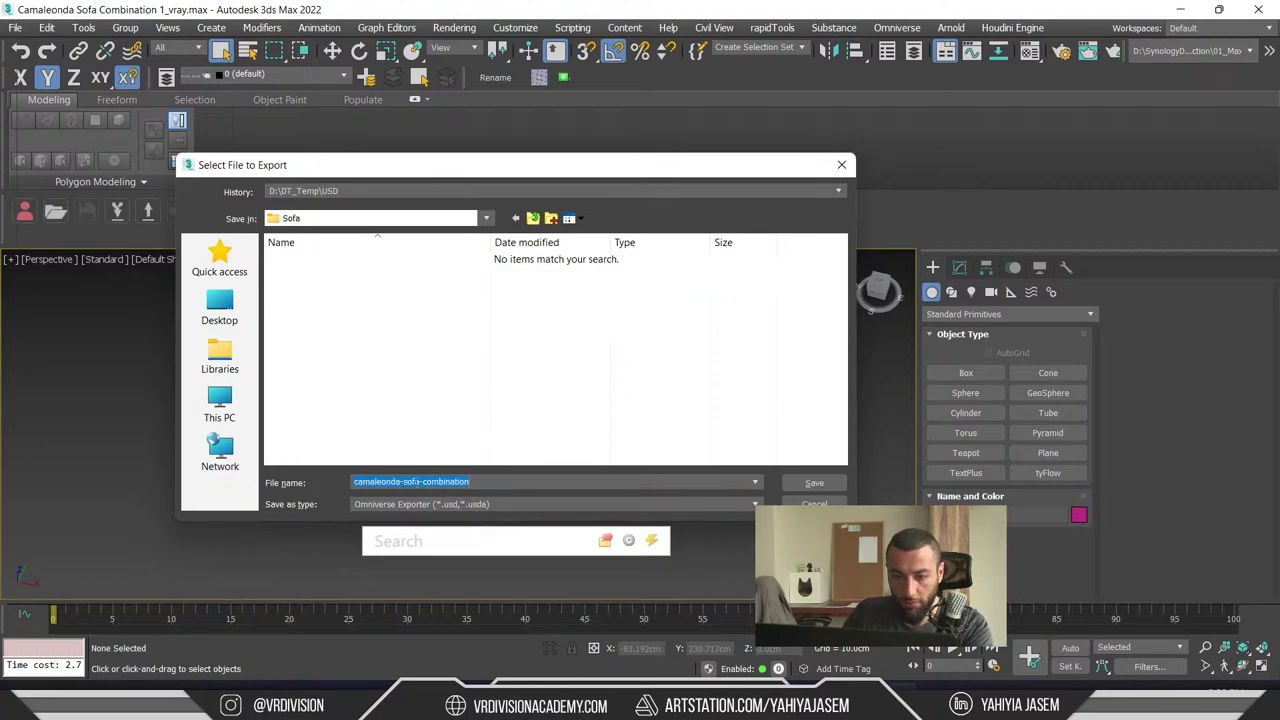
# - Save as Unreal Datasmith, accept the export options, and dismiss the UV warnings
pyautogui.click(481, 505)
pyautogui.click(455, 458)
pyautogui.click(808, 483)
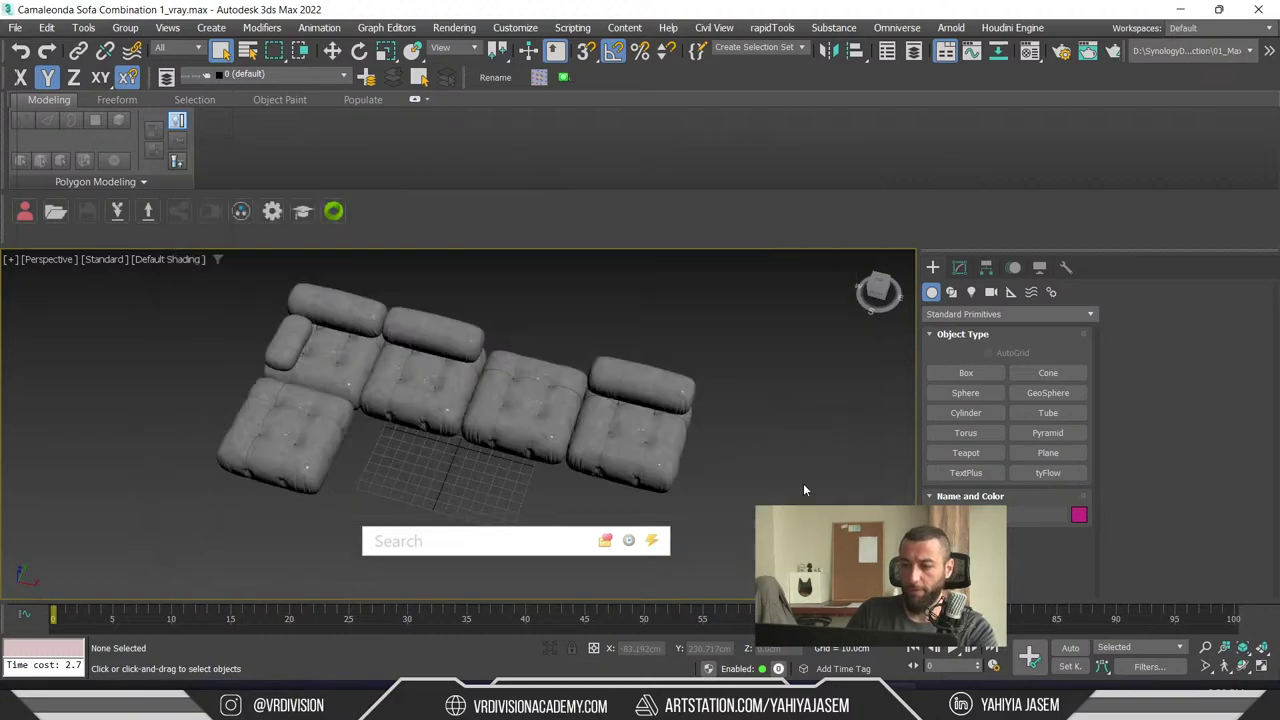
pyautogui.click(568, 407)
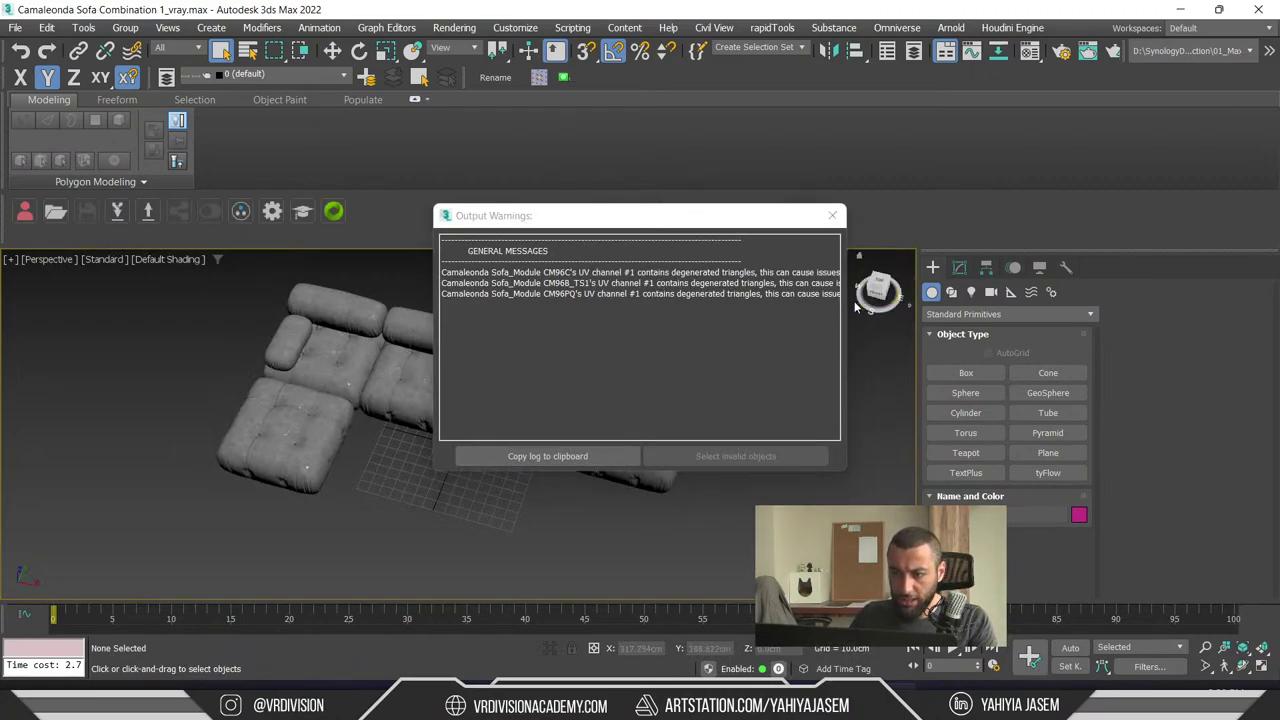
pyautogui.moveTo(855, 307); pyautogui.dragTo(1131, 331)
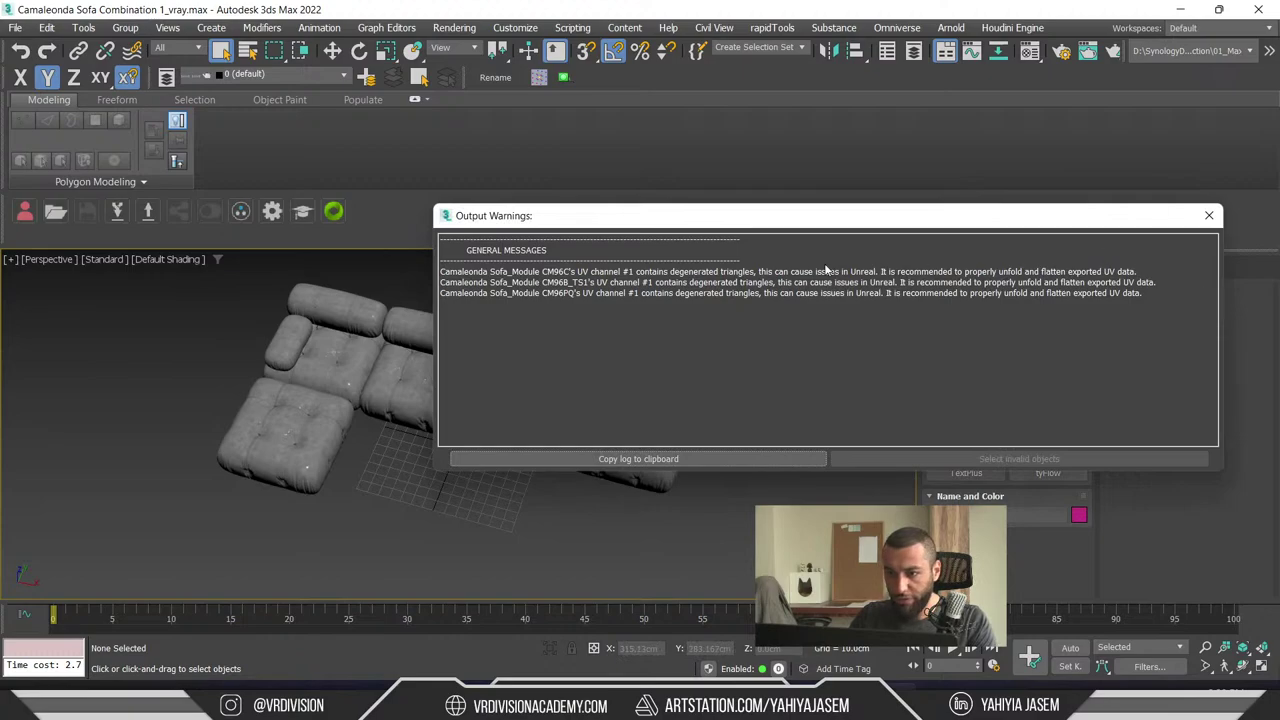
pyautogui.moveTo(822, 221); pyautogui.dragTo(577, 249)
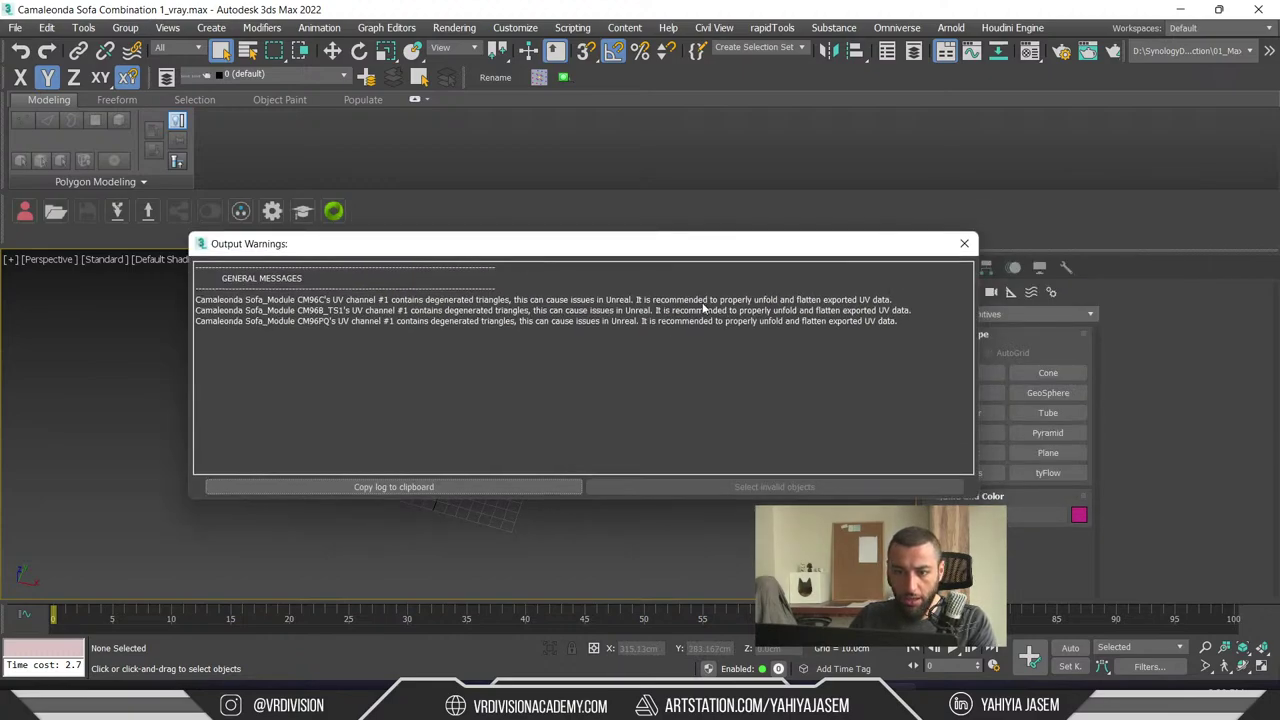
pyautogui.click(964, 243)
# - In Unreal, start a Datasmith File Import of Sofa/camaleonda-sofa.udatasmith
pyautogui.click(1181, 9)
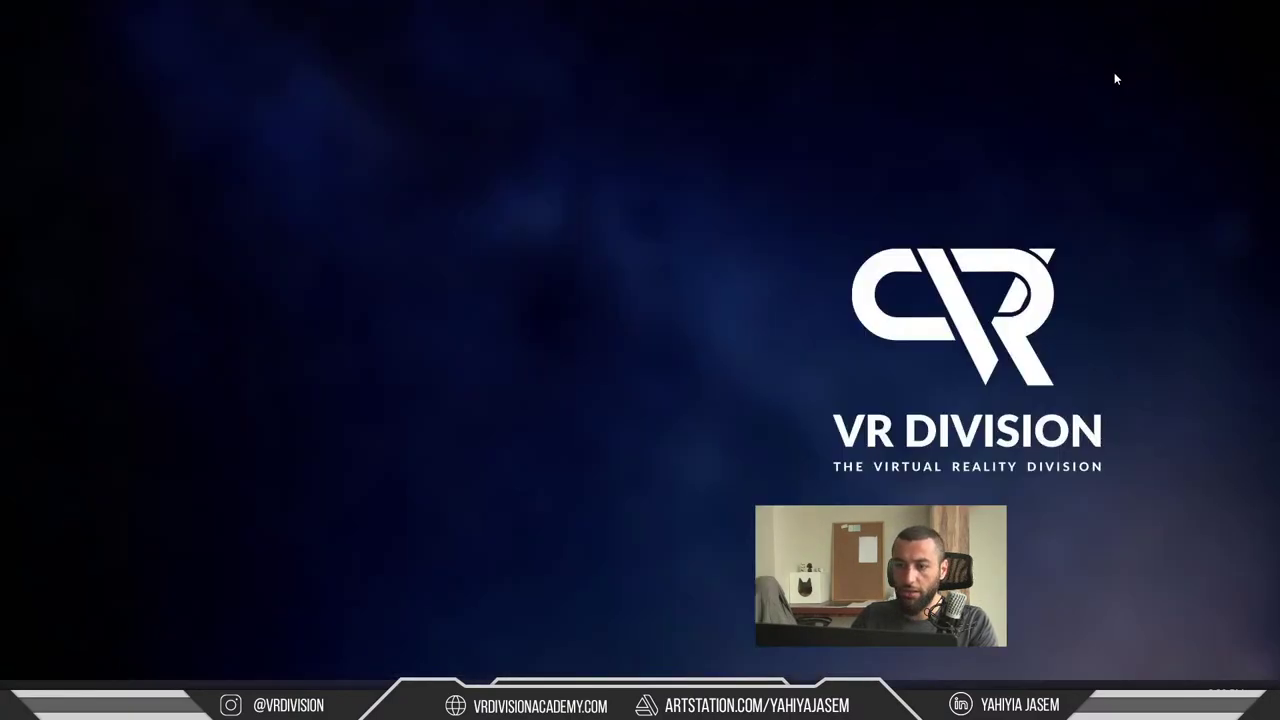
pyautogui.hotkey('alt', 'Tab')
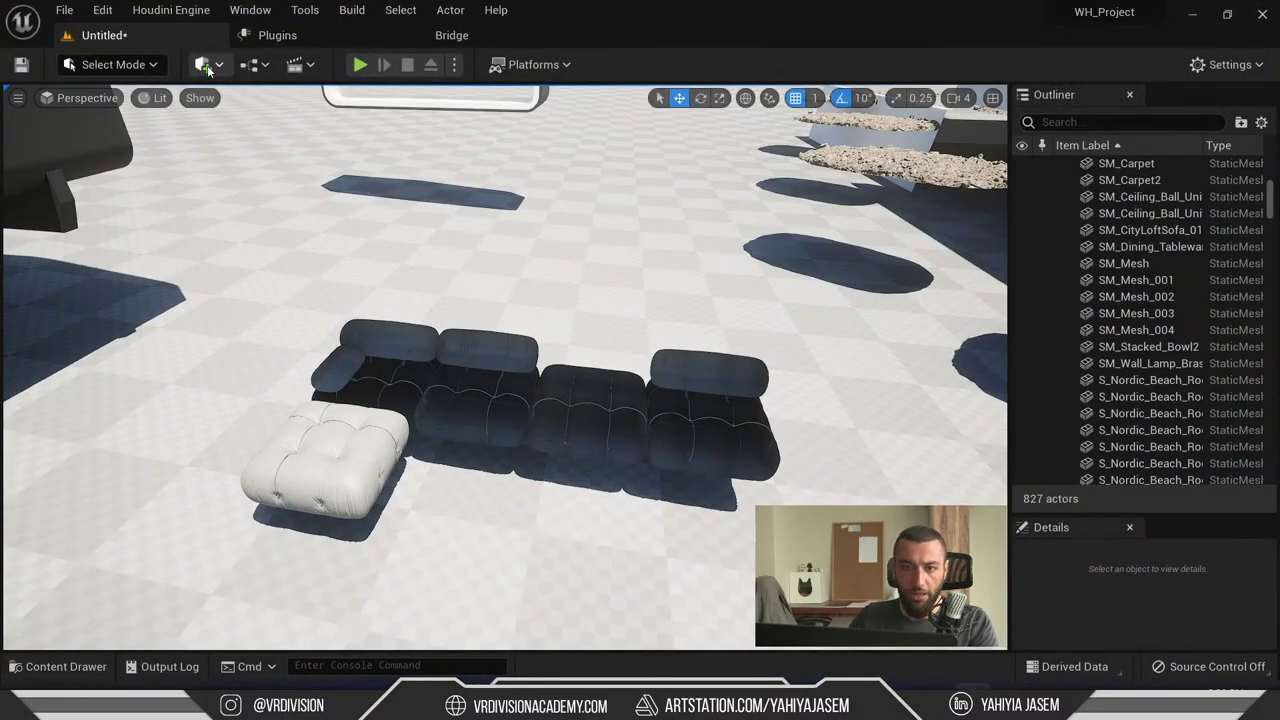
pyautogui.click(205, 64)
pyautogui.moveTo(278, 211)
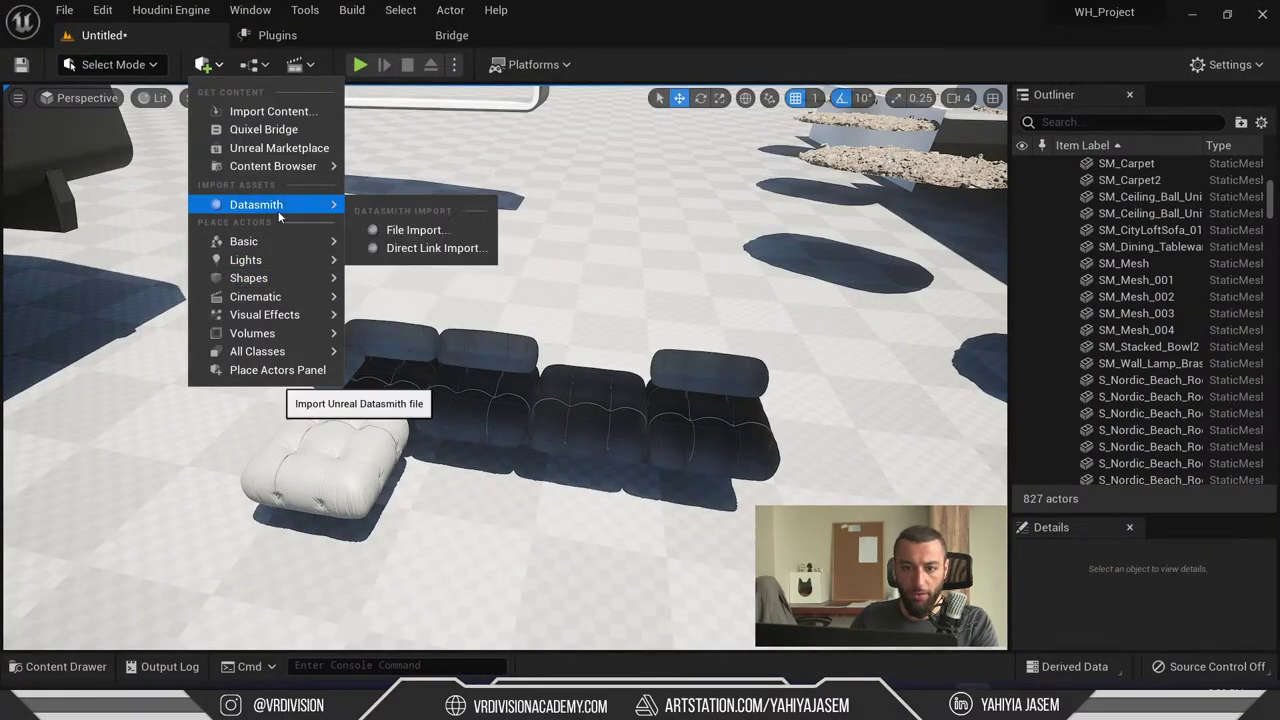
pyautogui.click(420, 231)
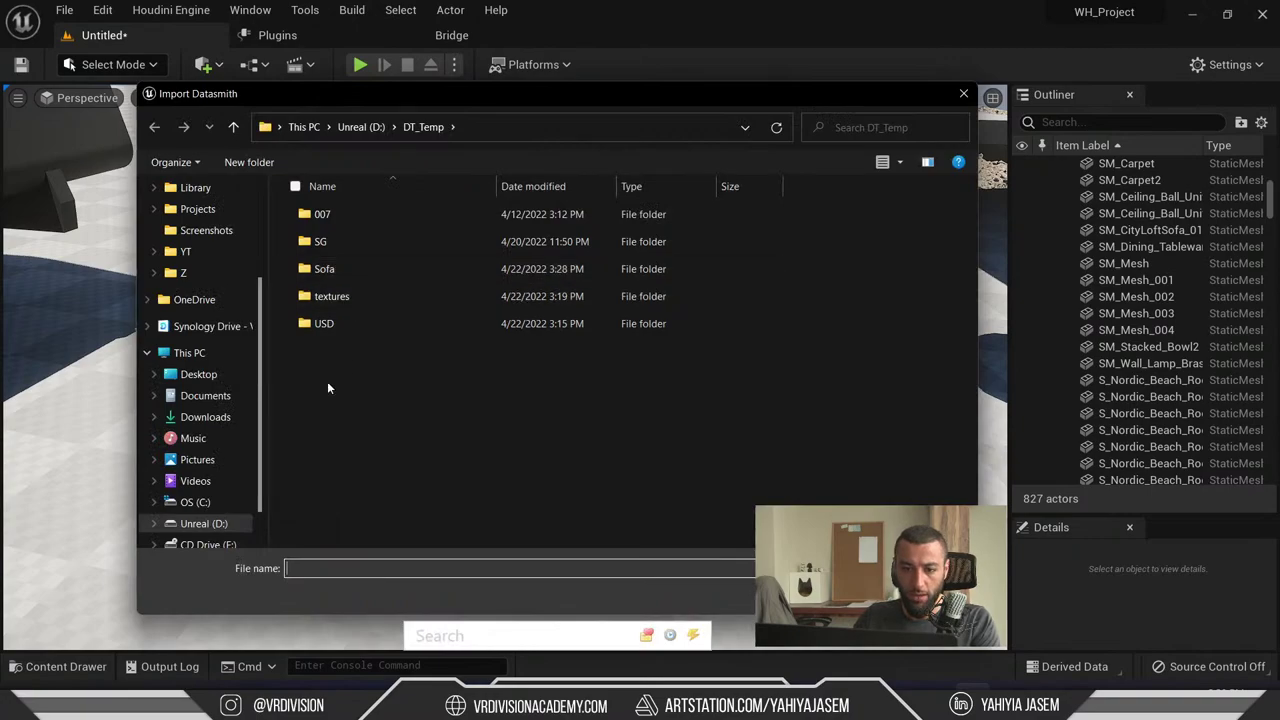
pyautogui.scroll(-2, 246, 425)
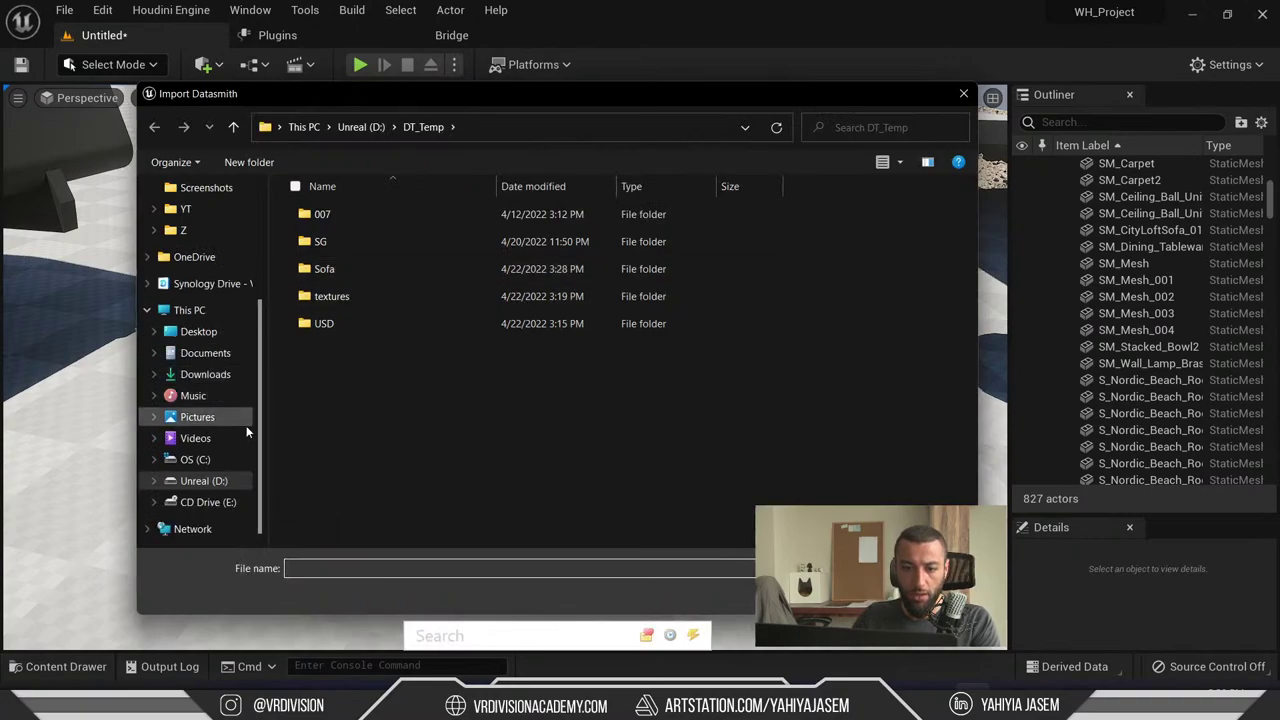
pyautogui.doubleClick(357, 268)
pyautogui.doubleClick(345, 241)
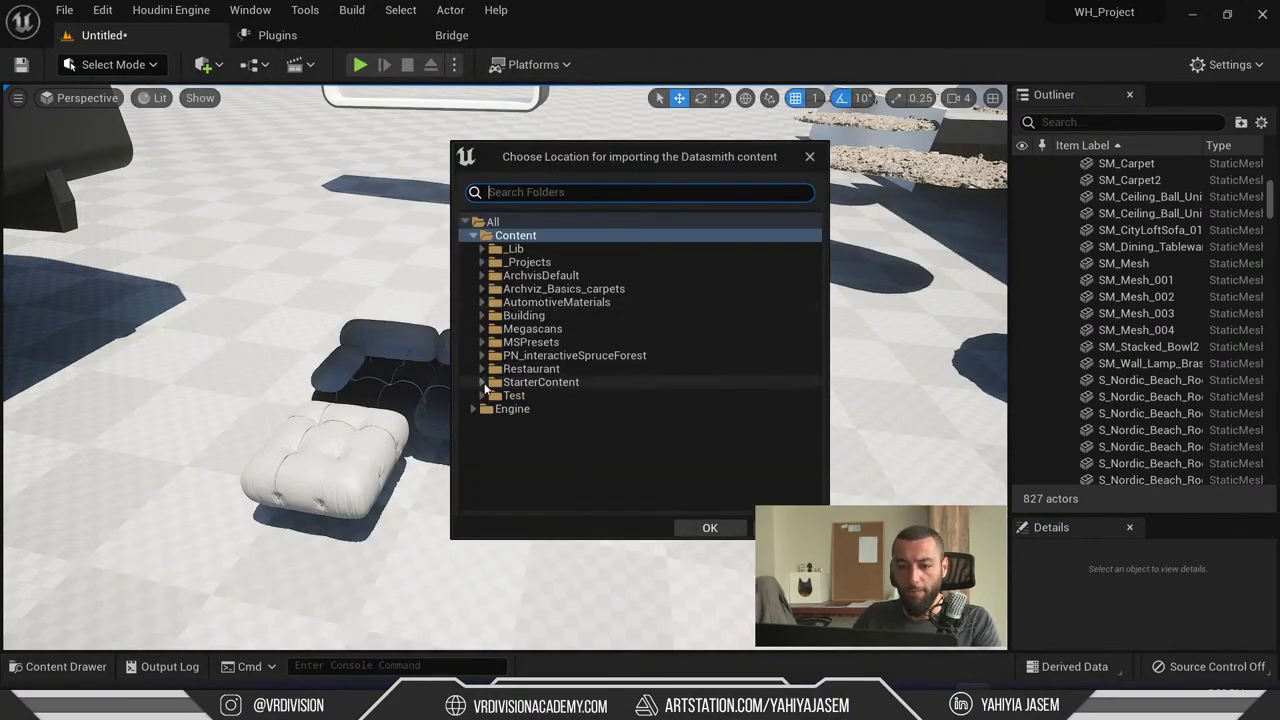
# - Choose Content/Test as the import location and run the import
pyautogui.click(482, 395)
pyautogui.click(514, 395)
pyautogui.click(710, 527)
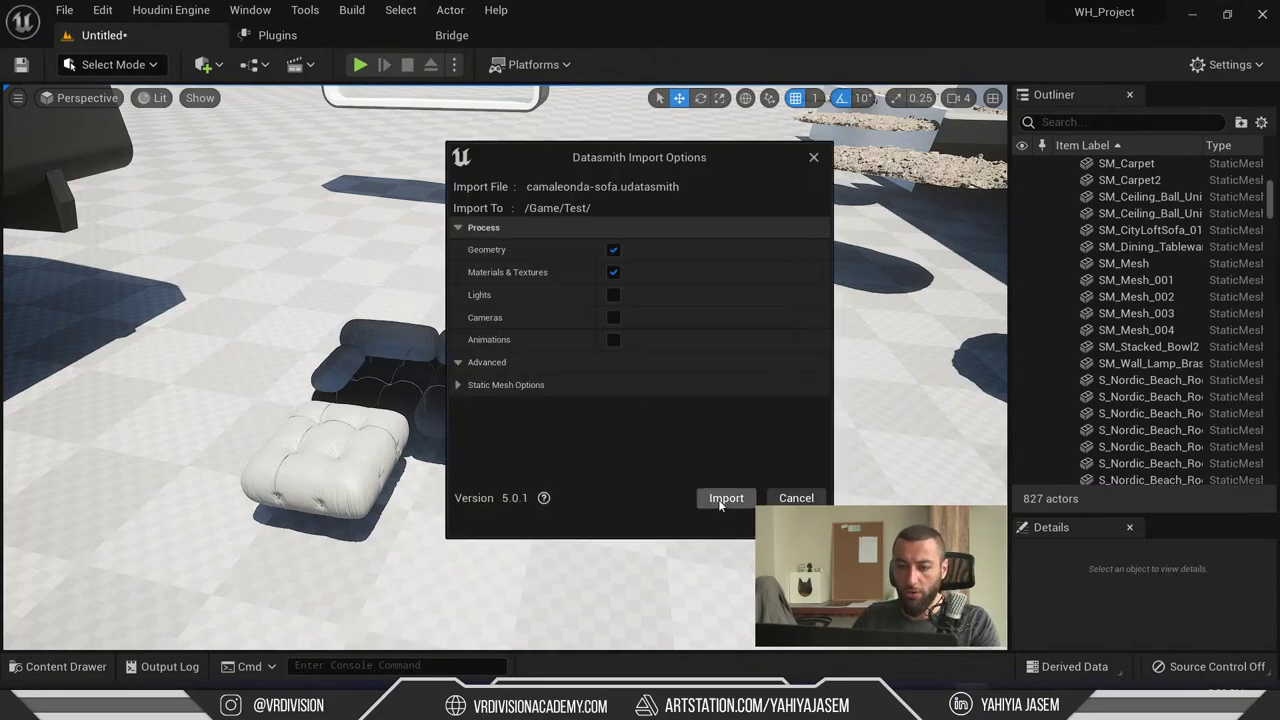
pyautogui.click(726, 497)
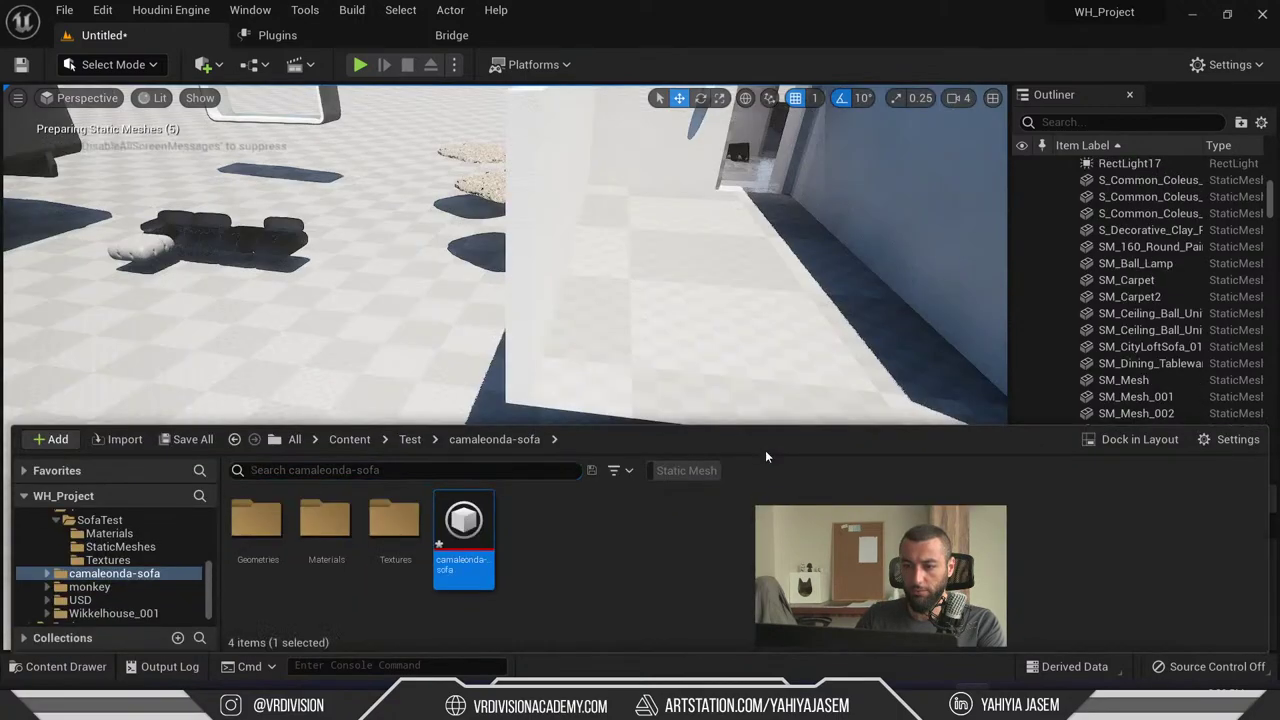
# - Select the camaleonda-sofa import and fly around it, including in full-screen viewport
pyautogui.moveTo(500, 270); pyautogui.dragTo(583, 460, button='right')
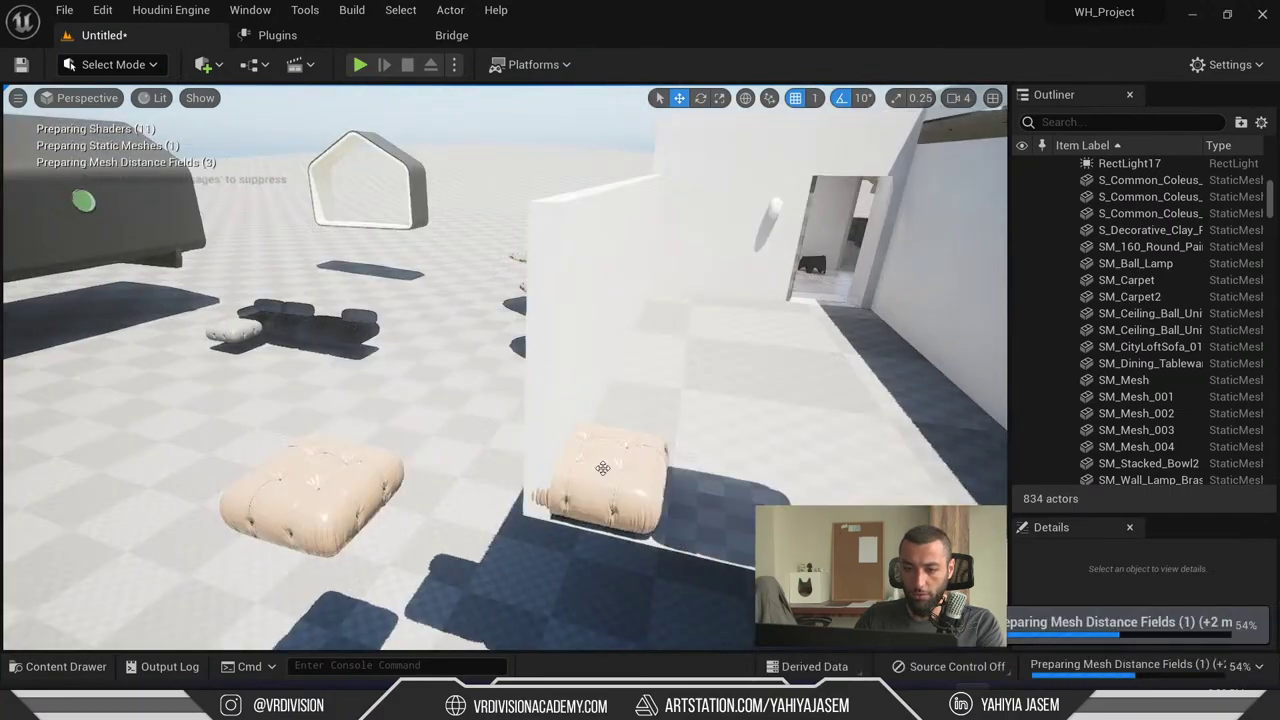
pyautogui.click(605, 478)
pyautogui.click(590, 475)
pyautogui.click(554, 480)
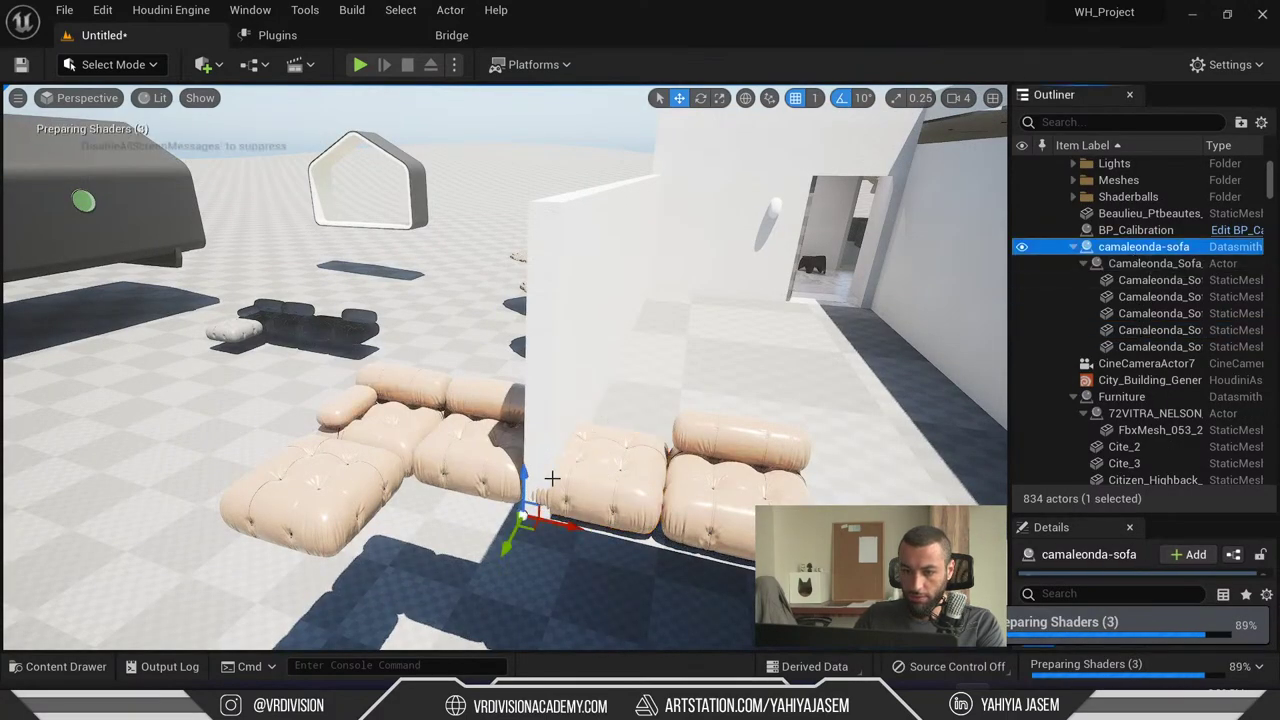
pyautogui.moveTo(527, 535); pyautogui.dragTo(520, 528, button='right')
pyautogui.moveTo(171, 506); pyautogui.dragTo(393, 406, button='right')
pyautogui.press('F11')
pyautogui.moveTo(471, 406); pyautogui.dragTo(471, 406, button='right')
pyautogui.moveTo(605, 398); pyautogui.dragTo(605, 398, button='right')
pyautogui.press('F11')
# - Select a middle cushion, enlarge Details to show its Transform, then maximize the browser
pyautogui.click(645, 390)
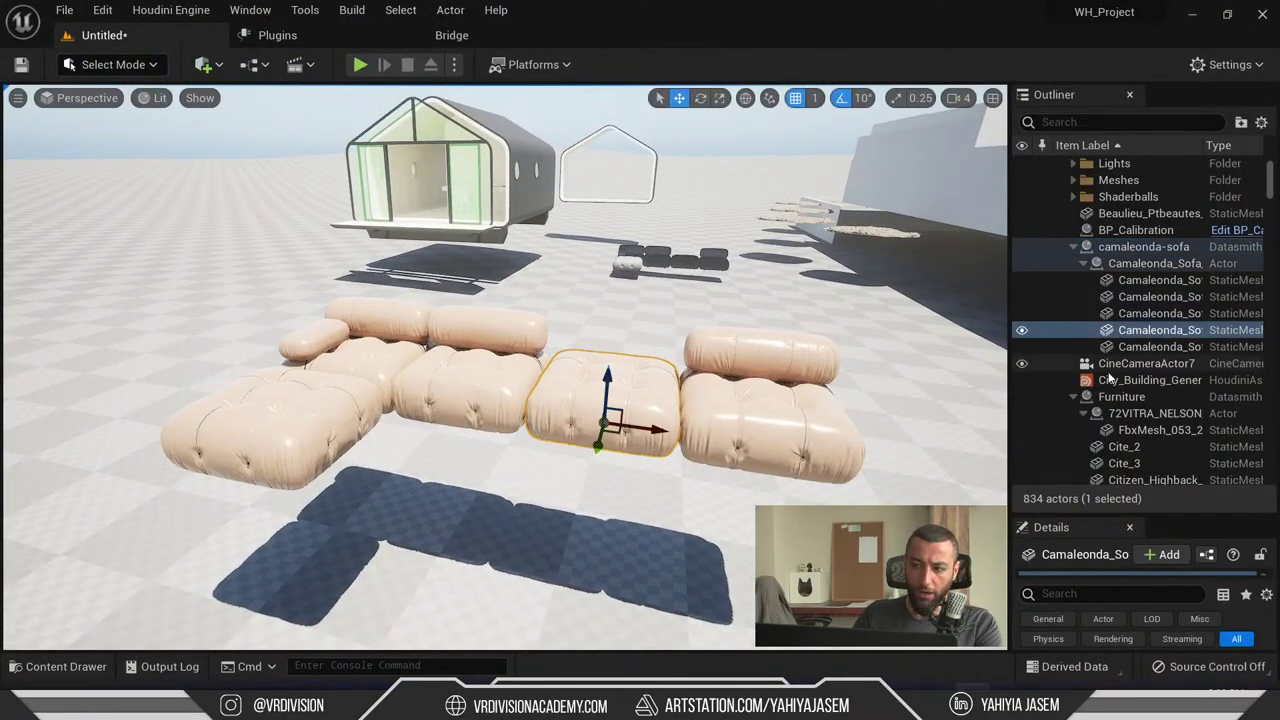
pyautogui.scroll(-1, 1113, 477)
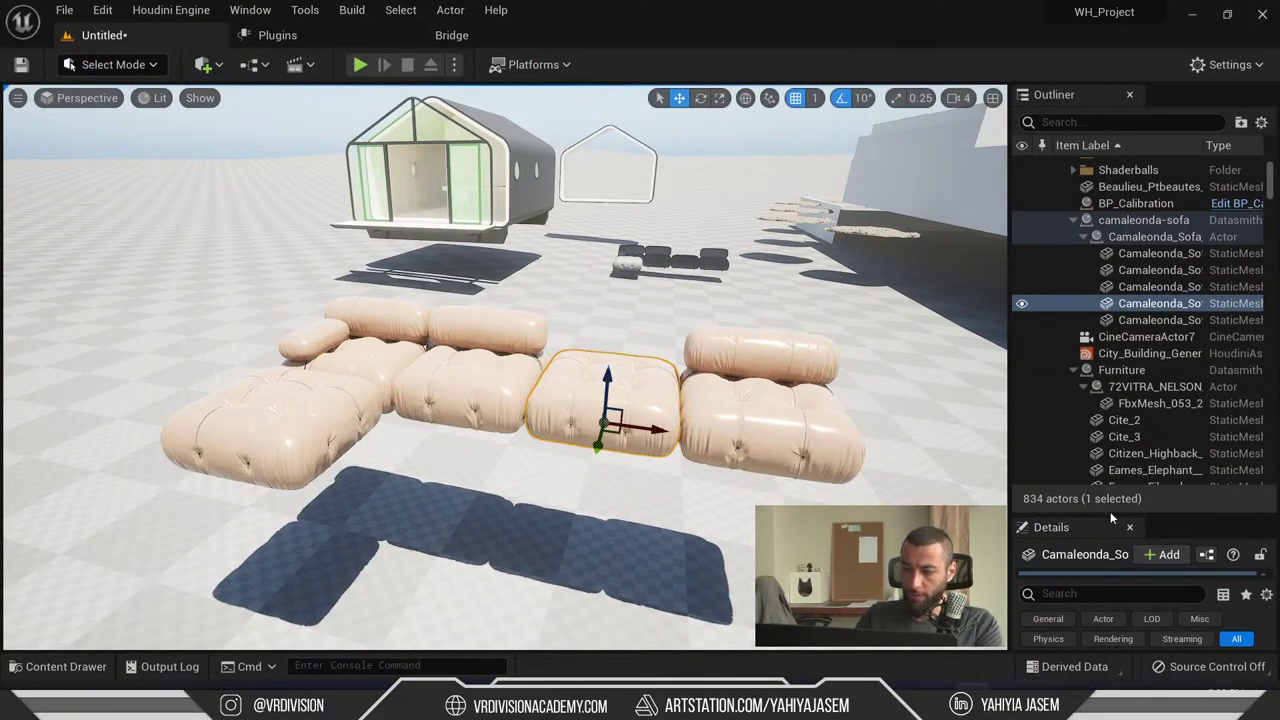
pyautogui.moveTo(1097, 513); pyautogui.dragTo(1097, 380)
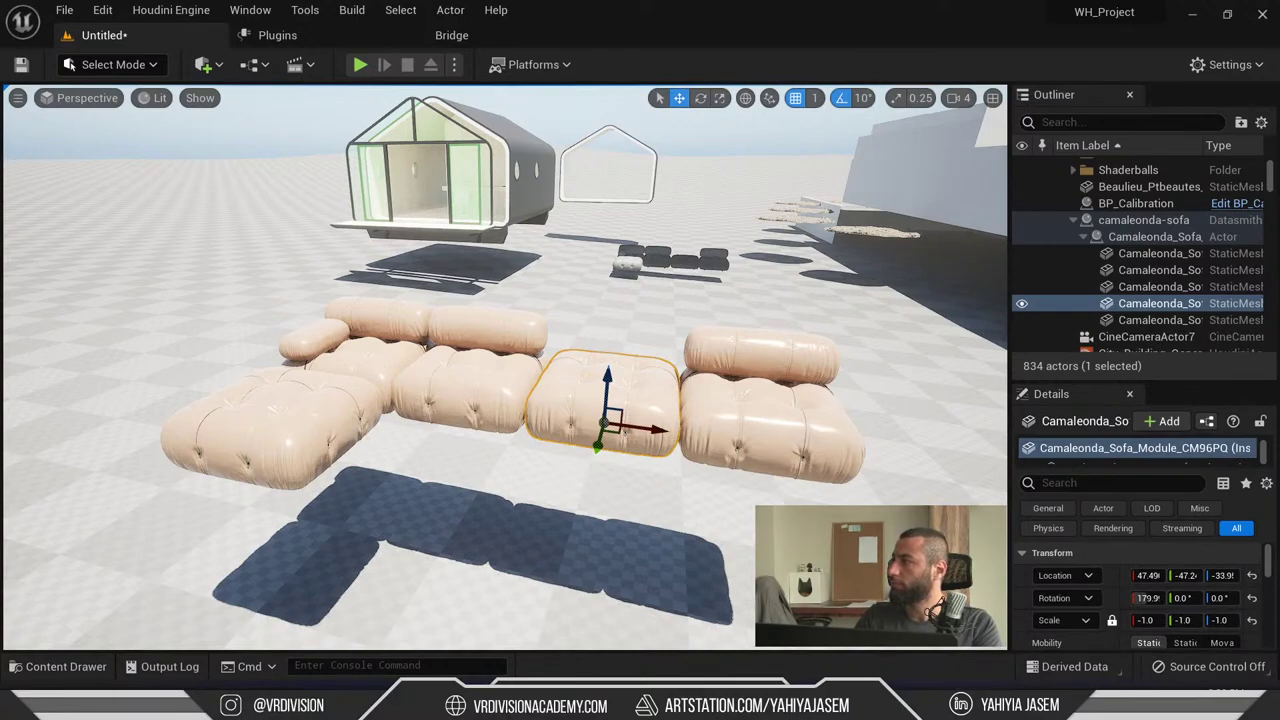
pyautogui.hotkey('alt', 'Tab')
pyautogui.doubleClick(750, 180)
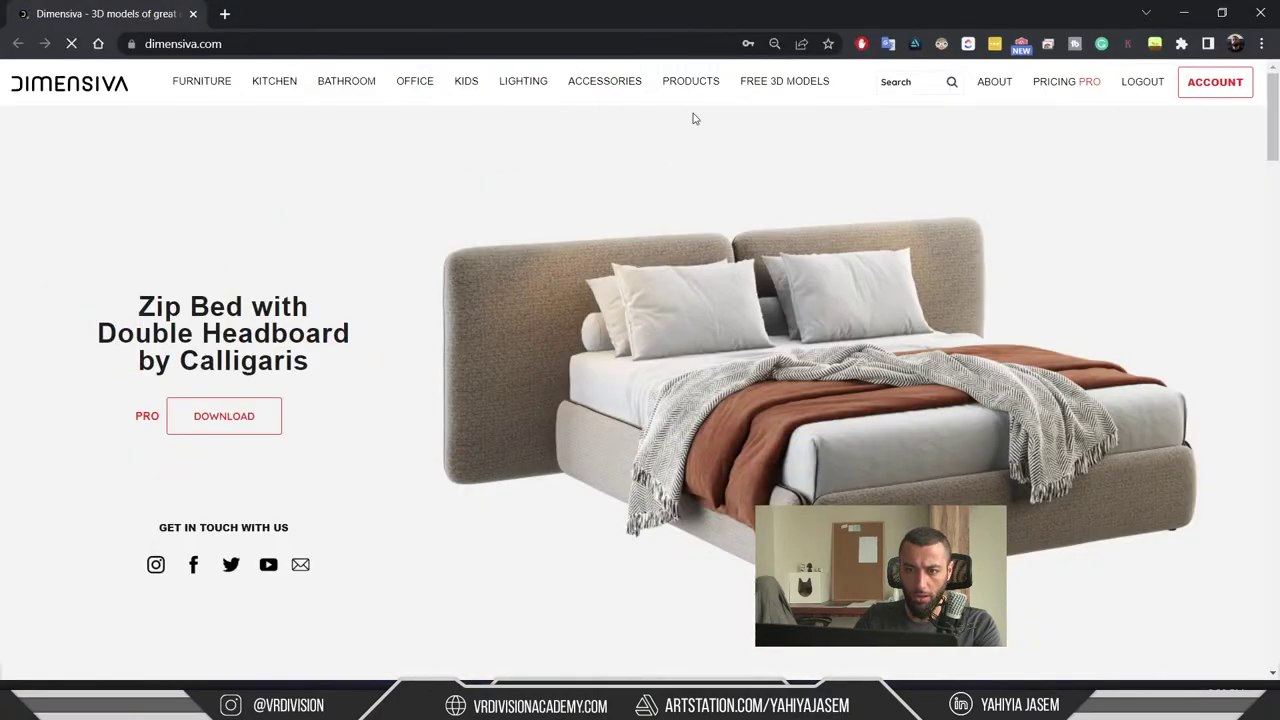
# - Search 'sofa' on Dimensiva, open Camaleonda Sofa Combination 1, and restore the browser to a smaller window
pyautogui.click(940, 83)
pyautogui.click(895, 114)
pyautogui.press('Return')
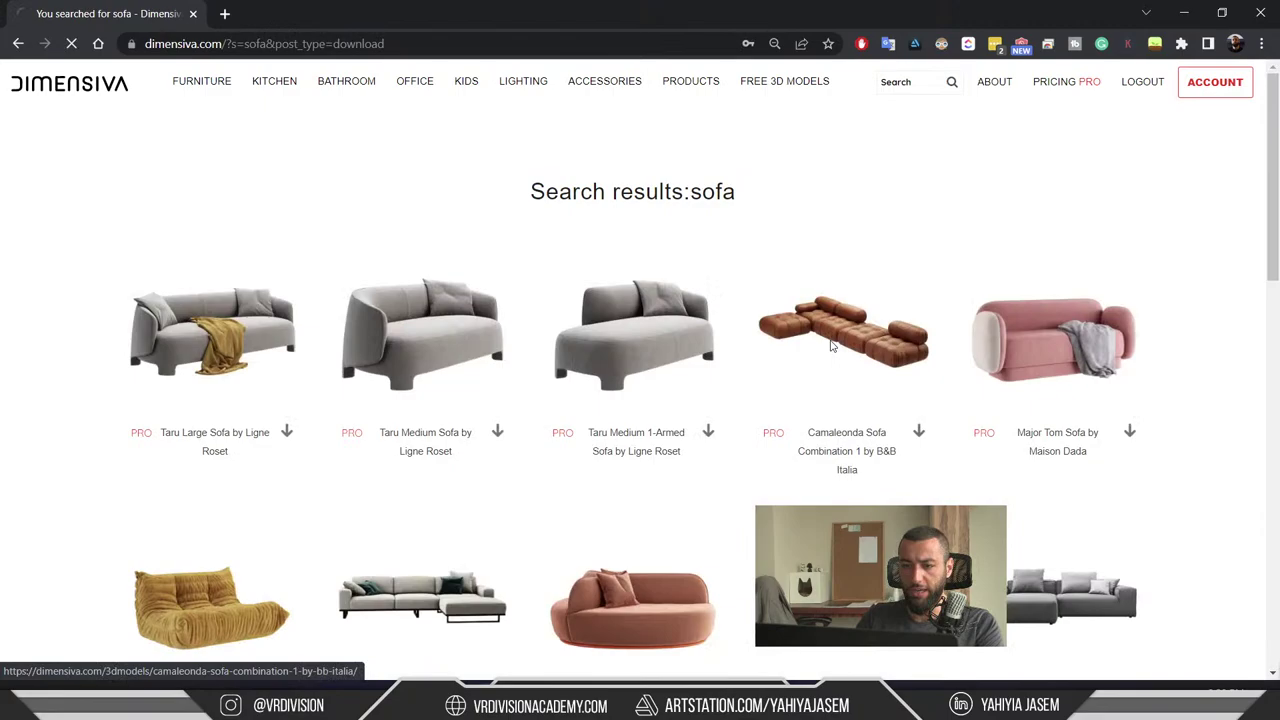
pyautogui.click(830, 345)
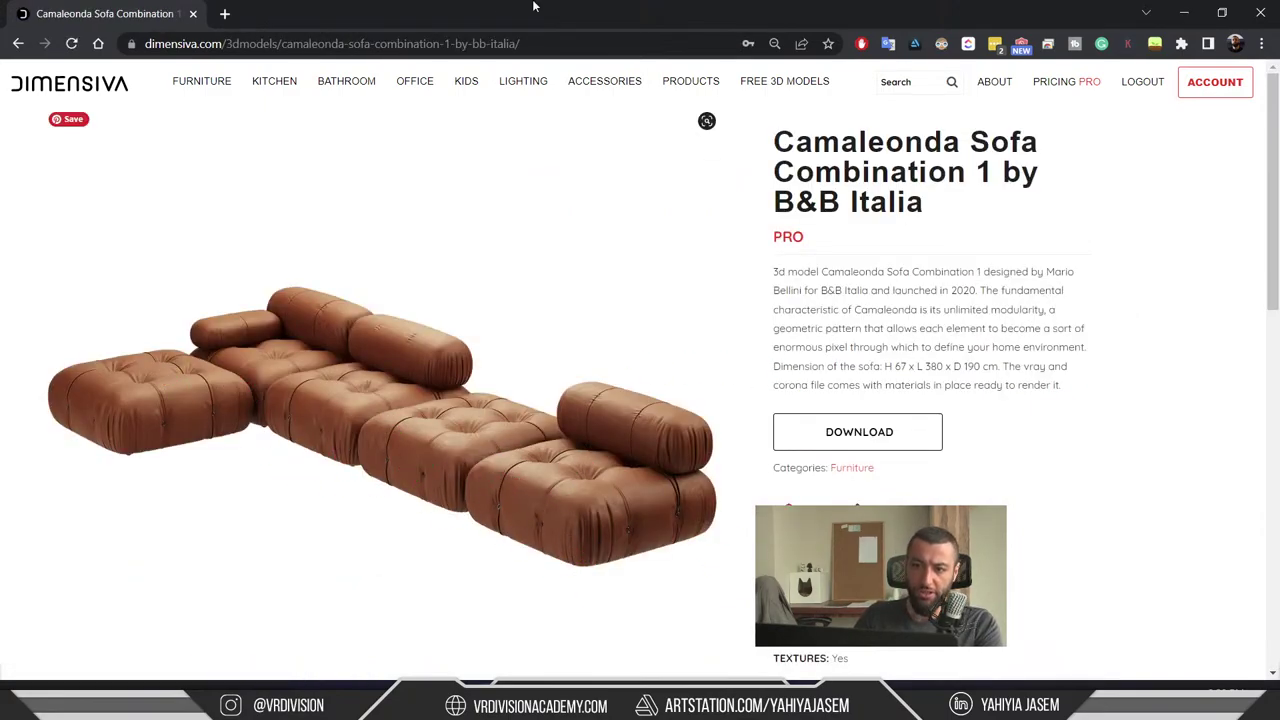
pyautogui.moveTo(536, 7); pyautogui.dragTo(1039, 80)
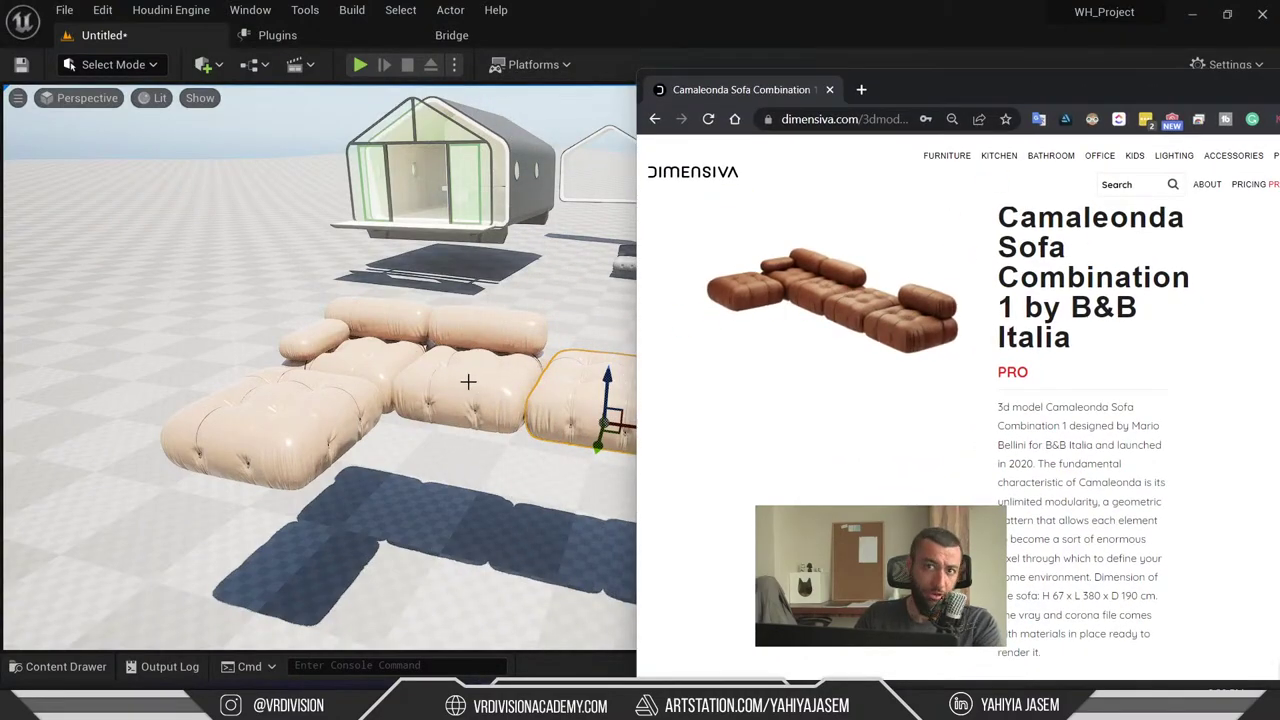
# - Frame and orbit the selected leather cushion in Unreal, then open 3ds Max's Material Editor
pyautogui.moveTo(559, 318); pyautogui.dragTo(597, 300, button='right')
pyautogui.press('f')
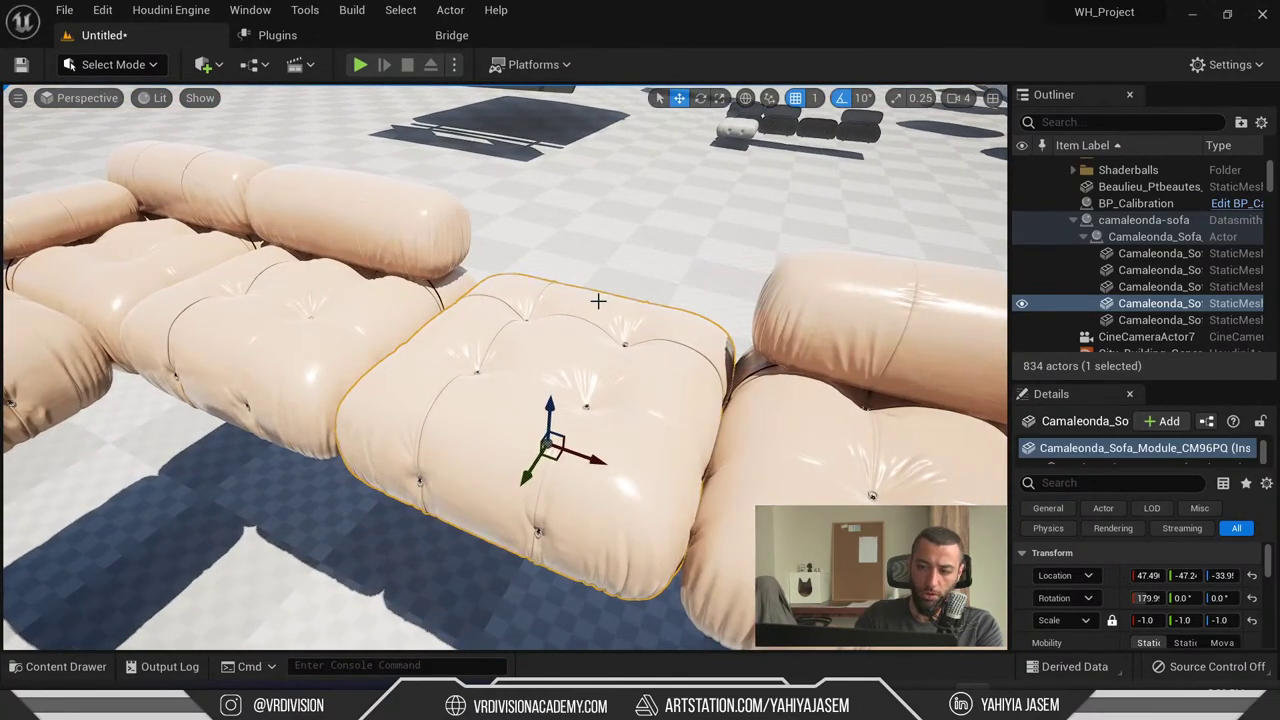
pyautogui.moveTo(665, 420); pyautogui.dragTo(707, 428, button='right')
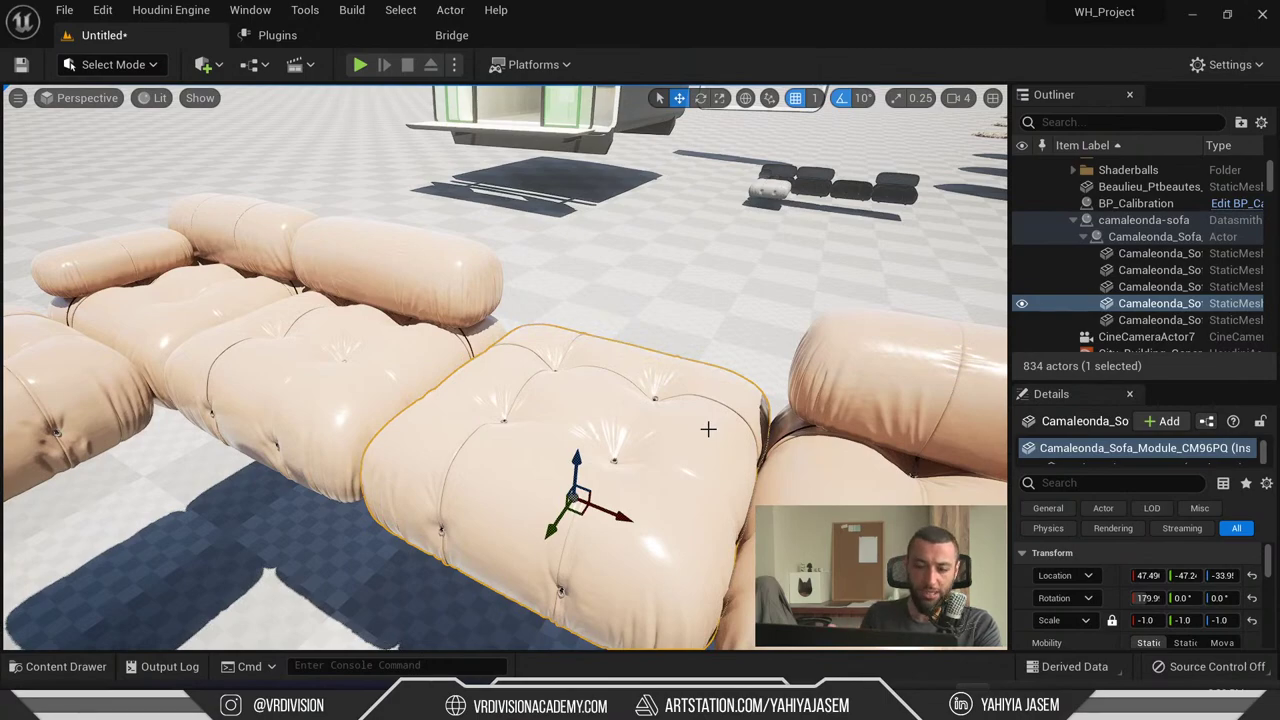
pyautogui.hotkey('alt', 'Tab')
pyautogui.hotkey('alt', 'Tab')
pyautogui.hotkey('alt', 'Tab')
pyautogui.hotkey('alt', 'Tab')
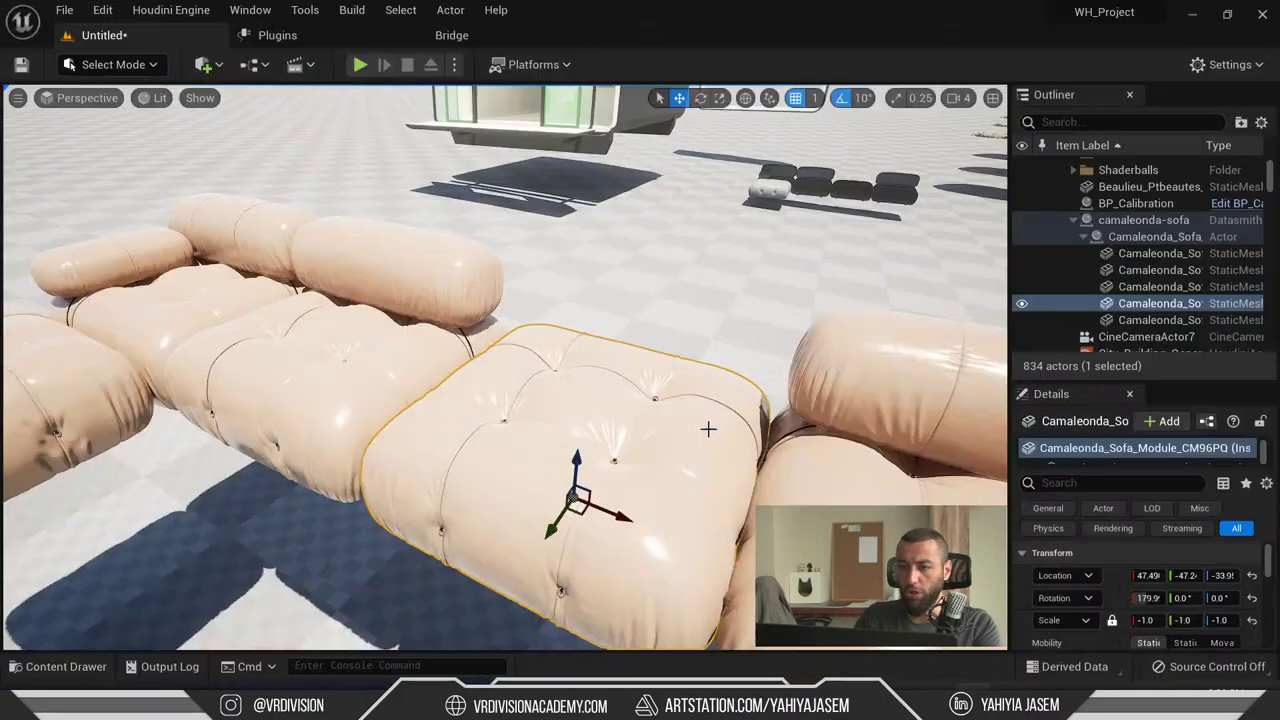
pyautogui.press('m')
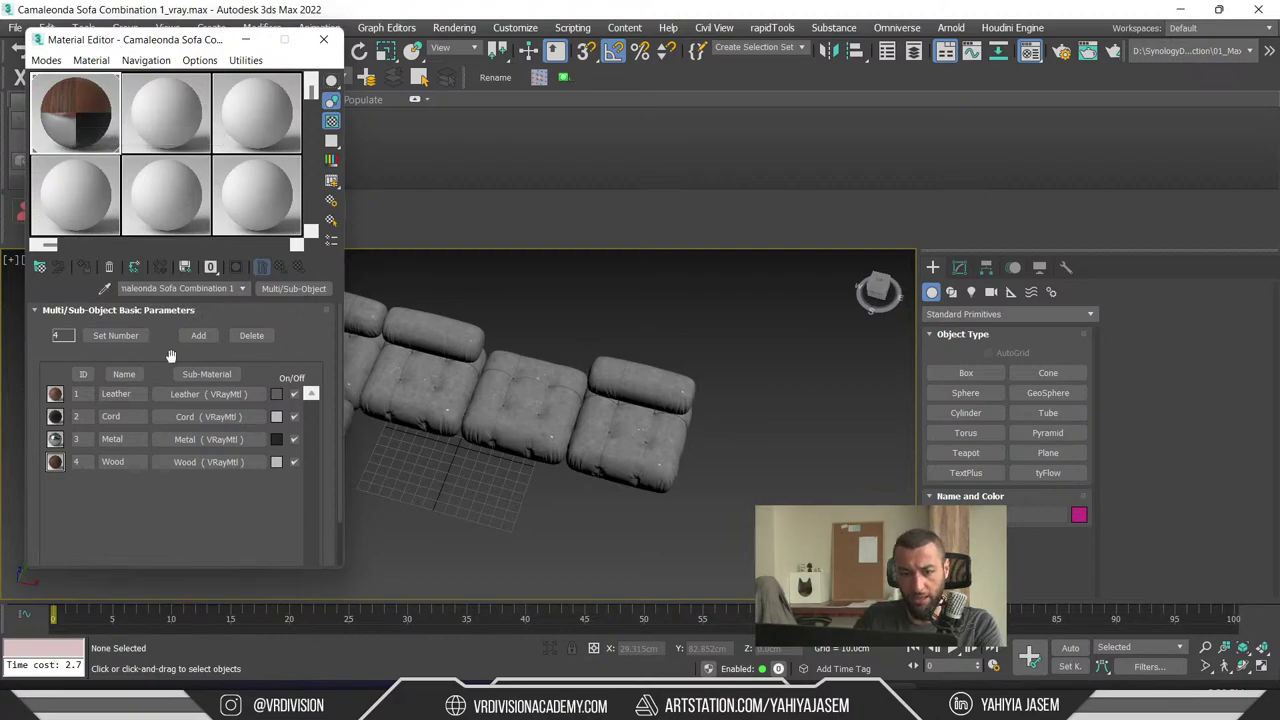
# - Show the Leather sub-material in the maximized Slate node editor
pyautogui.click(216, 394)
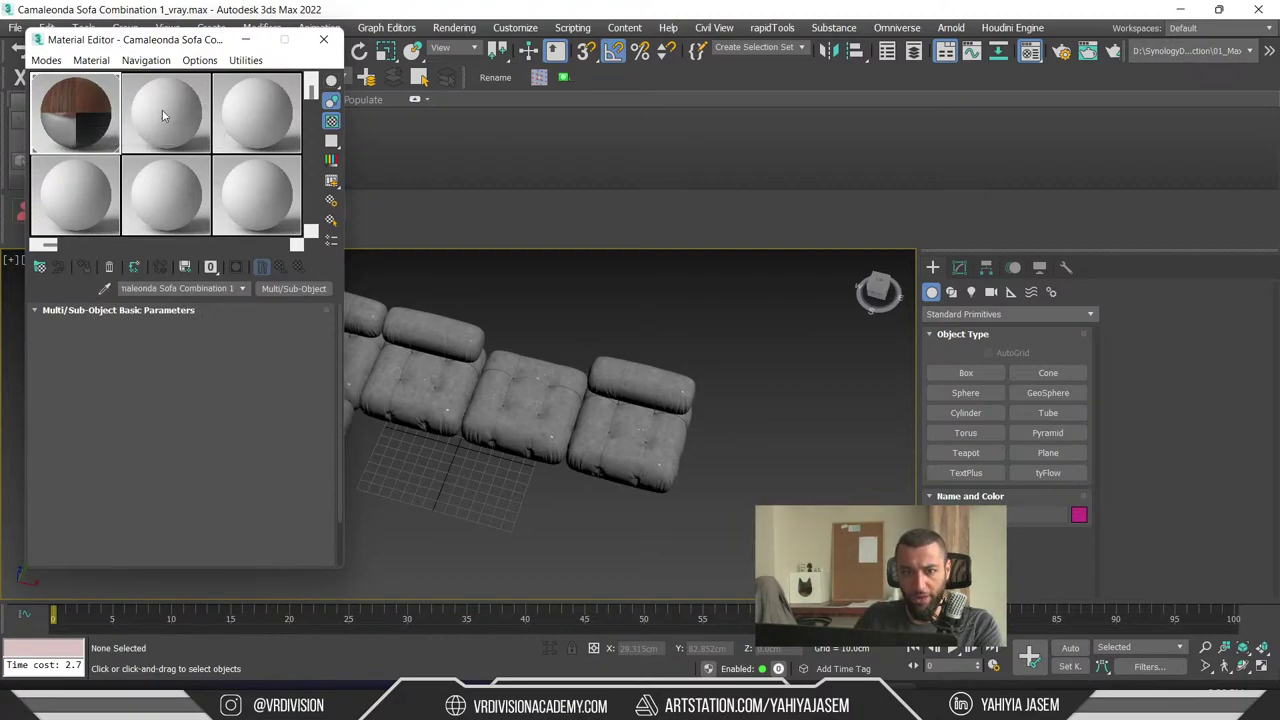
pyautogui.click(46, 60)
pyautogui.click(72, 103)
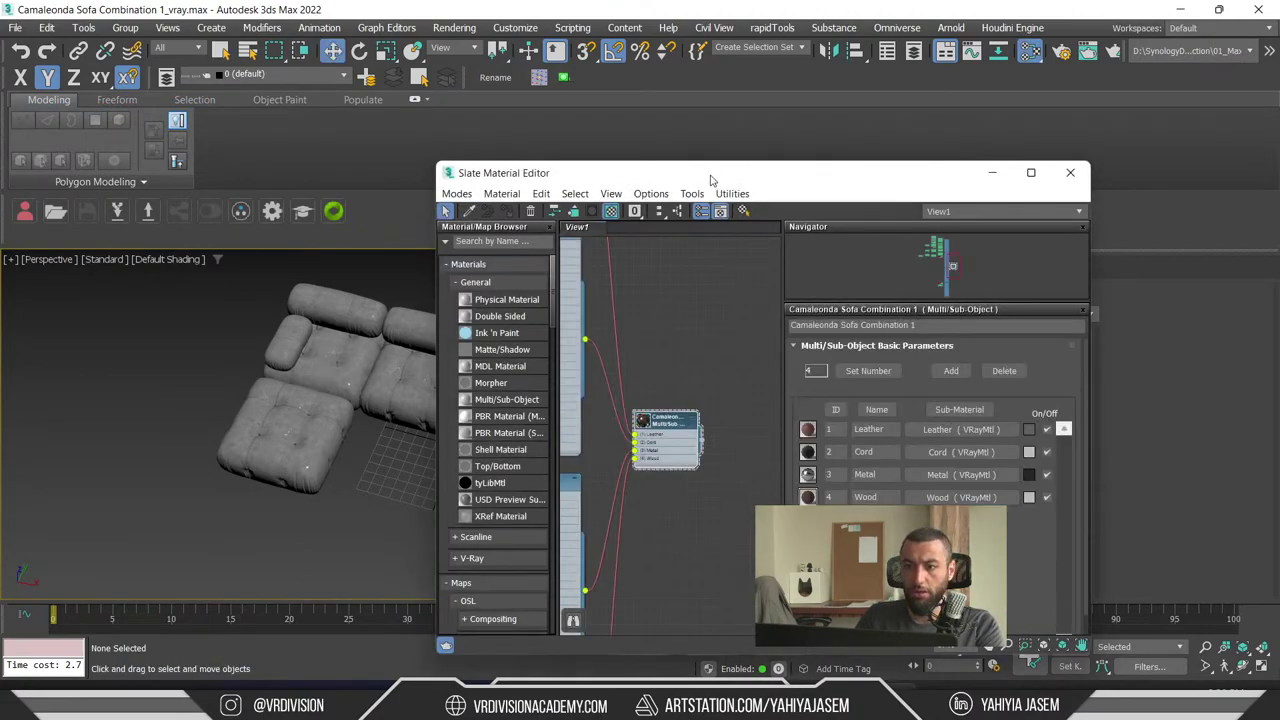
pyautogui.doubleClick(711, 180)
# - Pan through the Metal, Multi/Sub and Cord nodes, nudging the Cord Falloff node up
pyautogui.moveTo(508, 209); pyautogui.dragTo(634, 466, button='middle')
pyautogui.scroll(2, 586, 266)
pyautogui.scroll(1, 515, 597)
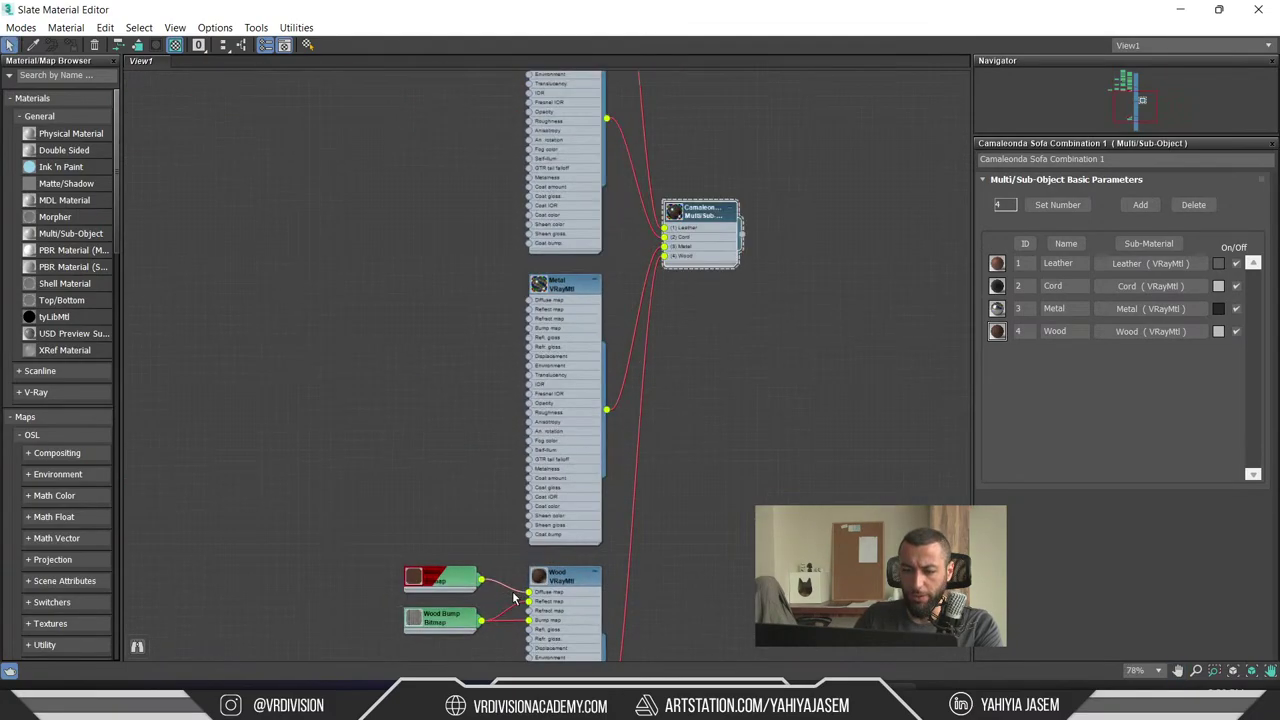
pyautogui.scroll(5, 515, 597)
pyautogui.moveTo(500, 170); pyautogui.dragTo(491, 449, button='middle')
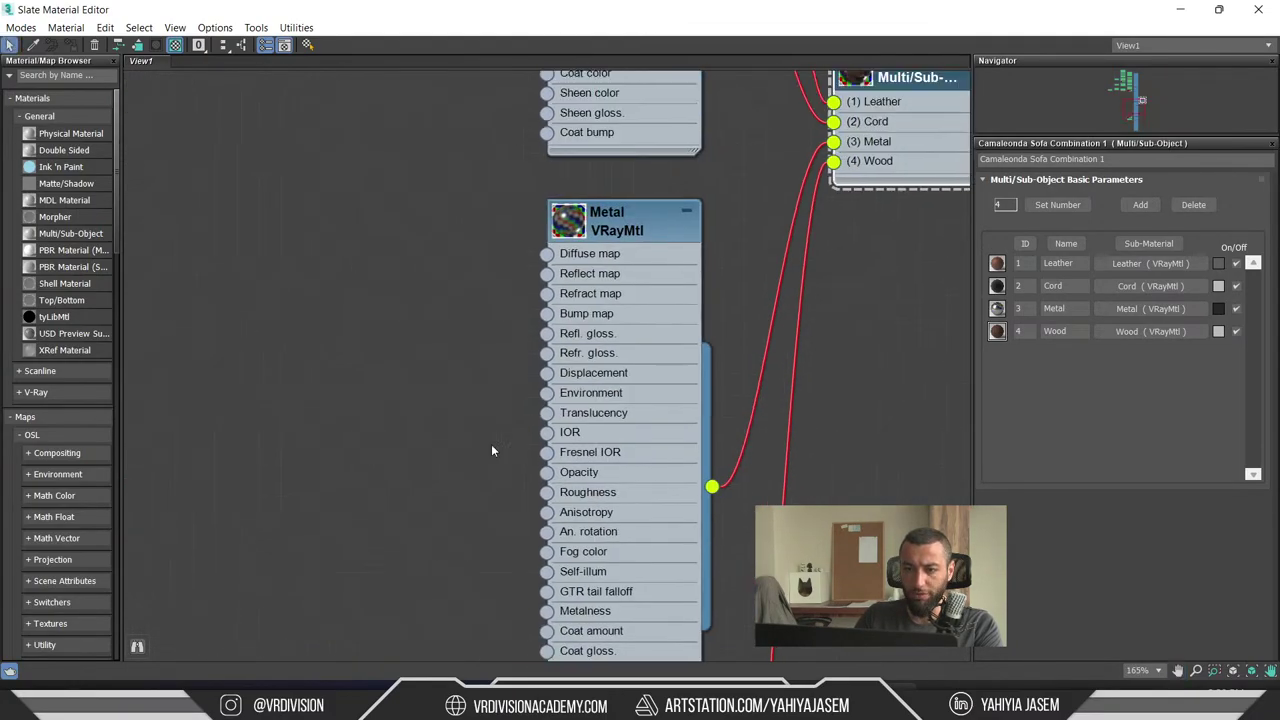
pyautogui.moveTo(620, 237); pyautogui.dragTo(597, 363, button='middle')
pyautogui.moveTo(622, 321); pyautogui.dragTo(647, 234, button='middle')
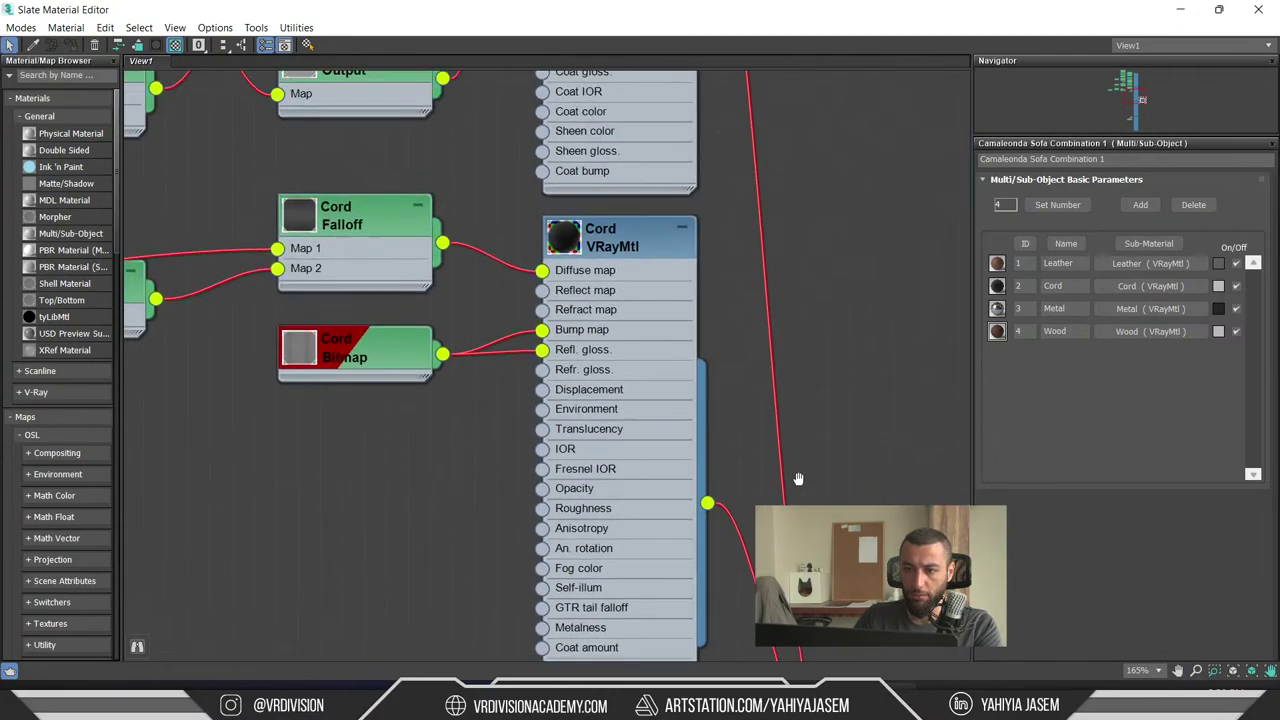
pyautogui.click(647, 234)
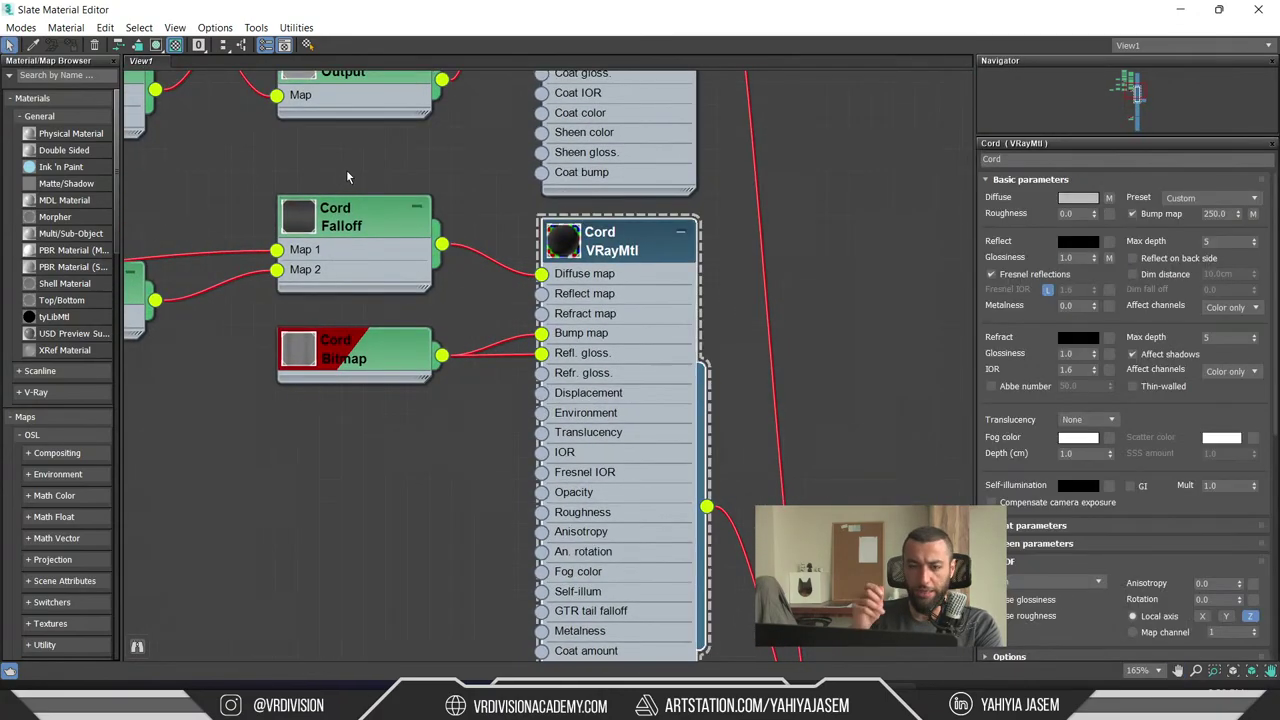
pyautogui.moveTo(484, 186); pyautogui.dragTo(606, 339, button='middle')
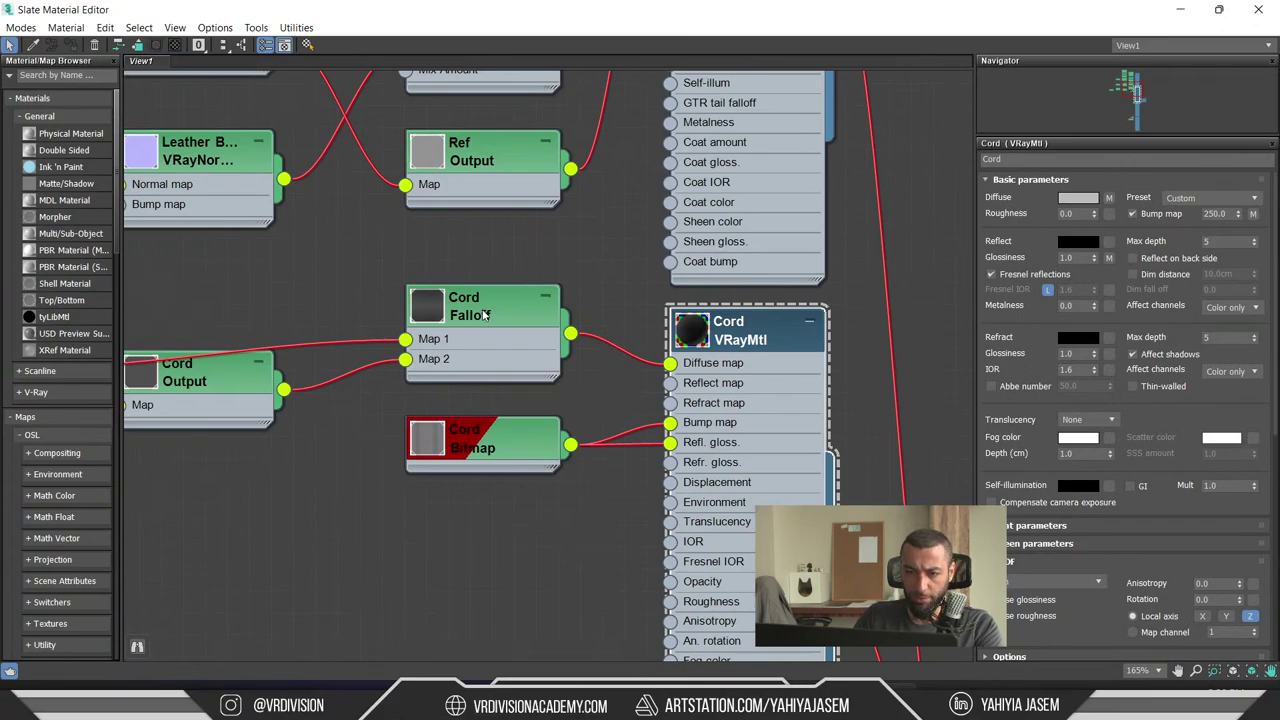
pyautogui.moveTo(485, 315); pyautogui.dragTo(516, 293)
pyautogui.moveTo(433, 268); pyautogui.dragTo(804, 414, button='middle')
# - Inspect the Leather VRayMtl, Map Falloff, Leather Bitmap, VRayColor and Map Composite nodes
pyautogui.click(628, 220)
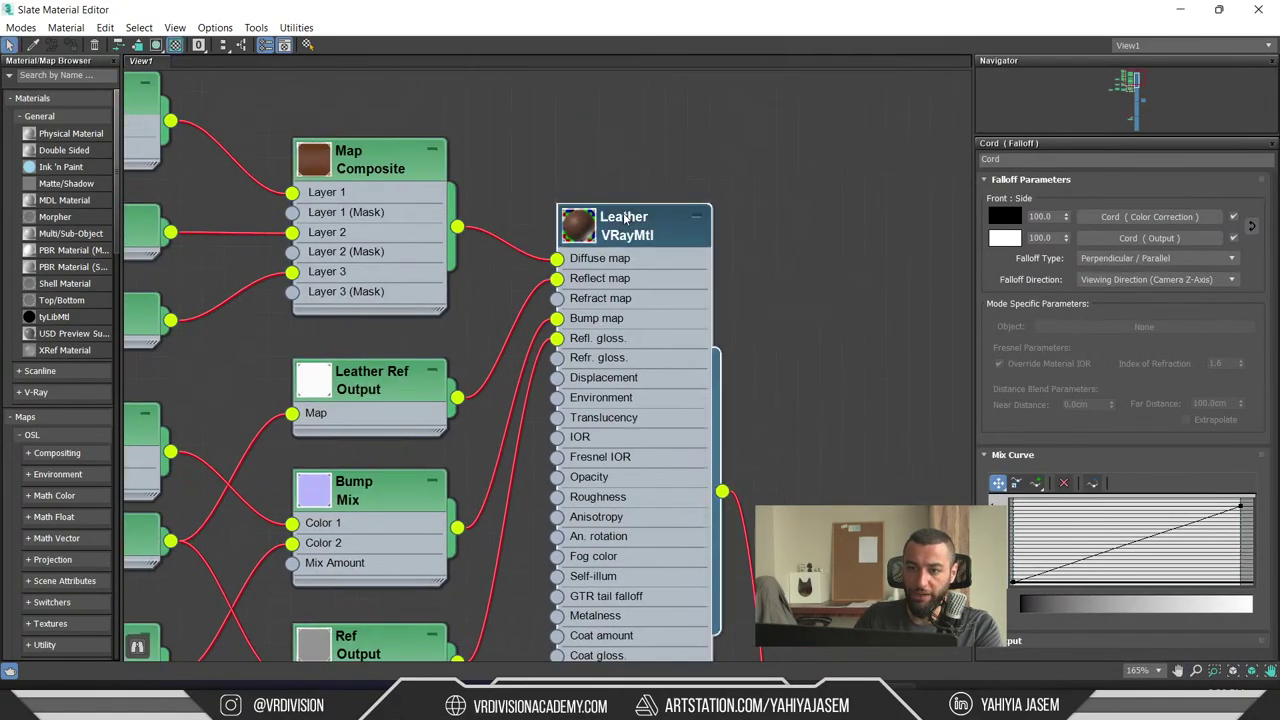
pyautogui.moveTo(500, 187); pyautogui.dragTo(618, 192, button='middle')
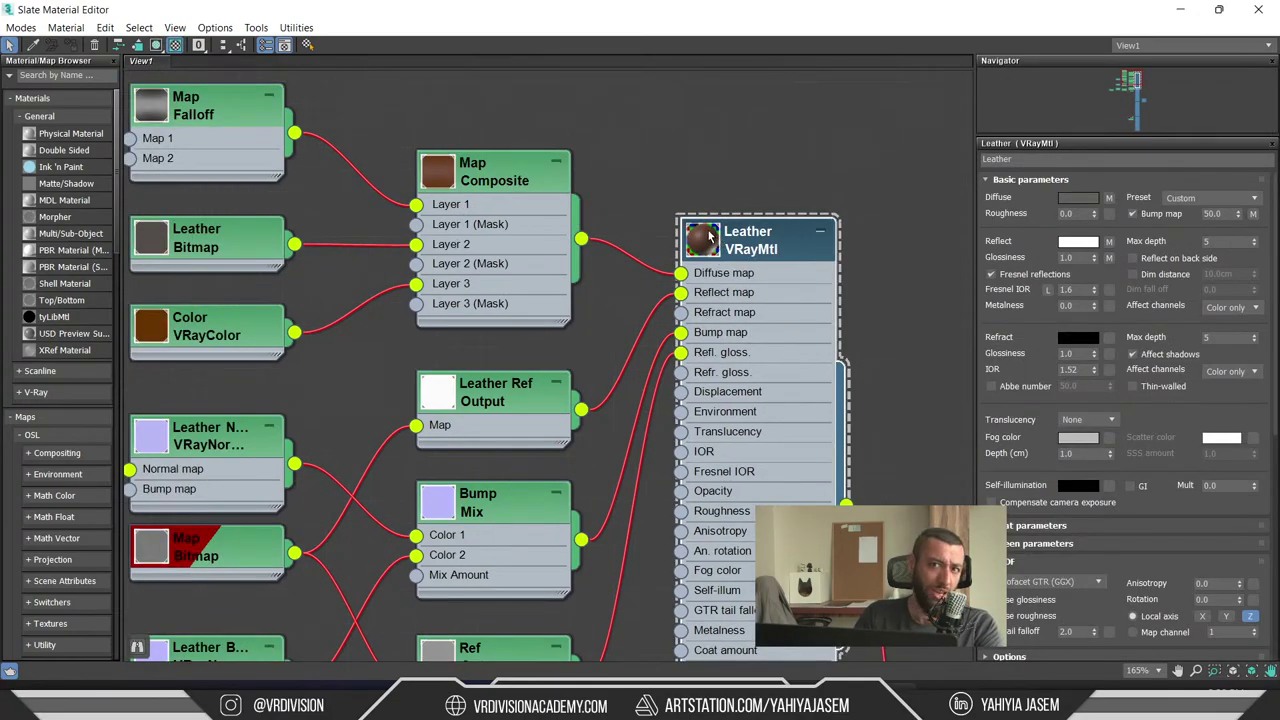
pyautogui.moveTo(278, 127); pyautogui.dragTo(380, 190, button='middle')
pyautogui.click(278, 178)
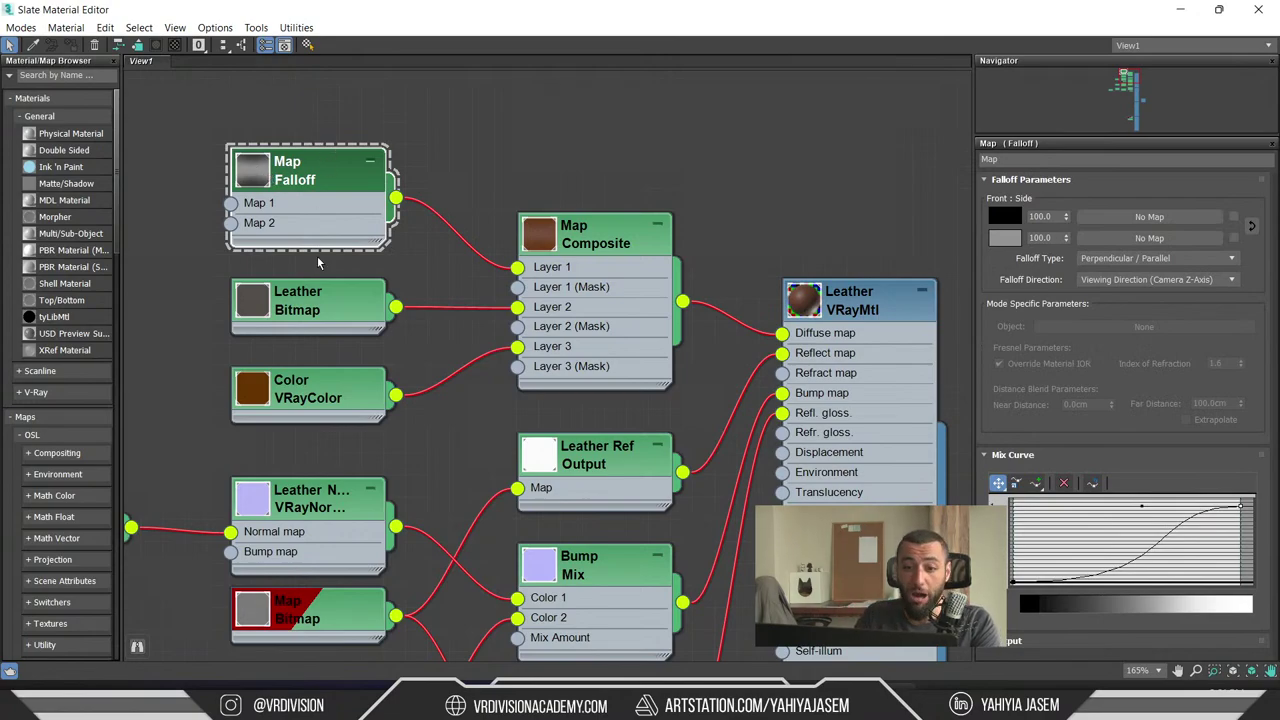
pyautogui.click(330, 300)
pyautogui.click(320, 396)
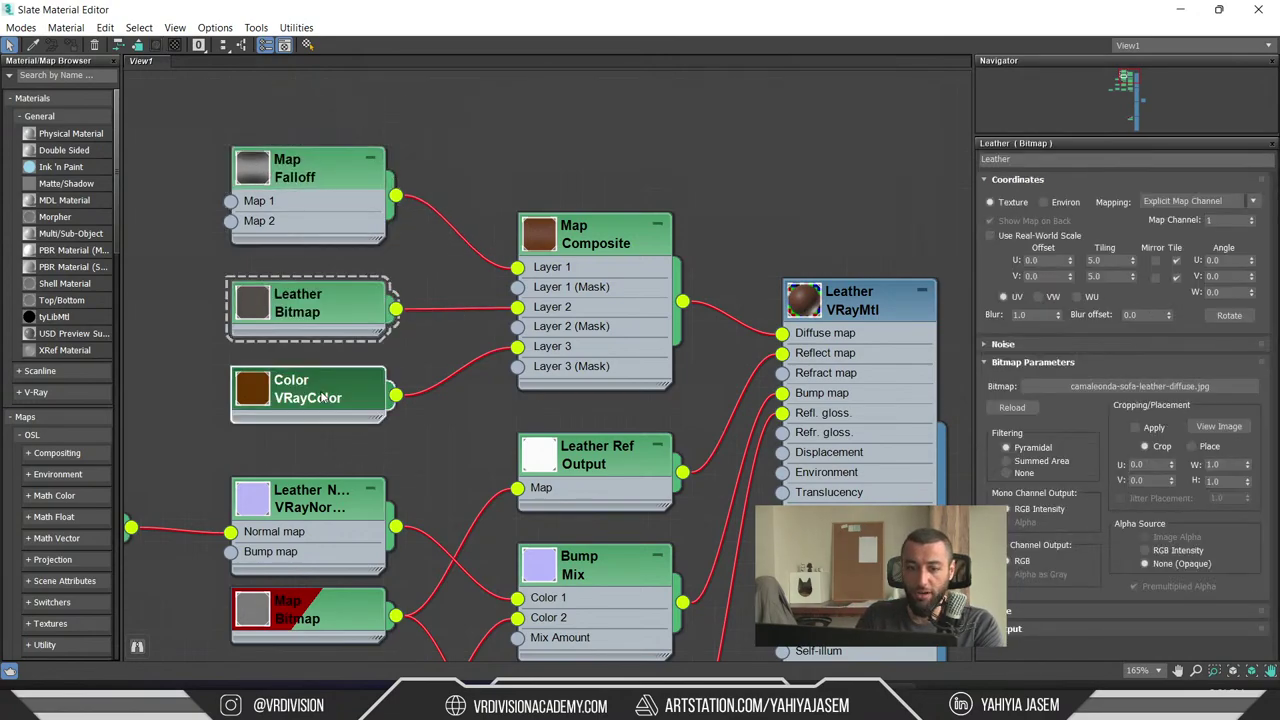
pyautogui.click(302, 176)
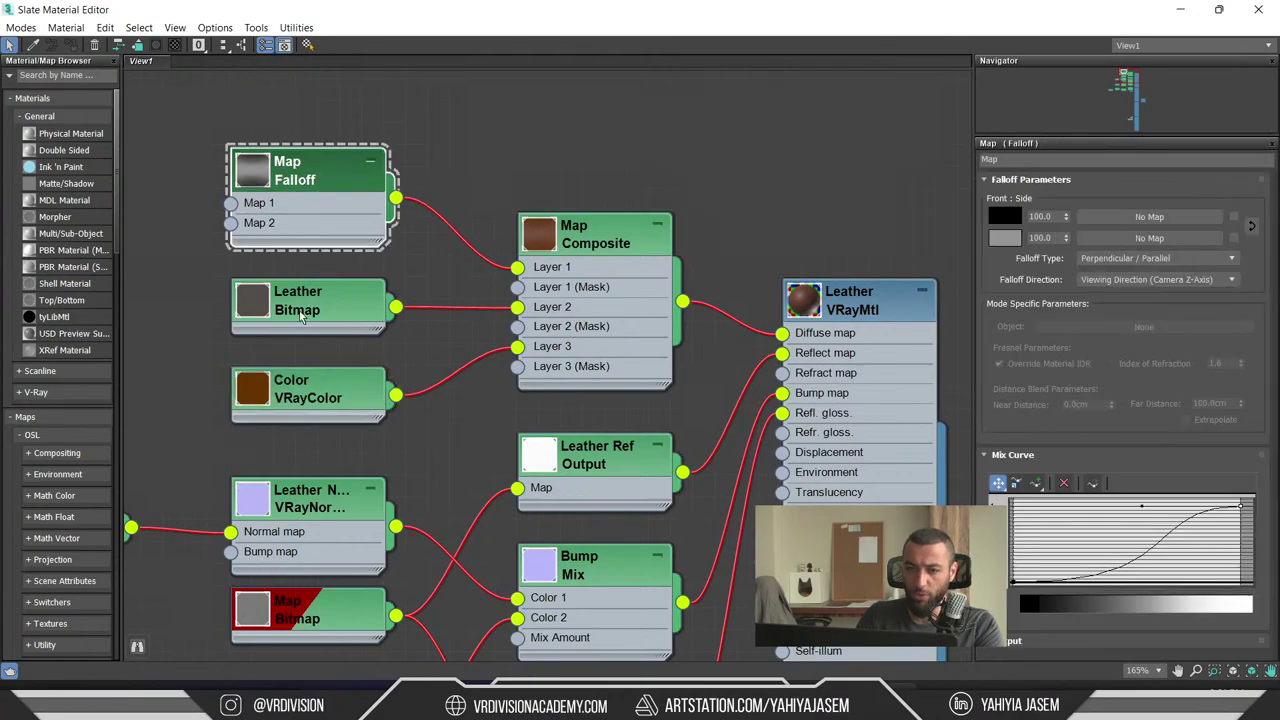
pyautogui.click(303, 318)
pyautogui.click(320, 374)
pyautogui.click(327, 314)
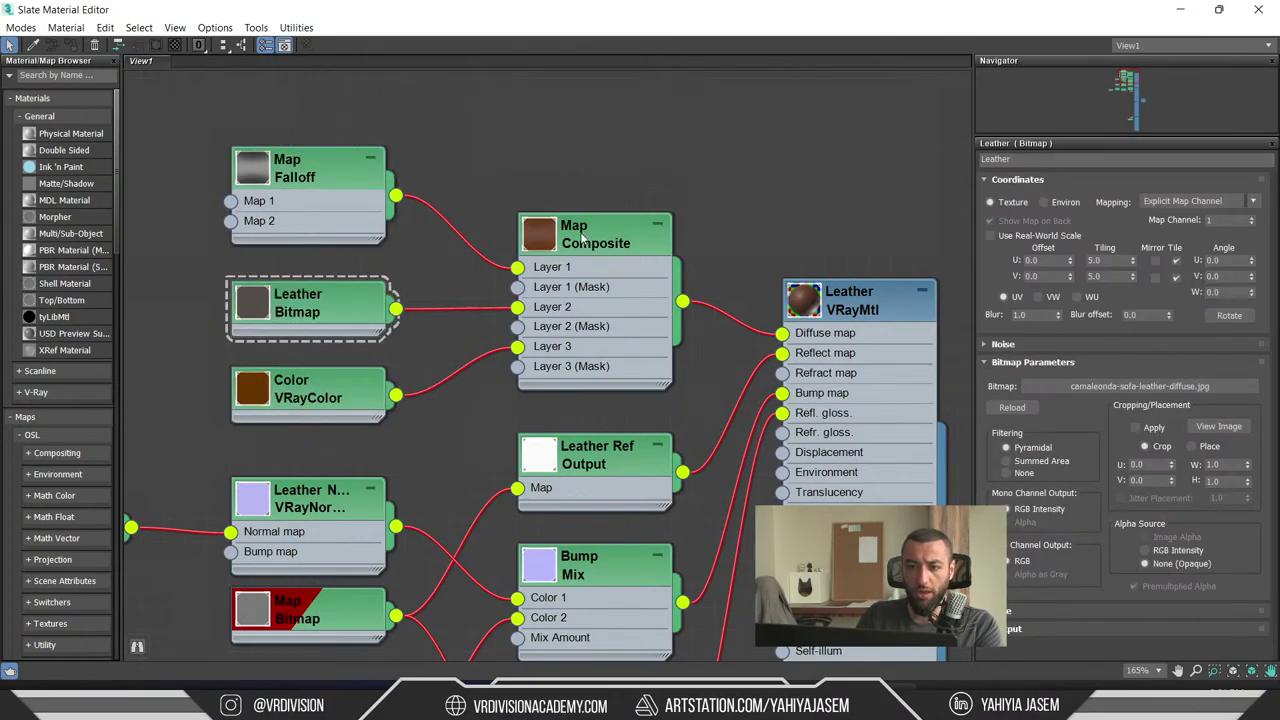
pyautogui.click(583, 236)
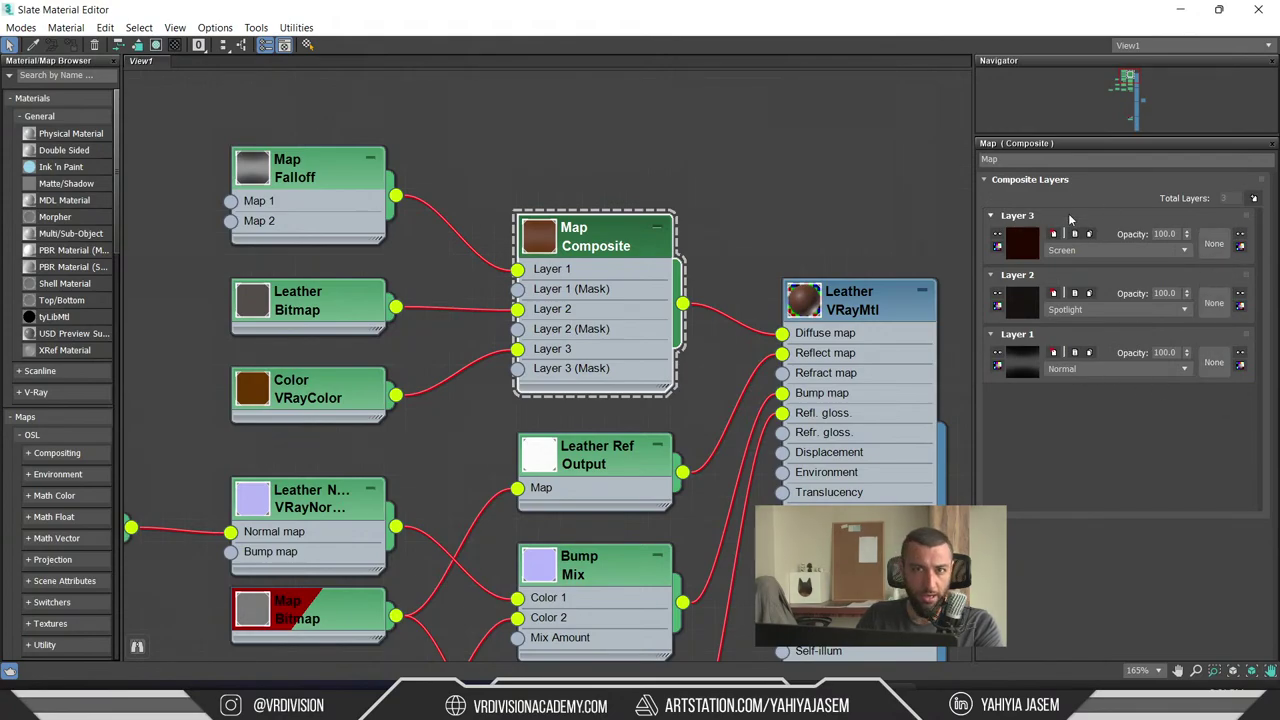
# - Reposition the Leather Ref Output, Map Bitmap and Ref Output reflection nodes
pyautogui.moveTo(716, 399); pyautogui.dragTo(769, 256, button='middle')
pyautogui.moveTo(660, 318); pyautogui.dragTo(648, 297)
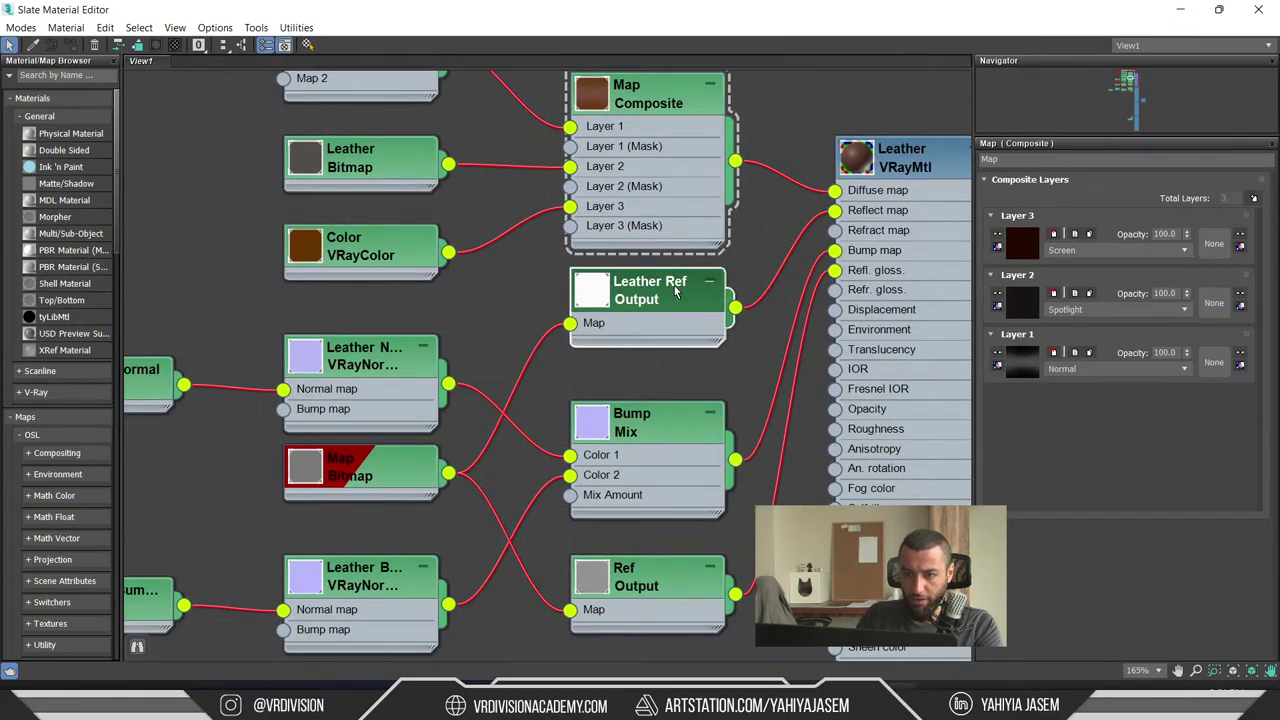
pyautogui.moveTo(369, 479); pyautogui.dragTo(348, 493)
pyautogui.click(686, 428)
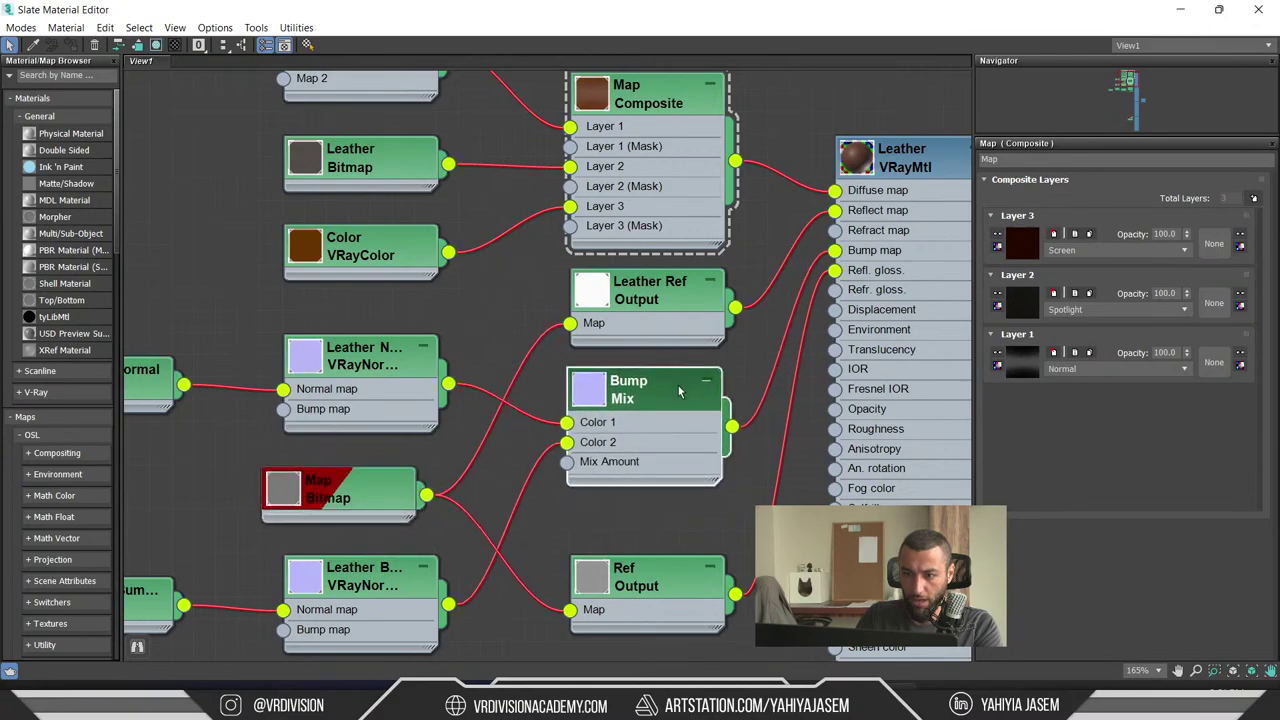
pyautogui.moveTo(675, 583); pyautogui.dragTo(674, 585)
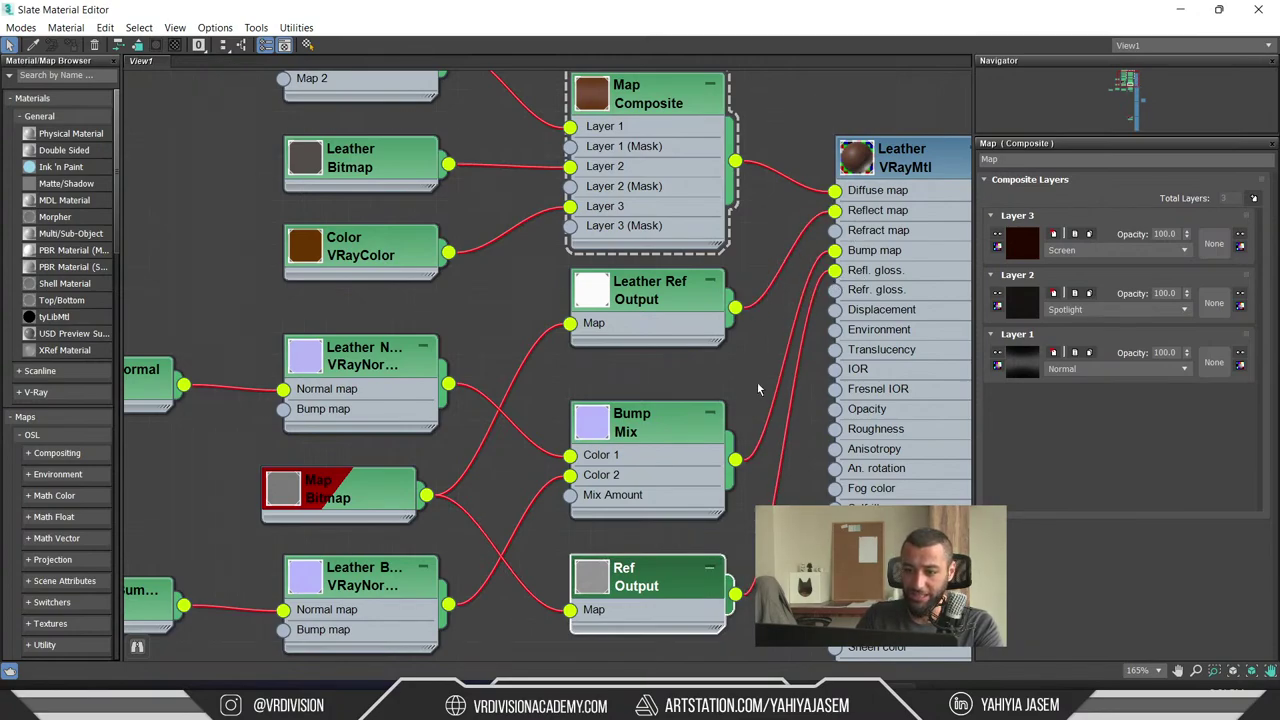
# - Pan the graph to review the Leather material's inputs and the bitmap nodes on the left
pyautogui.moveTo(757, 388); pyautogui.dragTo(739, 212, button='middle')
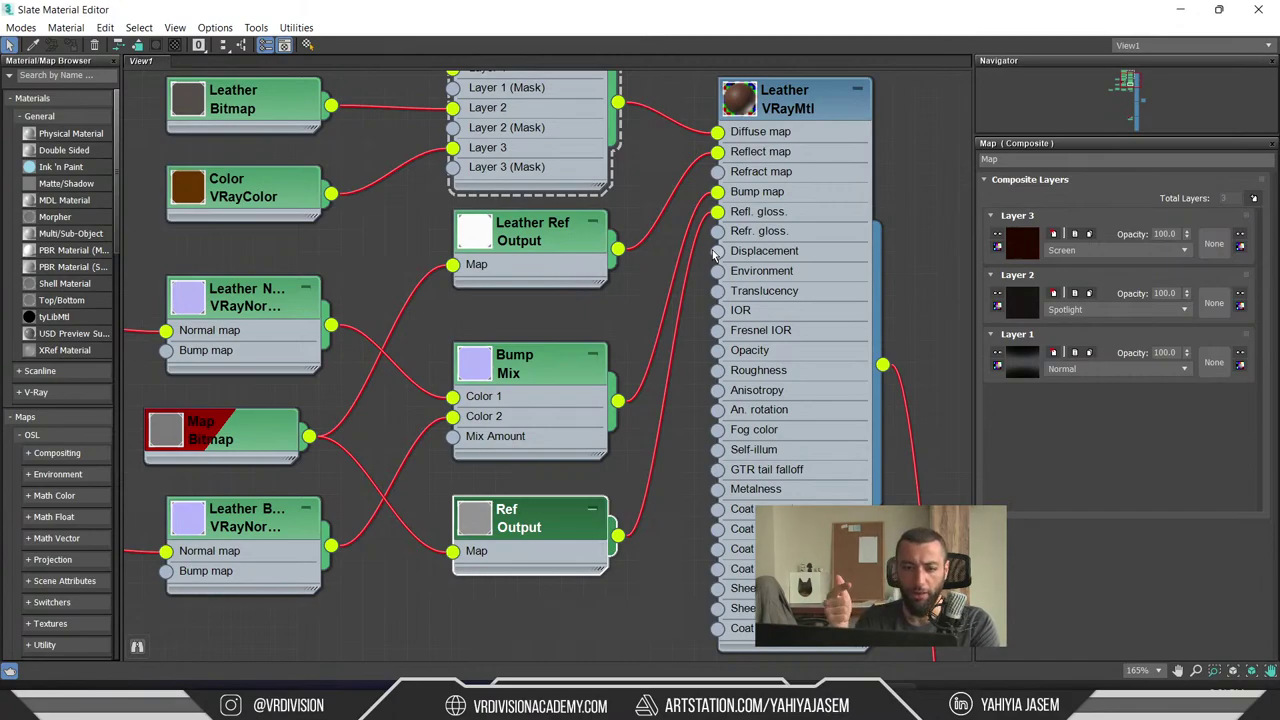
pyautogui.moveTo(560, 295); pyautogui.dragTo(870, 207, button='middle')
pyautogui.scroll(-2, 870, 207)
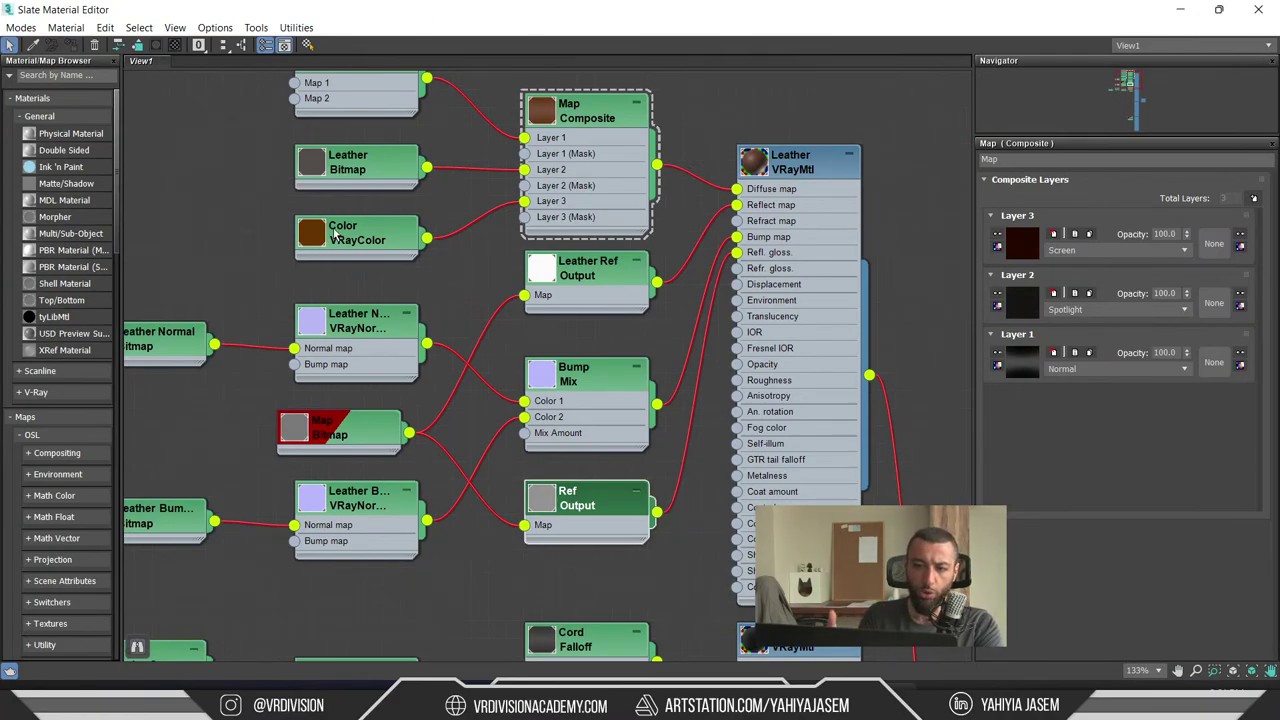
pyautogui.moveTo(448, 331); pyautogui.dragTo(475, 371, button='middle')
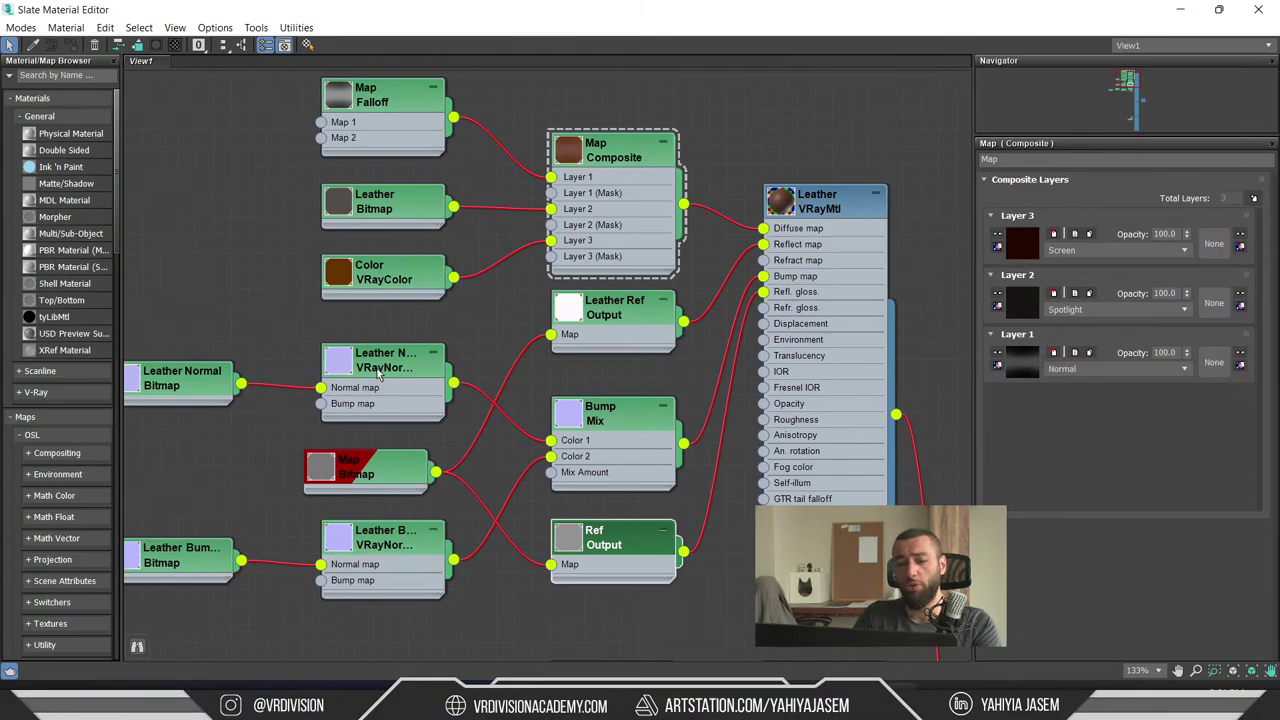
pyautogui.moveTo(405, 402); pyautogui.dragTo(455, 446, button='middle')
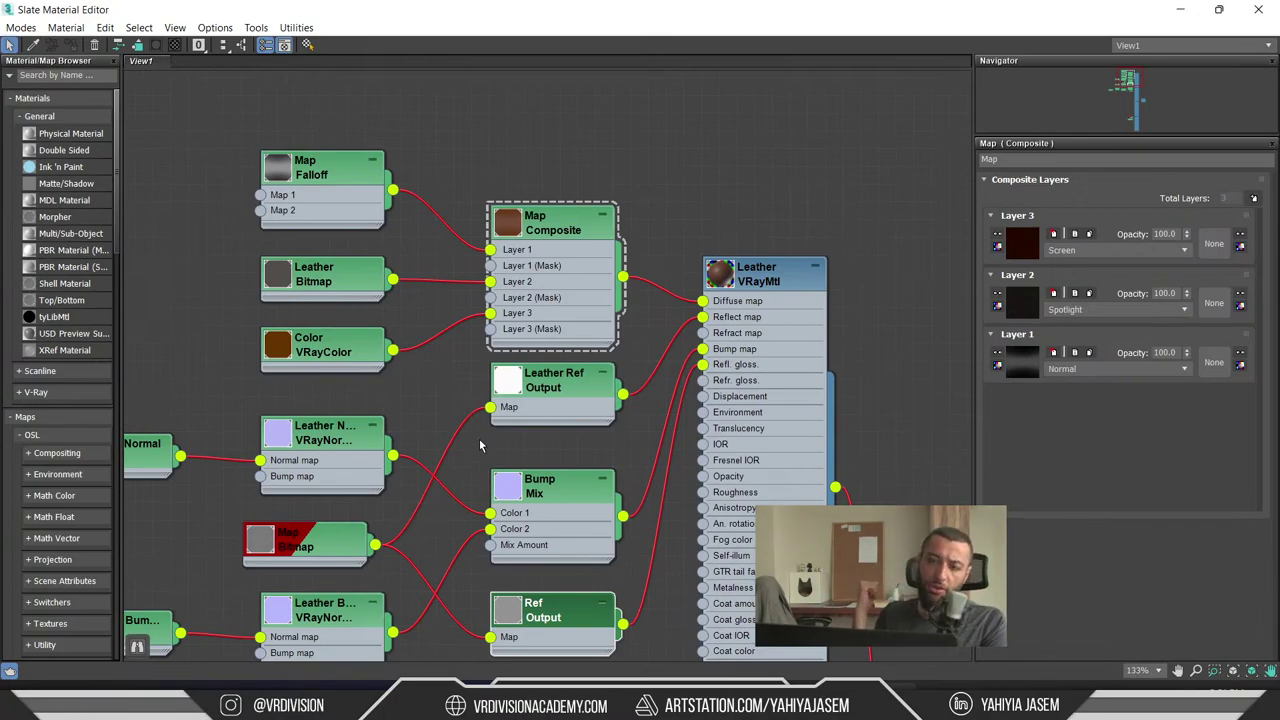
# - Move the Map Composite node up slightly and minimize the material editor
pyautogui.click(598, 227)
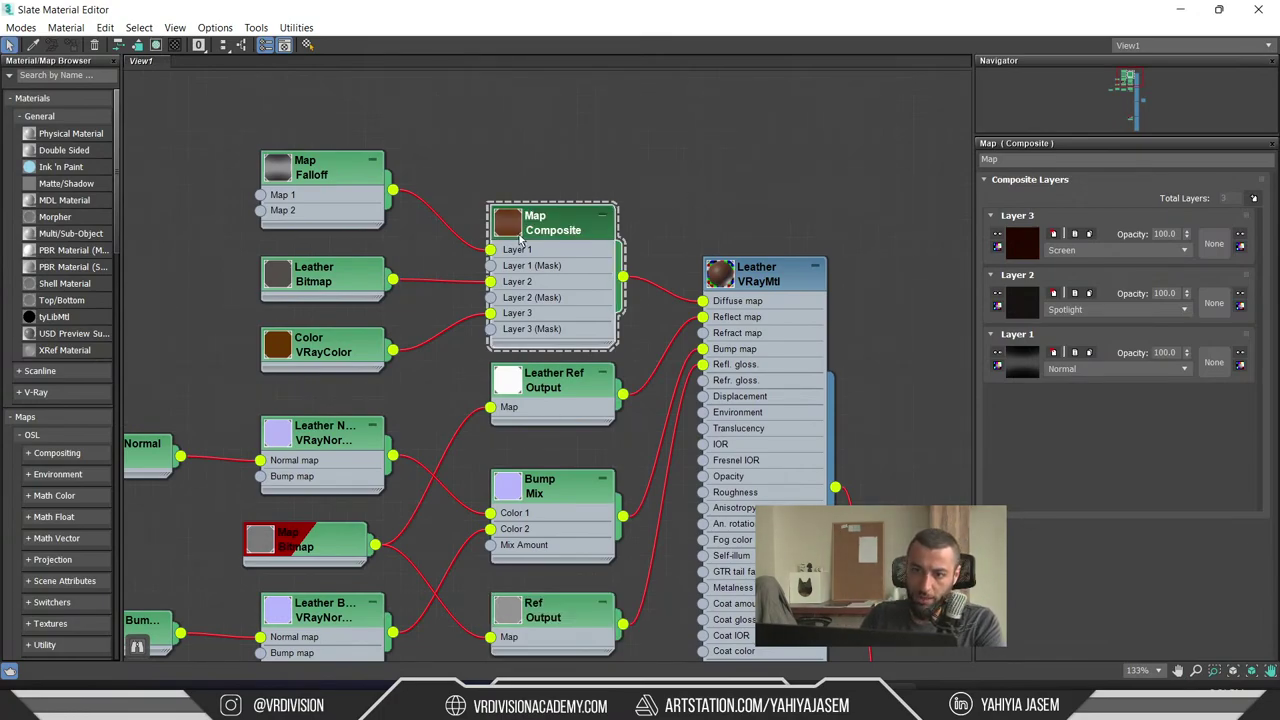
pyautogui.moveTo(560, 212); pyautogui.dragTo(561, 194)
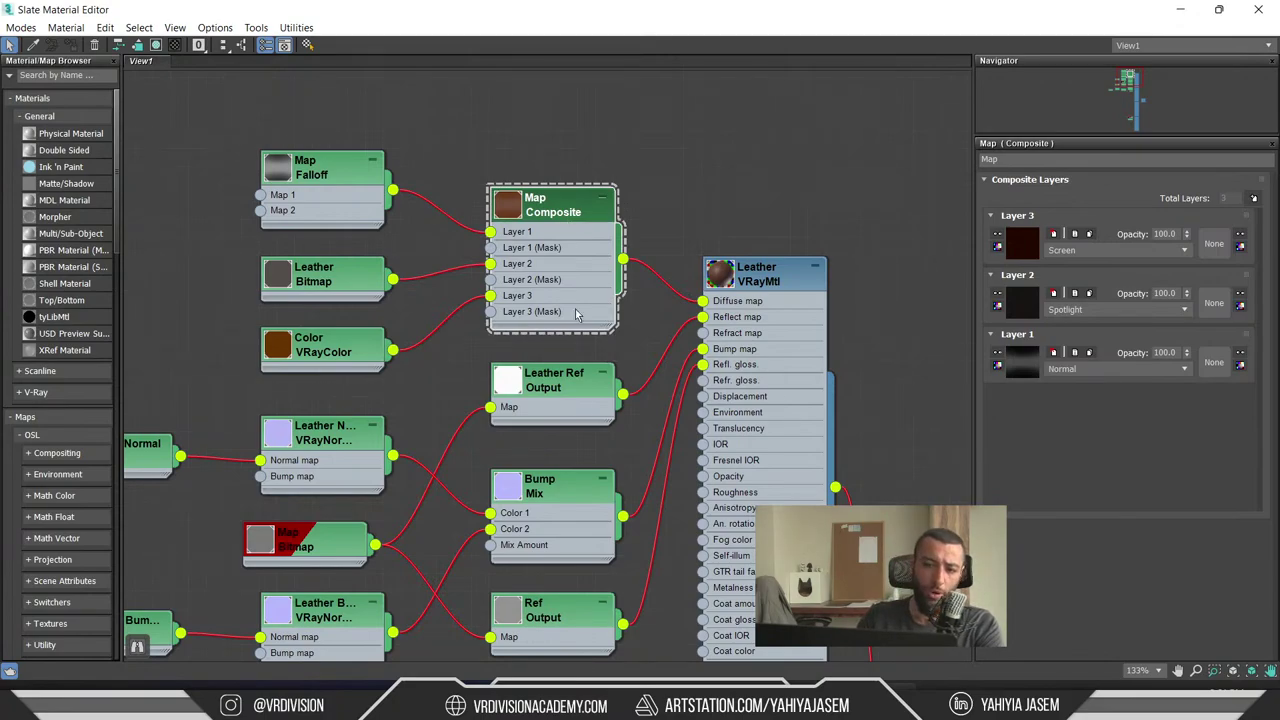
pyautogui.click(765, 218)
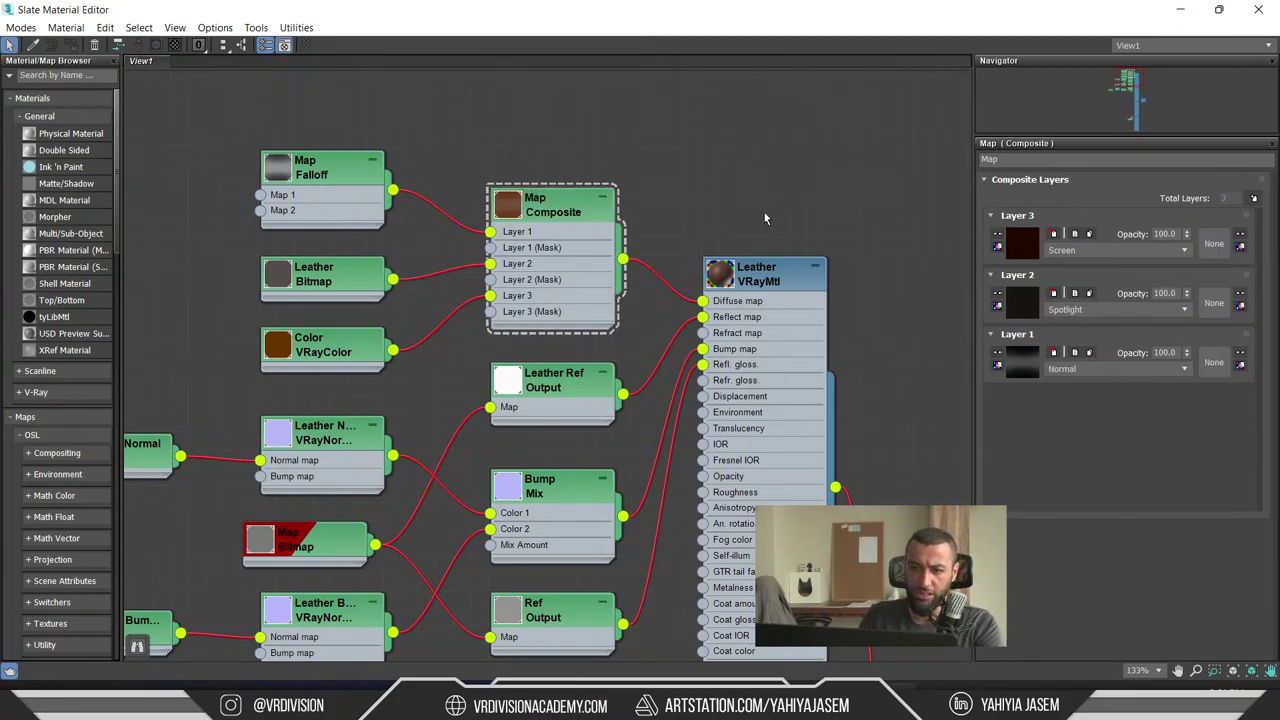
pyautogui.click(1178, 8)
# - Open the Leather material instance in Unreal and scroll through its texture parameters
pyautogui.click(982, 690)
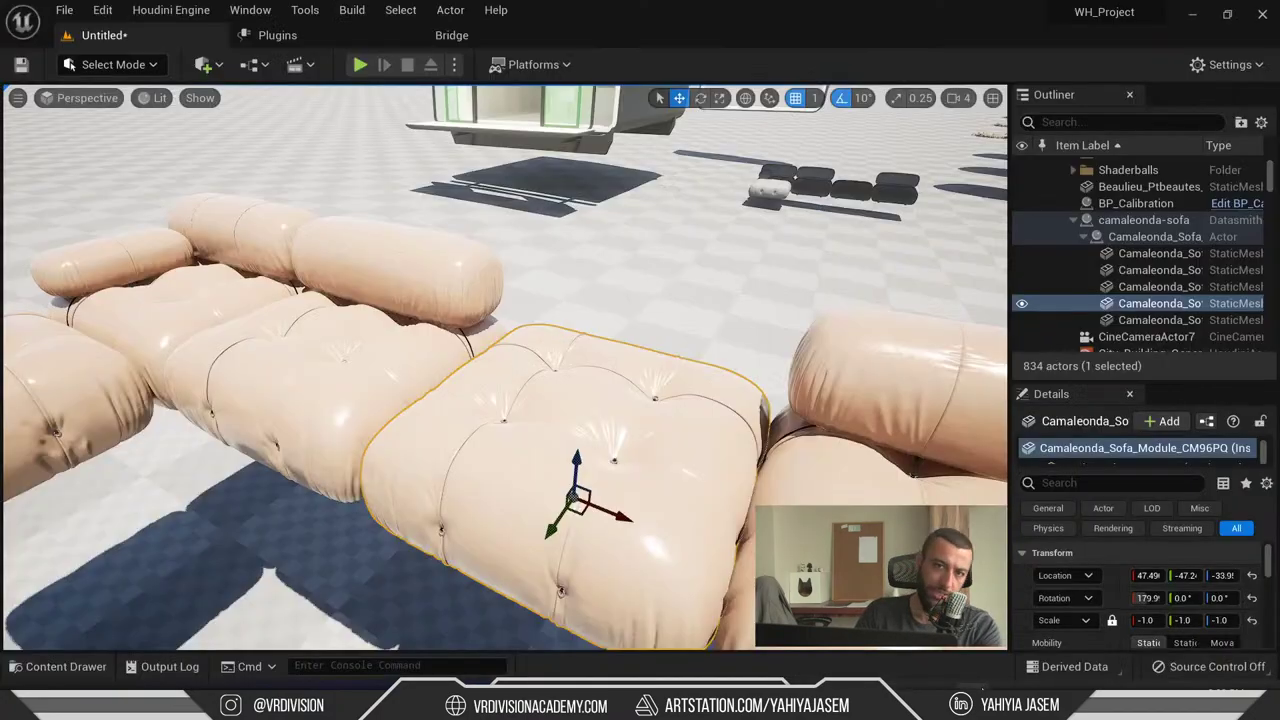
pyautogui.scroll(-5, 1154, 567)
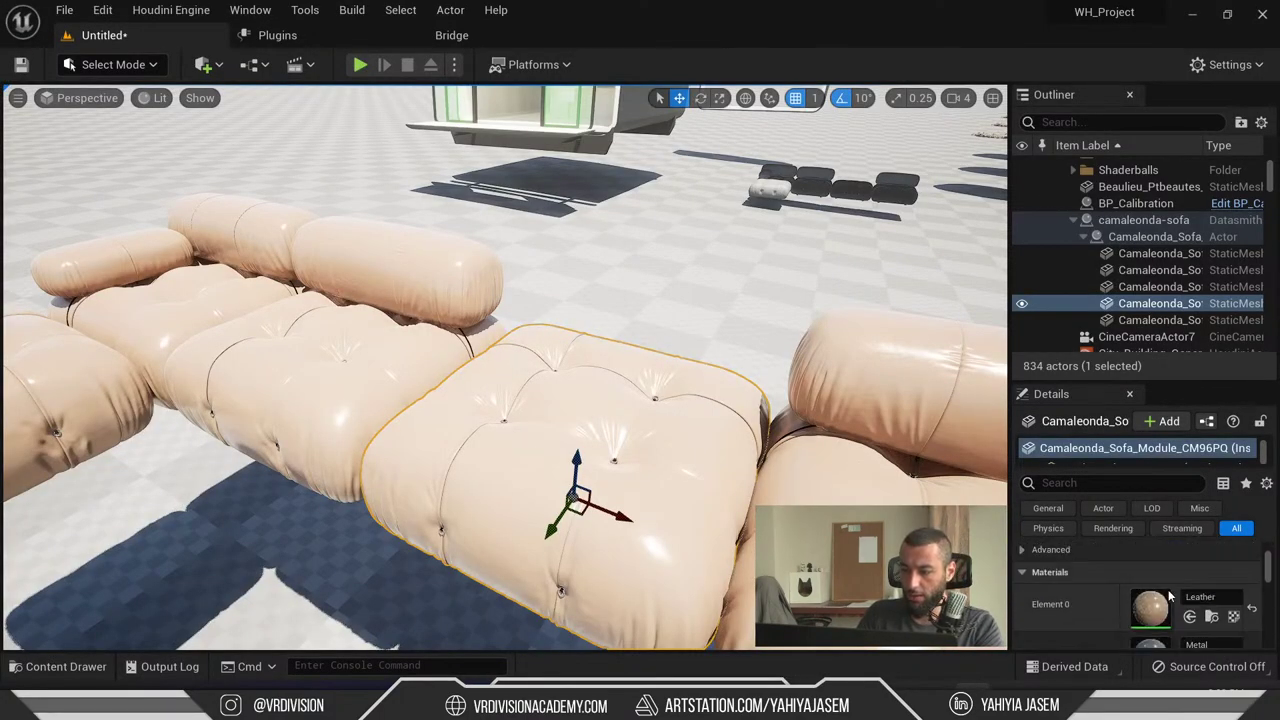
pyautogui.doubleClick(1152, 602)
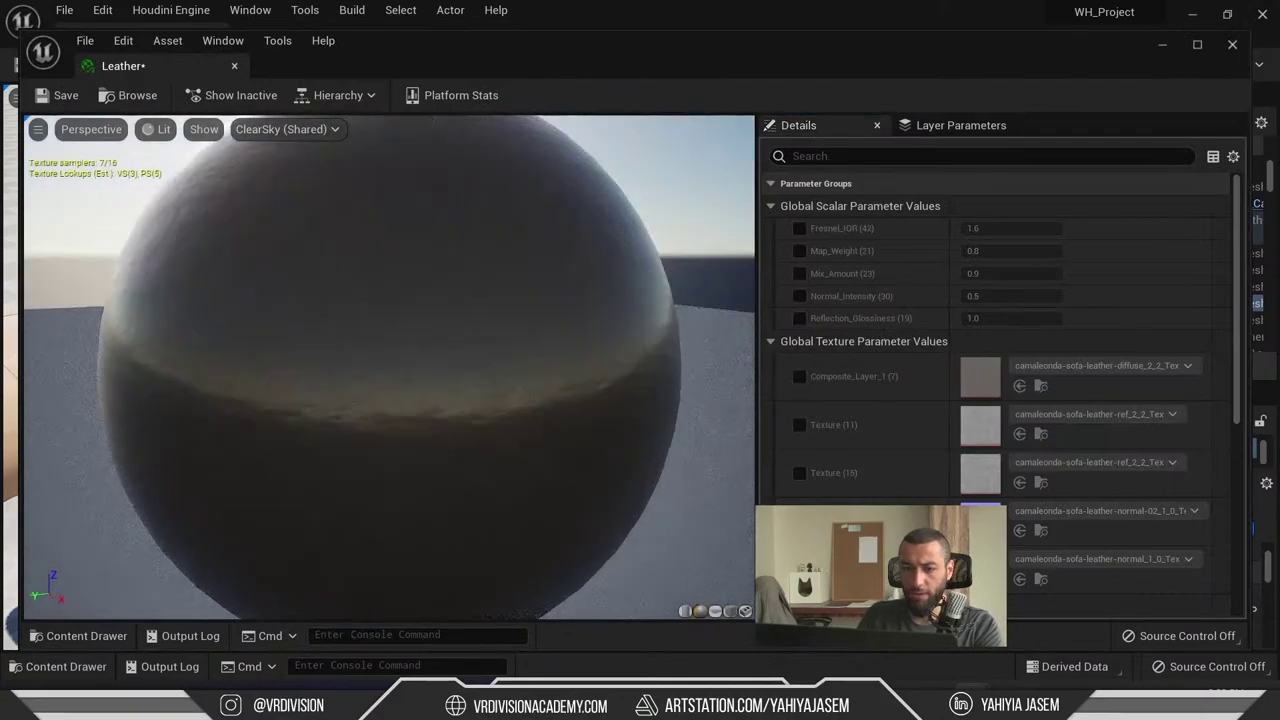
pyautogui.scroll(-4, 965, 300)
pyautogui.scroll(2, 965, 268)
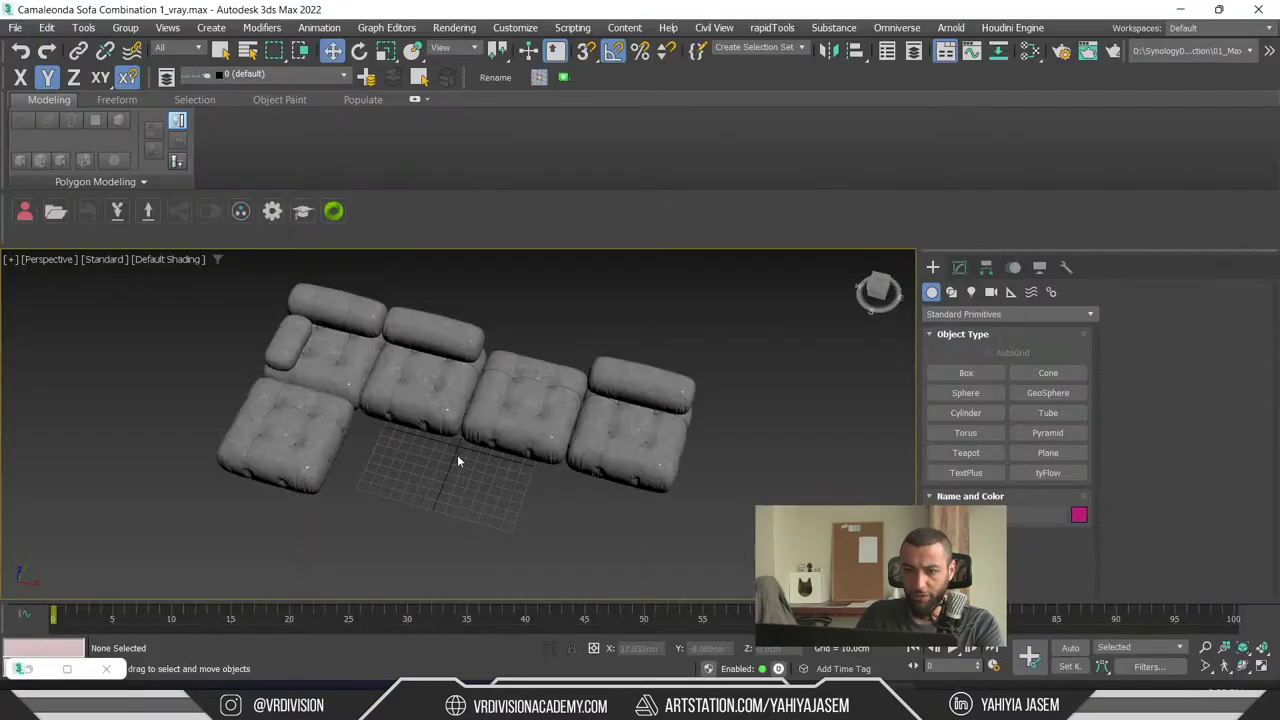
pyautogui.scroll(5, 457, 454)
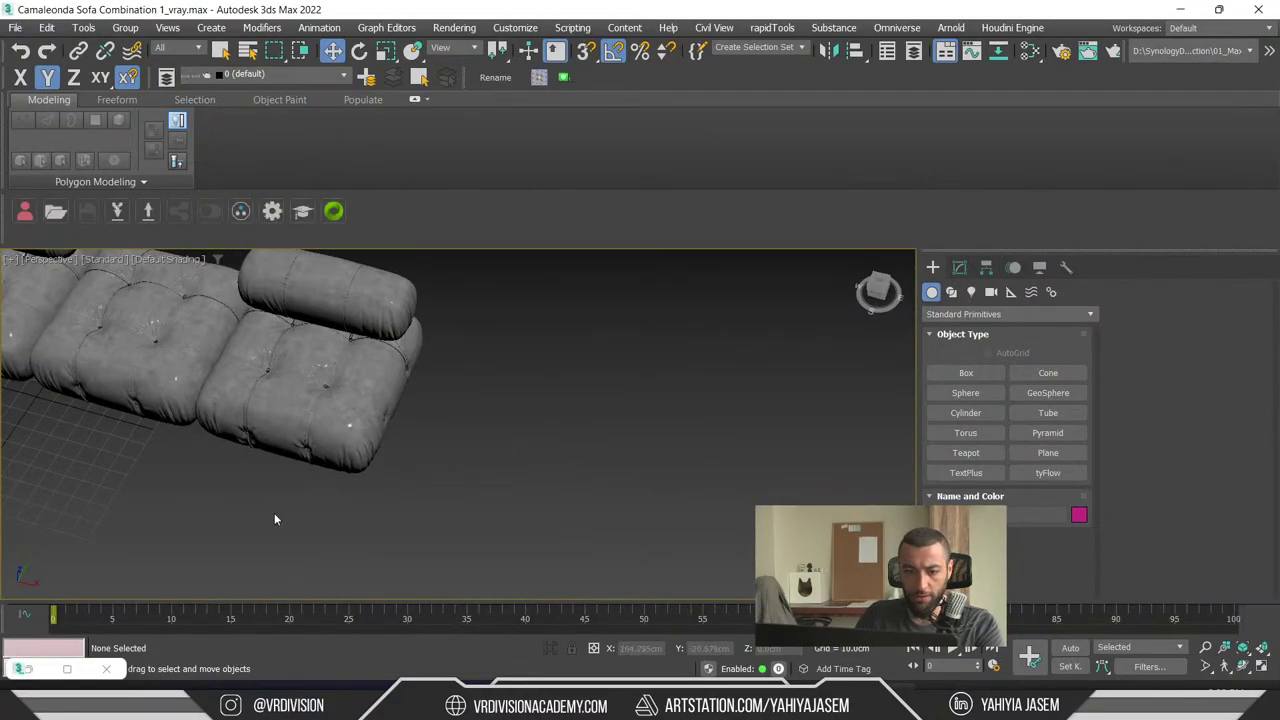
# - Check the Leather Bump Normal bitmap, viewing the normal-map image at full size
pyautogui.doubleClick(30, 670)
pyautogui.doubleClick(358, 519)
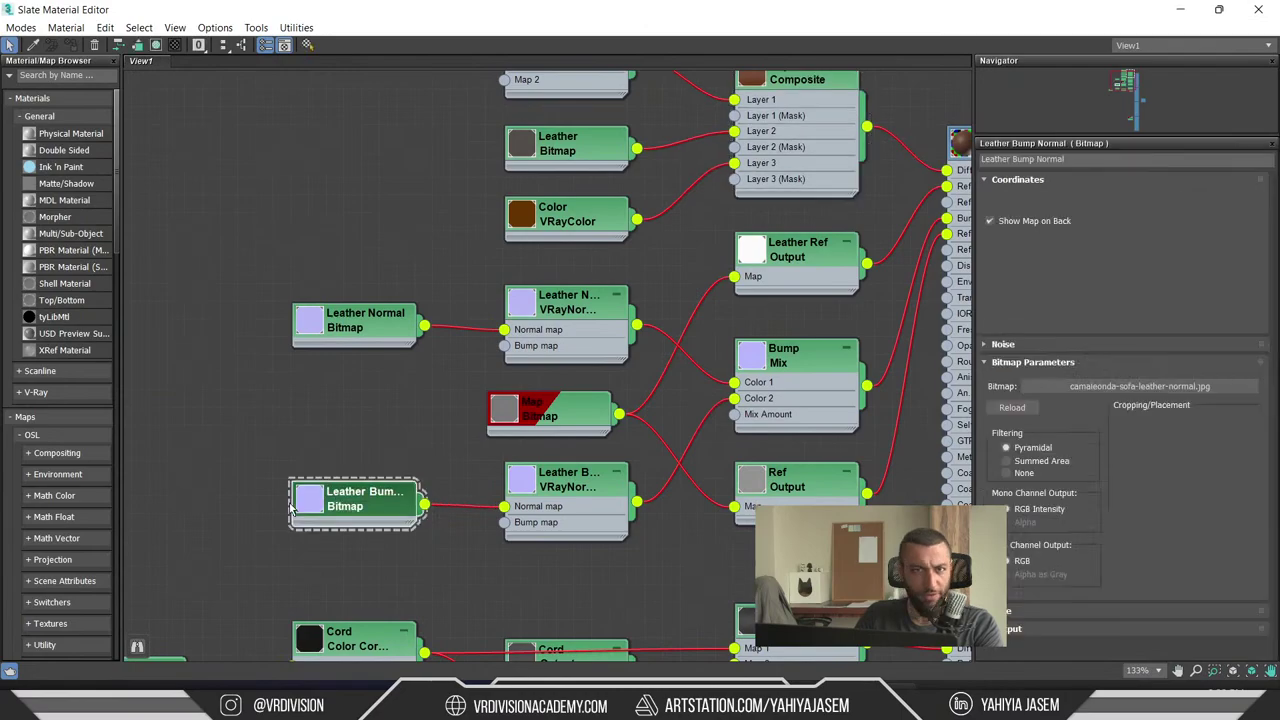
pyautogui.click(1220, 426)
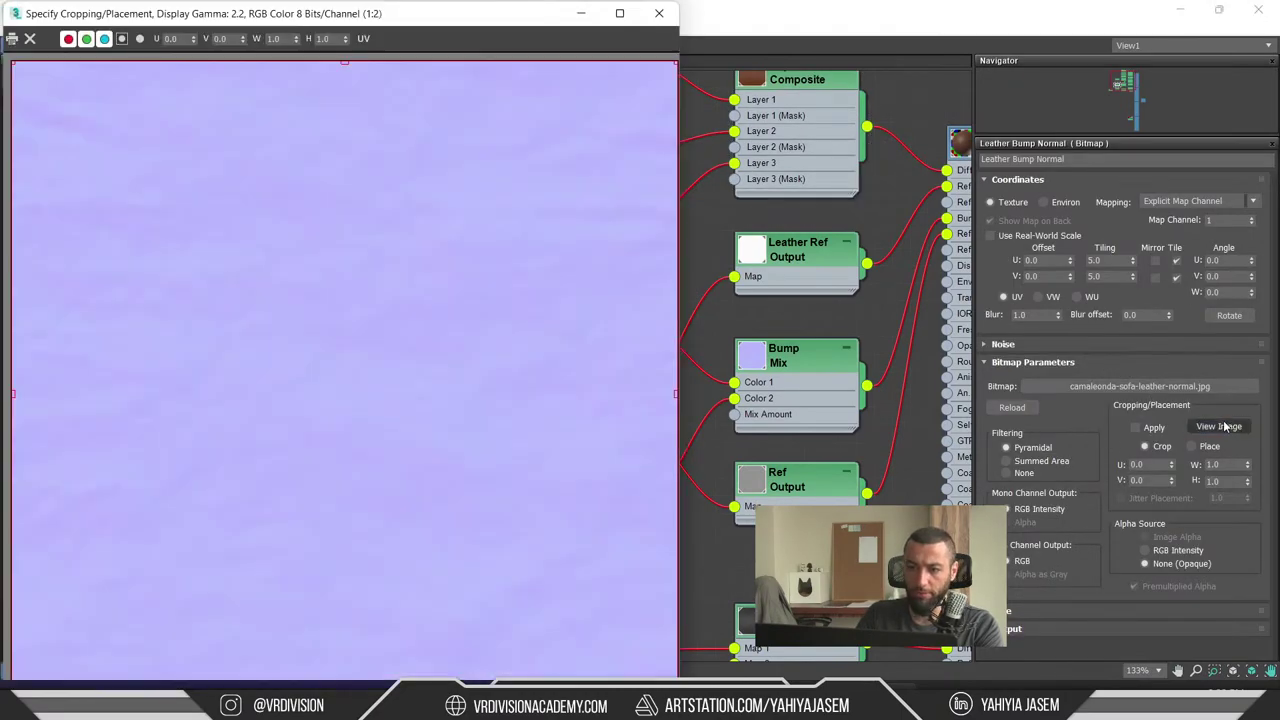
pyautogui.click(660, 14)
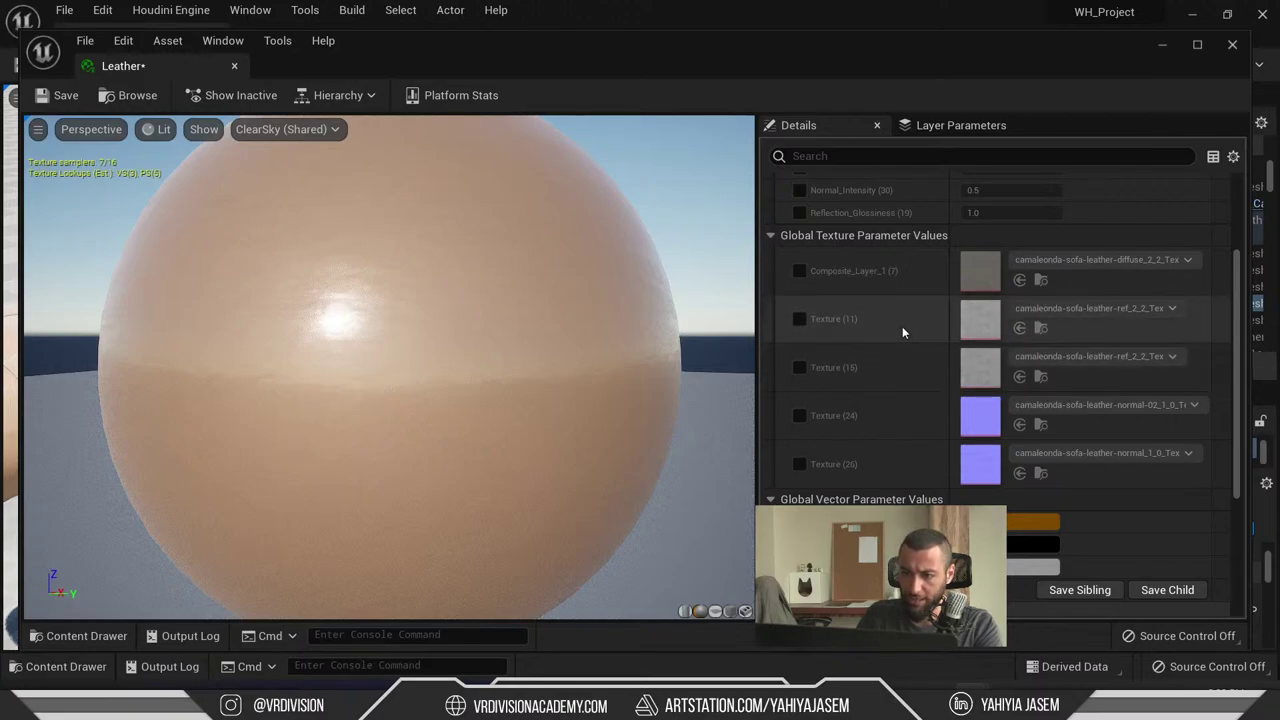
# - Examine the leather reflection texture in its texture editor, then return to 3ds Max
pyautogui.doubleClick(975, 370)
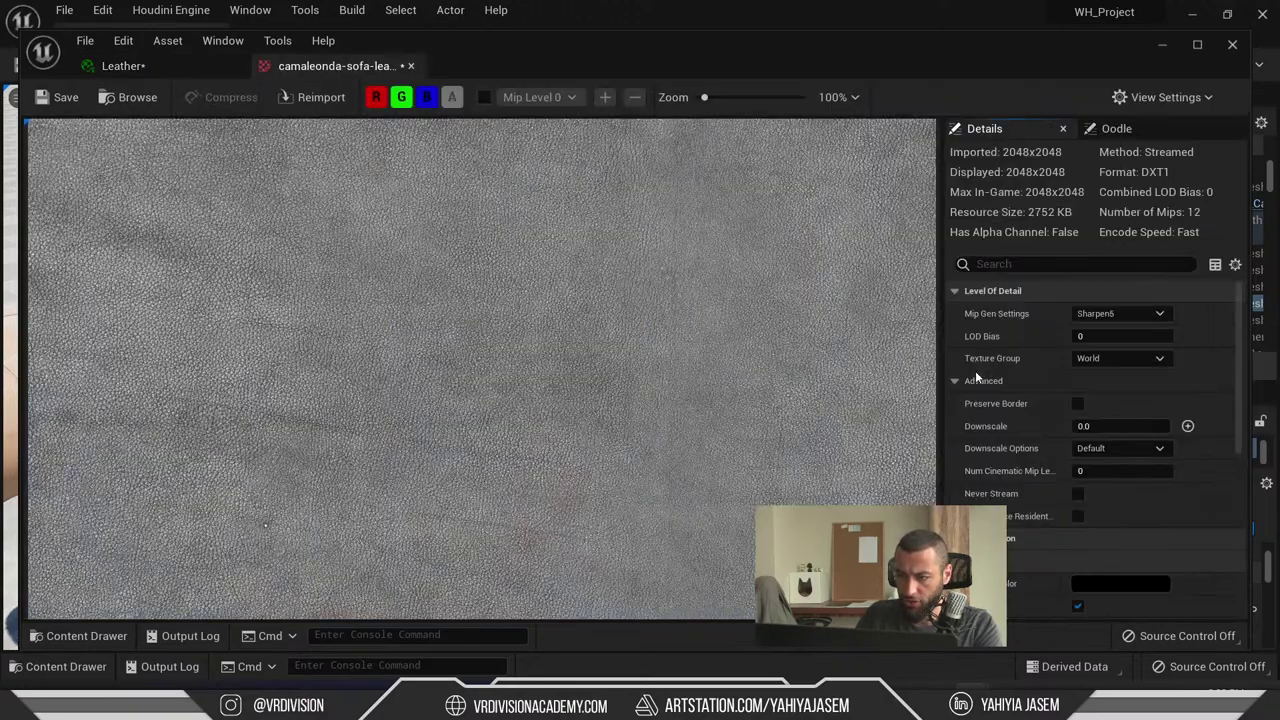
pyautogui.click(159, 66)
pyautogui.doubleClick(993, 332)
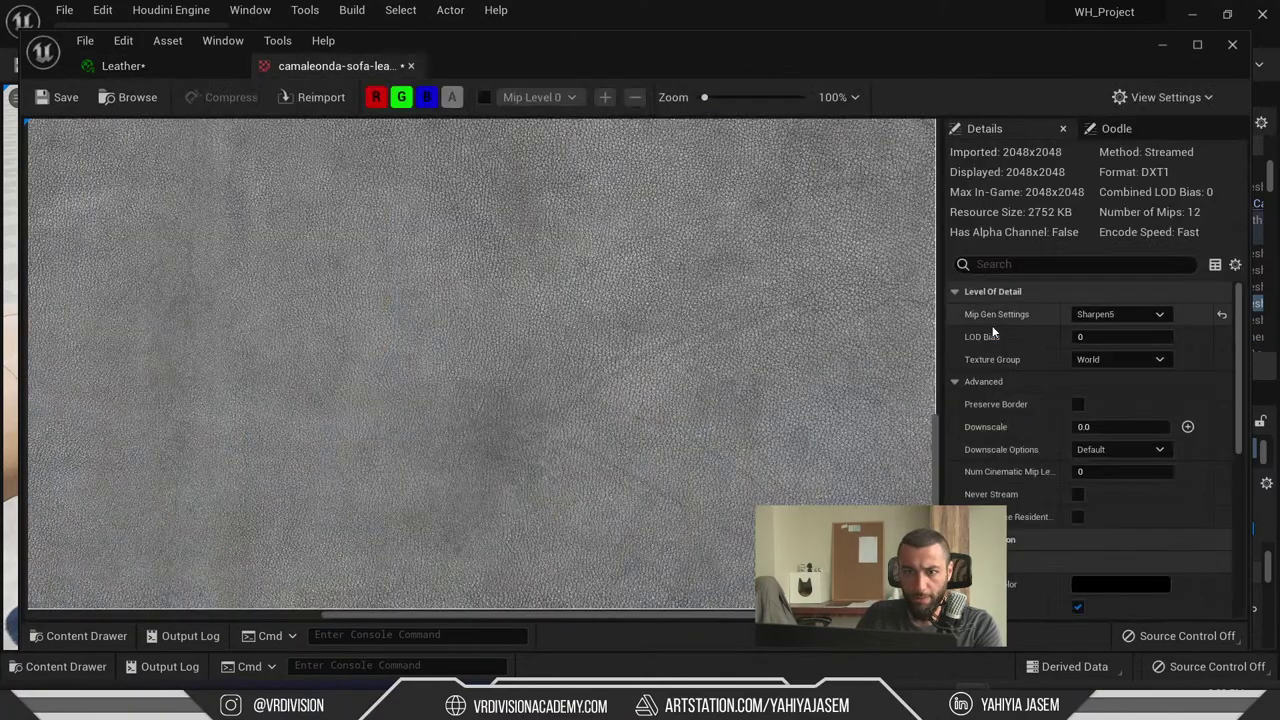
pyautogui.click(410, 66)
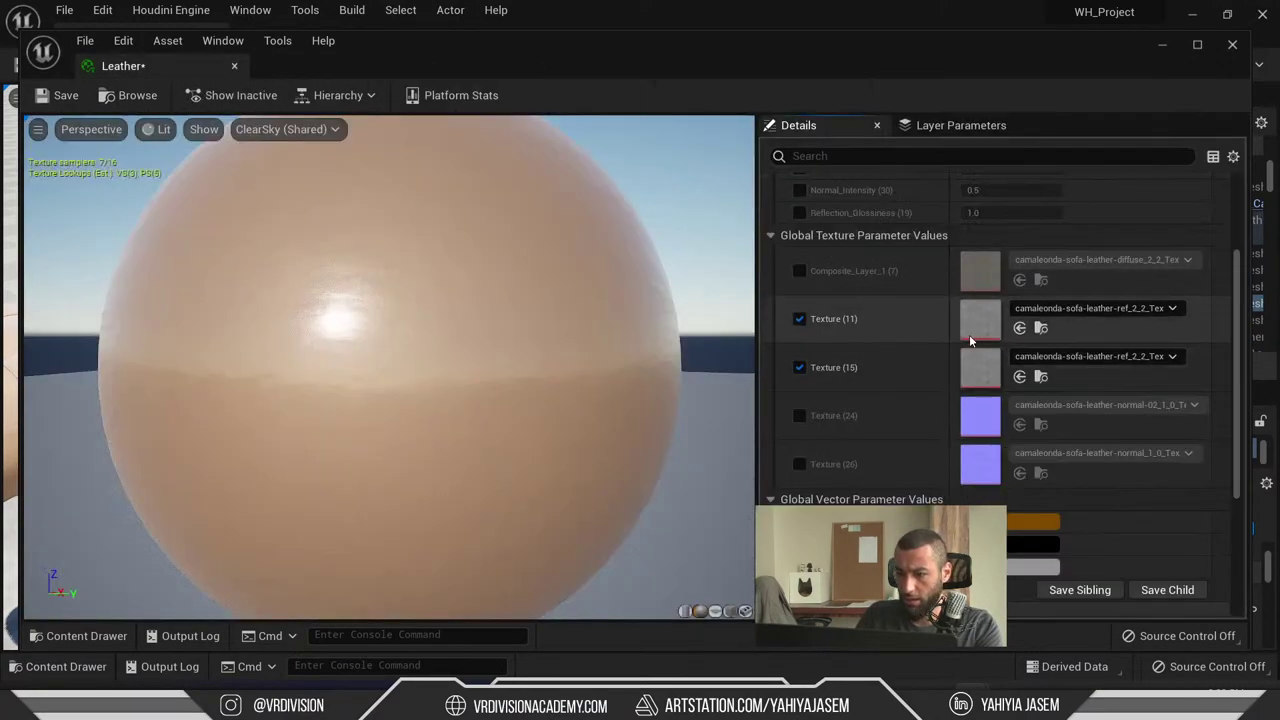
pyautogui.hotkey('alt', 'Tab')
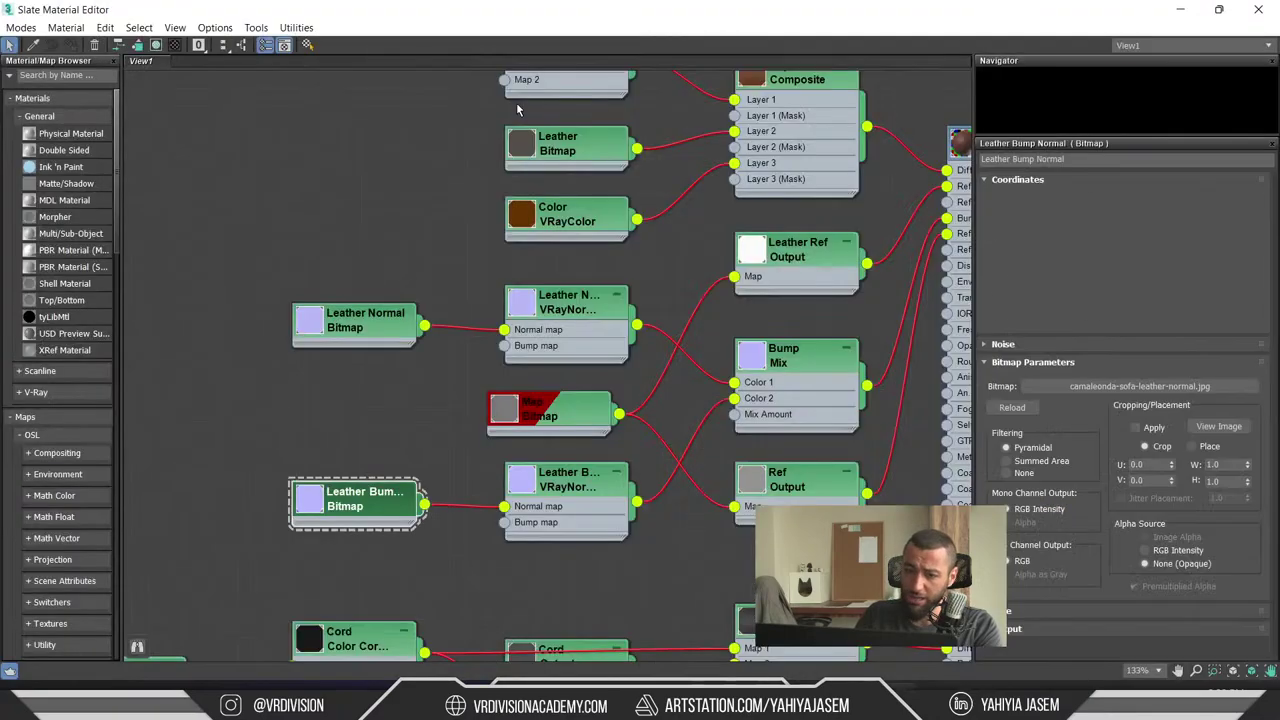
# - Maximize Slate, move the Map Bitmap node, and enlarge its texture preview
pyautogui.doubleClick(500, 101)
pyautogui.moveTo(556, 418); pyautogui.dragTo(407, 366)
pyautogui.doubleClick(263, 181)
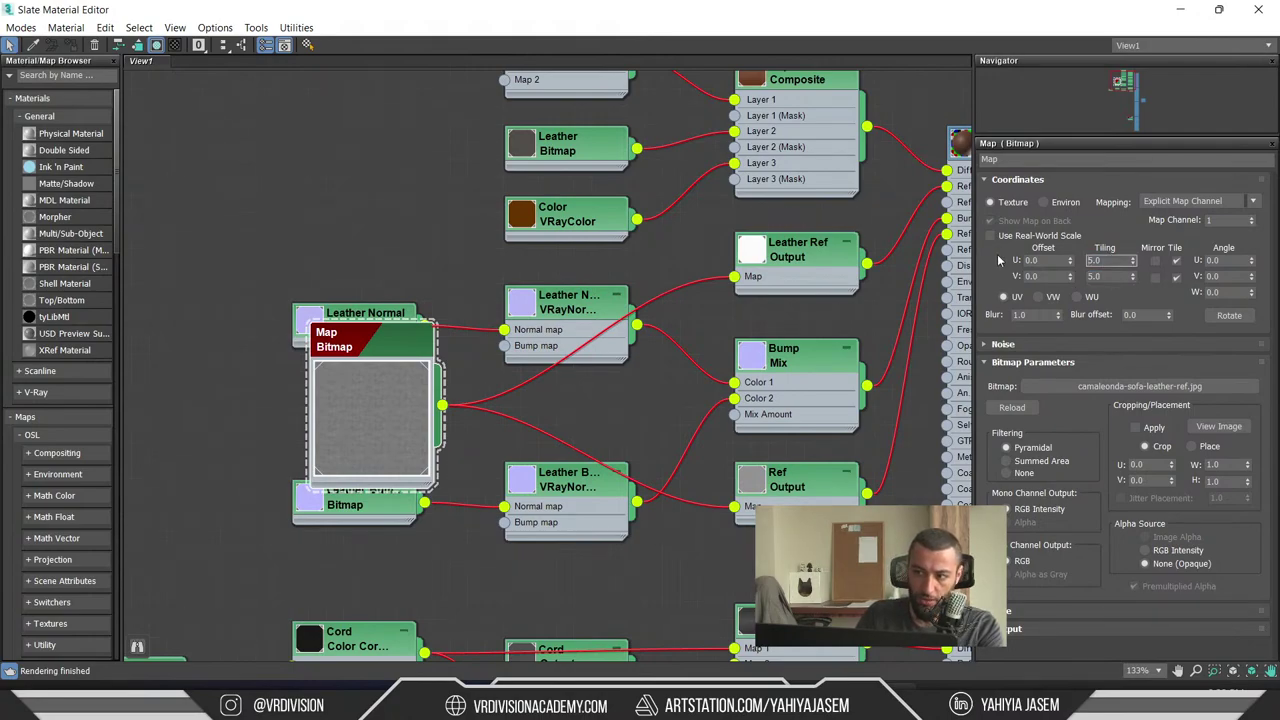
pyautogui.moveTo(352, 405); pyautogui.dragTo(374, 430)
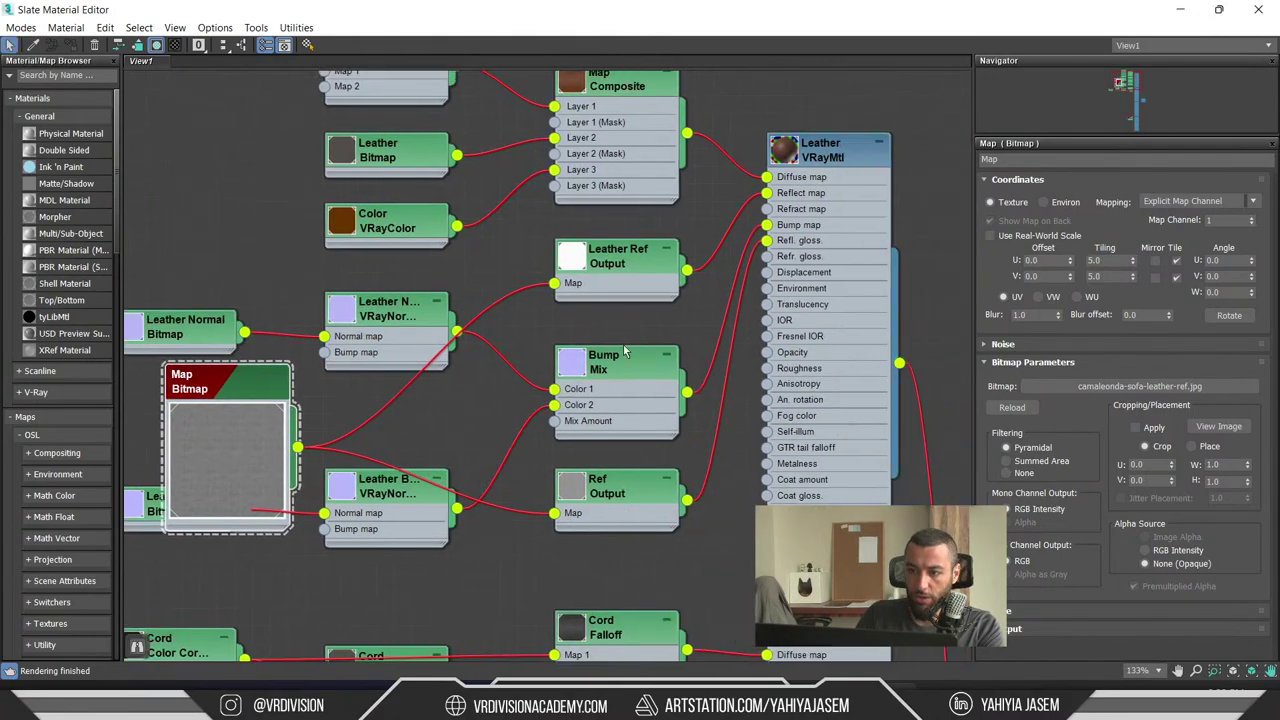
# - Pan to the Leather VRayMtl, select Leather Ref Output, and minimize the material editor
pyautogui.moveTo(426, 425); pyautogui.dragTo(247, 432, button='middle')
pyautogui.moveTo(247, 432); pyautogui.dragTo(268, 447)
pyautogui.click(633, 258)
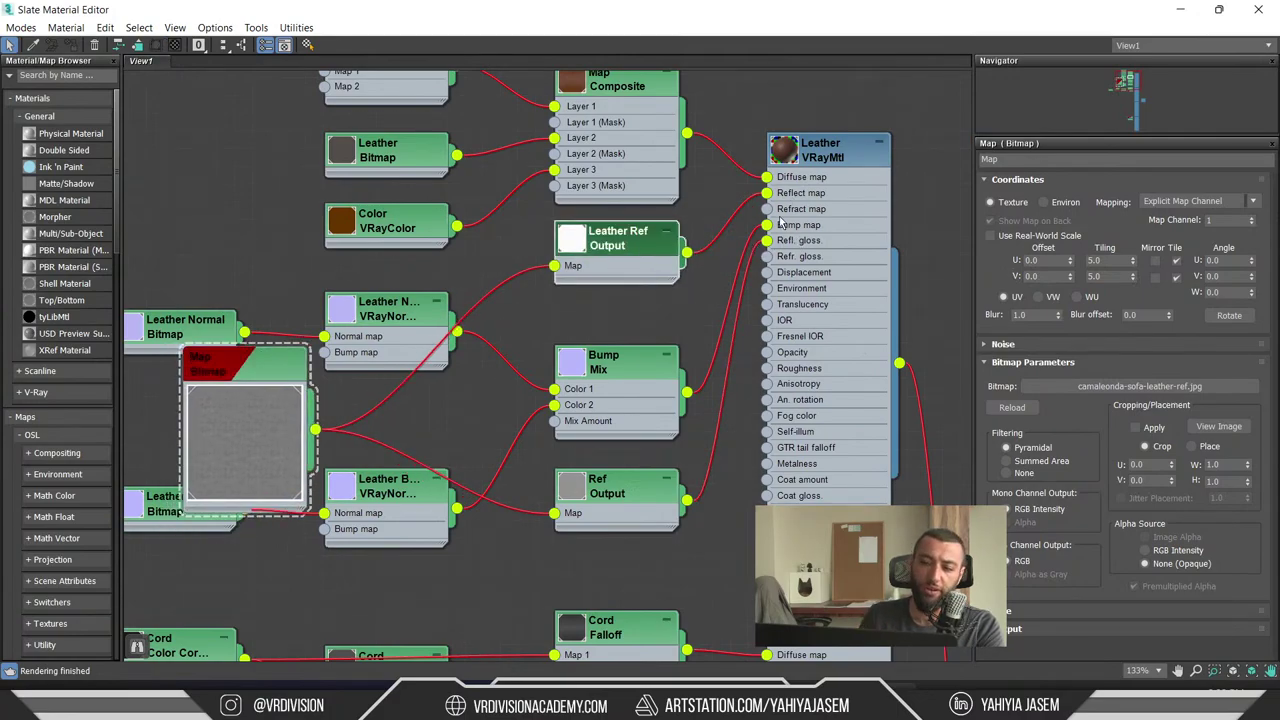
pyautogui.click(1180, 9)
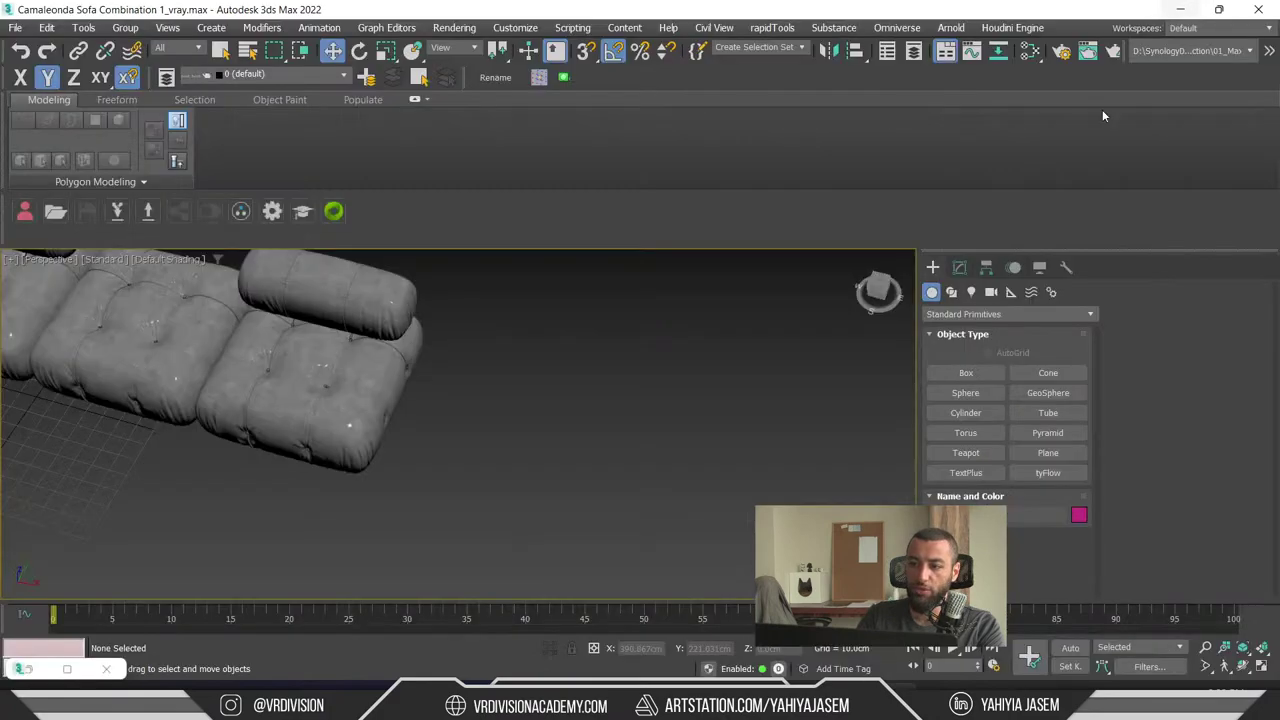
# - Switch to Unreal Engine 5 and open the parent Leather material's graph, maximised
pyautogui.hotkey('alt', 'Tab')
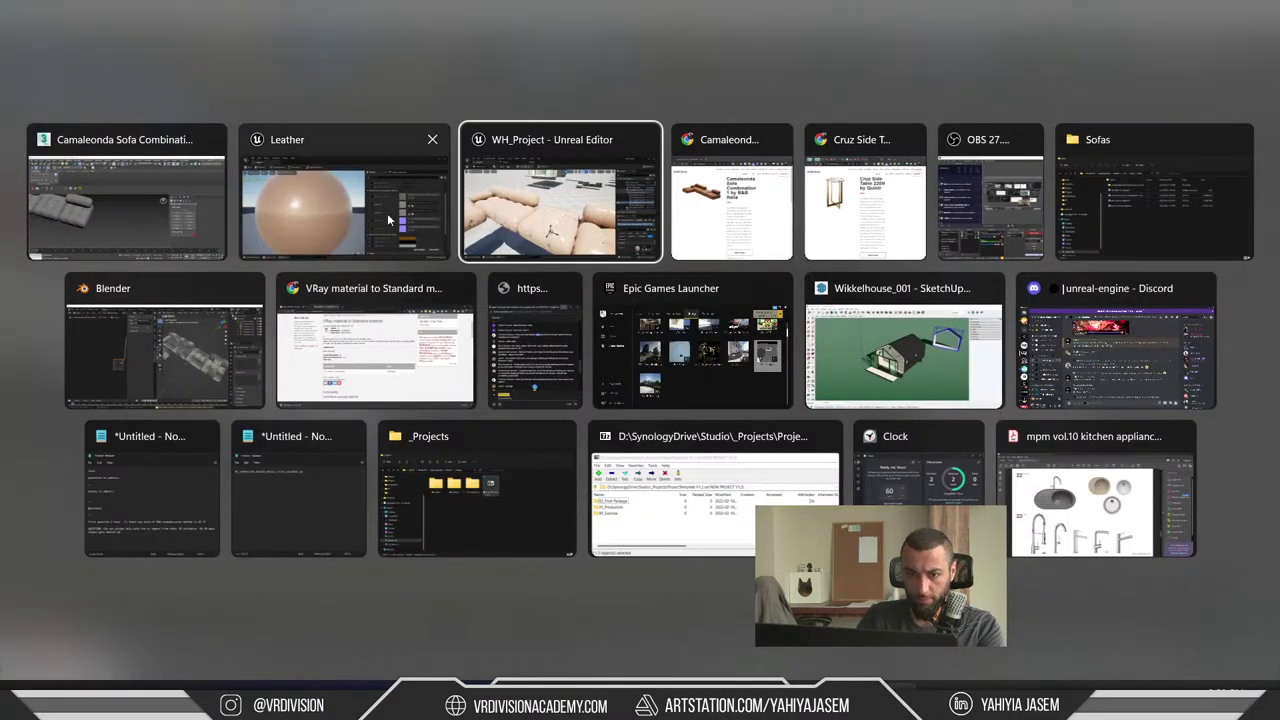
pyautogui.hotkey('alt', 'shift', 'Tab')
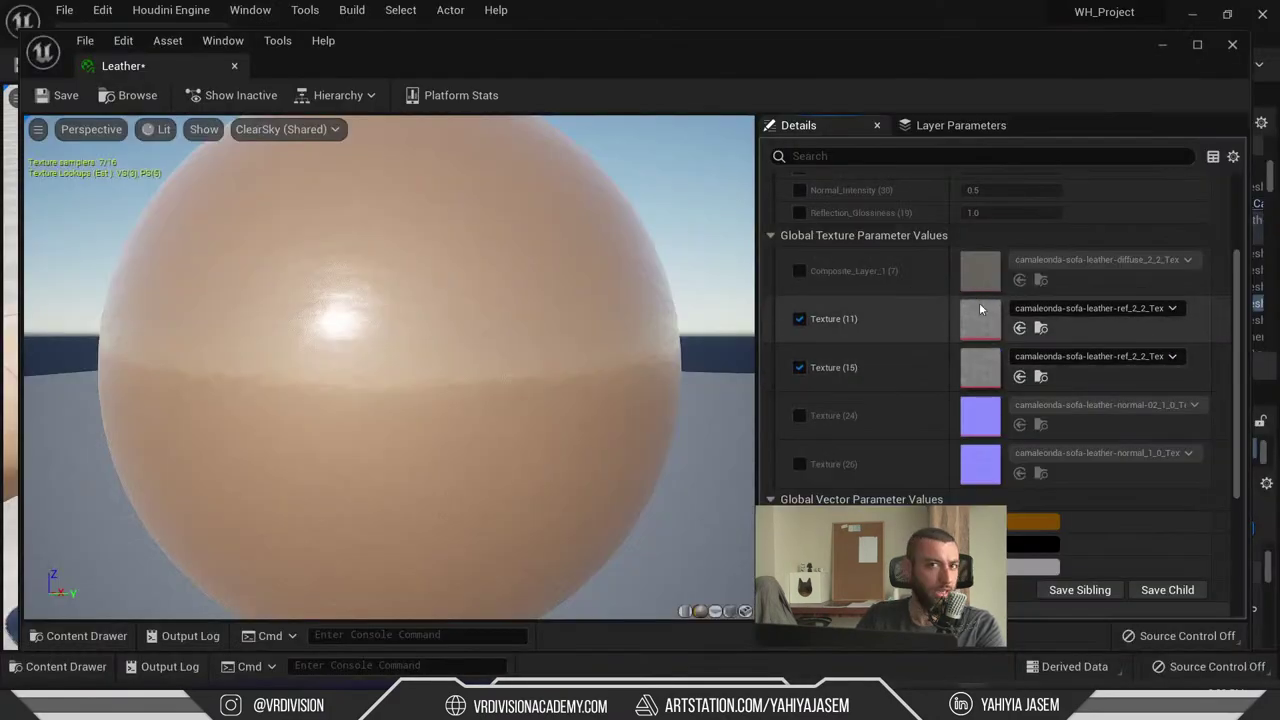
pyautogui.scroll(3, 976, 380)
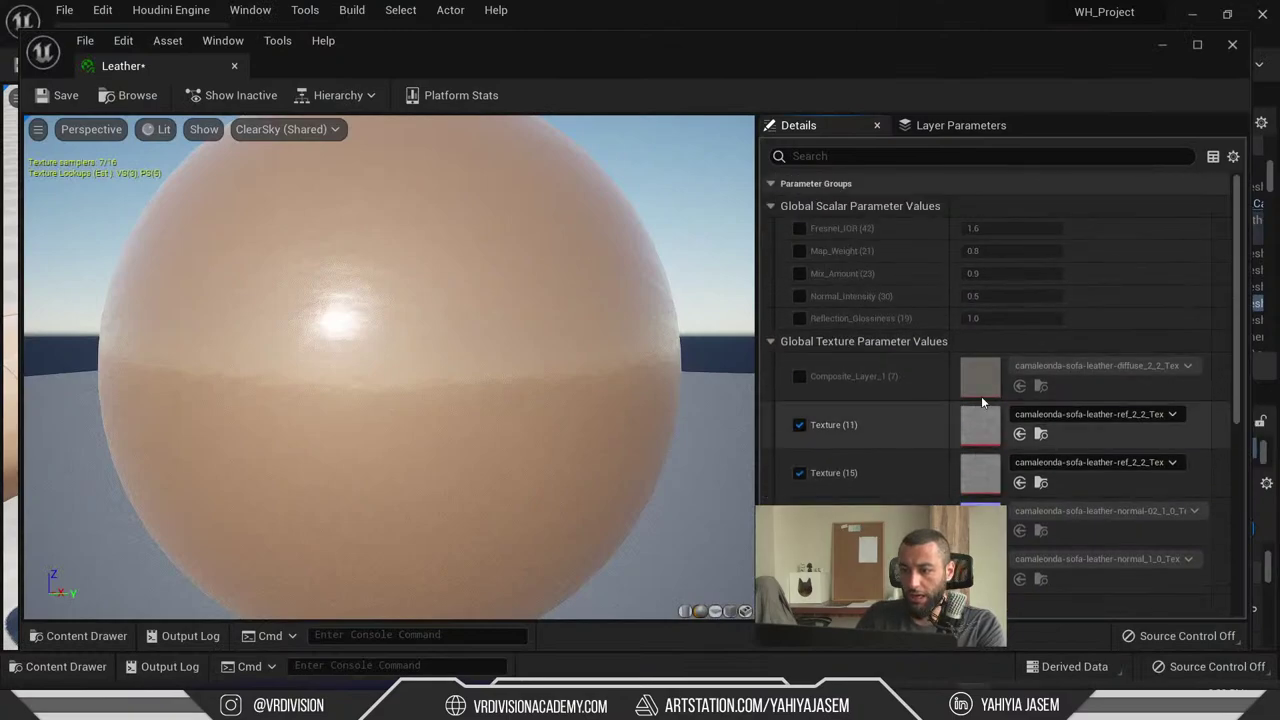
pyautogui.scroll(-6, 1024, 362)
pyautogui.scroll(6, 979, 471)
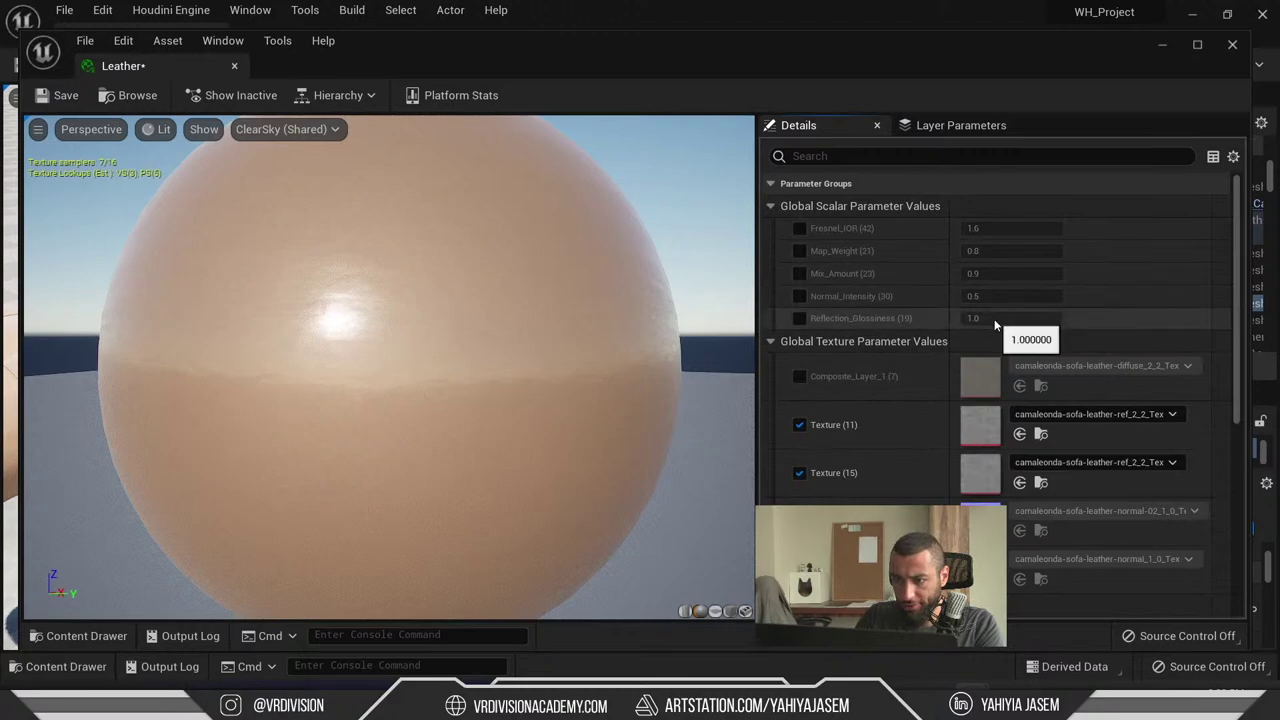
pyautogui.scroll(-7, 878, 312)
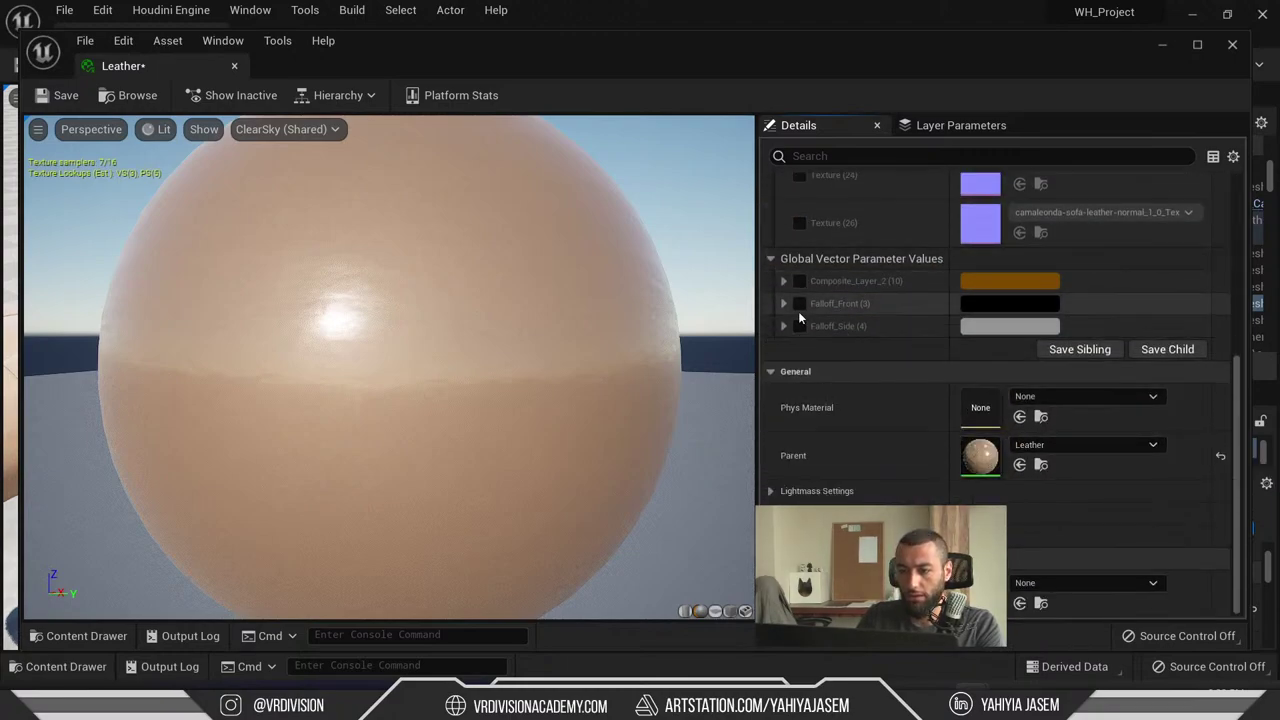
pyautogui.doubleClick(977, 458)
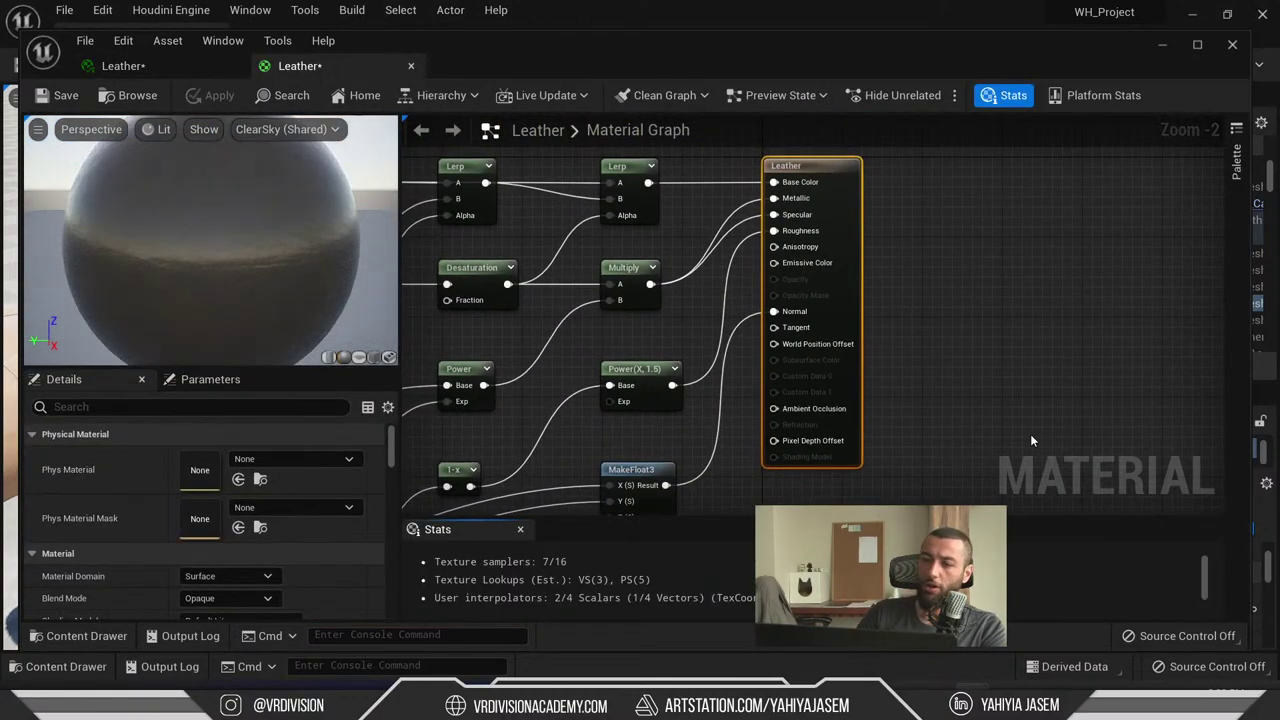
pyautogui.doubleClick(800, 72)
# - Find the first TexCoord[0] node on the left and raise it in the graph
pyautogui.moveTo(979, 197); pyautogui.dragTo(1250, 265, button='right')
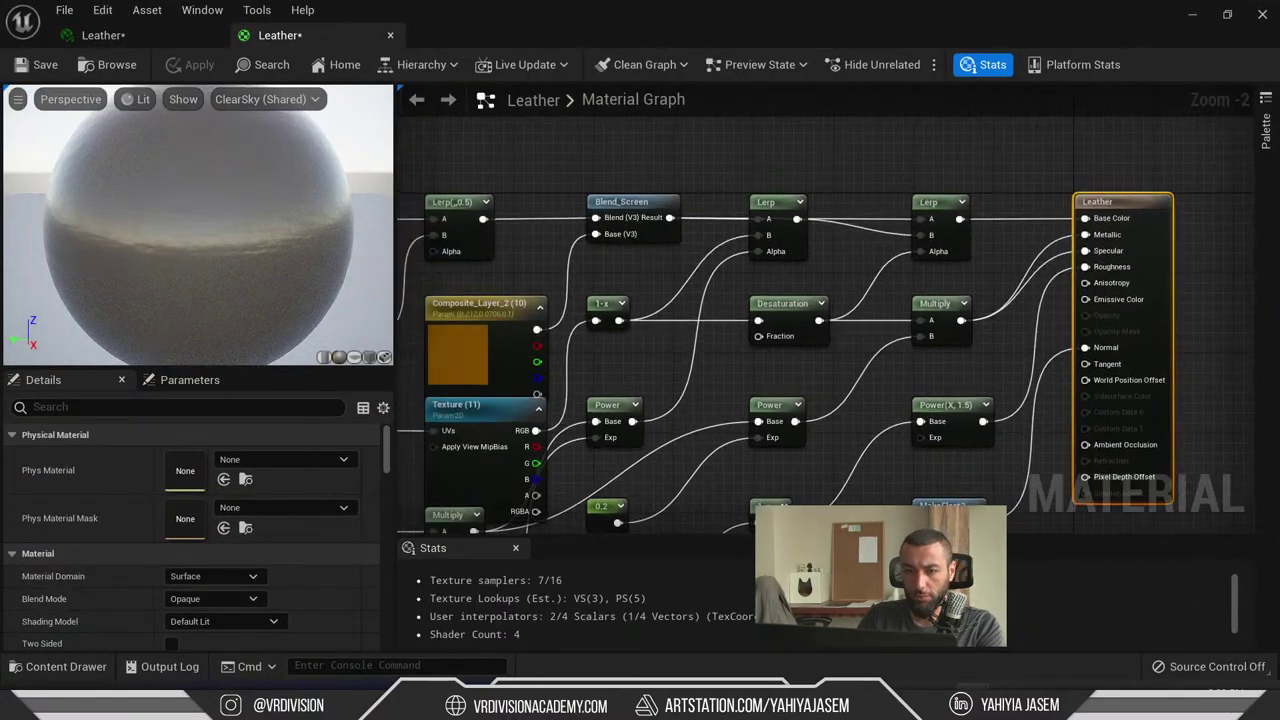
pyautogui.moveTo(677, 431); pyautogui.dragTo(1270, 100, button='right')
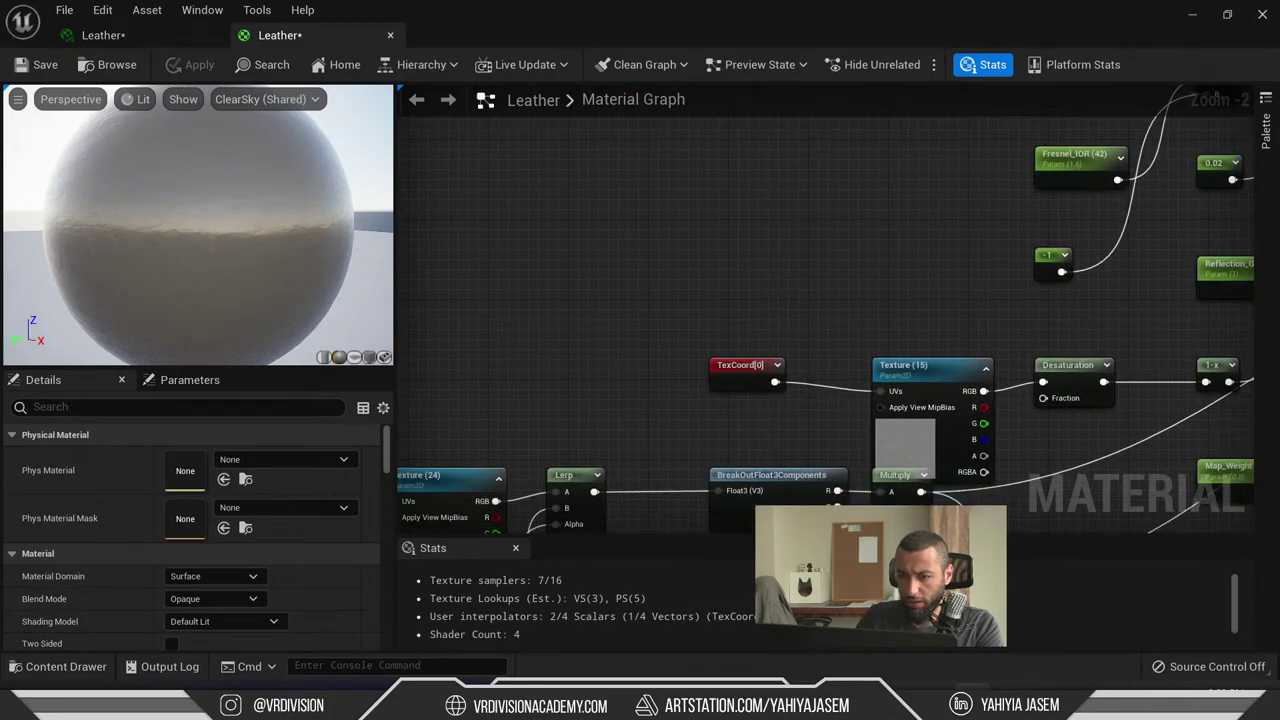
pyautogui.click(738, 366)
pyautogui.moveTo(734, 374); pyautogui.dragTo(686, 346)
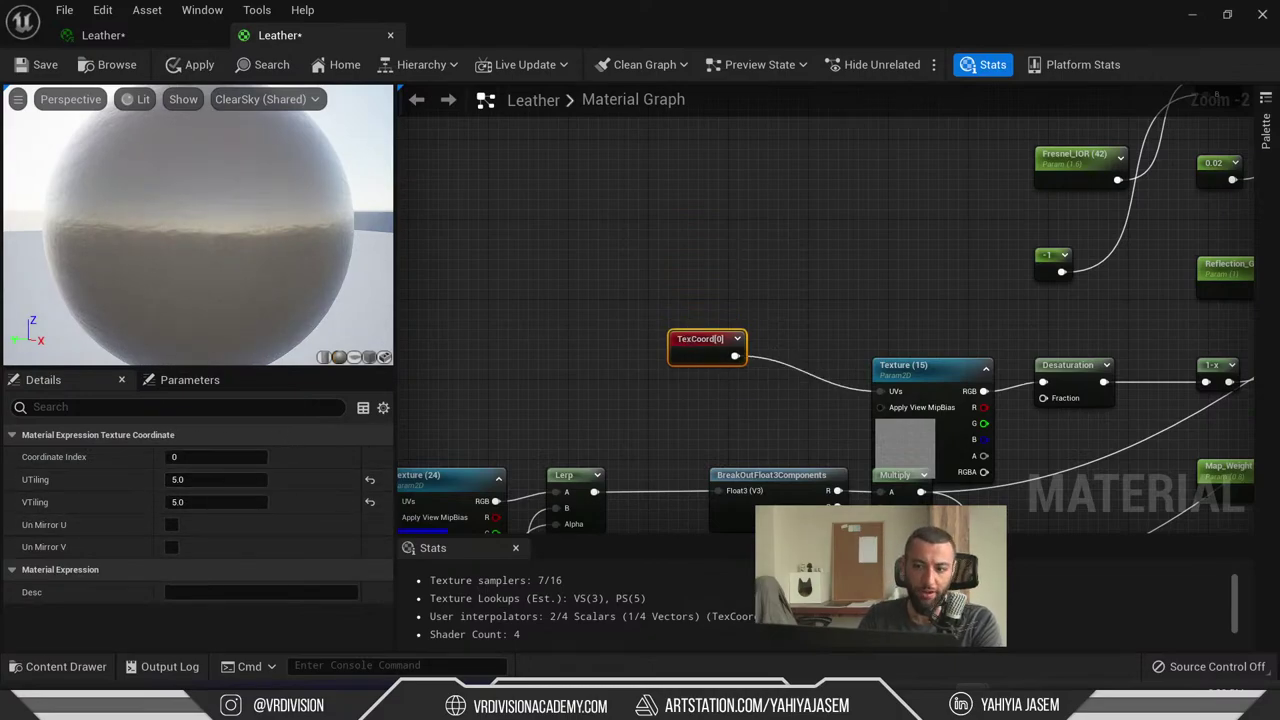
pyautogui.scroll(-5, 781, 238)
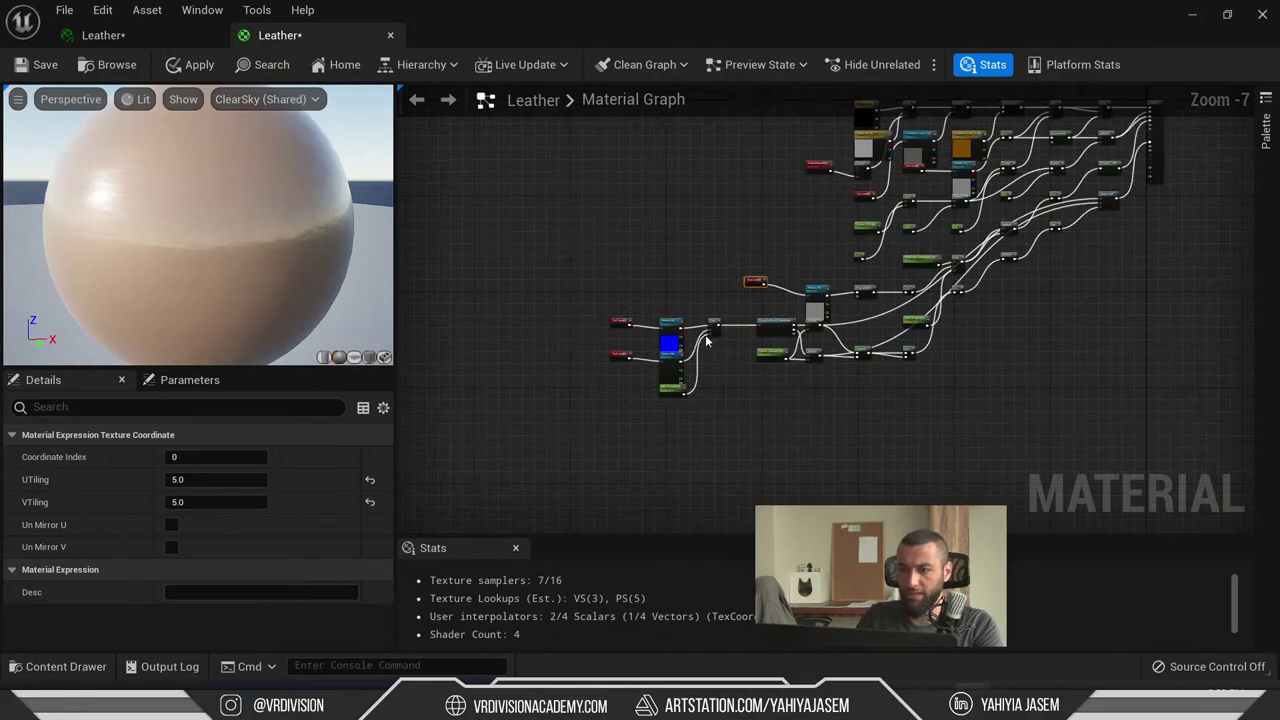
pyautogui.scroll(6, 706, 342)
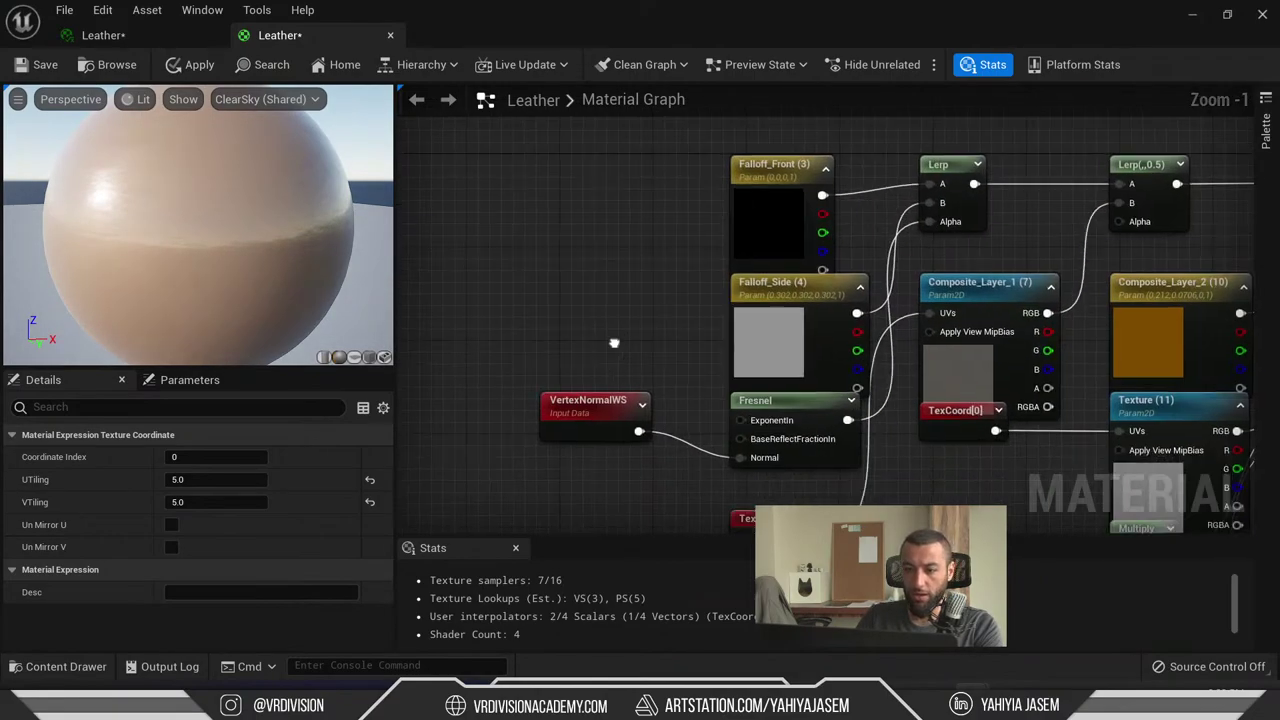
# - Move both TexCoord[0] nodes out to the left and check the layout to the Leather output
pyautogui.moveTo(614, 343); pyautogui.dragTo(622, 190, button='right')
pyautogui.moveTo(785, 362); pyautogui.dragTo(500, 371)
pyautogui.click(904, 338)
pyautogui.moveTo(965, 258); pyautogui.dragTo(583, 432)
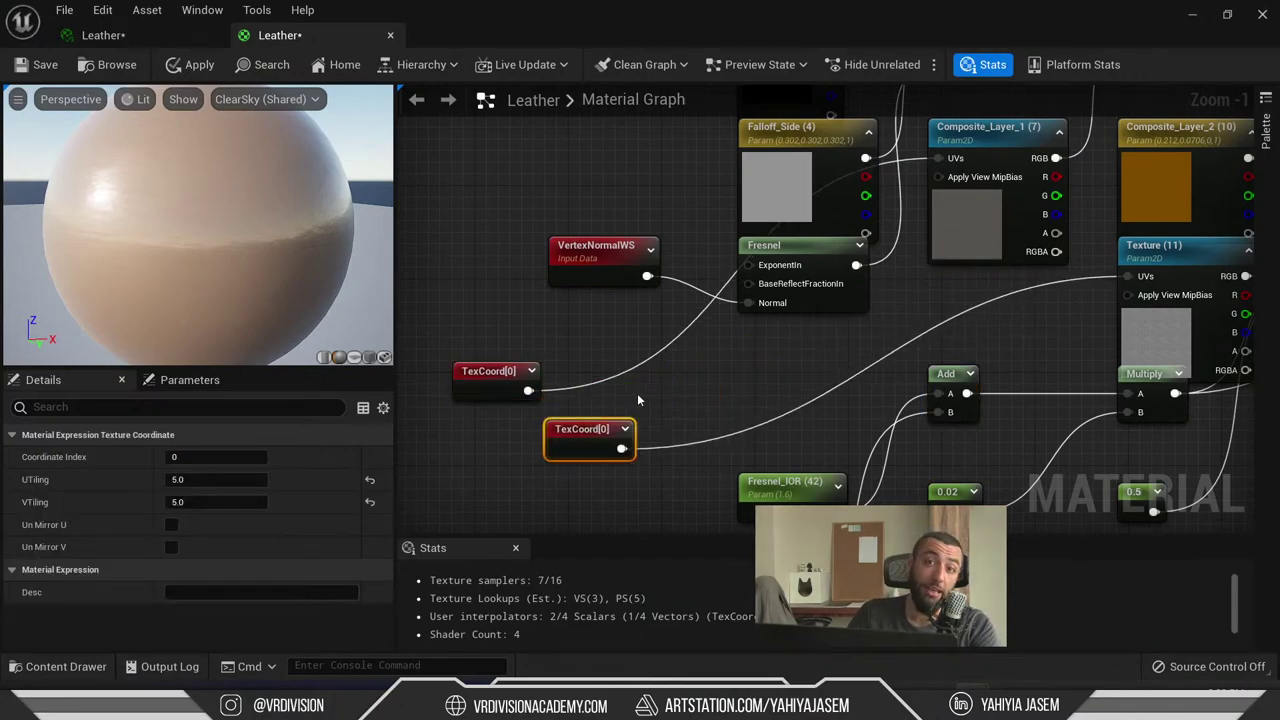
pyautogui.scroll(-8, 635, 360)
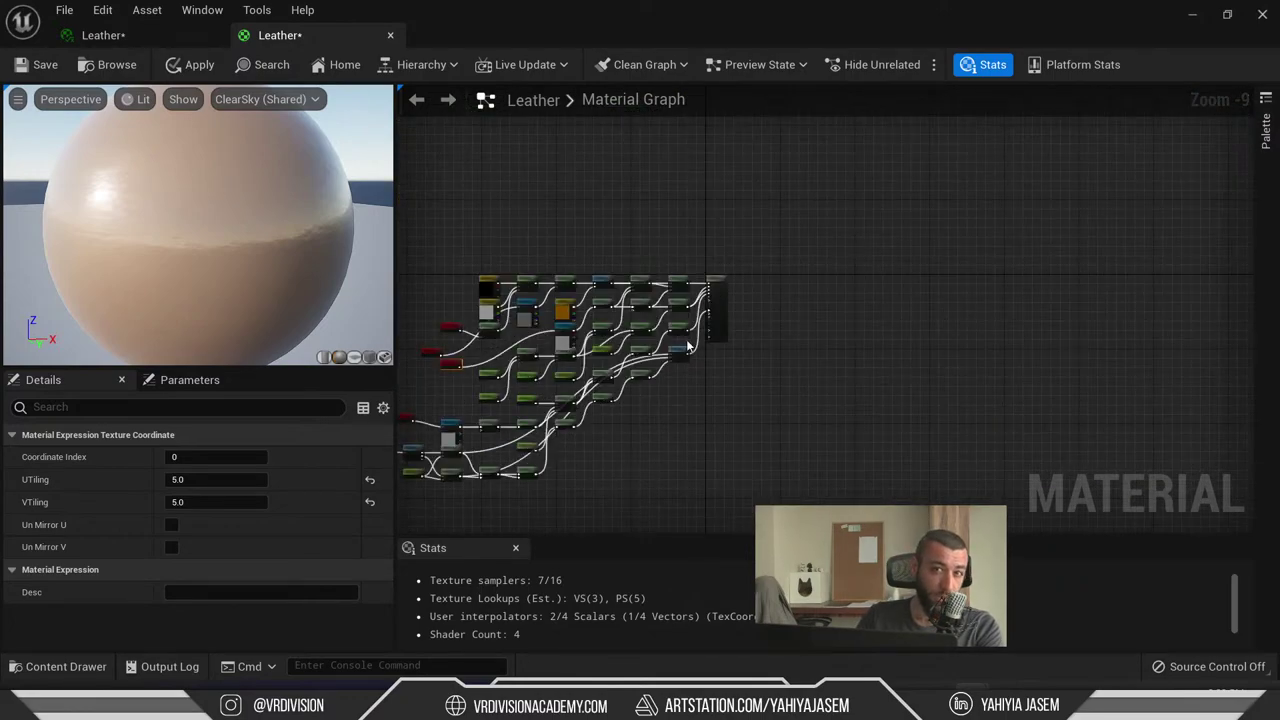
pyautogui.scroll(6, 467, 228)
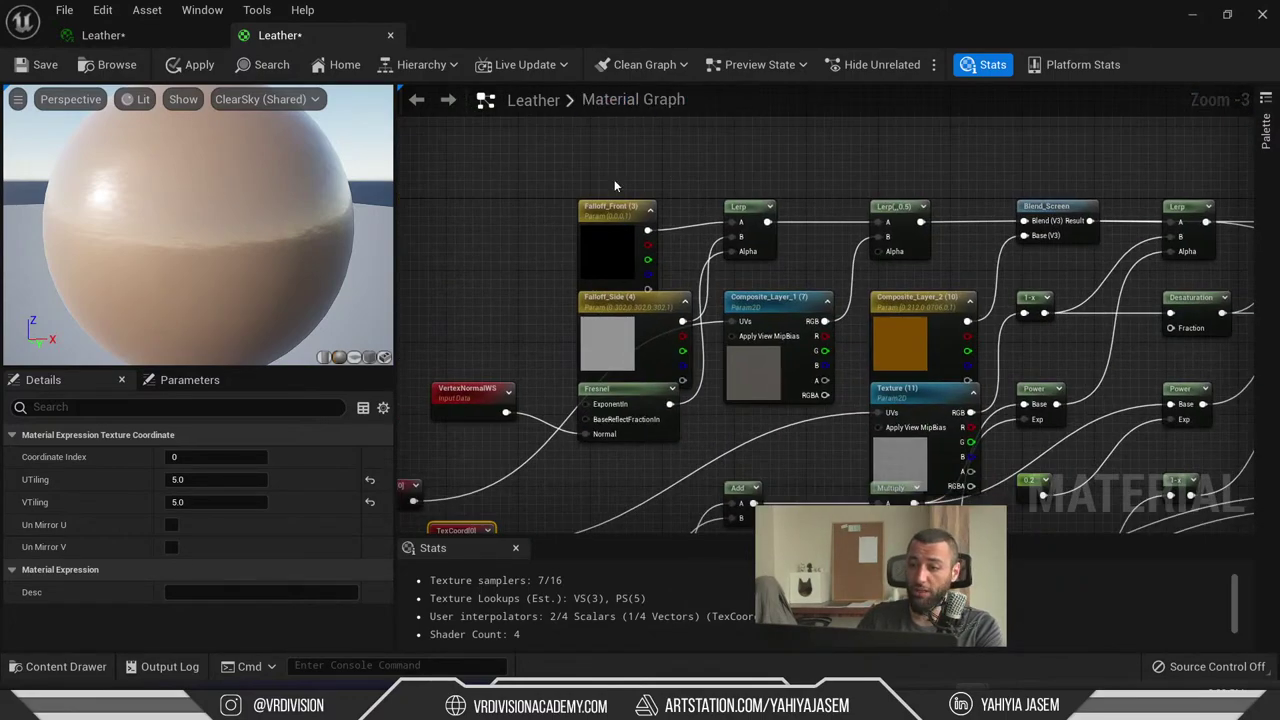
pyautogui.moveTo(614, 185); pyautogui.dragTo(638, 190, button='right')
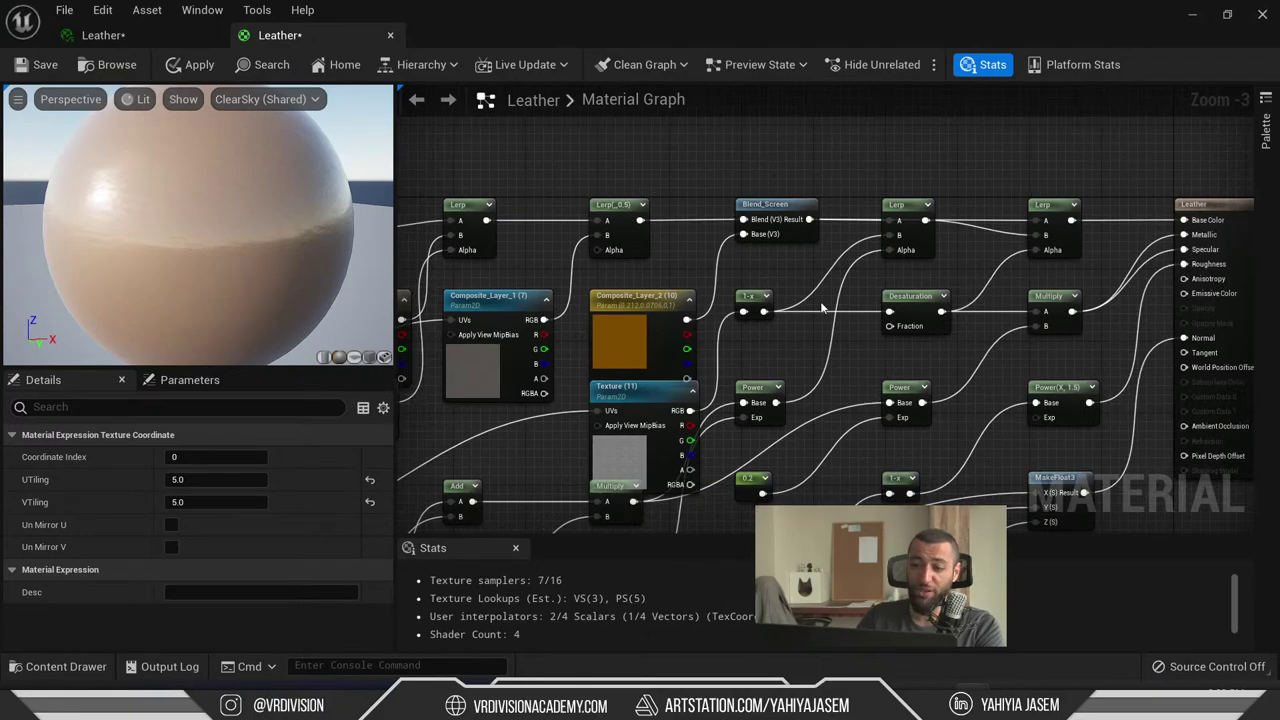
# - Break the Multiply wire from the Leather node's Metallic input
pyautogui.moveTo(783, 452); pyautogui.dragTo(835, 381, button='right')
pyautogui.moveTo(878, 322); pyautogui.dragTo(865, 403, button='right')
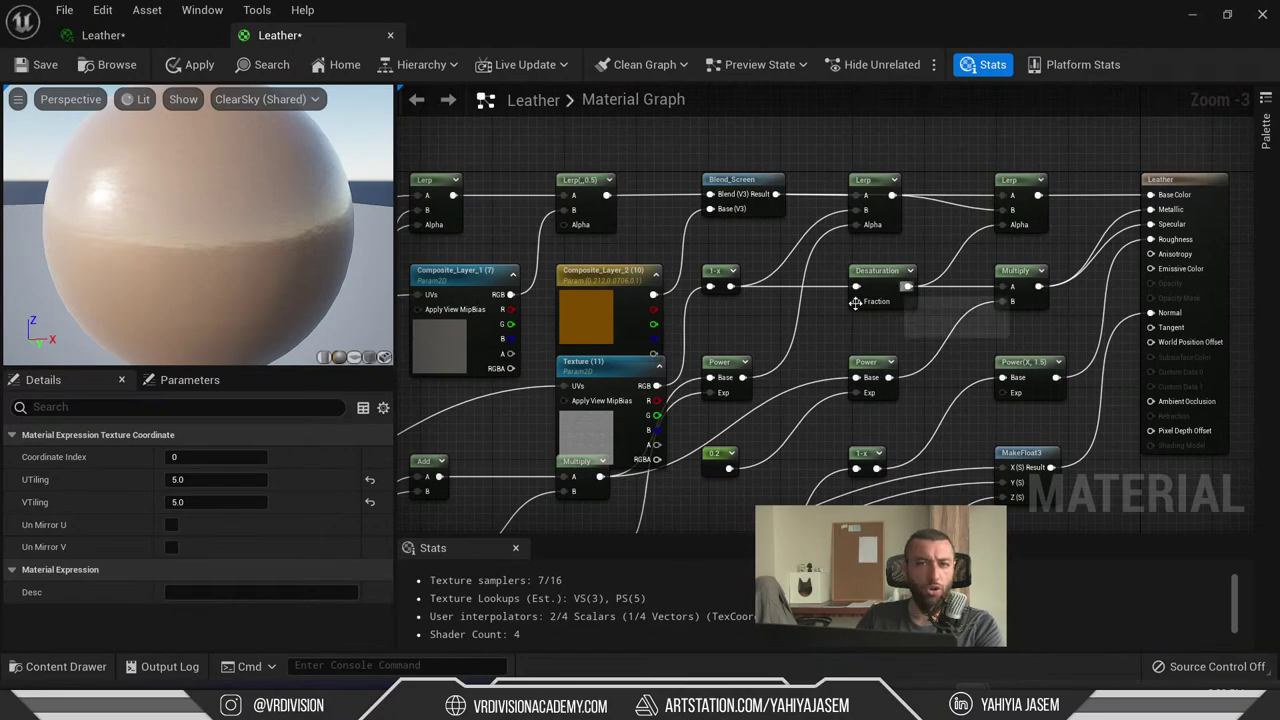
pyautogui.moveTo(828, 300); pyautogui.dragTo(786, 300, button='right')
pyautogui.scroll(3, 966, 242)
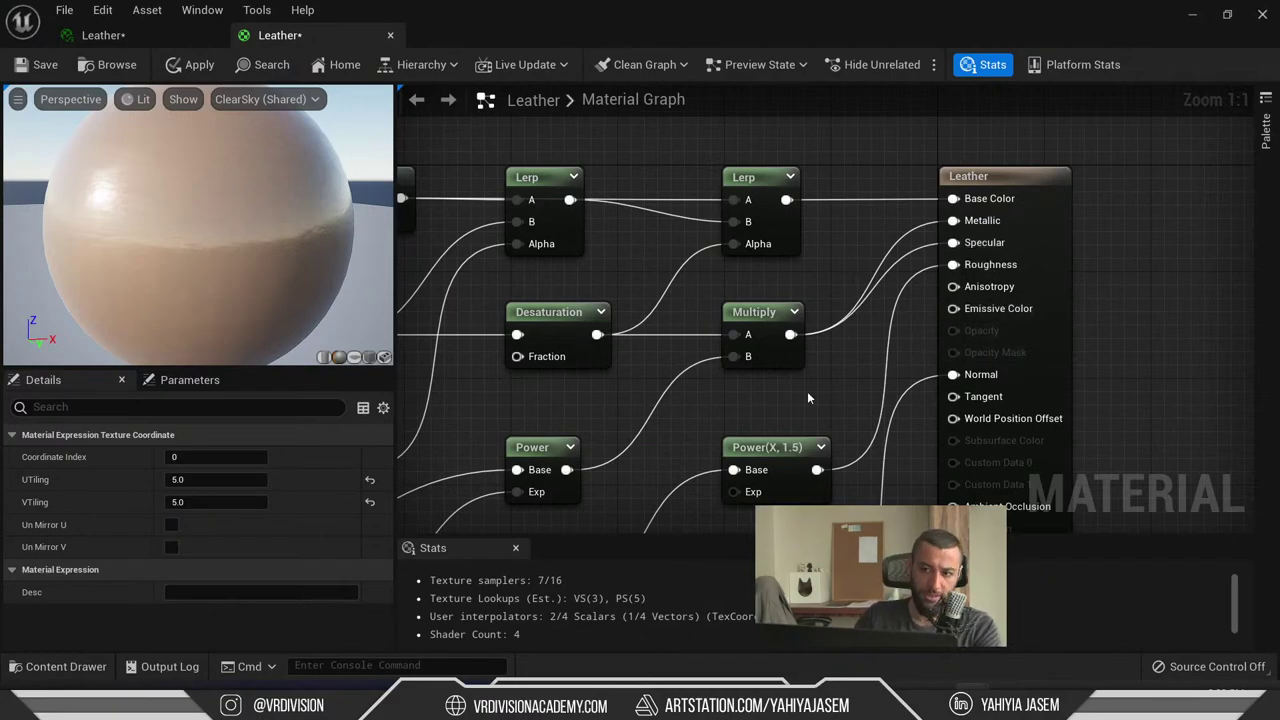
pyautogui.moveTo(808, 398); pyautogui.dragTo(771, 413, button='right')
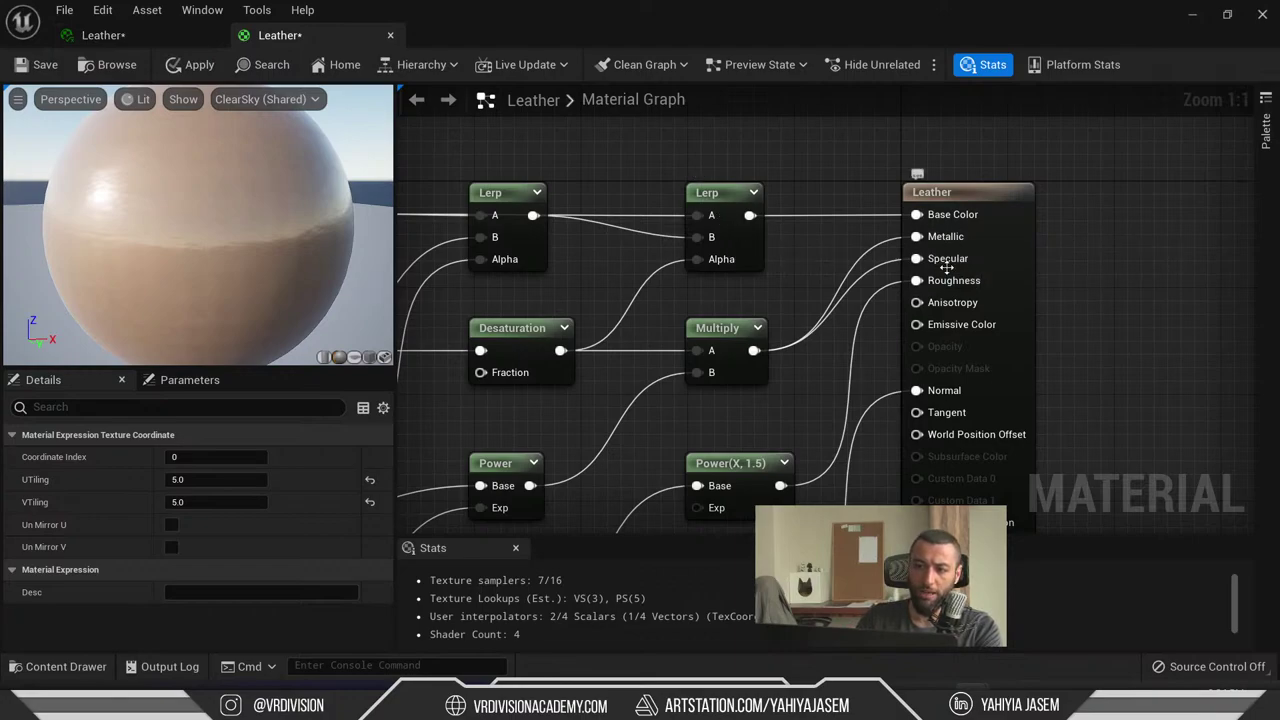
pyautogui.keyDown('alt'); pyautogui.click(955, 238); pyautogui.keyUp('alt')
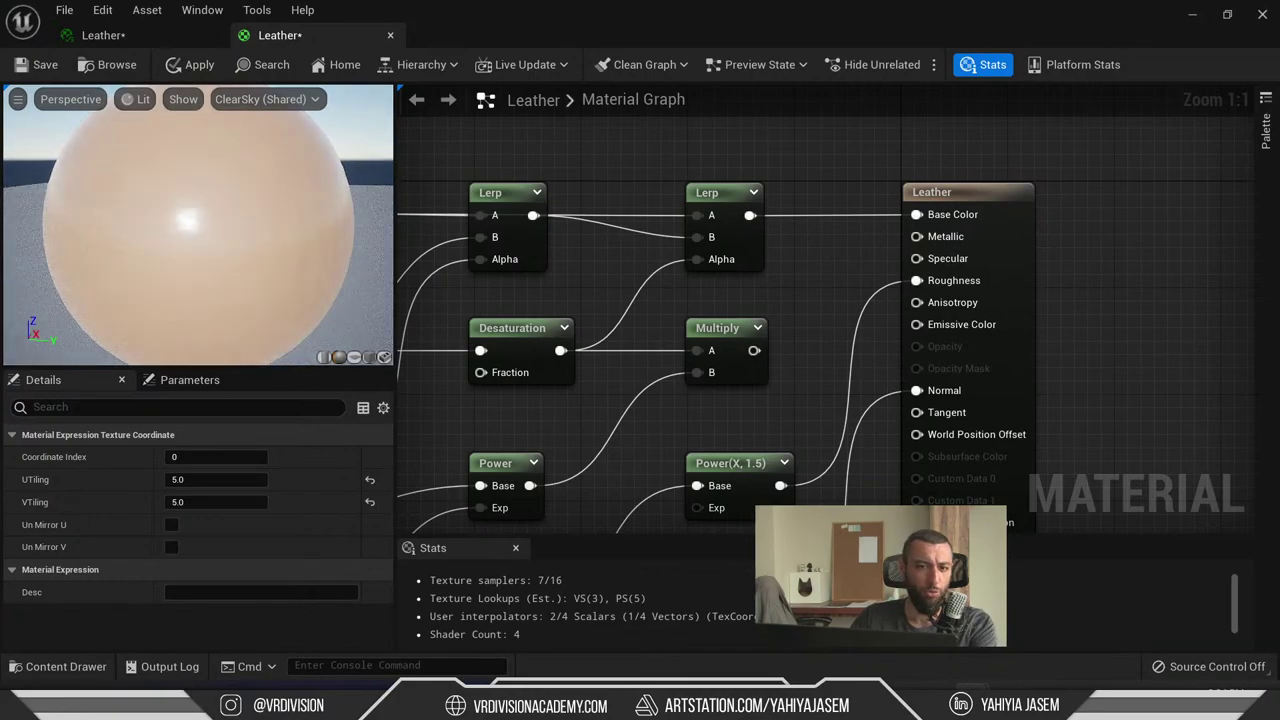
# - Nudge the Power(X, 1.5) node left and move the Leather output node right
pyautogui.moveTo(745, 335); pyautogui.dragTo(749, 231, button='right')
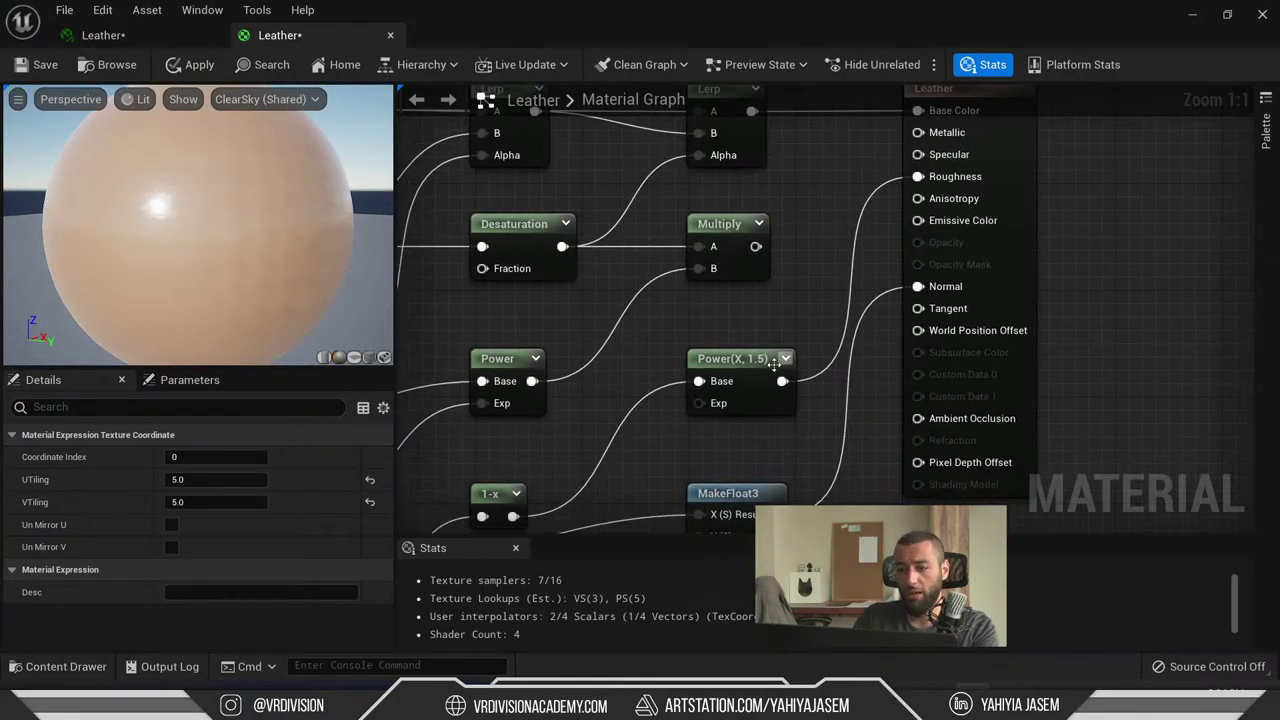
pyautogui.moveTo(740, 362); pyautogui.dragTo(704, 358)
pyautogui.moveTo(1039, 276); pyautogui.dragTo(1116, 313)
pyautogui.moveTo(698, 217); pyautogui.dragTo(978, 231, button='right')
pyautogui.scroll(-2, 698, 217)
# - Move Falloff_Front, Falloff_Side, VertexNormalWS and Fresnel nodes up and left
pyautogui.moveTo(590, 300); pyautogui.dragTo(589, 161)
pyautogui.moveTo(568, 452); pyautogui.dragTo(499, 303)
pyautogui.moveTo(499, 303); pyautogui.dragTo(612, 208, button='right')
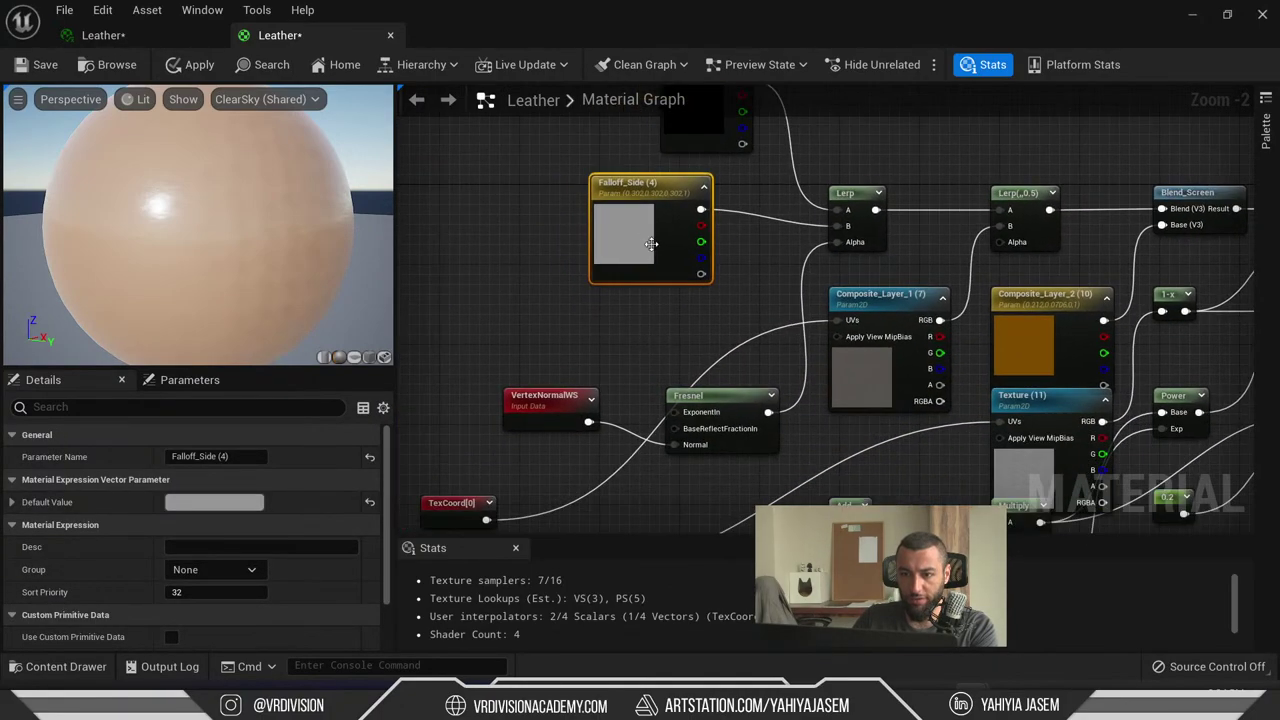
pyautogui.moveTo(545, 400); pyautogui.dragTo(513, 349)
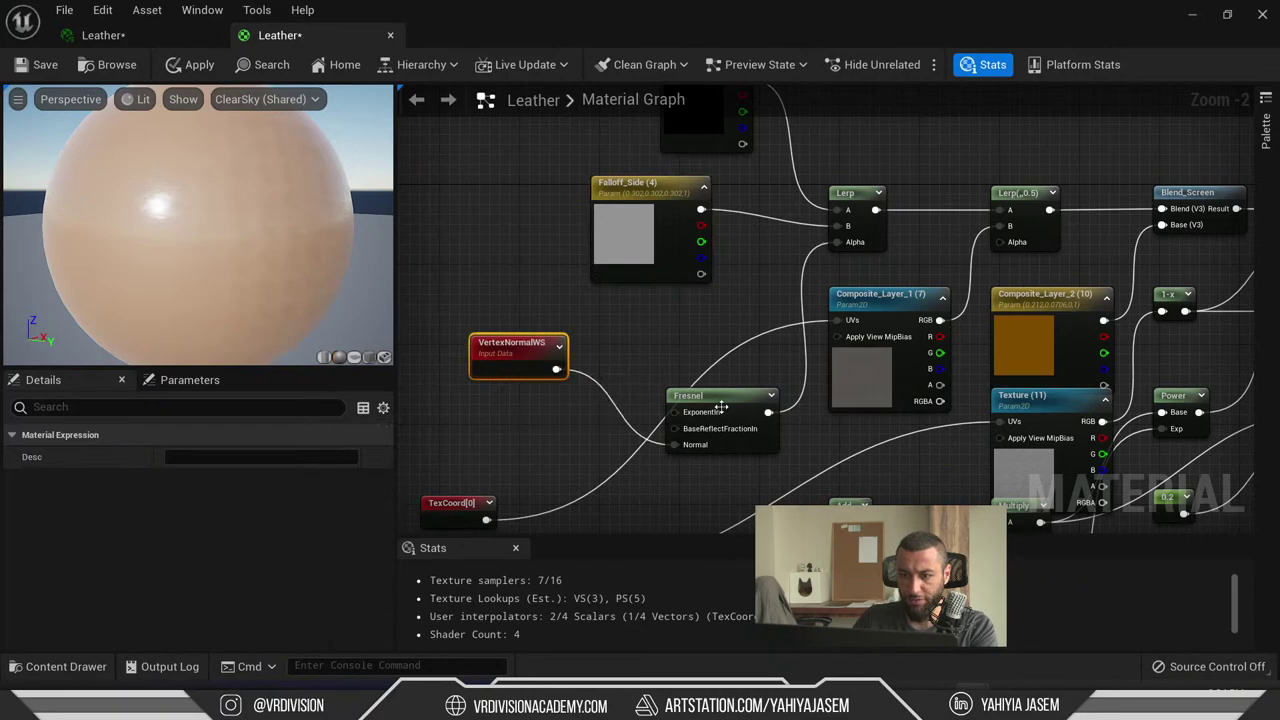
pyautogui.moveTo(710, 400); pyautogui.dragTo(653, 307)
pyautogui.moveTo(877, 374); pyautogui.dragTo(827, 393)
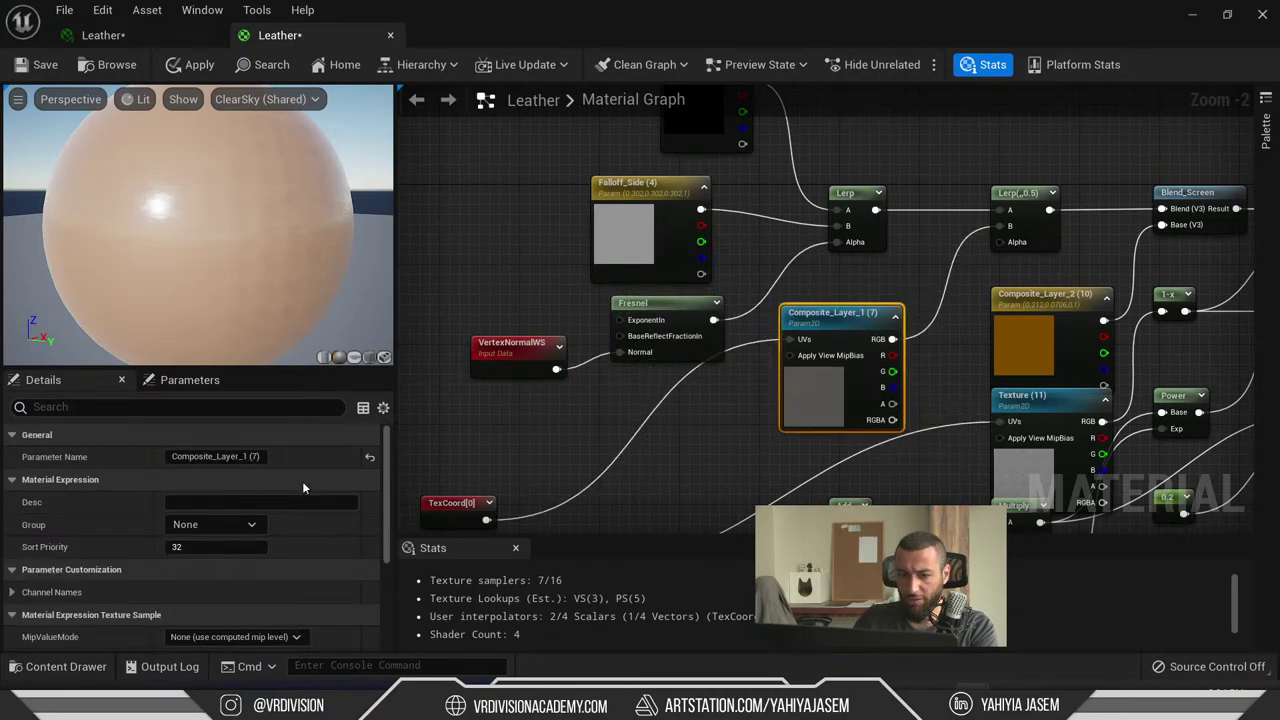
pyautogui.scroll(-5, 200, 540)
# - Preview Composite_Layer_1's sofa leather texture, then shift Composite_Layer_2 up-left near Blend_Screen
pyautogui.doubleClick(188, 578)
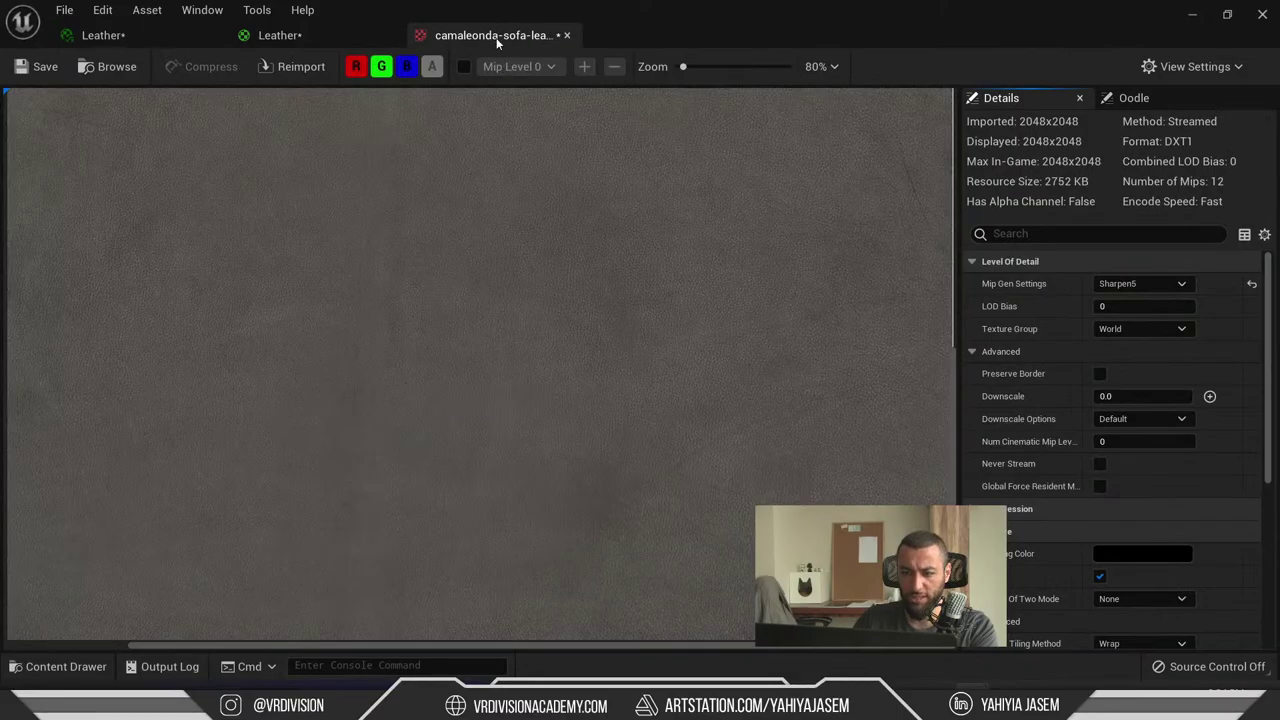
pyautogui.click(567, 35)
pyautogui.moveTo(1040, 335); pyautogui.dragTo(1010, 316)
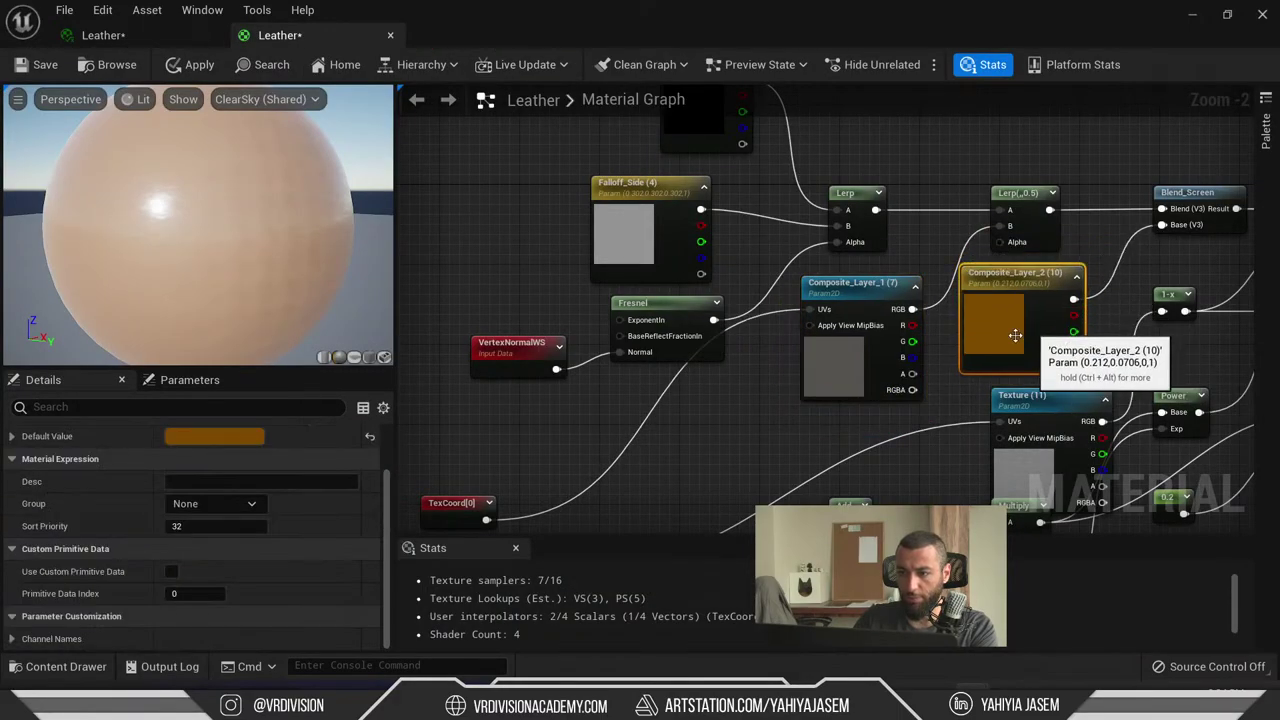
pyautogui.scroll(2, 856, 280)
pyautogui.click(856, 278)
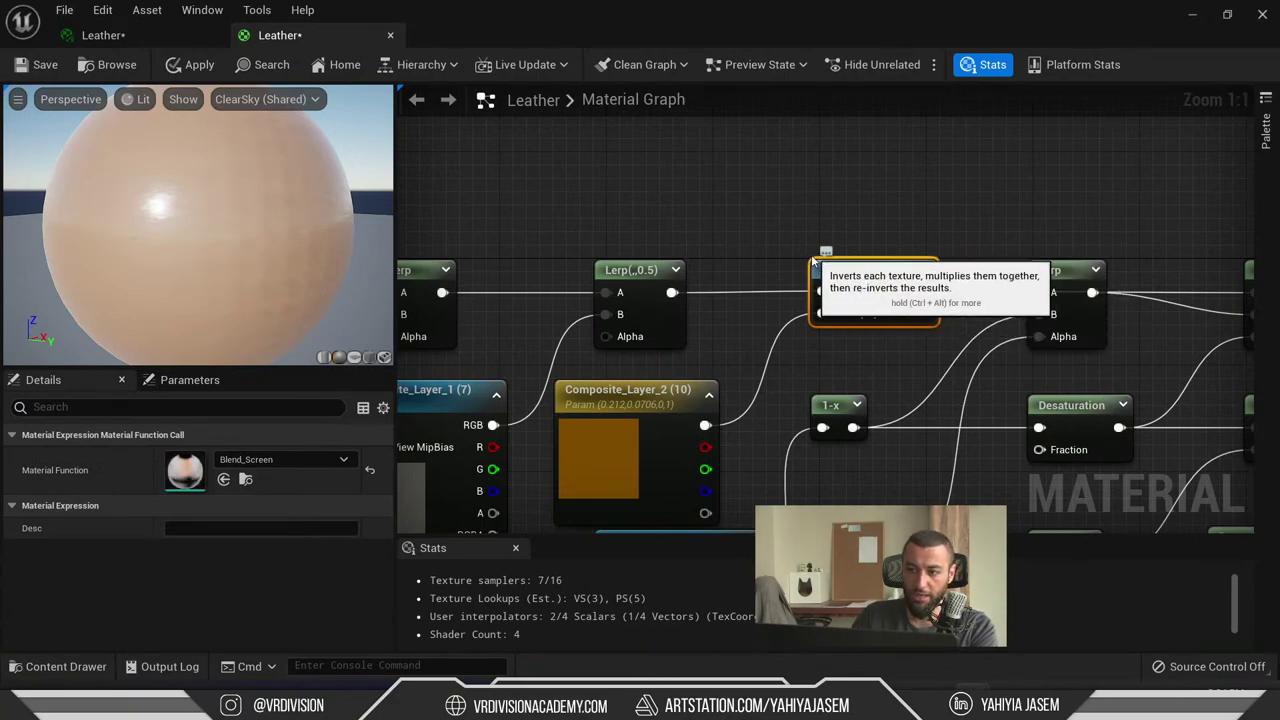
pyautogui.moveTo(958, 257); pyautogui.dragTo(876, 240, button='right')
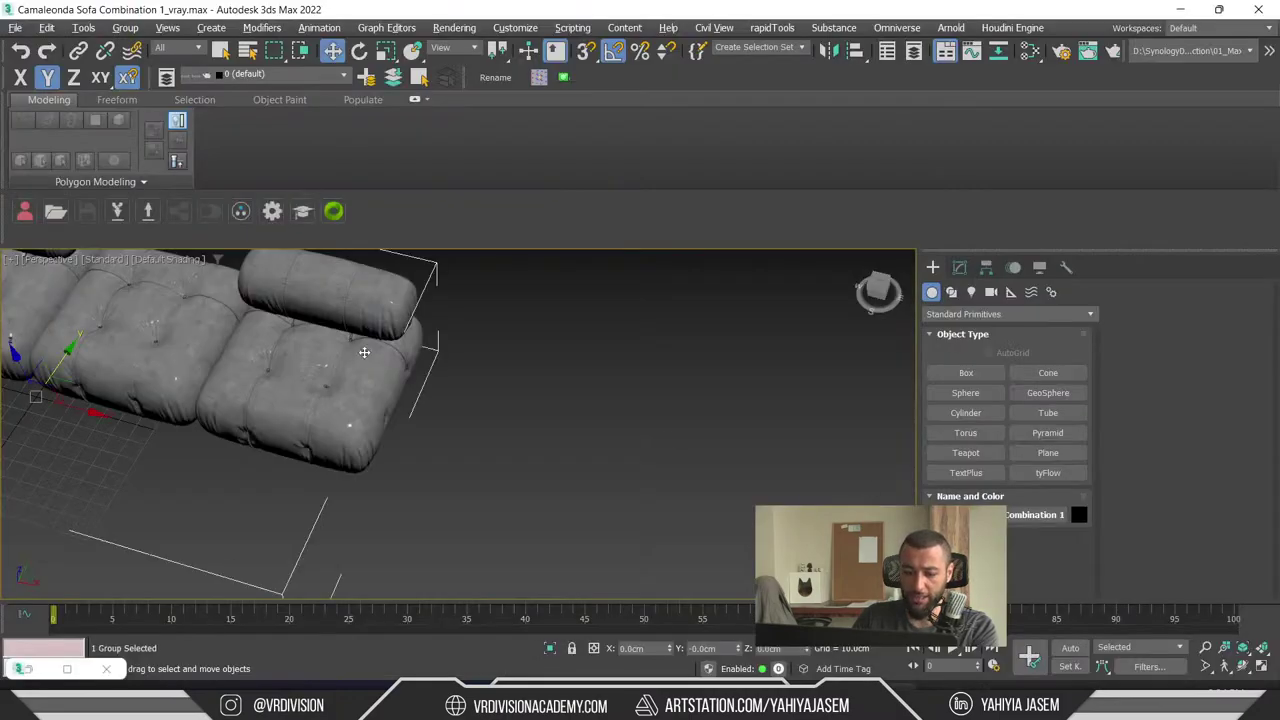
# - In the Slate Material Editor, raise Map Composite and its Falloff, Bitmap and VRayColor maps, then minimize
pyautogui.press('m')
pyautogui.moveTo(738, 145); pyautogui.dragTo(741, 318, button='middle')
pyautogui.doubleClick(652, 259)
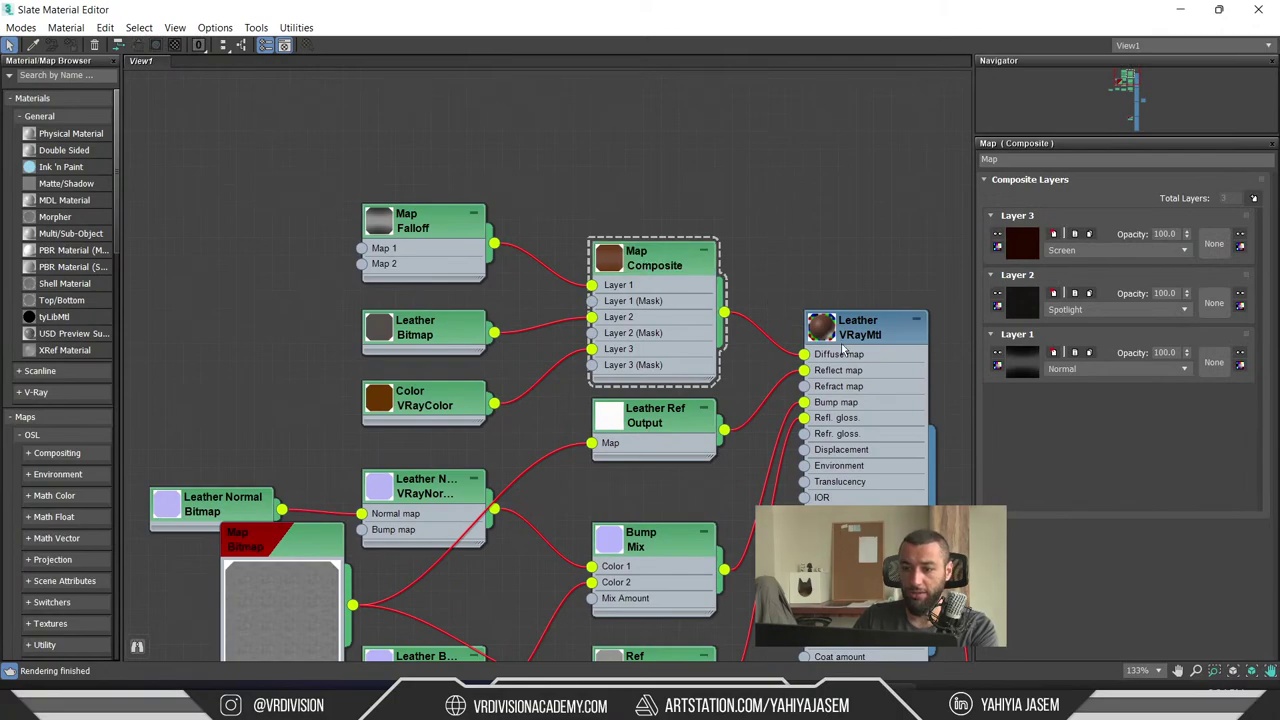
pyautogui.moveTo(665, 258); pyautogui.dragTo(648, 152)
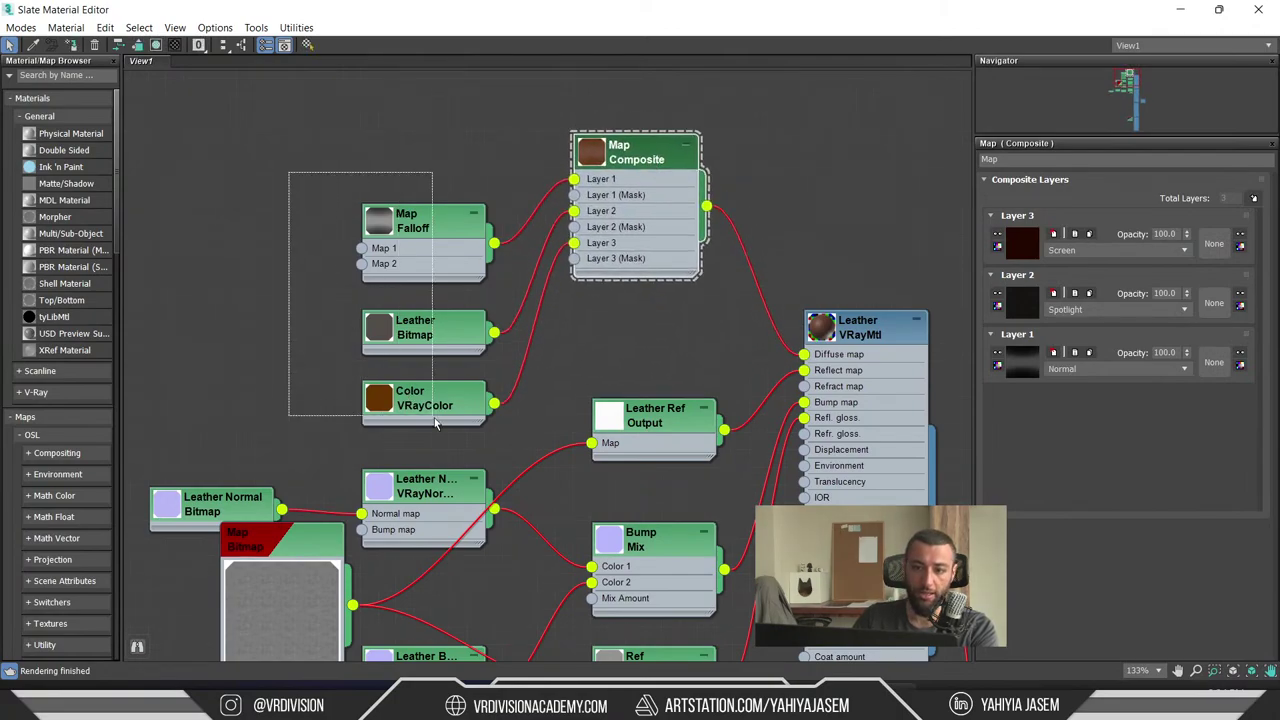
pyautogui.moveTo(435, 421); pyautogui.dragTo(434, 418)
pyautogui.moveTo(420, 400); pyautogui.dragTo(366, 312)
pyautogui.click(1181, 11)
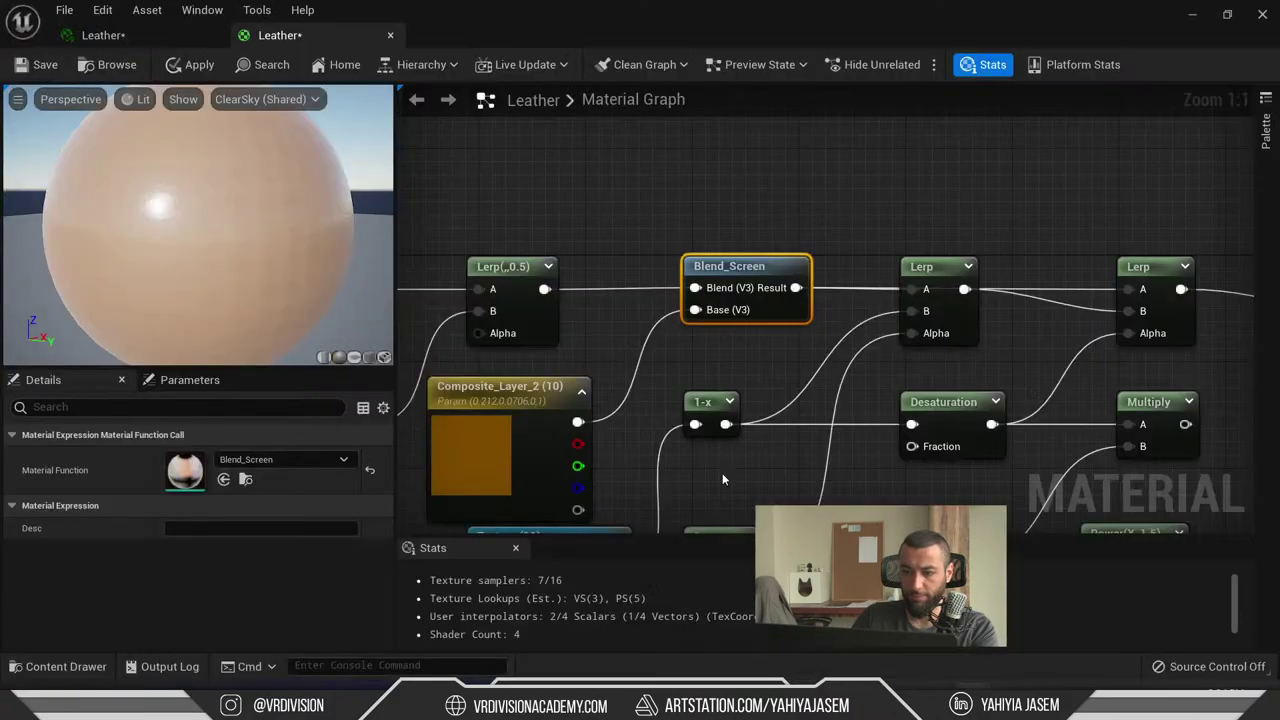
# - Shift Blend_Screen, Falloff_Side, Composite_Layer_2 and the Lerp nodes, lowering Lerp(0.5)
pyautogui.moveTo(740, 268); pyautogui.dragTo(753, 291)
pyautogui.scroll(-3, 842, 218)
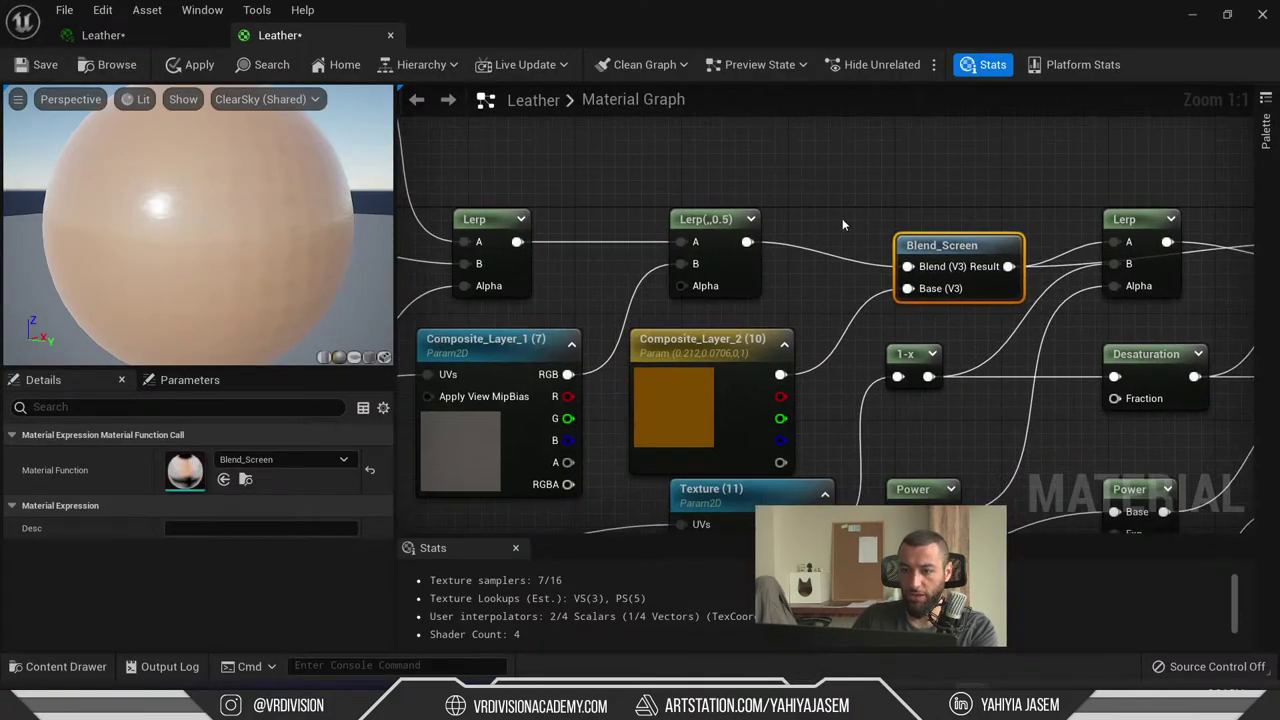
pyautogui.scroll(1, 984, 197)
pyautogui.moveTo(1012, 206); pyautogui.dragTo(535, 169)
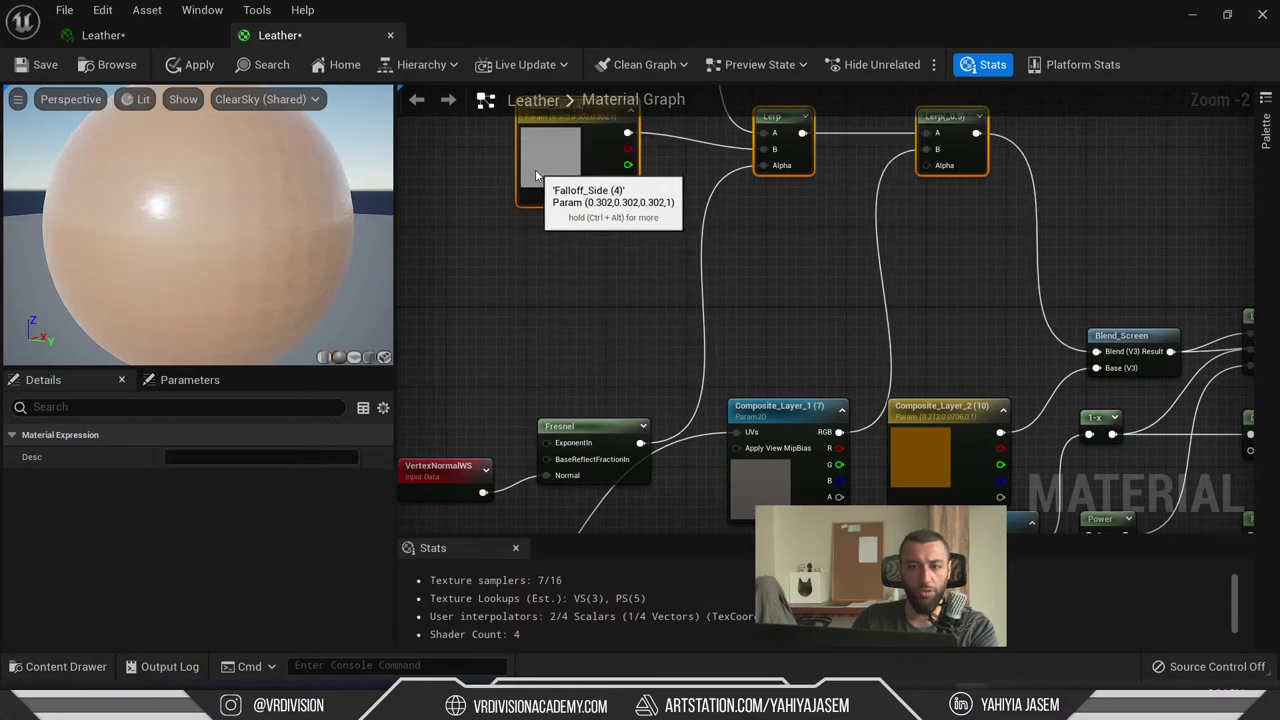
pyautogui.moveTo(986, 398); pyautogui.dragTo(902, 307, button='right')
pyautogui.moveTo(902, 307); pyautogui.dragTo(866, 370)
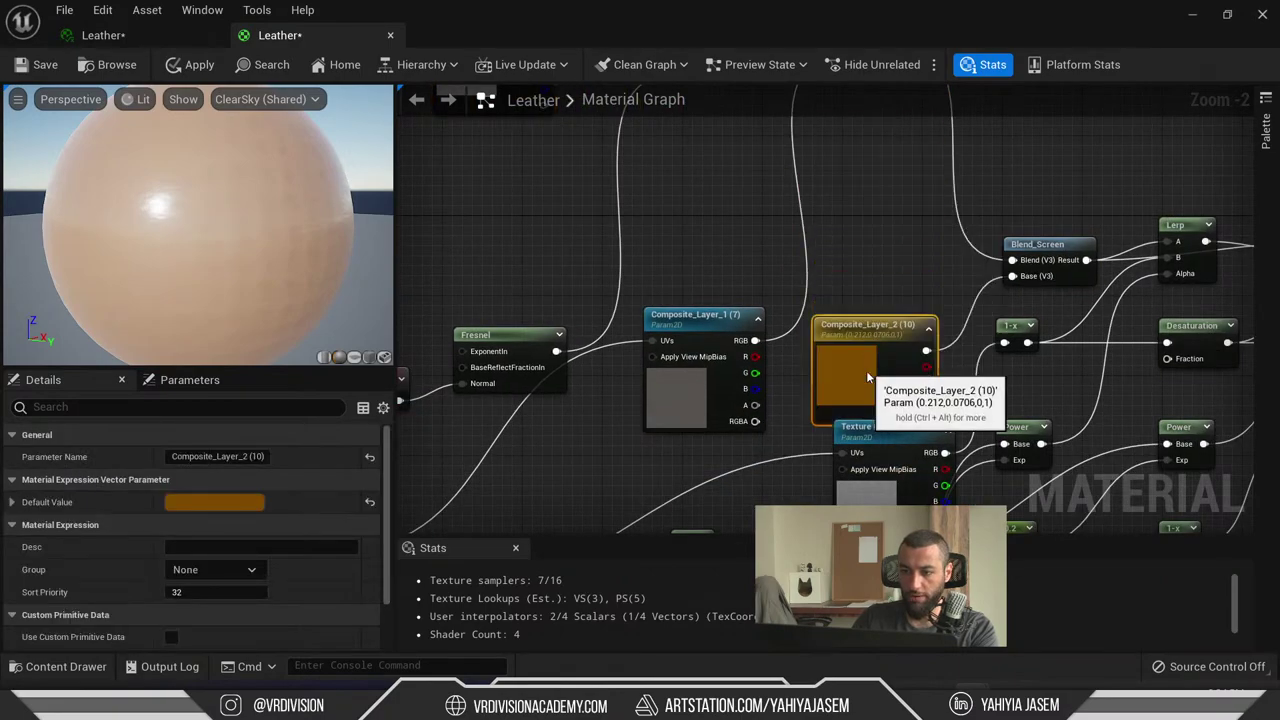
pyautogui.moveTo(878, 222); pyautogui.dragTo(858, 314, button='right')
pyautogui.click(848, 148)
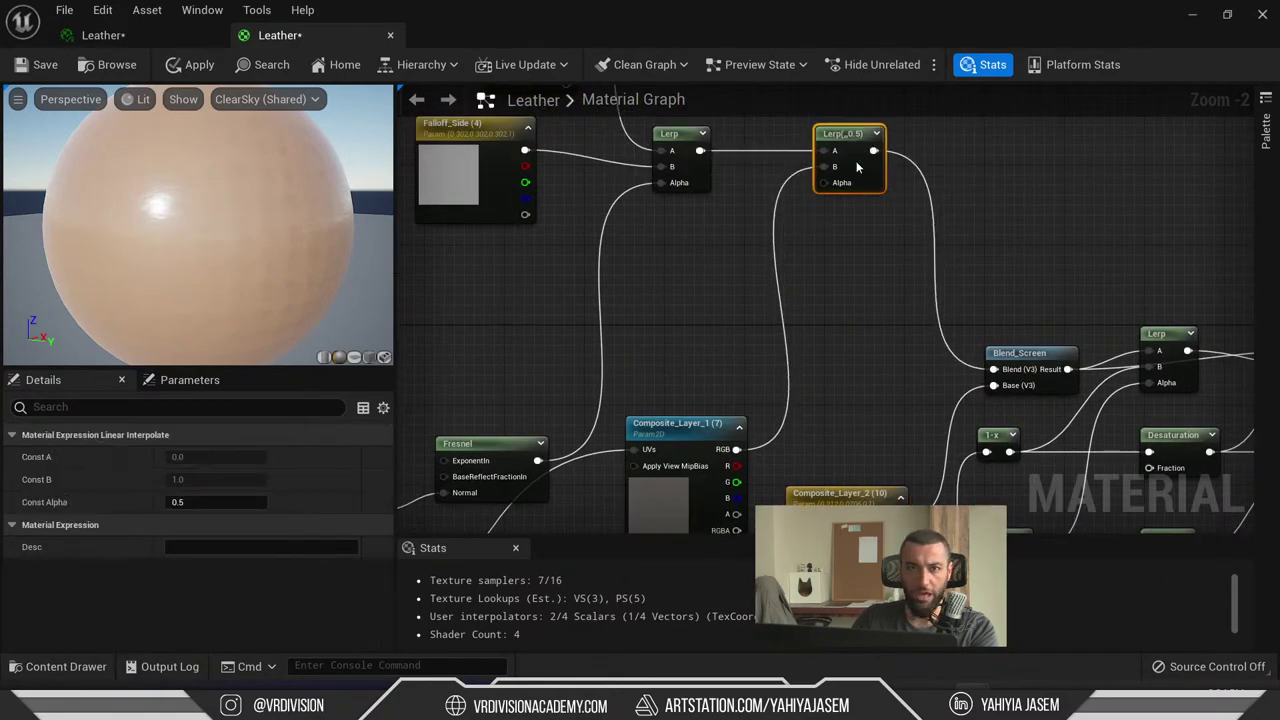
pyautogui.moveTo(852, 165); pyautogui.dragTo(852, 218)
# - Select Falloff_Side together with the texture node and move them up
pyautogui.moveTo(690, 195); pyautogui.dragTo(905, 355, button='right')
pyautogui.scroll(-3, 902, 335)
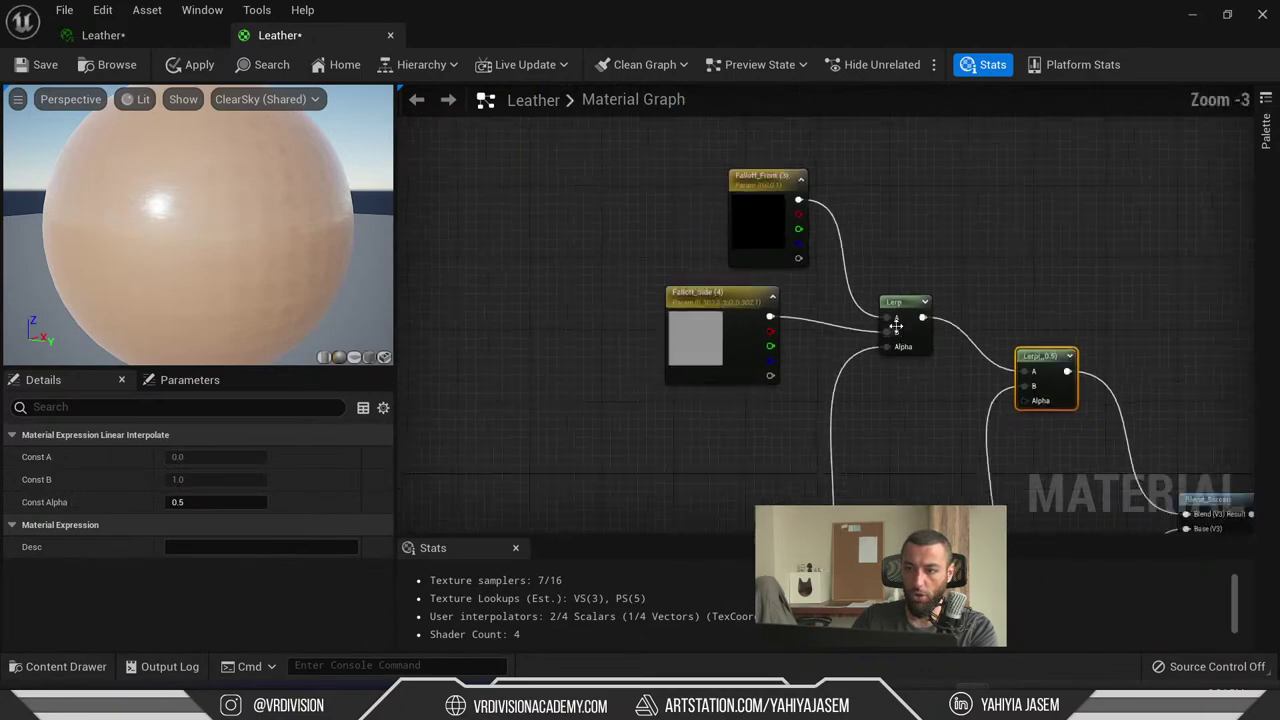
pyautogui.moveTo(682, 250); pyautogui.dragTo(887, 454)
pyautogui.moveTo(887, 454); pyautogui.dragTo(807, 382, button='right')
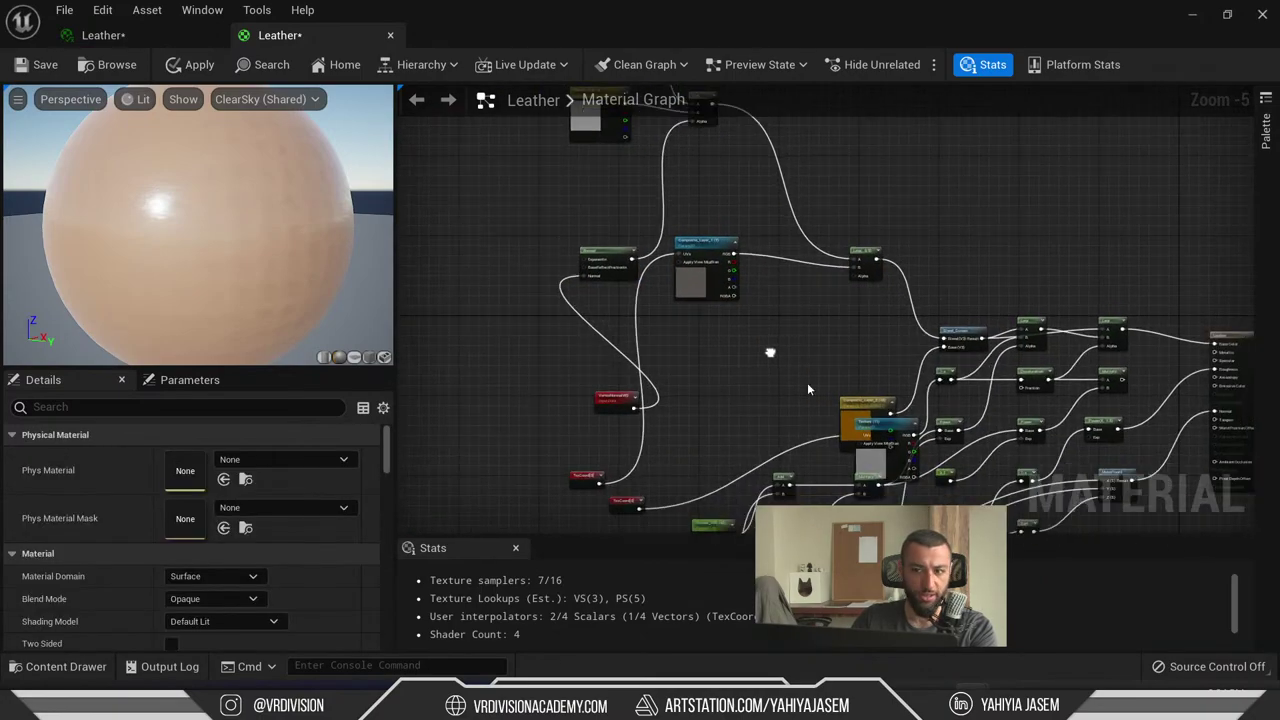
pyautogui.moveTo(807, 382); pyautogui.dragTo(824, 376)
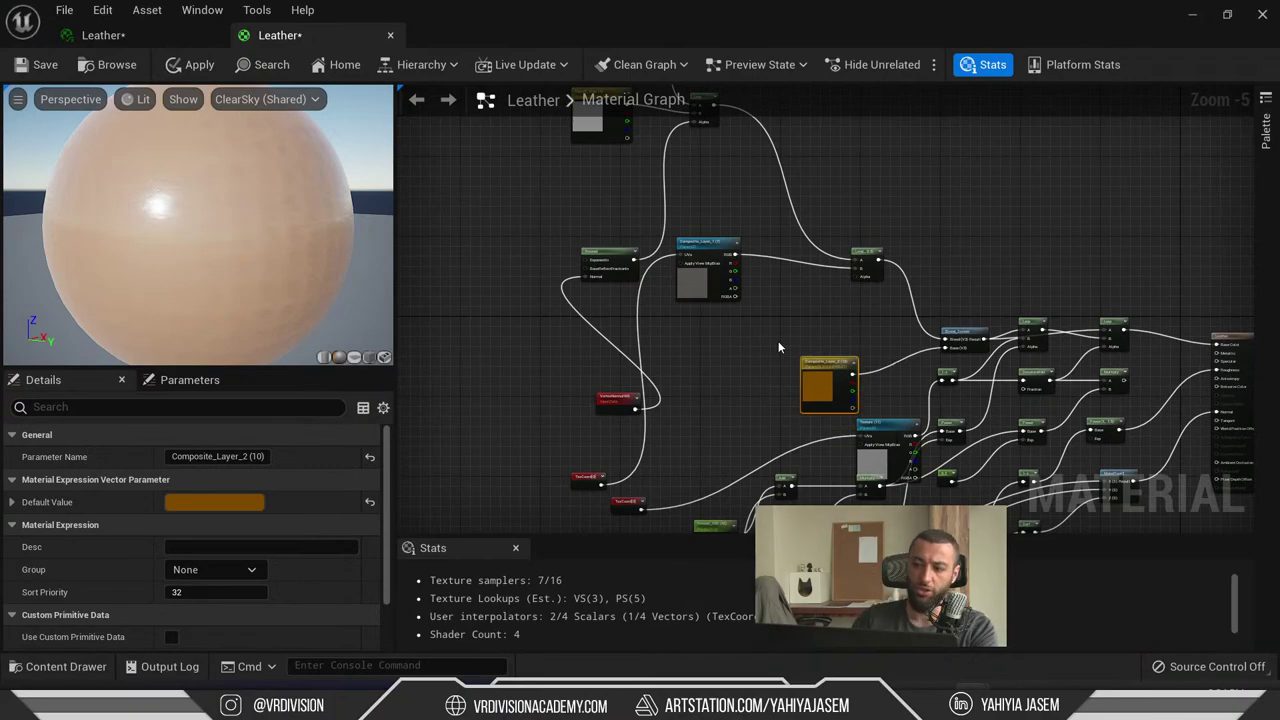
pyautogui.scroll(3, 780, 347)
pyautogui.moveTo(821, 346); pyautogui.dragTo(460, 318, button='right')
pyautogui.moveTo(890, 270); pyautogui.dragTo(622, 242, button='right')
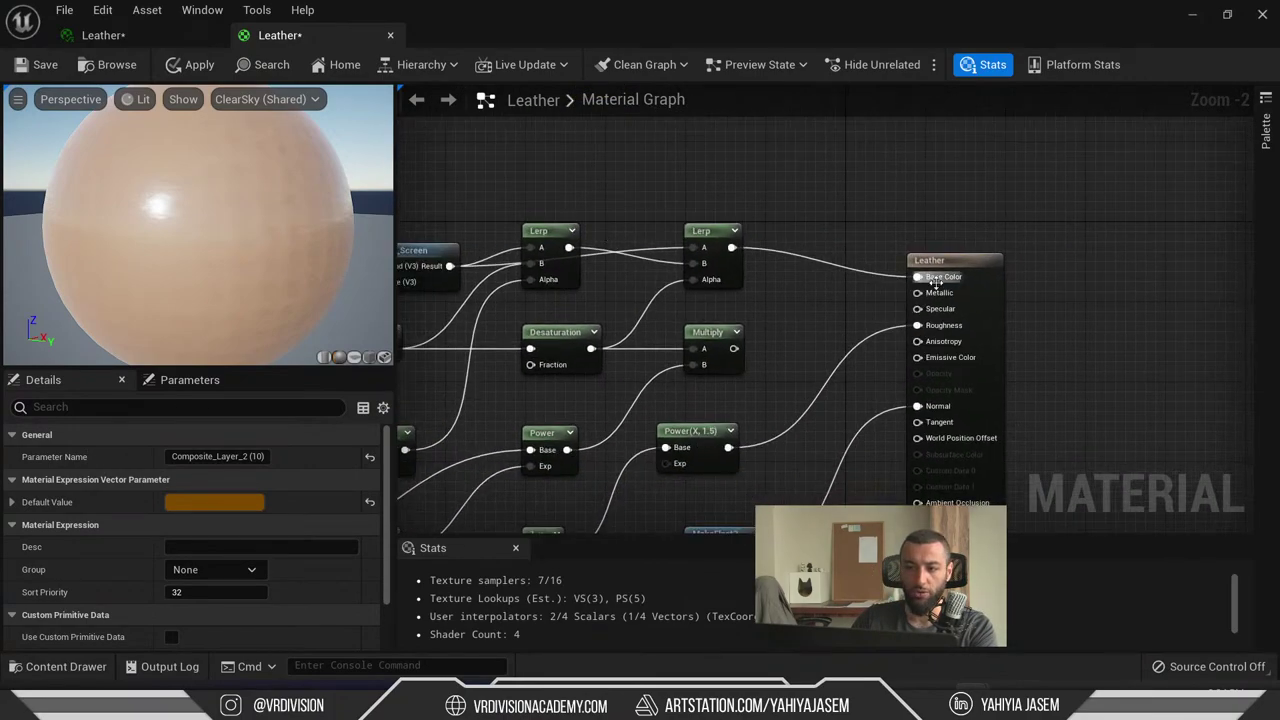
pyautogui.scroll(-2, 935, 280)
# - Place Composite_Layer_1 directly above Composite_Layer_2 below the texture node
pyautogui.moveTo(520, 400); pyautogui.dragTo(735, 414, button='right')
pyautogui.moveTo(686, 462); pyautogui.dragTo(958, 252)
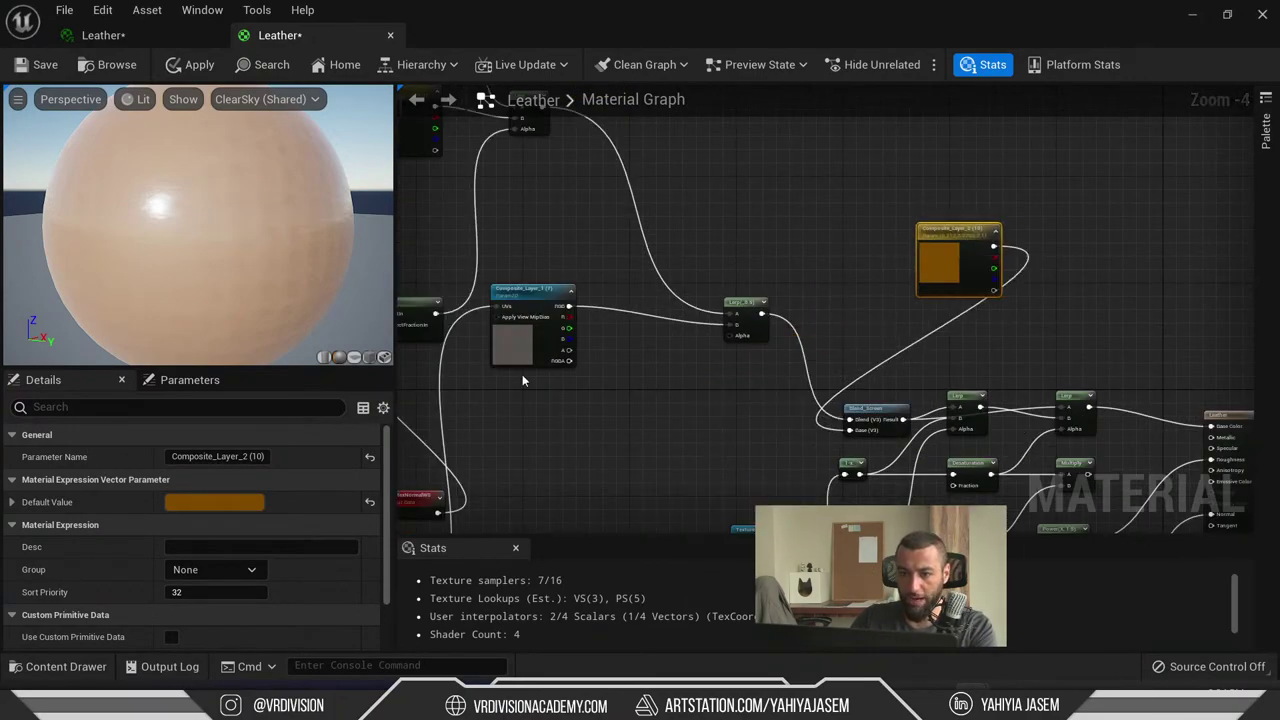
pyautogui.moveTo(535, 349); pyautogui.dragTo(1084, 350)
pyautogui.scroll(4, 1084, 350)
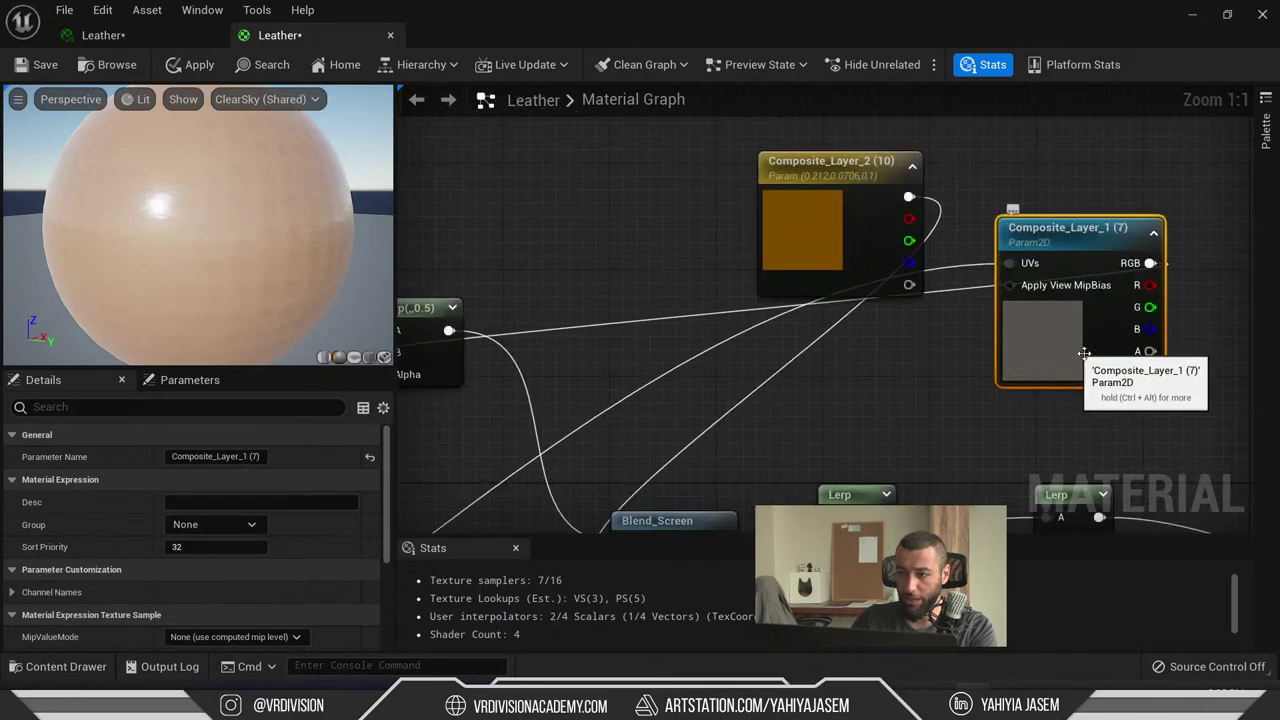
pyautogui.scroll(-3, 224, 574)
pyautogui.scroll(-2, 763, 391)
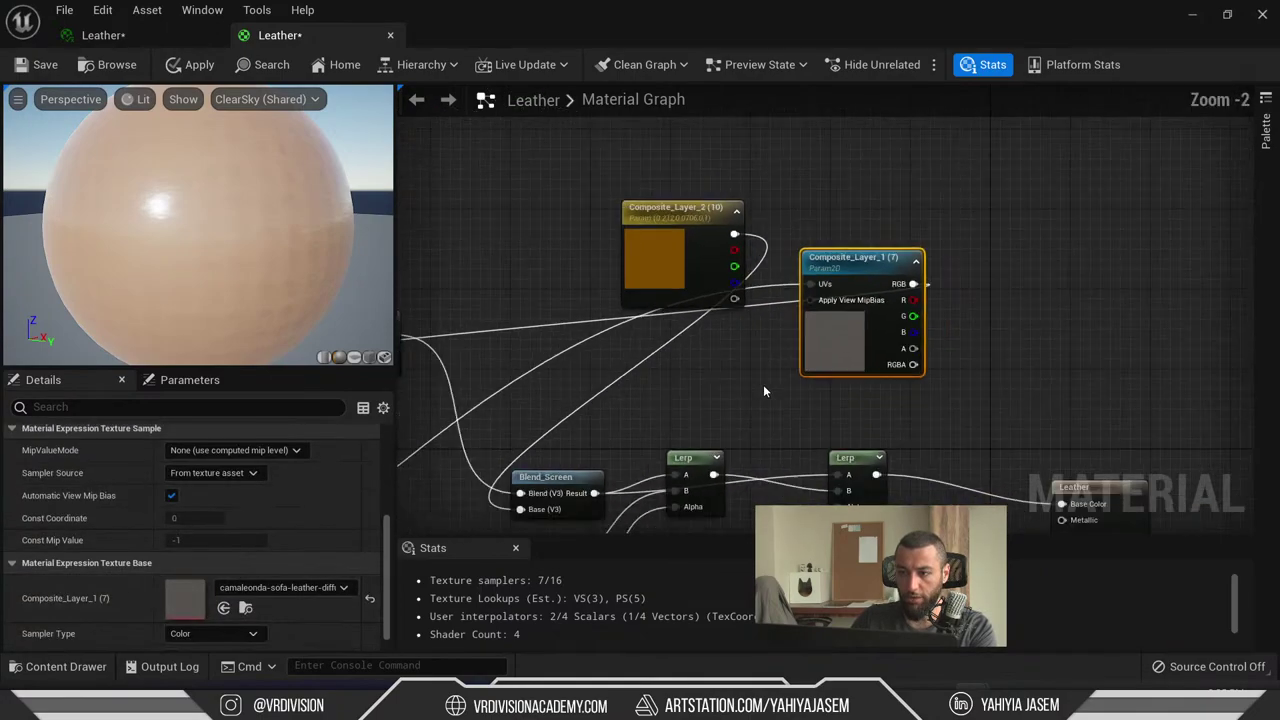
pyautogui.moveTo(806, 337); pyautogui.dragTo(628, 187)
pyautogui.moveTo(738, 217); pyautogui.dragTo(738, 247)
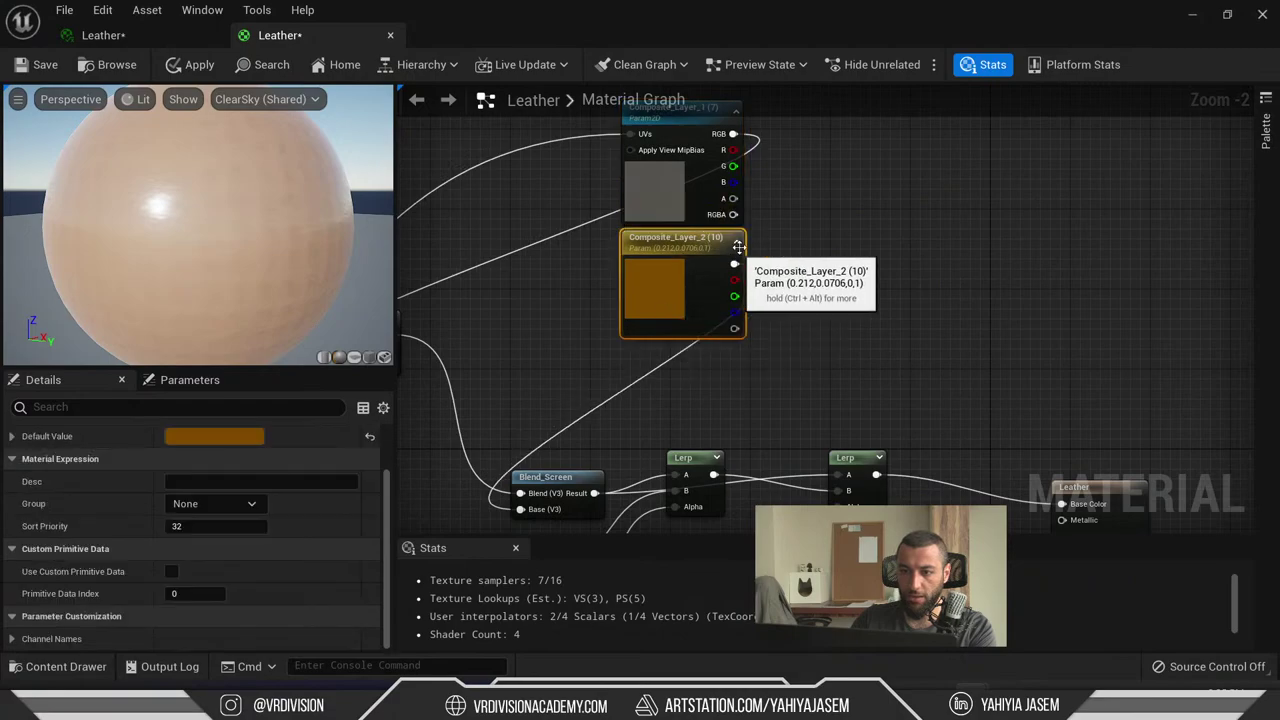
pyautogui.moveTo(738, 246); pyautogui.dragTo(834, 360, button='right')
# - Move the TexCoord node up above VertexNormalWS and the Lerp 0.5 node
pyautogui.scroll(-4, 834, 360)
pyautogui.scroll(3, 769, 381)
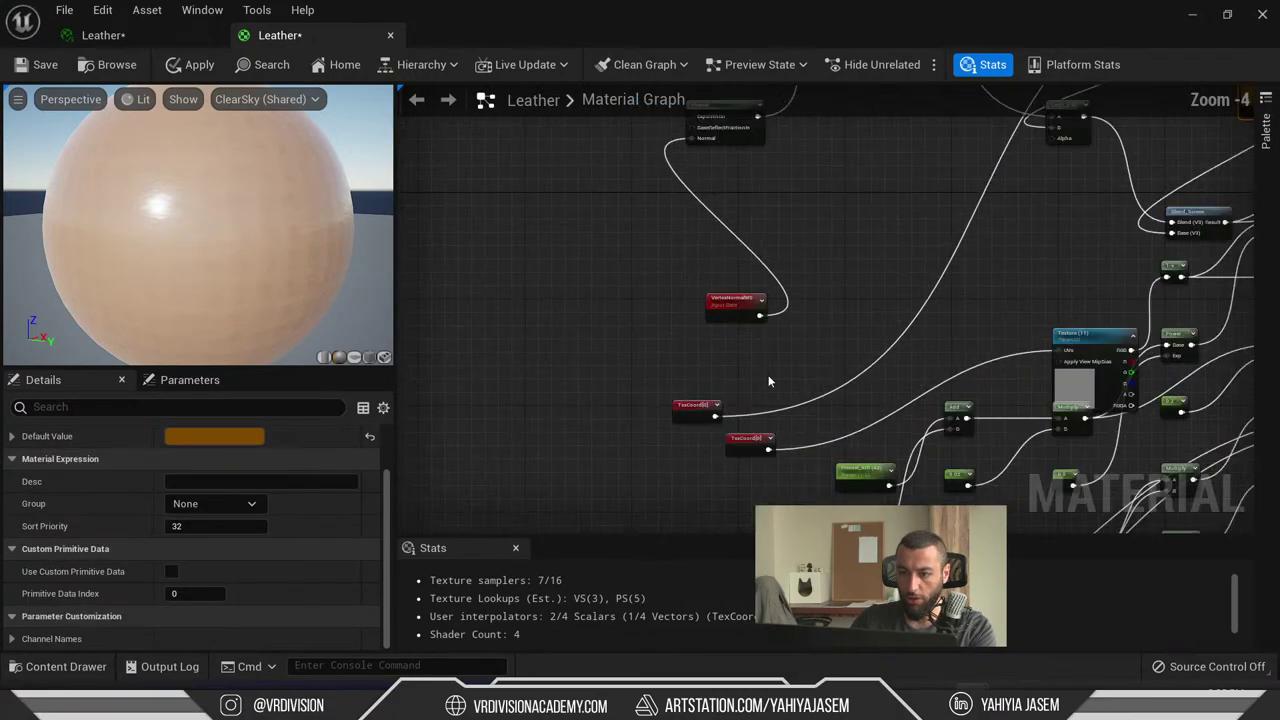
pyautogui.scroll(1, 769, 381)
pyautogui.moveTo(750, 464); pyautogui.dragTo(929, 182)
pyautogui.moveTo(1080, 239); pyautogui.dragTo(1037, 683, button='right')
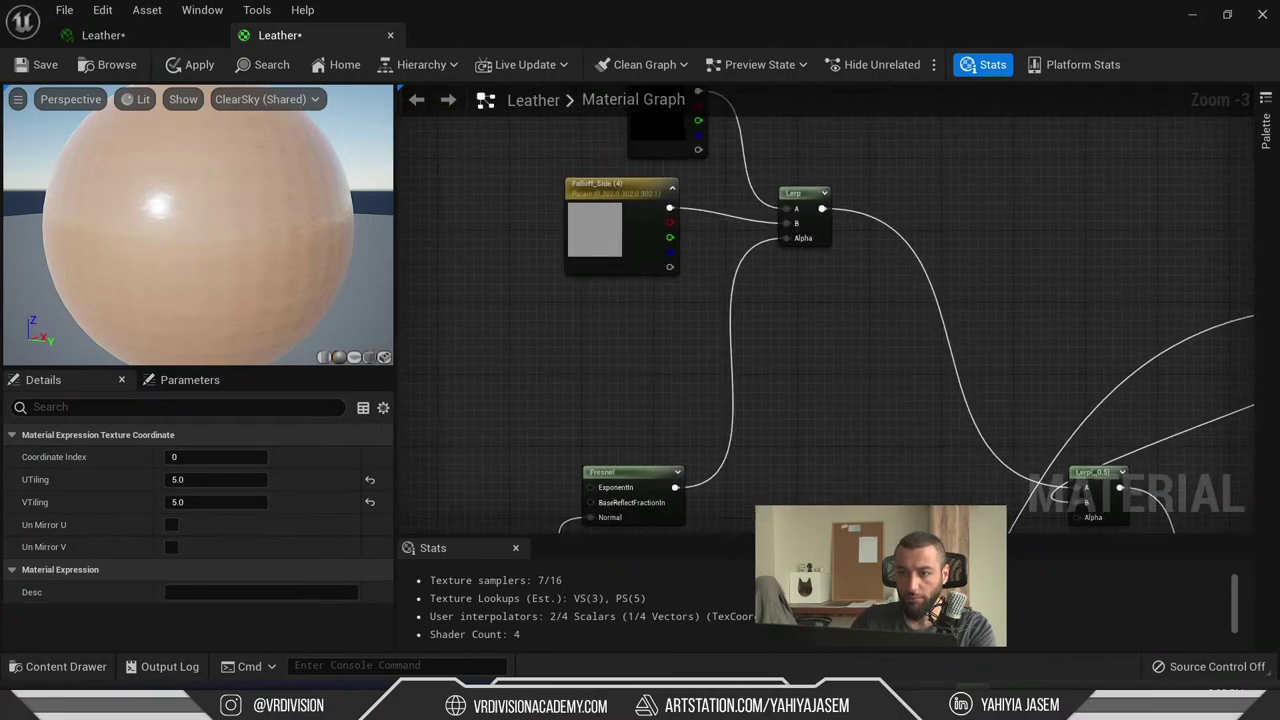
pyautogui.moveTo(900, 420); pyautogui.dragTo(657, 248, button='right')
pyautogui.moveTo(635, 440); pyautogui.dragTo(852, 157)
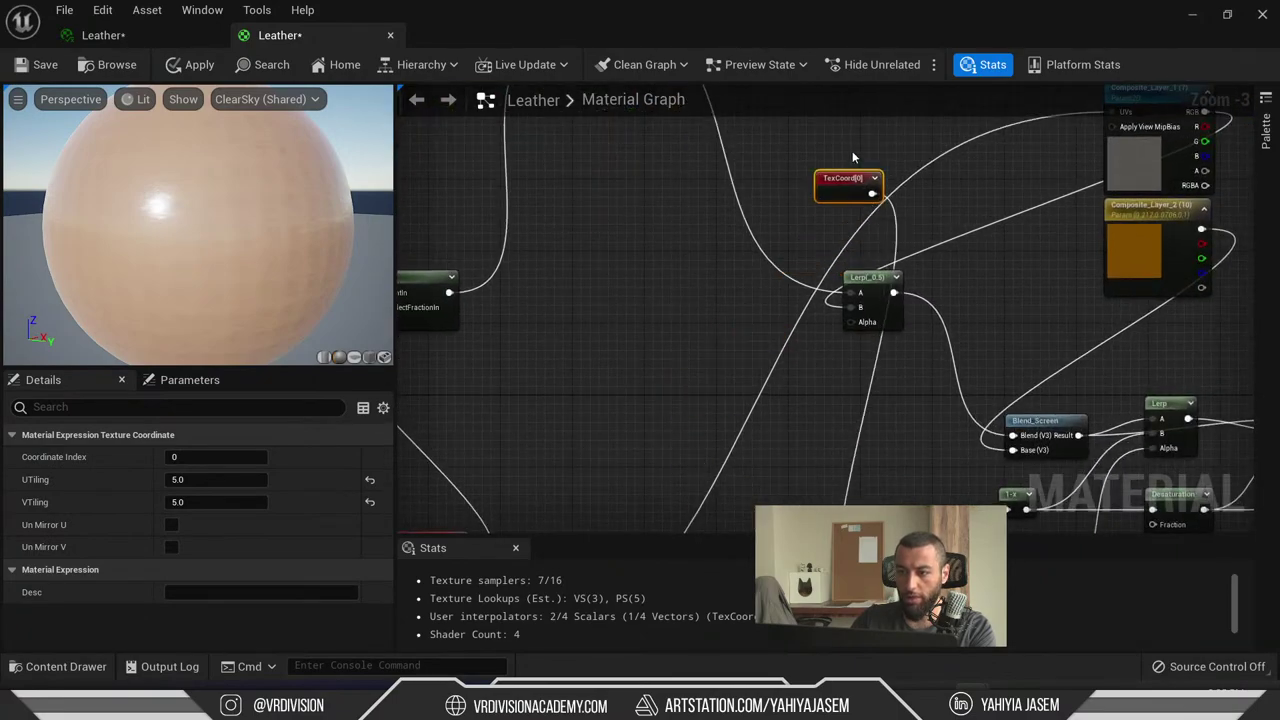
pyautogui.moveTo(1018, 173); pyautogui.dragTo(908, 204, button='right')
# - Wire TexCoord into Composite_Layer_1's UVs and place a new Multiply node beside the layers
pyautogui.scroll(3, 908, 204)
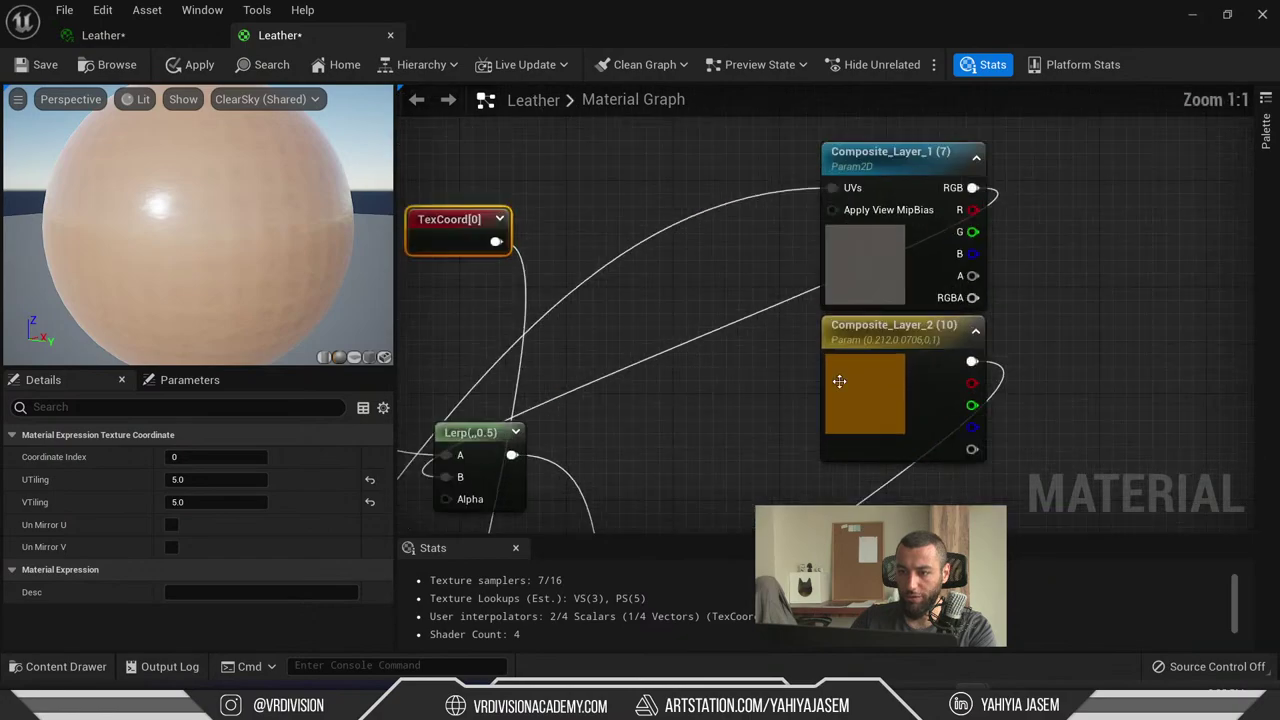
pyautogui.click(840, 390)
pyautogui.click(622, 294)
pyautogui.moveTo(496, 241); pyautogui.dragTo(832, 188)
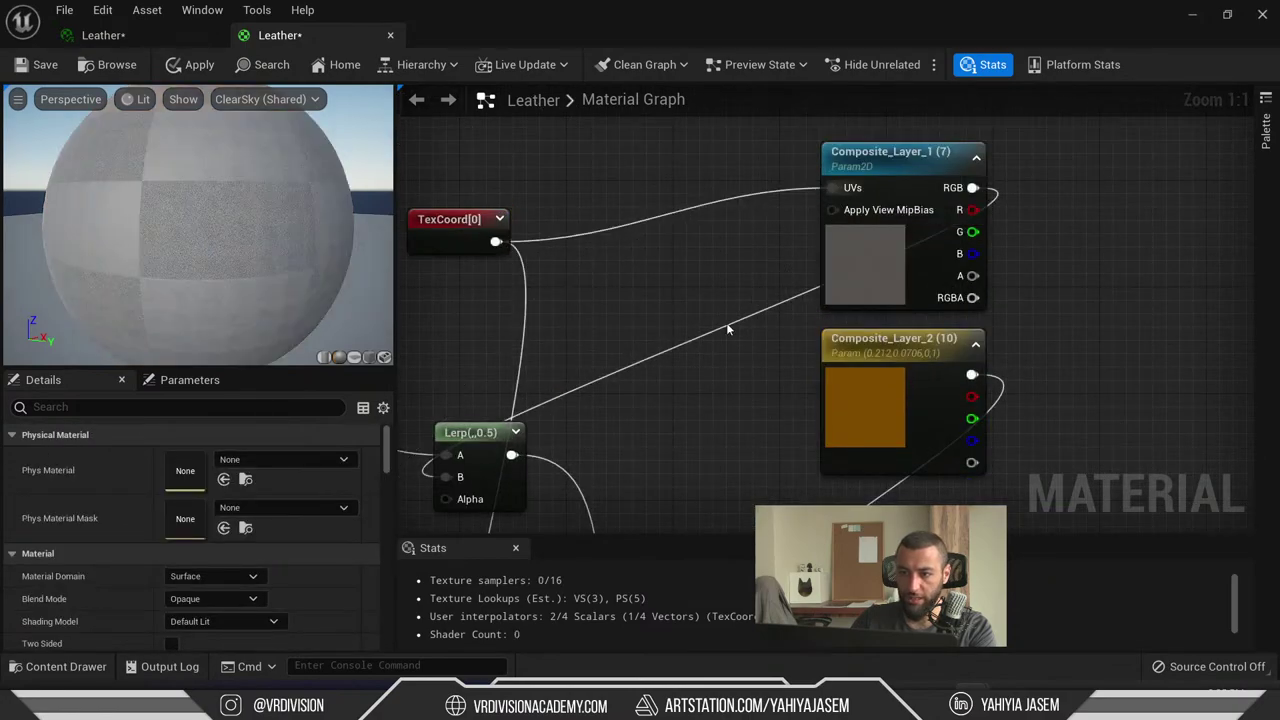
pyautogui.scroll(-3, 705, 347)
pyautogui.moveTo(924, 288); pyautogui.dragTo(743, 283, button='right')
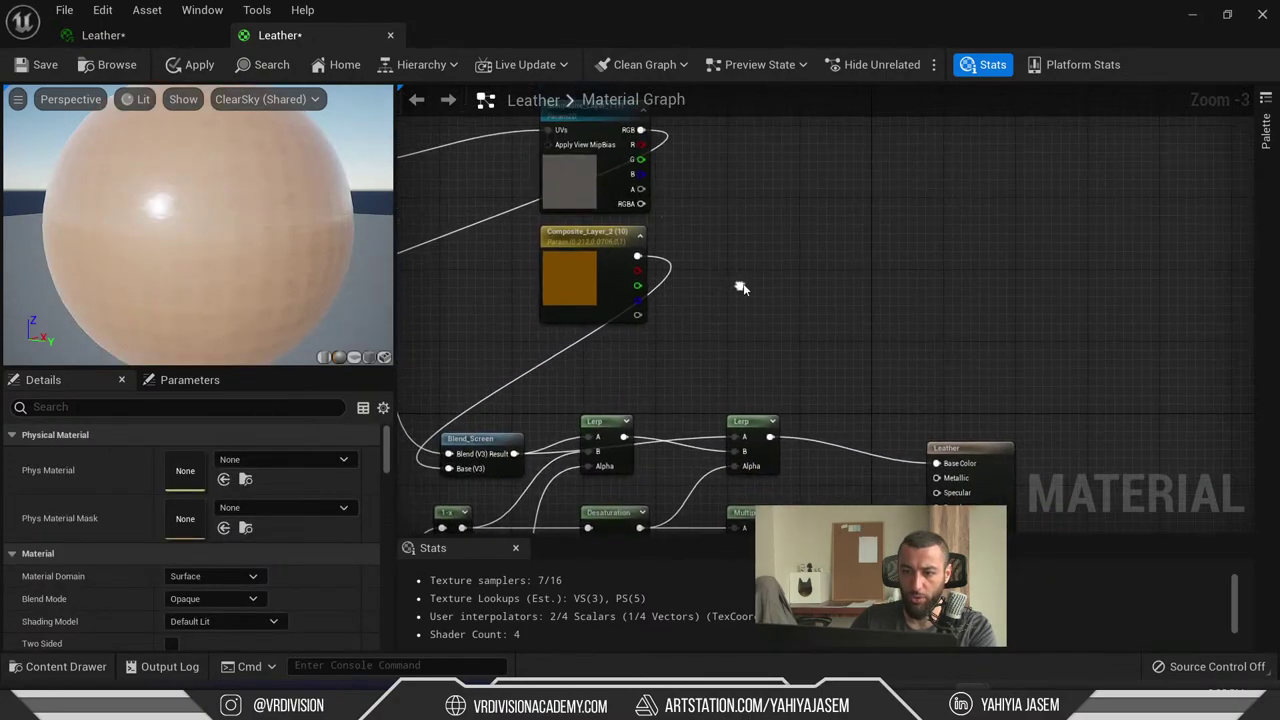
pyautogui.scroll(4, 792, 235)
pyautogui.click(801, 293)
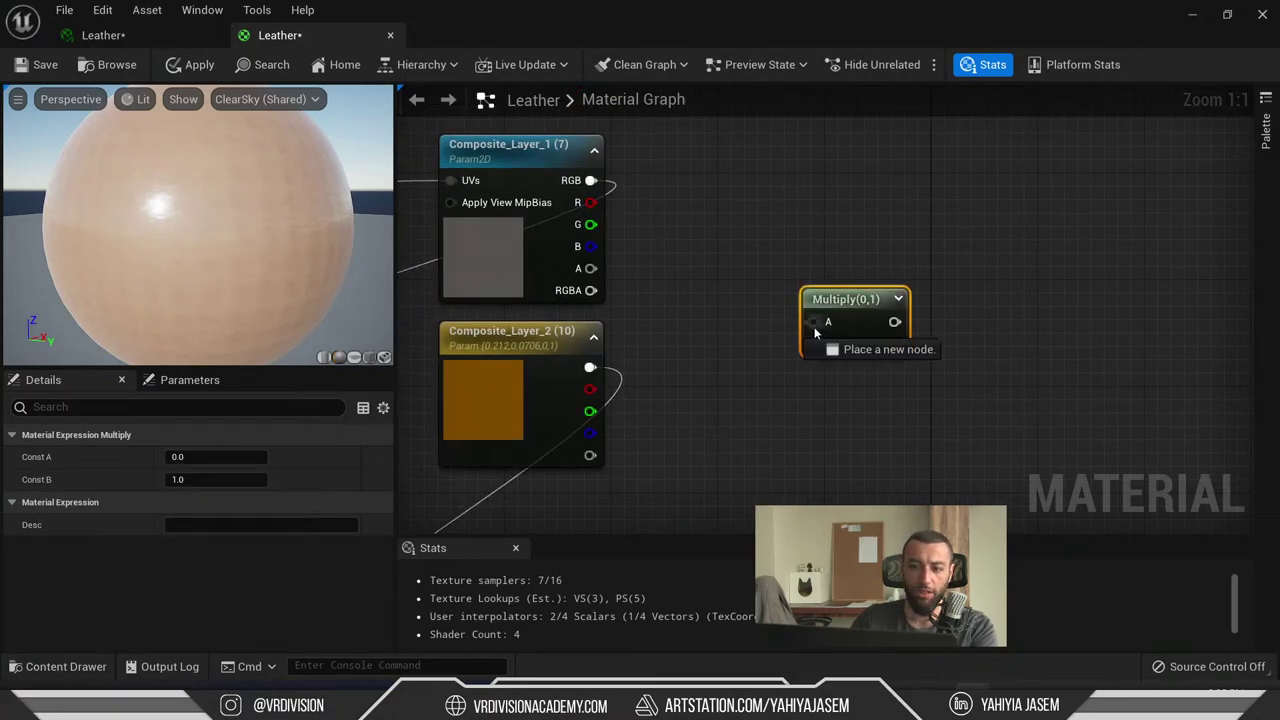
# - Wire Composite_Layer_1 RGB to Multiply A and Composite_Layer_2's colour to Multiply B
pyautogui.moveTo(815, 332); pyautogui.dragTo(575, 184)
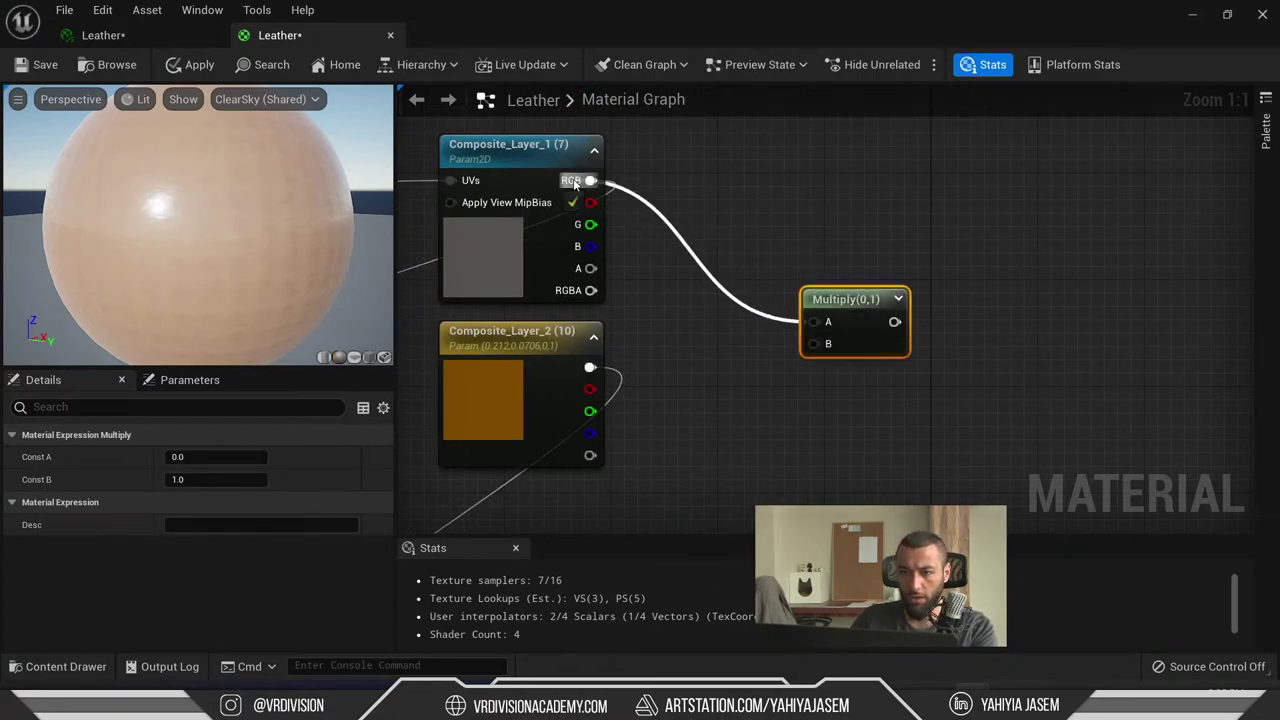
pyautogui.moveTo(813, 343); pyautogui.dragTo(590, 368)
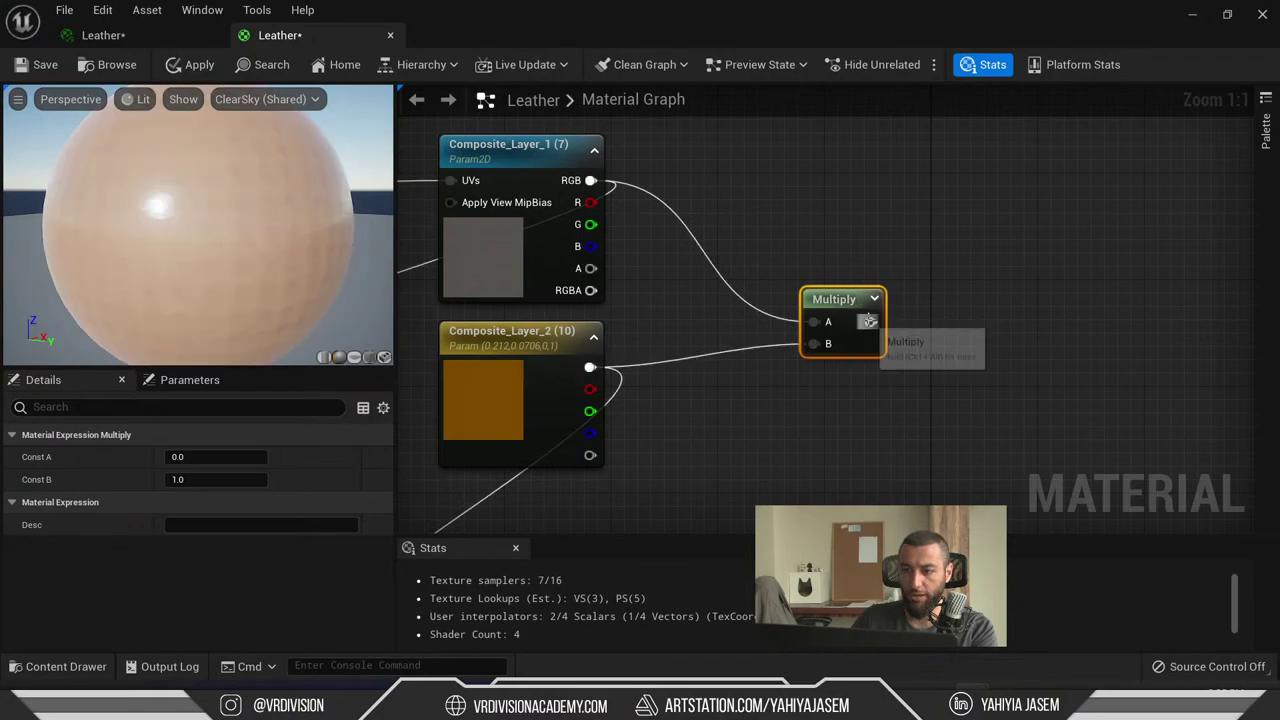
pyautogui.click(890, 298)
pyautogui.moveTo(975, 421); pyautogui.dragTo(778, 221, button='right')
# - Connect the Multiply output to the Leather node's Base Color input
pyautogui.click(679, 264)
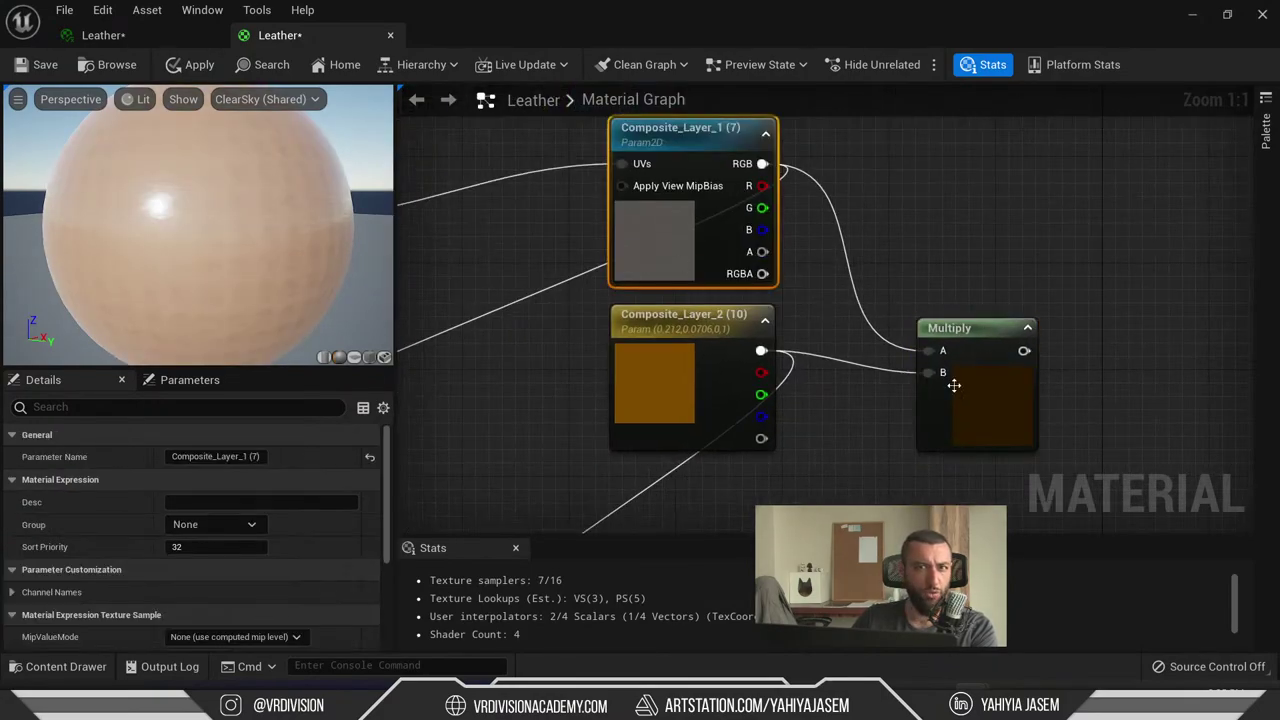
pyautogui.moveTo(1053, 435); pyautogui.dragTo(800, 273, button='right')
pyautogui.scroll(-1, 800, 273)
pyautogui.moveTo(778, 203); pyautogui.dragTo(927, 467)
# - Select Composite_Layer_2 and begin editing its parameter name
pyautogui.moveTo(940, 460); pyautogui.dragTo(1057, 483, button='right')
pyautogui.click(565, 235)
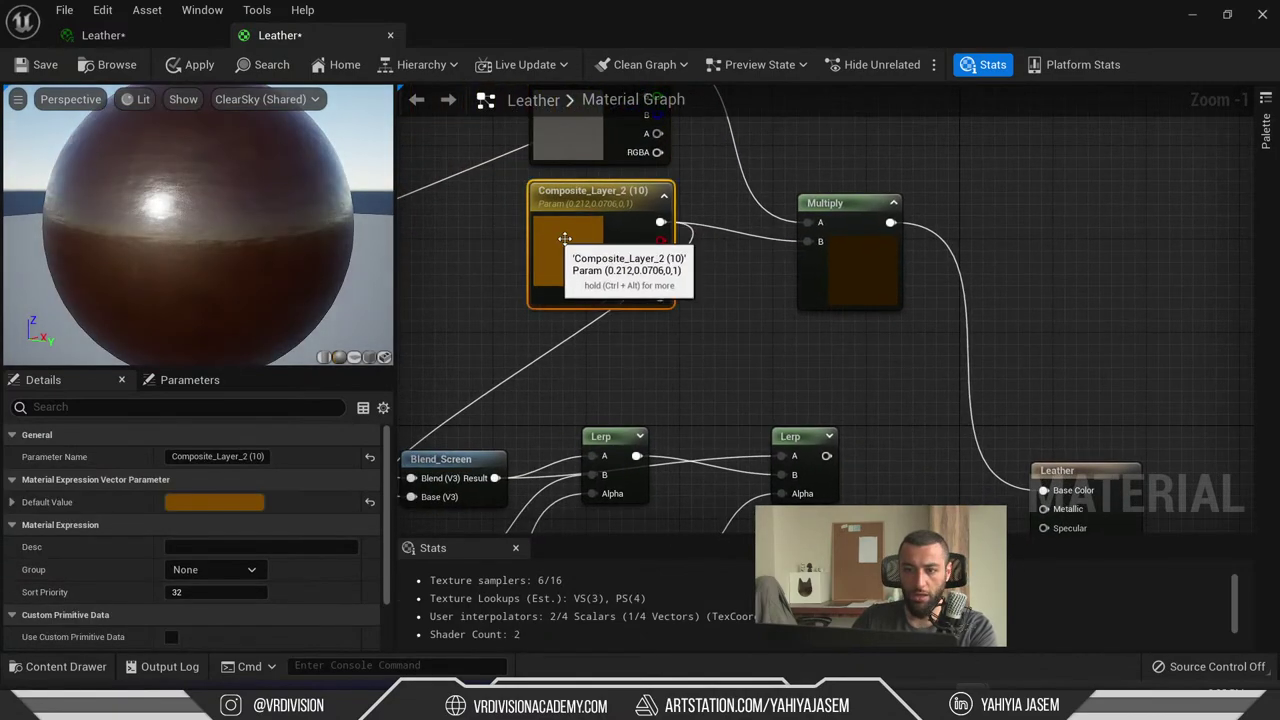
pyautogui.click(249, 455)
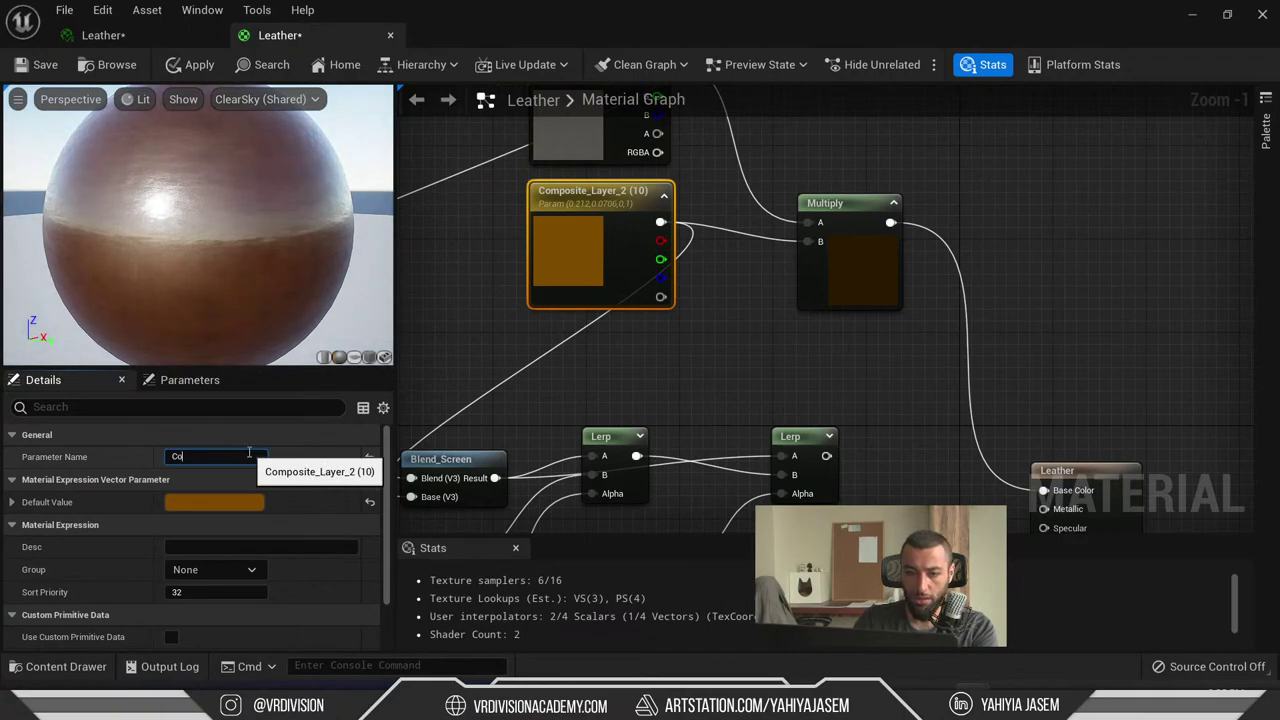
# - Rename the Composite_Layer_2 parameter to 'Color Tint'
pyautogui.write('lor')
pyautogui.press('Return')
pyautogui.write('Ti')
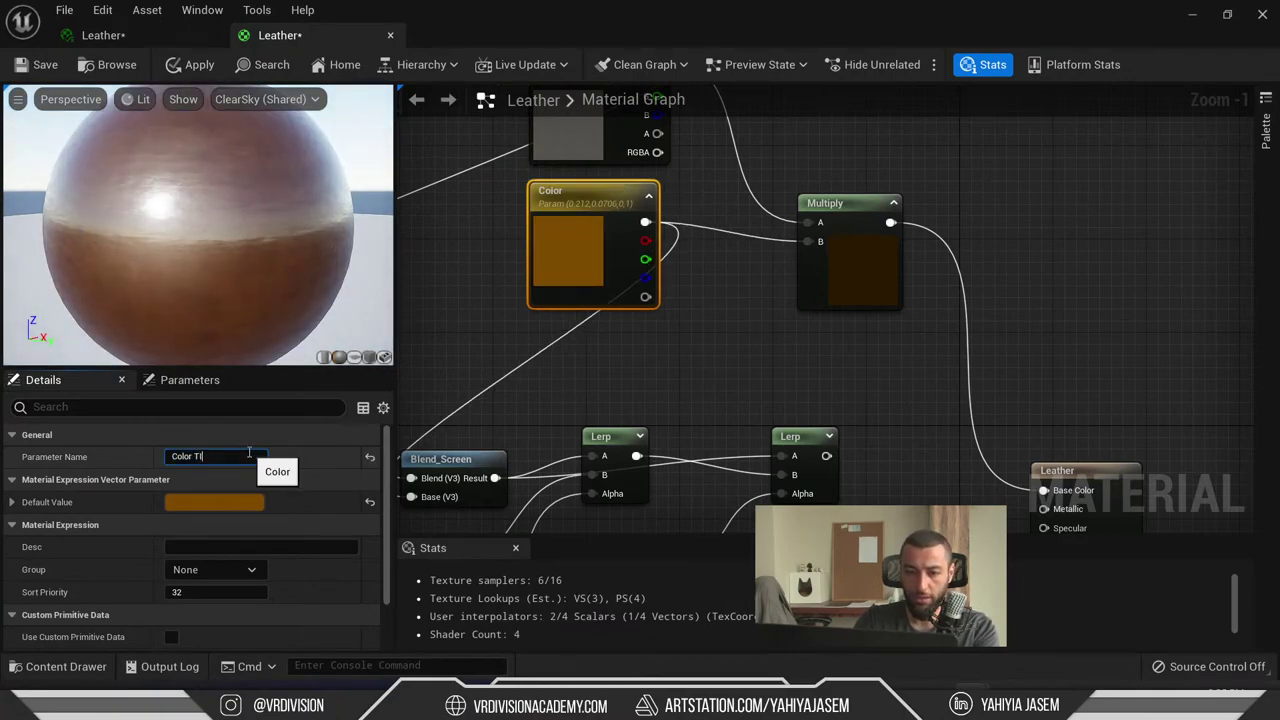
pyautogui.write('nt')
pyautogui.press('Return')
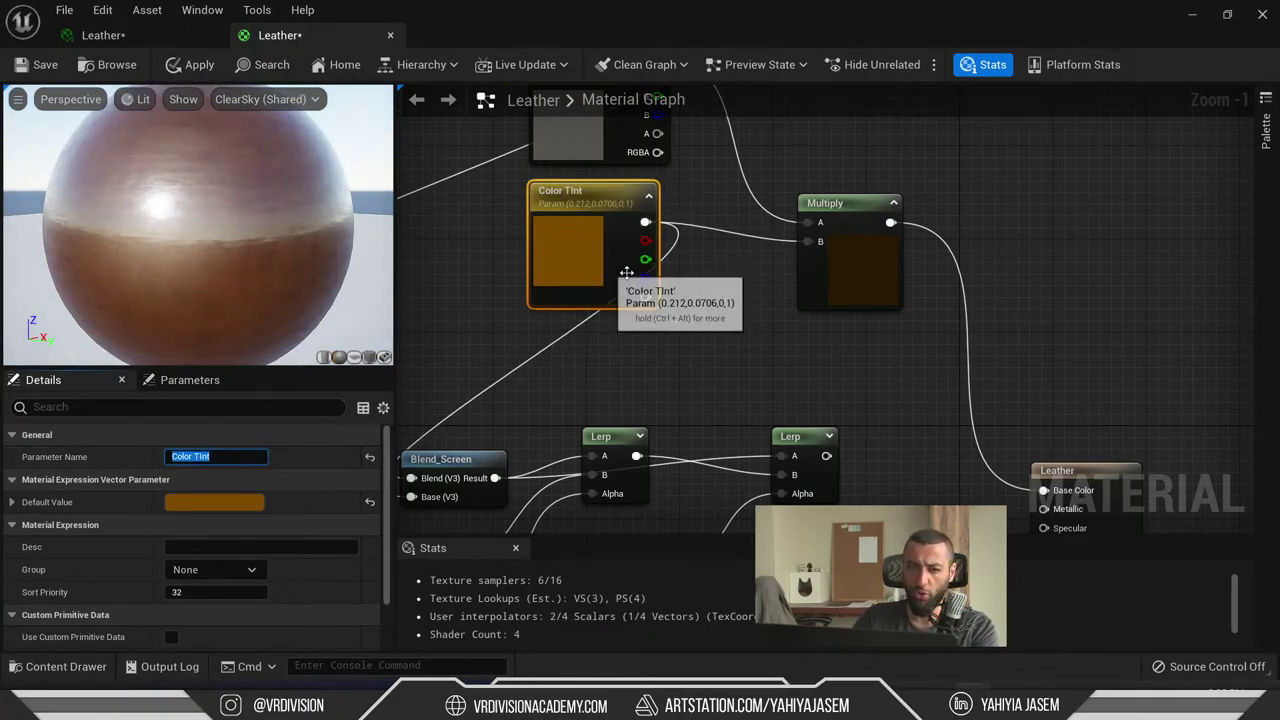
# - Nudge the Color Tint node and move the Lerp node up near the Falloff nodes
pyautogui.moveTo(626, 272); pyautogui.dragTo(600, 296)
pyautogui.moveTo(600, 296); pyautogui.dragTo(1148, 275, button='right')
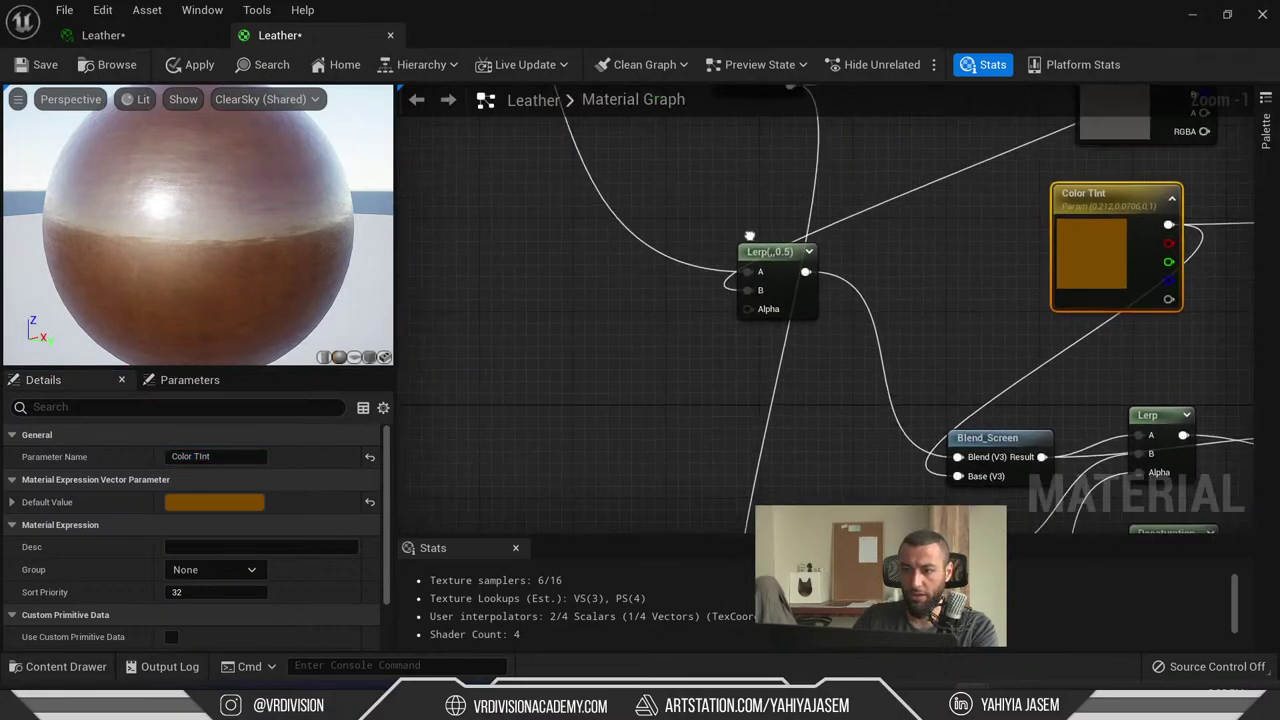
pyautogui.scroll(-1, 876, 295)
pyautogui.scroll(-1, 668, 218)
pyautogui.moveTo(668, 218); pyautogui.dragTo(725, 455, button='right')
pyautogui.click(680, 410)
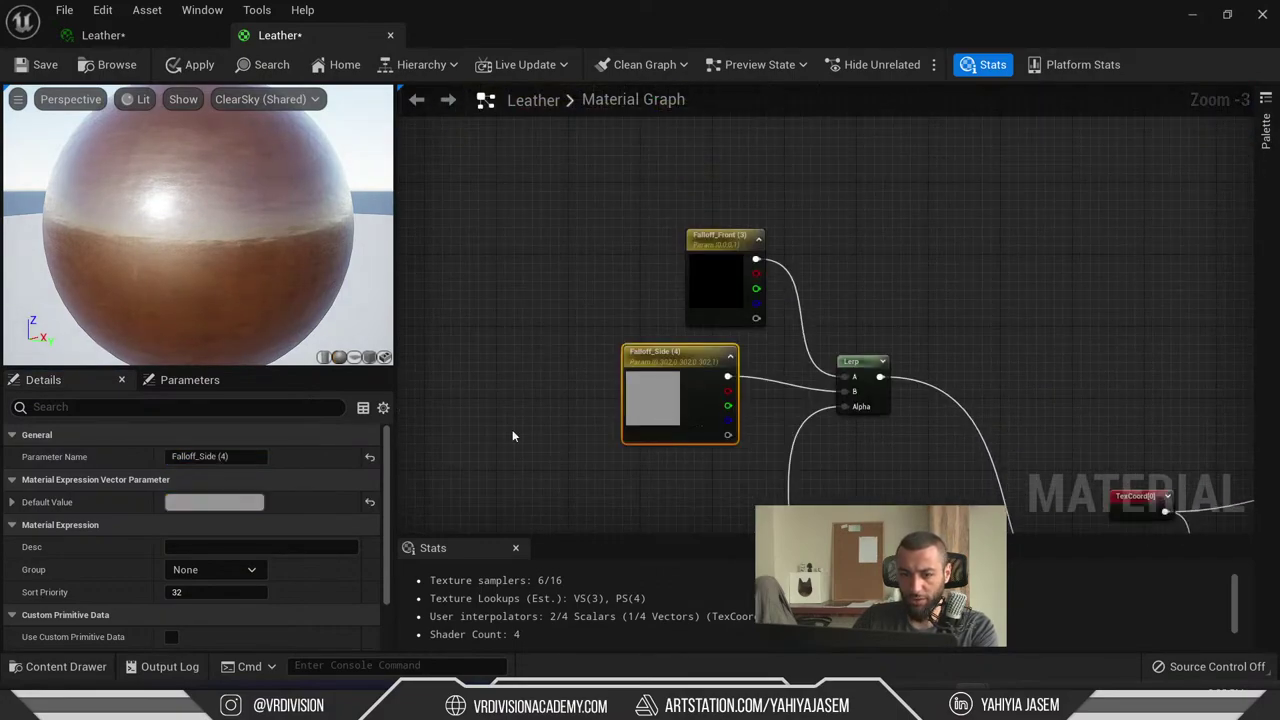
pyautogui.moveTo(857, 364); pyautogui.dragTo(957, 309)
pyautogui.moveTo(957, 309); pyautogui.dragTo(734, 210, button='right')
pyautogui.moveTo(697, 341); pyautogui.dragTo(277, 542, button='right')
pyautogui.click(700, 278)
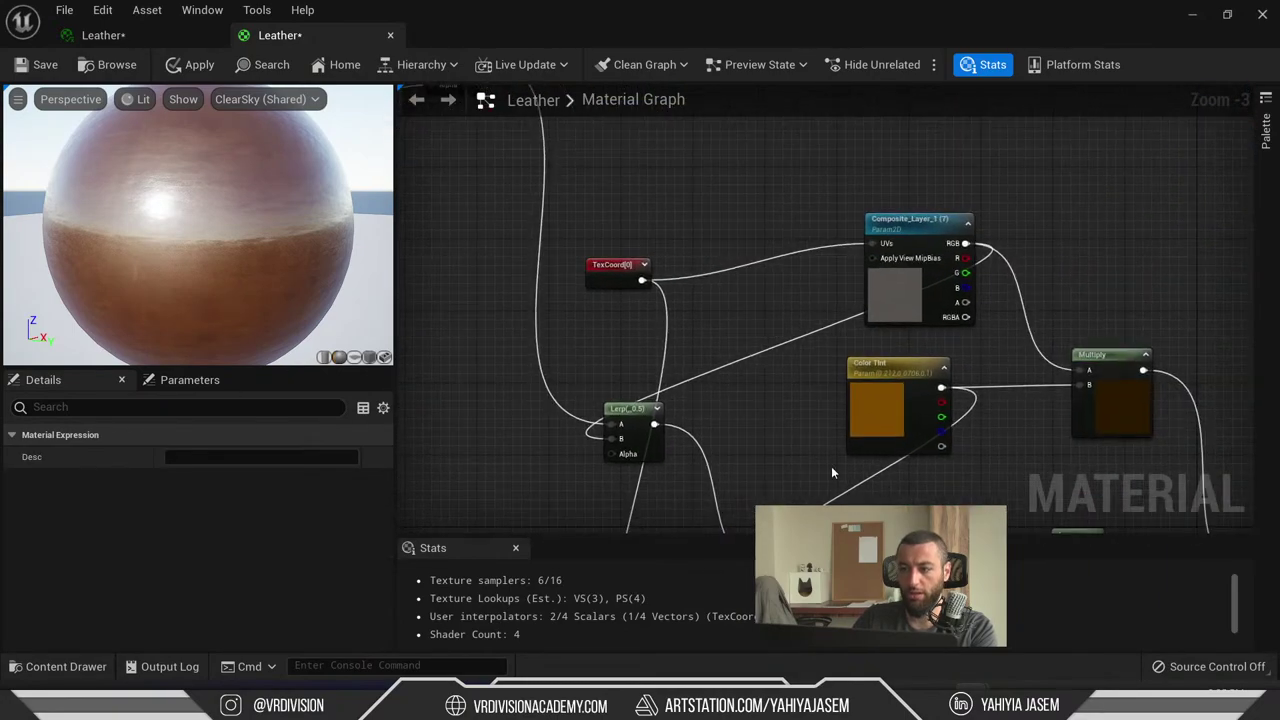
# - Brighten the Color Tint node's default orange value in the colour chooser
pyautogui.click(1200, 270)
pyautogui.click(198, 503)
pyautogui.moveTo(477, 246); pyautogui.dragTo(826, 208)
pyautogui.moveTo(789, 323); pyautogui.dragTo(796, 304)
pyautogui.click(557, 272)
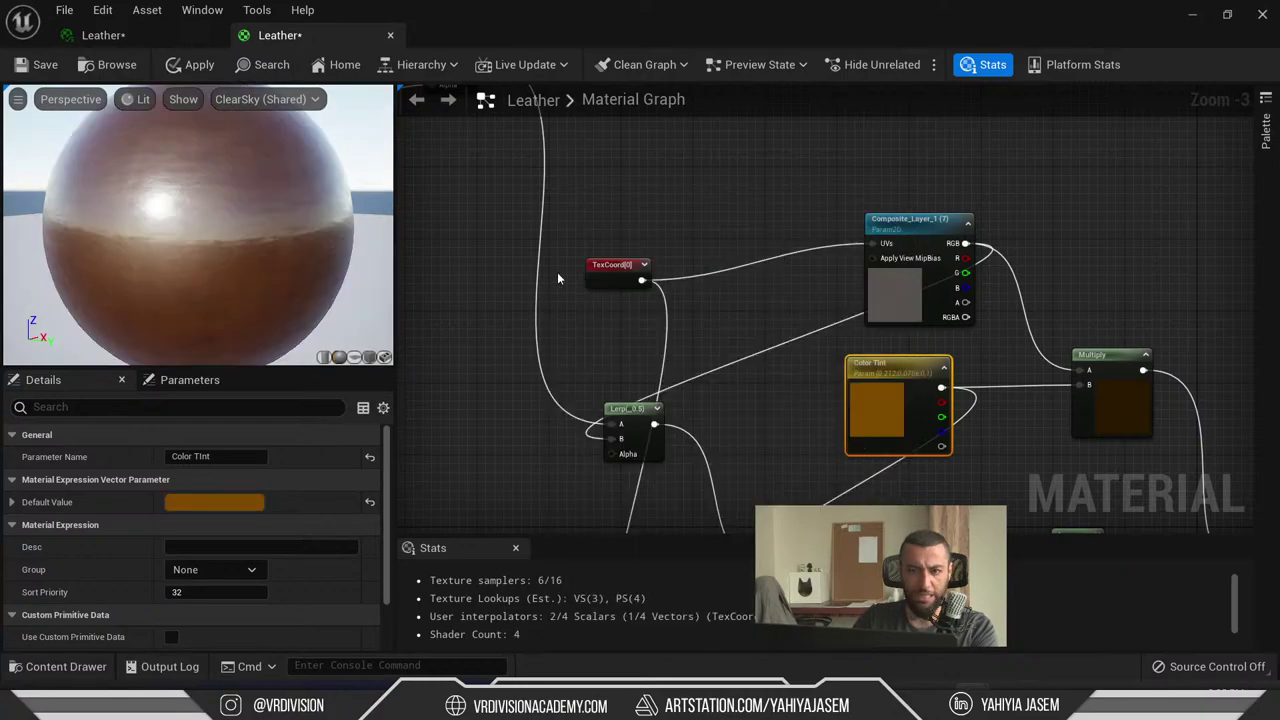
pyautogui.click(557, 272)
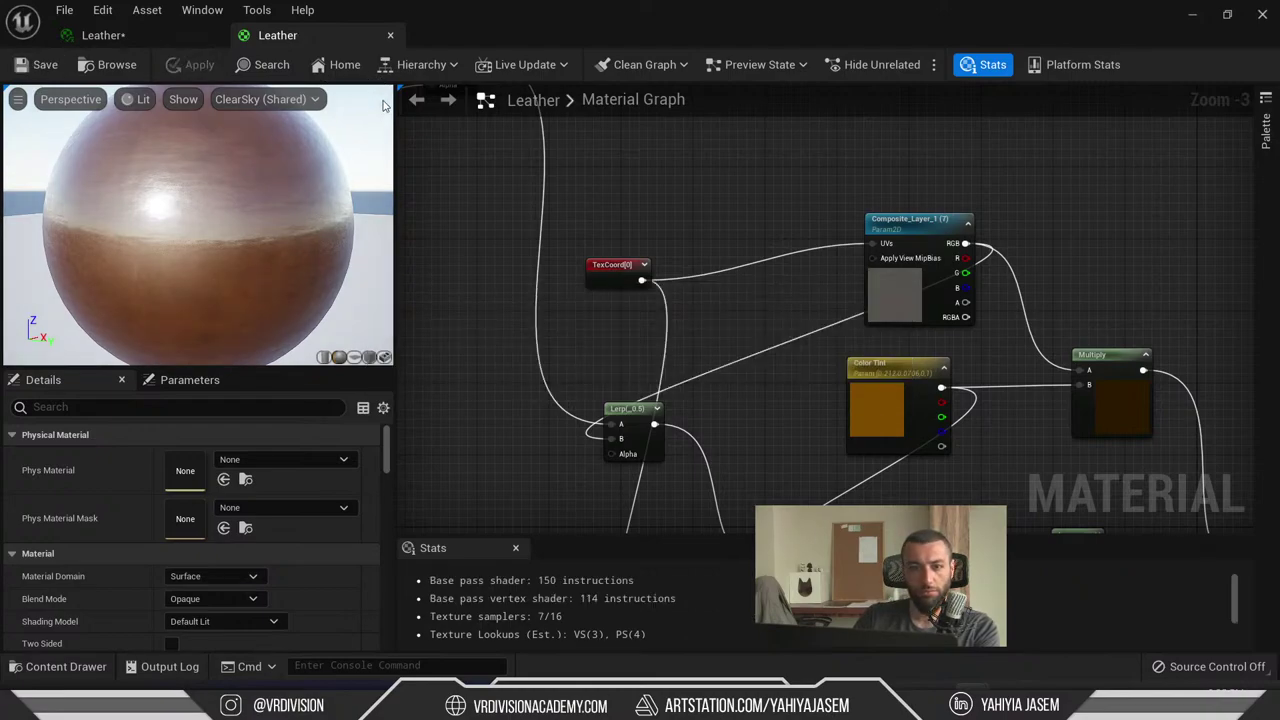
# - In the Leather material instance, push Color Tint to full-brightness orange
pyautogui.click(100, 35)
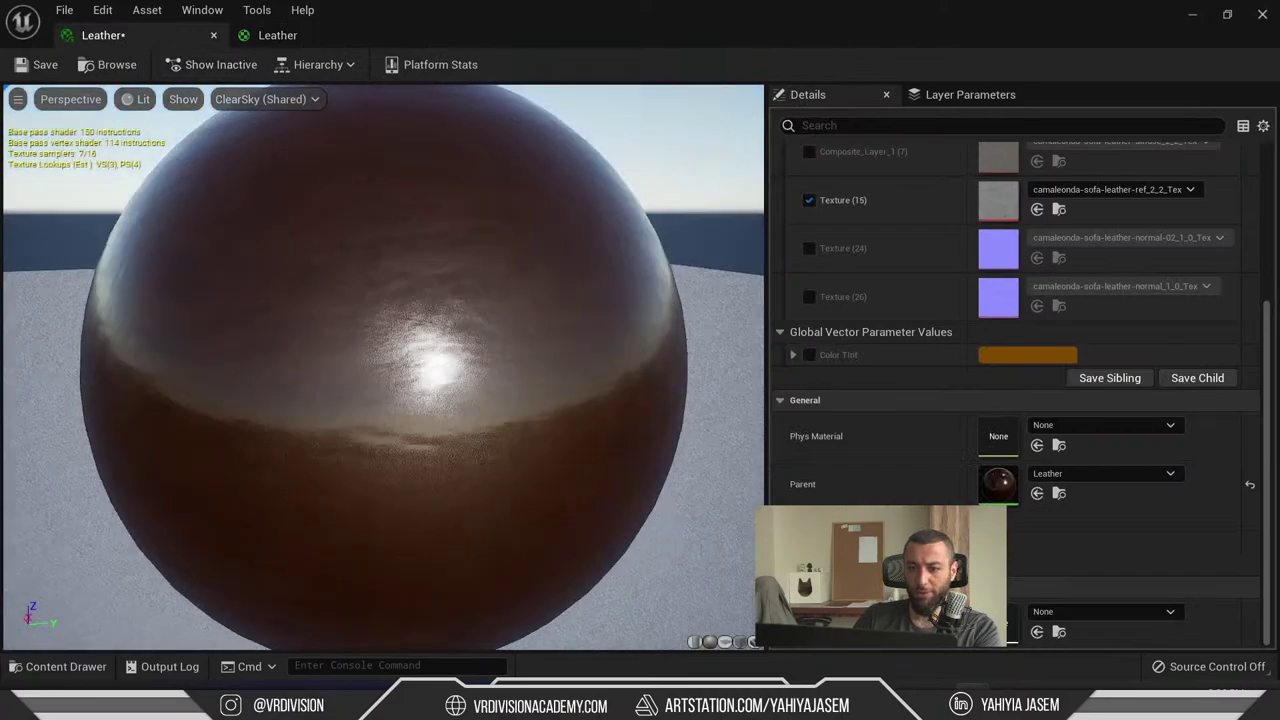
pyautogui.click(1012, 358)
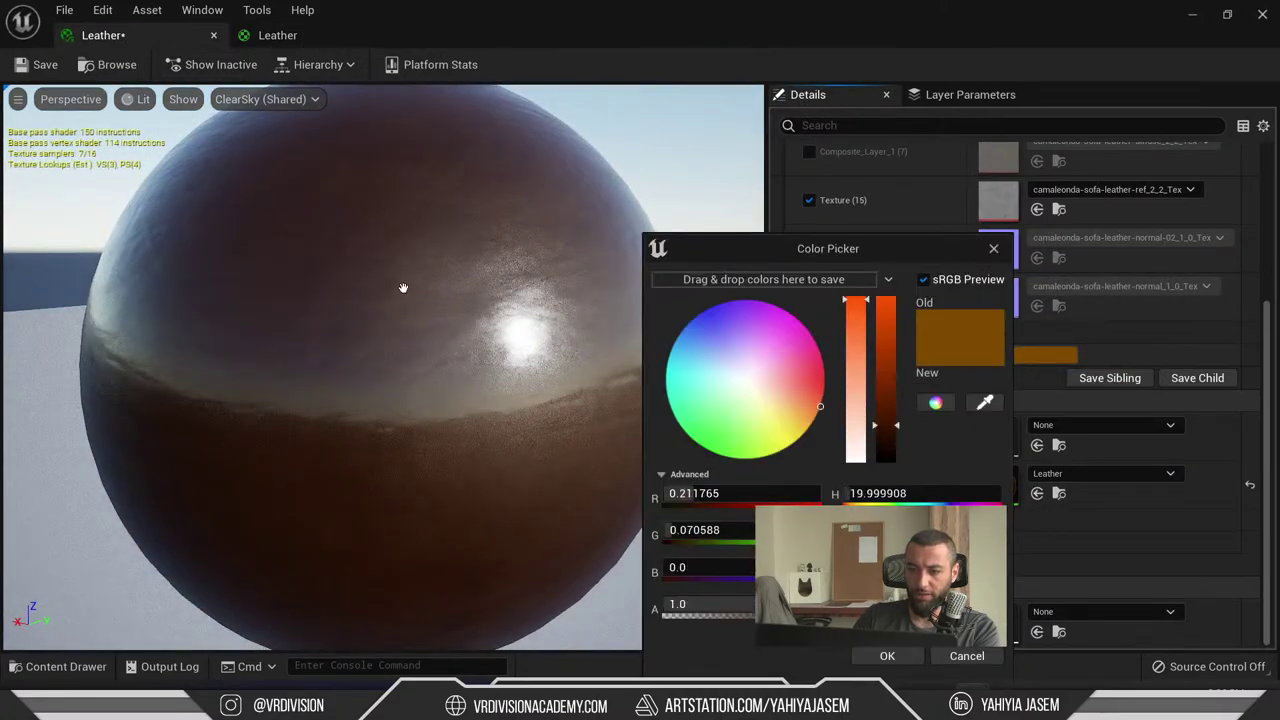
pyautogui.moveTo(886, 428); pyautogui.dragTo(880, 299)
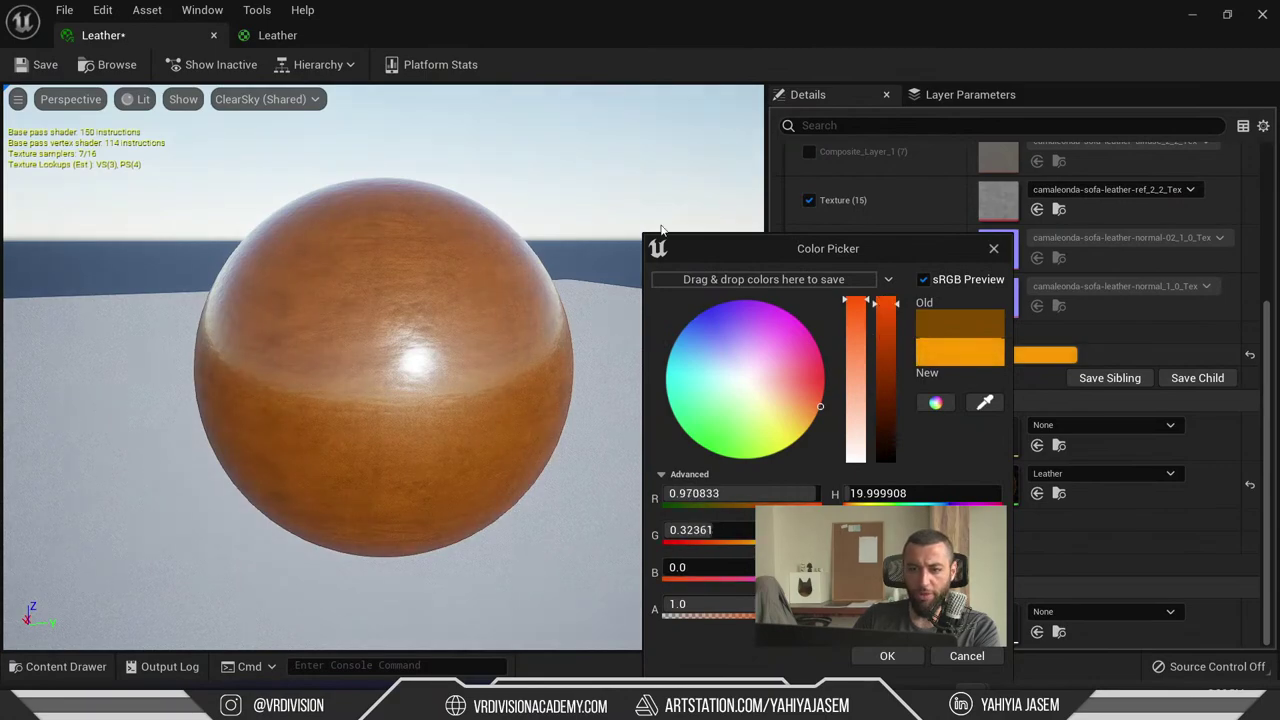
pyautogui.click(882, 301)
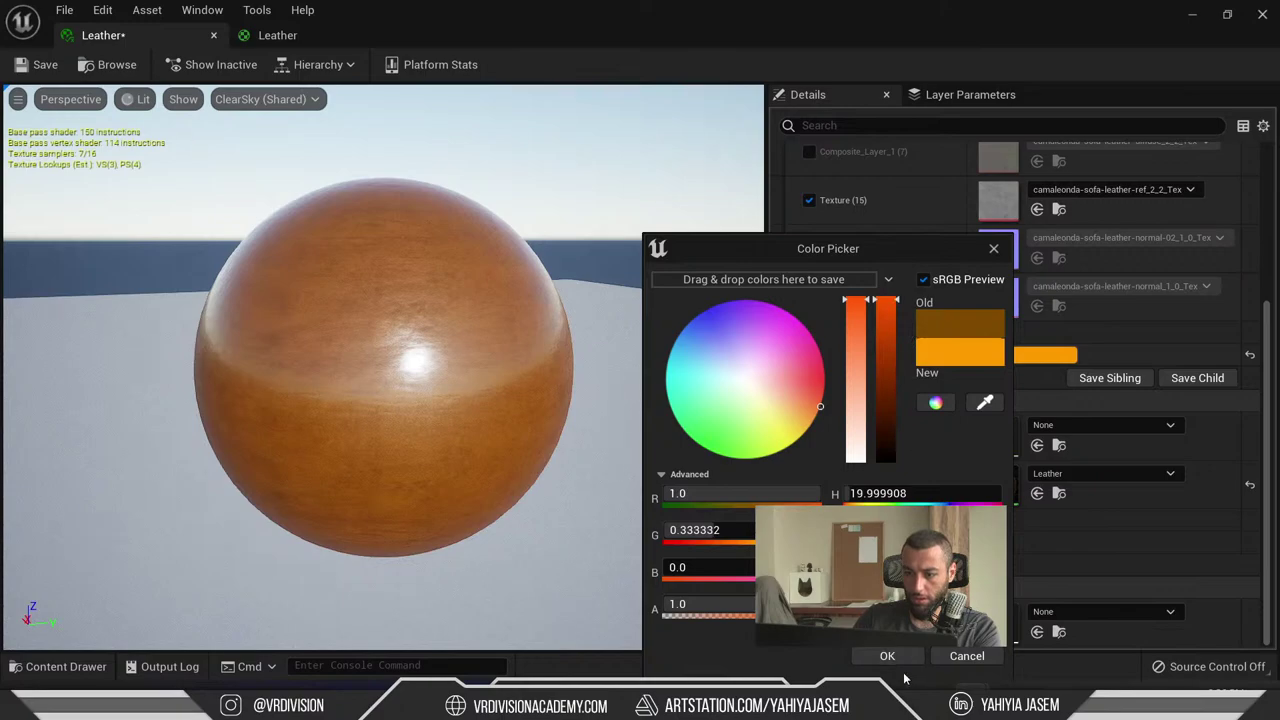
pyautogui.click(888, 657)
# - Check the sofa scene, then lower the Color Tint brightness for a deeper orange
pyautogui.moveTo(520, 12); pyautogui.dragTo(515, 349)
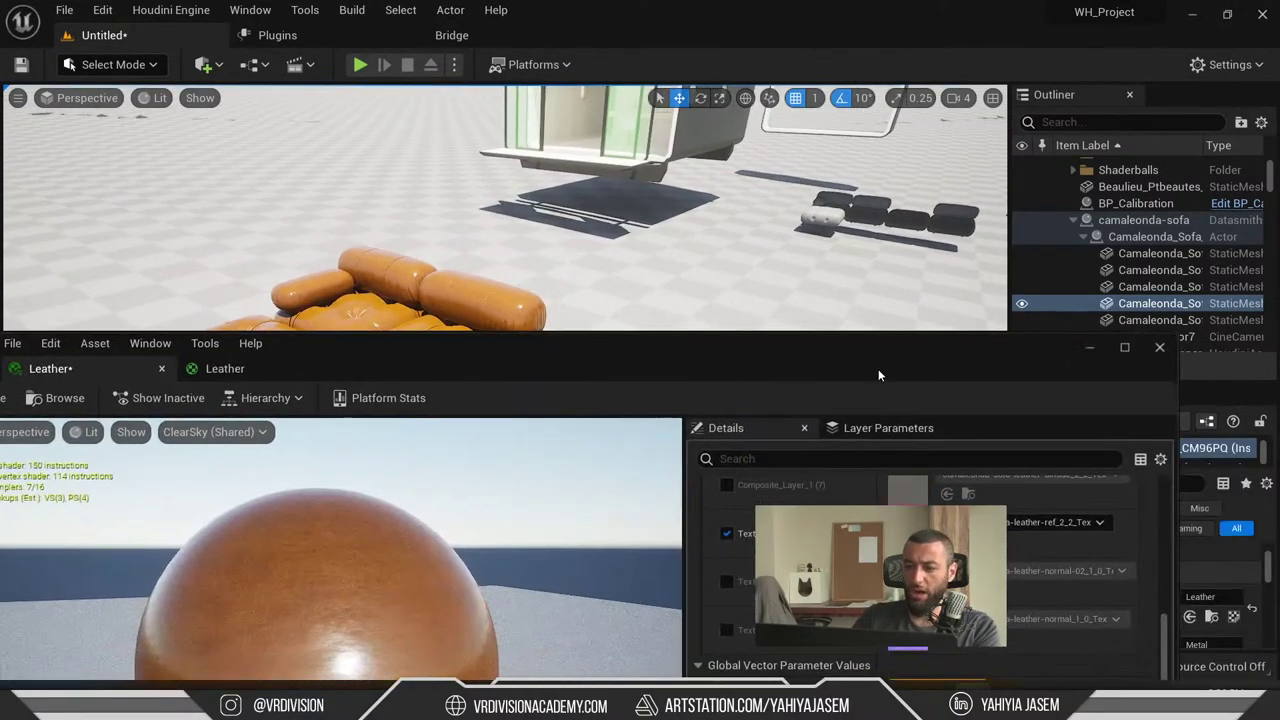
pyautogui.moveTo(878, 375); pyautogui.dragTo(389, 112)
pyautogui.click(443, 424)
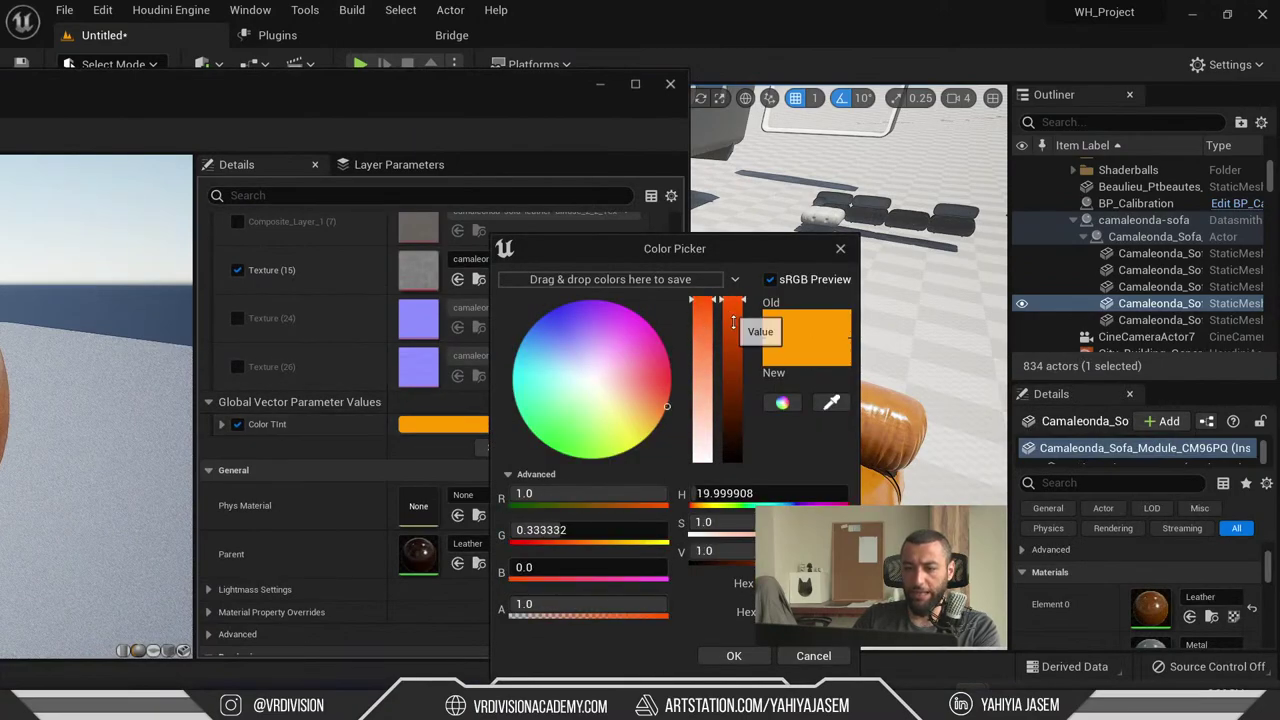
pyautogui.moveTo(733, 322); pyautogui.dragTo(738, 445)
pyautogui.click(734, 655)
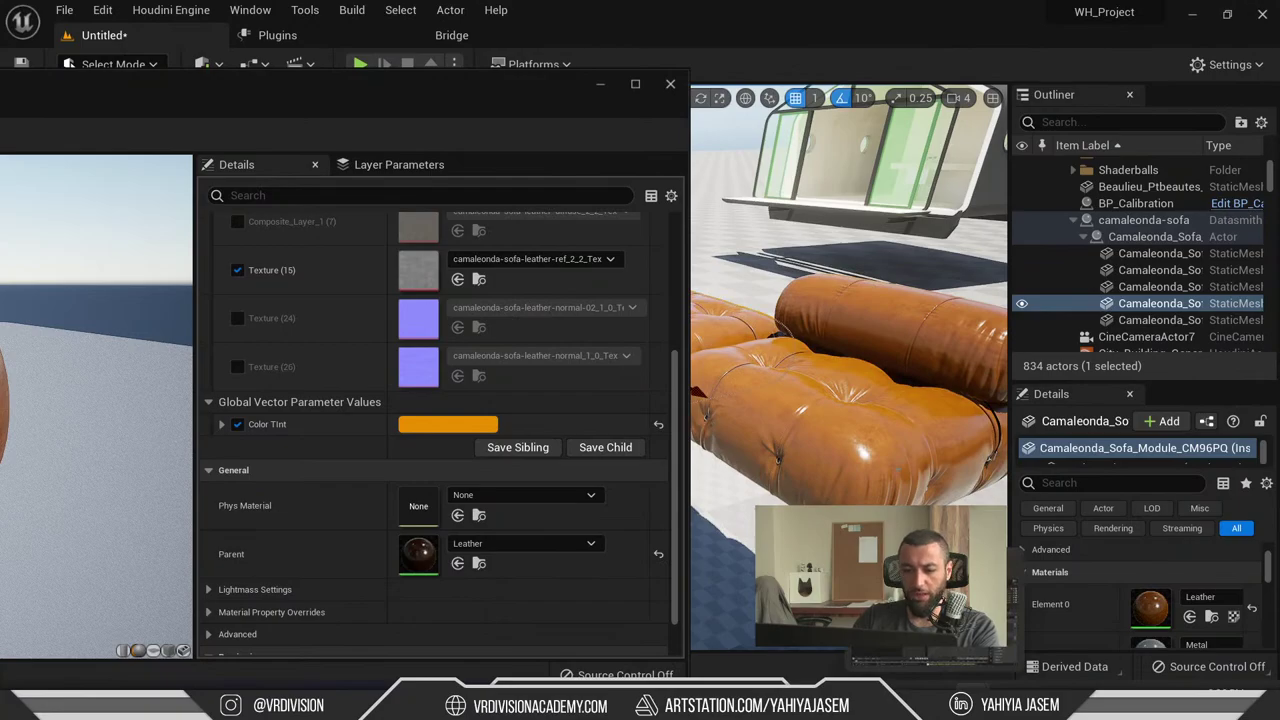
# - Bring the Dimensiva sofa page to the front and maximize Chrome
pyautogui.moveTo(560, 700)
pyautogui.click(686, 634)
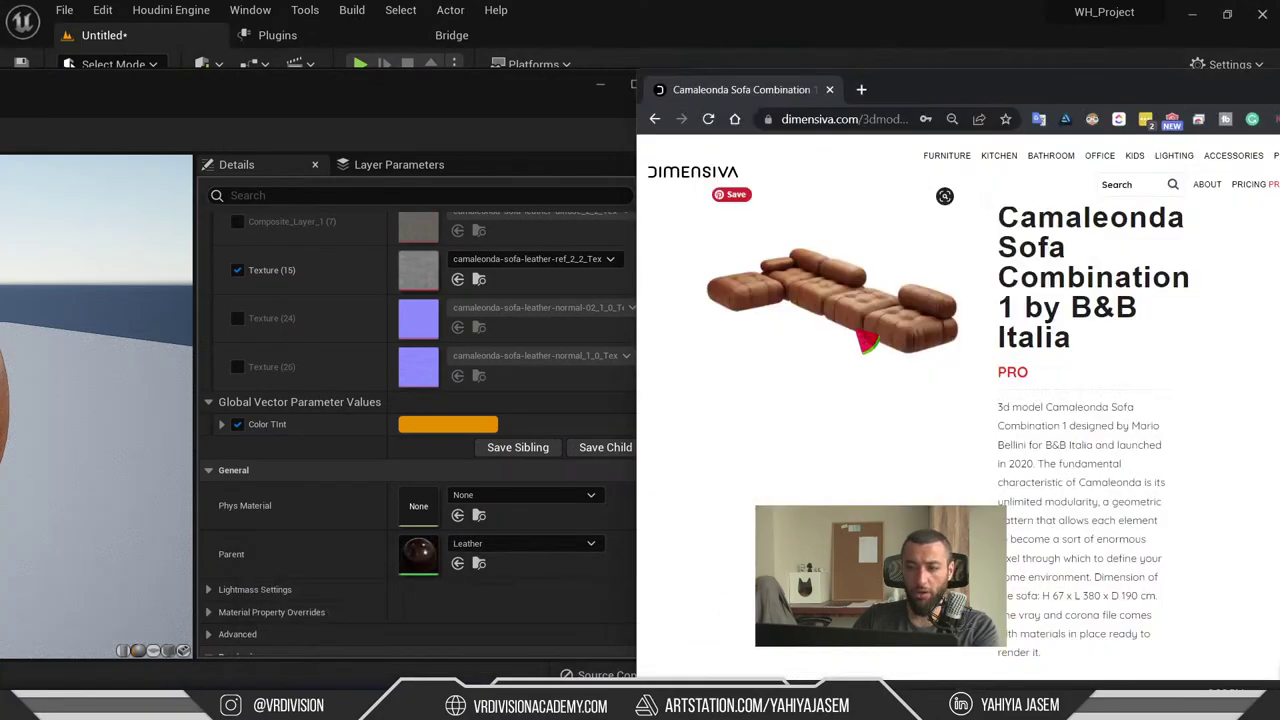
pyautogui.click(797, 24)
pyautogui.hotkey('alt', 'Tab')
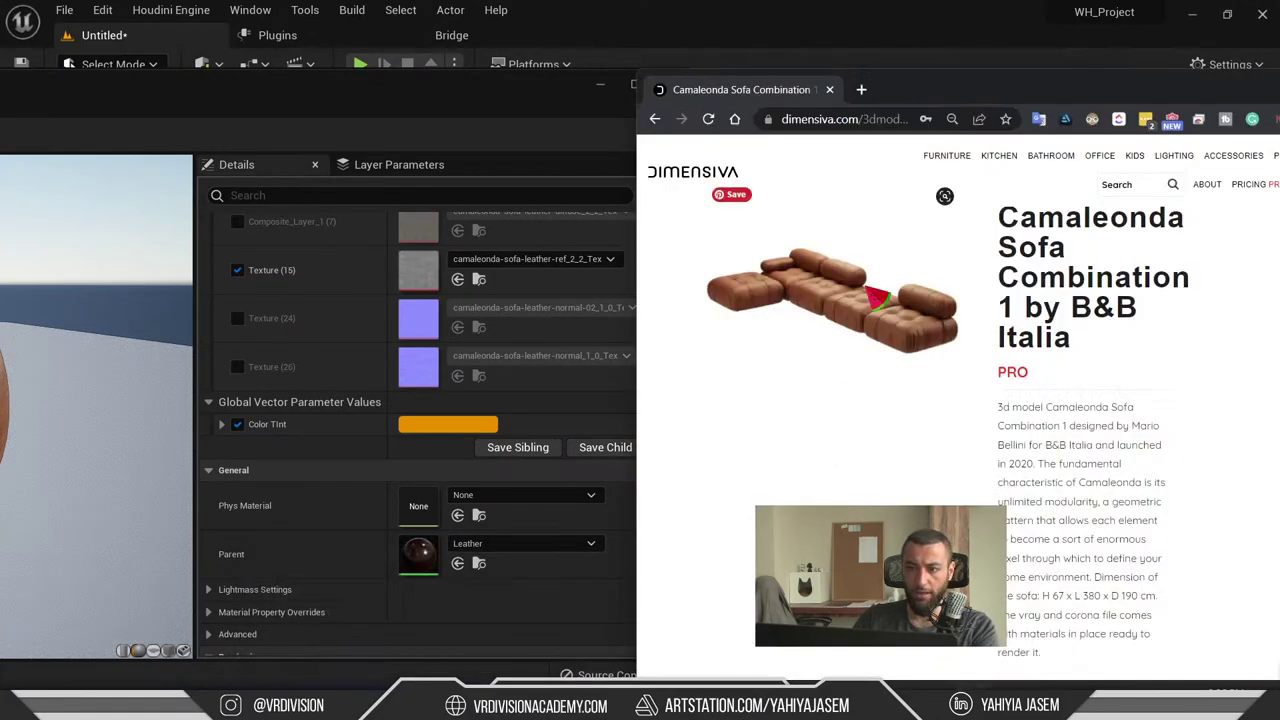
pyautogui.doubleClick(1091, 95)
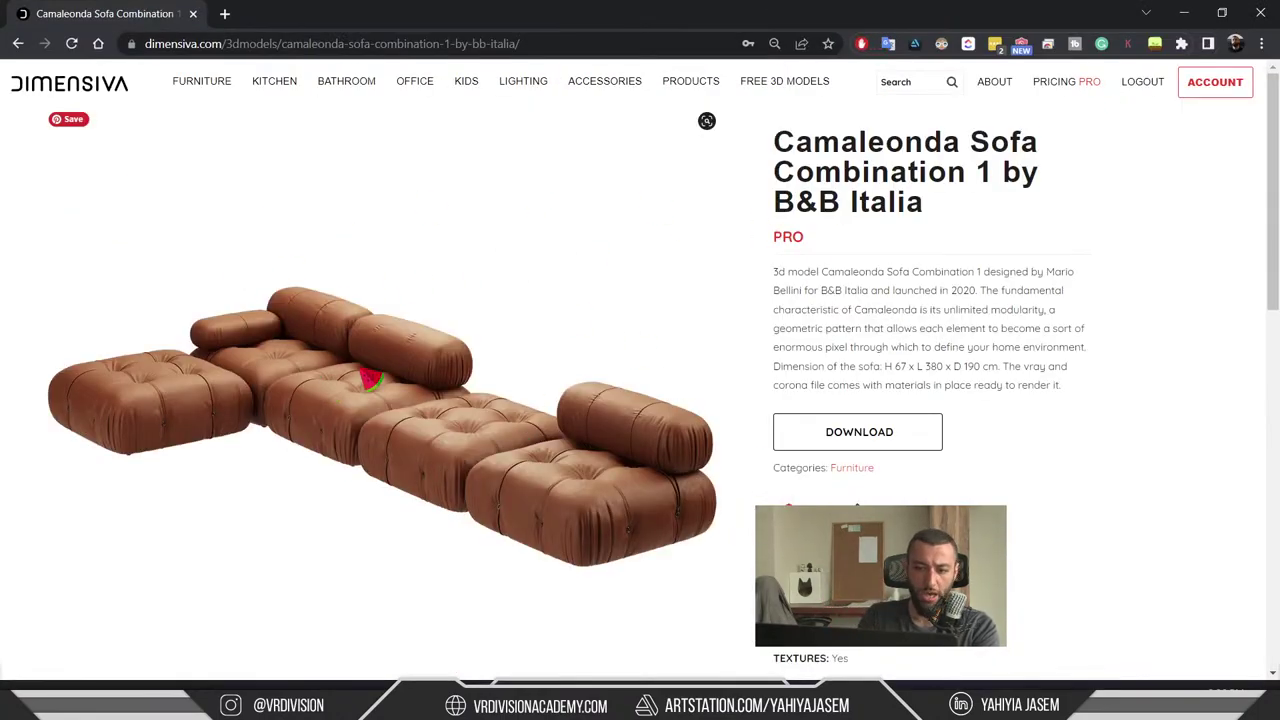
# - Open the sofa photo in its own tab, inspect the leather at 250%, then minimize Chrome
pyautogui.rightClick(505, 458)
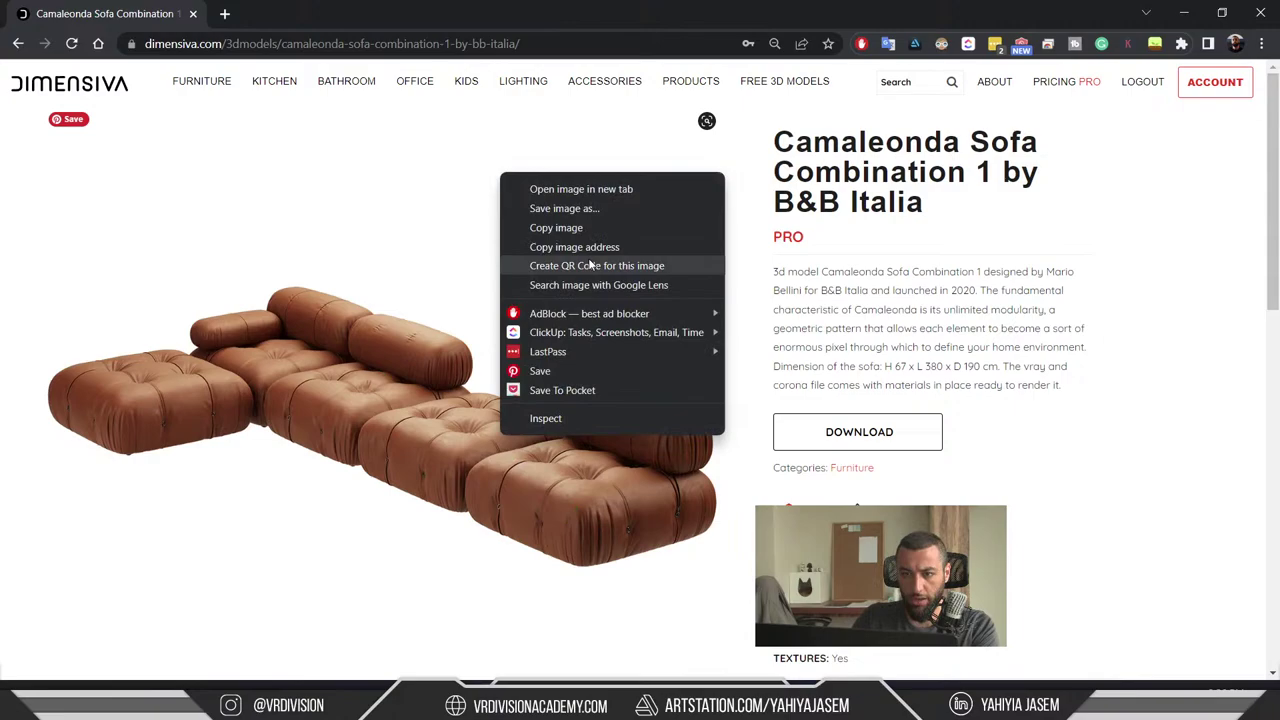
pyautogui.click(591, 190)
pyautogui.hotkey('ctrl', 'Tab')
pyautogui.keyDown('ctrl'); pyautogui.scroll(6, 686, 366); pyautogui.keyUp('ctrl')
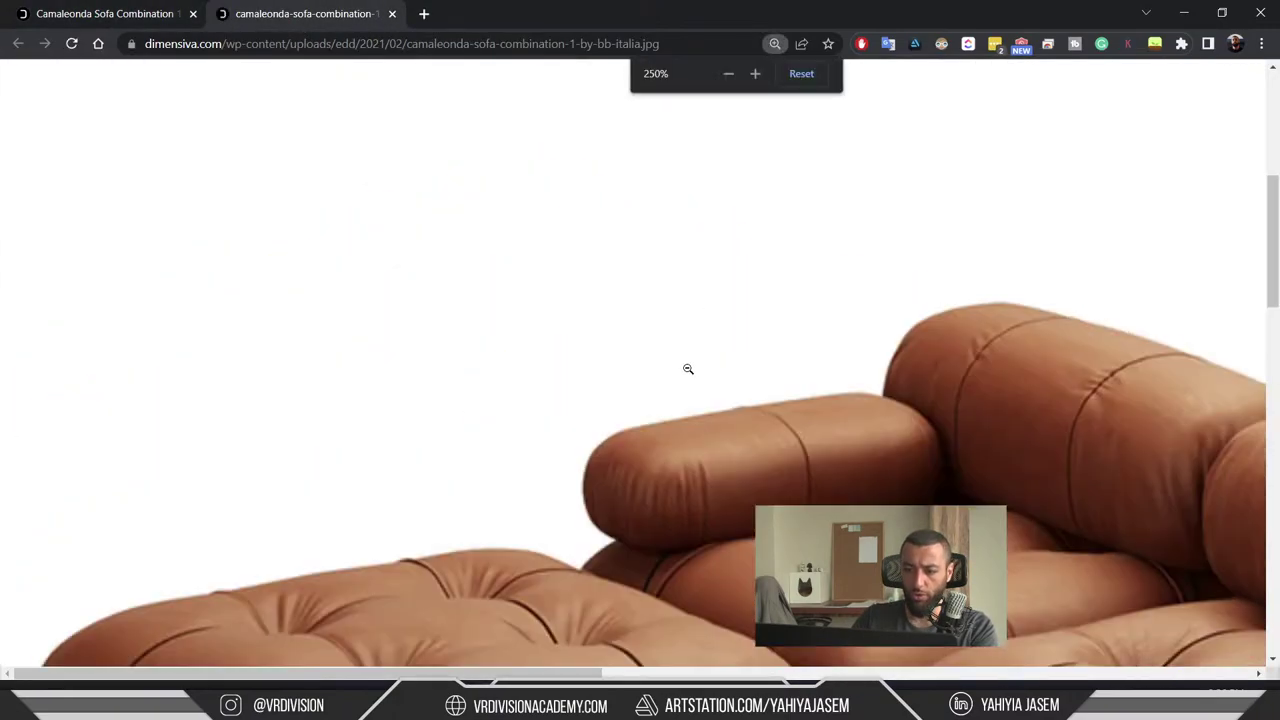
pyautogui.scroll(-2, 697, 368)
pyautogui.scroll(-2, 697, 368)
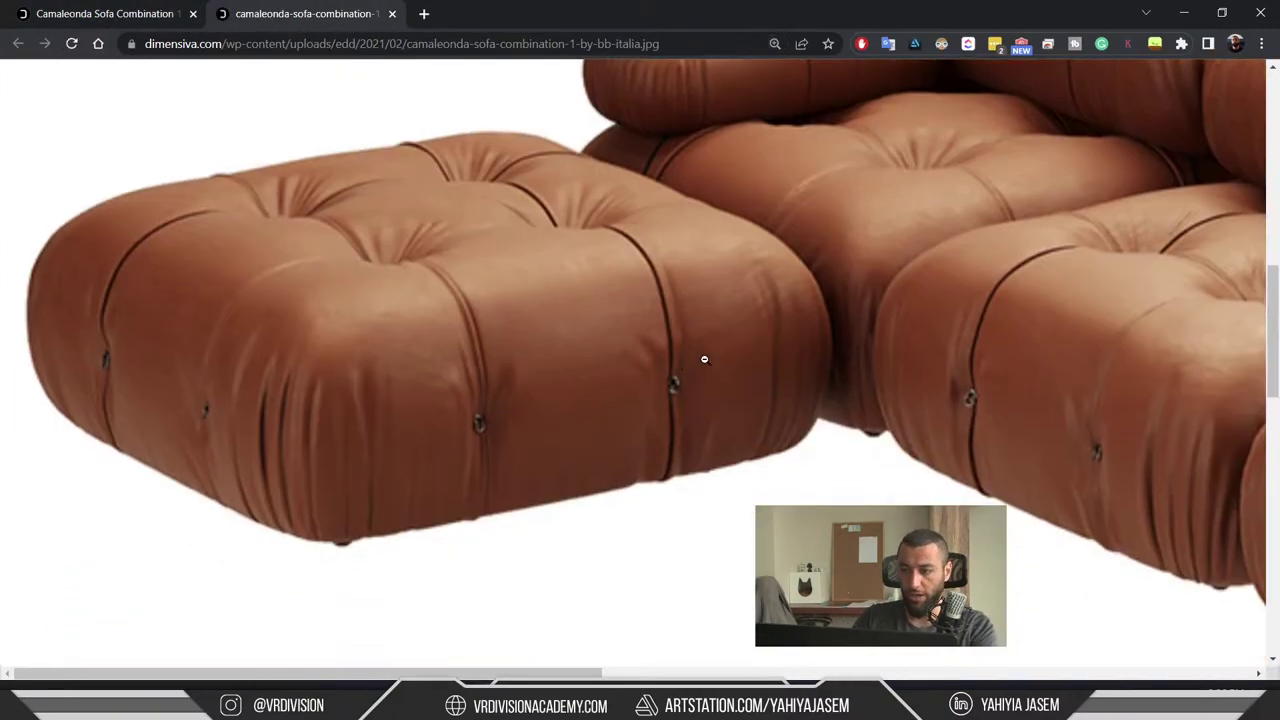
pyautogui.hscroll(4, 706, 362)
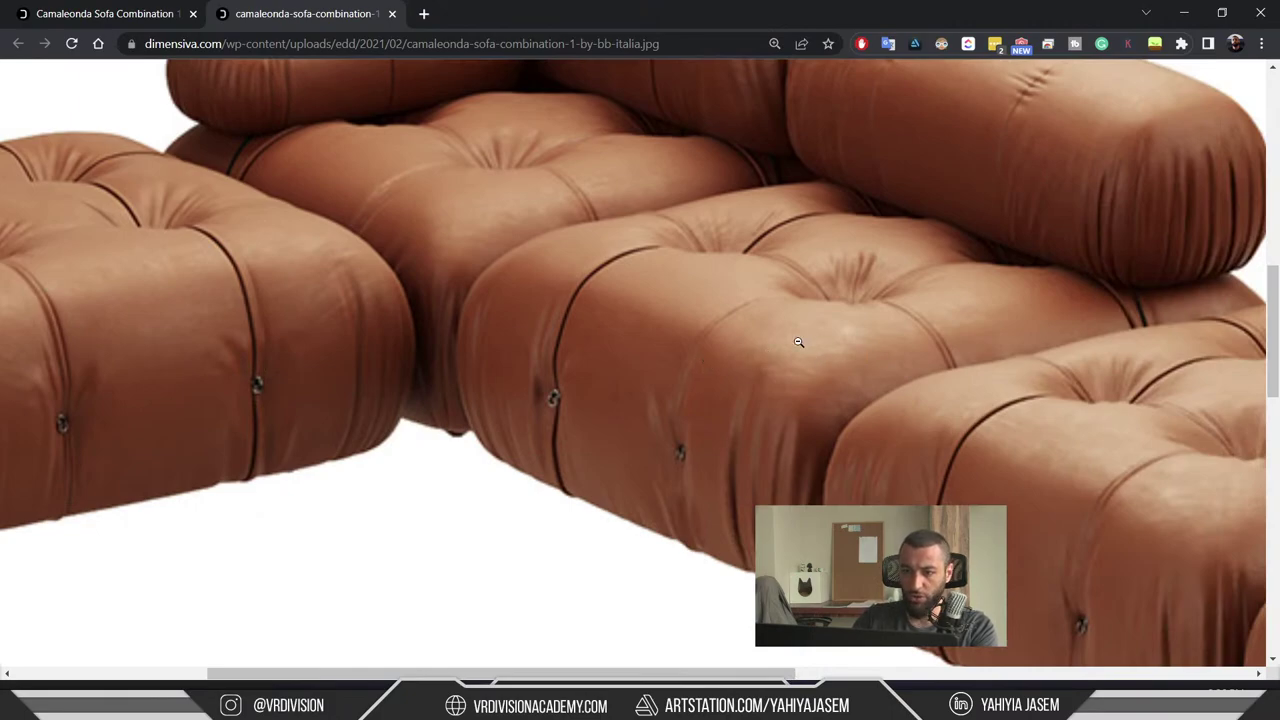
pyautogui.scroll(-2, 837, 383)
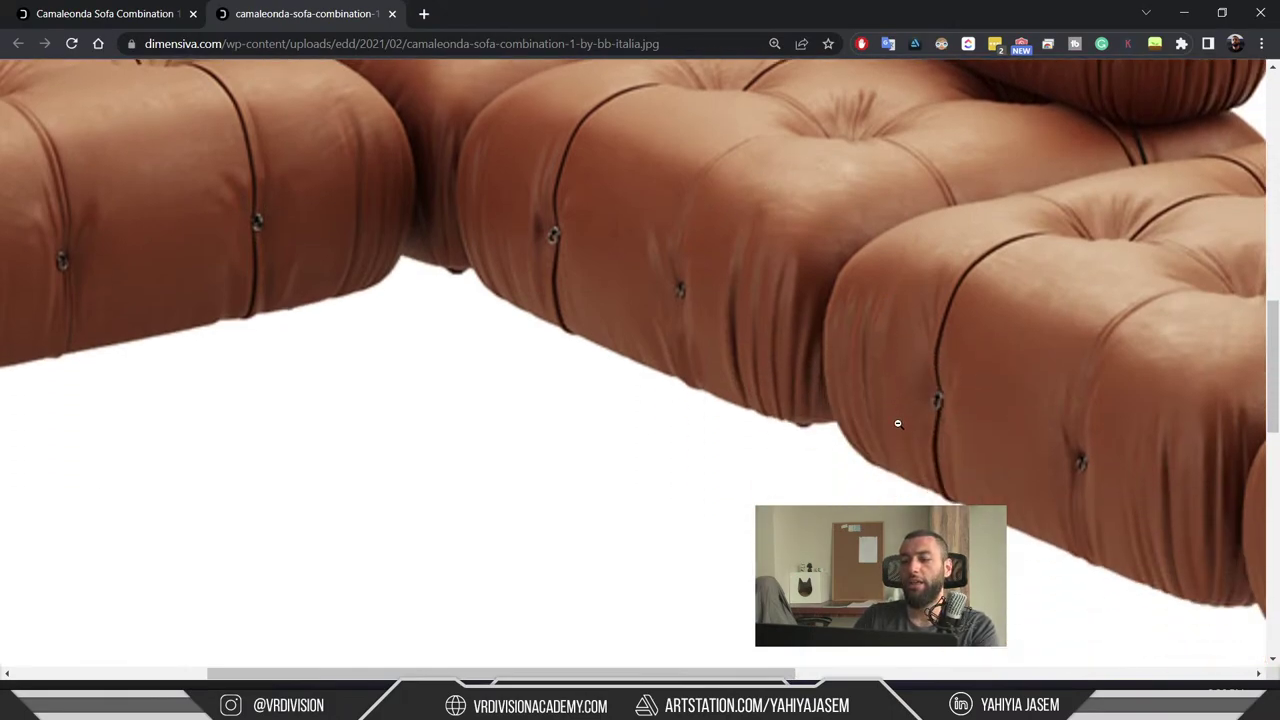
pyautogui.hscroll(3, 877, 362)
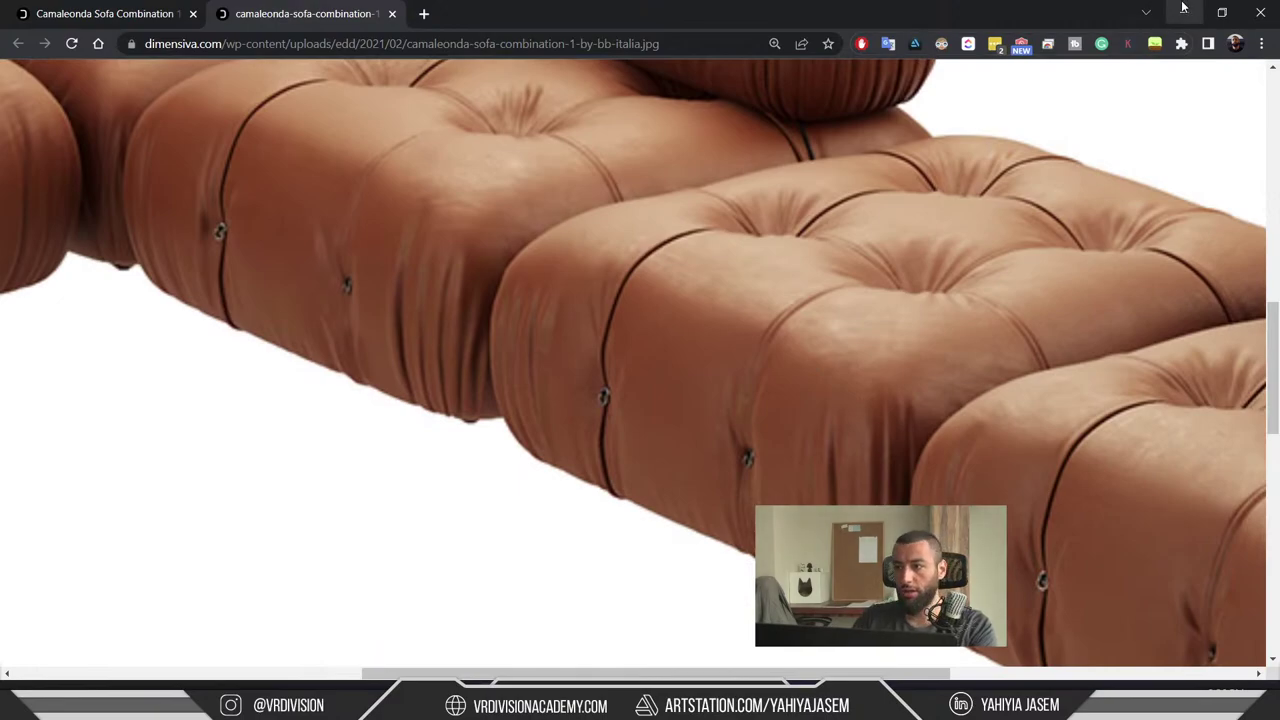
pyautogui.click(1184, 13)
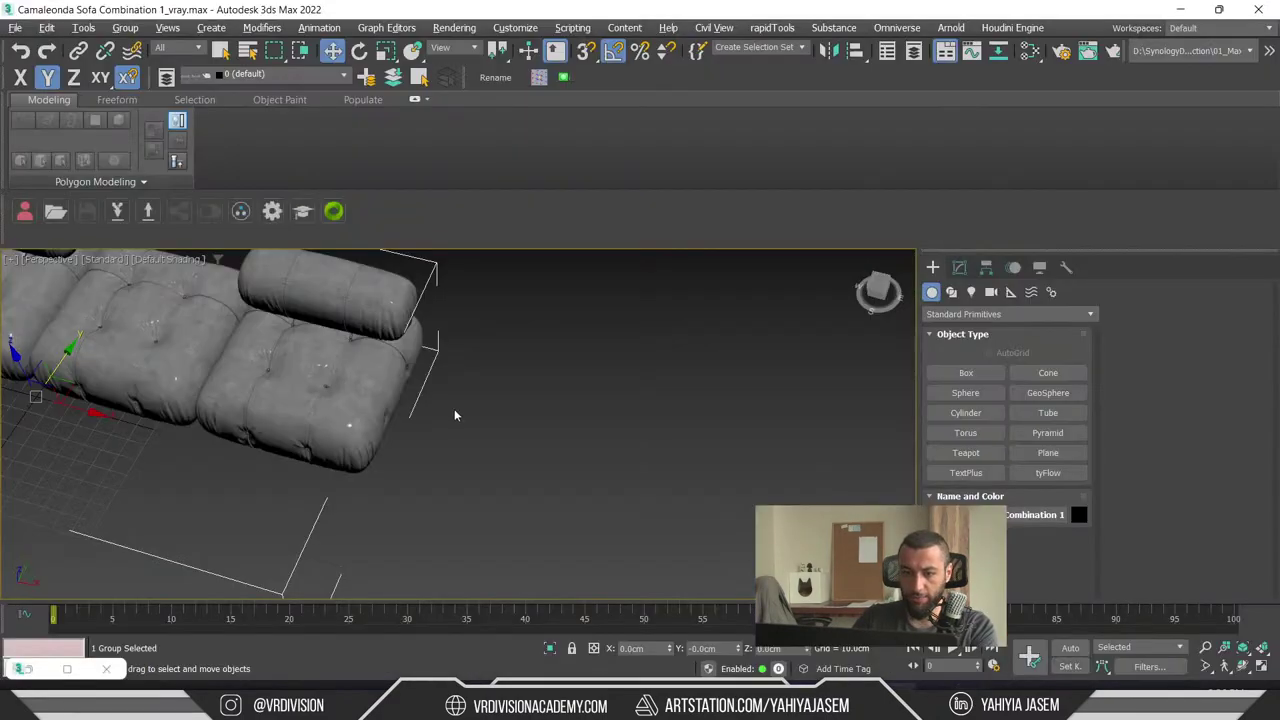
# - Open the Slate Material Editor and position the Leather VRayMtl node to see its inputs
pyautogui.keyDown('alt'); pyautogui.moveTo(451, 414); pyautogui.dragTo(560, 451, button='middle'); pyautogui.keyUp('alt')
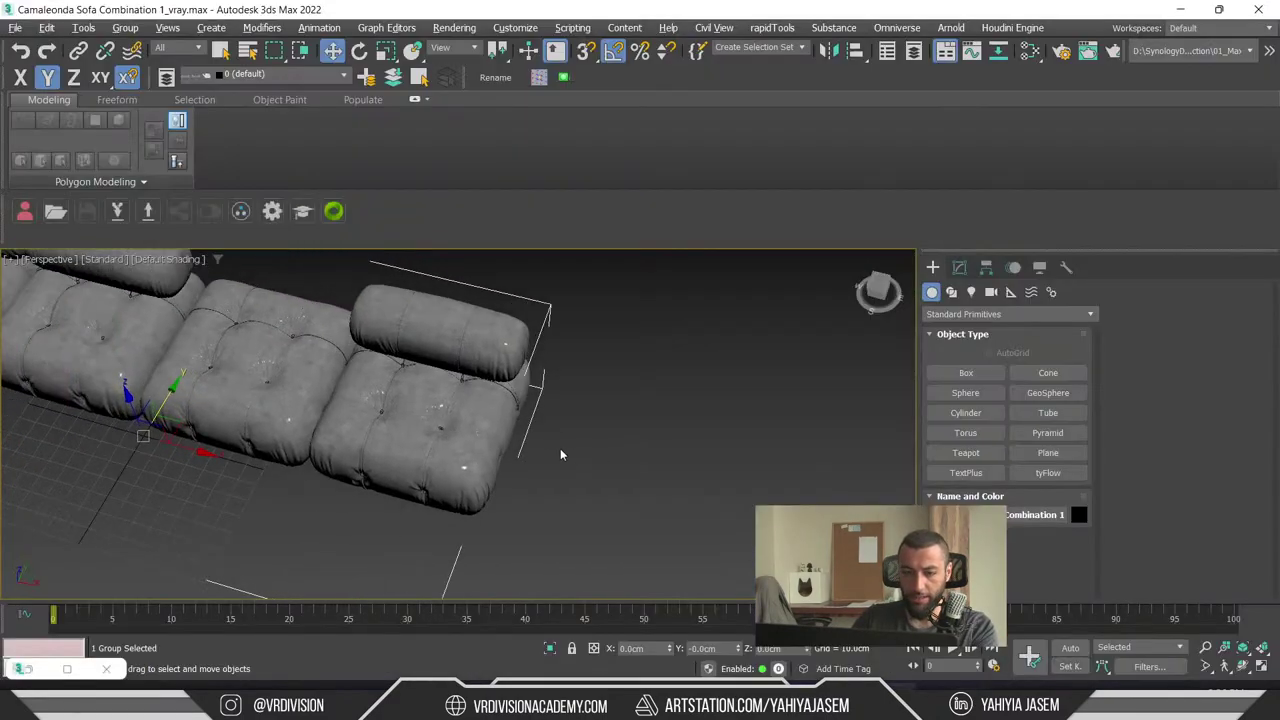
pyautogui.press('m')
pyautogui.moveTo(885, 335); pyautogui.dragTo(953, 403)
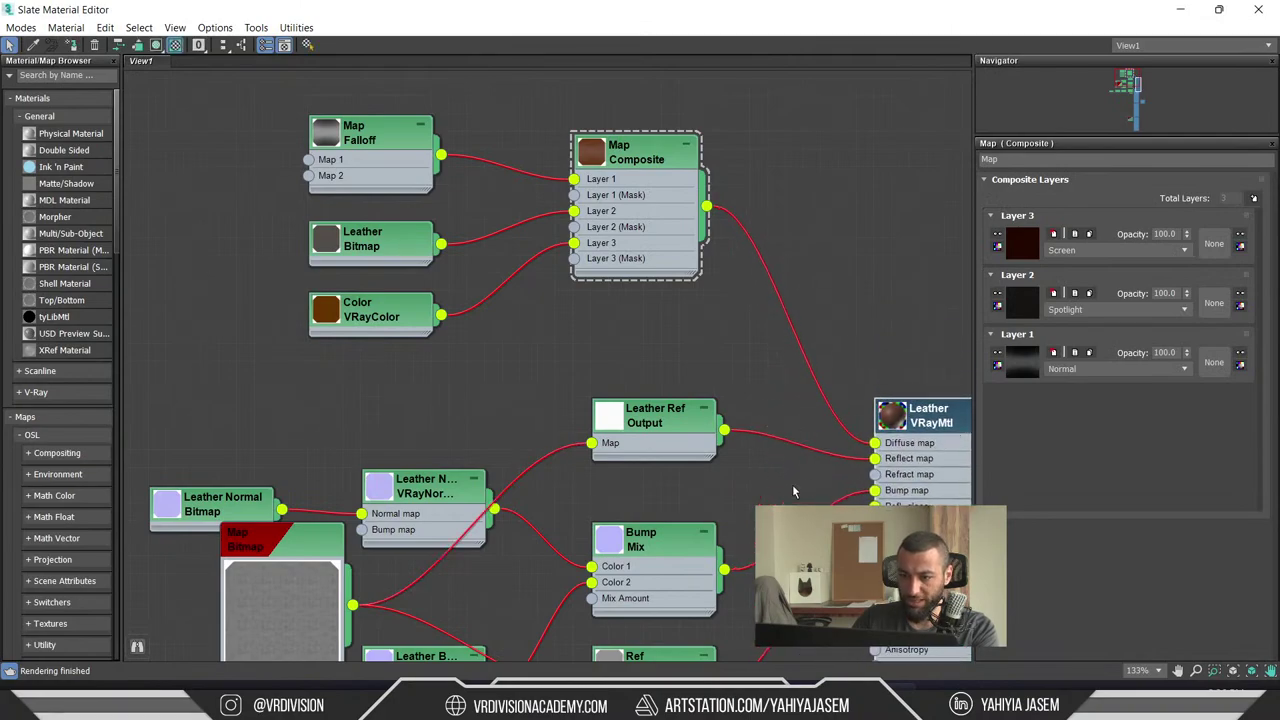
pyautogui.moveTo(794, 508); pyautogui.dragTo(641, 450, button='middle')
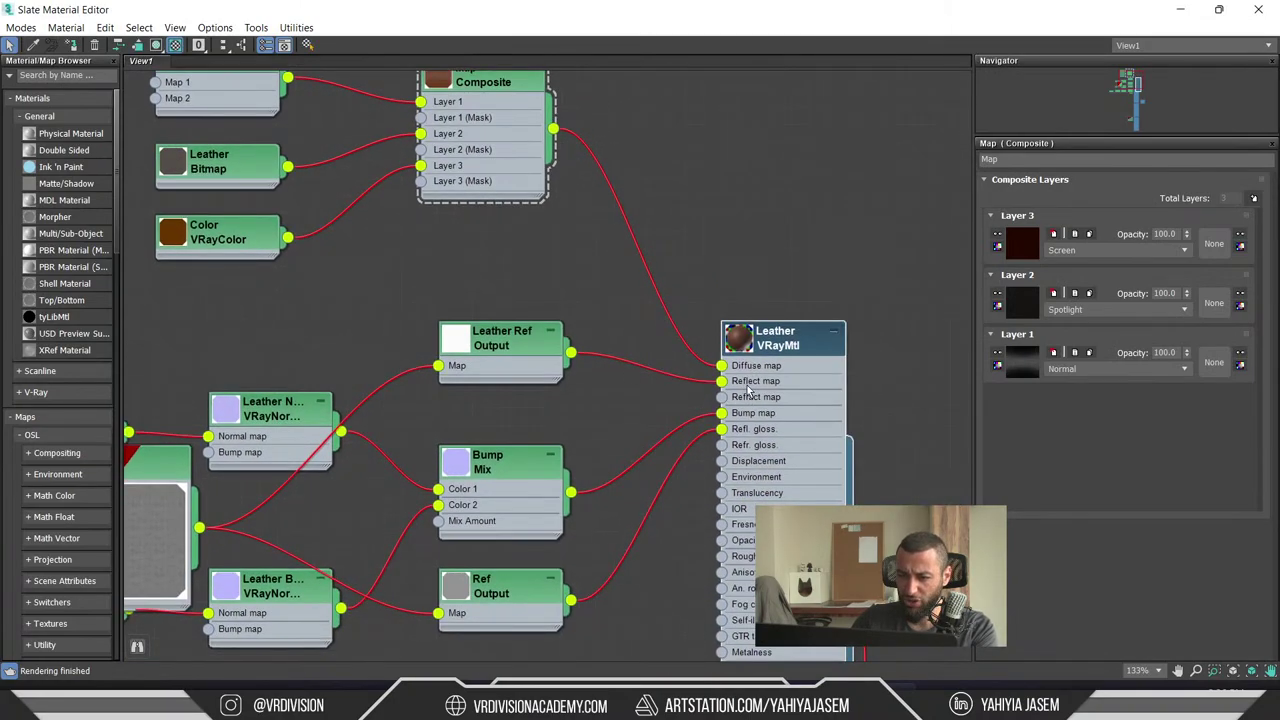
pyautogui.moveTo(779, 452); pyautogui.dragTo(814, 470)
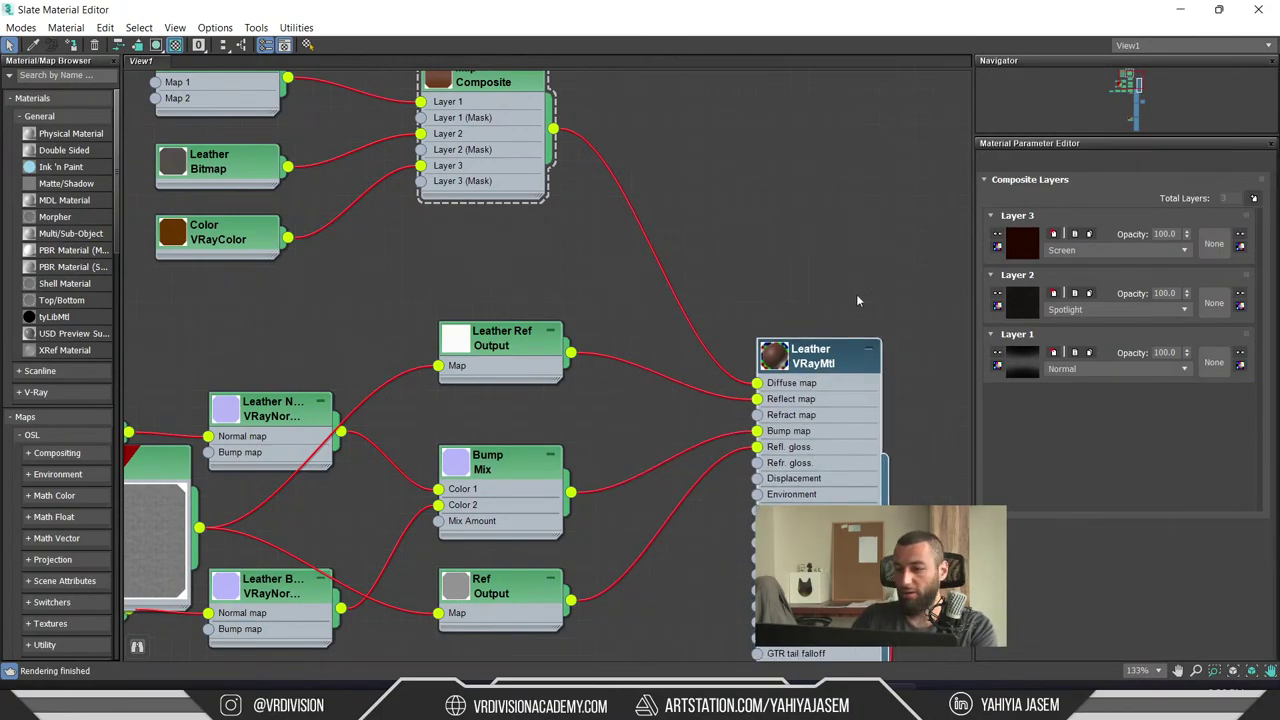
# - Show the Leather VRayMtl parameters and inputs, moving the Map Bitmap node to the top-left
pyautogui.moveTo(856, 300); pyautogui.dragTo(849, 244, button='middle')
pyautogui.moveTo(903, 298); pyautogui.dragTo(890, 360, button='middle')
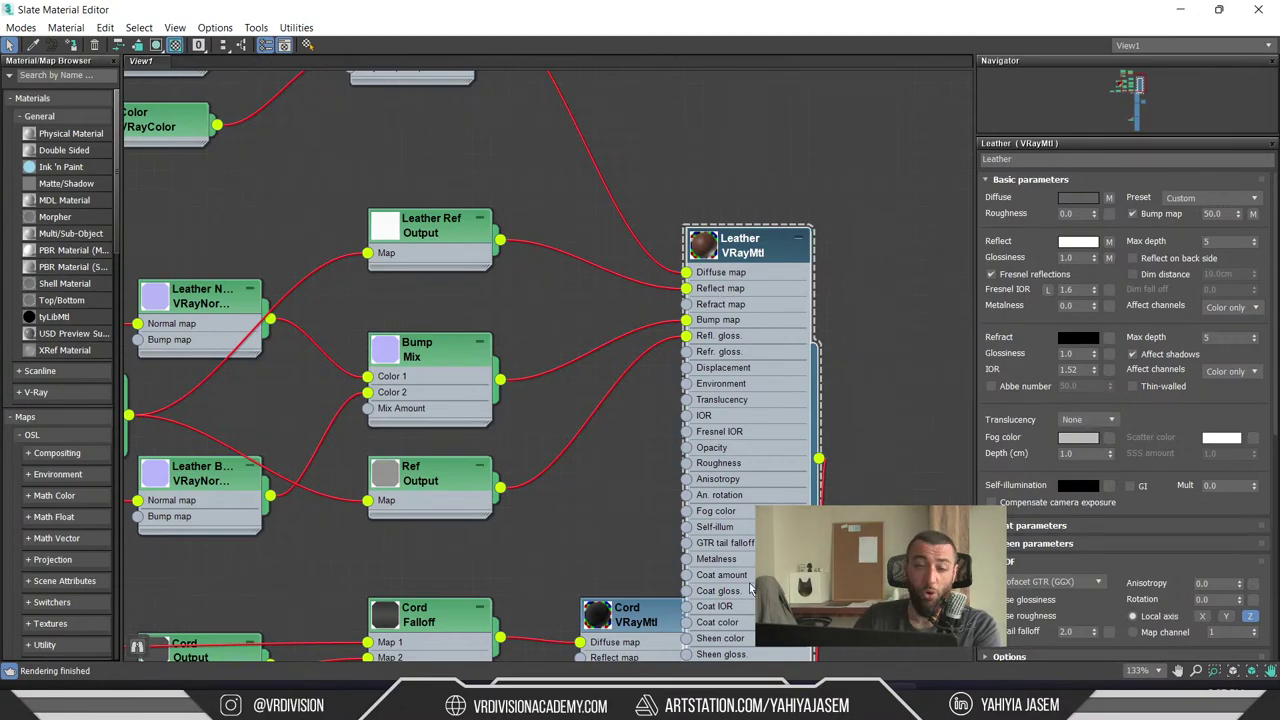
pyautogui.moveTo(781, 373); pyautogui.dragTo(763, 267)
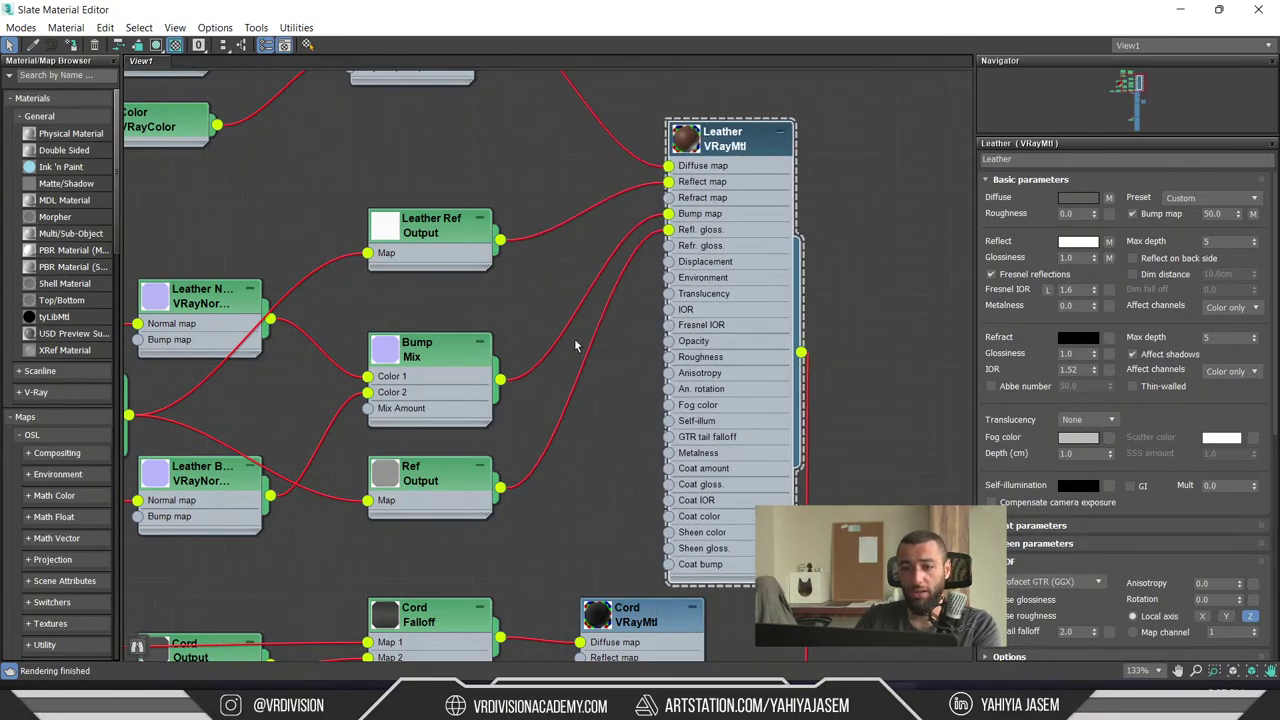
pyautogui.moveTo(612, 335); pyautogui.dragTo(908, 305, button='middle')
pyautogui.moveTo(352, 444); pyautogui.dragTo(280, 208)
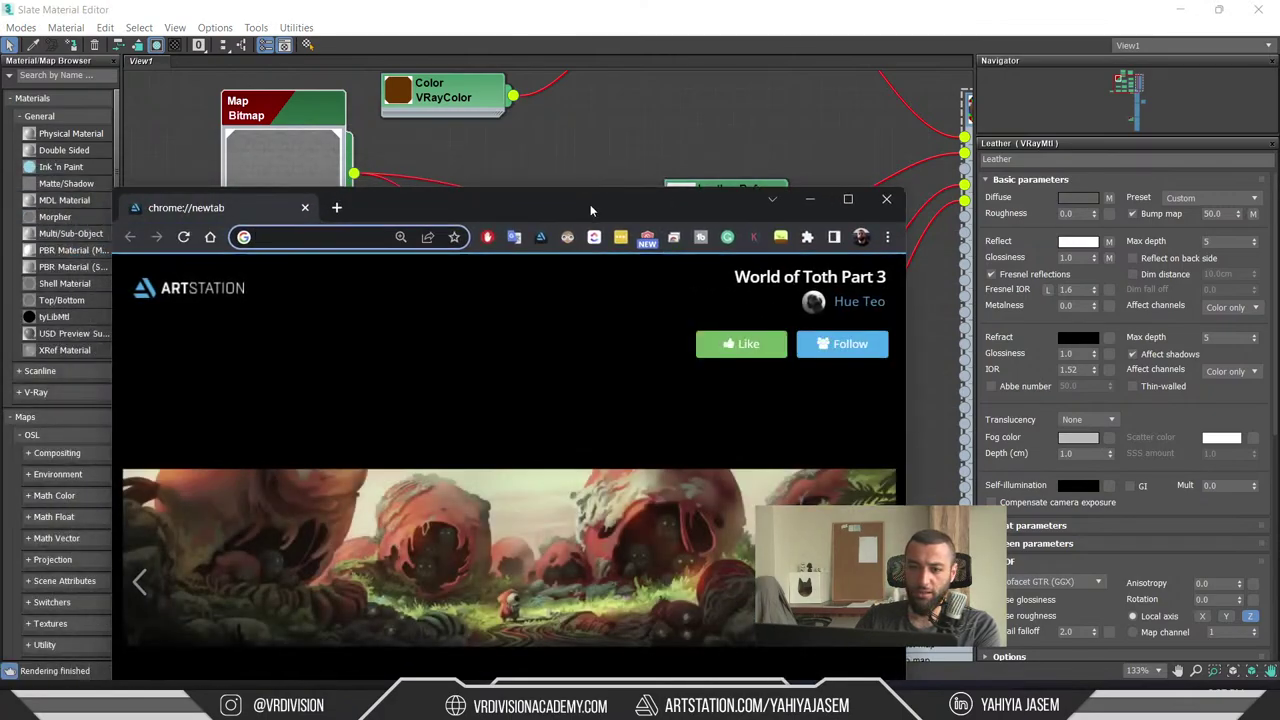
# - Search 'pbr unreal engine' and open the Physically Based Materials documentation result
pyautogui.write('pbr ma')
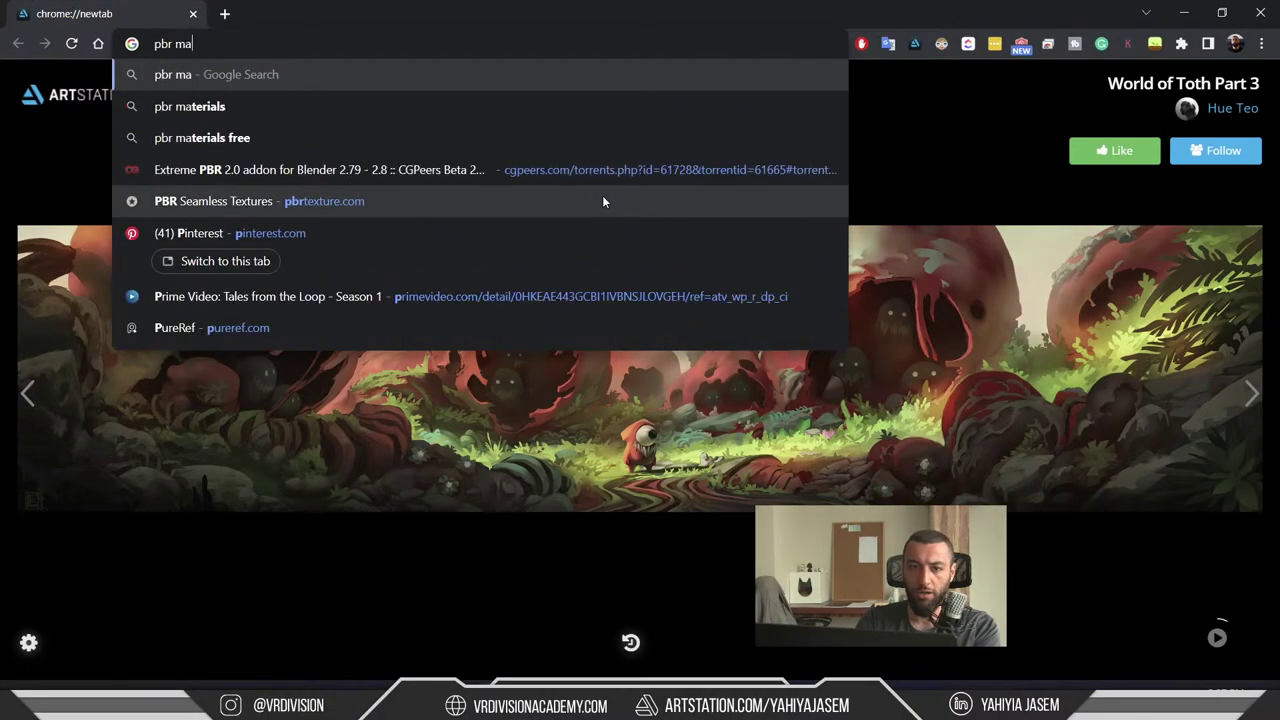
pyautogui.press('BackSpace')
pyautogui.press('BackSpace')
pyautogui.write('unreal')
pyautogui.write(' engine')
pyautogui.press('Return')
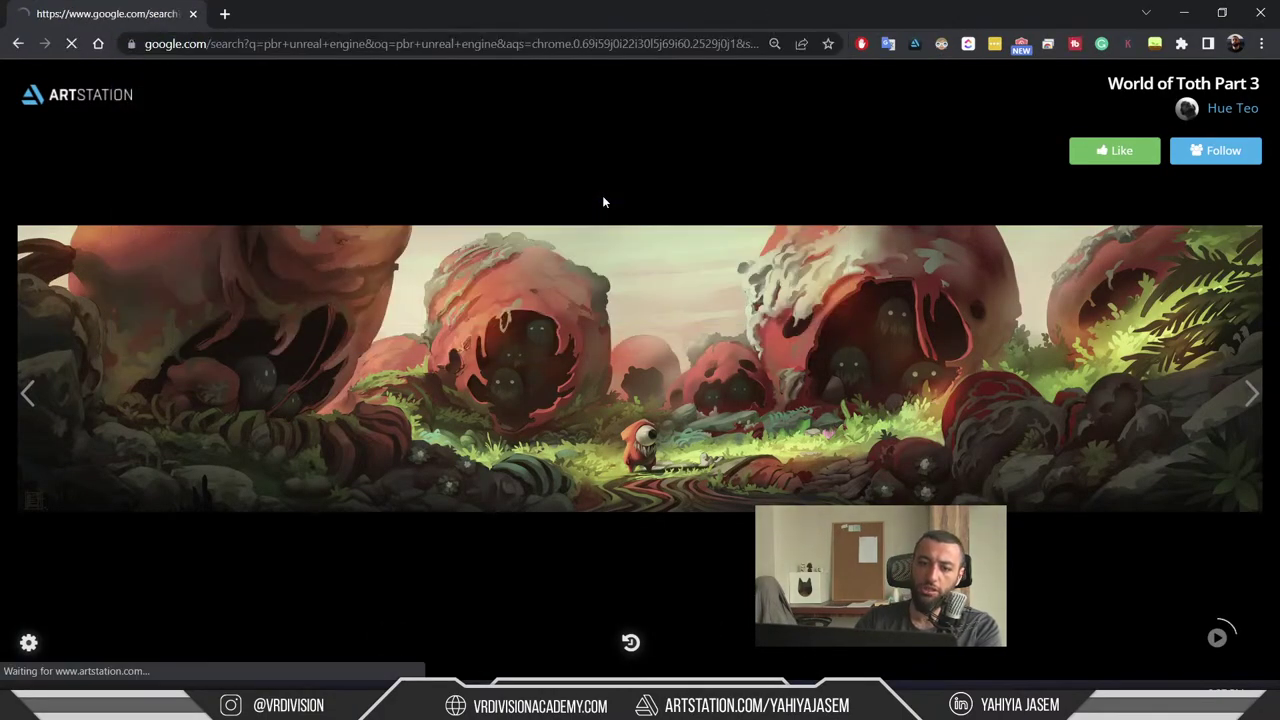
pyautogui.click(258, 225)
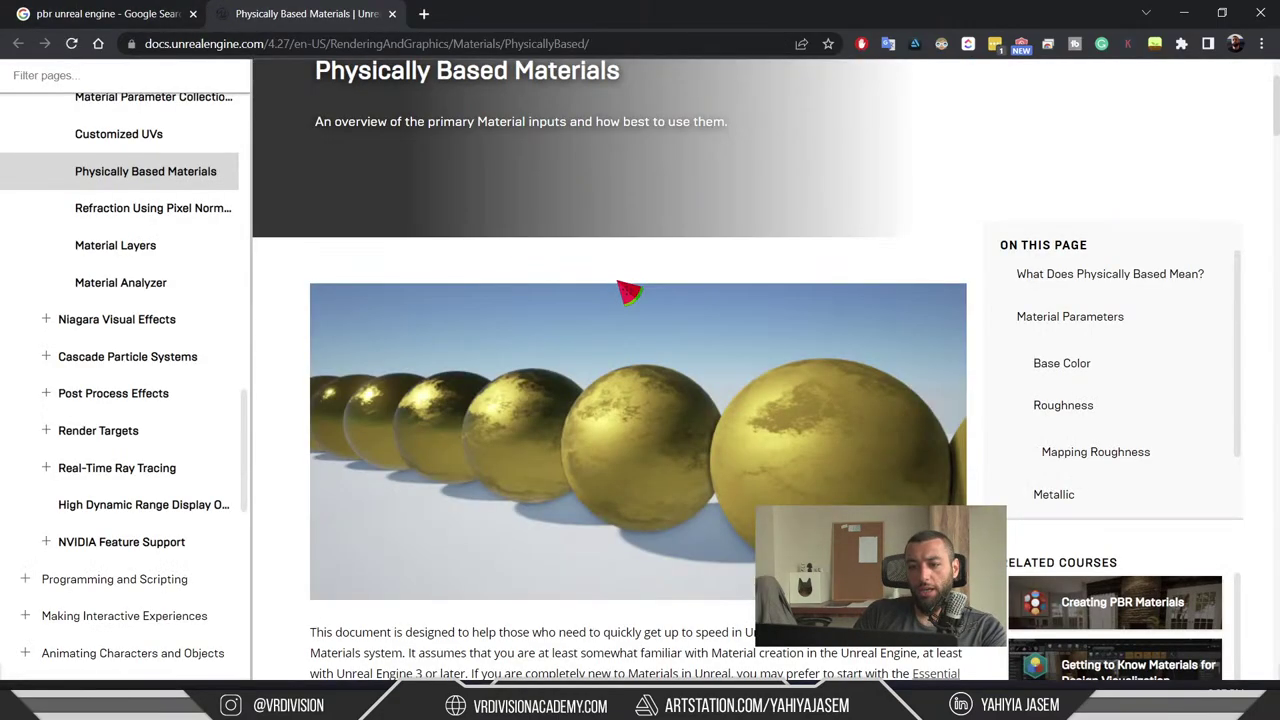
# - Scroll through the Physically Based Materials page, highlighting and then clearing a passage
pyautogui.scroll(-6, 520, 300)
pyautogui.moveTo(329, 191); pyautogui.dragTo(712, 188)
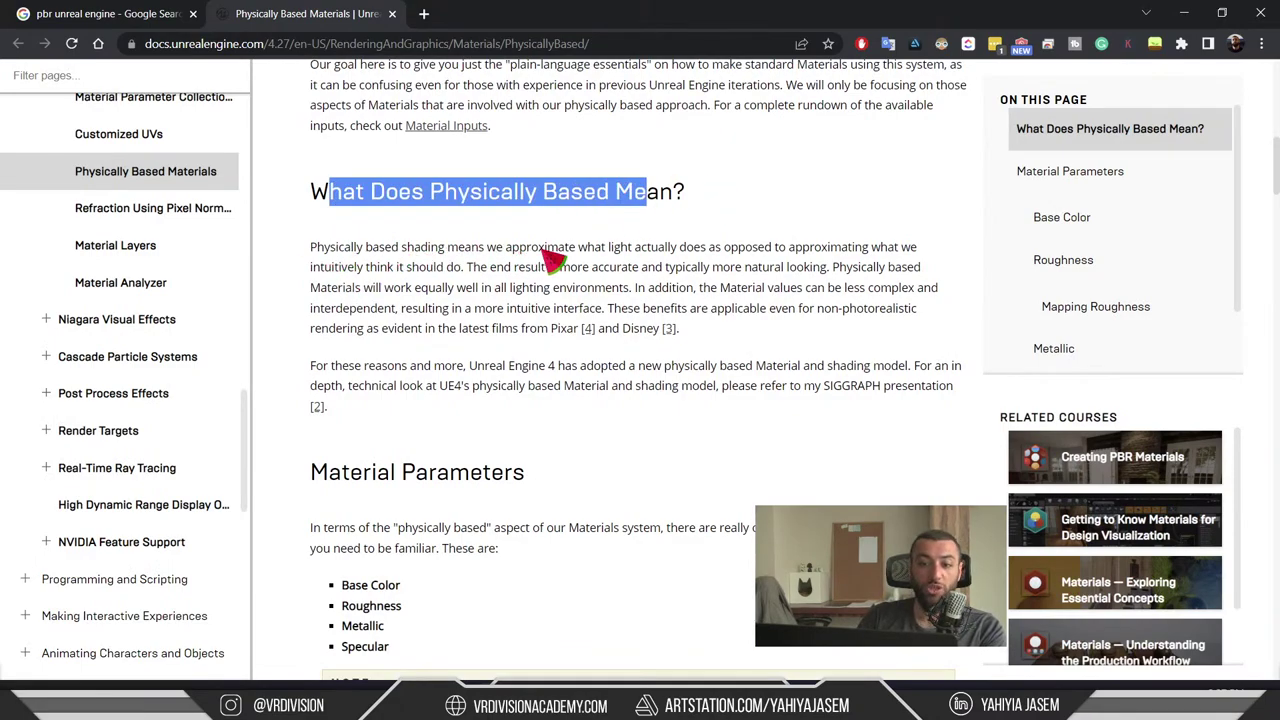
pyautogui.scroll(10, 605, 275)
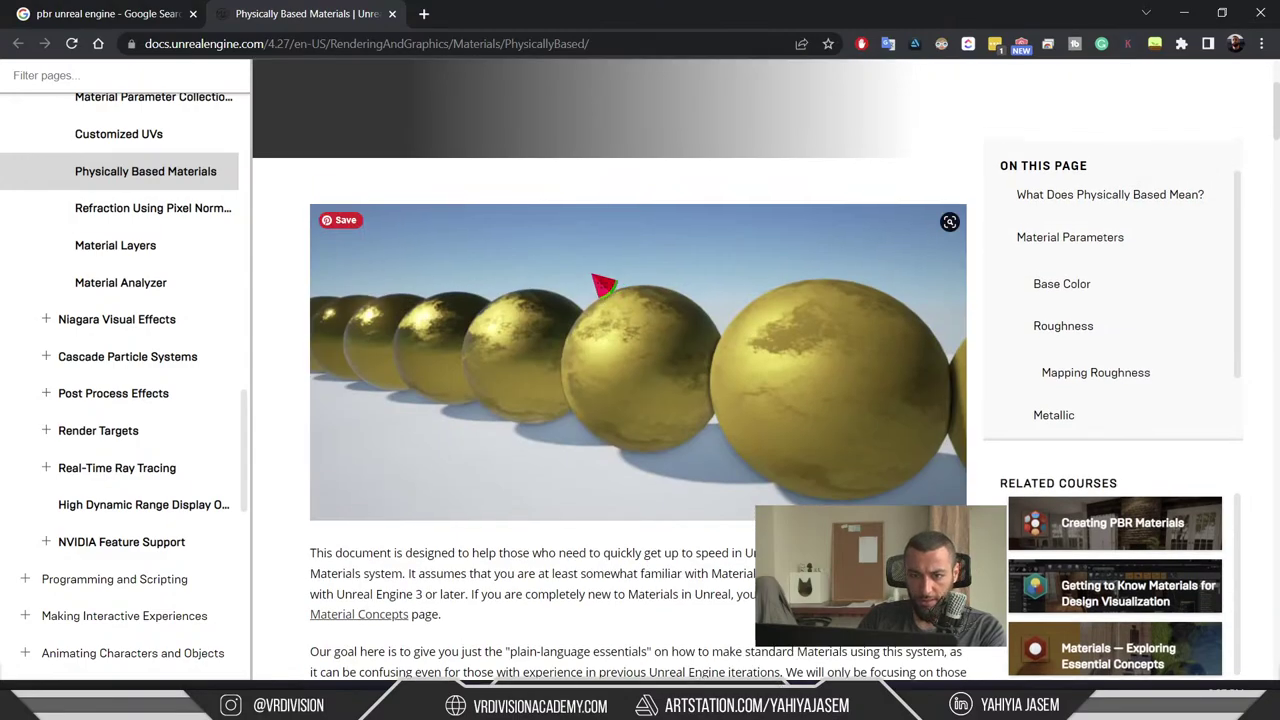
pyautogui.scroll(5, 183, 372)
pyautogui.scroll(10, 183, 372)
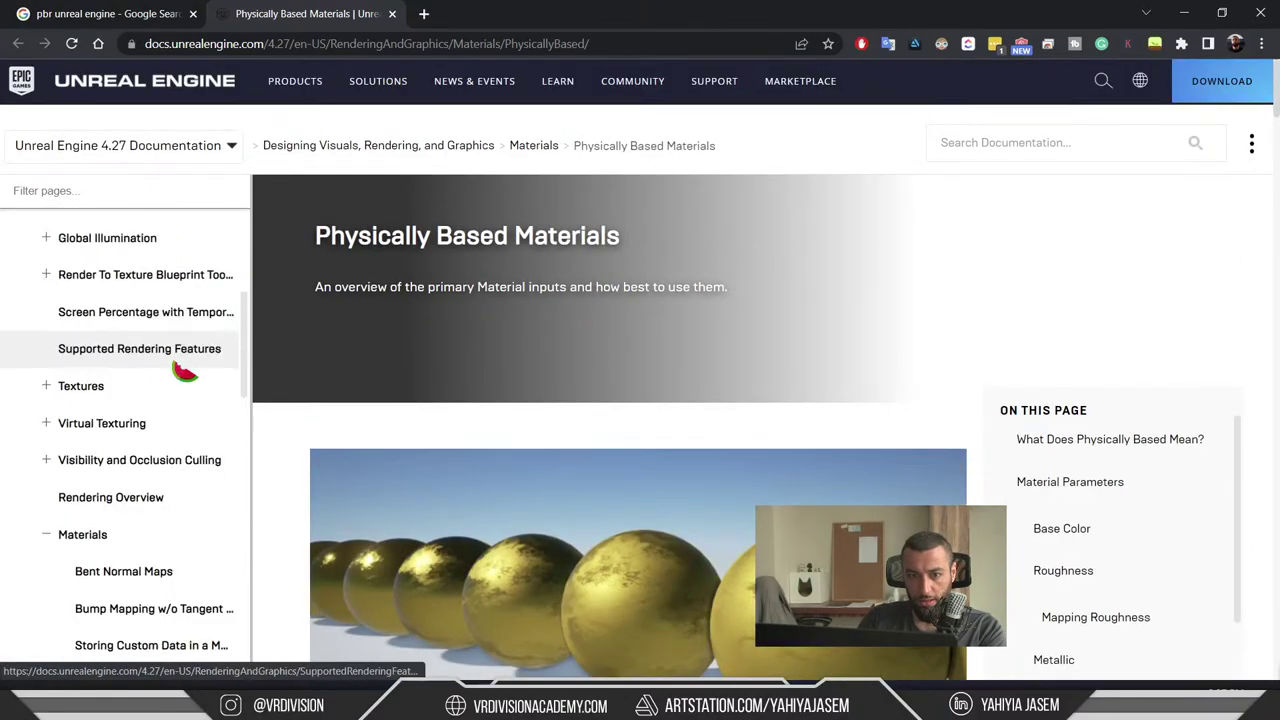
pyautogui.scroll(-5, 190, 540)
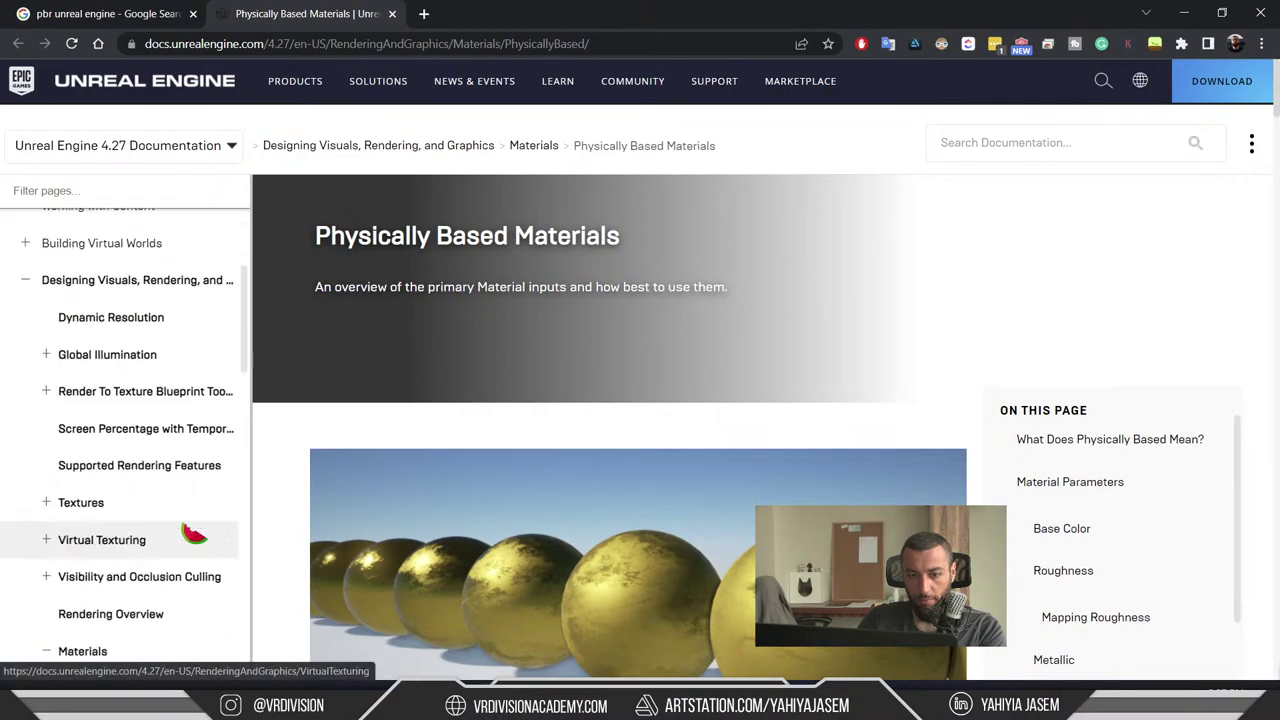
pyautogui.scroll(-5, 120, 420)
pyautogui.scroll(-5, 207, 428)
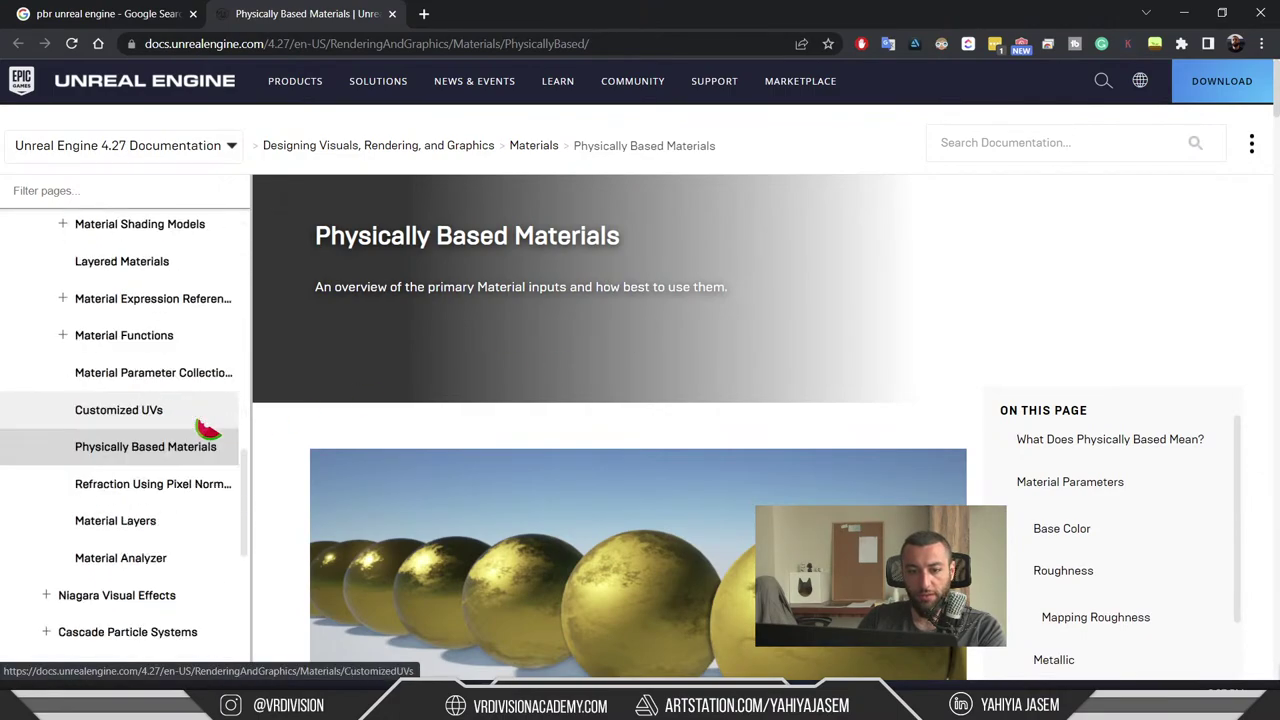
pyautogui.scroll(-9, 643, 386)
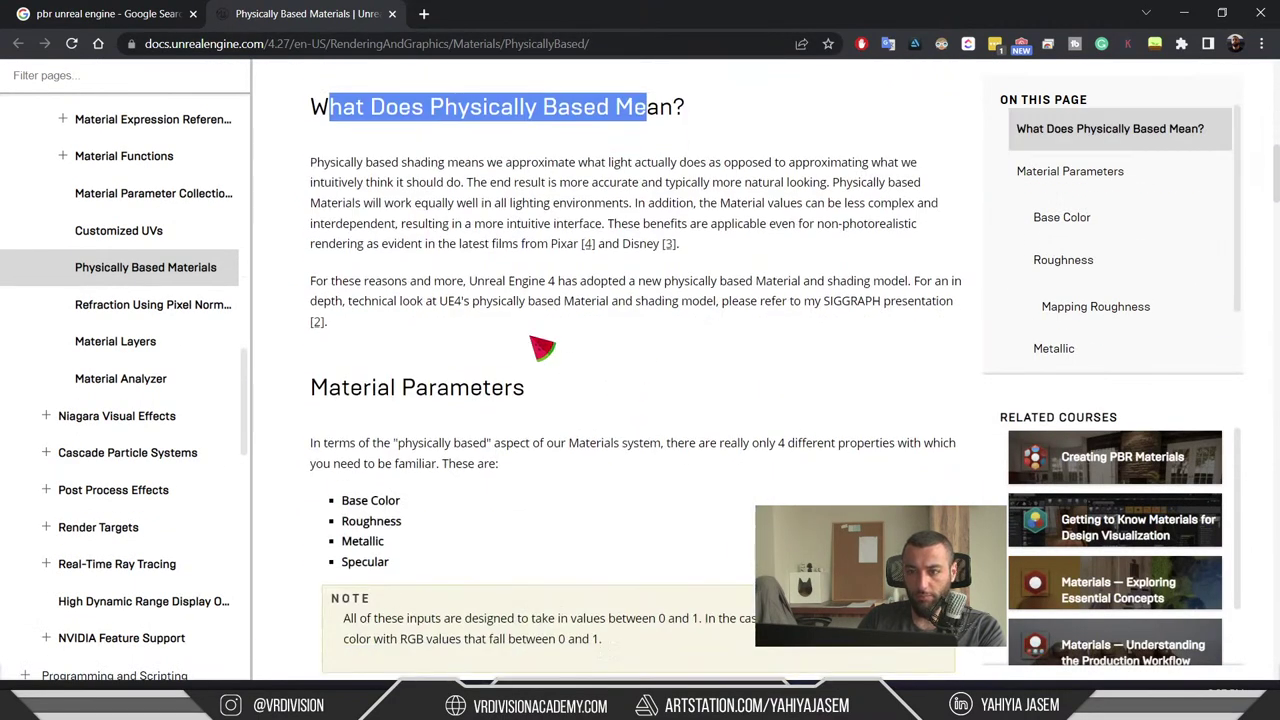
pyautogui.scroll(-4, 540, 346)
pyautogui.scroll(9, 548, 344)
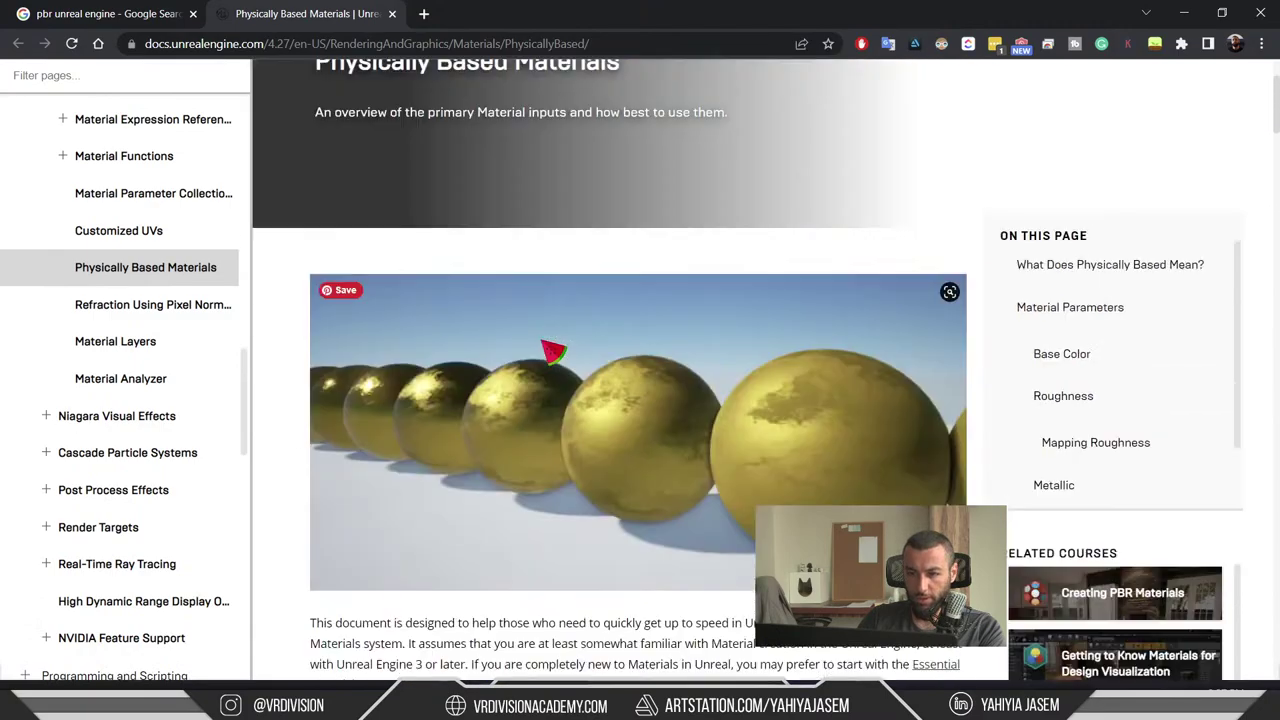
pyautogui.scroll(-4, 551, 349)
pyautogui.click(548, 345)
# - Highlight the intro sentences on physically based shading, natural-looking results and simpler material values
pyautogui.moveTo(416, 300); pyautogui.dragTo(630, 342)
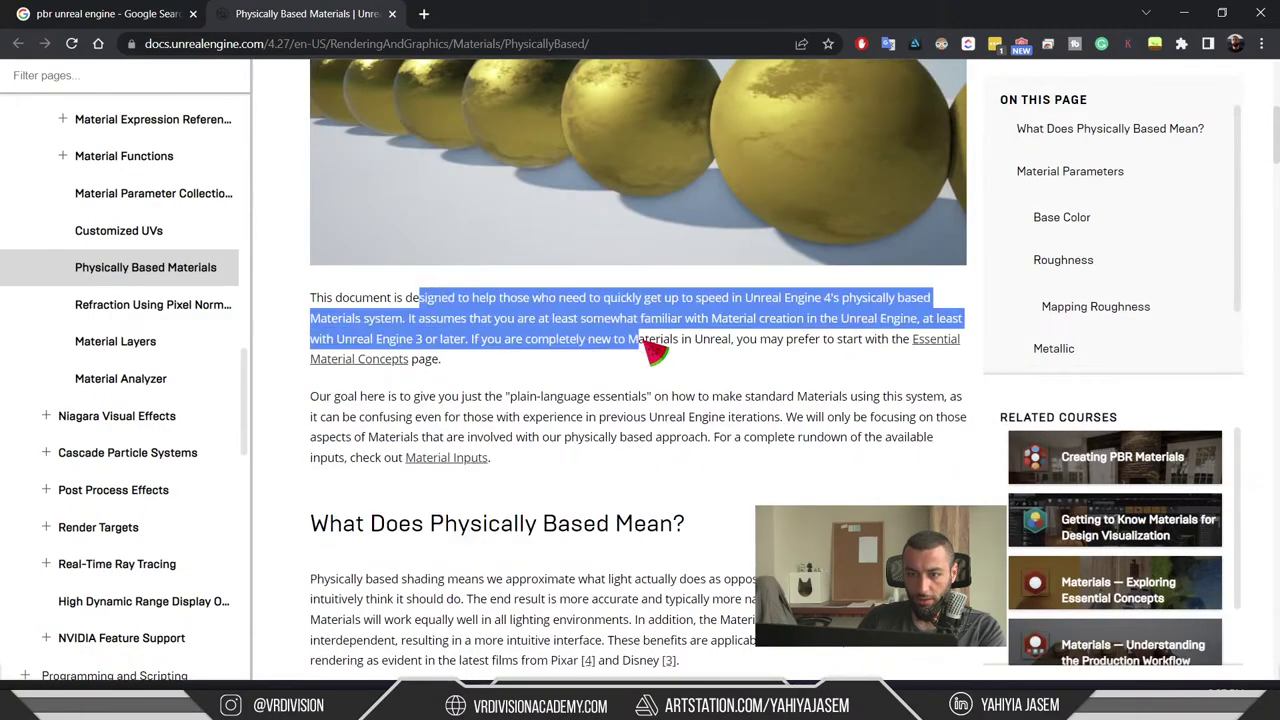
pyautogui.scroll(2, 645, 345)
pyautogui.scroll(-3, 642, 352)
pyautogui.scroll(-2, 645, 360)
pyautogui.click(378, 348)
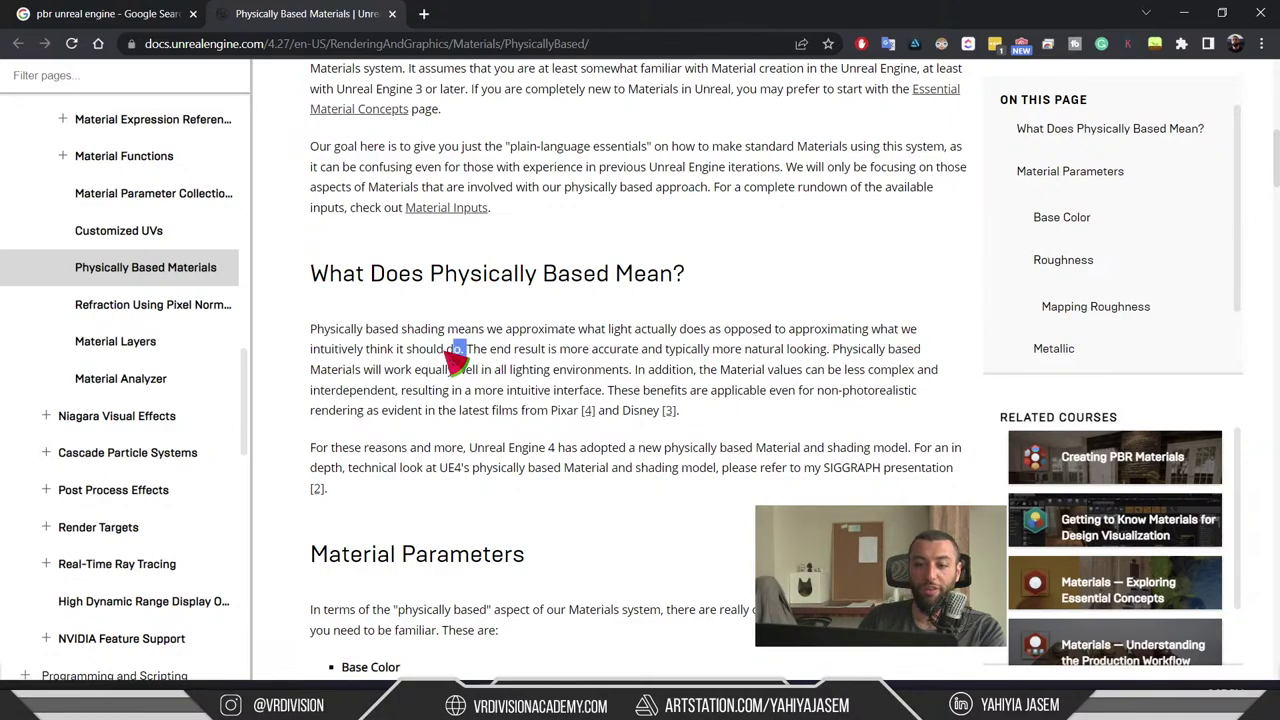
pyautogui.moveTo(466, 349); pyautogui.dragTo(298, 333)
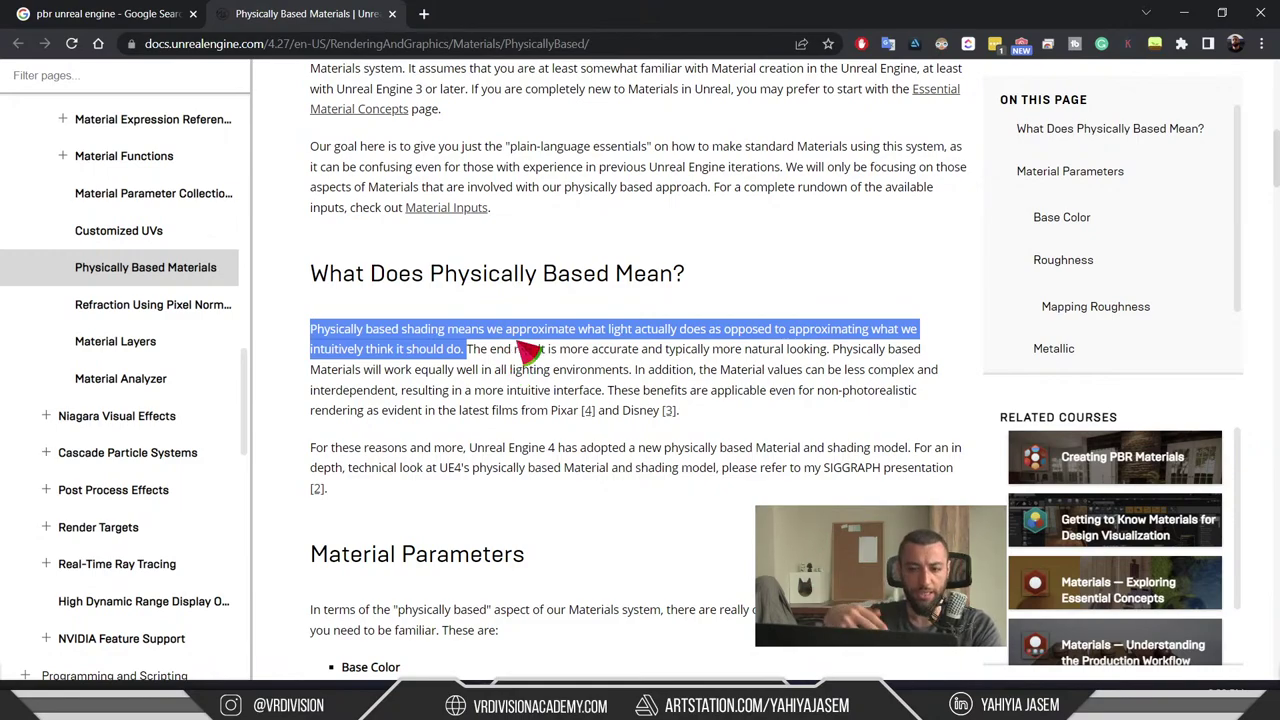
pyautogui.click(511, 347)
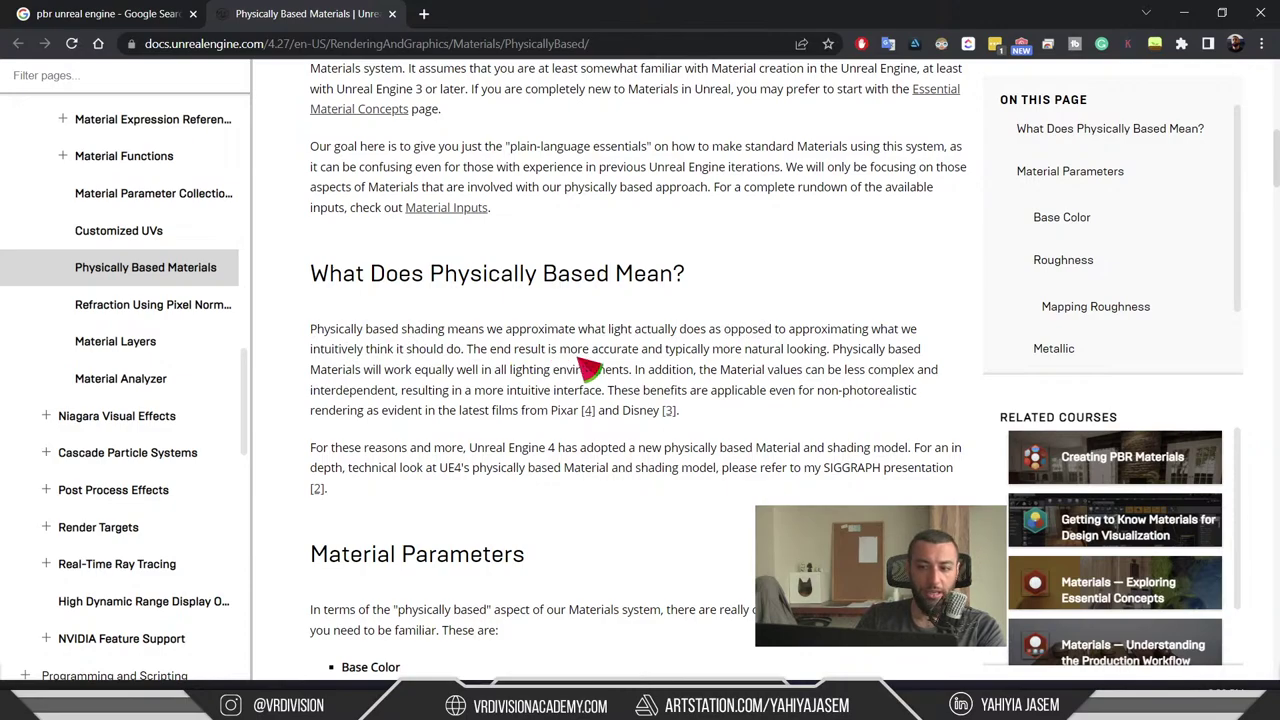
pyautogui.moveTo(830, 352); pyautogui.dragTo(410, 352)
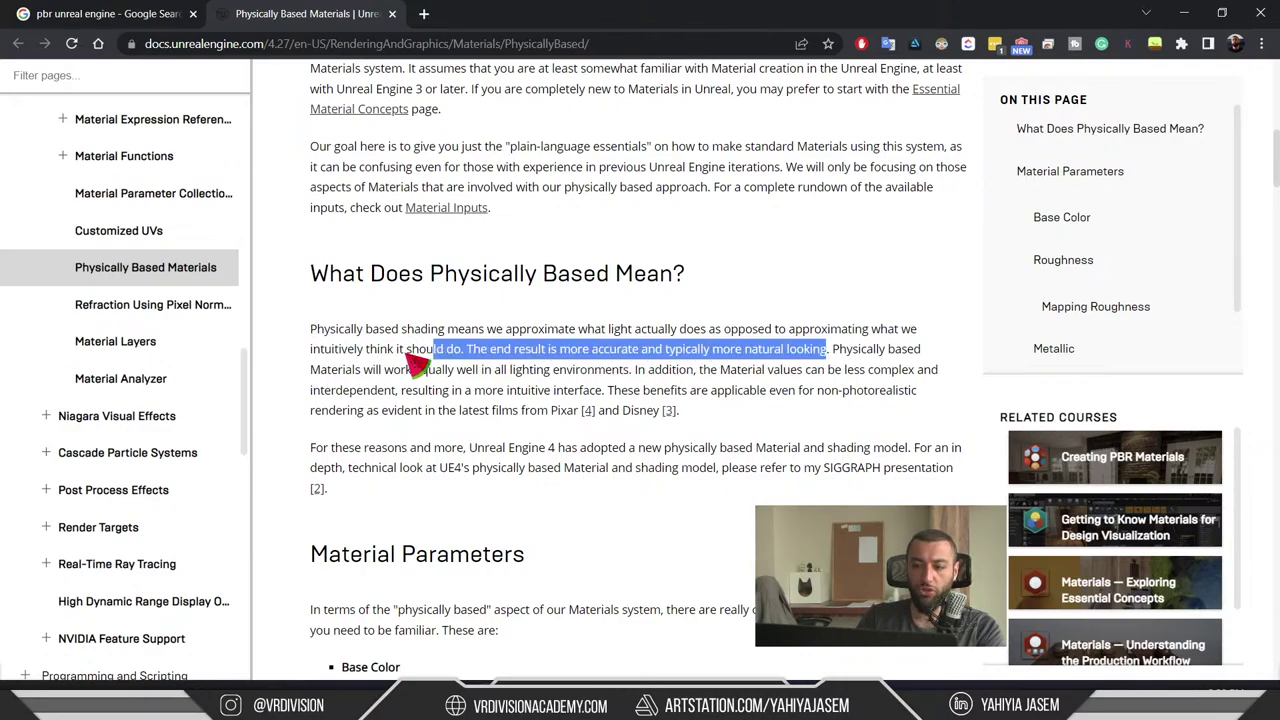
pyautogui.click(872, 360)
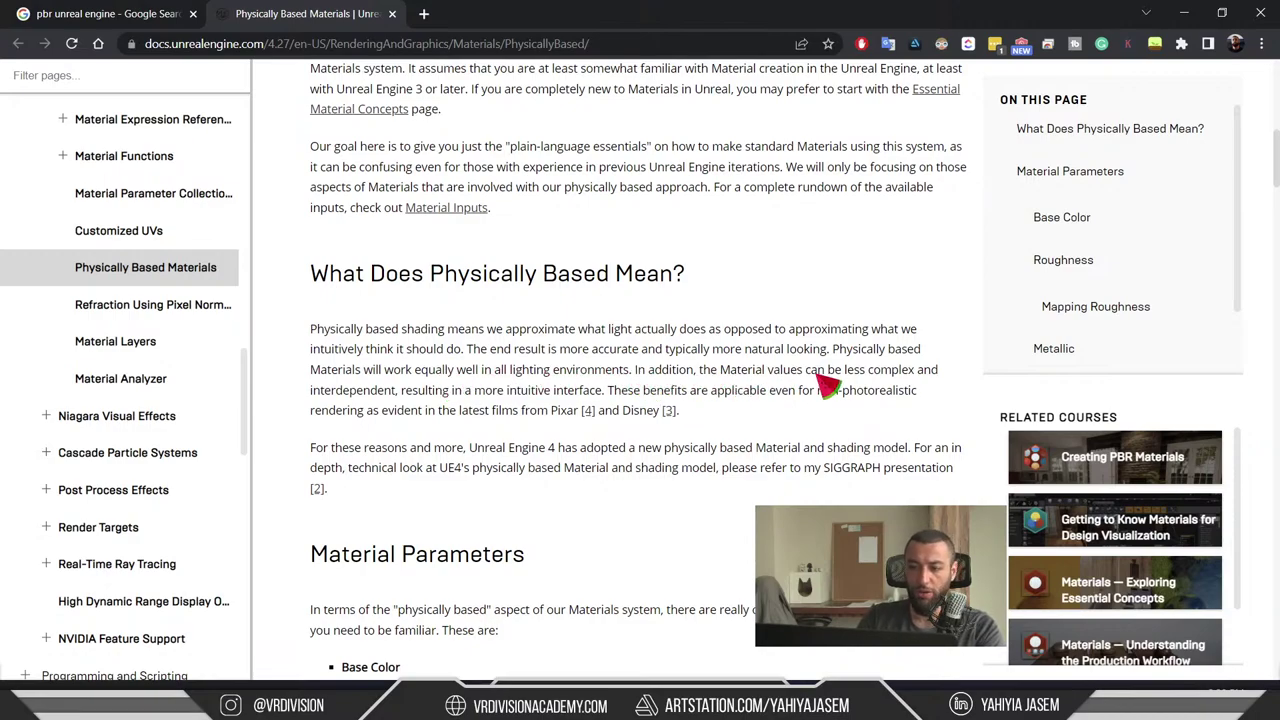
pyautogui.moveTo(924, 372); pyautogui.dragTo(808, 382)
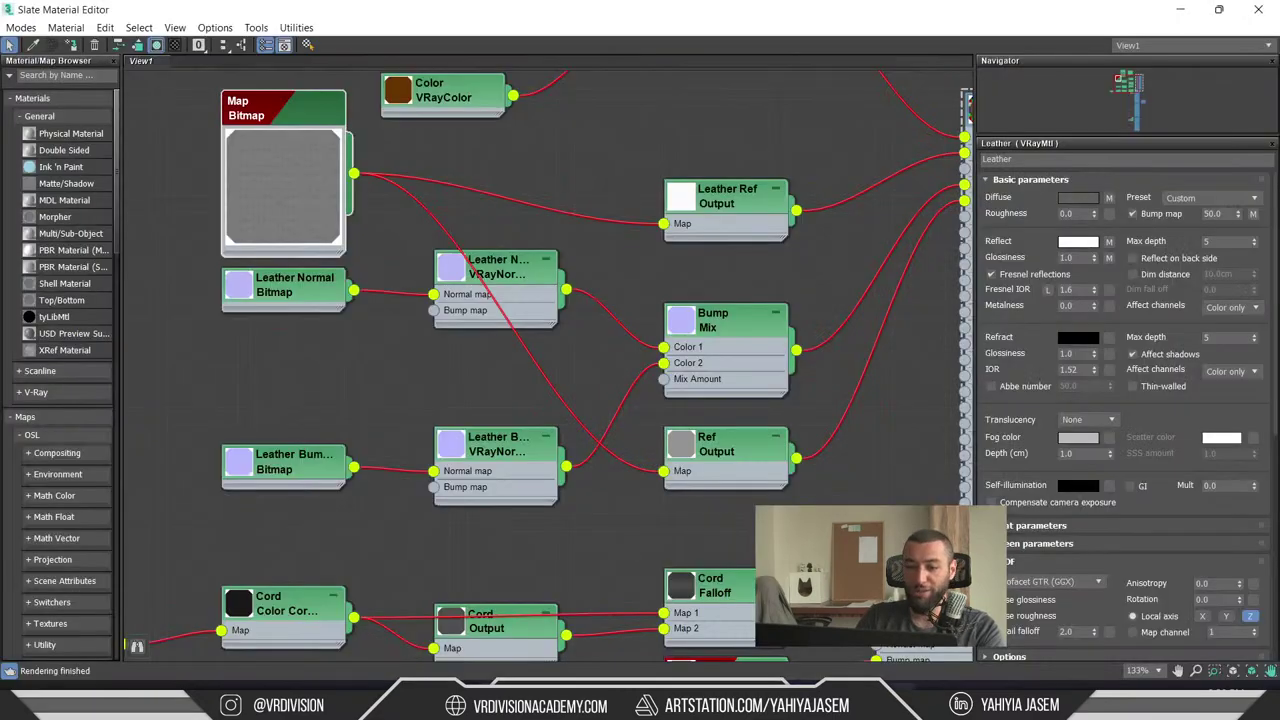
pyautogui.scroll(-3, 267, 507)
pyautogui.scroll(2, 267, 507)
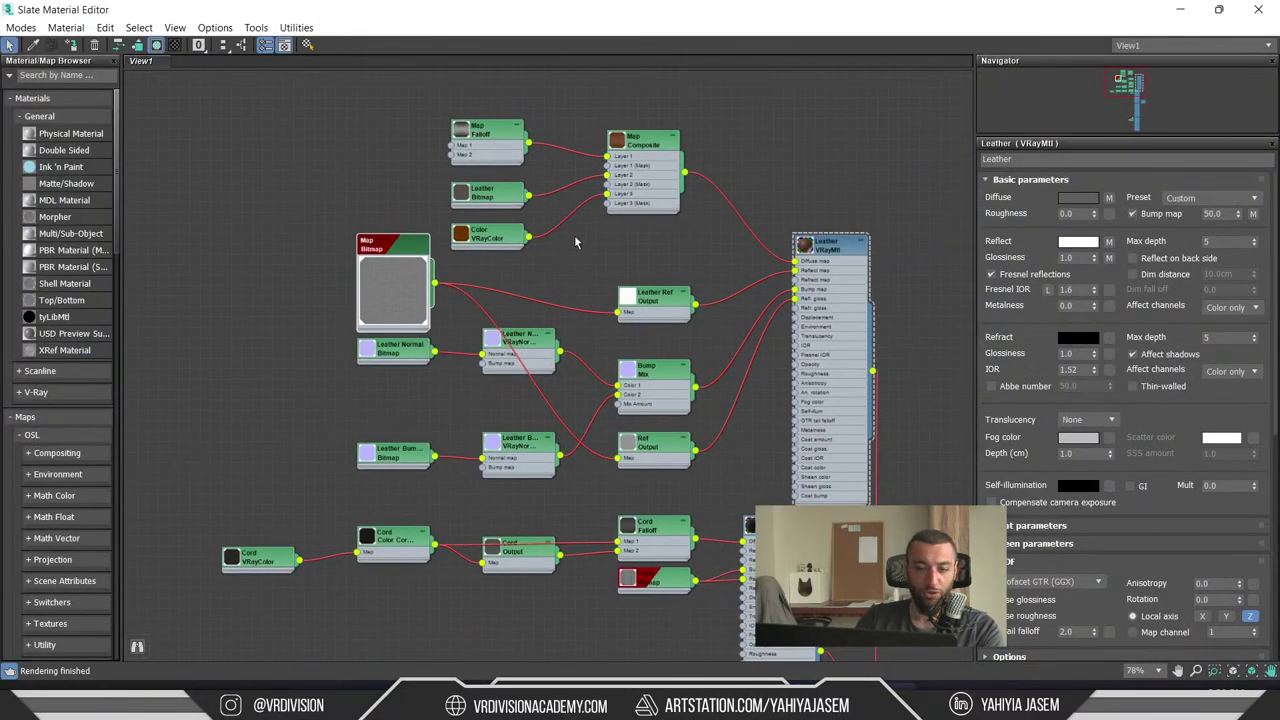
# - Back on the docs, highlight the phrases on intuitive interface, non-photorealistic rendering and Pixar/Disney films
pyautogui.click(1178, 8)
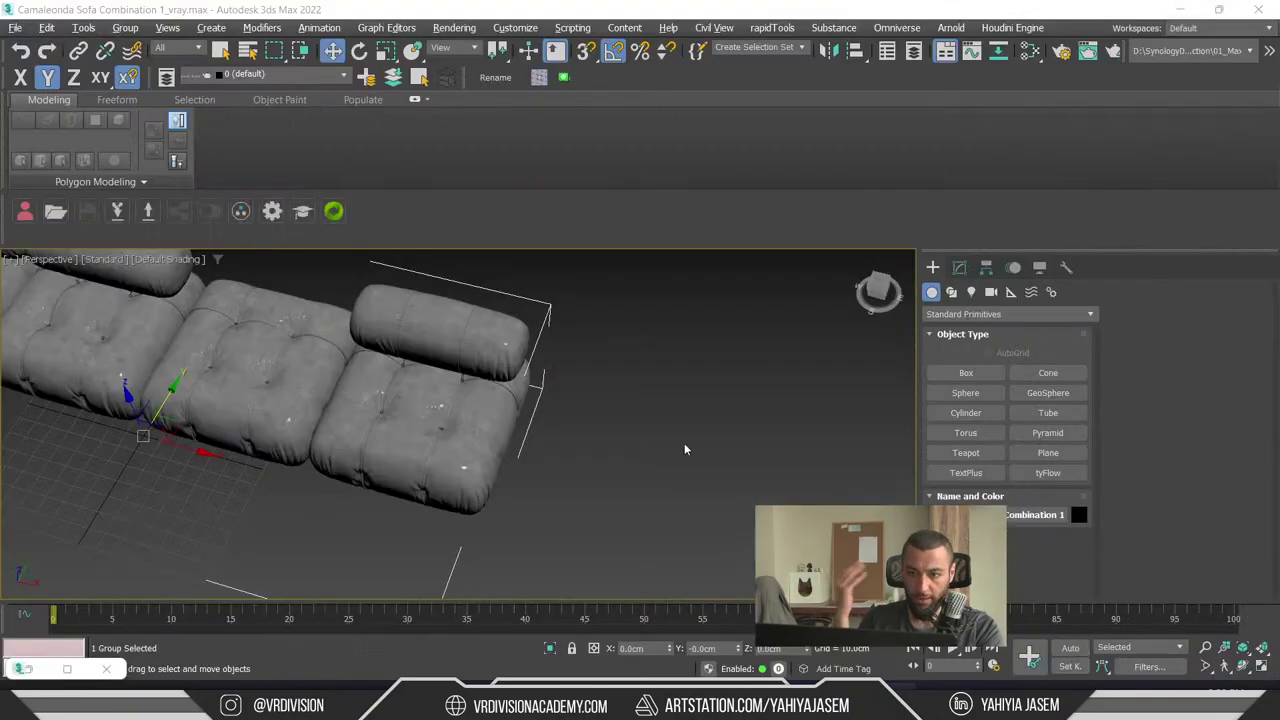
pyautogui.hotkey('alt', 'Tab')
pyautogui.hotkey('alt', 'Tab')
pyautogui.hotkey('alt', 'shift', 'Tab')
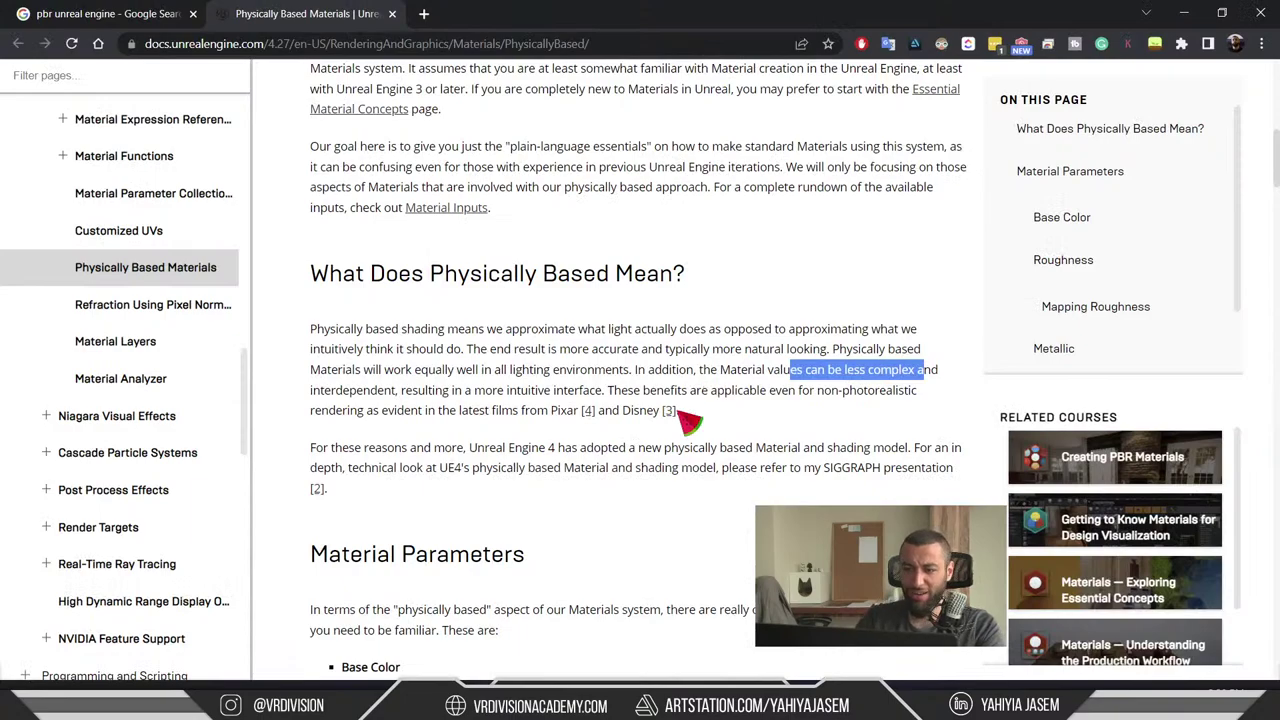
pyautogui.click(872, 434)
pyautogui.moveTo(392, 396); pyautogui.dragTo(600, 397)
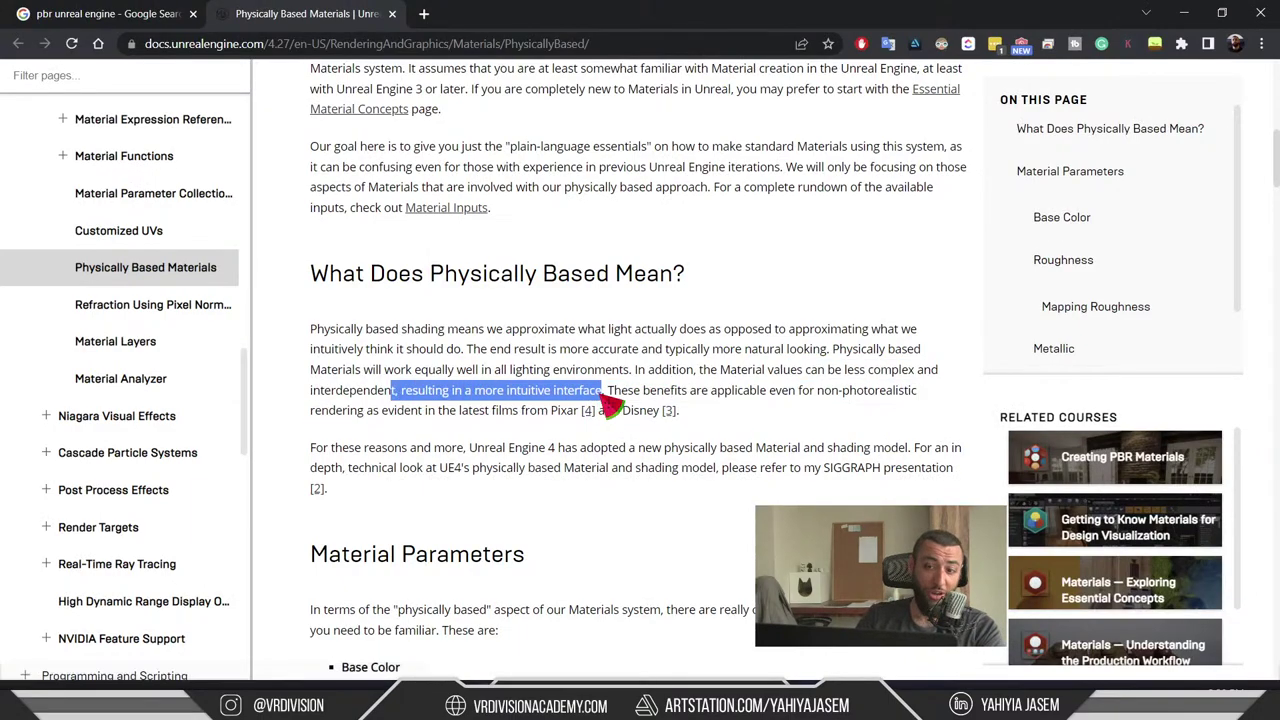
pyautogui.click(614, 400)
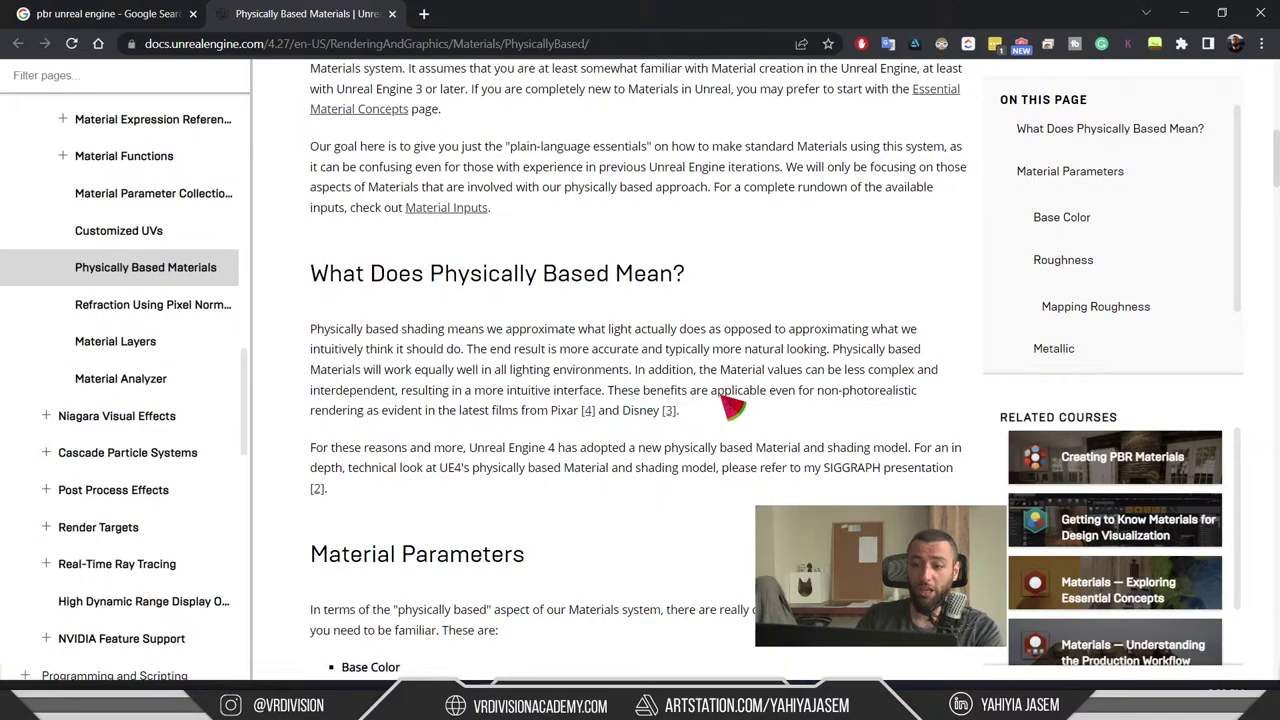
pyautogui.moveTo(720, 397); pyautogui.dragTo(740, 418)
pyautogui.click(845, 435)
pyautogui.moveTo(466, 410); pyautogui.dragTo(672, 425)
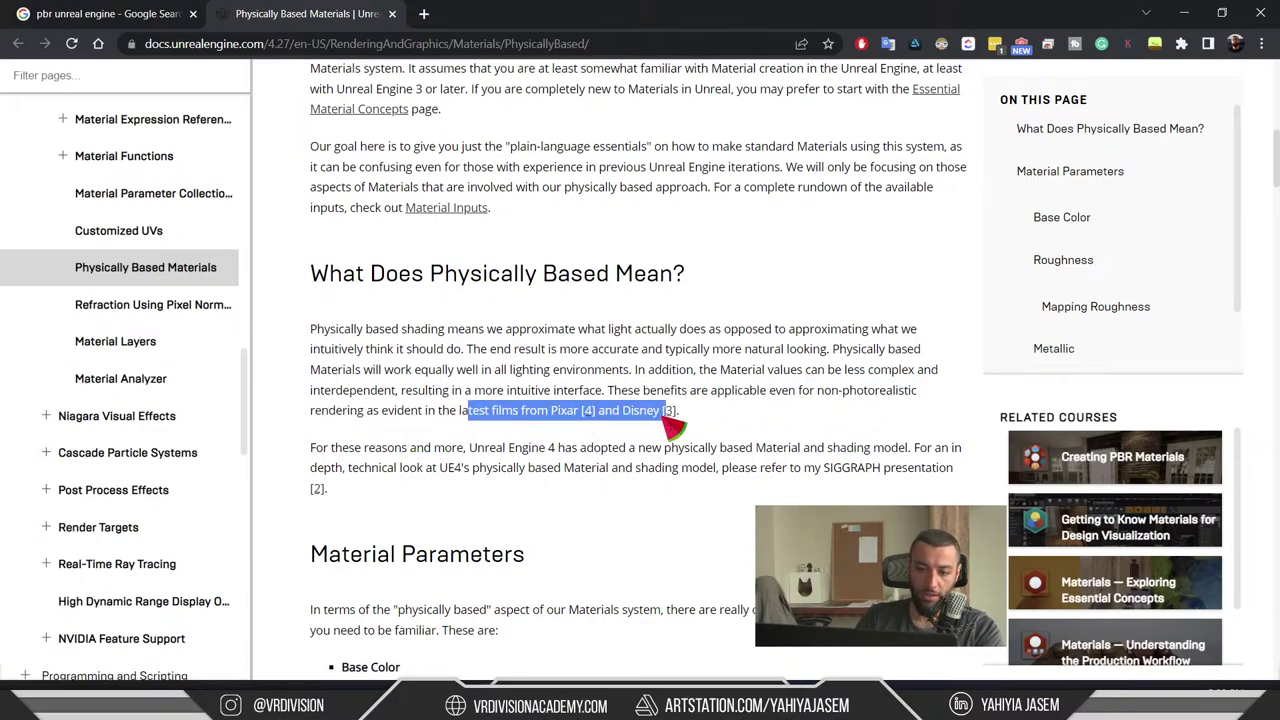
pyautogui.click(618, 412)
# - Highlight Roughness, Metallic, and Base Color in the Material Parameters list
pyautogui.scroll(-1, 612, 414)
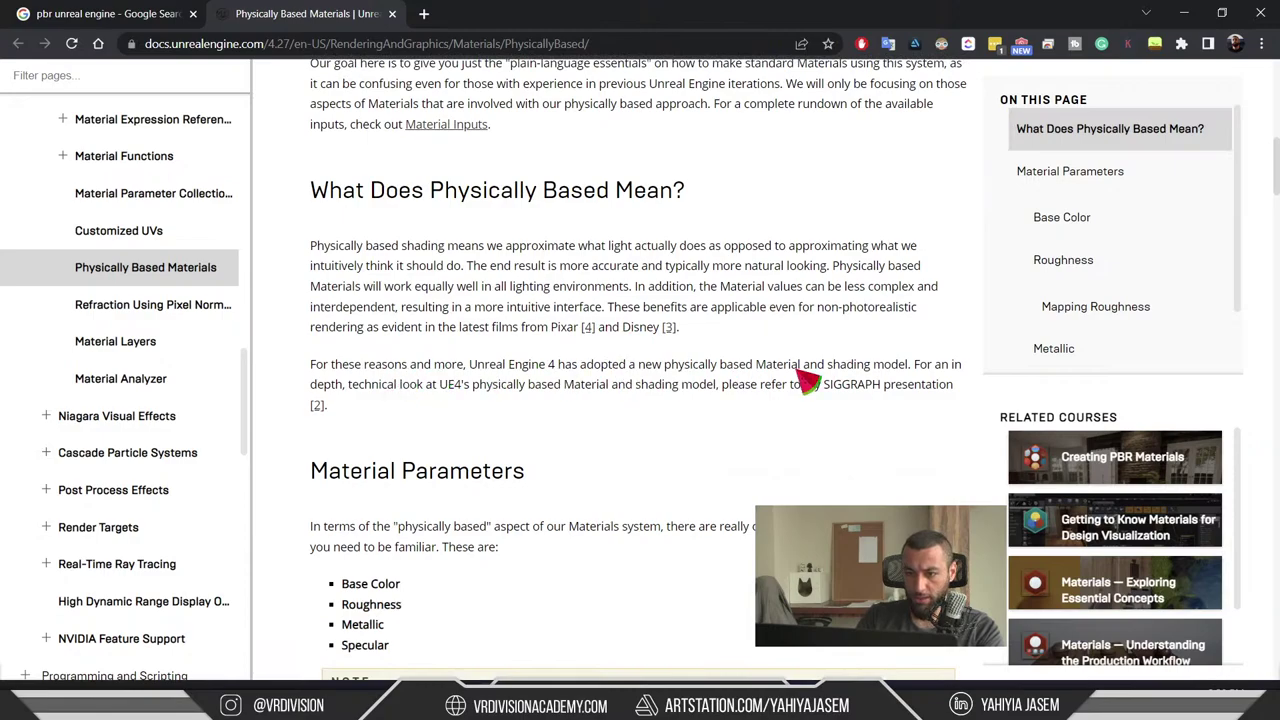
pyautogui.scroll(-3, 490, 425)
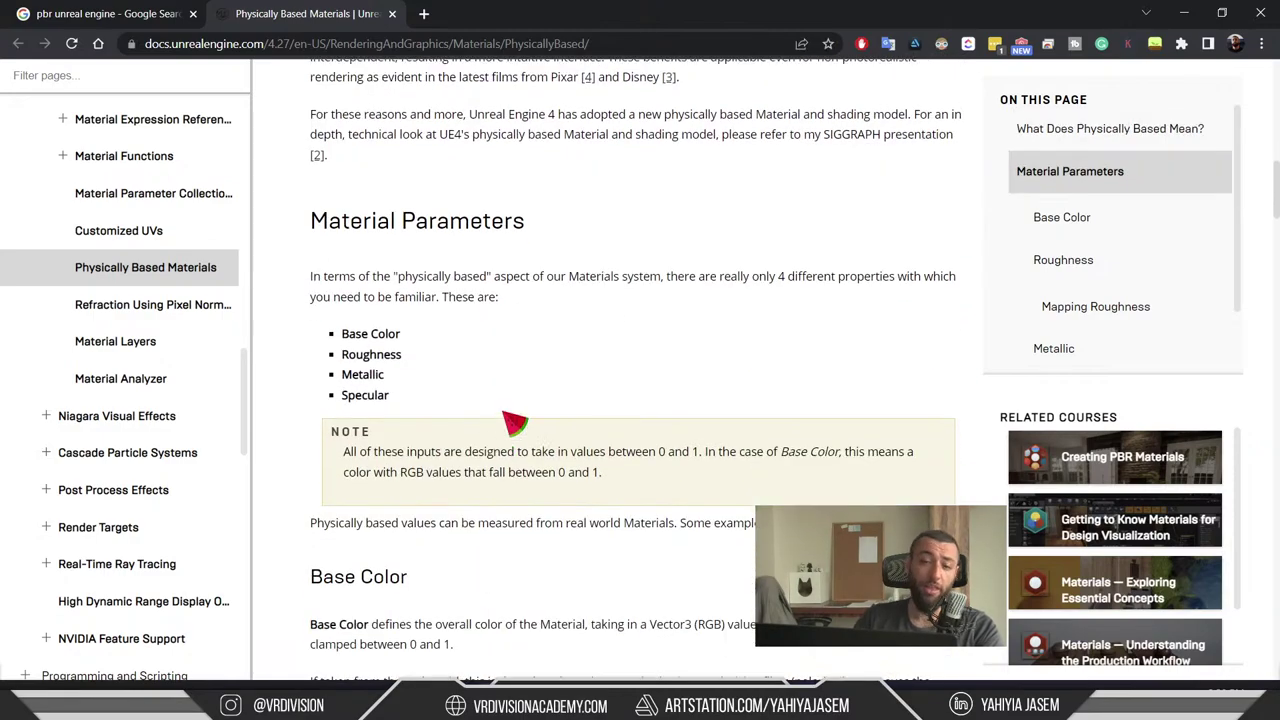
pyautogui.moveTo(342, 333); pyautogui.dragTo(340, 331)
pyautogui.click(352, 405)
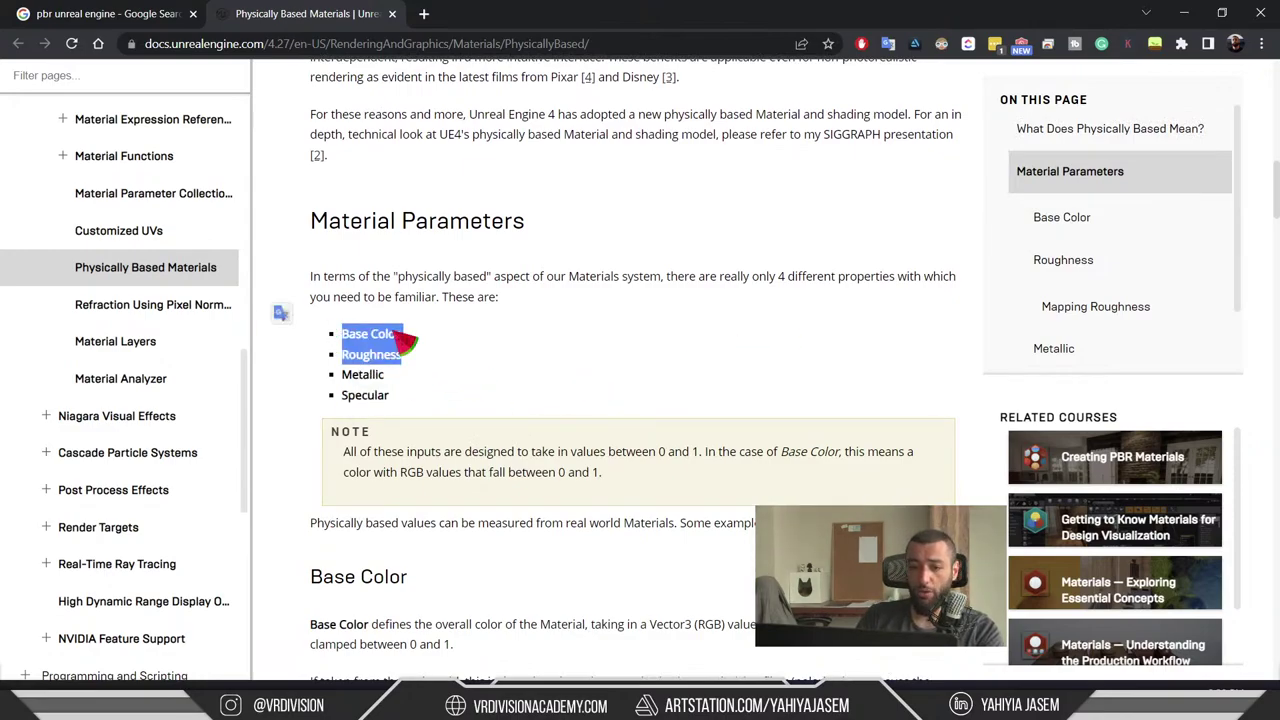
pyautogui.click(548, 336)
pyautogui.moveTo(350, 375); pyautogui.dragTo(404, 377)
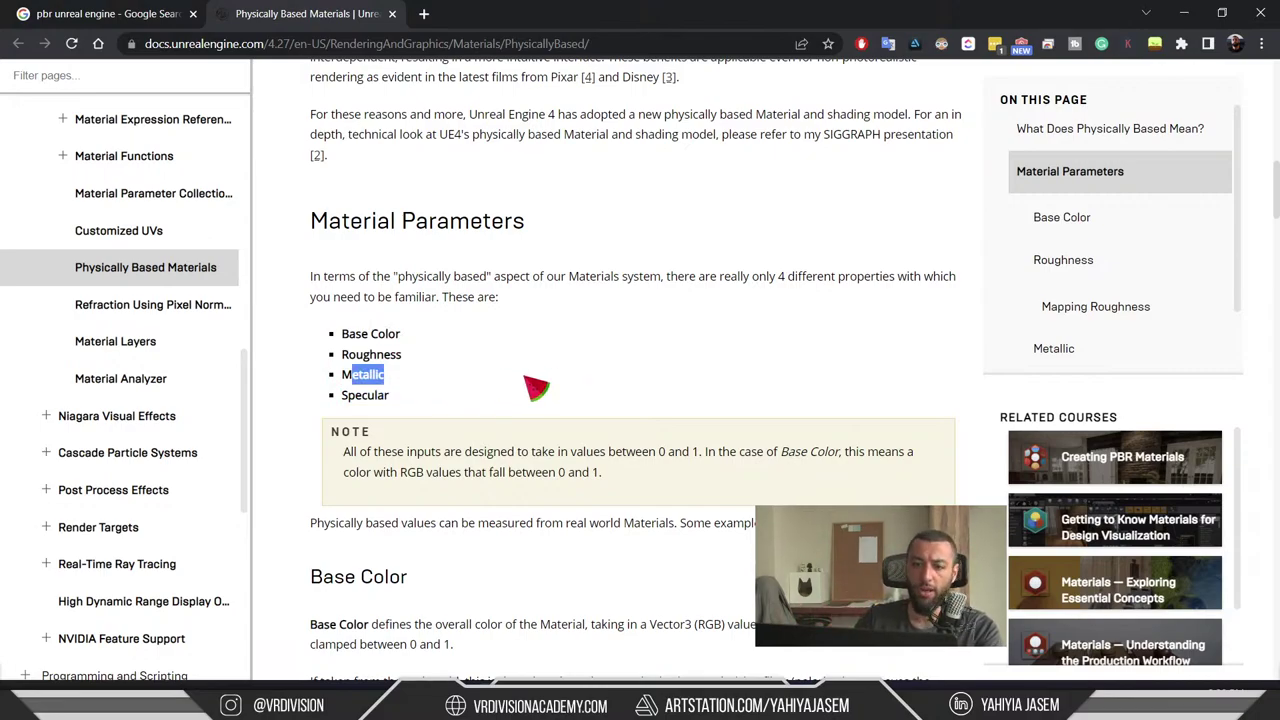
pyautogui.click(528, 382)
pyautogui.click(450, 401)
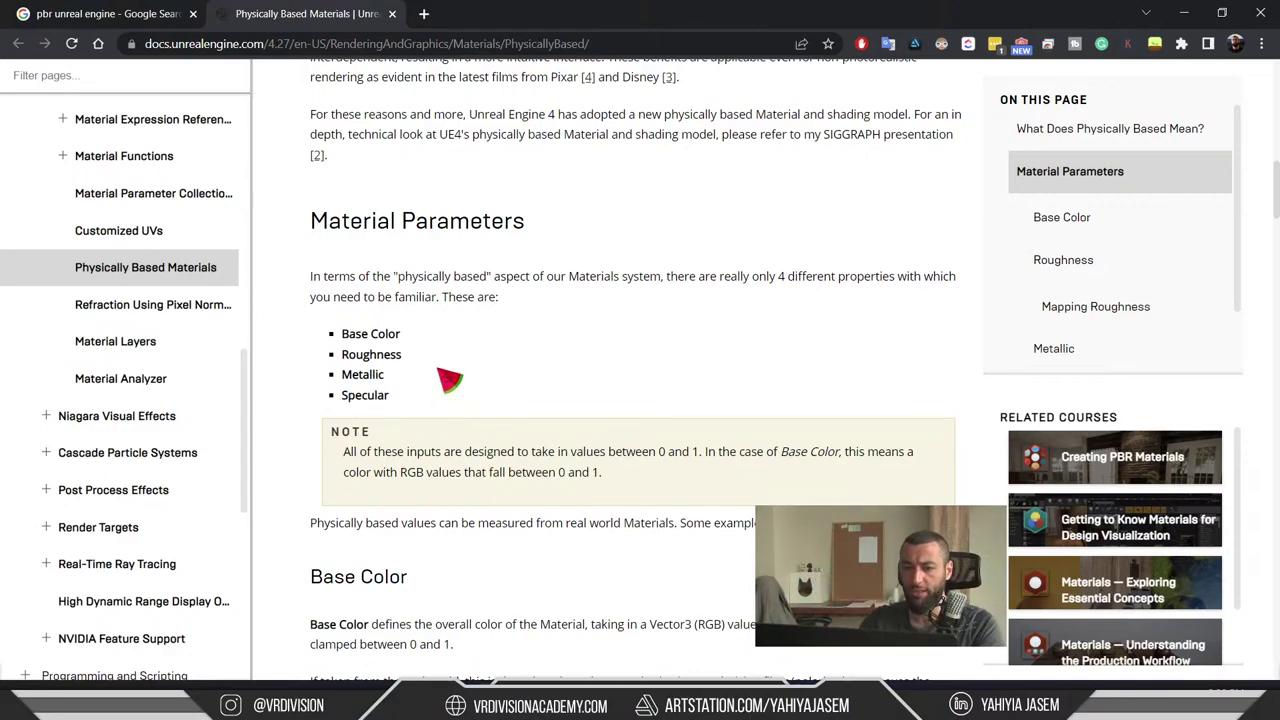
pyautogui.moveTo(342, 331); pyautogui.dragTo(415, 360)
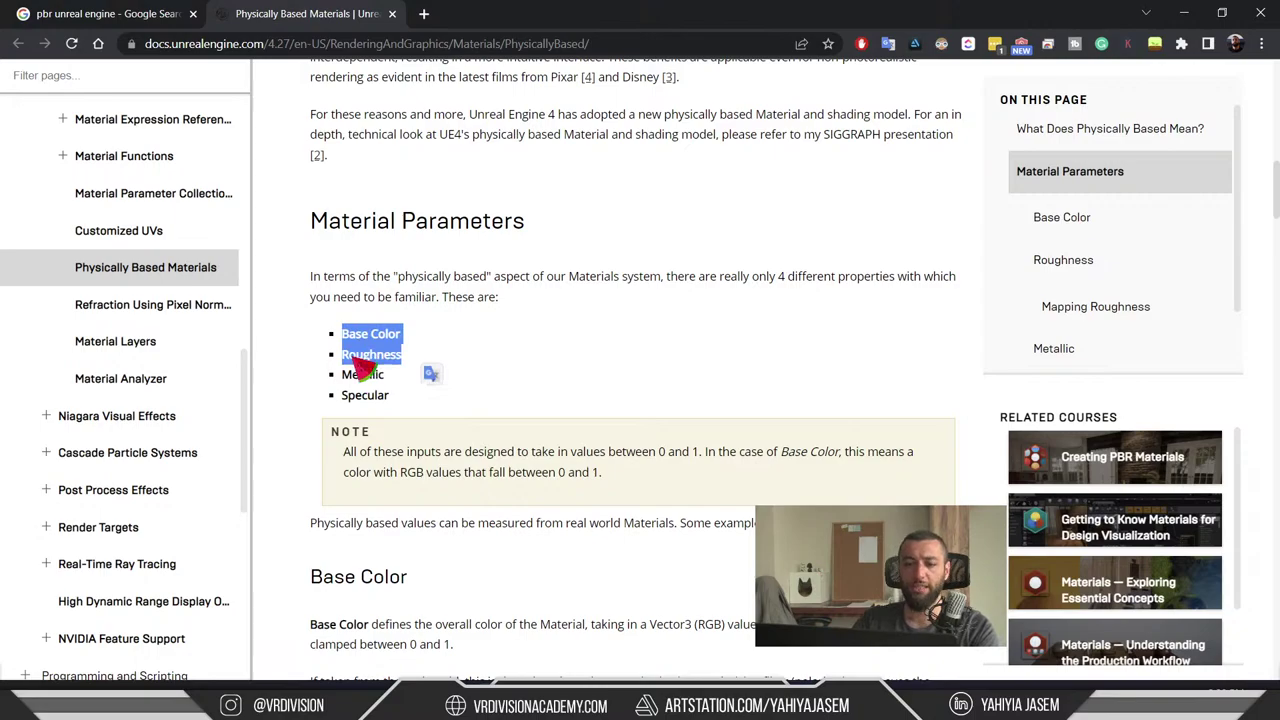
pyautogui.click(635, 342)
# - Open the parent Leather material graph in Unreal, then return to the docs page
pyautogui.click(1183, 12)
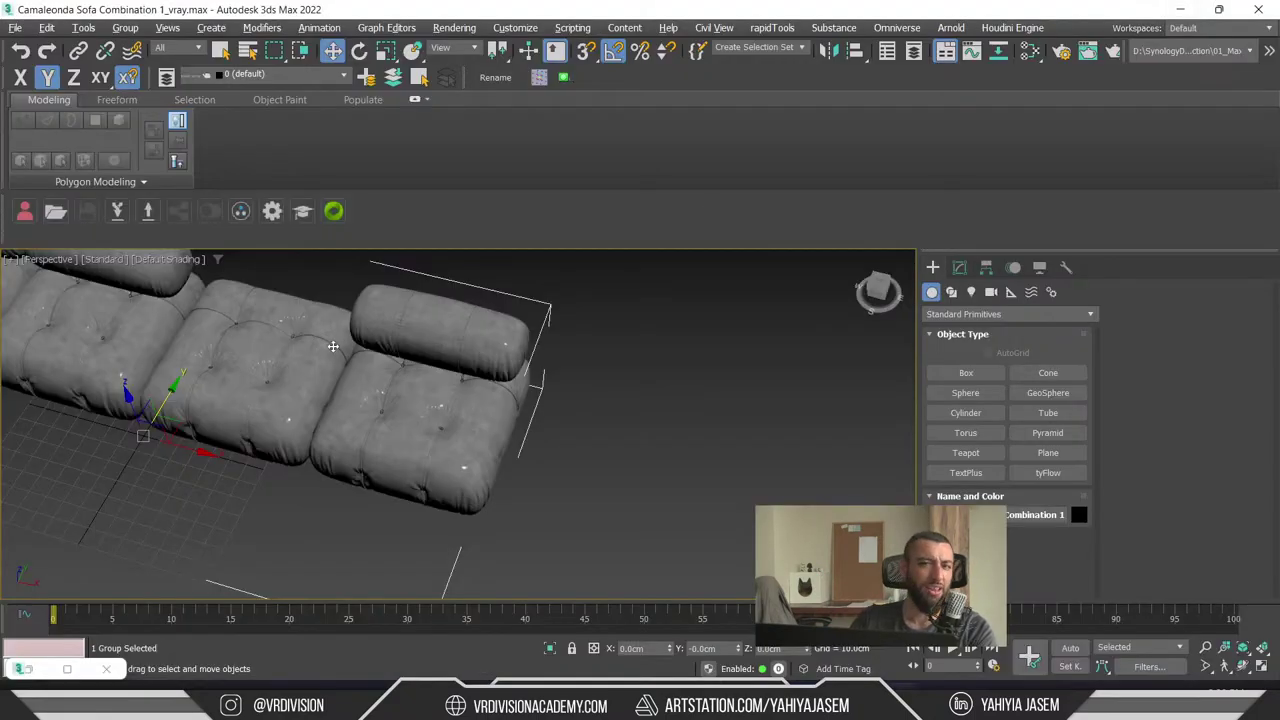
pyautogui.click(1180, 8)
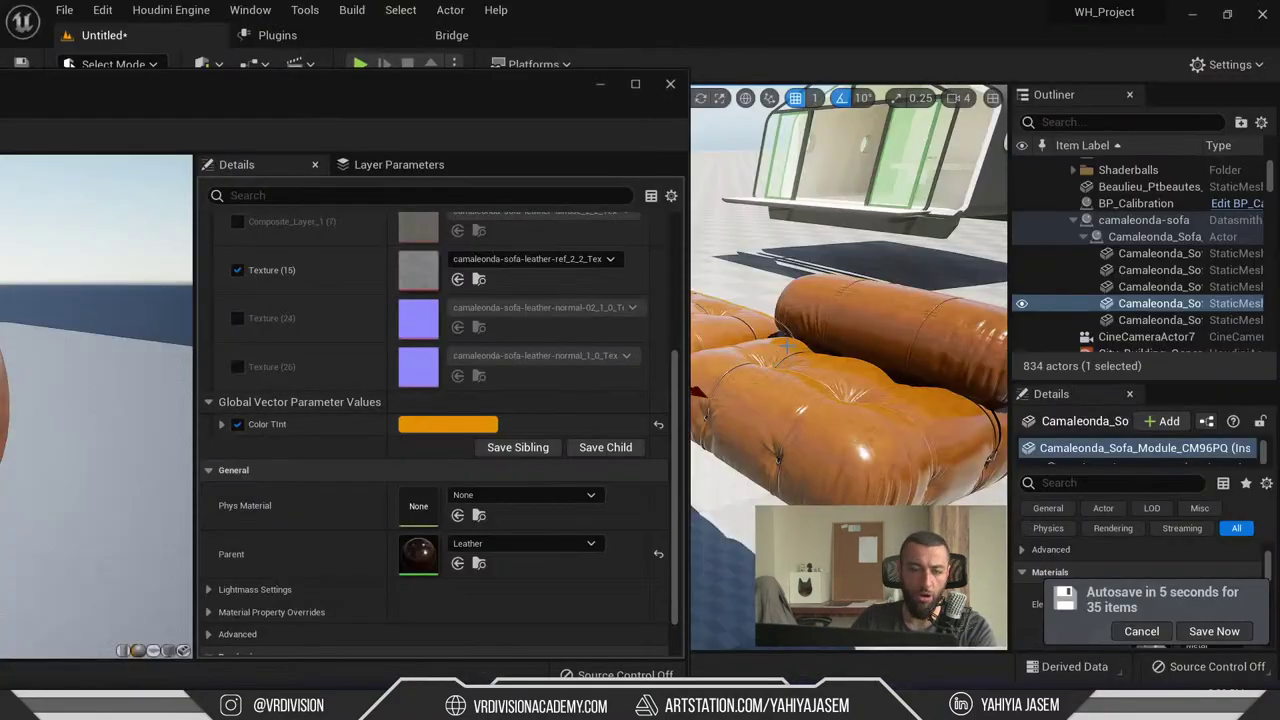
pyautogui.scroll(2, 408, 445)
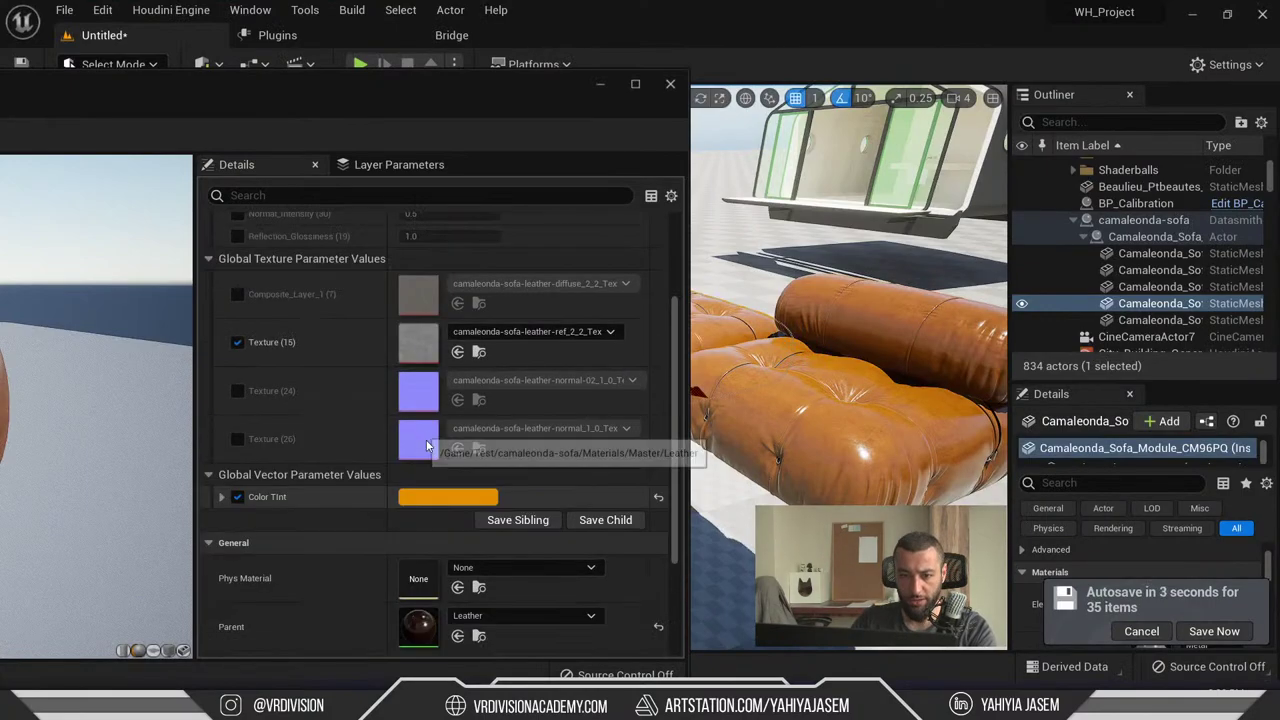
pyautogui.doubleClick(425, 632)
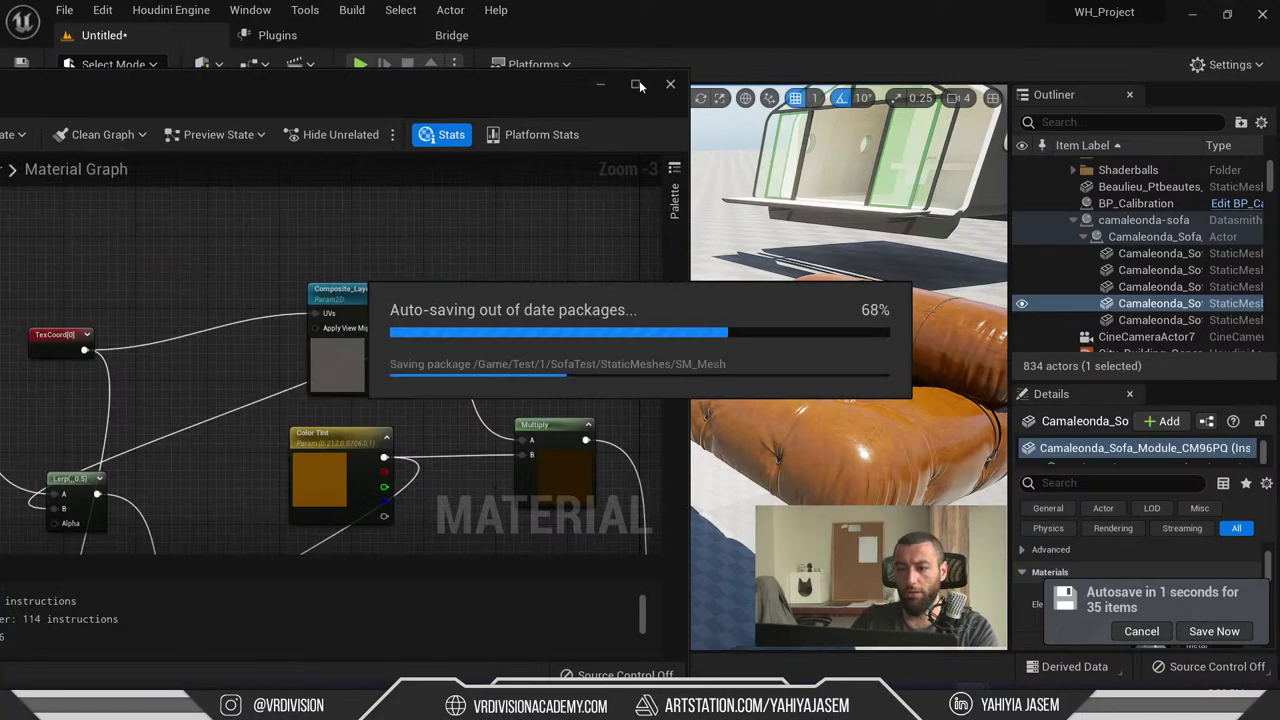
pyautogui.hotkey('alt', 'Tab')
pyautogui.hotkey('alt', 'Tab')
pyautogui.hotkey('alt', 'Tab')
pyautogui.hotkey('alt', 'Tab')
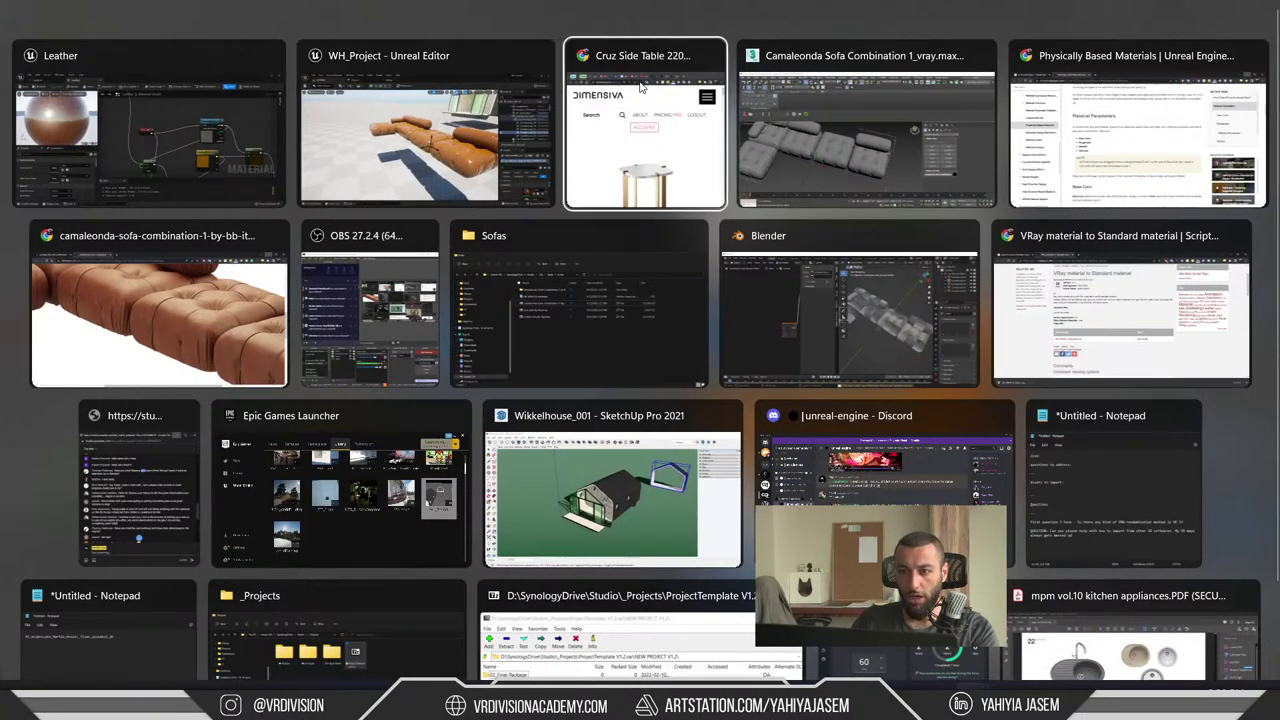
# - Highlight an intro paragraph of the docs, then minimize the browser to return to Unreal
pyautogui.scroll(4, 655, 303)
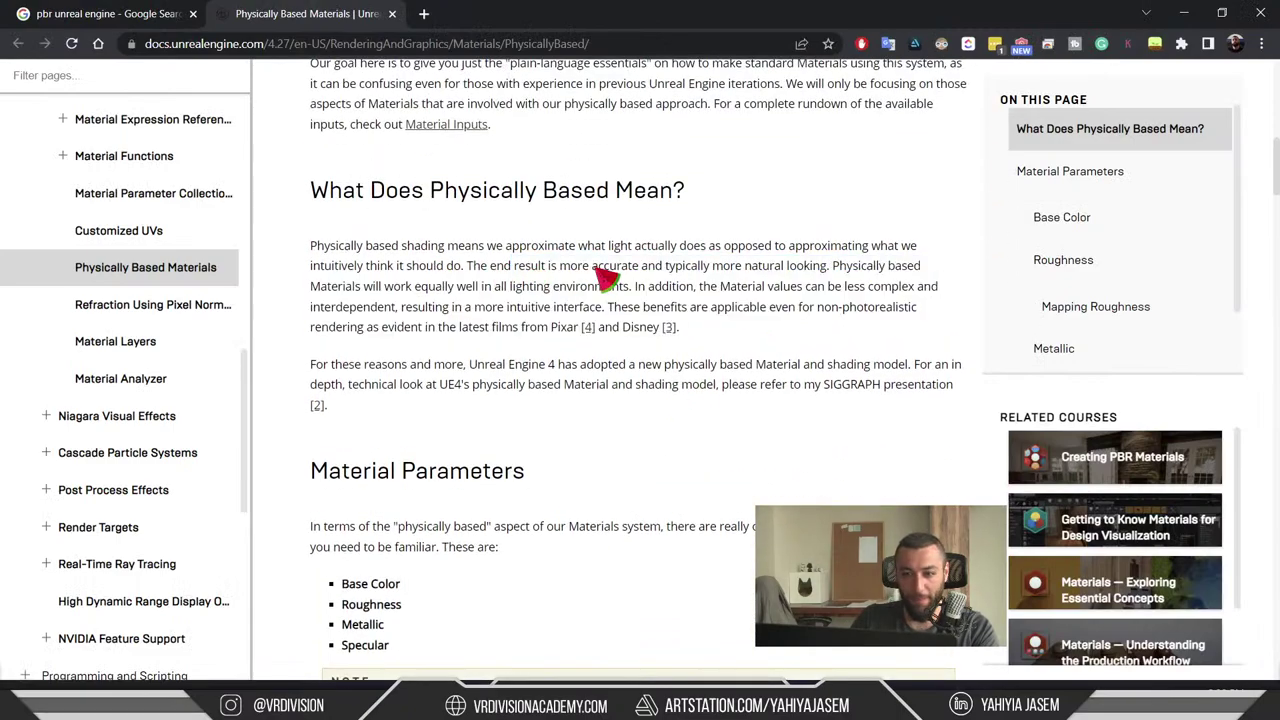
pyautogui.scroll(2, 560, 310)
pyautogui.moveTo(383, 432); pyautogui.dragTo(765, 472)
pyautogui.click(740, 475)
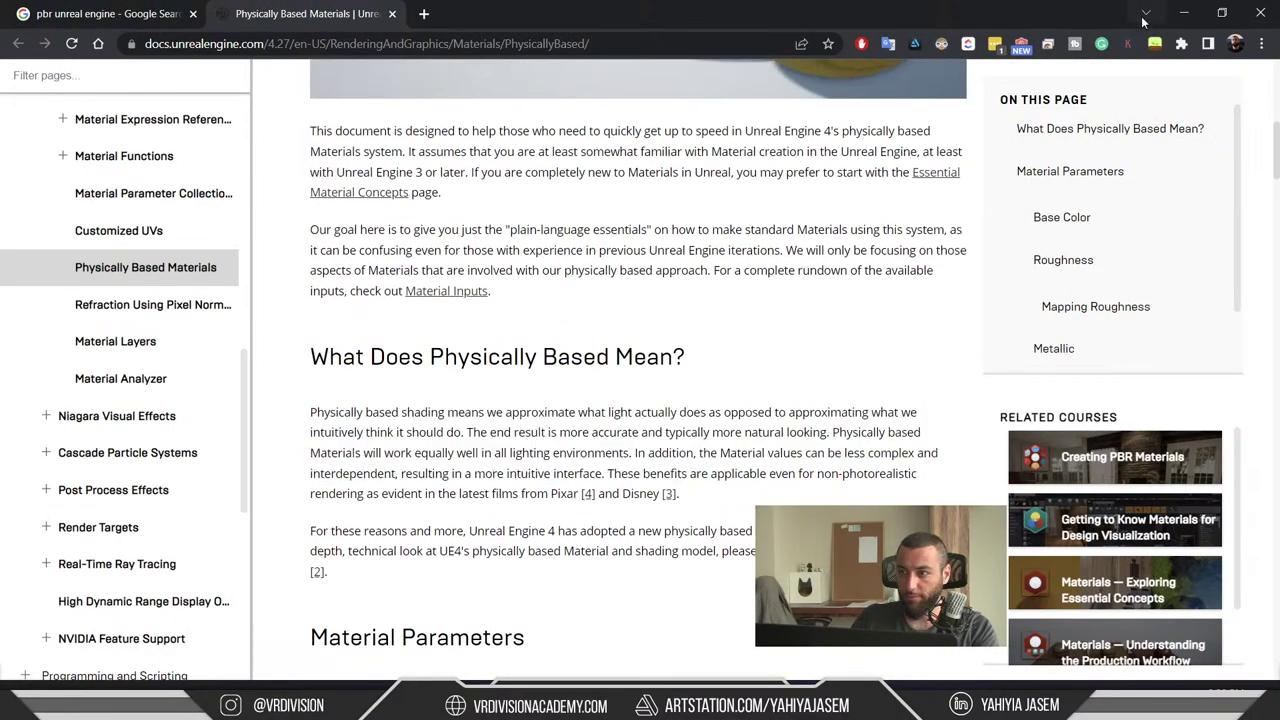
pyautogui.click(1182, 12)
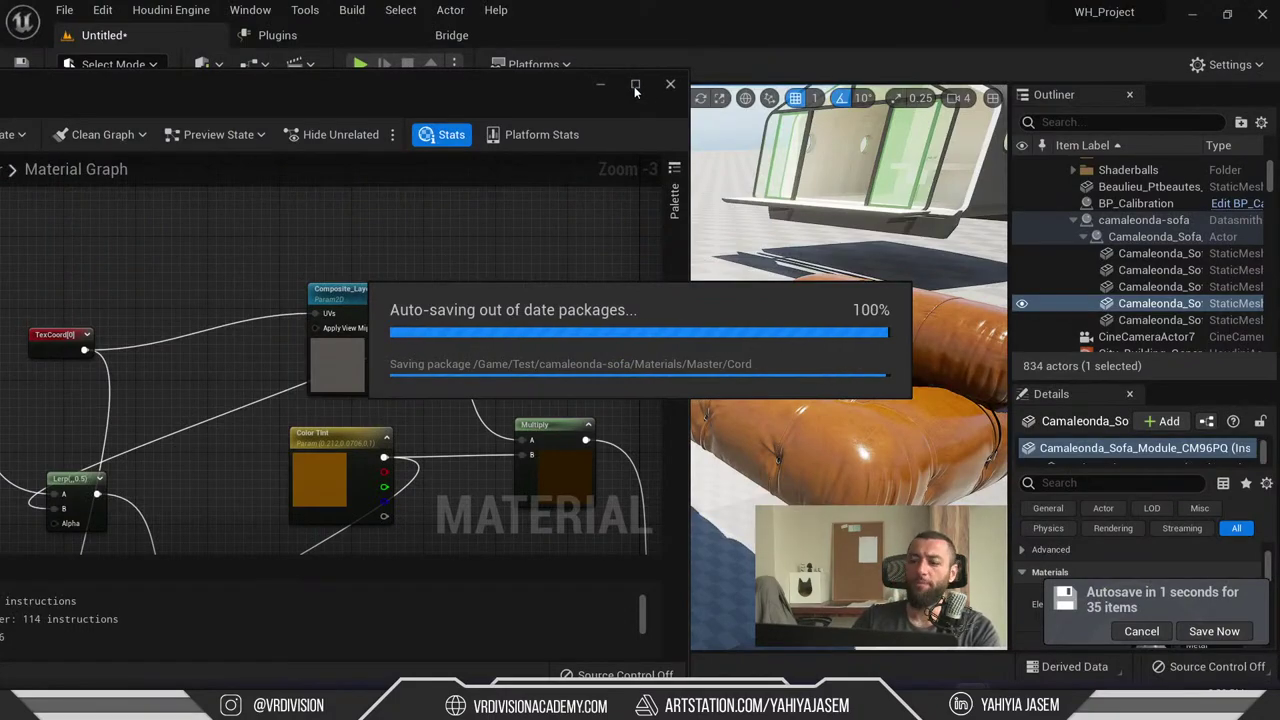
# - In the V-Ray Leather graph, trace the Refl. gloss. wire and show the Leather VRayMtl parameters
pyautogui.hotkey('alt', 'Tab')
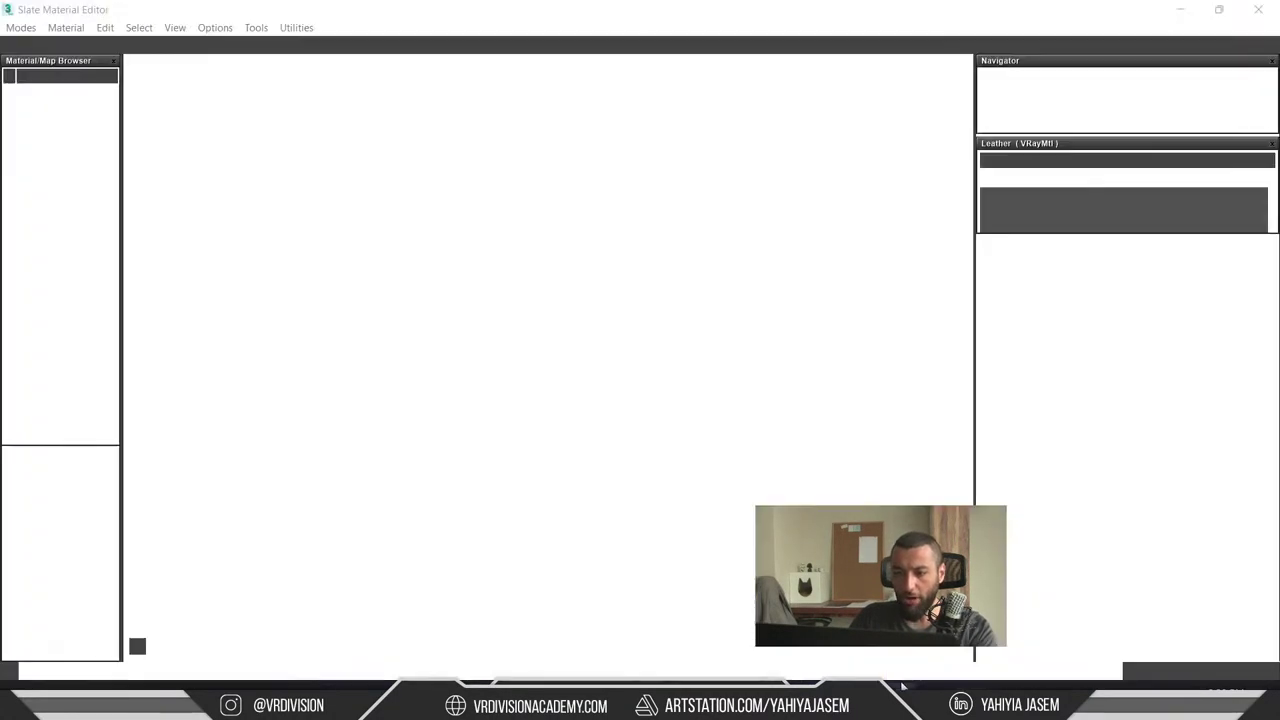
pyautogui.scroll(3, 791, 323)
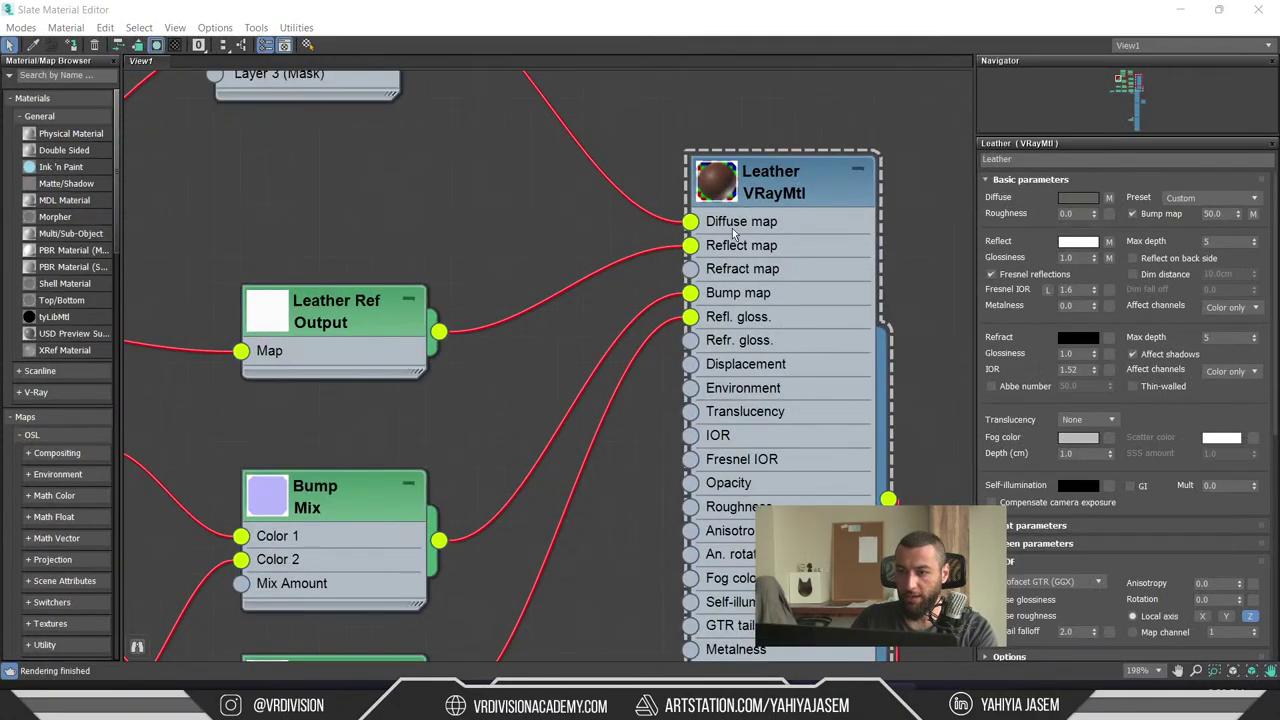
pyautogui.moveTo(854, 306); pyautogui.dragTo(852, 334)
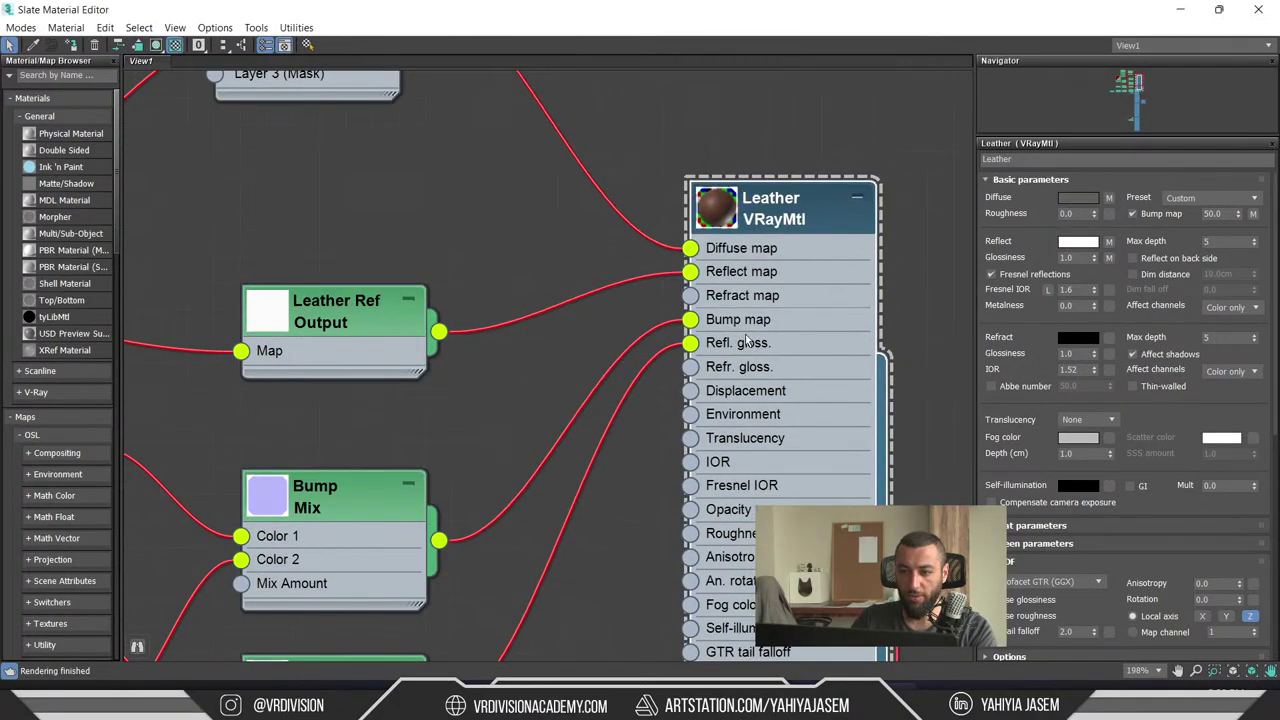
pyautogui.scroll(-1, 640, 345)
pyautogui.click(678, 356)
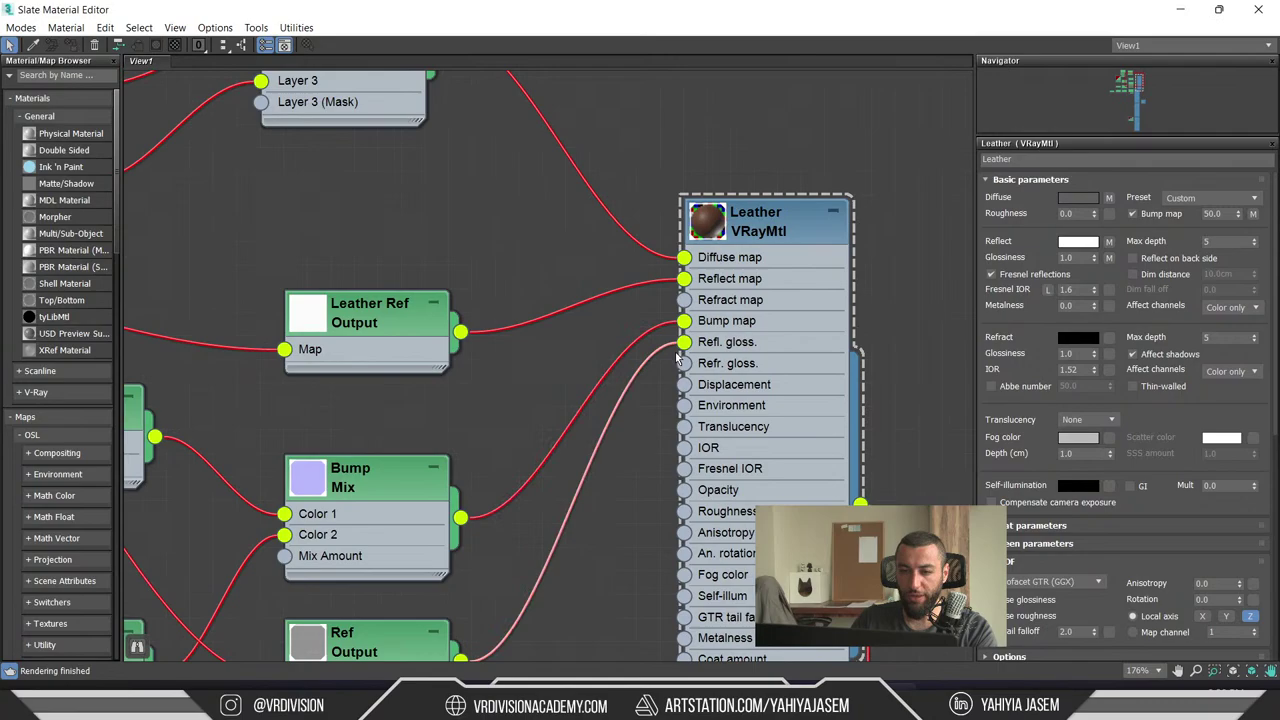
pyautogui.click(652, 371)
pyautogui.scroll(-1, 560, 372)
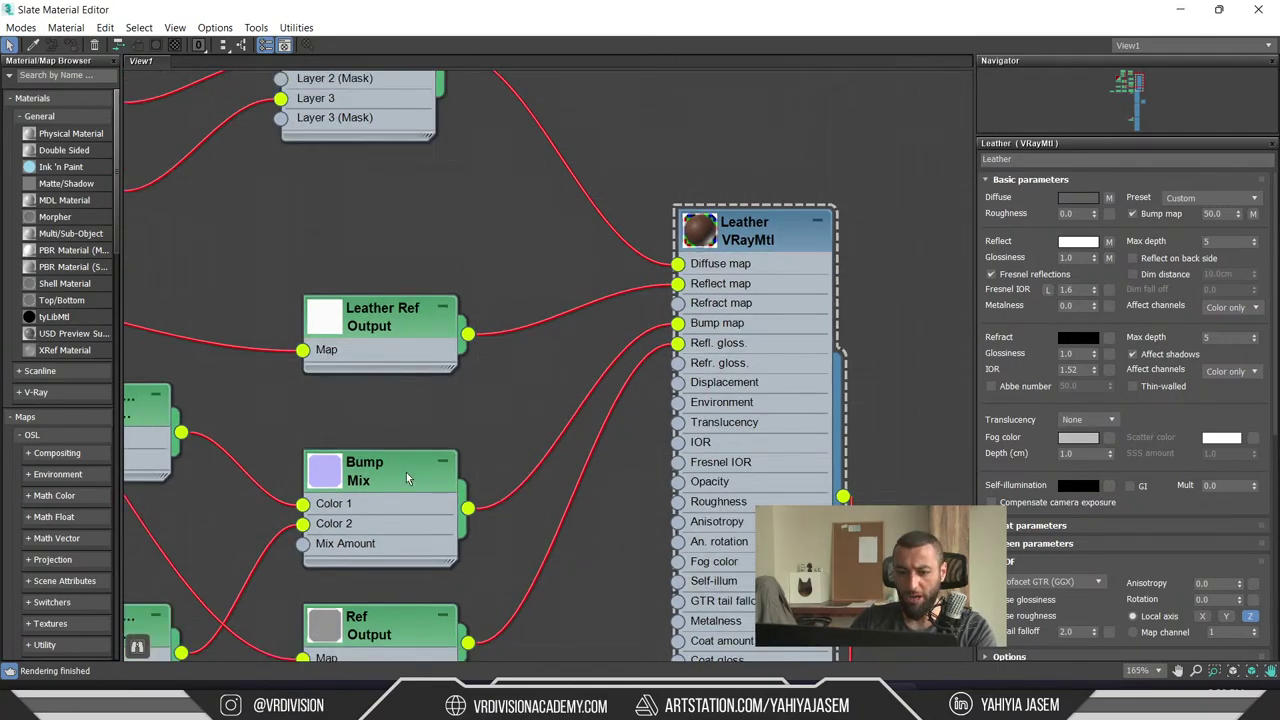
pyautogui.moveTo(747, 445); pyautogui.dragTo(641, 466, button='middle')
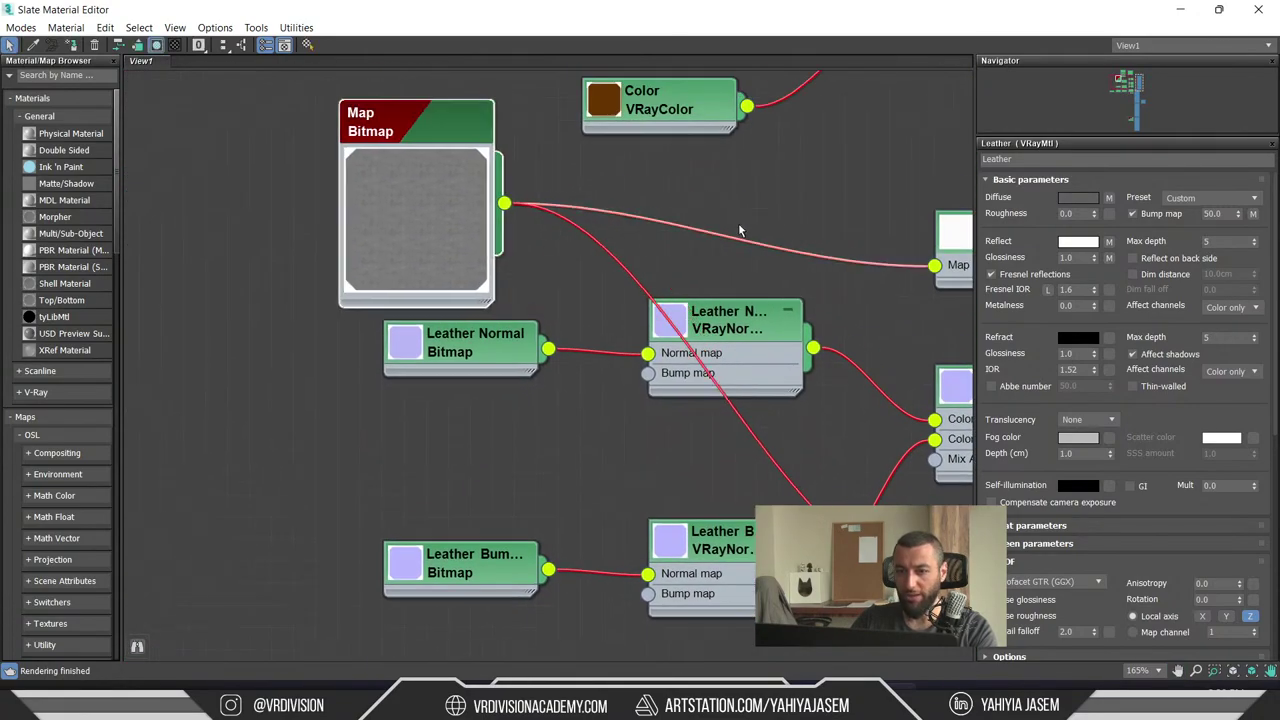
pyautogui.moveTo(421, 223); pyautogui.dragTo(164, 246, button='middle')
pyautogui.moveTo(821, 200); pyautogui.dragTo(550, 227, button='middle')
pyautogui.click(861, 184)
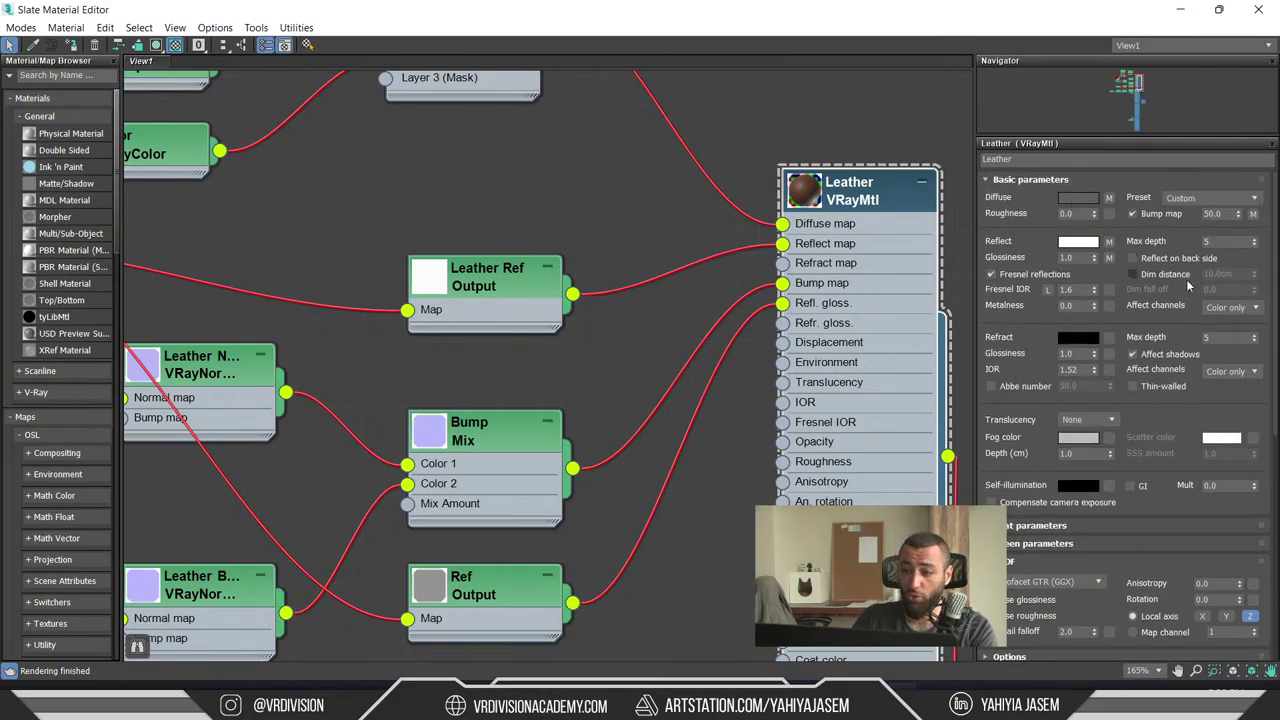
# - Preview the bitmap driving the glossiness map, then minimize the Slate Material Editor
pyautogui.moveTo(1014, 335); pyautogui.dragTo(1055, 622)
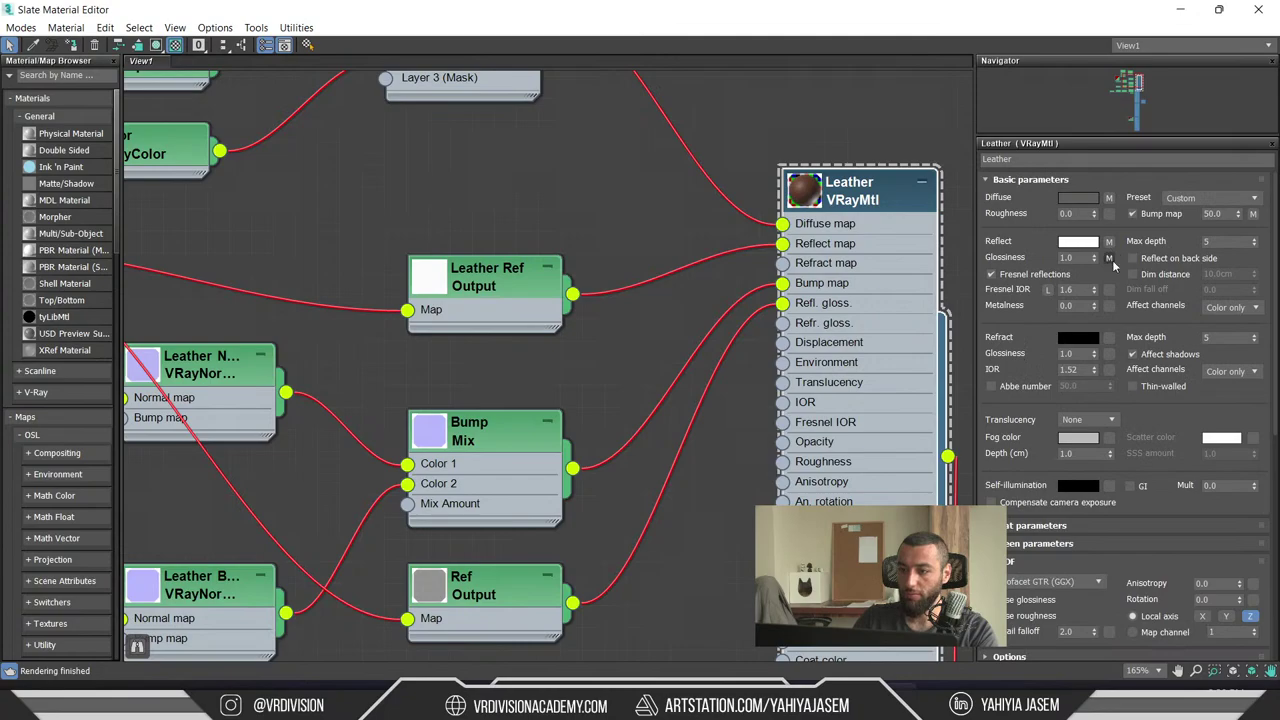
pyautogui.click(1110, 259)
pyautogui.click(1140, 214)
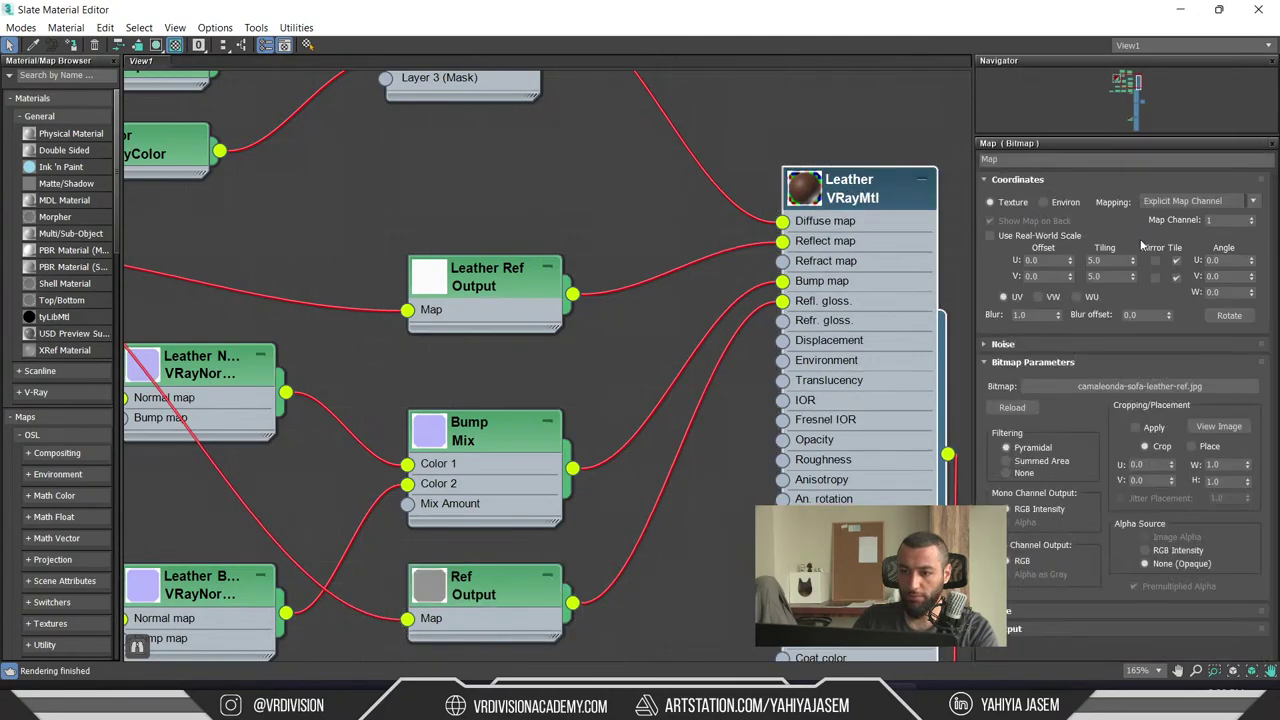
pyautogui.click(1218, 427)
pyautogui.click(668, 8)
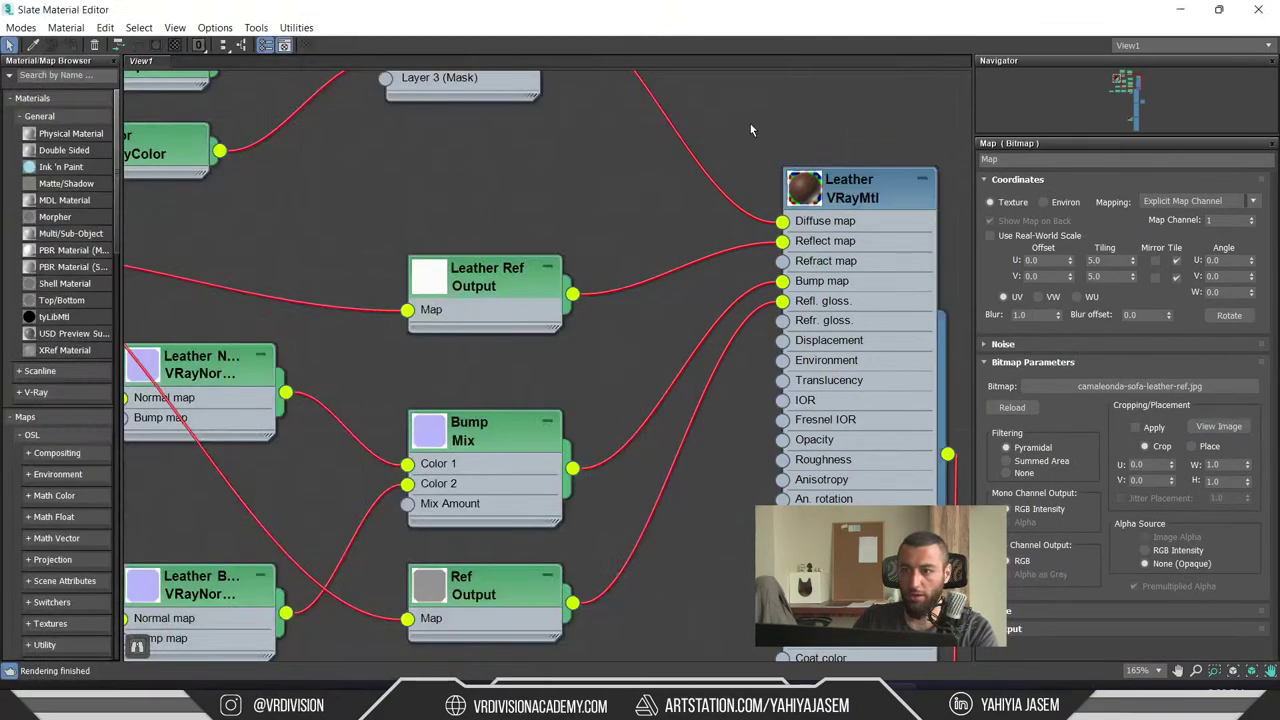
pyautogui.click(1181, 9)
# - Switch to Unreal's Leather material editor, maximize it and reposition the Leather output node
pyautogui.press('super+Tab')
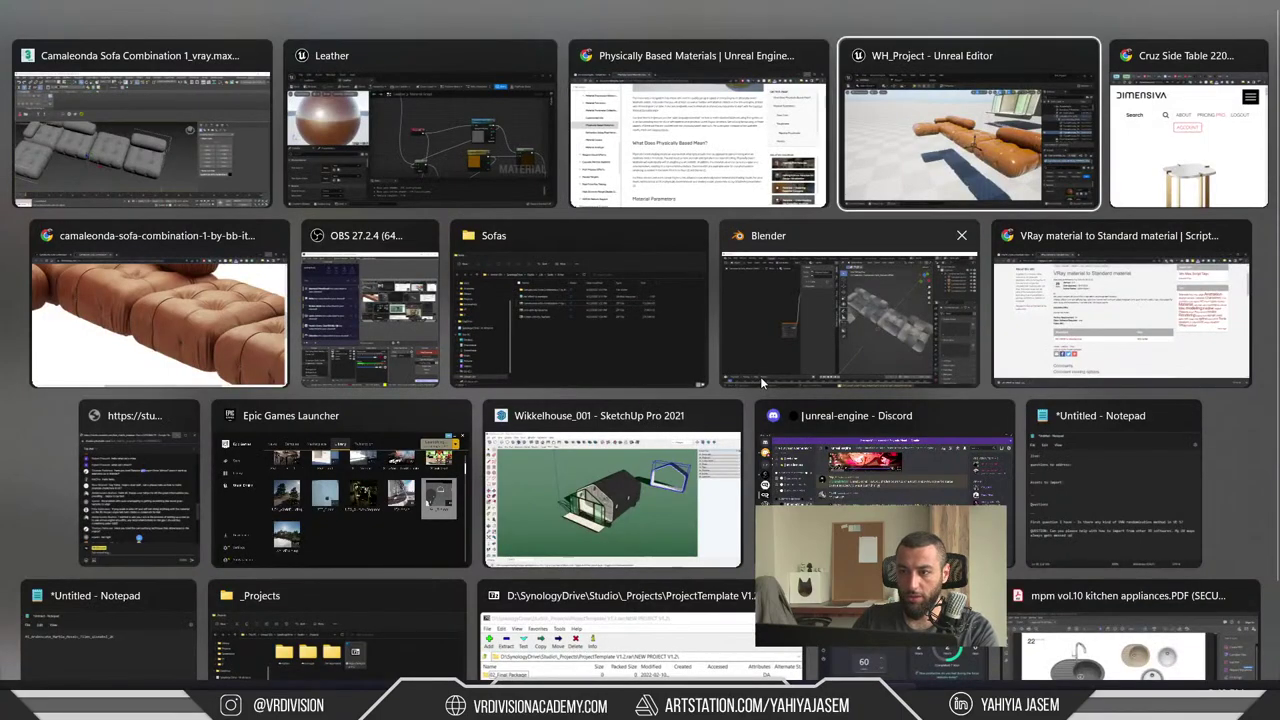
pyautogui.click(448, 126)
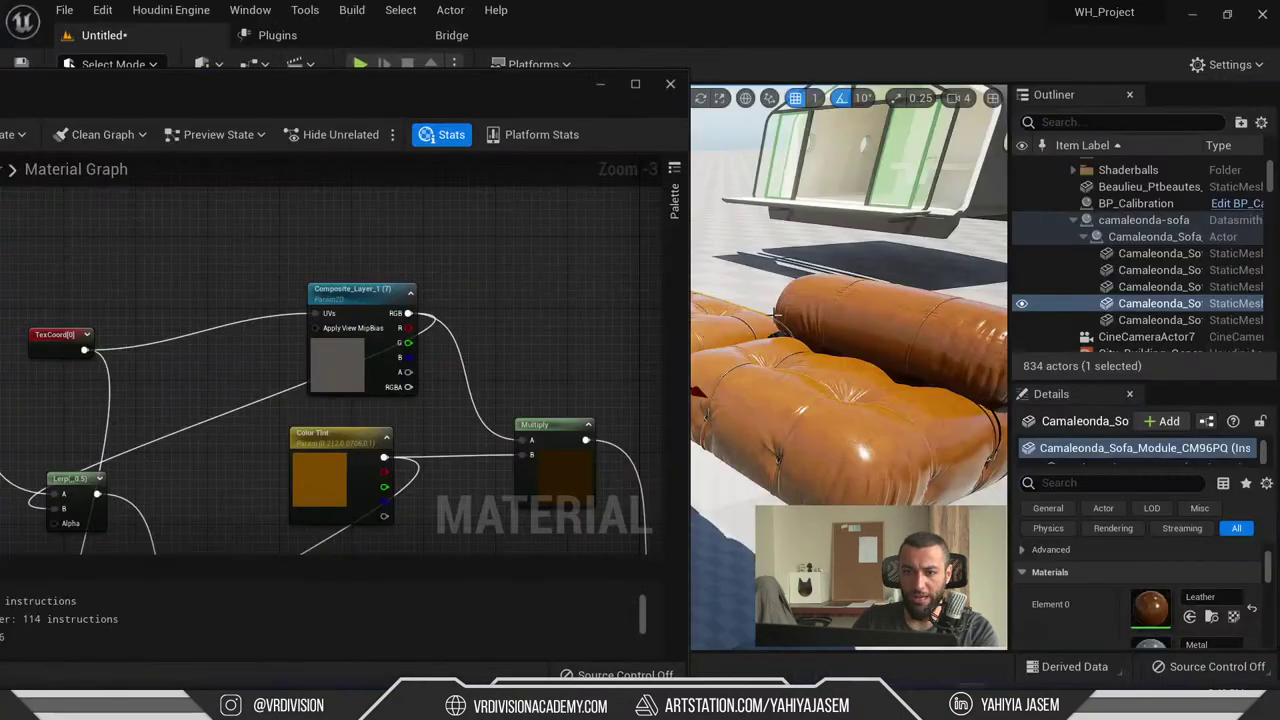
pyautogui.click(635, 84)
pyautogui.moveTo(1000, 350); pyautogui.dragTo(833, 189, button='right')
pyautogui.scroll(2, 833, 189)
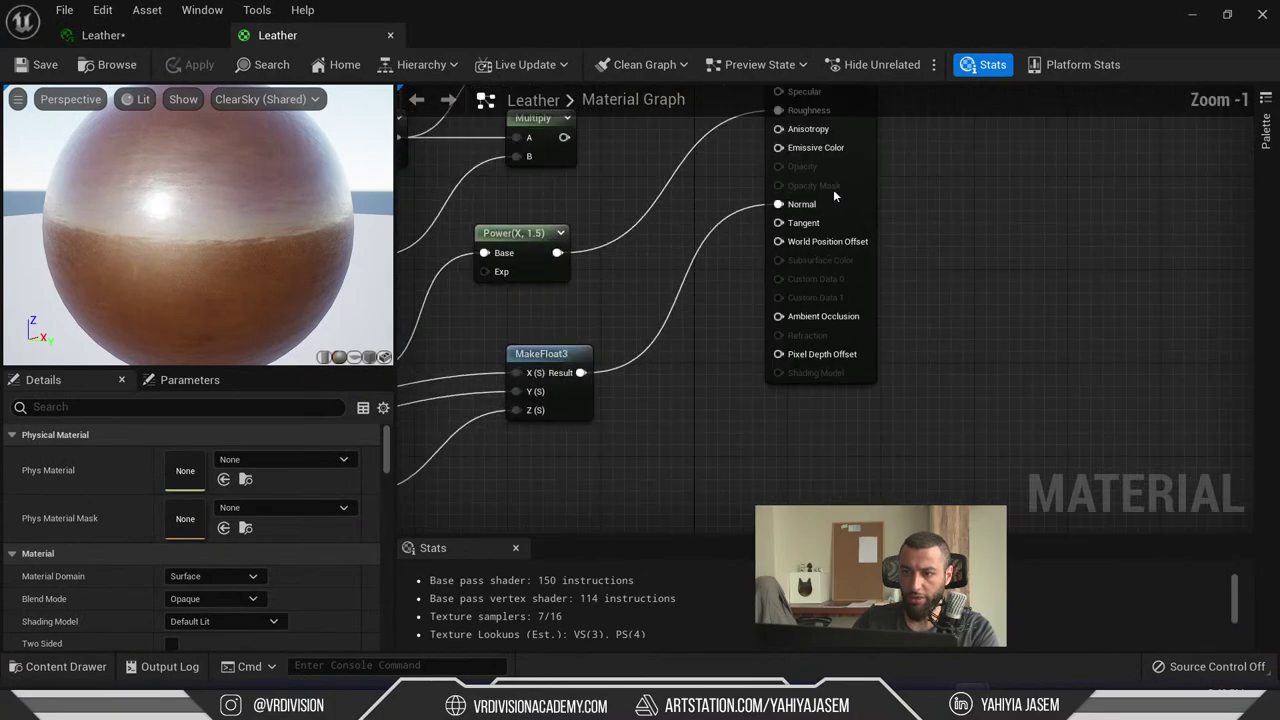
pyautogui.moveTo(833, 189); pyautogui.dragTo(879, 235)
pyautogui.moveTo(956, 288); pyautogui.dragTo(1236, 347, button='right')
pyautogui.scroll(-3, 773, 334)
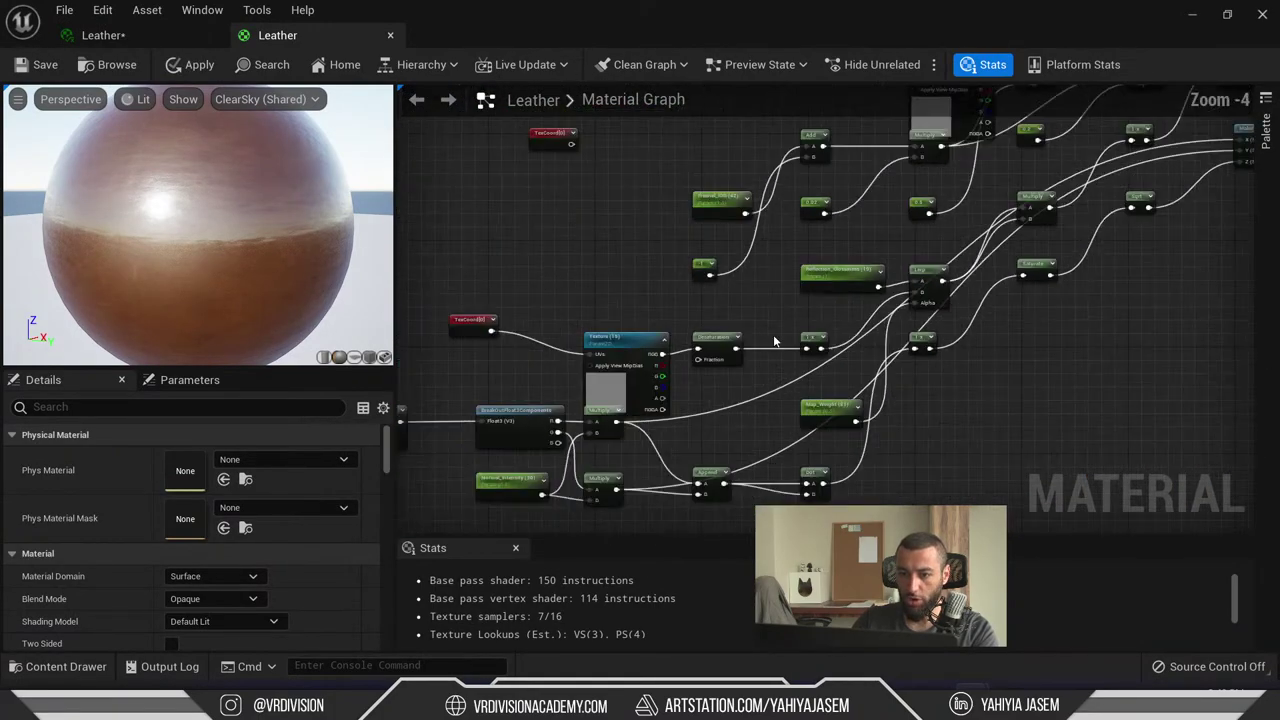
# - Inspect the Texture (24) and Texture (26) nodes, then view the Power and MakeFloat3 nodes
pyautogui.moveTo(773, 334); pyautogui.dragTo(1112, 224, button='right')
pyautogui.scroll(4, 636, 350)
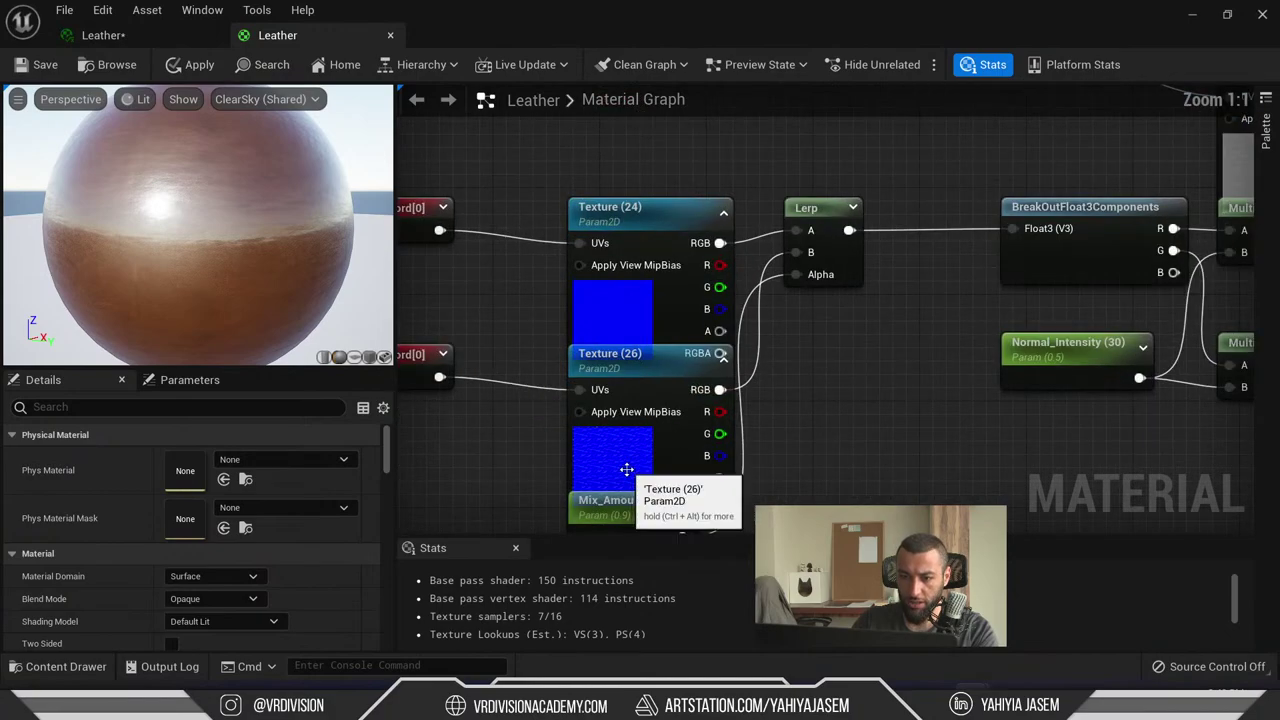
pyautogui.click(585, 440)
pyautogui.click(620, 272)
pyautogui.moveTo(936, 700)
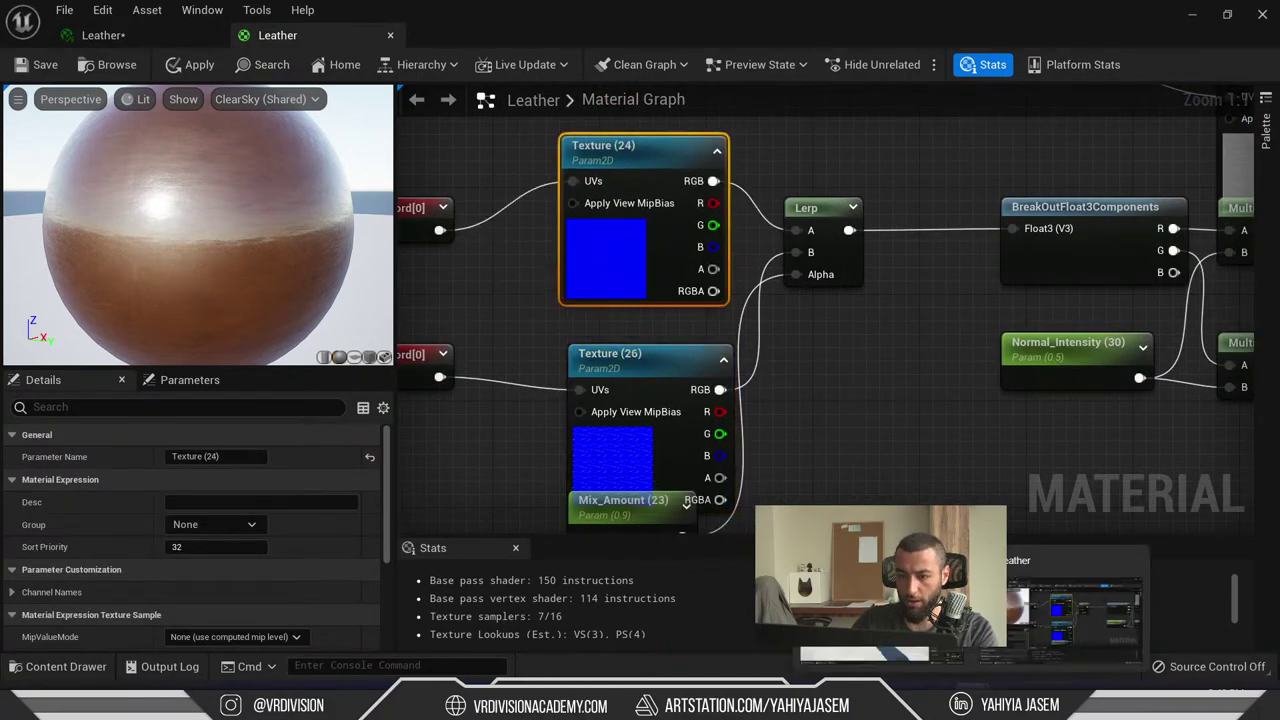
pyautogui.scroll(-7, 900, 420)
pyautogui.scroll(6, 935, 455)
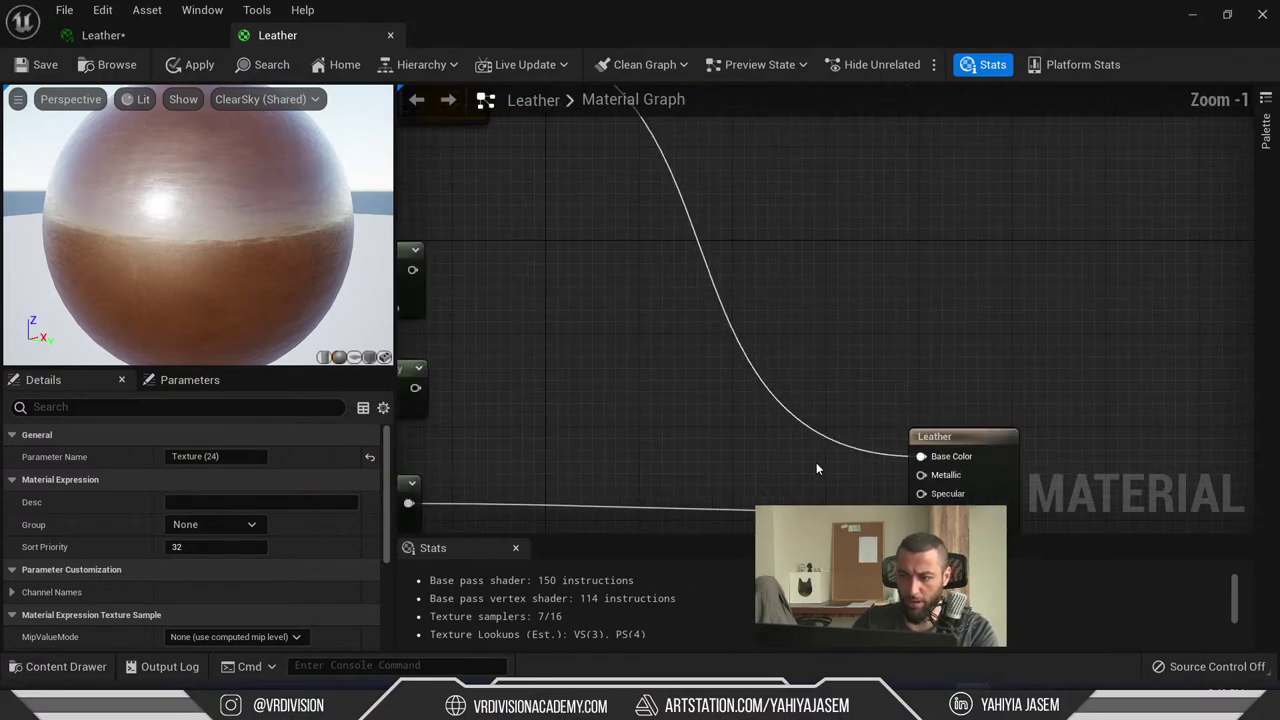
pyautogui.moveTo(970, 497); pyautogui.dragTo(948, 276, button='right')
pyautogui.moveTo(589, 294); pyautogui.dragTo(1180, 300, button='right')
# - Move MakeFloat3, trace the Reflection_Glossiness chain, and reposition the Map_Weight and 1-x nodes
pyautogui.click(770, 350)
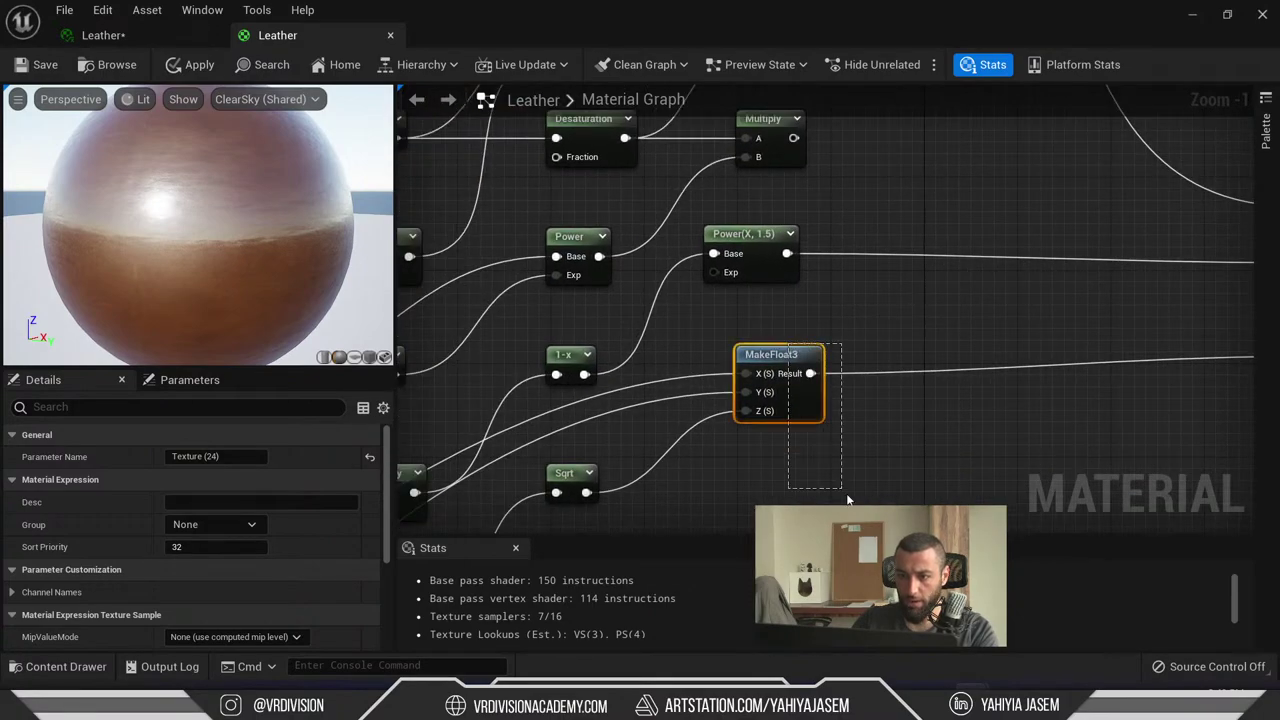
pyautogui.moveTo(810, 373); pyautogui.dragTo(808, 400)
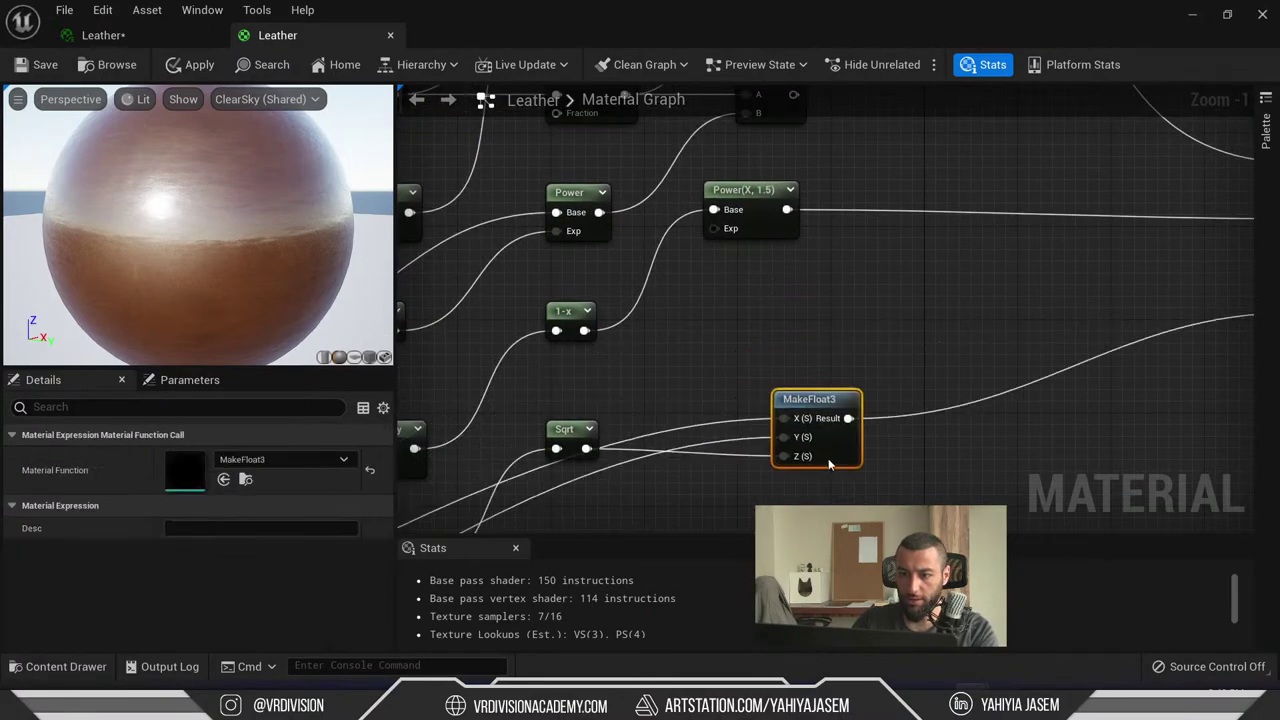
pyautogui.moveTo(690, 423); pyautogui.dragTo(984, 320, button='right')
pyautogui.moveTo(687, 358); pyautogui.dragTo(600, 250, button='right')
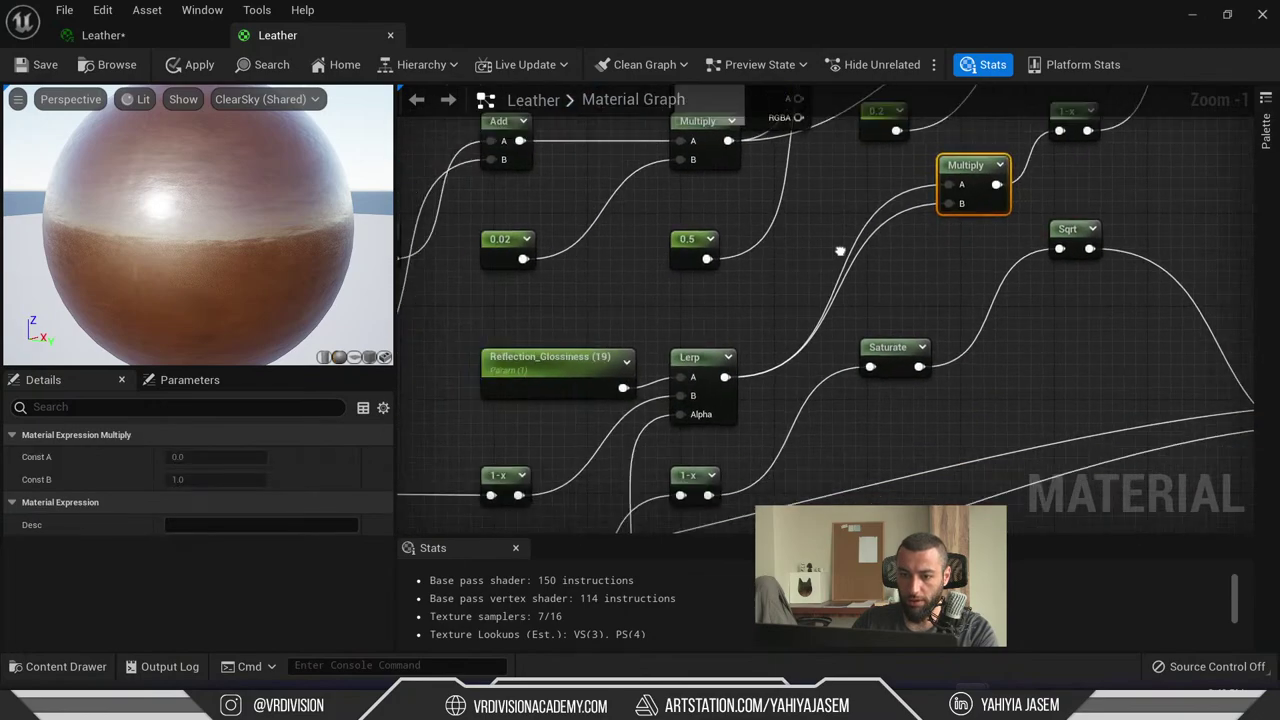
pyautogui.click(714, 340)
pyautogui.click(557, 329)
pyautogui.moveTo(557, 329); pyautogui.dragTo(727, 368, button='right')
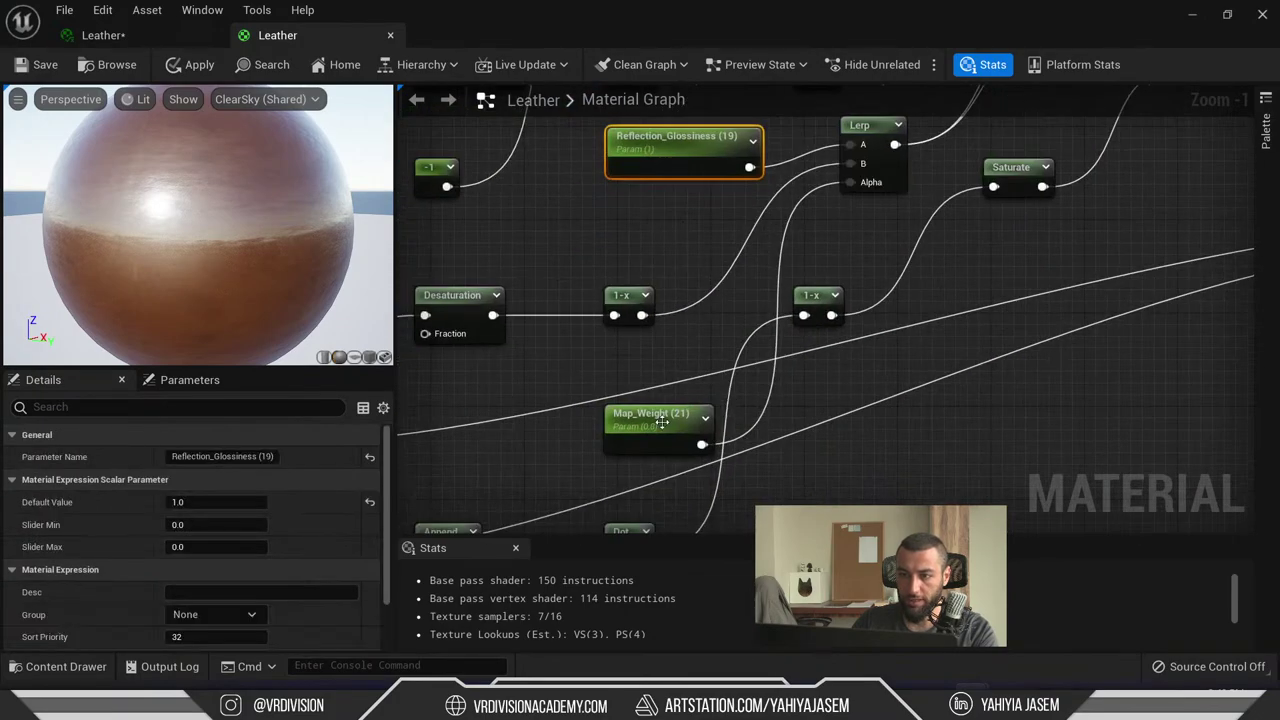
pyautogui.moveTo(661, 423); pyautogui.dragTo(662, 379)
pyautogui.moveTo(626, 296); pyautogui.dragTo(628, 236)
# - Select Texture (15) with its TexCoord and drag them beside the Leather output node
pyautogui.moveTo(560, 253); pyautogui.dragTo(675, 228, button='right')
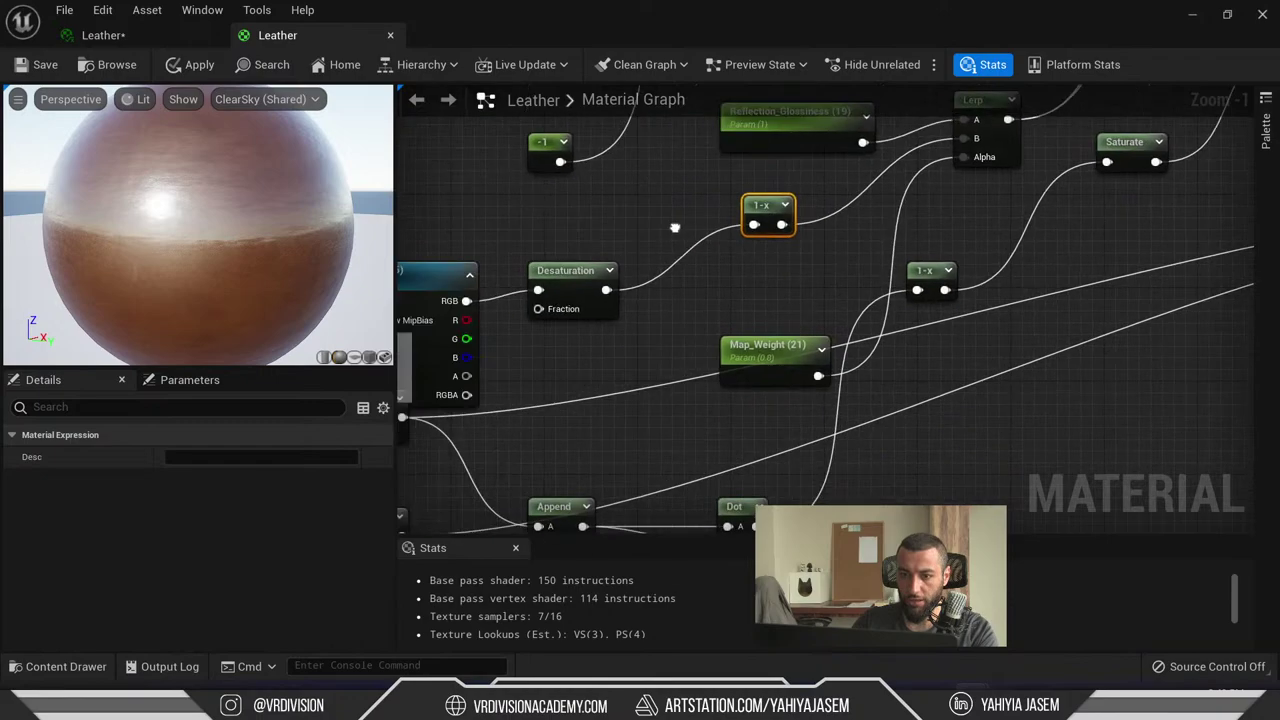
pyautogui.scroll(-2, 675, 228)
pyautogui.click(785, 272)
pyautogui.click(650, 300)
pyautogui.scroll(-1, 741, 312)
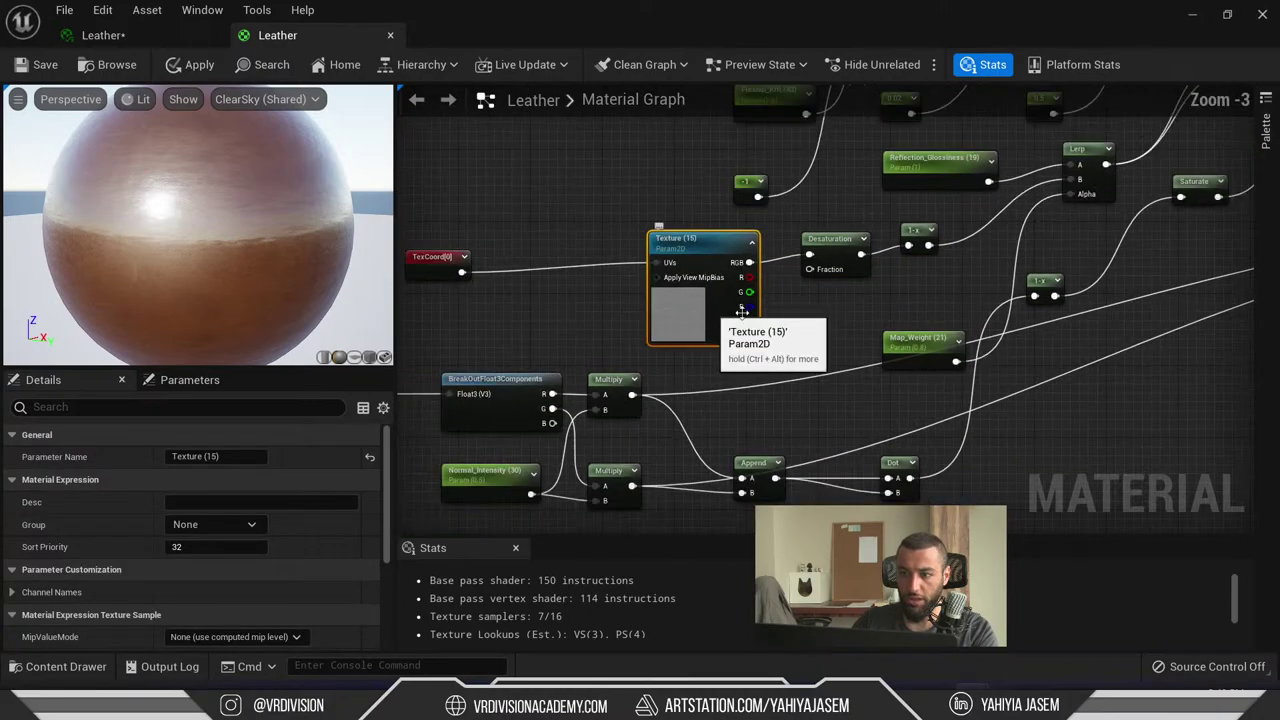
pyautogui.keyDown('ctrl'); pyautogui.click(432, 258); pyautogui.keyUp('ctrl')
pyautogui.moveTo(741, 312); pyautogui.dragTo(703, 335, button='right')
pyautogui.moveTo(703, 335); pyautogui.dragTo(522, 372)
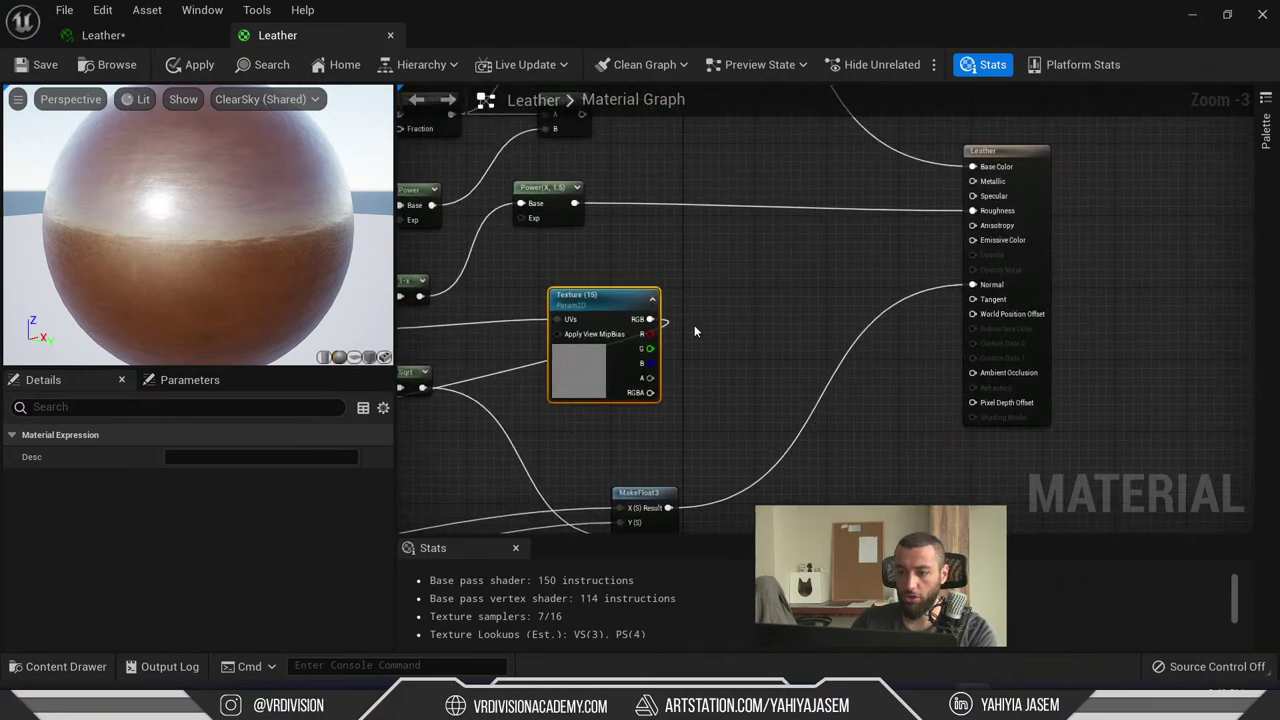
# - Connect Texture (15) RGB to the Leather node's Roughness pin, replacing the Power(X, 1.5) link
pyautogui.click(694, 325)
pyautogui.moveTo(650, 319); pyautogui.dragTo(972, 211)
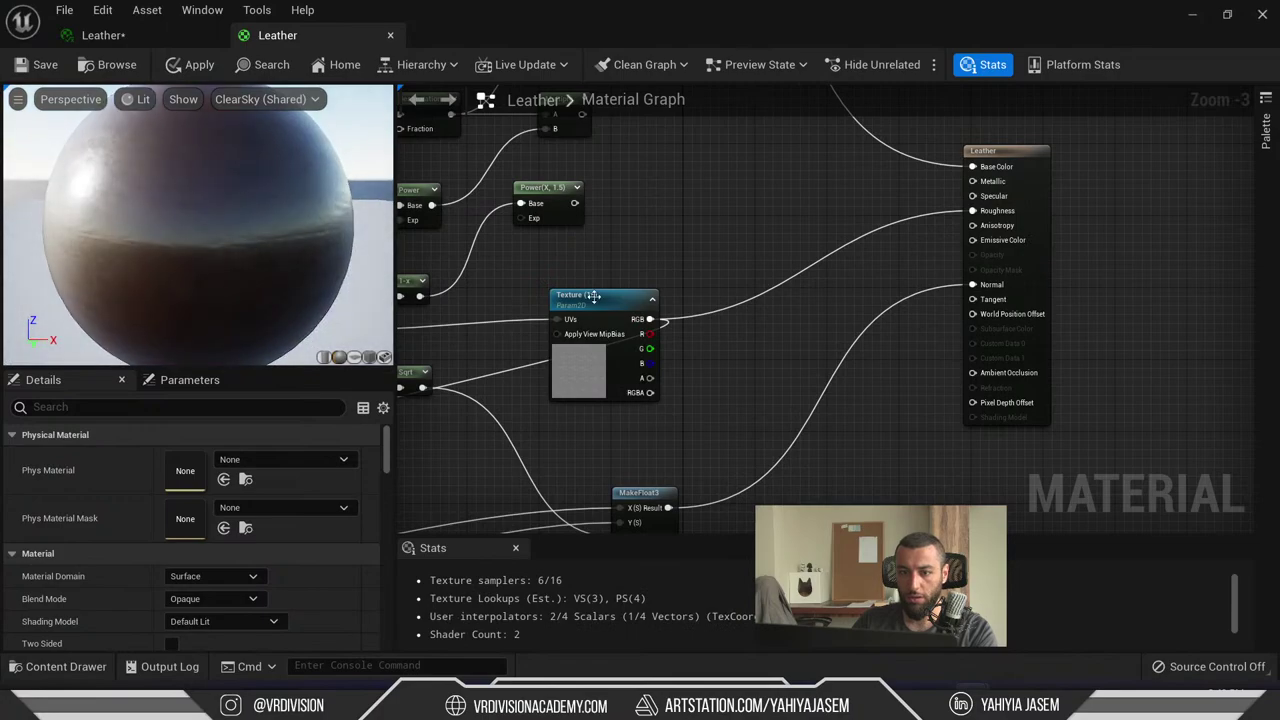
pyautogui.scroll(-1, 540, 310)
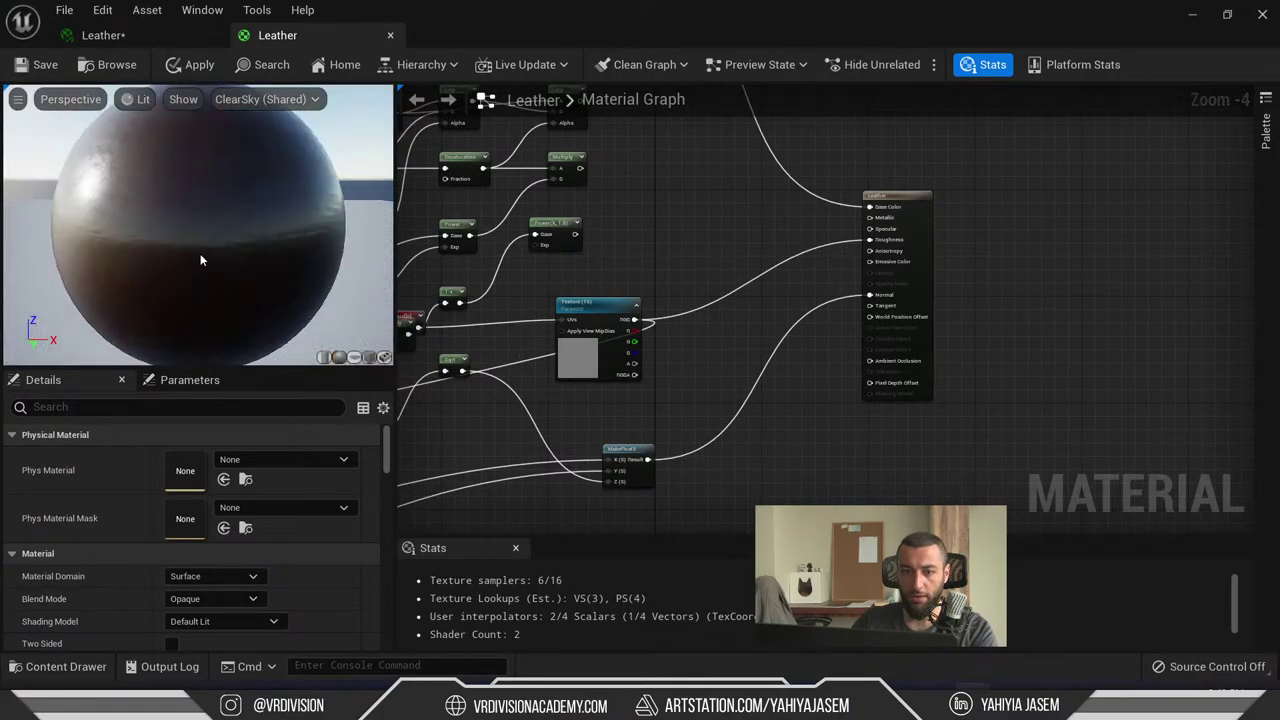
pyautogui.scroll(-2, 200, 260)
pyautogui.click(565, 362)
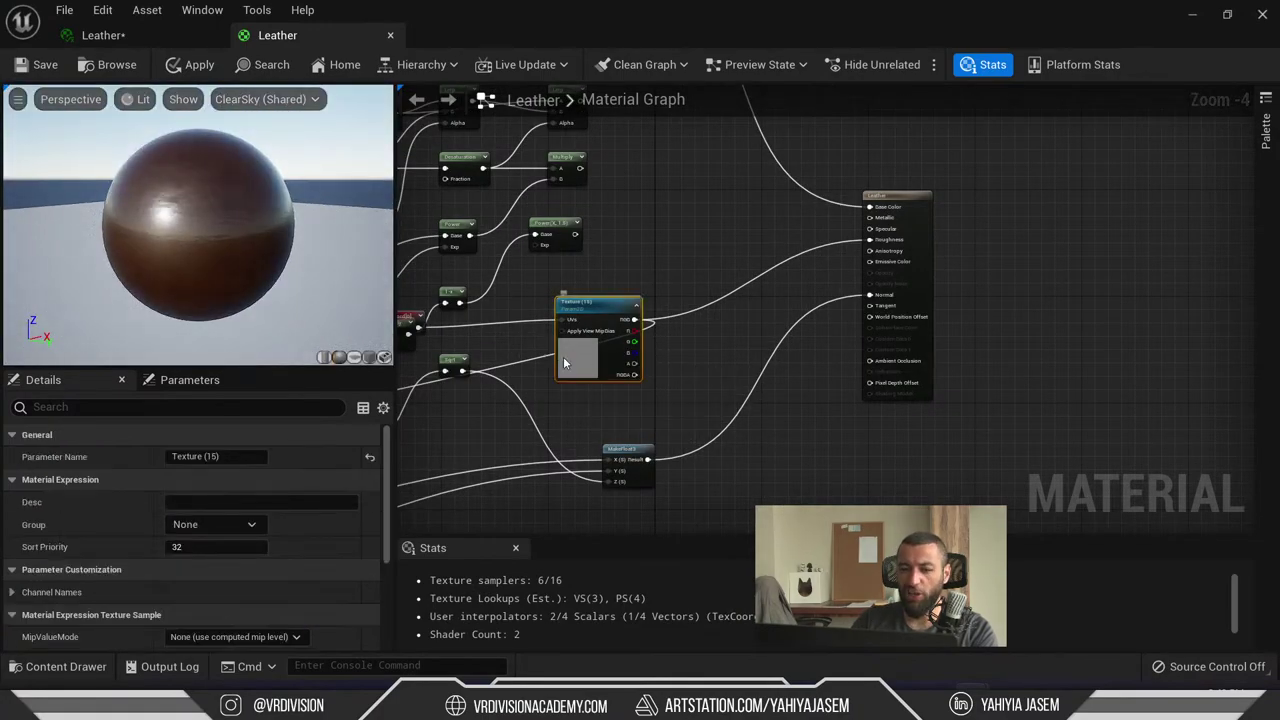
pyautogui.scroll(-2, 246, 221)
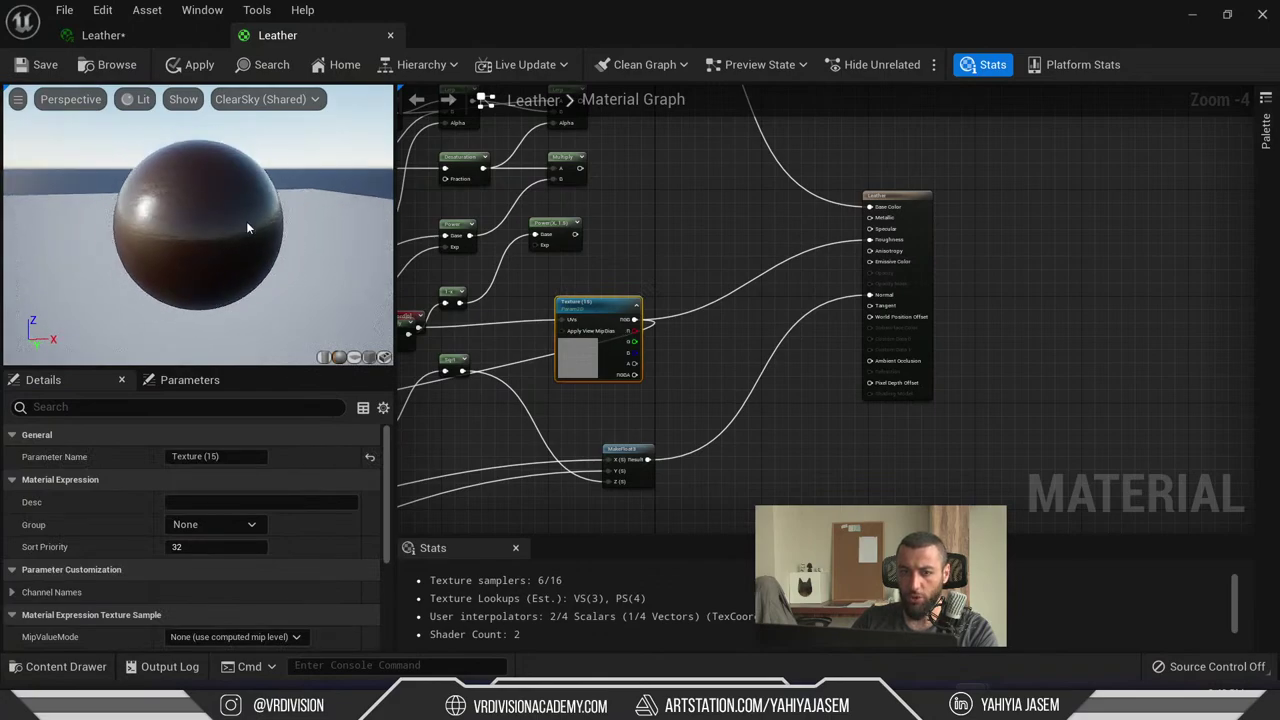
pyautogui.scroll(3, 200, 220)
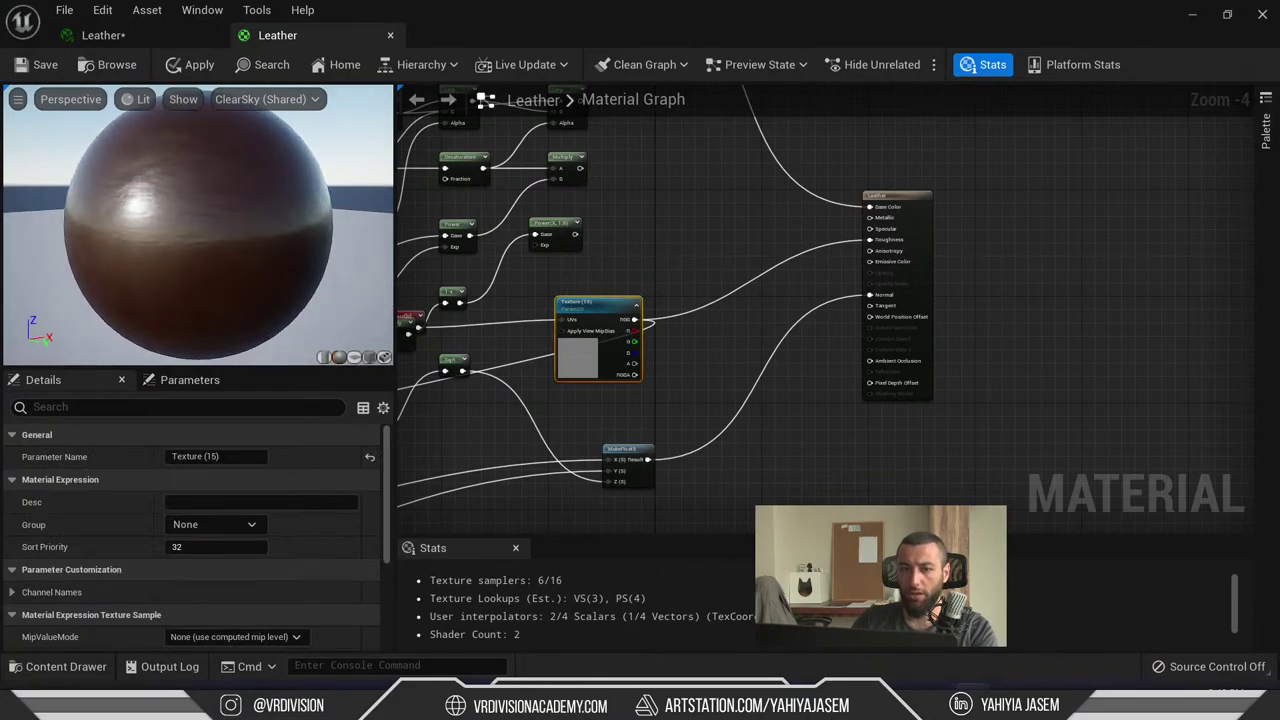
pyautogui.scroll(4, 888, 232)
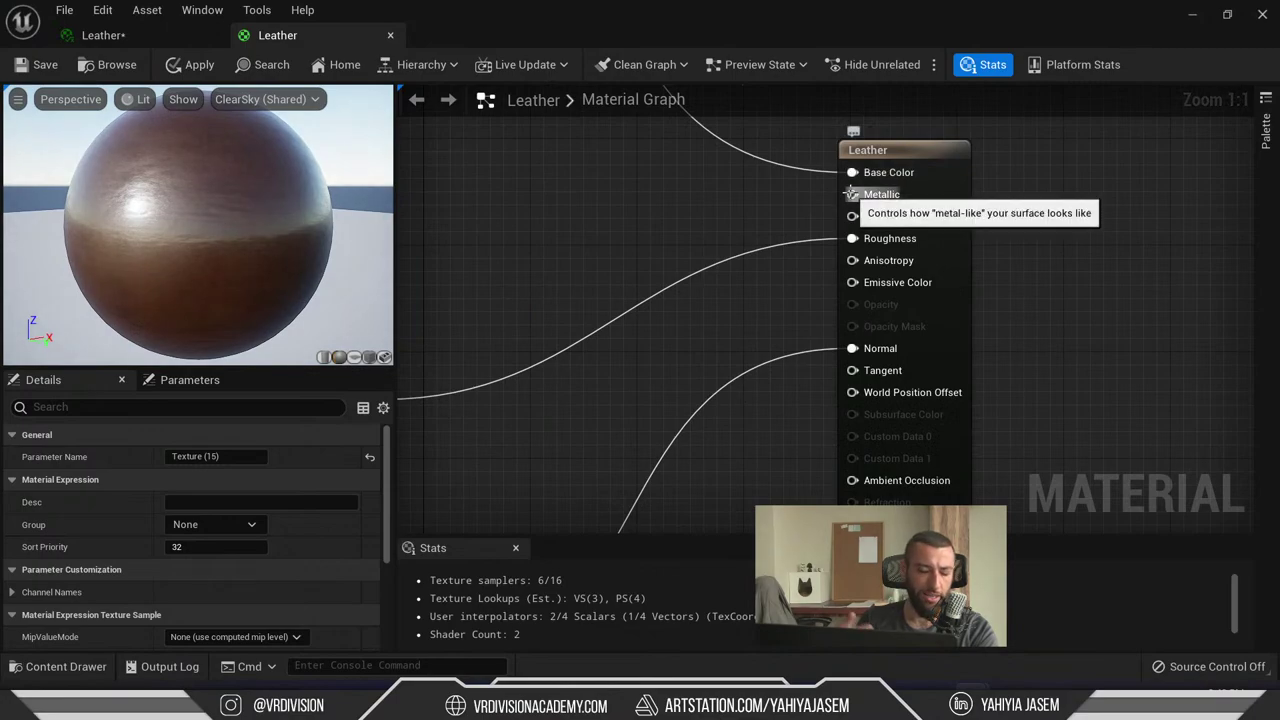
pyautogui.moveTo(851, 194); pyautogui.dragTo(741, 230, button='right')
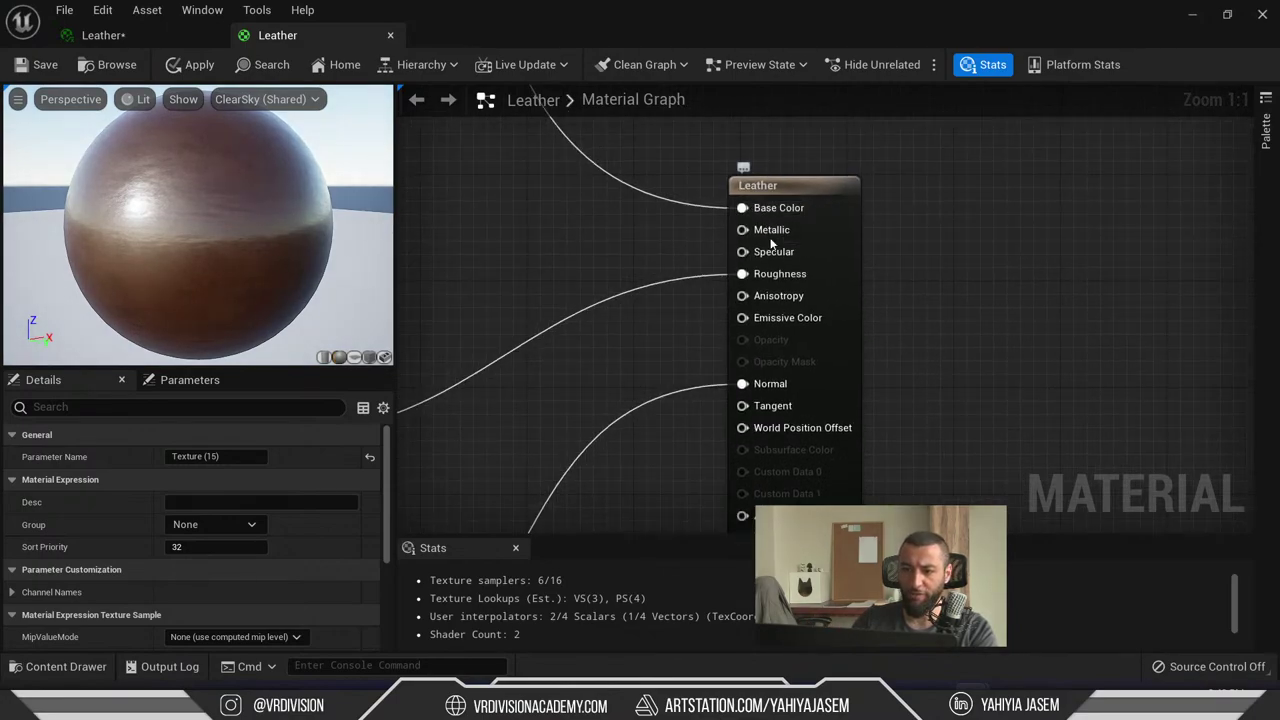
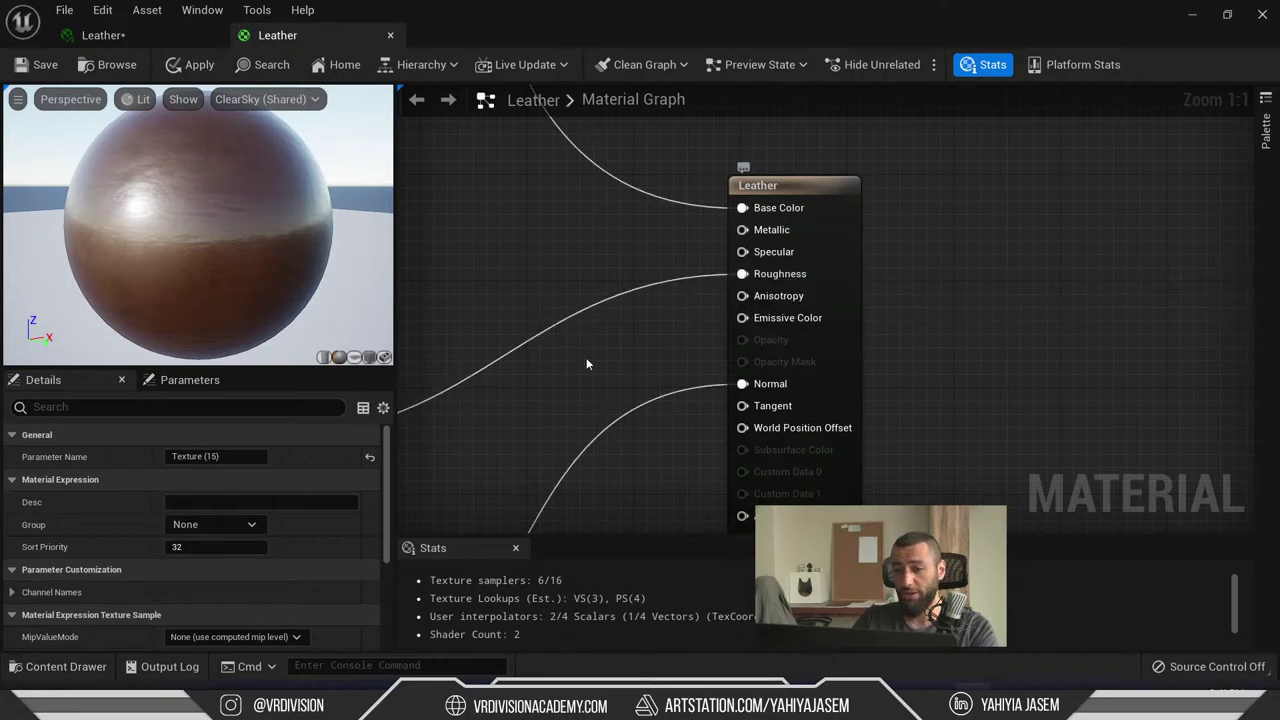
# - Open Texture (15)'s sofa leather texture in the Texture Editor for a closer look
pyautogui.moveTo(586, 357); pyautogui.dragTo(816, 236, button='right')
pyautogui.moveTo(640, 317); pyautogui.dragTo(720, 264)
pyautogui.scroll(-5, 230, 550)
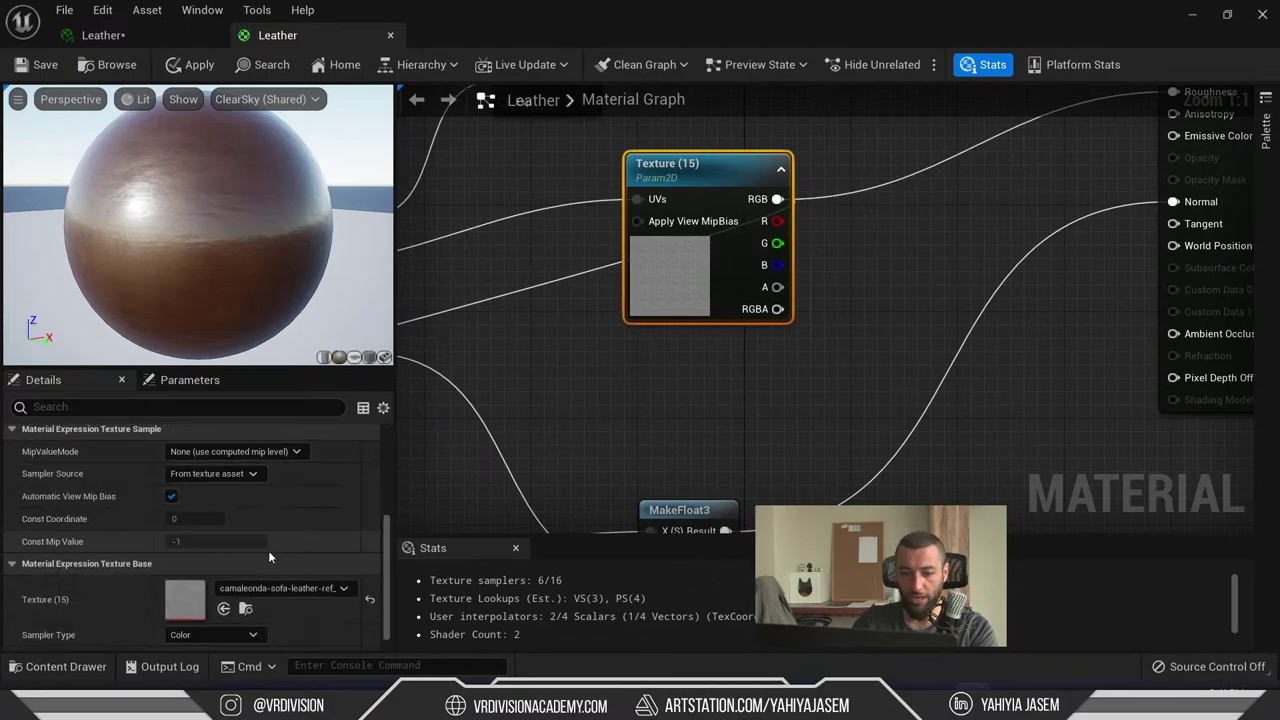
pyautogui.doubleClick(178, 581)
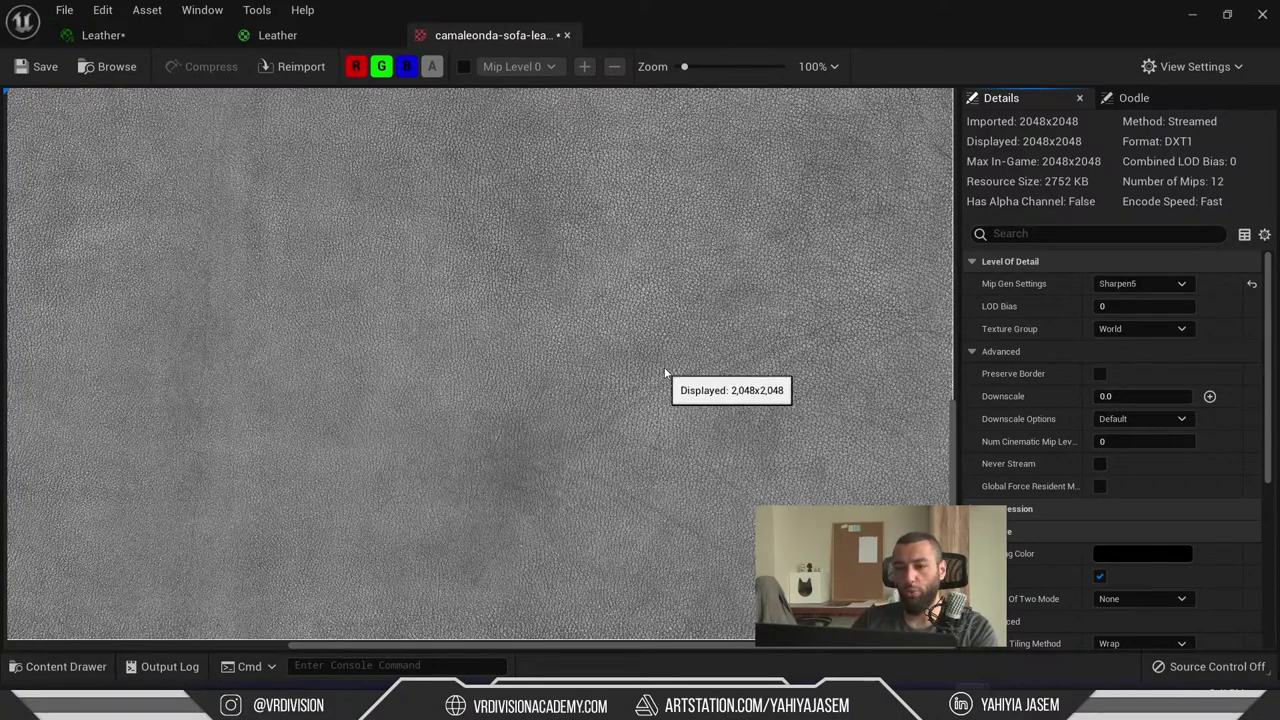
pyautogui.scroll(-3, 675, 375)
pyautogui.scroll(2, 672, 365)
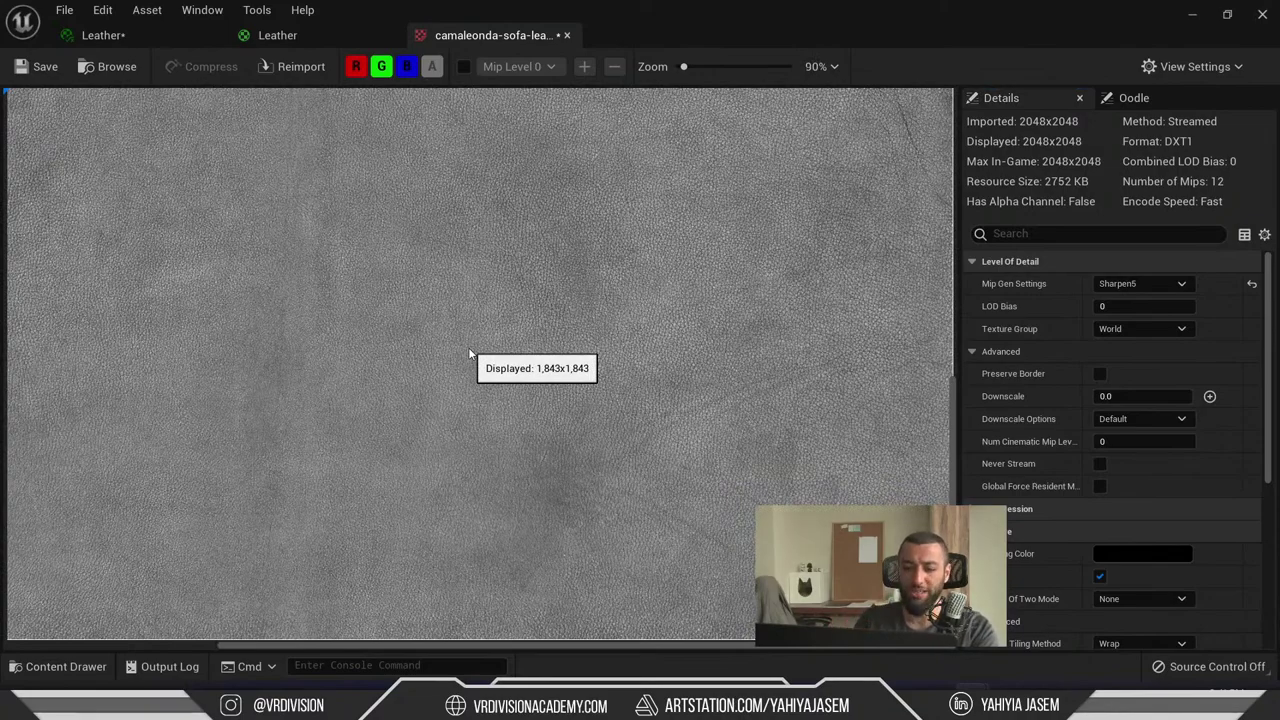
# - Search for 'lookde' and open the LookDev.pur reference board full screen
pyautogui.press('`')
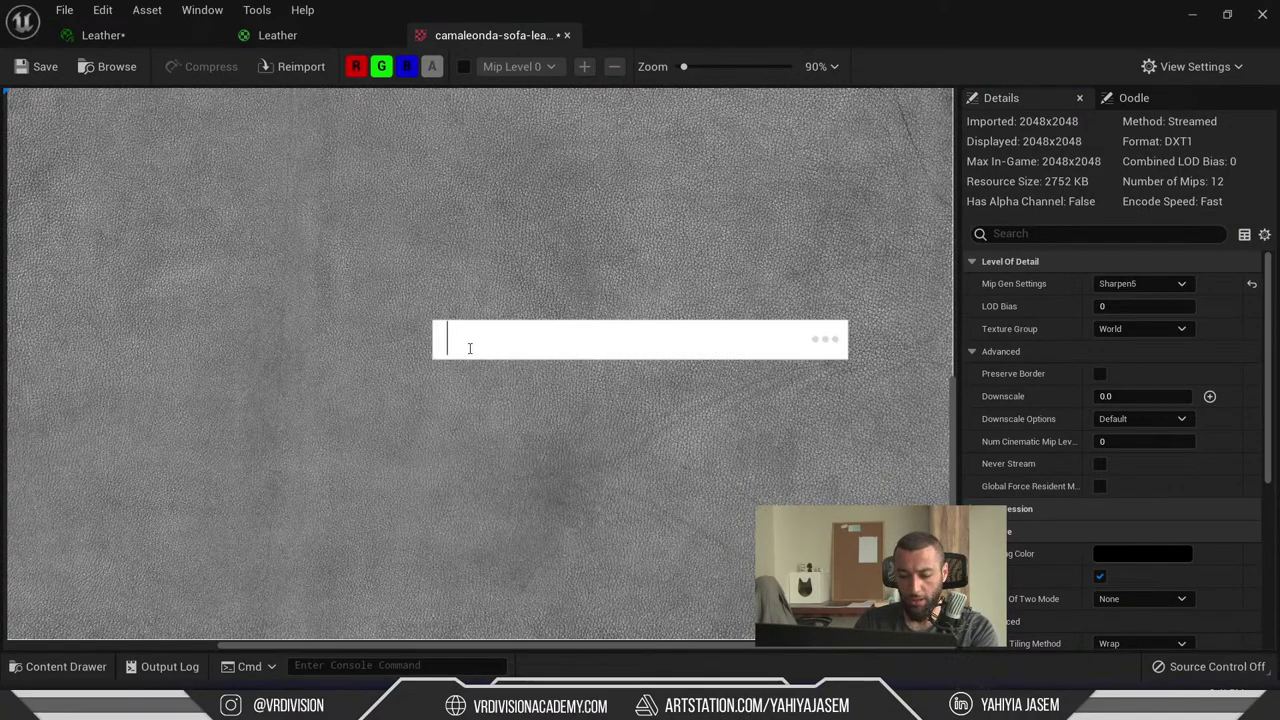
pyautogui.write('lookde')
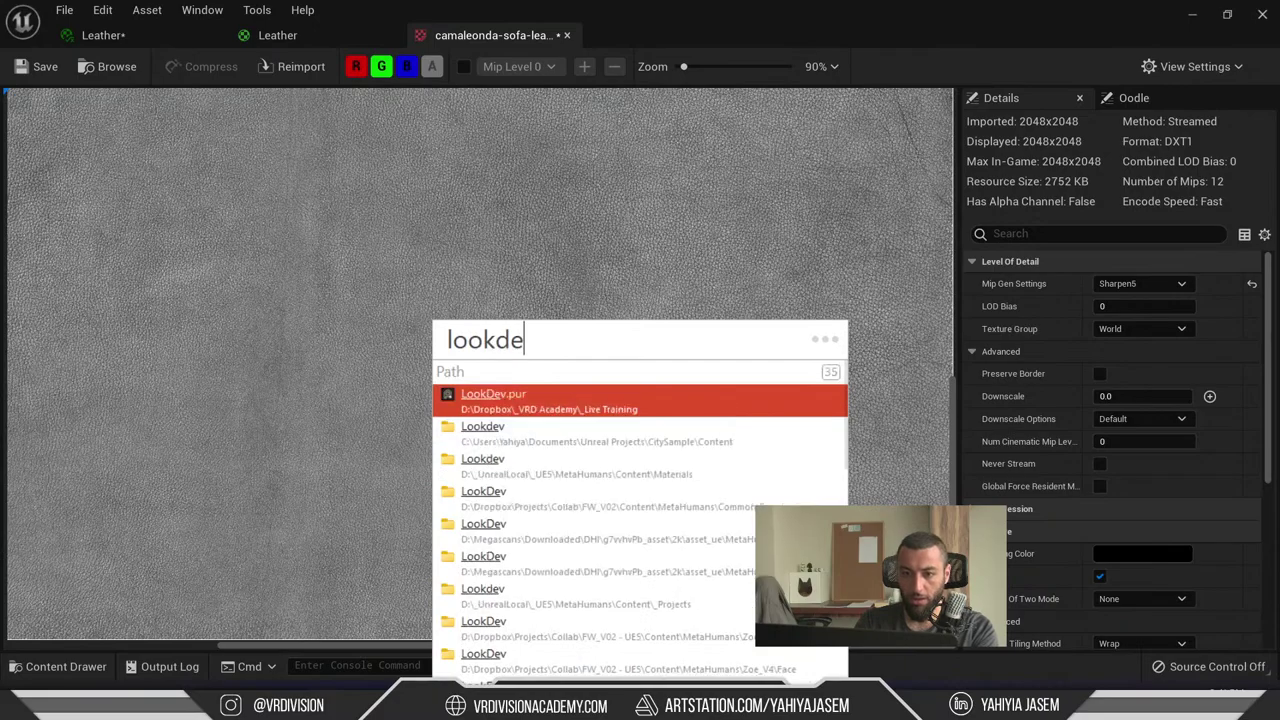
pyautogui.press('Return')
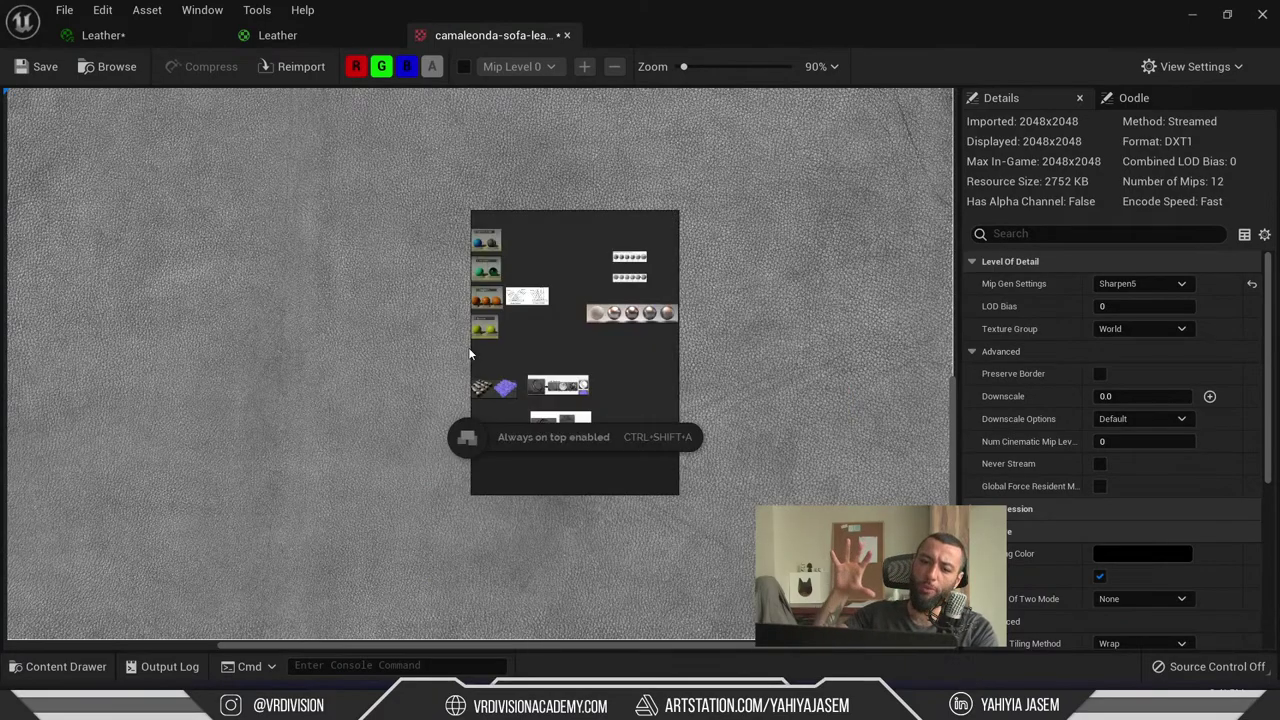
pyautogui.hotkey('ctrl', 'f')
pyautogui.scroll(10, 453, 339)
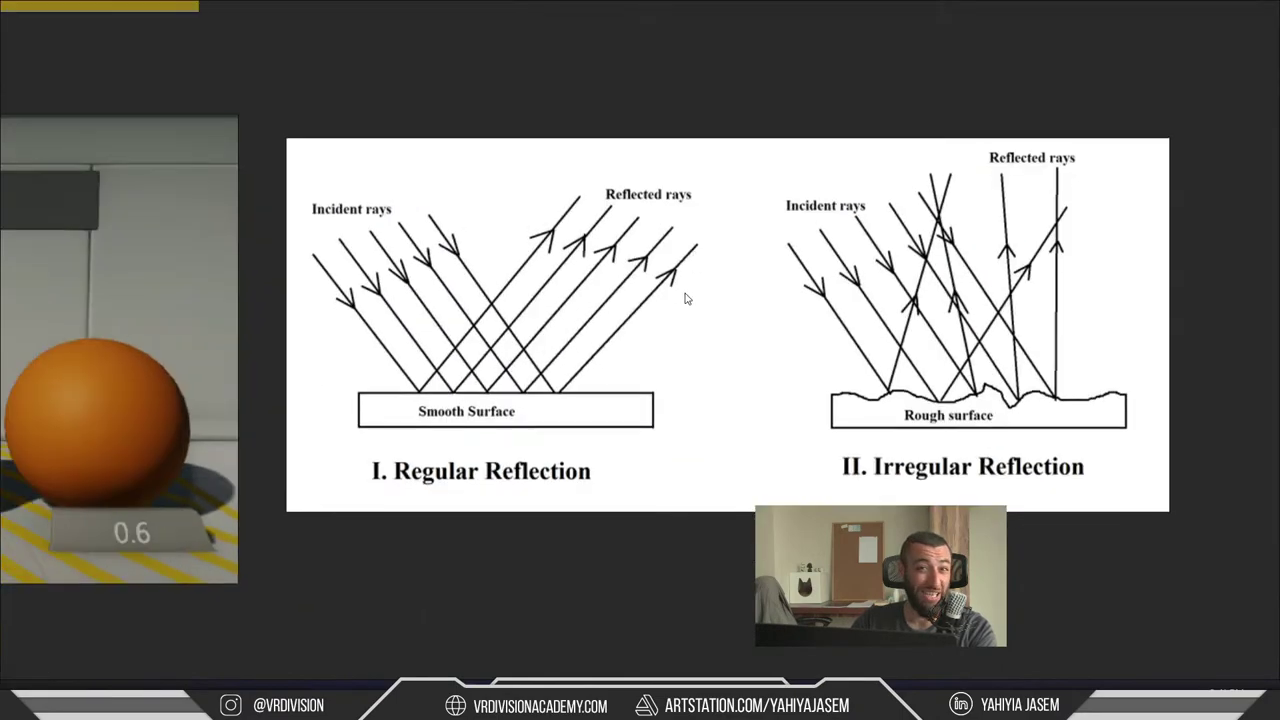
# - Zoom around the regular versus irregular reflection diagram, then restore the board to a small window
pyautogui.scroll(5, 629, 361)
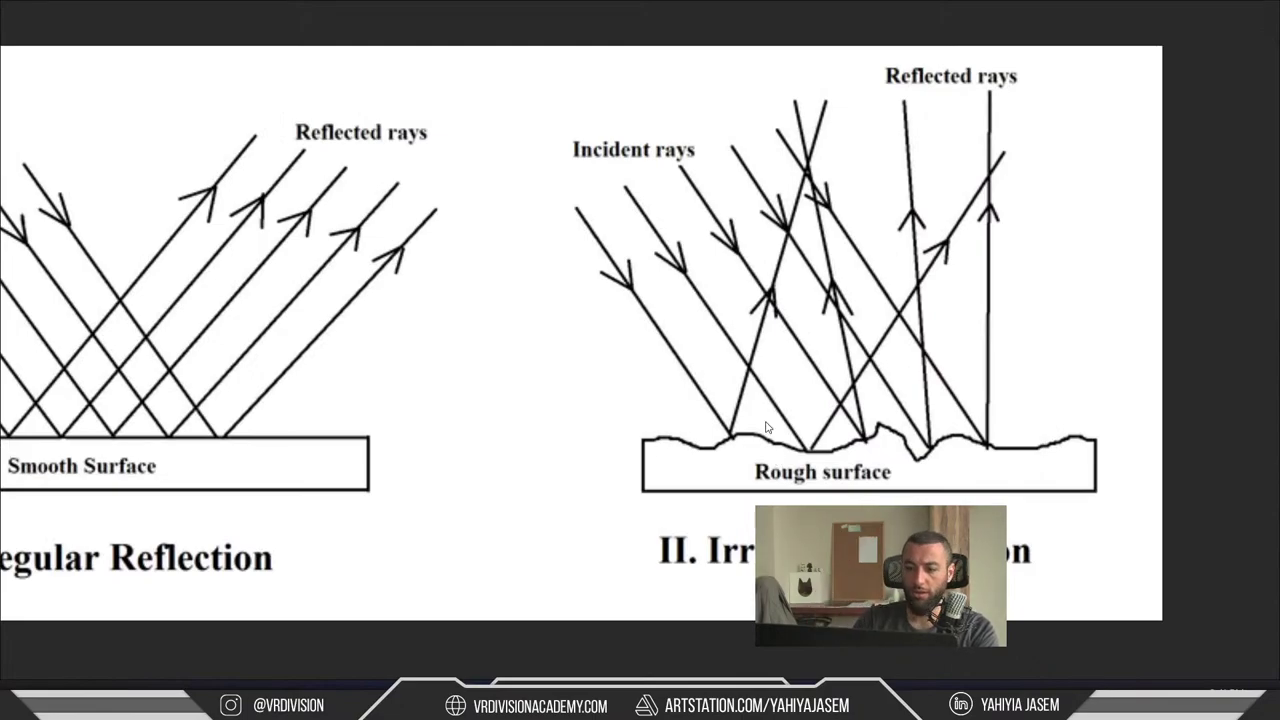
pyautogui.scroll(-3, 870, 440)
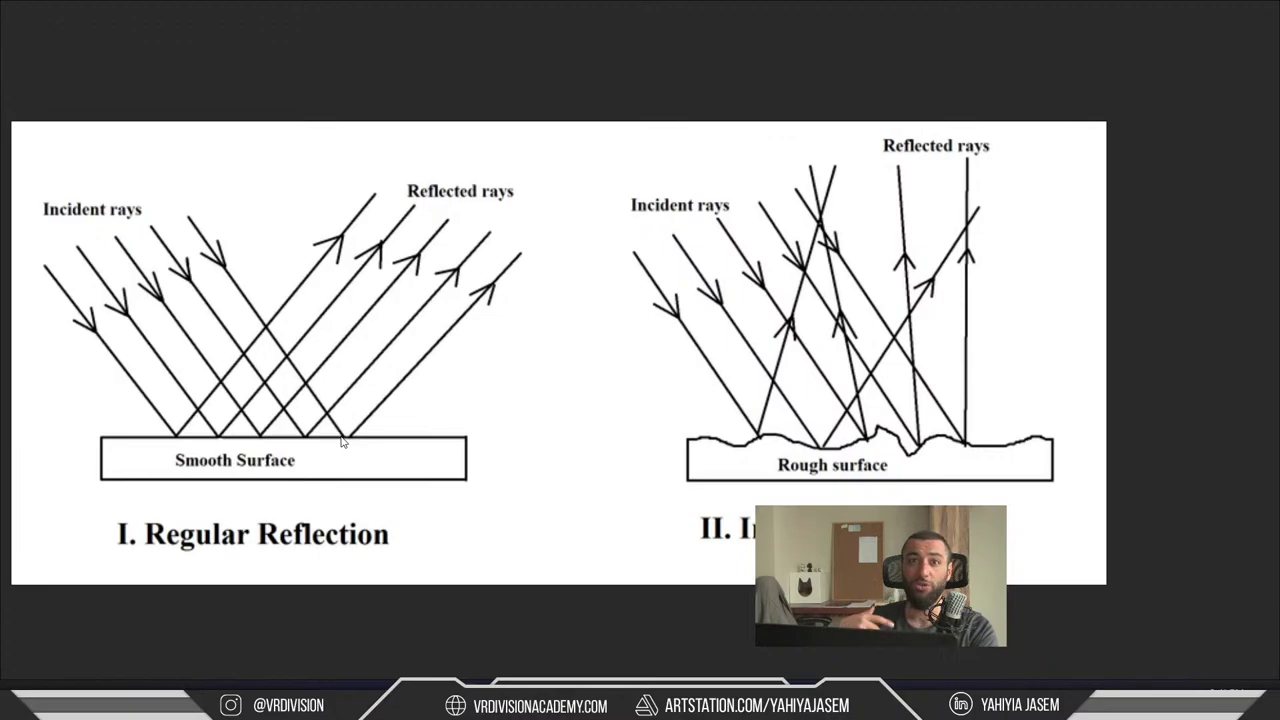
pyautogui.scroll(3, 341, 441)
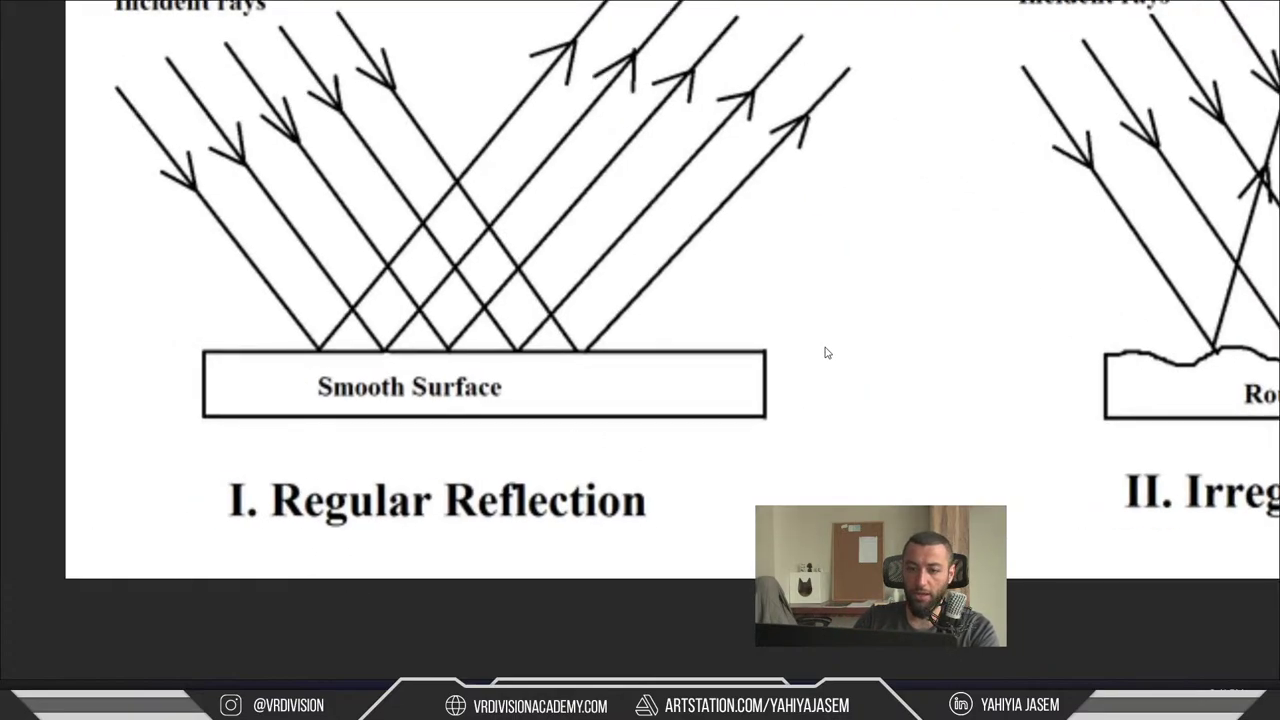
pyautogui.hotkey('ctrl', 'f')
# - From the Leather+ instance, frame and orbit the glossy sofa, then bring the editor back
pyautogui.click(117, 40)
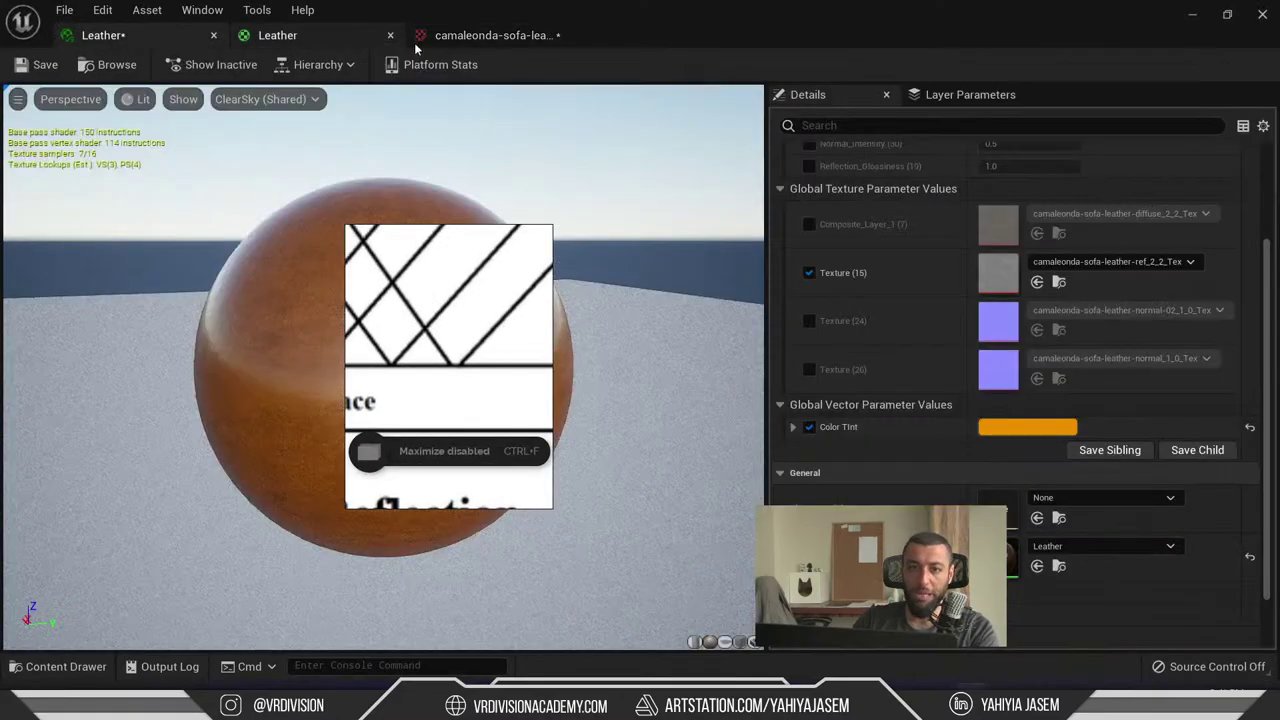
pyautogui.moveTo(414, 42); pyautogui.dragTo(639, 572)
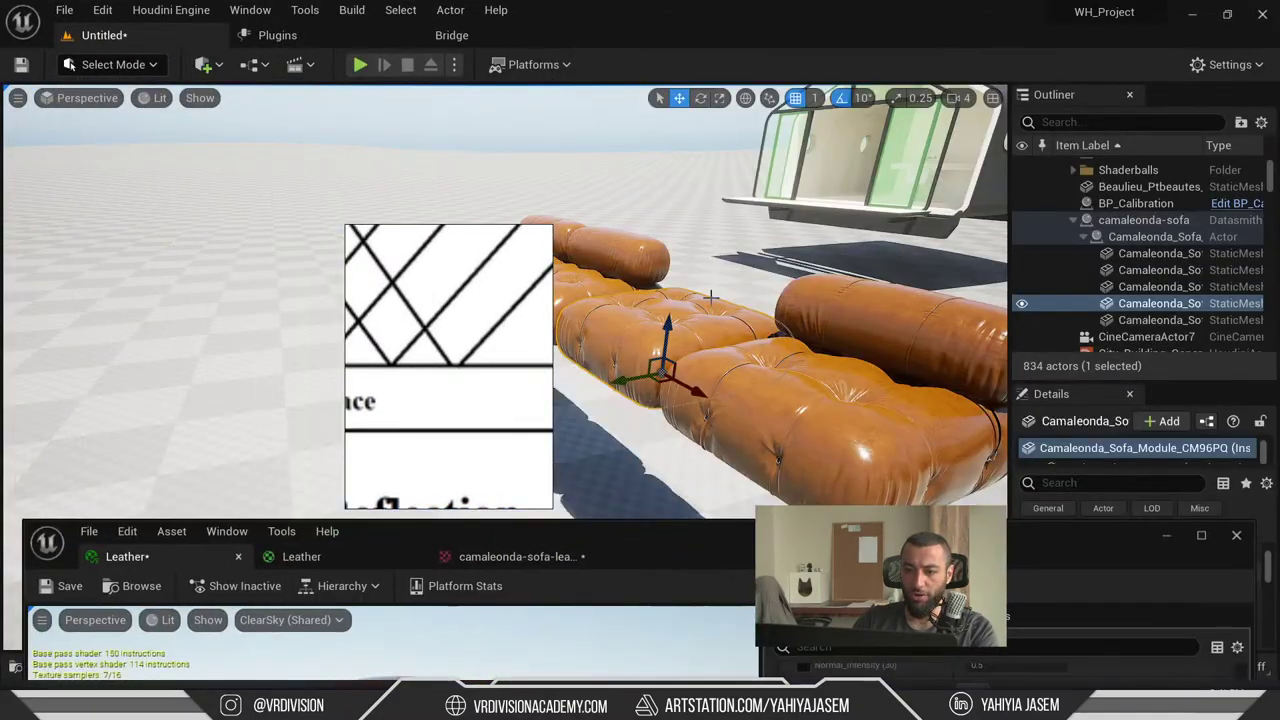
pyautogui.press('f')
pyautogui.scroll(5, 711, 400)
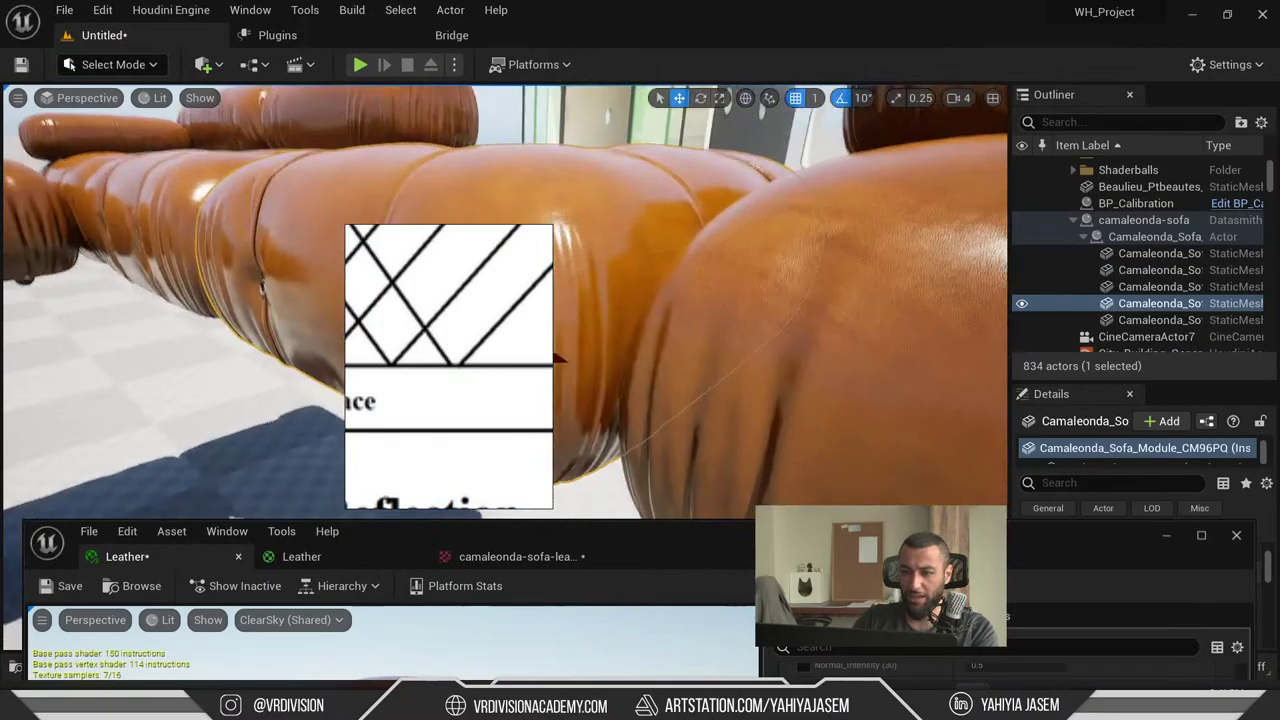
pyautogui.moveTo(691, 303); pyautogui.dragTo(691, 303, button='right')
pyautogui.scroll(5, 691, 303)
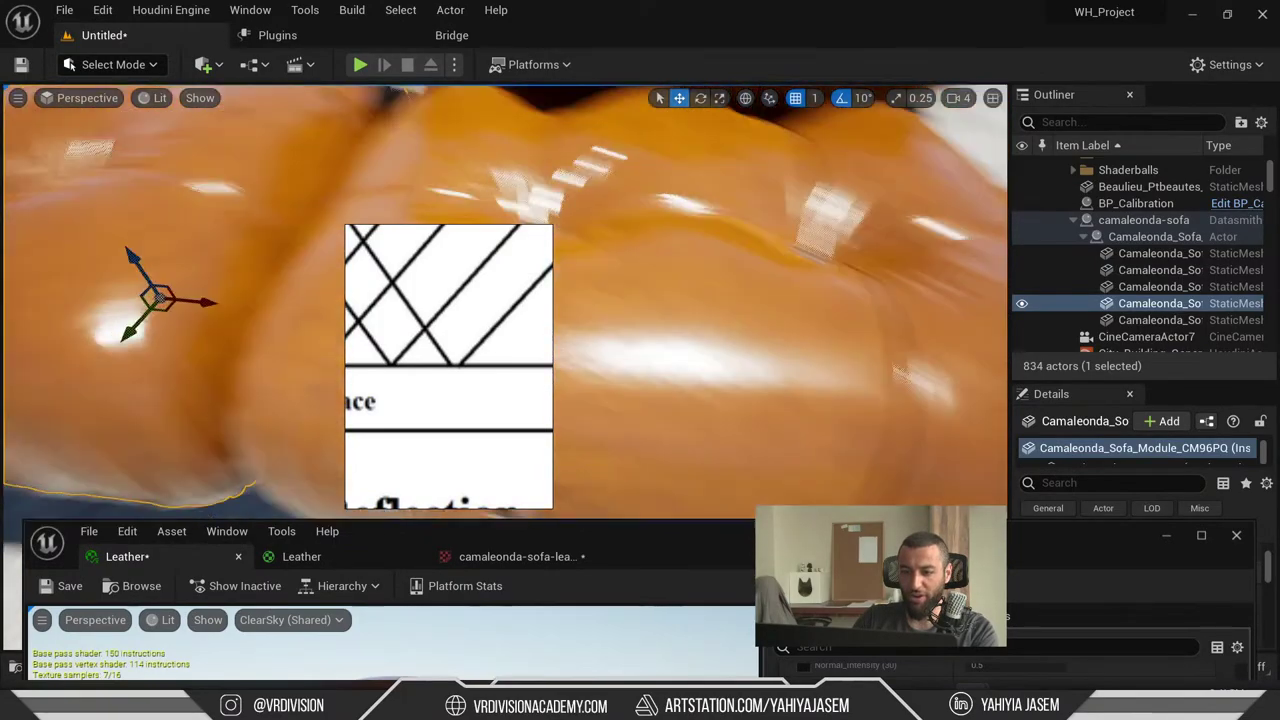
pyautogui.scroll(-3, 654, 240)
pyautogui.moveTo(654, 240); pyautogui.dragTo(775, 322, button='right')
pyautogui.moveTo(694, 541); pyautogui.dragTo(657, 94)
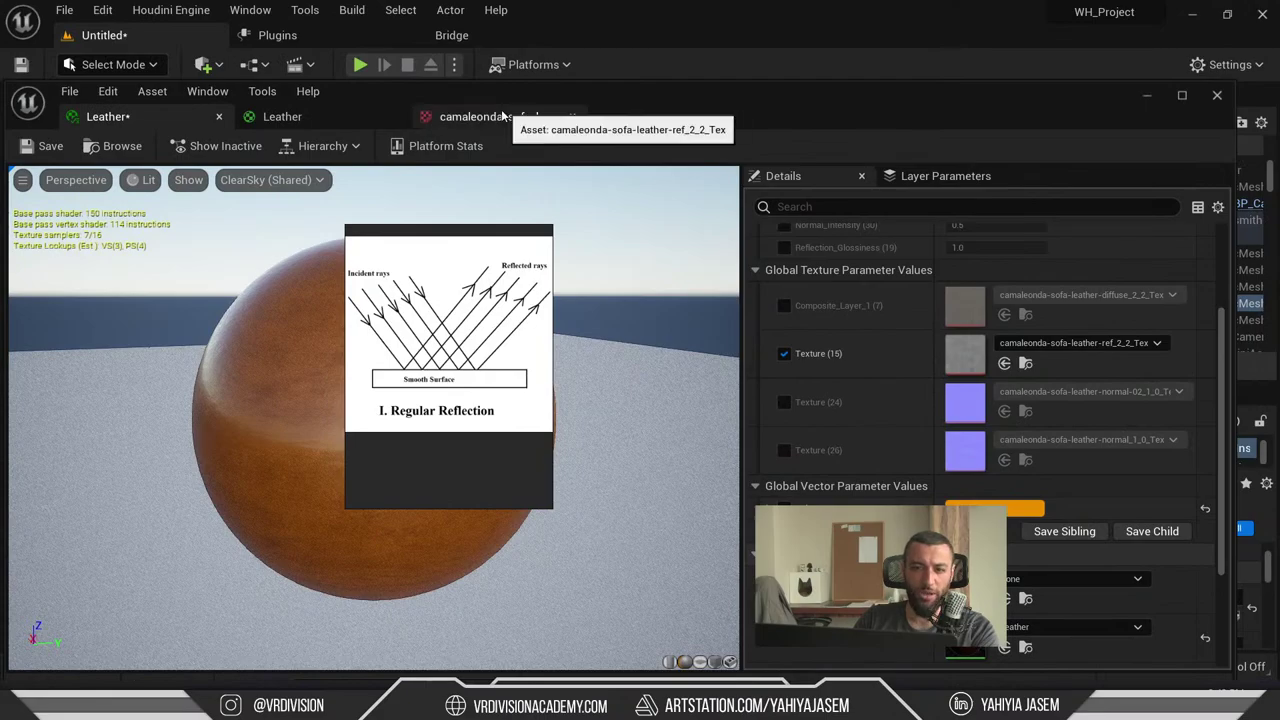
# - In the maximized Leather graph, add a OneMinus node fed by Texture (15) RGB
pyautogui.doubleClick(649, 88)
pyautogui.click(280, 40)
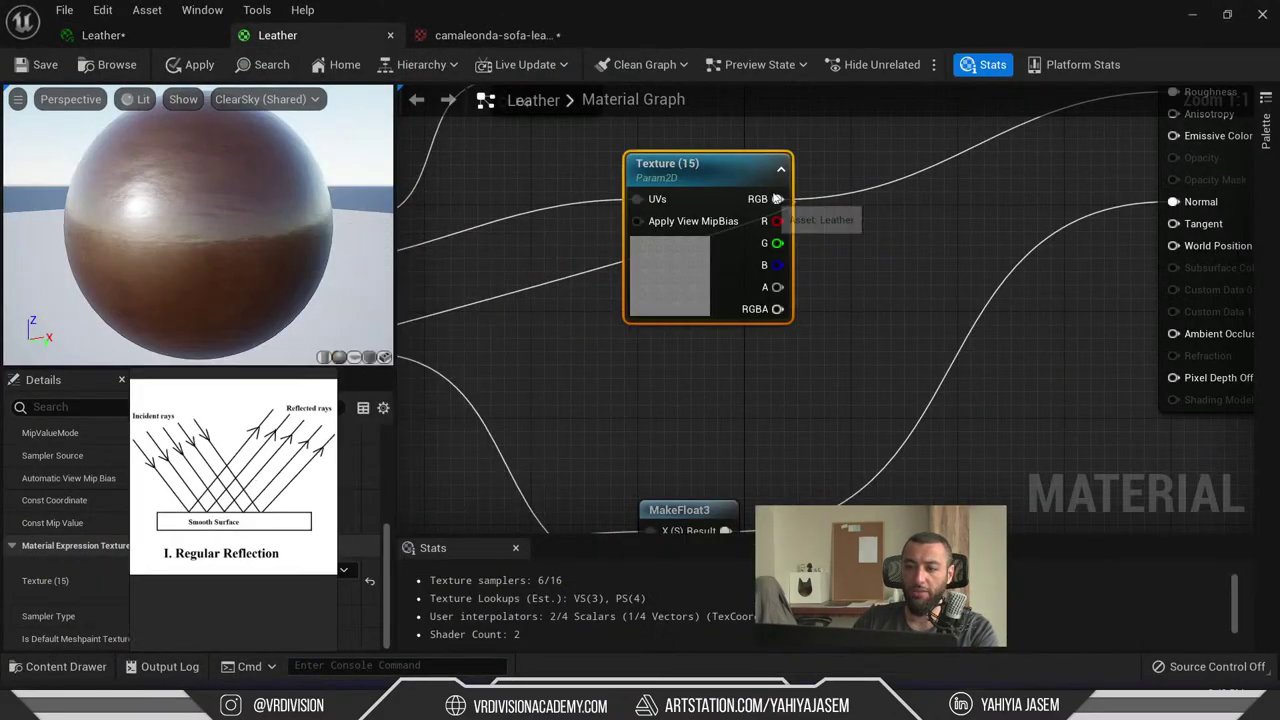
pyautogui.moveTo(690, 266); pyautogui.dragTo(677, 319)
pyautogui.moveTo(764, 252); pyautogui.dragTo(828, 178)
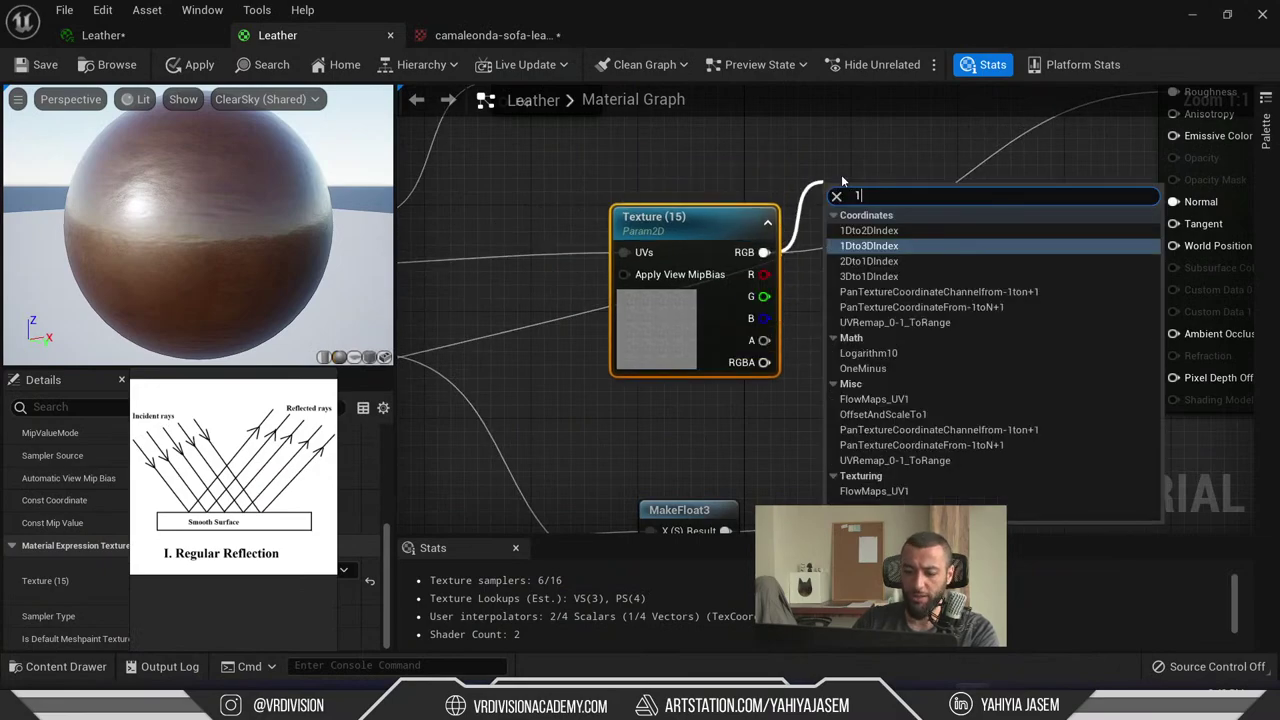
pyautogui.write('one')
pyautogui.press('Return')
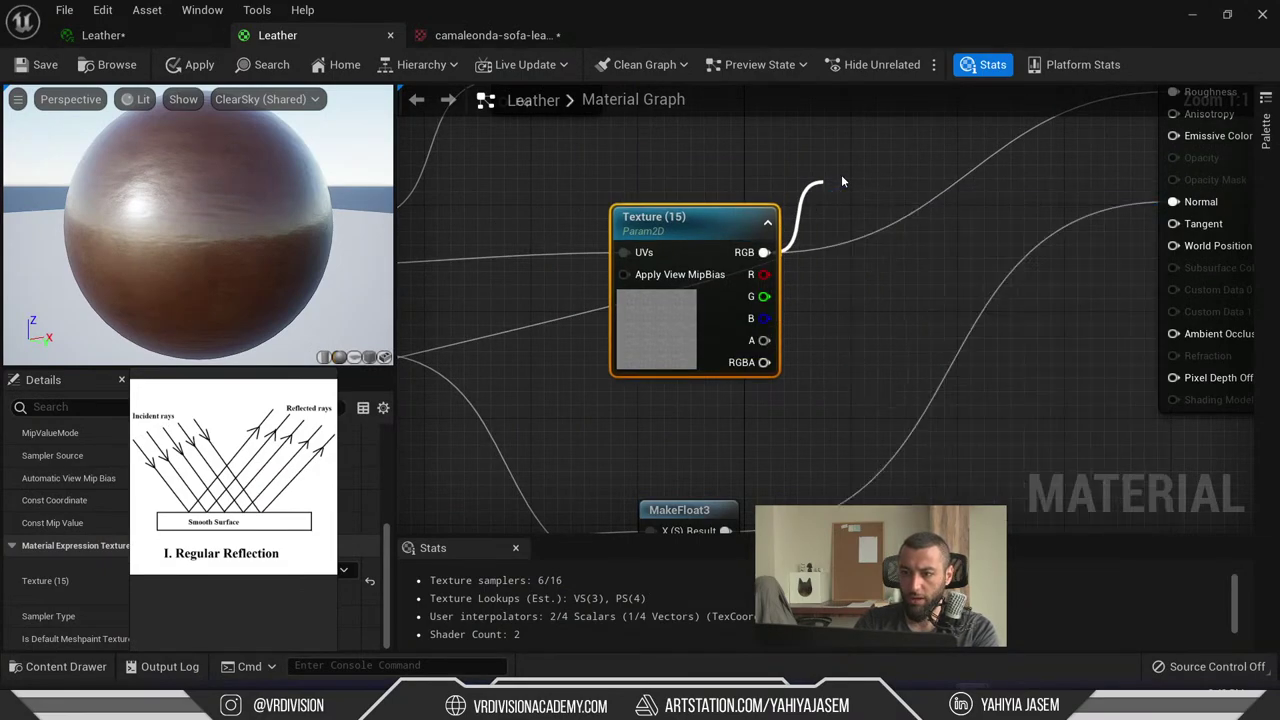
# - Wire the 1-x output into Roughness and apply the material
pyautogui.moveTo(866, 193); pyautogui.dragTo(701, 274, button='right')
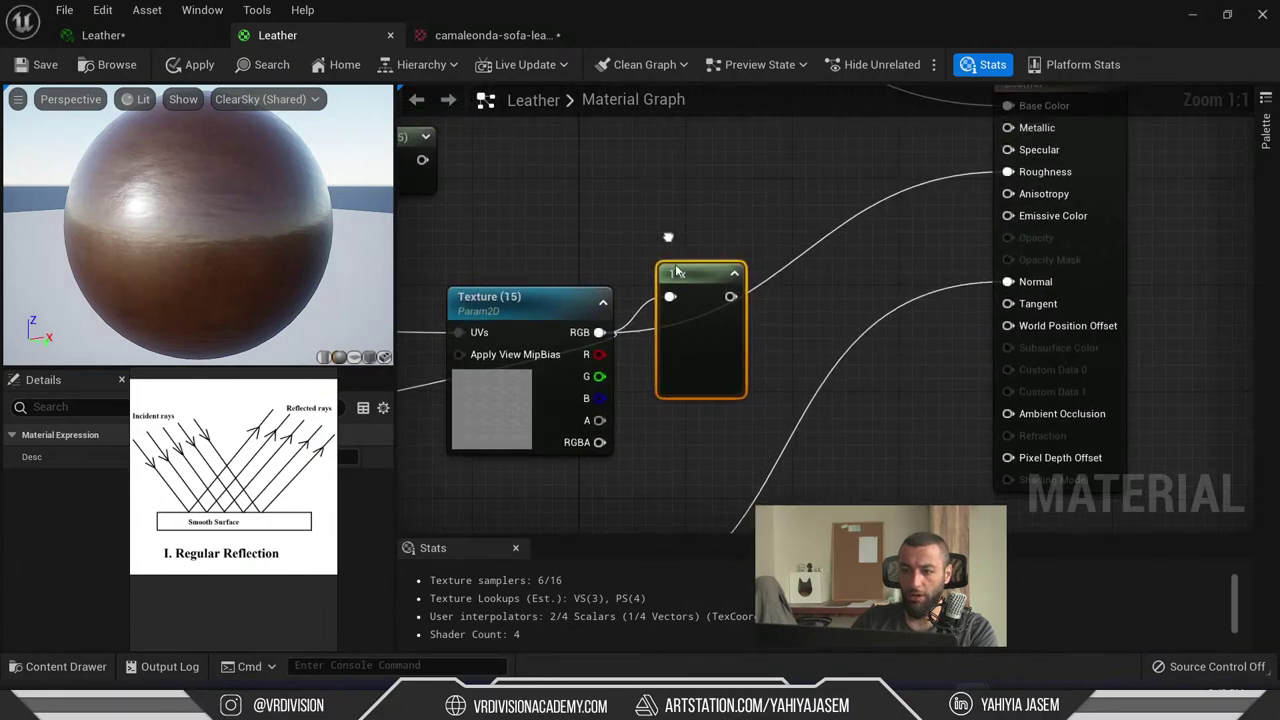
pyautogui.moveTo(701, 274); pyautogui.dragTo(955, 171)
pyautogui.click(805, 212)
pyautogui.moveTo(734, 214); pyautogui.dragTo(1046, 174)
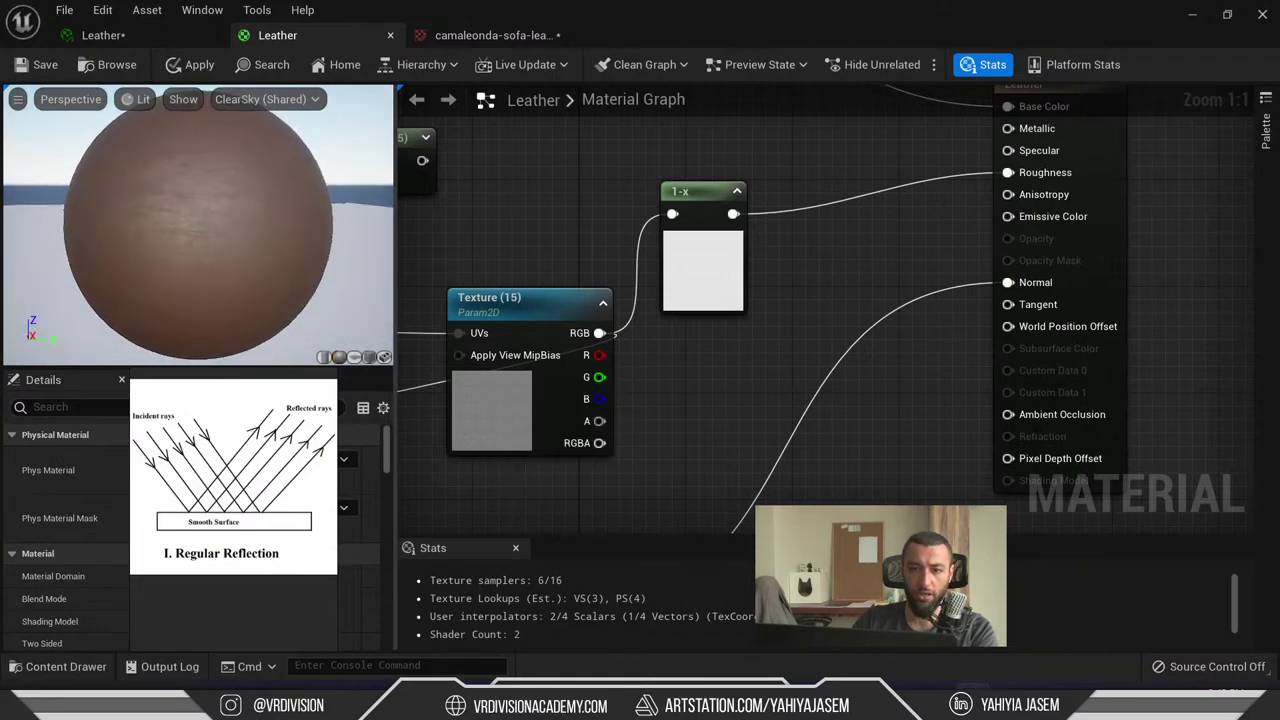
pyautogui.hotkey('ctrl', 's')
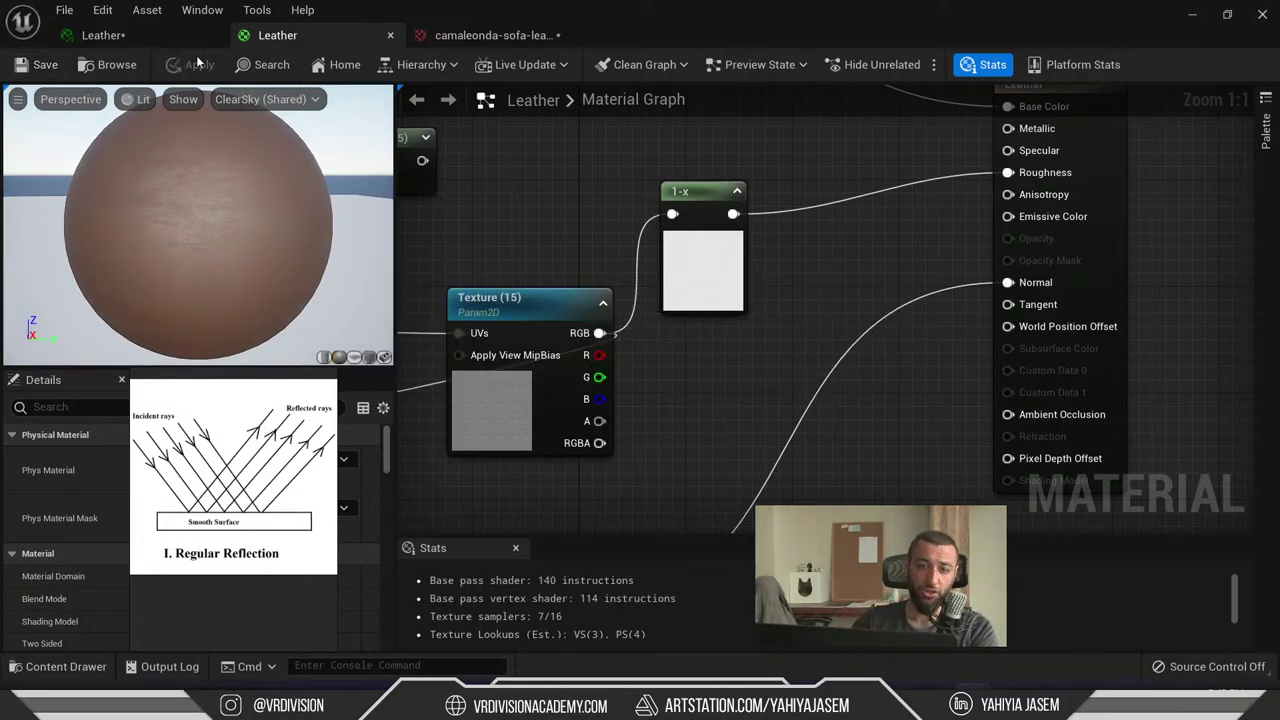
# - Orbit the deselected sofa side-on to confirm its matte look, then switch windows
pyautogui.moveTo(794, 20); pyautogui.dragTo(737, 630)
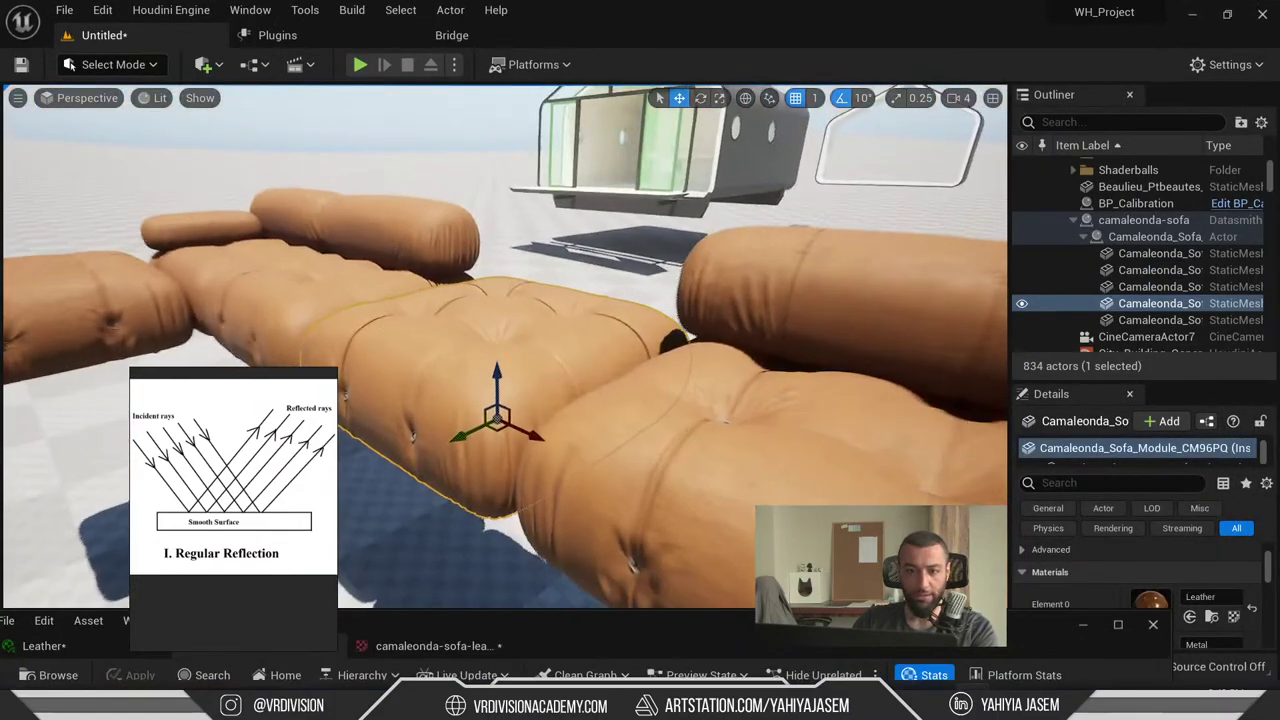
pyautogui.moveTo(710, 270); pyautogui.dragTo(727, 312, button='right')
pyautogui.press('Escape')
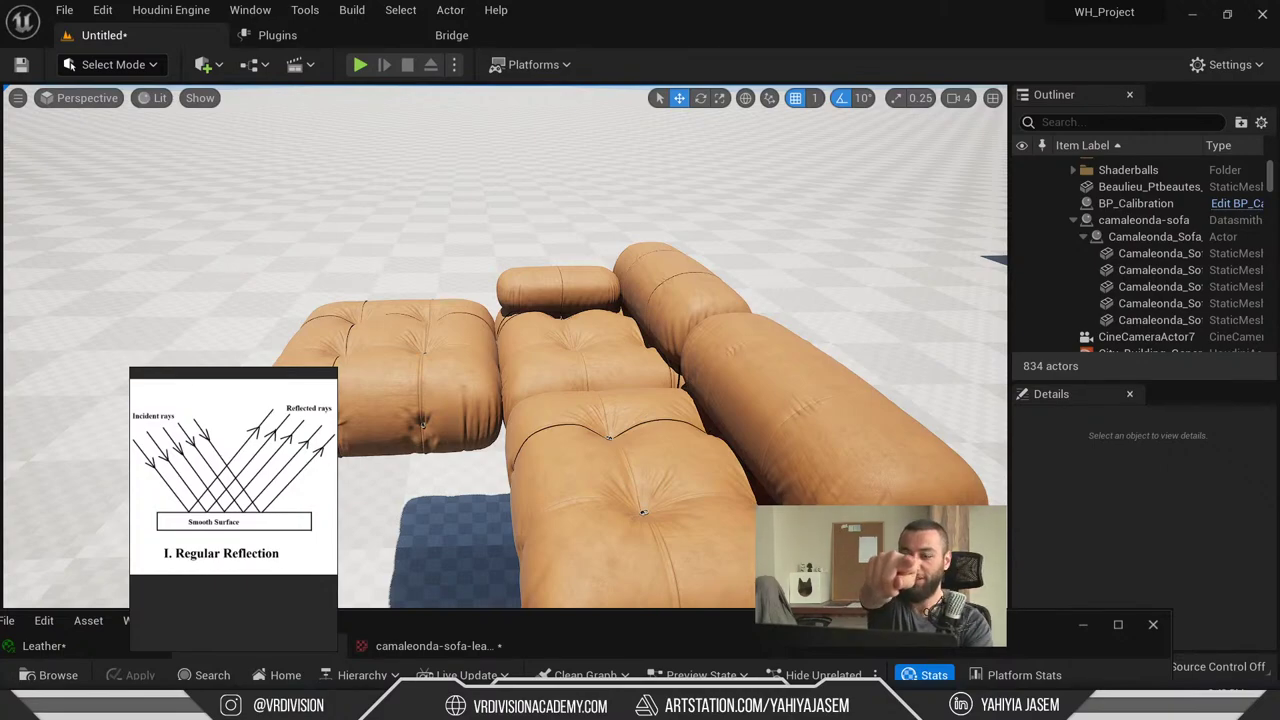
pyautogui.moveTo(656, 90); pyautogui.dragTo(985, 160, button='right')
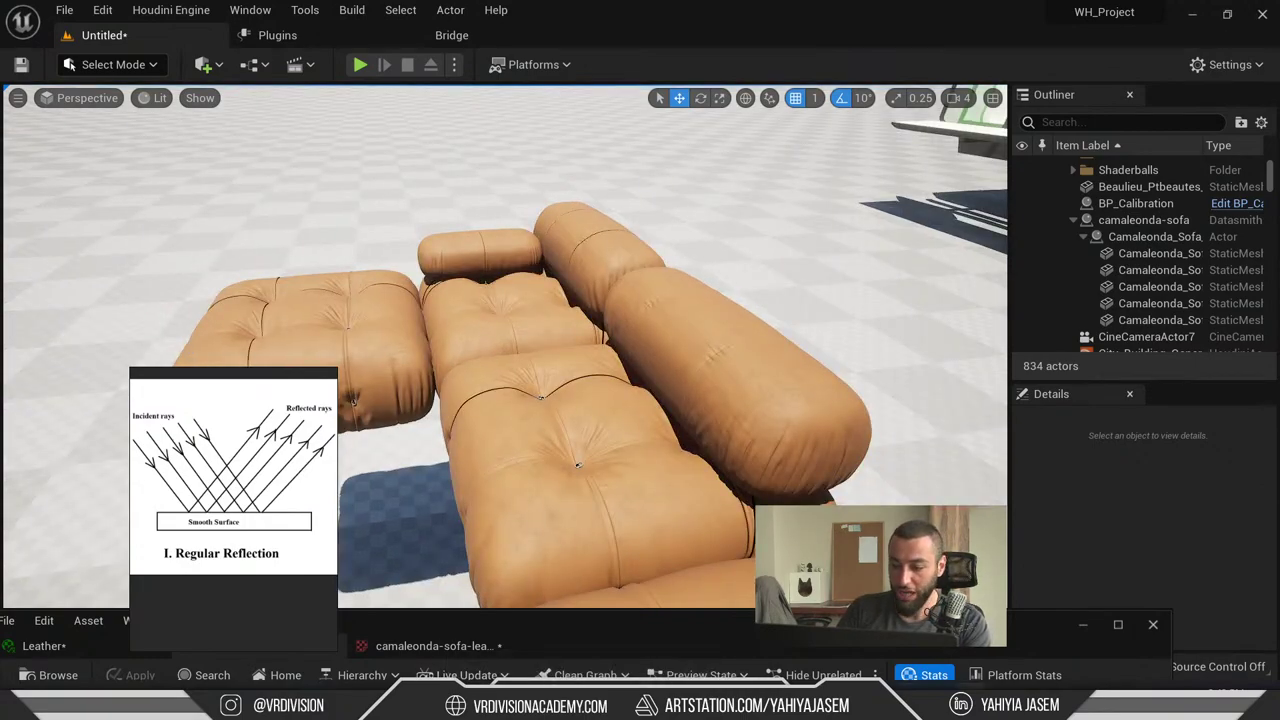
pyautogui.moveTo(1075, 712)
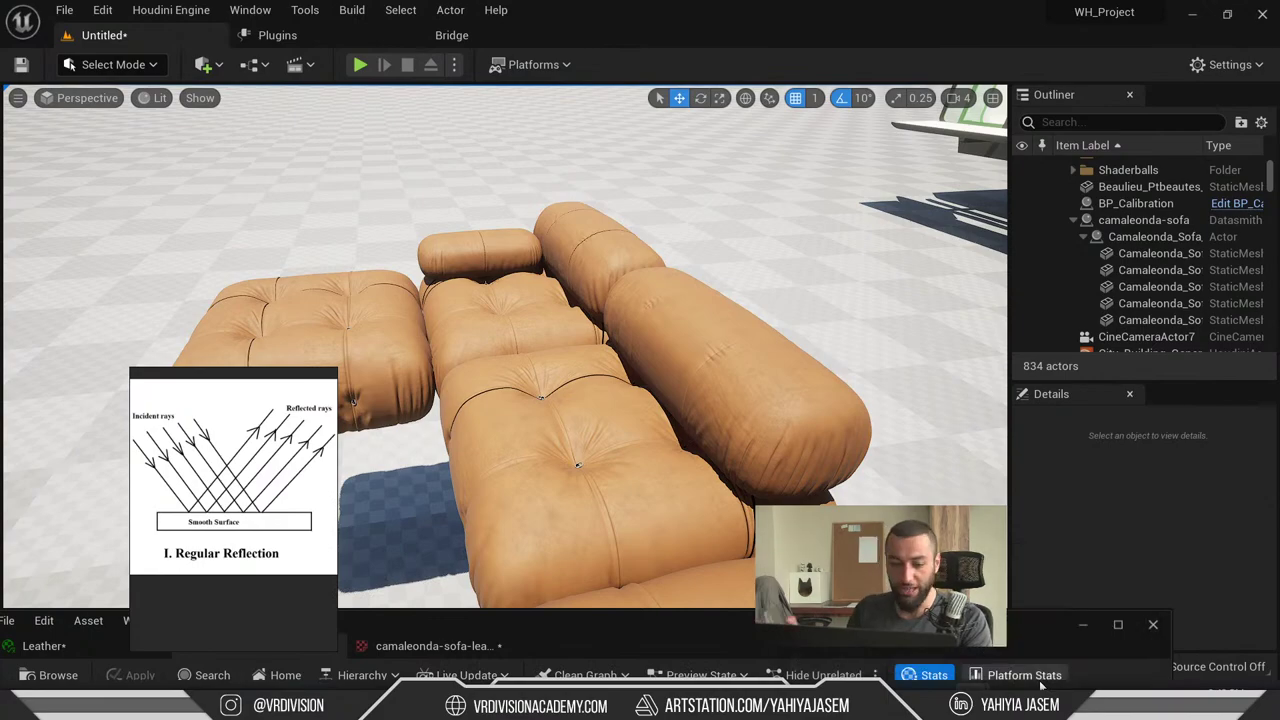
pyautogui.hotkey('alt', 'Tab')
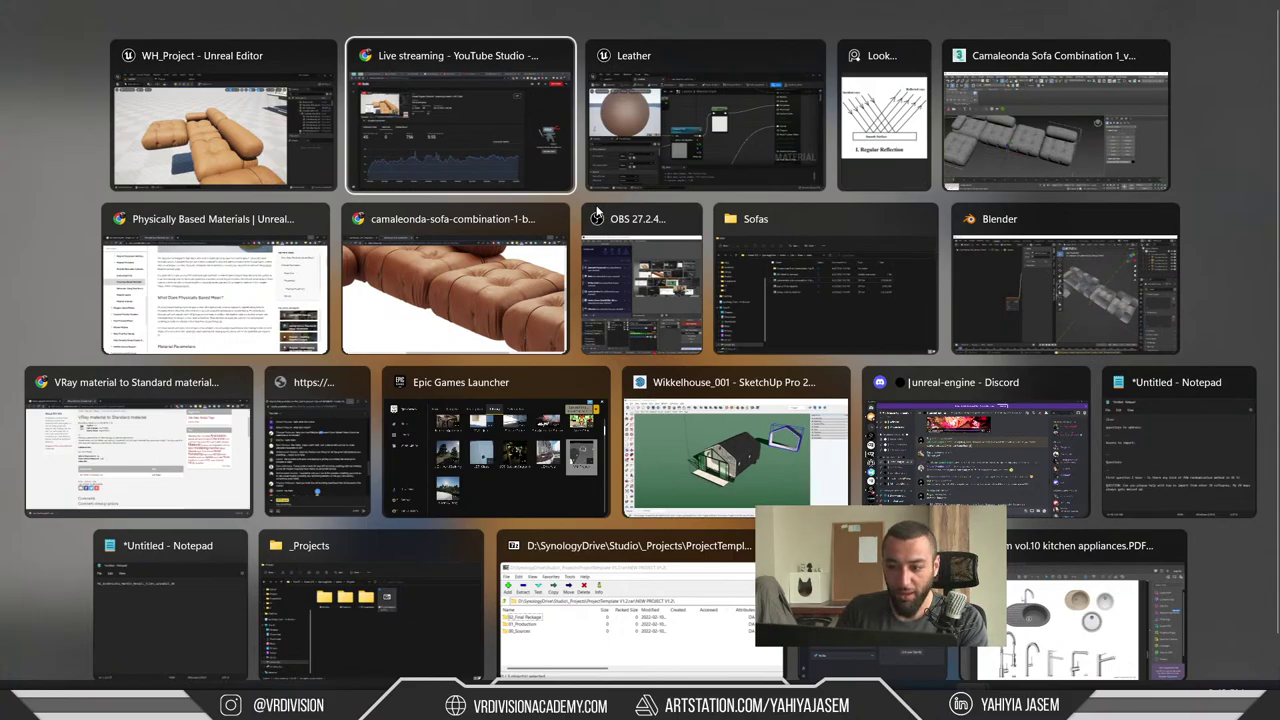
# - Cycle through the open windows and bring up the YouTube live chat
pyautogui.press('Escape')
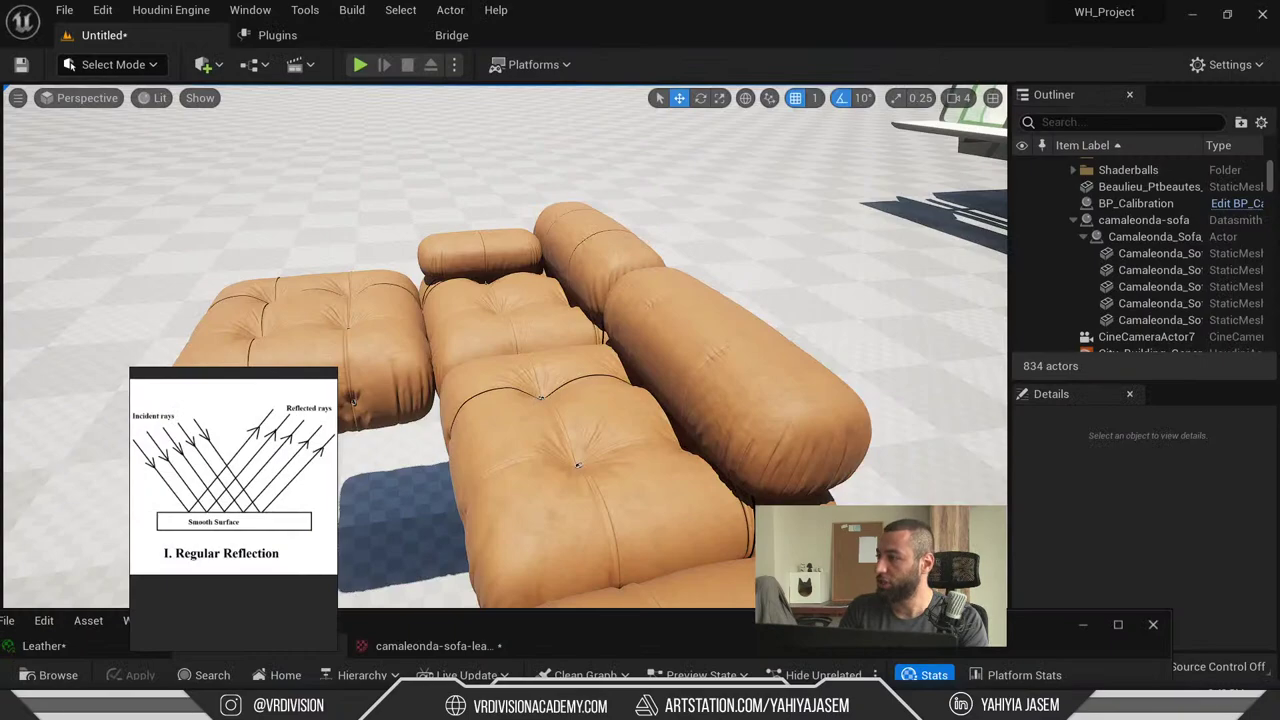
pyautogui.press('super+Tab')
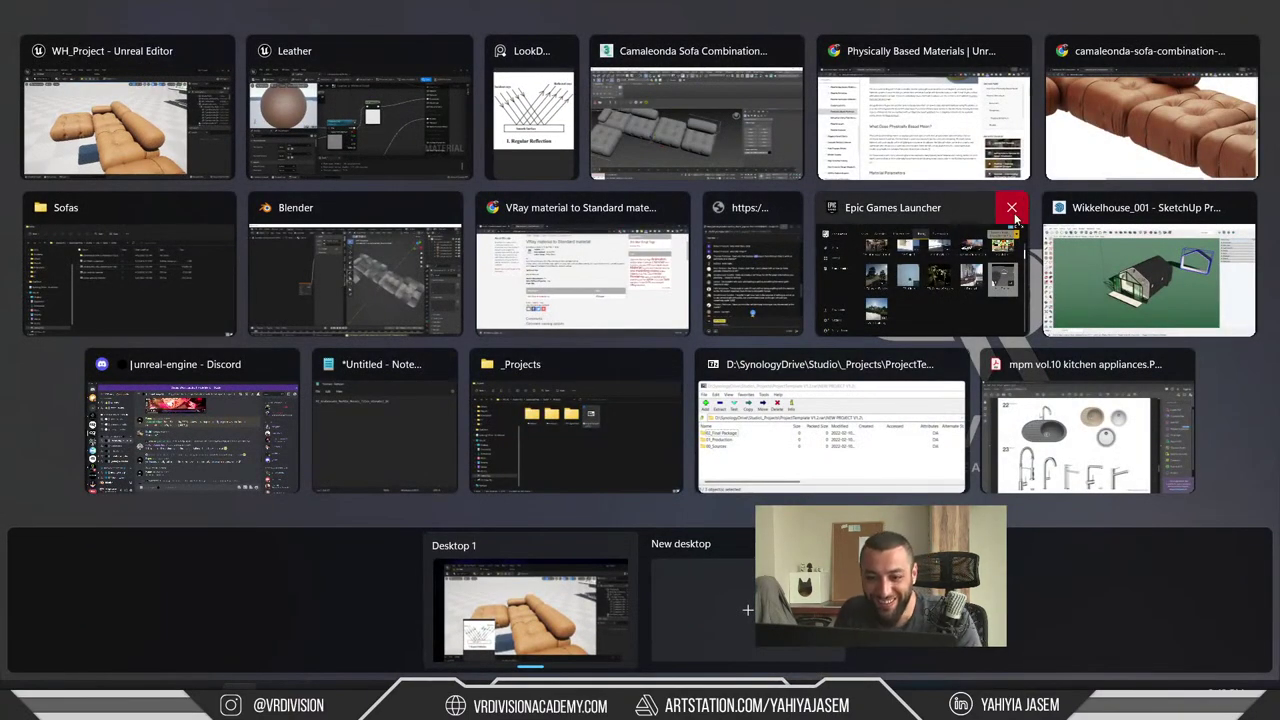
pyautogui.press('Escape')
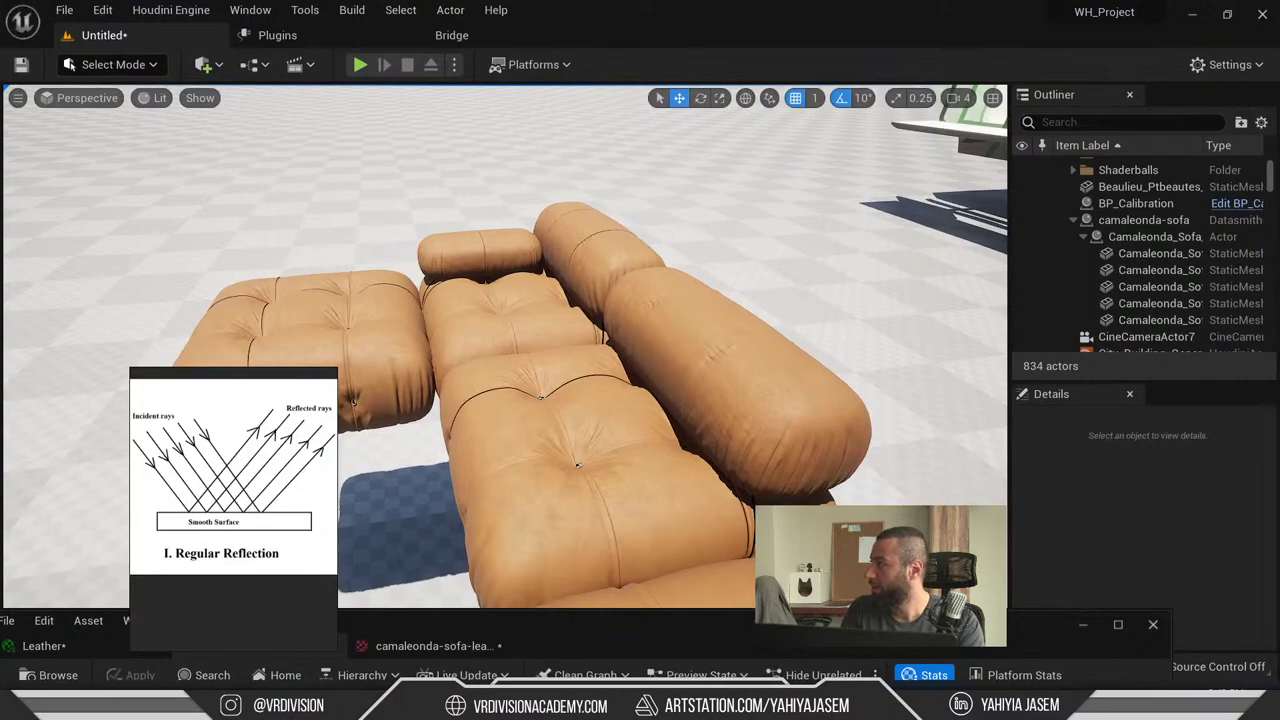
pyautogui.hotkey('alt', 'Tab')
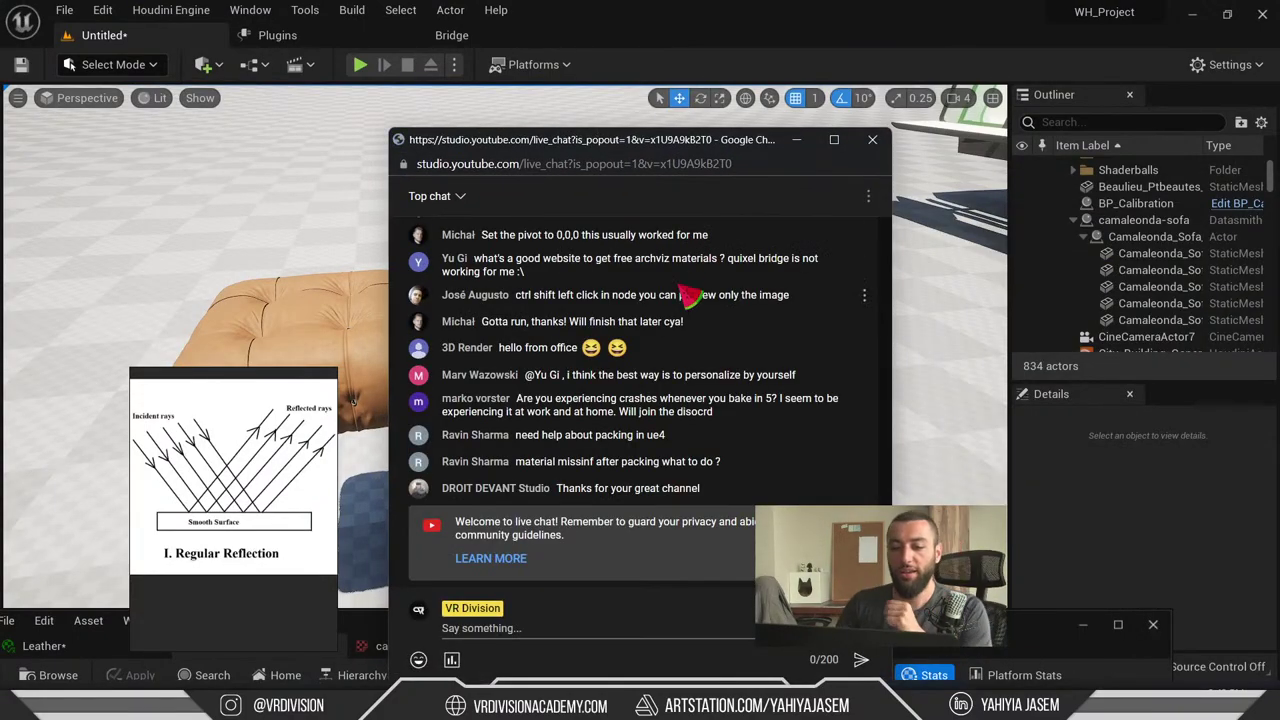
# - Read the viewers' auto UV and Rhino-in-Datasmith questions in the live chat
pyautogui.scroll(10, 690, 300)
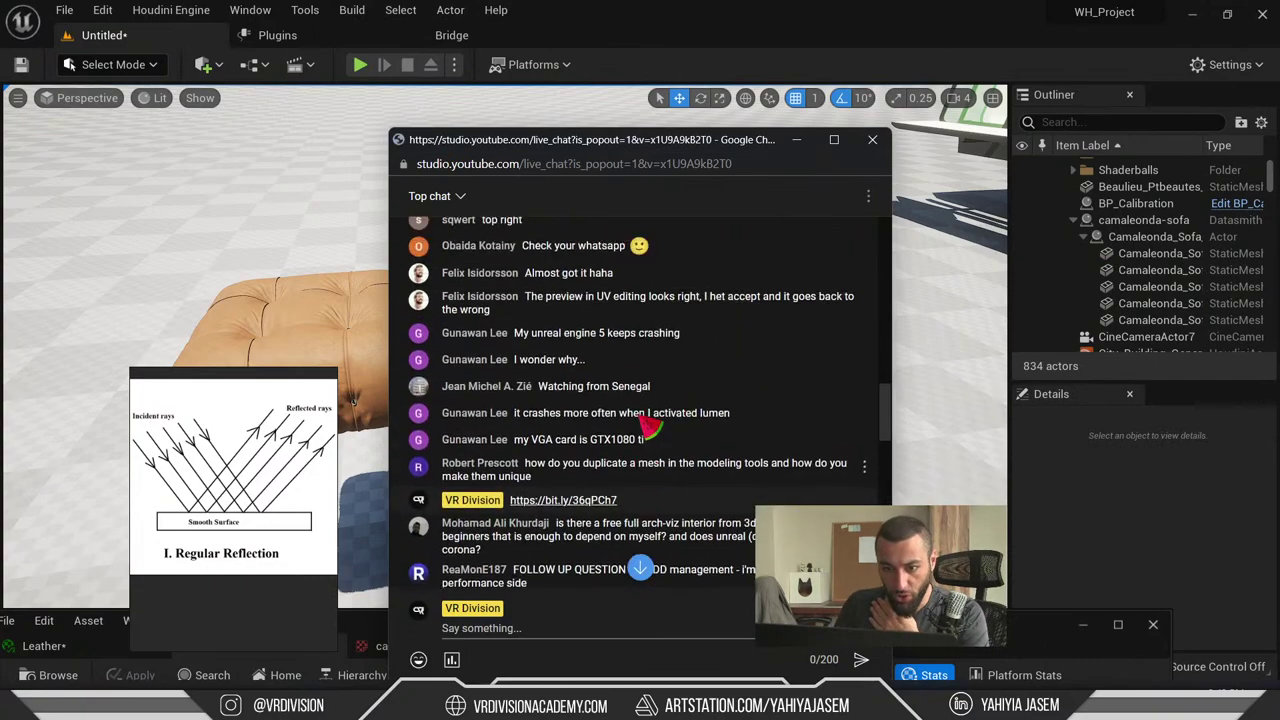
pyautogui.scroll(5, 648, 425)
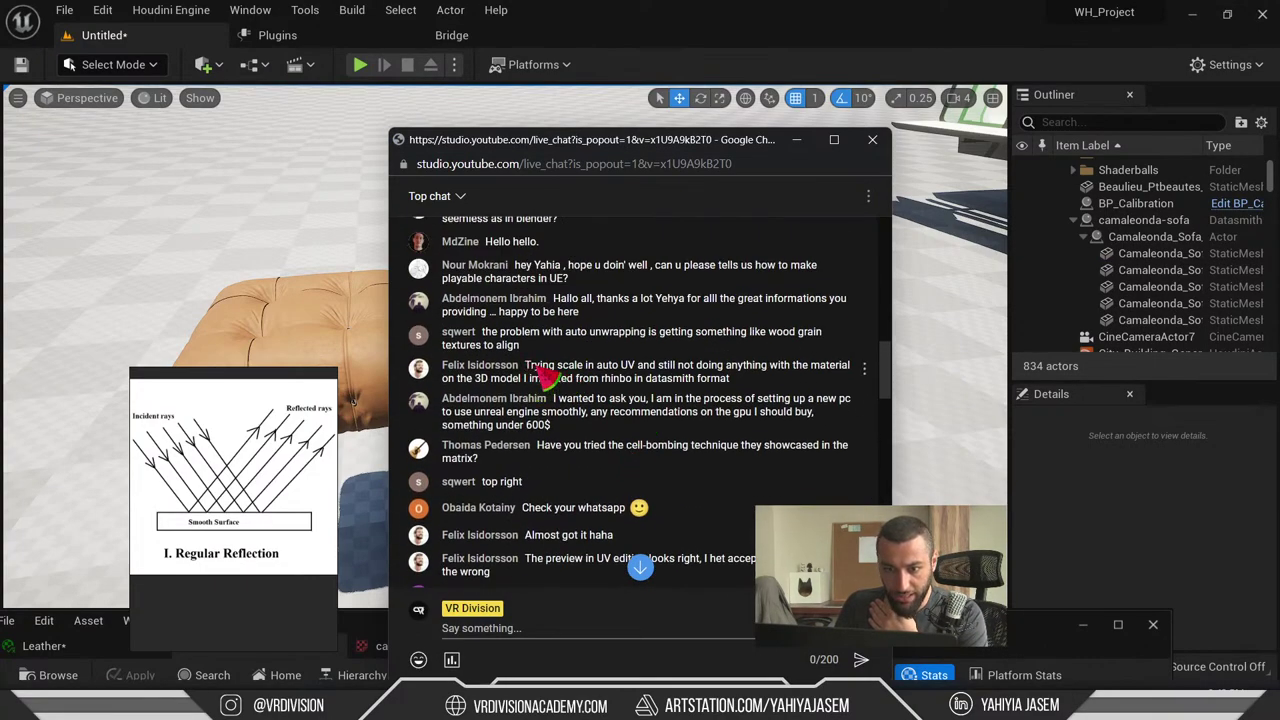
pyautogui.moveTo(541, 370); pyautogui.dragTo(634, 389)
pyautogui.moveTo(735, 390); pyautogui.dragTo(598, 386)
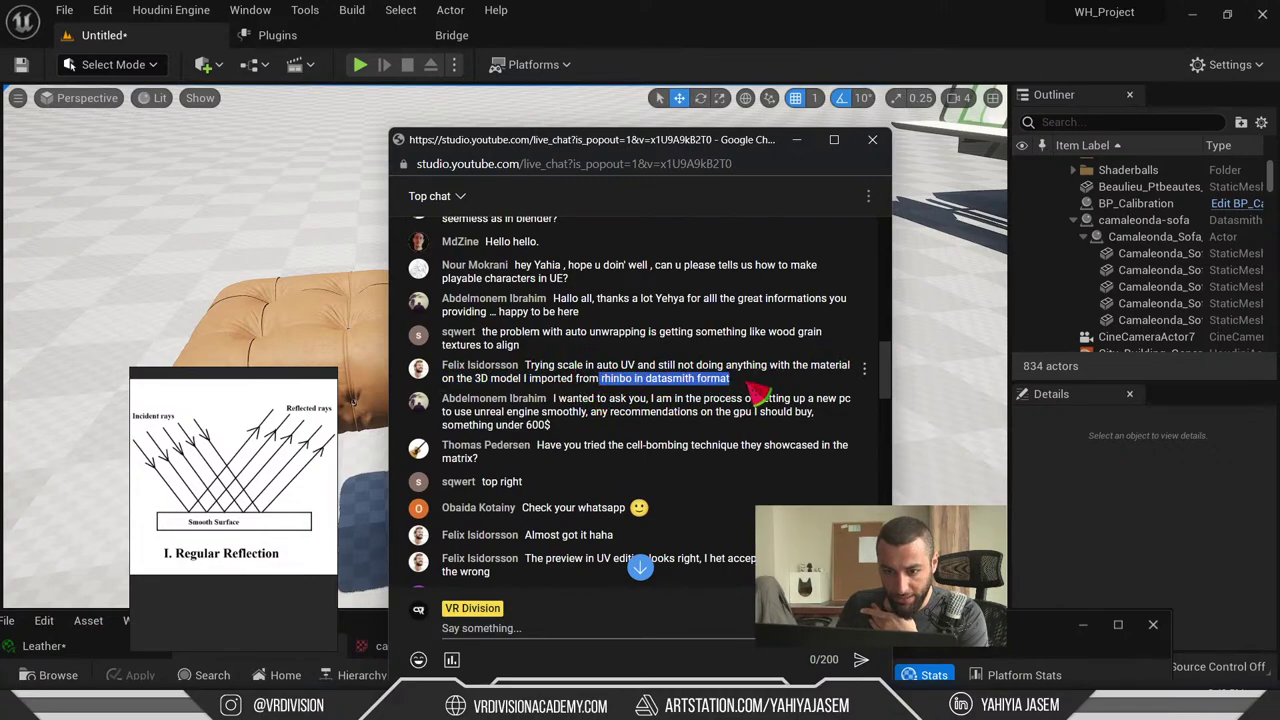
pyautogui.click(635, 392)
pyautogui.moveTo(635, 390); pyautogui.dragTo(628, 366)
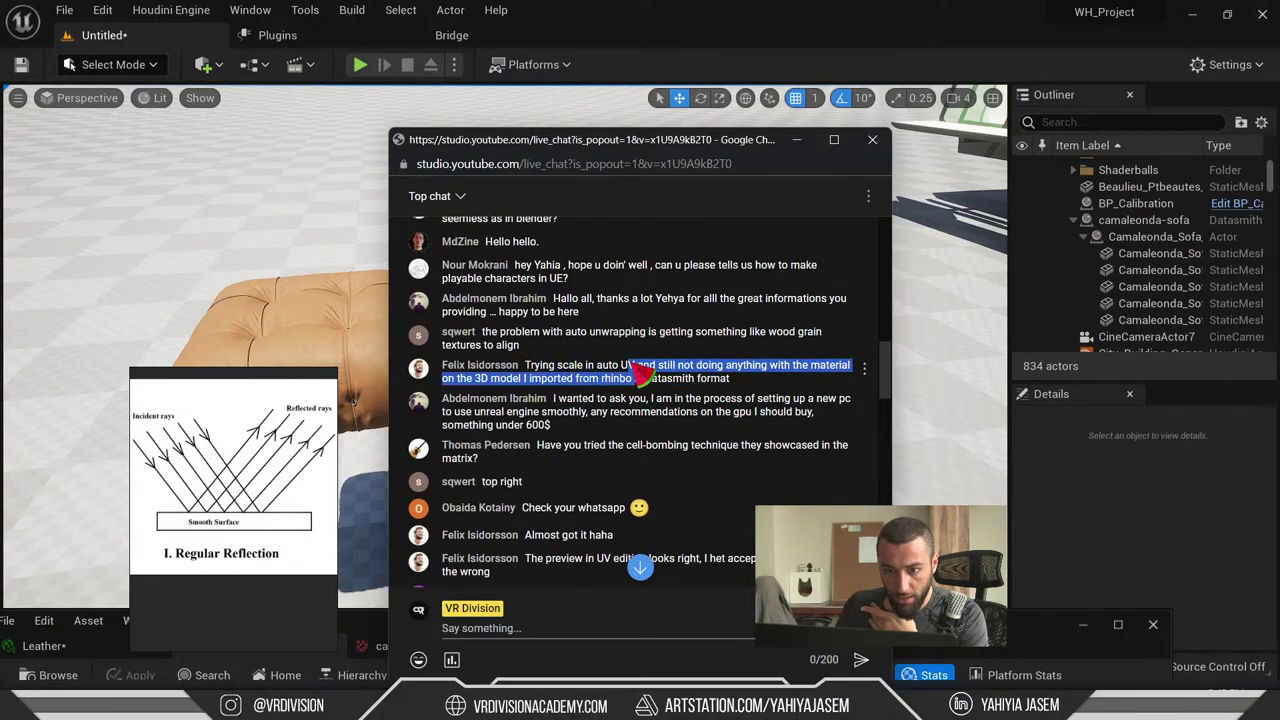
pyautogui.scroll(3, 510, 438)
pyautogui.scroll(-2, 530, 372)
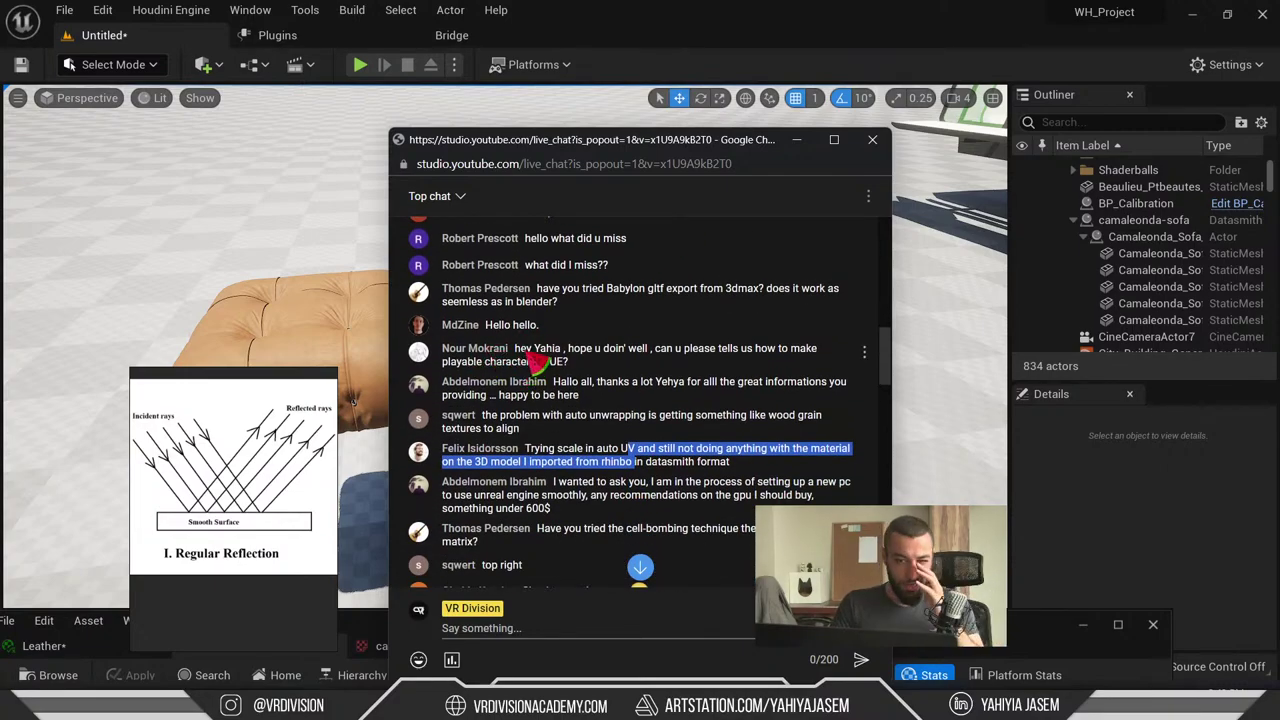
# - Read the 'doin' well' and playable characters messages, then minimize the chat
pyautogui.moveTo(604, 350); pyautogui.dragTo(645, 385)
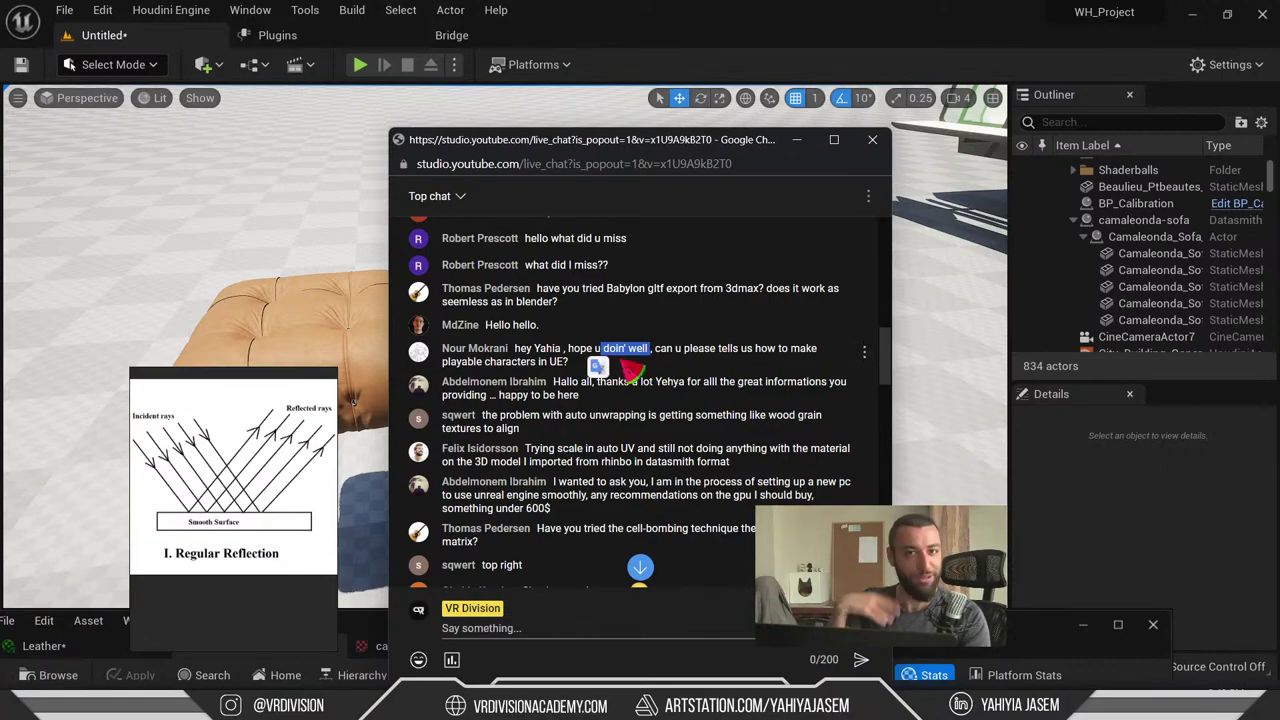
pyautogui.moveTo(632, 370); pyautogui.dragTo(751, 363)
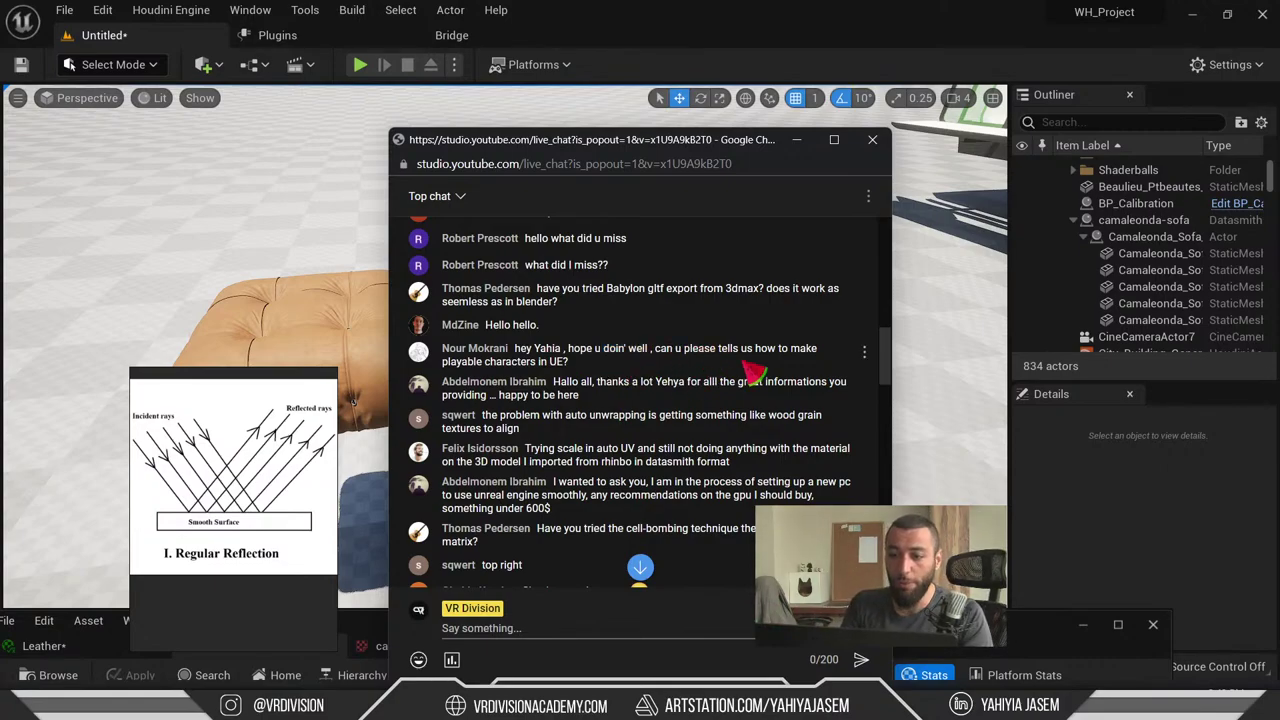
pyautogui.moveTo(566, 348); pyautogui.dragTo(629, 366)
pyautogui.click(629, 366)
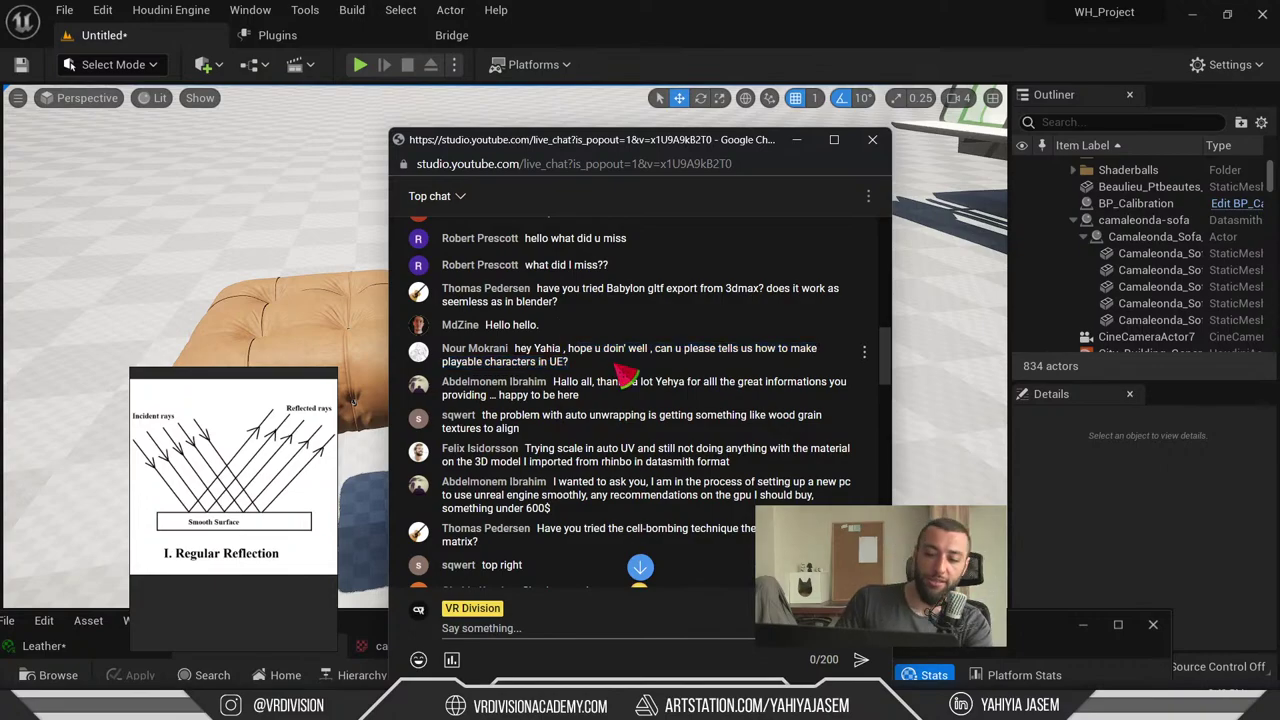
pyautogui.click(796, 140)
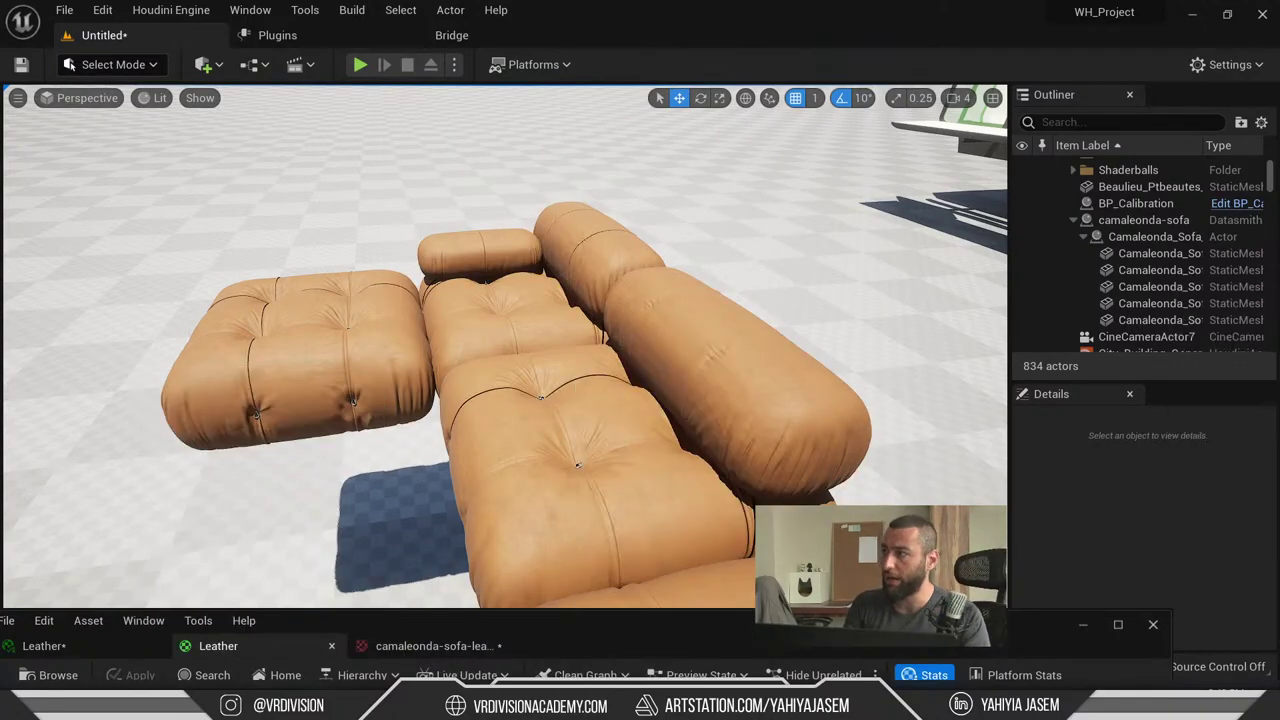
# - Fly the camera above the house, run Play-in-Editor briefly, then stop it
pyautogui.moveTo(283, 415); pyautogui.dragTo(162, 133, button='right')
pyautogui.click(361, 66)
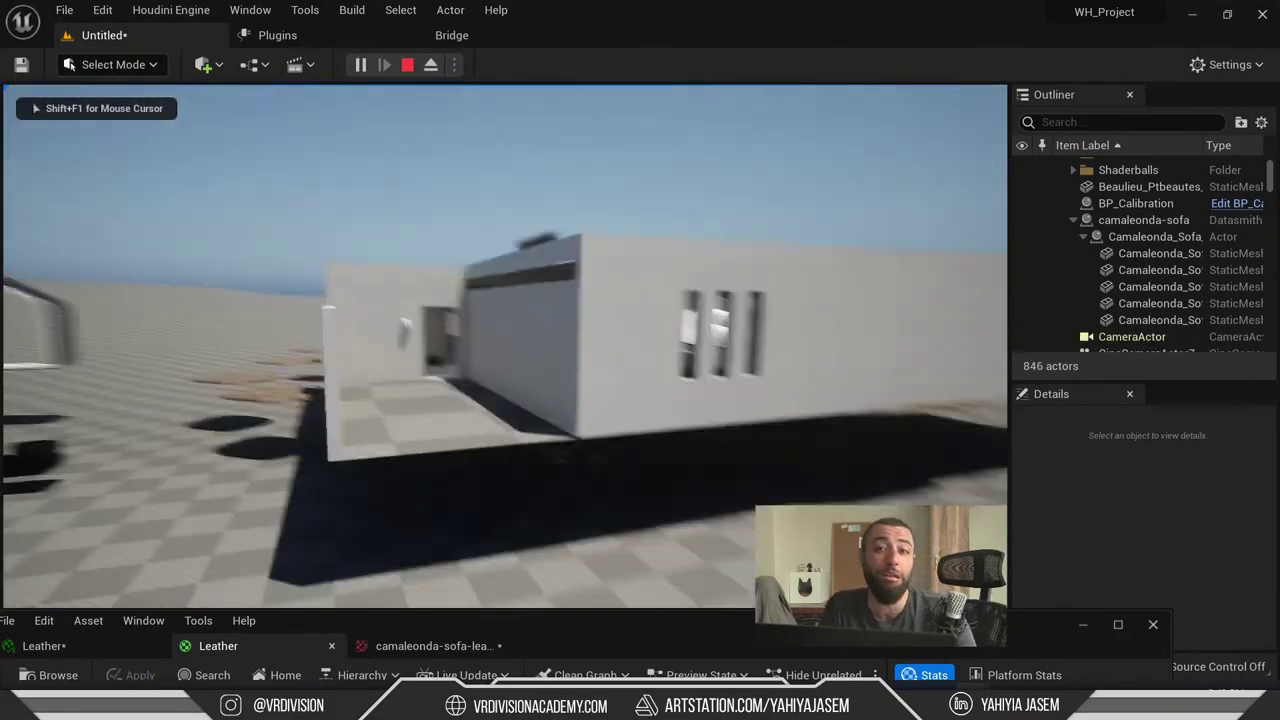
pyautogui.hotkey('shift', 'F1')
pyautogui.press('Escape')
# - Add the Third Person template through the Content Drawer's Add Feature or Content Pack
pyautogui.moveTo(396, 205); pyautogui.dragTo(541, 648, button='right')
pyautogui.click(1082, 625)
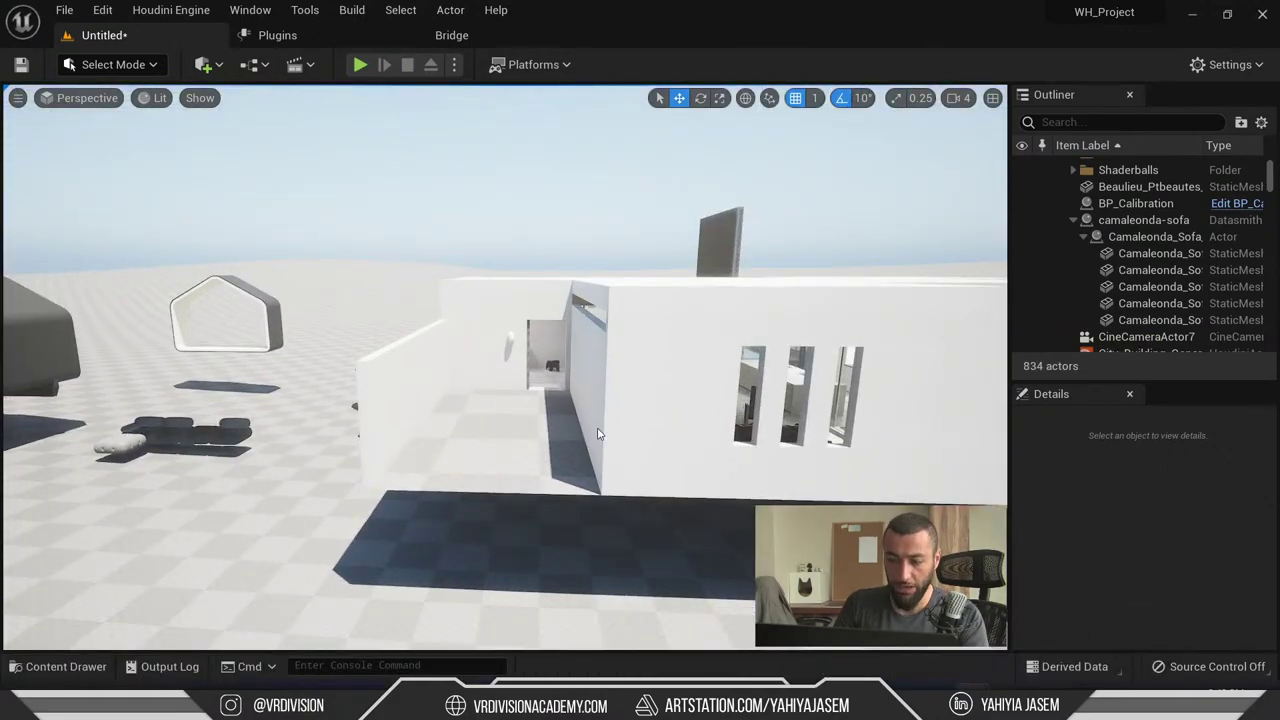
pyautogui.click(82, 672)
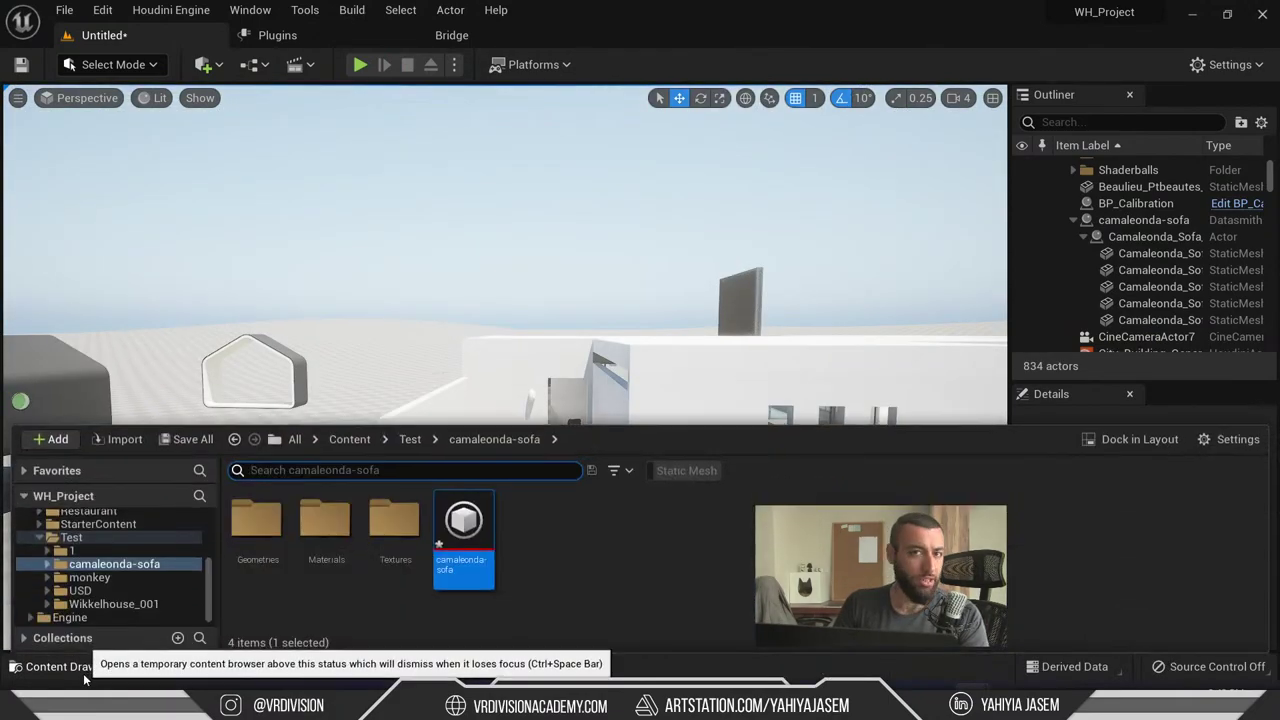
pyautogui.click(55, 441)
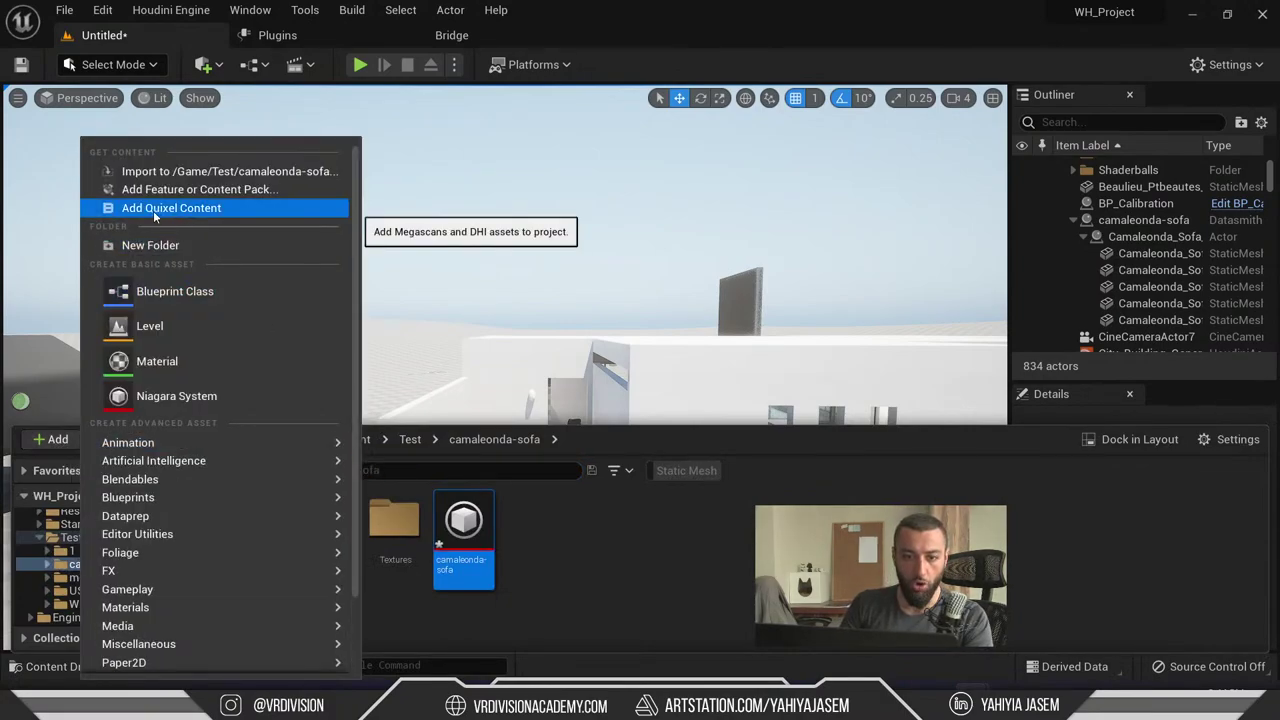
pyautogui.click(172, 189)
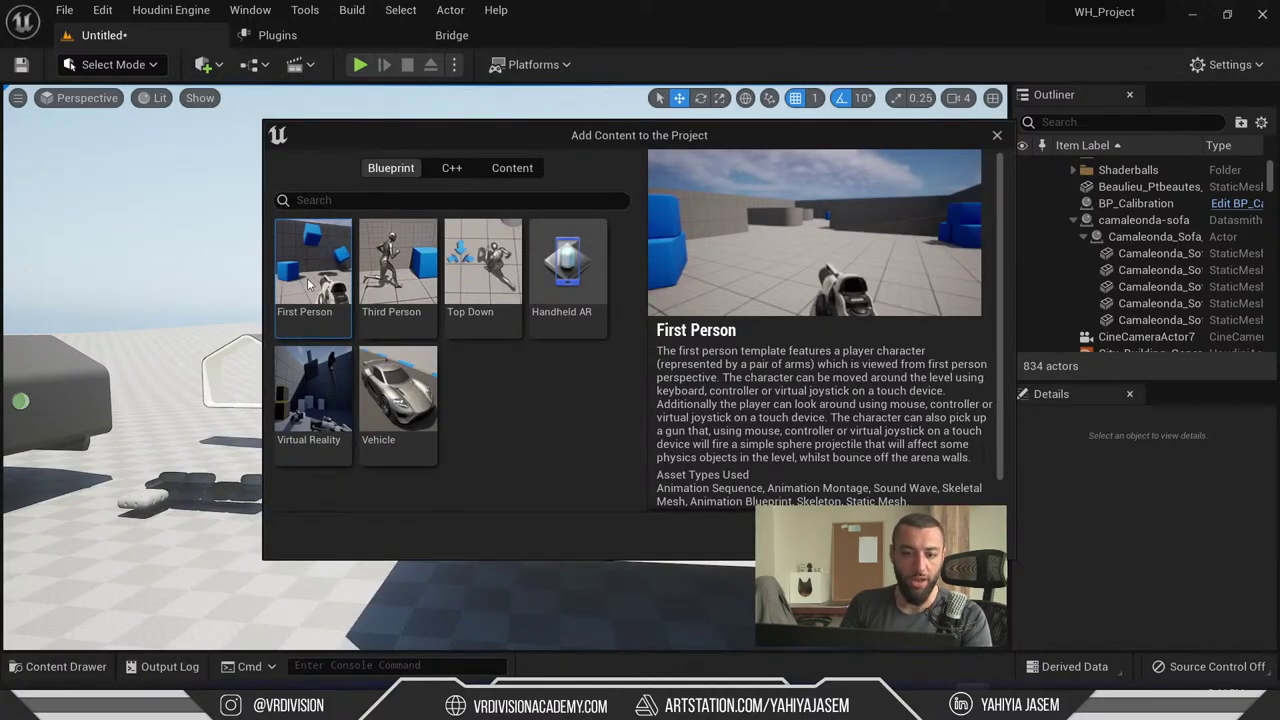
pyautogui.click(393, 278)
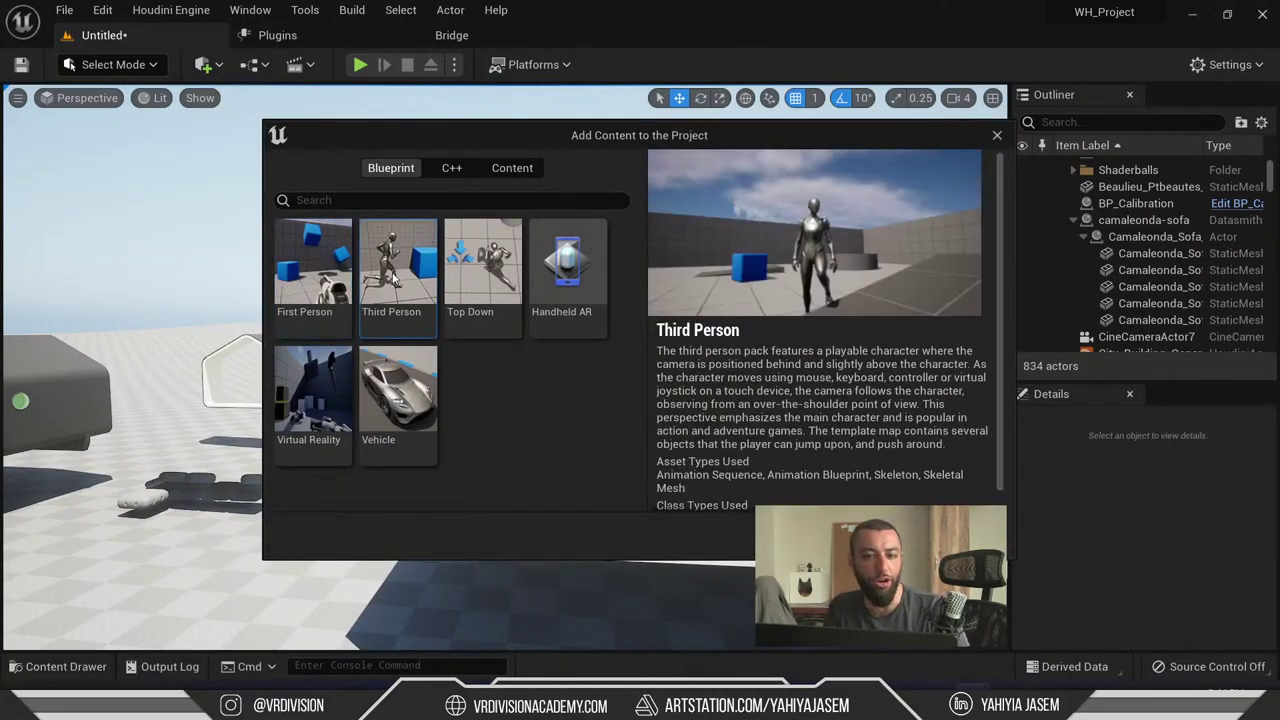
pyautogui.click(347, 255)
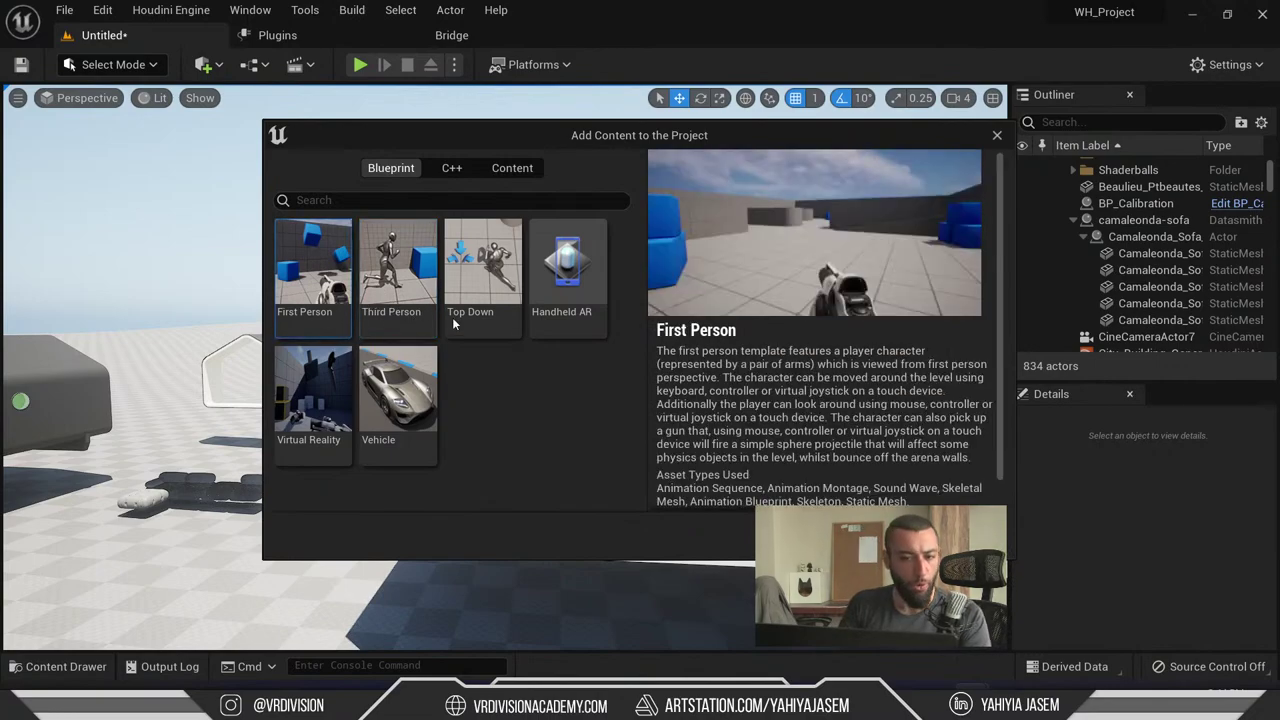
pyautogui.click(405, 288)
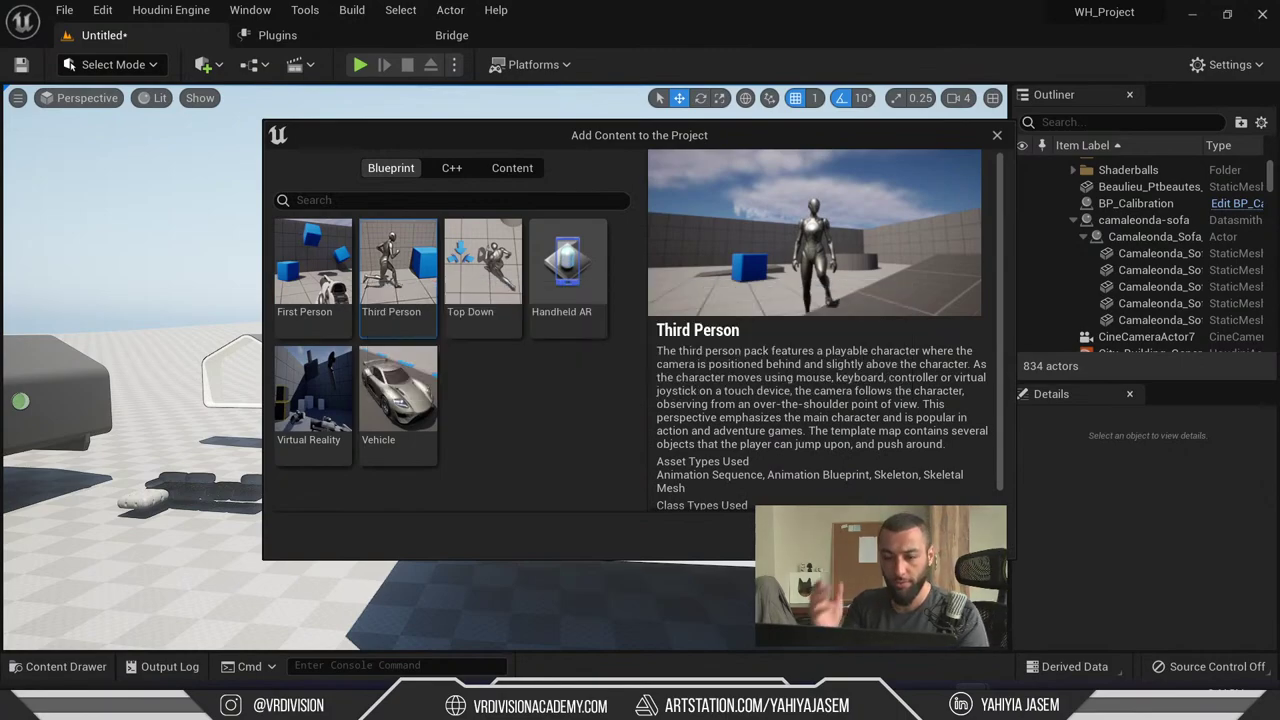
pyautogui.click(997, 135)
pyautogui.scroll(5, 548, 257)
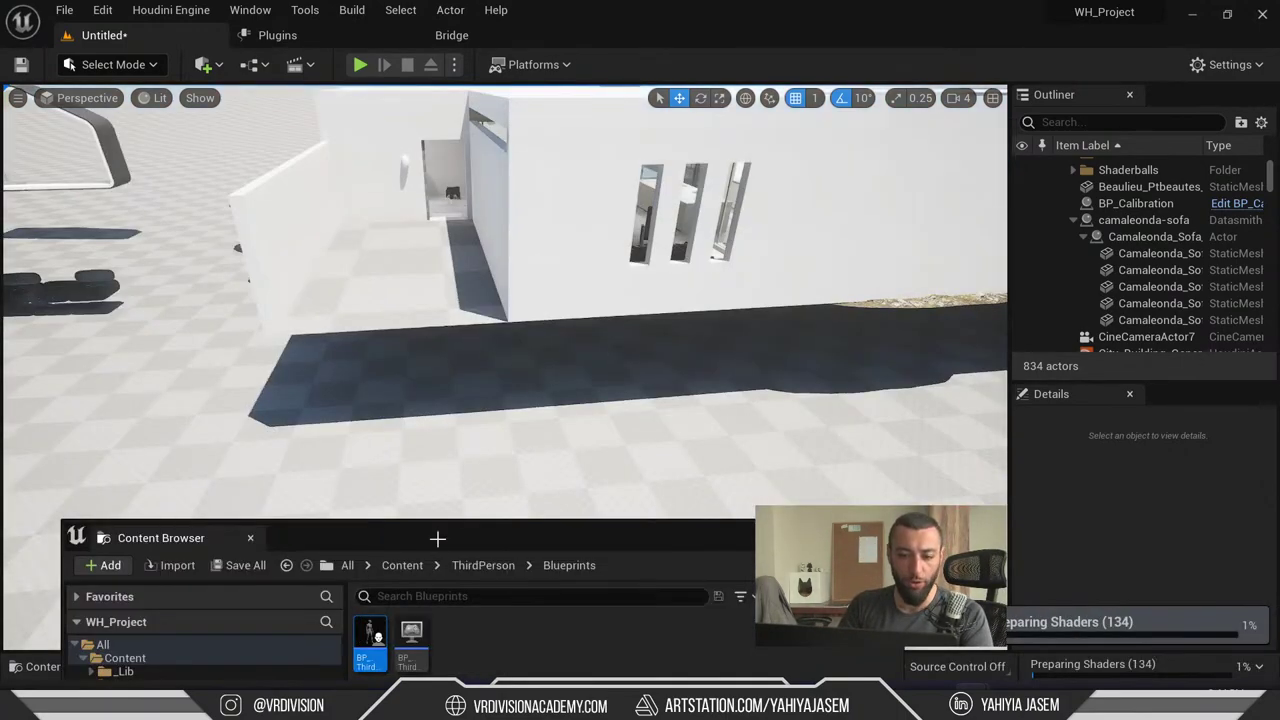
# - Check the Characters, Mannequin_UE4 and Mannequins folders, then select BP_ThirdPersonGameMode in ThirdPerson/Blueprints
pyautogui.moveTo(440, 540); pyautogui.dragTo(480, 208)
pyautogui.click(232, 517)
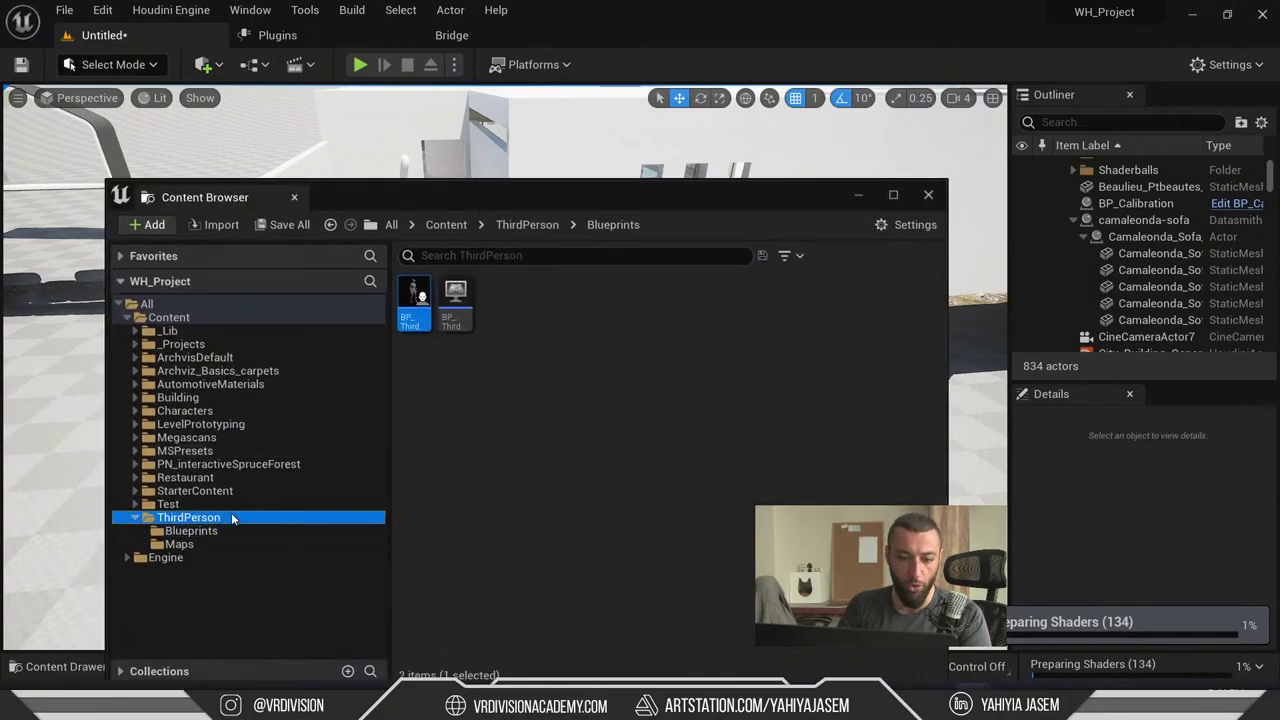
pyautogui.click(210, 413)
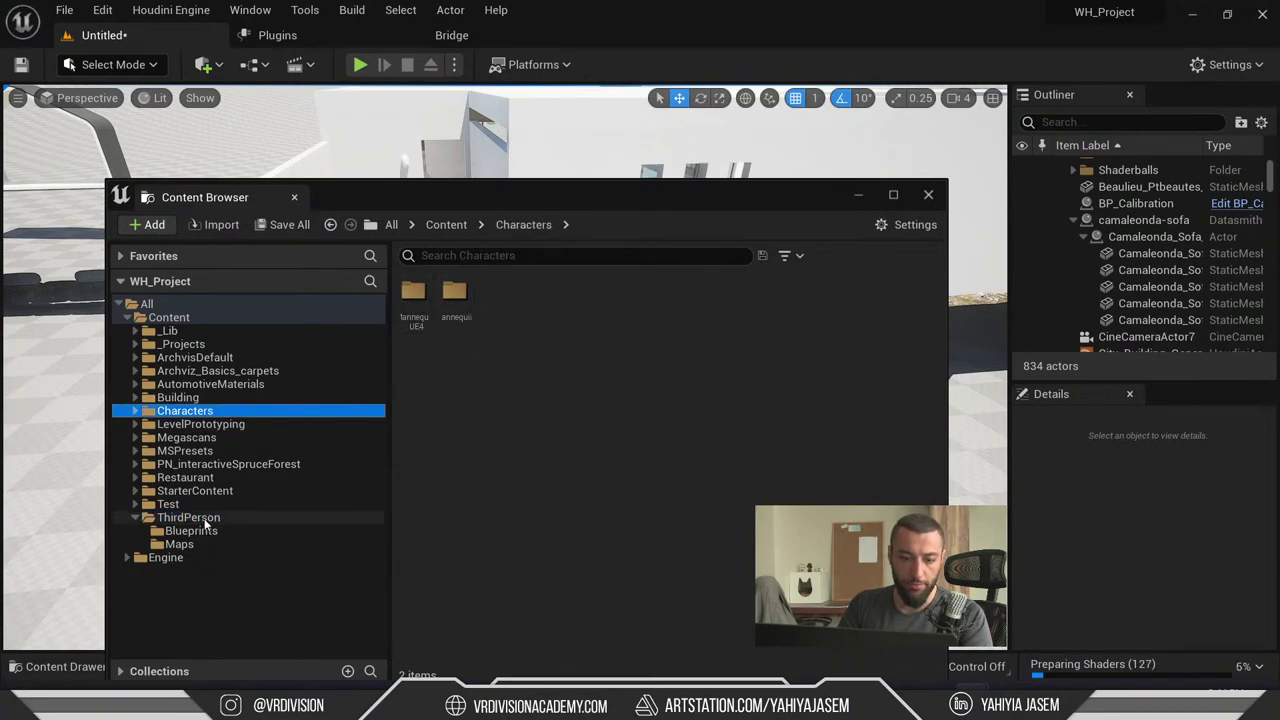
pyautogui.doubleClick(415, 298)
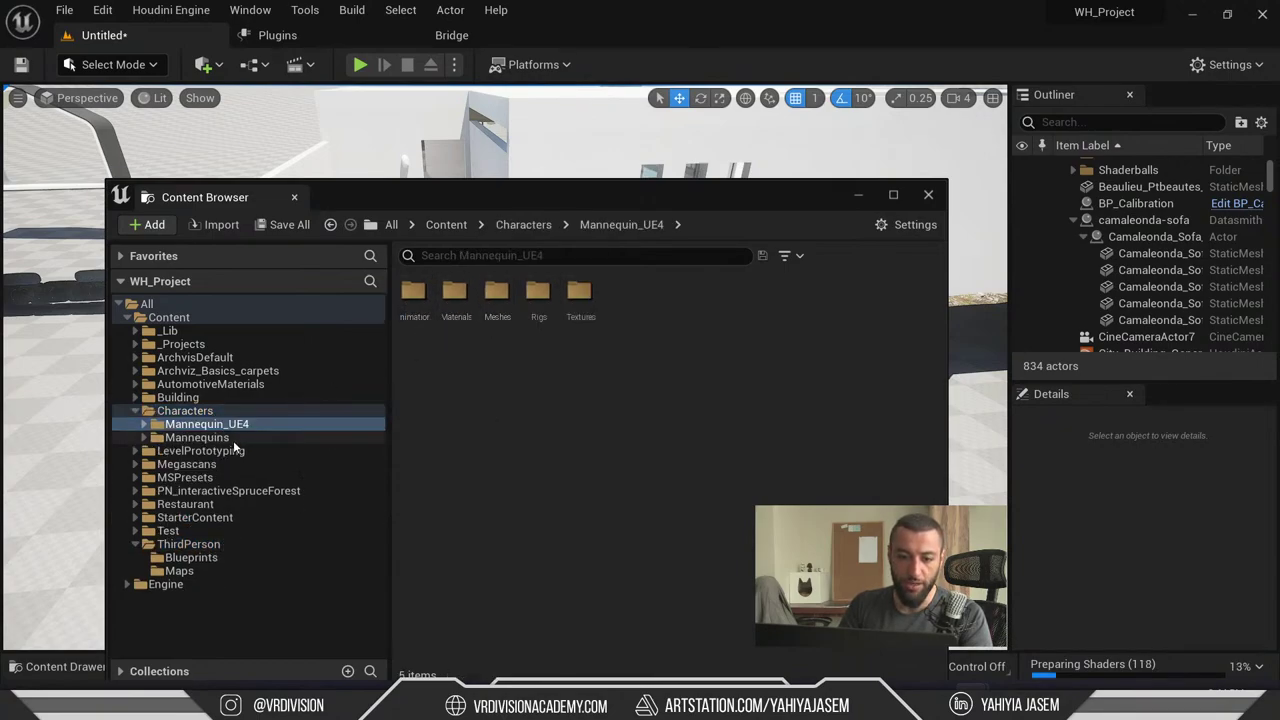
pyautogui.click(197, 437)
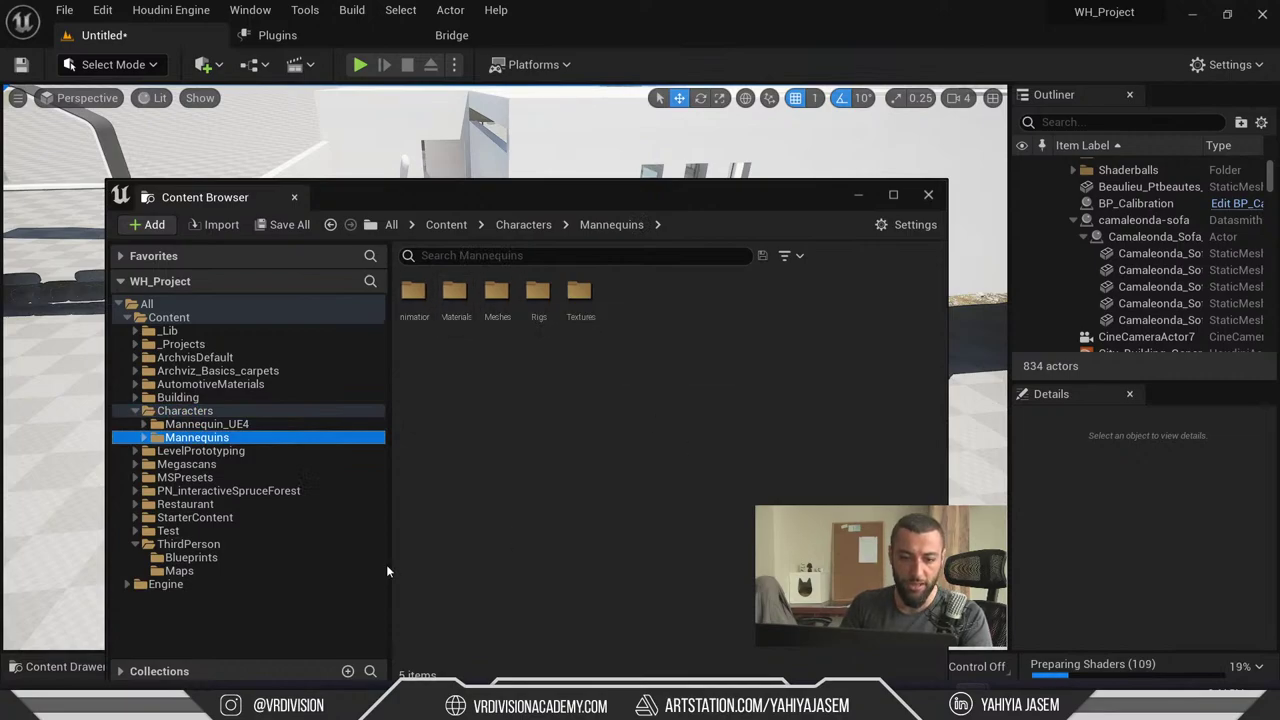
pyautogui.click(215, 544)
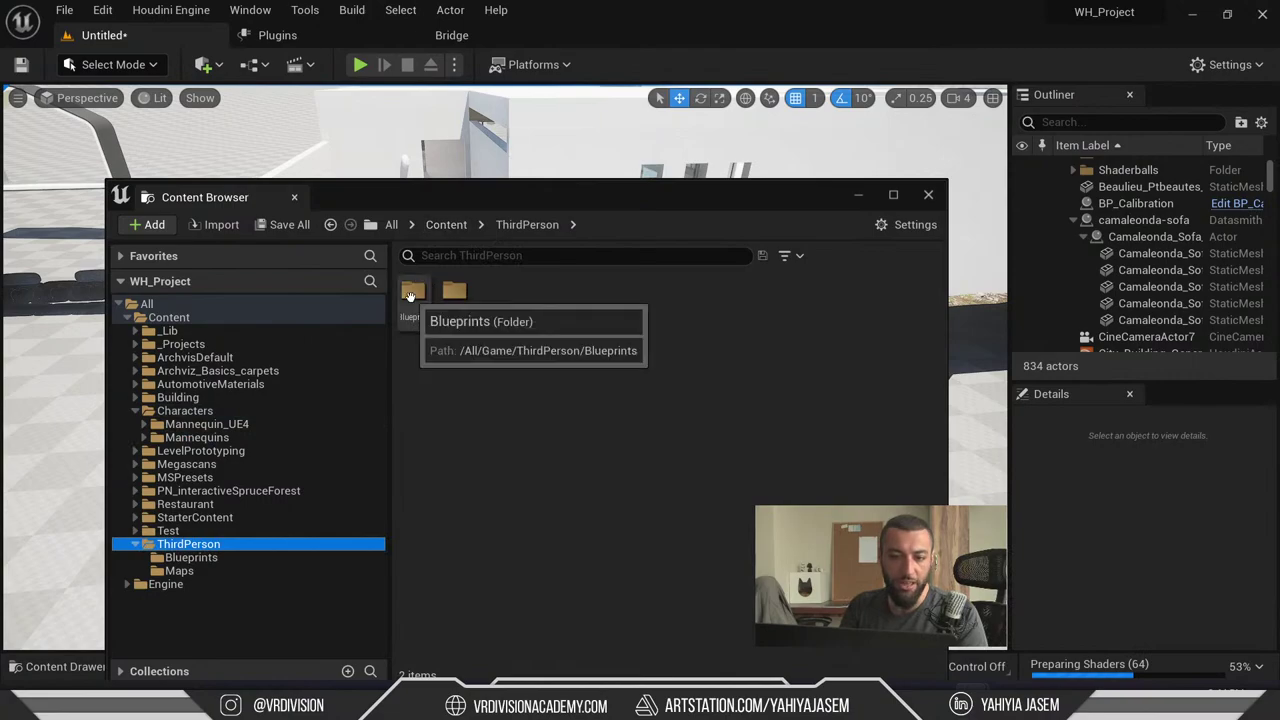
pyautogui.doubleClick(414, 290)
pyautogui.moveTo(455, 305)
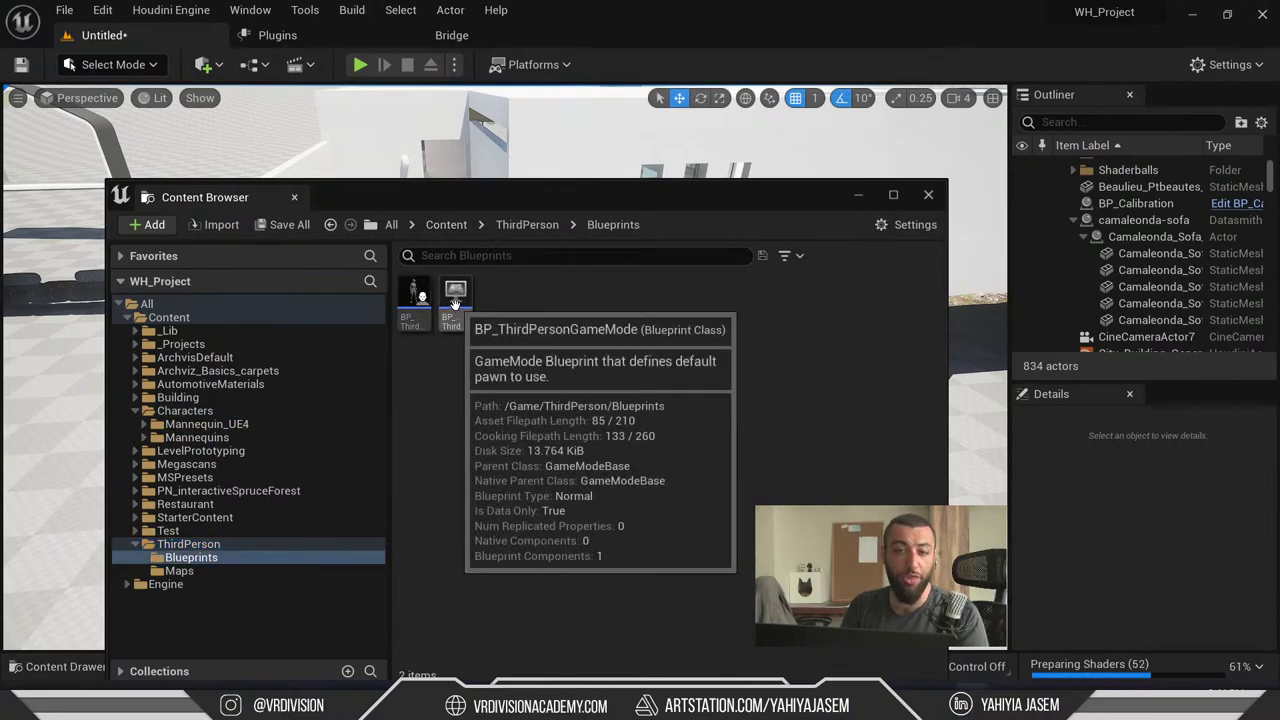
pyautogui.click(455, 300)
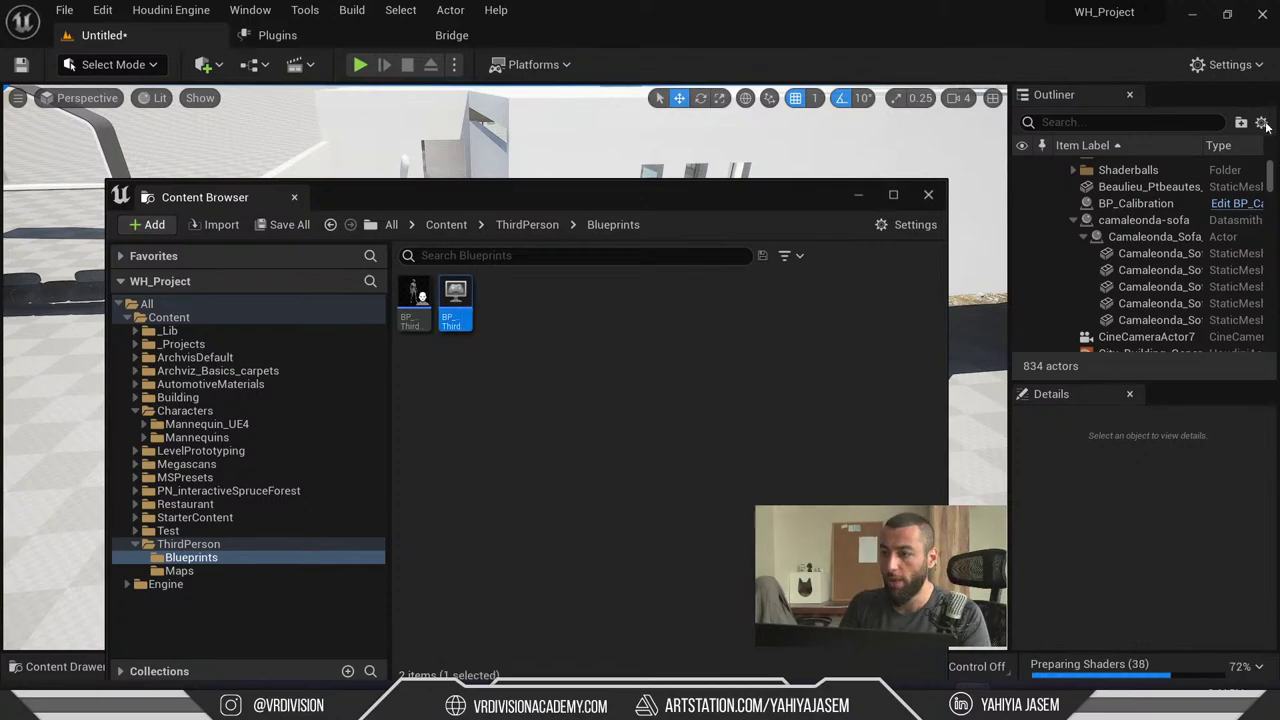
# - Open World Settings, test-play briefly, and check the GameMode Override list
pyautogui.click(1228, 64)
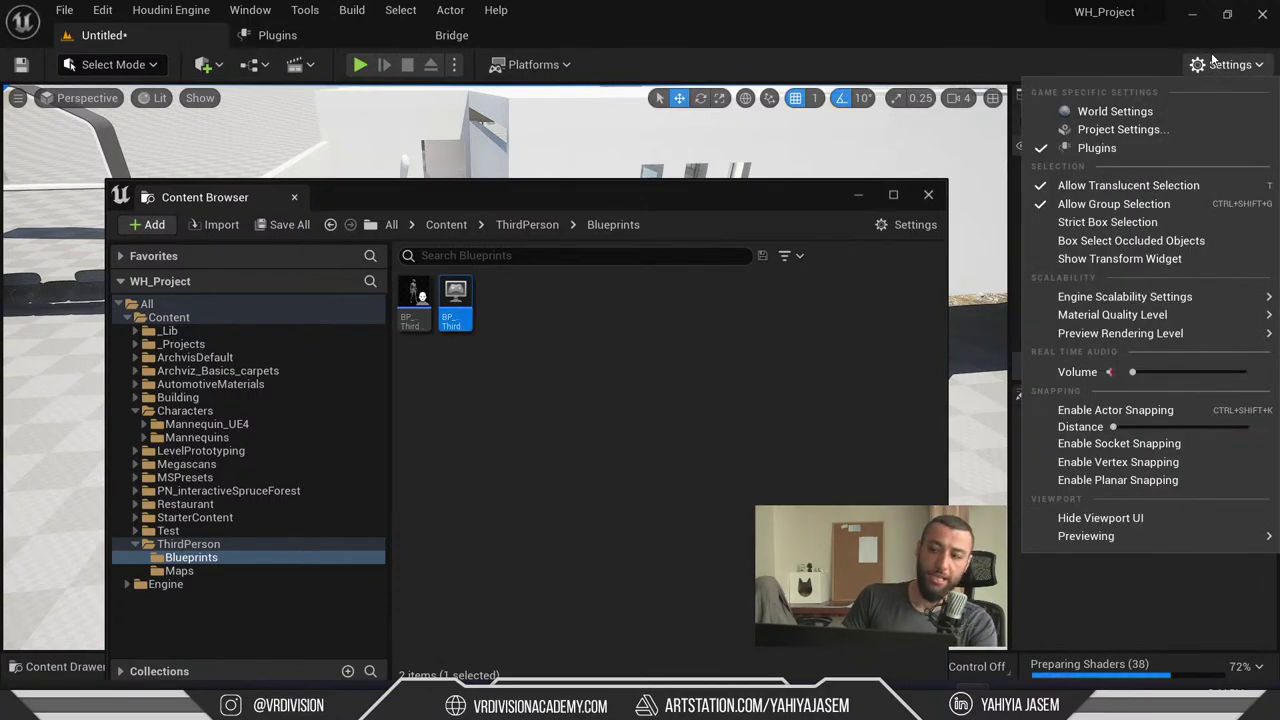
pyautogui.click(1118, 112)
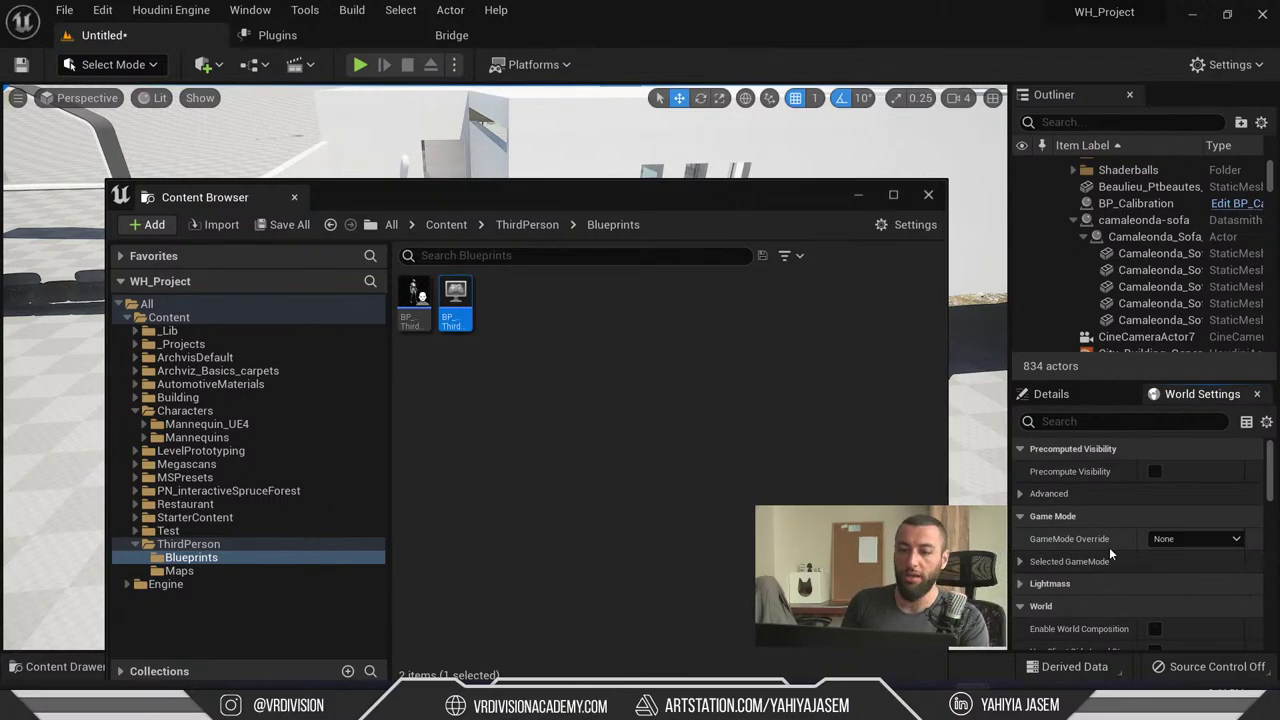
pyautogui.click(360, 66)
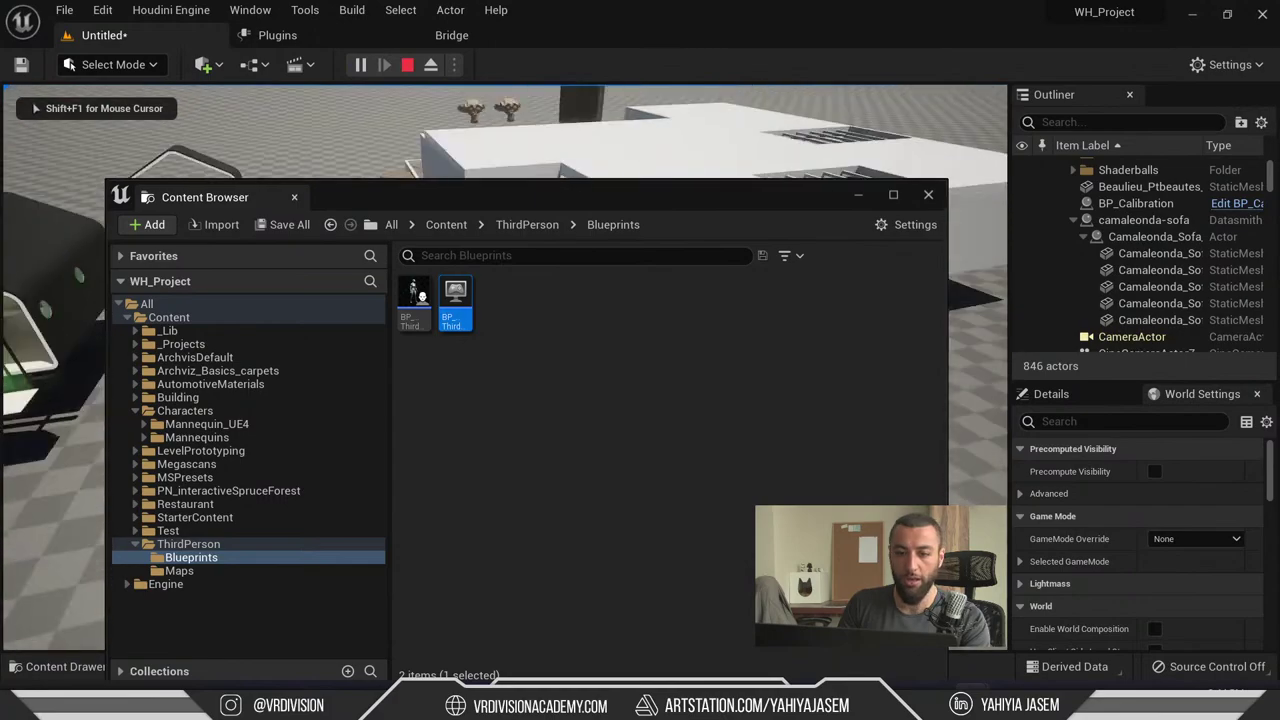
pyautogui.press('Escape')
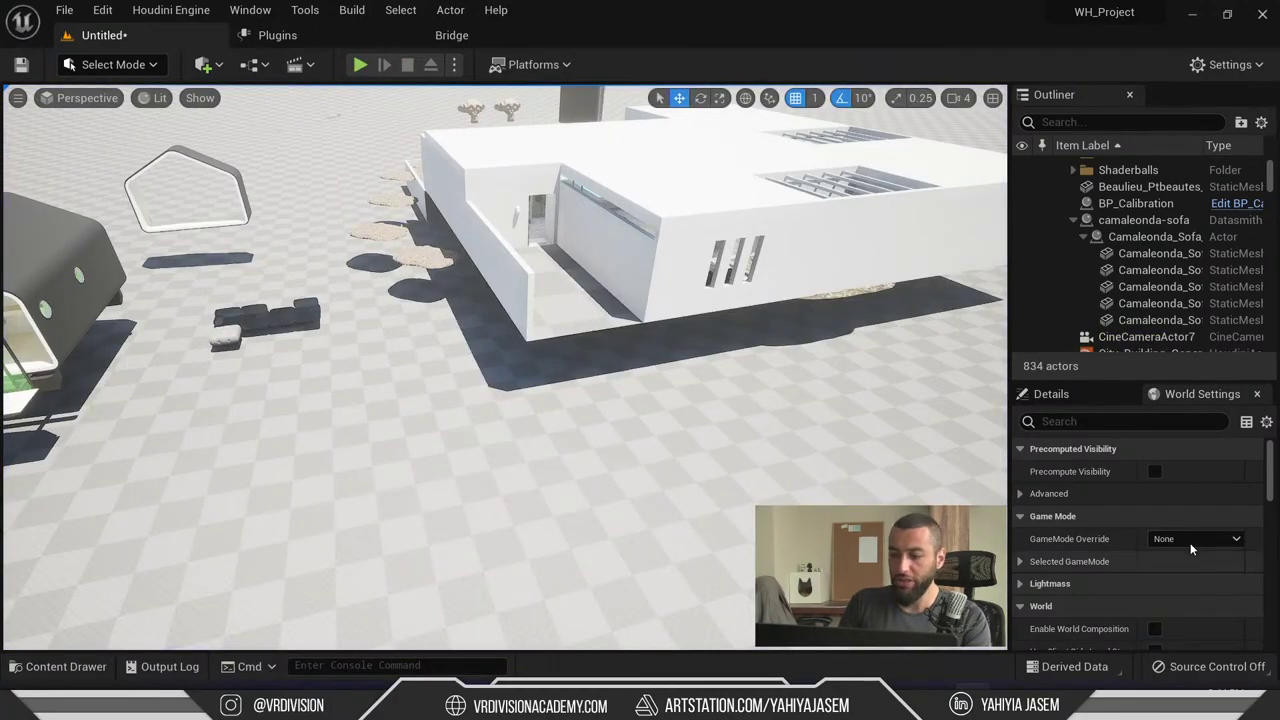
pyautogui.click(1194, 540)
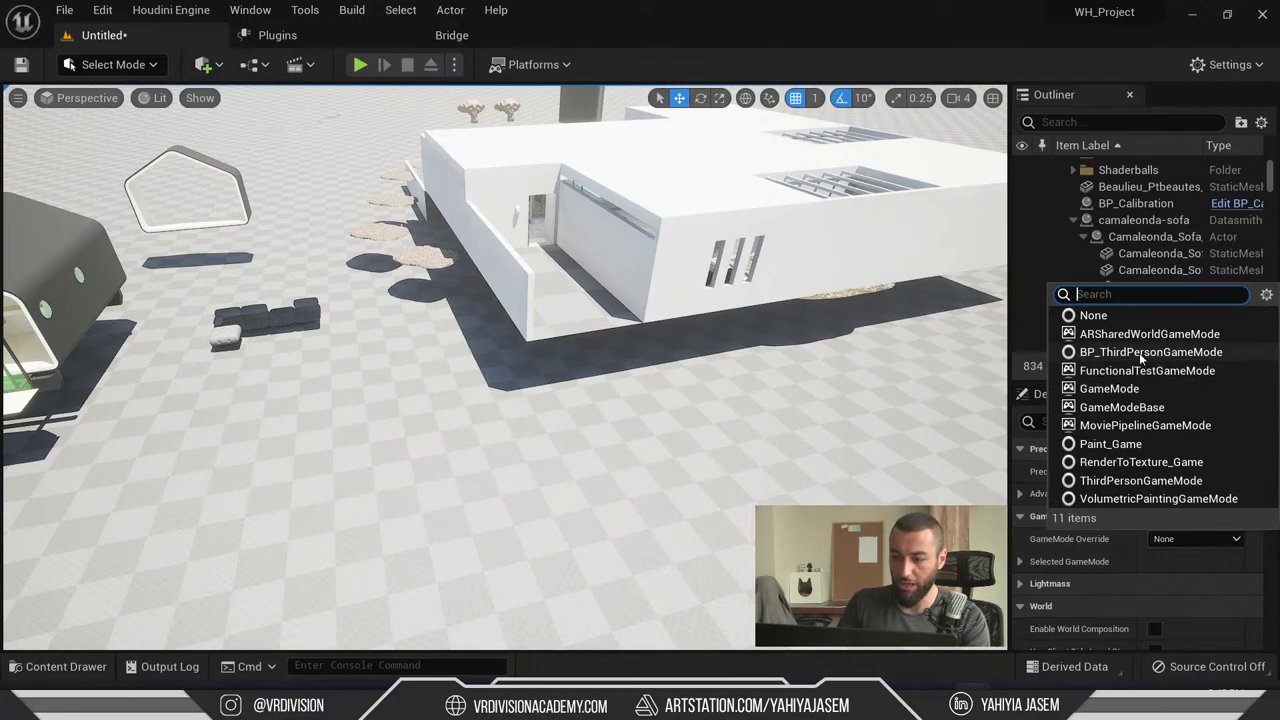
pyautogui.moveTo(850, 447); pyautogui.dragTo(492, 387, button='right')
# - Dock a Content Browser beside the viewport from the Window menu
pyautogui.hotkey('ctrl', 'space')
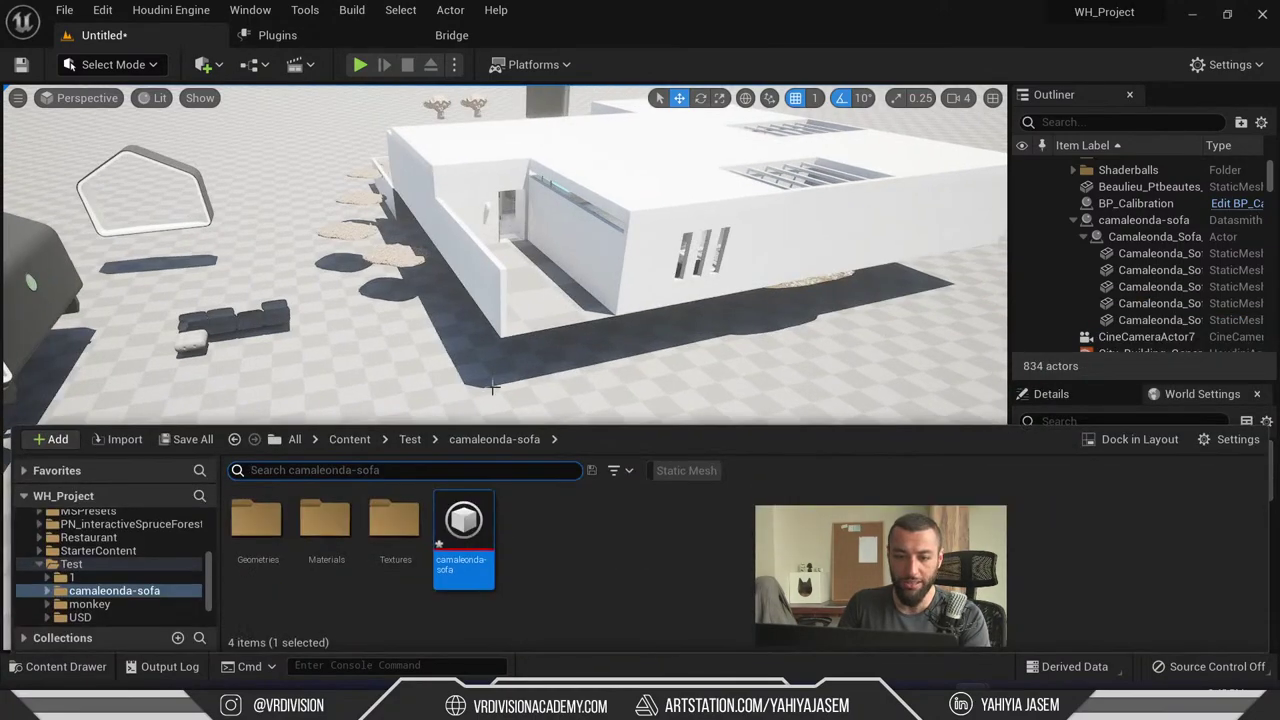
pyautogui.scroll(-2, 90, 610)
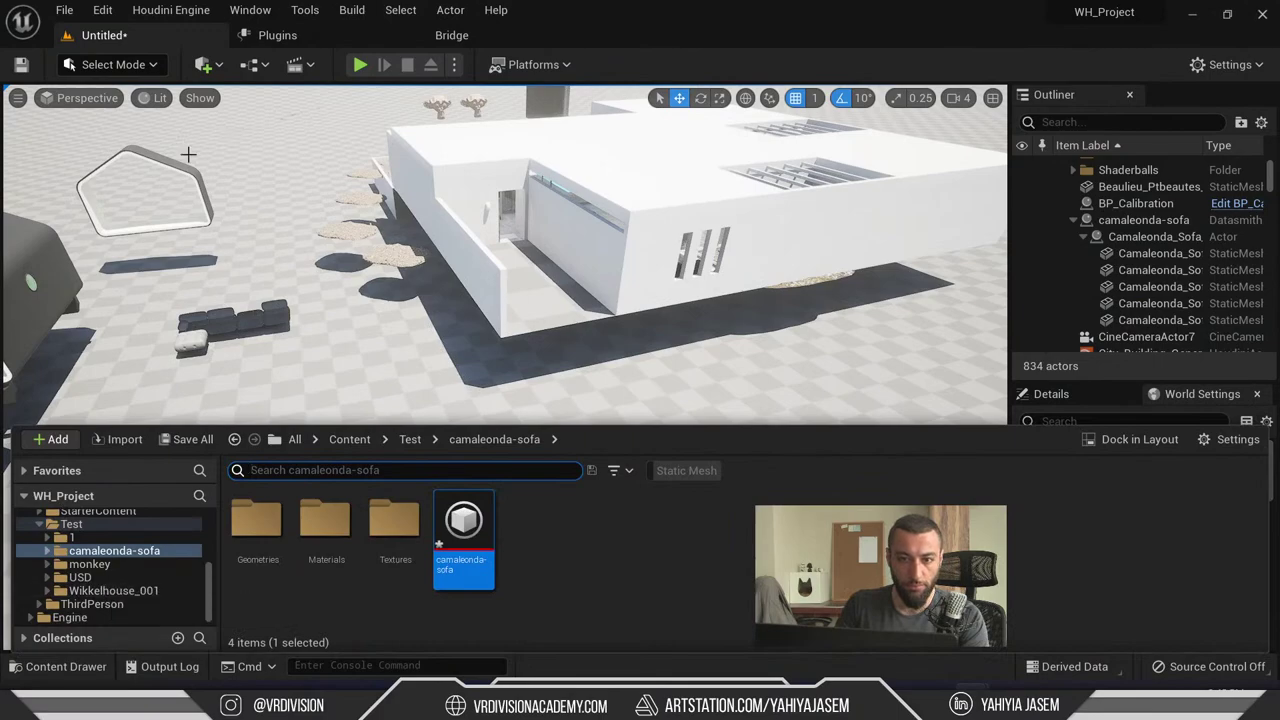
pyautogui.click(104, 10)
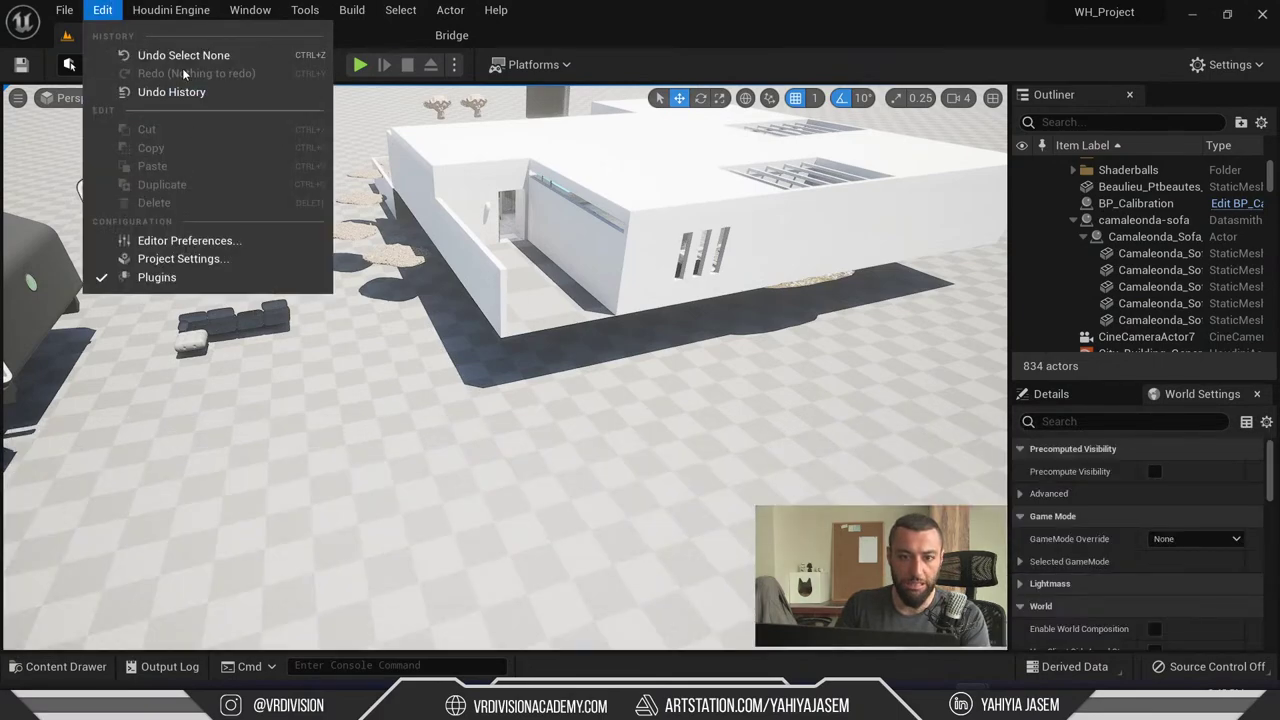
pyautogui.moveTo(250, 12)
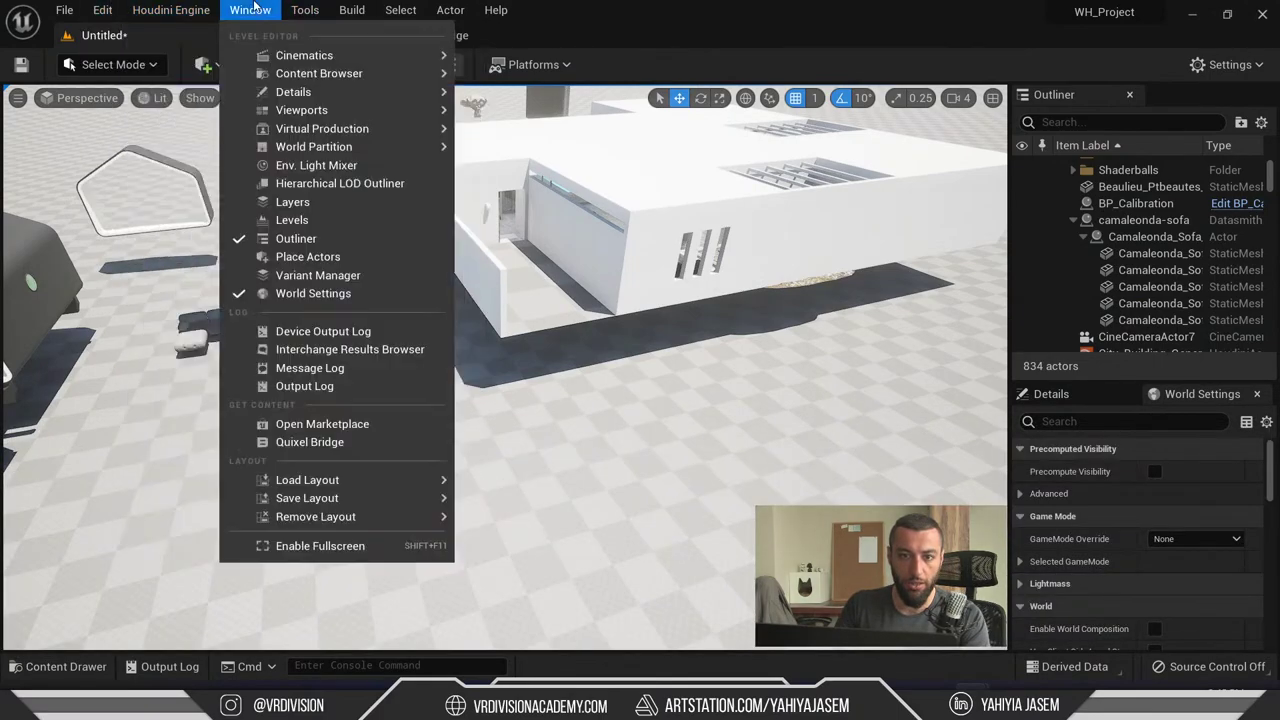
pyautogui.click(319, 73)
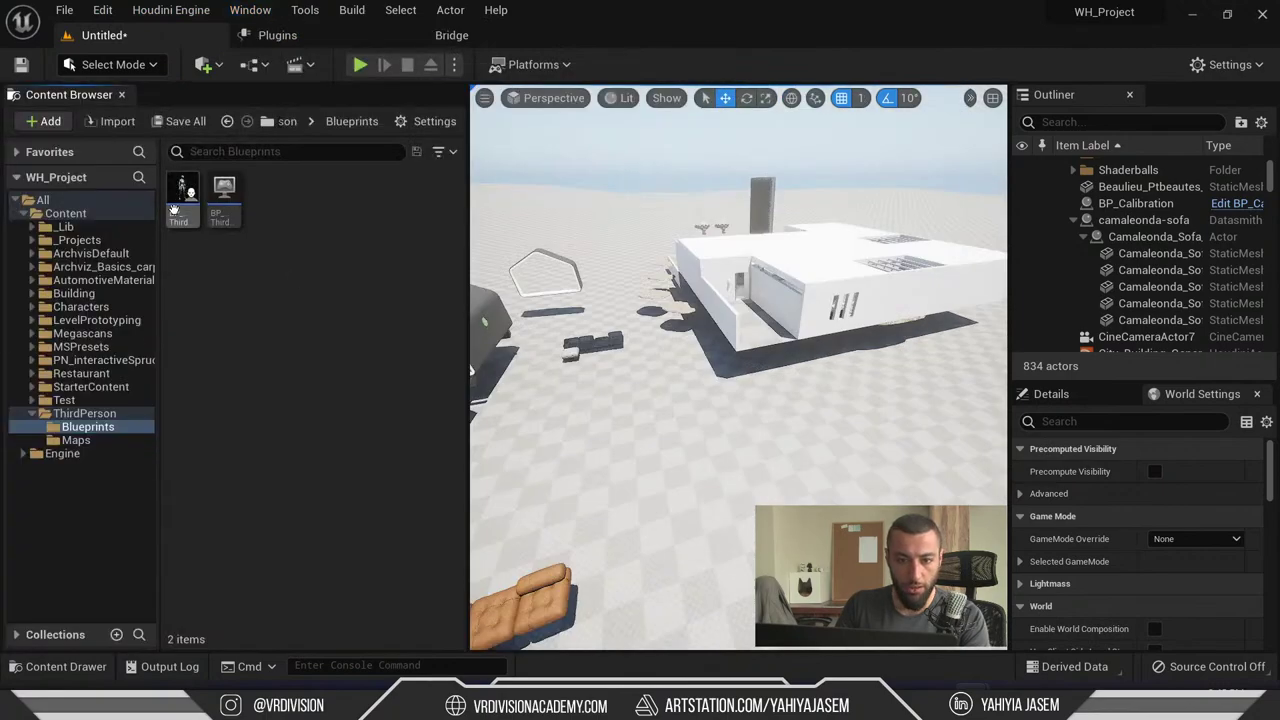
# - Drag BP_ThirdPersonGameMode into GameMode Override, giving BP_ThirdPersonCharacter as default pawn
pyautogui.moveTo(224, 195); pyautogui.dragTo(1052, 561)
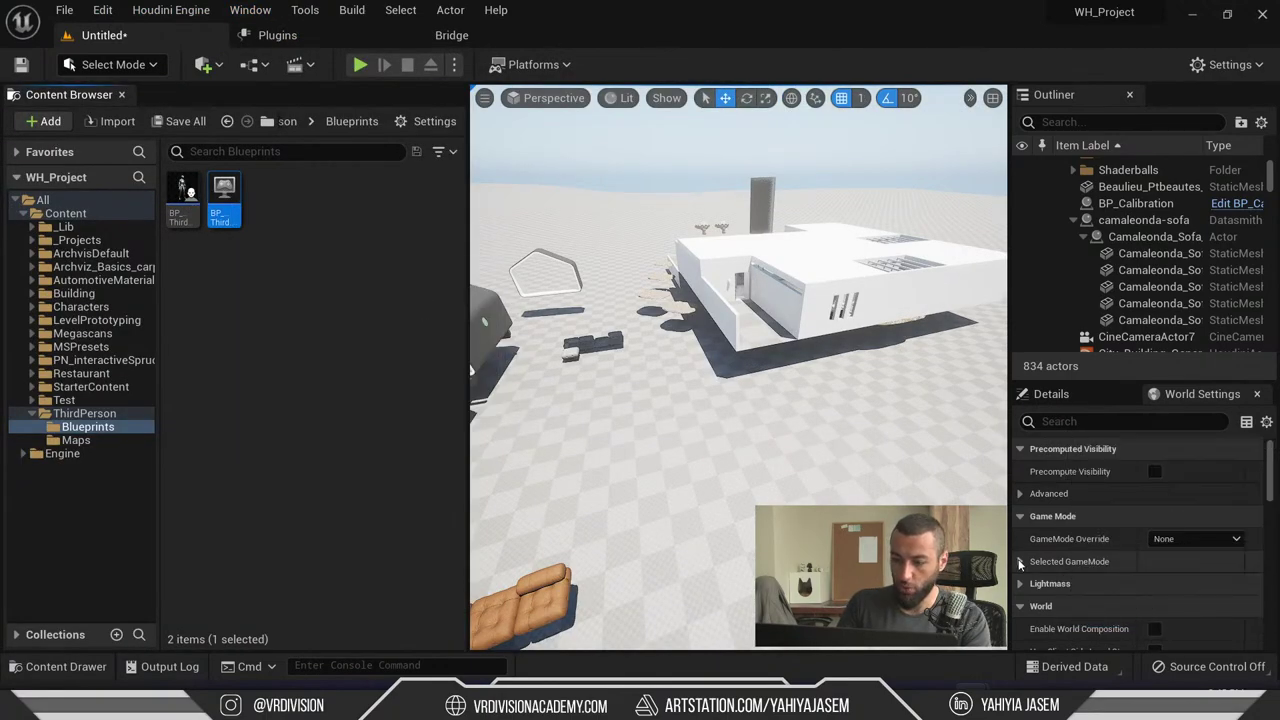
pyautogui.click(1020, 562)
pyautogui.scroll(-2, 1024, 560)
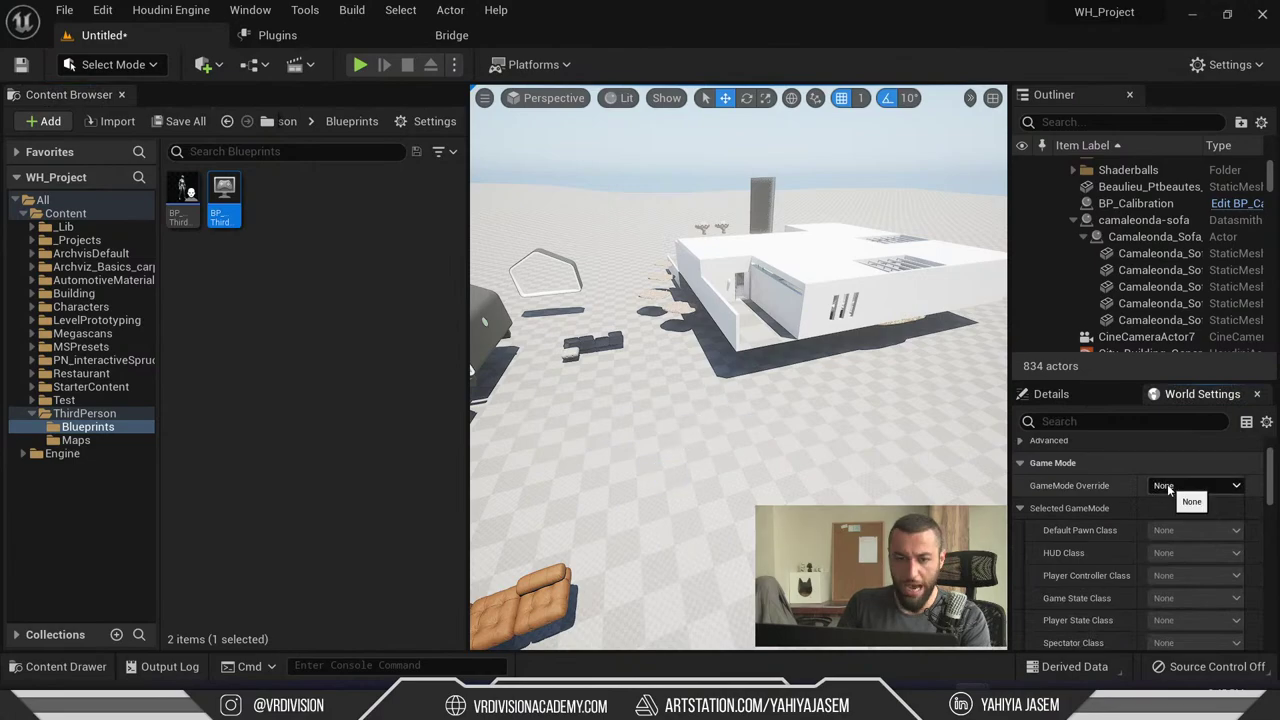
pyautogui.click(1172, 488)
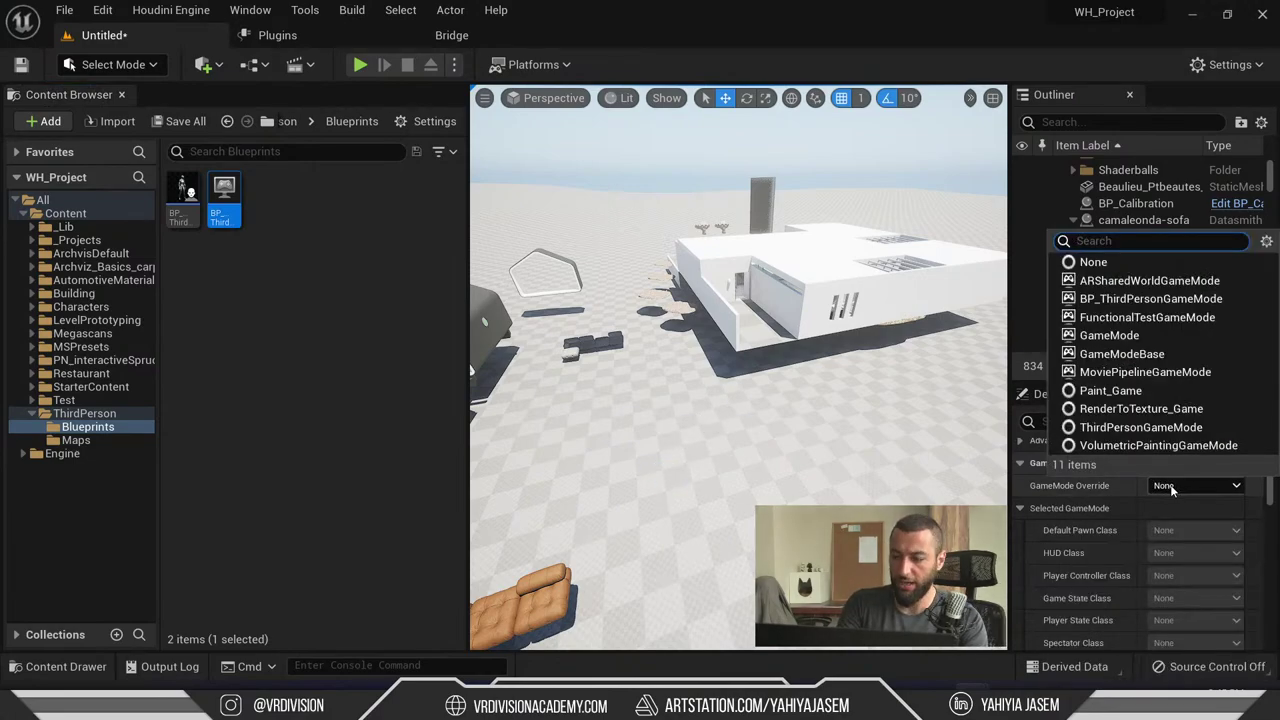
pyautogui.press('Escape')
pyautogui.click(329, 251)
pyautogui.click(224, 195)
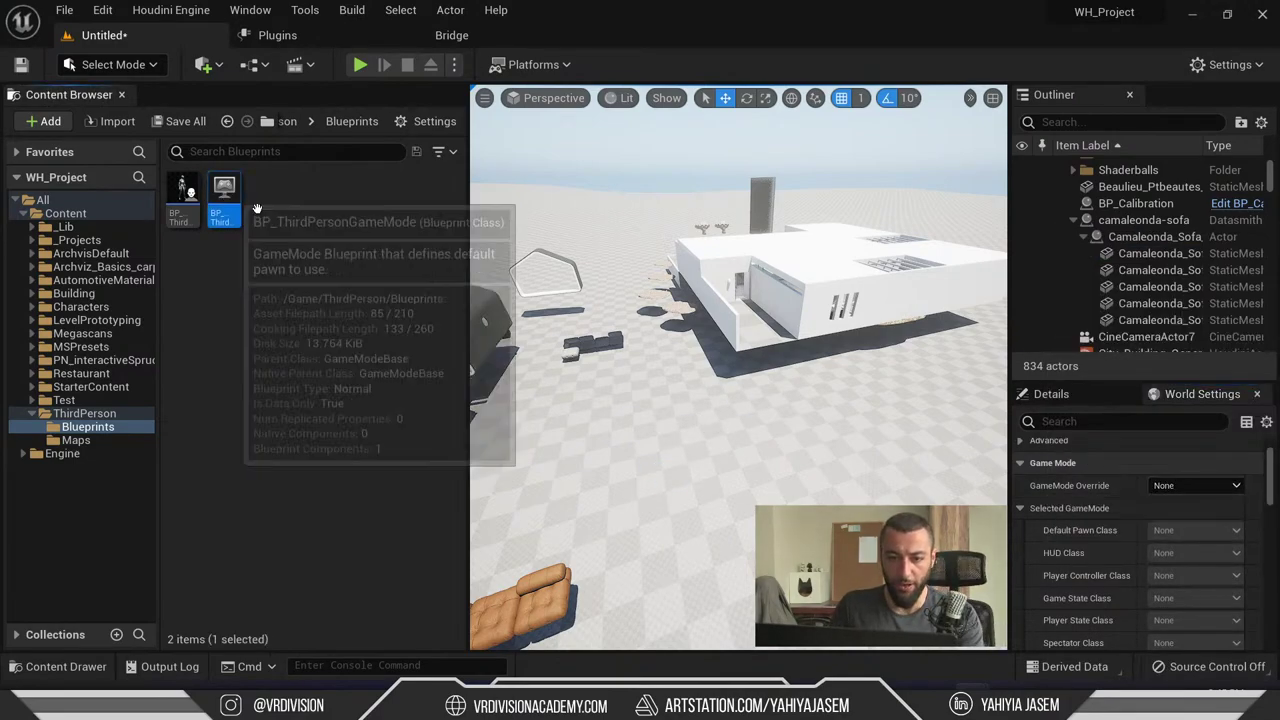
pyautogui.moveTo(224, 195); pyautogui.dragTo(1185, 486)
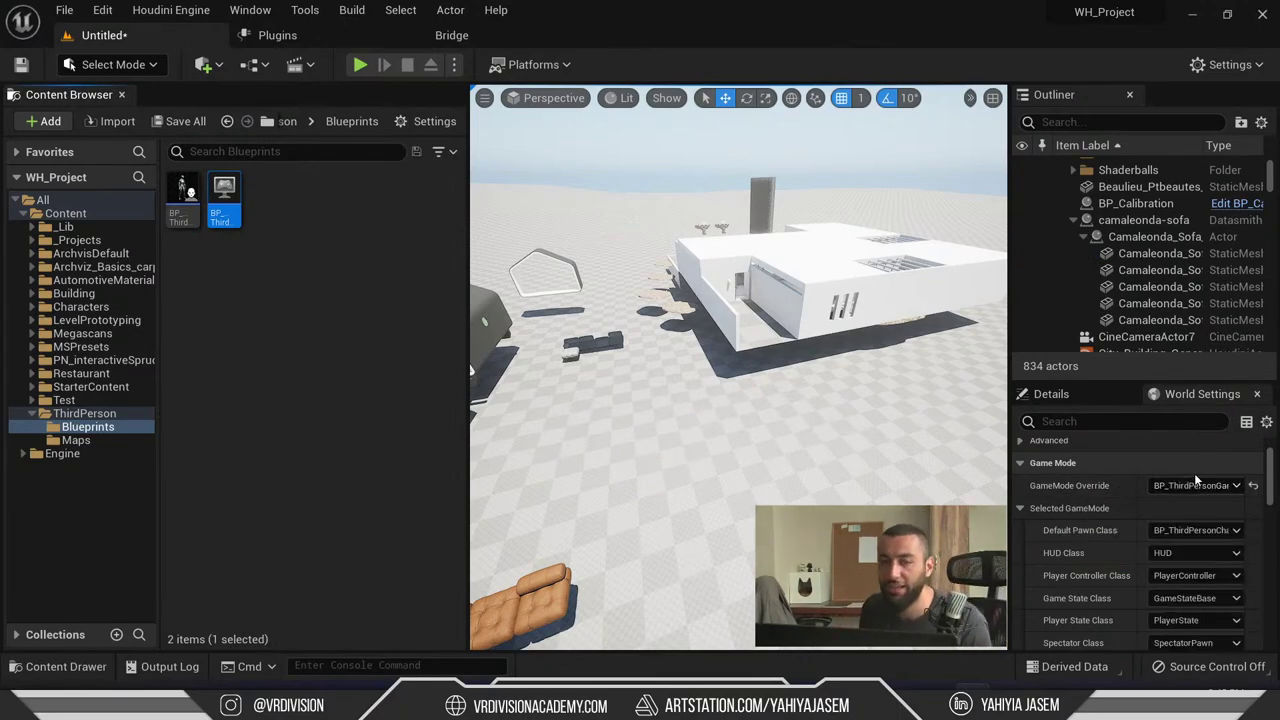
# - Play full screen as the third-person mannequin, run toward the house with W, then stop
pyautogui.click(360, 64)
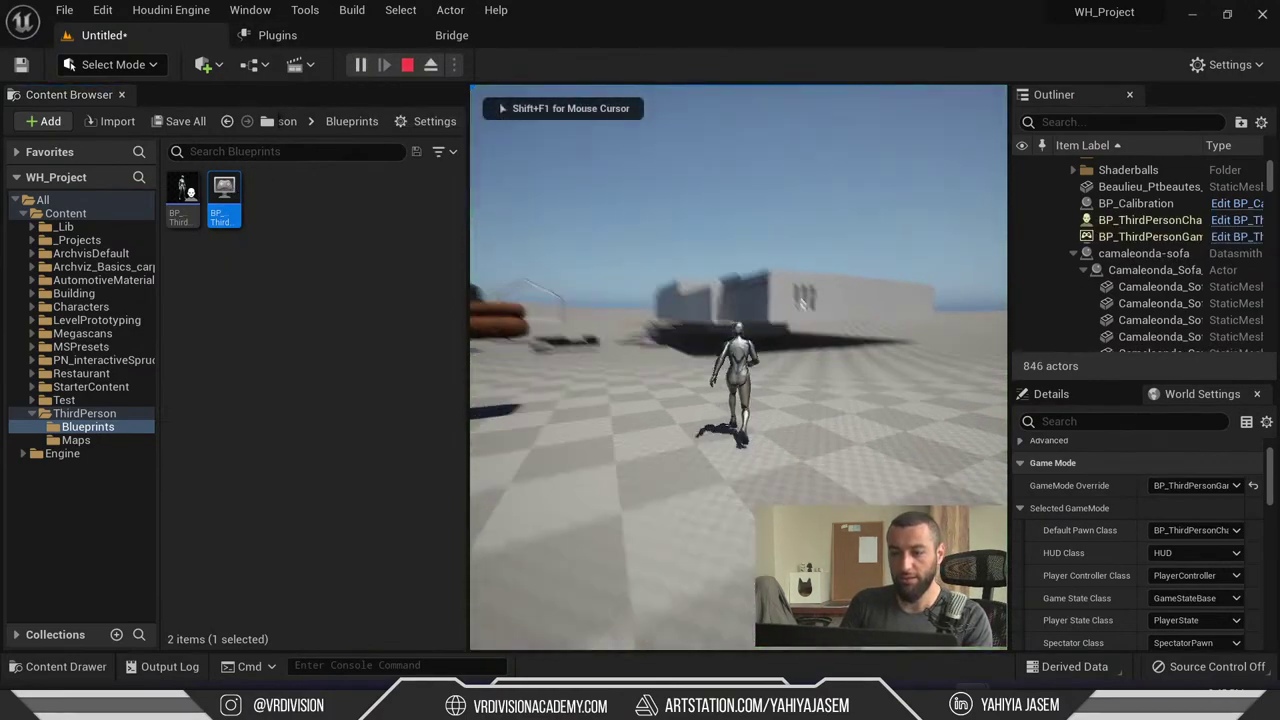
pyautogui.hotkey('shift', 'F1')
pyautogui.press('F11')
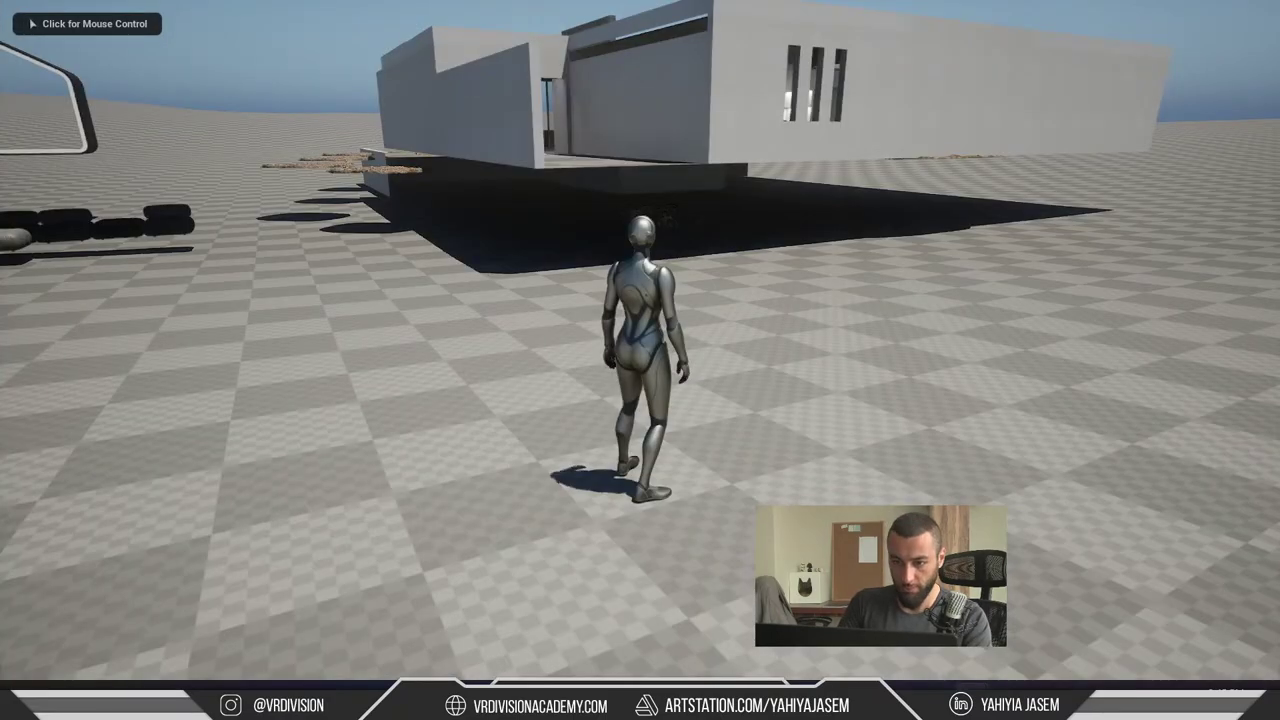
pyautogui.click(832, 226)
pyautogui.press('w')
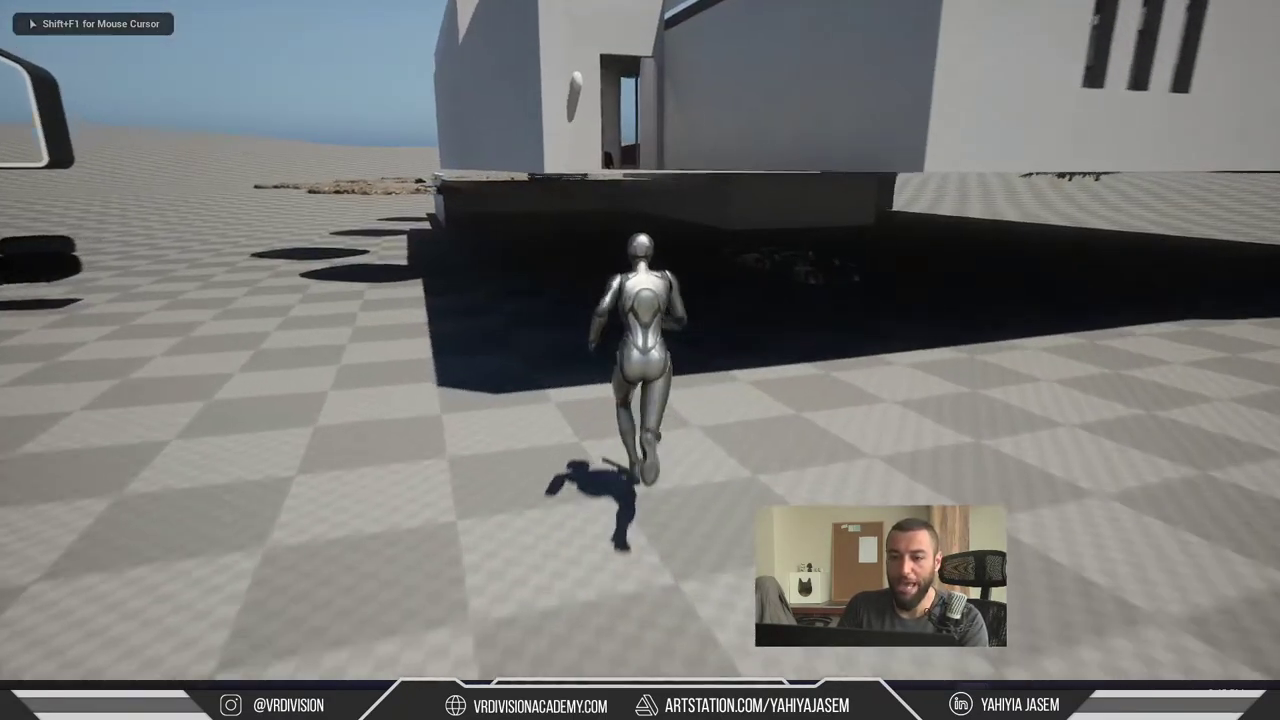
pyautogui.press('w')
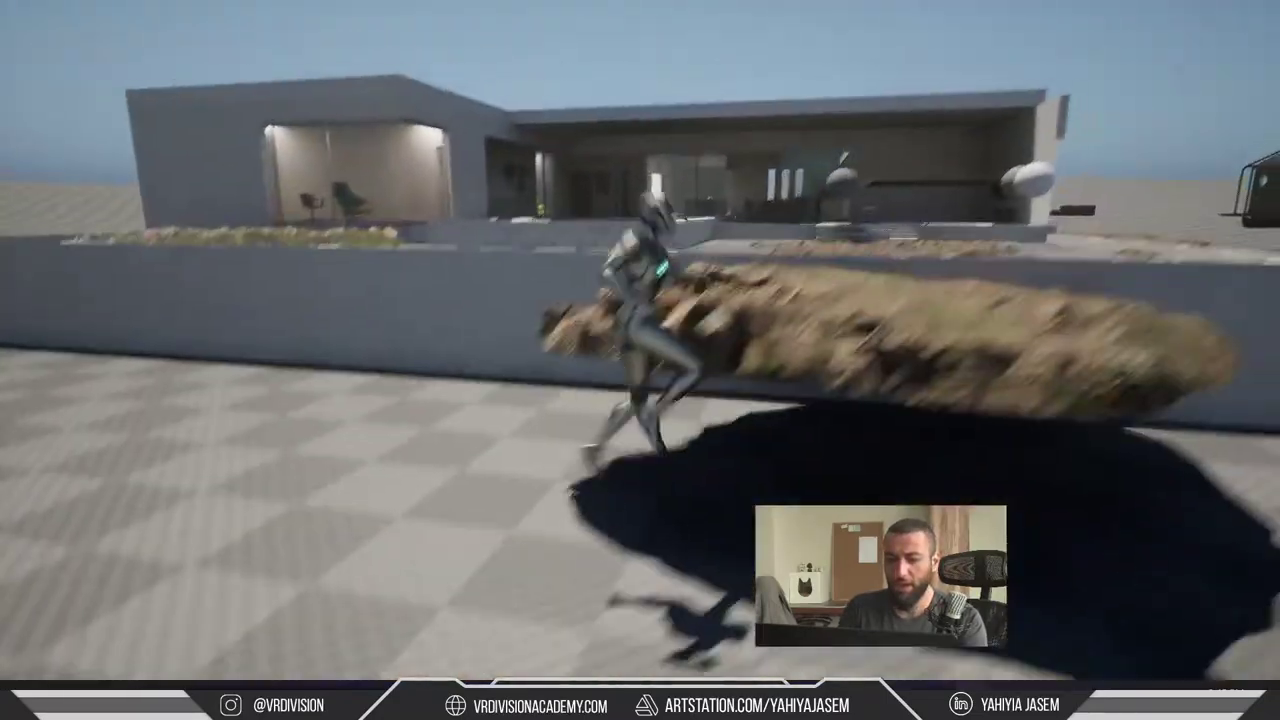
pyautogui.press('Escape')
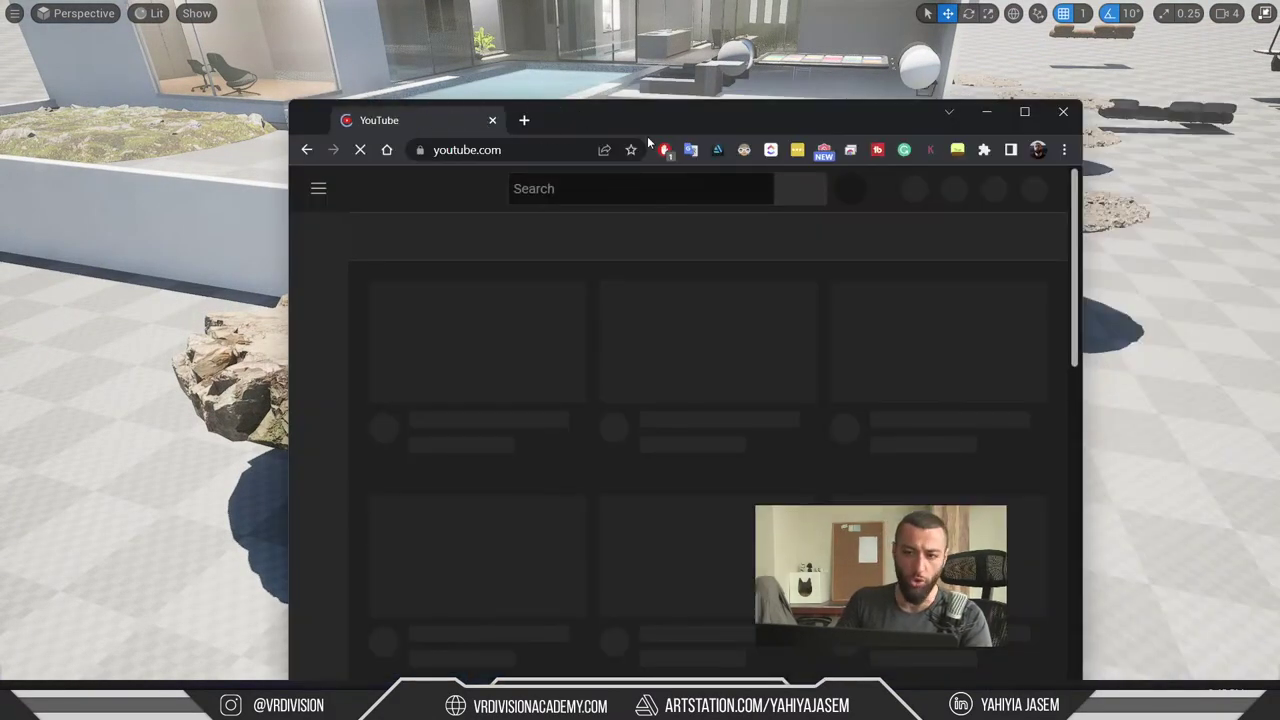
# - On youtube.com, open the VR Division channel's Videos tab and scroll the grid
pyautogui.doubleClick(688, 124)
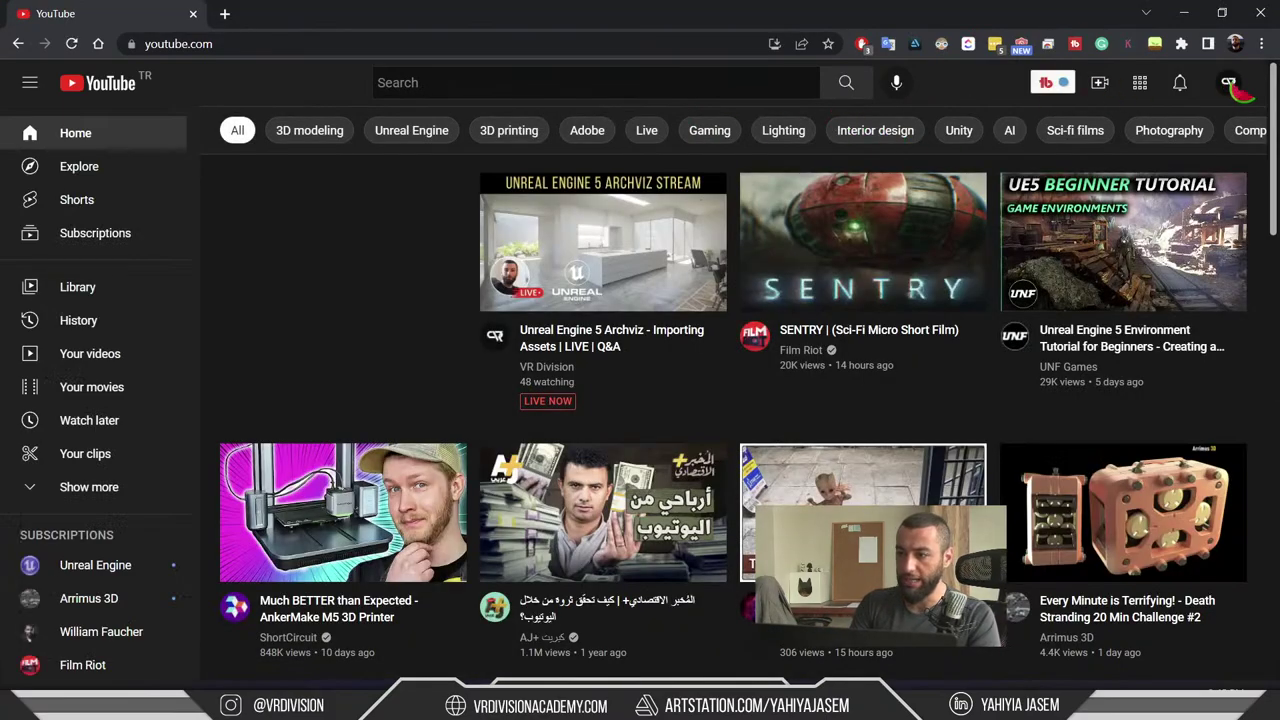
pyautogui.click(553, 368)
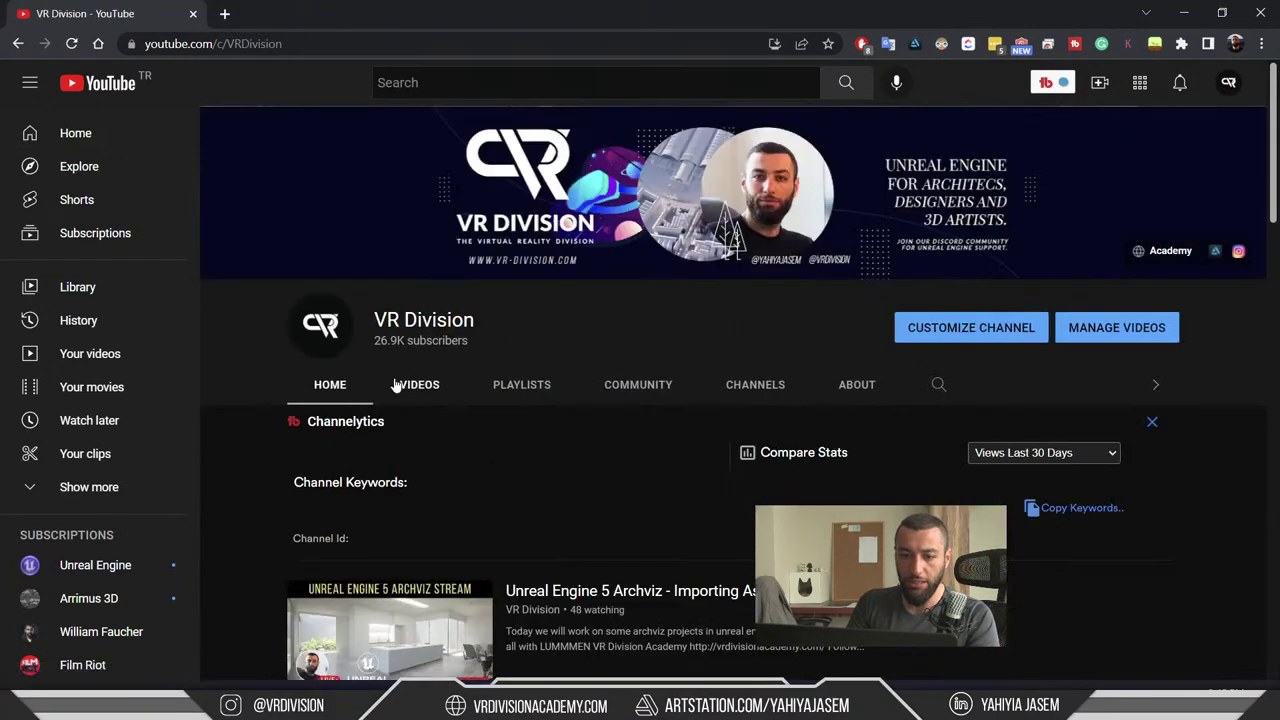
pyautogui.click(412, 383)
pyautogui.scroll(-15, 678, 357)
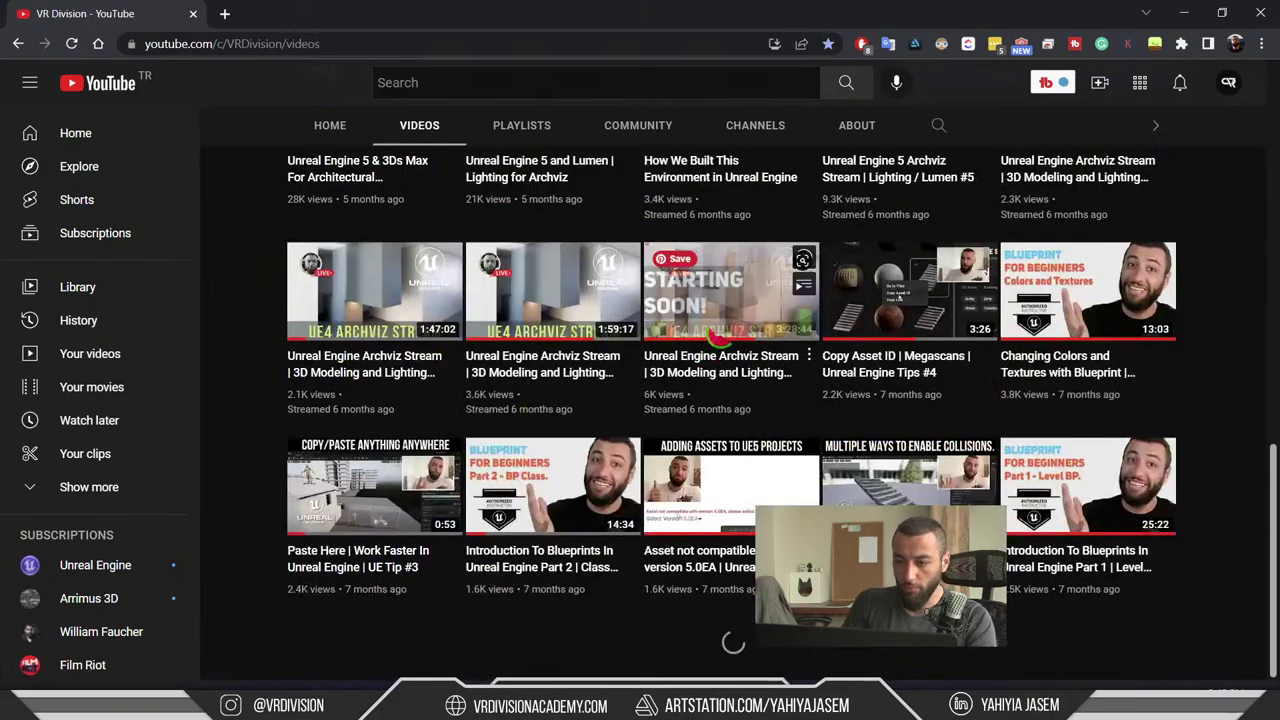
pyautogui.scroll(4, 730, 400)
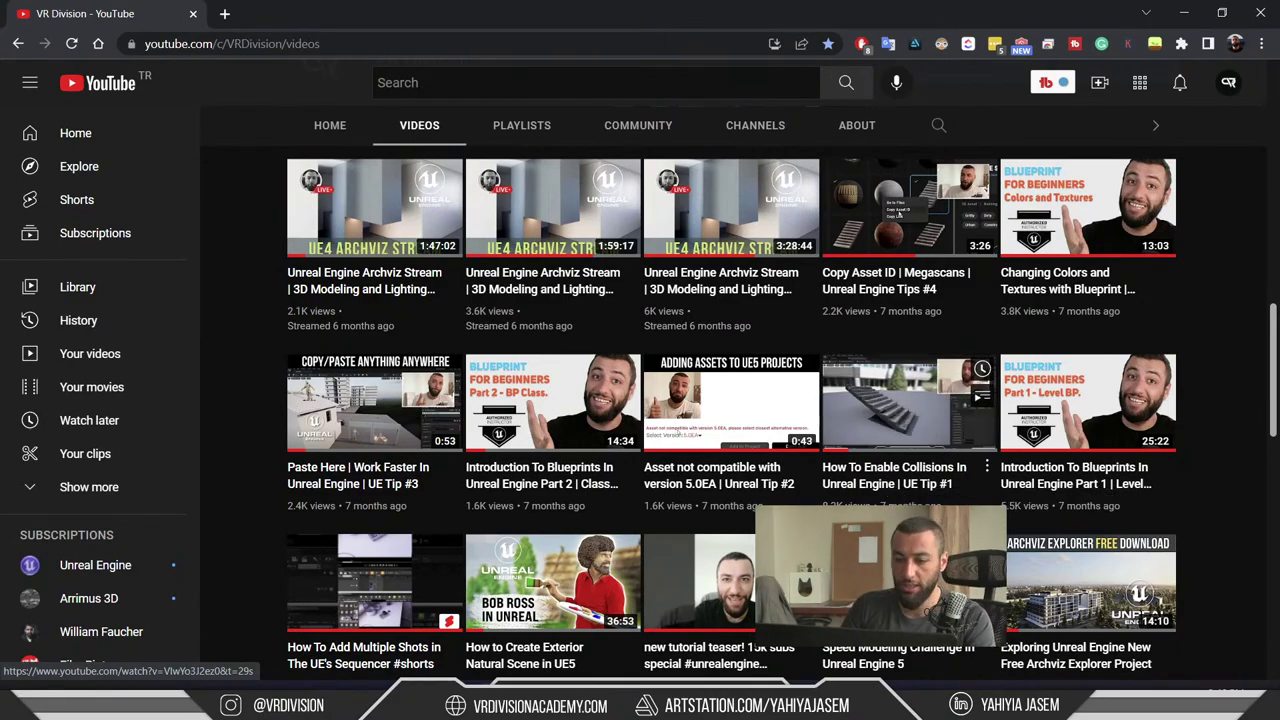
pyautogui.scroll(1, 893, 488)
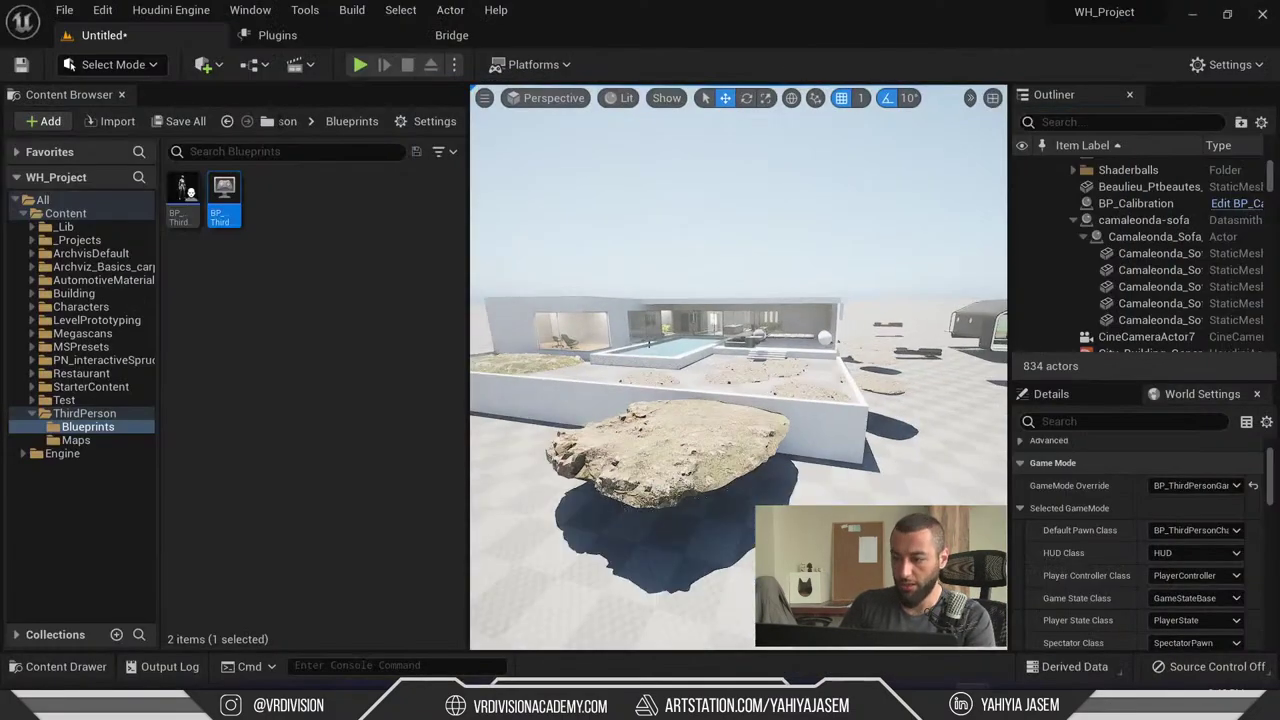
# - Back in Unreal, recheck the GameMode Override list, deselect the blueprint, and view editor modes
pyautogui.click(1168, 482)
pyautogui.click(363, 327)
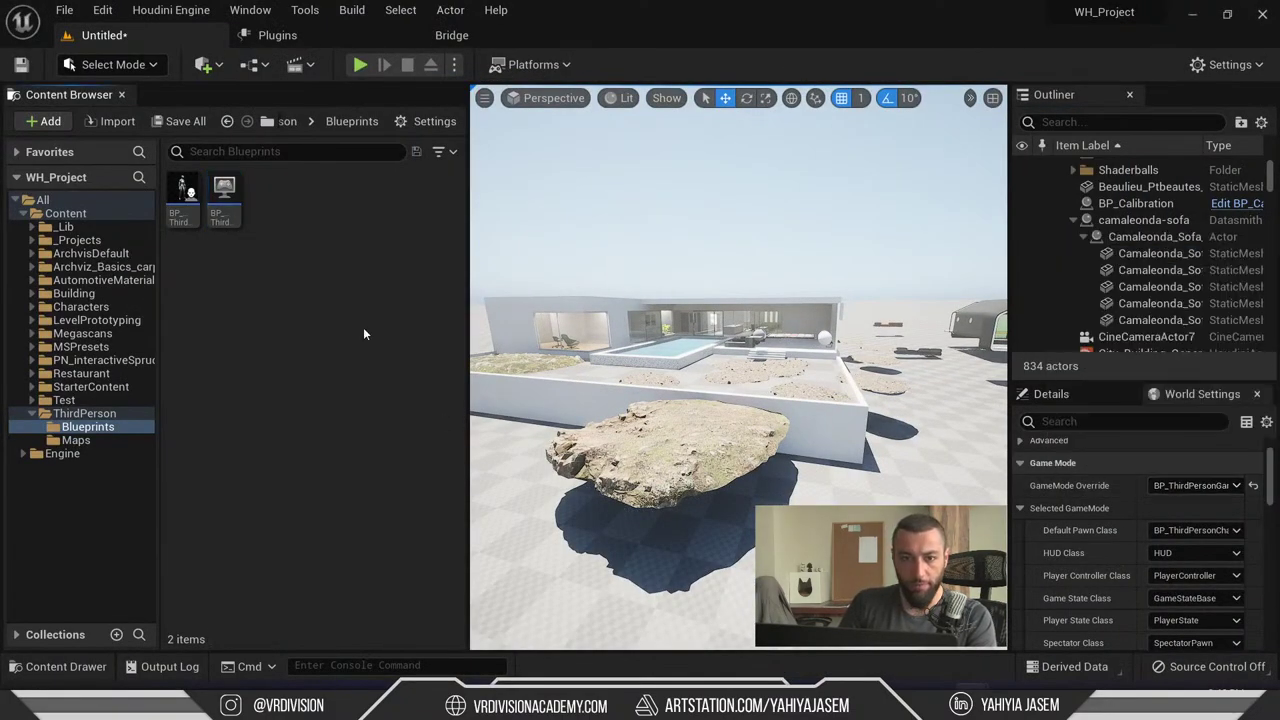
pyautogui.click(108, 66)
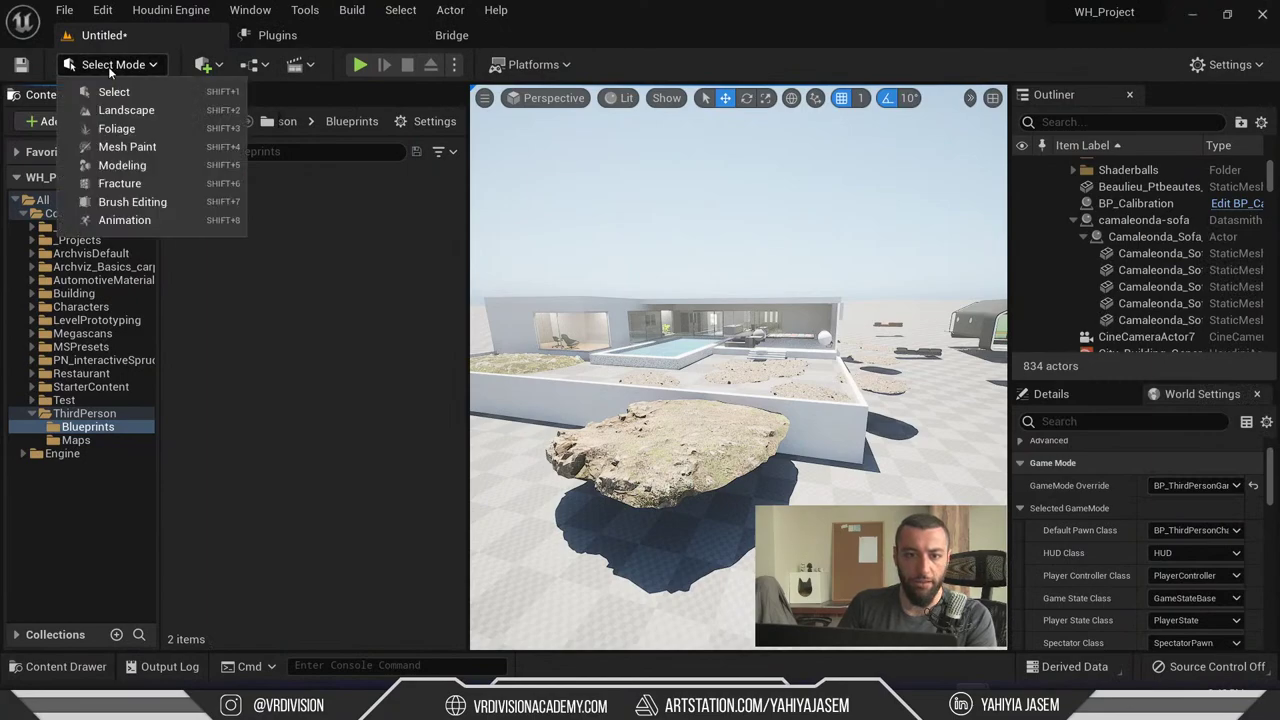
# - Add the First Person feature pack to the project after previewing Third Person and Top Down
pyautogui.click(45, 122)
pyautogui.click(130, 184)
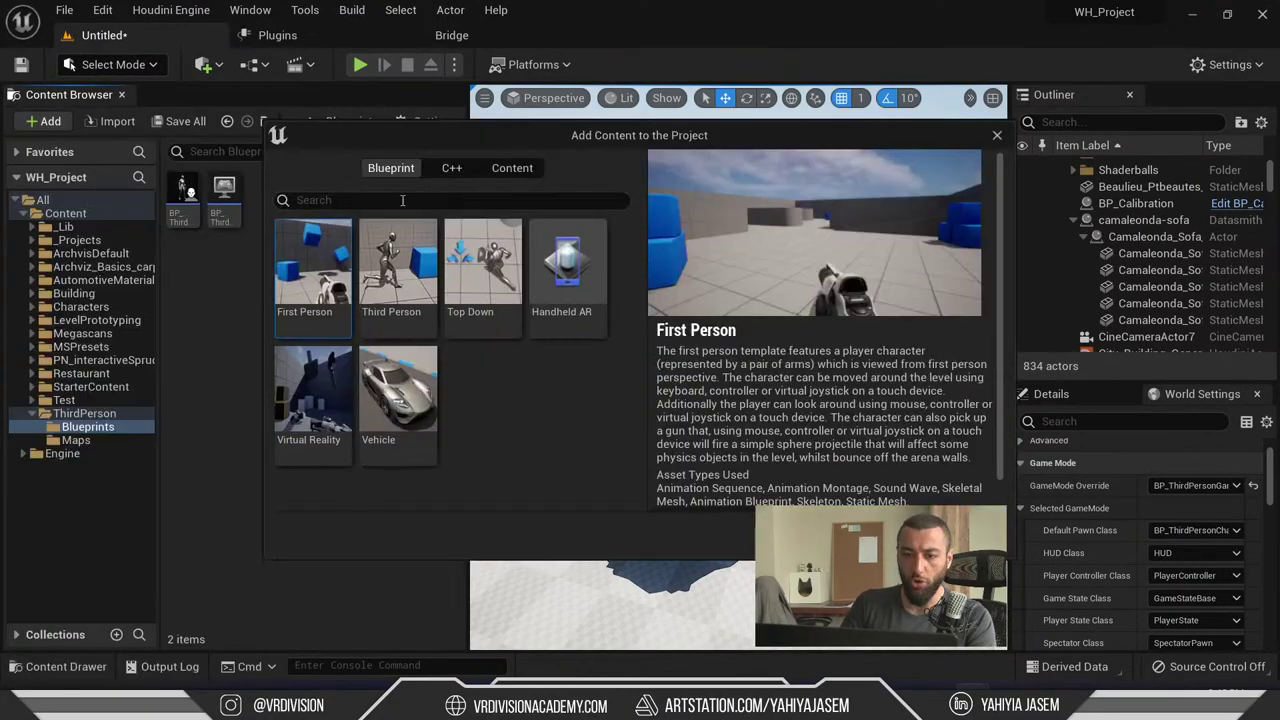
pyautogui.click(398, 265)
pyautogui.click(517, 268)
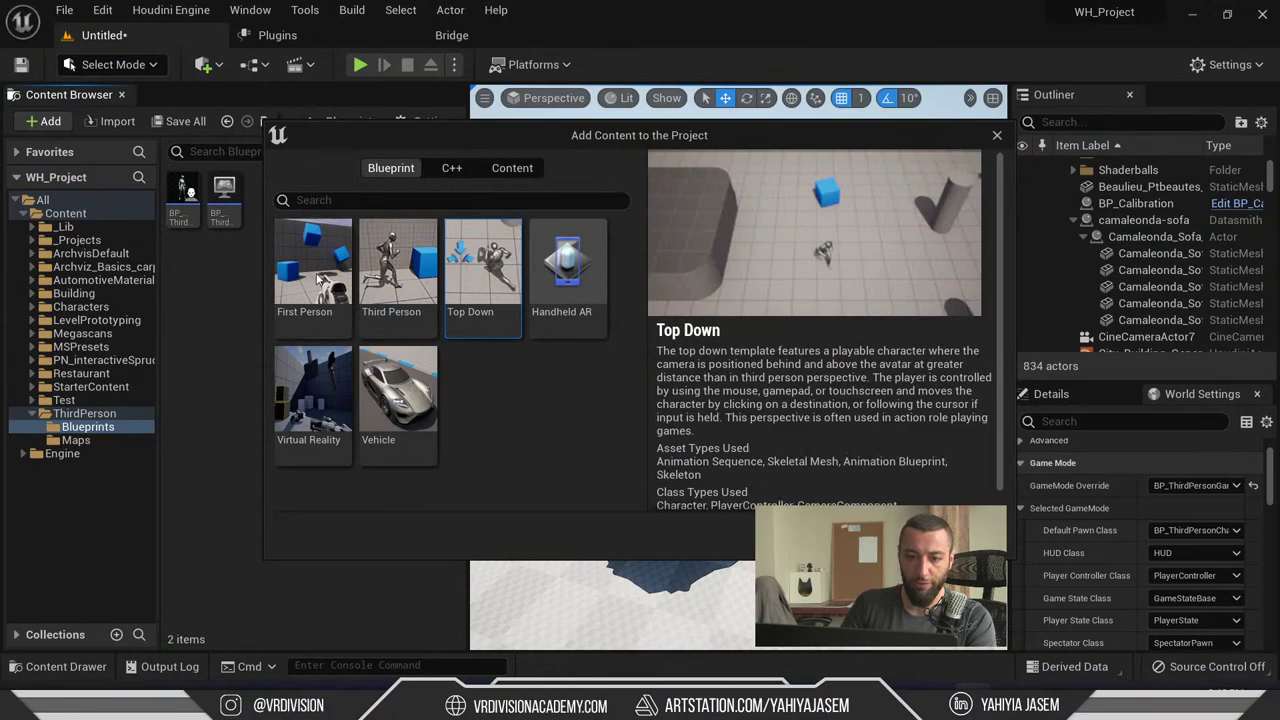
pyautogui.click(318, 280)
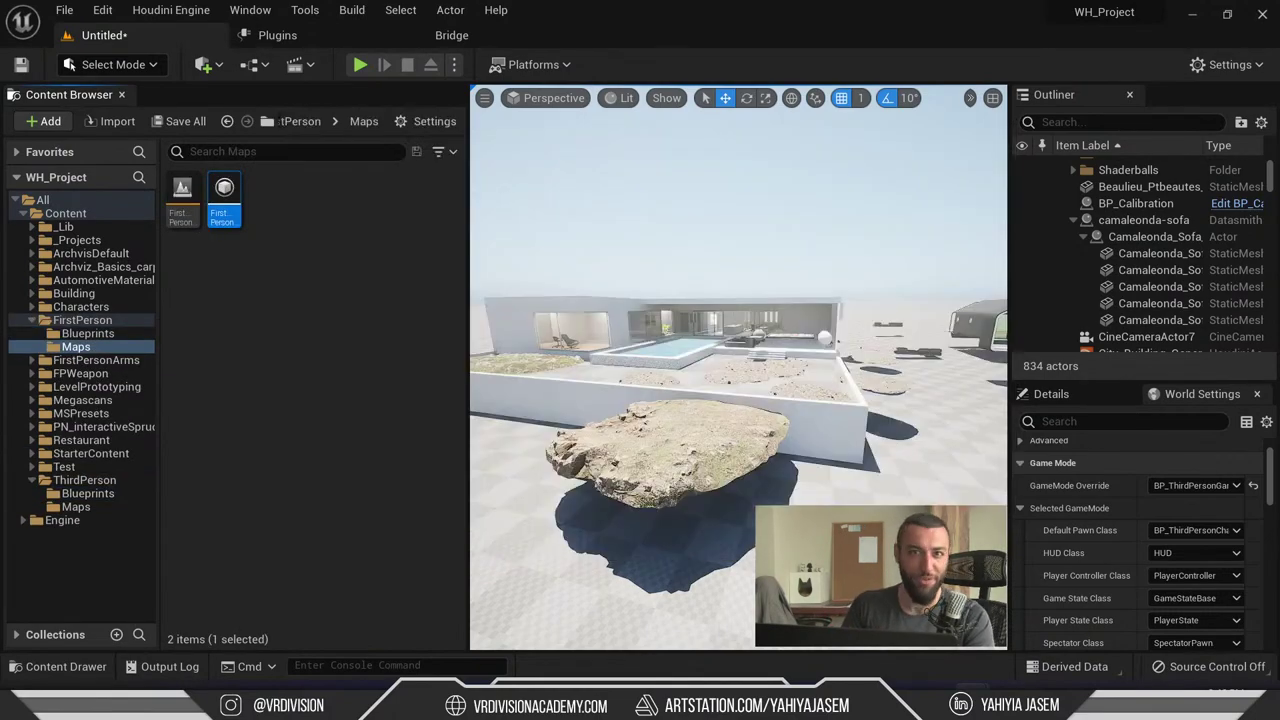
# - Set the GameMode Override to BP_FirstPersonGameMode and start playing the level
pyautogui.click(1234, 486)
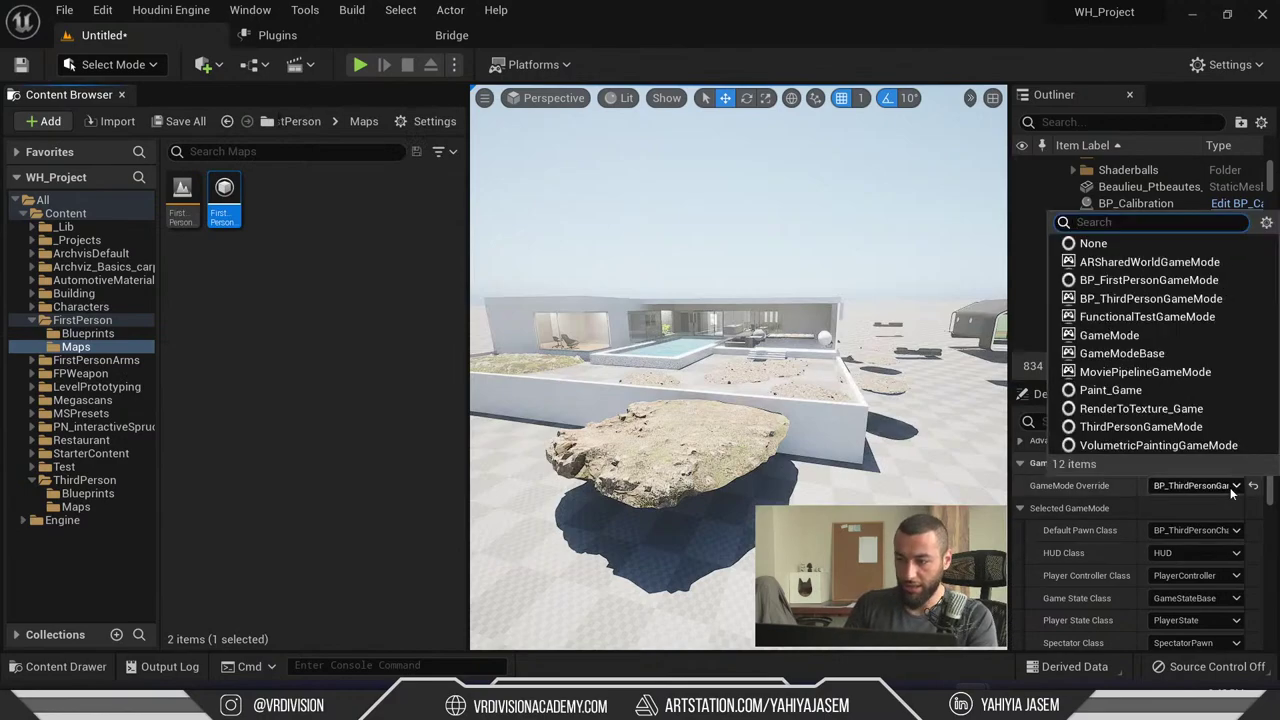
pyautogui.write('first')
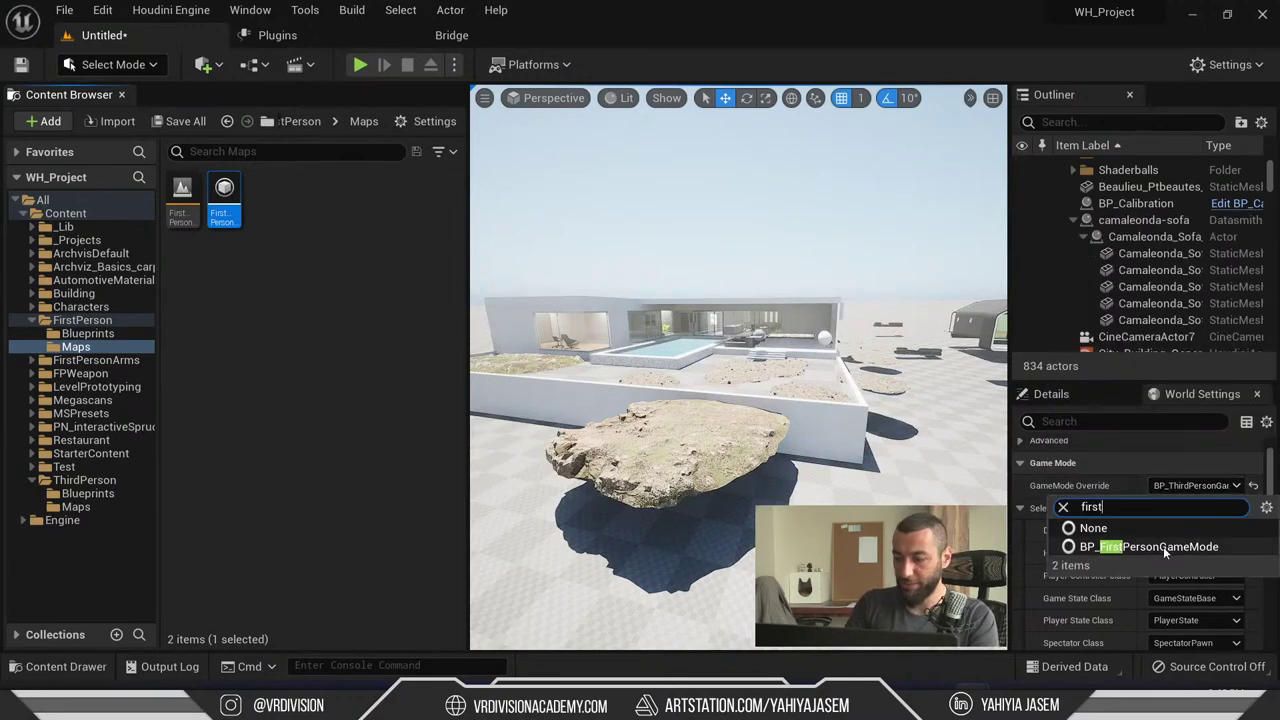
pyautogui.click(1150, 547)
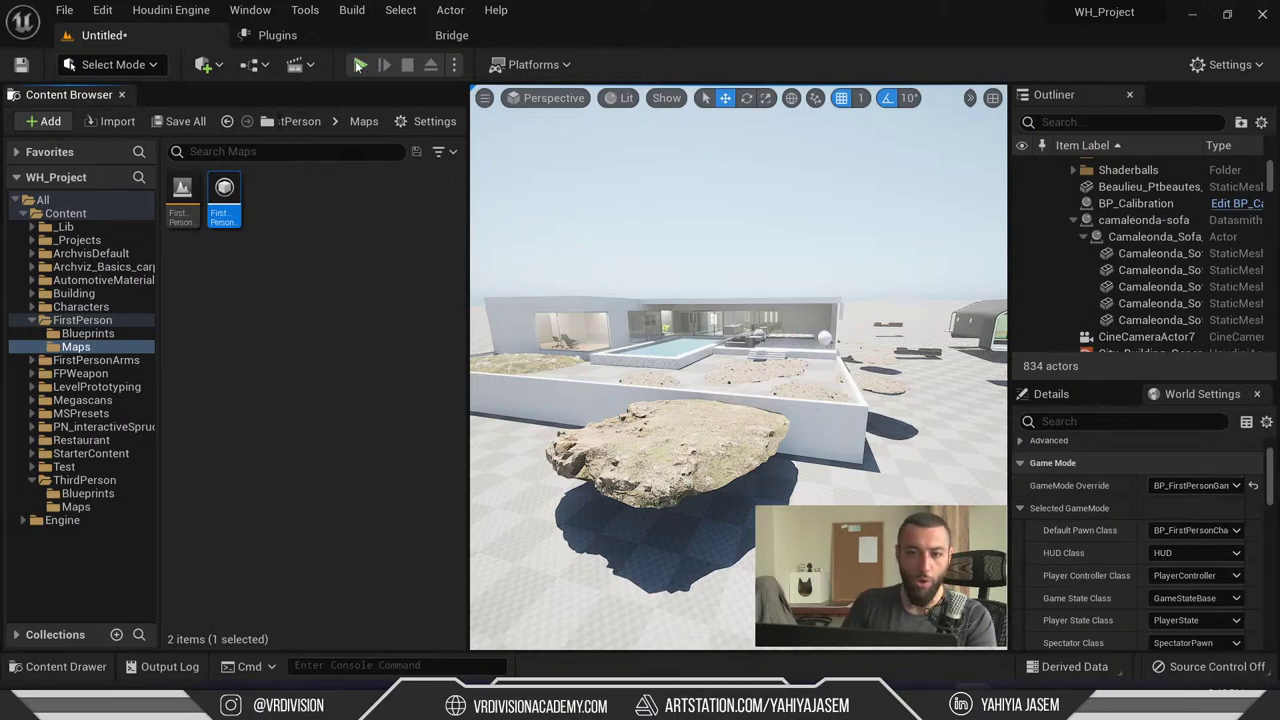
pyautogui.click(360, 64)
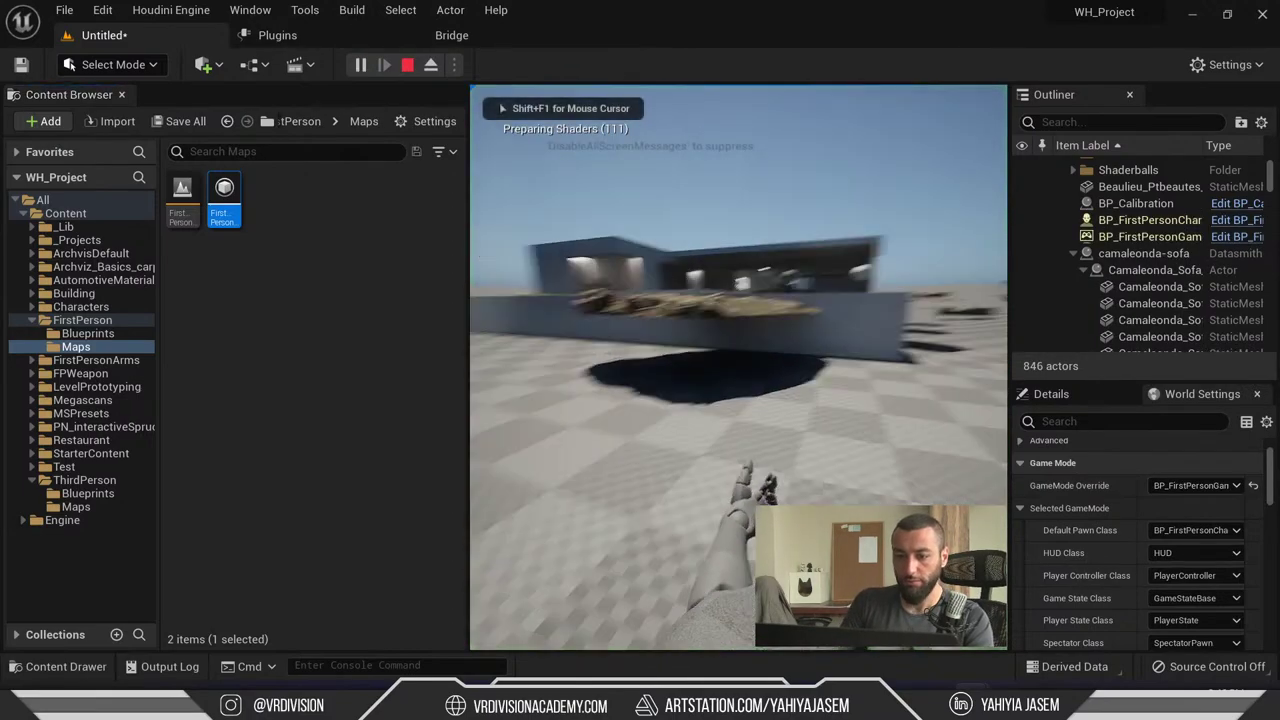
# - Walk full-screen in first person around the house, then free the mouse and stop playing
pyautogui.press('F11')
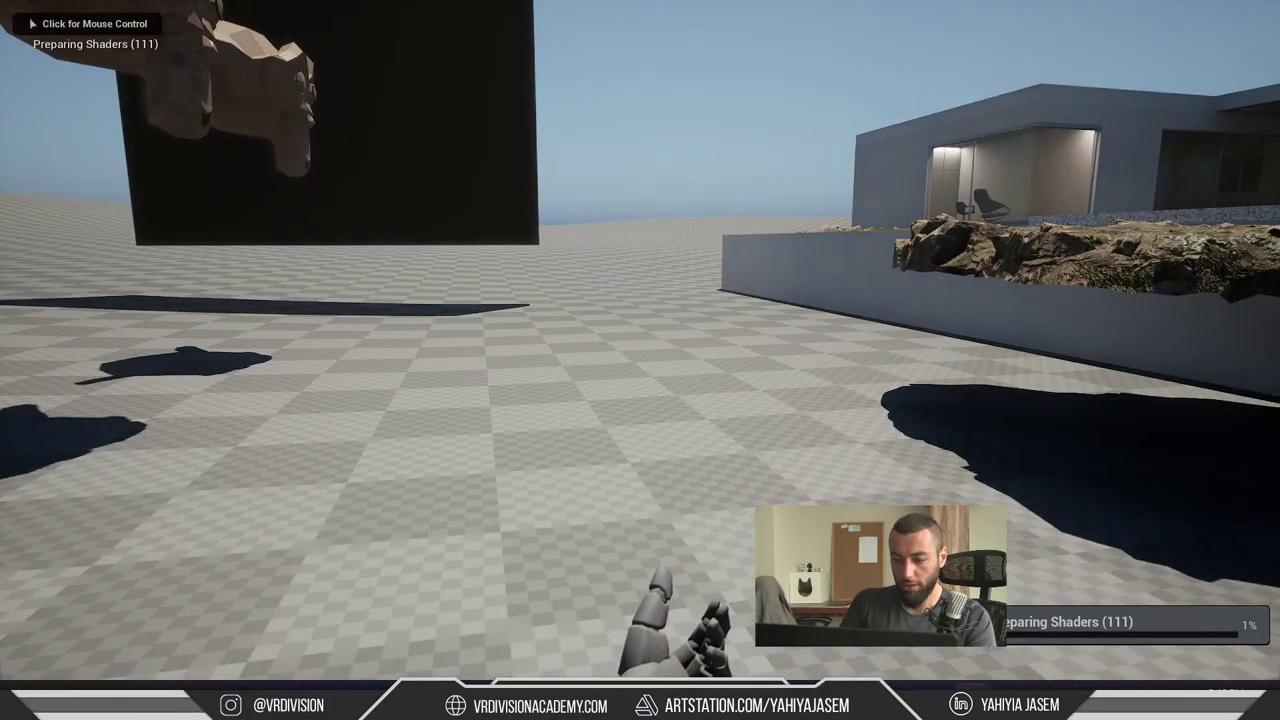
pyautogui.click(640, 360)
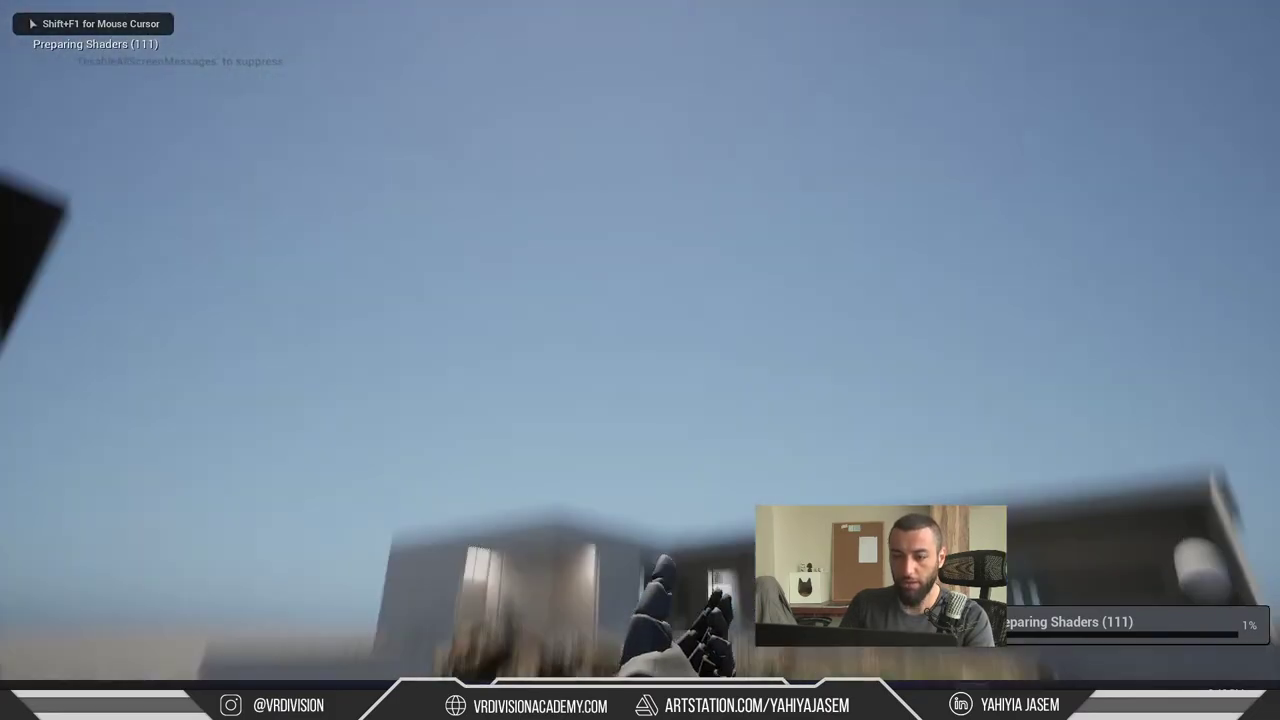
pyautogui.press('w')
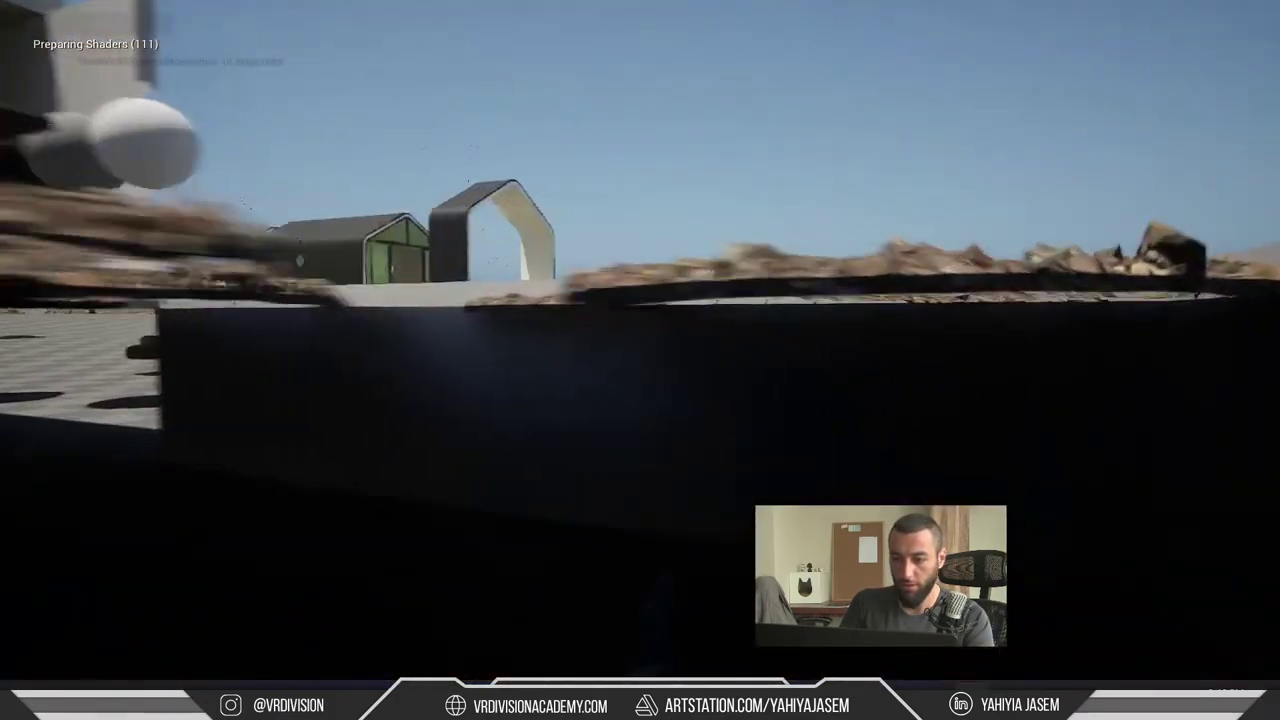
pyautogui.press('w')
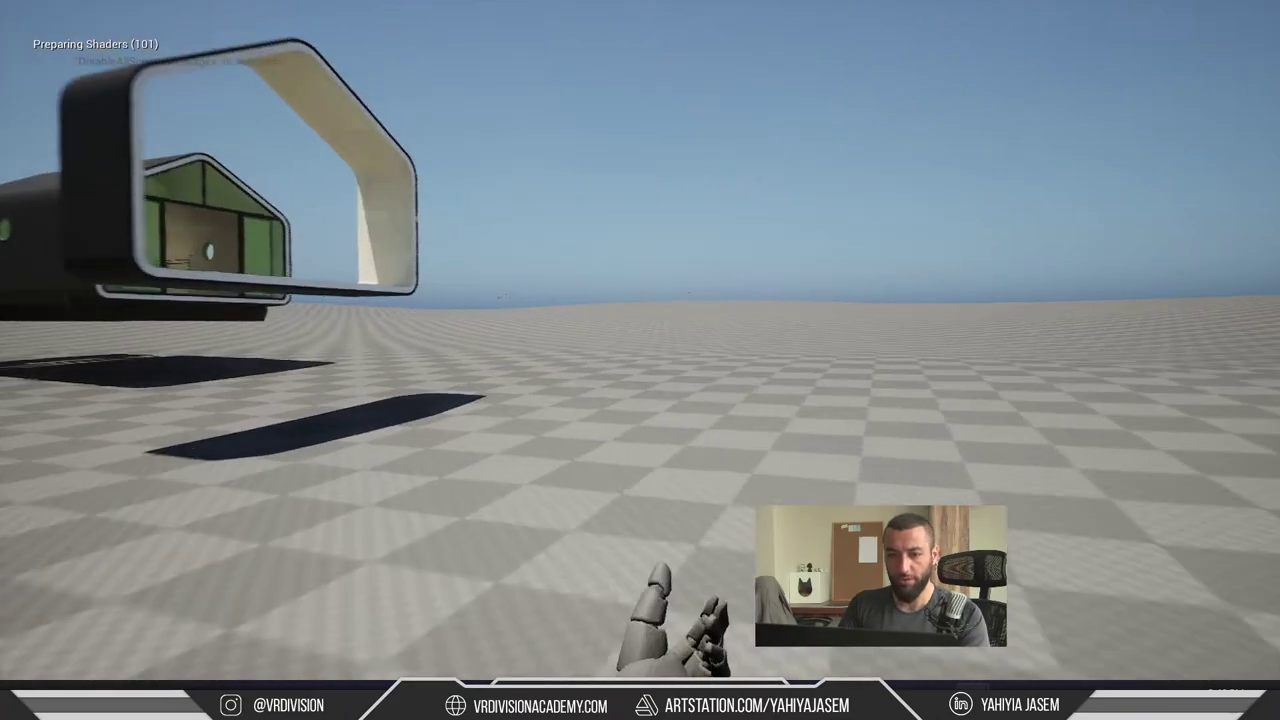
pyautogui.press('w')
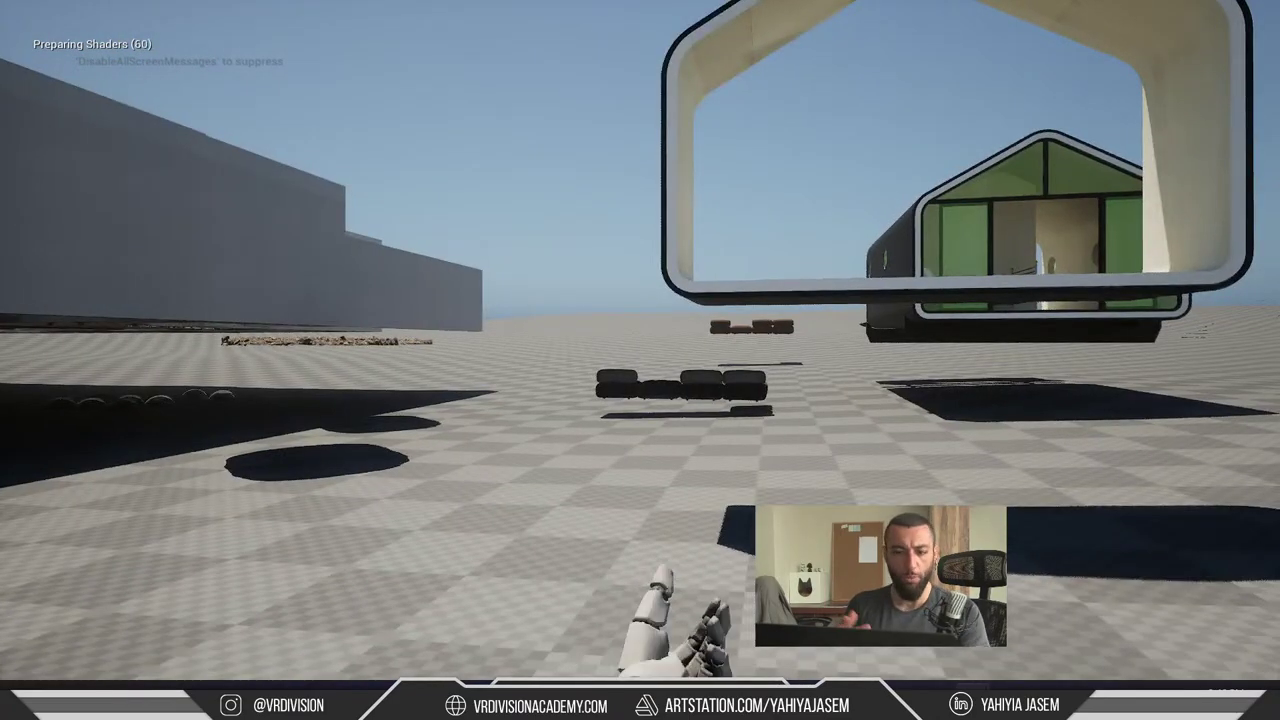
pyautogui.hotkey('shift', 'F1')
pyautogui.press('F11')
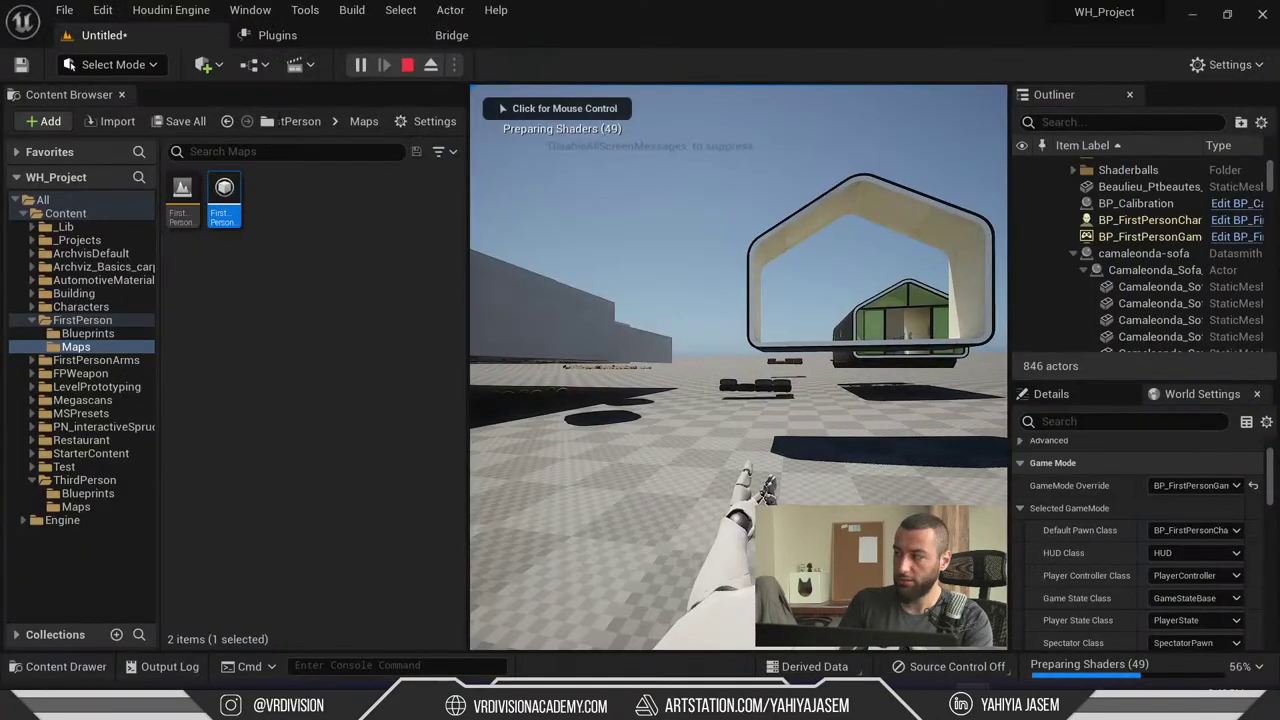
pyautogui.press('Escape')
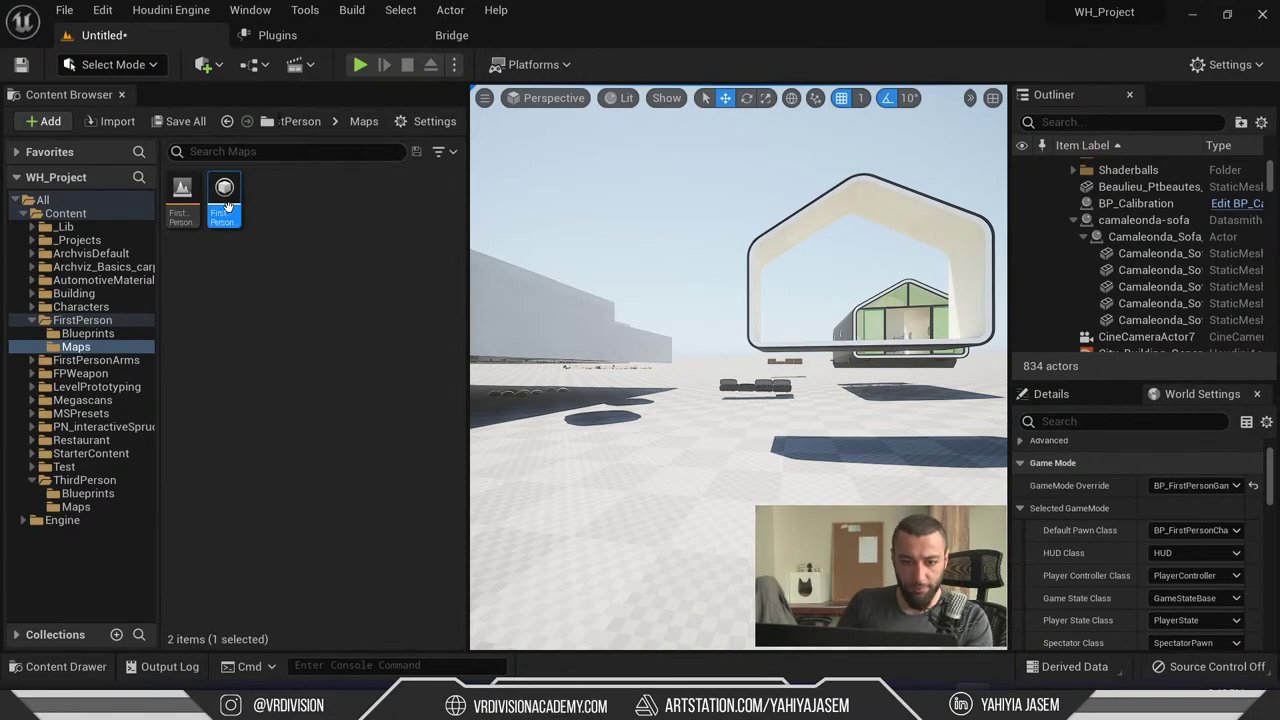
# - Open BP_FirstPersonCharacter from FirstPerson > Blueprints and maximize its Blueprint editor
pyautogui.click(86, 333)
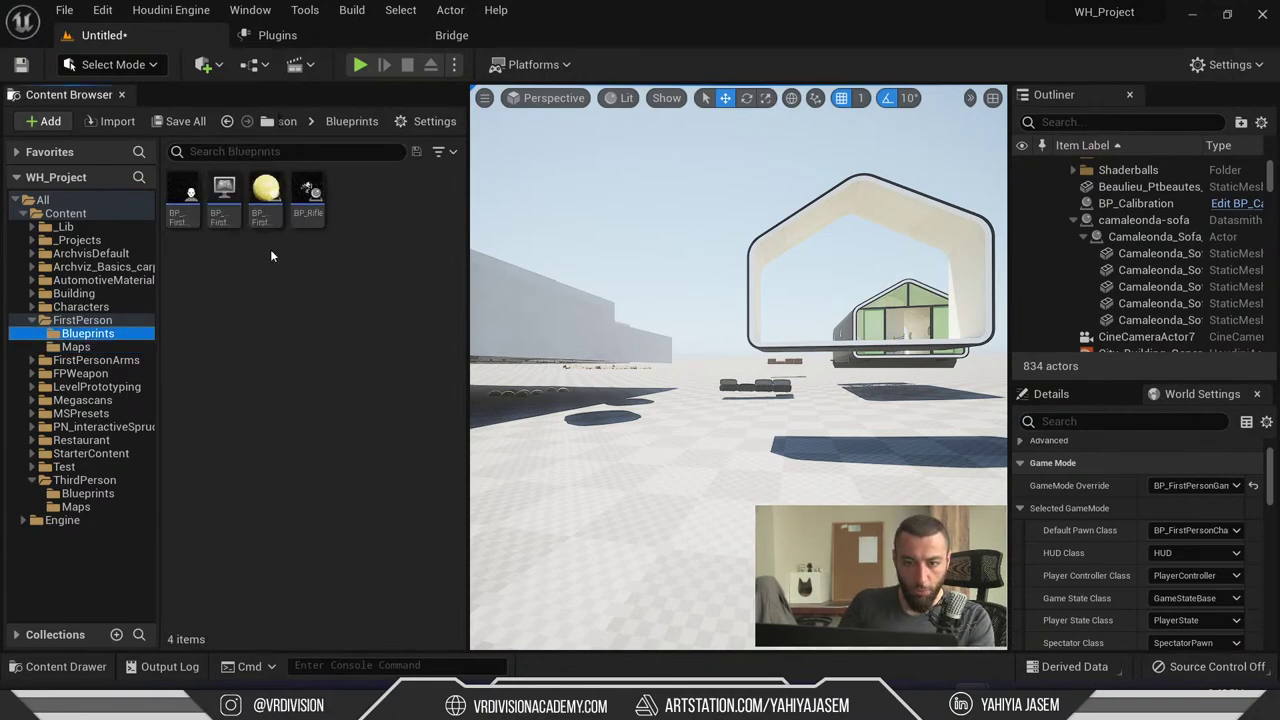
pyautogui.doubleClick(181, 222)
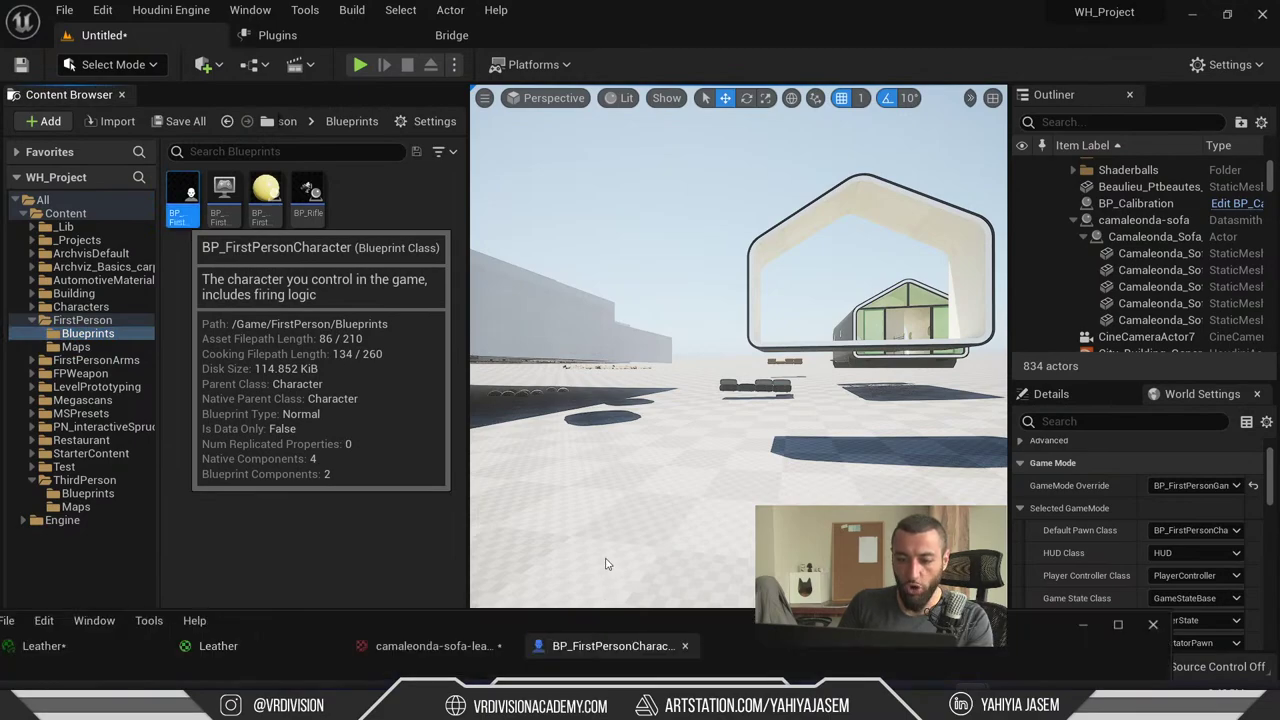
pyautogui.click(1118, 624)
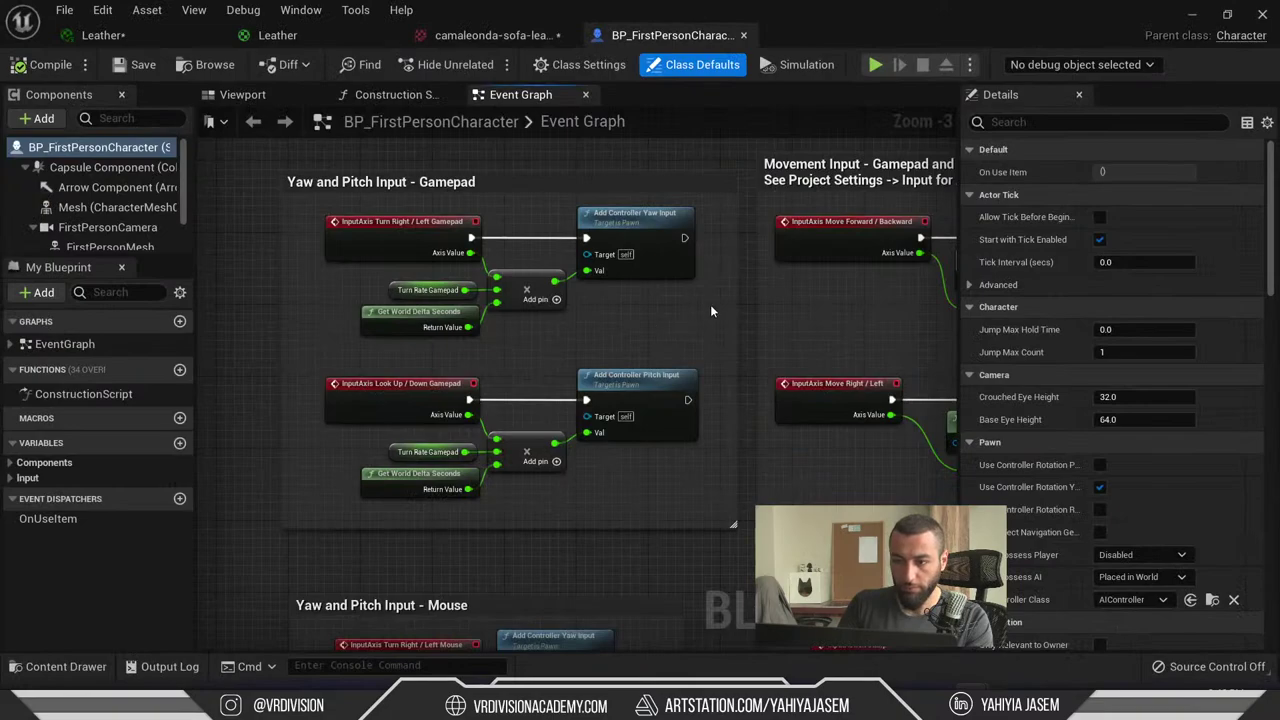
# - Delete the FirstPersonMesh arms from the character in the Viewport tab
pyautogui.click(242, 94)
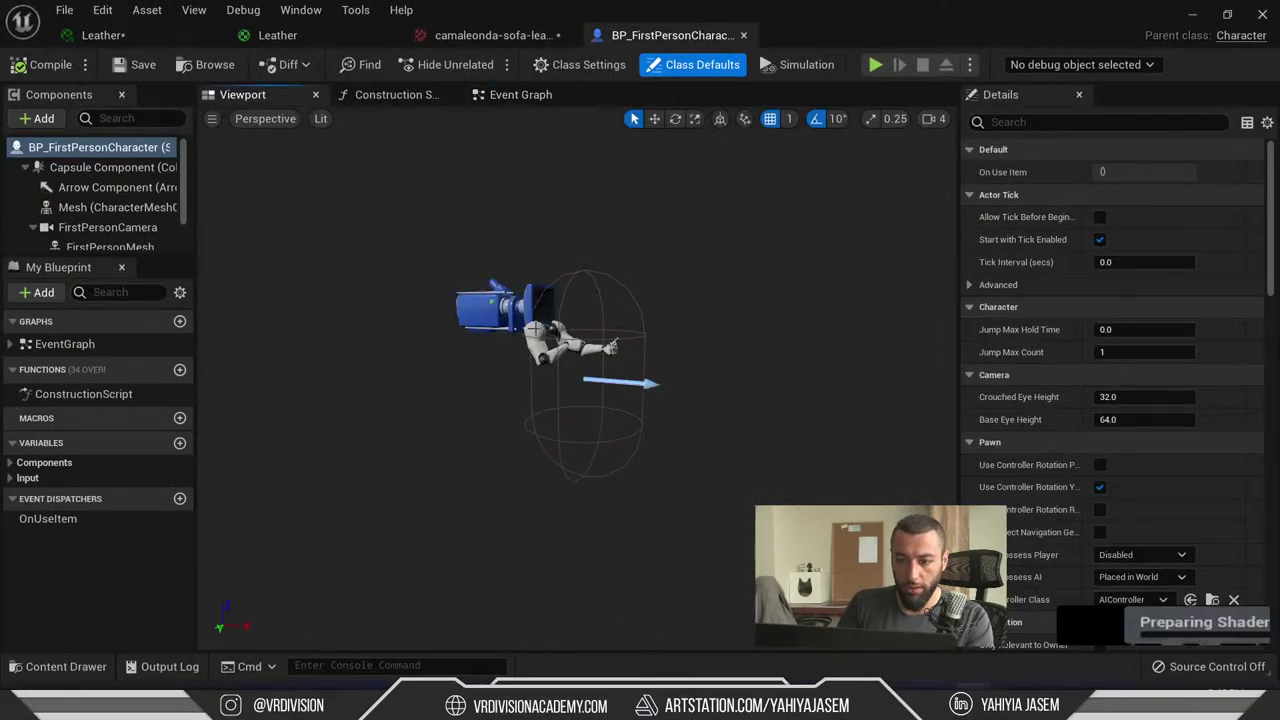
pyautogui.click(480, 360)
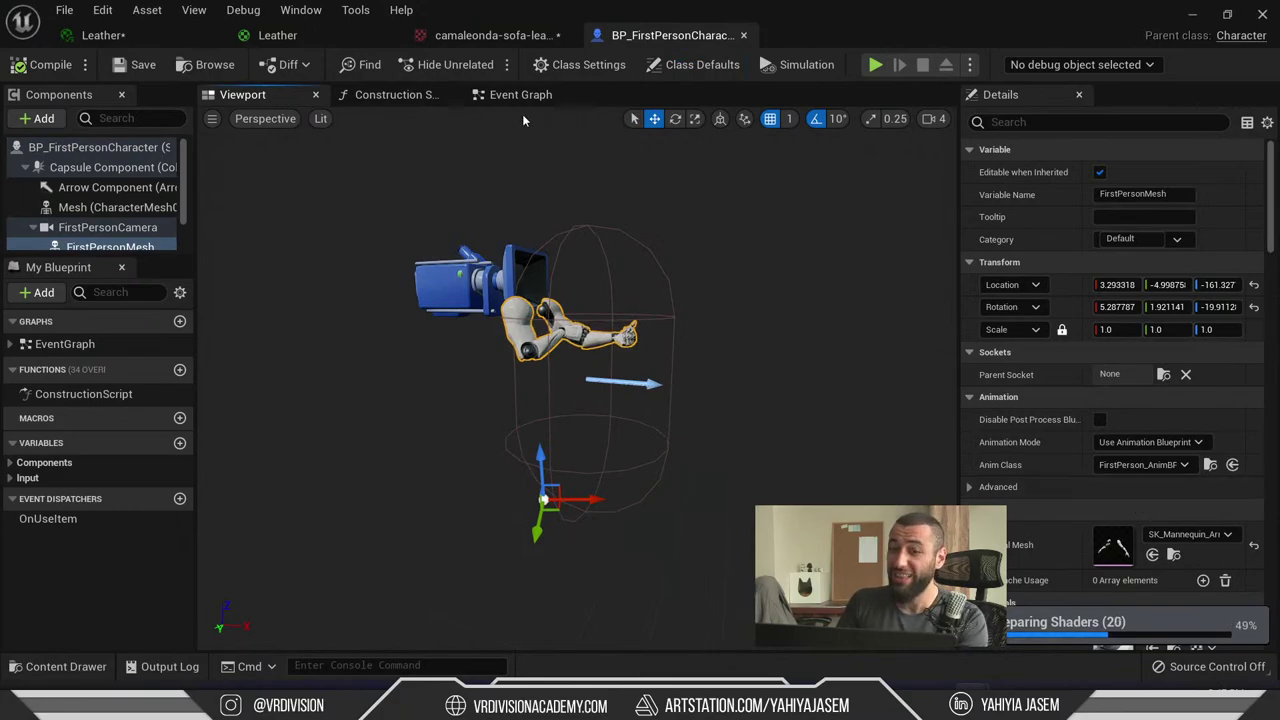
pyautogui.moveTo(602, 187); pyautogui.dragTo(602, 187, button='right')
pyautogui.press('Delete')
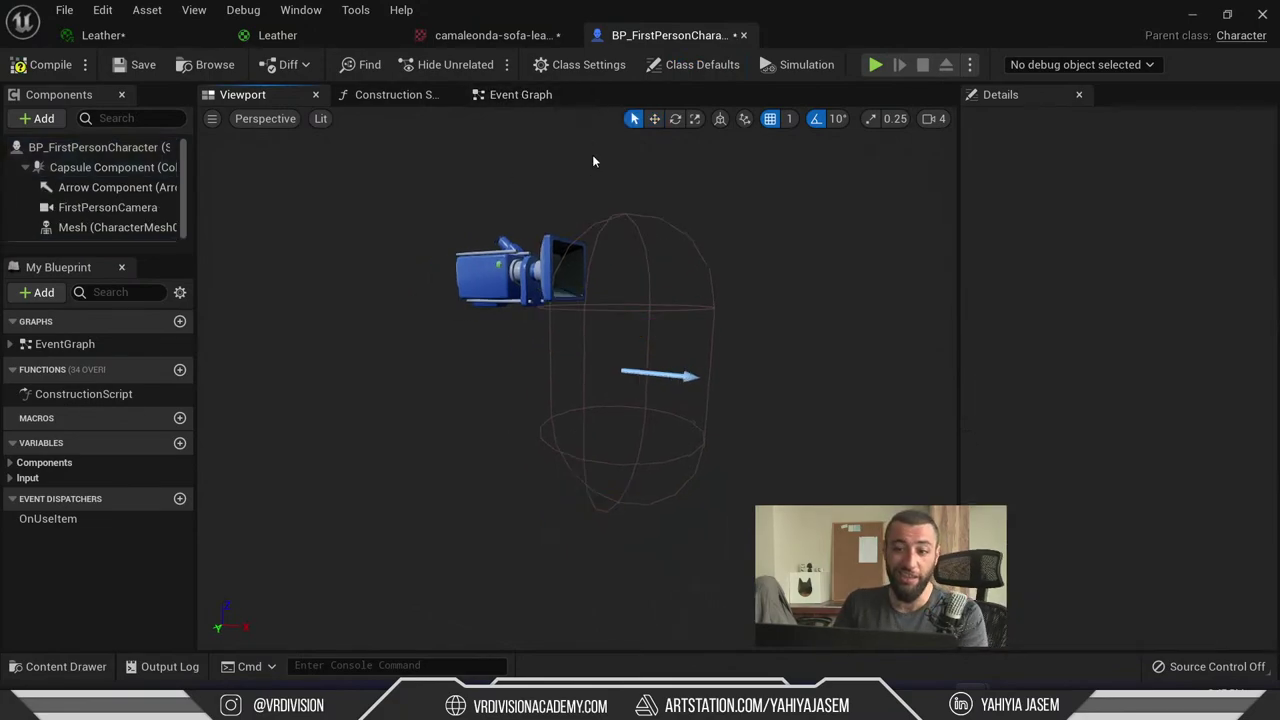
# - Look over the Event Graph nodes, including Yaw/Pitch Gamepad and Movement Input groups
pyautogui.click(514, 96)
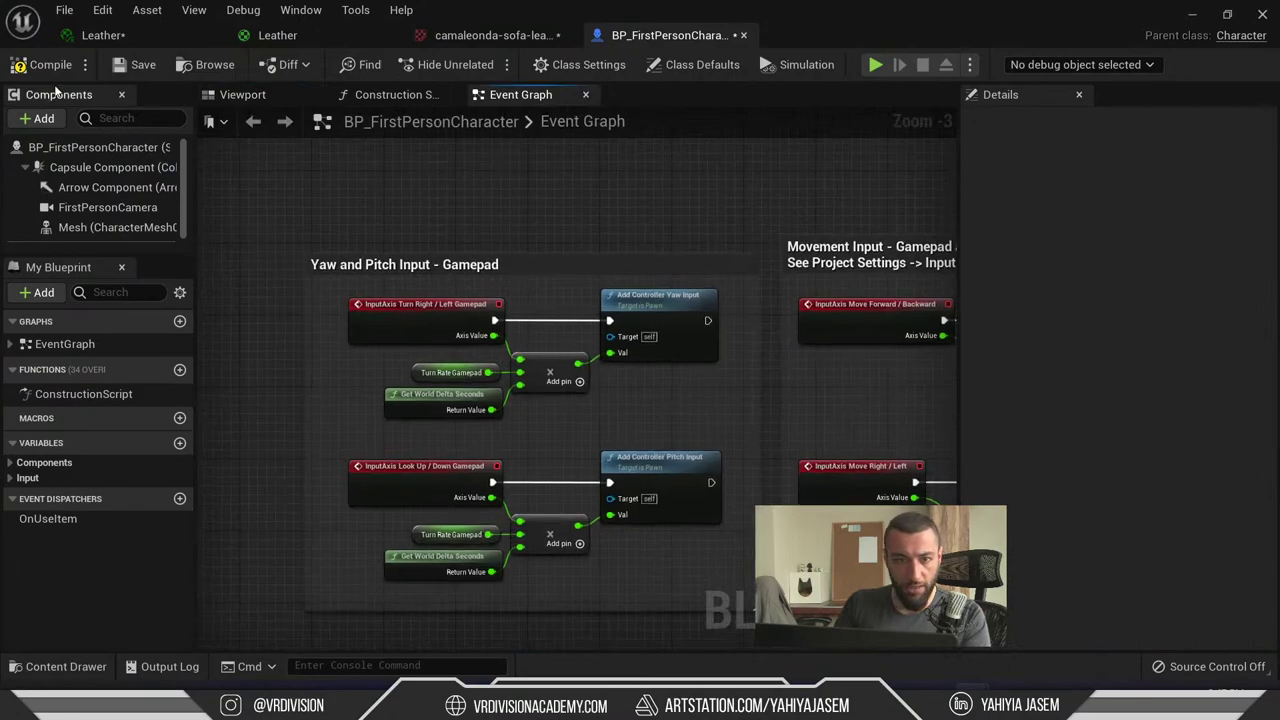
pyautogui.scroll(-4, 585, 320)
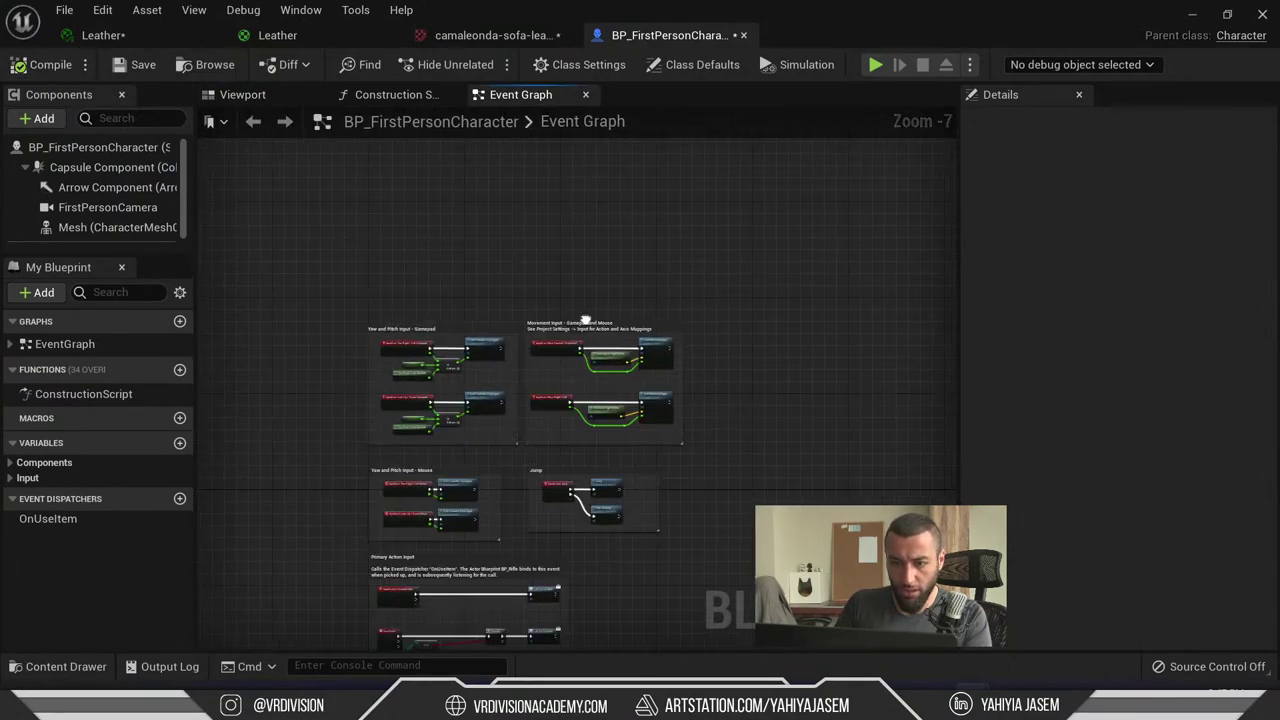
pyautogui.moveTo(585, 320); pyautogui.dragTo(625, 195, button='right')
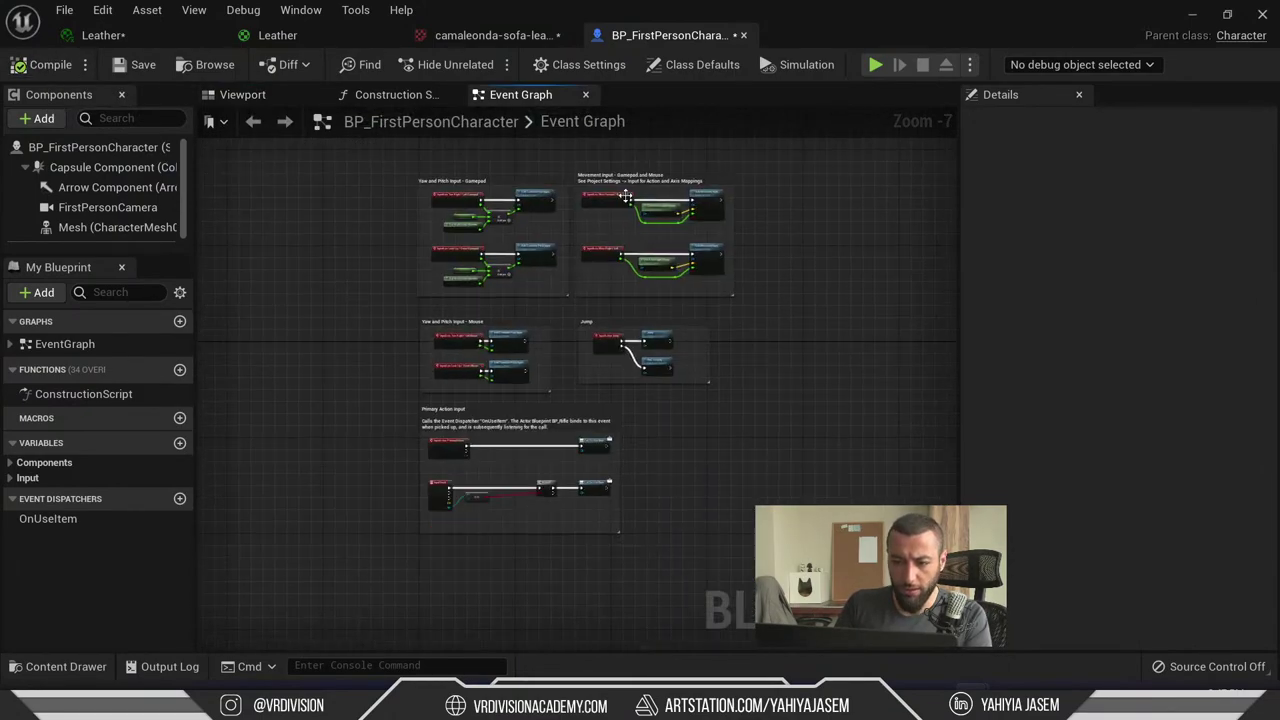
pyautogui.scroll(5, 625, 195)
pyautogui.moveTo(300, 266); pyautogui.dragTo(575, 292, button='right')
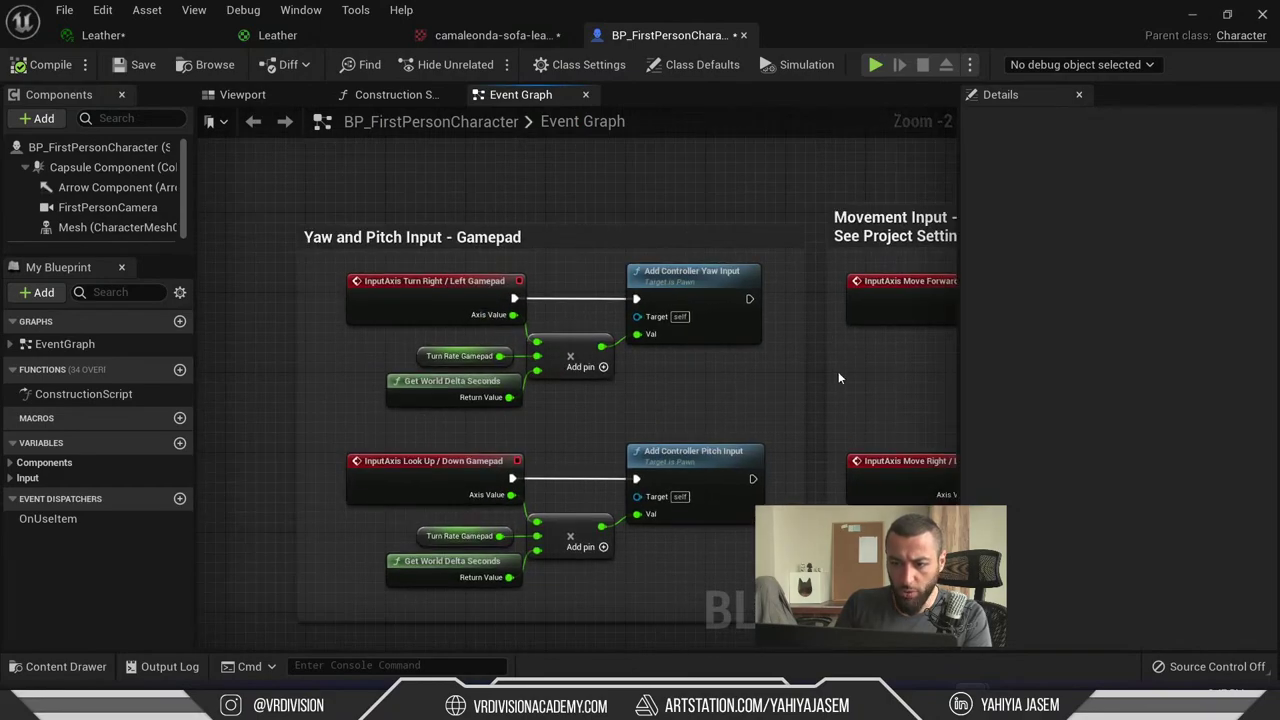
pyautogui.moveTo(840, 378); pyautogui.dragTo(526, 330, button='right')
# - Move the Leather material editor window aside and minimize it
pyautogui.click(148, 32)
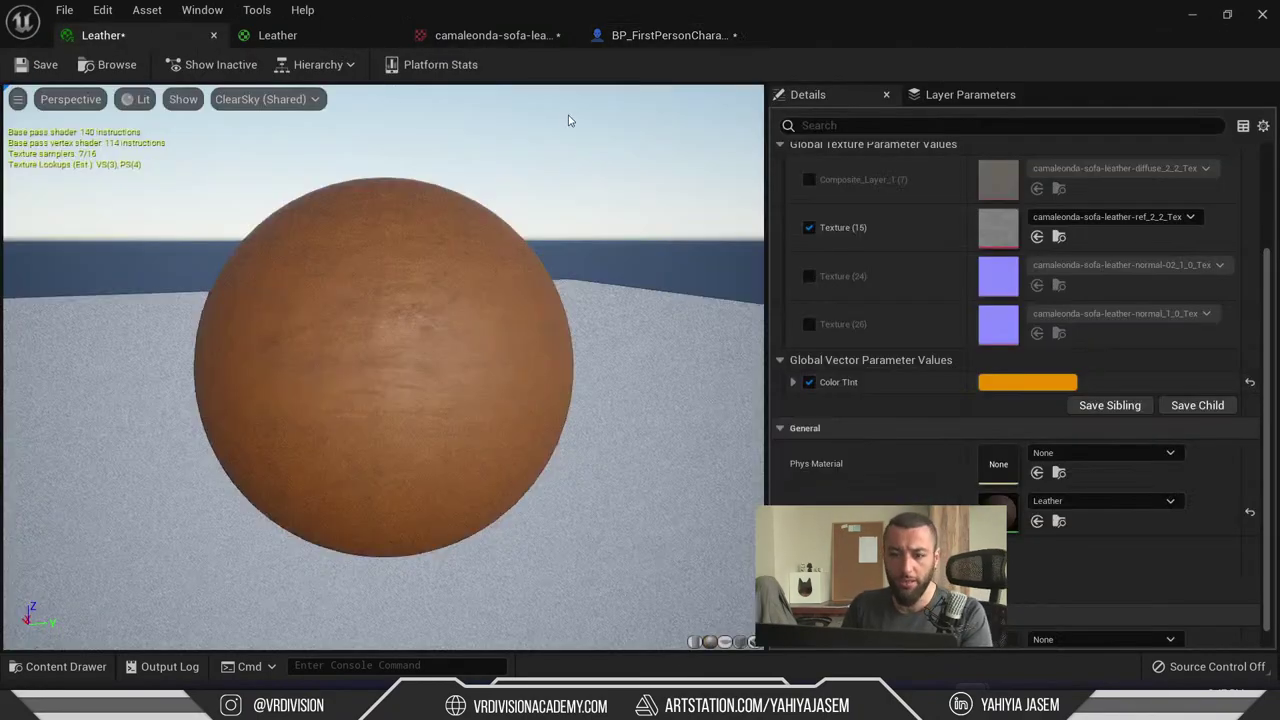
pyautogui.moveTo(645, 36); pyautogui.dragTo(645, 446)
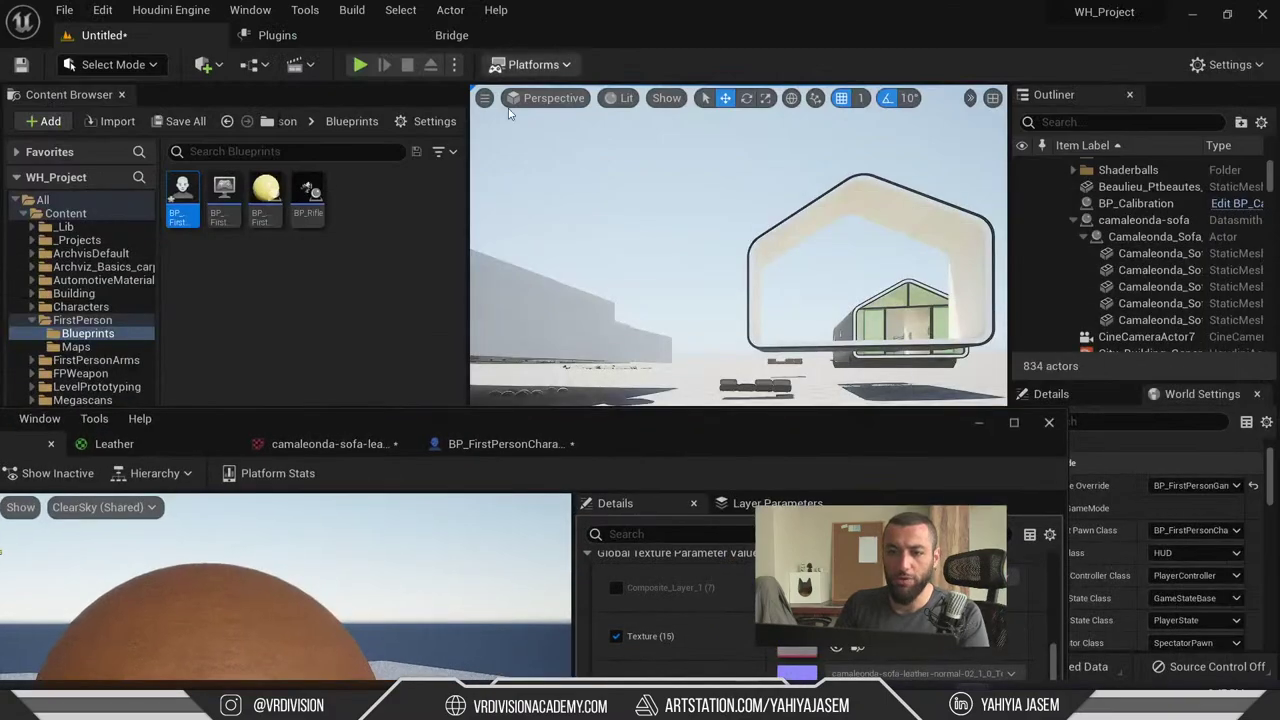
pyautogui.click(980, 425)
# - Play the level and walk through the pavilion, cabin and lit interior to the sofa
pyautogui.click(360, 64)
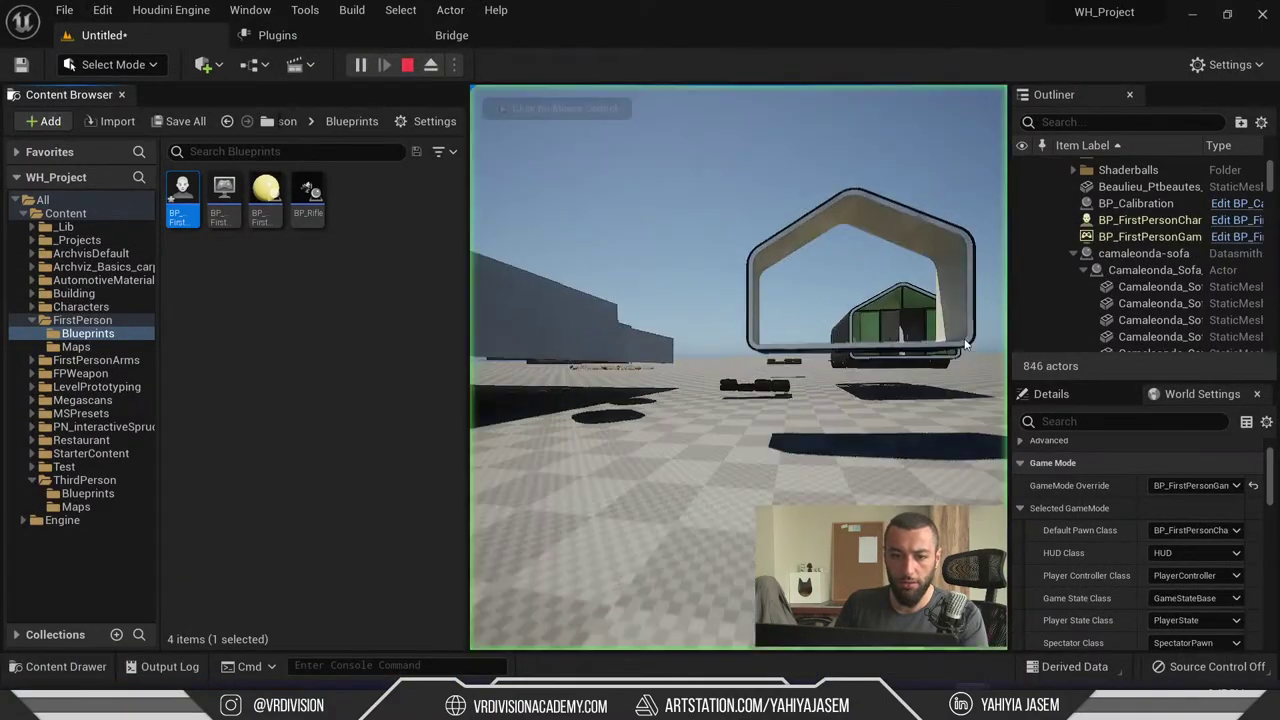
pyautogui.press('w')
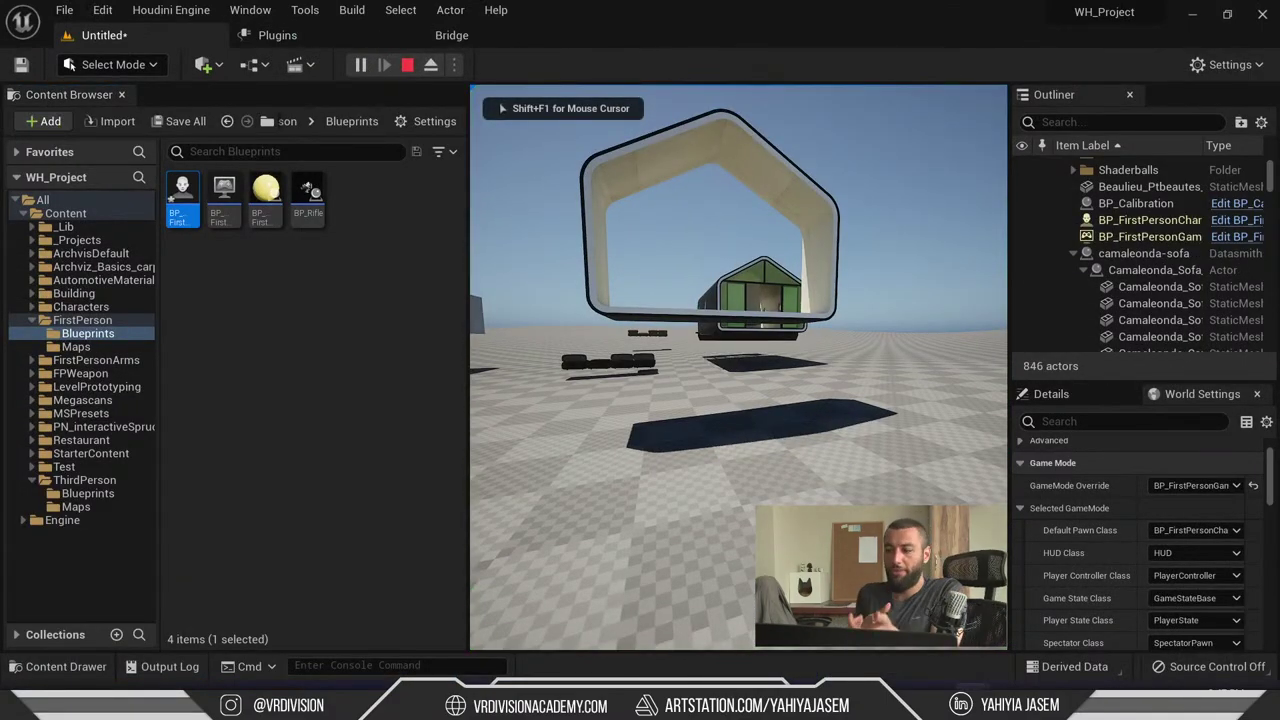
pyautogui.press('w')
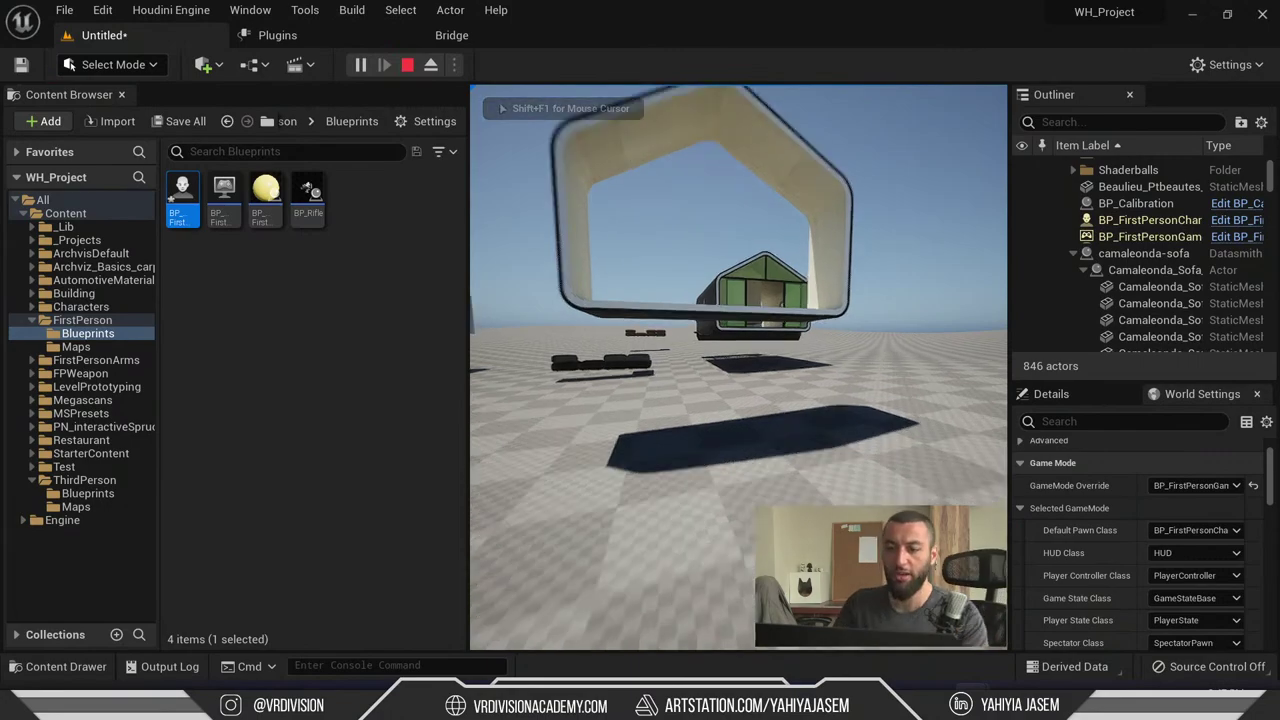
pyautogui.press('w')
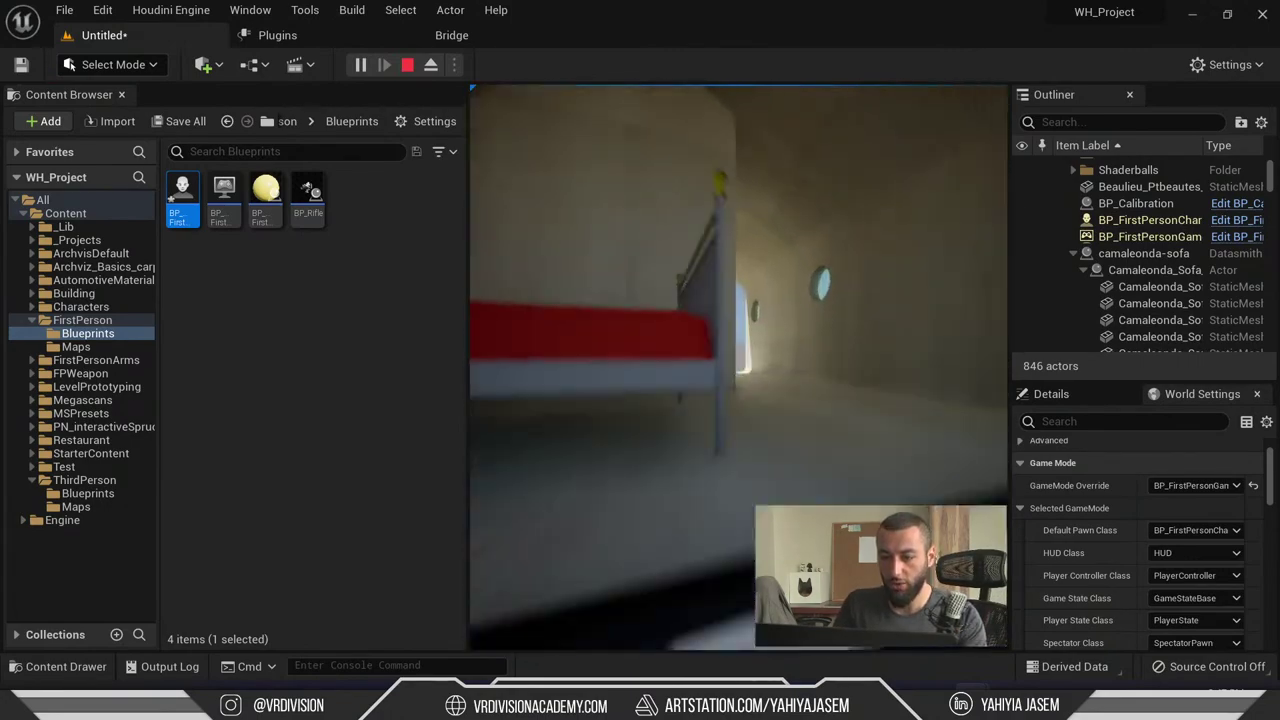
pyautogui.press('w')
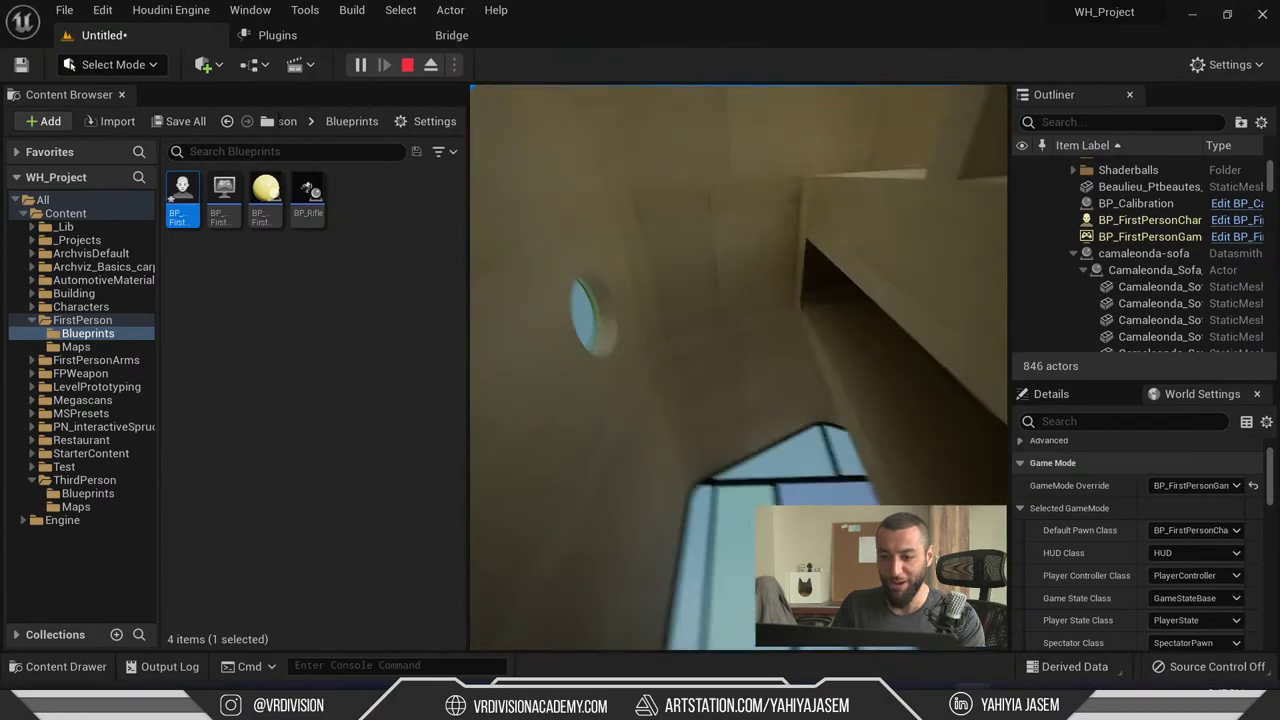
pyautogui.press('w')
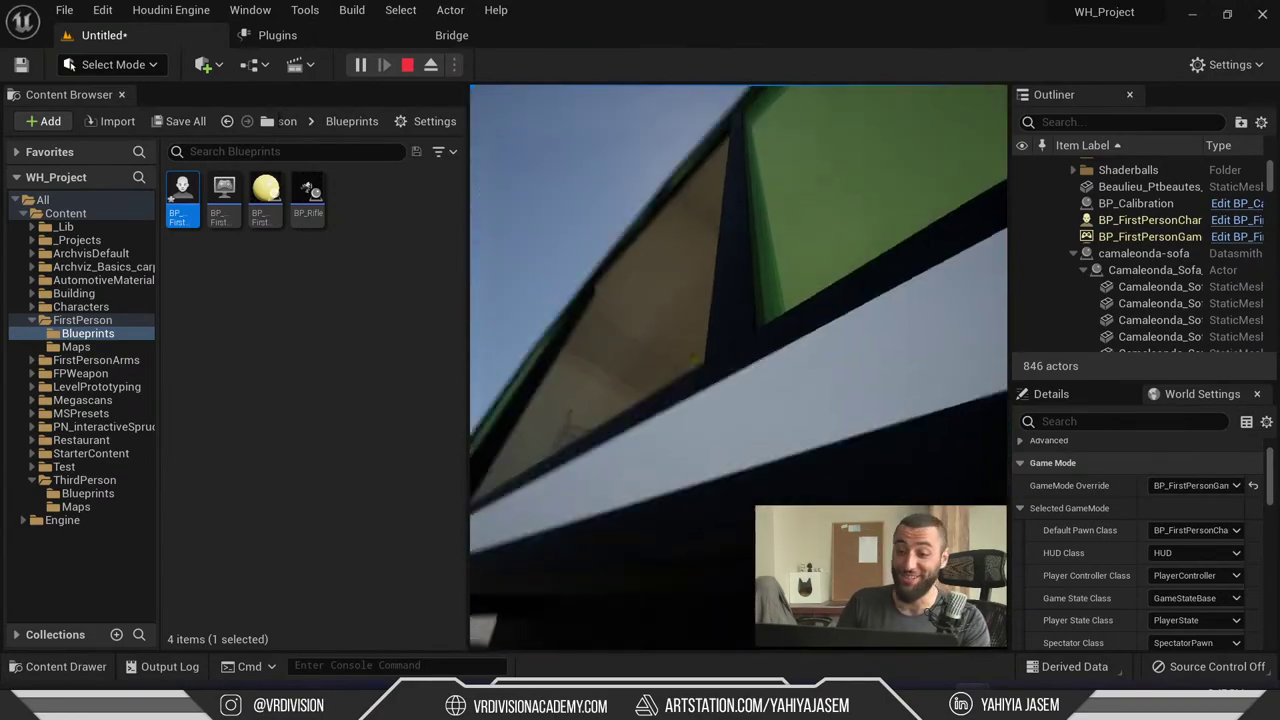
pyautogui.press('w')
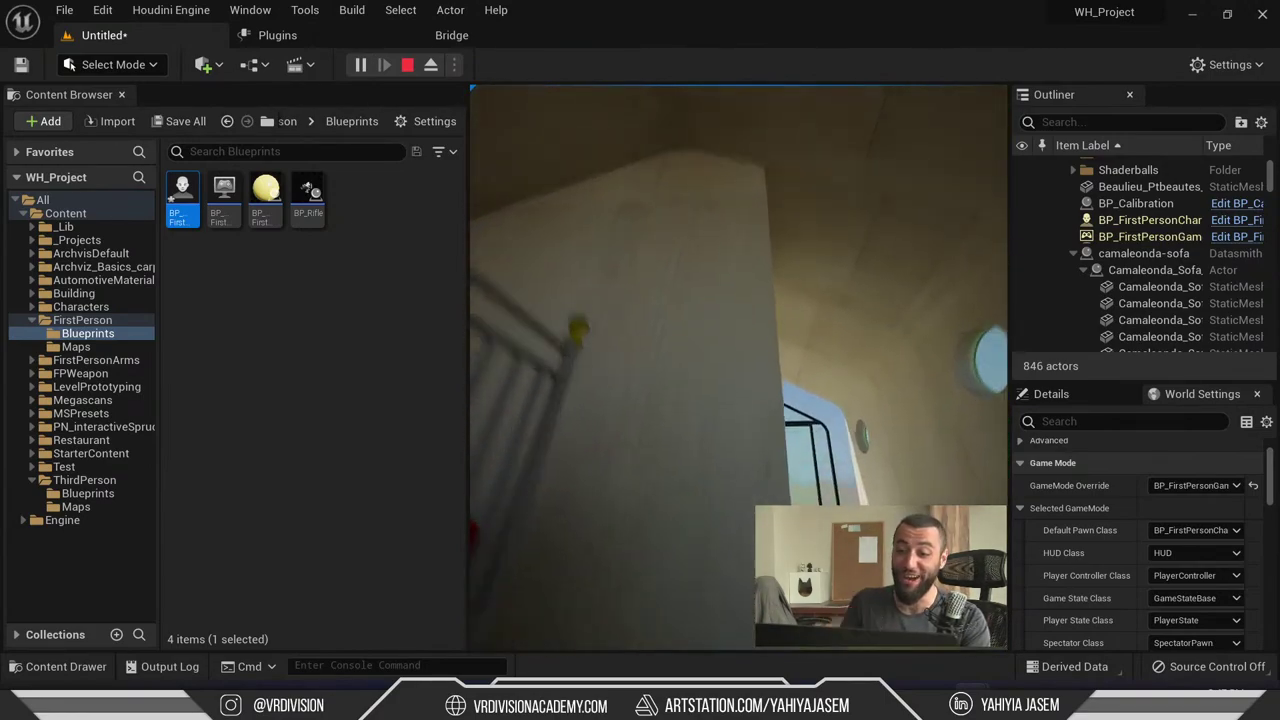
pyautogui.press('w')
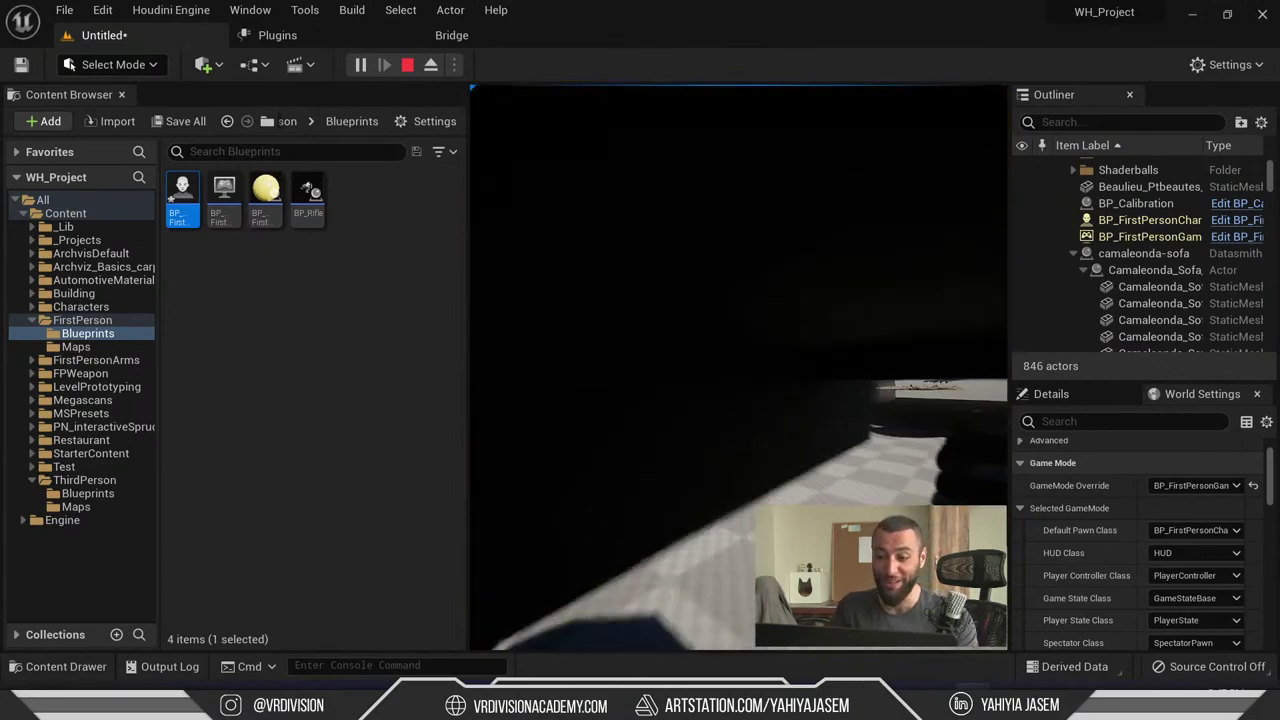
pyautogui.press('w')
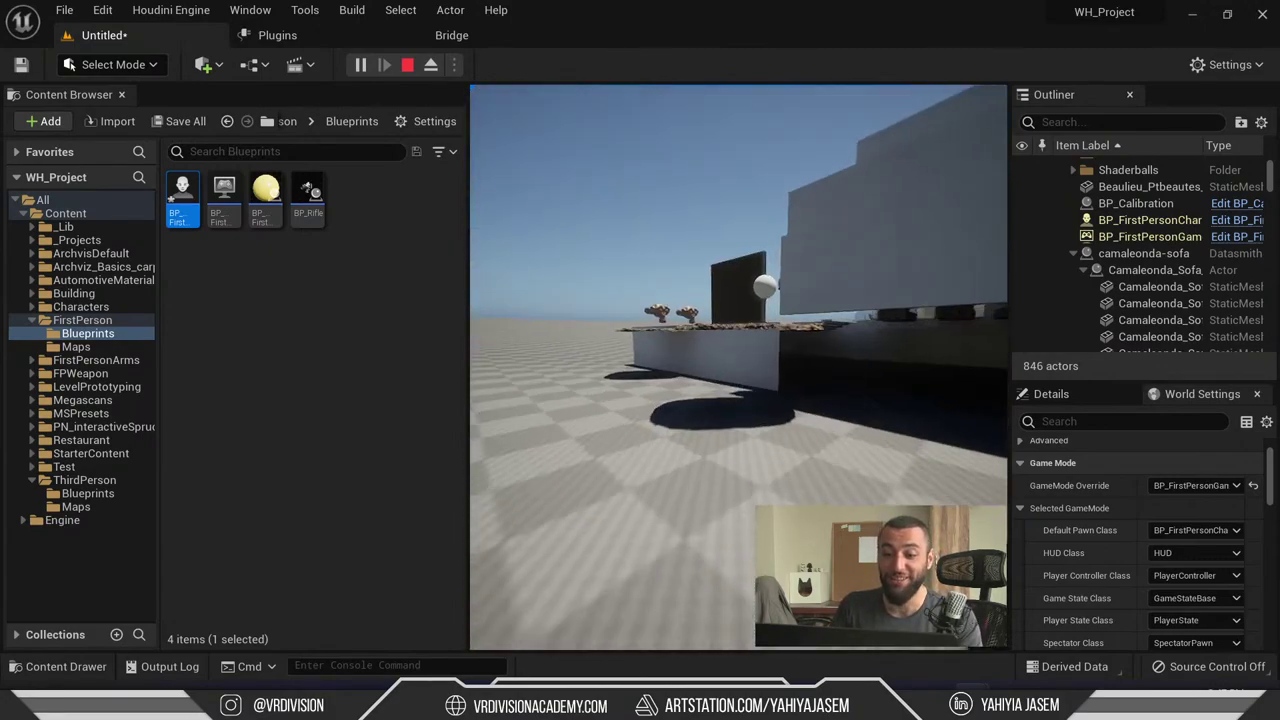
pyautogui.press('w')
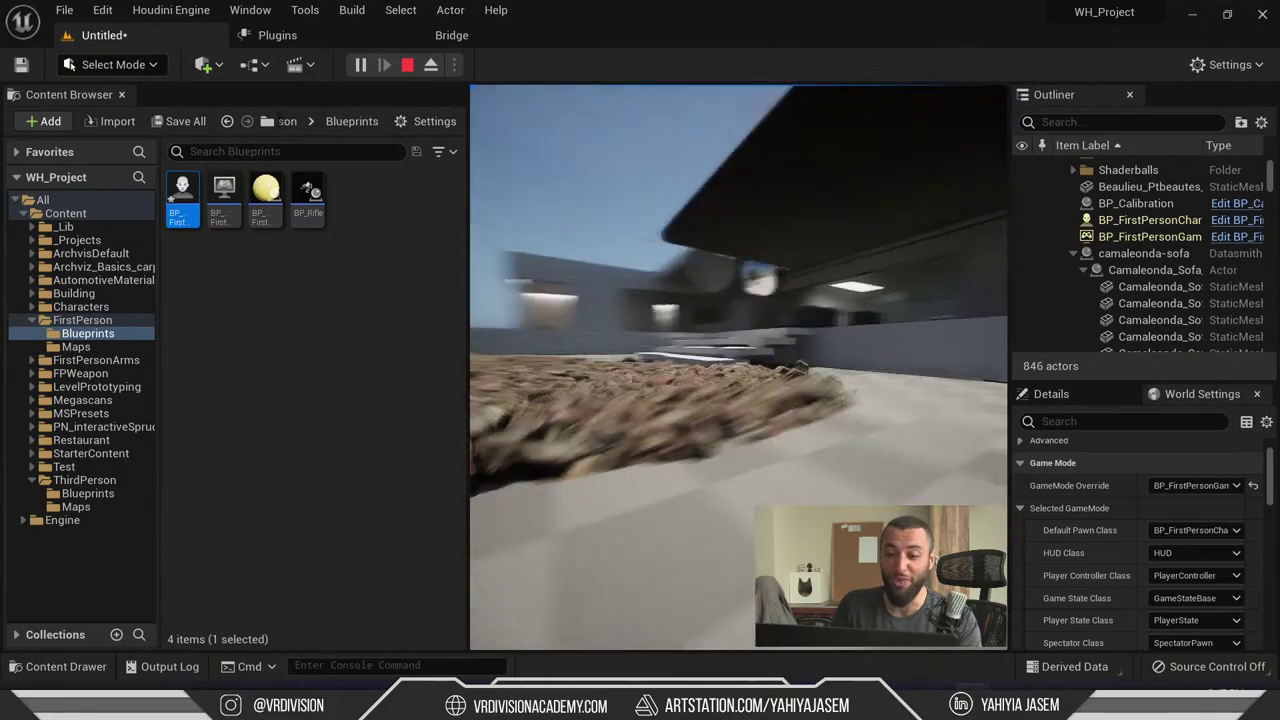
pyautogui.press('w')
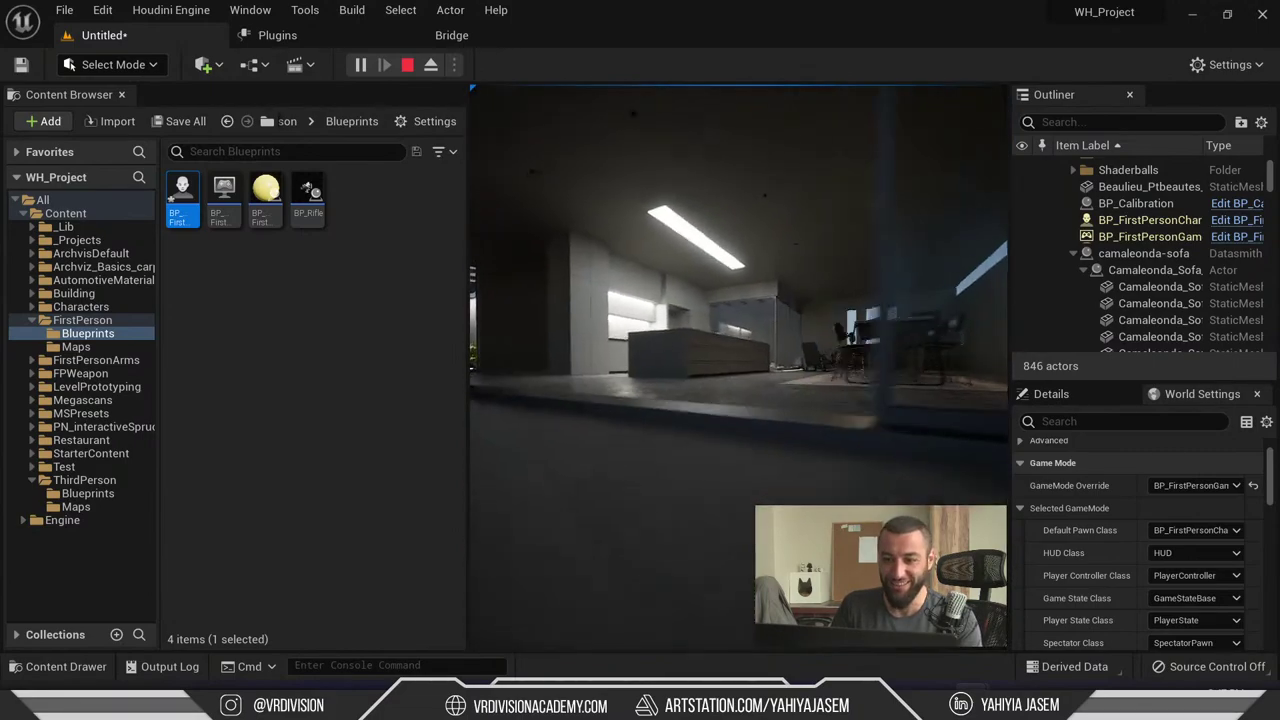
pyautogui.press('w')
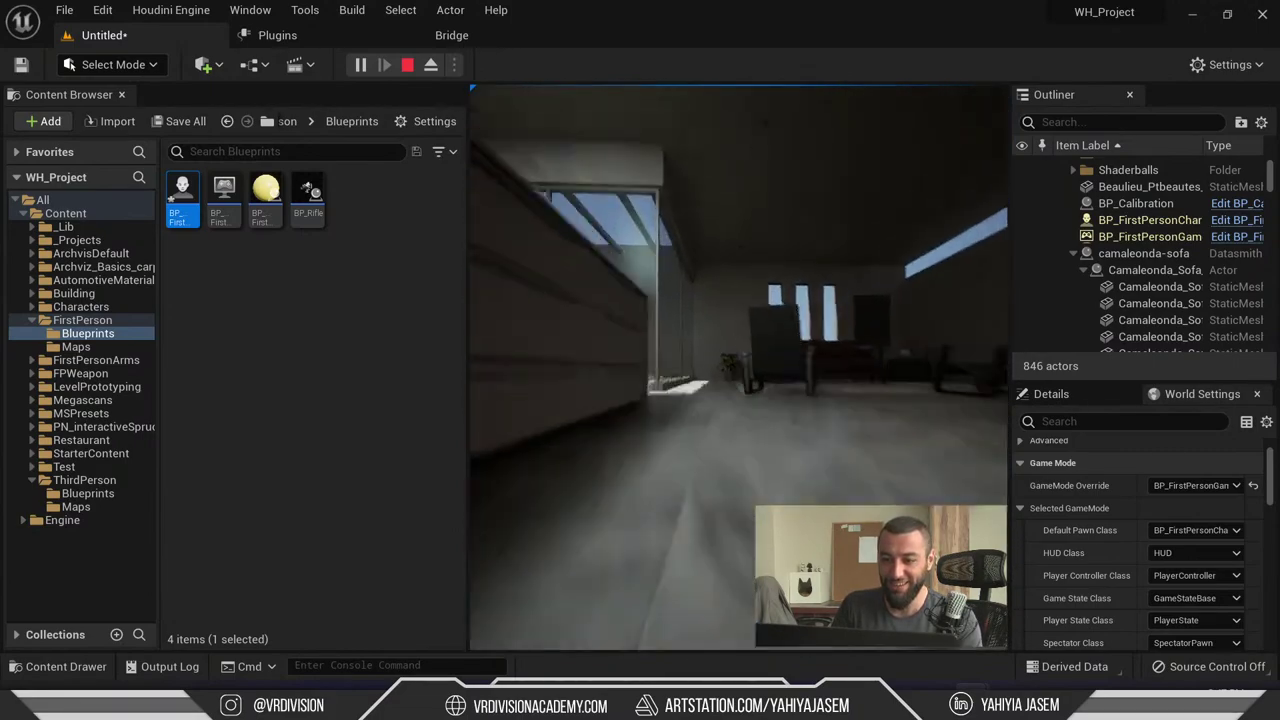
pyautogui.press('w')
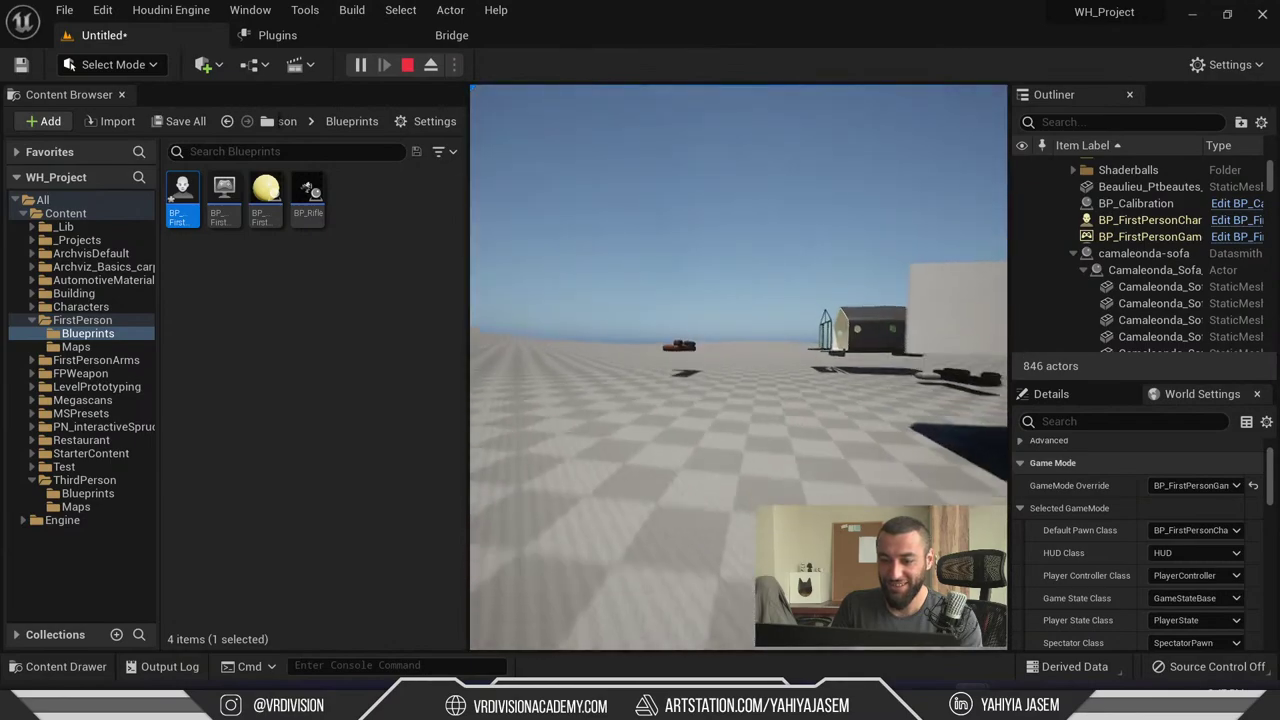
pyautogui.press('w')
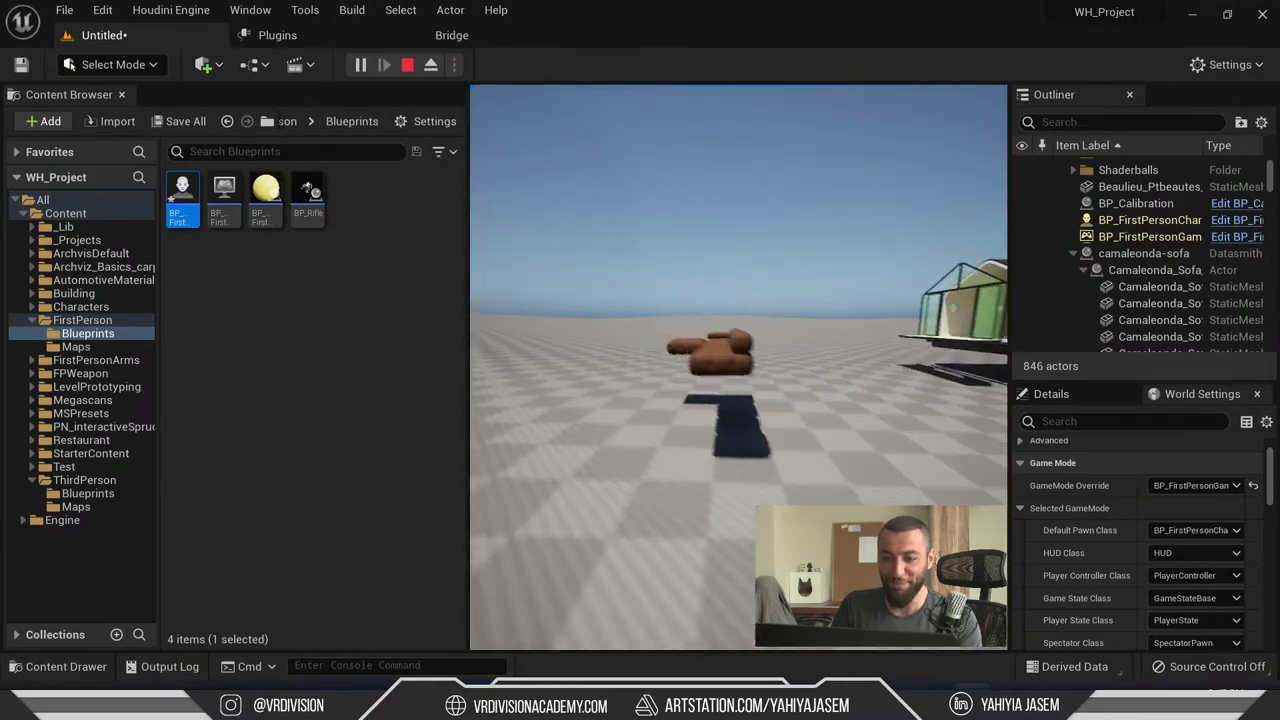
pyautogui.press('w')
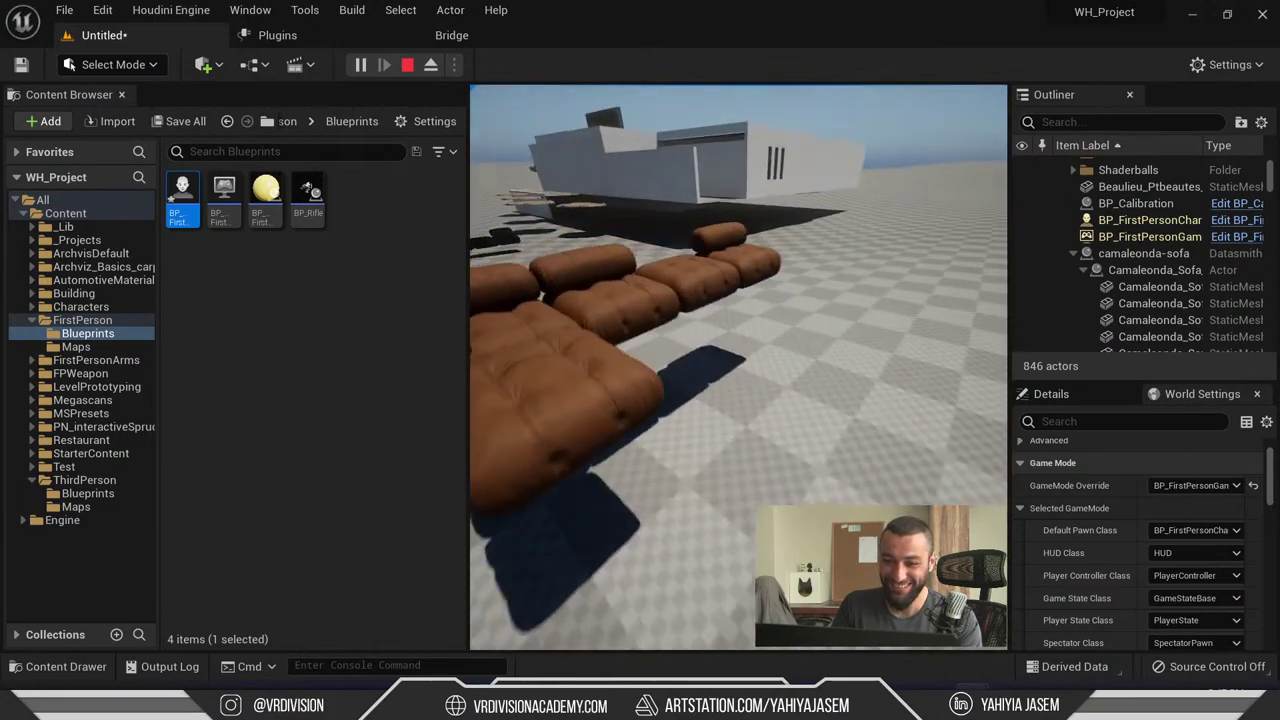
pyautogui.press('w')
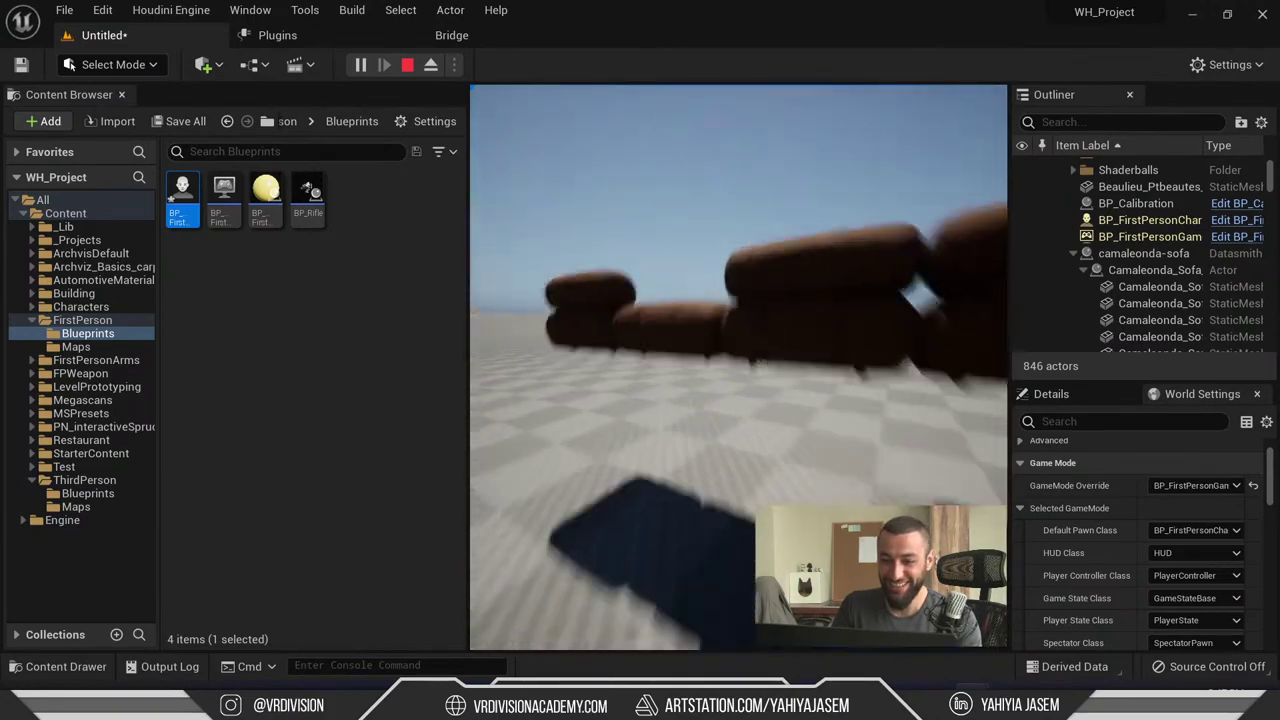
# - Stop the play session and bring the YouTube live chat window to the front
pyautogui.press('Escape')
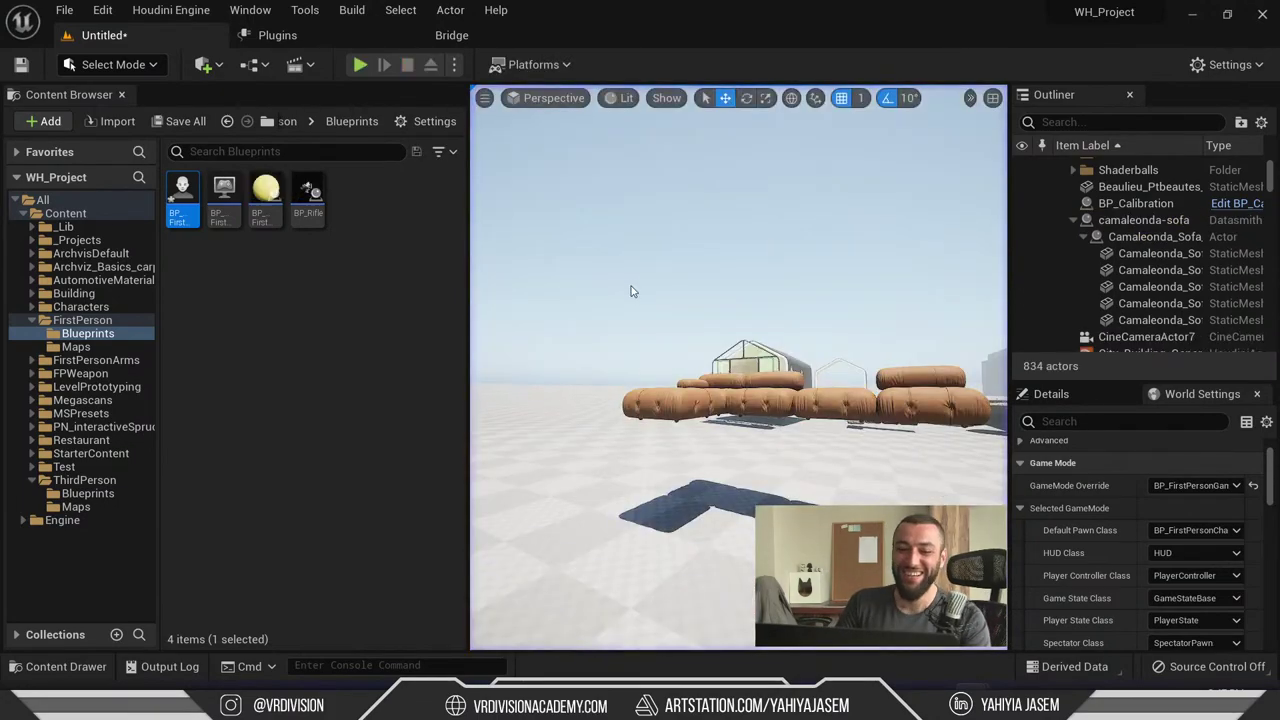
pyautogui.hotkey('alt', 'Tab')
pyautogui.press('Escape')
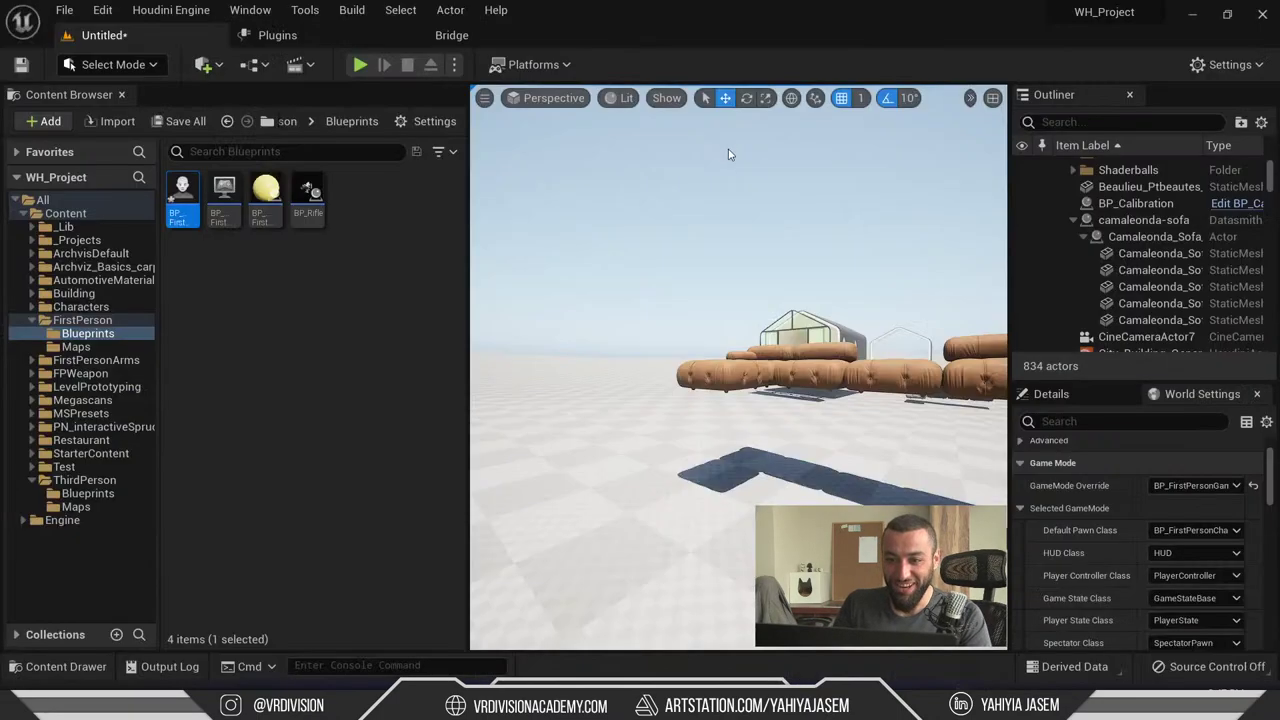
pyautogui.hotkey('alt', 'Tab')
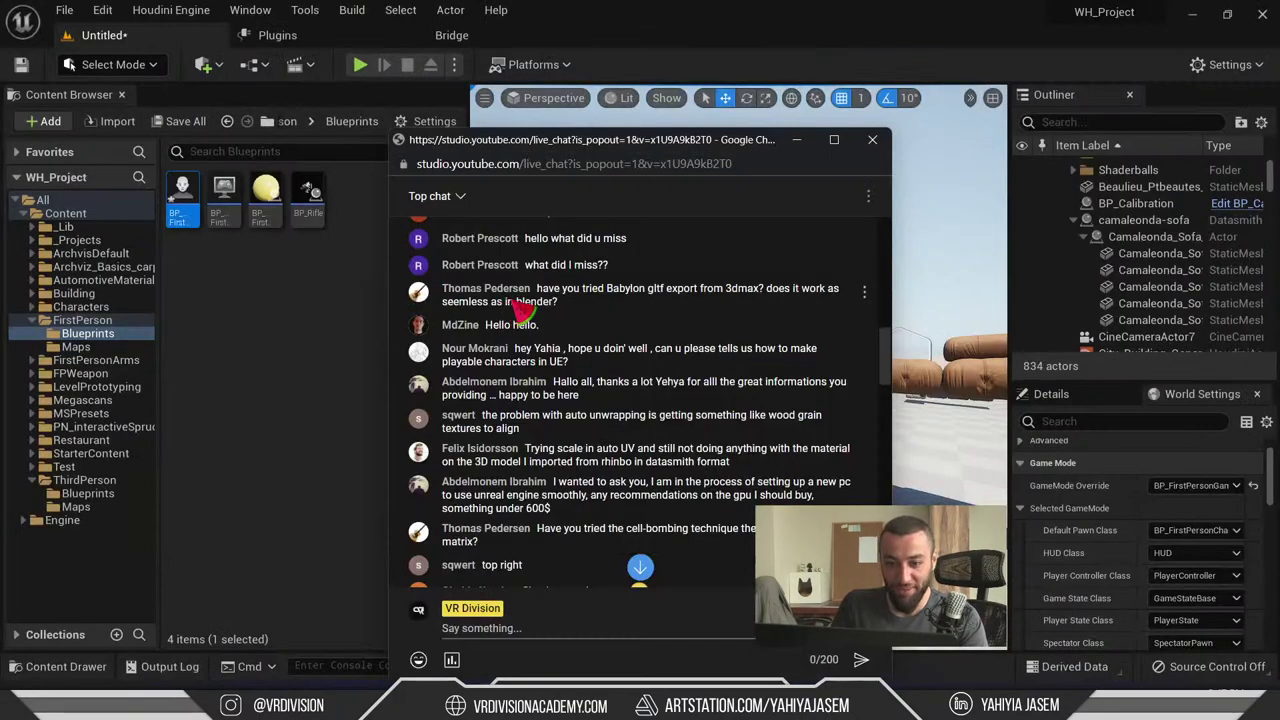
# - Select the viewer's auto unwrapping wood grain question, shift the chat right, and return to Unreal
pyautogui.scroll(3, 520, 310)
pyautogui.scroll(-3, 543, 303)
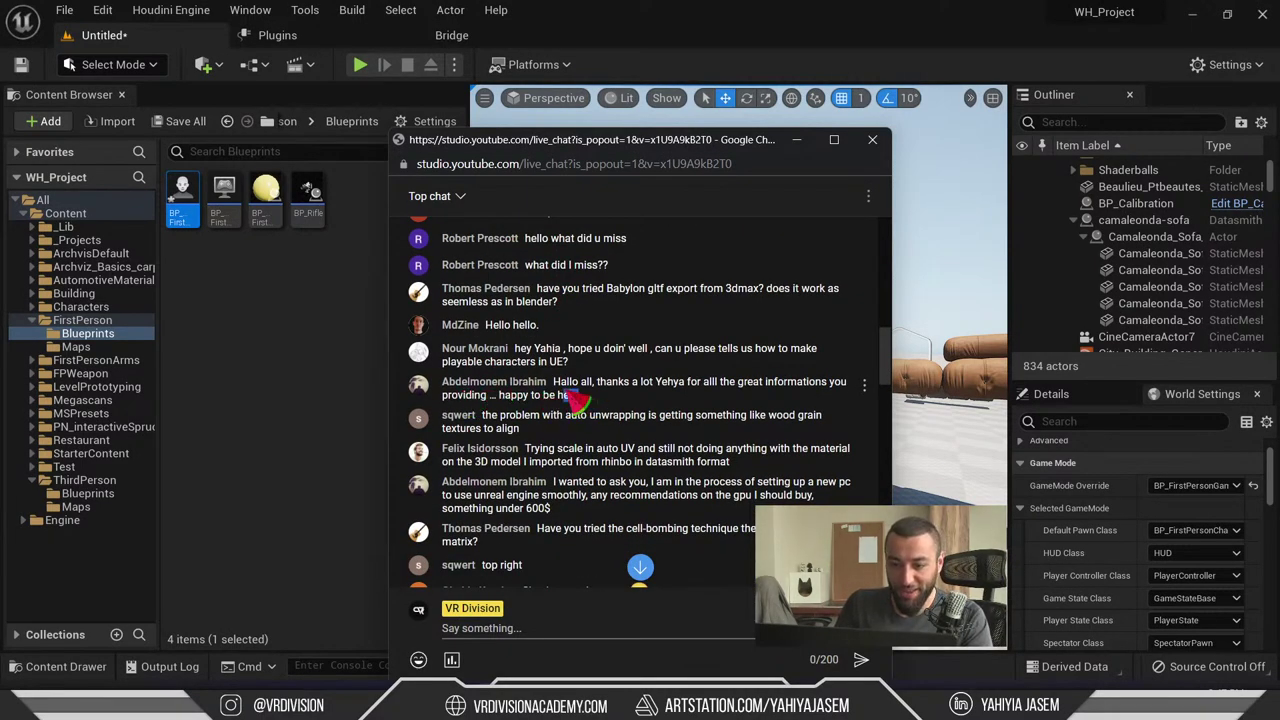
pyautogui.scroll(-1, 585, 412)
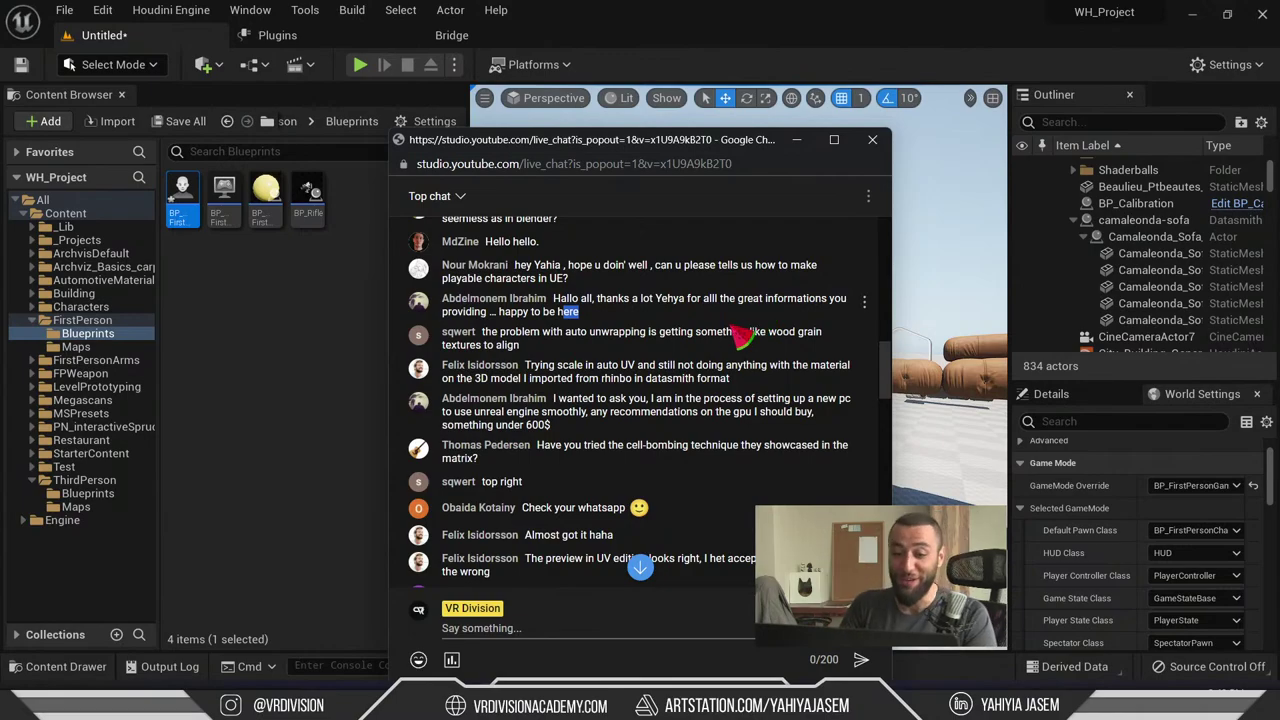
pyautogui.scroll(-1, 690, 322)
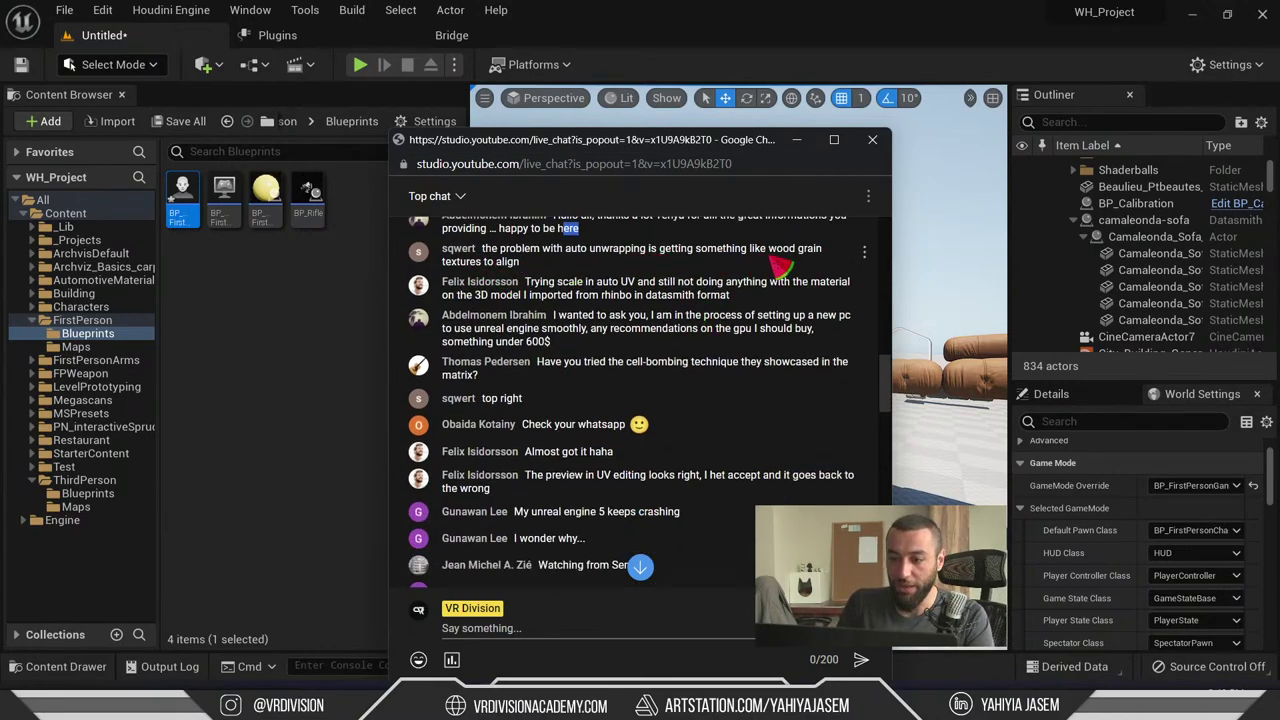
pyautogui.tripleClick(487, 254)
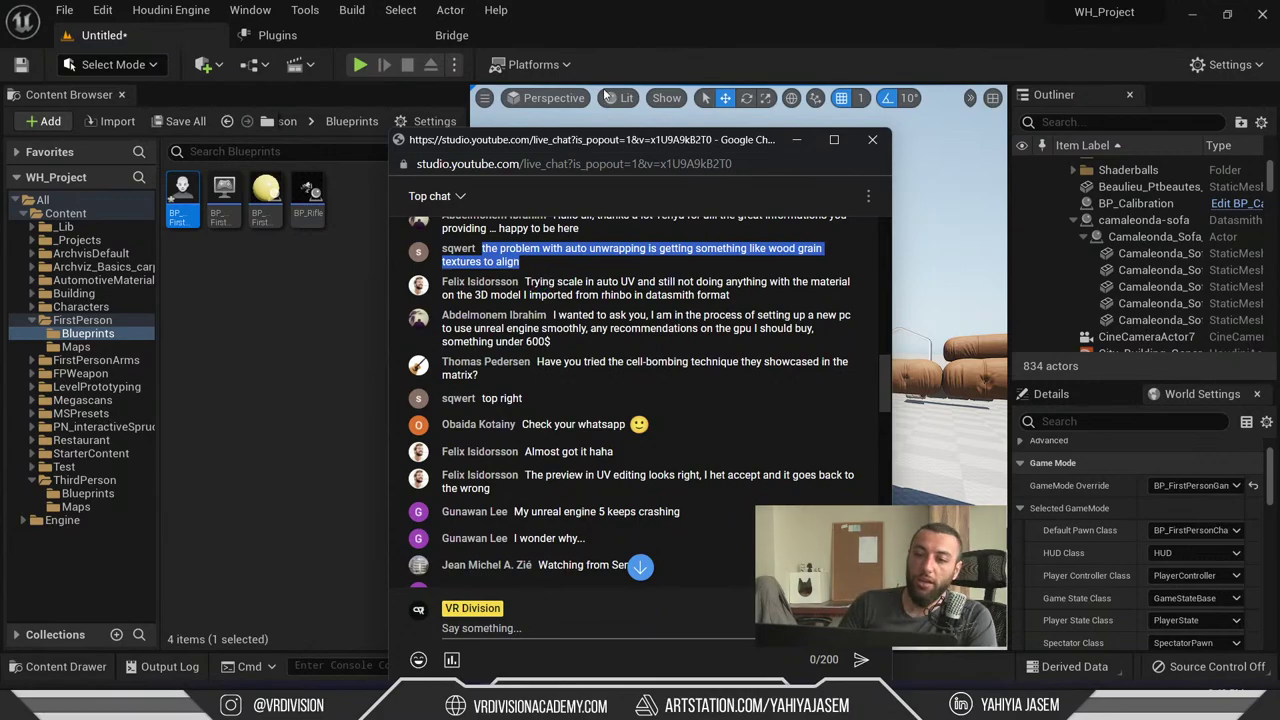
pyautogui.moveTo(620, 143); pyautogui.dragTo(788, 129)
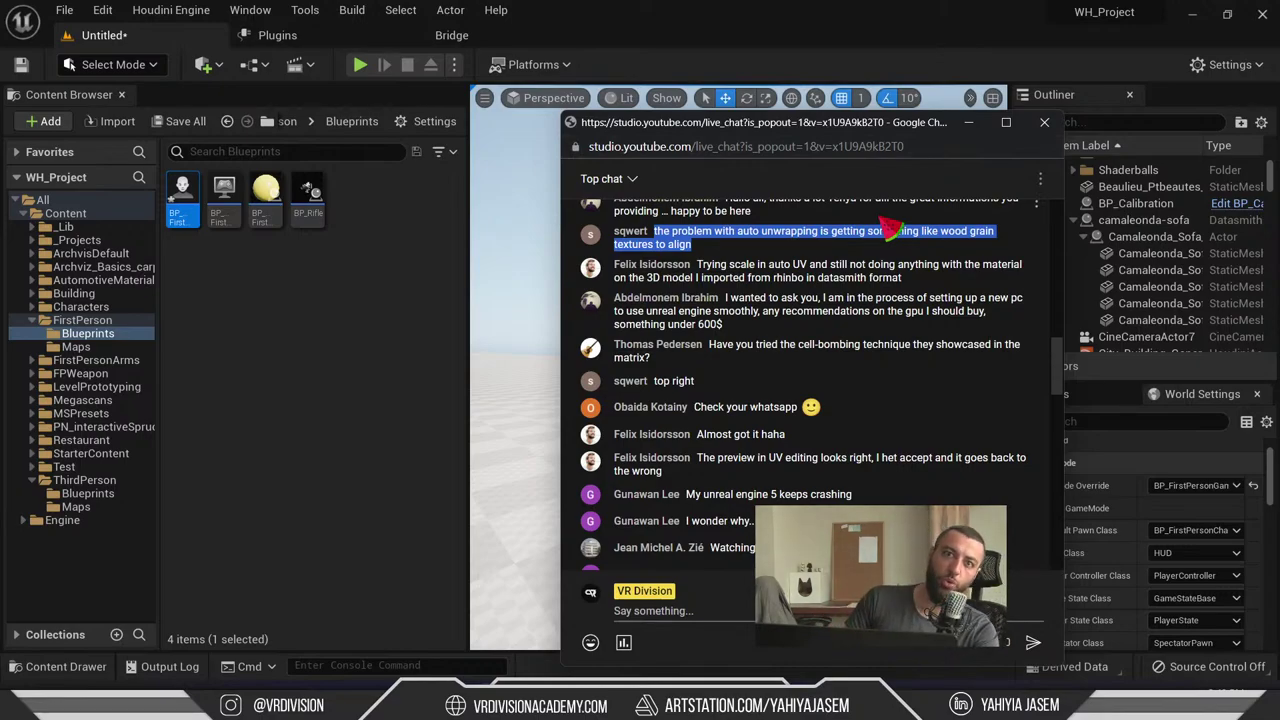
pyautogui.click(512, 321)
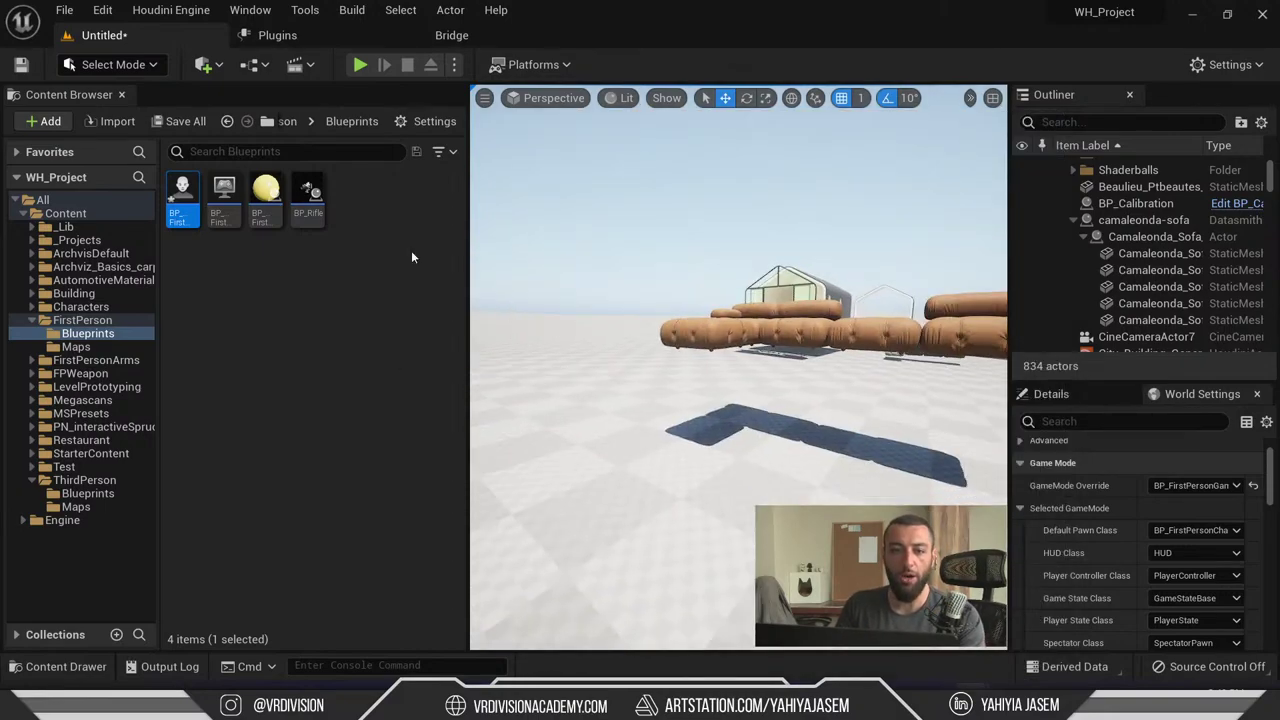
# - Enter Modeling mode, hide the Content Browser, and fly the camera close to the sofa cushions
pyautogui.click(120, 64)
pyautogui.click(130, 163)
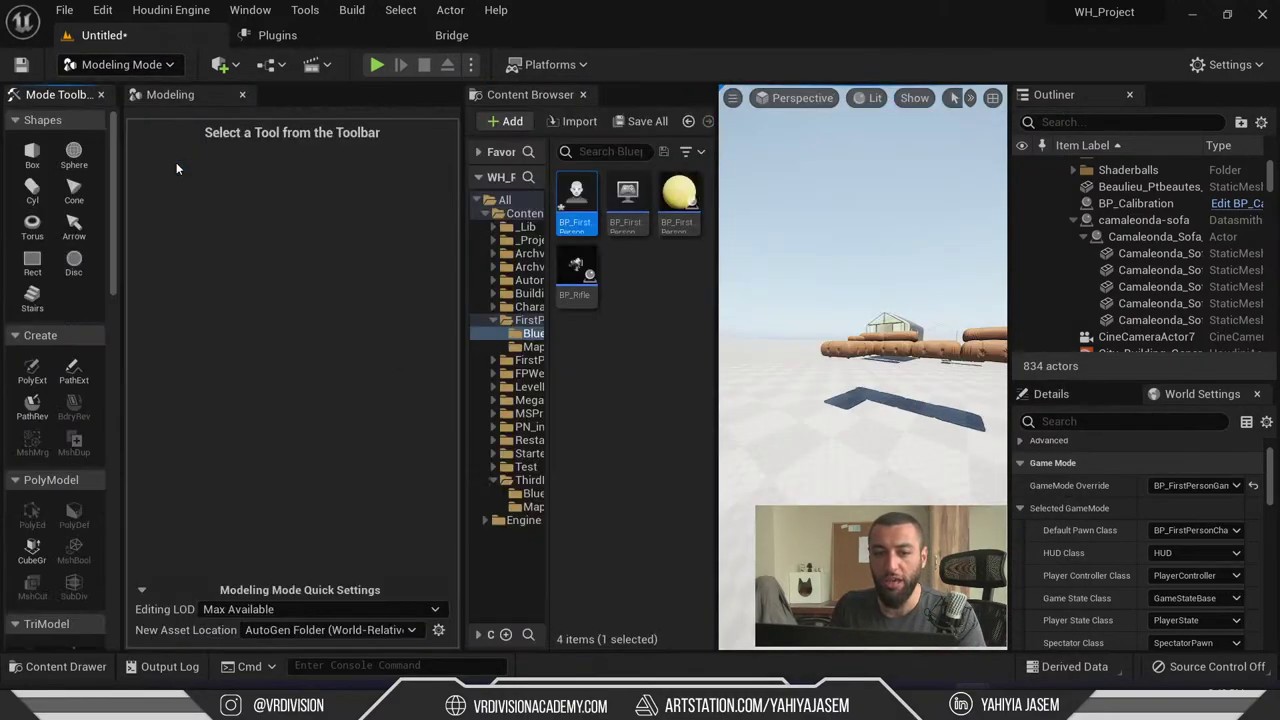
pyautogui.scroll(-10, 60, 210)
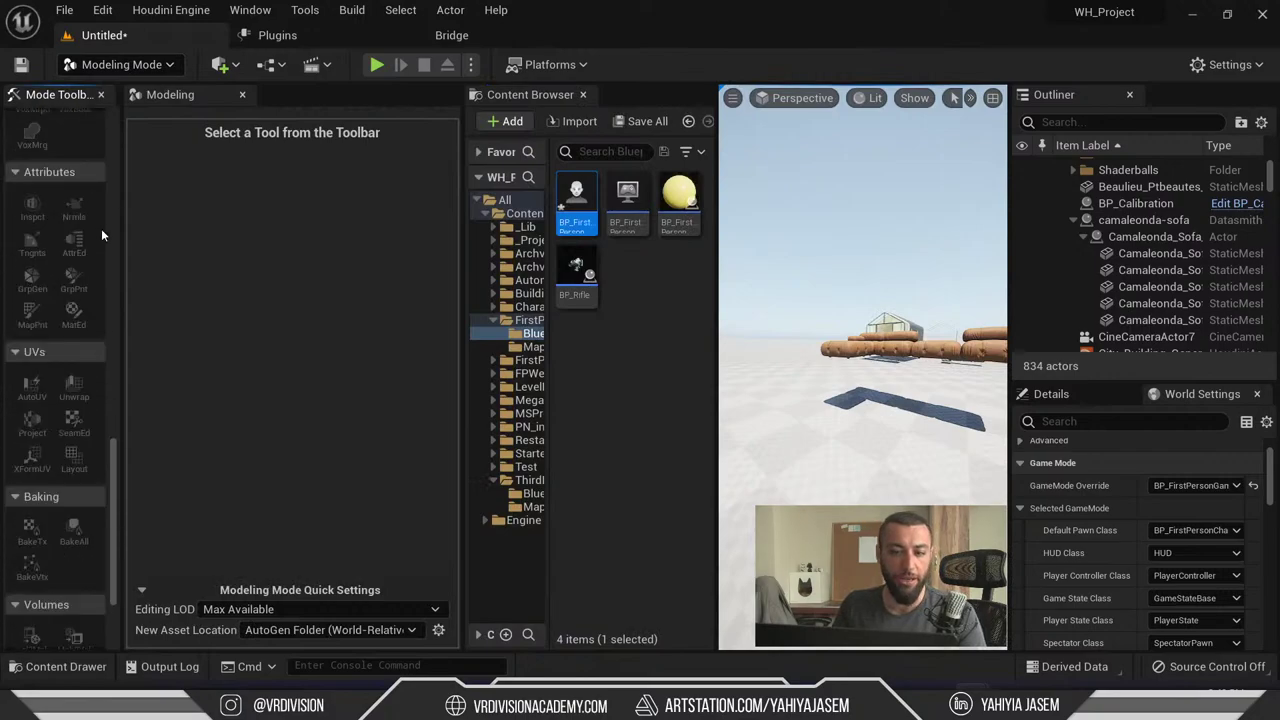
pyautogui.hotkey('ctrl', 'space')
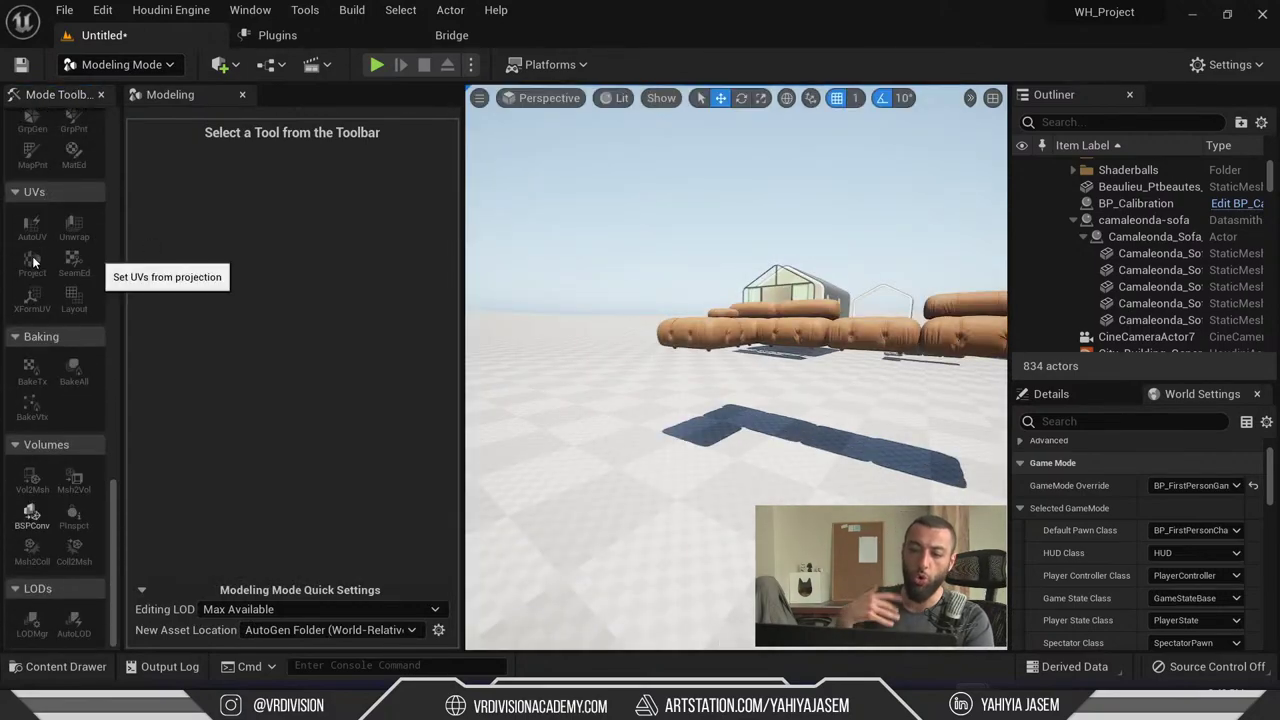
pyautogui.moveTo(600, 300); pyautogui.dragTo(621, 311, button='right')
pyautogui.hotkey('shift', '1')
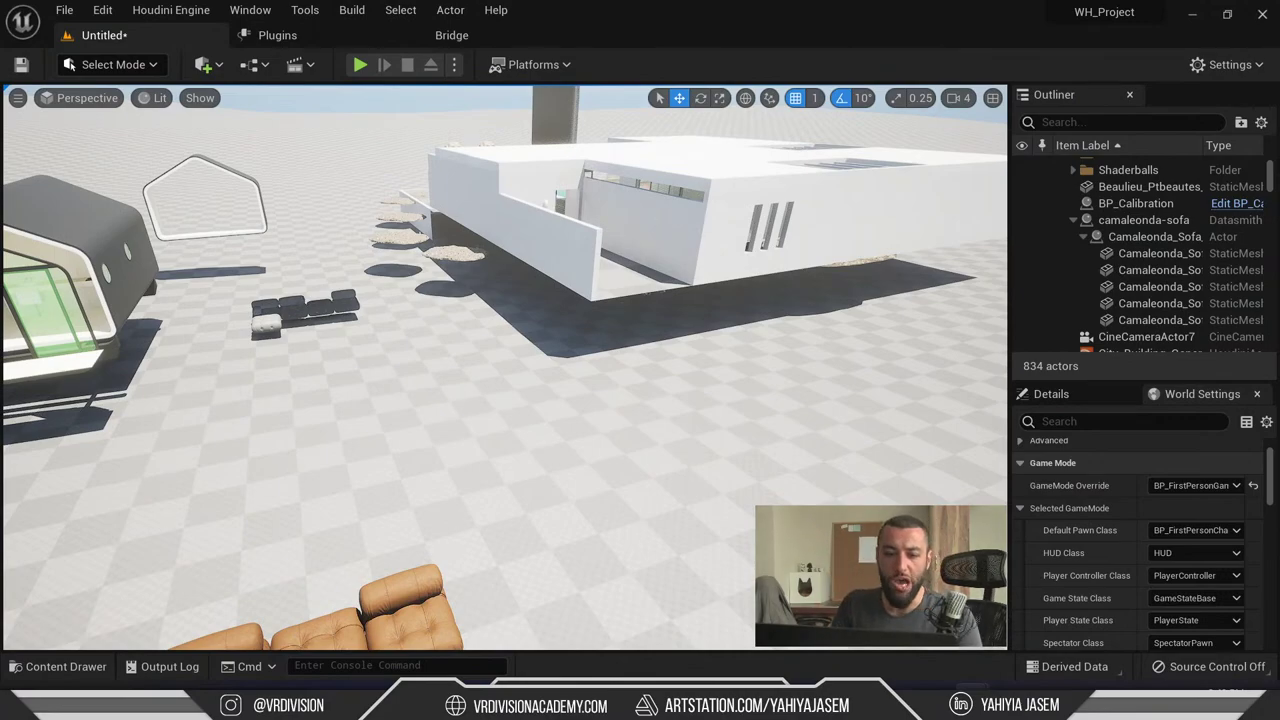
pyautogui.moveTo(358, 237); pyautogui.dragTo(358, 237, button='right')
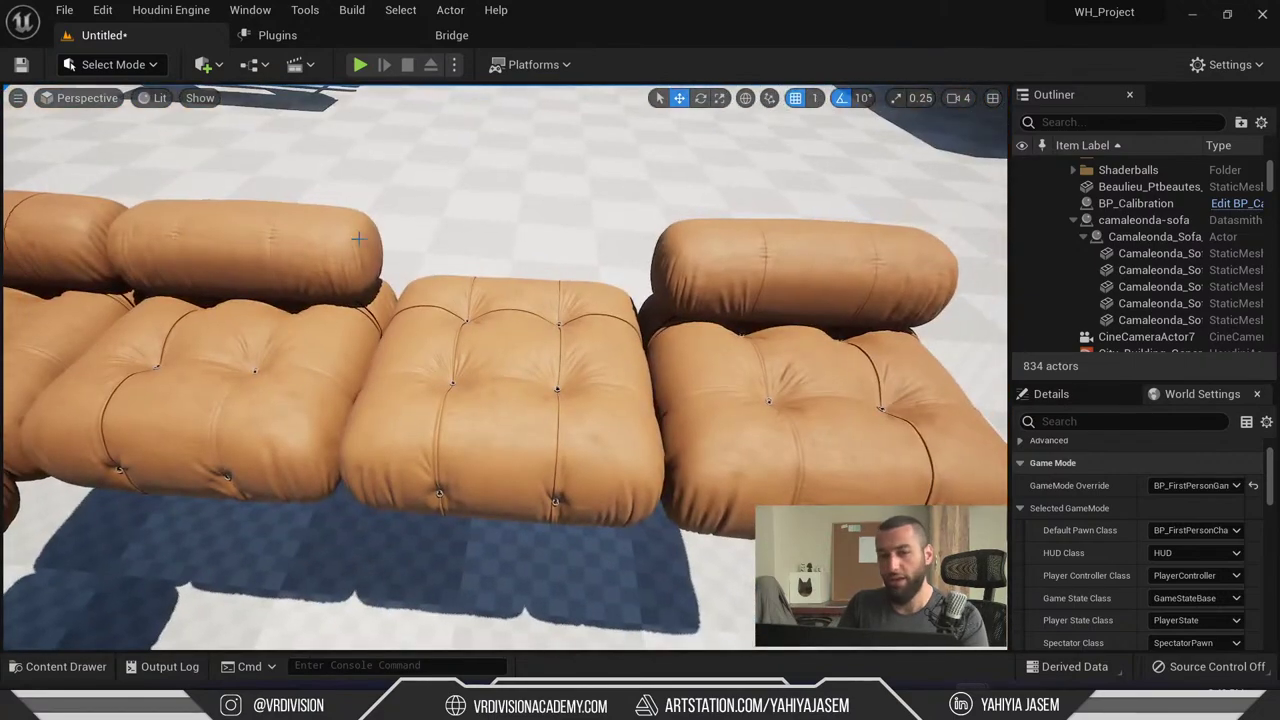
# - Switch back into Modeling mode, scroll the Mode Toolbox, and bring the live chat forward
pyautogui.click(117, 66)
pyautogui.click(130, 166)
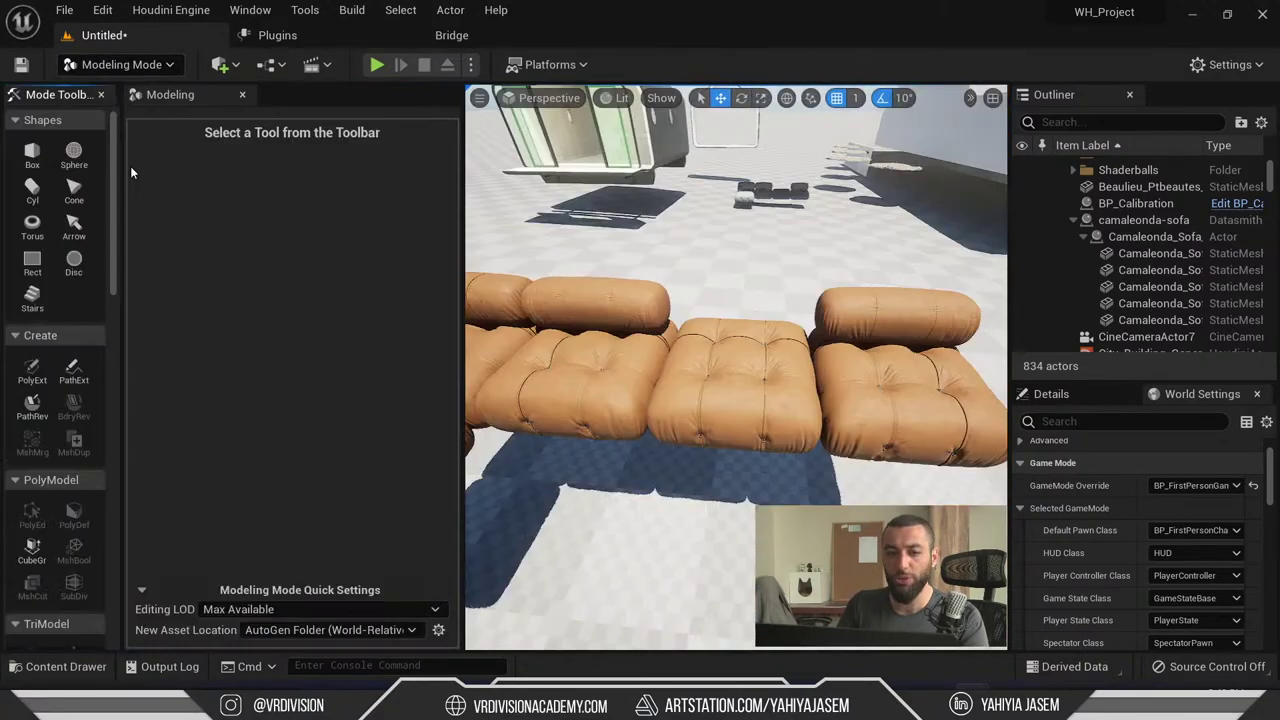
pyautogui.scroll(-3, 86, 177)
pyautogui.scroll(-15, 92, 174)
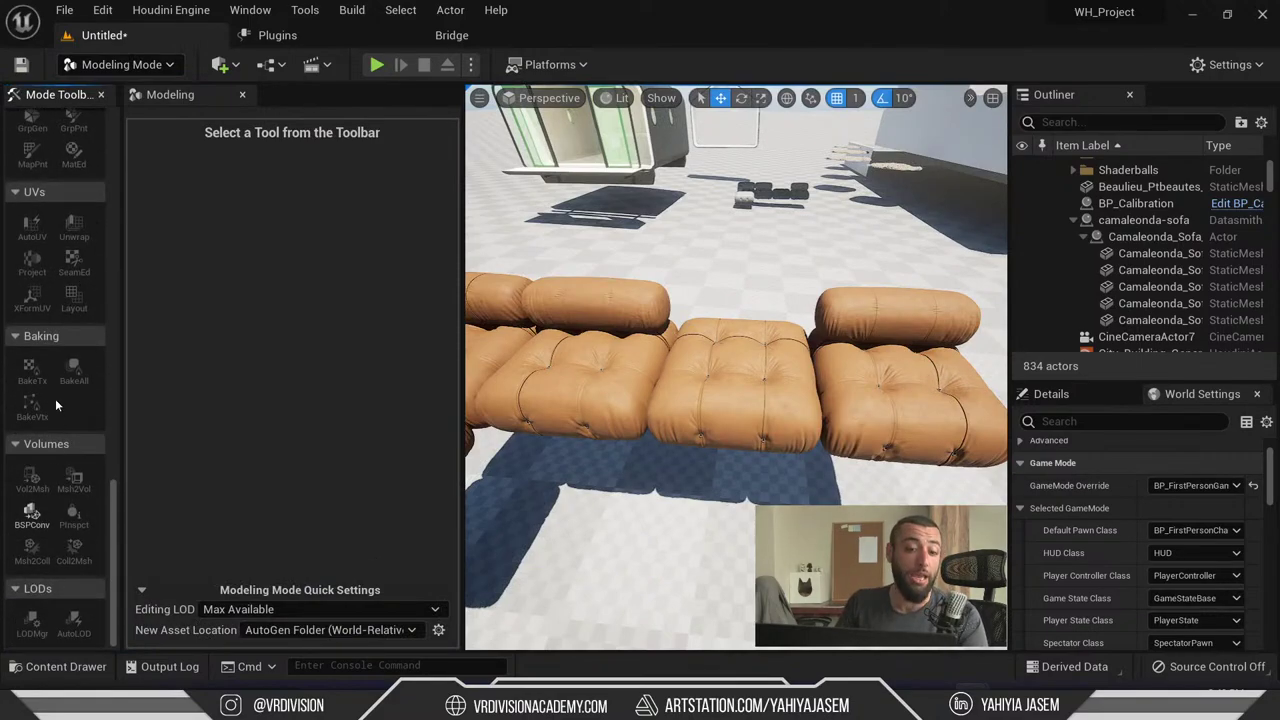
pyautogui.scroll(2, 55, 400)
pyautogui.hotkey('alt', 'Tab')
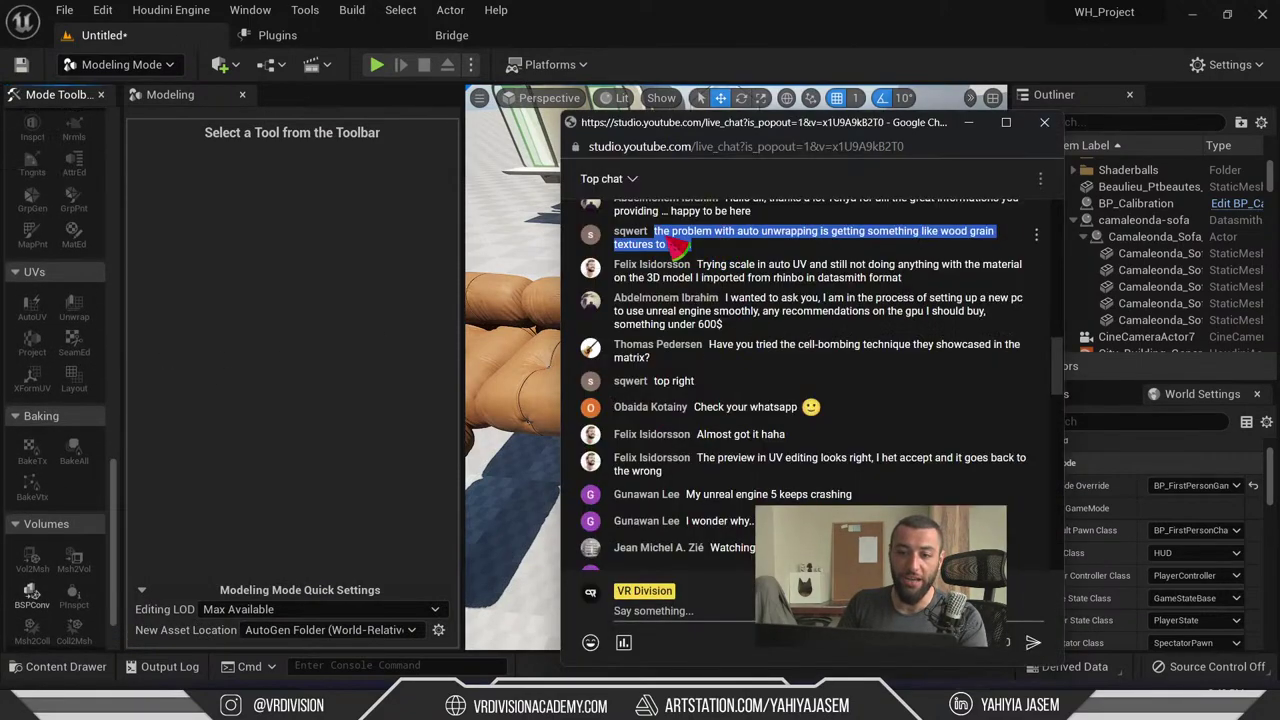
# - Alt+Tab from the live chat back to the Unreal editor in Modeling mode
pyautogui.hotkey('alt', 'Tab')
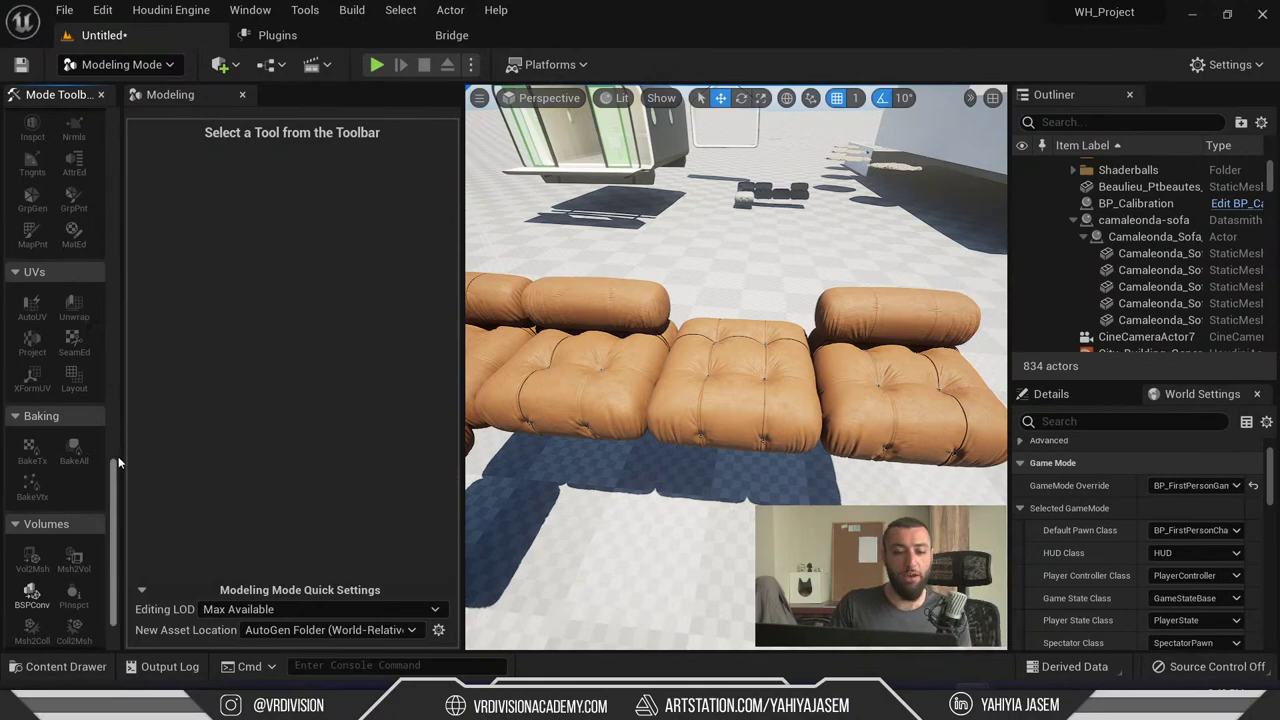
# - Scroll the Mode Toolbox up, focus the Modeling panel, and pick the live chat from Task View
pyautogui.moveTo(118, 456); pyautogui.dragTo(184, 381)
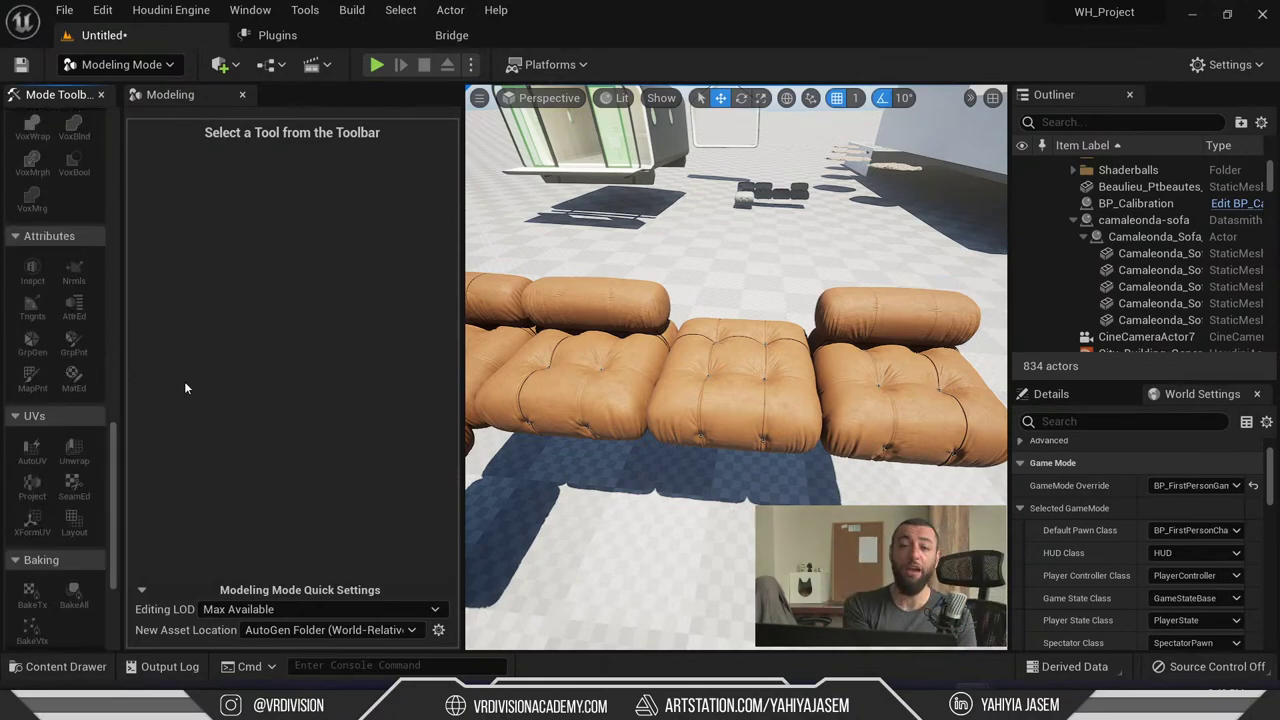
pyautogui.click(195, 384)
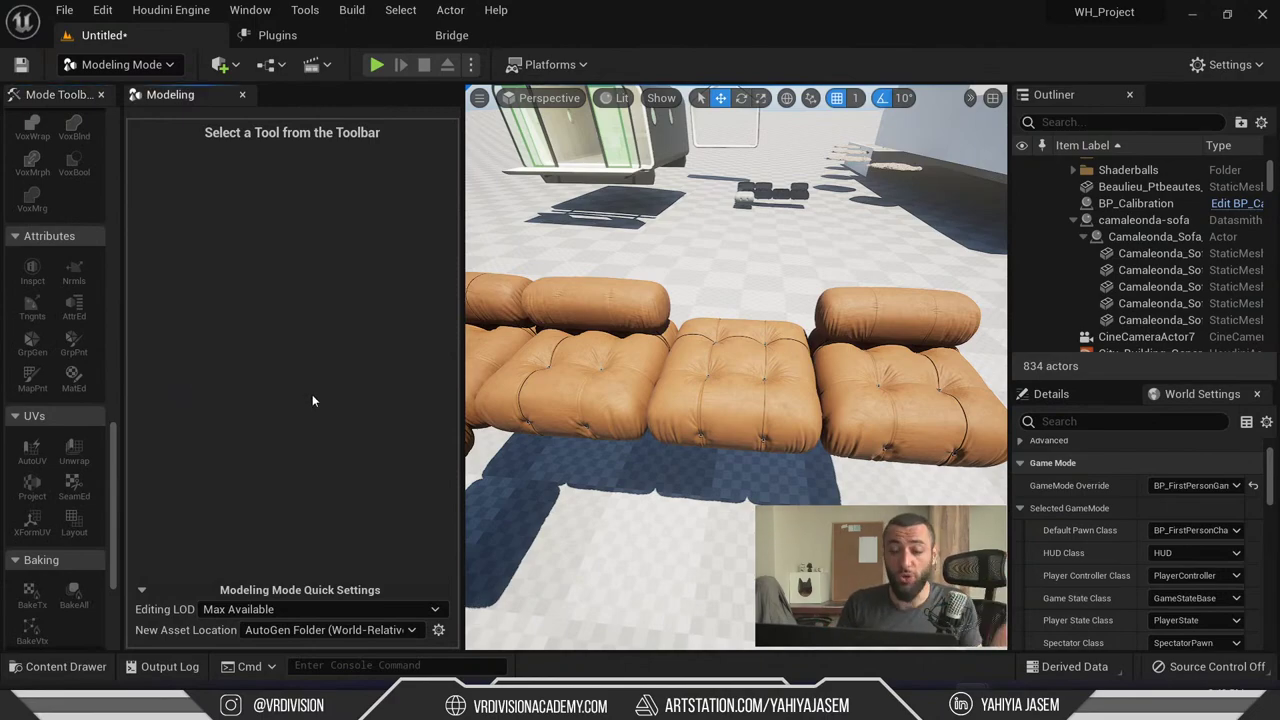
pyautogui.press('super+Tab')
pyautogui.press('Return')
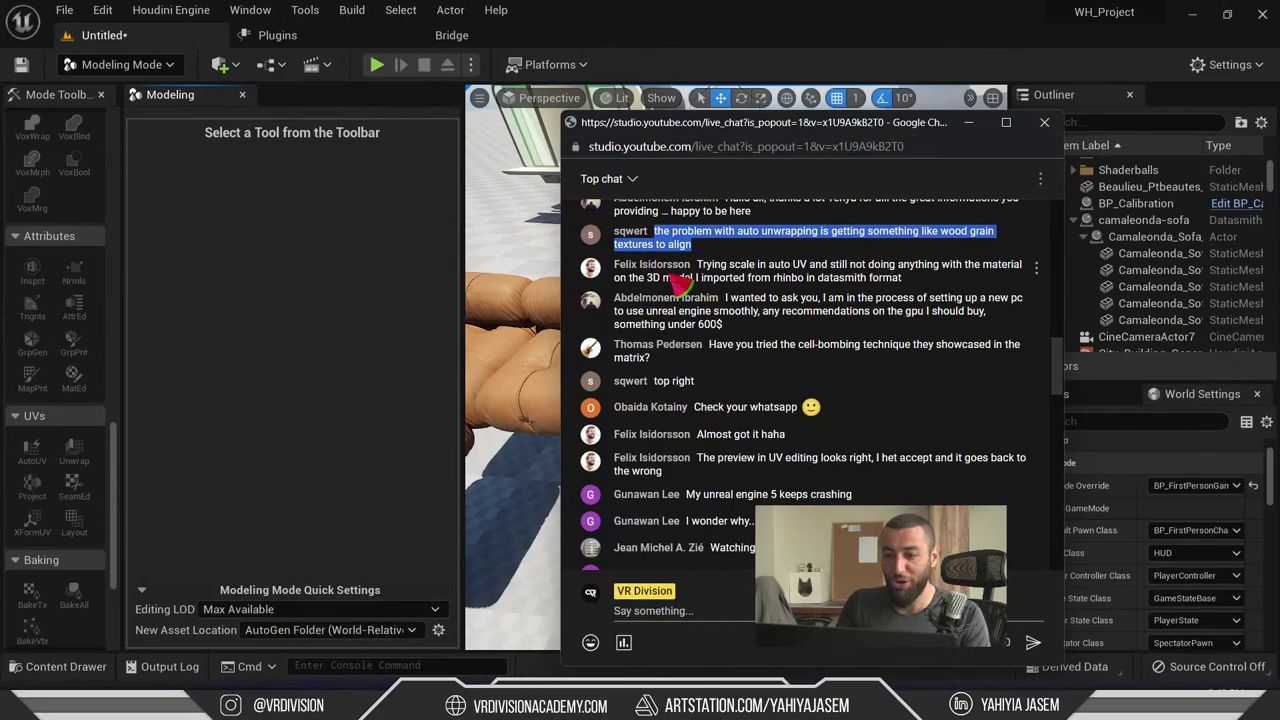
# - Select the viewer's Datasmith auto UV scale question, then fly the Unreal camera toward the sofa
pyautogui.scroll(2, 678, 316)
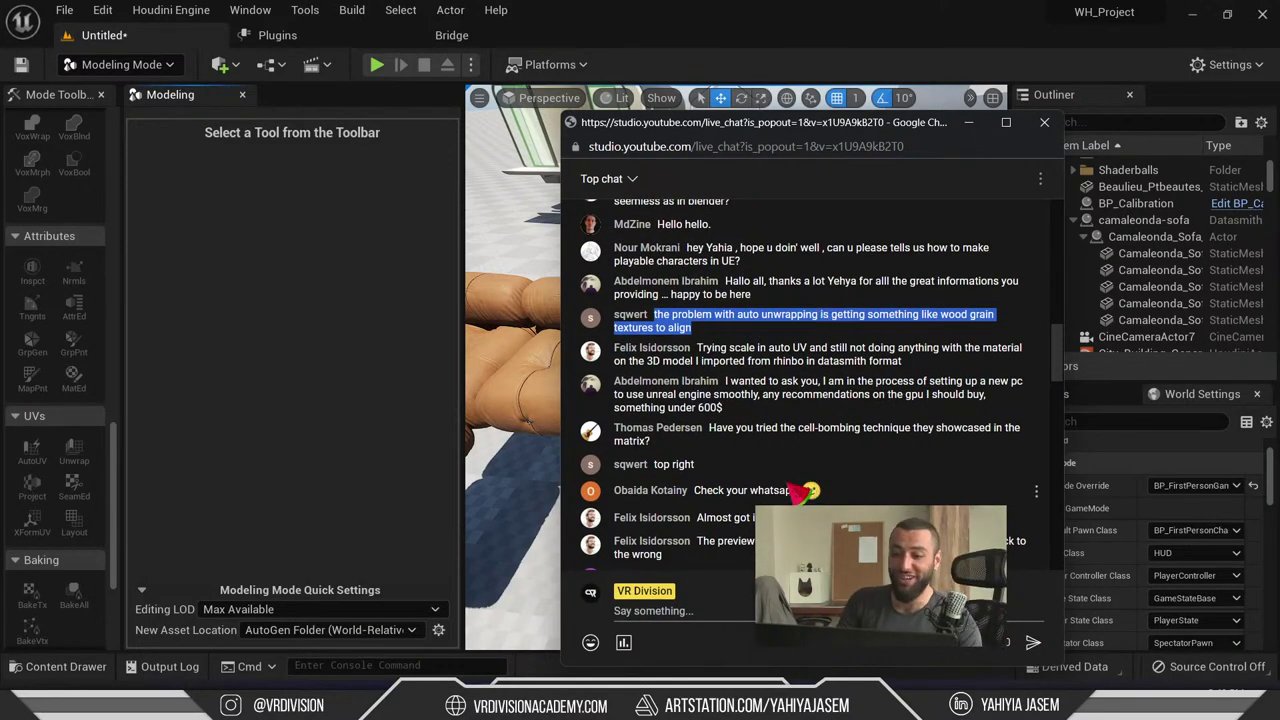
pyautogui.scroll(-2, 634, 287)
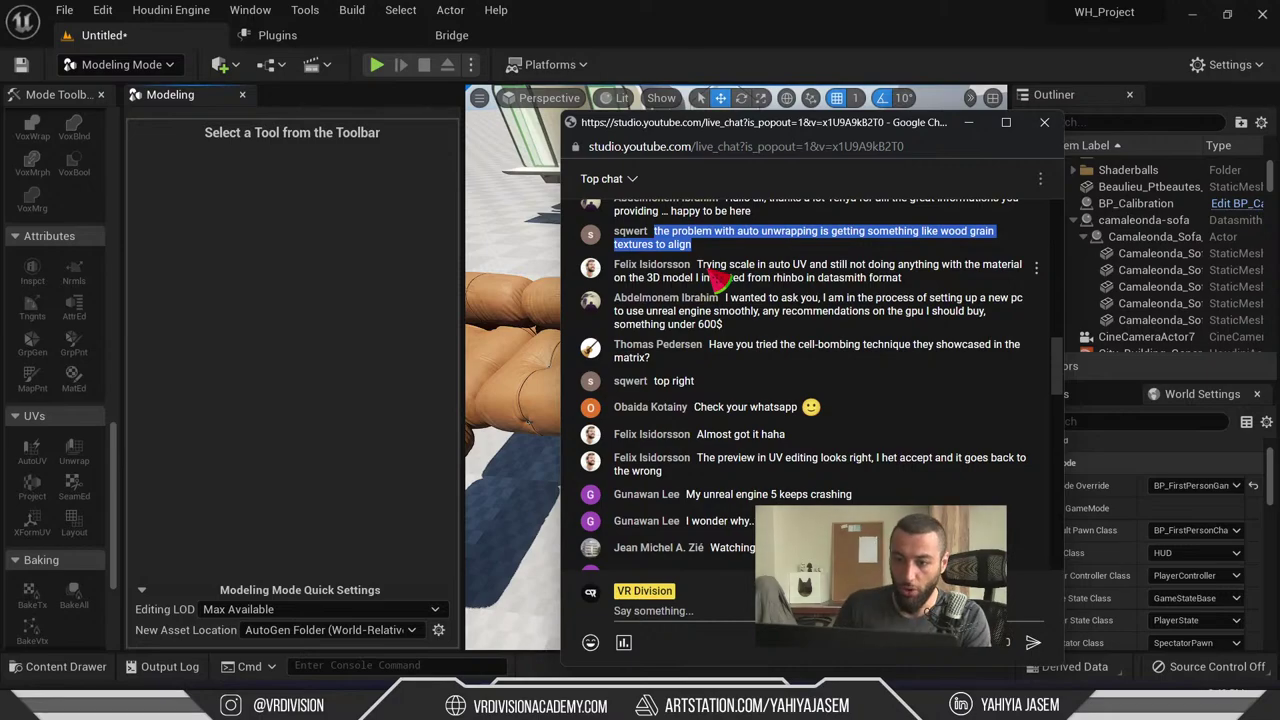
pyautogui.moveTo(686, 280); pyautogui.dragTo(857, 284)
pyautogui.tripleClick(699, 276)
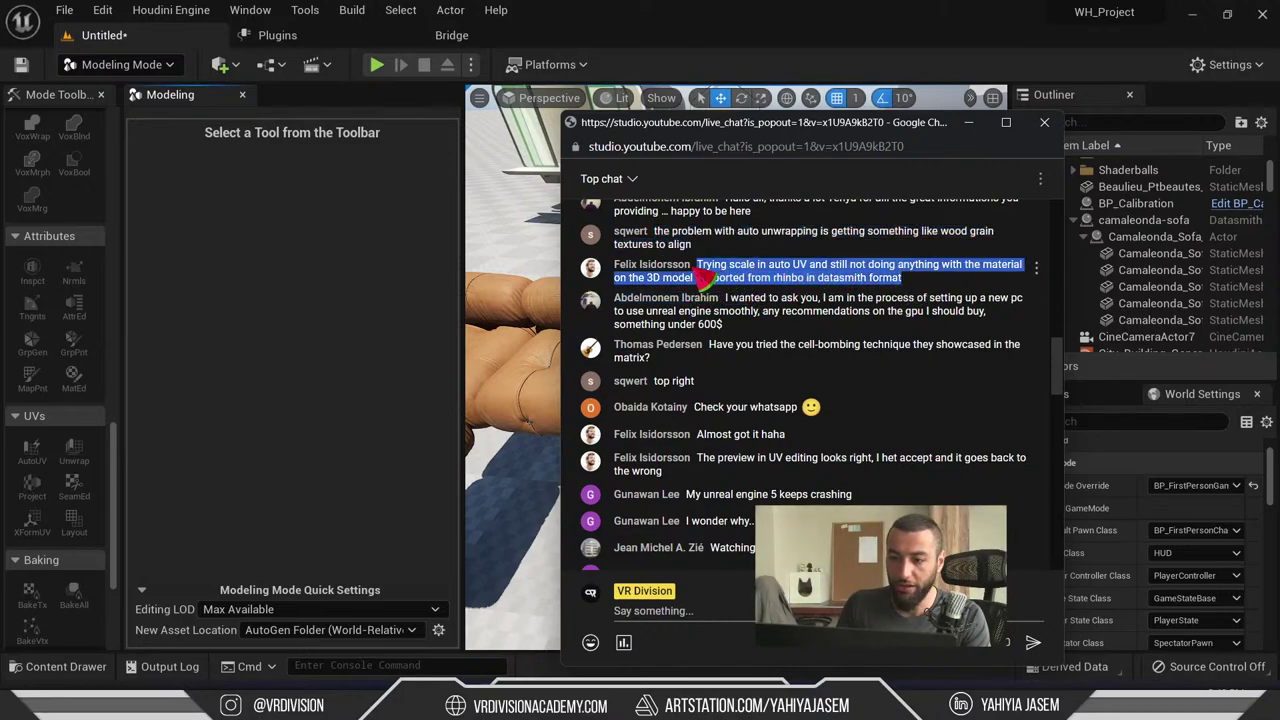
pyautogui.click(968, 123)
pyautogui.moveTo(968, 123); pyautogui.dragTo(1010, 150, button='right')
# - Select the Suzanne monkey head in the viewport and focus the view on it
pyautogui.click(637, 349)
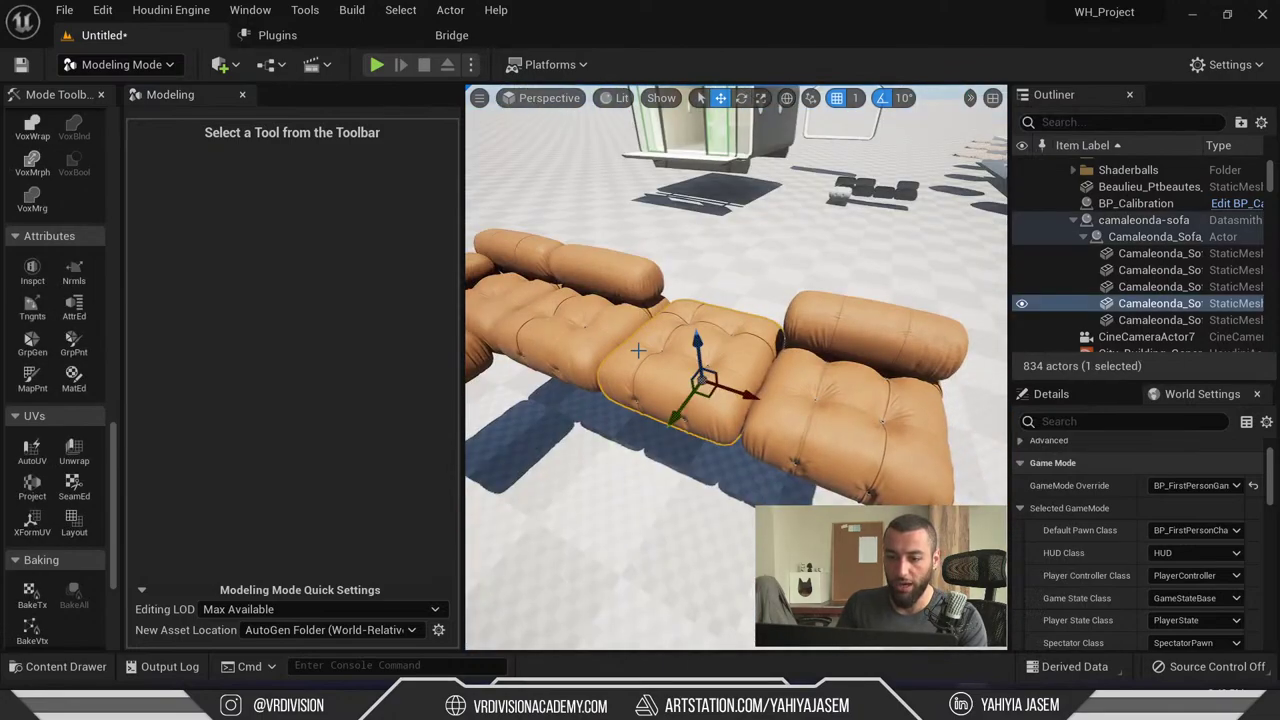
pyautogui.moveTo(728, 343); pyautogui.dragTo(846, 300, button='right')
pyautogui.click(815, 450)
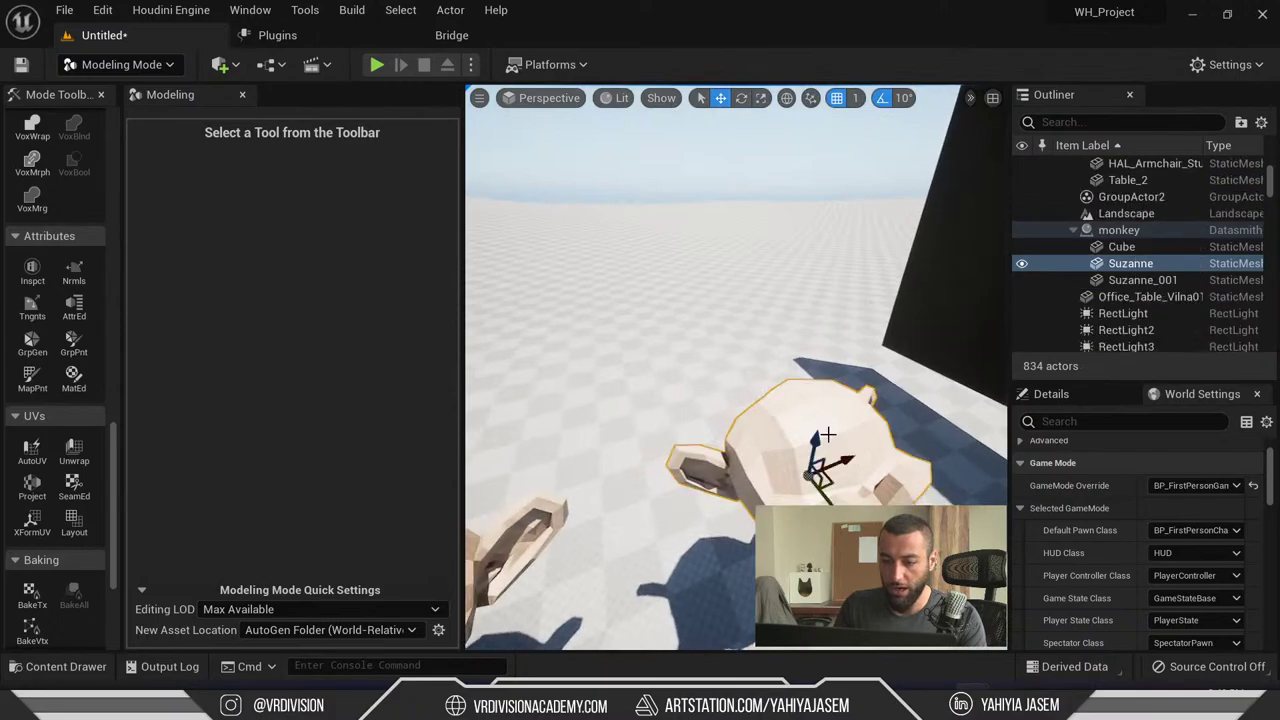
pyautogui.press('f')
pyautogui.scroll(-3, 70, 300)
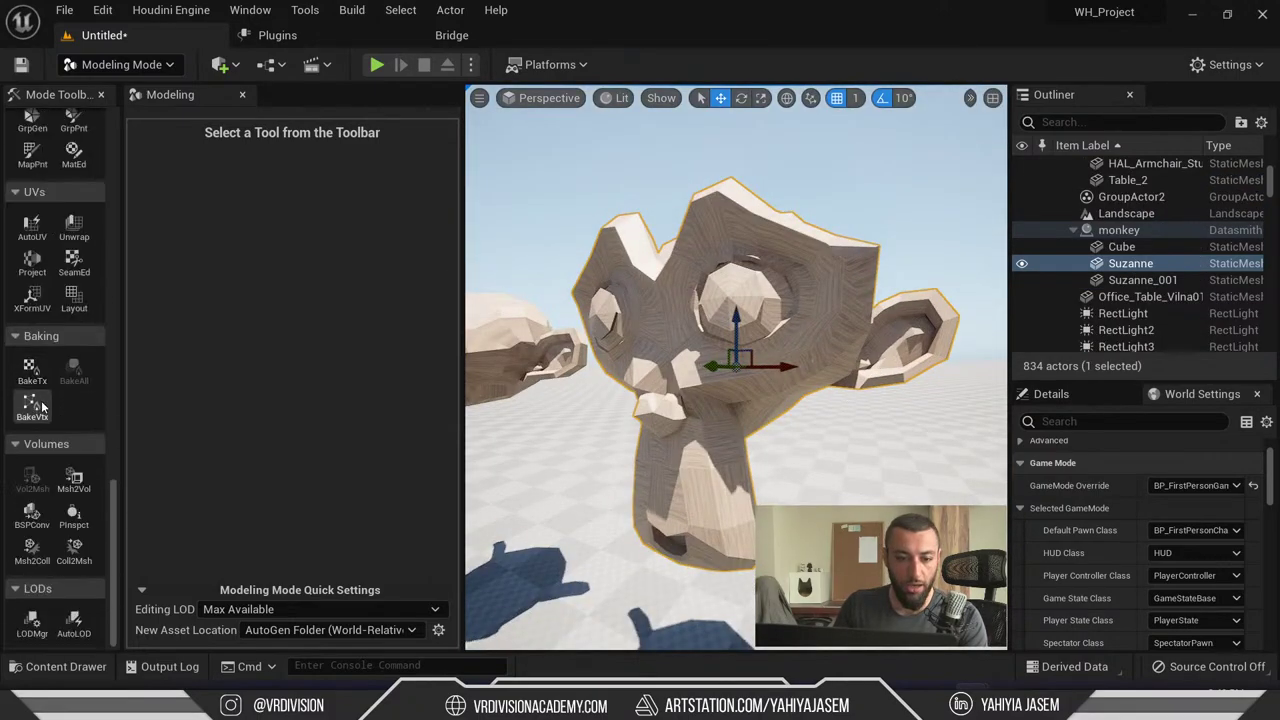
# - Run AutoUV on Suzanne to preview its Patch Builder checkerboard, reviewing the settings
pyautogui.click(32, 228)
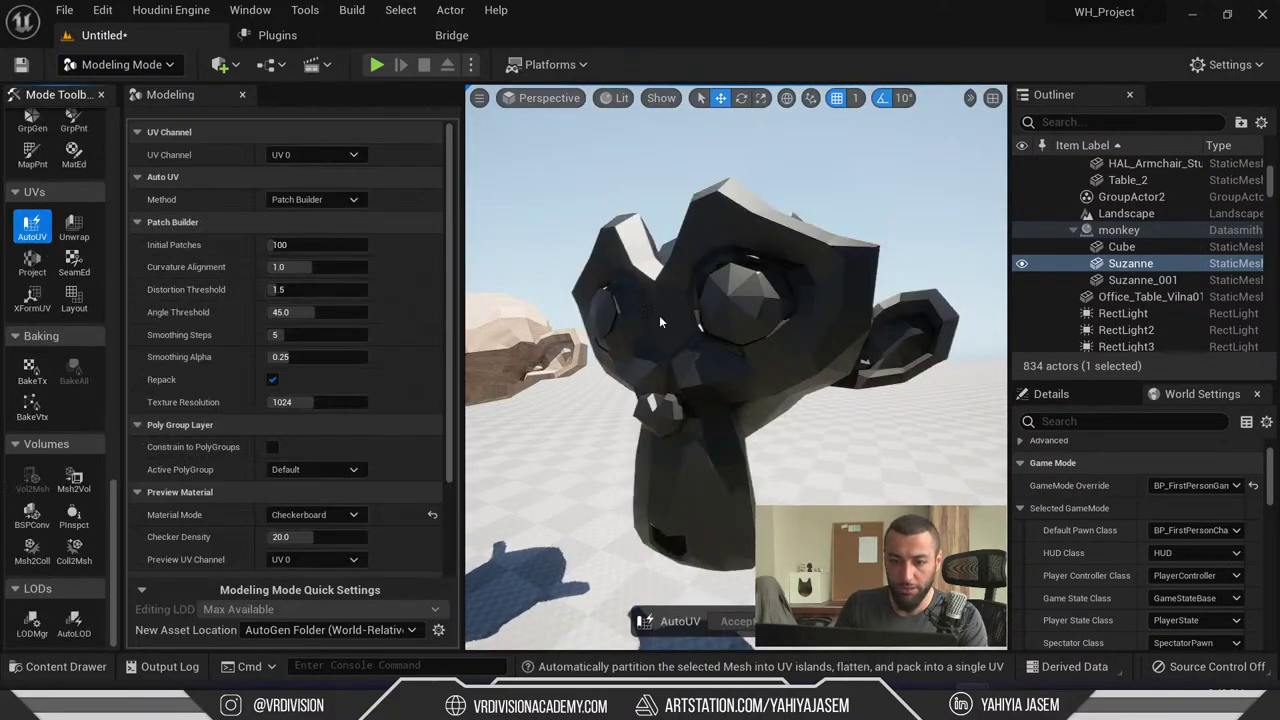
pyautogui.scroll(-1, 390, 270)
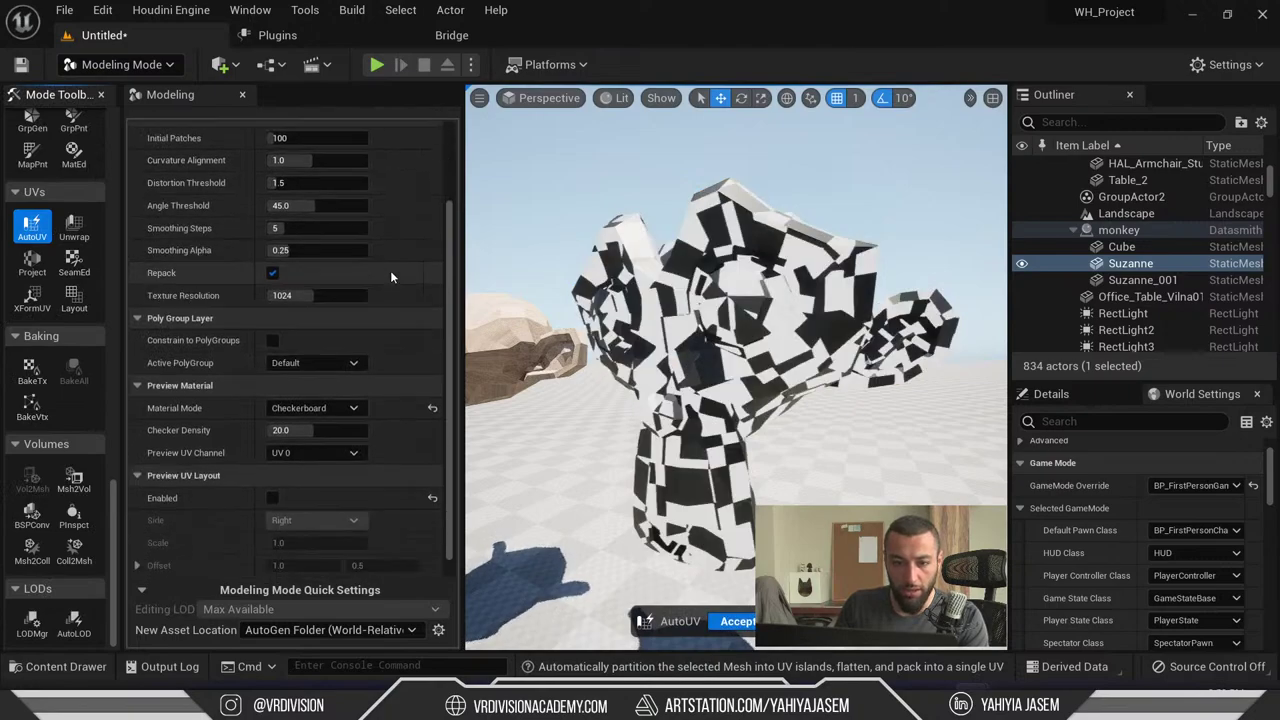
pyautogui.scroll(1, 390, 270)
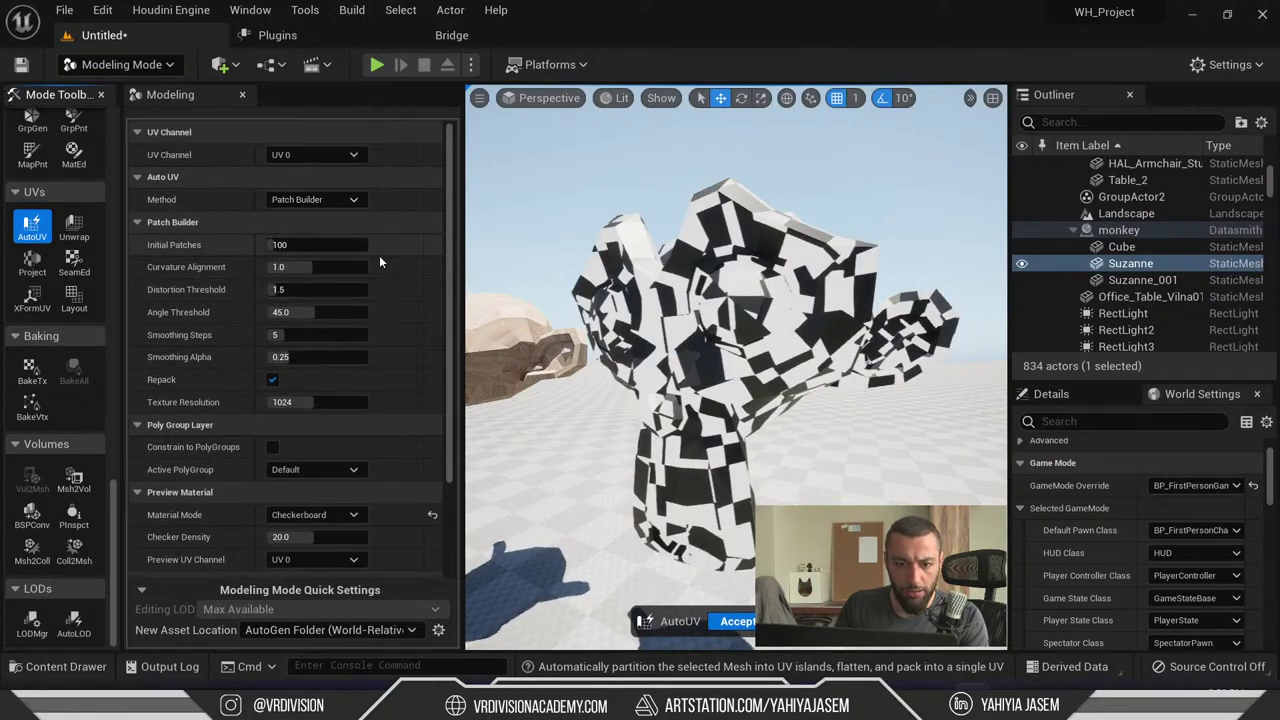
pyautogui.scroll(-5, 365, 328)
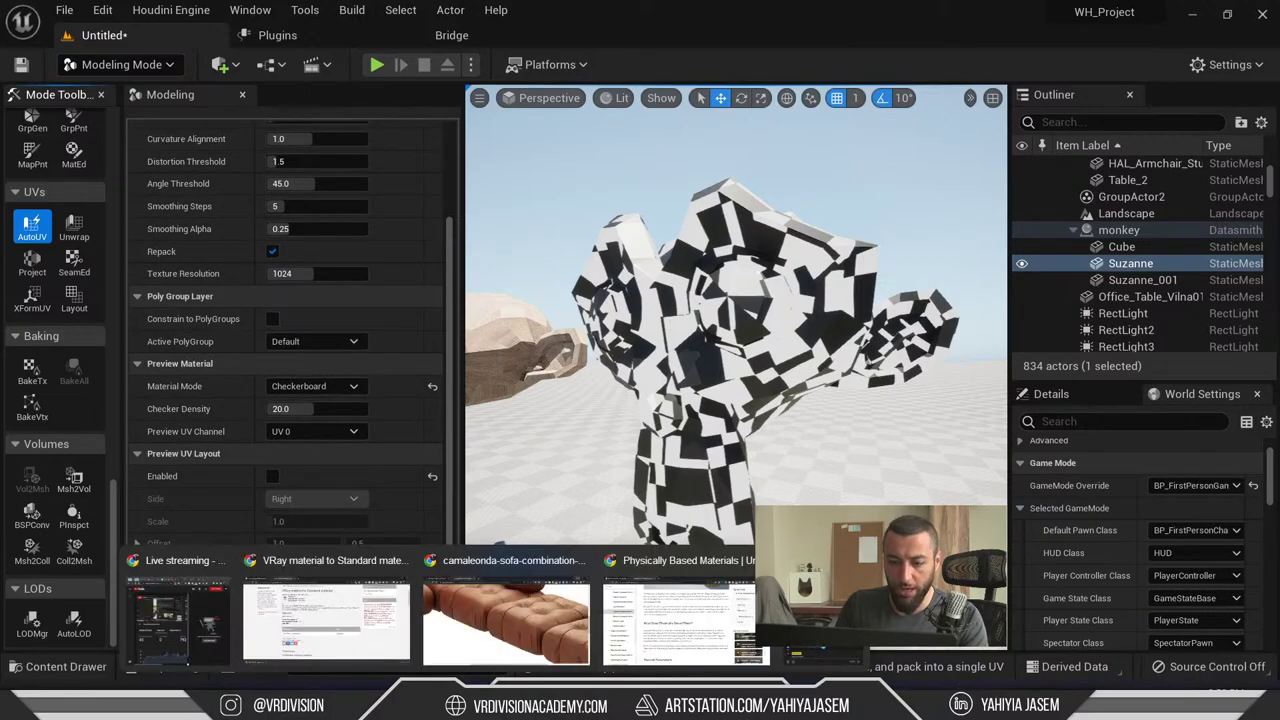
# - Google 'unreal engine modeling tools documentation' in a new Chrome tab
pyautogui.click(515, 613)
pyautogui.hotkey('ctrl', 't')
pyautogui.write('3ds')
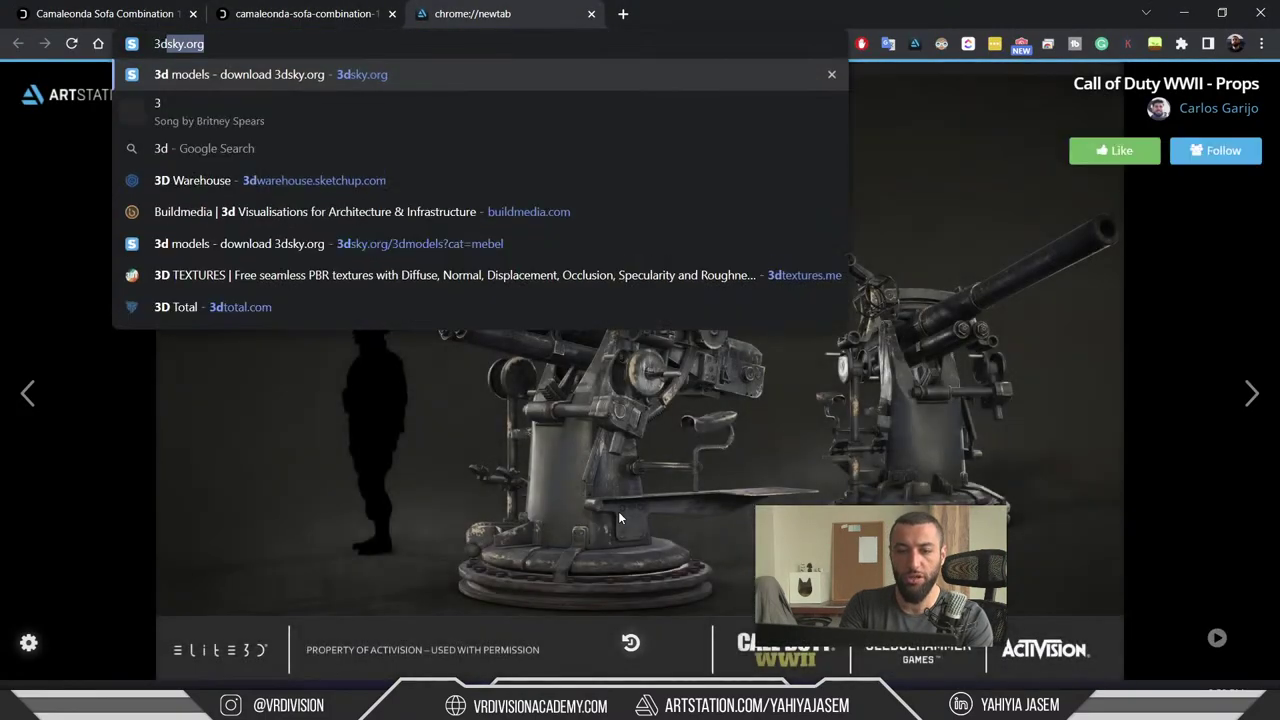
pyautogui.write('unreal engine')
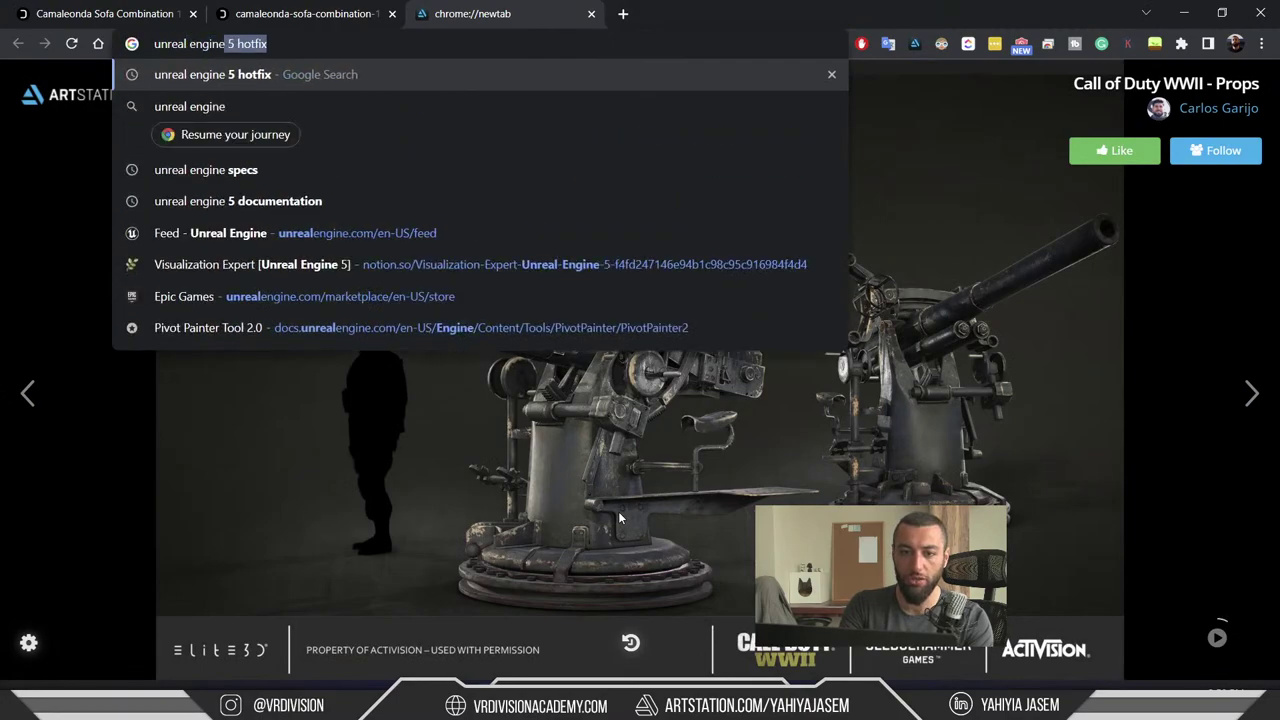
pyautogui.write(' modeing t')
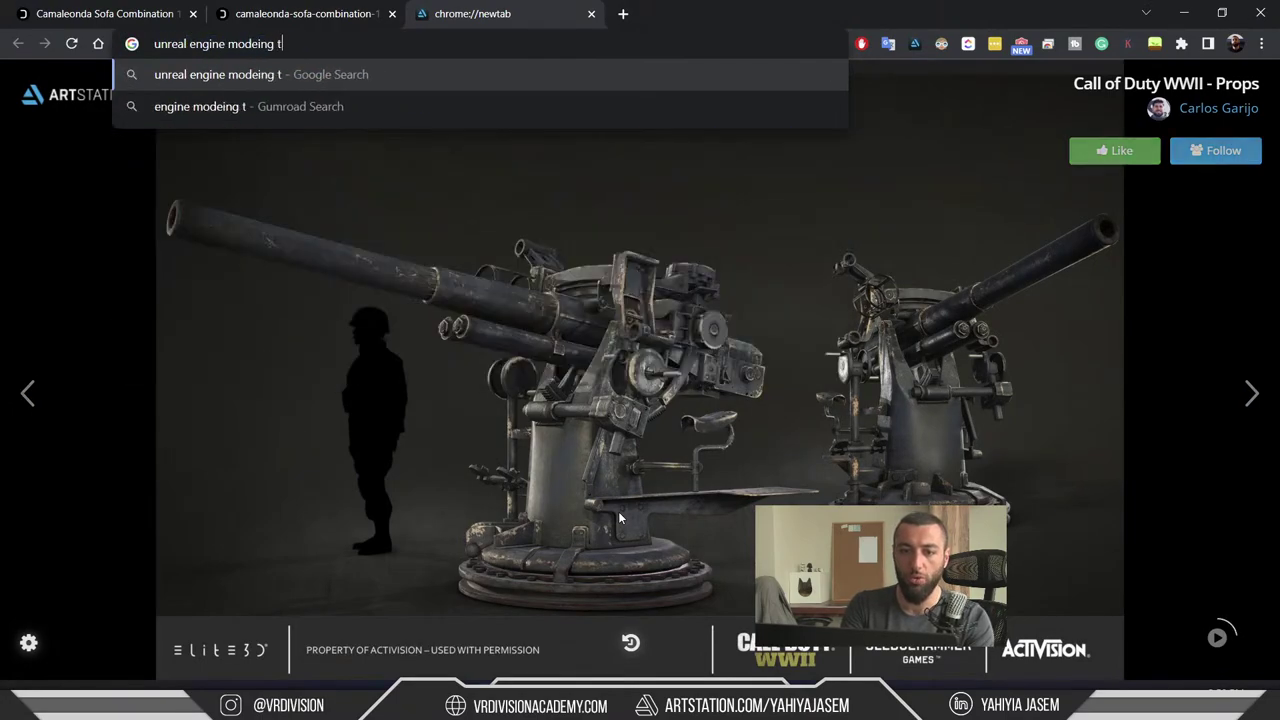
pyautogui.write('ools documentation')
pyautogui.press('Return')
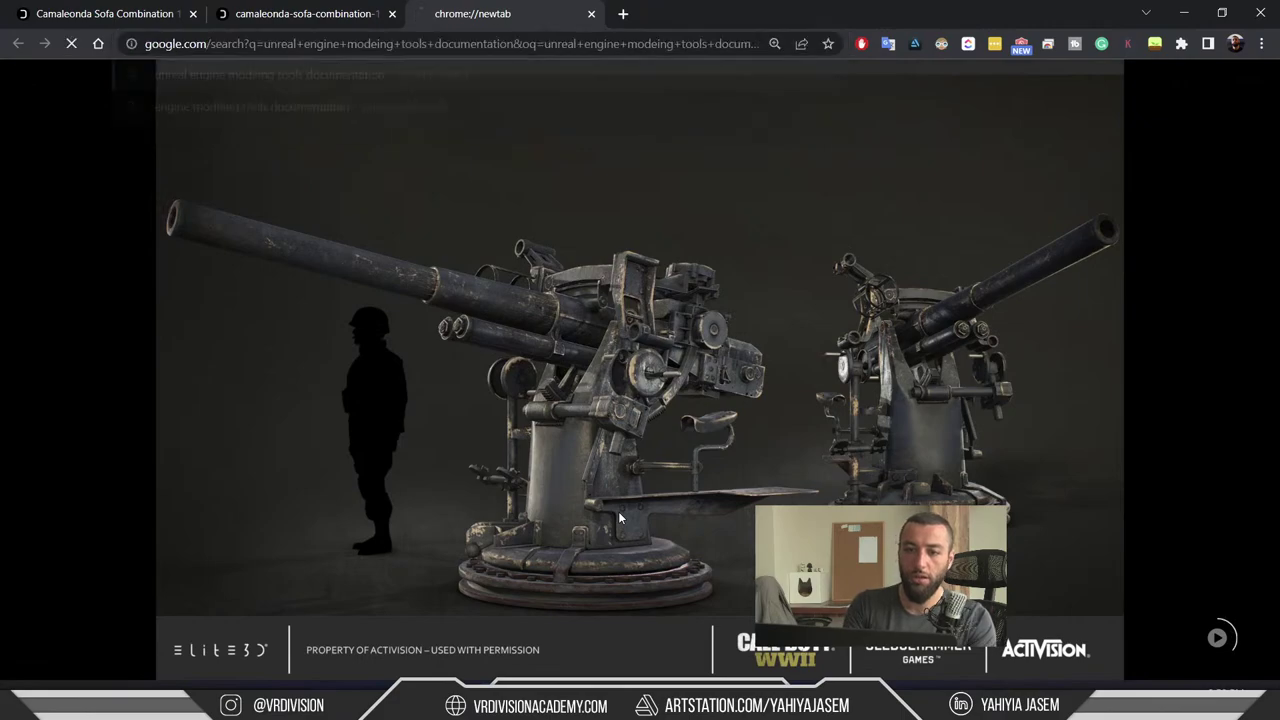
pyautogui.click(370, 207)
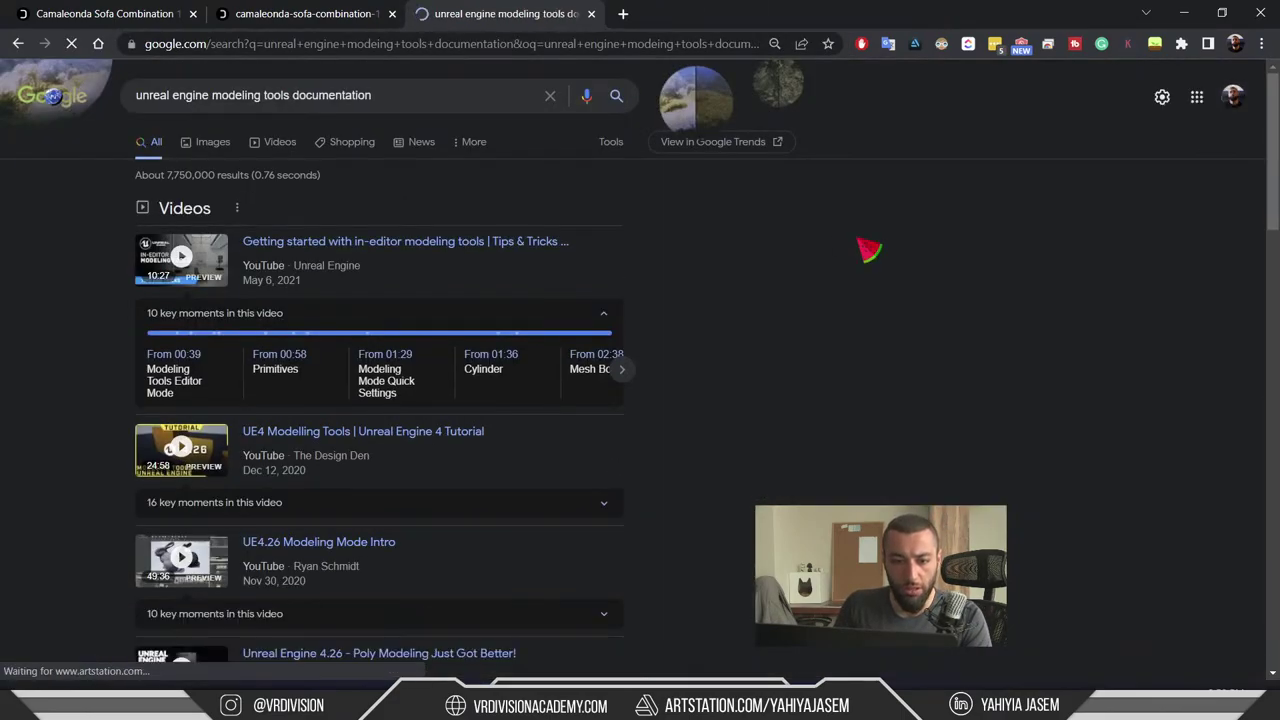
pyautogui.scroll(-3, 1104, 266)
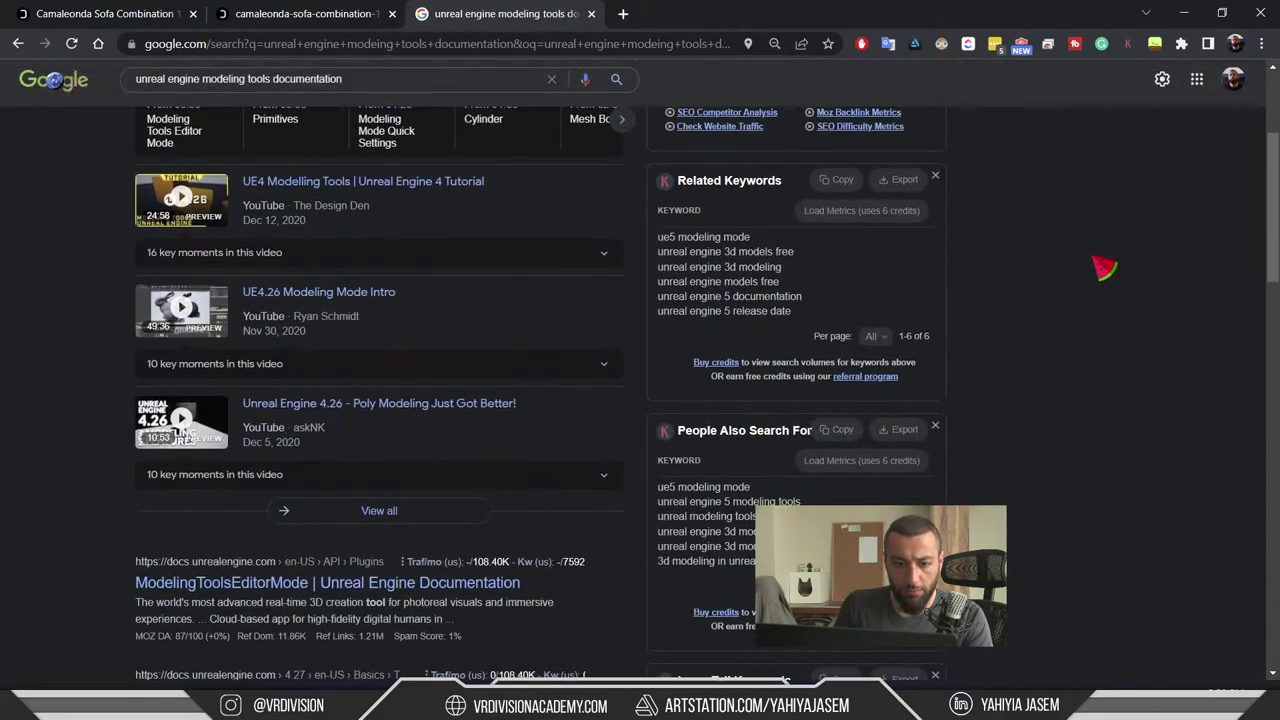
pyautogui.scroll(-3, 1104, 266)
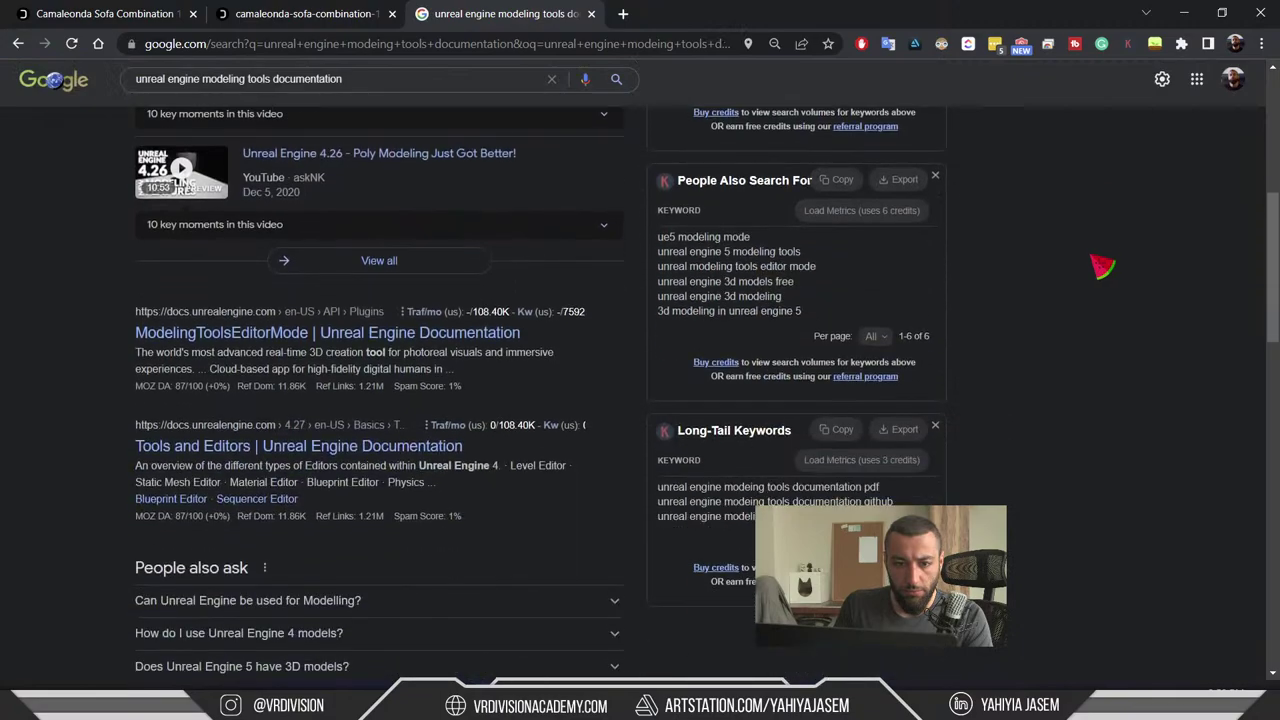
# - Open the ModelingToolsEditorMode documentation page and switch it to Unreal Engine 5
pyautogui.middleClick(318, 336)
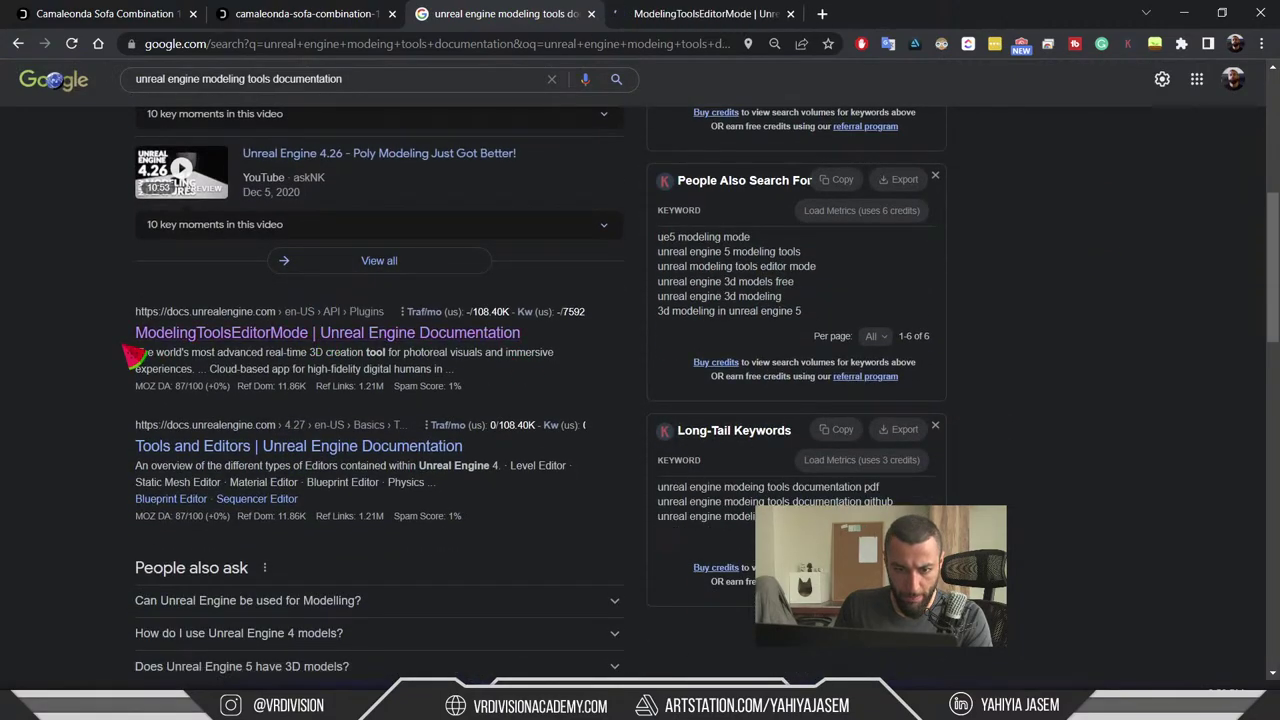
pyautogui.click(662, 21)
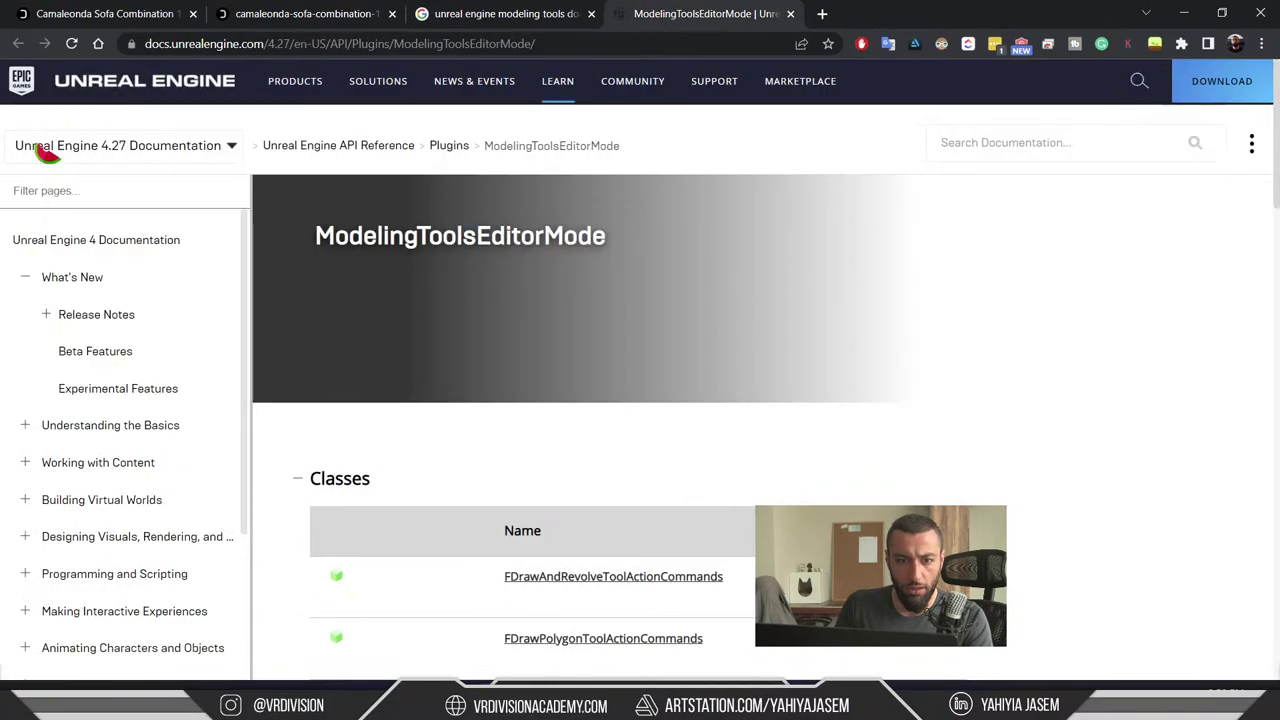
pyautogui.click(50, 150)
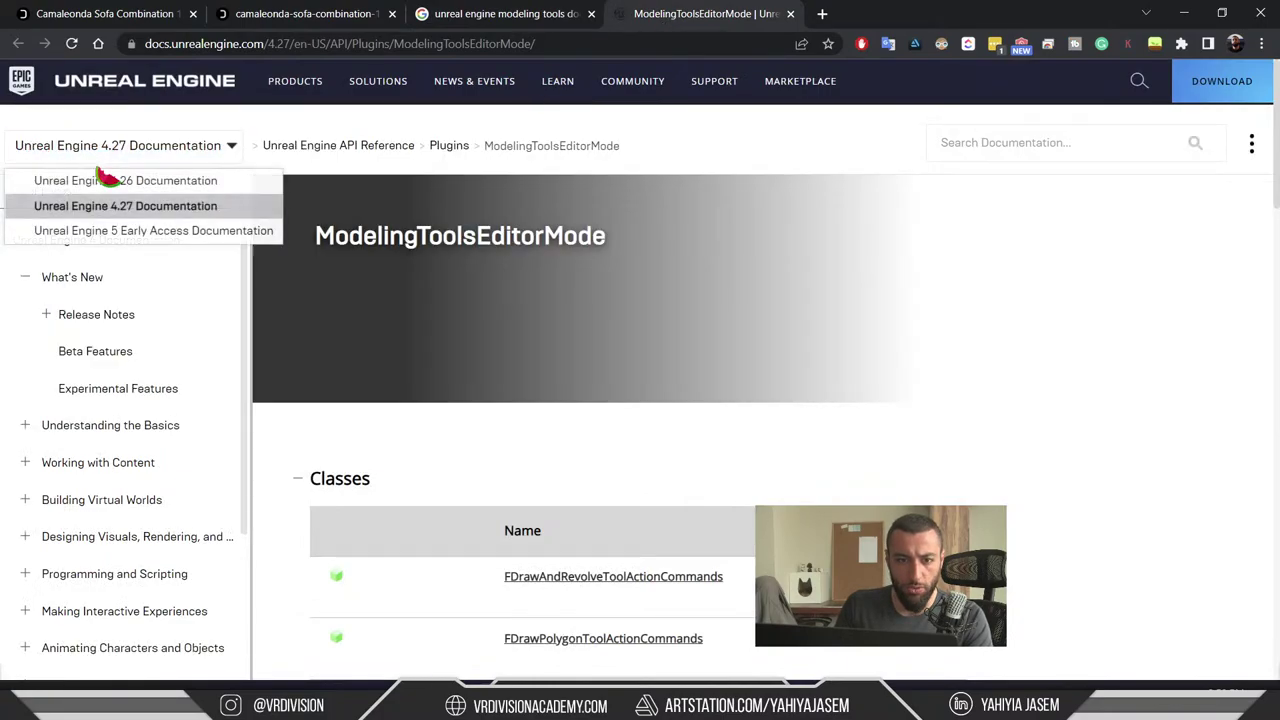
pyautogui.click(143, 230)
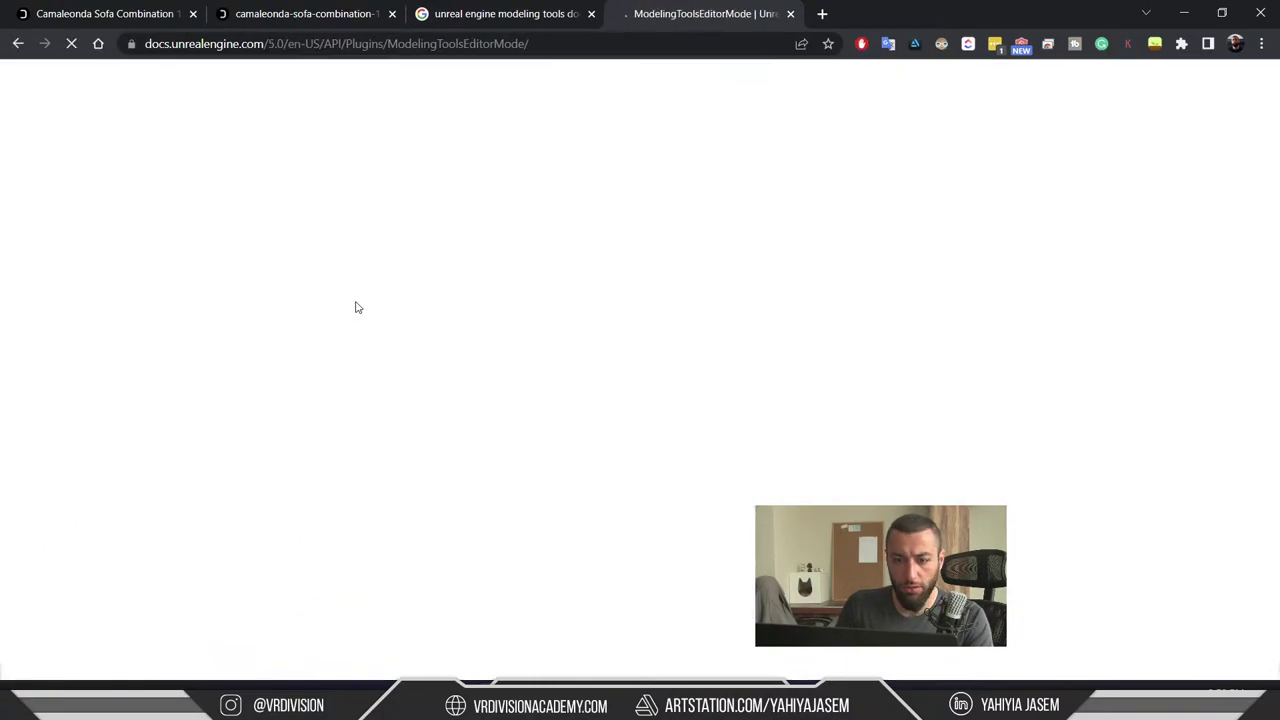
# - Browse the UE5 docs page, then search the documentation for 'modeling'
pyautogui.scroll(-15, 420, 312)
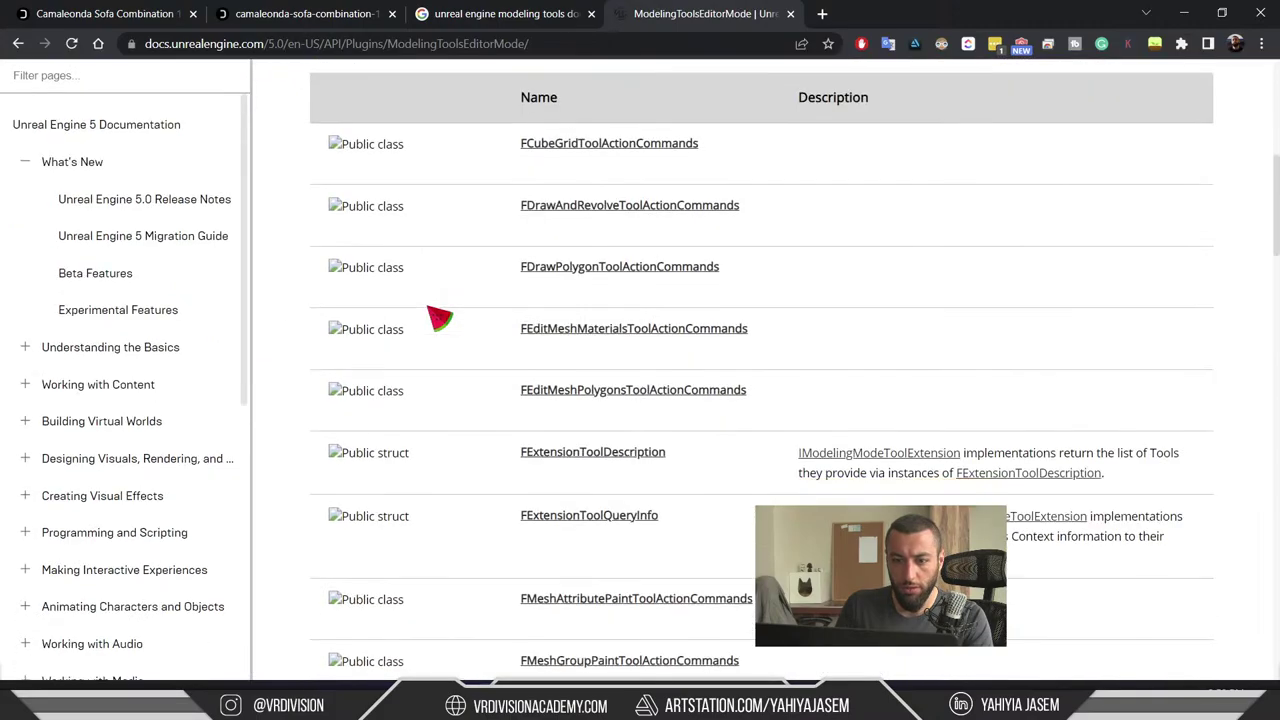
pyautogui.scroll(-5, 452, 316)
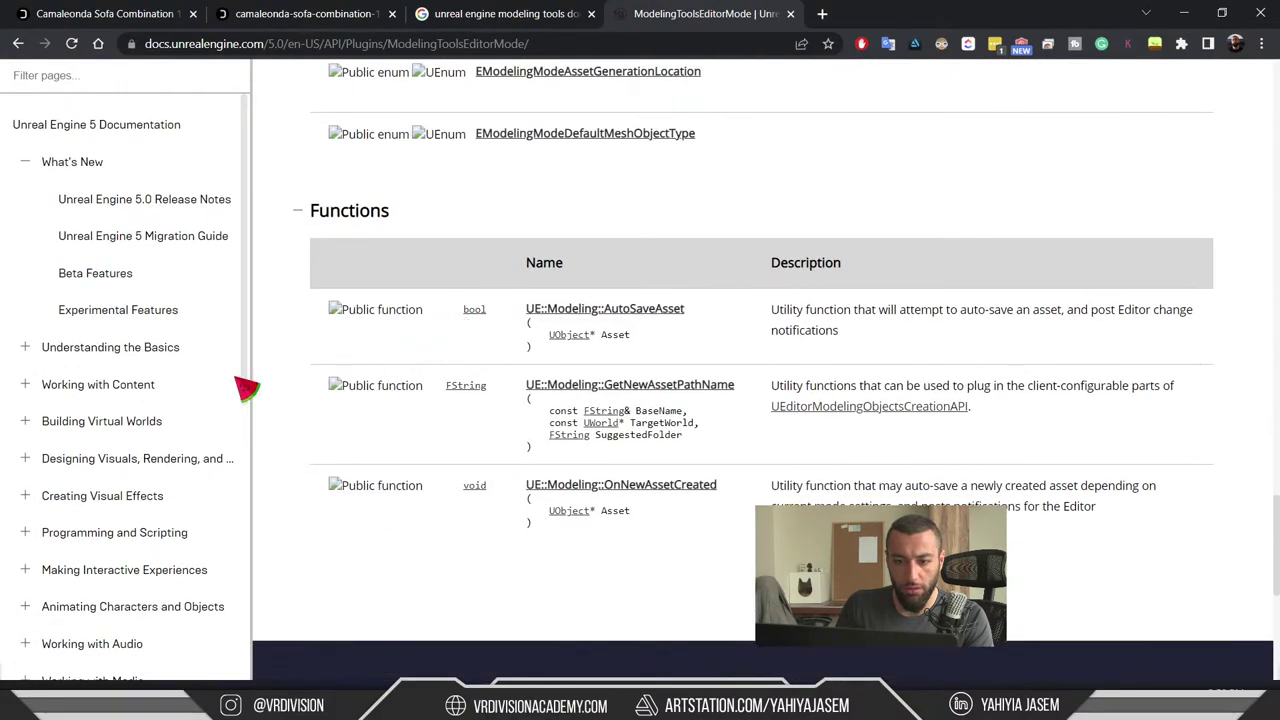
pyautogui.scroll(-3, 225, 380)
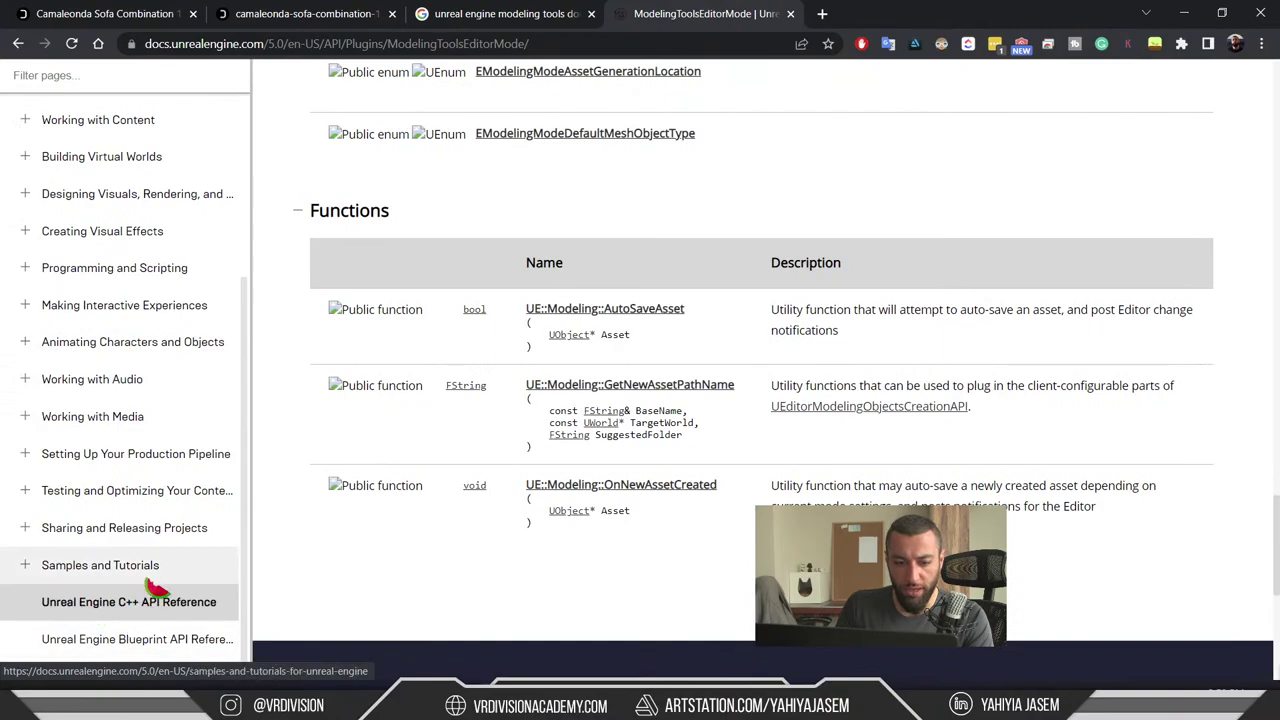
pyautogui.scroll(3, 163, 574)
pyautogui.scroll(5, 480, 495)
pyautogui.scroll(10, 480, 495)
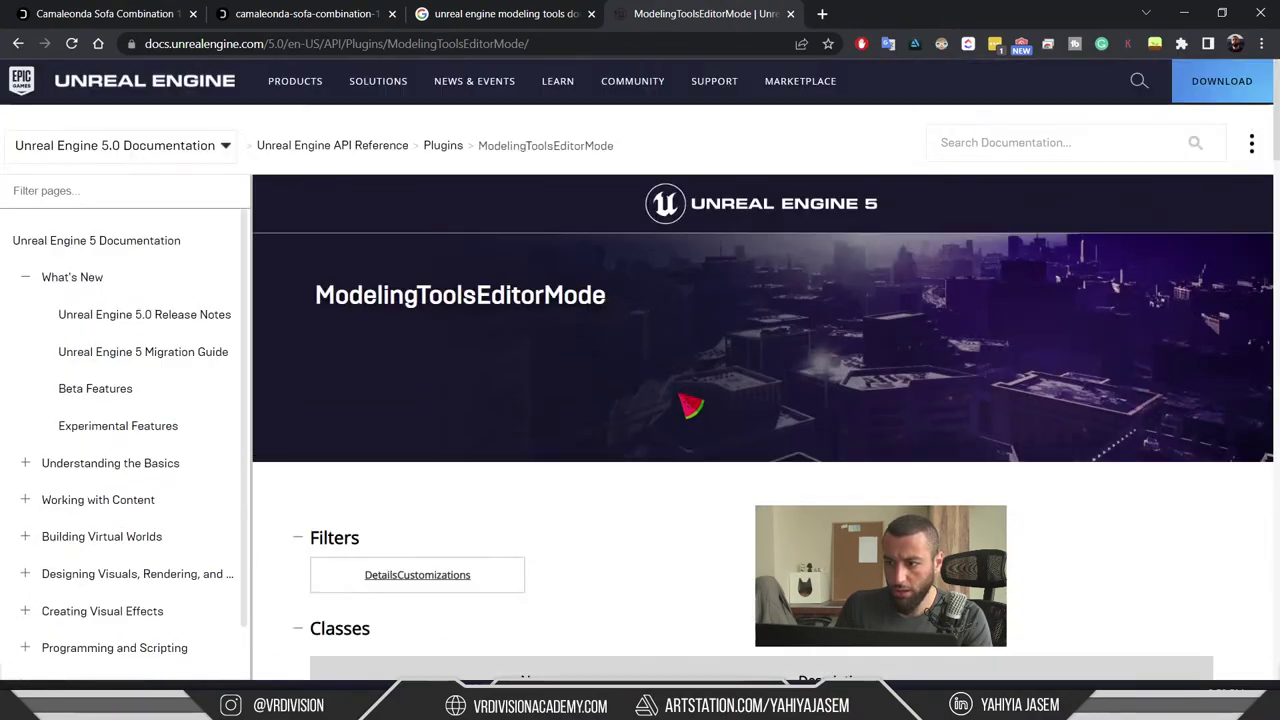
pyautogui.click(997, 142)
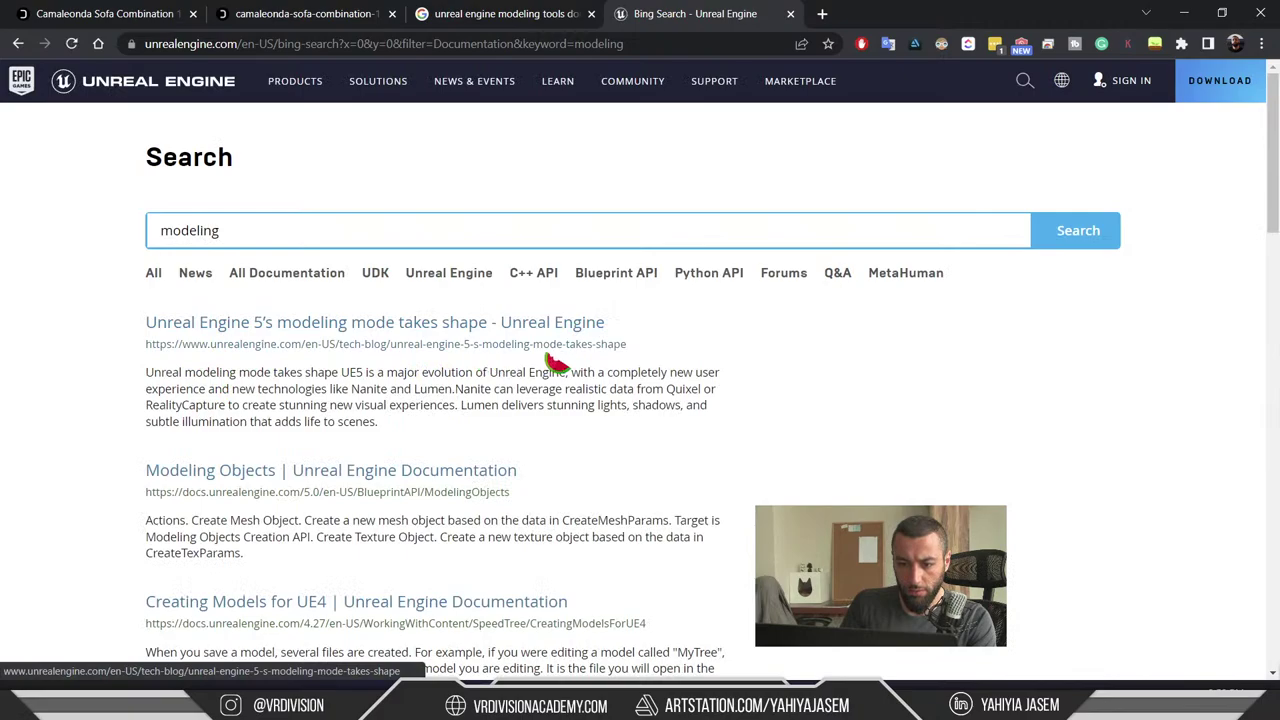
# - Filter the modeling results to All Documentation and check the Modeling Objects page
pyautogui.click(298, 277)
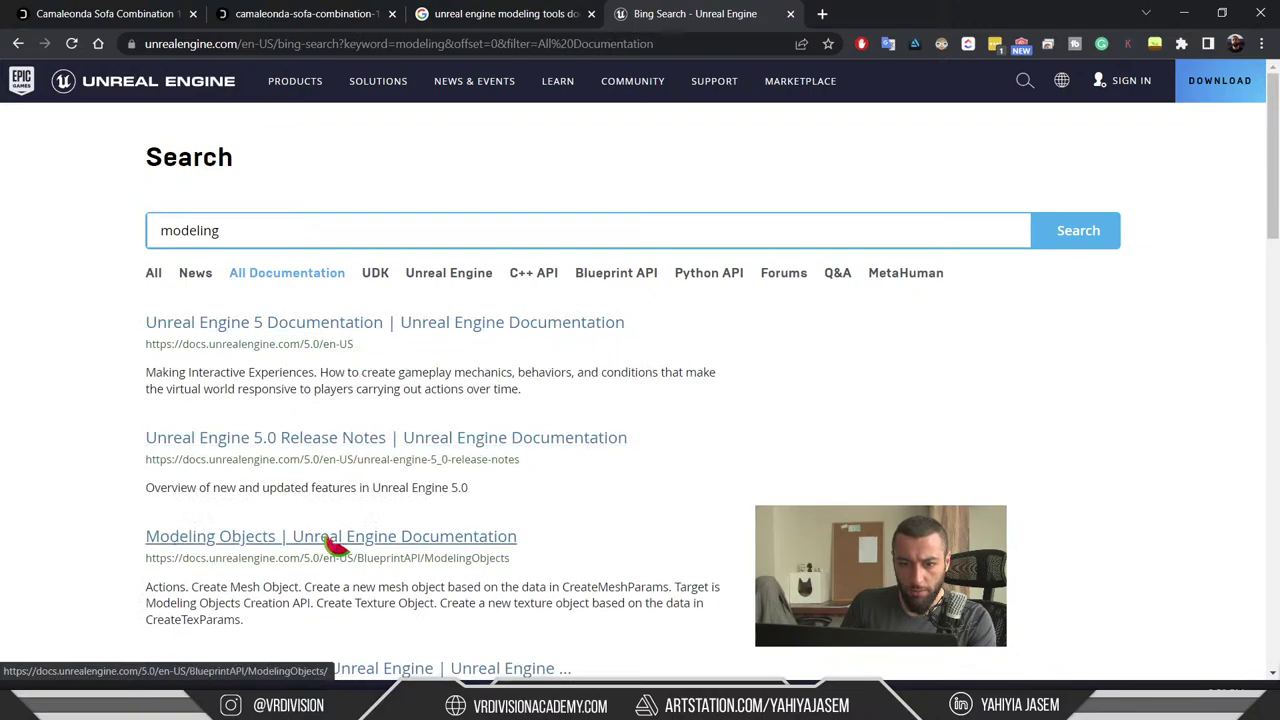
pyautogui.click(470, 540)
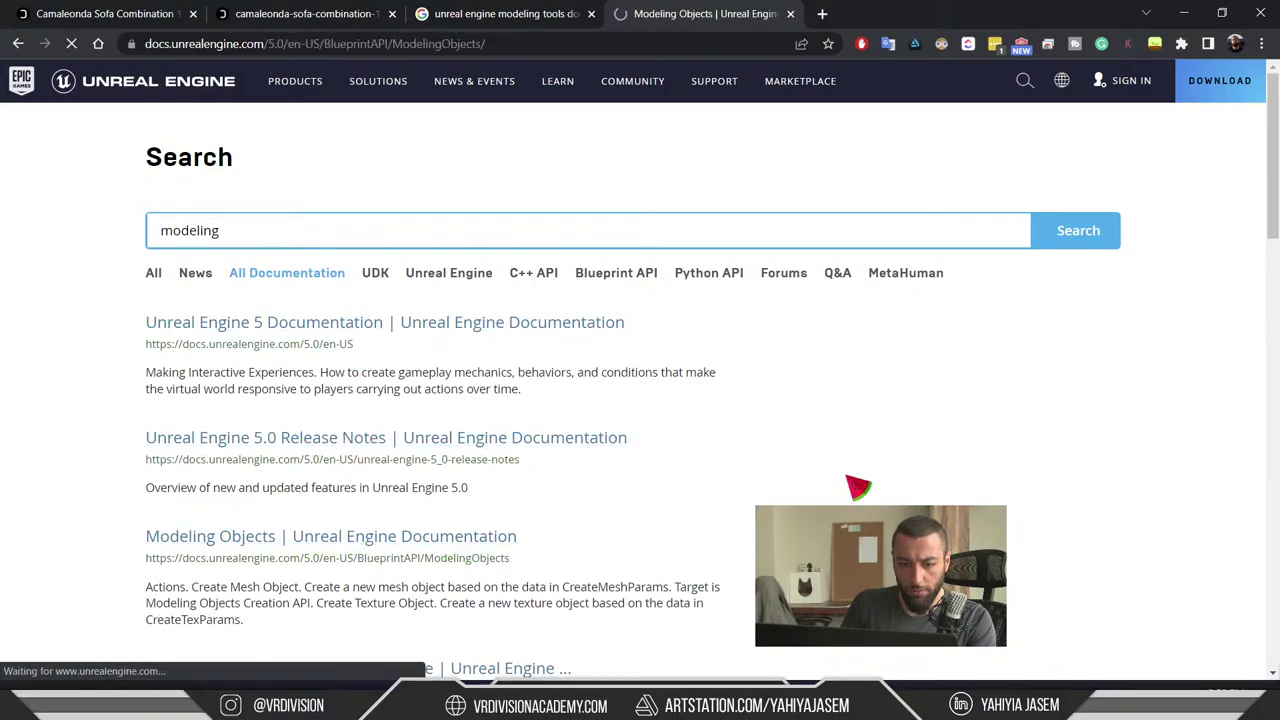
pyautogui.scroll(-5, 791, 423)
pyautogui.scroll(5, 780, 423)
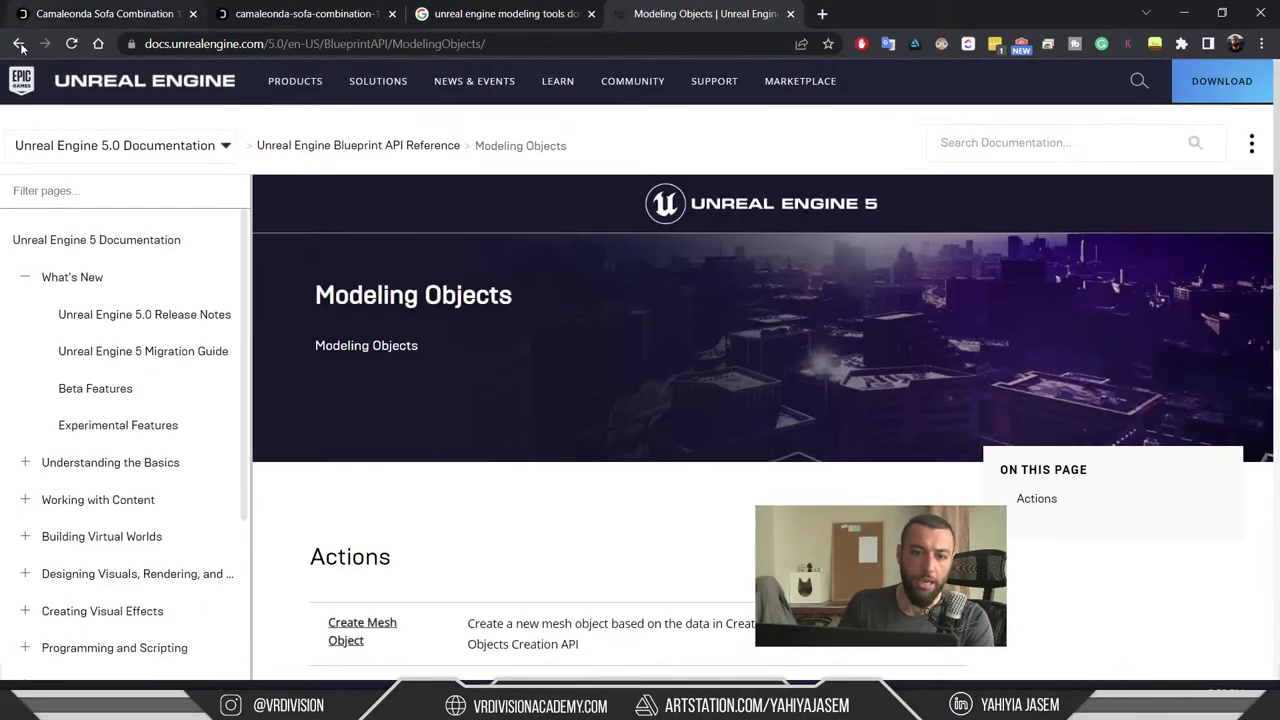
pyautogui.click(19, 44)
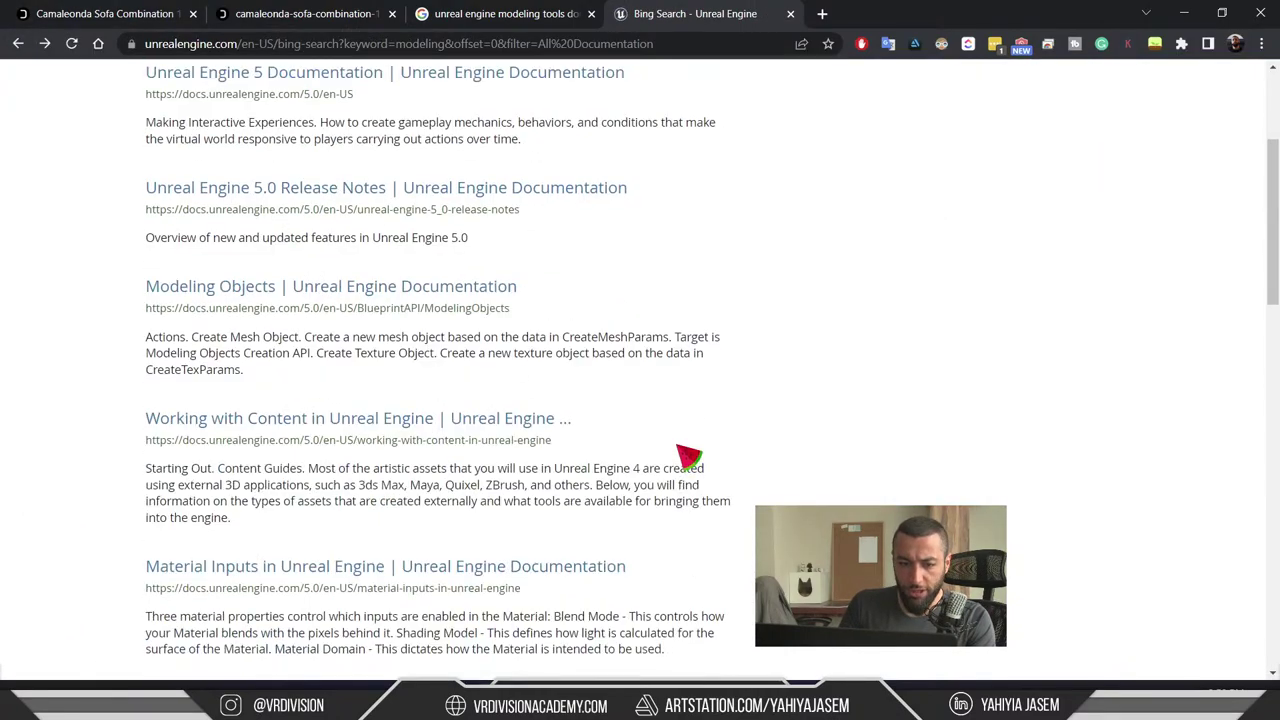
# - Scroll through the remaining modeling results, then minimize Chrome to return to Unreal
pyautogui.scroll(-3, 540, 430)
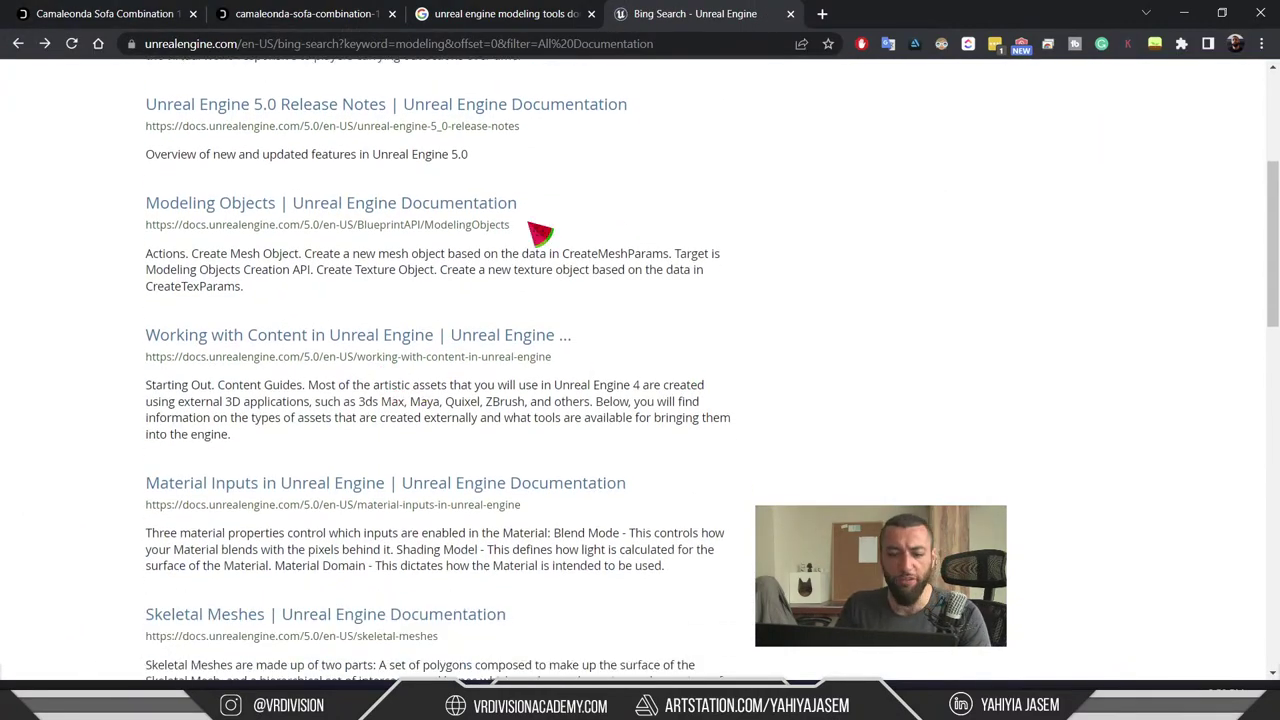
pyautogui.scroll(-1, 753, 203)
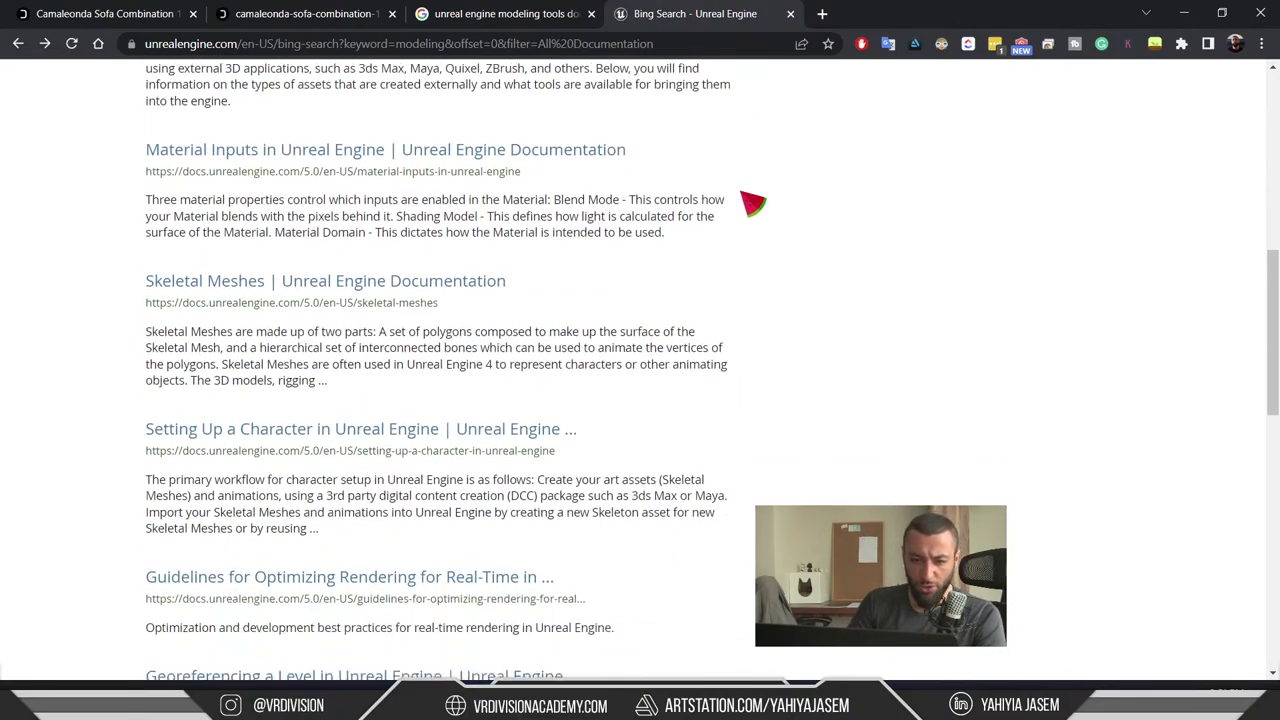
pyautogui.scroll(-2, 753, 203)
pyautogui.scroll(-3, 617, 480)
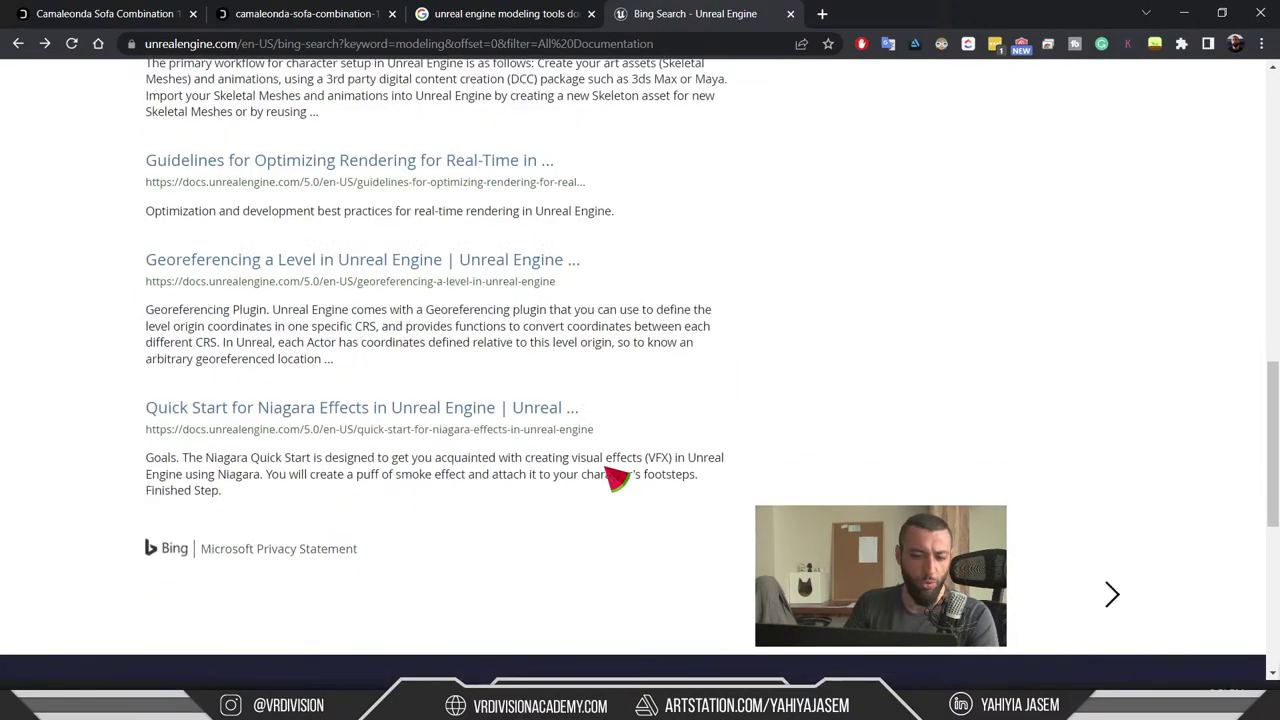
pyautogui.scroll(10, 338, 398)
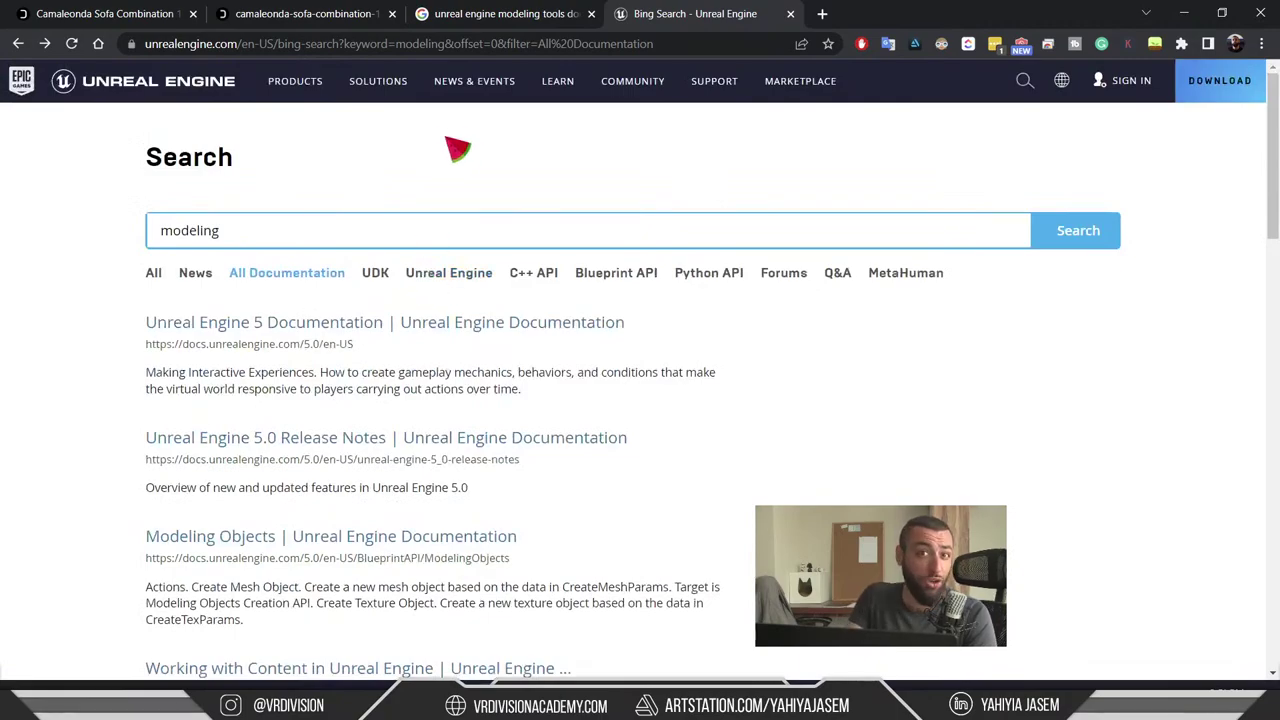
pyautogui.moveTo(474, 81)
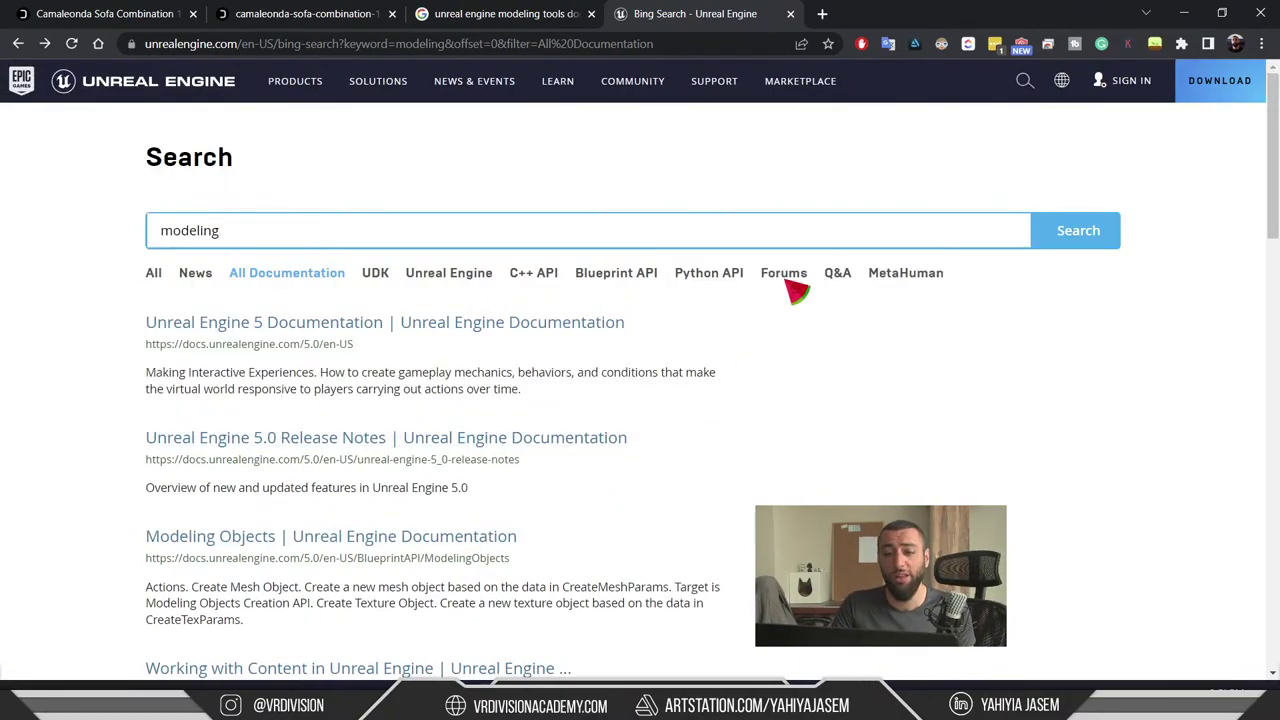
pyautogui.click(1180, 10)
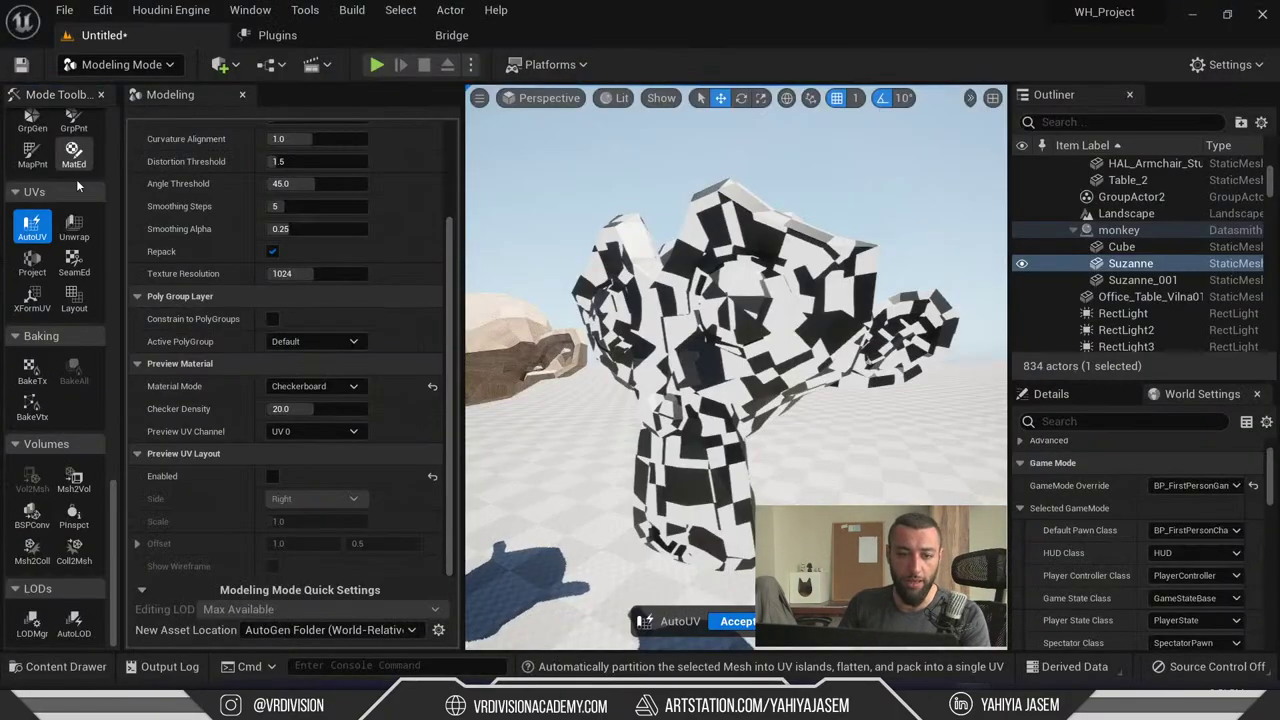
# - Scroll the AutoUV settings, then switch Suzanne to the UV Unwrap tool
pyautogui.scroll(2, 215, 402)
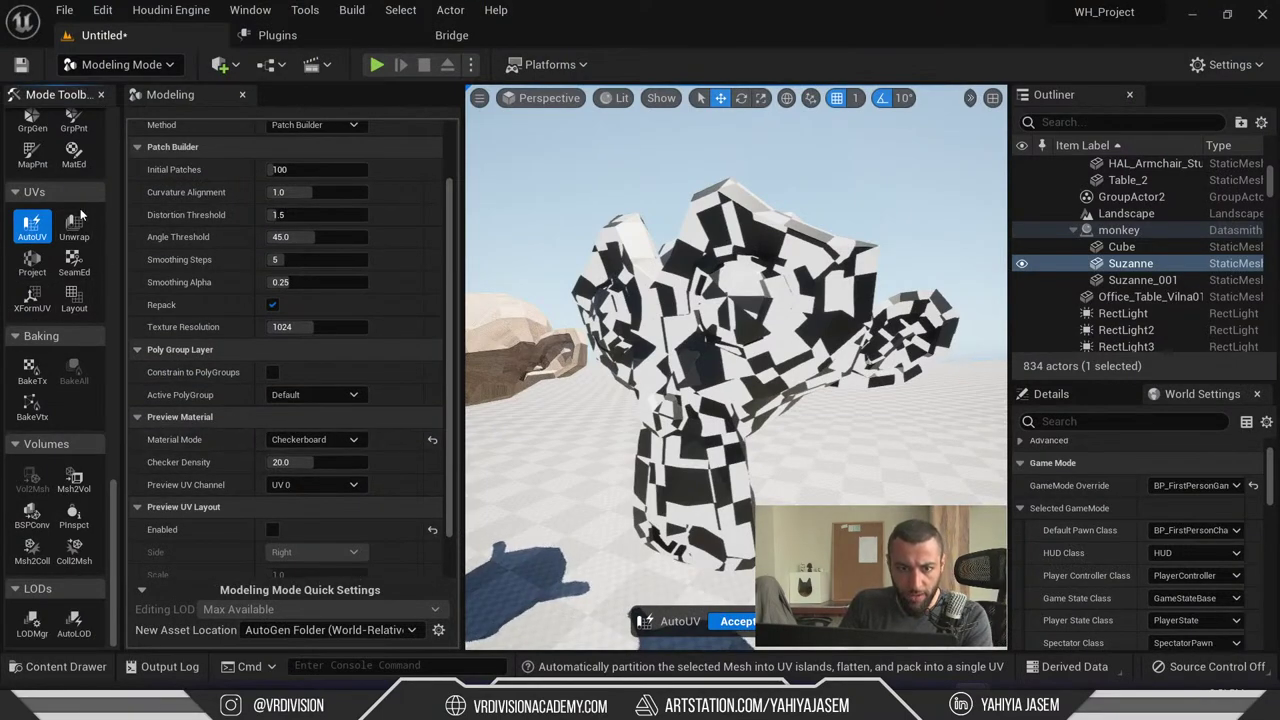
pyautogui.scroll(3, 181, 272)
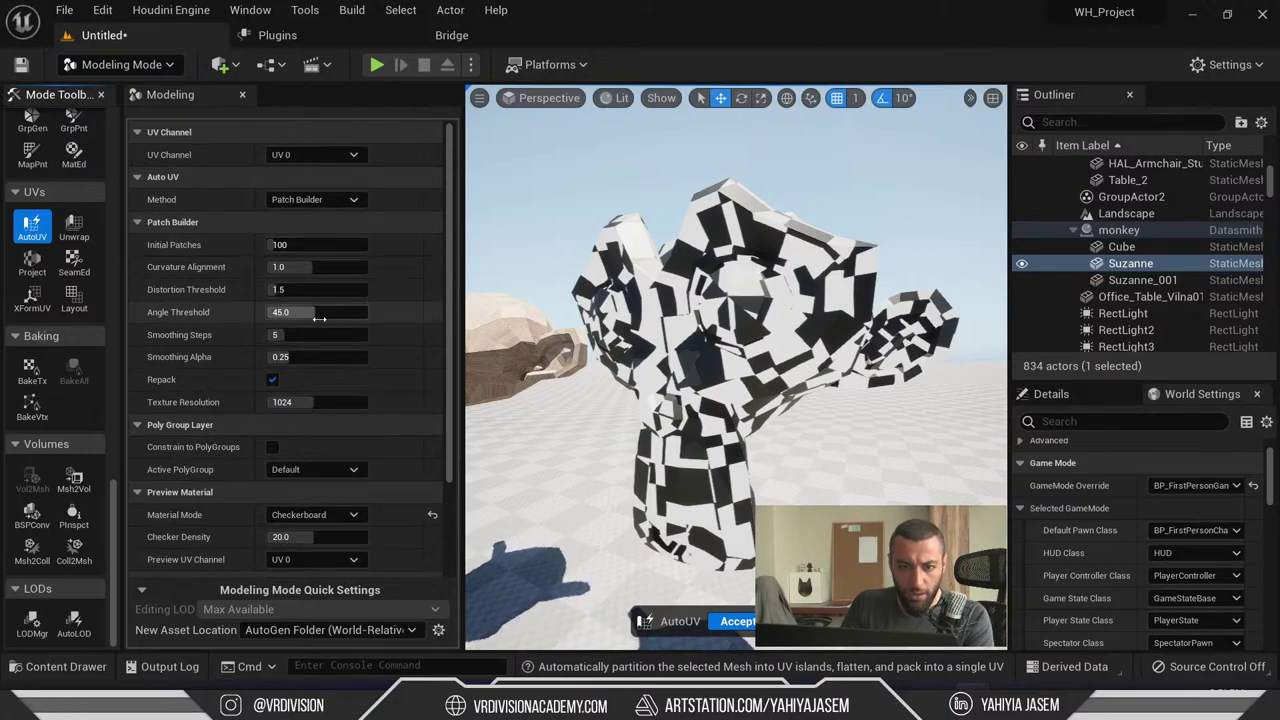
pyautogui.scroll(-5, 236, 349)
pyautogui.click(74, 228)
# - Generate islands from PolyGroups, keep Conformal unwrap, and reset Texture Resolution to 1024
pyautogui.scroll(3, 222, 314)
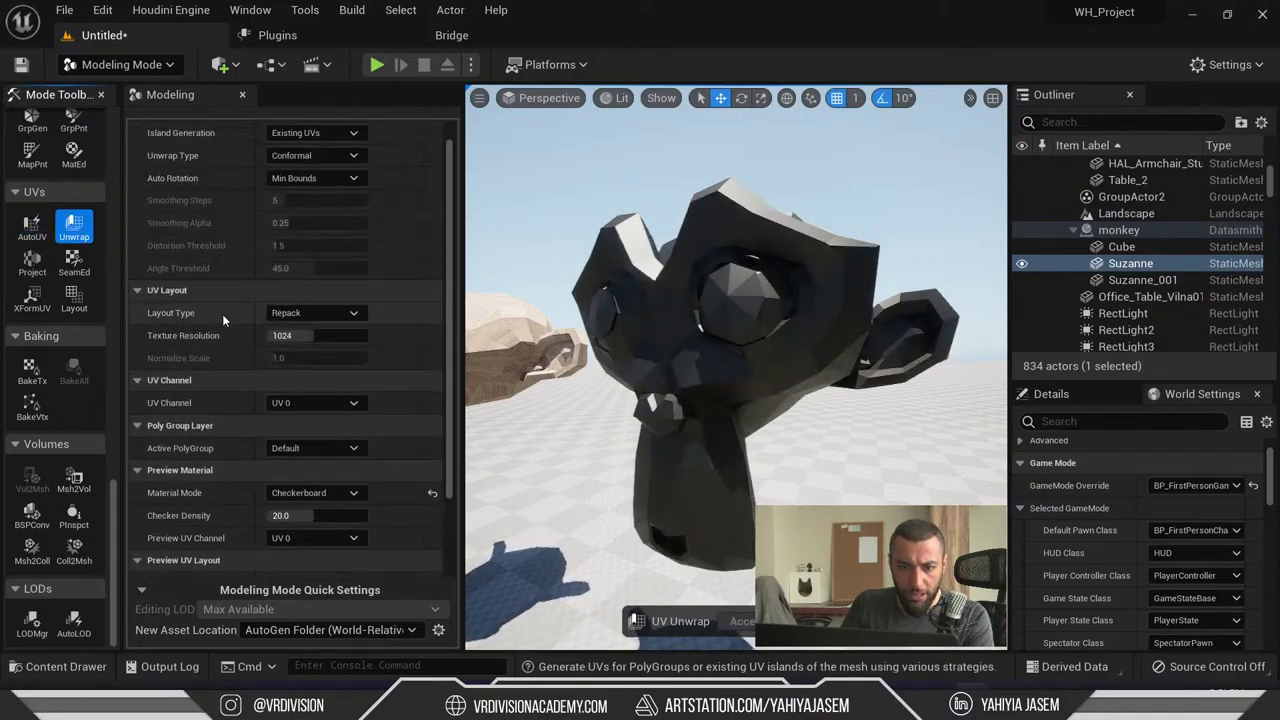
pyautogui.scroll(-5, 205, 258)
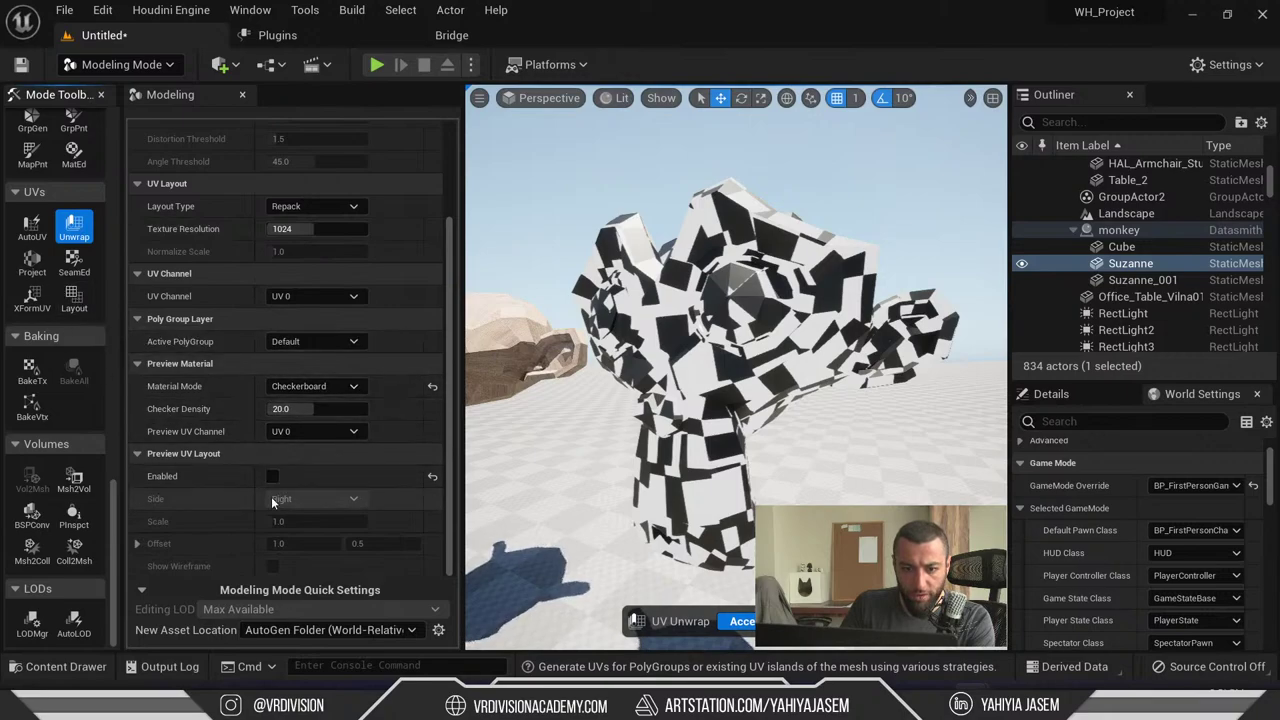
pyautogui.scroll(5, 214, 483)
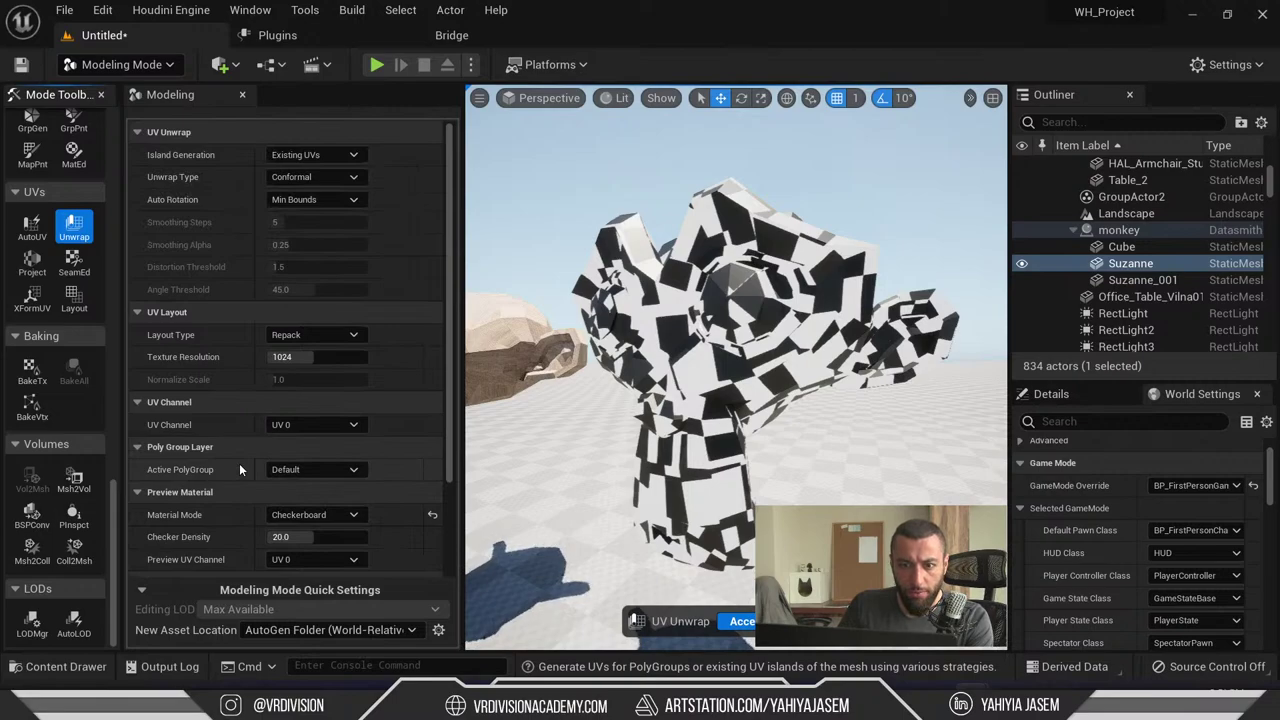
pyautogui.click(310, 155)
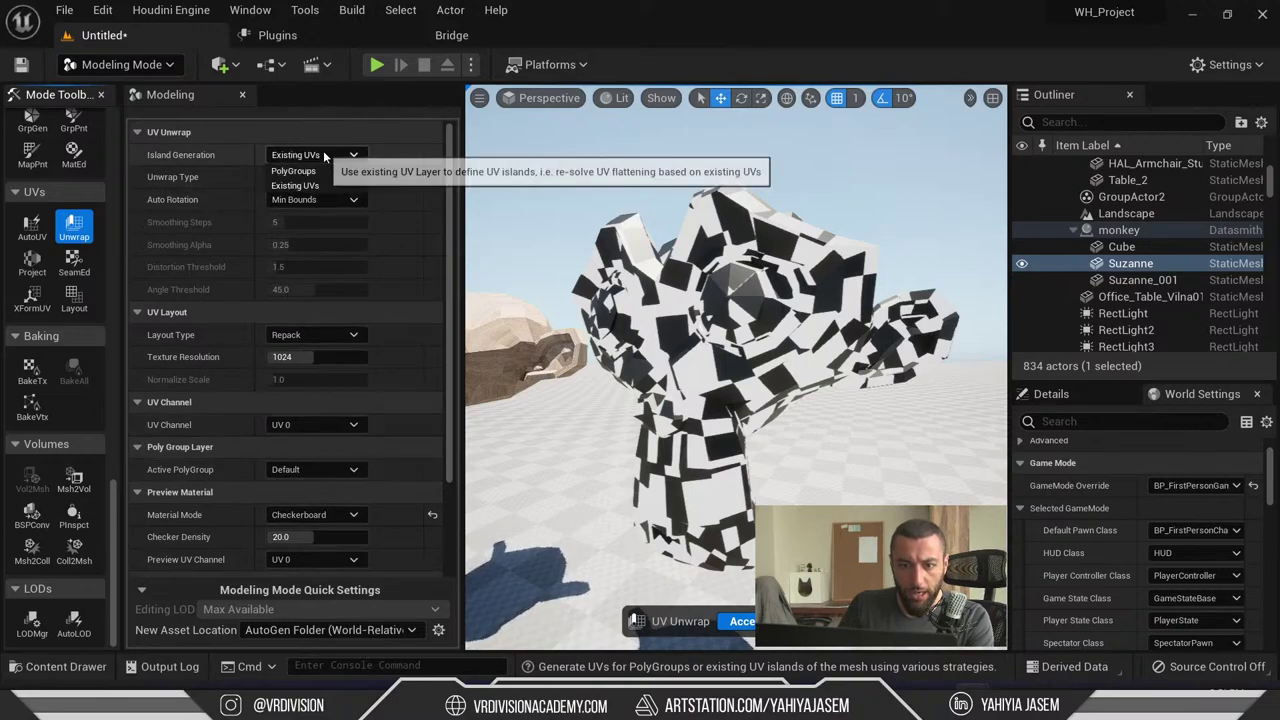
pyautogui.click(327, 170)
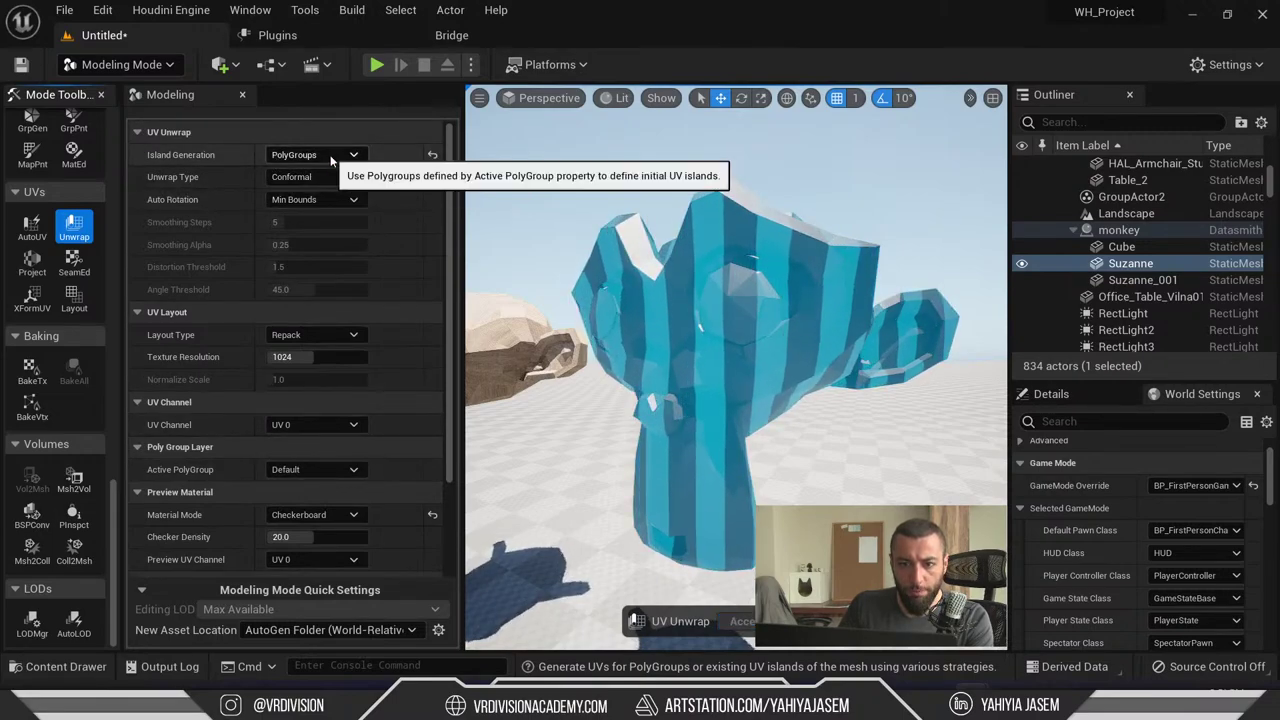
pyautogui.click(328, 177)
pyautogui.click(328, 178)
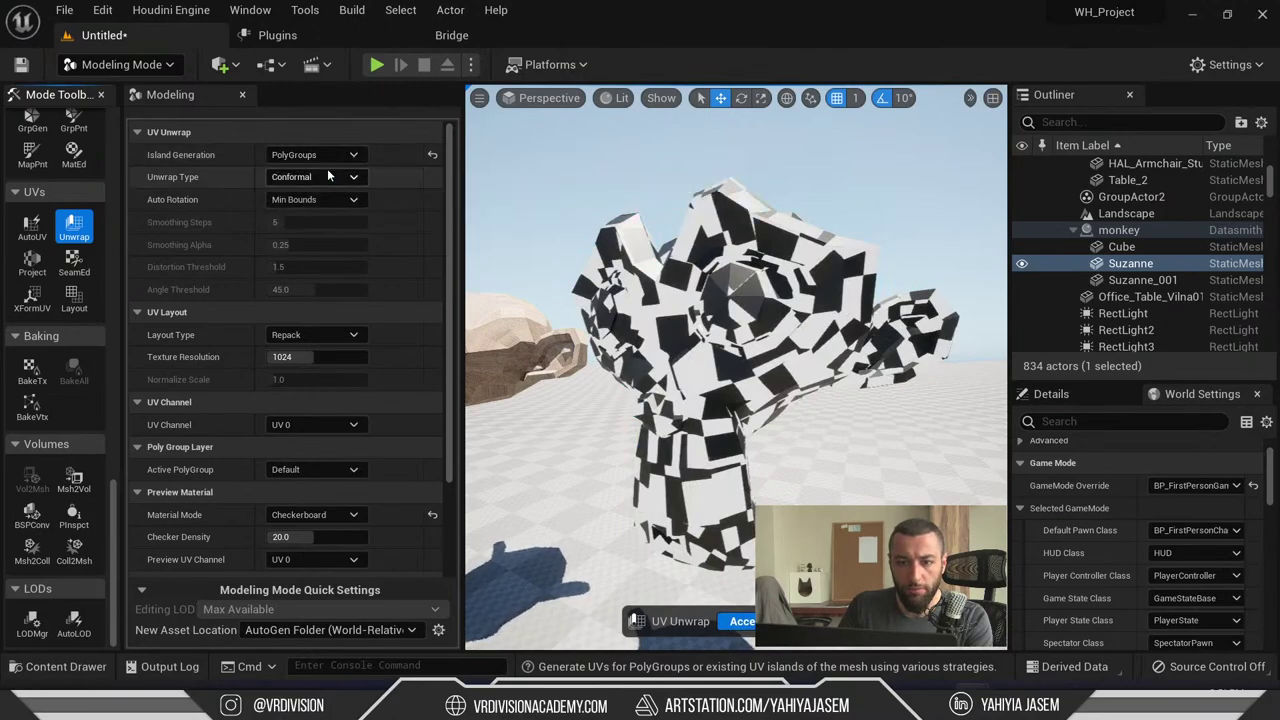
pyautogui.scroll(-2, 165, 312)
pyautogui.moveTo(315, 303); pyautogui.dragTo(300, 303)
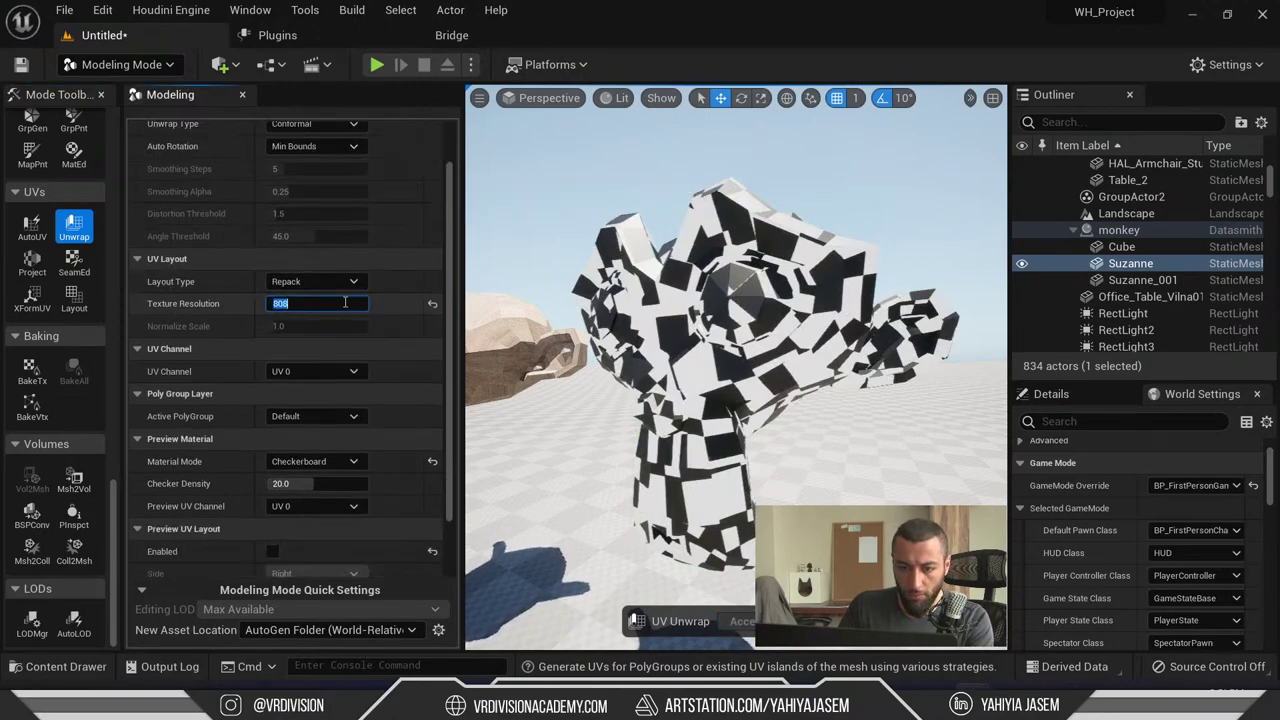
pyautogui.click(431, 304)
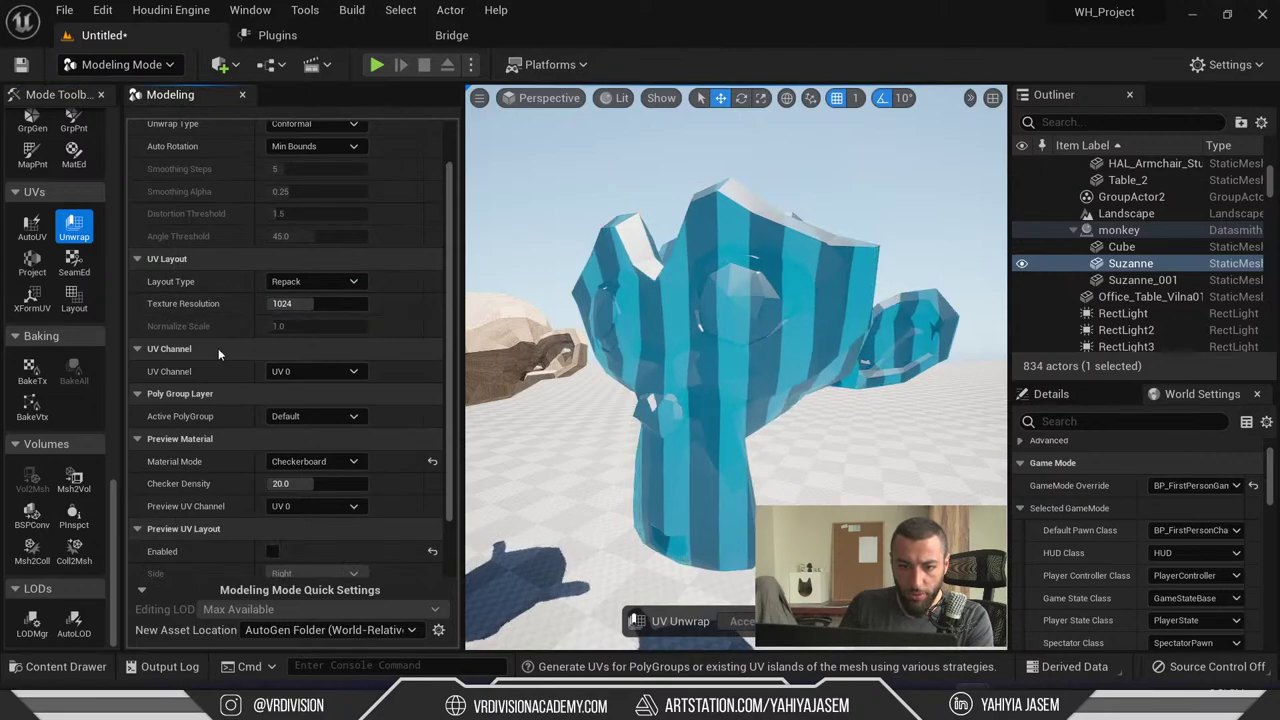
pyautogui.scroll(-1, 200, 360)
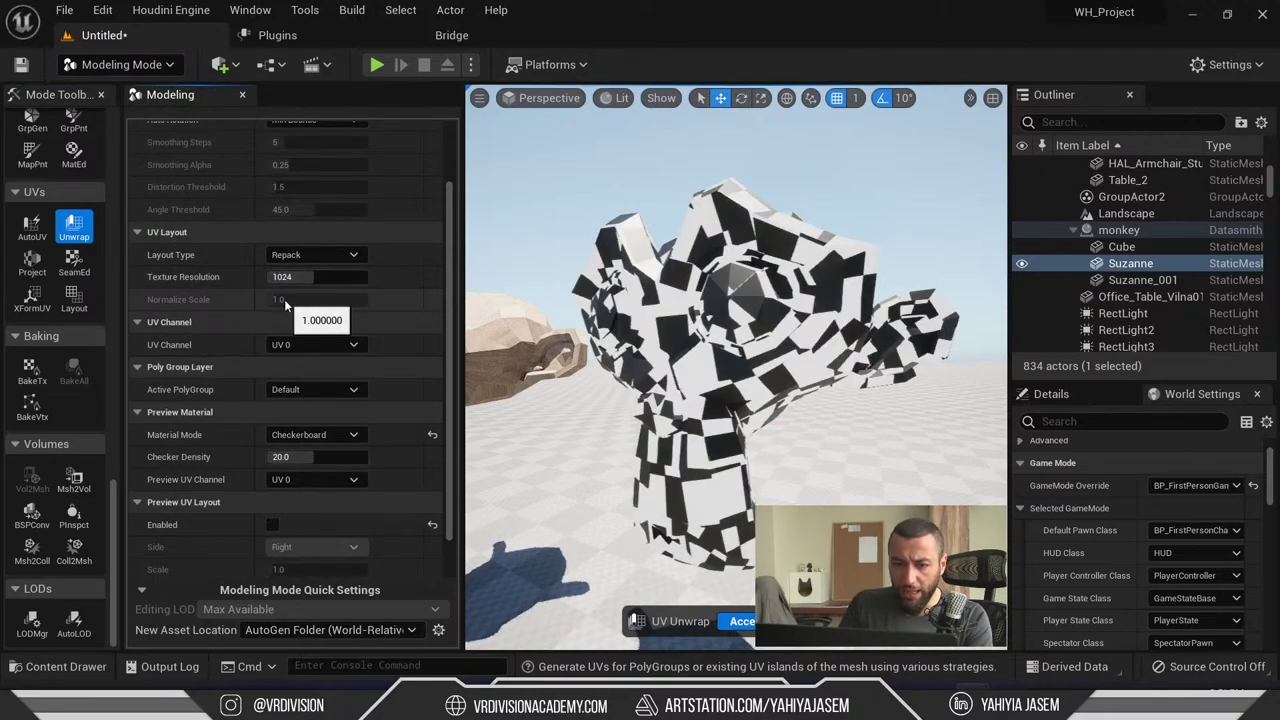
# - Try None and Normalize to Bounds (scale 10) layouts, settle on Normalize to World, then start UV Projection
pyautogui.click(322, 256)
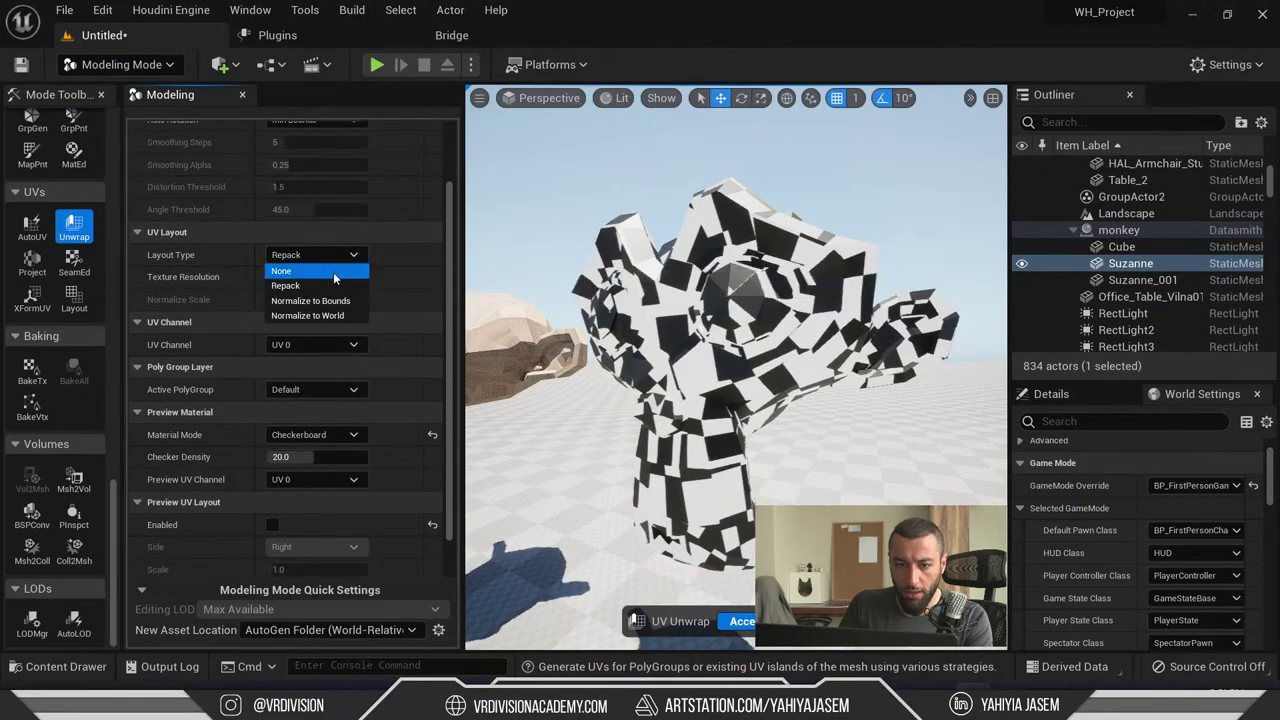
pyautogui.click(333, 271)
pyautogui.click(320, 261)
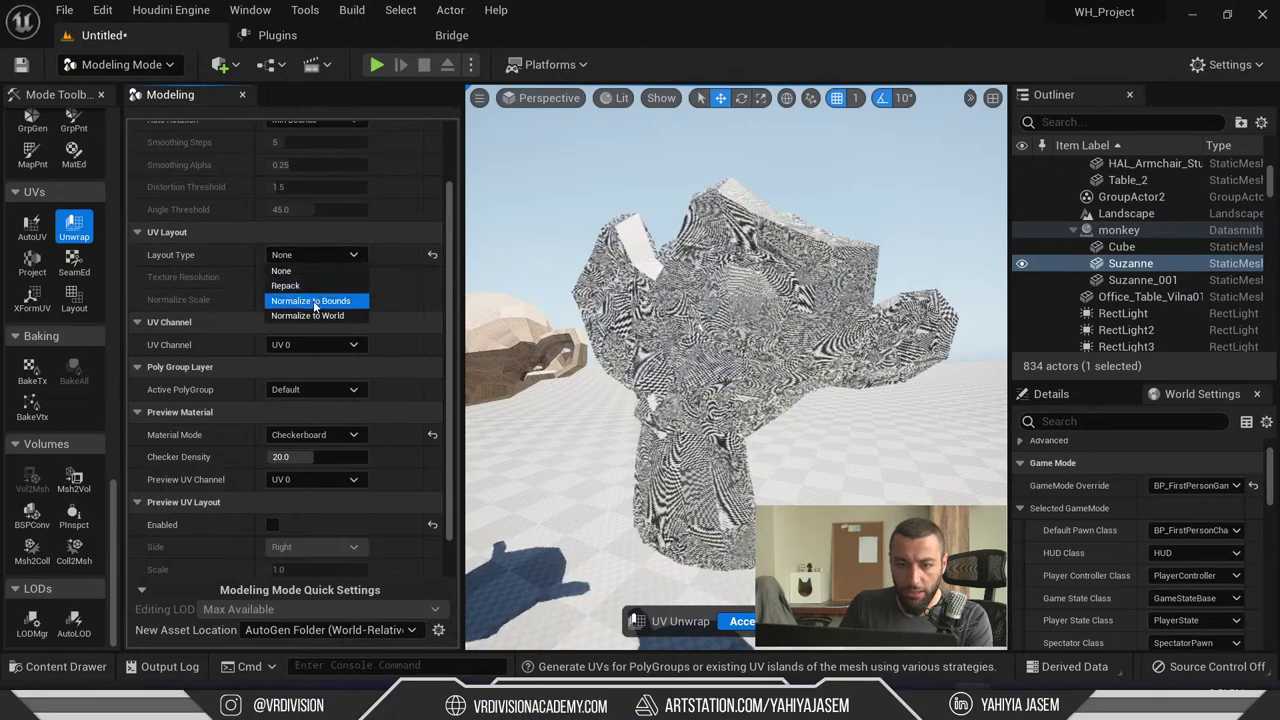
pyautogui.click(314, 302)
pyautogui.moveTo(270, 299); pyautogui.dragTo(318, 299)
pyautogui.click(310, 254)
pyautogui.click(314, 316)
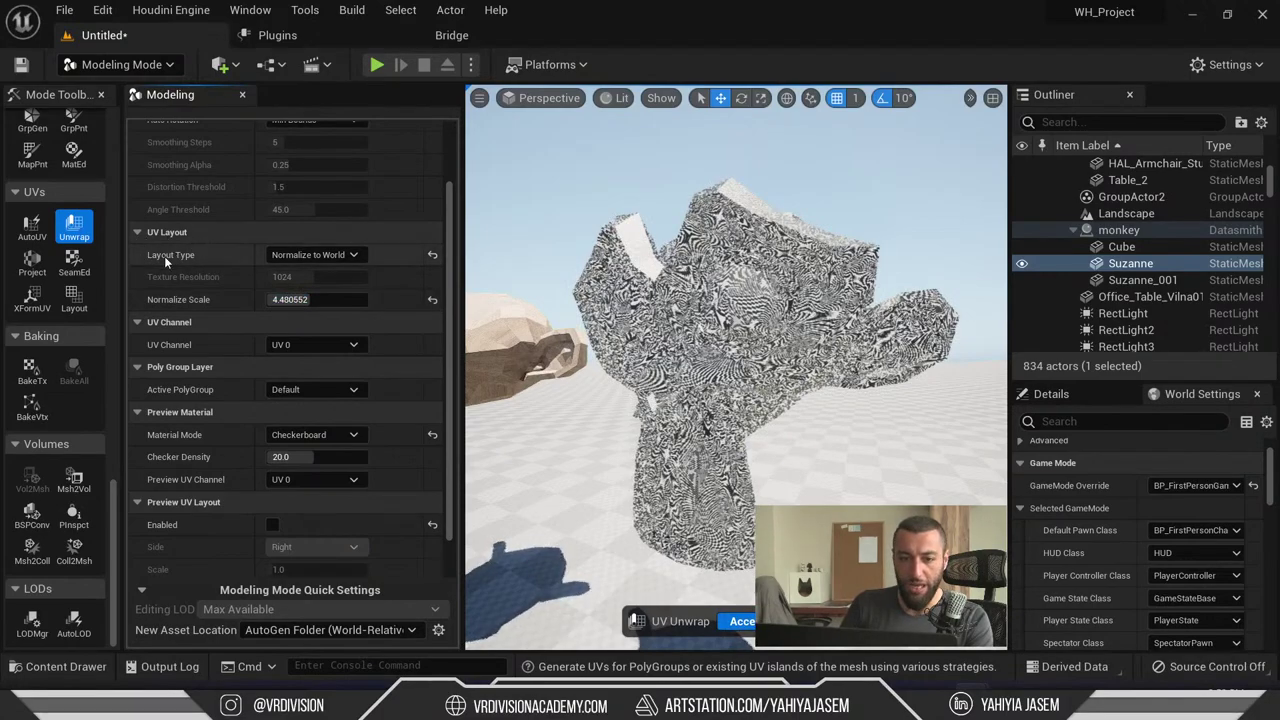
pyautogui.click(330, 258)
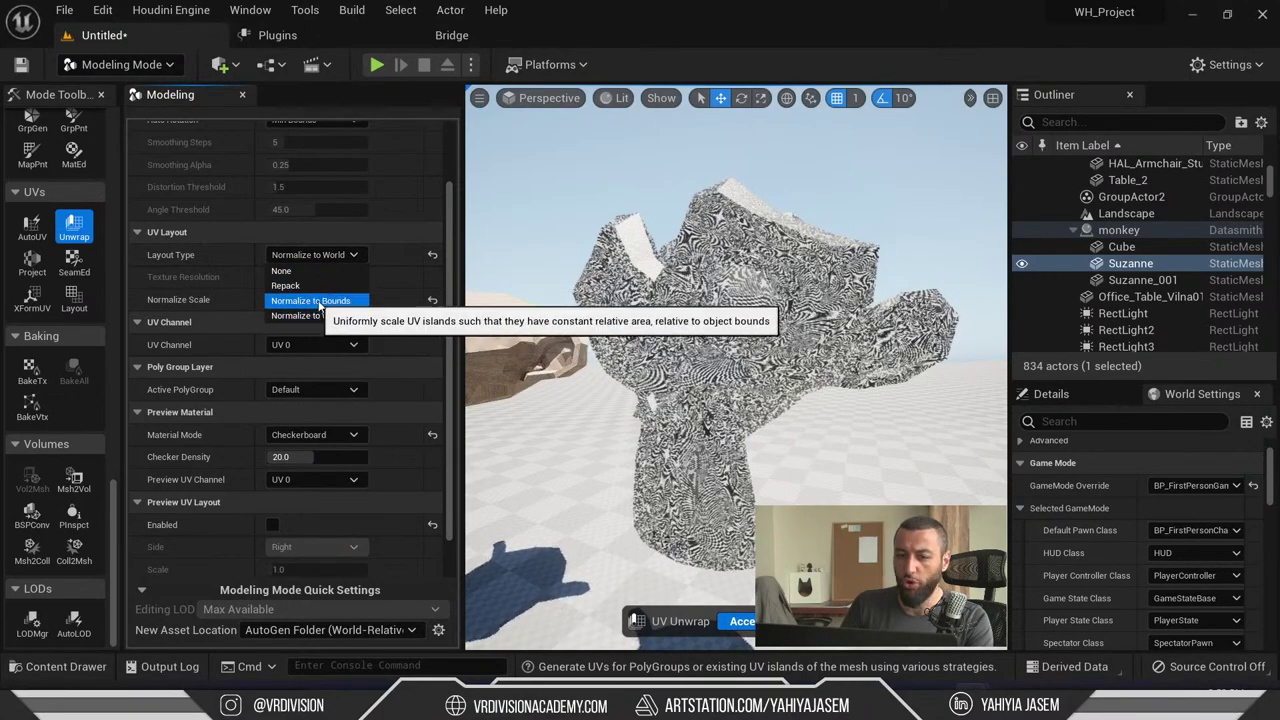
pyautogui.click(330, 316)
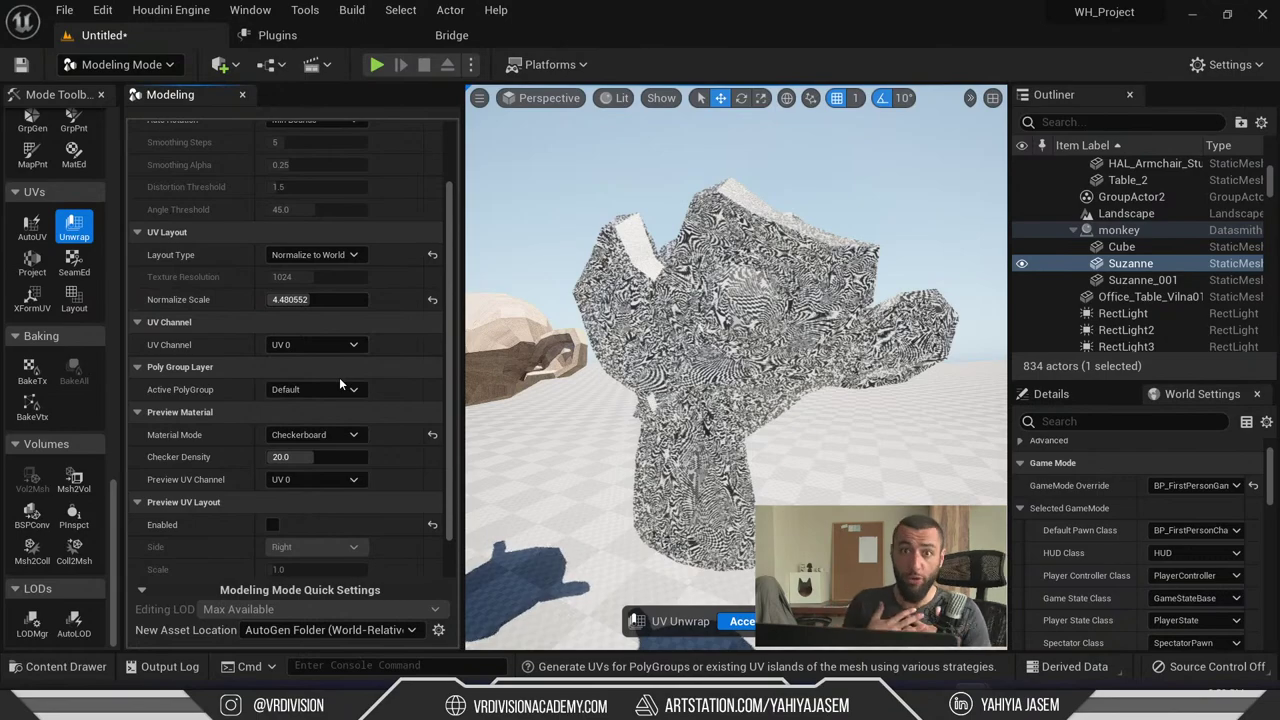
pyautogui.click(33, 262)
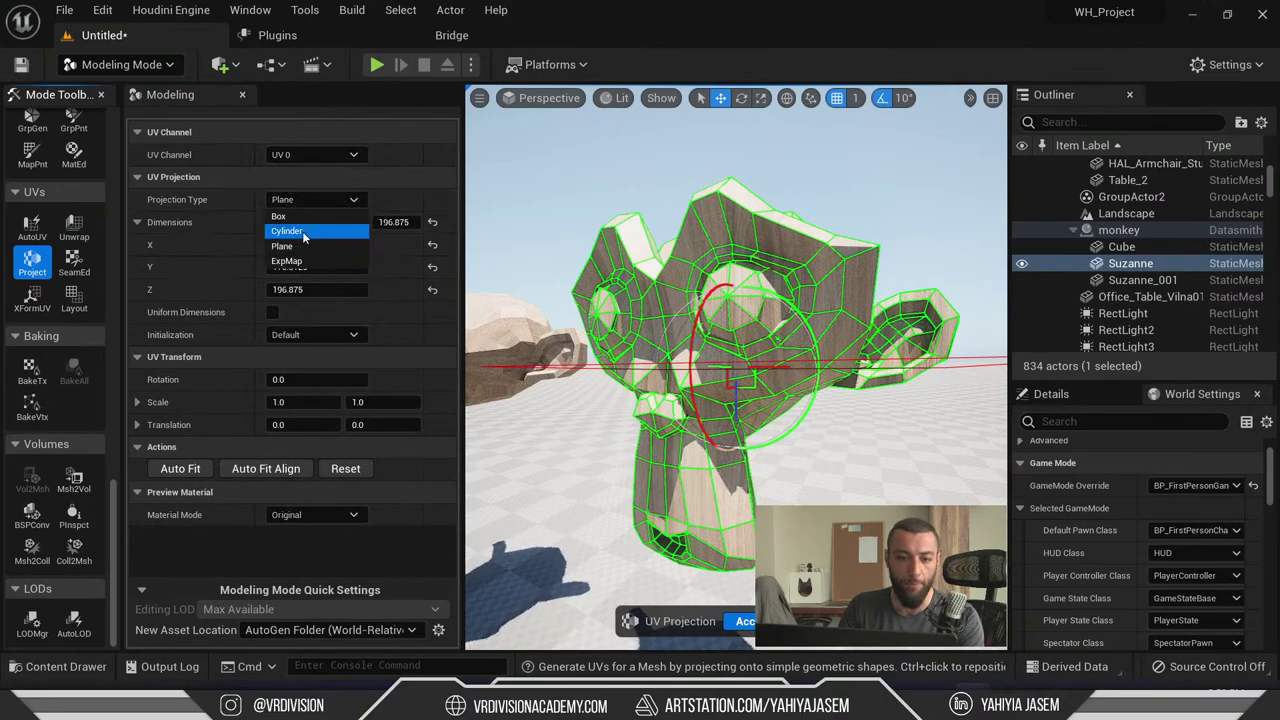
# - Set the UV projection type to Box with X, Y and Z dimensions of 100
pyautogui.click(281, 216)
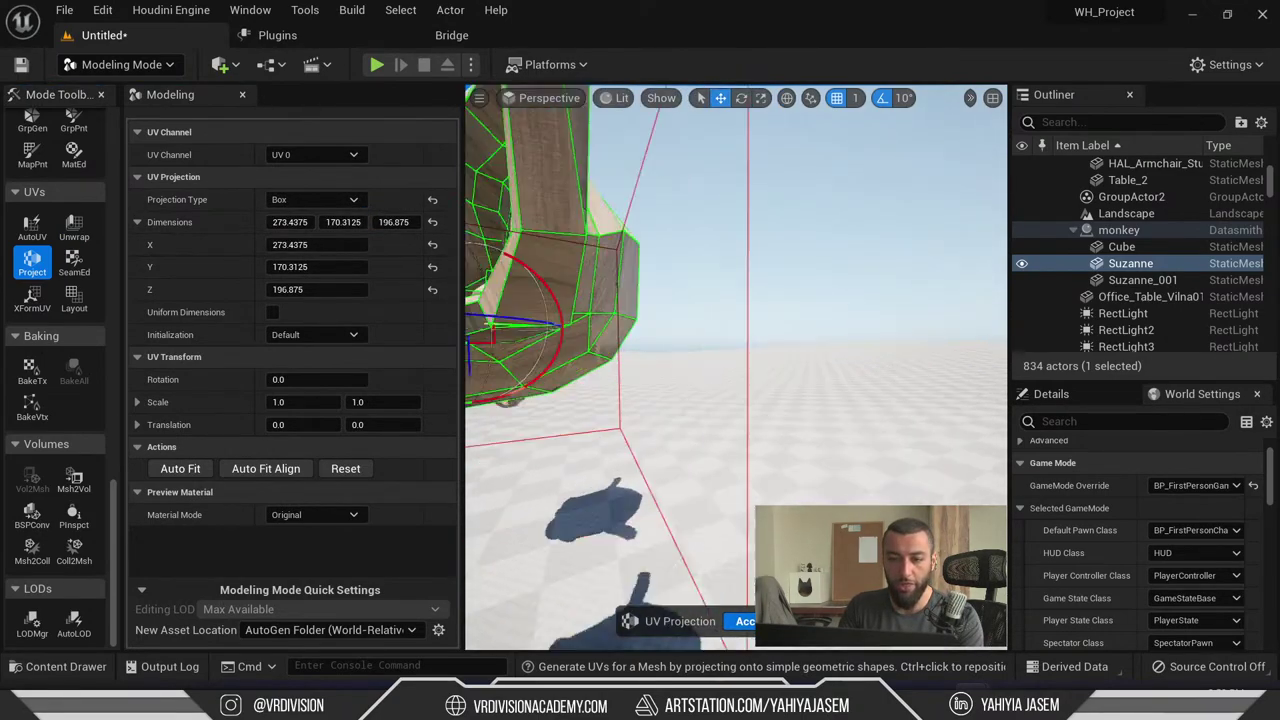
pyautogui.moveTo(494, 211); pyautogui.dragTo(494, 211, button='right')
pyautogui.moveTo(640, 300); pyautogui.dragTo(640, 300, button='right')
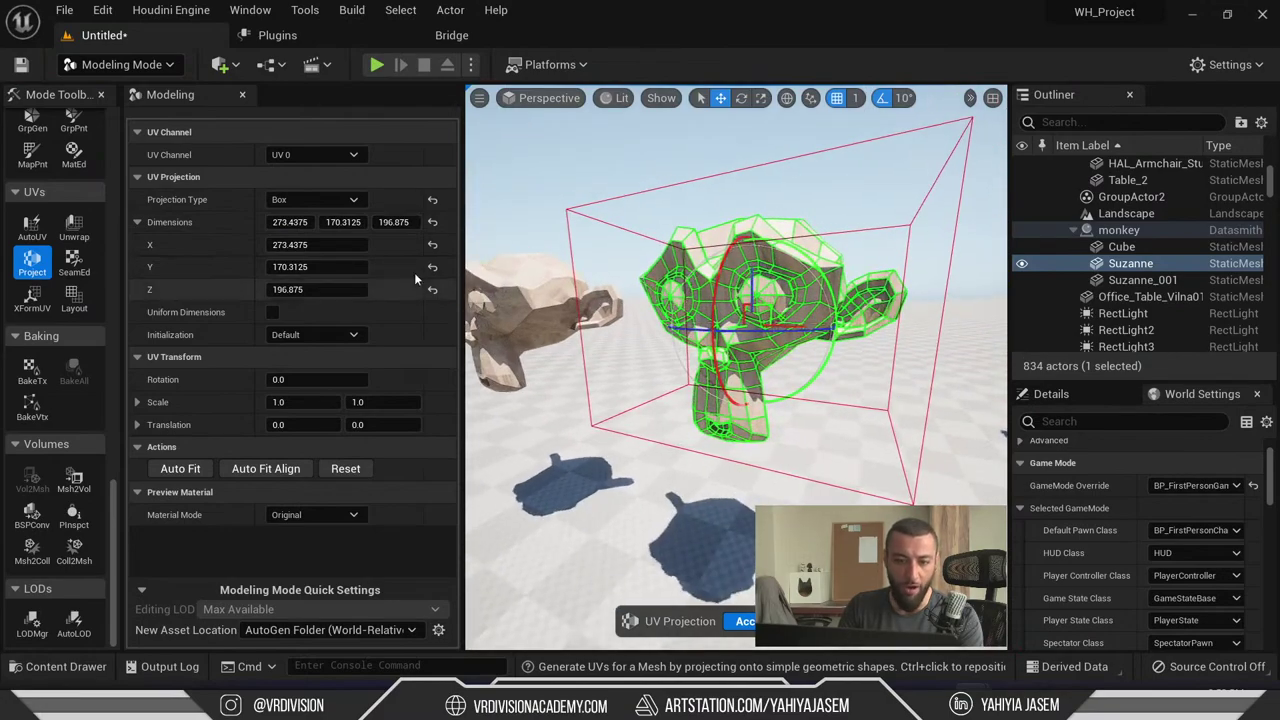
pyautogui.click(330, 289)
pyautogui.write('100')
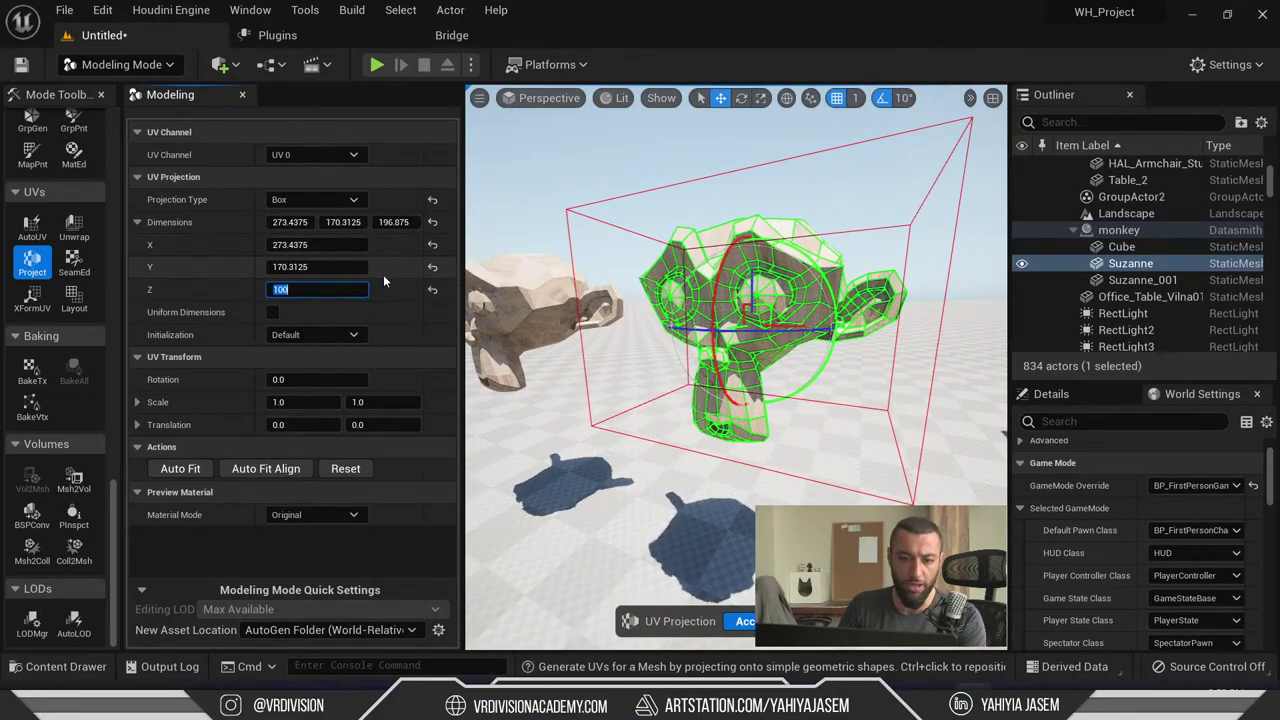
pyautogui.click(320, 267)
pyautogui.write('100')
pyautogui.press('Return')
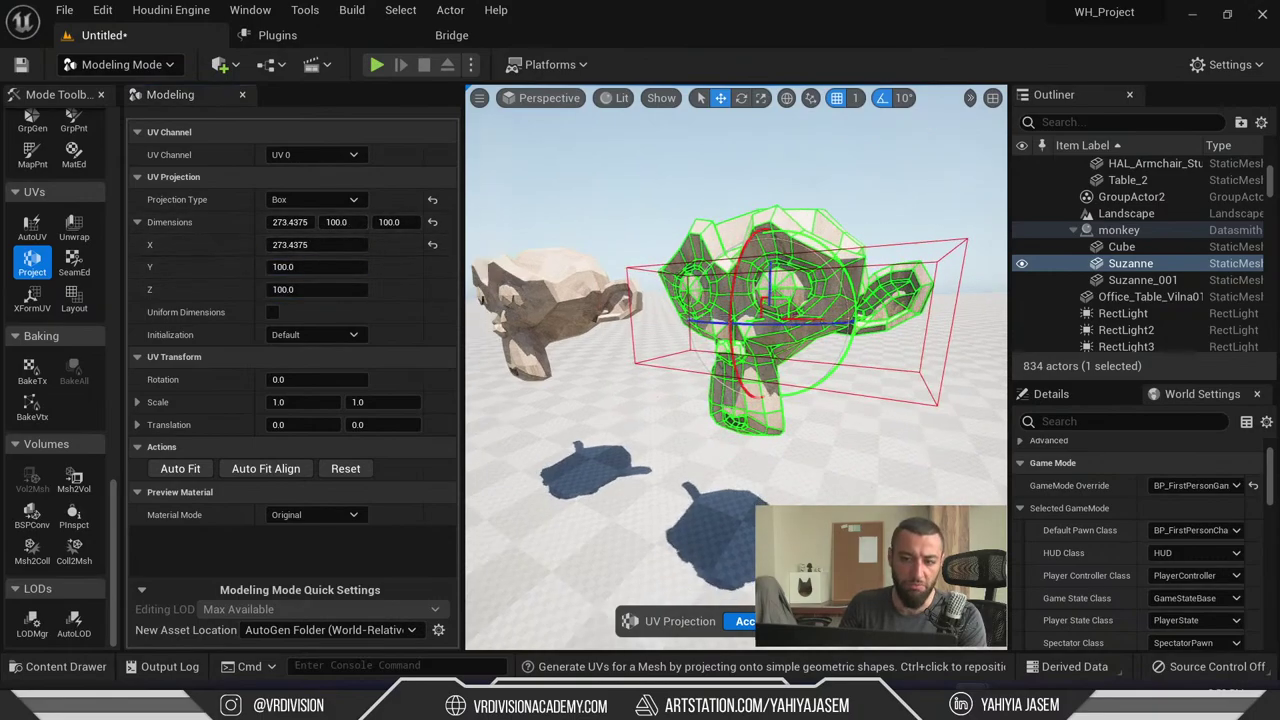
pyautogui.click(320, 244)
pyautogui.write('100')
pyautogui.press('Return')
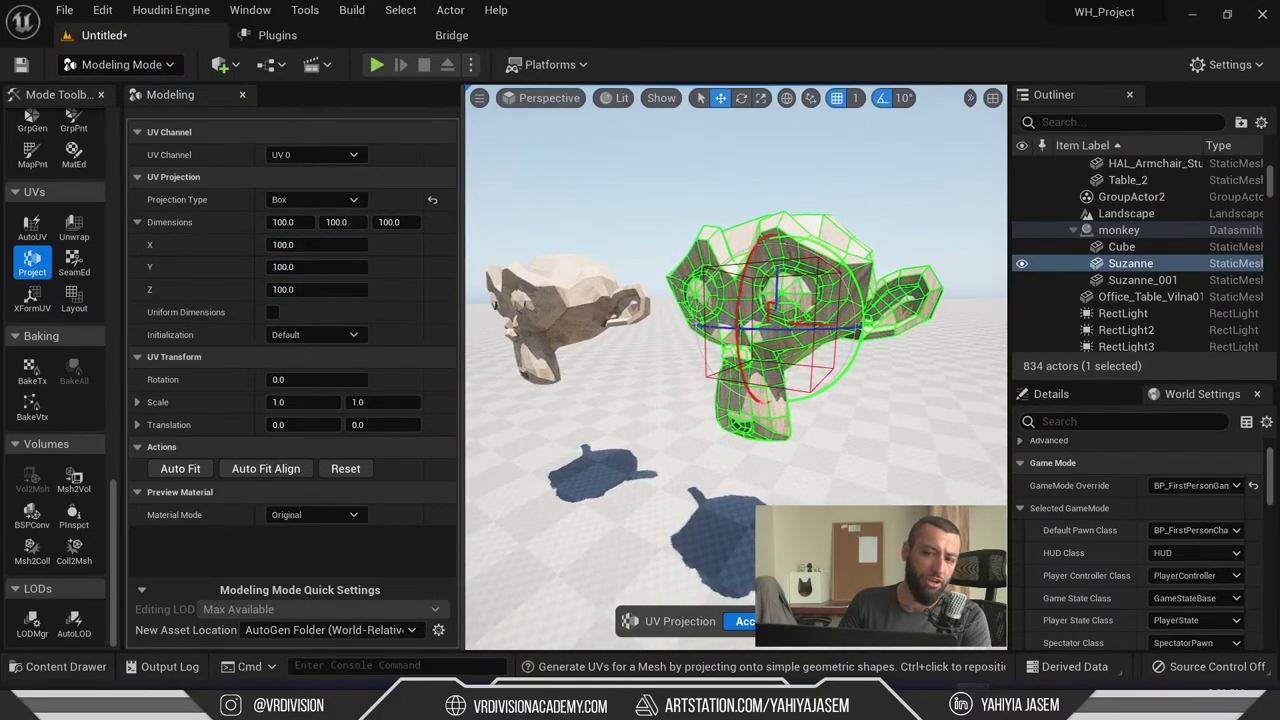
# - Accept the box projection, view it in the expanded viewport, and reopen UV Projection
pyautogui.moveTo(700, 350); pyautogui.dragTo(706, 377, button='right')
pyautogui.press('Return')
pyautogui.press('F11')
pyautogui.press('F11')
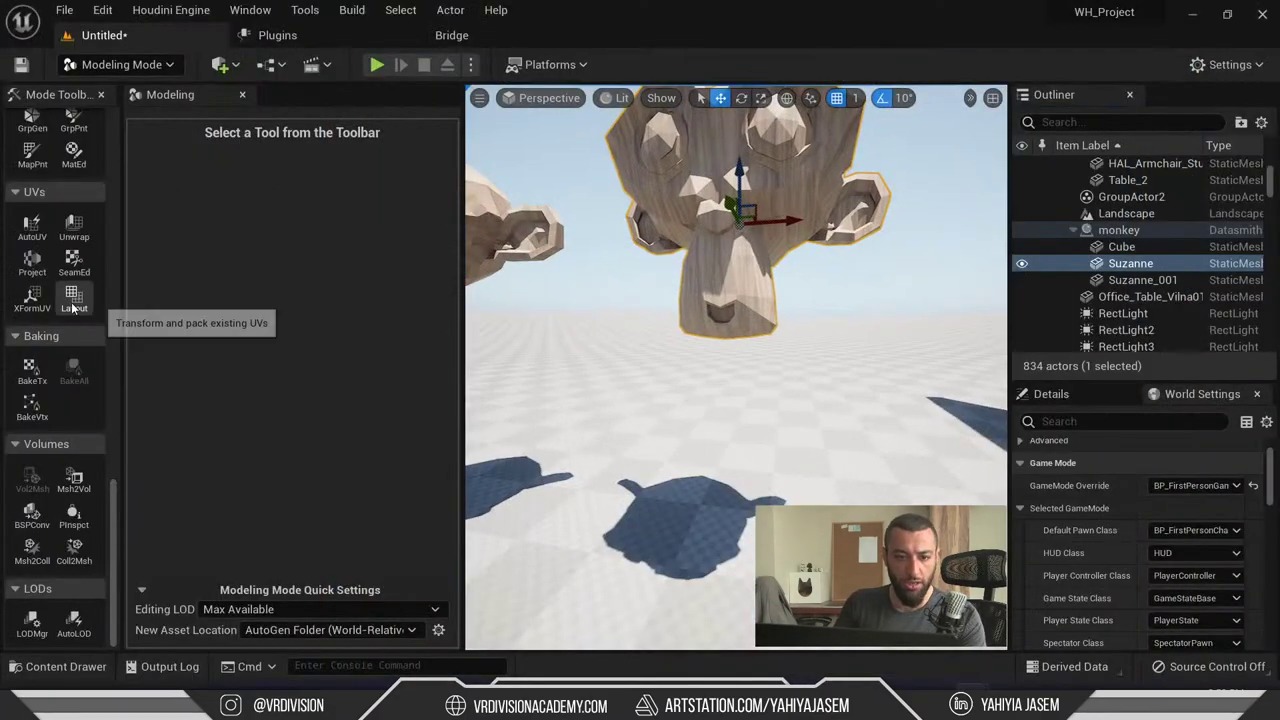
pyautogui.click(32, 262)
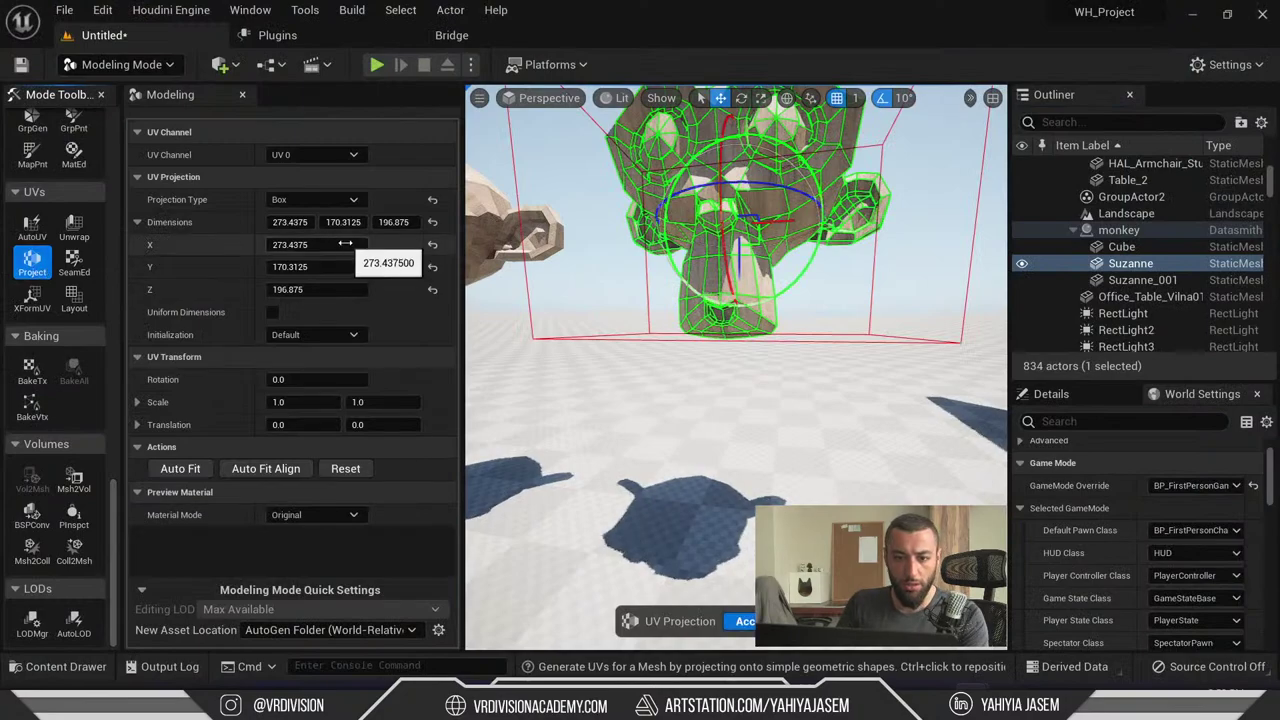
# - Apply a smaller box projection with X and Y at 20, checking the wood grain full-viewport
pyautogui.click(318, 266)
pyautogui.write('20')
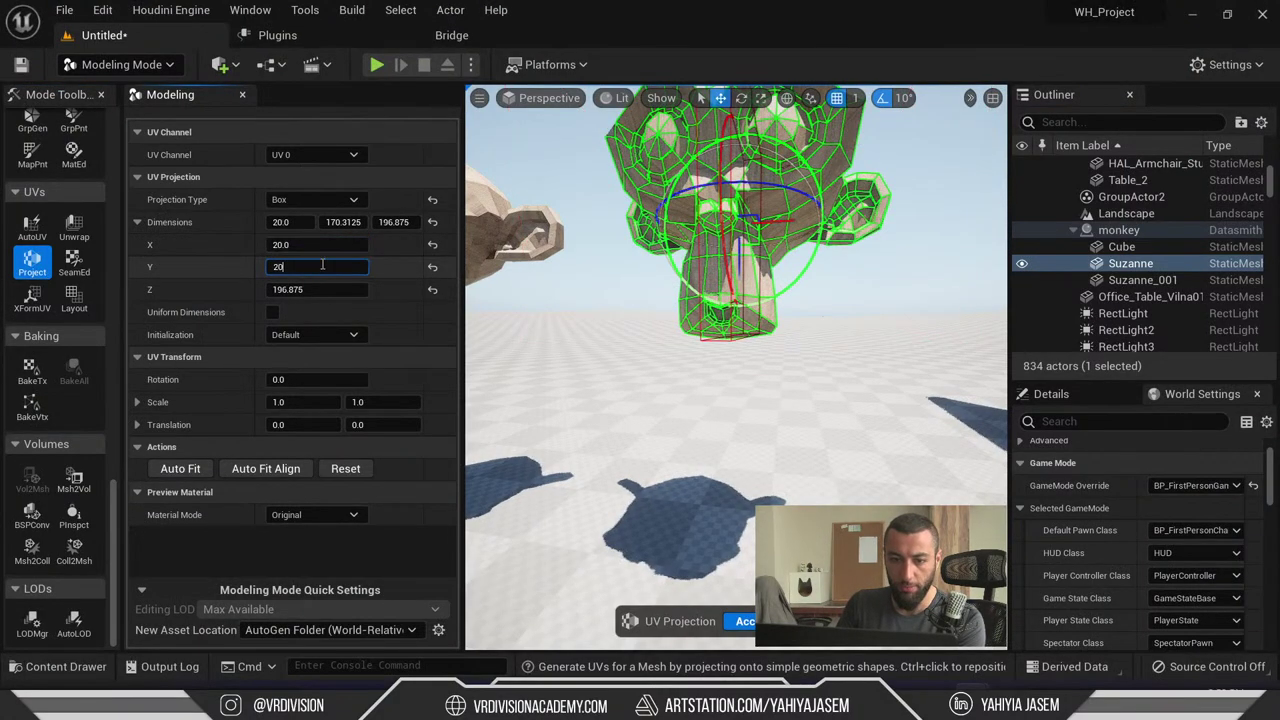
pyautogui.click(318, 289)
pyautogui.write('20.0')
pyautogui.press('Return')
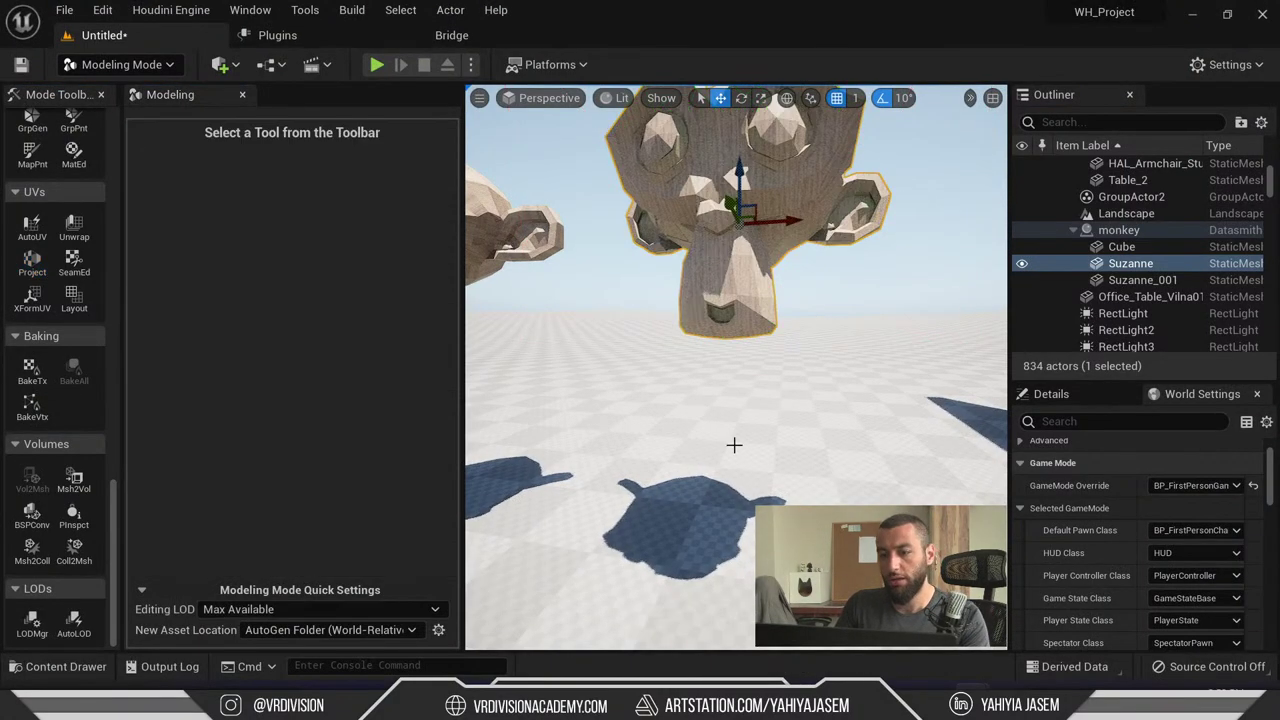
pyautogui.press('F11')
pyautogui.moveTo(640, 360); pyautogui.dragTo(453, 233, button='right')
pyautogui.press('F11')
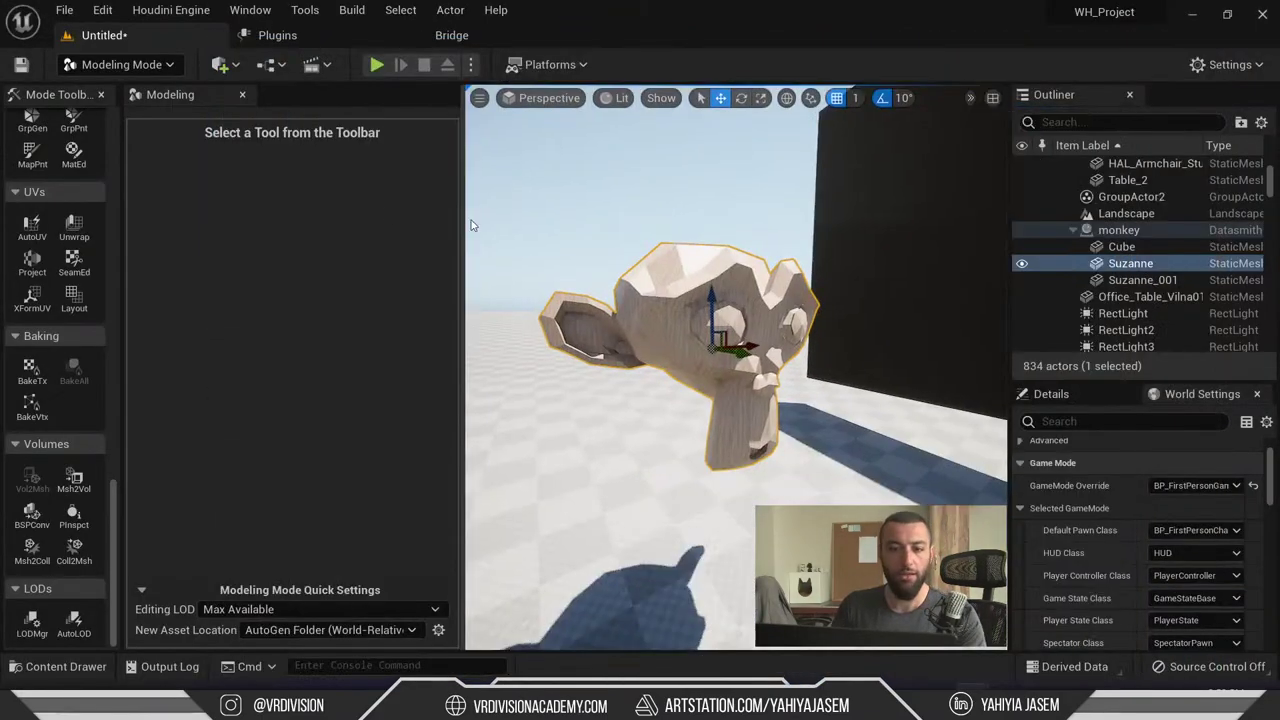
# - Run AutoUV on Suzanne again and turn on the UV layout preview
pyautogui.click(32, 225)
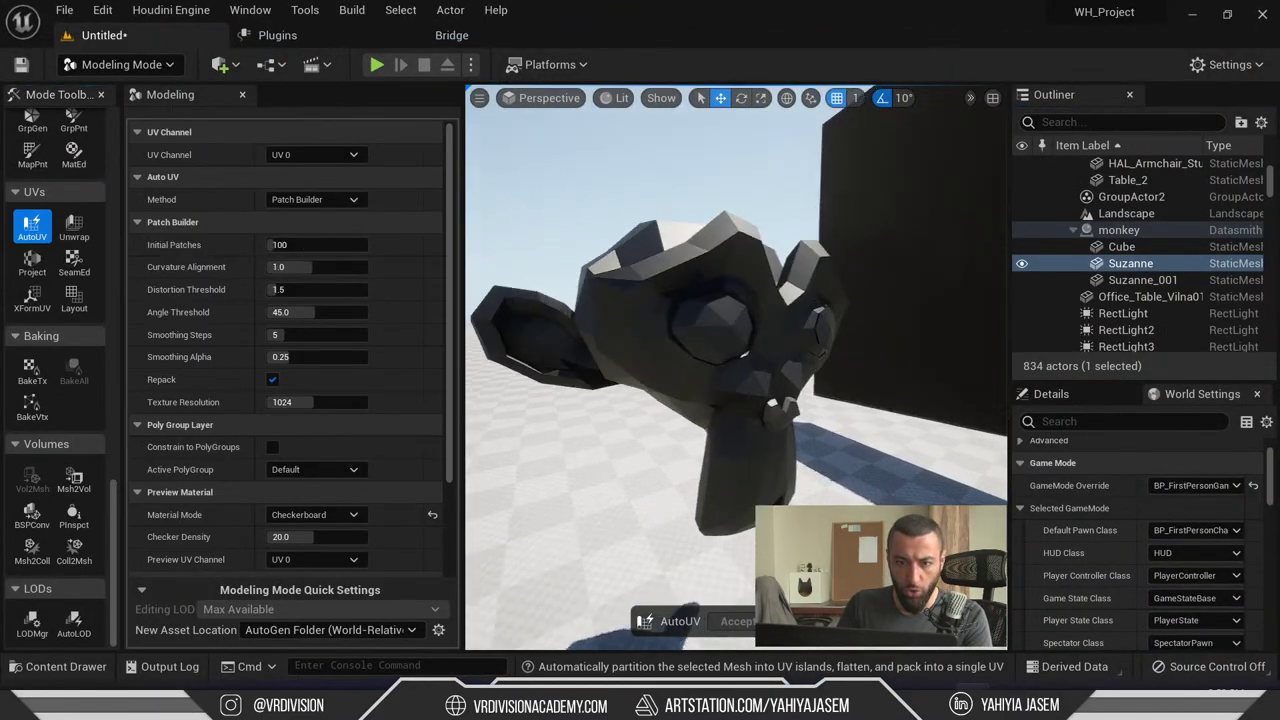
pyautogui.moveTo(700, 350); pyautogui.dragTo(723, 263, button='right')
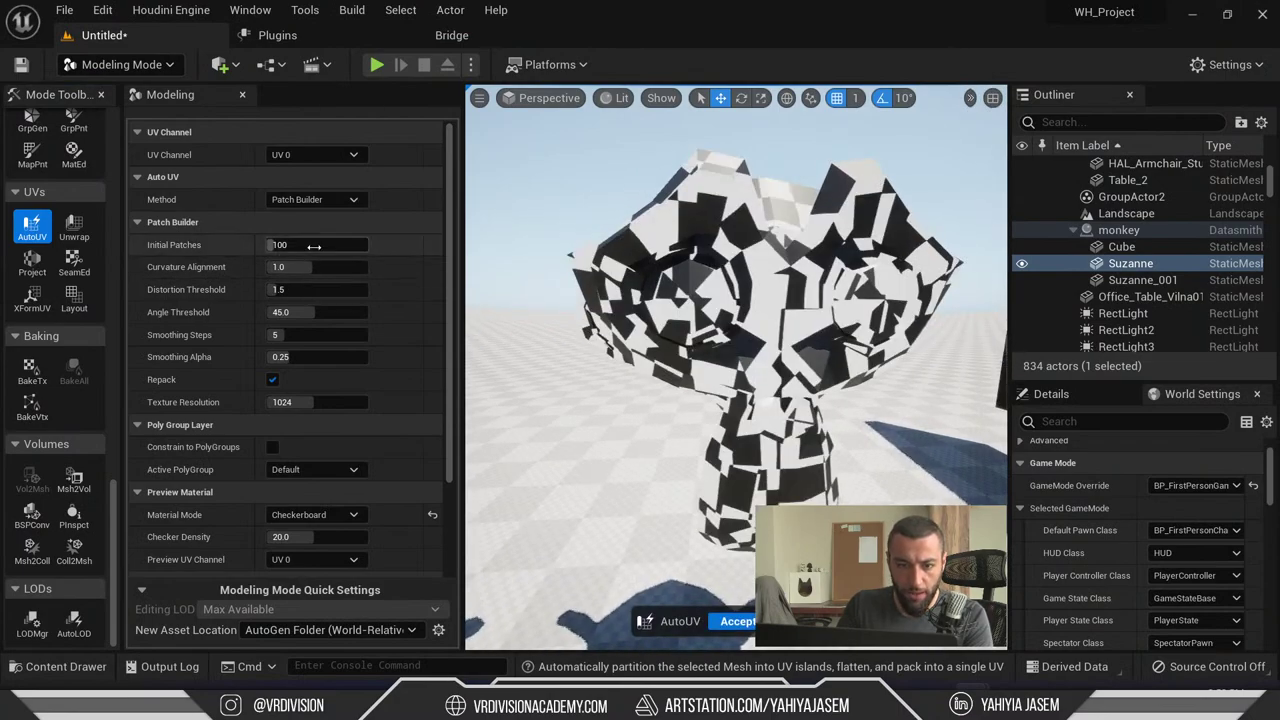
pyautogui.scroll(-3, 413, 274)
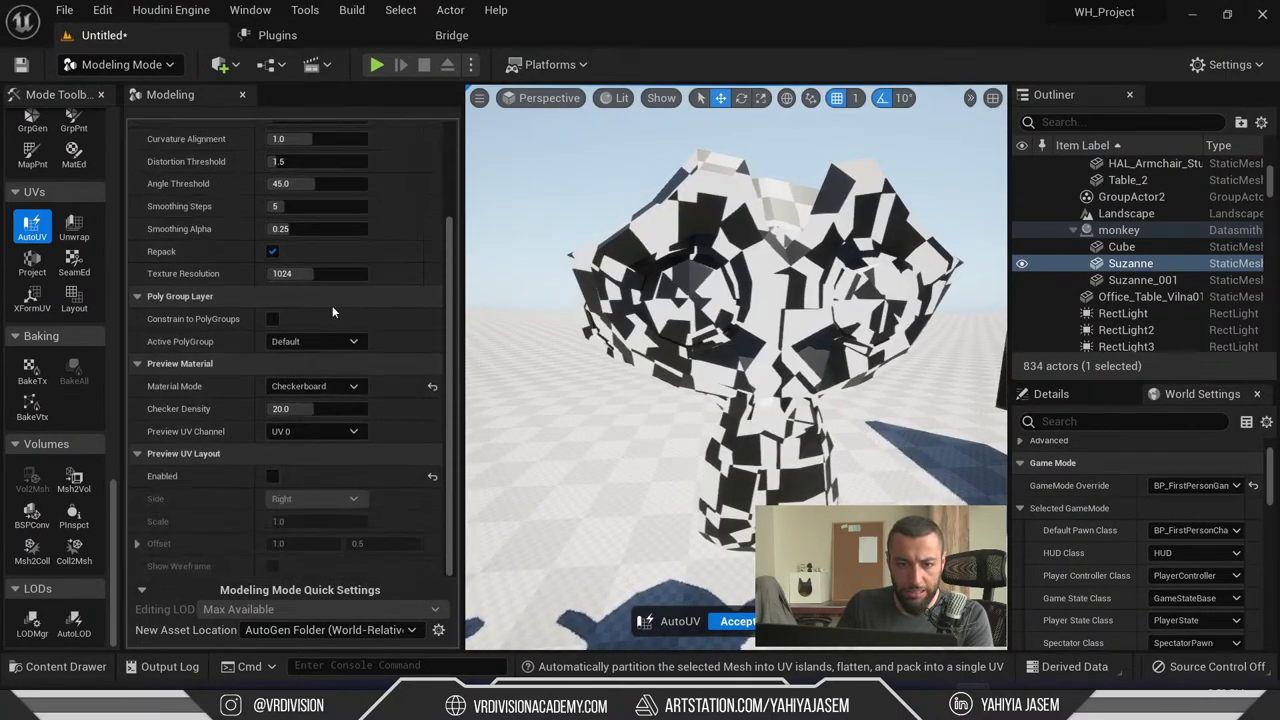
pyautogui.click(272, 476)
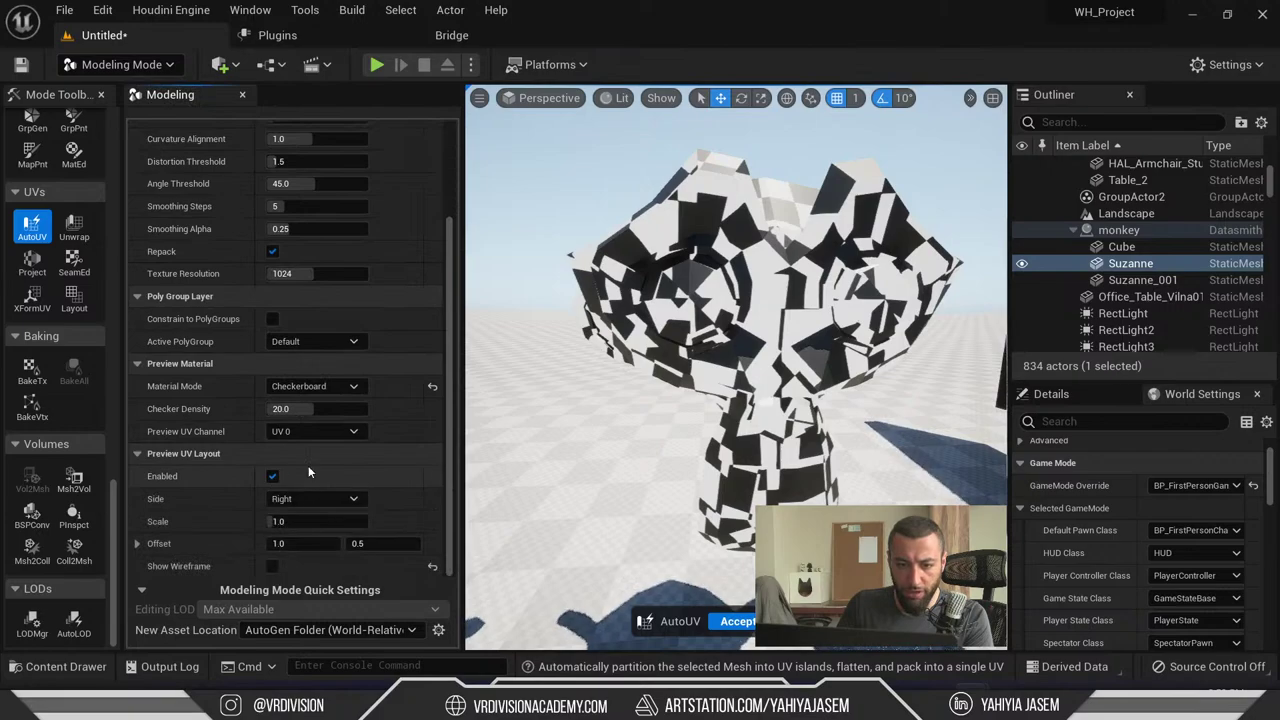
pyautogui.moveTo(600, 350); pyautogui.dragTo(720, 350, button='right')
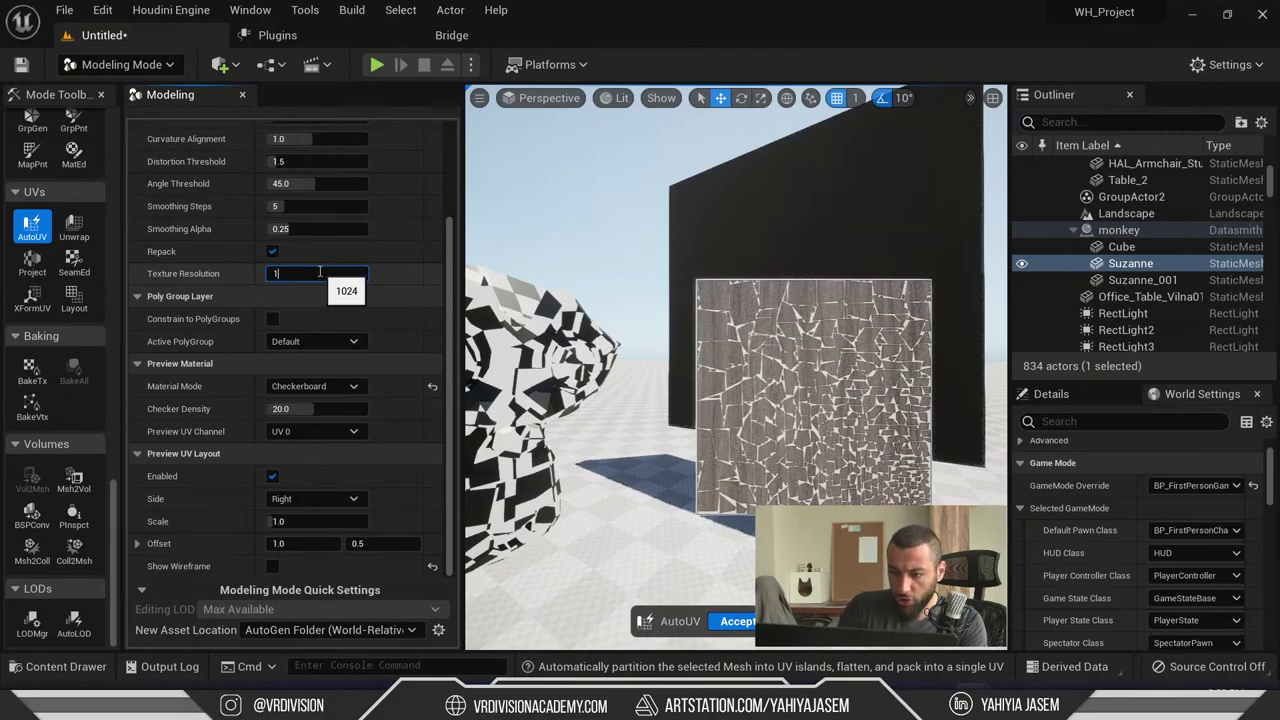
# - Try Texture Resolution 4096 on the unwrap, then reset it to the default 1024
pyautogui.press('BackSpace')
pyautogui.write('2')
pyautogui.press('Return')
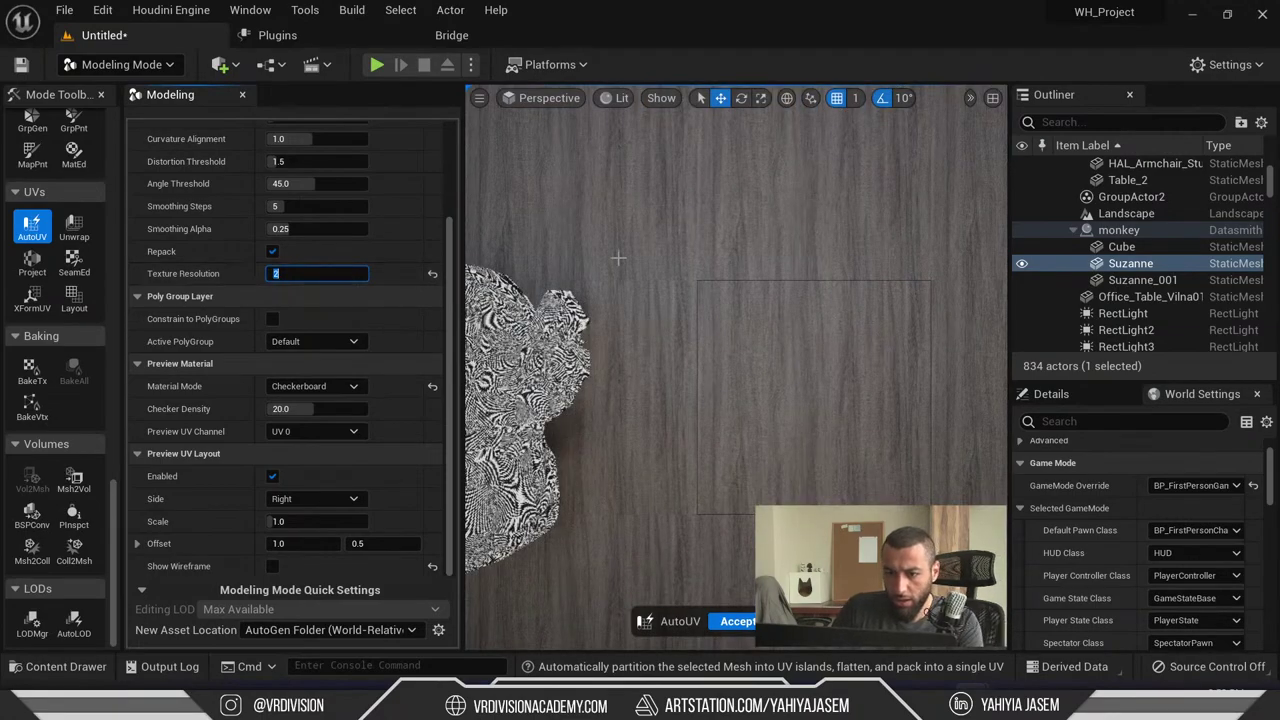
pyautogui.moveTo(618, 258); pyautogui.dragTo(618, 326)
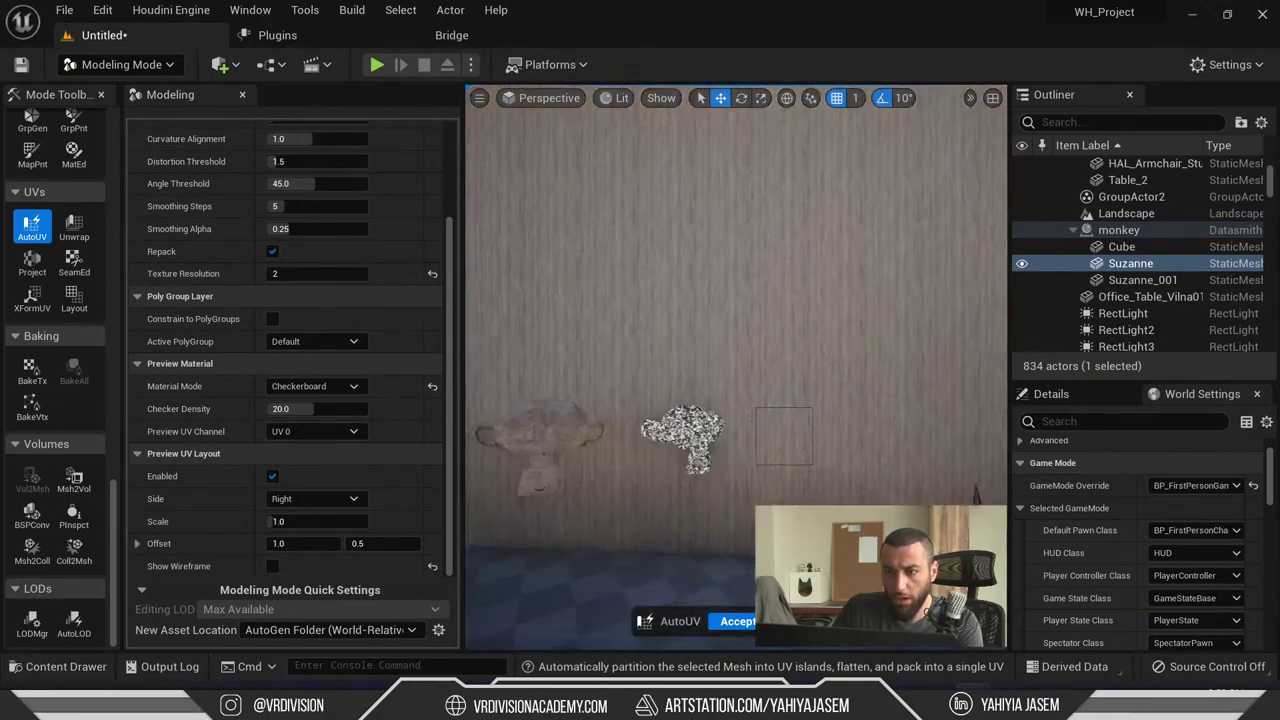
pyautogui.moveTo(618, 326); pyautogui.dragTo(622, 320, button='right')
pyautogui.click(339, 271)
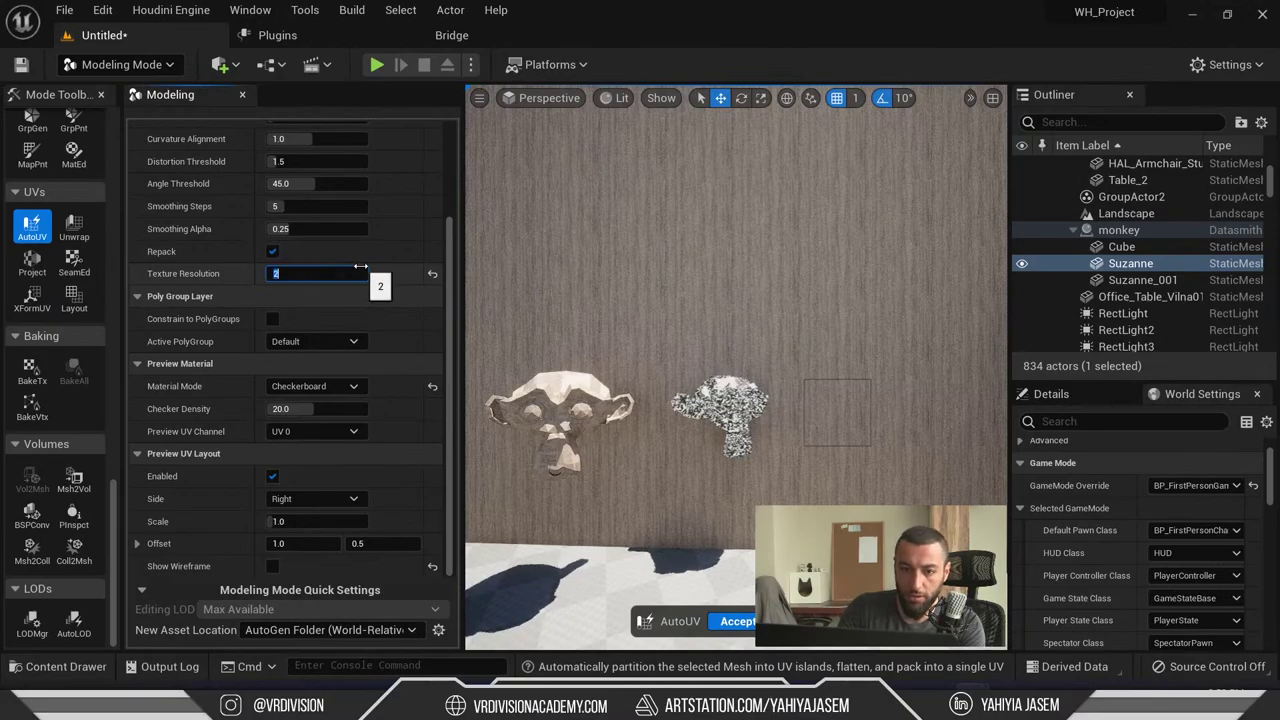
pyautogui.press('Return')
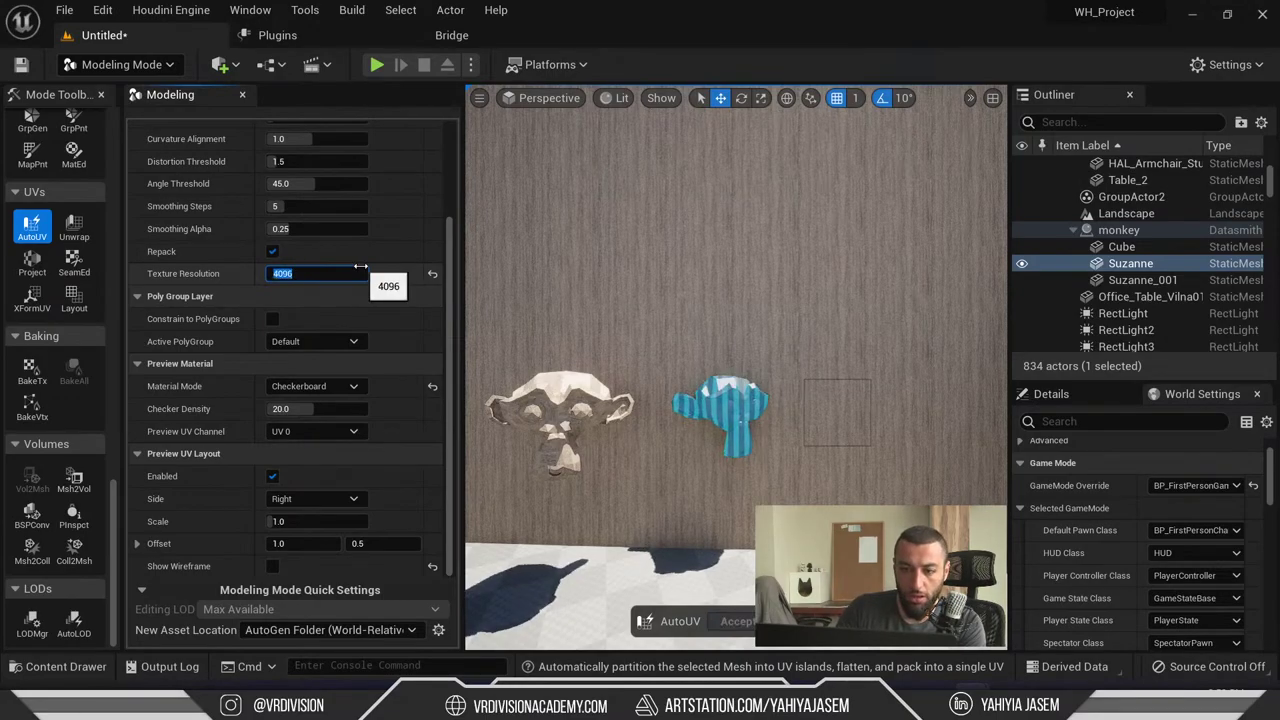
pyautogui.moveTo(618, 300); pyautogui.dragTo(630, 205)
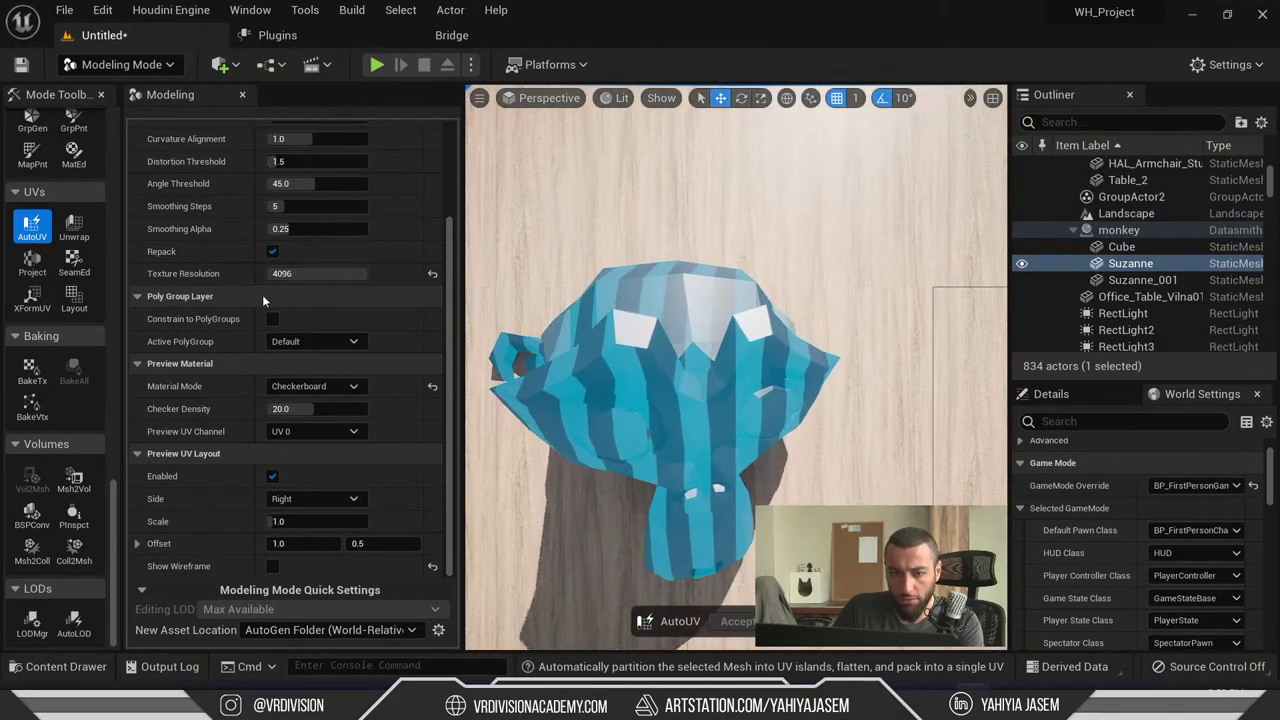
pyautogui.click(431, 272)
pyautogui.scroll(2, 385, 320)
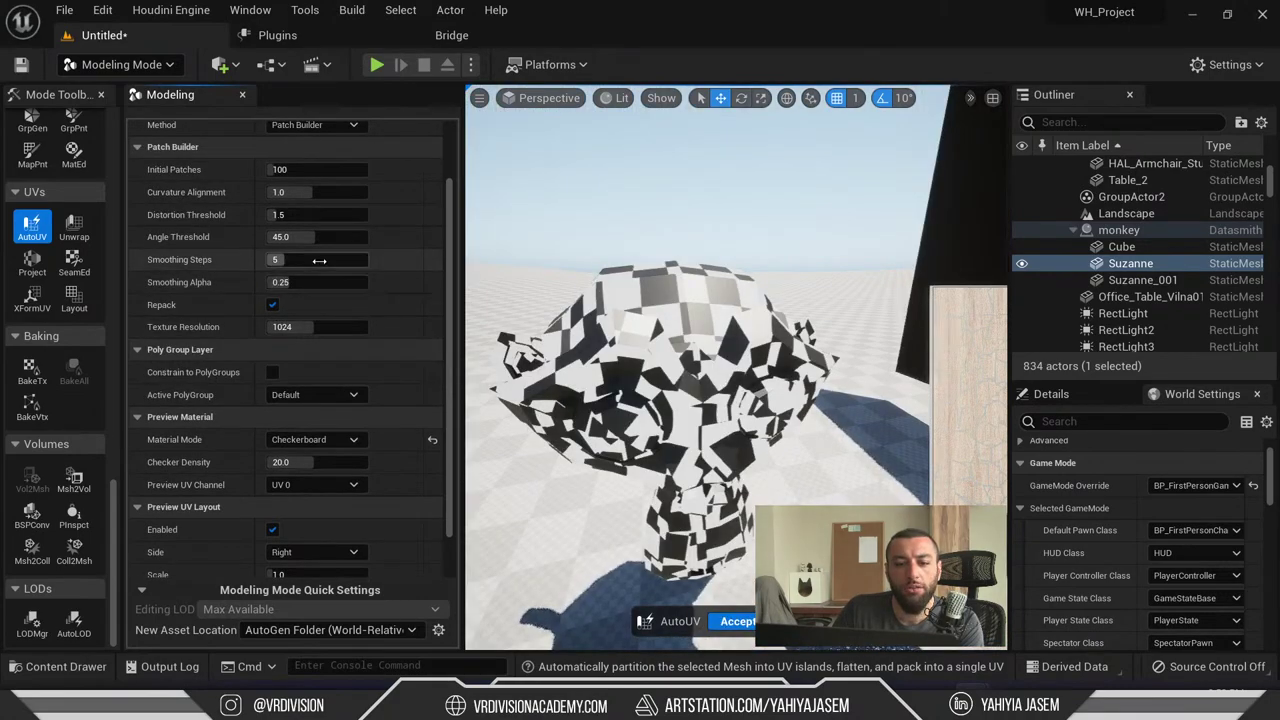
pyautogui.scroll(3, 383, 298)
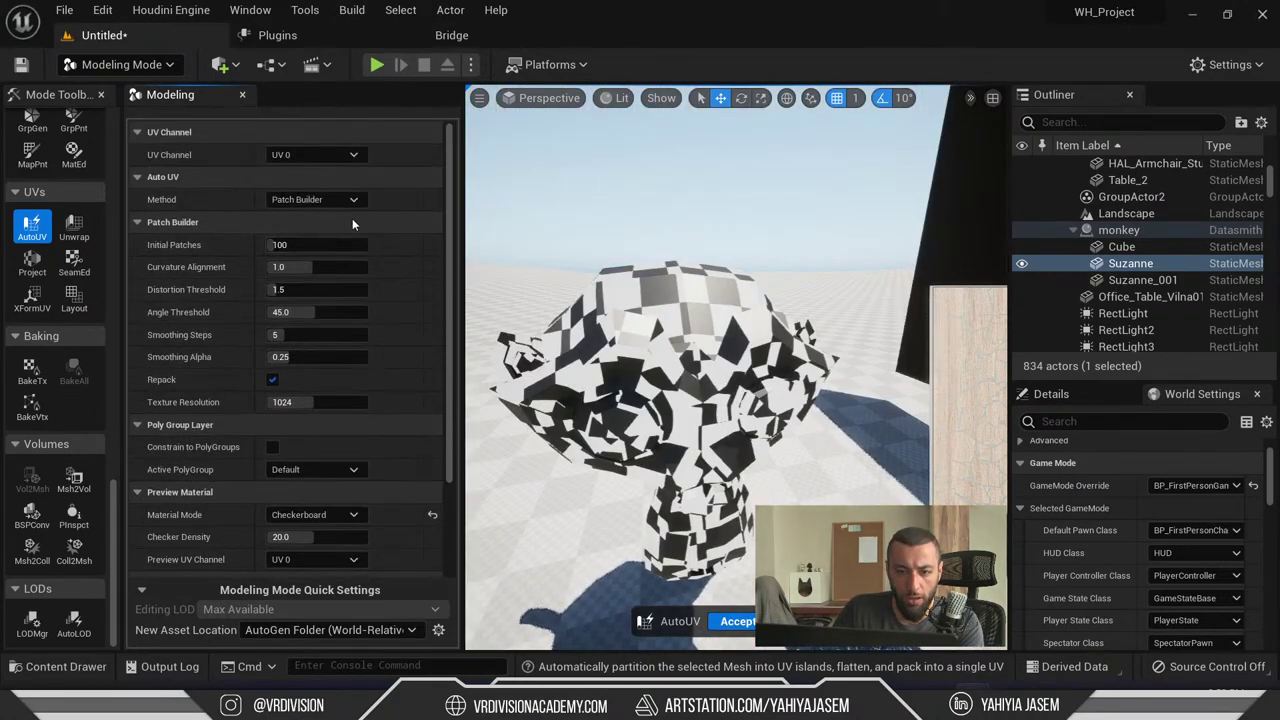
# - Switch the unwrap method to UVAtlas, testing Island Stretch 0.11 and Num Islands 24 before resetting
pyautogui.click(340, 200)
pyautogui.click(344, 232)
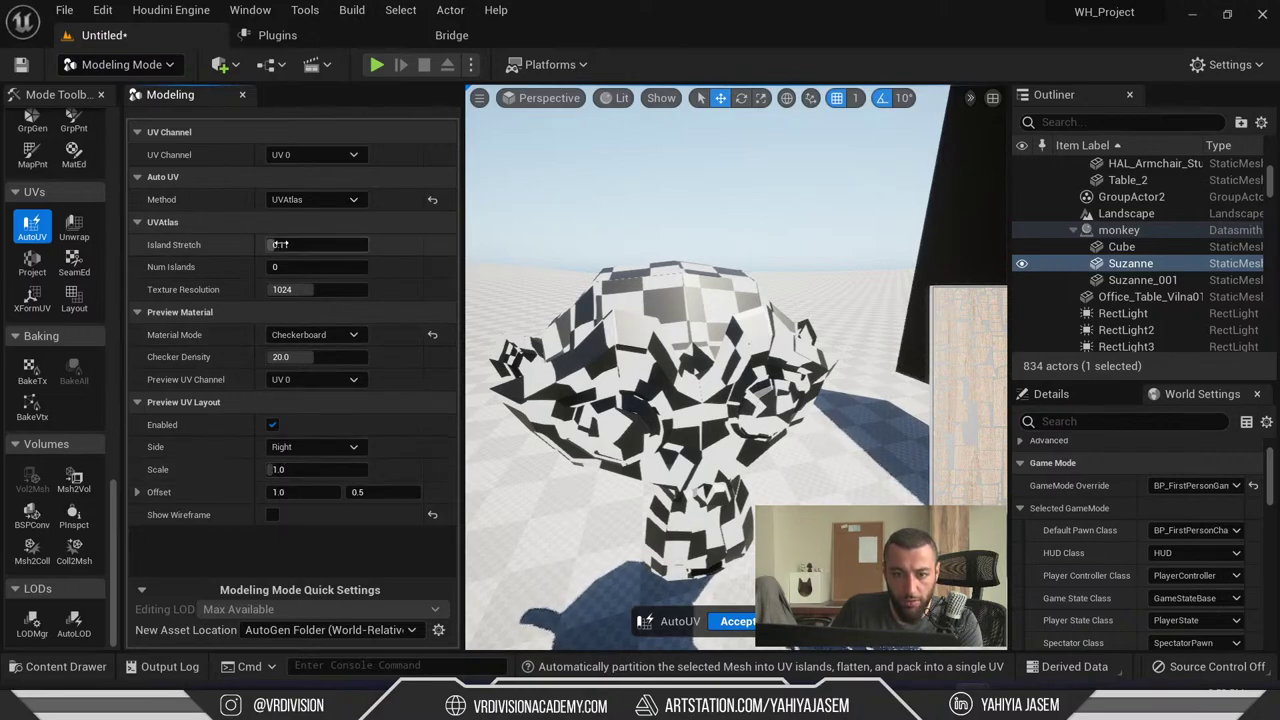
pyautogui.click(432, 244)
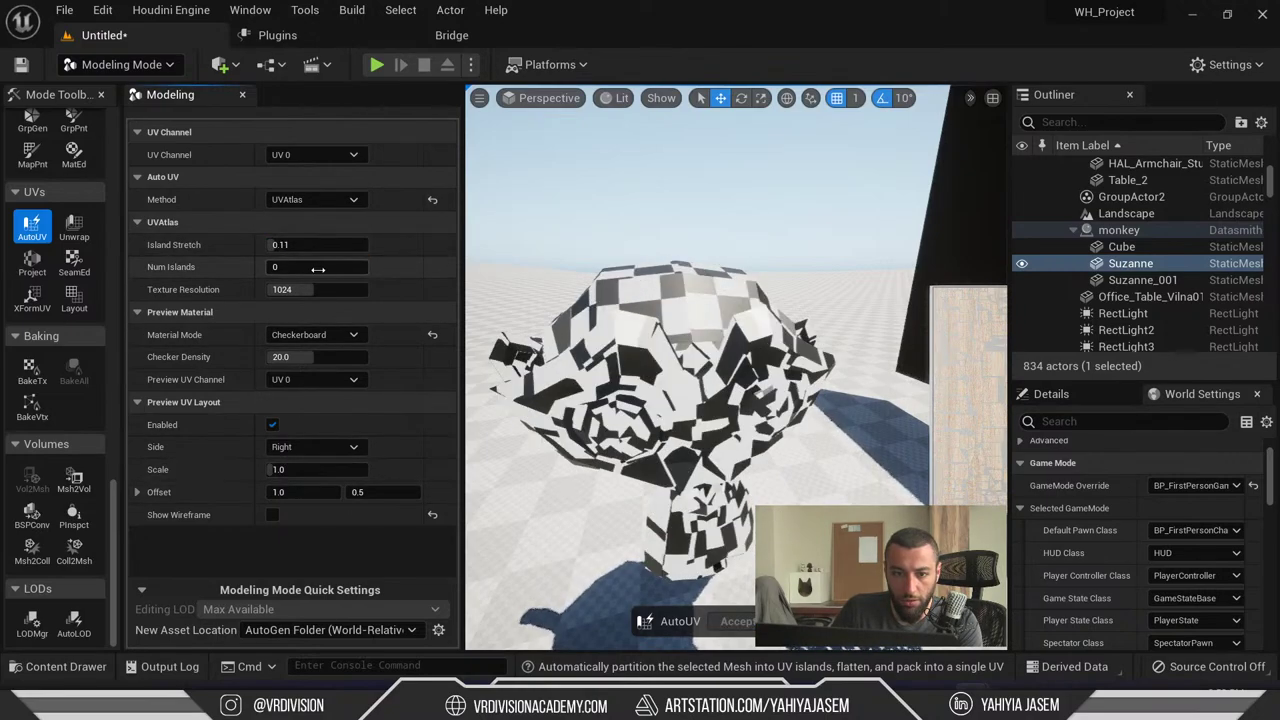
pyautogui.moveTo(300, 267); pyautogui.dragTo(321, 269)
pyautogui.click(432, 267)
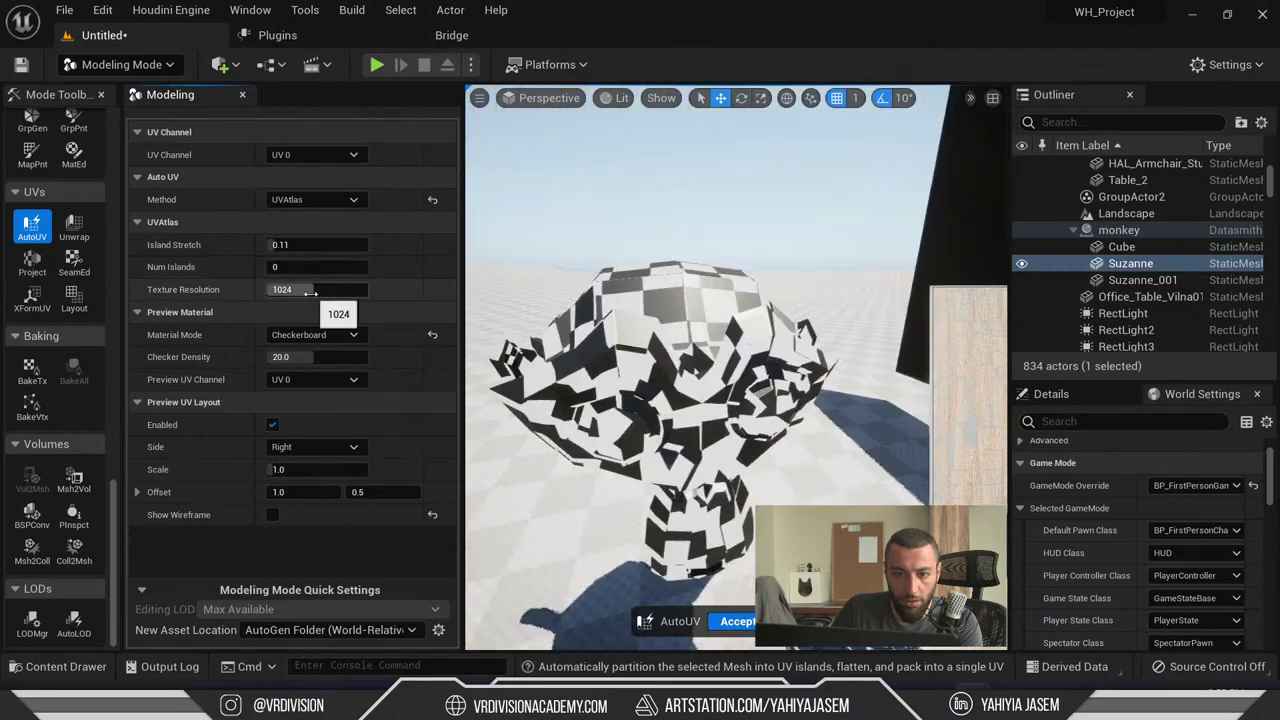
# - Switch the unwrap method to XAtlas, adjust Checker Density, and exit the AutoUV tool
pyautogui.click(313, 199)
pyautogui.click(326, 247)
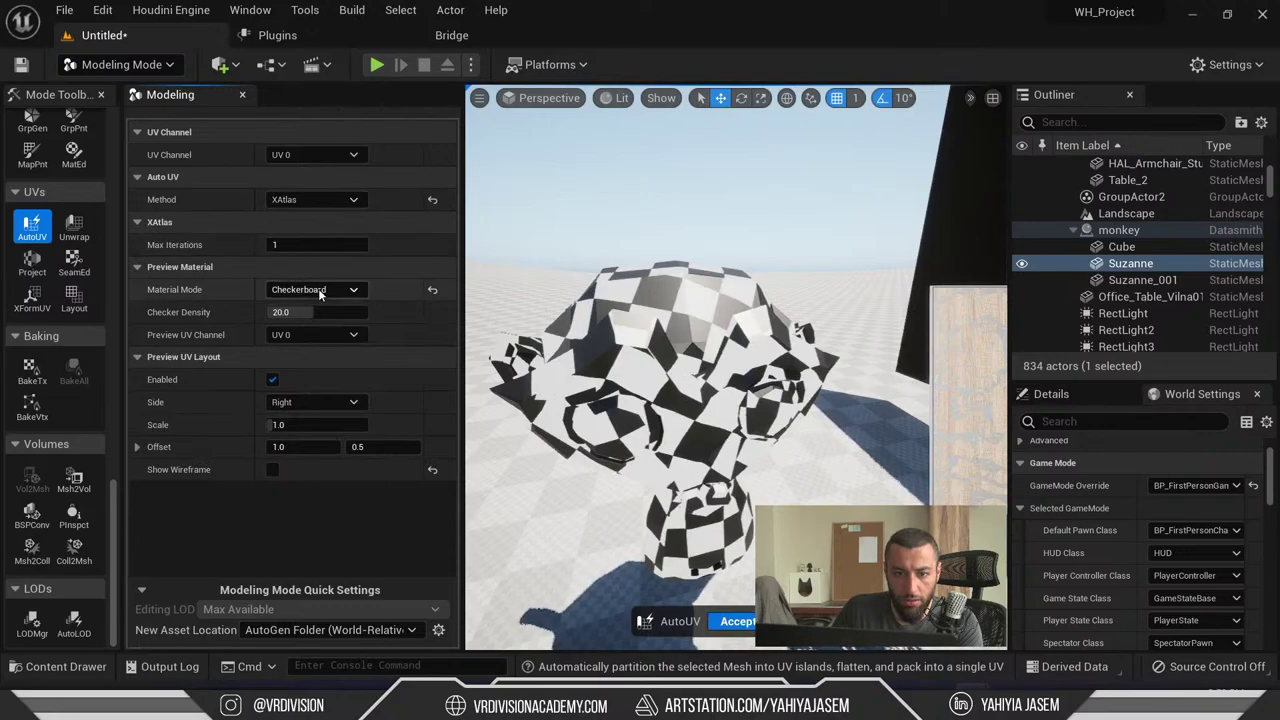
pyautogui.moveTo(312, 312); pyautogui.dragTo(273, 312)
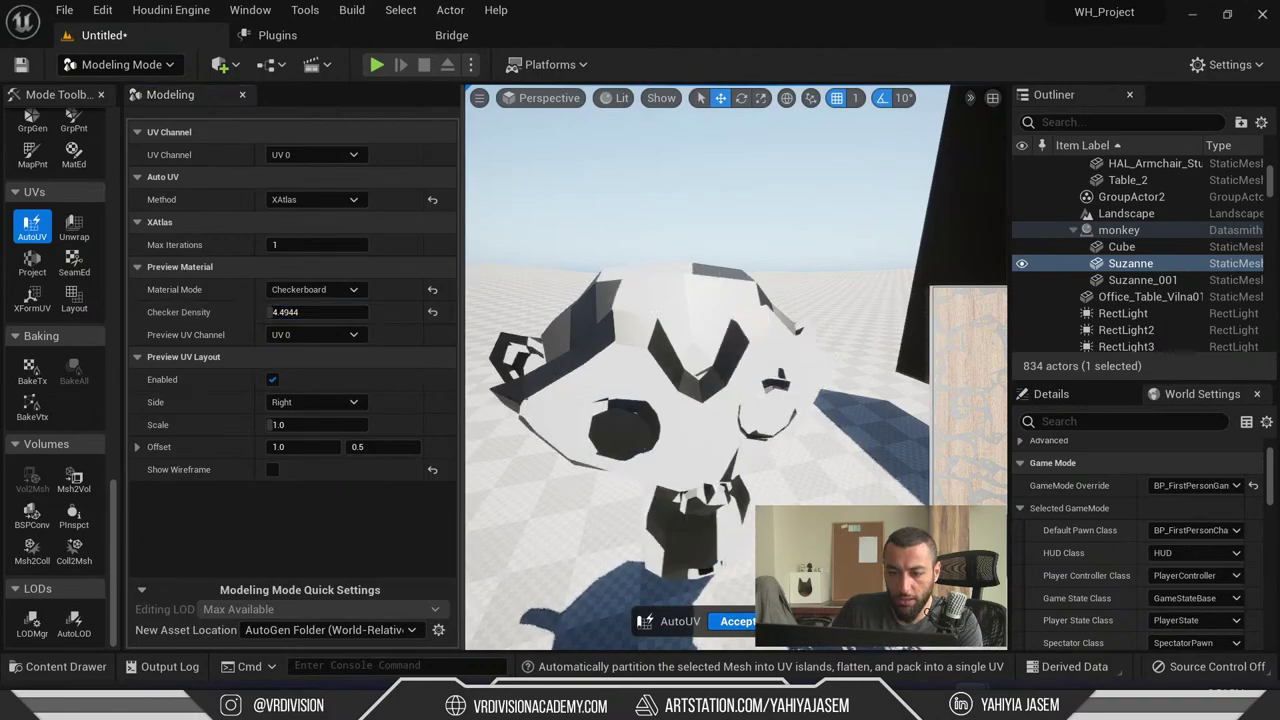
pyautogui.click(749, 610)
# - Select Suzanne, rerun AutoUV with a much denser checker preview, and accept the XAtlas unwrap
pyautogui.scroll(6, 730, 467)
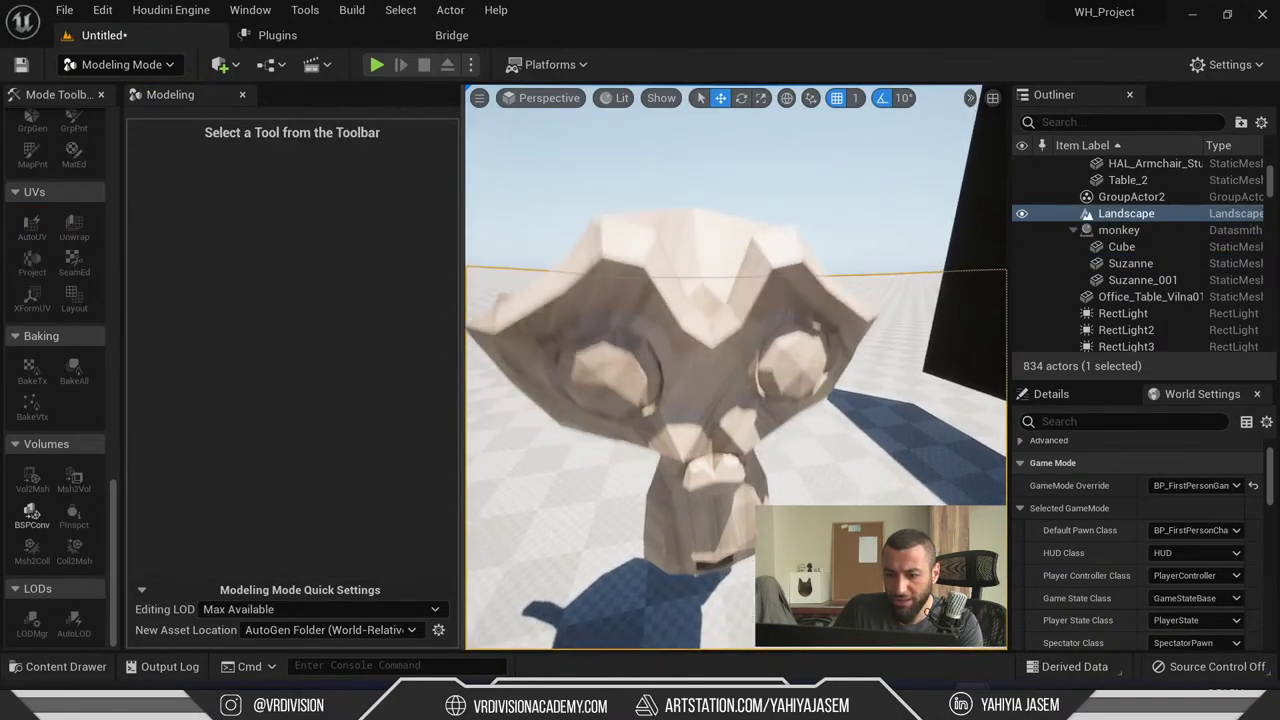
pyautogui.click(703, 393)
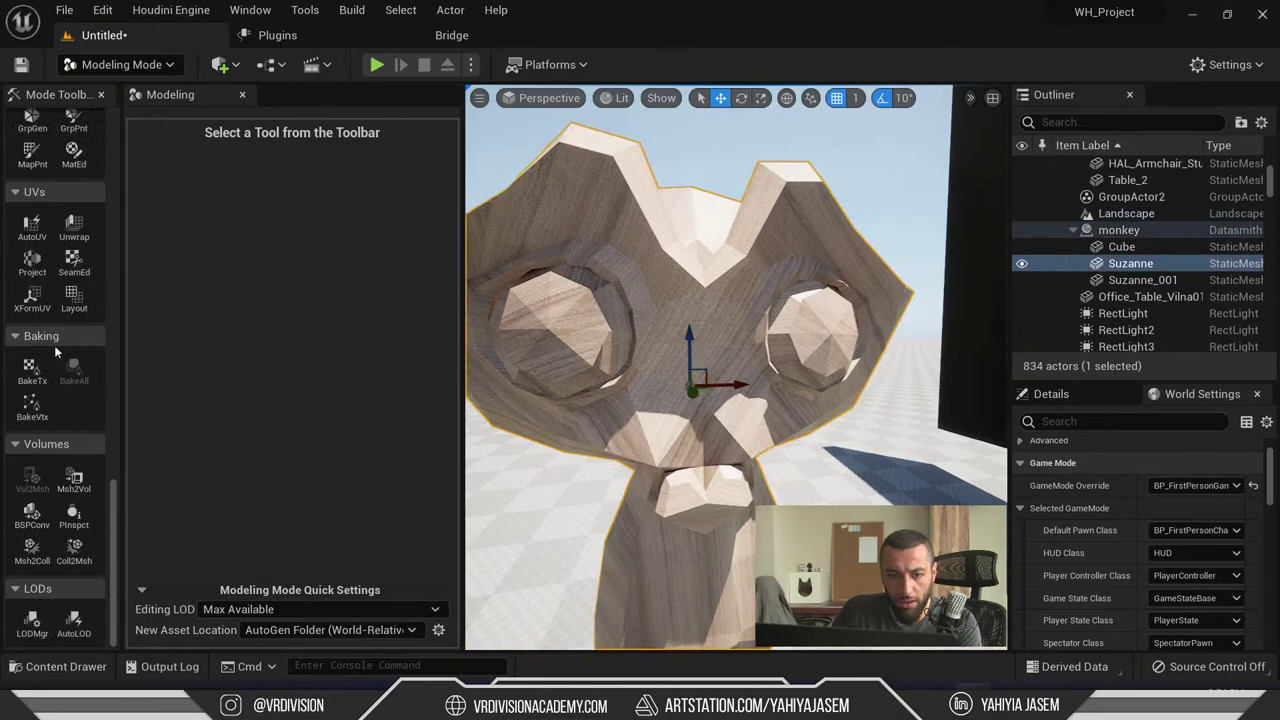
pyautogui.scroll(-4, 710, 267)
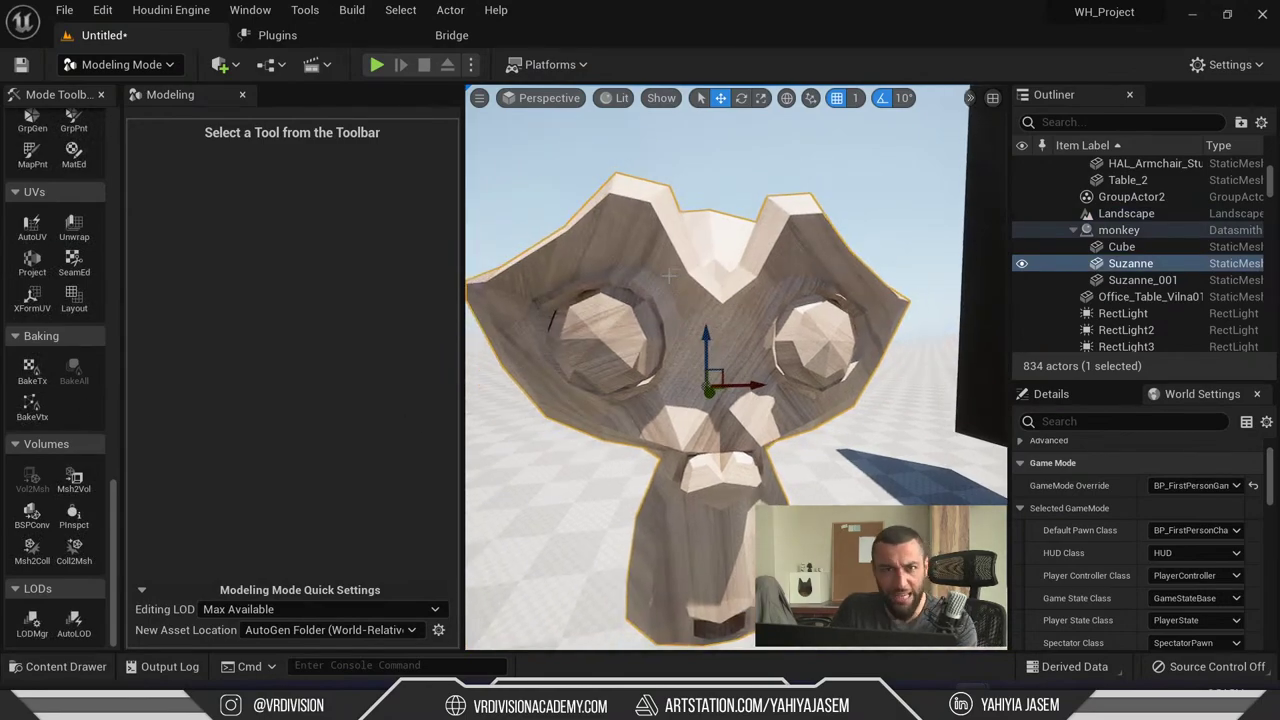
pyautogui.press('F9')
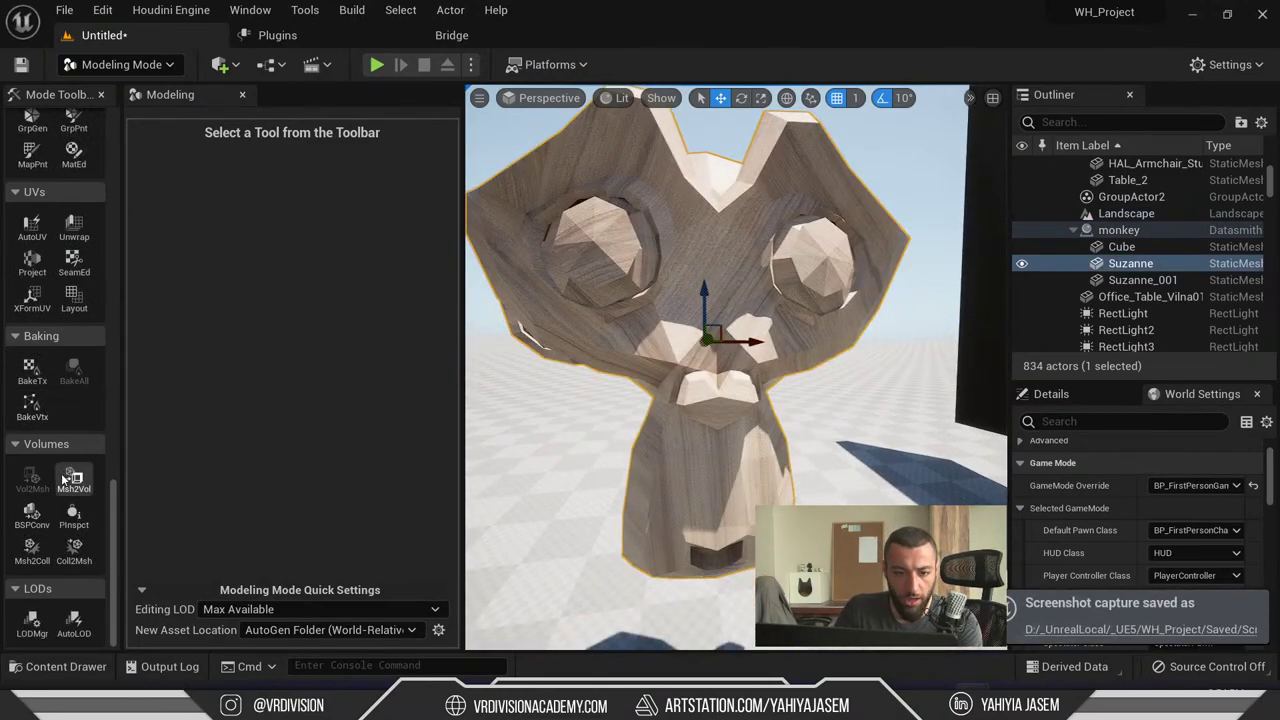
pyautogui.scroll(3, 60, 440)
pyautogui.click(31, 360)
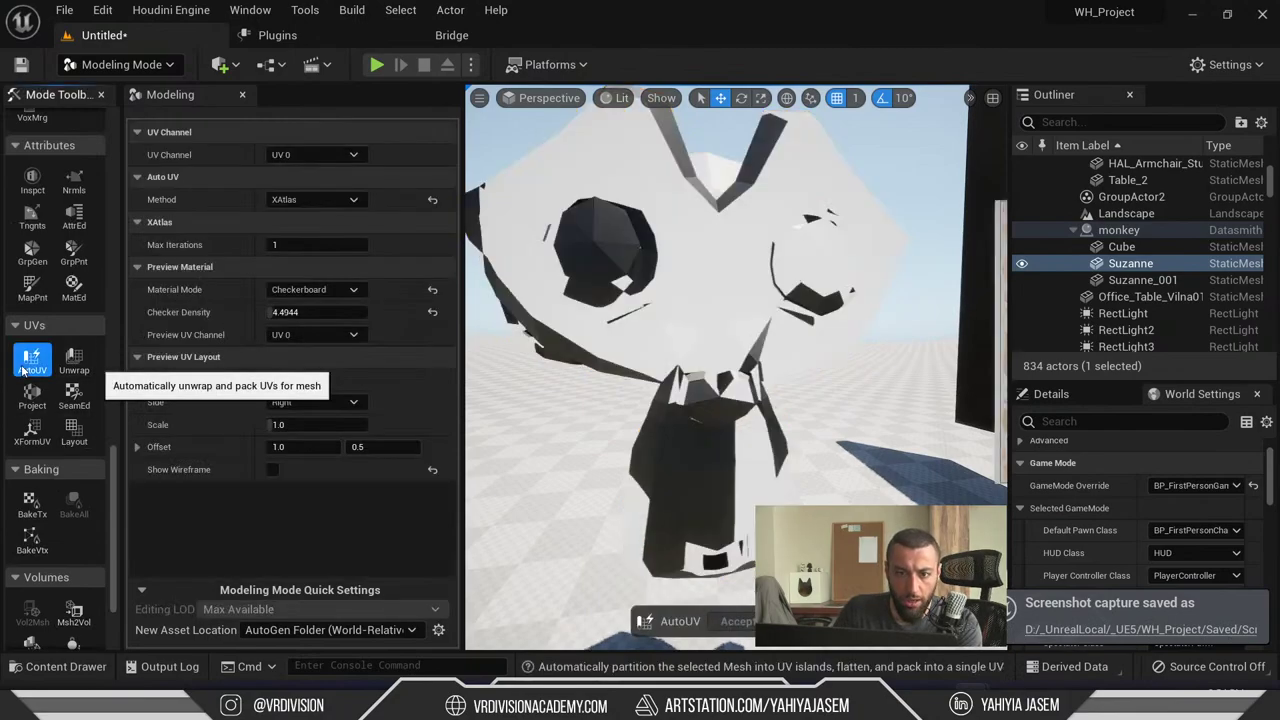
pyautogui.moveTo(313, 311); pyautogui.dragTo(410, 311)
pyautogui.click(740, 622)
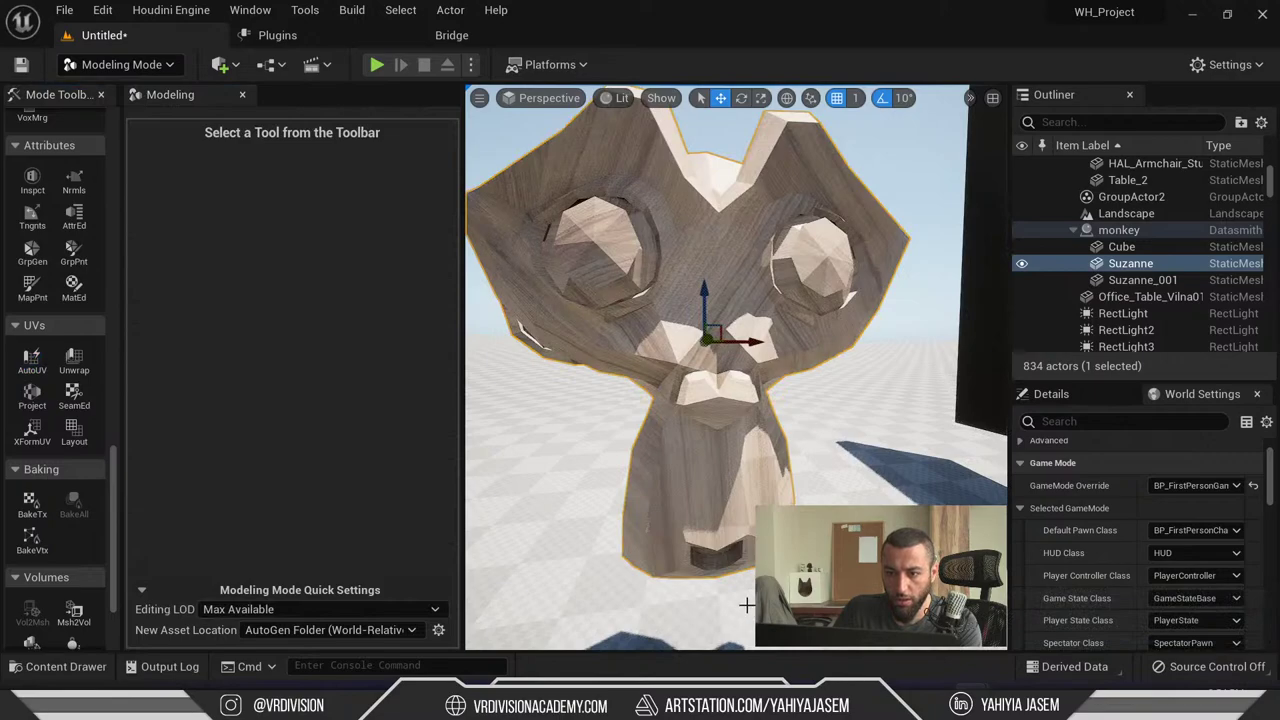
# - Capture an F9 screenshot and open ScreenShot00010.png to check it, then close it
pyautogui.press('F9')
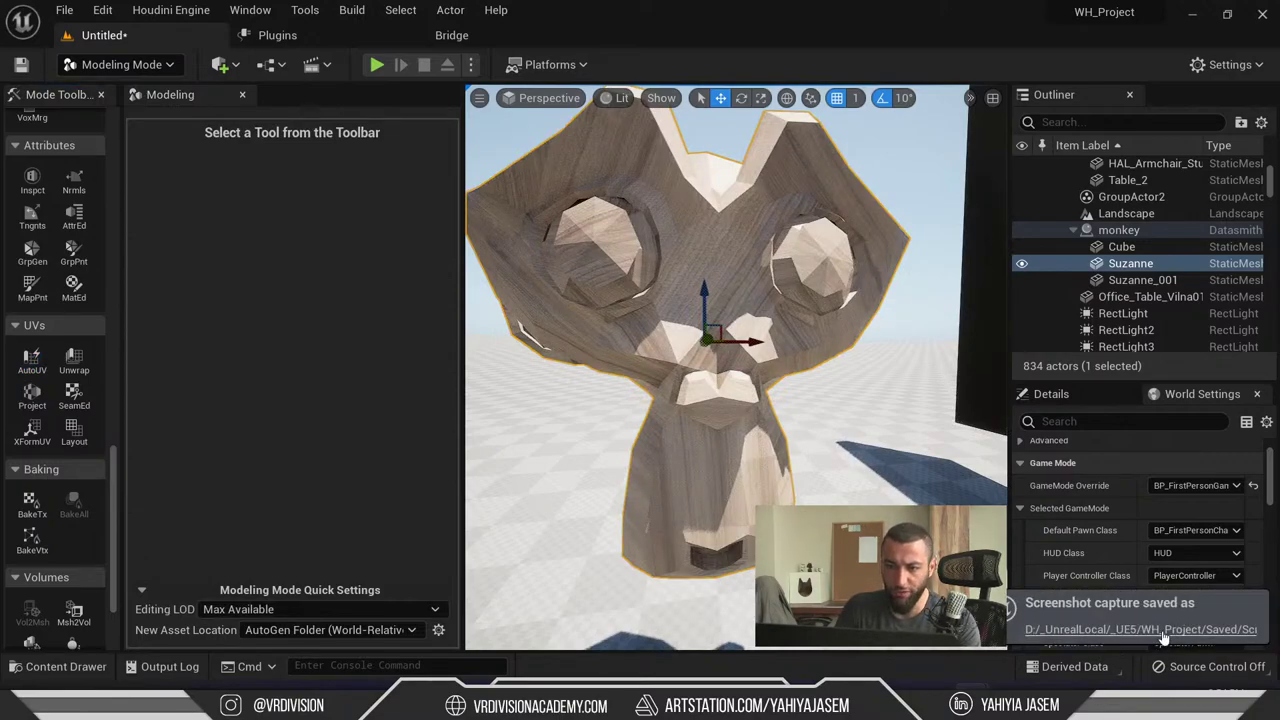
pyautogui.click(1163, 631)
pyautogui.doubleClick(842, 424)
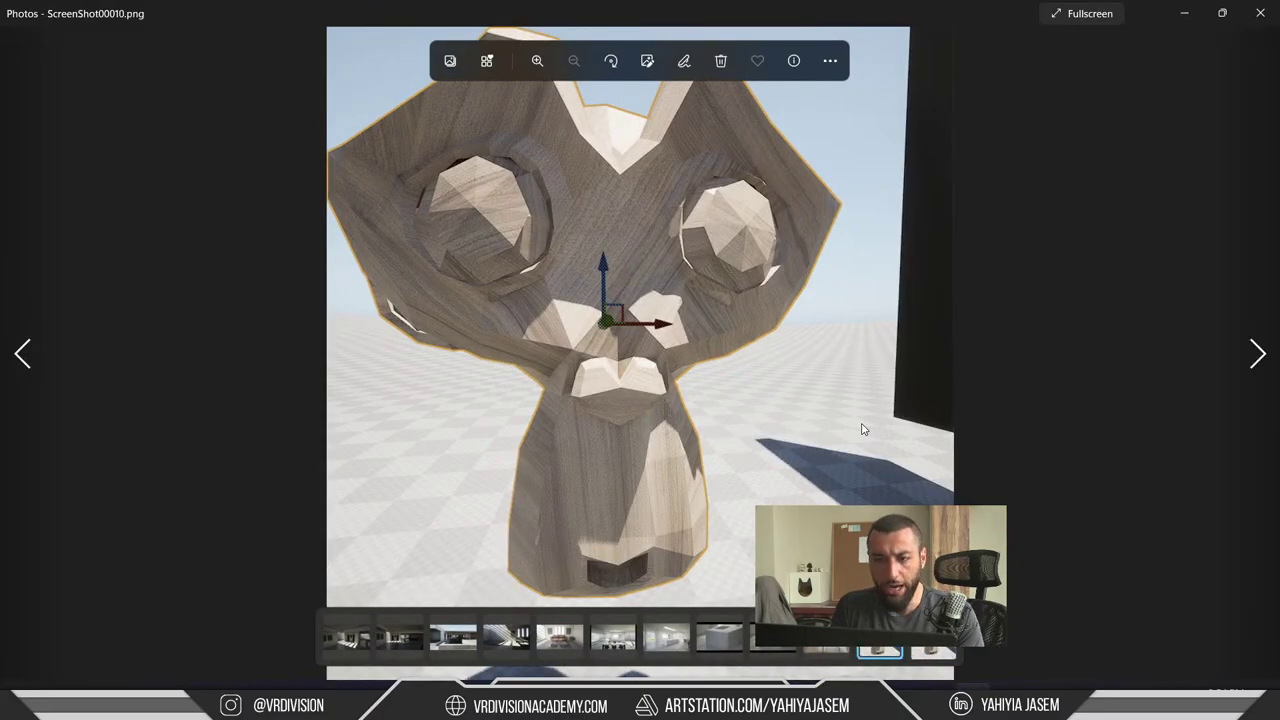
pyautogui.hotkey('alt', 'F4')
pyautogui.hotkey('alt', 'F4')
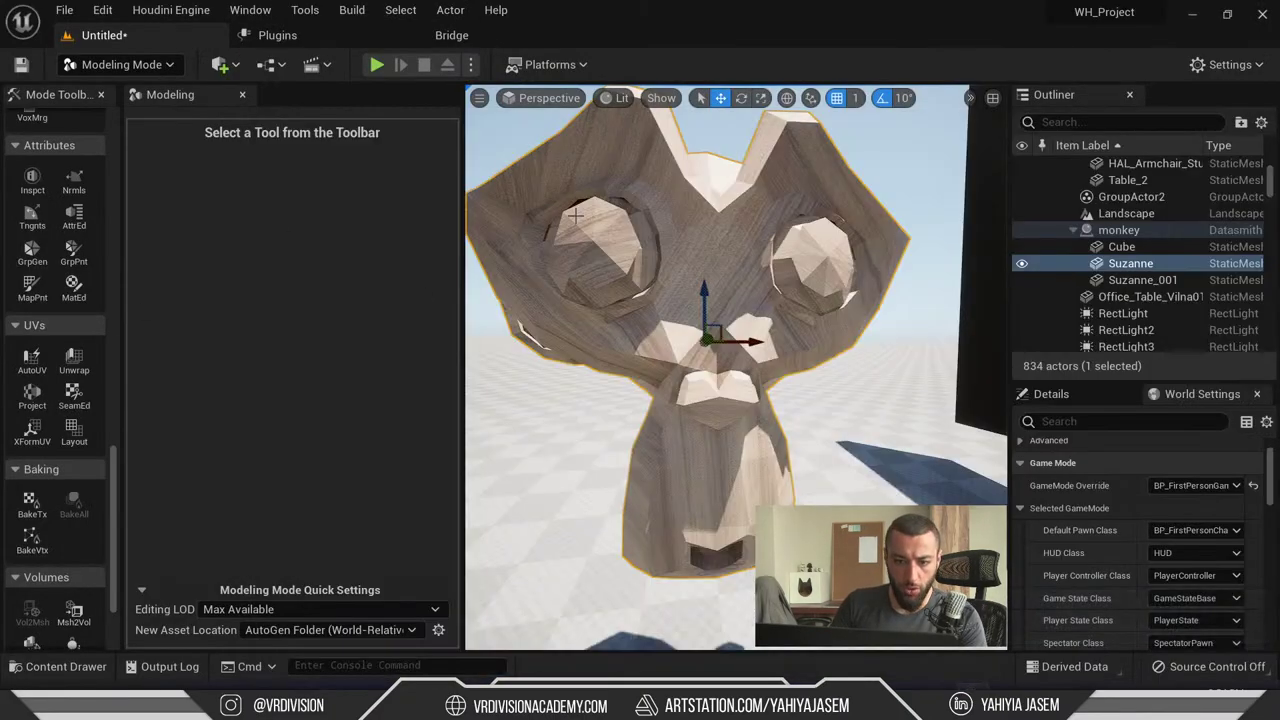
# - Rerun AutoUV on Suzanne with the UVAtlas method and checker density reset to 20
pyautogui.click(31, 362)
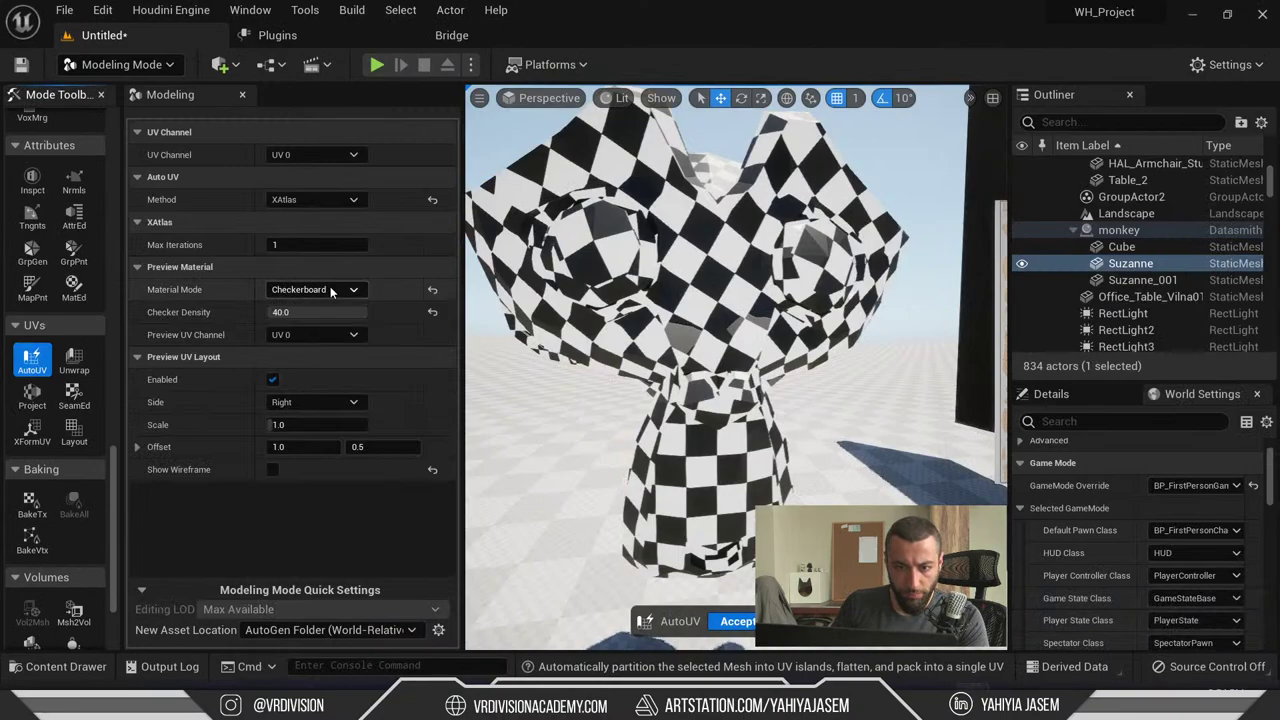
pyautogui.click(433, 313)
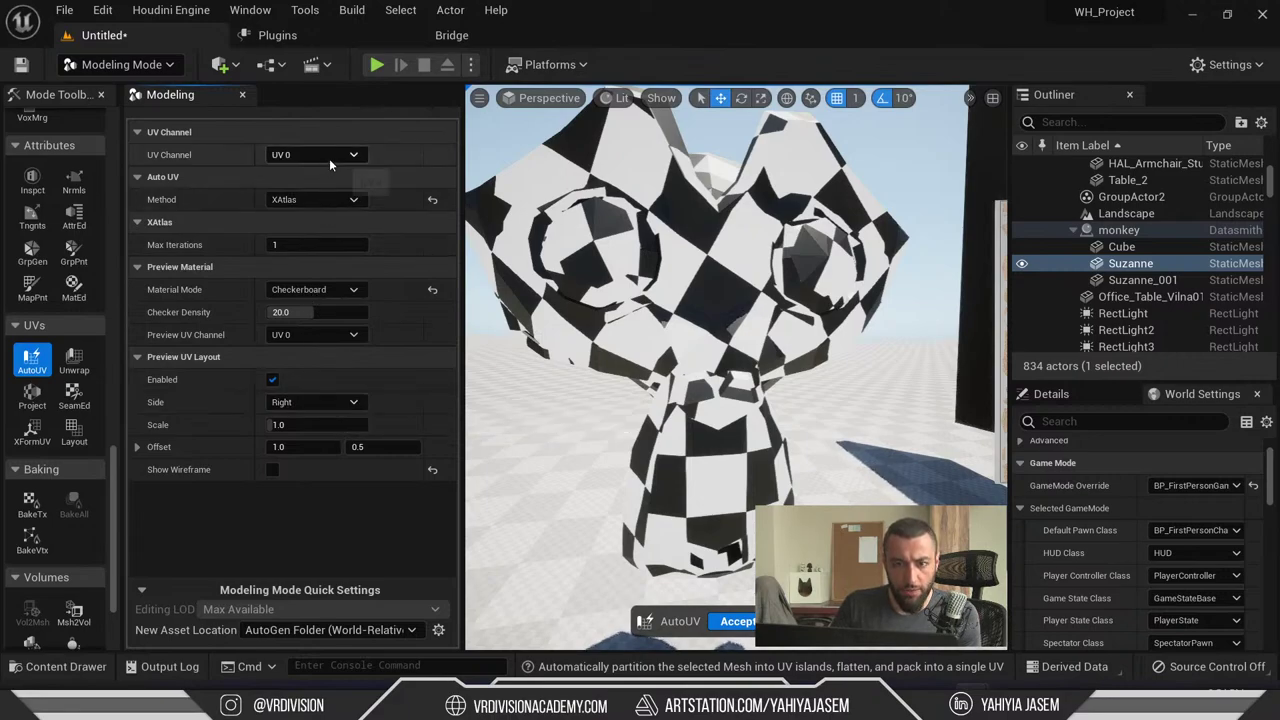
pyautogui.click(318, 200)
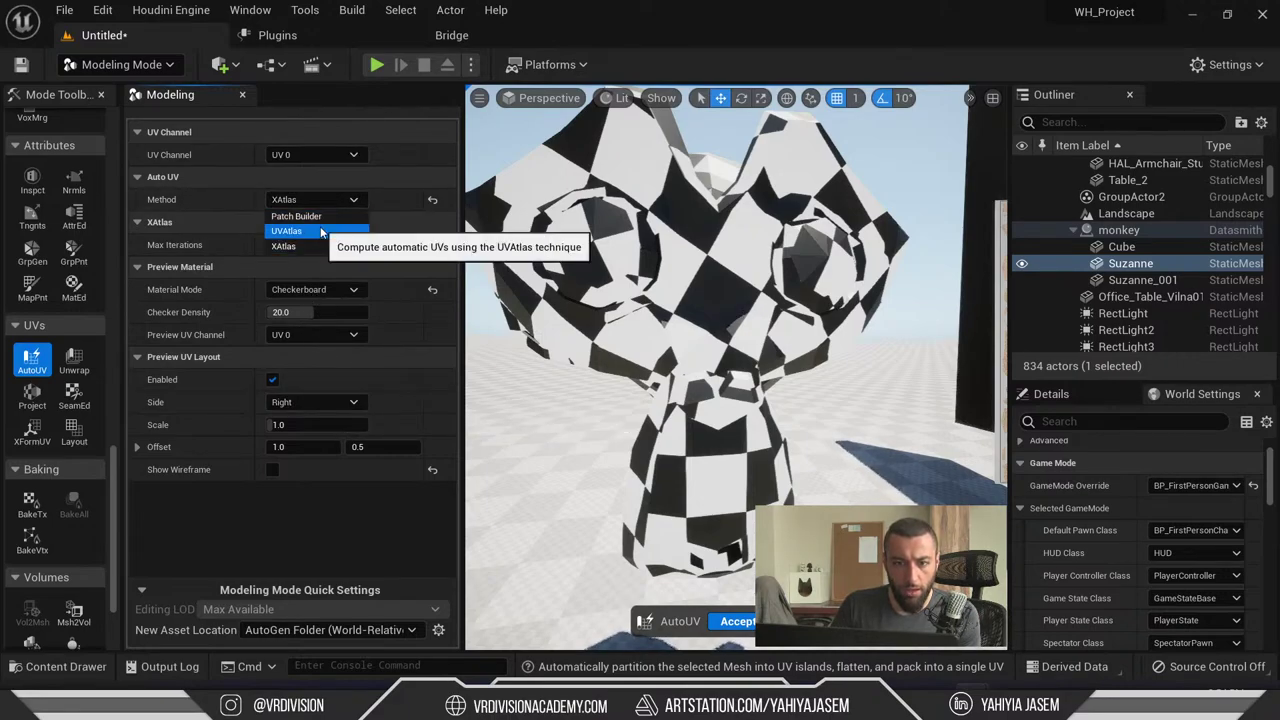
pyautogui.click(321, 232)
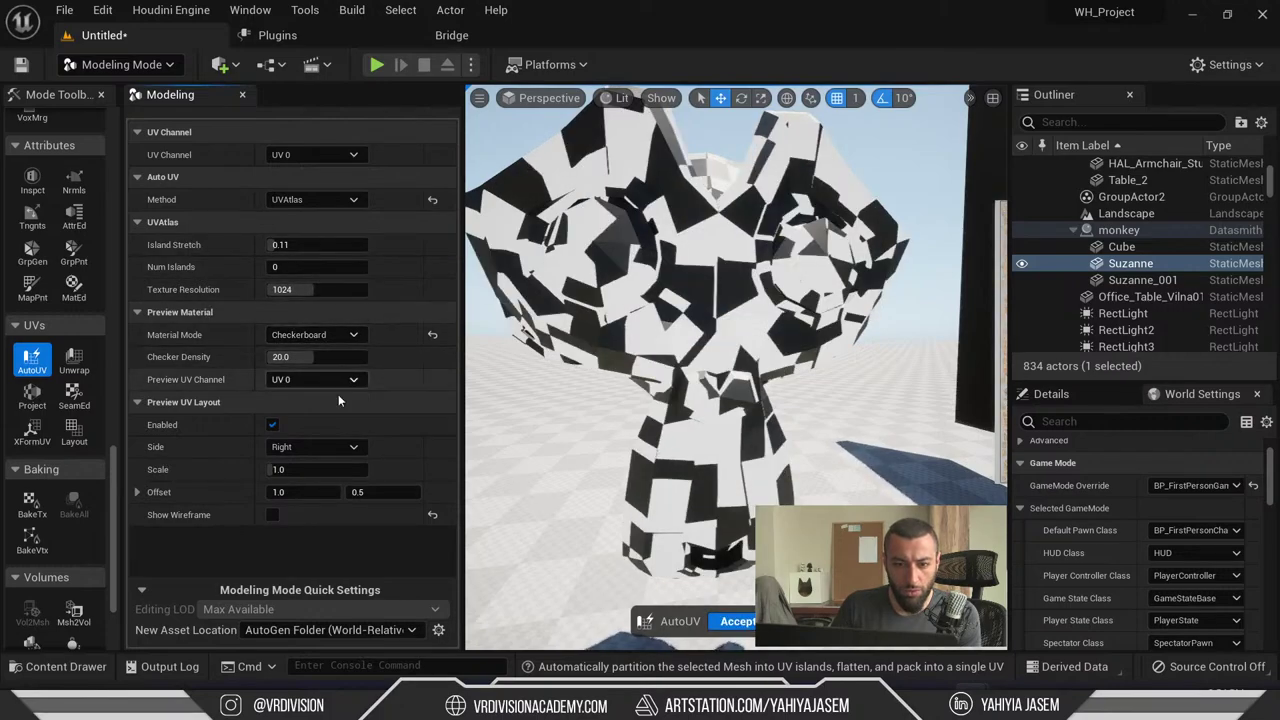
pyautogui.click(325, 200)
pyautogui.click(305, 231)
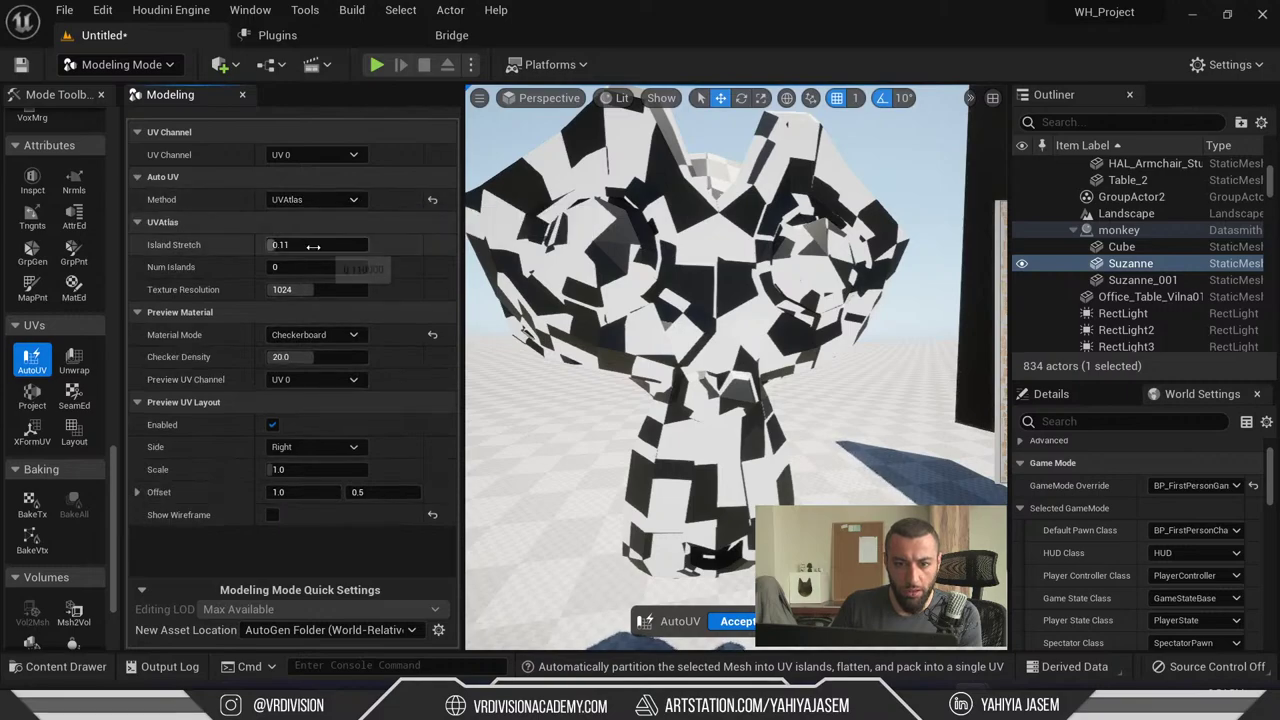
# - Try Island Stretch around 0.155 in the UV layout preview, then reset it to 0.11
pyautogui.moveTo(313, 245); pyautogui.dragTo(314, 245)
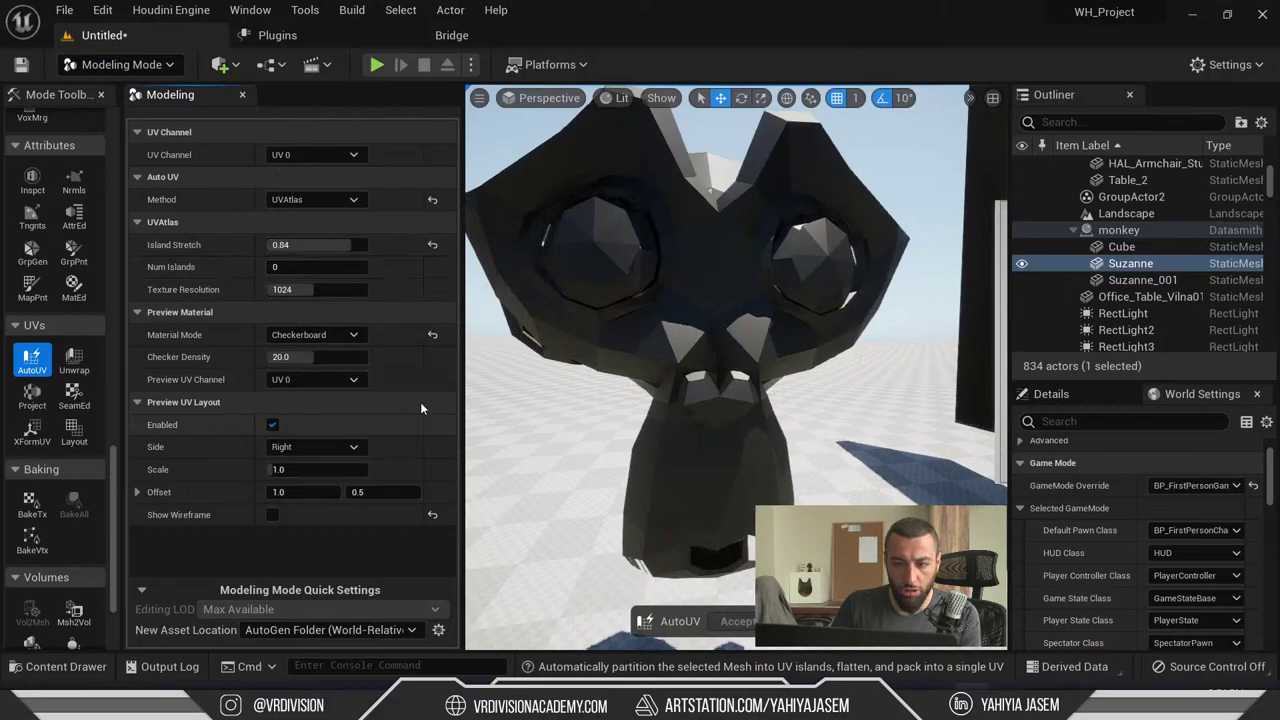
pyautogui.scroll(-5, 680, 352)
pyautogui.moveTo(680, 352); pyautogui.dragTo(740, 350, button='right')
pyautogui.moveTo(310, 245); pyautogui.dragTo(316, 259)
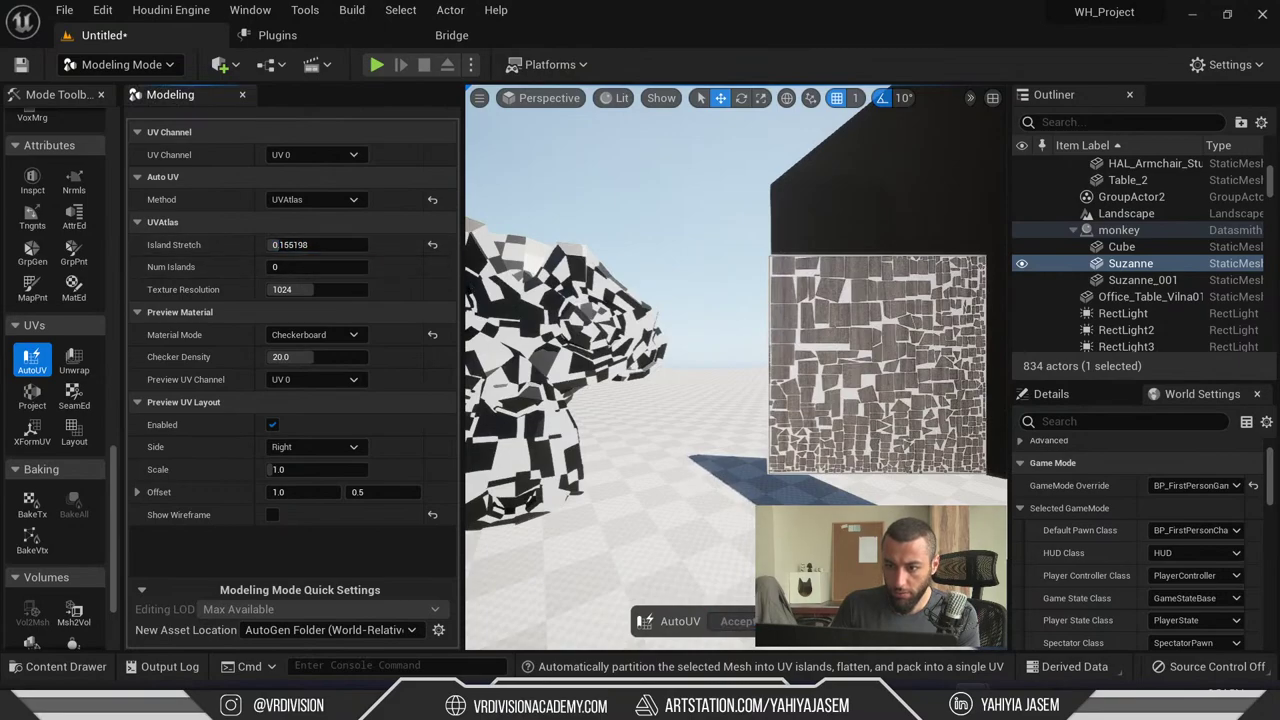
pyautogui.click(432, 244)
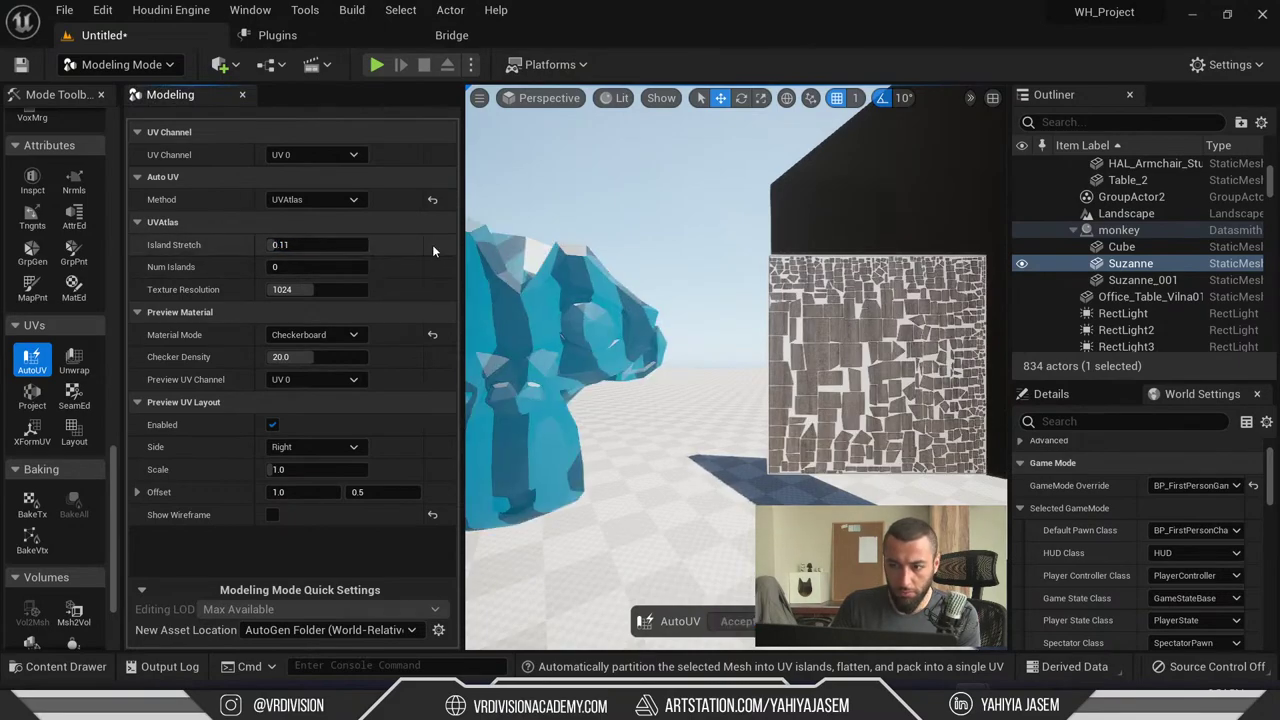
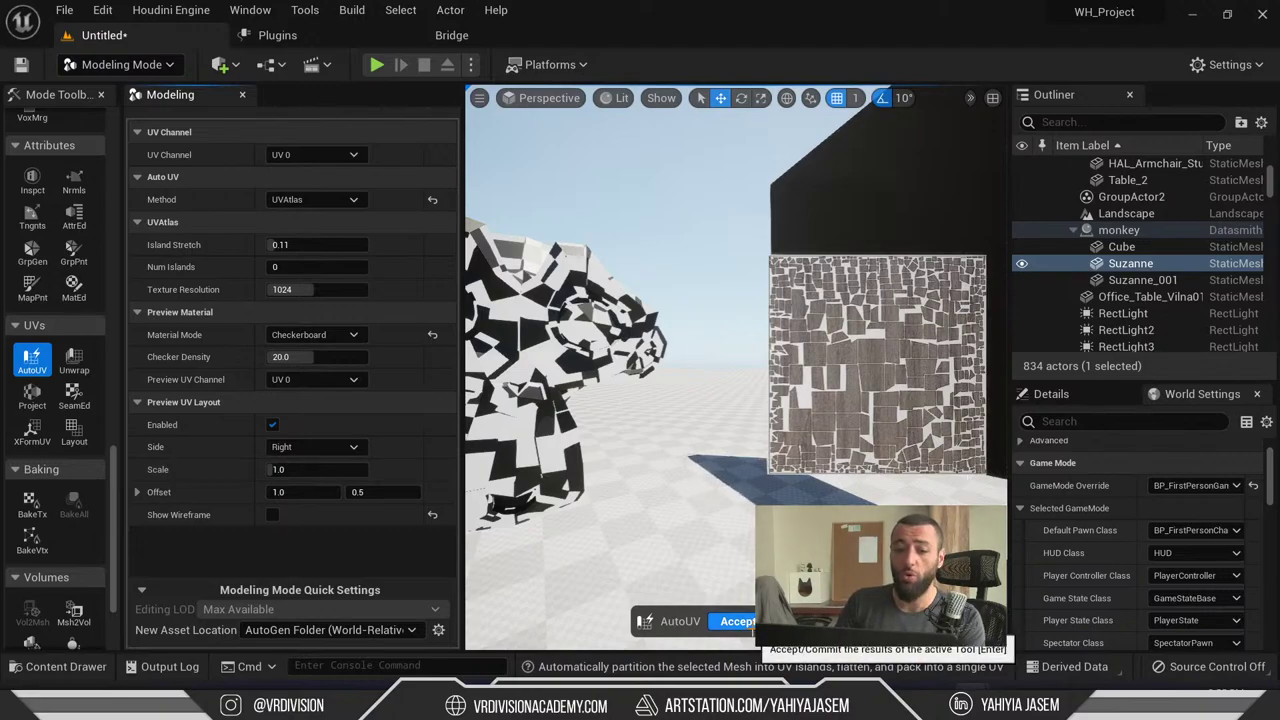
# - Accept the AutoUV layout on Suzanne, frame it, and switch to Select Mode
pyautogui.click(750, 622)
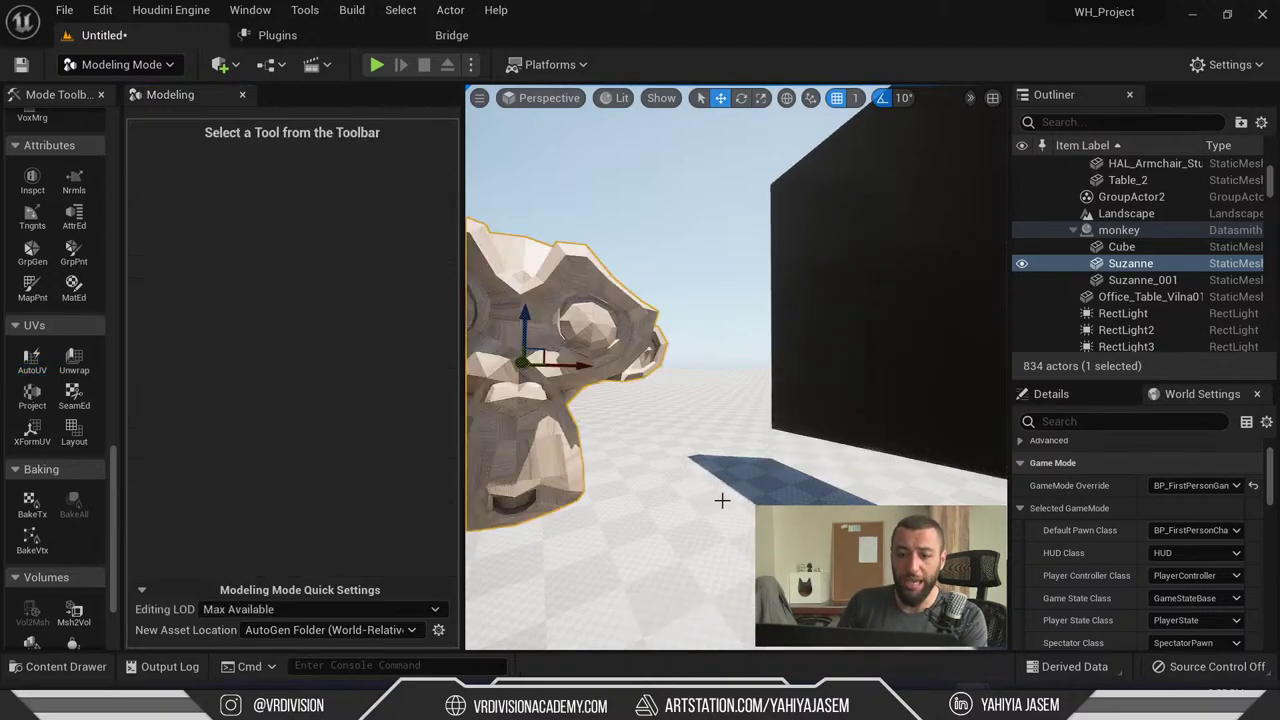
pyautogui.press('f')
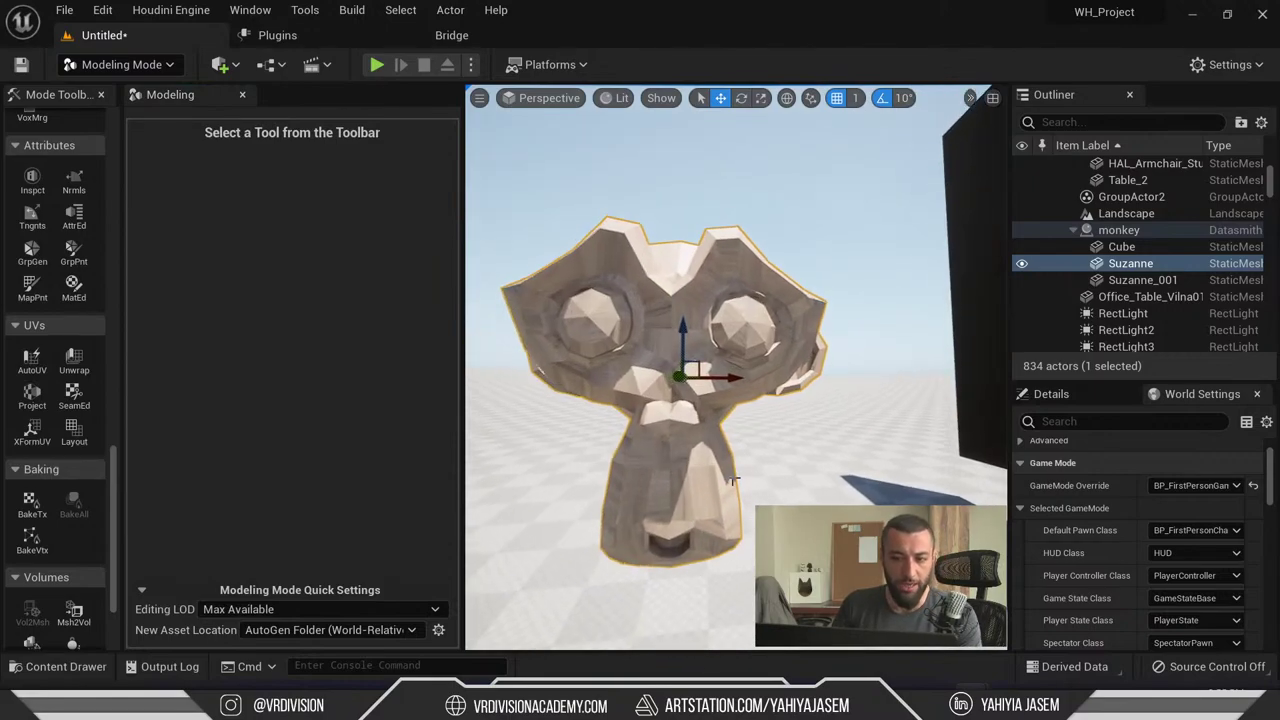
pyautogui.hotkey('shift', '1')
# - Bring up the Content Drawer at the monkey's Geometries folder
pyautogui.hotkey('ctrl', 'space')
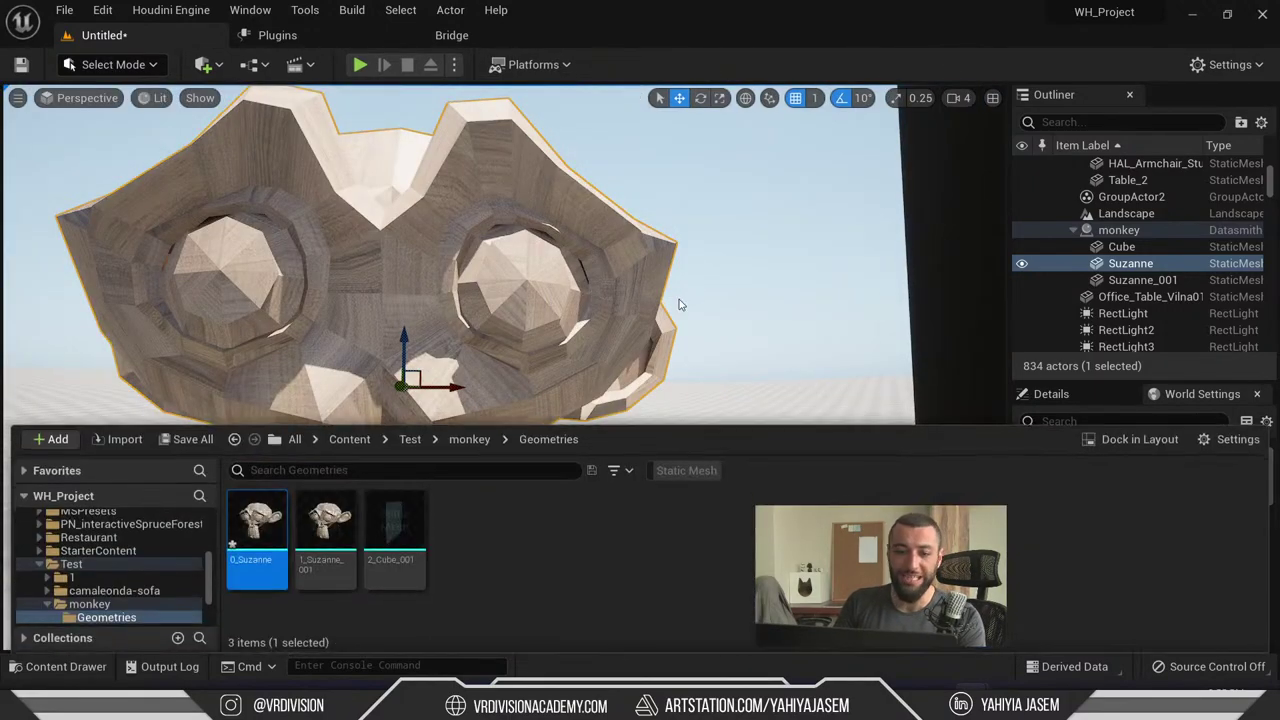
pyautogui.scroll(-2, 677, 297)
pyautogui.hotkey('ctrl', 'space')
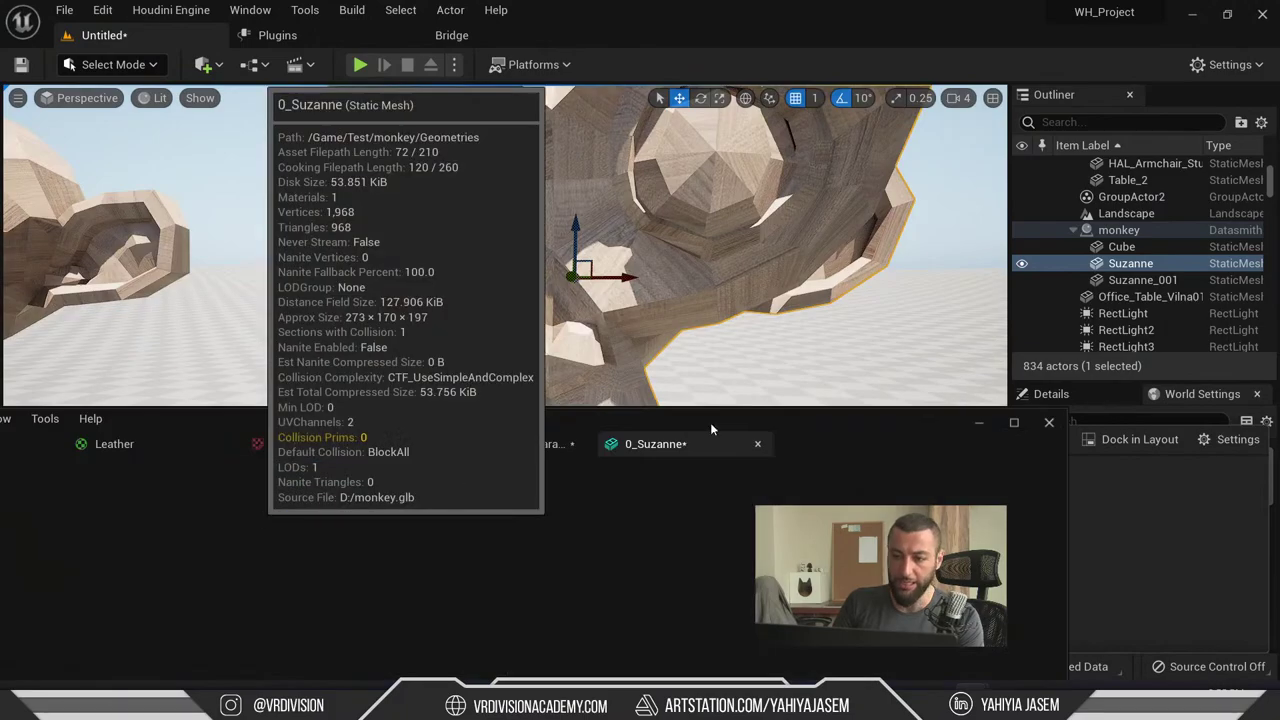
# - Go from the 0_Suzanne mesh to its 0_Material_001 instance, then its parent material graph
pyautogui.doubleClick(257, 520)
pyautogui.doubleClick(1009, 219)
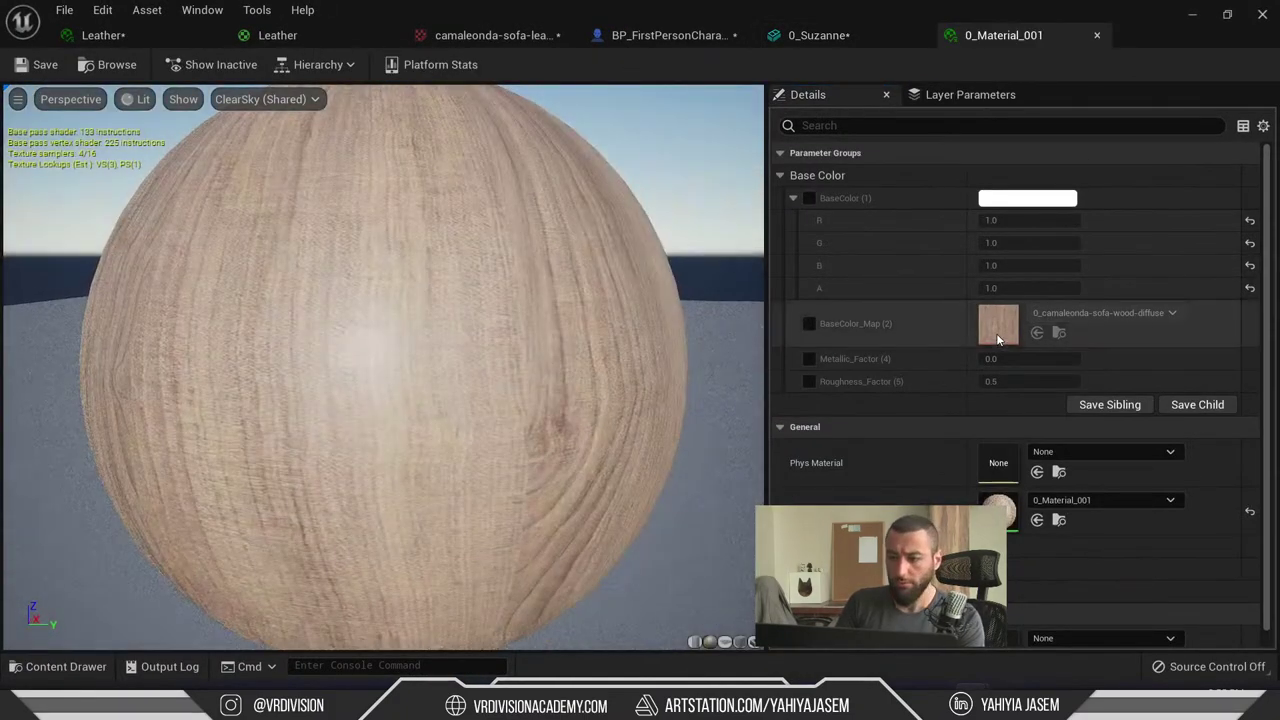
pyautogui.doubleClick(998, 511)
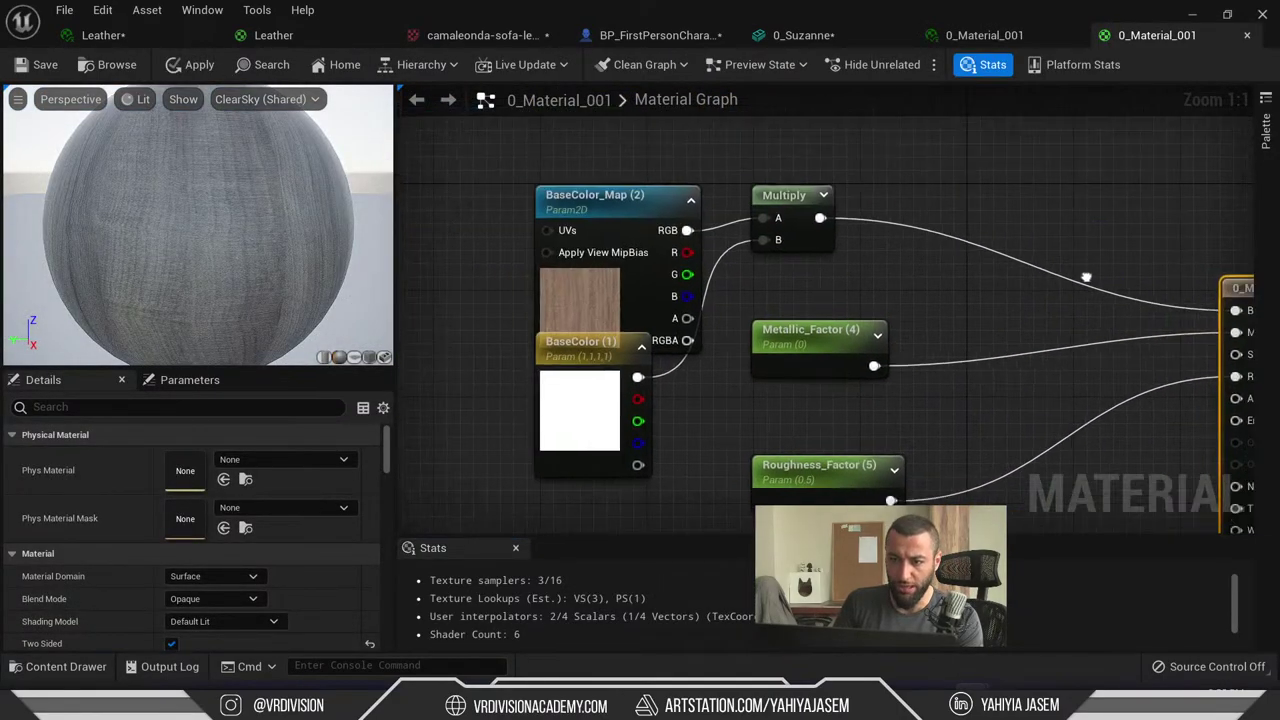
# - Move the BaseColor and BaseColor_Map nodes up-left and clear space near the output node
pyautogui.click(788, 435)
pyautogui.moveTo(770, 385); pyautogui.dragTo(745, 290)
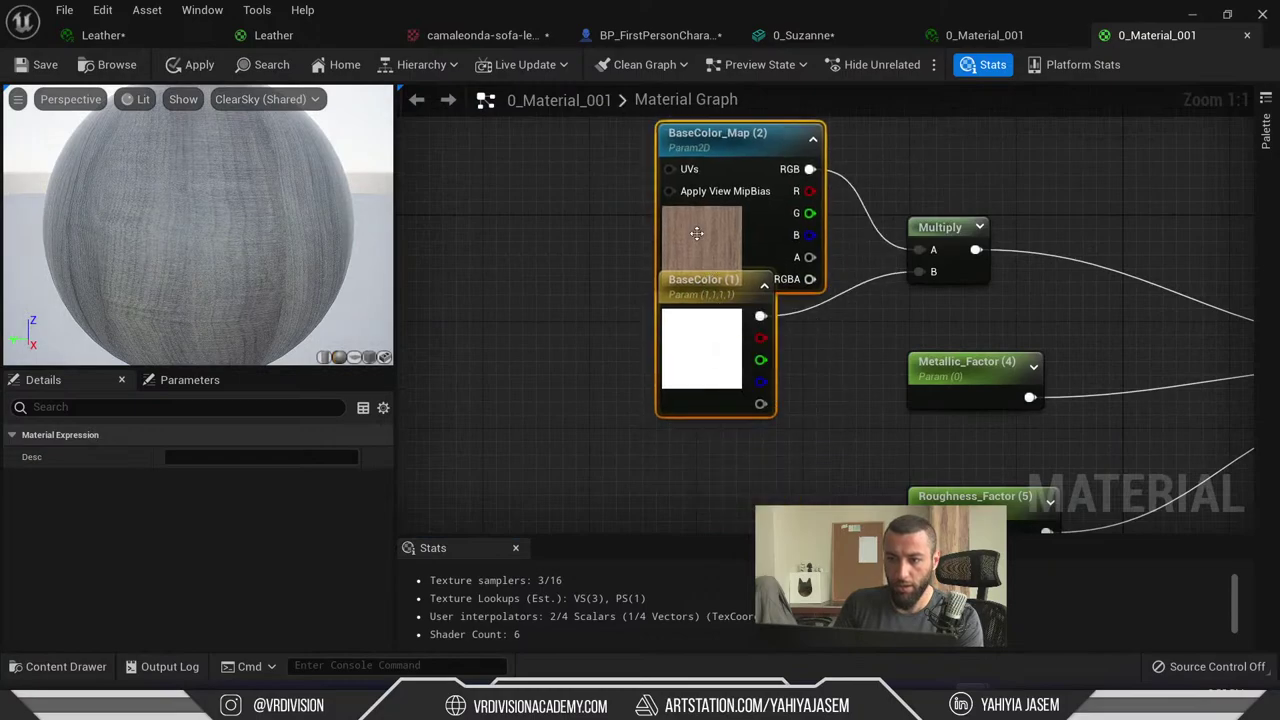
pyautogui.moveTo(717, 218); pyautogui.dragTo(697, 183)
pyautogui.moveTo(1066, 332); pyautogui.dragTo(665, 234, button='right')
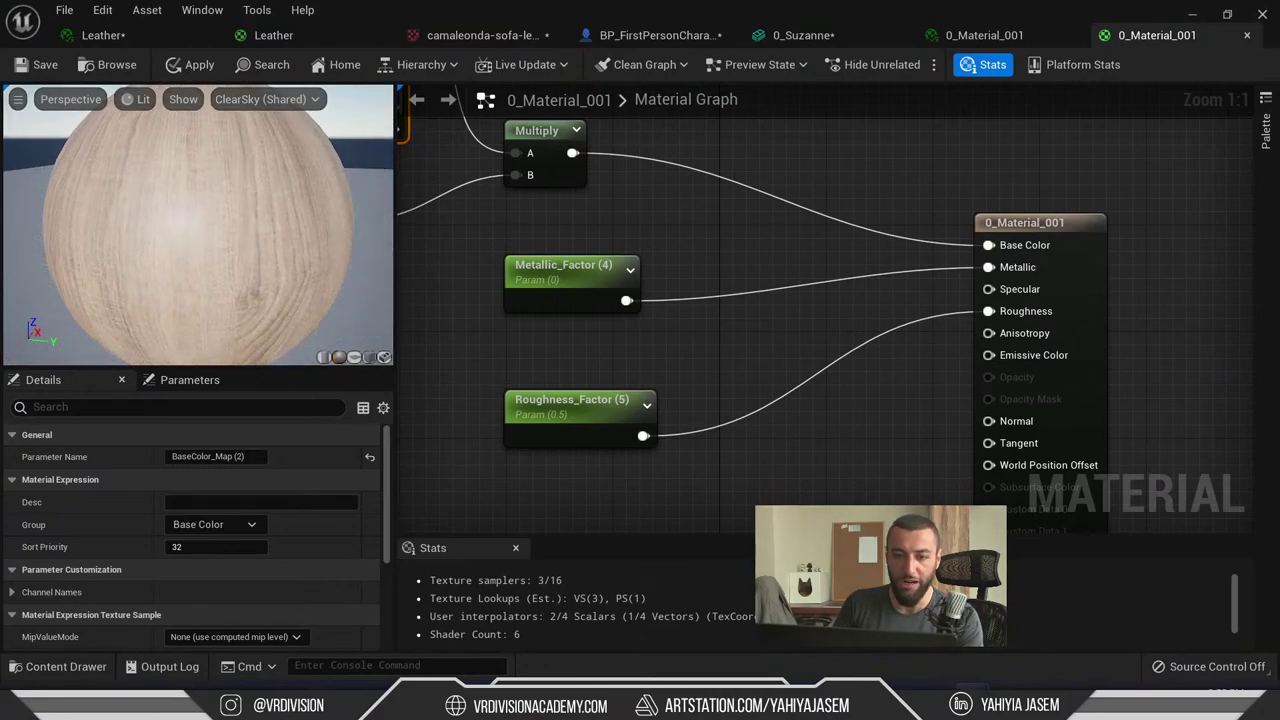
pyautogui.moveTo(1060, 226); pyautogui.dragTo(1073, 213)
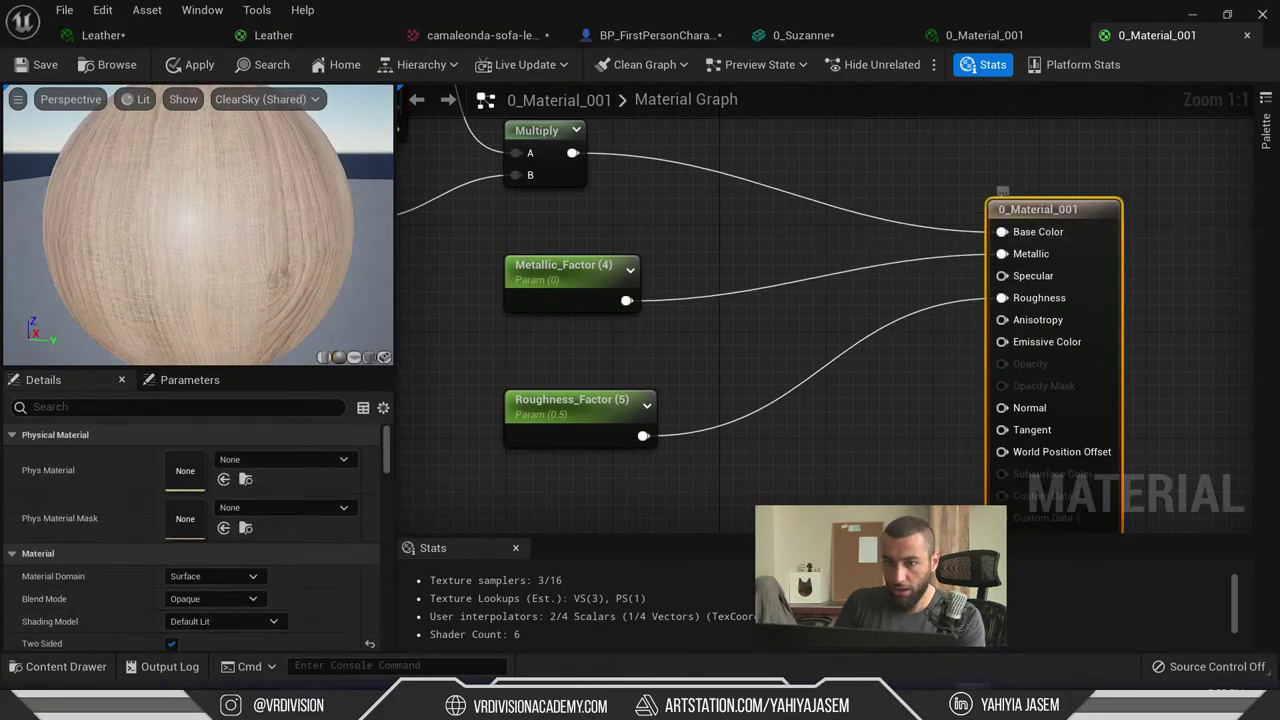
pyautogui.moveTo(709, 281); pyautogui.dragTo(731, 335, button='right')
pyautogui.moveTo(727, 284); pyautogui.dragTo(978, 380, button='right')
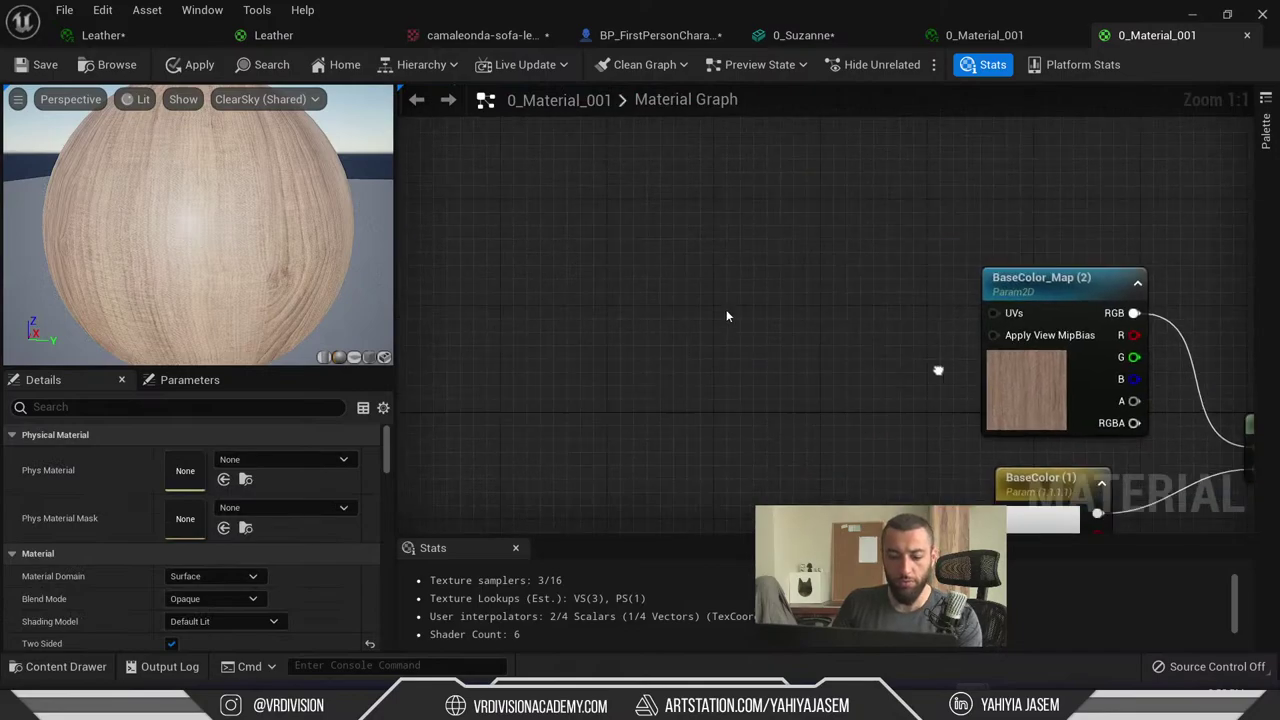
# - Place a TexCoord node and add a scalar parameter named Scale below it
pyautogui.click(727, 306)
pyautogui.moveTo(790, 322); pyautogui.dragTo(675, 315)
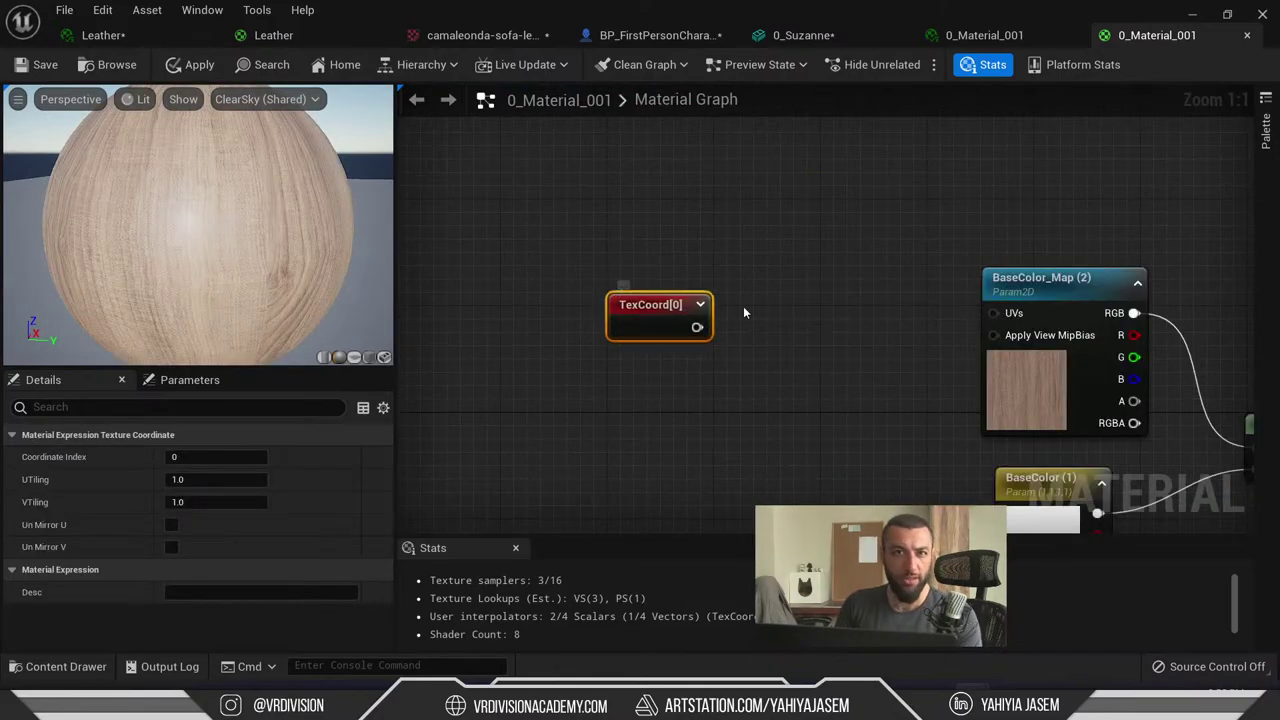
pyautogui.click(747, 310)
pyautogui.click(642, 380)
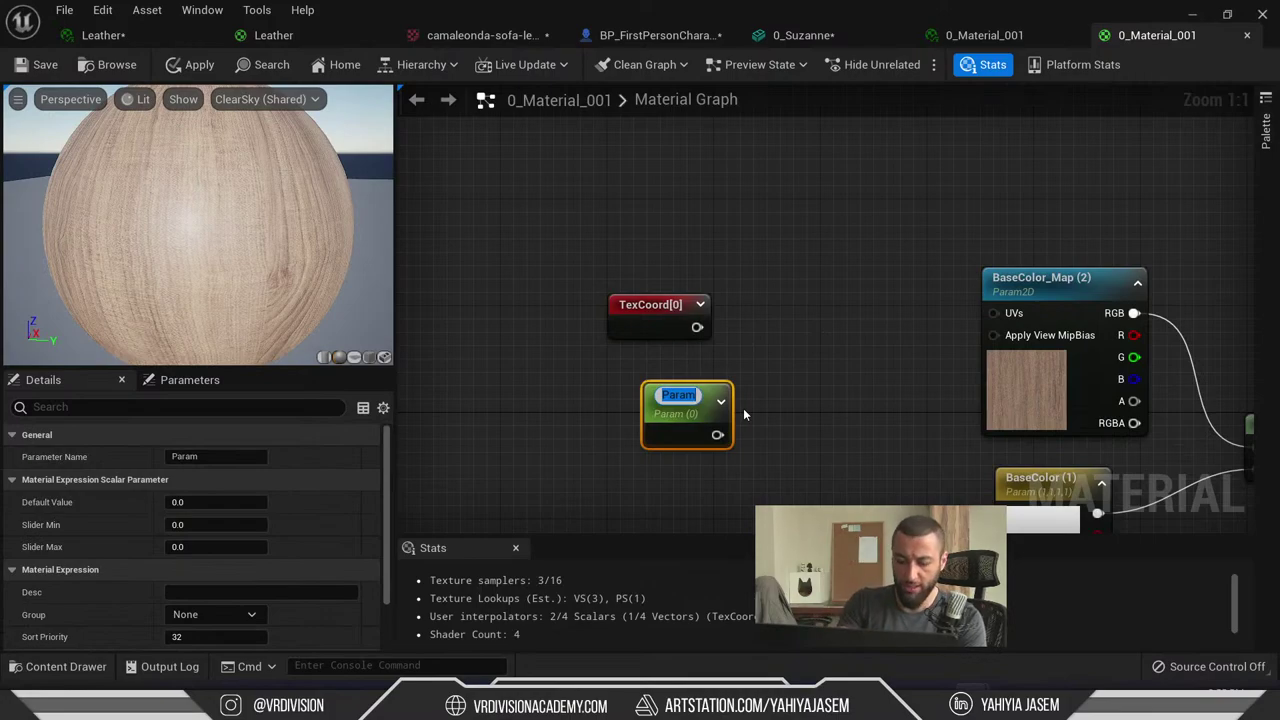
pyautogui.write('Scale')
pyautogui.press('Return')
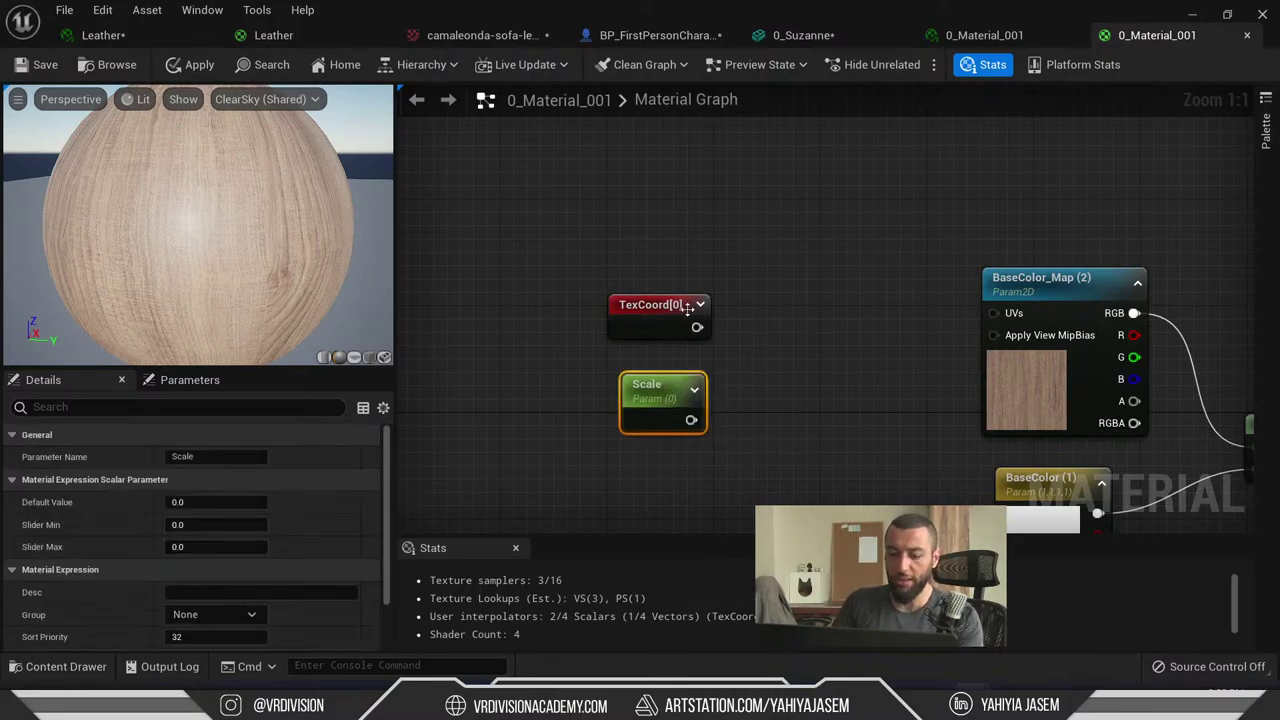
pyautogui.click(740, 358)
# - Remove an accidental extra TexCoord[0] node and an extra scalar parameter
pyautogui.moveTo(756, 185); pyautogui.dragTo(705, 269, button='right')
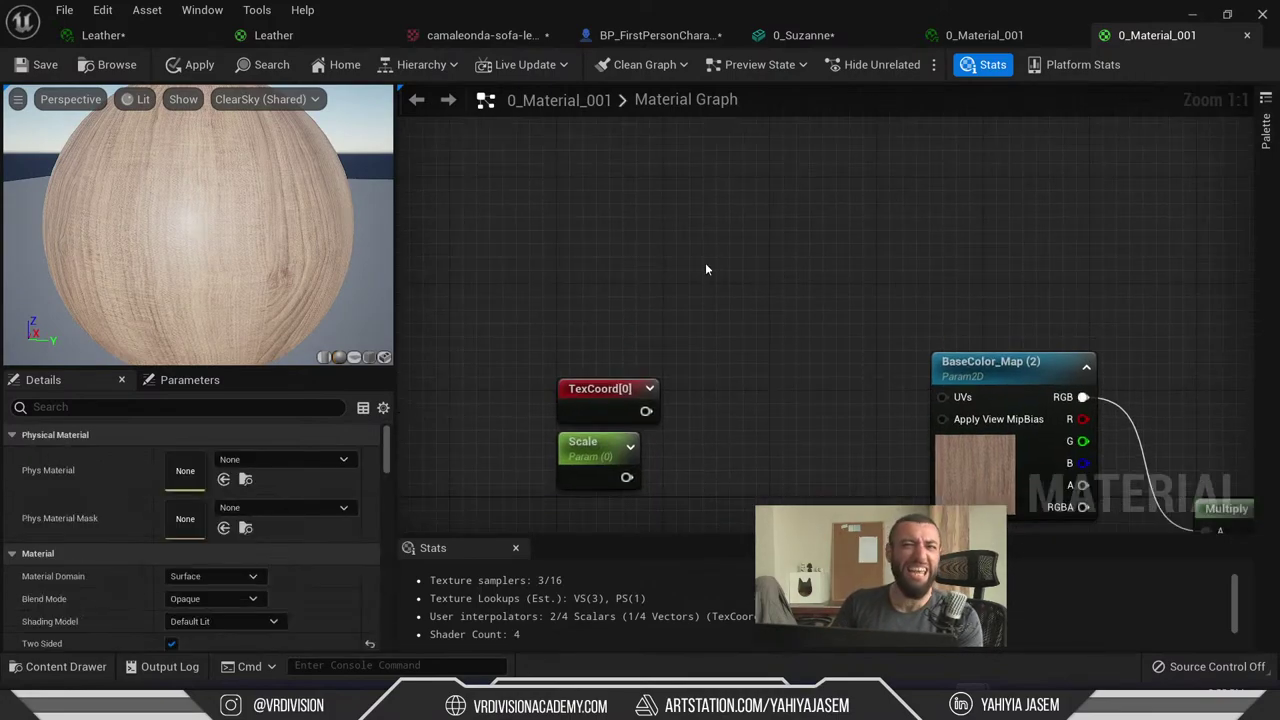
pyautogui.click(636, 183)
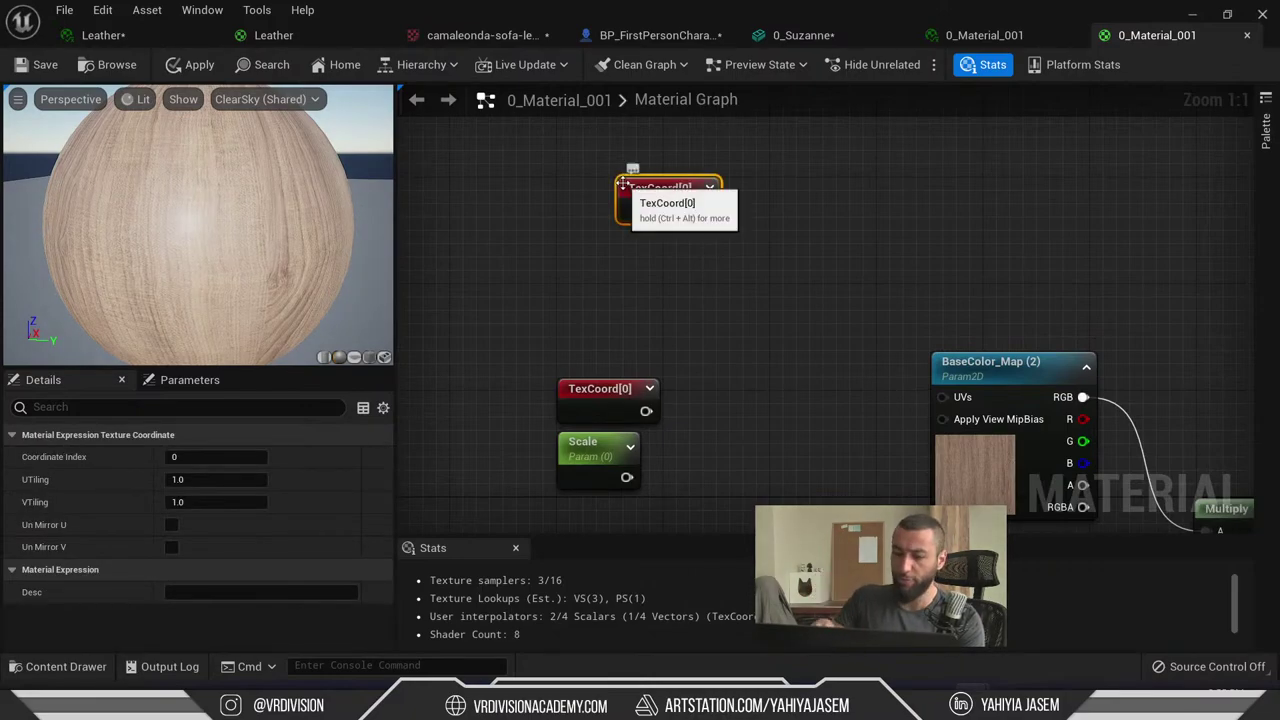
pyautogui.moveTo(765, 318); pyautogui.dragTo(778, 334, button='right')
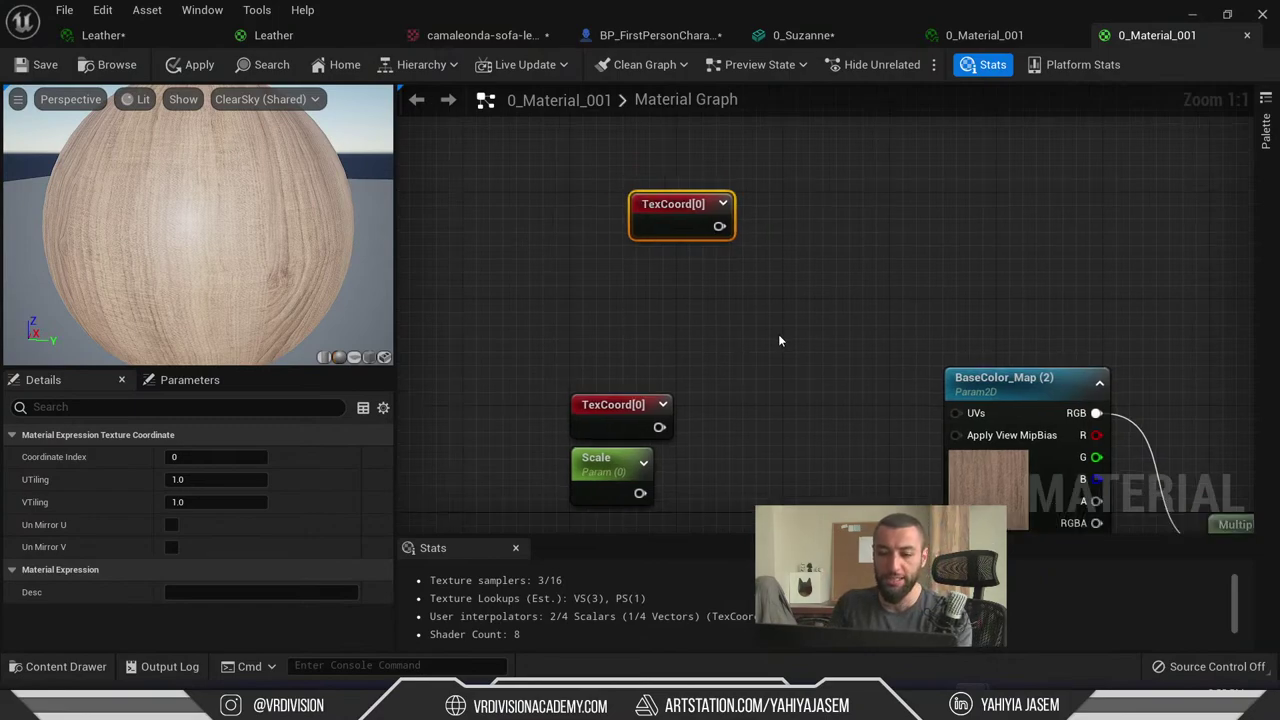
pyautogui.press('Delete')
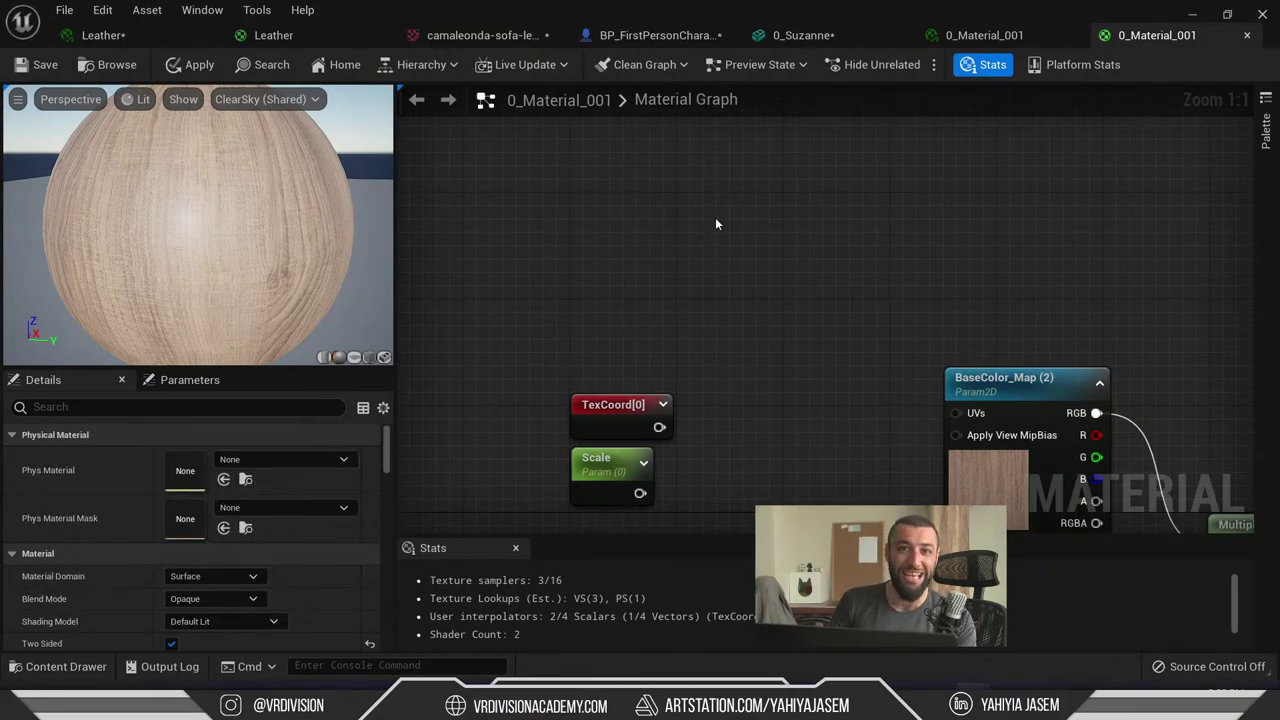
pyautogui.click(715, 217)
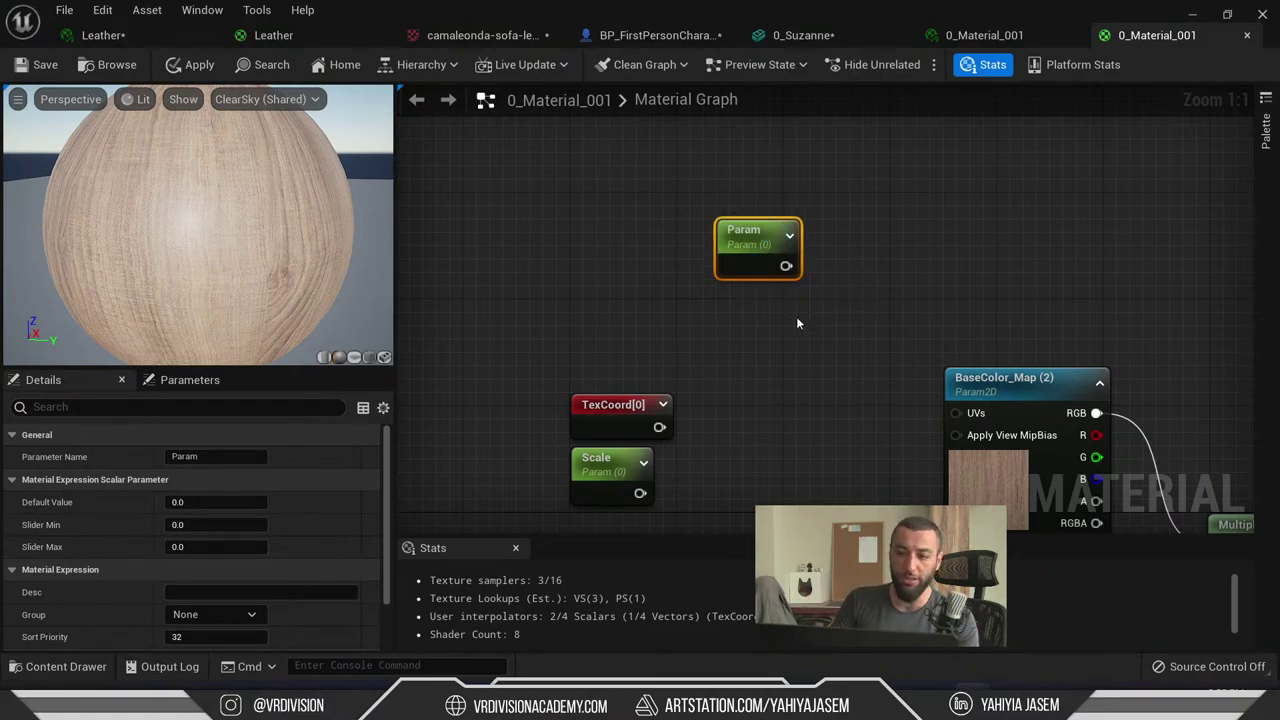
pyautogui.press('Delete')
pyautogui.moveTo(797, 308); pyautogui.dragTo(774, 319, button='right')
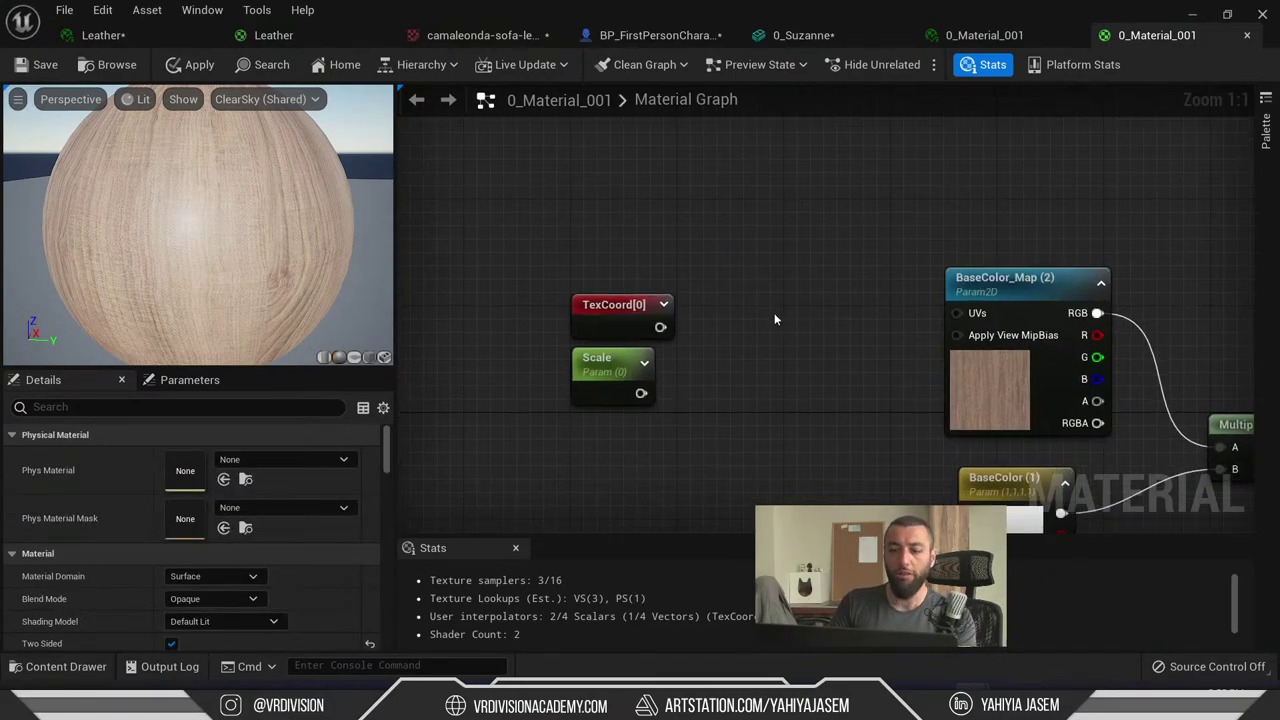
# - Add a Multiply of TexCoord[0] (A) and Scale (B) driving the BaseColor_Map UVs
pyautogui.click(759, 330)
pyautogui.moveTo(768, 334); pyautogui.dragTo(753, 329)
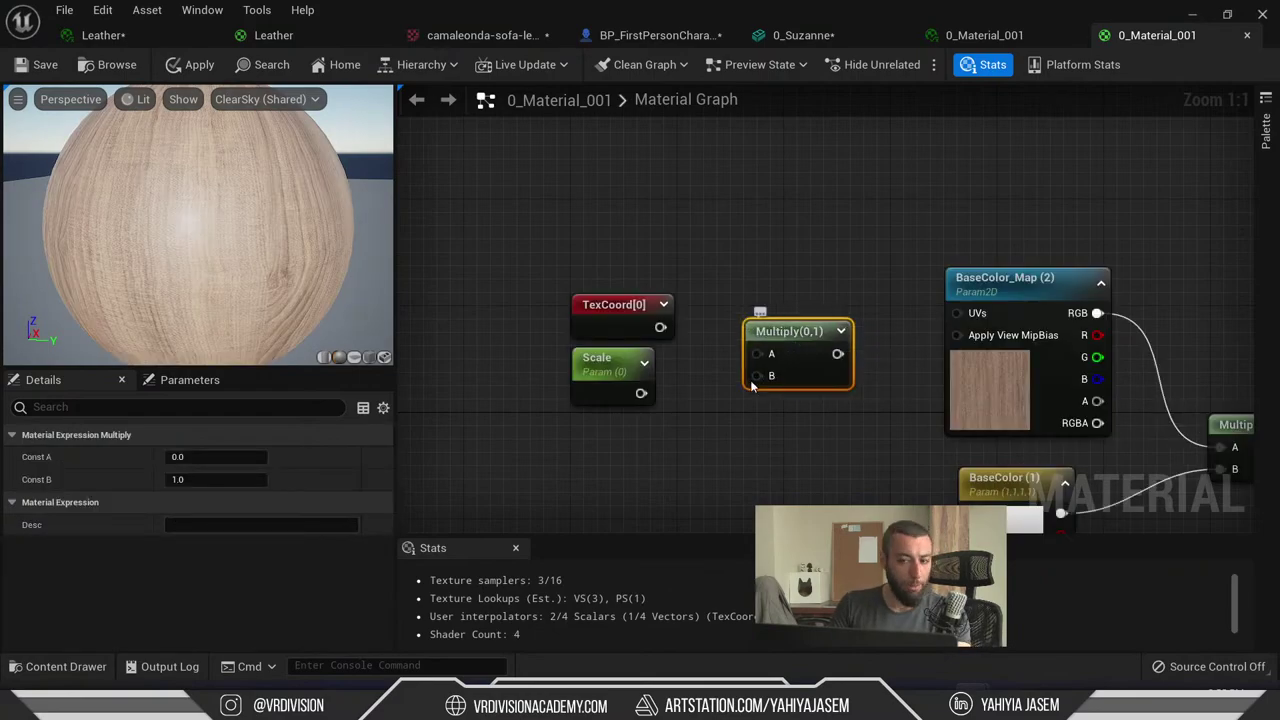
pyautogui.moveTo(660, 327); pyautogui.dragTo(758, 354)
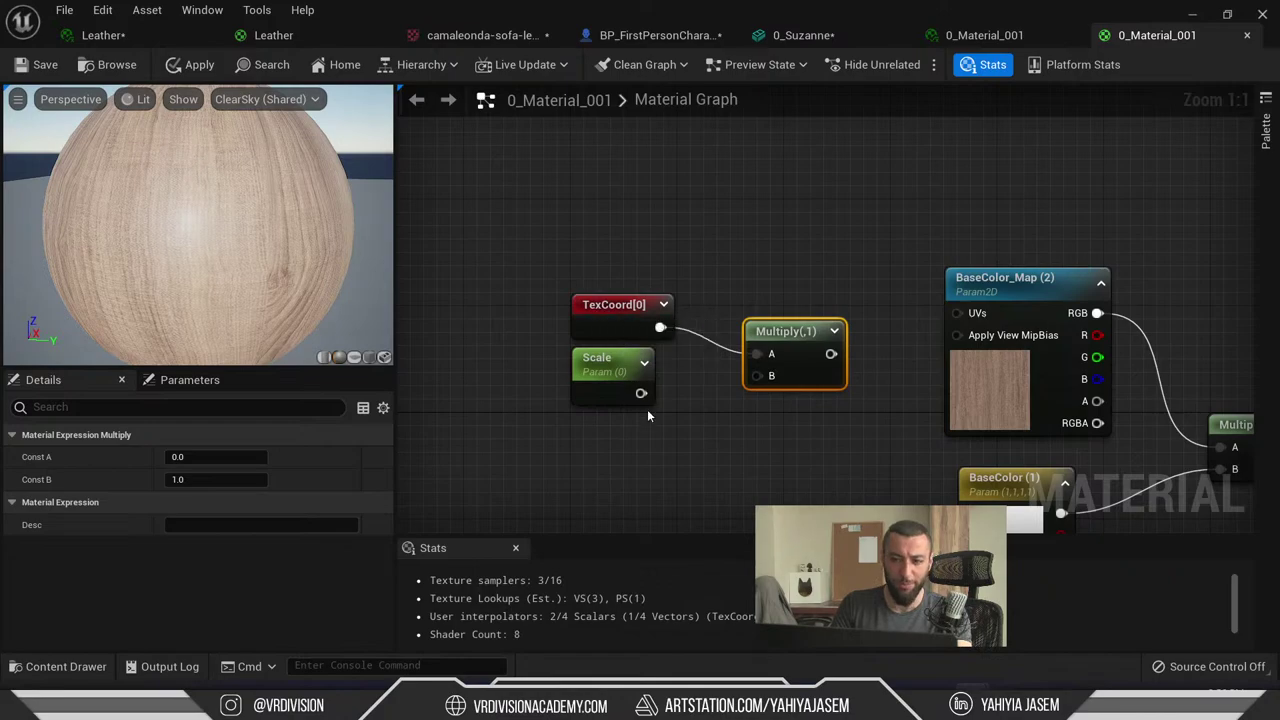
pyautogui.moveTo(605, 362); pyautogui.dragTo(603, 389)
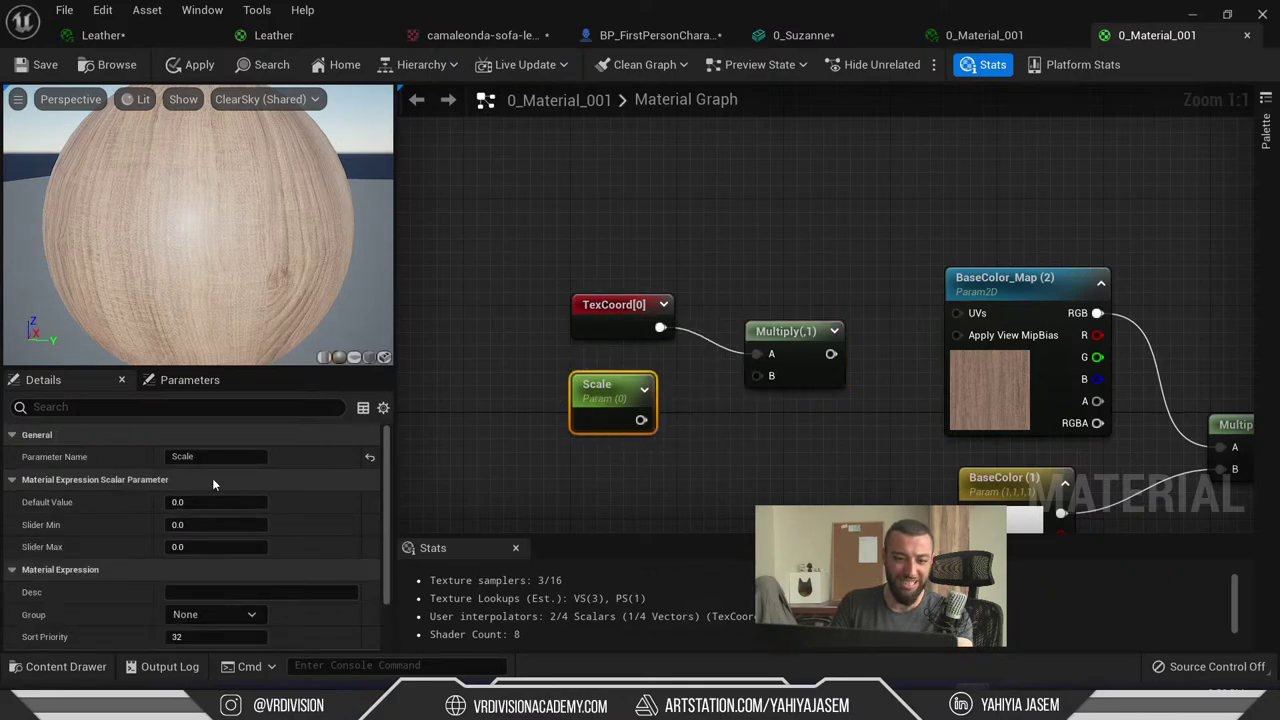
pyautogui.moveTo(655, 424); pyautogui.dragTo(968, 315)
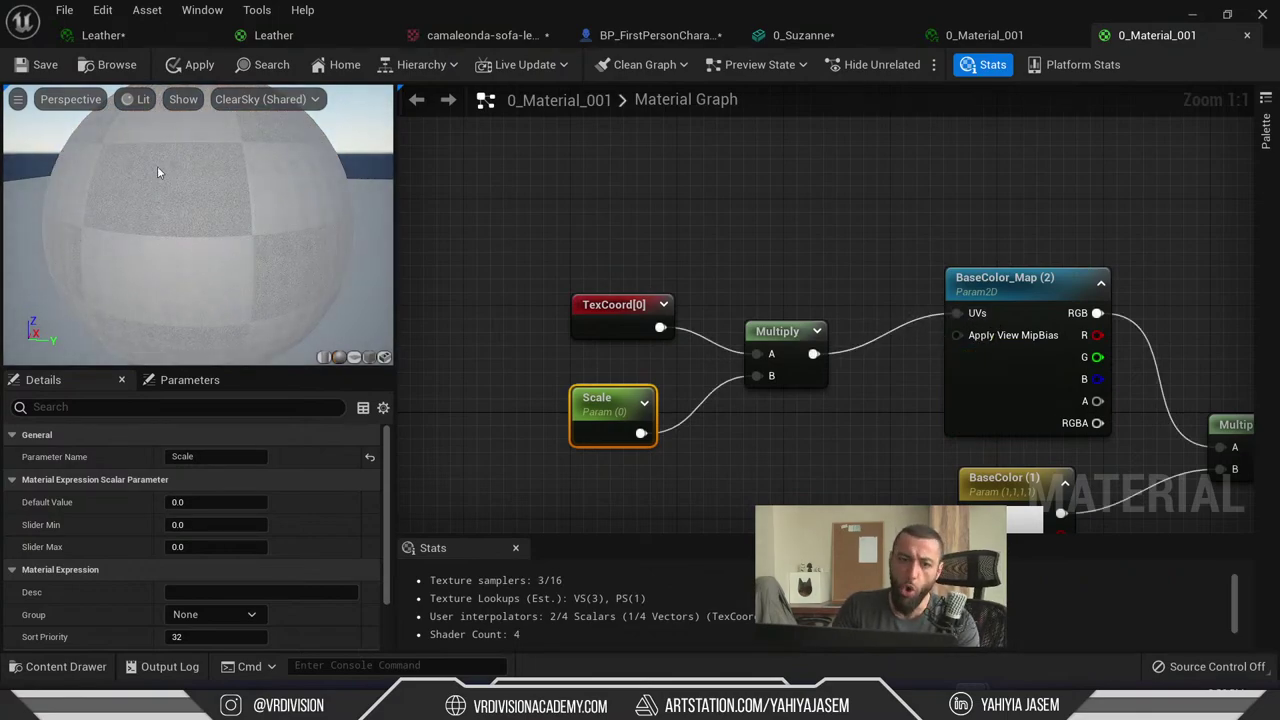
pyautogui.moveTo(199, 214); pyautogui.dragTo(199, 214)
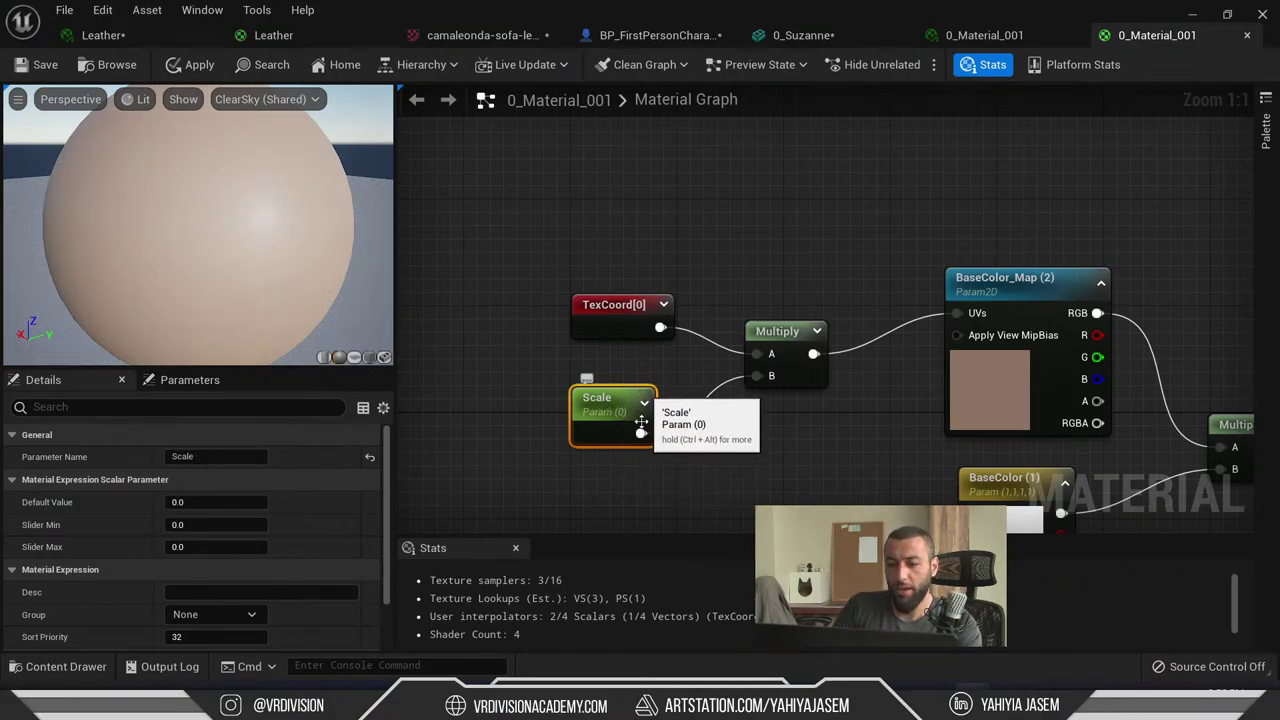
pyautogui.moveTo(329, 240); pyautogui.dragTo(335, 99)
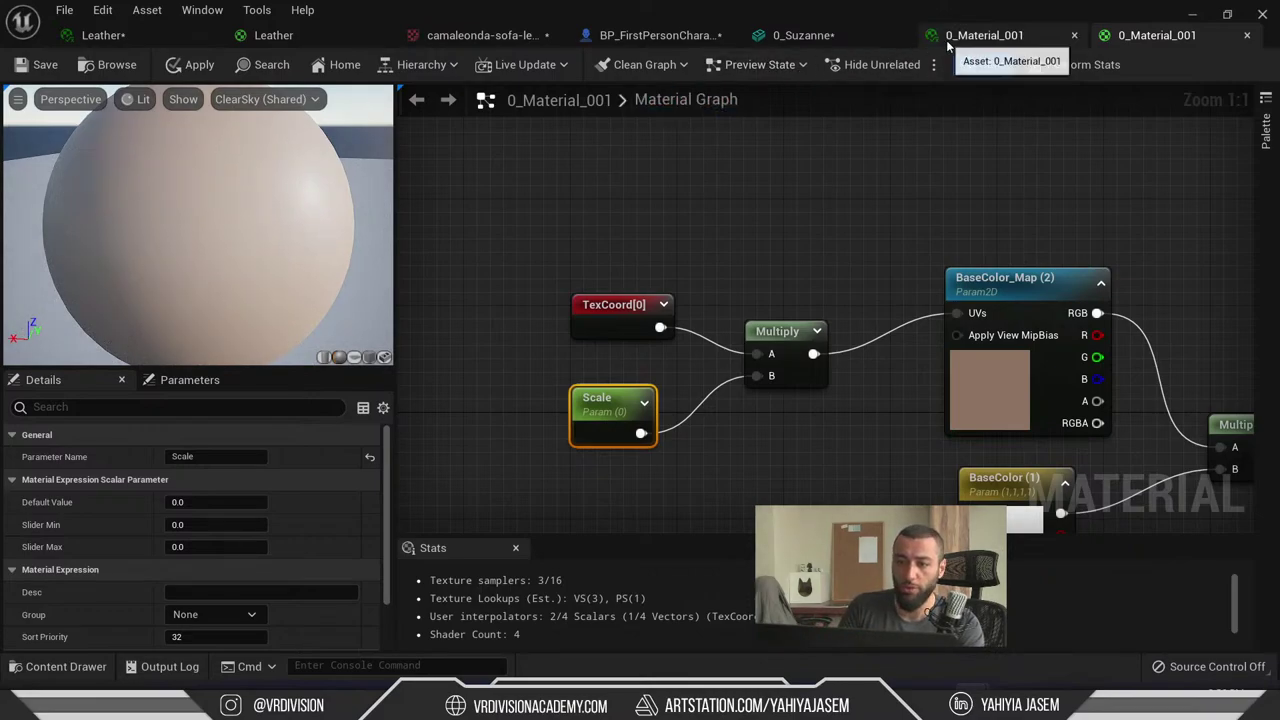
# - Set the Scale parameter's default to 1.0 and save 0_Material_001
pyautogui.click(984, 35)
pyautogui.click(1152, 35)
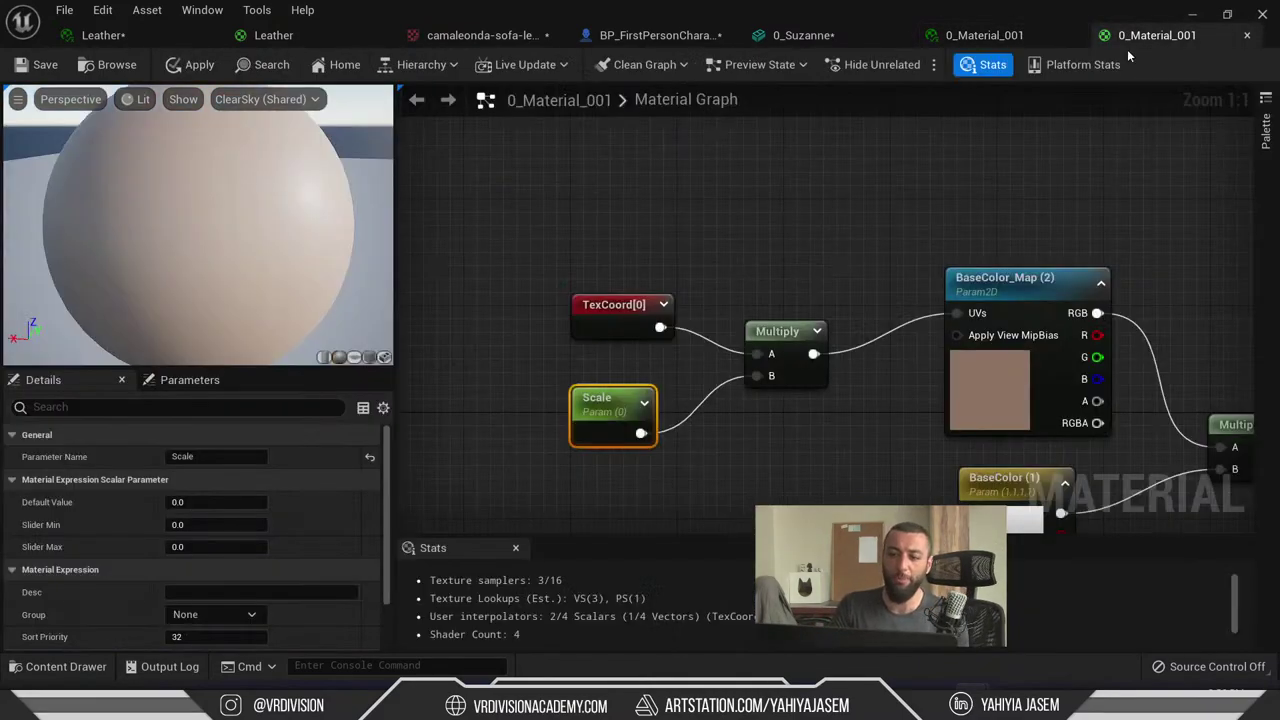
pyautogui.click(1004, 301)
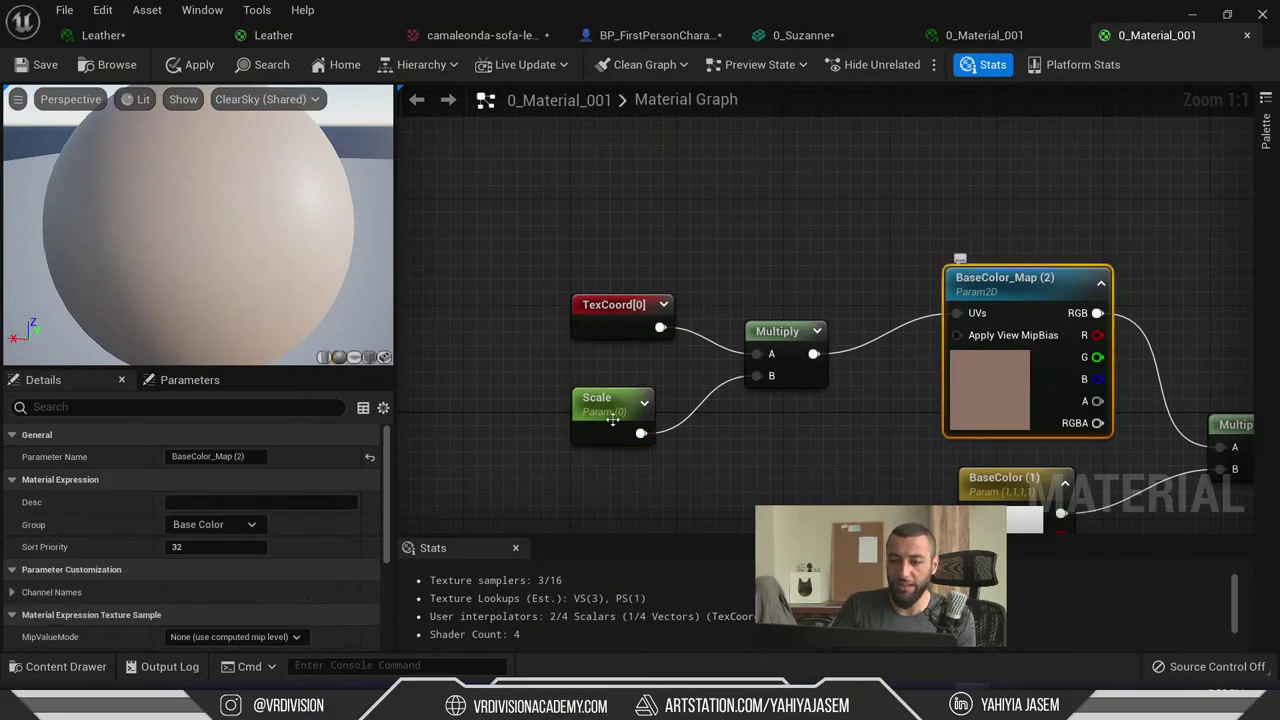
pyautogui.click(606, 405)
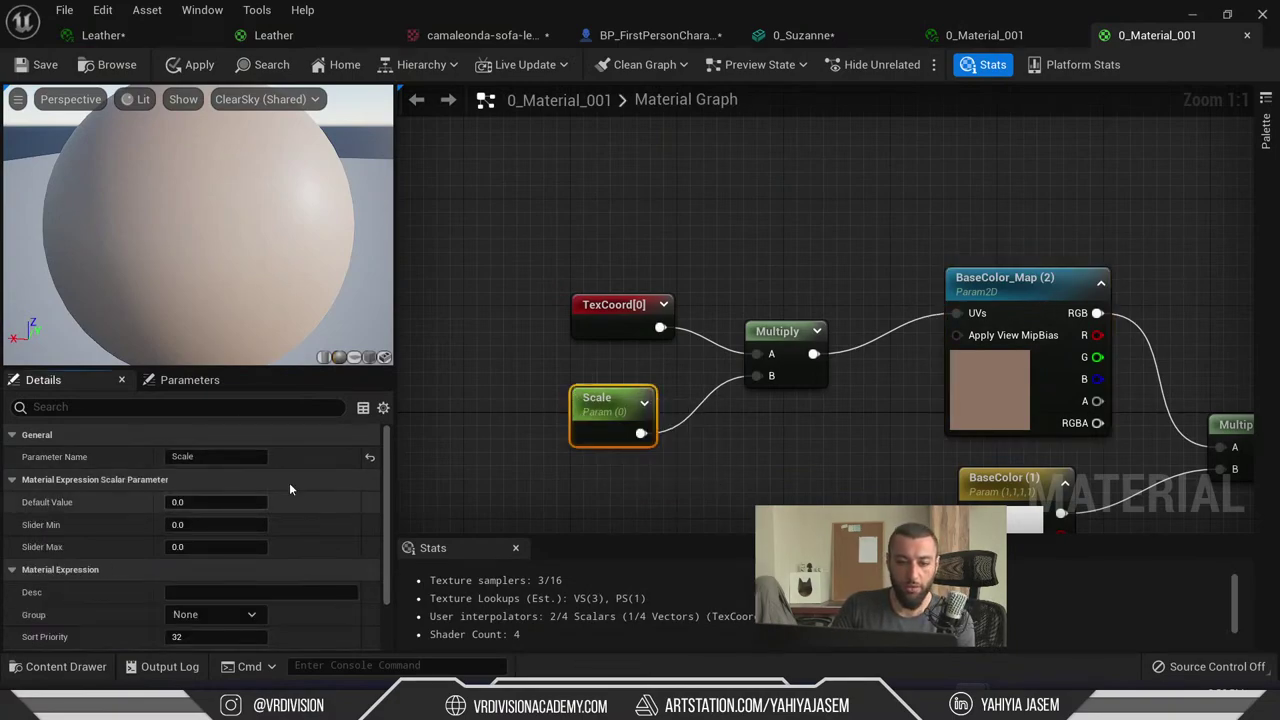
pyautogui.click(215, 502)
pyautogui.write('1')
pyautogui.press('Return')
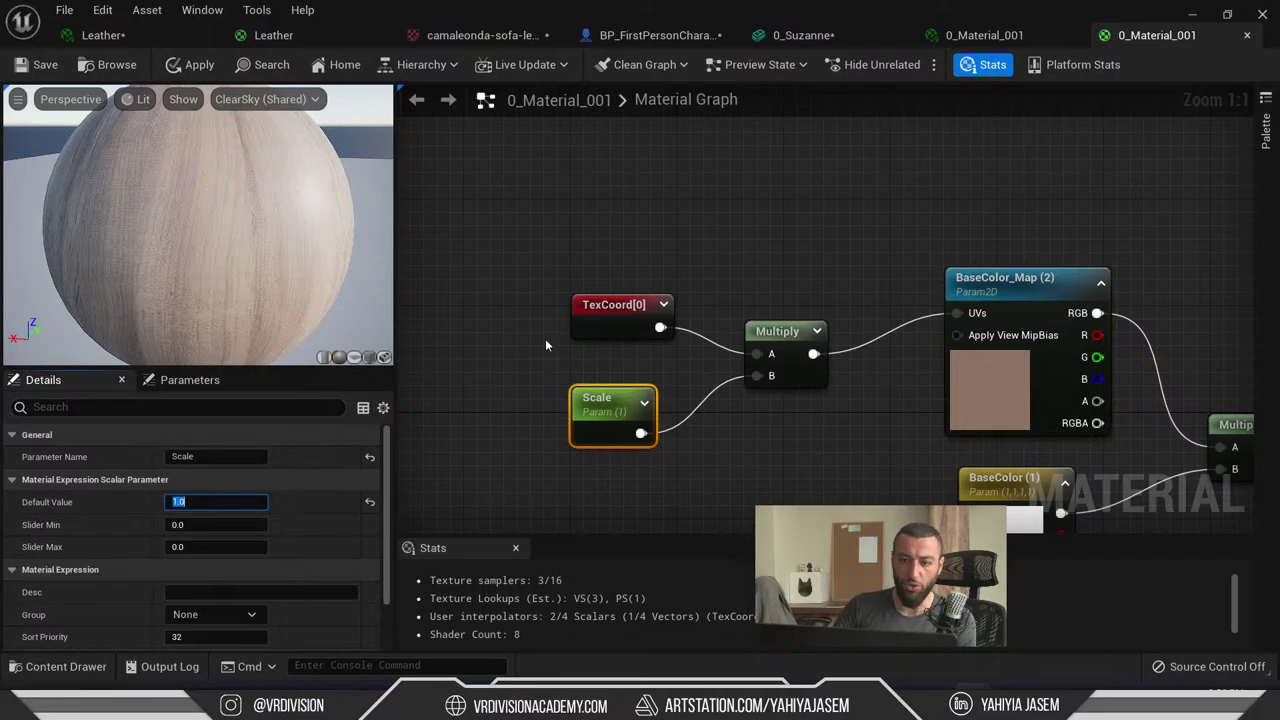
pyautogui.moveTo(730, 298); pyautogui.dragTo(696, 334, button='right')
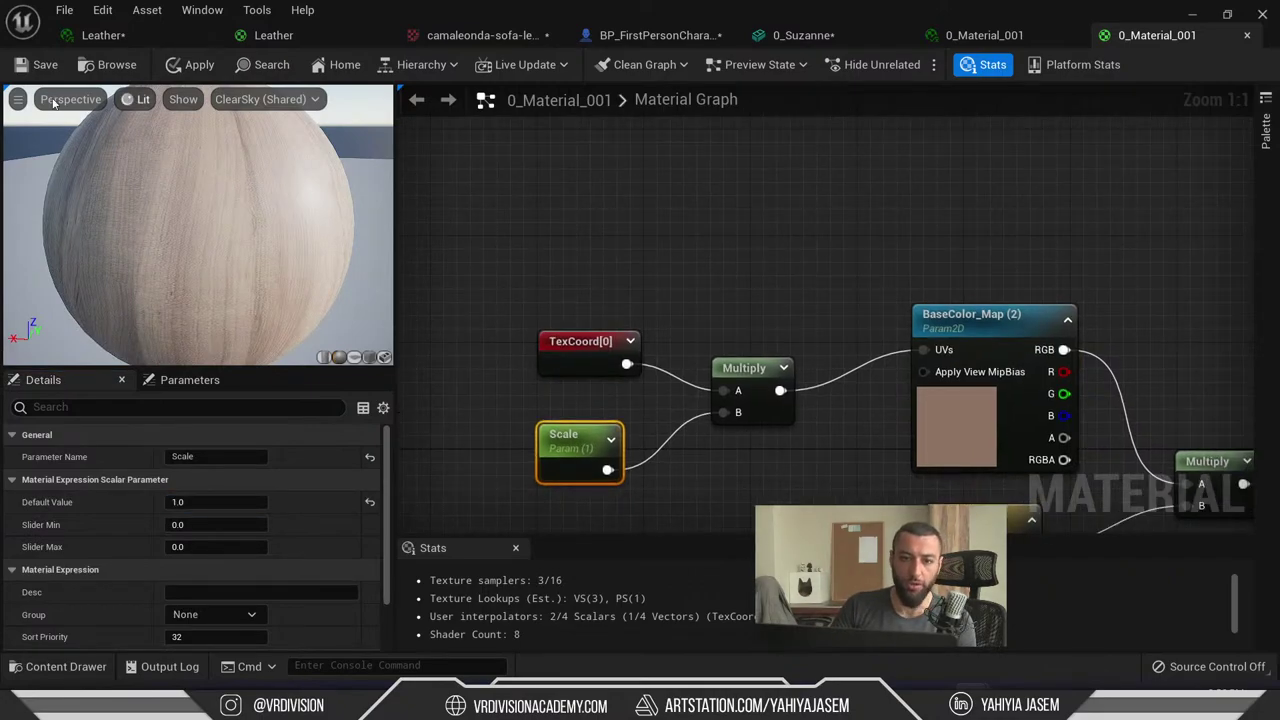
pyautogui.click(38, 67)
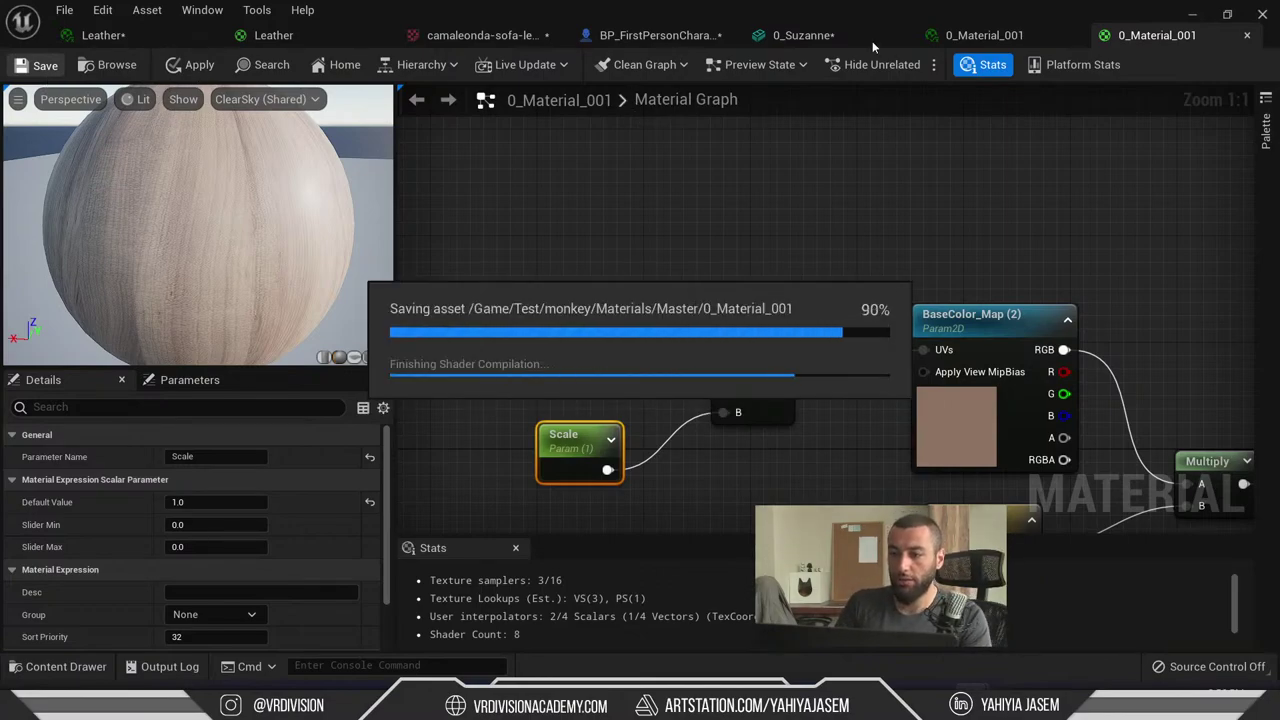
# - Enable the instance's Scale override and try values of 5 and 500
pyautogui.click(995, 36)
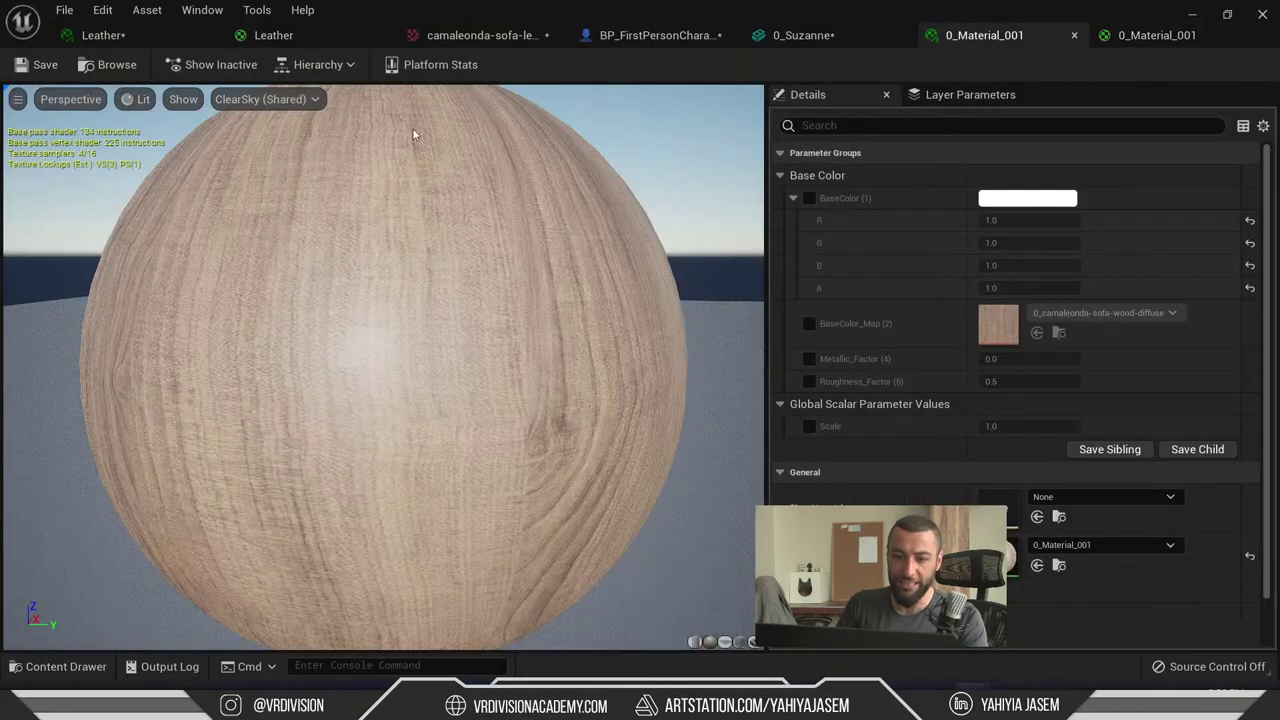
pyautogui.moveTo(345, 207); pyautogui.dragTo(460, 240)
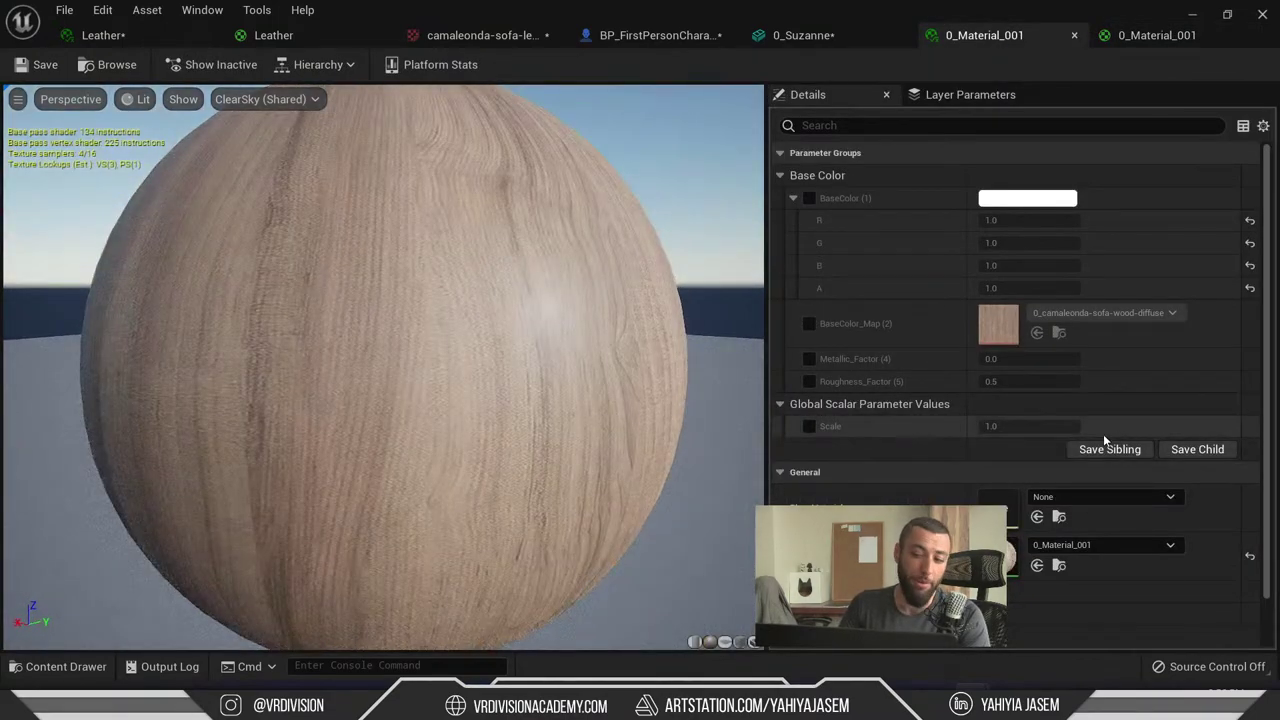
pyautogui.click(809, 427)
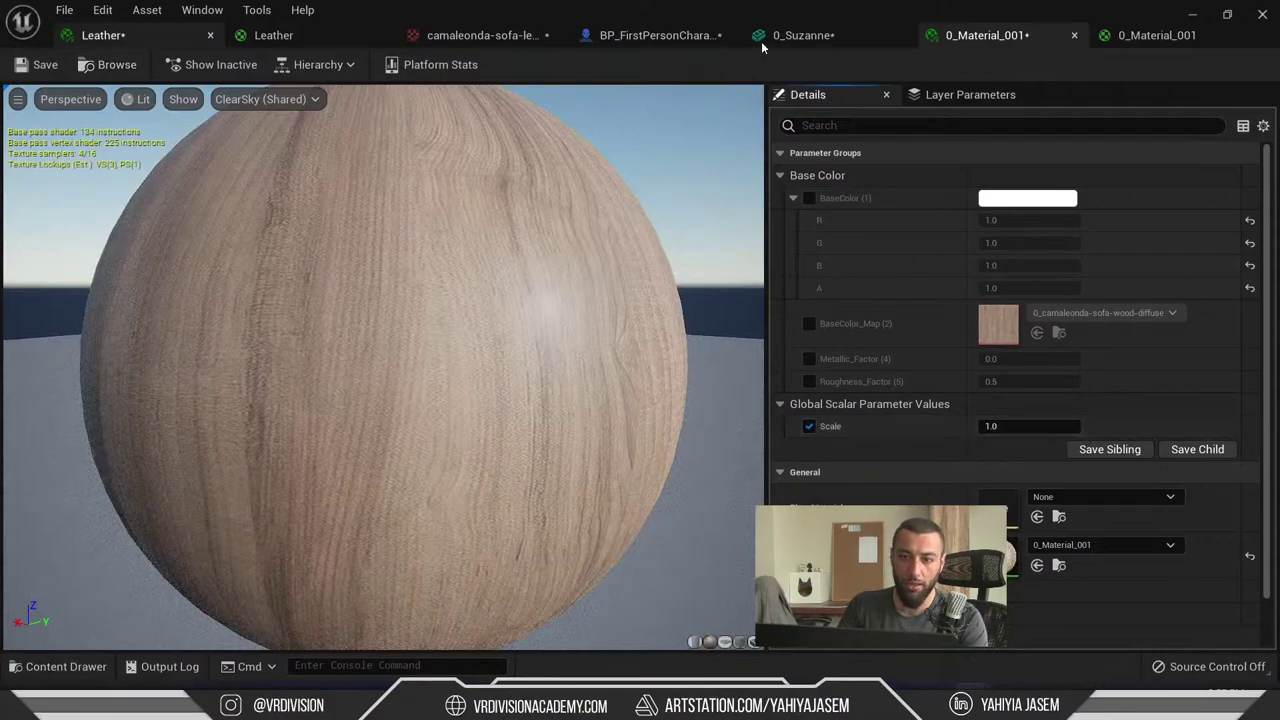
pyautogui.click(1027, 427)
pyautogui.write('5')
pyautogui.press('Return')
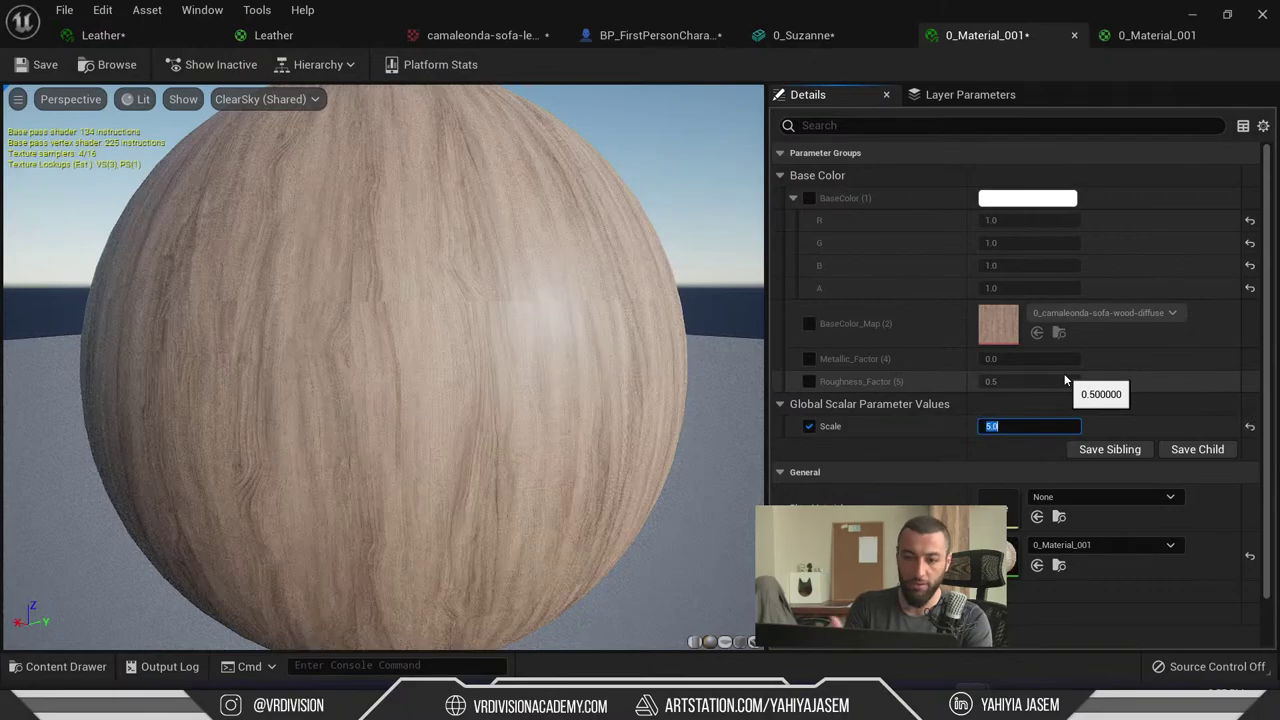
pyautogui.write('00')
pyautogui.press('Return')
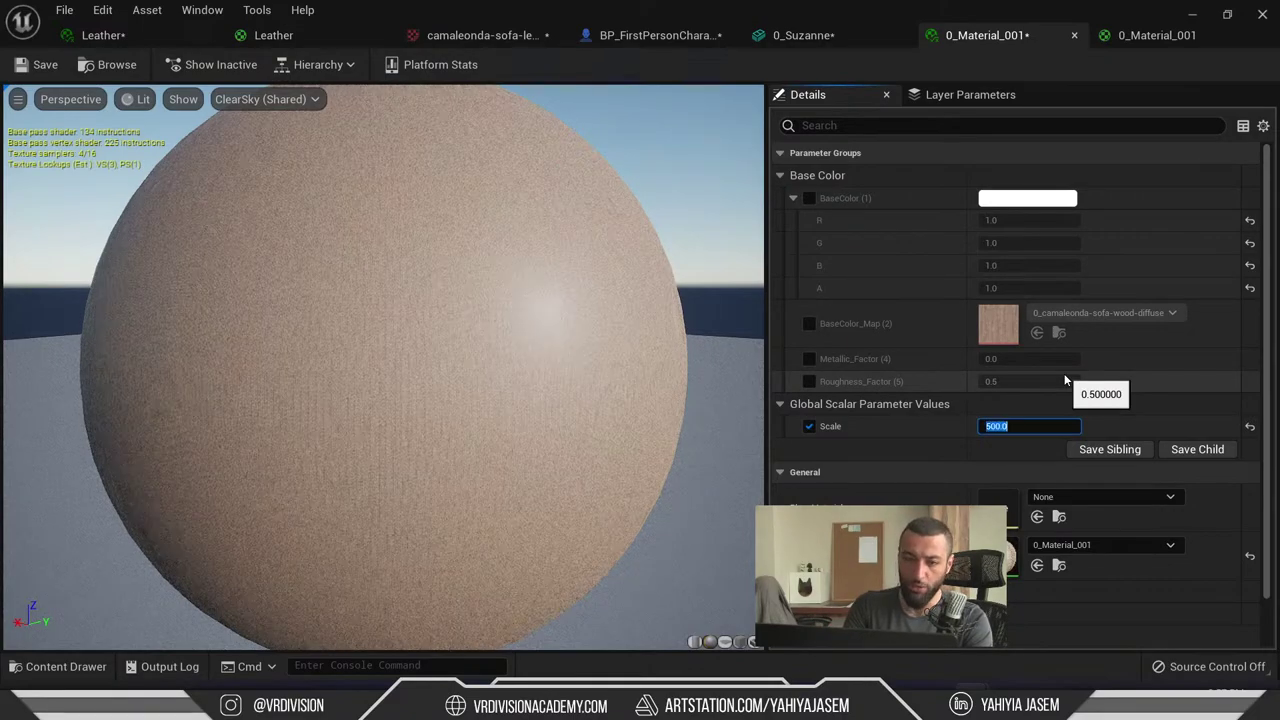
# - Settle the Scale override at 0.5 and uncover the level showing the textured monkeys
pyautogui.scroll(5, 380, 368)
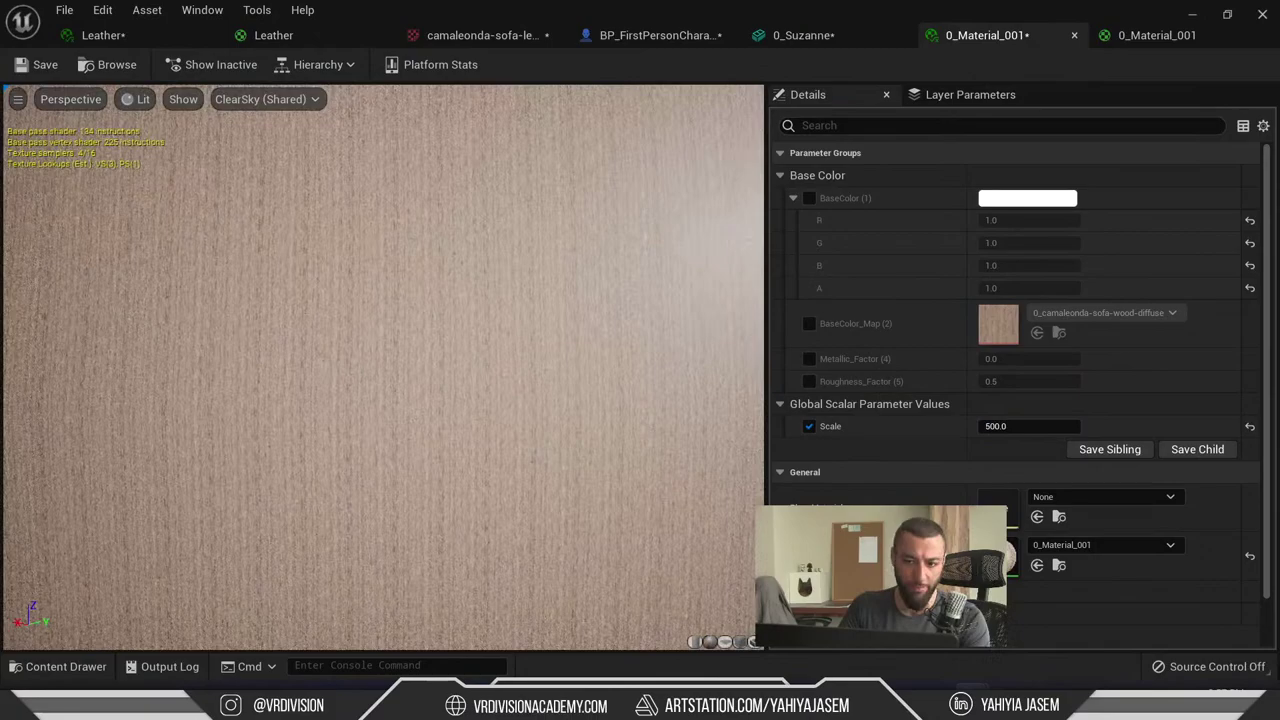
pyautogui.click(1015, 427)
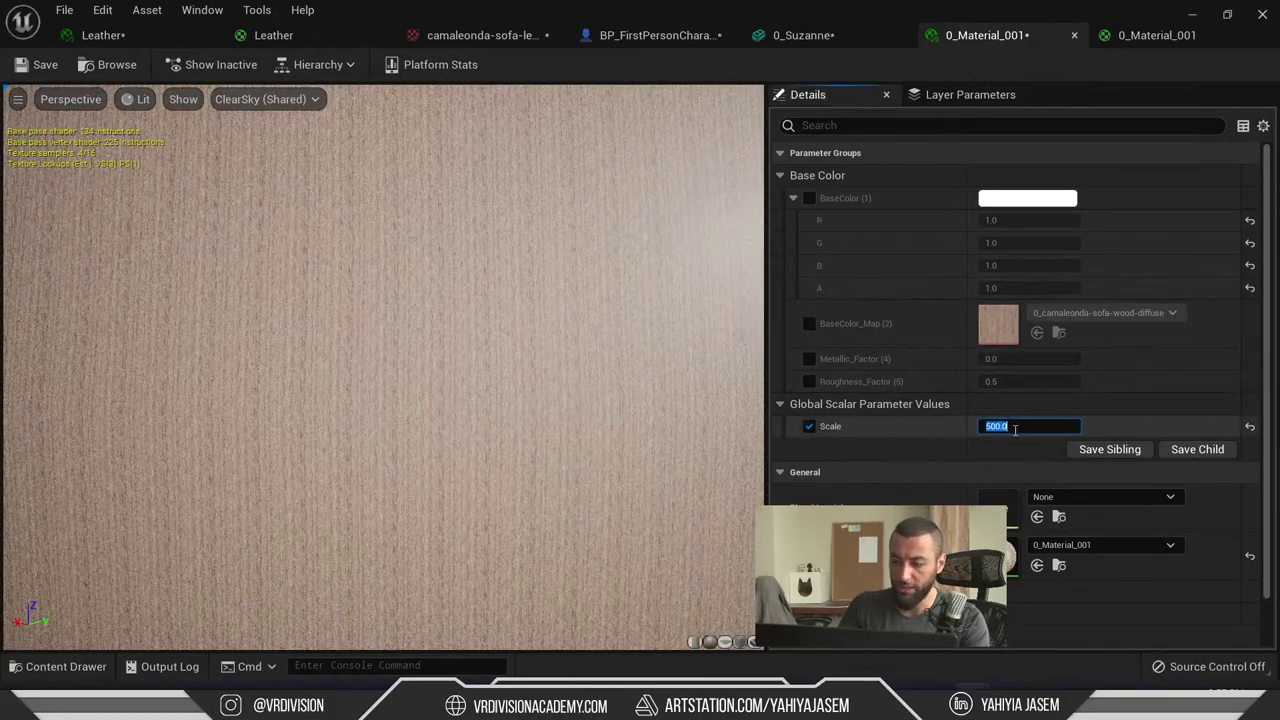
pyautogui.write('0.5')
pyautogui.press('Return')
pyautogui.scroll(-5, 447, 397)
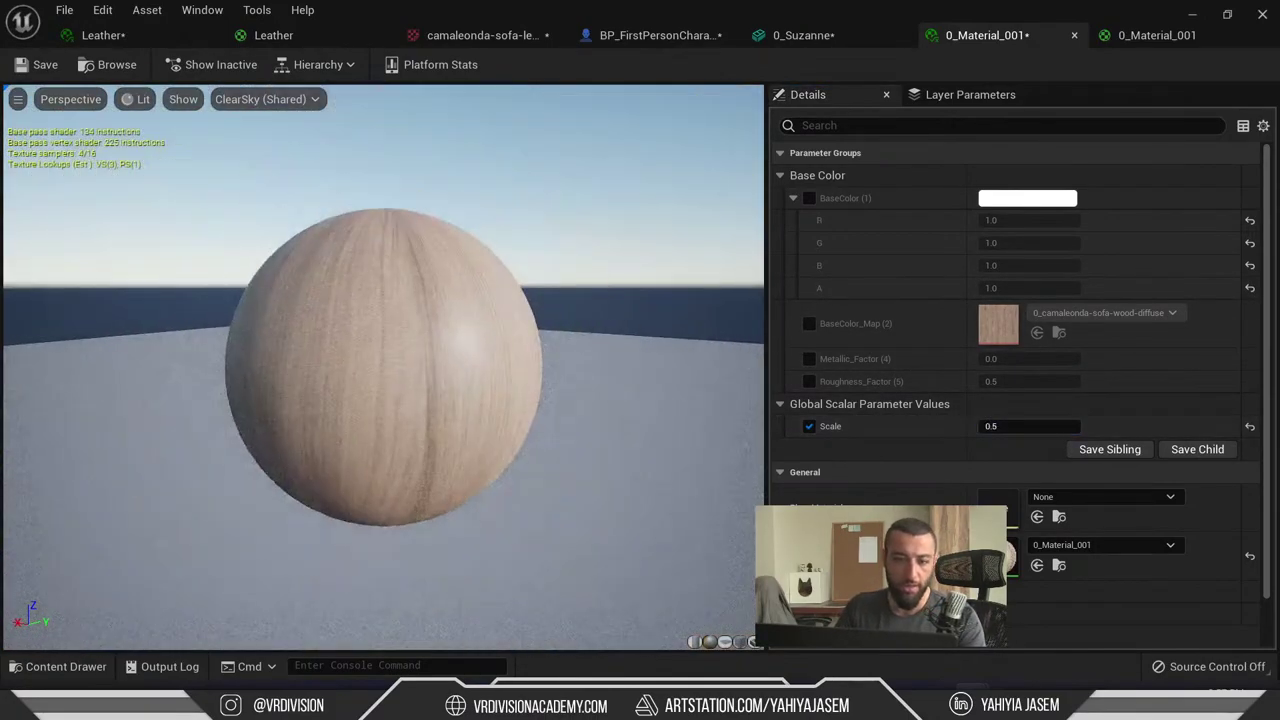
pyautogui.moveTo(745, 15); pyautogui.dragTo(541, 492)
pyautogui.moveTo(660, 300); pyautogui.dragTo(742, 243, button='right')
# - Drag the wood Scale override to about 4.96, close the material editor, and show Task View
pyautogui.rightClick(743, 243)
pyautogui.press('Escape')
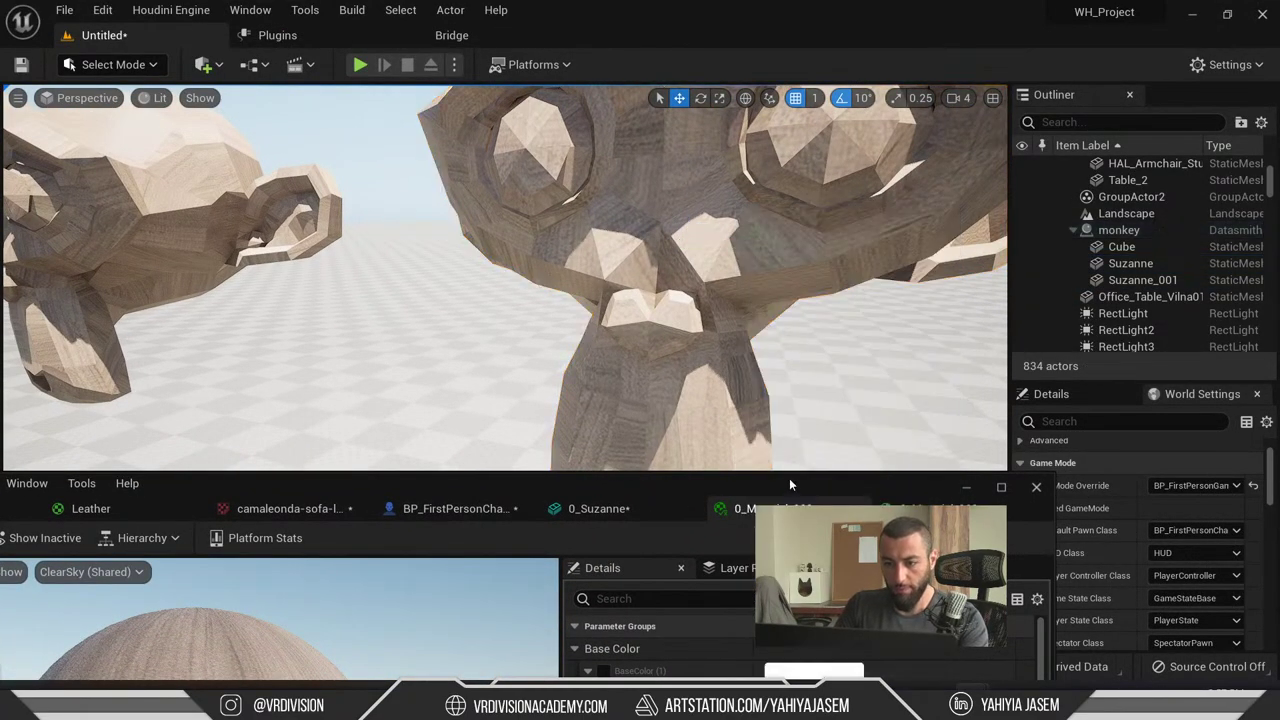
pyautogui.moveTo(789, 478); pyautogui.dragTo(234, 206)
pyautogui.moveTo(215, 628); pyautogui.dragTo(345, 627)
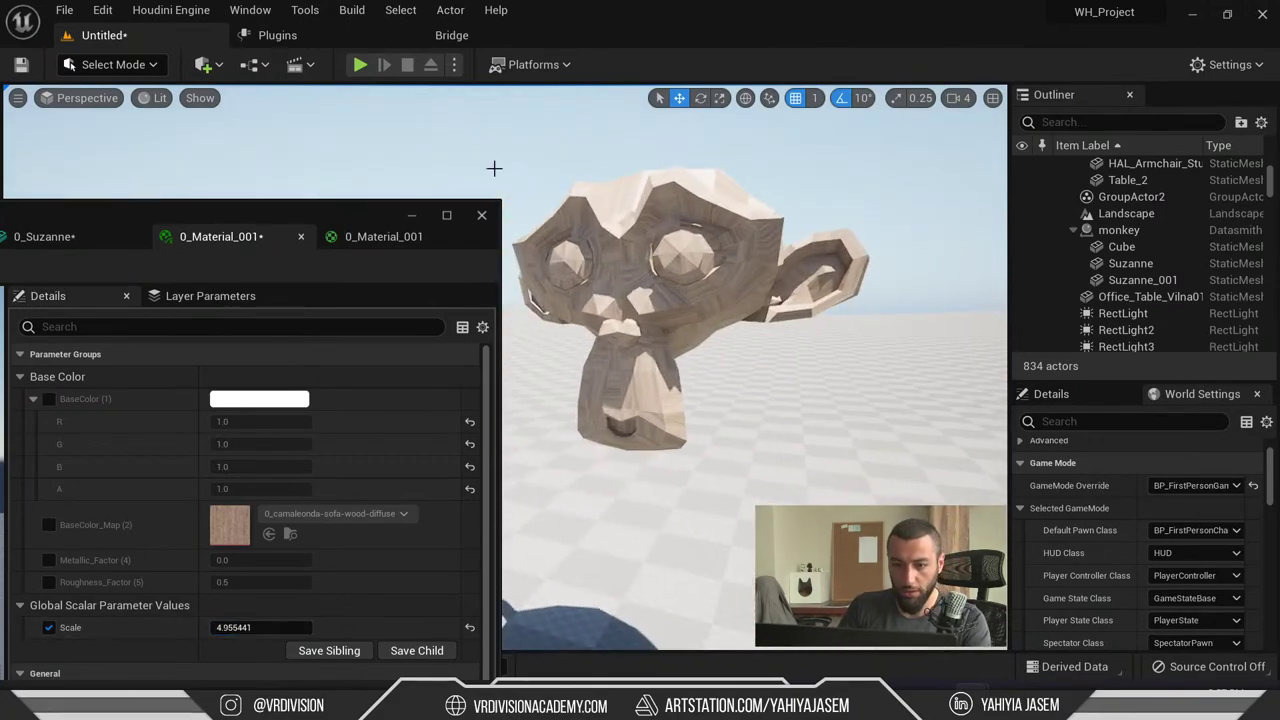
pyautogui.click(481, 215)
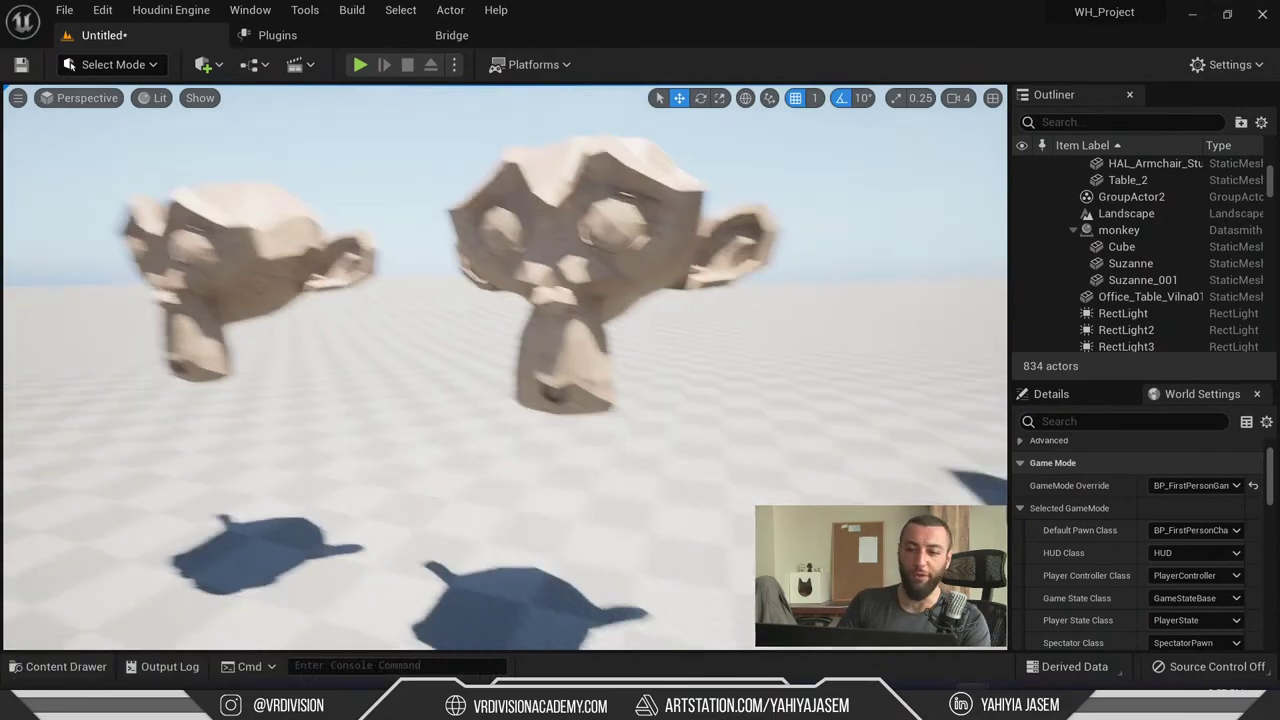
pyautogui.press('super+Tab')
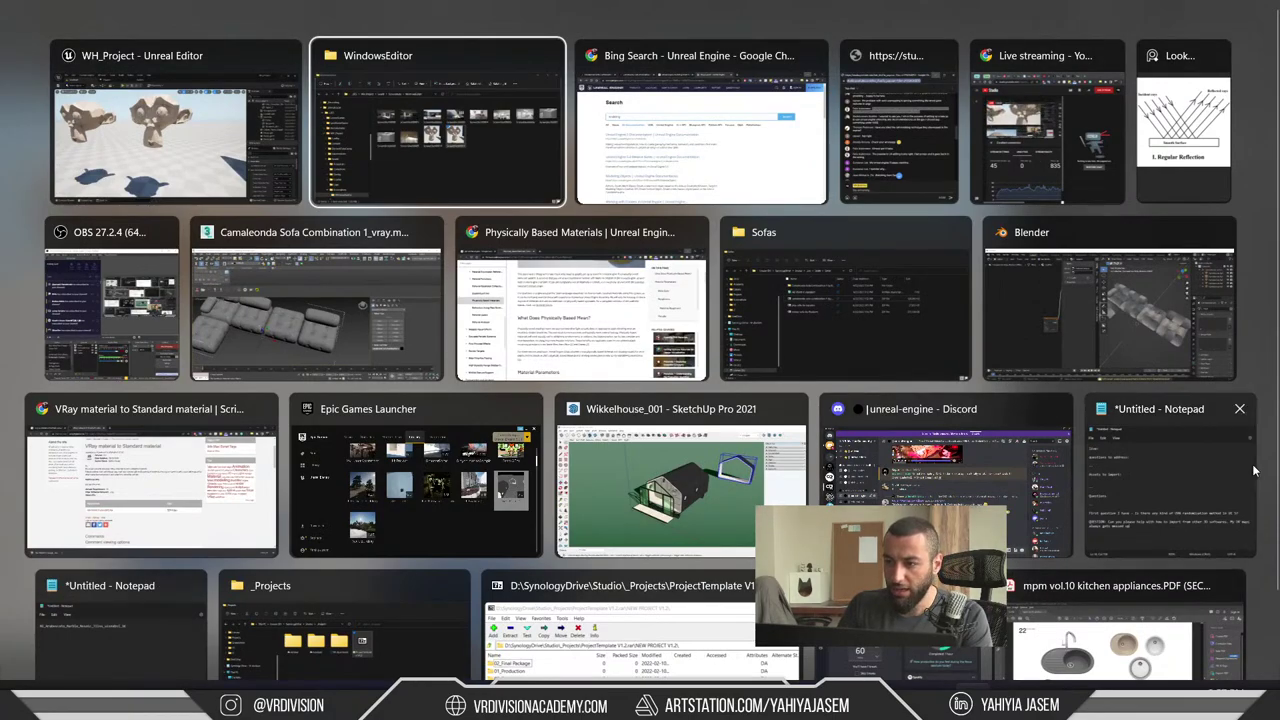
# - Bring up the YouTube live chat and highlight a viewer's GPU budget question
pyautogui.click(895, 125)
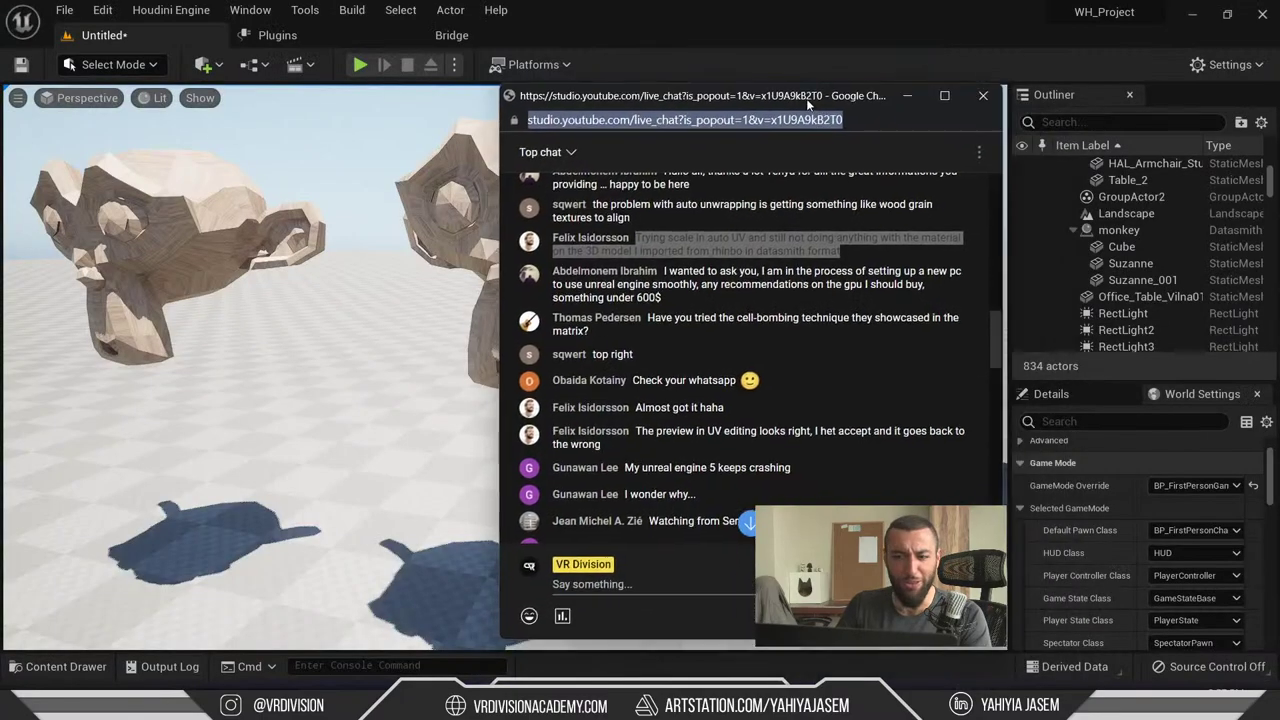
pyautogui.moveTo(808, 104); pyautogui.dragTo(805, 103)
pyautogui.click(562, 291)
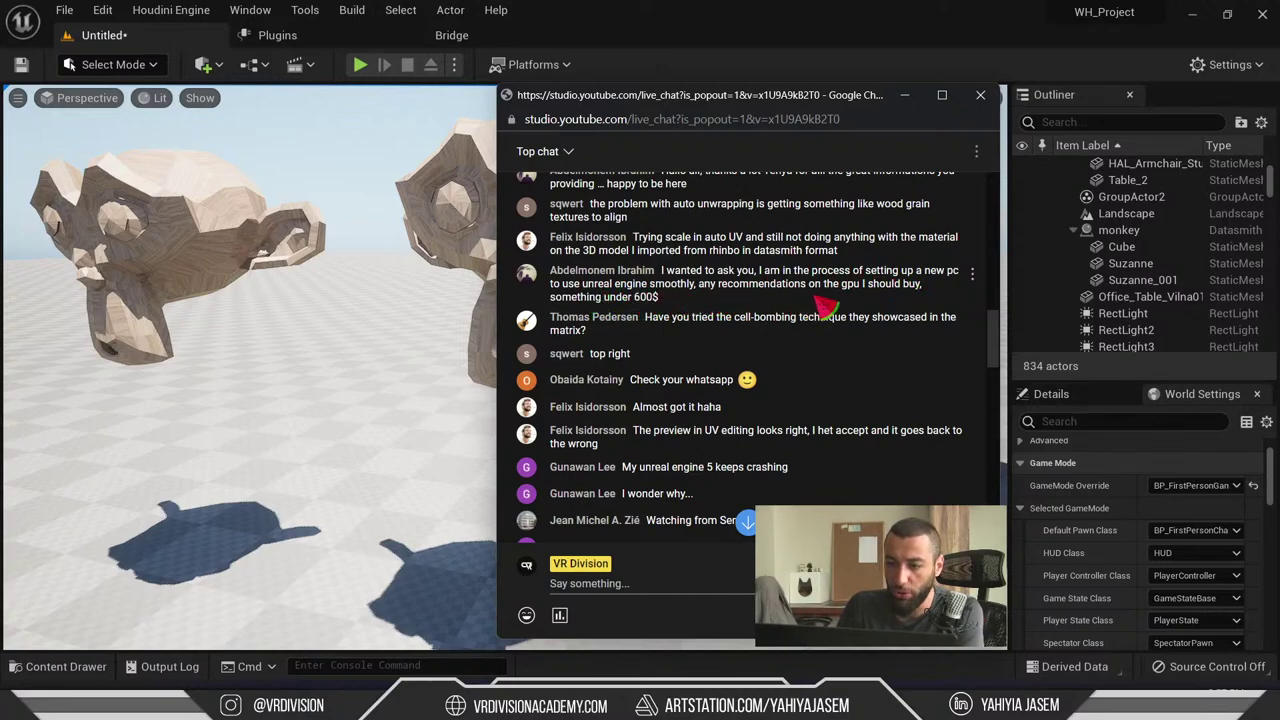
pyautogui.moveTo(653, 298); pyautogui.dragTo(775, 310)
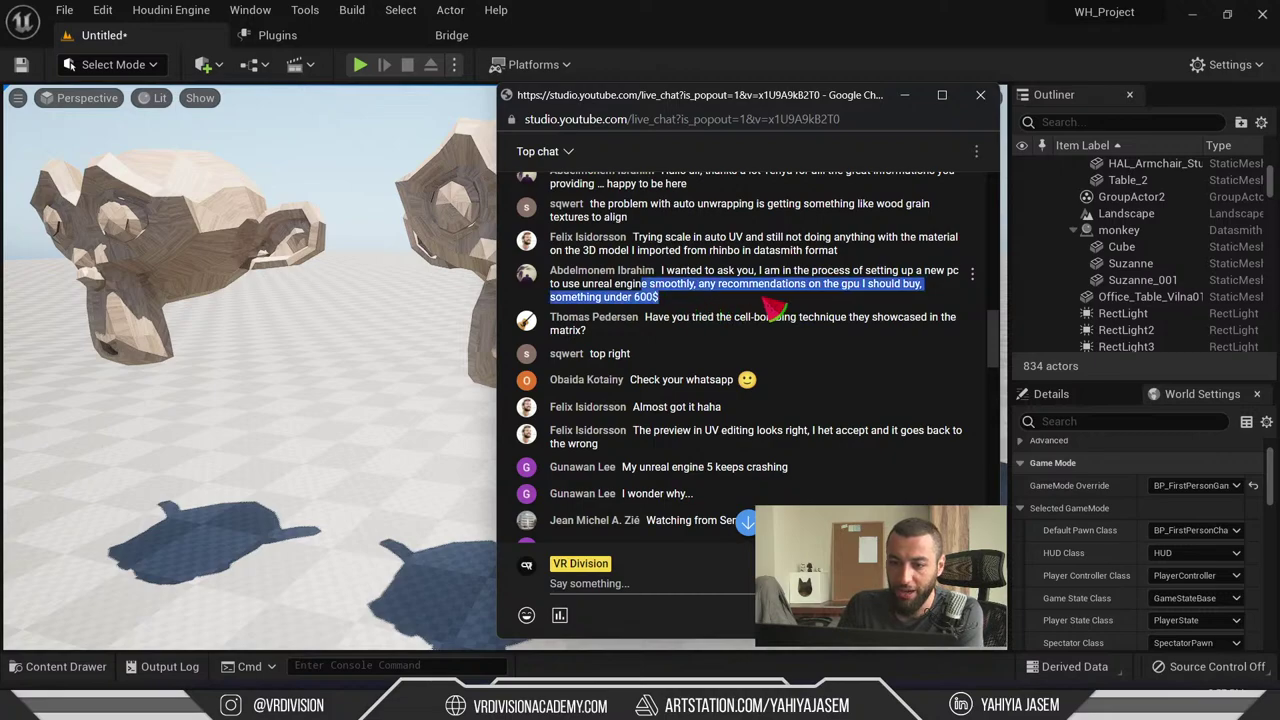
pyautogui.click(720, 312)
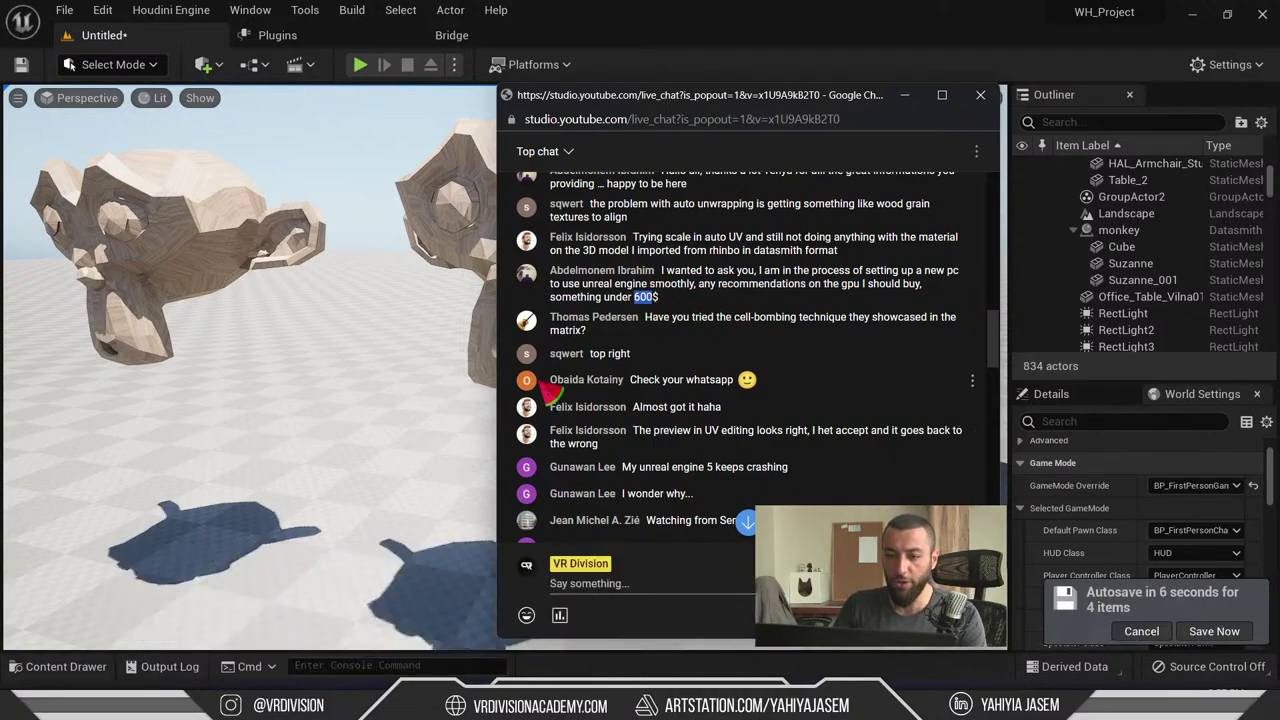
# - Close the live chat and select the address bar of Chrome's Unreal Engine search page
pyautogui.click(274, 323)
pyautogui.moveTo(274, 323); pyautogui.dragTo(293, 331, button='right')
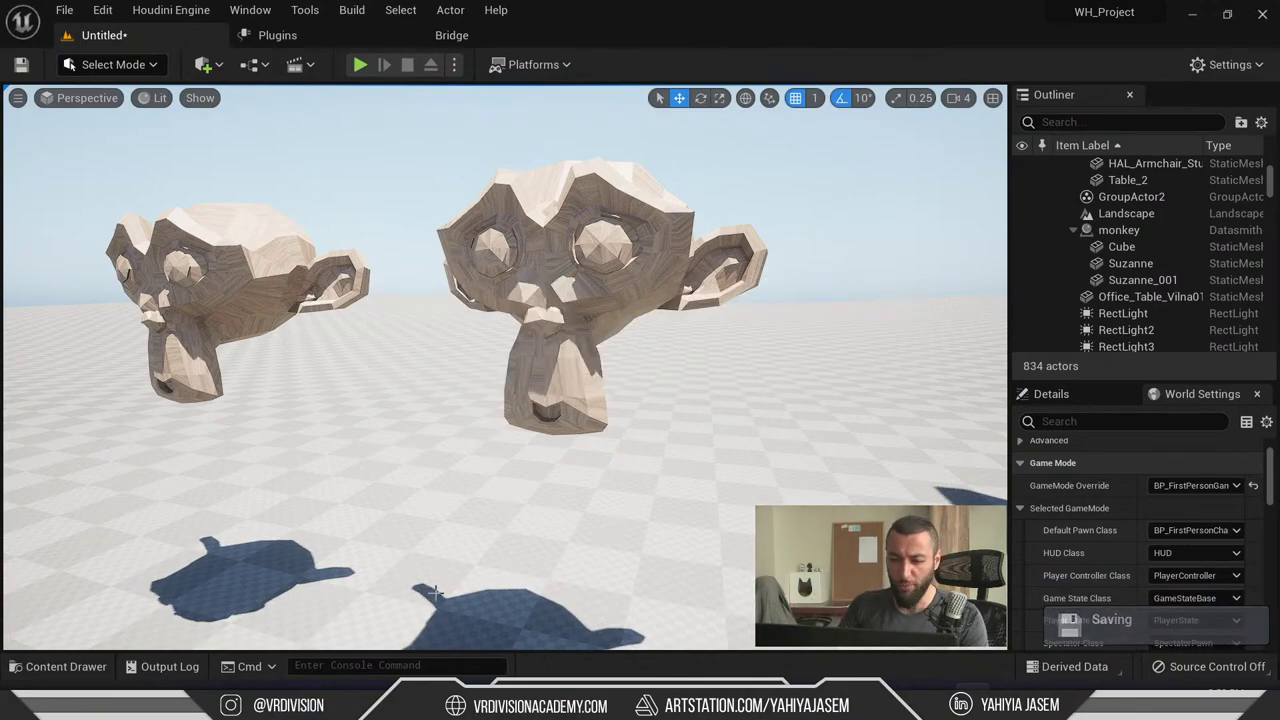
pyautogui.click(510, 615)
pyautogui.click(708, 43)
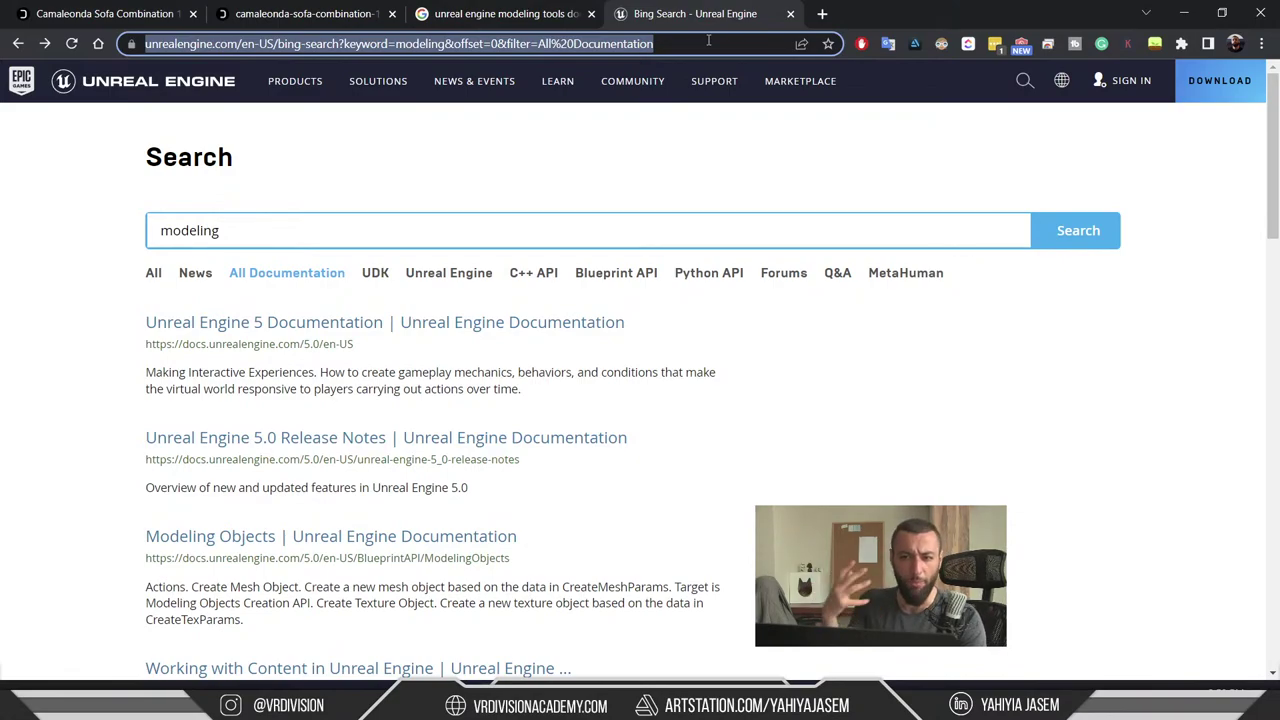
# - Search for 'gpu prices' and look over the results
pyautogui.write('gpu prices')
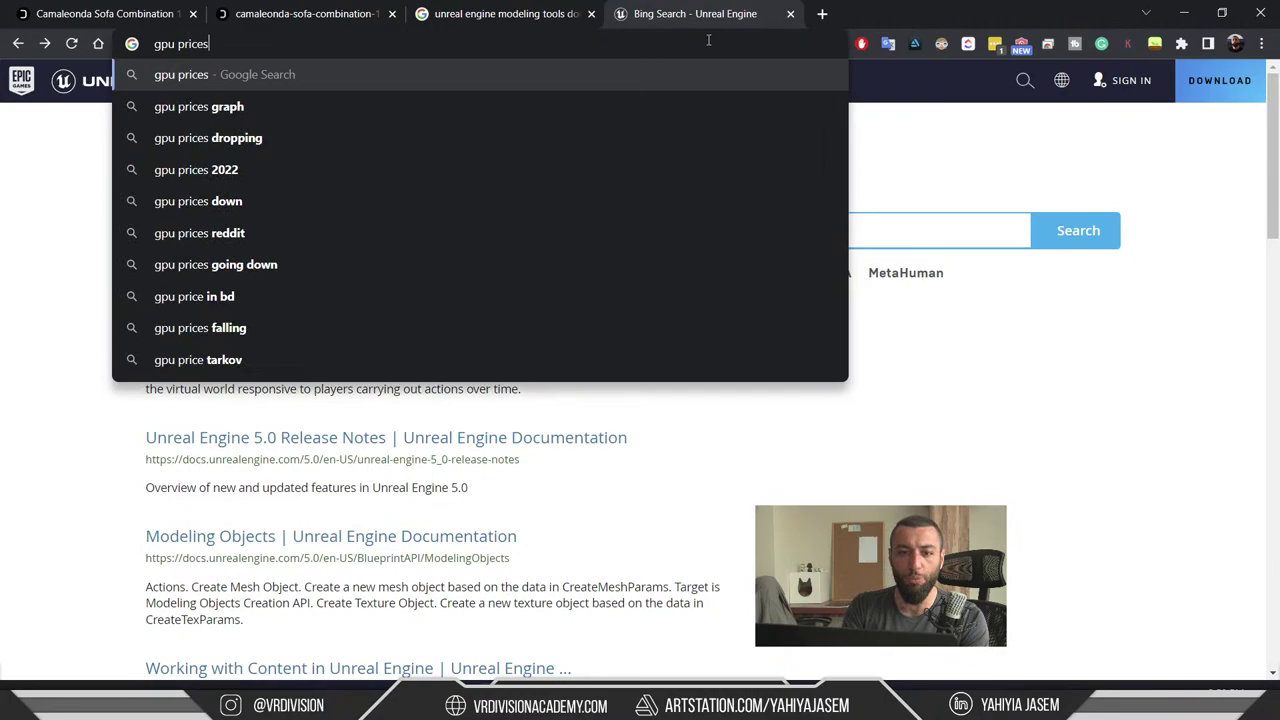
pyautogui.press('Return')
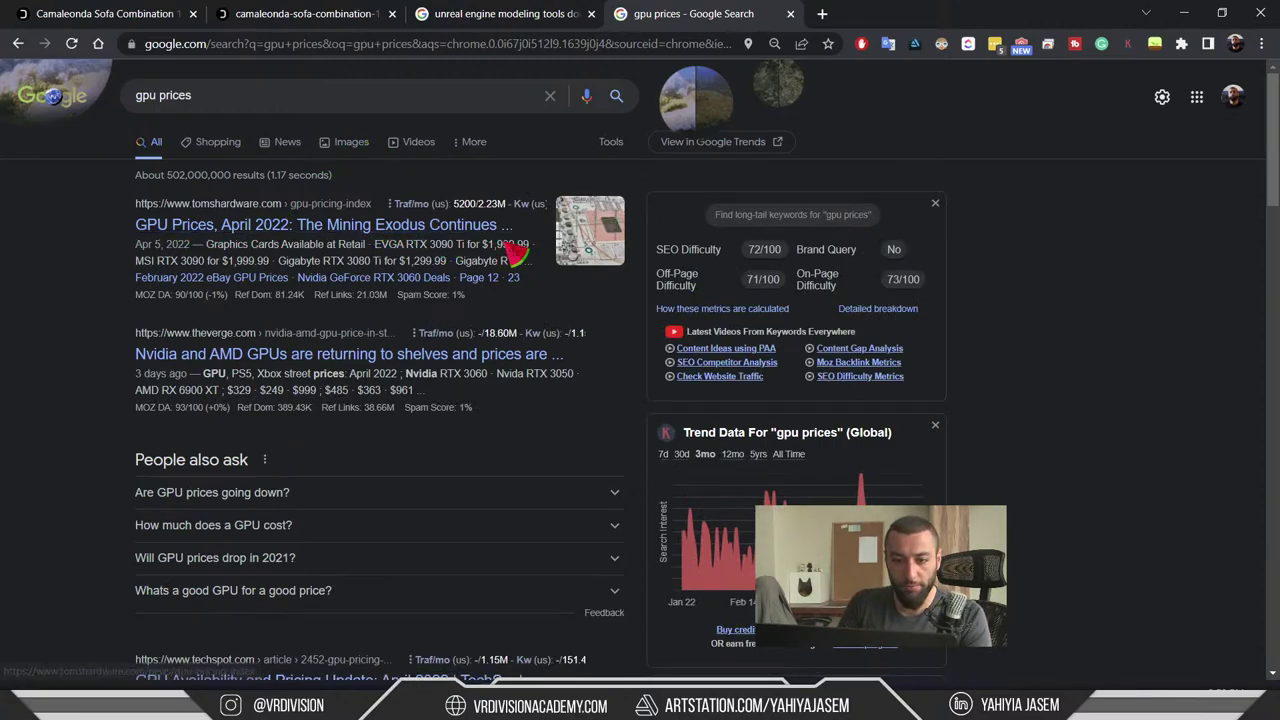
pyautogui.scroll(-1, 480, 255)
pyautogui.scroll(1, 120, 298)
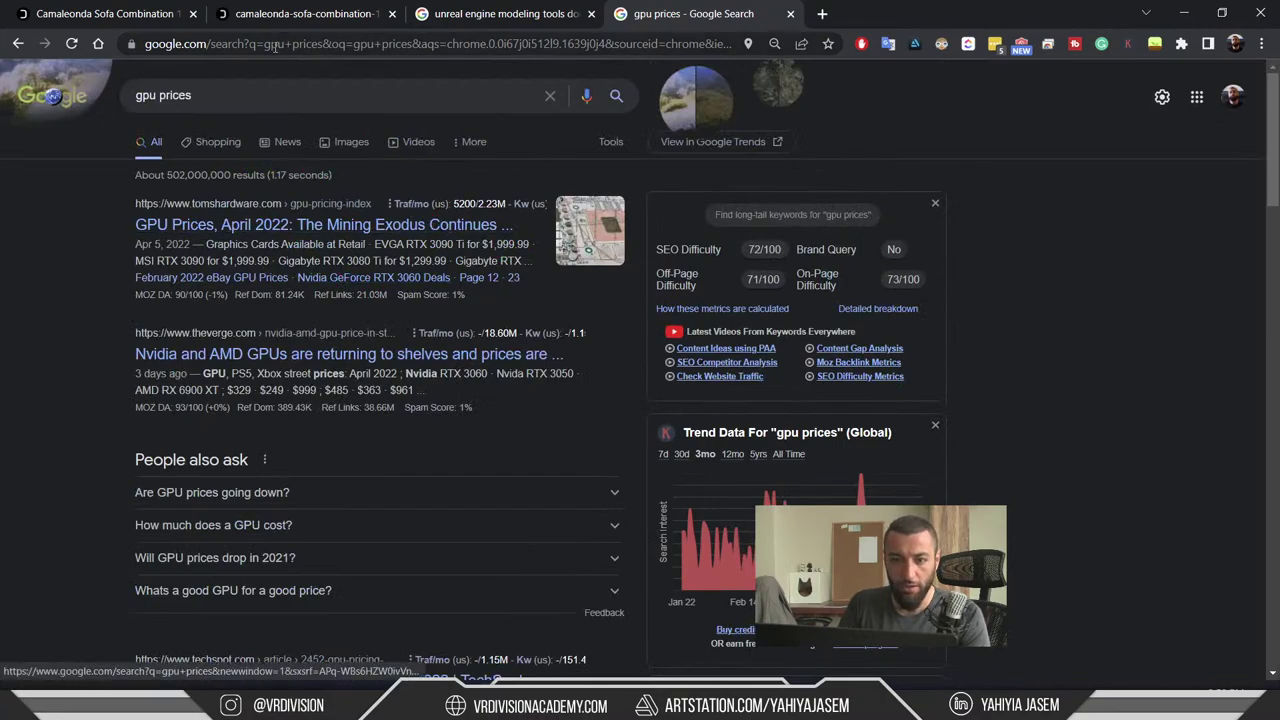
# - Replace the query with 'gpu for 600' and run it
pyautogui.click(297, 88)
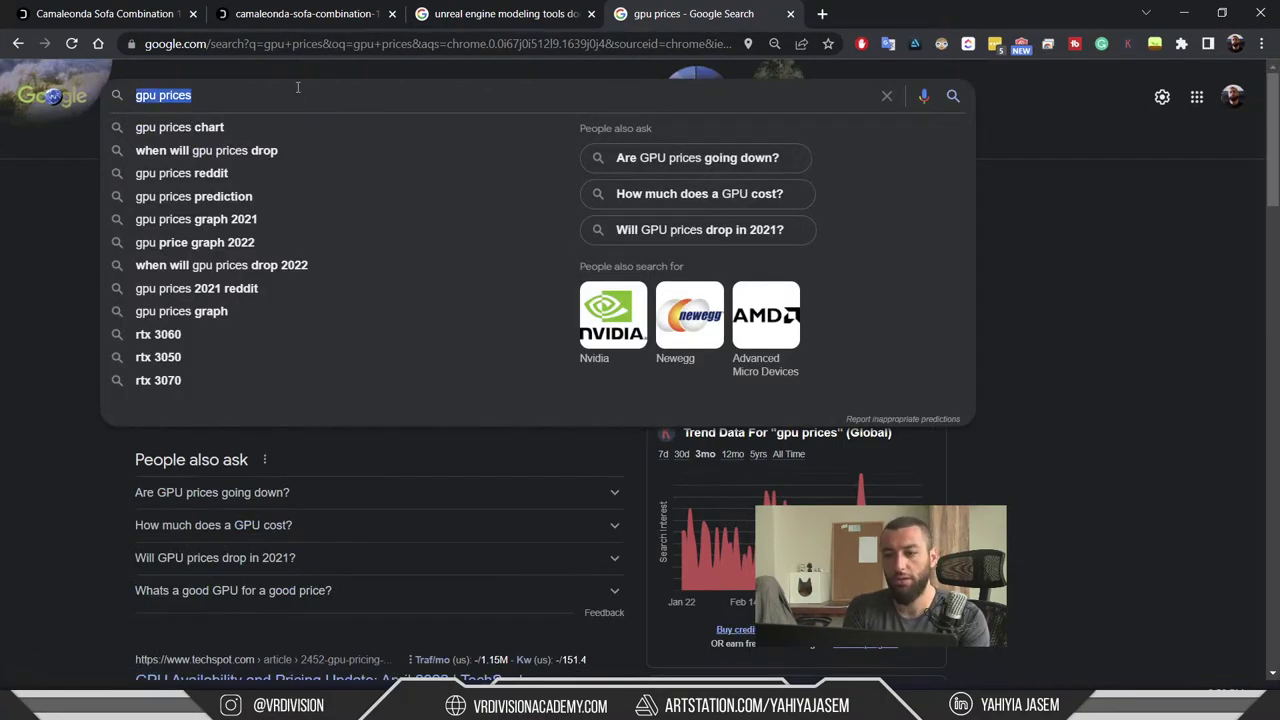
pyautogui.press('Escape')
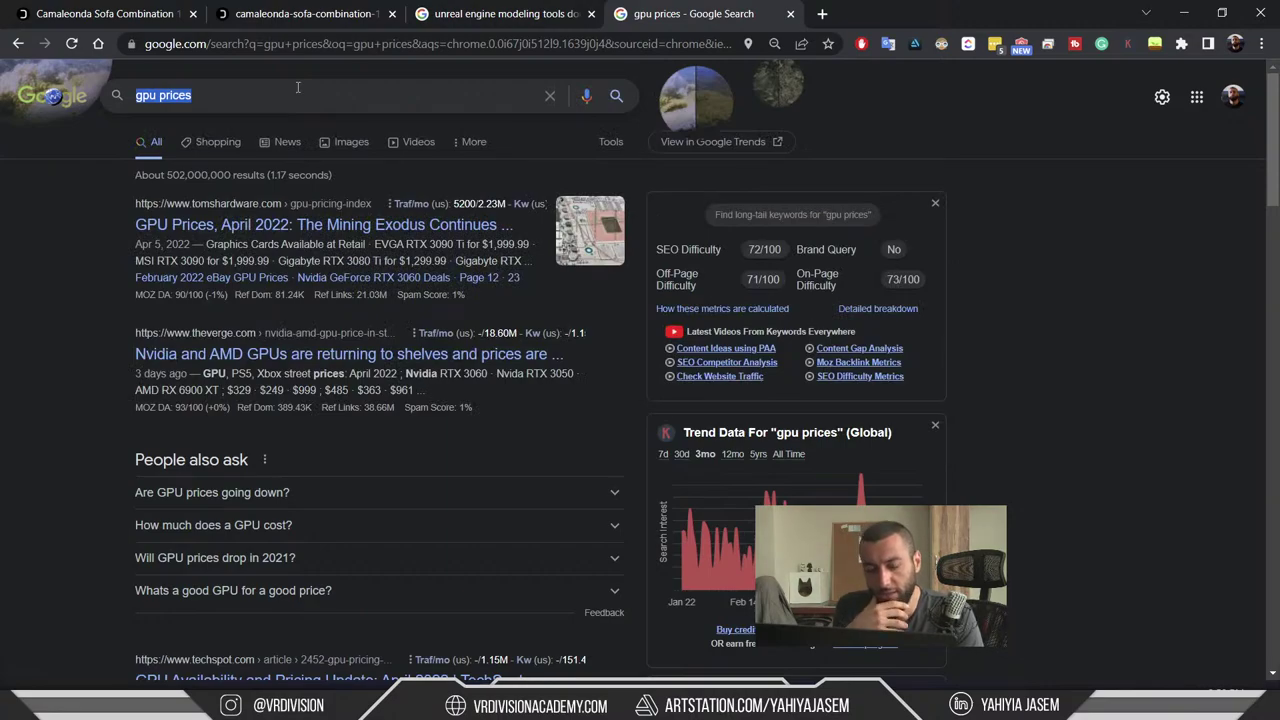
pyautogui.write('gpu for 600')
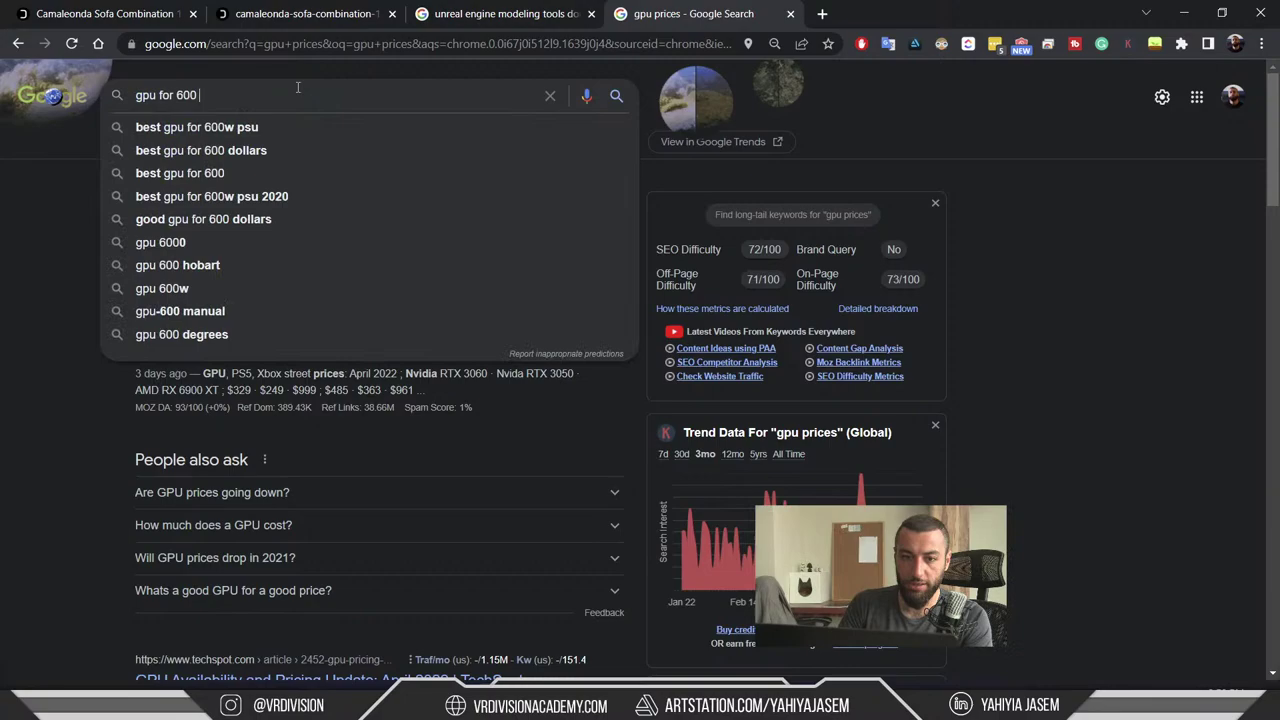
pyautogui.press('Return')
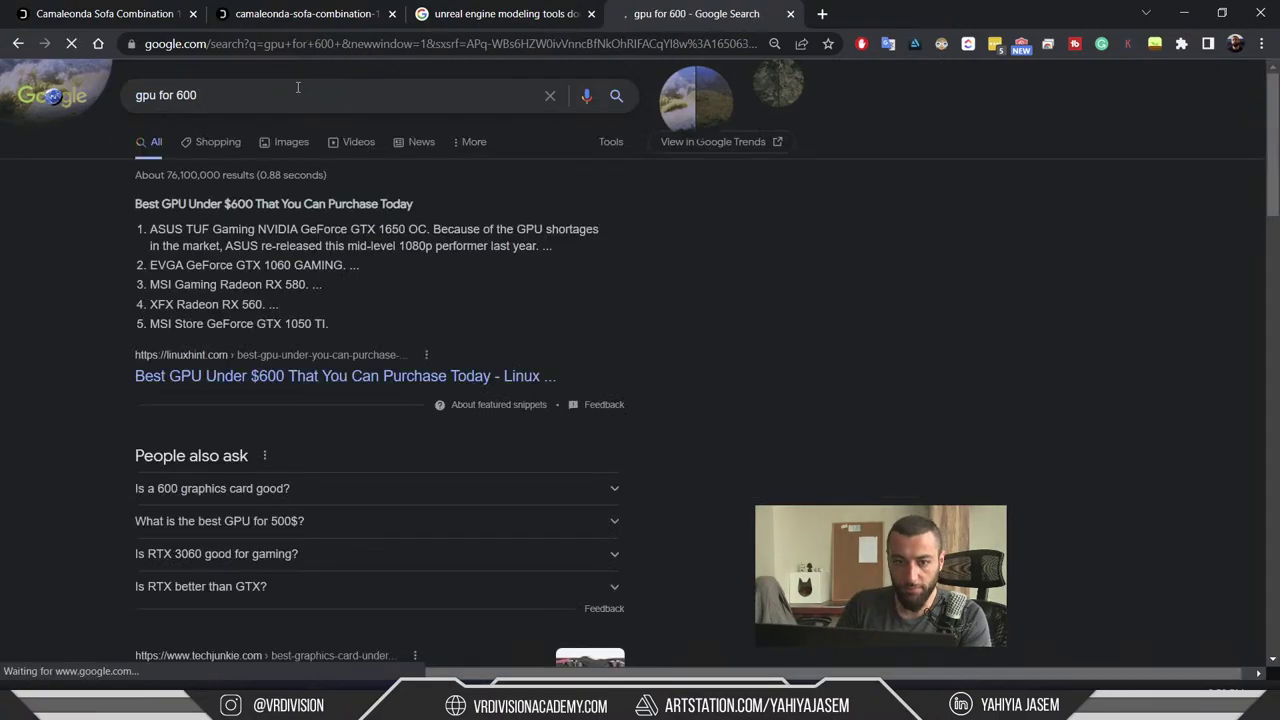
# - Read linuxhint's Best GPU Under $600 article, covering the EVGA GTX 1060, MSI RX 580, XFX RX 560
pyautogui.click(226, 378)
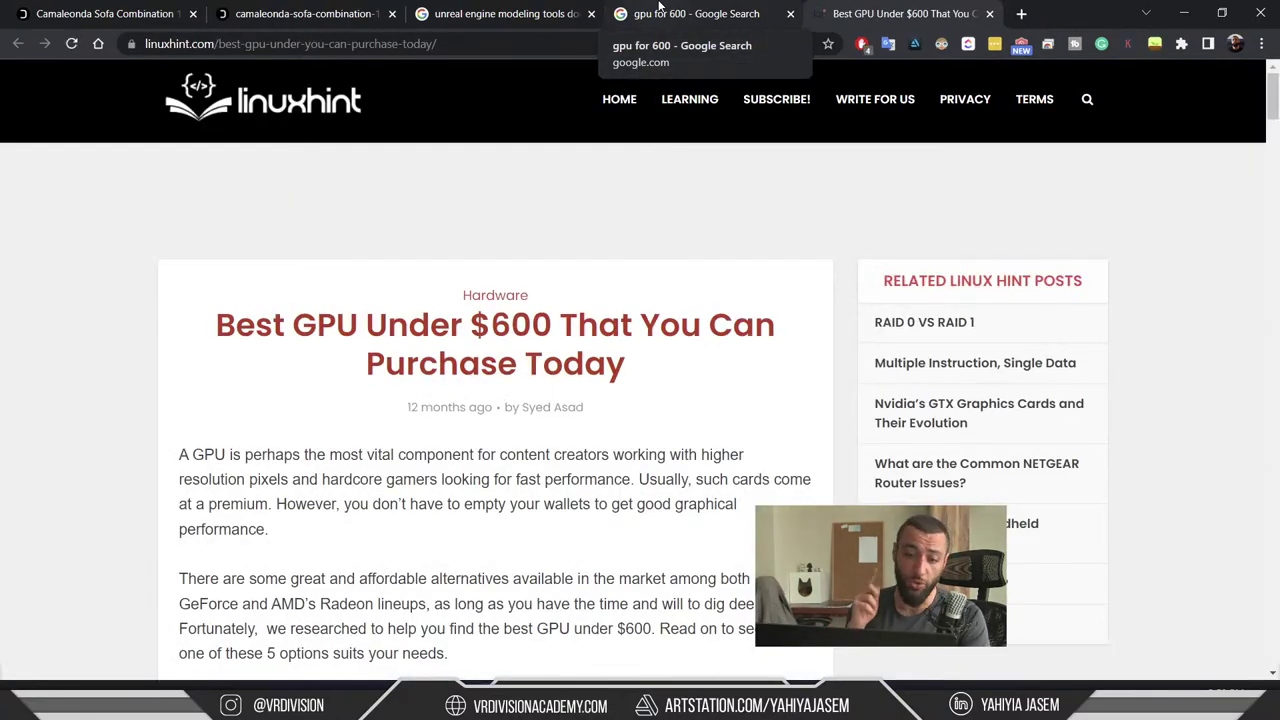
pyautogui.scroll(-5, 560, 329)
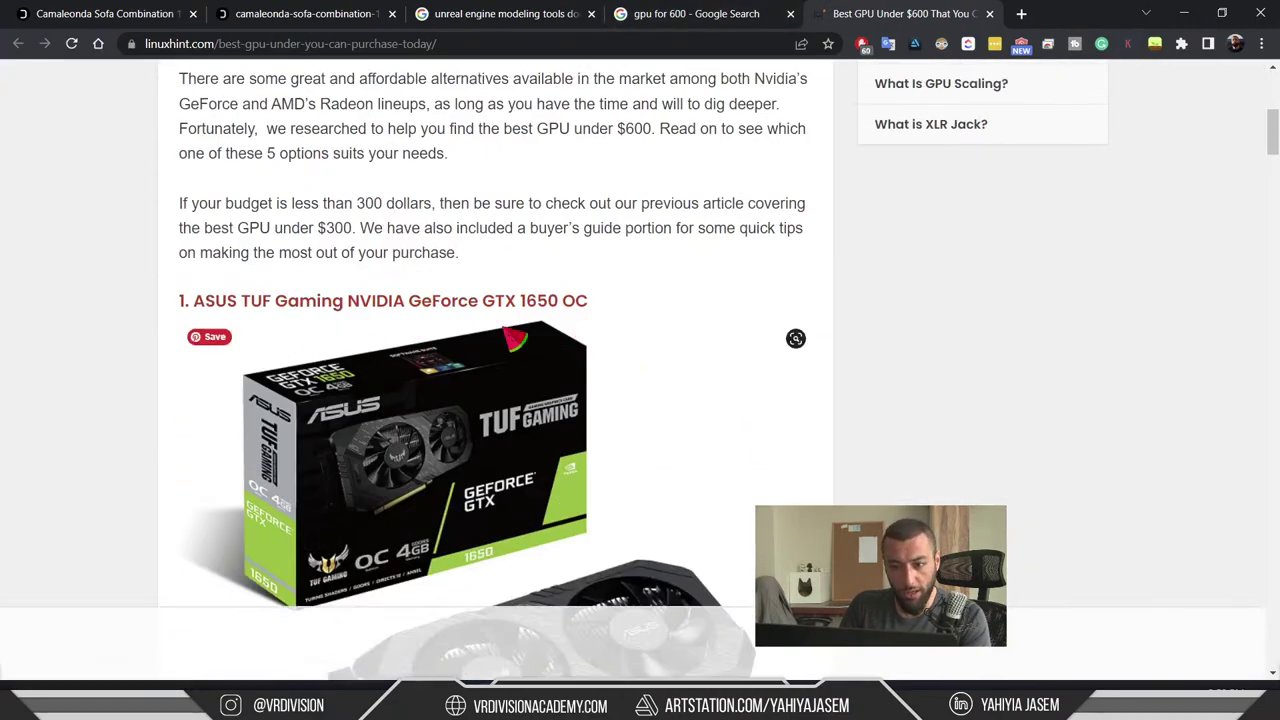
pyautogui.scroll(-4, 540, 305)
pyautogui.scroll(2, 575, 298)
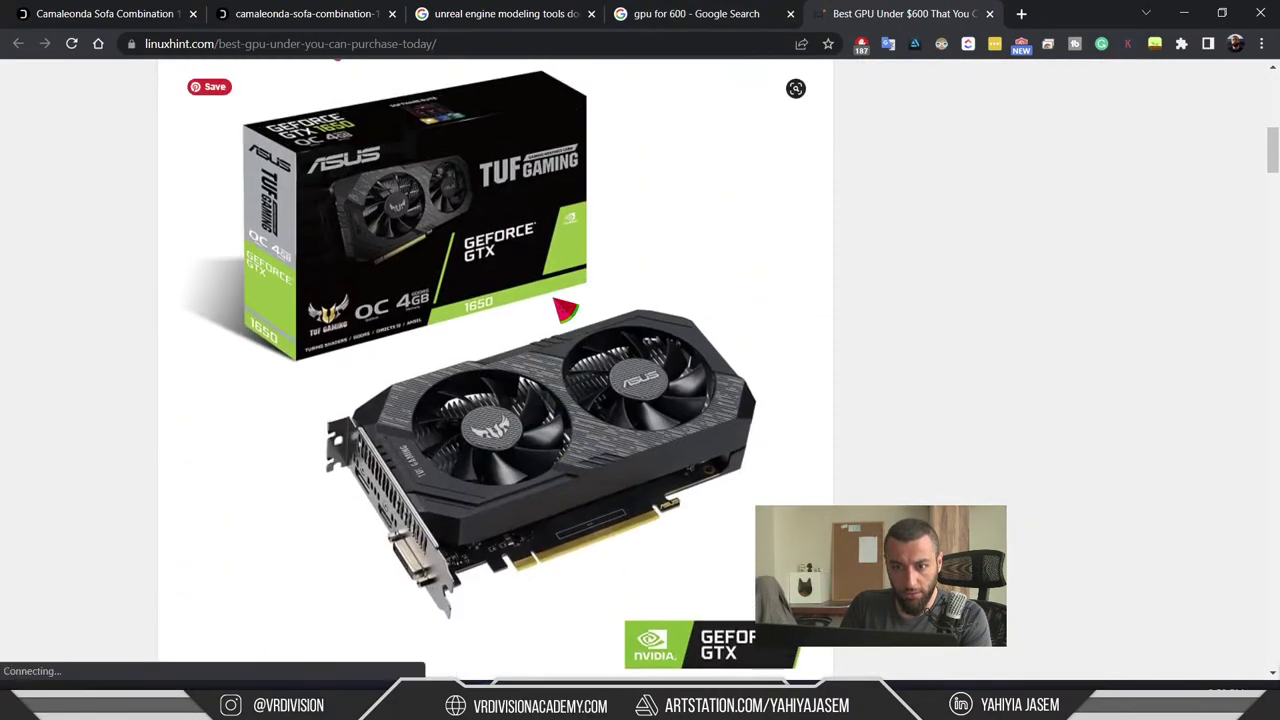
pyautogui.scroll(-6, 937, 313)
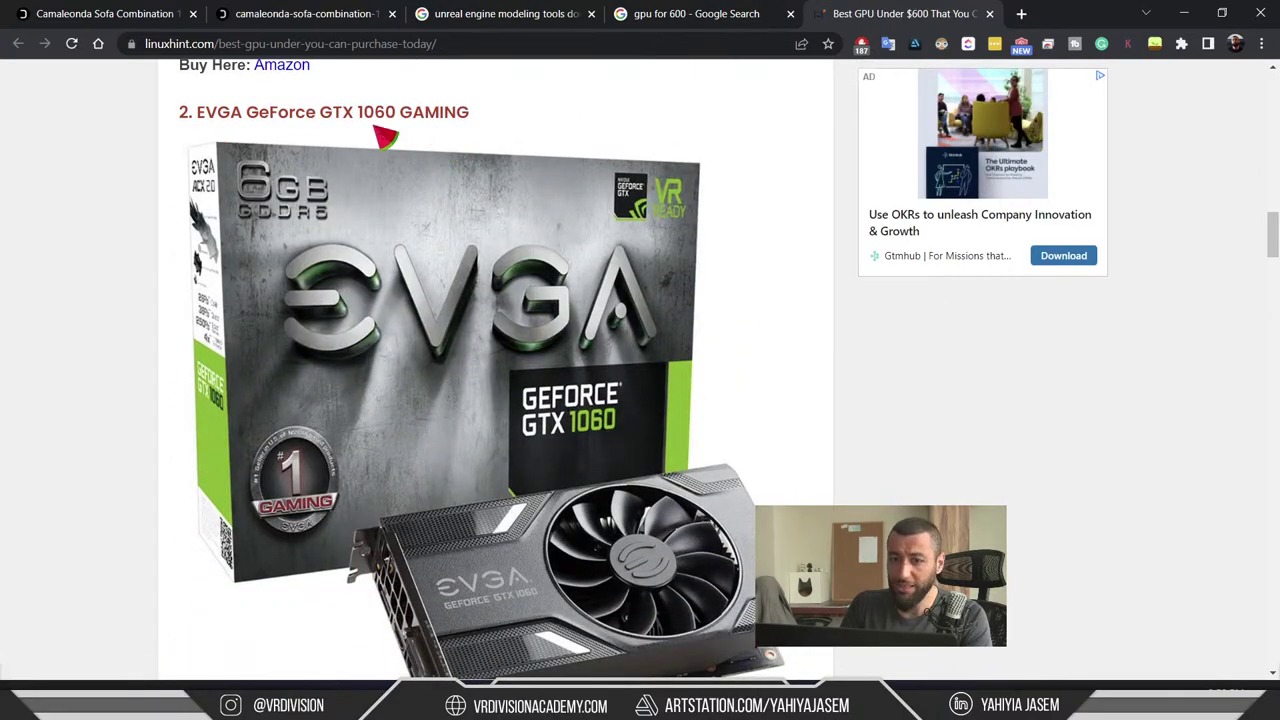
pyautogui.scroll(1, 497, 195)
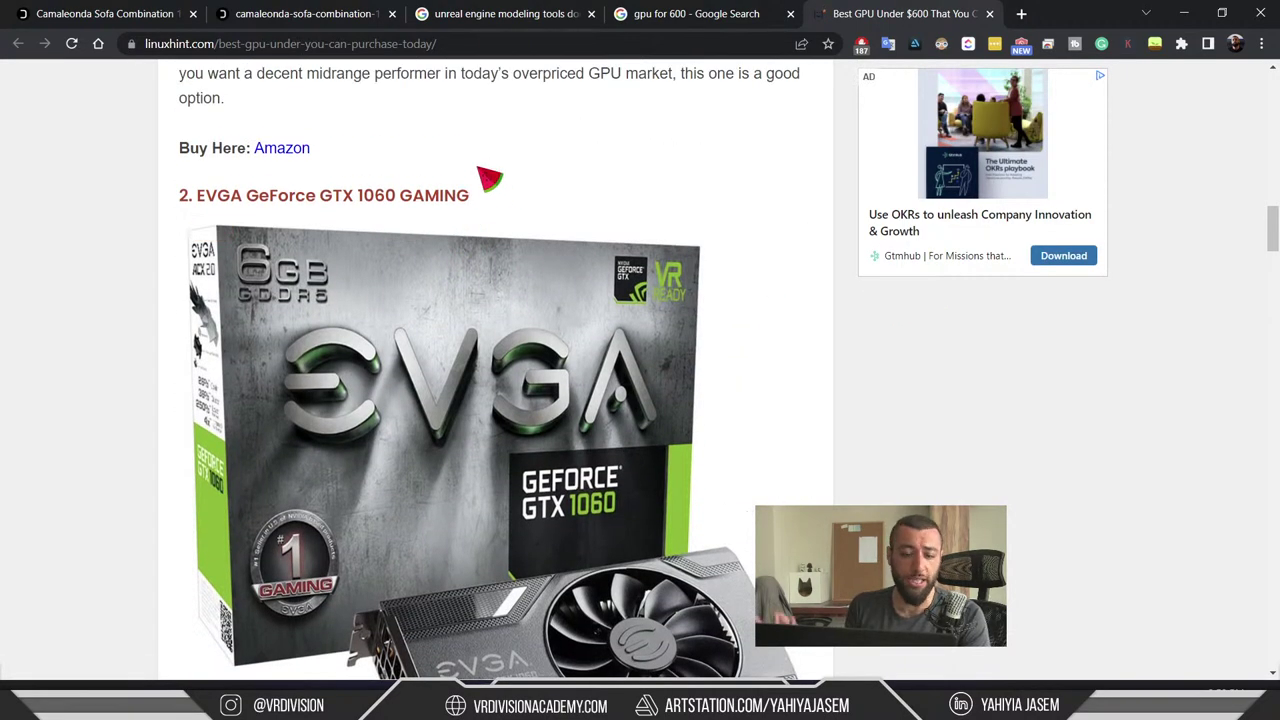
pyautogui.scroll(-6, 737, 131)
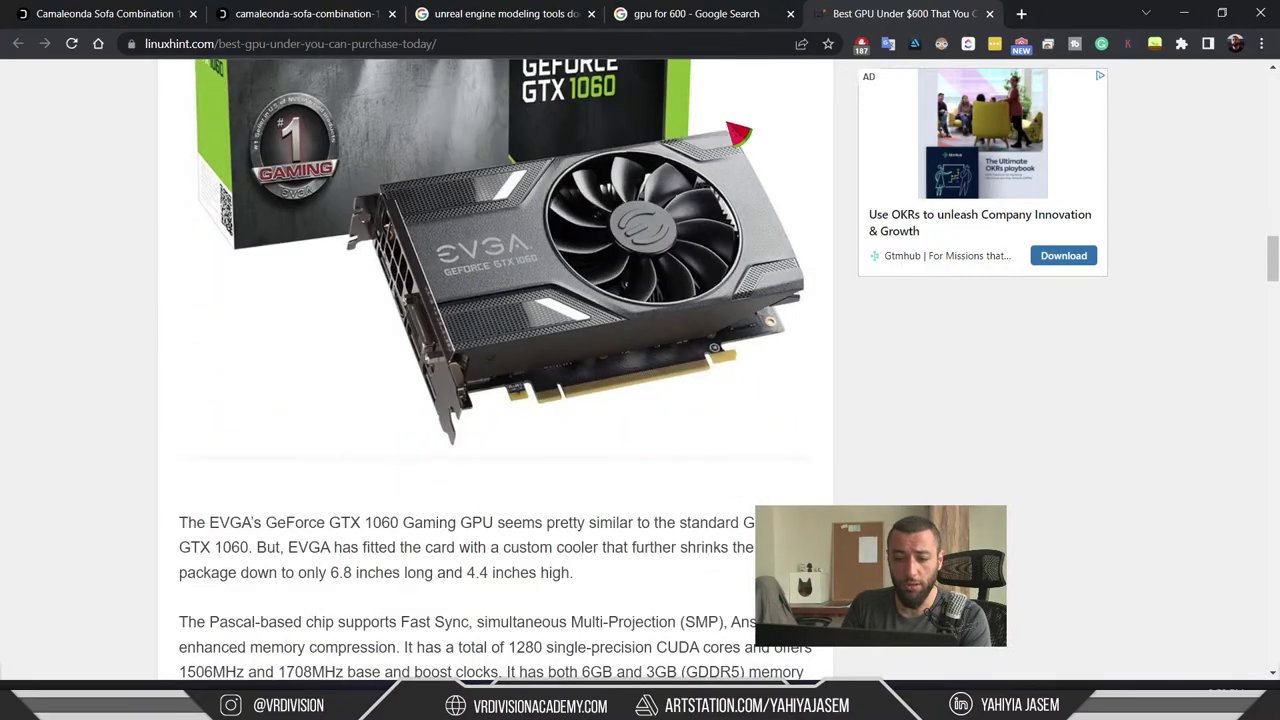
pyautogui.scroll(-6, 740, 120)
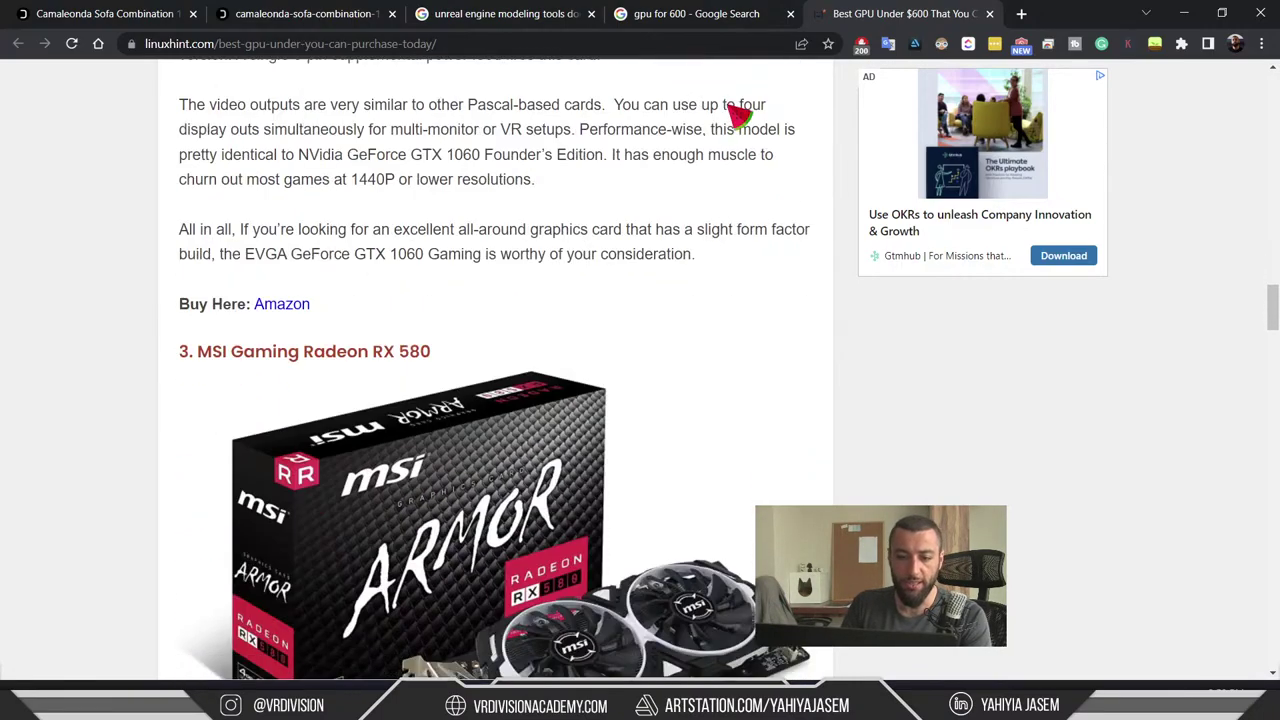
pyautogui.scroll(-15, 731, 139)
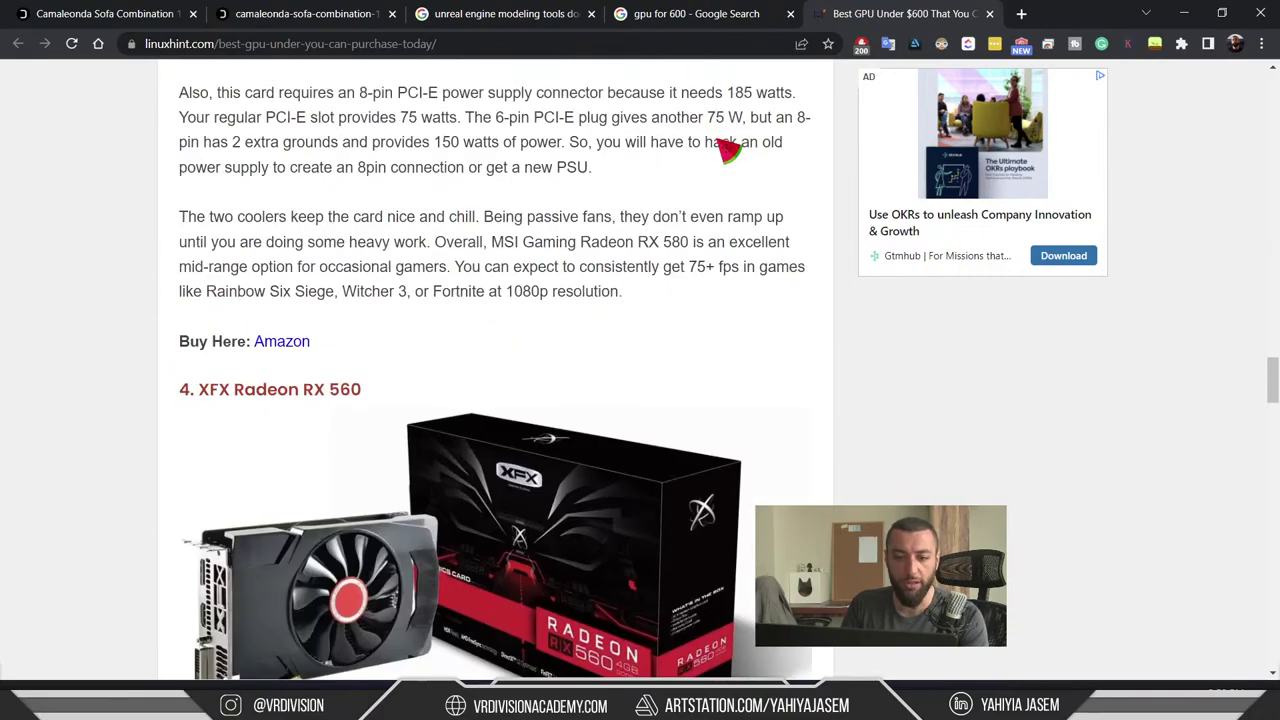
pyautogui.scroll(20, 300, 263)
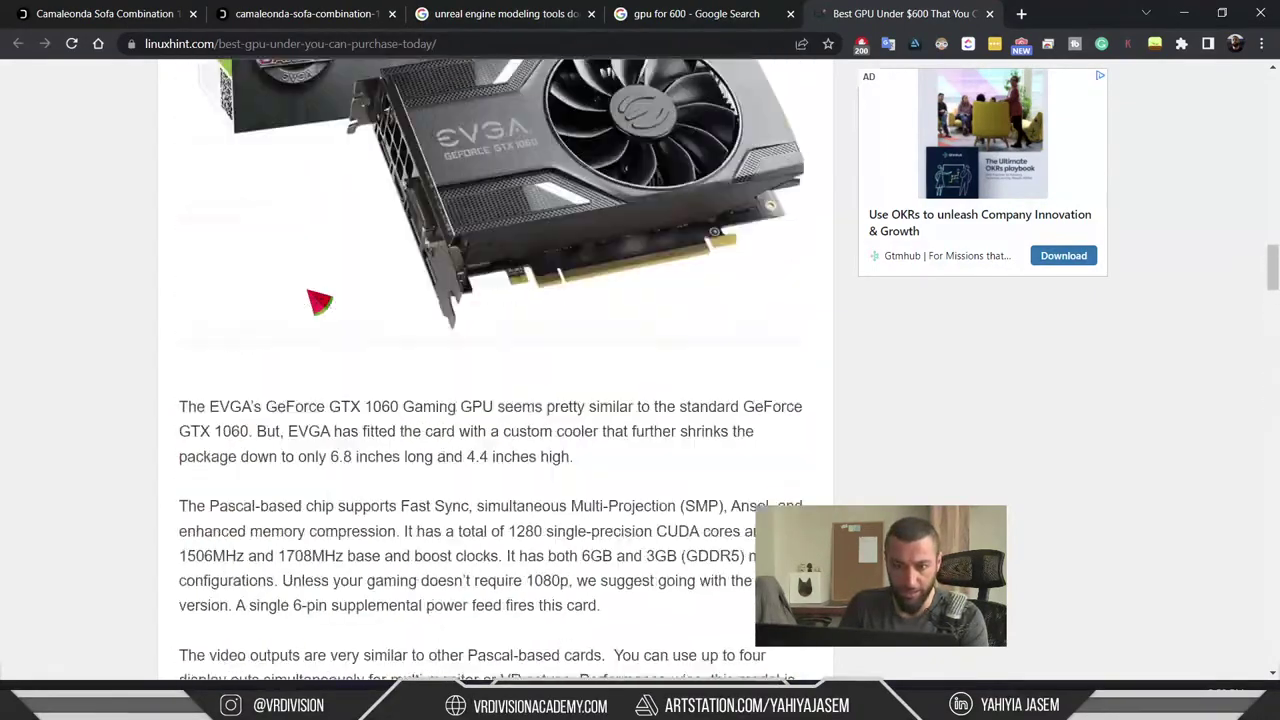
pyautogui.scroll(3, 380, 275)
# - Replace the Google query with '1080ti' and run the search
pyautogui.click(697, 13)
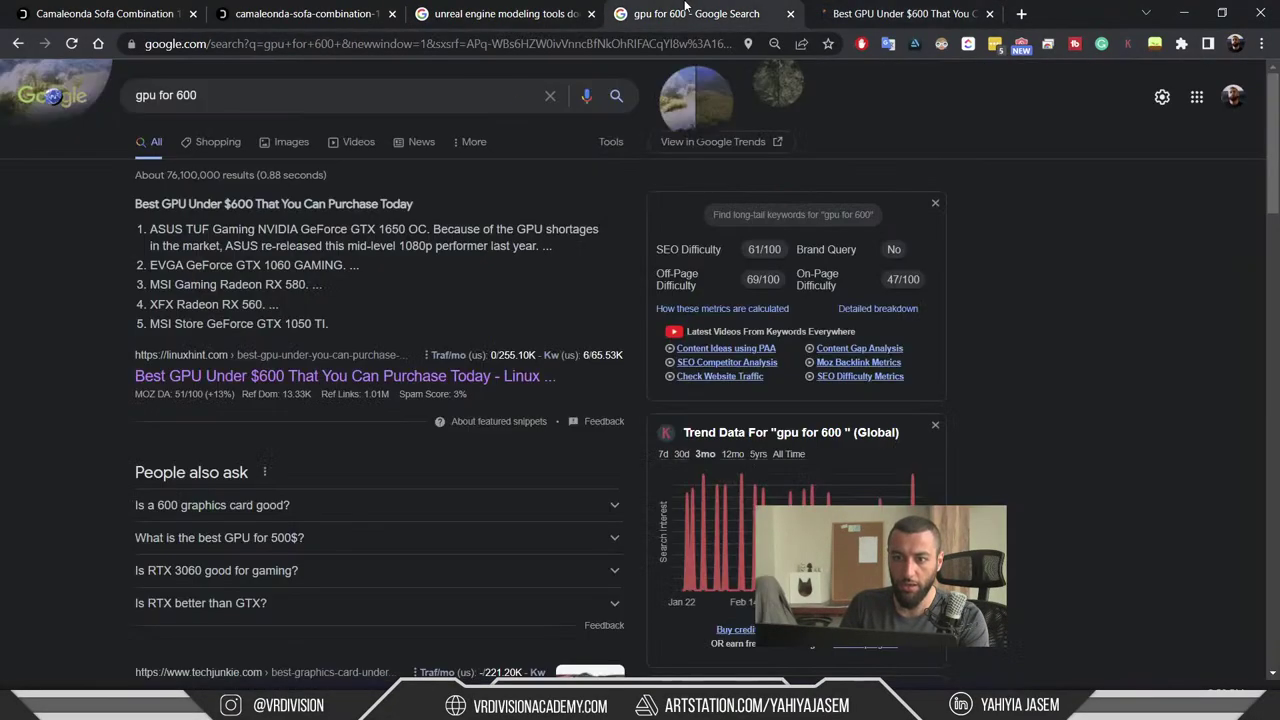
pyautogui.click(433, 94)
pyautogui.hotkey('ctrl', 'a')
pyautogui.click(466, 89)
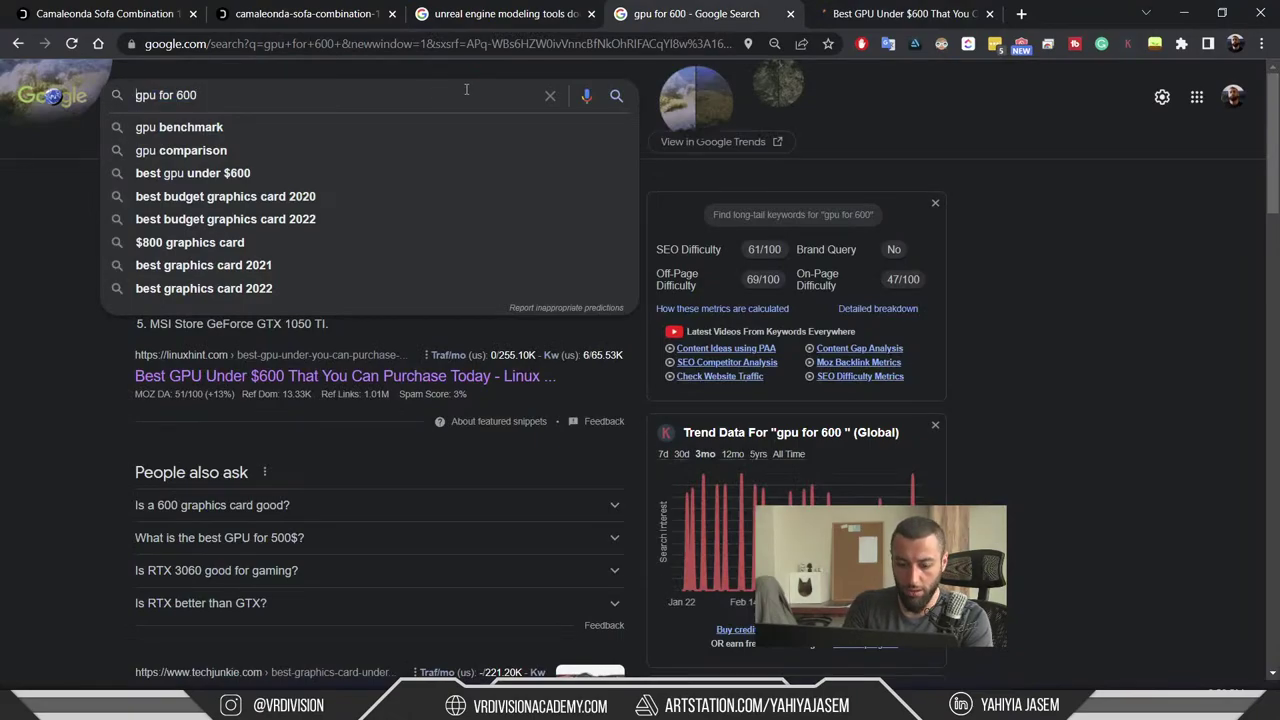
pyautogui.write('nvidida')
pyautogui.press('Escape')
pyautogui.hotkey('ctrl', 'a')
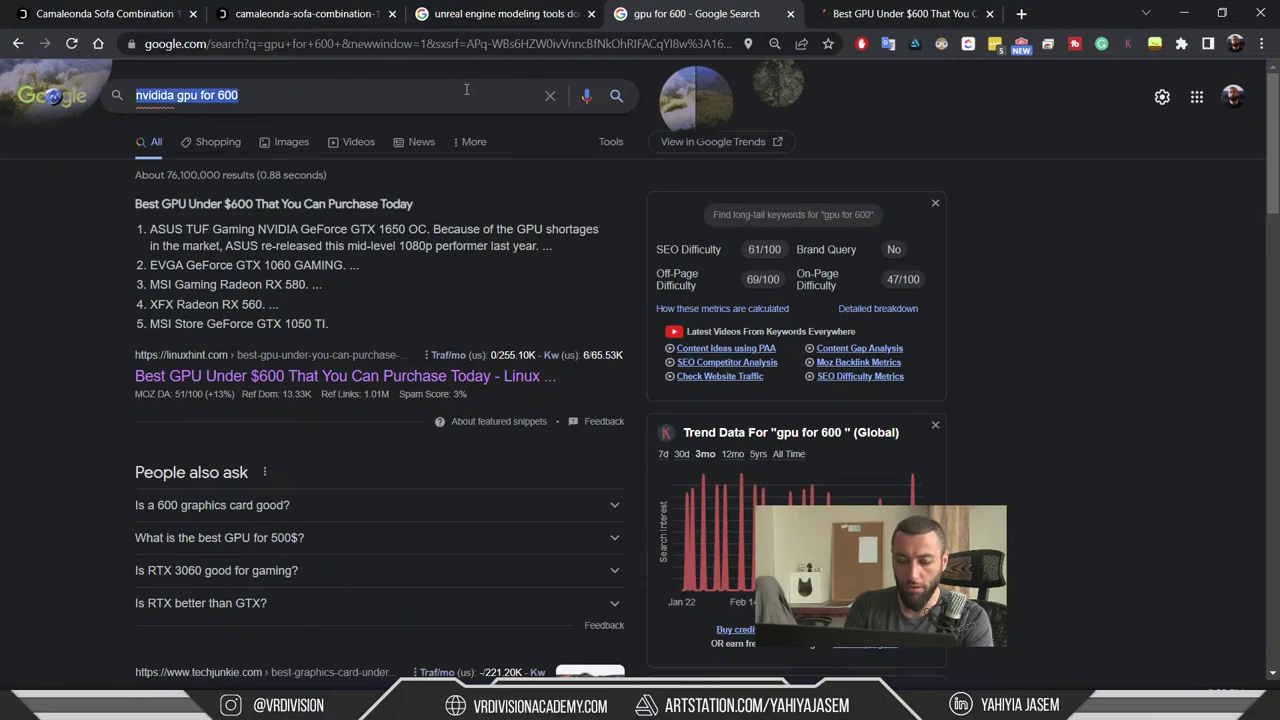
pyautogui.write('1080ti')
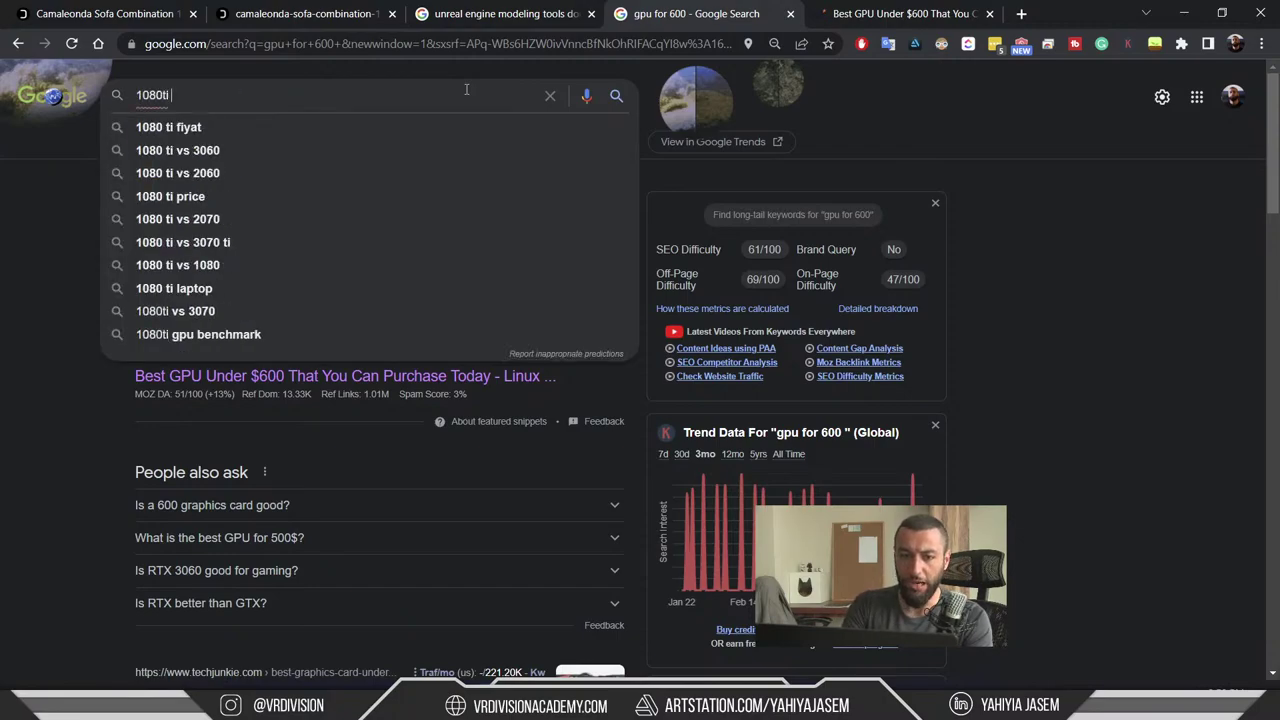
pyautogui.press('Return')
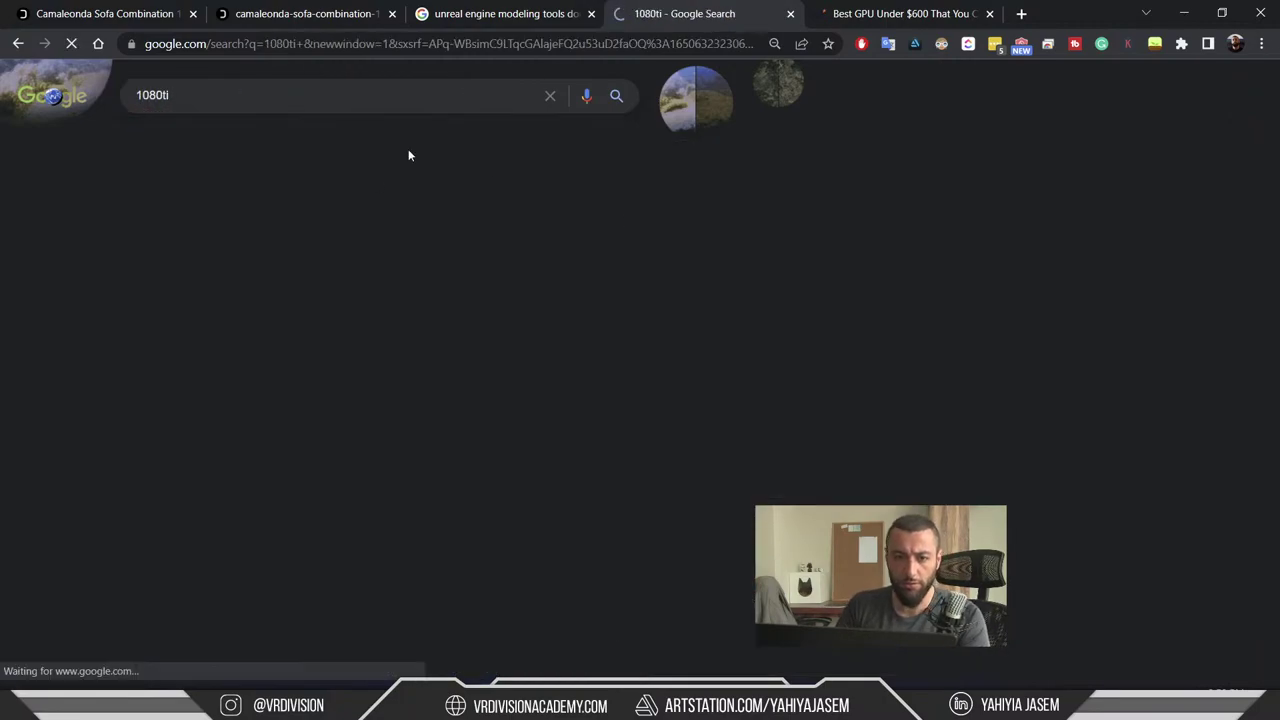
# - Open the Amazon gtx 1080ti result and scroll through its listings
pyautogui.click(252, 228)
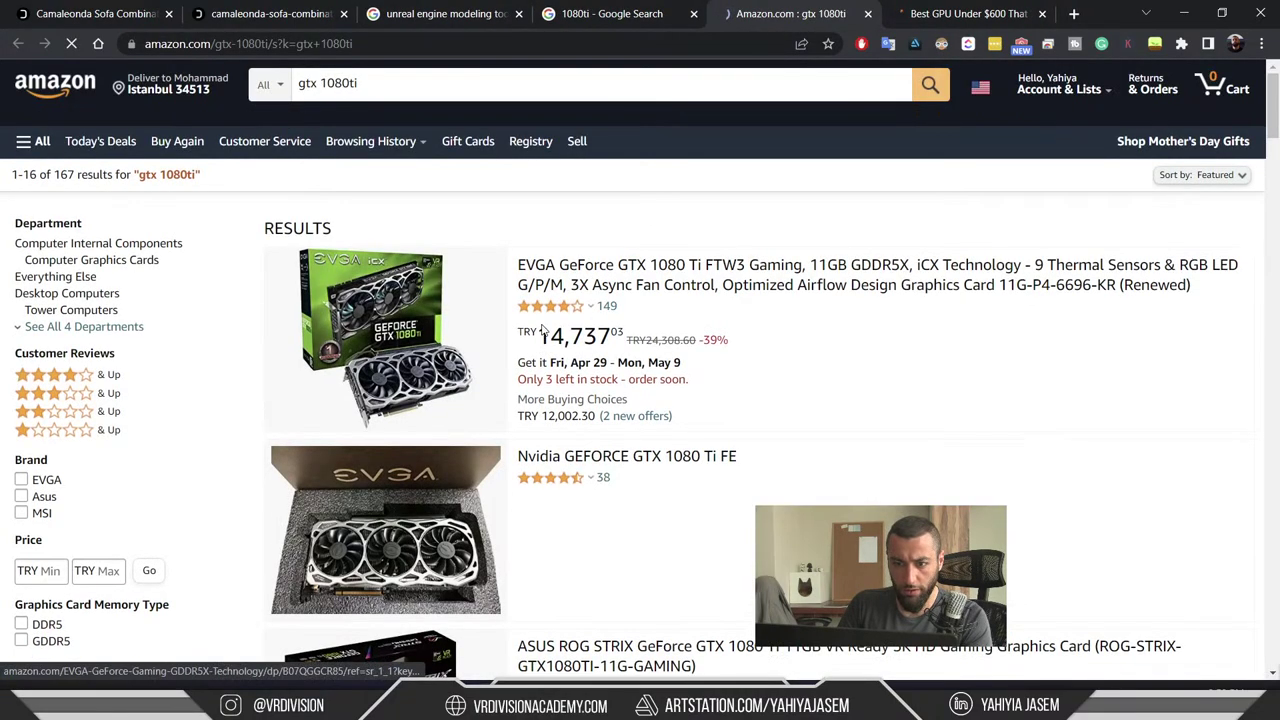
pyautogui.scroll(-3, 543, 340)
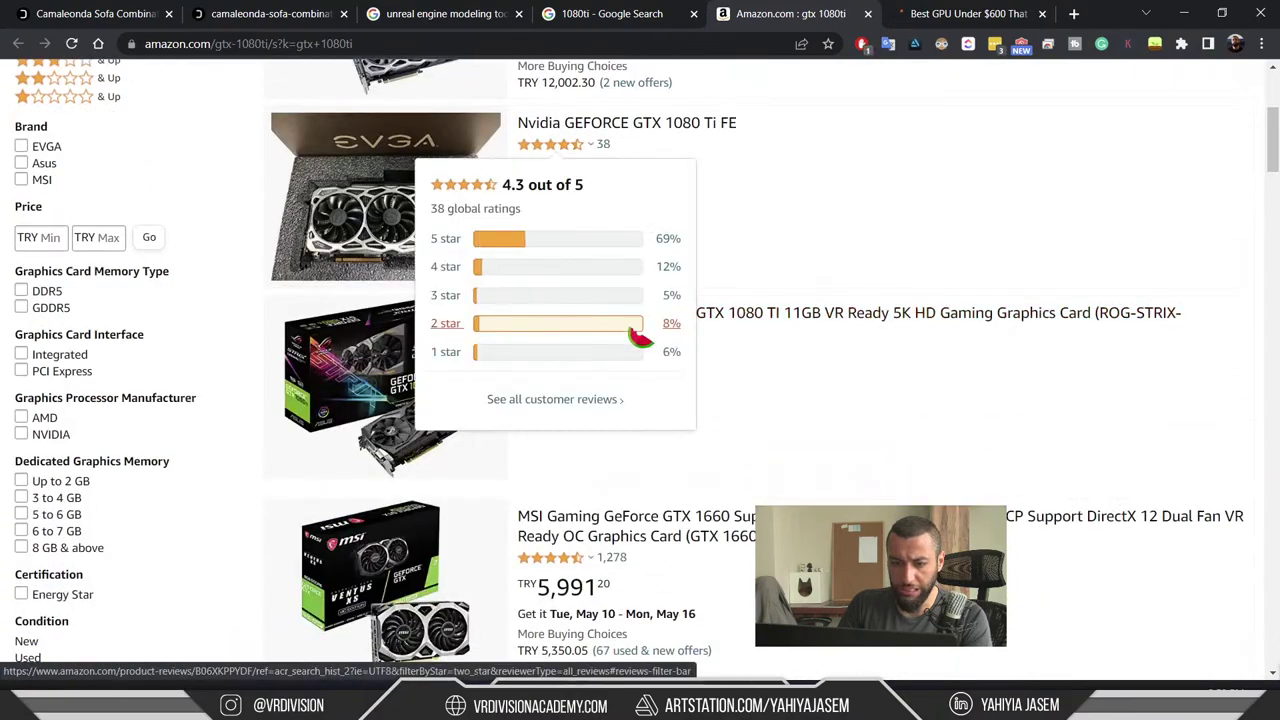
pyautogui.scroll(3, 545, 340)
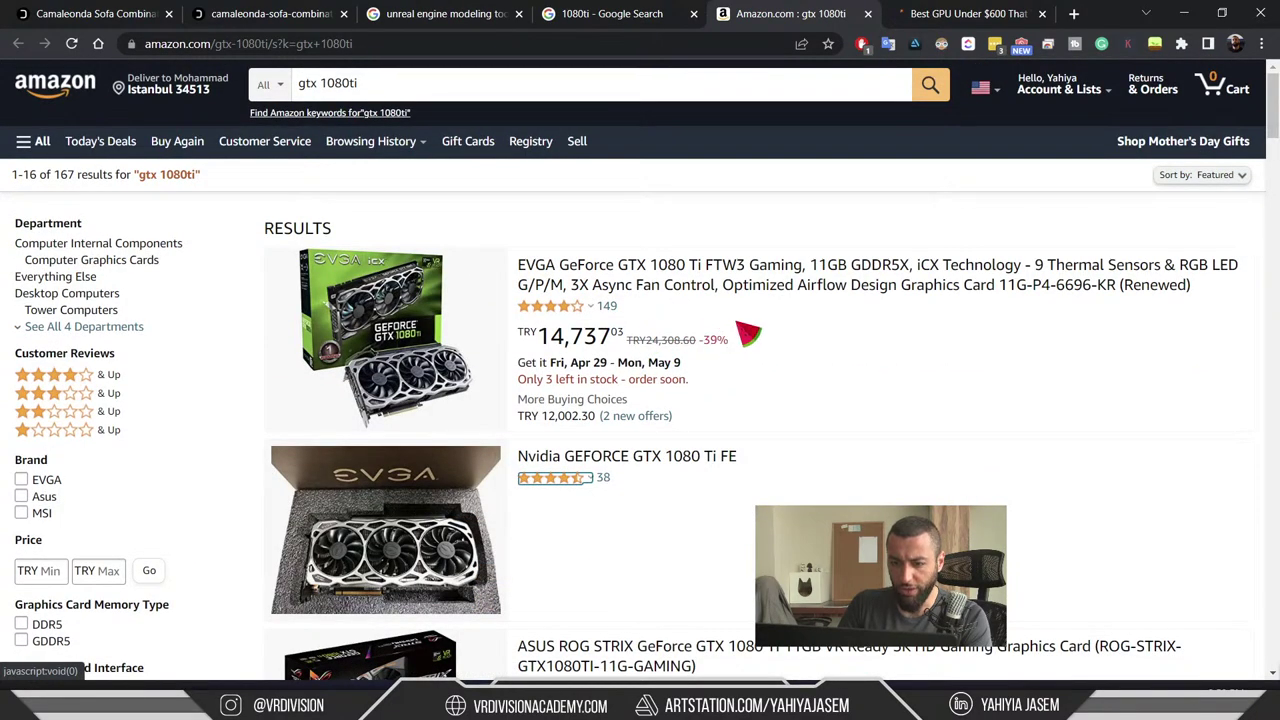
# - Close the Amazon tab, search '1080ti price' and highlight the $699 price figure
pyautogui.hotkey('ctrl', 'w')
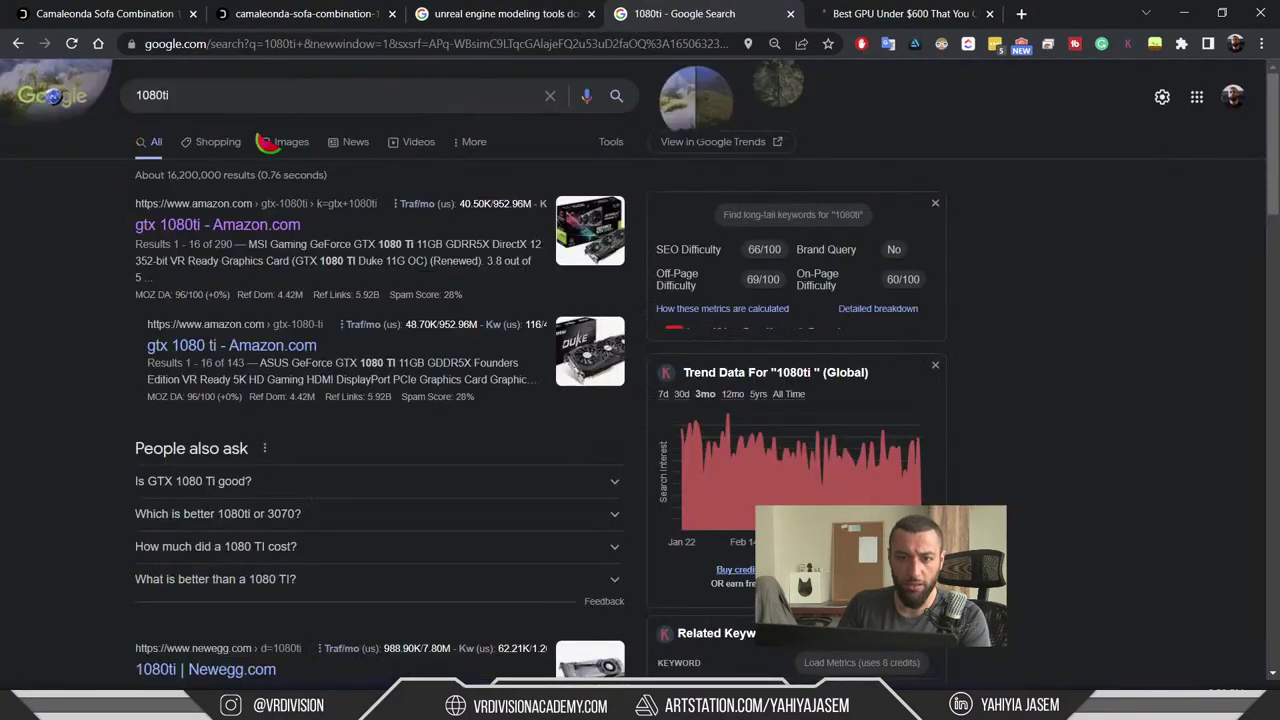
pyautogui.click(395, 84)
pyautogui.write('price')
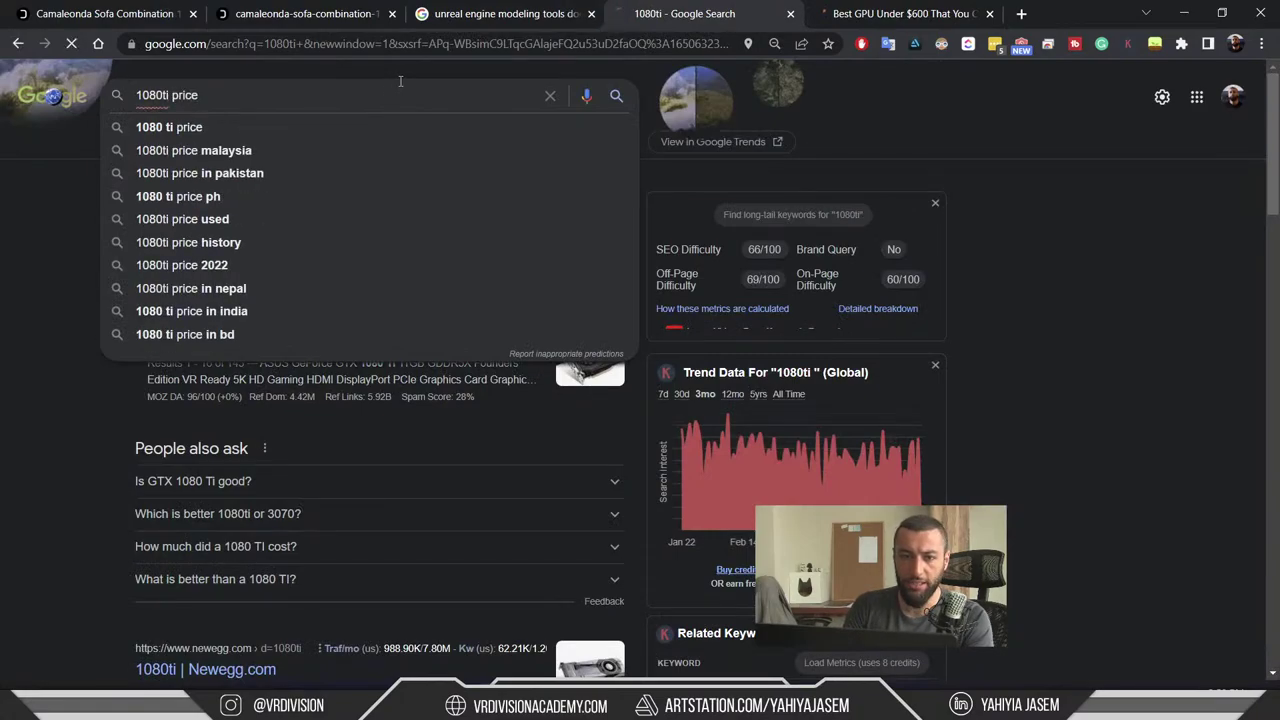
pyautogui.press('Return')
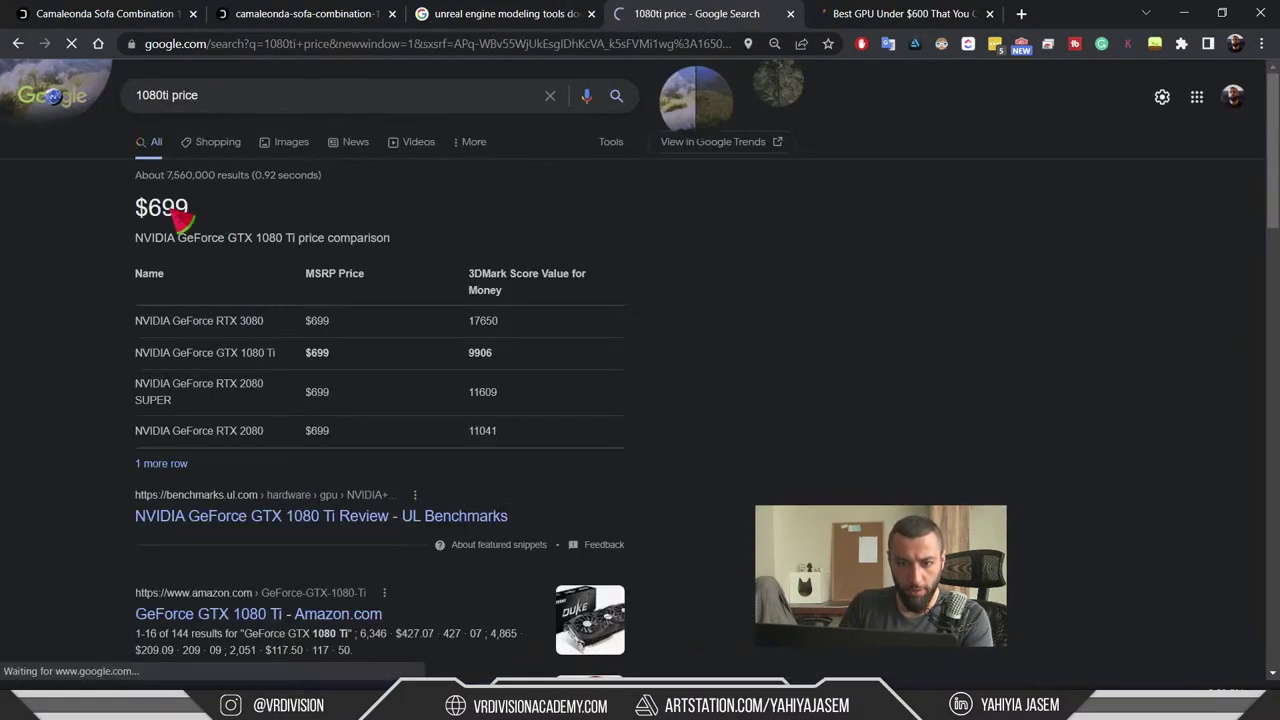
pyautogui.moveTo(134, 207); pyautogui.dragTo(246, 220)
pyautogui.click(232, 219)
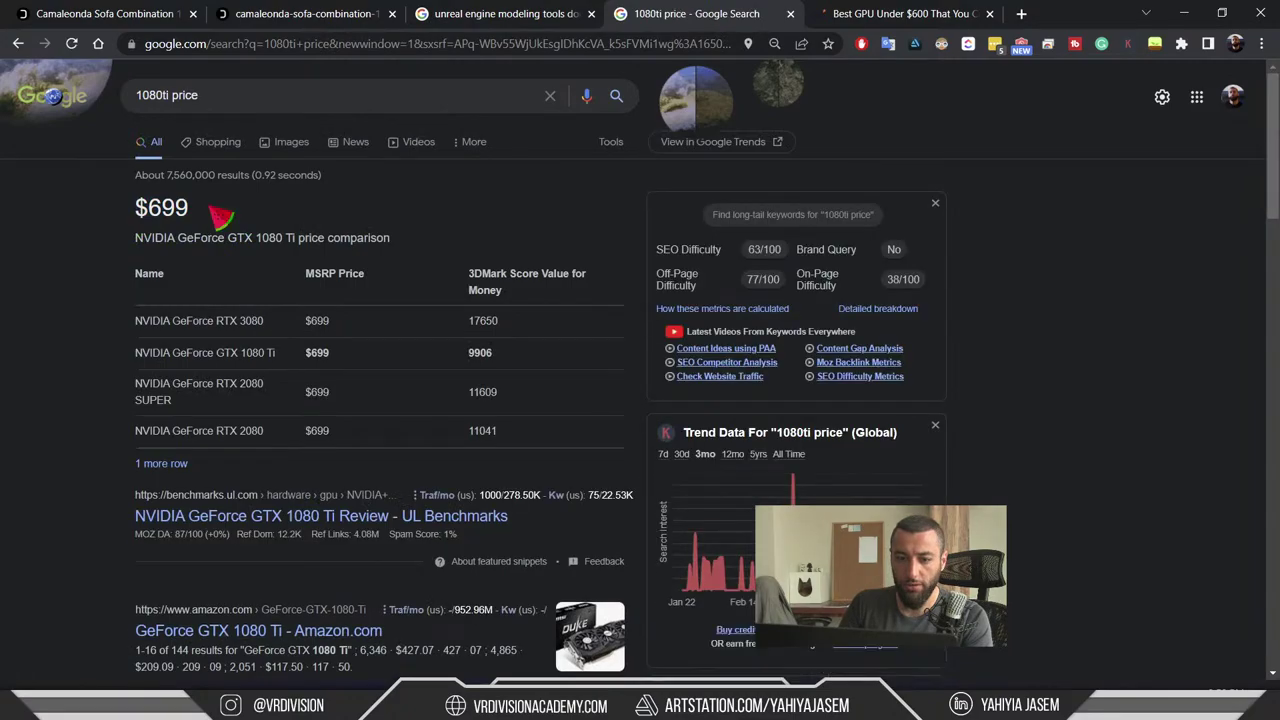
pyautogui.click(233, 88)
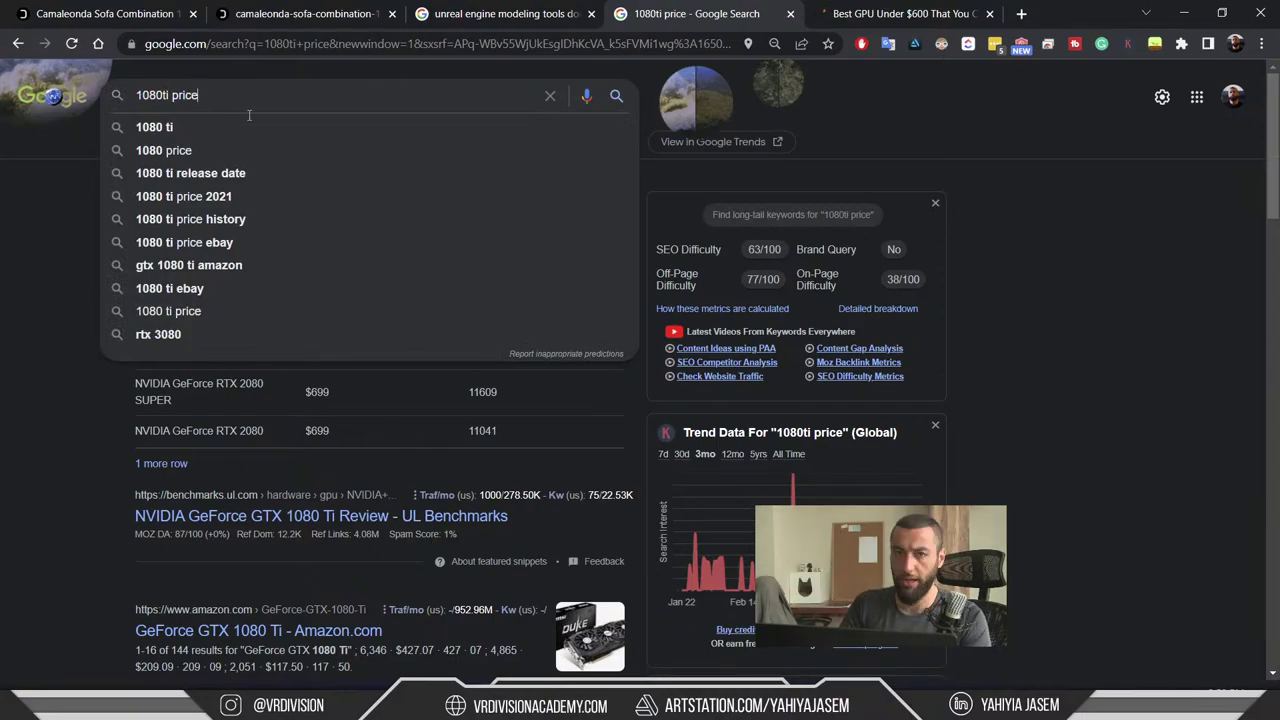
pyautogui.click(1060, 385)
pyautogui.moveTo(118, 210); pyautogui.dragTo(210, 211)
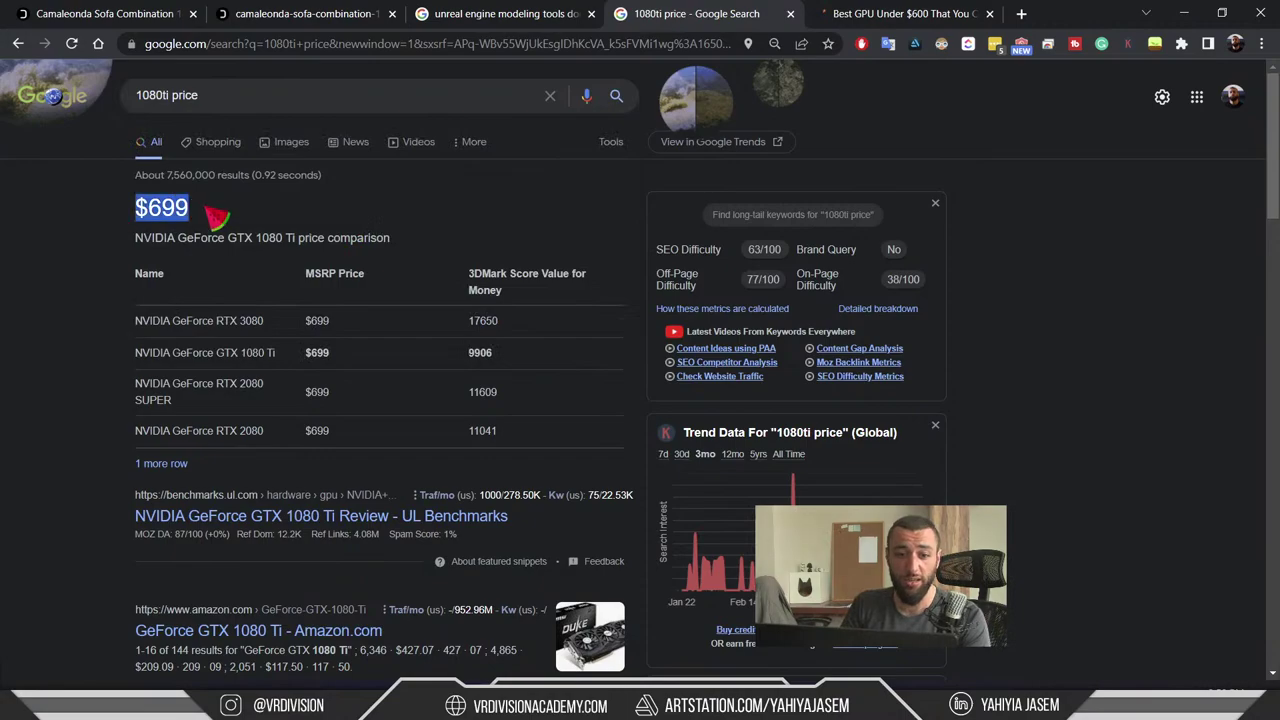
pyautogui.click(214, 217)
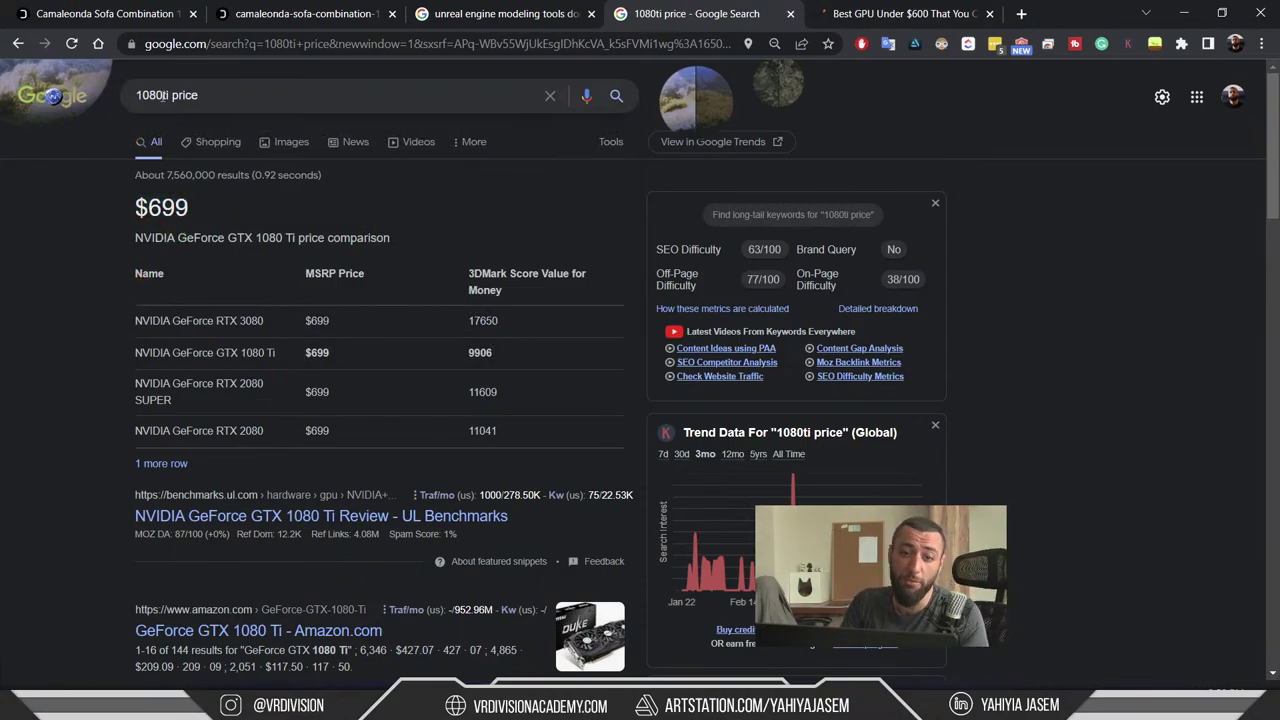
# - Replace the query with an 'rtx 2060 price' search
pyautogui.click(181, 95)
pyautogui.click(272, 98)
pyautogui.tripleClick(272, 98)
pyautogui.click(130, 95)
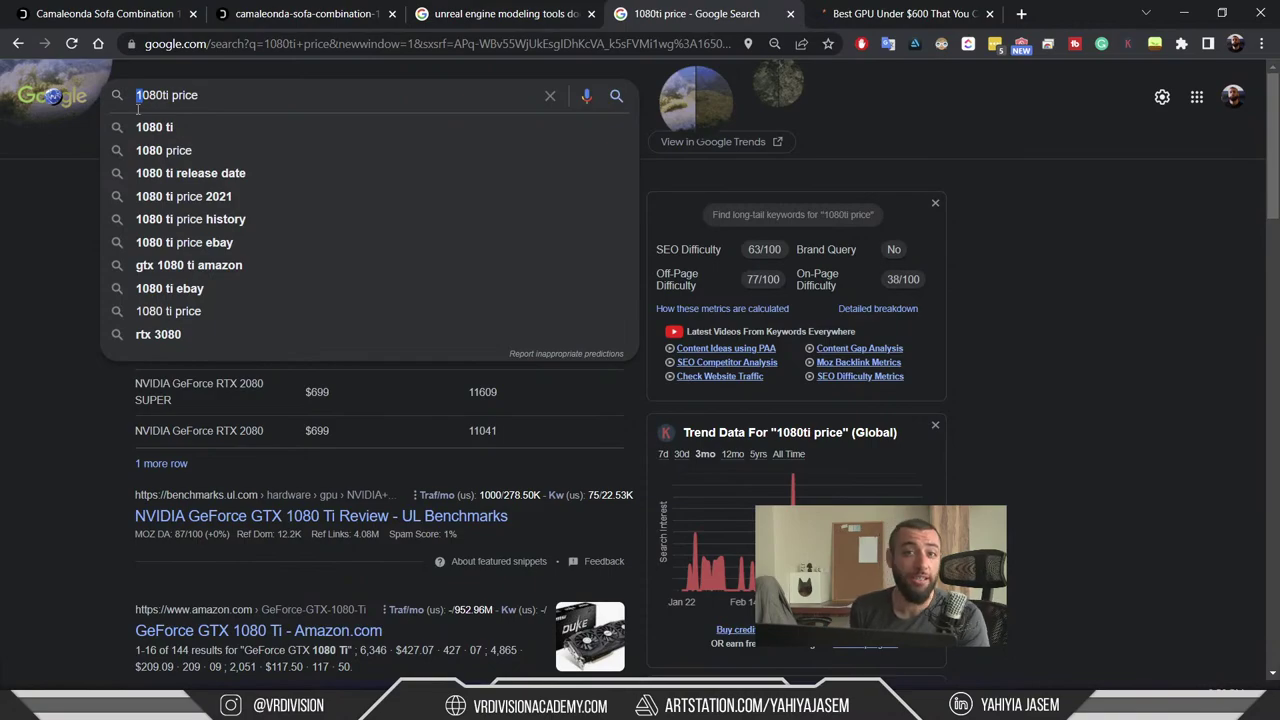
pyautogui.write('2')
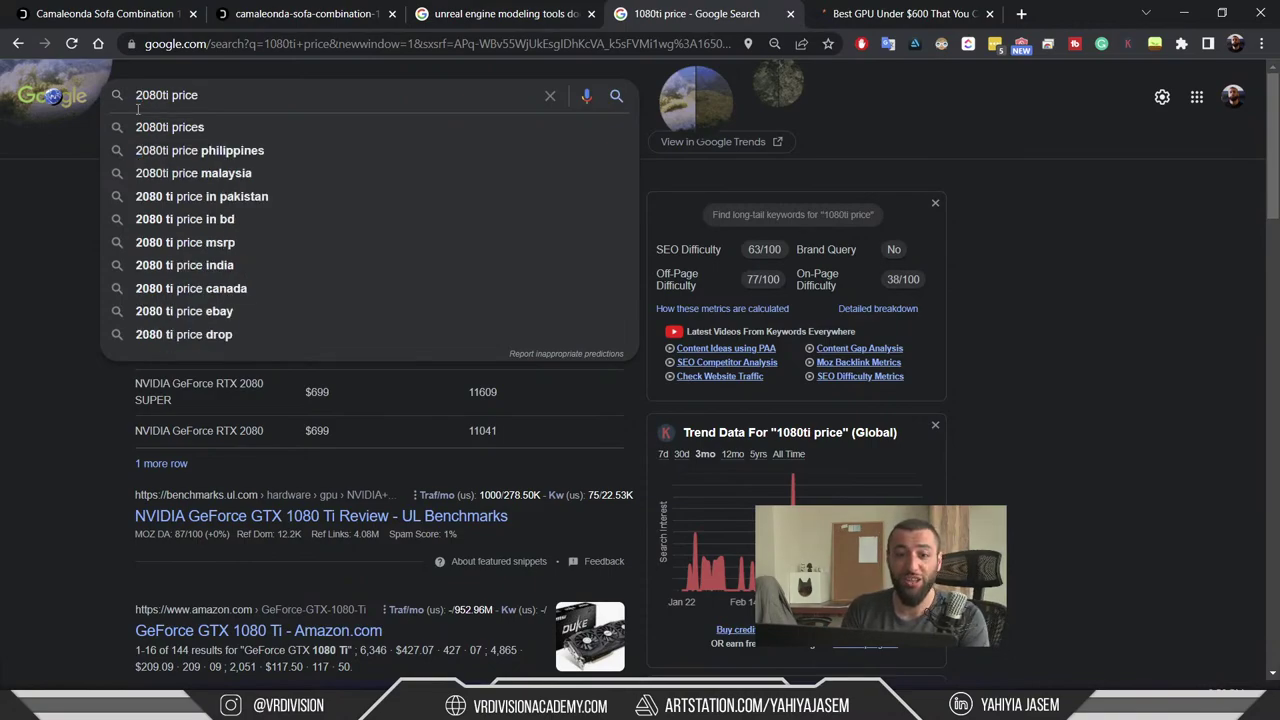
pyautogui.hotkey('ctrl', 'a')
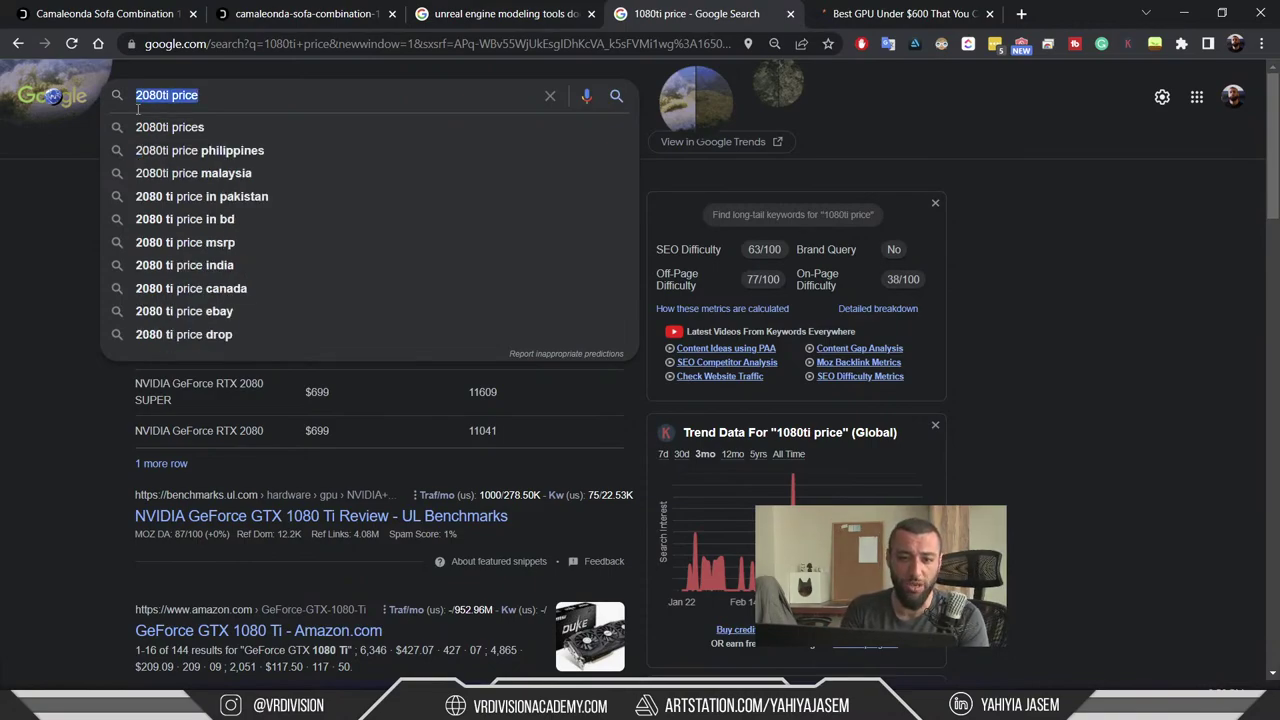
pyautogui.write('rtx')
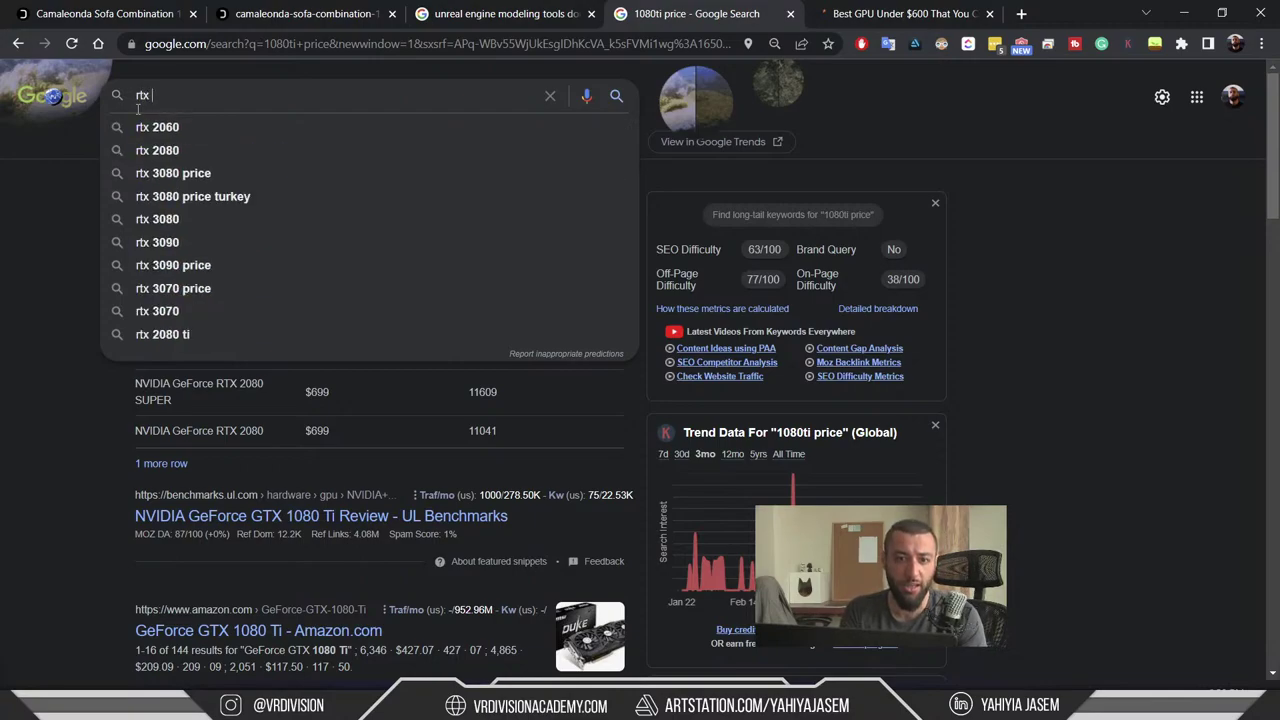
pyautogui.press('Down')
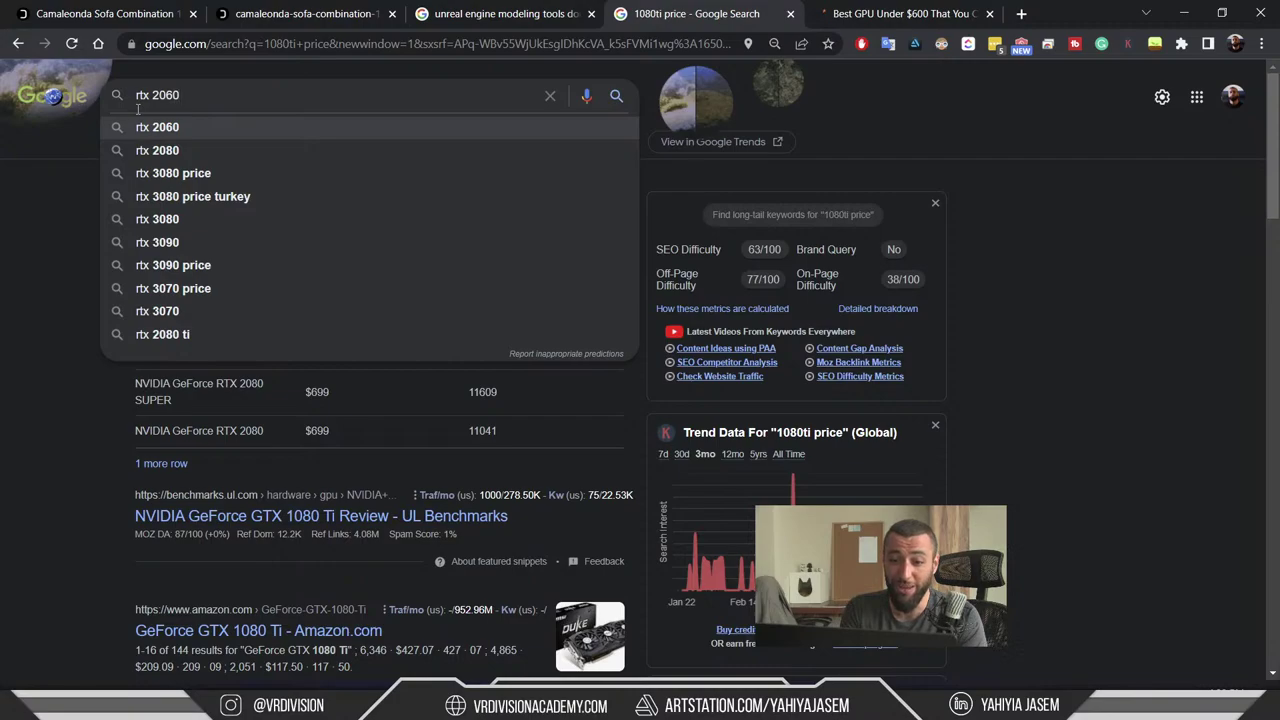
pyautogui.press('Return')
pyautogui.click(310, 101)
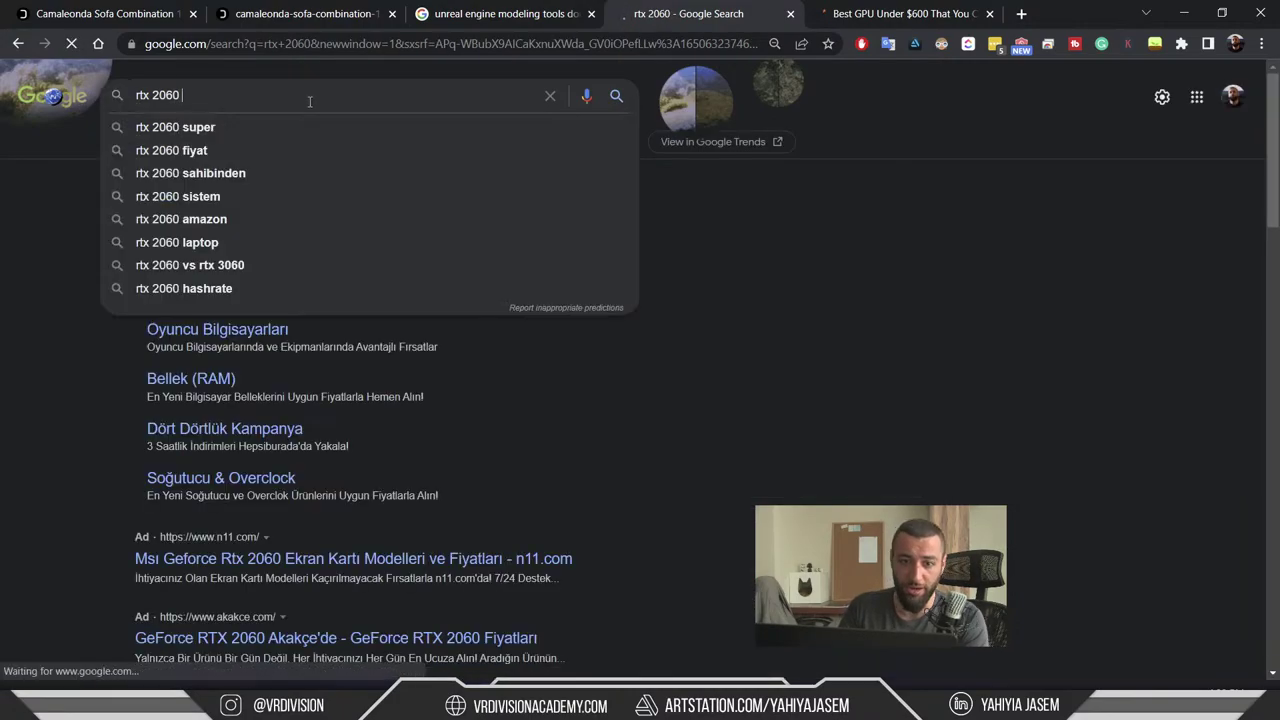
pyautogui.write('price')
pyautogui.press('Return')
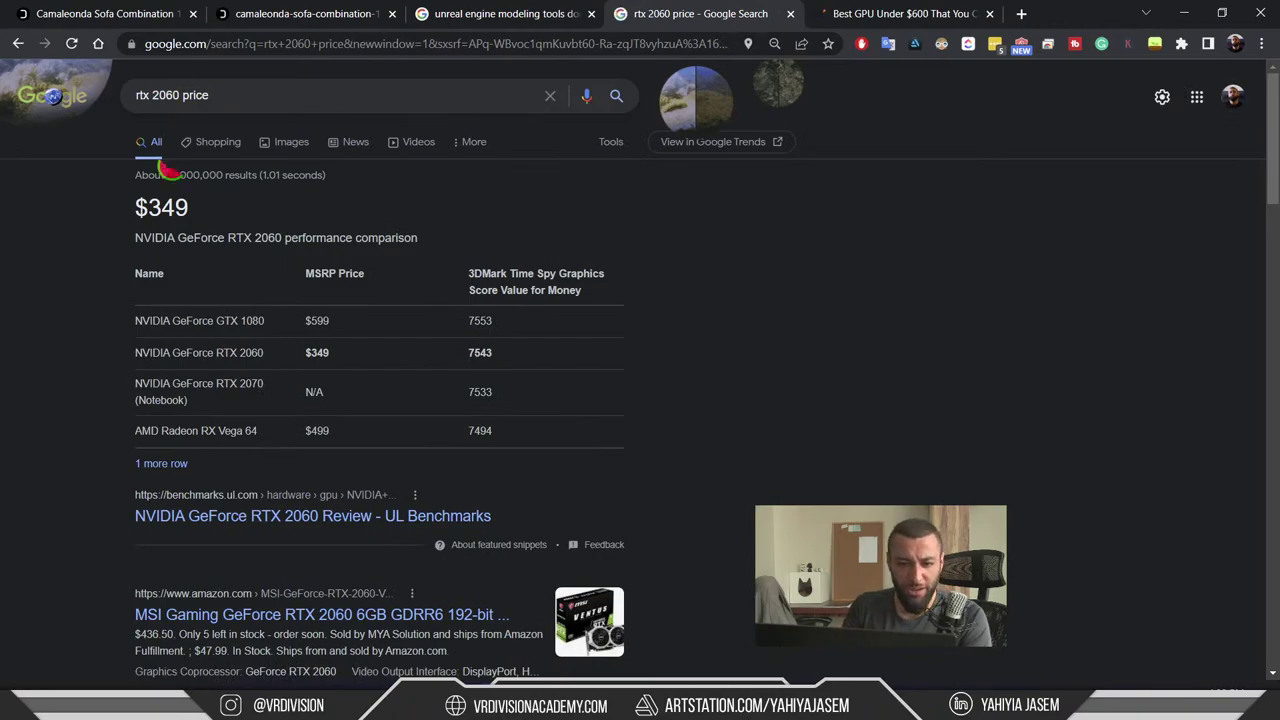
# - Check the $349 RTX 2060 price, then search 'rtx 2070 price'
pyautogui.moveTo(114, 211); pyautogui.dragTo(254, 214)
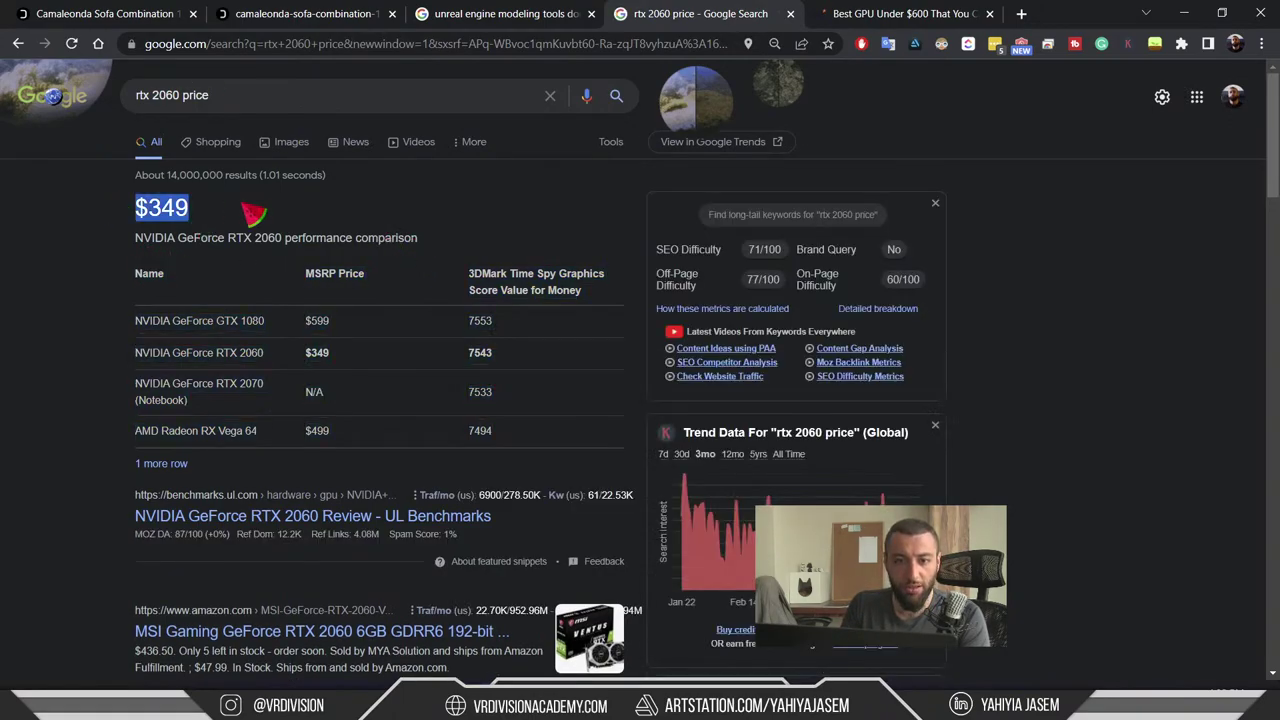
pyautogui.click(240, 195)
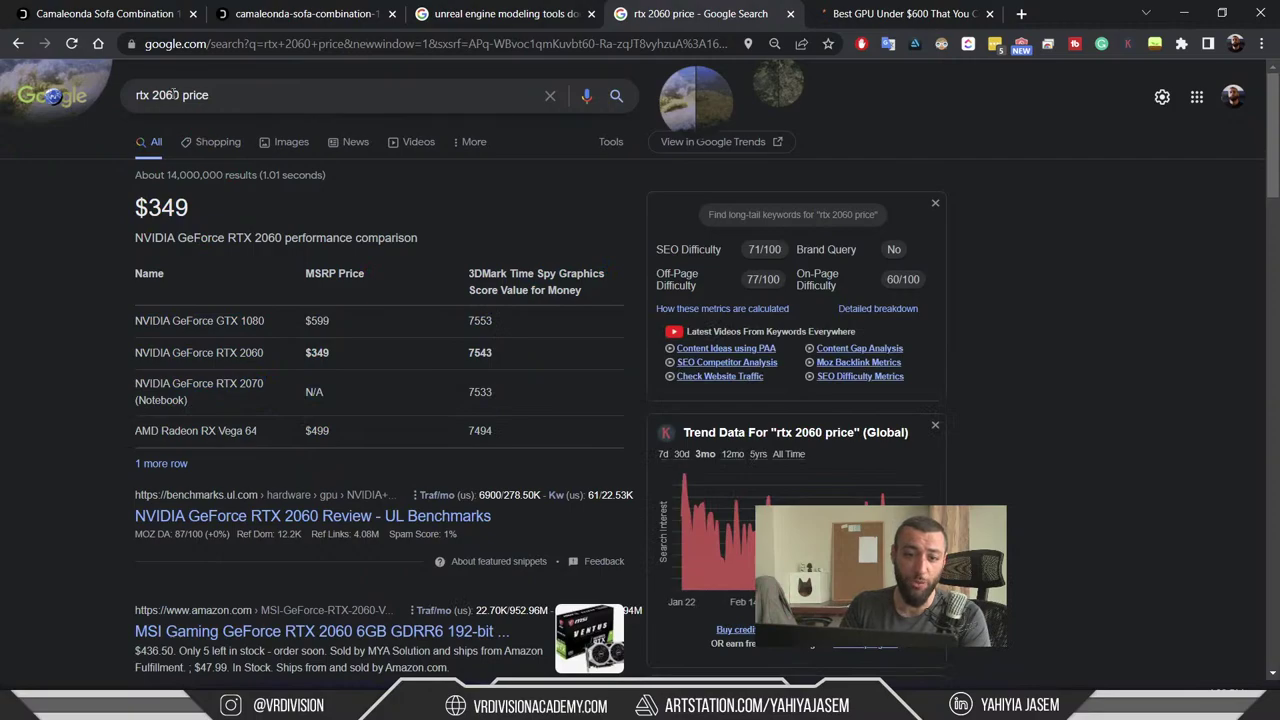
pyautogui.click(172, 95)
pyautogui.write('7')
pyautogui.press('Return')
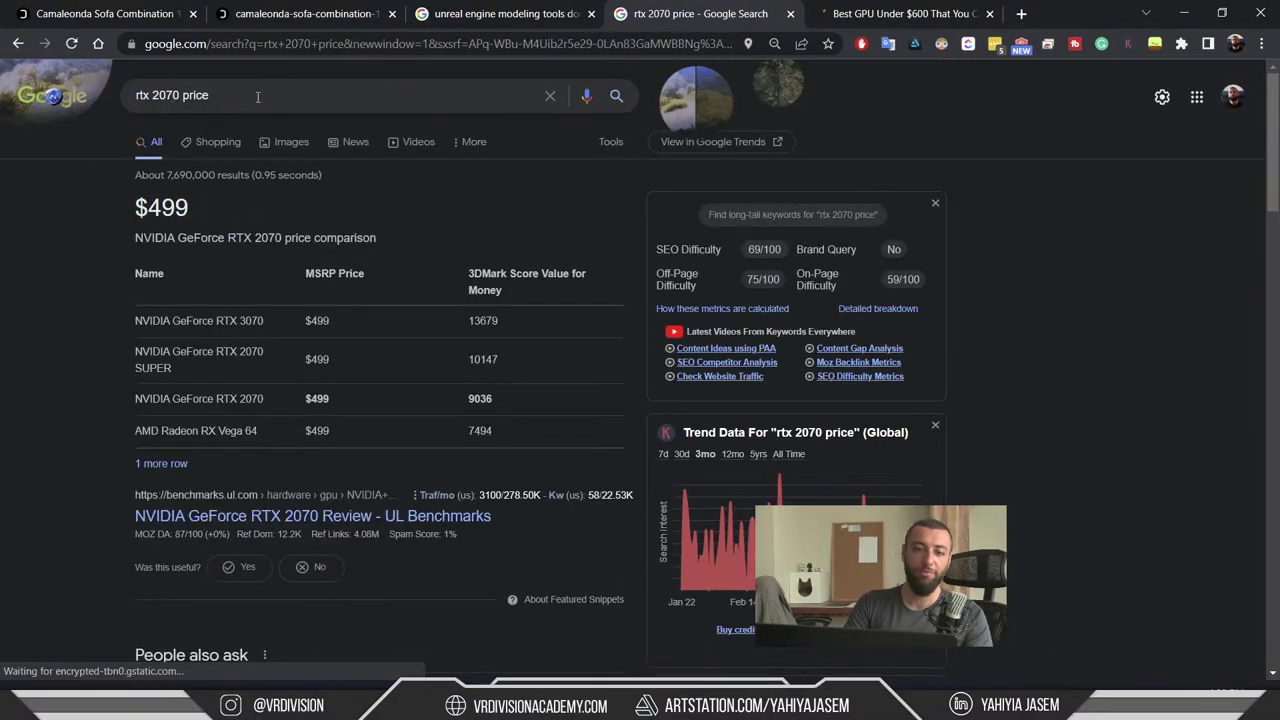
pyautogui.moveTo(210, 95); pyautogui.dragTo(137, 95)
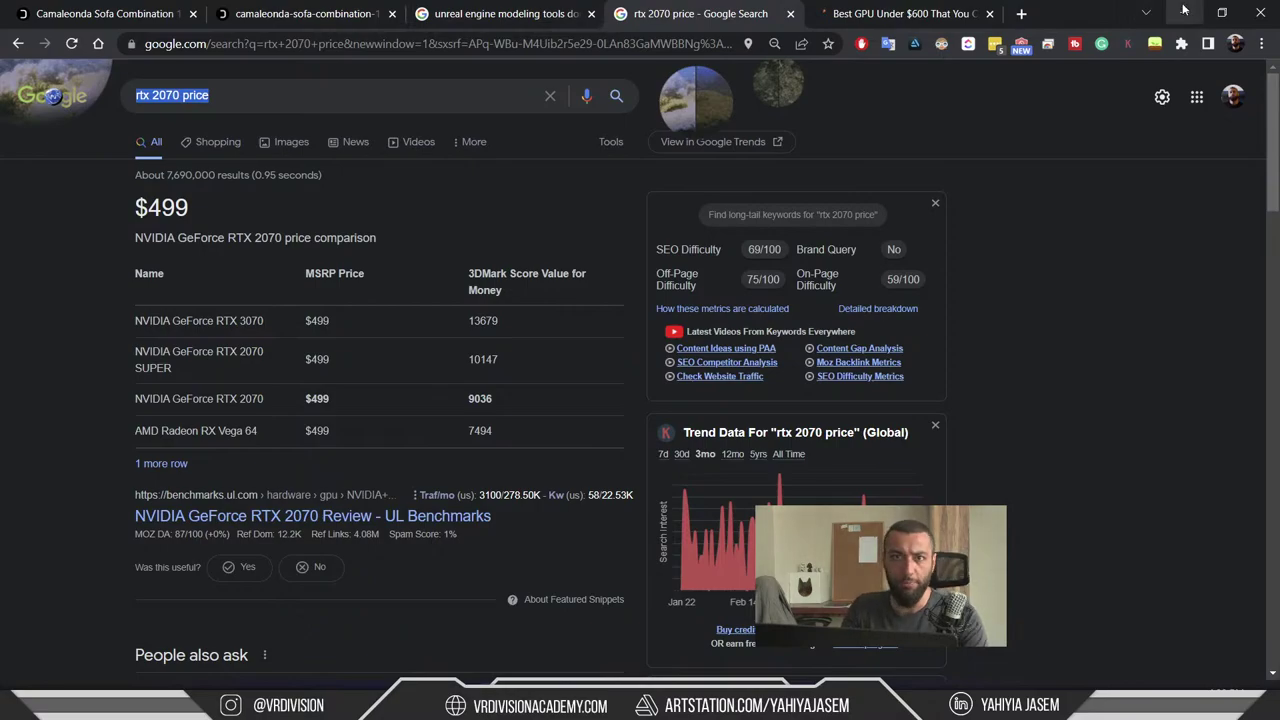
# - In Unreal Editor, frame the Landscape and then the S_Pool_001 pool piece
pyautogui.click(1184, 12)
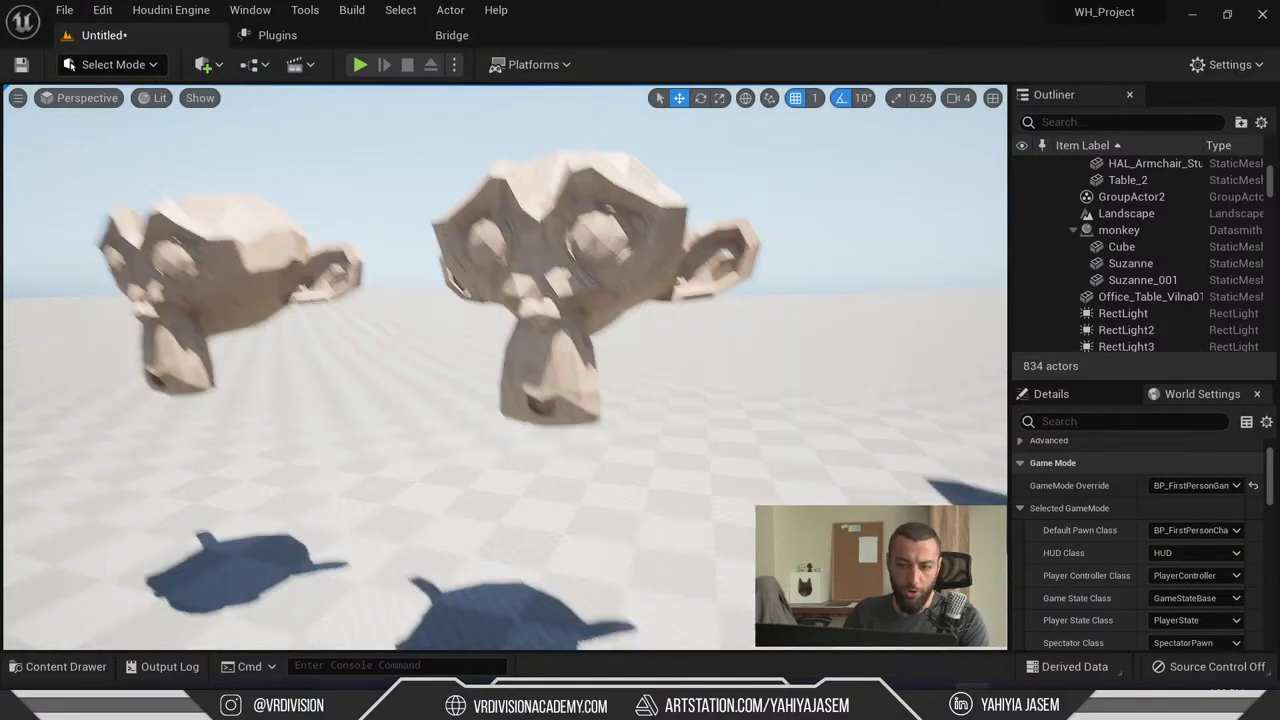
pyautogui.press('1')
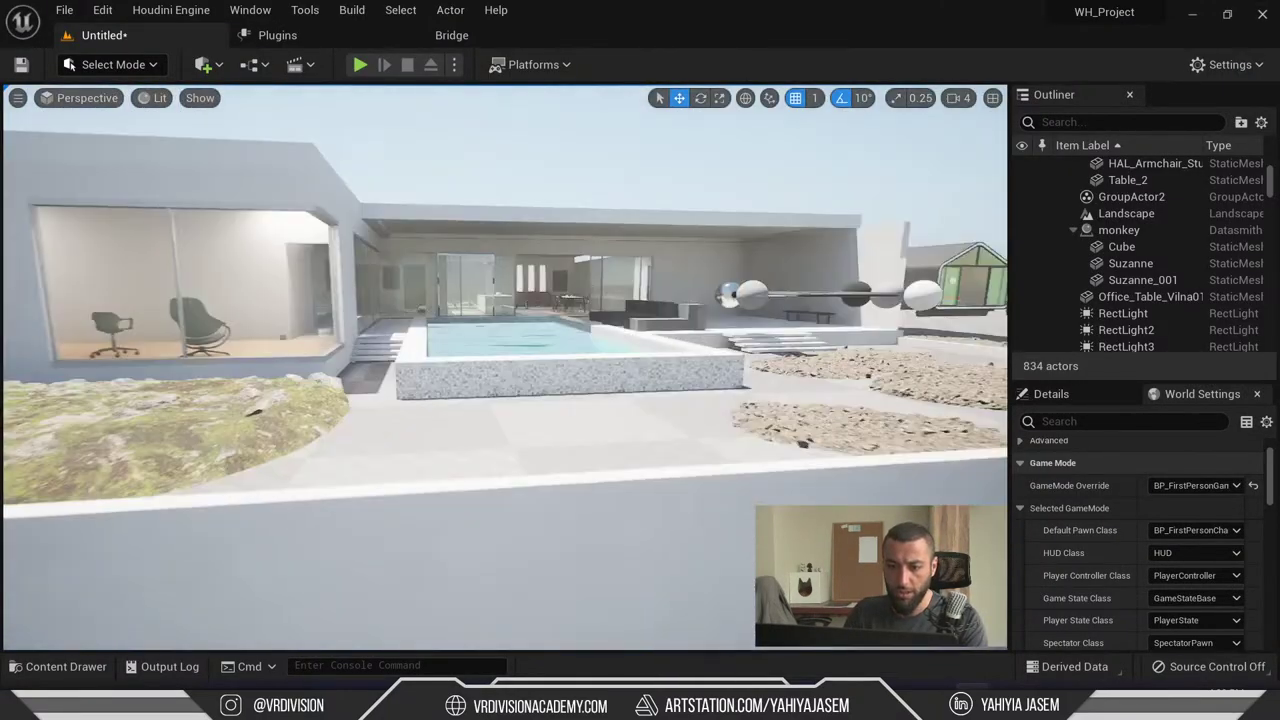
pyautogui.click(506, 349)
pyautogui.press('f')
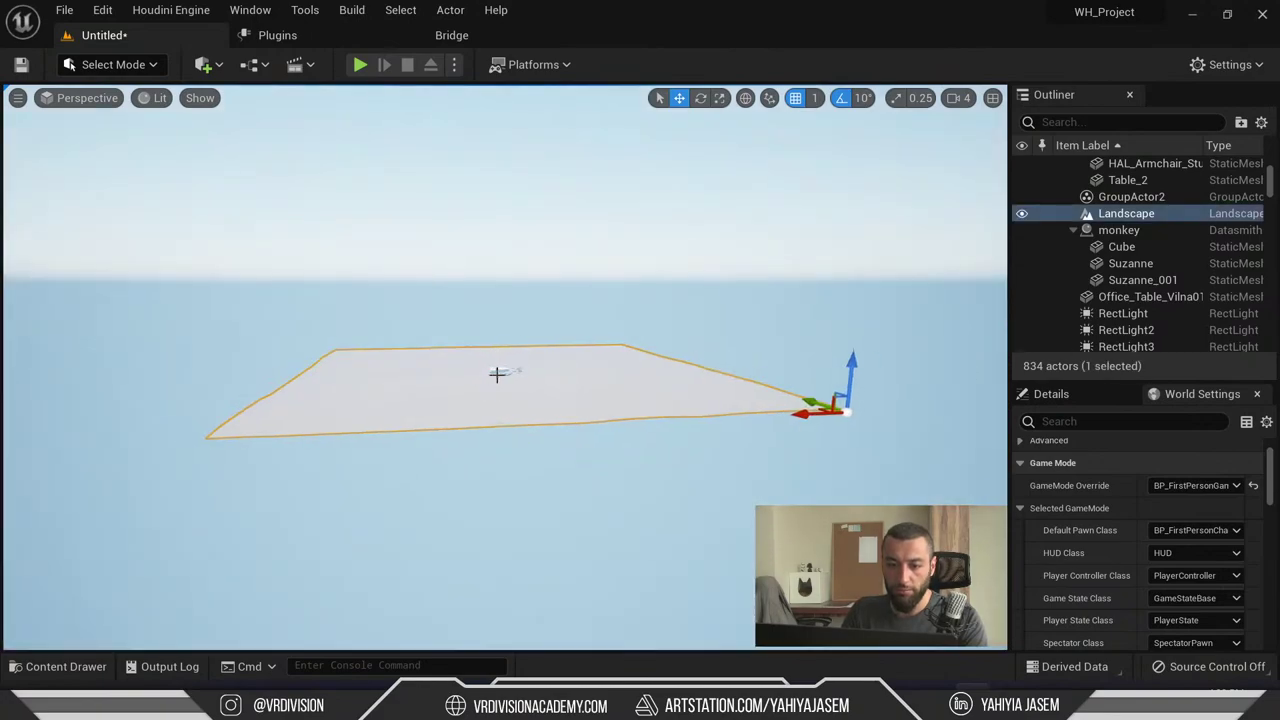
pyautogui.click(500, 370)
pyautogui.press('f')
# - Back in Google, change the query to 'rtx 2080 price' and highlight its $699 price
pyautogui.hotkey('alt', 'Tab')
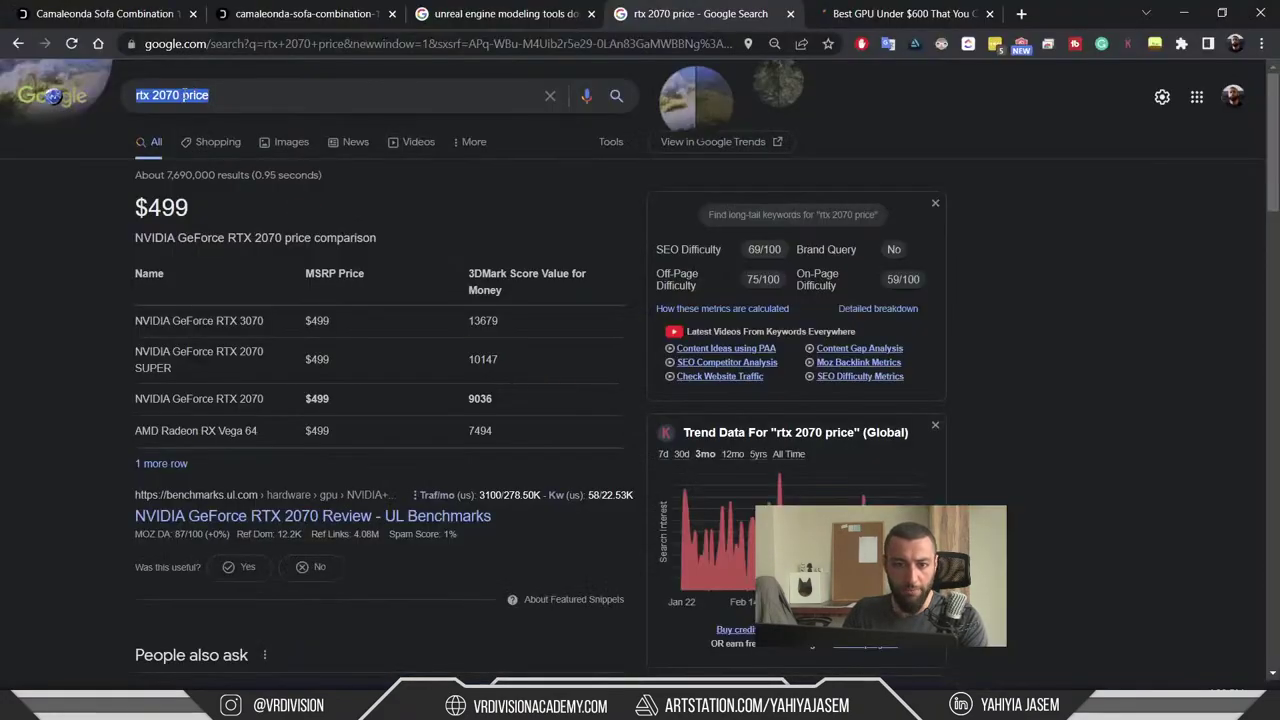
pyautogui.click(172, 94)
pyautogui.click(96, 235)
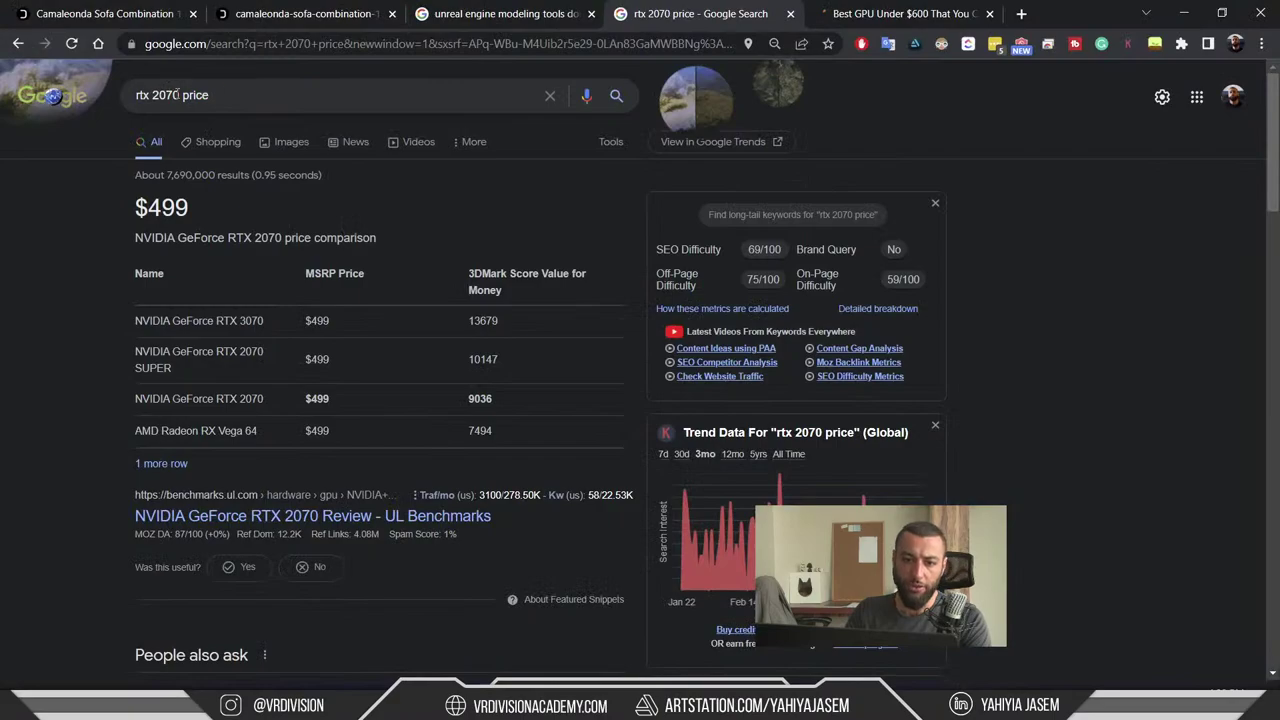
pyautogui.click(208, 95)
pyautogui.click(142, 228)
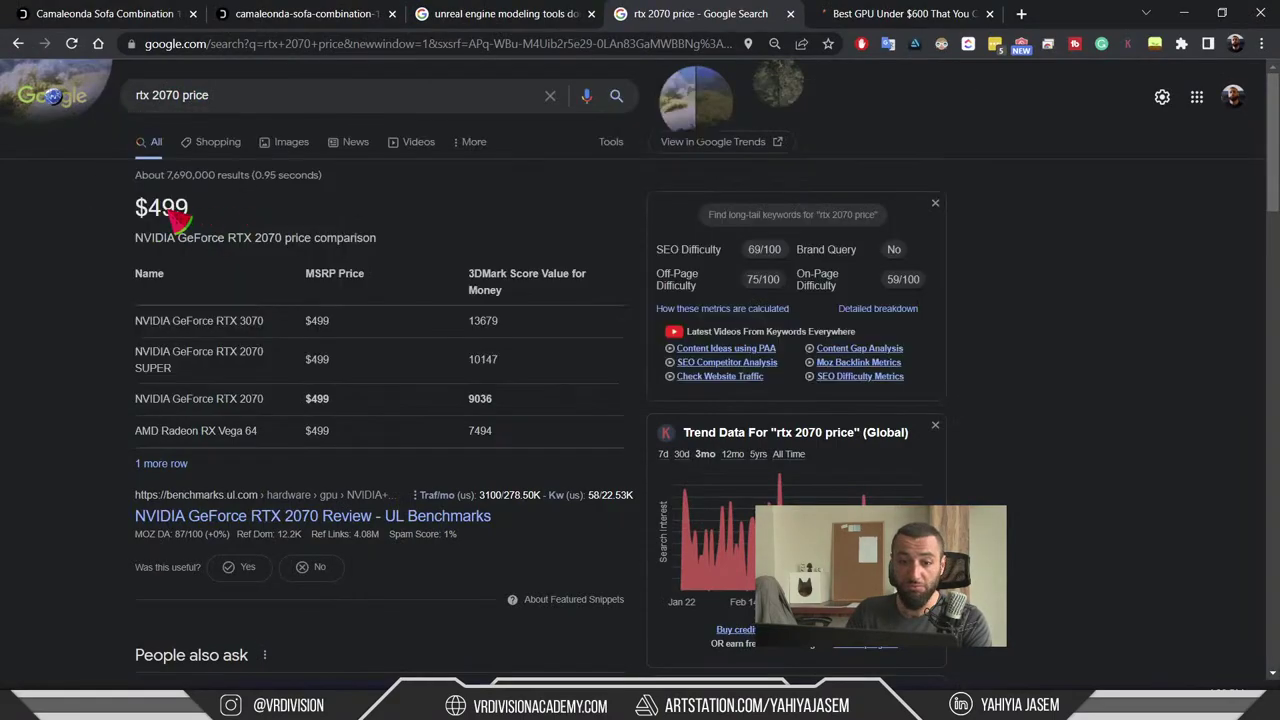
pyautogui.click(170, 95)
pyautogui.write('8')
pyautogui.press('Return')
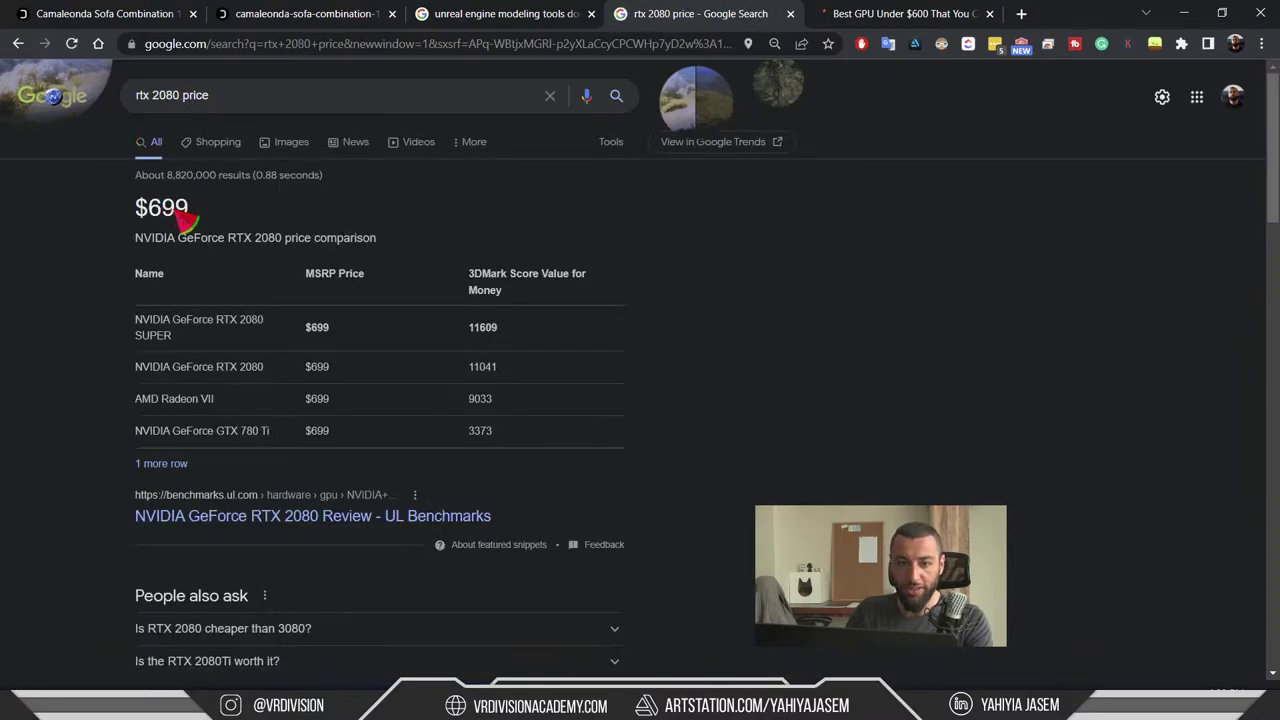
pyautogui.doubleClick(165, 210)
pyautogui.click(165, 212)
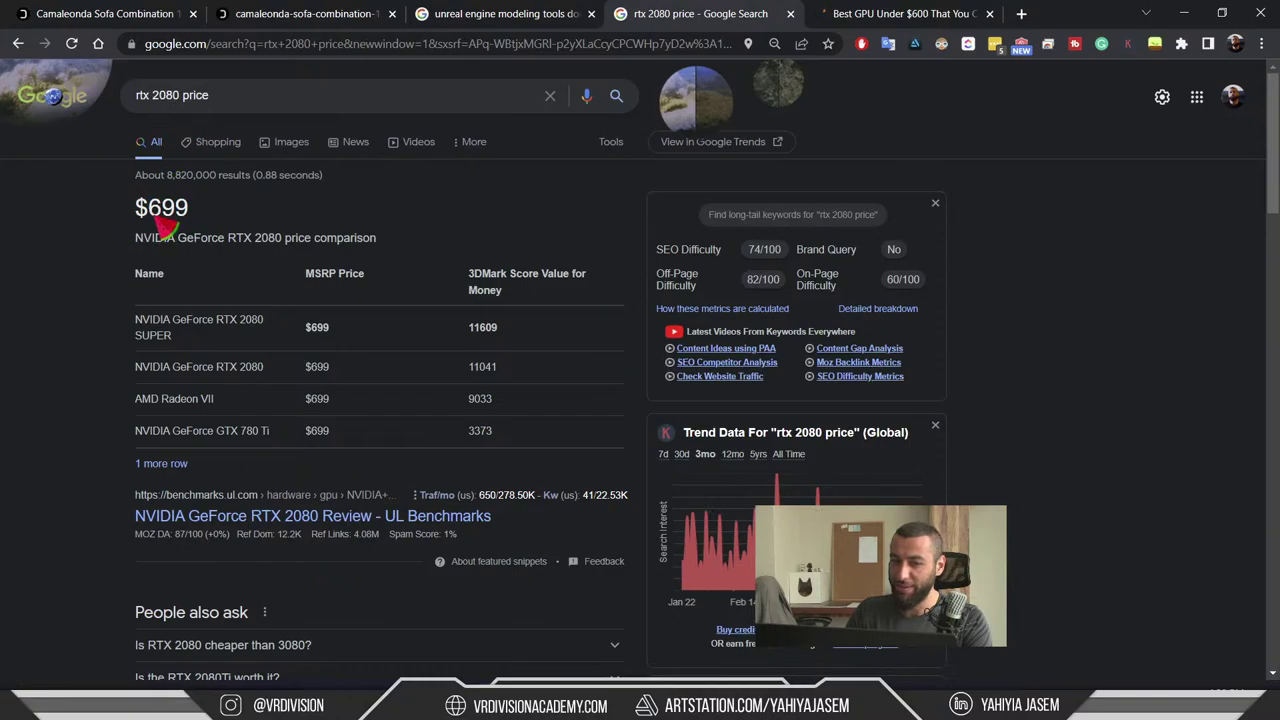
pyautogui.click(179, 95)
pyautogui.click(983, 204)
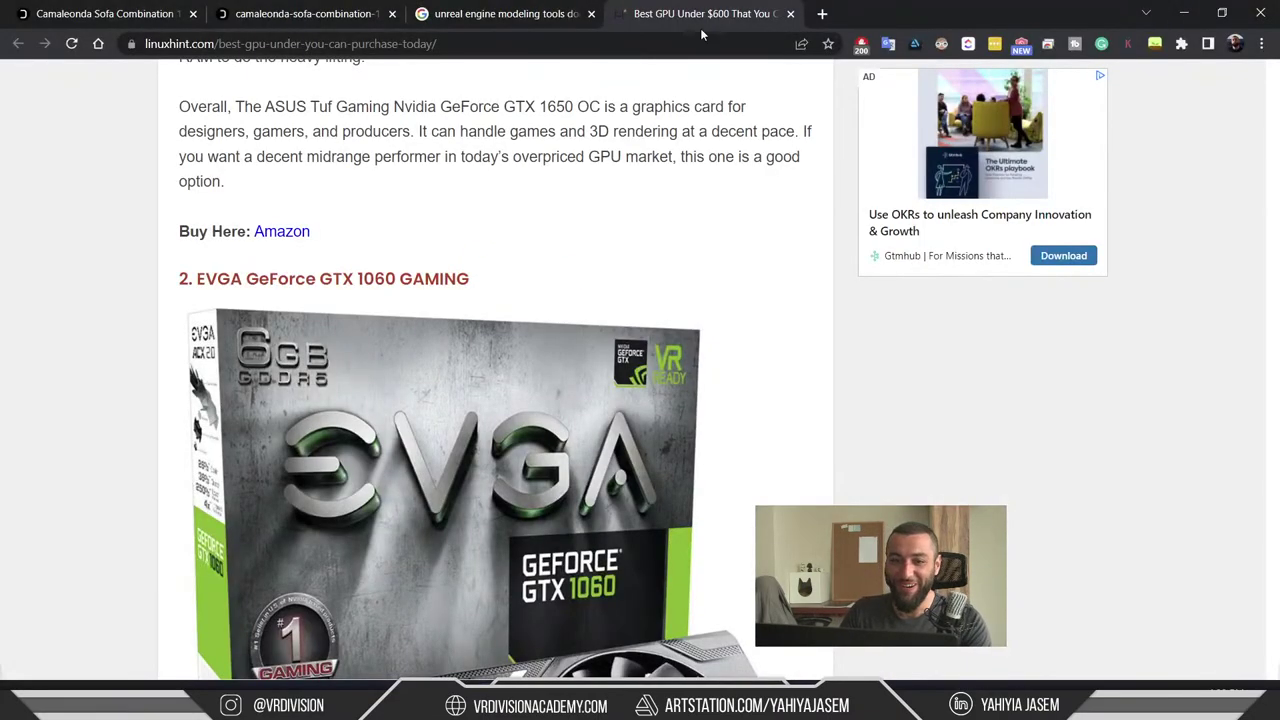
# - Return to the editor, clear the S_Pool_001 selection and fly out over the whole villa
pyautogui.click(490, 14)
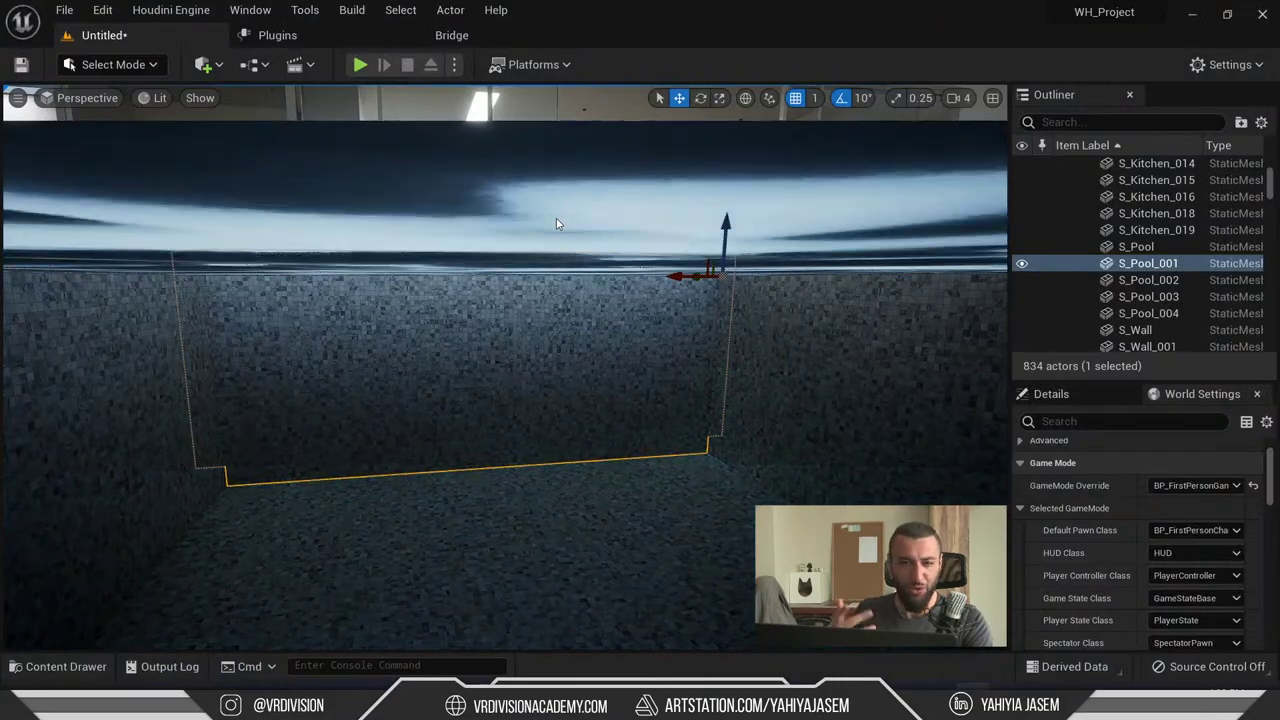
pyautogui.moveTo(556, 224); pyautogui.dragTo(566, 258, button='right')
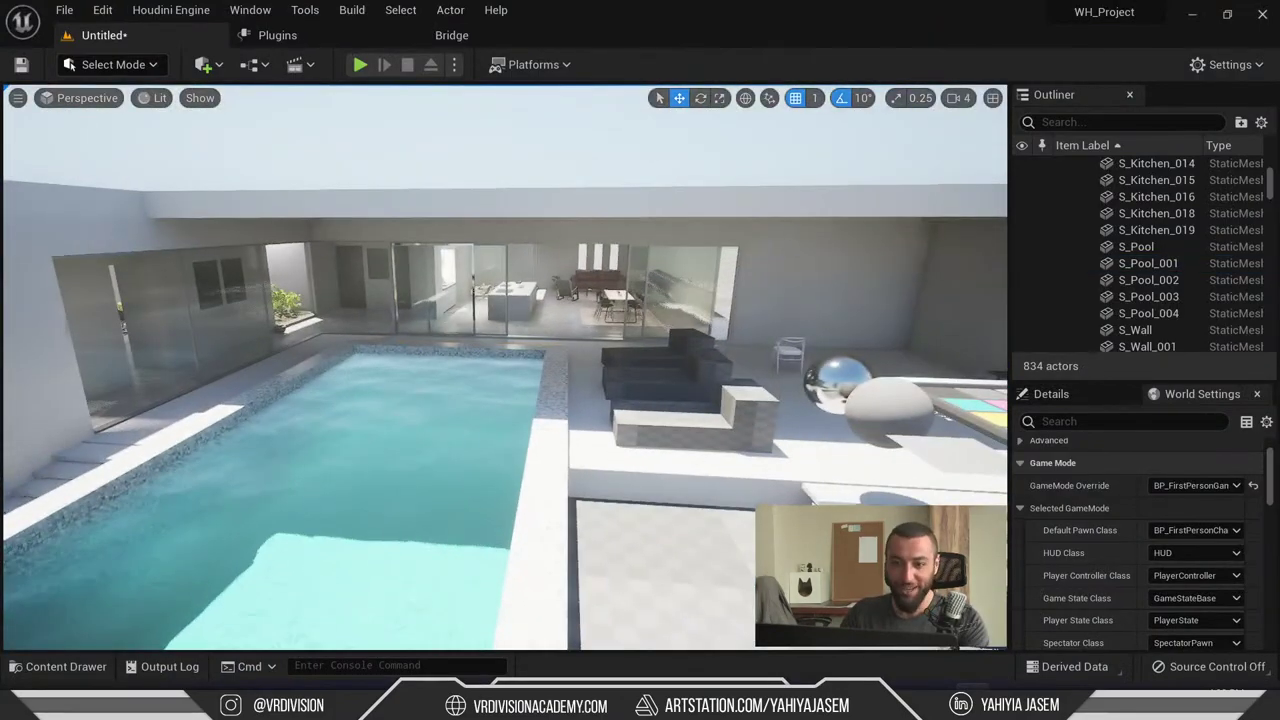
pyautogui.press('Escape')
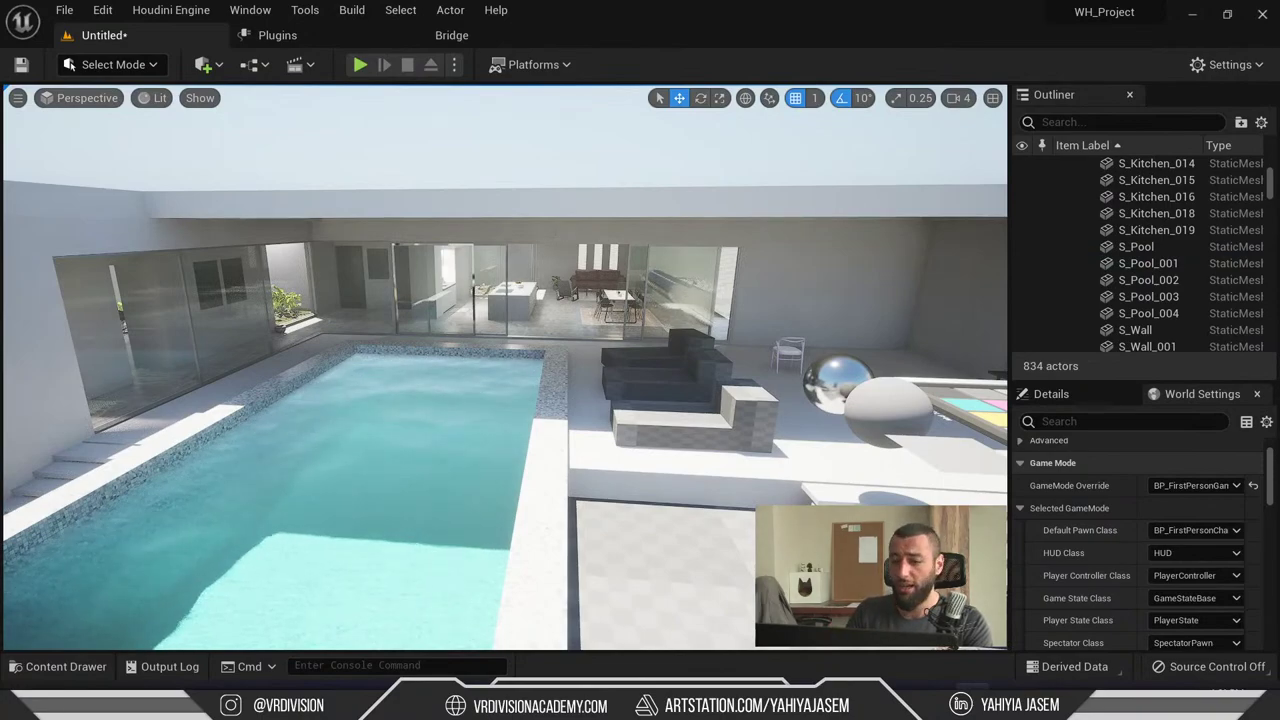
pyautogui.scroll(-10, 656, 90)
pyautogui.scroll(-5, 551, 240)
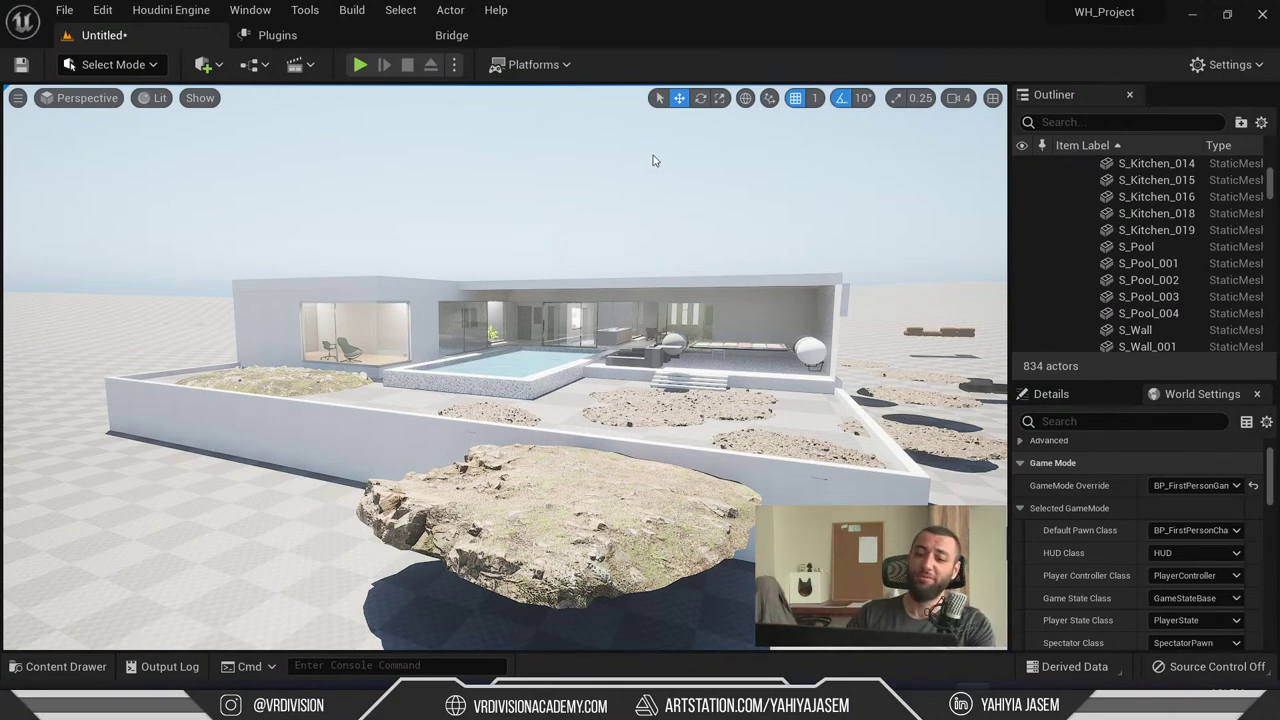
pyautogui.moveTo(652, 160); pyautogui.dragTo(656, 90, button='right')
pyautogui.press('w')
pyautogui.moveTo(410, 399); pyautogui.dragTo(410, 399, button='right')
pyautogui.scroll(1, 410, 399)
# - Bring up the live chat, select the viewer's cell-bombing question, then switch to a browser window
pyautogui.moveTo(445, 712)
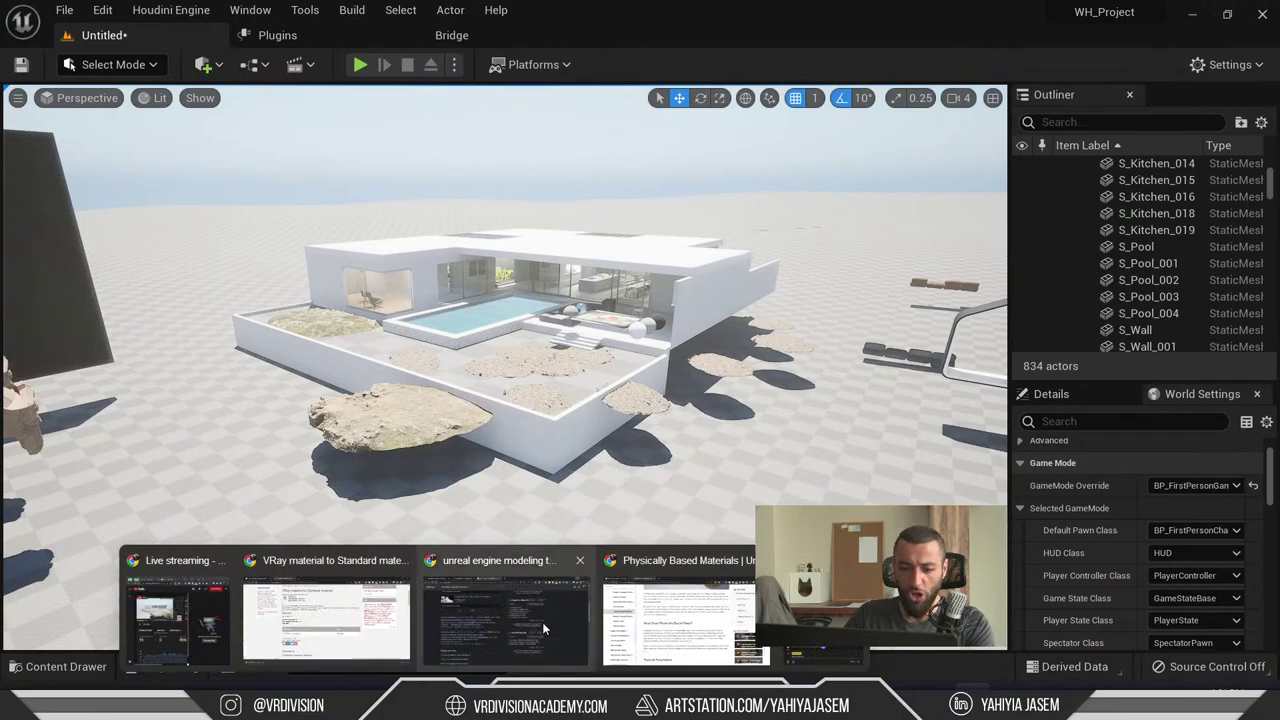
pyautogui.click(820, 655)
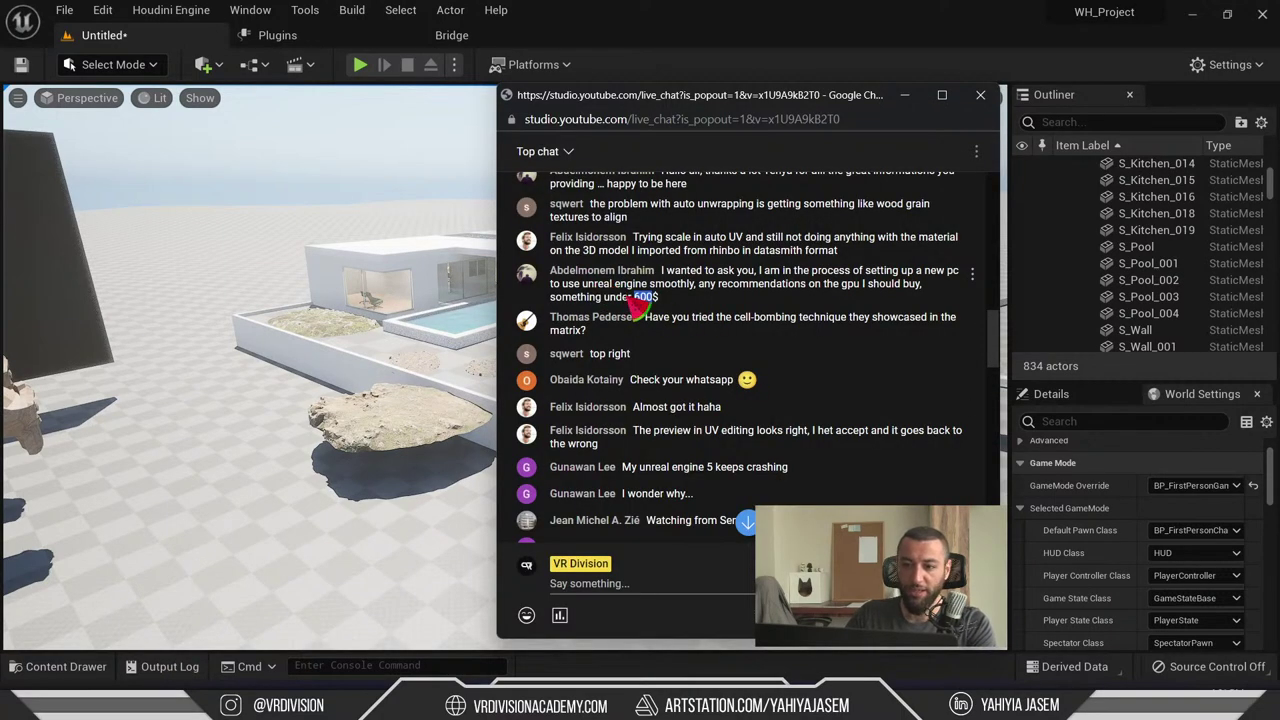
pyautogui.scroll(-1, 620, 276)
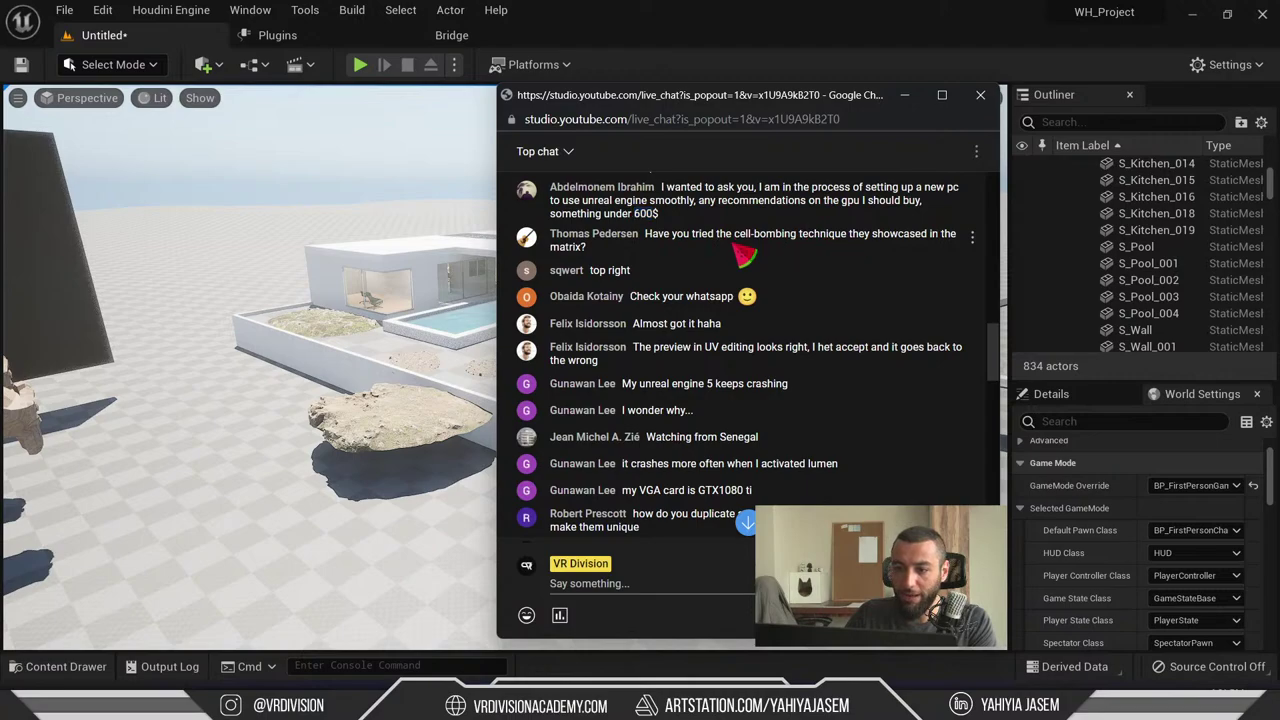
pyautogui.moveTo(706, 251); pyautogui.dragTo(655, 250)
pyautogui.tripleClick(655, 247)
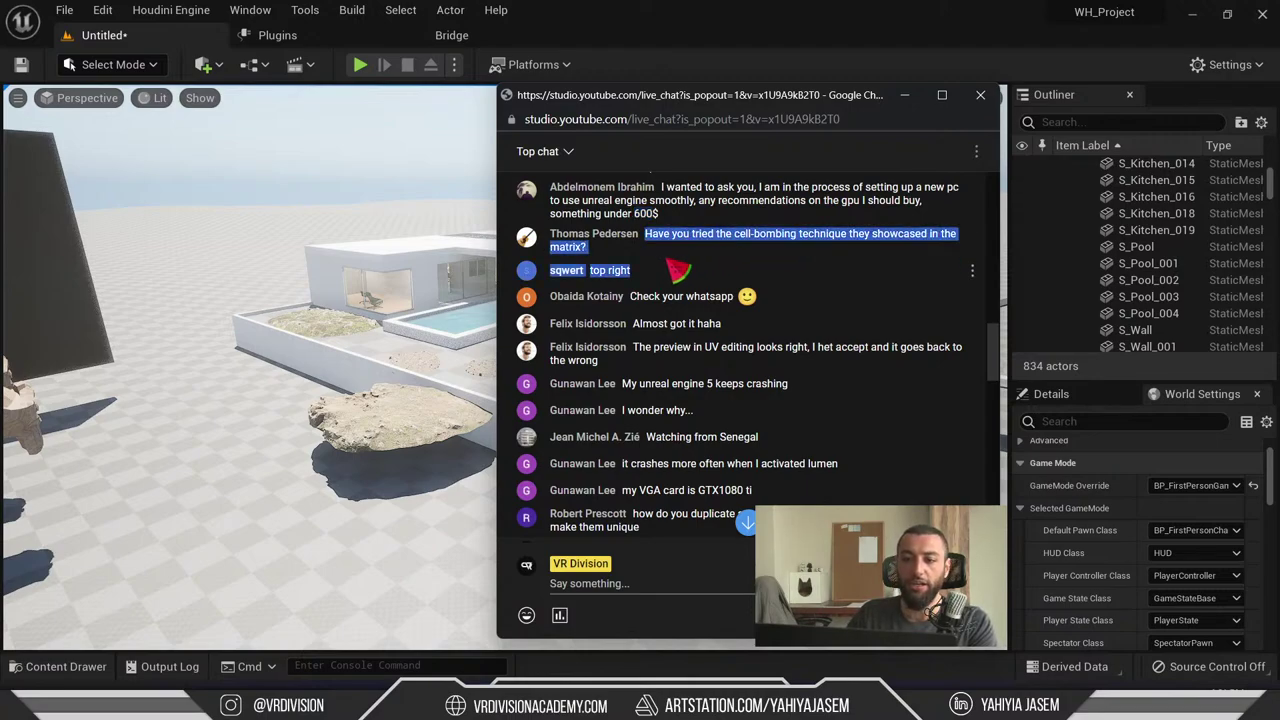
pyautogui.tripleClick(650, 250)
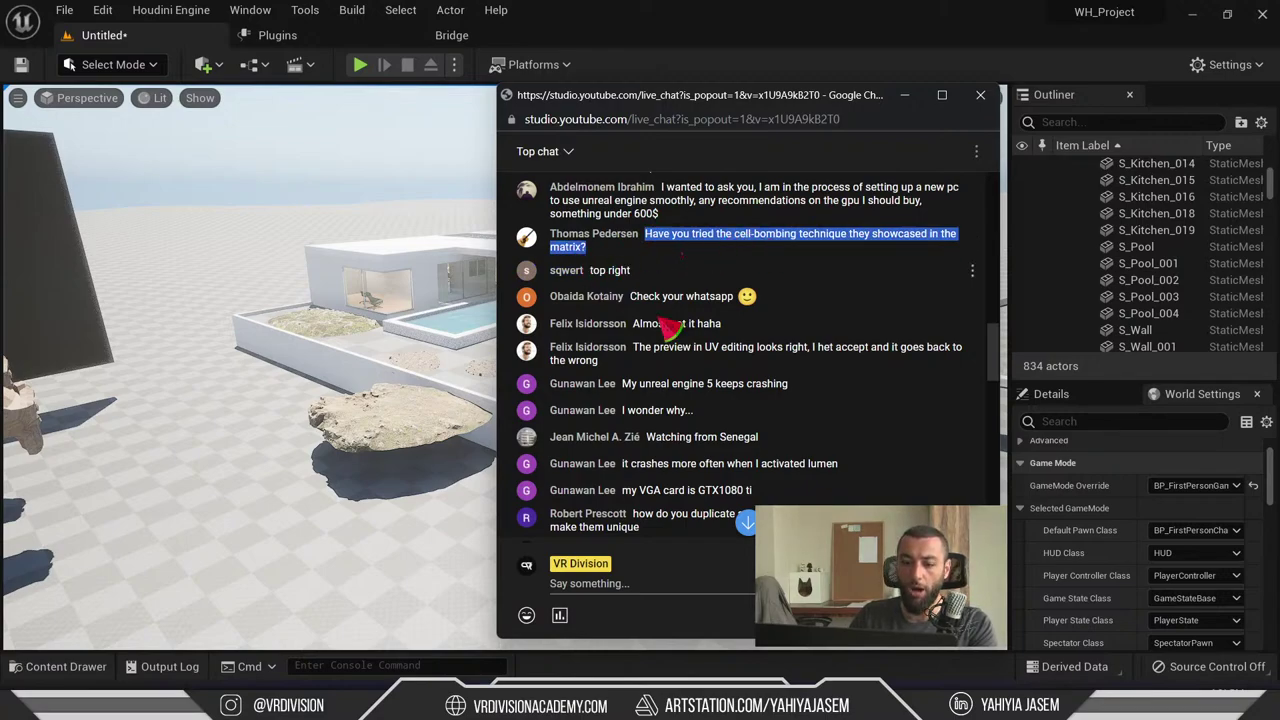
pyautogui.hotkey('alt', 'Tab')
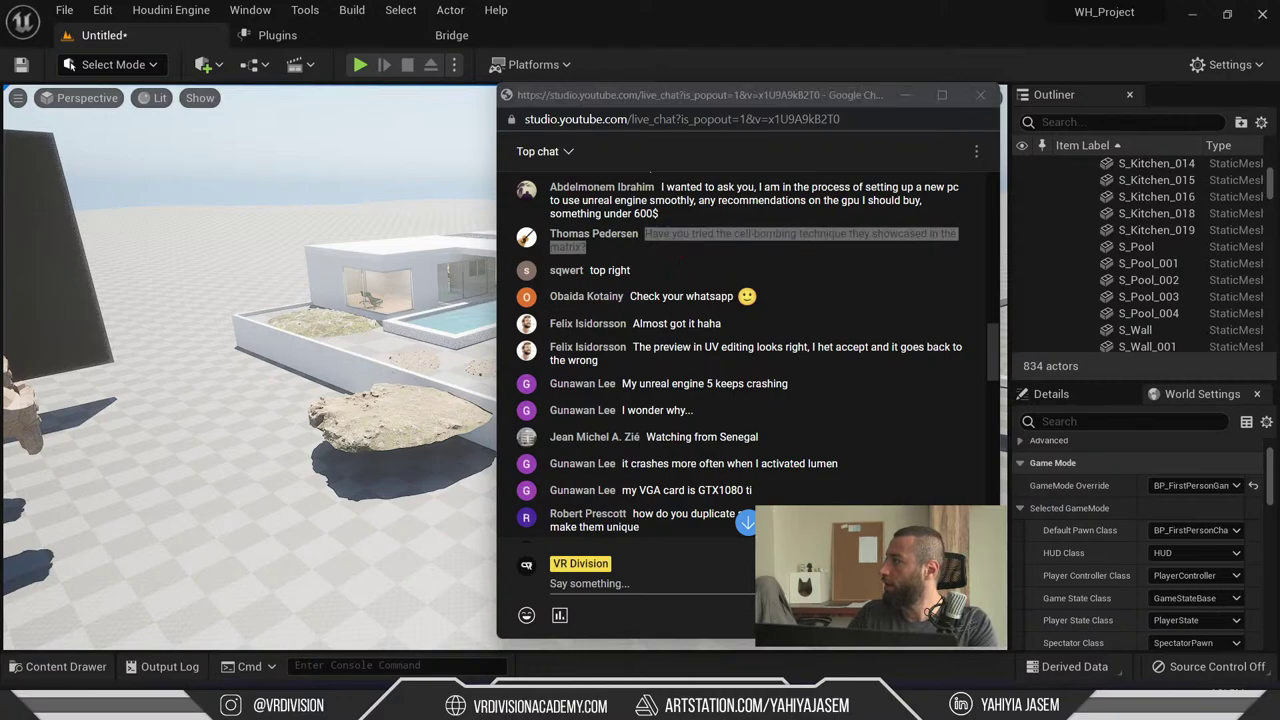
pyautogui.hotkey('alt', 'Tab')
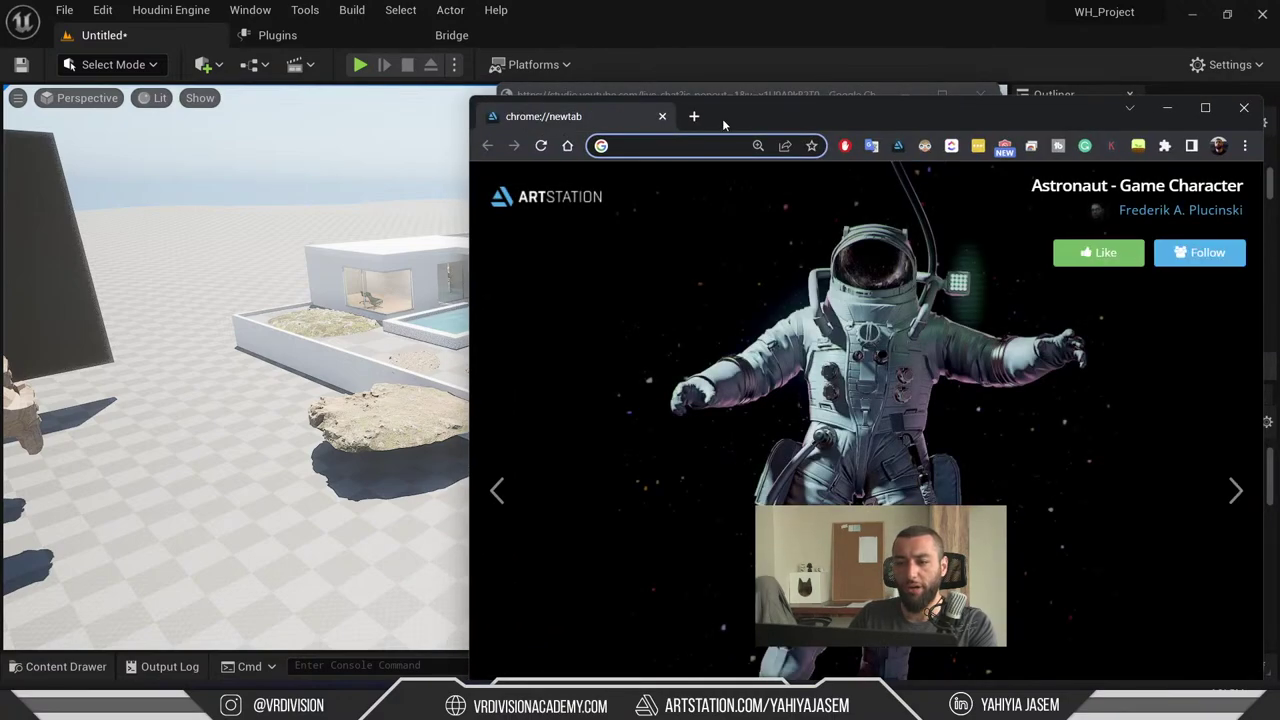
# - Search for 'medival game enviroment' and open the Unreal Marketplace result
pyautogui.doubleClick(722, 118)
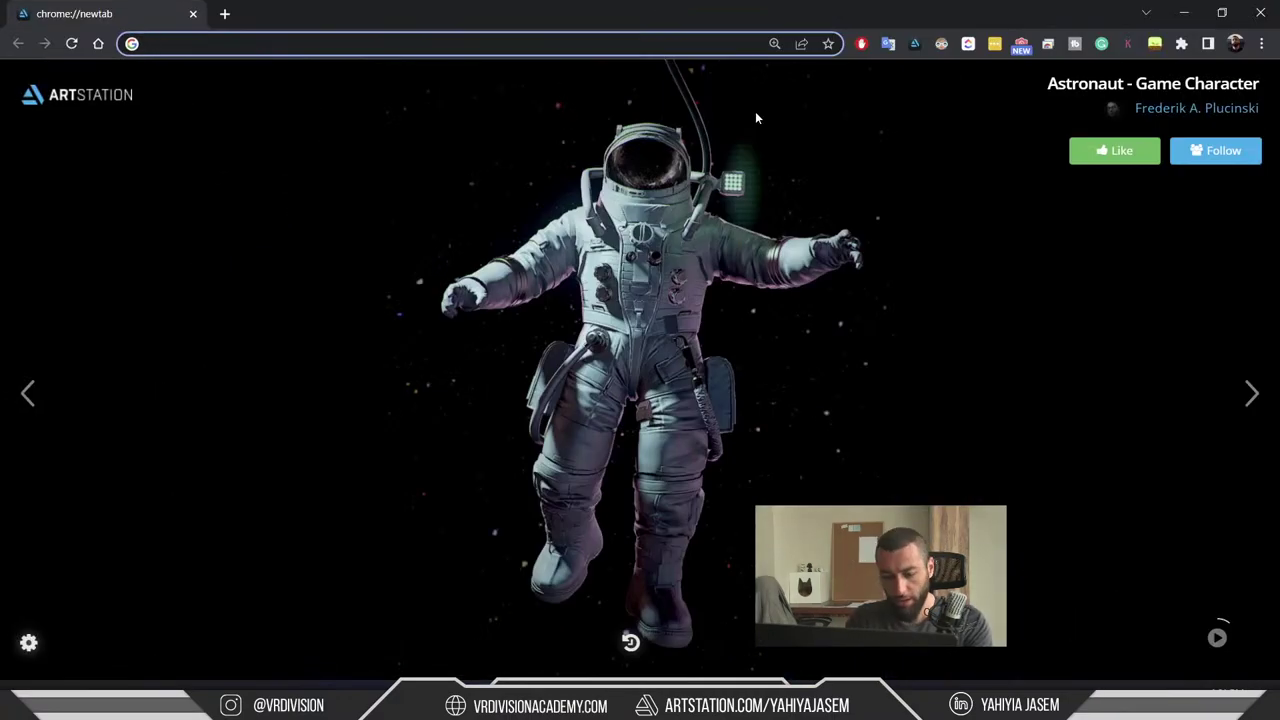
pyautogui.write('medival ')
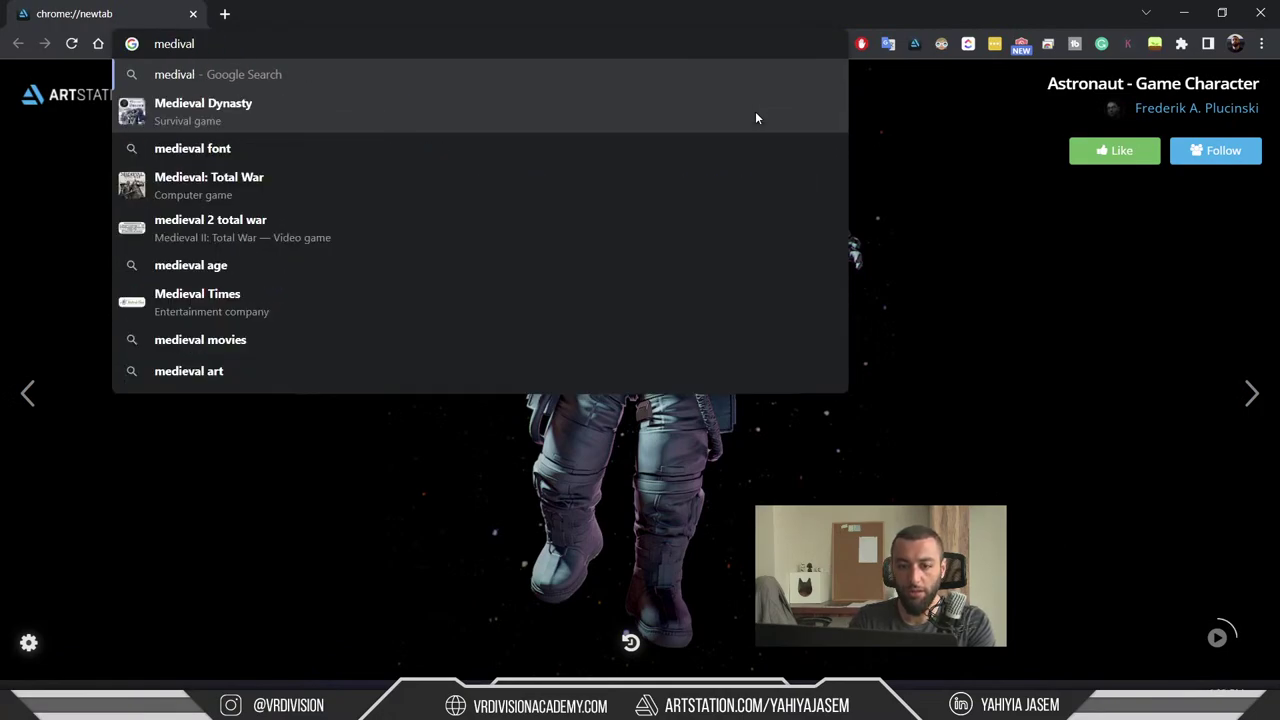
pyautogui.write('game enviroment]')
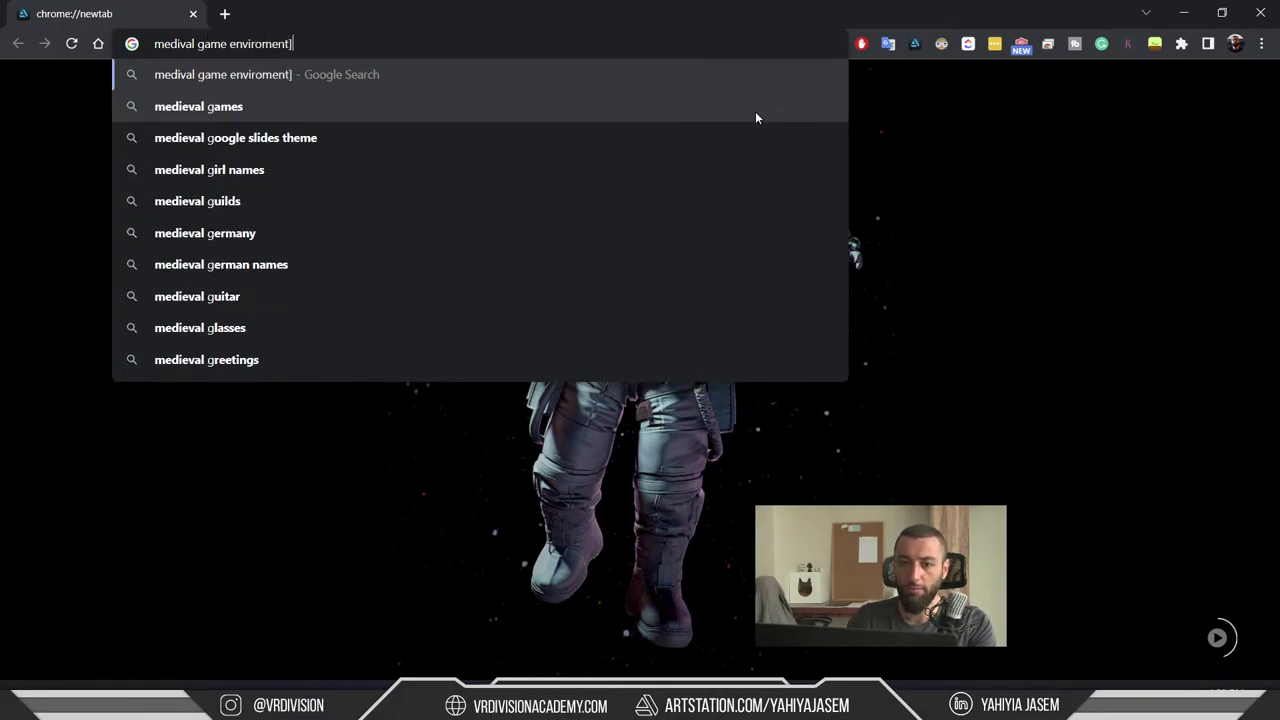
pyautogui.press('BackSpace')
pyautogui.press('Return')
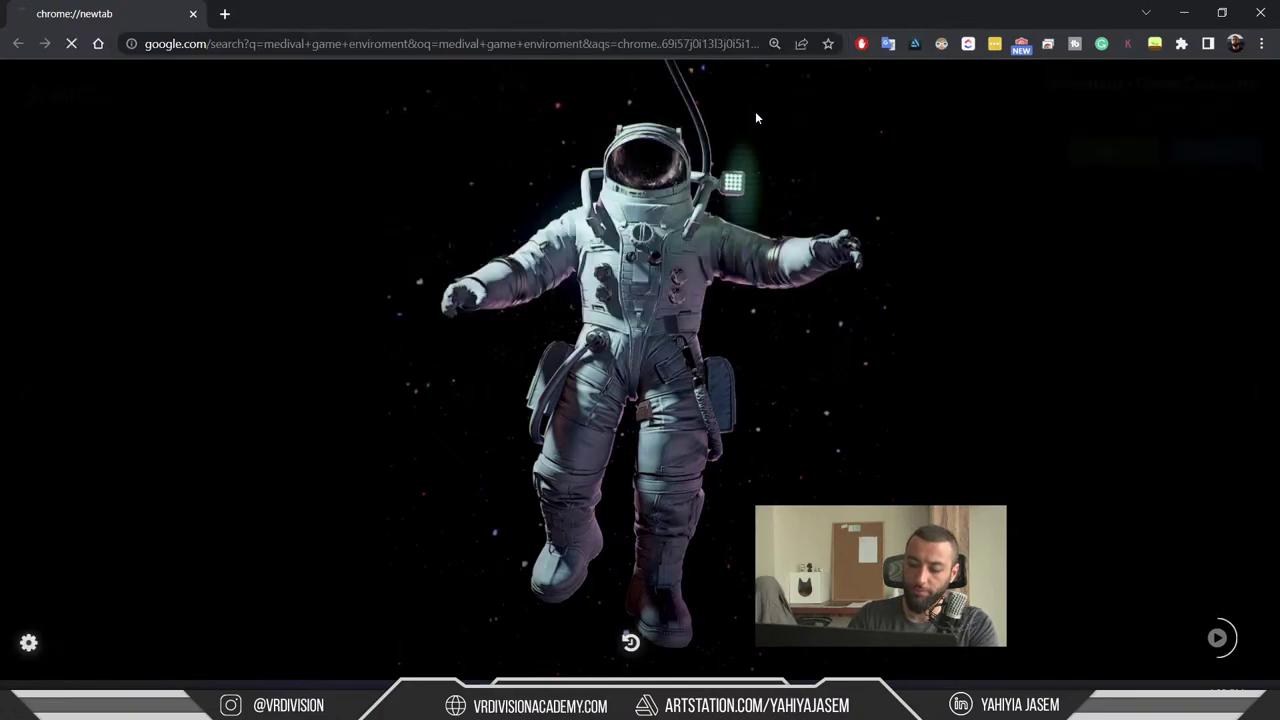
pyautogui.click(330, 280)
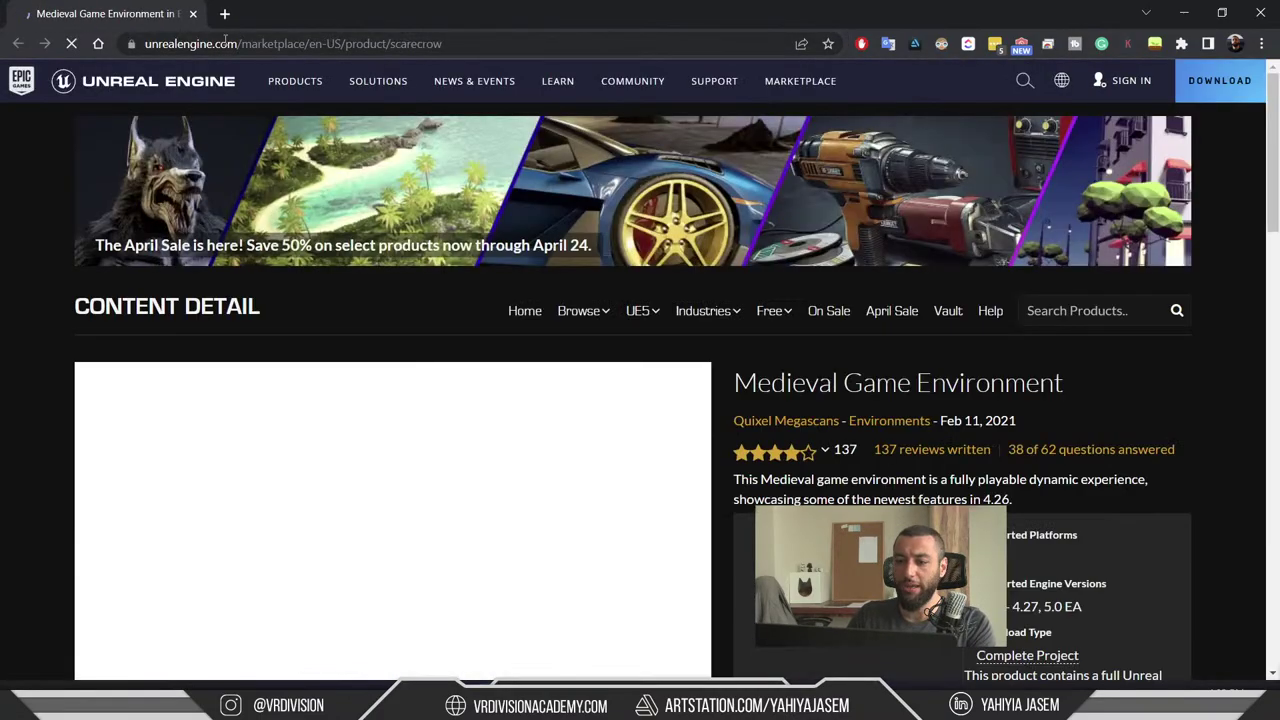
pyautogui.scroll(-2, 549, 331)
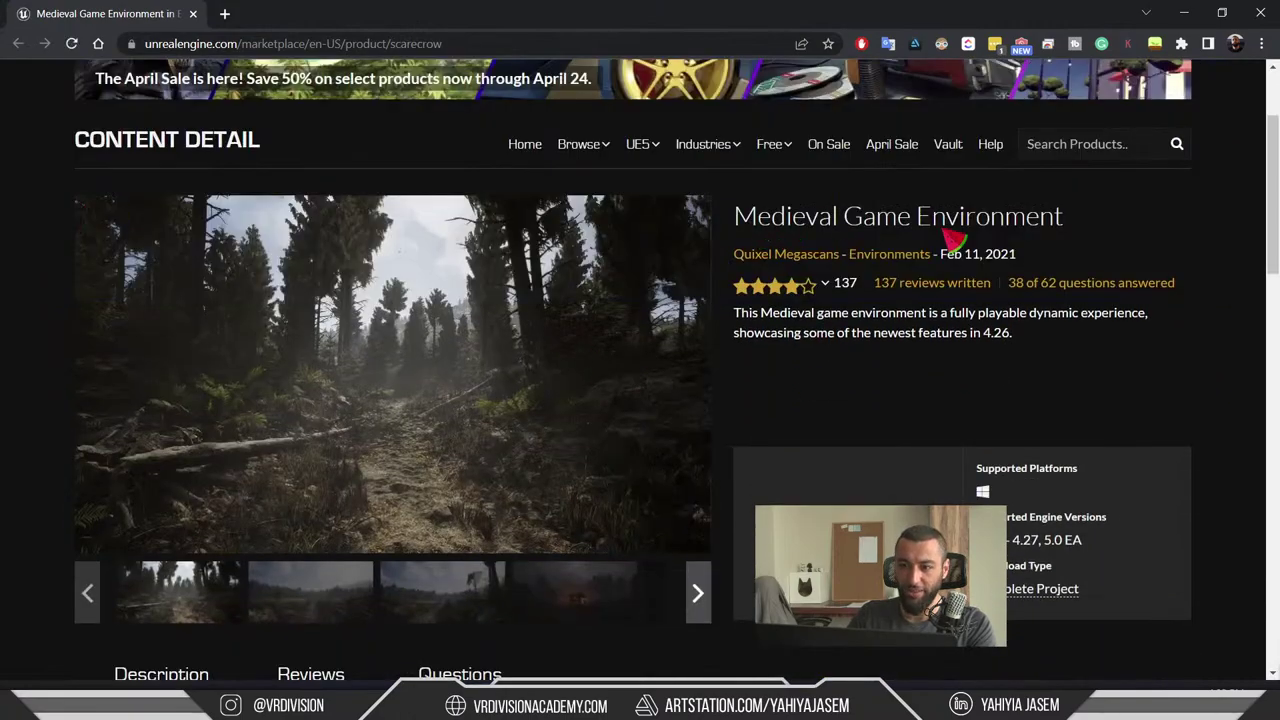
# - Click through the Medieval Game Environment gallery images
pyautogui.click(368, 598)
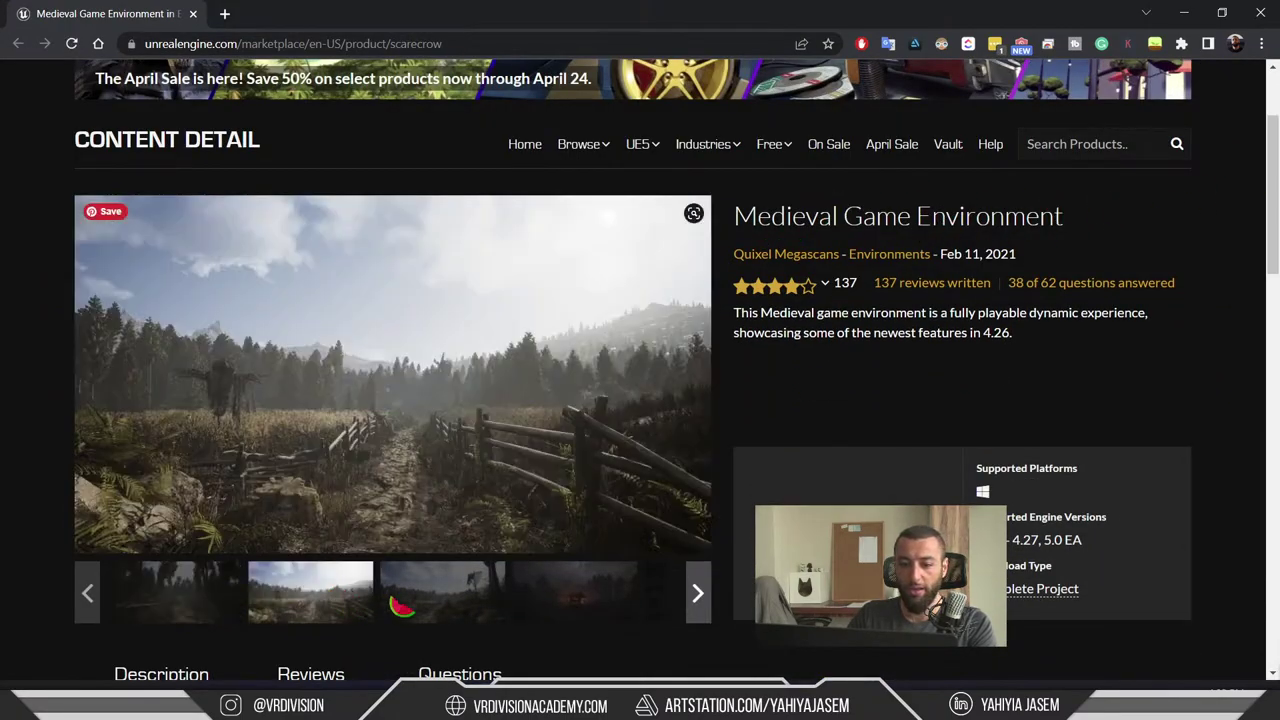
pyautogui.click(398, 603)
pyautogui.click(597, 592)
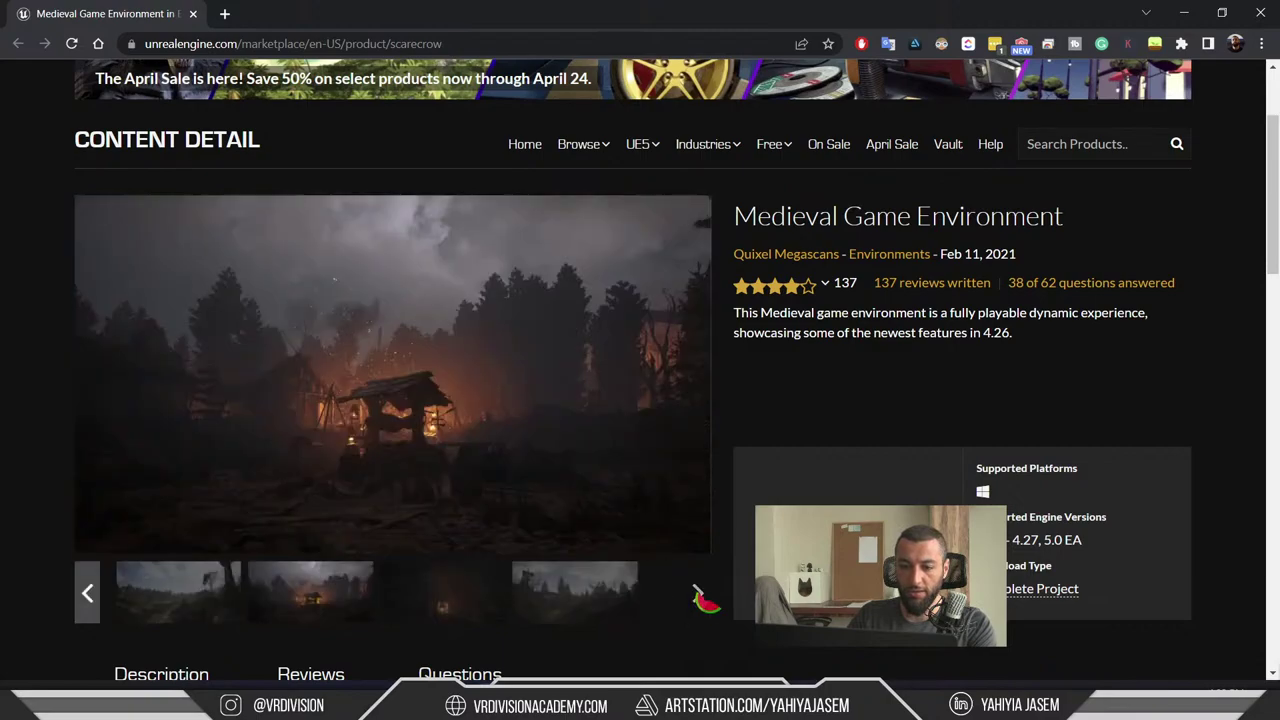
pyautogui.click(443, 600)
pyautogui.click(294, 618)
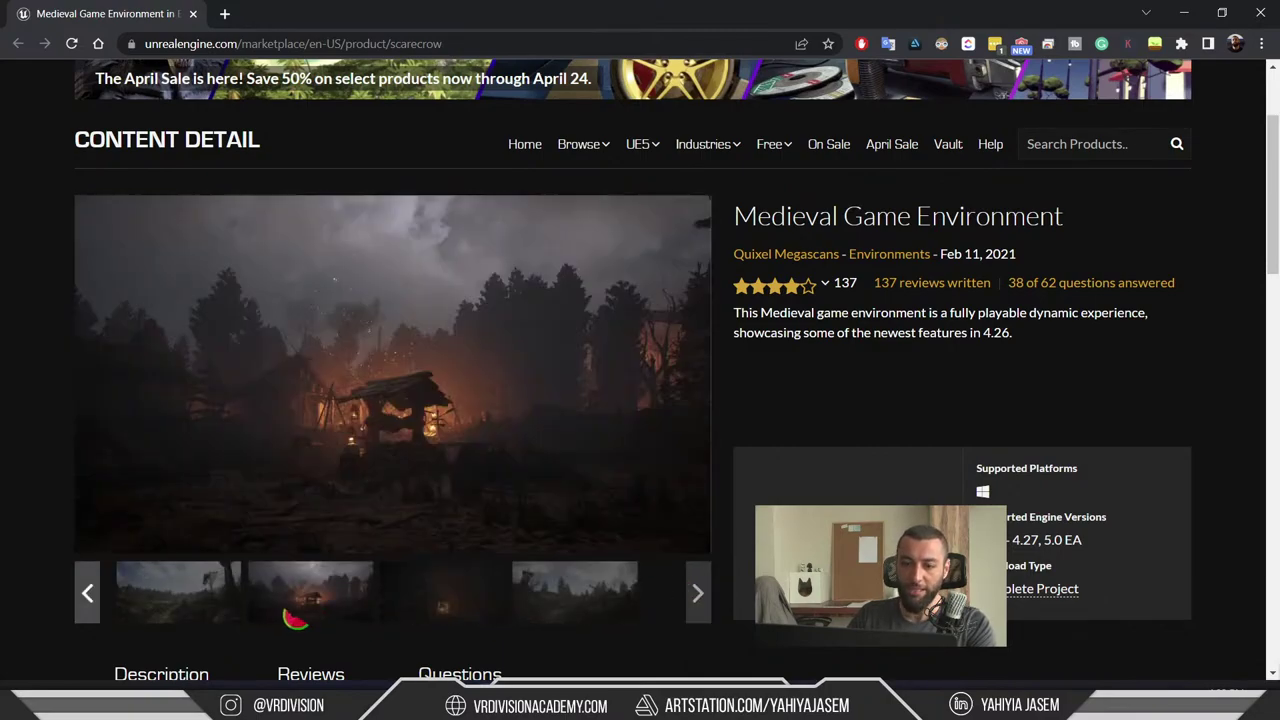
# - Enter 'gumroad.com/' in the address bar and open a new Incognito window
pyautogui.click(283, 40)
pyautogui.write('gumr')
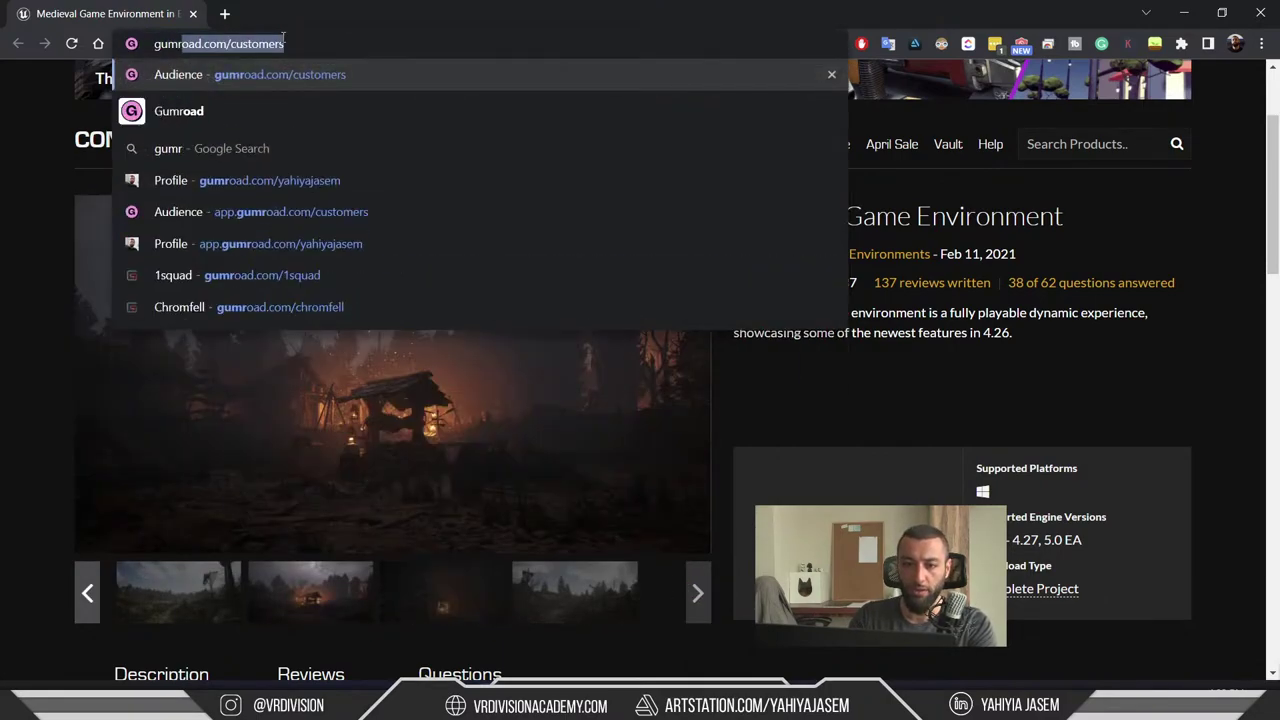
pyautogui.write('oad.com/')
pyautogui.press('Delete')
pyautogui.hotkey('ctrl', 'a')
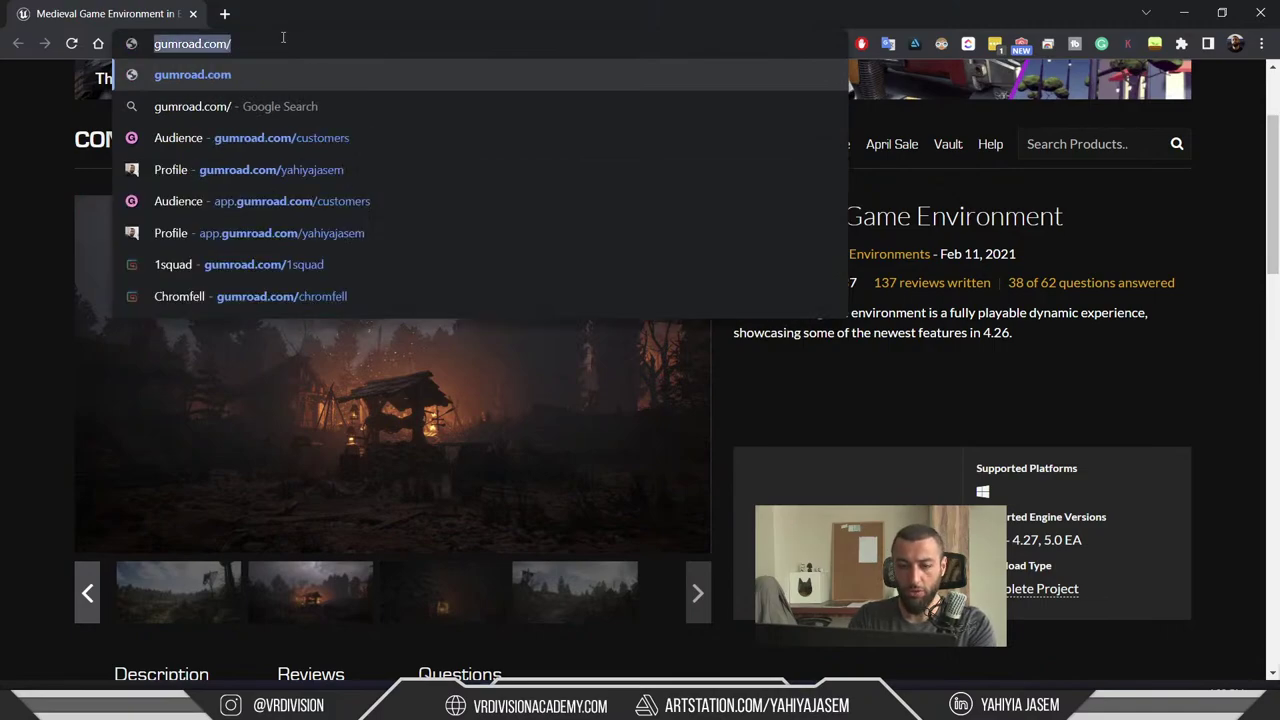
pyautogui.hotkey('ctrl', 'shift', 'n')
# - Edit the Gumroad address to the creator's store and load it
pyautogui.write('gumroad.com/customers')
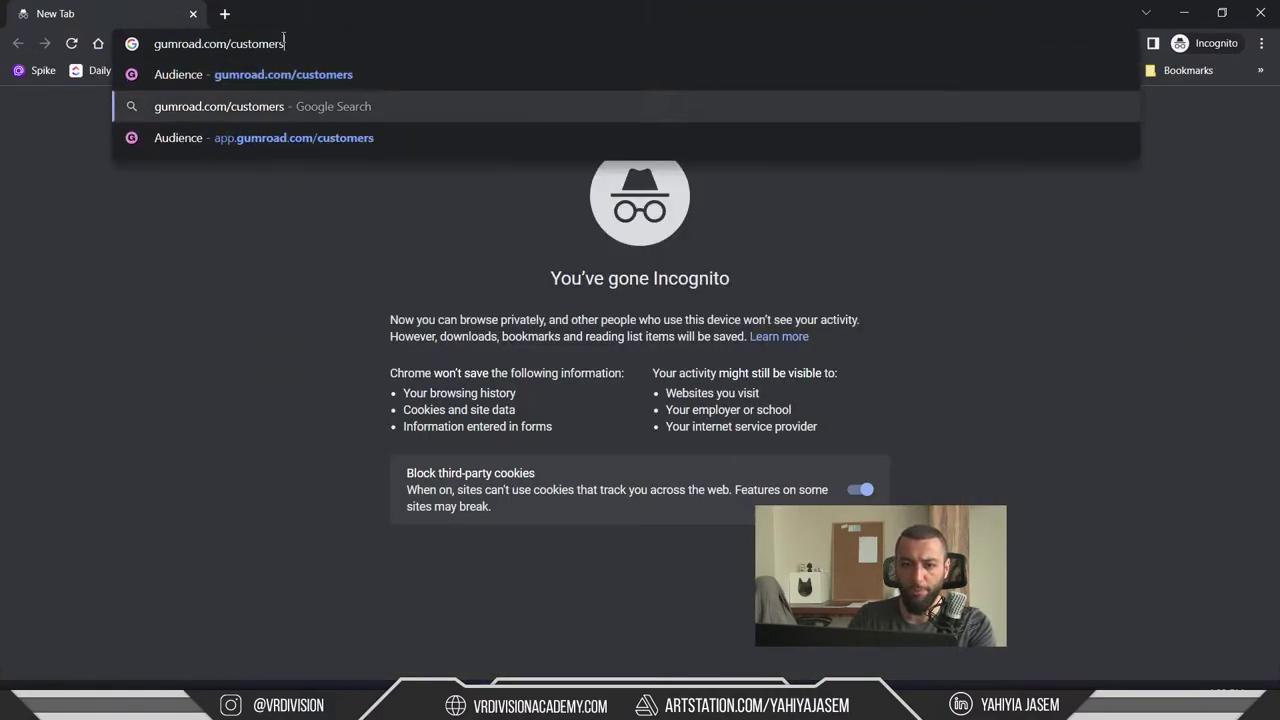
pyautogui.press('Down')
pyautogui.press('Up')
pyautogui.press('Up')
pyautogui.hotkey('ctrl', 'BackSpace')
pyautogui.write('ta')
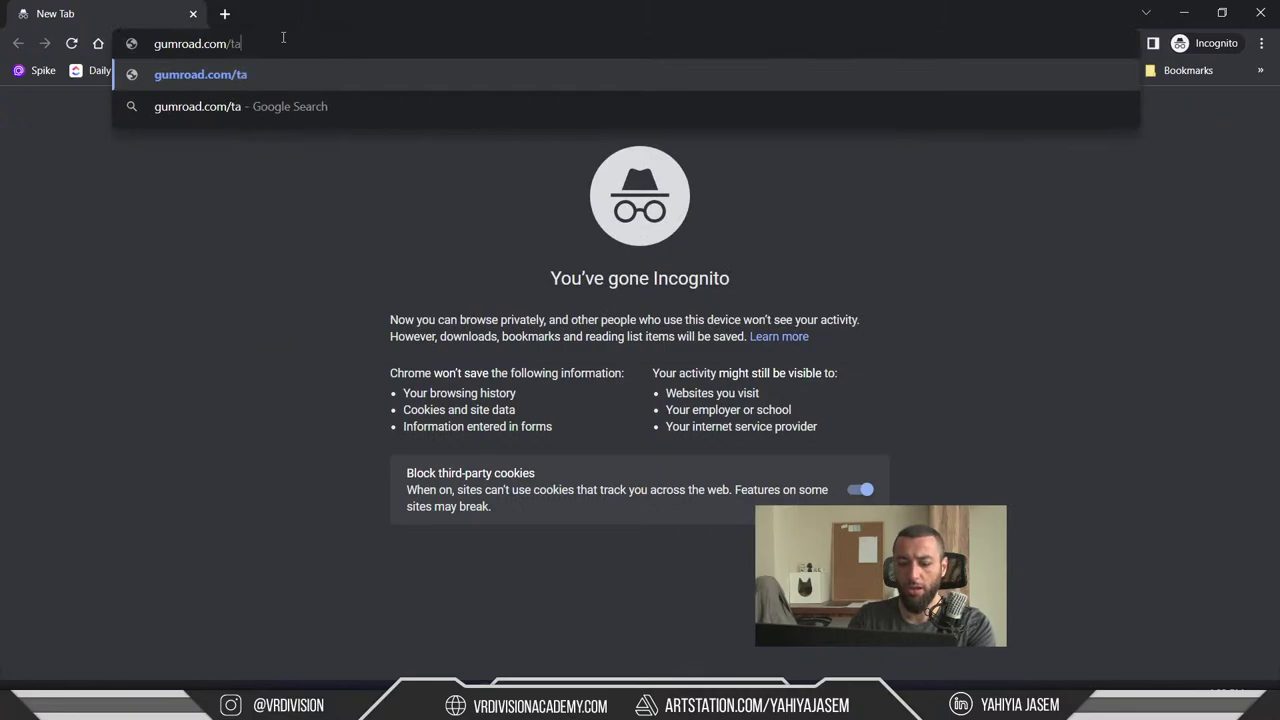
pyautogui.press('BackSpace')
pyautogui.press('BackSpace')
pyautogui.write('ya')
pyautogui.press('Return')
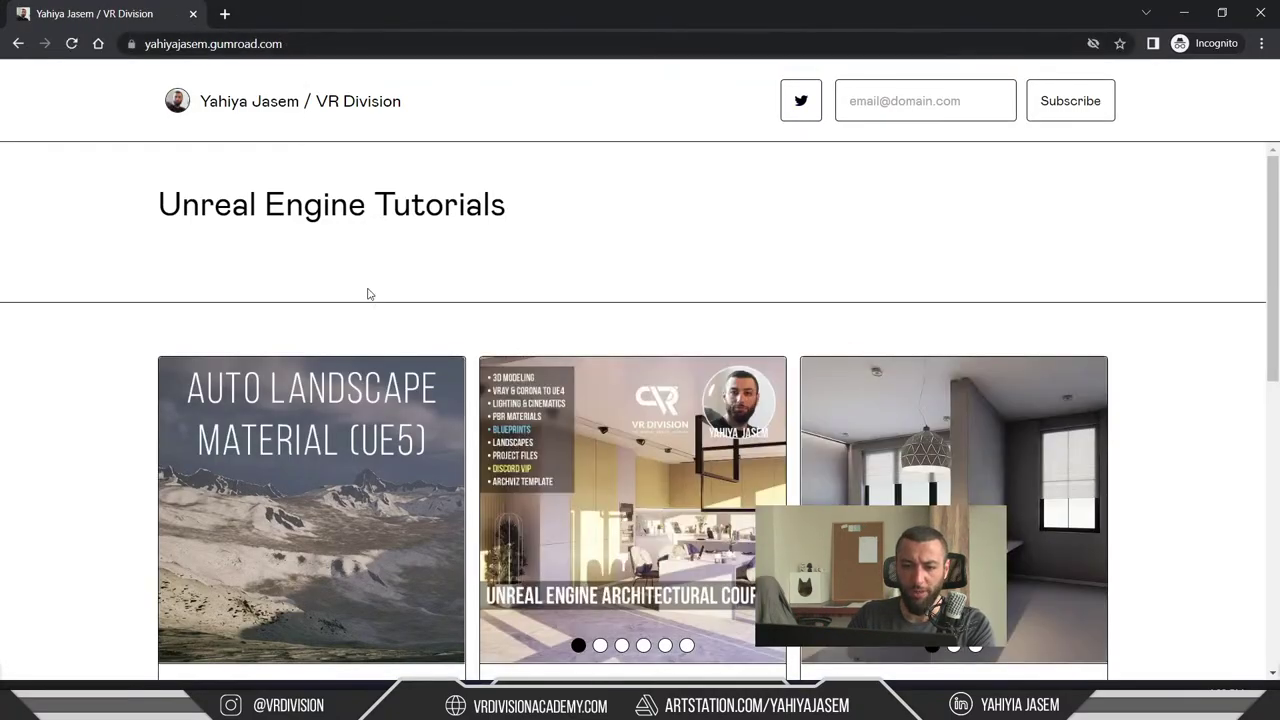
# - Scroll the Unreal Engine tutorial listings, then load youtube.com
pyautogui.scroll(-2, 281, 418)
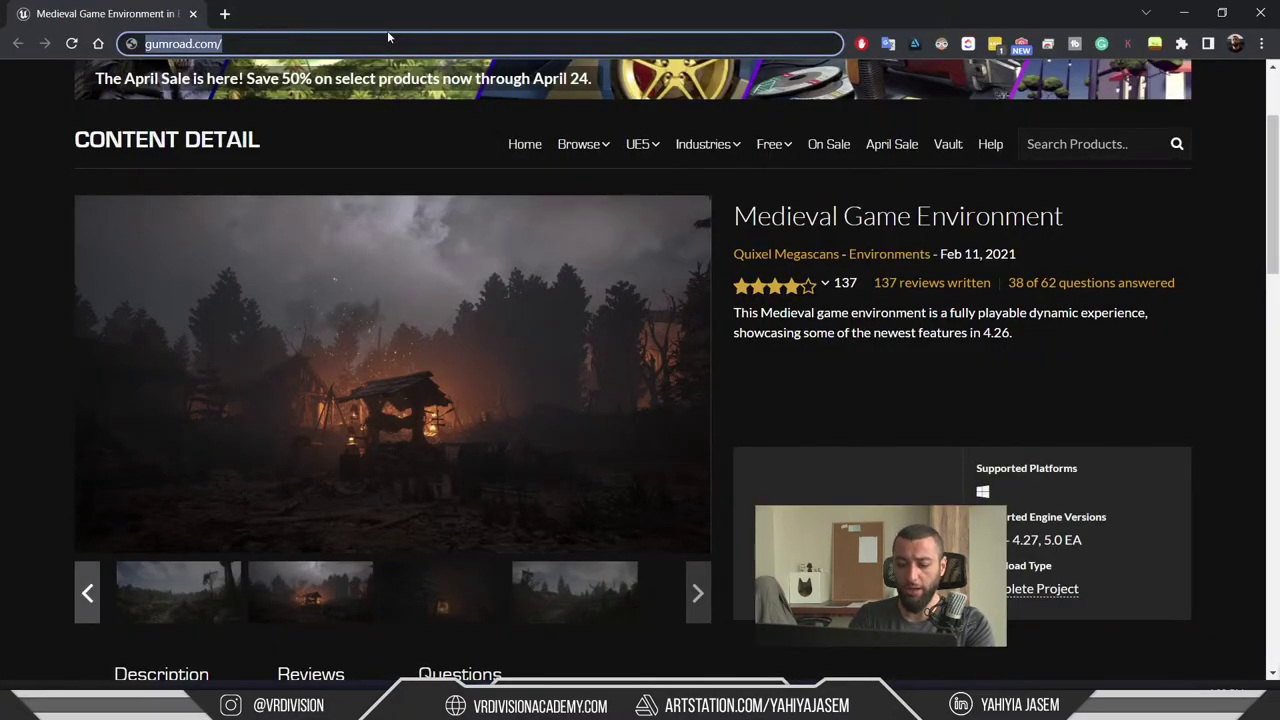
pyautogui.write('youtube.com')
pyautogui.press('Return')
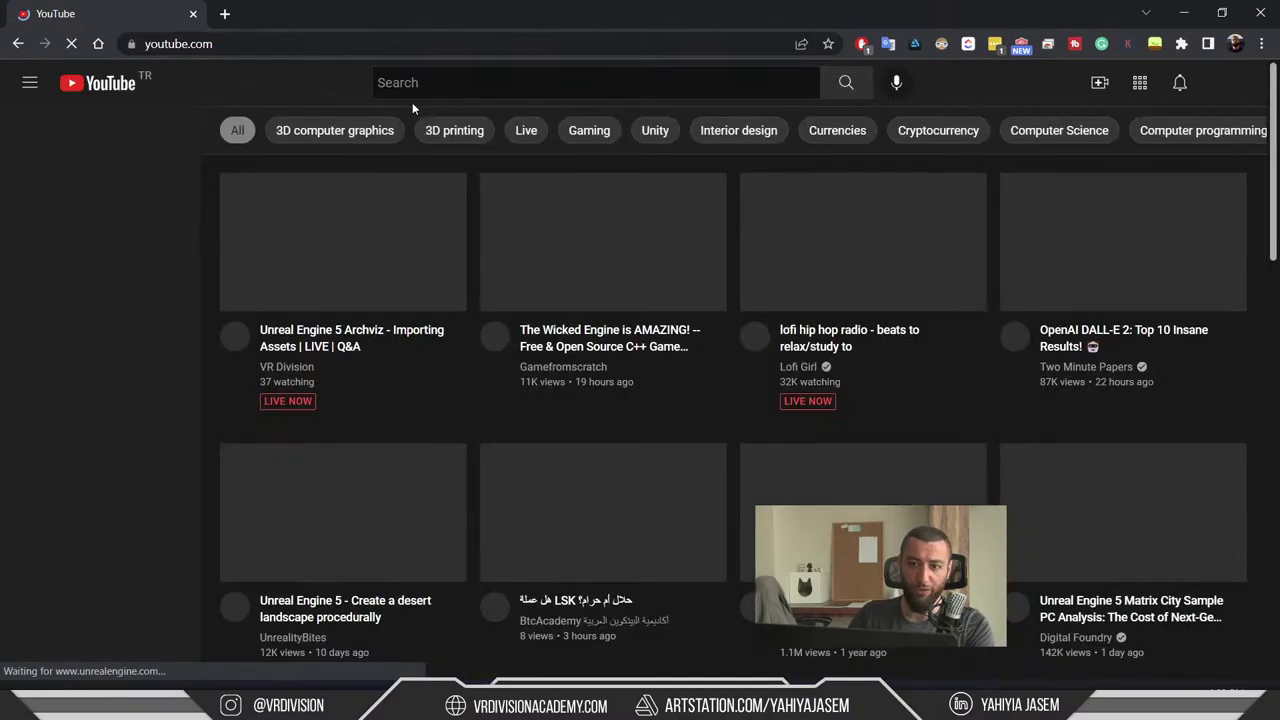
# - Open the VR Division channel, show its Videos tab and scroll the uploads grid
pyautogui.click(469, 83)
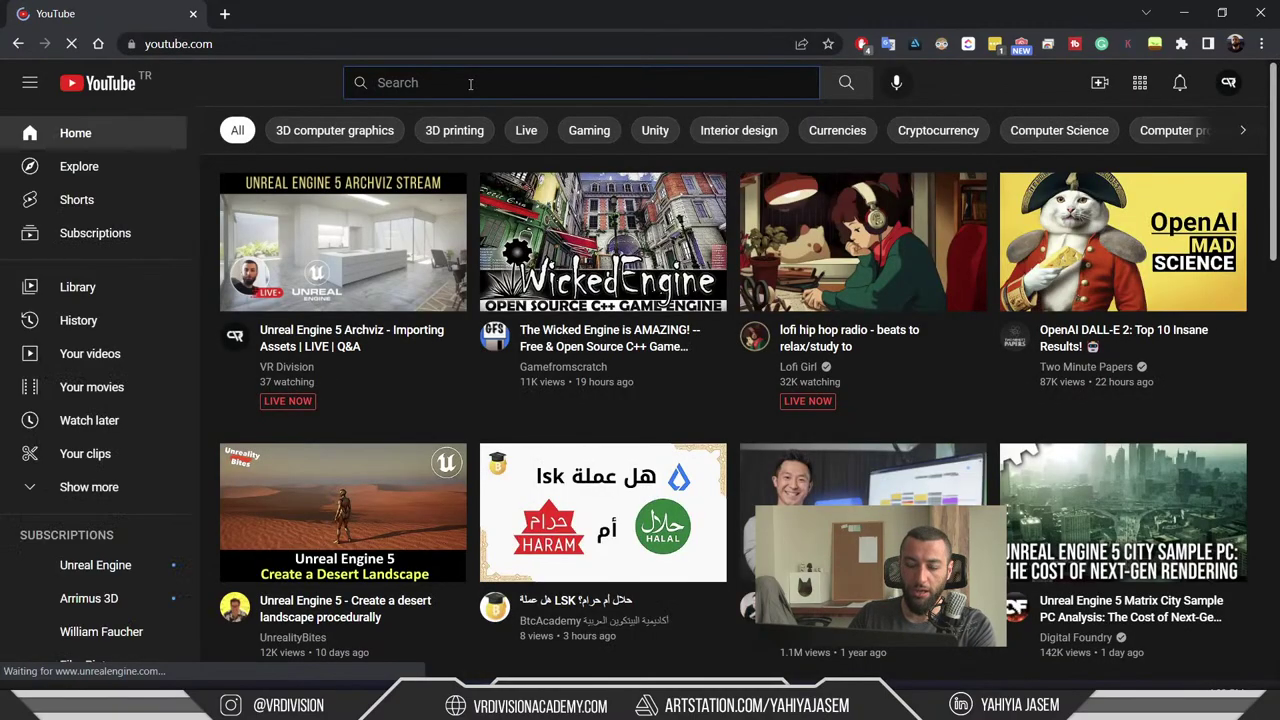
pyautogui.click(287, 366)
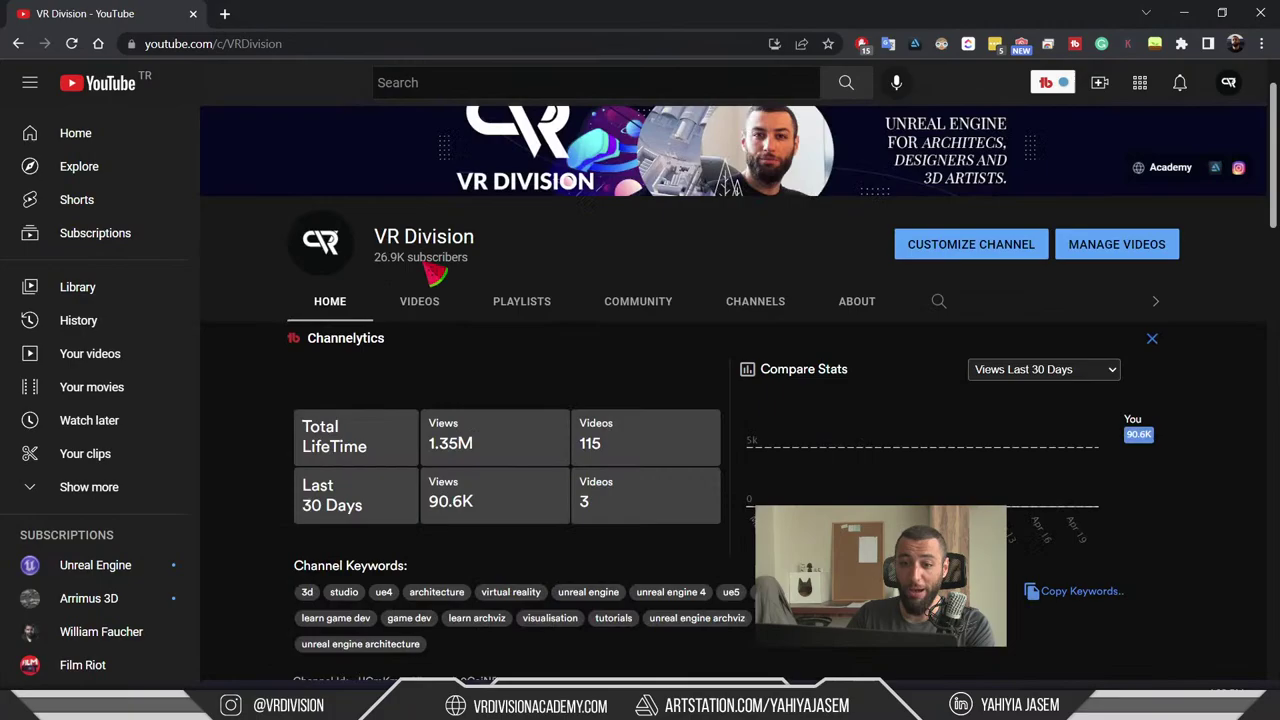
pyautogui.click(420, 300)
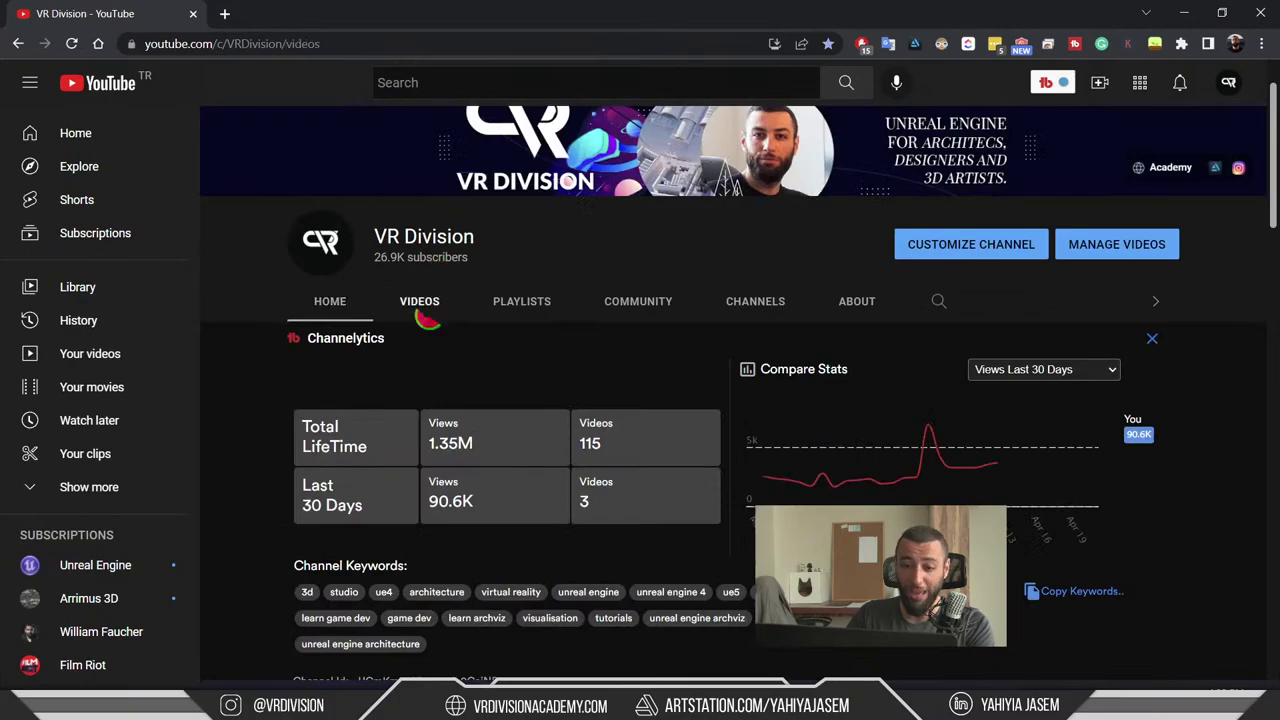
pyautogui.scroll(-8, 623, 360)
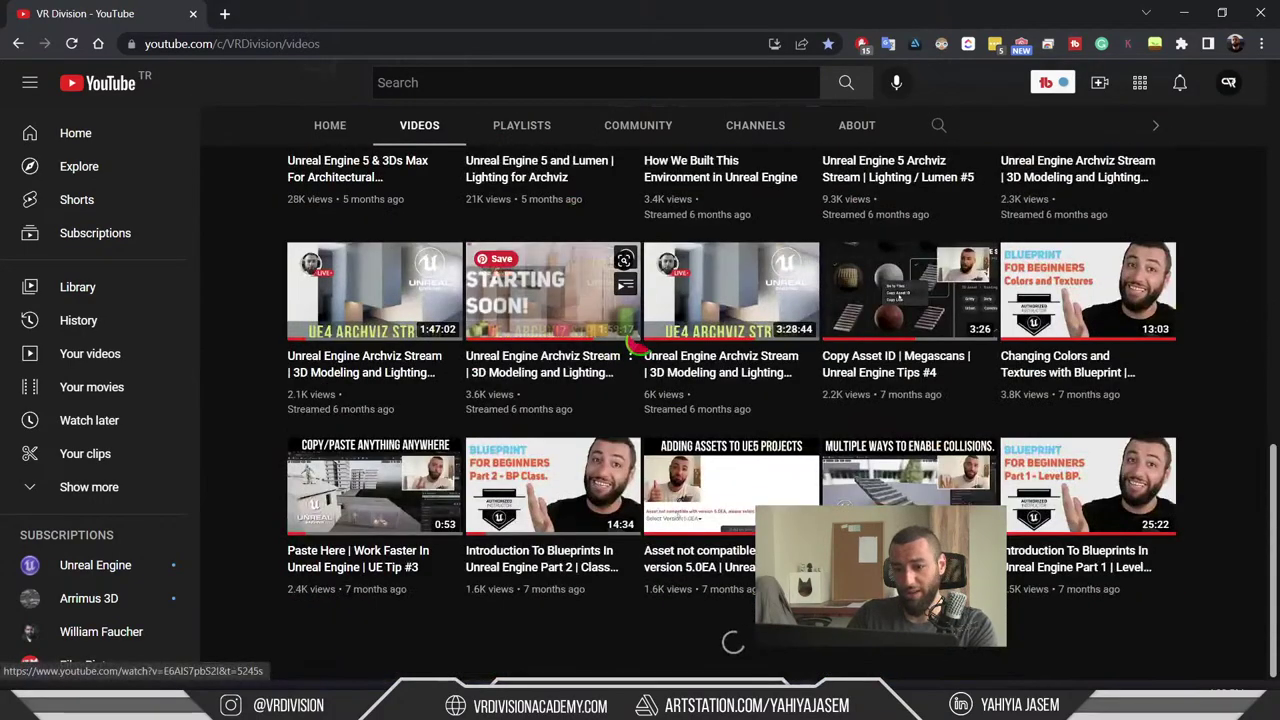
pyautogui.scroll(-2, 560, 330)
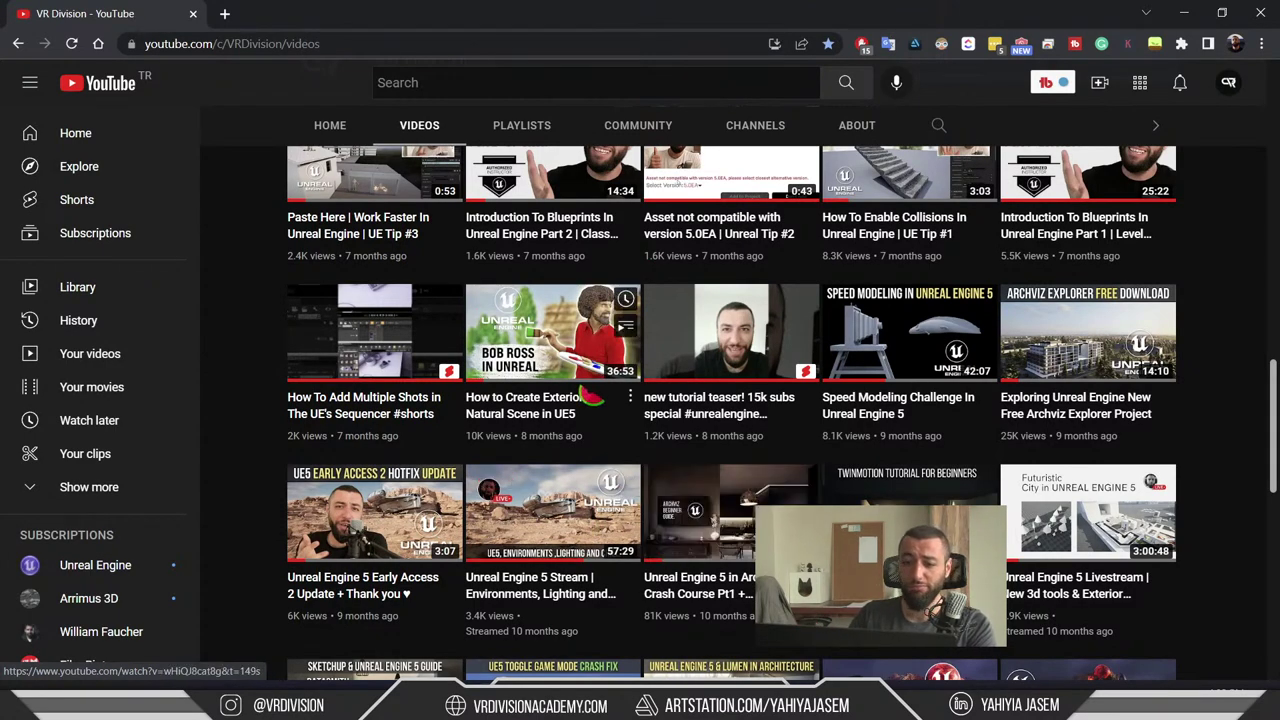
# - Highlight the cell-bombing and 'top right' chat messages, then scroll up to earlier messages
pyautogui.hotkey('alt', 'Tab')
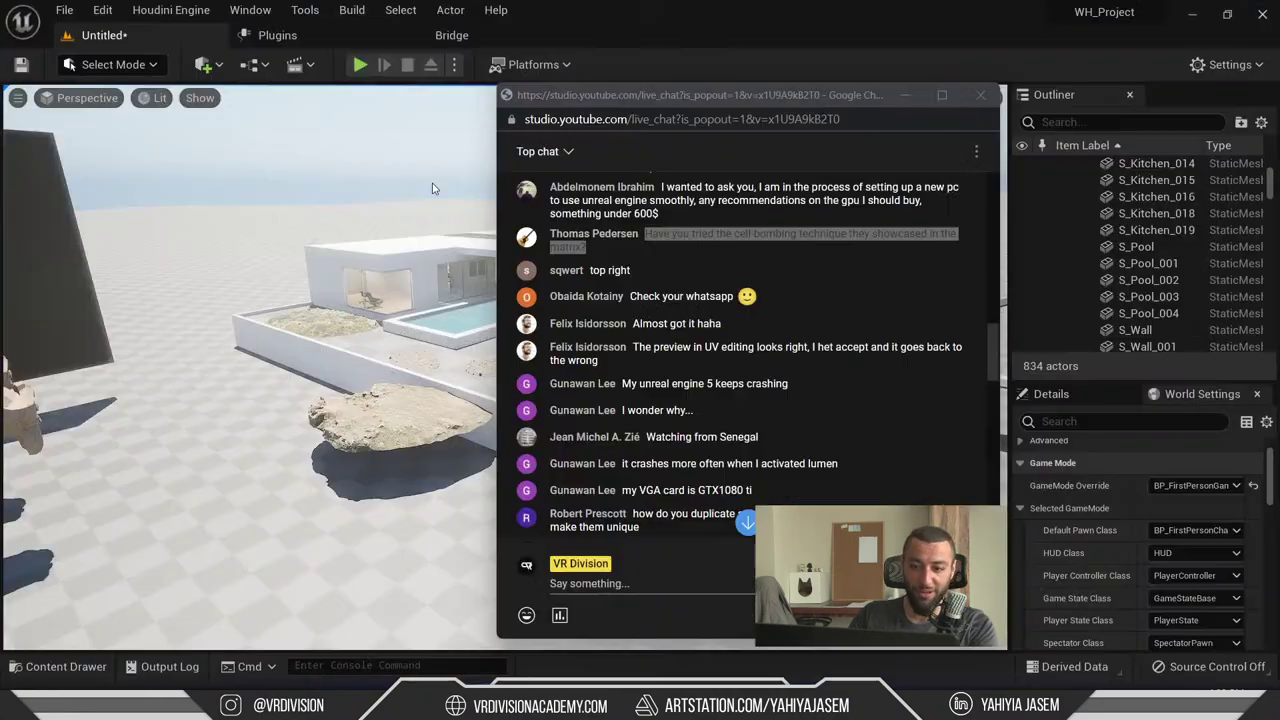
pyautogui.click(692, 255)
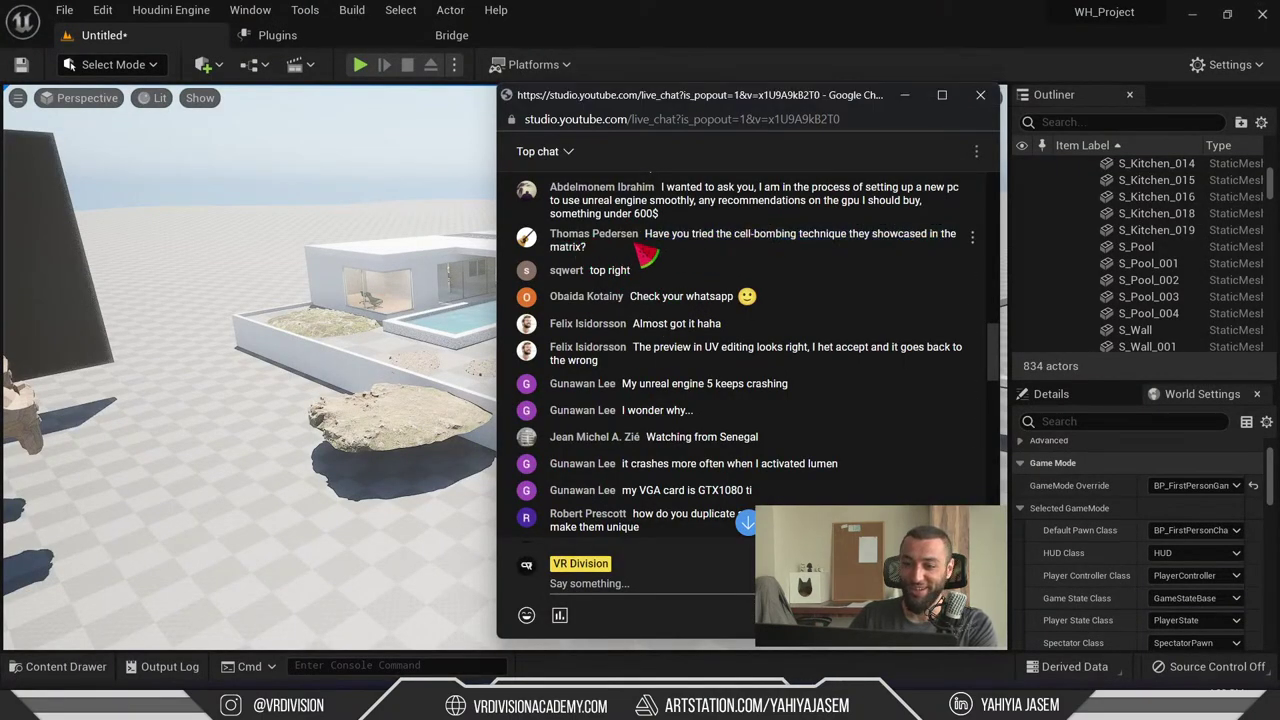
pyautogui.tripleClick(674, 252)
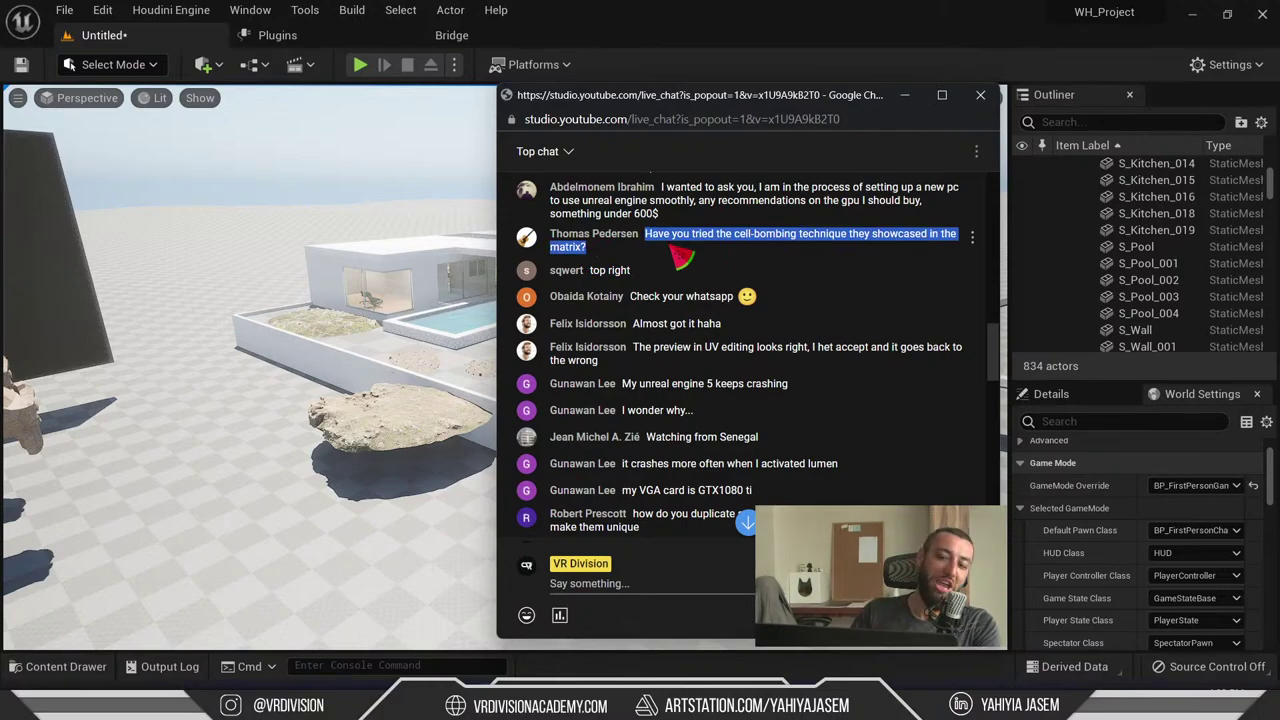
pyautogui.tripleClick(600, 271)
pyautogui.scroll(2, 855, 360)
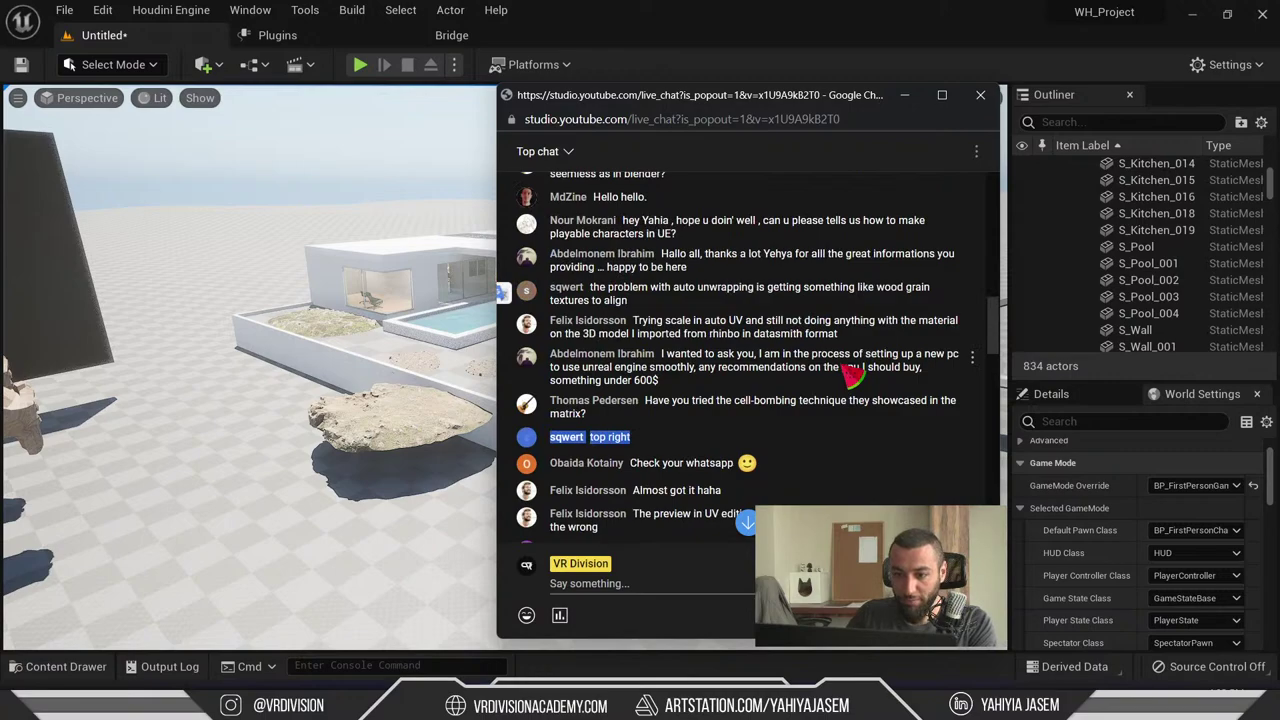
pyautogui.scroll(1, 790, 441)
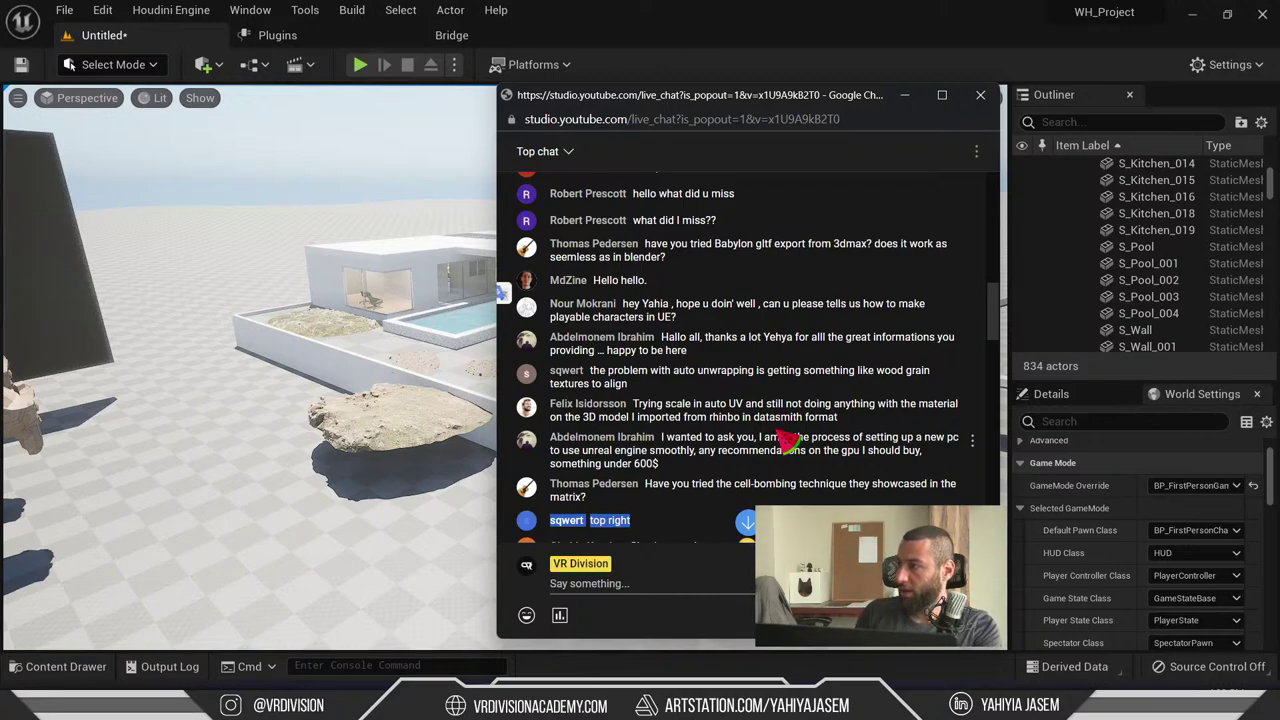
# - In Discord, scroll the VR Division Community channel list, expand Community Section and open #news
pyautogui.hotkey('alt', 'Tab')
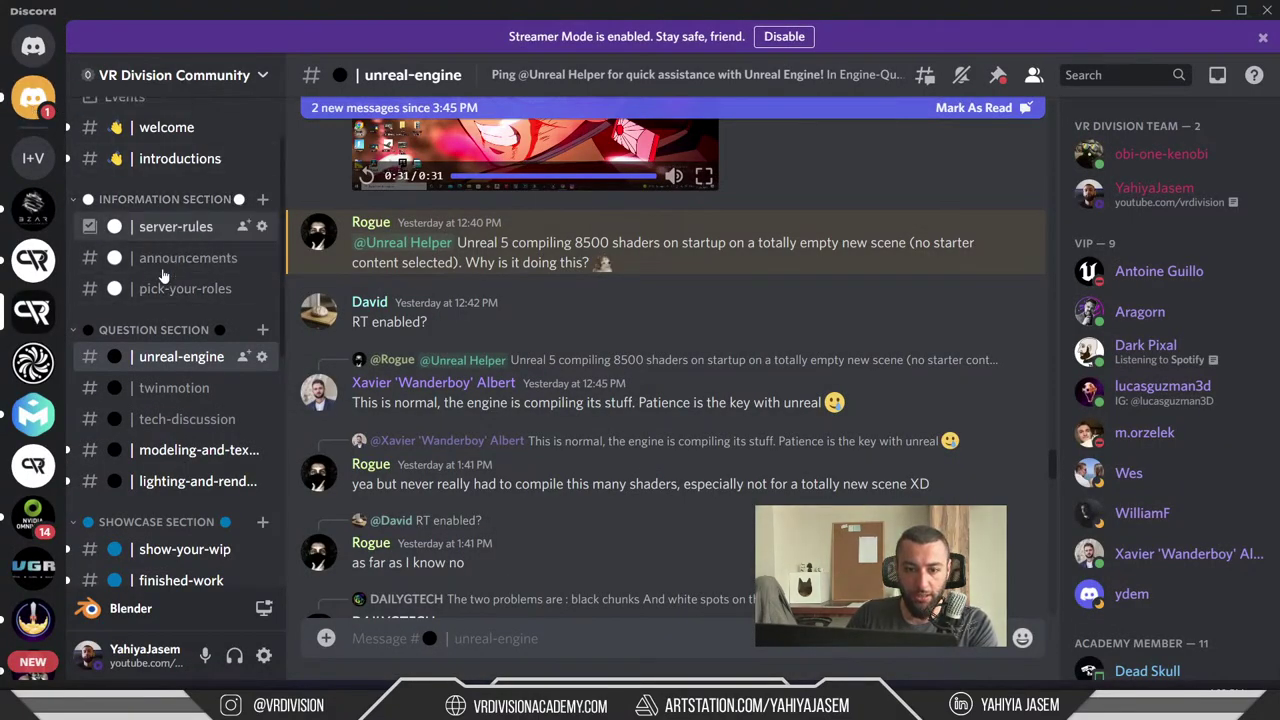
pyautogui.scroll(-3, 156, 236)
pyautogui.scroll(5, 158, 282)
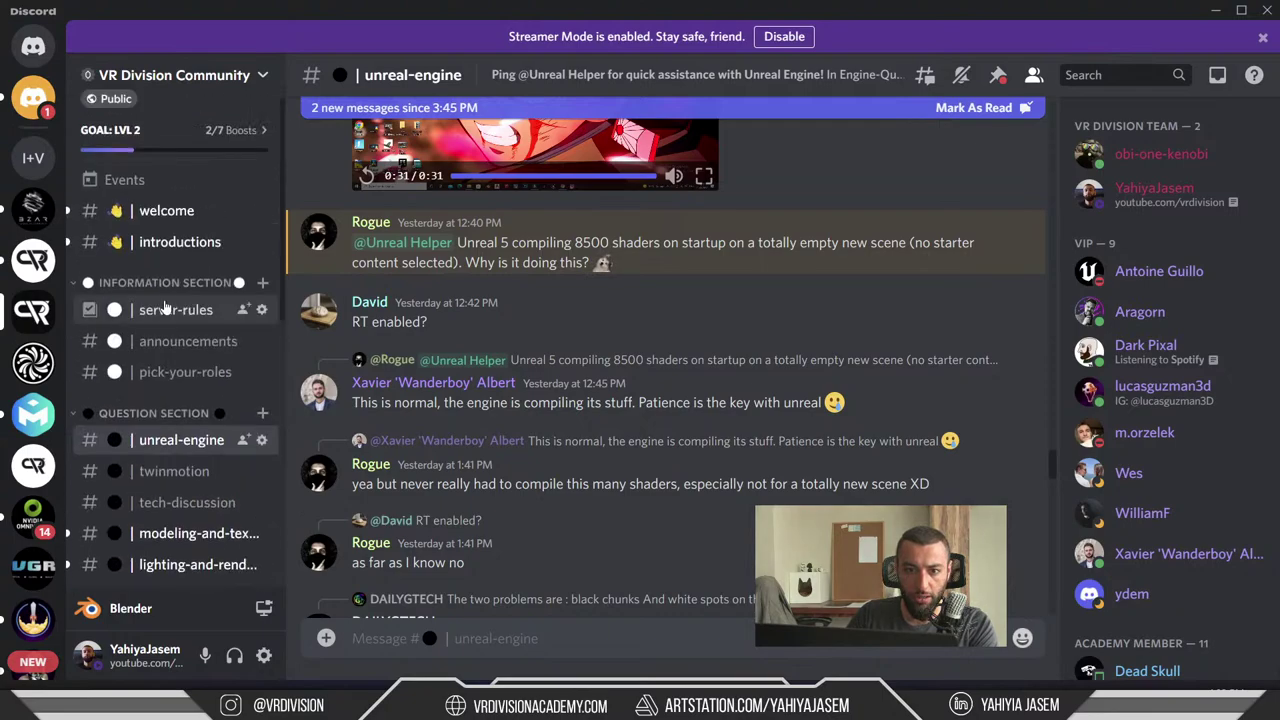
pyautogui.scroll(-6, 180, 335)
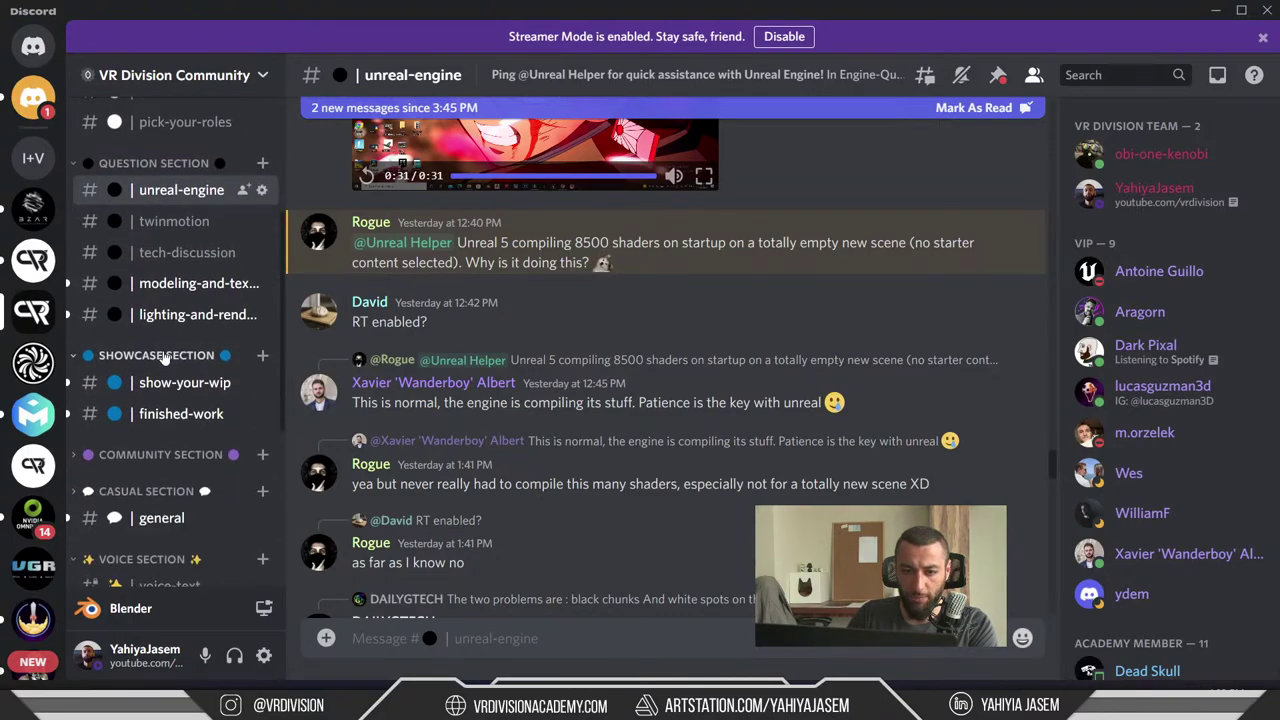
pyautogui.scroll(-4, 183, 345)
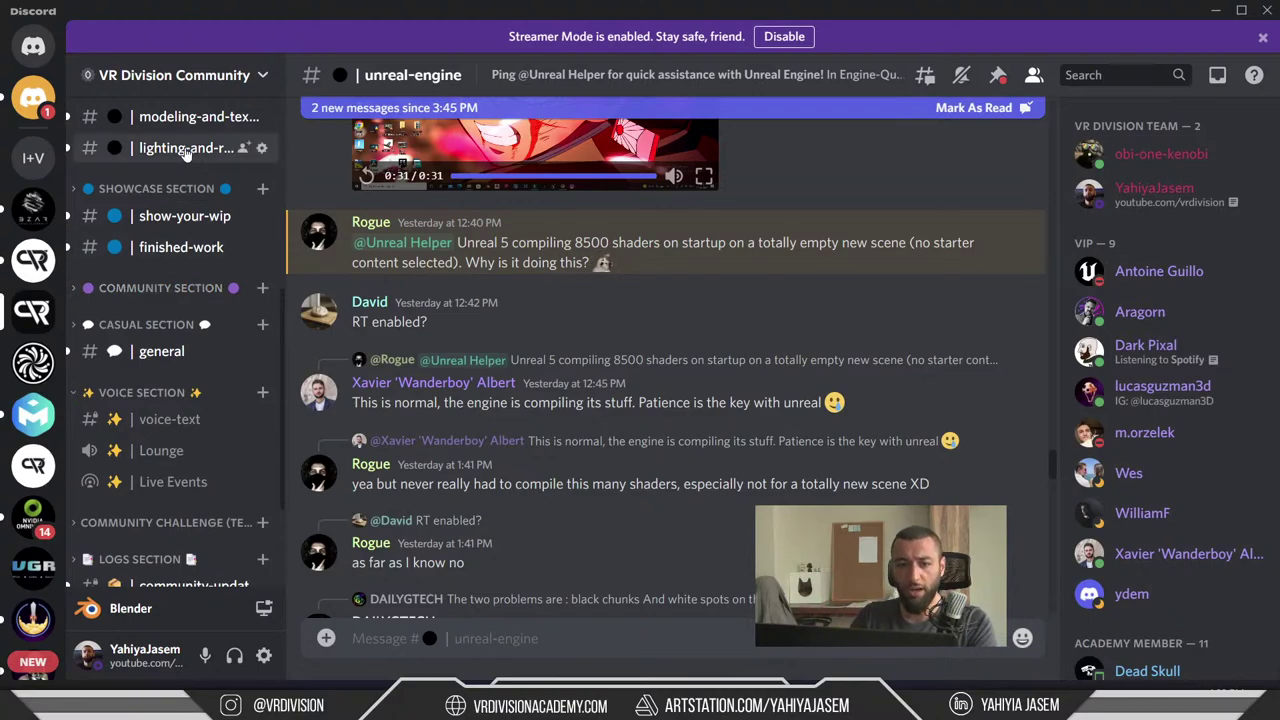
pyautogui.scroll(-2, 178, 380)
pyautogui.scroll(5, 195, 375)
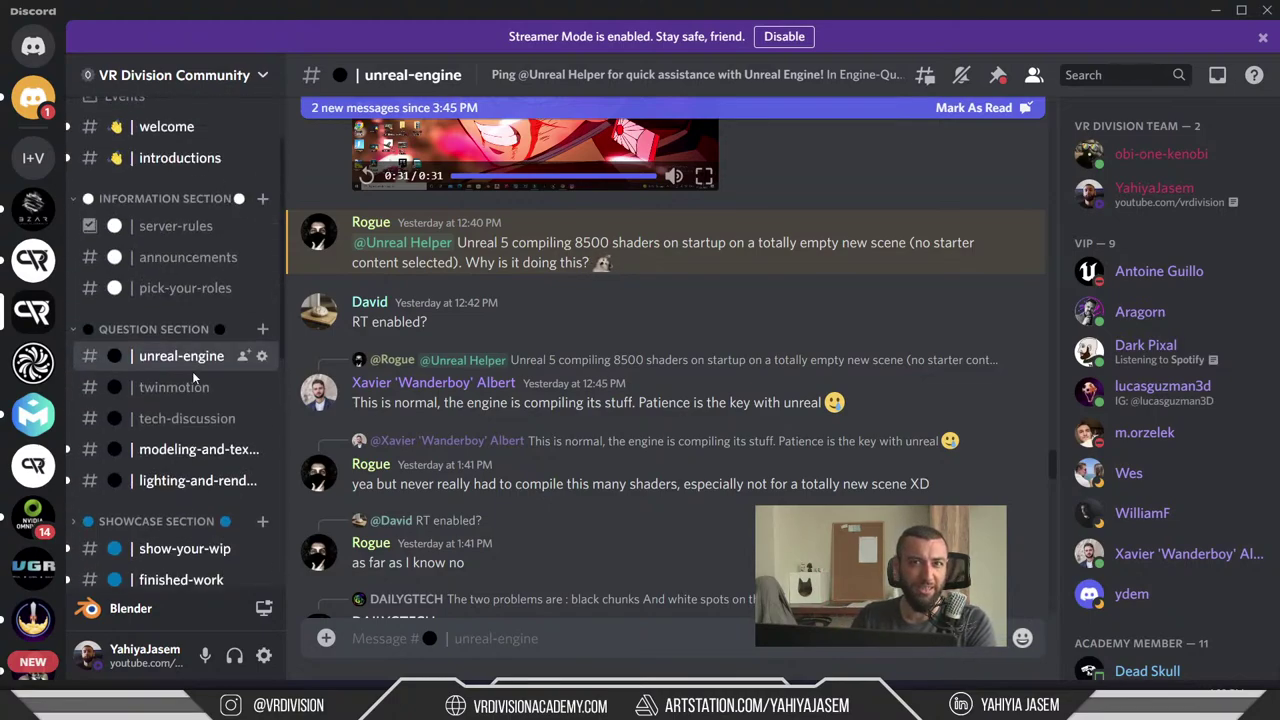
pyautogui.scroll(1, 195, 378)
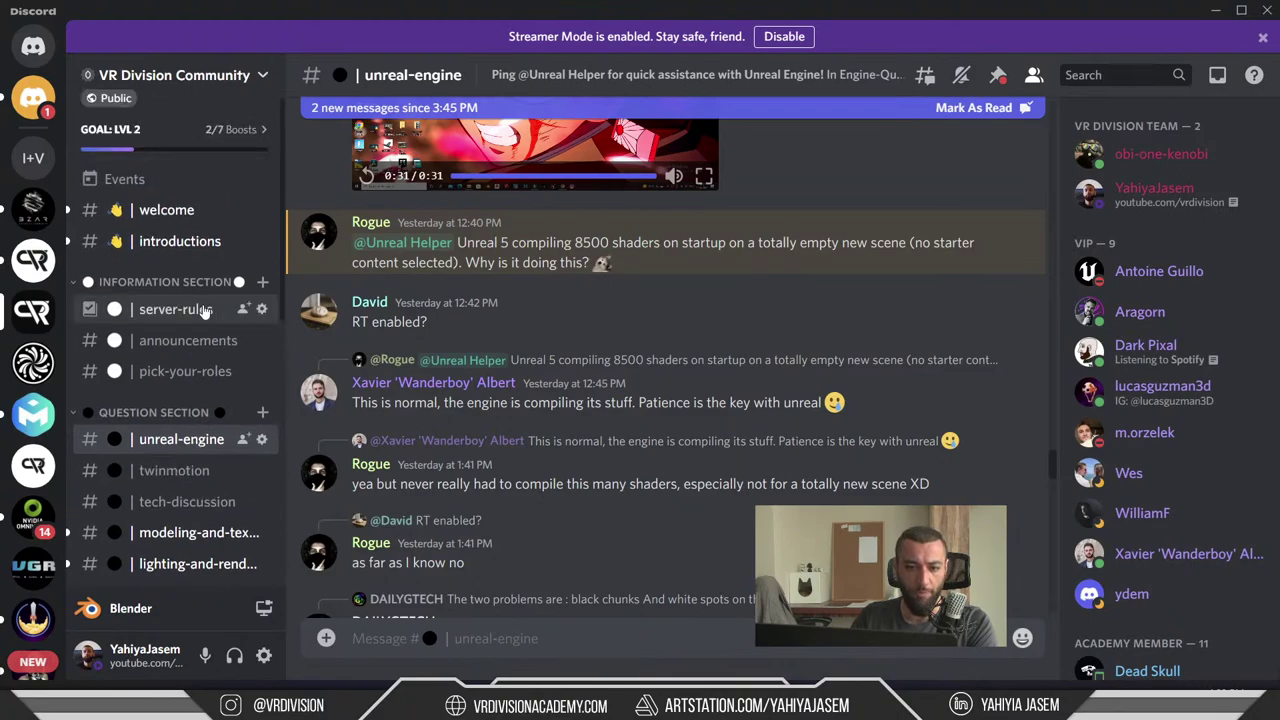
pyautogui.scroll(-2, 200, 360)
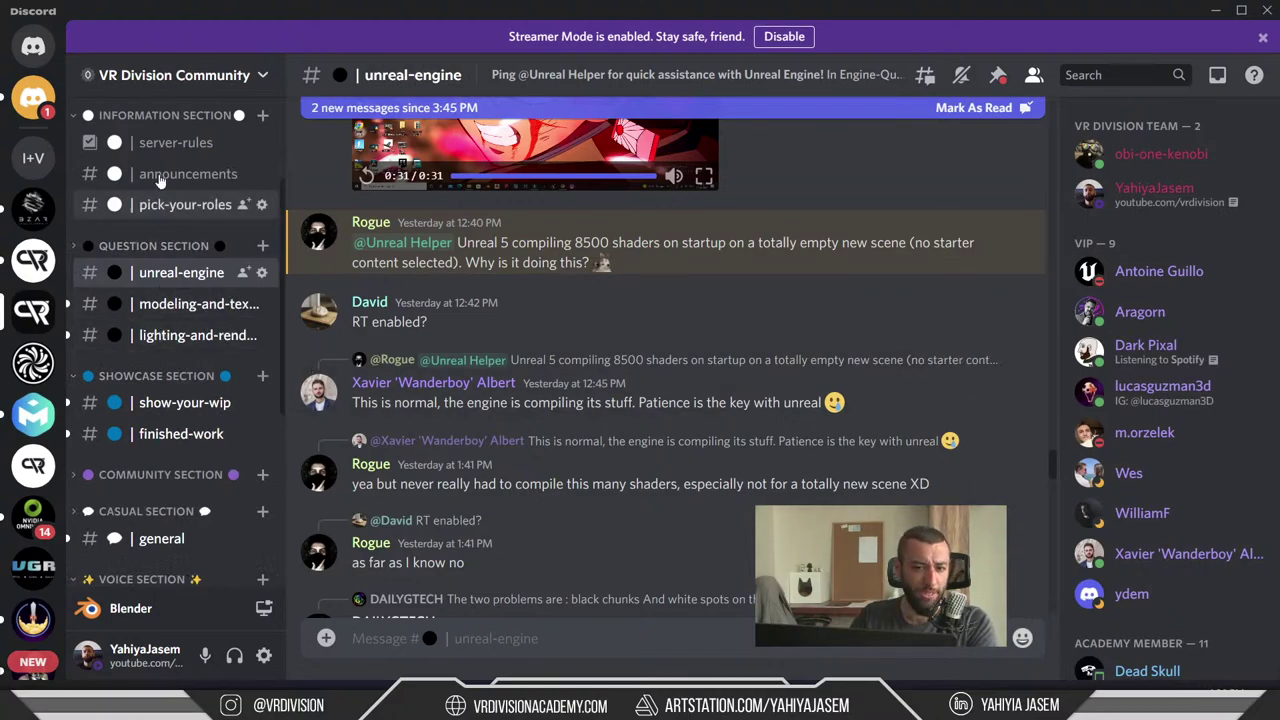
pyautogui.scroll(2, 190, 310)
pyautogui.scroll(-2, 202, 336)
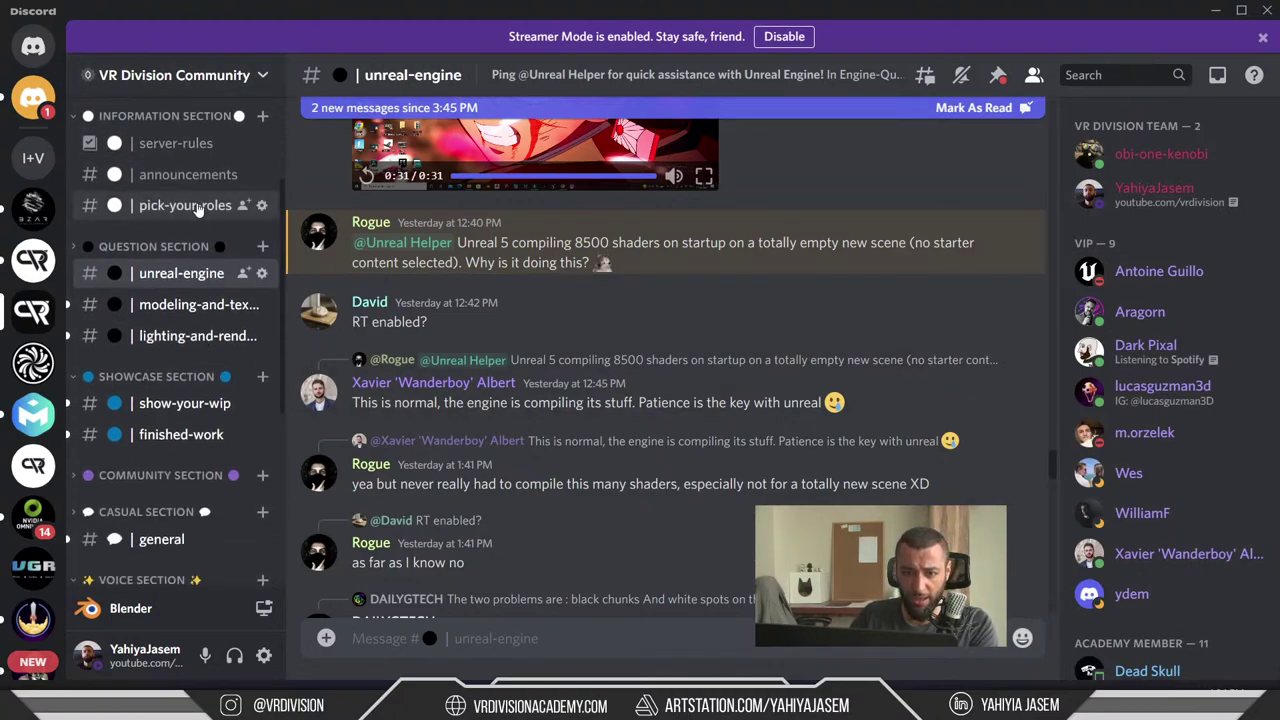
pyautogui.scroll(-2, 196, 316)
pyautogui.click(160, 308)
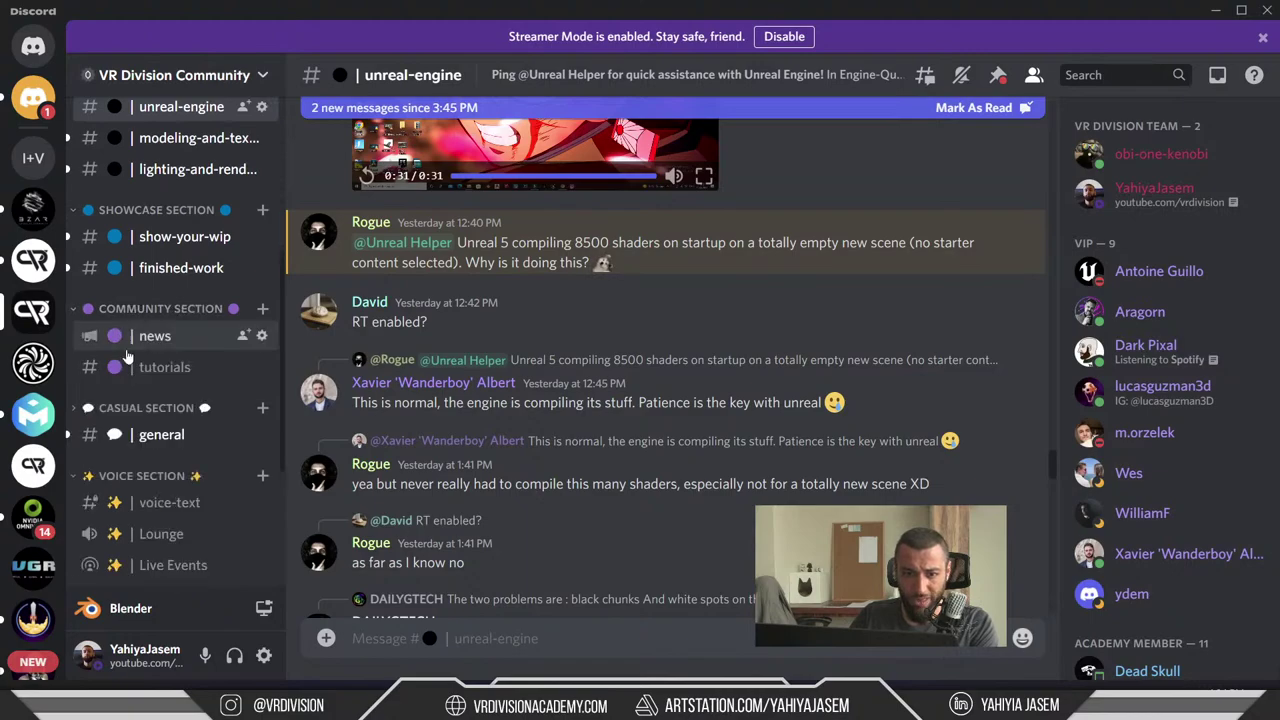
pyautogui.click(155, 337)
# - Highlight the job post's first paragraph, then scroll to the application link and vacancy graphic
pyautogui.scroll(2, 666, 415)
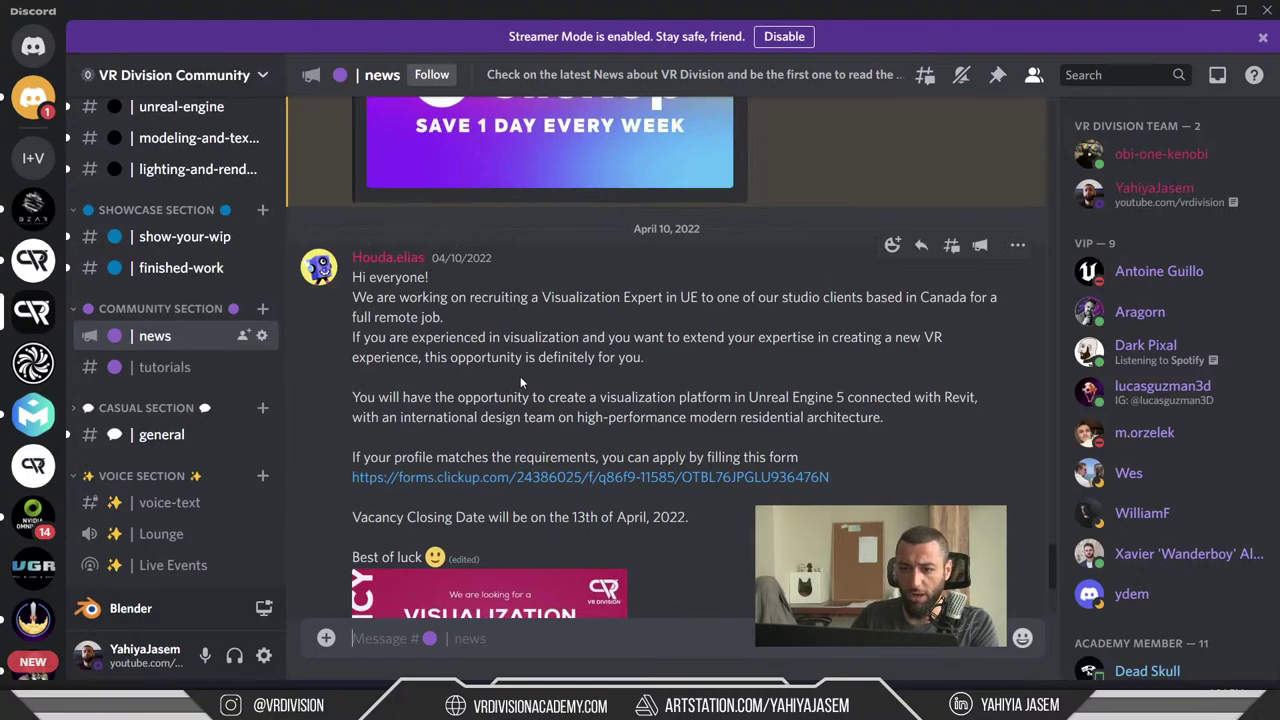
pyautogui.moveTo(355, 297); pyautogui.dragTo(639, 313)
pyautogui.click(715, 325)
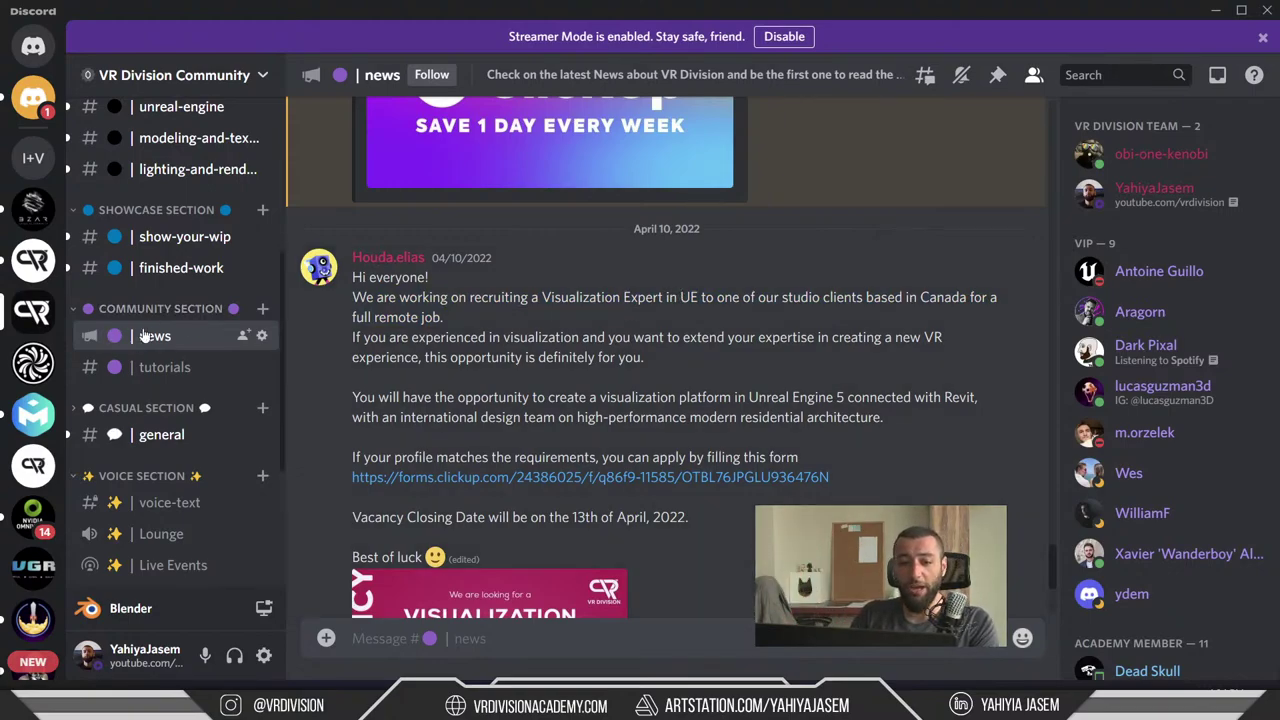
pyautogui.scroll(-3, 450, 330)
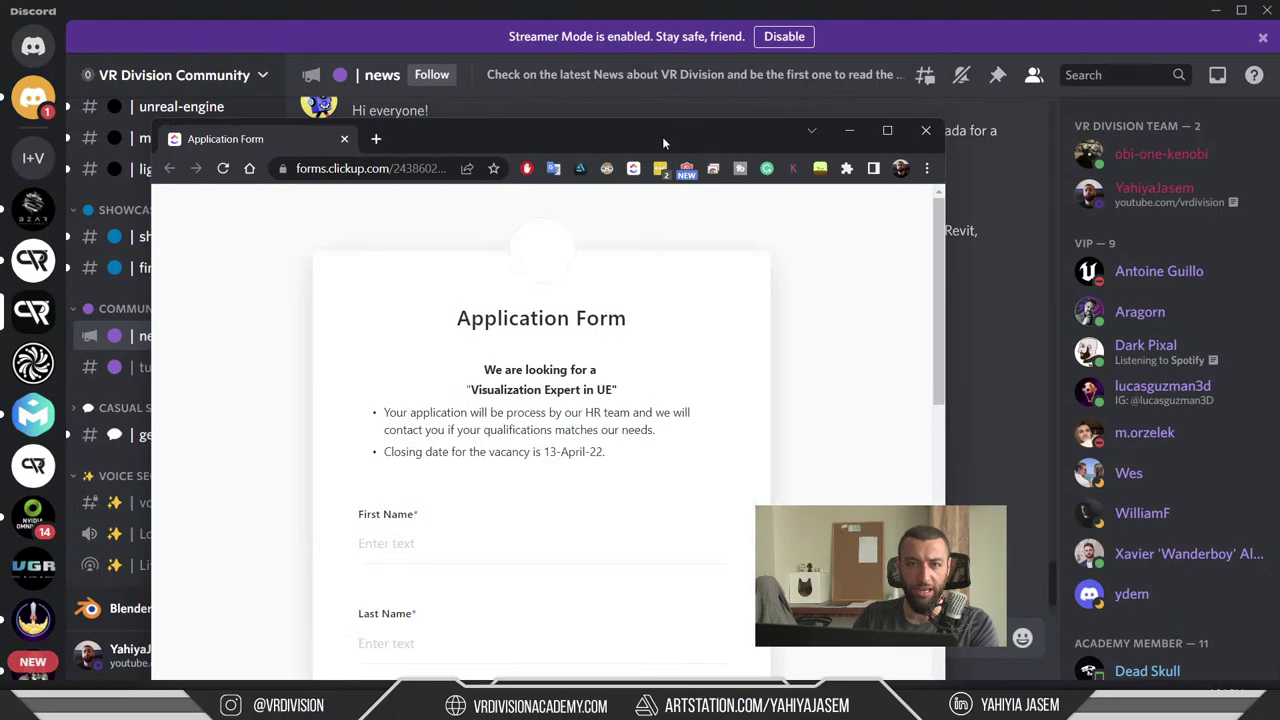
# - Maximize the application form window and scroll through it
pyautogui.doubleClick(662, 136)
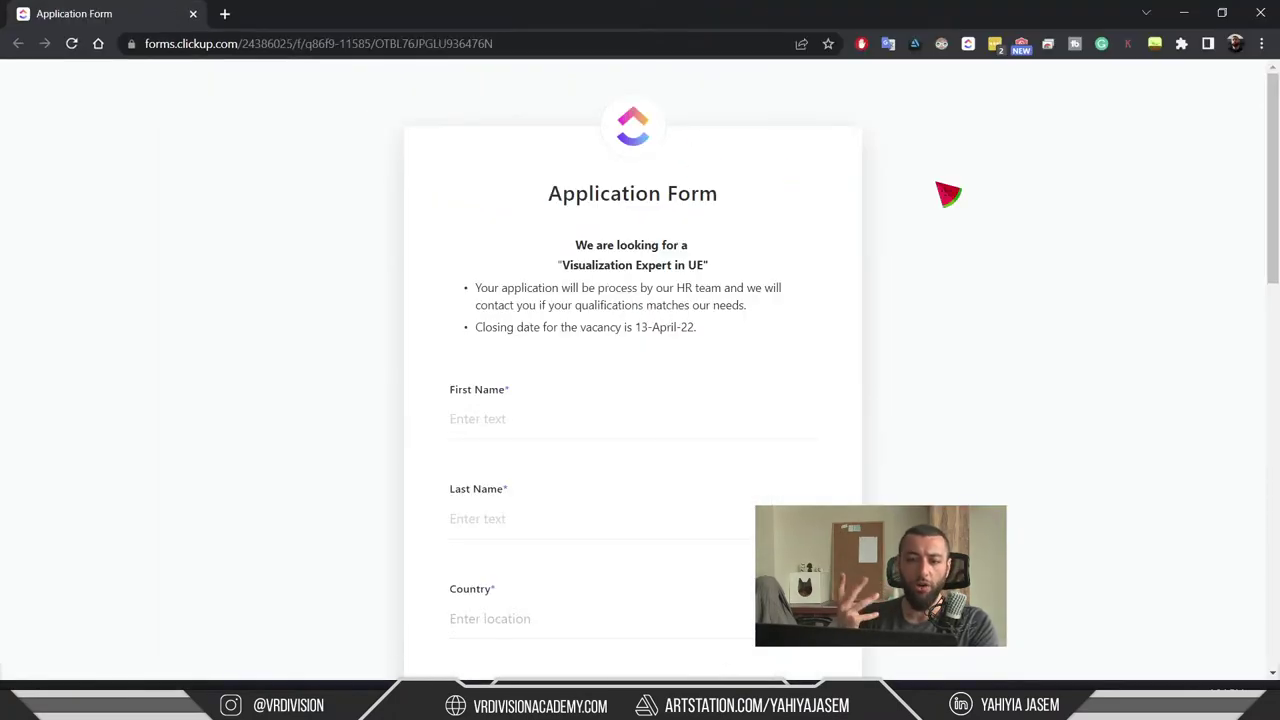
pyautogui.scroll(-1, 755, 236)
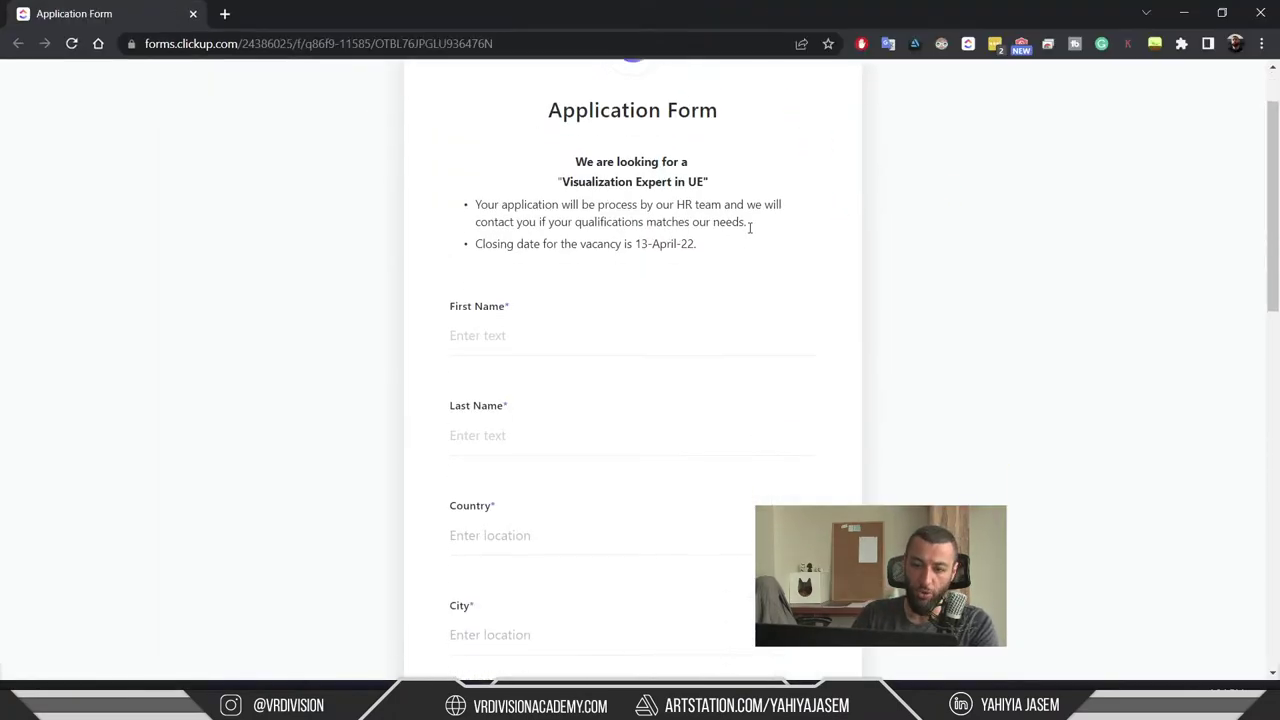
pyautogui.scroll(-4, 726, 360)
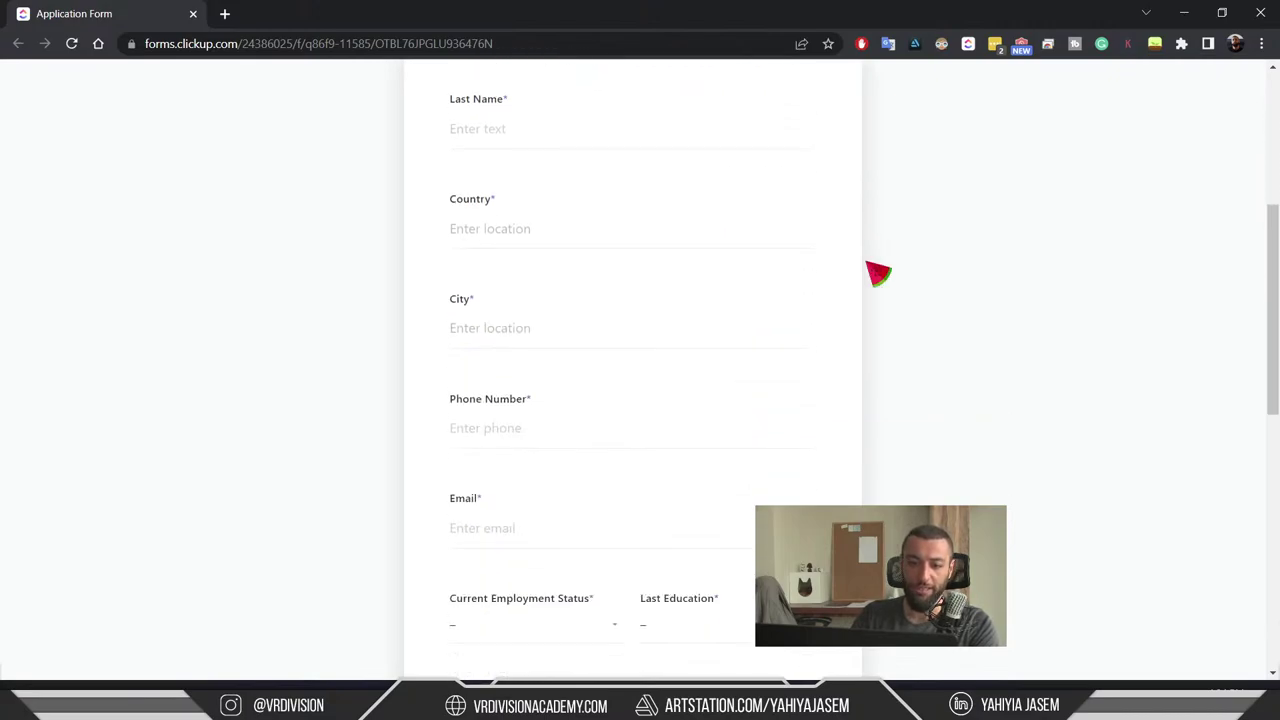
pyautogui.scroll(-9, 1006, 323)
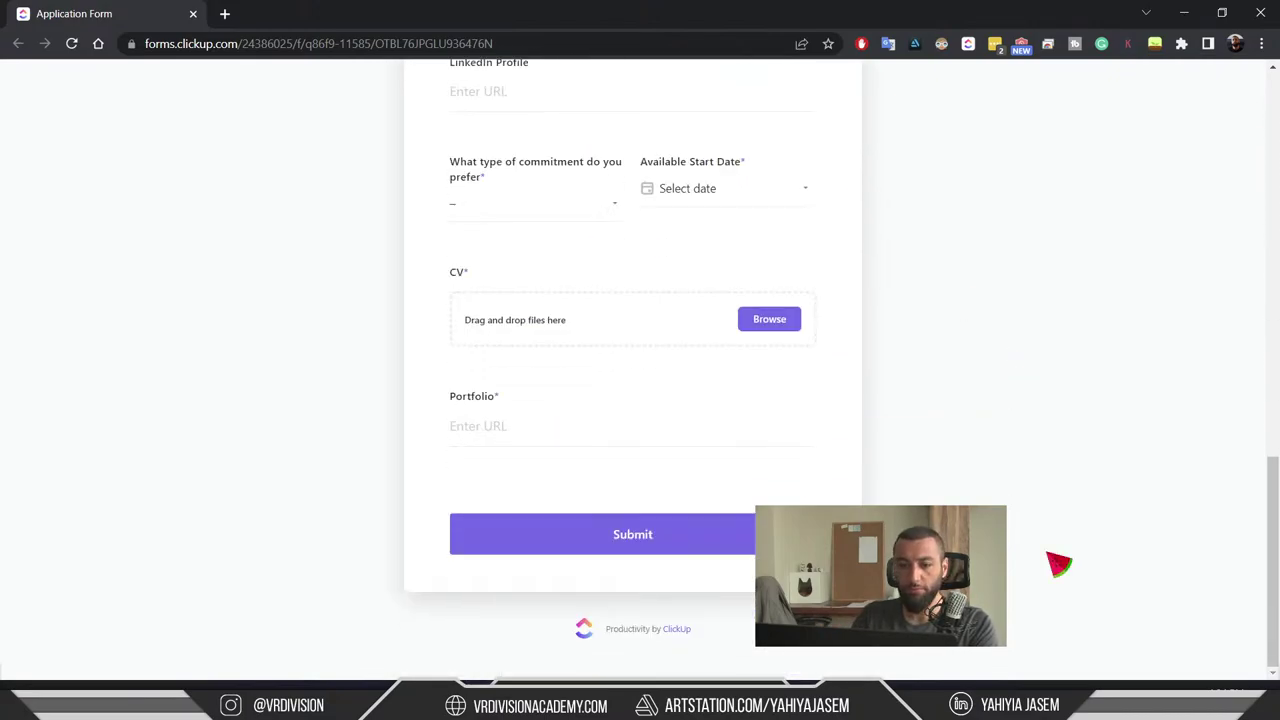
pyautogui.scroll(13, 1057, 563)
# - Return to Discord and minimize it to reveal the Unreal editor
pyautogui.hotkey('alt', 'Tab')
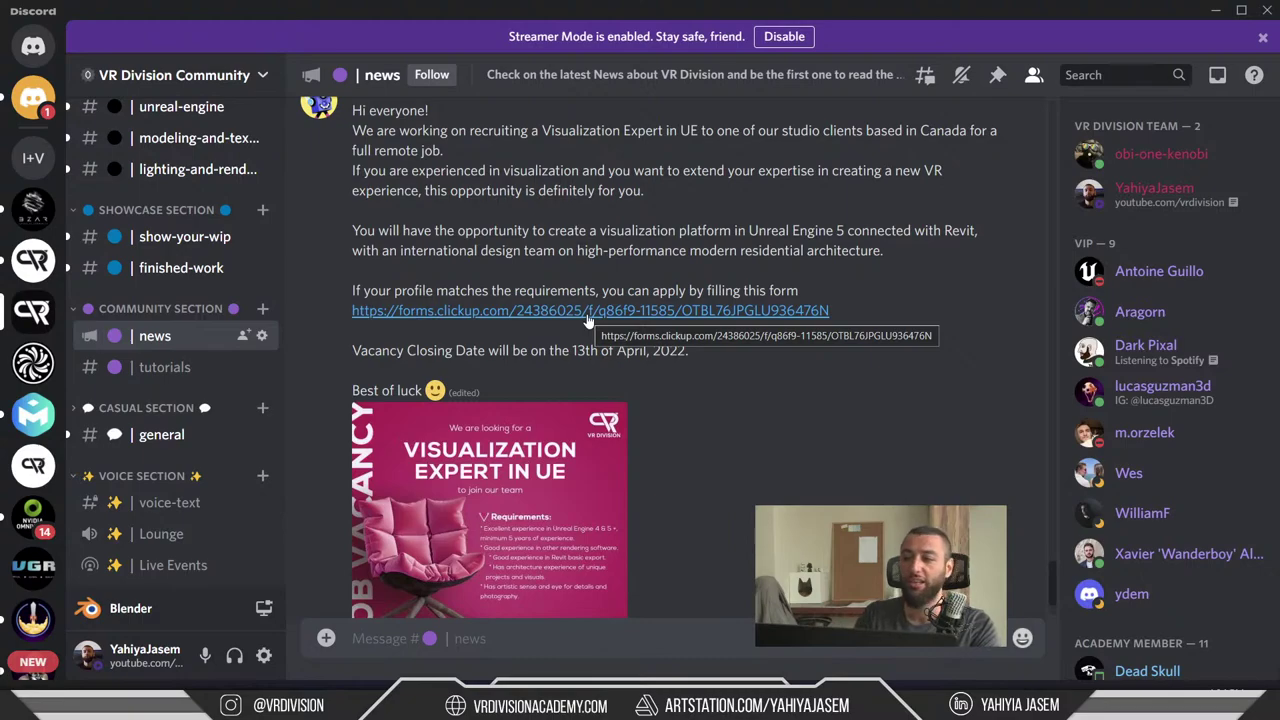
pyautogui.scroll(-2, 597, 307)
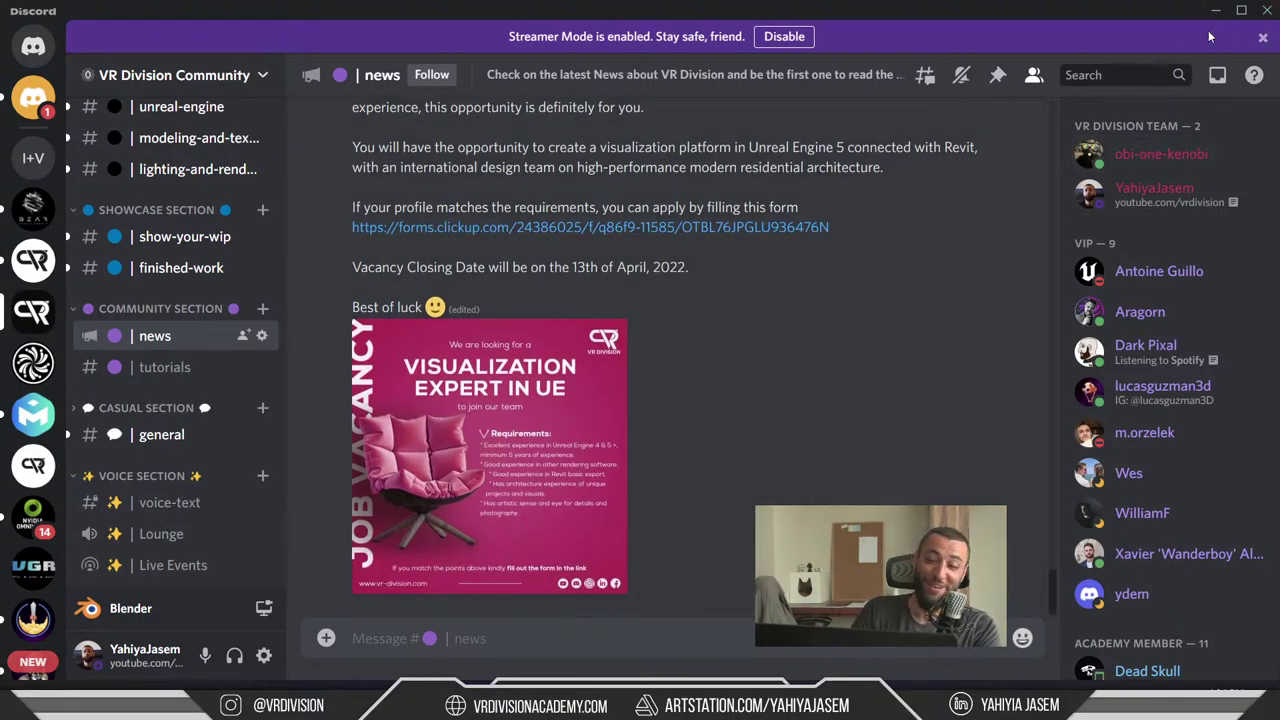
pyautogui.click(1215, 10)
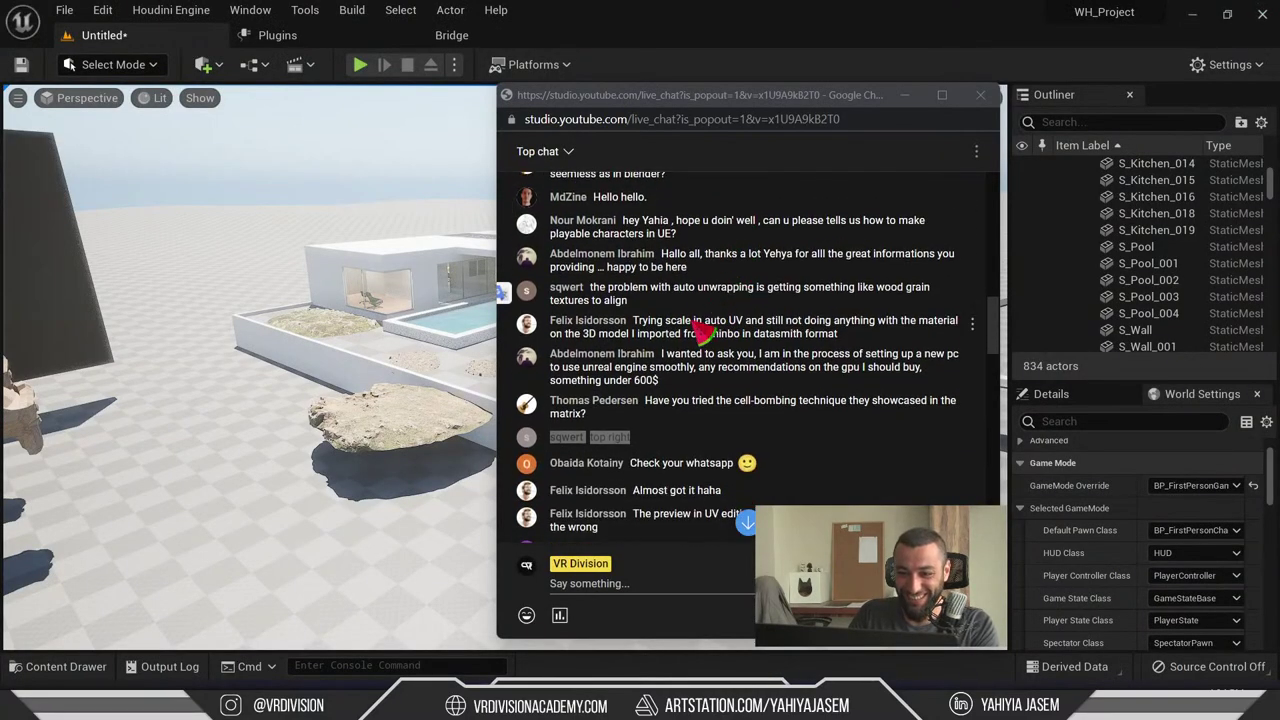
# - Scroll the YouTube live chat and move its popout window right and down
pyautogui.click(688, 420)
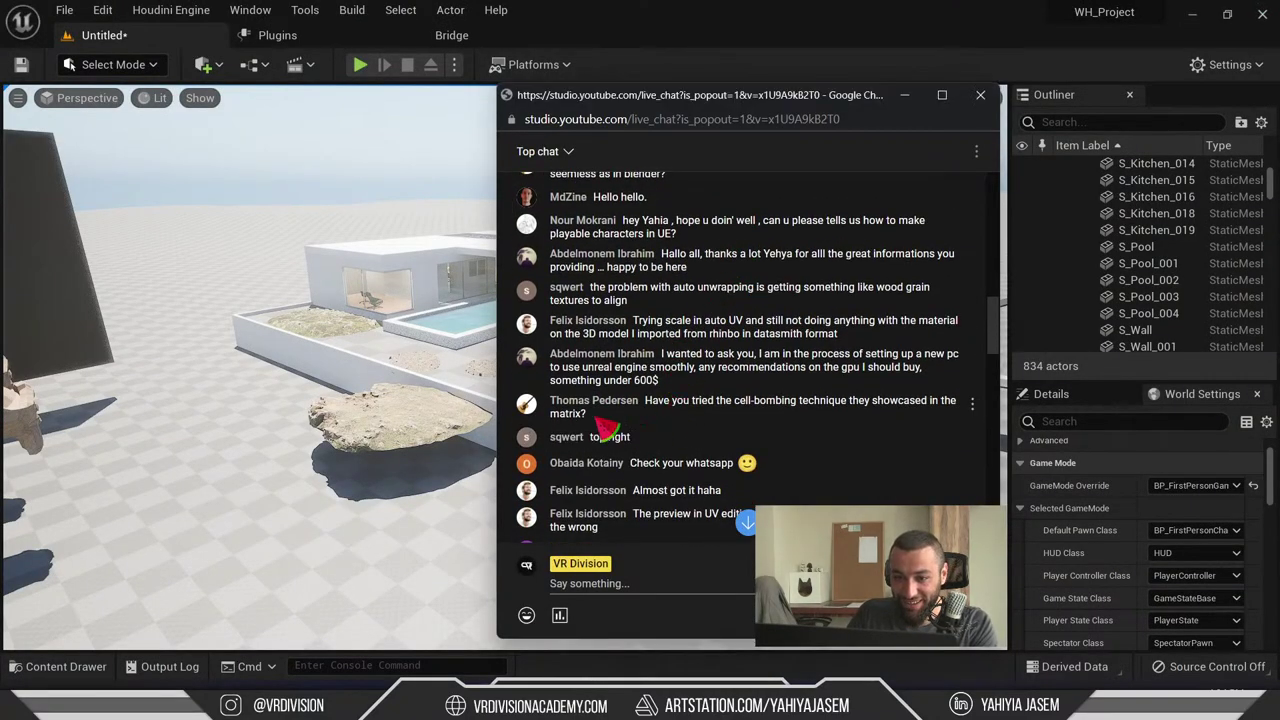
pyautogui.scroll(-1, 605, 428)
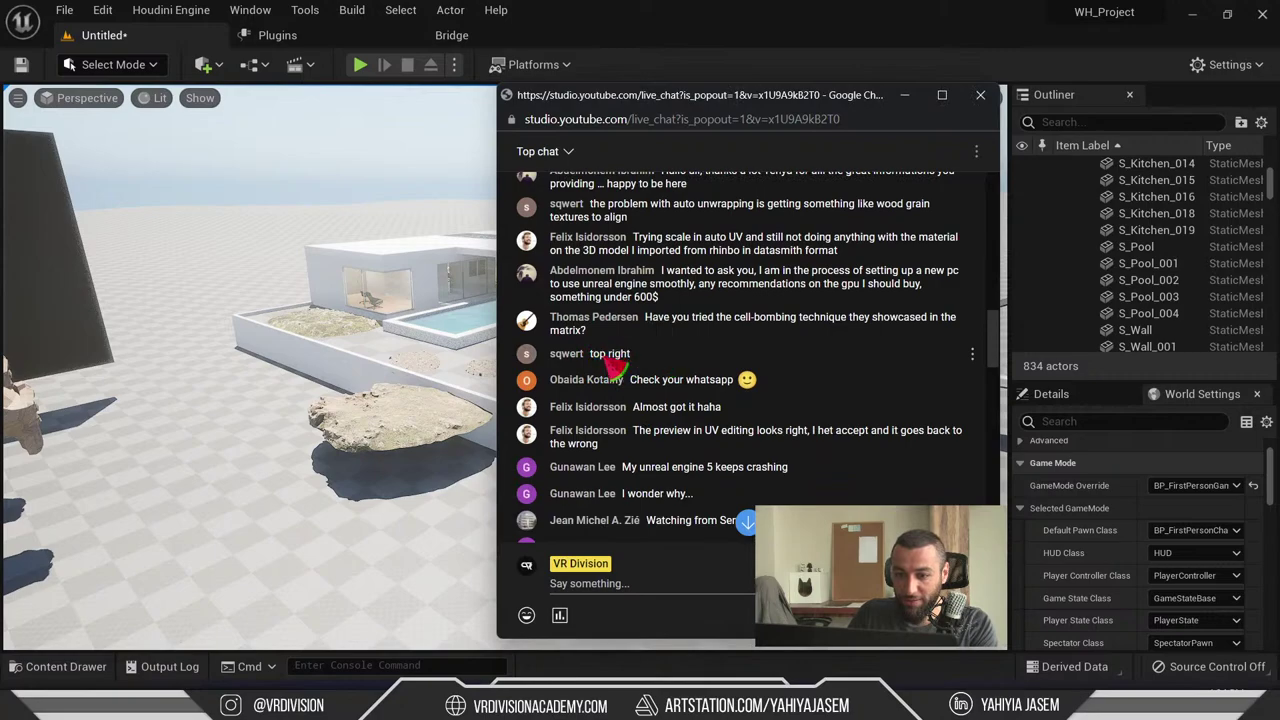
pyautogui.moveTo(588, 356); pyautogui.dragTo(655, 358)
pyautogui.scroll(2, 610, 380)
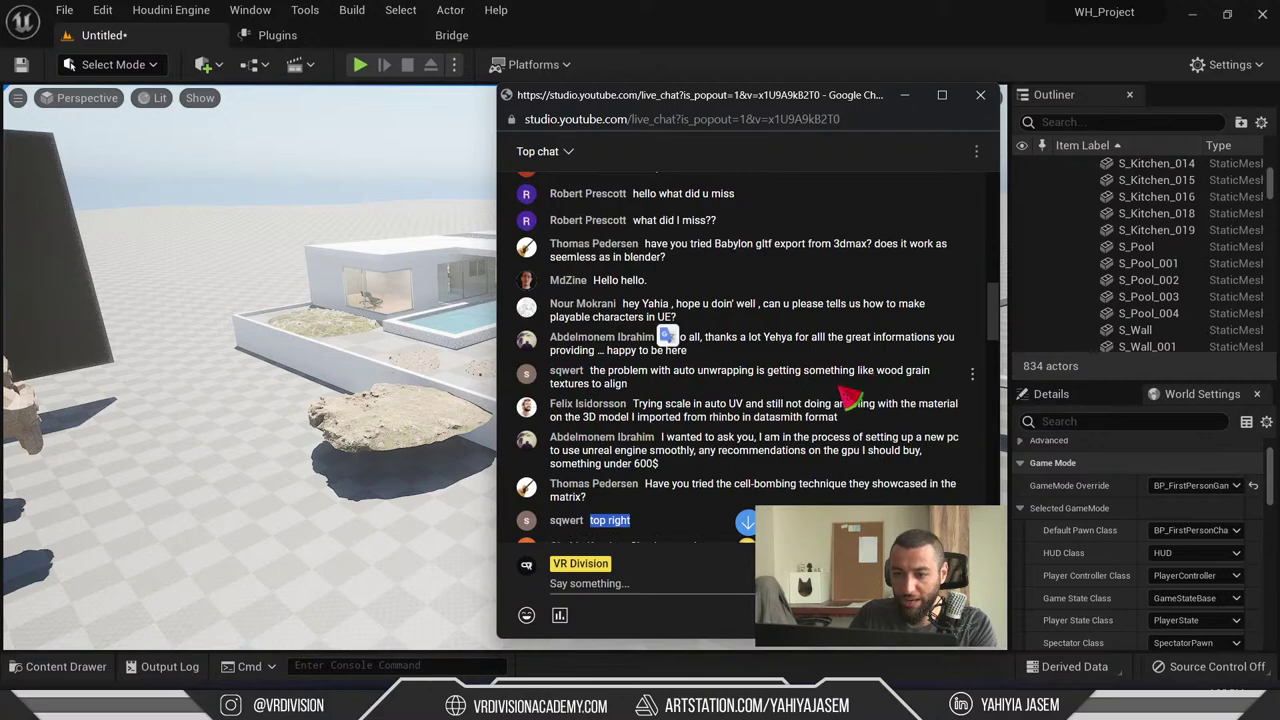
pyautogui.moveTo(710, 95); pyautogui.dragTo(820, 130)
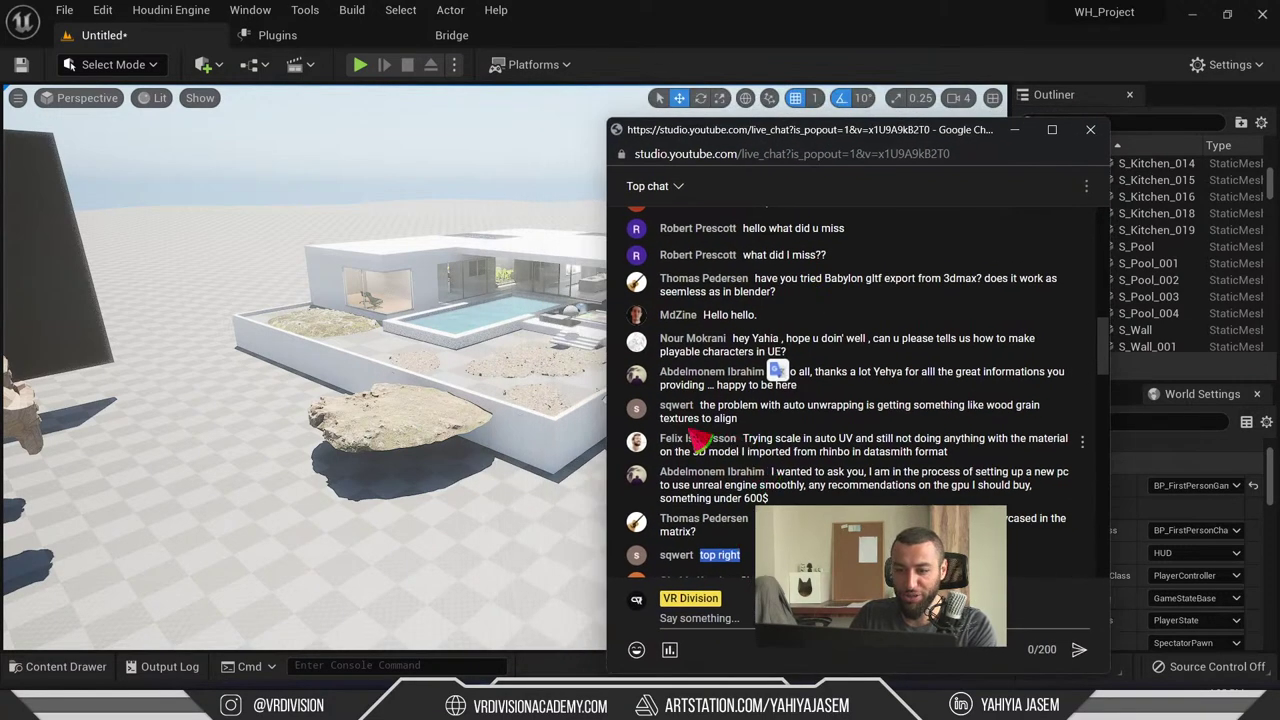
# - Turn the viewport toward the house and monkeys, noting a chat message about UV editing
pyautogui.moveTo(302, 355); pyautogui.dragTo(302, 355, button='right')
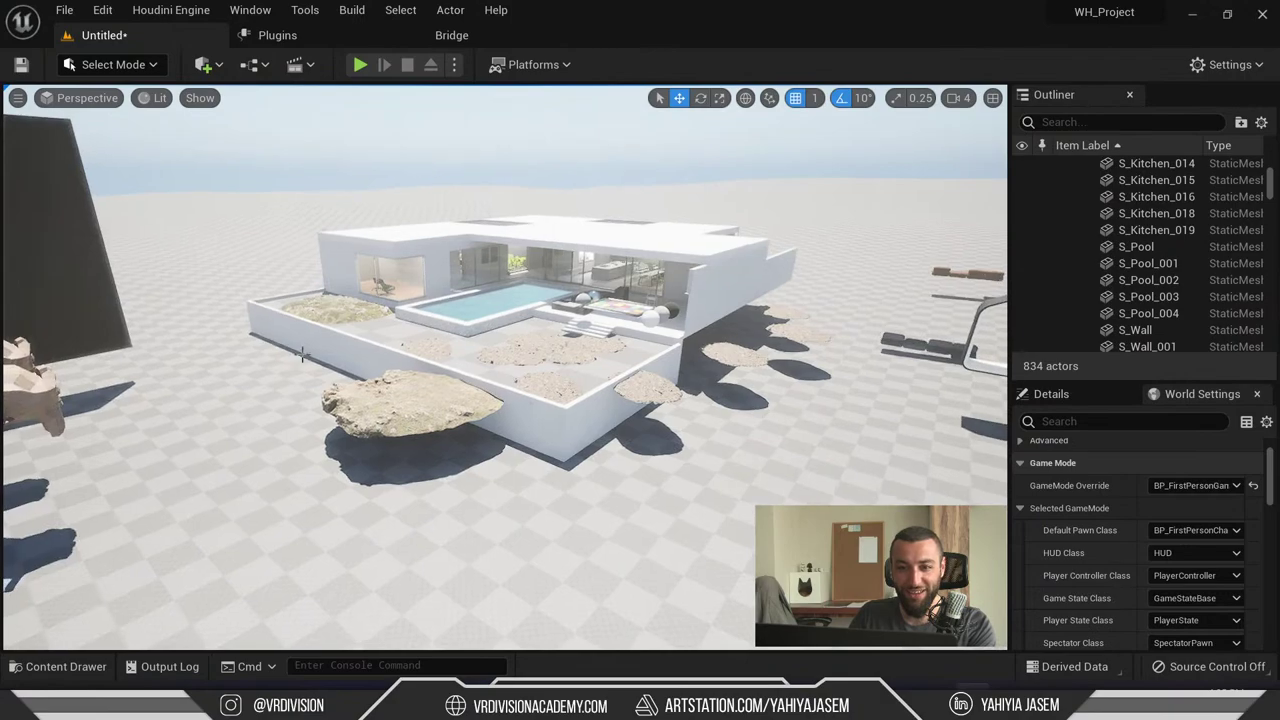
pyautogui.moveTo(451, 220); pyautogui.dragTo(475, 256, button='right')
pyautogui.hotkey('alt', 'Tab')
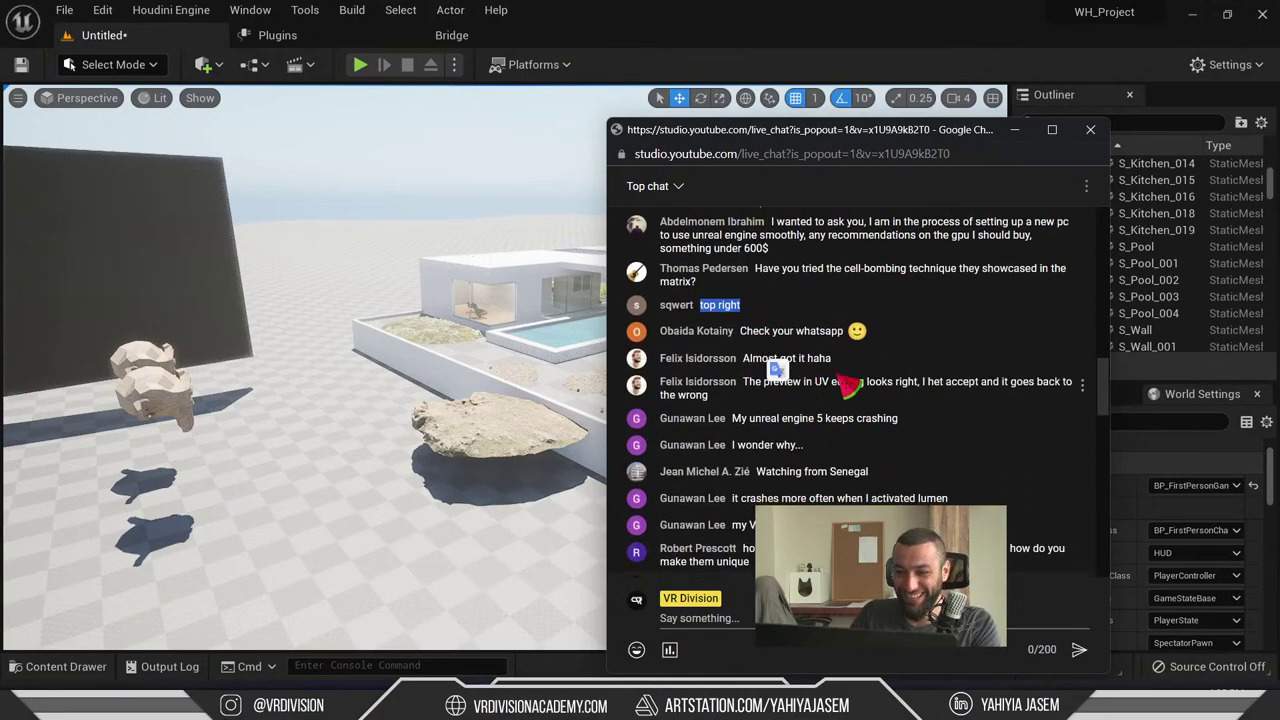
pyautogui.click(766, 318)
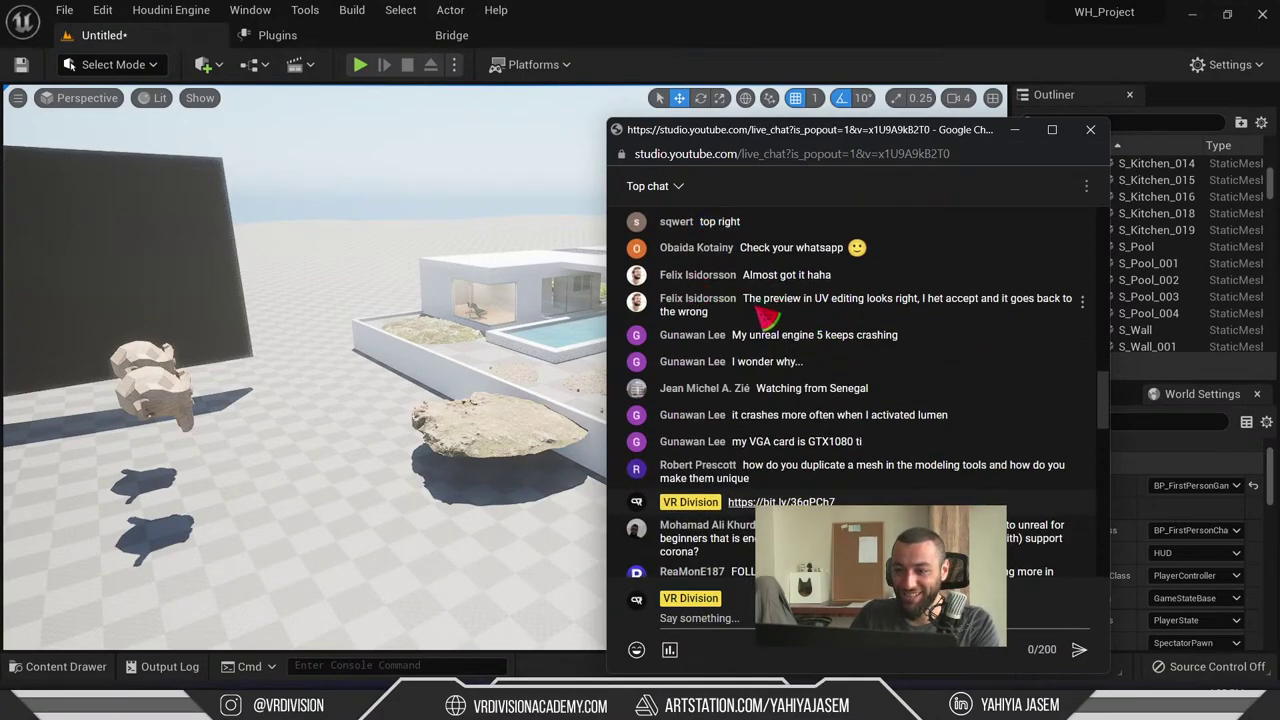
pyautogui.moveTo(766, 318); pyautogui.dragTo(758, 316)
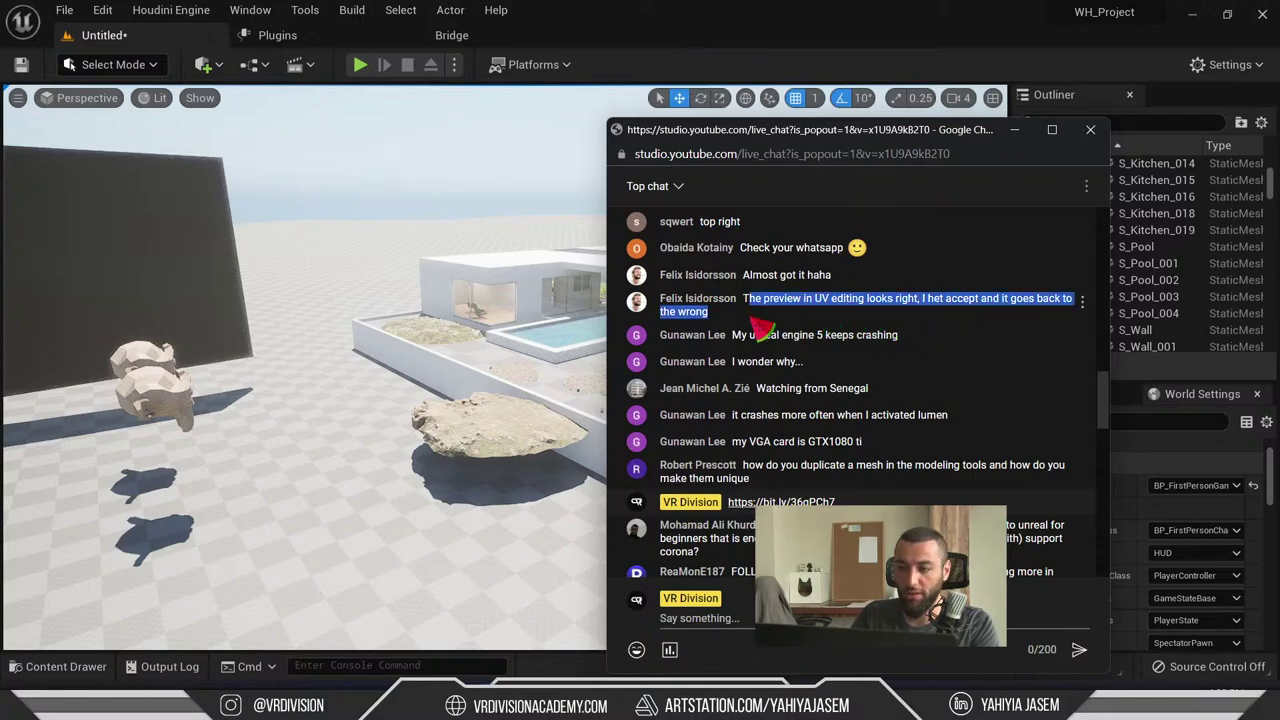
pyautogui.click(442, 265)
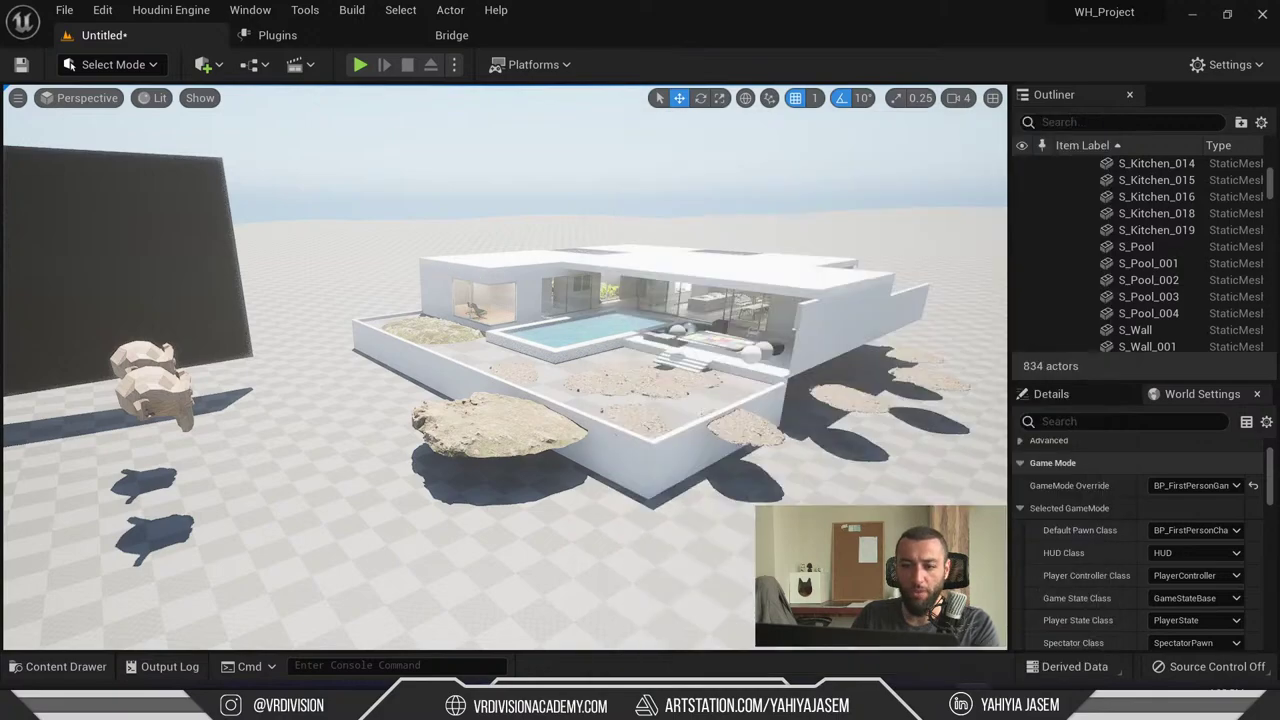
pyautogui.moveTo(442, 265); pyautogui.dragTo(442, 250)
# - Select Suzanne in the monkey group, try Modeling Mode, then return to Select Mode with Shift+1
pyautogui.click(208, 312)
pyautogui.click(215, 286)
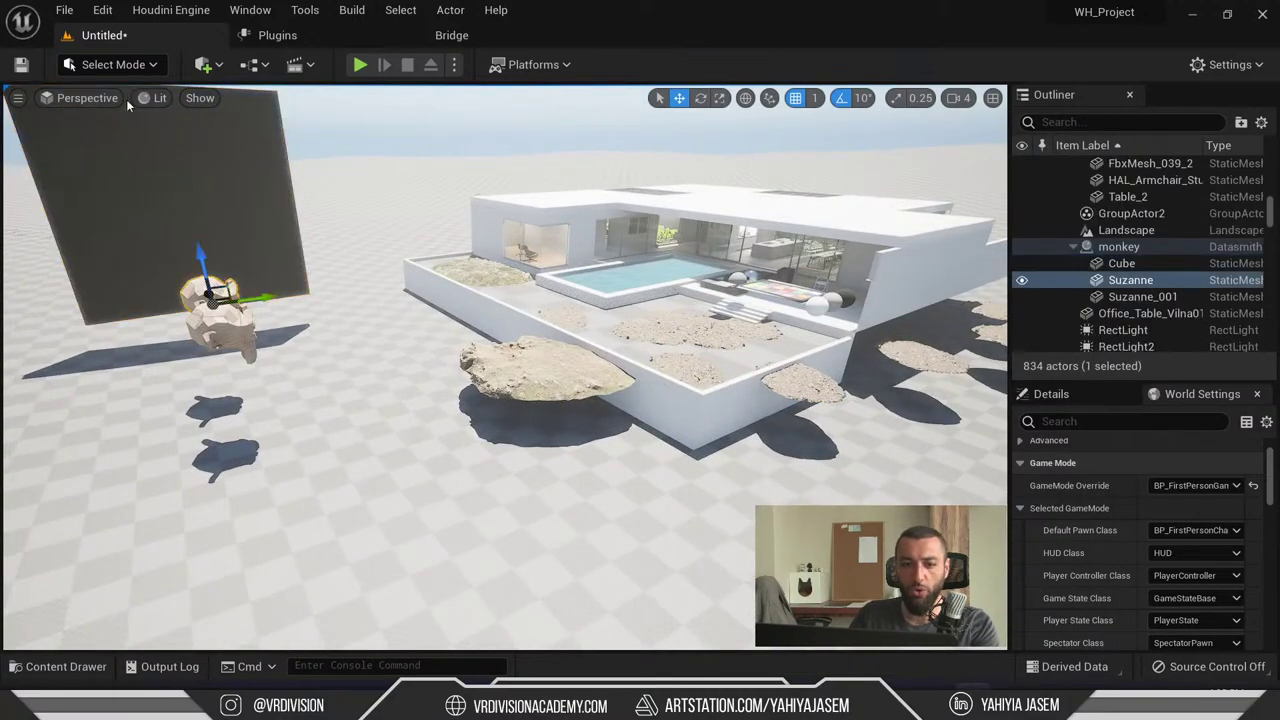
pyautogui.click(113, 64)
pyautogui.click(144, 167)
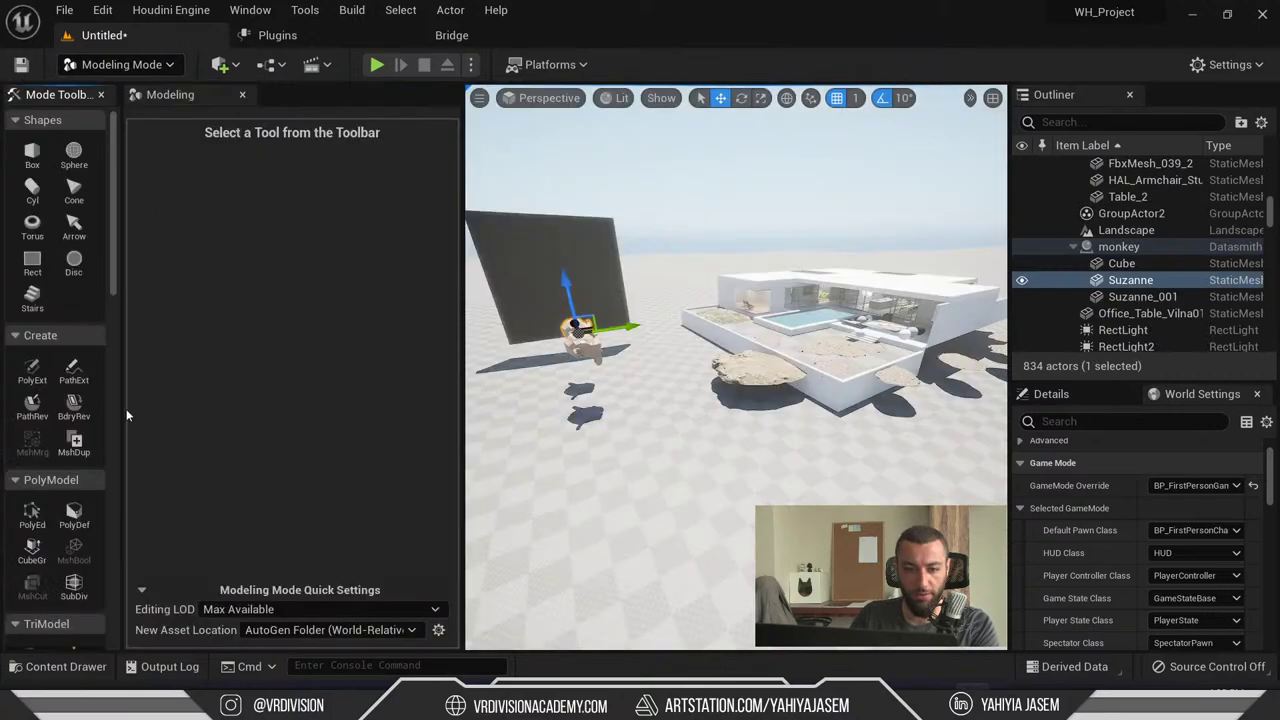
pyautogui.scroll(-5, 37, 505)
pyautogui.scroll(-10, 37, 505)
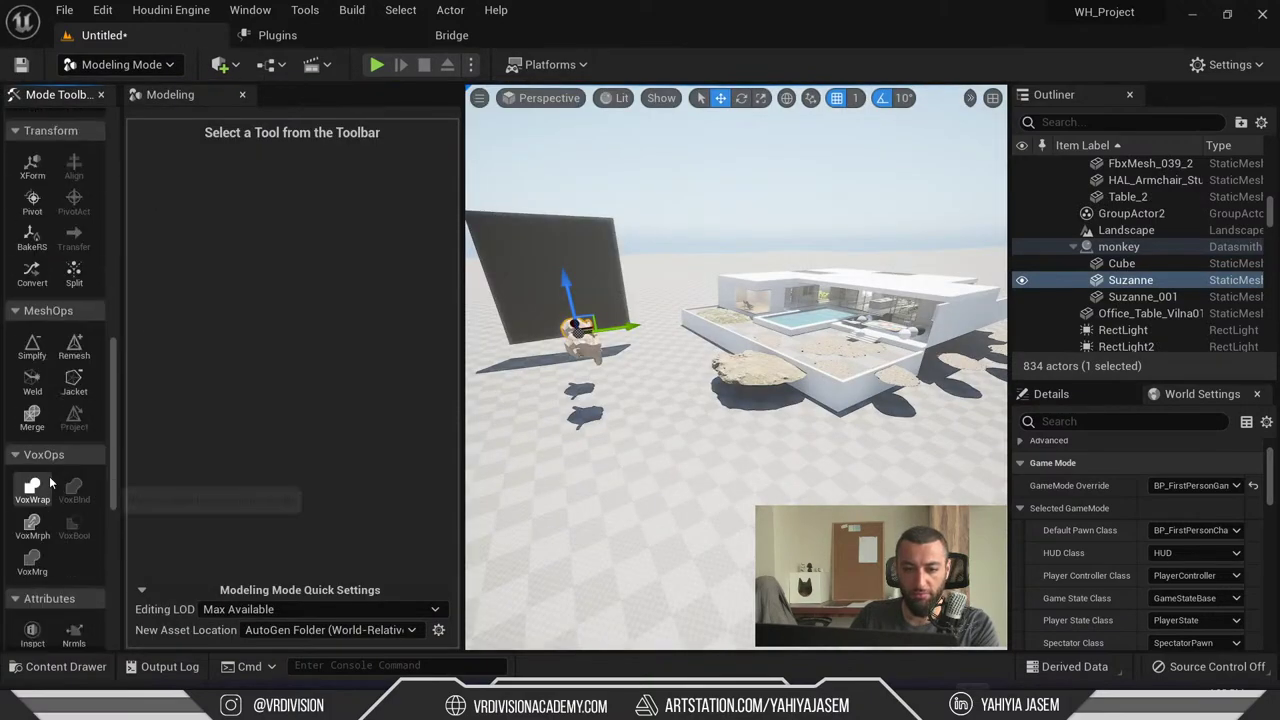
pyautogui.hotkey('shift', '1')
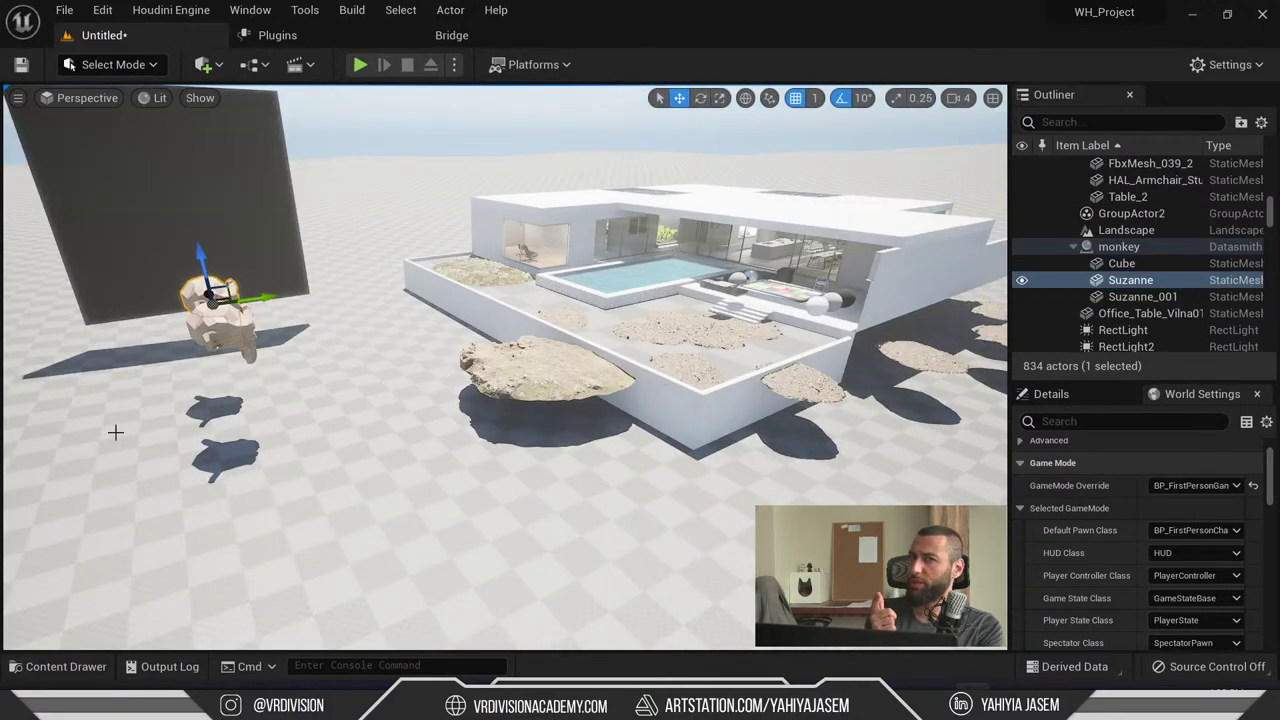
pyautogui.hotkey('alt', 'Tab')
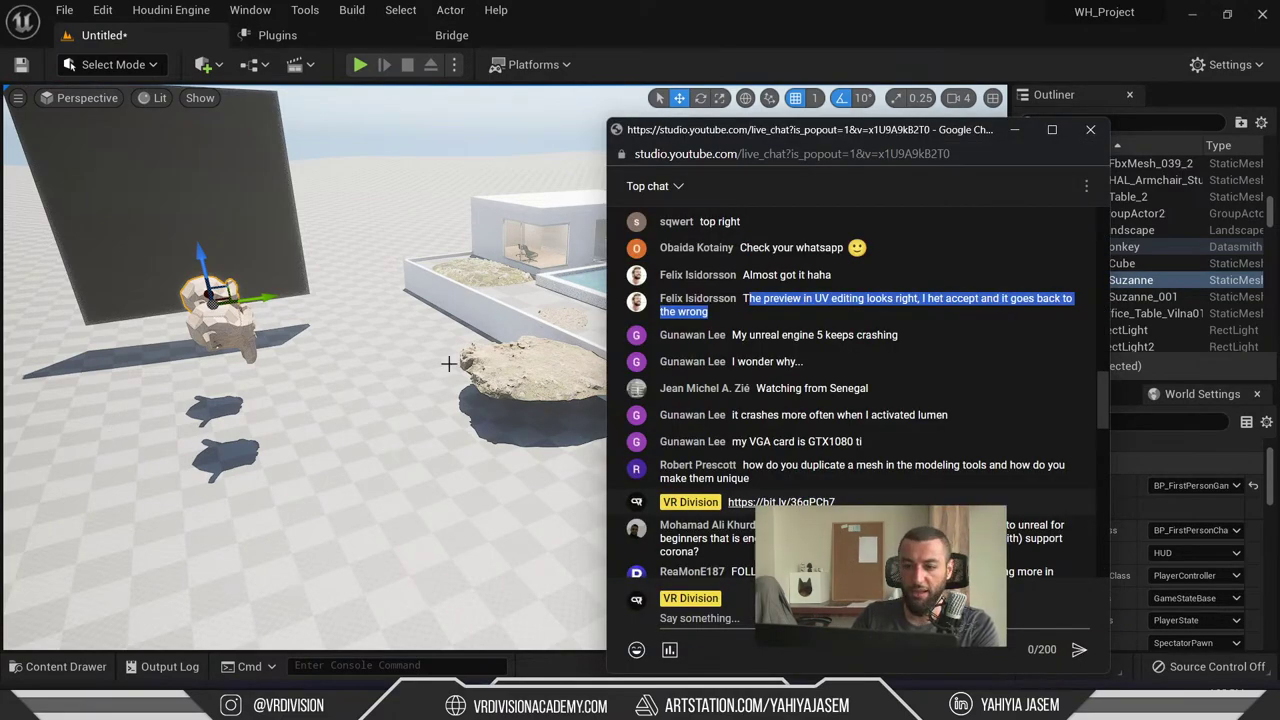
pyautogui.hotkey('alt', 'Tab')
# - Frame Suzanne with F and switch the editor to Modeling Mode
pyautogui.press('f')
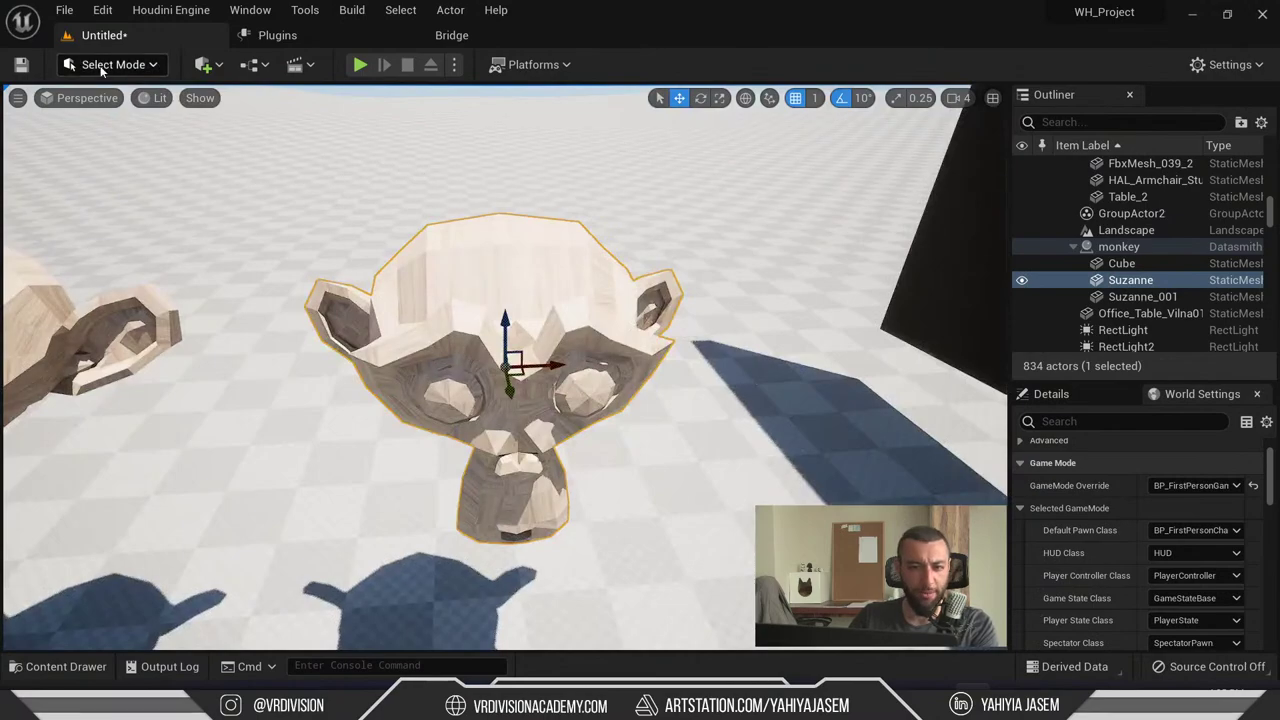
pyautogui.click(113, 64)
pyautogui.click(125, 166)
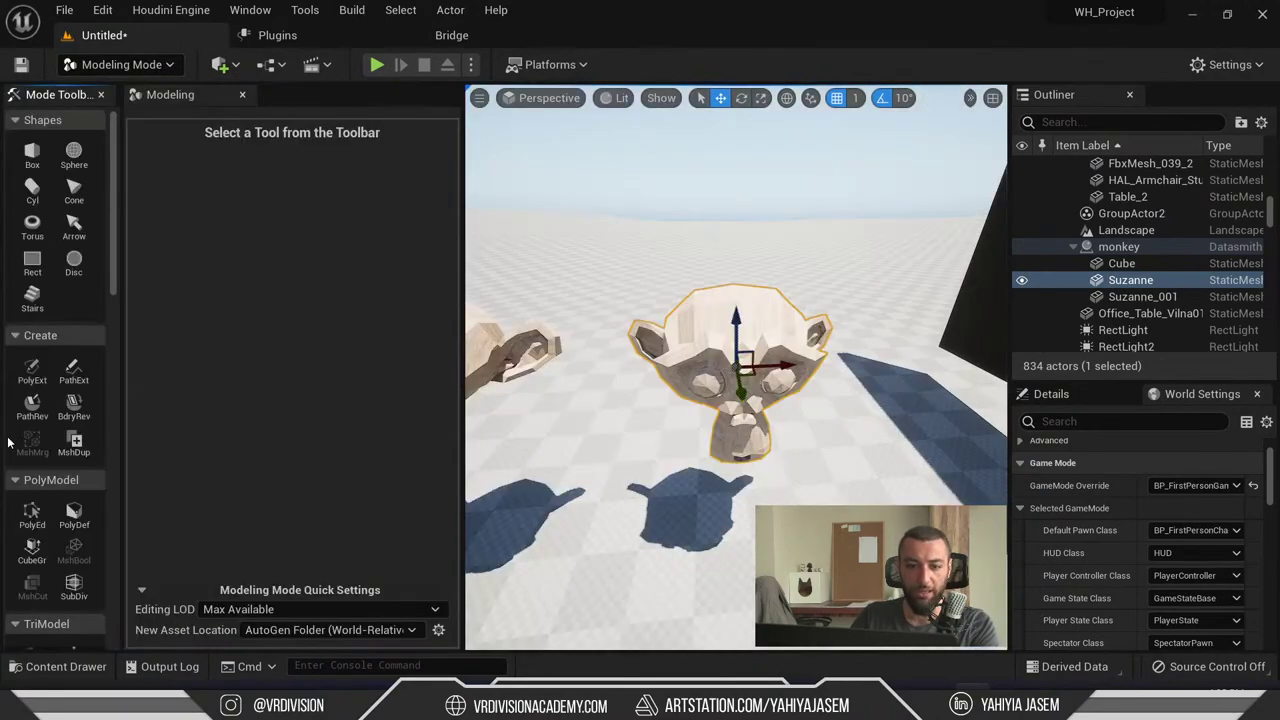
pyautogui.scroll(-10, 40, 380)
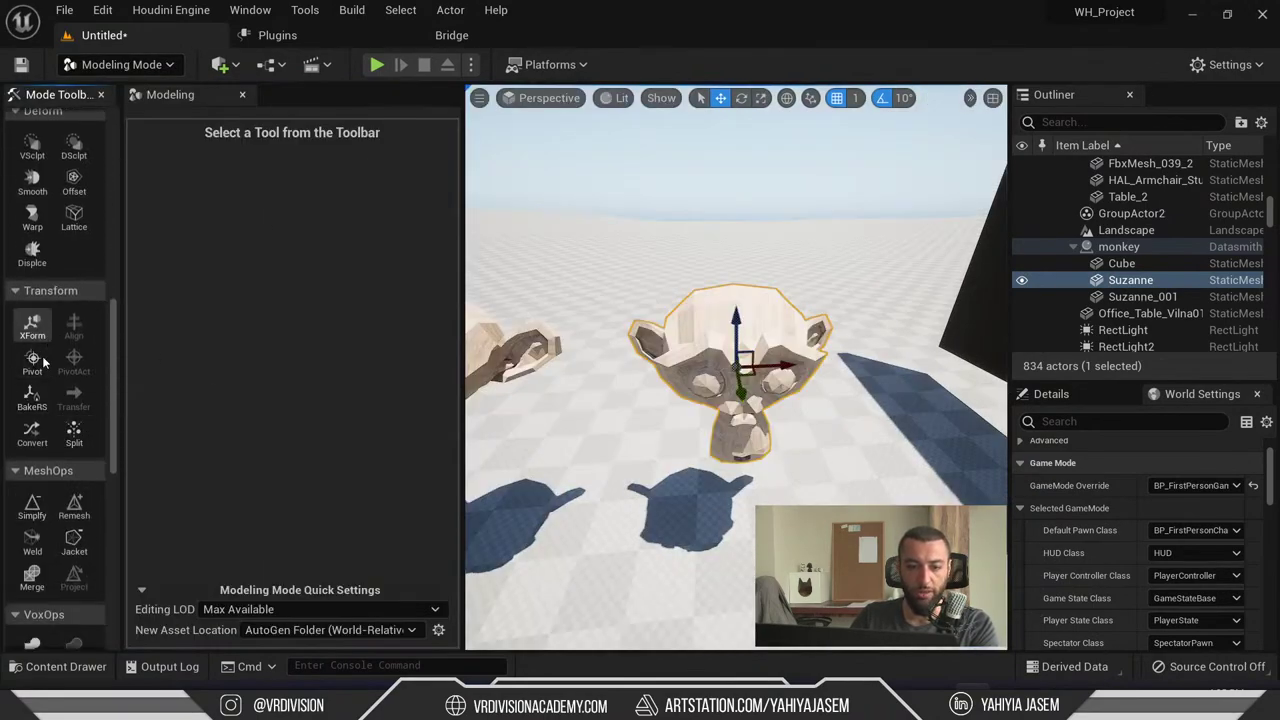
pyautogui.scroll(-10, 42, 362)
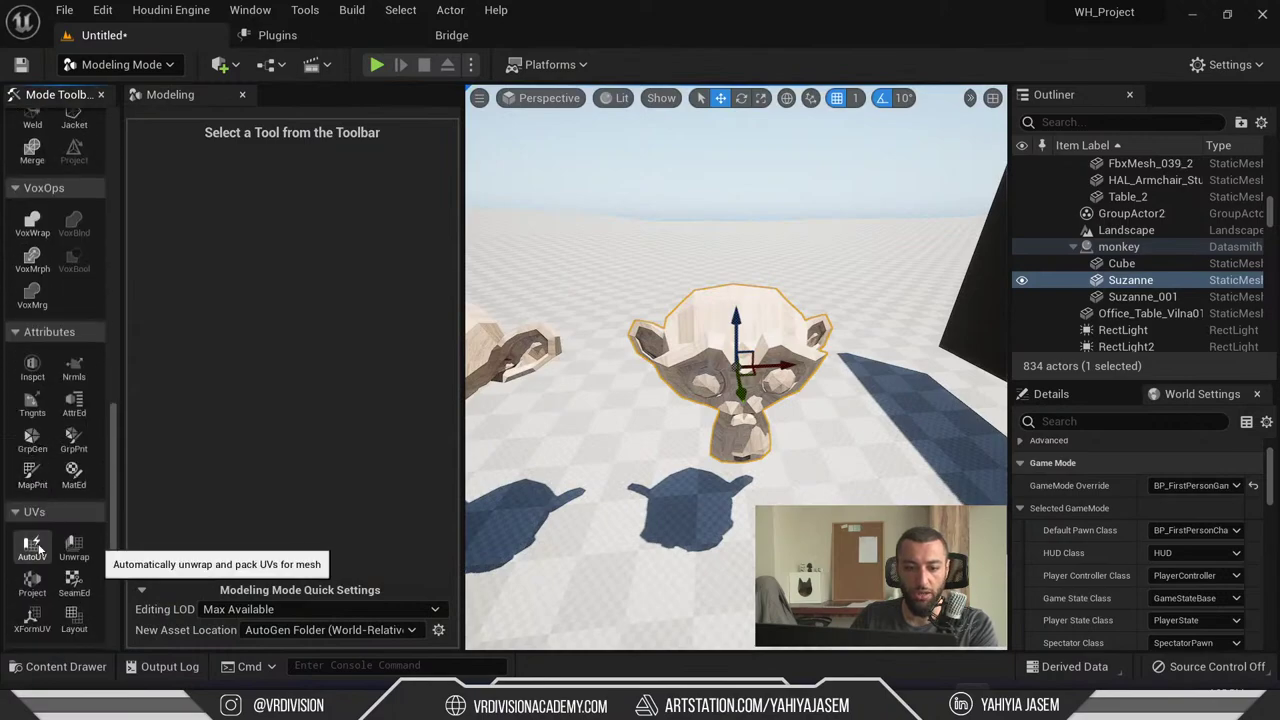
# - Preview AutoUV's checkerboard on Suzanne, cancel it, and return to Select Mode
pyautogui.click(33, 548)
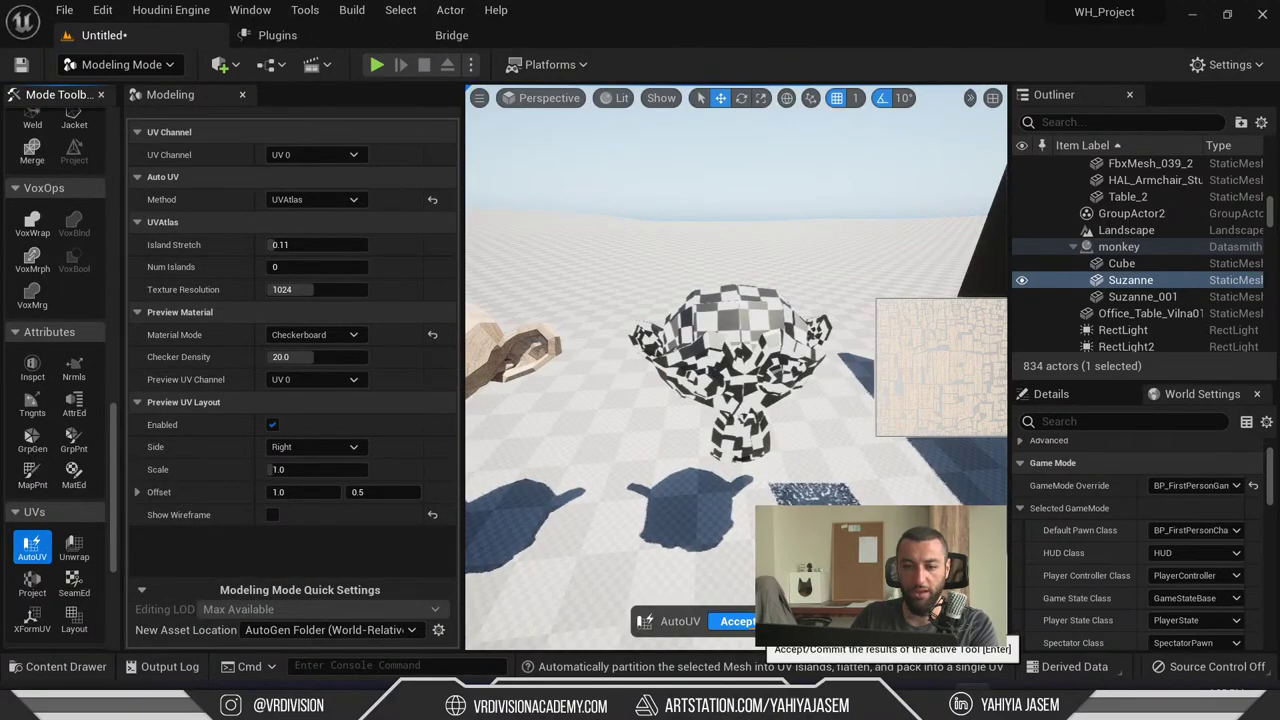
pyautogui.moveTo(645, 445); pyautogui.dragTo(645, 445, button='right')
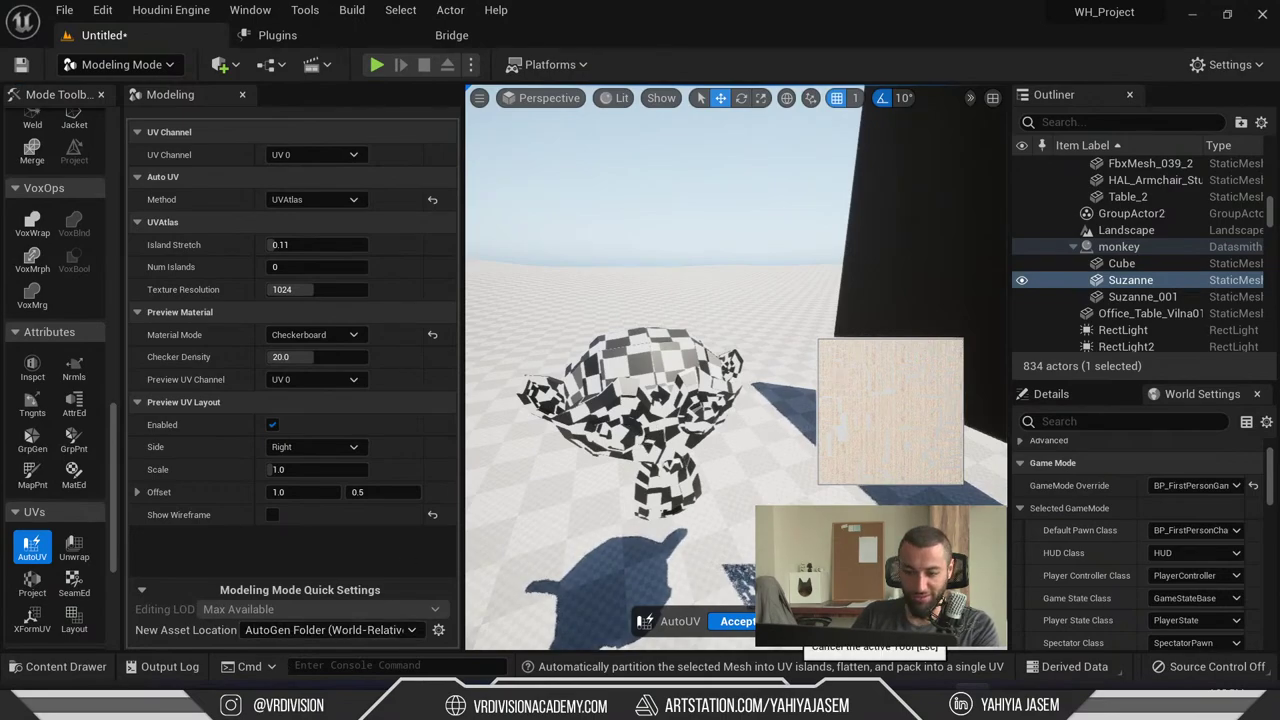
pyautogui.click(790, 621)
pyautogui.hotkey('shift', '1')
pyautogui.moveTo(674, 534); pyautogui.dragTo(674, 534, button='right')
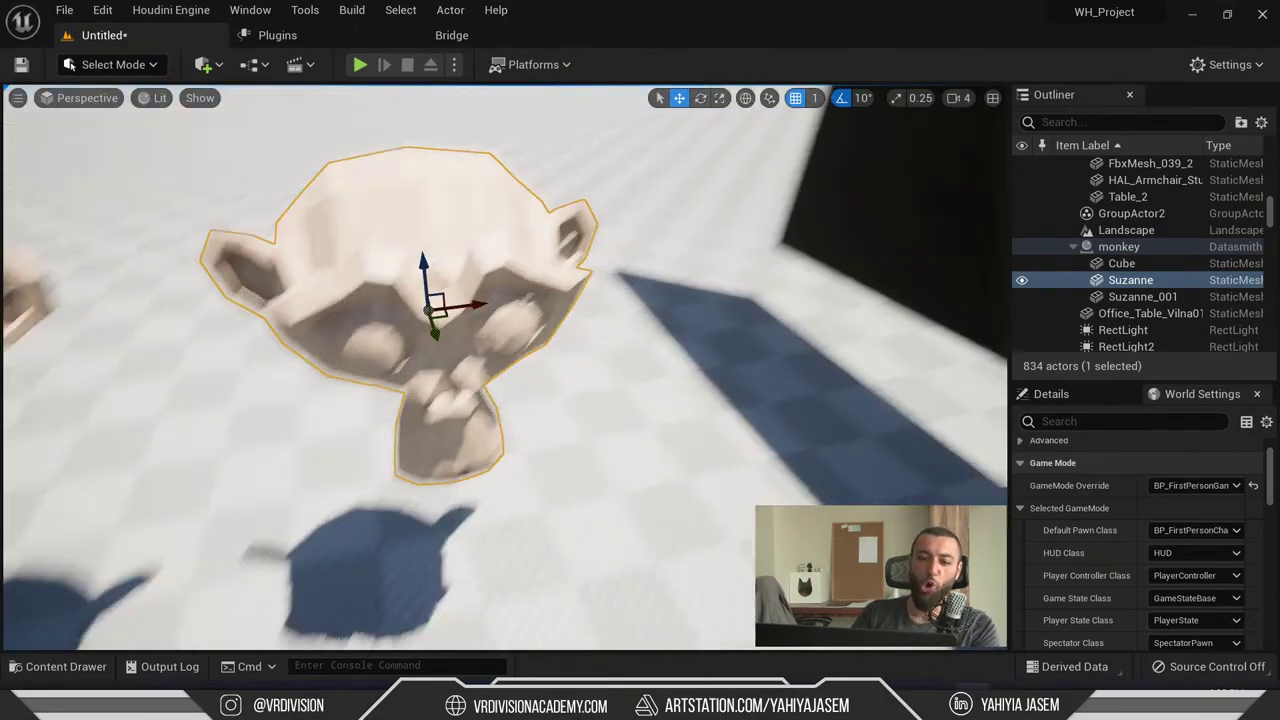
pyautogui.moveTo(691, 463); pyautogui.dragTo(779, 365, button='right')
pyautogui.hotkey('alt', 'Tab')
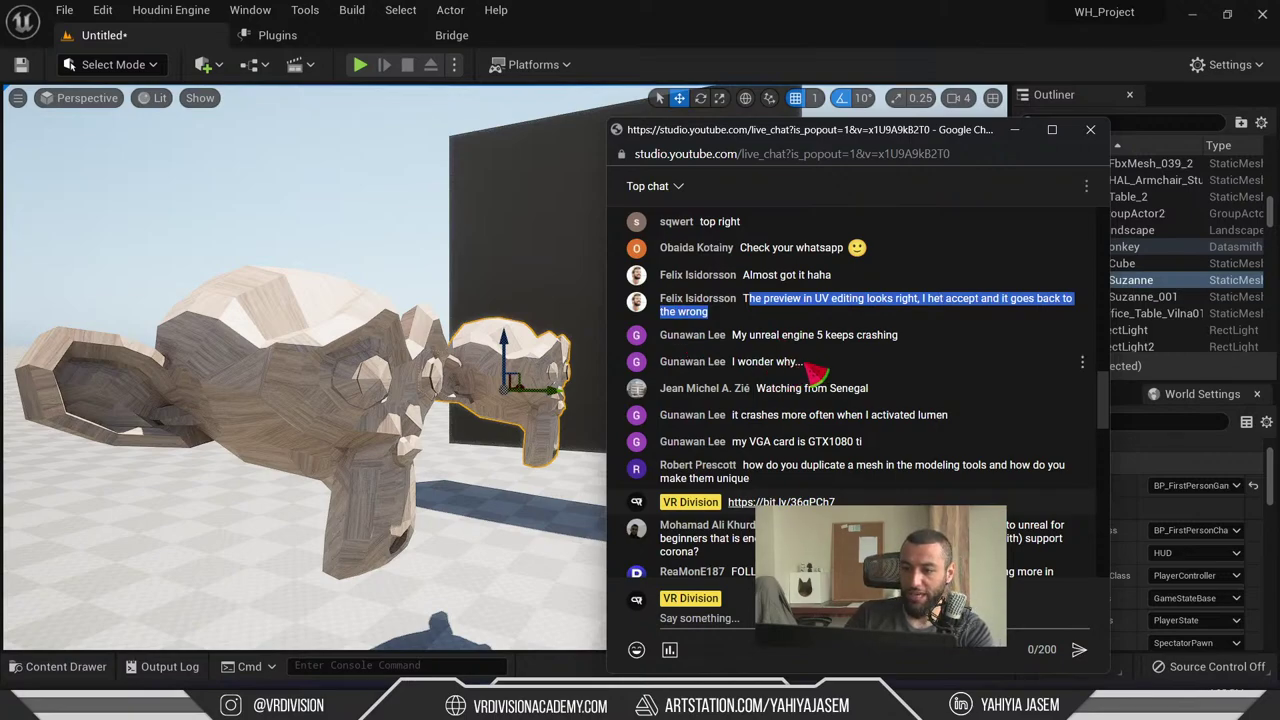
# - Highlight two viewer messages about crashing in the live chat
pyautogui.moveTo(830, 372); pyautogui.dragTo(740, 336)
pyautogui.click(895, 378)
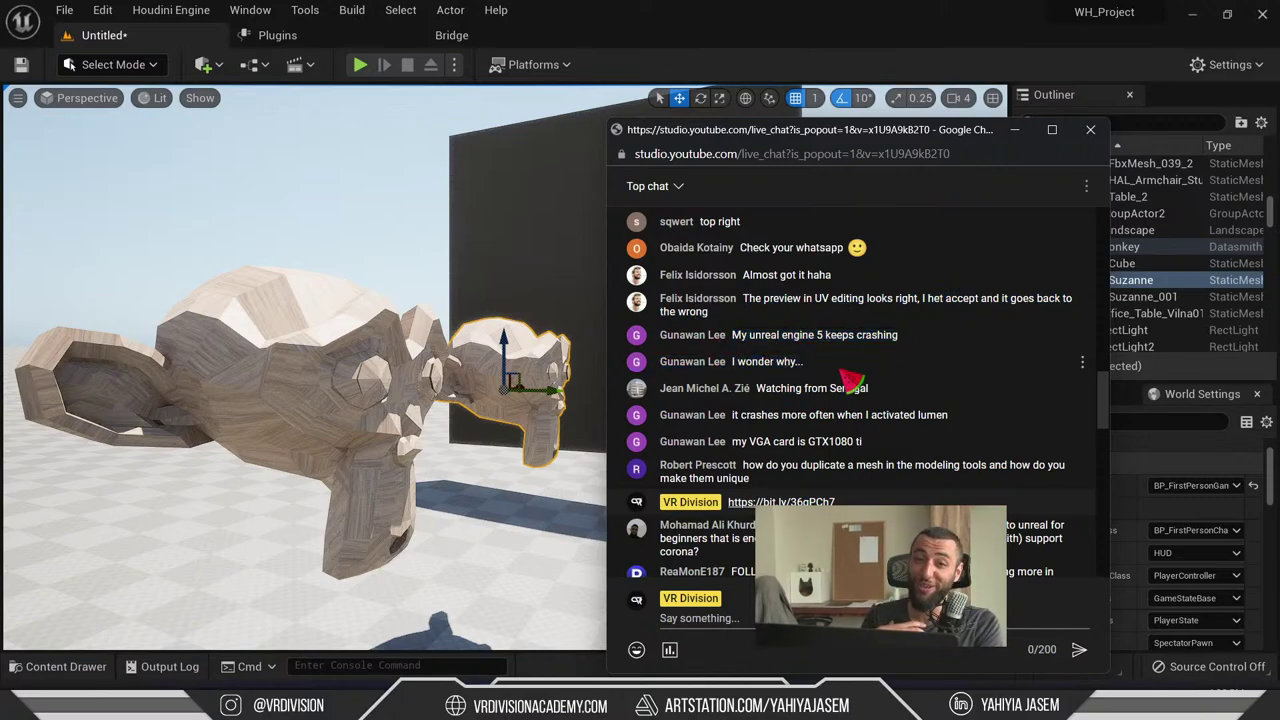
pyautogui.moveTo(766, 362); pyautogui.dragTo(737, 336)
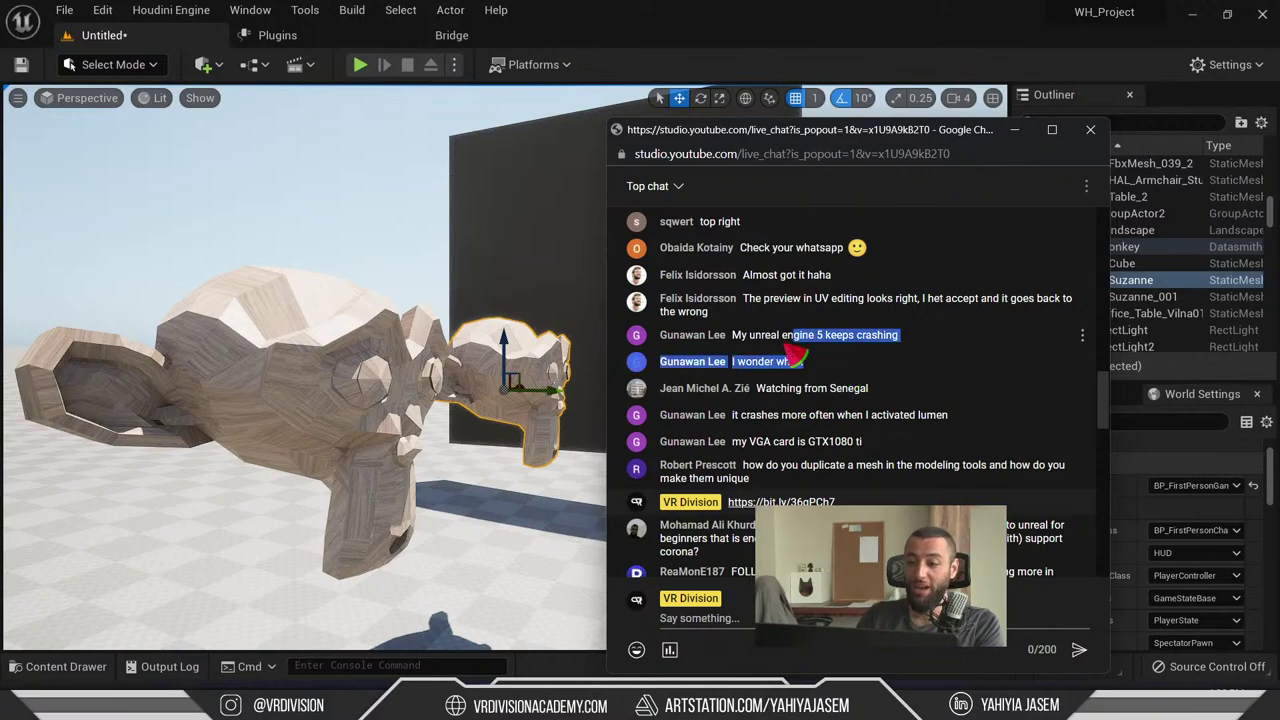
# - Fly the camera into the house interior and back out over the pool
pyautogui.moveTo(500, 350); pyautogui.dragTo(649, 265, button='right')
pyautogui.press('w')
pyautogui.press('s')
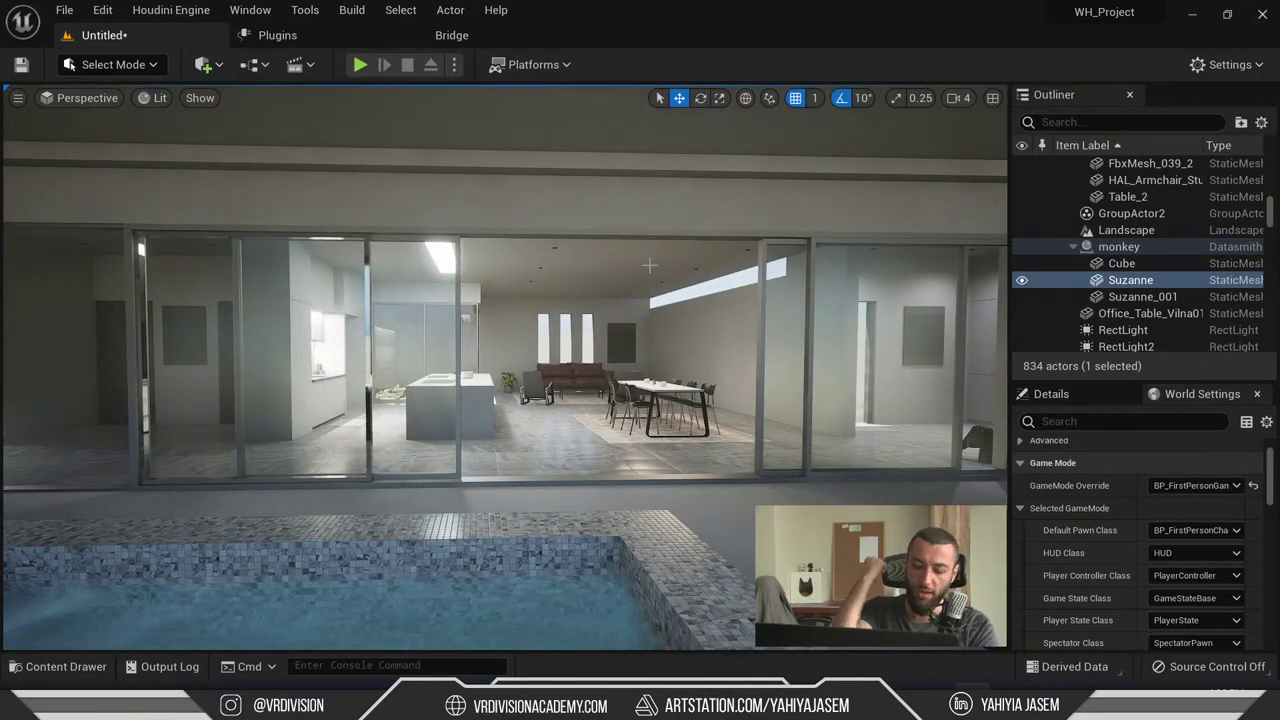
# - Fly through the glass wall and look around the interior toward the glass doors
pyautogui.press('w')
pyautogui.moveTo(692, 263); pyautogui.dragTo(570, 237, button='right')
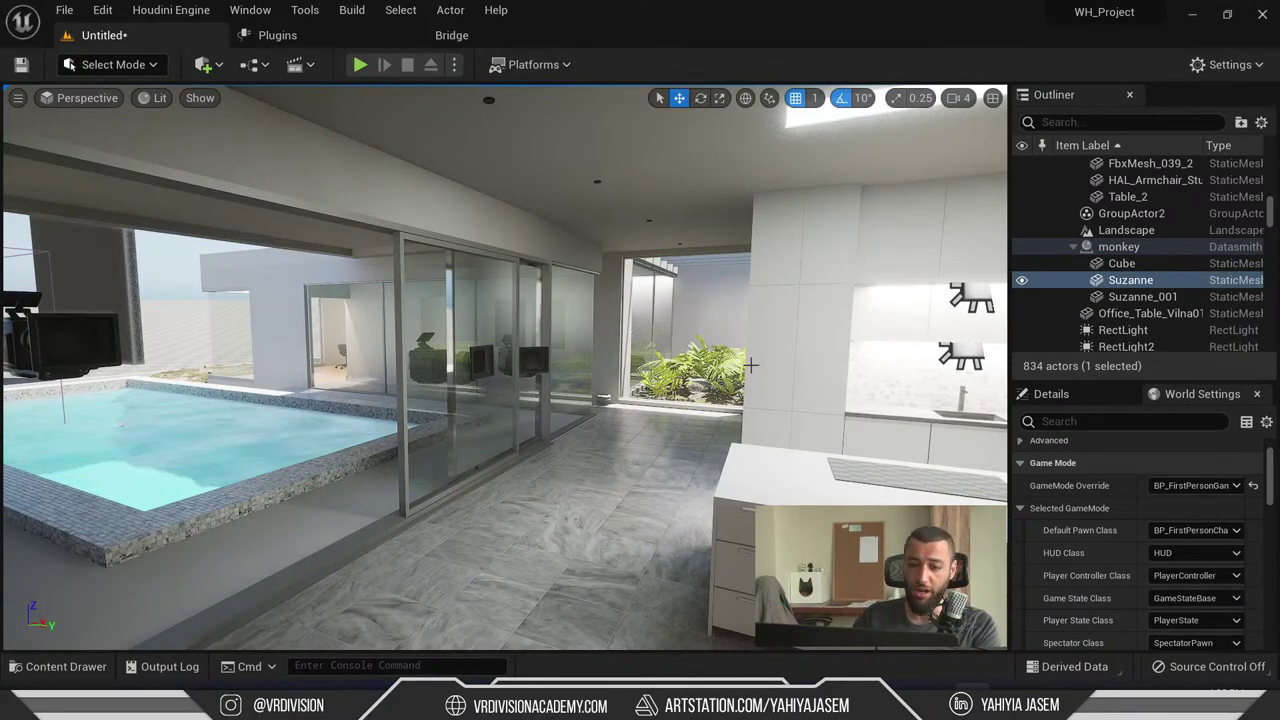
pyautogui.moveTo(750, 365); pyautogui.dragTo(790, 365, button='right')
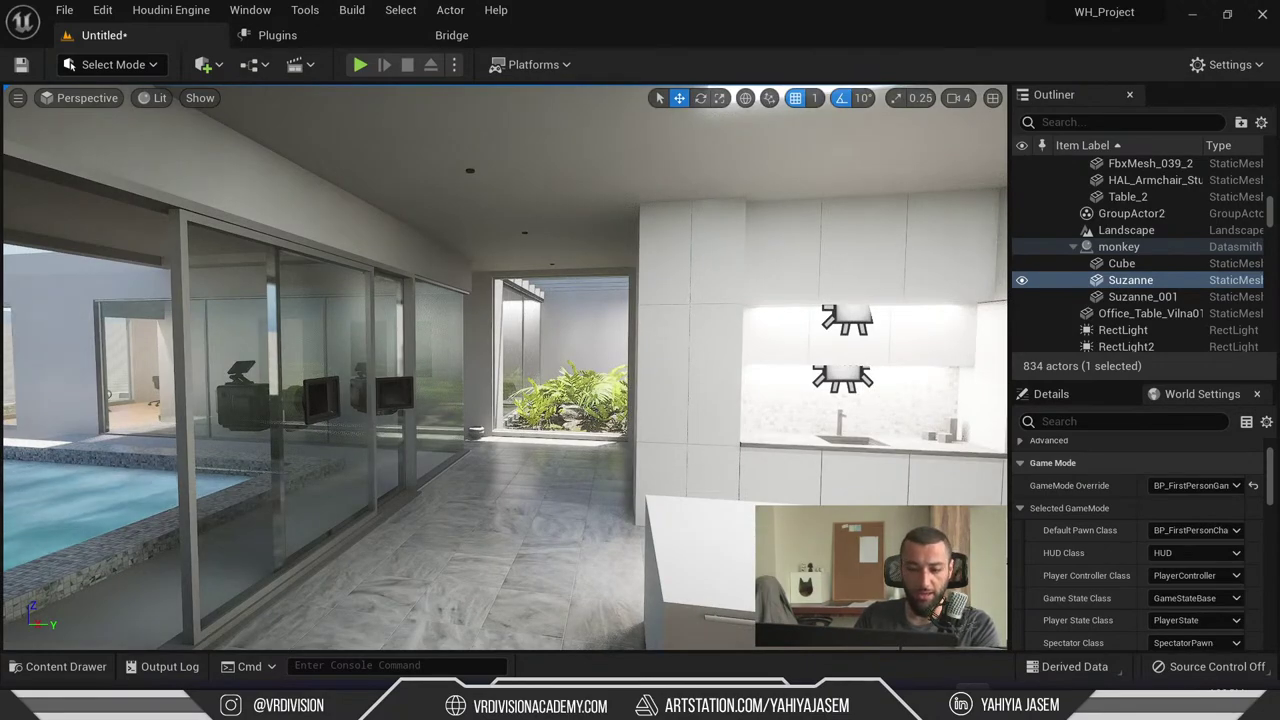
# - Launch the Epic Games Launcher from Windows search with 'epic'
pyautogui.press('super+s')
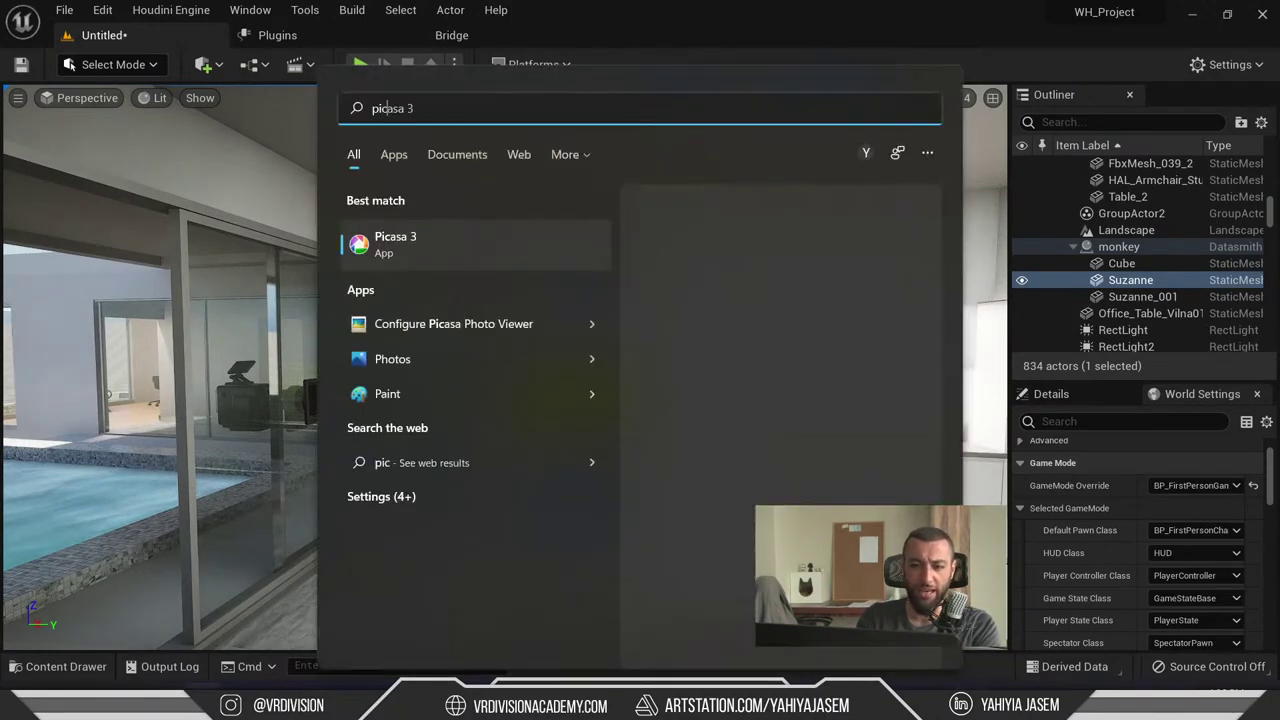
pyautogui.write('epic')
pyautogui.press('Return')
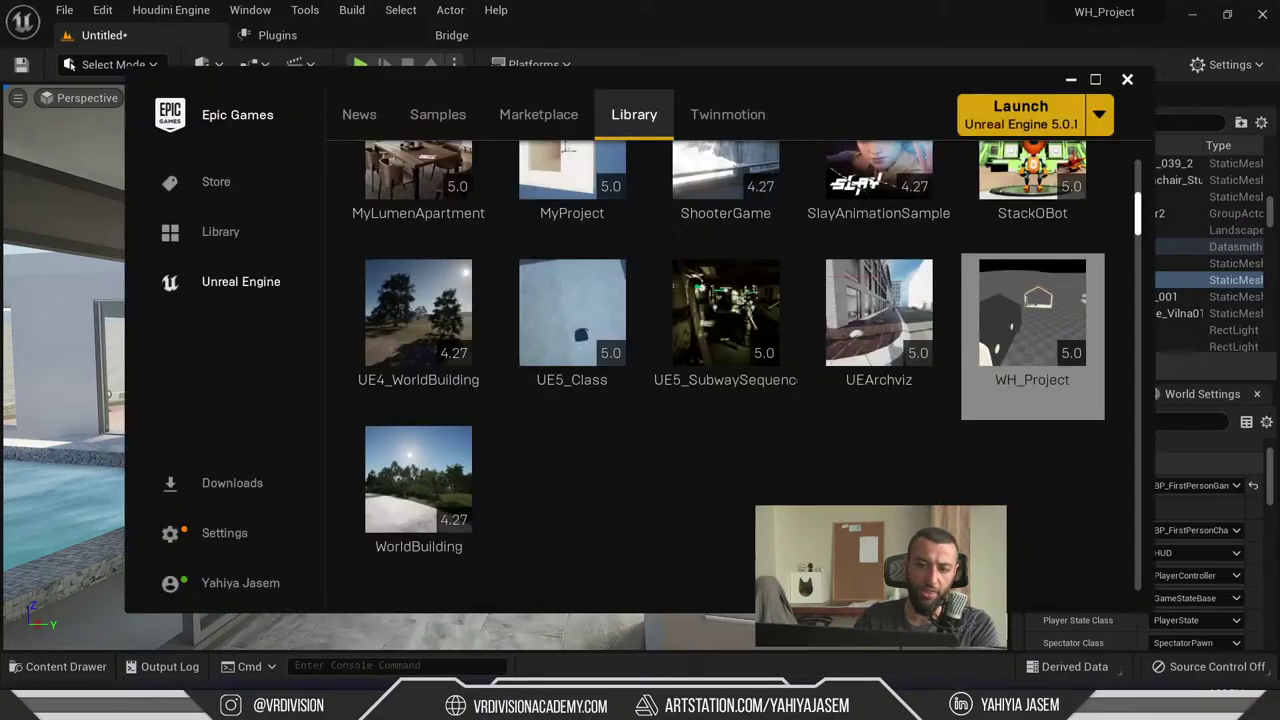
# - Check the Launch options for engine version 5.0.1, then minimize the launcher
pyautogui.scroll(10, 762, 212)
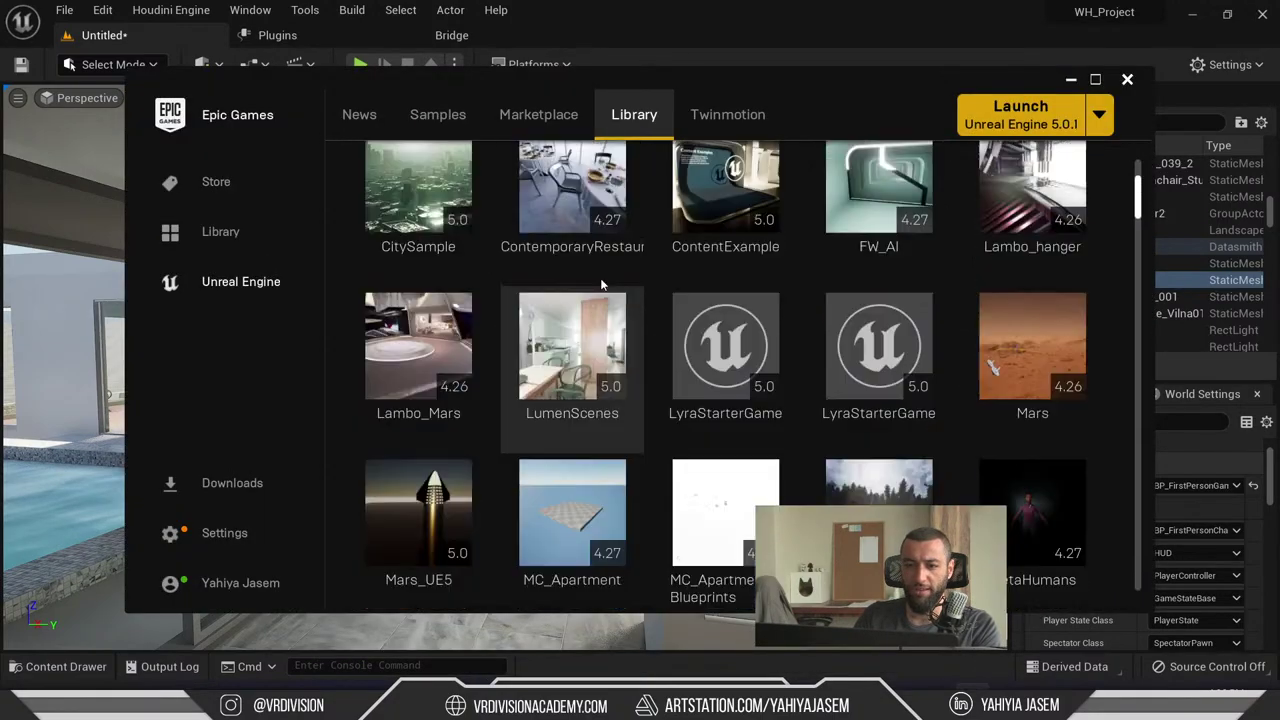
pyautogui.scroll(3, 636, 300)
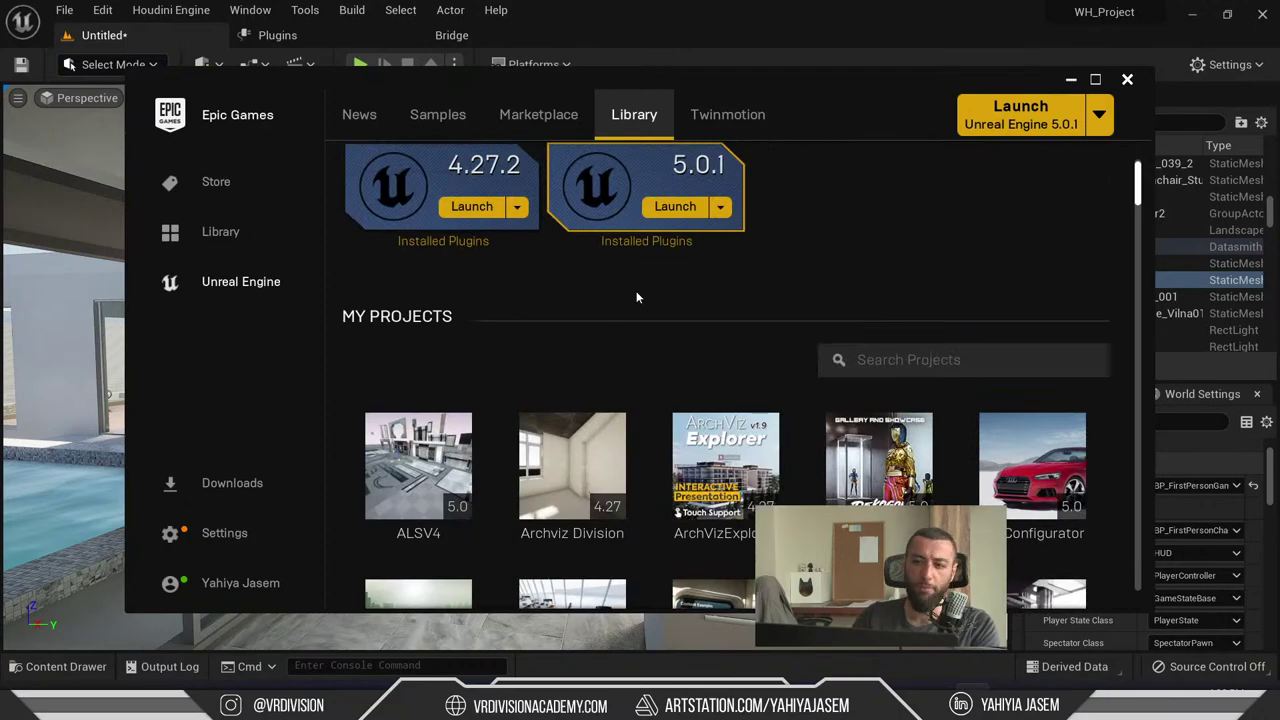
pyautogui.click(720, 207)
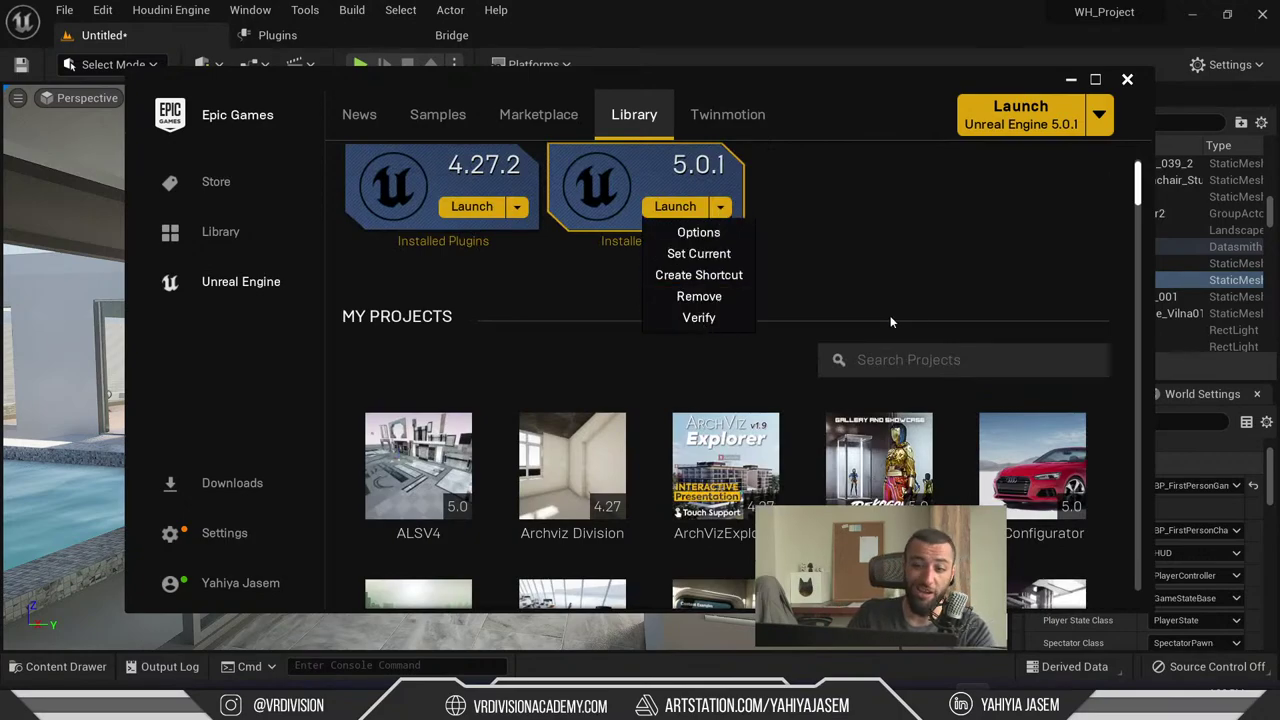
pyautogui.click(1069, 84)
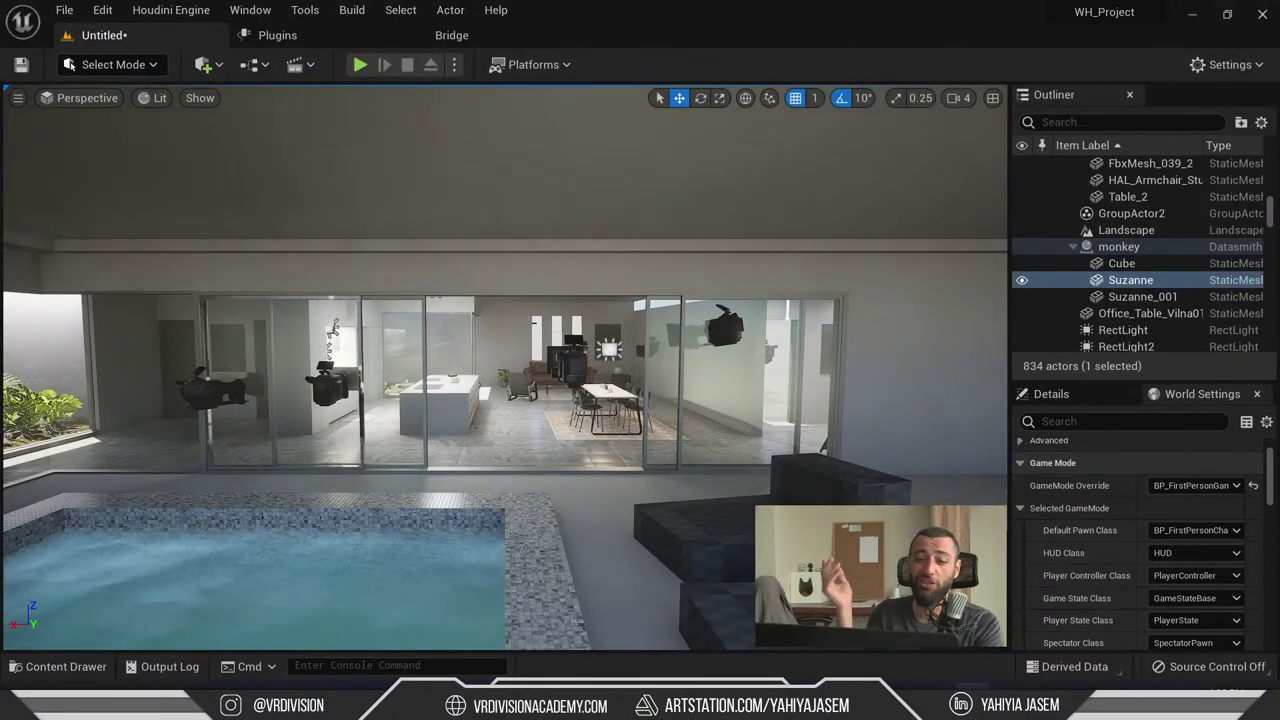
# - Fly the camera toward the glass wall and pool, then open the window switcher
pyautogui.moveTo(500, 370); pyautogui.dragTo(543, 370, button='right')
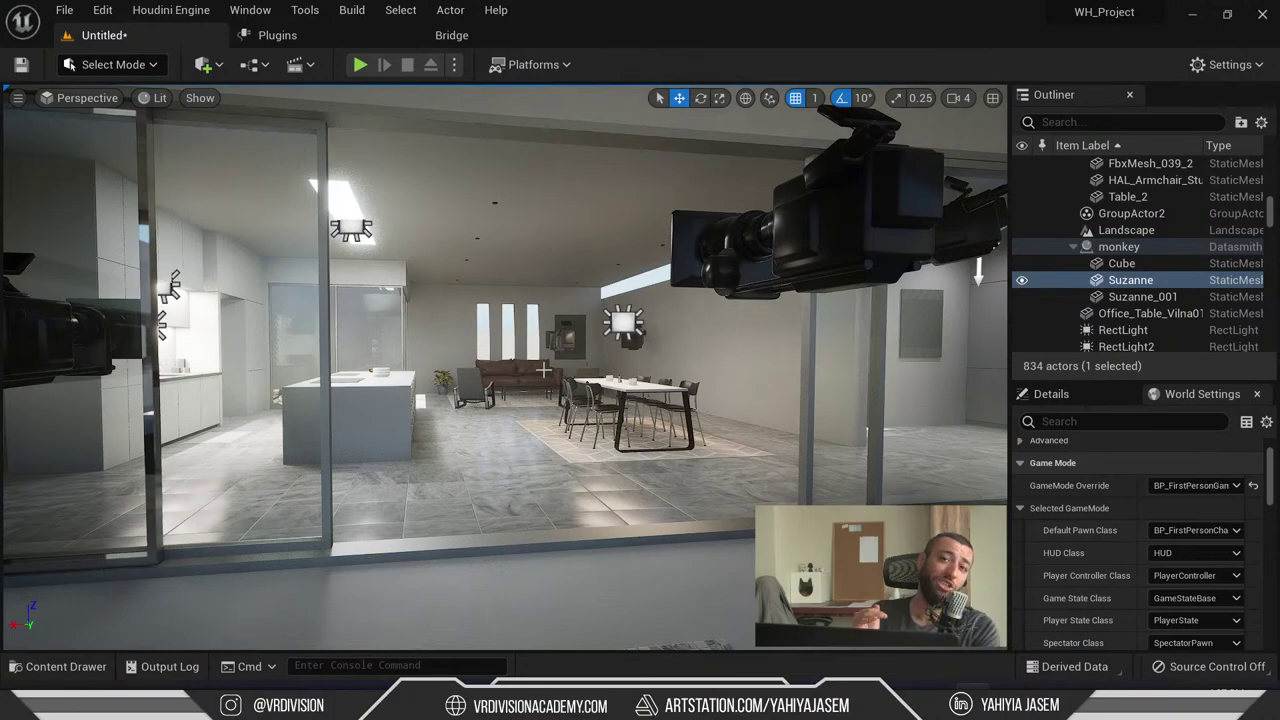
pyautogui.hotkey('alt', 'Tab')
pyautogui.hotkey('alt', 'Tab')
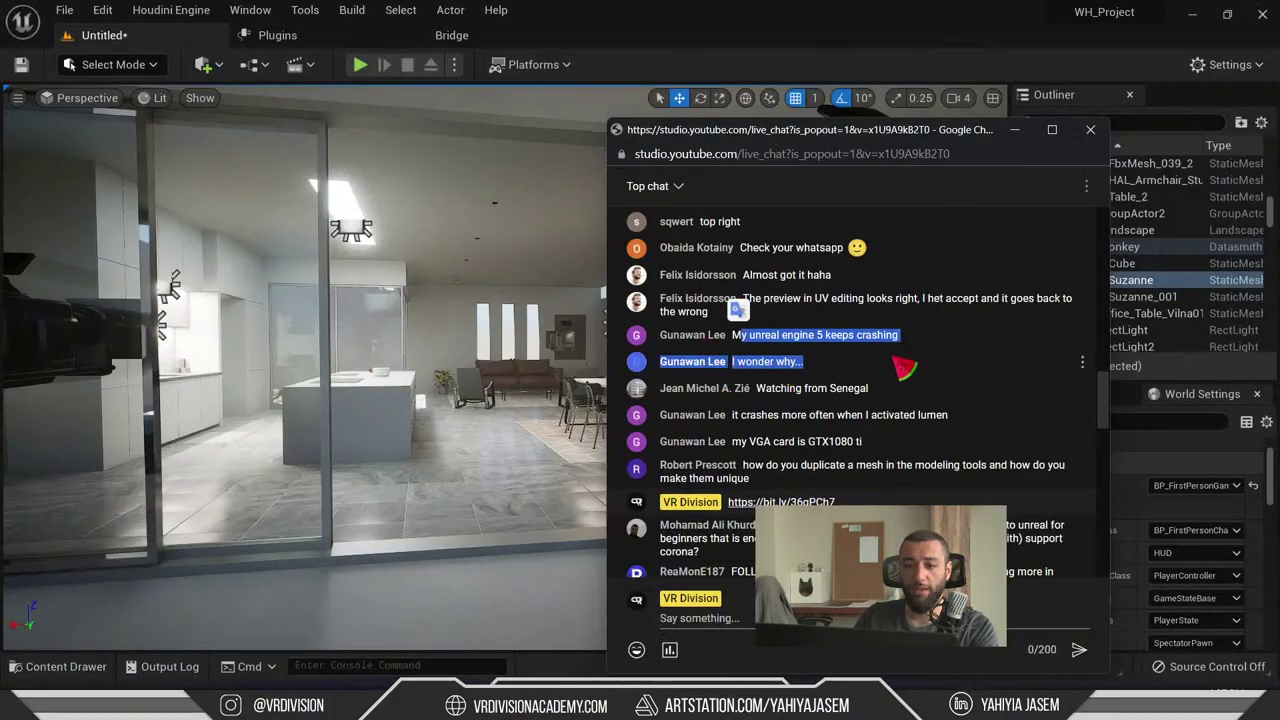
# - Highlight chat lines about engine crashes, activating Lumen, and a graphics card model
pyautogui.click(815, 362)
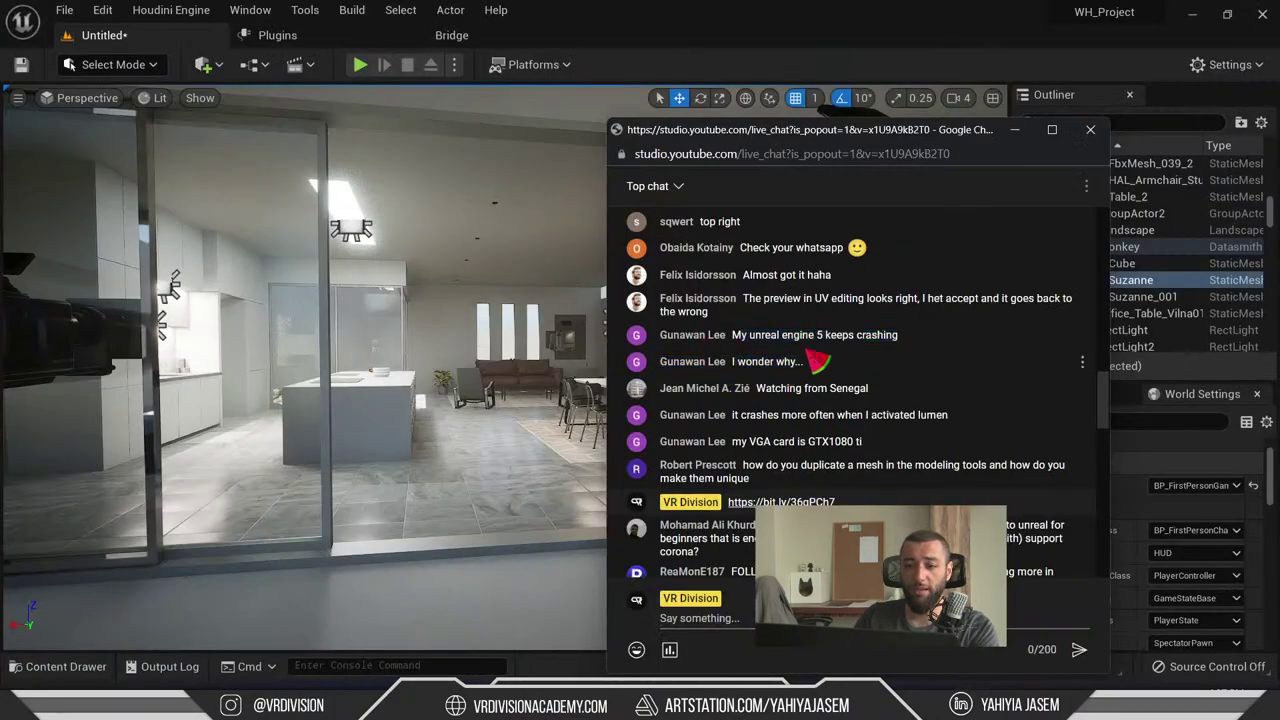
pyautogui.moveTo(802, 362); pyautogui.dragTo(740, 337)
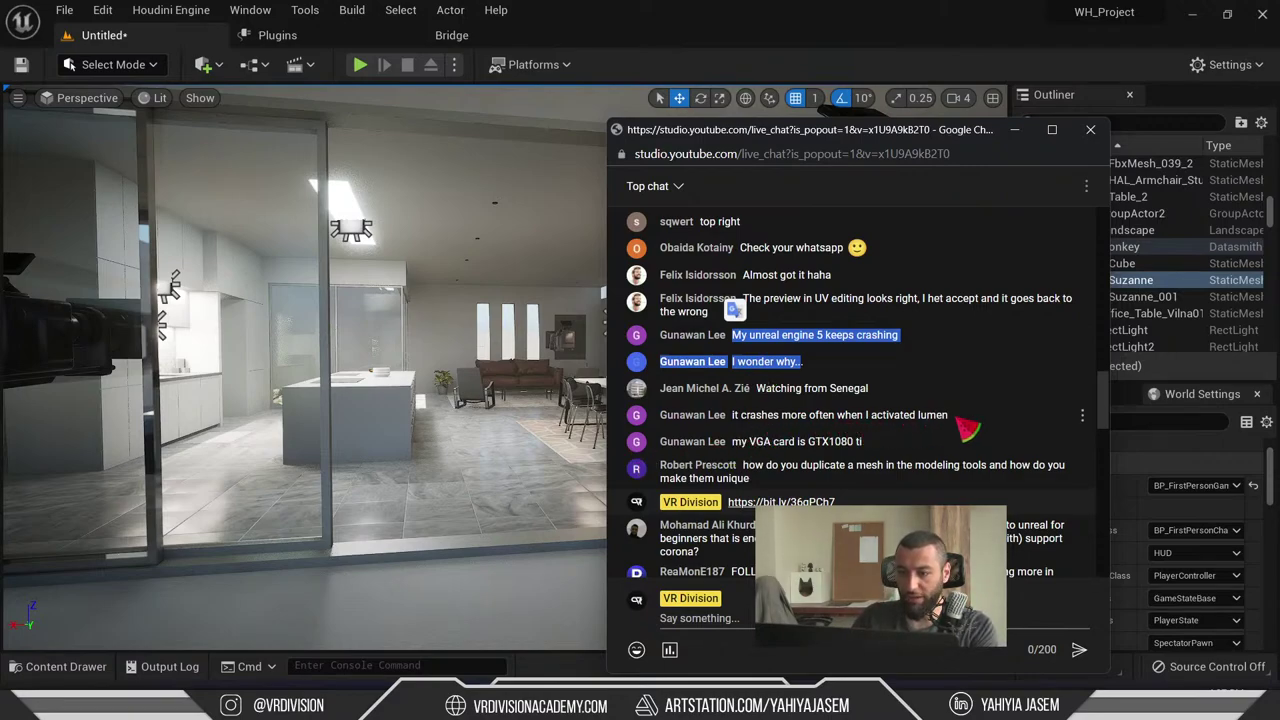
pyautogui.moveTo(955, 418); pyautogui.dragTo(872, 420)
pyautogui.moveTo(740, 441); pyautogui.dragTo(774, 443)
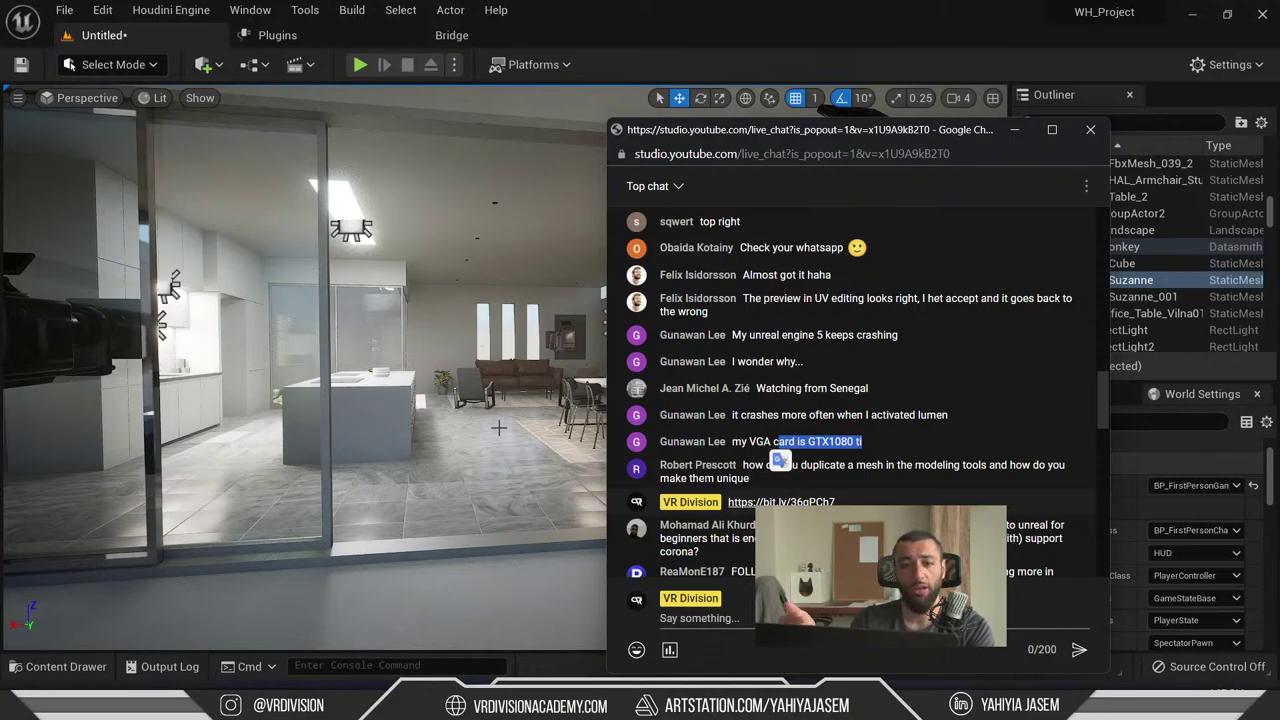
# - Switch the viewport view mode to Unlit and back to Lit
pyautogui.click(162, 99)
pyautogui.click(162, 99)
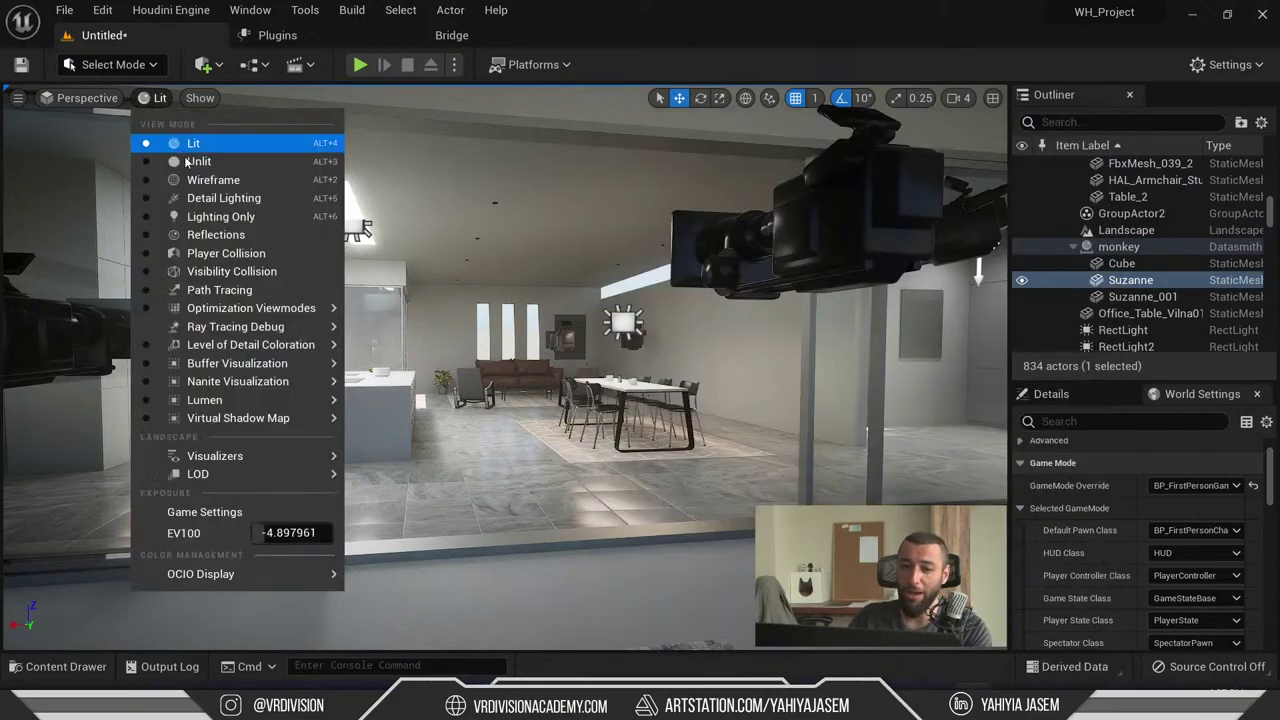
pyautogui.click(189, 160)
pyautogui.click(160, 98)
pyautogui.click(168, 136)
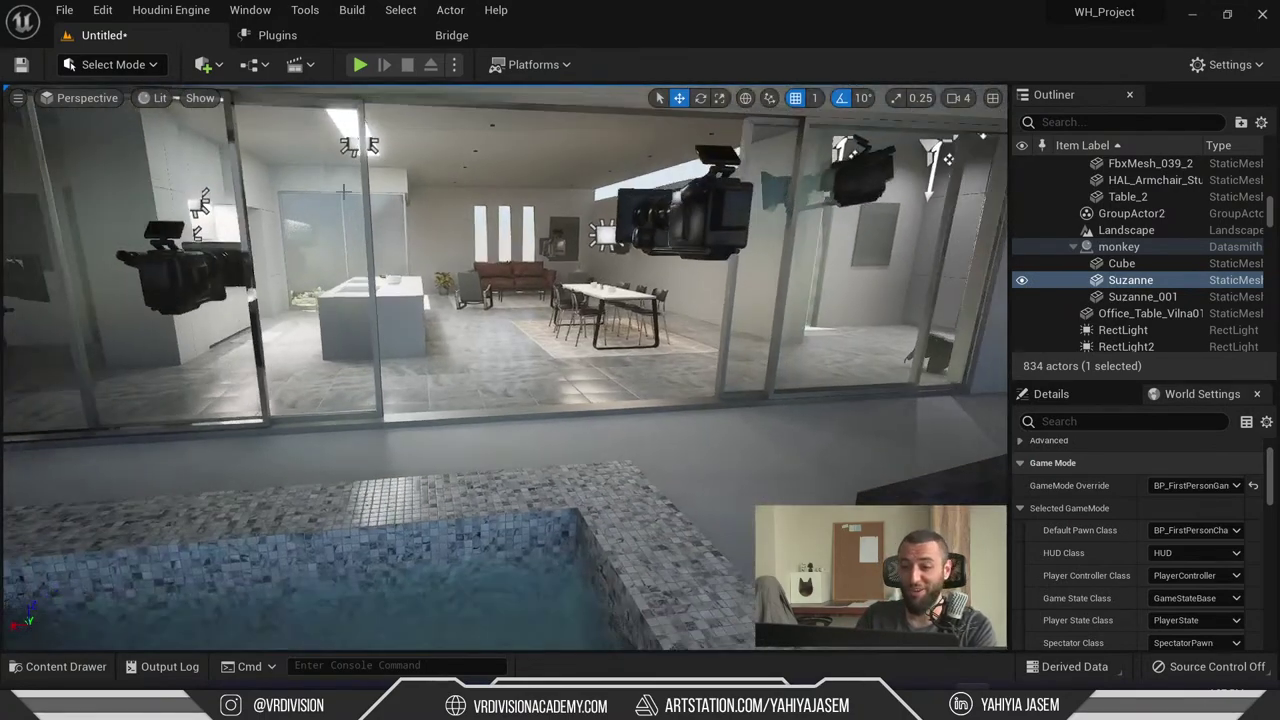
# - Read a viewer's question on duplicating meshes, then frame Suzanne with F
pyautogui.hotkey('alt', 'Tab')
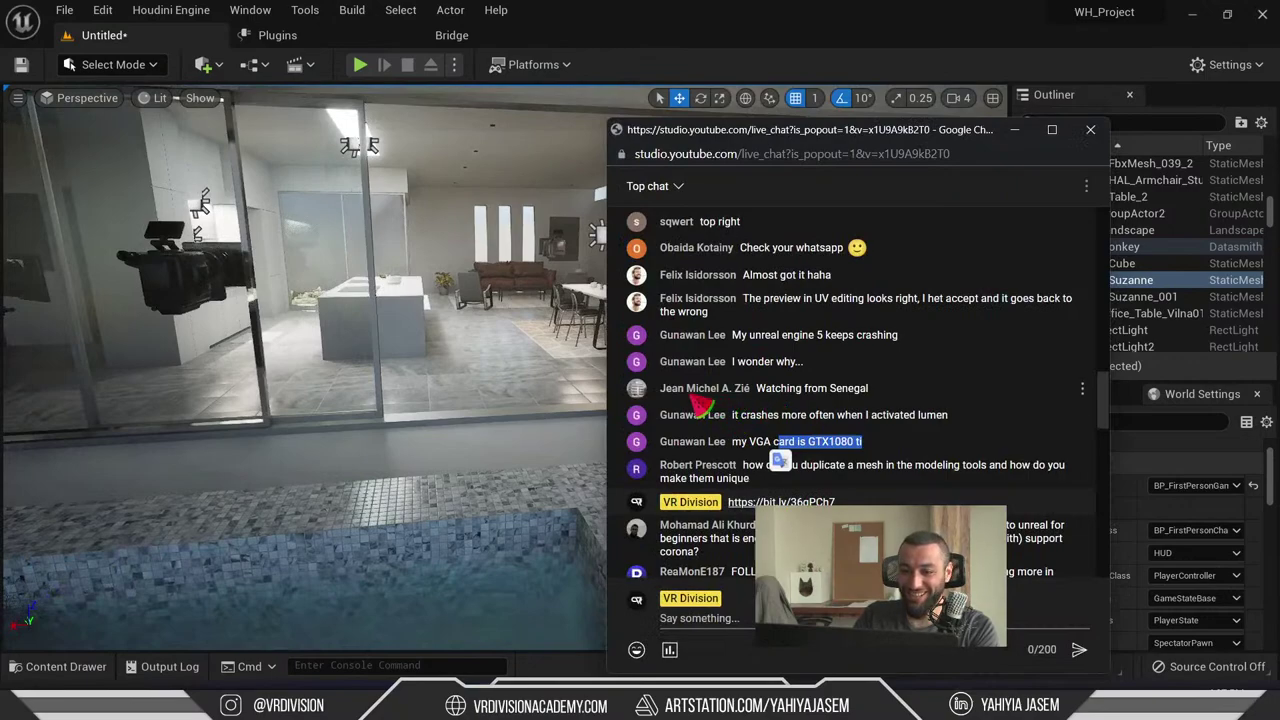
pyautogui.click(780, 405)
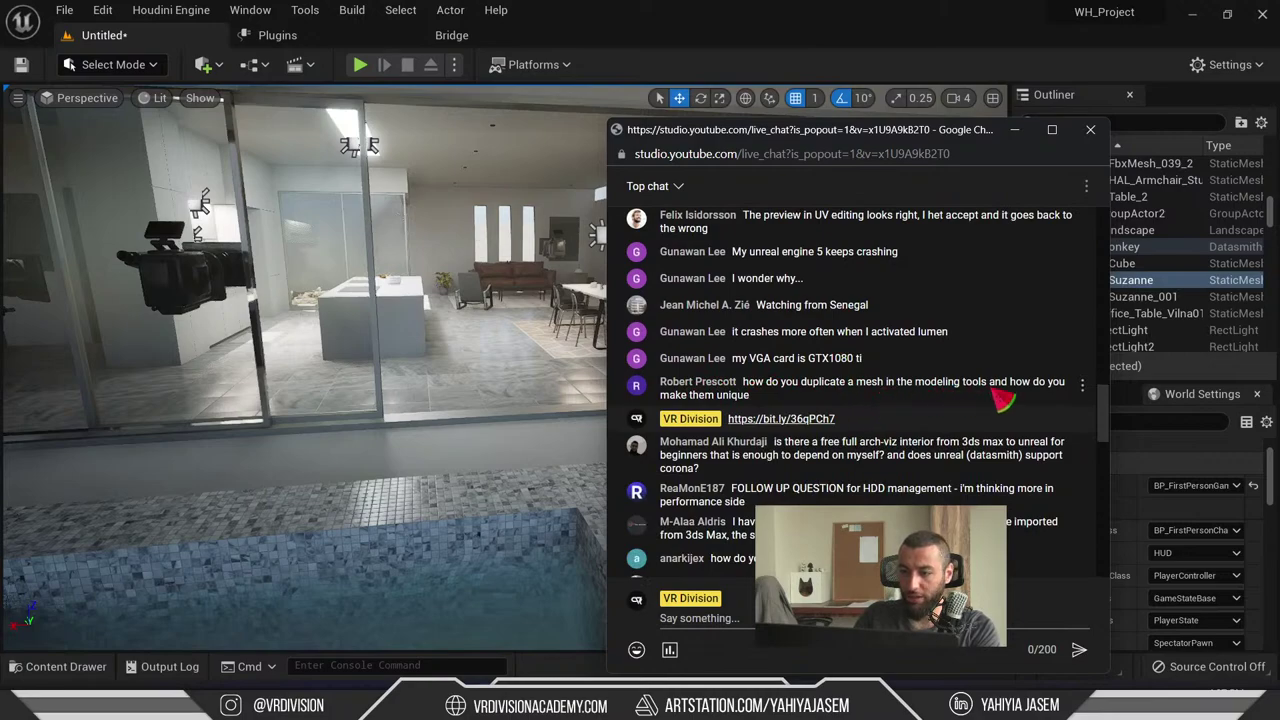
pyautogui.moveTo(975, 404); pyautogui.dragTo(762, 390)
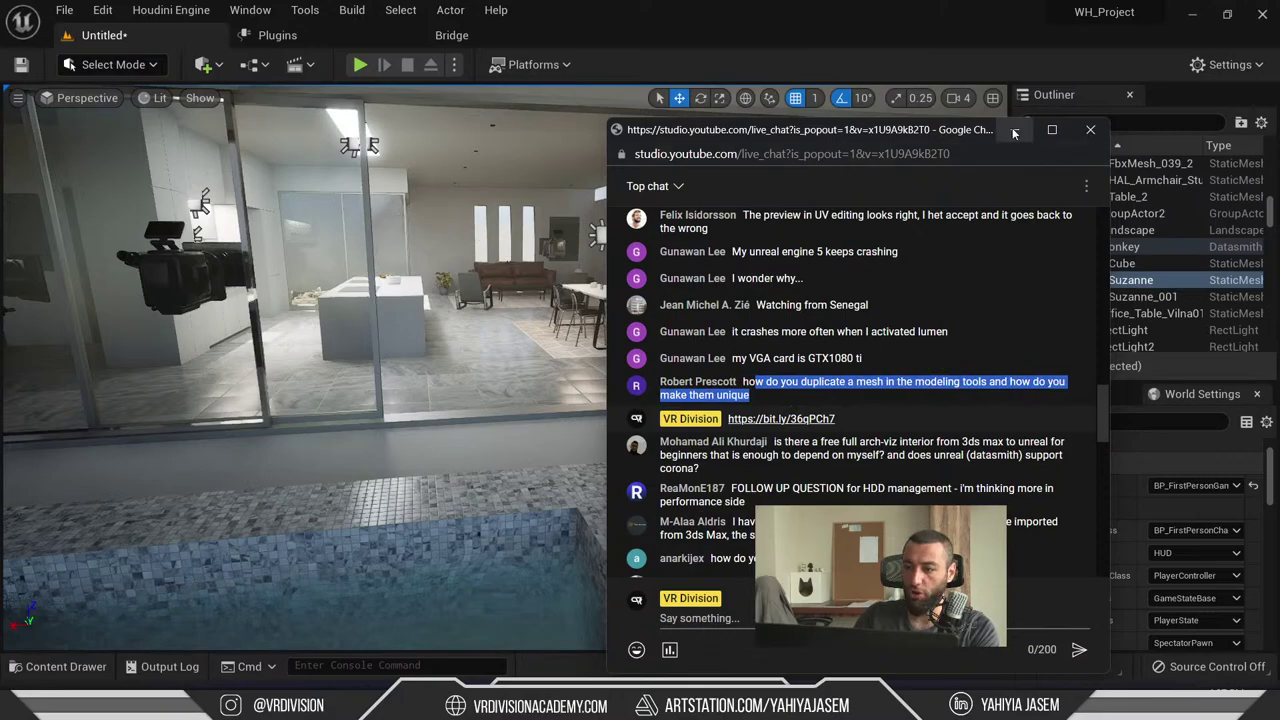
pyautogui.hotkey('alt', 'Tab')
pyautogui.press('f')
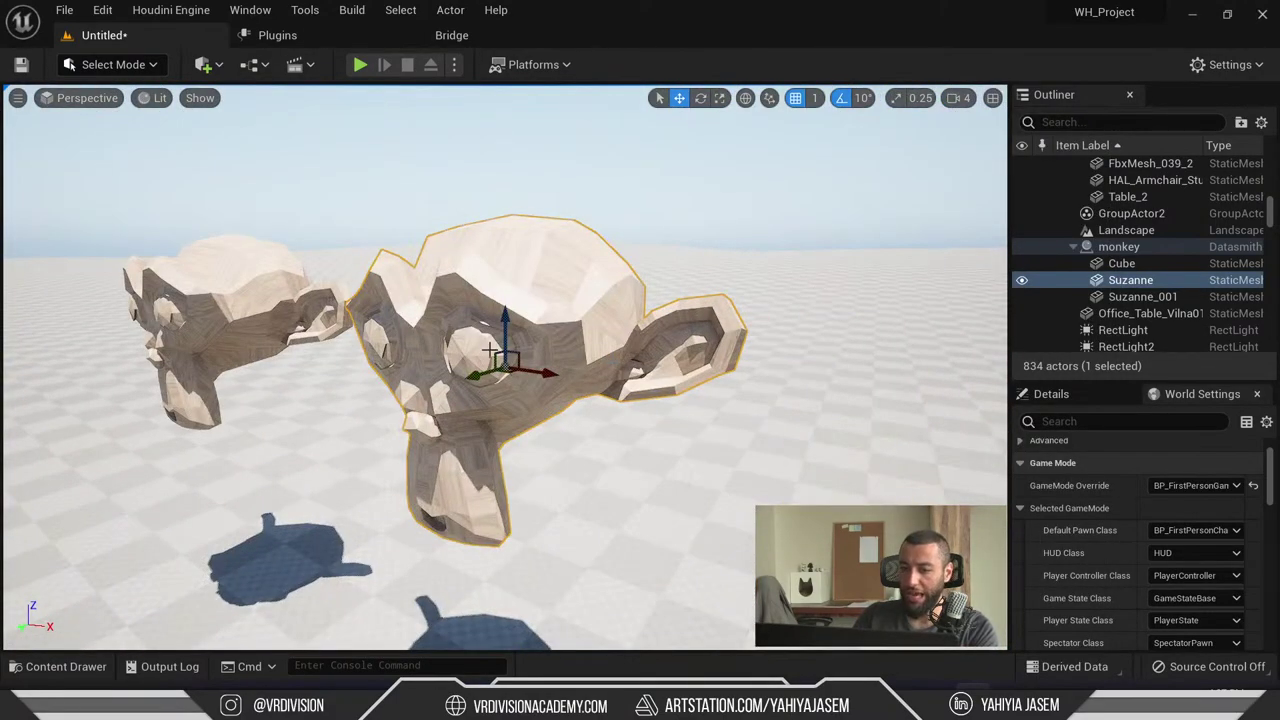
# - Undo two moves, then Alt-drag out Suzanne3 and Suzanne4 beside the original monkey
pyautogui.hotkey('ctrl', 'z')
pyautogui.hotkey('ctrl', 'z')
pyautogui.hotkey('ctrl', 'z')
pyautogui.hotkey('ctrl', 'z')
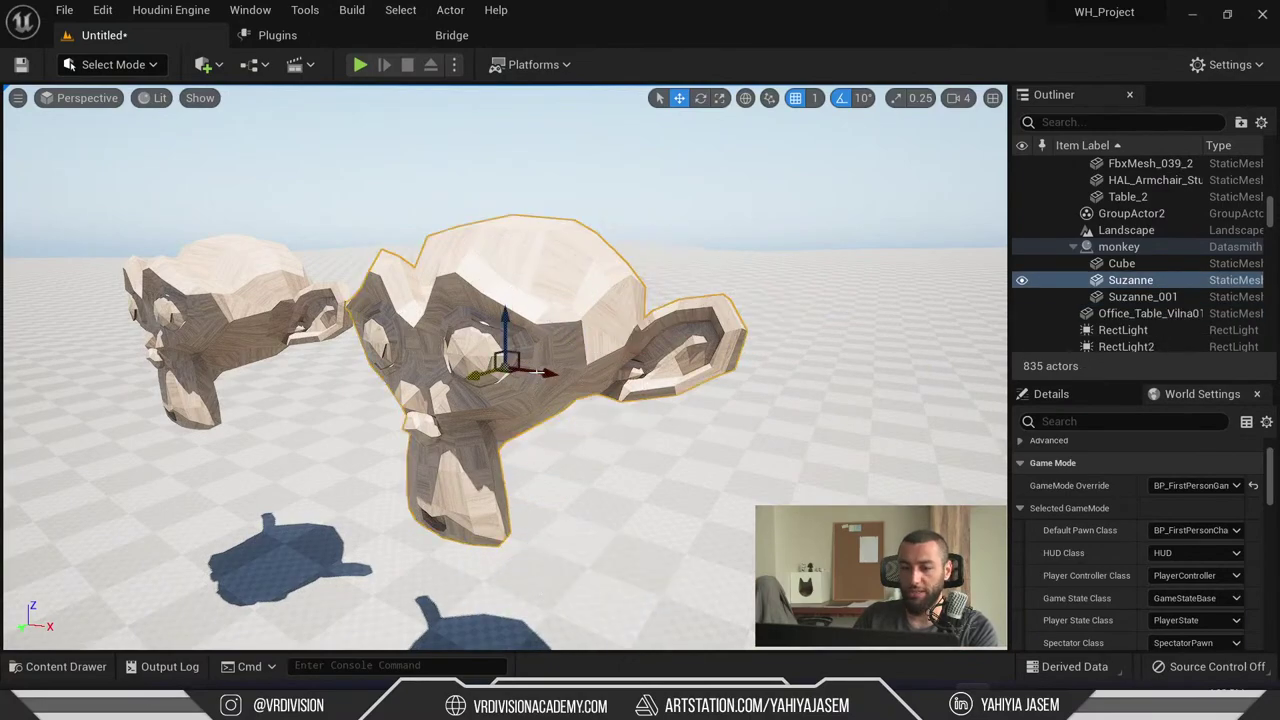
pyautogui.hotkey('ctrl', 'z')
pyautogui.hotkey('ctrl', 'z')
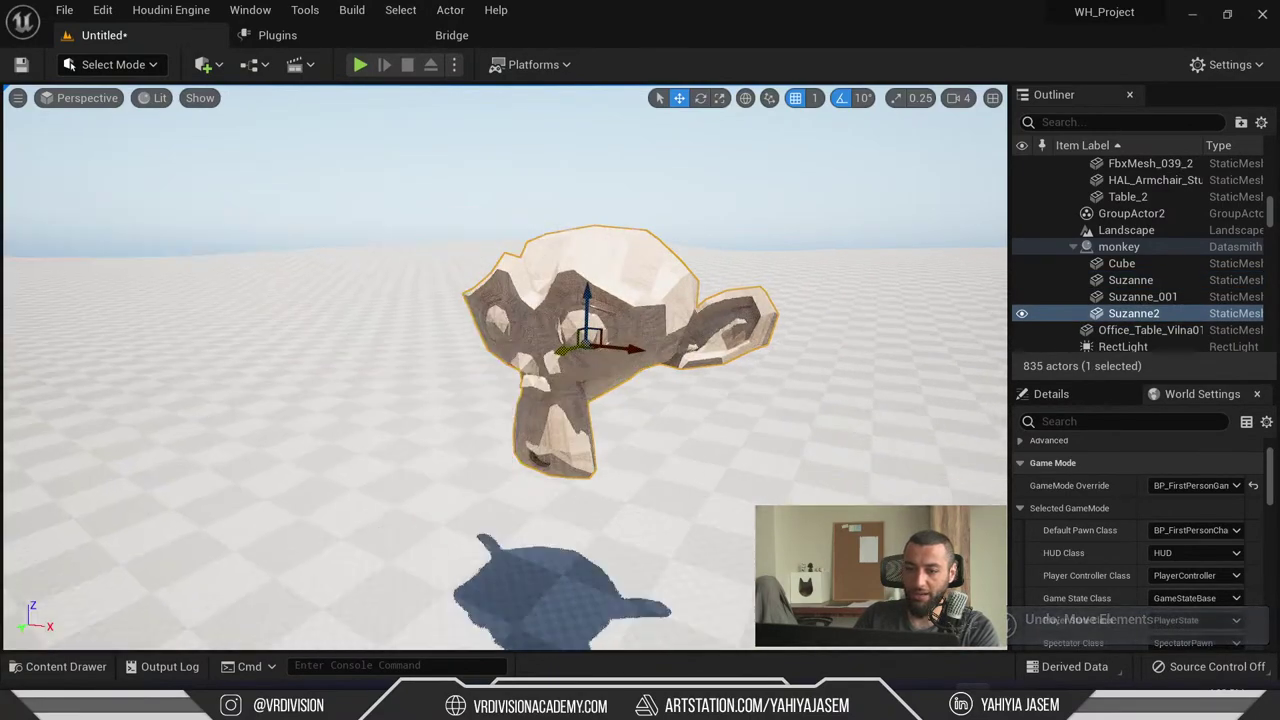
pyautogui.keyDown('alt'); pyautogui.moveTo(628, 349); pyautogui.dragTo(688, 333); pyautogui.keyUp('alt')
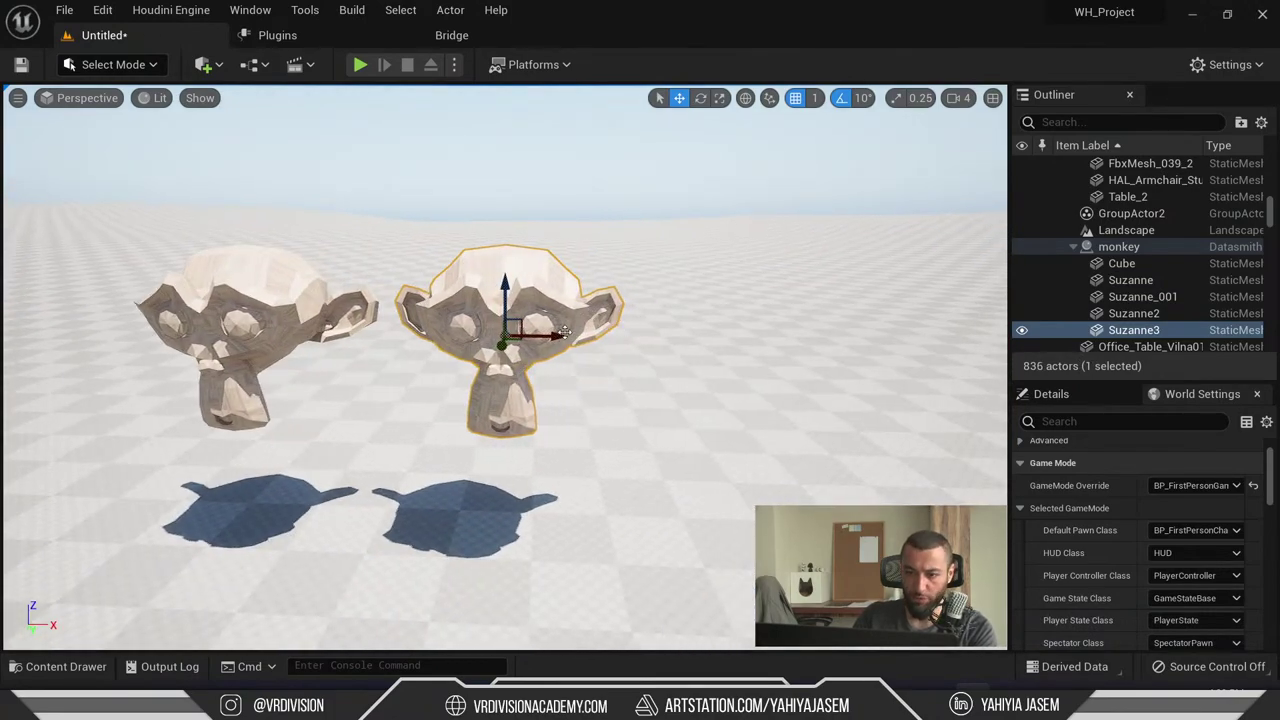
pyautogui.keyDown('alt'); pyautogui.moveTo(545, 333); pyautogui.dragTo(844, 339); pyautogui.keyUp('alt')
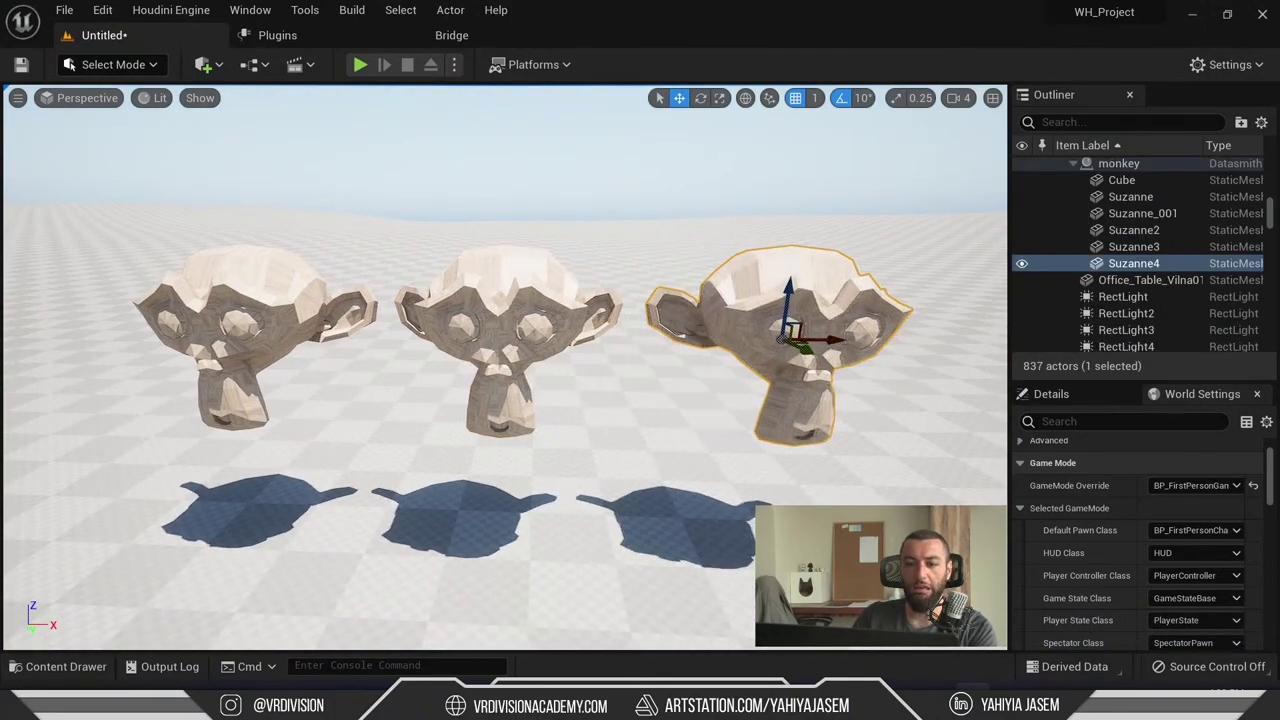
pyautogui.hotkey('ctrl', 'z')
pyautogui.click(113, 64)
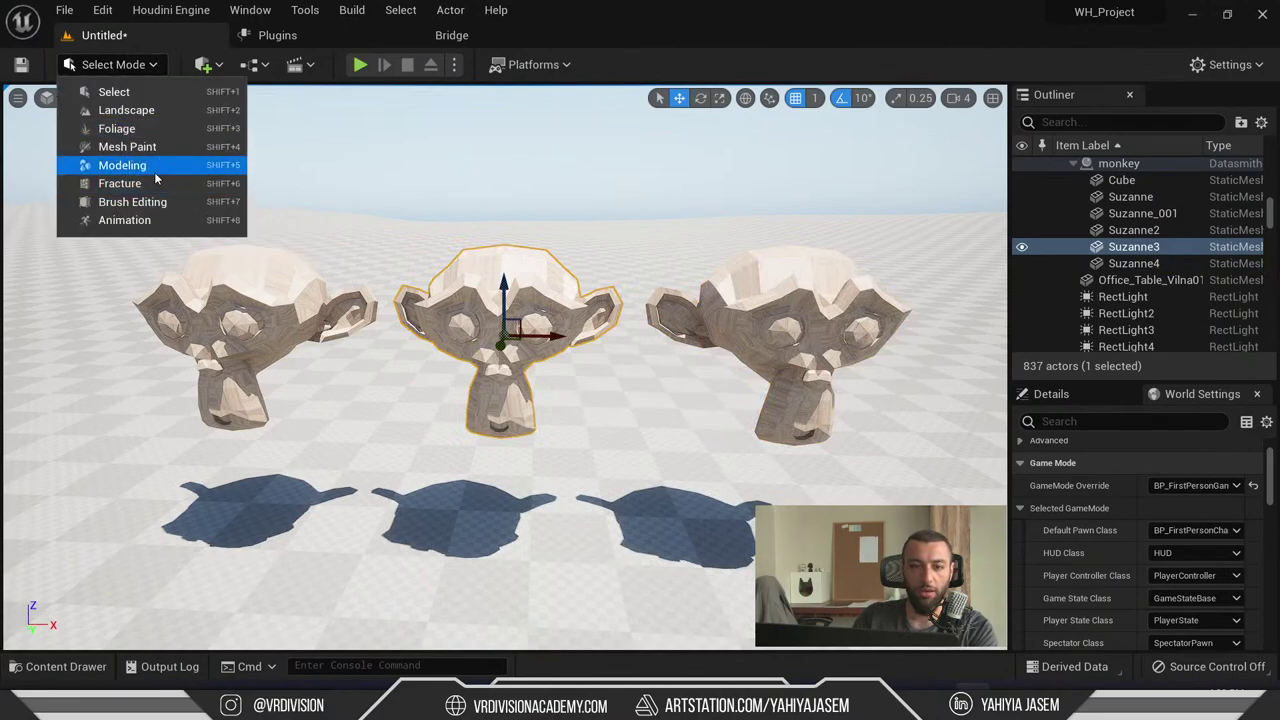
# - Enter Modeling Mode and start PolyEd on the middle monkey, selecting its polygroup
pyautogui.click(110, 165)
pyautogui.press('f')
pyautogui.click(32, 512)
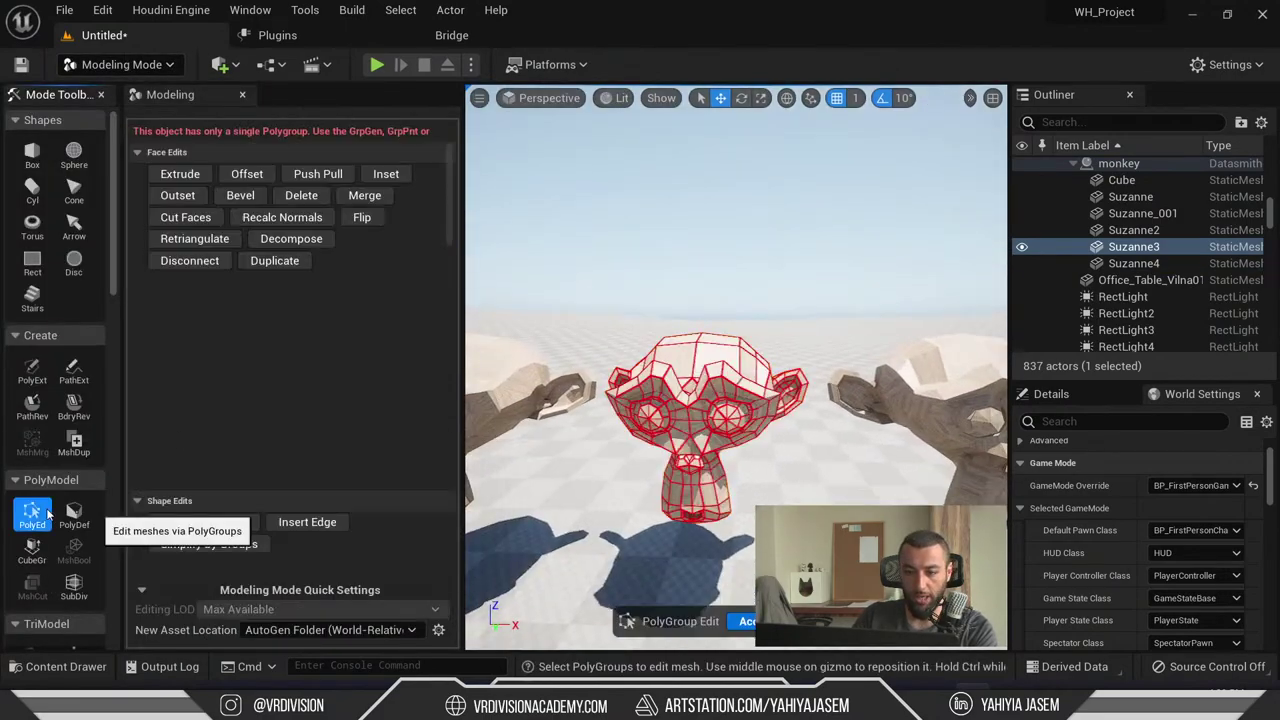
pyautogui.click(702, 413)
pyautogui.scroll(-3, 361, 463)
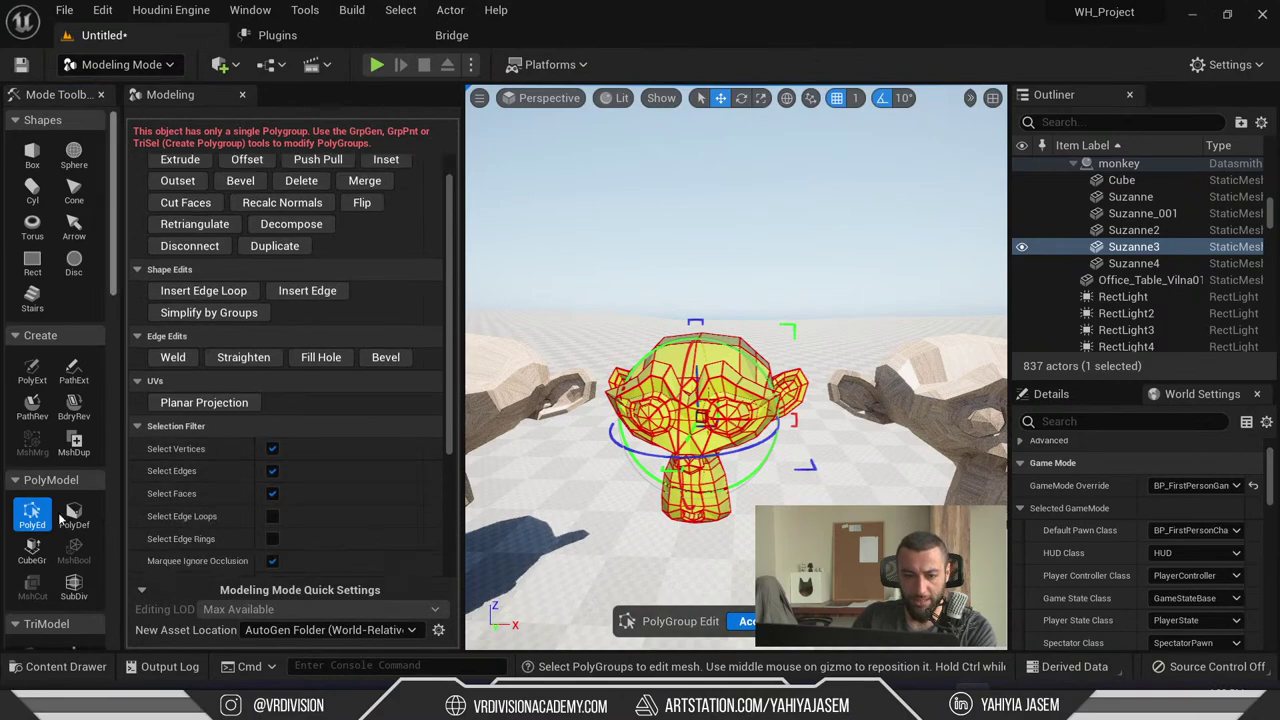
pyautogui.scroll(-3, 60, 538)
# - Paint-select triangles atop the middle monkey's head with TriSel and delete them
pyautogui.click(31, 527)
pyautogui.moveTo(741, 385); pyautogui.dragTo(672, 352)
pyautogui.click(265, 399)
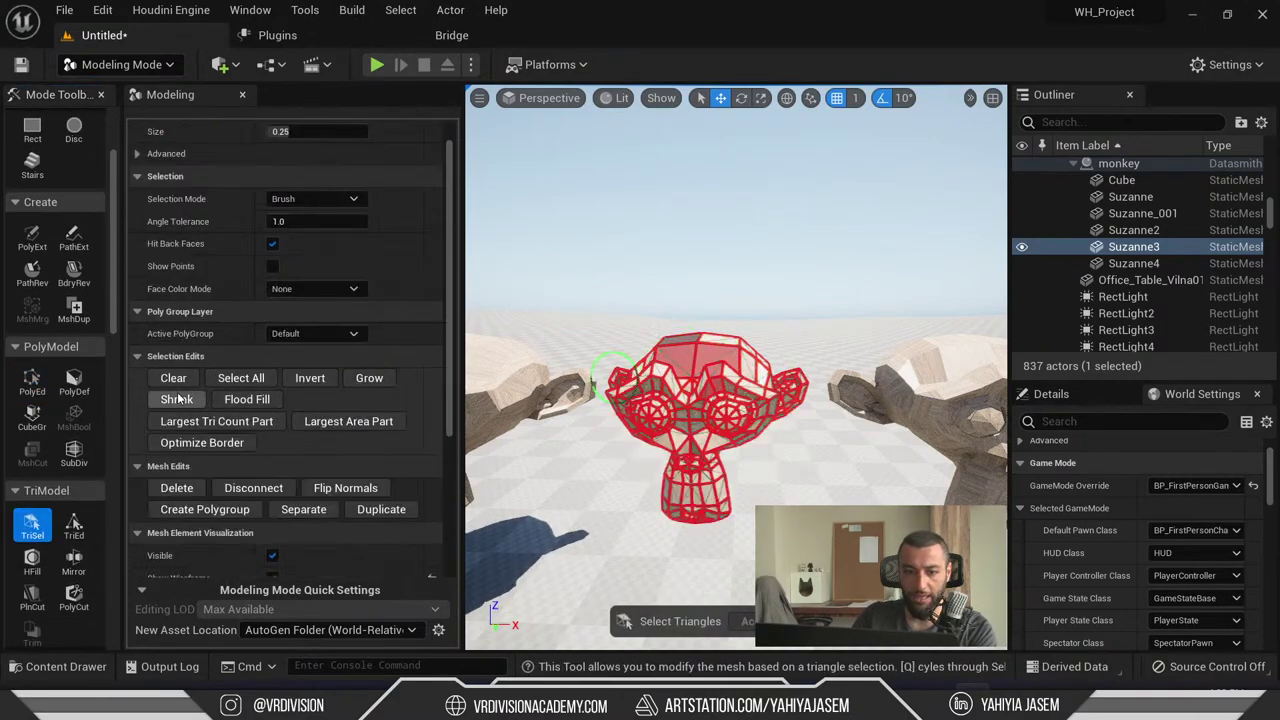
pyautogui.click(173, 378)
pyautogui.moveTo(765, 362); pyautogui.dragTo(712, 365)
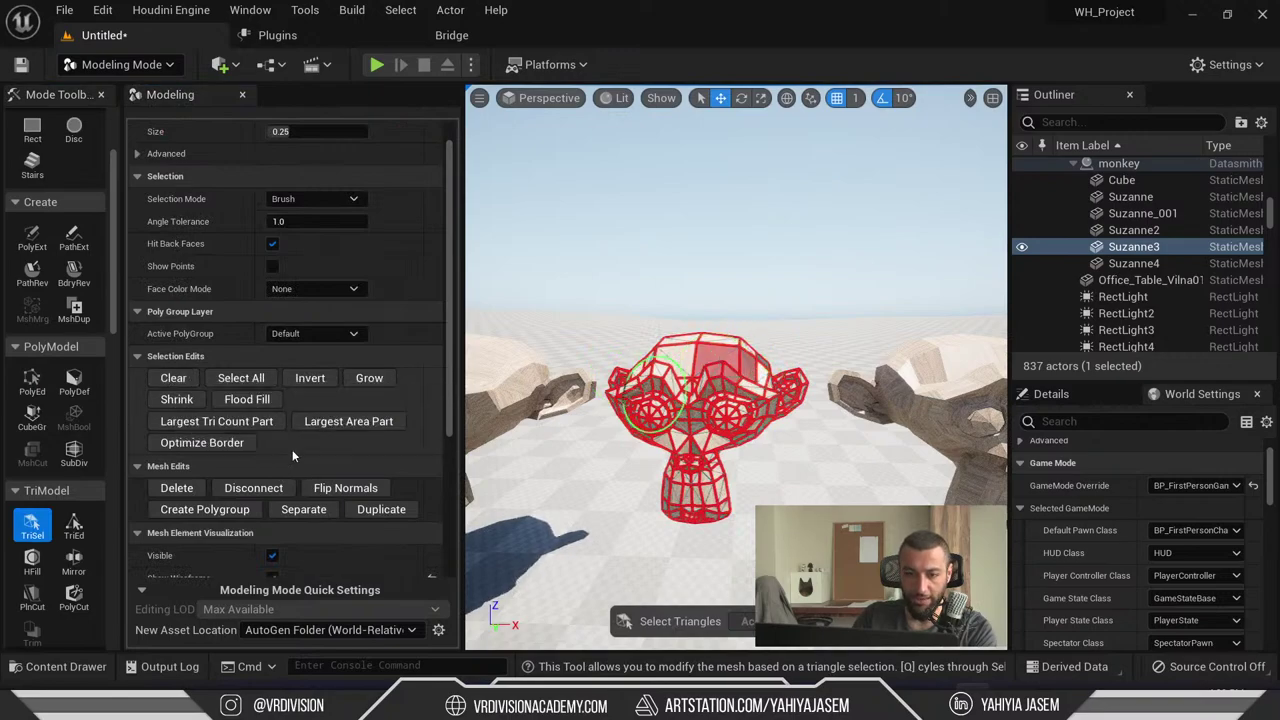
pyautogui.scroll(-2, 292, 449)
pyautogui.click(180, 408)
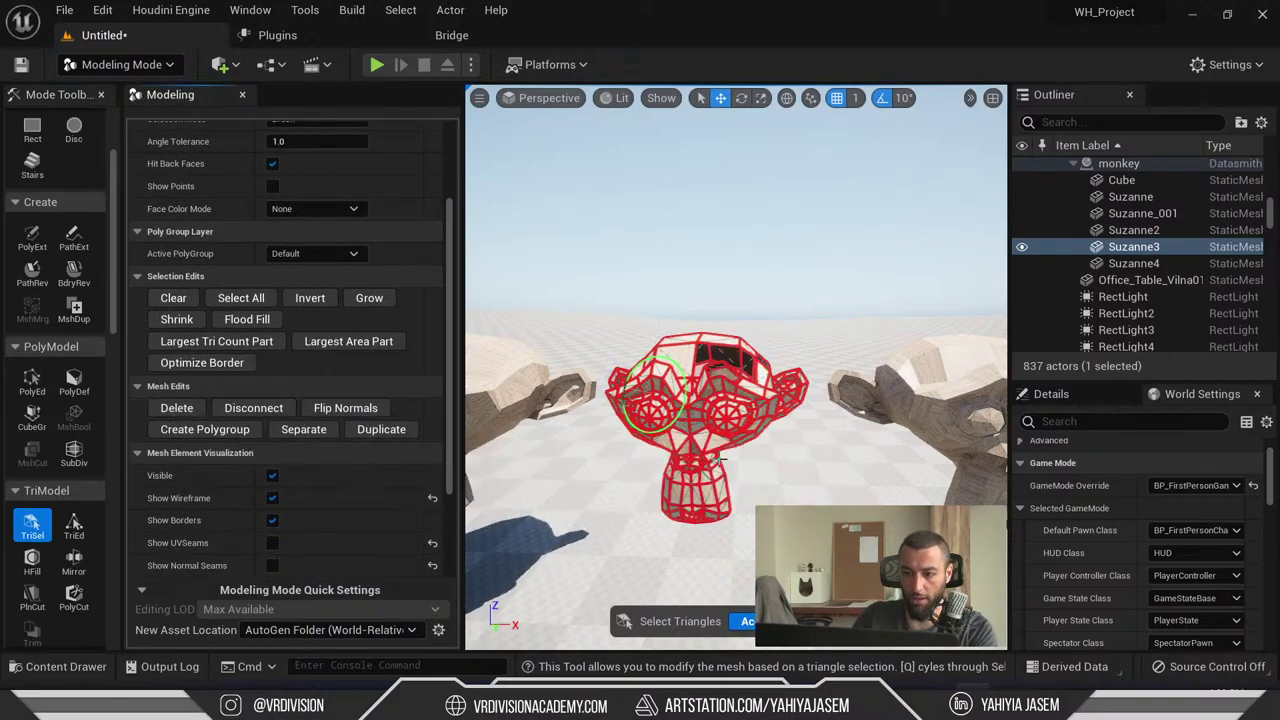
# - Accept the triangle deletion and orbit in fullscreen to inspect the head hole
pyautogui.keyDown('alt'); pyautogui.moveTo(535, 482); pyautogui.dragTo(674, 531); pyautogui.keyUp('alt')
pyautogui.press('F11')
pyautogui.click(664, 653)
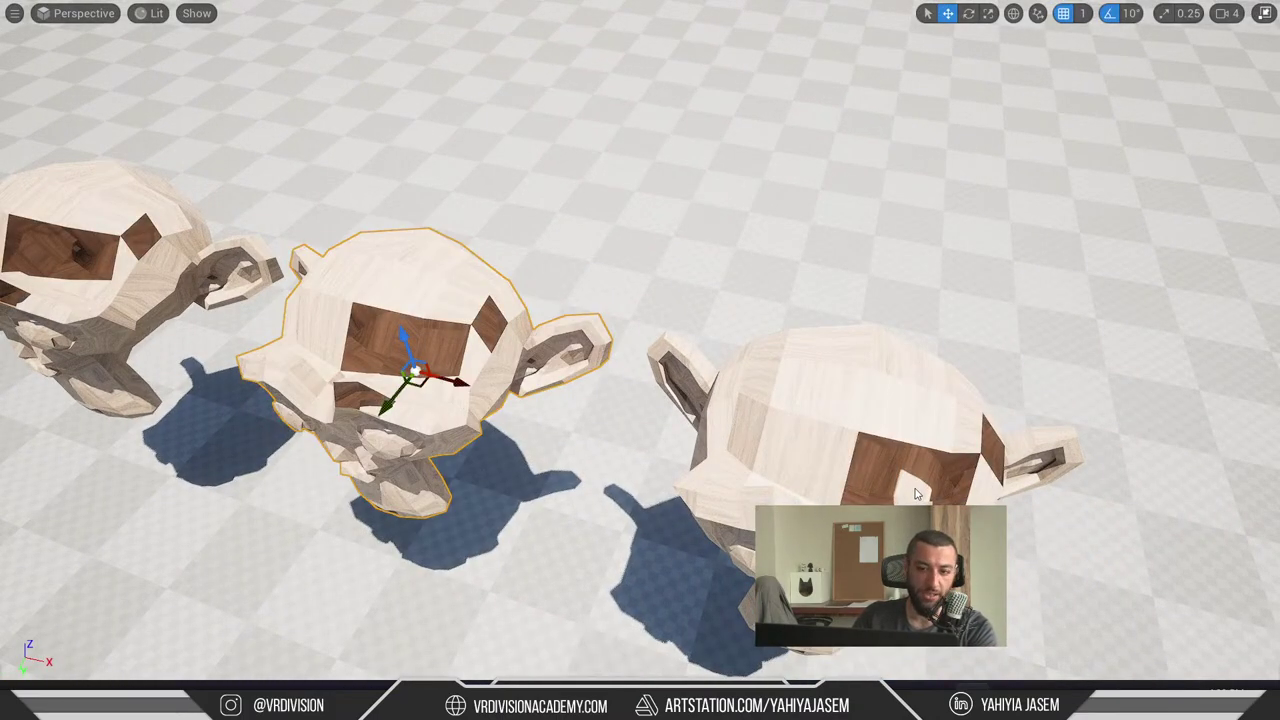
pyautogui.keyDown('alt'); pyautogui.moveTo(943, 490); pyautogui.dragTo(872, 388); pyautogui.keyUp('alt')
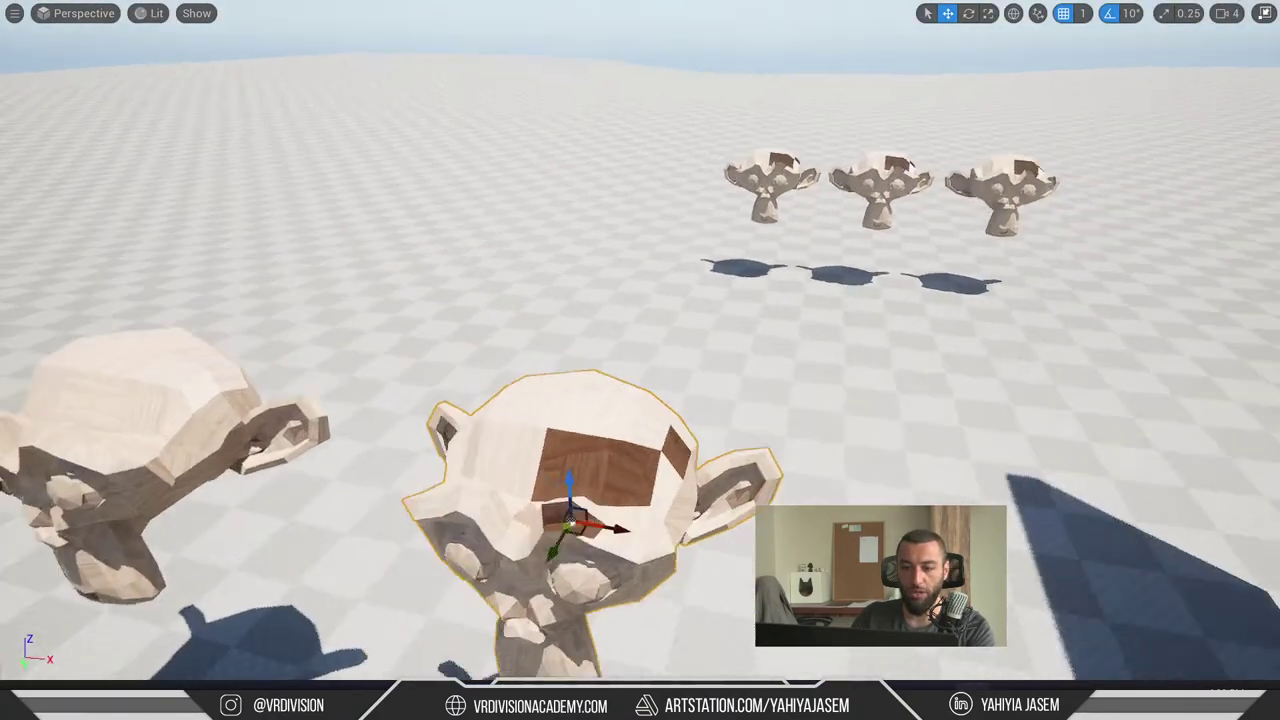
# - Undo the mesh edit, reframe the centre monkey, and exit the fullscreen viewport
pyautogui.keyDown('alt'); pyautogui.moveTo(840, 380); pyautogui.dragTo(862, 374); pyautogui.keyUp('alt')
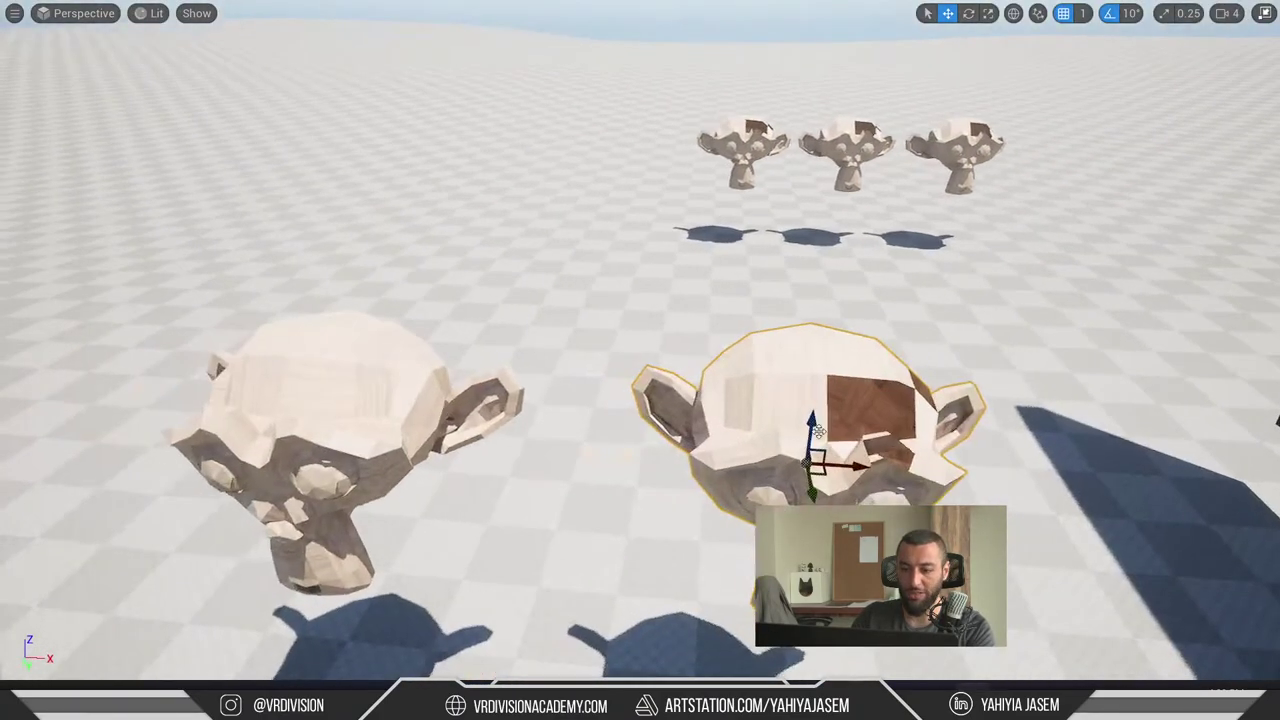
pyautogui.scroll(2, 862, 374)
pyautogui.hotkey('ctrl', 'z')
pyautogui.hotkey('ctrl', 'z')
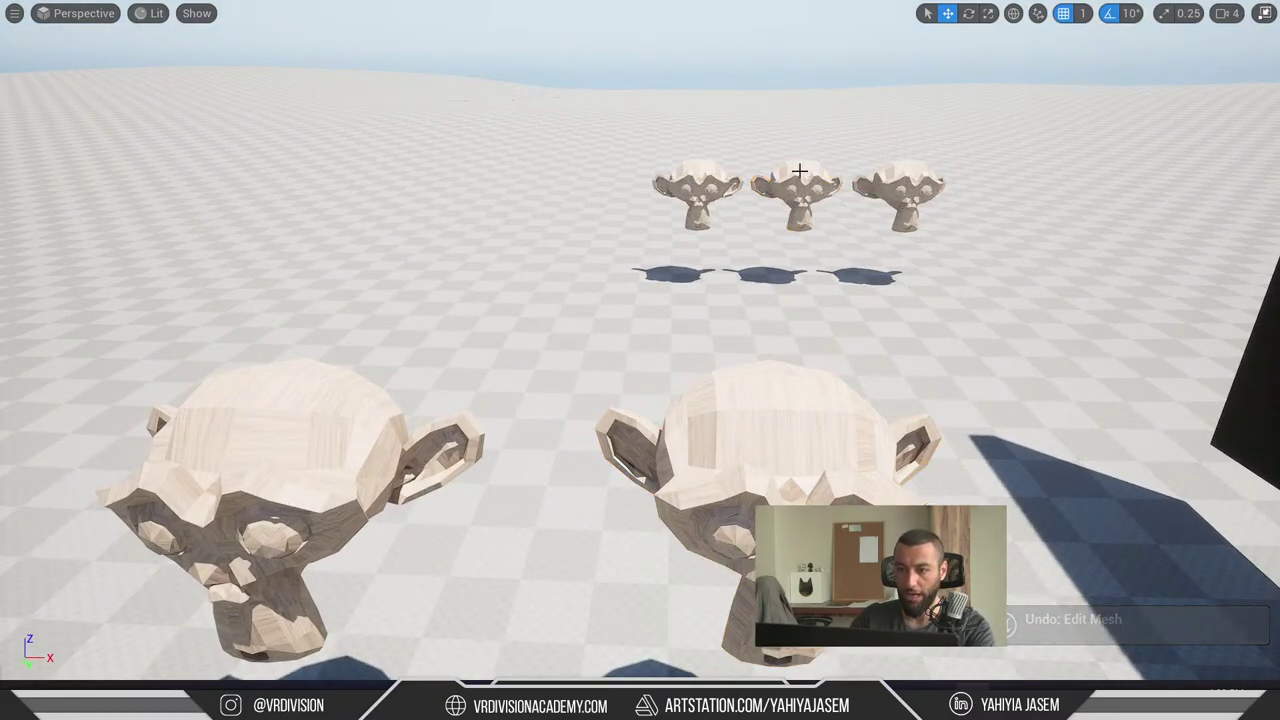
pyautogui.press('f')
pyautogui.keyDown('alt'); pyautogui.moveTo(540, 250); pyautogui.dragTo(599, 245); pyautogui.keyUp('alt')
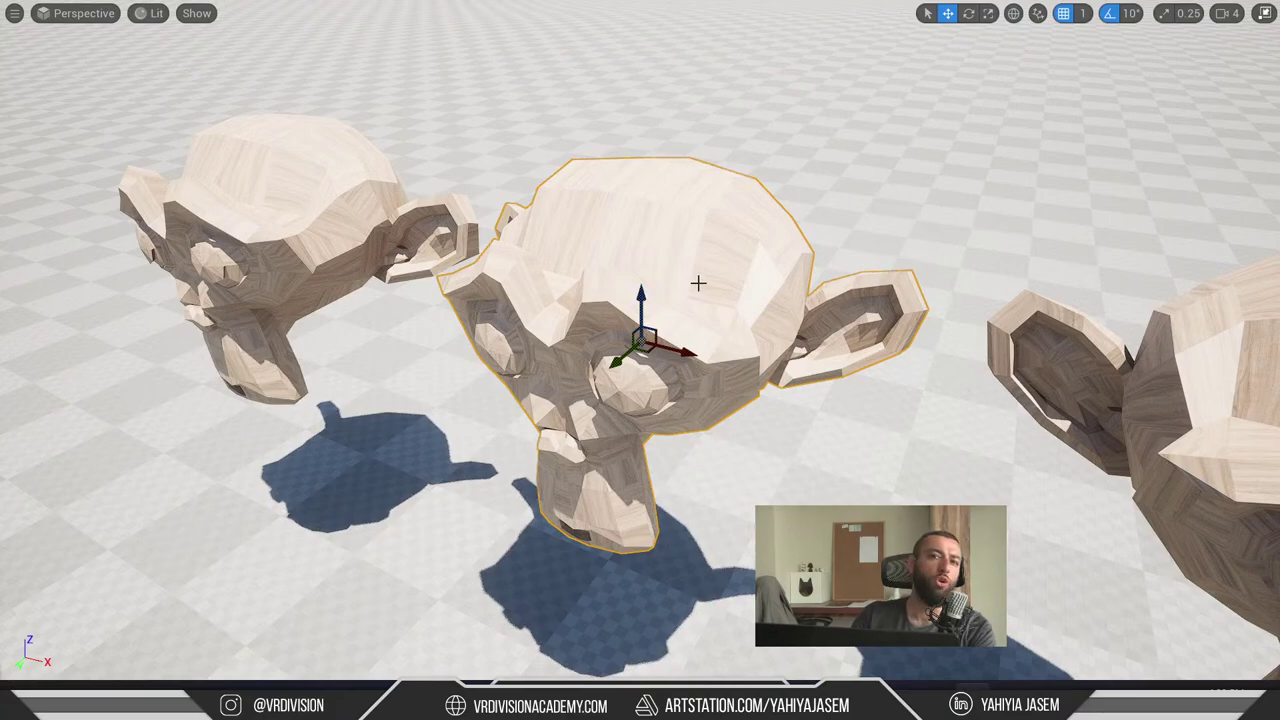
pyautogui.press('F11')
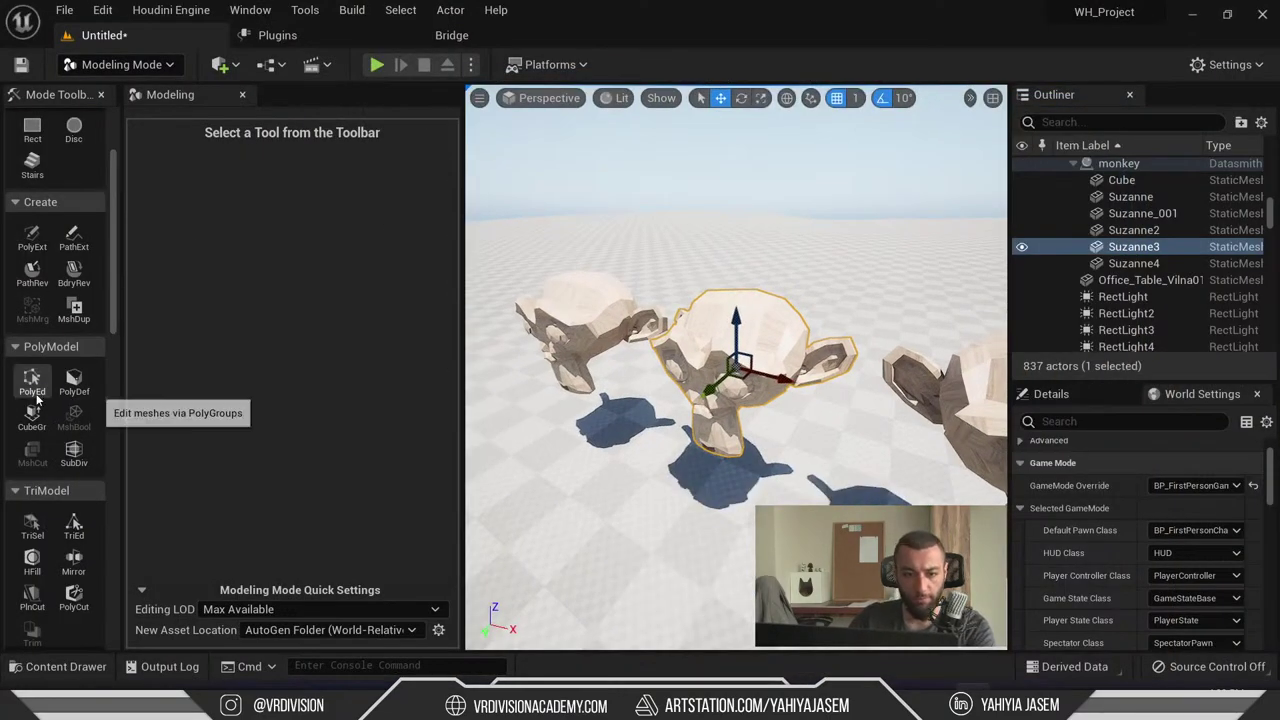
# - Duplicate the middle monkey into a new 0_Suzanne mesh with MshDup and accept it
pyautogui.click(31, 380)
pyautogui.scroll(1, 395, 389)
pyautogui.scroll(-4, 394, 392)
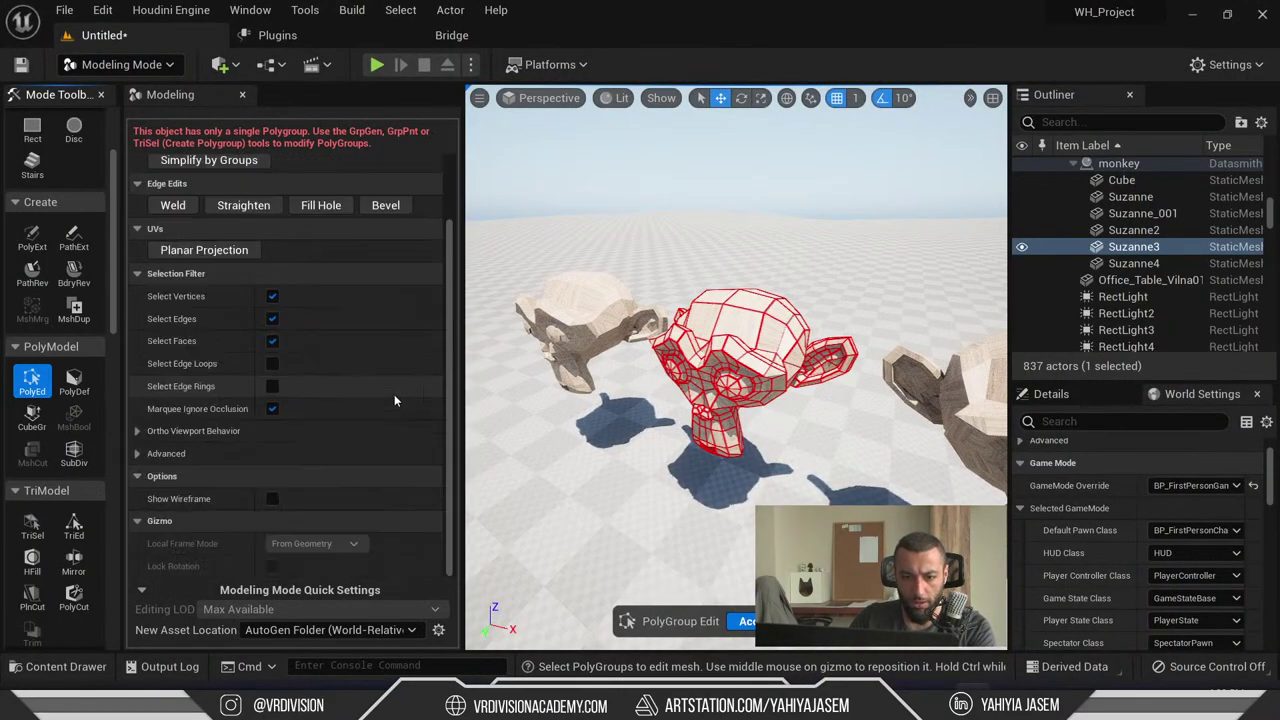
pyautogui.scroll(1, 365, 522)
pyautogui.scroll(3, 375, 522)
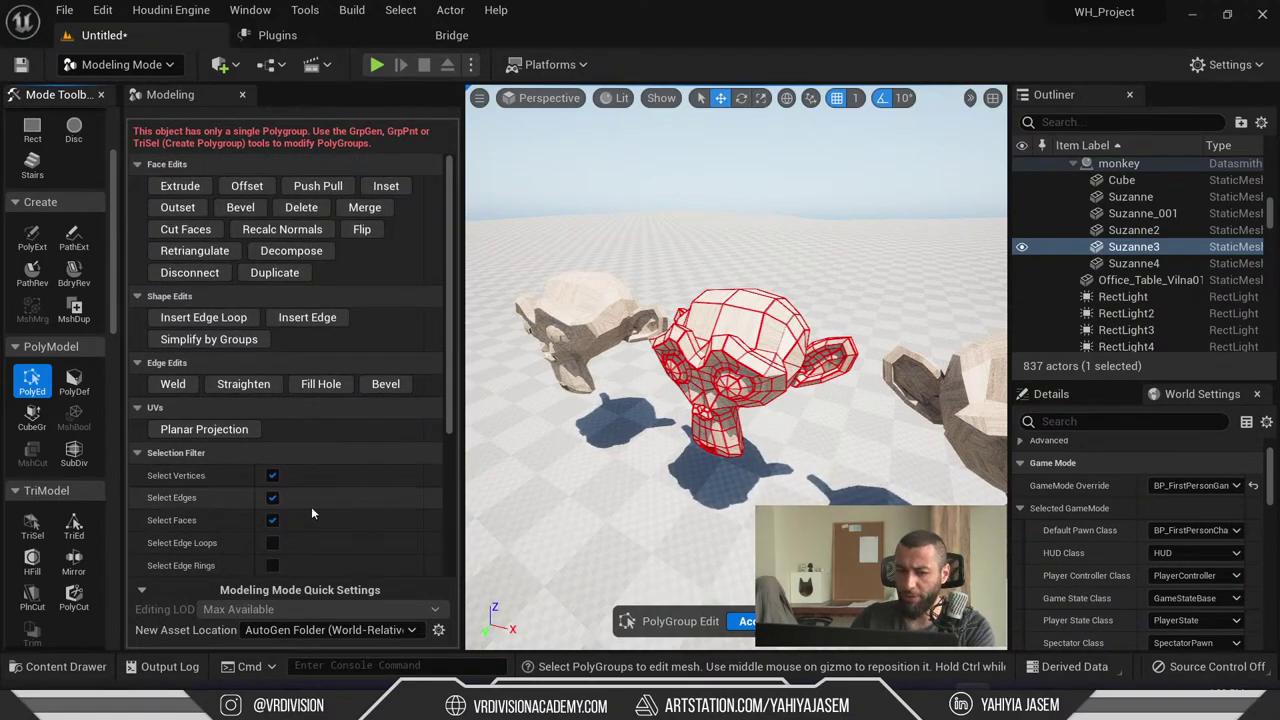
pyautogui.scroll(-2, 340, 515)
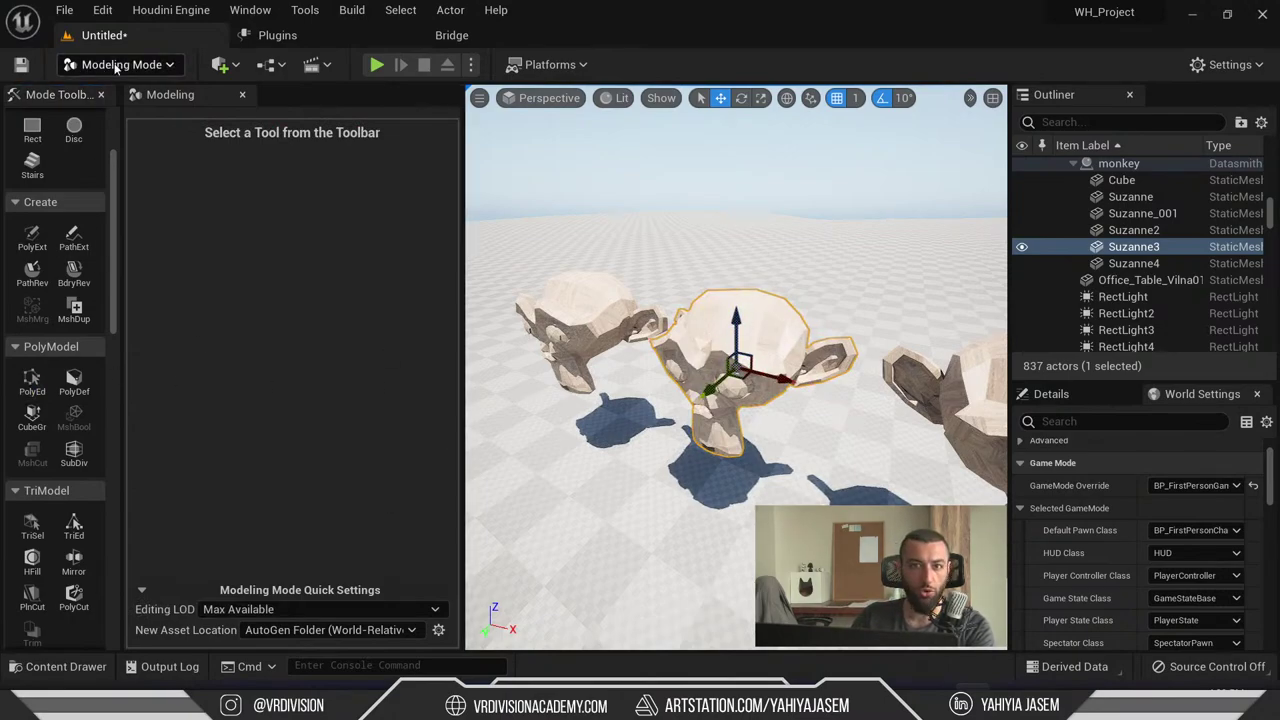
pyautogui.scroll(3, 40, 250)
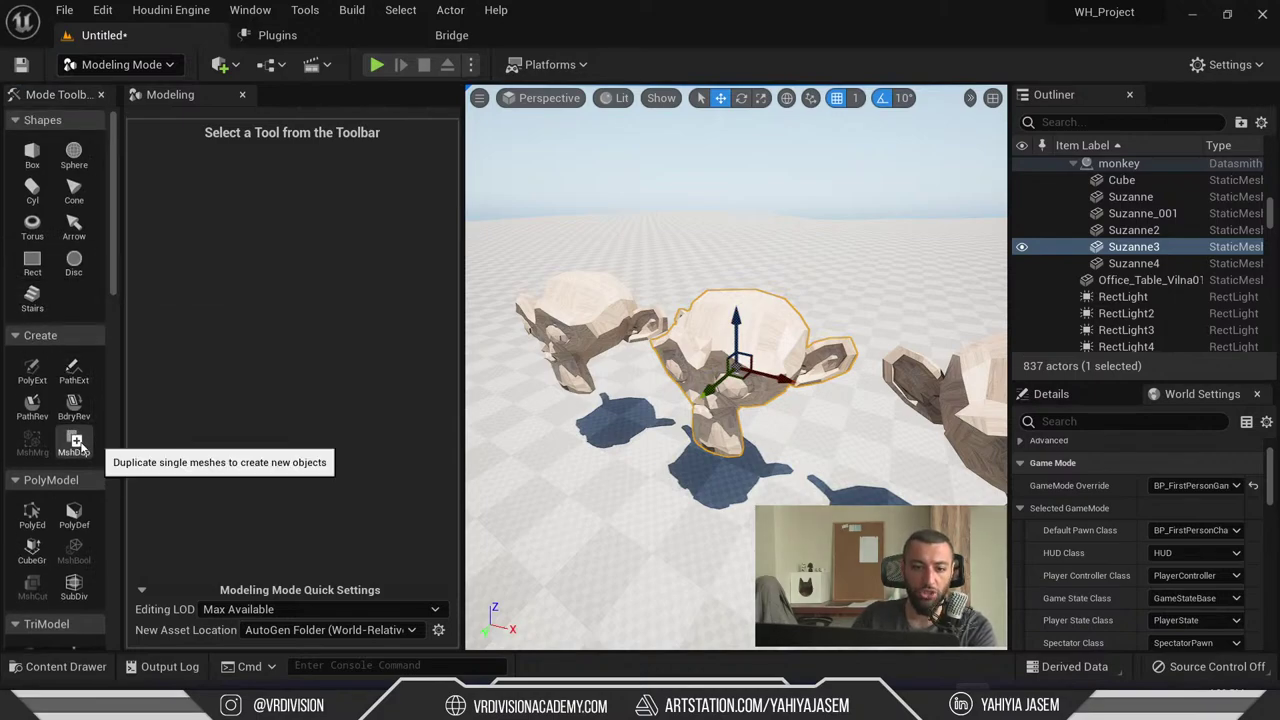
pyautogui.click(77, 445)
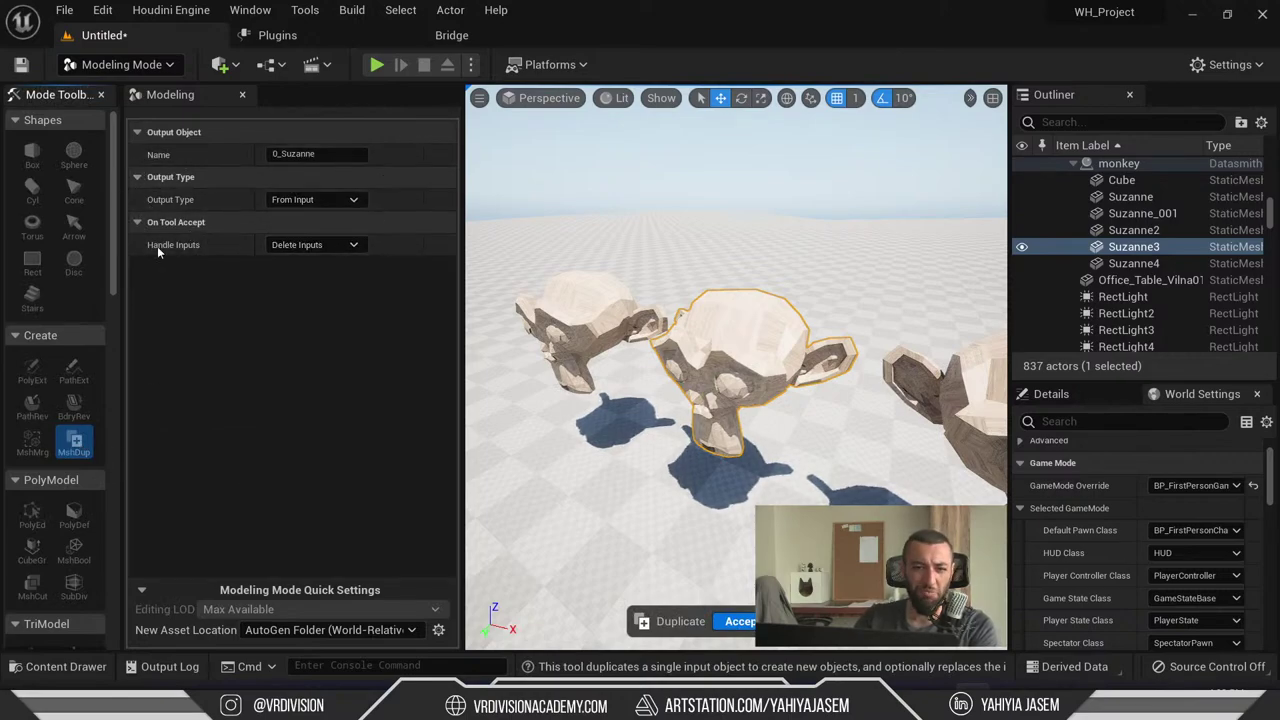
pyautogui.click(740, 622)
# - Brush-select the triangles on top of the new mesh's head and delete them
pyautogui.scroll(-2, 40, 434)
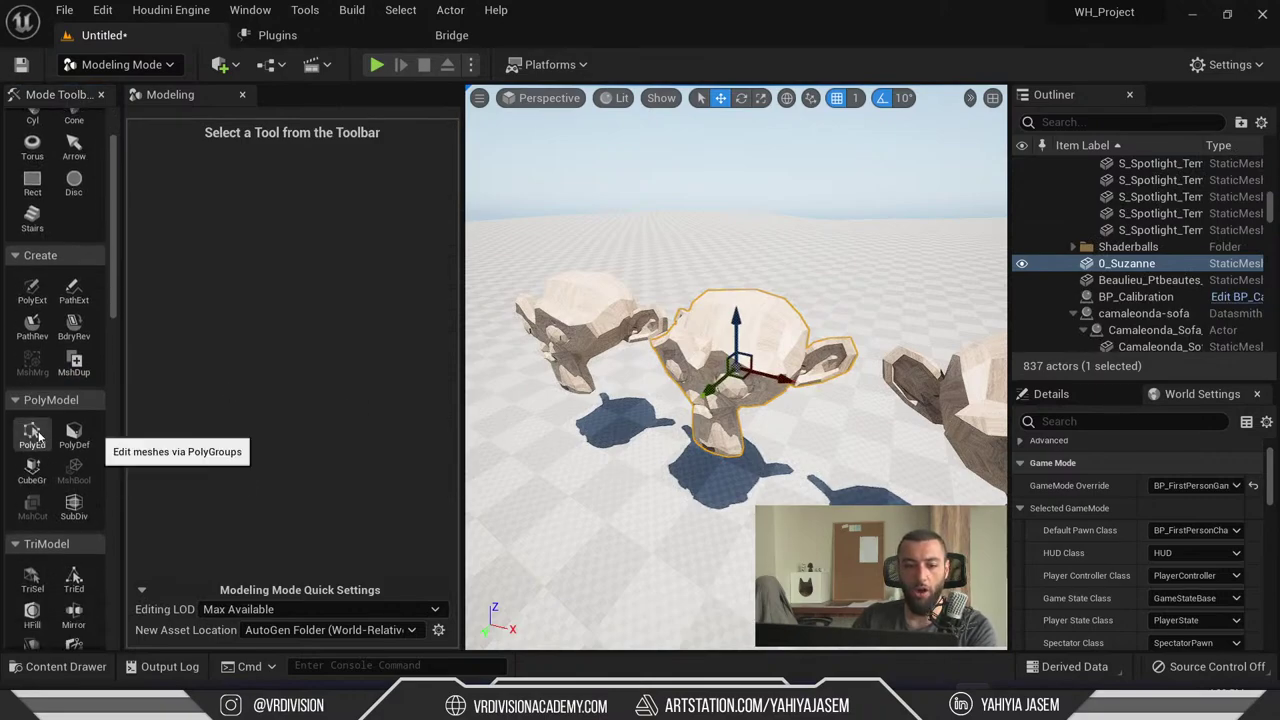
pyautogui.click(32, 432)
pyautogui.click(32, 578)
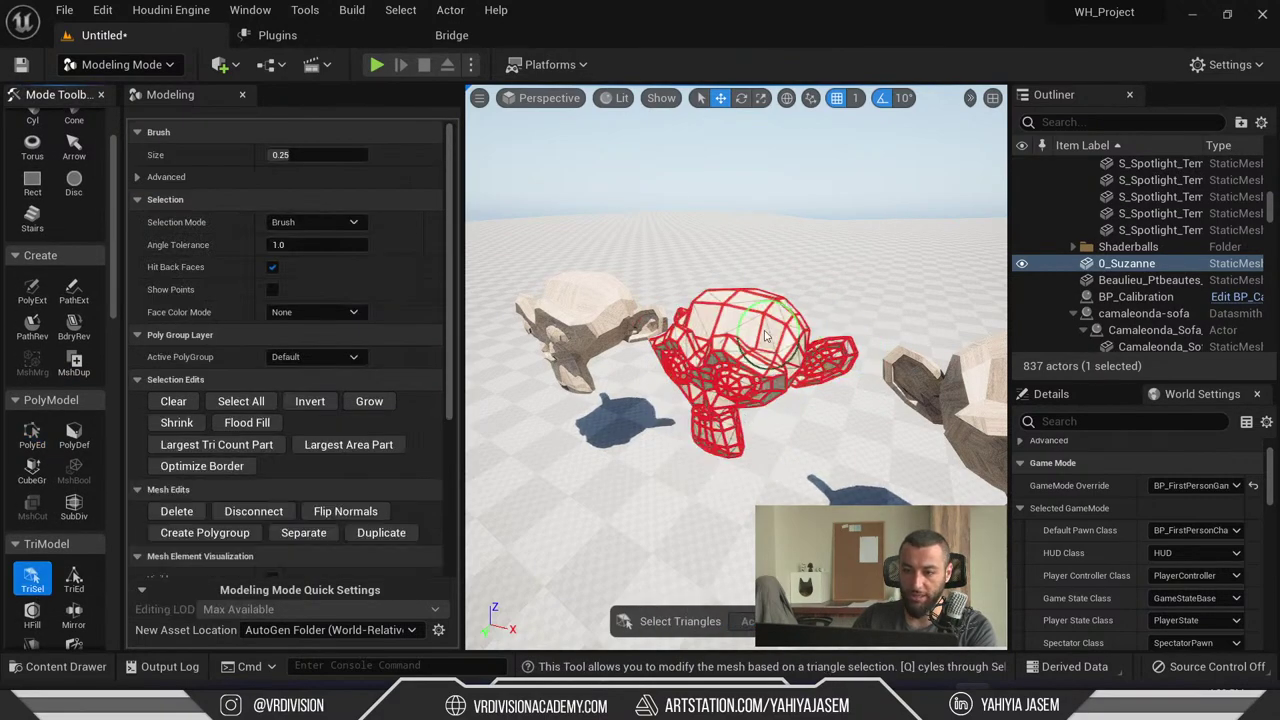
pyautogui.click(764, 320)
pyautogui.click(177, 511)
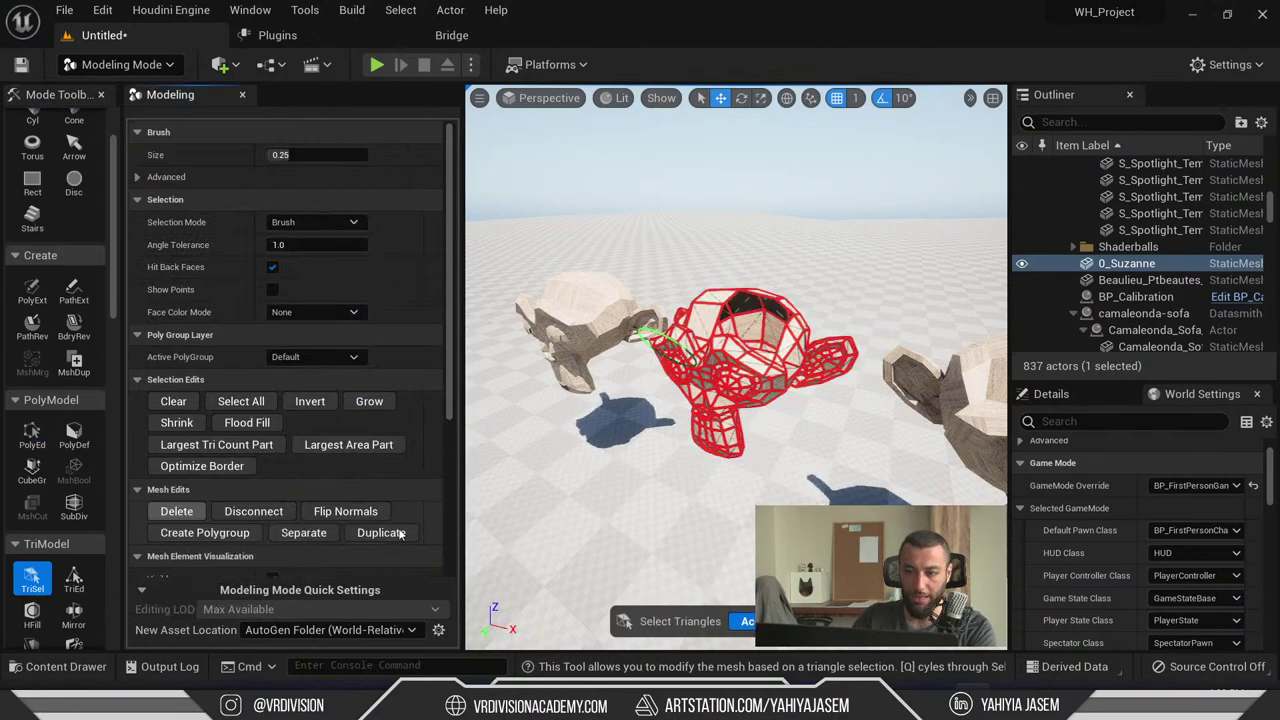
pyautogui.click(752, 620)
# - Maximize the viewport and frame the middle monkey to inspect the hole in its head
pyautogui.scroll(3, 752, 605)
pyautogui.press('F11')
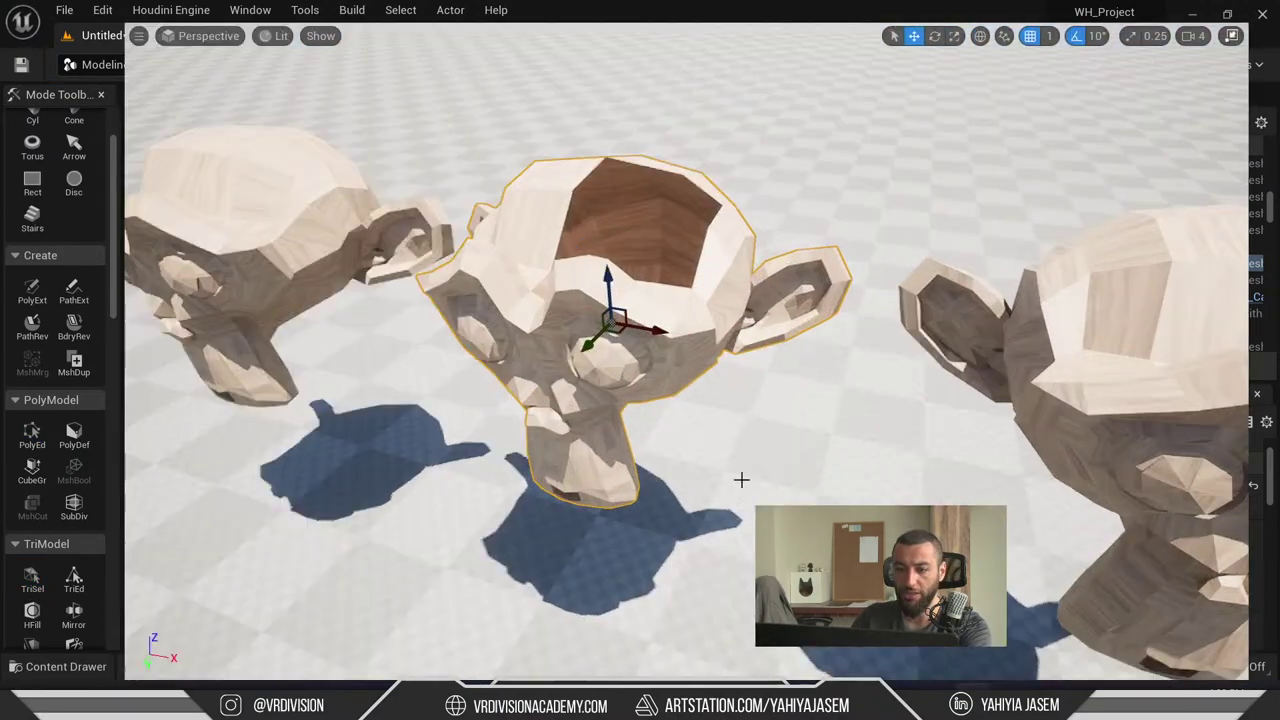
pyautogui.scroll(-3, 811, 498)
pyautogui.scroll(-1, 811, 498)
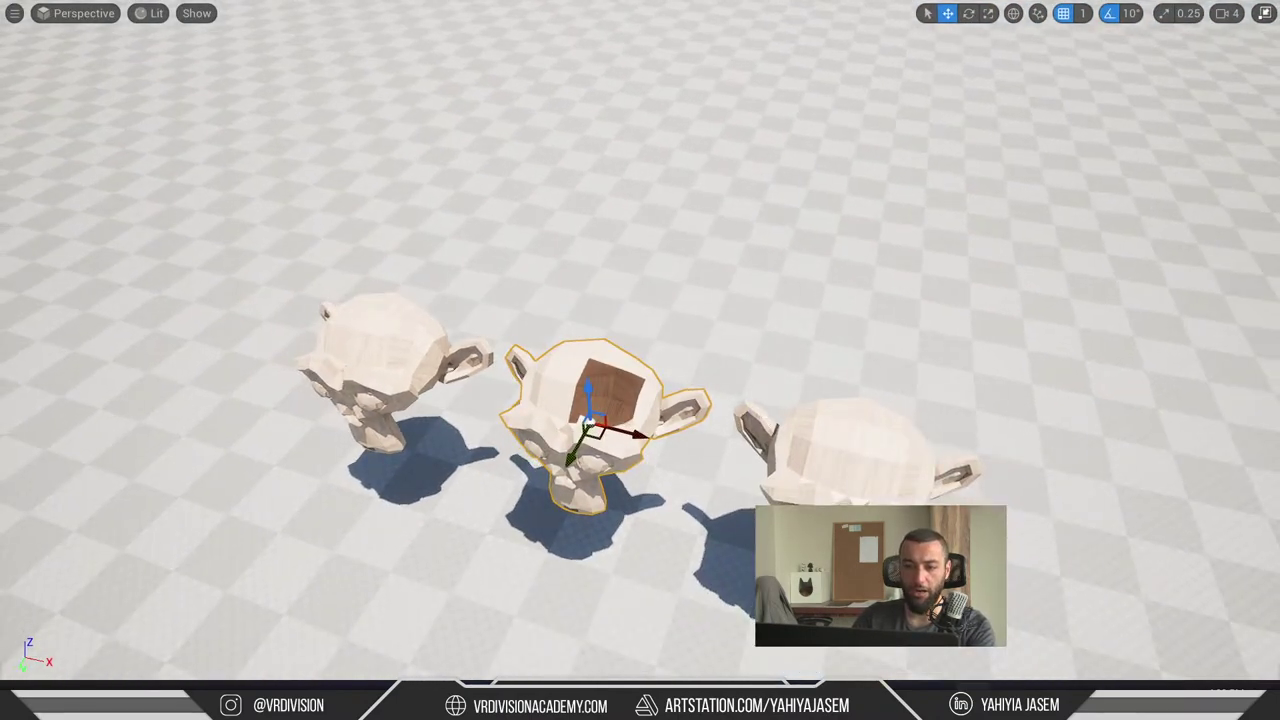
pyautogui.moveTo(233, 343); pyautogui.dragTo(233, 343, button='right')
pyautogui.press('f')
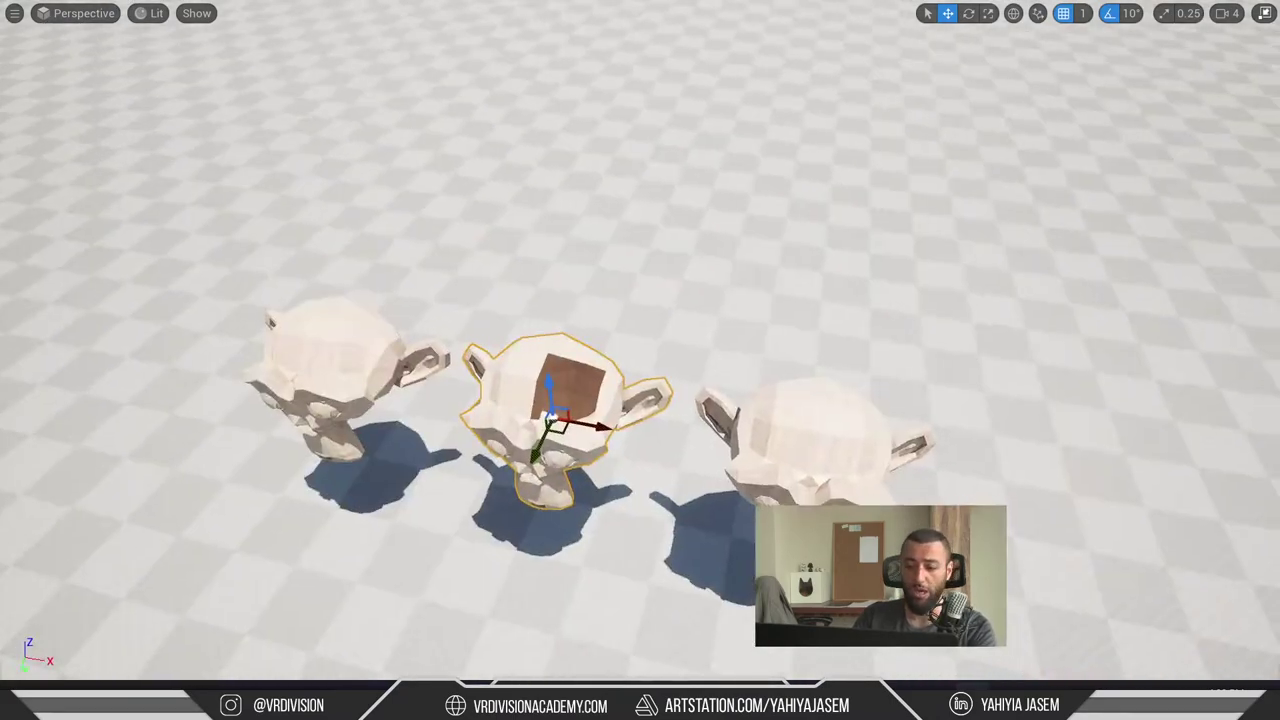
pyautogui.scroll(2, 723, 346)
pyautogui.press('F11')
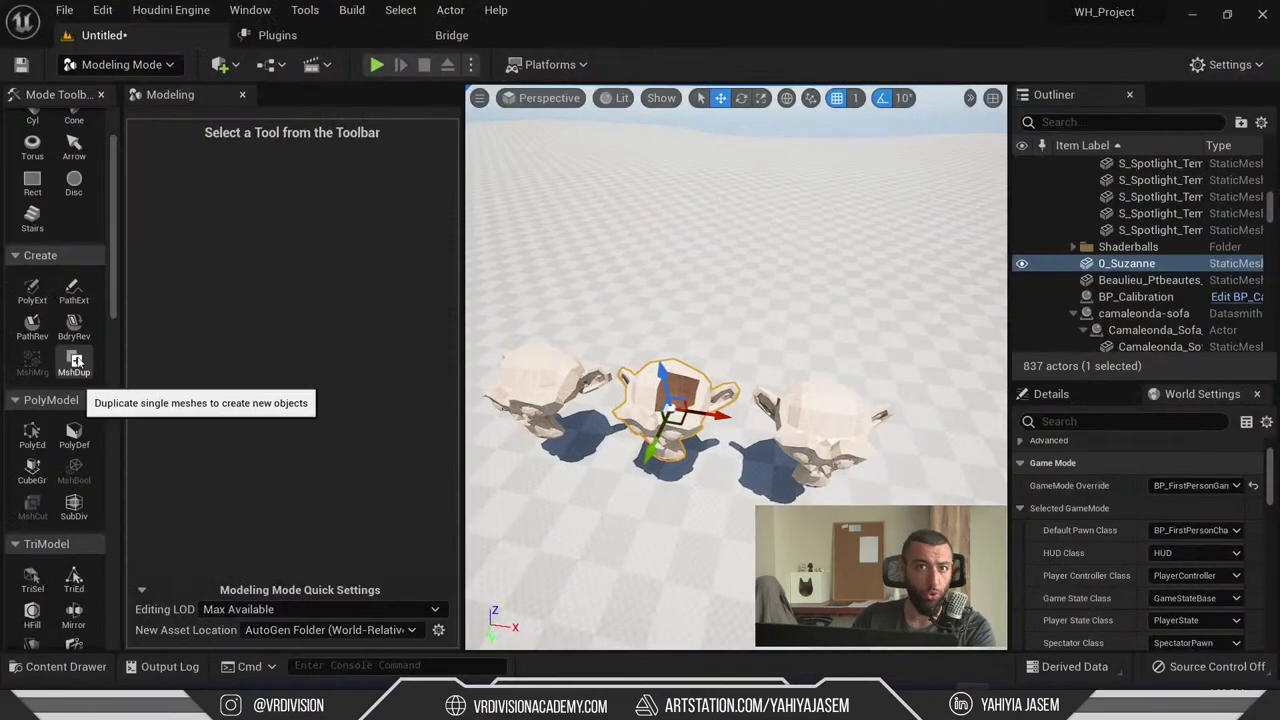
pyautogui.click(548, 390)
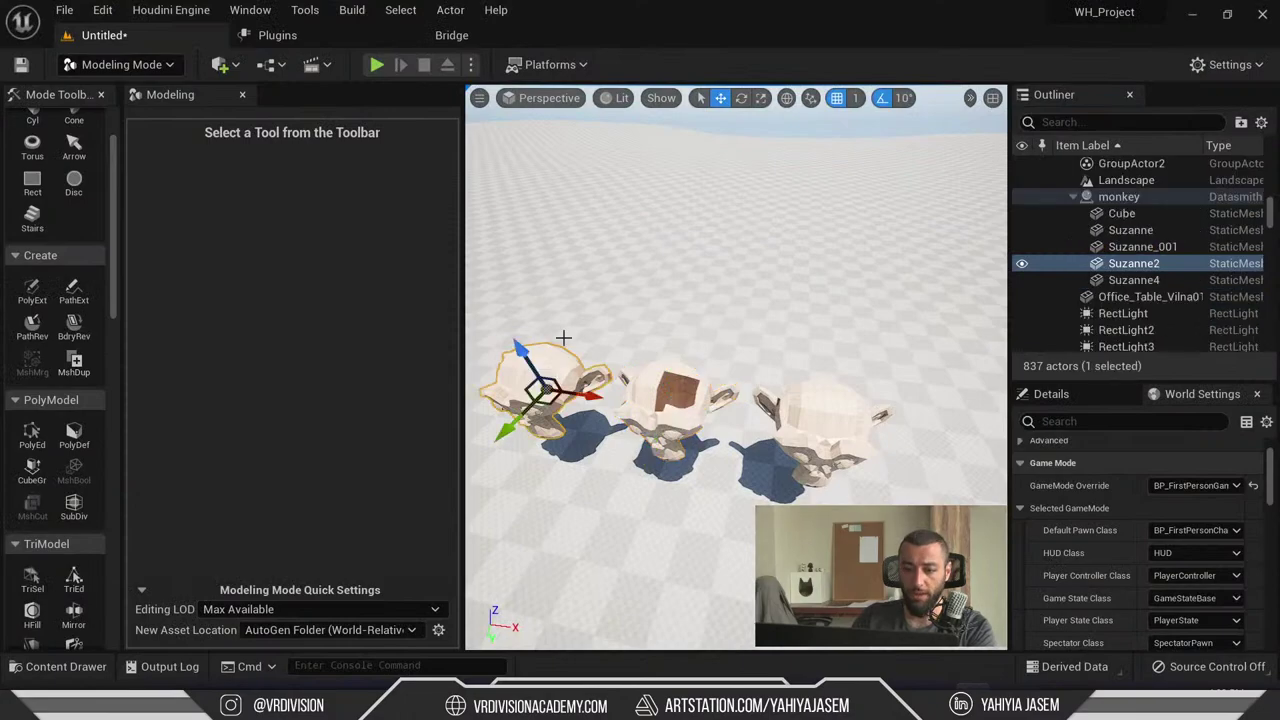
pyautogui.keyDown('ctrl'); pyautogui.click(806, 437); pyautogui.keyUp('ctrl')
pyautogui.scroll(-8, 574, 557)
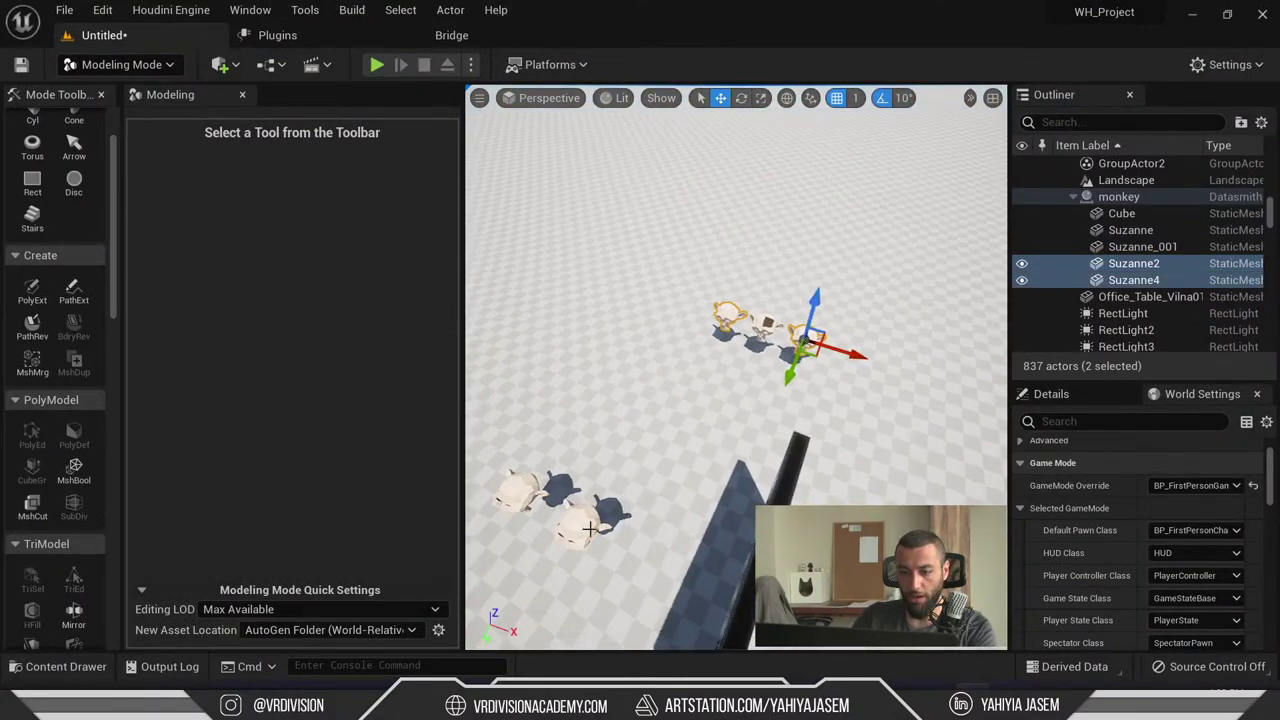
pyautogui.keyDown('ctrl'); pyautogui.click(590, 530); pyautogui.keyUp('ctrl')
pyautogui.click(802, 328)
pyautogui.press('f')
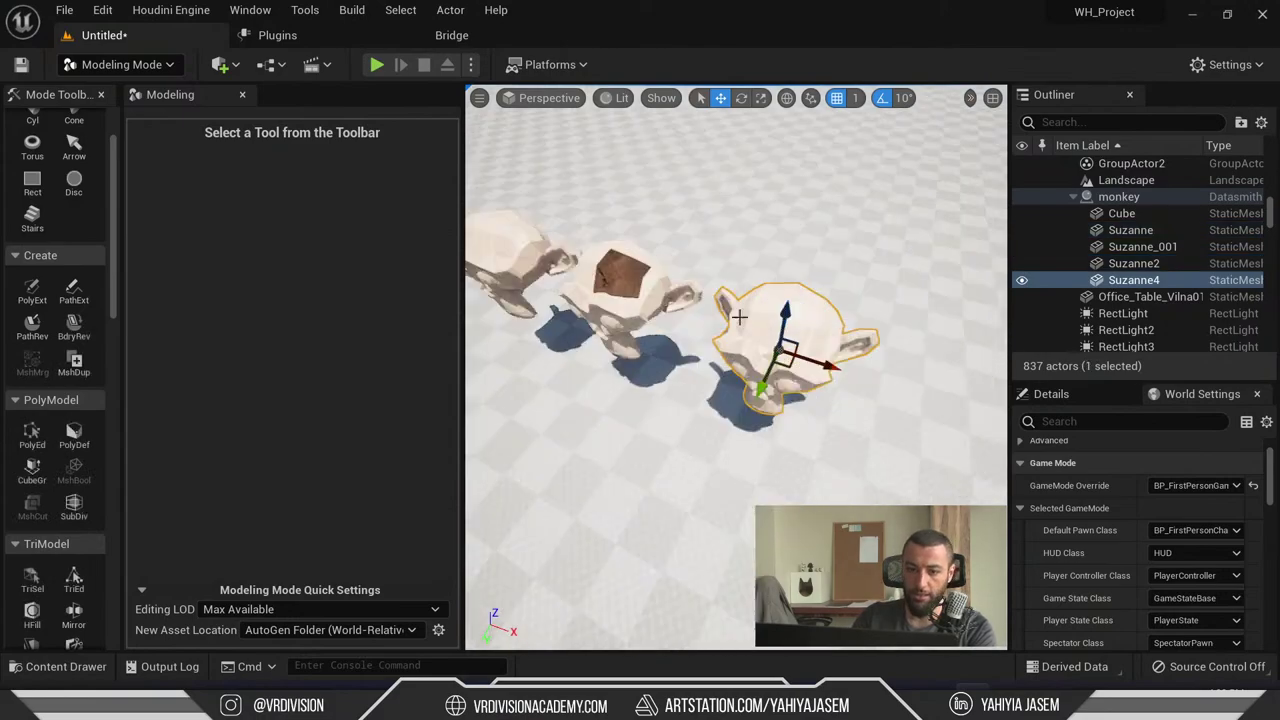
pyautogui.click(40, 430)
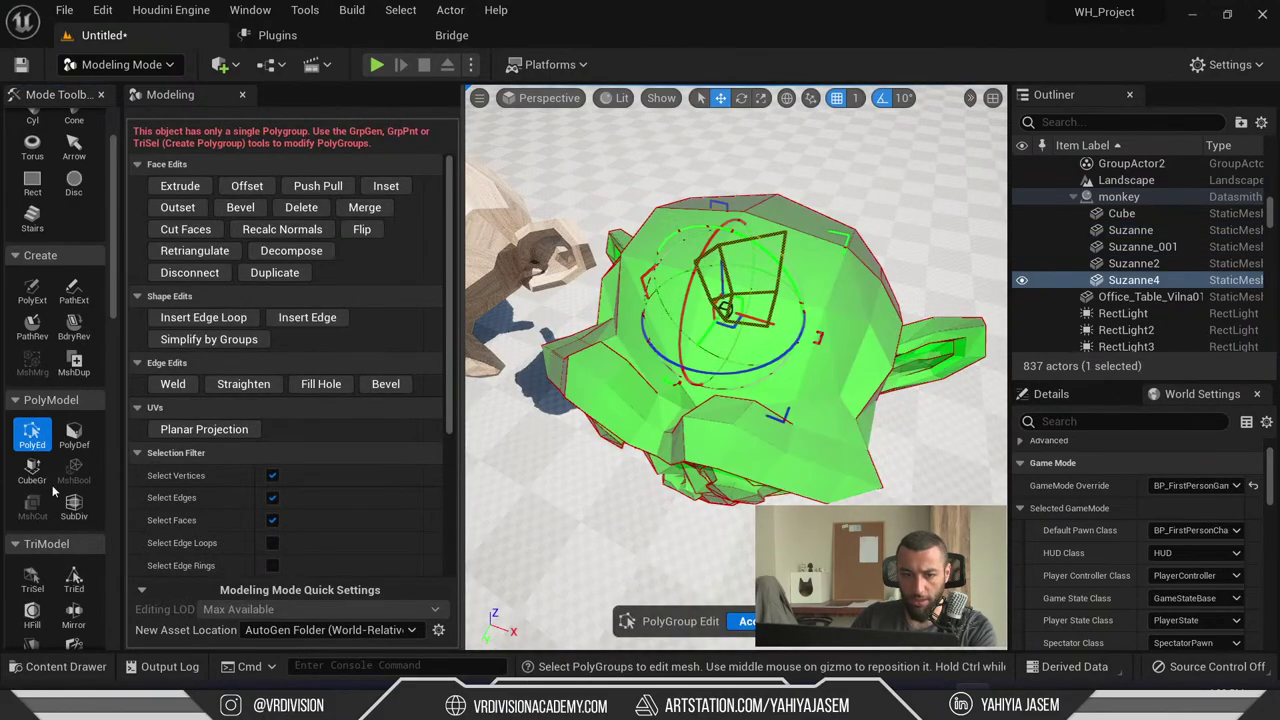
pyautogui.click(32, 580)
pyautogui.moveTo(727, 364)
pyautogui.mouseDown()
pyautogui.moveTo(743, 257)
pyautogui.moveTo(729, 271)
pyautogui.mouseUp()
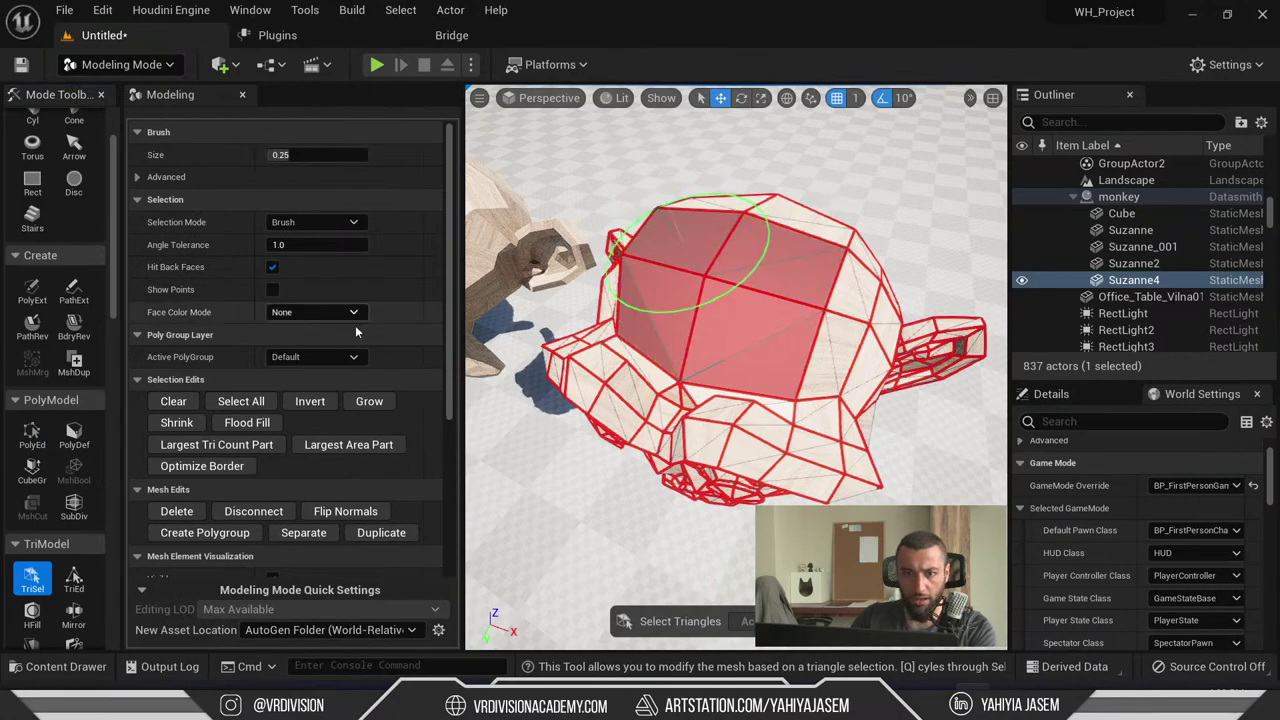
pyautogui.scroll(-5, 381, 225)
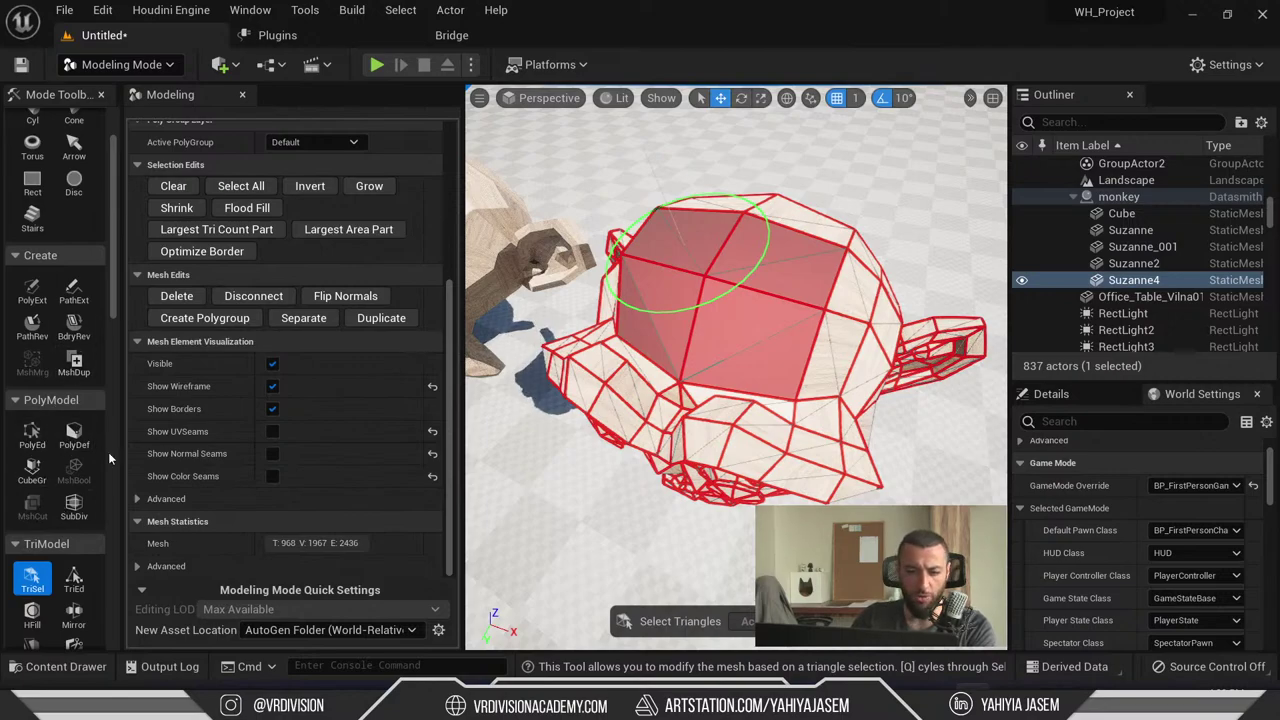
pyautogui.click(295, 629)
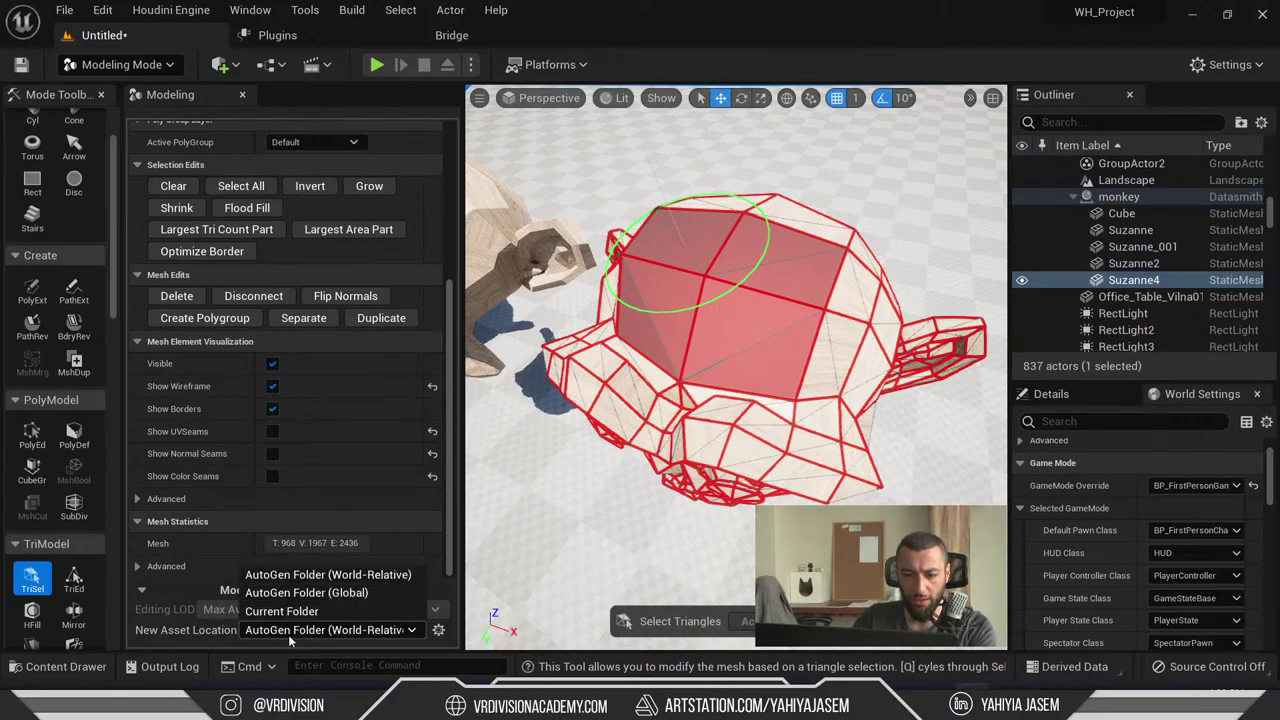
pyautogui.click(288, 634)
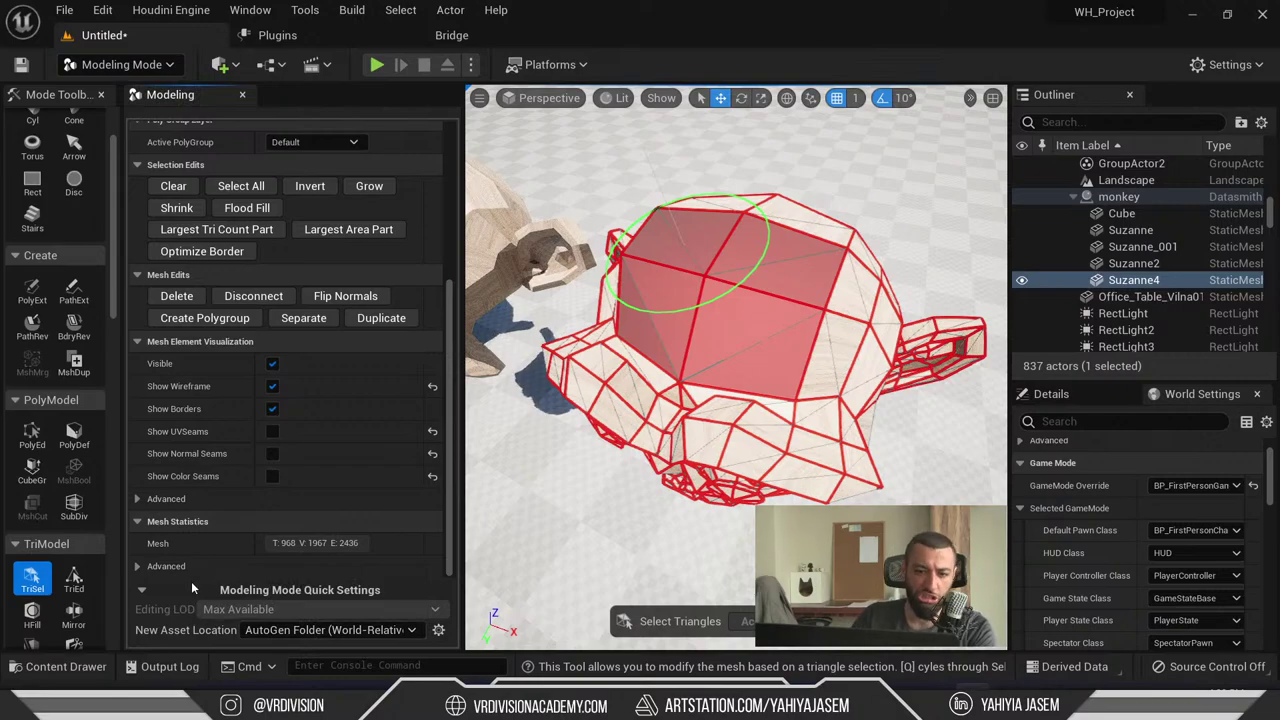
pyautogui.click(158, 497)
pyautogui.scroll(-3, 156, 495)
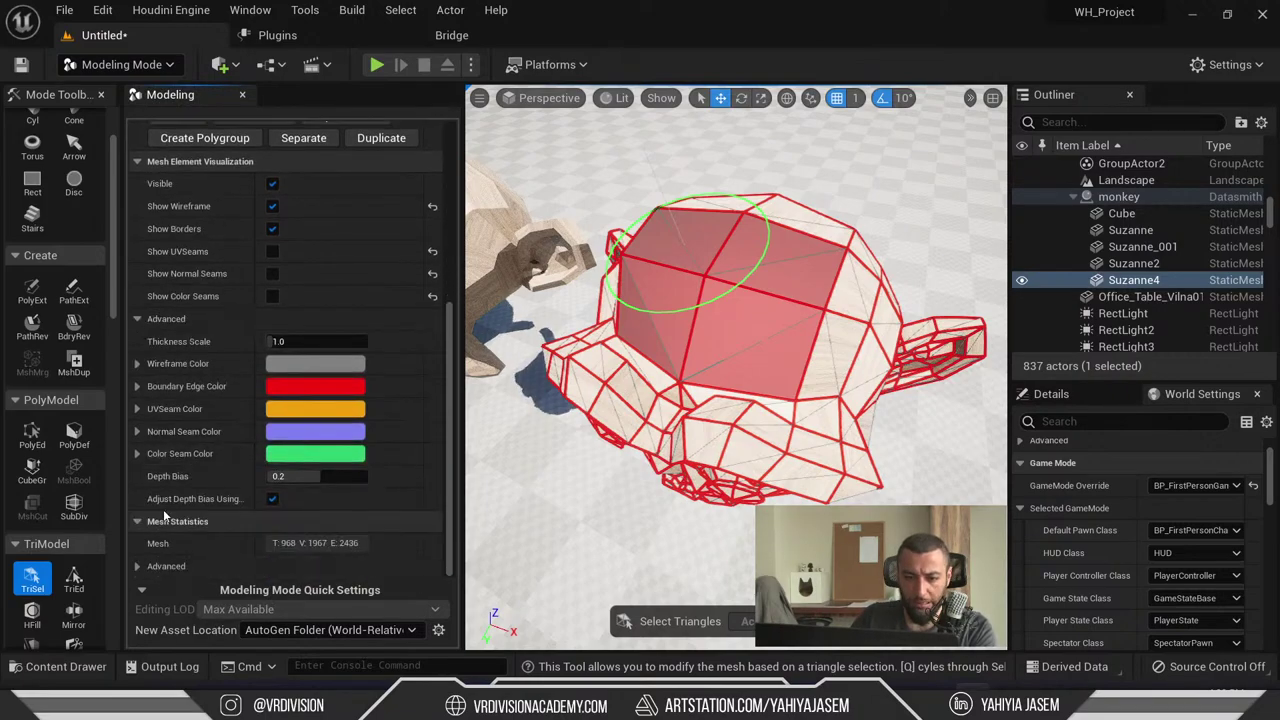
pyautogui.scroll(4, 166, 500)
pyautogui.click(173, 432)
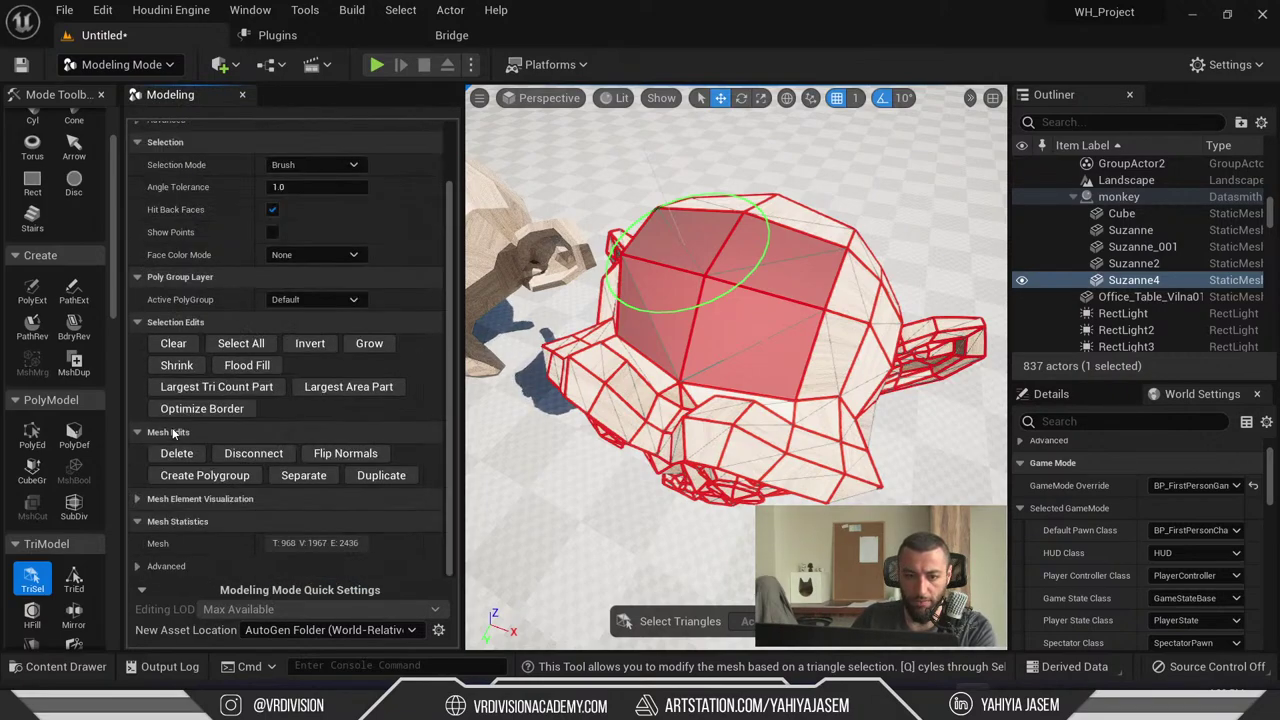
pyautogui.press('Escape')
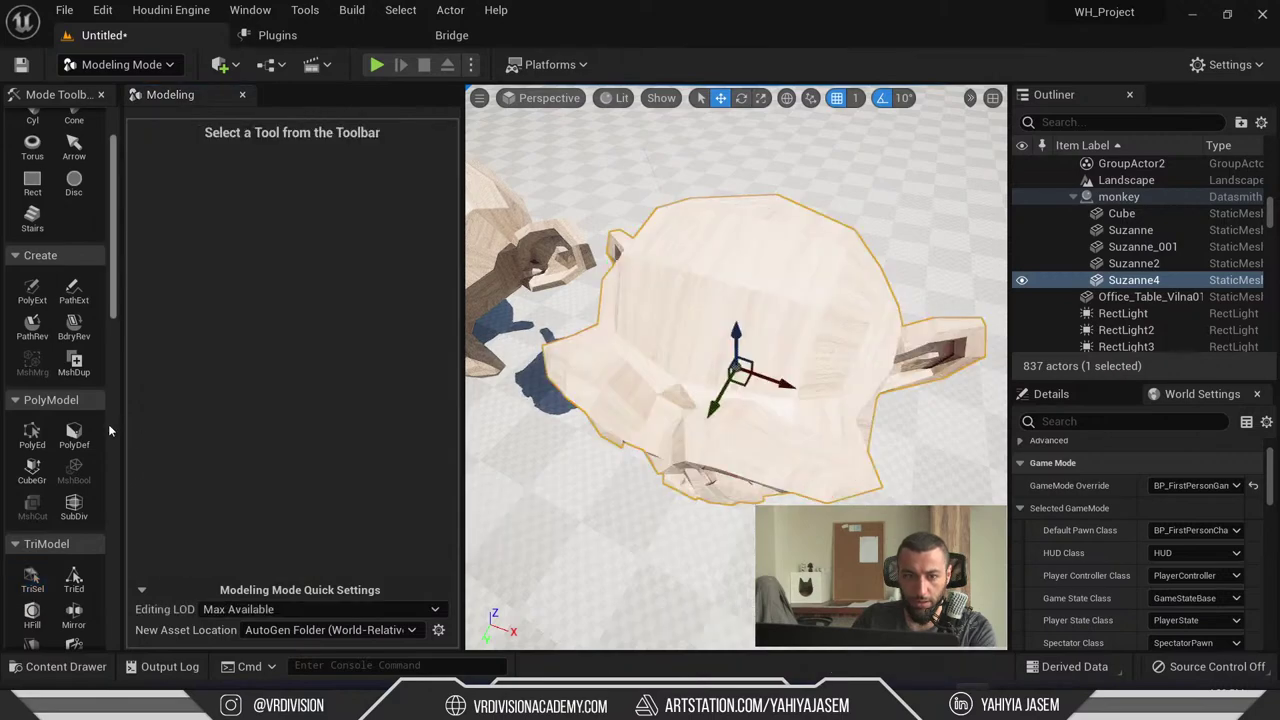
# - Alt-drag Suzanne4 left to create an overlapping copy, Suzanne5
pyautogui.scroll(1, 72, 440)
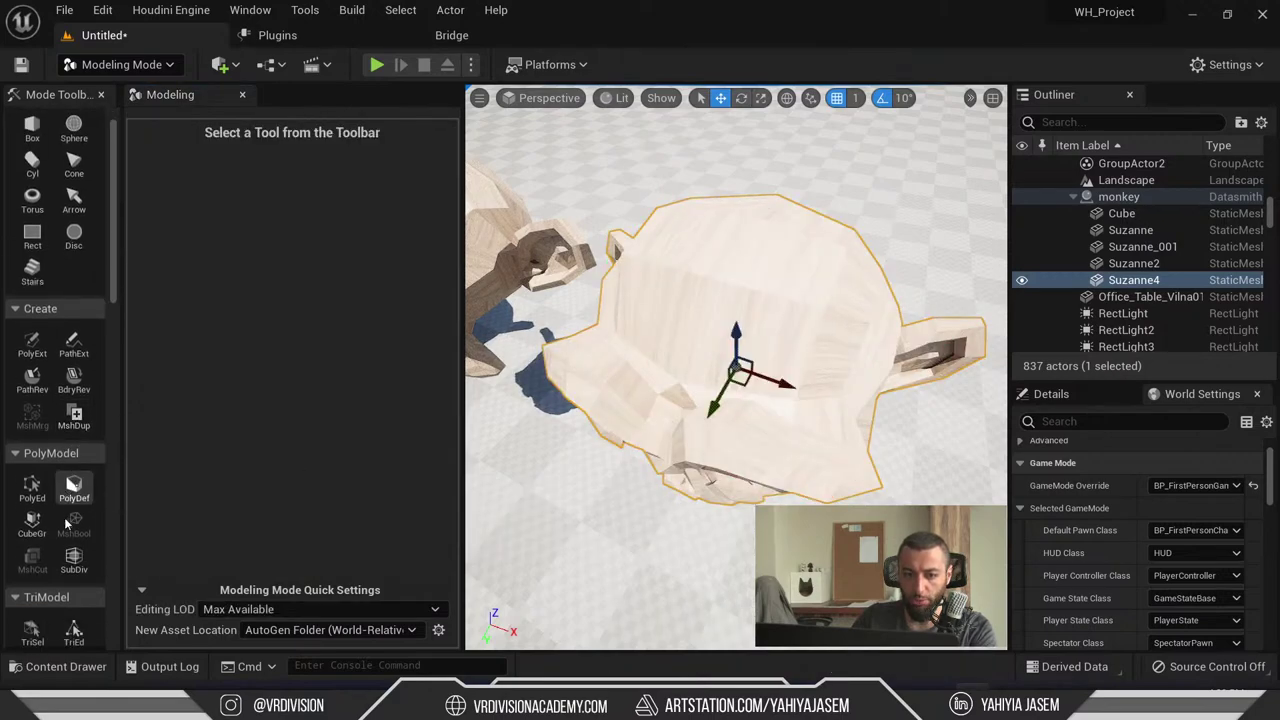
pyautogui.scroll(-3, 68, 523)
pyautogui.moveTo(700, 400); pyautogui.dragTo(680, 360, button='right')
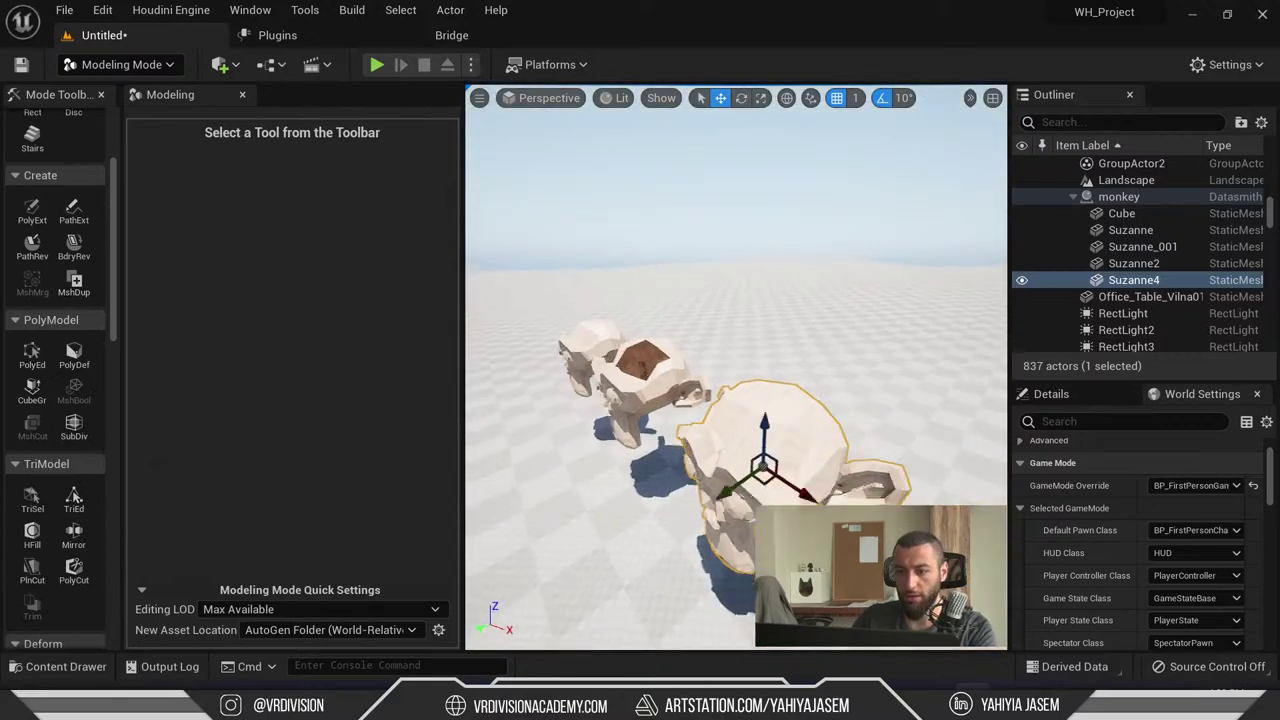
pyautogui.scroll(-2, 803, 392)
pyautogui.moveTo(803, 392); pyautogui.dragTo(803, 392, button='right')
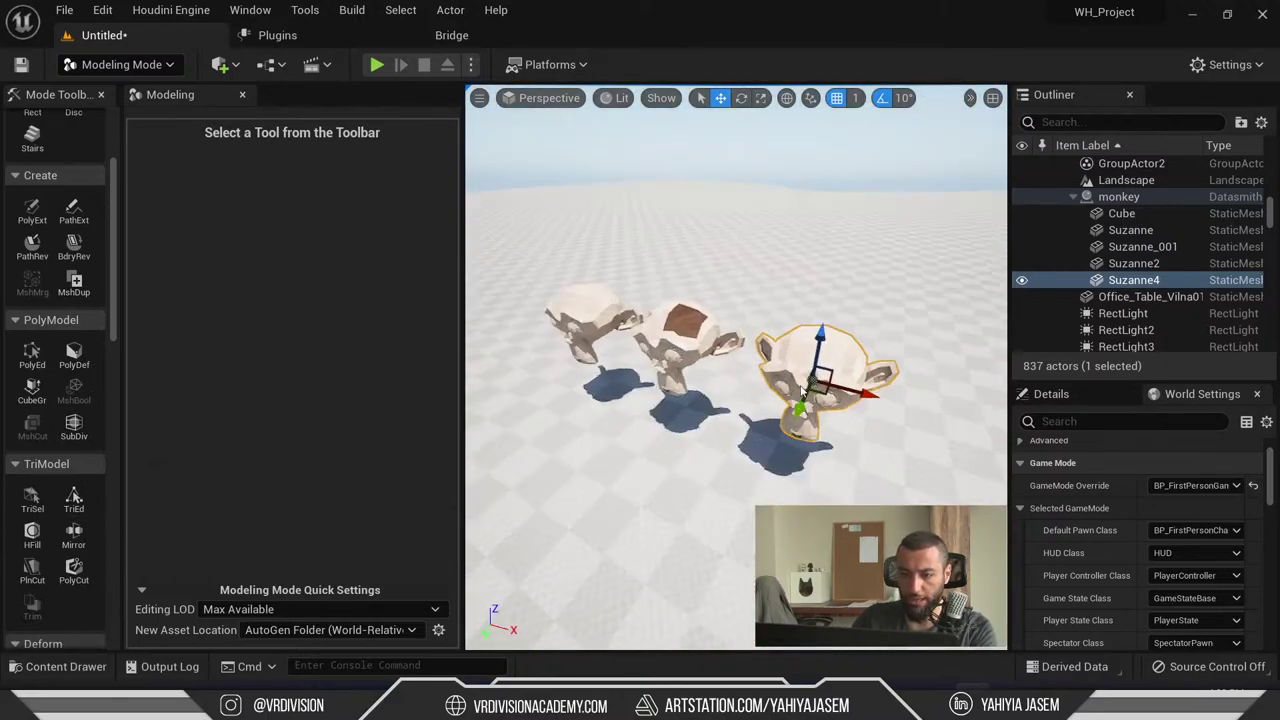
pyautogui.keyDown('alt'); pyautogui.moveTo(803, 392); pyautogui.dragTo(540, 300); pyautogui.keyUp('alt')
pyautogui.press('f')
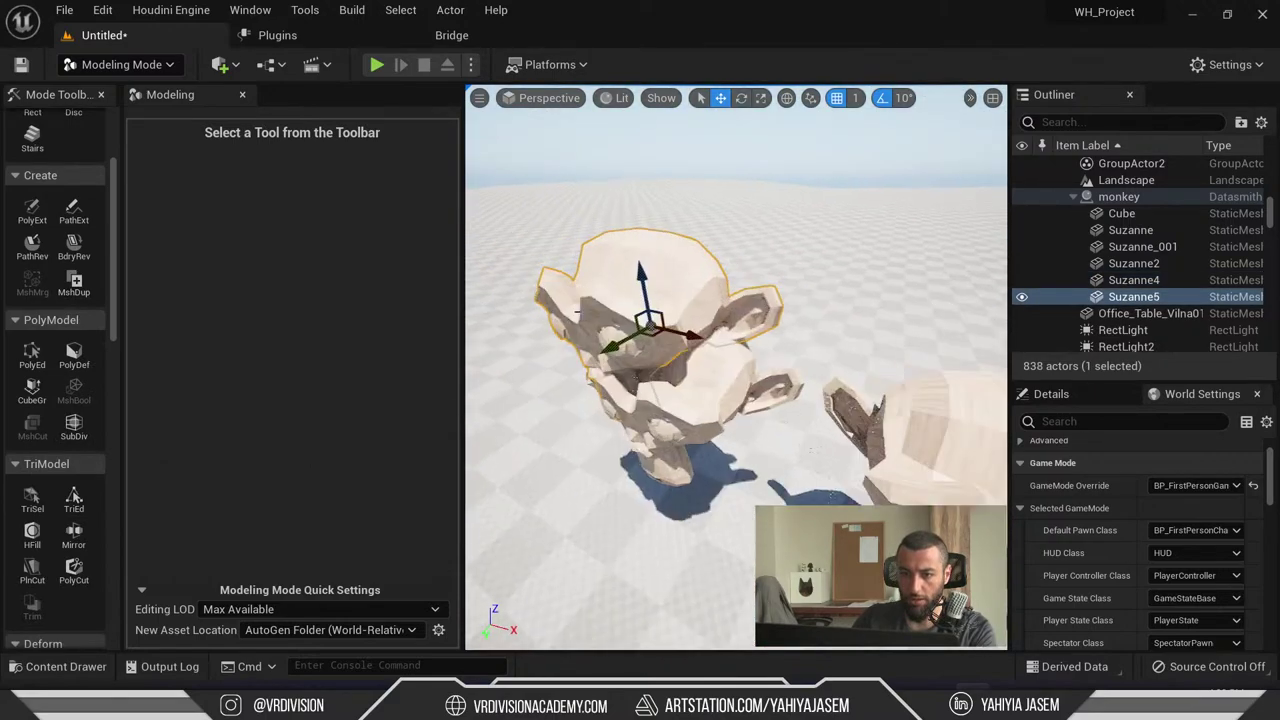
# - Add Suzanne2 to the selection and open MshBool set to Difference A - B
pyautogui.moveTo(735, 370); pyautogui.dragTo(770, 372, button='right')
pyautogui.keyDown('ctrl'); pyautogui.click(770, 372); pyautogui.keyUp('ctrl')
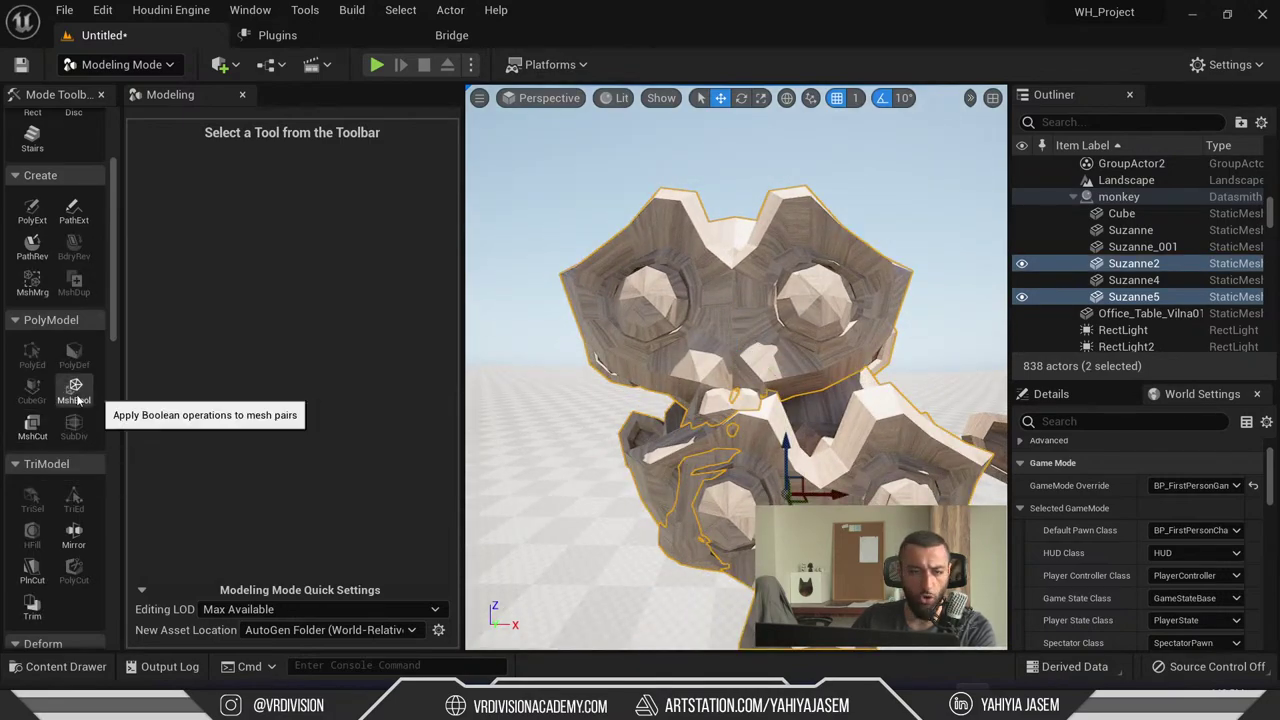
pyautogui.click(75, 392)
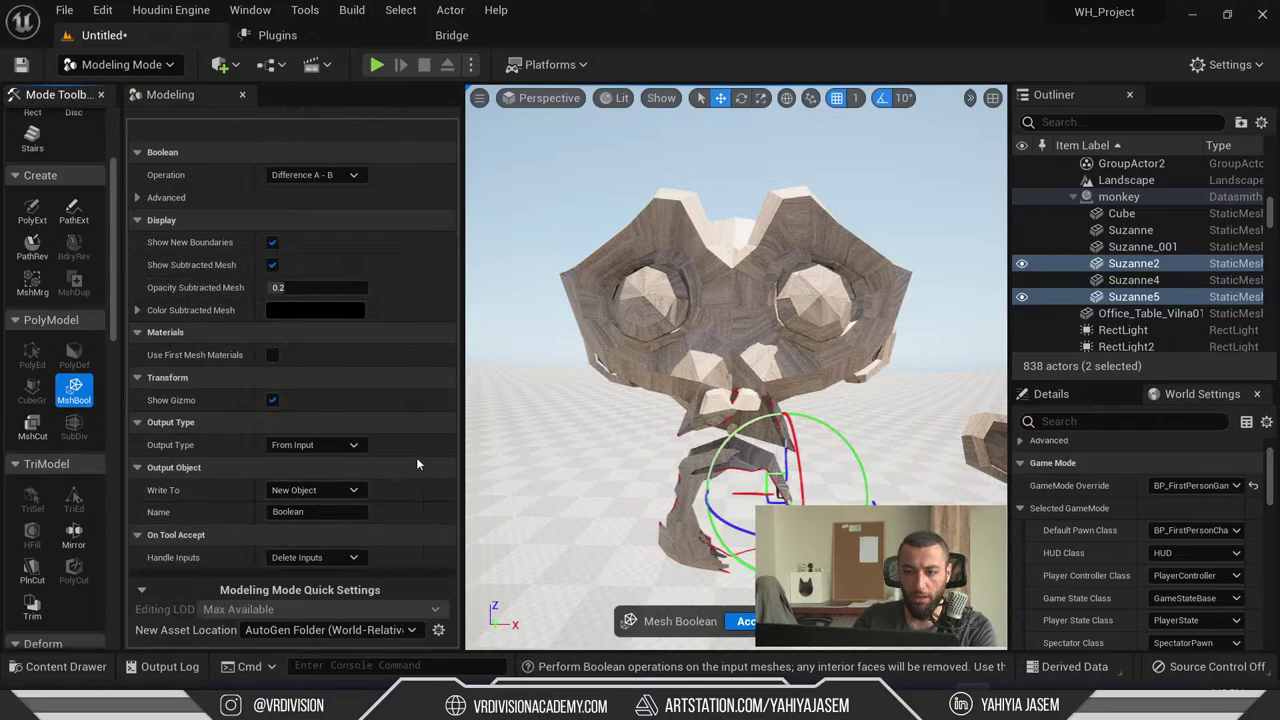
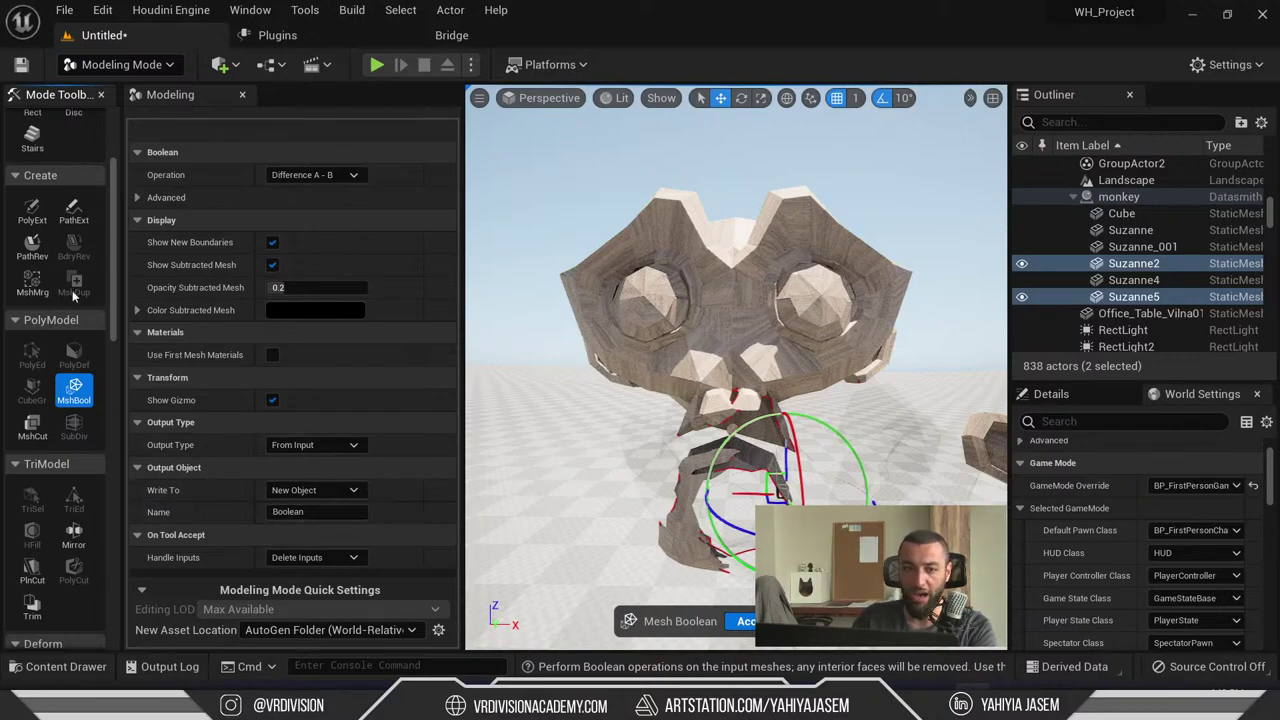
# - Accept the monkeys' Difference boolean with Write To set to New Object, then frame the result
pyautogui.click(292, 490)
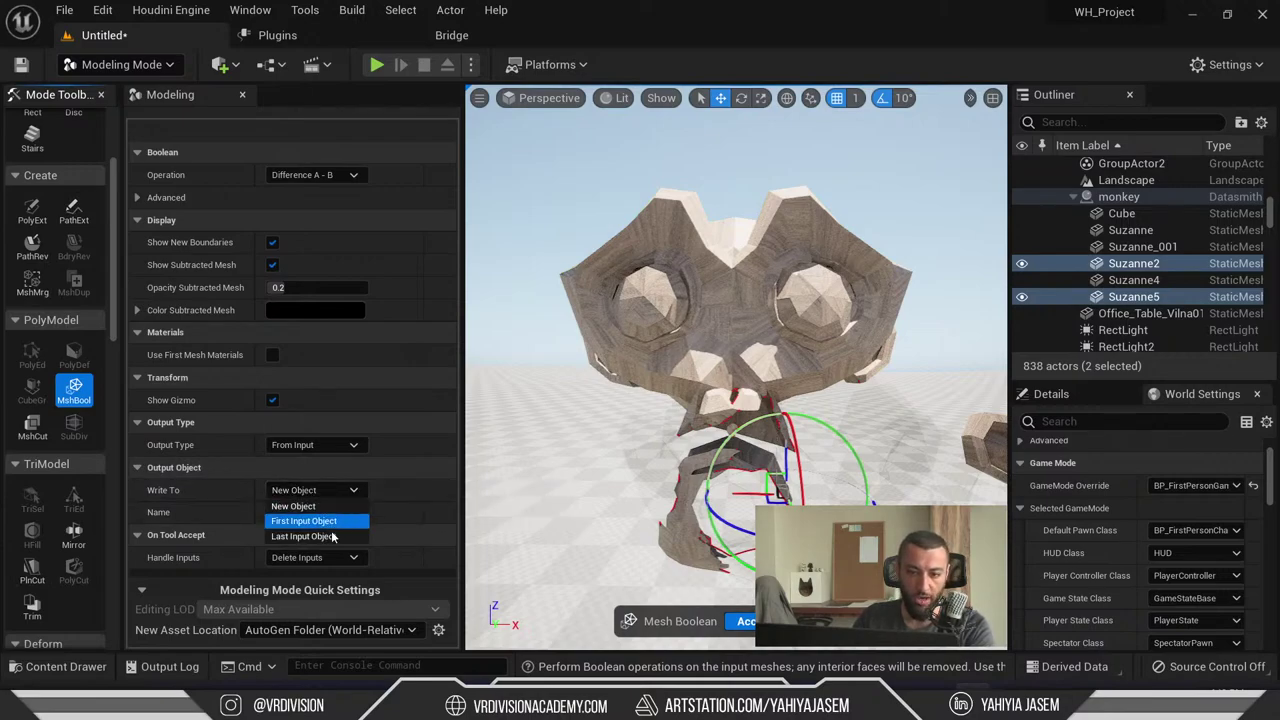
pyautogui.click(293, 506)
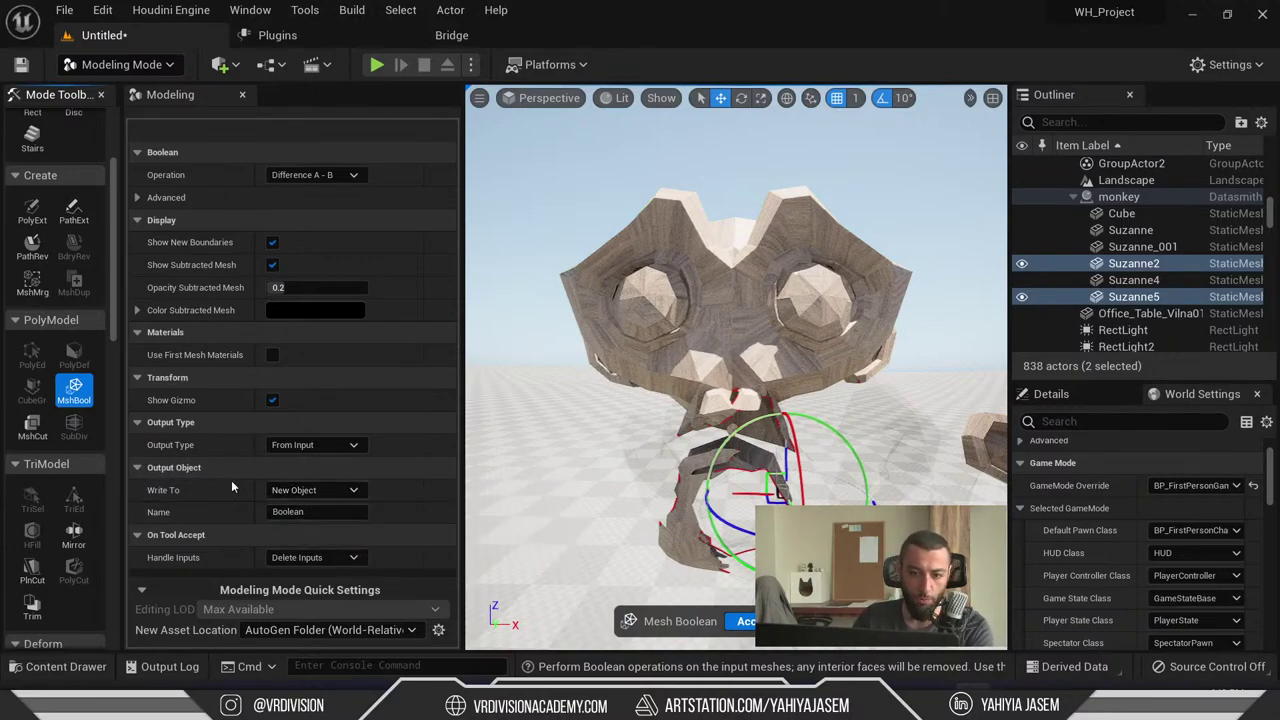
pyautogui.click(748, 622)
pyautogui.moveTo(748, 626); pyautogui.dragTo(655, 600, button='right')
pyautogui.press('f')
# - Open the Boolean mesh asset from the Content Drawer, orbit around it, and close its editor
pyautogui.hotkey('ctrl', 'b')
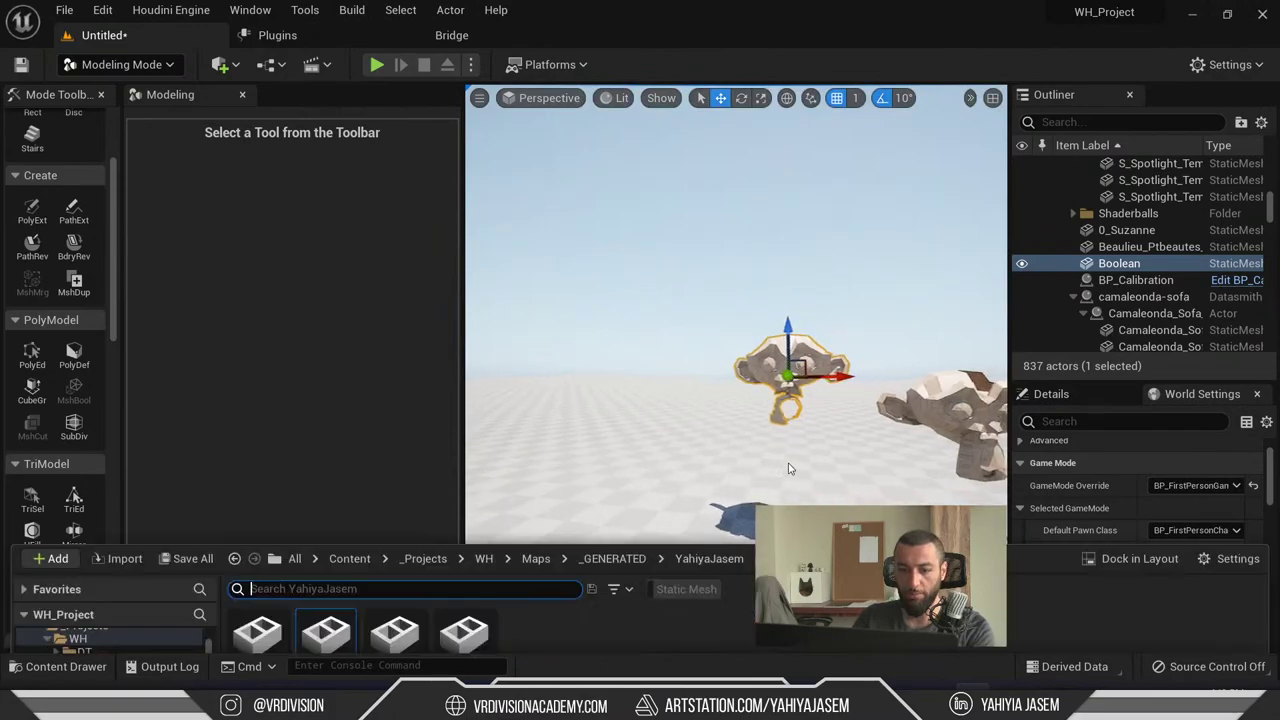
pyautogui.doubleClick(310, 541)
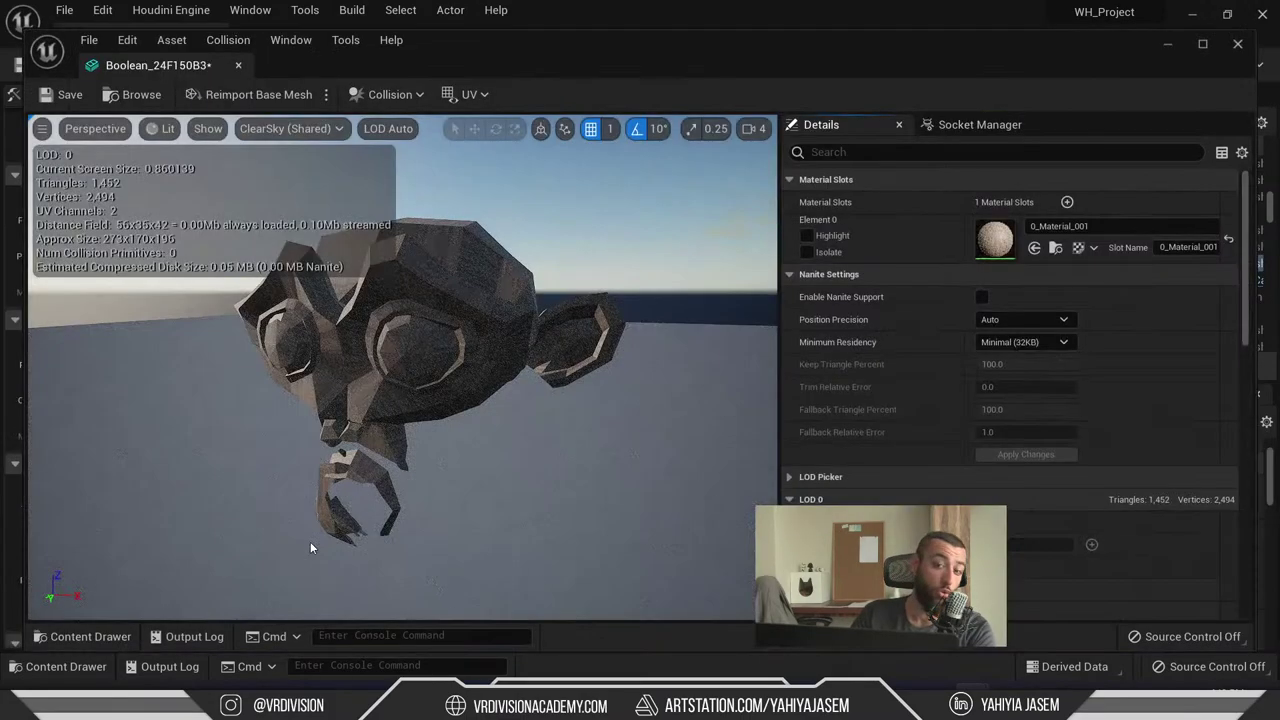
pyautogui.moveTo(310, 541); pyautogui.dragTo(420, 370)
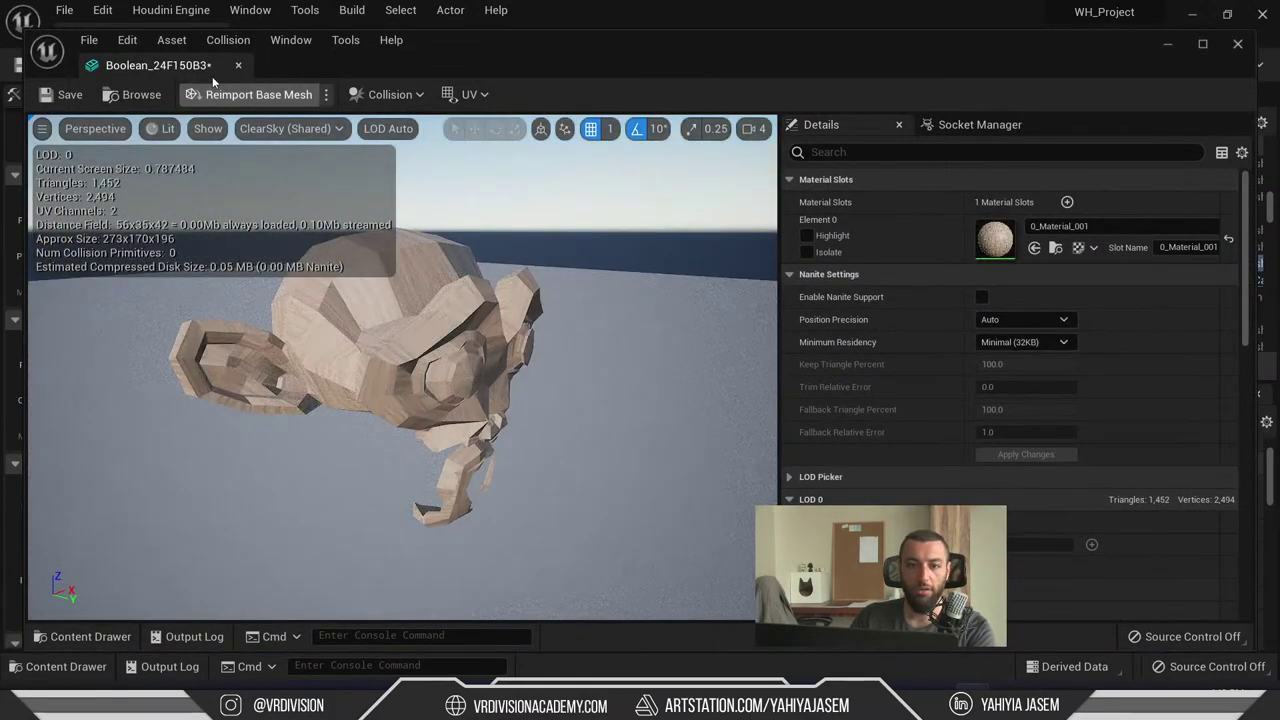
pyautogui.click(238, 65)
pyautogui.scroll(3, 50, 276)
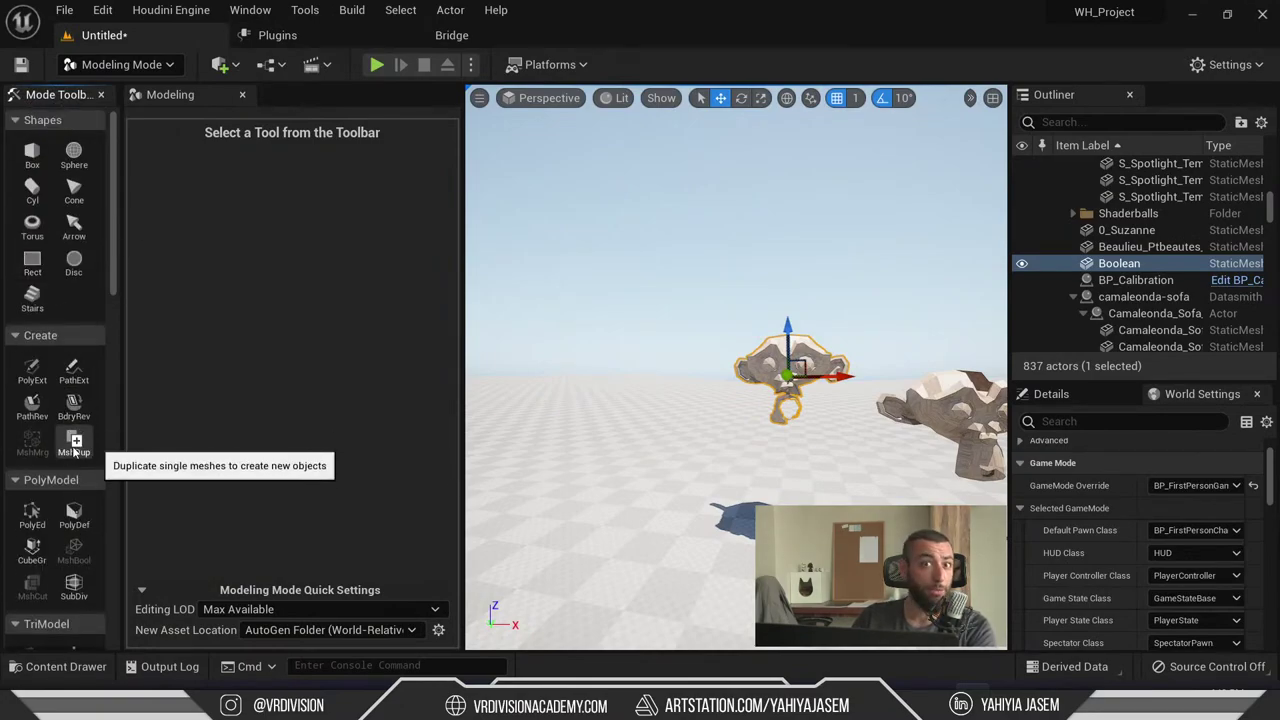
# - Undo the Boolean and duplicate a monkey upward as 0_Suzanne3 with MshDup
pyautogui.hotkey('ctrl', 'z')
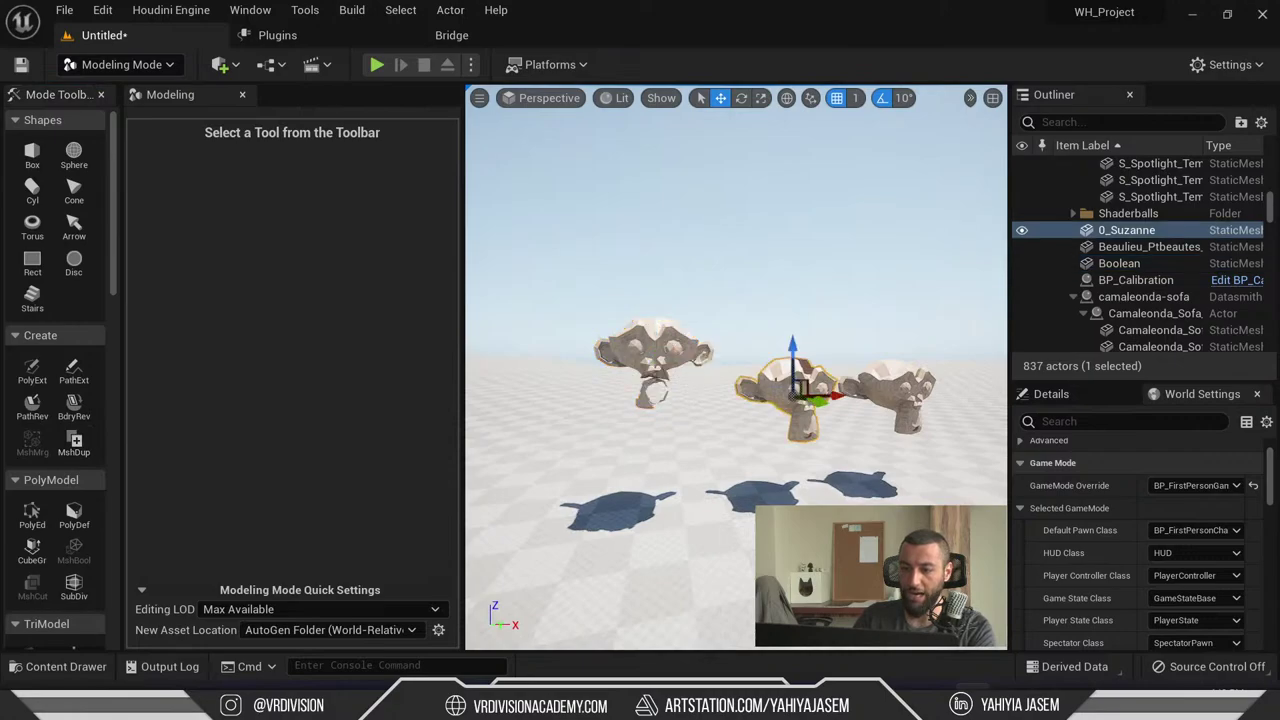
pyautogui.keyDown('alt'); pyautogui.moveTo(797, 352); pyautogui.dragTo(795, 205); pyautogui.keyUp('alt')
pyautogui.click(74, 444)
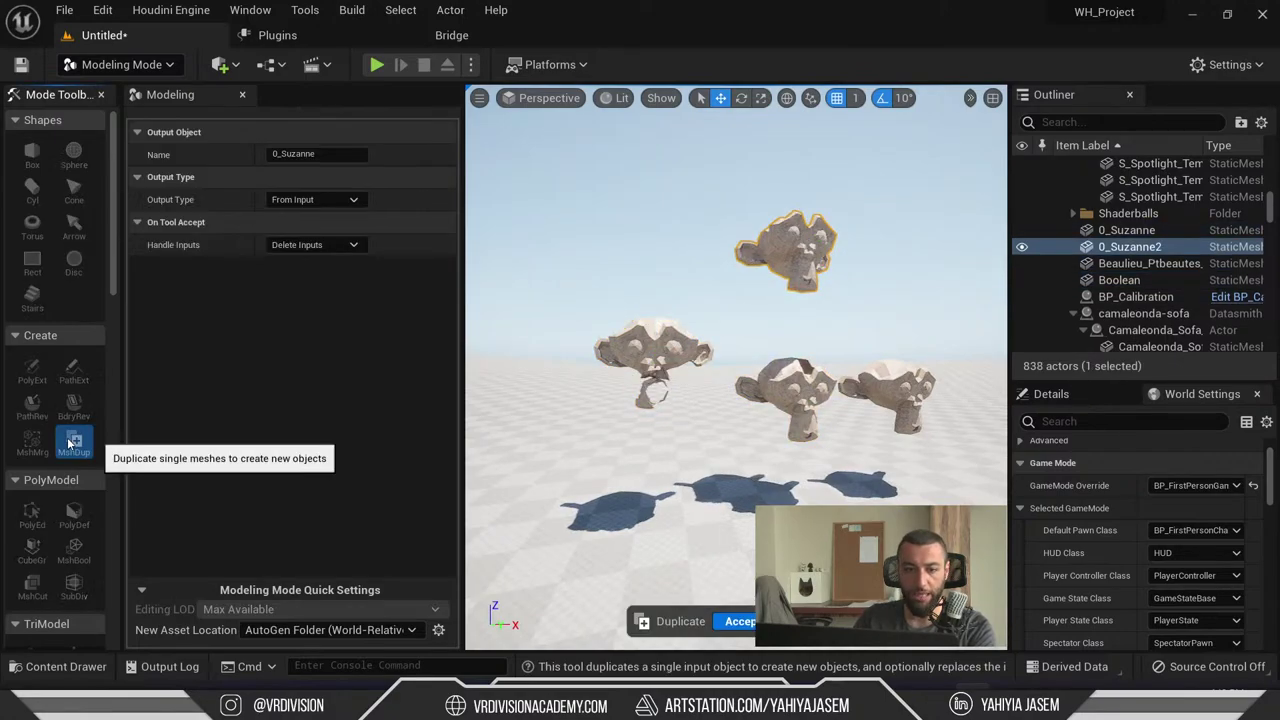
pyautogui.click(740, 621)
pyautogui.scroll(10, 761, 363)
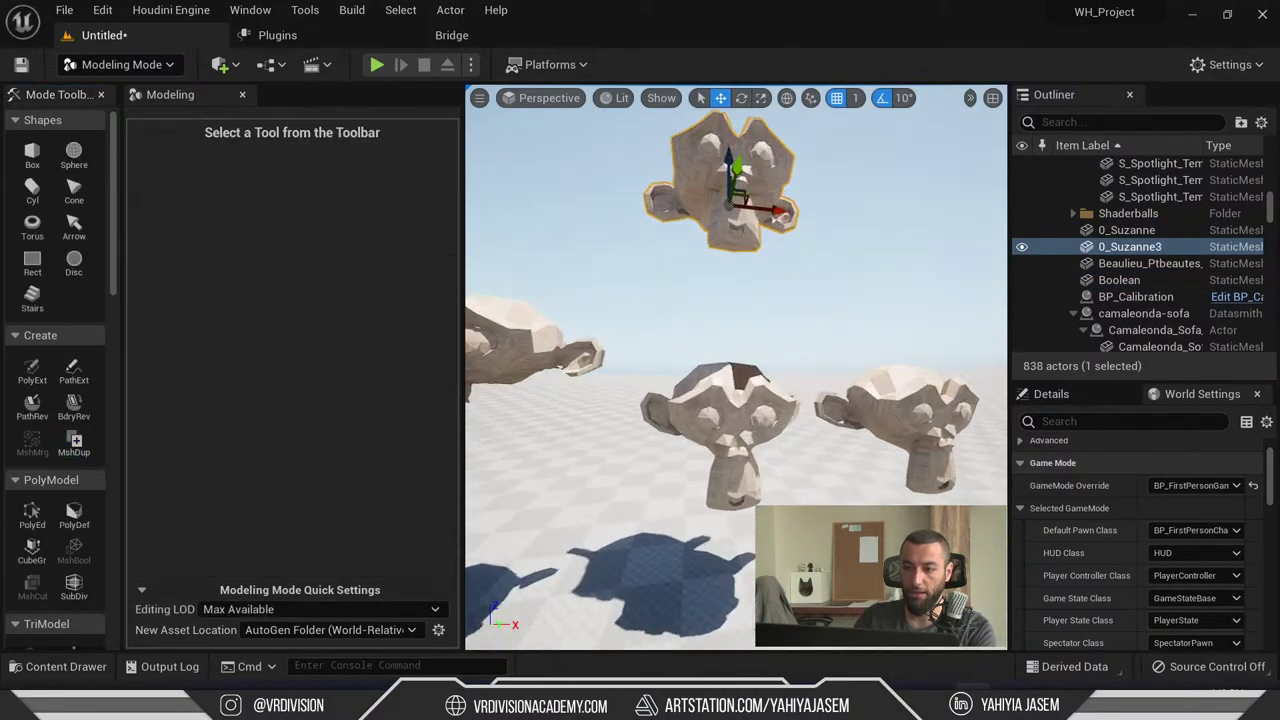
# - Check the copies in the Content Drawer, frame 0_Suzanne3, and select the lower monkey 0_Suzanne
pyautogui.hotkey('ctrl', 'space')
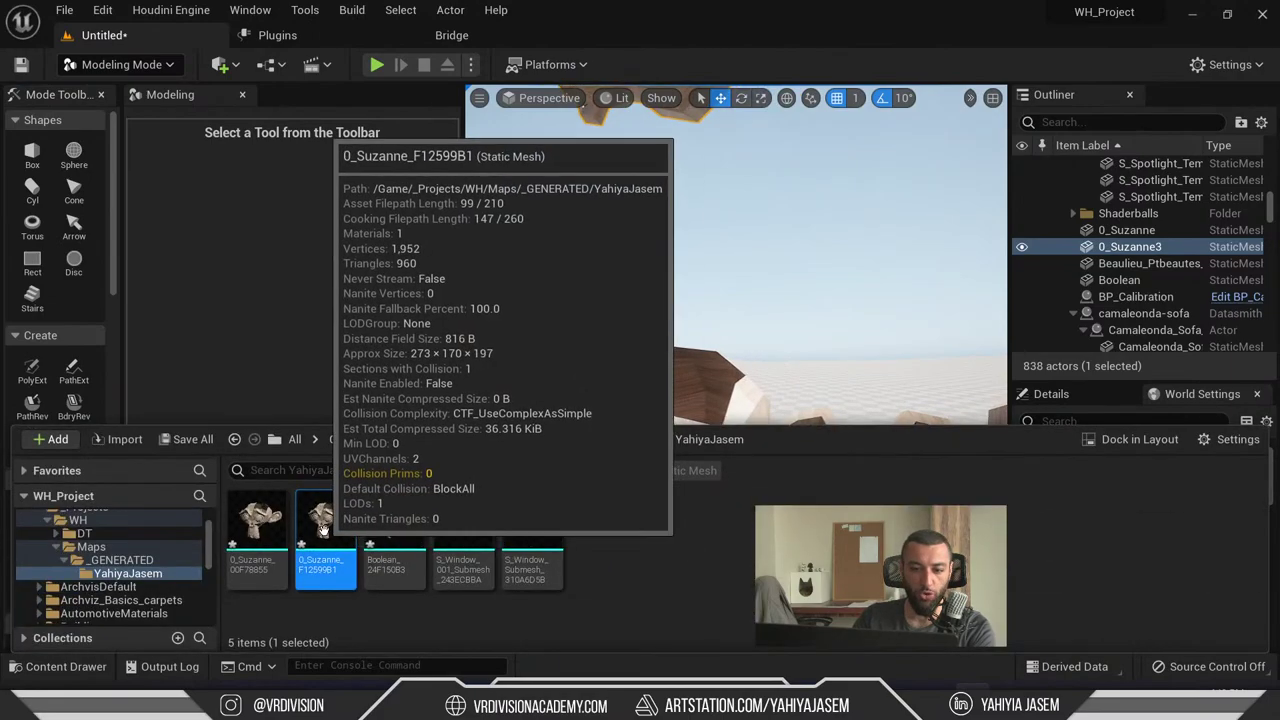
pyautogui.hotkey('ctrl', 'space')
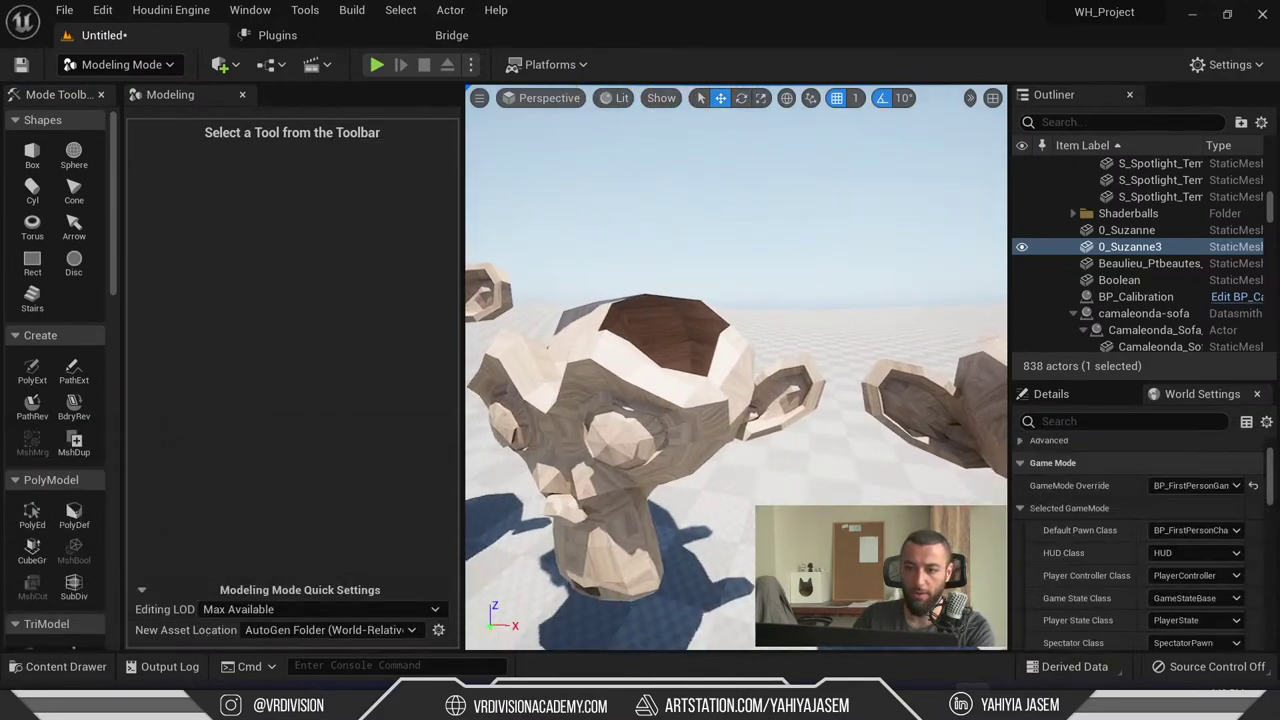
pyautogui.press('f')
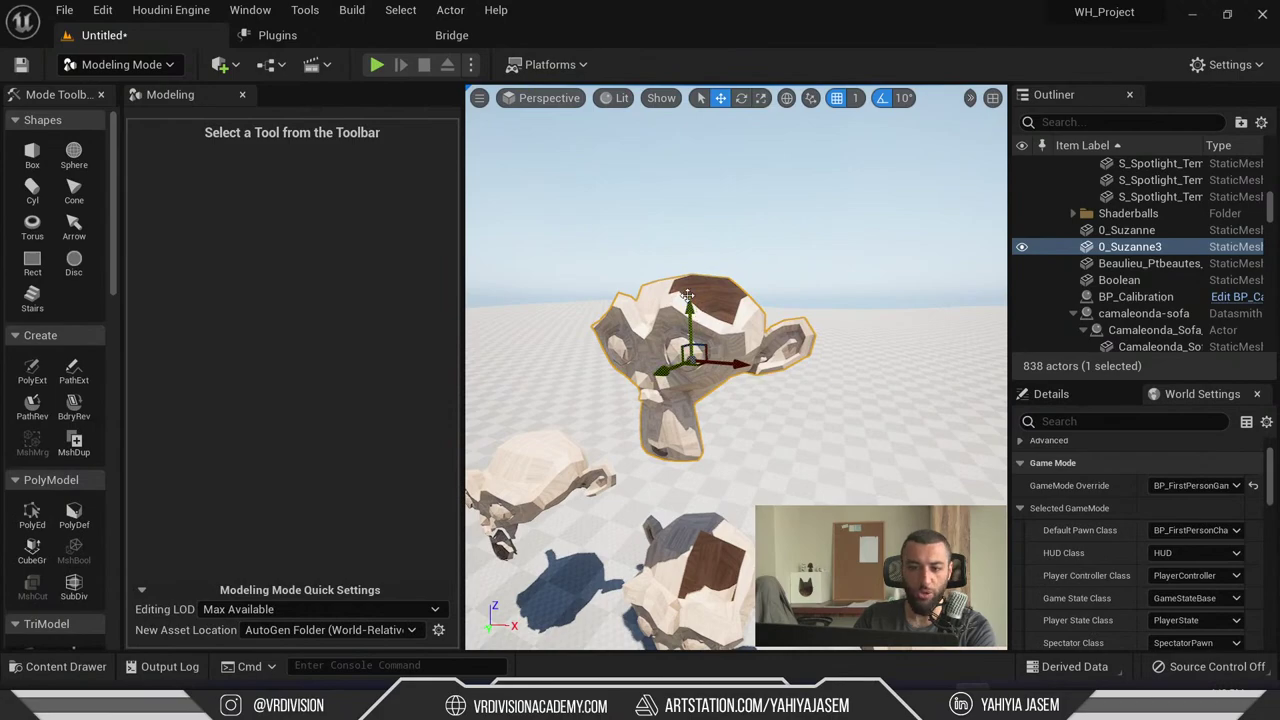
pyautogui.moveTo(688, 295); pyautogui.dragTo(742, 382, button='middle')
pyautogui.click(742, 400)
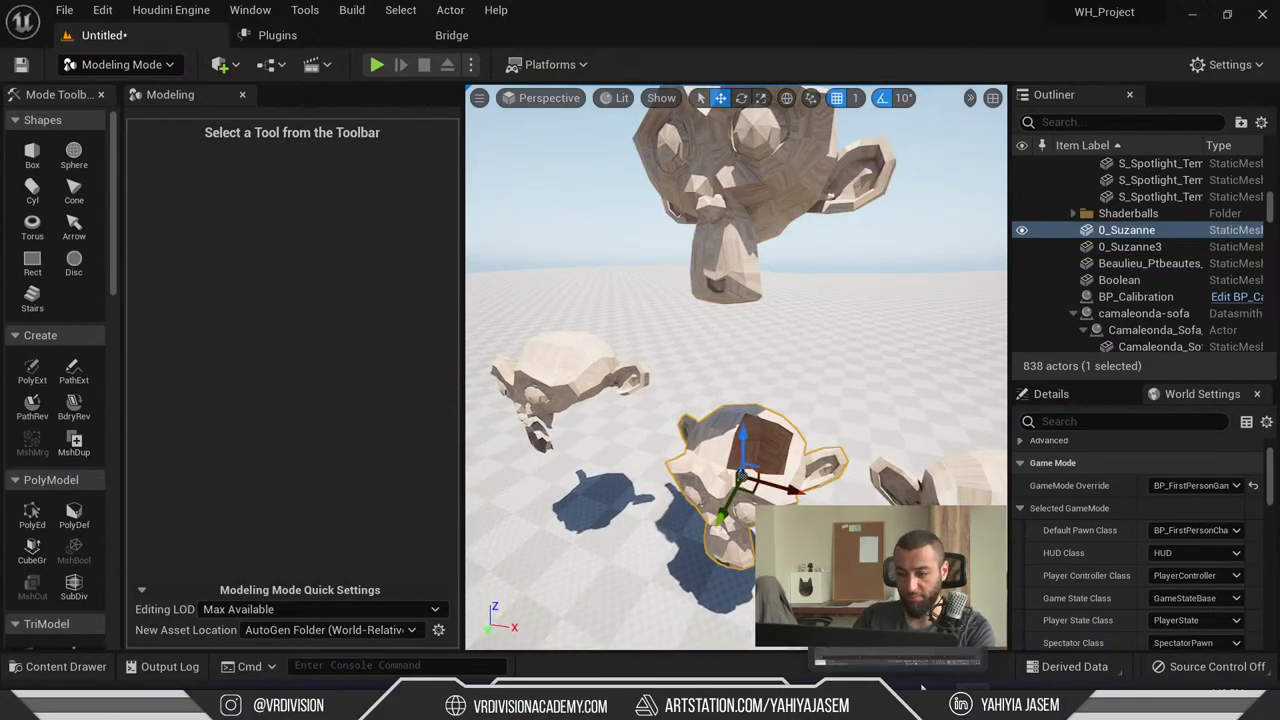
pyautogui.moveTo(708, 610); pyautogui.dragTo(740, 610, button='right')
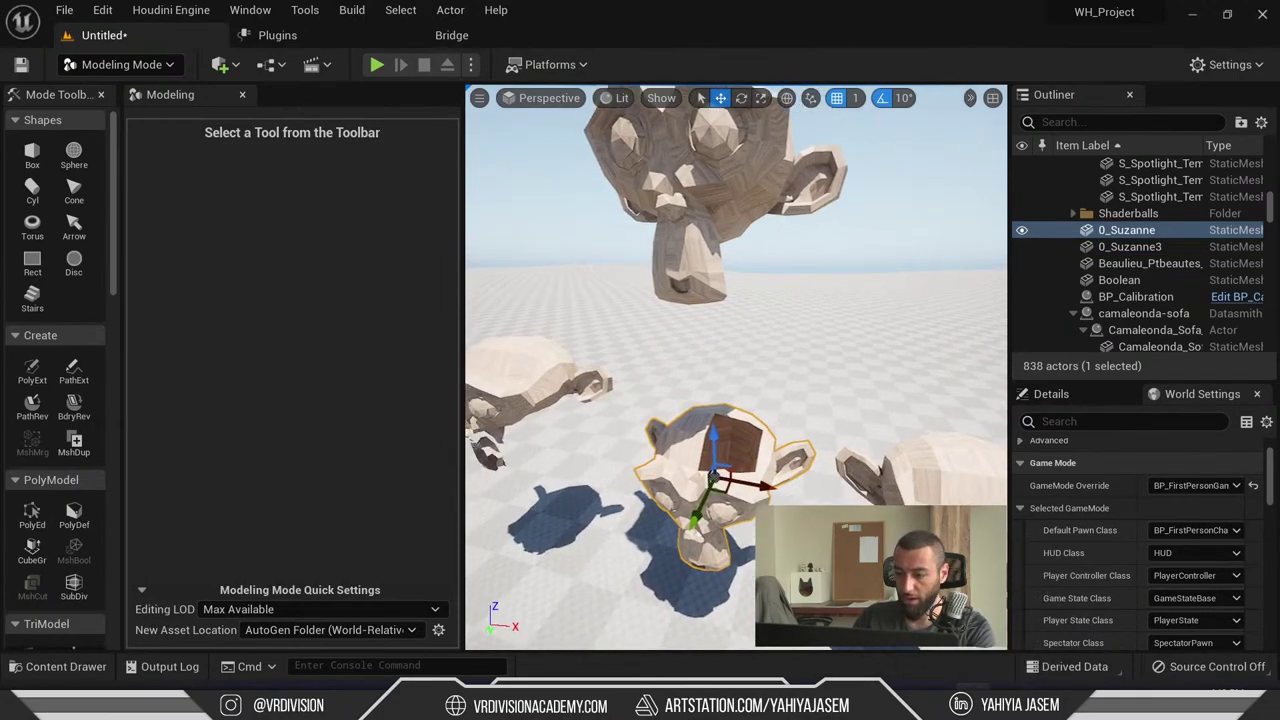
pyautogui.hotkey('alt', 'Tab')
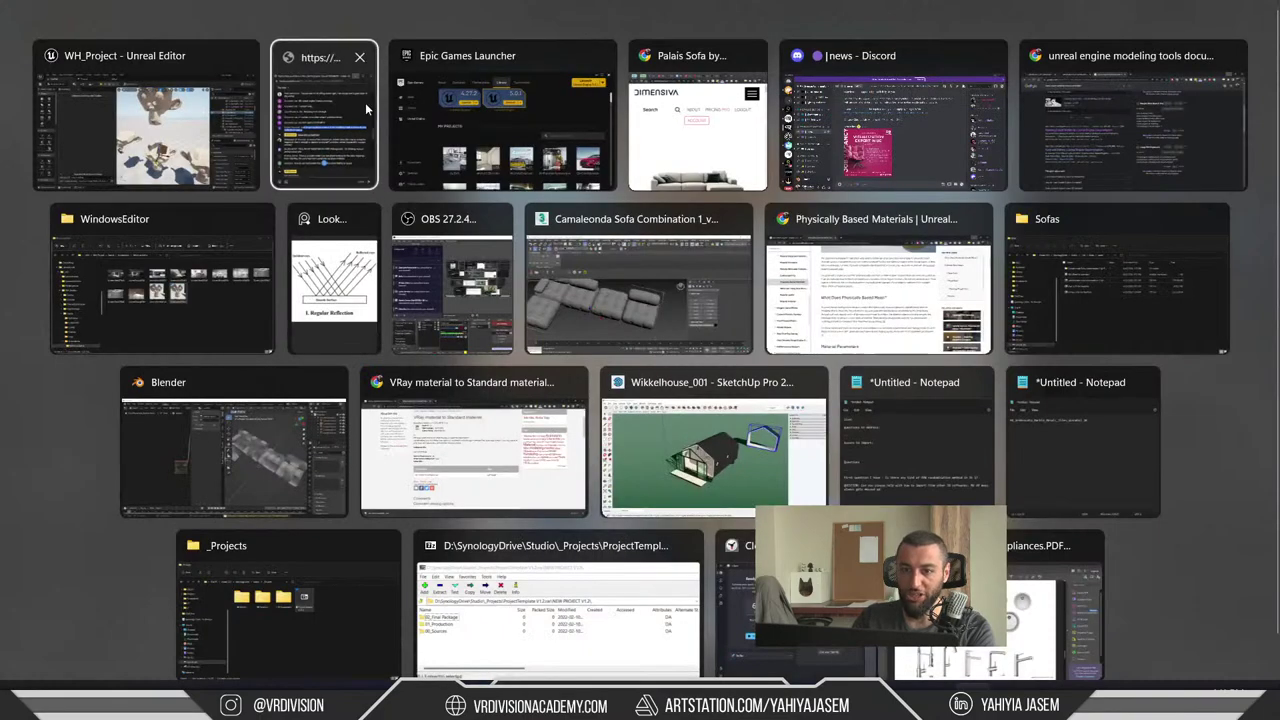
# - Bring up the YouTube live chat and read the viewer questions, highlighting the arch-viz interior message
pyautogui.click(365, 102)
pyautogui.scroll(-2, 832, 405)
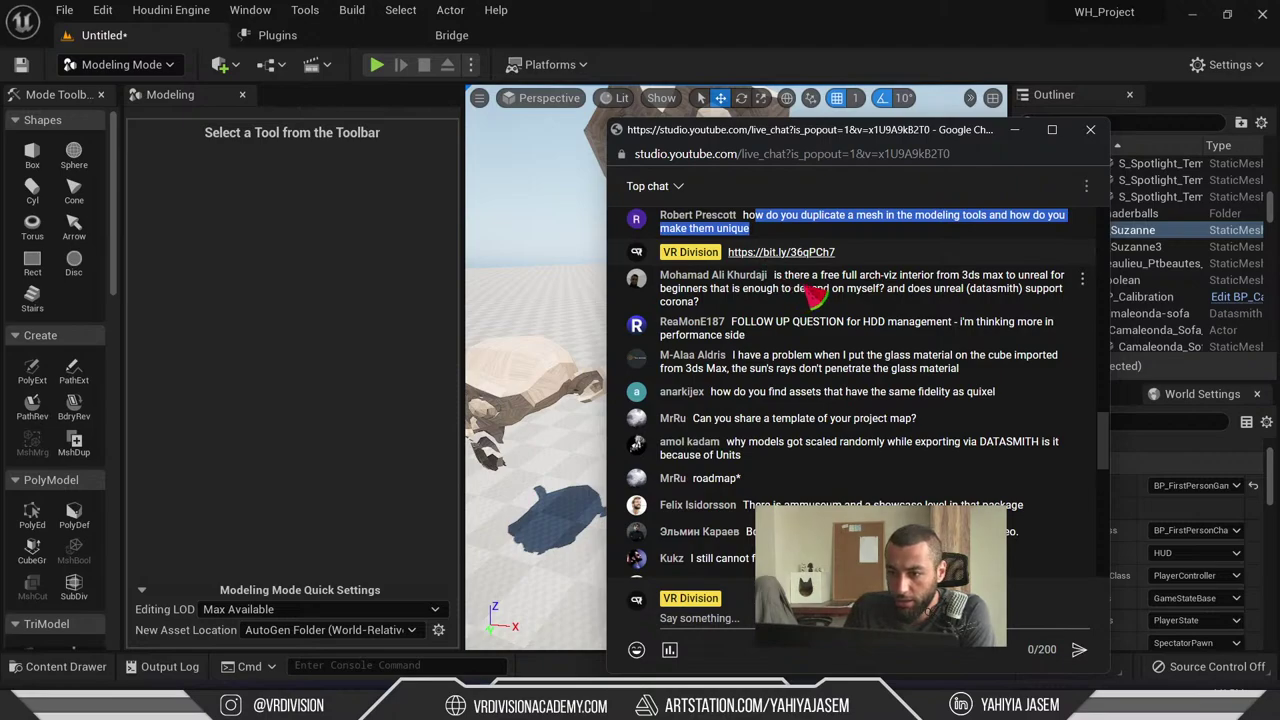
pyautogui.moveTo(842, 278); pyautogui.dragTo(1017, 281)
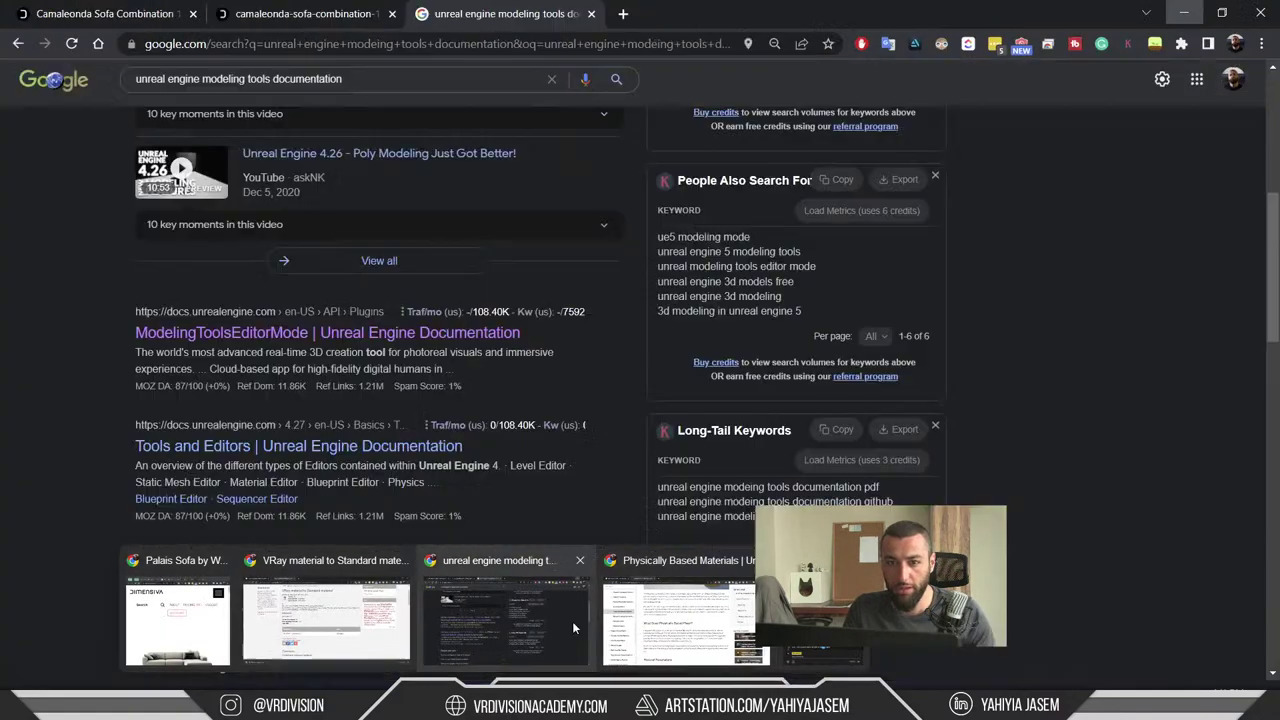
# - Go to the VR Division YouTube channel (youtube.com/vrdivision) in a new Chrome tab
pyautogui.click(572, 621)
pyautogui.hotkey('ctrl', 't')
pyautogui.write('youtube.com')
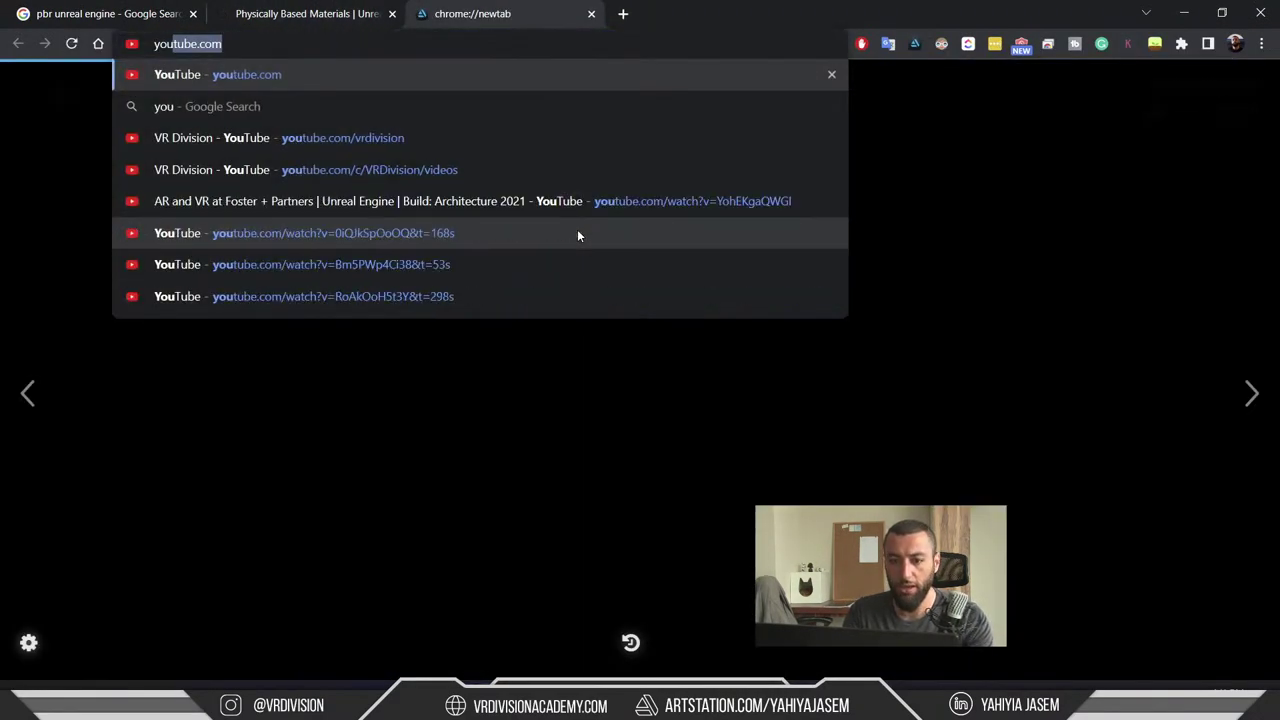
pyautogui.press('Down')
pyautogui.press('Down')
pyautogui.press('Return')
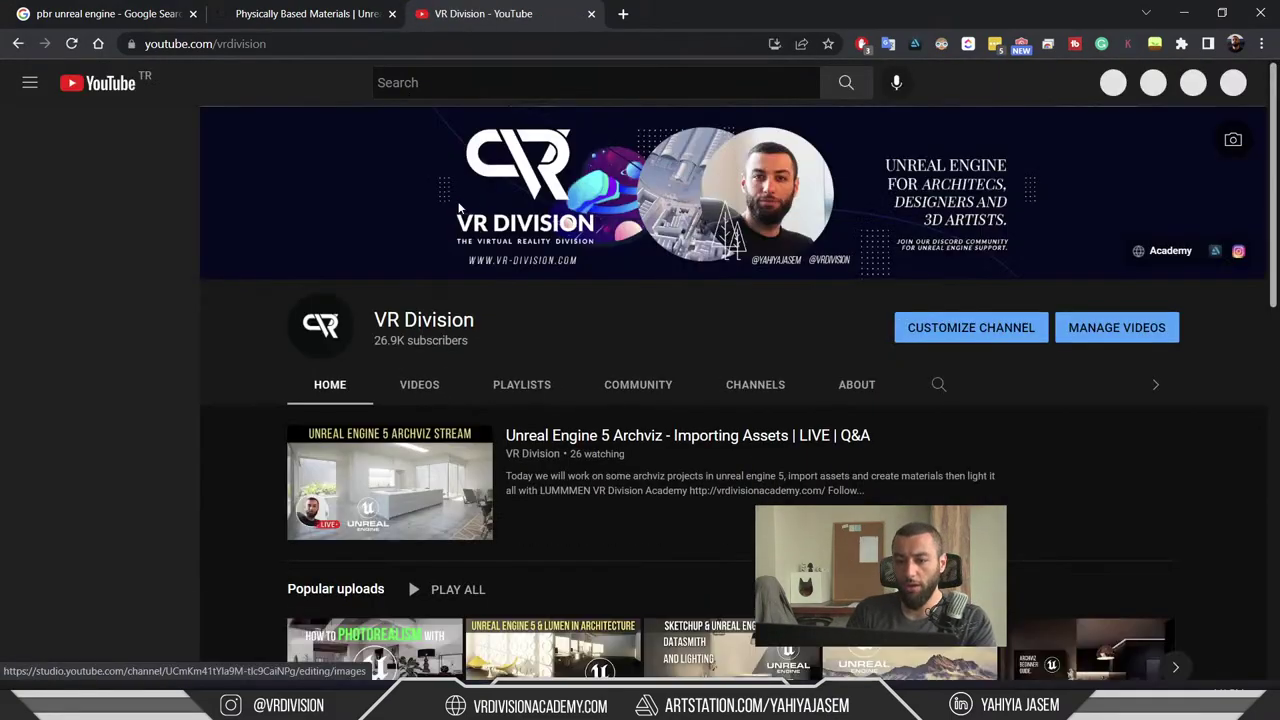
# - Open the channel's 'Unreal Engine Architectural Workshop - Class #1' playlist and browse its videos
pyautogui.click(437, 382)
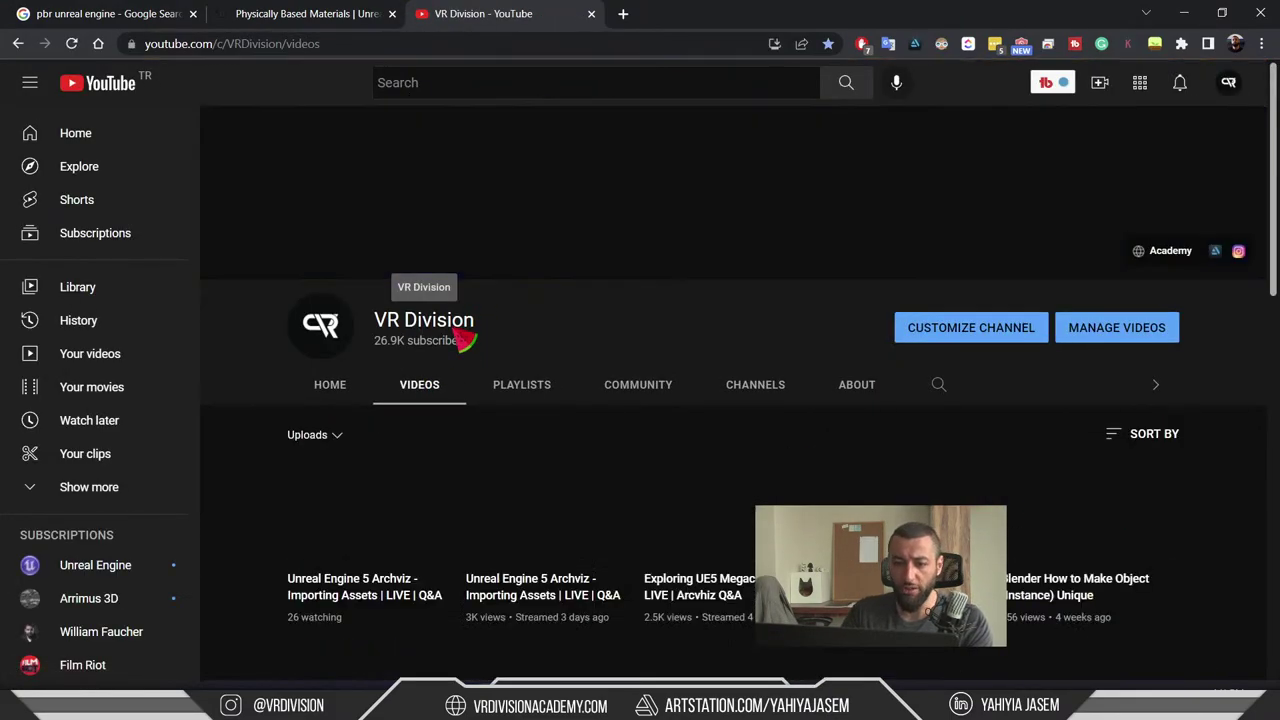
pyautogui.click(522, 388)
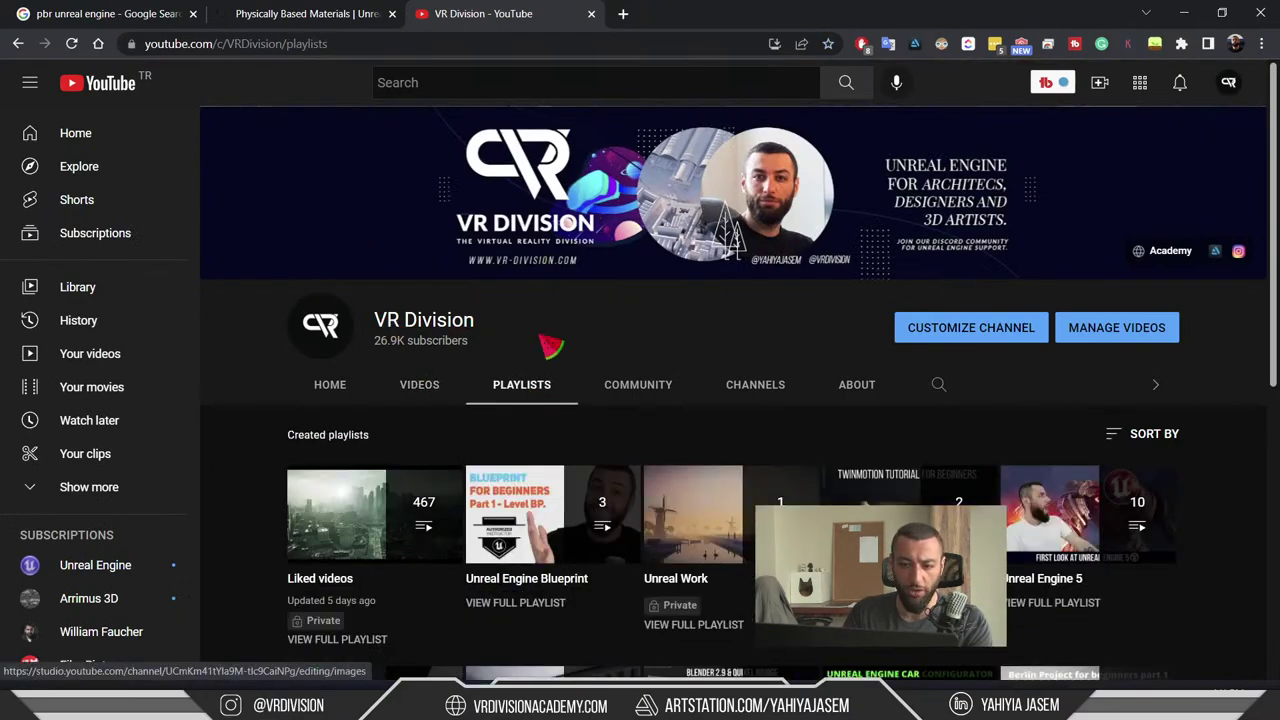
pyautogui.scroll(-4, 700, 375)
pyautogui.scroll(-1, 1258, 375)
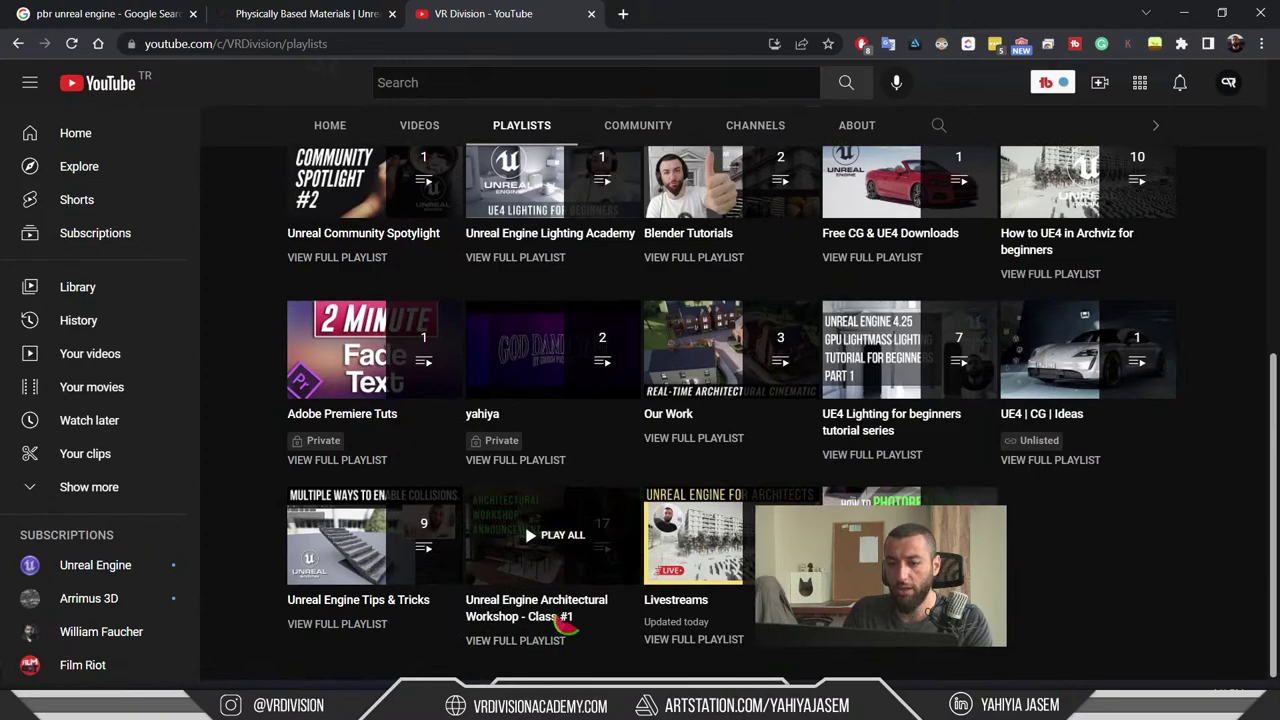
pyautogui.click(546, 650)
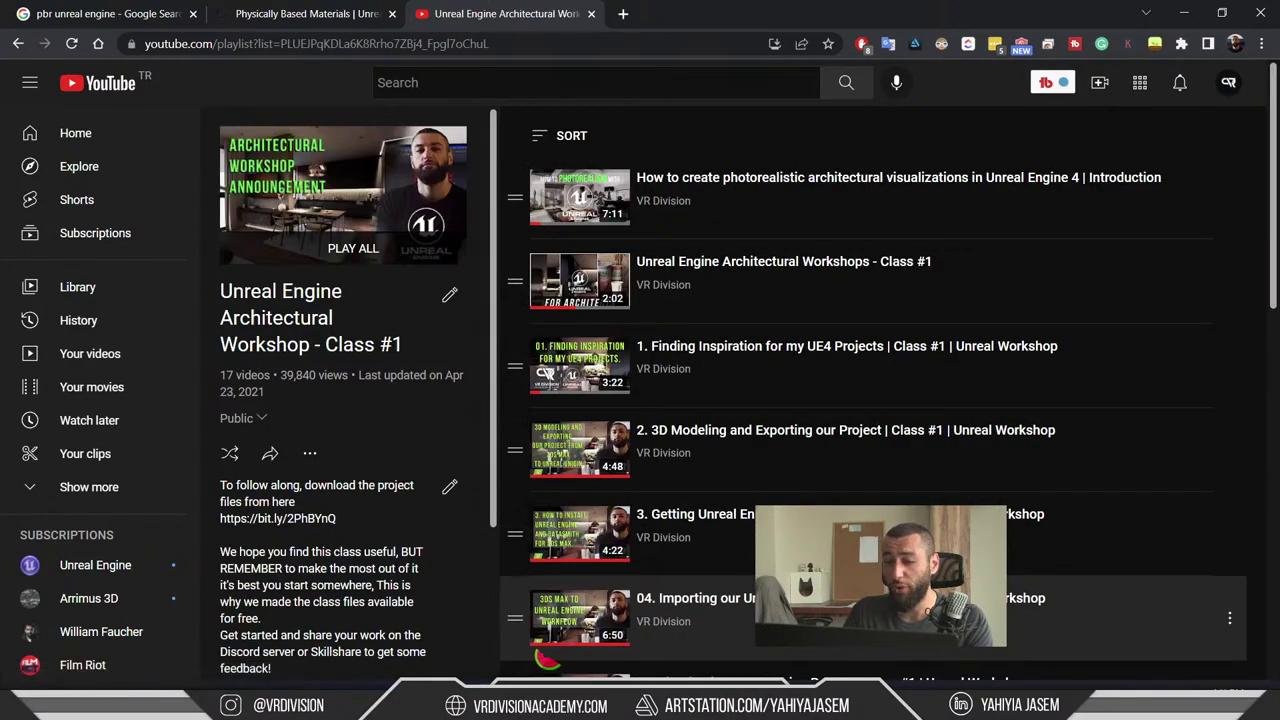
pyautogui.scroll(-9, 870, 400)
pyautogui.scroll(7, 870, 400)
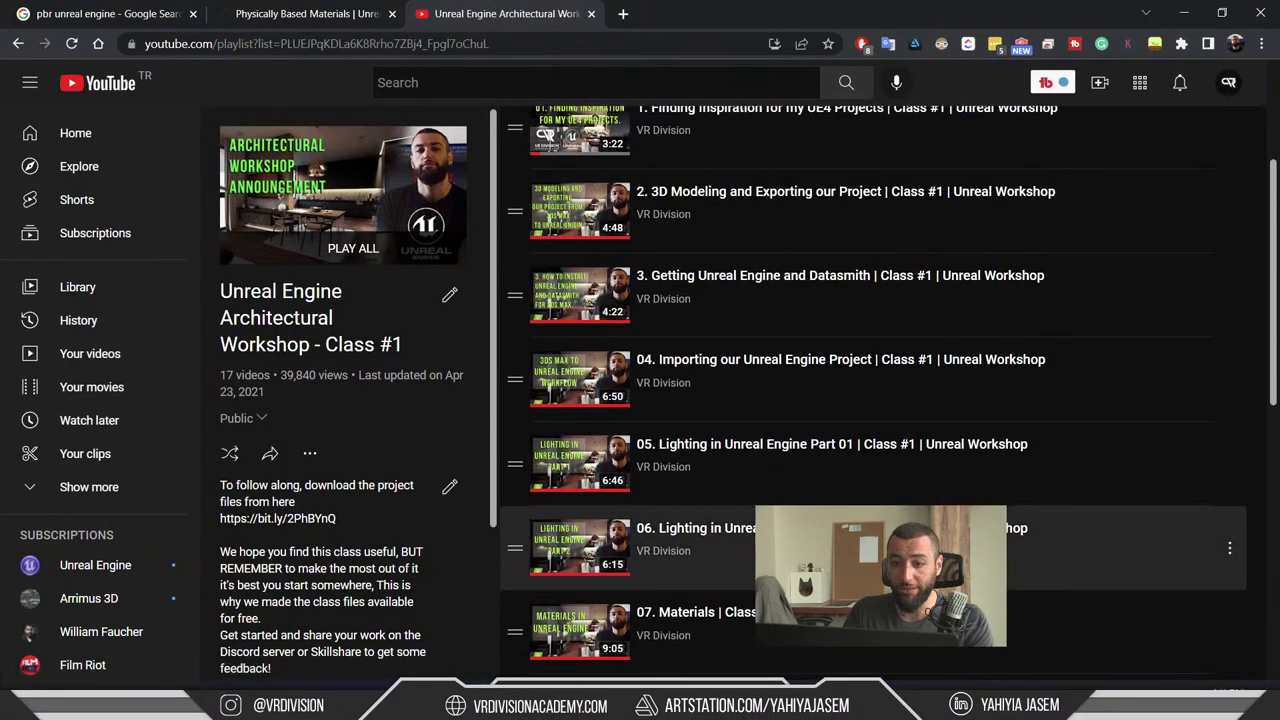
pyautogui.scroll(2, 800, 450)
pyautogui.scroll(-6, 790, 400)
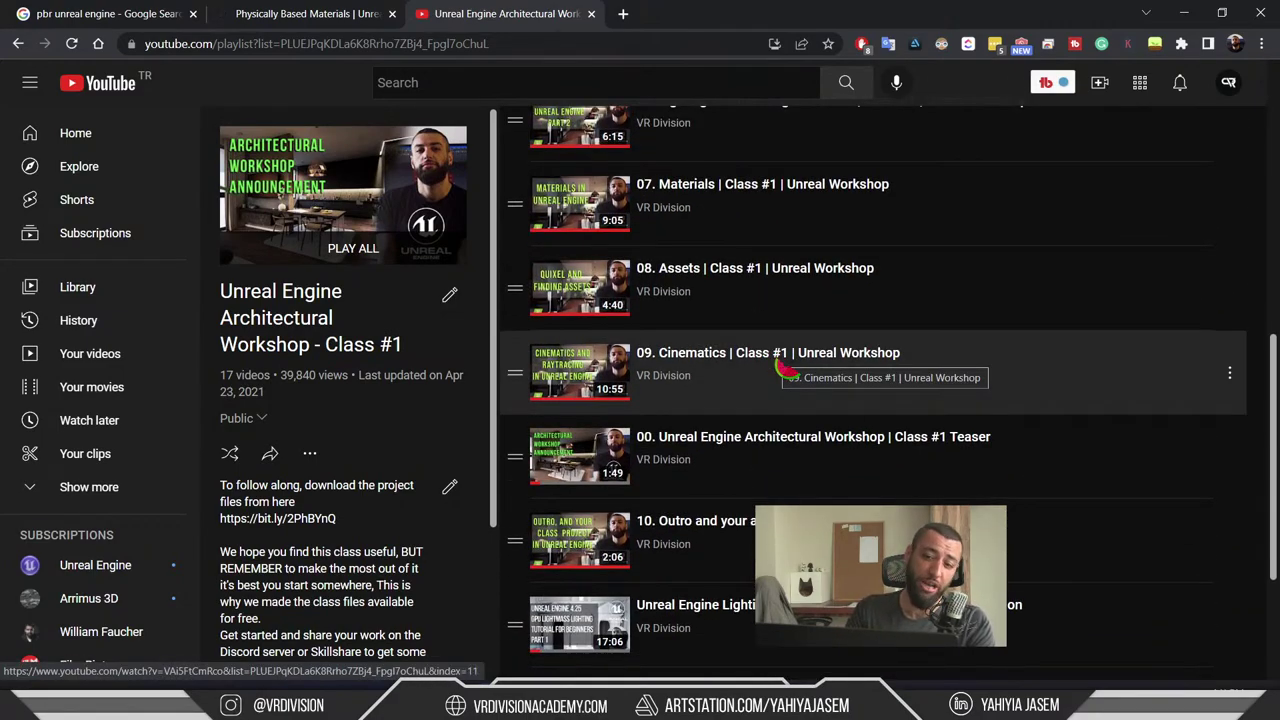
pyautogui.scroll(1, 700, 380)
pyautogui.scroll(-3, 820, 440)
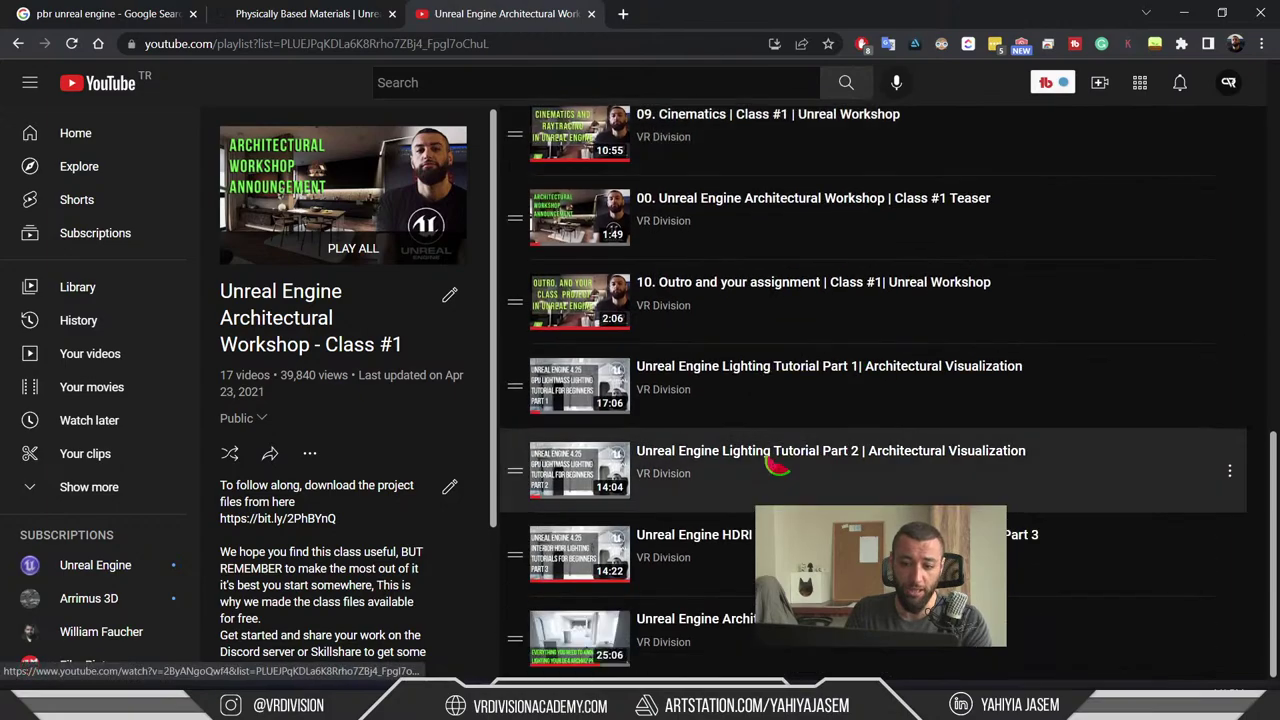
pyautogui.scroll(6, 778, 420)
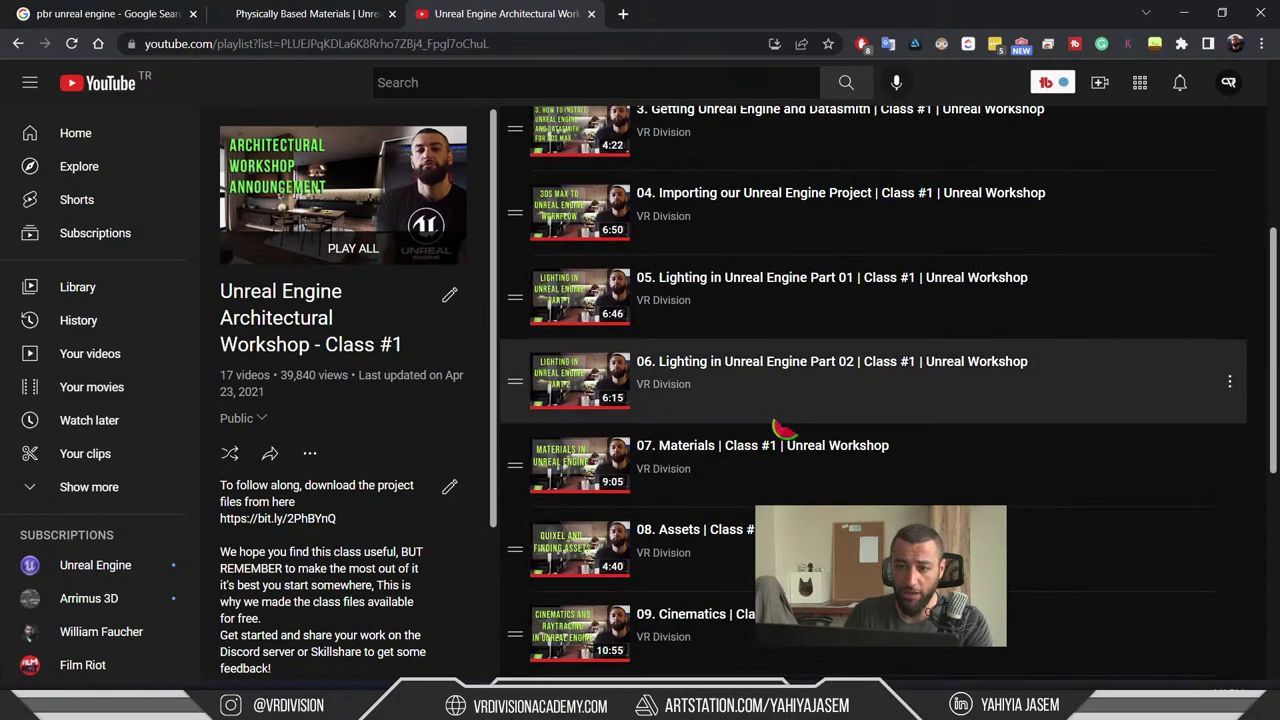
pyautogui.scroll(5, 786, 446)
# - Search YouTube for 'archviz unreal engine' and scroll through the results
pyautogui.click(457, 85)
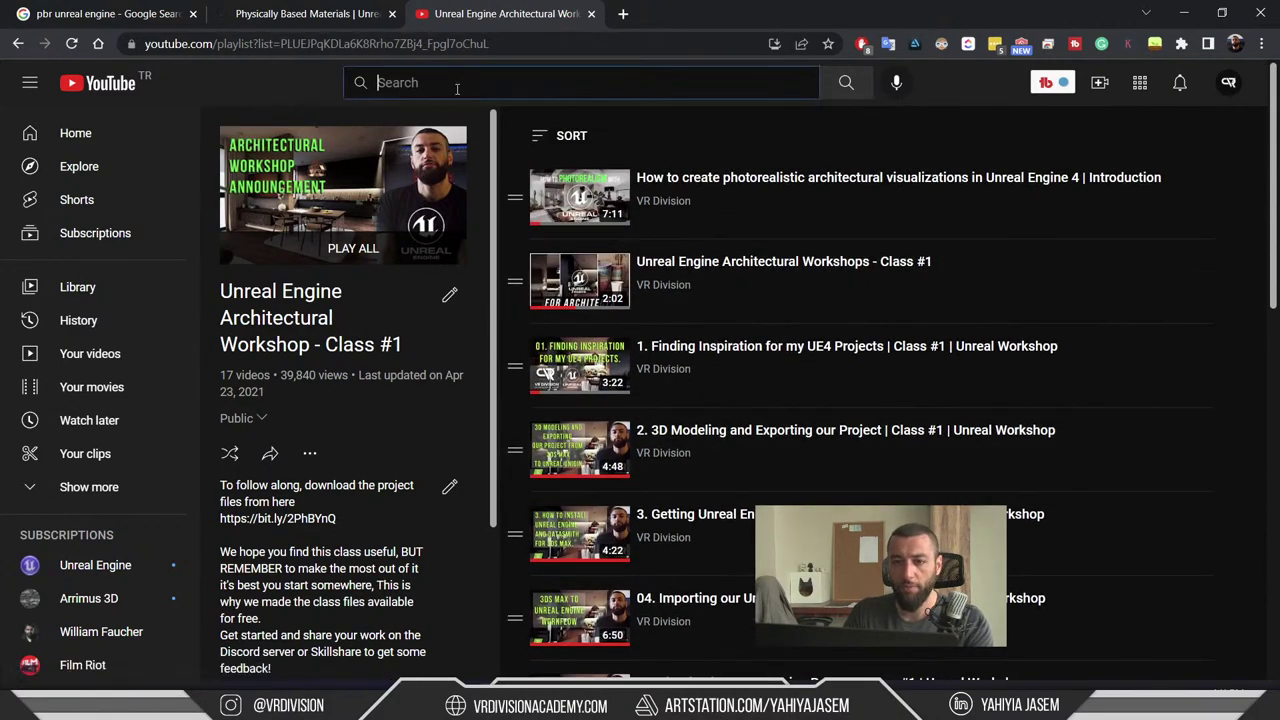
pyautogui.write('archviz ')
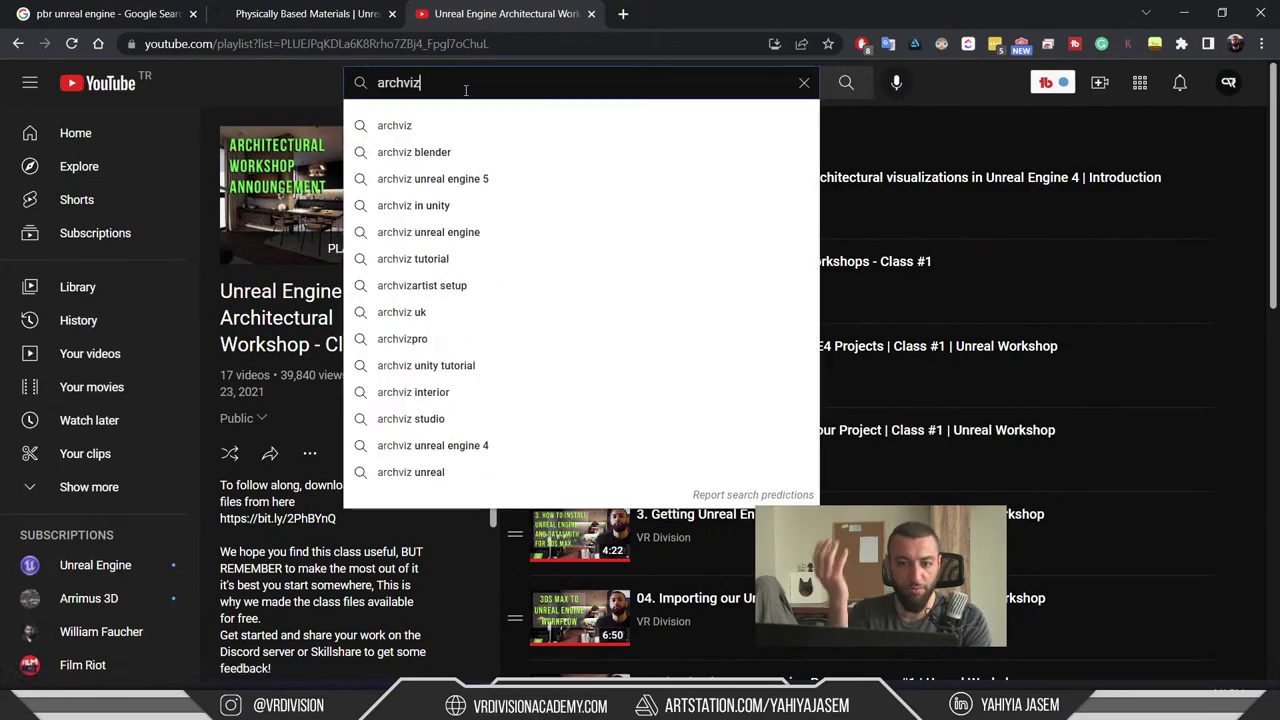
pyautogui.write('unreal engine')
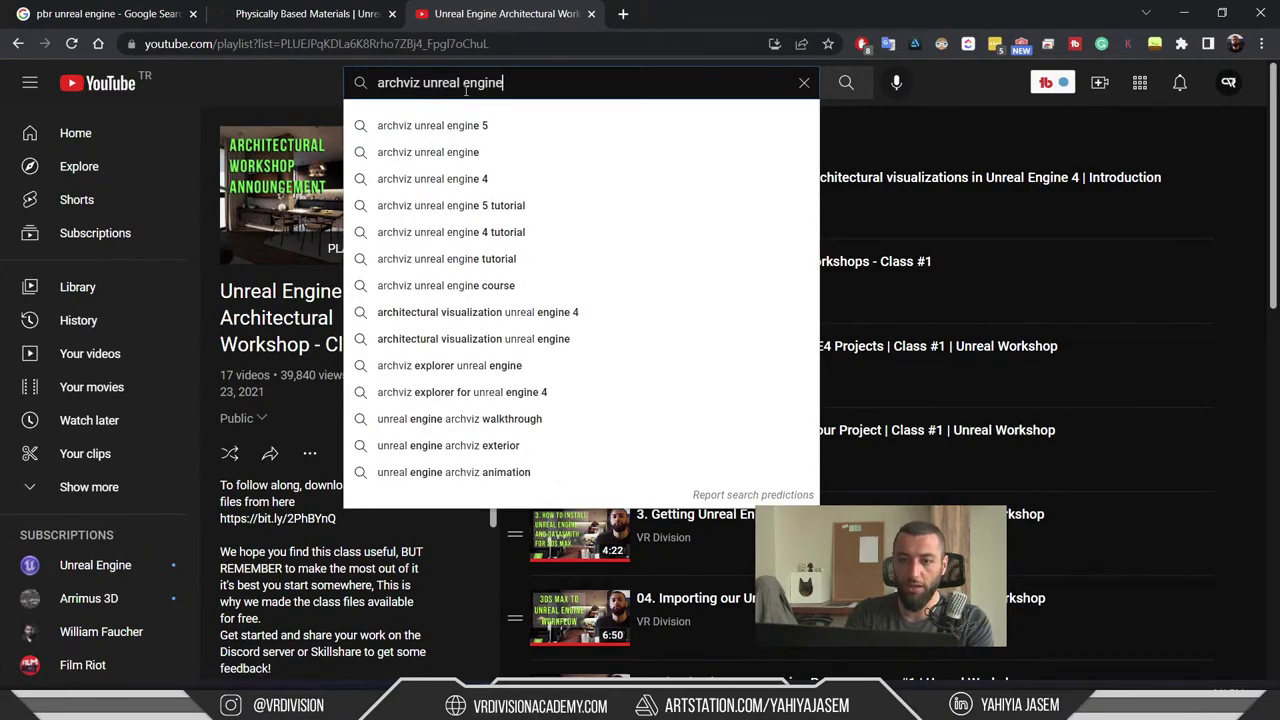
pyautogui.press('Return')
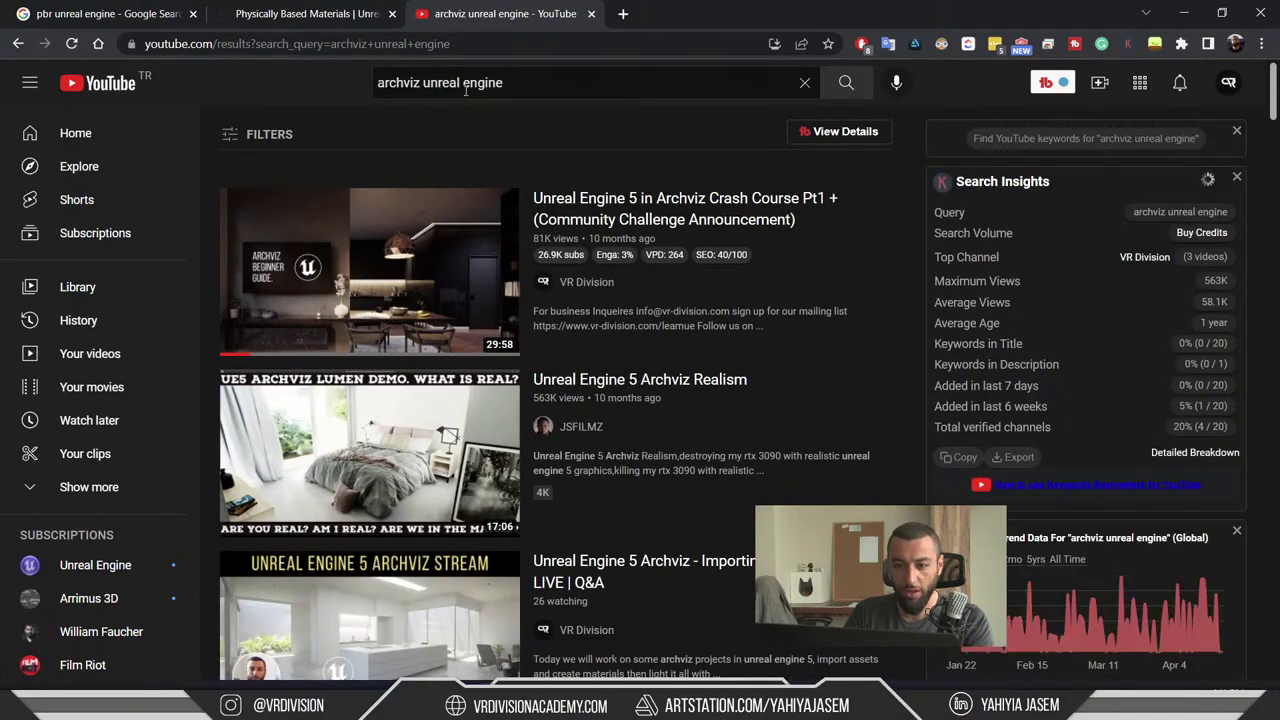
pyautogui.scroll(-2, 548, 205)
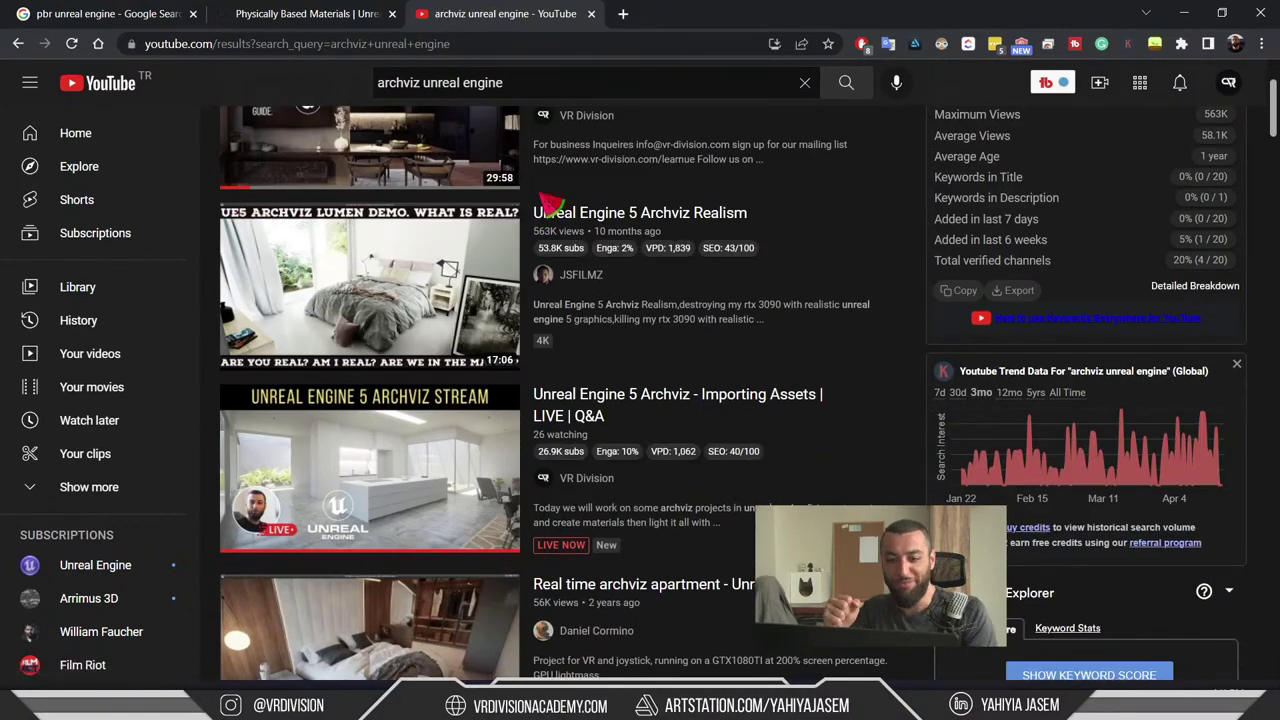
pyautogui.scroll(-4, 548, 205)
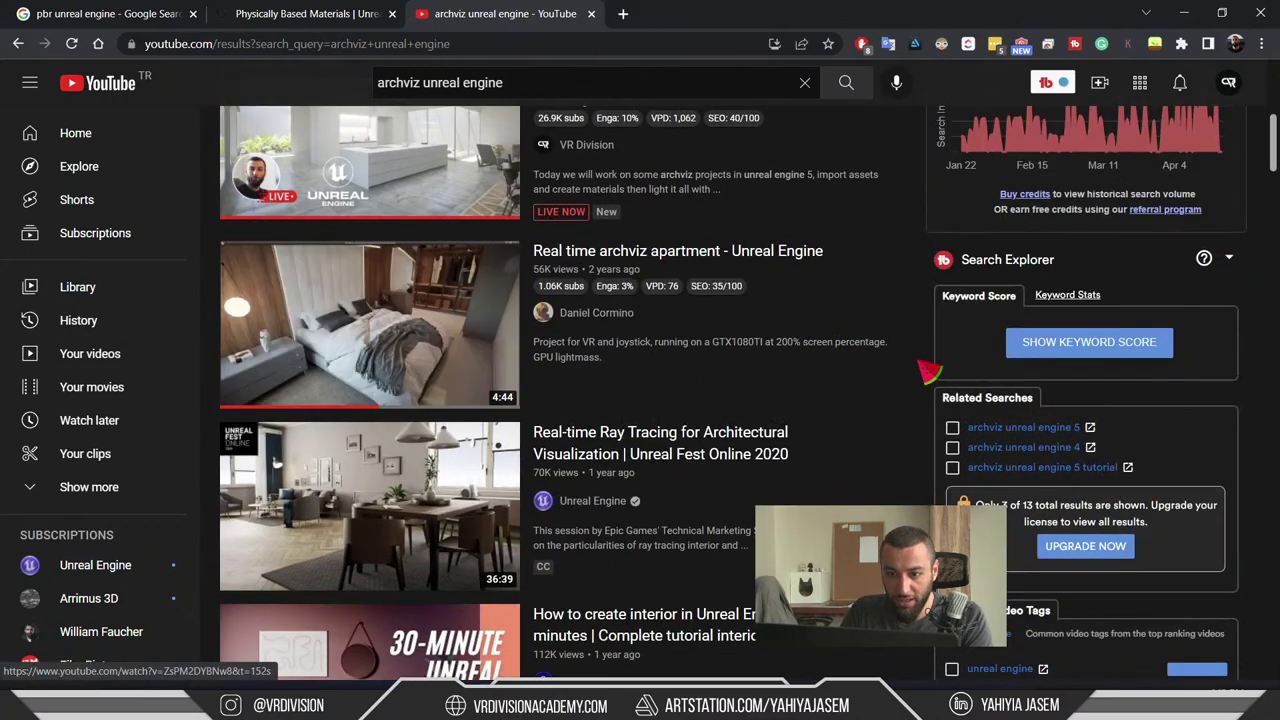
pyautogui.scroll(-2, 928, 372)
pyautogui.scroll(-6, 928, 372)
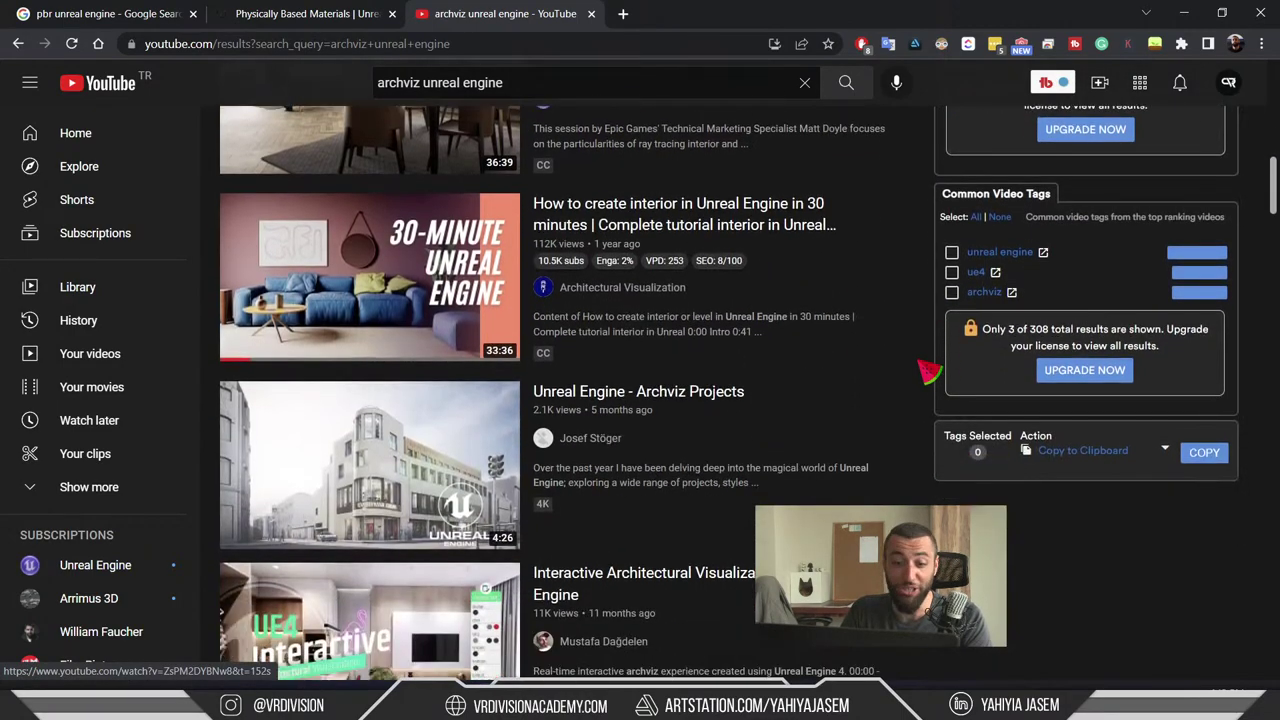
pyautogui.scroll(-2, 928, 372)
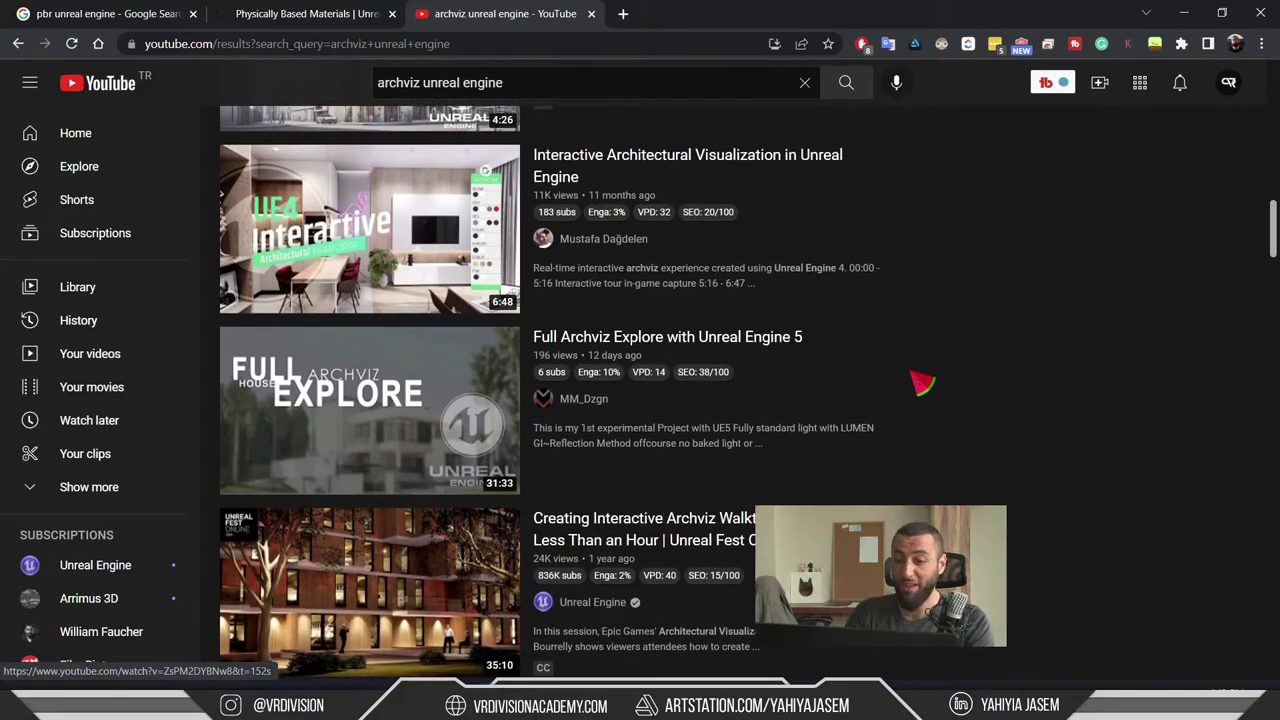
pyautogui.scroll(-3, 922, 376)
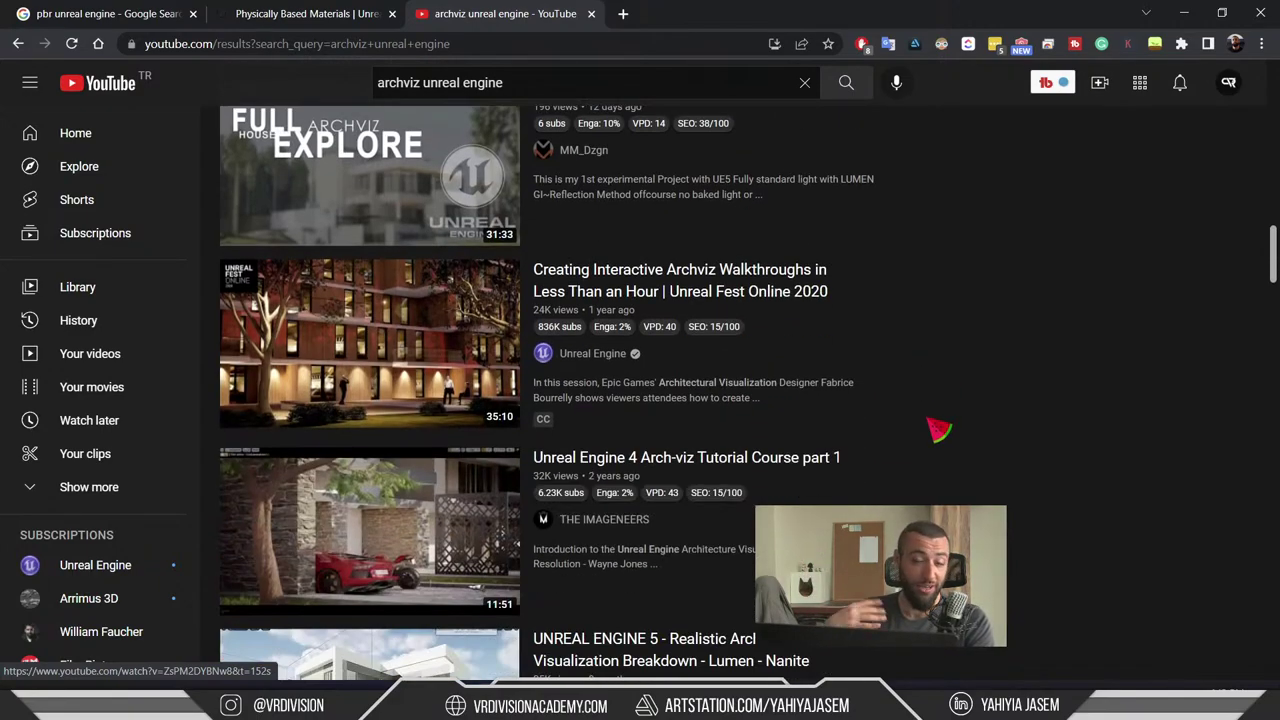
pyautogui.scroll(-4, 938, 430)
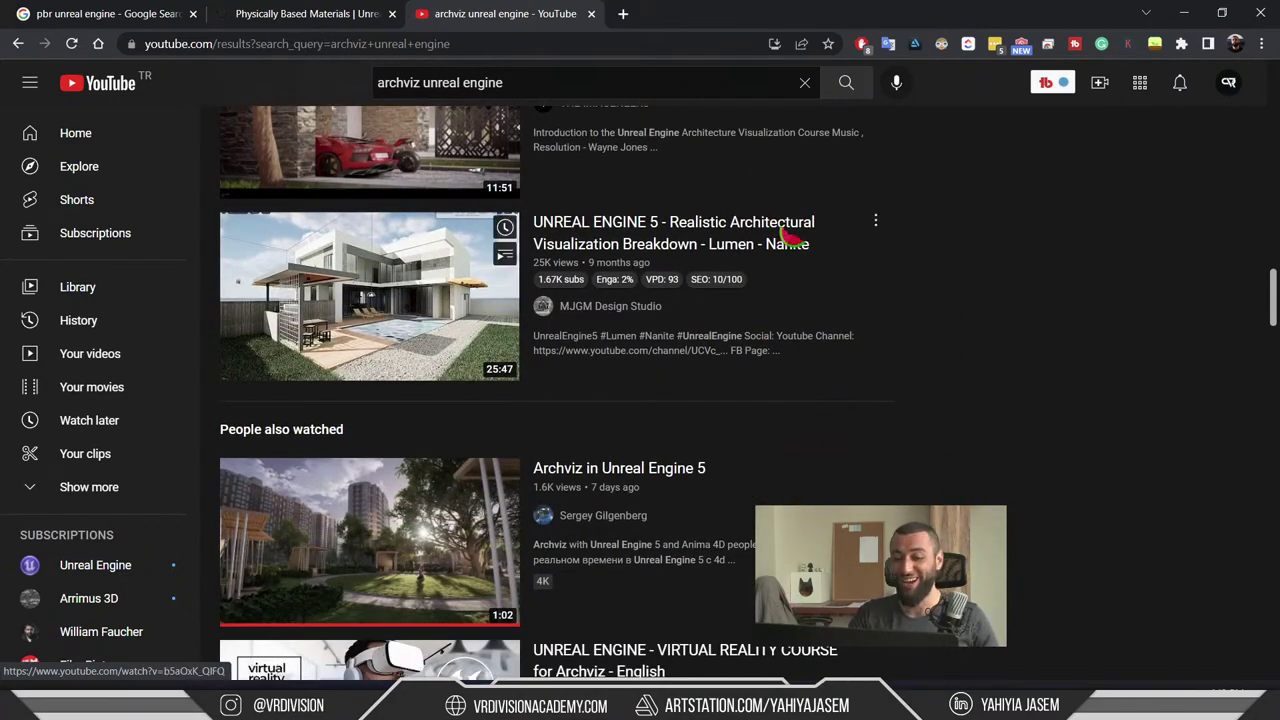
pyautogui.scroll(-3, 834, 323)
pyautogui.scroll(1, 889, 416)
pyautogui.scroll(8, 560, 390)
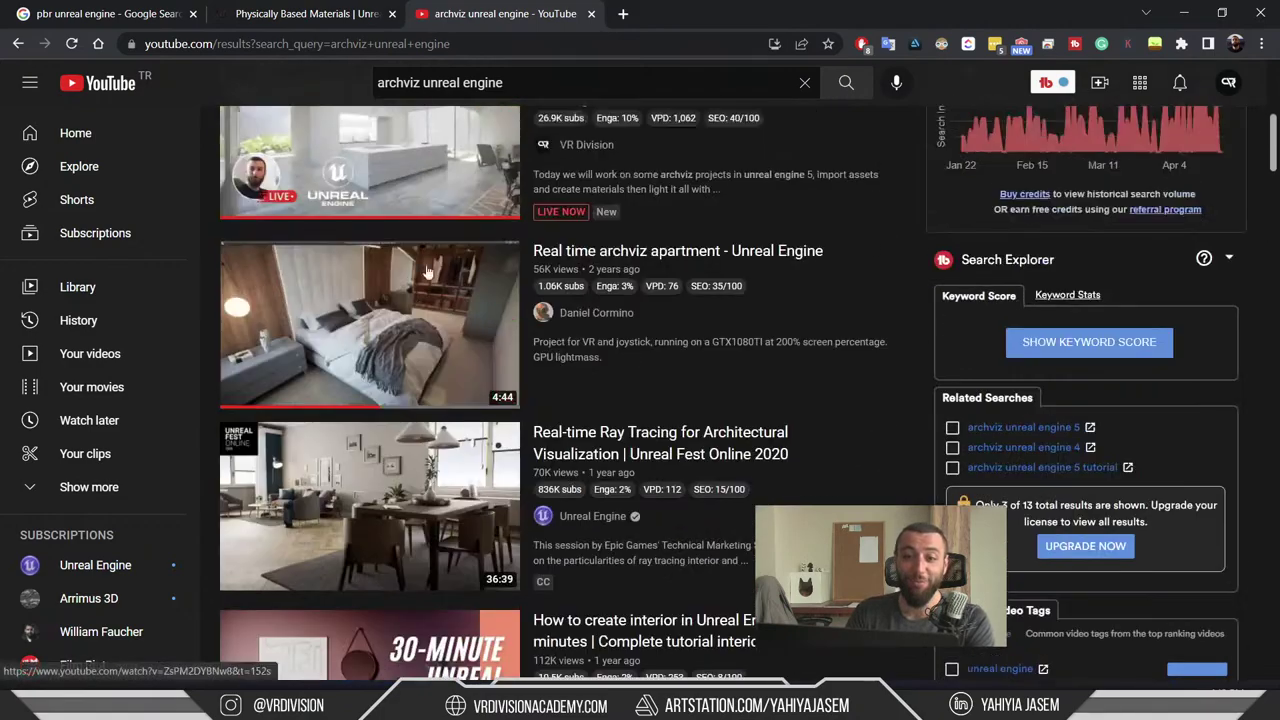
# - Glance at the notifications panel, browse the results further, then switch to the 'pbr unreal engine' tab
pyautogui.press('super+n')
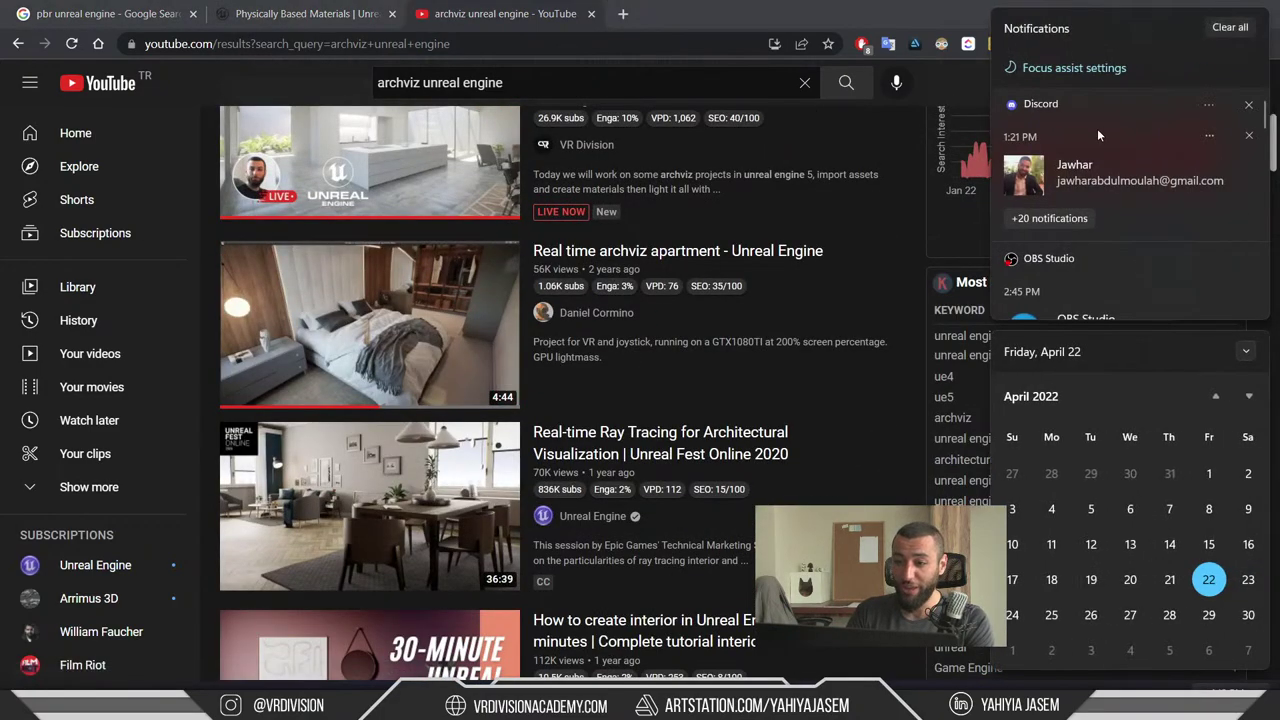
pyautogui.press('Escape')
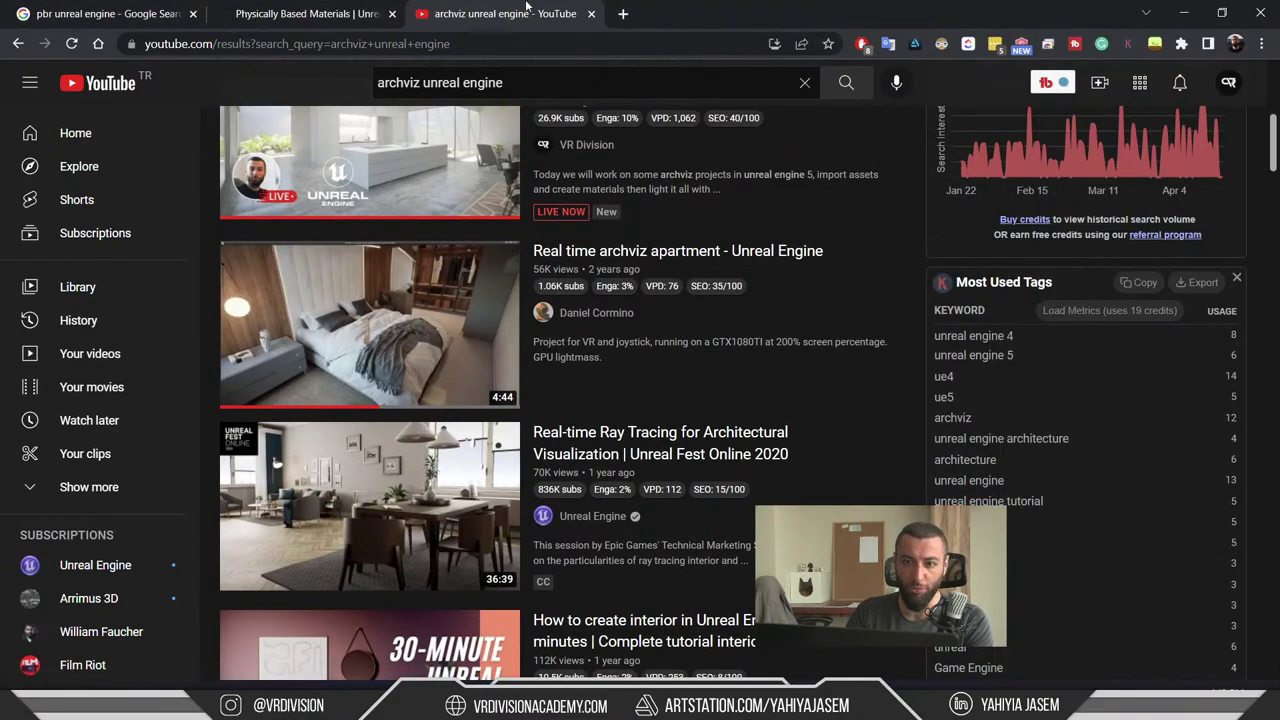
pyautogui.scroll(5, 600, 250)
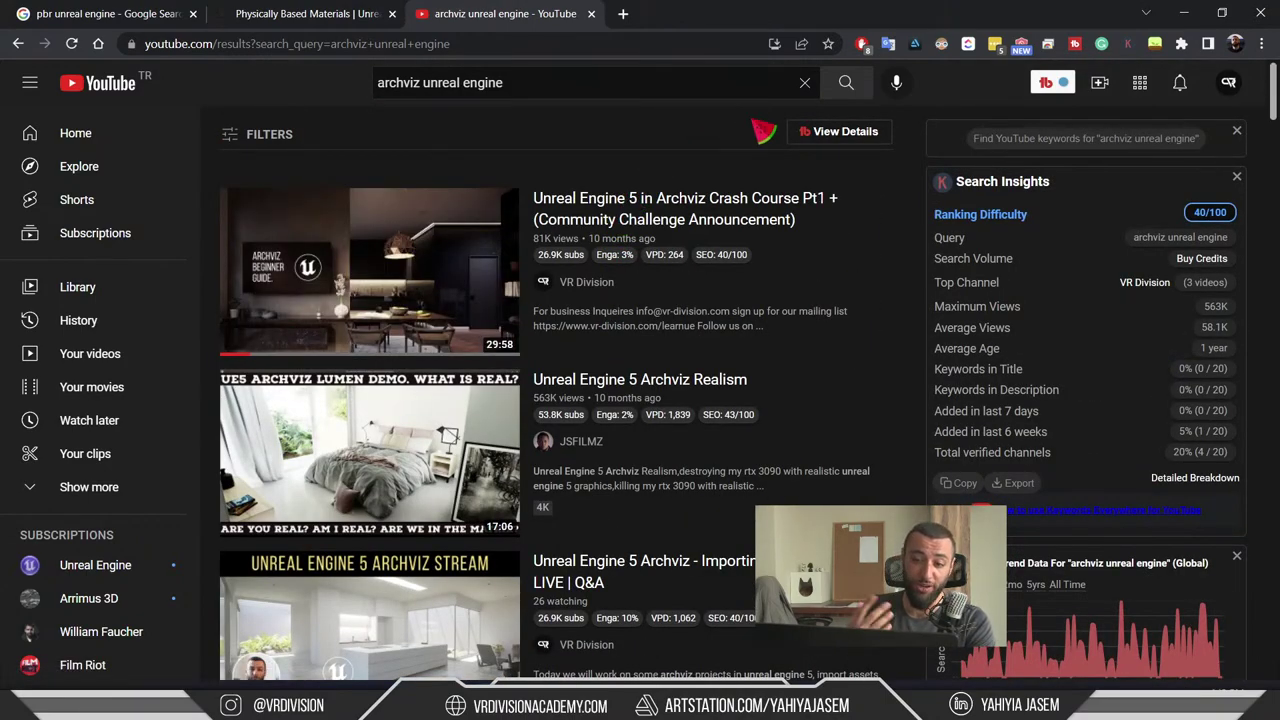
pyautogui.scroll(-3, 766, 164)
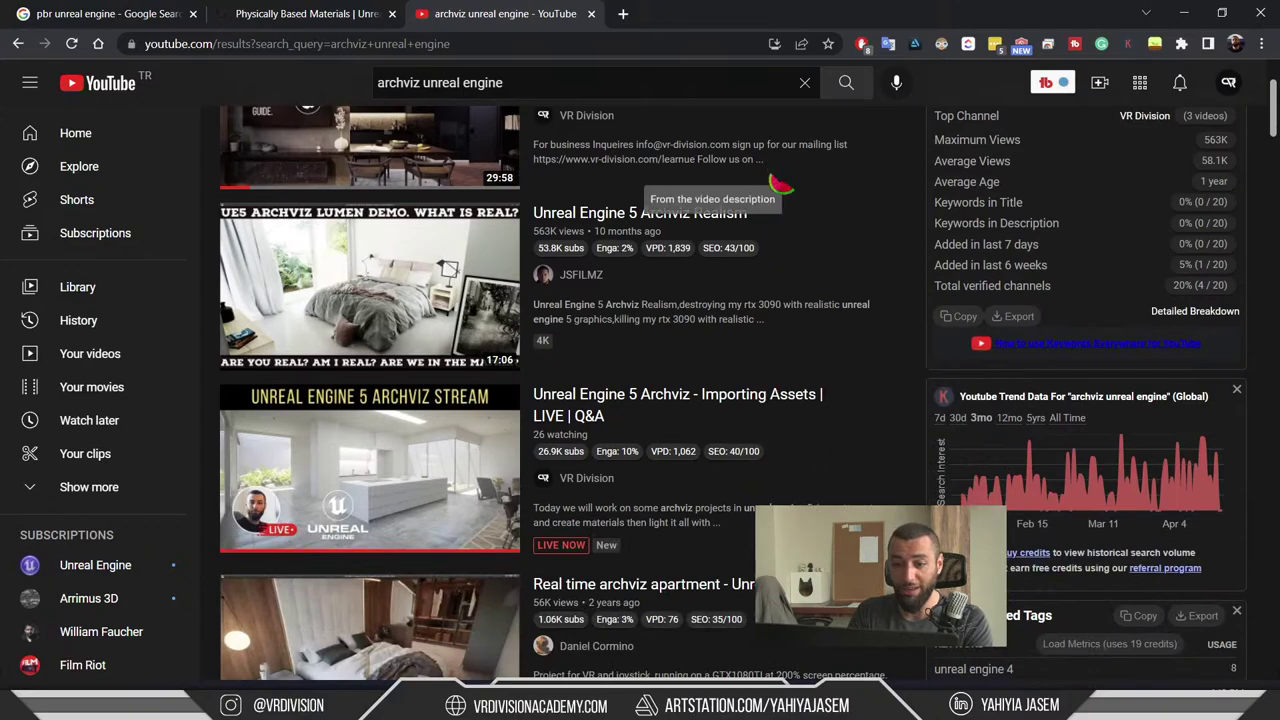
pyautogui.scroll(3, 808, 213)
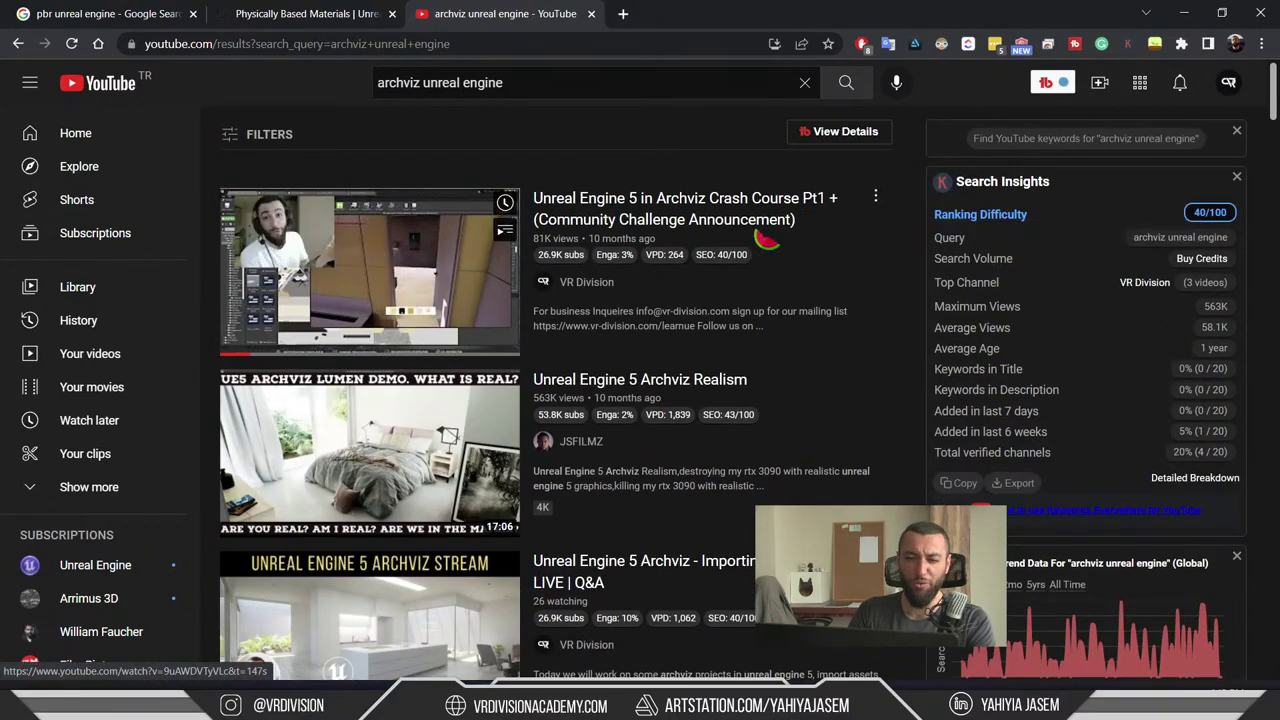
pyautogui.click(300, 13)
pyautogui.click(100, 13)
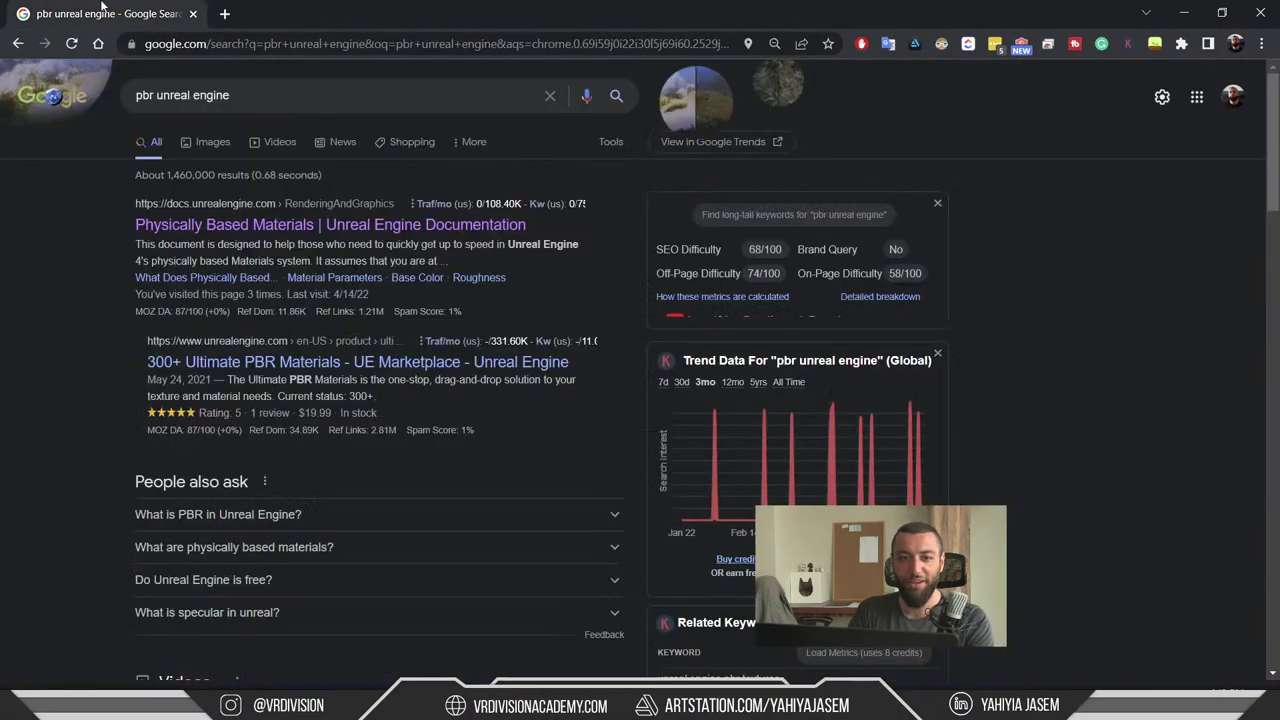
pyautogui.hotkey('alt', 'Tab')
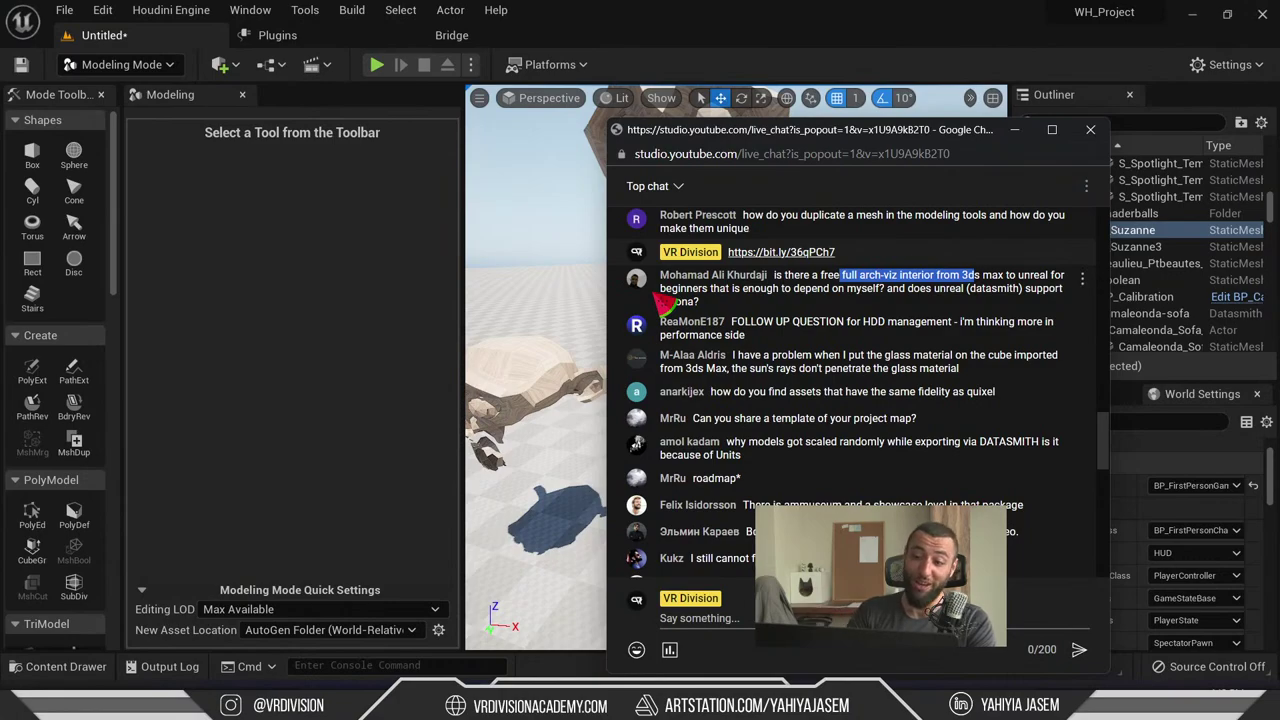
pyautogui.click(850, 290)
pyautogui.moveTo(824, 275); pyautogui.dragTo(957, 286)
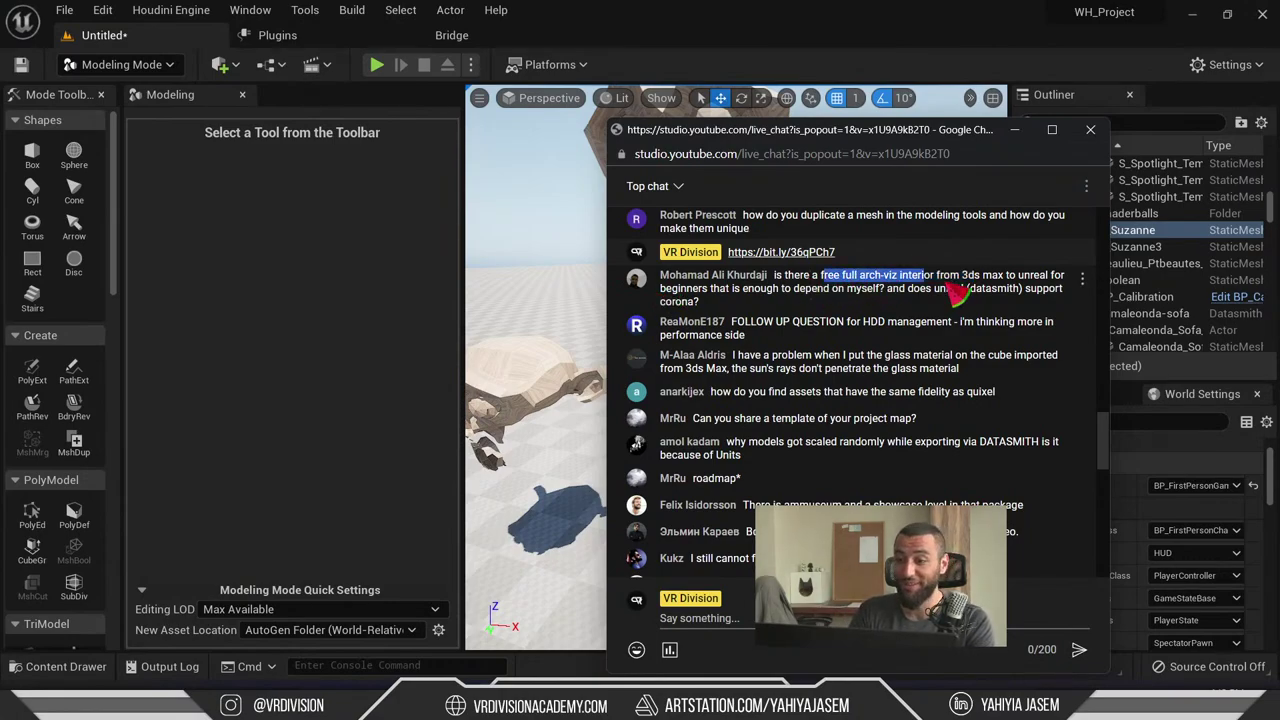
pyautogui.click(837, 286)
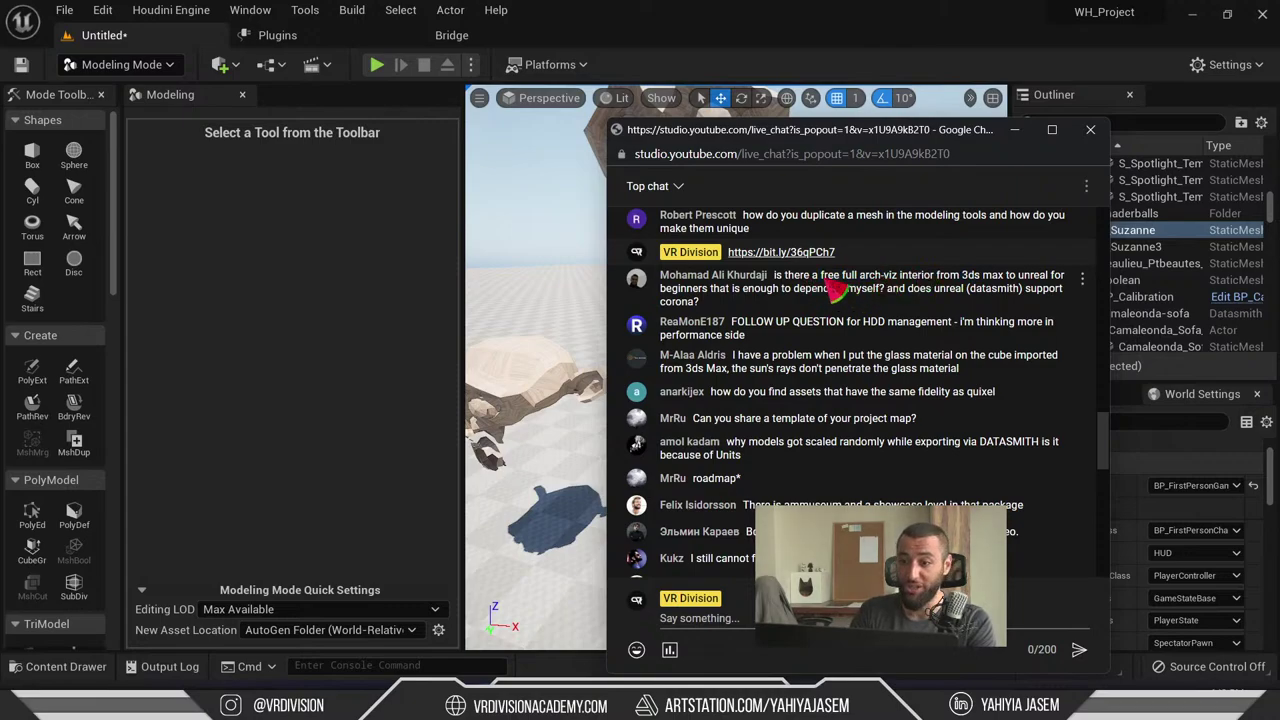
pyautogui.moveTo(816, 280); pyautogui.dragTo(884, 284)
pyautogui.click(880, 290)
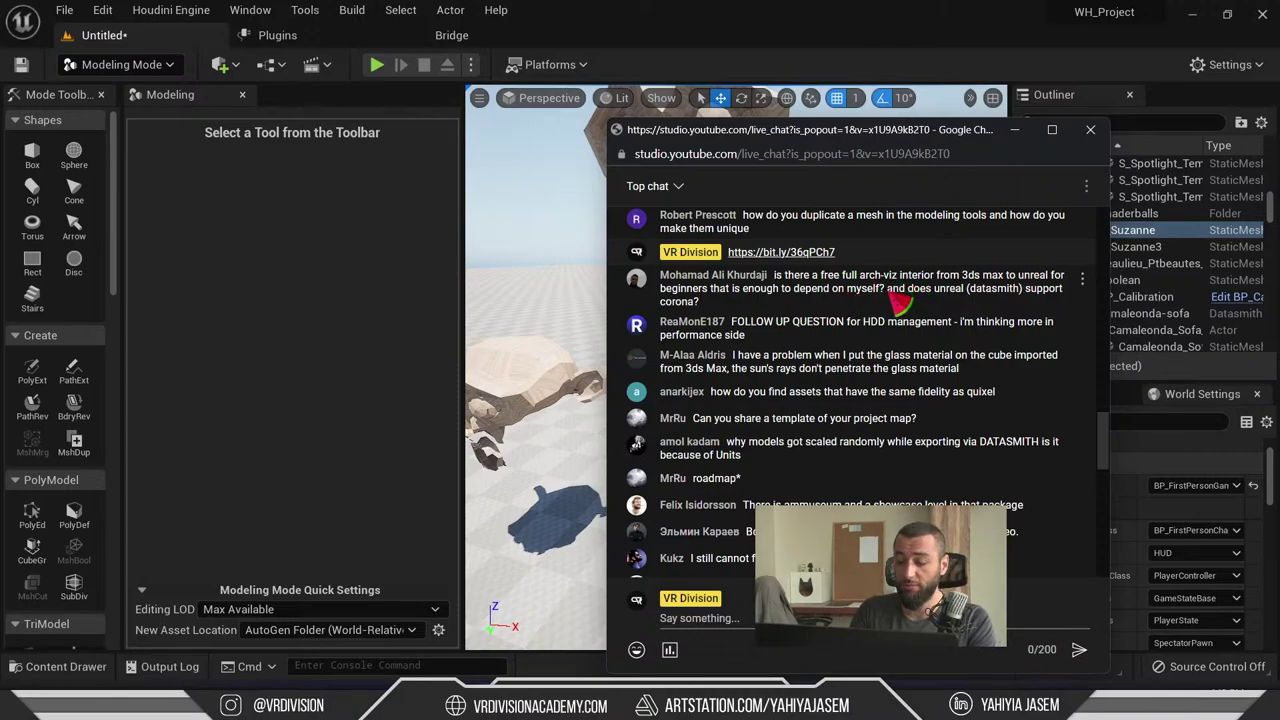
pyautogui.moveTo(886, 289); pyautogui.dragTo(775, 276)
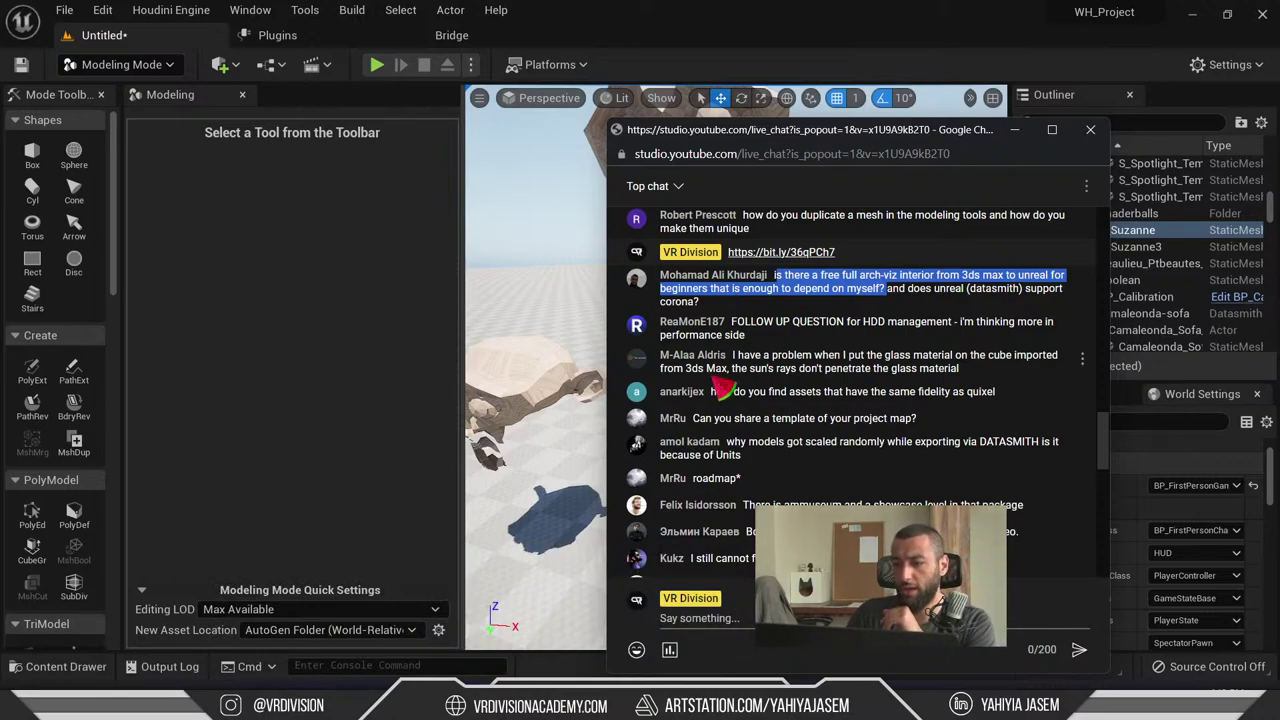
pyautogui.click(962, 292)
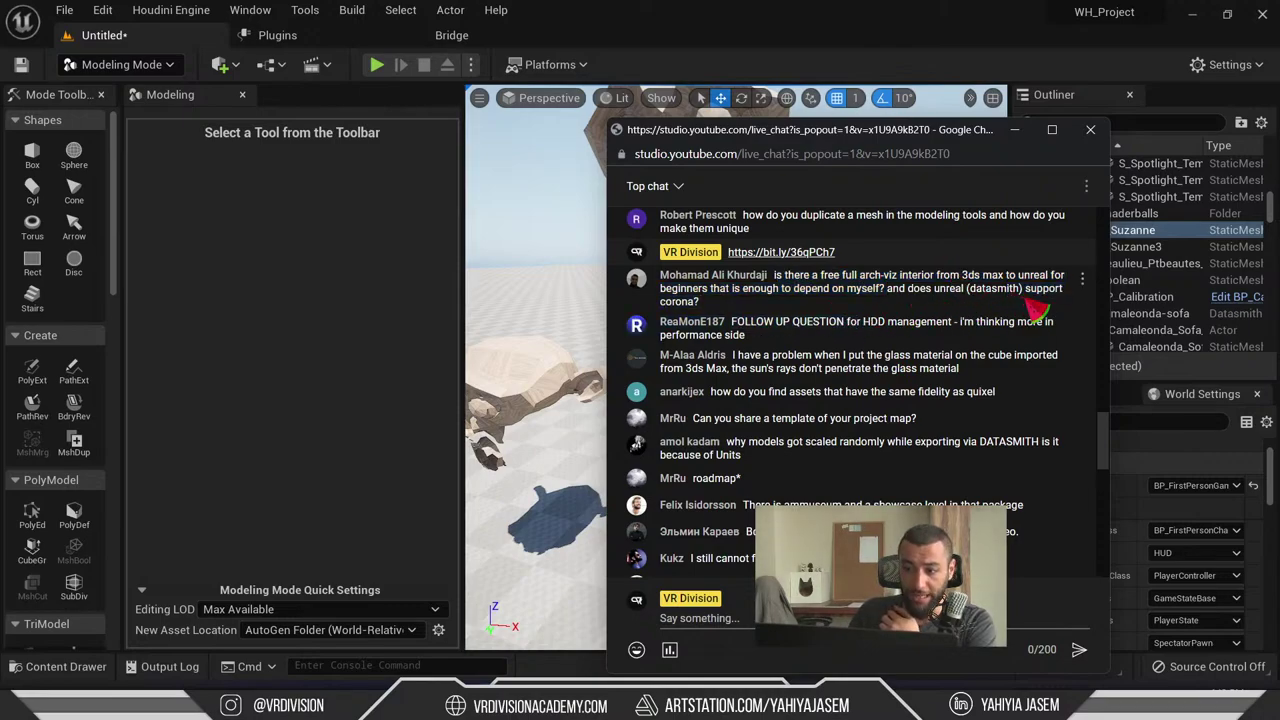
pyautogui.moveTo(1036, 310); pyautogui.dragTo(918, 316)
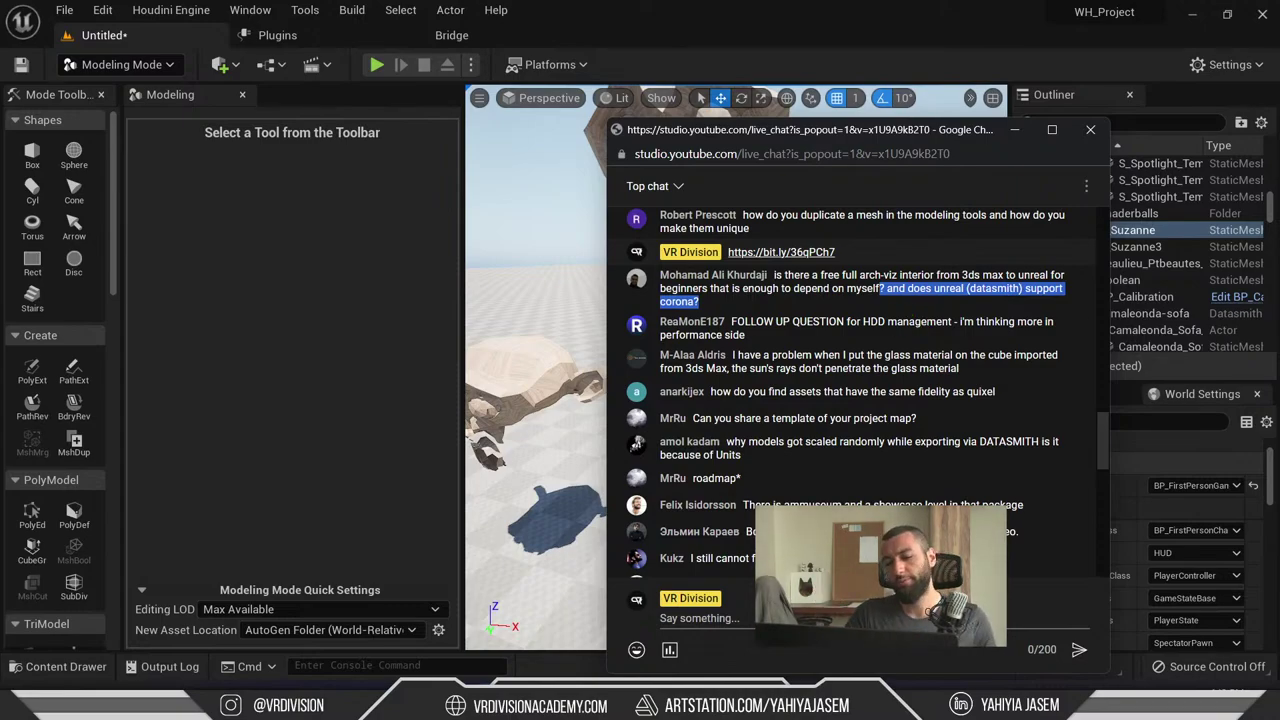
# - Search Google for 'datasmith documentation' and open the Datasmith Overview documentation page
pyautogui.moveTo(493, 705)
pyautogui.click(479, 592)
pyautogui.hotkey('ctrl', 't')
pyautogui.write('datasmith')
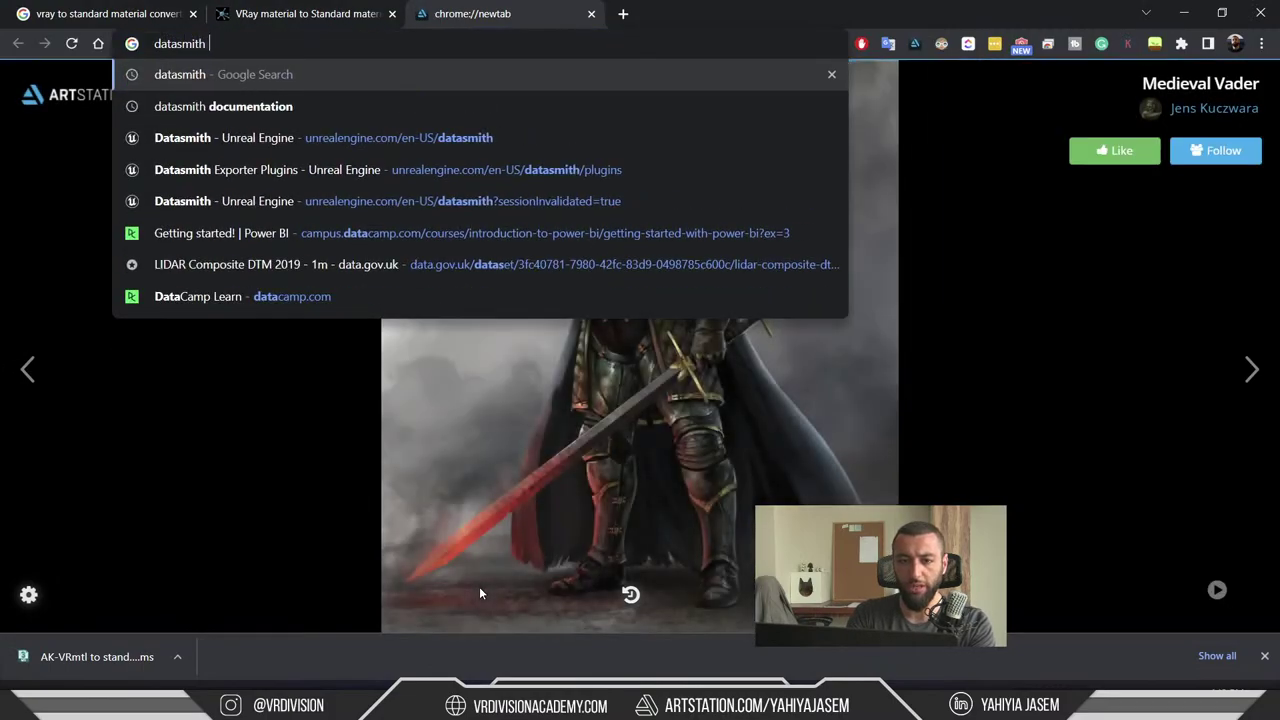
pyautogui.press('Return')
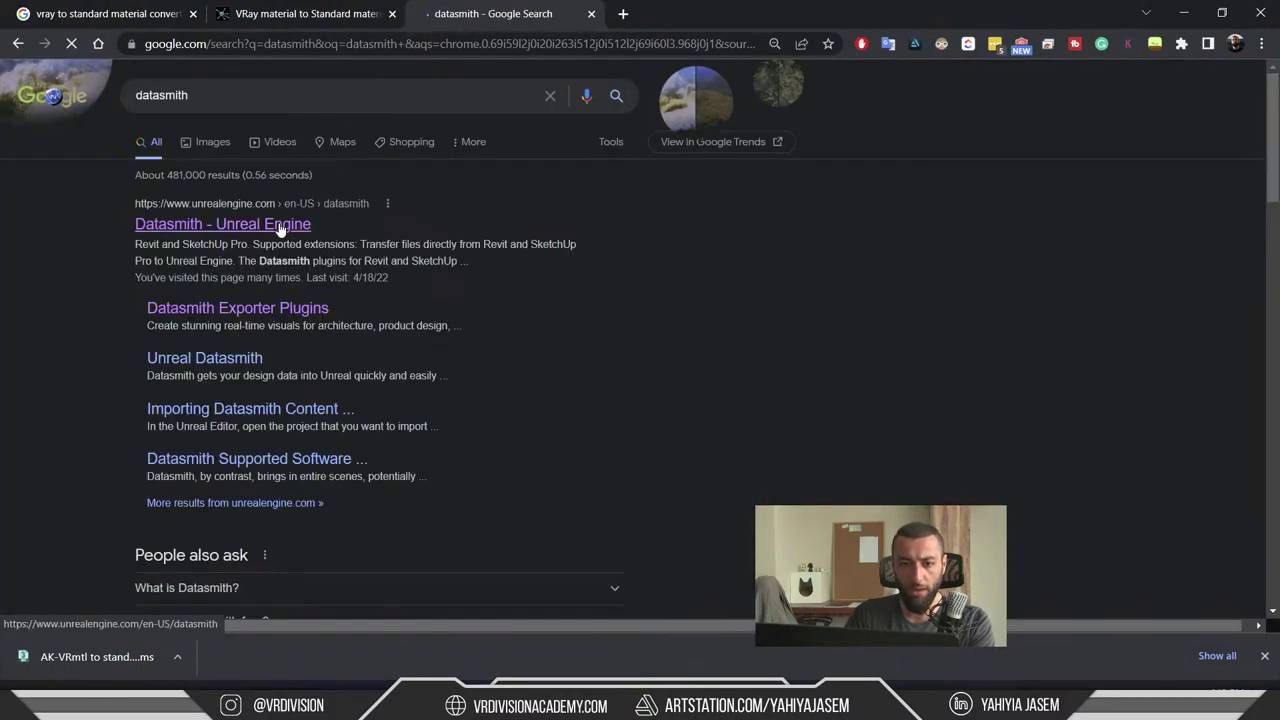
pyautogui.click(356, 97)
pyautogui.write('documenta')
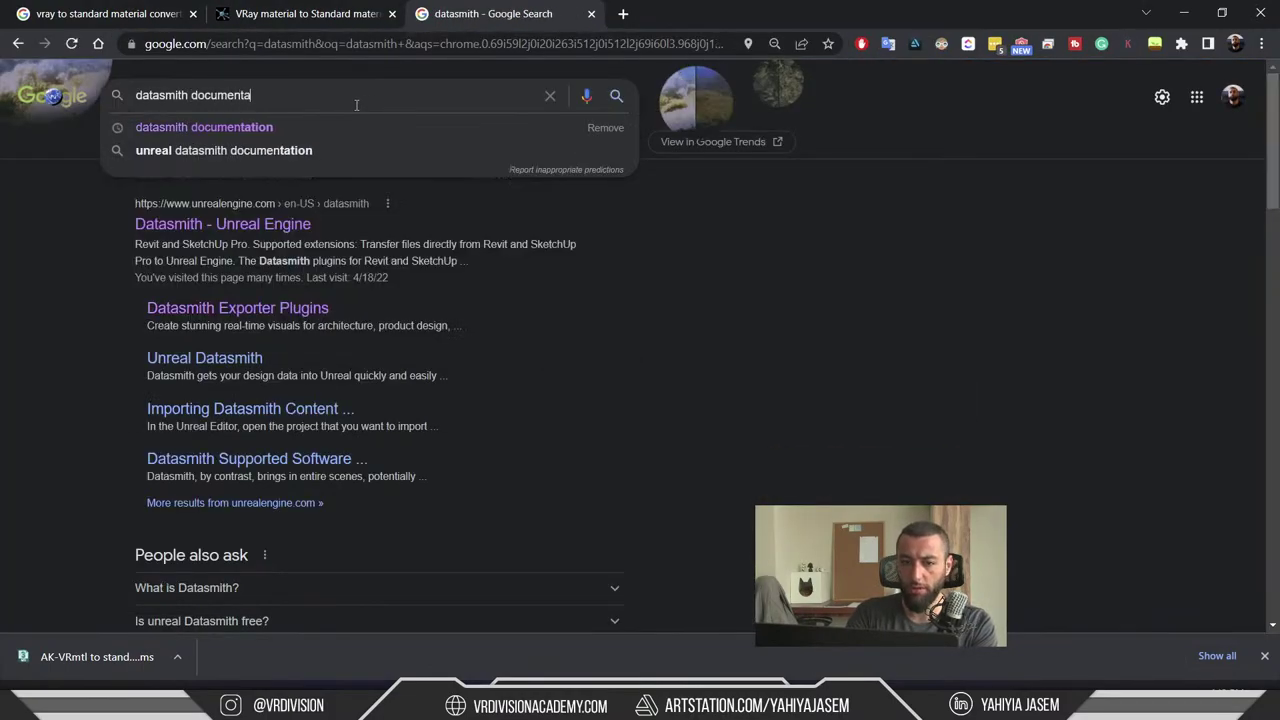
pyautogui.write('tion')
pyautogui.press('Return')
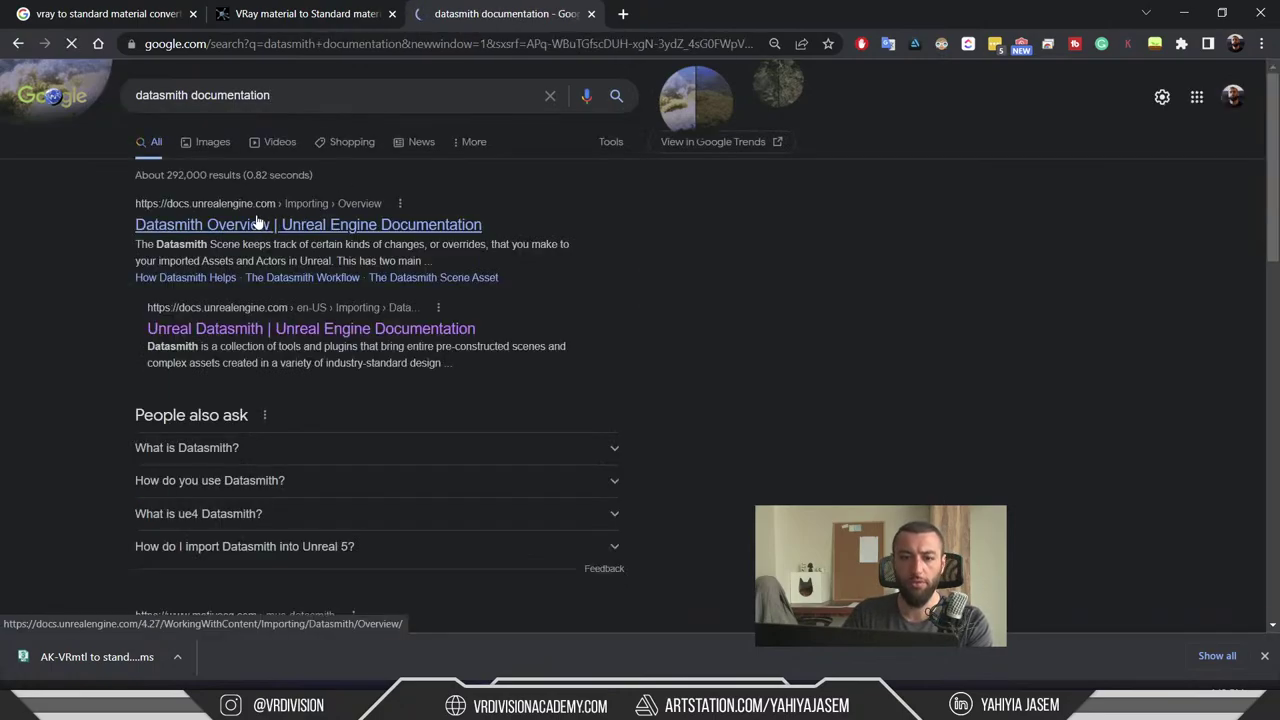
pyautogui.click(247, 228)
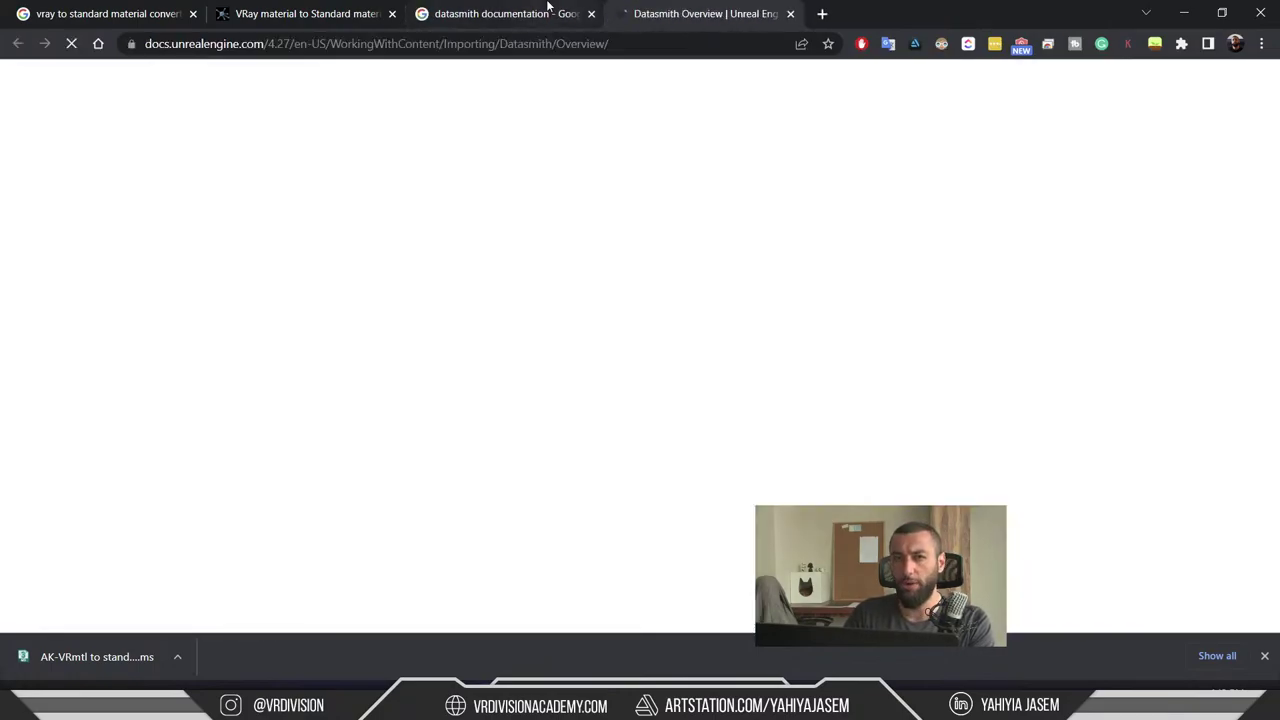
# - Scroll to The Datasmith Scene Asset section and widen the navigation sidebar so page titles show
pyautogui.scroll(-10, 706, 314)
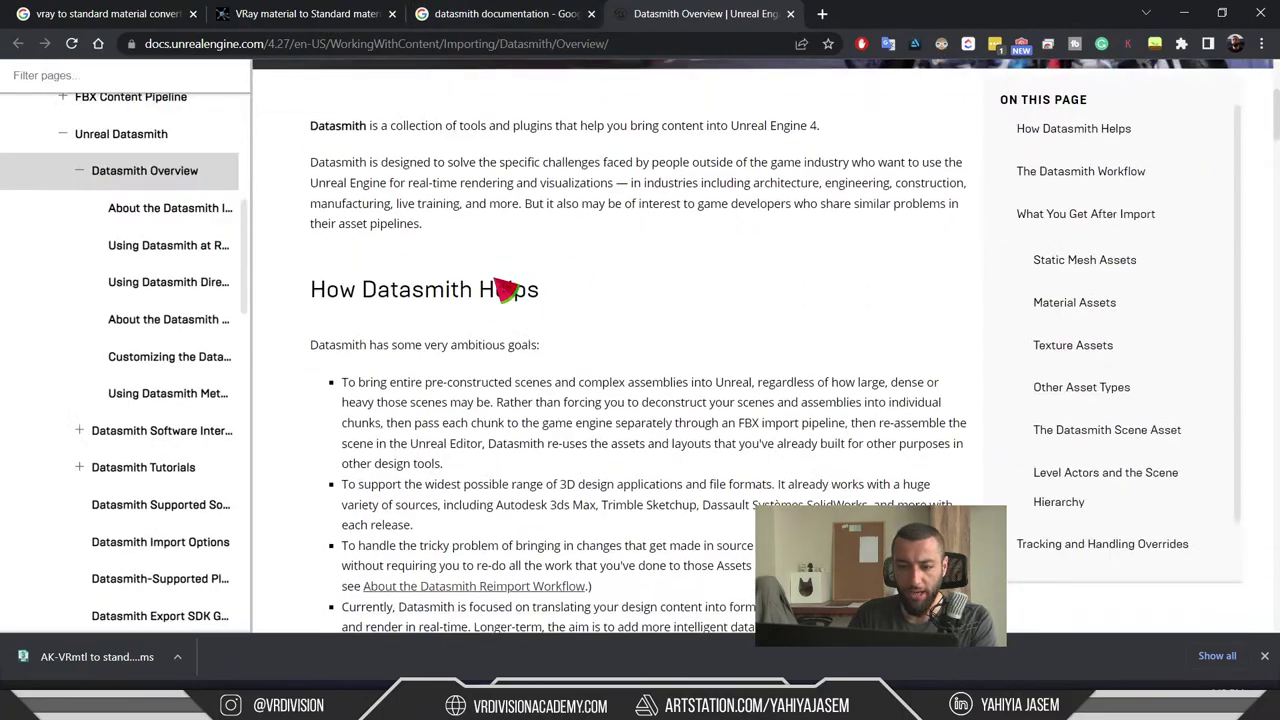
pyautogui.scroll(-4, 490, 290)
pyautogui.scroll(3, 490, 290)
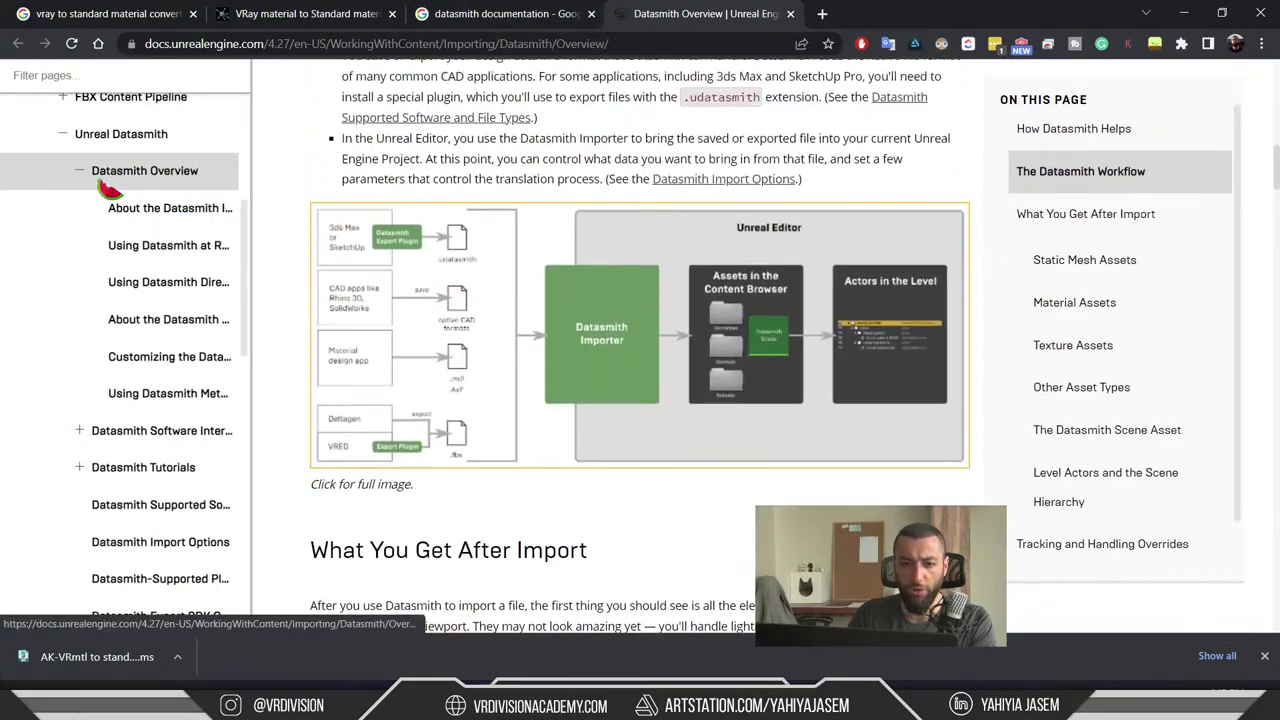
pyautogui.scroll(-18, 895, 258)
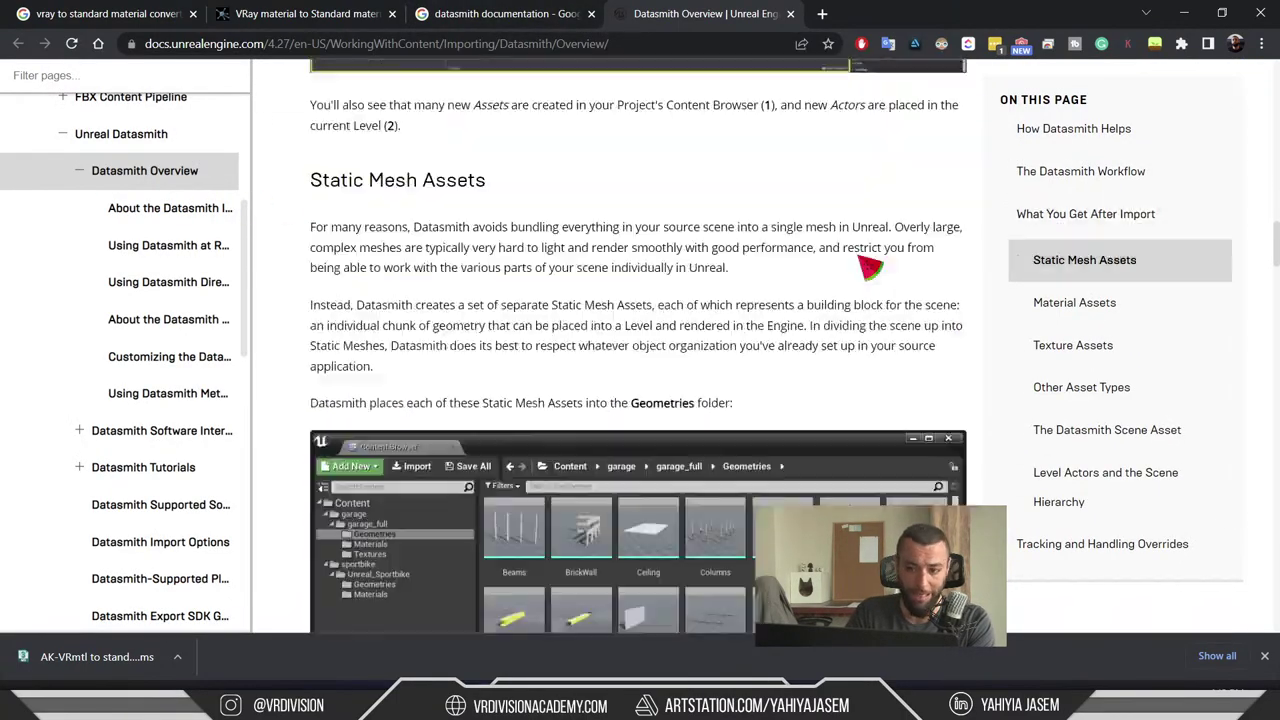
pyautogui.scroll(-12, 895, 258)
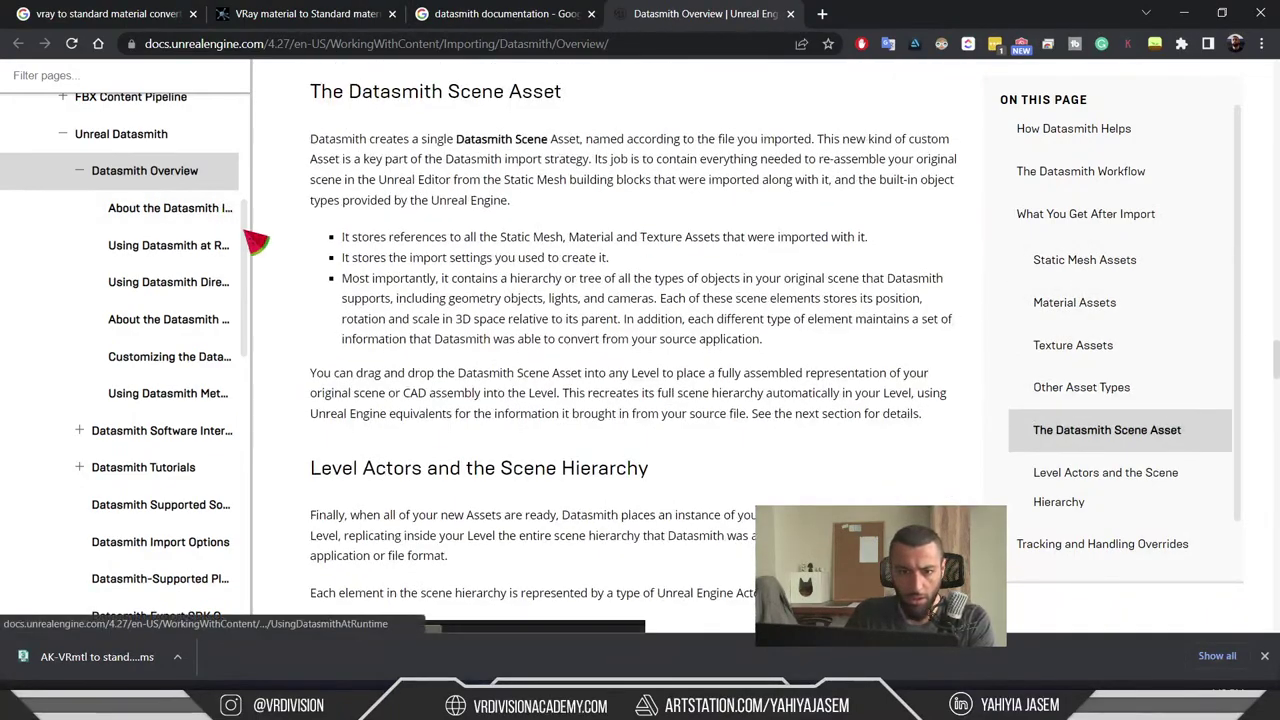
pyautogui.moveTo(255, 233); pyautogui.dragTo(385, 230)
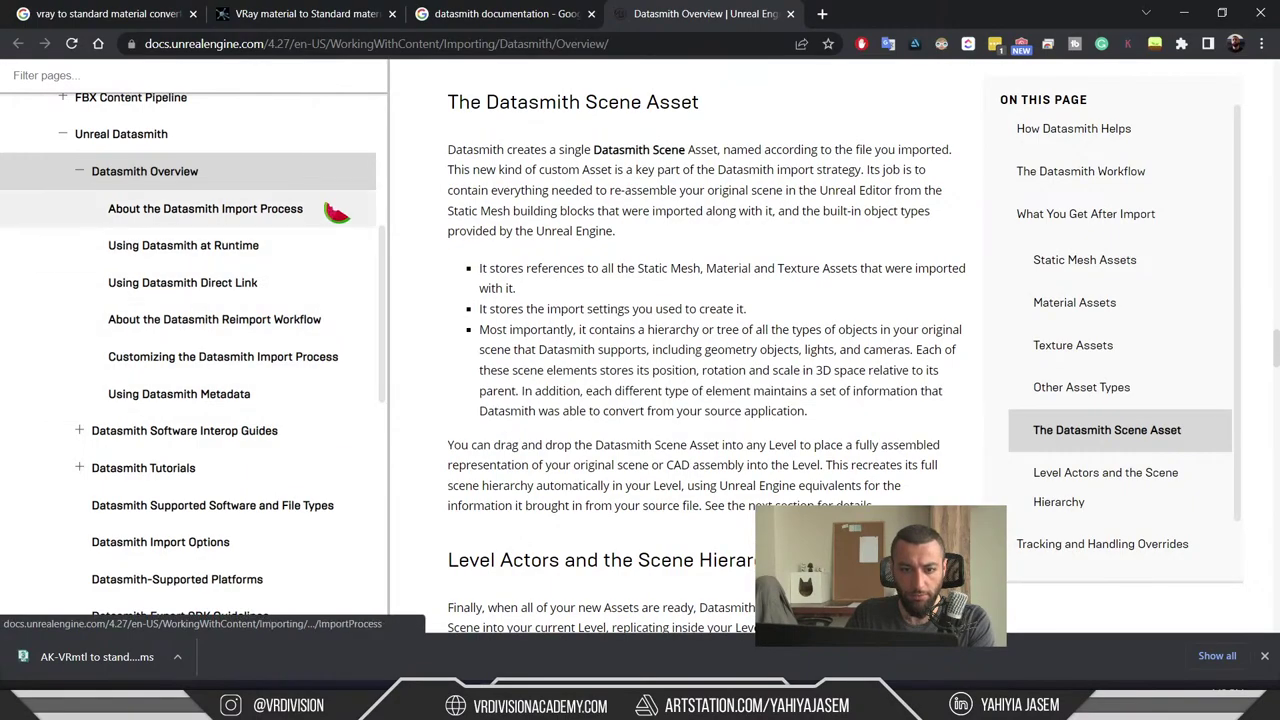
# - Change the Google query to 'datasmith corona support' and open the Corona Physical Material thread in the background
pyautogui.click(480, 14)
pyautogui.click(301, 96)
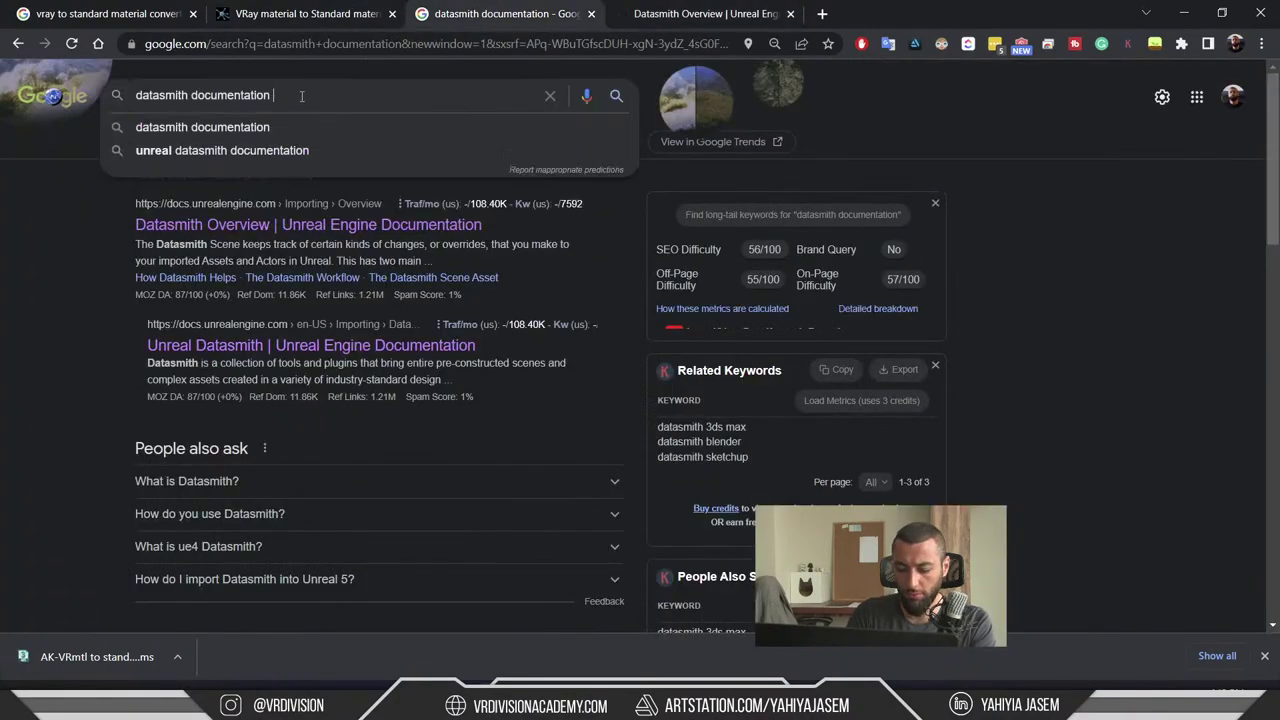
pyautogui.doubleClick(301, 96)
pyautogui.write('corona support')
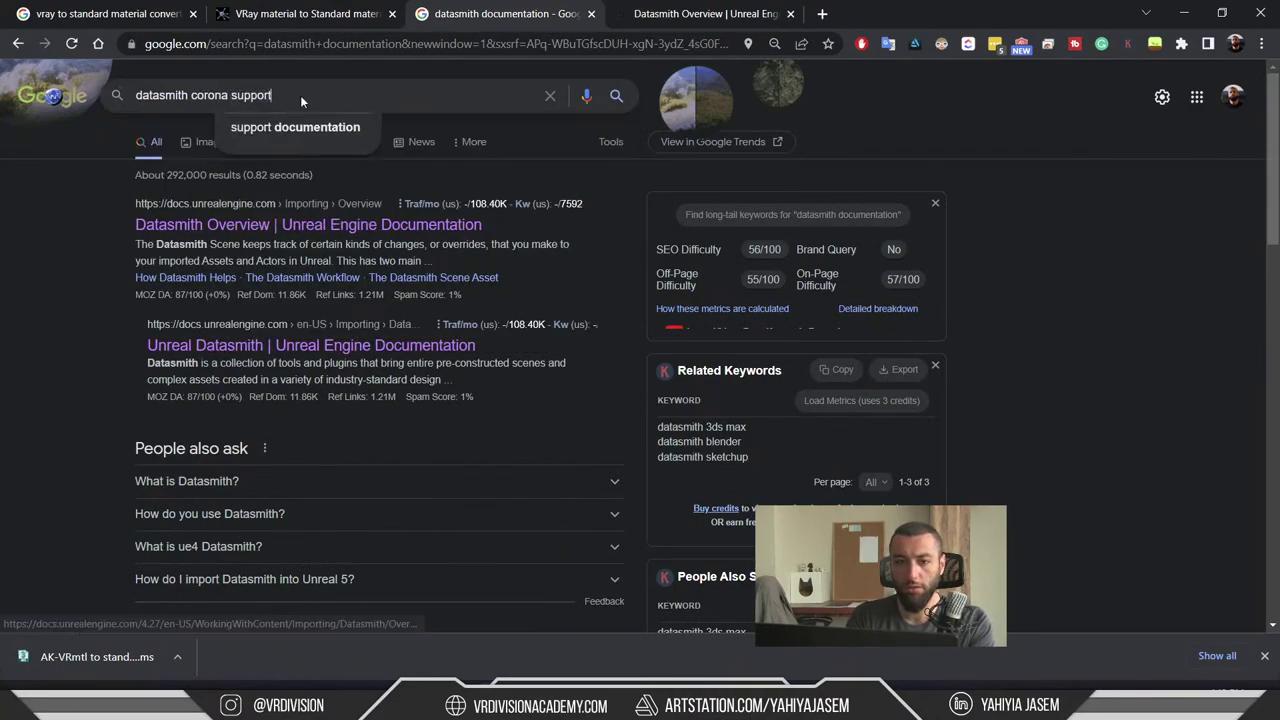
pyautogui.press('Return')
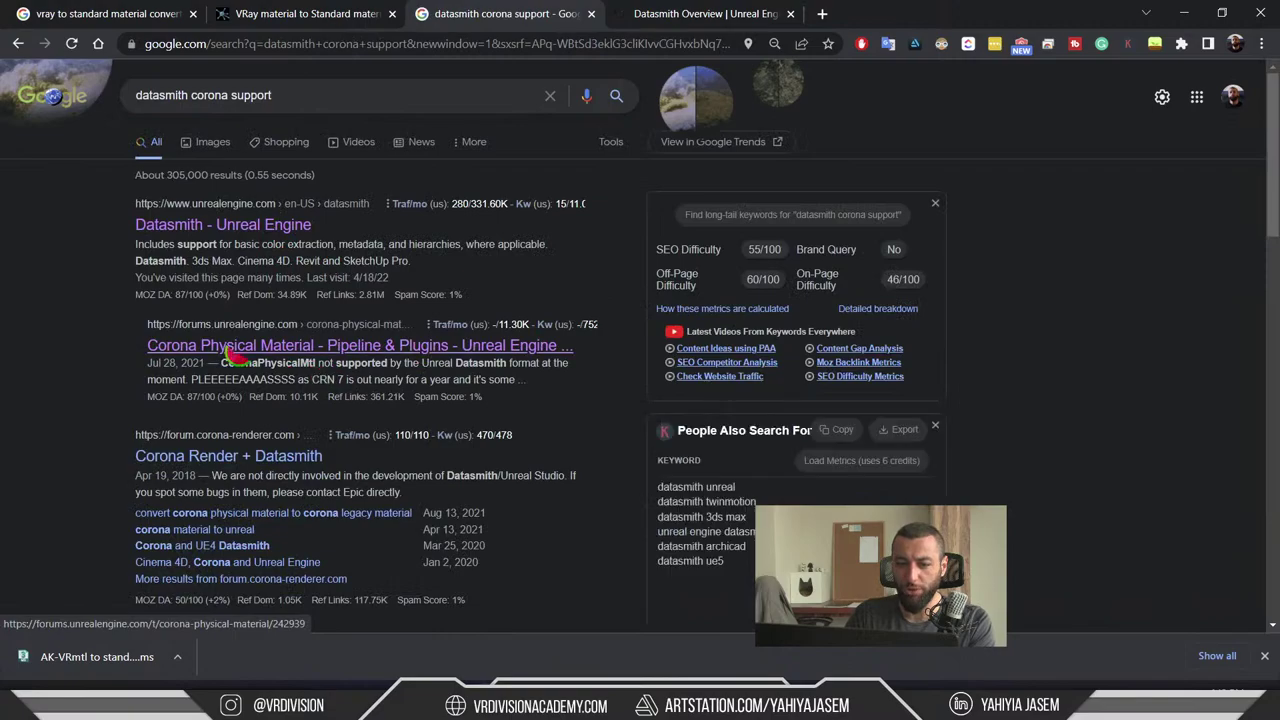
pyautogui.middleClick(330, 352)
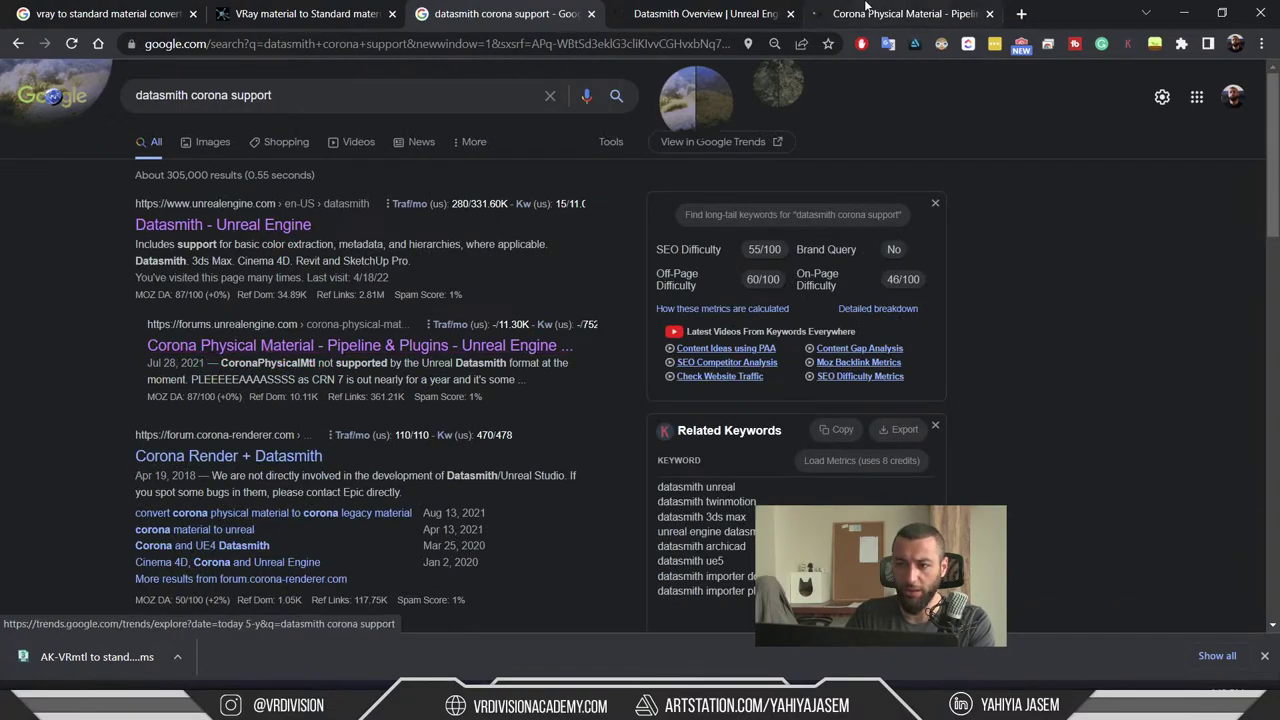
# - Read through the Corona Physical Material forum thread, then close the browser tabs
pyautogui.click(900, 13)
pyautogui.scroll(-4, 486, 240)
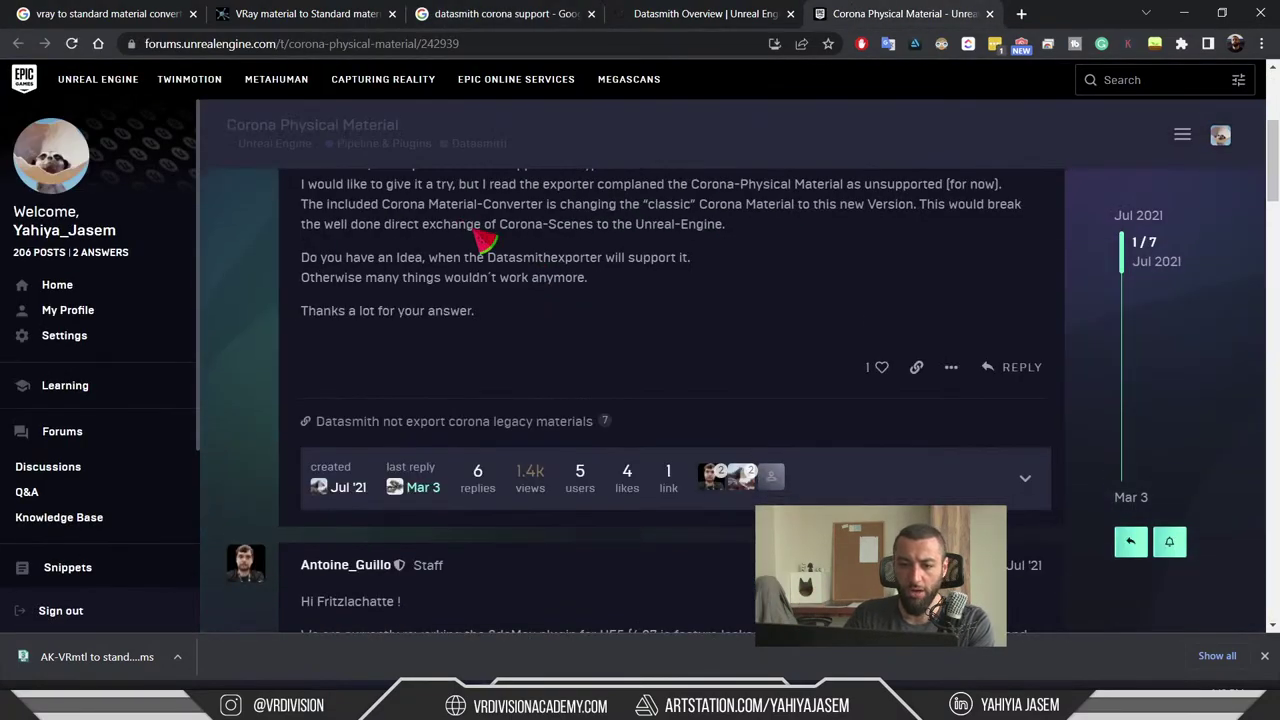
pyautogui.scroll(-2, 400, 202)
pyautogui.scroll(-10, 410, 205)
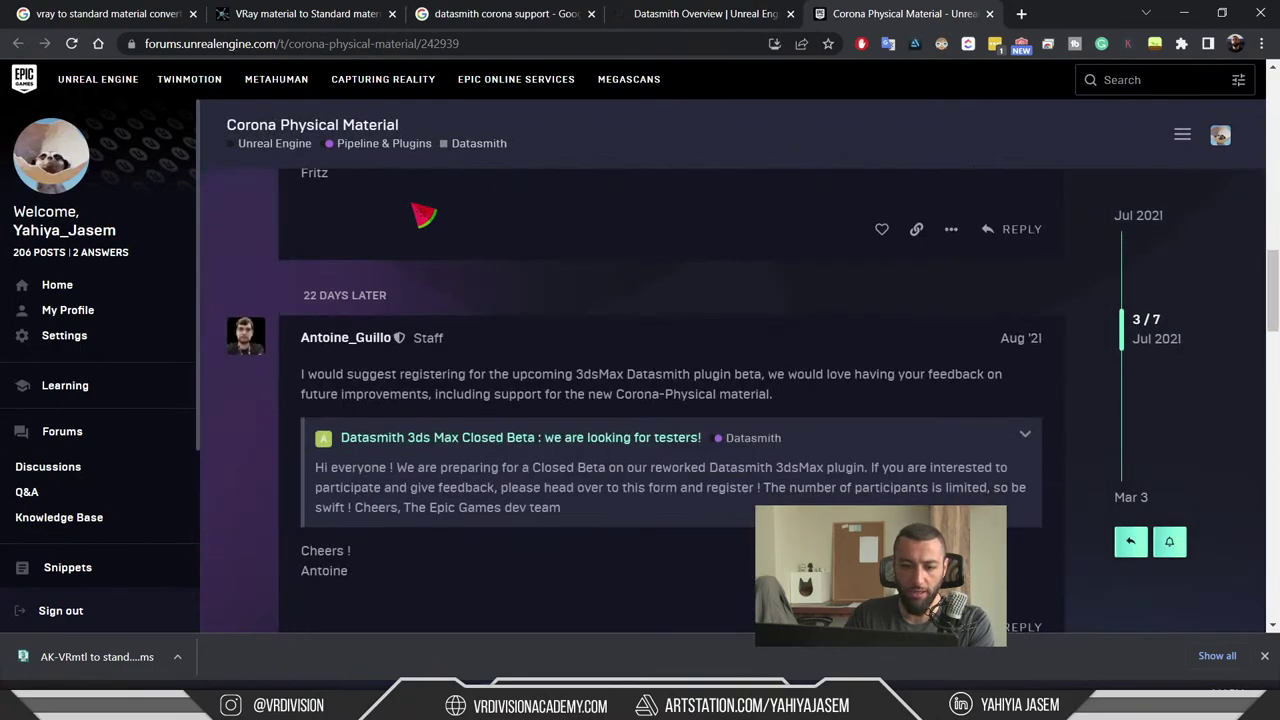
pyautogui.scroll(-4, 466, 251)
pyautogui.scroll(3, 471, 286)
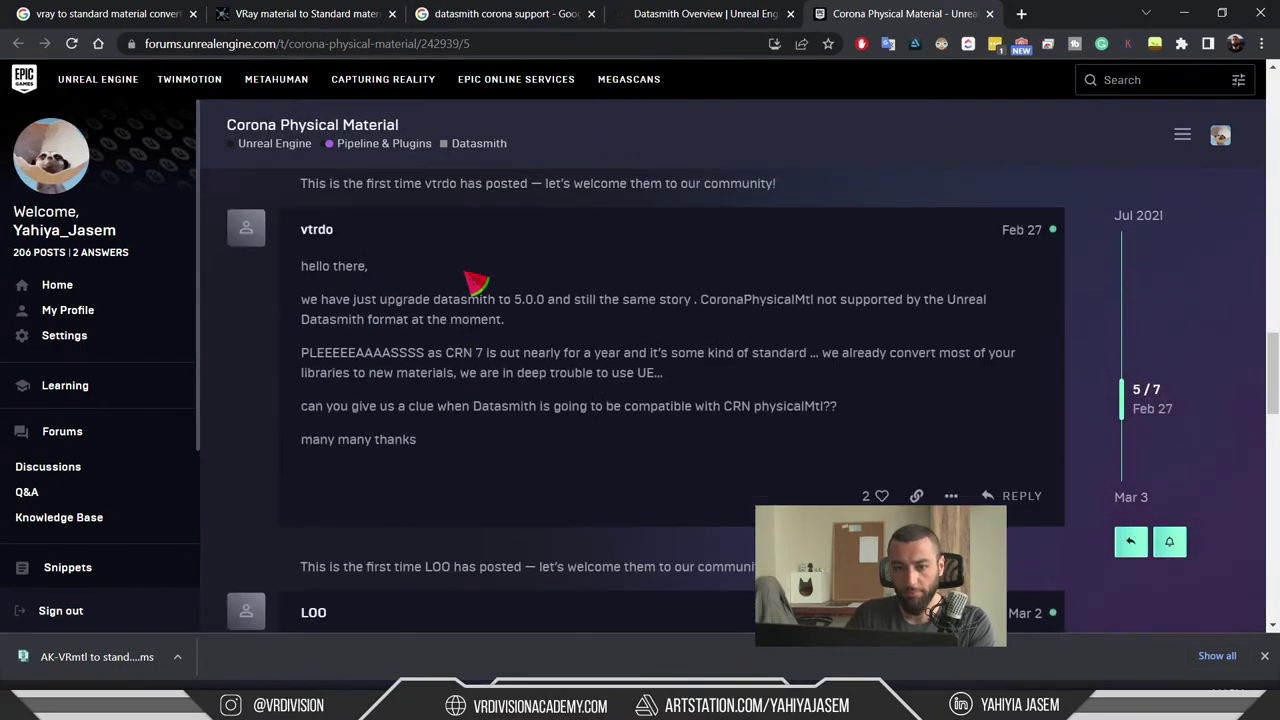
pyautogui.scroll(-8, 749, 334)
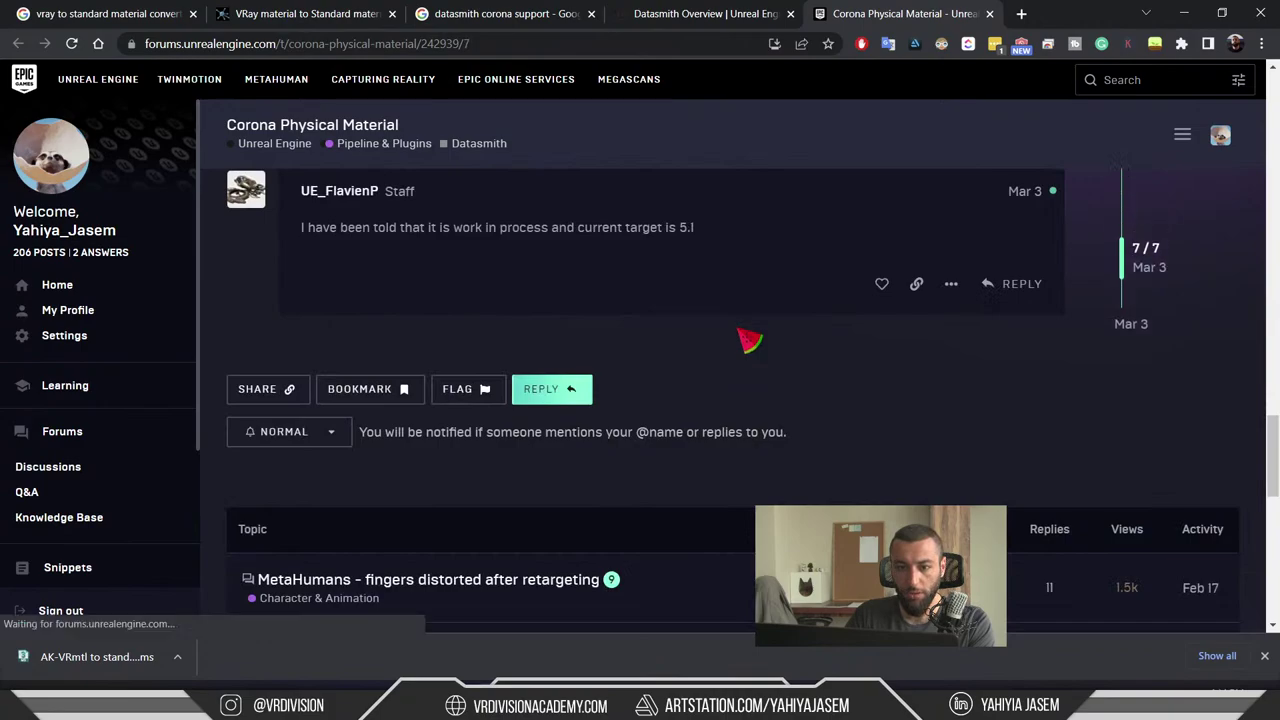
pyautogui.scroll(8, 748, 340)
pyautogui.scroll(10, 749, 342)
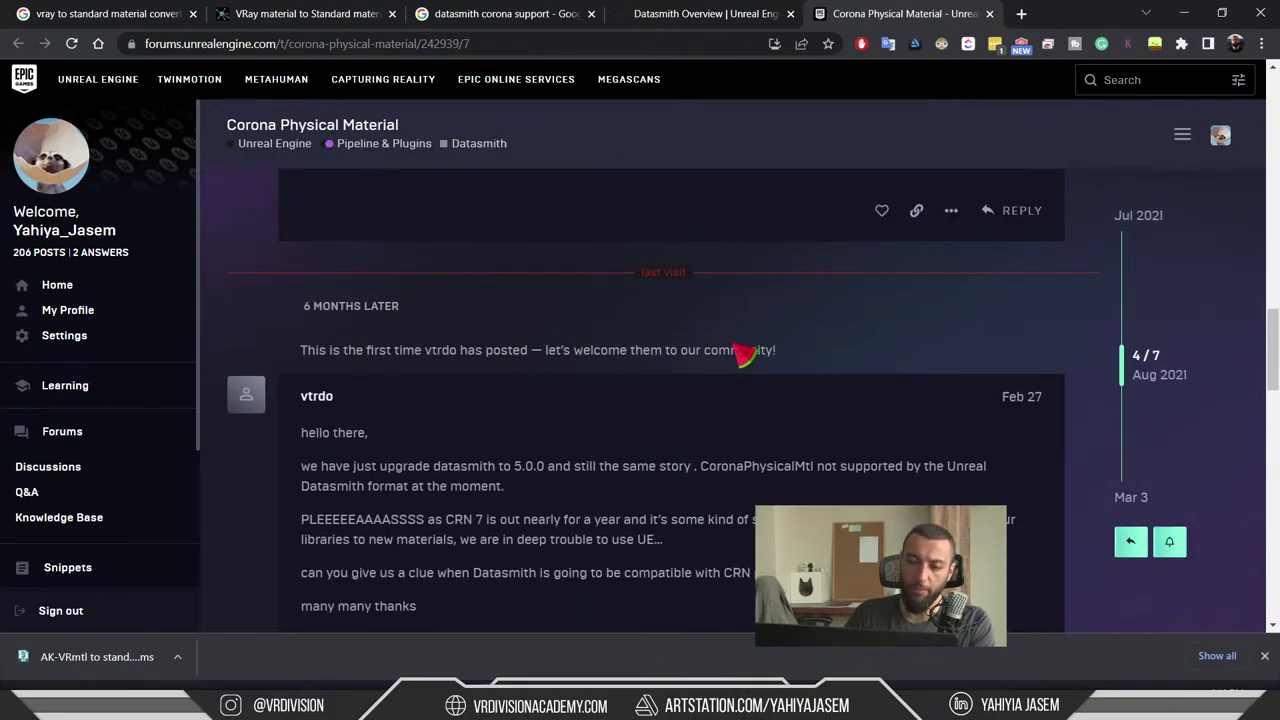
pyautogui.scroll(10, 748, 350)
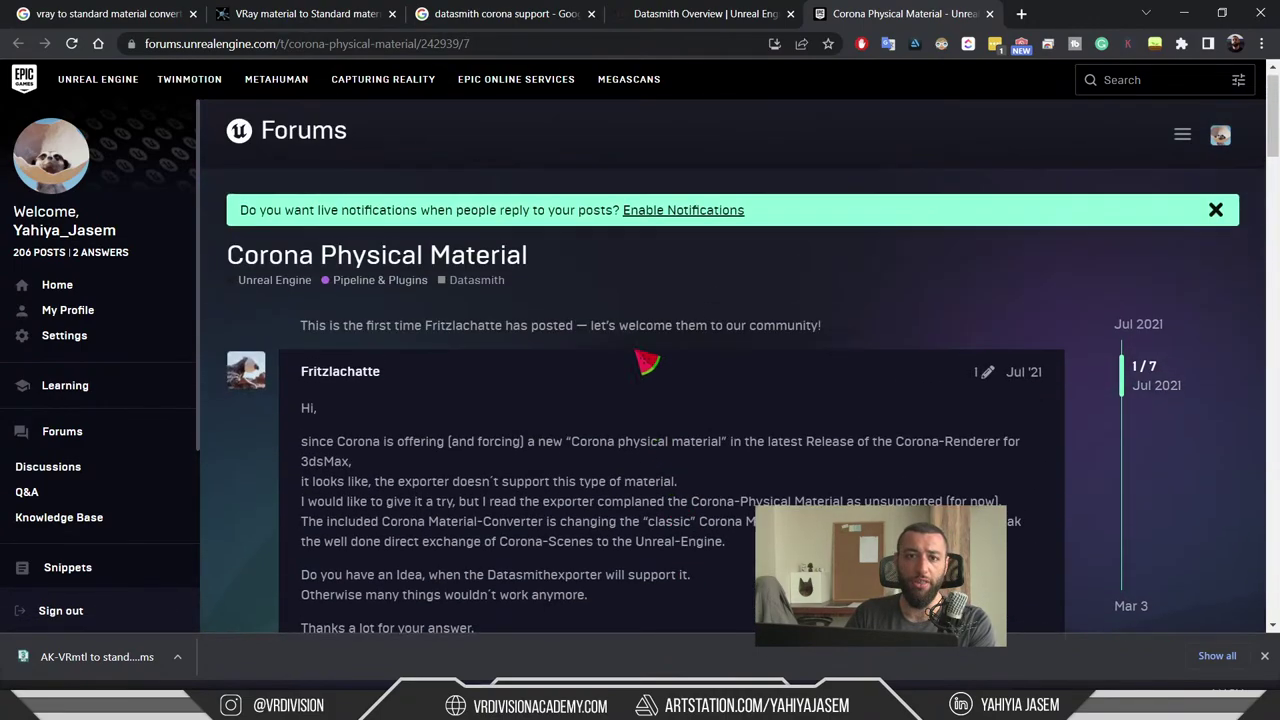
pyautogui.hotkey('ctrl', 'w')
pyautogui.hotkey('ctrl', 'w')
pyautogui.hotkey('ctrl', 'w')
pyautogui.hotkey('ctrl', 'w')
pyautogui.hotkey('ctrl', 'w')
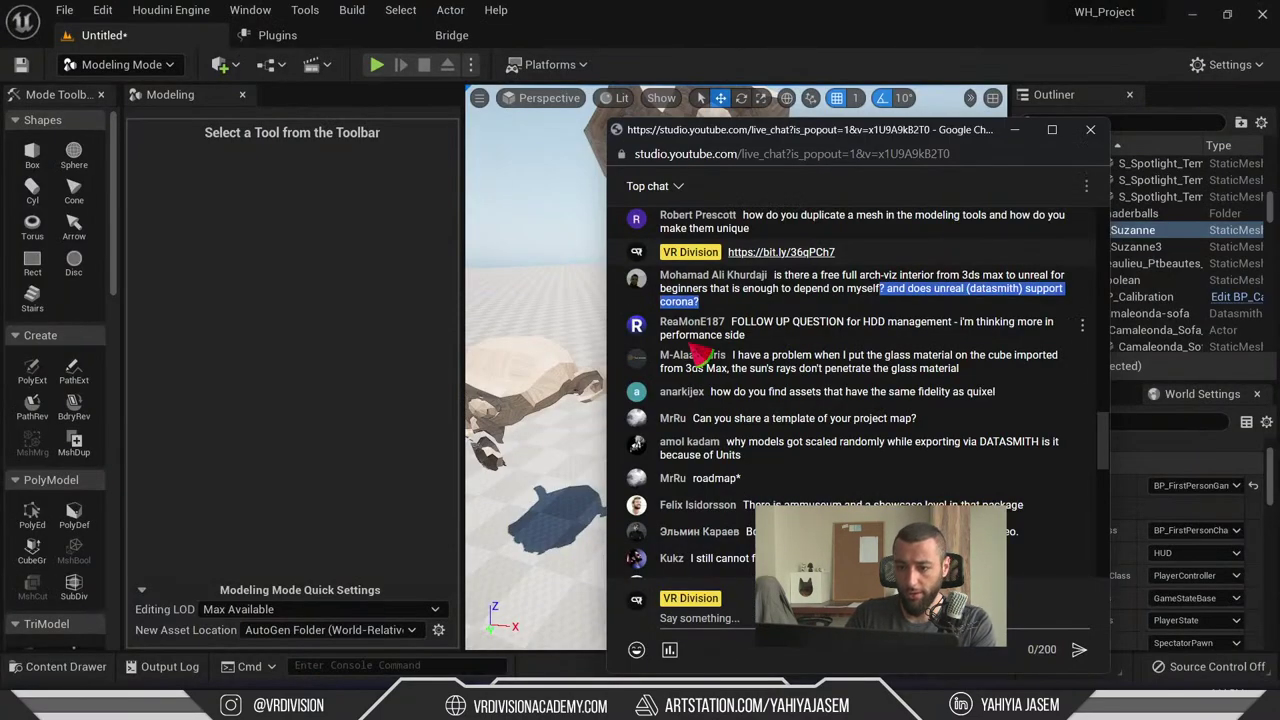
# - Move the live chat window up-left and highlight the HDD performance follow-up question while reading
pyautogui.moveTo(860, 130); pyautogui.dragTo(726, 106)
pyautogui.moveTo(600, 302); pyautogui.dragTo(757, 300)
pyautogui.click(778, 305)
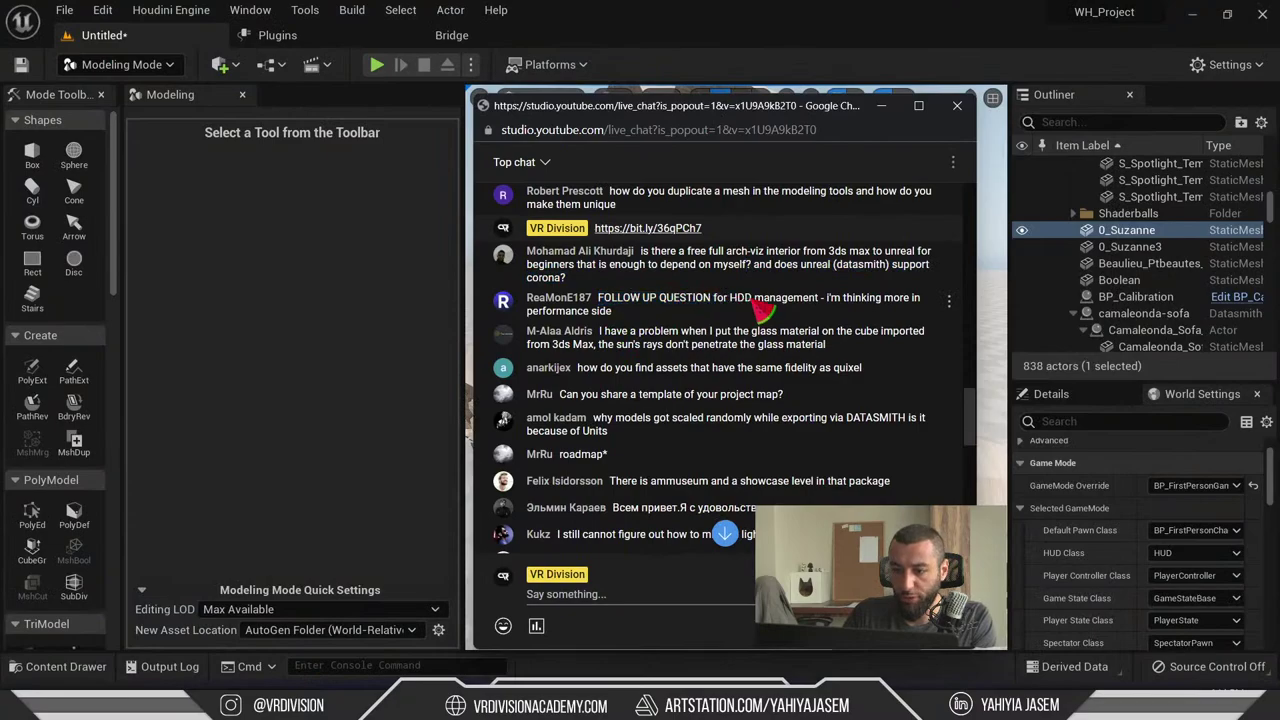
pyautogui.moveTo(824, 300); pyautogui.dragTo(938, 316)
pyautogui.click(809, 322)
pyautogui.tripleClick(632, 300)
pyautogui.tripleClick(615, 300)
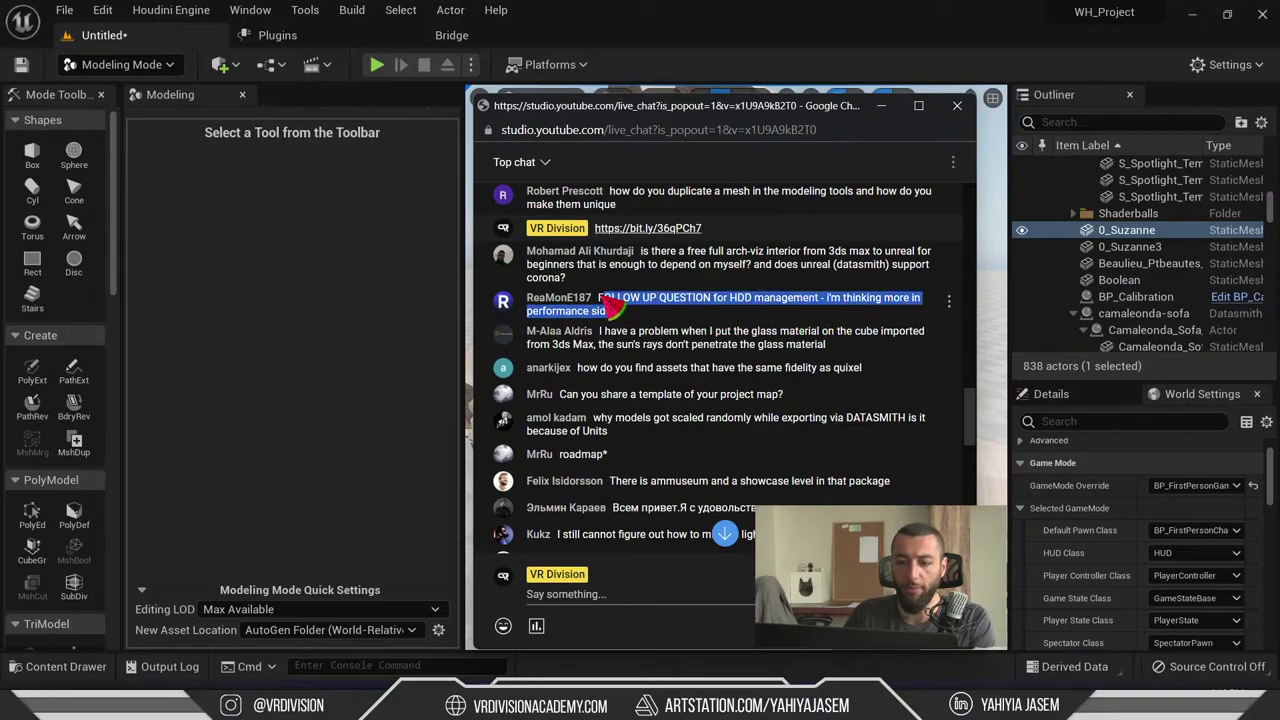
pyautogui.tripleClick(620, 302)
pyautogui.tripleClick(620, 304)
pyautogui.click(614, 318)
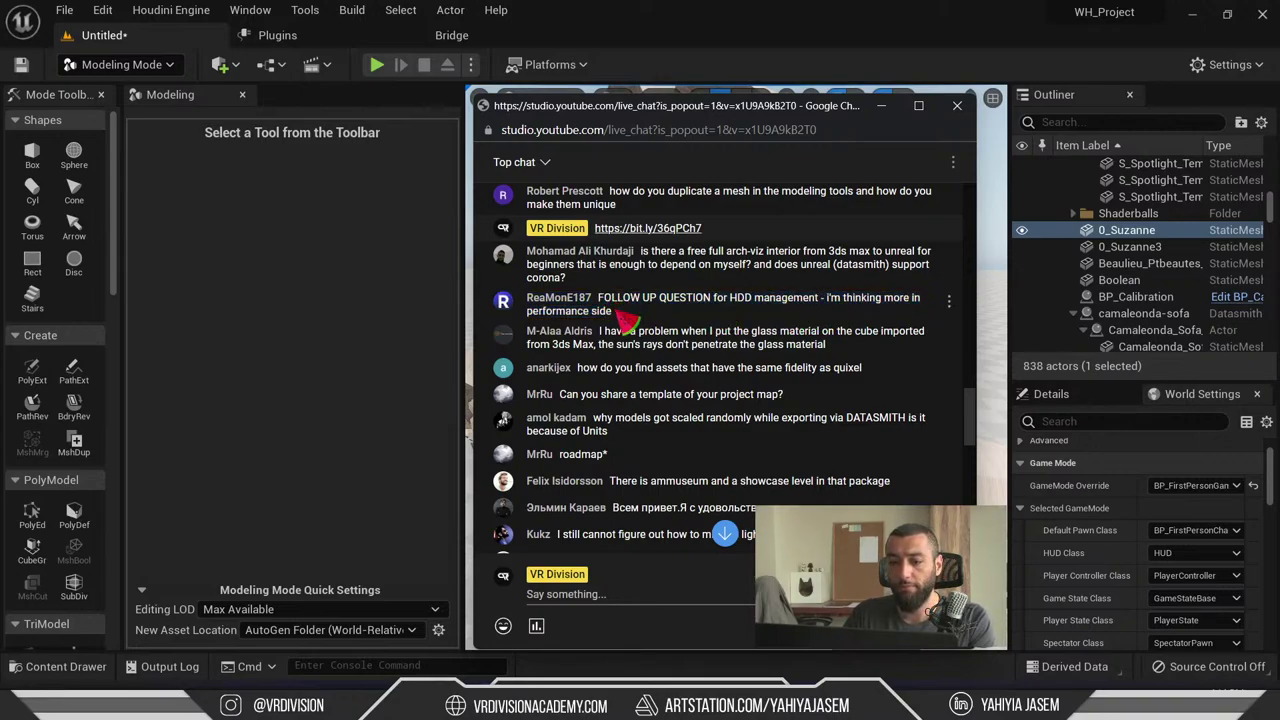
pyautogui.tripleClick(616, 316)
pyautogui.click(622, 320)
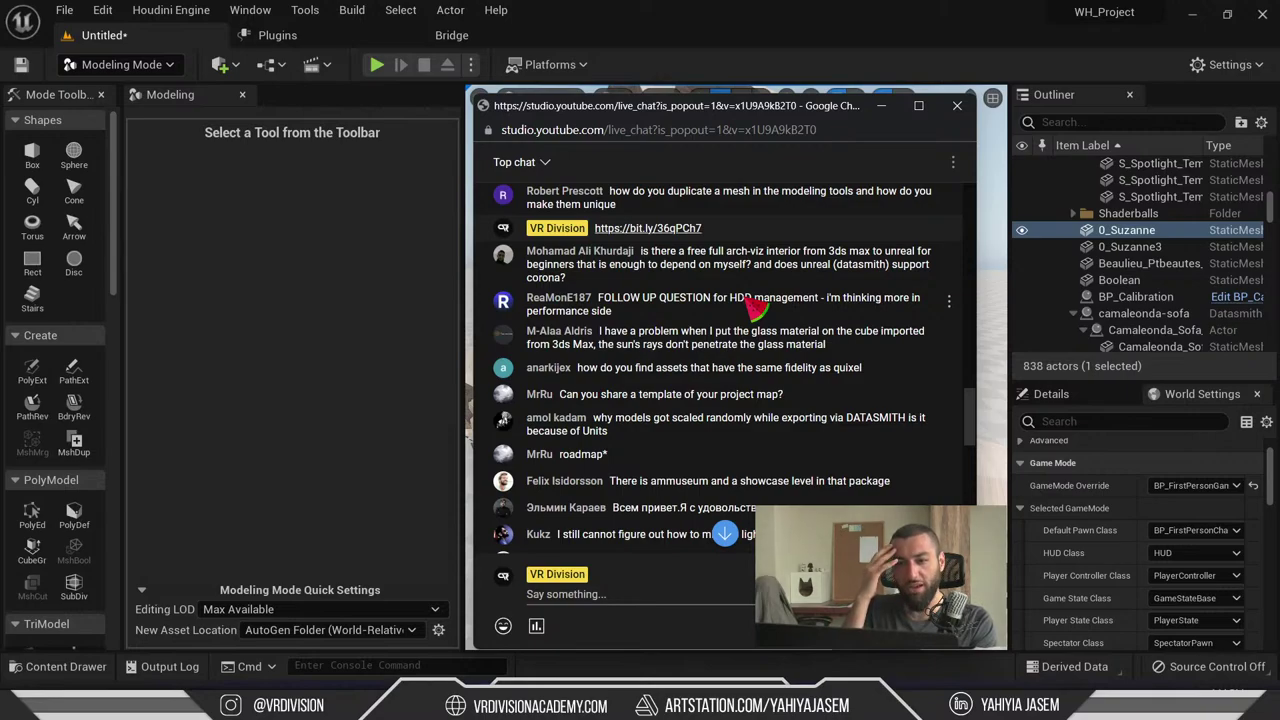
# - Highlight part of the HDD question again, read the glass-material question, and minimize the chat
pyautogui.moveTo(789, 322); pyautogui.dragTo(730, 300)
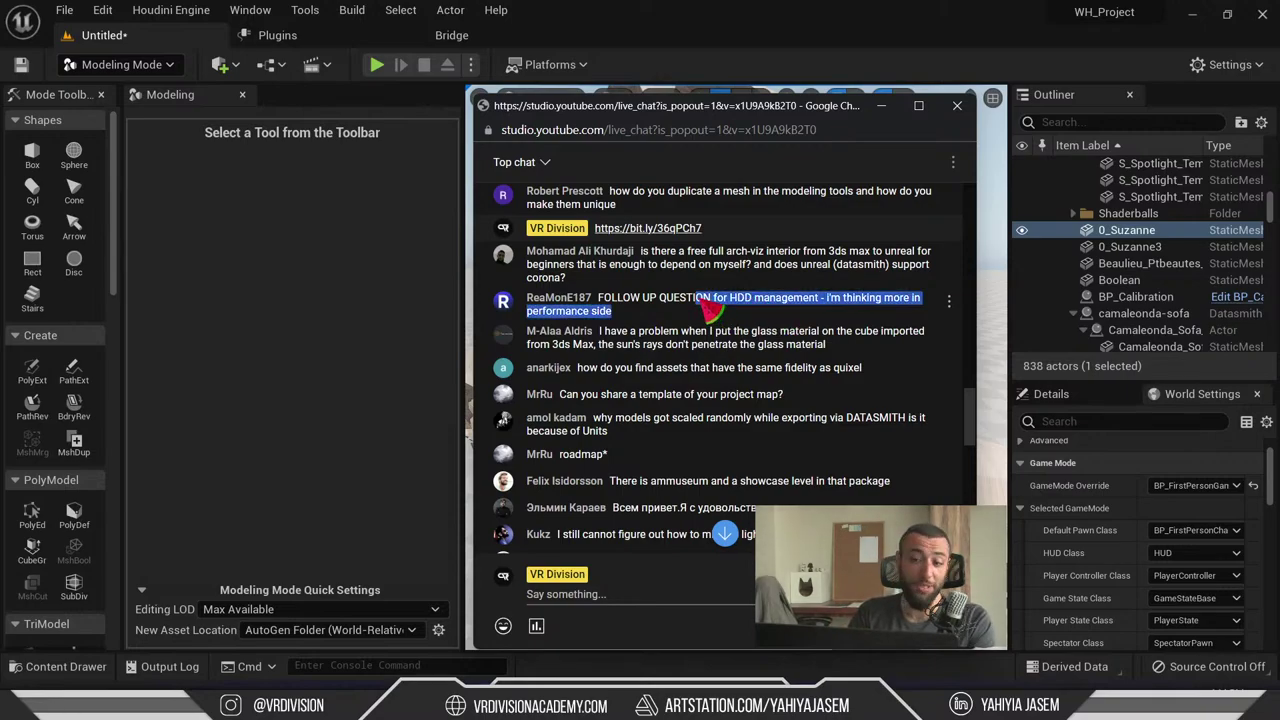
pyautogui.click(759, 336)
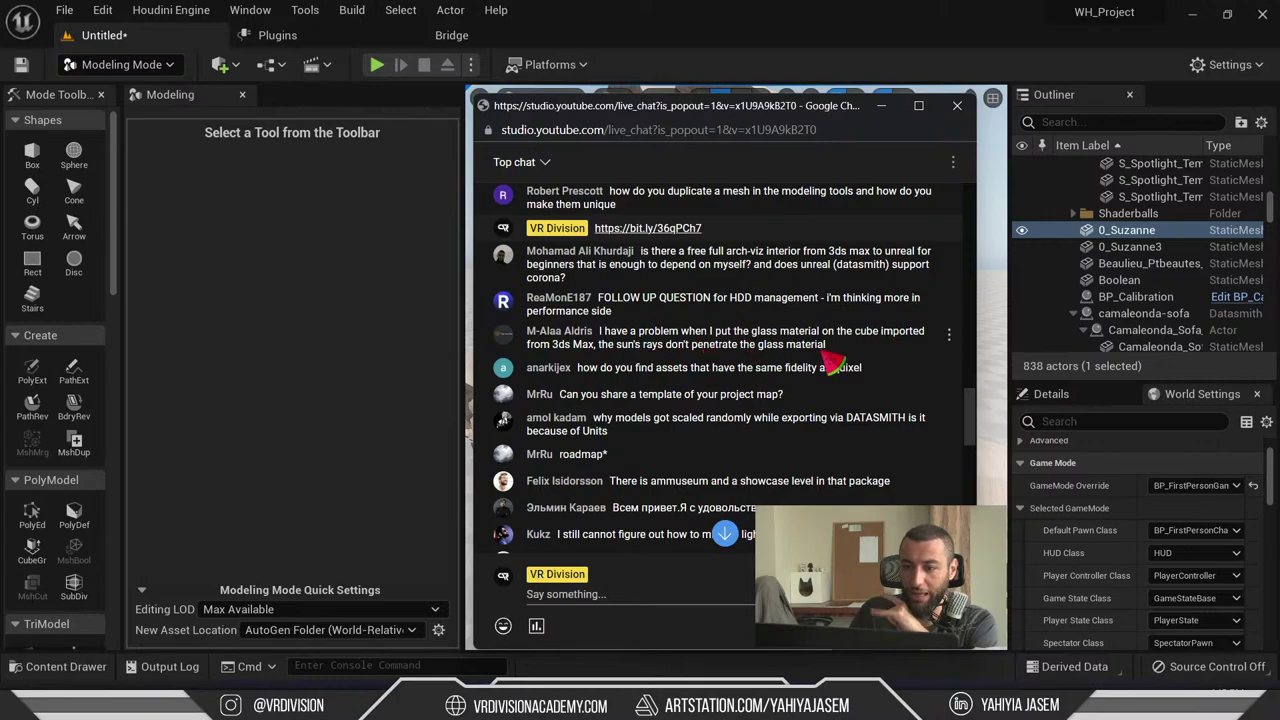
pyautogui.tripleClick(726, 344)
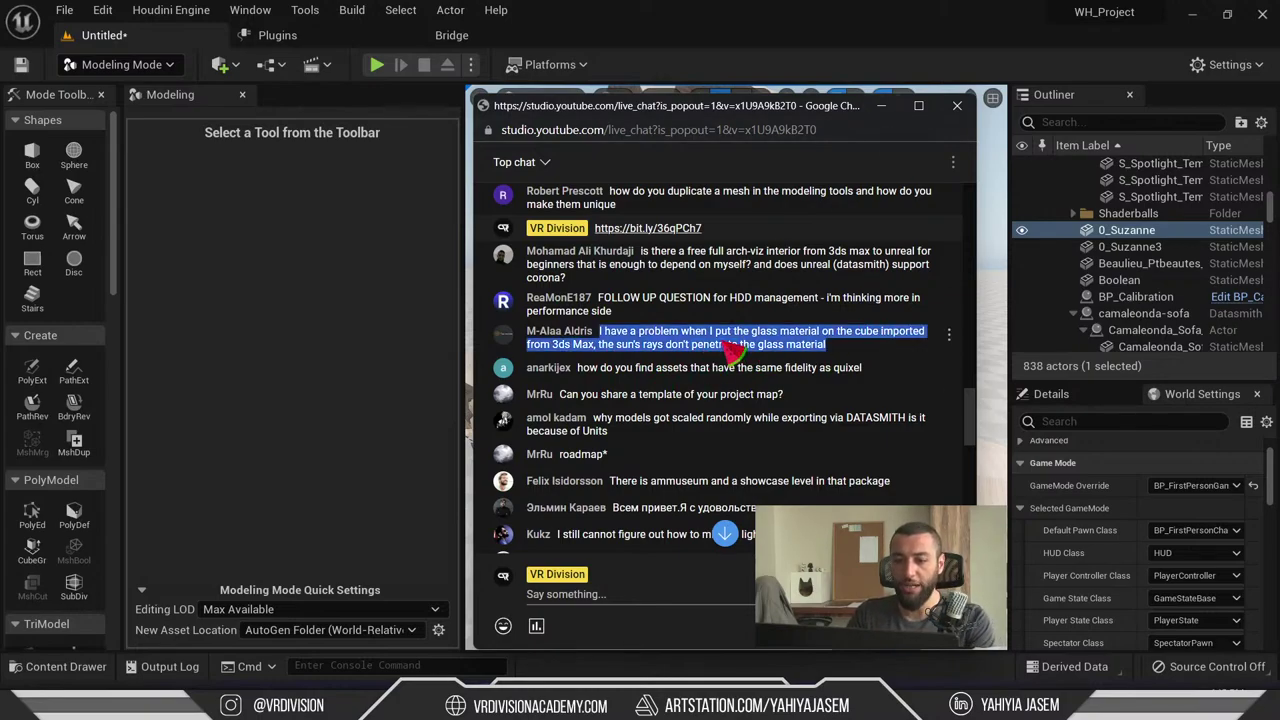
pyautogui.click(880, 105)
# - In full-screen view, fly toward the house, rotate the sun to recast shadows, and look around the room
pyautogui.press('F11')
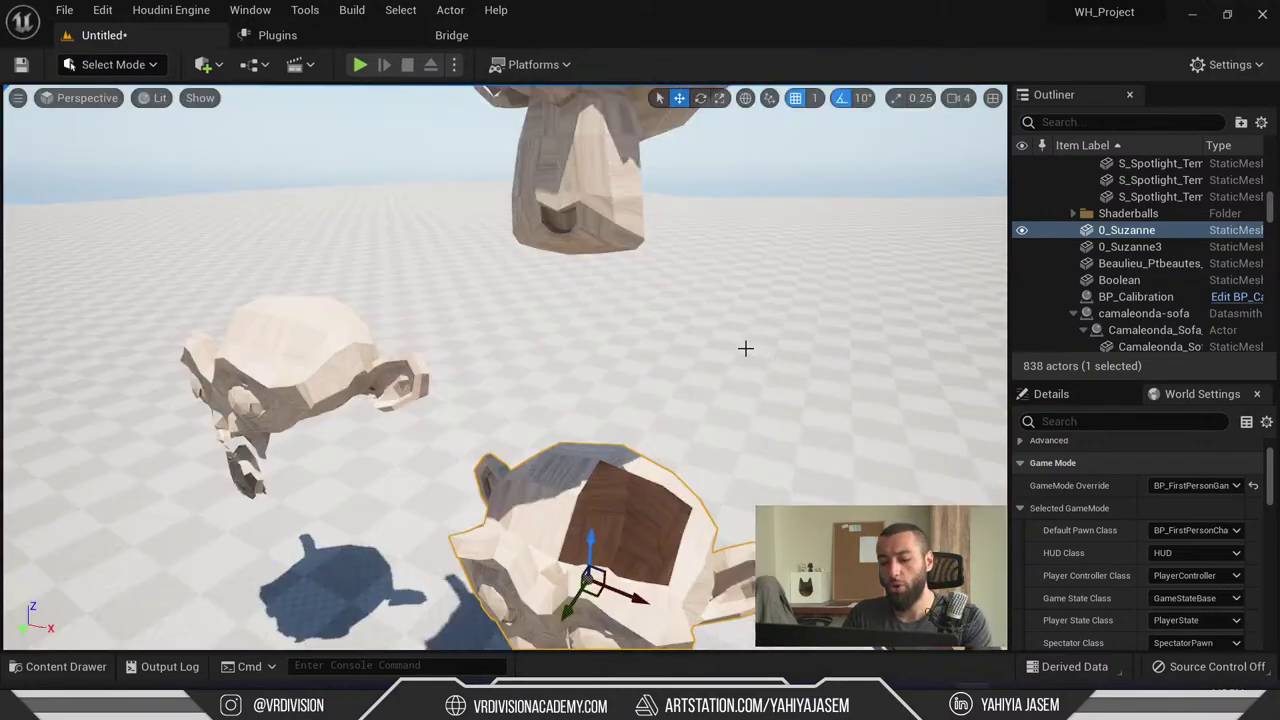
pyautogui.moveTo(746, 346); pyautogui.dragTo(738, 344, button='right')
pyautogui.press('w')
pyautogui.hotkey('ctrl', 'l')
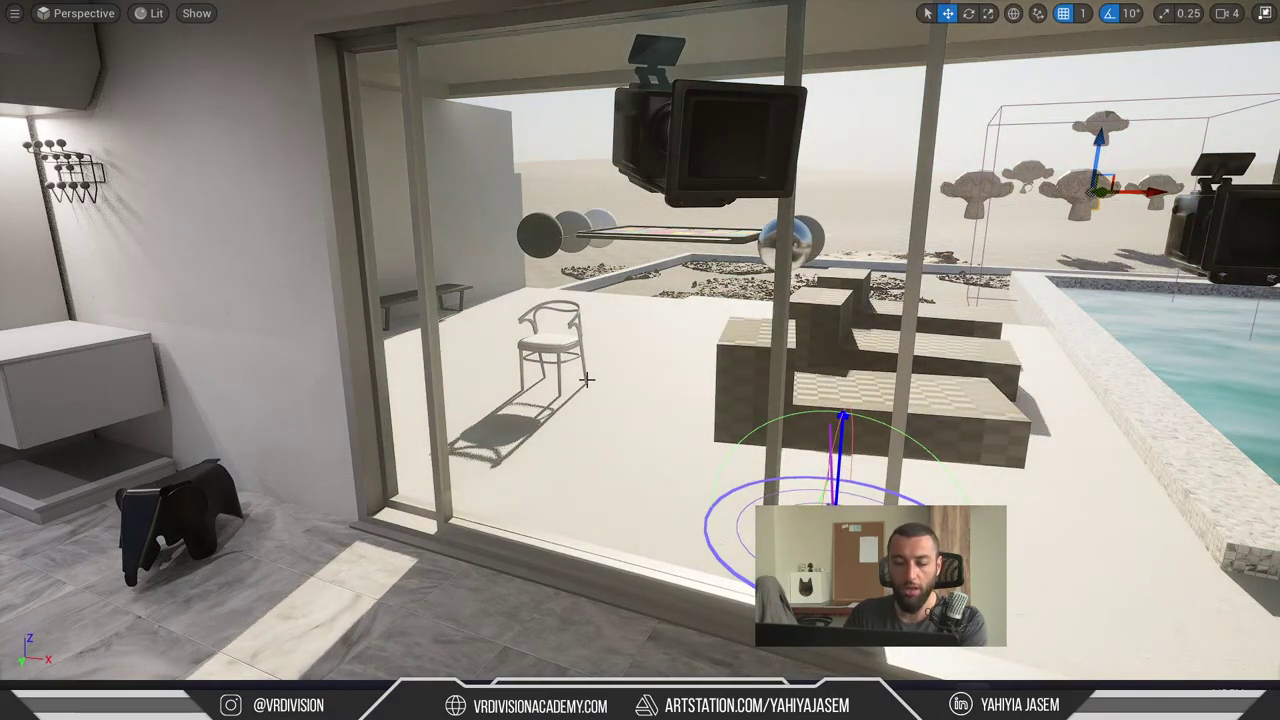
pyautogui.moveTo(584, 413); pyautogui.dragTo(610, 400, button='right')
pyautogui.moveTo(46, 42); pyautogui.dragTo(16, 76, button='right')
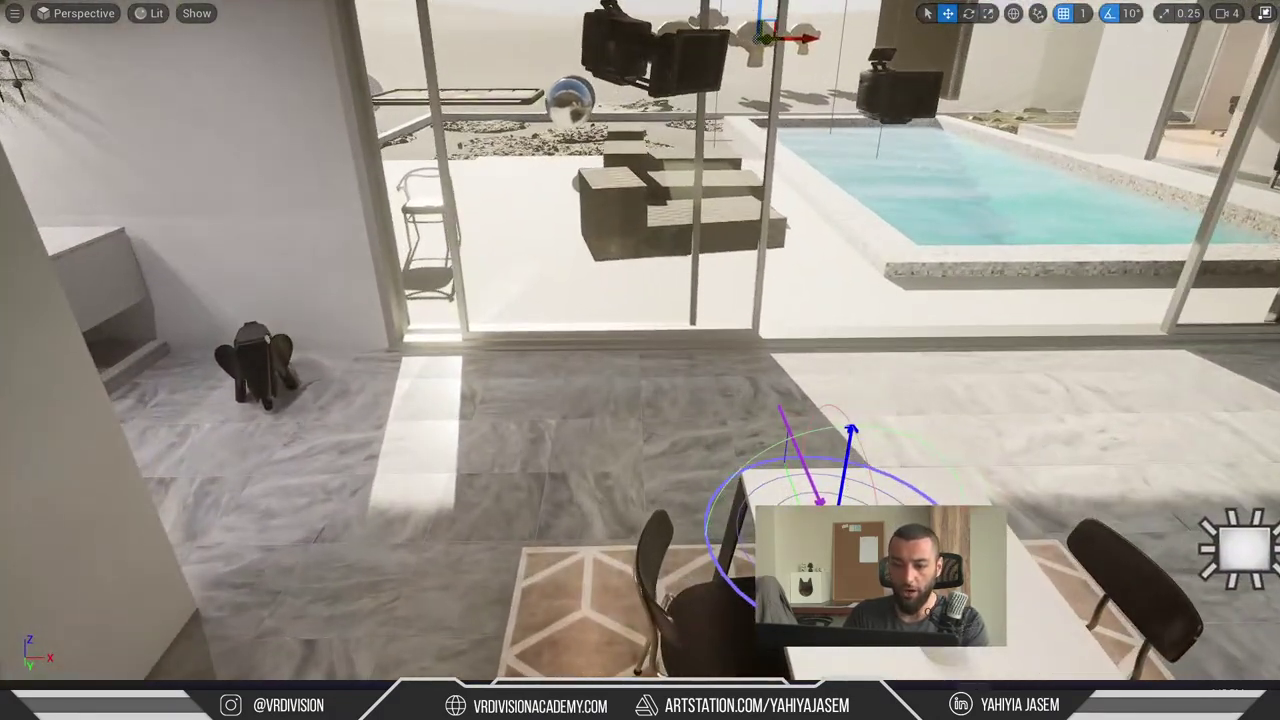
pyautogui.moveTo(794, 363); pyautogui.dragTo(770, 345, button='right')
pyautogui.press('F11')
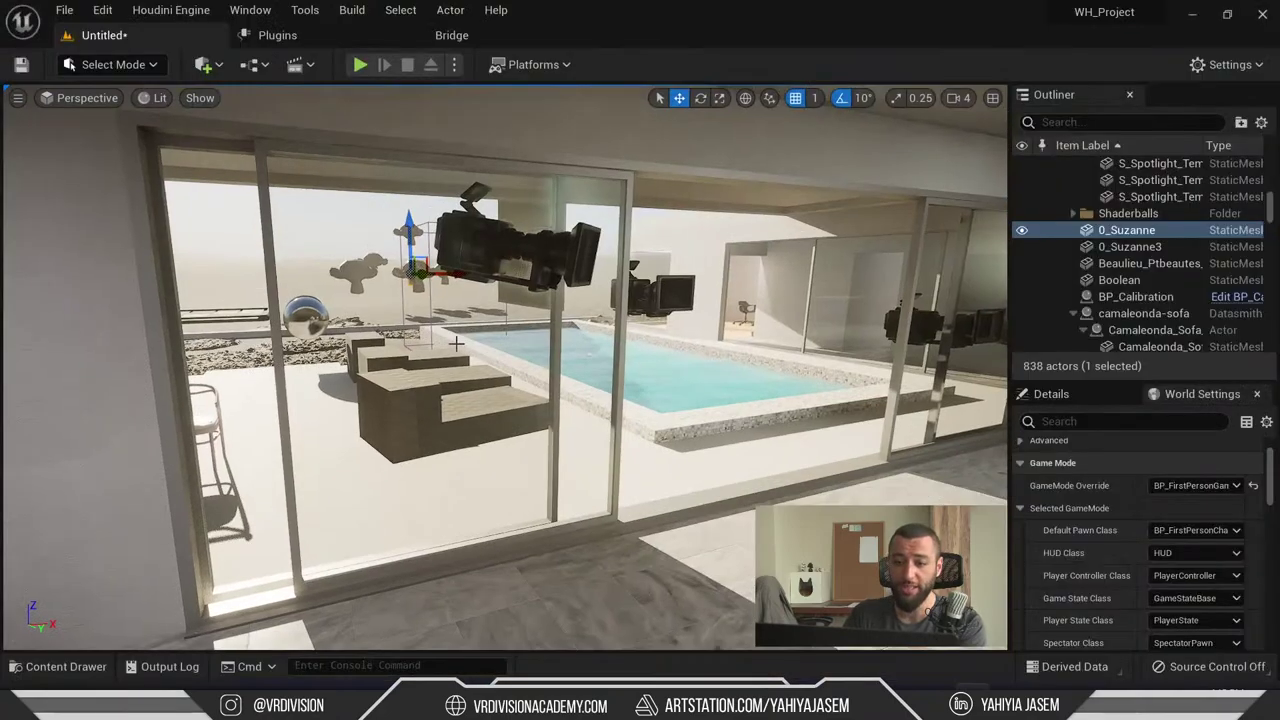
# - Select and frame the S_Window glass door, view its materials in Details, and switch to wireframe
pyautogui.click(456, 343)
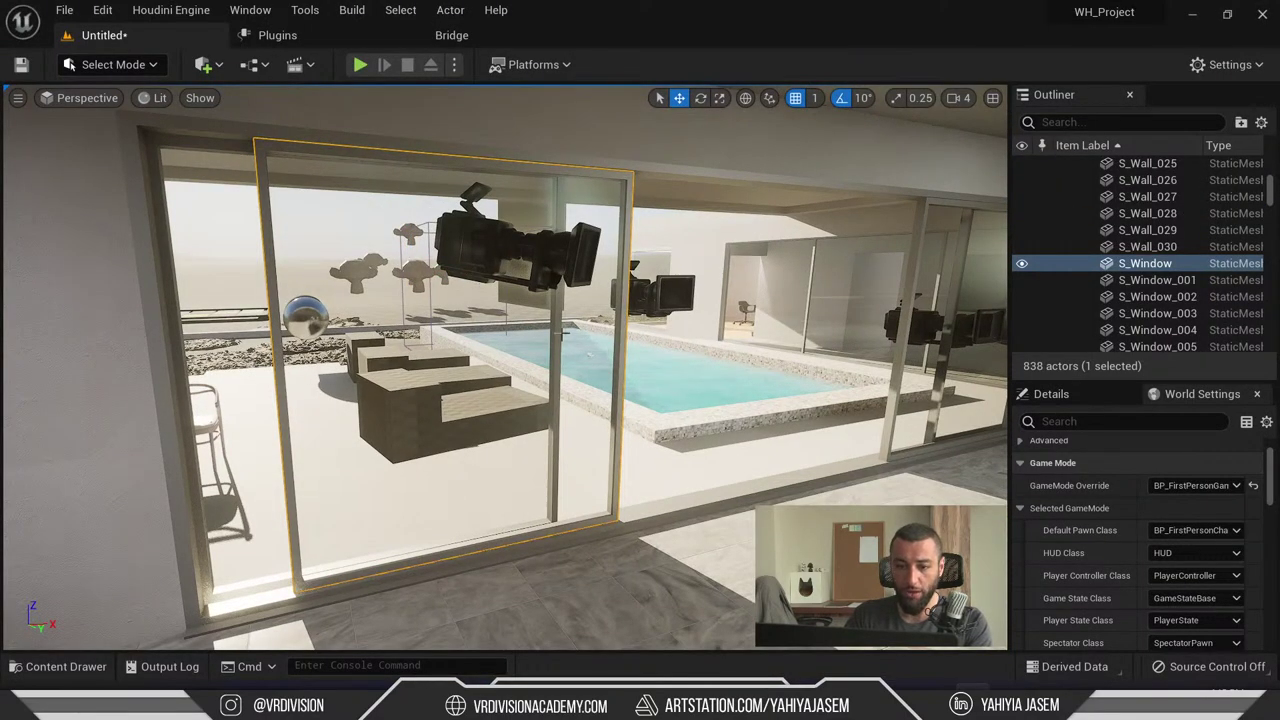
pyautogui.moveTo(625, 352); pyautogui.dragTo(625, 352, button='right')
pyautogui.press('f')
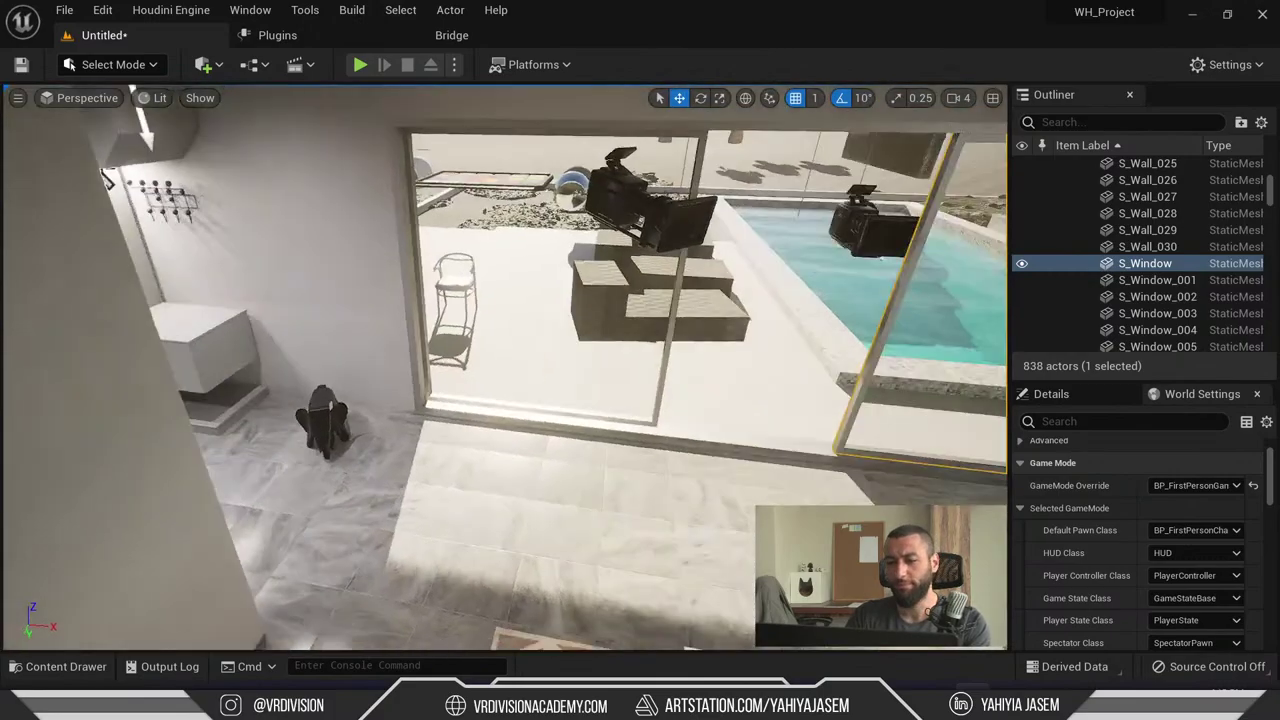
pyautogui.hotkey('ctrl', 'z')
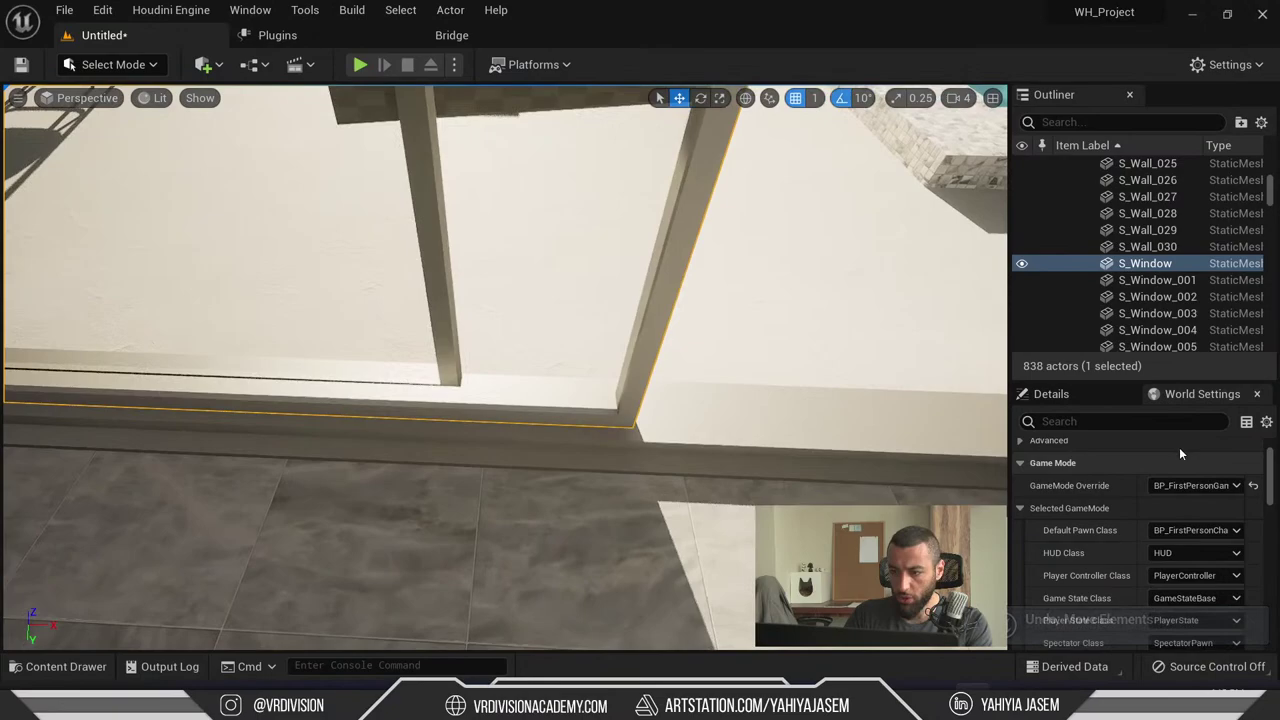
pyautogui.click(1078, 404)
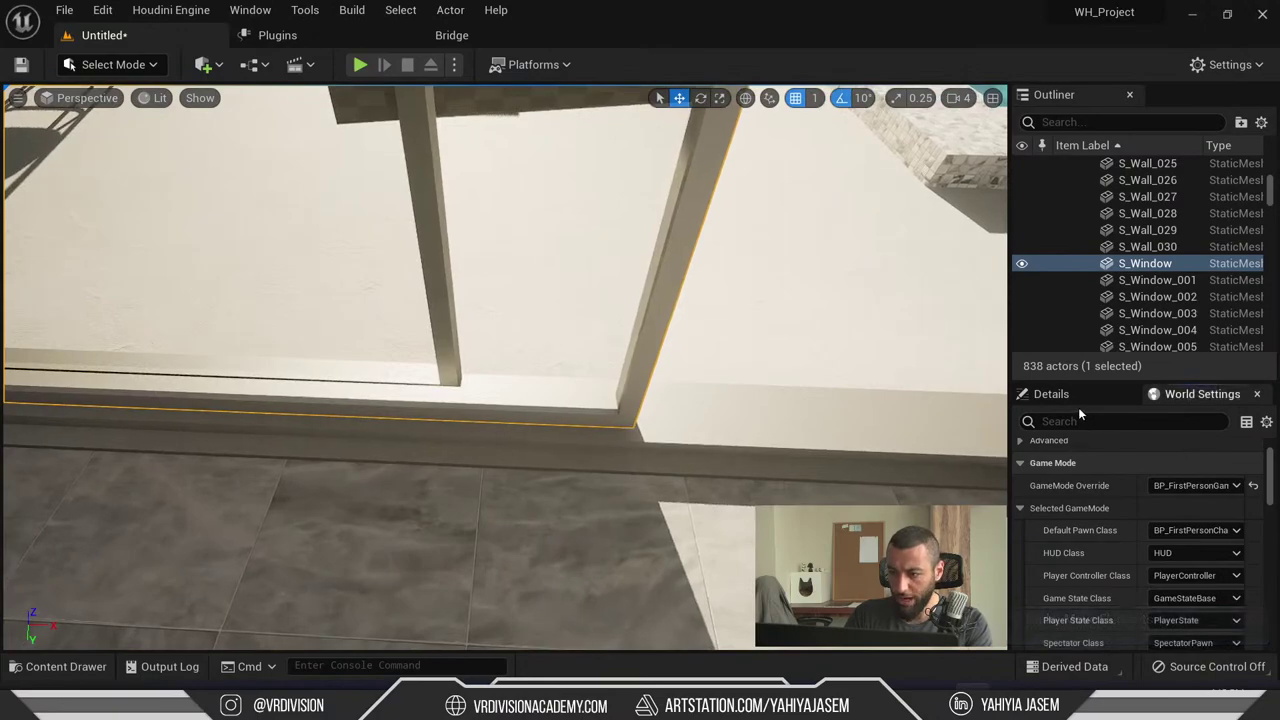
pyautogui.scroll(-2, 1220, 575)
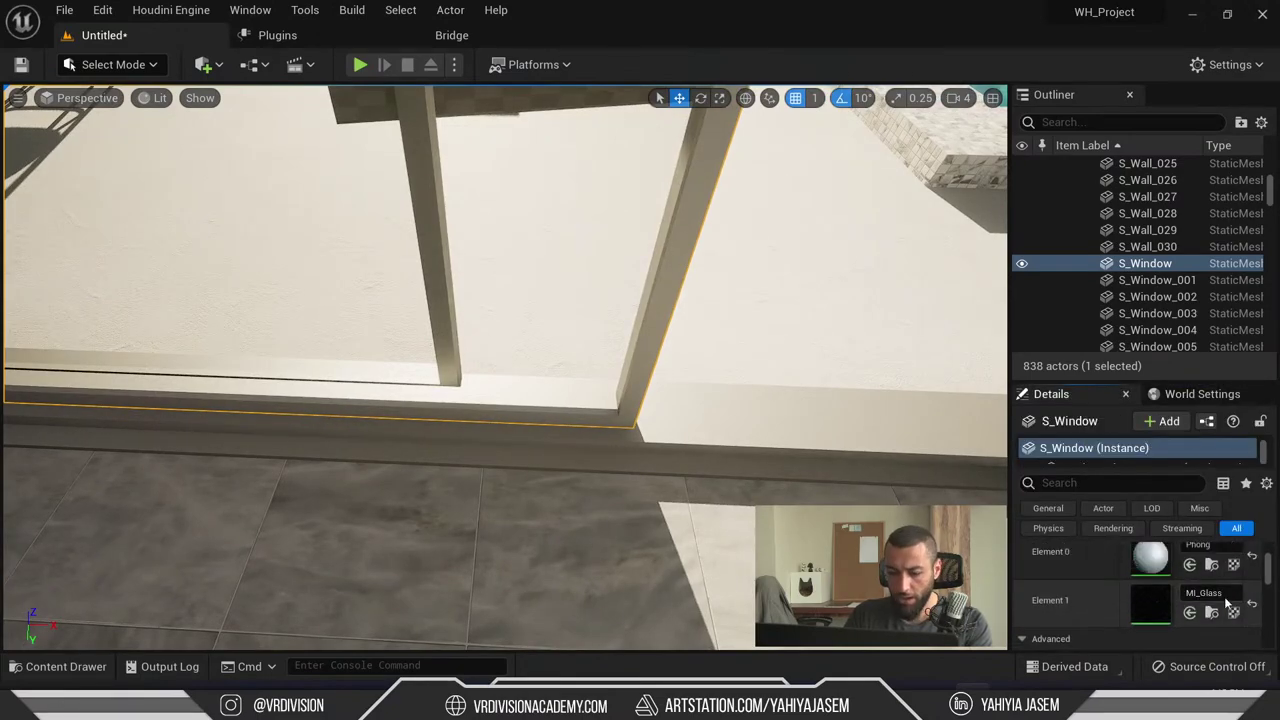
pyautogui.hotkey('alt', '2')
# - Switch to unlit shading, frame S_Window, and enter Modeling Mode with TriSel selection
pyautogui.hotkey('alt', '3')
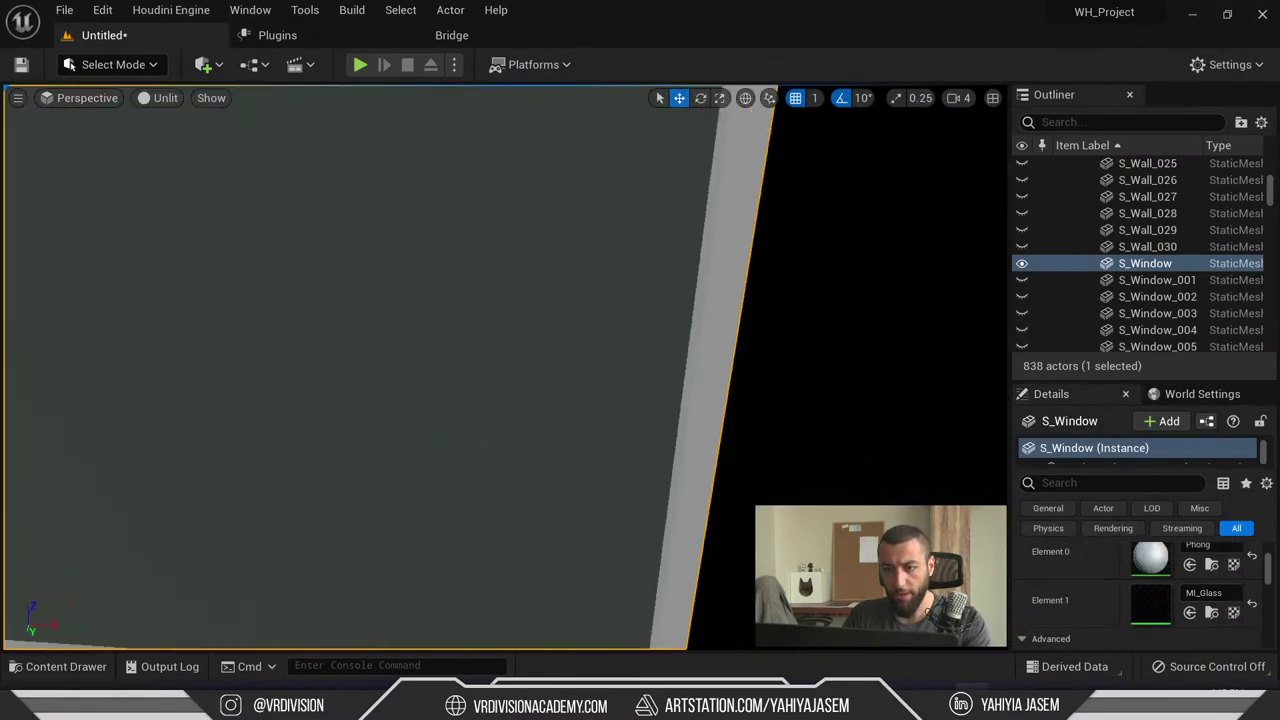
pyautogui.press('f')
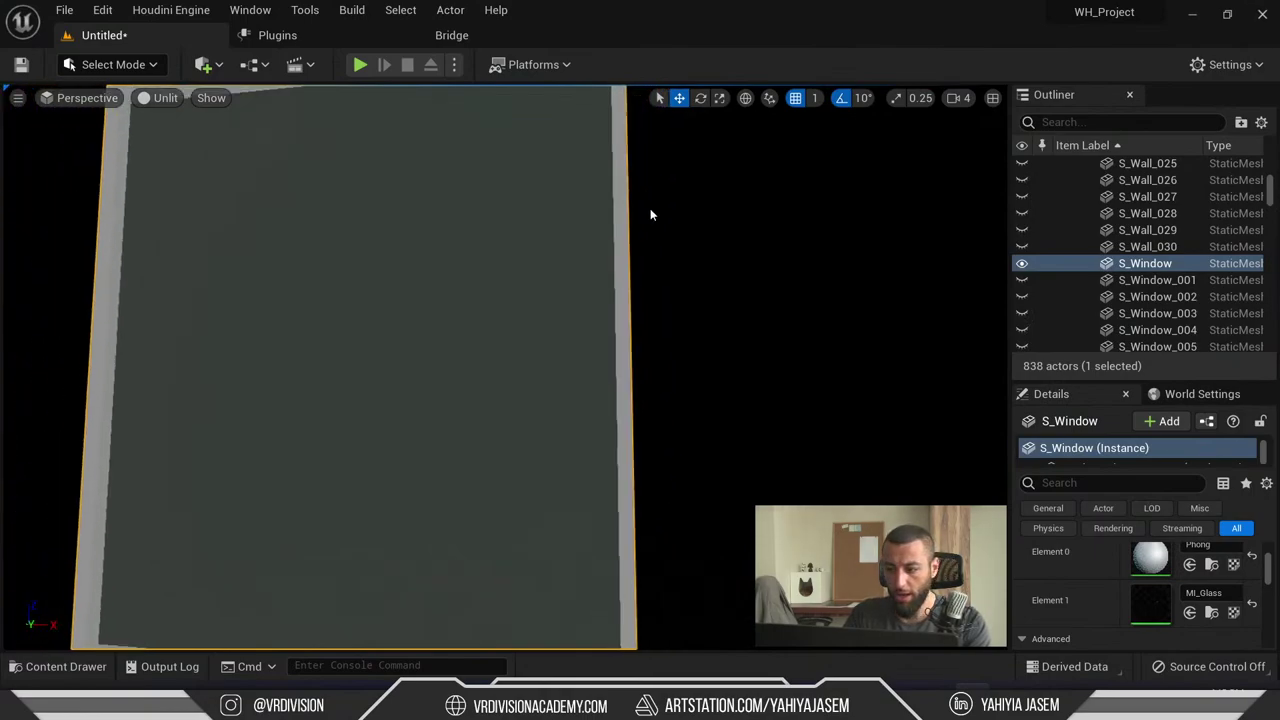
pyautogui.moveTo(834, 425); pyautogui.dragTo(834, 445, button='right')
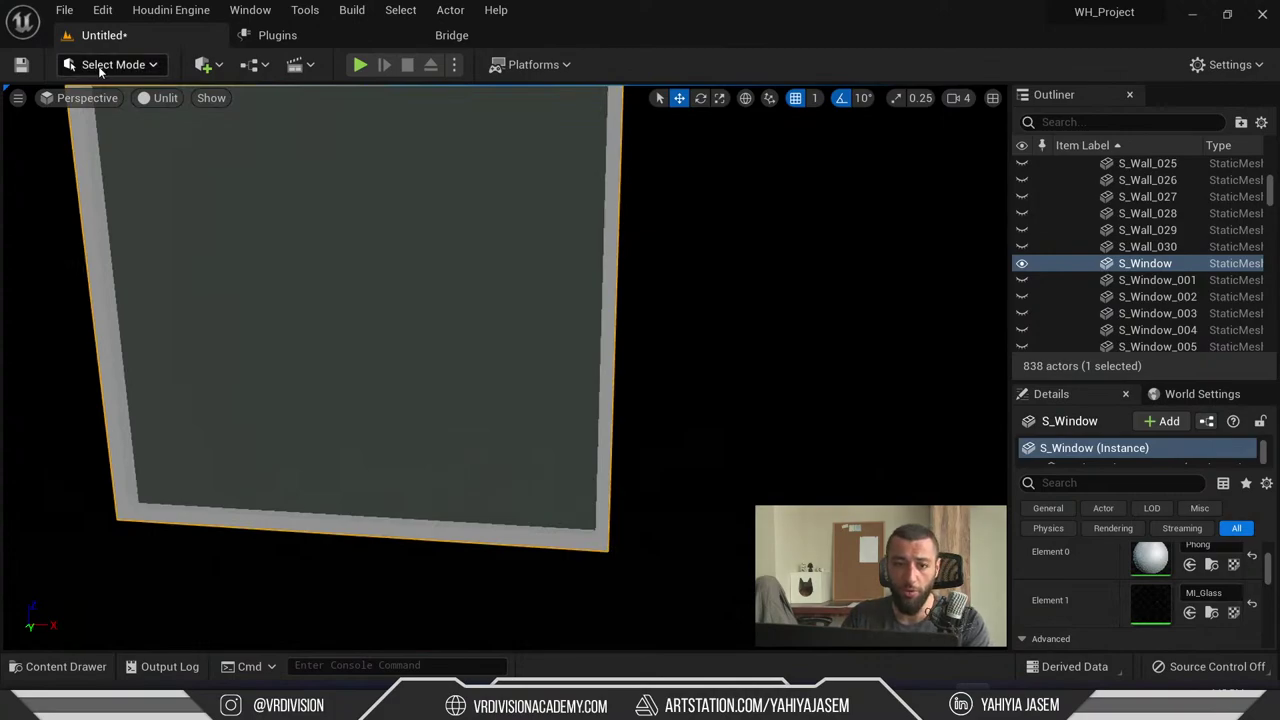
pyautogui.click(110, 65)
pyautogui.click(152, 168)
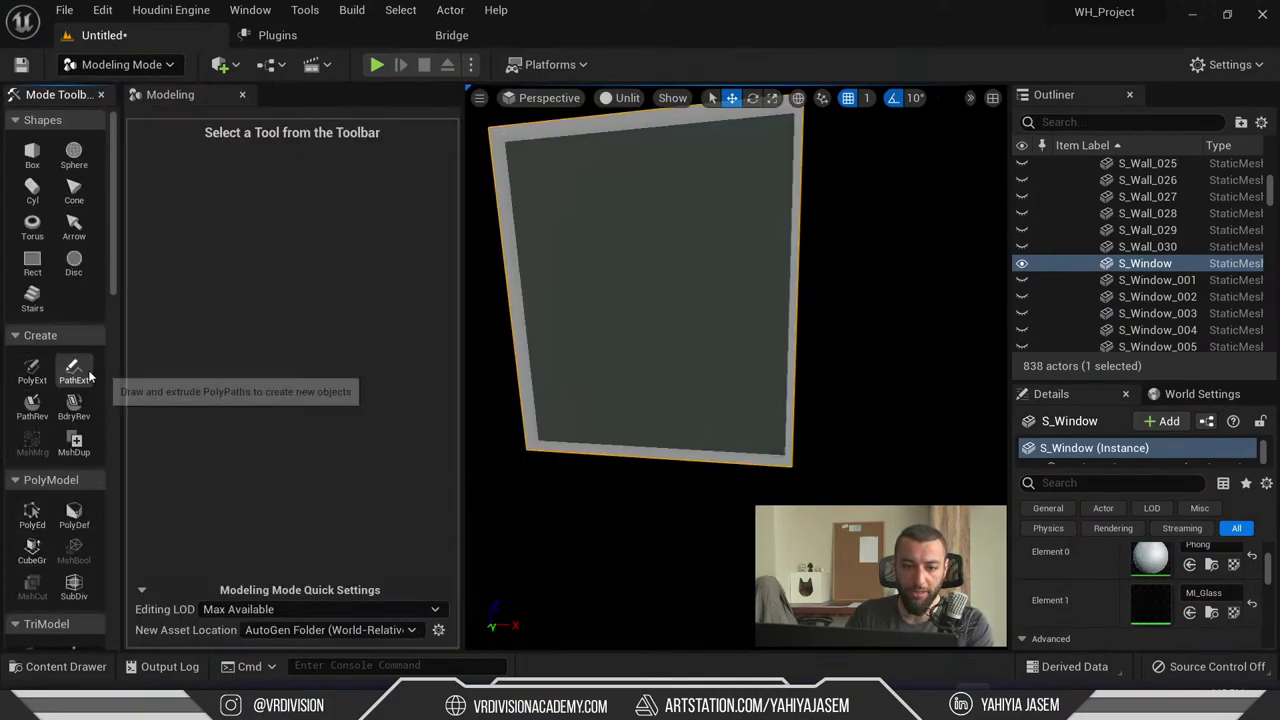
pyautogui.click(31, 513)
pyautogui.scroll(-3, 55, 420)
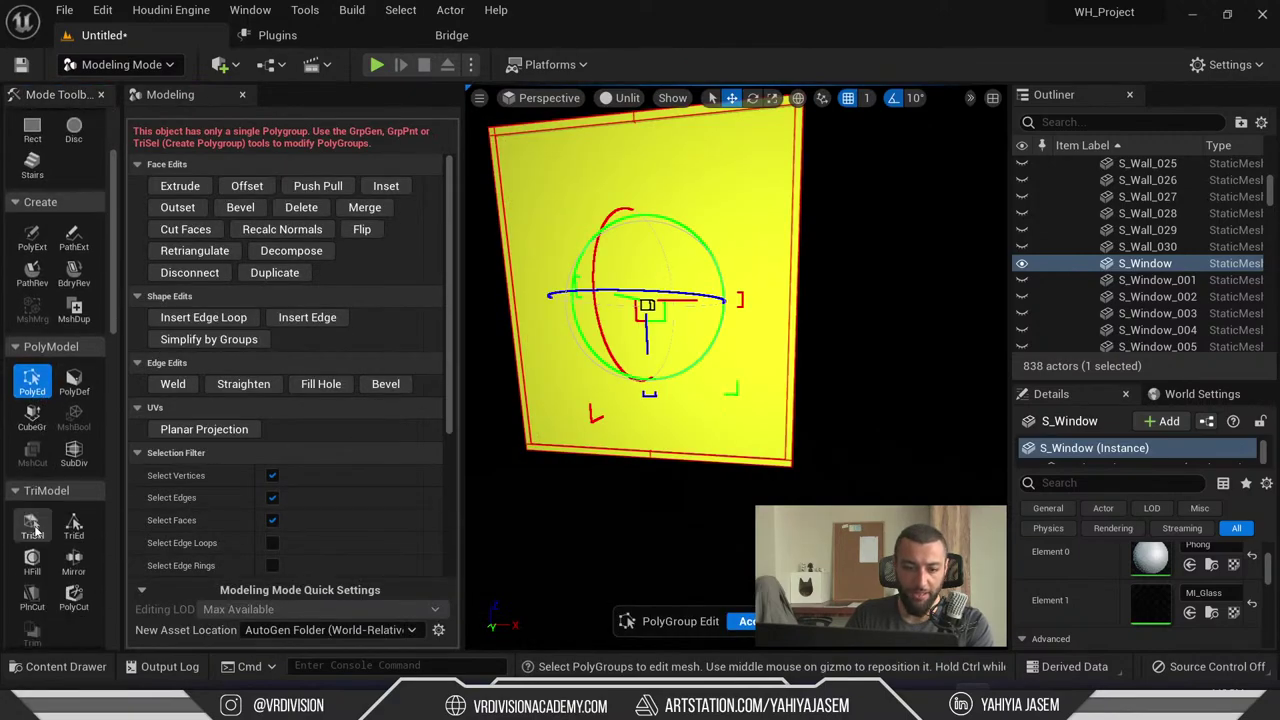
pyautogui.click(31, 522)
# - Brush-select all the glass pane triangles and Separate them into their own mesh
pyautogui.keyDown('alt'); pyautogui.moveTo(680, 345); pyautogui.dragTo(668, 380); pyautogui.keyUp('alt')
pyautogui.moveTo(683, 428)
pyautogui.keyDown('alt'); pyautogui.mouseDown()
pyautogui.moveTo(609, 477)
pyautogui.moveTo(543, 406)
pyautogui.mouseUp(); pyautogui.keyUp('alt')
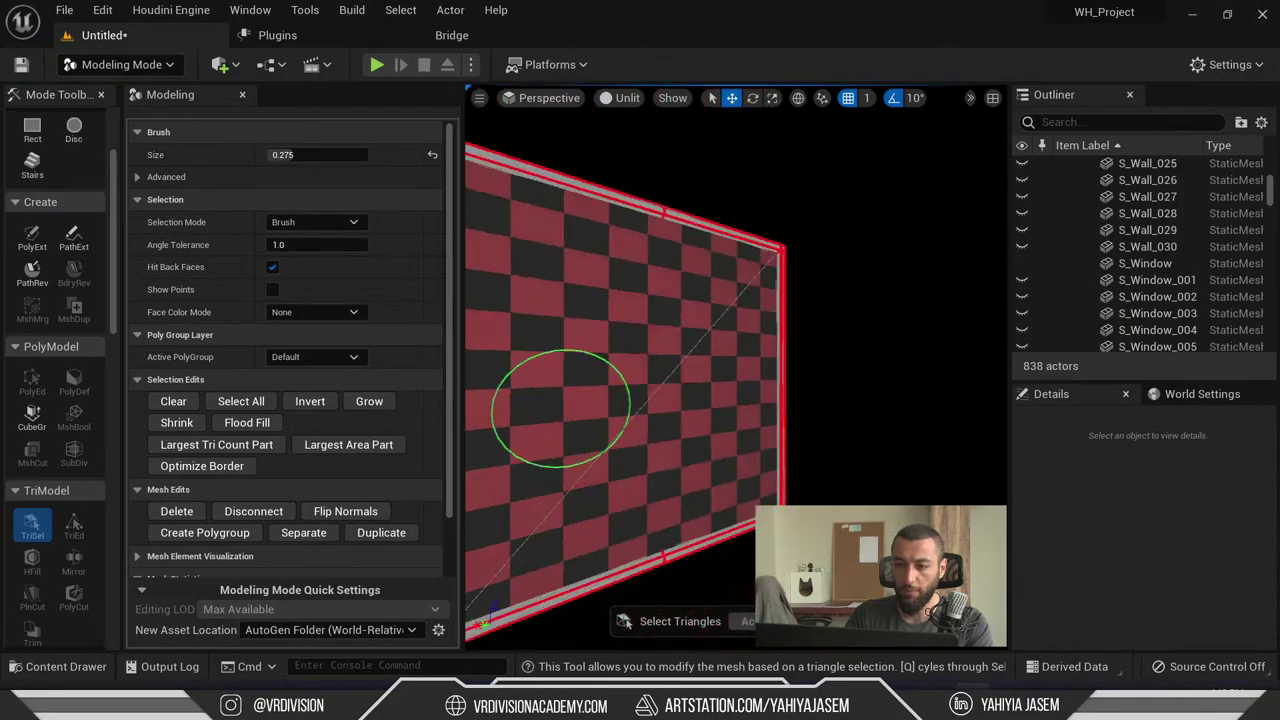
pyautogui.scroll(-3, 677, 349)
pyautogui.press(']')
pyautogui.keyDown('alt'); pyautogui.moveTo(723, 372); pyautogui.dragTo(636, 395); pyautogui.keyUp('alt')
pyautogui.scroll(-2, 305, 397)
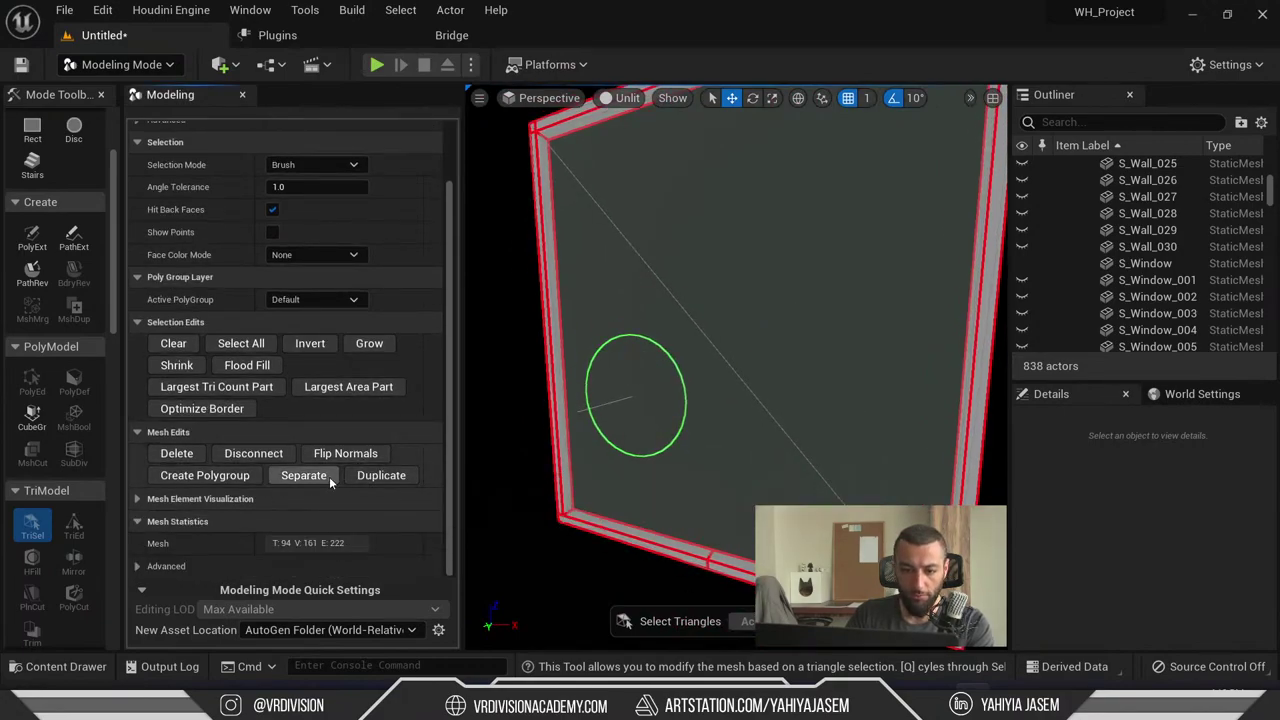
pyautogui.click(686, 386)
pyautogui.keyDown('alt'); pyautogui.moveTo(686, 386); pyautogui.dragTo(643, 320); pyautogui.keyUp('alt')
pyautogui.keyDown('alt'); pyautogui.moveTo(720, 371); pyautogui.dragTo(766, 314); pyautogui.keyUp('alt')
pyautogui.click(766, 314)
pyautogui.scroll(3, 557, 366)
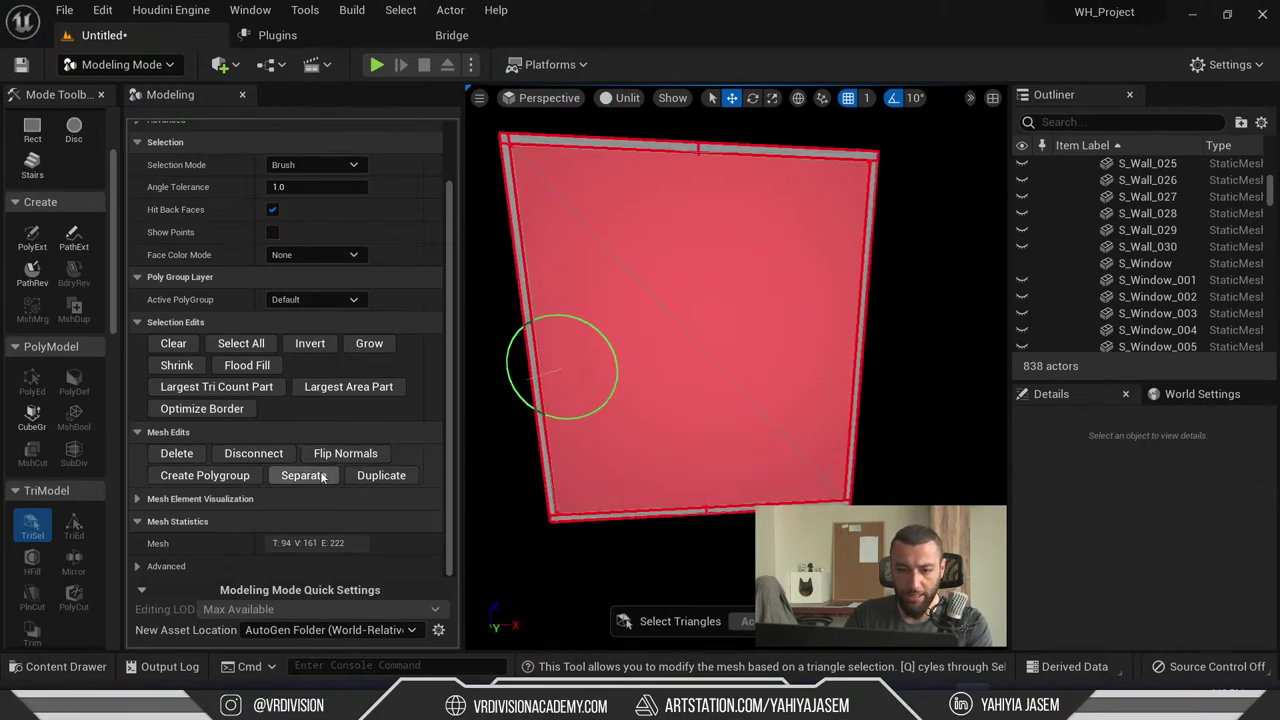
pyautogui.click(303, 475)
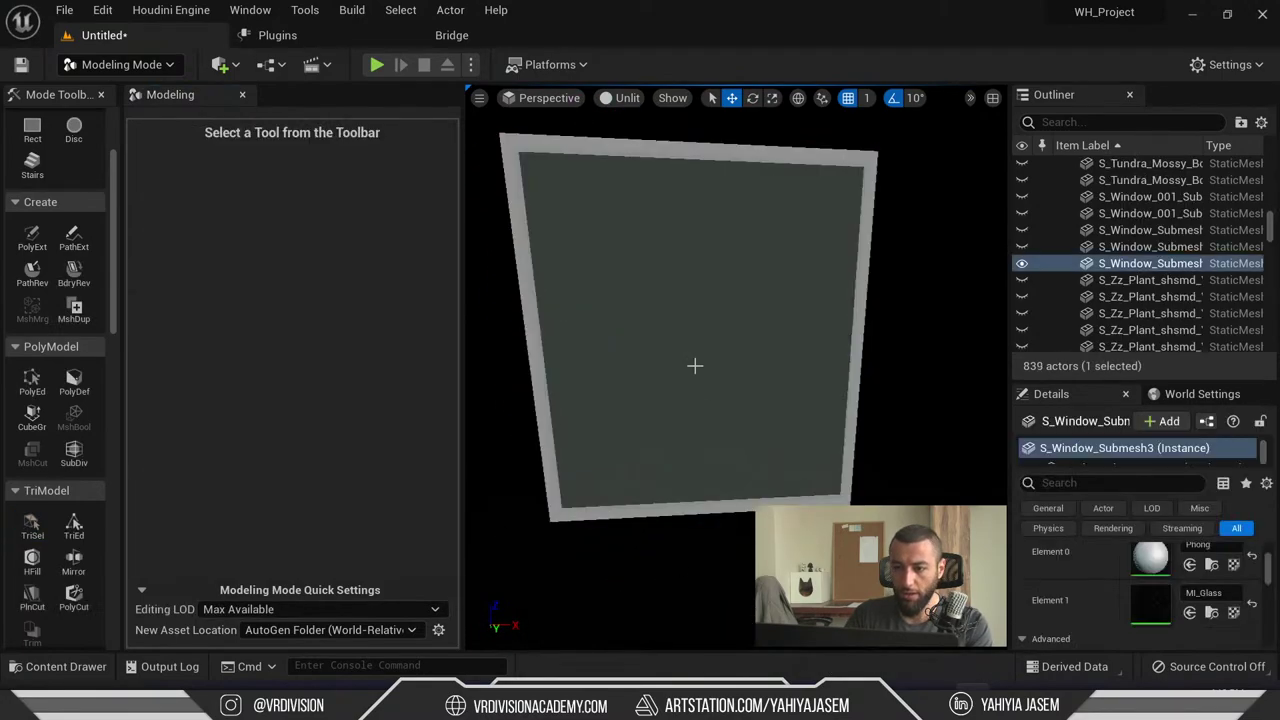
# - Return to the lit house scene and enlarge the Details panel area
pyautogui.scroll(-3, 704, 368)
pyautogui.keyDown('alt'); pyautogui.moveTo(704, 368); pyautogui.dragTo(777, 400); pyautogui.keyUp('alt')
pyautogui.hotkey('ctrl', 'h')
pyautogui.hotkey('alt', '4')
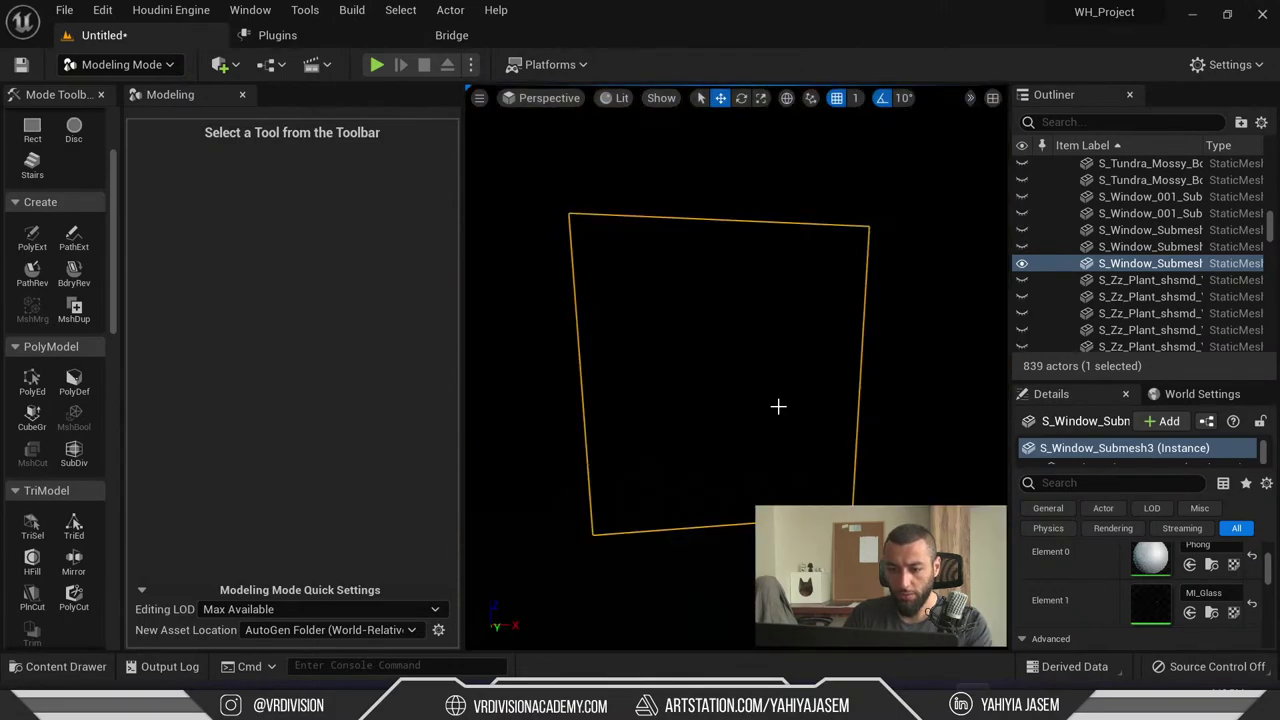
pyautogui.click(1113, 482)
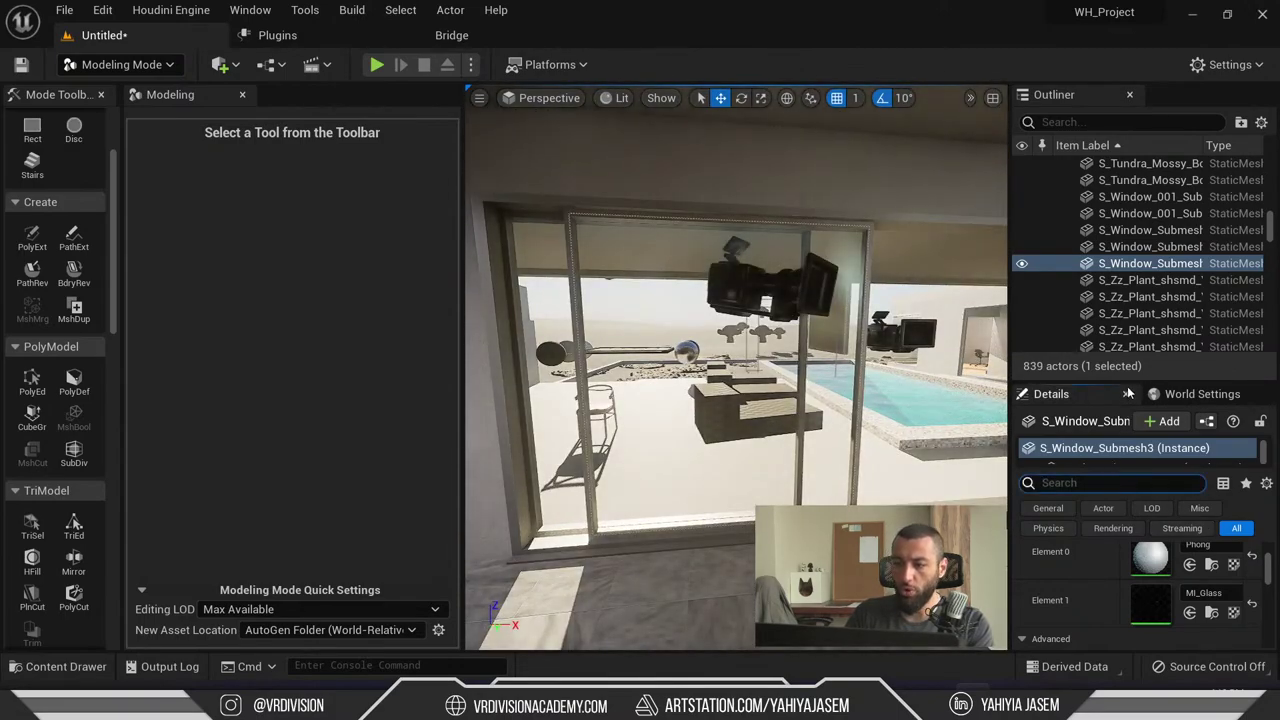
pyautogui.moveTo(1148, 375); pyautogui.dragTo(1148, 232)
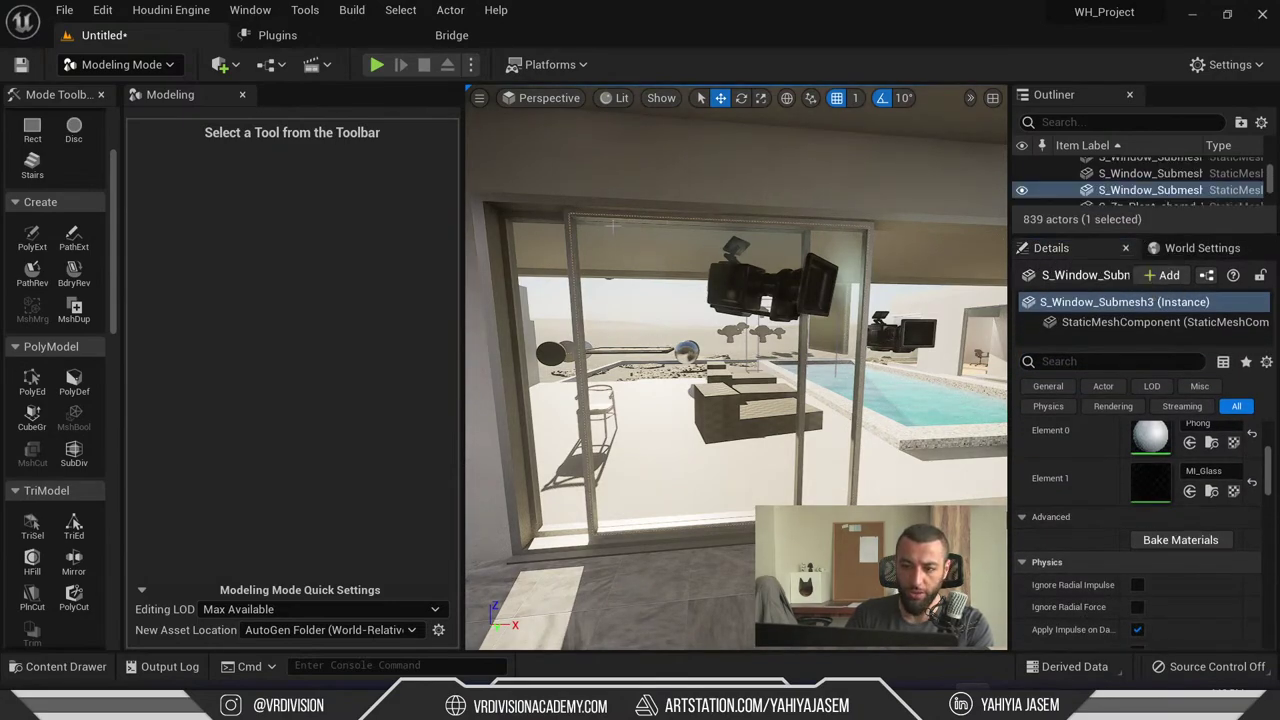
# - Isolate the separated glass pane with Shift+H and unhide everything with Ctrl+H
pyautogui.scroll(1, 1140, 480)
pyautogui.hotkey('shift', 'h')
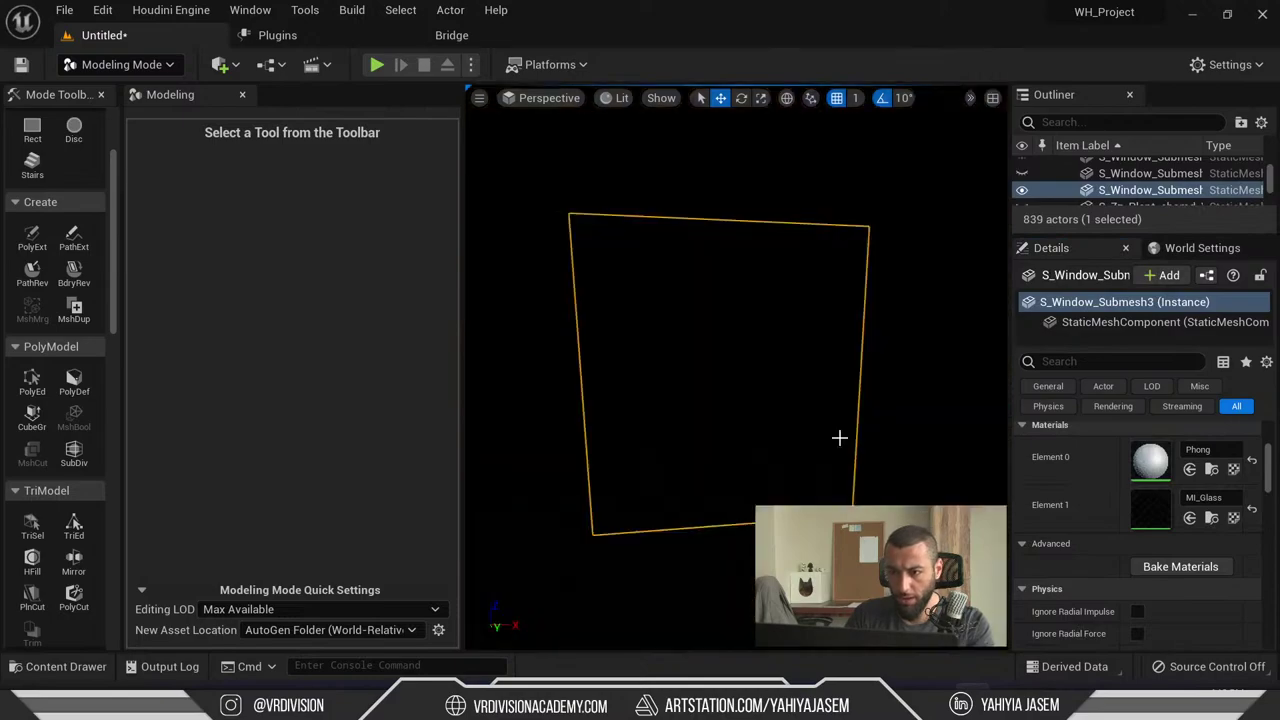
pyautogui.hotkey('ctrl', 'h')
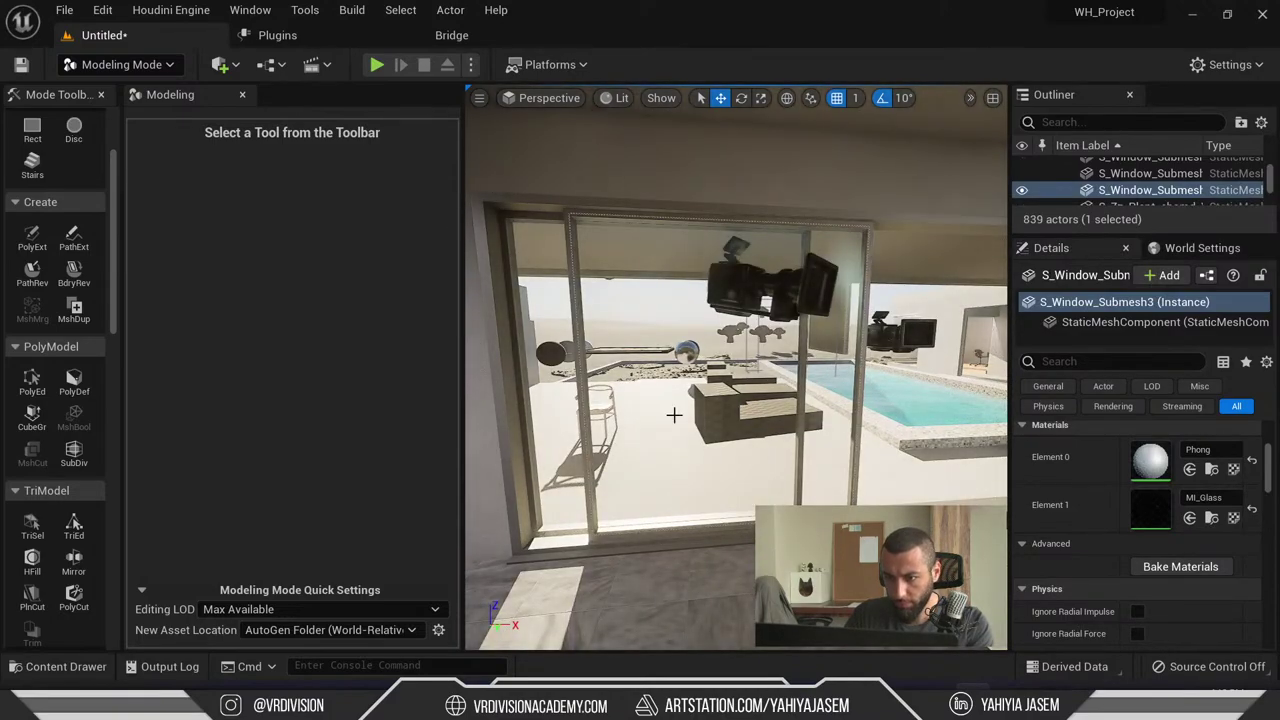
pyautogui.press('Escape')
pyautogui.click(655, 308)
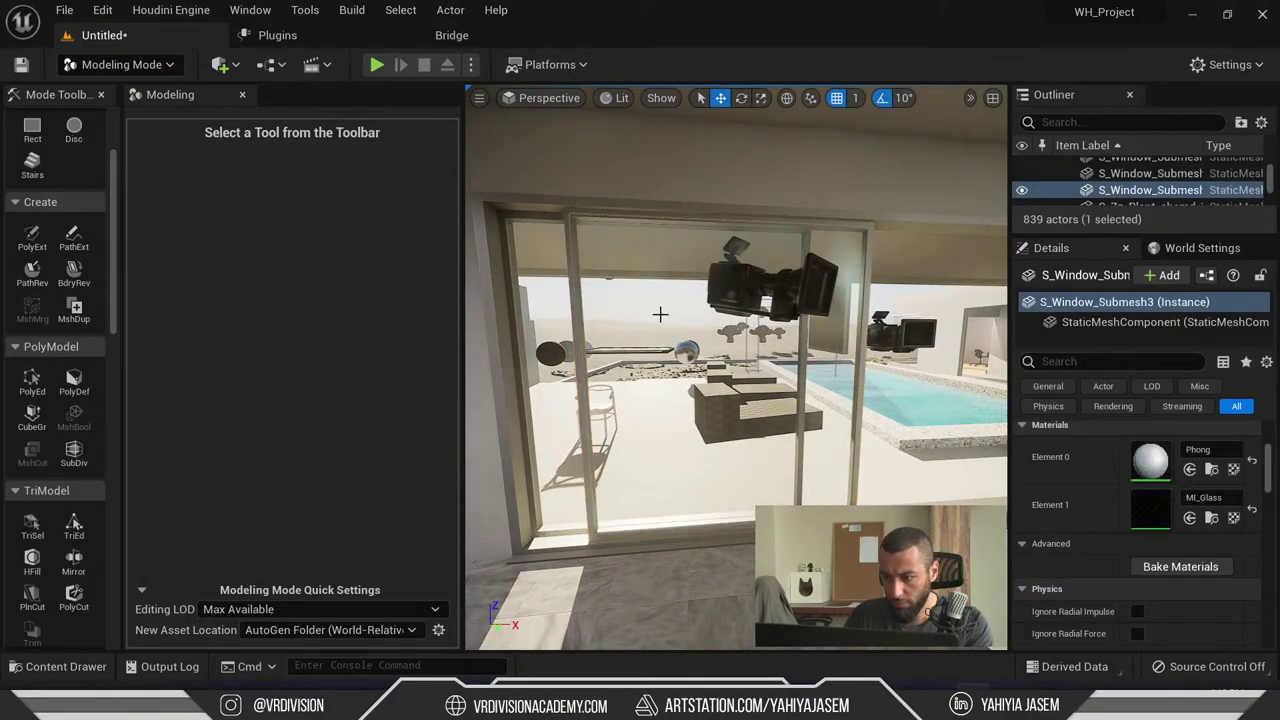
pyautogui.hotkey('shift', 'h')
pyautogui.hotkey('ctrl', 'h')
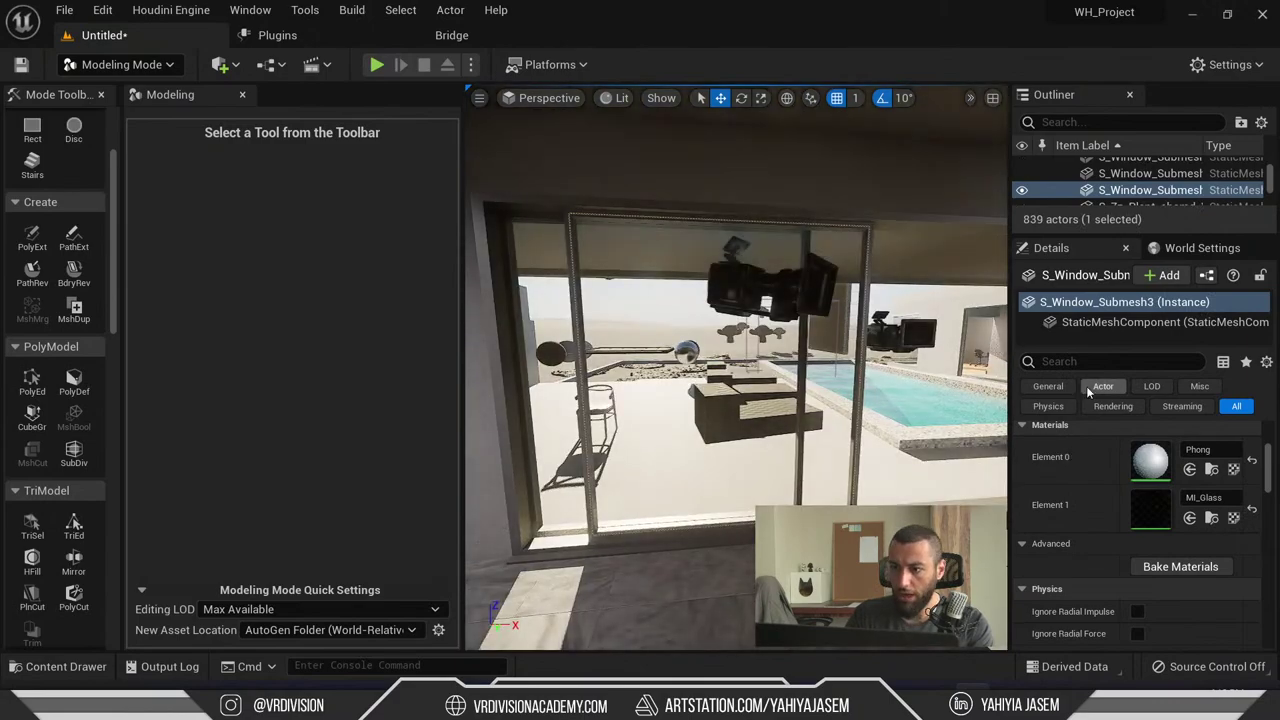
# - Search 'cast' in Details and untick Cast Shadow on the glass pane
pyautogui.click(1072, 362)
pyautogui.write('cast sh')
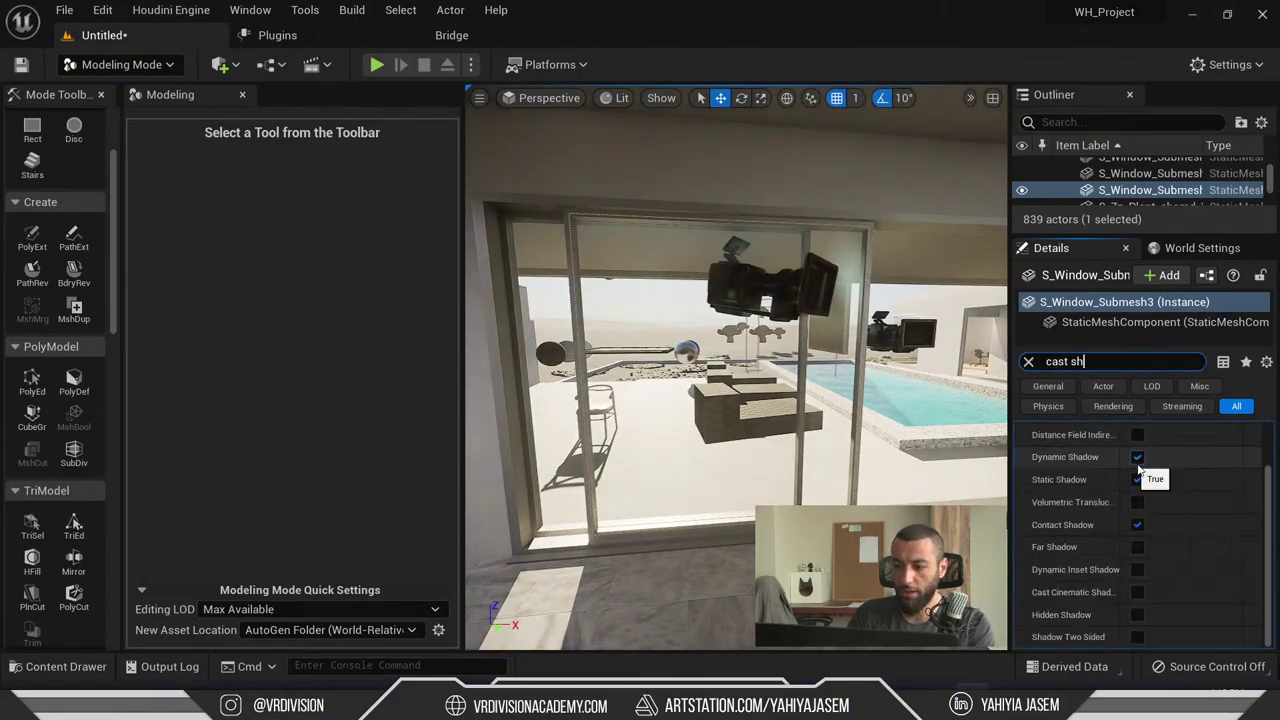
pyautogui.scroll(2, 1160, 465)
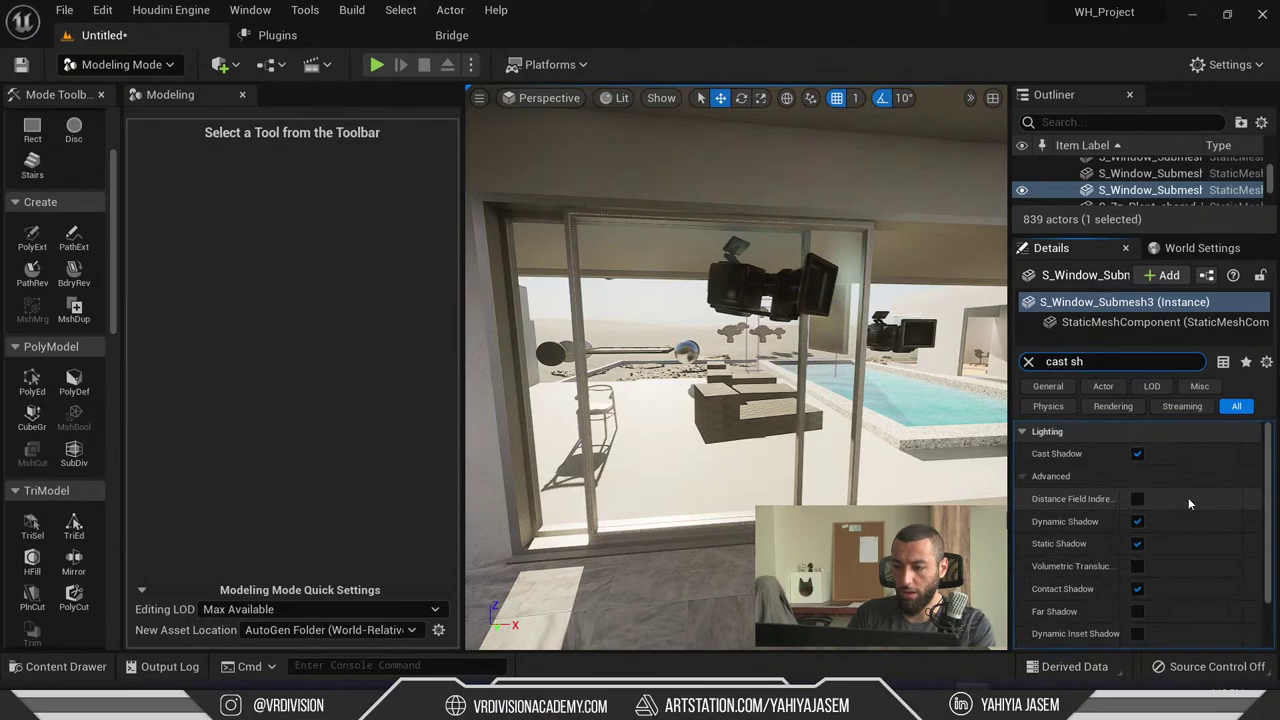
pyautogui.click(1137, 454)
pyautogui.moveTo(740, 380); pyautogui.dragTo(780, 400, button='right')
pyautogui.press('w')
pyautogui.moveTo(926, 437); pyautogui.dragTo(833, 427, button='right')
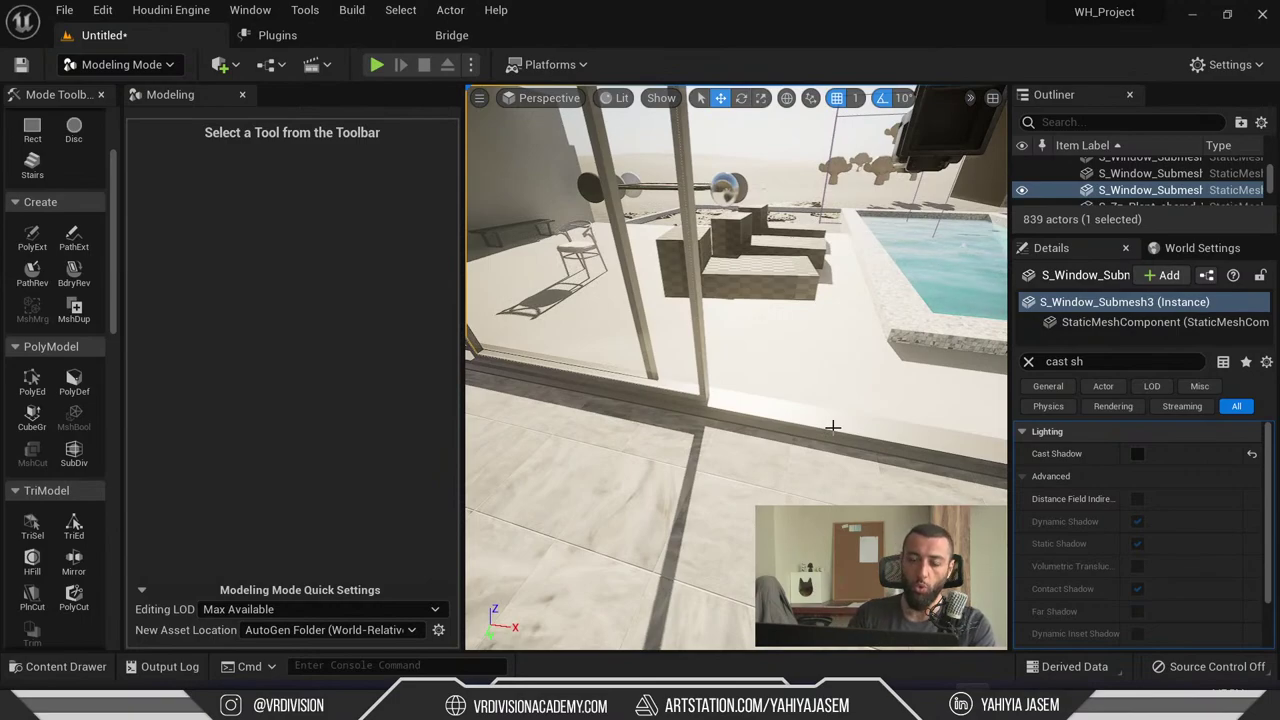
pyautogui.moveTo(630, 130); pyautogui.dragTo(660, 210, button='right')
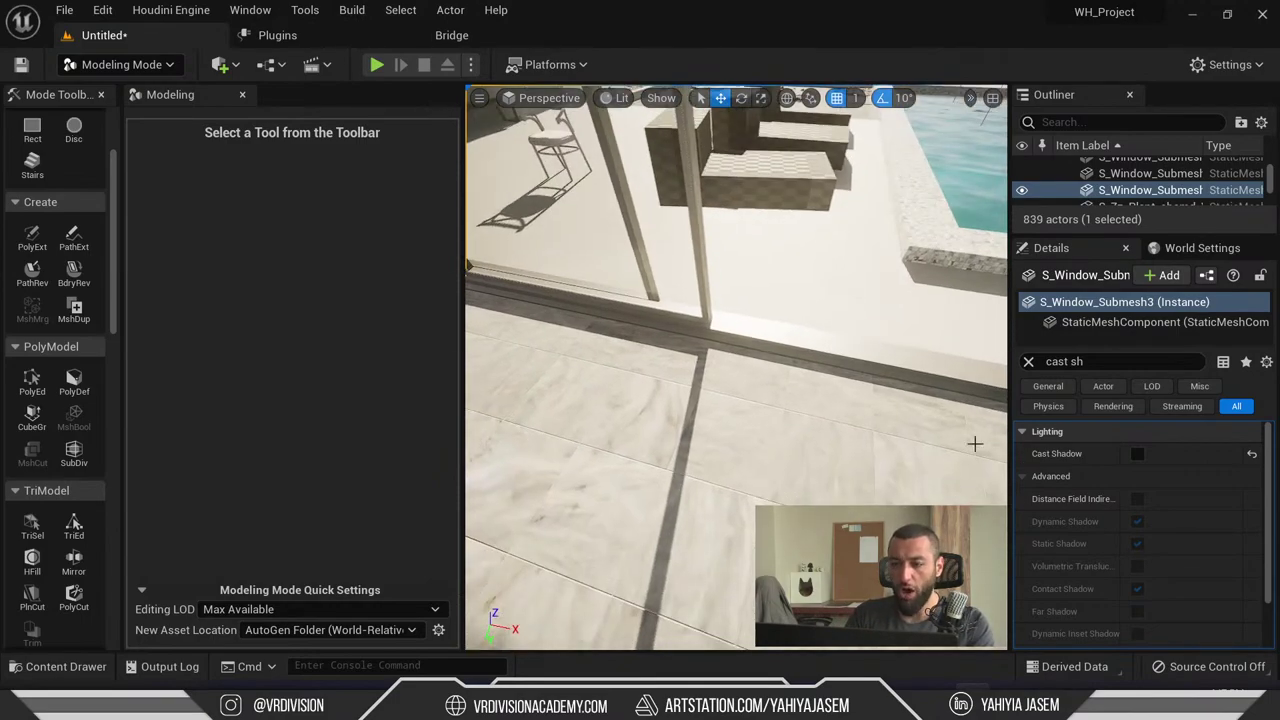
# - Re-enable Cast Shadow and compare the glass in Path Tracing, then return to Lit
pyautogui.click(1137, 453)
pyautogui.click(620, 98)
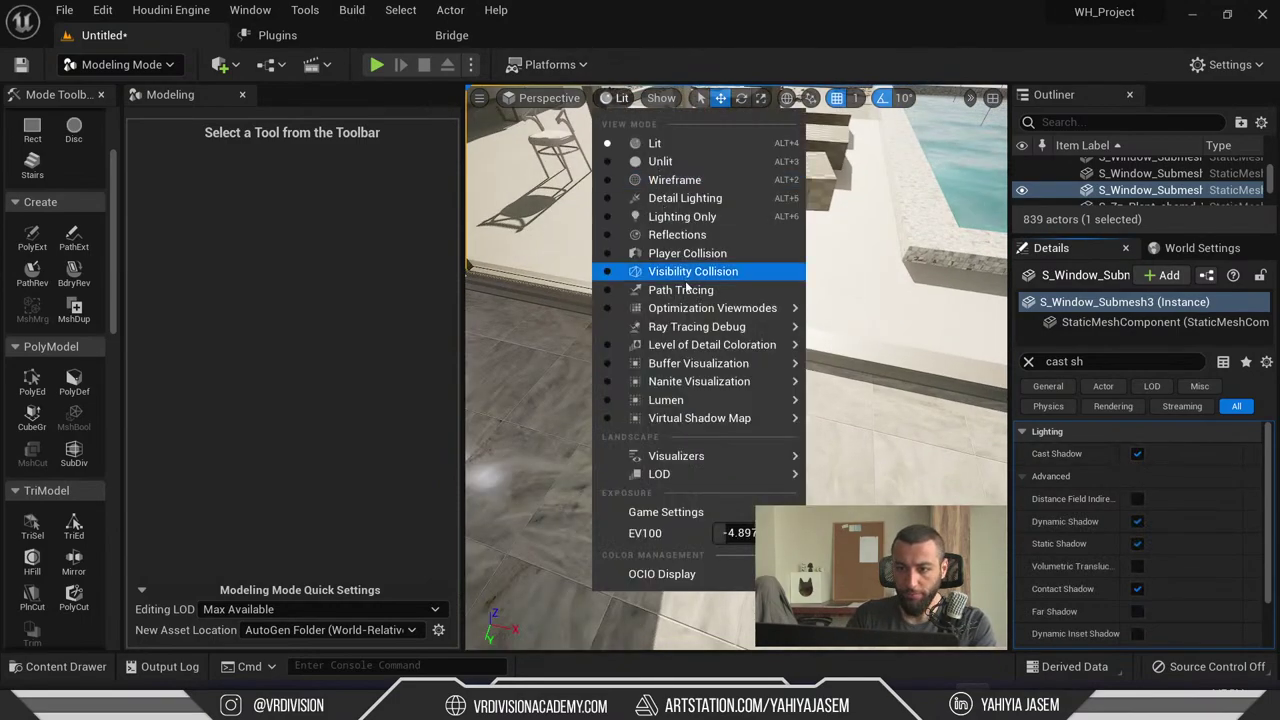
pyautogui.click(711, 289)
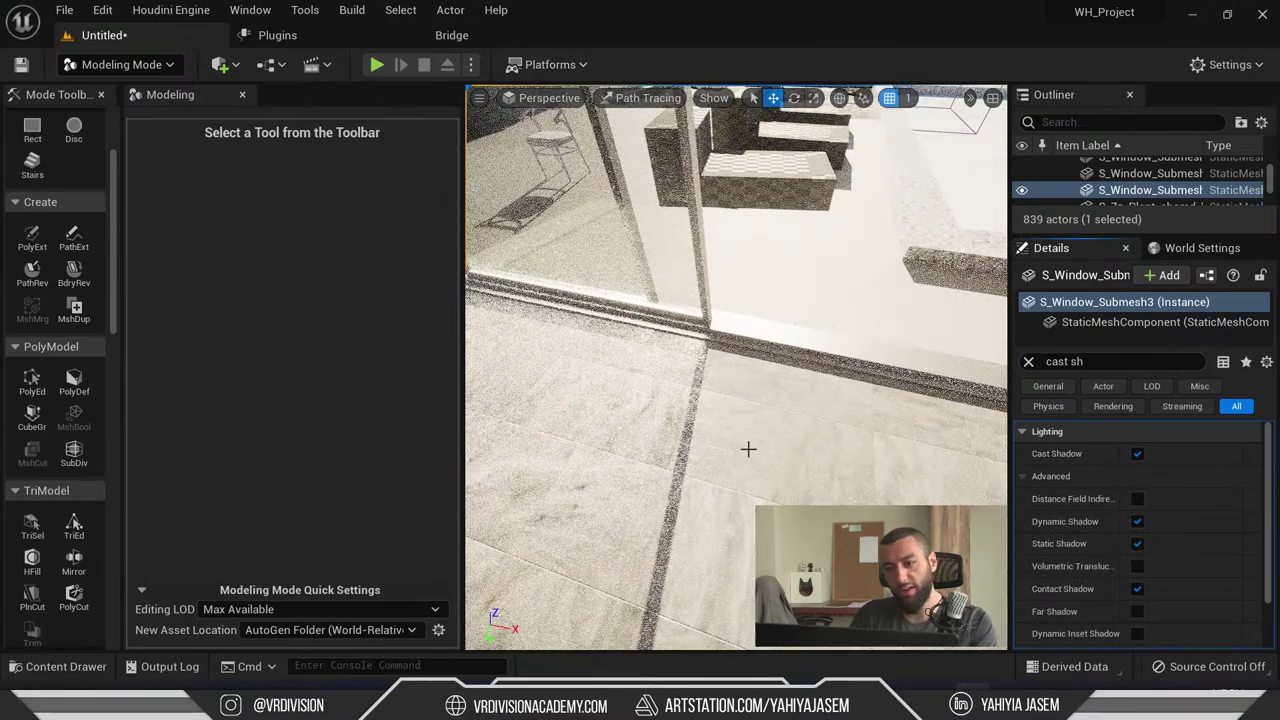
pyautogui.moveTo(748, 449); pyautogui.dragTo(660, 436, button='right')
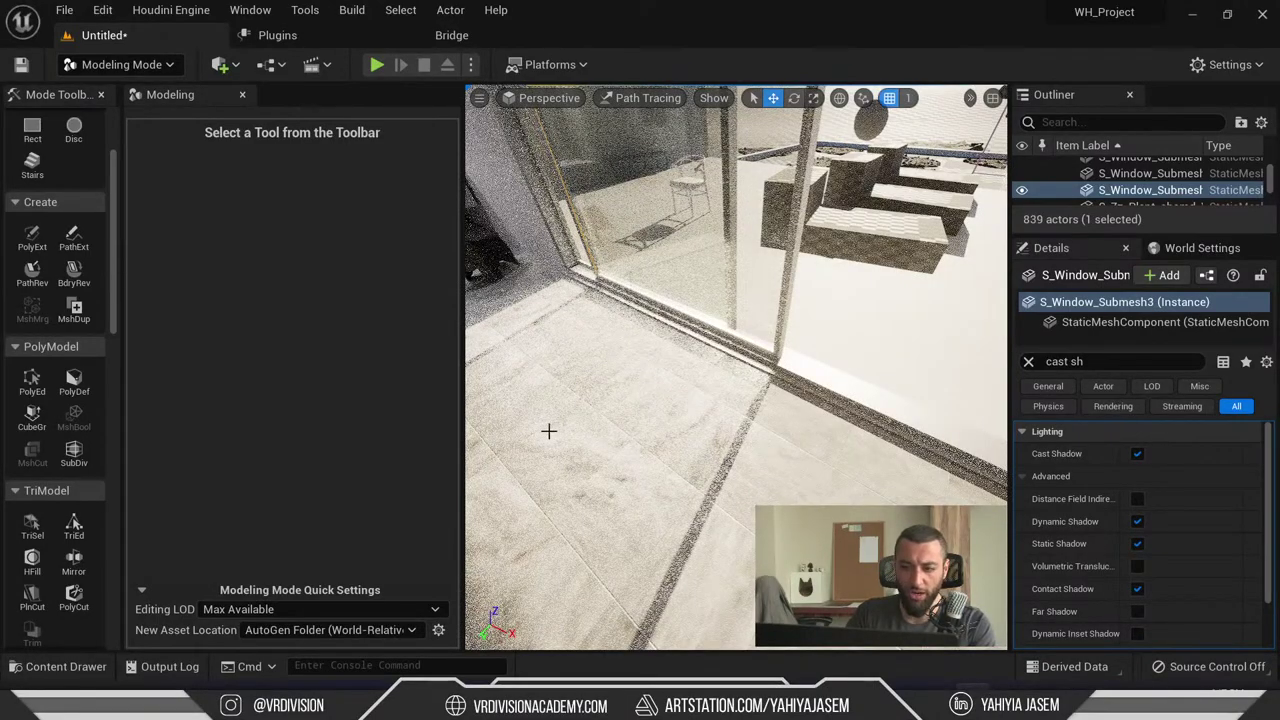
pyautogui.moveTo(548, 431); pyautogui.dragTo(763, 408, button='right')
pyautogui.click(642, 98)
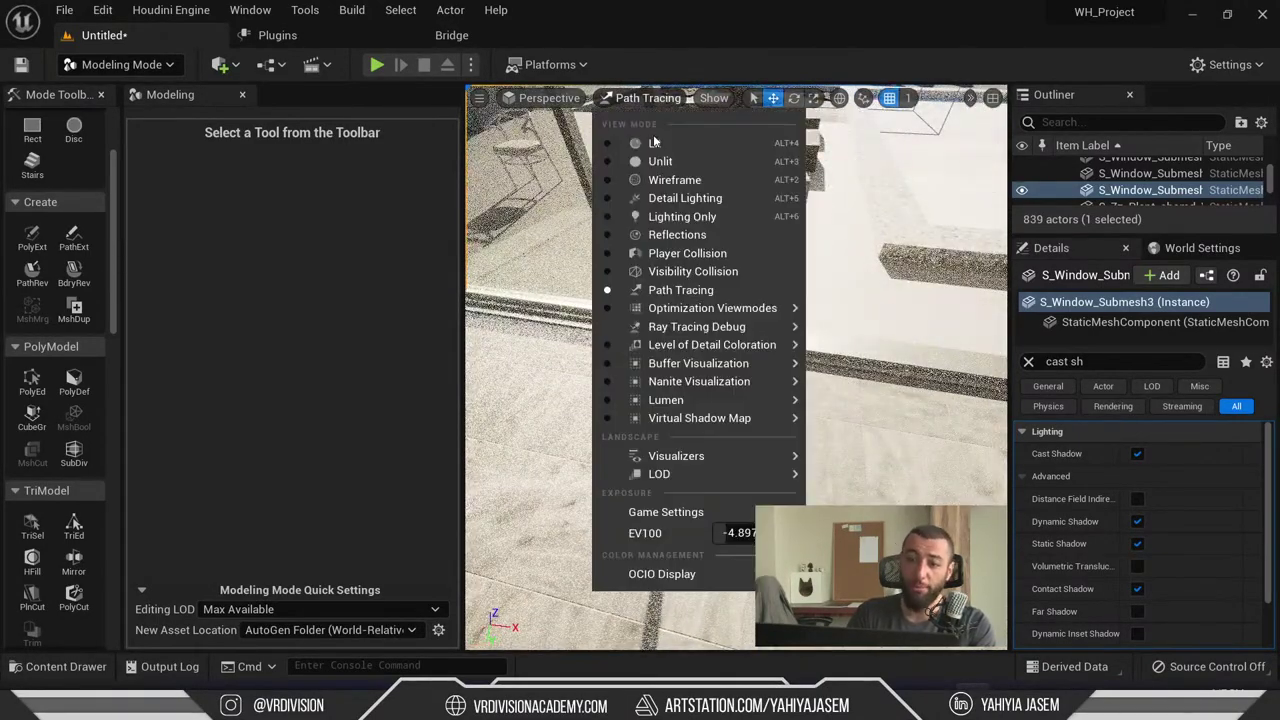
pyautogui.click(653, 142)
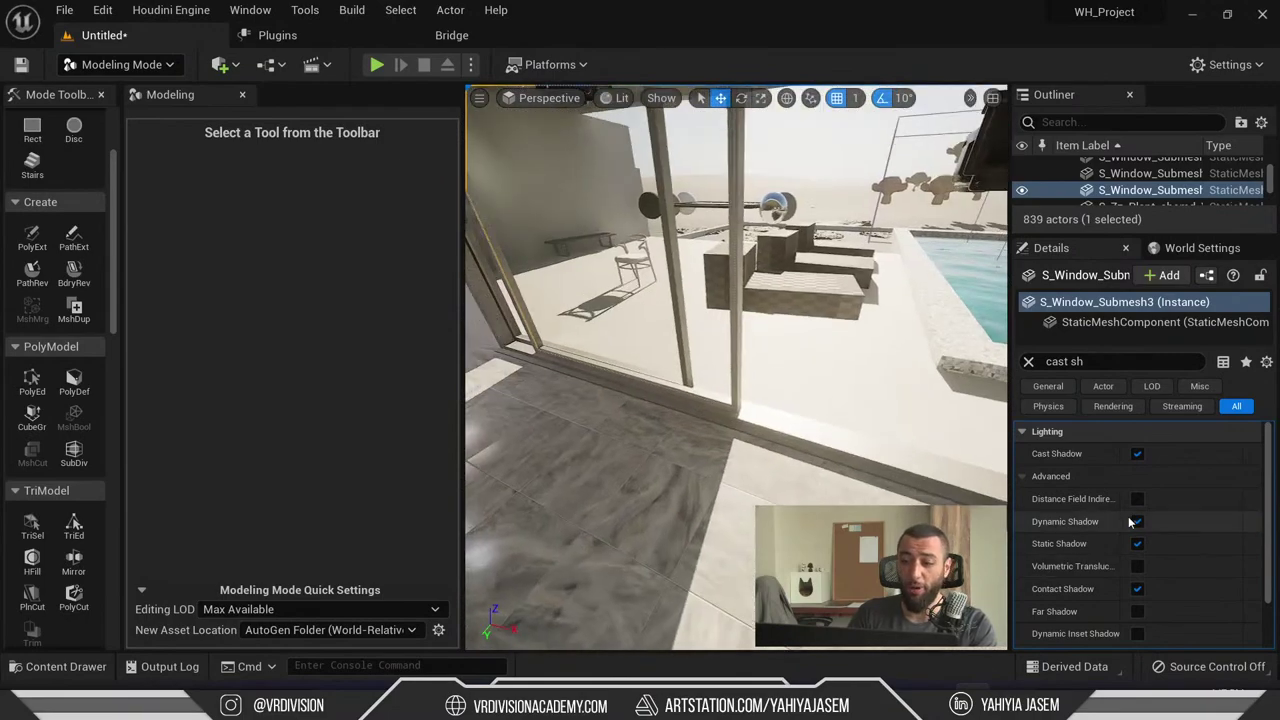
# - Turn Cast Shadow off on both the glass pane and the S_Window frame
pyautogui.click(1137, 453)
pyautogui.moveTo(740, 400); pyautogui.dragTo(730, 370, button='right')
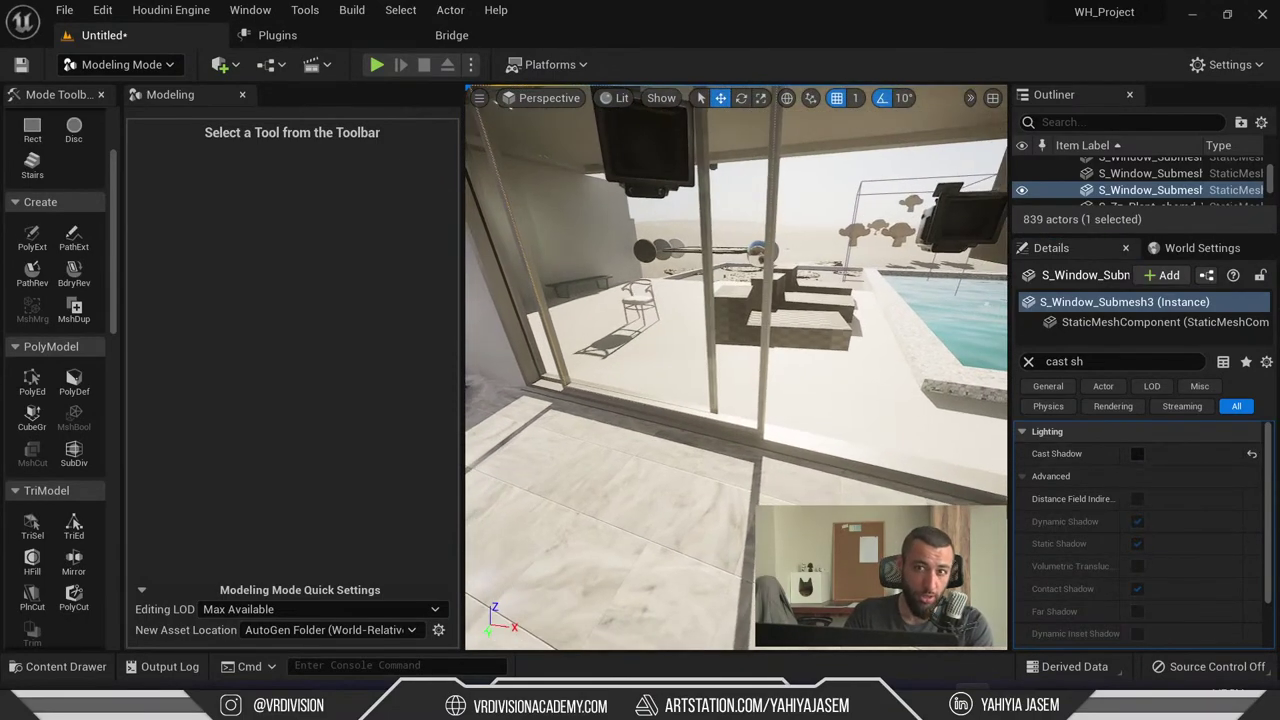
pyautogui.moveTo(767, 161); pyautogui.dragTo(767, 161, button='right')
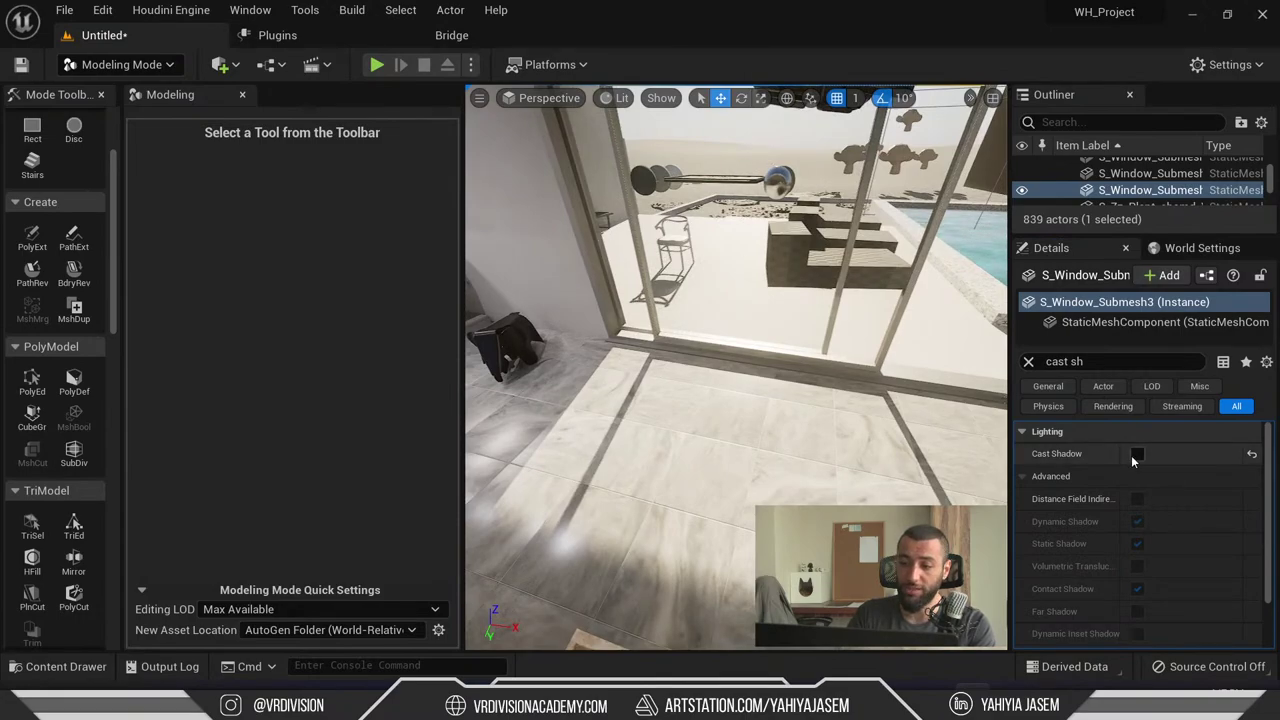
pyautogui.moveTo(766, 446); pyautogui.dragTo(759, 427, button='right')
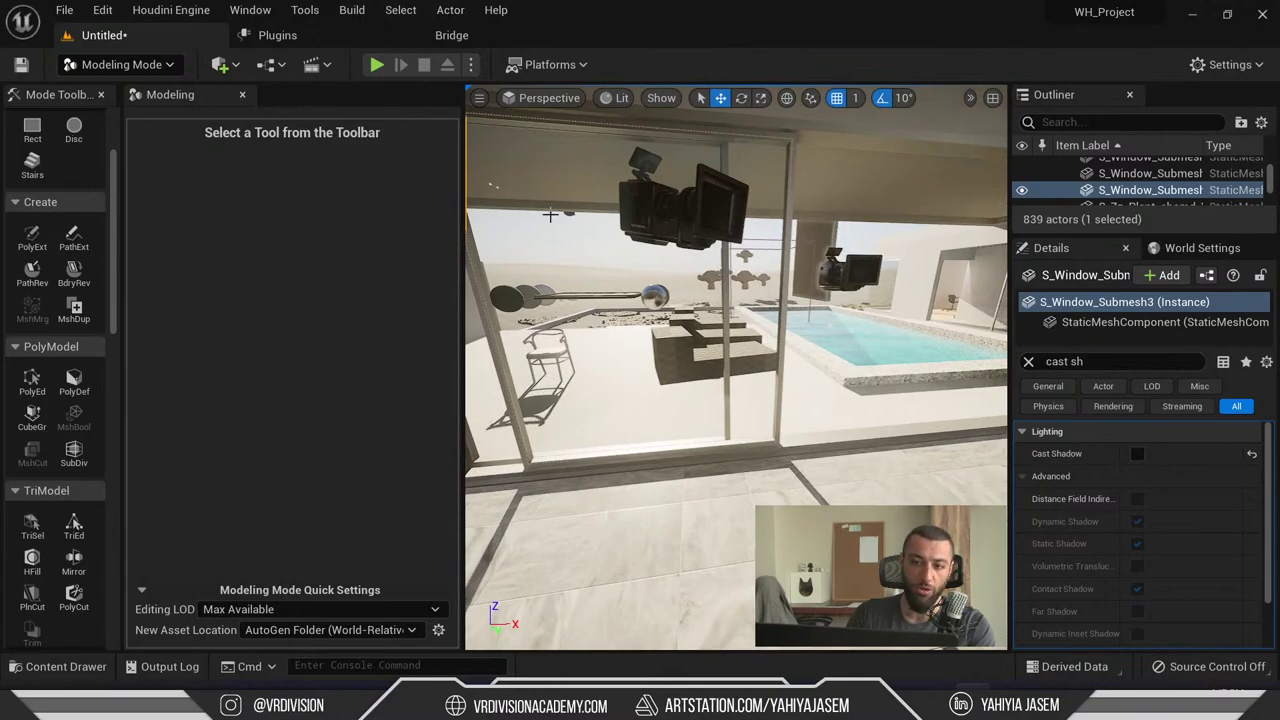
pyautogui.click(790, 134)
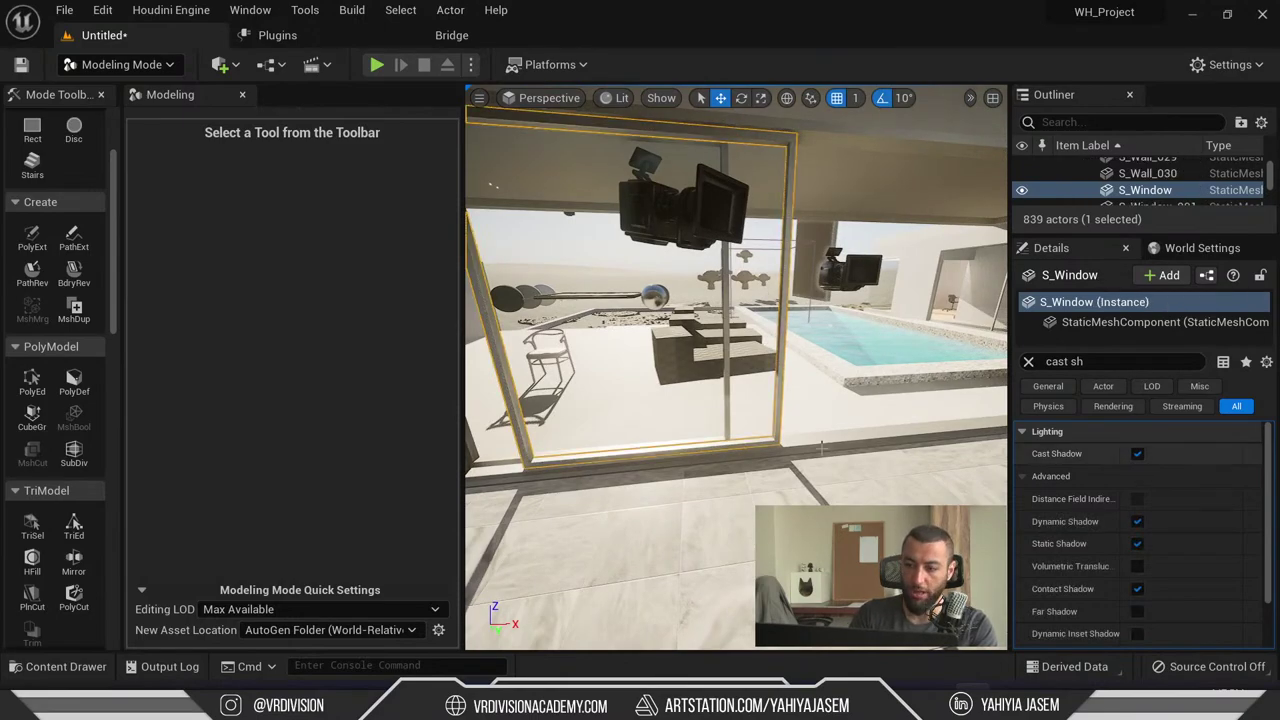
pyautogui.moveTo(745, 310); pyautogui.dragTo(740, 315, button='right')
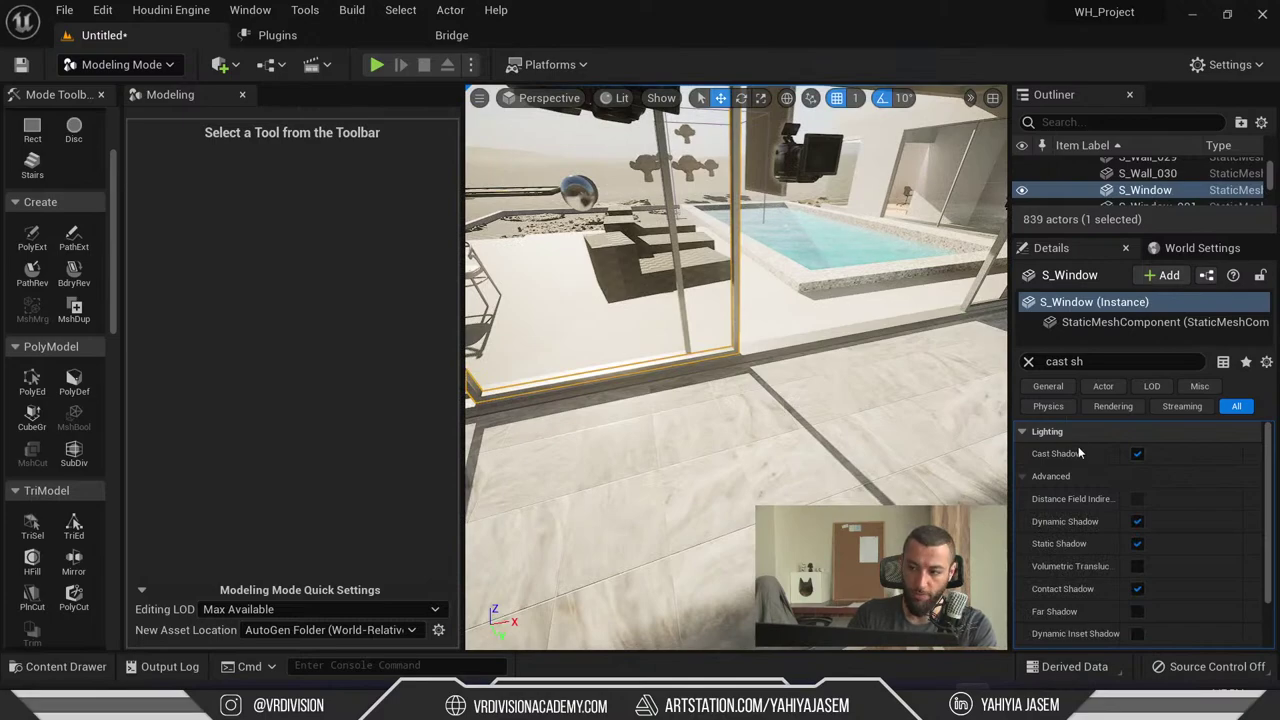
pyautogui.click(1137, 454)
pyautogui.moveTo(851, 449); pyautogui.dragTo(851, 449, button='right')
# - Switch to the live chat and select the viewer's full question about Quixel-quality assets
pyautogui.press('Escape')
pyautogui.press('super+Tab')
pyautogui.press('Escape')
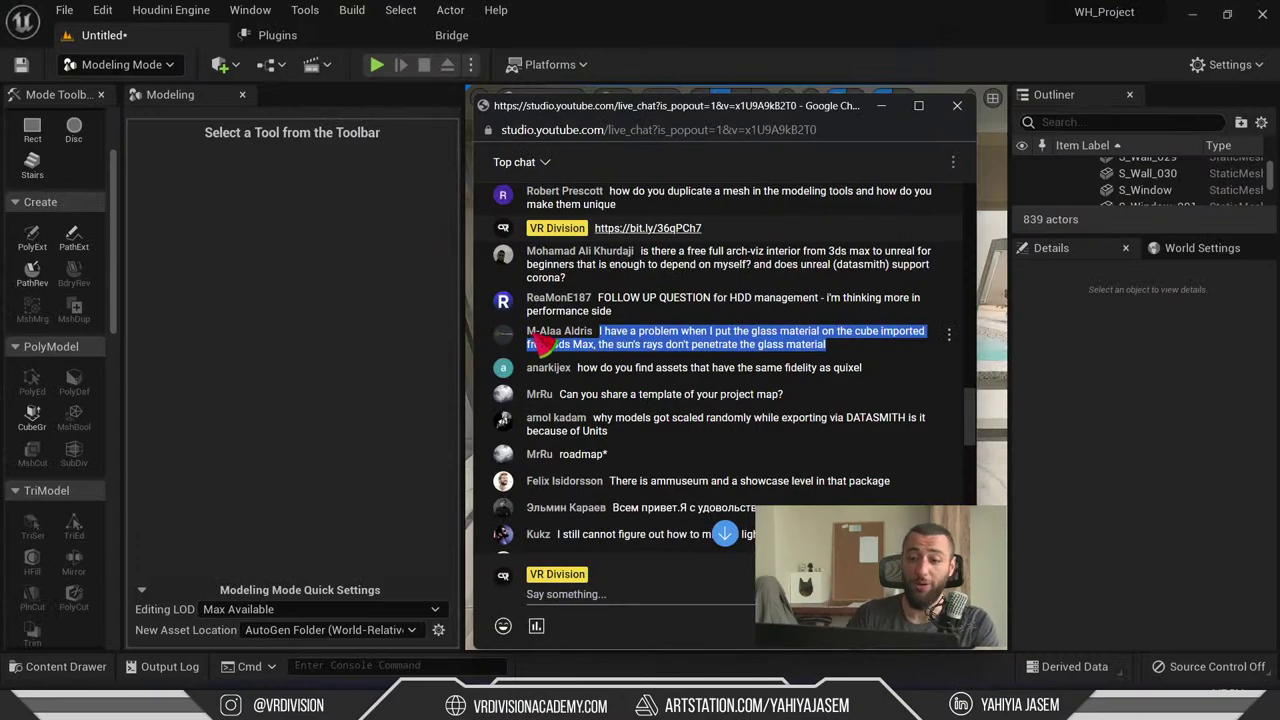
pyautogui.scroll(-2, 573, 385)
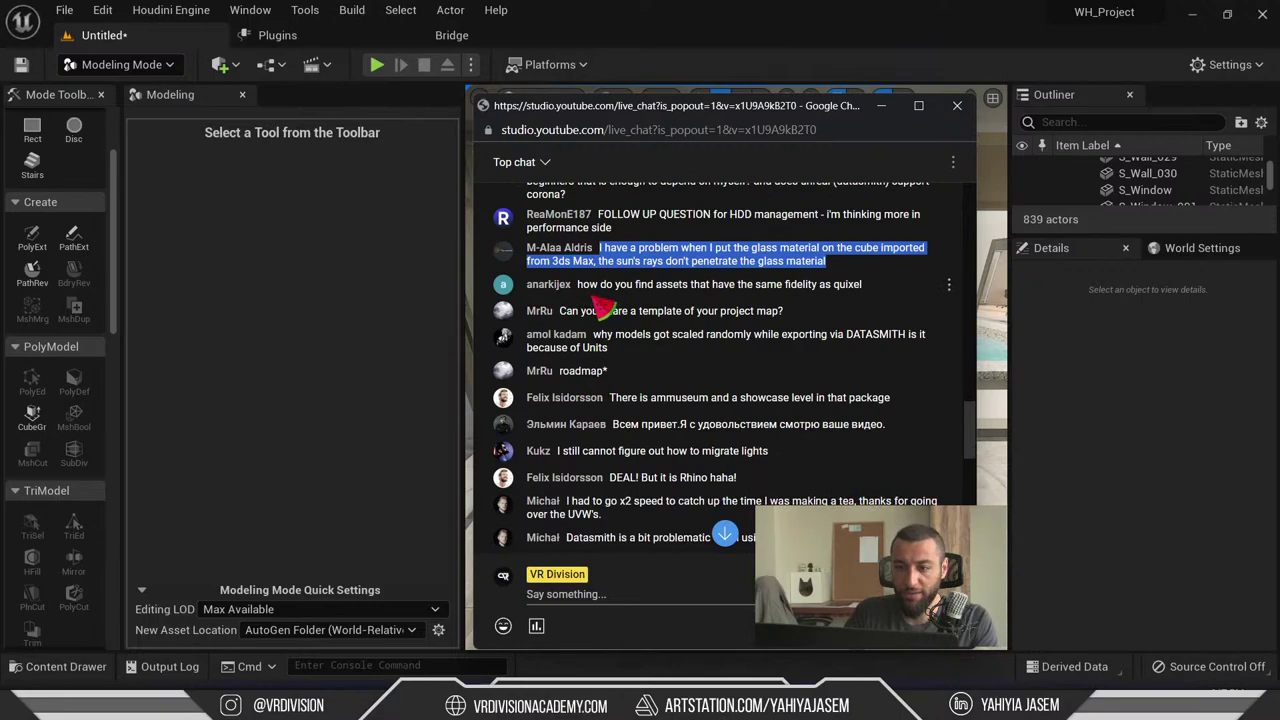
pyautogui.moveTo(656, 286); pyautogui.dragTo(672, 288)
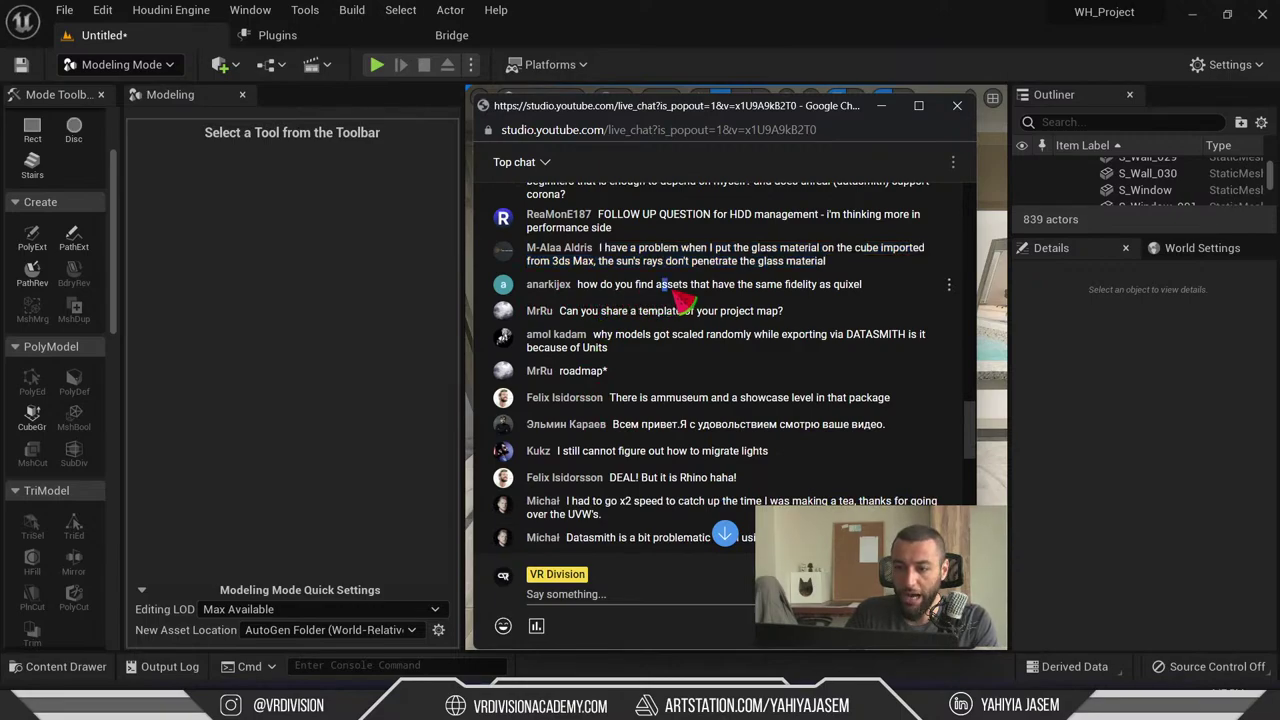
pyautogui.click(897, 295)
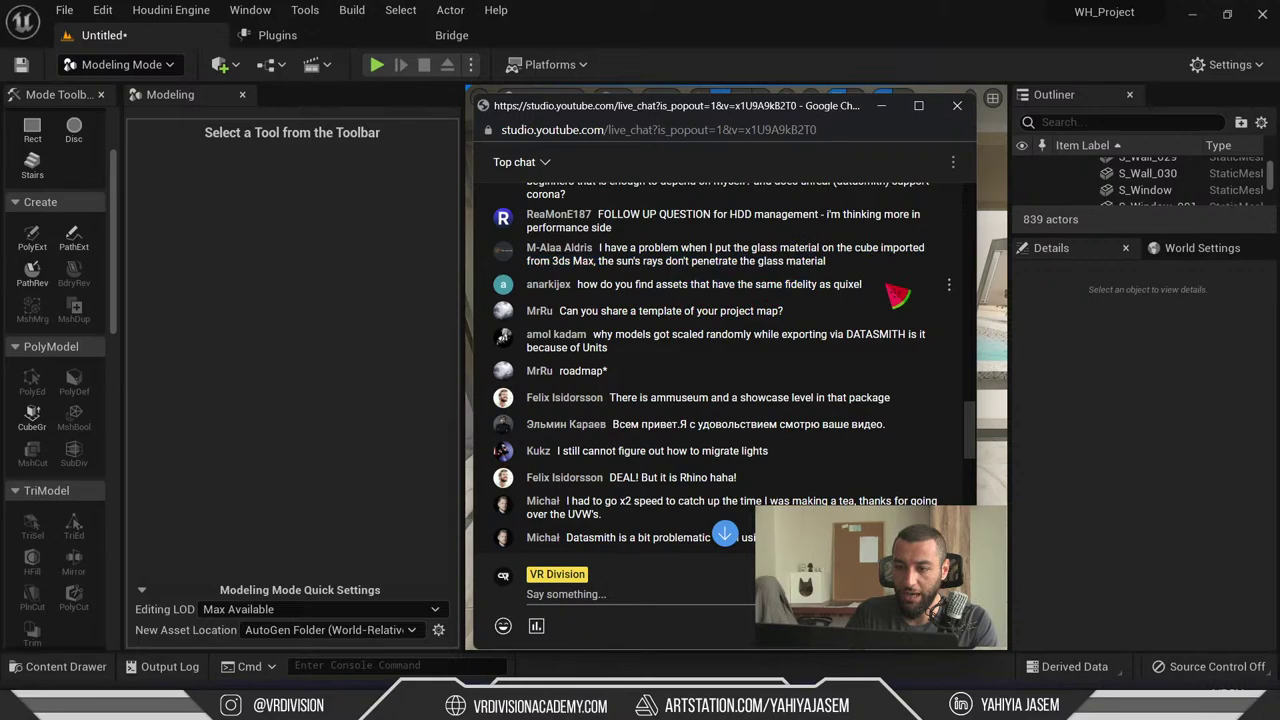
pyautogui.click(604, 292)
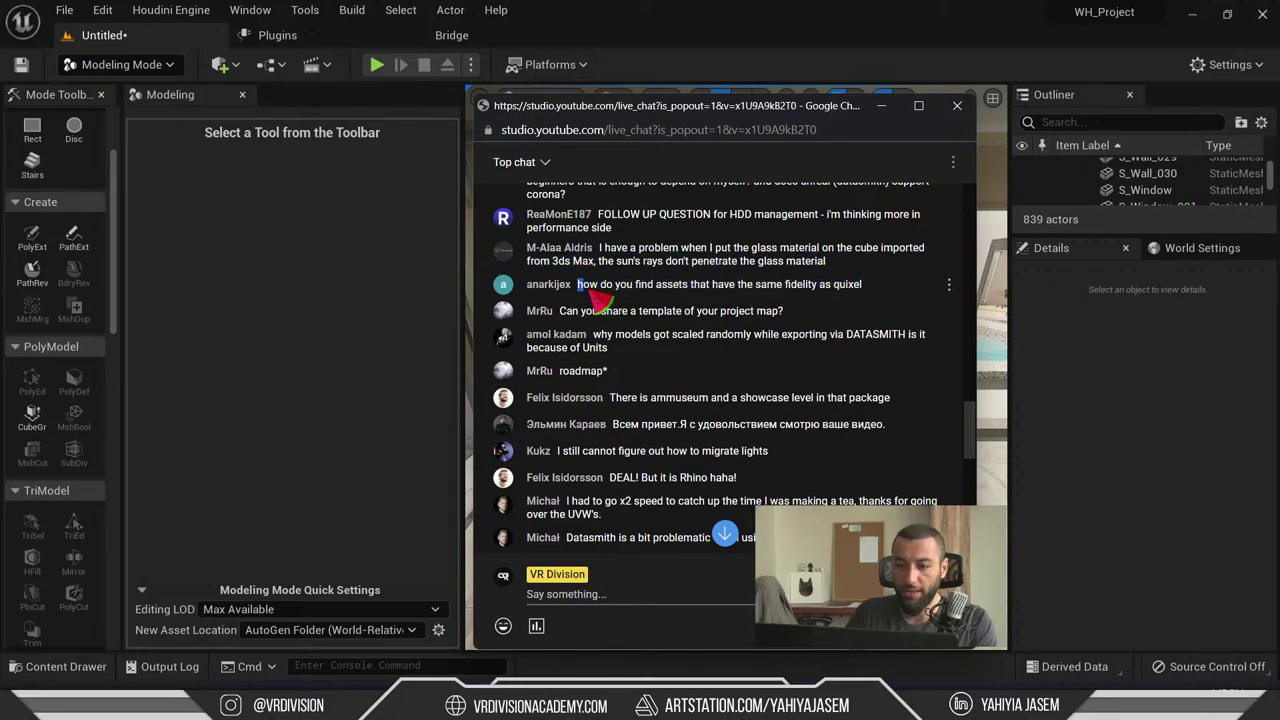
pyautogui.moveTo(592, 292); pyautogui.dragTo(895, 290)
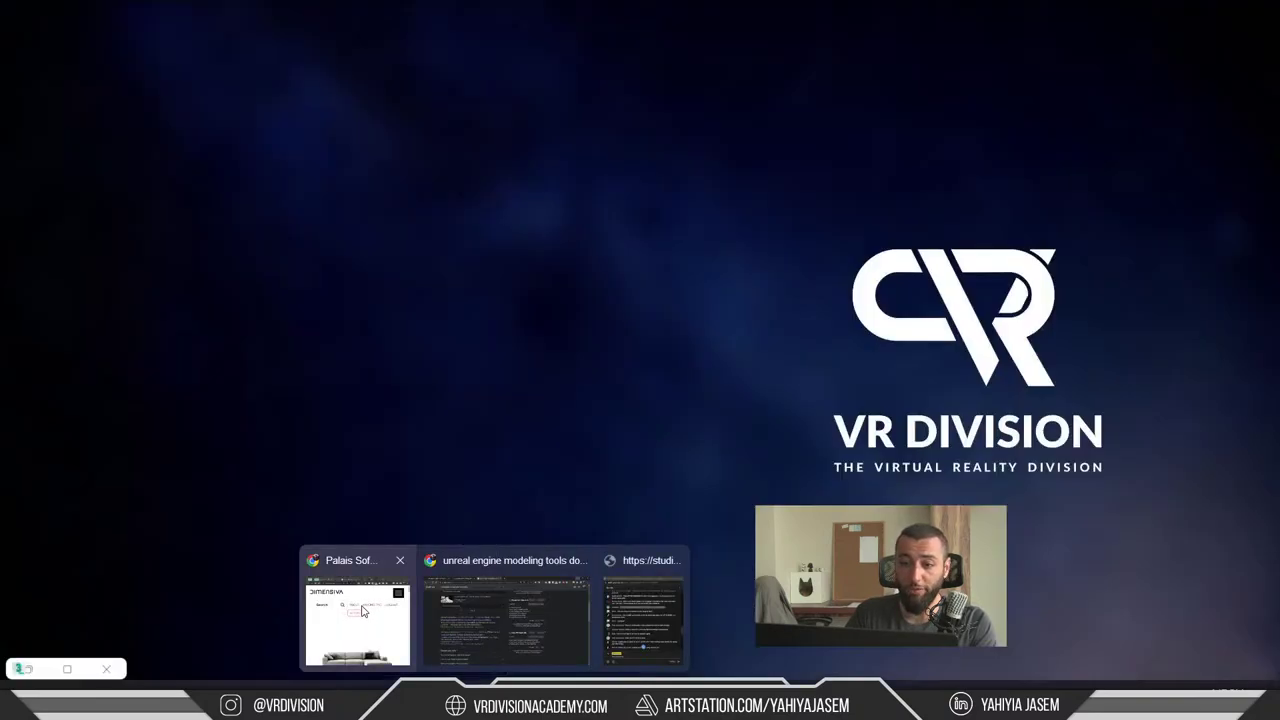
# - Maximise the Dimensiva browser window at 100% zoom and scroll the model catalogue
pyautogui.click(357, 600)
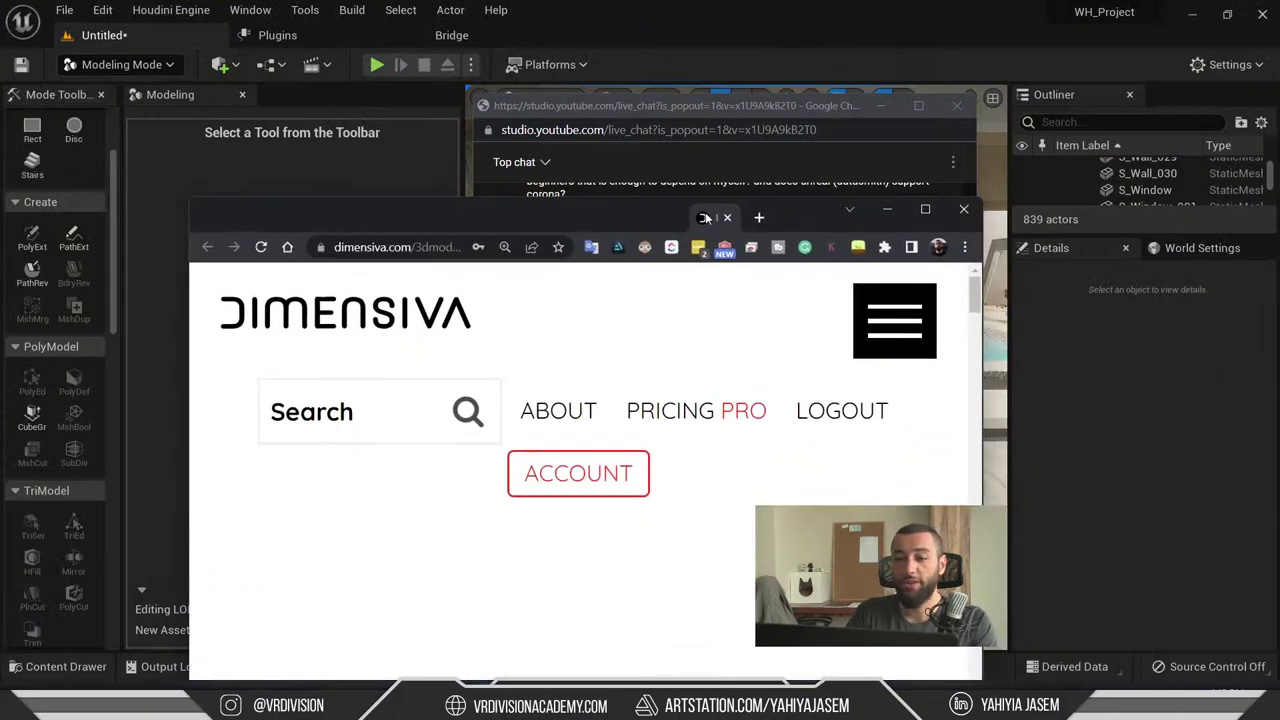
pyautogui.doubleClick(714, 192)
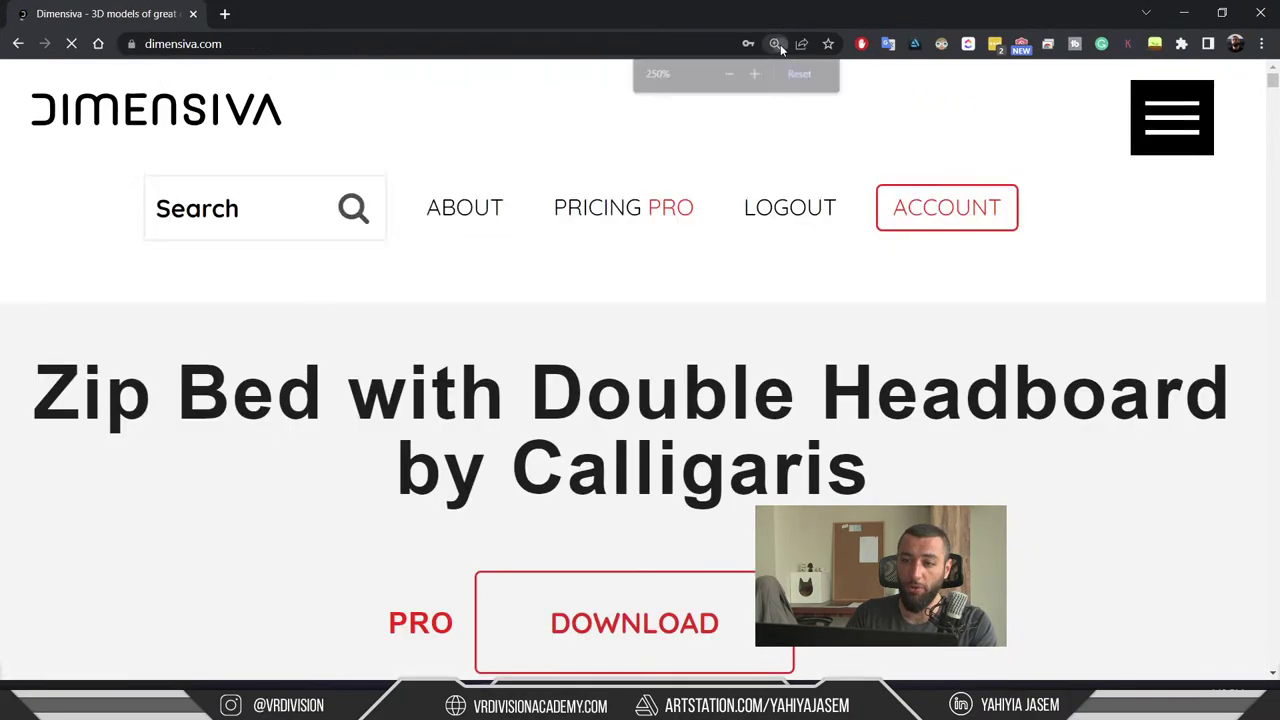
pyautogui.click(775, 43)
pyautogui.click(801, 73)
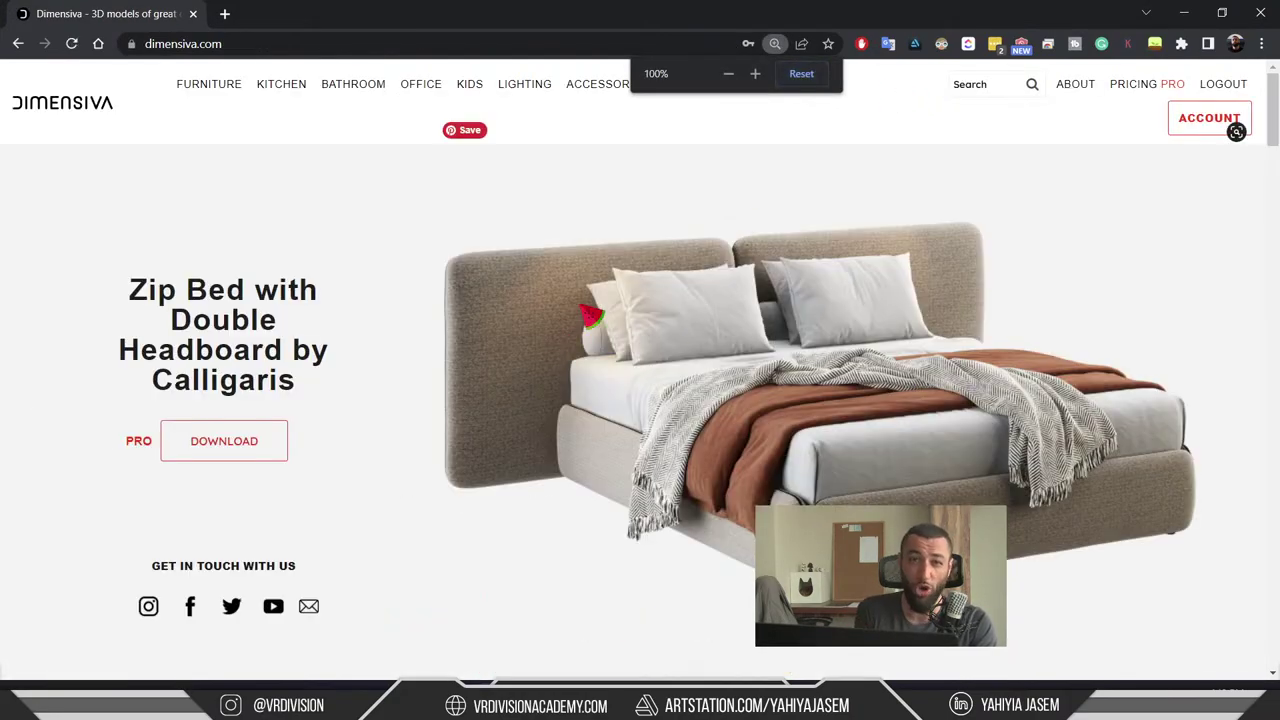
pyautogui.scroll(-6, 590, 316)
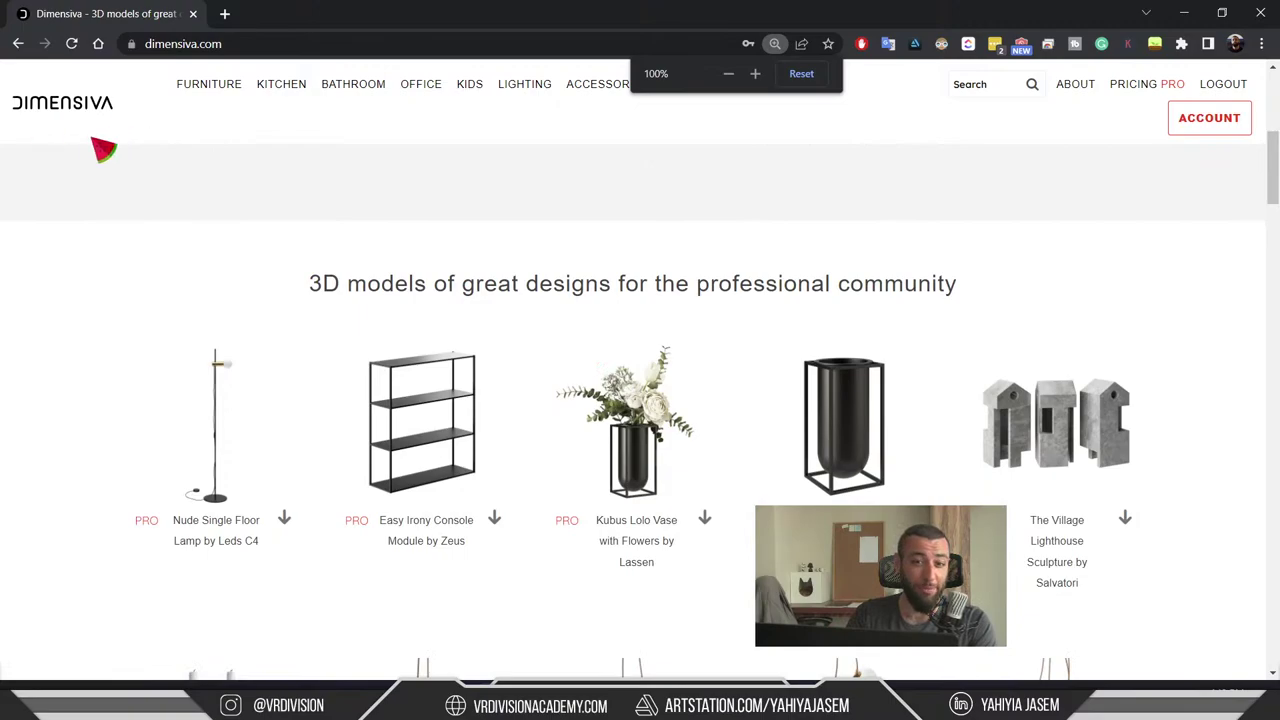
pyautogui.scroll(-15, 349, 309)
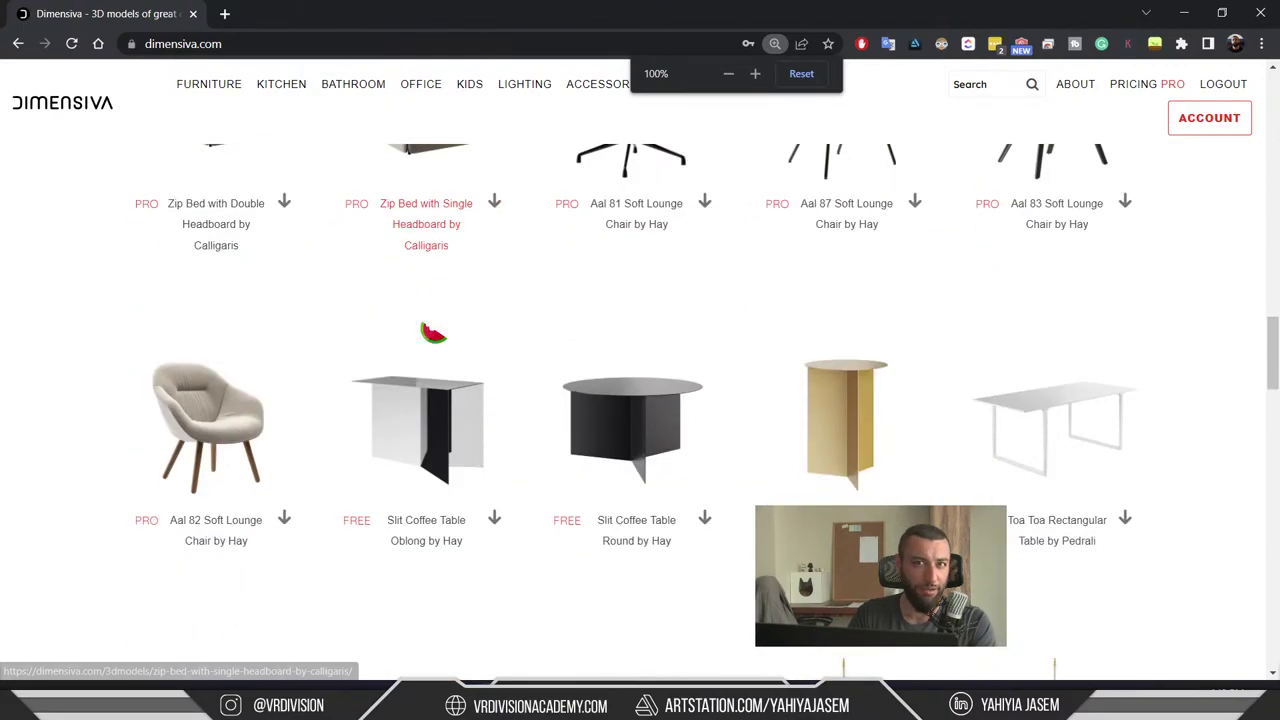
pyautogui.scroll(-6, 440, 330)
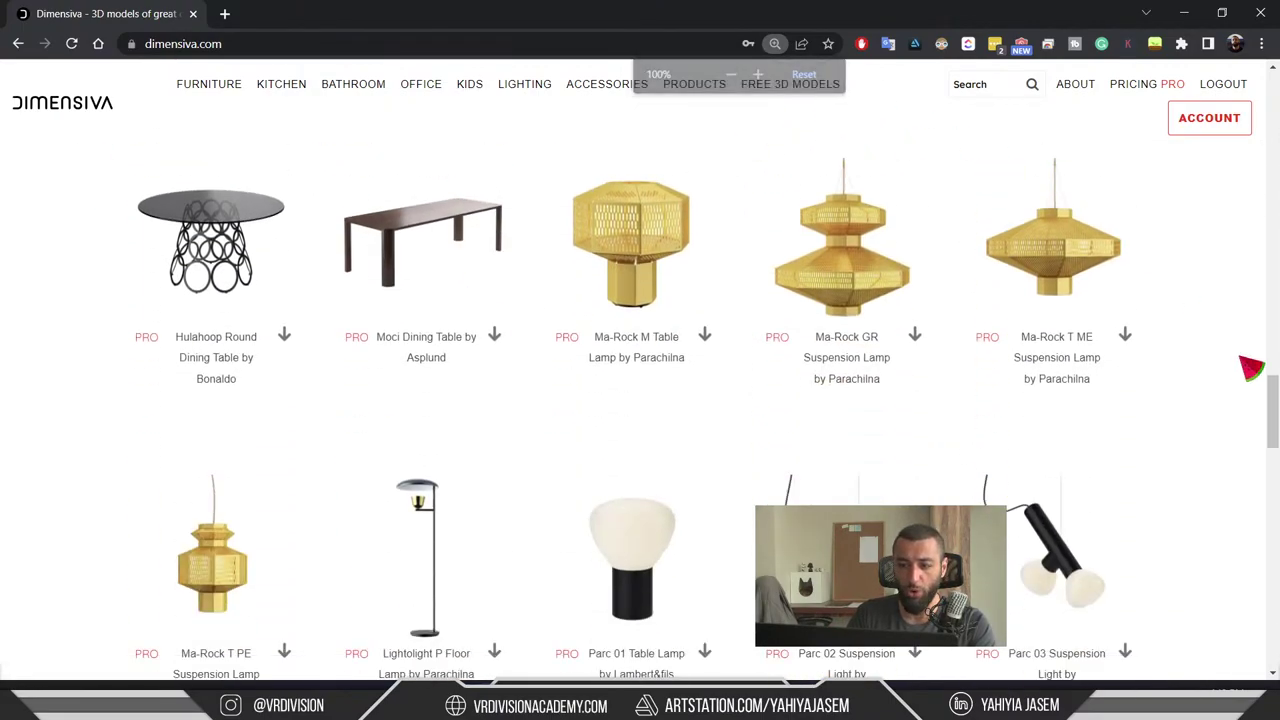
pyautogui.scroll(15, 1248, 370)
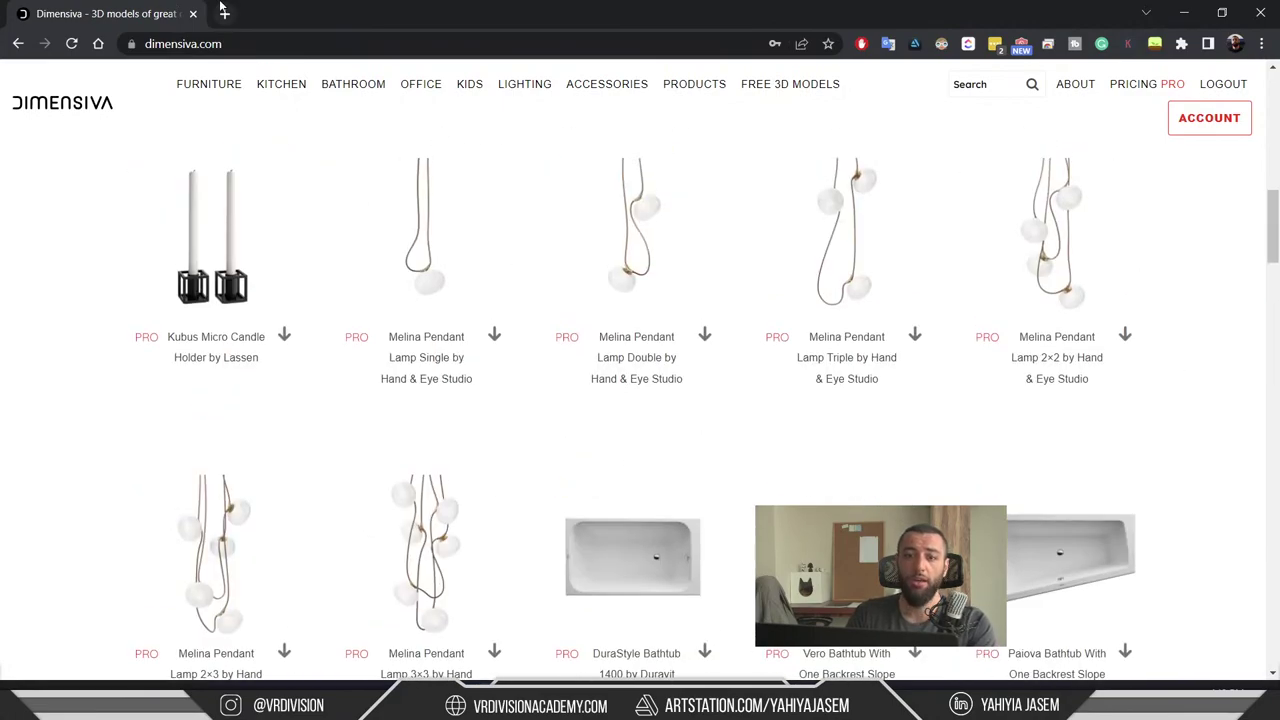
# - Load 3dsky.org in a new browser tab
pyautogui.click(224, 13)
pyautogui.write('3ds')
pyautogui.press('Return')
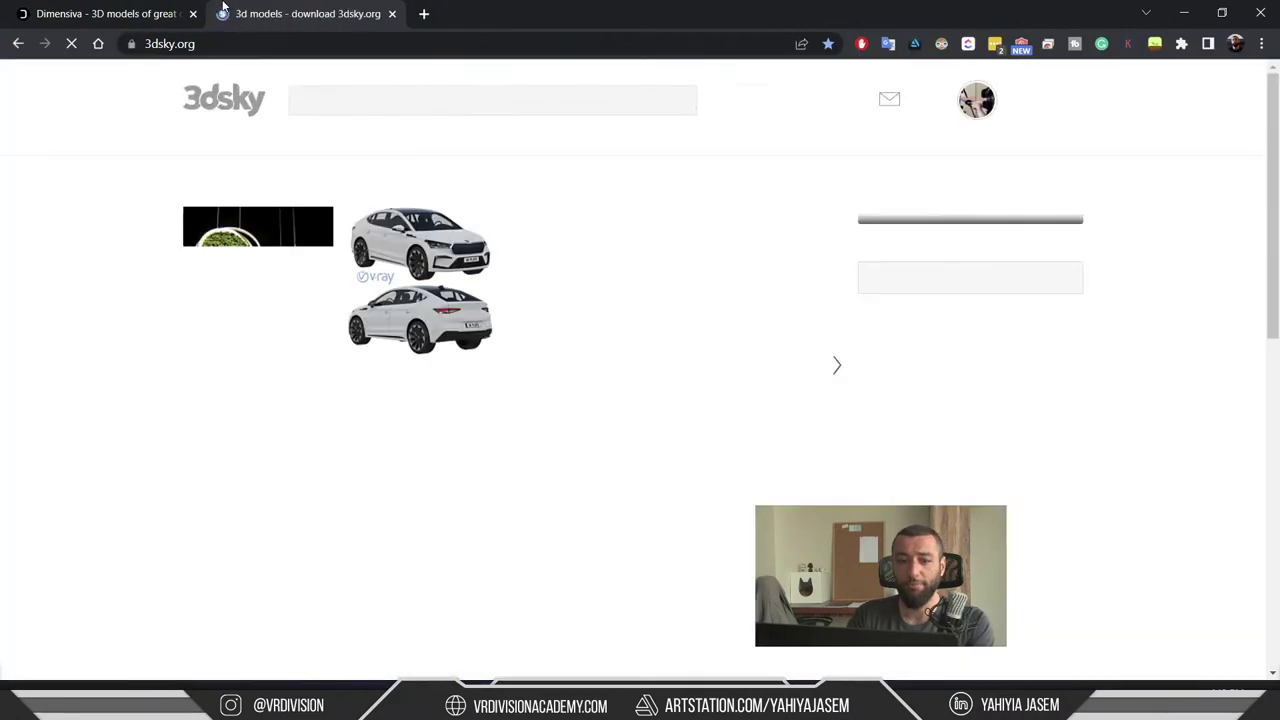
# - Open the Sofa Romeo By Flexform page and page its gallery through to the wireframe image
pyautogui.click(580, 262)
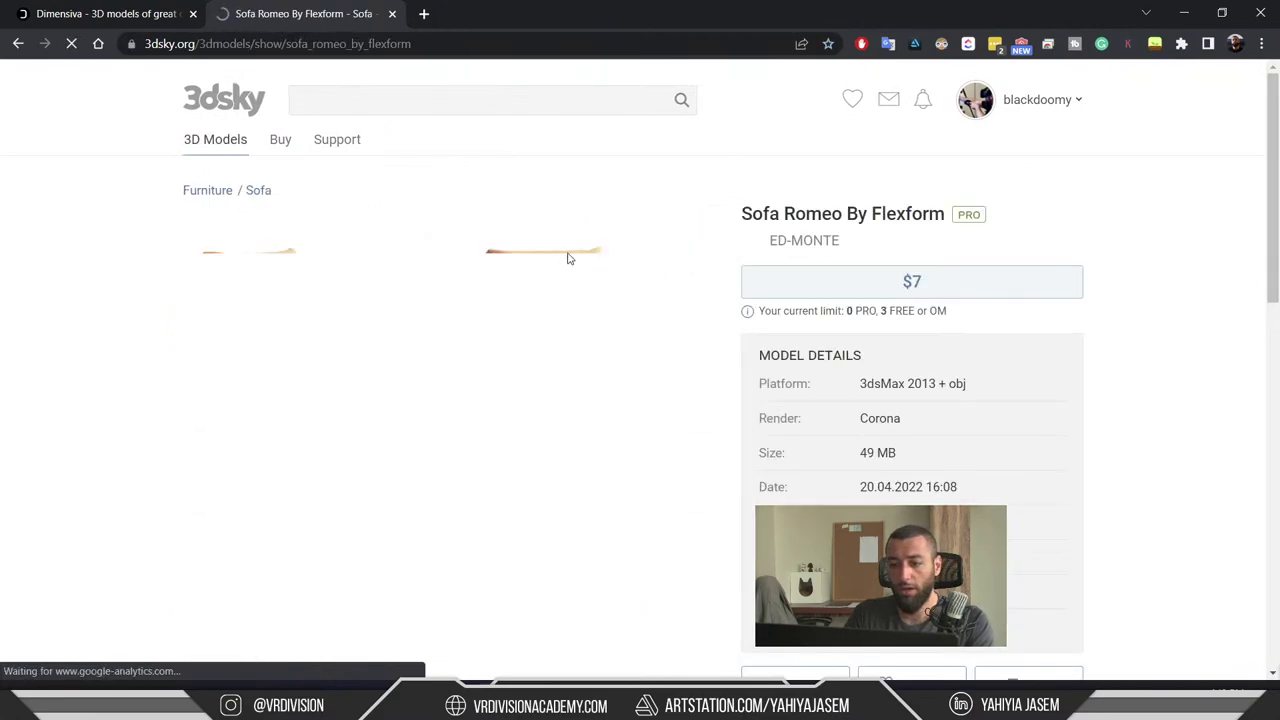
pyautogui.scroll(-2, 600, 285)
pyautogui.click(696, 306)
pyautogui.click(696, 306)
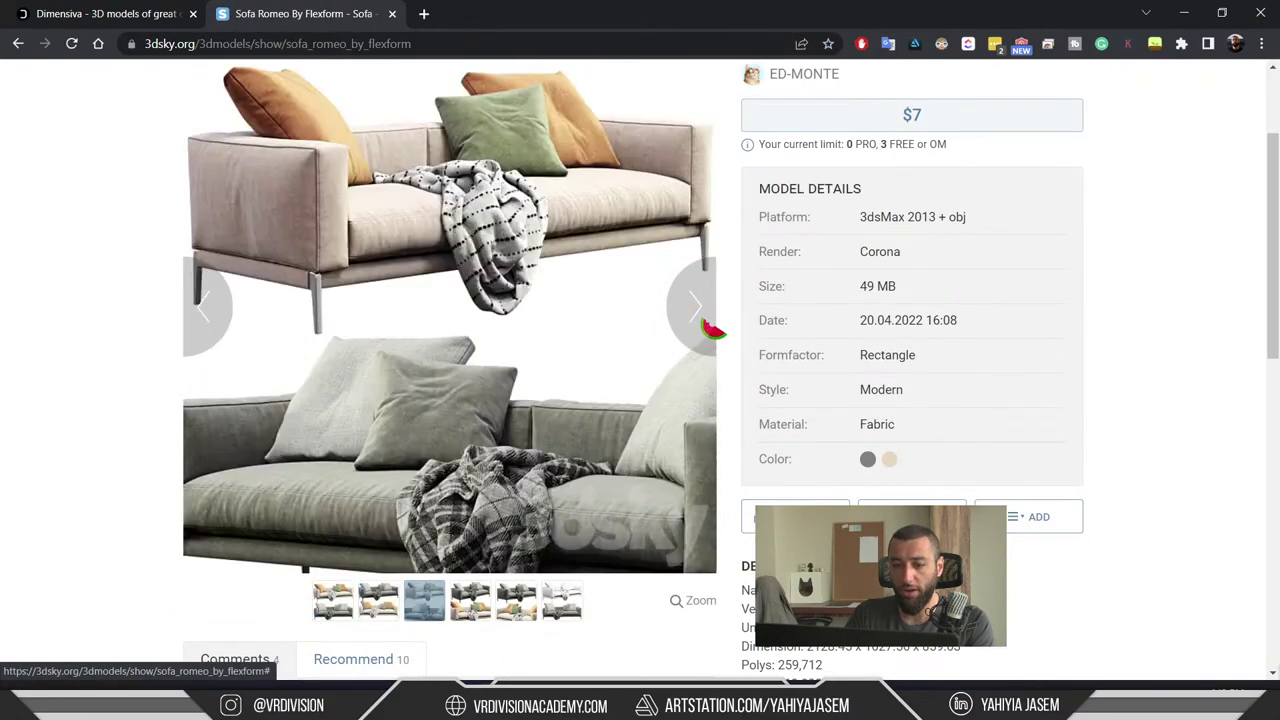
pyautogui.click(704, 322)
pyautogui.click(704, 322)
pyautogui.click(704, 322)
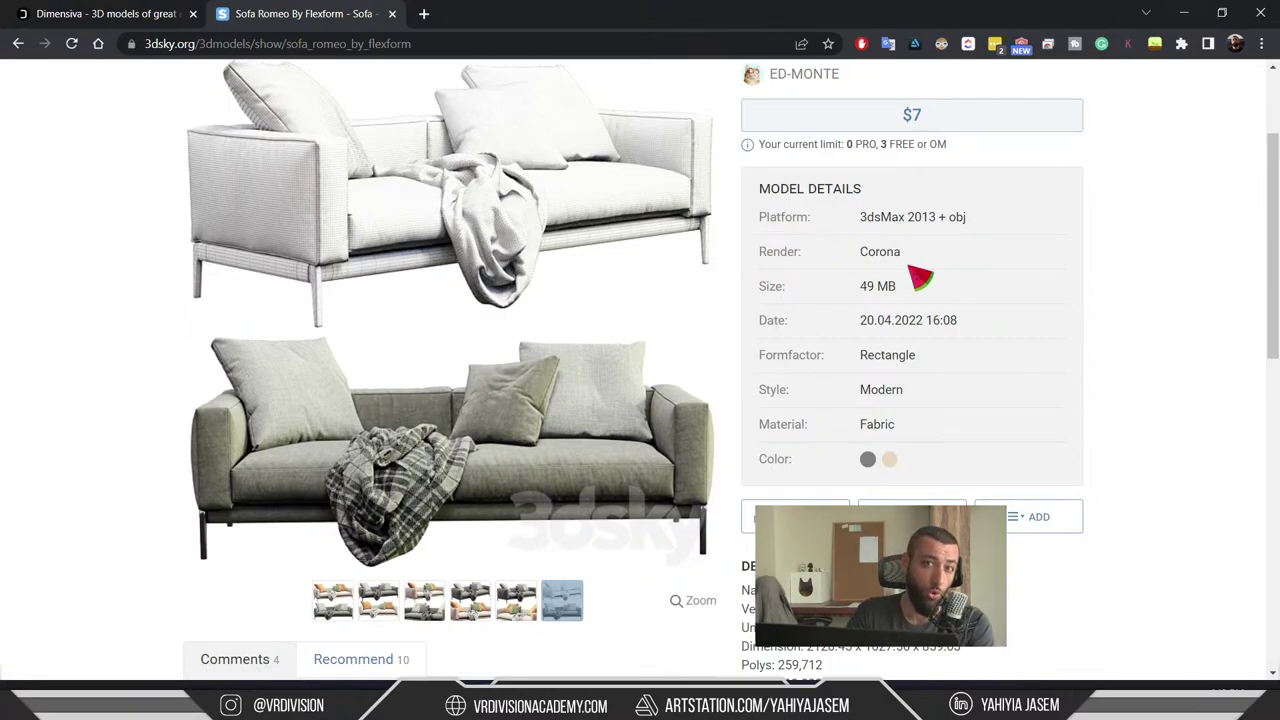
# - Back in Unreal, switch to Select Mode and fly the camera over the tufted sofa modules
pyautogui.click(1183, 12)
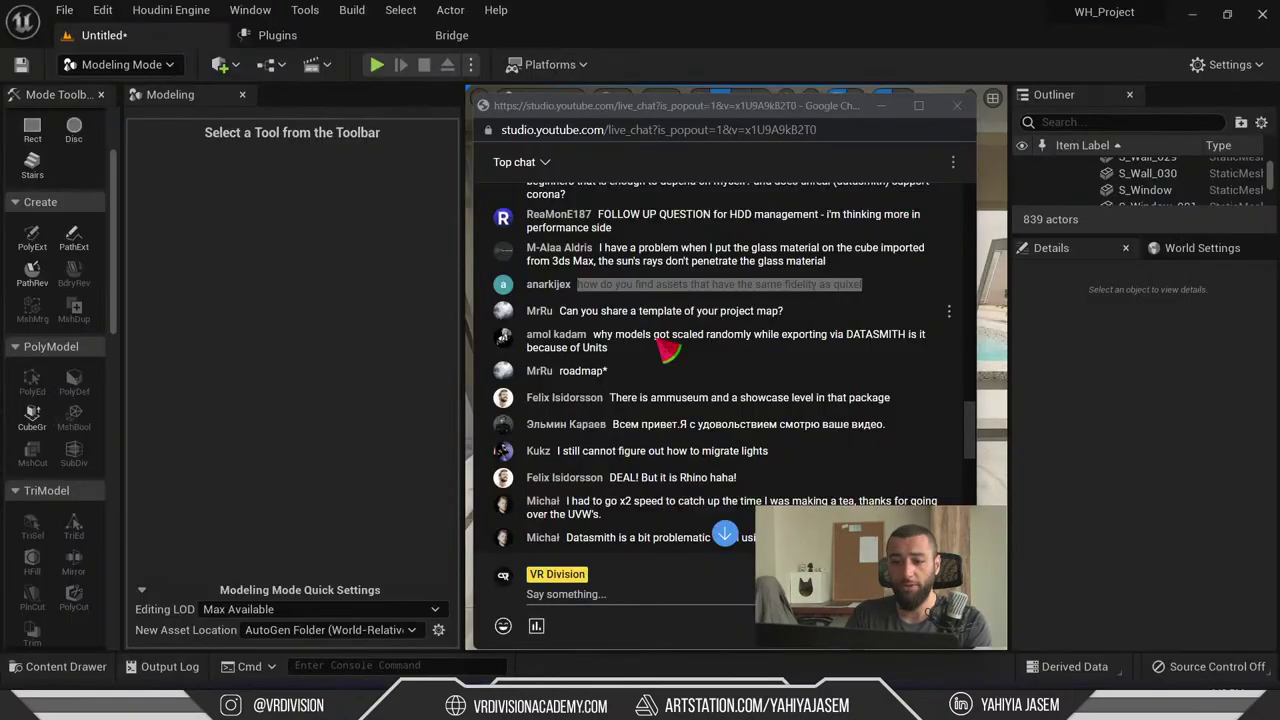
pyautogui.hotkey('shift', '1')
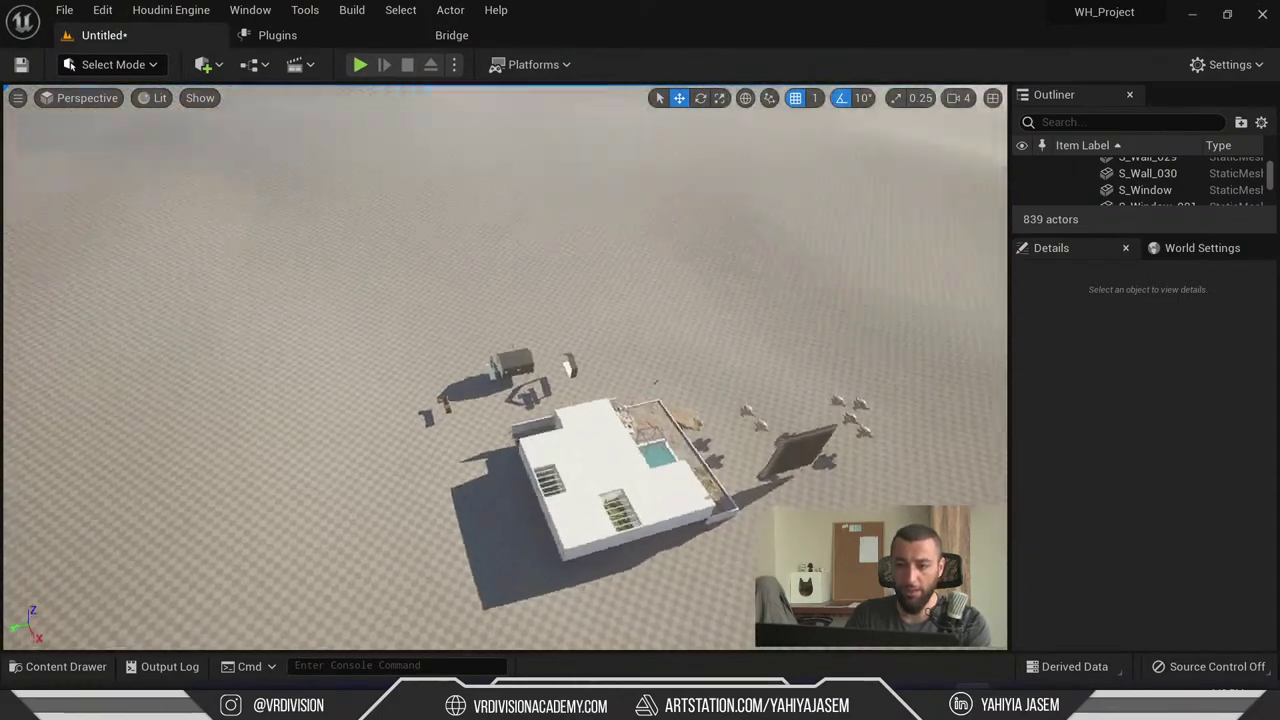
pyautogui.moveTo(504, 367); pyautogui.dragTo(504, 380, button='right')
pyautogui.moveTo(493, 441); pyautogui.dragTo(493, 441, button='right')
pyautogui.scroll(-2, 510, 463)
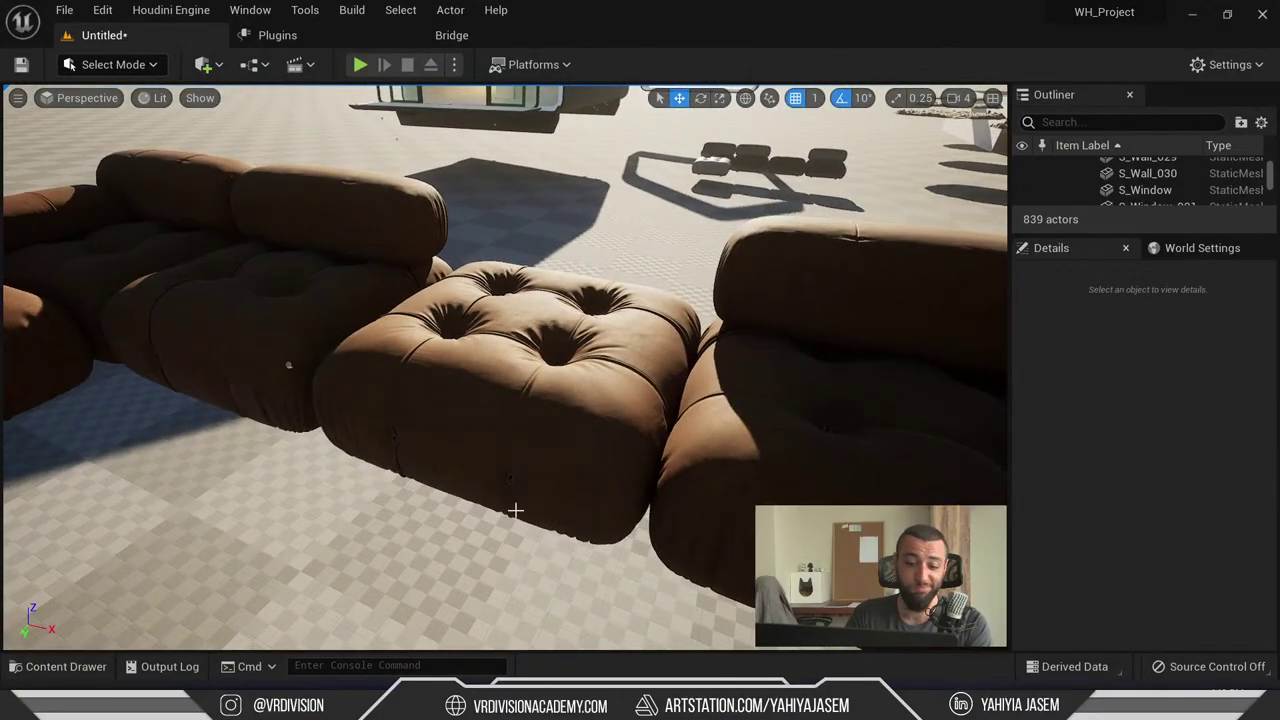
pyautogui.moveTo(494, 712)
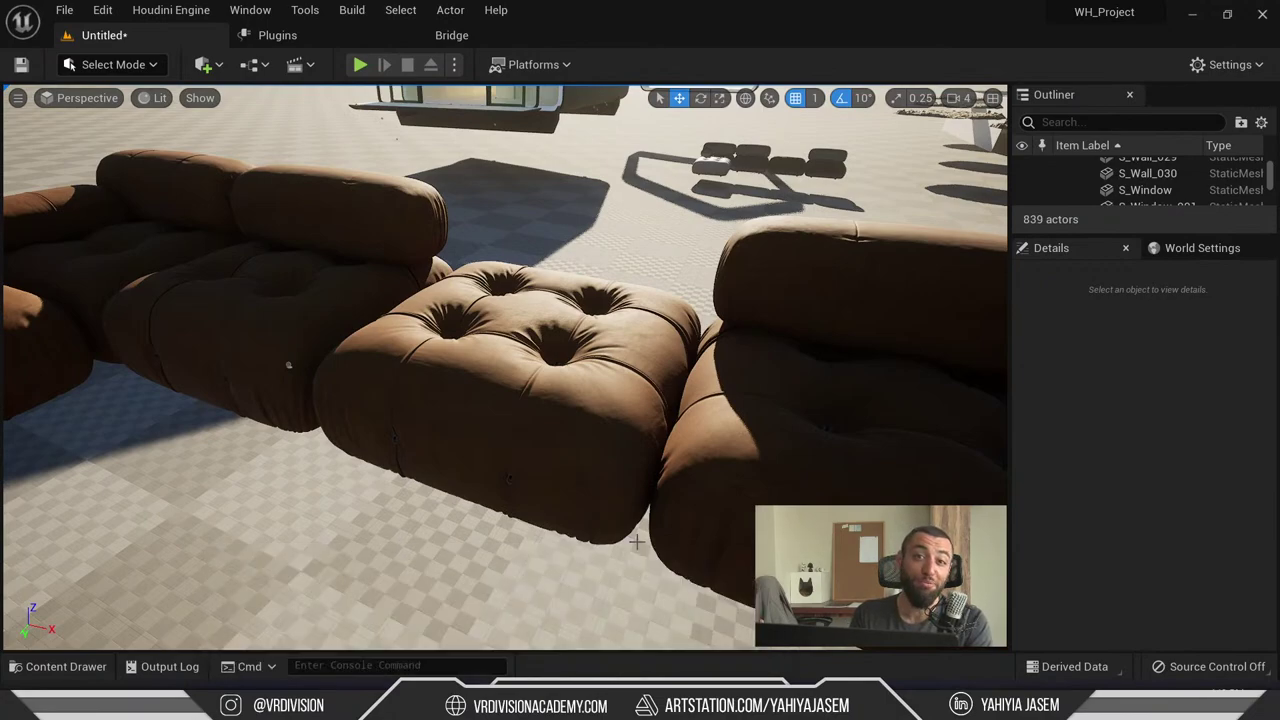
pyautogui.moveTo(480, 342); pyautogui.dragTo(480, 342, button='right')
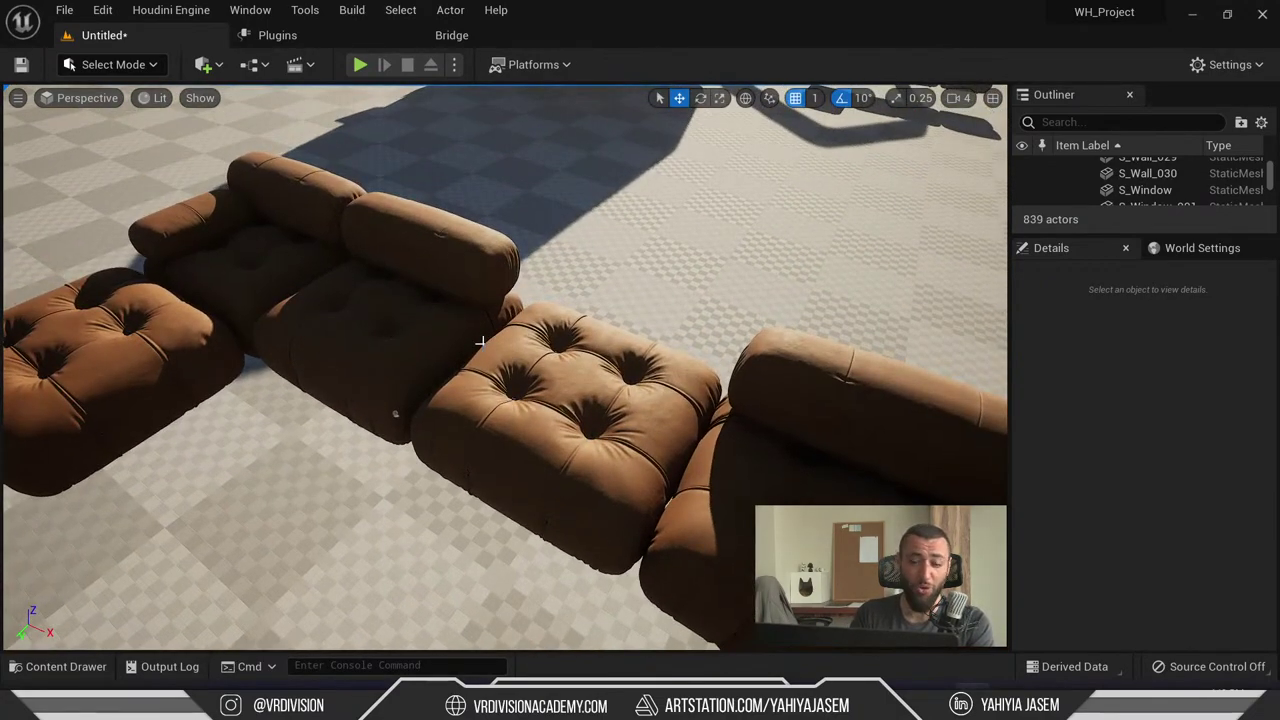
pyautogui.moveTo(558, 376); pyautogui.dragTo(558, 376, button='right')
pyautogui.scroll(-5, 435, 383)
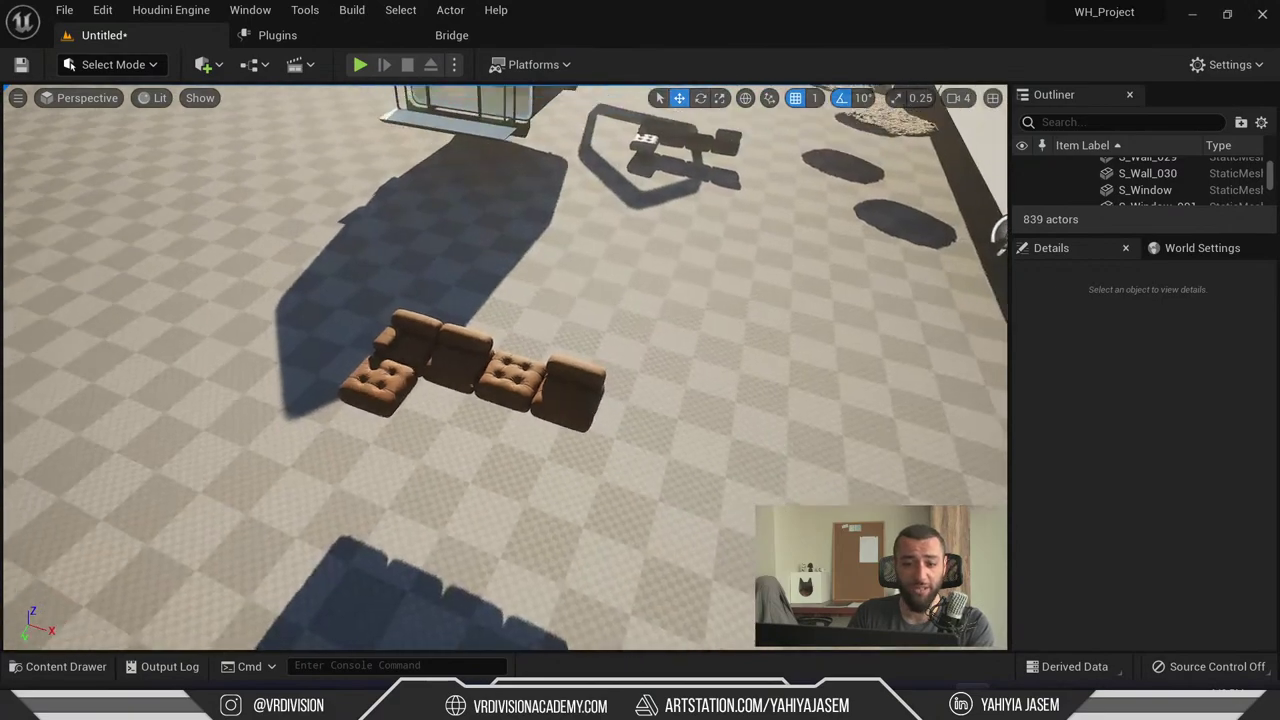
pyautogui.scroll(4, 558, 385)
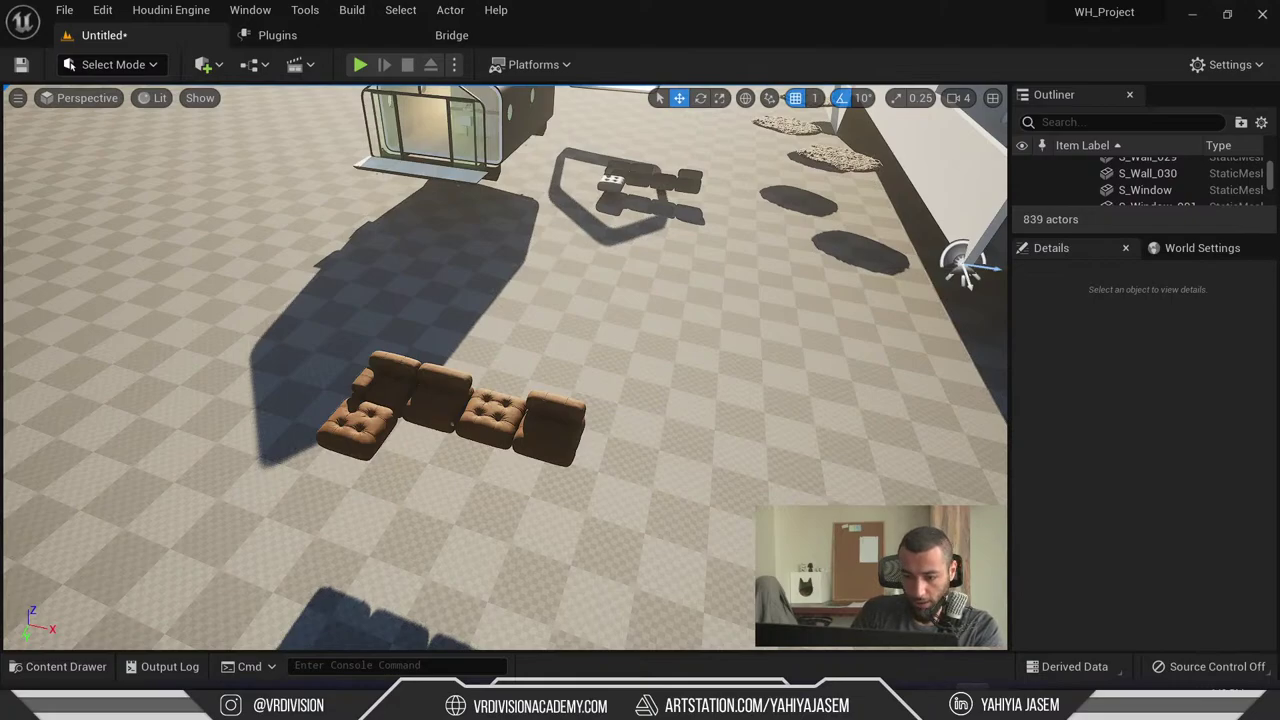
pyautogui.press('super+Tab')
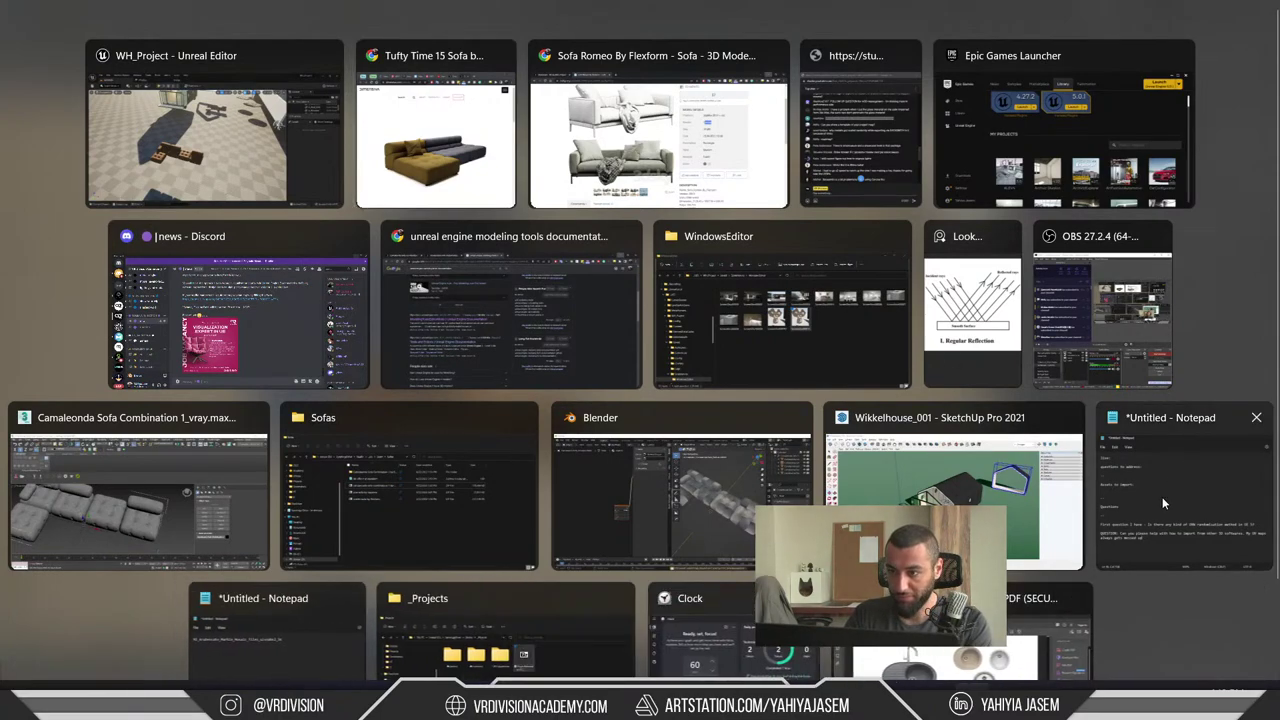
# - Highlight the viewer's project-map template question, then drag the chat popout off screen
pyautogui.click(860, 125)
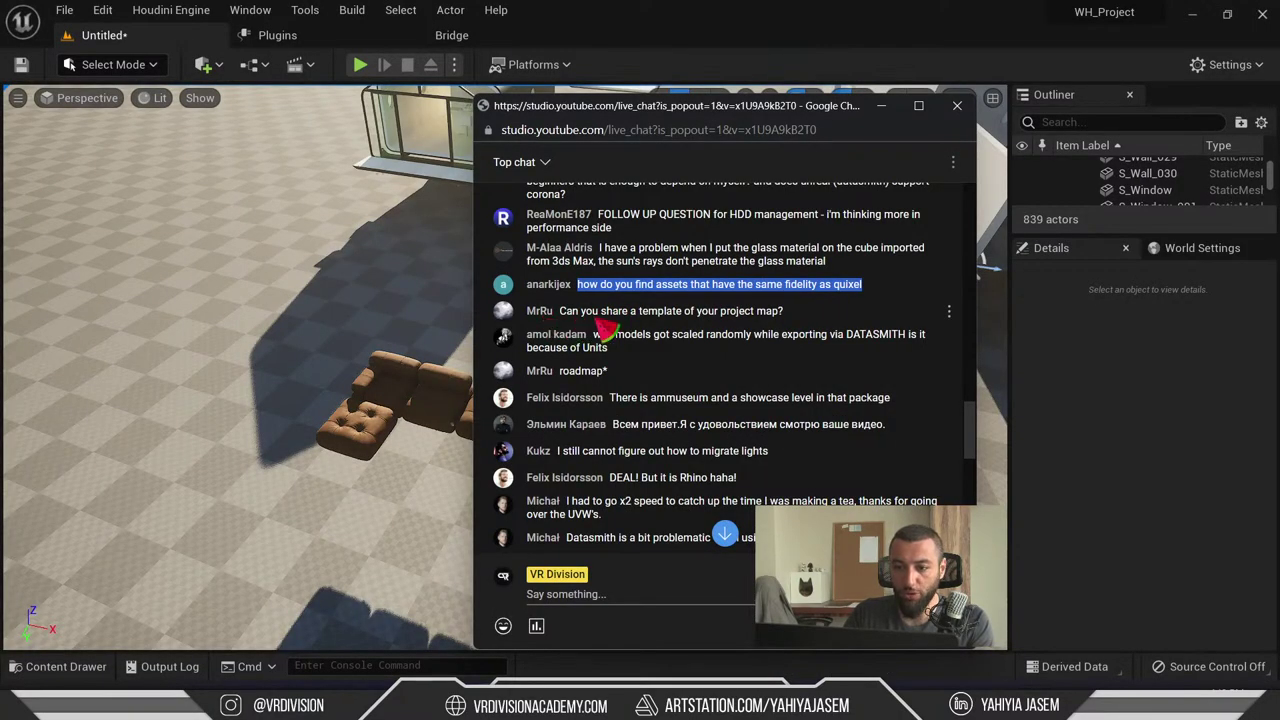
pyautogui.moveTo(630, 312); pyautogui.dragTo(568, 318)
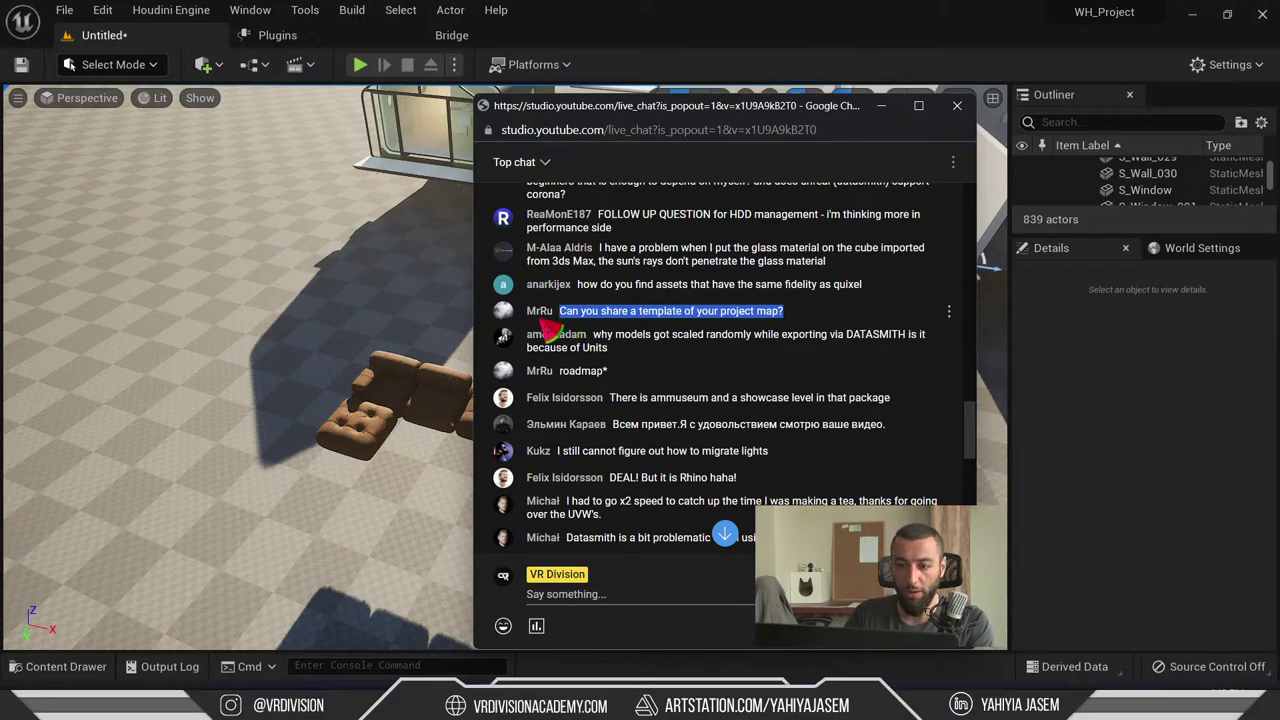
pyautogui.click(582, 328)
pyautogui.moveTo(703, 112); pyautogui.dragTo(350, 715)
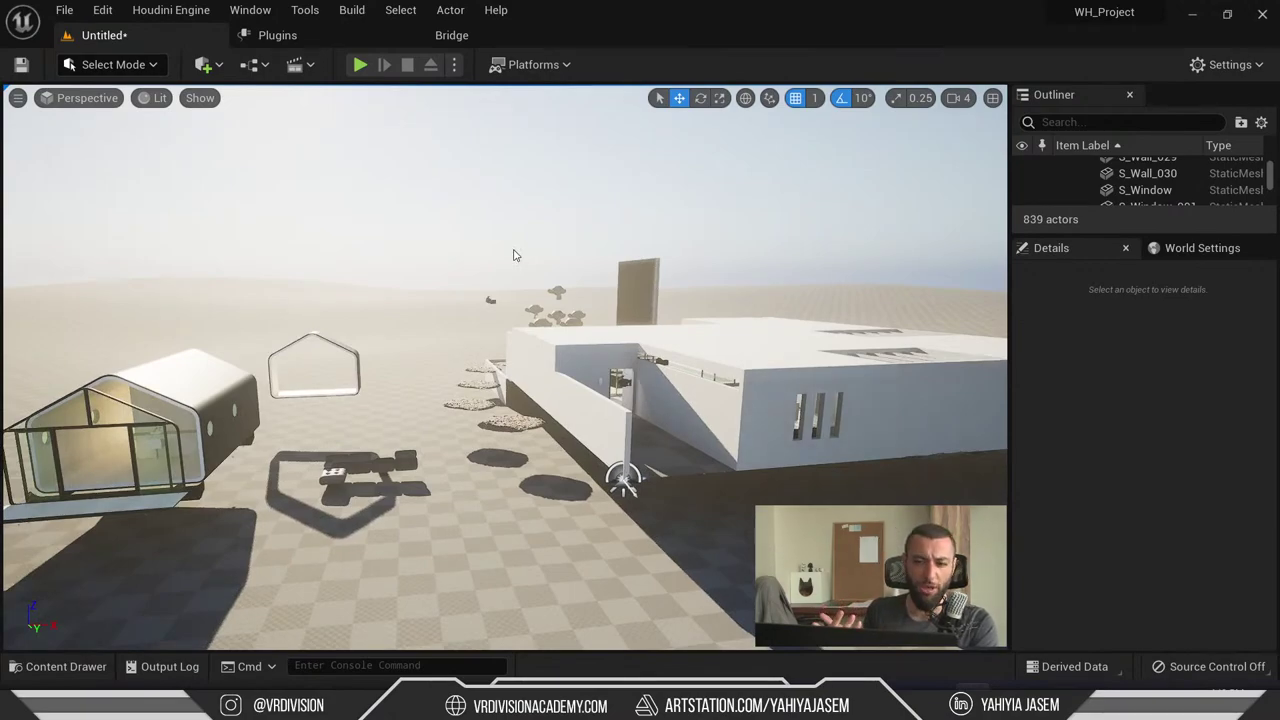
pyautogui.hotkey('alt', 'Tab')
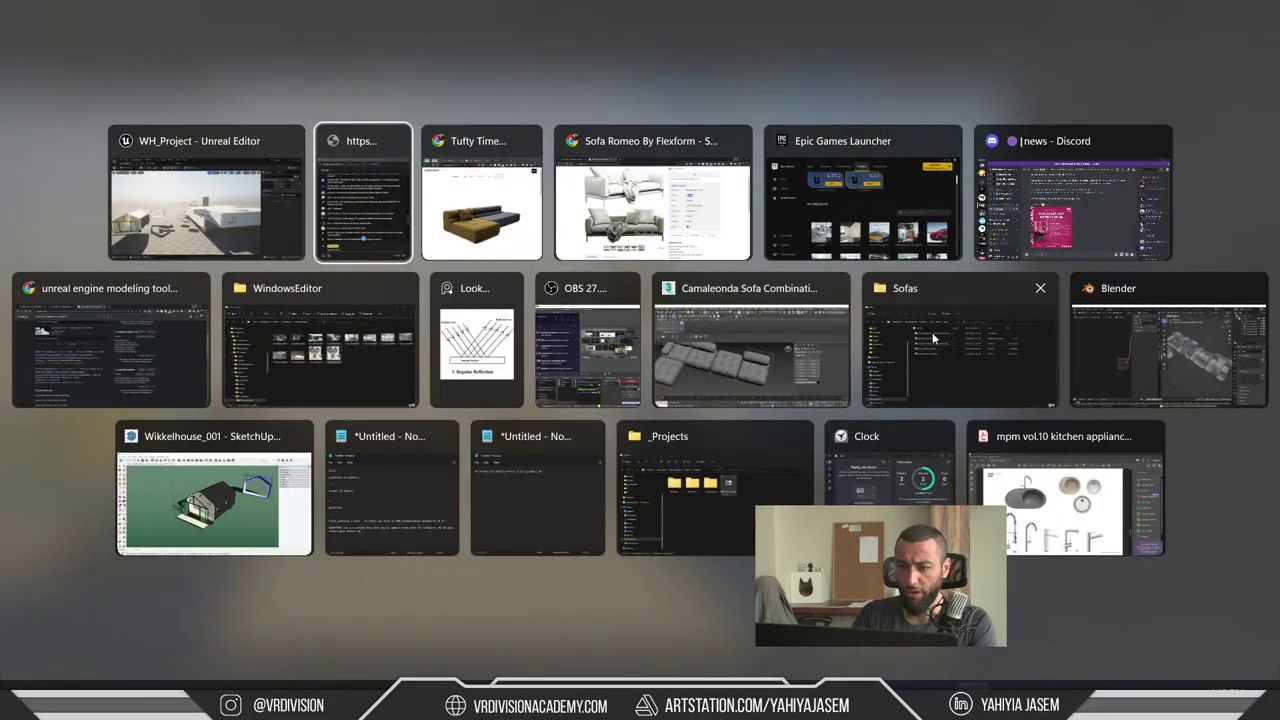
# - Navigate File Explorer from SynologyDrive into the Studio _Projects folder
pyautogui.click(935, 340)
pyautogui.click(488, 192)
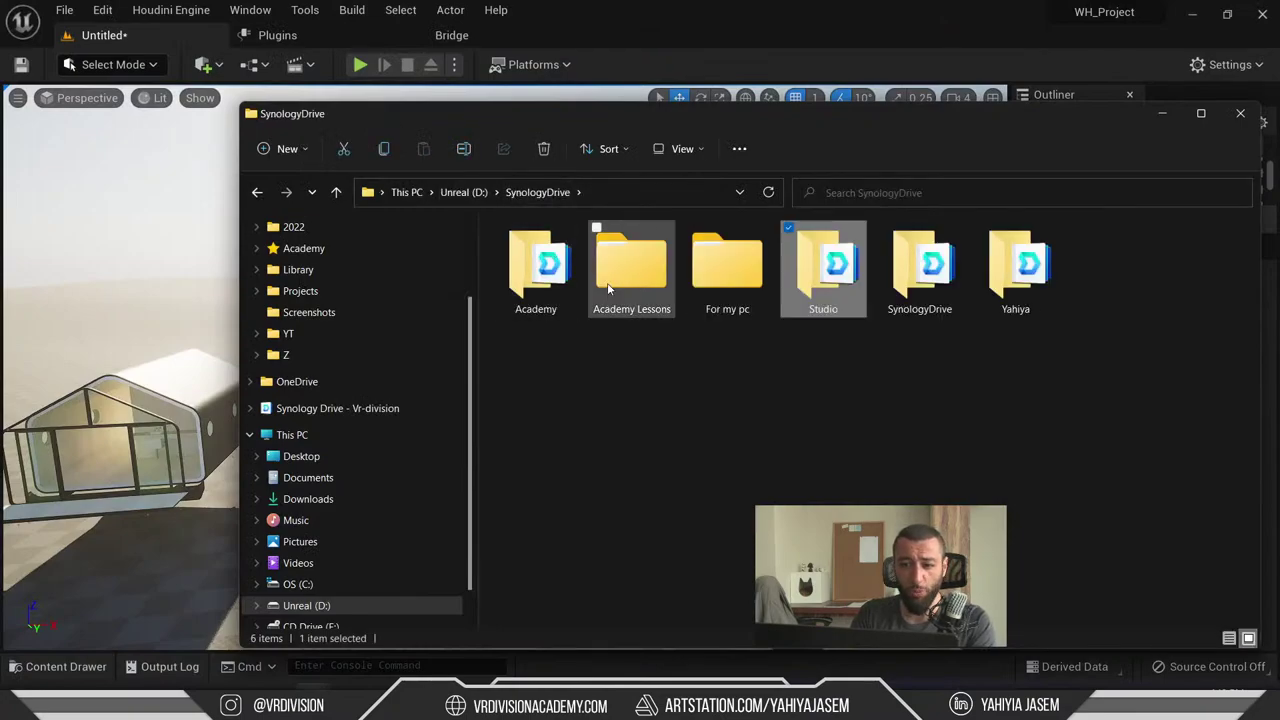
pyautogui.press('Return')
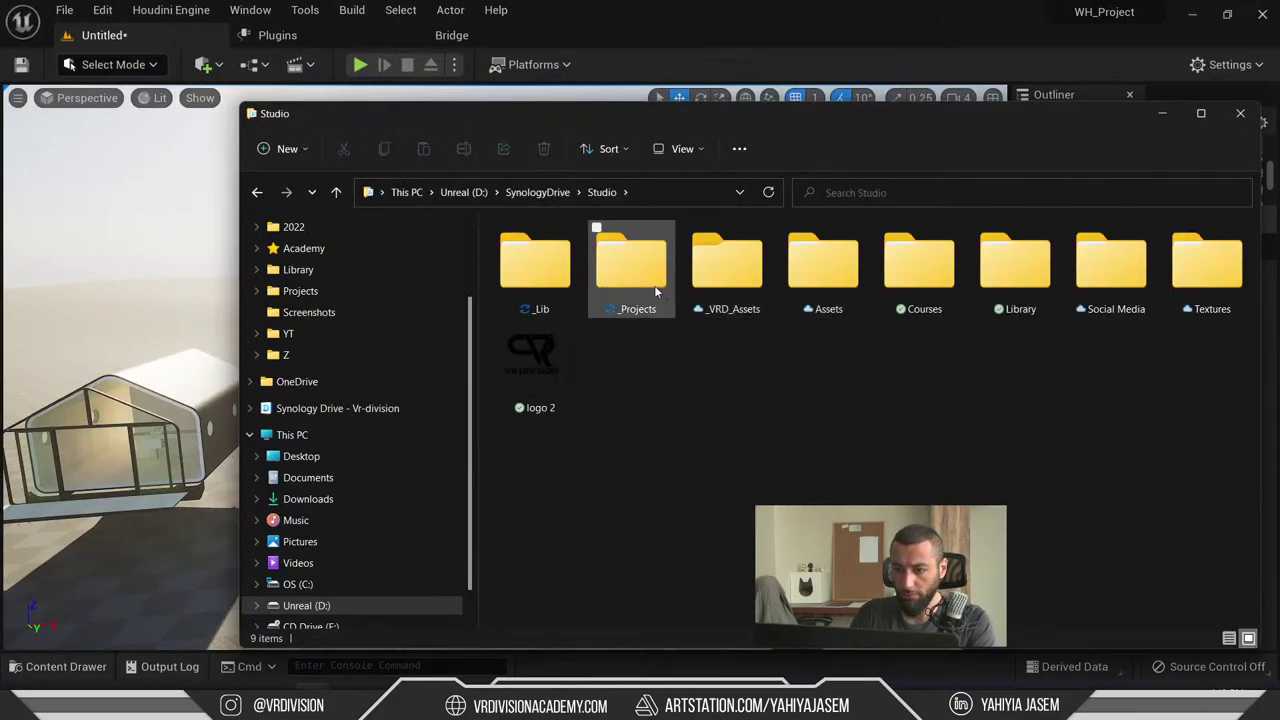
pyautogui.doubleClick(640, 268)
# - Inspect NEW PROJECT V1.2 in the ProjectTemplate V1.2 archive (00_Sources to 02_Final Package), then close it
pyautogui.doubleClick(816, 281)
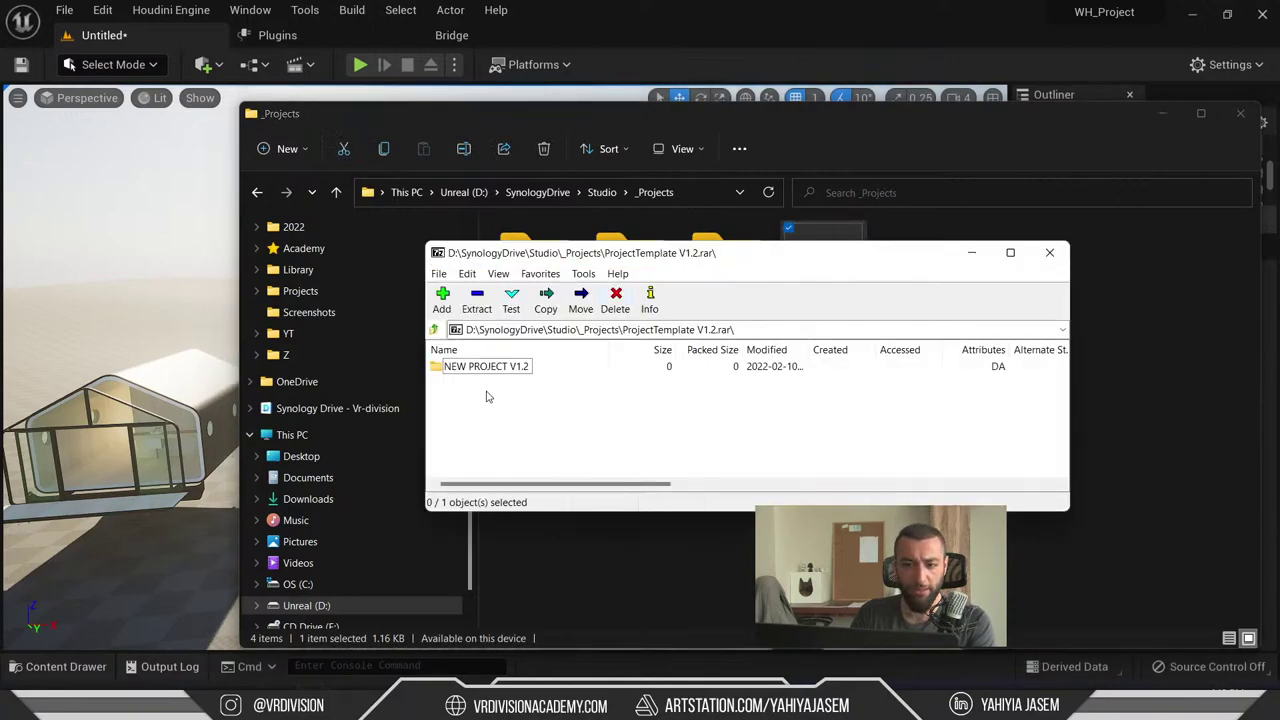
pyautogui.doubleClick(473, 367)
pyautogui.click(487, 399)
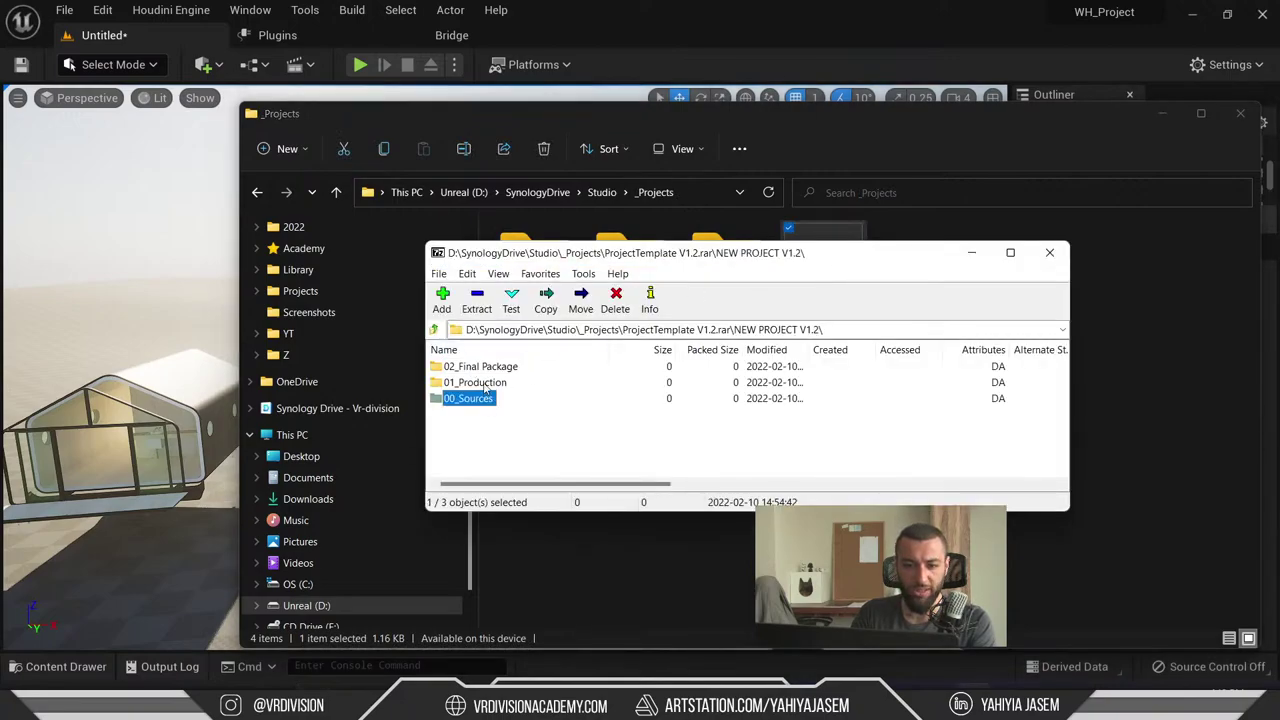
pyautogui.click(485, 368)
pyautogui.click(494, 440)
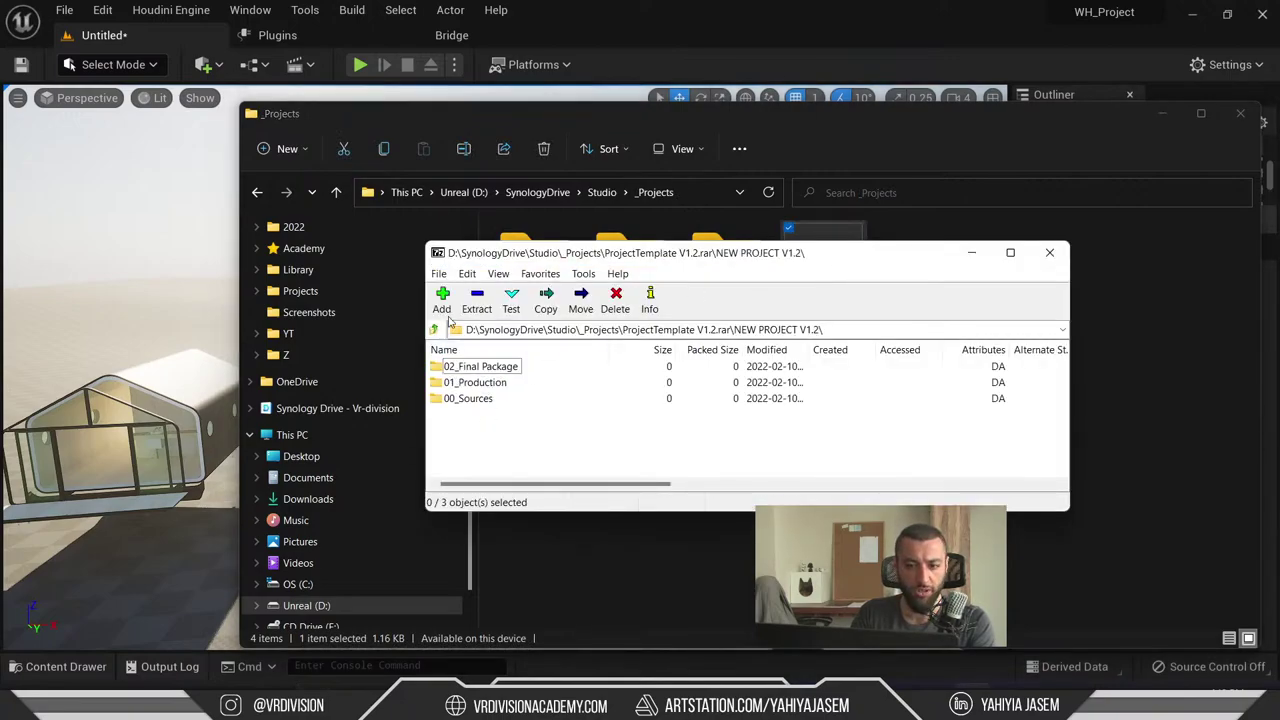
pyautogui.doubleClick(437, 252)
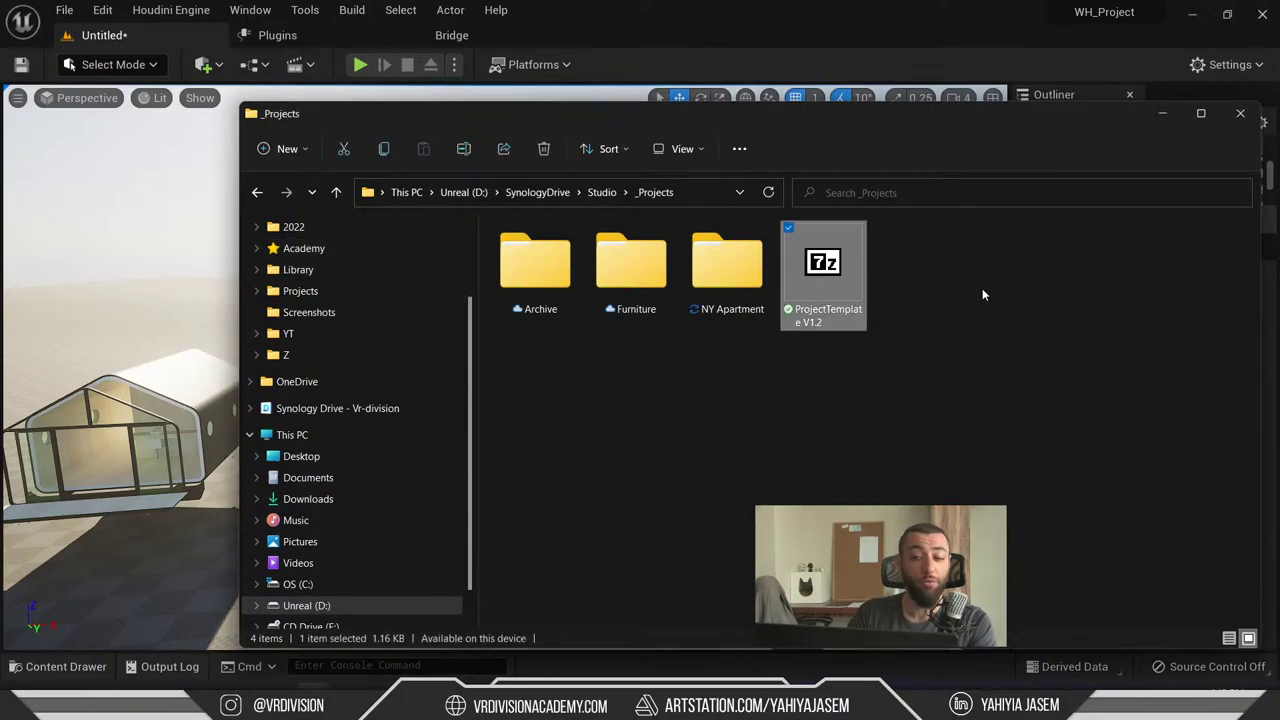
pyautogui.click(1162, 113)
pyautogui.moveTo(477, 252); pyautogui.dragTo(477, 252, button='right')
pyautogui.hotkey('alt', 'Tab')
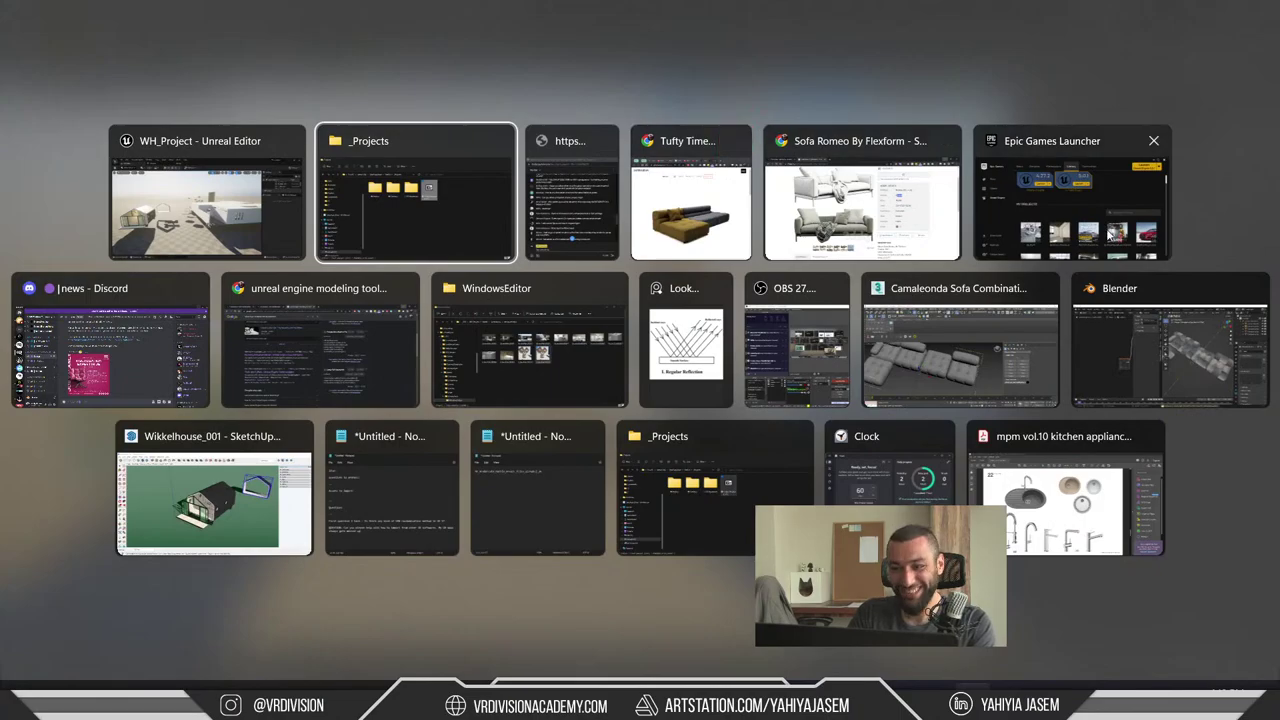
# - Highlight the chat question about Datasmith scaling models randomly, then orbit the 3ds Max sofa scene
pyautogui.click(555, 232)
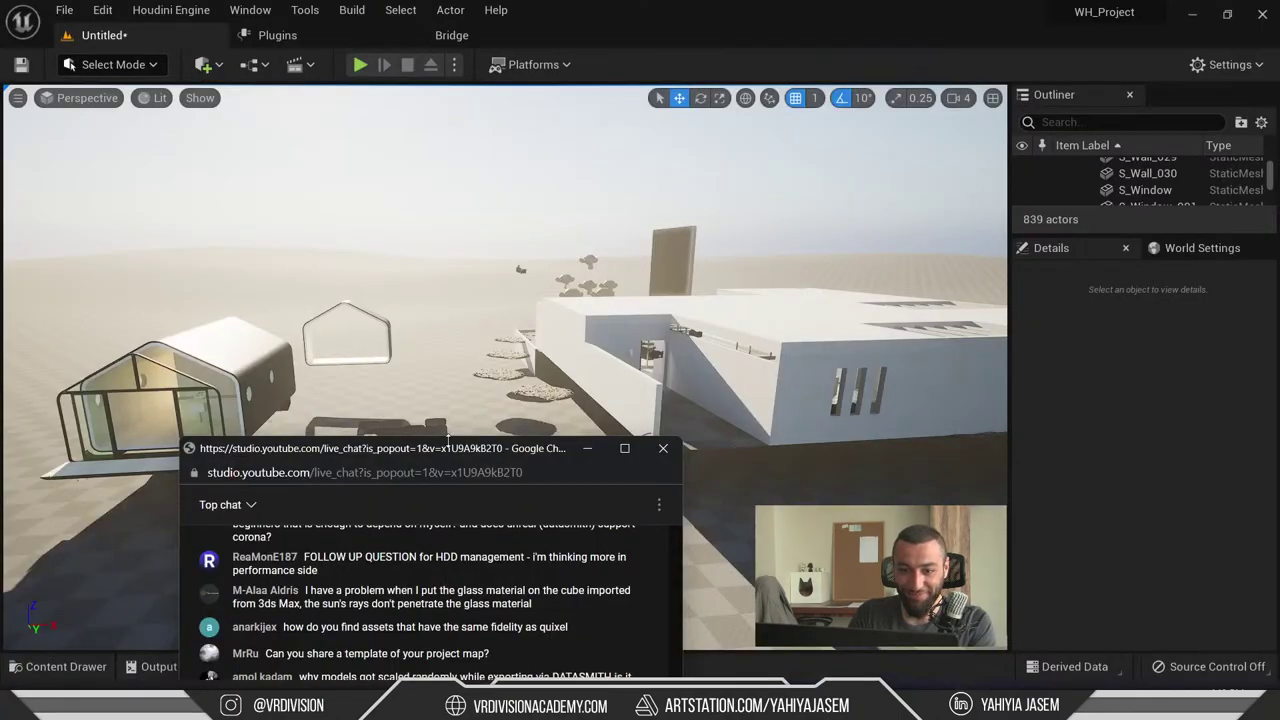
pyautogui.moveTo(447, 443); pyautogui.dragTo(623, 73)
pyautogui.scroll(4, 668, 338)
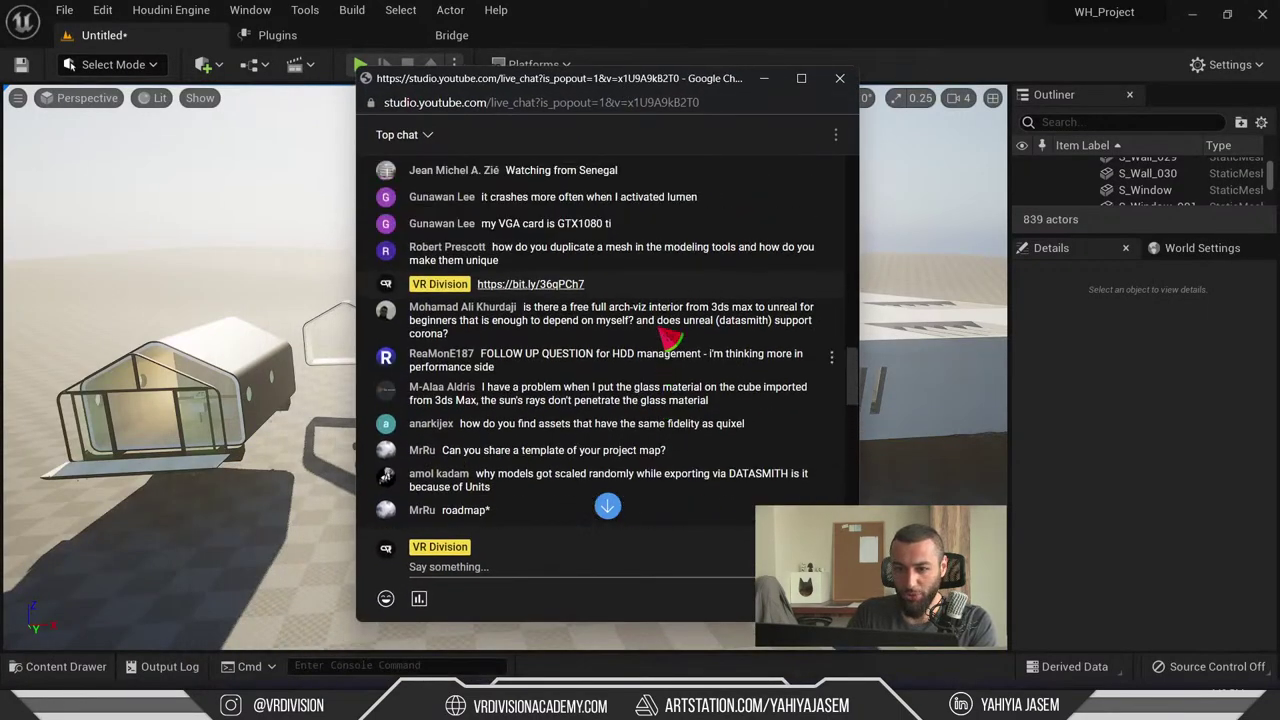
pyautogui.scroll(-5, 668, 338)
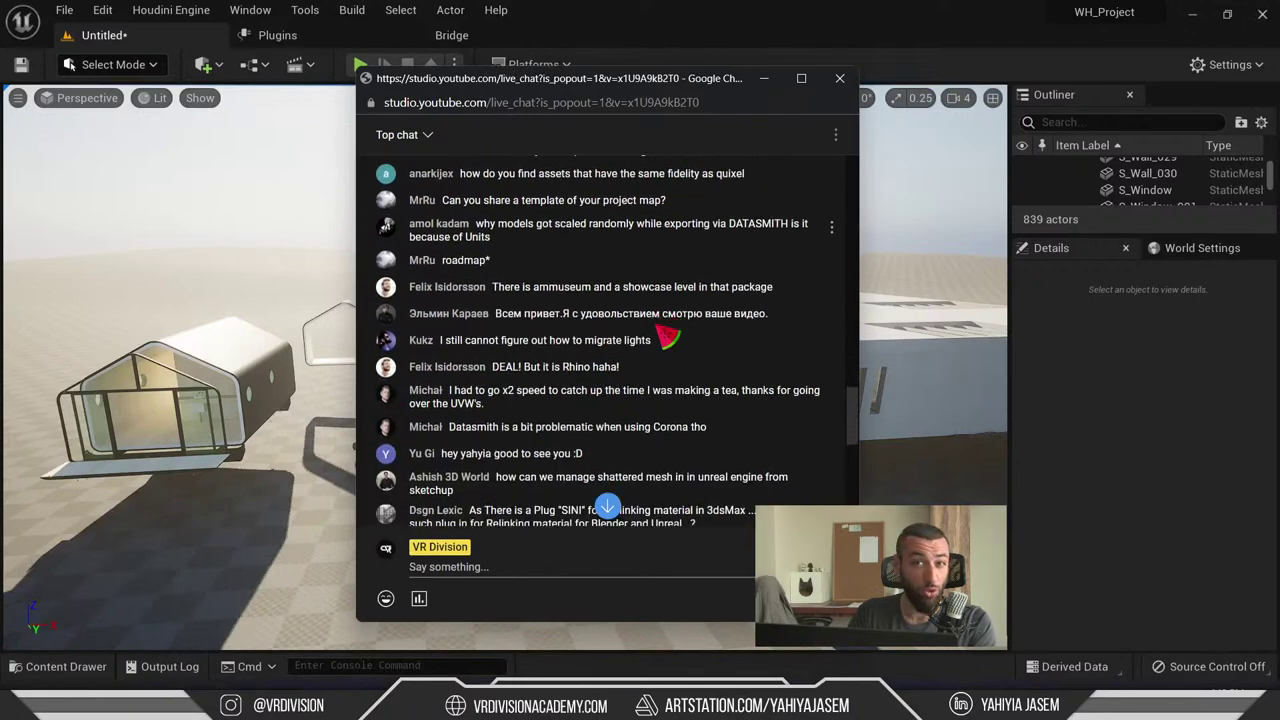
pyautogui.scroll(2, 668, 338)
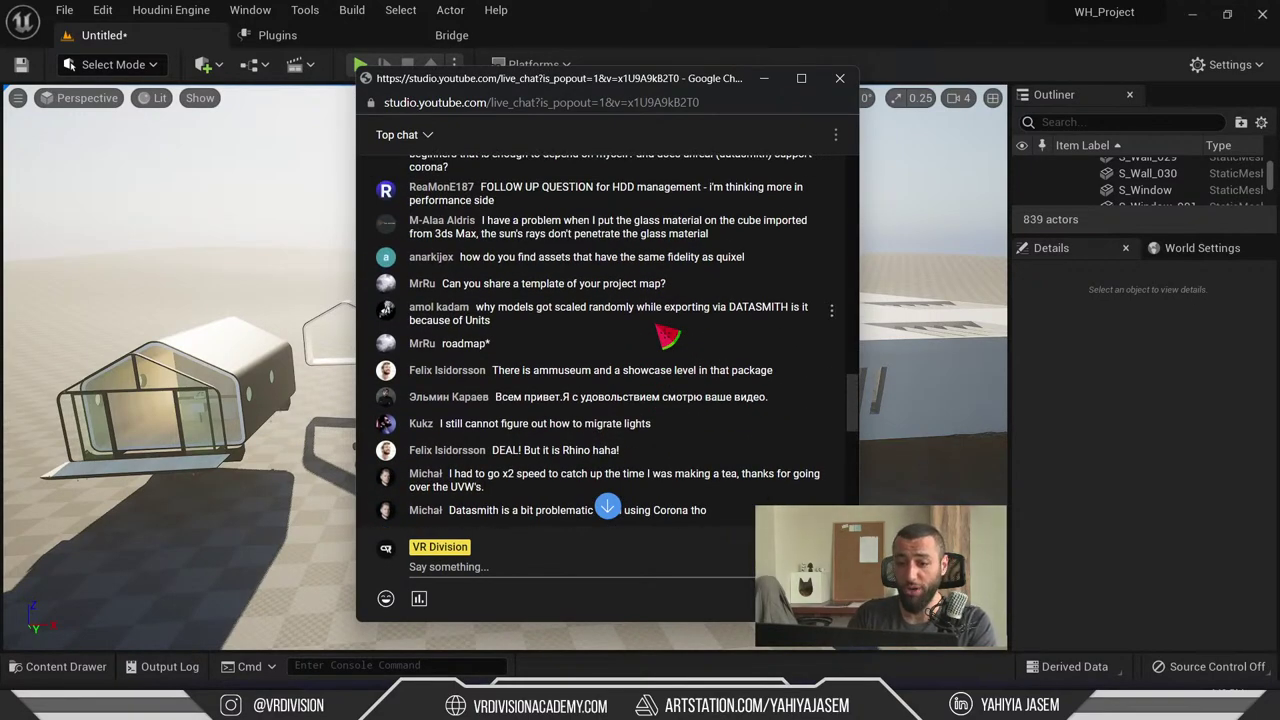
pyautogui.scroll(4, 668, 338)
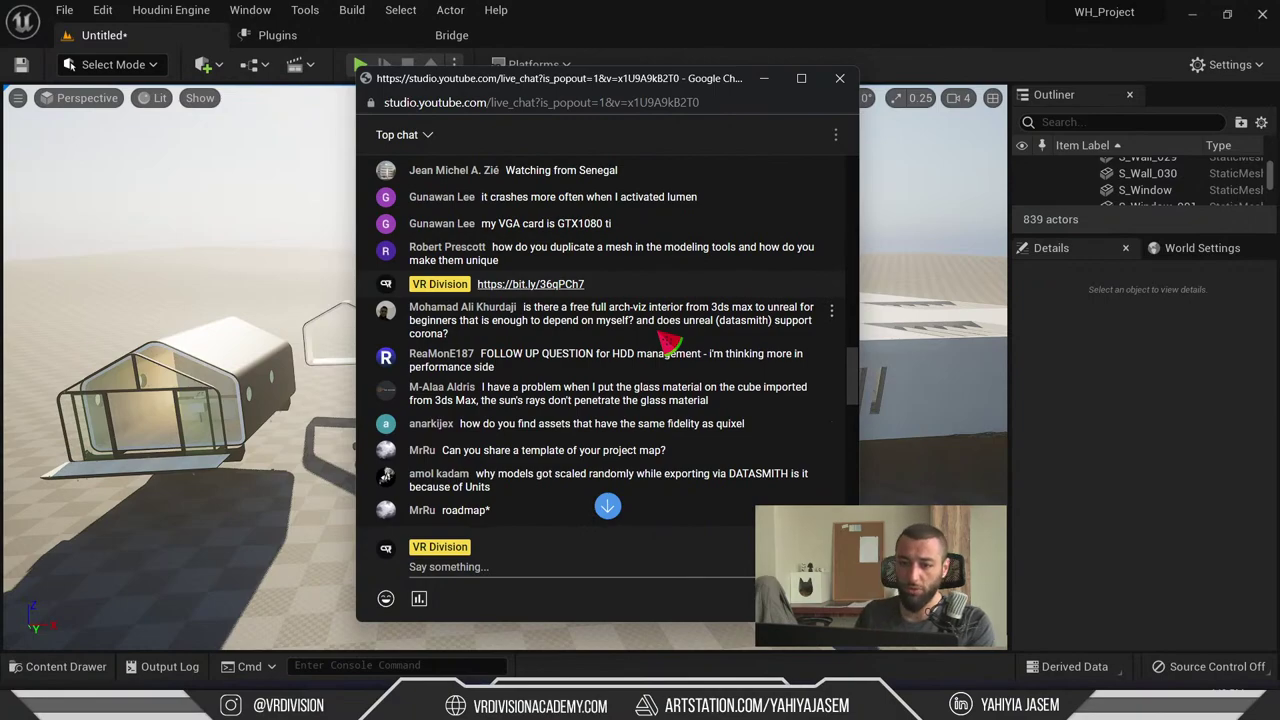
pyautogui.scroll(-4, 668, 343)
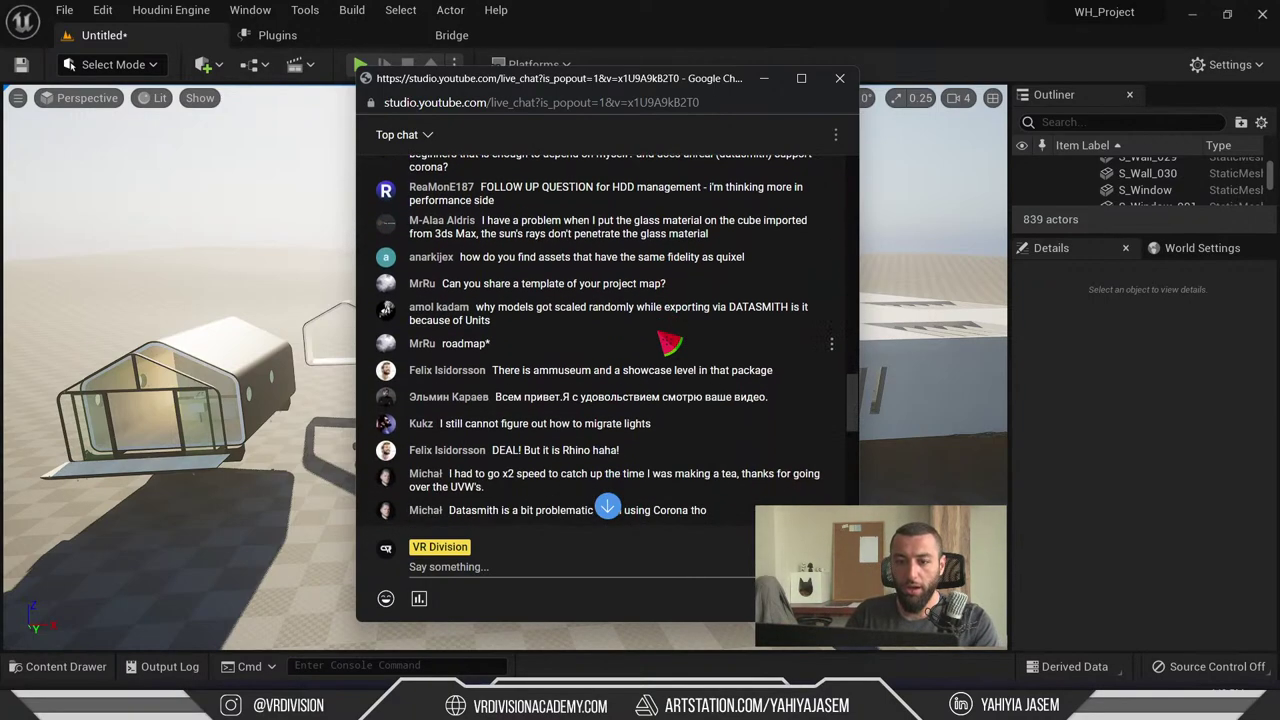
pyautogui.moveTo(539, 313); pyautogui.dragTo(440, 320)
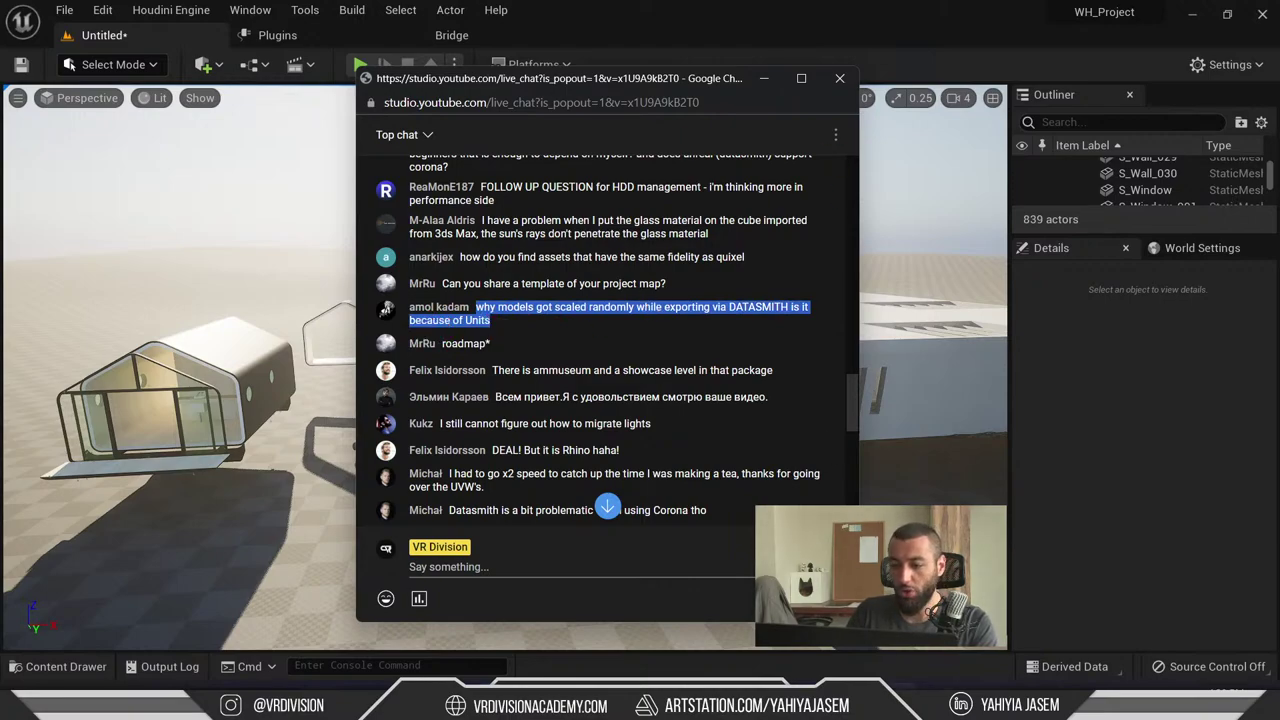
pyautogui.hotkey('alt', 'Tab')
pyautogui.keyDown('alt'); pyautogui.moveTo(677, 443); pyautogui.dragTo(643, 409, button='middle'); pyautogui.keyUp('alt')
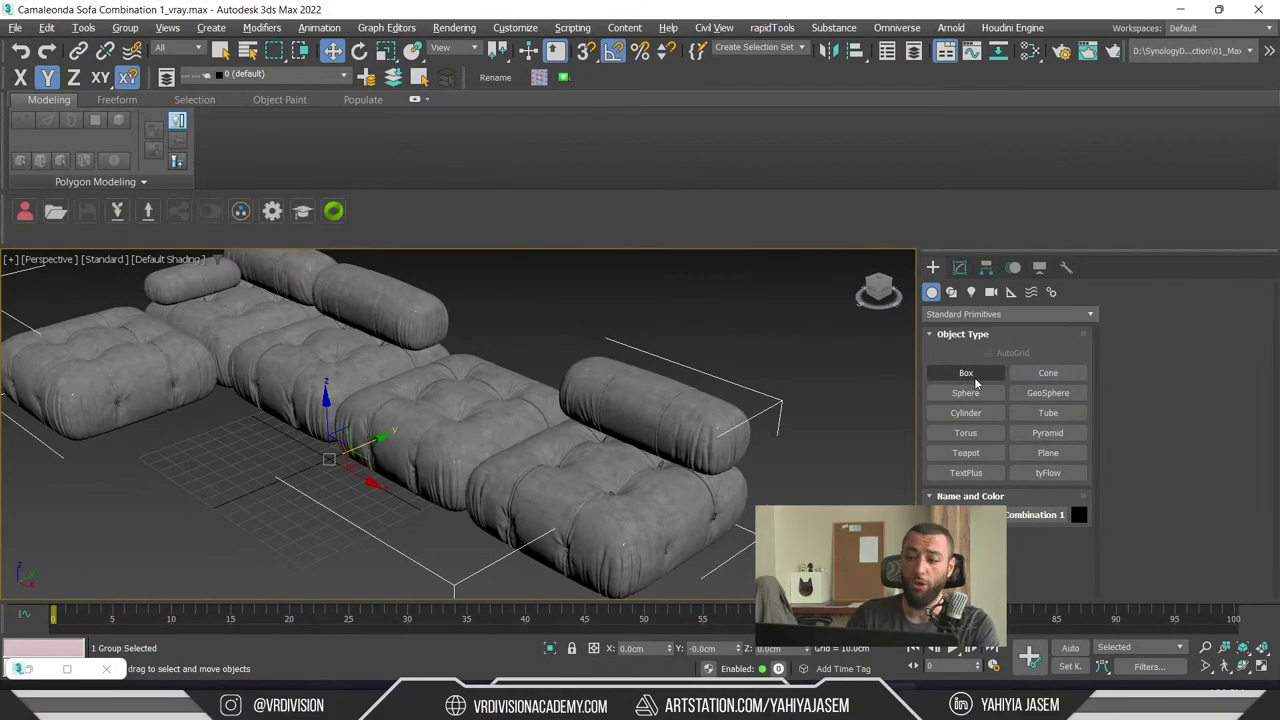
# - Create a new box in the sofa scene
pyautogui.click(966, 373)
pyautogui.keyDown('alt'); pyautogui.moveTo(520, 420); pyautogui.dragTo(375, 408, button='middle'); pyautogui.keyUp('alt')
pyautogui.moveTo(375, 408); pyautogui.dragTo(360, 450)
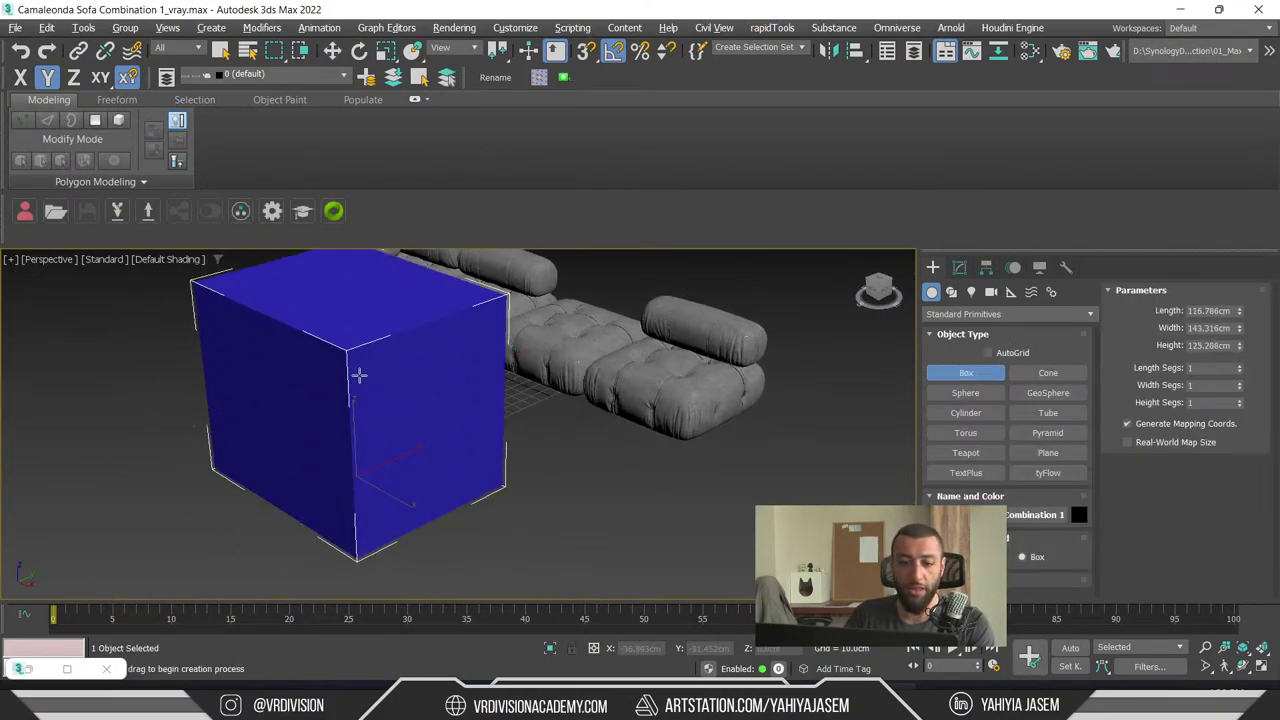
pyautogui.click(451, 406)
# - Shift-clone the box along X as a copy named Box002
pyautogui.press('w')
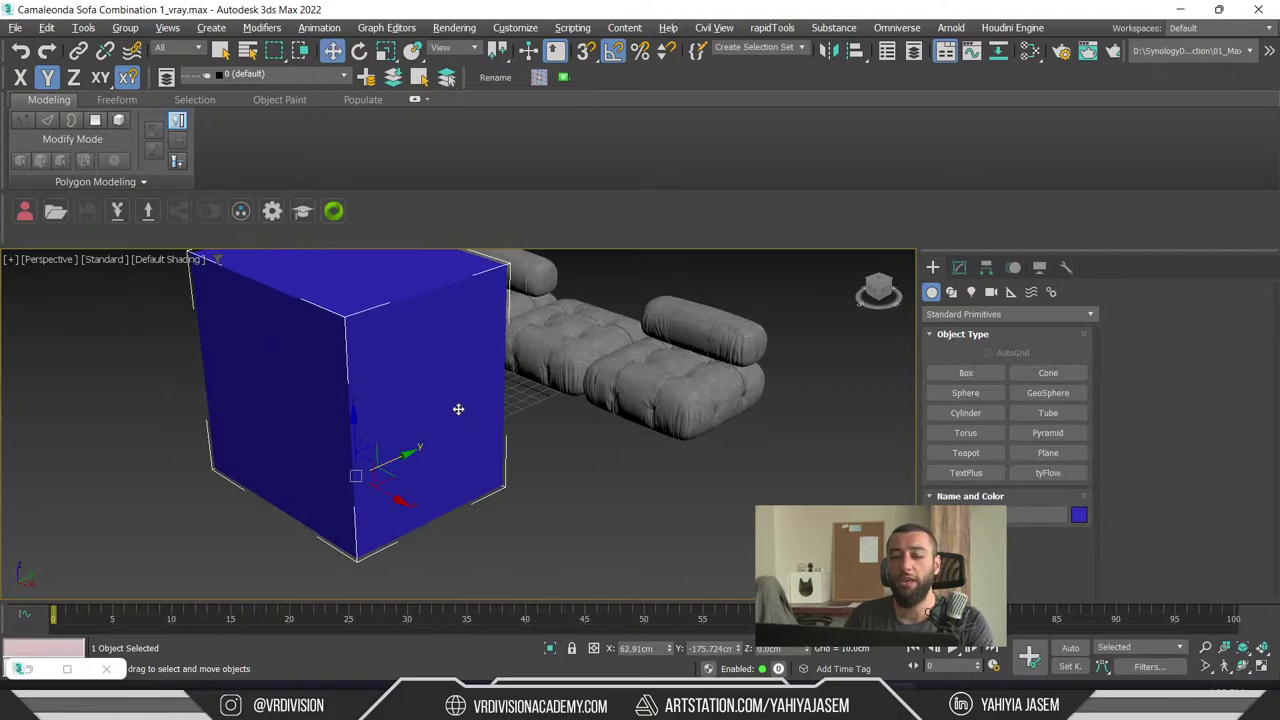
pyautogui.press('r')
pyautogui.keyDown('alt'); pyautogui.moveTo(371, 480); pyautogui.dragTo(330, 470, button='middle'); pyautogui.keyUp('alt')
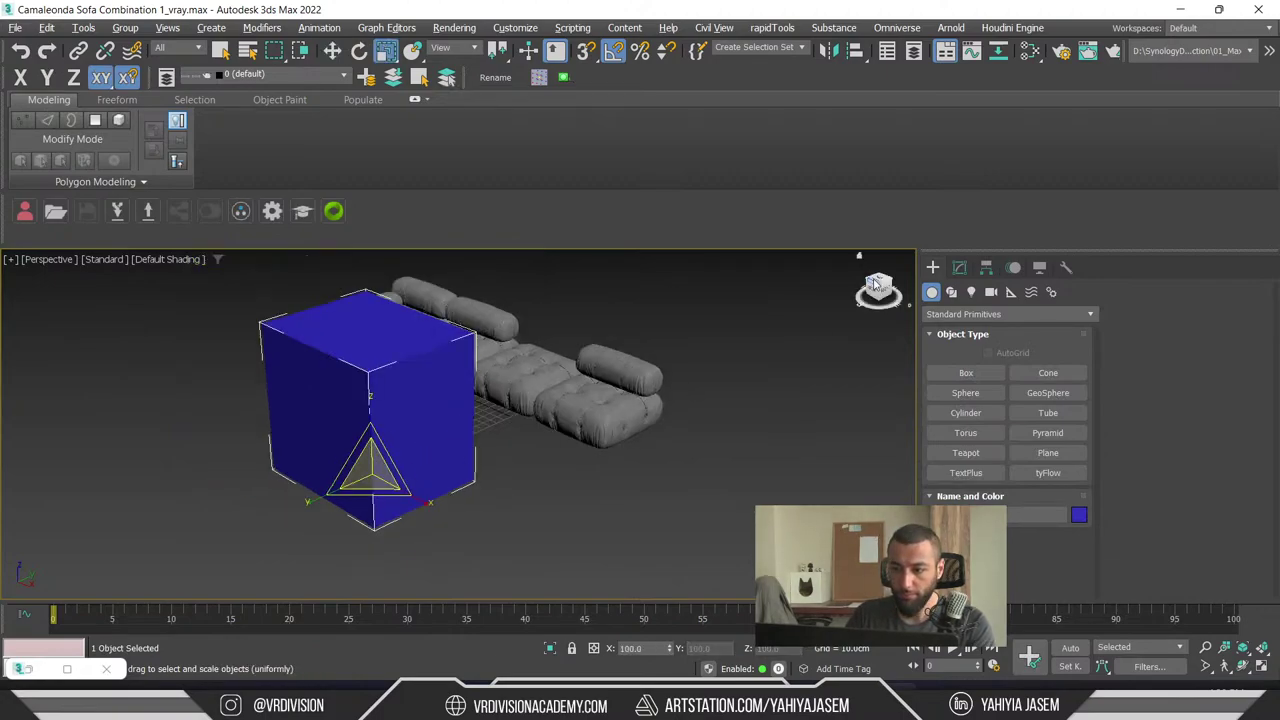
pyautogui.press('w')
pyautogui.keyDown('alt'); pyautogui.moveTo(217, 457); pyautogui.dragTo(410, 480, button='middle'); pyautogui.keyUp('alt')
pyautogui.keyDown('shift'); pyautogui.moveTo(420, 486); pyautogui.dragTo(760, 540); pyautogui.keyUp('shift')
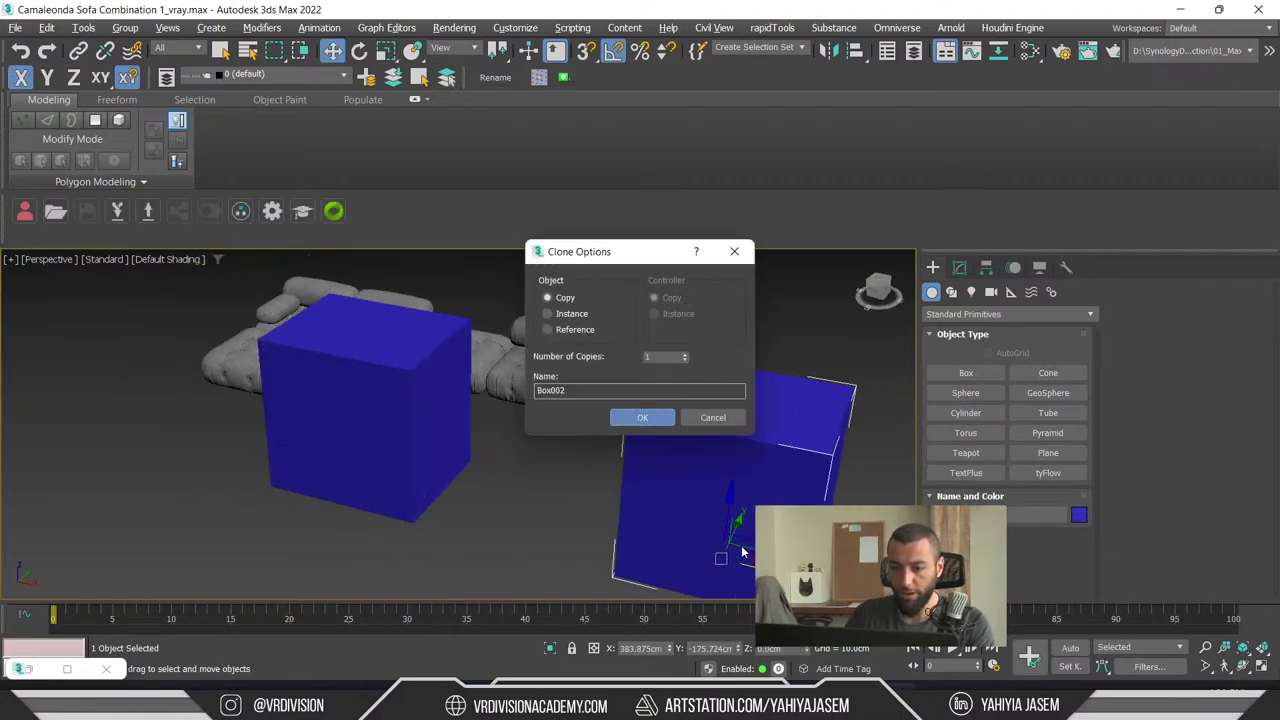
pyautogui.click(646, 417)
# - Scale the Box002 copy to 10% on X
pyautogui.press('r')
pyautogui.keyDown('alt'); pyautogui.moveTo(666, 457); pyautogui.dragTo(642, 406, button='middle'); pyautogui.keyUp('alt')
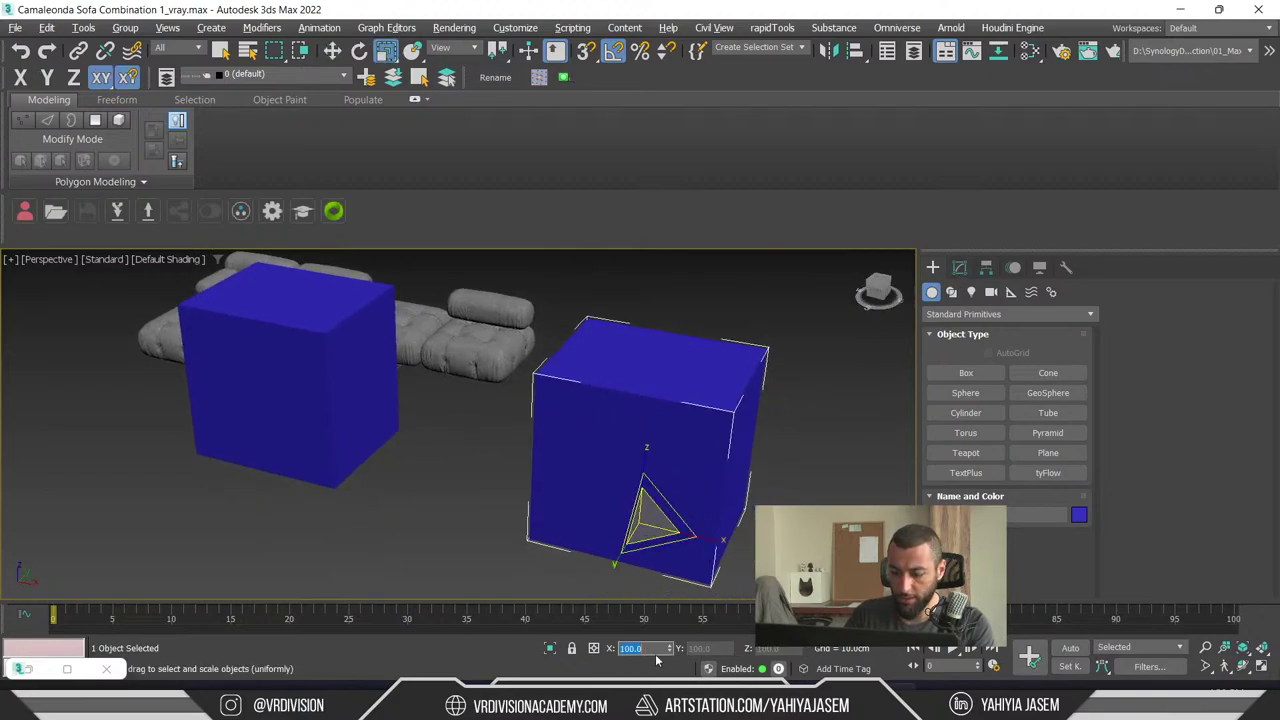
pyautogui.write('10')
pyautogui.press('Return')
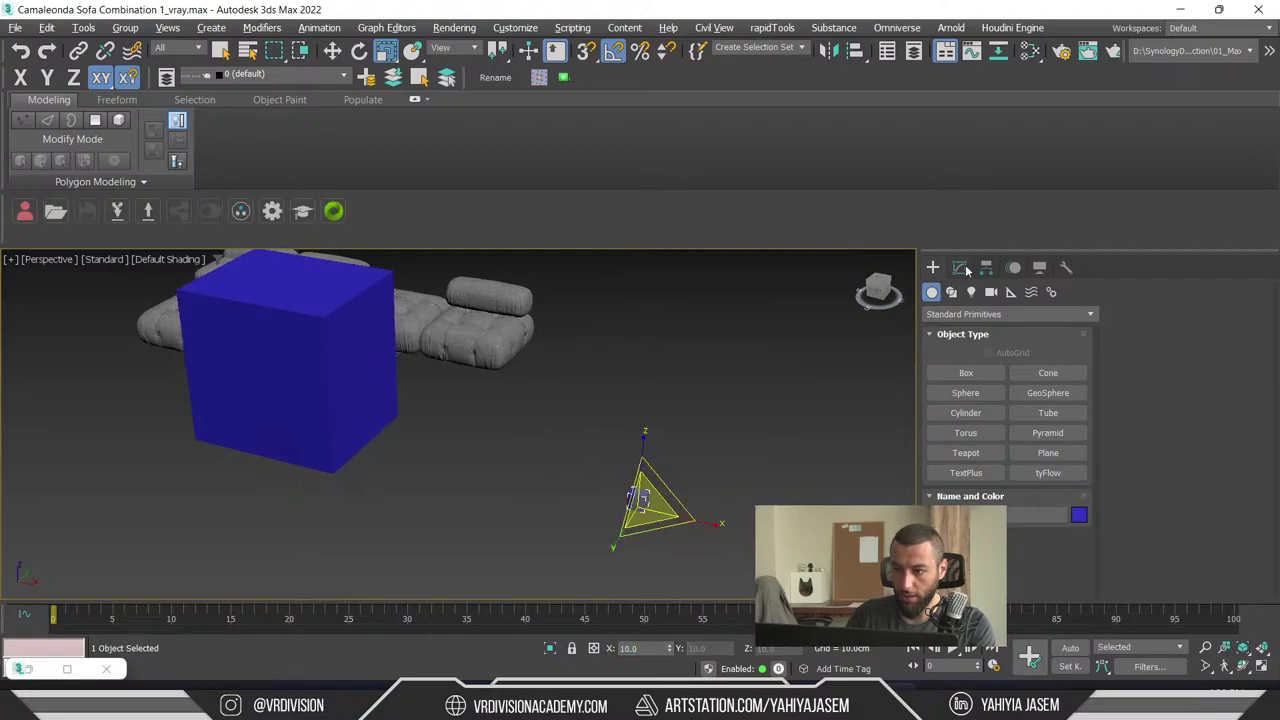
# - In Editable Poly, scale the copy's polygons back up 1000% on X with an offset type-in
pyautogui.click(959, 268)
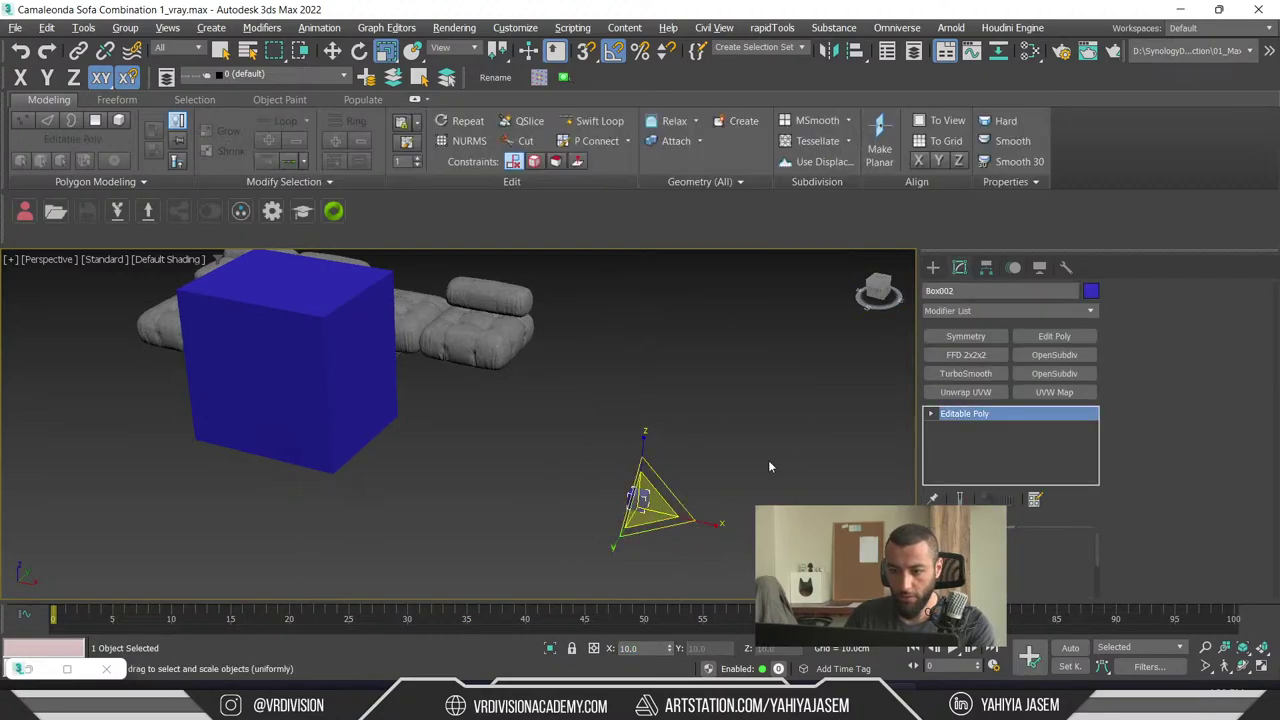
pyautogui.press('4')
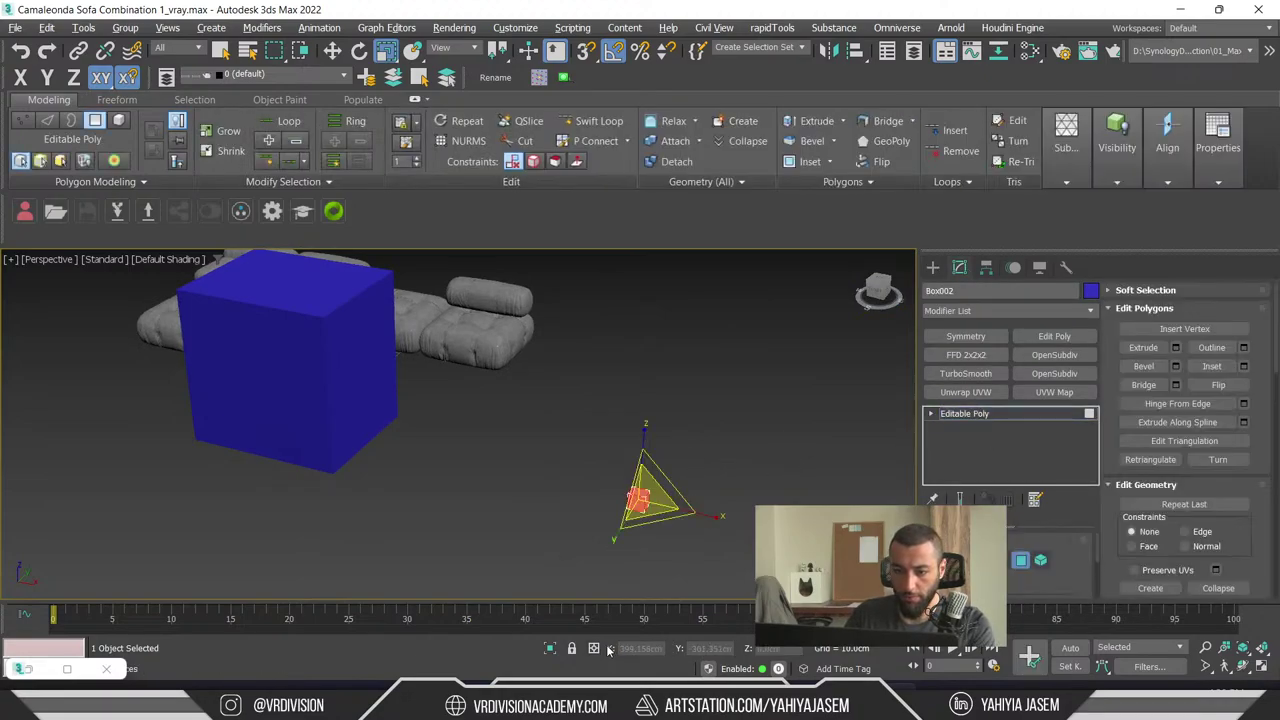
pyautogui.click(594, 648)
pyautogui.write('1')
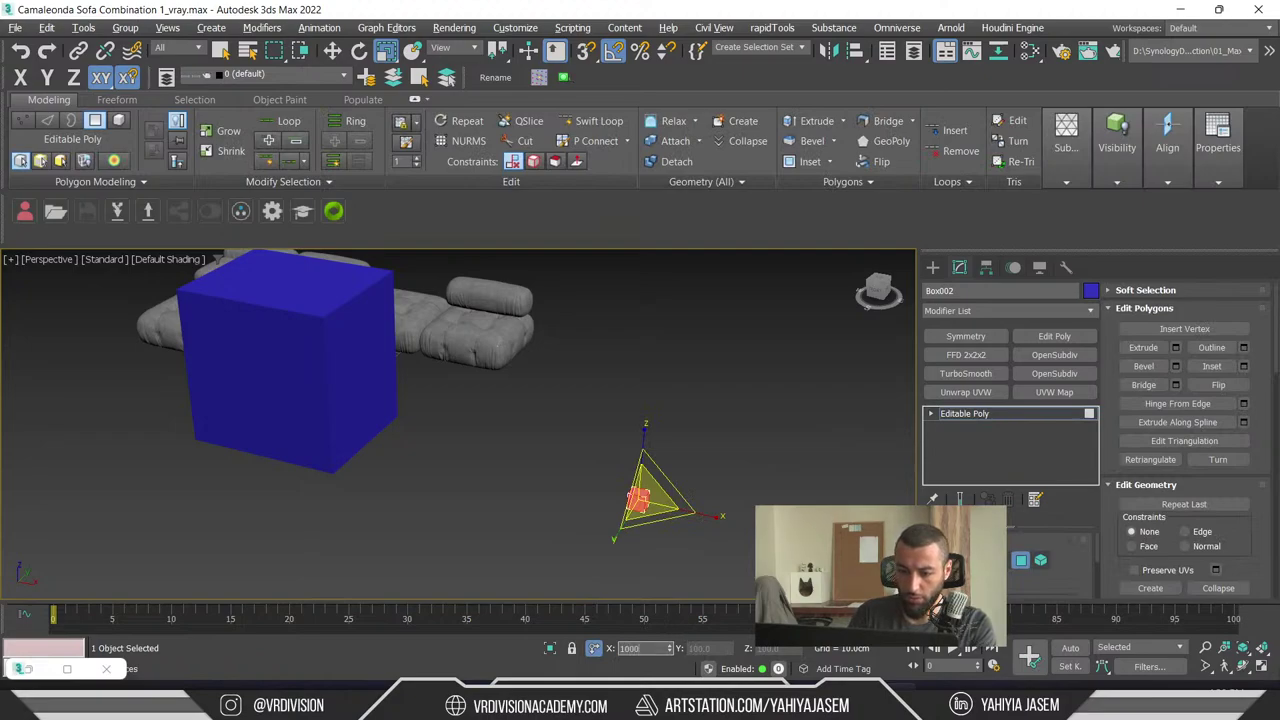
pyautogui.write('00.0')
pyautogui.press('Return')
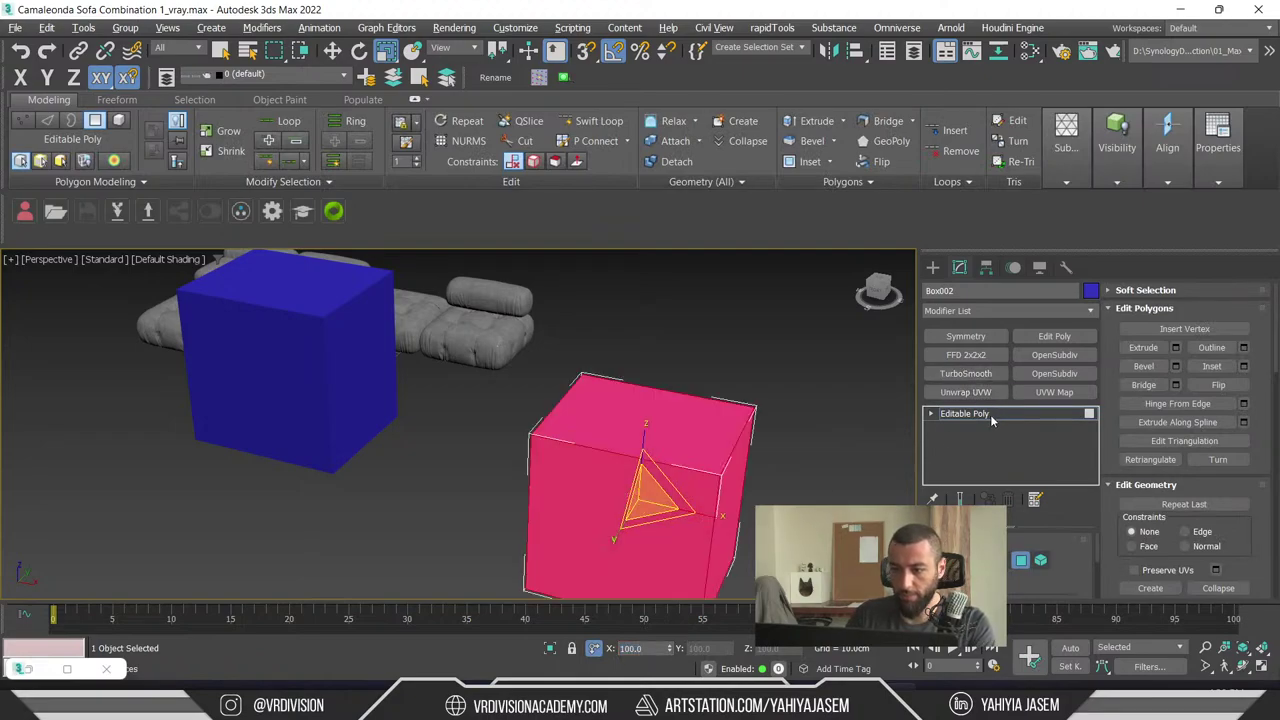
pyautogui.click(995, 413)
# - Snap-move the copy up to the other box's corner
pyautogui.press('w')
pyautogui.keyDown('alt'); pyautogui.moveTo(586, 509); pyautogui.dragTo(654, 458, button='middle'); pyautogui.keyUp('alt')
pyautogui.moveTo(654, 458); pyautogui.dragTo(343, 507)
pyautogui.press('s')
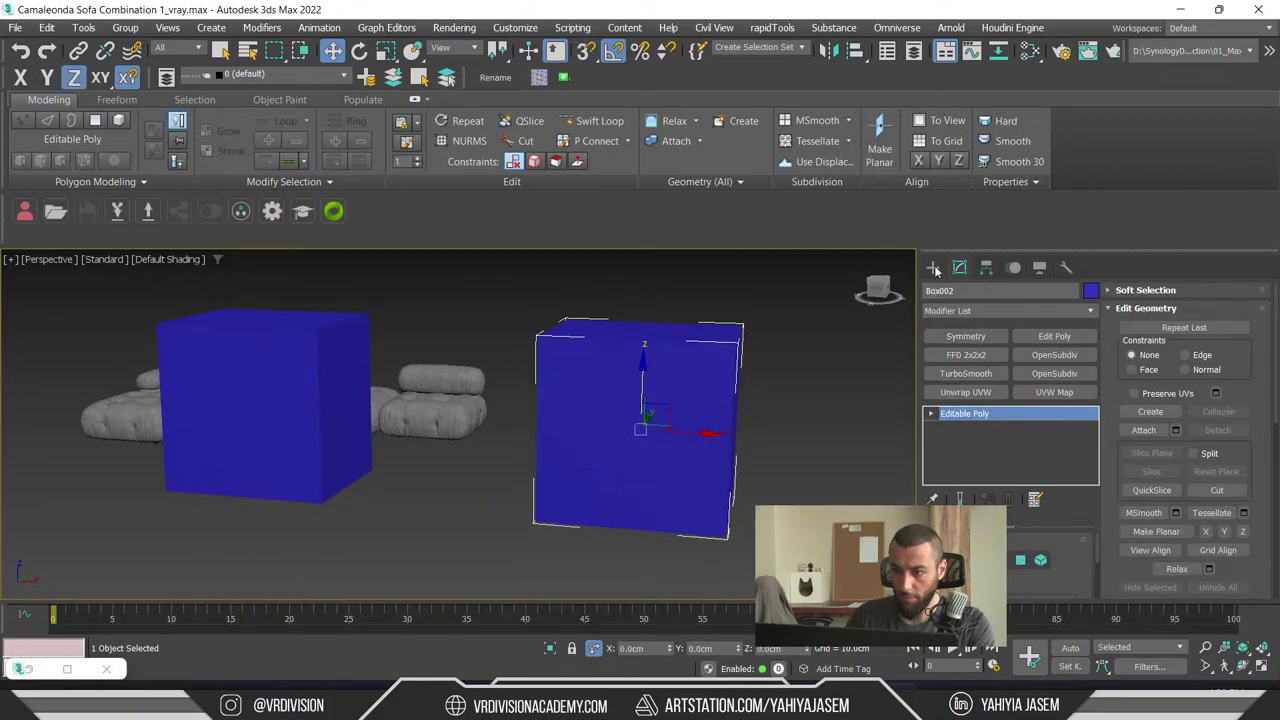
# - Select both boxes and isolate them with Alt+Q, hiding the sofa
pyautogui.click(823, 429)
pyautogui.click(648, 457)
pyautogui.press('r')
pyautogui.press('w')
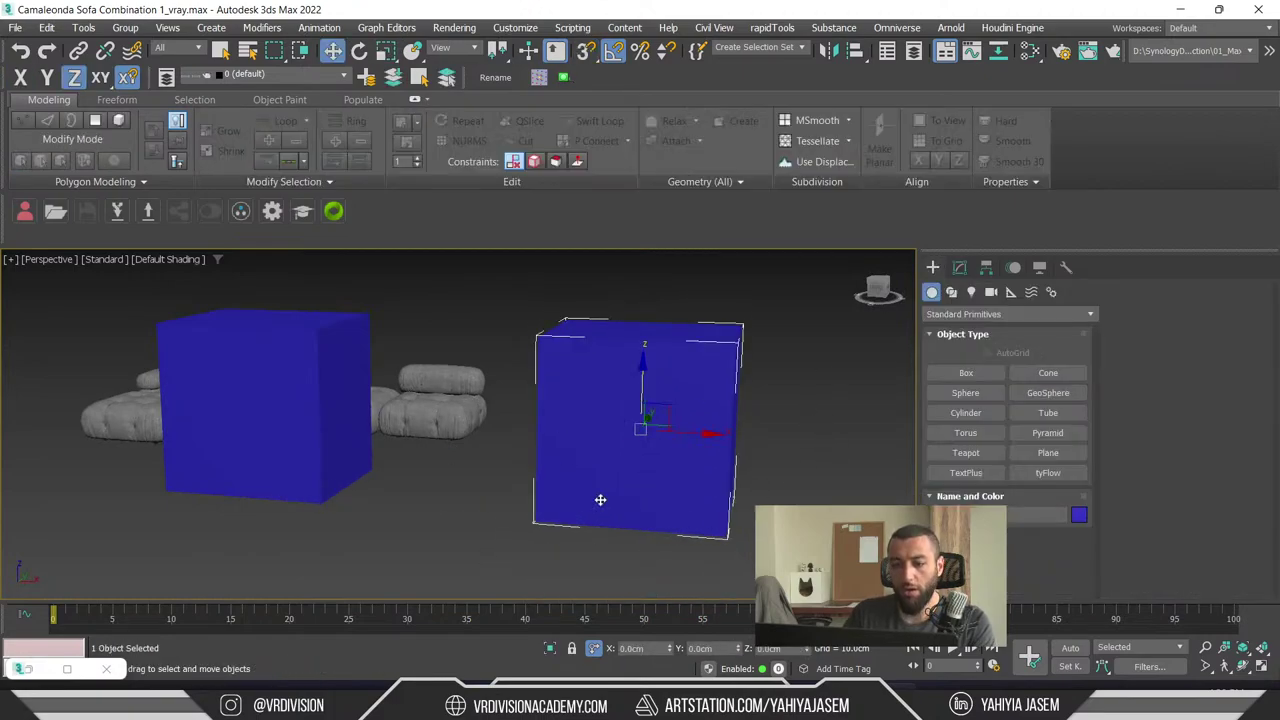
pyautogui.press('r')
pyautogui.scroll(-3, 447, 548)
pyautogui.press('w')
pyautogui.click(410, 527)
pyautogui.click(340, 450)
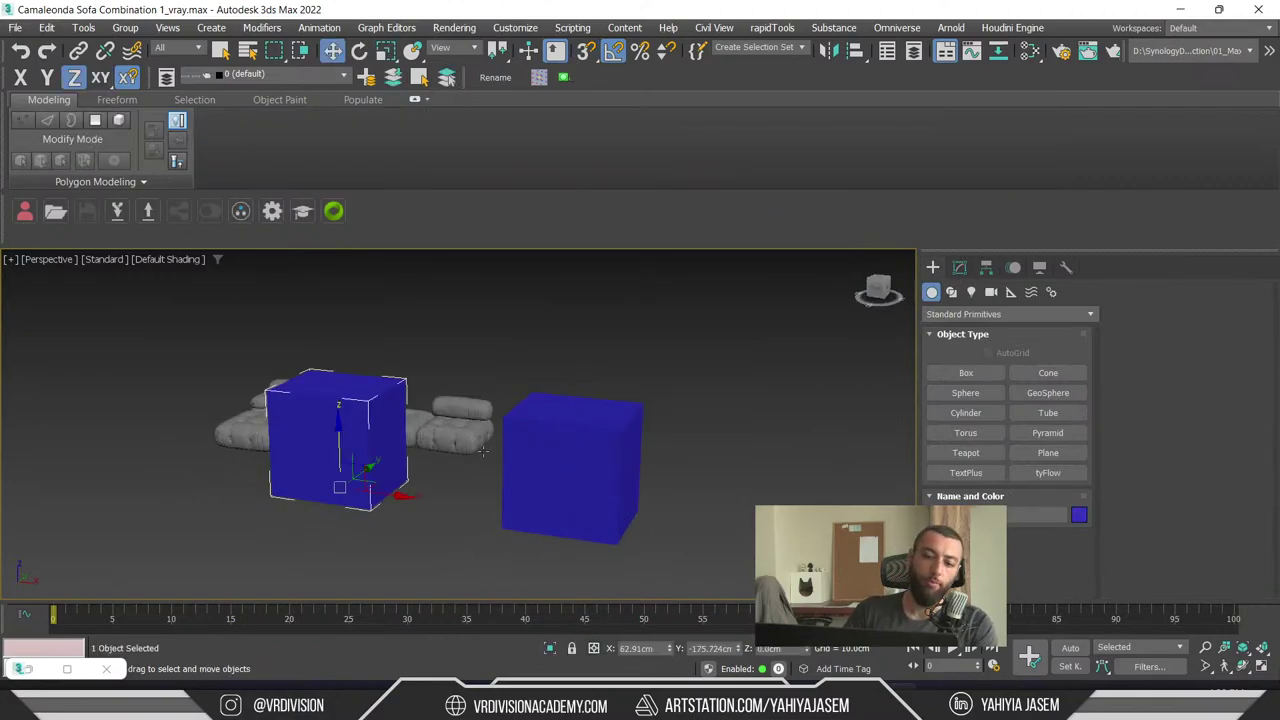
pyautogui.keyDown('ctrl'); pyautogui.click(577, 495); pyautogui.keyUp('ctrl')
pyautogui.hotkey('alt', 'q')
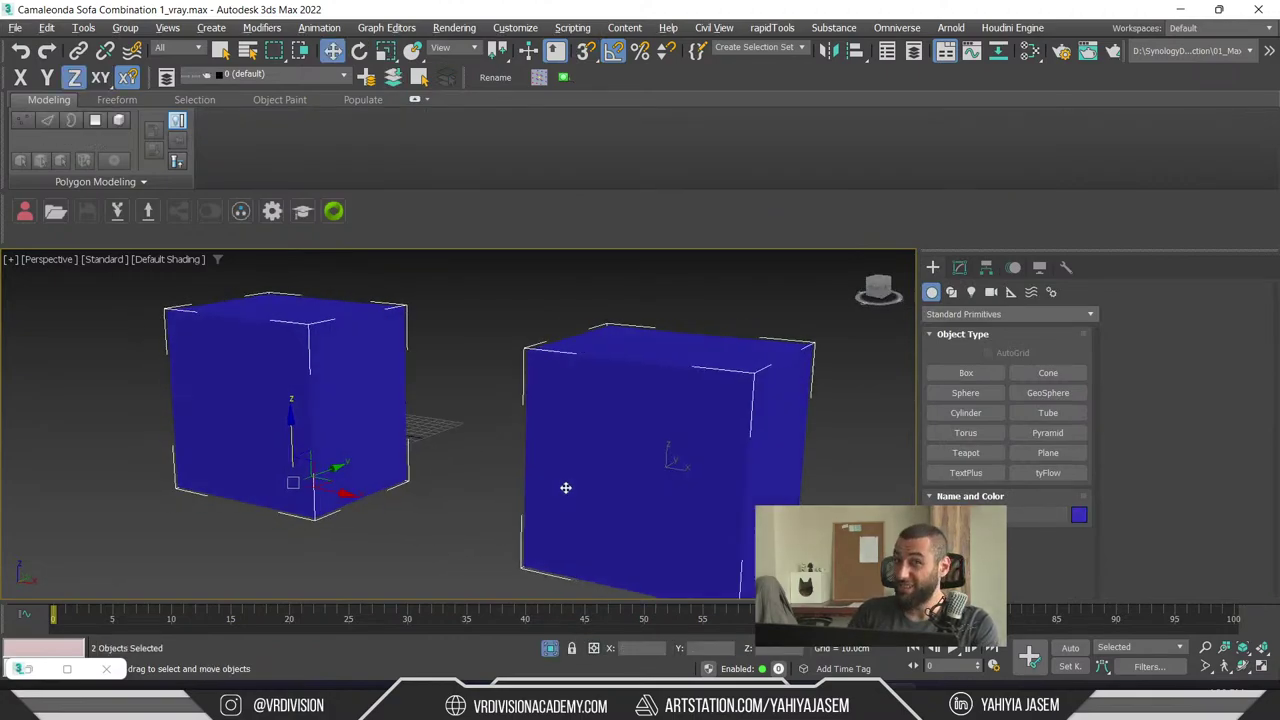
# - Show edged faces on the isolated boxes
pyautogui.click(715, 547)
pyautogui.click(492, 345)
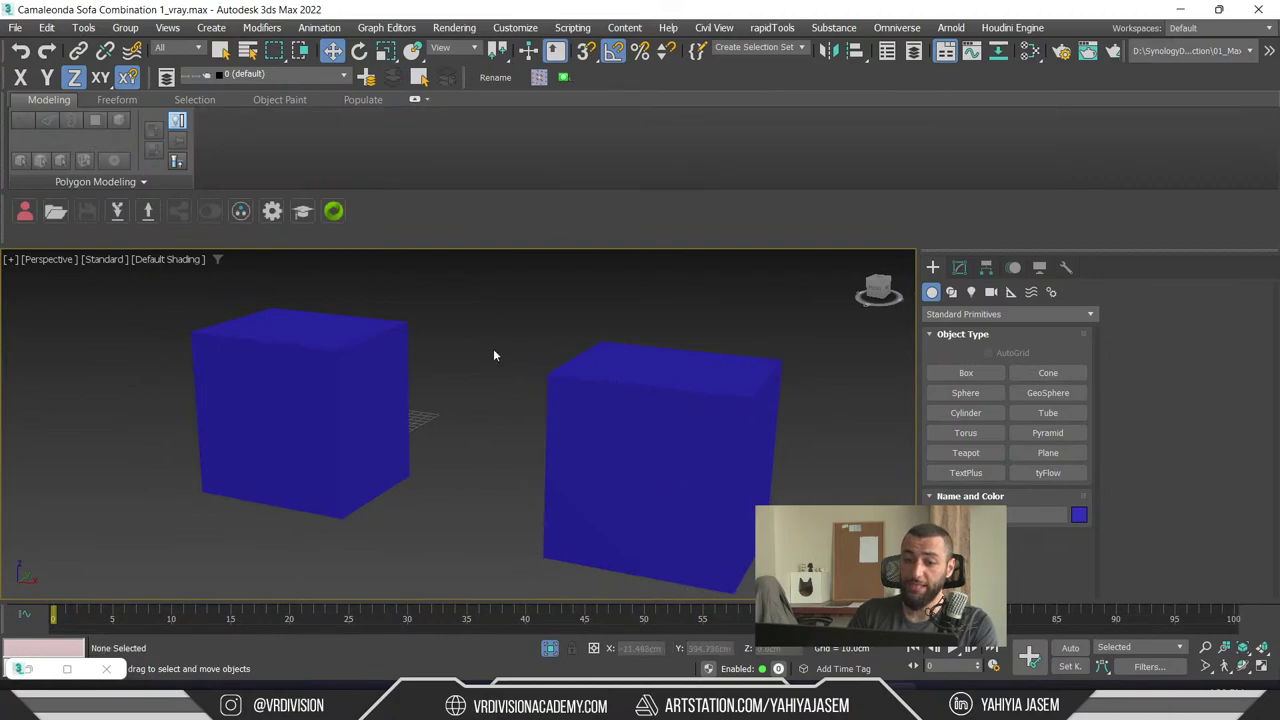
pyautogui.press('F4')
# - Switch to clay shading and show the left box's scale type-in: 100 on X, Y, Z
pyautogui.click(176, 259)
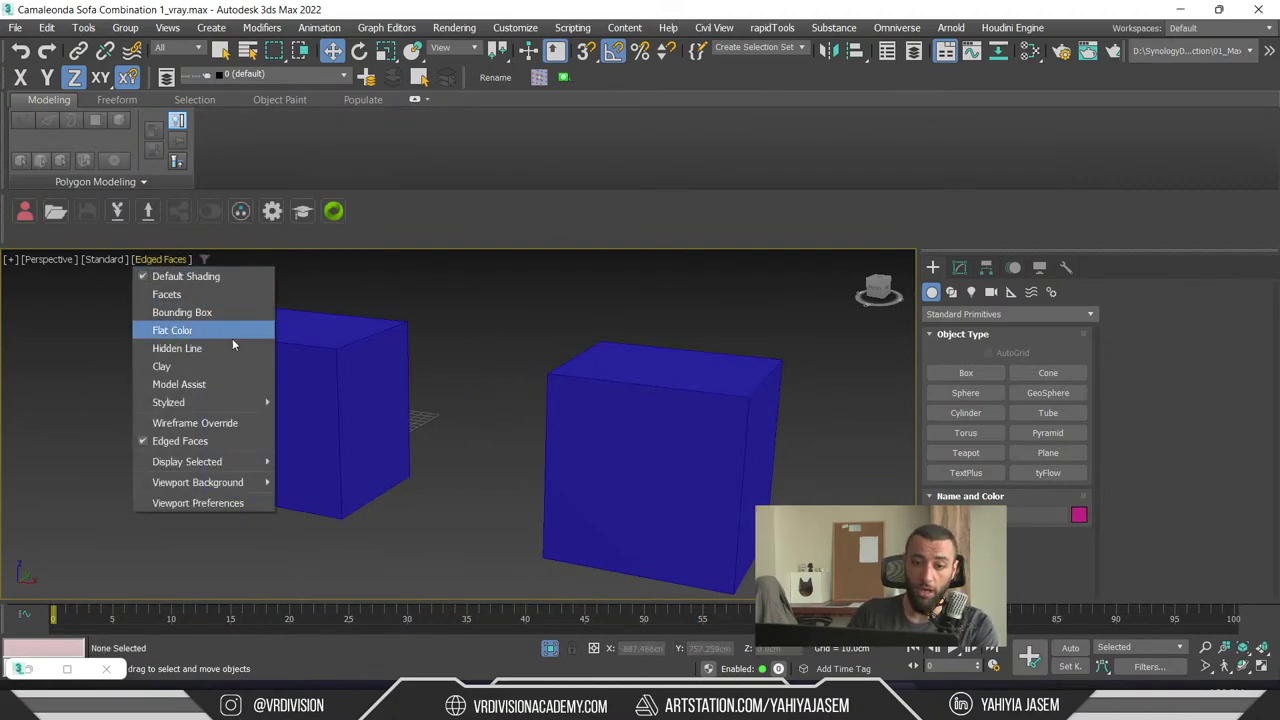
pyautogui.click(230, 366)
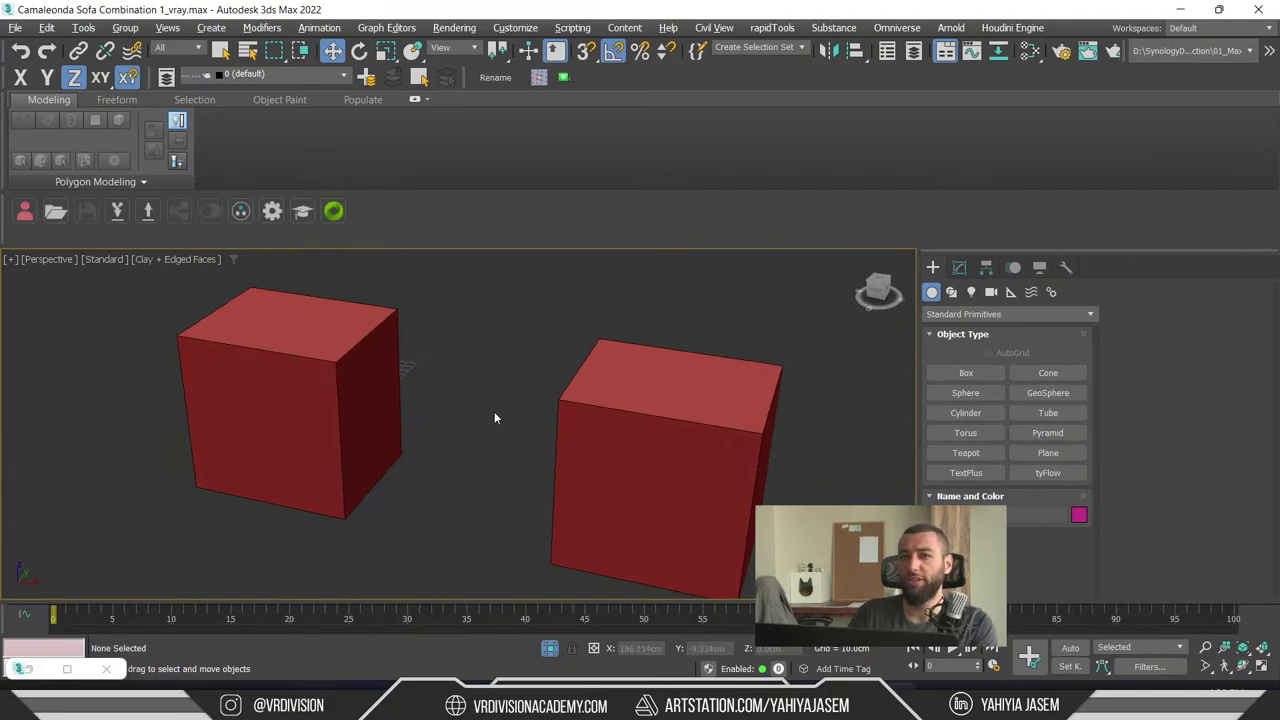
pyautogui.click(316, 357)
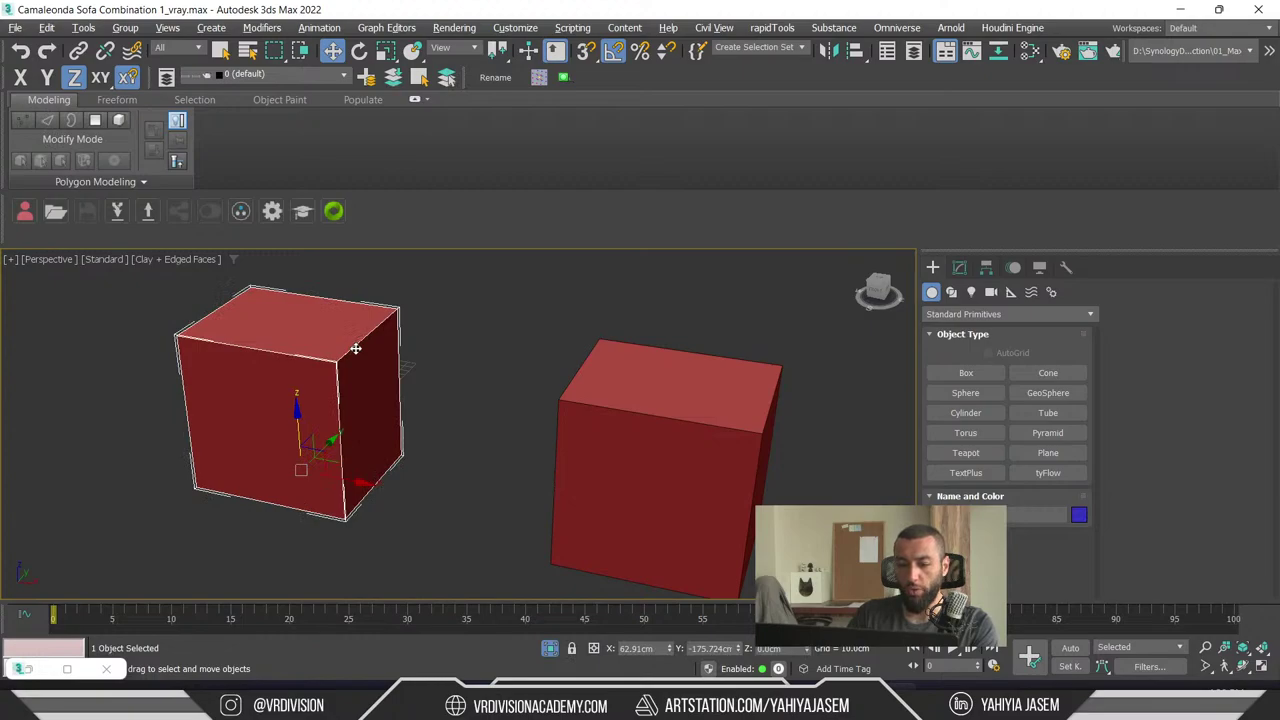
pyautogui.press('r')
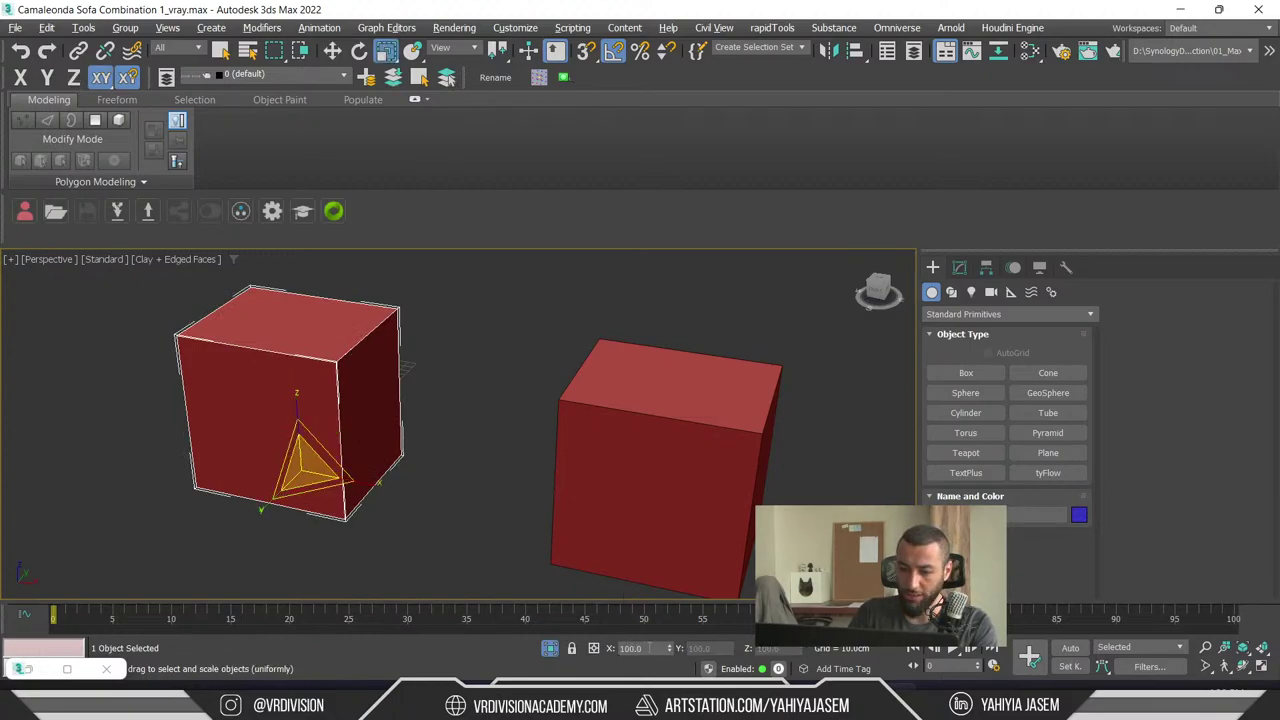
pyautogui.press('F12')
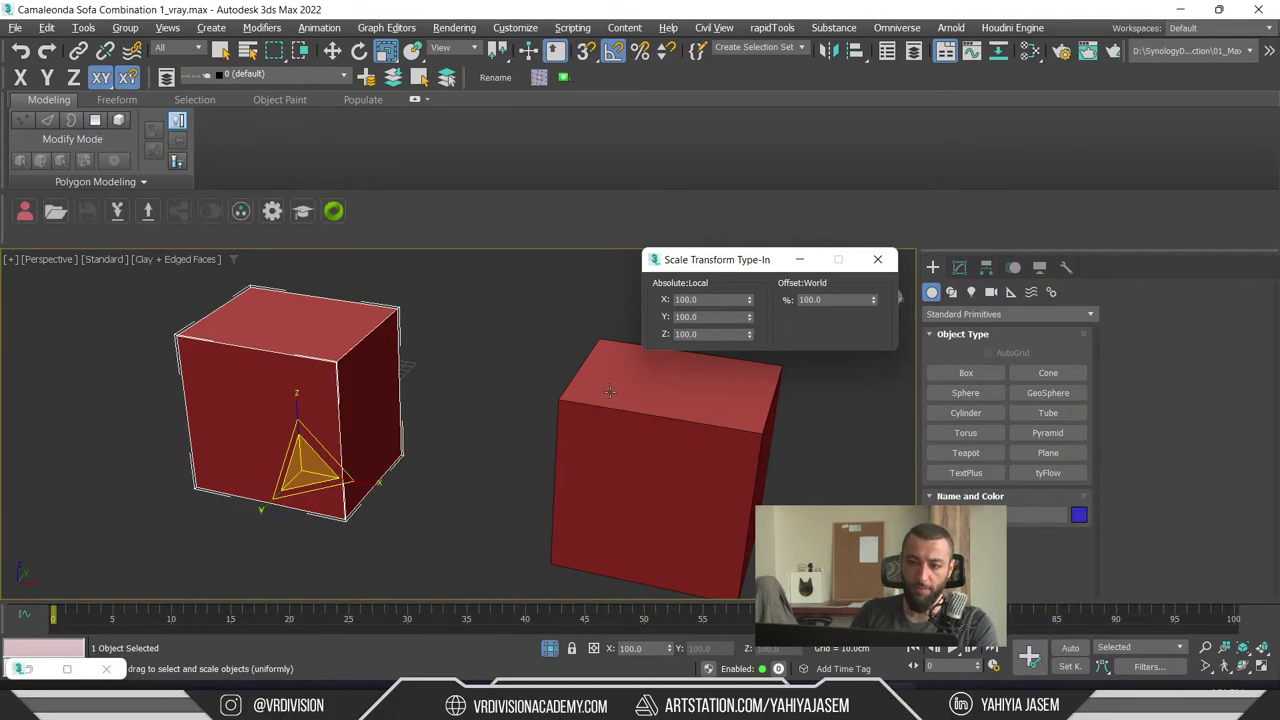
# - Select the right cube and read its scale type-in values of 10 on every axis
pyautogui.keyDown('alt'); pyautogui.moveTo(557, 406); pyautogui.dragTo(600, 428, button='middle'); pyautogui.keyUp('alt')
pyautogui.press('w')
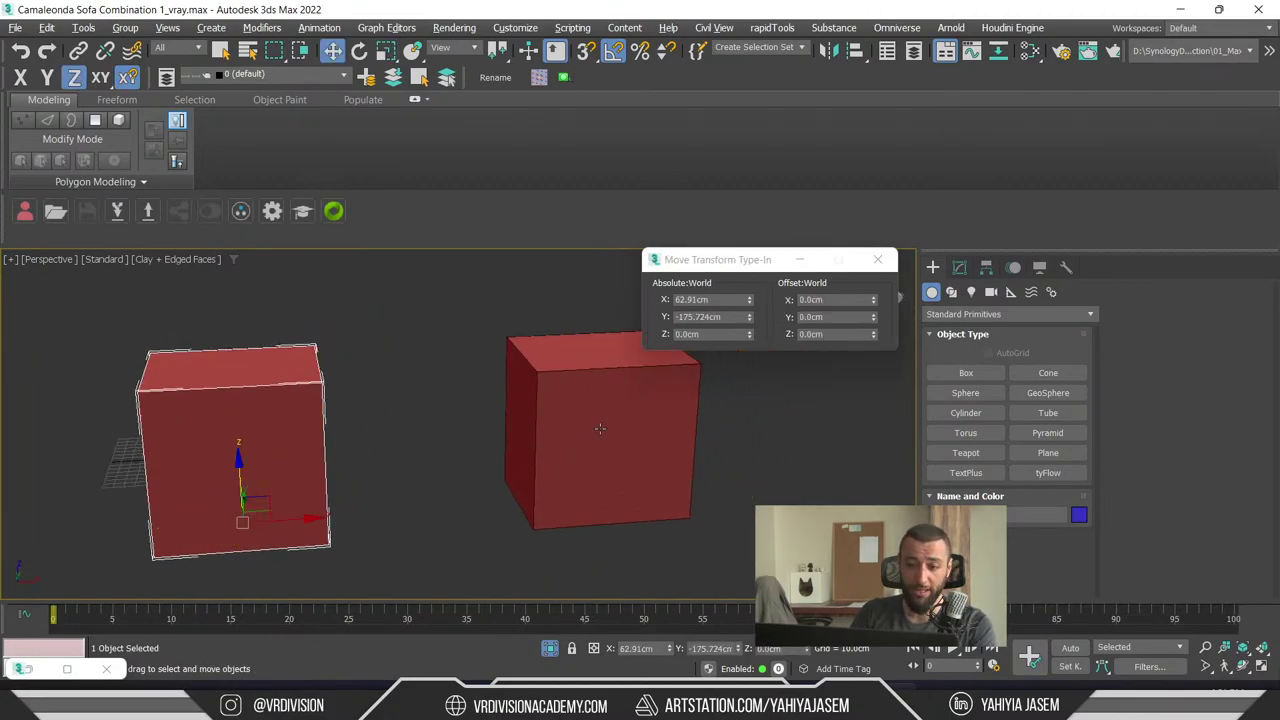
pyautogui.click(599, 428)
pyautogui.press('r')
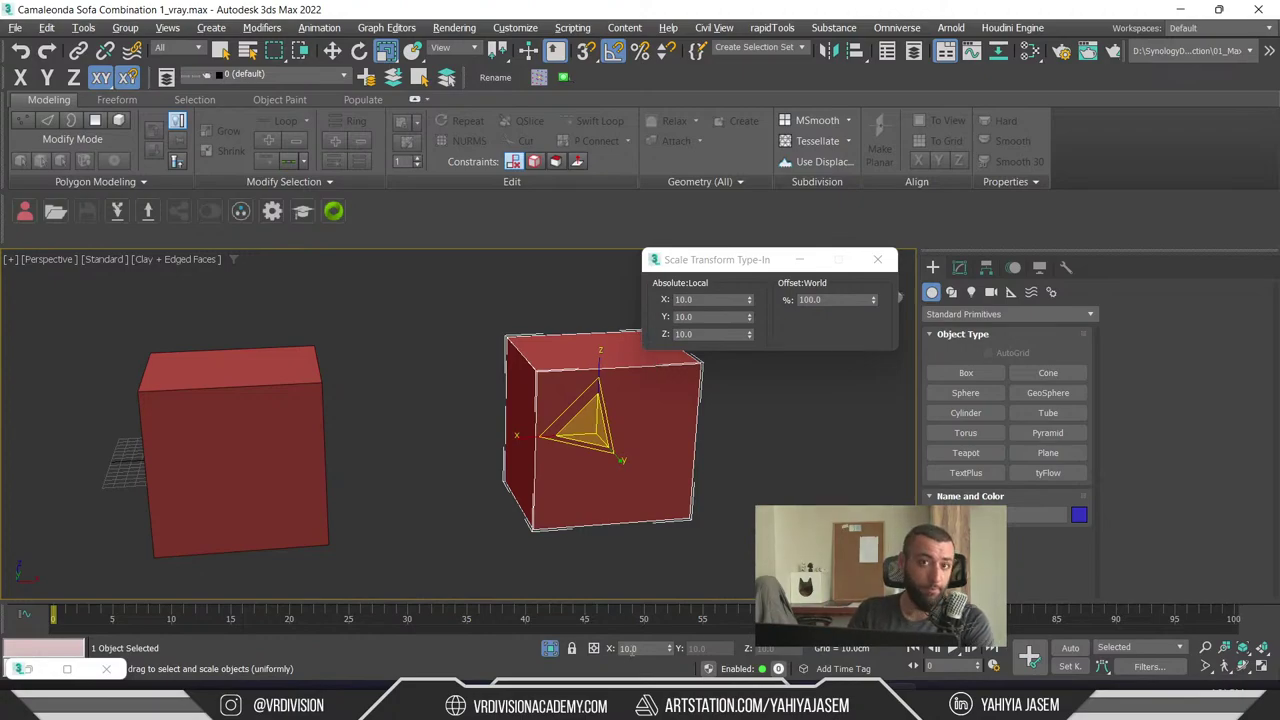
pyautogui.press('w')
pyautogui.click(419, 467)
pyautogui.click(537, 452)
pyautogui.keyDown('ctrl'); pyautogui.click(262, 453); pyautogui.keyUp('ctrl')
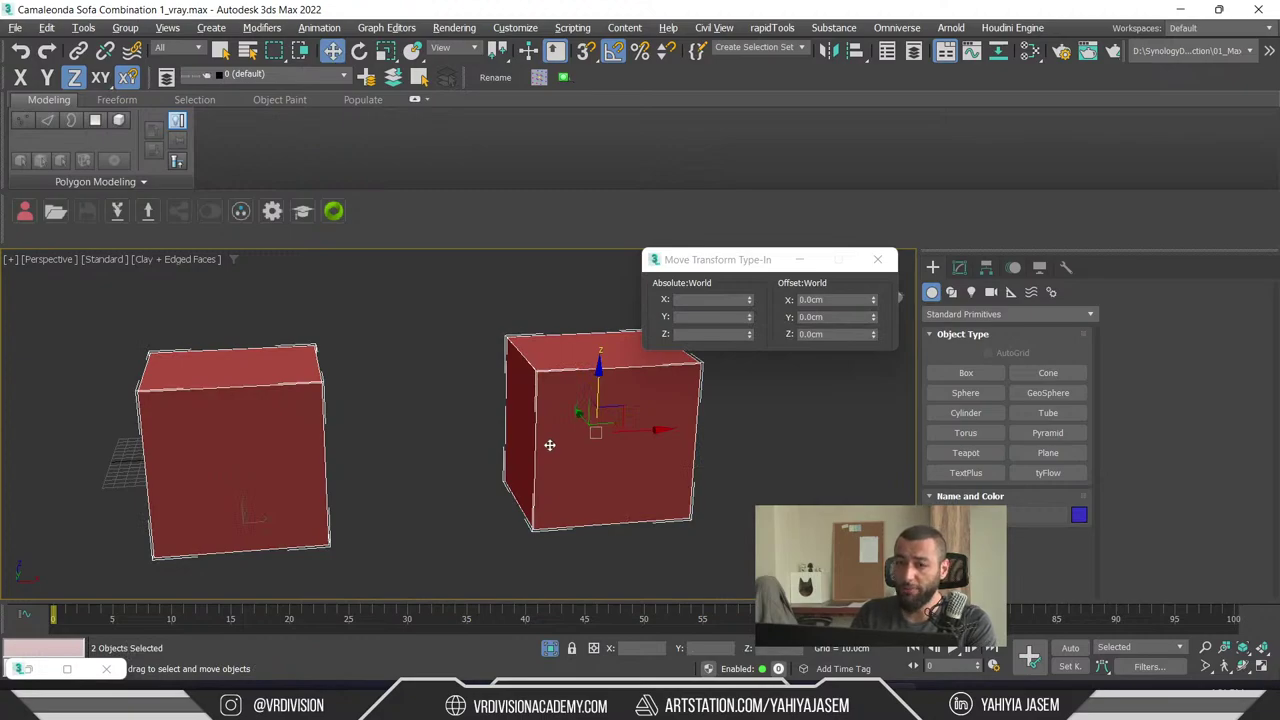
pyautogui.click(505, 494)
pyautogui.press('r')
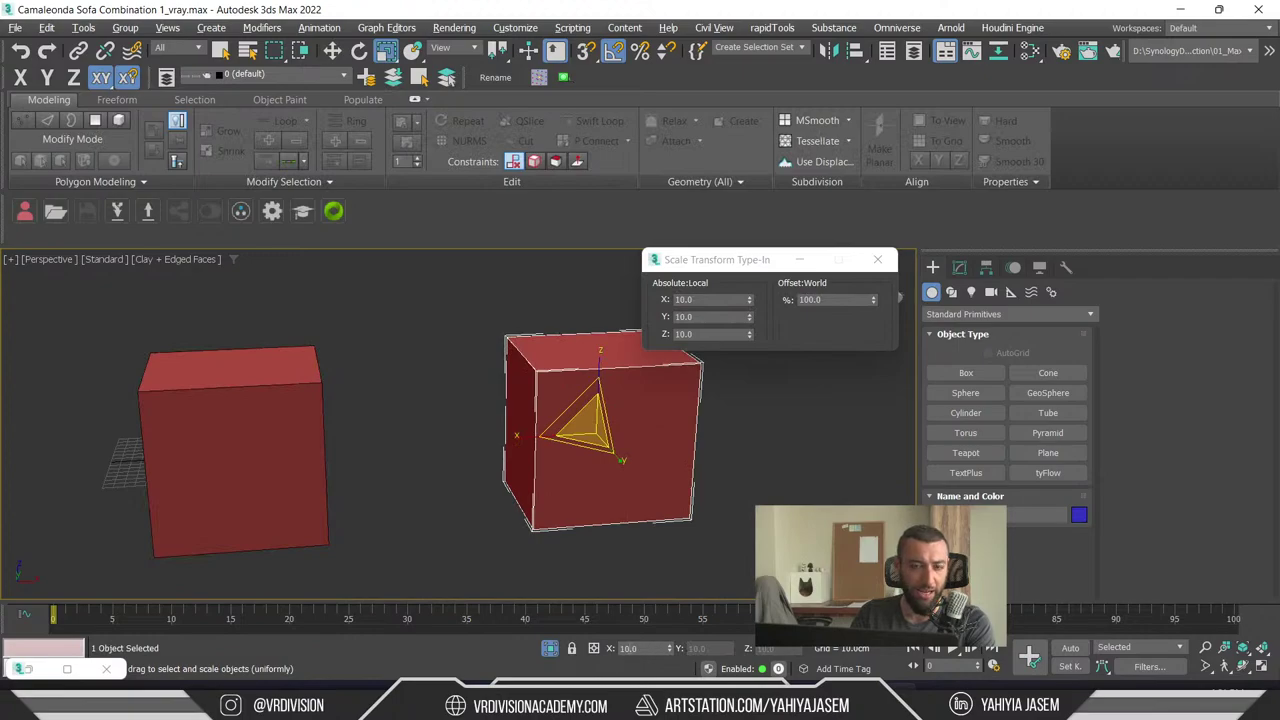
# - Test-scale the right box up to about 294% and back, then undo it
pyautogui.click(737, 554)
pyautogui.press('w')
pyautogui.hotkey('ctrl', 'a')
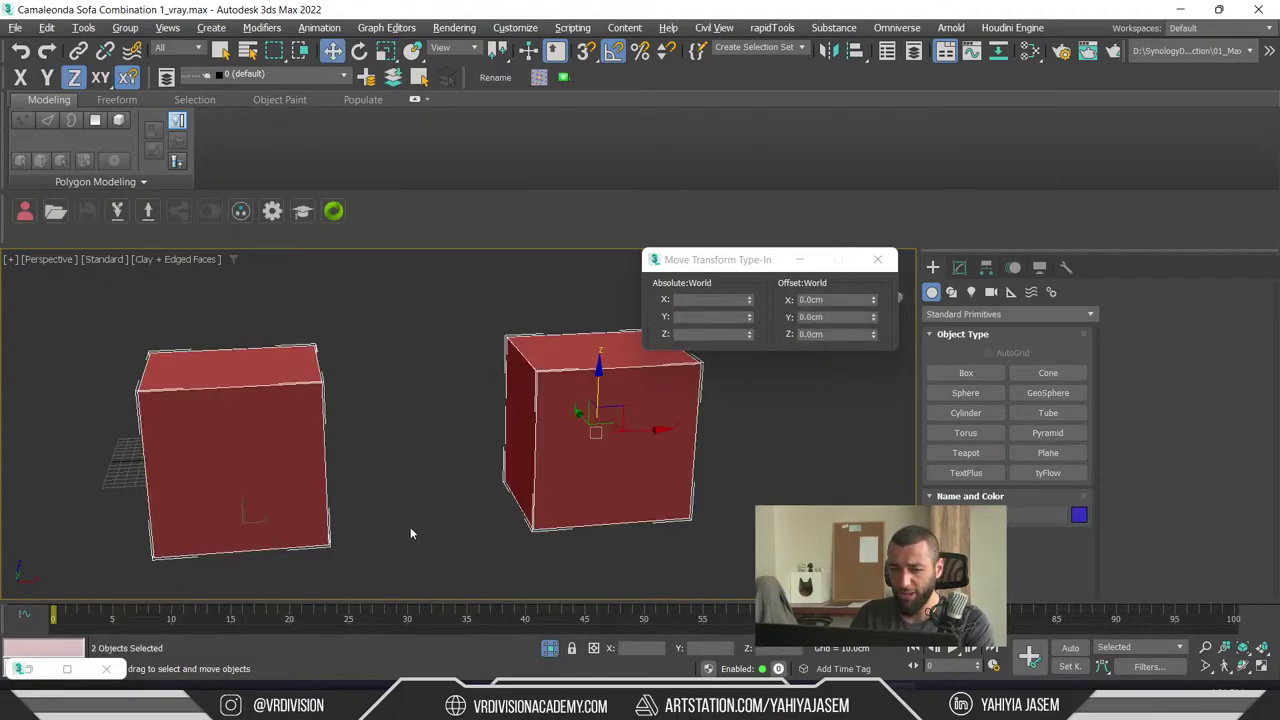
pyautogui.click(412, 533)
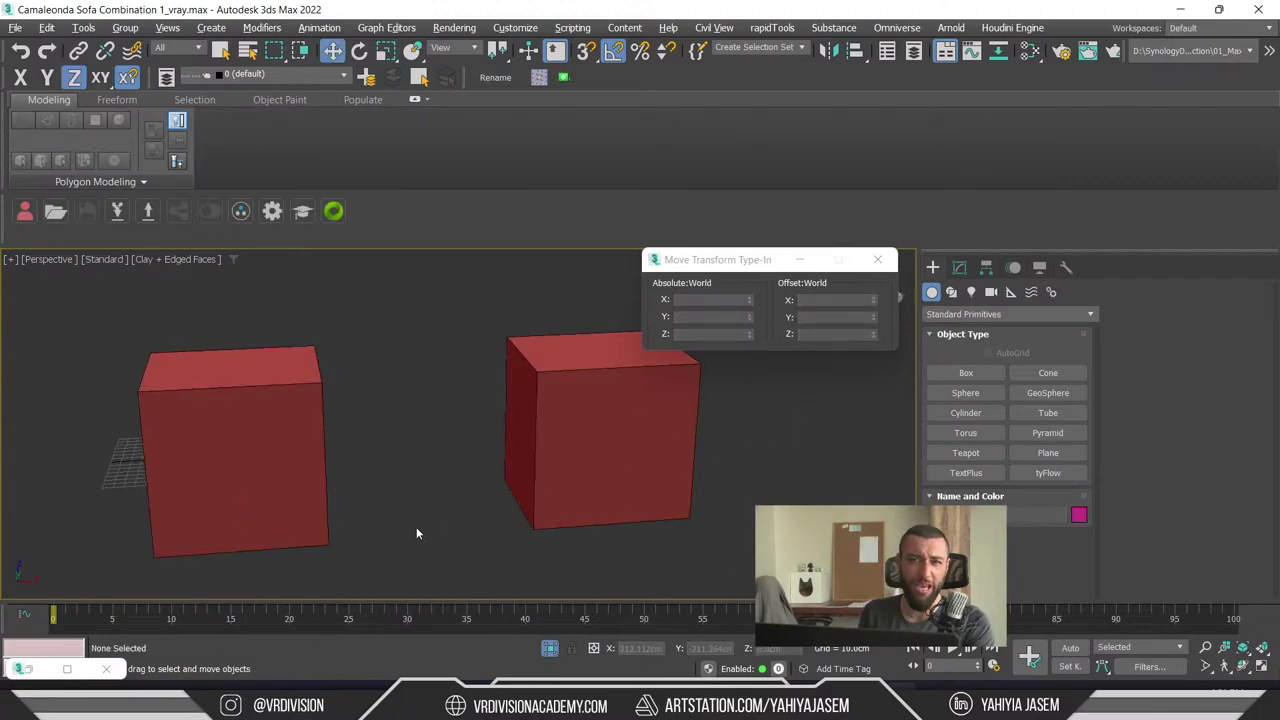
pyautogui.click(600, 450)
pyautogui.press('r')
pyautogui.moveTo(585, 425); pyautogui.dragTo(585, 250)
pyautogui.moveTo(483, 386); pyautogui.dragTo(557, 434)
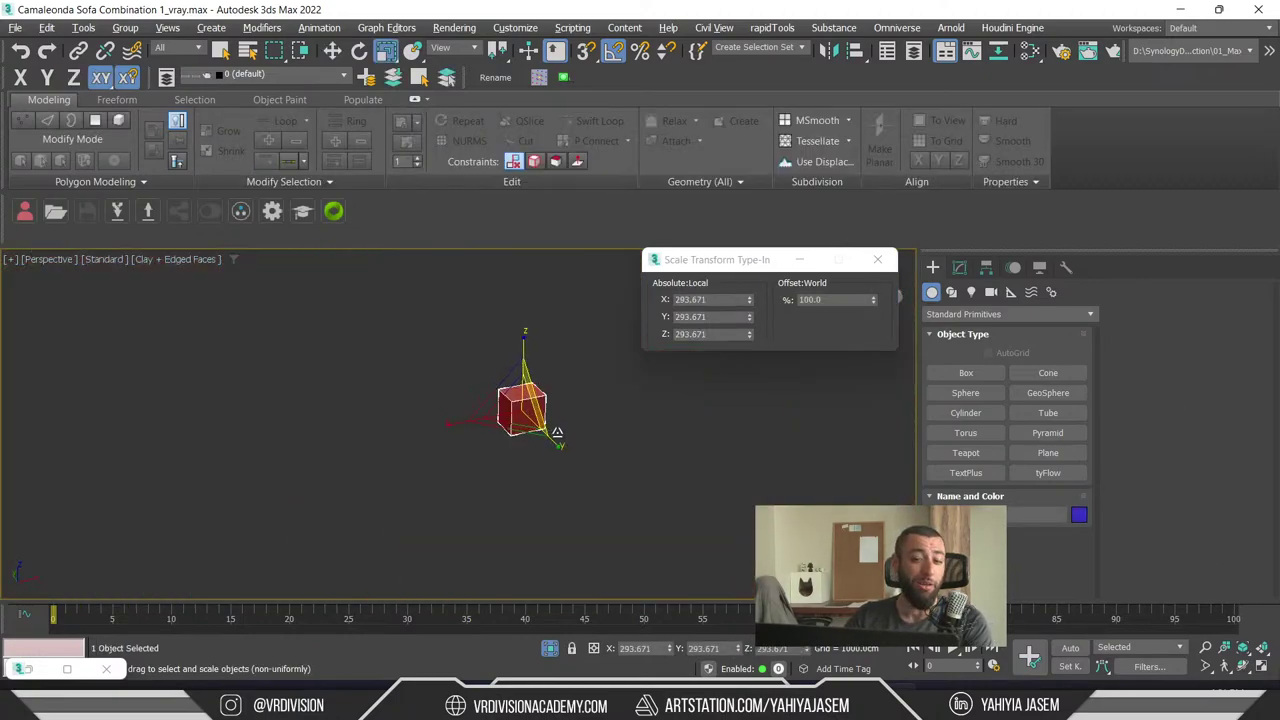
pyautogui.press('w')
pyautogui.hotkey('ctrl', 'z')
pyautogui.scroll(-4, 463, 440)
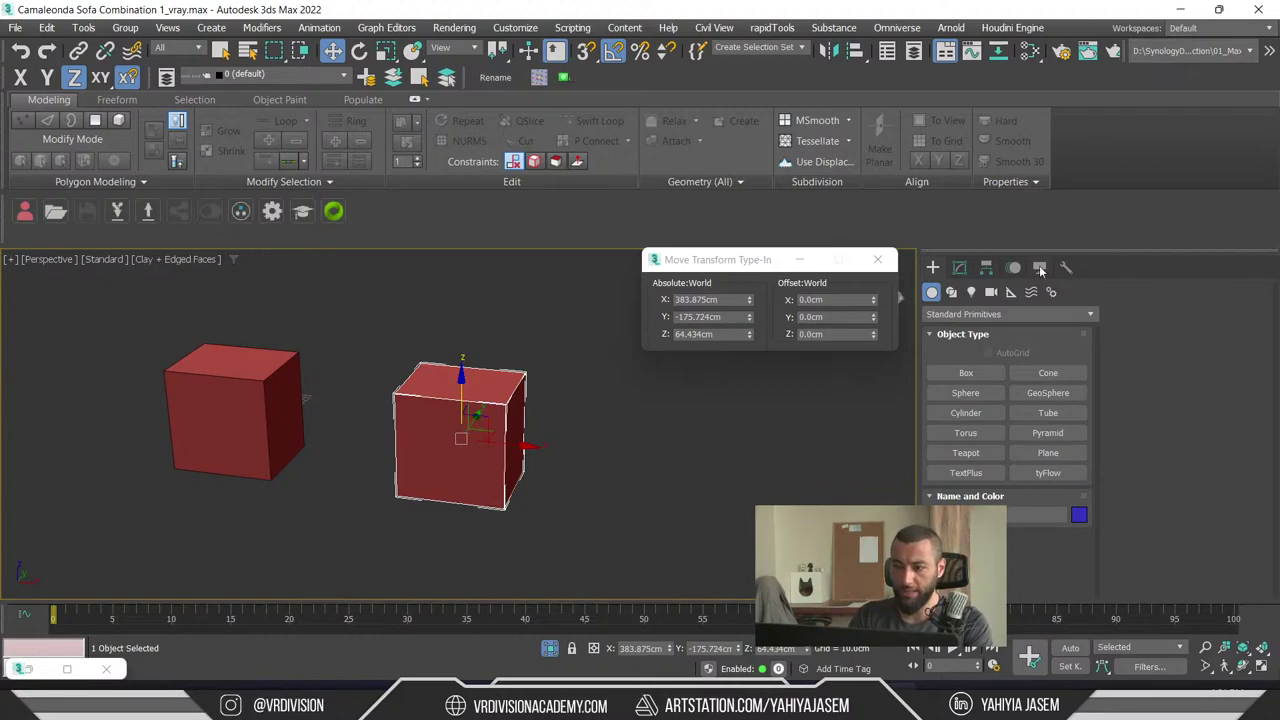
# - Apply Reset XForm to the right box from the Utilities panel
pyautogui.click(1065, 268)
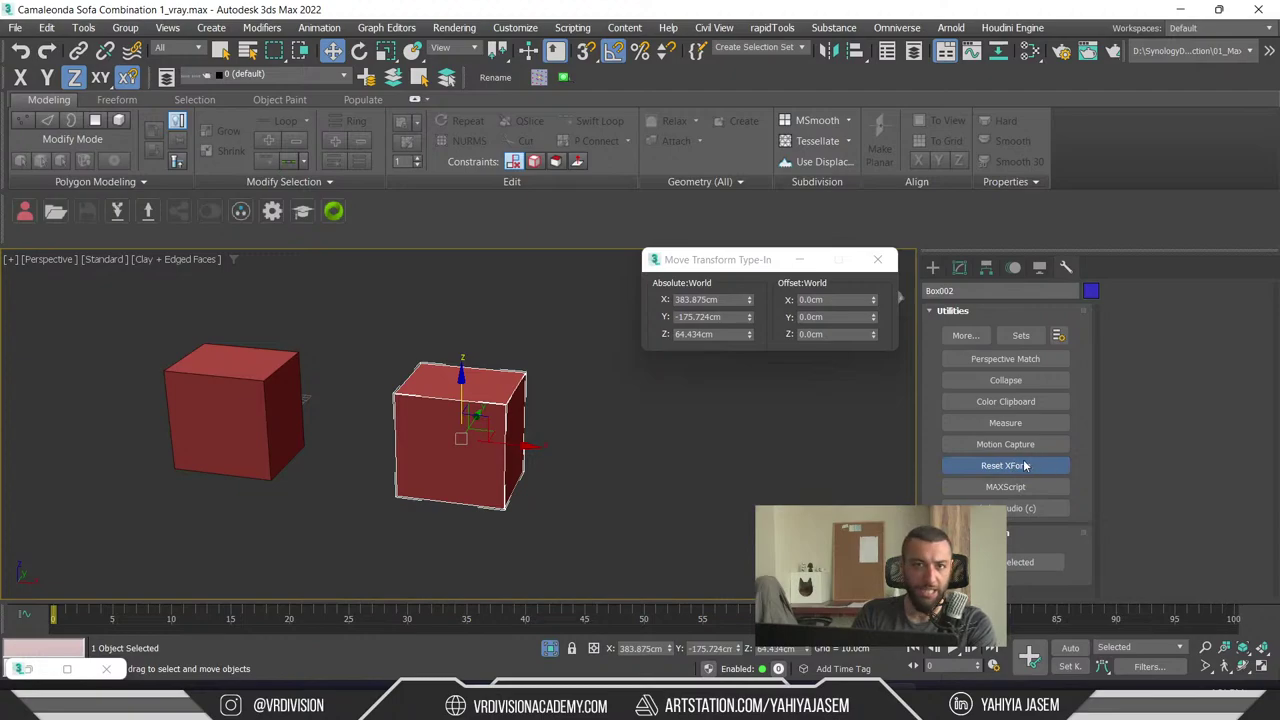
pyautogui.click(1020, 566)
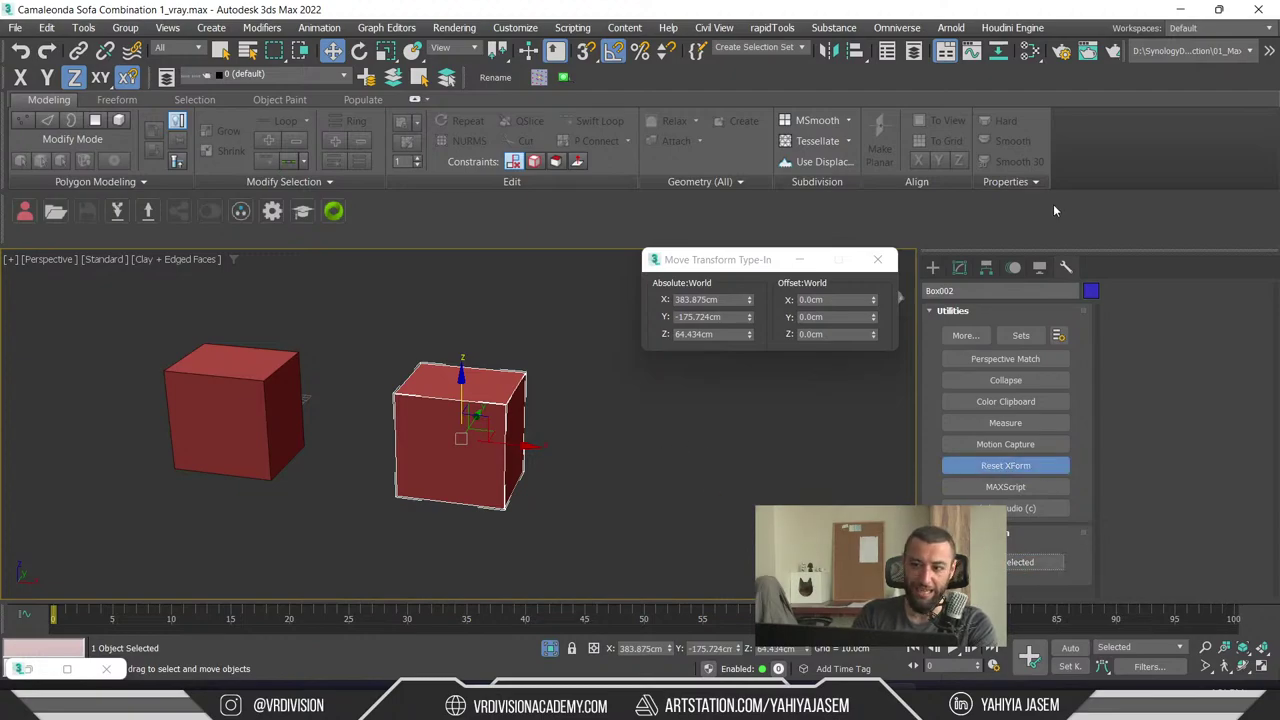
pyautogui.click(959, 267)
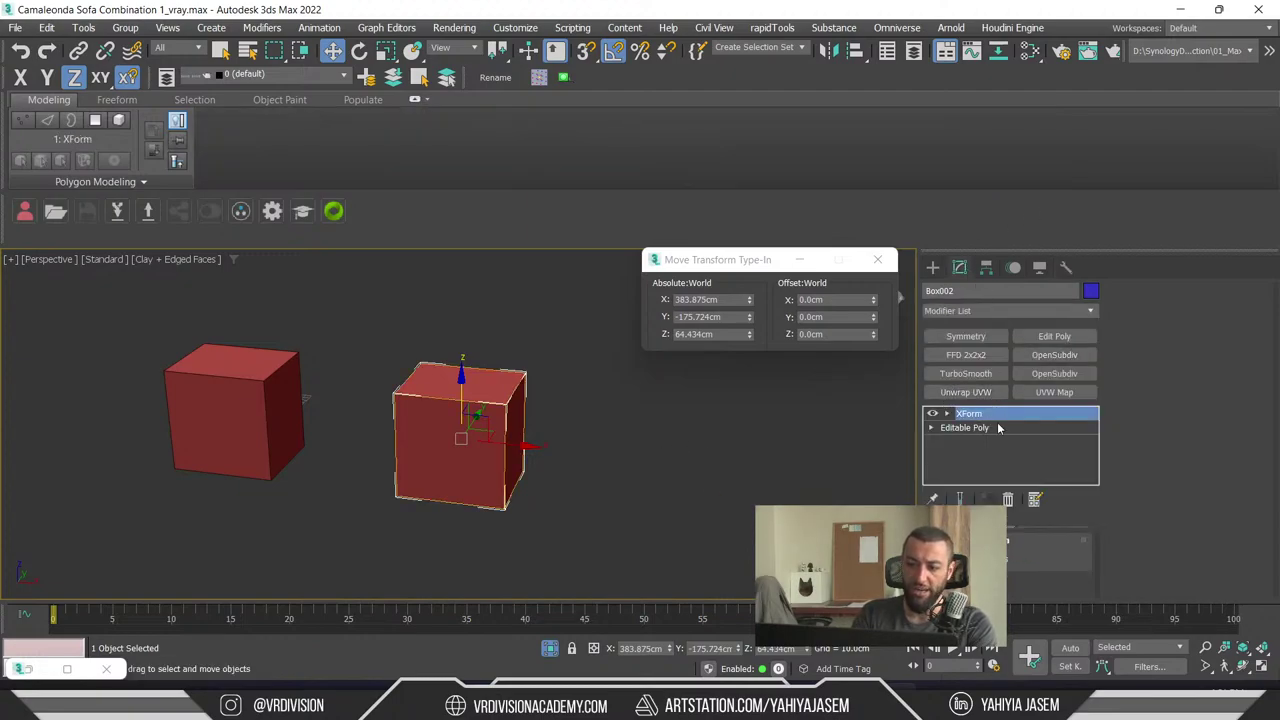
pyautogui.hotkey('ctrl', 'd')
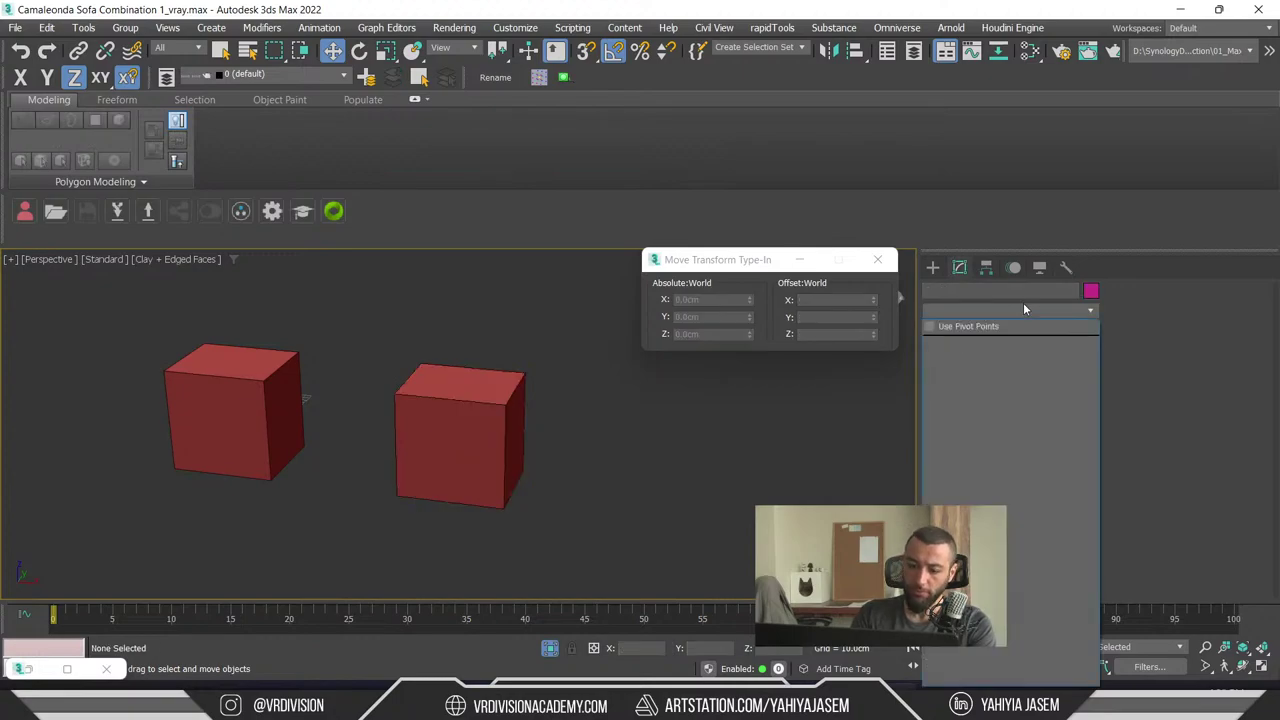
pyautogui.hotkey('ctrl', 'z')
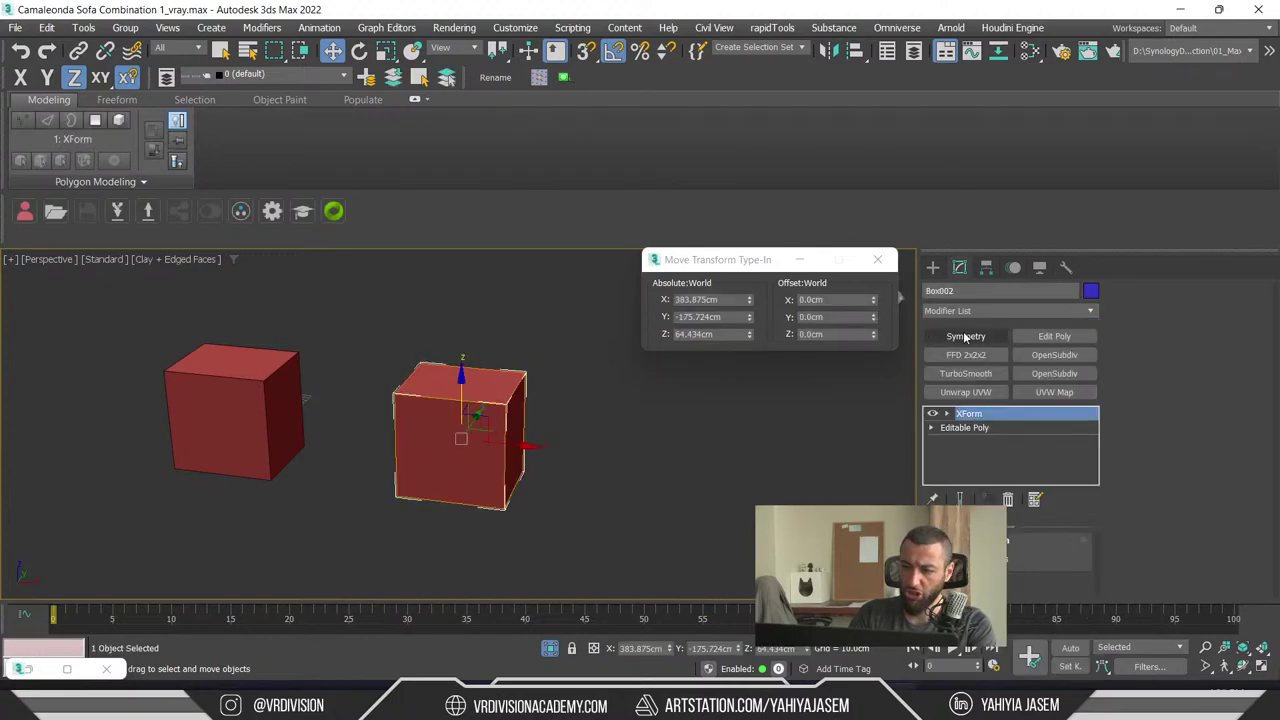
# - Add a second XForm modifier to the right box's stack
pyautogui.click(1026, 310)
pyautogui.press('x')
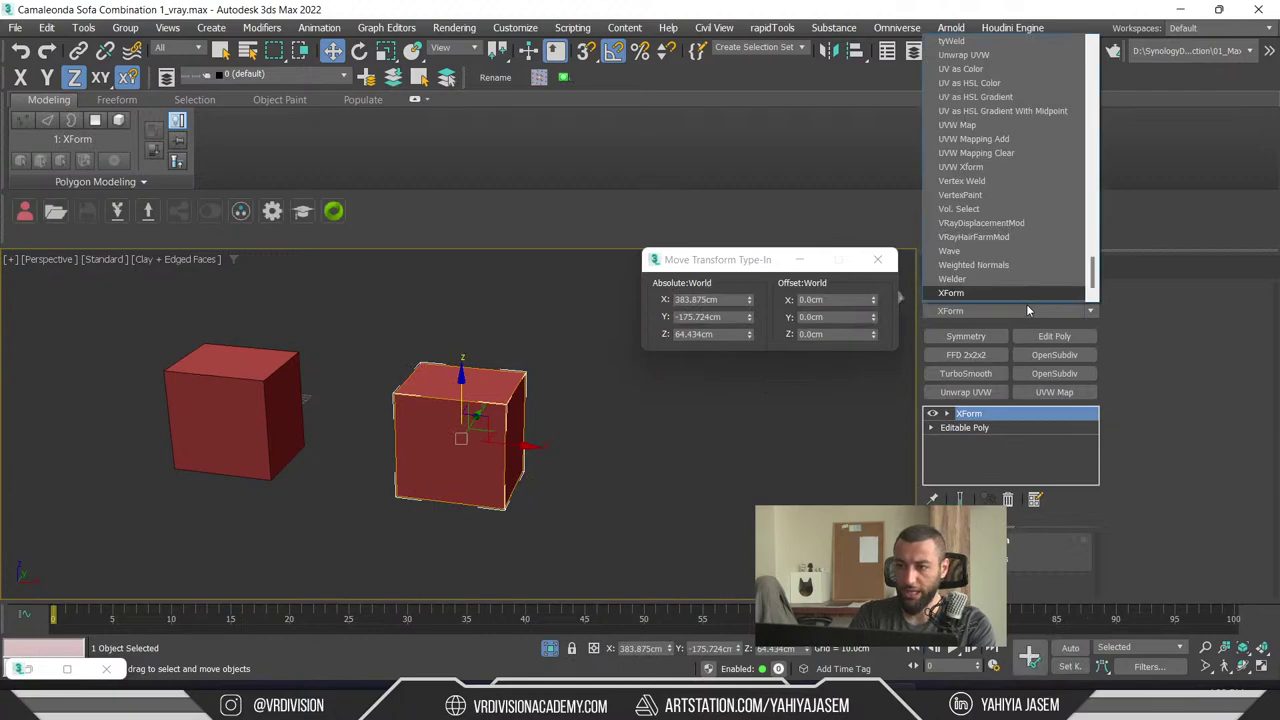
pyautogui.press('Return')
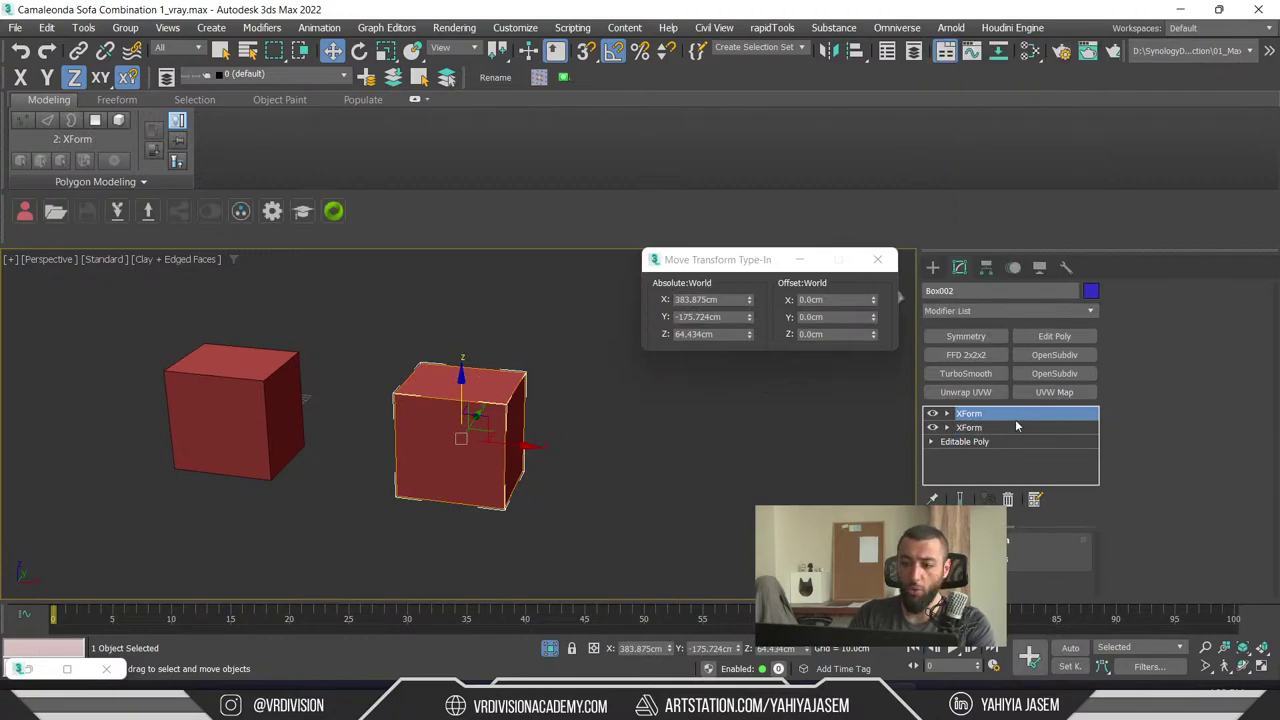
pyautogui.keyDown('alt'); pyautogui.moveTo(600, 440); pyautogui.dragTo(480, 437, button='middle'); pyautogui.keyUp('alt')
pyautogui.press('r')
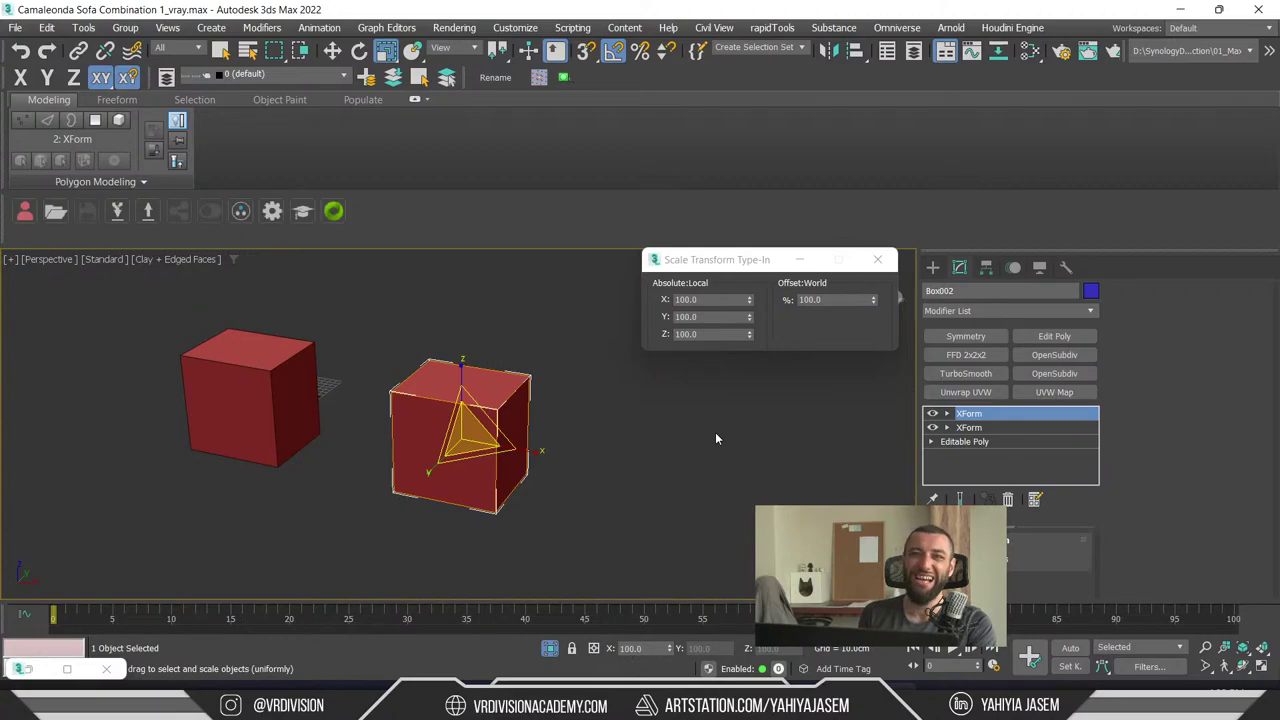
# - Delete the XForm modifiers and test-move the box along X, then undo both
pyautogui.rightClick(966, 412)
pyautogui.click(1071, 102)
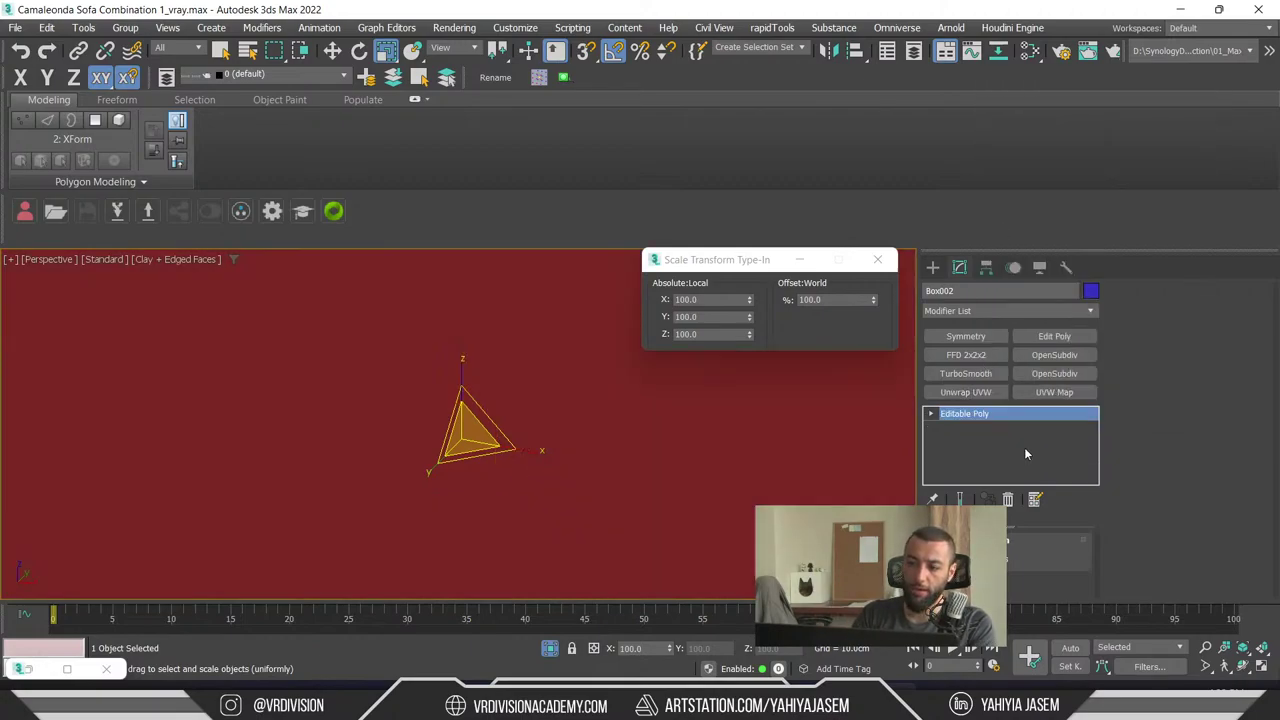
pyautogui.press('w')
pyautogui.scroll(2, 438, 402)
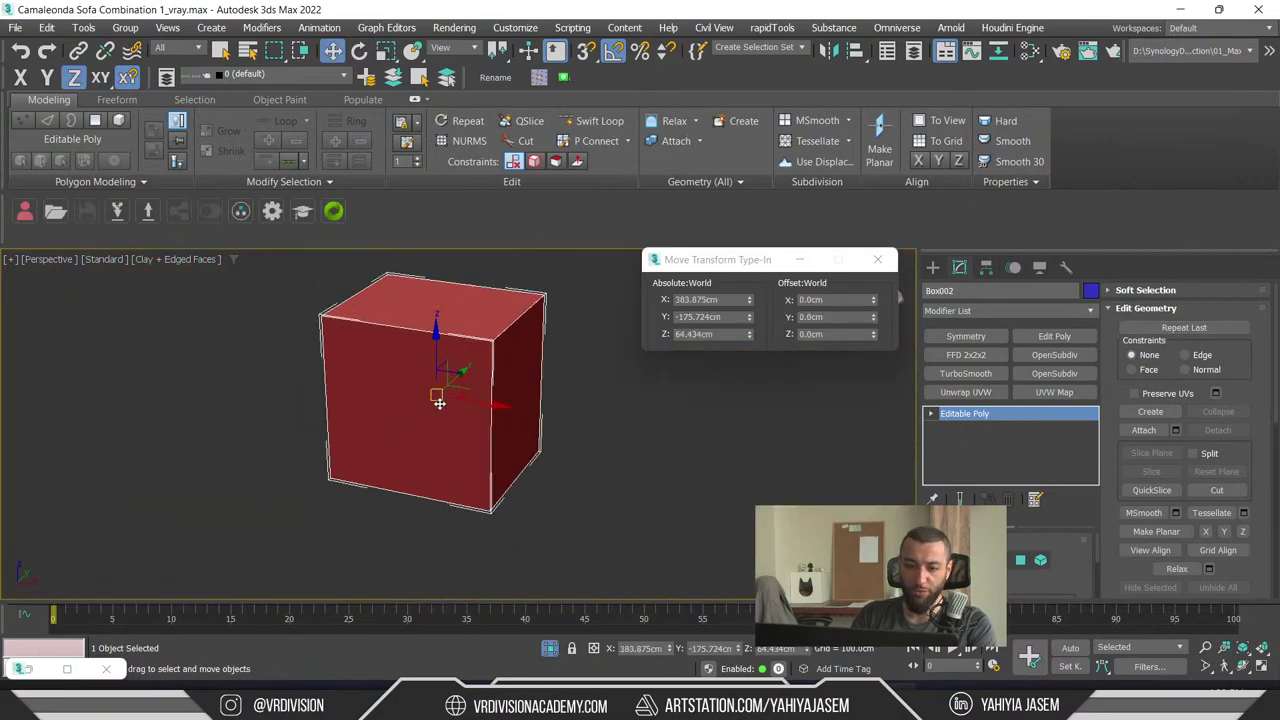
pyautogui.moveTo(438, 402); pyautogui.dragTo(597, 423)
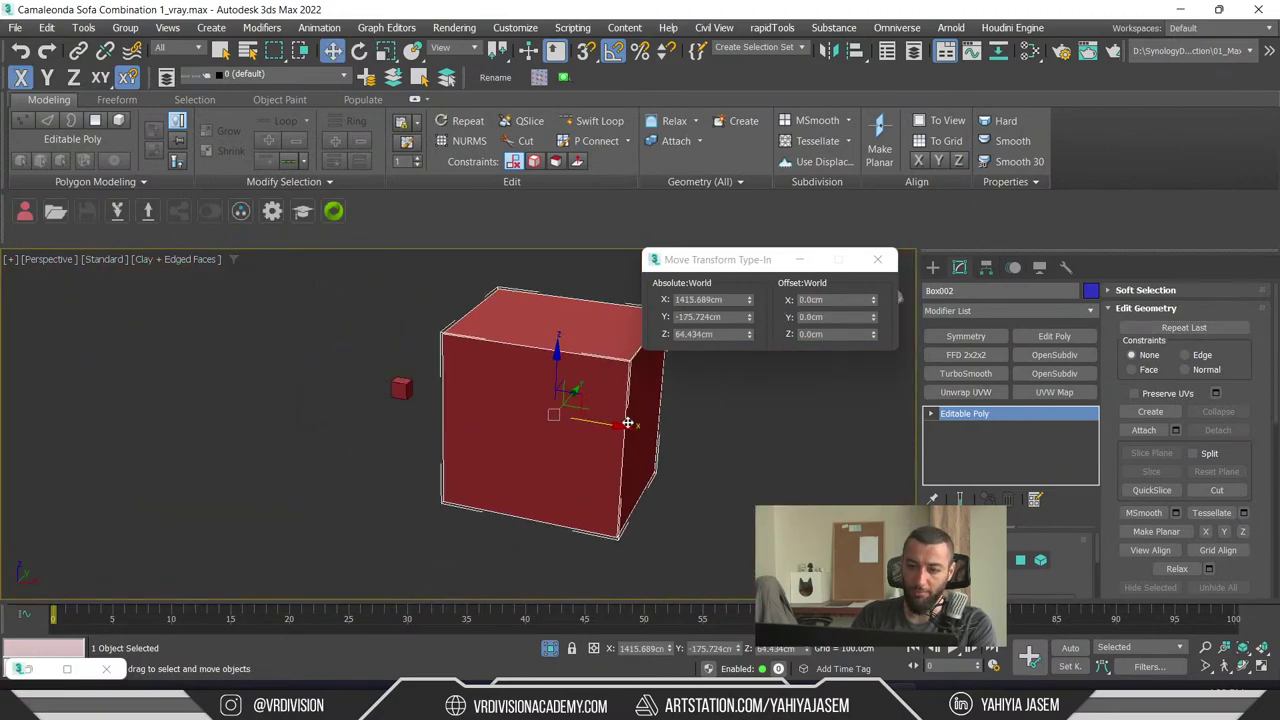
pyautogui.press('r')
pyautogui.press('w')
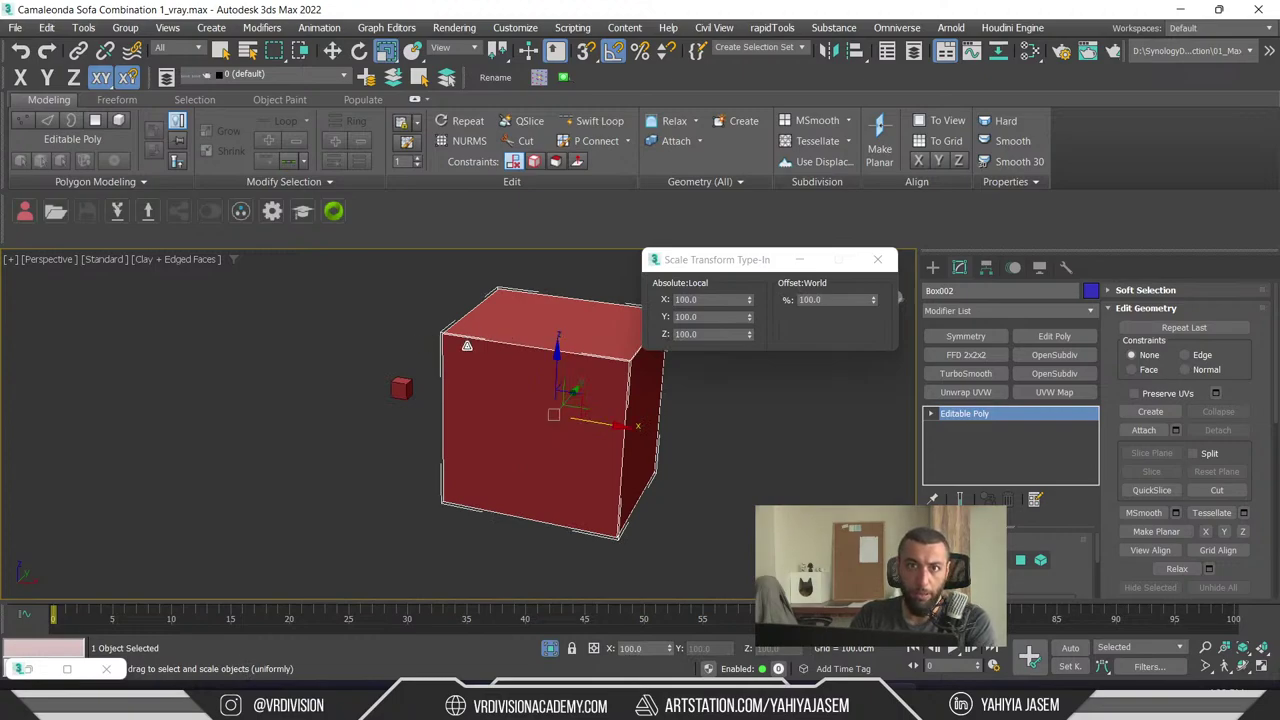
pyautogui.hotkey('ctrl', 'z')
pyautogui.hotkey('ctrl', 'z')
pyautogui.hotkey('ctrl', 'z')
pyautogui.hotkey('ctrl', 'z')
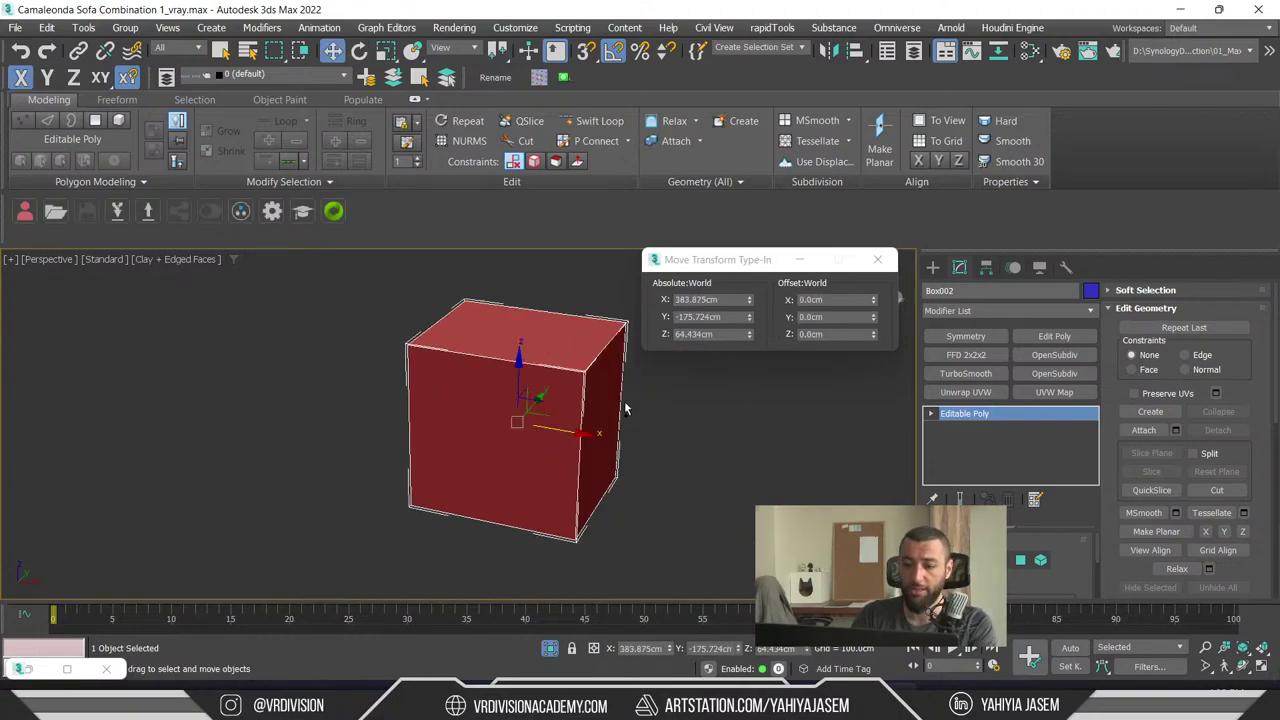
pyautogui.scroll(3, 598, 421)
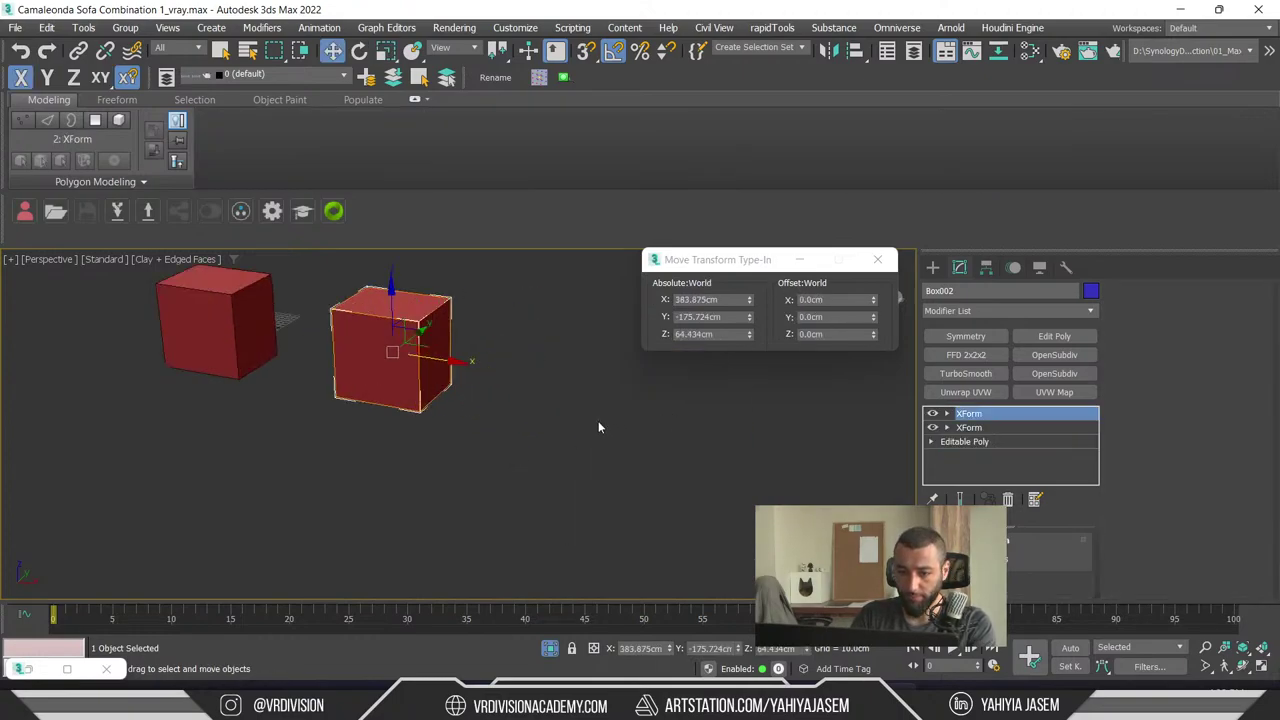
pyautogui.click(756, 490)
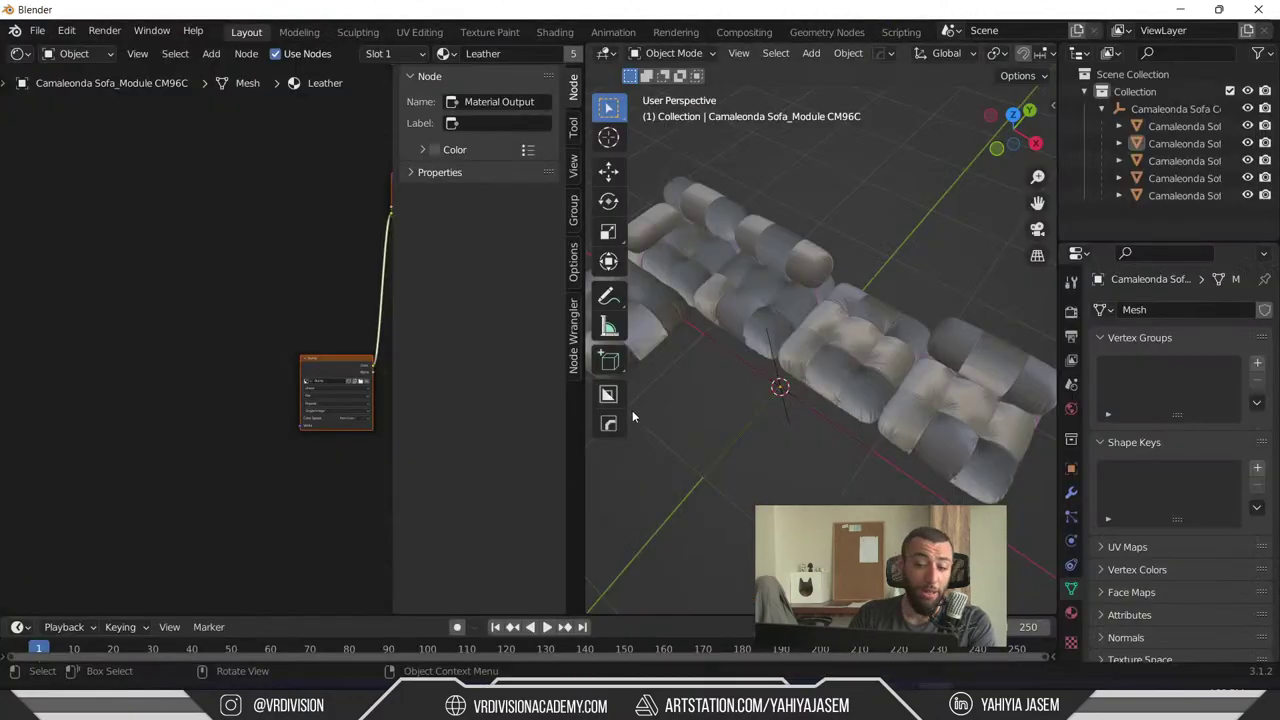
pyautogui.scroll(-2, 822, 342)
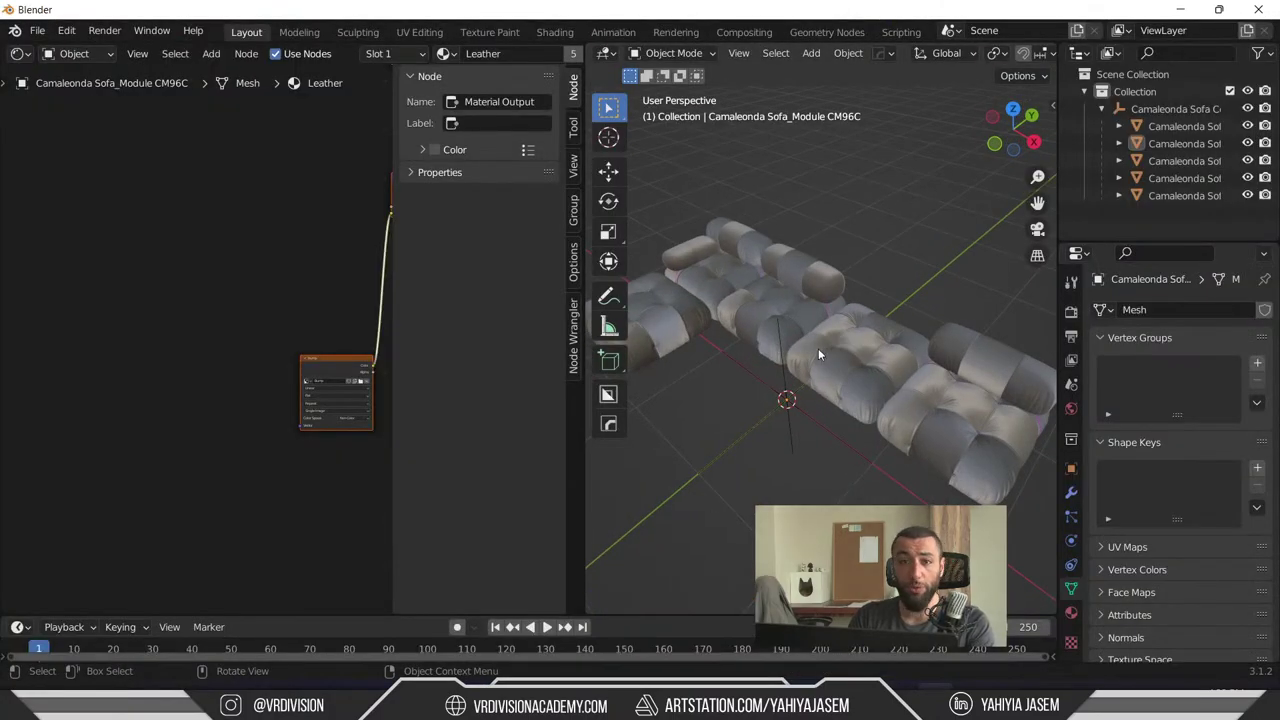
# - Add a new cube and move it into place in a maximized 3D view
pyautogui.scroll(-3, 818, 348)
pyautogui.hotkey('shift', 'a')
pyautogui.moveTo(750, 331)
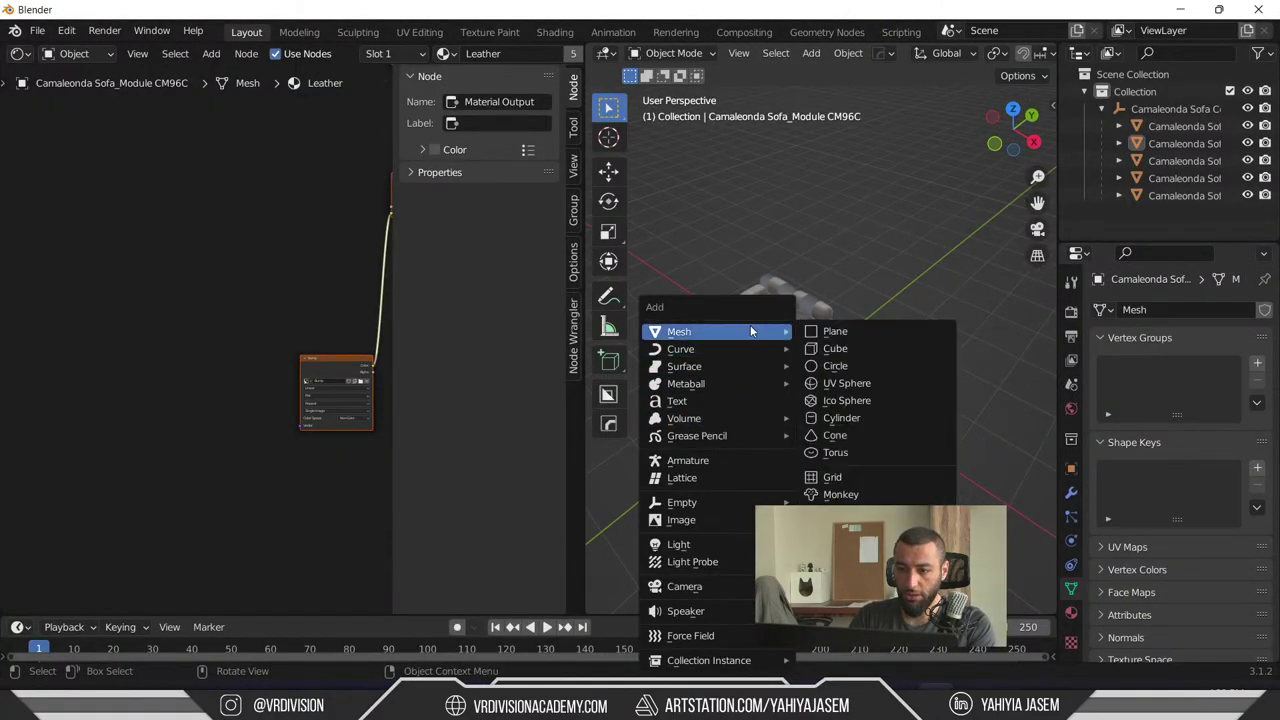
pyautogui.click(845, 347)
pyautogui.press('g')
pyautogui.press('y')
pyautogui.moveTo(772, 250); pyautogui.dragTo(600, 280, button='middle')
pyautogui.click(676, 229)
pyautogui.hotkey('ctrl', 'space')
pyautogui.press('g')
pyautogui.click(473, 208)
# - Resize the cube: enlarge it, narrow it along X, then shrink it uniformly
pyautogui.moveTo(473, 208); pyautogui.dragTo(560, 240, button='middle')
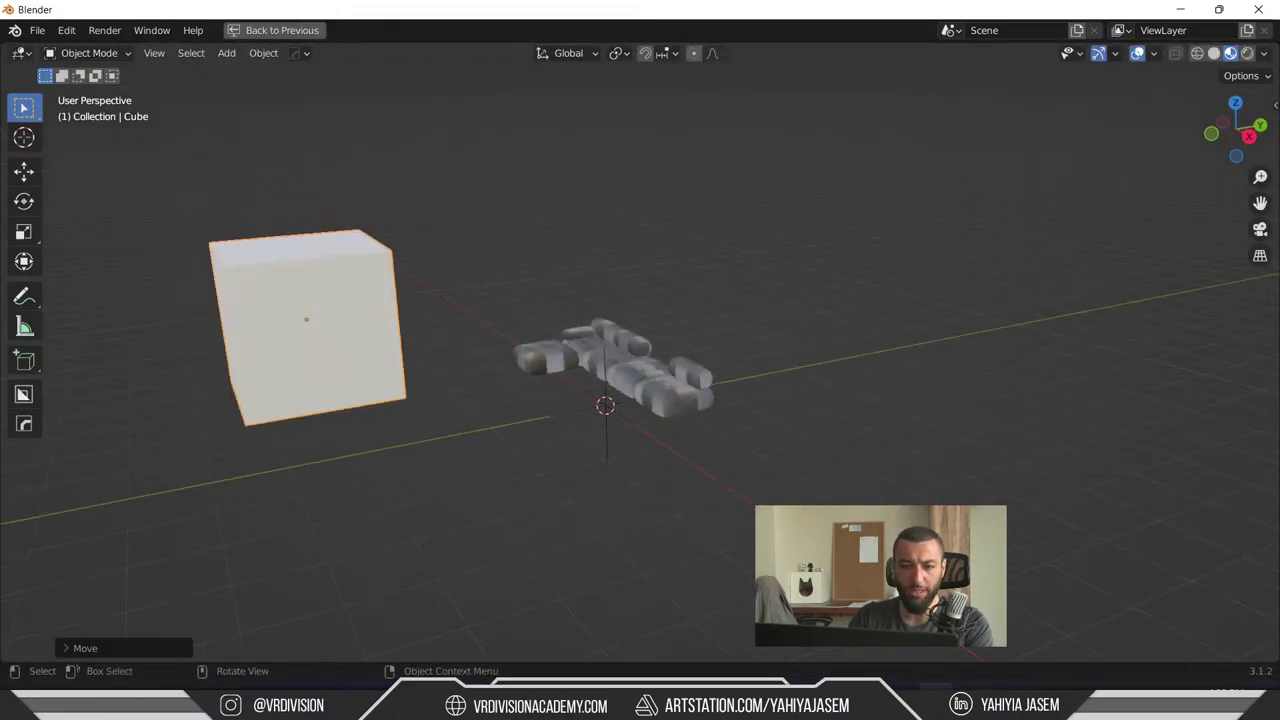
pyautogui.press('s')
pyautogui.click(720, 315)
pyautogui.press('s')
pyautogui.press('x')
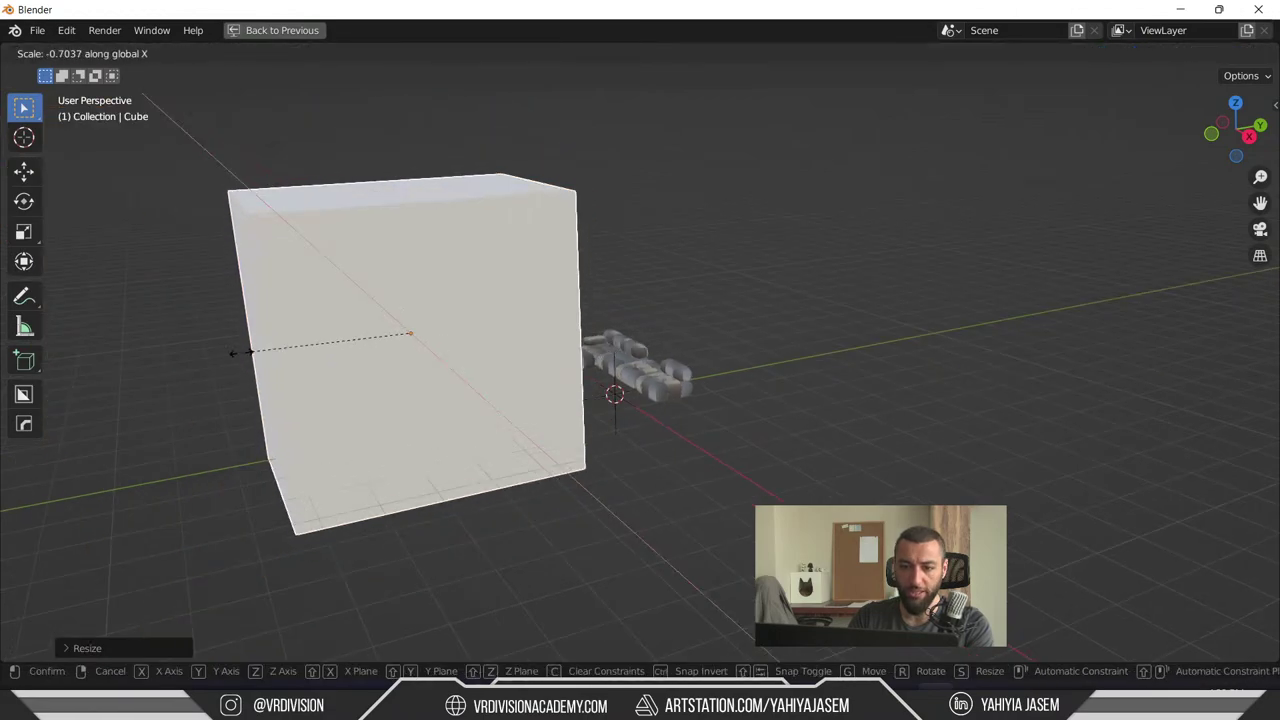
pyautogui.click(271, 229)
pyautogui.moveTo(271, 229); pyautogui.dragTo(437, 326, button='middle')
pyautogui.press('x')
pyautogui.press('Escape')
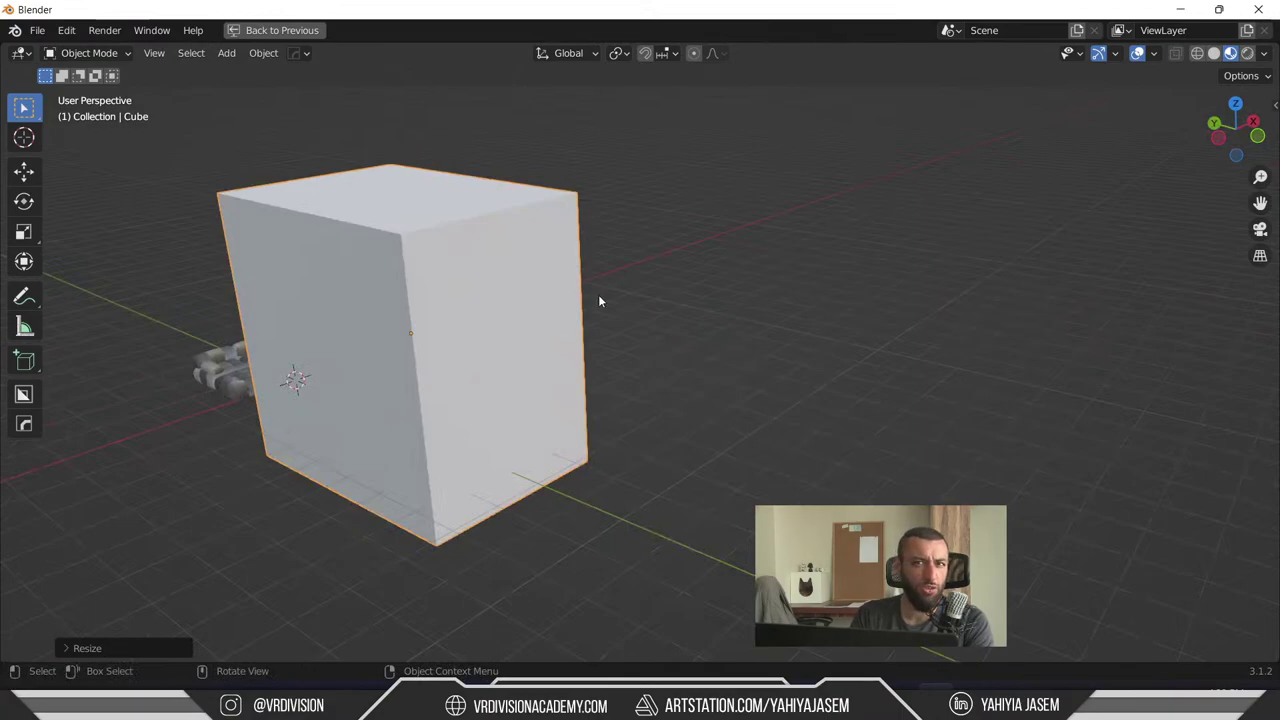
pyautogui.press('s')
pyautogui.click(515, 337)
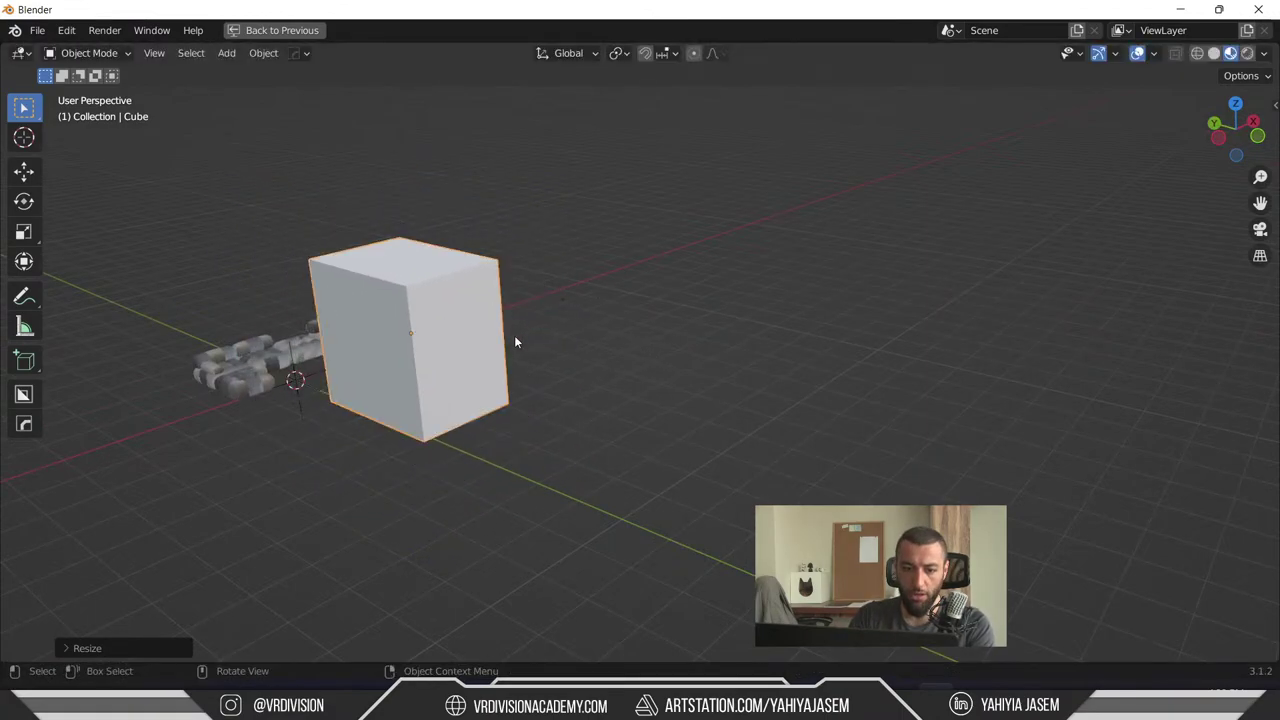
pyautogui.moveTo(483, 374); pyautogui.dragTo(502, 311, button='middle')
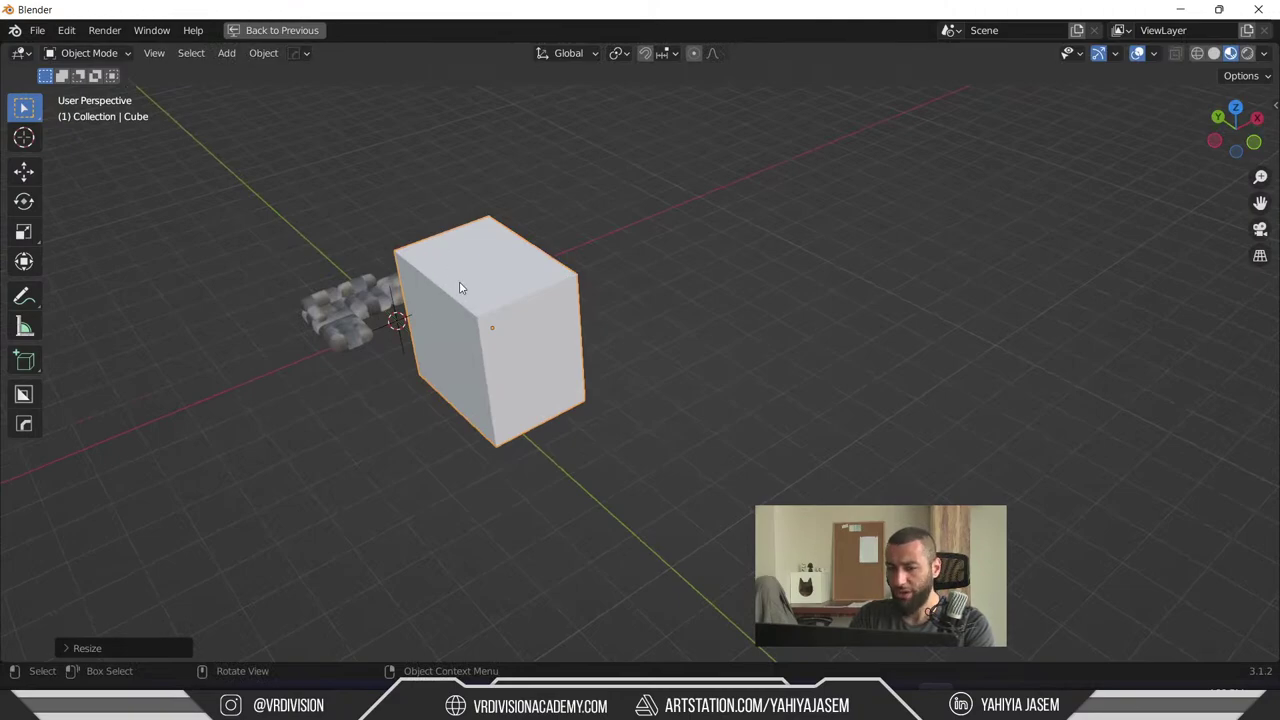
pyautogui.press('s')
pyautogui.press('Escape')
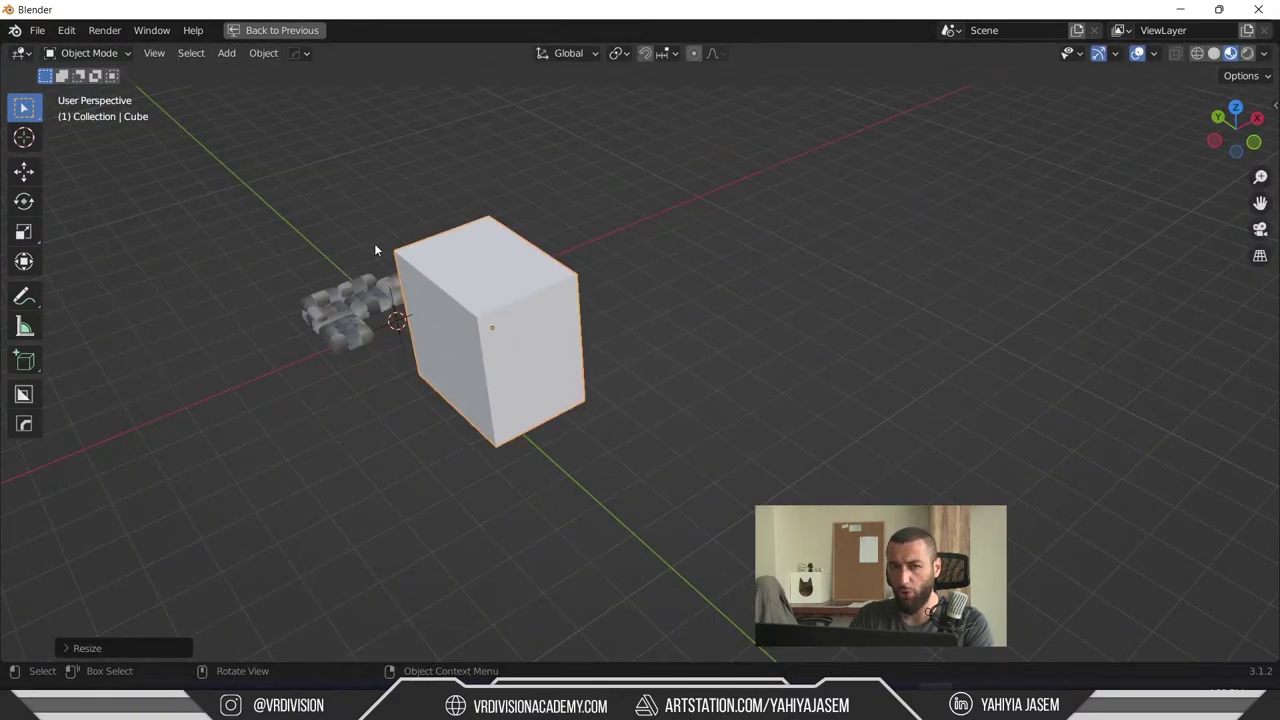
pyautogui.moveTo(375, 249); pyautogui.dragTo(420, 252, button='middle')
pyautogui.moveTo(549, 269); pyautogui.dragTo(565, 311, button='middle')
# - Apply the cube's scale to its mesh via Ctrl+A > Scale
pyautogui.hotkey('ctrl', 'a')
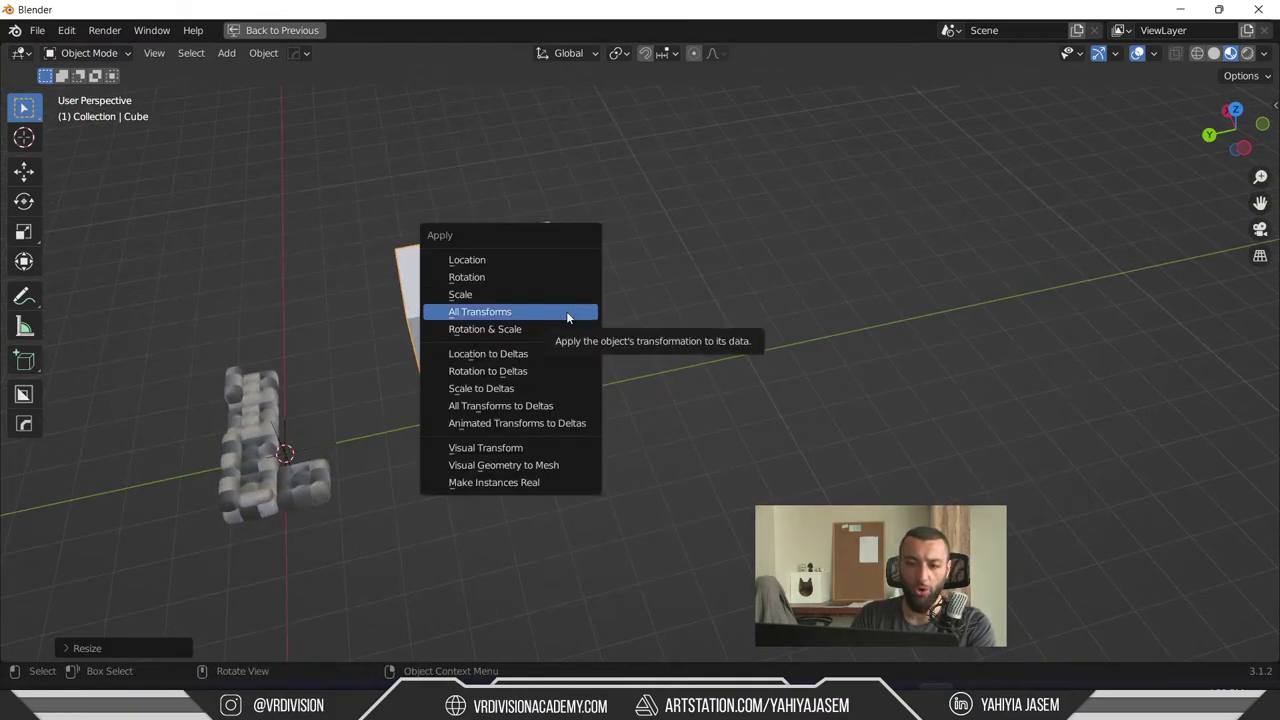
pyautogui.click(464, 295)
pyautogui.moveTo(470, 310); pyautogui.dragTo(519, 352, button='middle')
pyautogui.hotkey('alt', 'Tab')
# - Deselect the Datasmith scaling question in the live chat and bring 3ds Max forward
pyautogui.hotkey('alt', 'Tab')
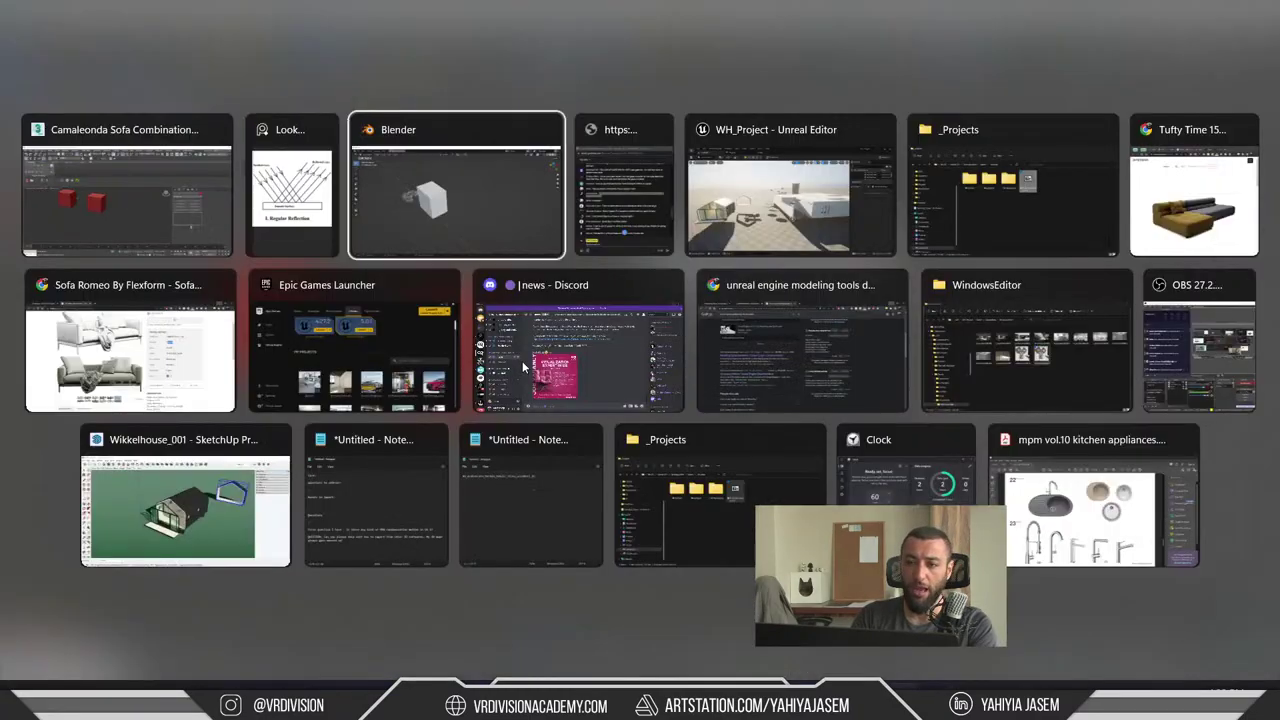
pyautogui.hotkey('alt', 'Tab')
pyautogui.hotkey('alt', 'Tab')
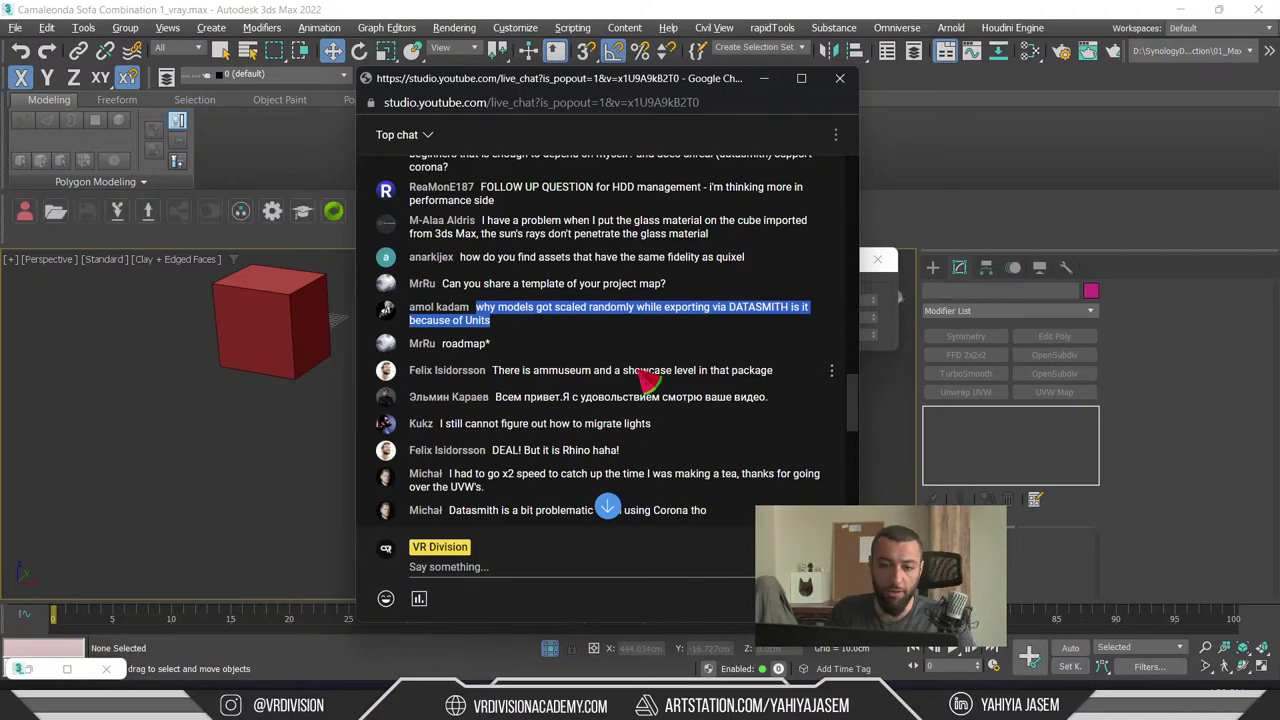
pyautogui.click(450, 322)
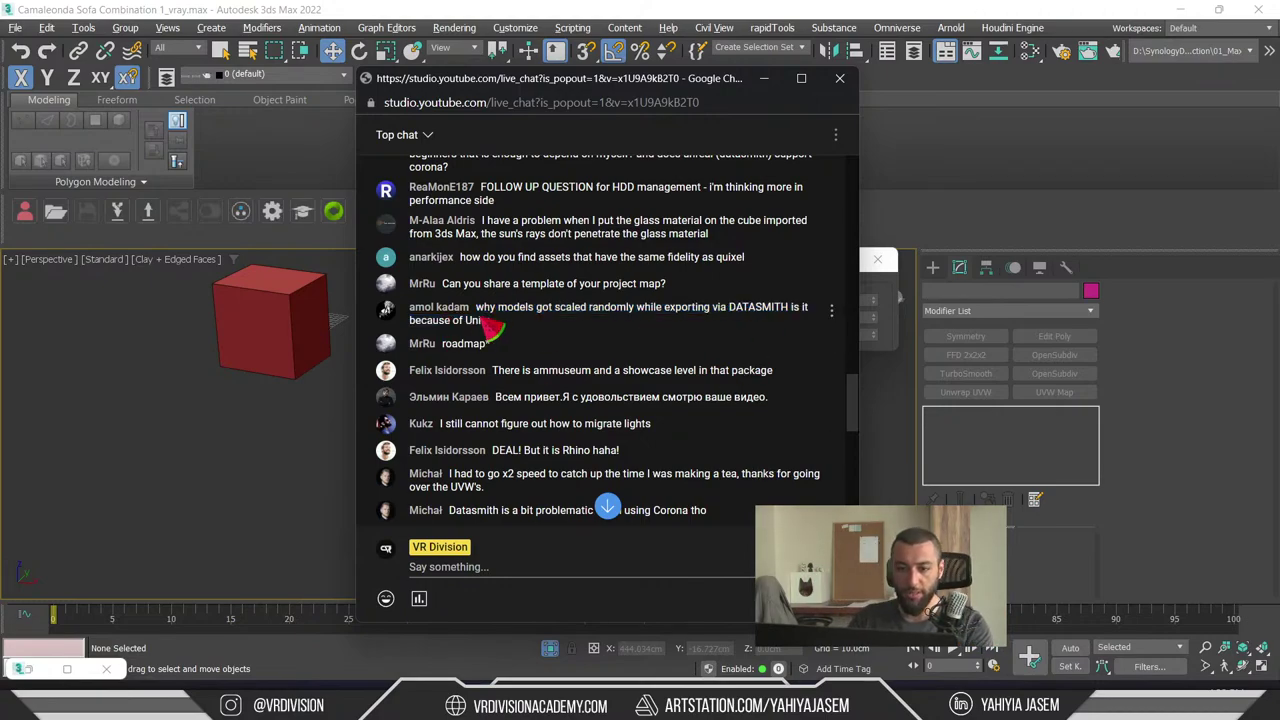
pyautogui.click(271, 443)
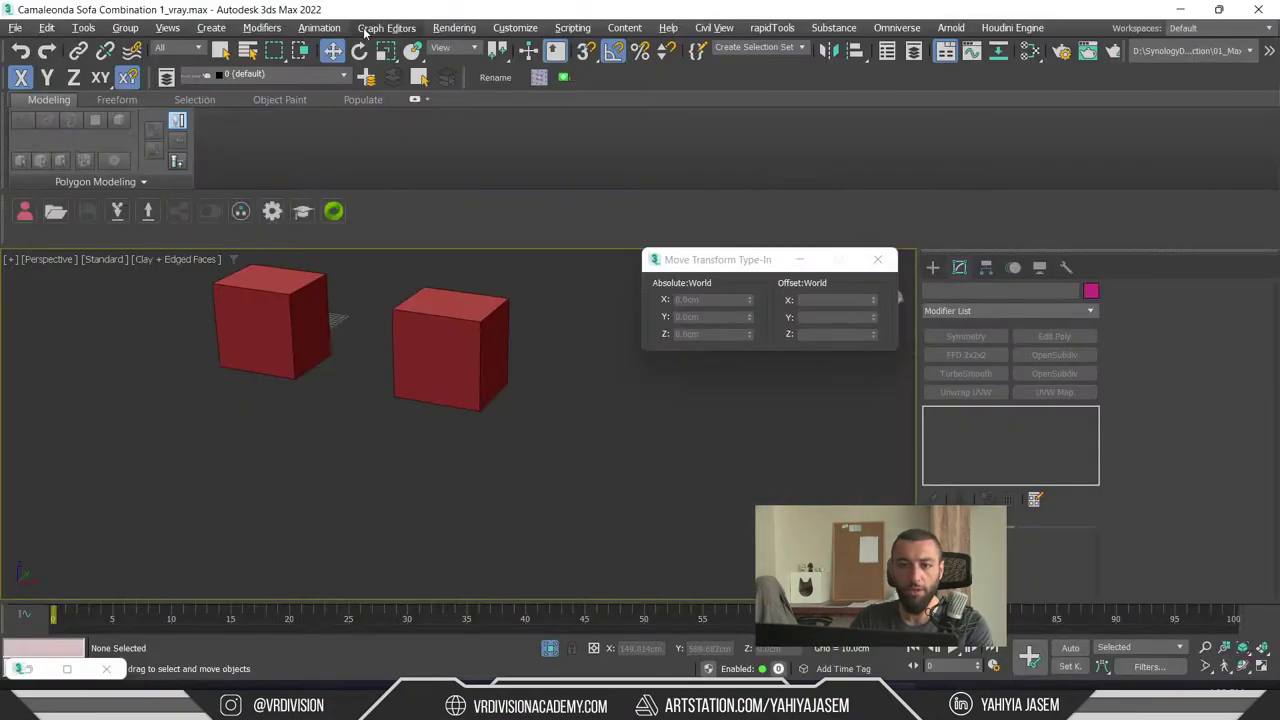
pyautogui.click(400, 27)
pyautogui.click(514, 27)
pyautogui.click(514, 27)
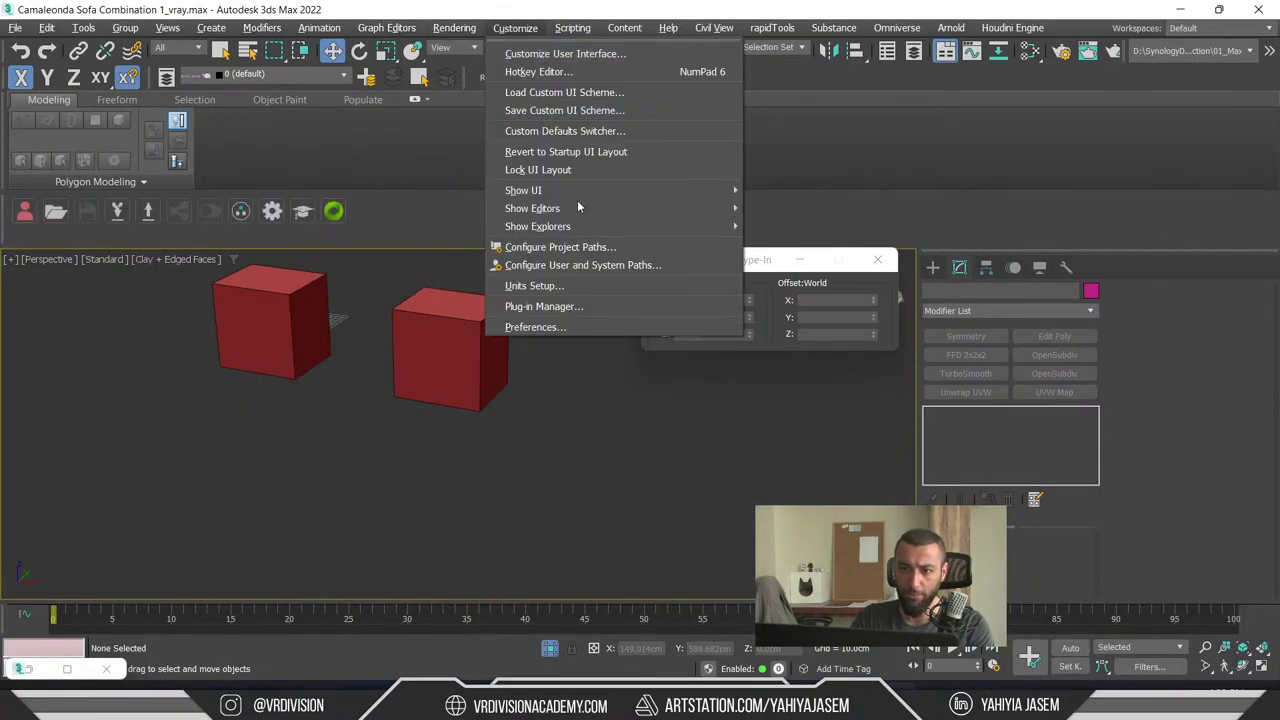
pyautogui.click(609, 287)
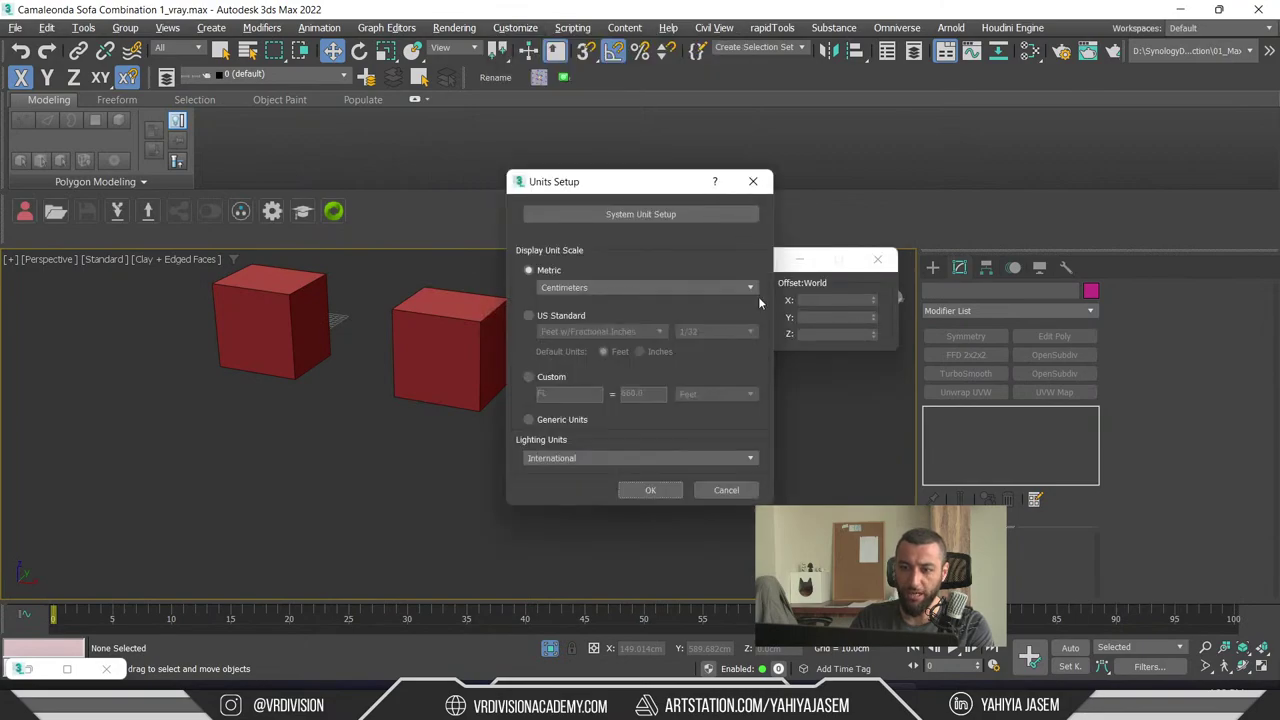
pyautogui.click(650, 216)
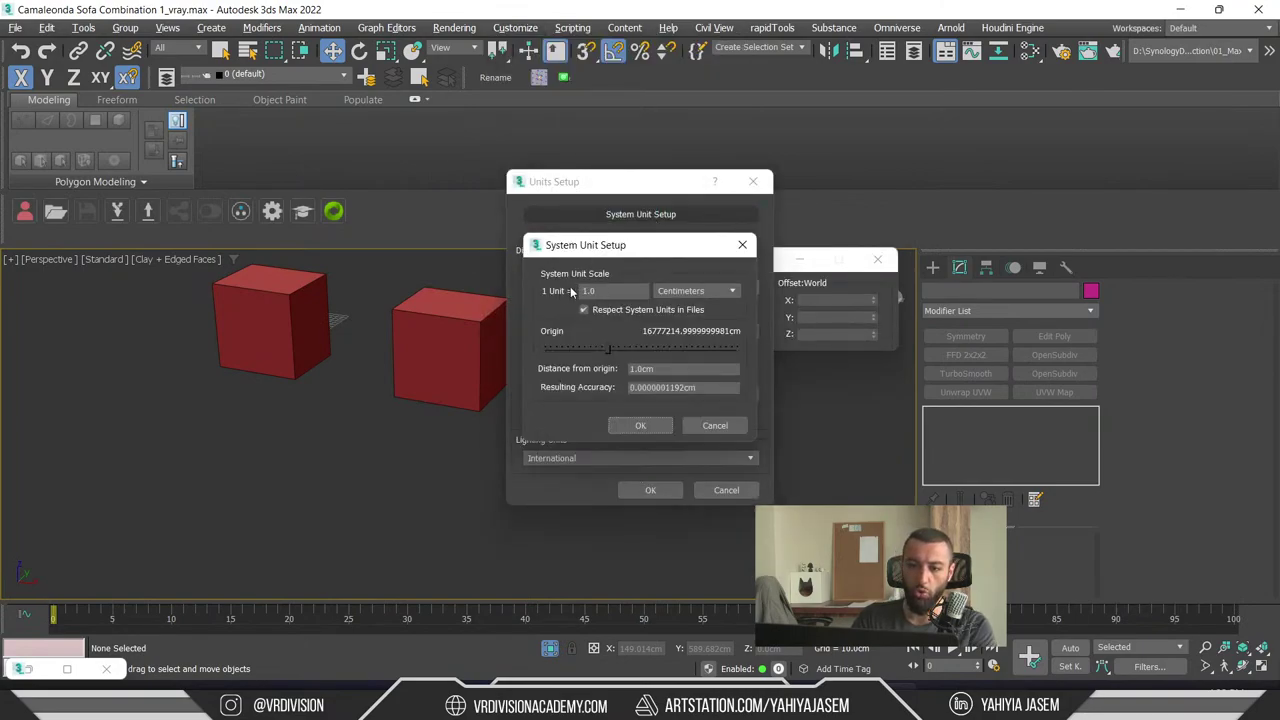
pyautogui.click(702, 426)
pyautogui.click(722, 491)
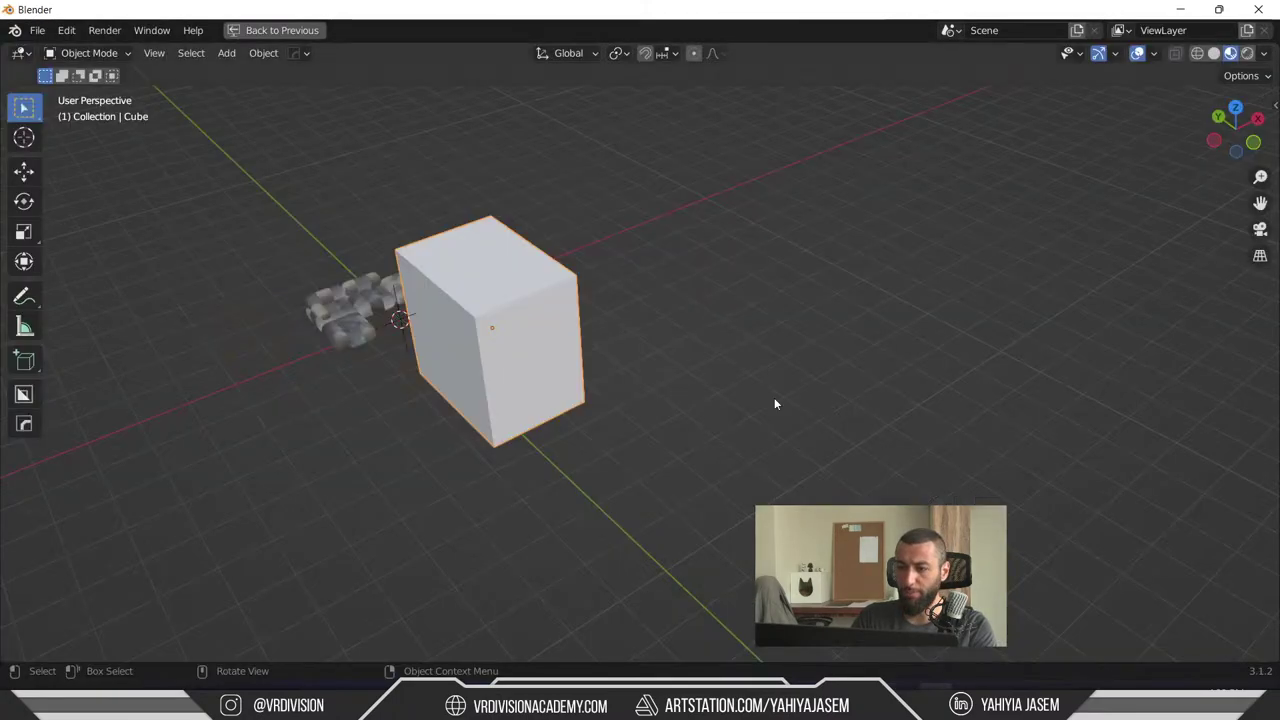
# - Check Blender's scene units: Metric system, unit scale 1.000000, lengths in meters
pyautogui.hotkey('ctrl', 'space')
pyautogui.click(1071, 313)
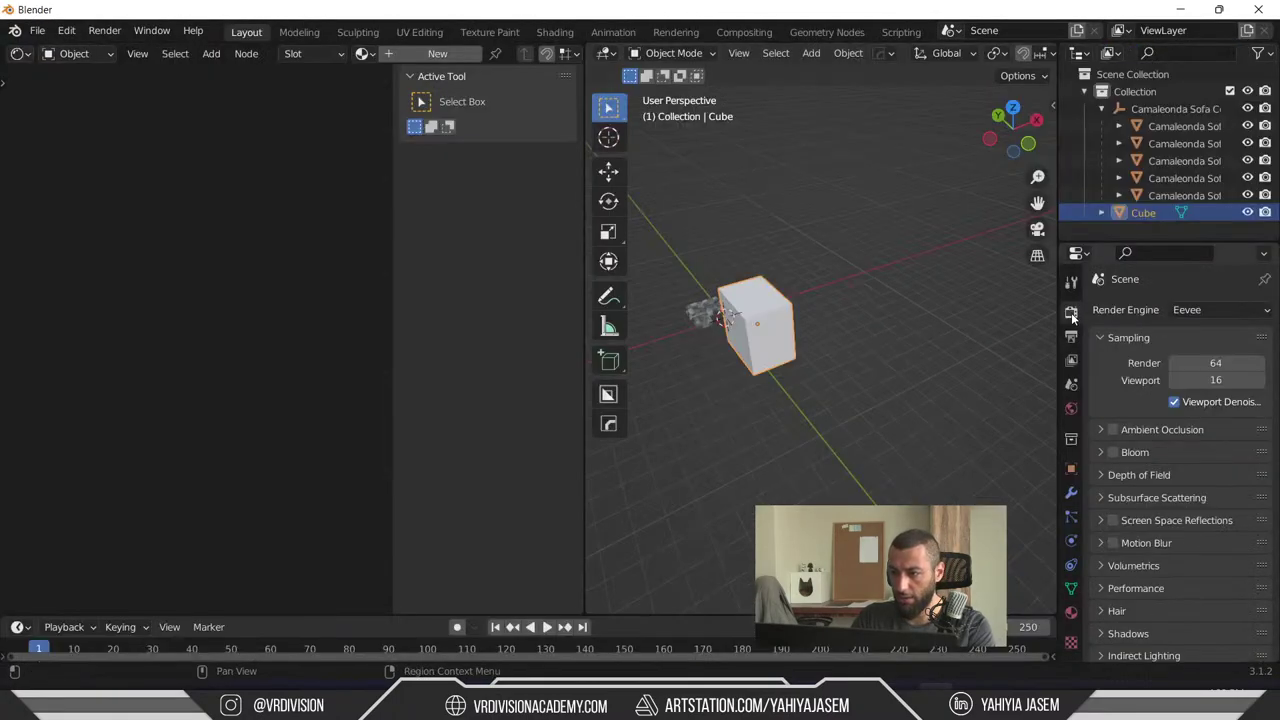
pyautogui.click(1071, 408)
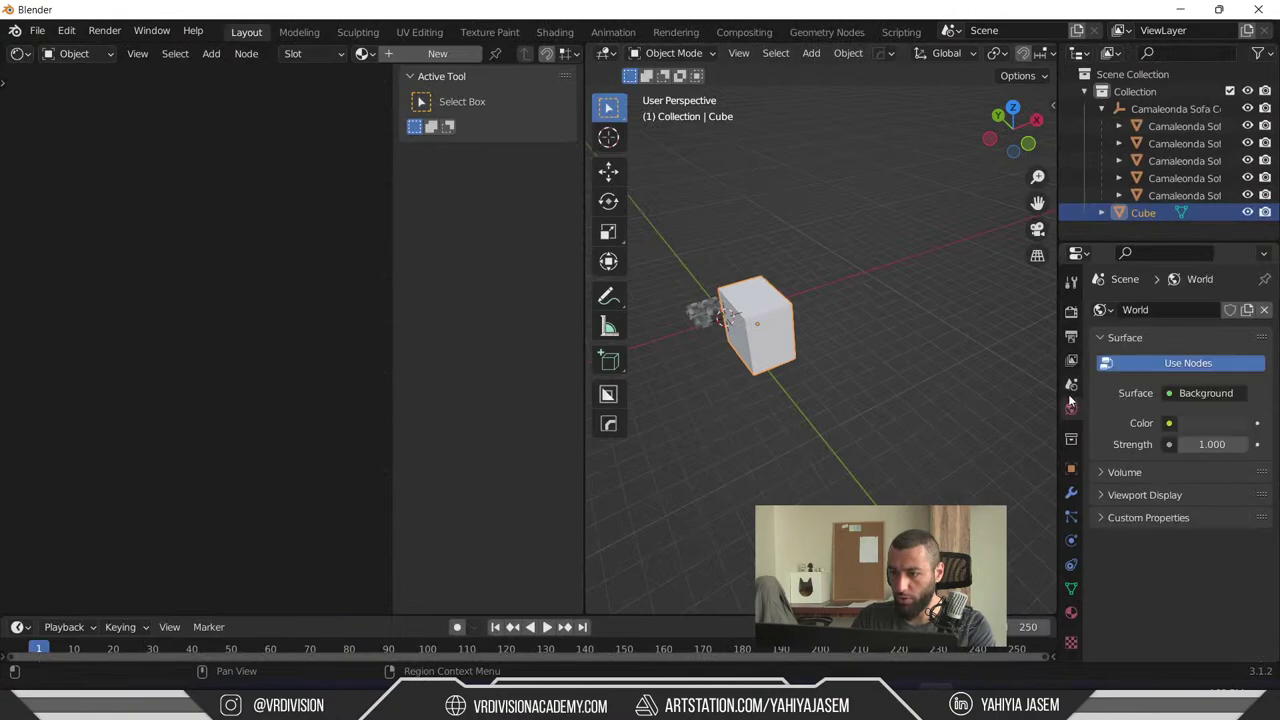
pyautogui.click(1071, 386)
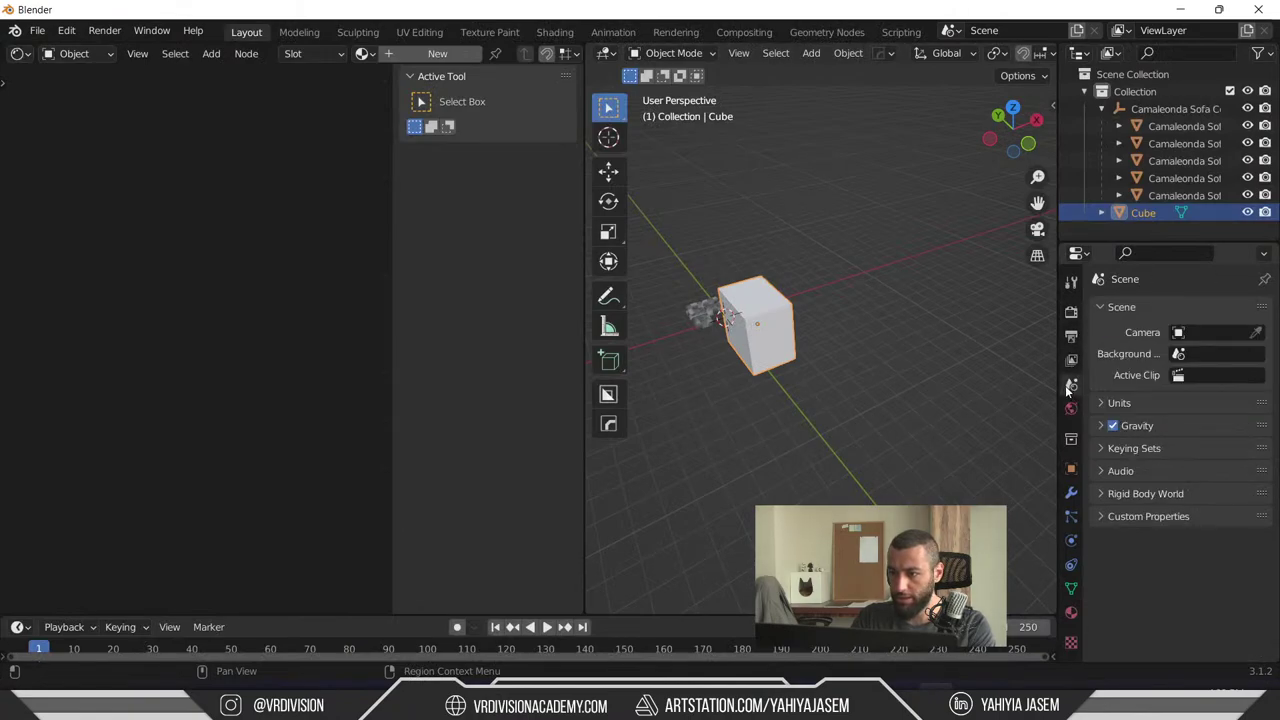
pyautogui.click(1103, 404)
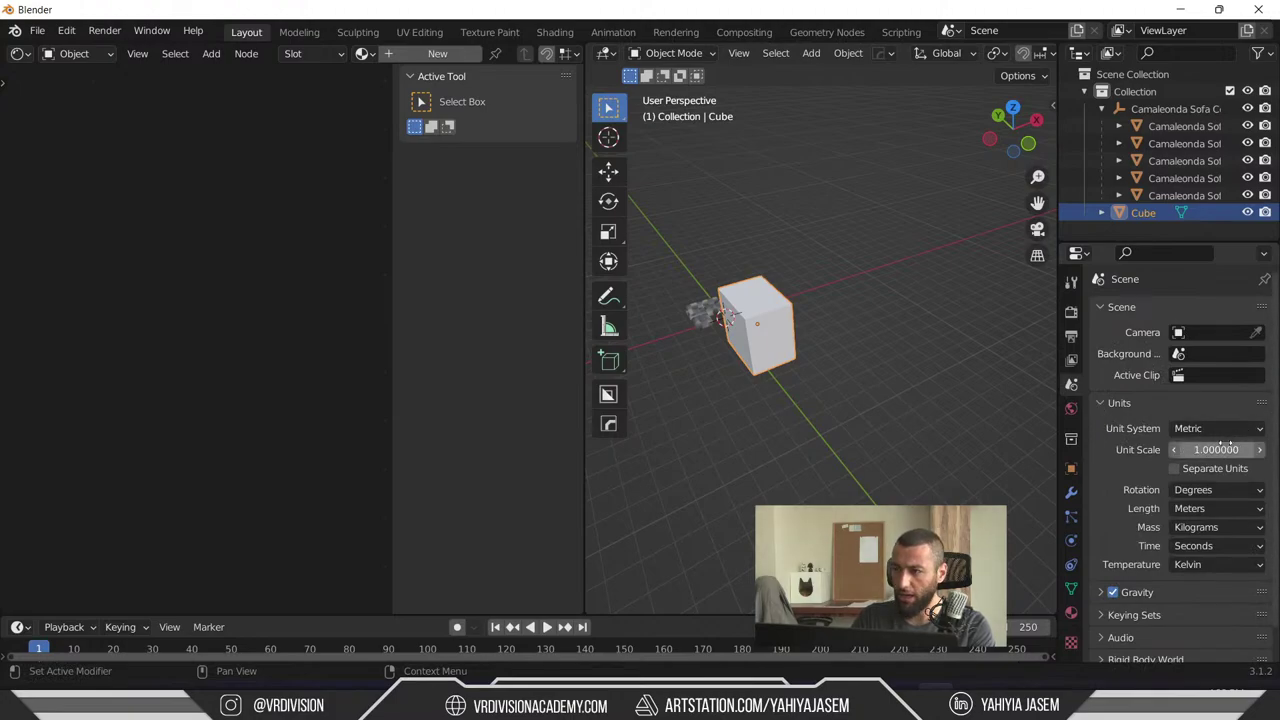
pyautogui.click(1229, 428)
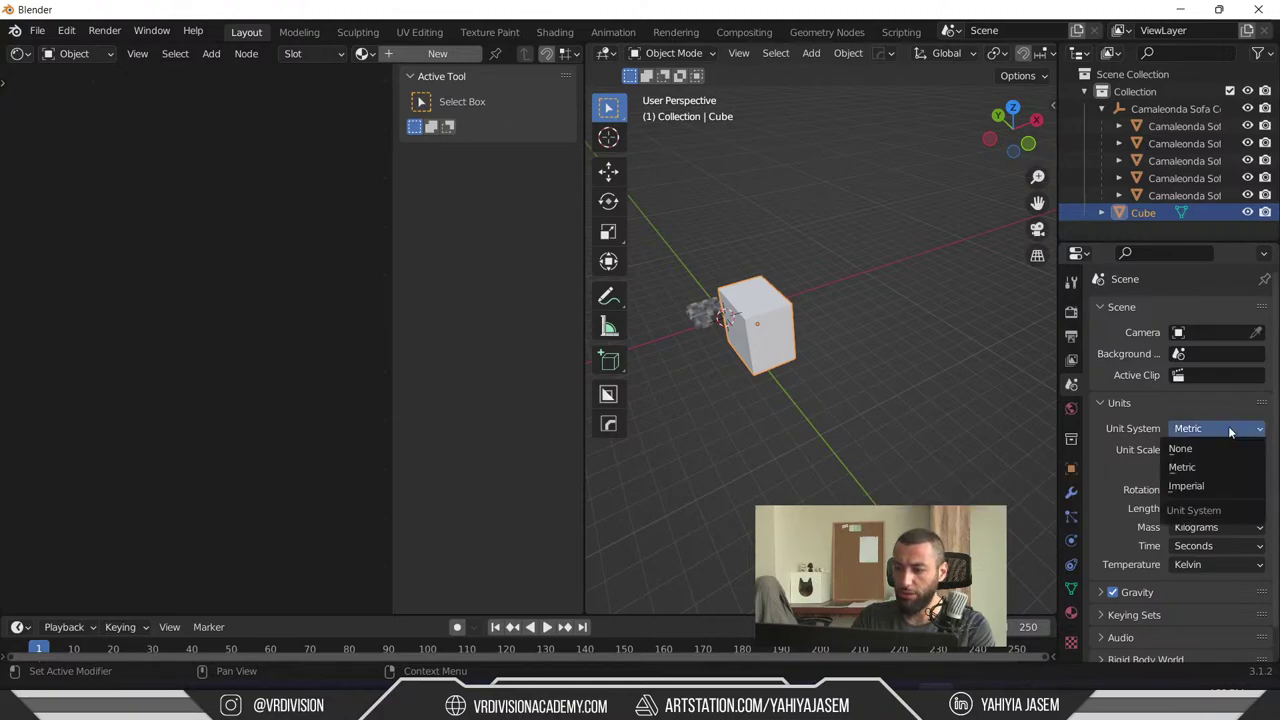
pyautogui.click(1230, 428)
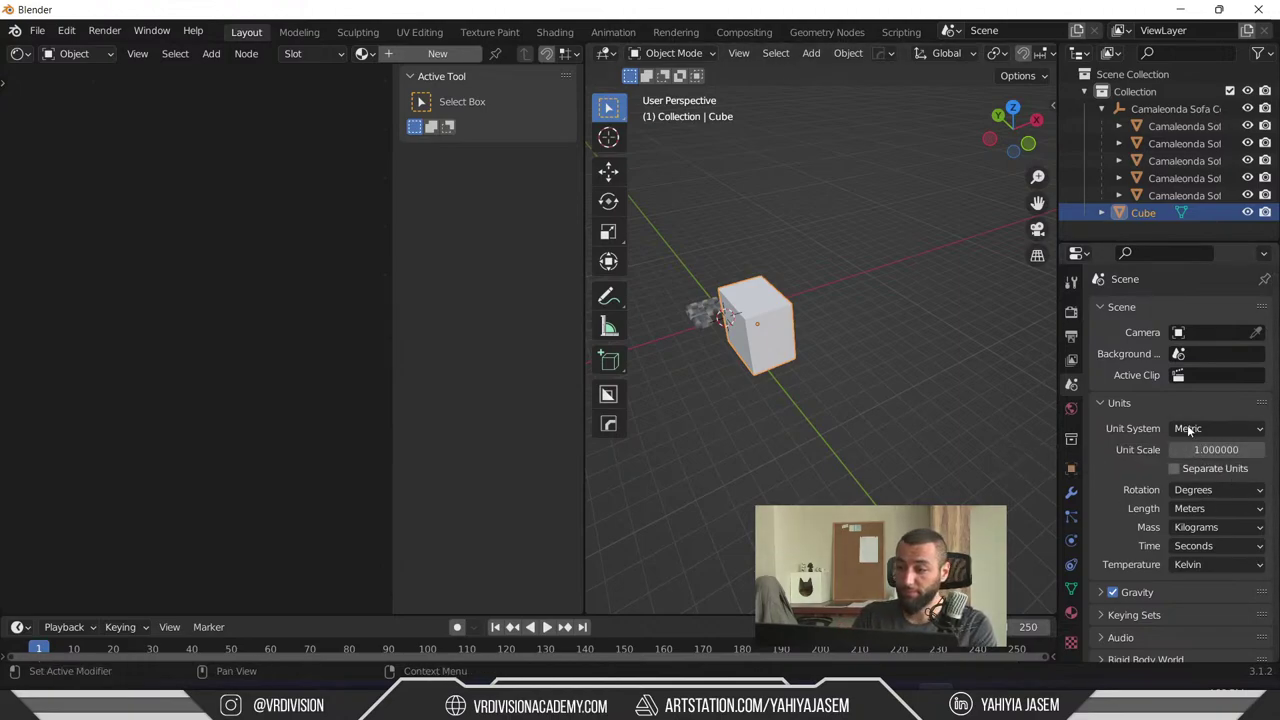
pyautogui.moveTo(792, 434); pyautogui.dragTo(686, 449, button='middle')
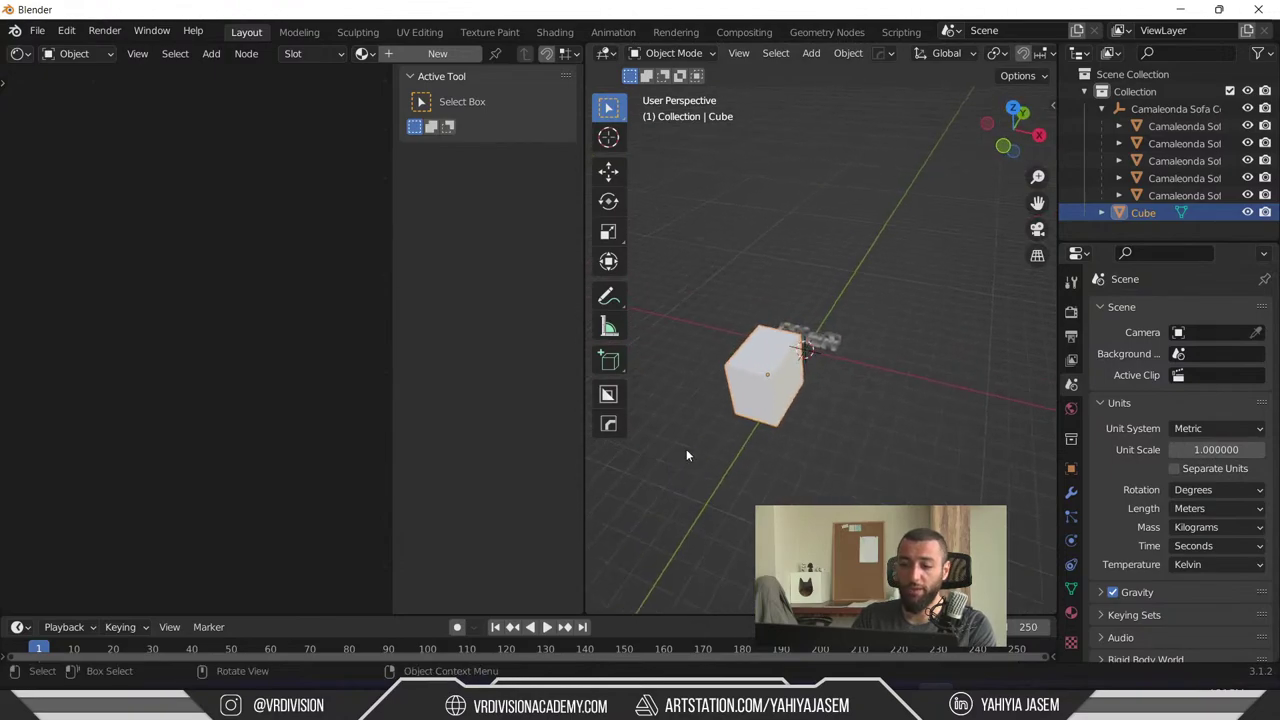
pyautogui.moveTo(808, 428); pyautogui.dragTo(786, 438, button='middle')
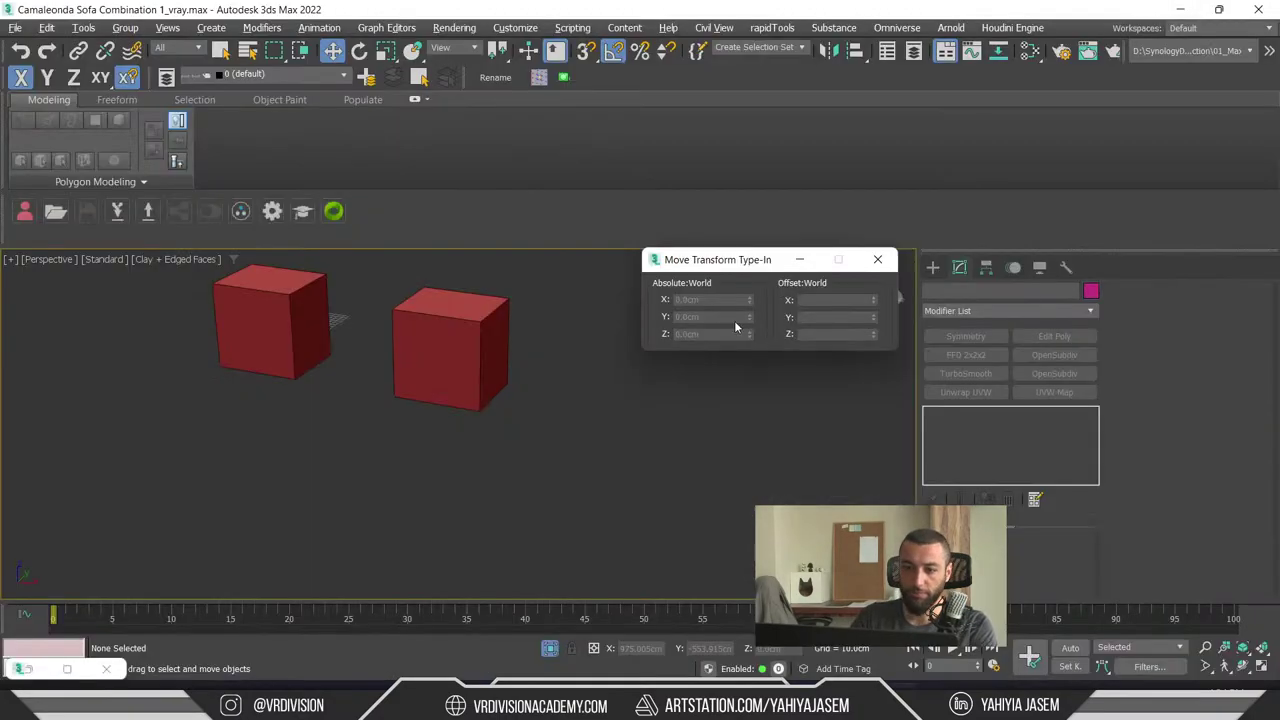
# - Scroll through the YouTube Studio live chat and highlight the word 'roadmap' in a message
pyautogui.hotkey('alt', 'Tab')
pyautogui.press('Tab')
pyautogui.press('Tab')
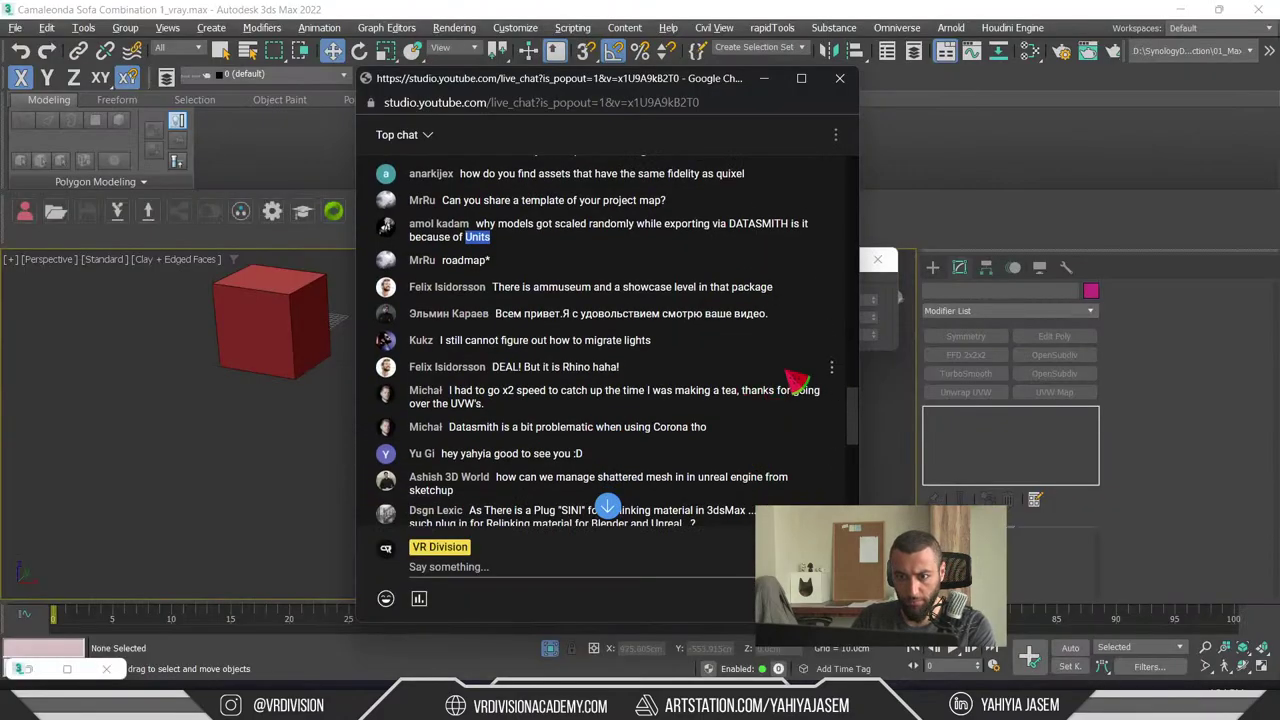
pyautogui.scroll(2, 490, 340)
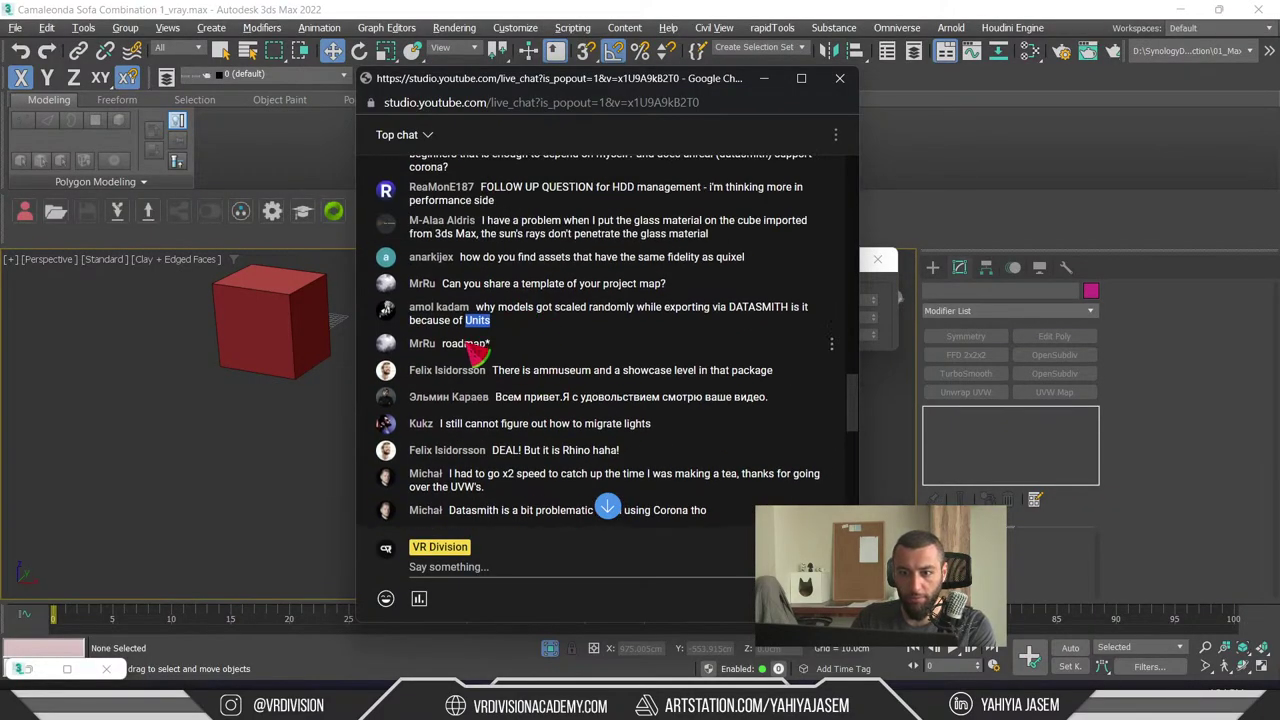
pyautogui.doubleClick(466, 343)
pyautogui.scroll(4, 500, 380)
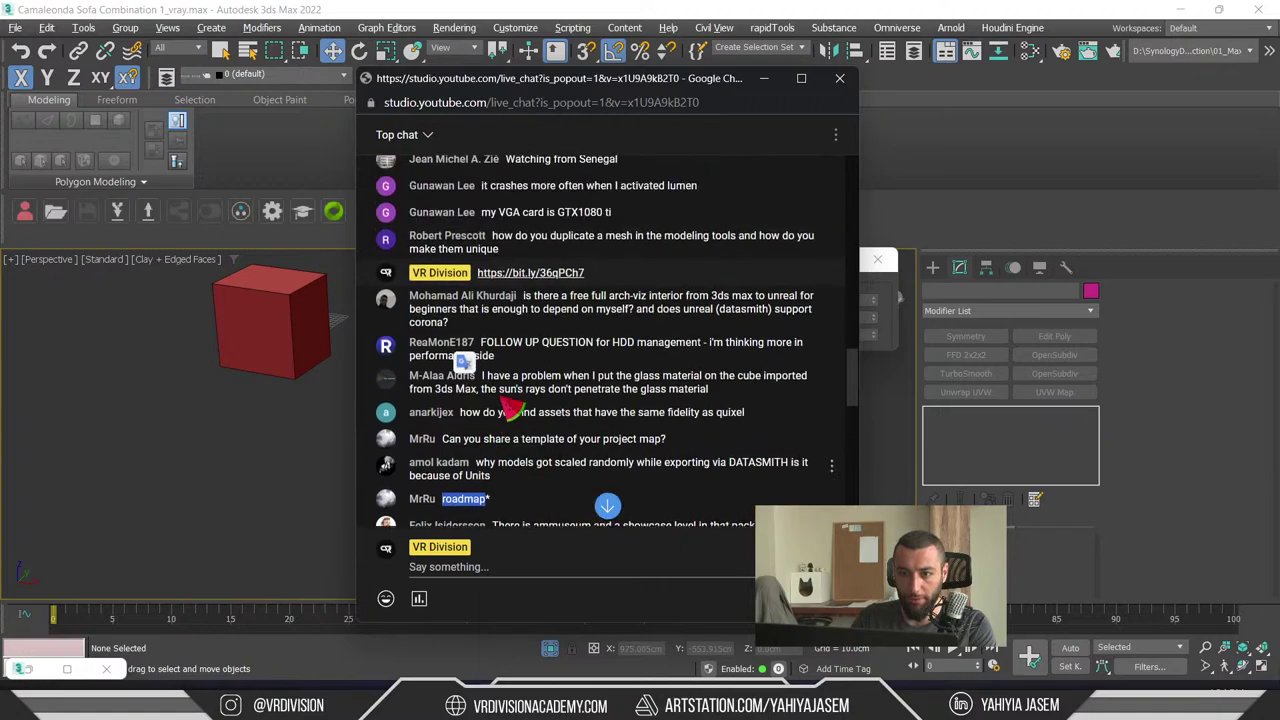
pyautogui.scroll(4, 480, 410)
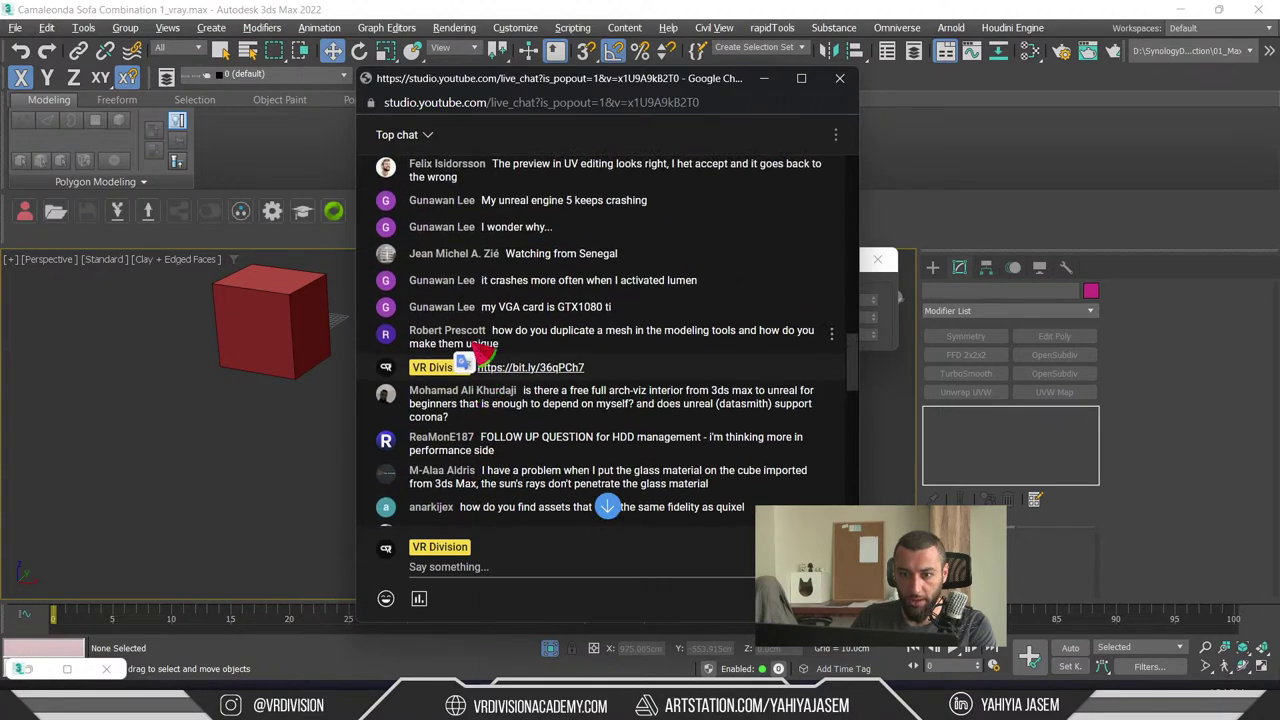
pyautogui.scroll(-4, 497, 339)
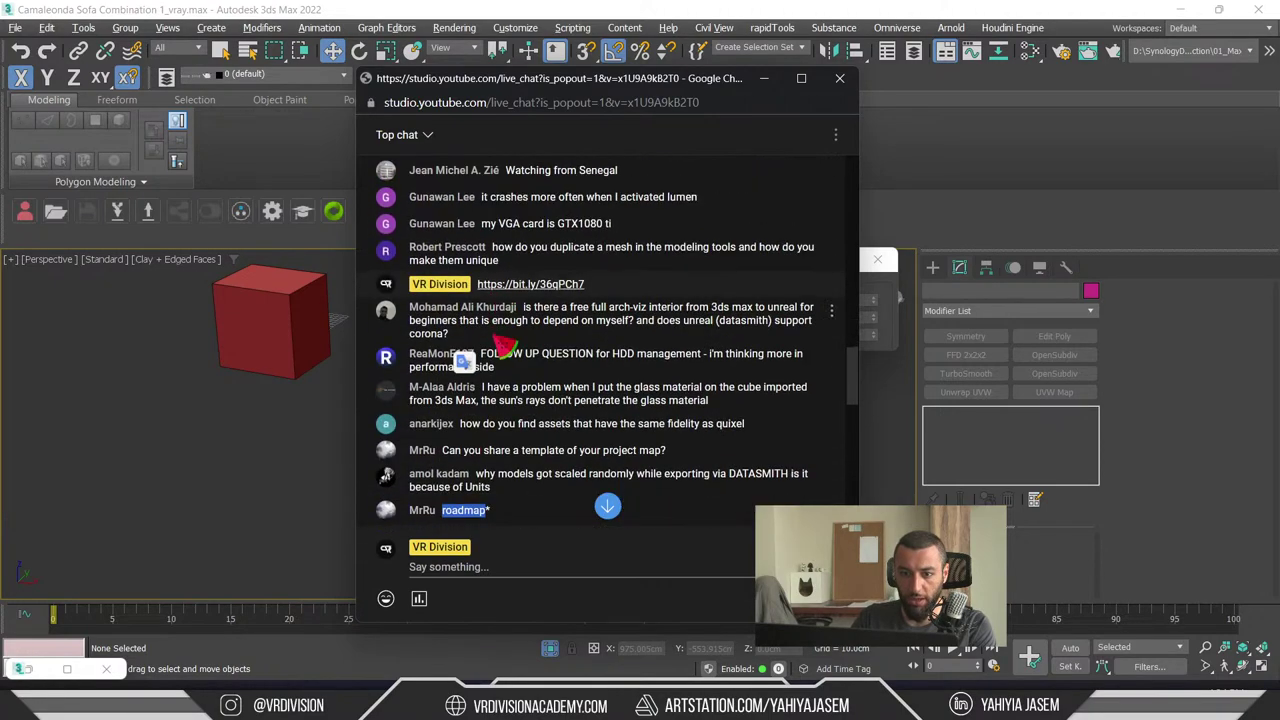
pyautogui.scroll(-2, 500, 375)
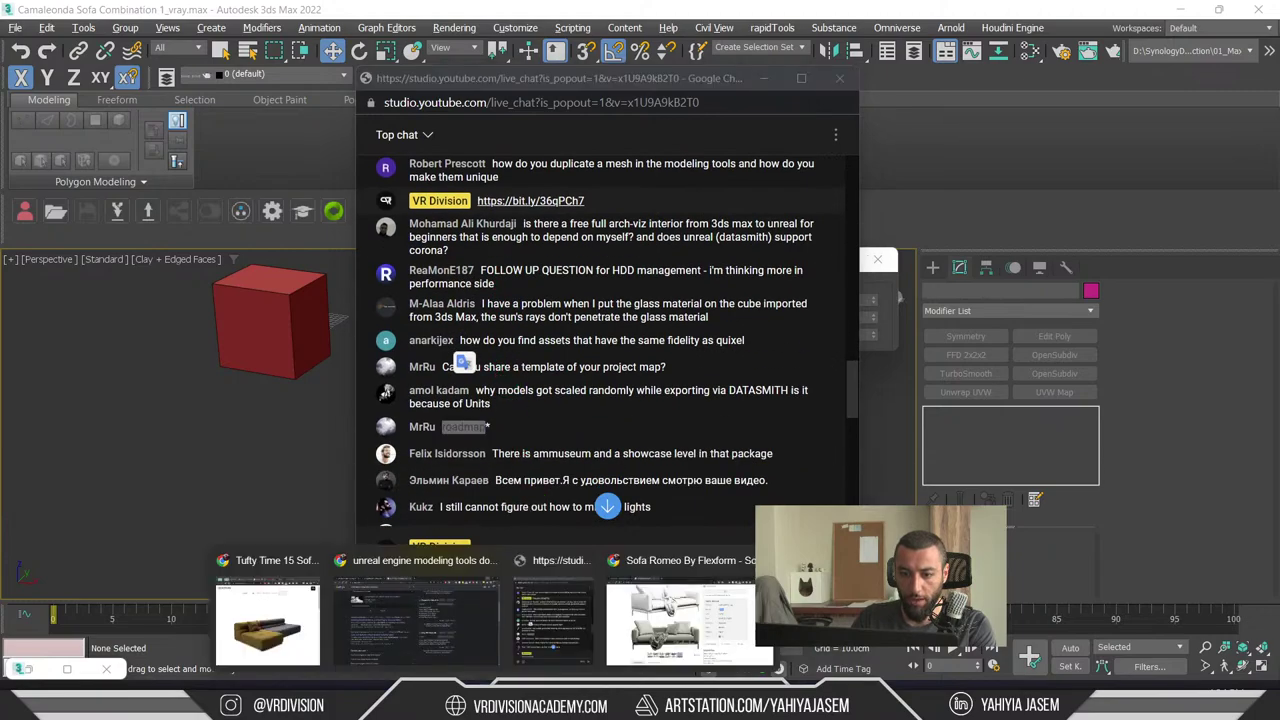
# - Glance at the first browser tab, then scroll back through the live chat
pyautogui.click(420, 628)
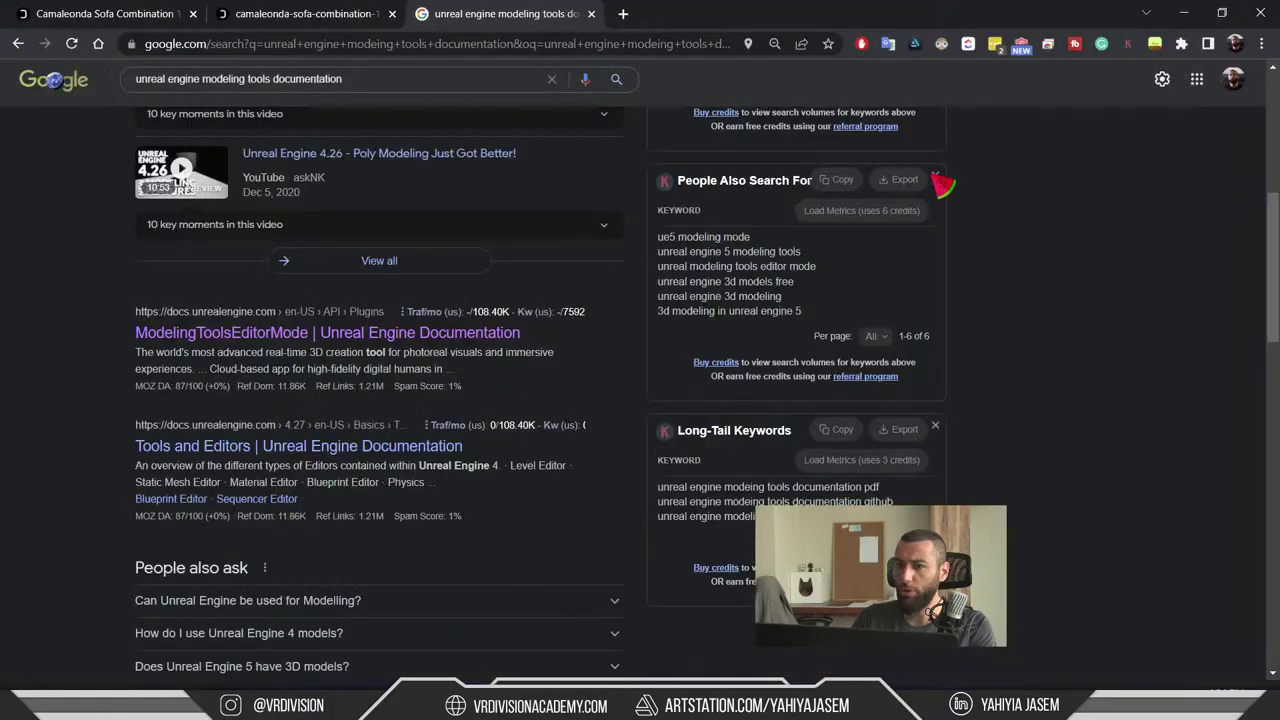
pyautogui.hotkey('ctrl', '1')
pyautogui.hotkey('alt', 'Tab')
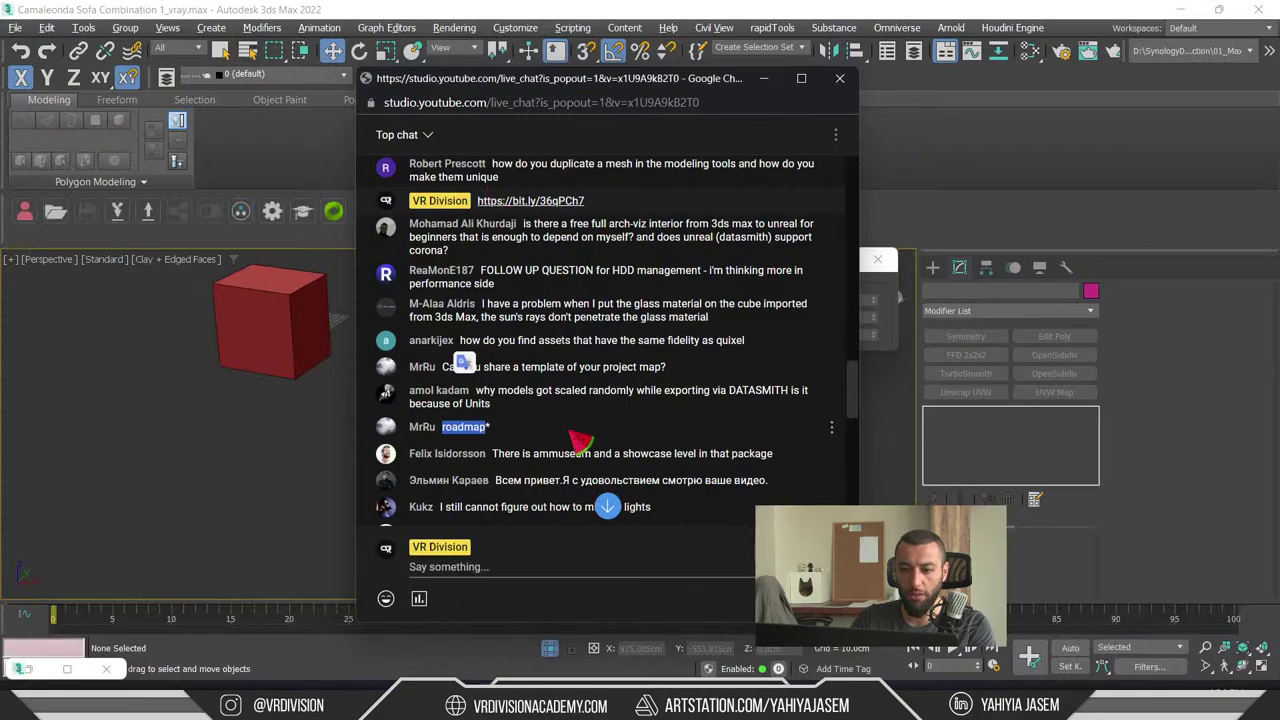
pyautogui.scroll(1, 556, 418)
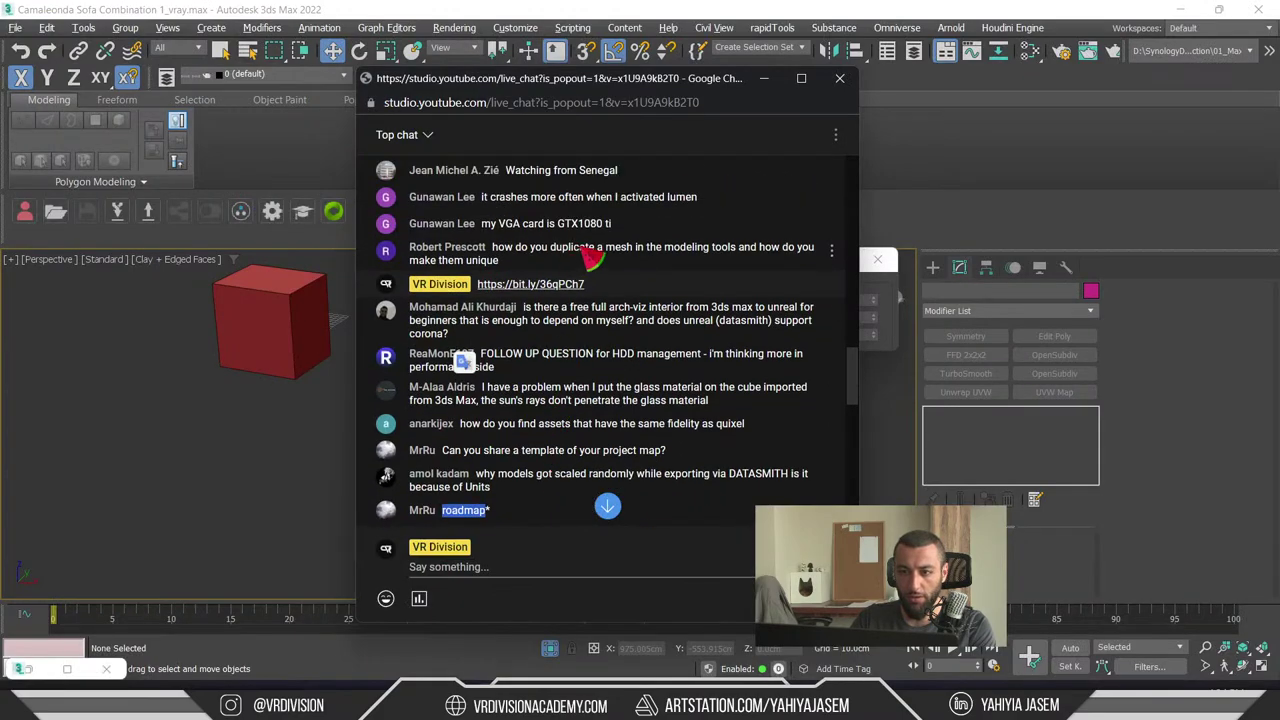
pyautogui.scroll(2, 497, 258)
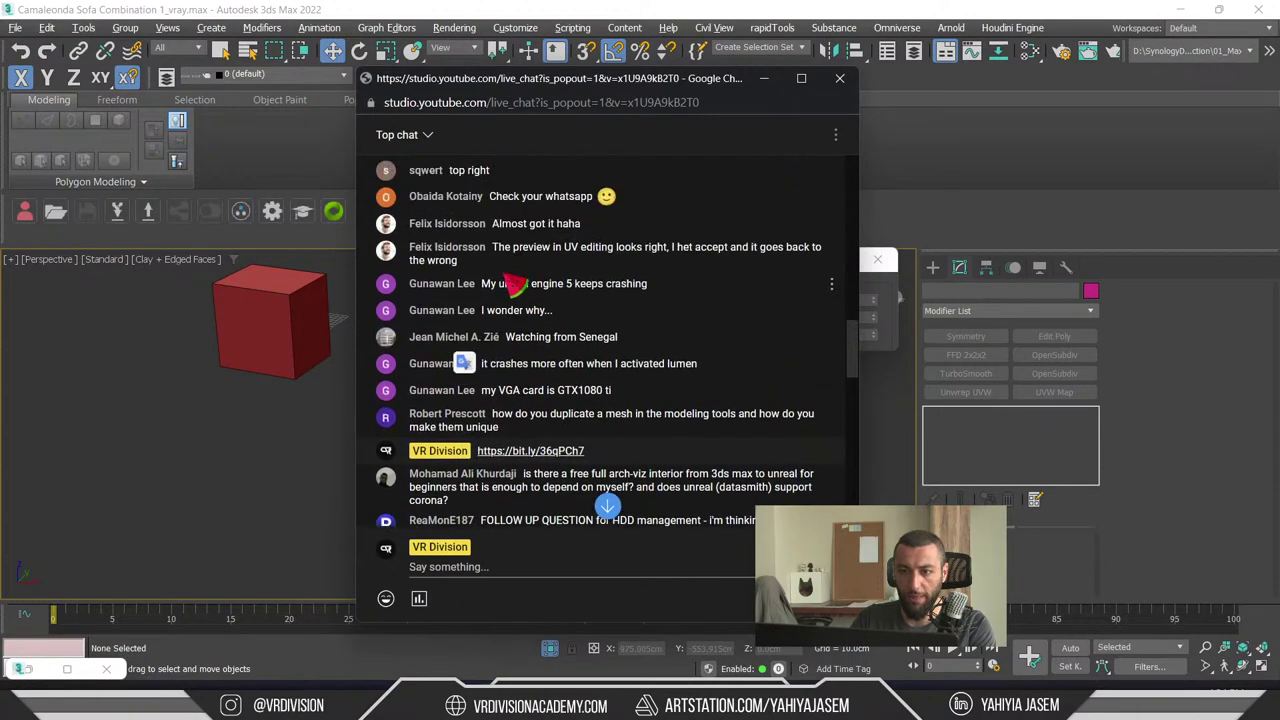
pyautogui.scroll(4, 520, 283)
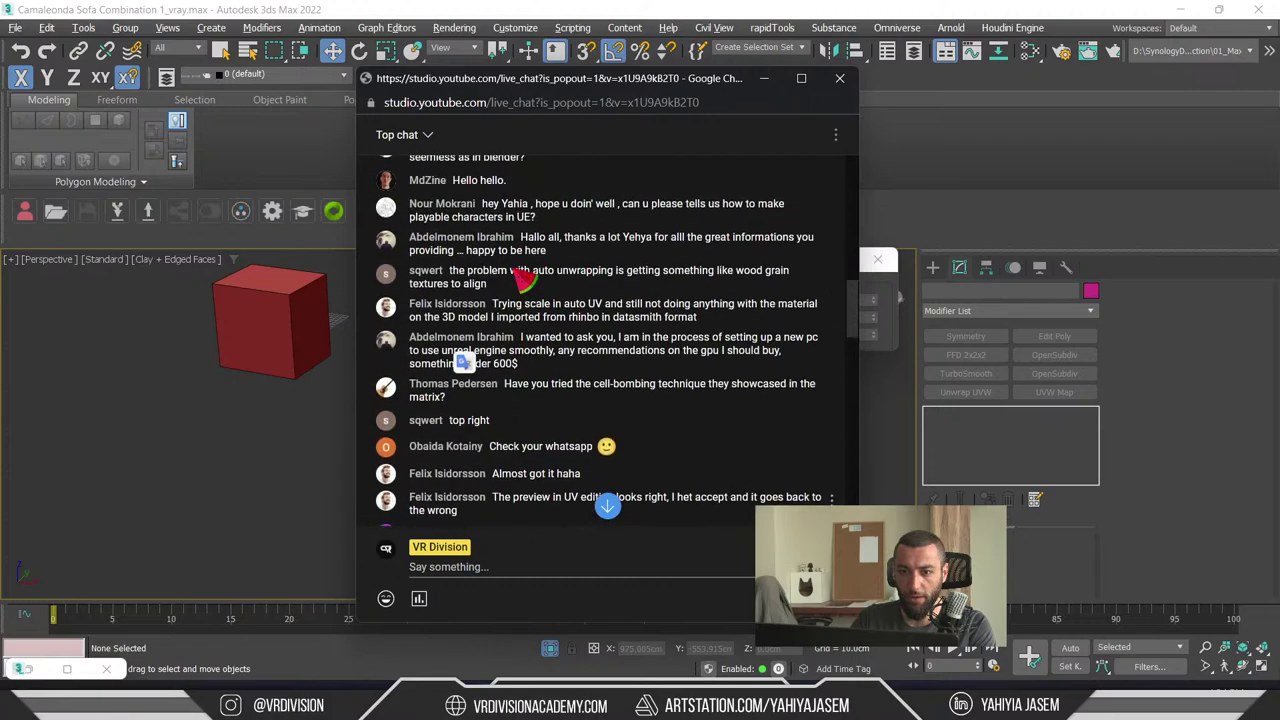
pyautogui.scroll(-6, 520, 283)
pyautogui.scroll(-3, 520, 283)
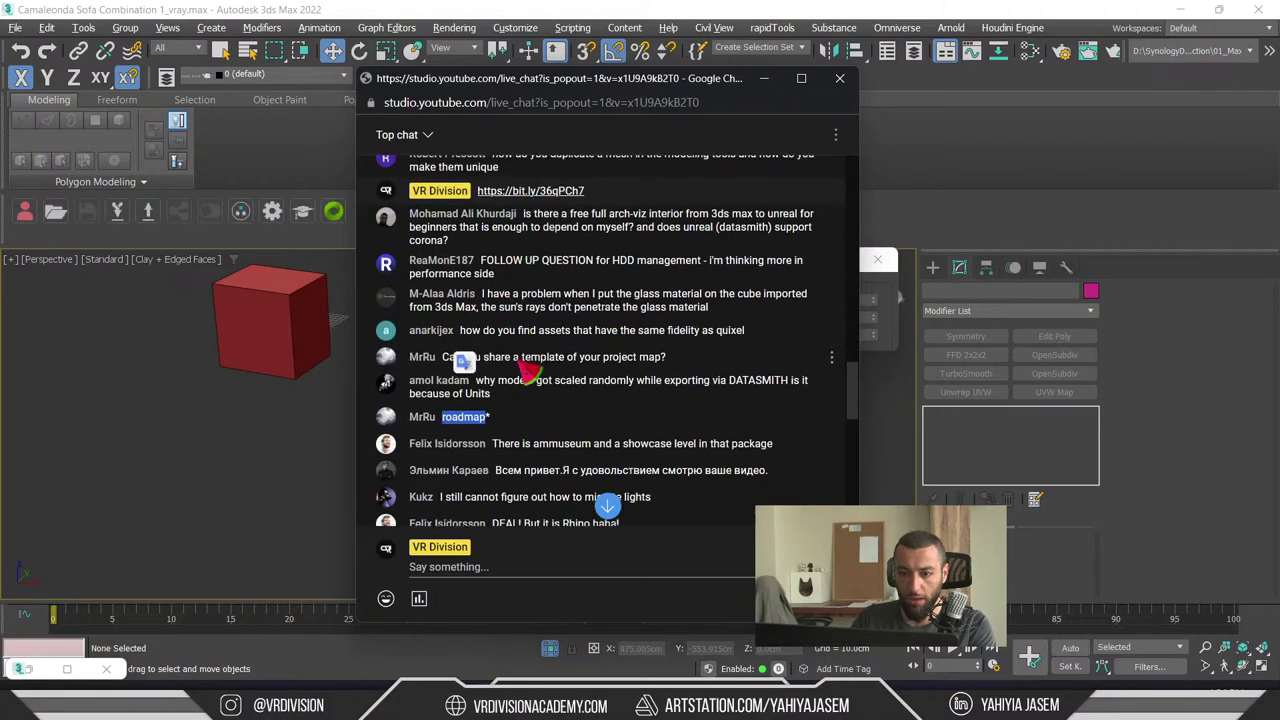
pyautogui.scroll(-1, 556, 307)
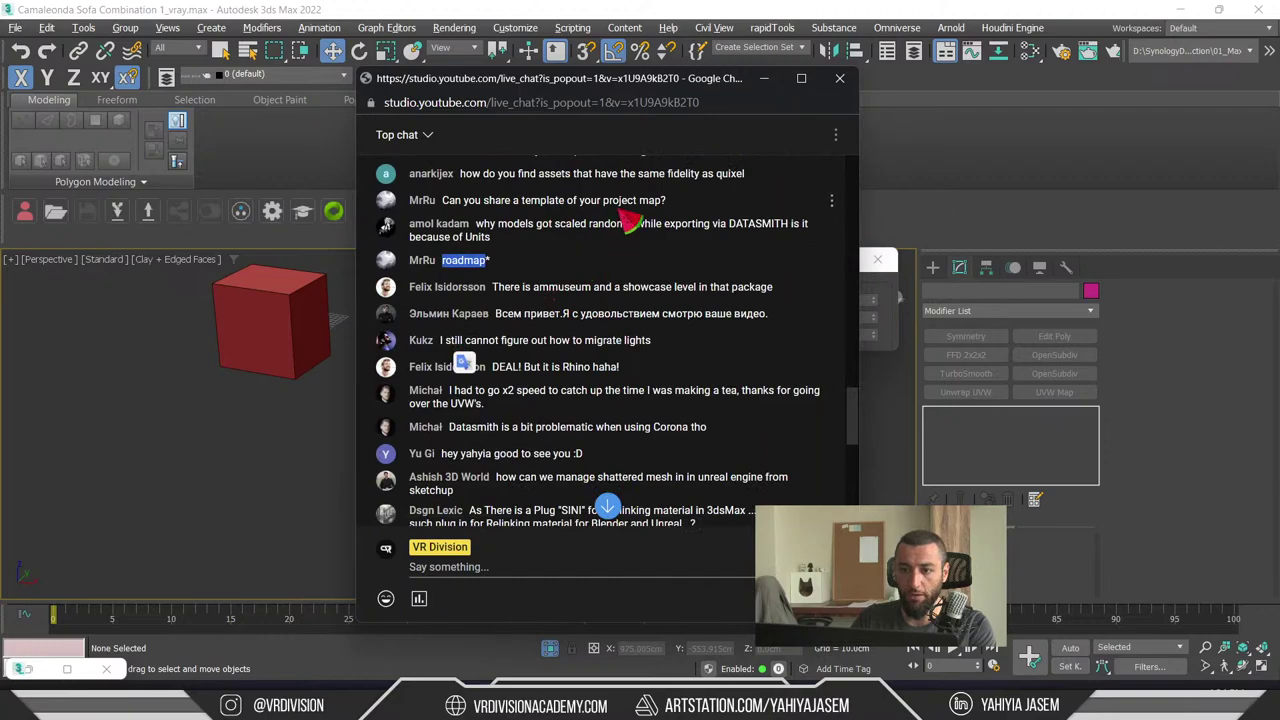
# - Highlight the 'Can you share a template of your project map?' question and return to 3ds Max
pyautogui.moveTo(668, 201); pyautogui.dragTo(444, 201)
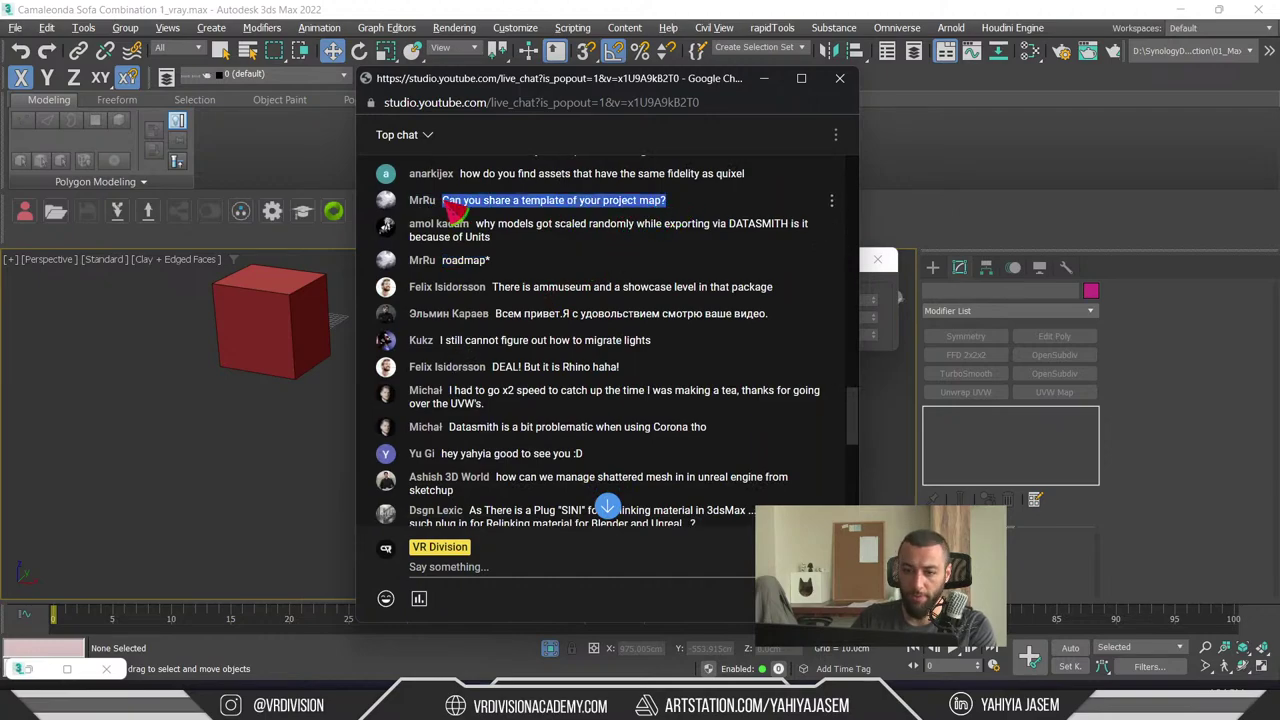
pyautogui.moveTo(605, 712)
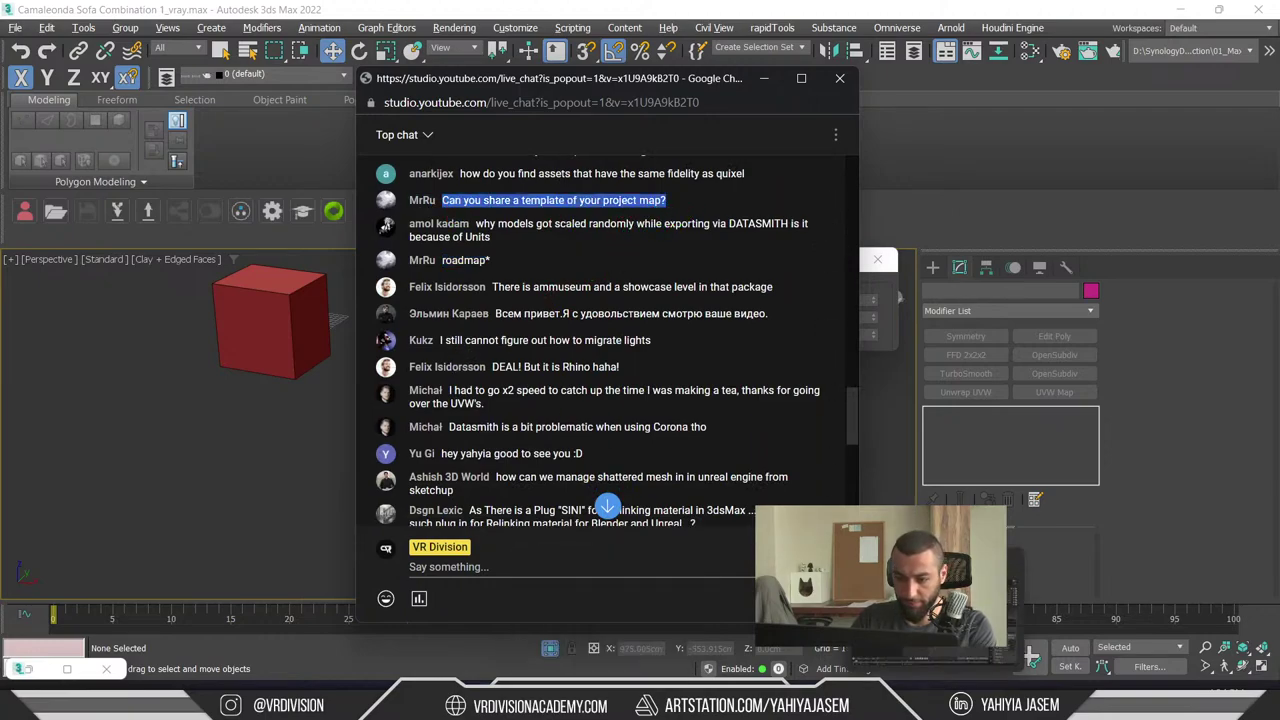
pyautogui.moveTo(496, 712)
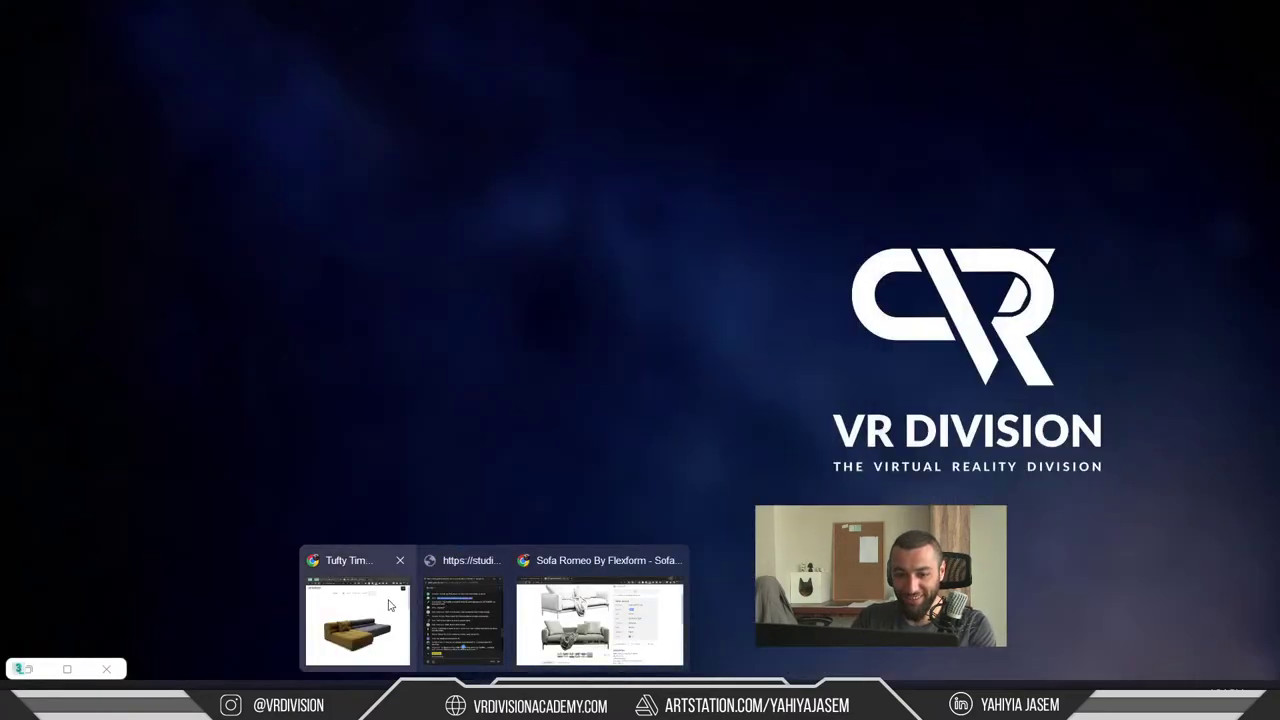
pyautogui.click(533, 627)
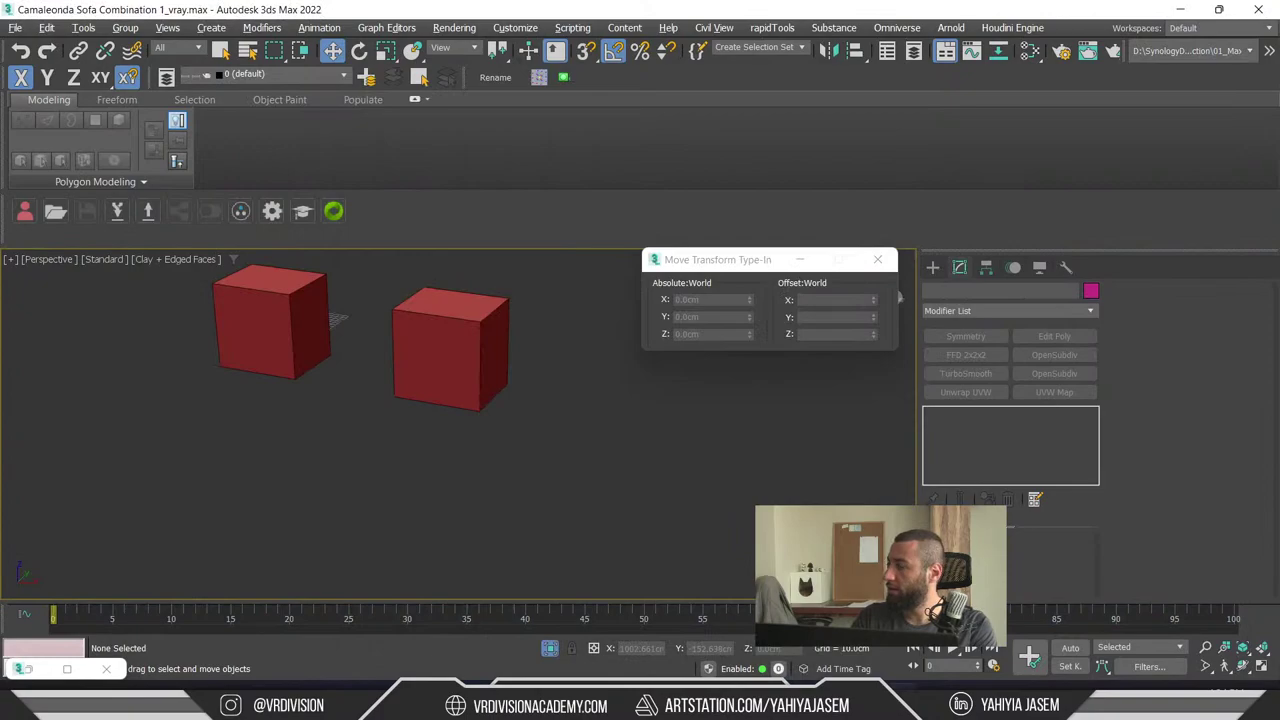
# - Load the Miro dashboard by entering 'miro' in a new Chrome tab
pyautogui.moveTo(496, 712)
pyautogui.click(620, 625)
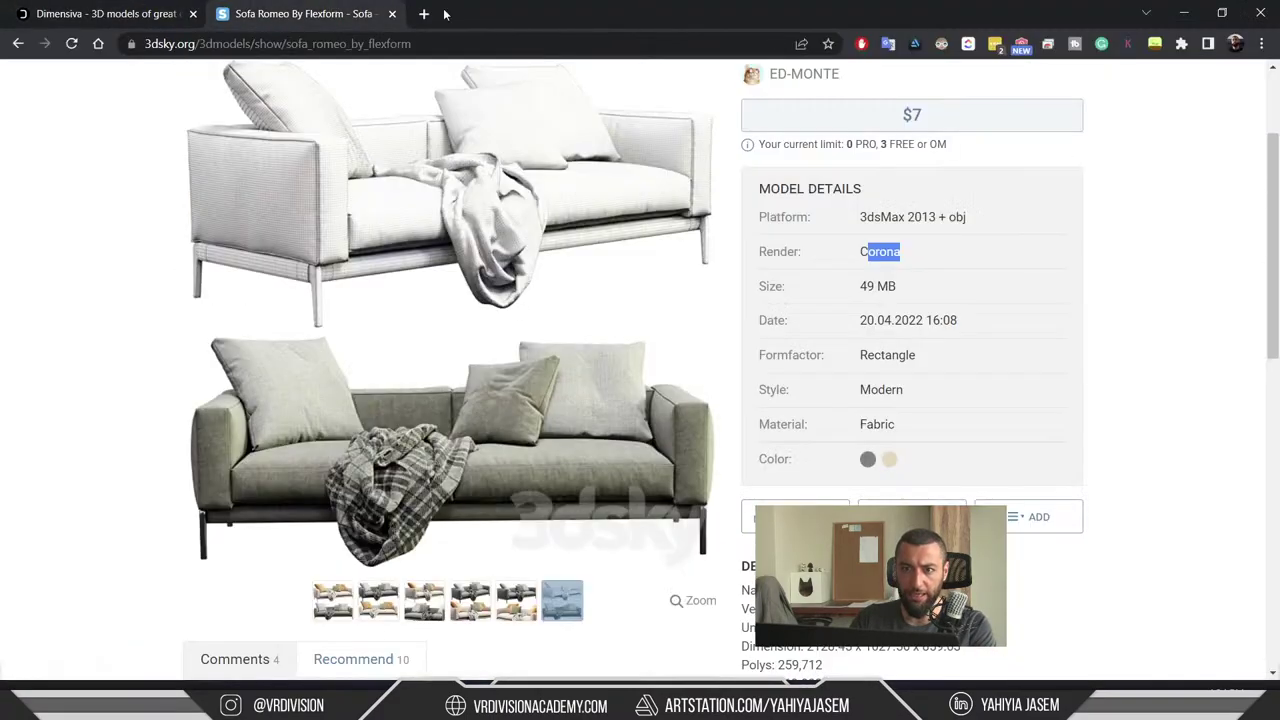
pyautogui.click(426, 14)
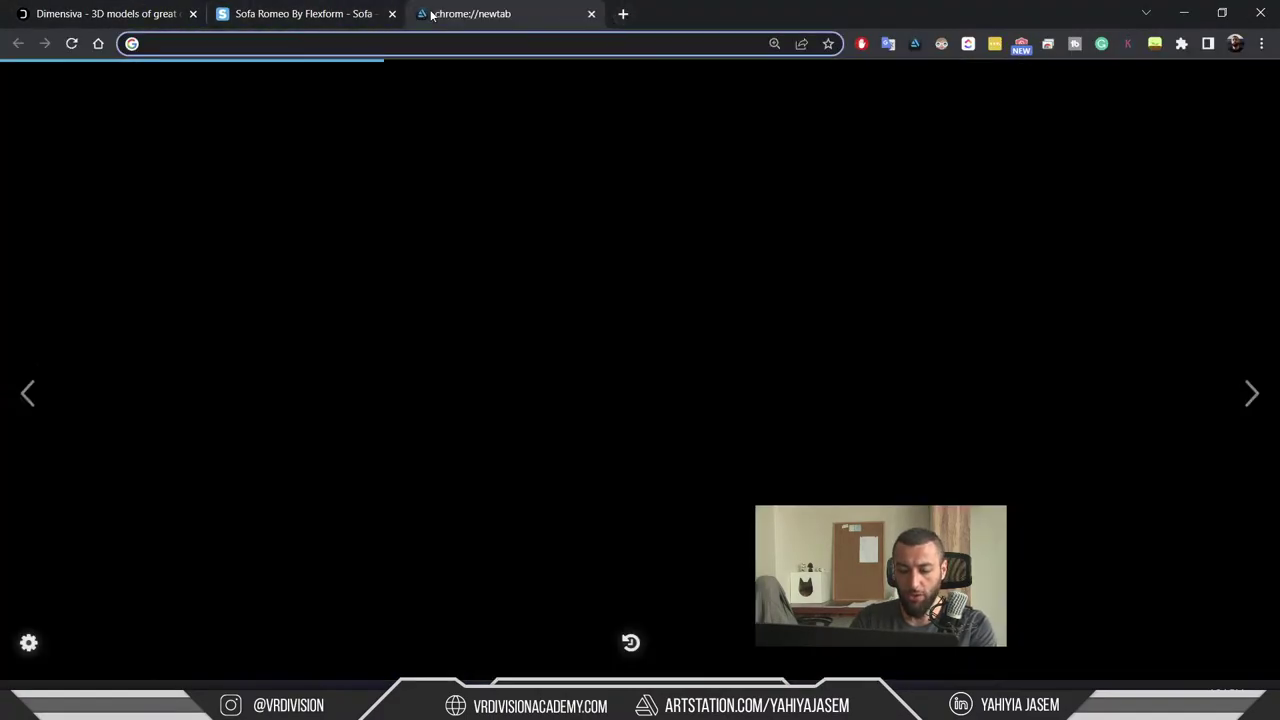
pyautogui.write('miro.com/app/dashboard/')
pyautogui.press('Return')
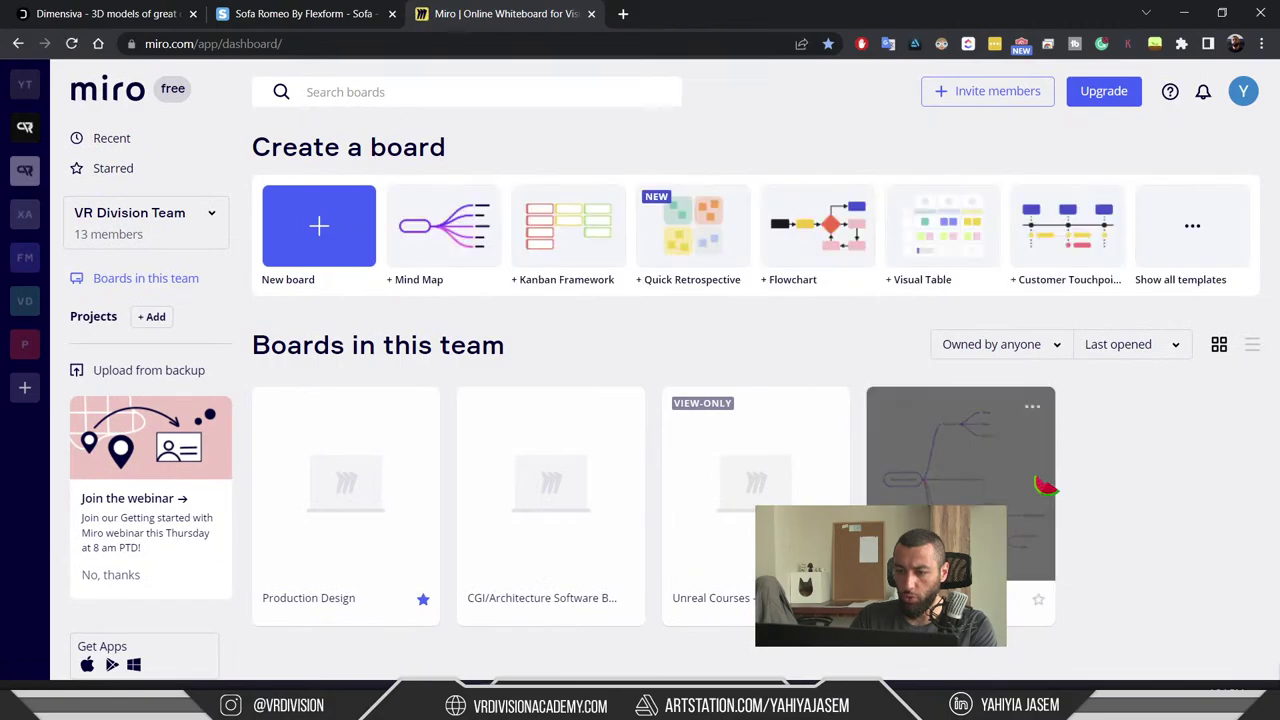
# - Open the Production Design board after briefly visiting Unreal Courses - Pipelines
pyautogui.click(755, 485)
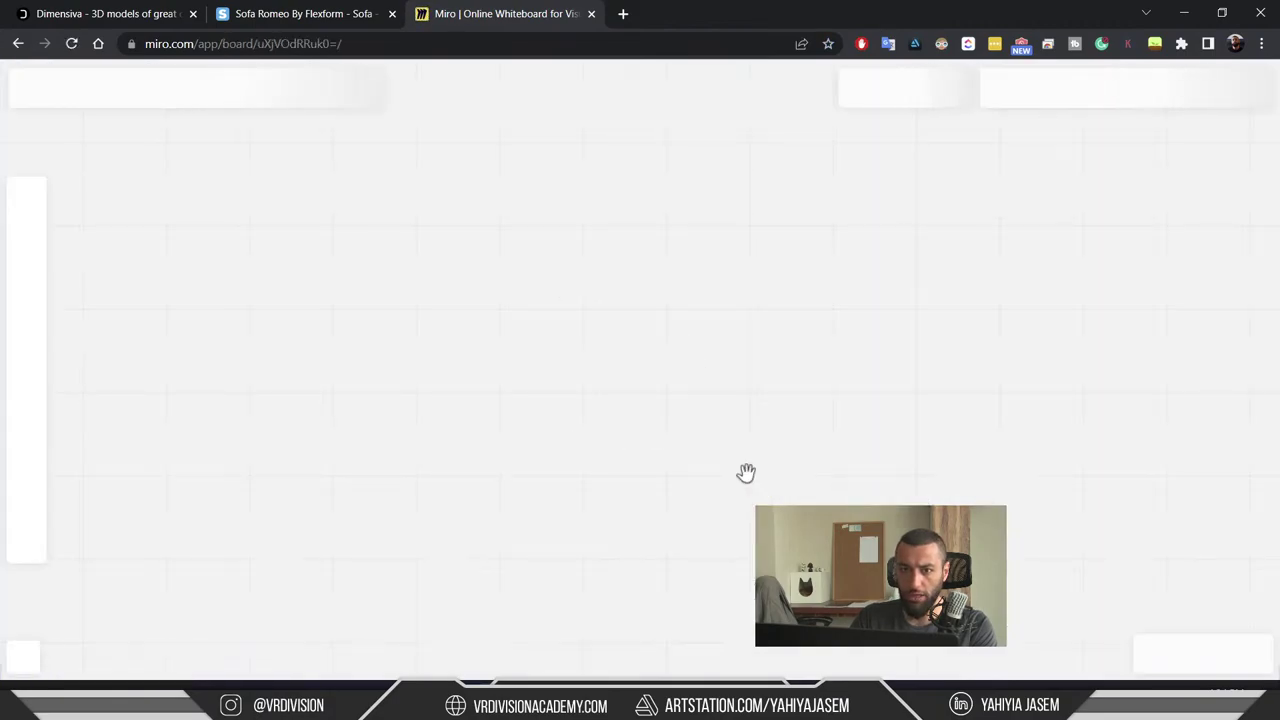
pyautogui.click(17, 43)
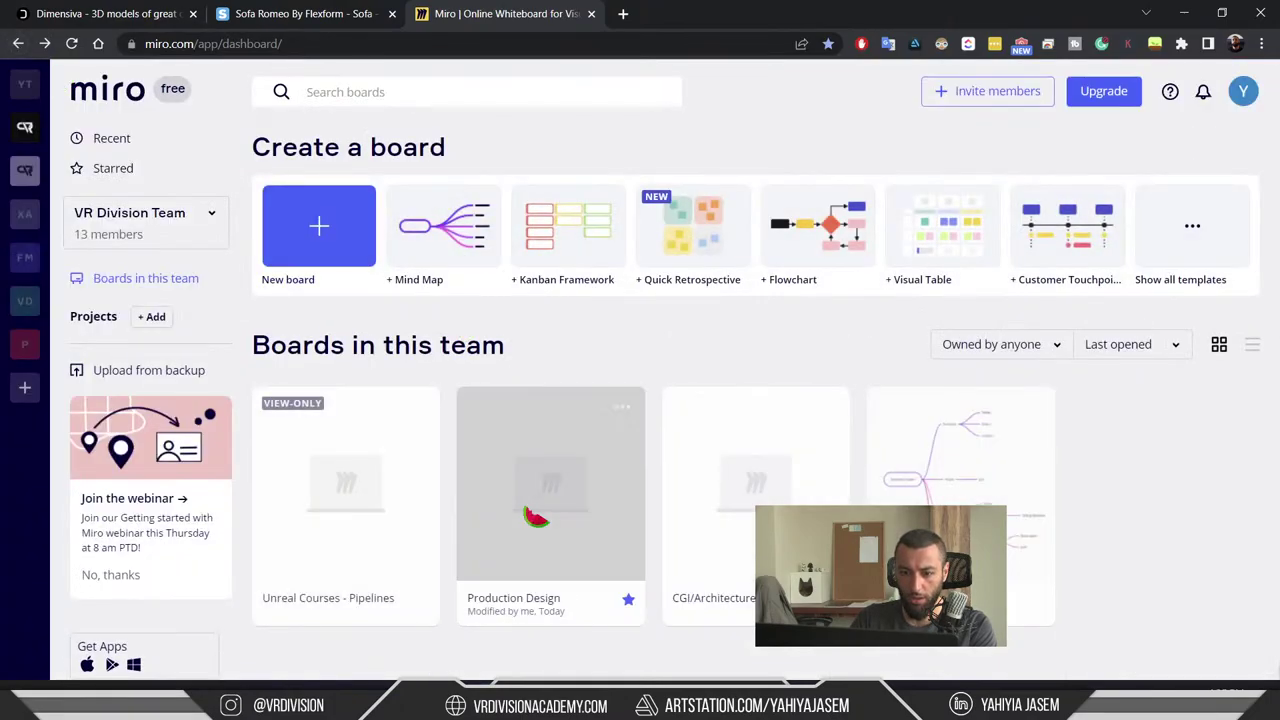
pyautogui.click(543, 510)
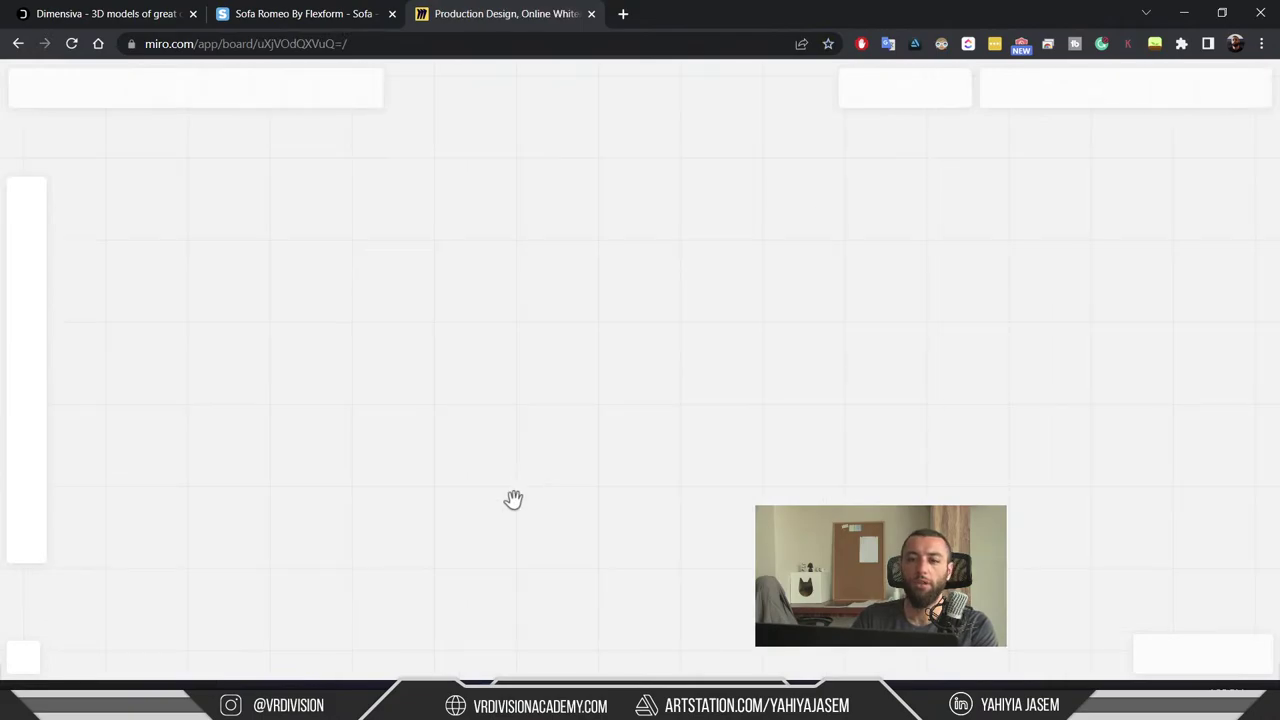
# - Rename the central New York Apartment node to 'Unreal Project'
pyautogui.moveTo(490, 538); pyautogui.dragTo(614, 314, button='right')
pyautogui.scroll(-2, 604, 343)
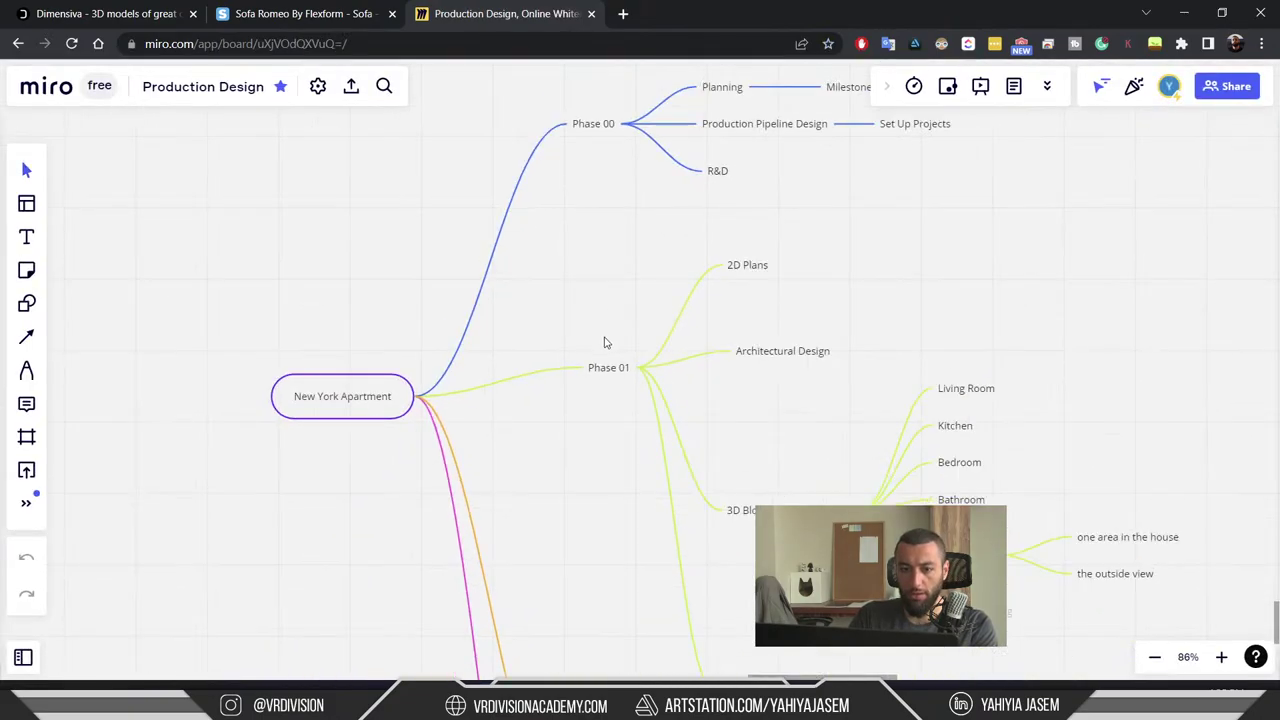
pyautogui.moveTo(754, 401); pyautogui.dragTo(454, 386, button='right')
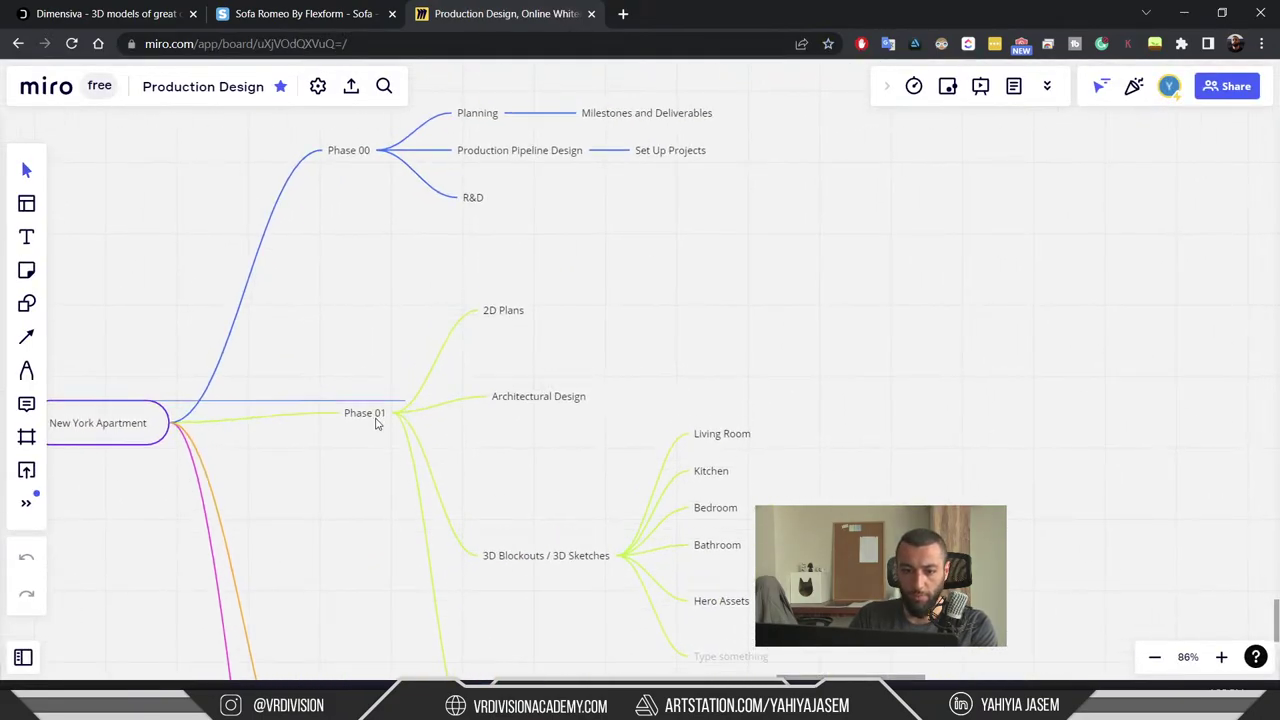
pyautogui.moveTo(321, 424); pyautogui.dragTo(501, 408, button='right')
pyautogui.doubleClick(281, 410)
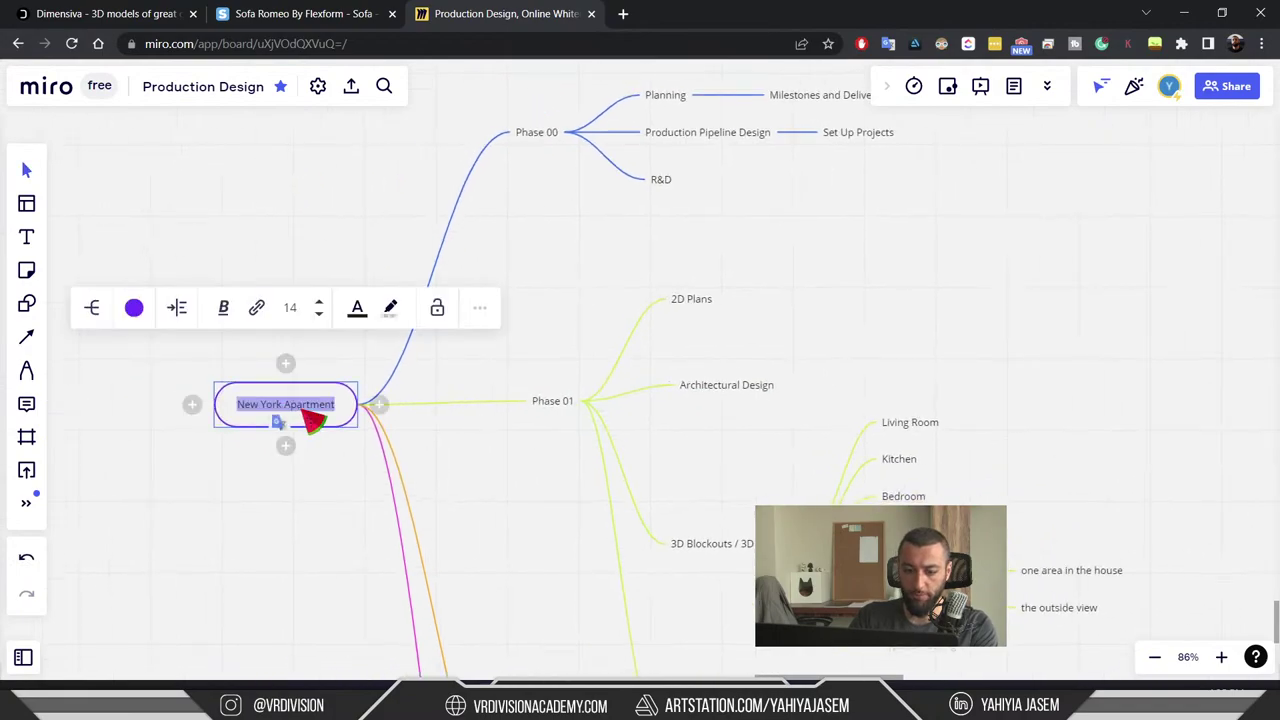
pyautogui.write('Unreal Project')
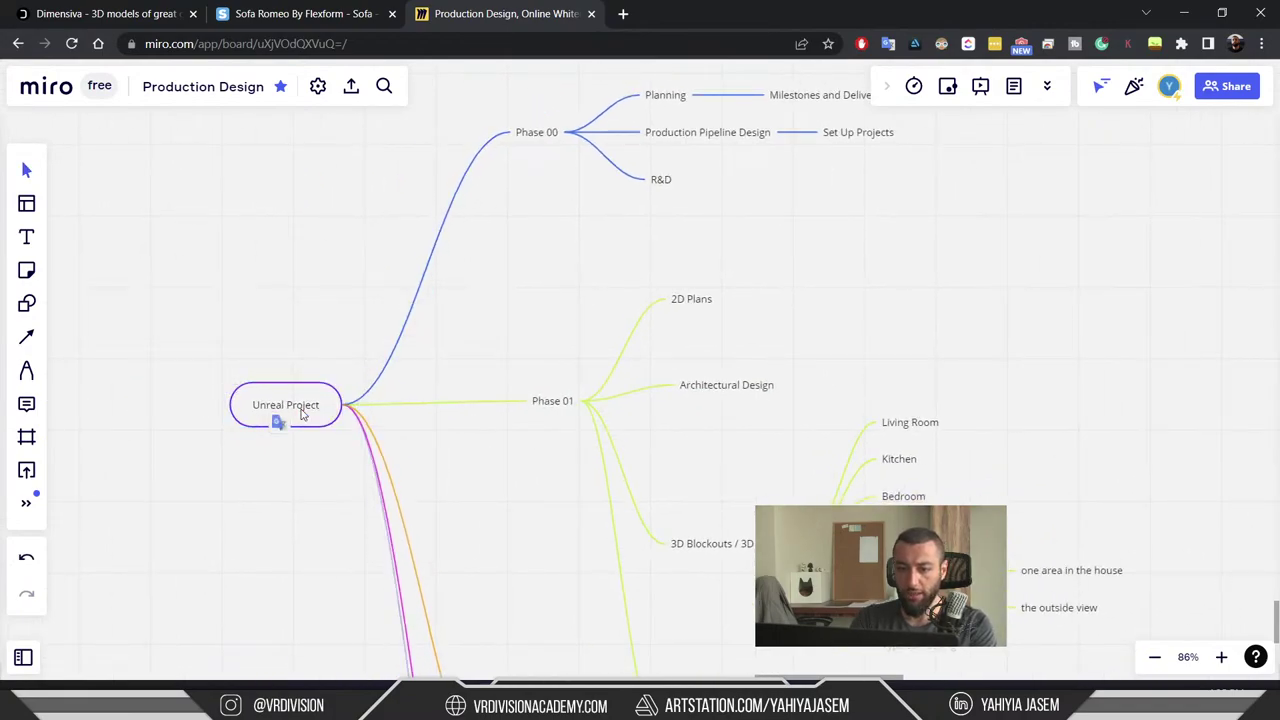
pyautogui.press('Tab')
pyautogui.click(301, 414)
# - Nudge the Phase 00 branch up and to the right
pyautogui.scroll(2, 586, 257)
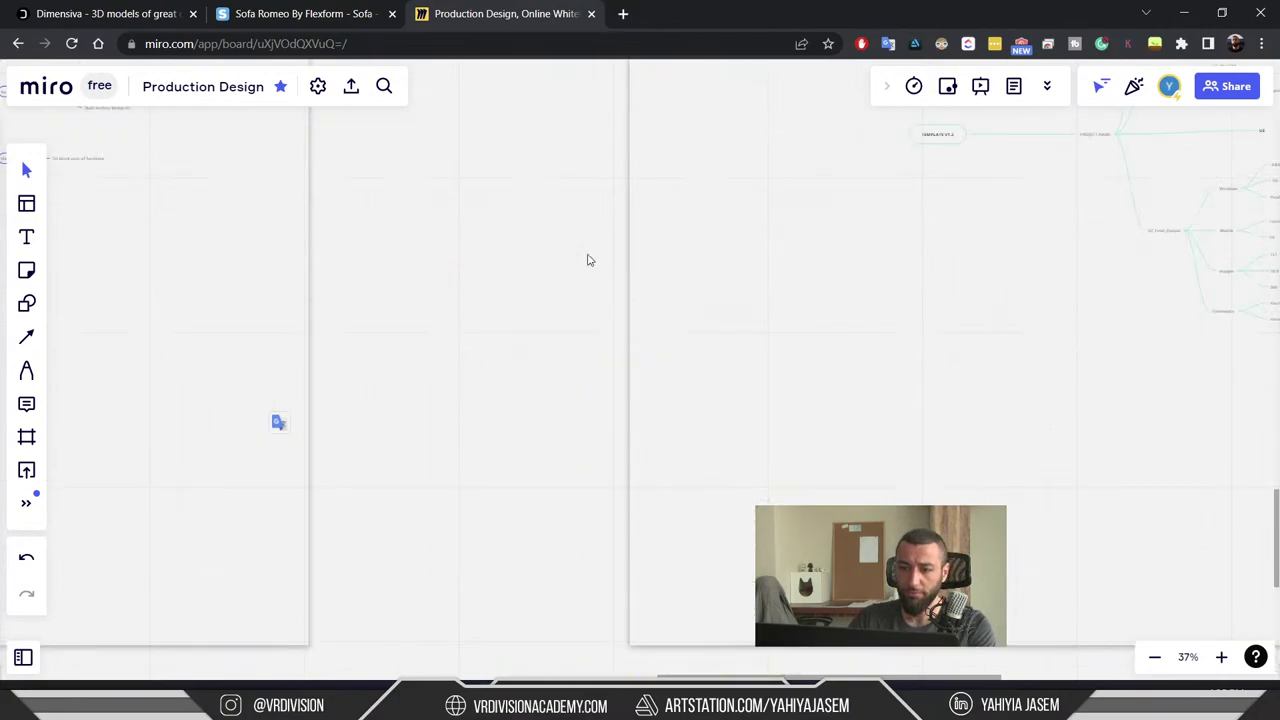
pyautogui.hscroll(-4, 557, 420)
pyautogui.hscroll(4, 710, 336)
pyautogui.keyDown('ctrl'); pyautogui.scroll(5, 712, 334); pyautogui.keyUp('ctrl')
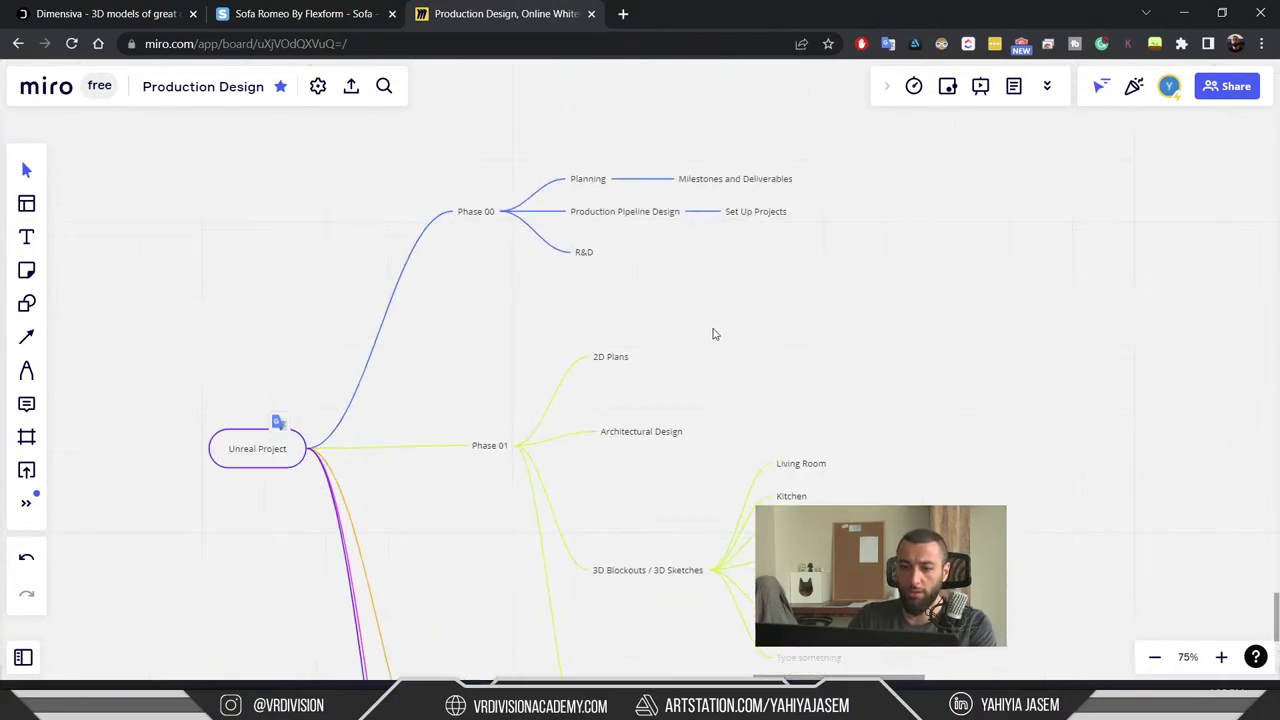
pyautogui.scroll(-4, 720, 191)
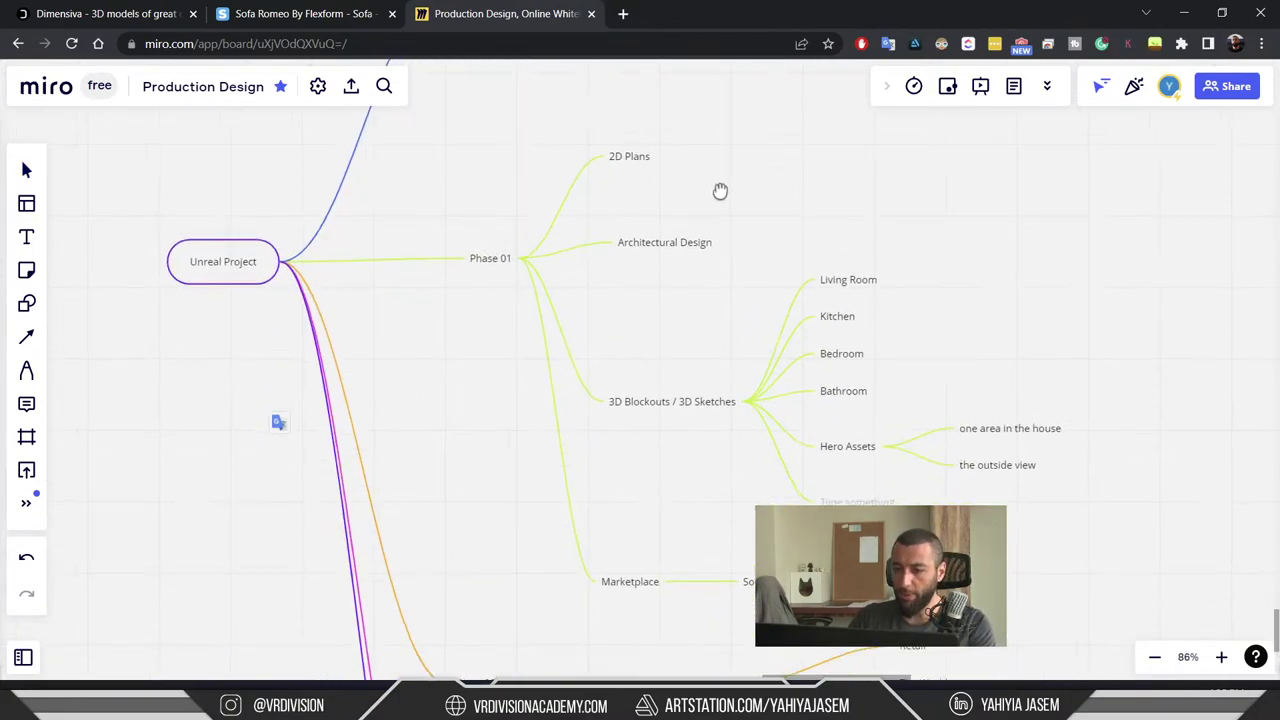
pyautogui.scroll(6, 709, 366)
pyautogui.click(463, 282)
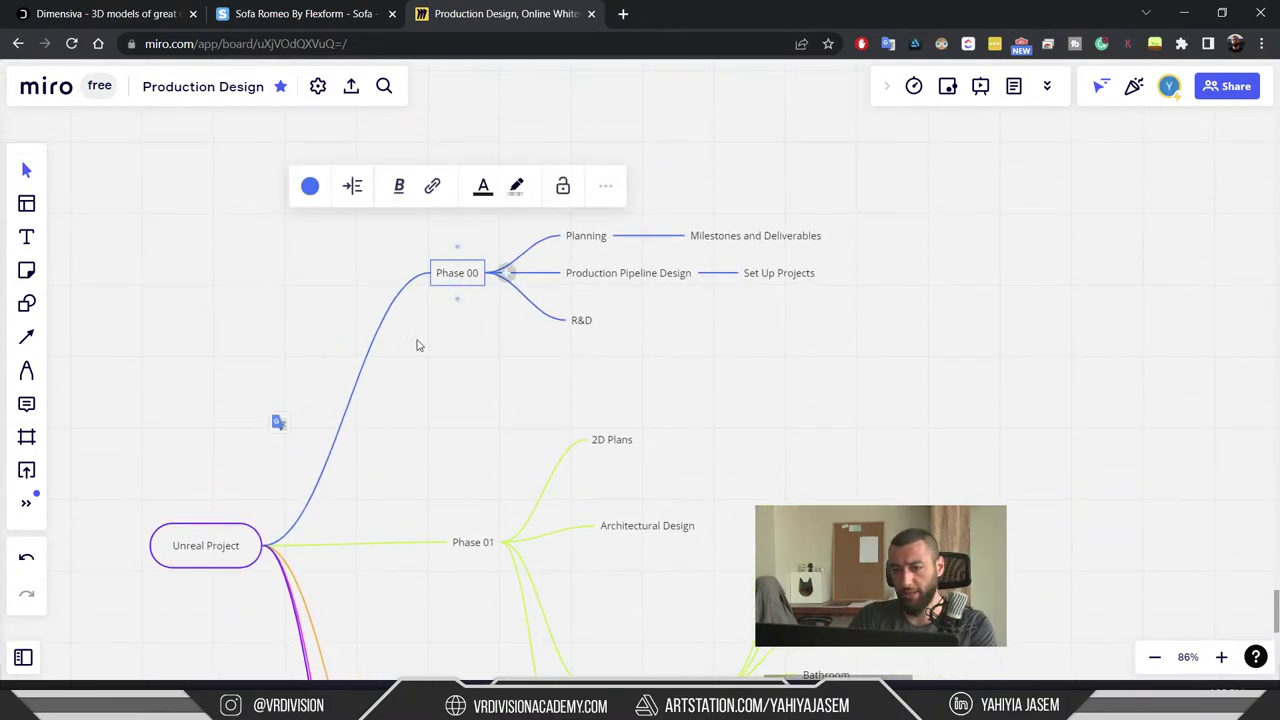
pyautogui.moveTo(453, 288); pyautogui.dragTo(495, 260)
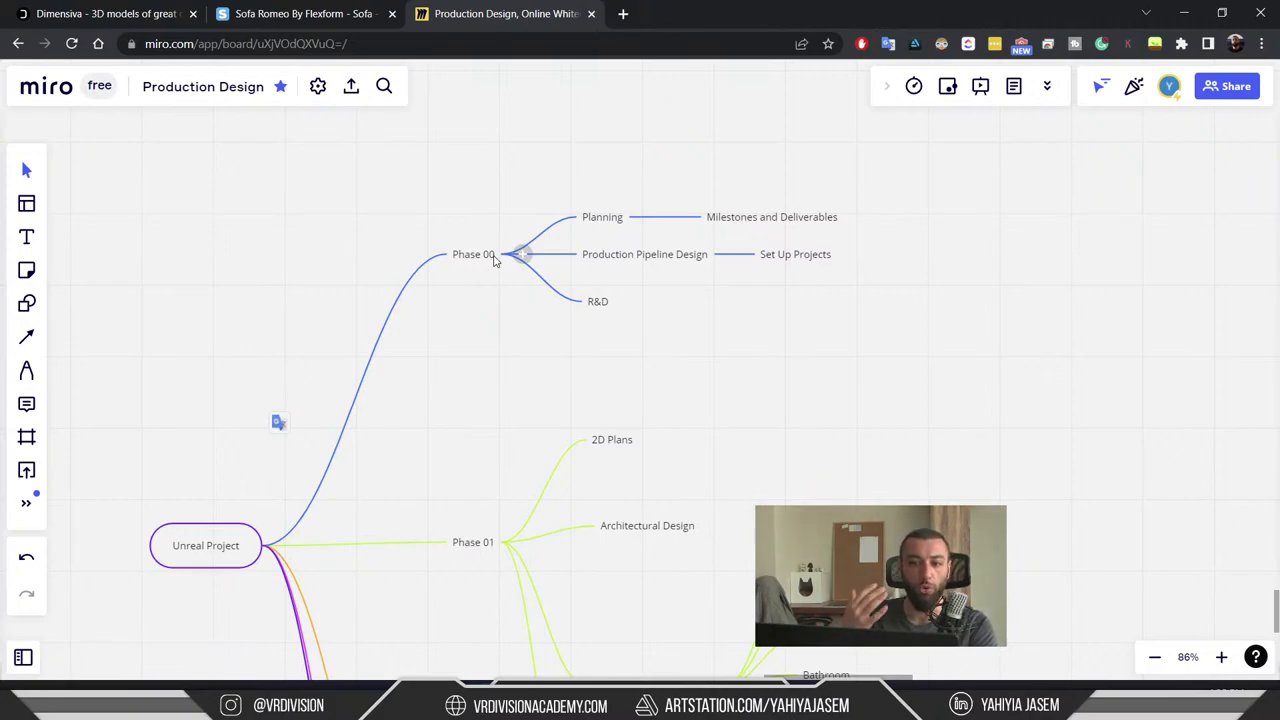
# - Review the Phase 01 and Phase 02 branches of the Unreal Project mind map
pyautogui.scroll(-3, 494, 356)
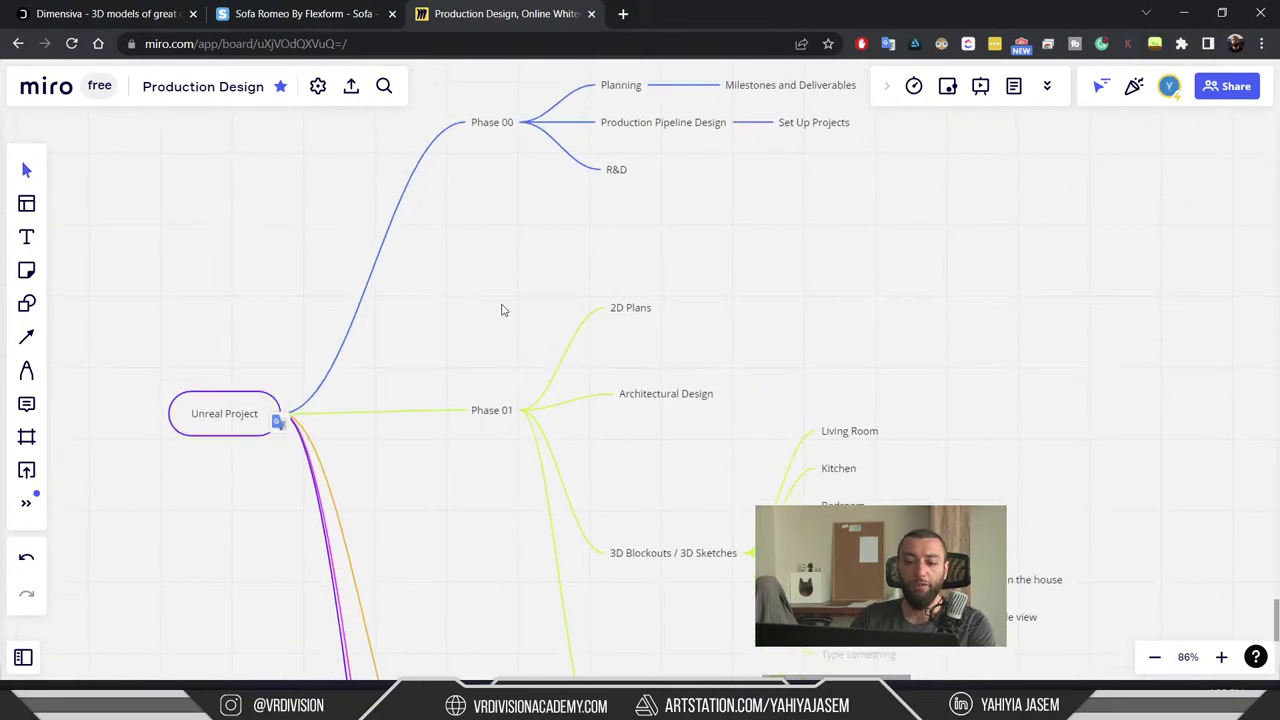
pyautogui.click(503, 418)
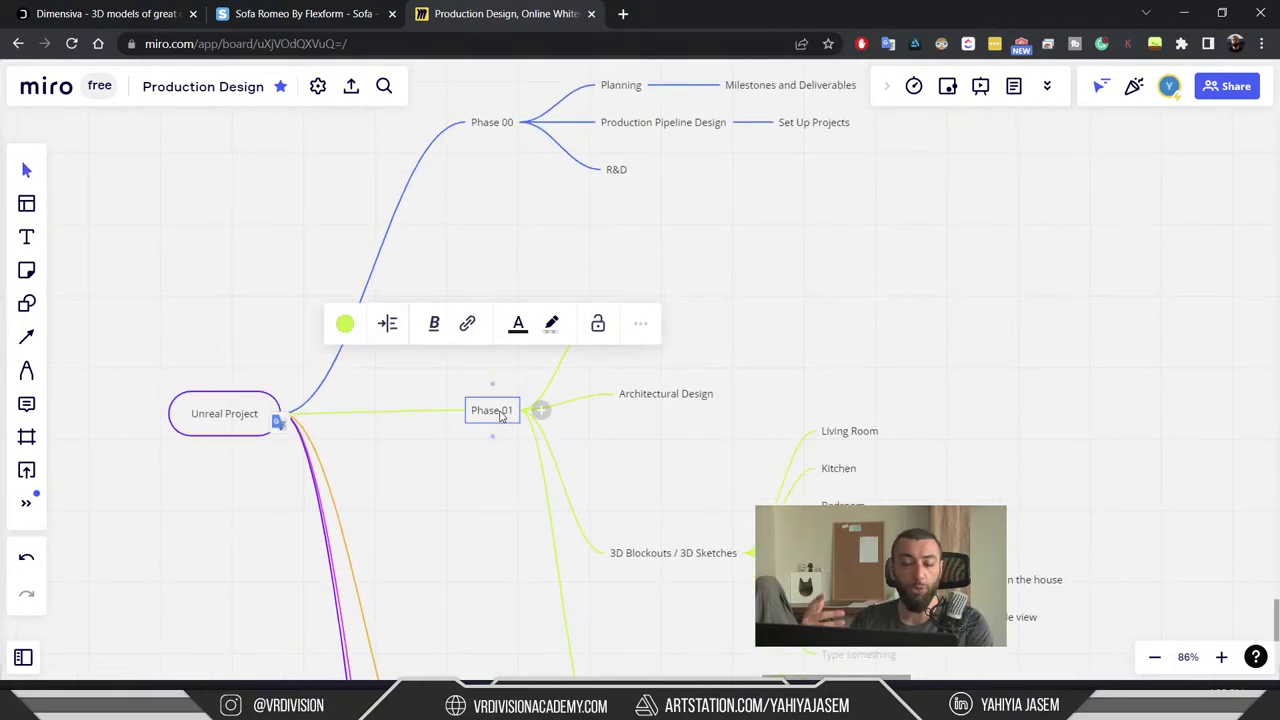
pyautogui.click(452, 523)
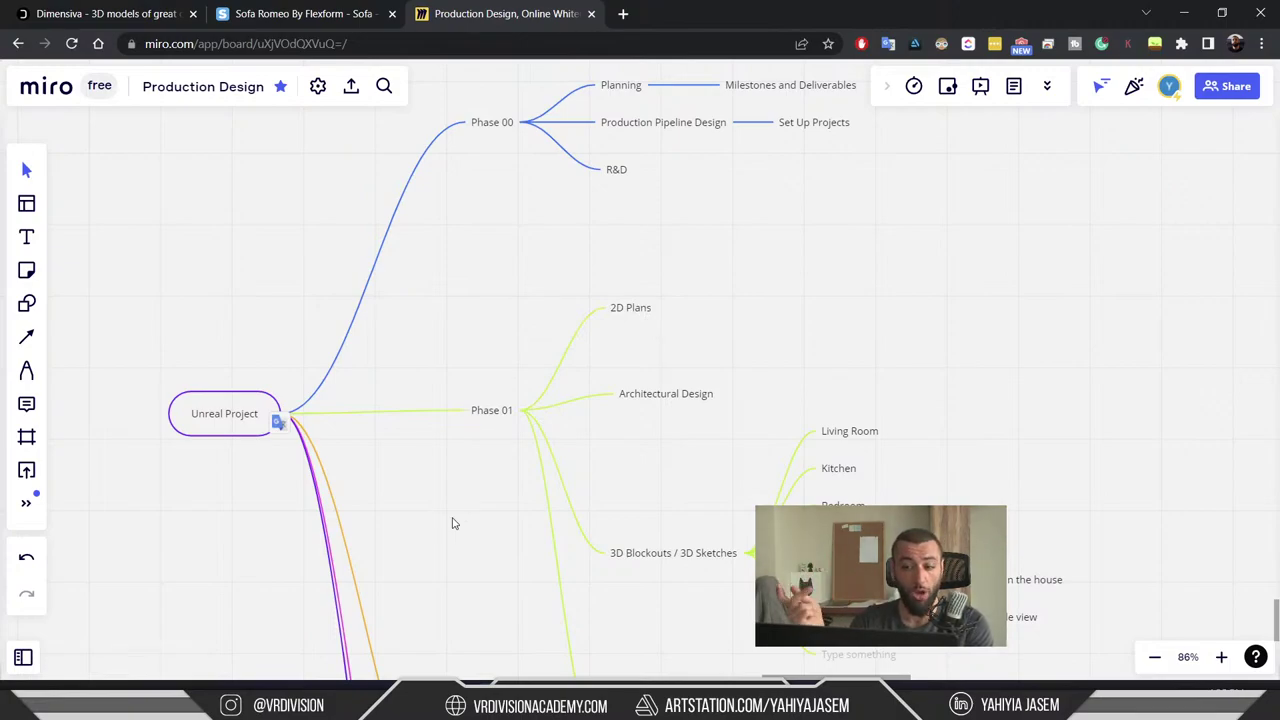
pyautogui.scroll(-5, 491, 374)
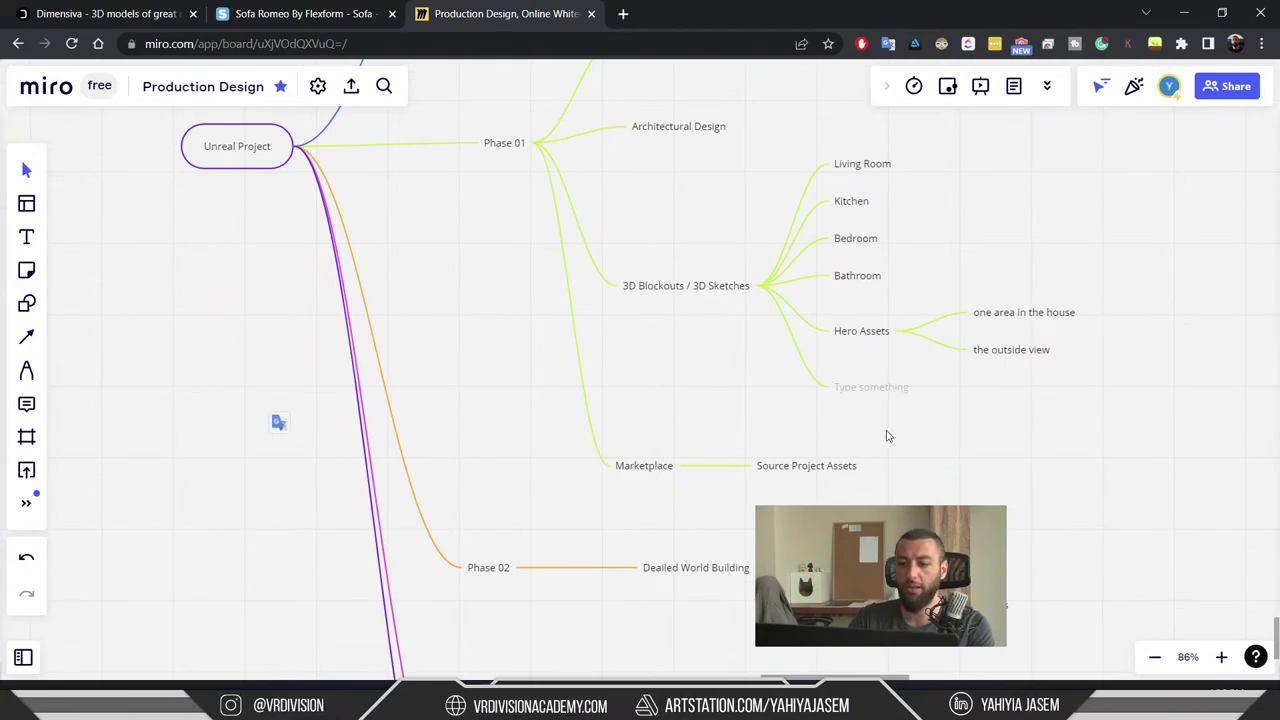
pyautogui.moveTo(888, 436); pyautogui.dragTo(810, 279)
pyautogui.click(418, 411)
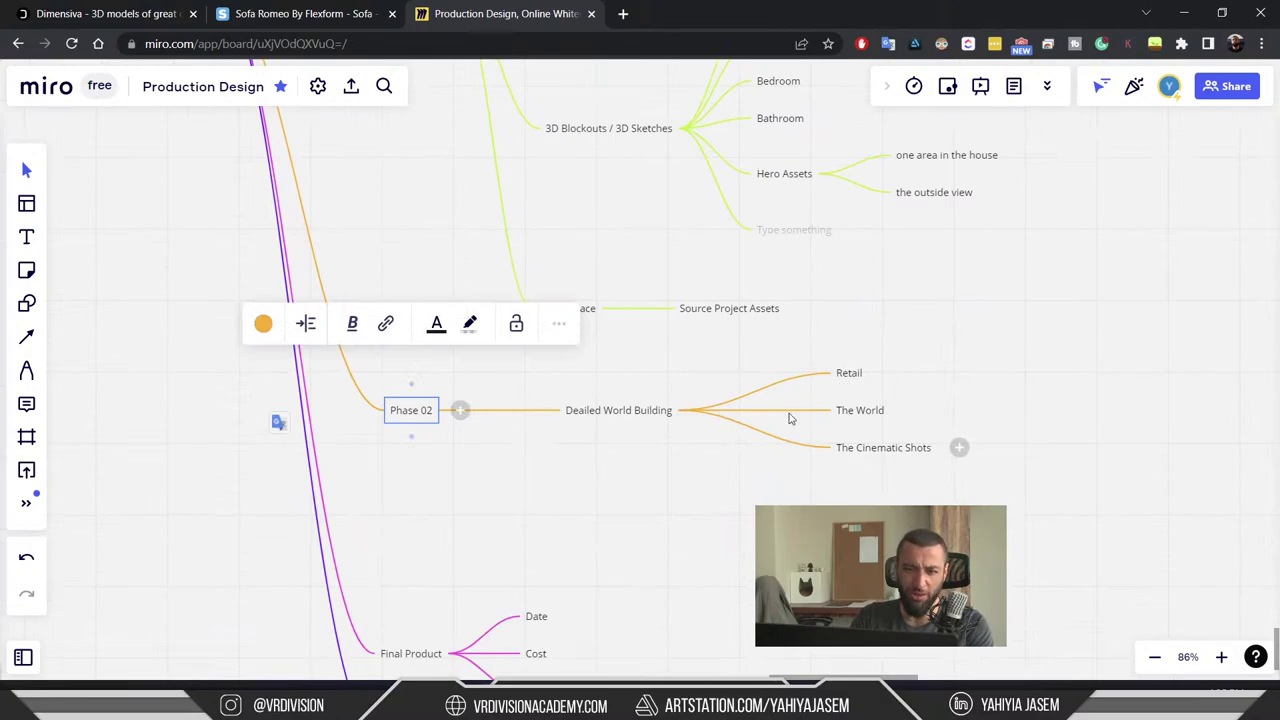
pyautogui.scroll(4, 811, 251)
pyautogui.scroll(-4, 566, 229)
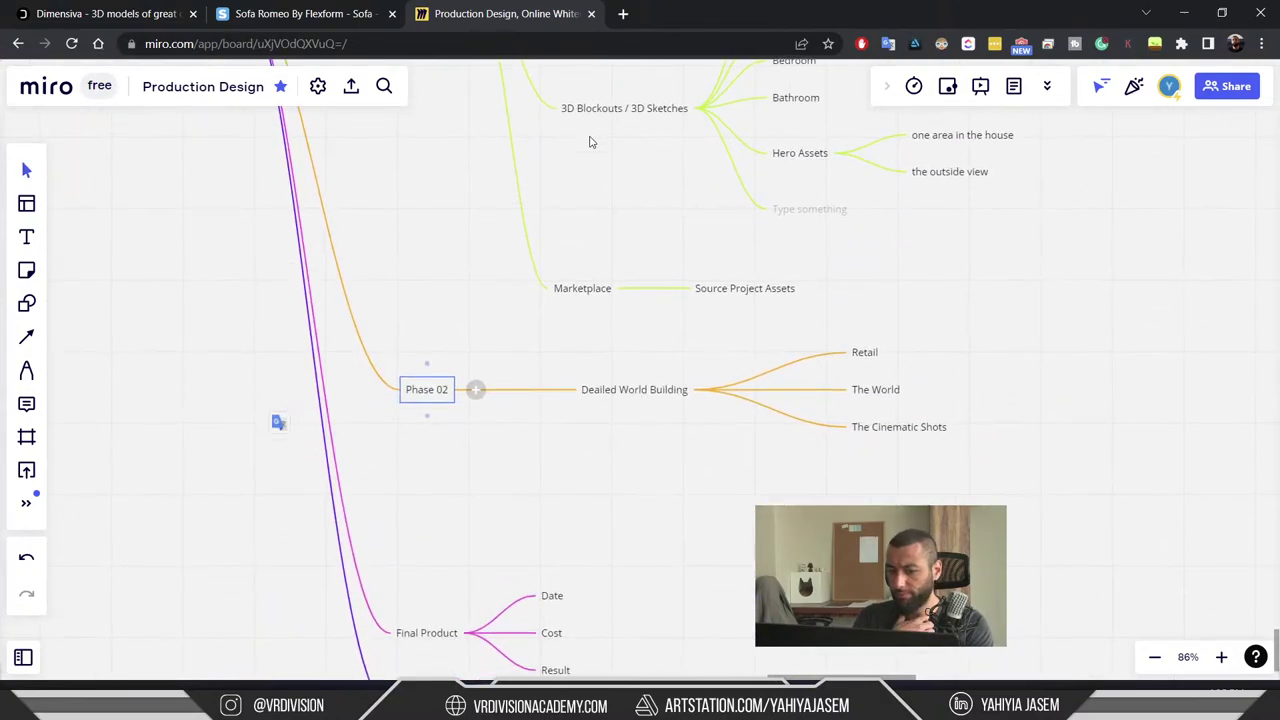
pyautogui.moveTo(757, 230); pyautogui.dragTo(748, 292)
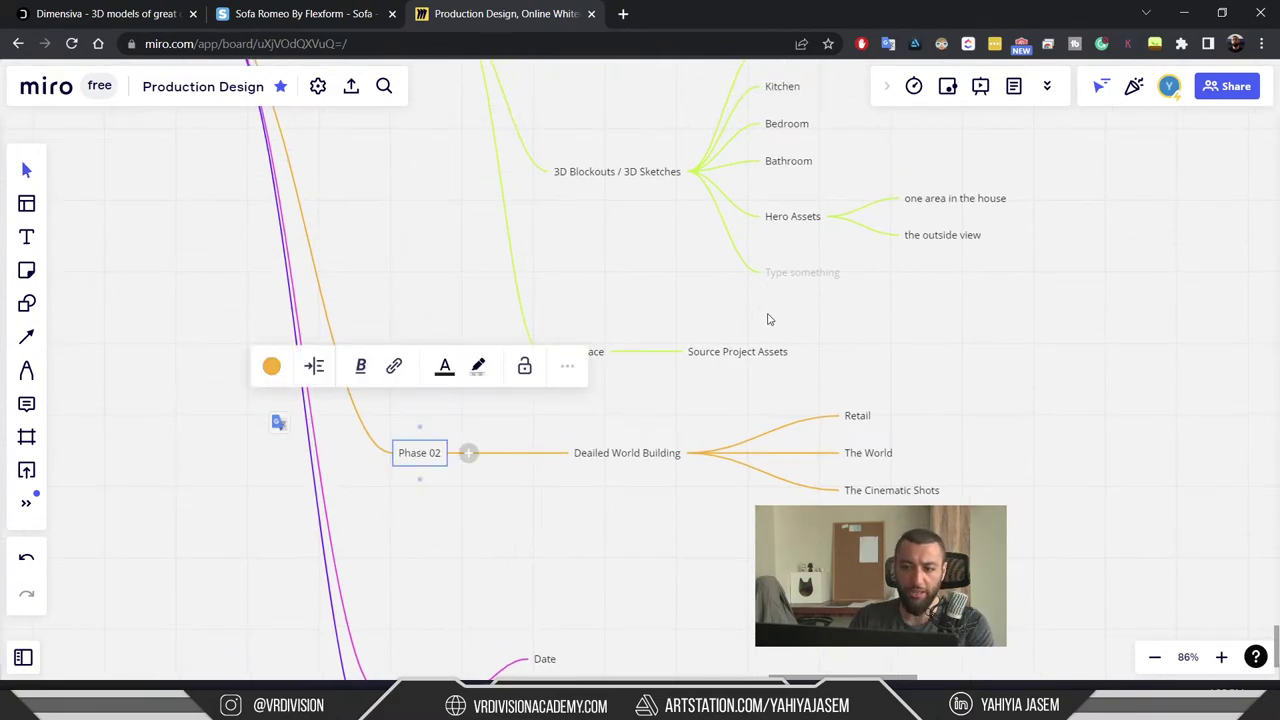
pyautogui.scroll(-5, 768, 319)
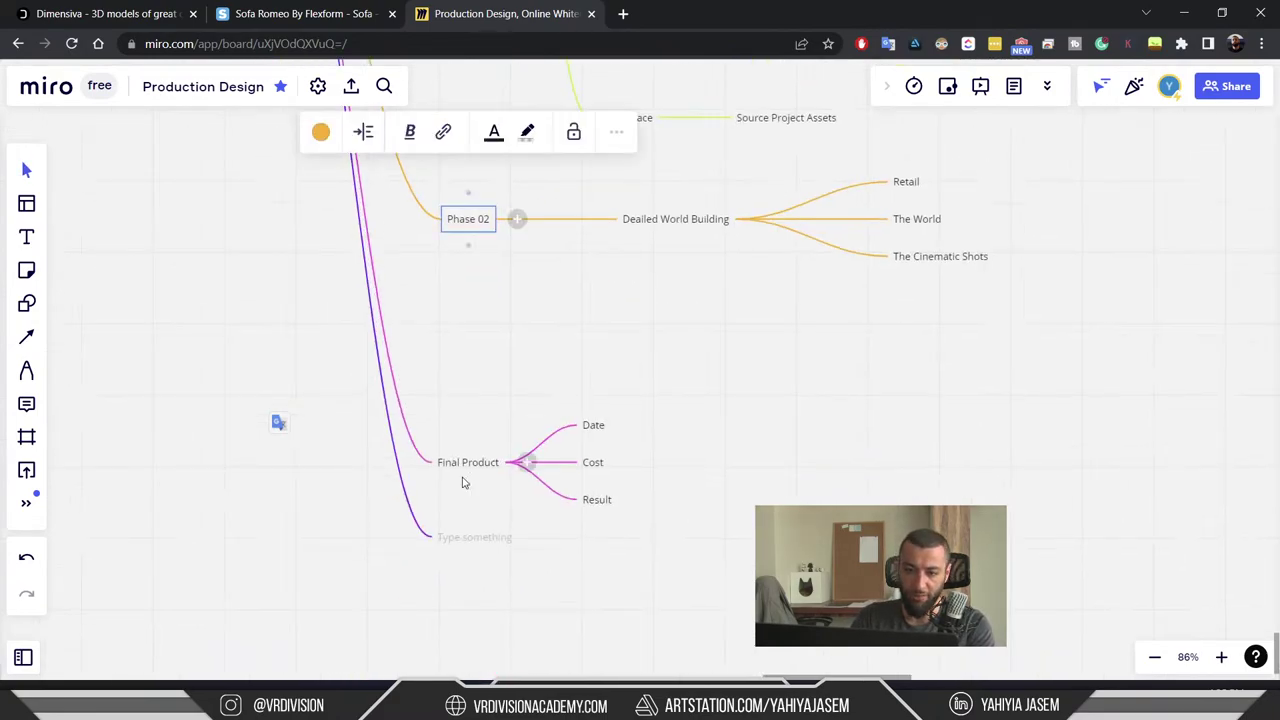
pyautogui.click(475, 477)
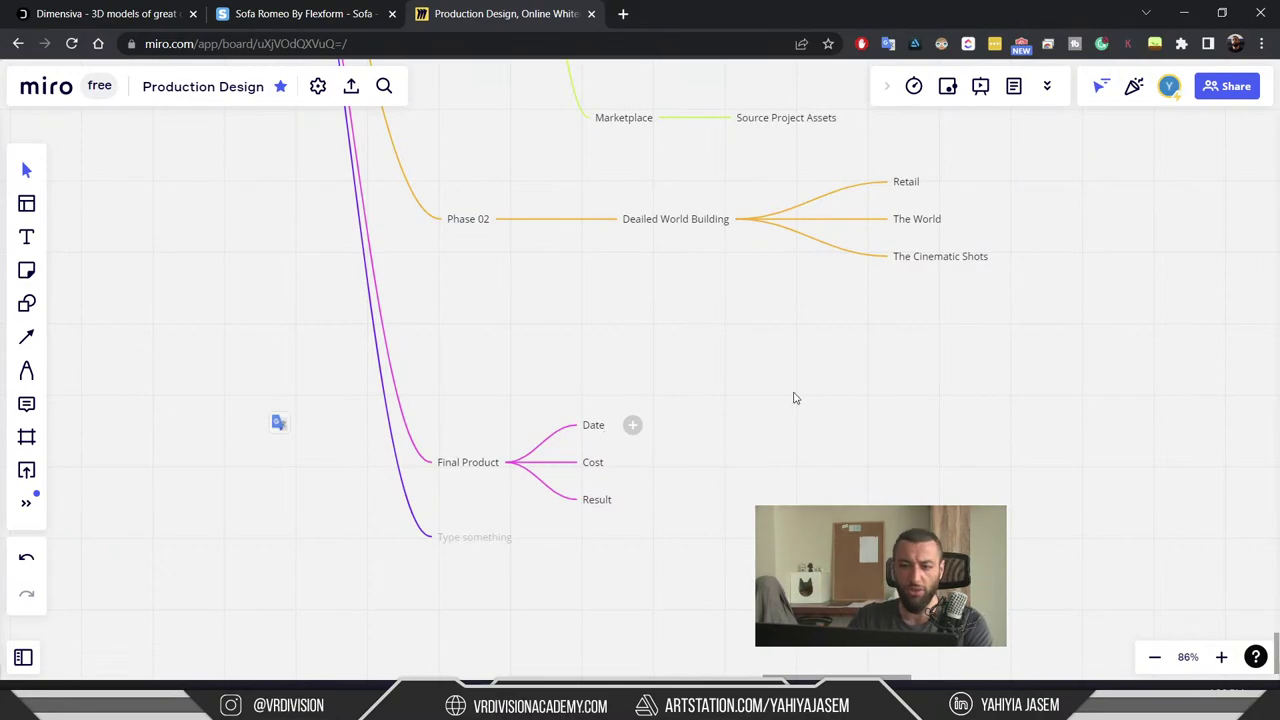
# - Zoom across the full mind map down to Final Product, then bring up the window switcher
pyautogui.scroll(-4, 830, 375)
pyautogui.keyDown('ctrl'); pyautogui.scroll(-5, 806, 492); pyautogui.keyUp('ctrl')
pyautogui.scroll(4, 806, 492)
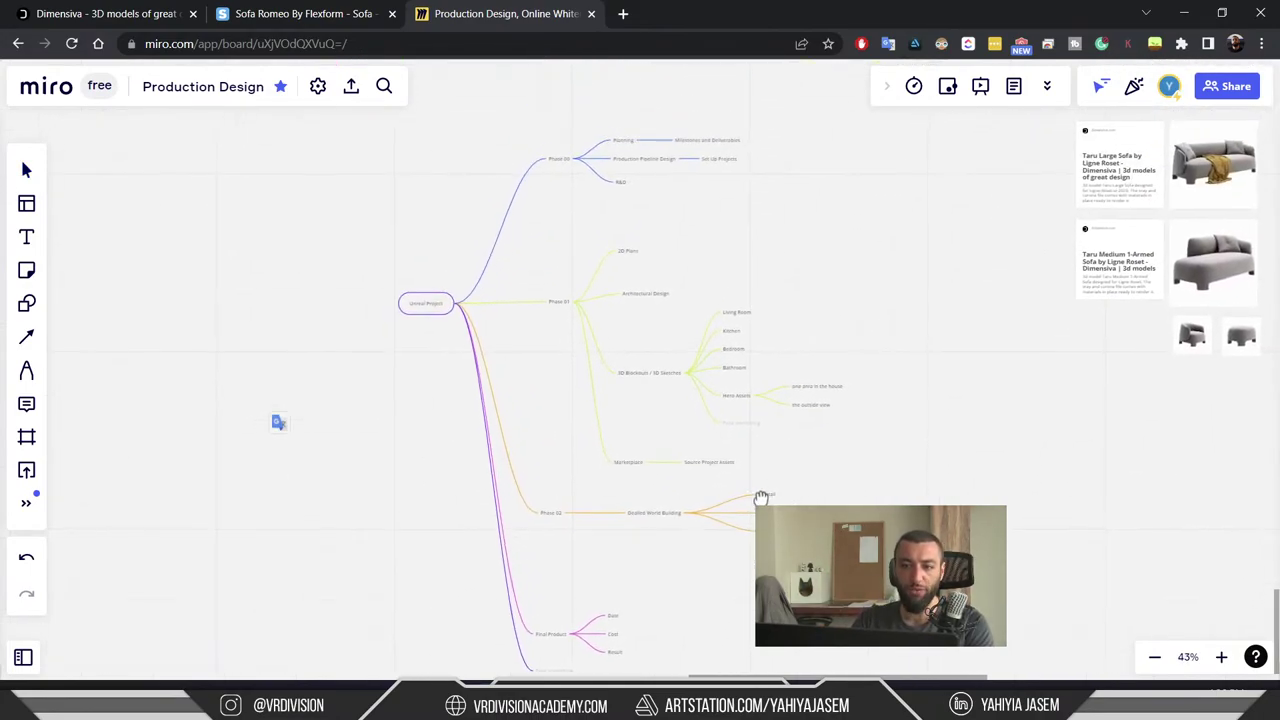
pyautogui.keyDown('ctrl'); pyautogui.scroll(5, 597, 286); pyautogui.keyUp('ctrl')
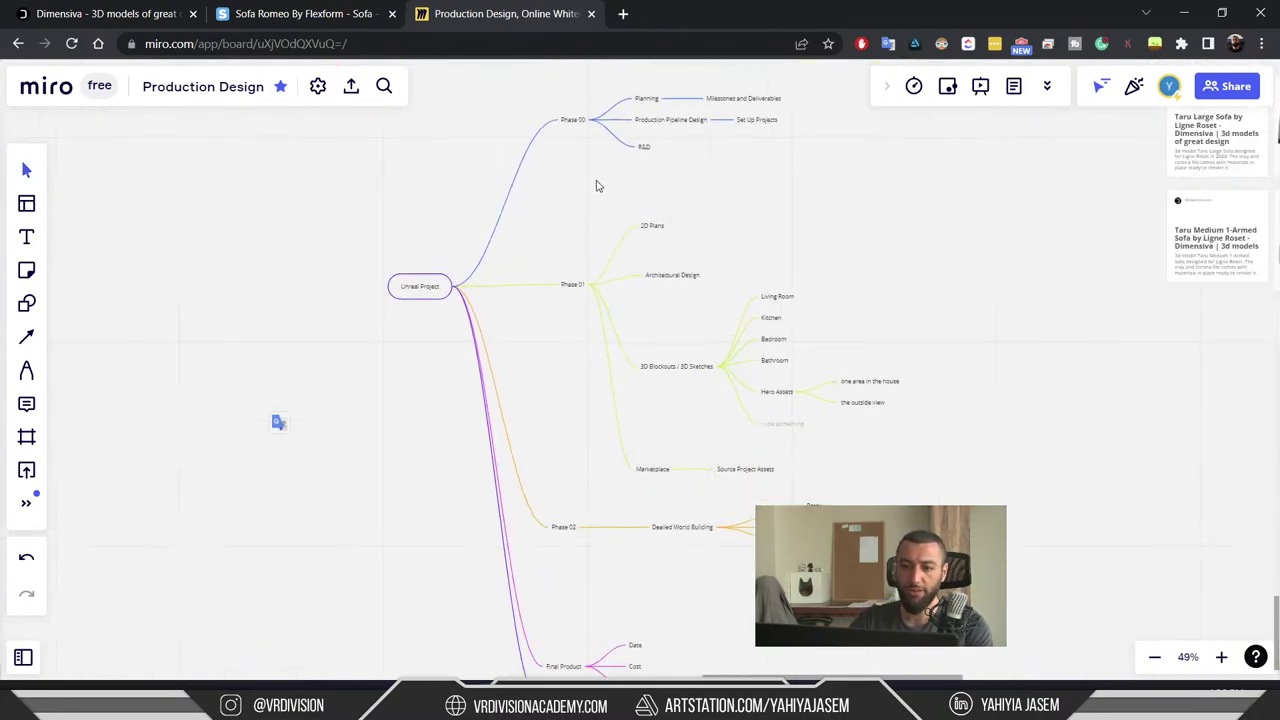
pyautogui.hotkey('alt', 'Tab')
# - Return to Chrome and pan and zoom around the Phase 00 and Phase 01 branches
pyautogui.hotkey('alt', 'Tab')
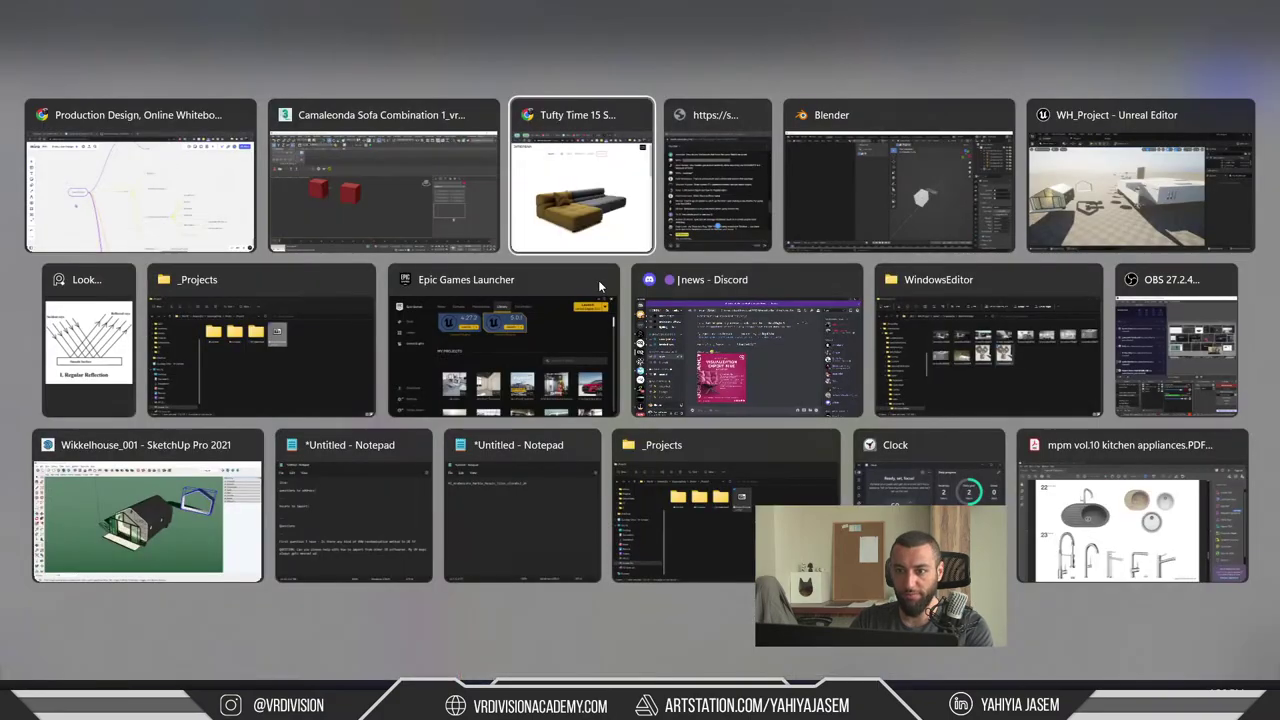
pyautogui.hotkey('alt', 'Tab')
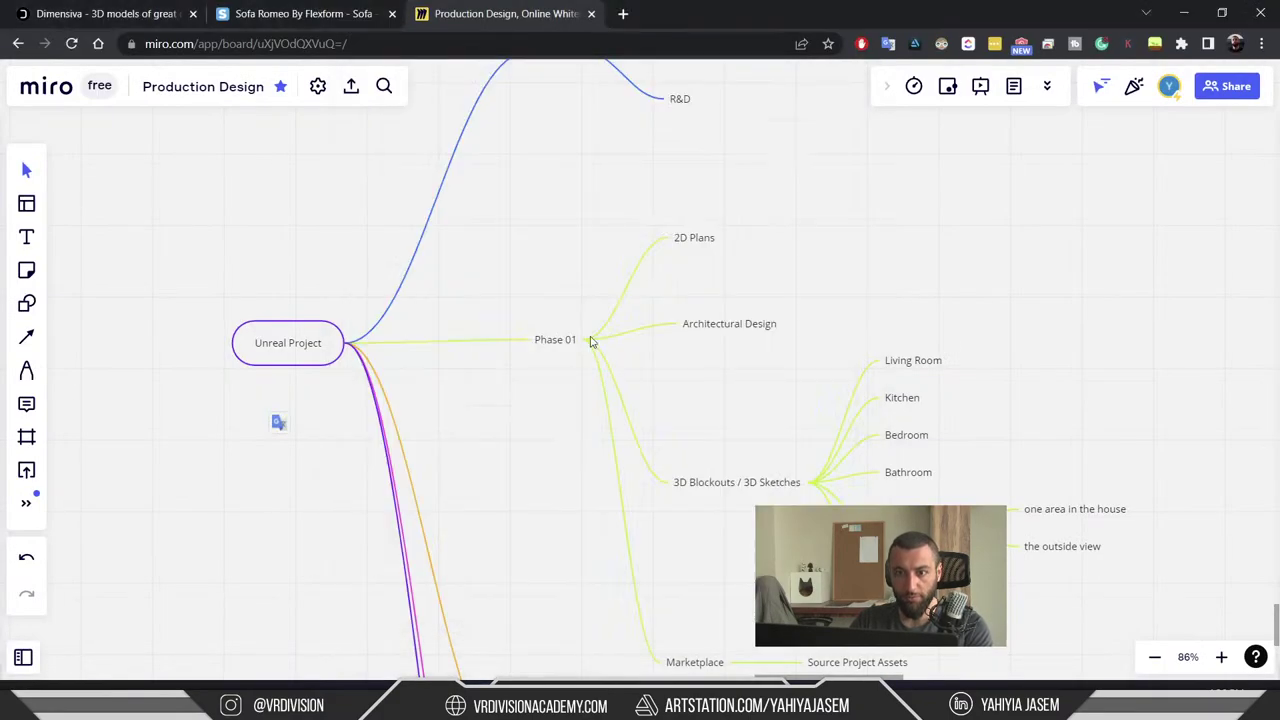
pyautogui.scroll(3, 563, 420)
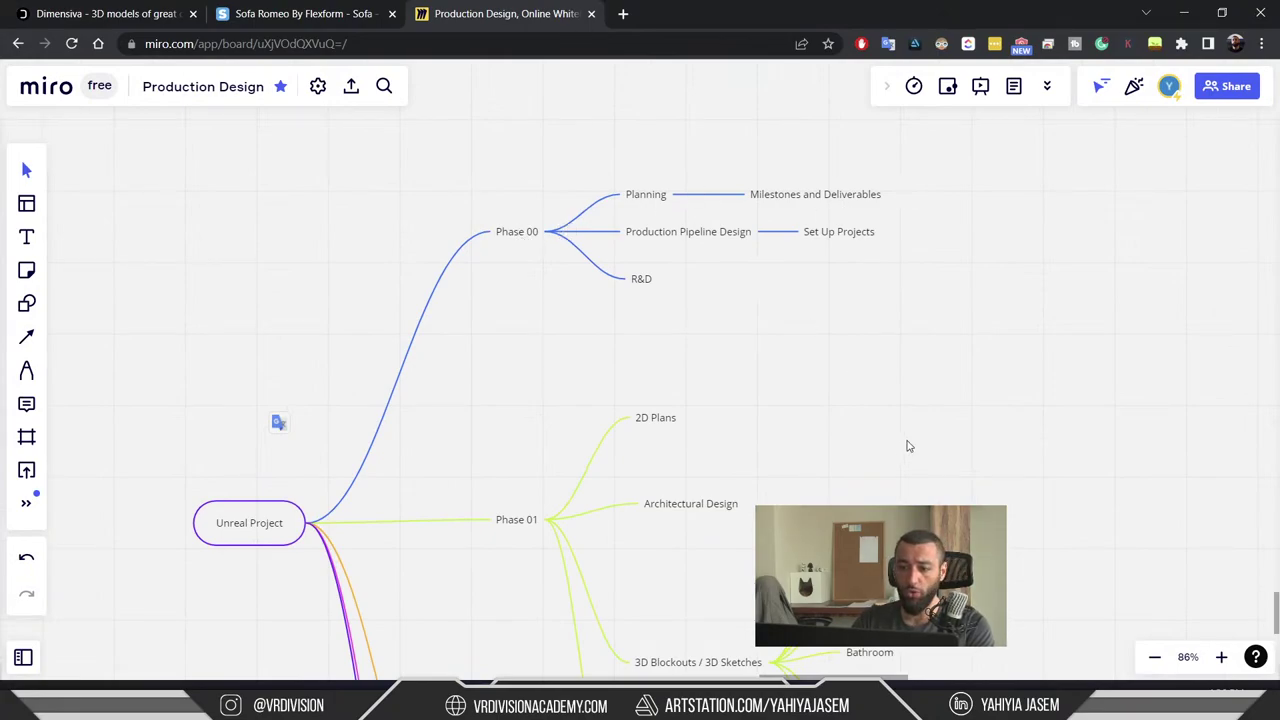
pyautogui.scroll(-5, 908, 446)
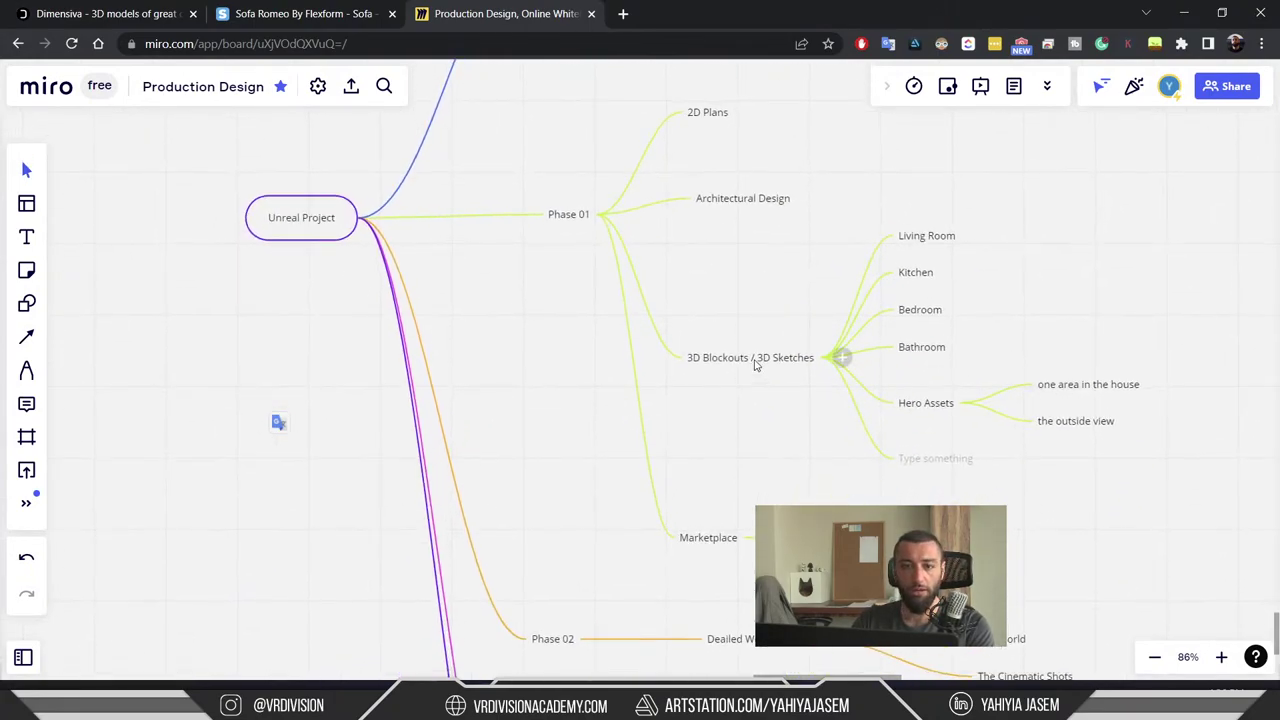
pyautogui.keyDown('ctrl'); pyautogui.scroll(-5, 812, 392); pyautogui.keyUp('ctrl')
pyautogui.moveTo(814, 380); pyautogui.dragTo(713, 314, button='right')
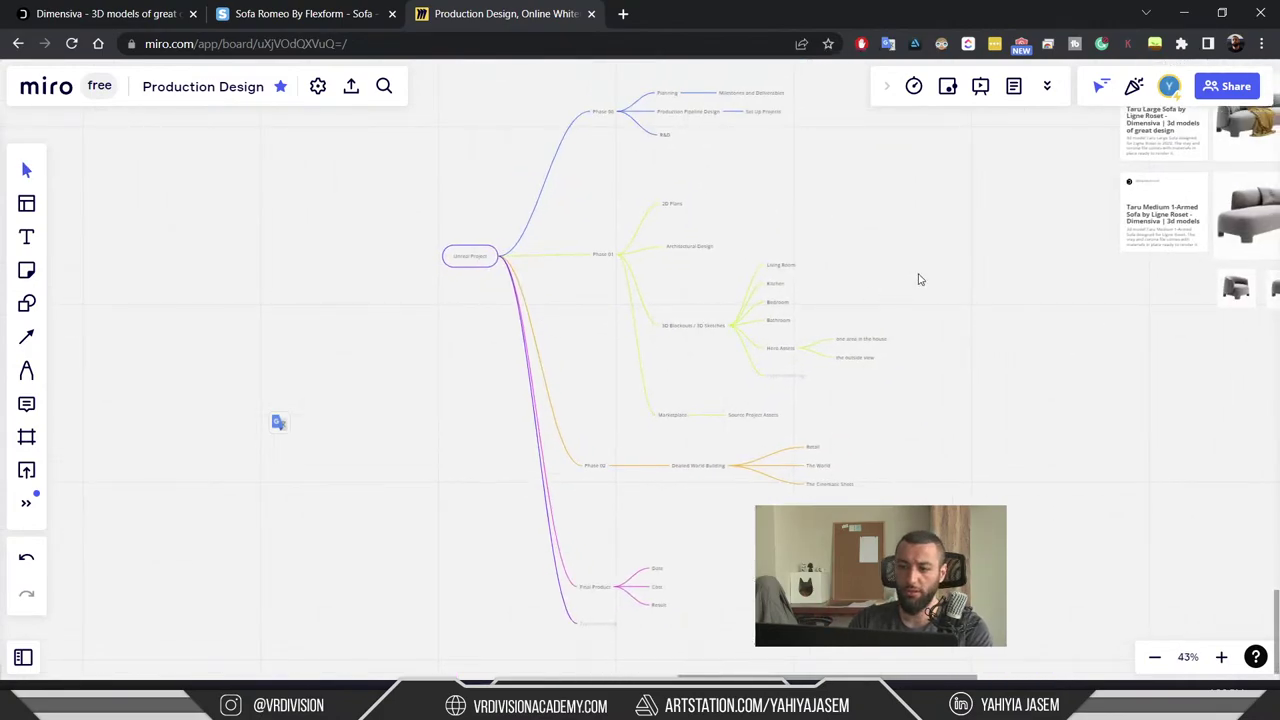
pyautogui.keyDown('ctrl'); pyautogui.scroll(2, 915, 276); pyautogui.keyUp('ctrl')
pyautogui.scroll(2, 648, 347)
pyautogui.keyDown('ctrl'); pyautogui.scroll(3, 591, 336); pyautogui.keyUp('ctrl')
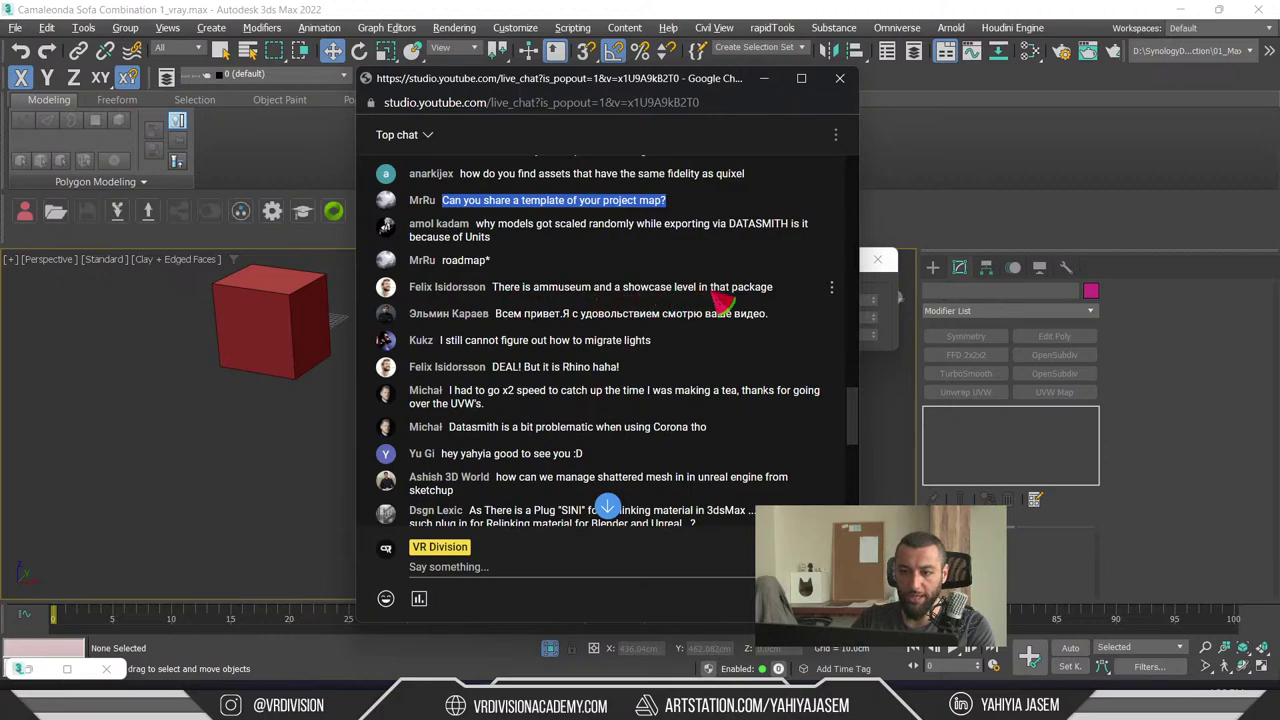
pyautogui.moveTo(788, 292); pyautogui.dragTo(512, 305)
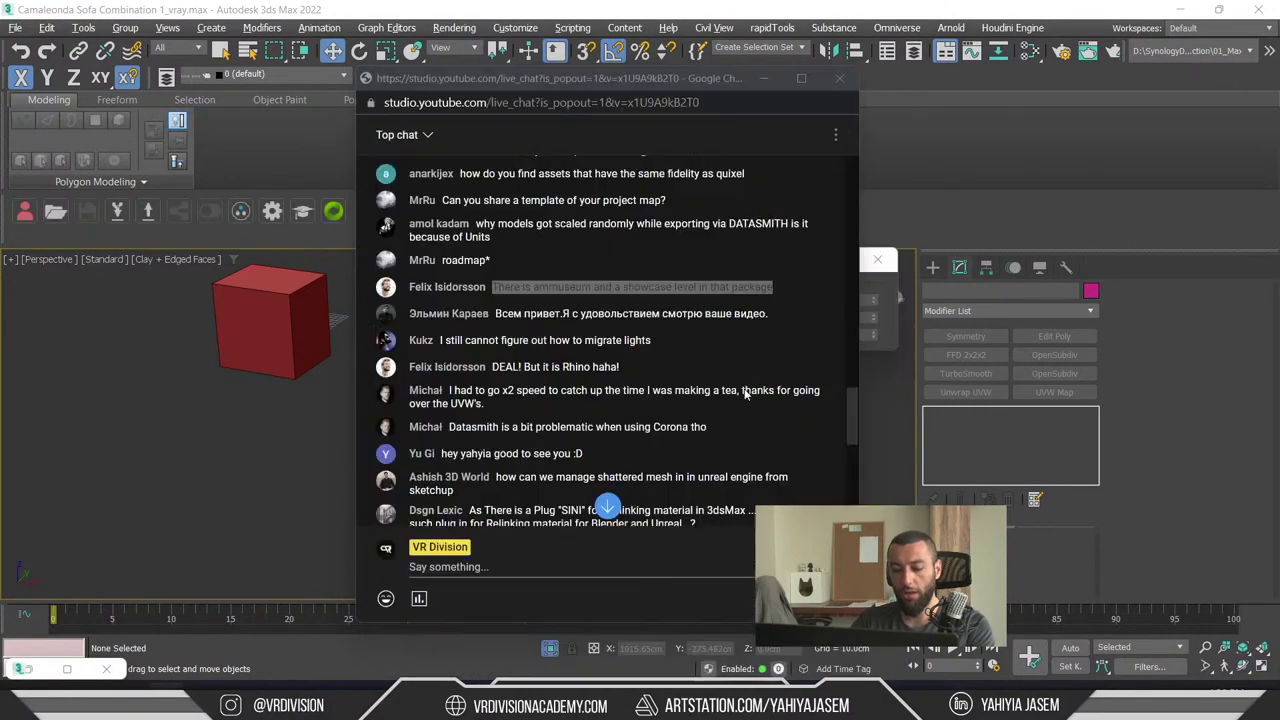
pyautogui.press('super')
pyautogui.write('pic')
pyautogui.press('Return')
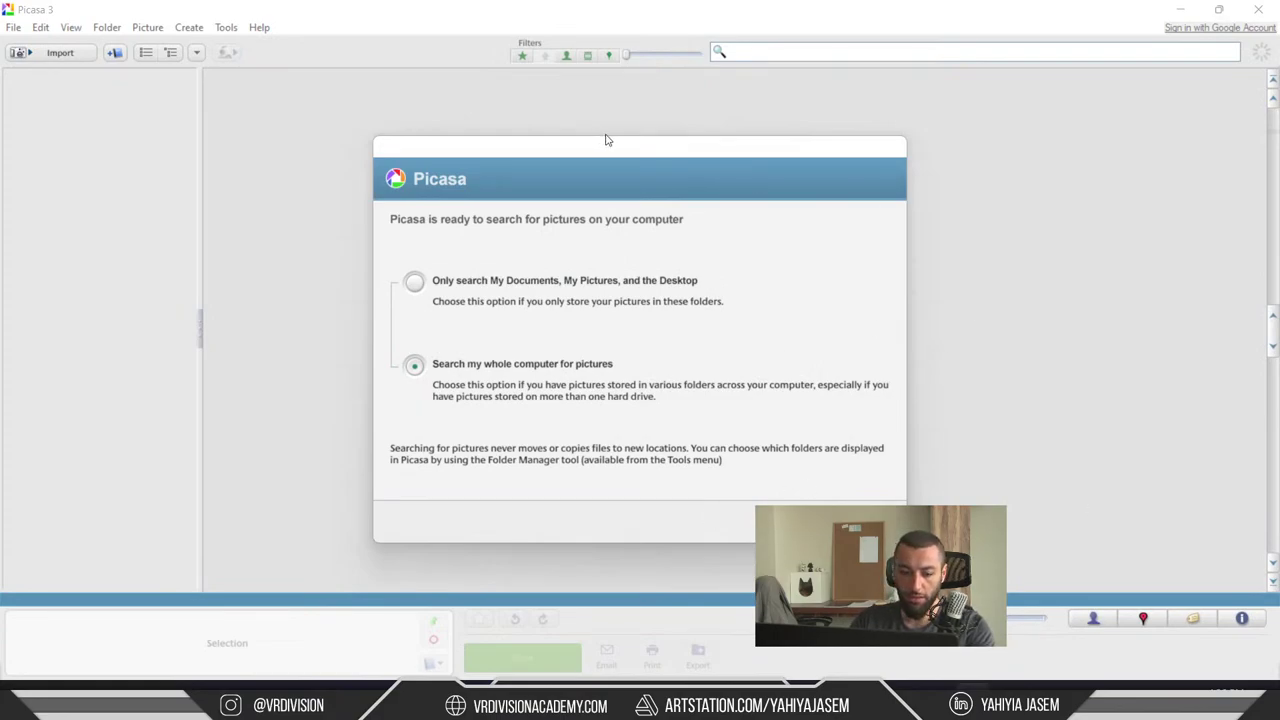
pyautogui.hotkey('ctrl', 'shift', 'Escape')
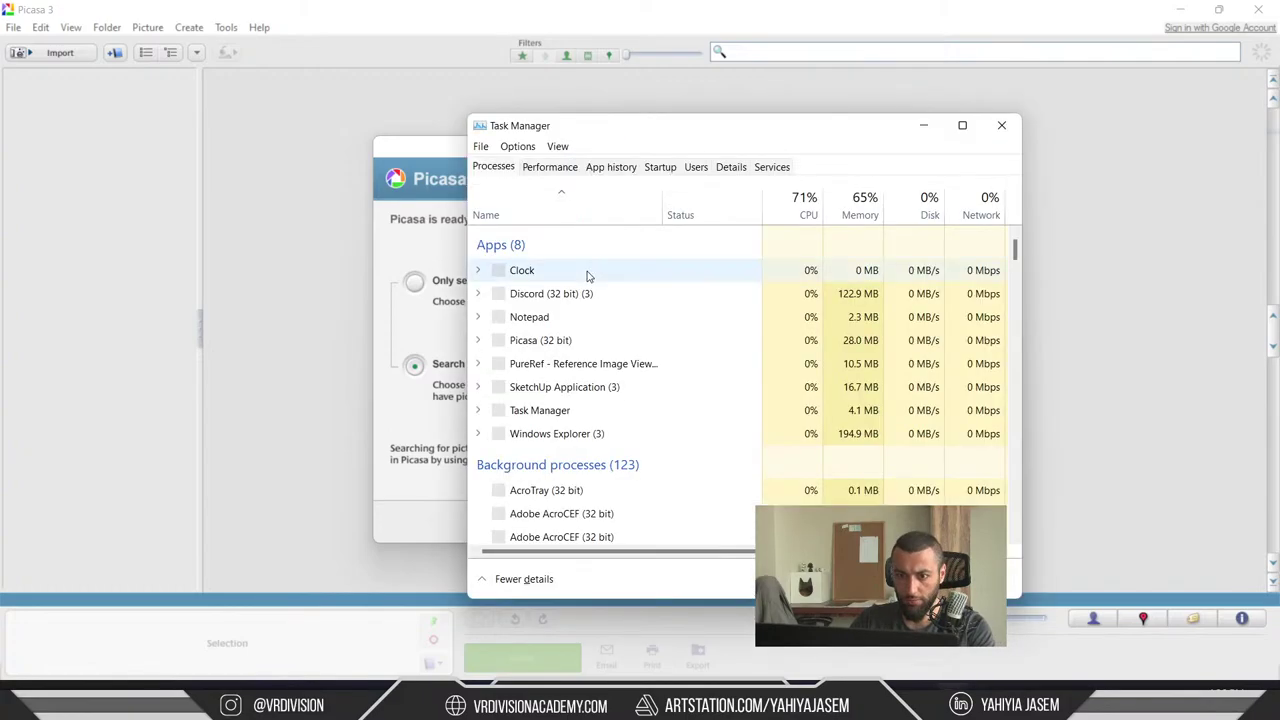
pyautogui.click(574, 320)
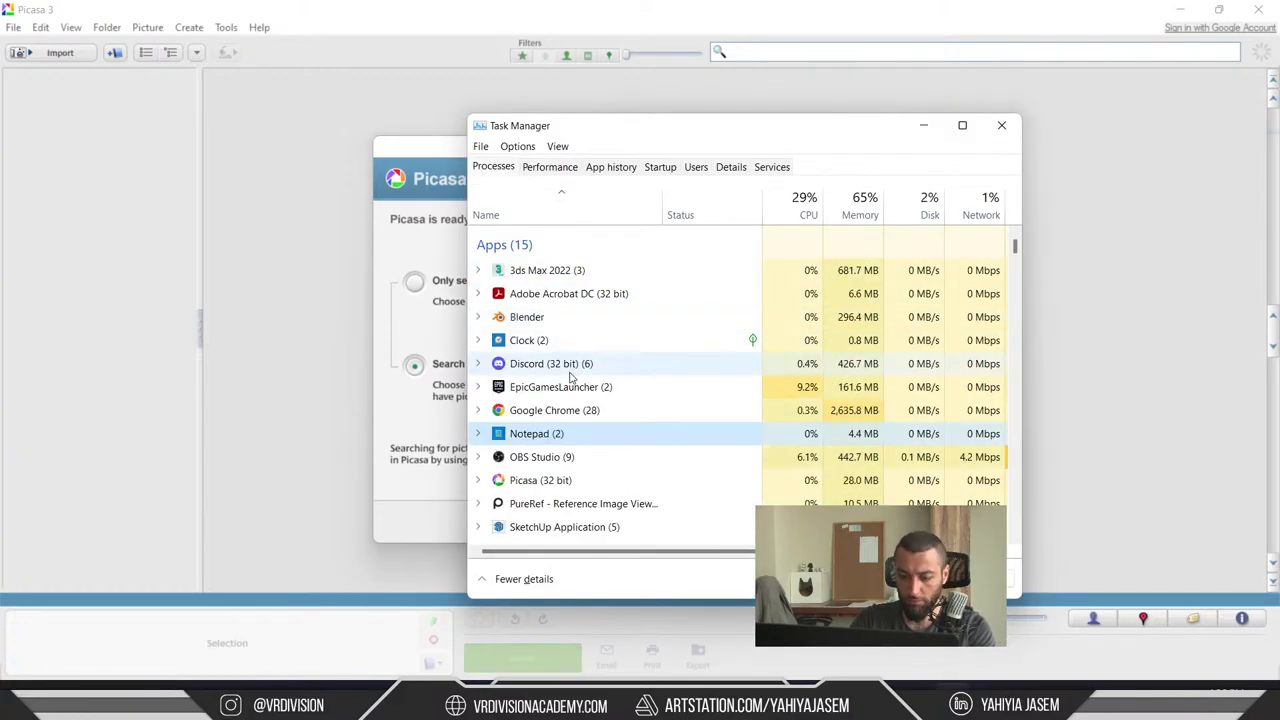
pyautogui.click(540, 480)
pyautogui.click(985, 578)
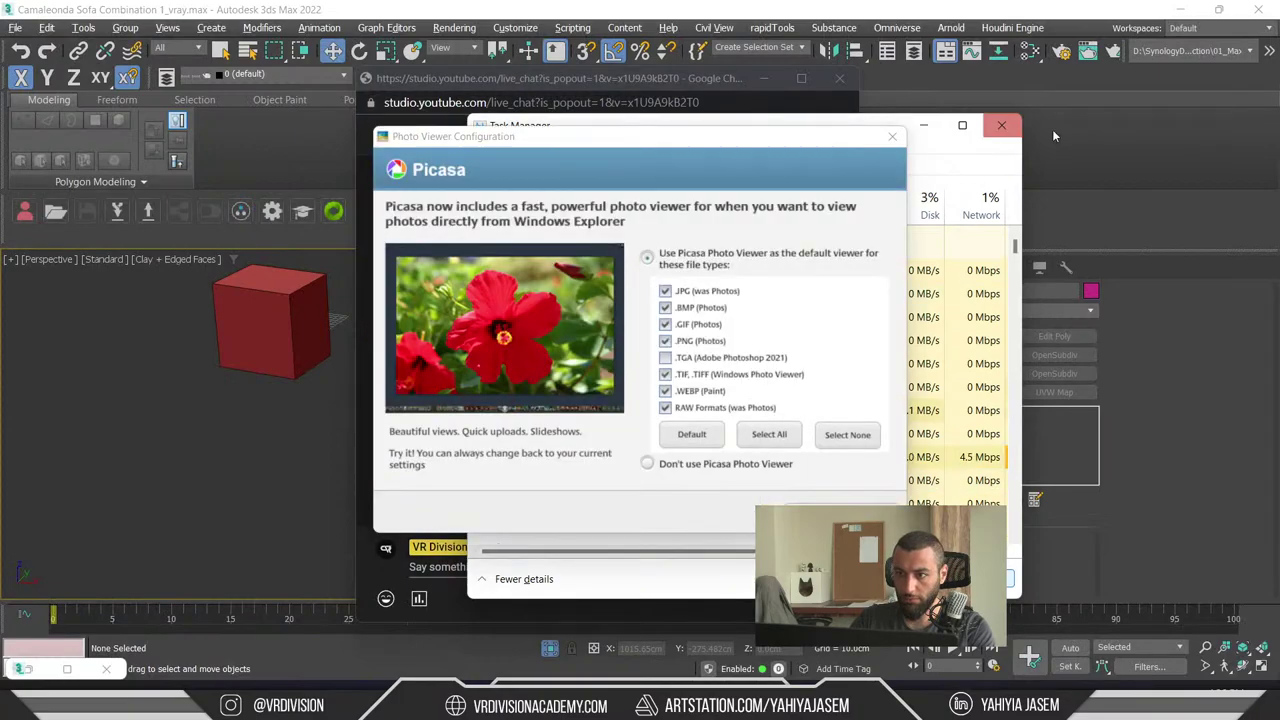
pyautogui.click(1001, 125)
pyautogui.click(902, 143)
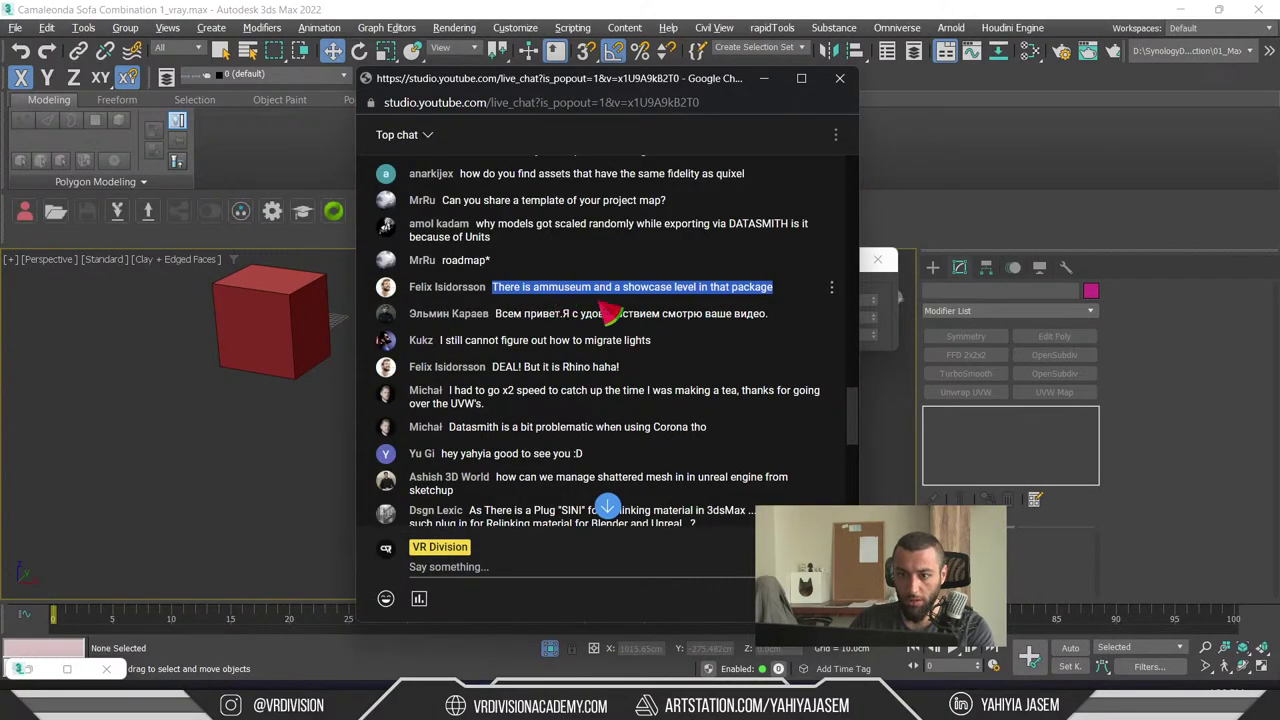
pyautogui.press('super')
pyautogui.press('super')
# - Search the Epic Marketplace for 'art fashion' and open the Art, Fashion, Automotive Galleries pack
pyautogui.click(976, 685)
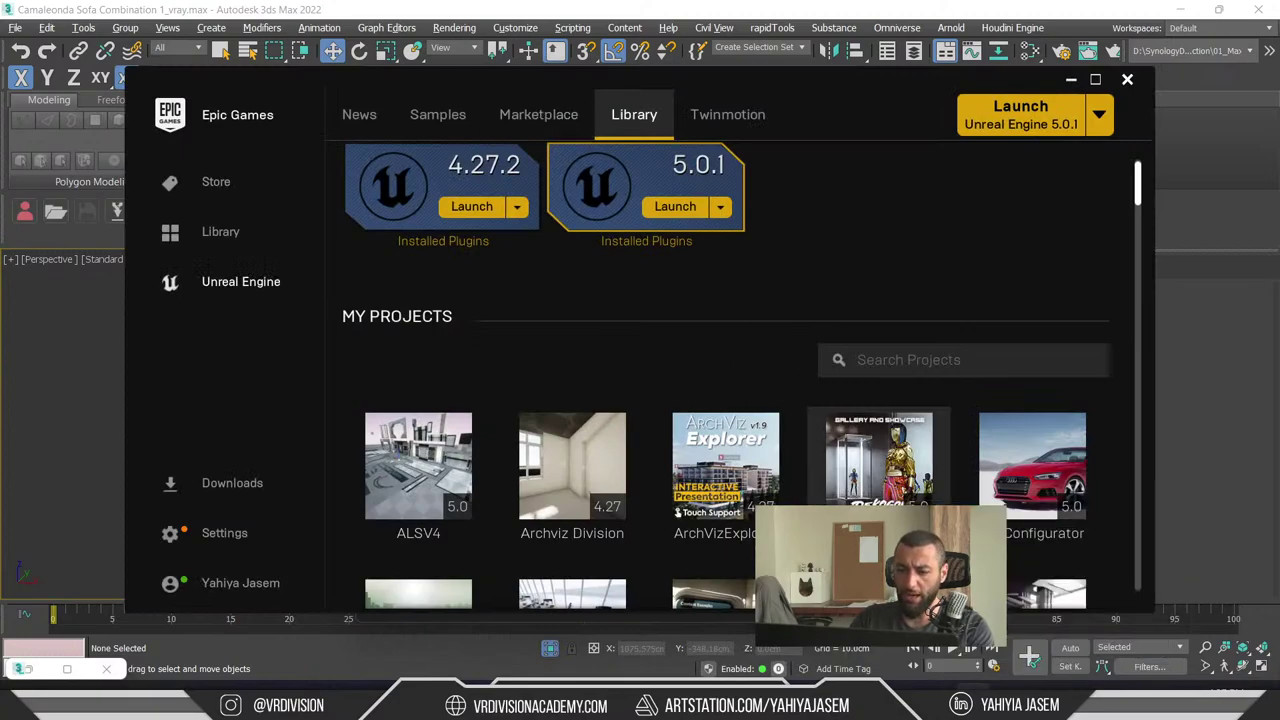
pyautogui.click(558, 135)
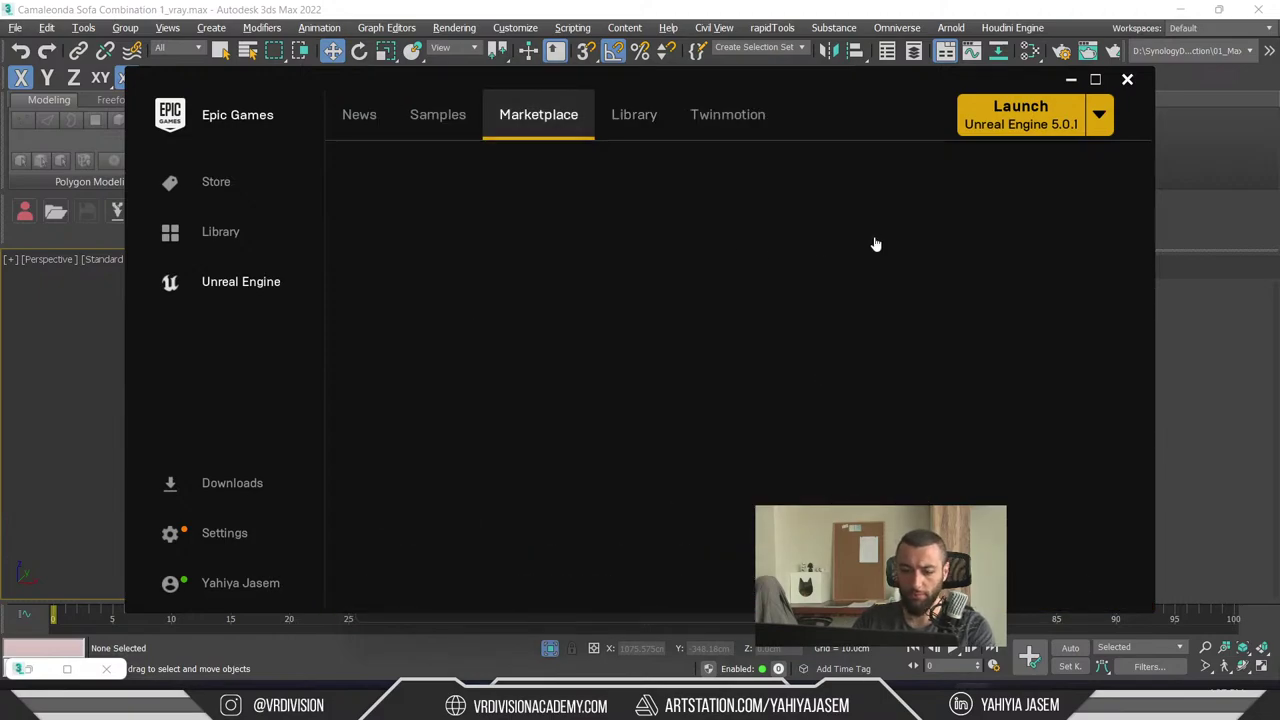
pyautogui.write('art fashion')
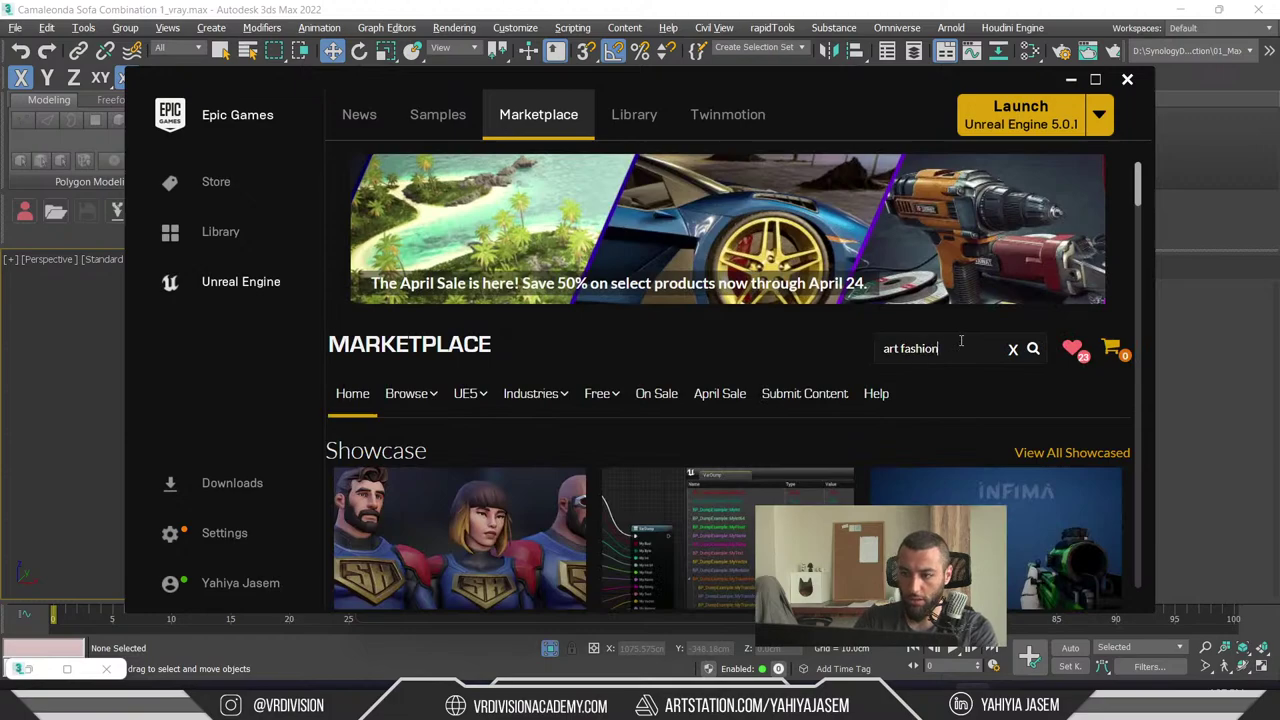
pyautogui.press('Return')
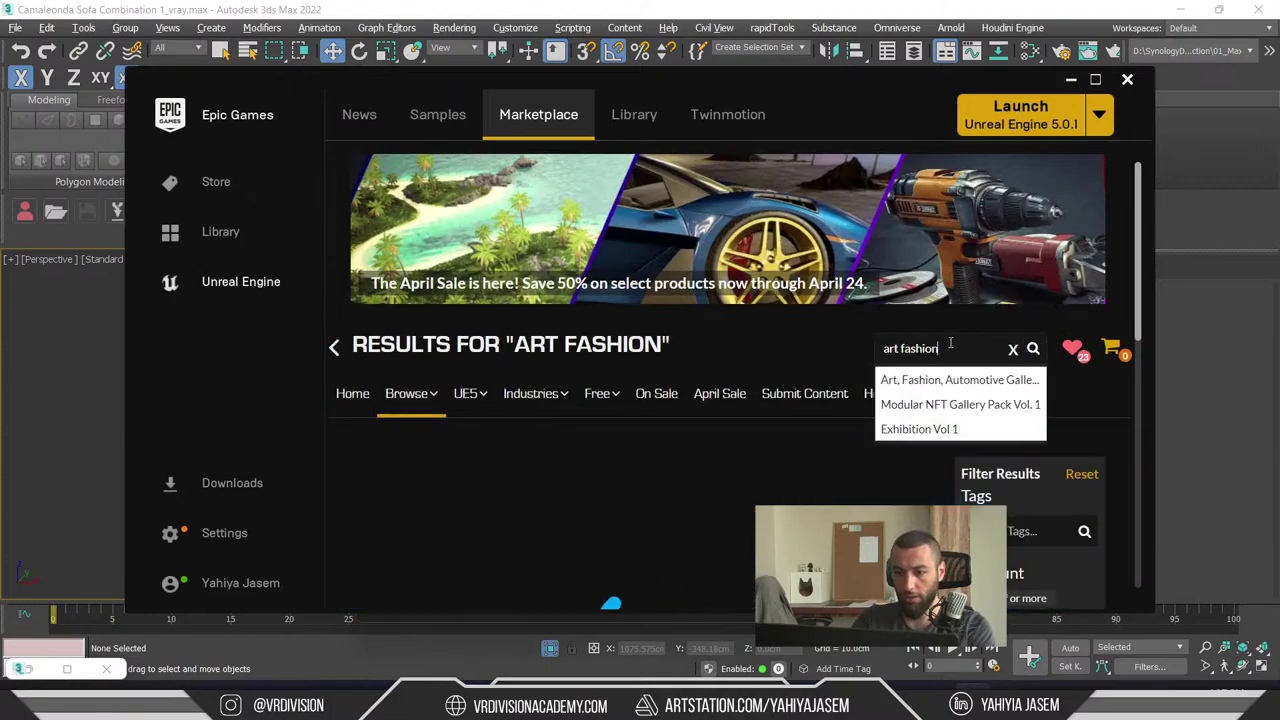
pyautogui.scroll(-5, 487, 363)
pyautogui.click(461, 306)
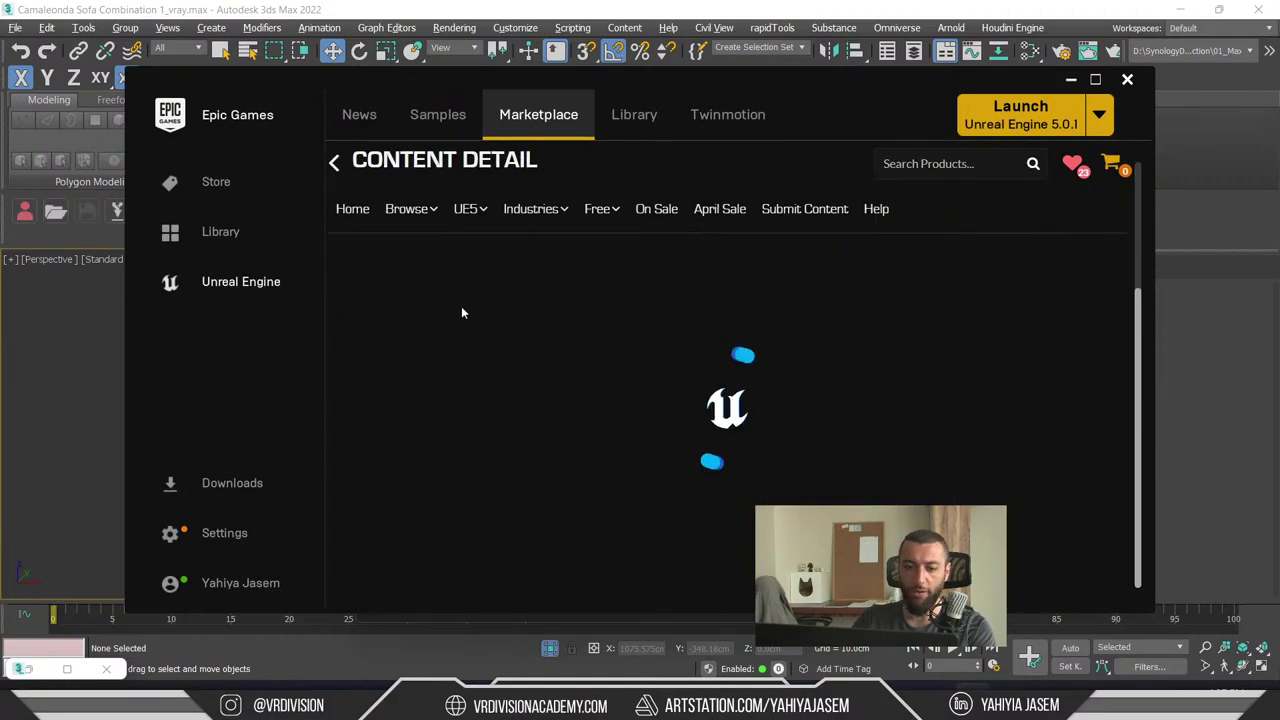
# - View the pack's car showcase image fullscreen, then minimize and highlight the Russian chat message
pyautogui.click(1095, 79)
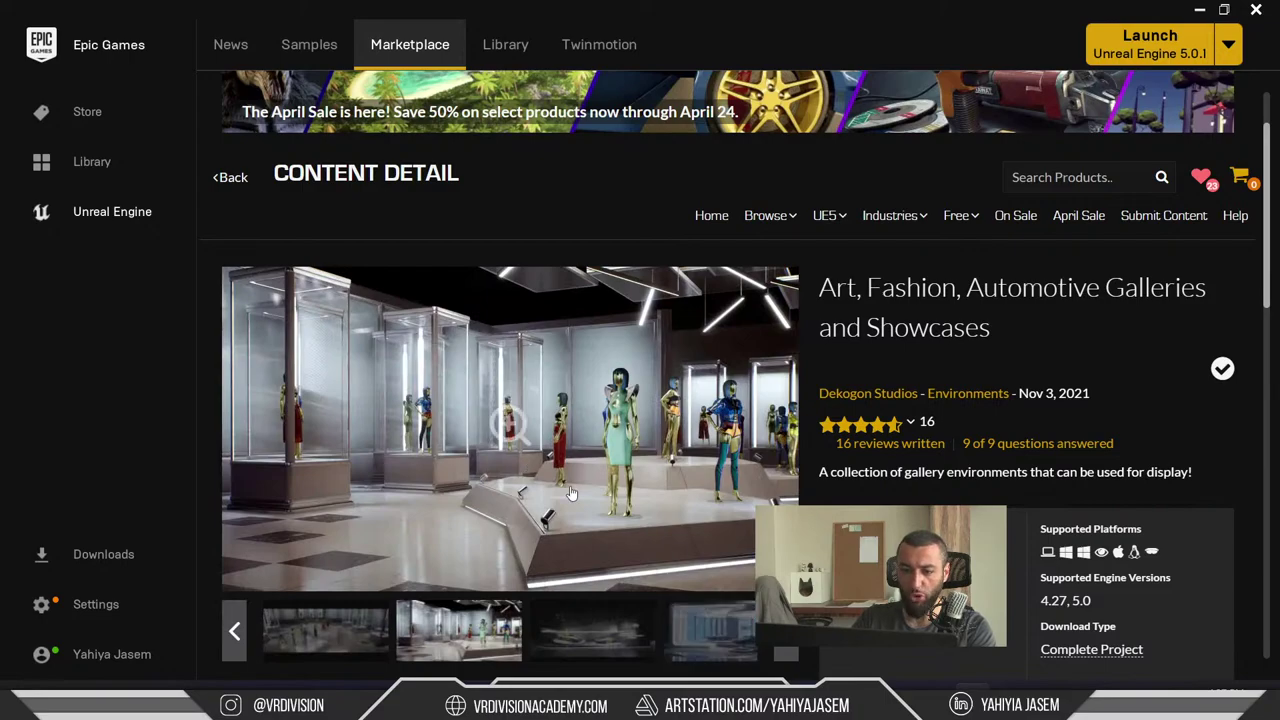
pyautogui.click(742, 650)
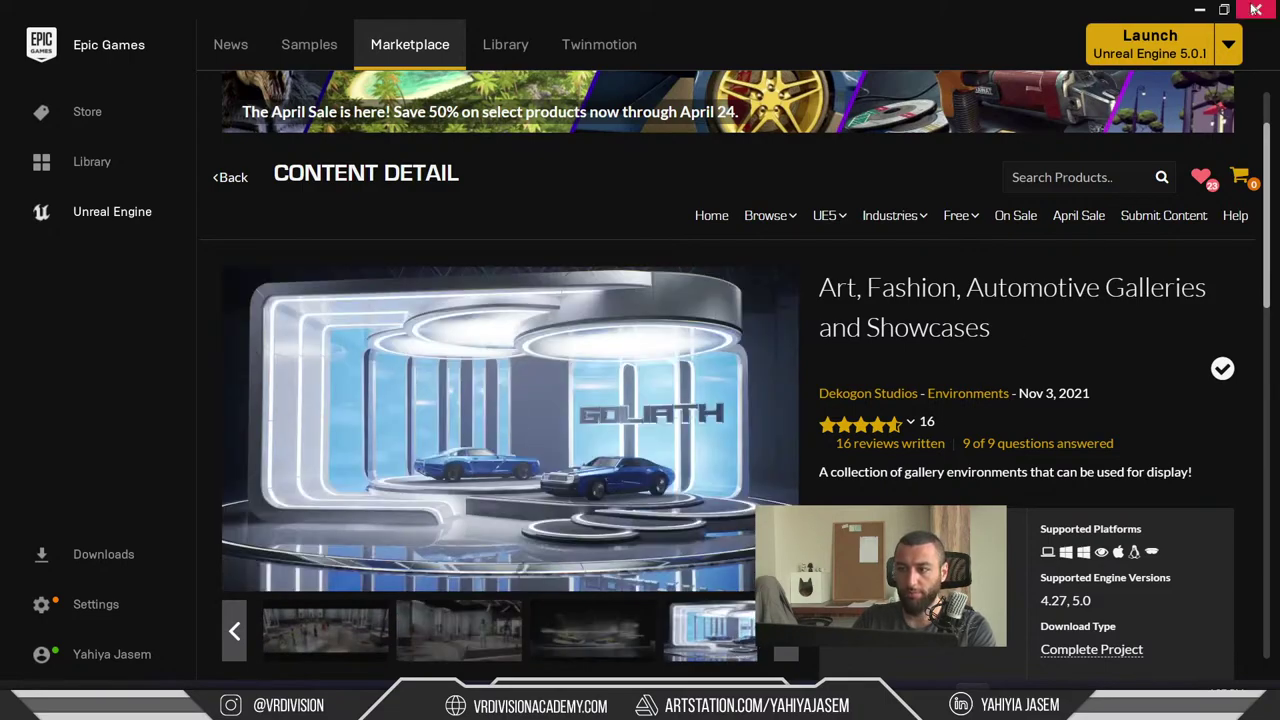
pyautogui.click(1200, 9)
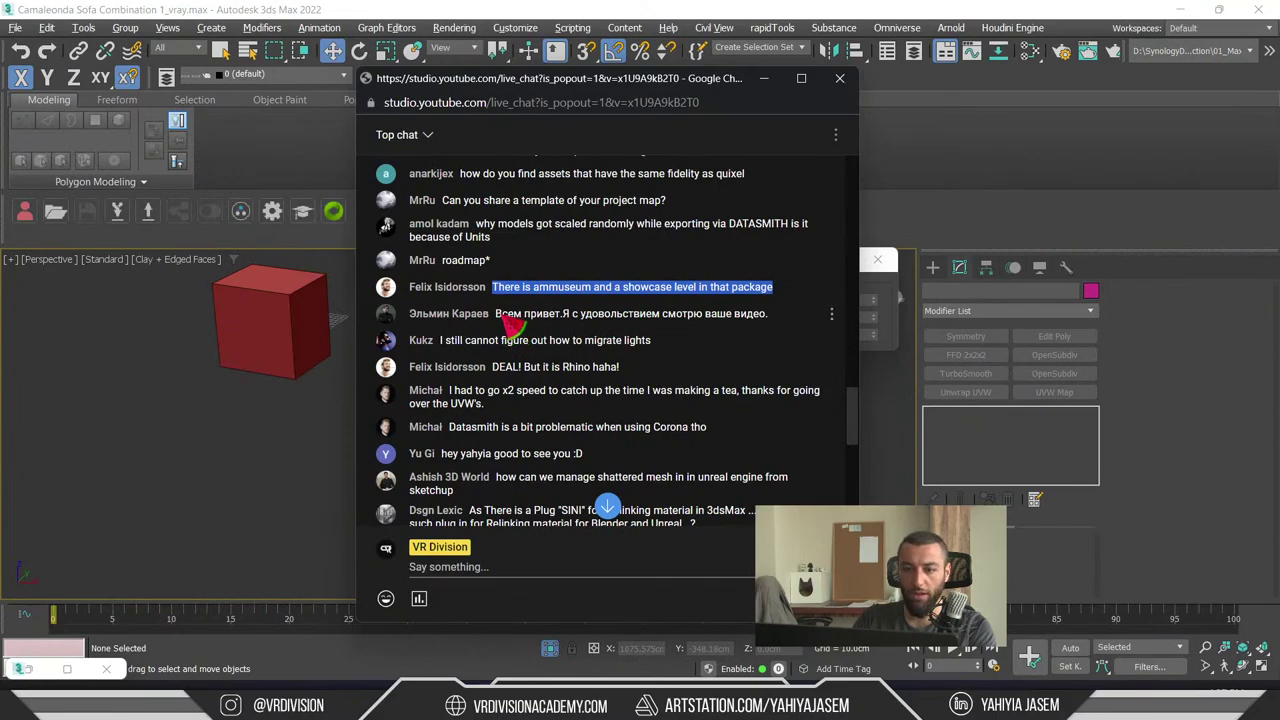
pyautogui.moveTo(503, 316); pyautogui.dragTo(493, 322)
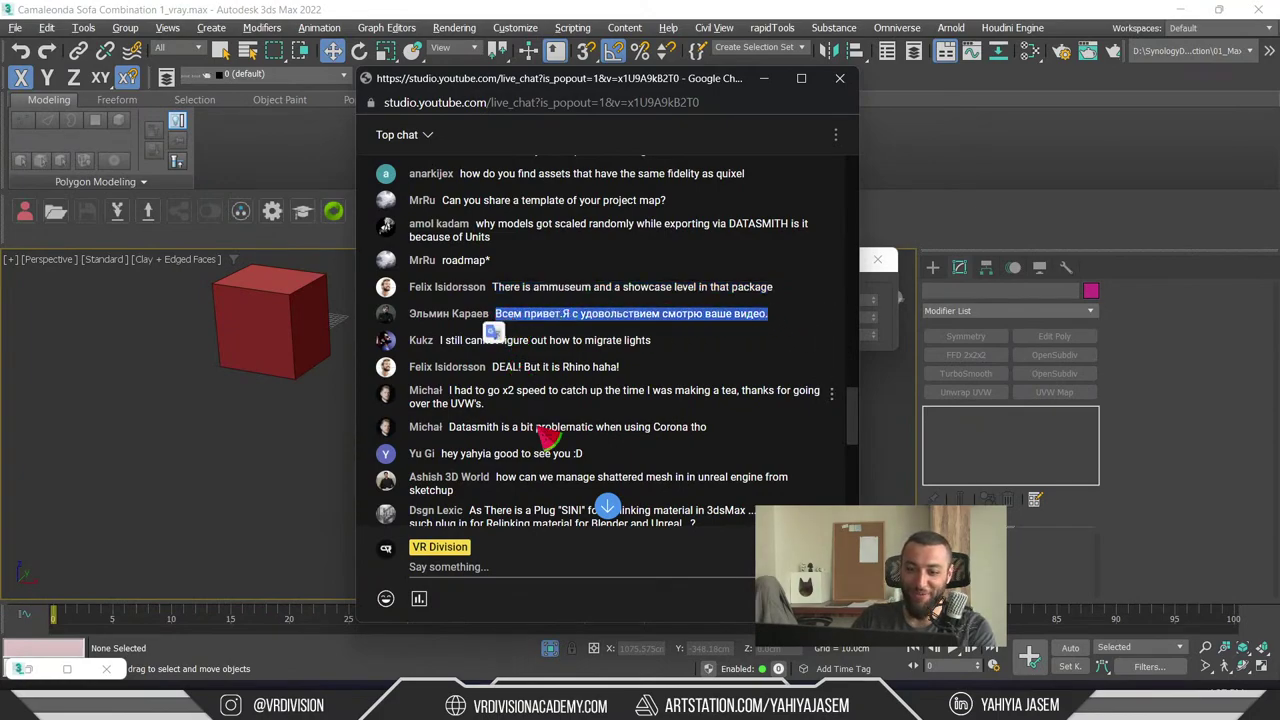
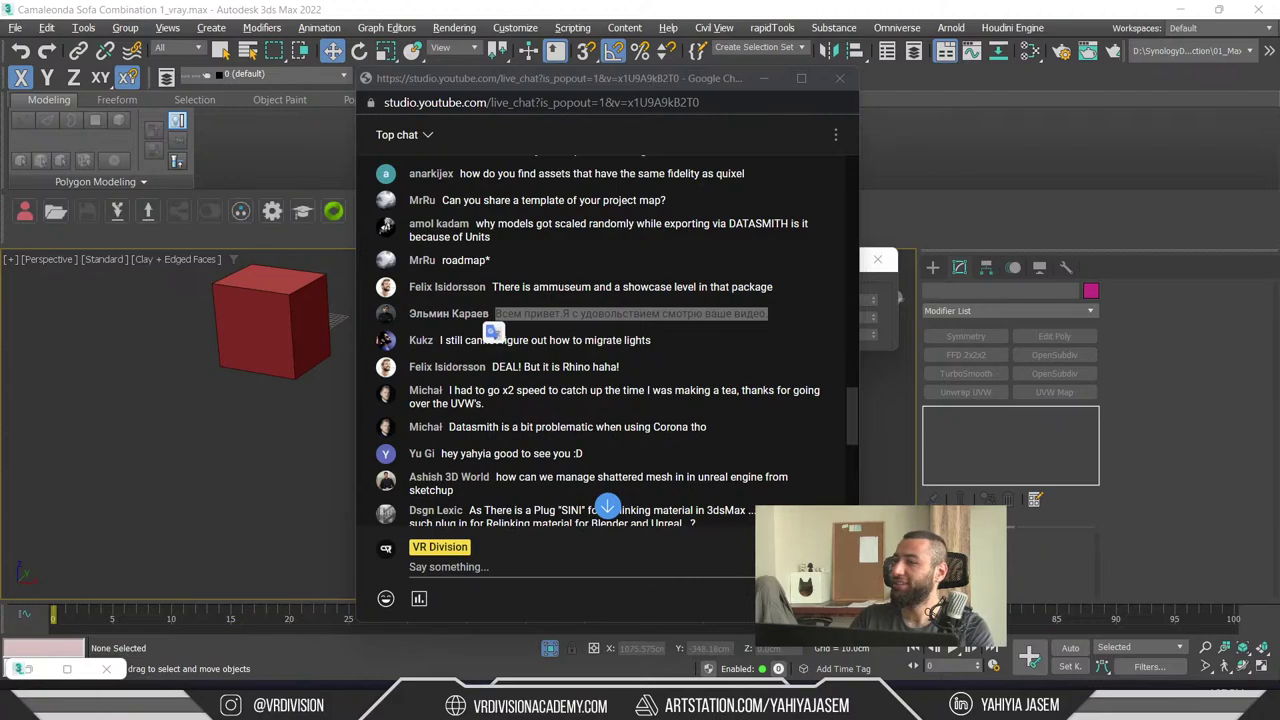
# - Translate the Russian viewer message into English, then close the translation window
pyautogui.click(493, 333)
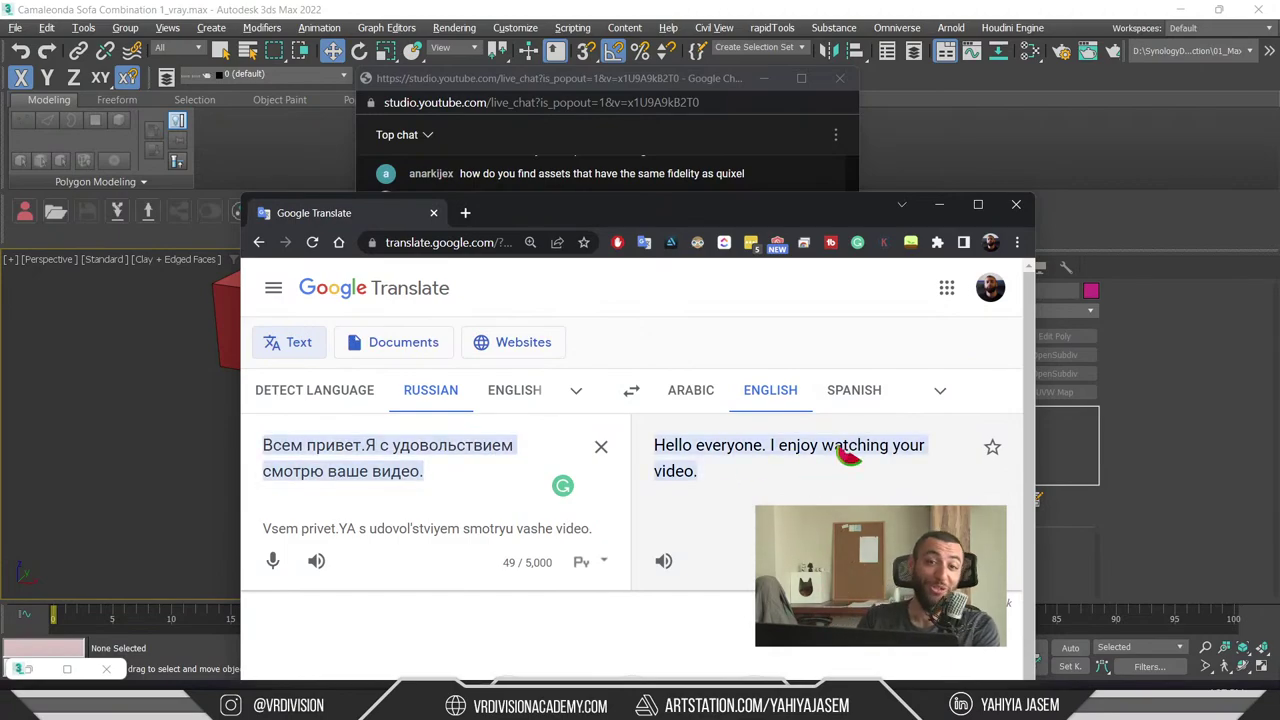
pyautogui.moveTo(626, 210); pyautogui.dragTo(927, 69)
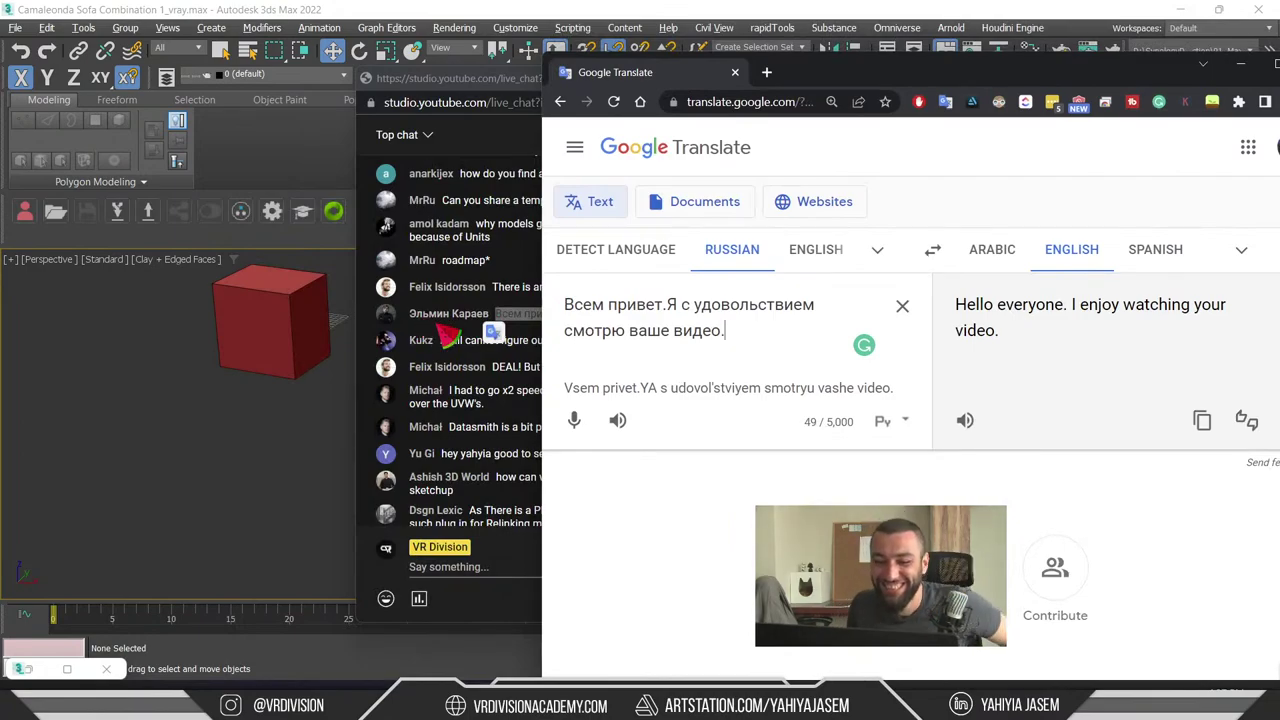
pyautogui.click(735, 72)
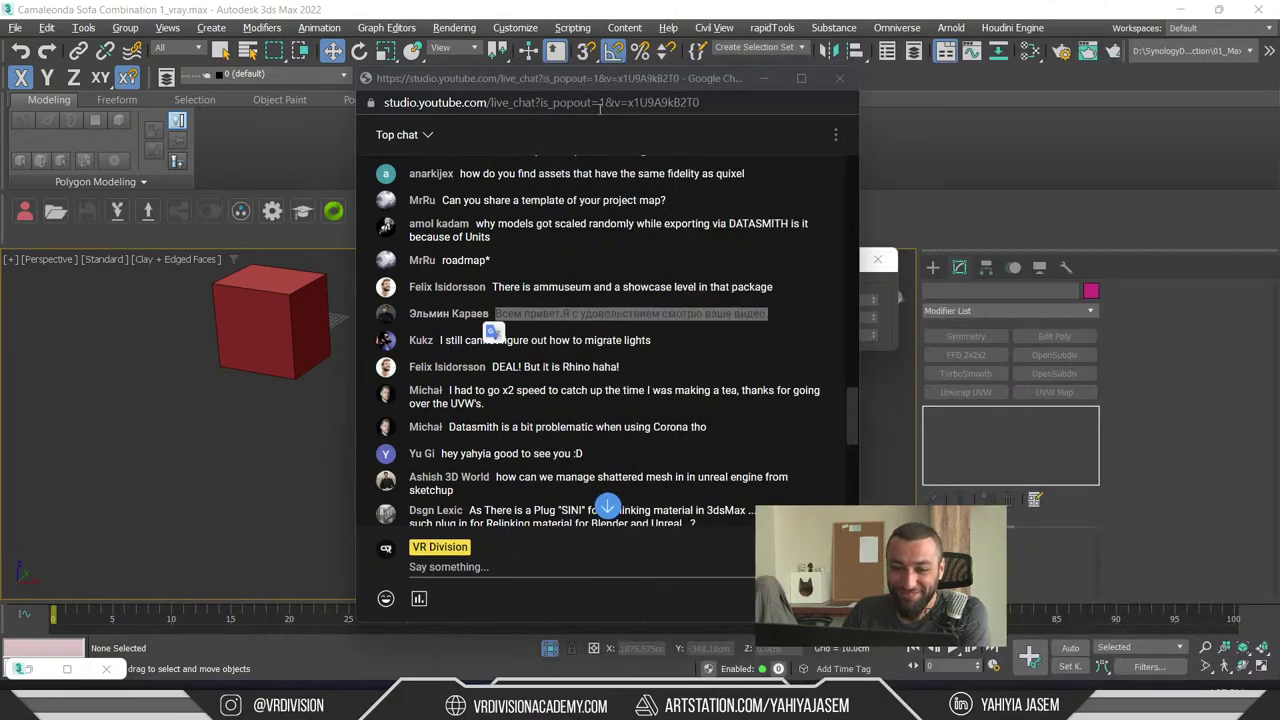
# - Highlight the viewer question about migrating lights, then hide the live chat and minimize 3ds Max
pyautogui.click(712, 370)
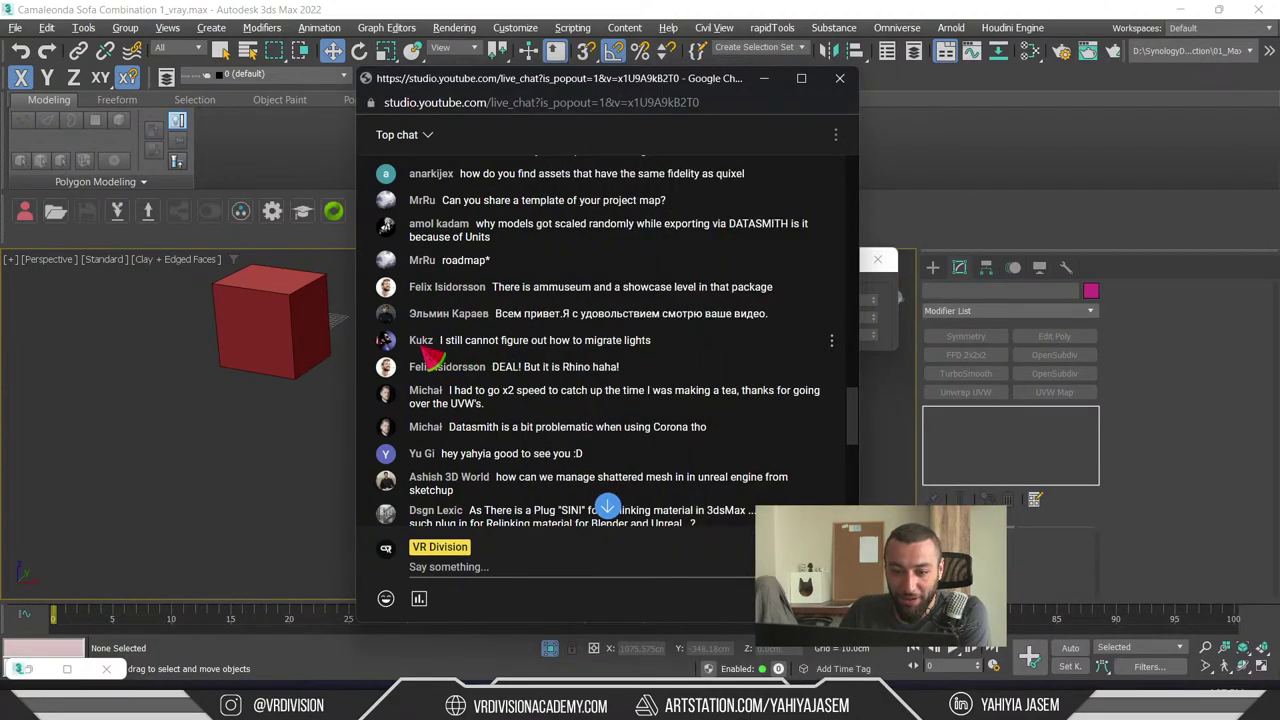
pyautogui.moveTo(446, 345); pyautogui.dragTo(442, 346)
pyautogui.click(685, 355)
pyautogui.click(447, 346)
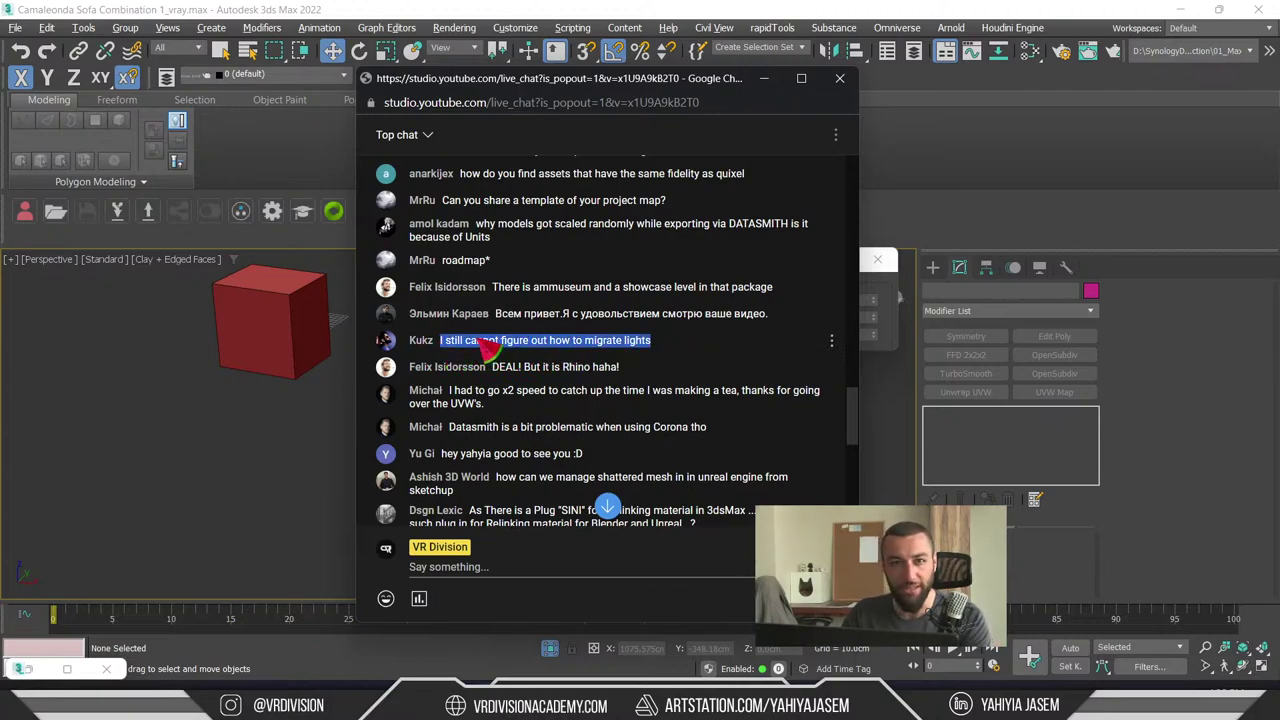
pyautogui.click(764, 78)
pyautogui.click(1179, 8)
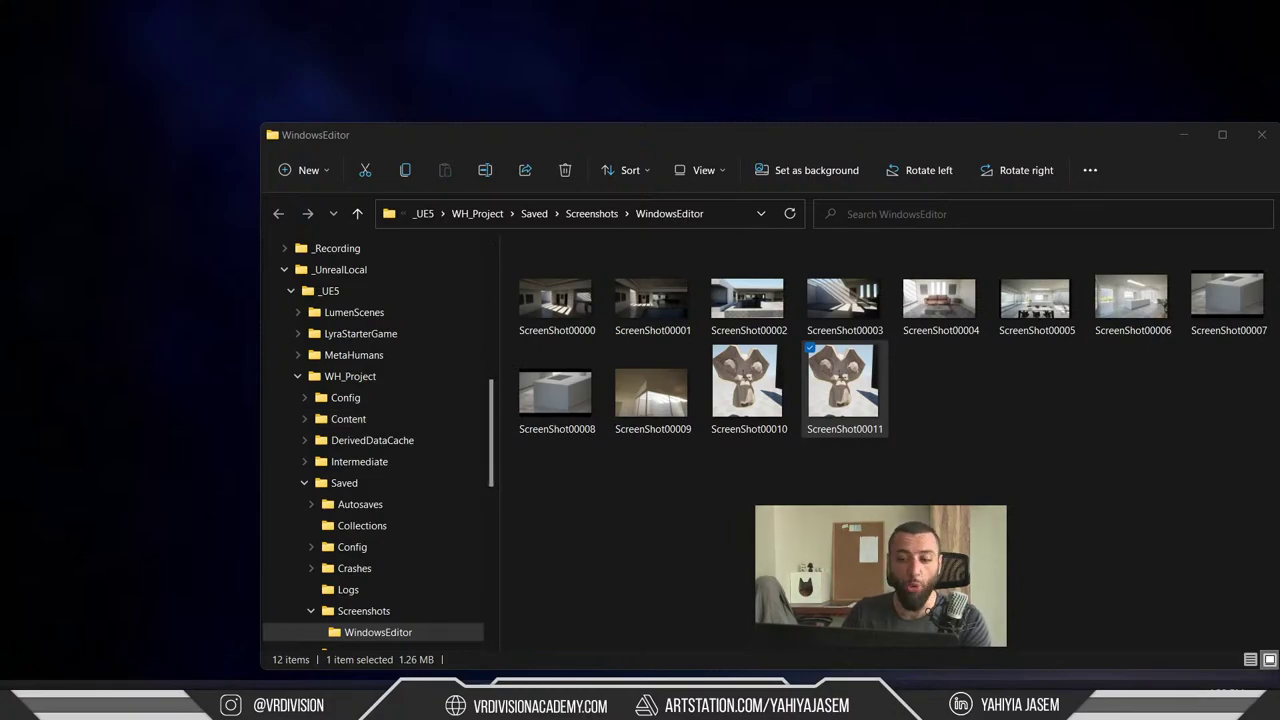
# - Switch from File Explorer to the Unreal editor and fly into the furnished white house
pyautogui.press('super+Tab')
pyautogui.press('Escape')
pyautogui.hotkey('alt', 'Tab')
pyautogui.moveTo(623, 423); pyautogui.dragTo(429, 529, button='right')
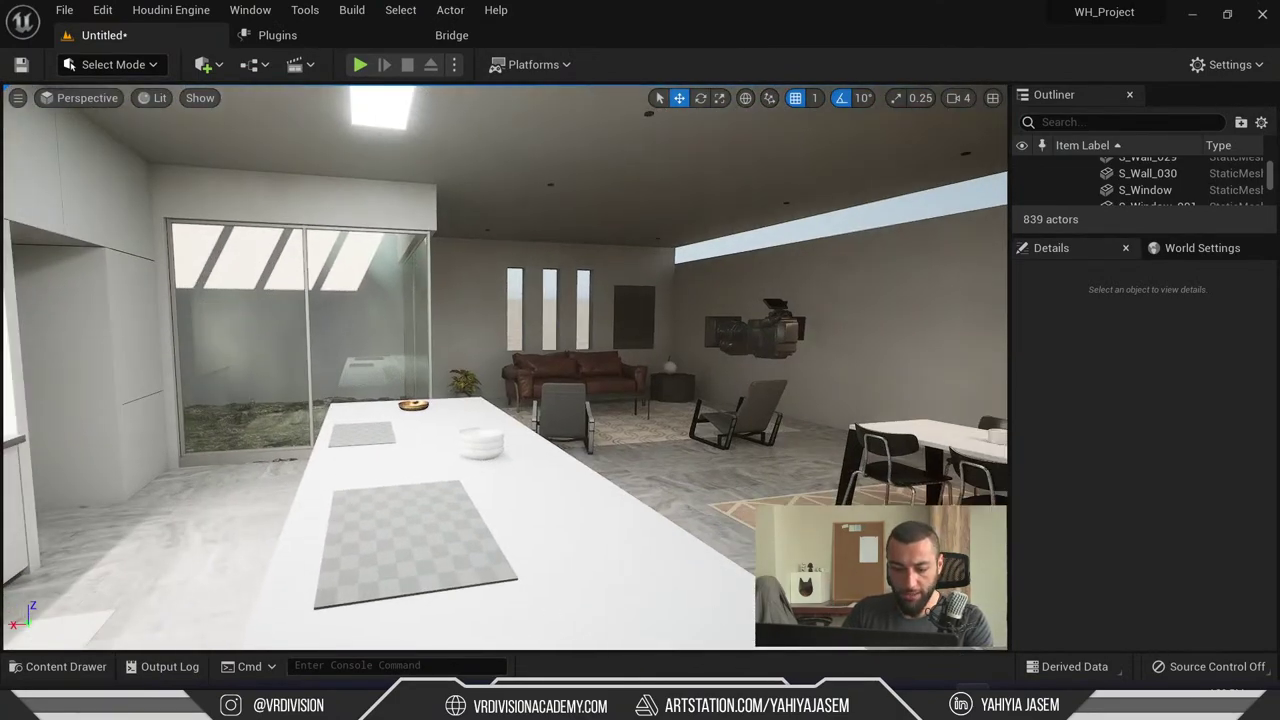
# - Launch Epic Games Launcher via an 'epi' search and open ContentExample from the Library
pyautogui.press('super')
pyautogui.write('epi')
pyautogui.press('Return')
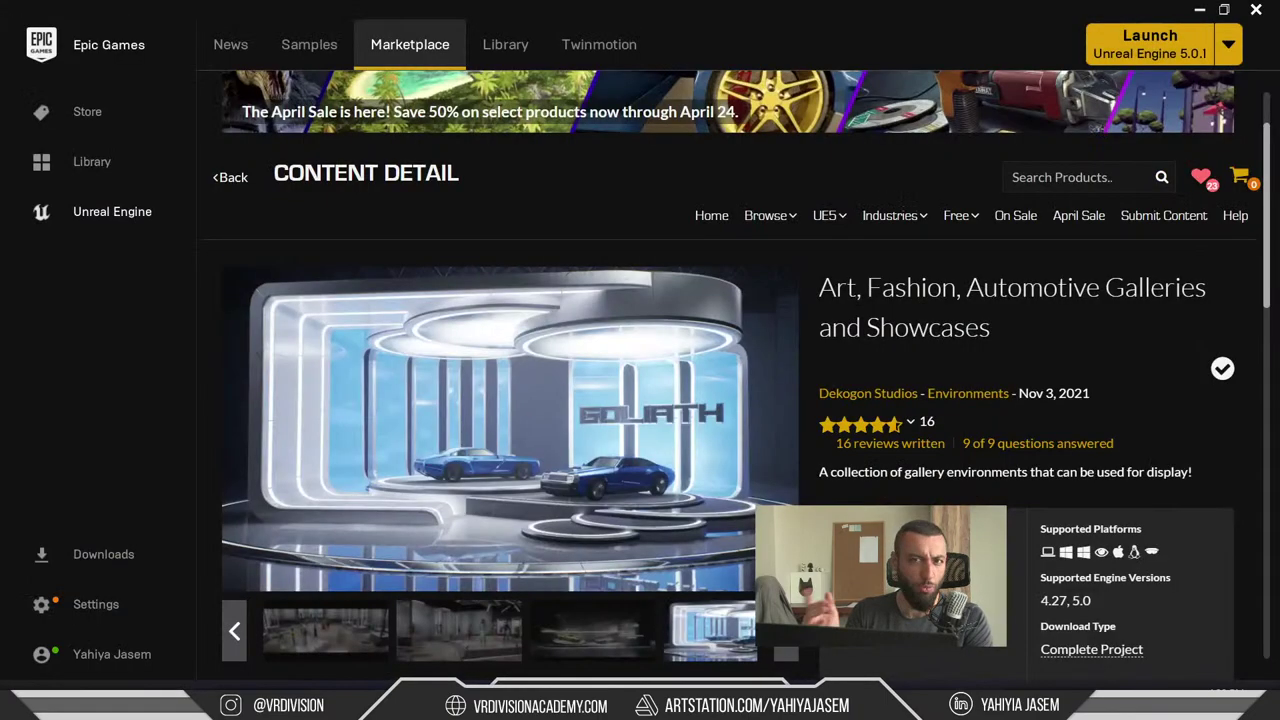
pyautogui.click(505, 44)
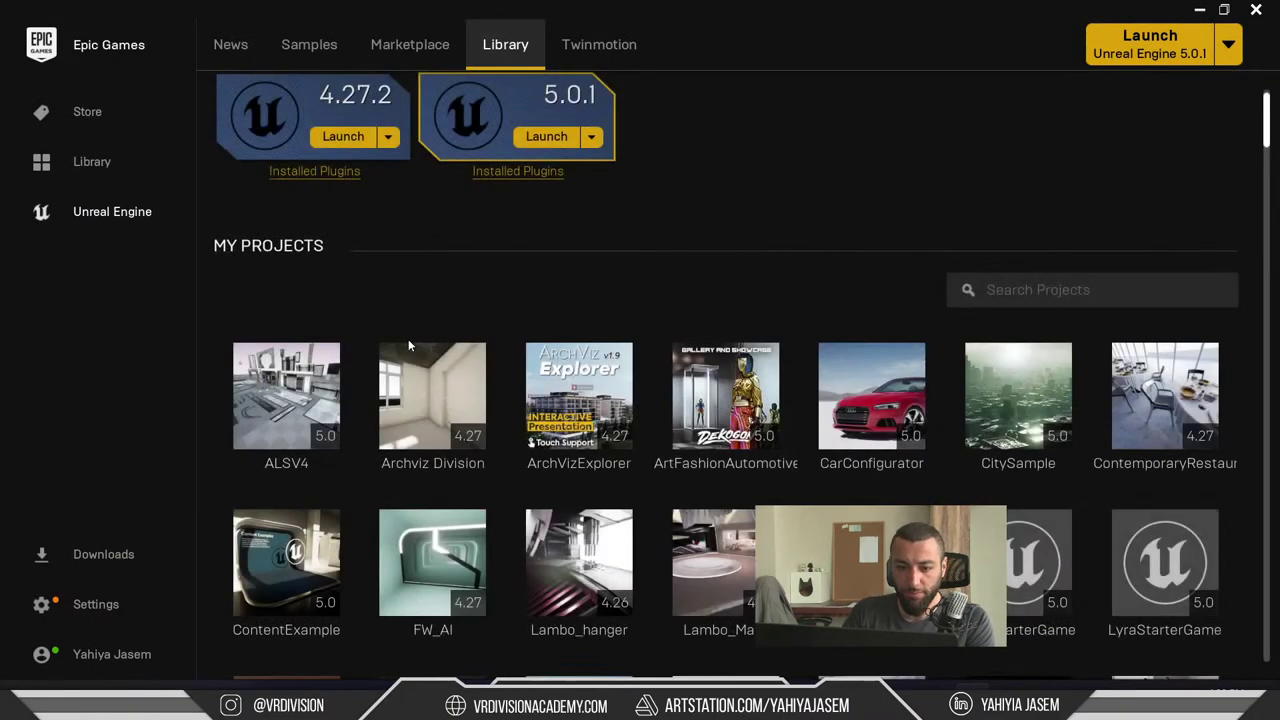
pyautogui.scroll(-2, 794, 326)
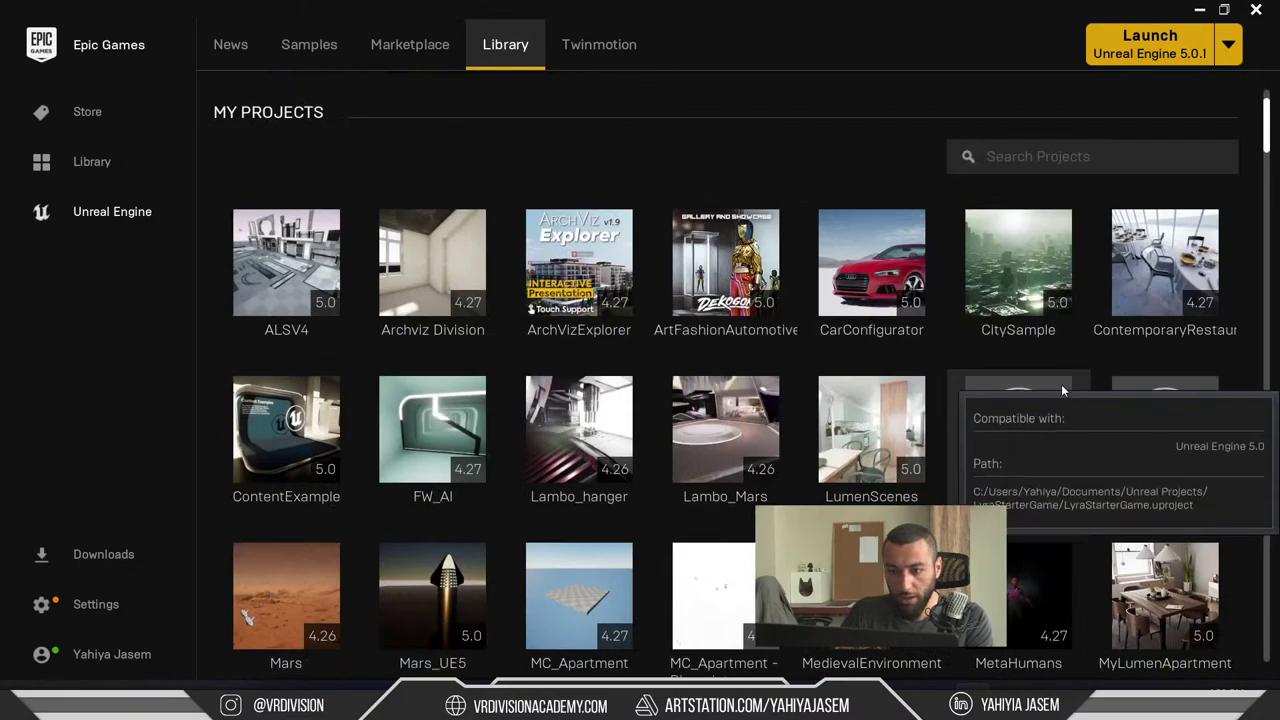
pyautogui.scroll(-2, 1100, 381)
pyautogui.doubleClick(325, 298)
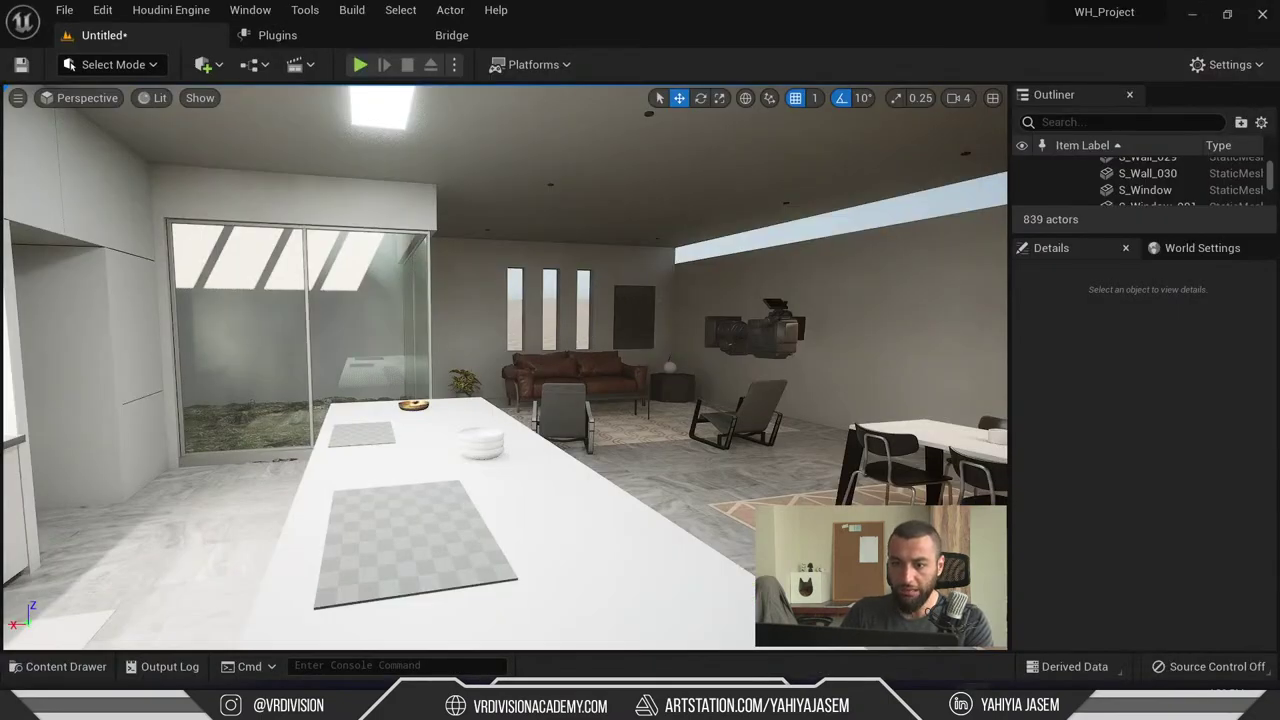
# - Turn the view toward the dining area ceiling and select the rect light RectLight14
pyautogui.rightClick(623, 145)
pyautogui.moveTo(623, 145); pyautogui.dragTo(645, 290, button='right')
pyautogui.scroll(-2, 645, 290)
pyautogui.press('Escape')
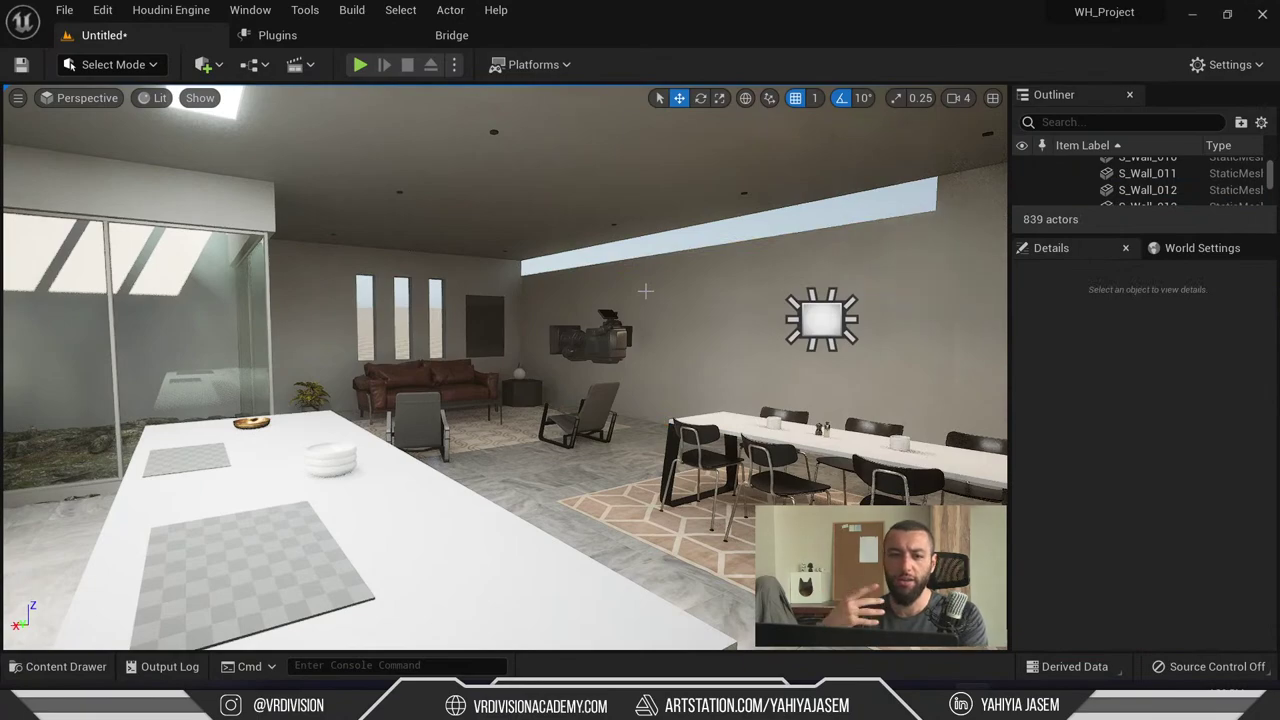
pyautogui.press('q')
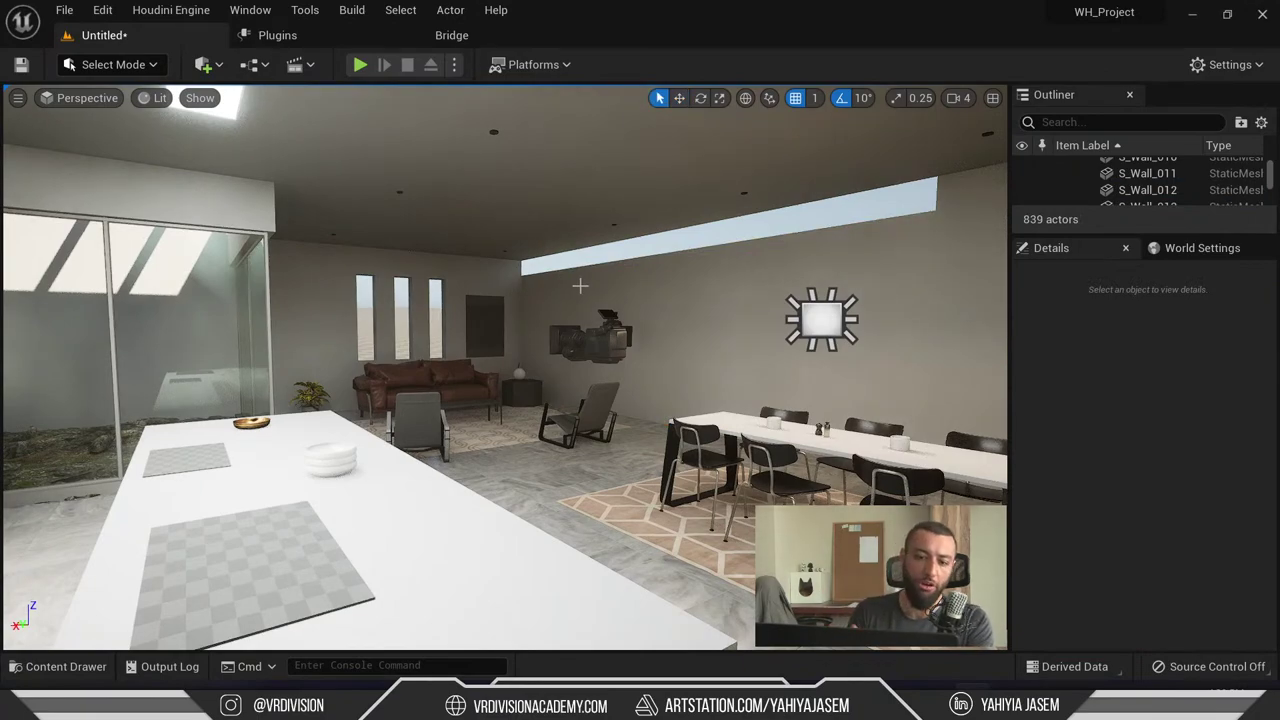
pyautogui.moveTo(560, 300); pyautogui.dragTo(560, 280, button='right')
pyautogui.click(580, 285)
# - Browse the Quick Add Lights list, then fly the view outside to the house exterior
pyautogui.click(210, 64)
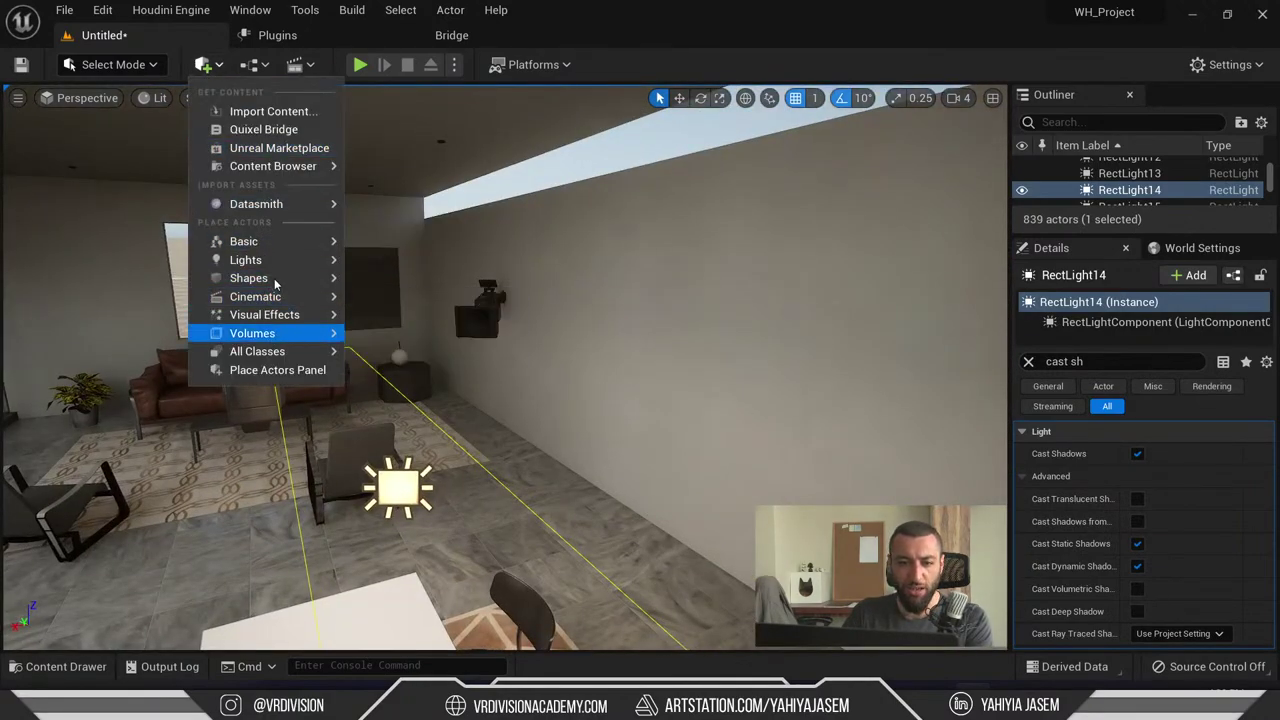
pyautogui.moveTo(265, 314)
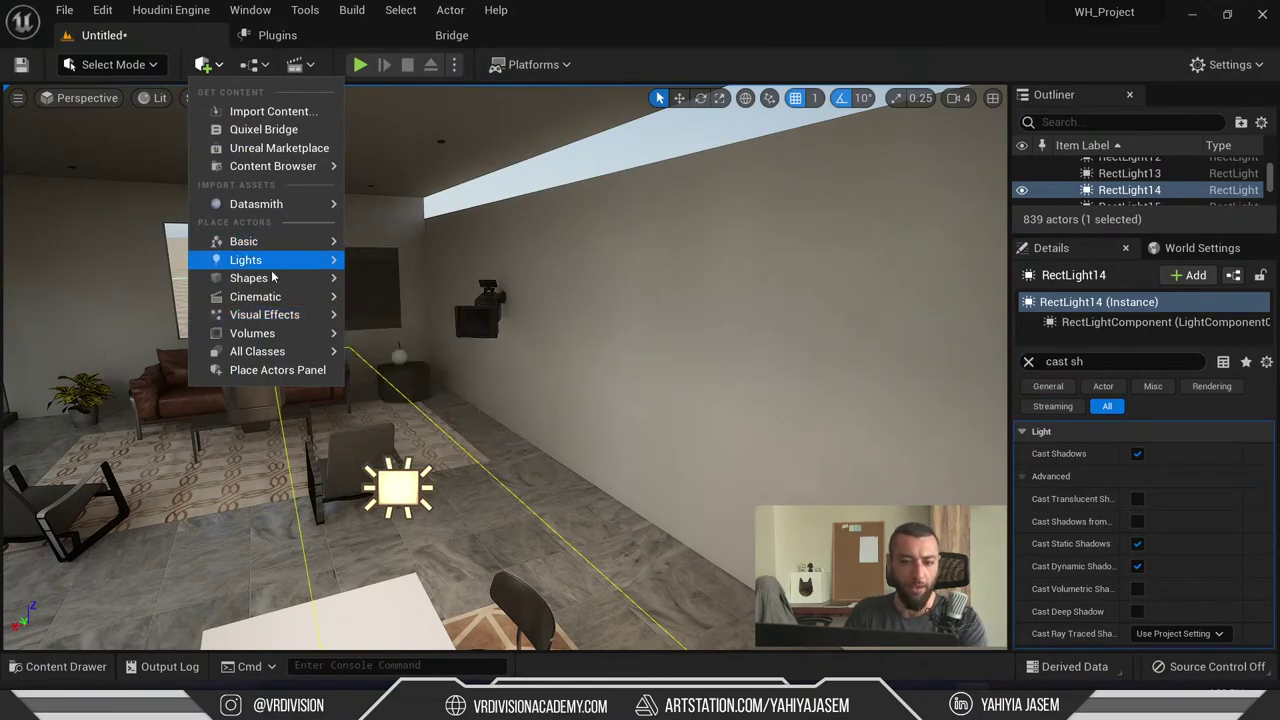
pyautogui.moveTo(260, 268)
pyautogui.moveTo(560, 266); pyautogui.dragTo(707, 291, button='right')
pyautogui.moveTo(229, 311); pyautogui.dragTo(229, 311, button='right')
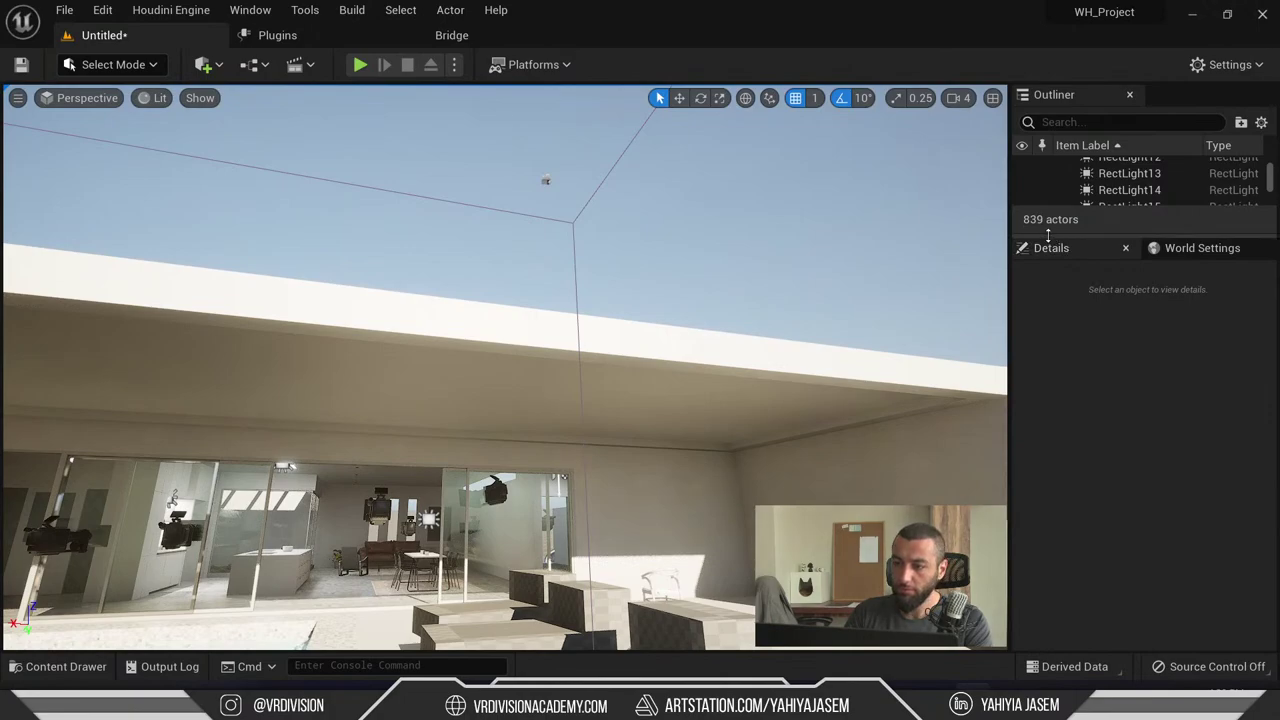
pyautogui.moveTo(1051, 232); pyautogui.dragTo(1066, 480)
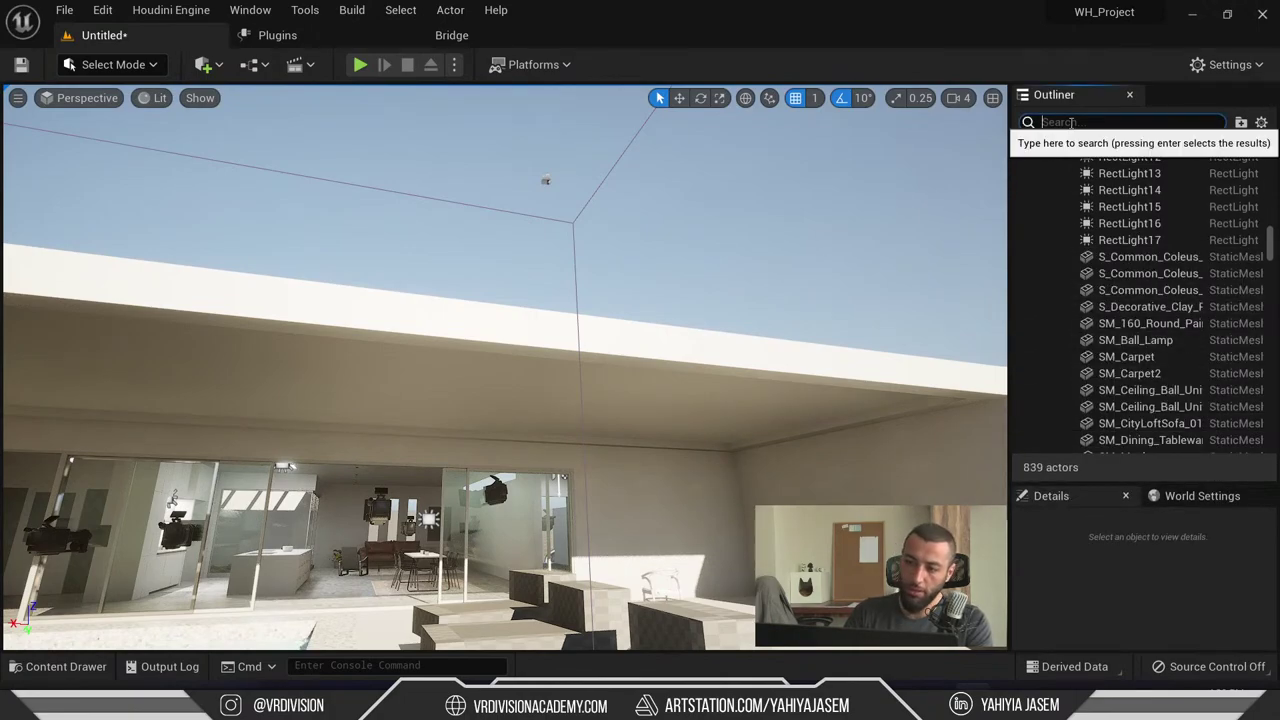
# - Widen the Outliner, expand House_Lumen > Lights, and select DirectionalLight through SkyLight
pyautogui.click(1071, 123)
pyautogui.moveTo(907, 175); pyautogui.dragTo(905, 176)
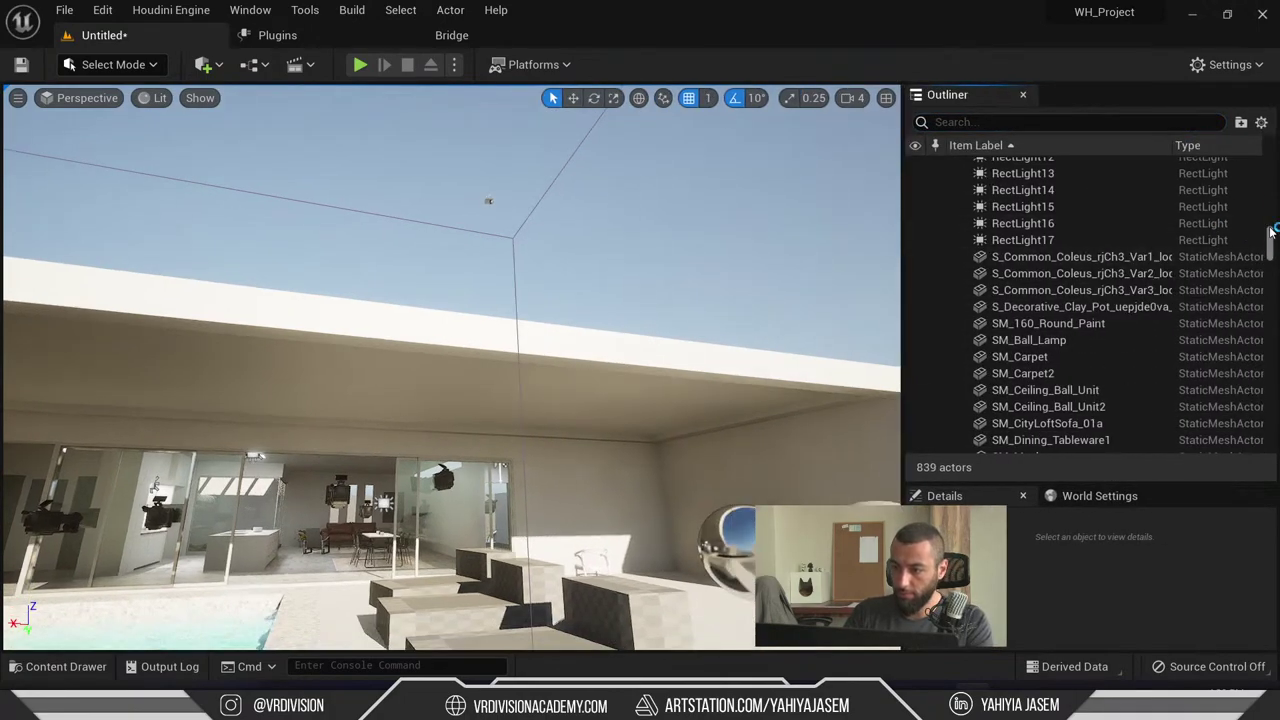
pyautogui.scroll(10, 940, 255)
pyautogui.click(955, 165)
pyautogui.click(955, 165)
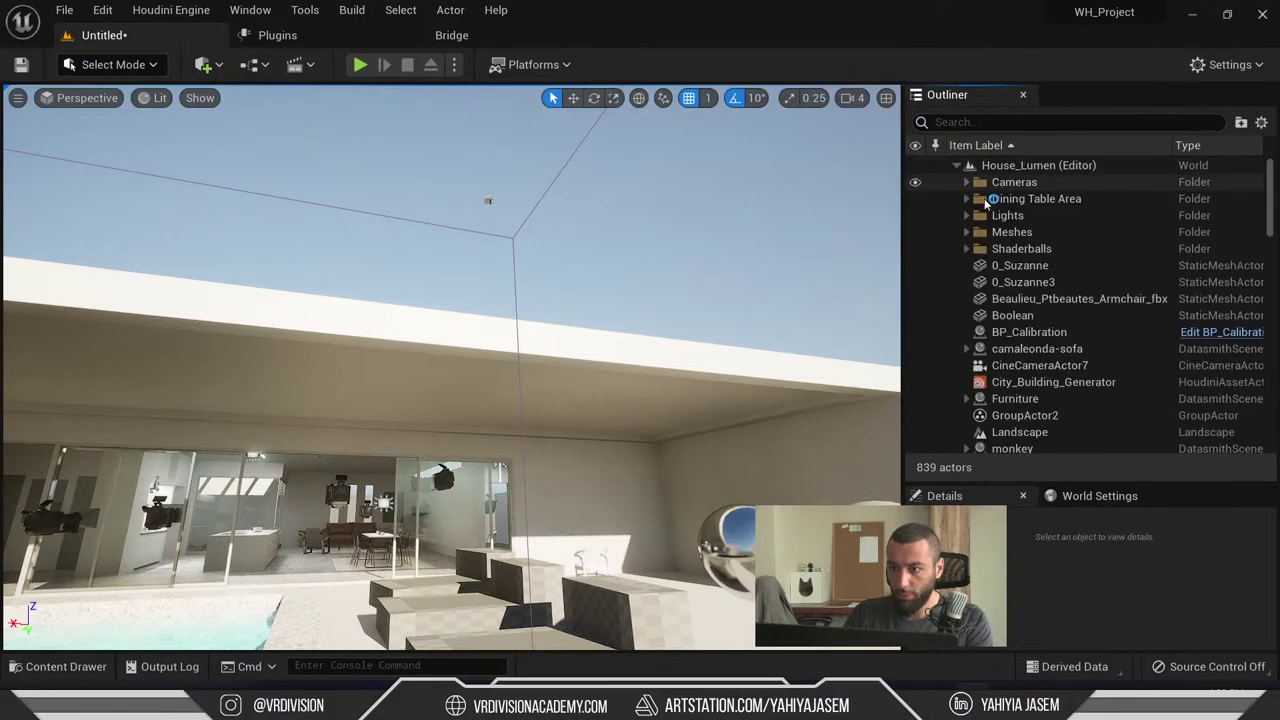
pyautogui.click(966, 215)
pyautogui.click(1035, 218)
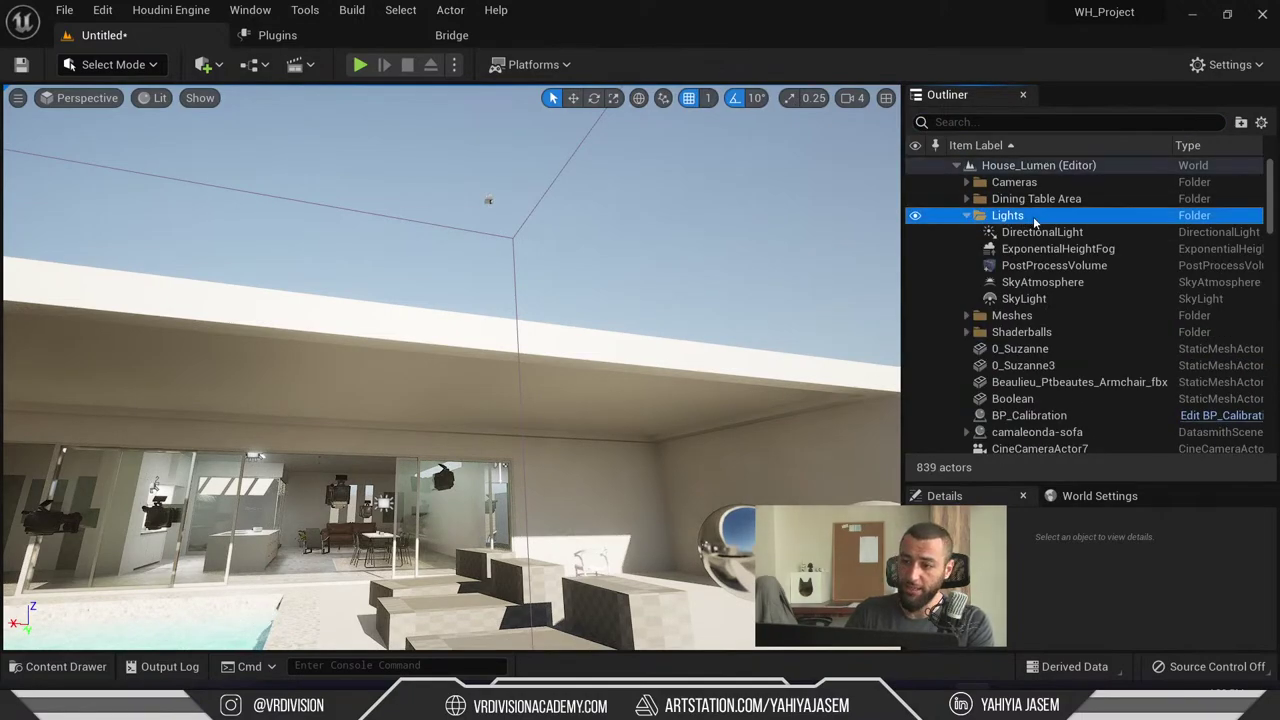
pyautogui.keyDown('shift'); pyautogui.click(1046, 299); pyautogui.keyUp('shift')
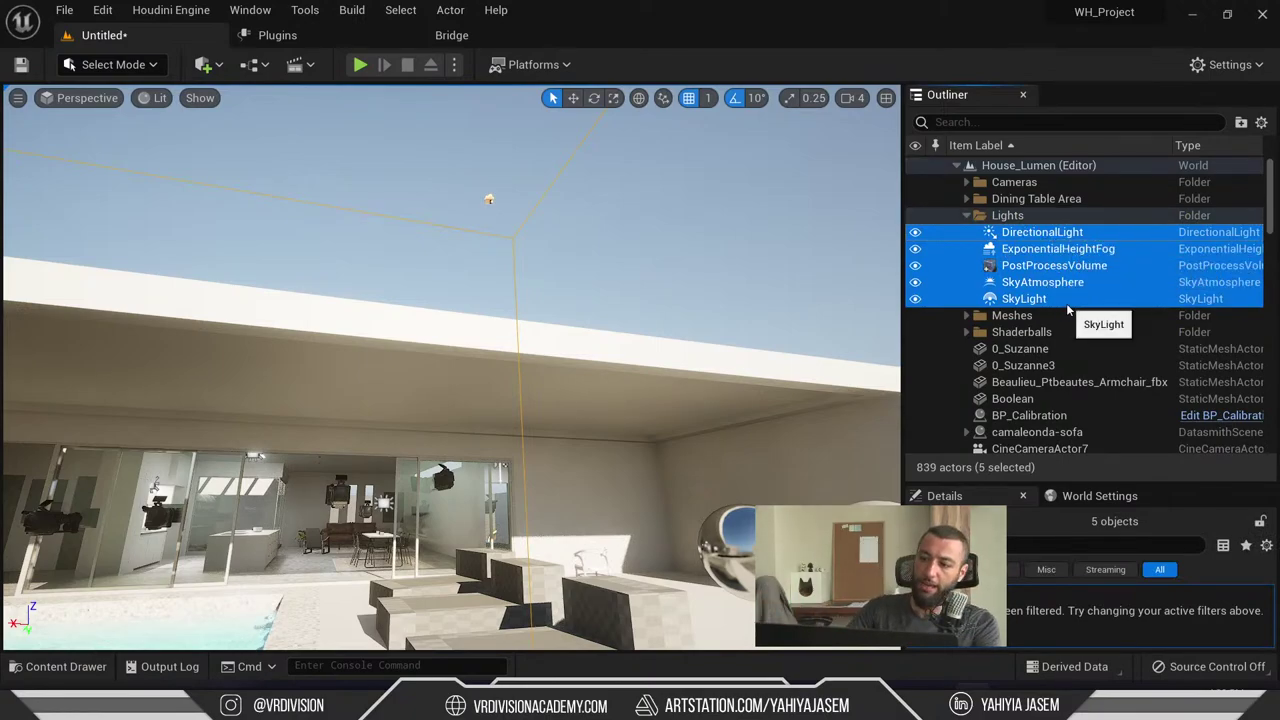
pyautogui.doubleClick(1050, 234)
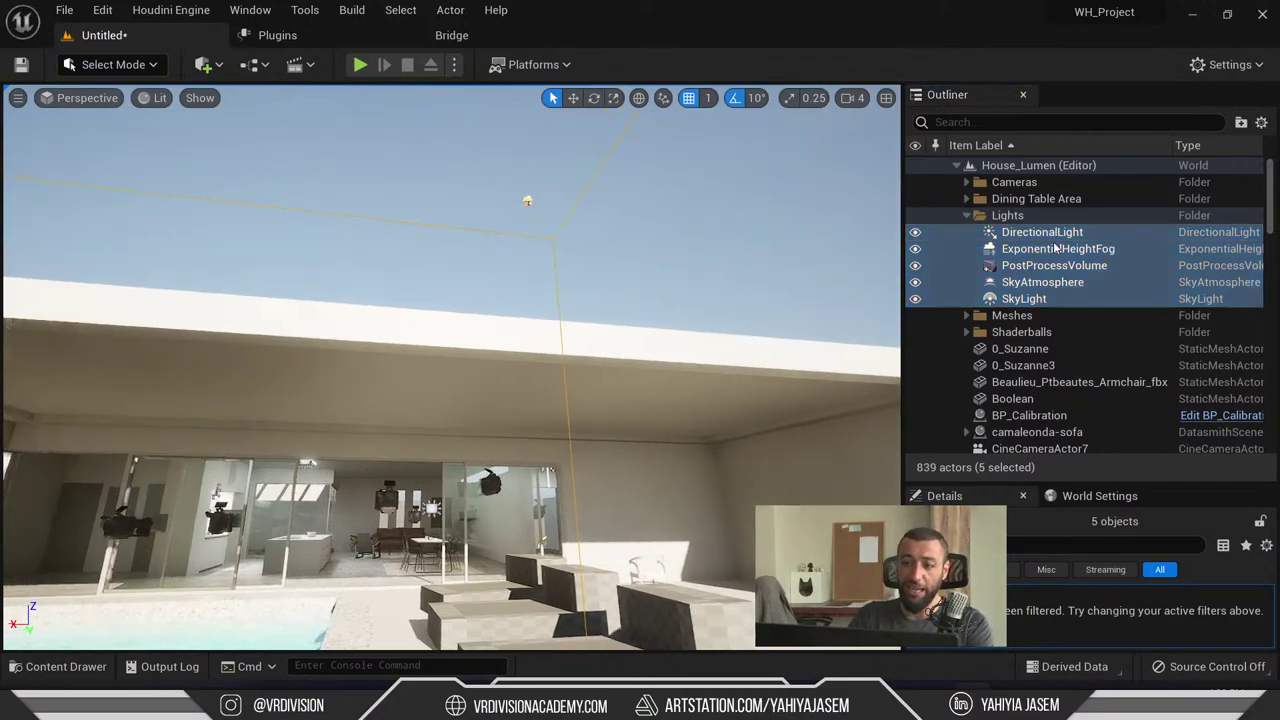
pyautogui.keyDown('shift'); pyautogui.click(1028, 298); pyautogui.keyUp('shift')
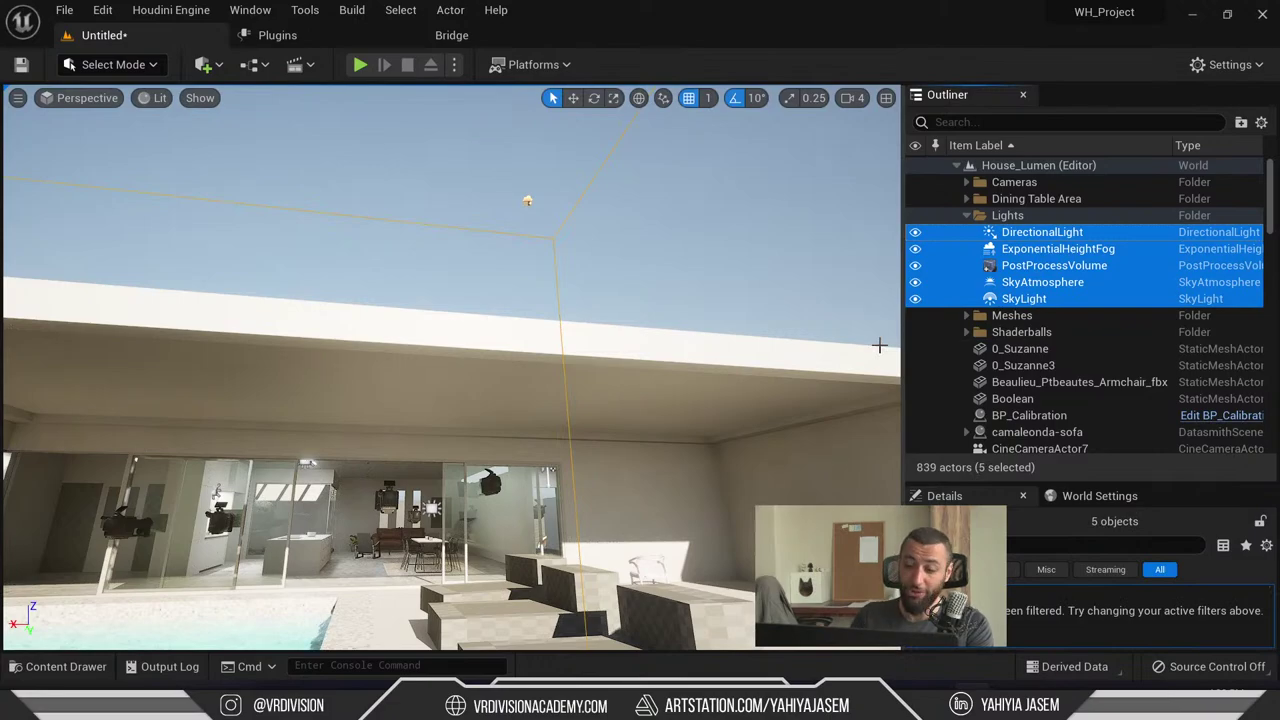
pyautogui.moveTo(850, 705)
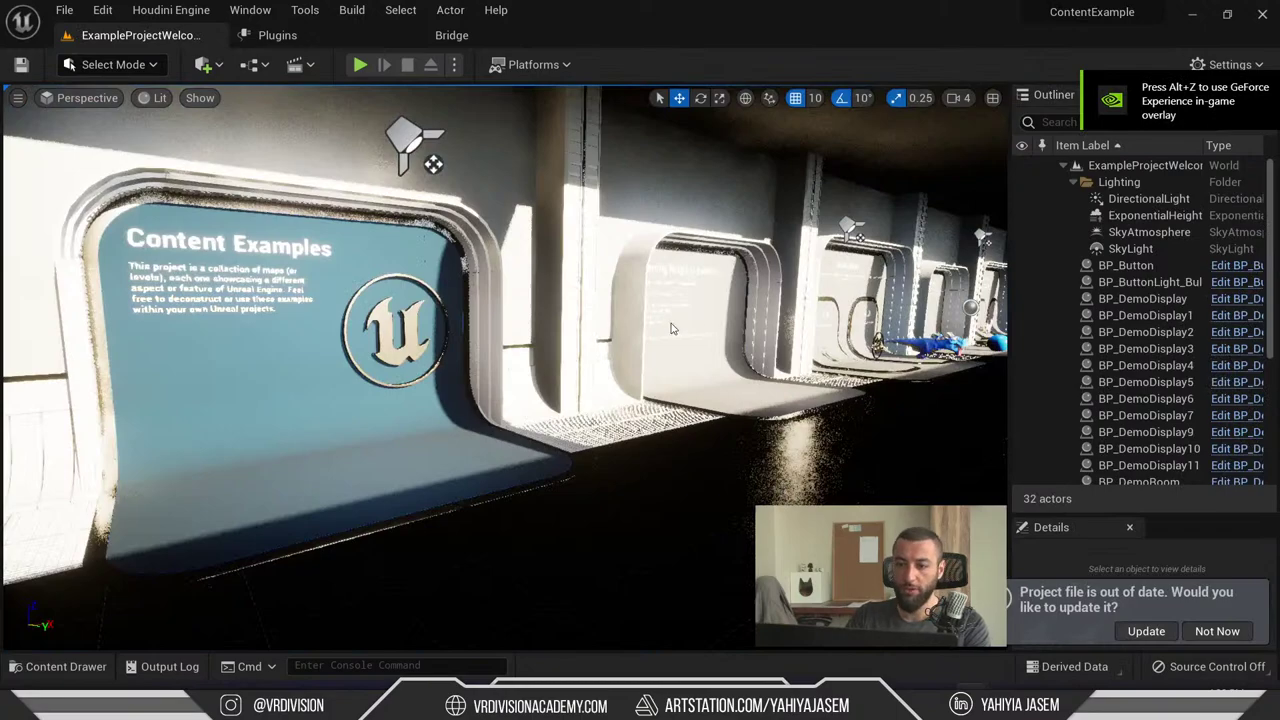
# - Delete ContentExample's four original lighting actors and paste in the five copied house lights
pyautogui.moveTo(672, 328); pyautogui.dragTo(730, 270)
pyautogui.click(1130, 248)
pyautogui.keyDown('shift'); pyautogui.click(1150, 198); pyautogui.keyUp('shift')
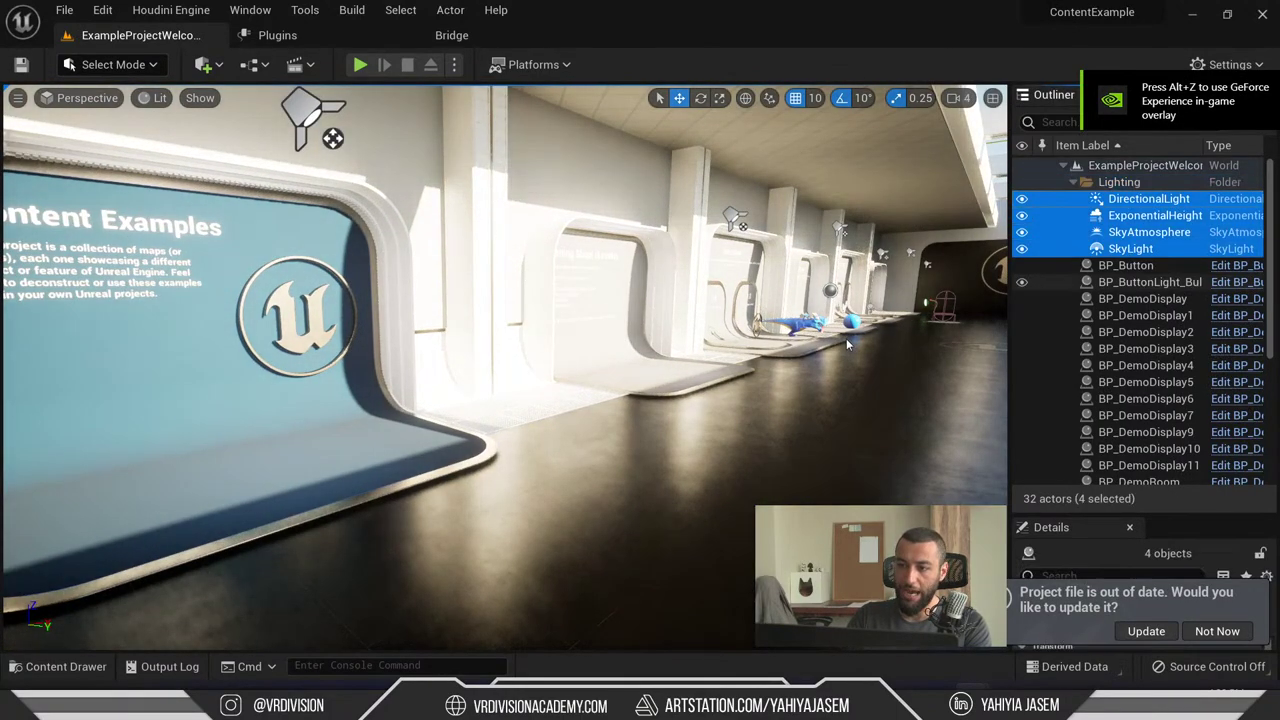
pyautogui.press('Delete')
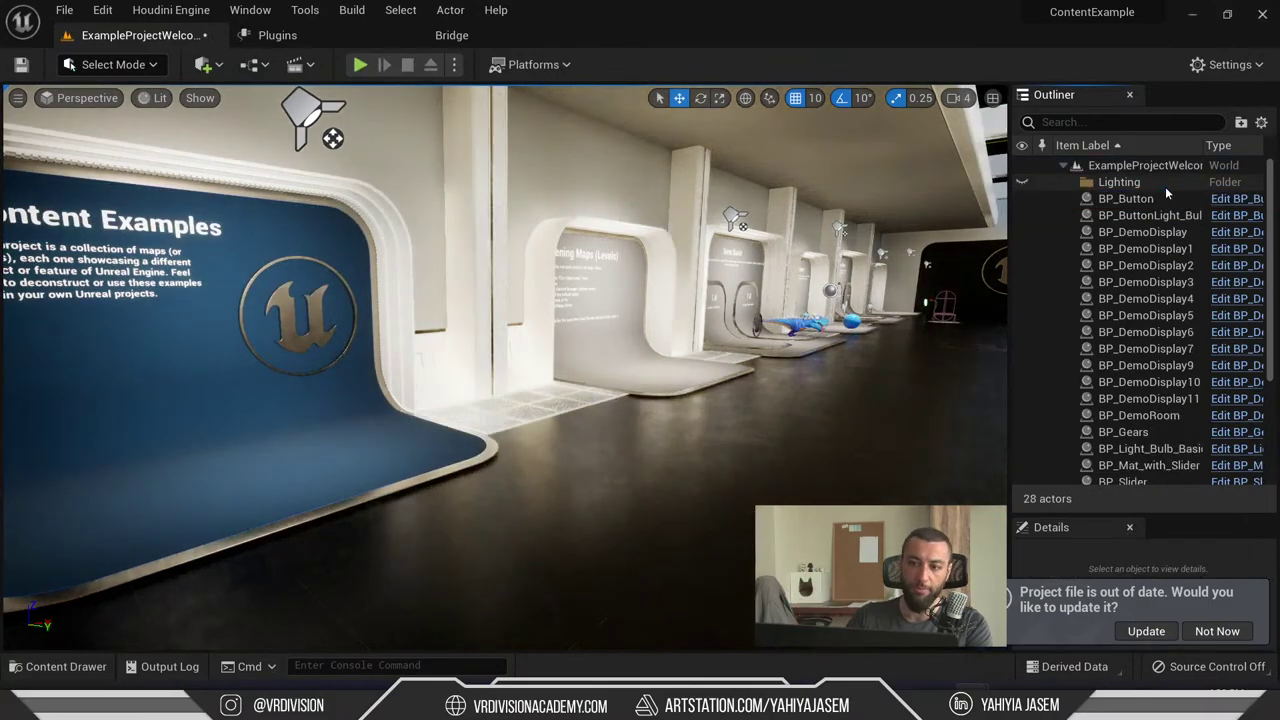
pyautogui.moveTo(500, 350); pyautogui.dragTo(470, 300)
pyautogui.hotkey('ctrl', 'z')
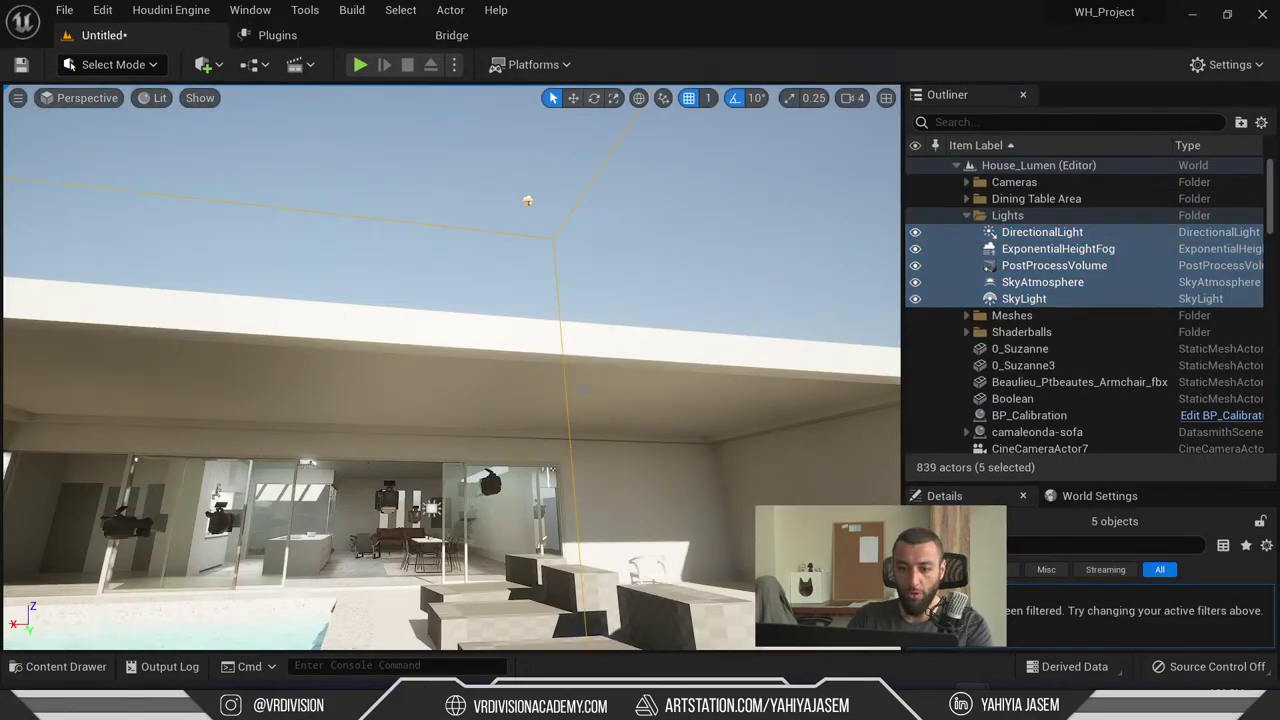
# - Select RectLight14 and camera actor 7, framing the view on each
pyautogui.click(527, 200)
pyautogui.press('f')
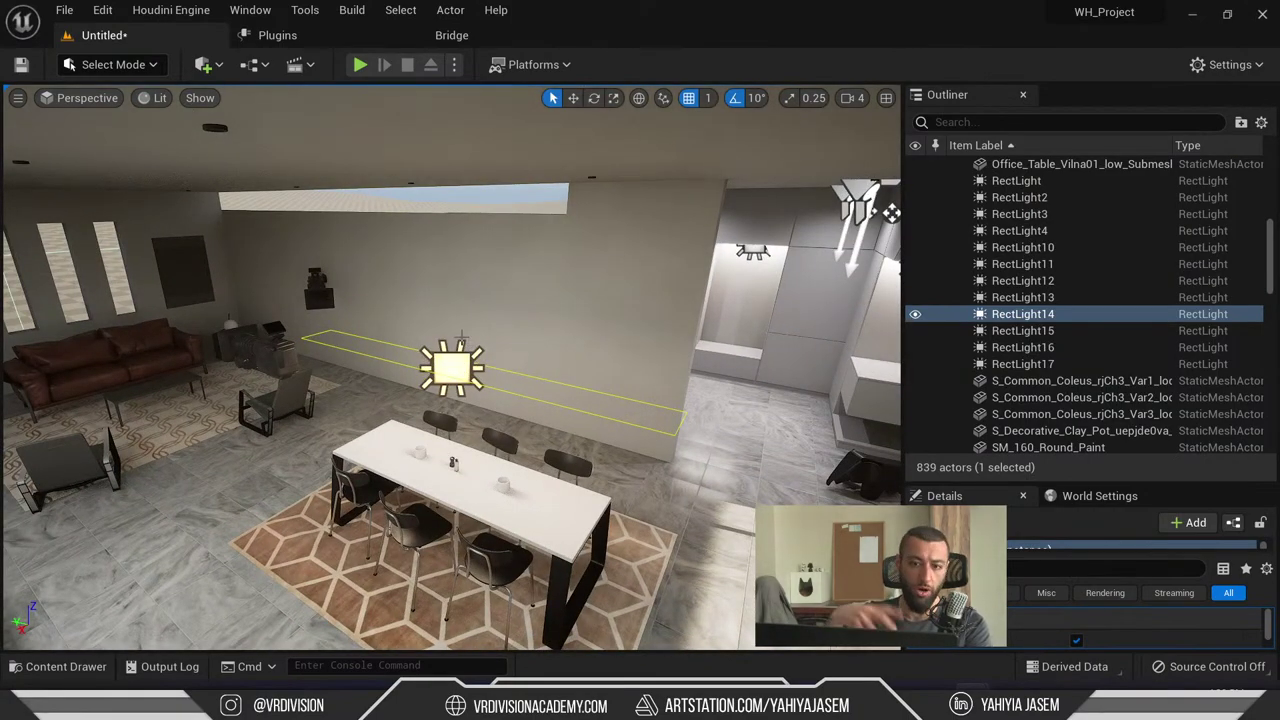
pyautogui.scroll(-3, 451, 367)
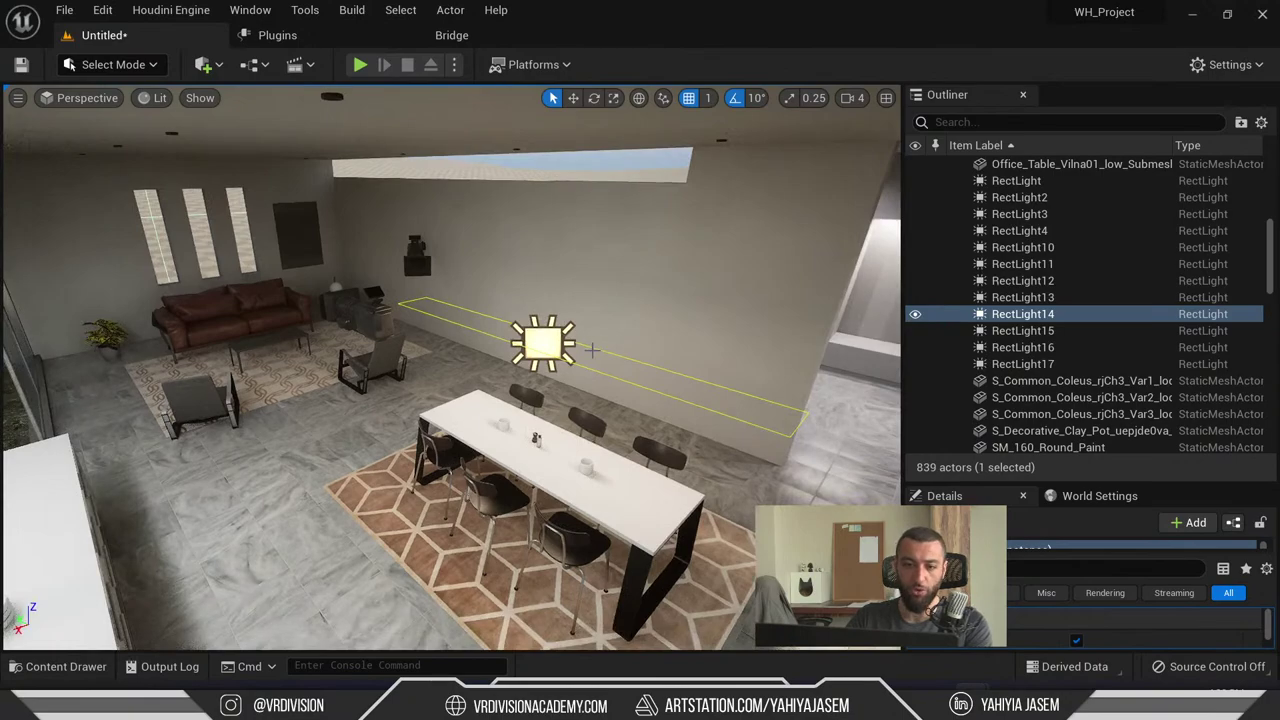
pyautogui.keyDown('ctrl'); pyautogui.click(415, 262); pyautogui.keyUp('ctrl')
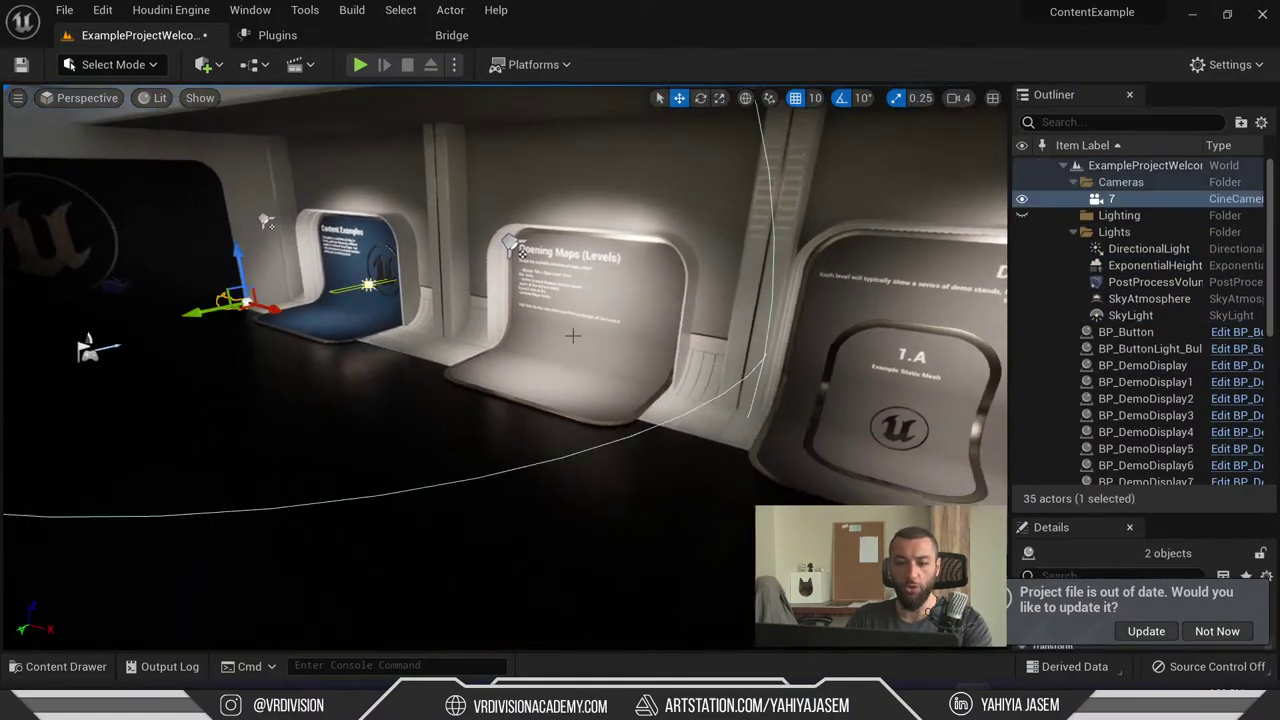
pyautogui.press('f')
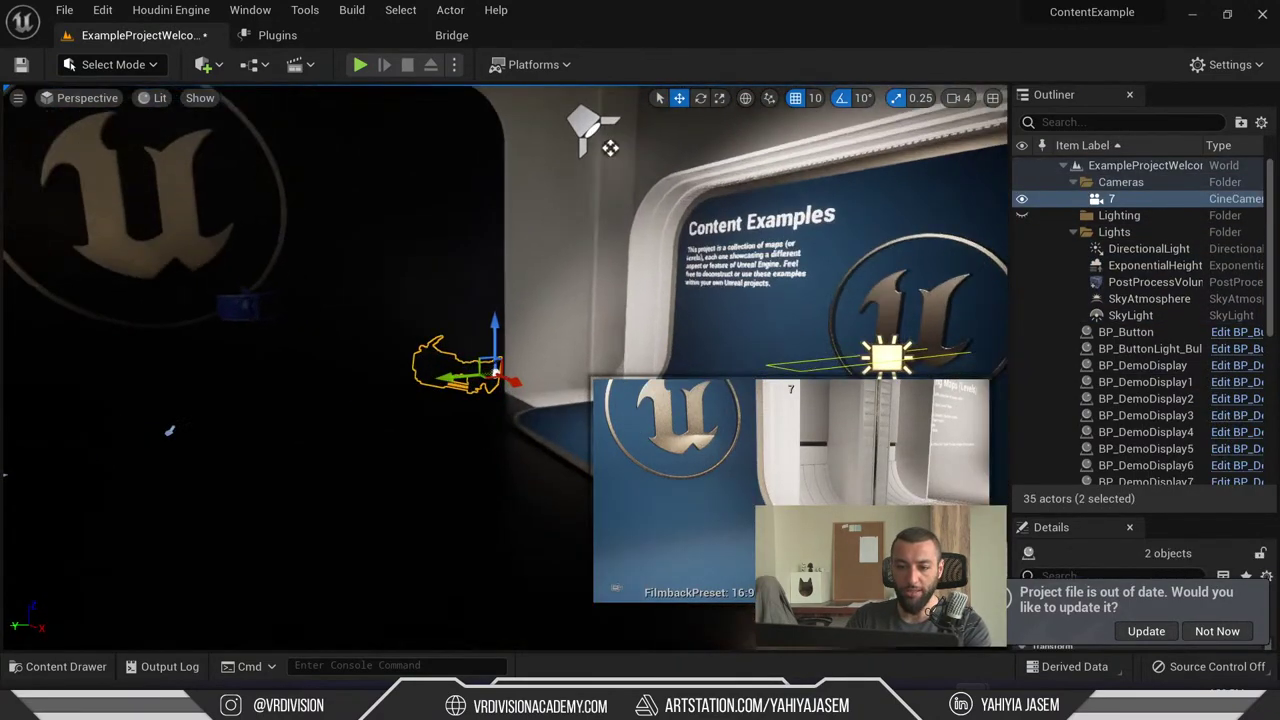
# - Fly back to a wide corridor view, delete the selected camera, and switch to the launcher
pyautogui.moveTo(495, 372); pyautogui.dragTo(700, 372, button='right')
pyautogui.moveTo(300, 339); pyautogui.dragTo(543, 227, button='right')
pyautogui.moveTo(587, 283); pyautogui.dragTo(498, 347, button='right')
pyautogui.press('Delete')
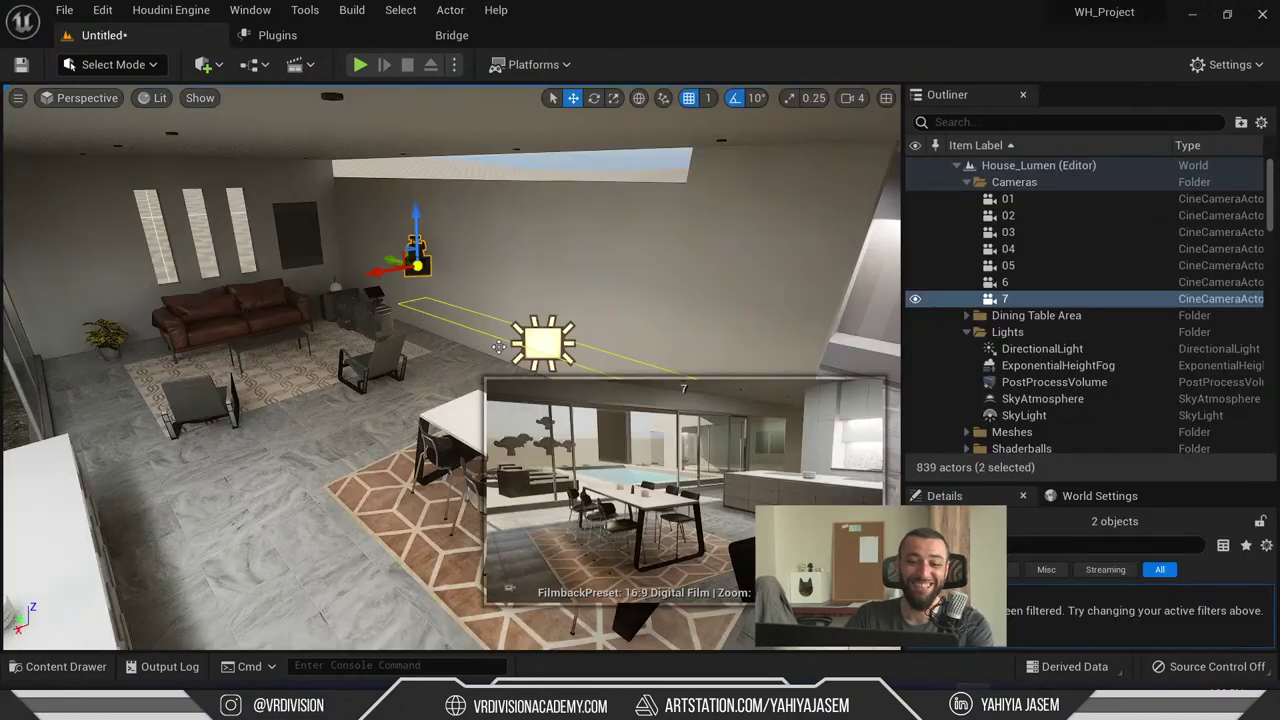
pyautogui.hotkey('alt', 'Tab')
pyautogui.press('super+Tab')
# - Bring the live chat to the front and highlight the message about Datasmith and Corona
pyautogui.click(560, 190)
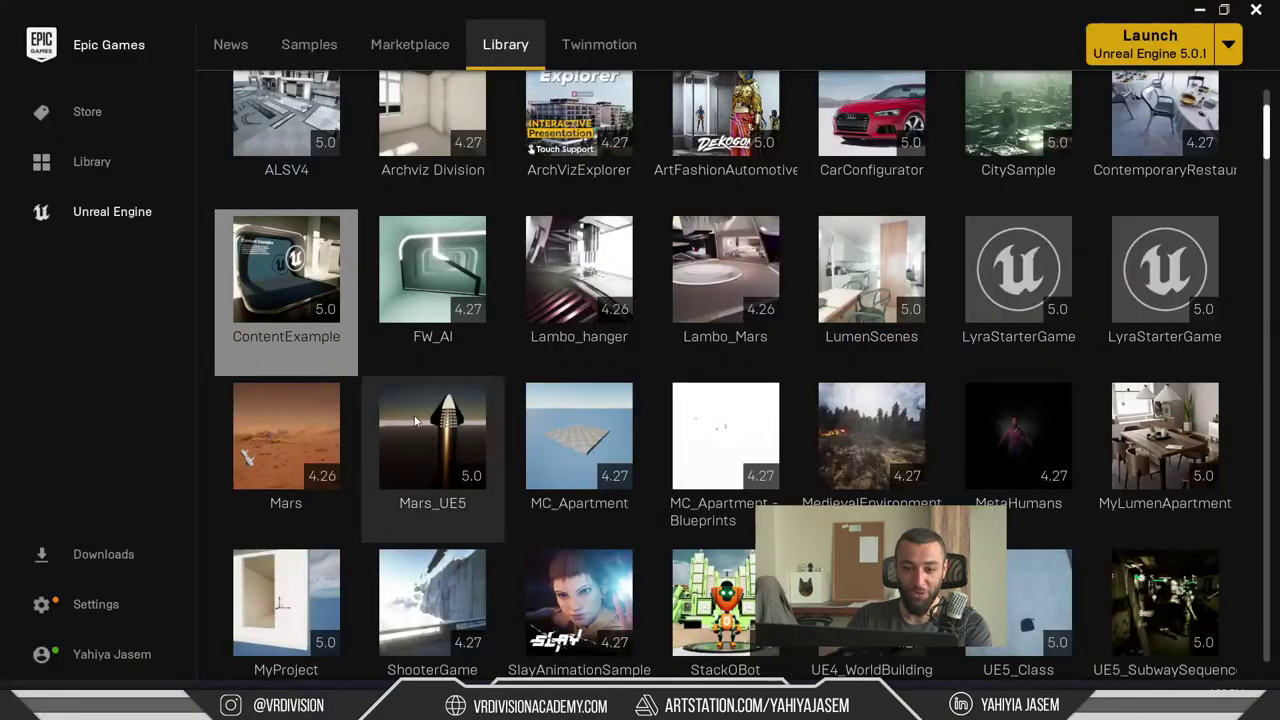
pyautogui.press('super+Tab')
pyautogui.hotkey('alt', 'Tab')
pyautogui.hotkey('alt', 'Tab')
pyautogui.hotkey('alt', 'Tab')
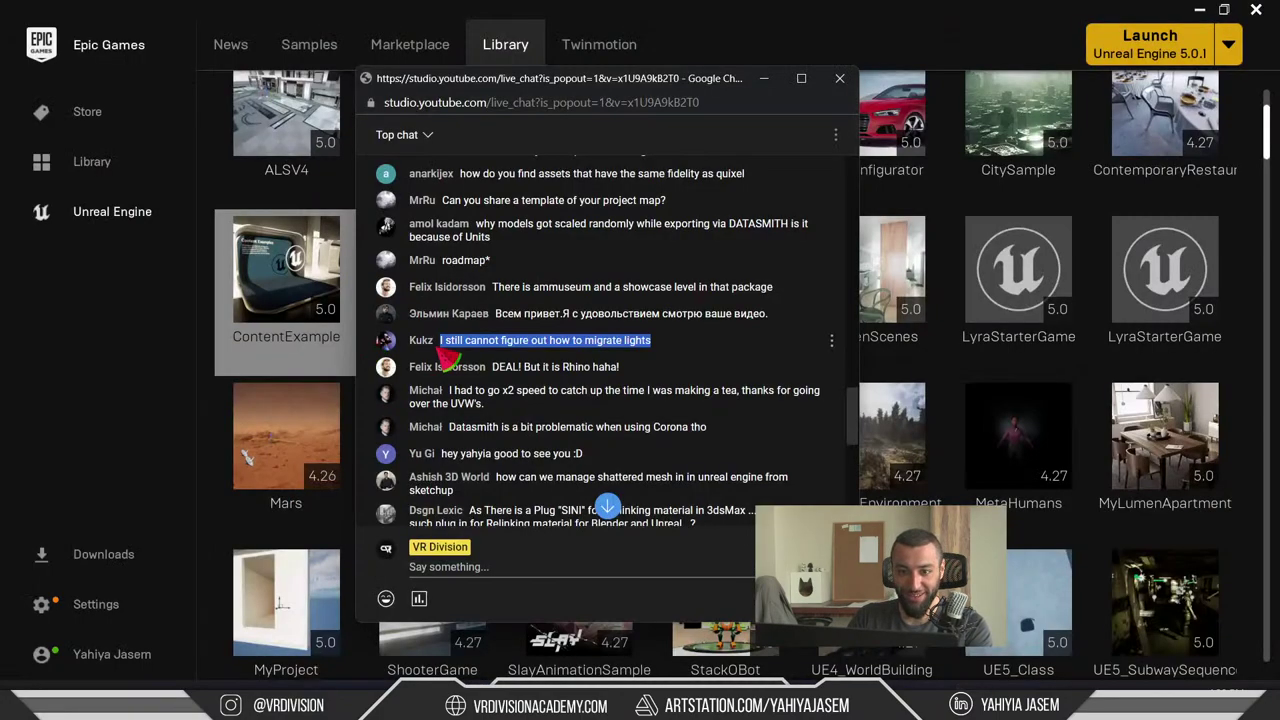
pyautogui.click(1226, 8)
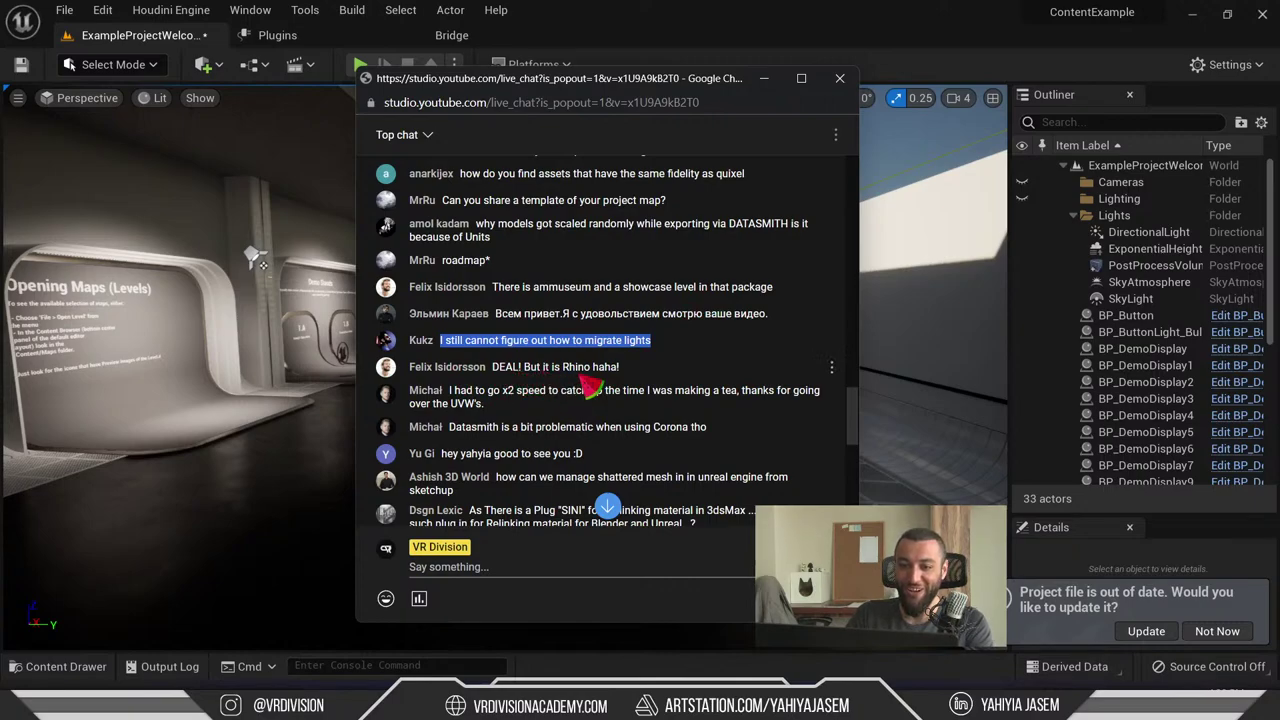
pyautogui.scroll(-1, 590, 388)
pyautogui.click(540, 296)
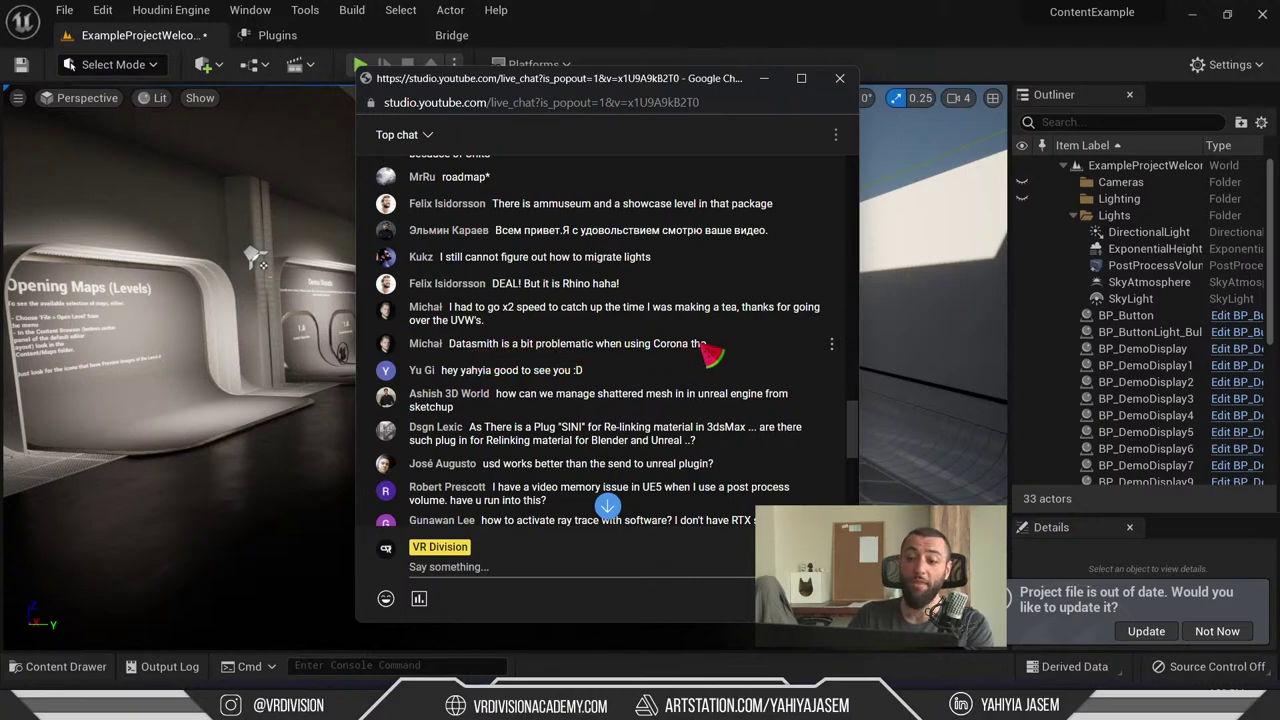
pyautogui.moveTo(712, 344); pyautogui.dragTo(471, 345)
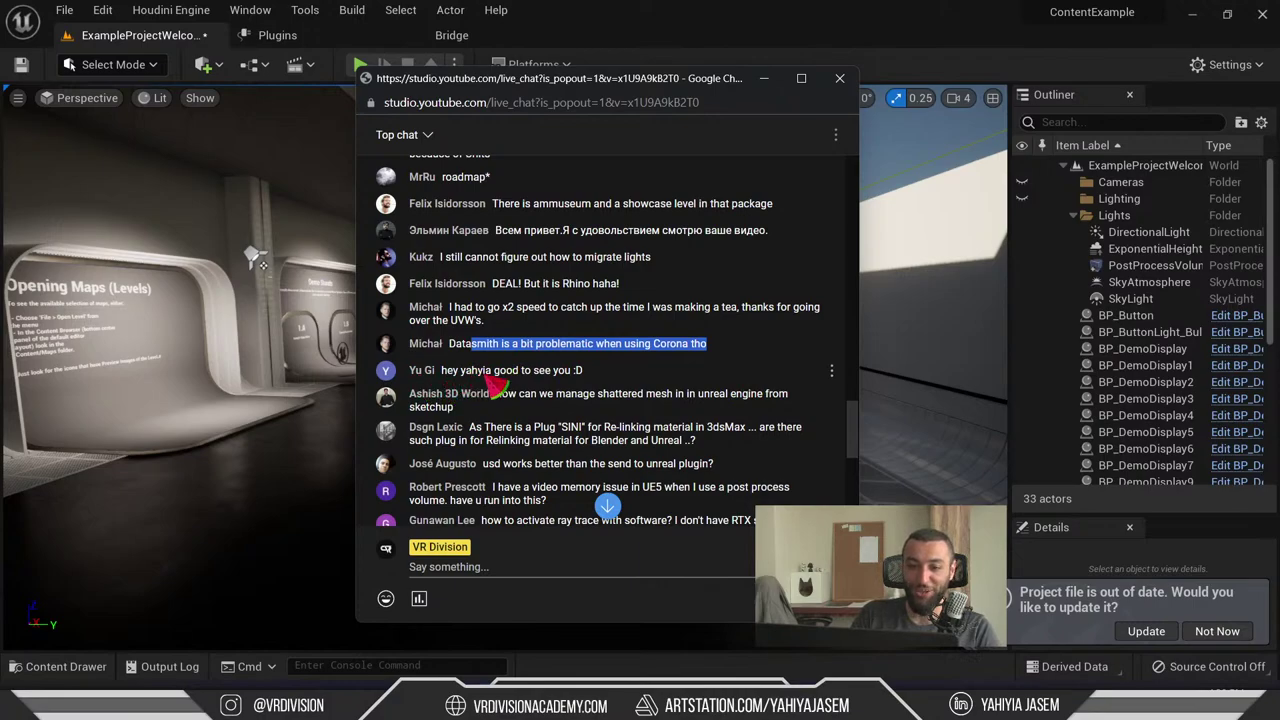
# - Highlight the word 'shattered' in the viewer question, then return to the house editor
pyautogui.scroll(-1, 500, 381)
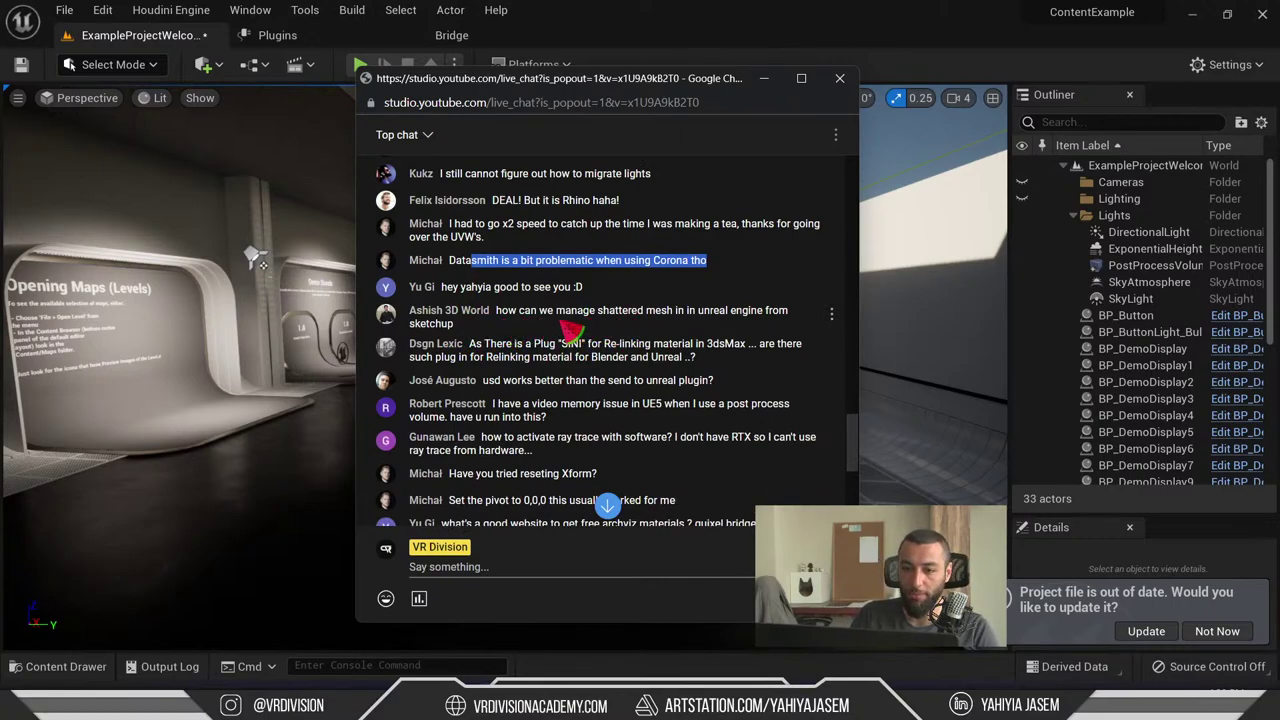
pyautogui.click(622, 322)
pyautogui.doubleClick(621, 312)
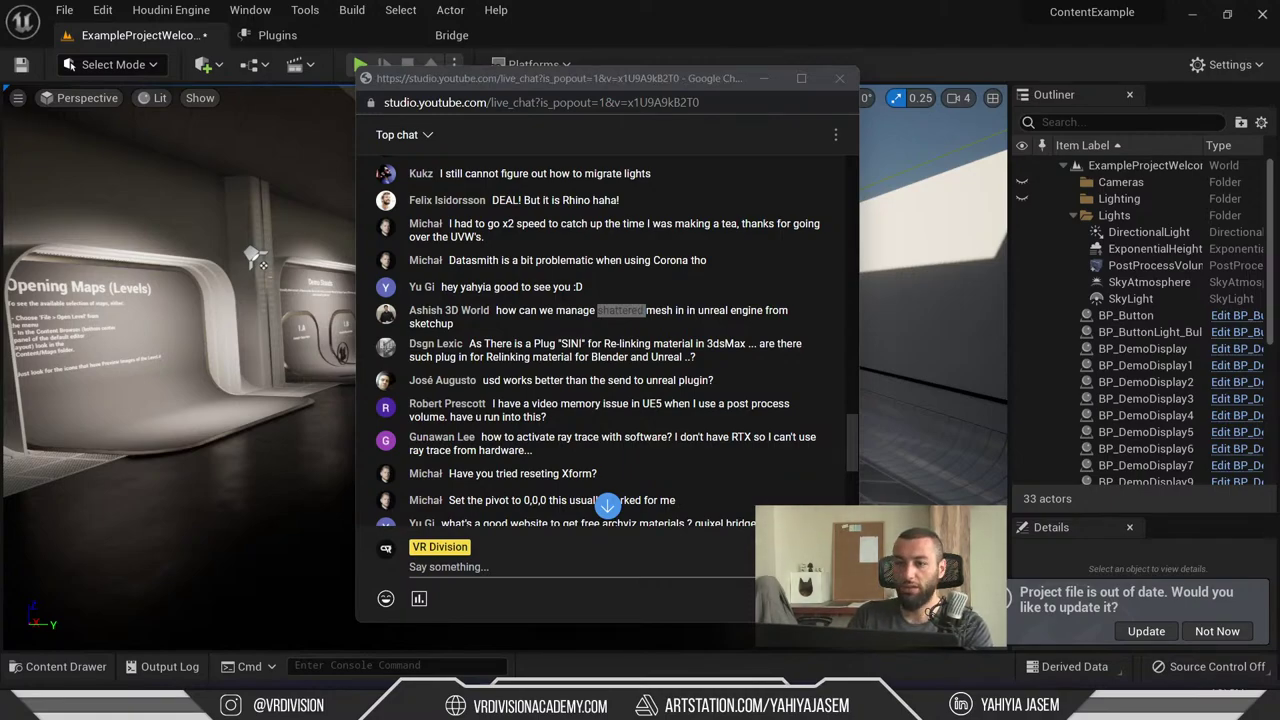
pyautogui.click(650, 314)
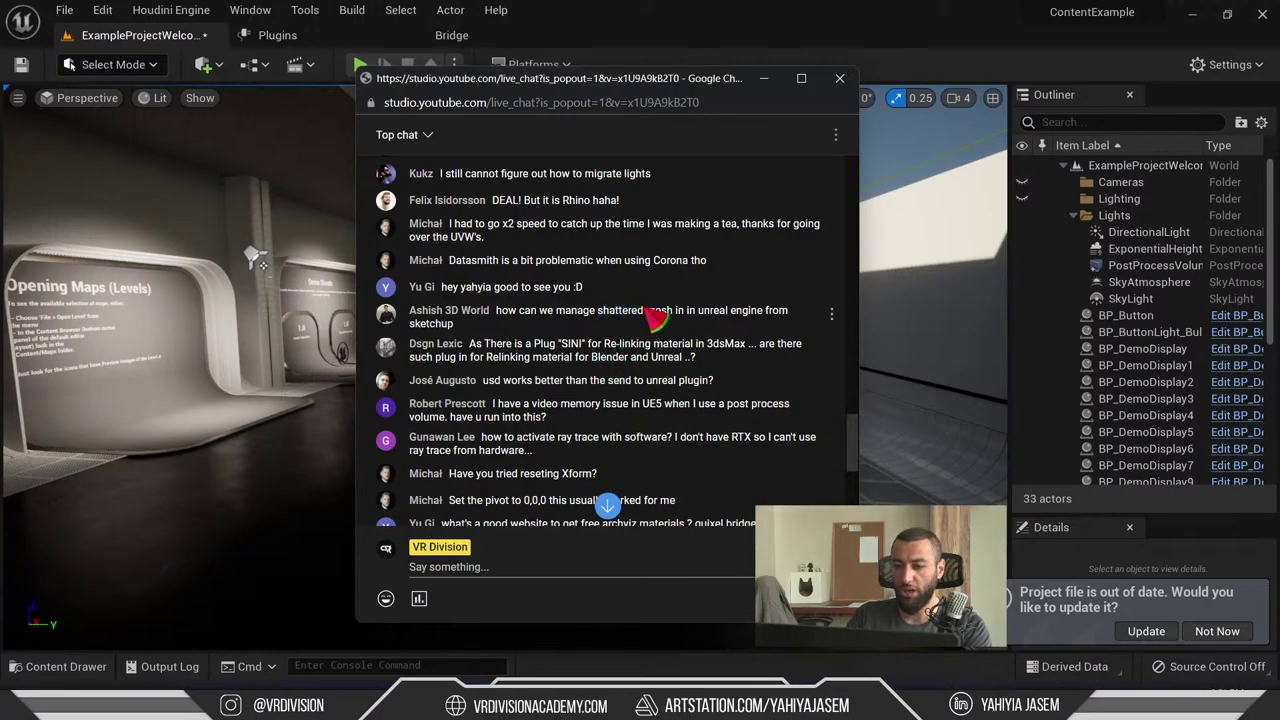
pyautogui.moveTo(645, 312)
pyautogui.mouseDown()
pyautogui.moveTo(599, 314)
pyautogui.moveTo(607, 322)
pyautogui.mouseUp()
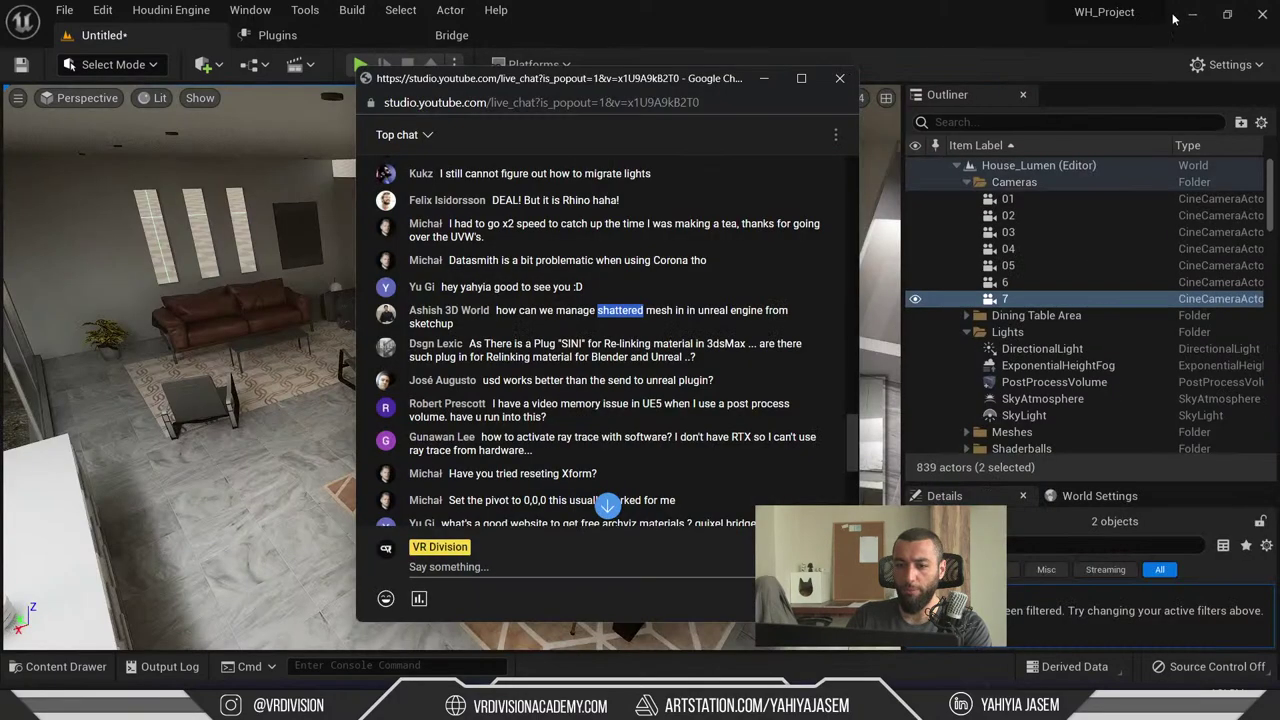
pyautogui.click(328, 297)
pyautogui.moveTo(496, 291); pyautogui.dragTo(496, 291, button='right')
pyautogui.press('Escape')
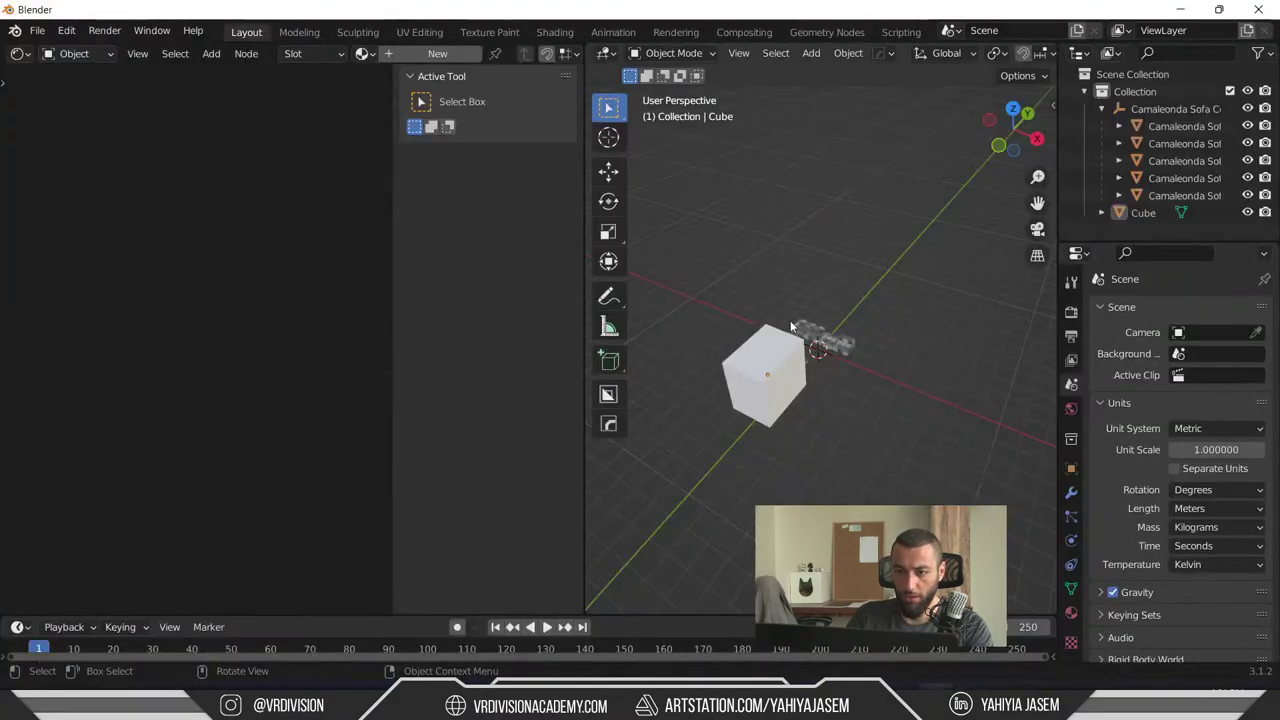
# - Put the cube in Edit Mode, maximize the 3D view, and try a move and the knife tool
pyautogui.moveTo(790, 320); pyautogui.dragTo(800, 330, button='middle')
pyautogui.press('Tab')
pyautogui.scroll(3, 801, 318)
pyautogui.hotkey('ctrl', 'alt', 'space')
pyautogui.press('g')
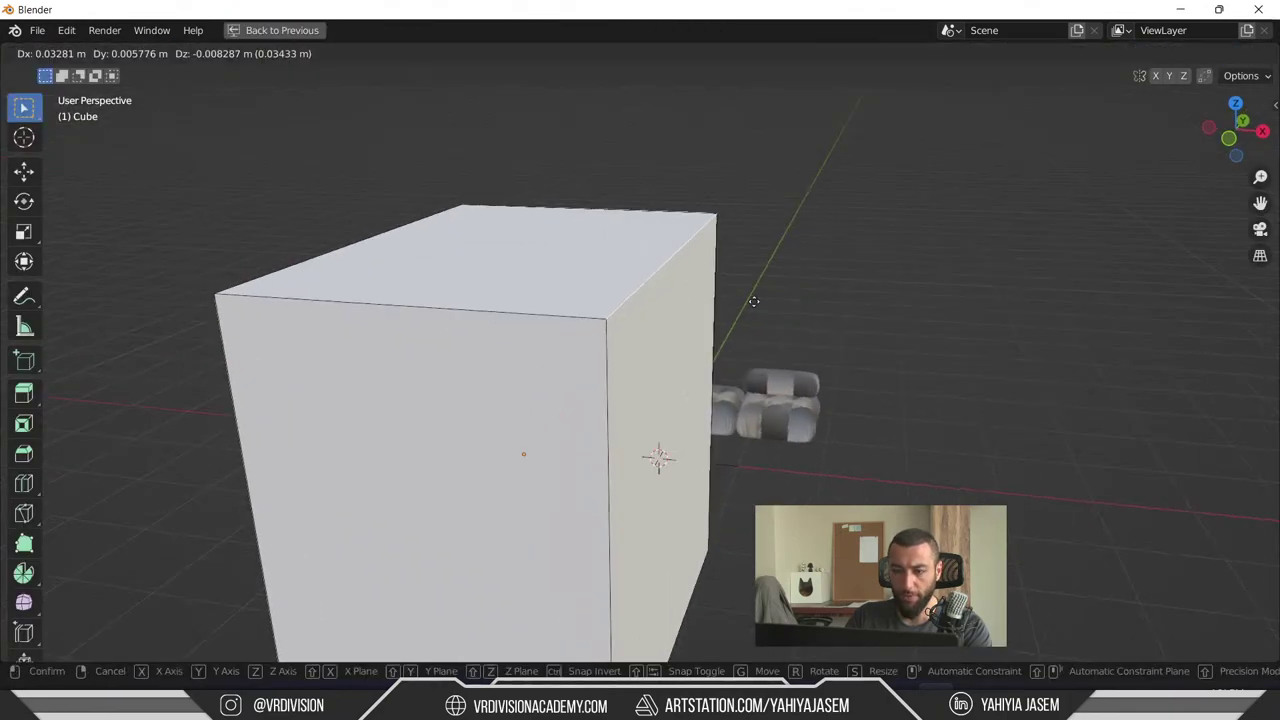
pyautogui.click(750, 357)
pyautogui.hotkey('ctrl', 'z')
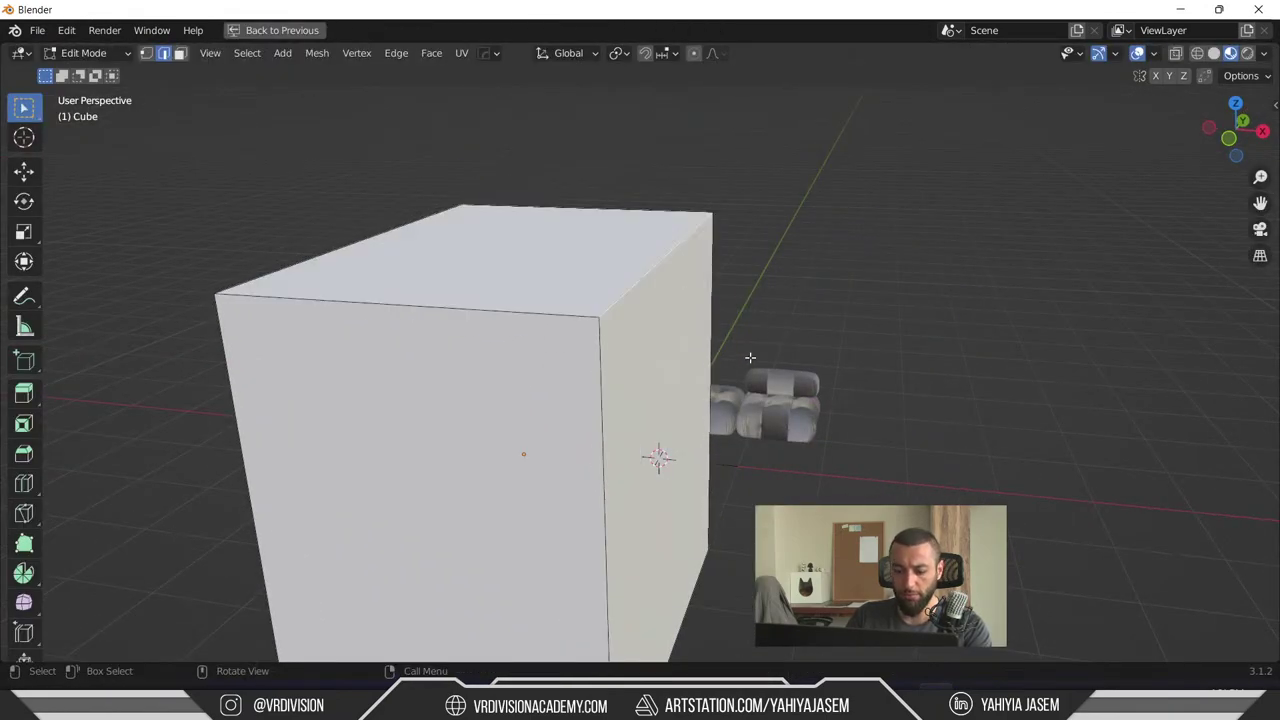
pyautogui.press('k')
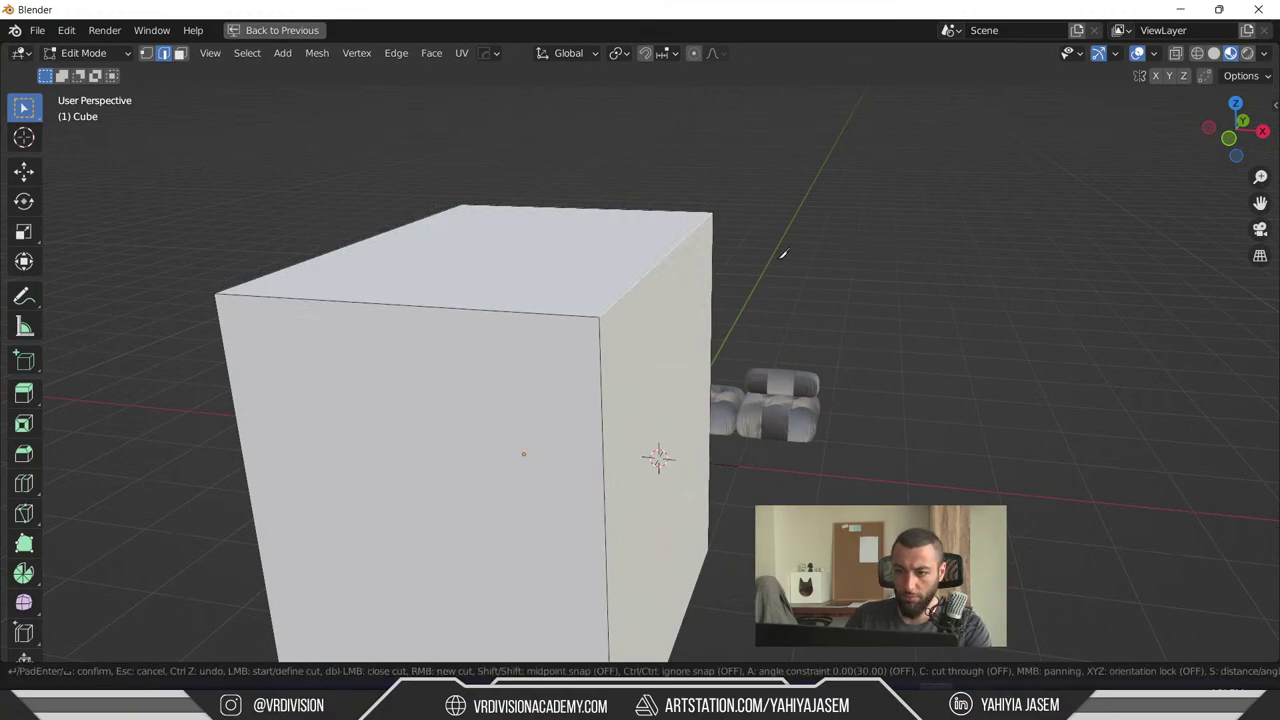
pyautogui.press('Escape')
# - Show the Edge Context Menu, then search operators, trying 'bea' and 'deta'
pyautogui.rightClick(603, 258)
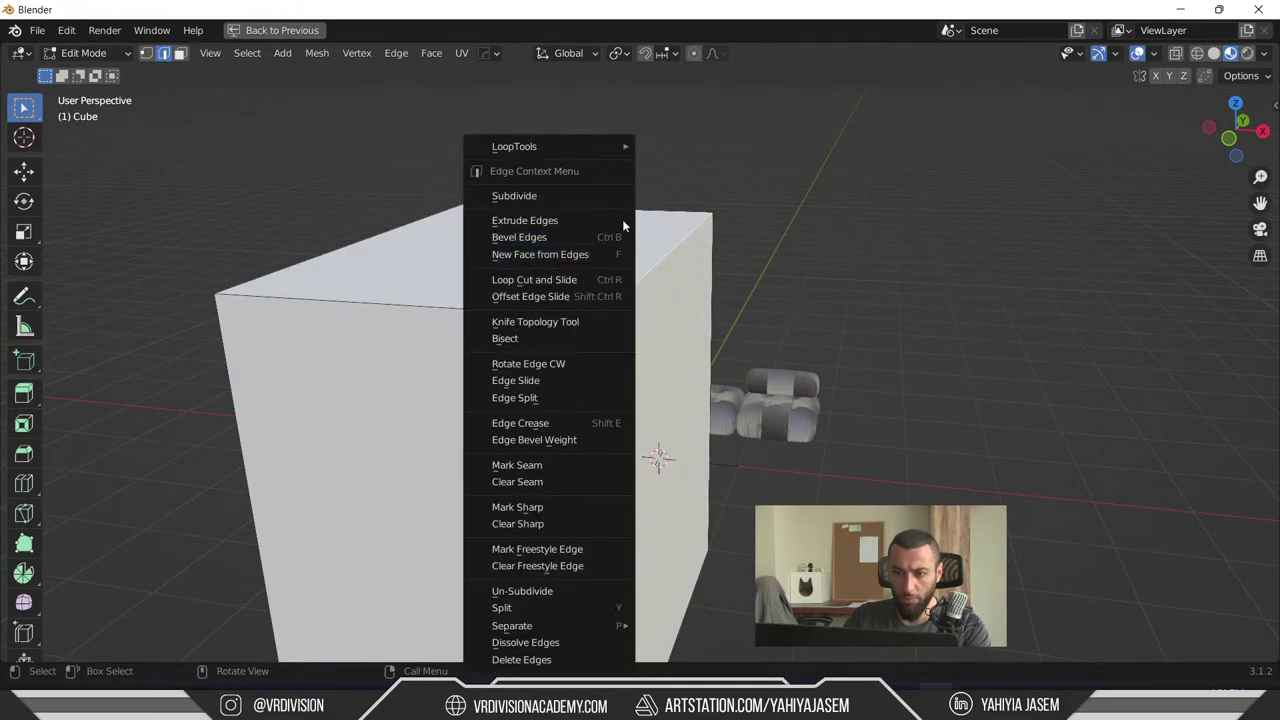
pyautogui.moveTo(700, 380); pyautogui.dragTo(770, 389, button='middle')
pyautogui.press('F3')
pyautogui.write('bea')
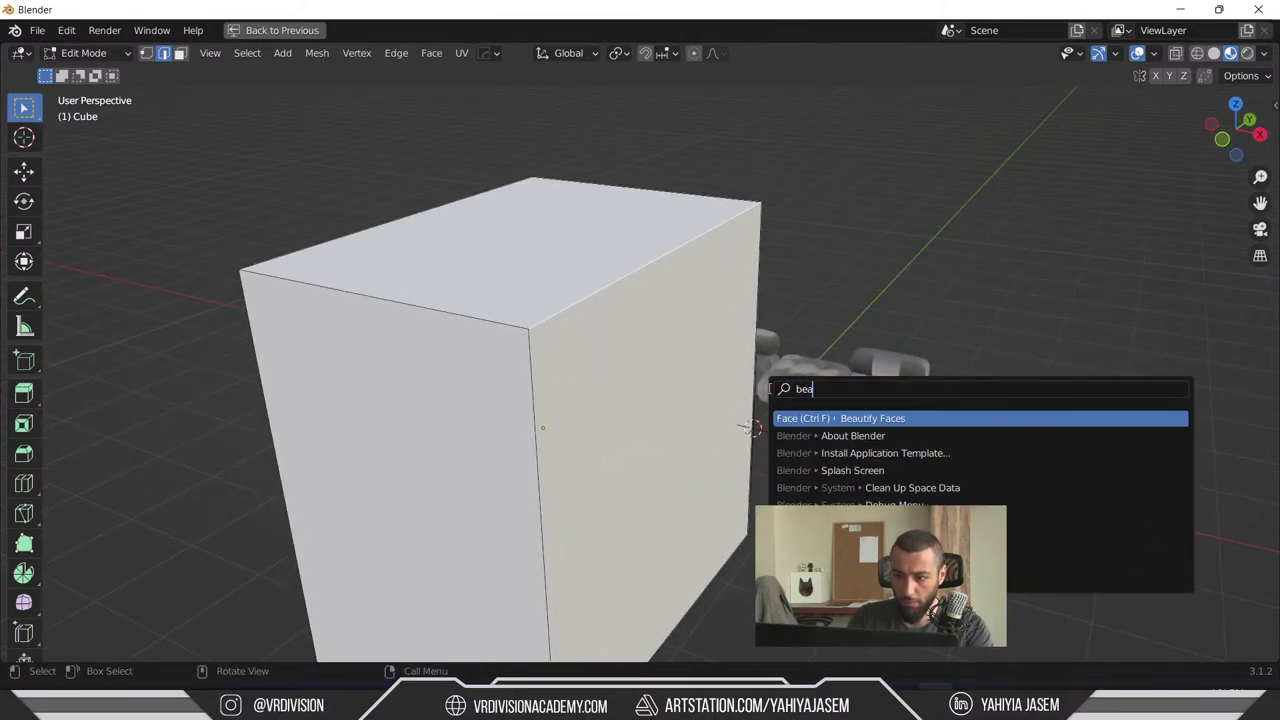
pyautogui.press('BackSpace')
pyautogui.press('BackSpace')
pyautogui.write('r')
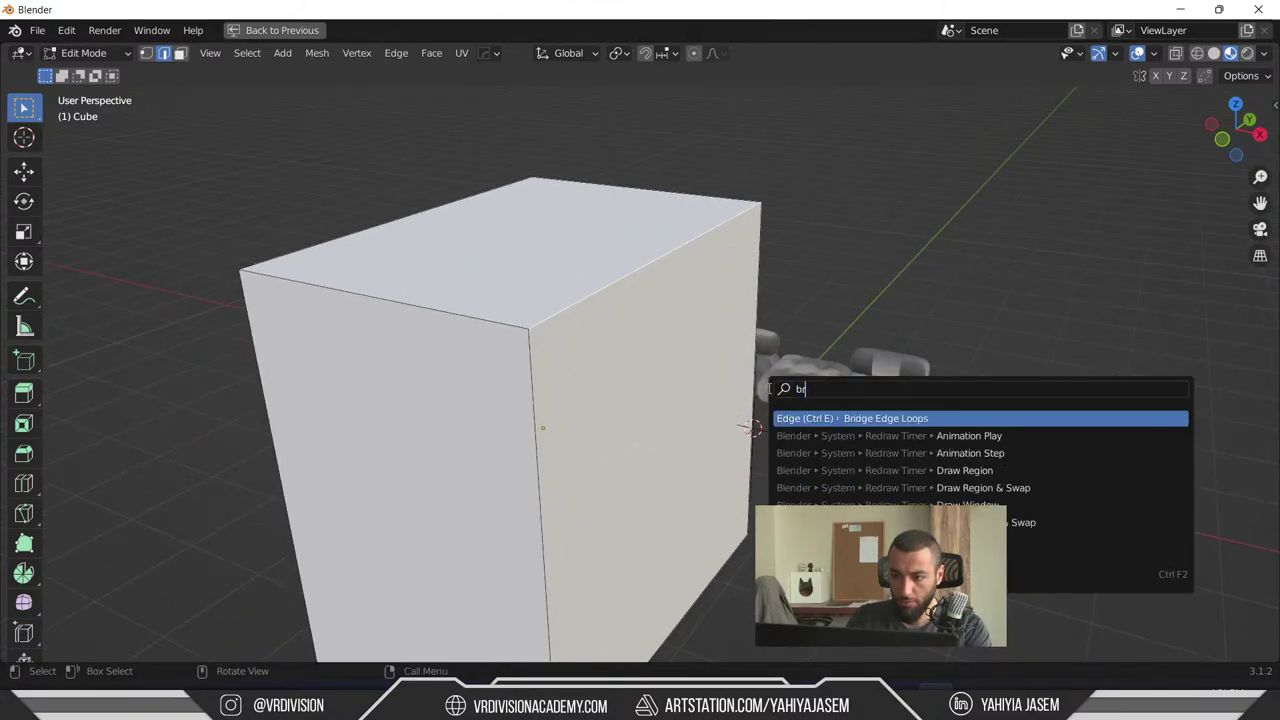
pyautogui.press('BackSpace')
pyautogui.press('BackSpace')
pyautogui.write('deta')
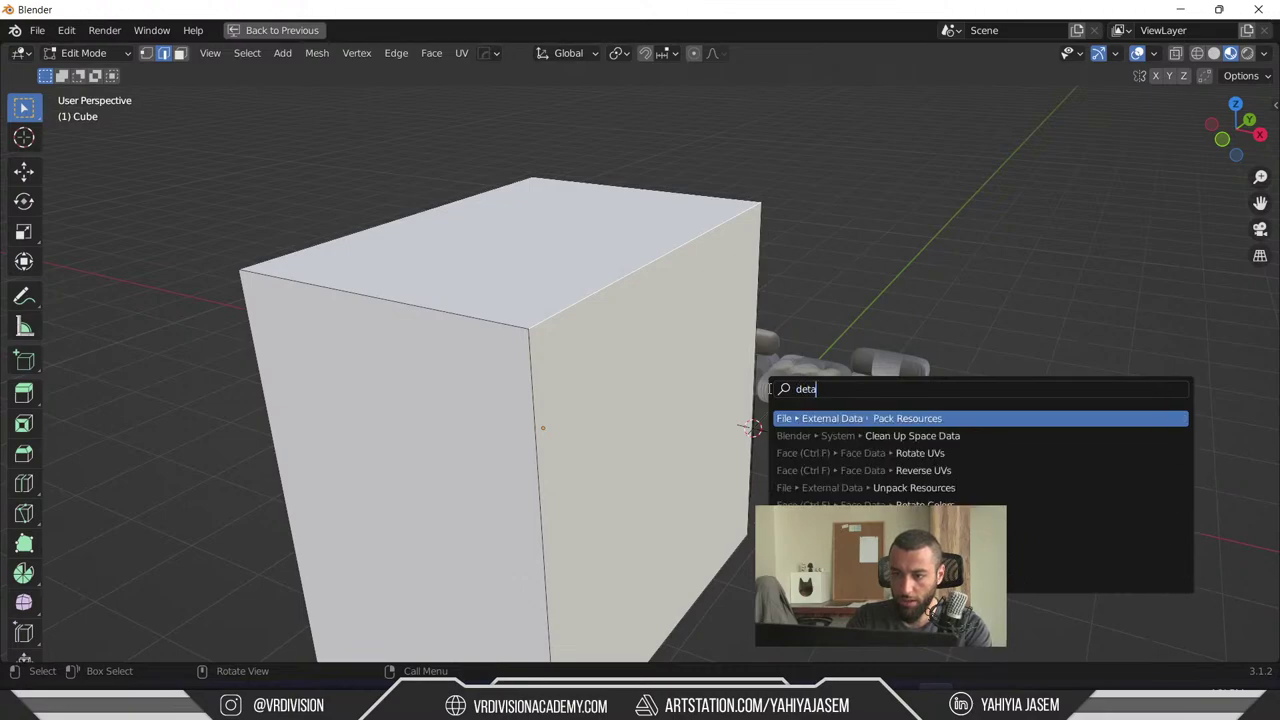
pyautogui.press('Escape')
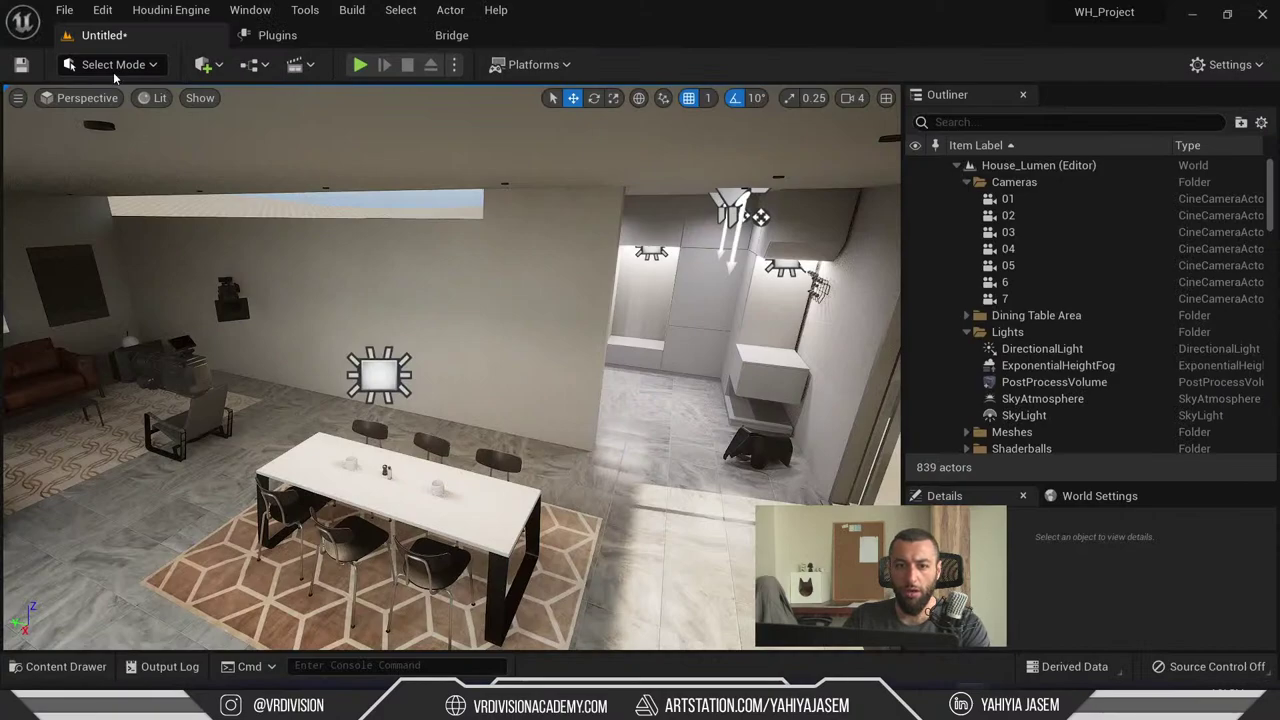
pyautogui.click(114, 65)
pyautogui.click(120, 90)
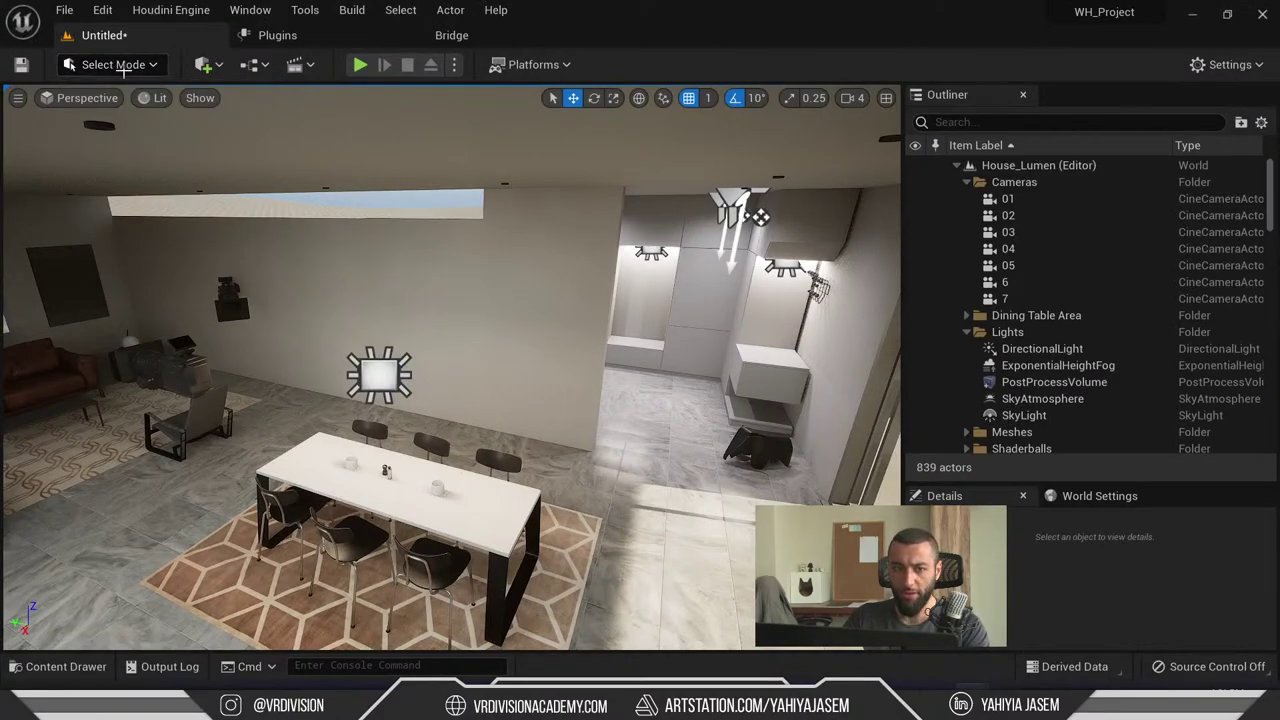
pyautogui.click(124, 68)
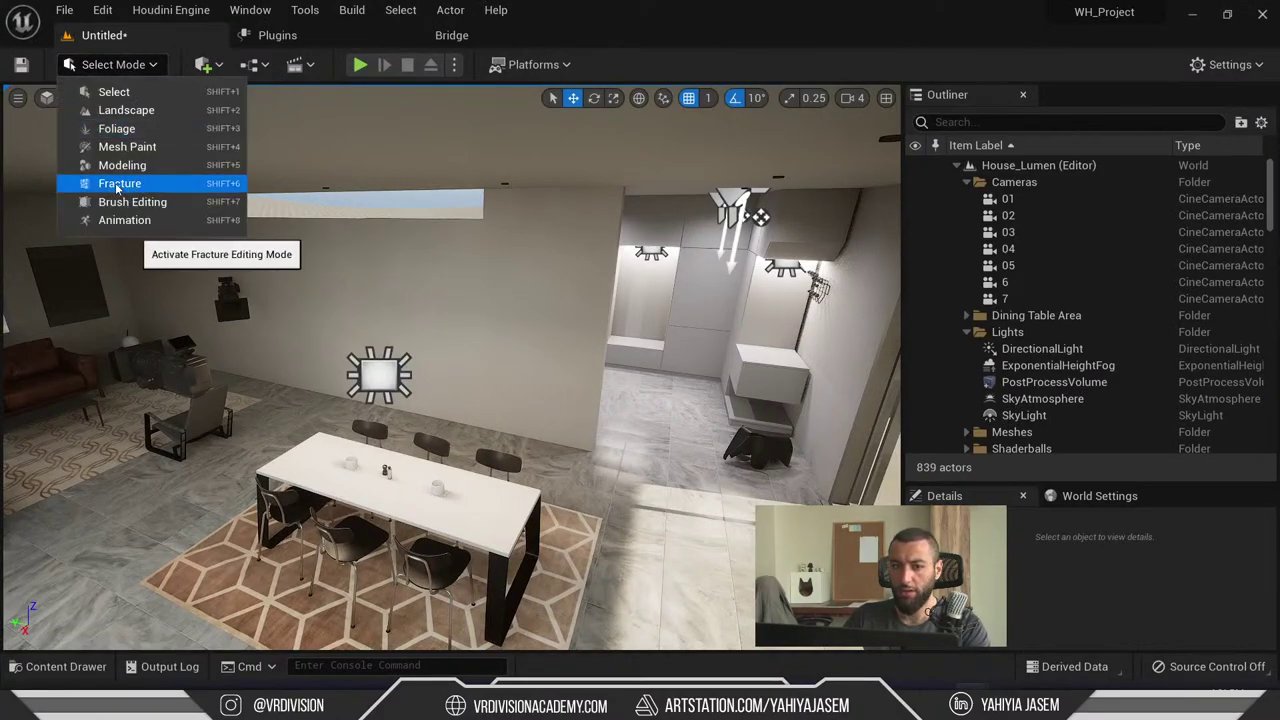
pyautogui.moveTo(300, 320); pyautogui.dragTo(300, 320, button='right')
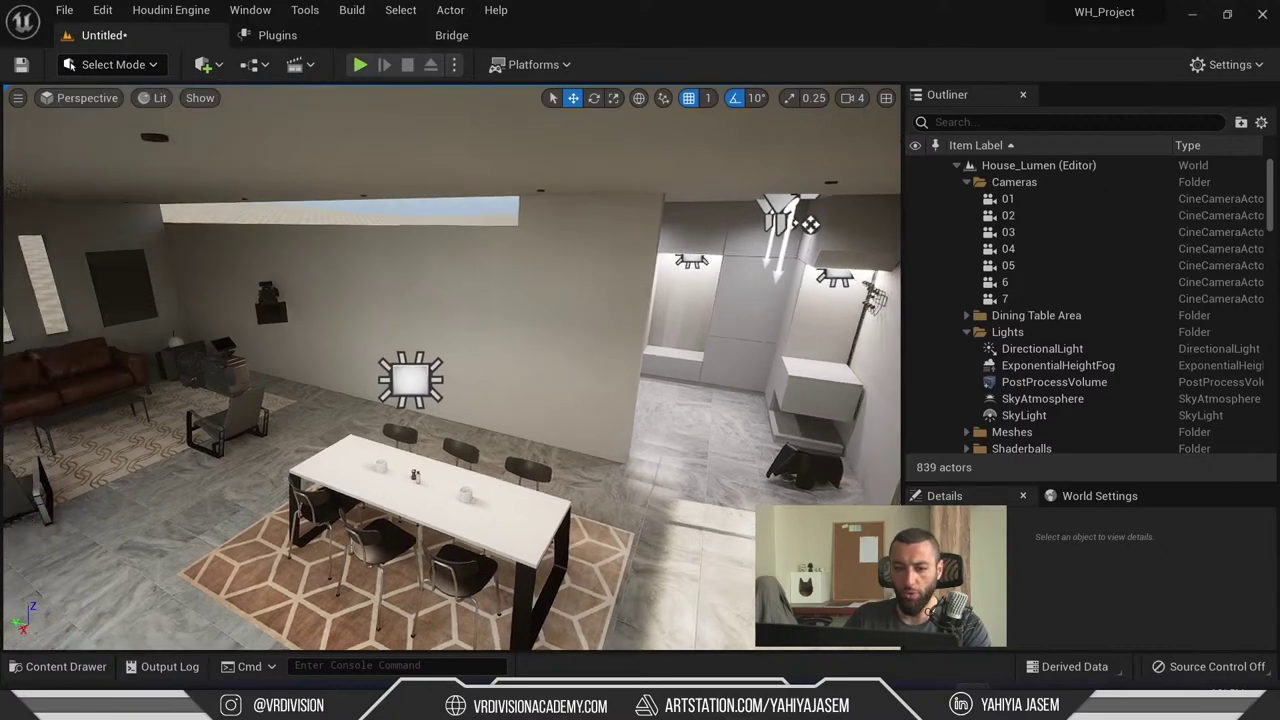
pyautogui.moveTo(808, 224); pyautogui.dragTo(808, 224, button='right')
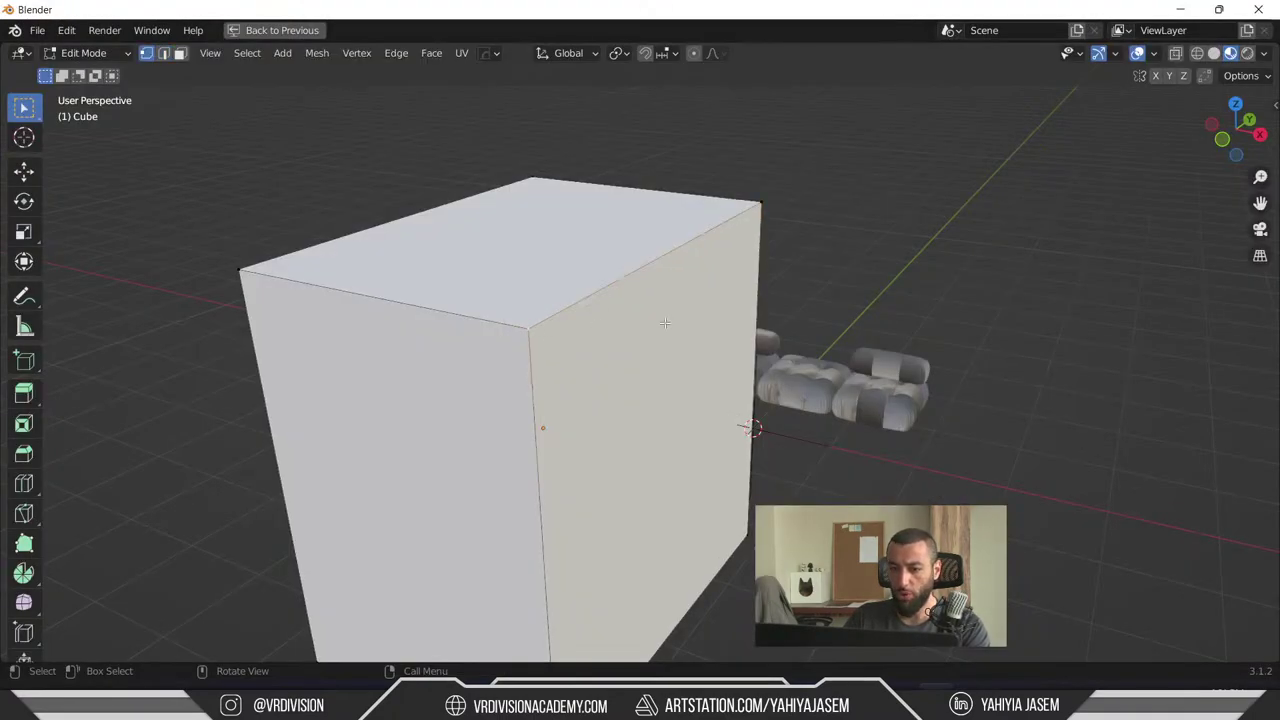
# - Switch to edge select mode and slide an edge along the cube
pyautogui.press('g')
pyautogui.press('Escape')
pyautogui.press('2')
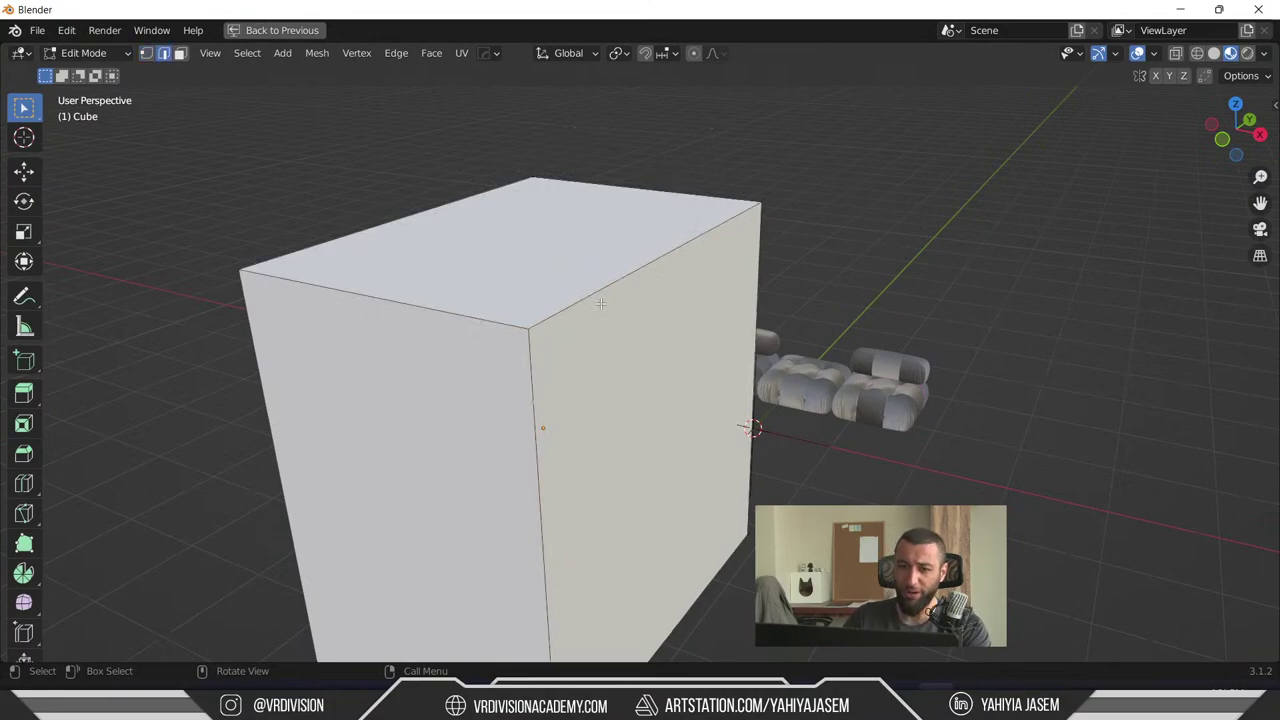
pyautogui.rightClick(614, 310)
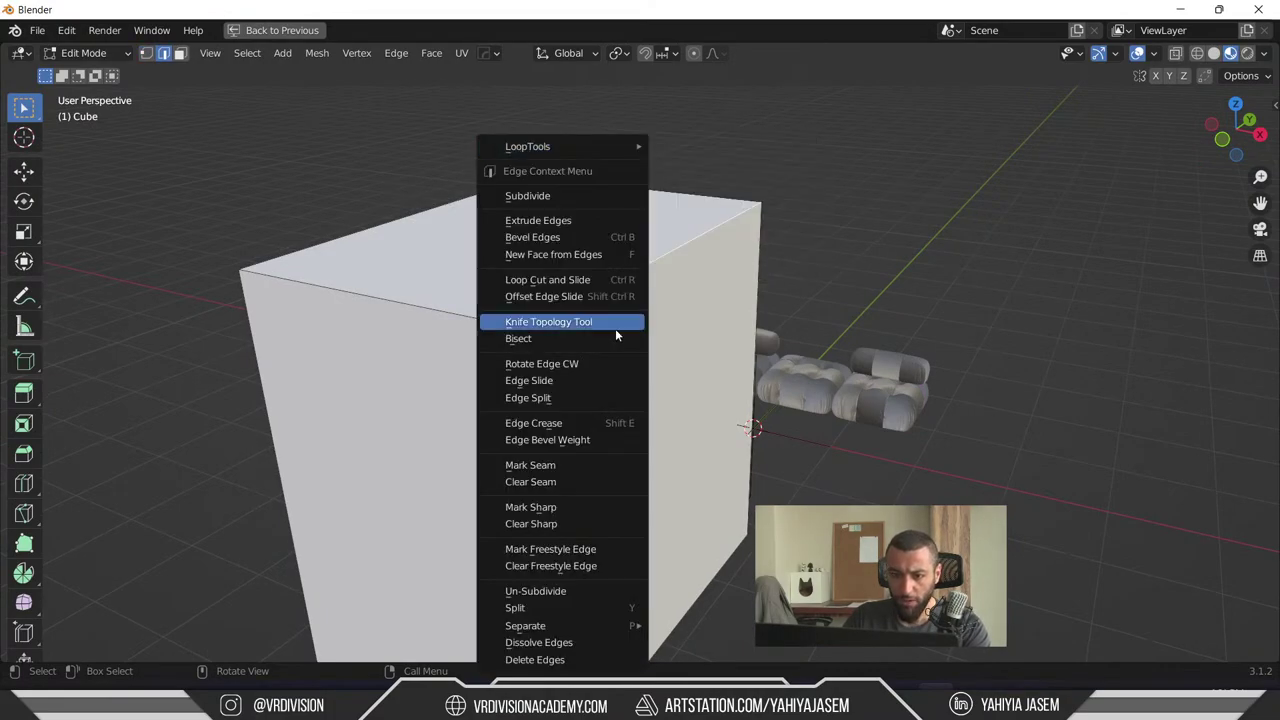
pyautogui.click(599, 388)
pyautogui.click(651, 274)
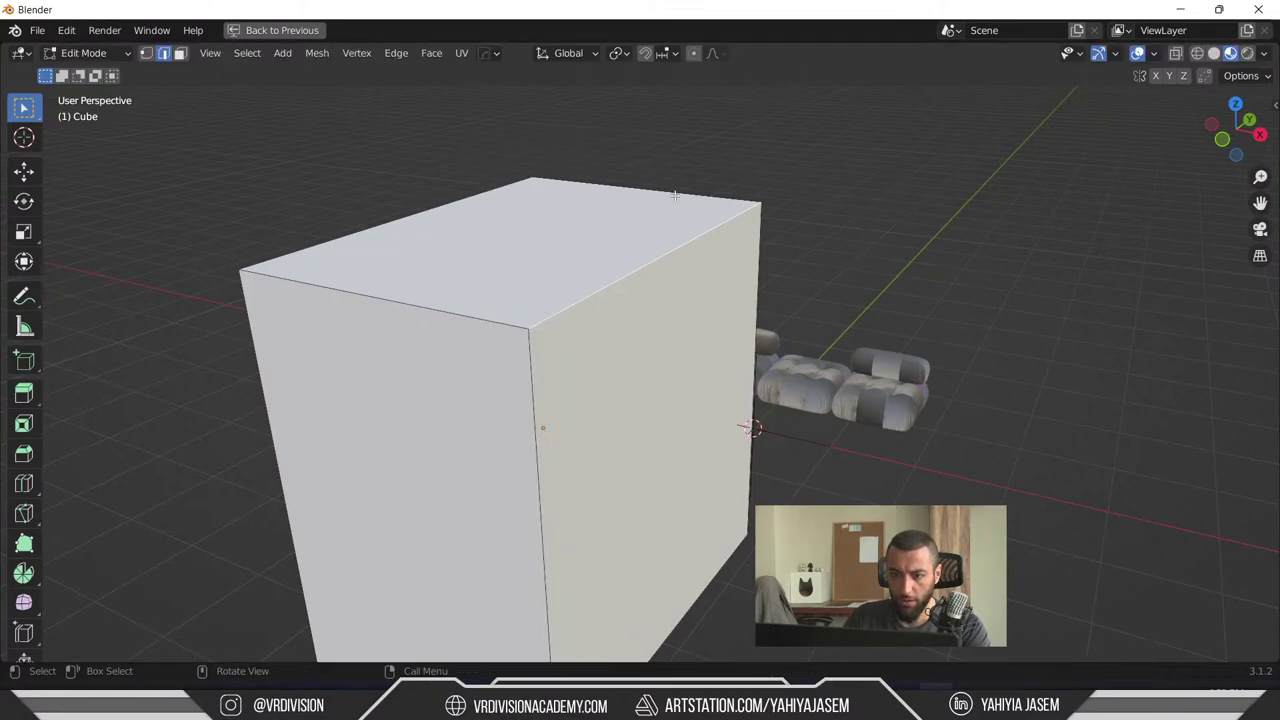
pyautogui.press('g')
pyautogui.press('Escape')
# - Apply Edge Split to the selected edge, test it with a move, and undo
pyautogui.rightClick(723, 264)
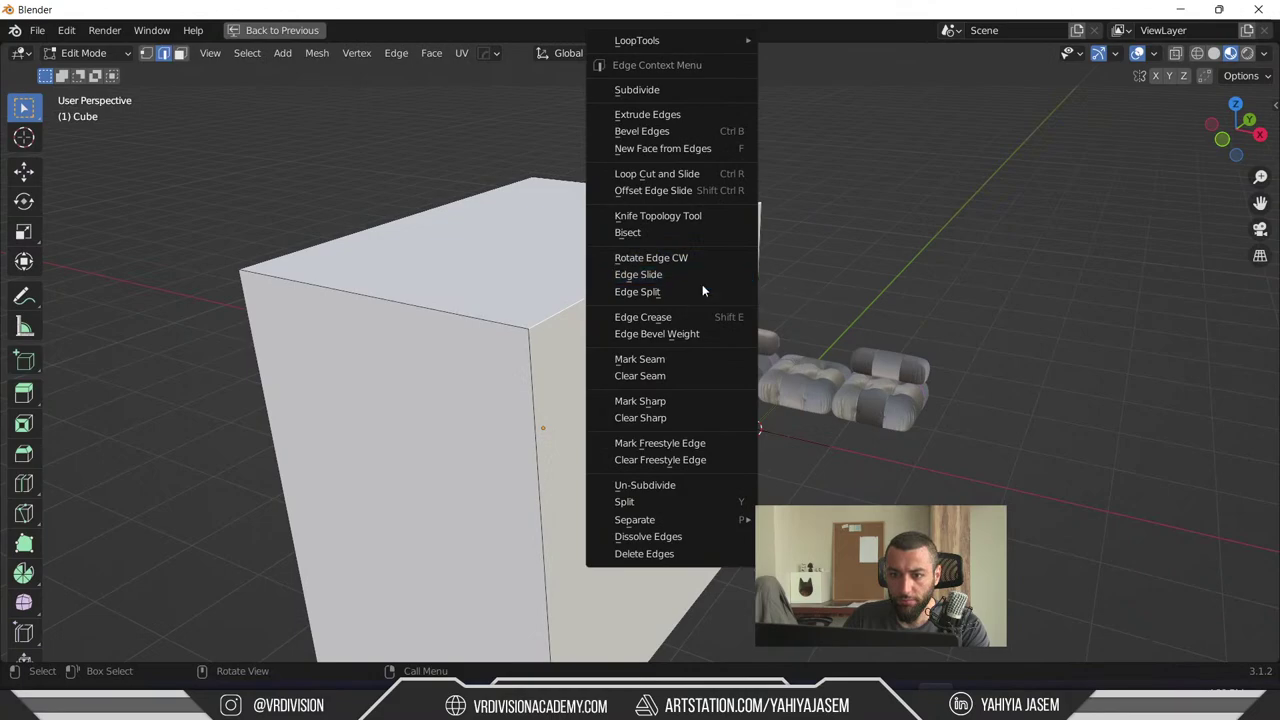
pyautogui.click(702, 290)
pyautogui.press('g')
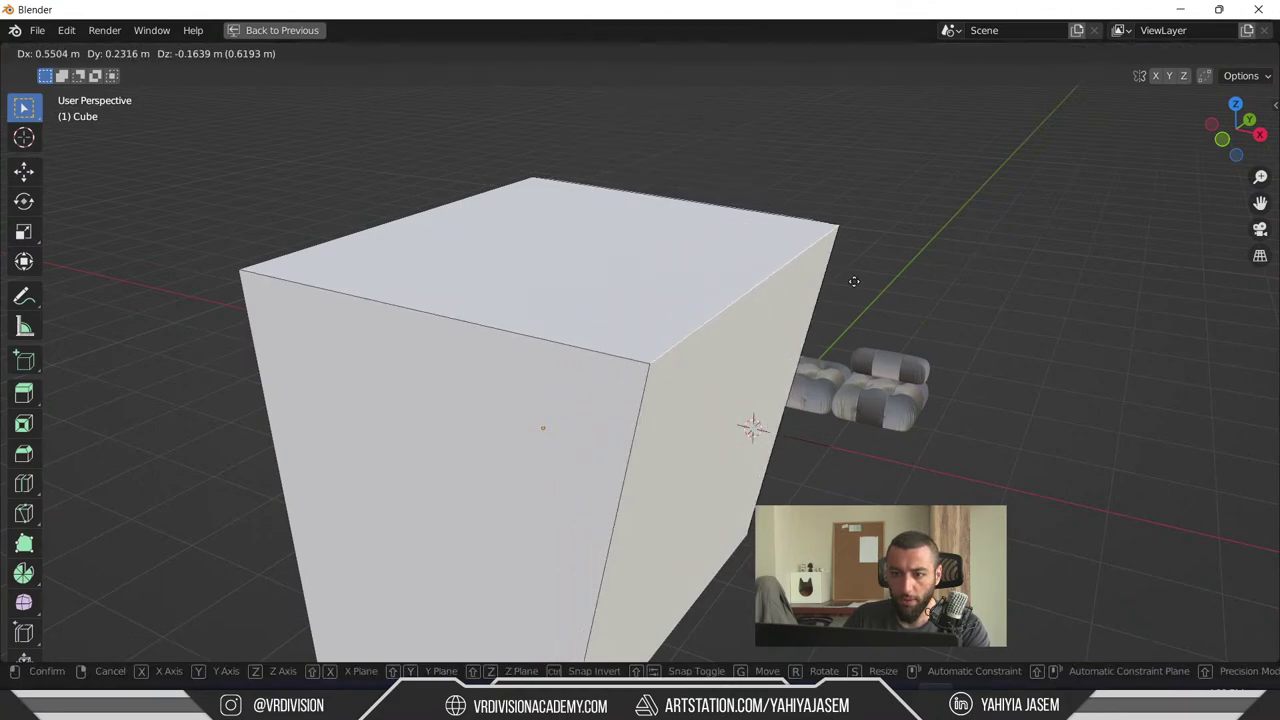
pyautogui.click(751, 423)
pyautogui.hotkey('ctrl', 'z')
# - Apply Edge Split again with Type set to Faces & Edges by Vertices
pyautogui.rightClick(635, 296)
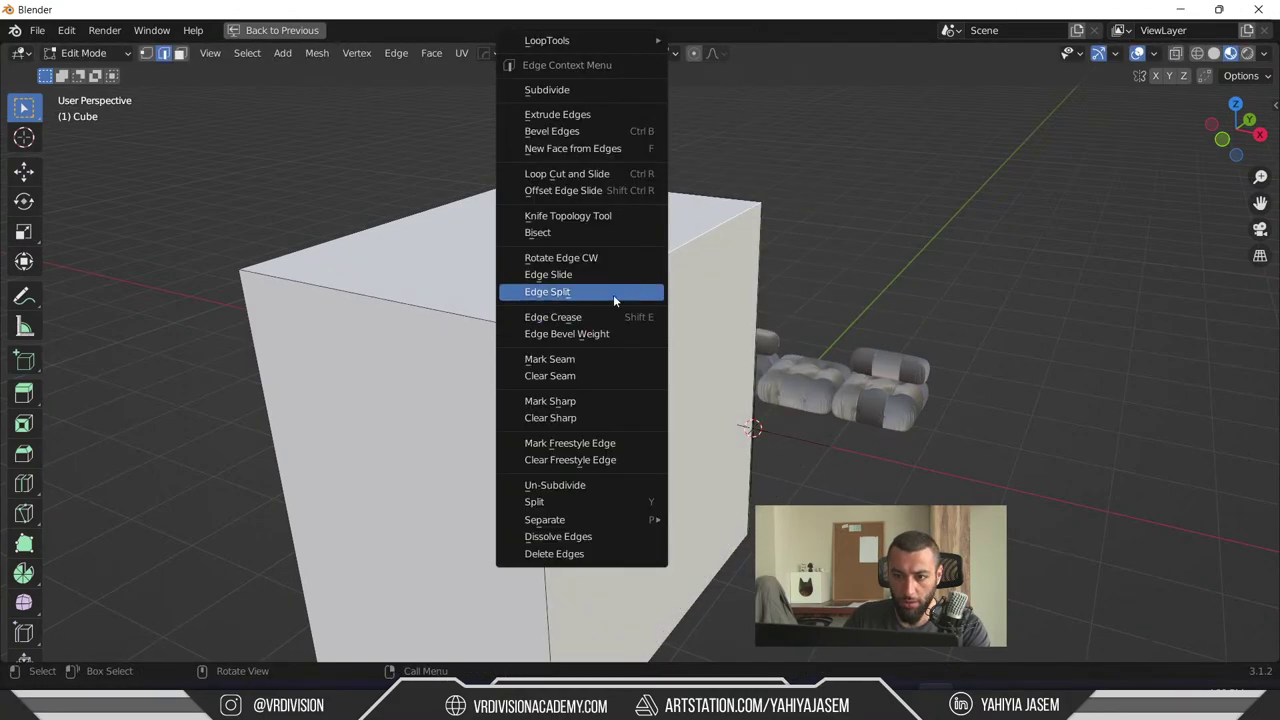
pyautogui.click(613, 294)
pyautogui.click(95, 647)
pyautogui.click(232, 643)
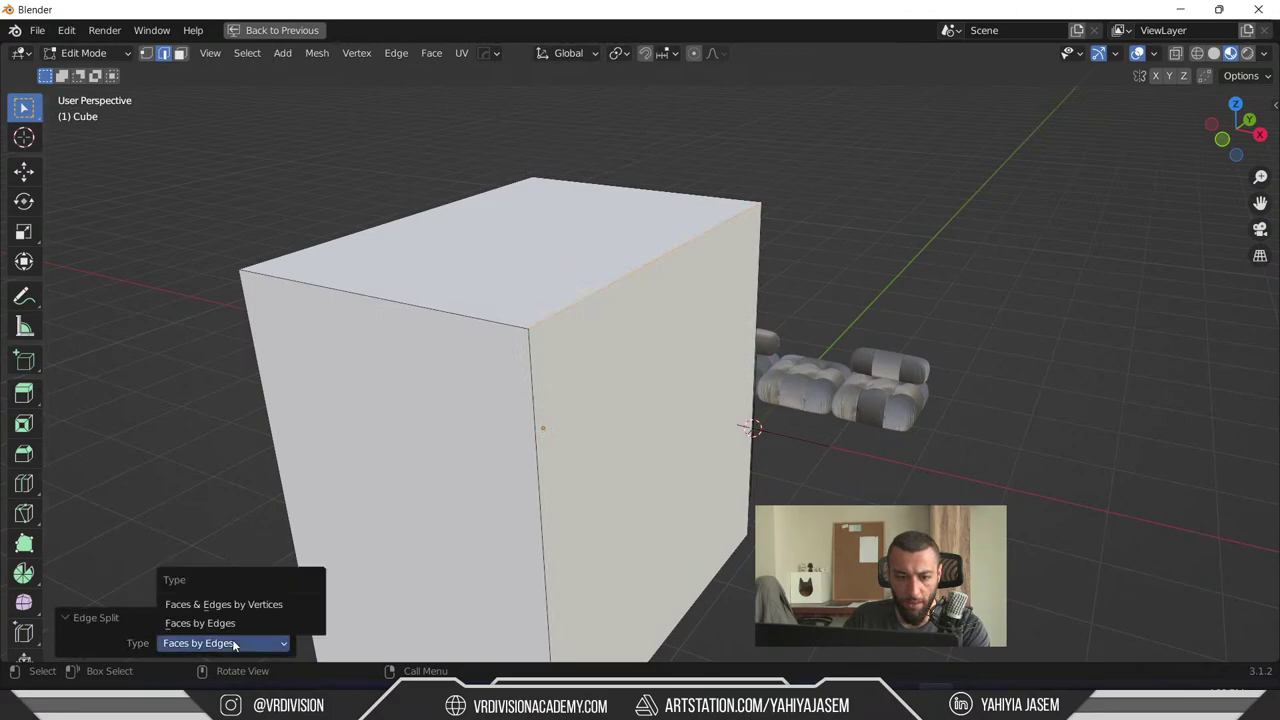
pyautogui.click(248, 605)
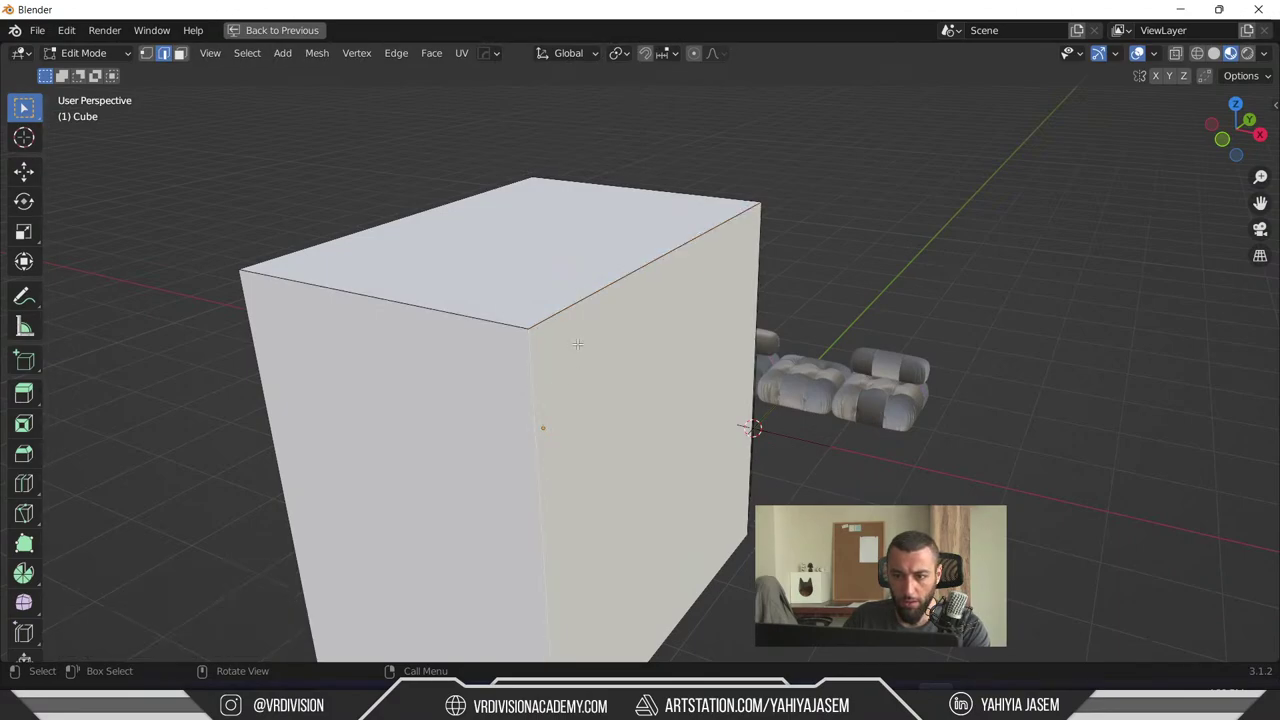
# - Test the split by moving a vertex around the orbited cube, then undo the move
pyautogui.press('g')
pyautogui.moveTo(501, 190); pyautogui.dragTo(600, 322, button='middle')
pyautogui.press('g')
pyautogui.click(737, 240)
pyautogui.hotkey('ctrl', 'z')
pyautogui.scroll(3, 740, 311)
pyautogui.scroll(-3, 745, 325)
pyautogui.scroll(5, 577, 321)
# - Grab the cube's corner vertices to show duplicate points pulling apart, undoing the moves
pyautogui.scroll(-4, 515, 306)
pyautogui.moveTo(515, 306); pyautogui.dragTo(620, 320, button='middle')
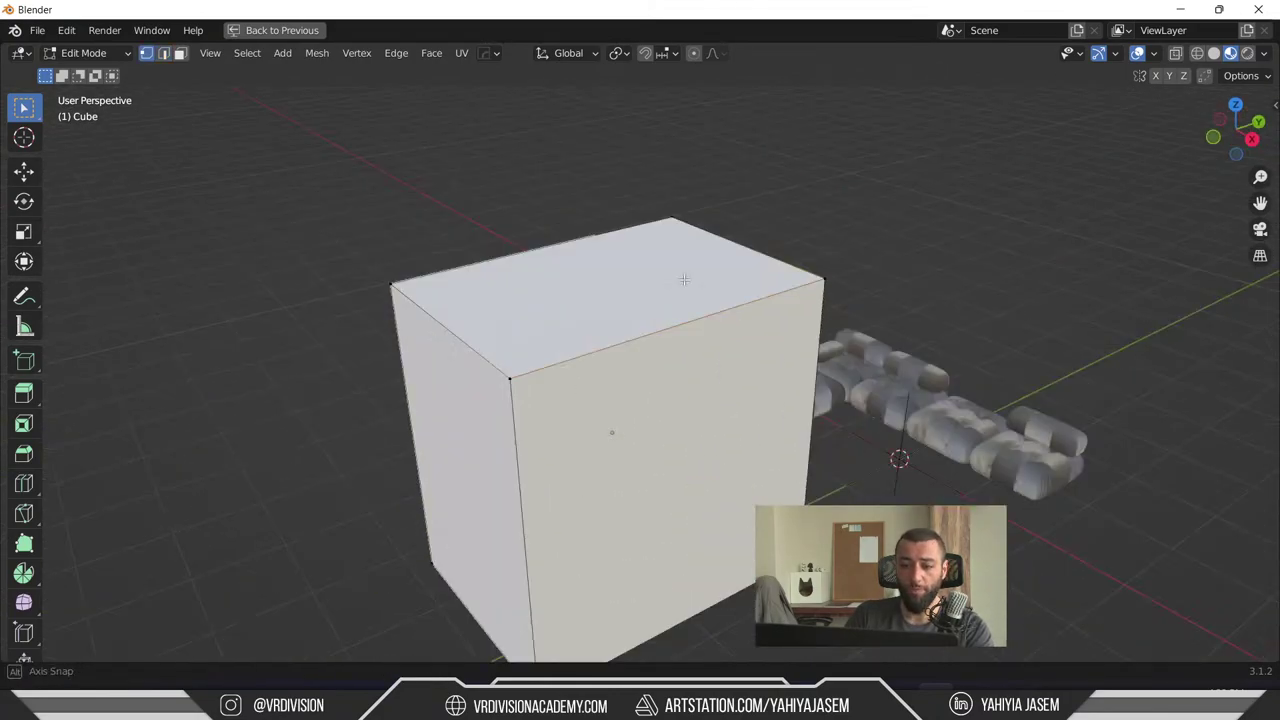
pyautogui.scroll(3, 690, 283)
pyautogui.press('a')
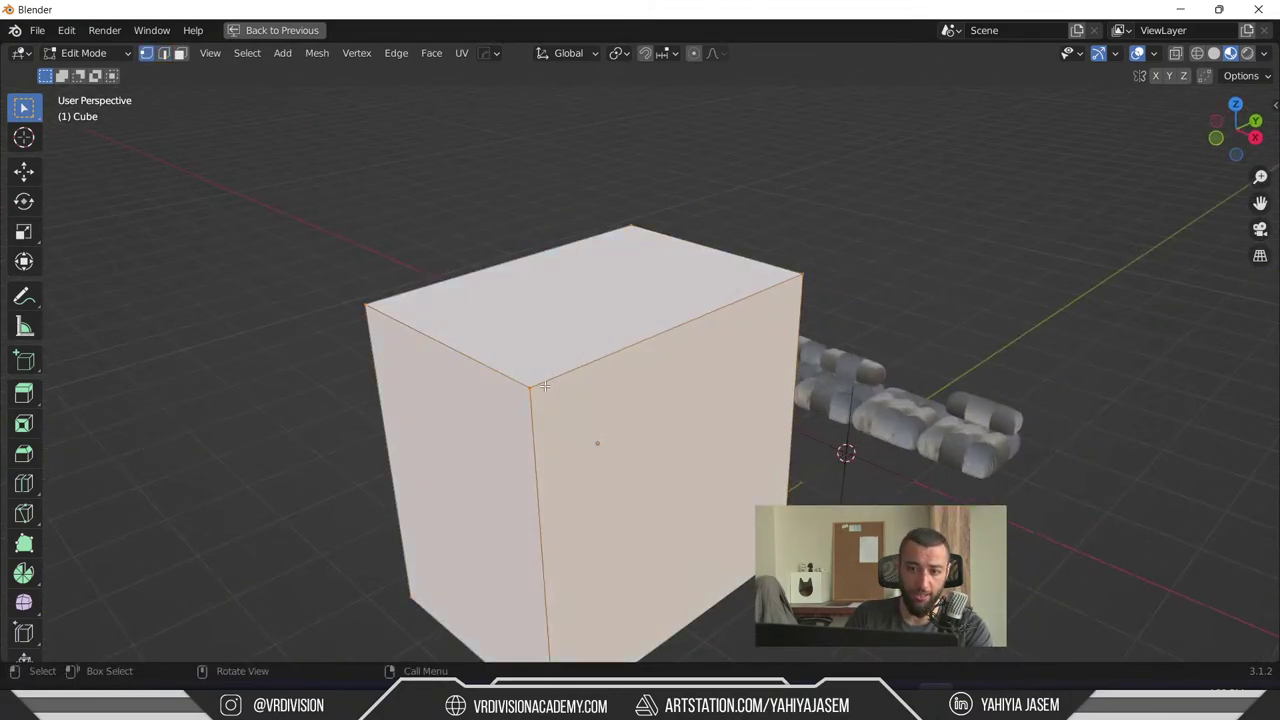
pyautogui.click(543, 385)
pyautogui.press('g')
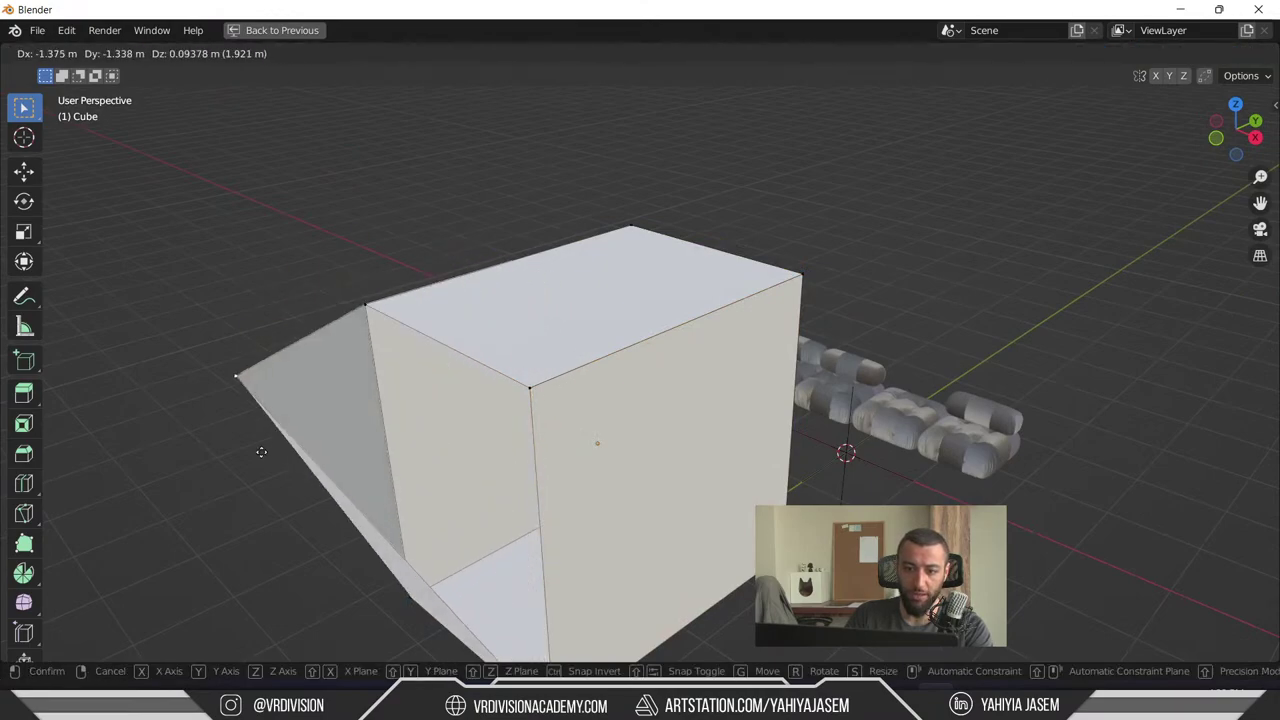
pyautogui.click(190, 465)
pyautogui.click(363, 305)
pyautogui.press('g')
pyautogui.click(229, 243)
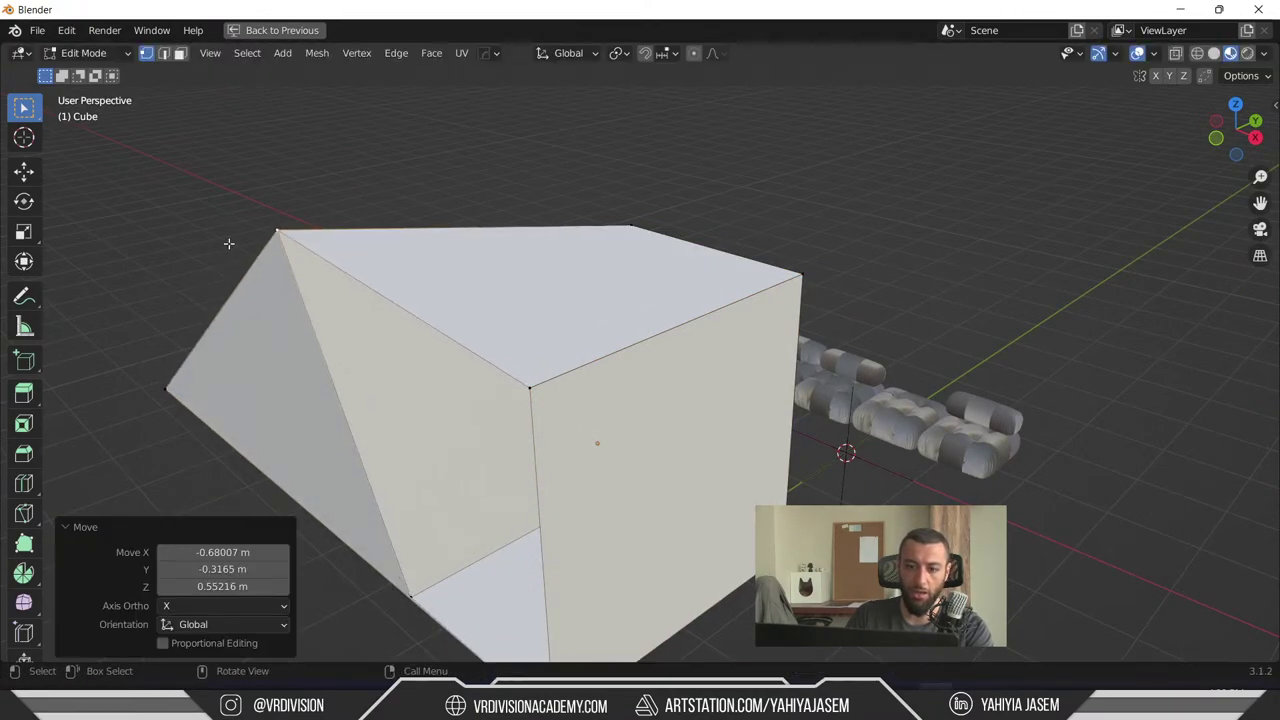
pyautogui.hotkey('ctrl', 'z')
pyautogui.hotkey('ctrl', 'z')
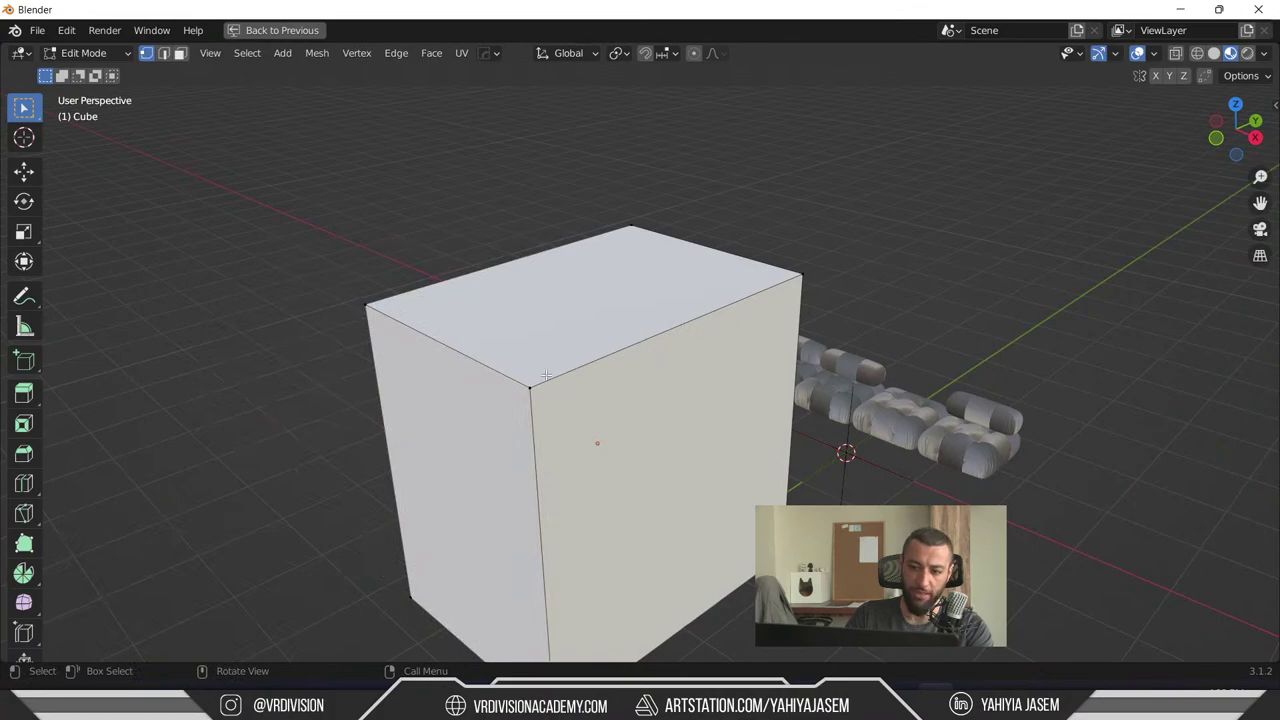
pyautogui.click(530, 386)
pyautogui.press('g')
pyautogui.click(343, 391)
# - Select all the cube's vertices and merge them By Distance, removing 4 duplicates
pyautogui.moveTo(343, 391); pyautogui.dragTo(717, 374, button='middle')
pyautogui.moveTo(742, 340); pyautogui.dragTo(406, 471)
pyautogui.moveTo(687, 392); pyautogui.dragTo(649, 286, button='middle')
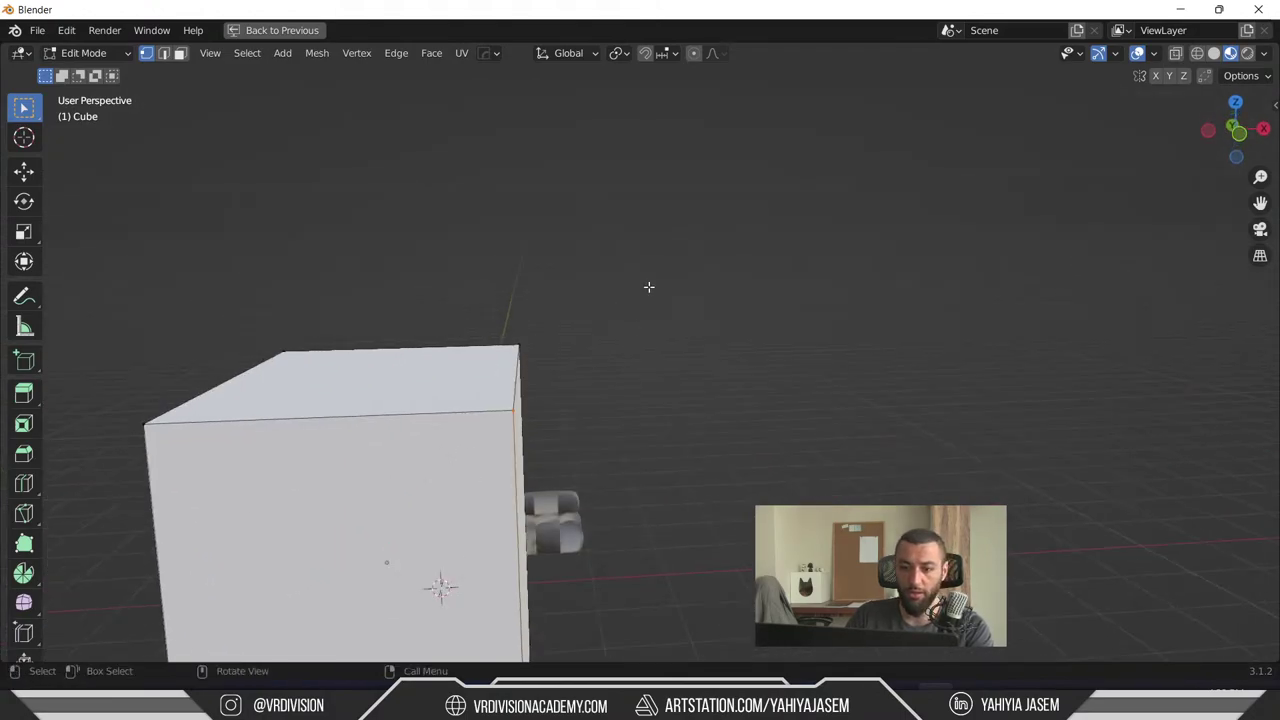
pyautogui.moveTo(651, 270); pyautogui.dragTo(520, 370)
pyautogui.moveTo(665, 357); pyautogui.dragTo(766, 303, button='middle')
pyautogui.moveTo(882, 270); pyautogui.dragTo(806, 364)
pyautogui.moveTo(806, 364); pyautogui.dragTo(836, 293, button='middle')
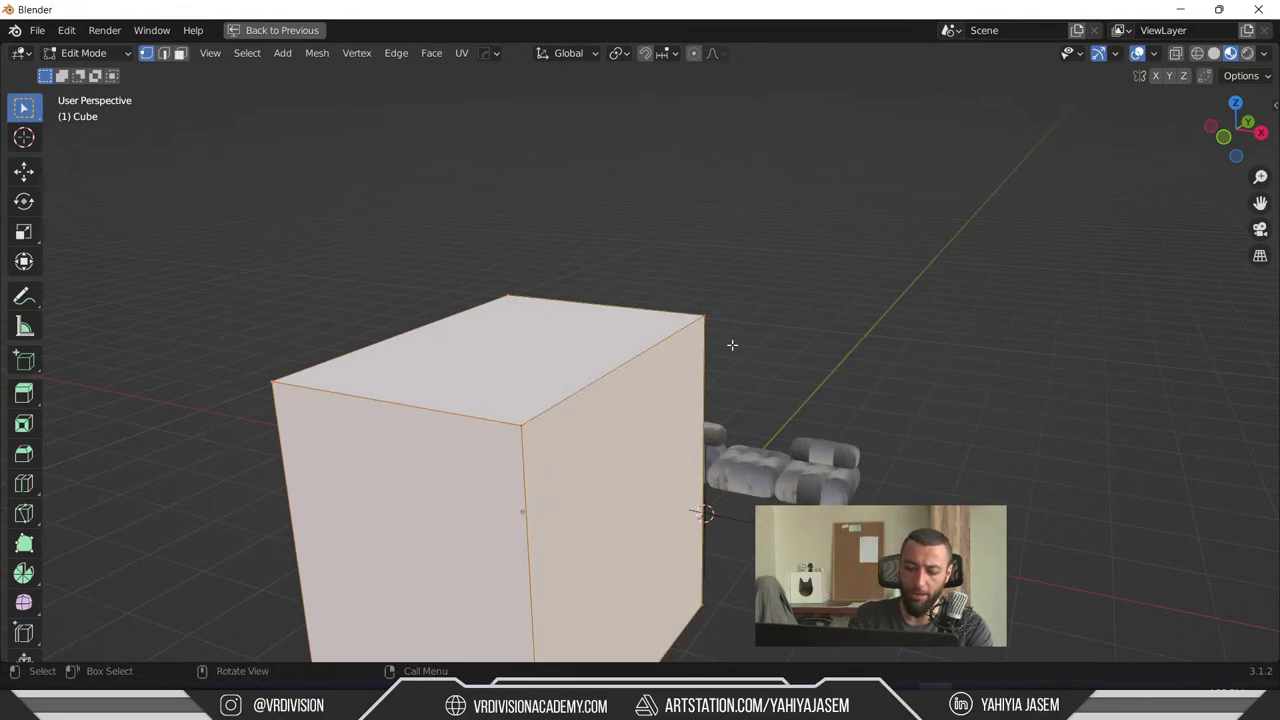
pyautogui.press('m')
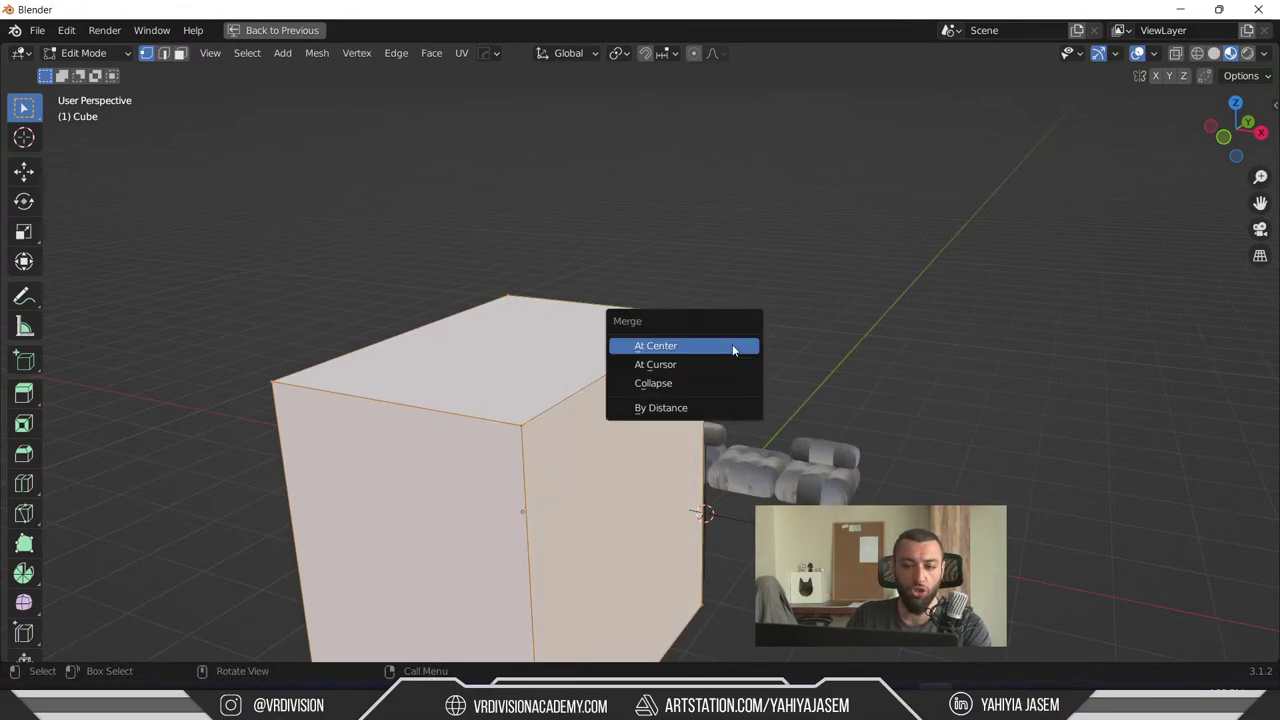
pyautogui.press('m')
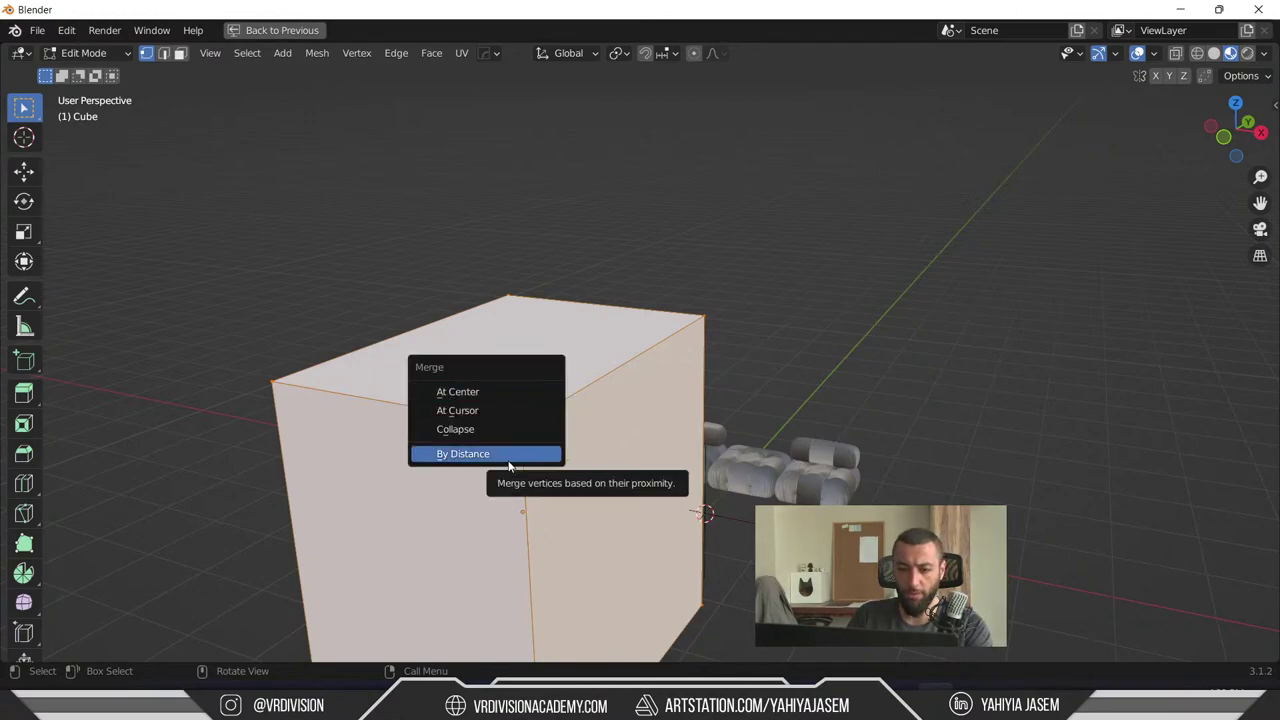
pyautogui.click(509, 455)
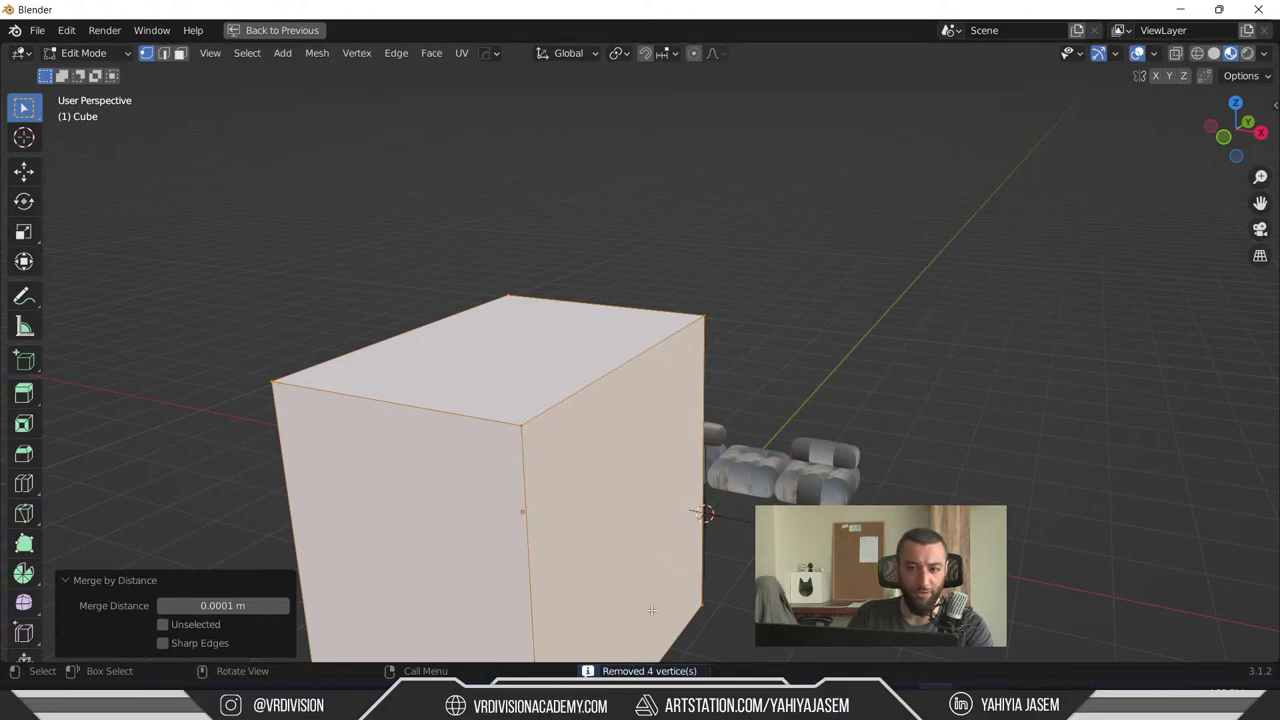
# - Test-move single corner vertices to confirm each moves as one point, then undo
pyautogui.click(513, 423)
pyautogui.moveTo(513, 423); pyautogui.dragTo(677, 423, button='middle')
pyautogui.press('g')
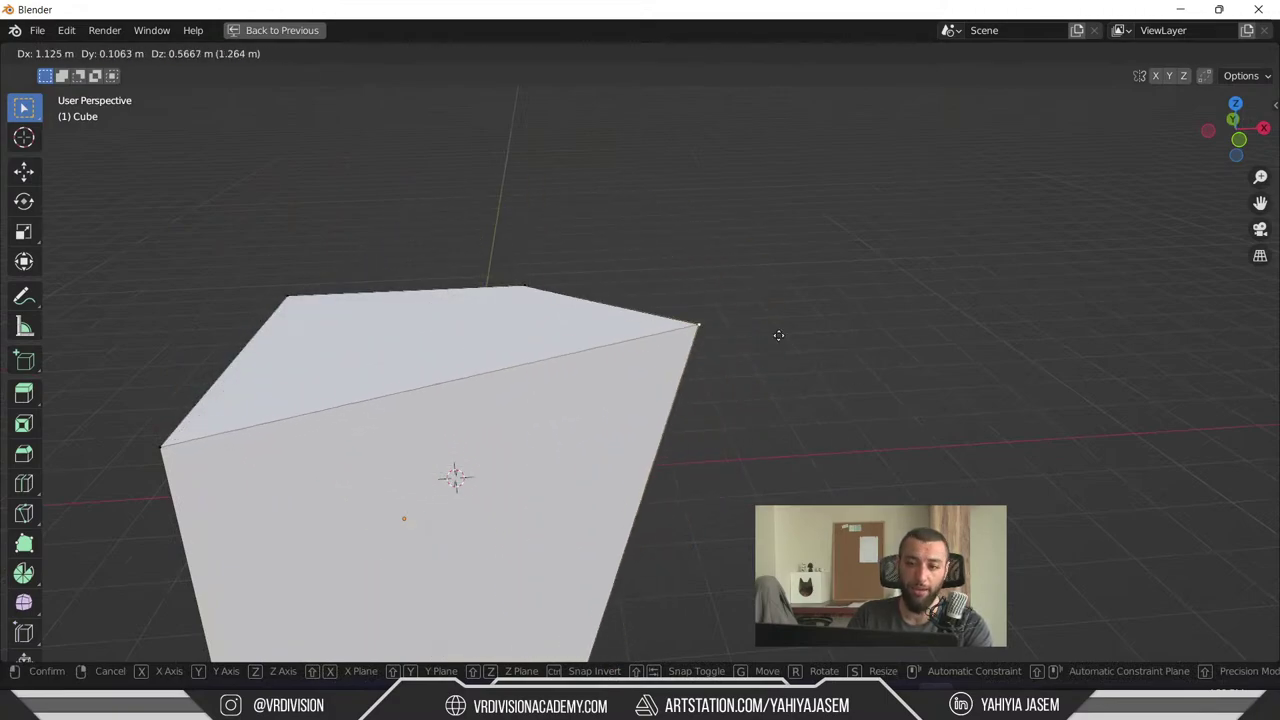
pyautogui.rightClick(849, 179)
pyautogui.moveTo(849, 180); pyautogui.dragTo(797, 316, button='middle')
pyautogui.press('g')
pyautogui.click(820, 134)
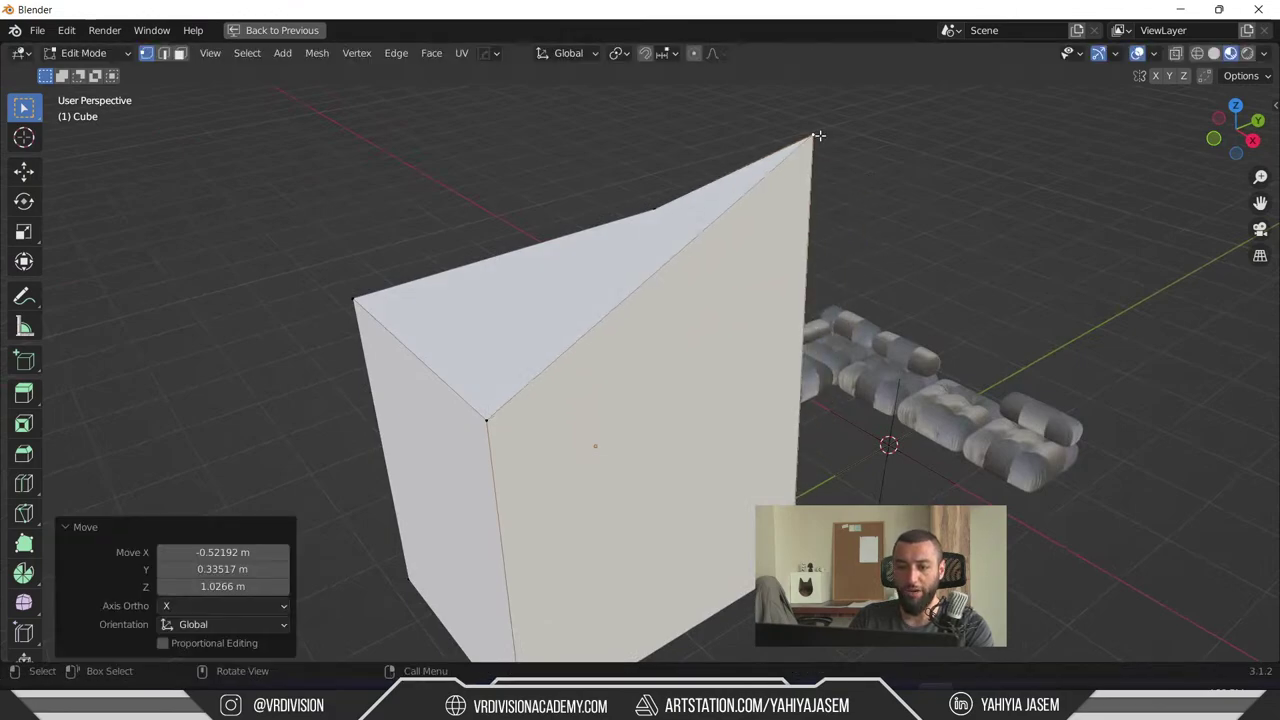
pyautogui.hotkey('ctrl', 'z')
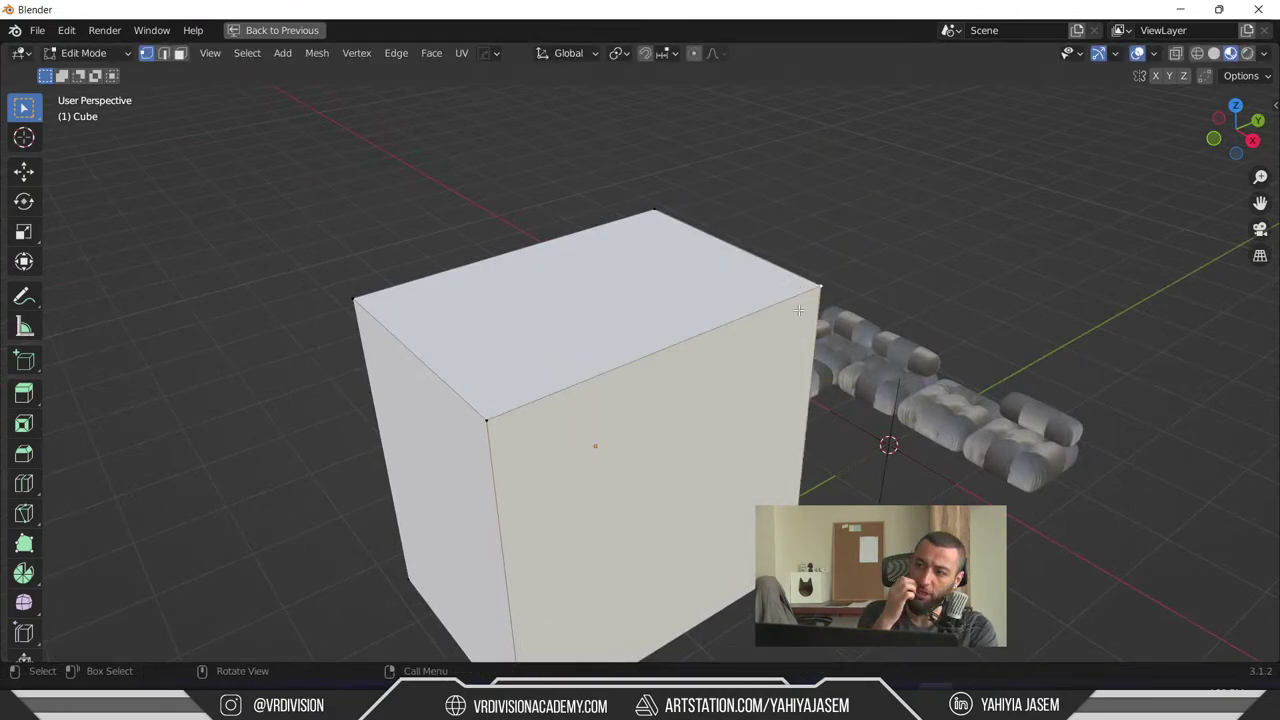
pyautogui.moveTo(798, 310); pyautogui.dragTo(677, 437, button='middle')
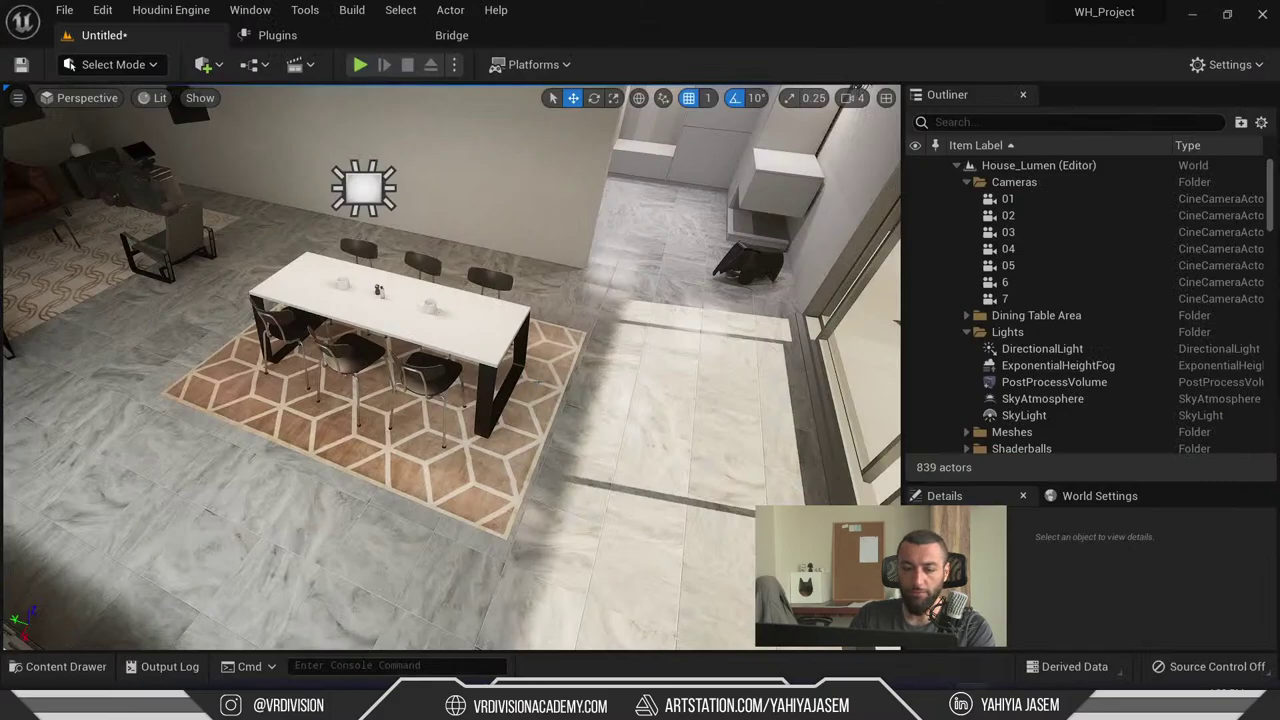
pyautogui.hotkey('alt', 'Tab')
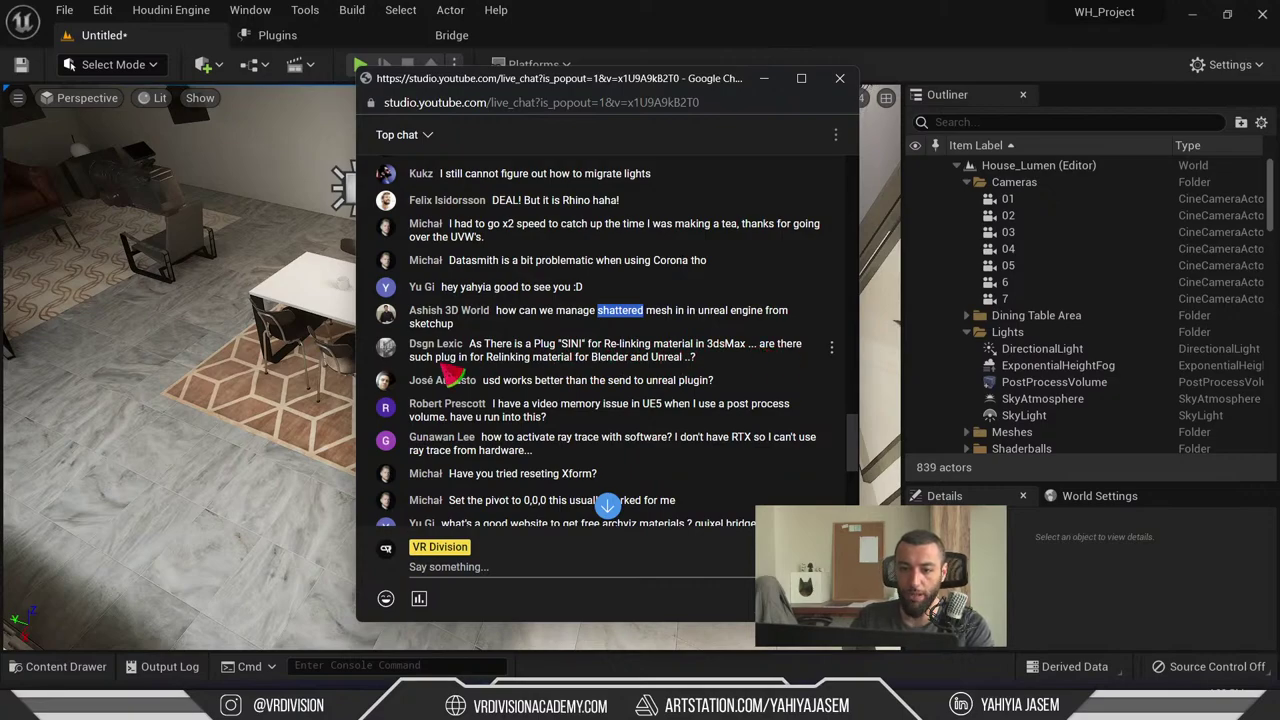
# - Highlight 'Blender' and 'Unreal' in a viewer's chat question, then hide the live chat popout
pyautogui.moveTo(480, 375); pyautogui.dragTo(770, 355)
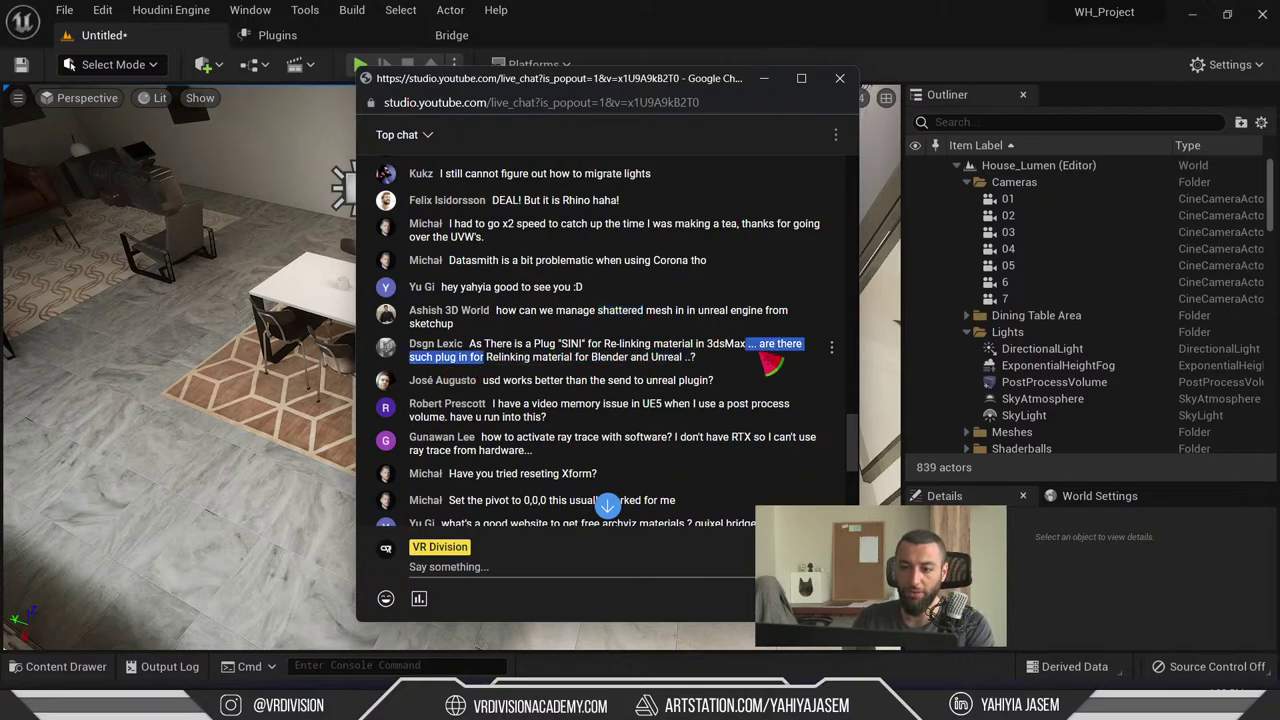
pyautogui.click(728, 370)
pyautogui.moveTo(588, 358); pyautogui.dragTo(692, 358)
pyautogui.click(714, 375)
pyautogui.doubleClick(666, 358)
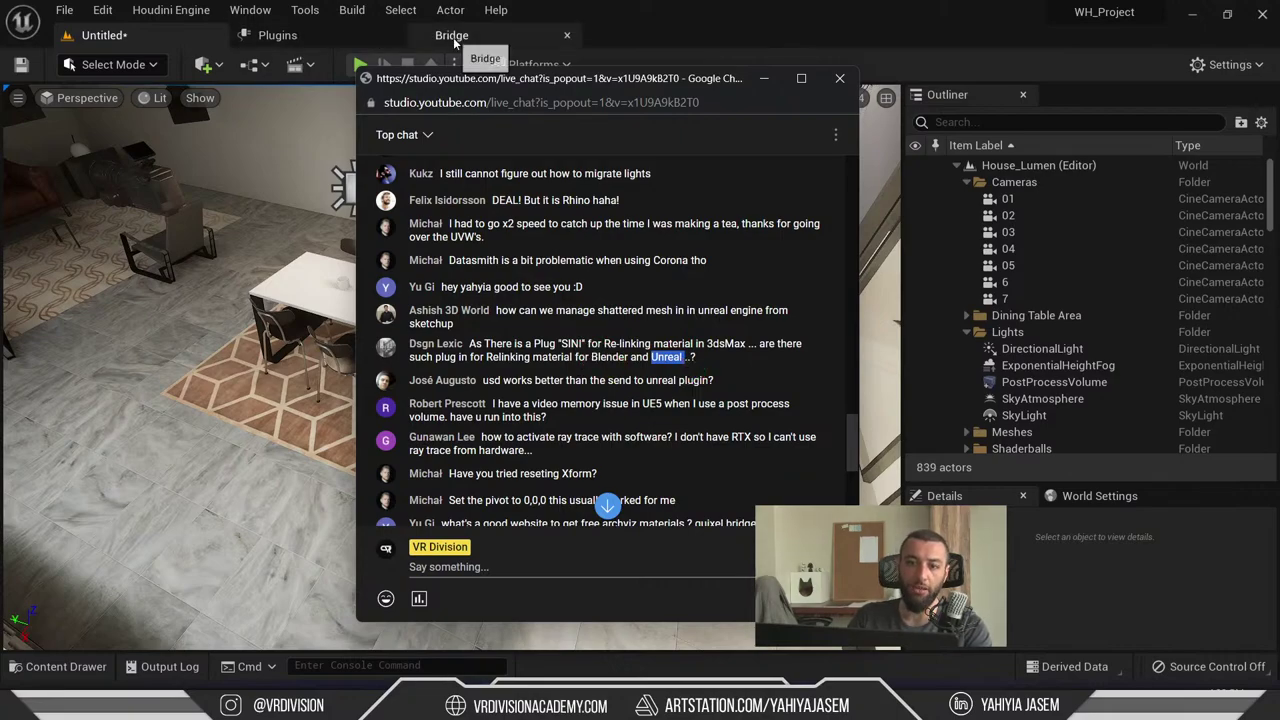
pyautogui.click(763, 78)
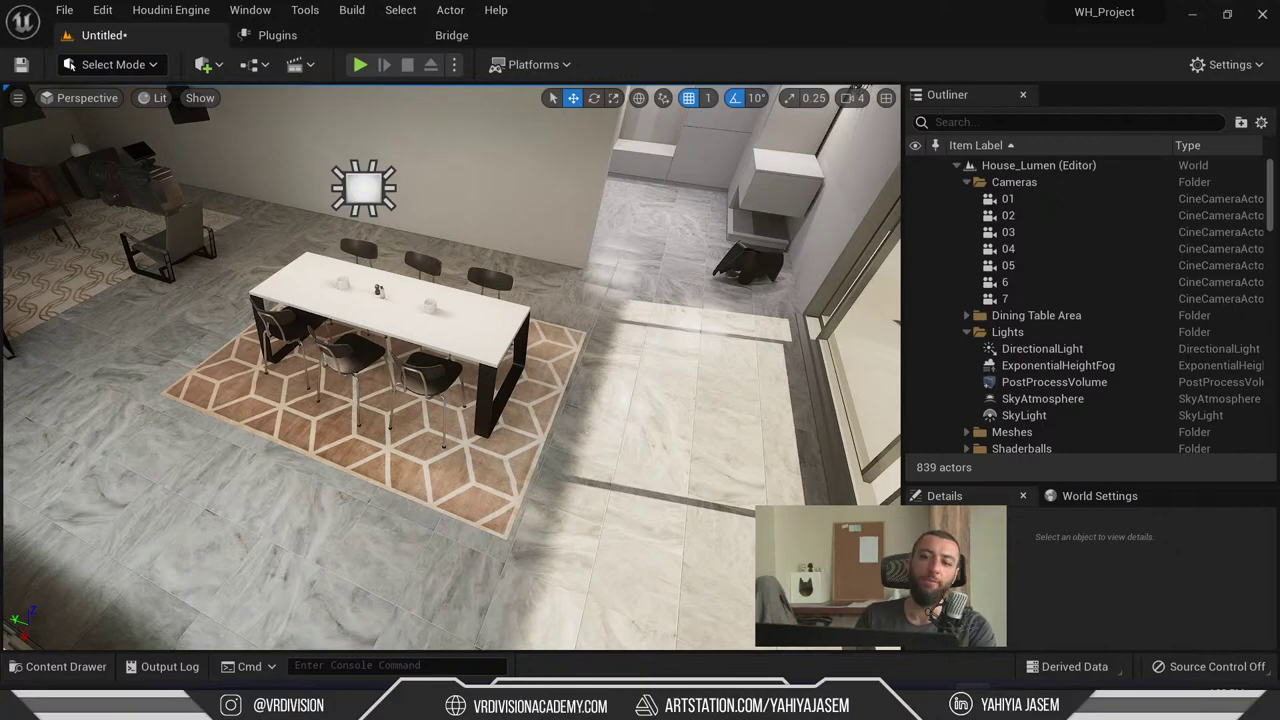
# - Deselect the floor mesh and reveal the House folder in Explorer from the Content Drawer
pyautogui.click(637, 435)
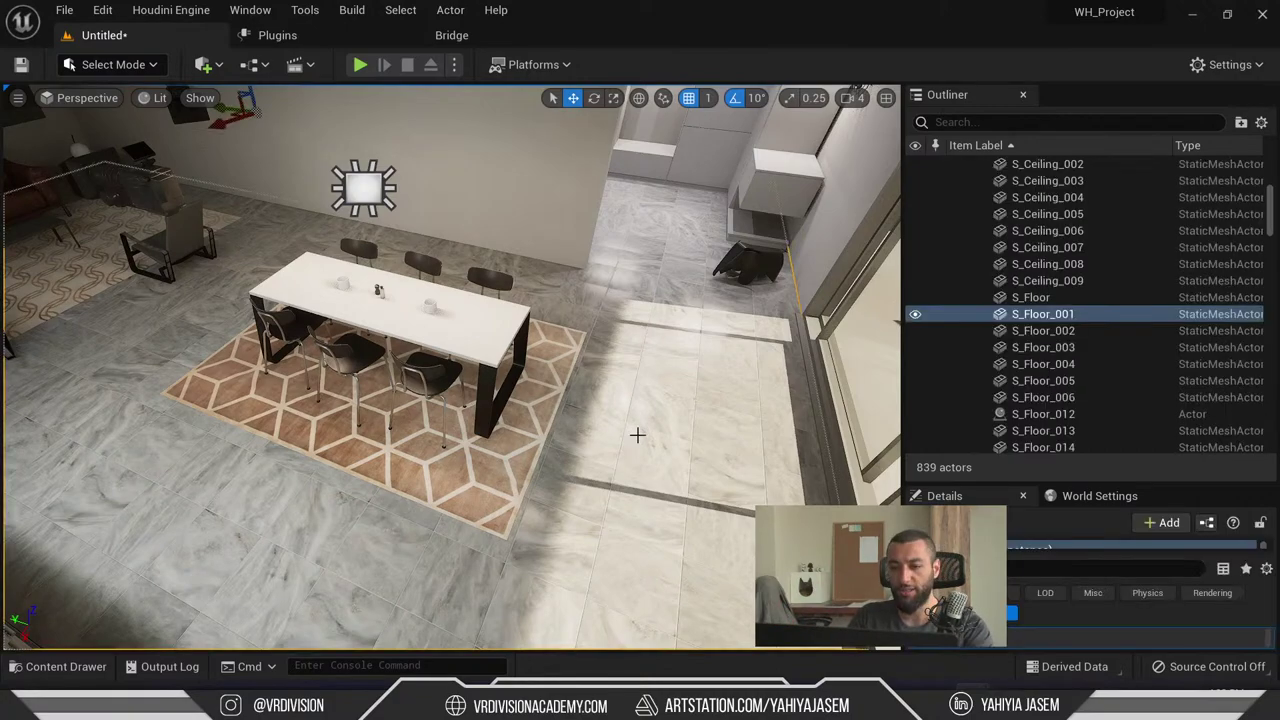
pyautogui.press('Escape')
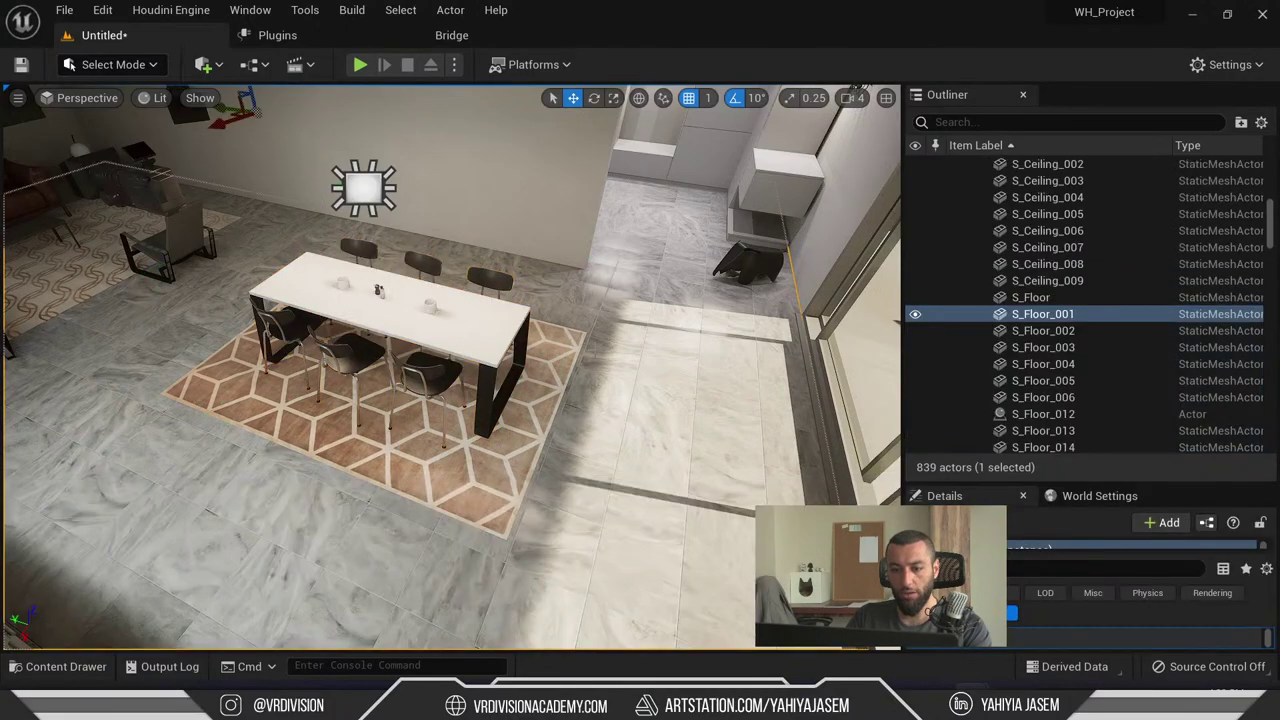
pyautogui.hotkey('ctrl', 'b')
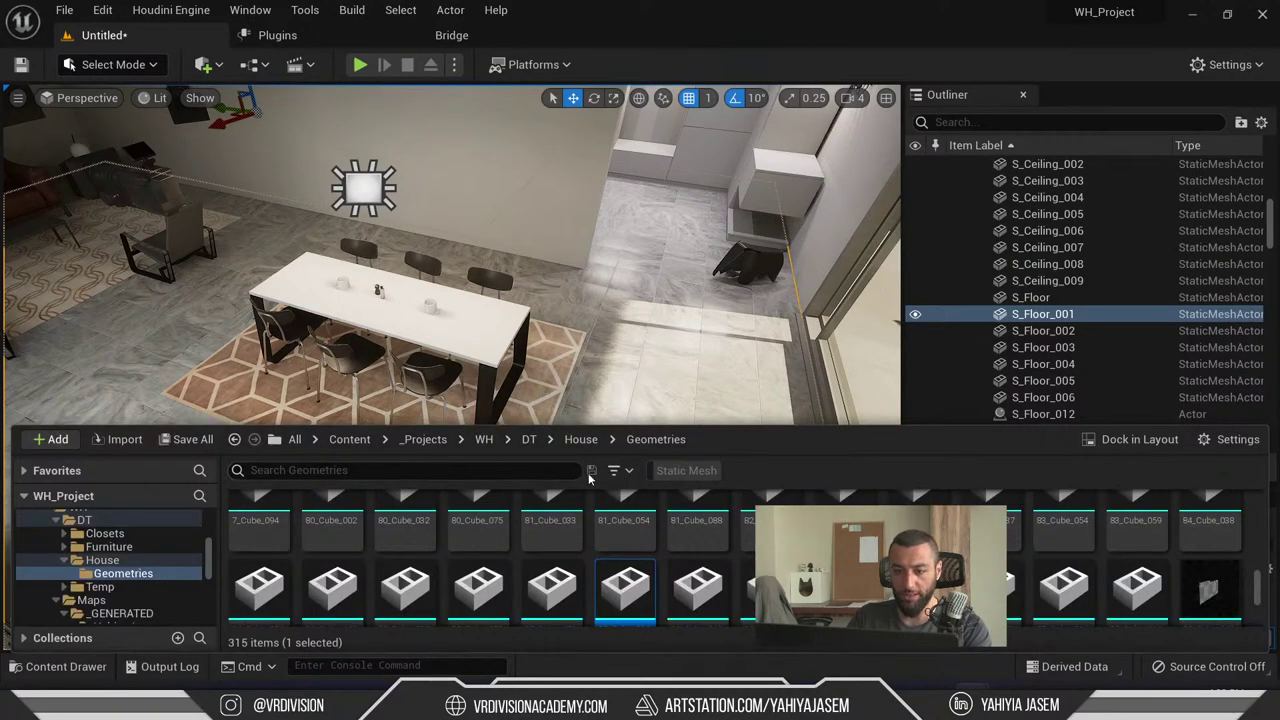
pyautogui.rightClick(103, 560)
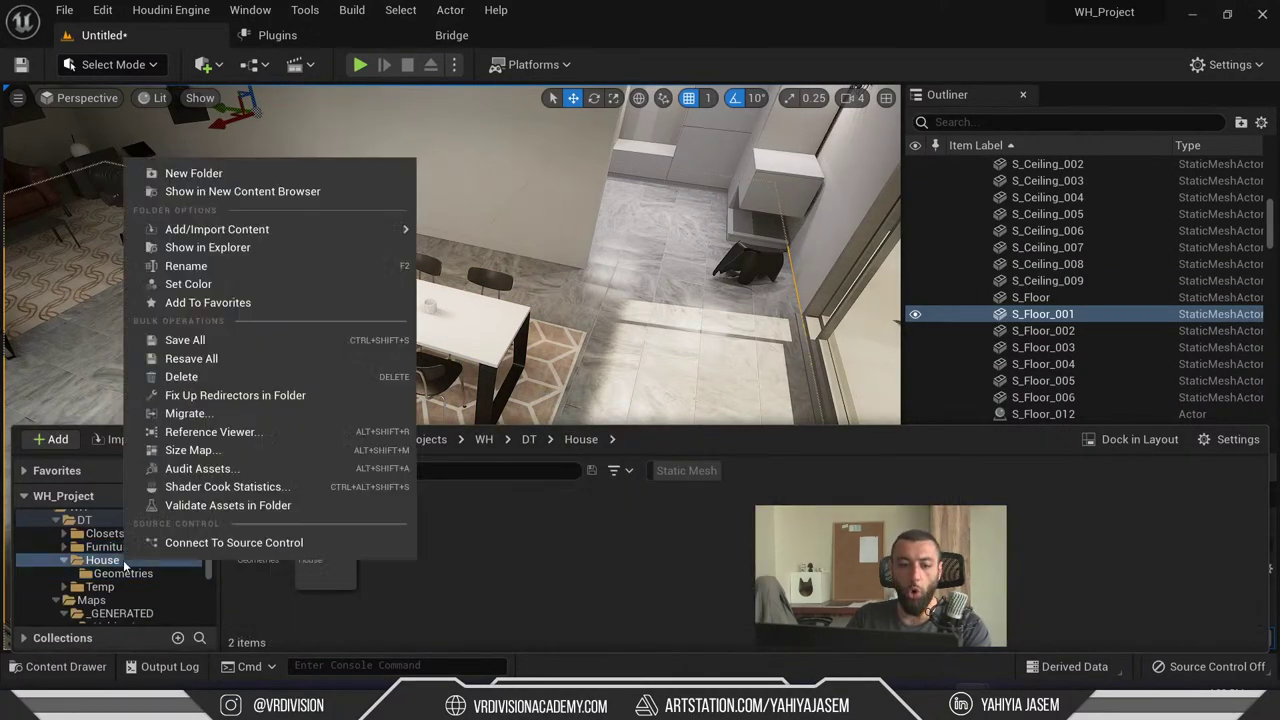
pyautogui.click(284, 246)
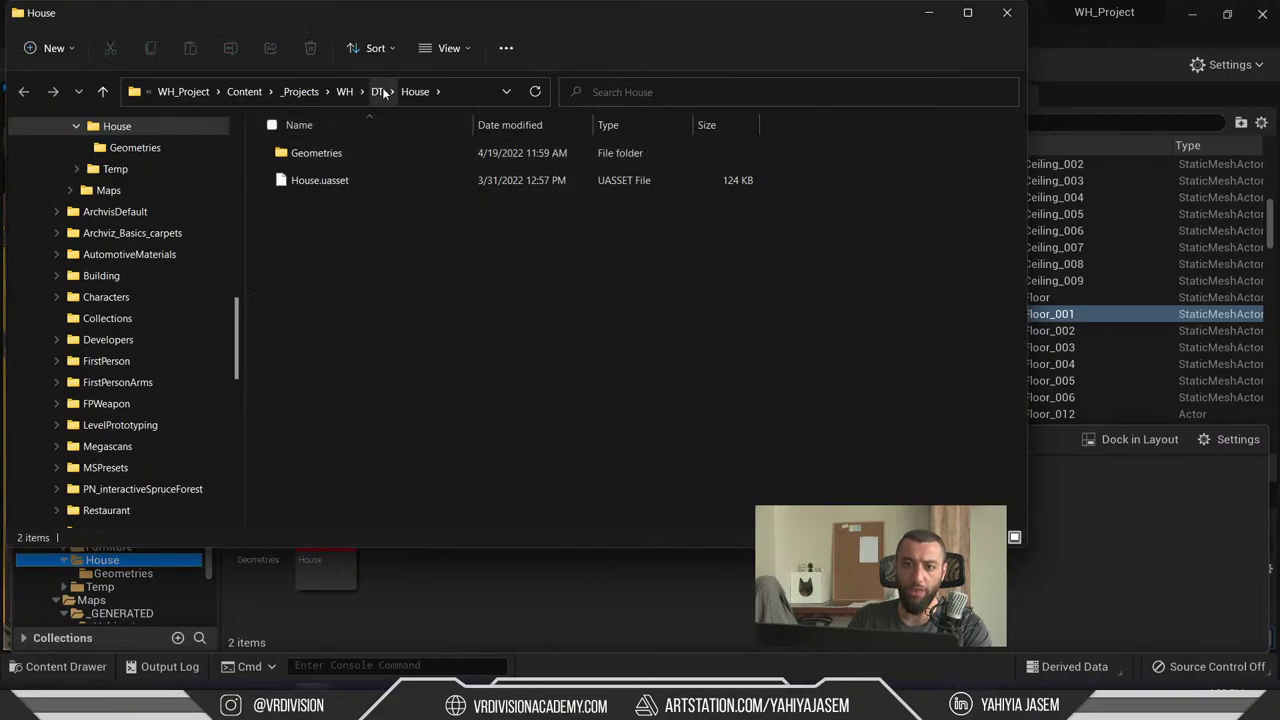
# - Browse from DT into Furniture\Geometries to list its 12 mesh uassets, then minimize Explorer
pyautogui.click(379, 91)
pyautogui.doubleClick(364, 172)
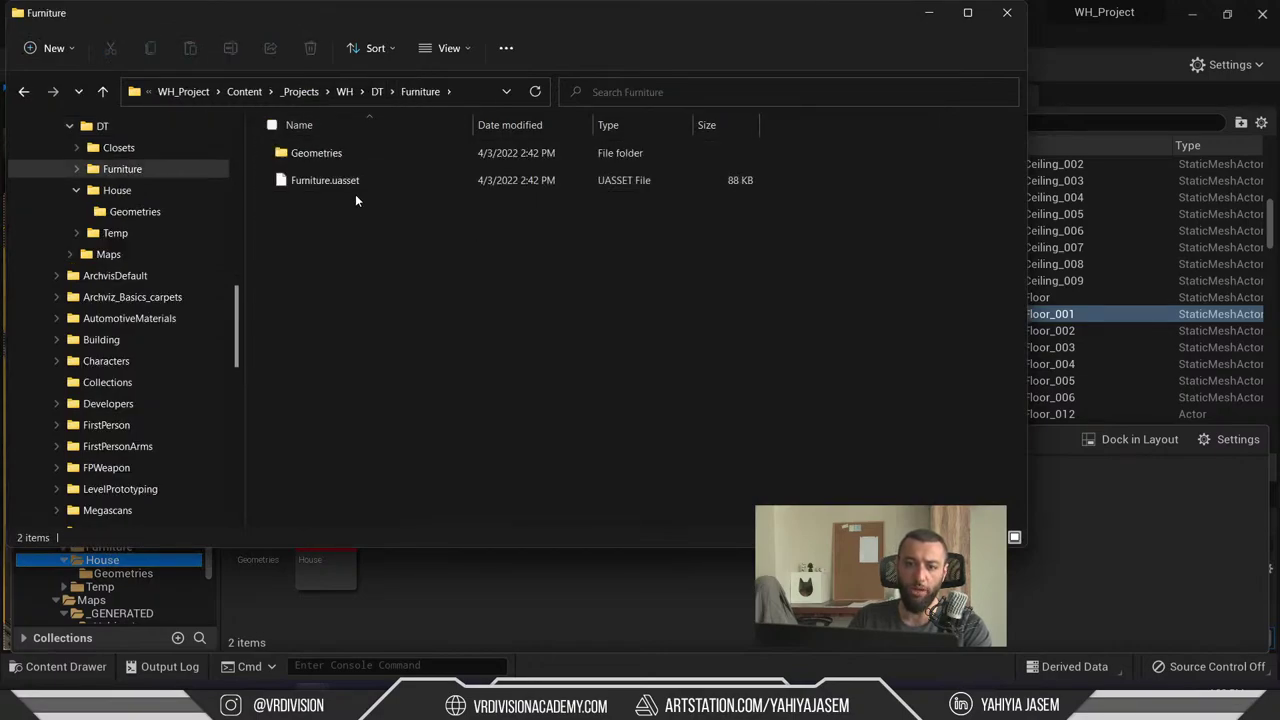
pyautogui.doubleClick(340, 154)
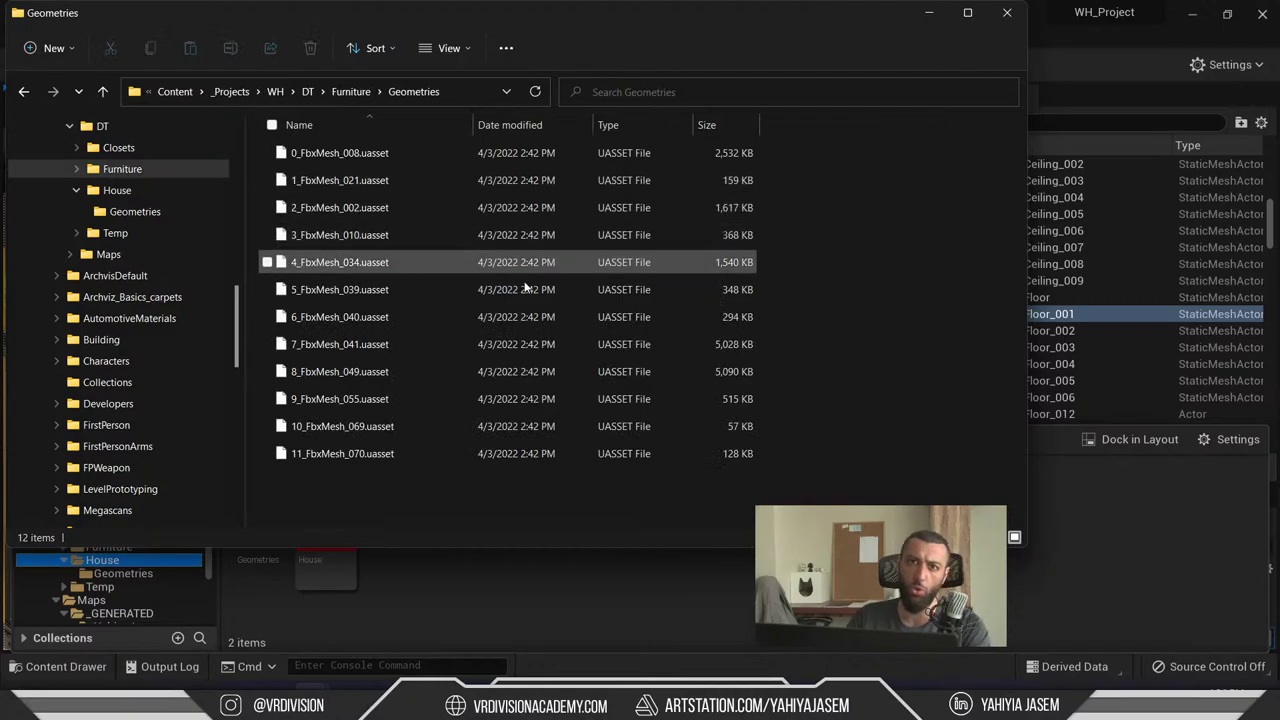
pyautogui.click(928, 14)
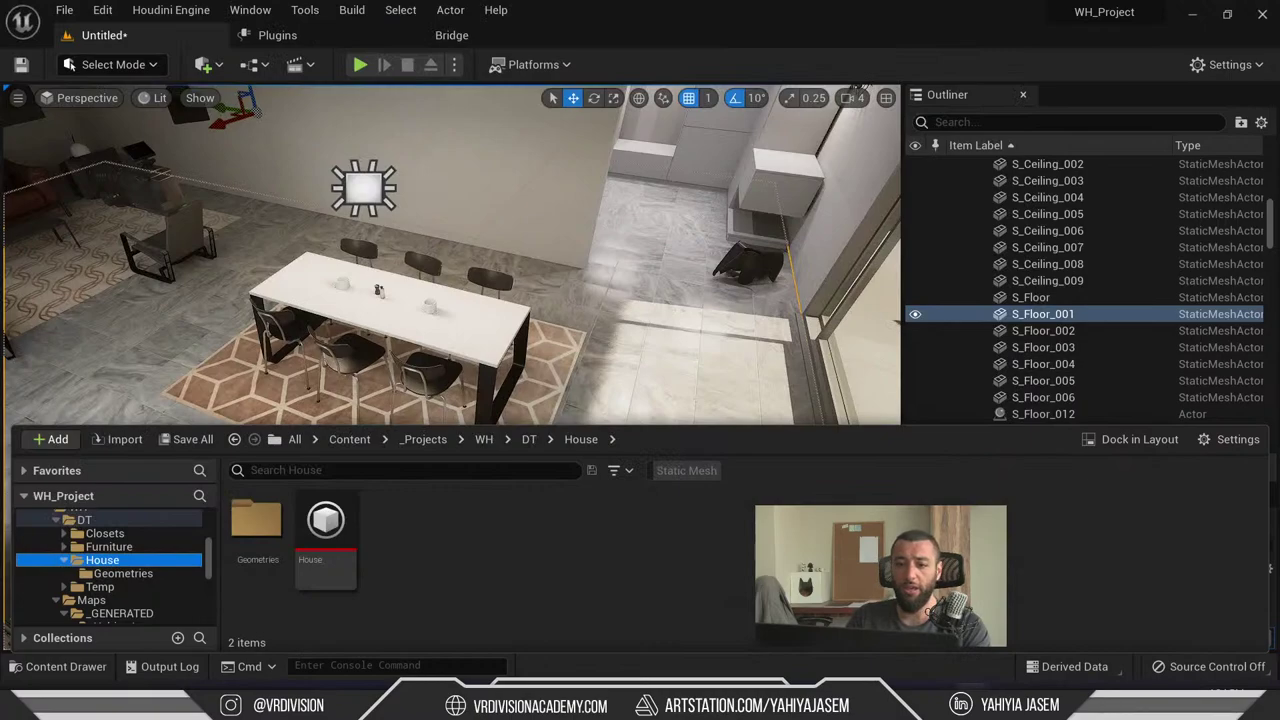
# - Select the dining table group, focus the viewport on it with F, then deselect
pyautogui.rightClick(460, 320)
pyautogui.press('Escape')
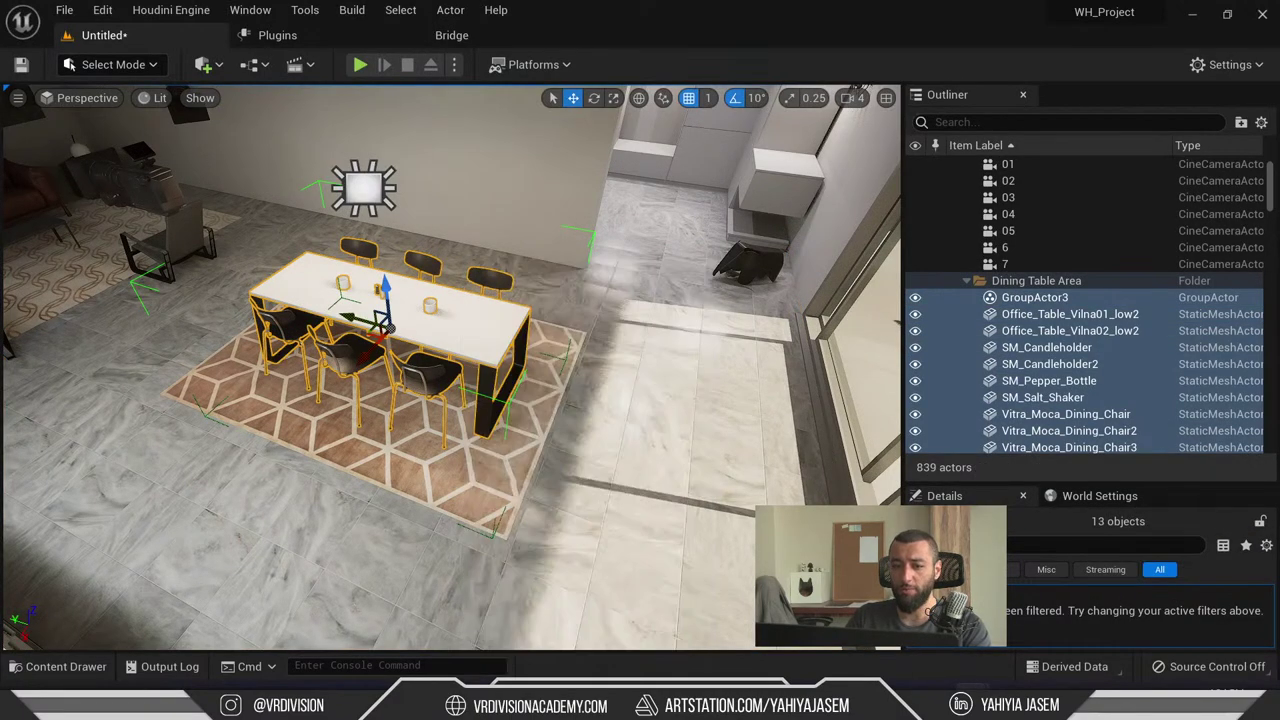
pyautogui.press('f')
pyautogui.press('Escape')
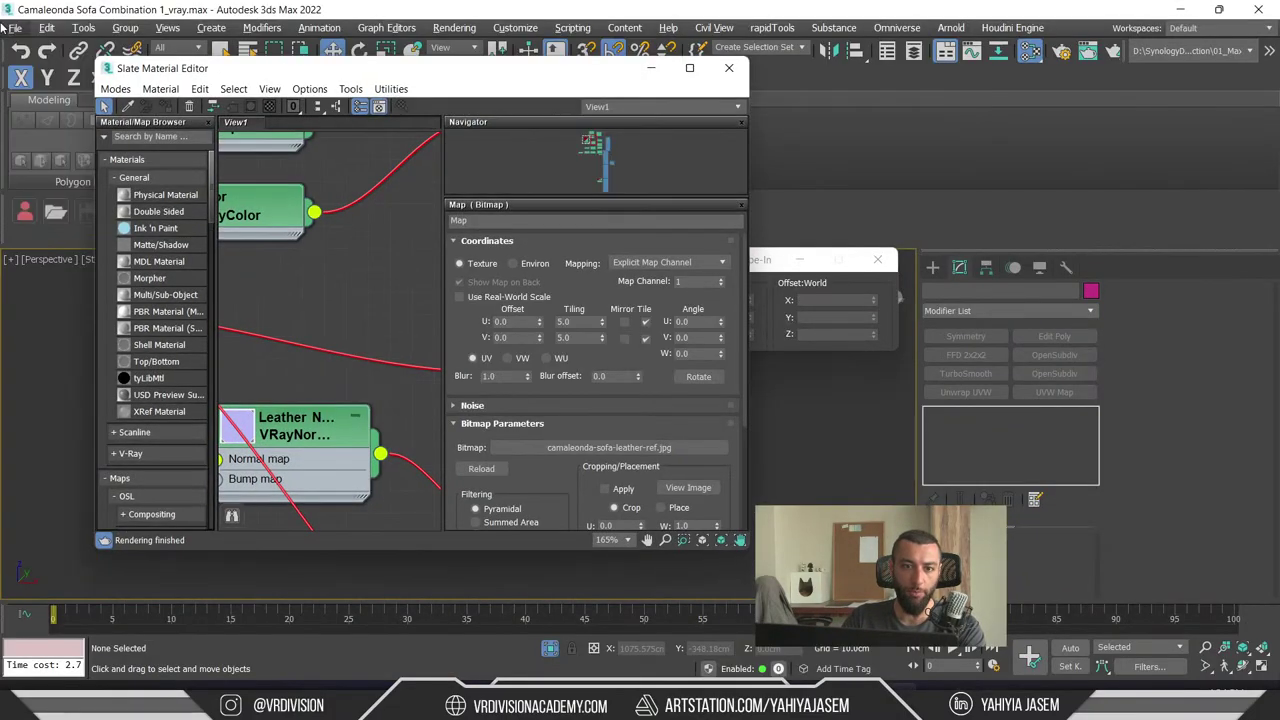
# - Open Manage Links from the File menu and look through its Files, Presets and Attach tabs
pyautogui.click(12, 28)
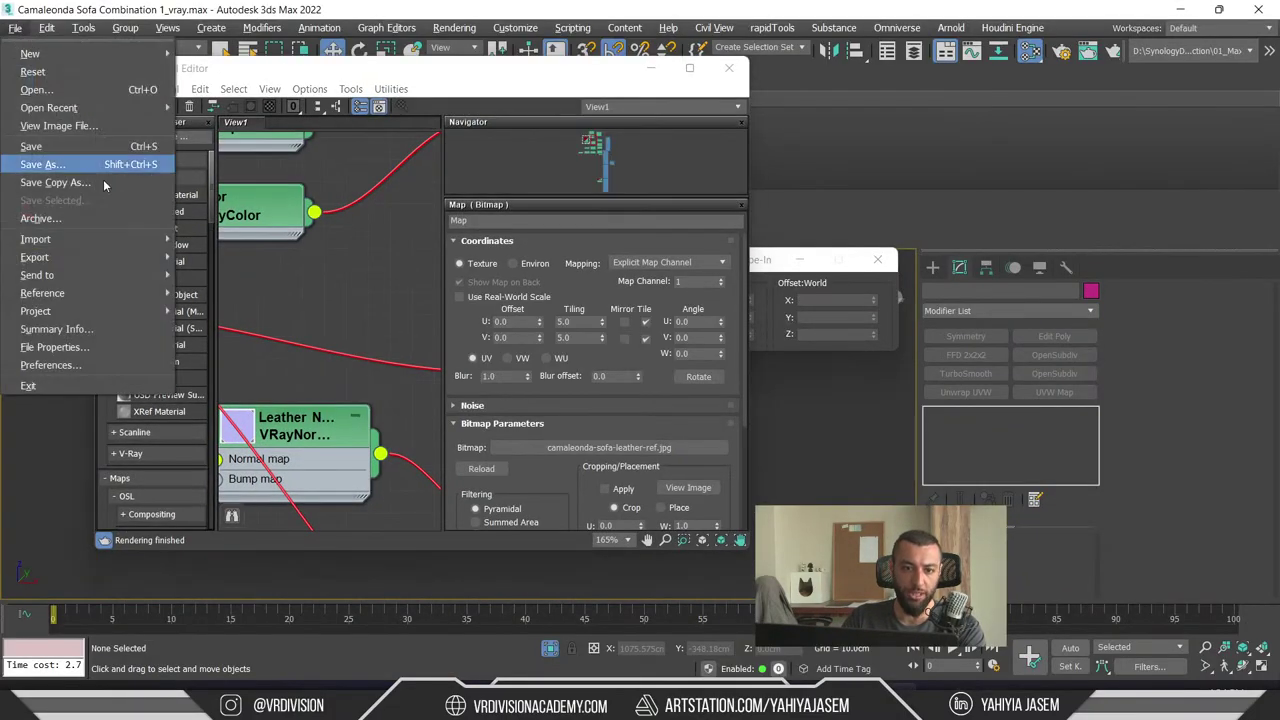
pyautogui.moveTo(88, 318)
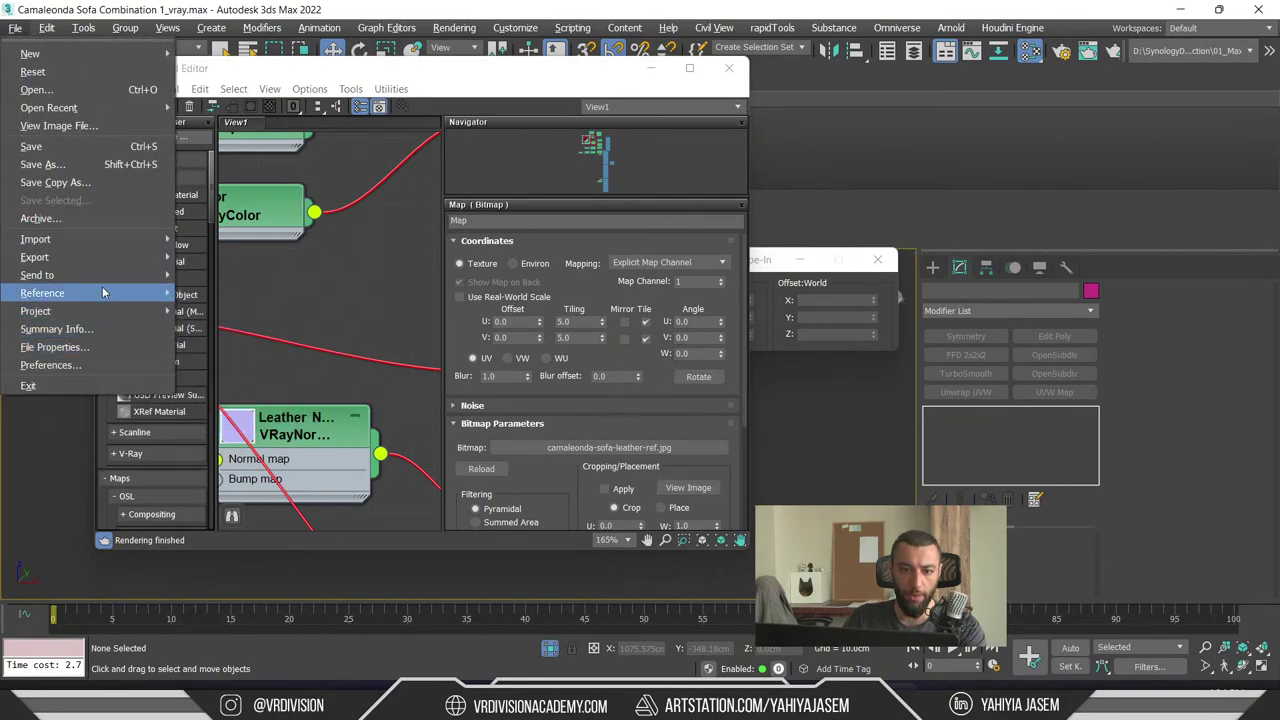
pyautogui.moveTo(99, 262)
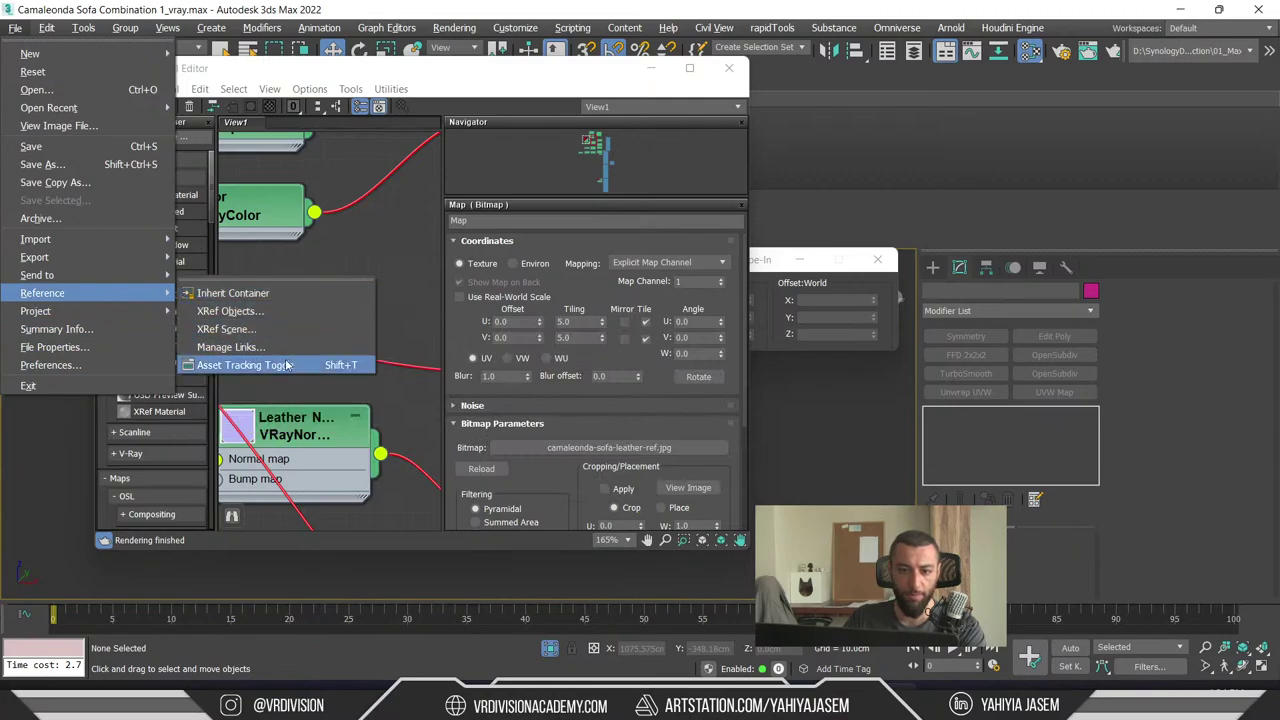
pyautogui.click(233, 347)
pyautogui.click(494, 233)
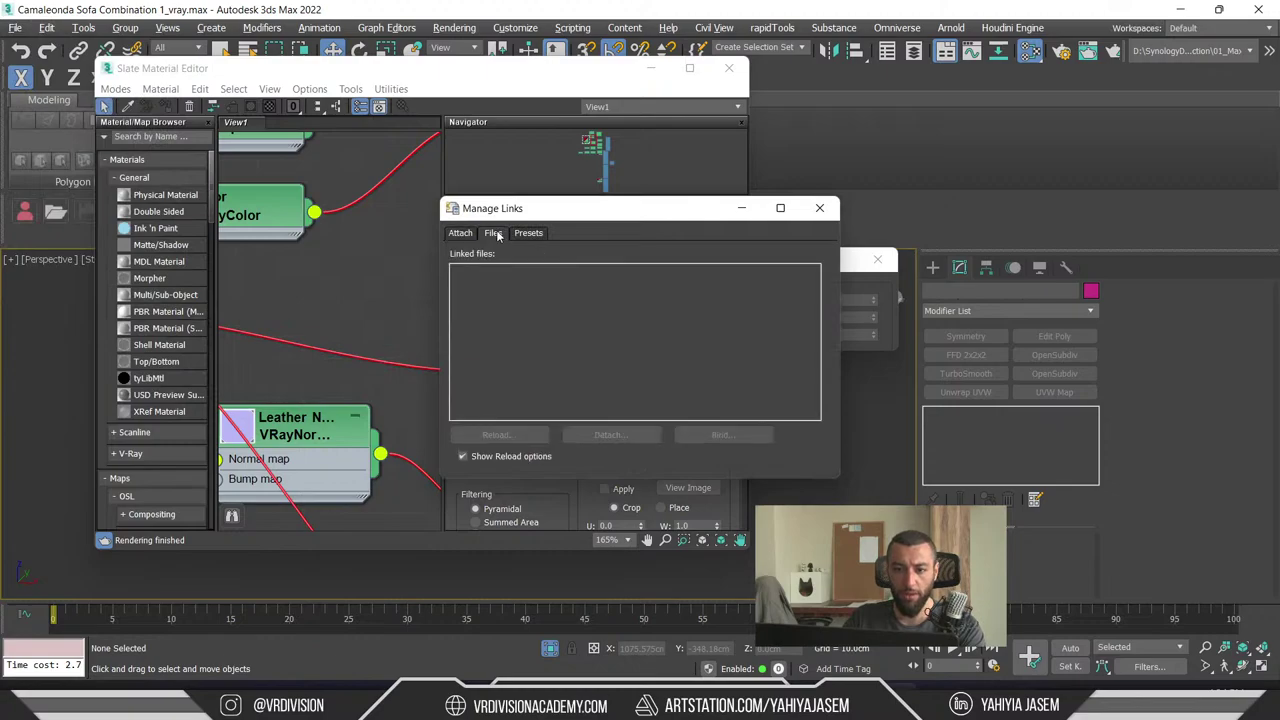
pyautogui.click(530, 233)
pyautogui.click(492, 233)
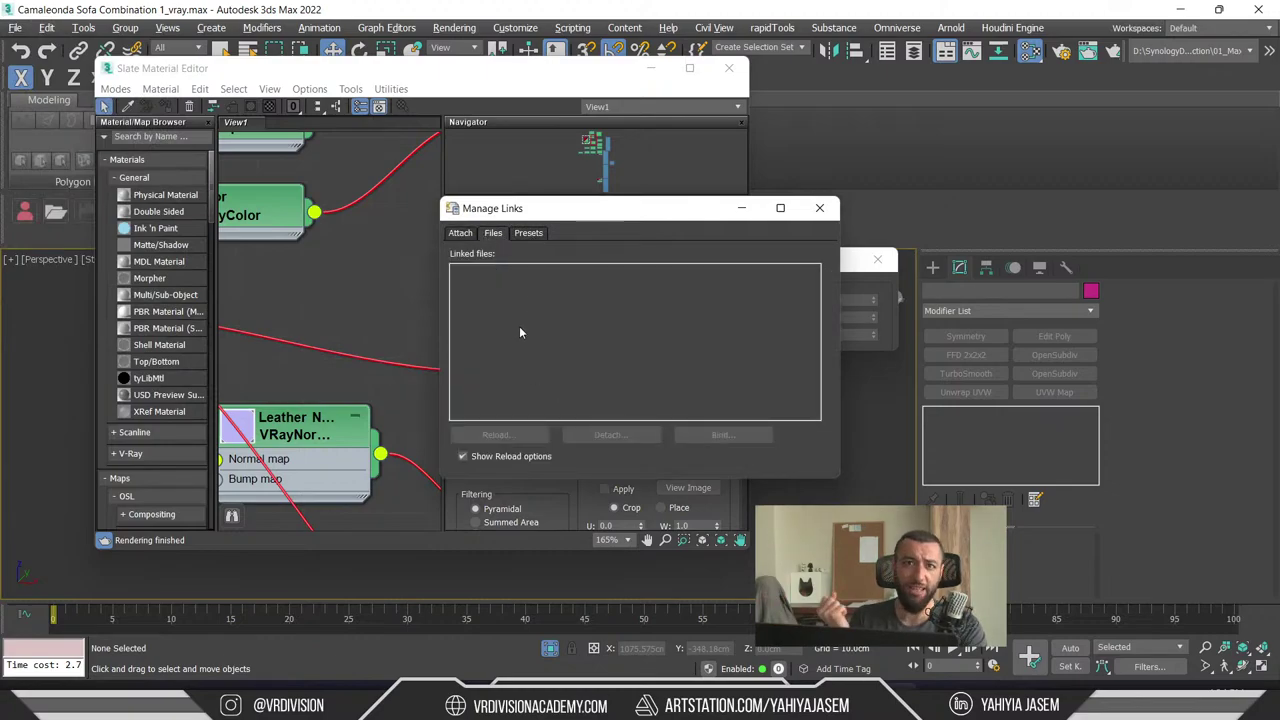
pyautogui.click(461, 233)
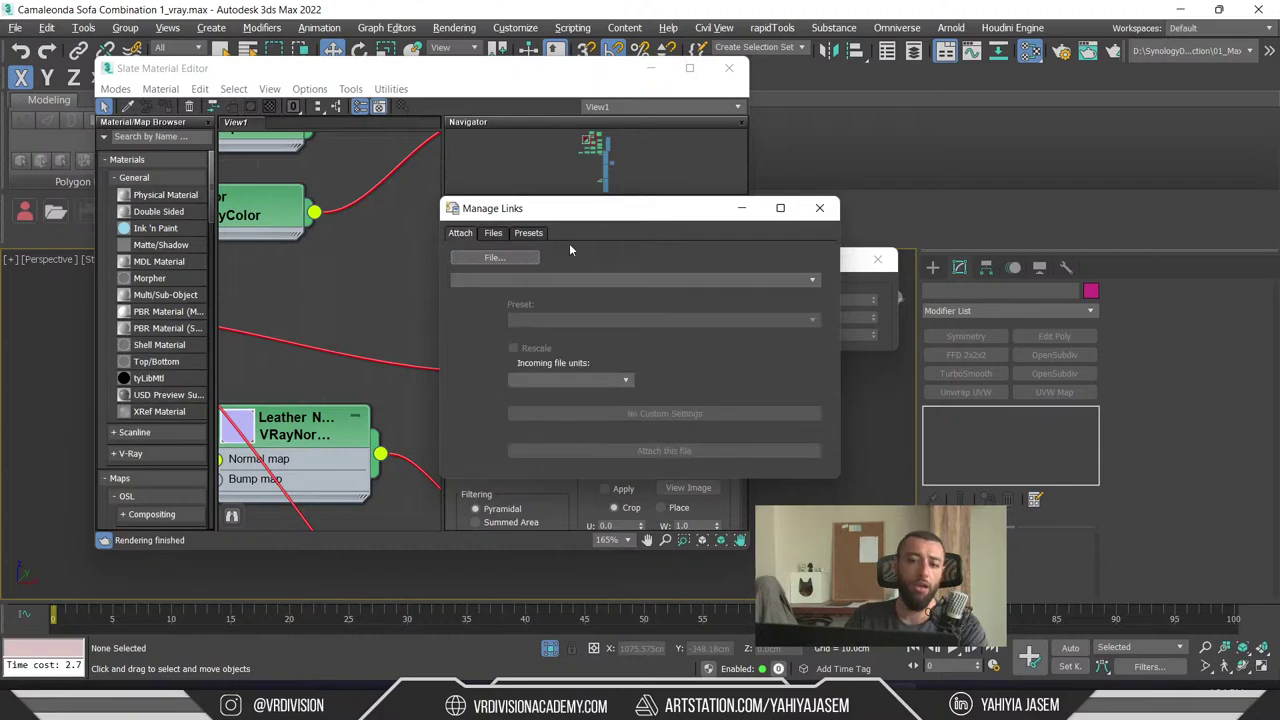
# - Close Manage Links and the Slate Material Editor, and recenter the red boxes
pyautogui.click(819, 208)
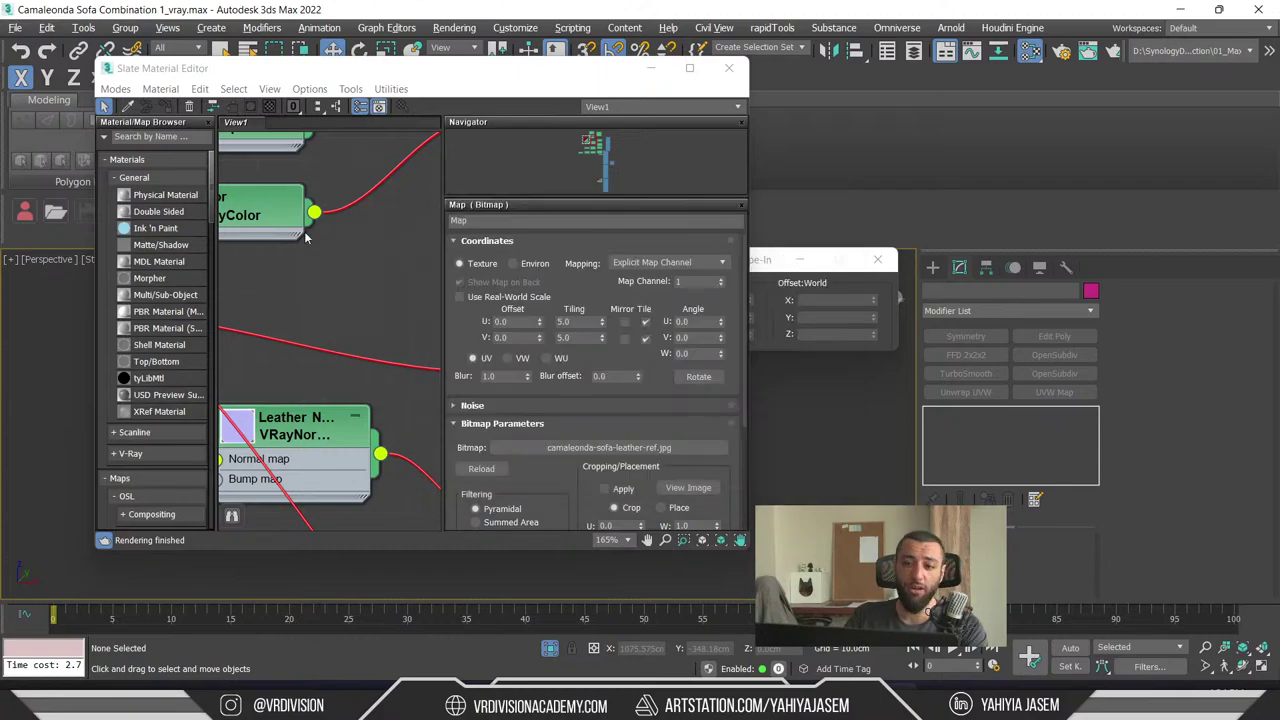
pyautogui.click(730, 68)
pyautogui.moveTo(628, 244); pyautogui.dragTo(602, 360, button='middle')
# - Minimize 3ds Max and fly Unreal's camera over the dining table, rug, kitchen and sofa
pyautogui.click(1176, 9)
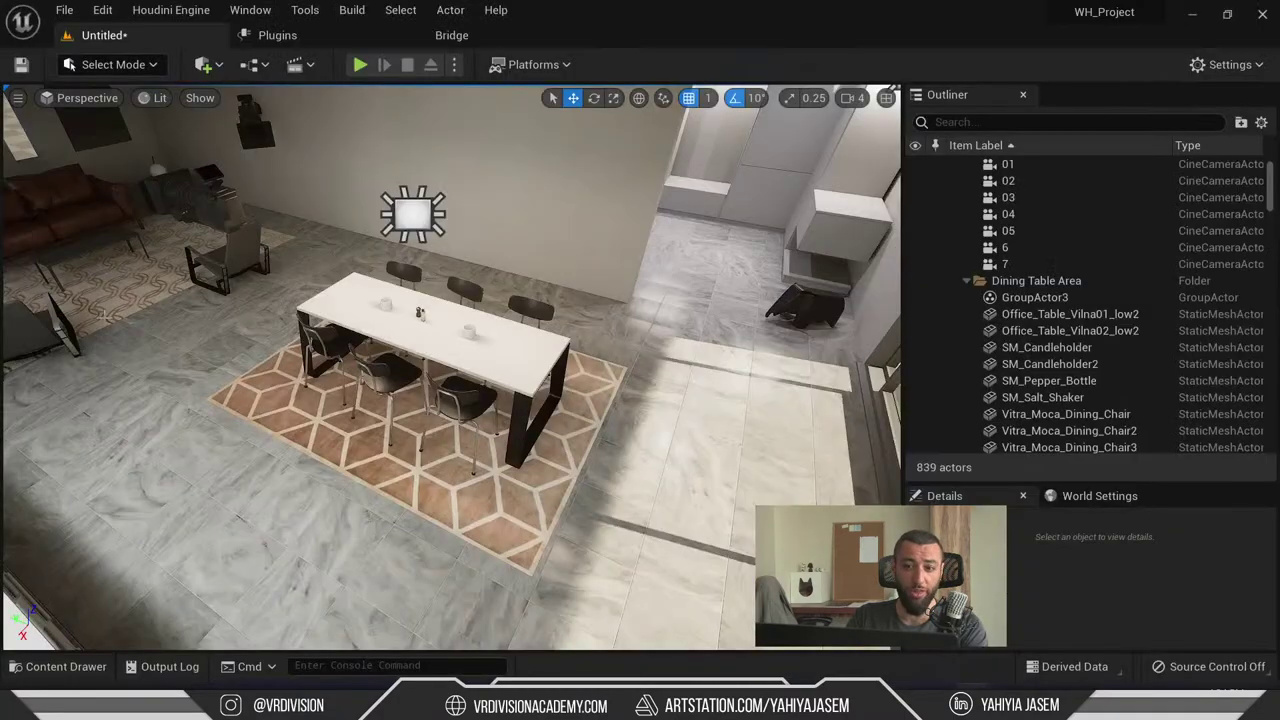
pyautogui.moveTo(450, 370); pyautogui.dragTo(485, 340, button='middle')
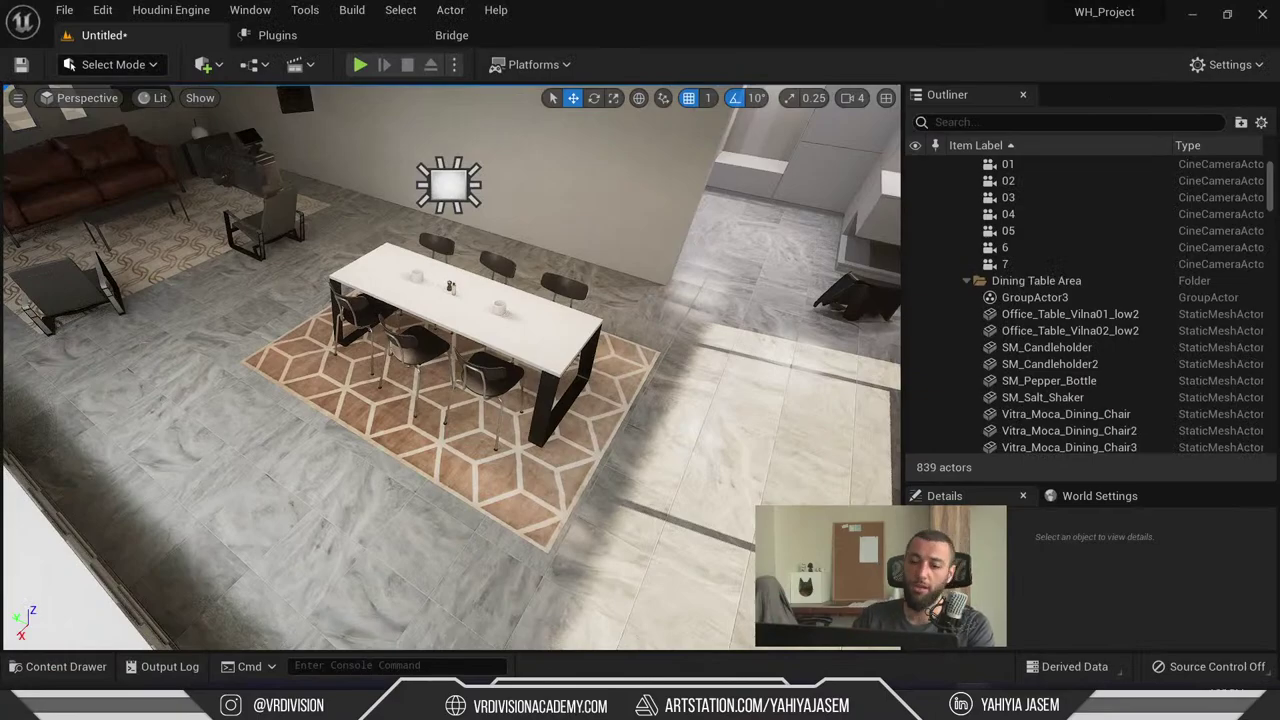
pyautogui.moveTo(450, 370); pyautogui.dragTo(523, 415, button='middle')
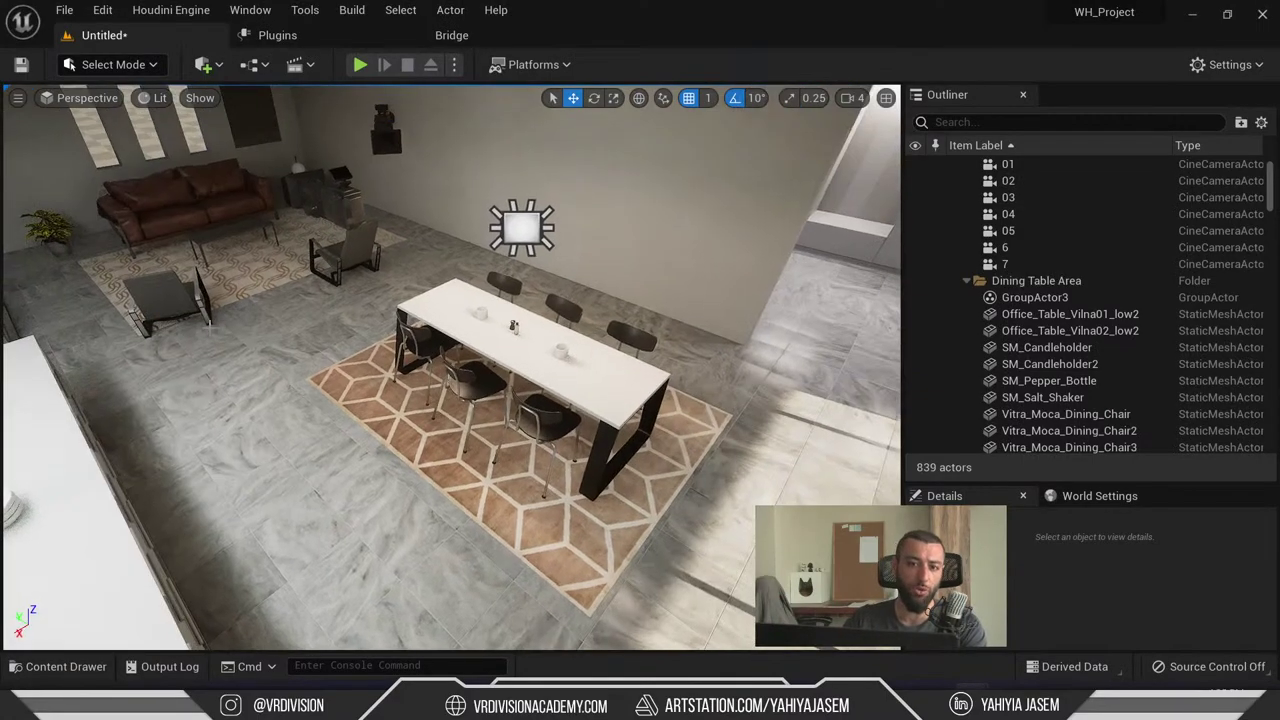
pyautogui.moveTo(450, 370); pyautogui.dragTo(430, 346, button='right')
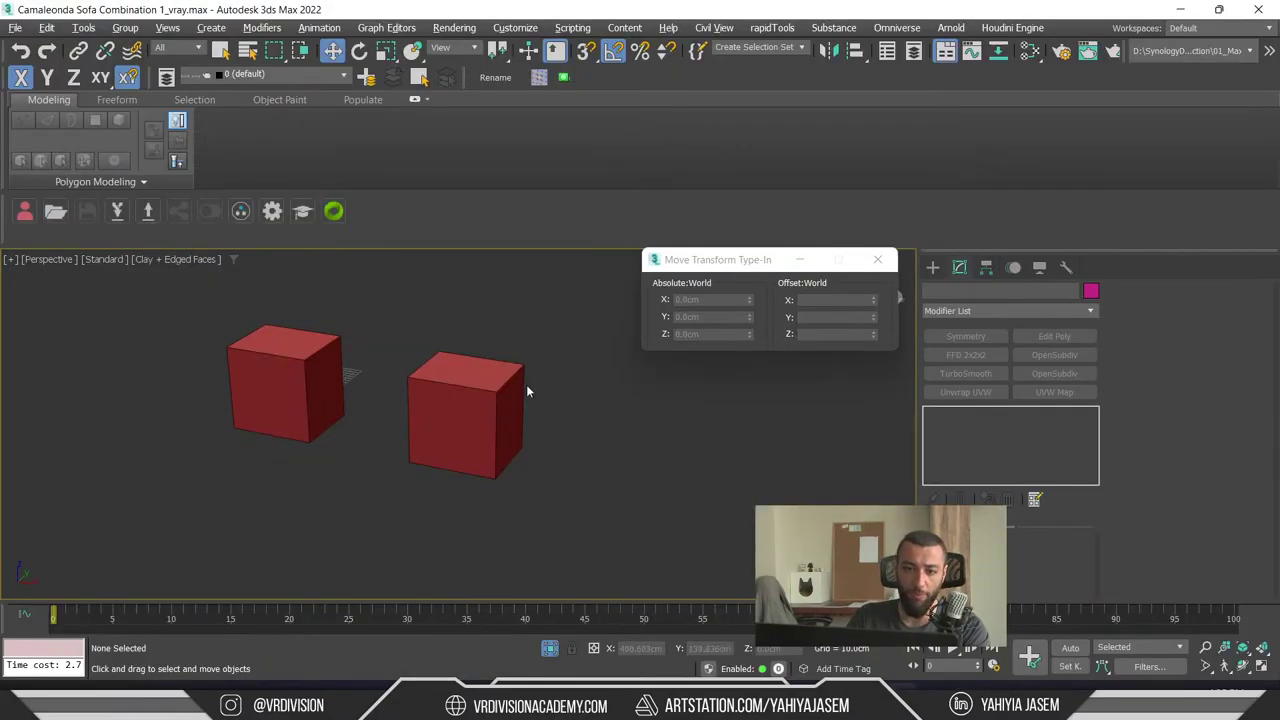
# - Orbit and pan around the two red cubes, then glance over the Slate Material Editor graph and close it
pyautogui.keyDown('alt'); pyautogui.moveTo(590, 430); pyautogui.dragTo(521, 463, button='middle'); pyautogui.keyUp('alt')
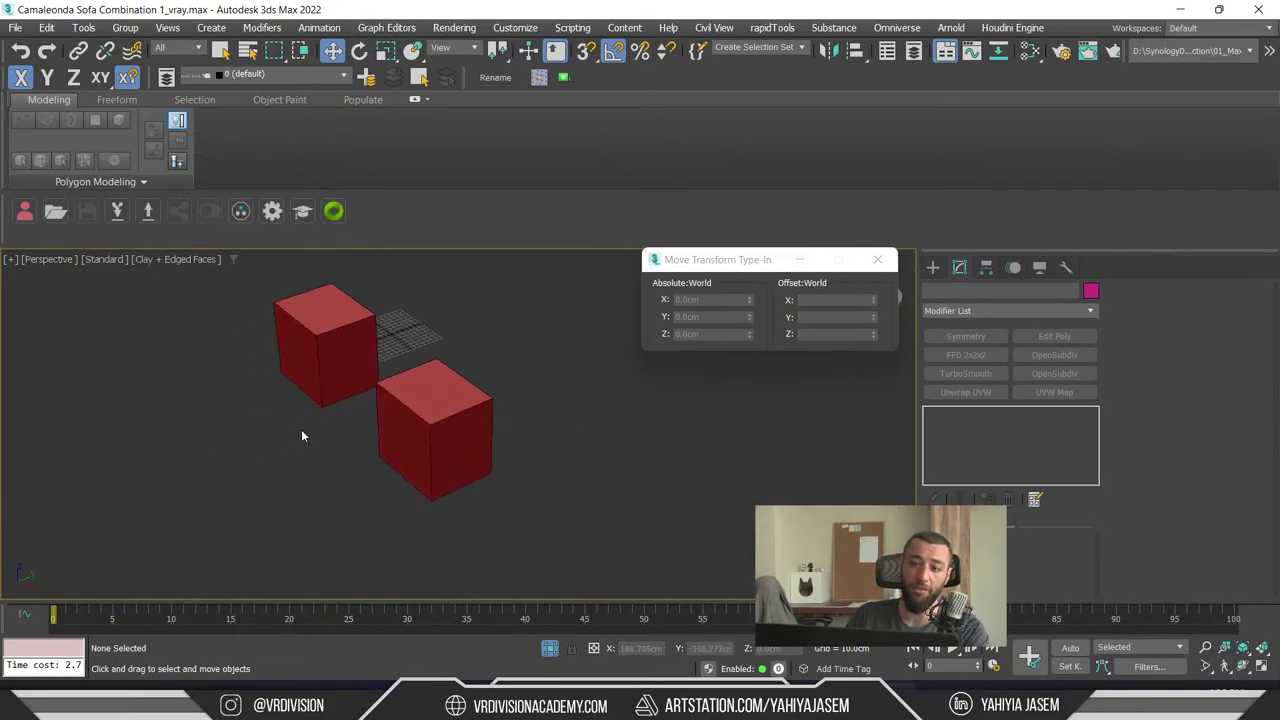
pyautogui.moveTo(302, 436); pyautogui.dragTo(372, 430, button='middle')
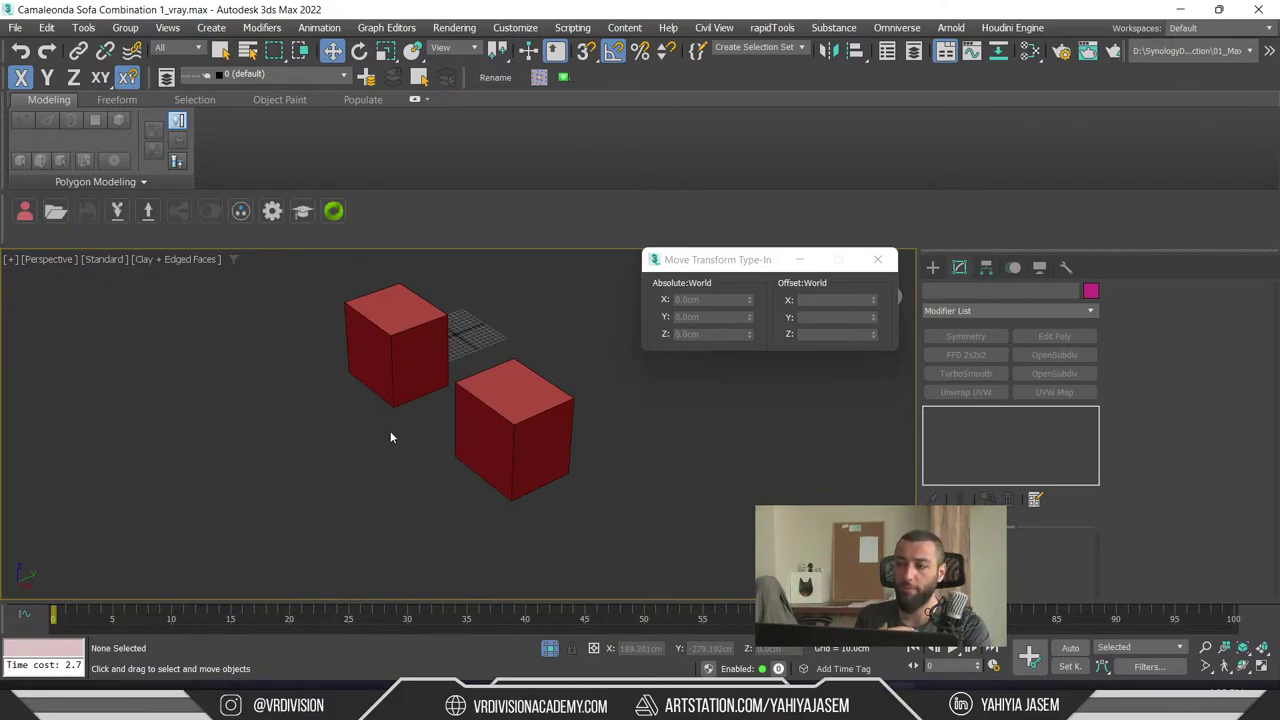
pyautogui.press('m')
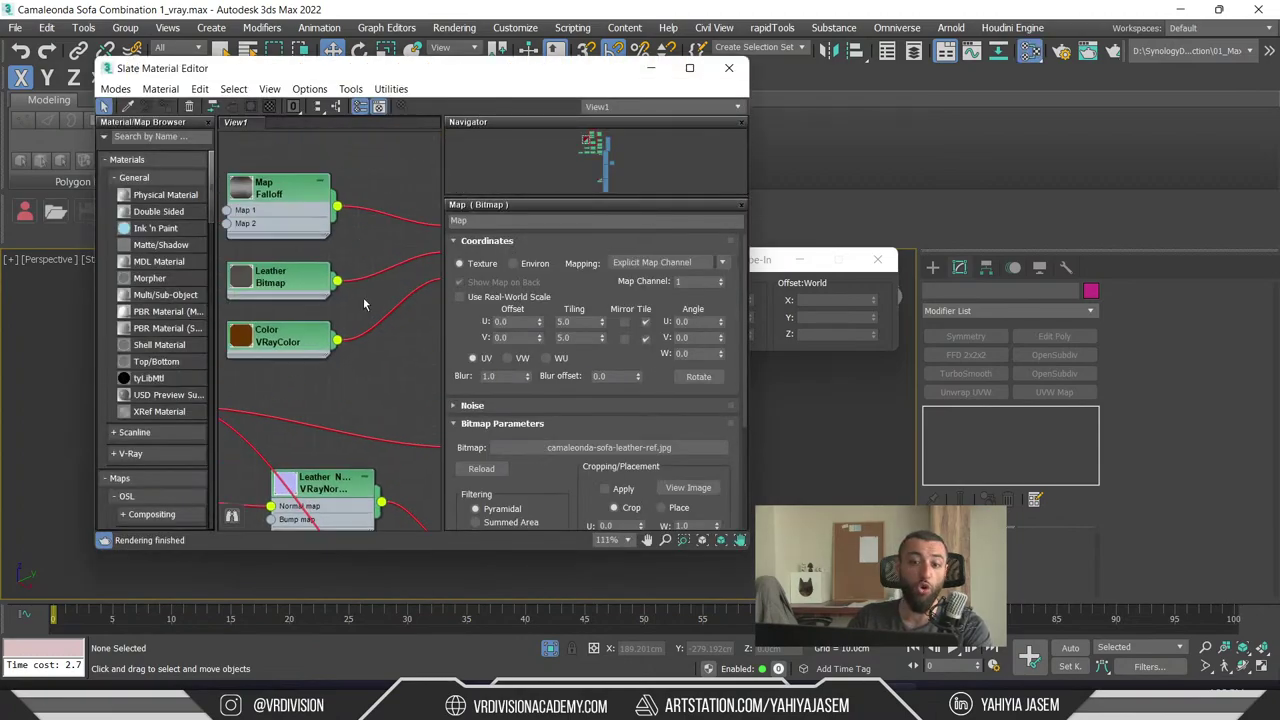
pyautogui.scroll(-6, 363, 304)
pyautogui.scroll(3, 330, 280)
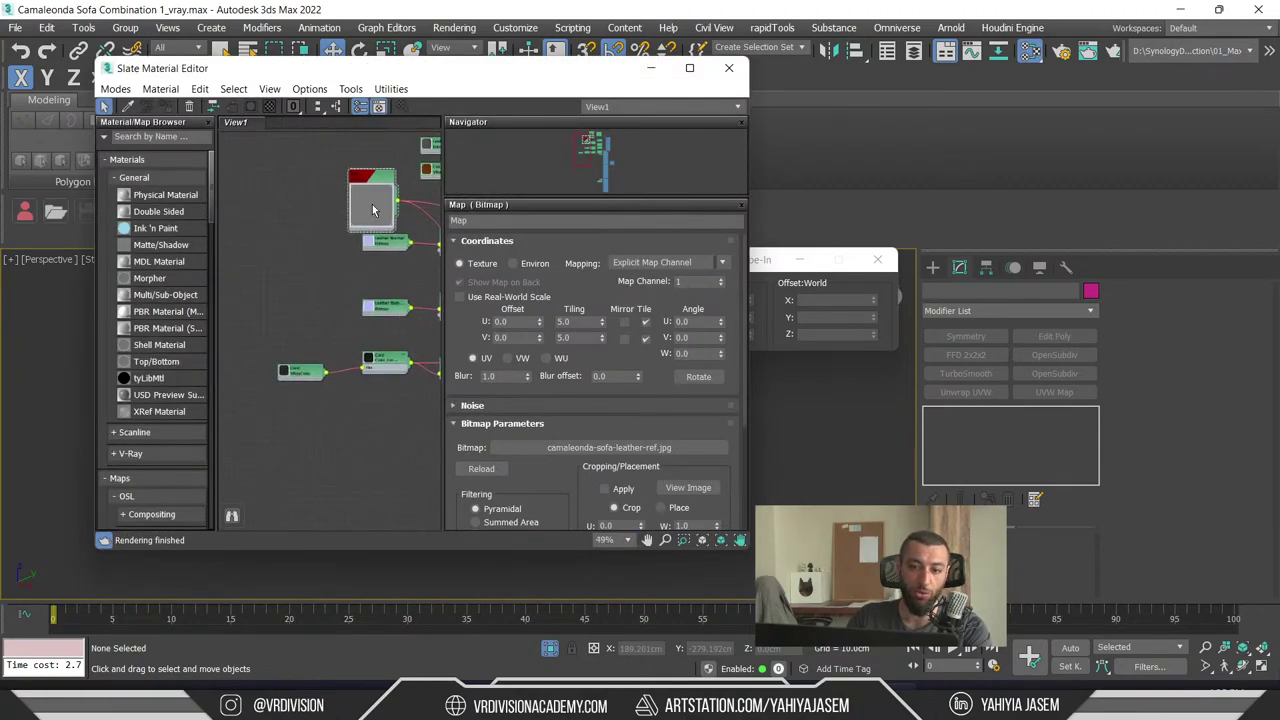
pyautogui.moveTo(372, 209); pyautogui.dragTo(317, 282, button='middle')
pyautogui.click(729, 67)
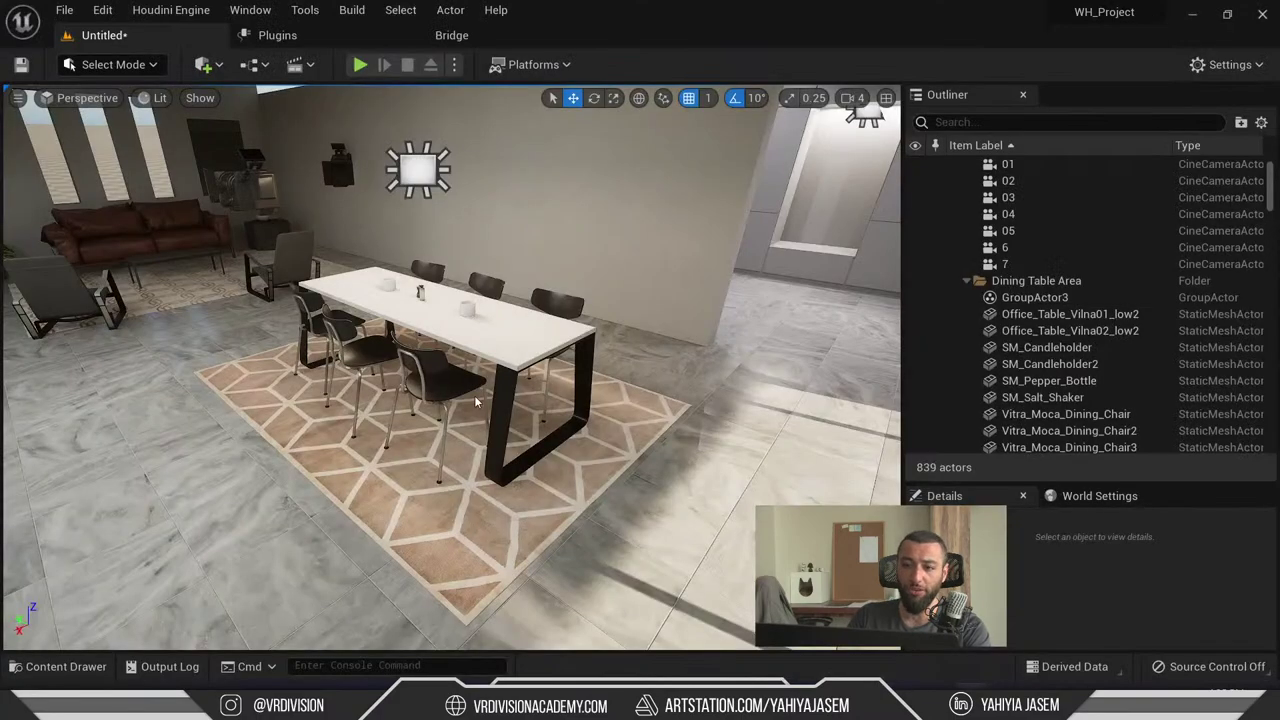
pyautogui.hotkey('alt', 'Tab')
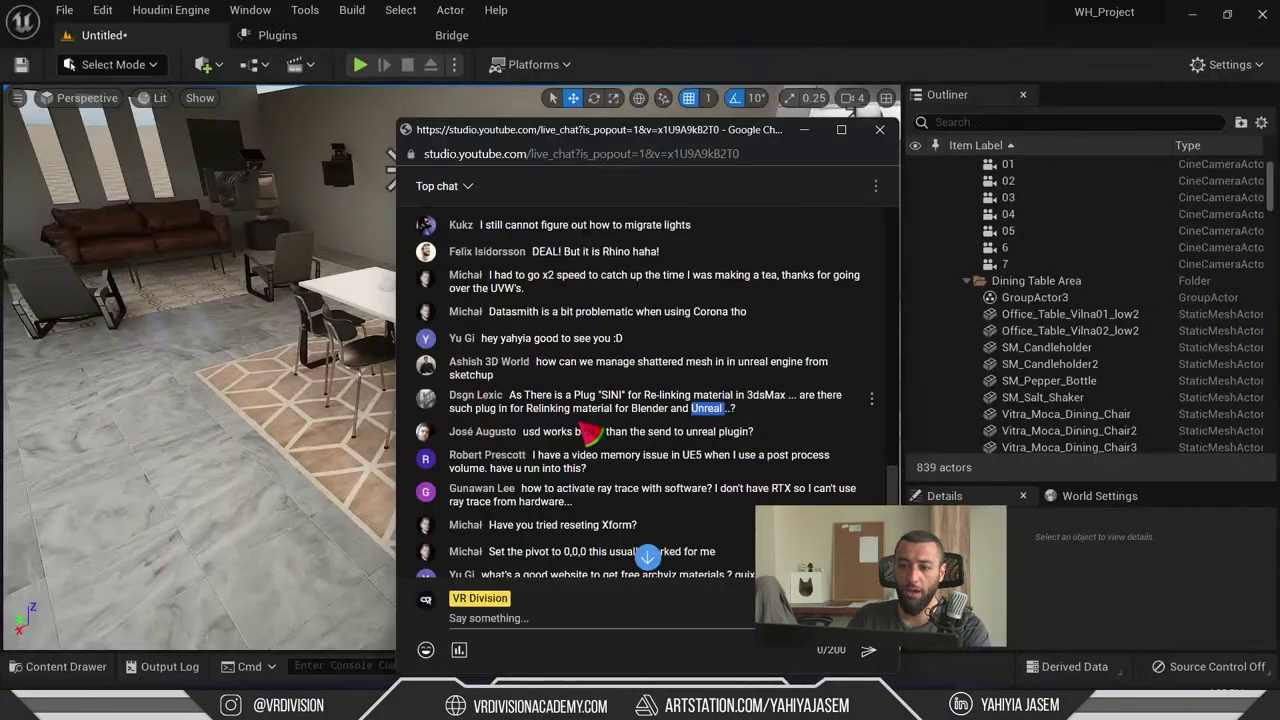
# - Highlight 'Blender' and 'Unreal' in the plugin question and the USD-versus-plugin comparison in chat
pyautogui.doubleClick(648, 410)
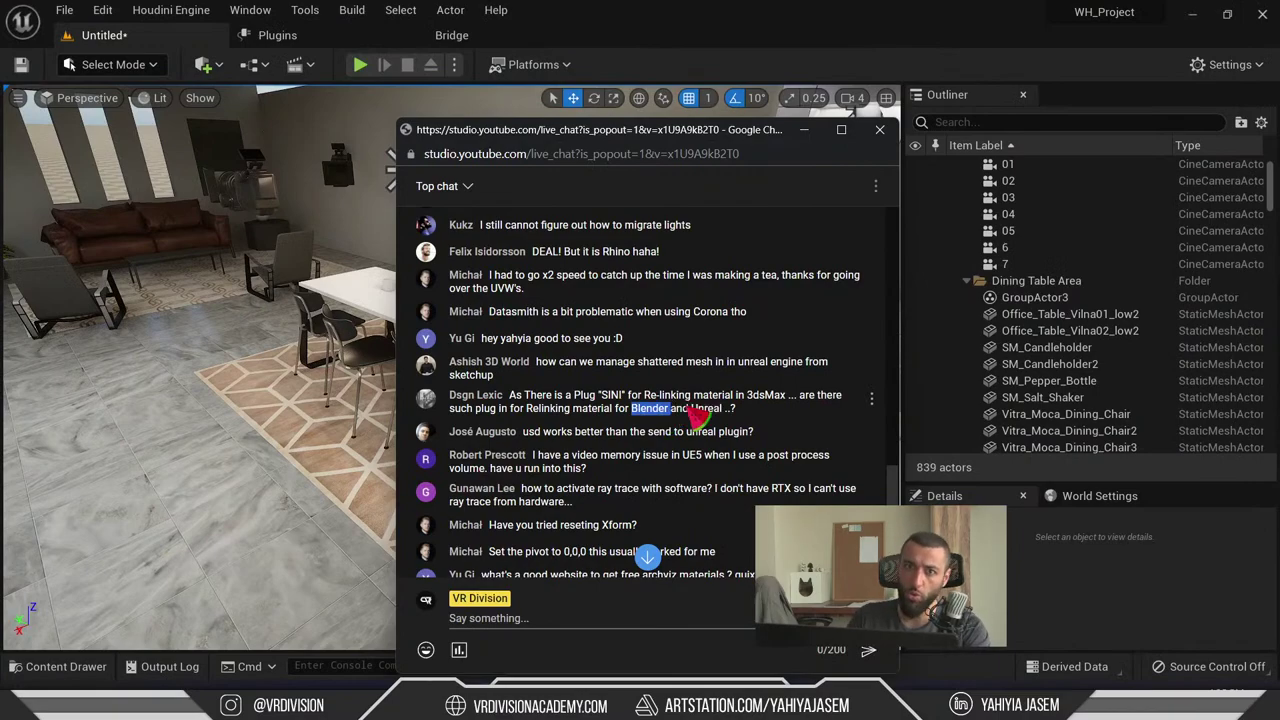
pyautogui.moveTo(638, 129); pyautogui.dragTo(545, 79)
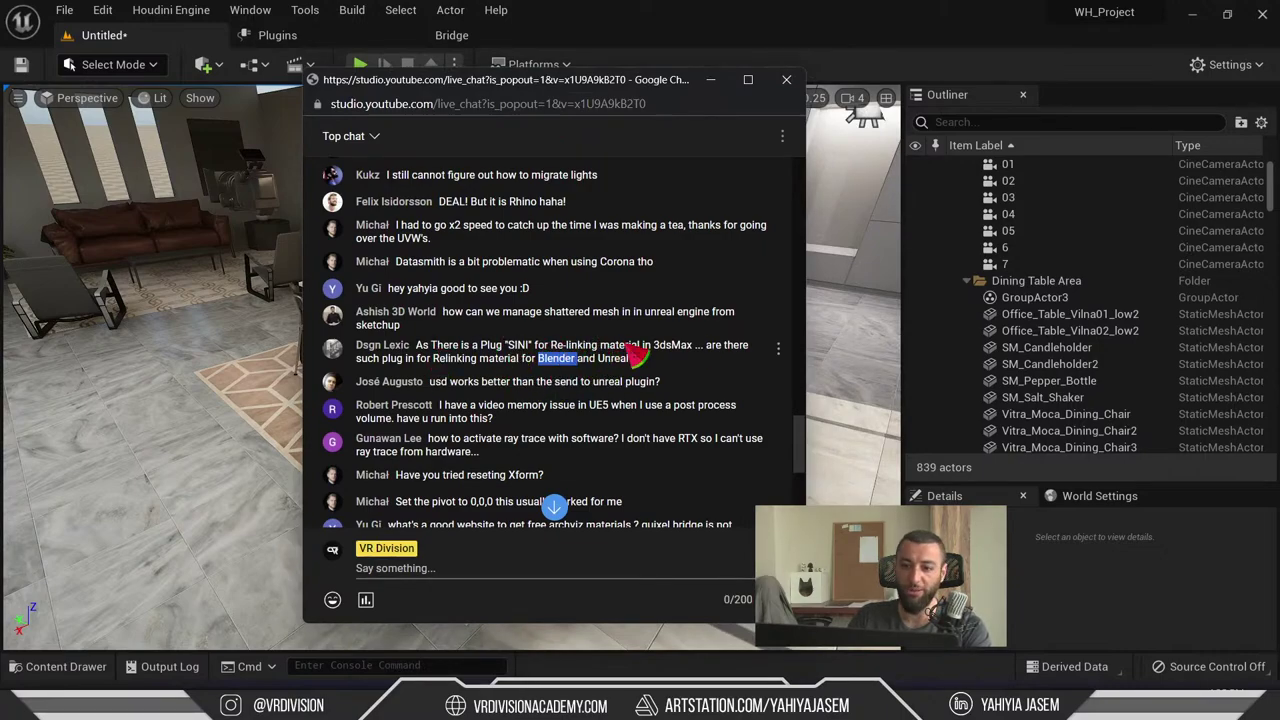
pyautogui.click(504, 362)
pyautogui.moveTo(540, 359); pyautogui.dragTo(630, 359)
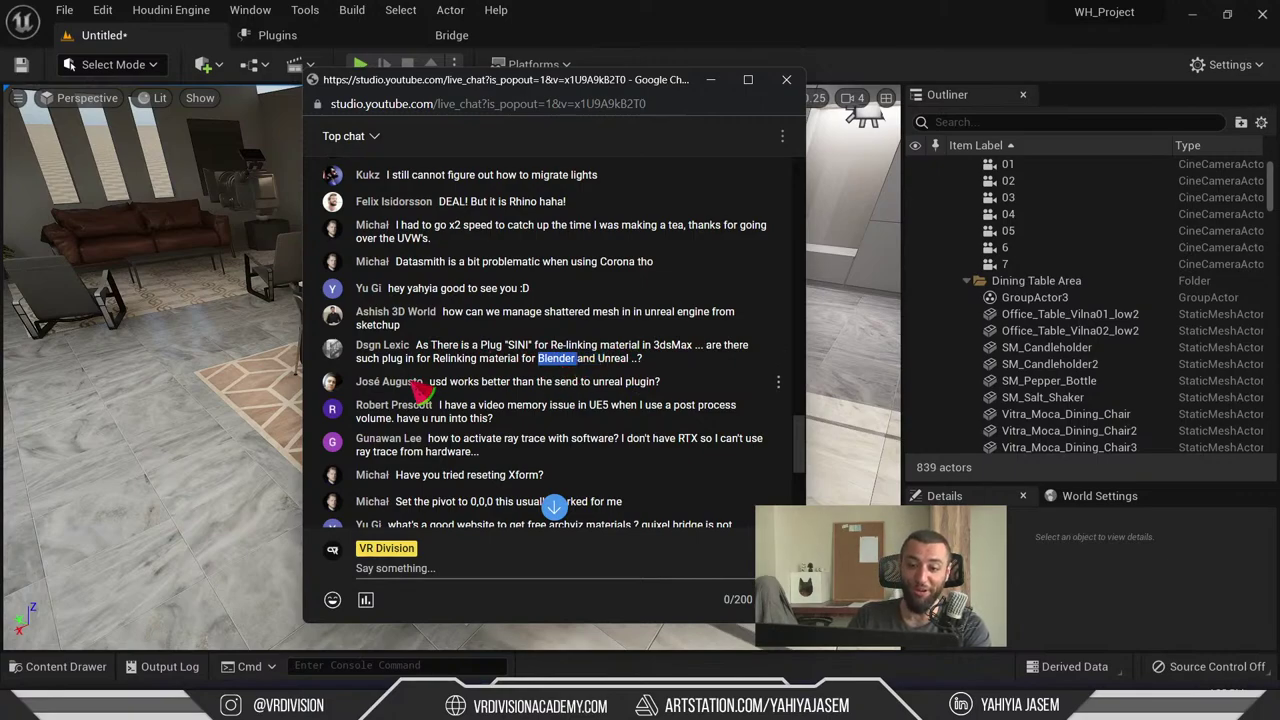
pyautogui.scroll(-1, 420, 388)
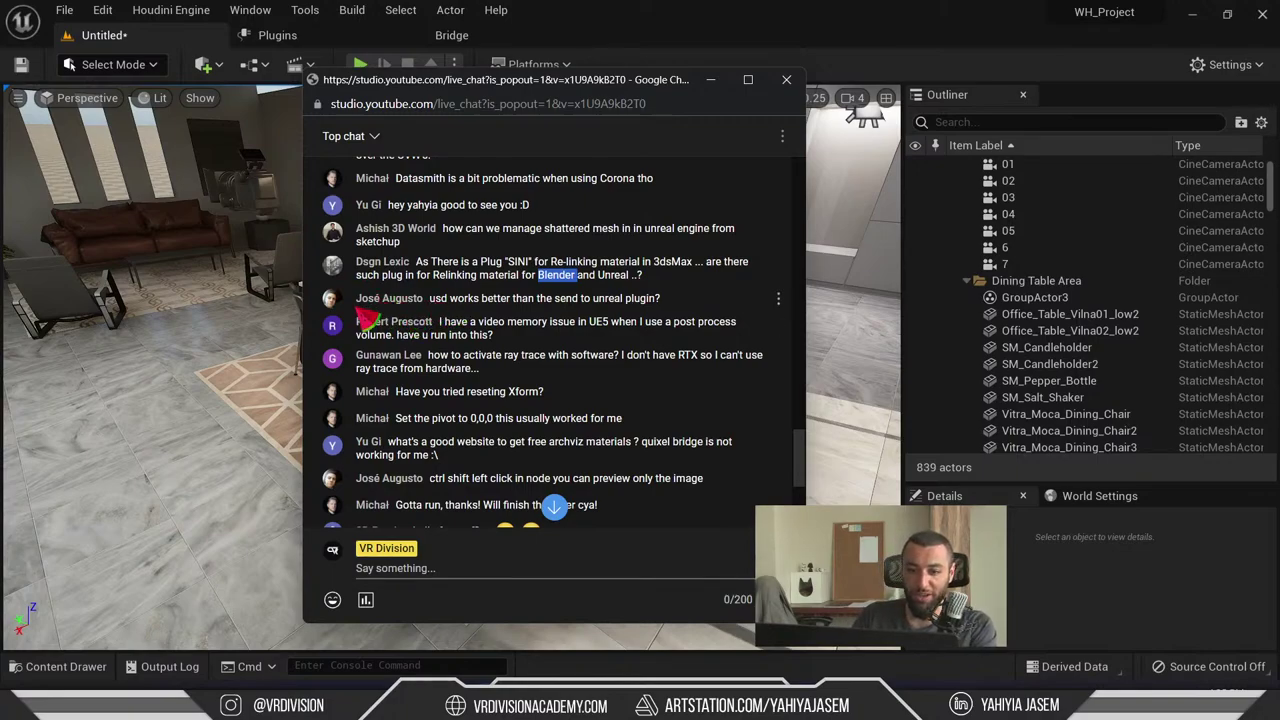
pyautogui.doubleClick(367, 300)
pyautogui.click(367, 310)
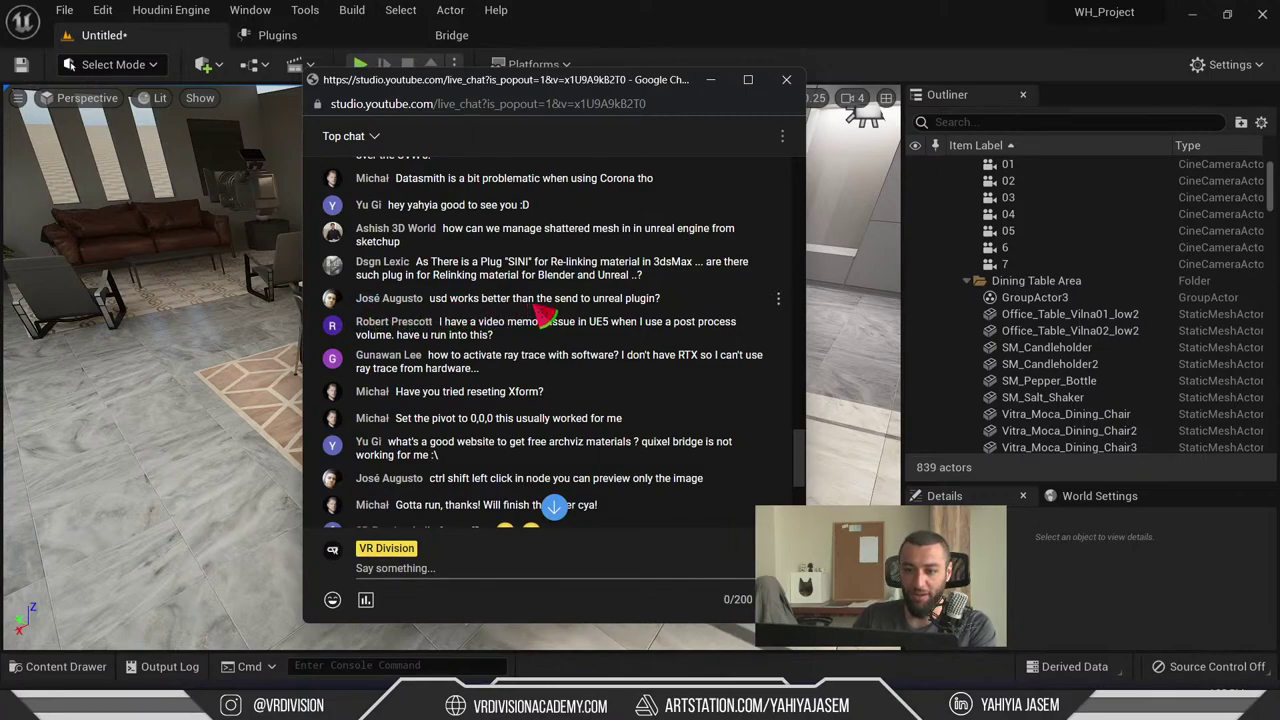
pyautogui.moveTo(677, 314); pyautogui.dragTo(565, 320)
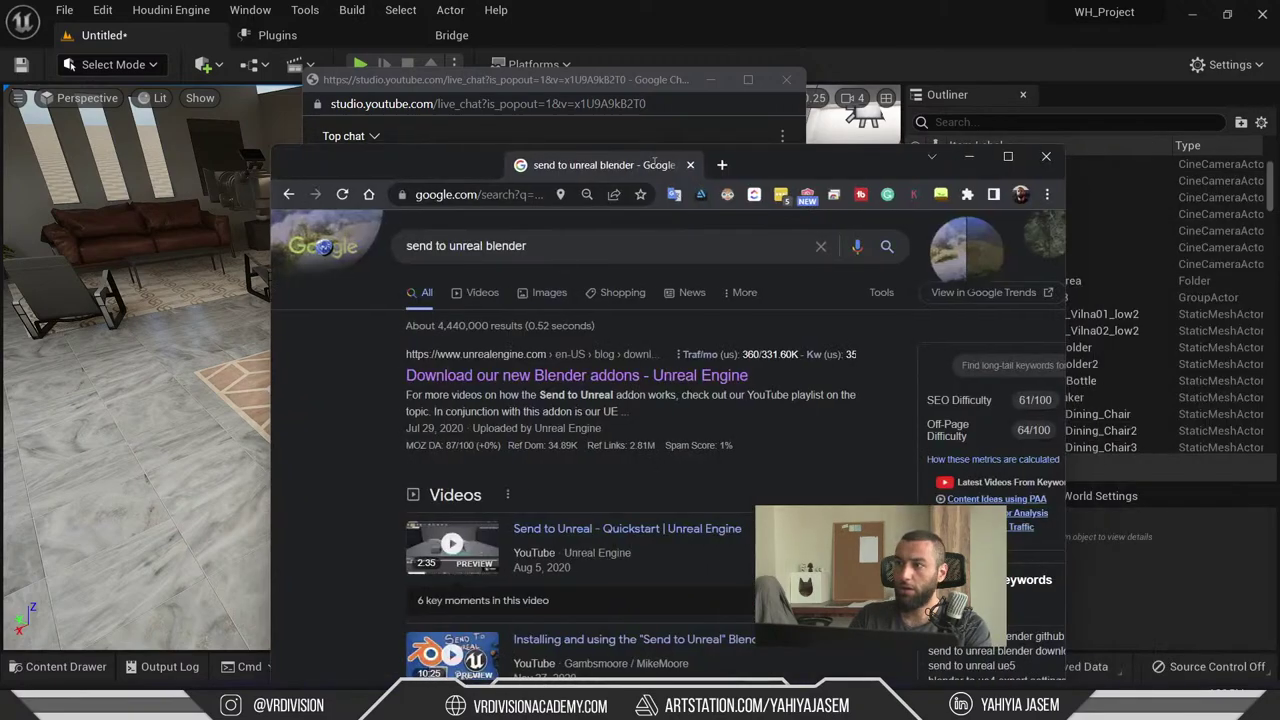
# - Maximize Chrome, open the Unreal blog result, and re-search 'send to unreal plugin'
pyautogui.click(760, 167)
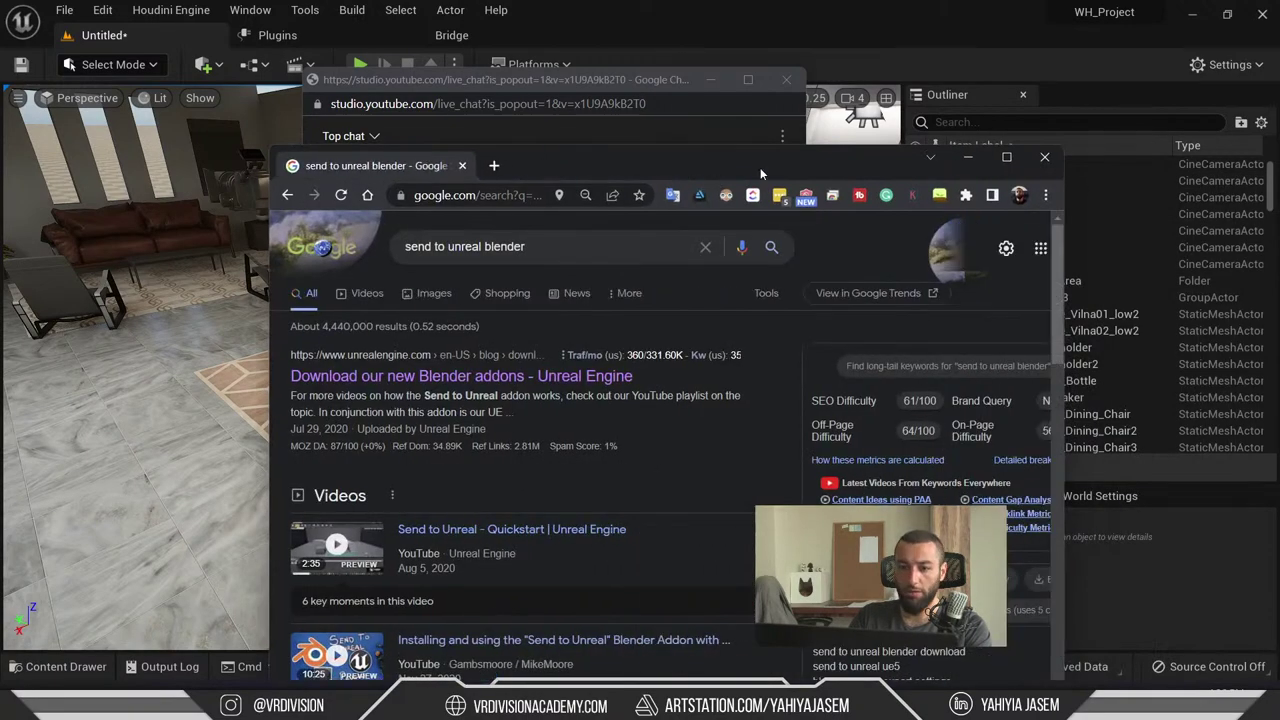
pyautogui.doubleClick(760, 166)
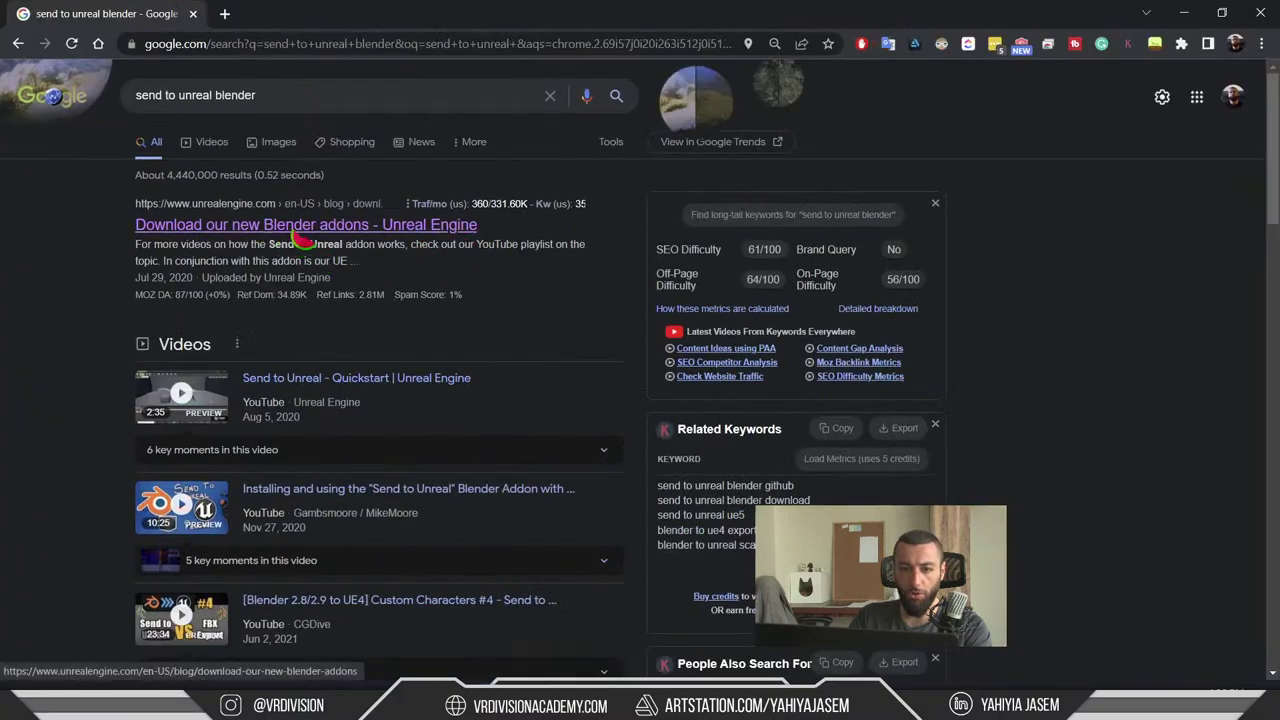
pyautogui.middleClick(350, 238)
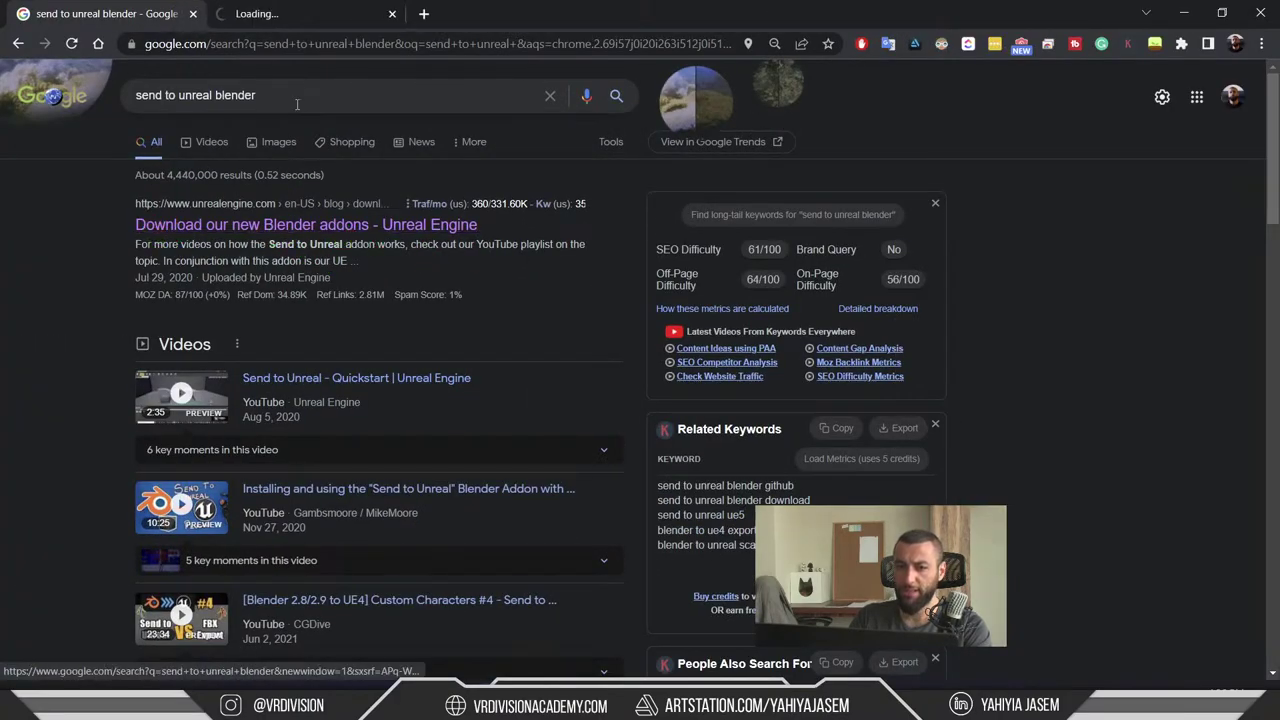
pyautogui.doubleClick(264, 93)
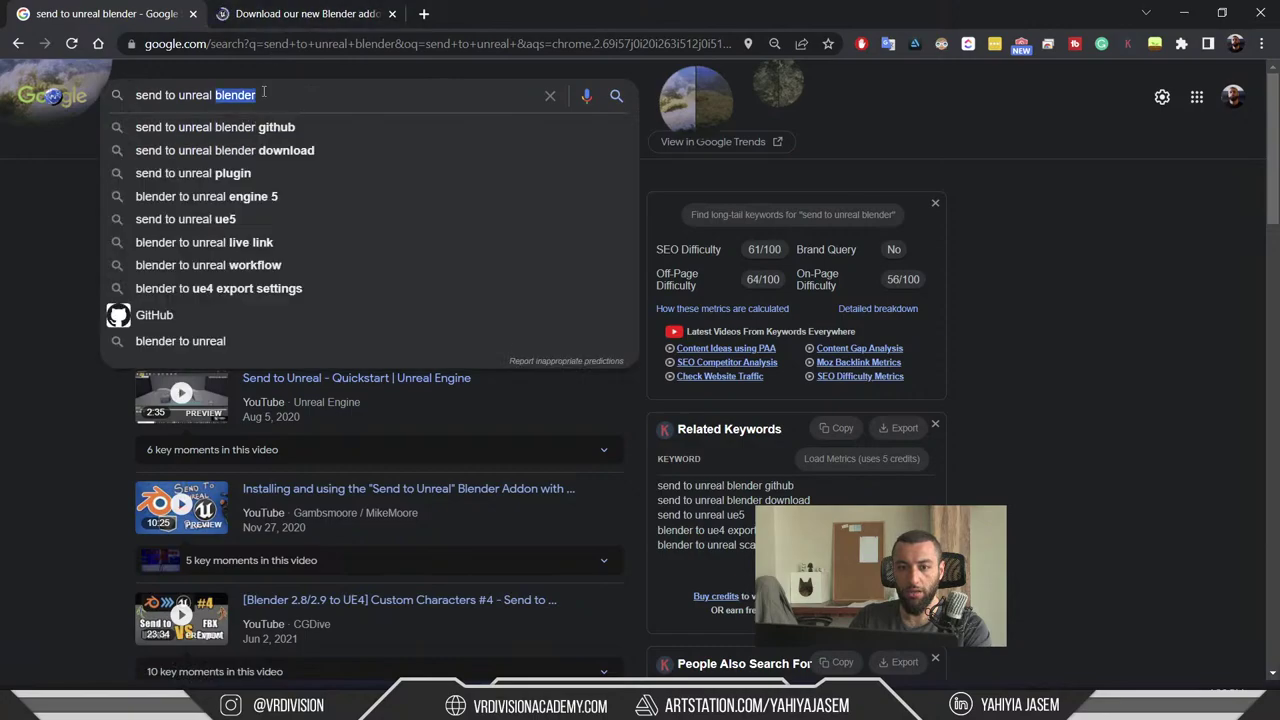
pyautogui.write('plugin')
pyautogui.press('Return')
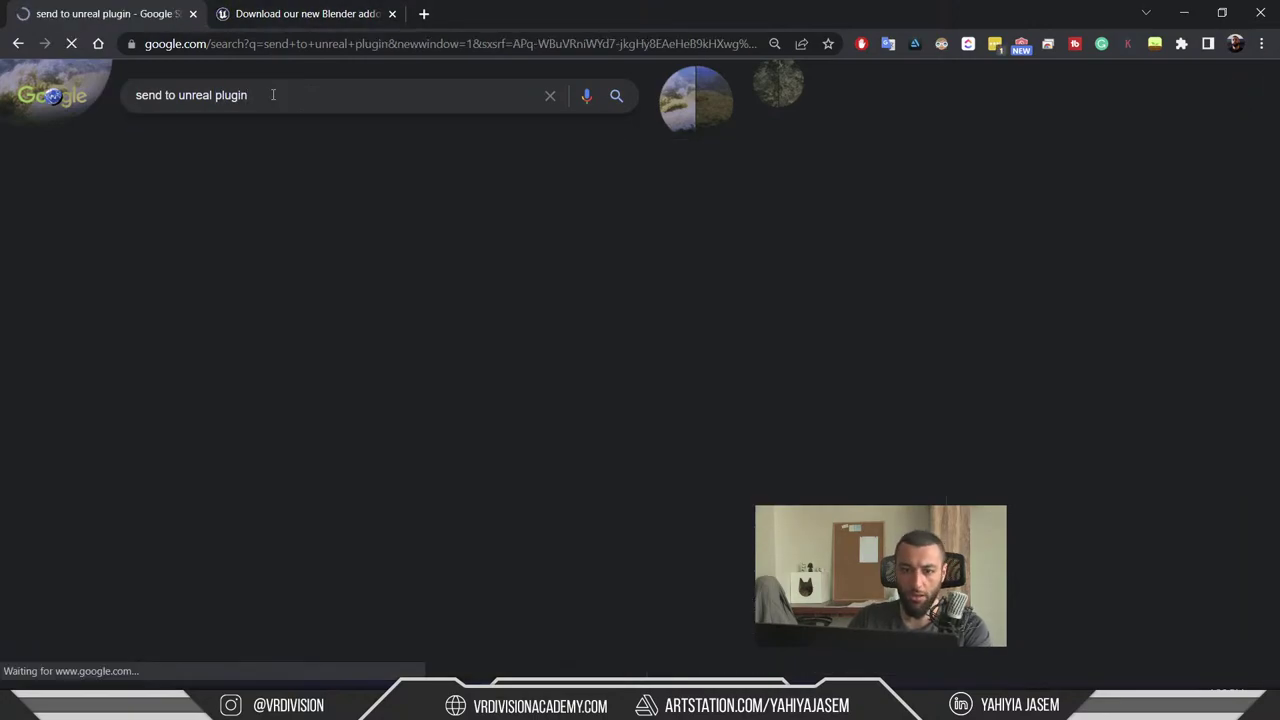
# - Scroll the results and open the Blender For Unreal Engine page in a background tab
pyautogui.scroll(-3, 391, 320)
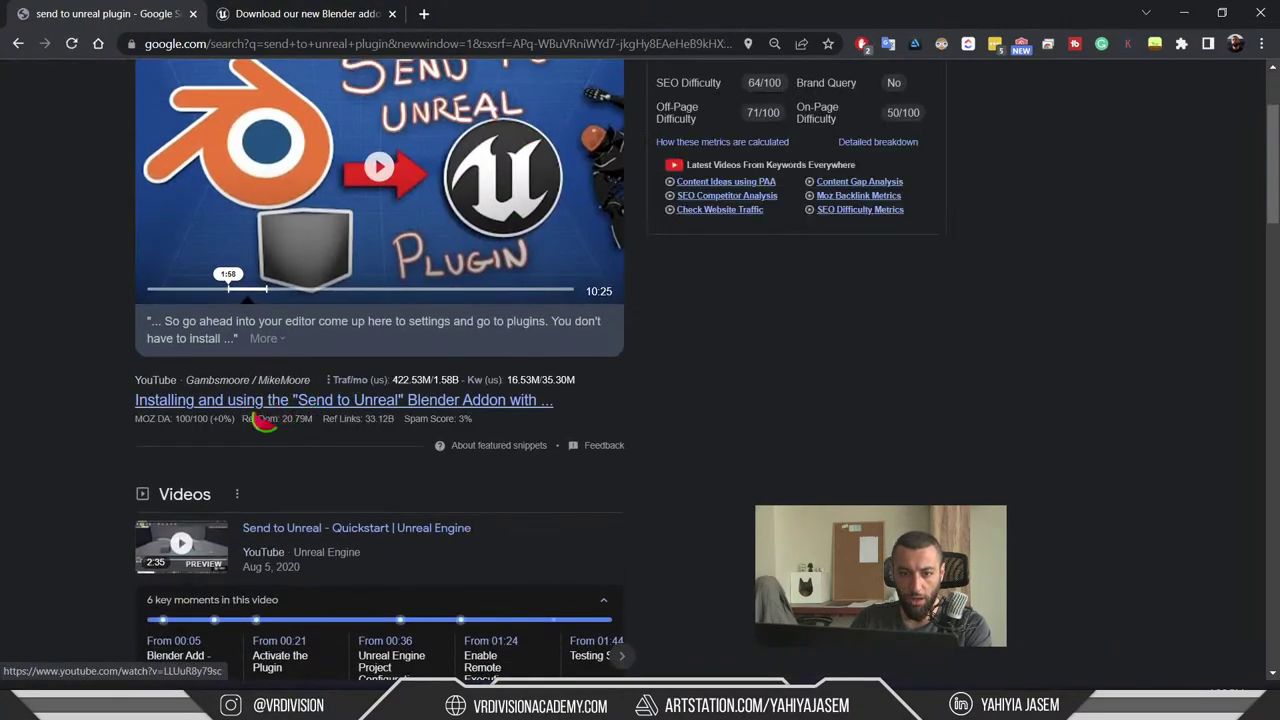
pyautogui.scroll(-3, 263, 412)
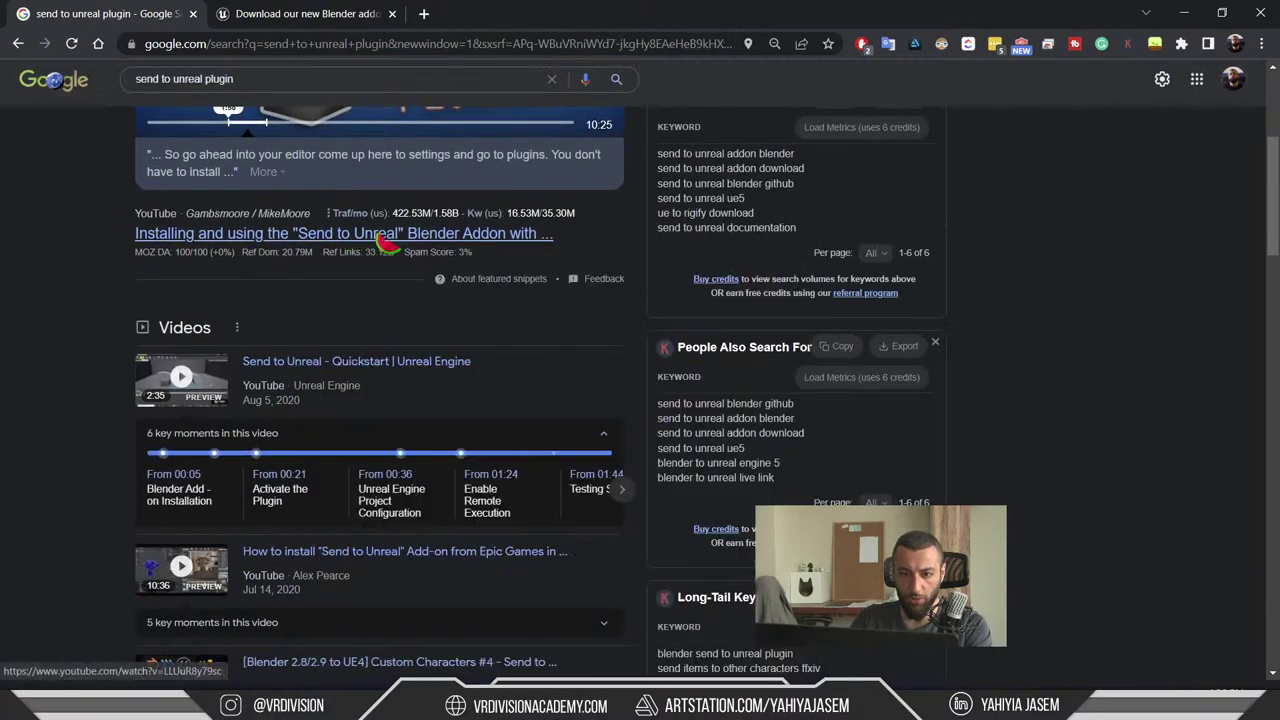
pyautogui.scroll(-1, 33, 340)
pyautogui.scroll(-8, 57, 329)
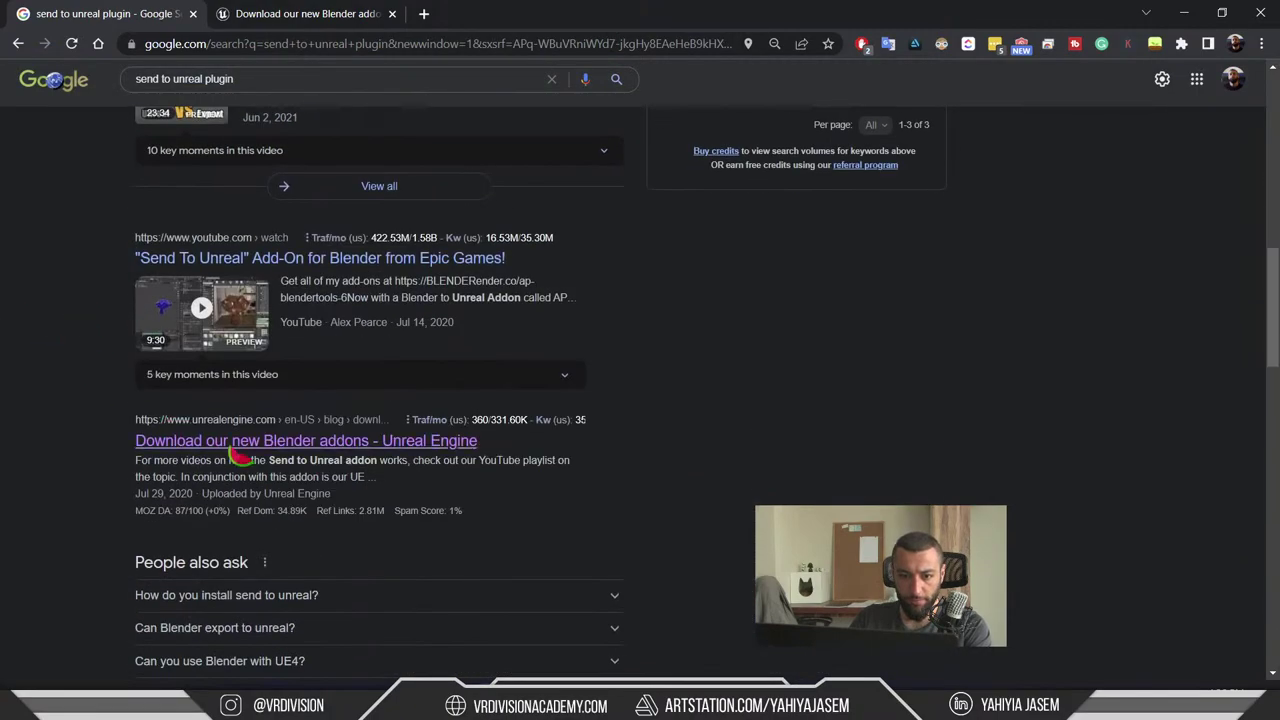
pyautogui.scroll(-4, 155, 437)
pyautogui.scroll(-3, 155, 437)
pyautogui.middleClick(149, 488)
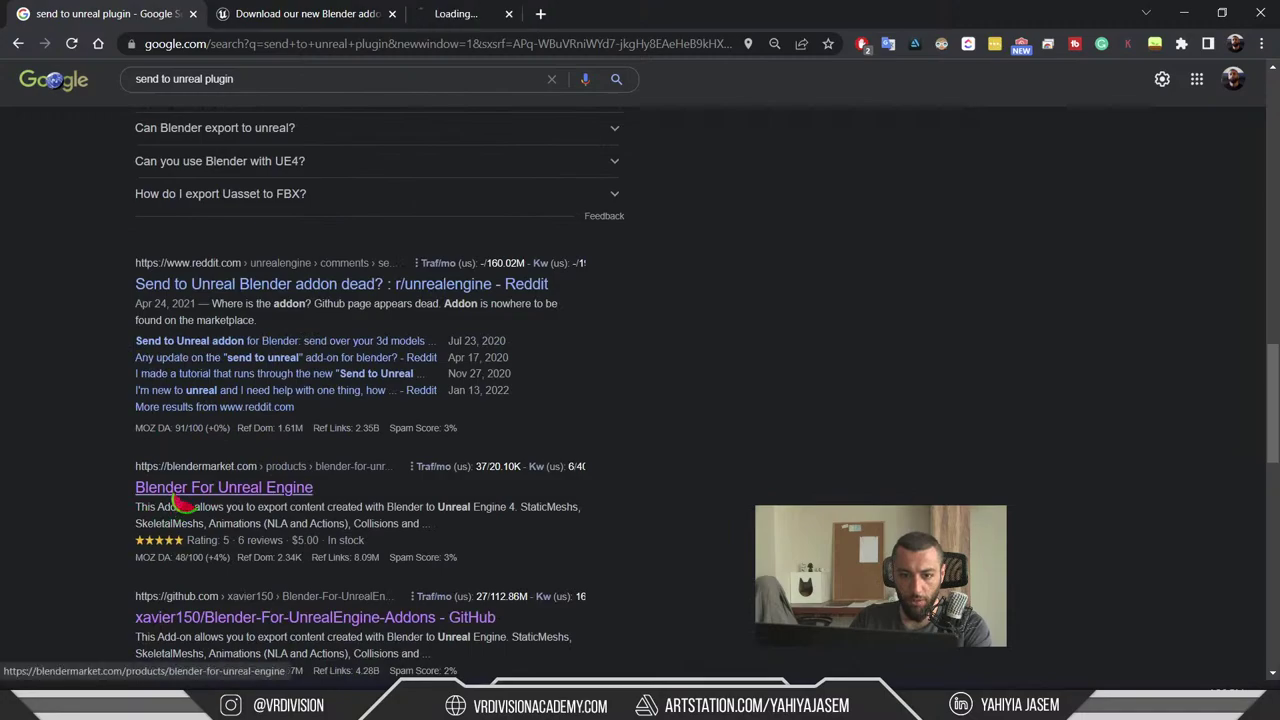
pyautogui.scroll(-5, 127, 530)
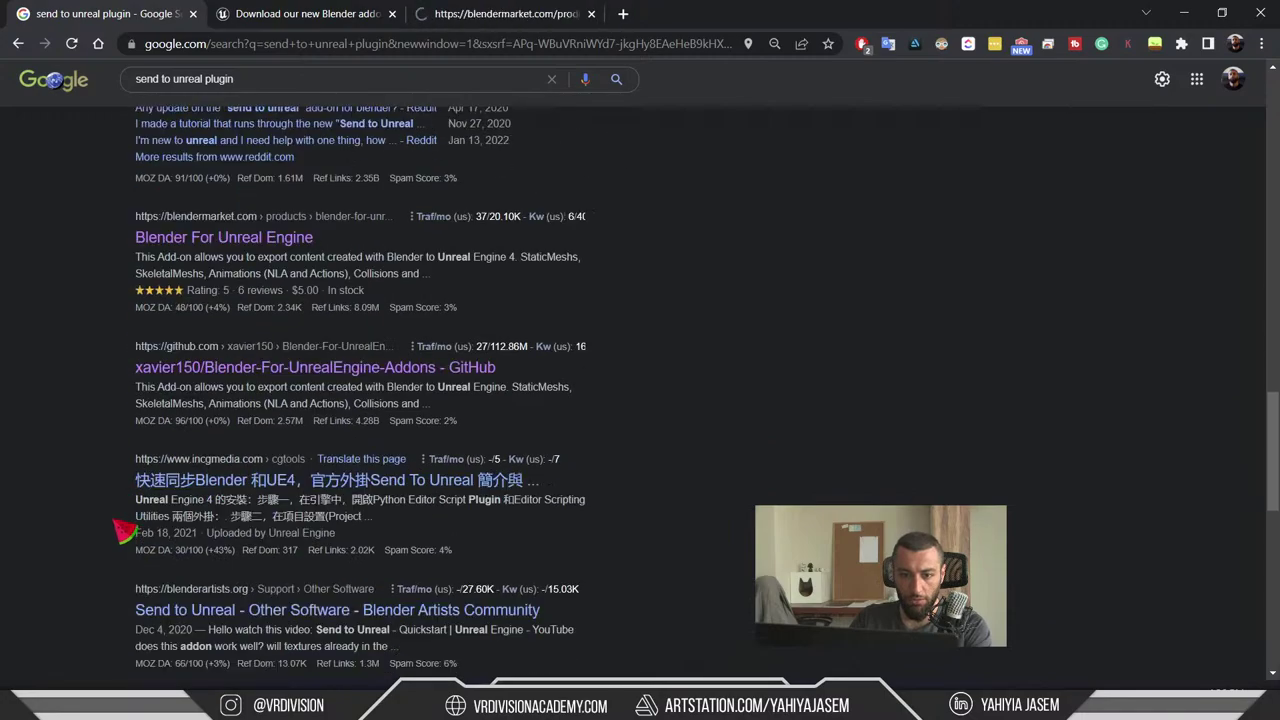
# - Skim and close the Unreal blog page, review the Blender For Unreal Engine add-on, then minimize Chrome
pyautogui.click(343, 10)
pyautogui.scroll(-15, 240, 520)
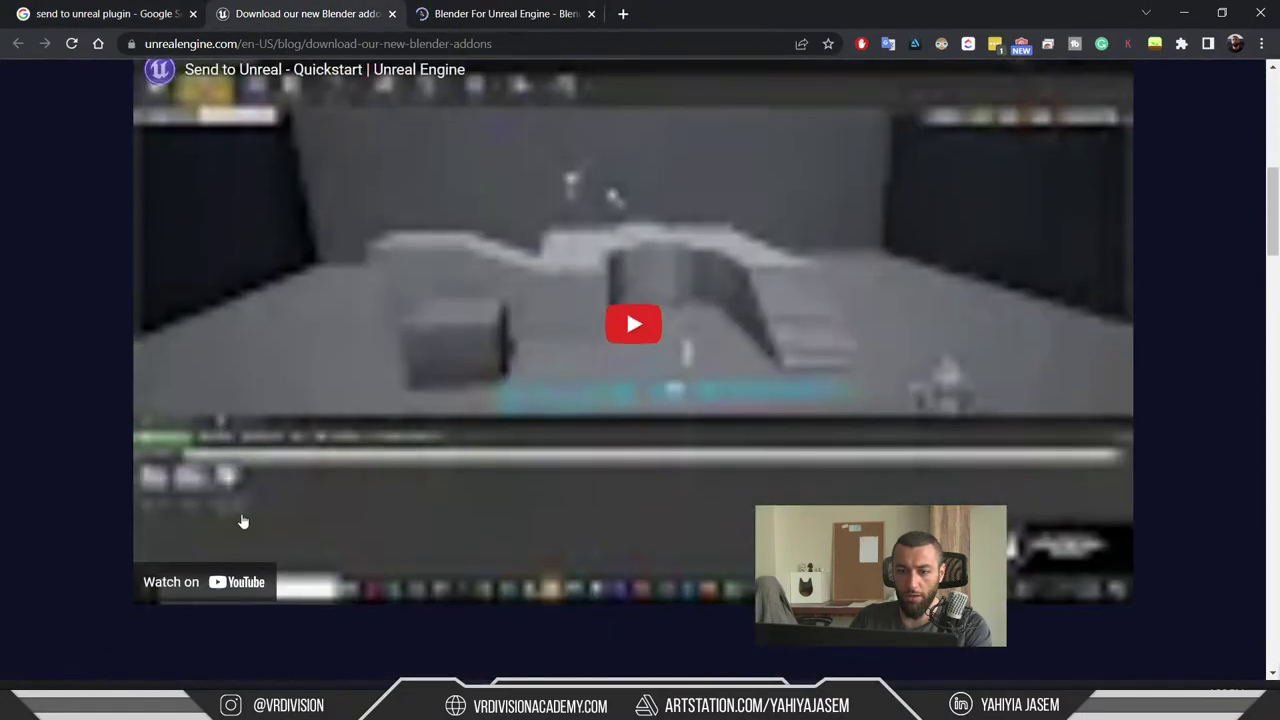
pyautogui.scroll(-11, 250, 522)
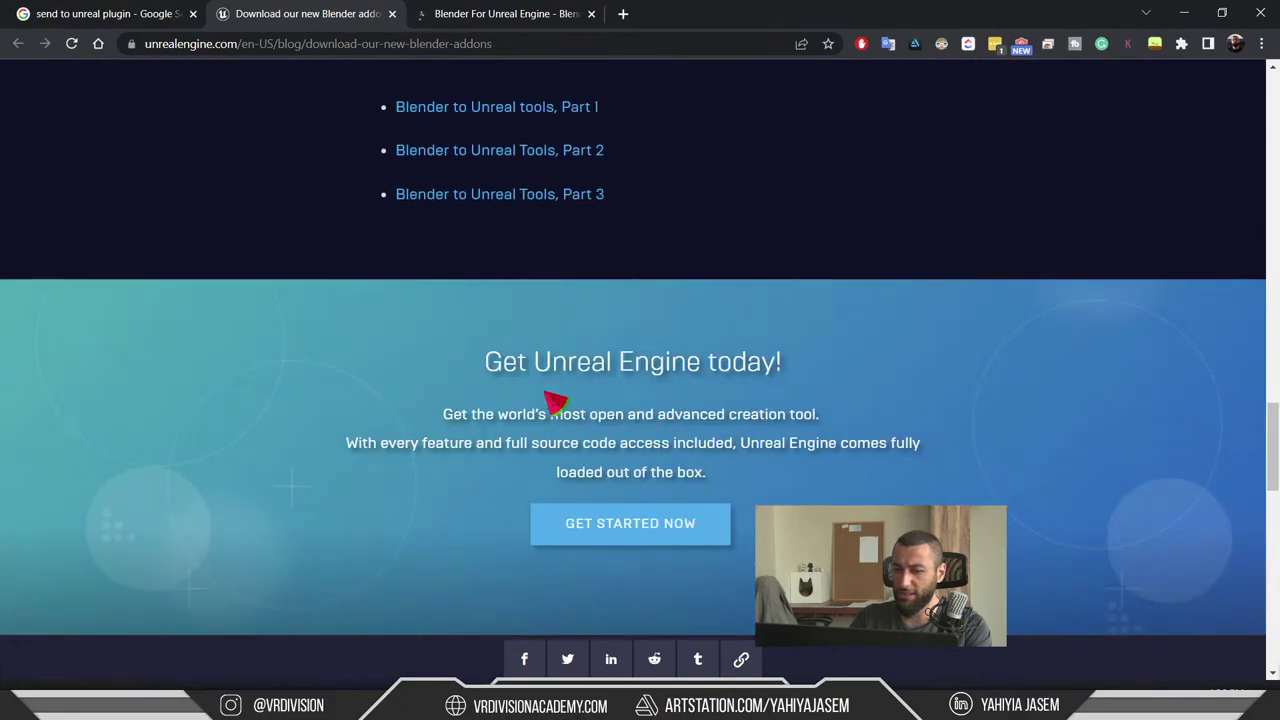
pyautogui.scroll(4, 570, 405)
pyautogui.scroll(8, 588, 420)
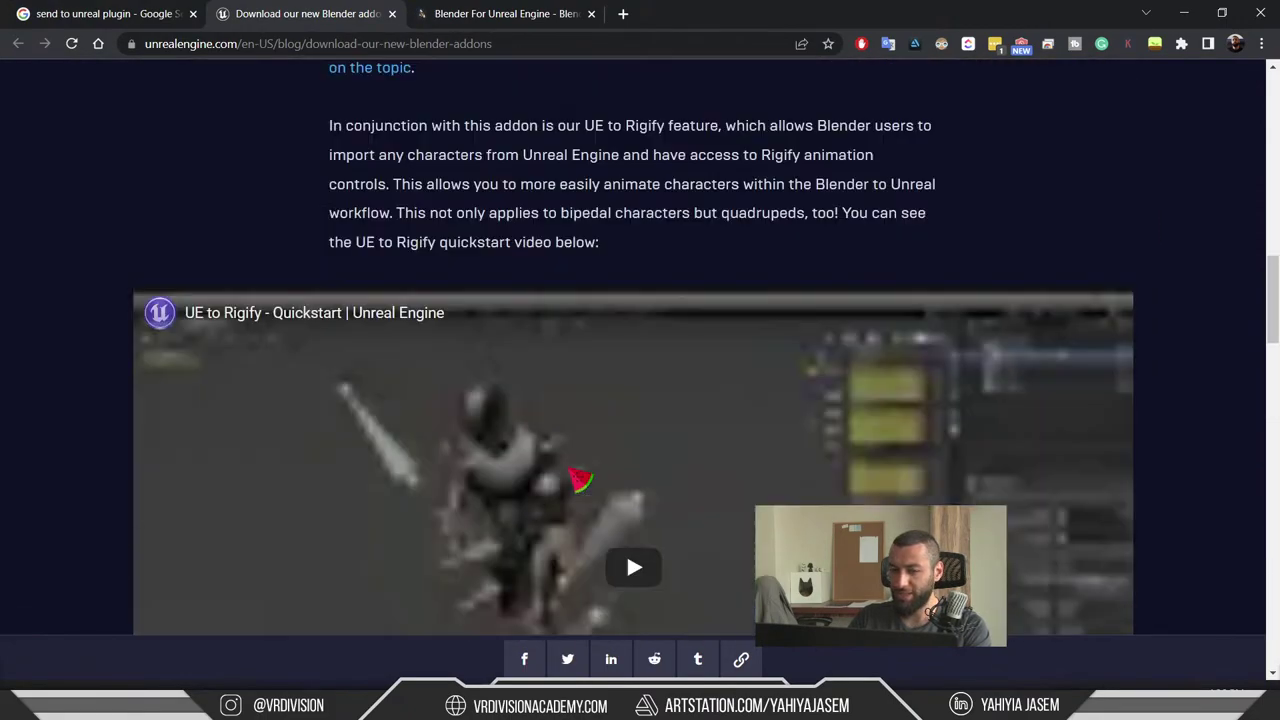
pyautogui.scroll(-3, 580, 480)
pyautogui.scroll(4, 566, 360)
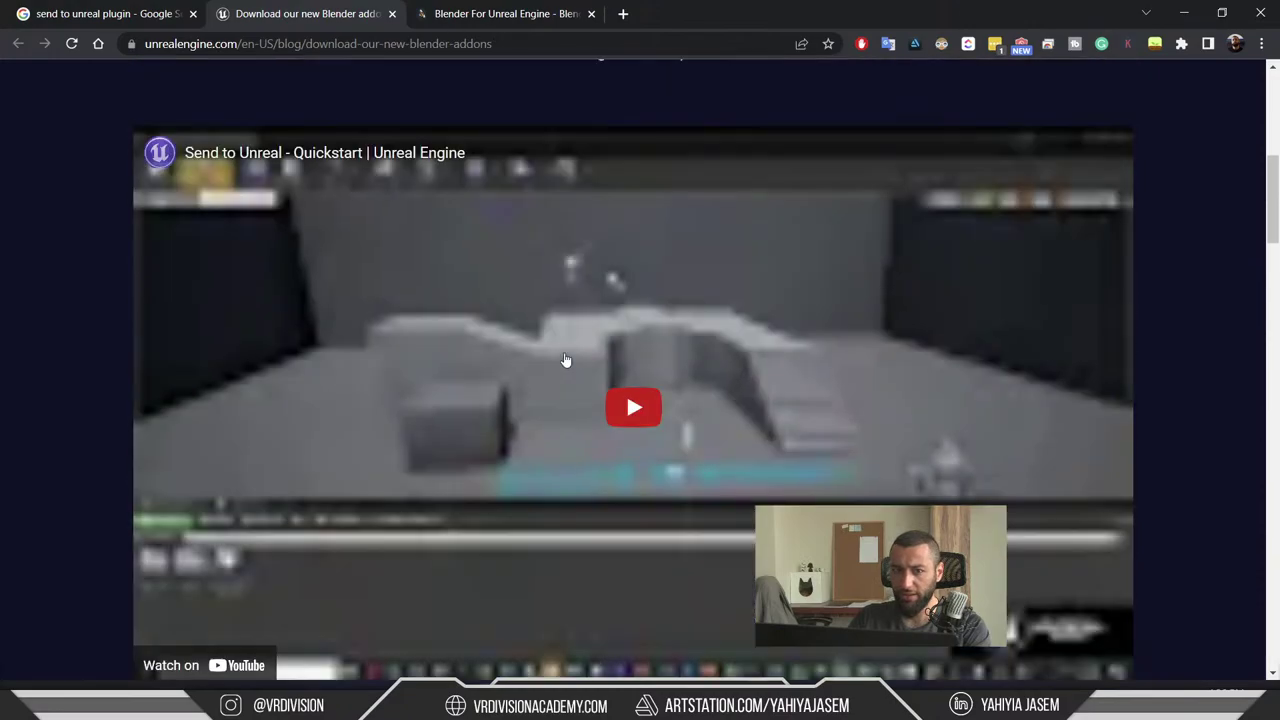
pyautogui.hotkey('ctrl', 'w')
pyautogui.scroll(-2, 564, 358)
pyautogui.scroll(2, 540, 390)
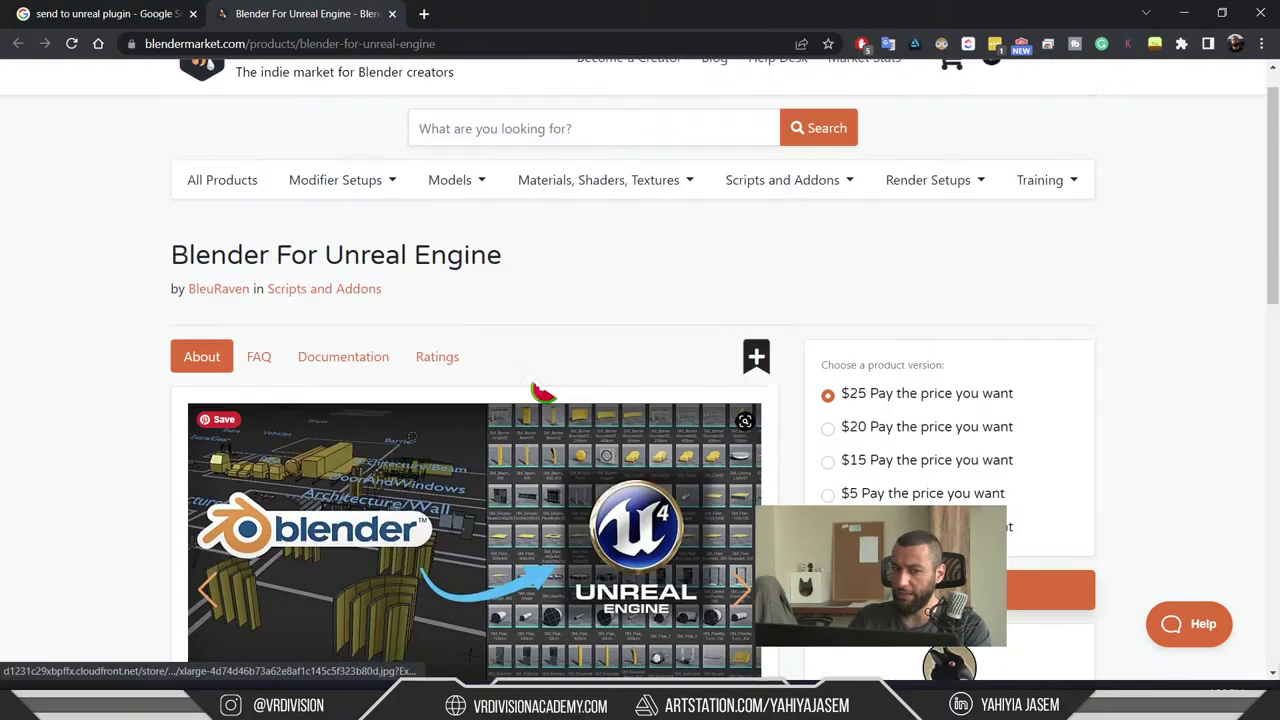
pyautogui.scroll(-3, 510, 383)
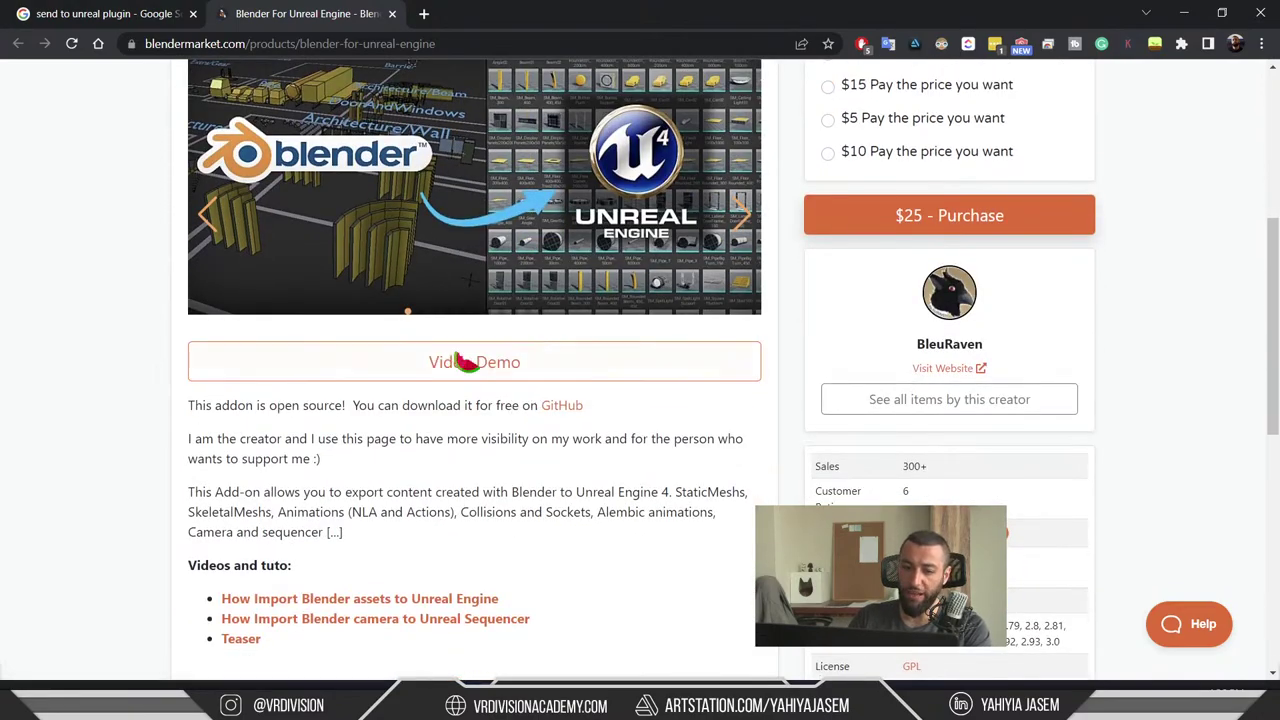
pyautogui.scroll(-2, 450, 413)
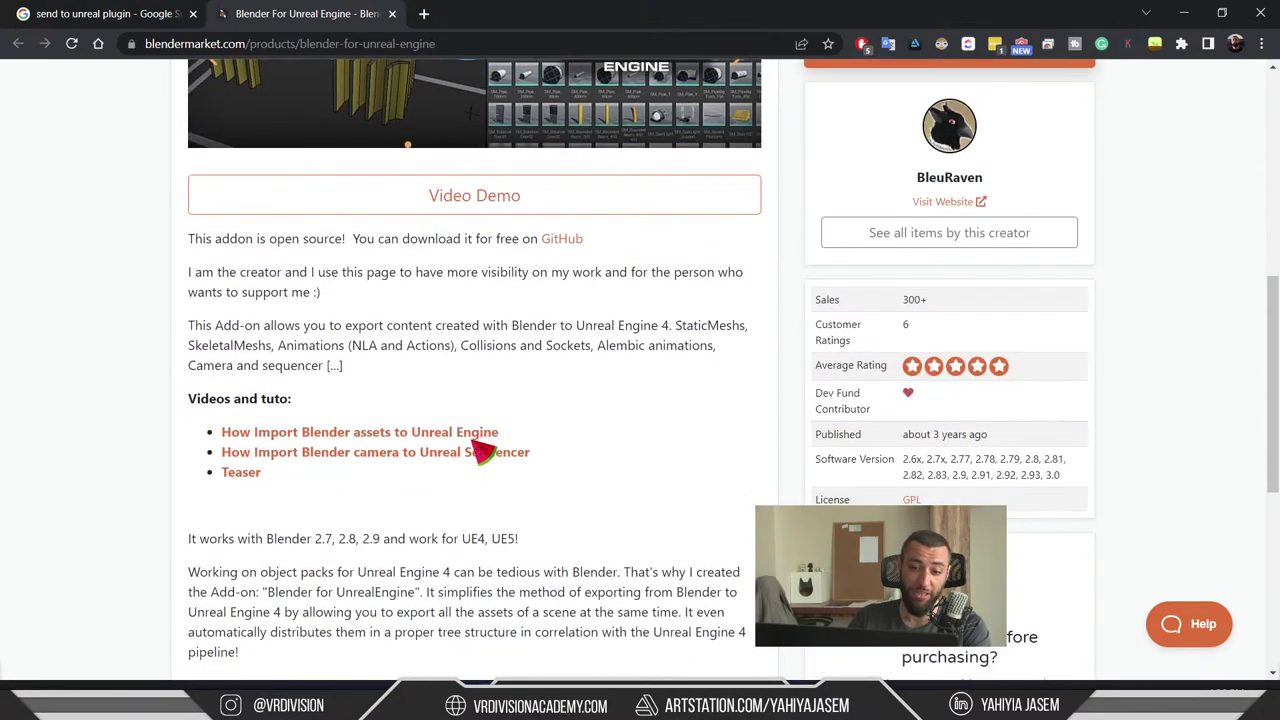
pyautogui.click(1184, 13)
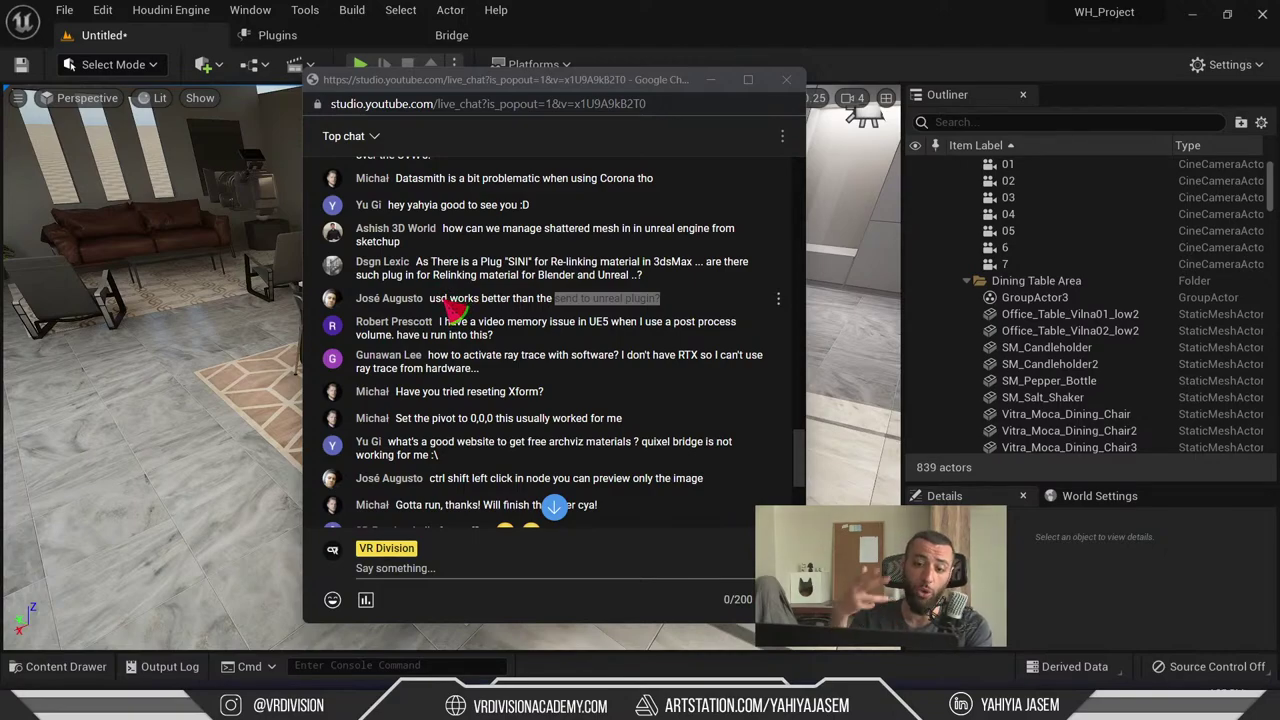
# - Highlight parts of the 'USD works better' message, then the whole UE5 video-memory post process volume question
pyautogui.tripleClick(448, 300)
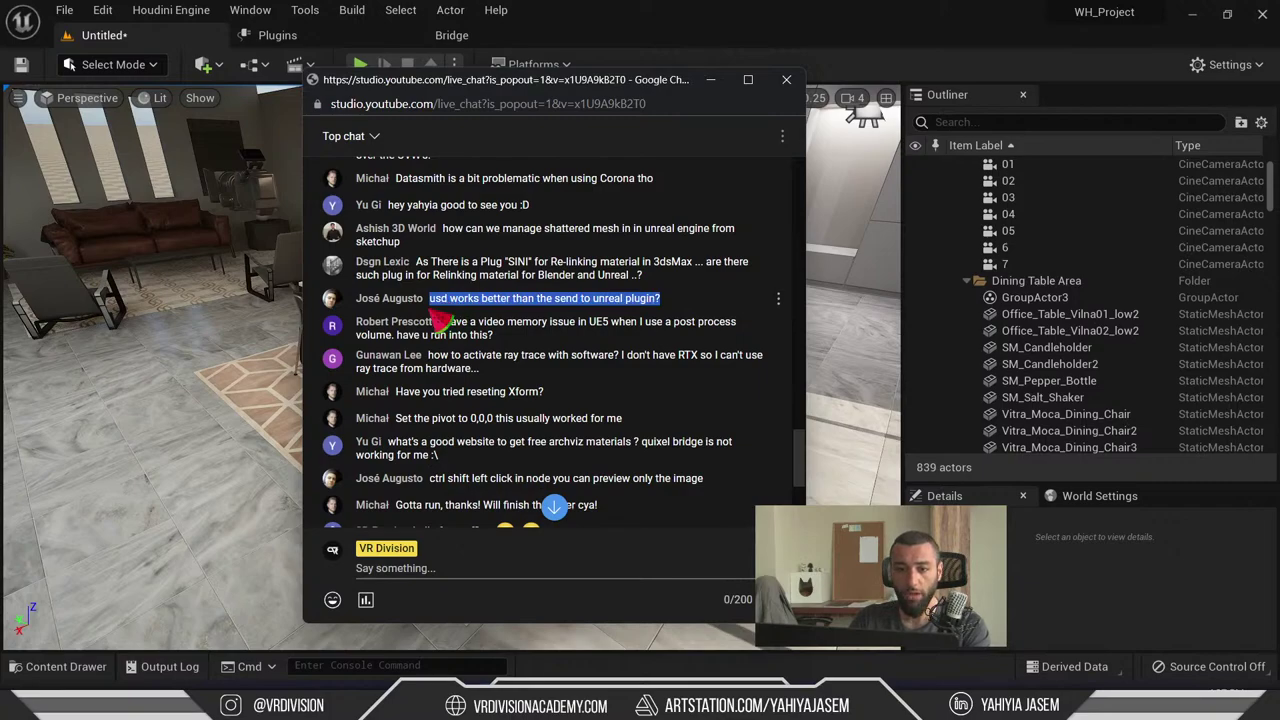
pyautogui.moveTo(552, 305); pyautogui.dragTo(558, 312)
pyautogui.click(688, 306)
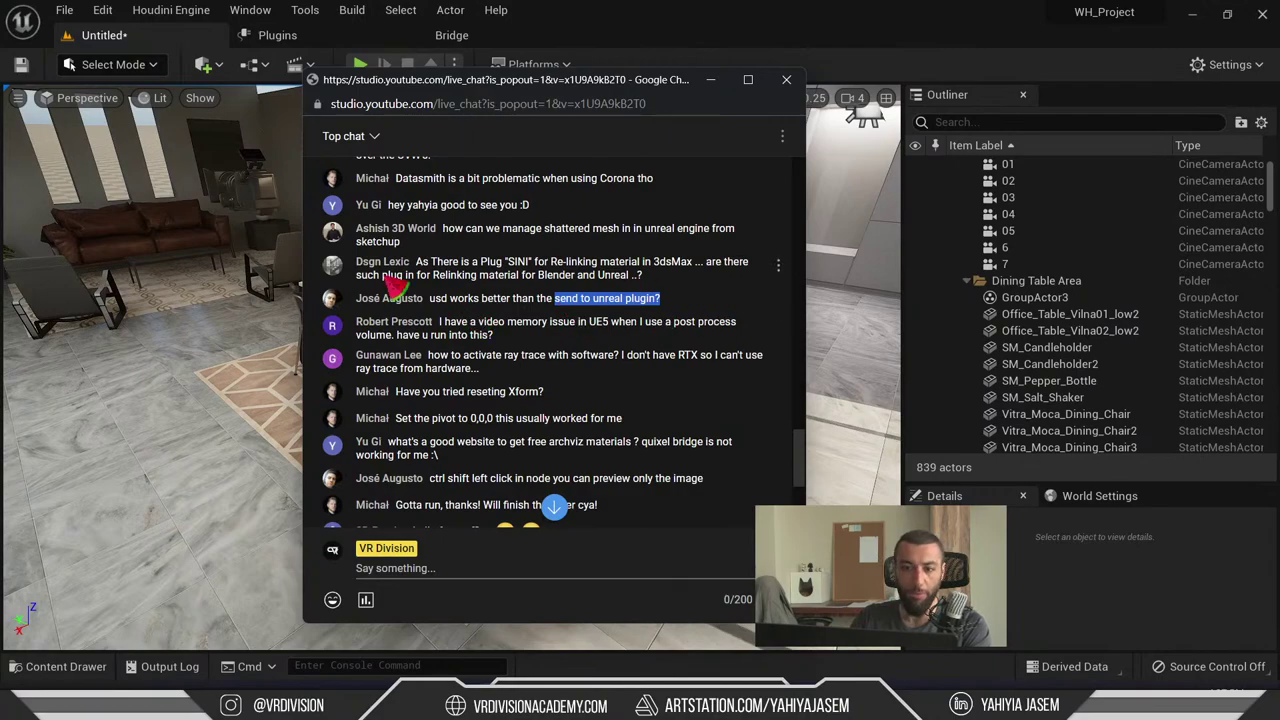
pyautogui.click(448, 310)
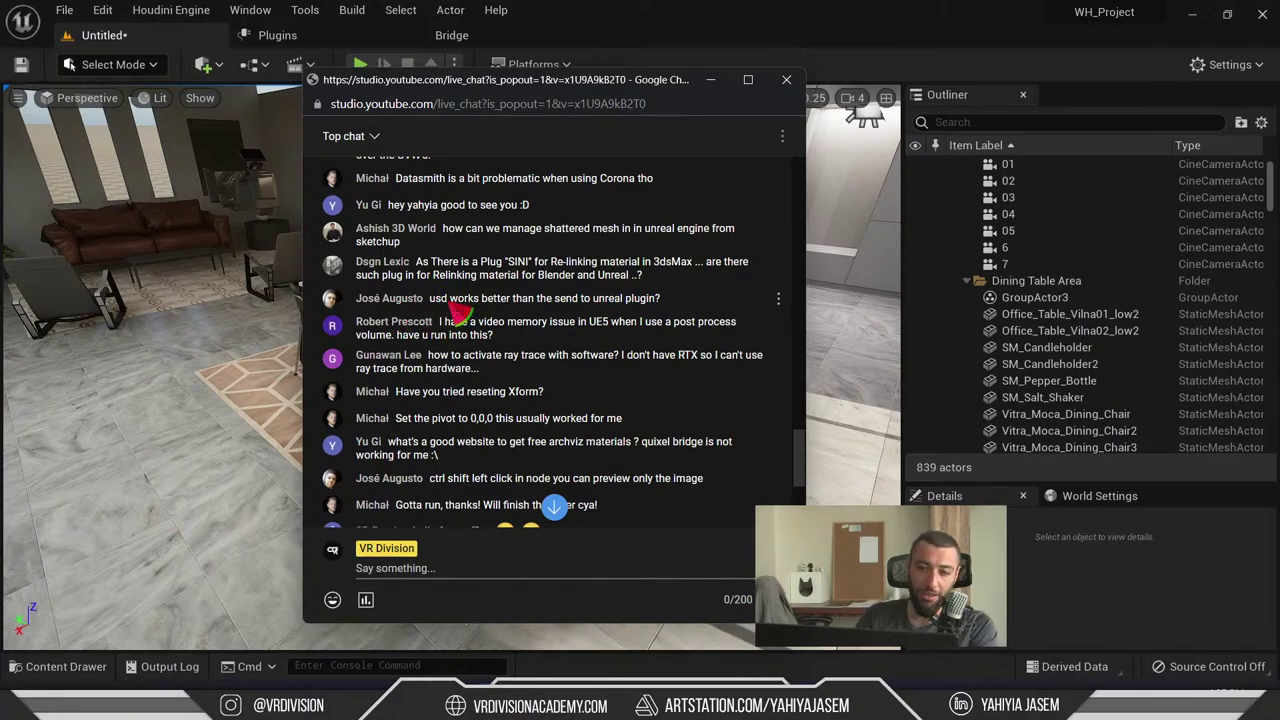
pyautogui.doubleClick(440, 298)
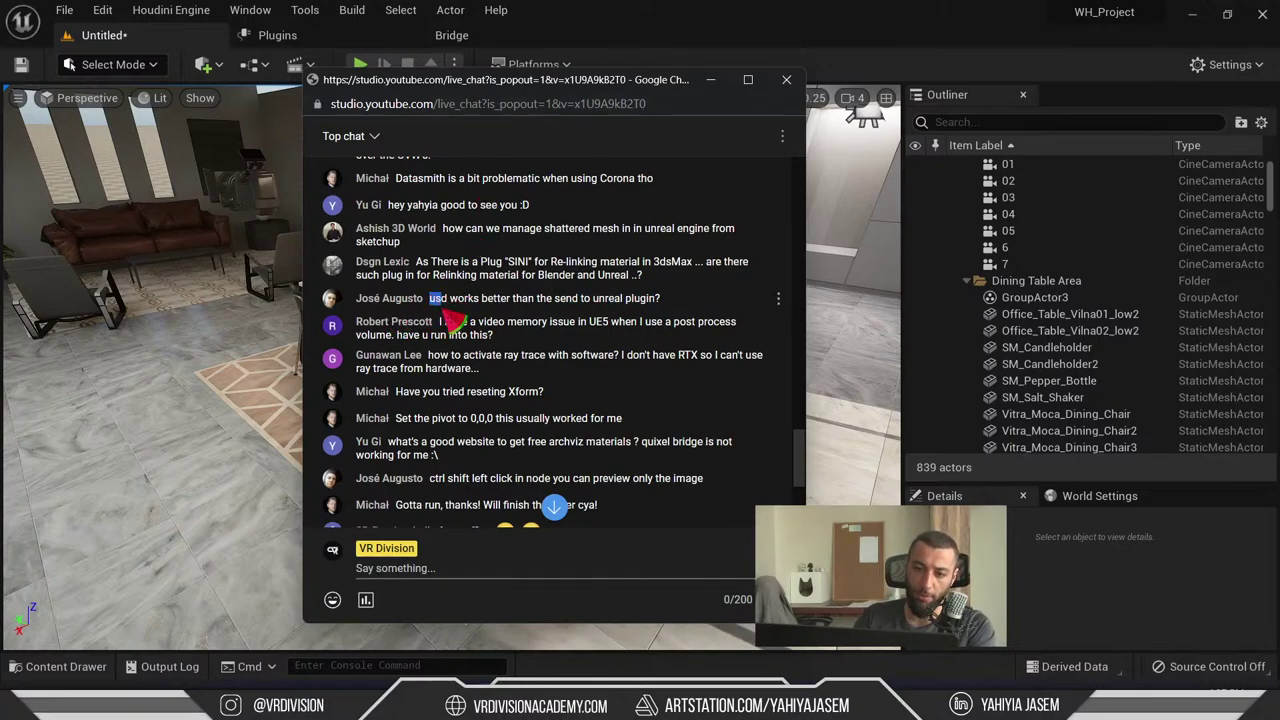
pyautogui.click(446, 312)
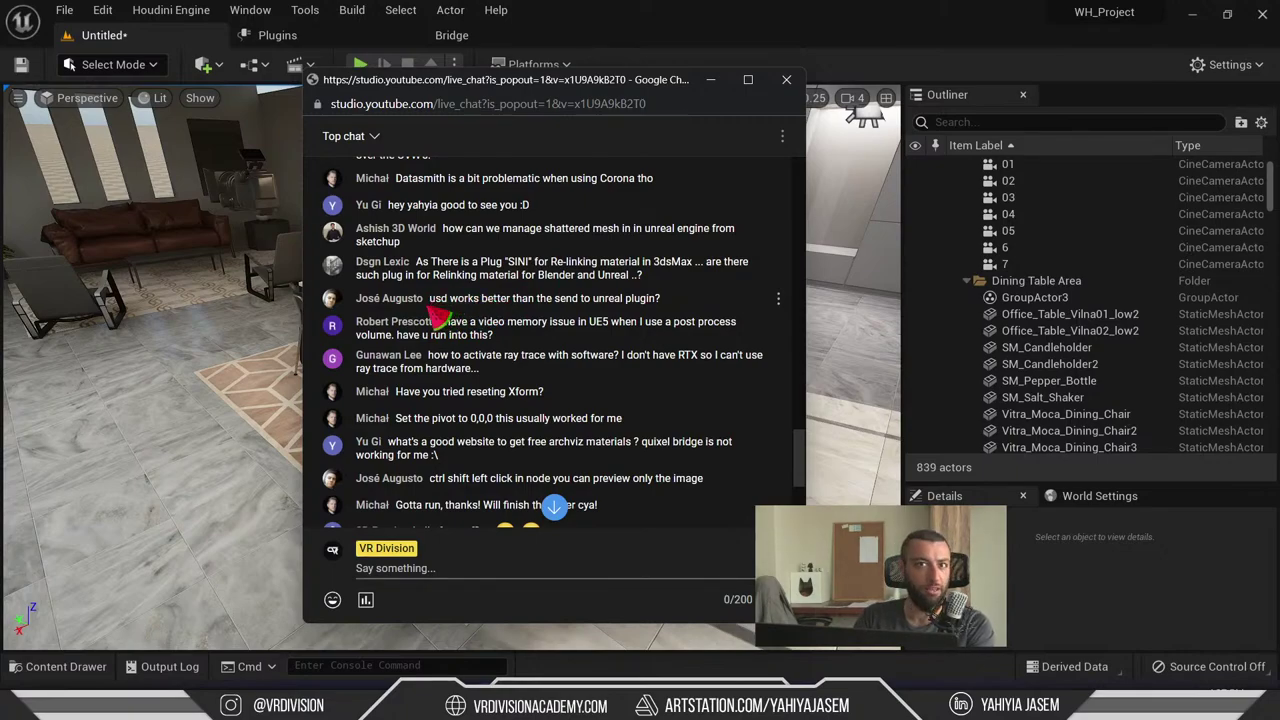
pyautogui.moveTo(430, 300); pyautogui.dragTo(516, 302)
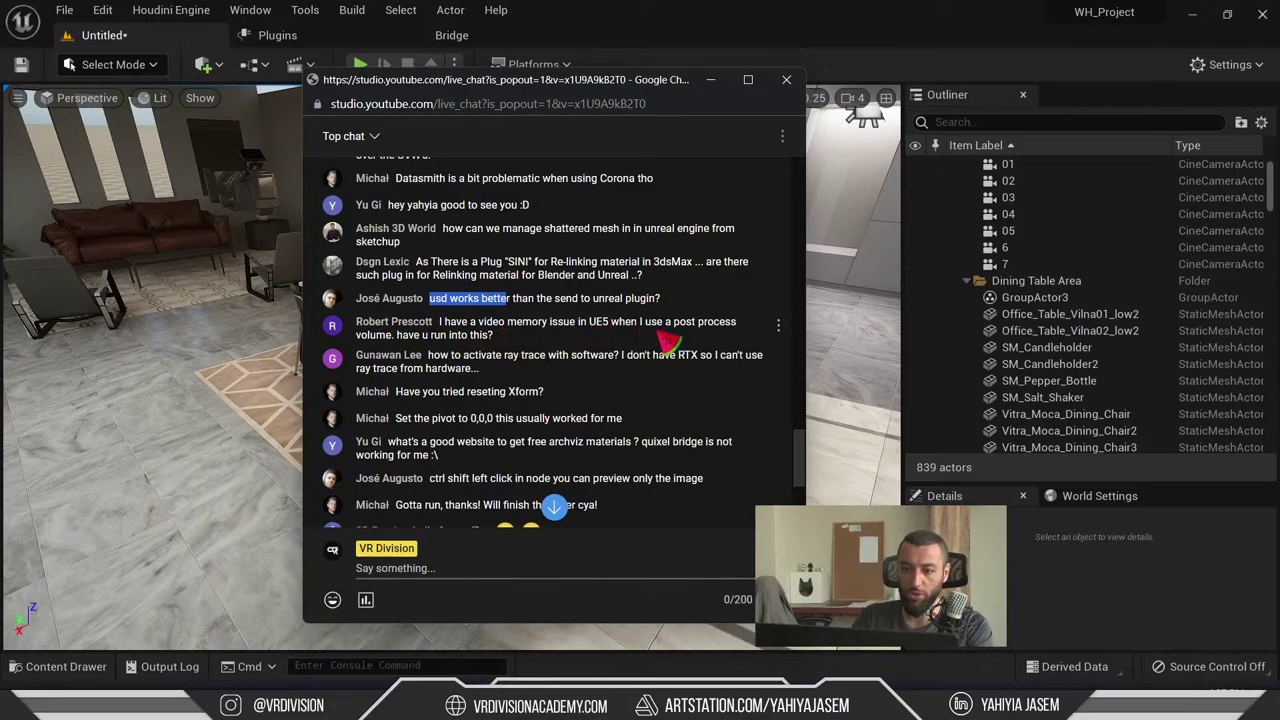
pyautogui.moveTo(518, 345); pyautogui.dragTo(460, 334)
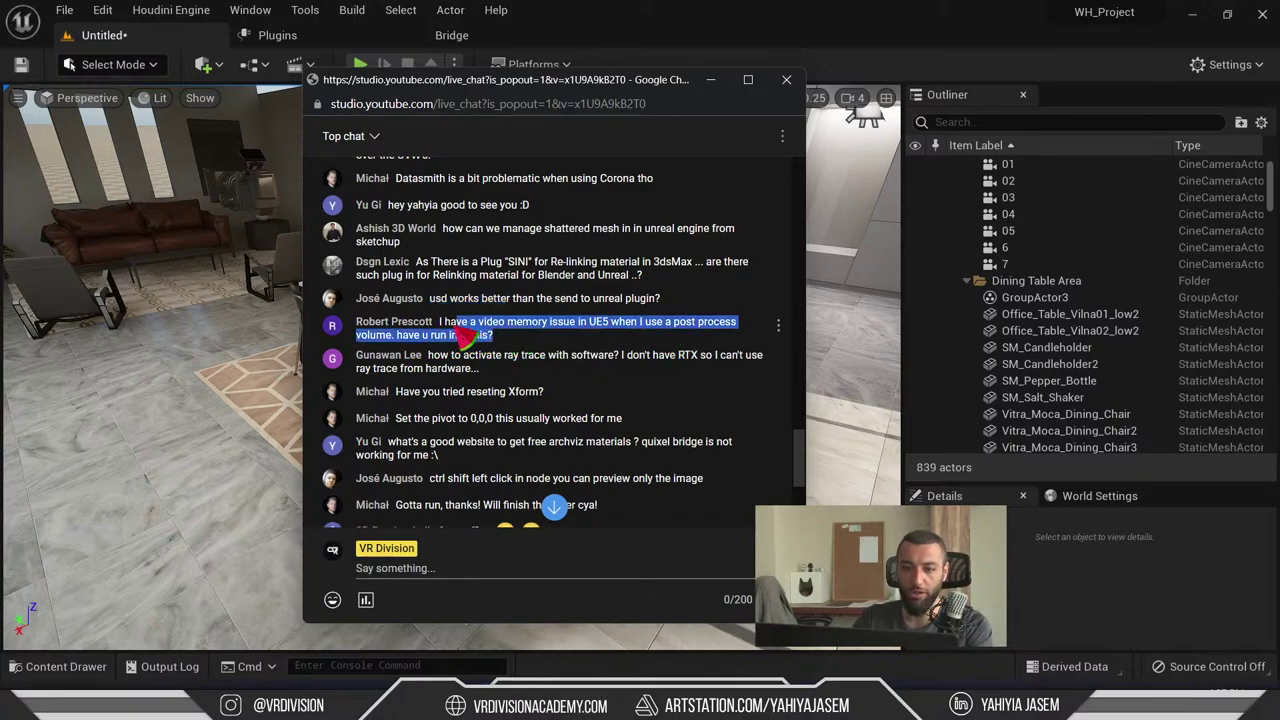
pyautogui.moveTo(594, 337); pyautogui.dragTo(440, 324)
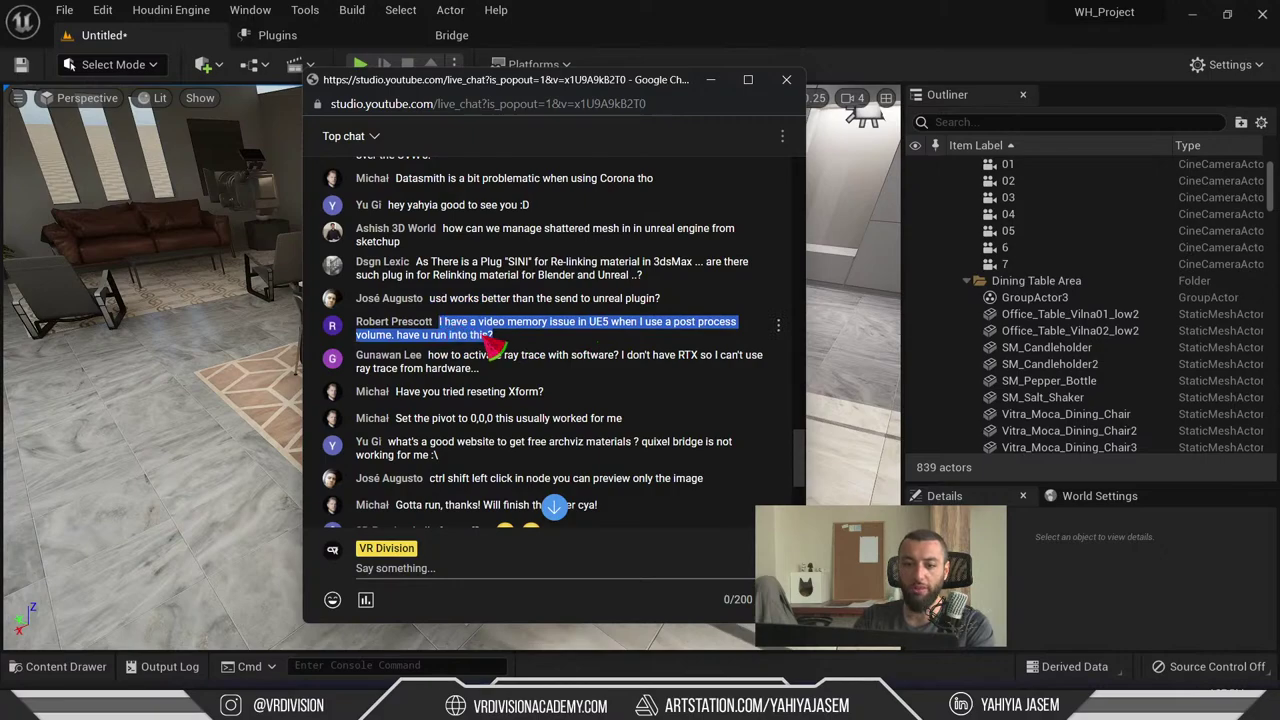
# - Over the Unreal viewport, search 'post' in the Outliner and select the PostProcessVolume
pyautogui.hotkey('alt', 'Tab')
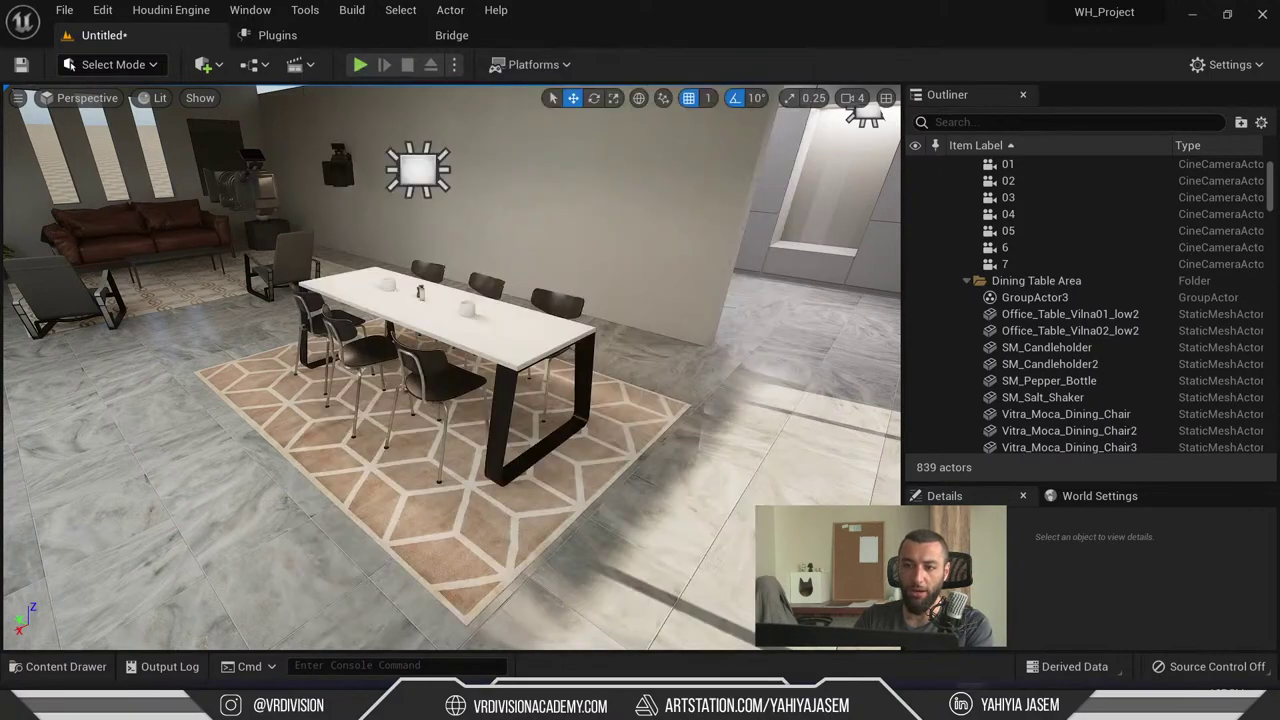
pyautogui.moveTo(660, 292); pyautogui.dragTo(660, 240, button='right')
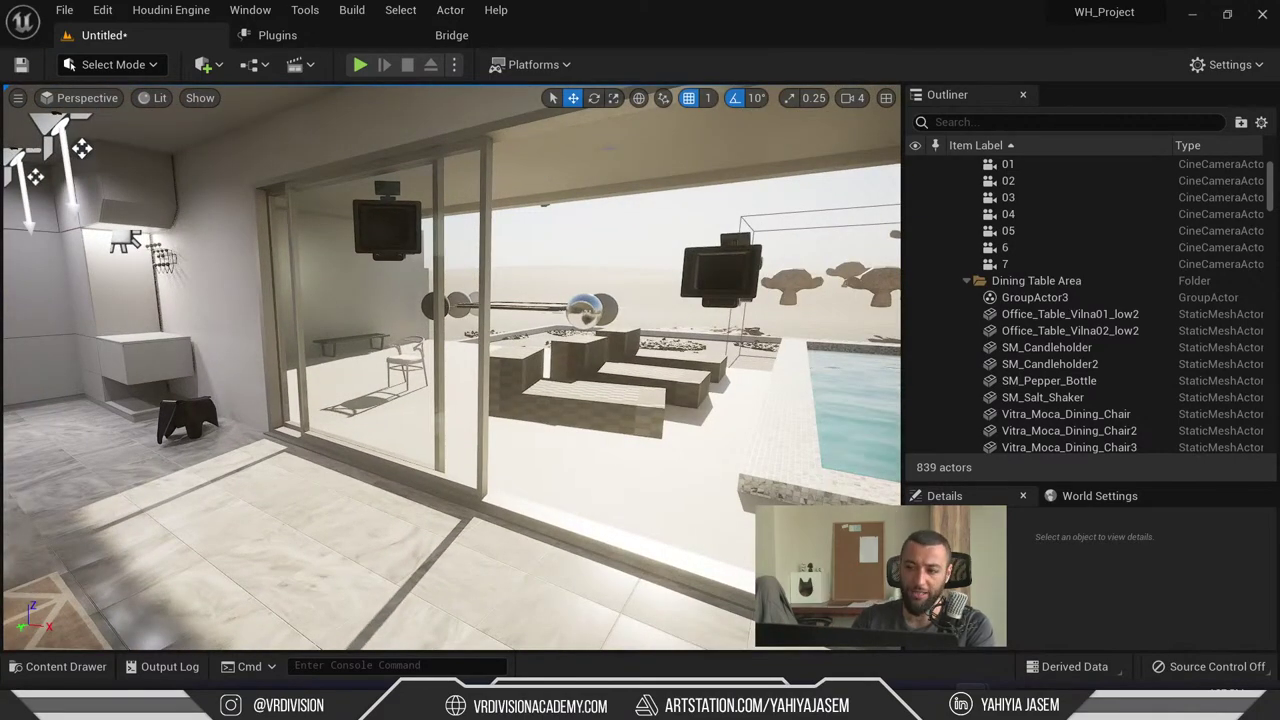
pyautogui.click(987, 123)
pyautogui.write('post')
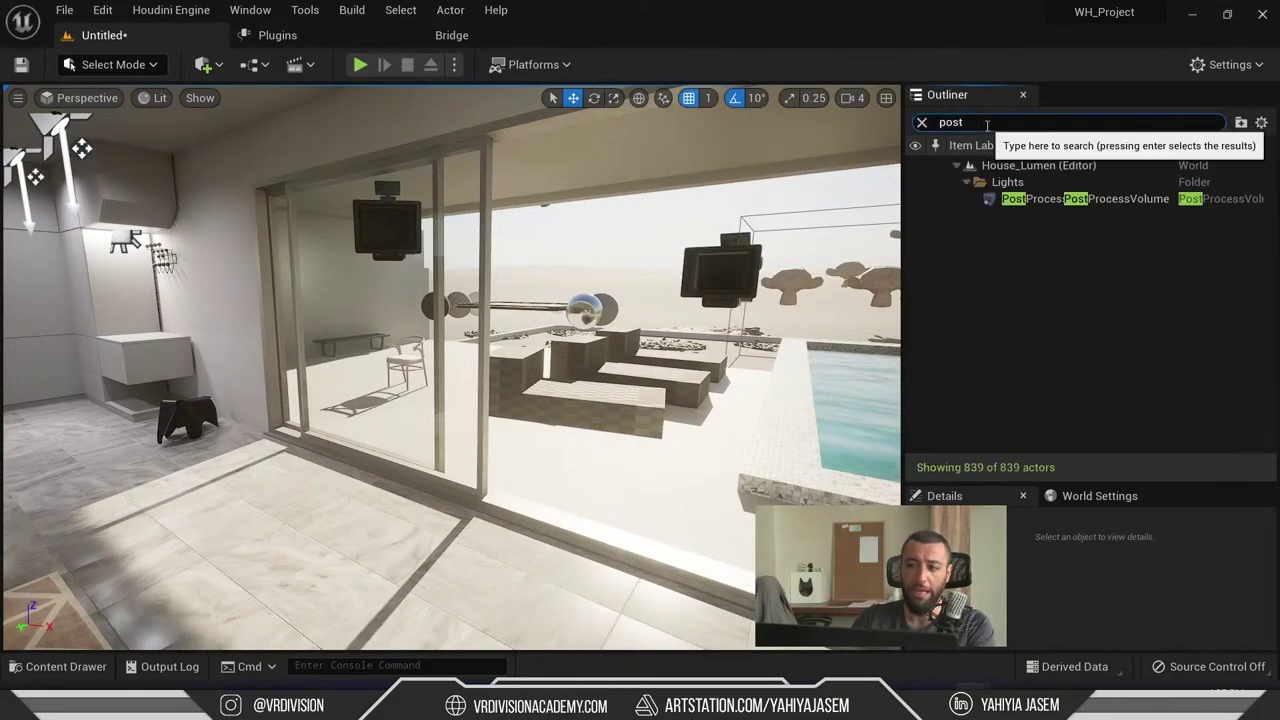
pyautogui.click(1003, 198)
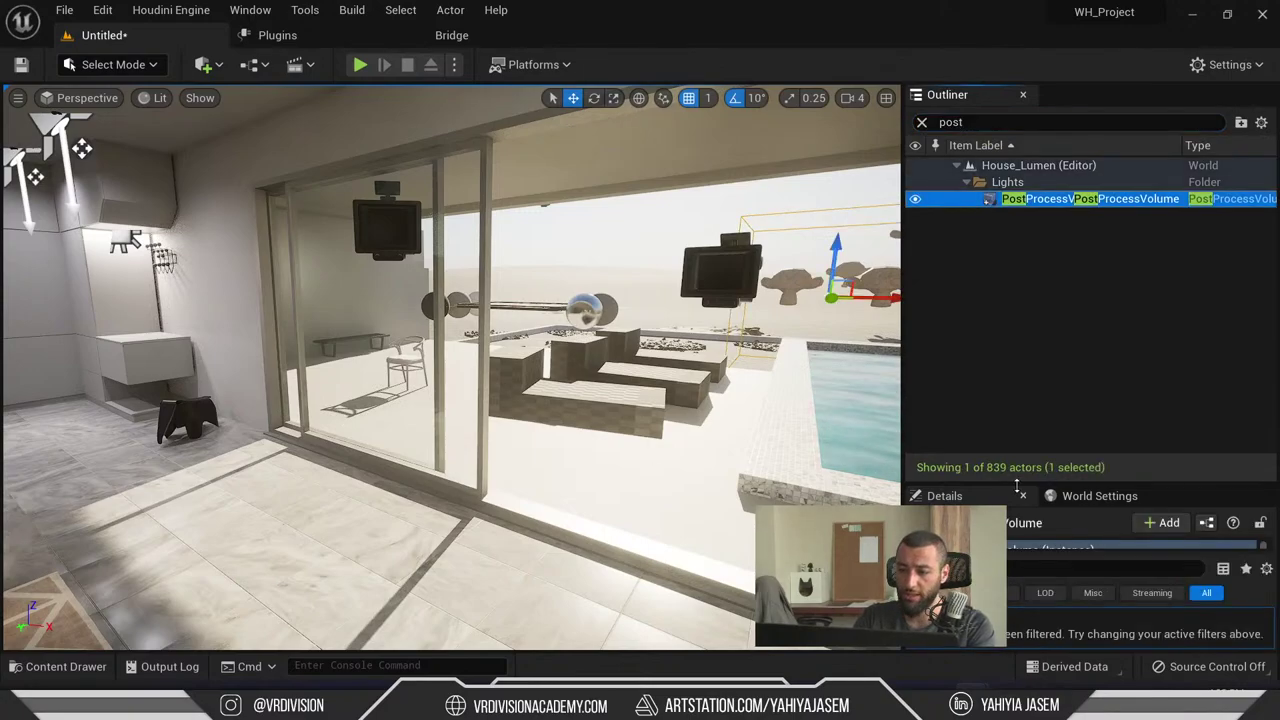
# - Enlarge Details, clear its filter and scroll to Lumen Global Illumination (Lighting Quality 1.0), then return to chat
pyautogui.moveTo(1016, 485); pyautogui.dragTo(1020, 253)
pyautogui.click(922, 377)
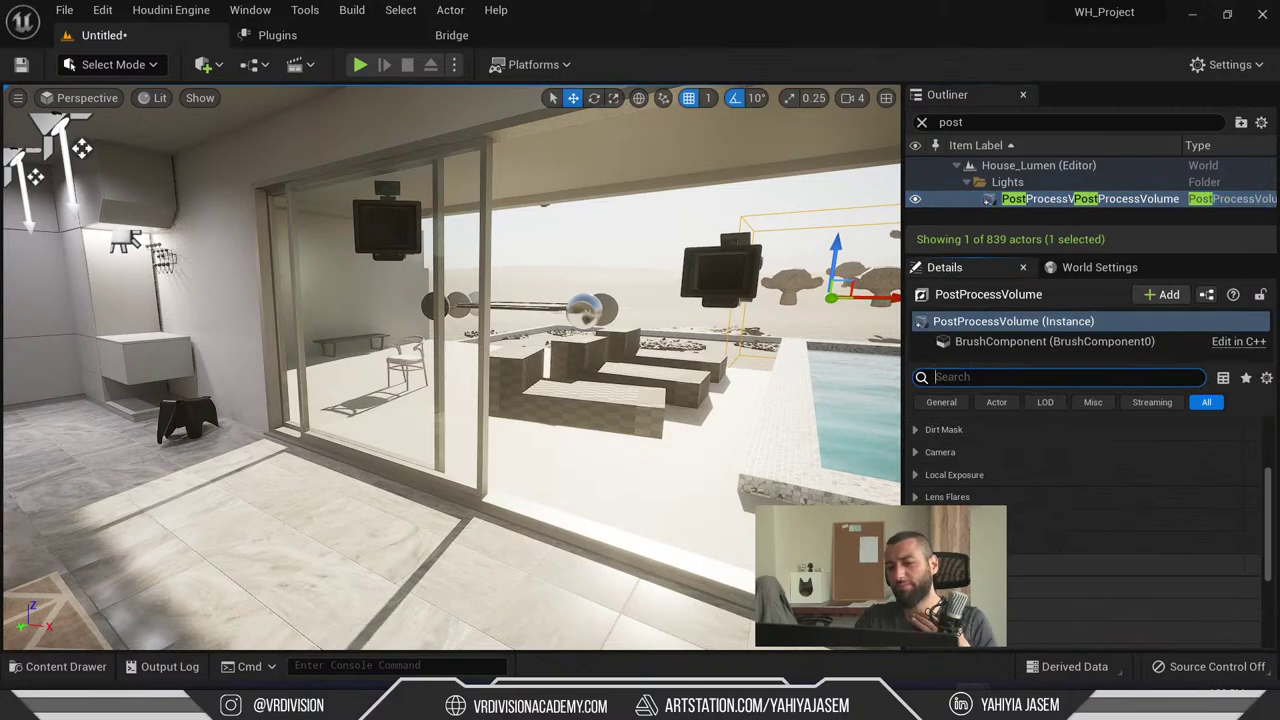
pyautogui.scroll(-3, 1085, 500)
pyautogui.click(960, 551)
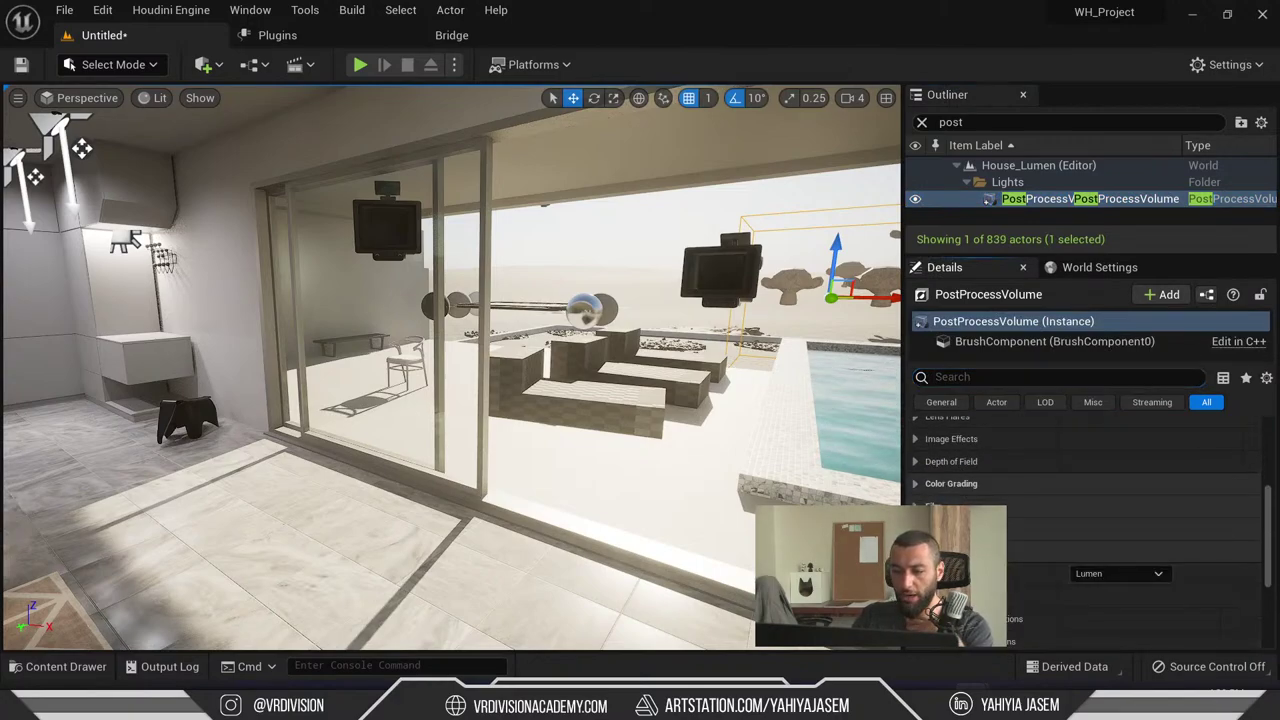
pyautogui.scroll(-2, 1120, 560)
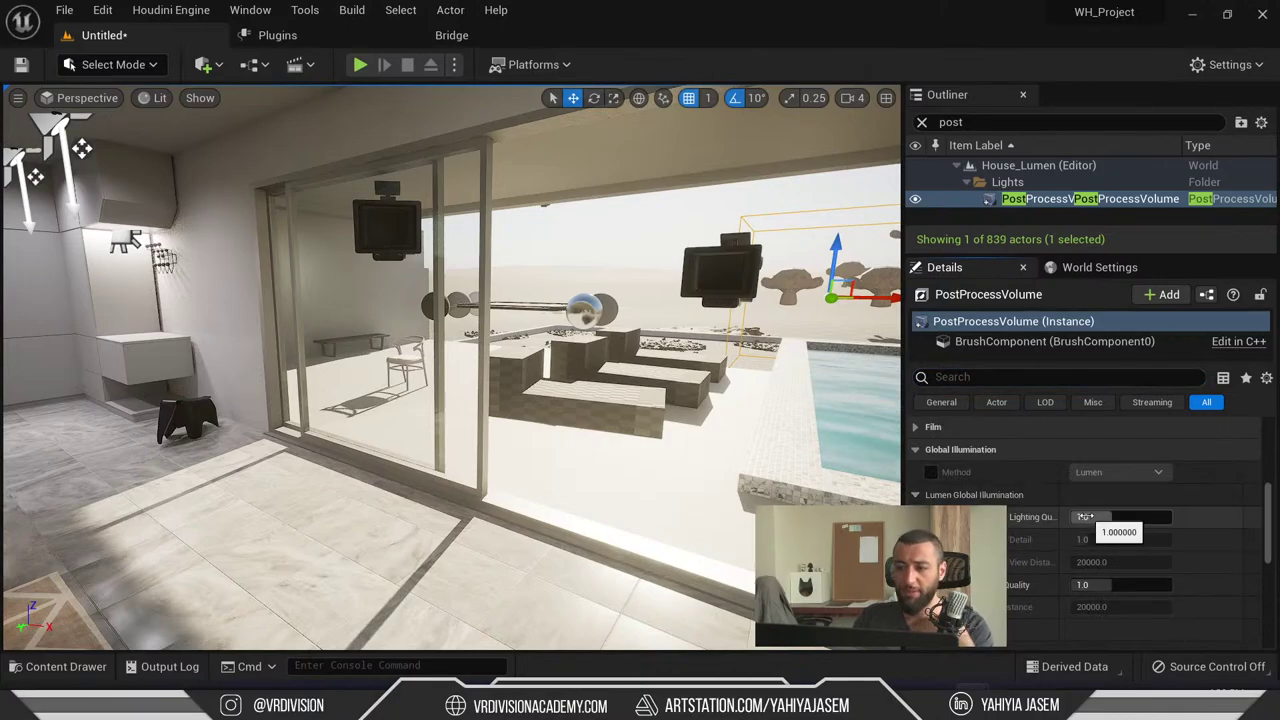
pyautogui.moveTo(450, 370); pyautogui.dragTo(640, 375, button='right')
pyautogui.hotkey('alt', 'Tab')
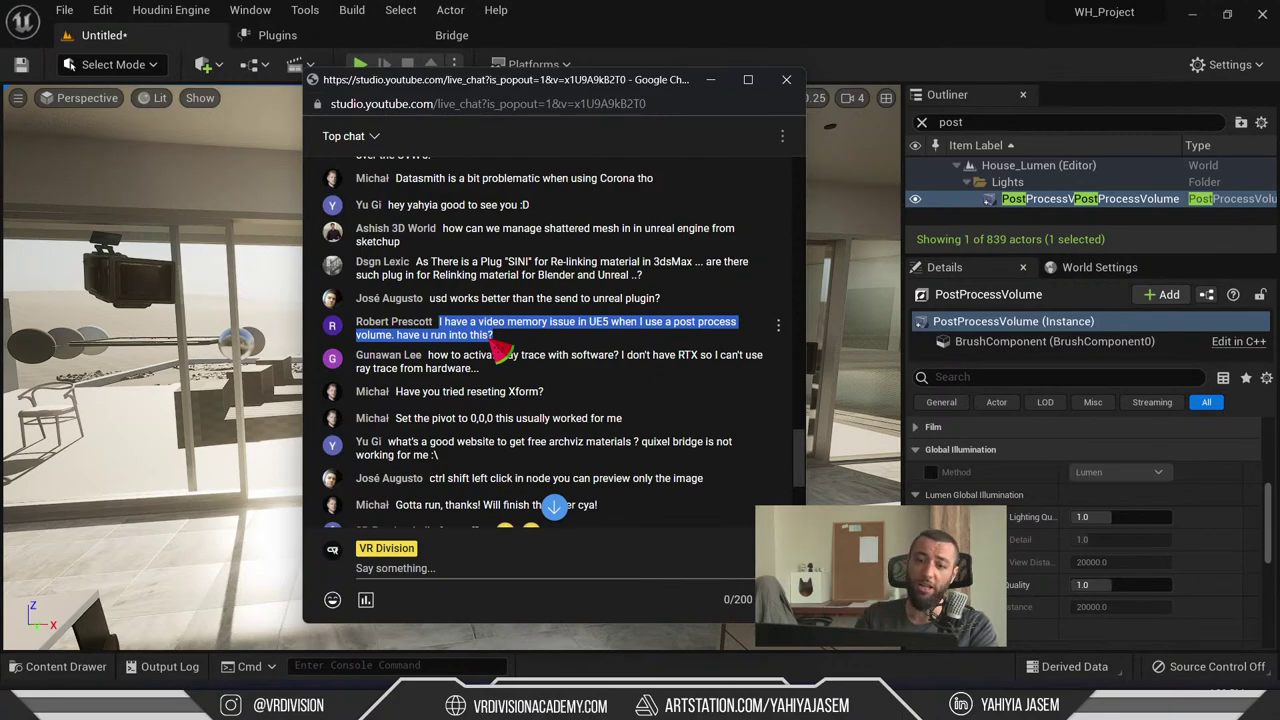
# - Highlight the question on software ray tracing without an RTX card, then bring the Unreal editor forward
pyautogui.moveTo(492, 340); pyautogui.dragTo(450, 328)
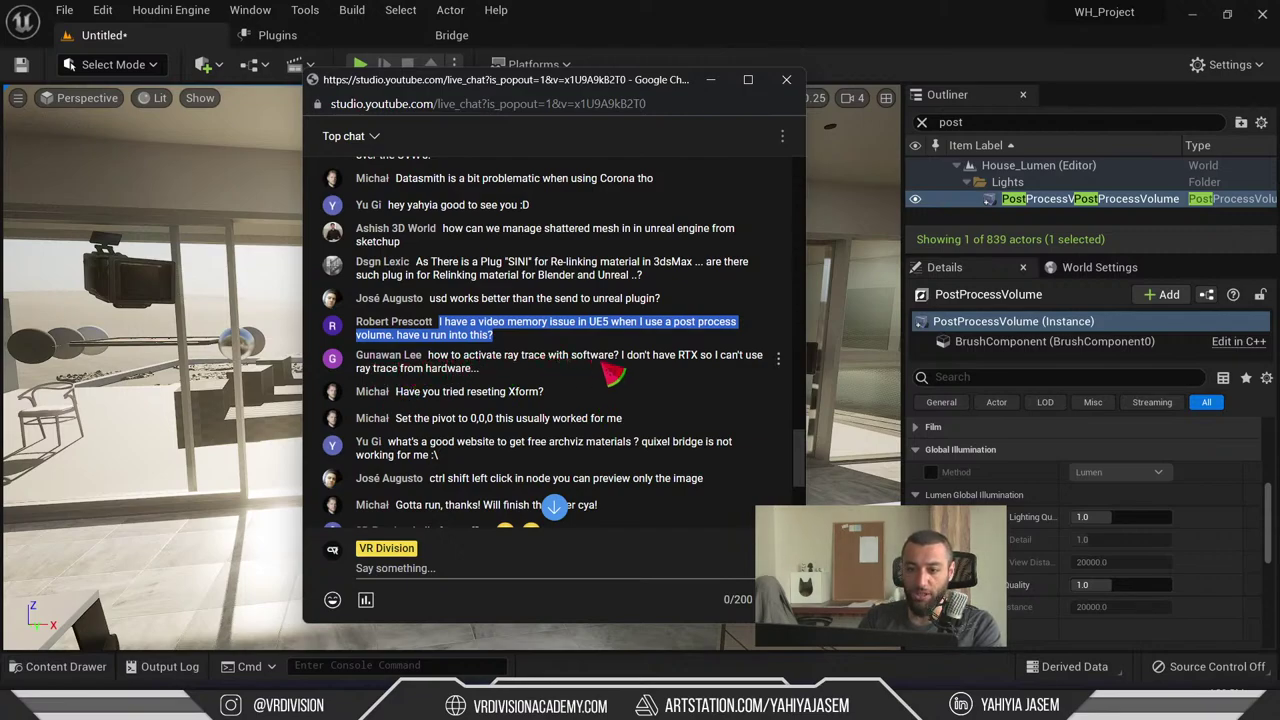
pyautogui.moveTo(614, 374)
pyautogui.mouseDown()
pyautogui.moveTo(750, 368)
pyautogui.moveTo(542, 357)
pyautogui.mouseUp()
pyautogui.click(757, 372)
pyautogui.click(548, 370)
pyautogui.moveTo(460, 372); pyautogui.dragTo(428, 355)
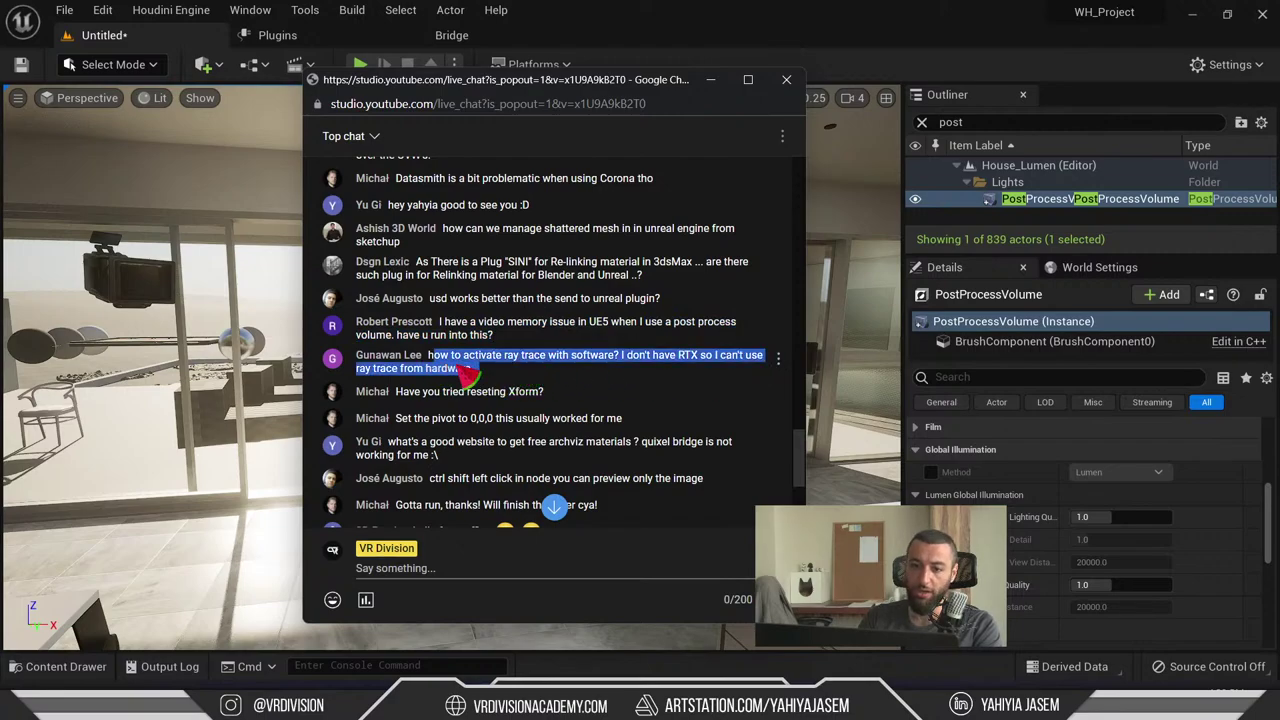
pyautogui.click(468, 372)
pyautogui.tripleClick(460, 374)
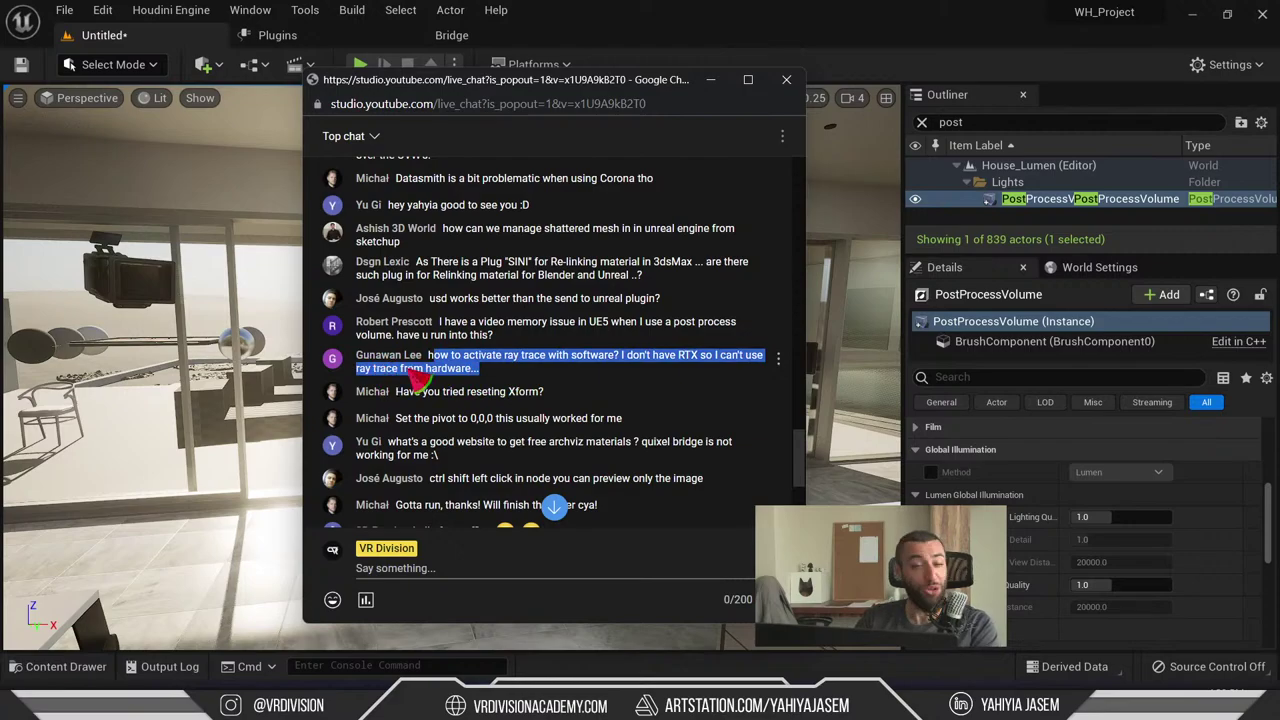
pyautogui.click(576, 20)
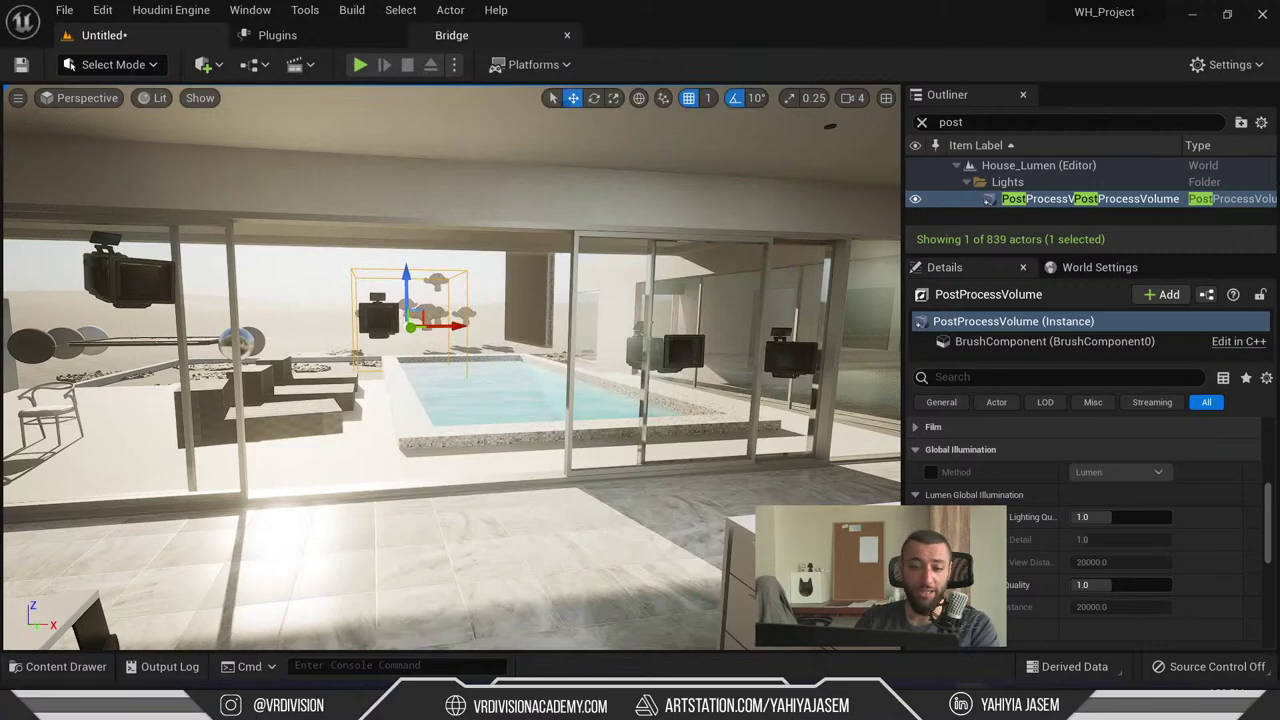
# - Turn on Game View with G, fly the camera to the kitchen, and open Project Settings
pyautogui.moveTo(624, 294); pyautogui.dragTo(622, 295, button='right')
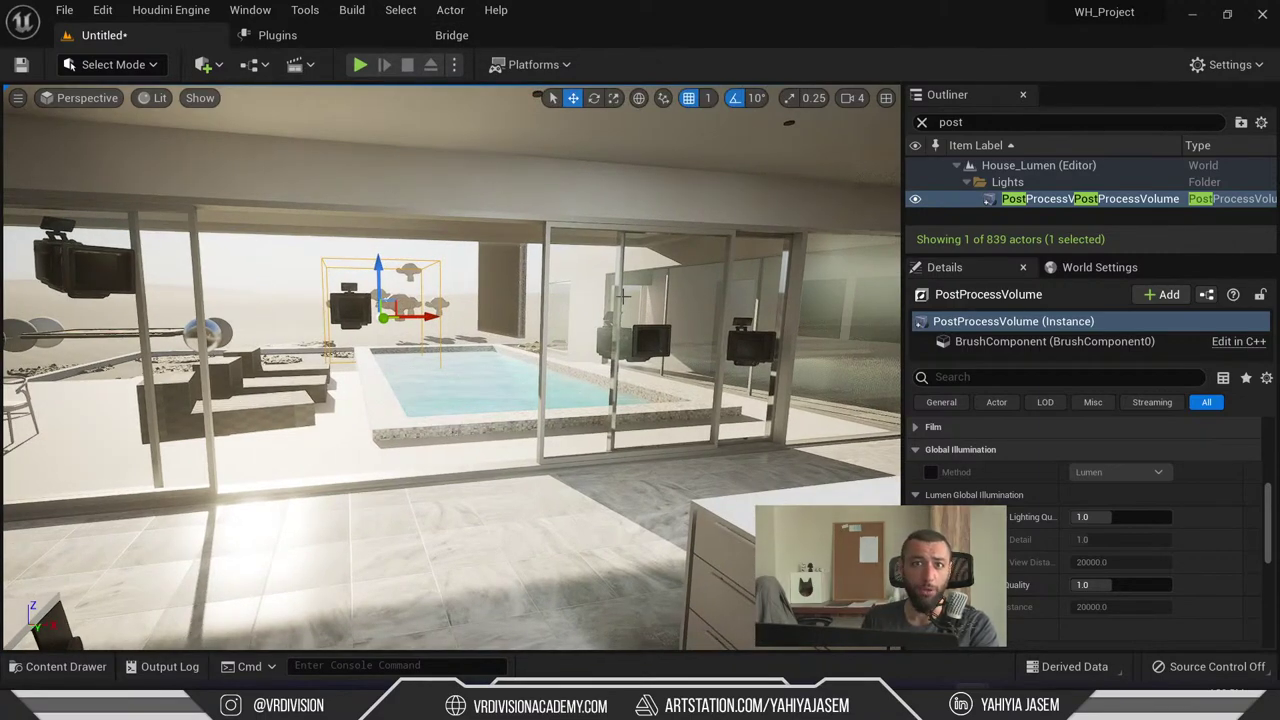
pyautogui.press('g')
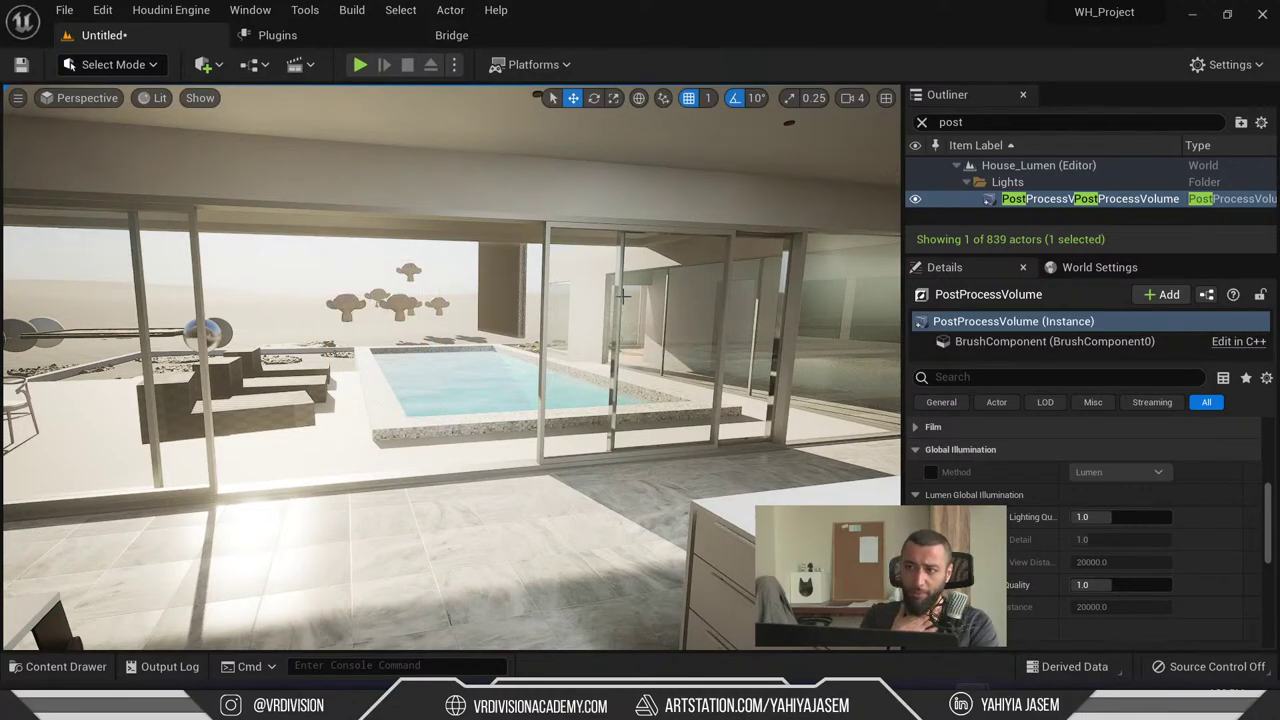
pyautogui.click(1229, 68)
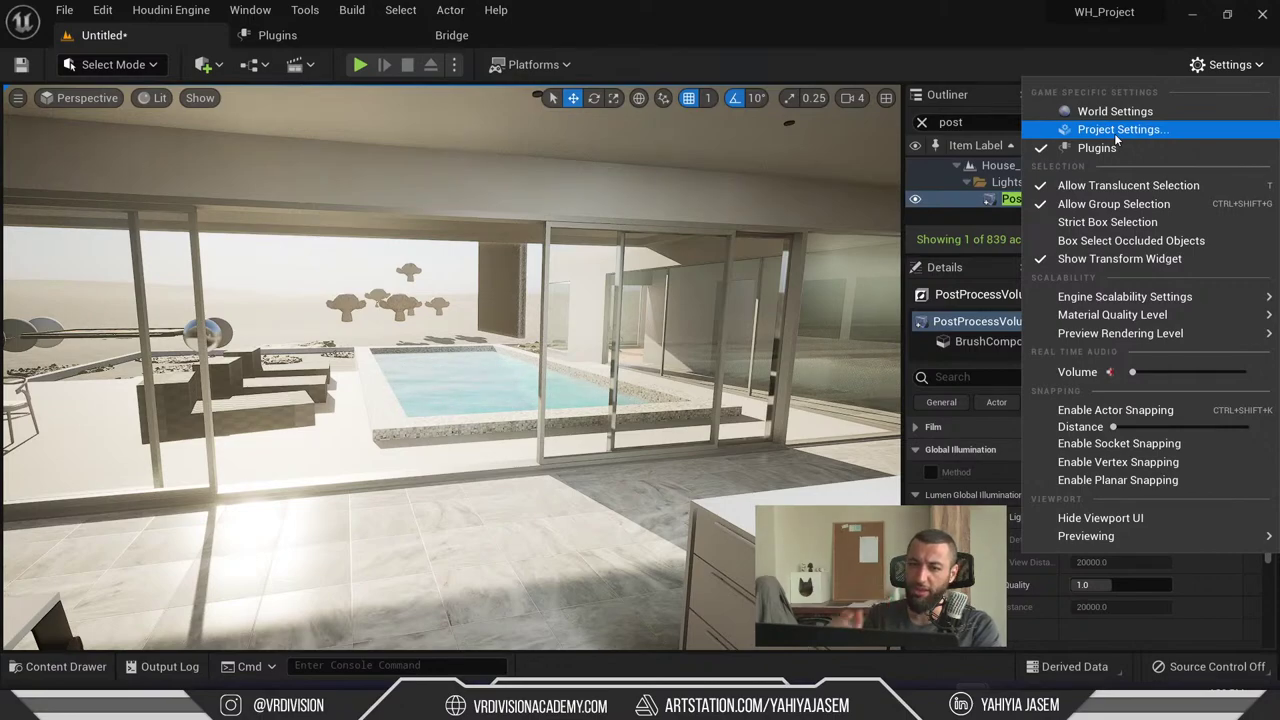
pyautogui.moveTo(571, 343); pyautogui.dragTo(543, 429, button='right')
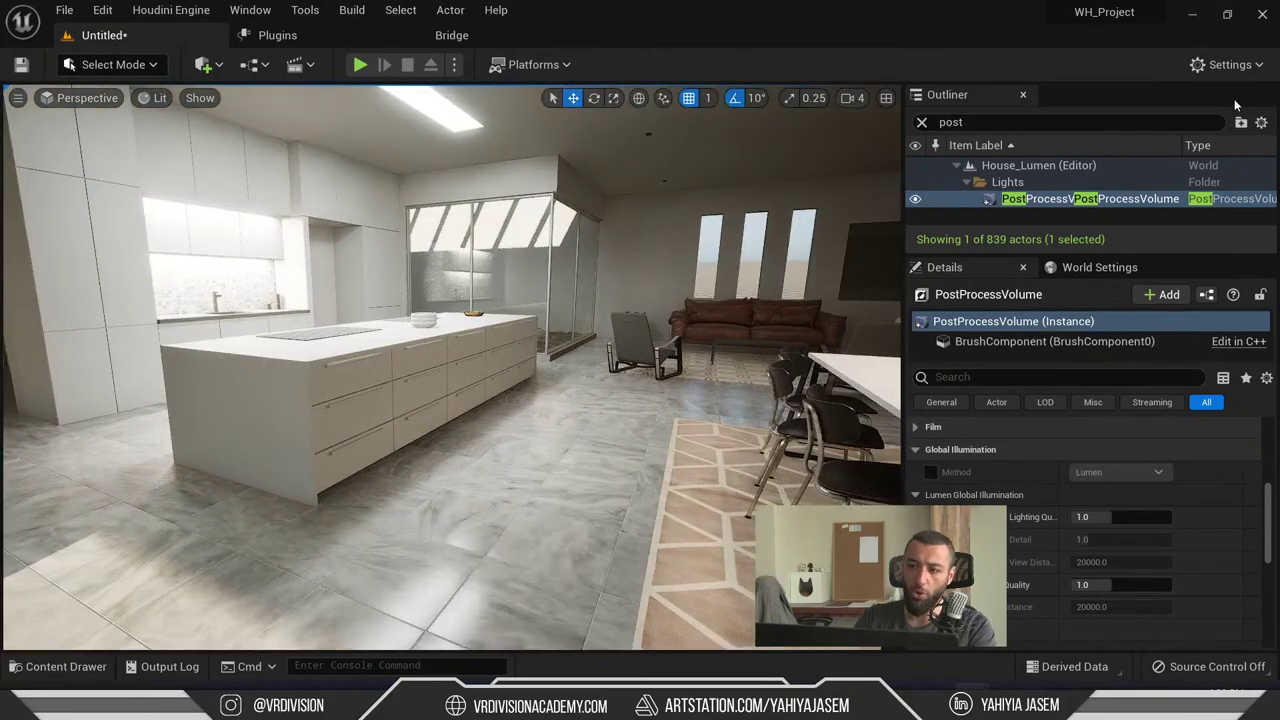
pyautogui.click(1251, 77)
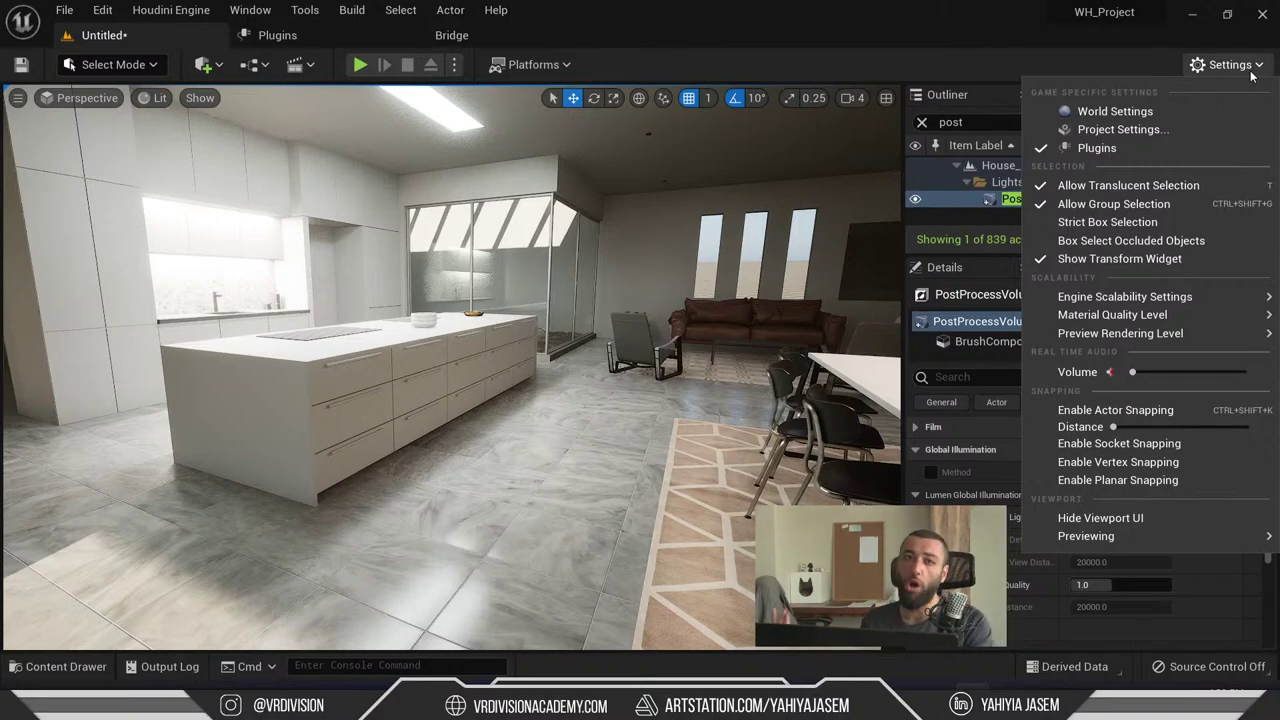
pyautogui.click(1119, 129)
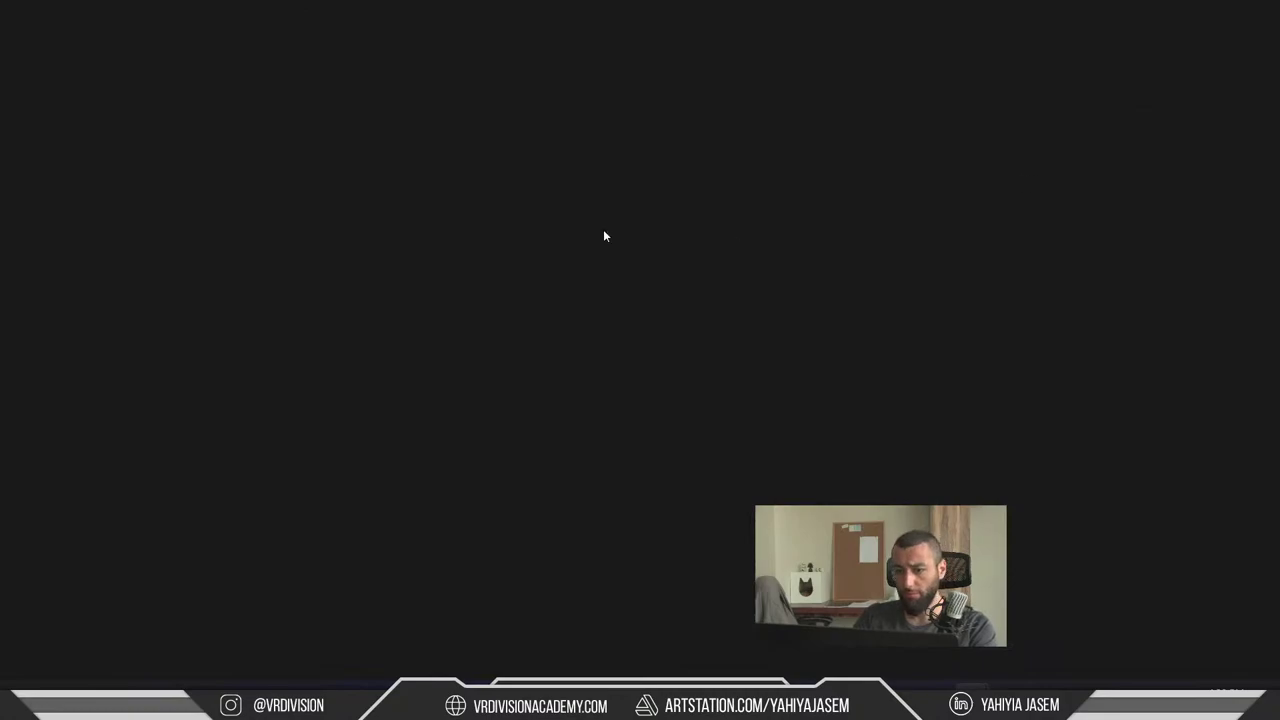
# - On the Rendering page, switch Dynamic Global Illumination Method to None, then back to Lumen
pyautogui.scroll(-3, 79, 338)
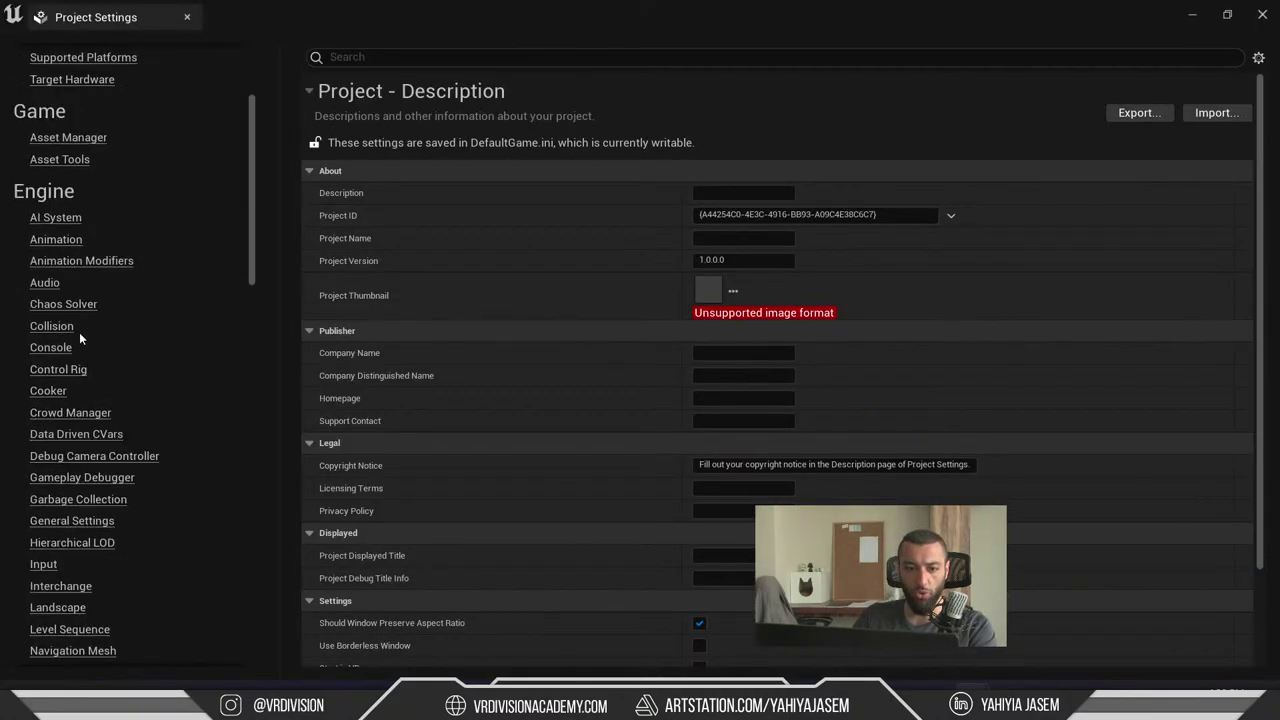
pyautogui.scroll(-8, 84, 320)
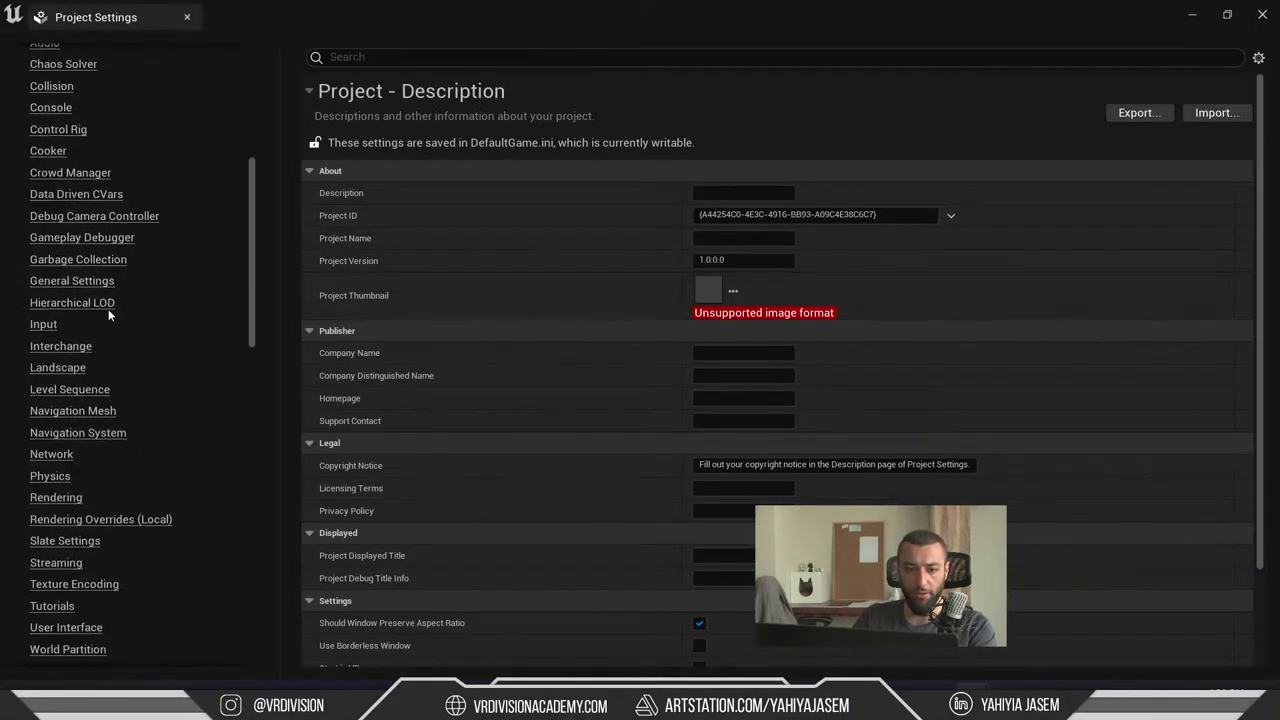
pyautogui.click(60, 338)
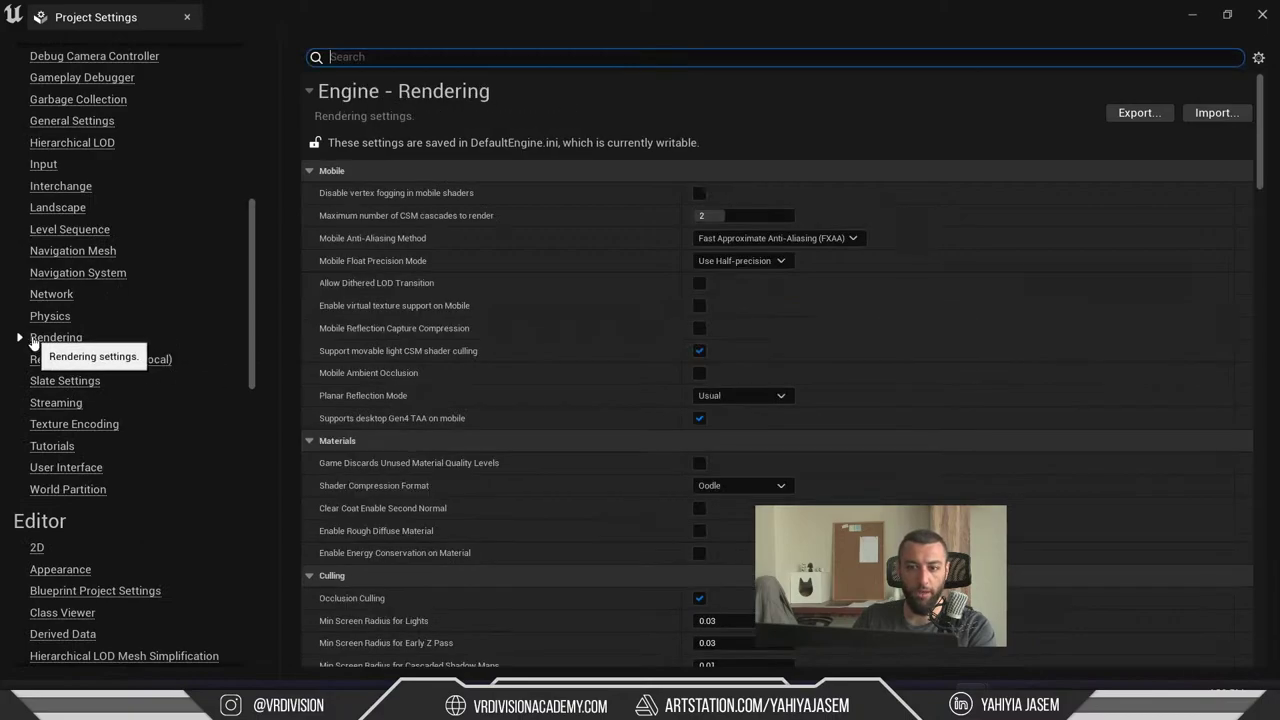
pyautogui.scroll(-5, 575, 314)
pyautogui.scroll(-5, 575, 314)
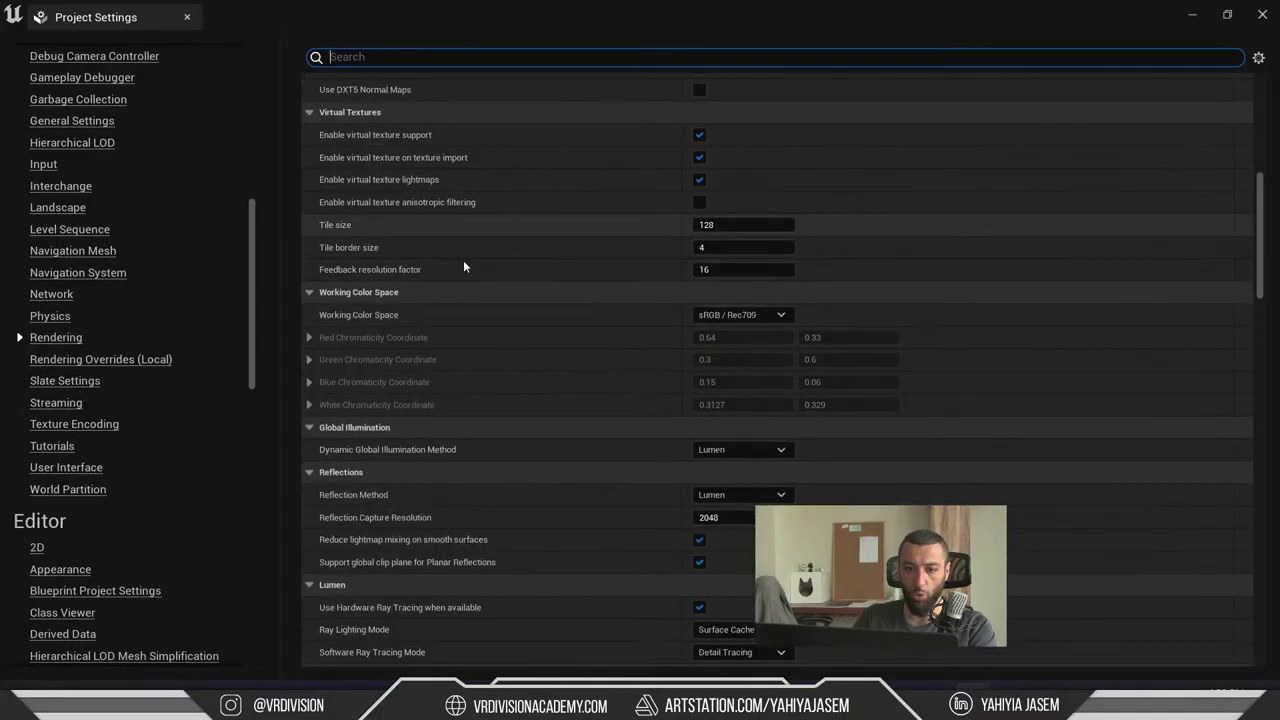
pyautogui.scroll(-5, 463, 260)
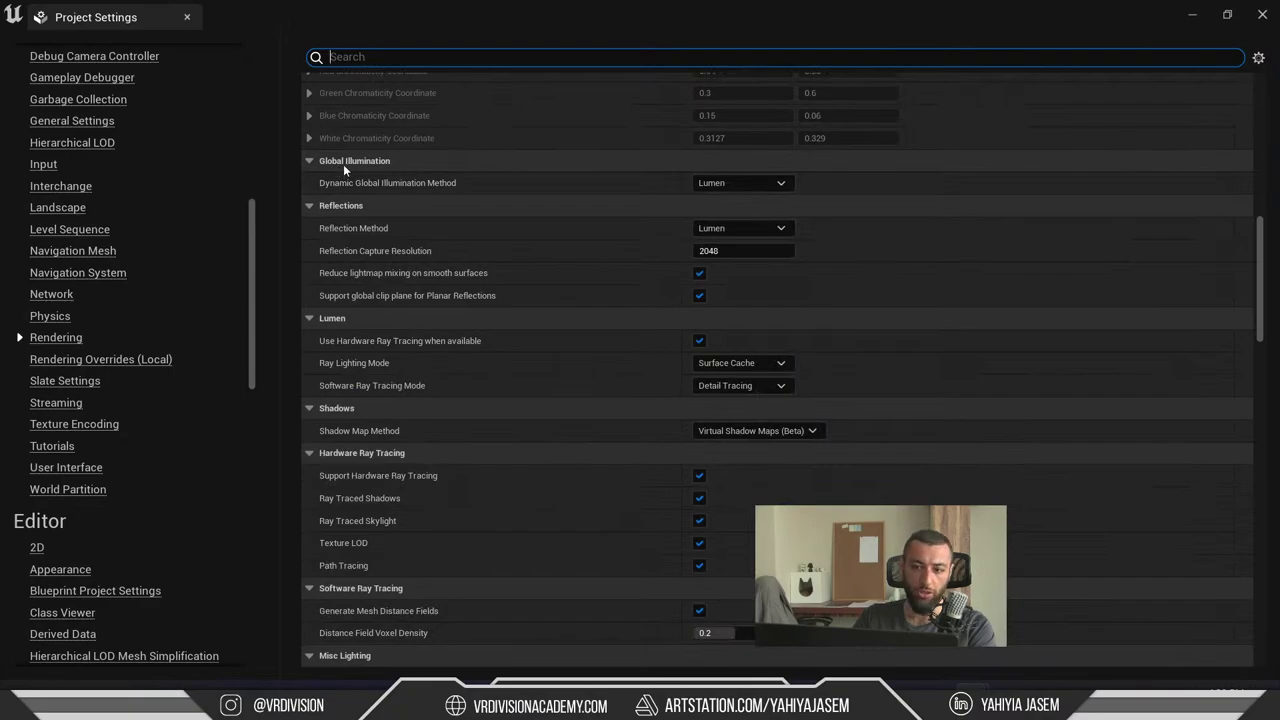
pyautogui.click(740, 183)
pyautogui.click(730, 201)
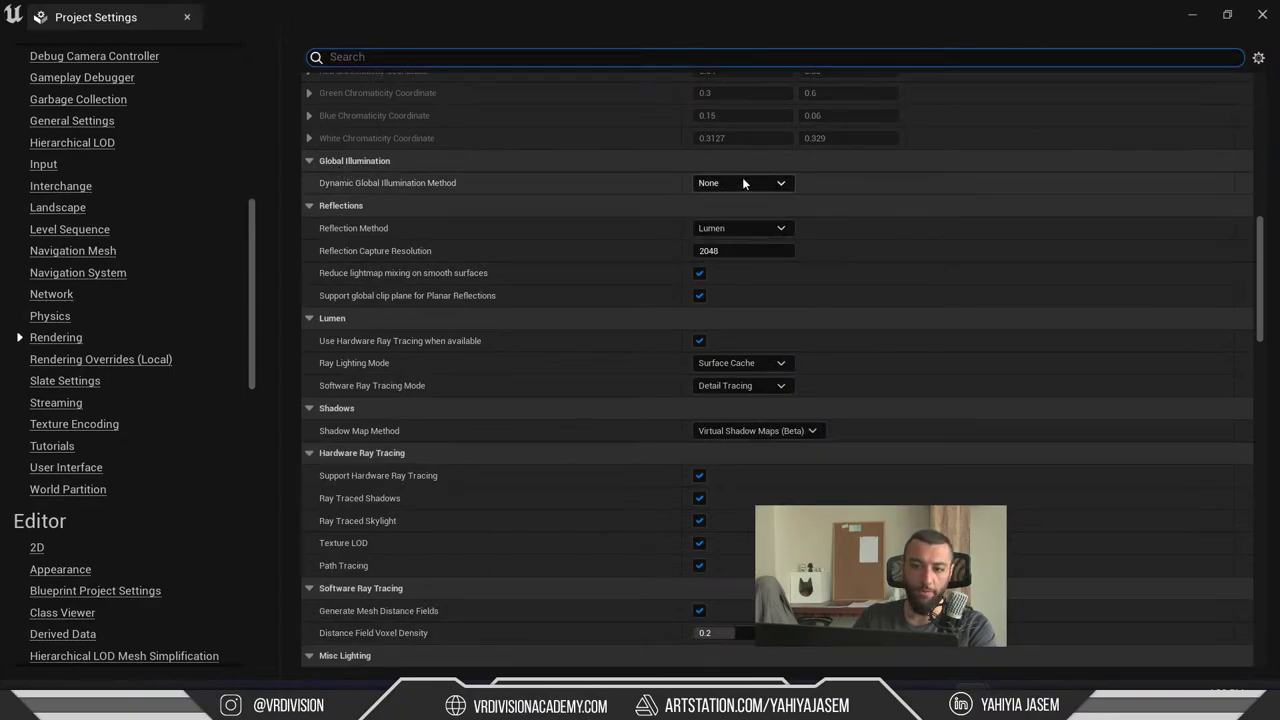
pyautogui.click(742, 183)
pyautogui.click(728, 214)
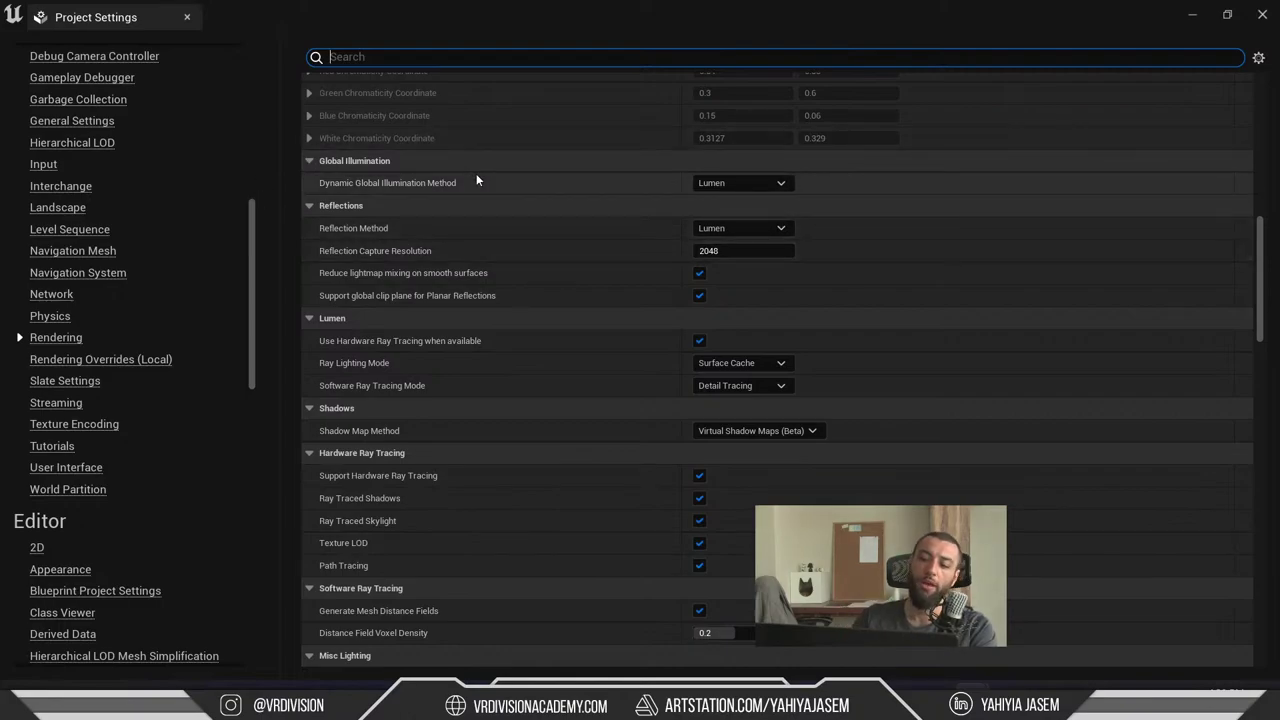
pyautogui.scroll(-2, 455, 195)
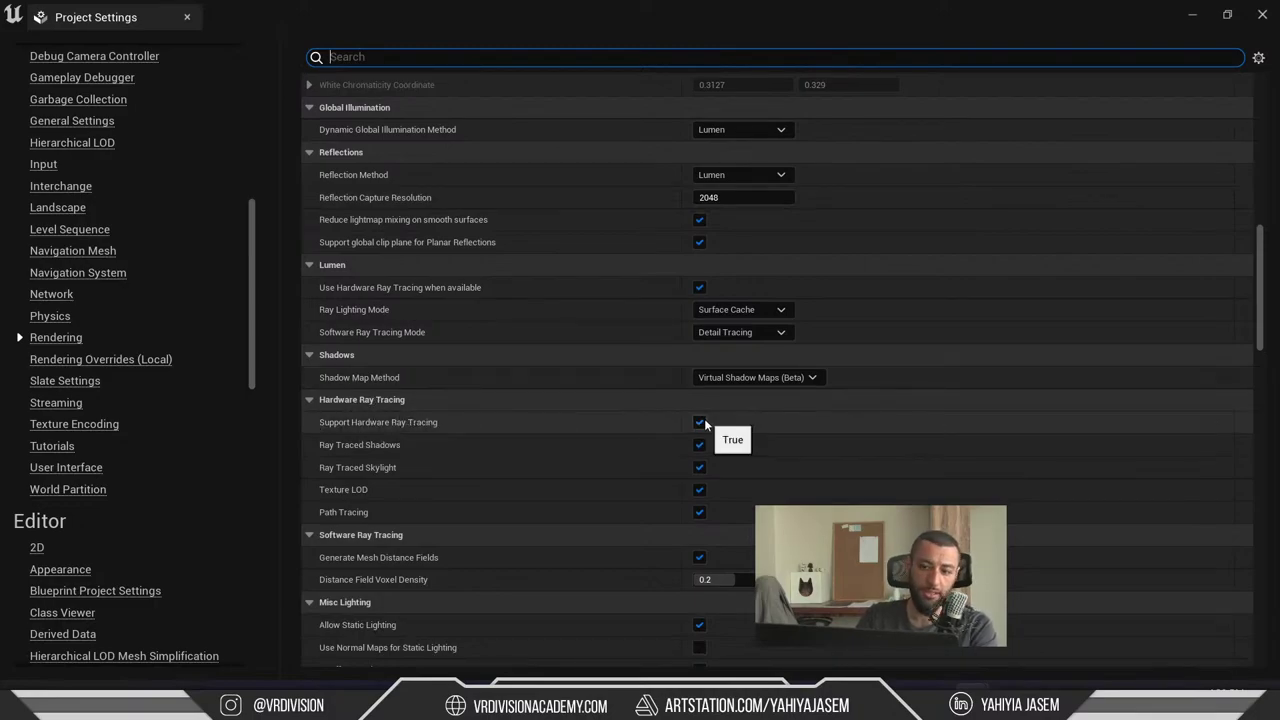
# - Float the Project Settings window and toggle Support Hardware Ray Tracing off and back on
pyautogui.doubleClick(643, 23)
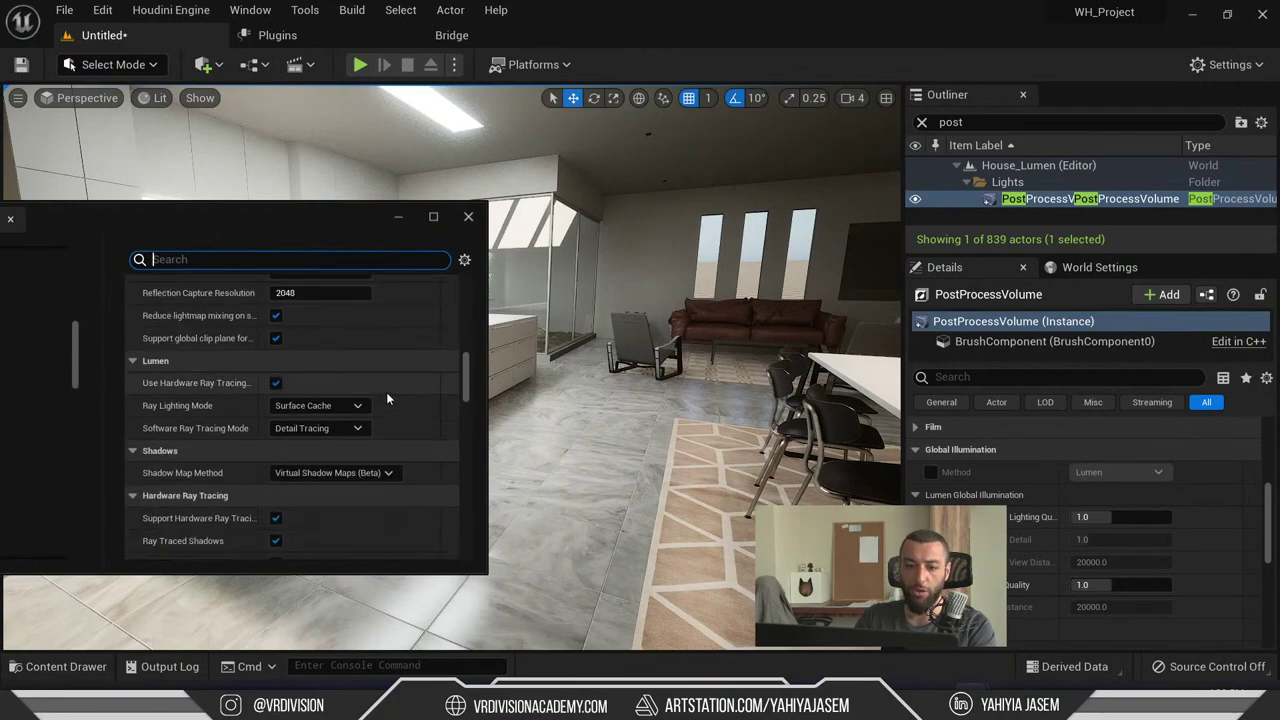
pyautogui.scroll(-5, 387, 395)
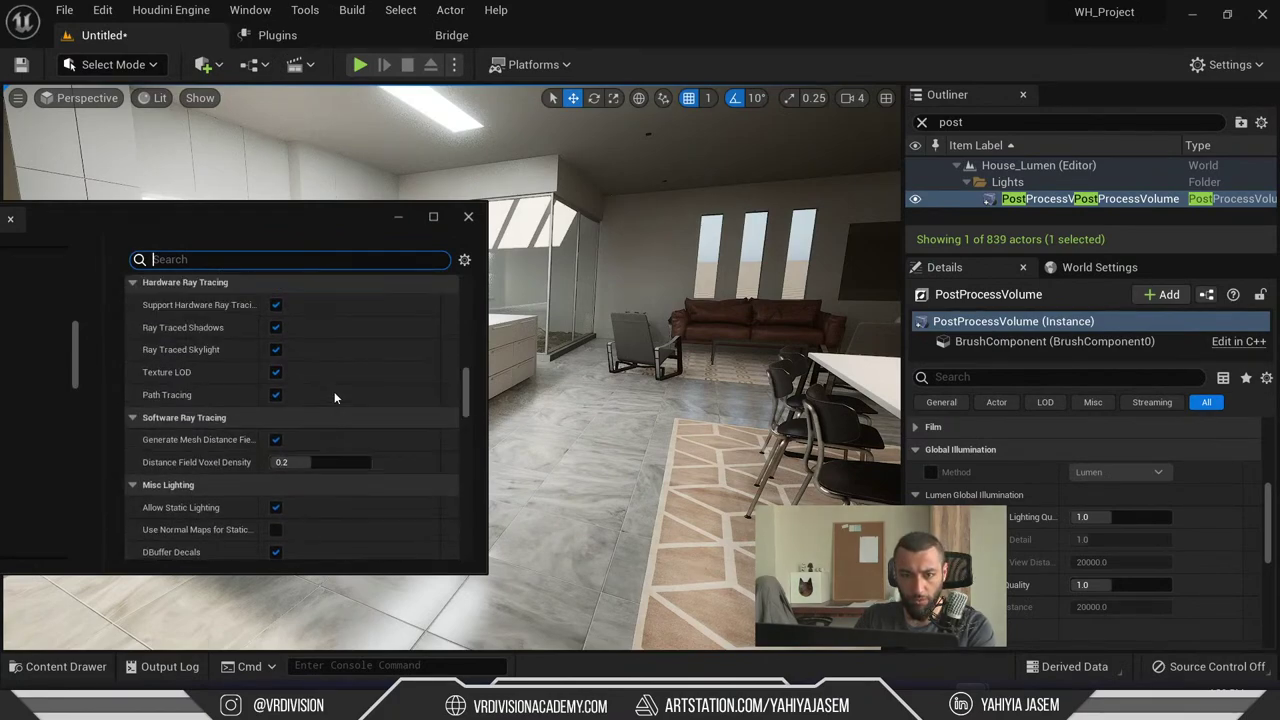
pyautogui.scroll(1, 334, 398)
pyautogui.click(275, 358)
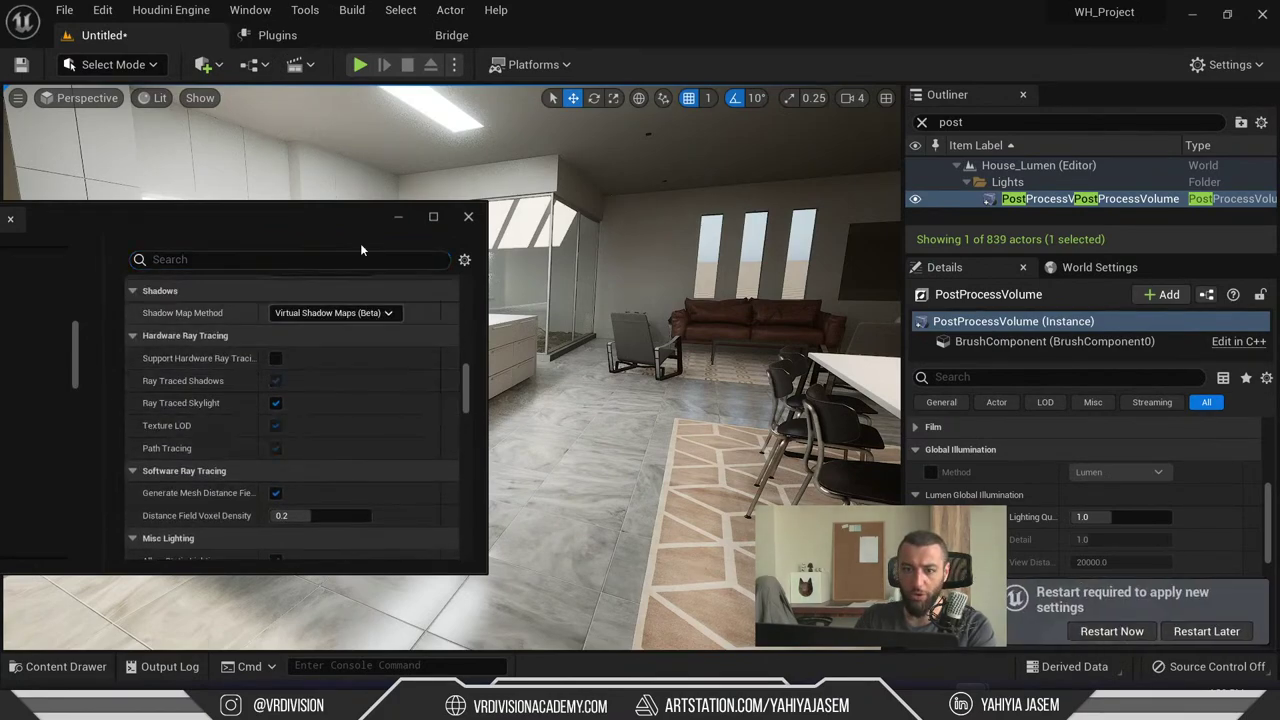
pyautogui.moveTo(359, 222); pyautogui.dragTo(260, 219)
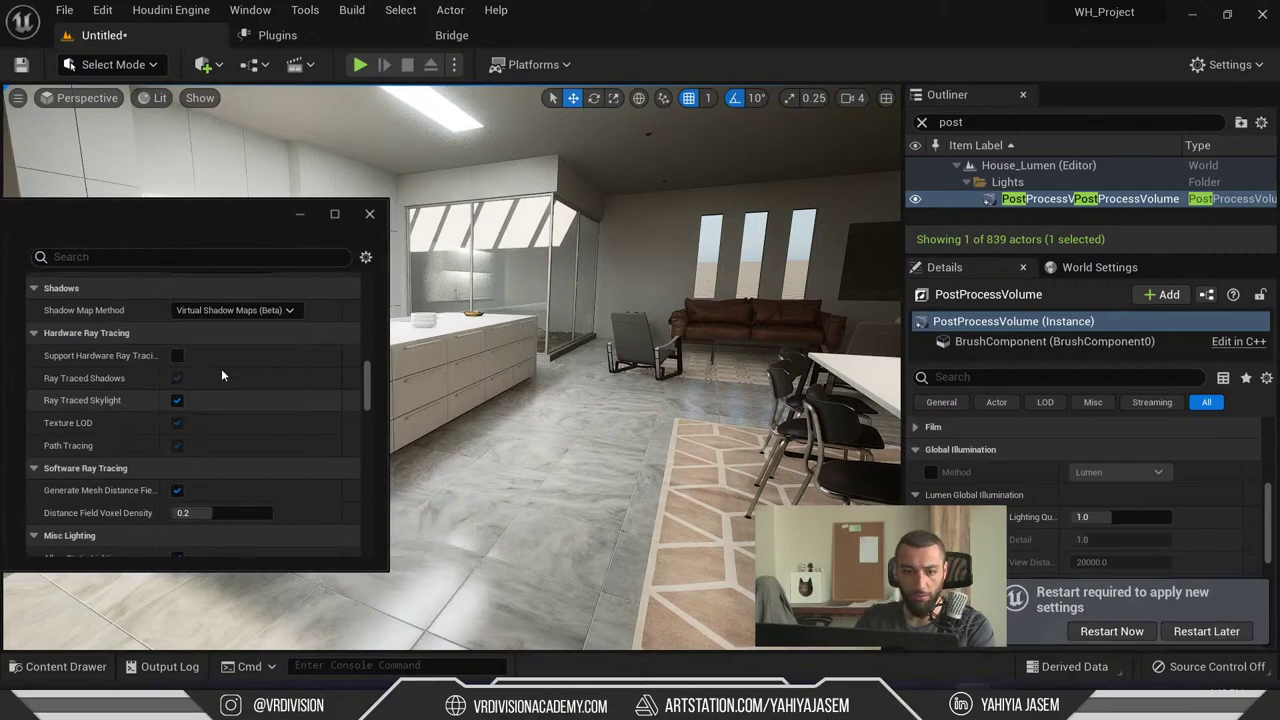
pyautogui.click(177, 355)
# - Compare Lumen's Use Hardware Ray Tracing off versus on three times, leave it on, and close settings
pyautogui.scroll(1, 305, 428)
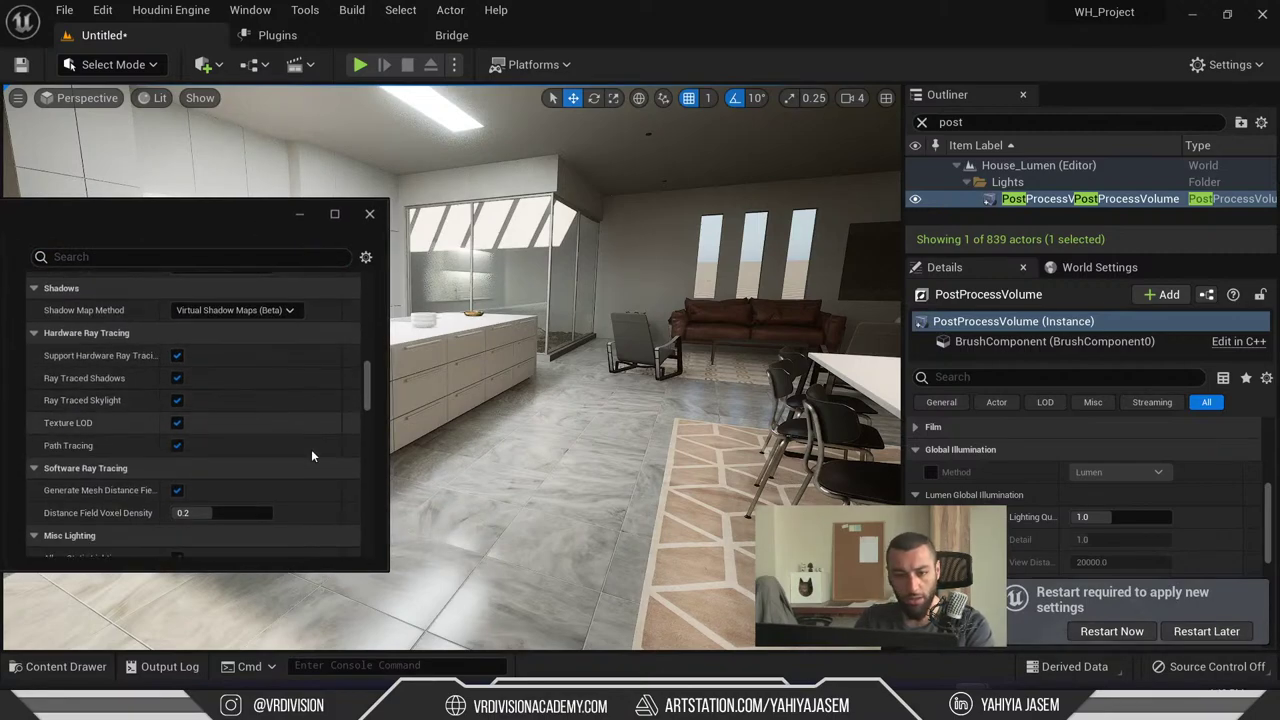
pyautogui.scroll(3, 214, 402)
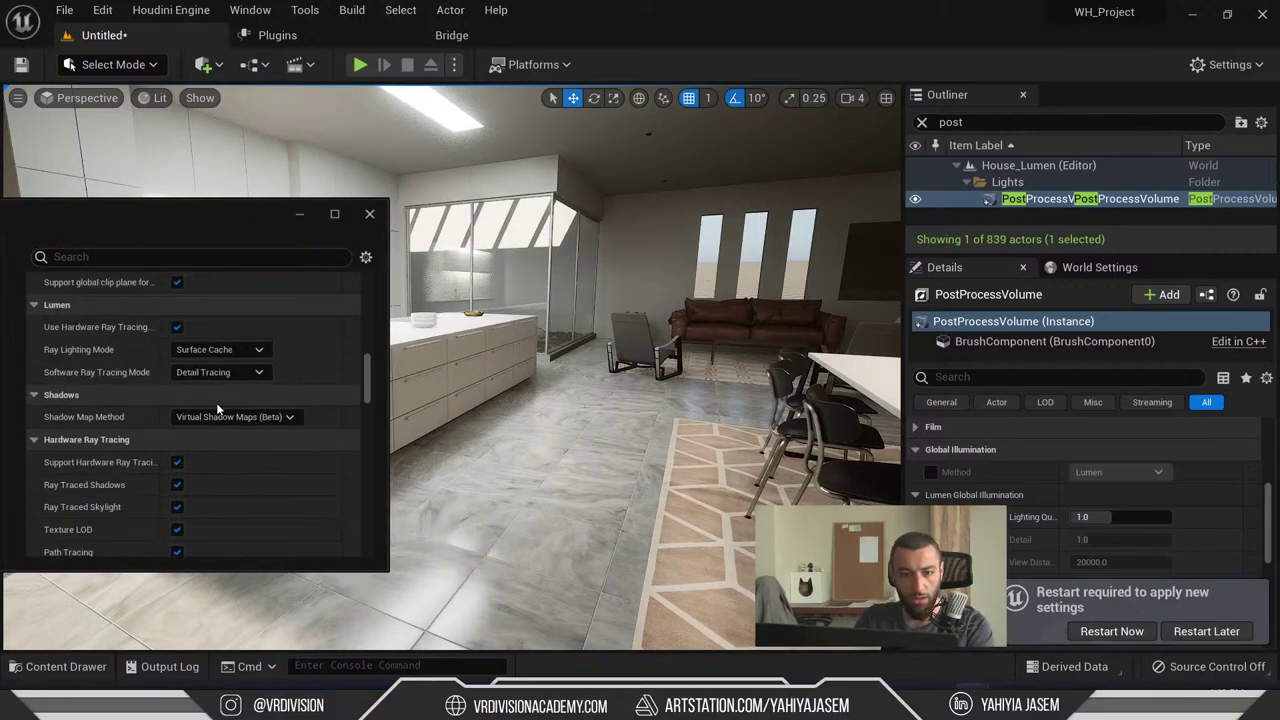
pyautogui.click(177, 328)
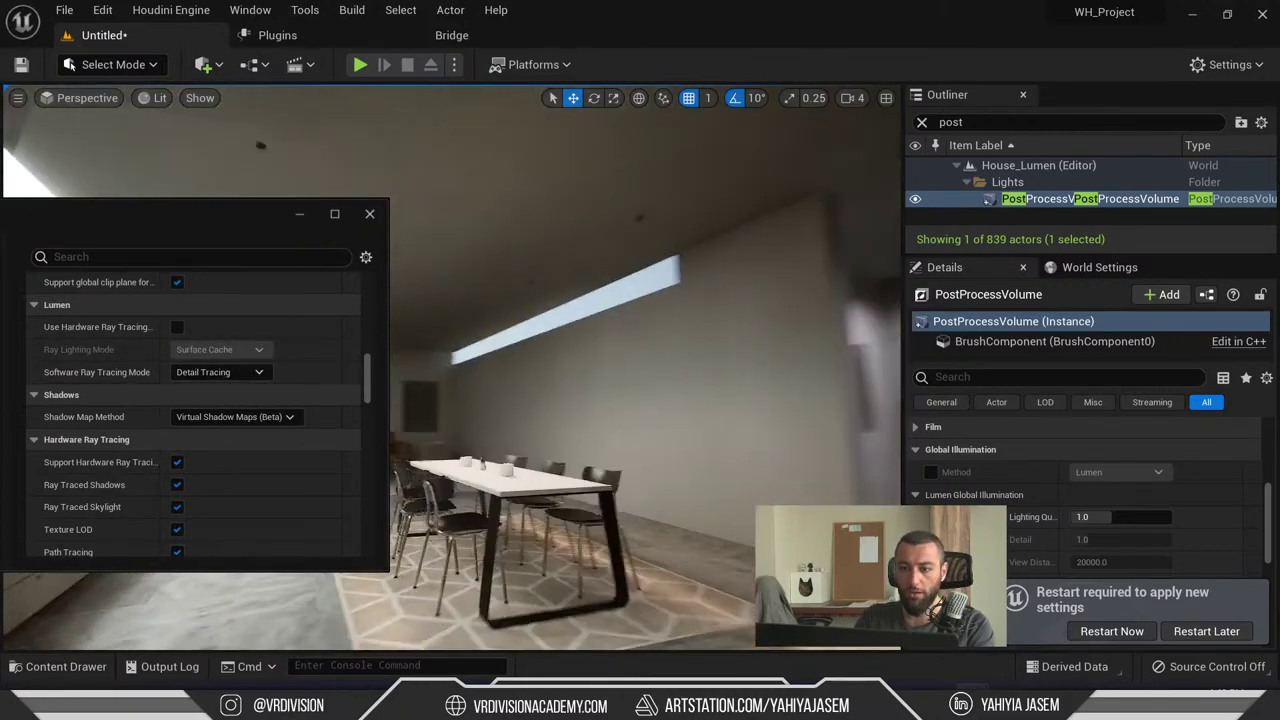
pyautogui.click(177, 328)
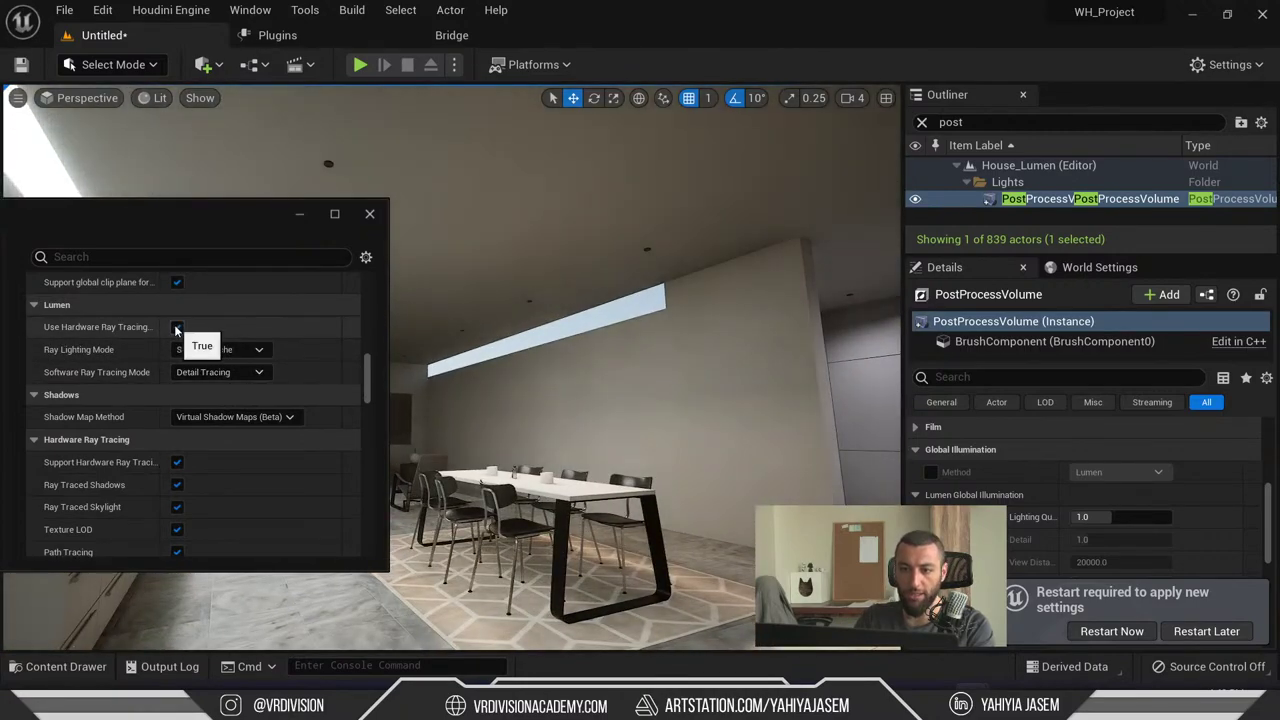
pyautogui.click(177, 328)
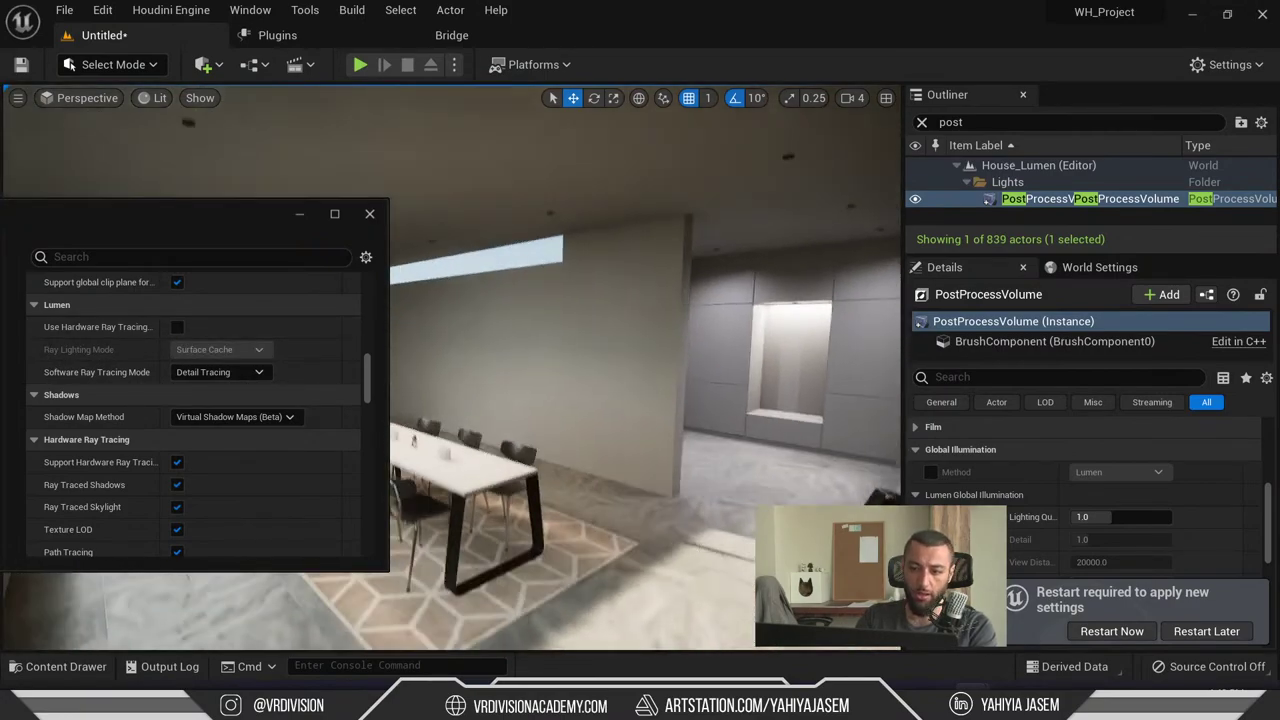
pyautogui.click(177, 328)
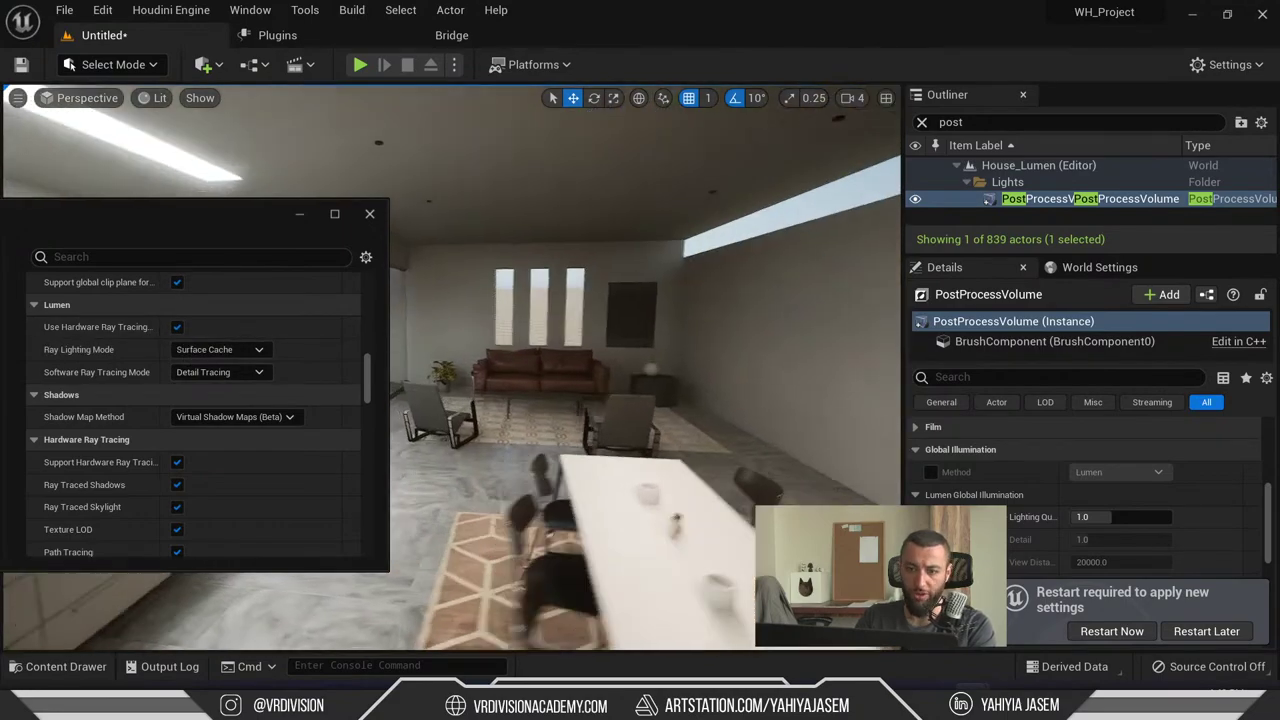
pyautogui.click(177, 328)
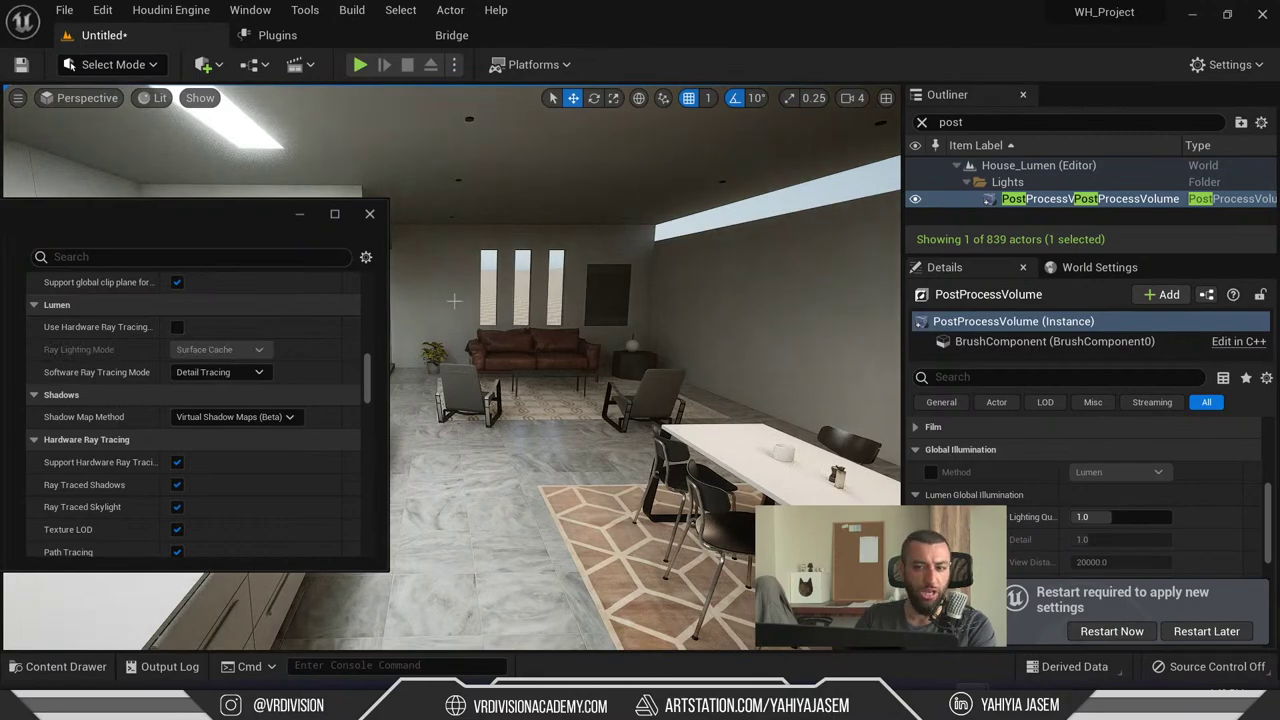
pyautogui.click(177, 328)
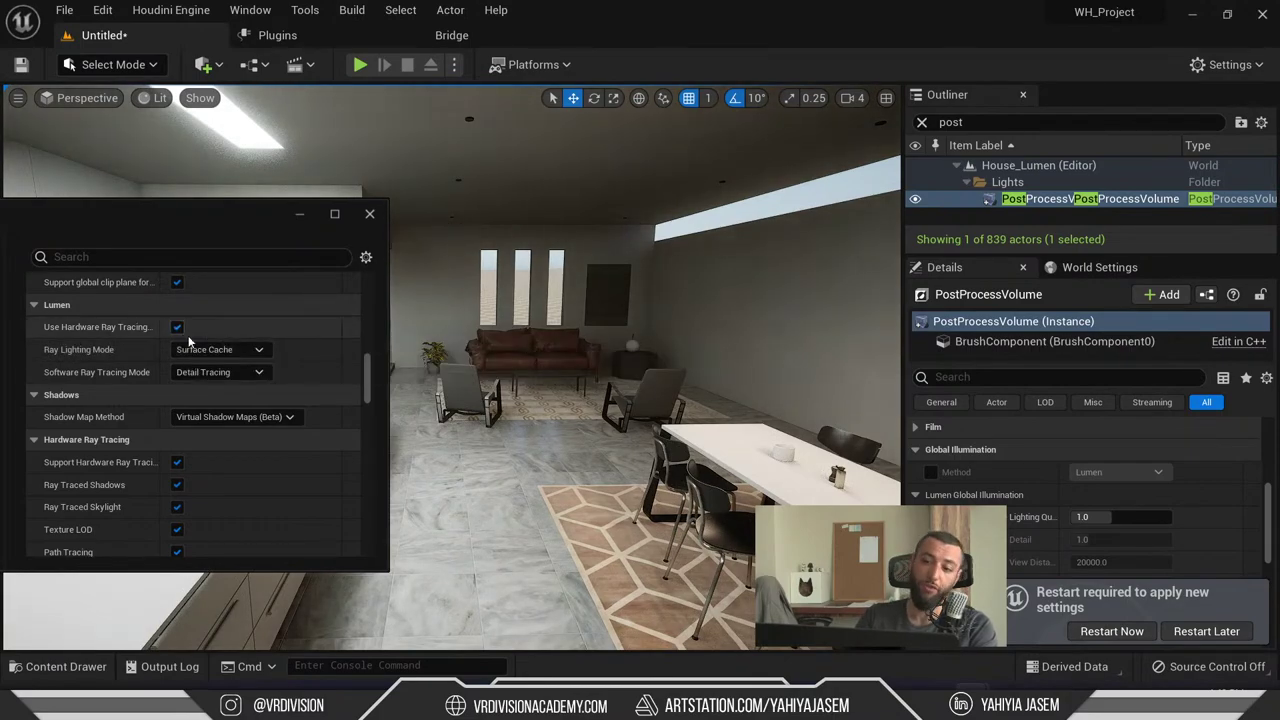
pyautogui.moveTo(583, 337); pyautogui.dragTo(560, 337, button='right')
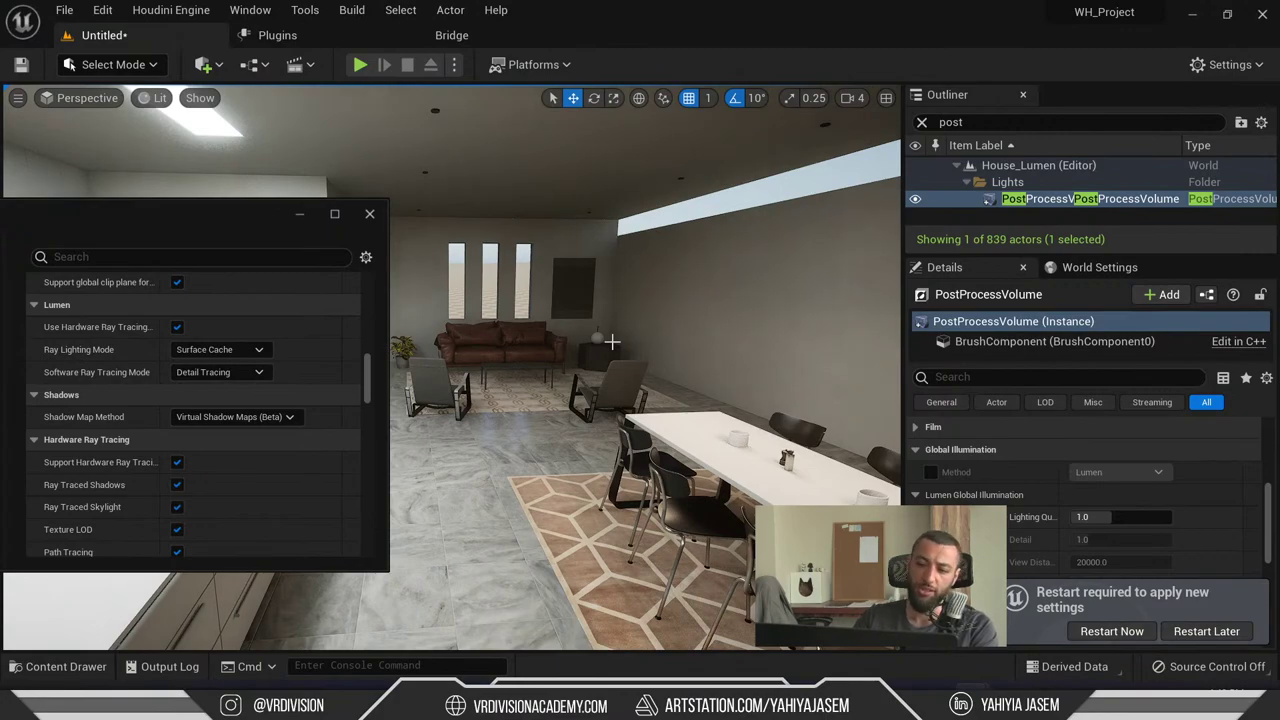
pyautogui.click(368, 215)
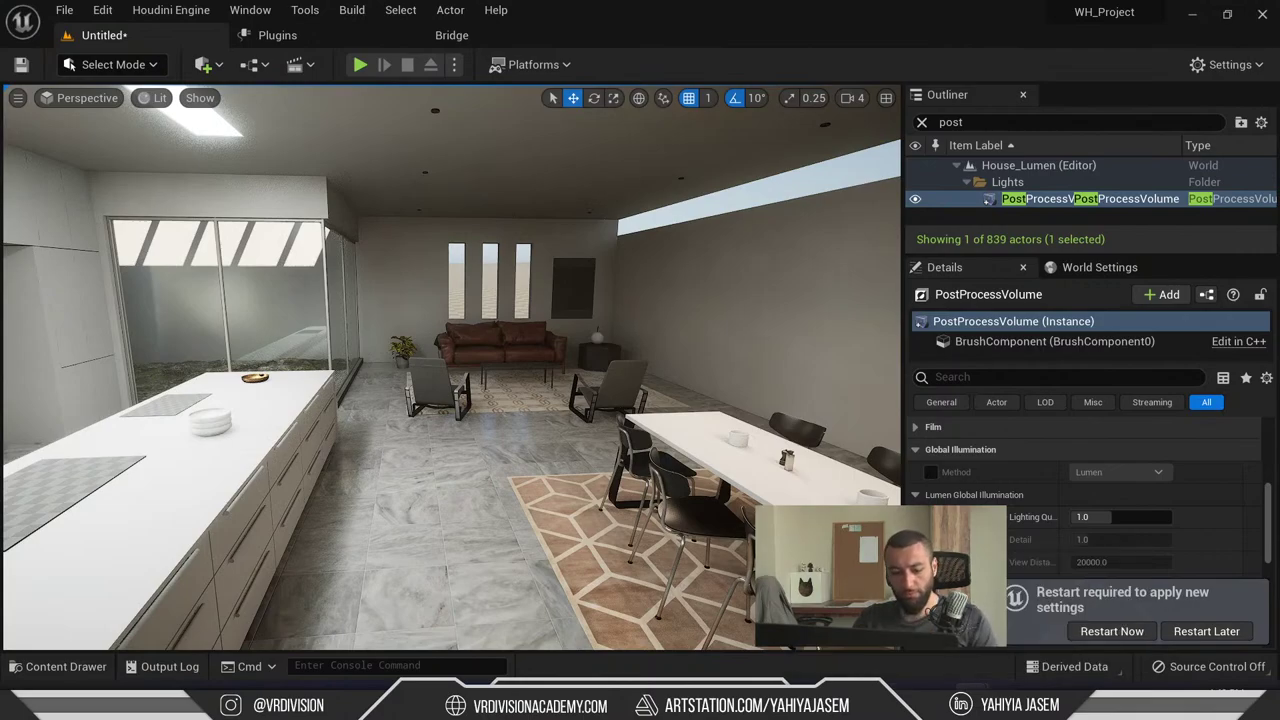
# - Bring the live chat forward and highlight the tips on resetting XForm and setting pivot to 0,0,0
pyautogui.press('super+Tab')
pyautogui.click(400, 130)
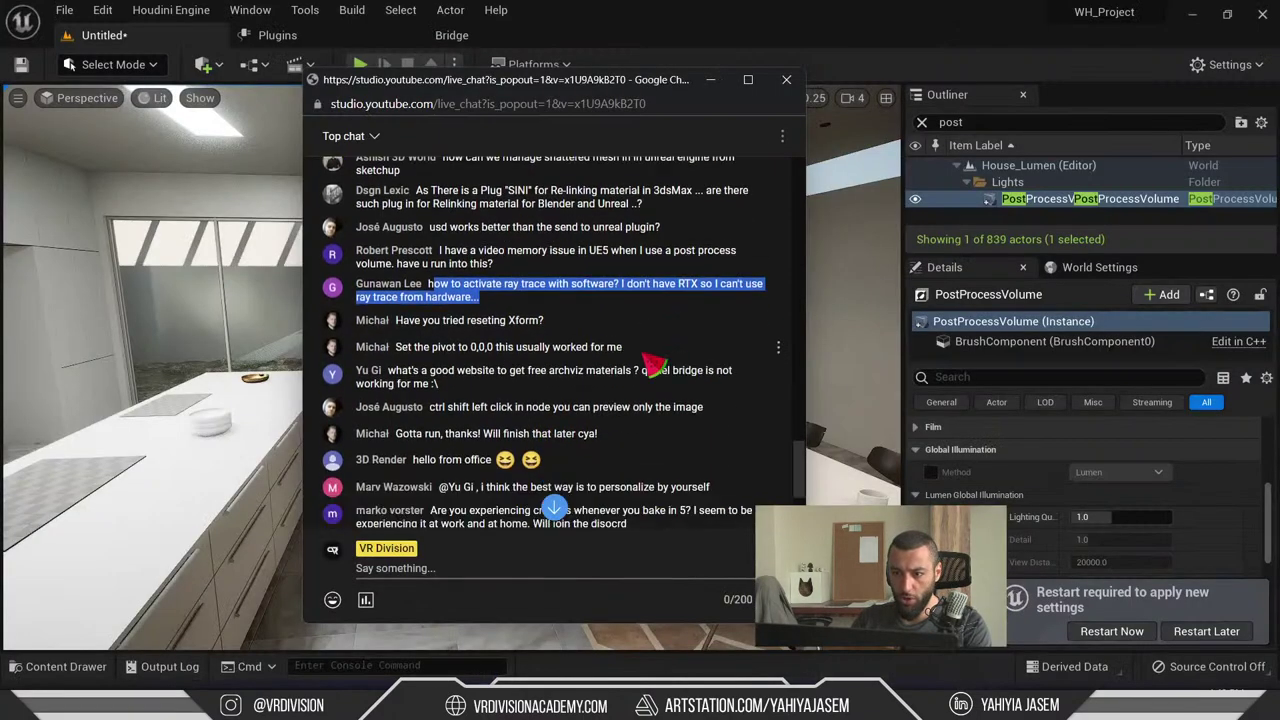
pyautogui.scroll(10, 603, 367)
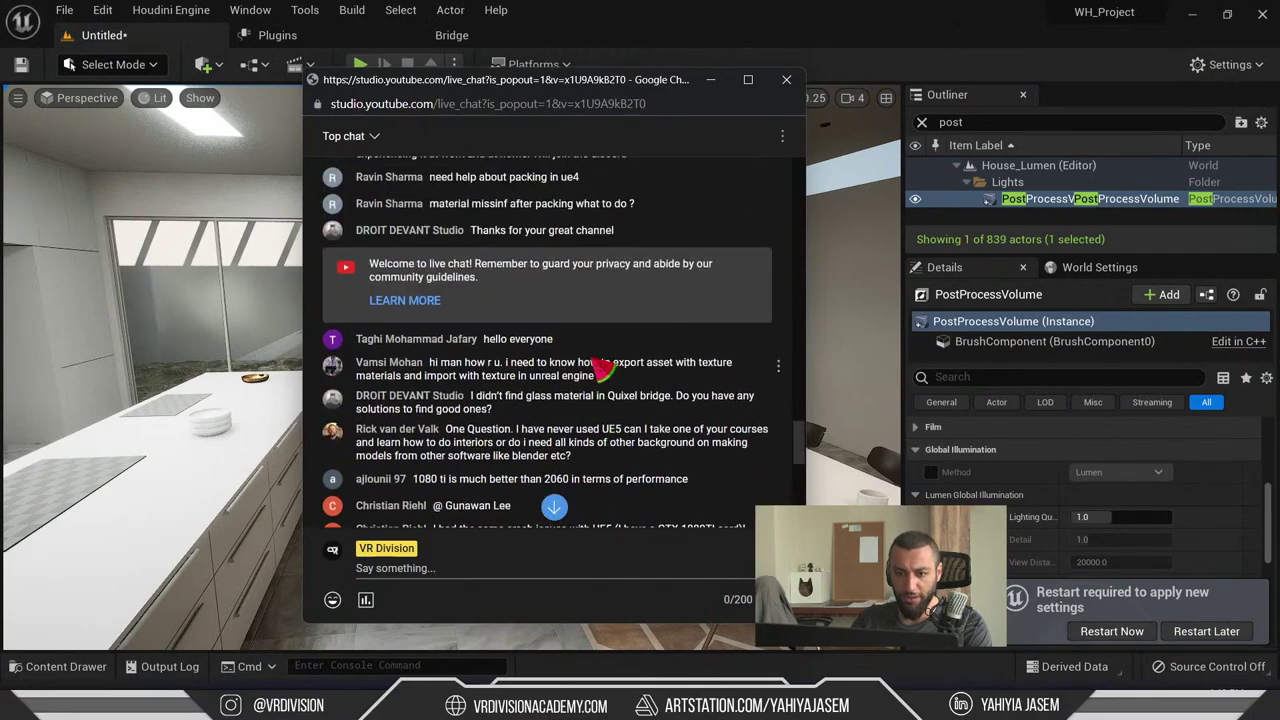
pyautogui.scroll(-8, 603, 370)
pyautogui.scroll(10, 605, 372)
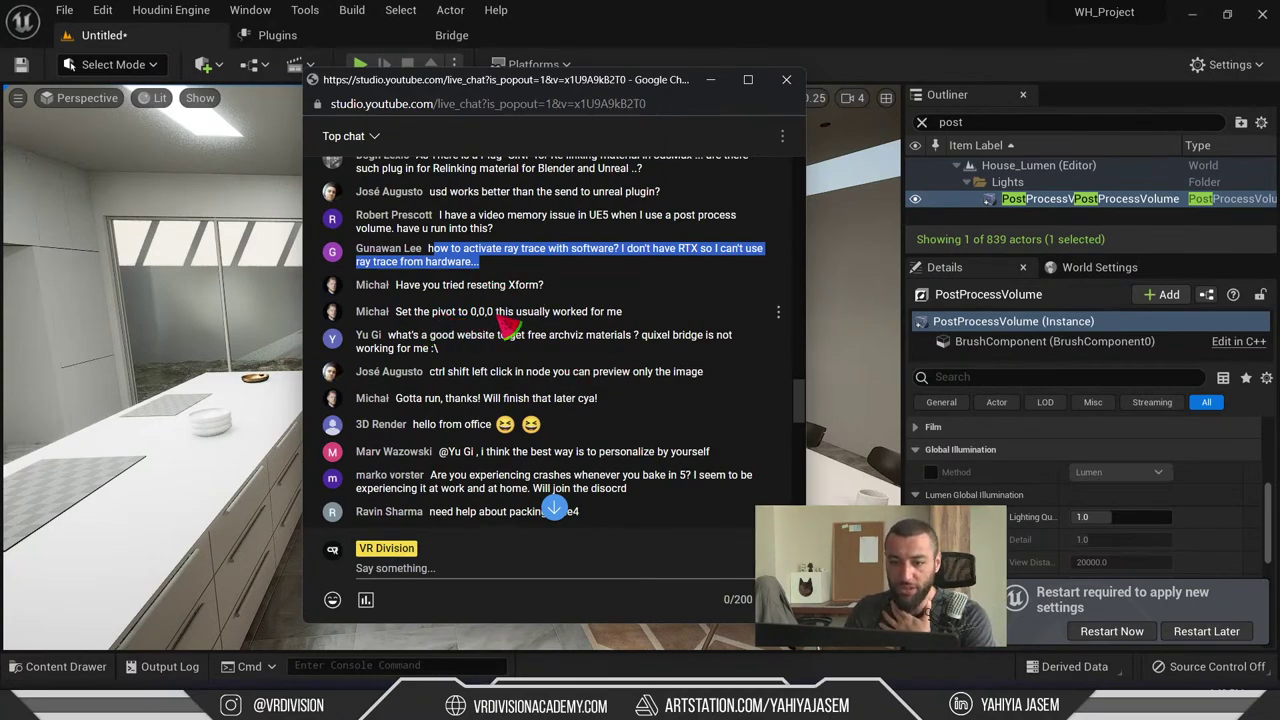
pyautogui.click(530, 318)
pyautogui.moveTo(650, 320); pyautogui.dragTo(400, 286)
pyautogui.click(425, 290)
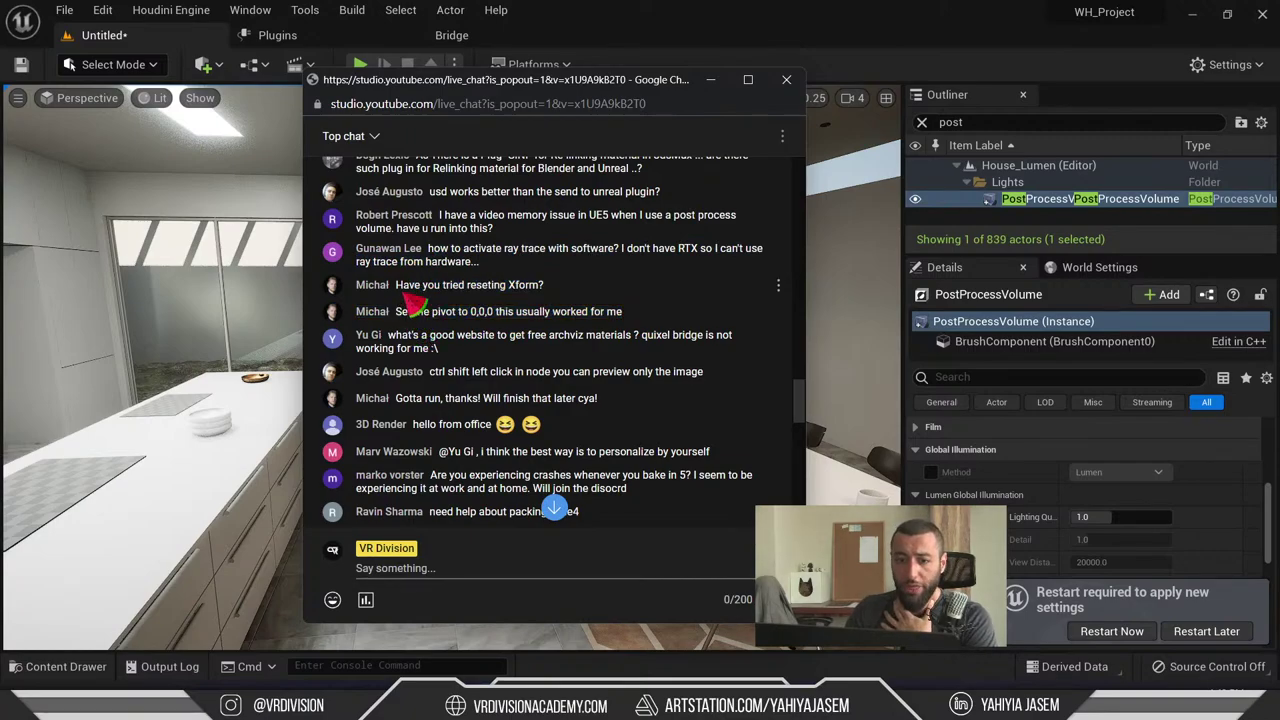
pyautogui.moveTo(400, 284); pyautogui.dragTo(407, 324)
pyautogui.click(628, 330)
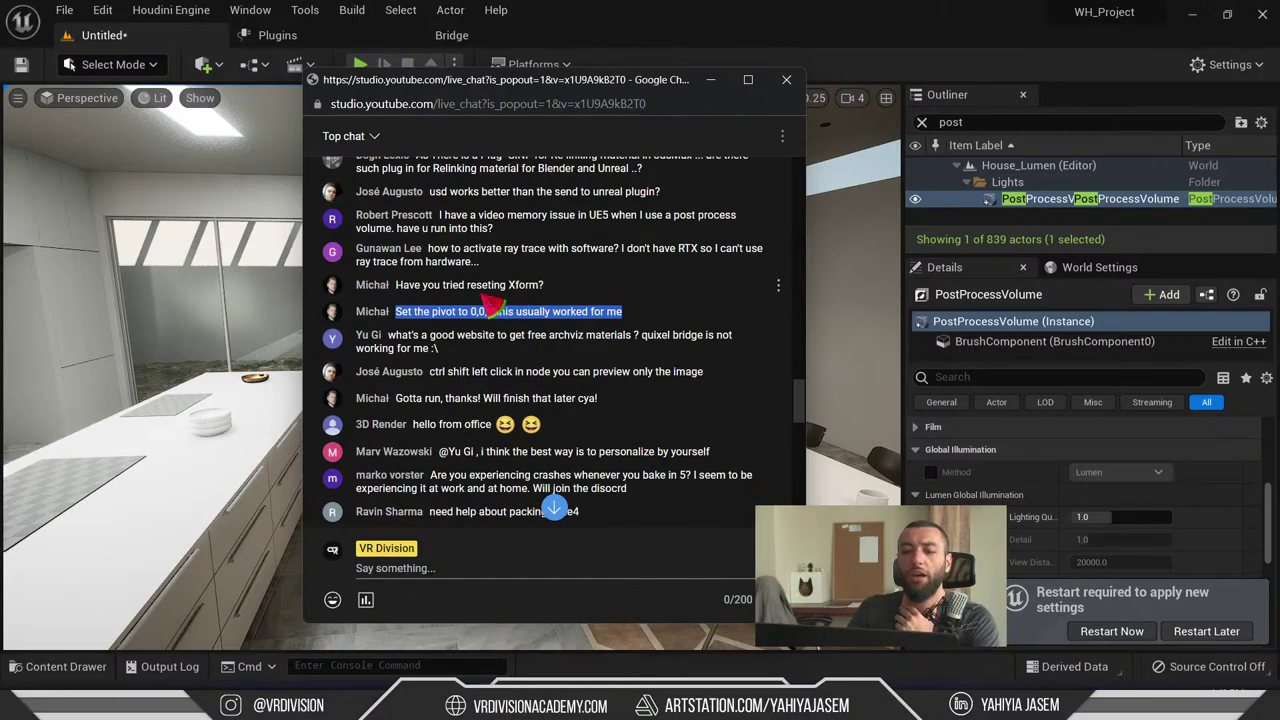
pyautogui.moveTo(550, 287); pyautogui.dragTo(428, 288)
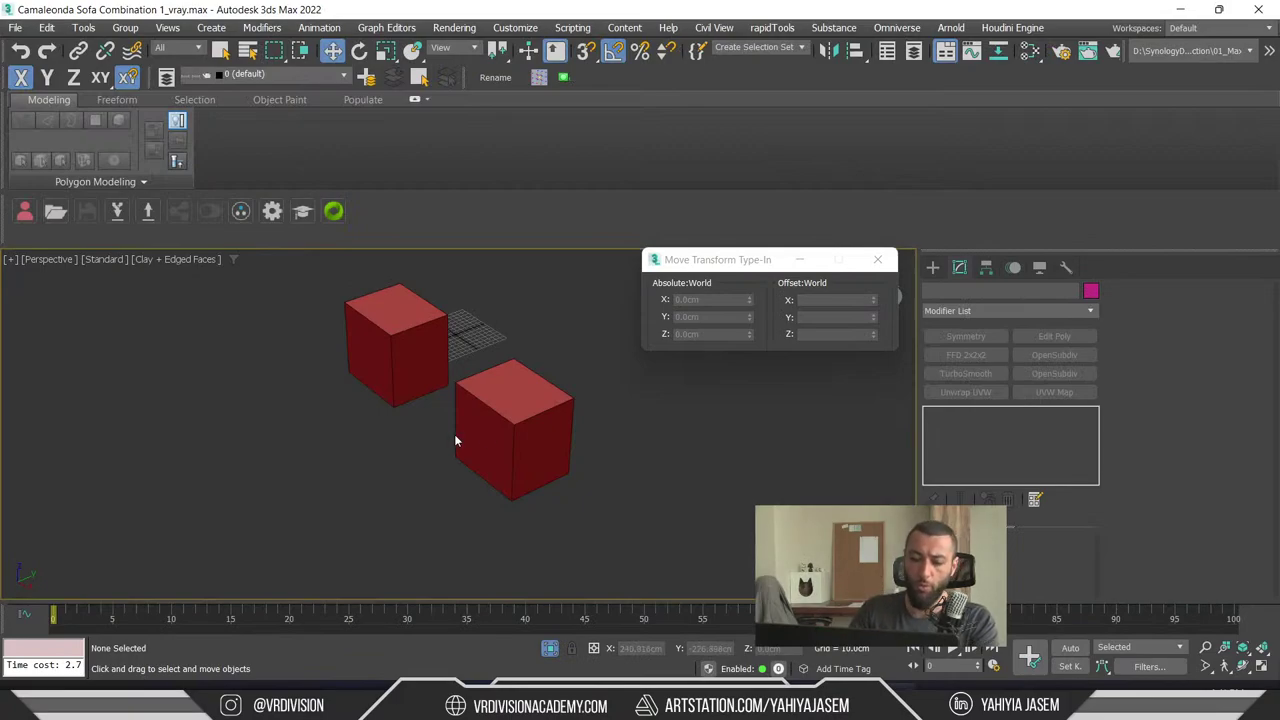
# - Select and frame the left cube Box001, test-moving a corner vertex and cancelling the move
pyautogui.scroll(3, 514, 435)
pyautogui.scroll(-8, 517, 455)
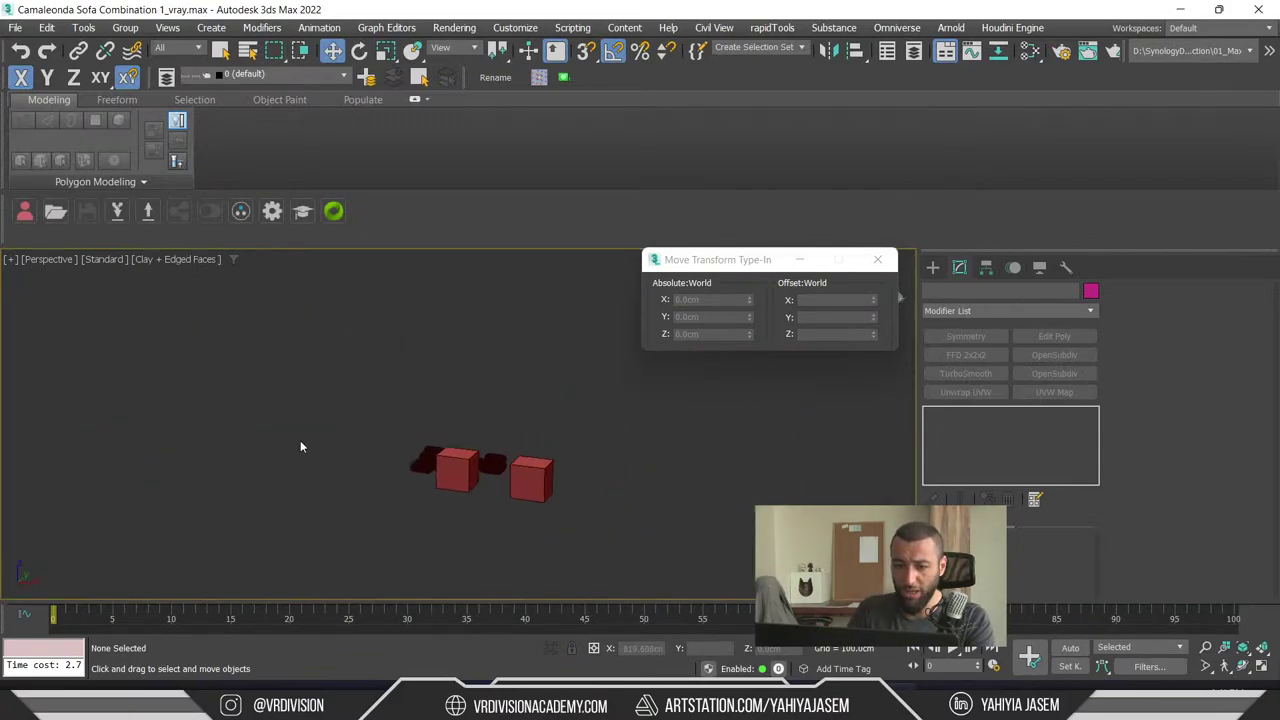
pyautogui.scroll(5, 470, 460)
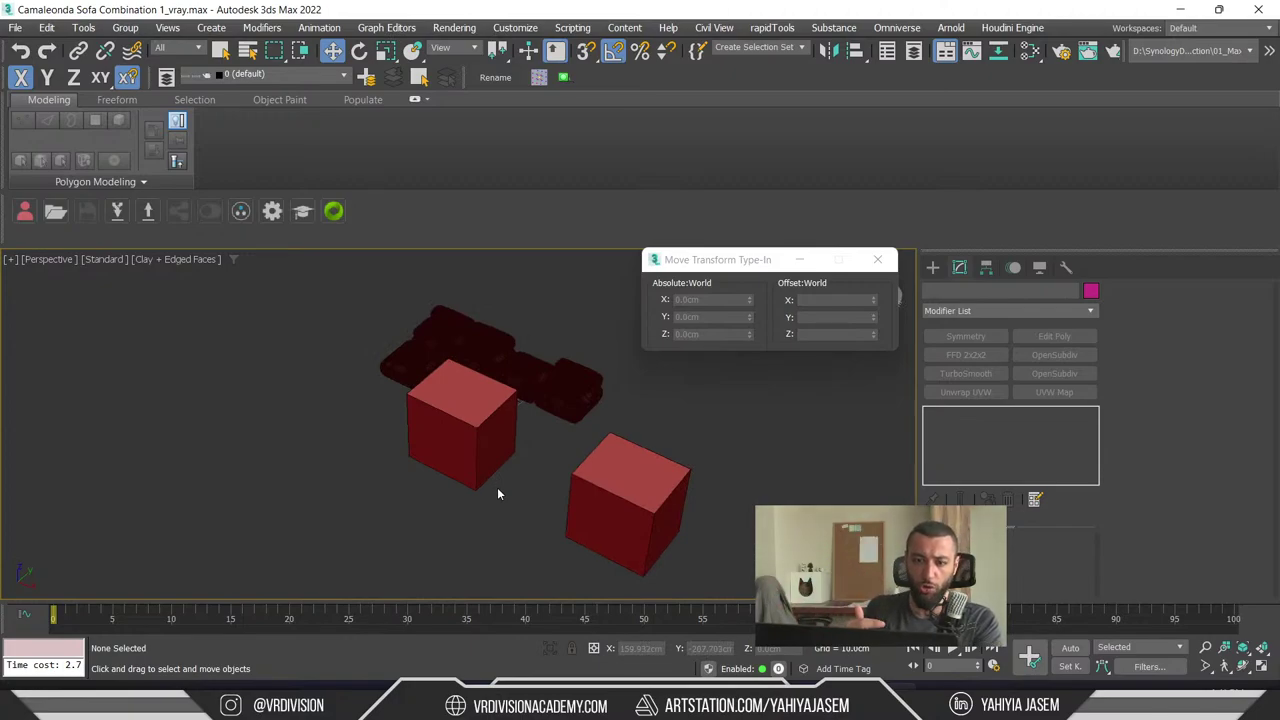
pyautogui.click(465, 417)
pyautogui.press('z')
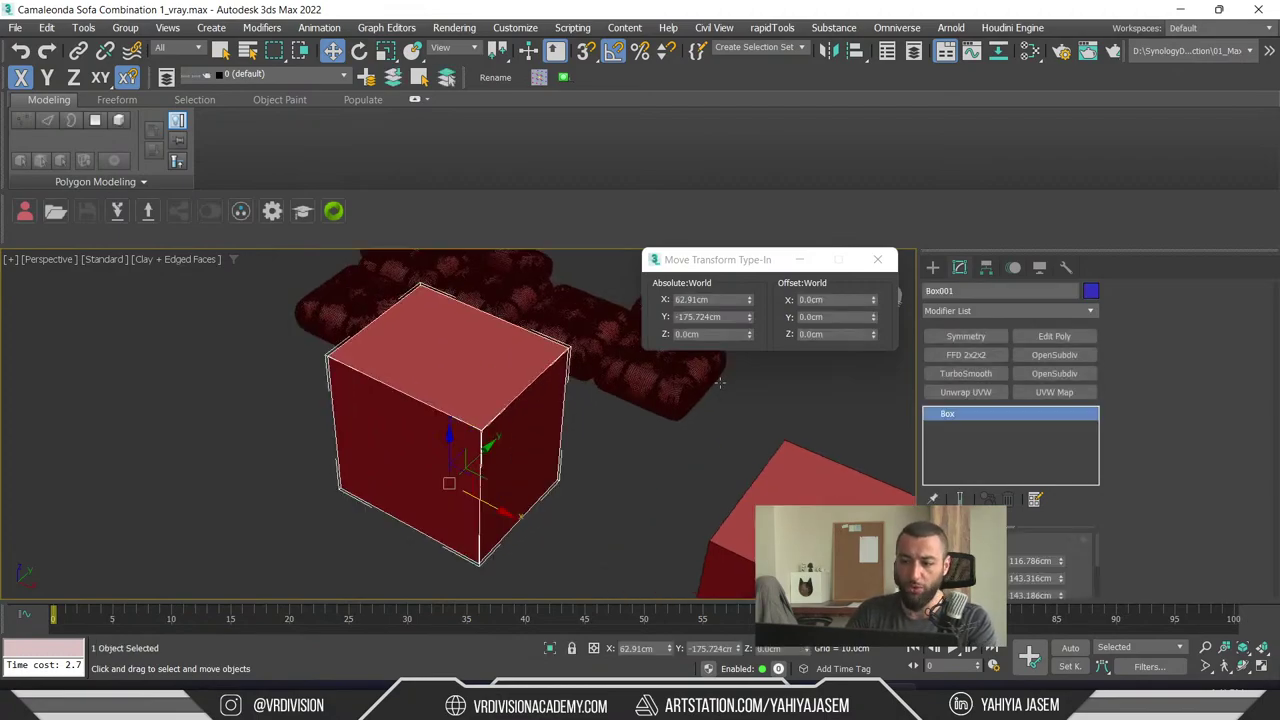
pyautogui.press('1')
pyautogui.click(484, 428)
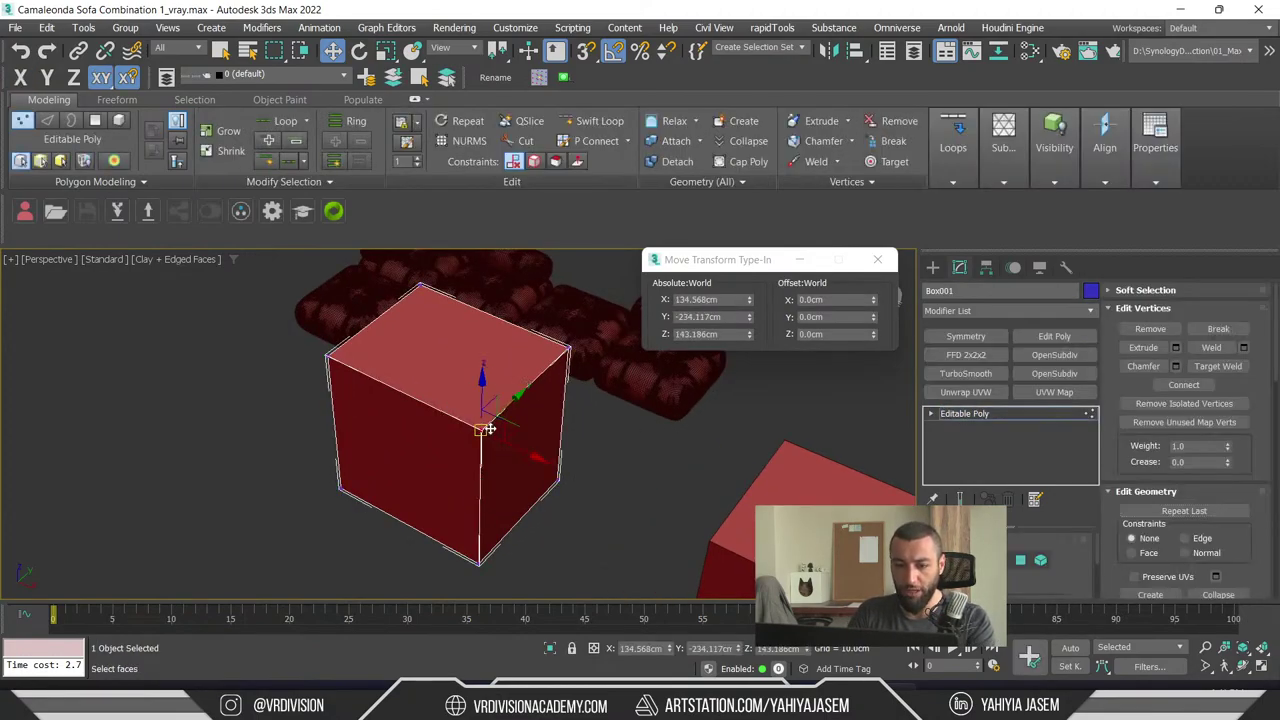
pyautogui.moveTo(508, 423); pyautogui.dragTo(409, 451)
pyautogui.rightClick(409, 451)
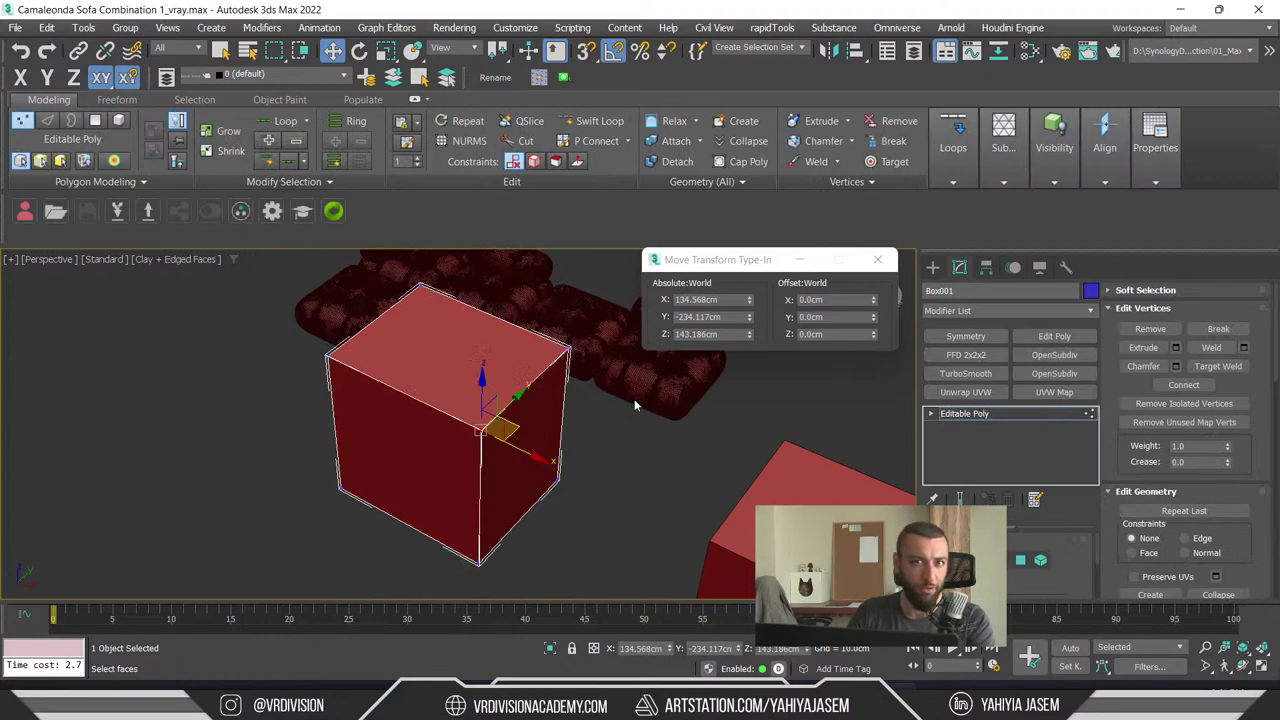
# - Pick the cube's top and right faces in polygon mode, then return to object level
pyautogui.press('4')
pyautogui.click(455, 335)
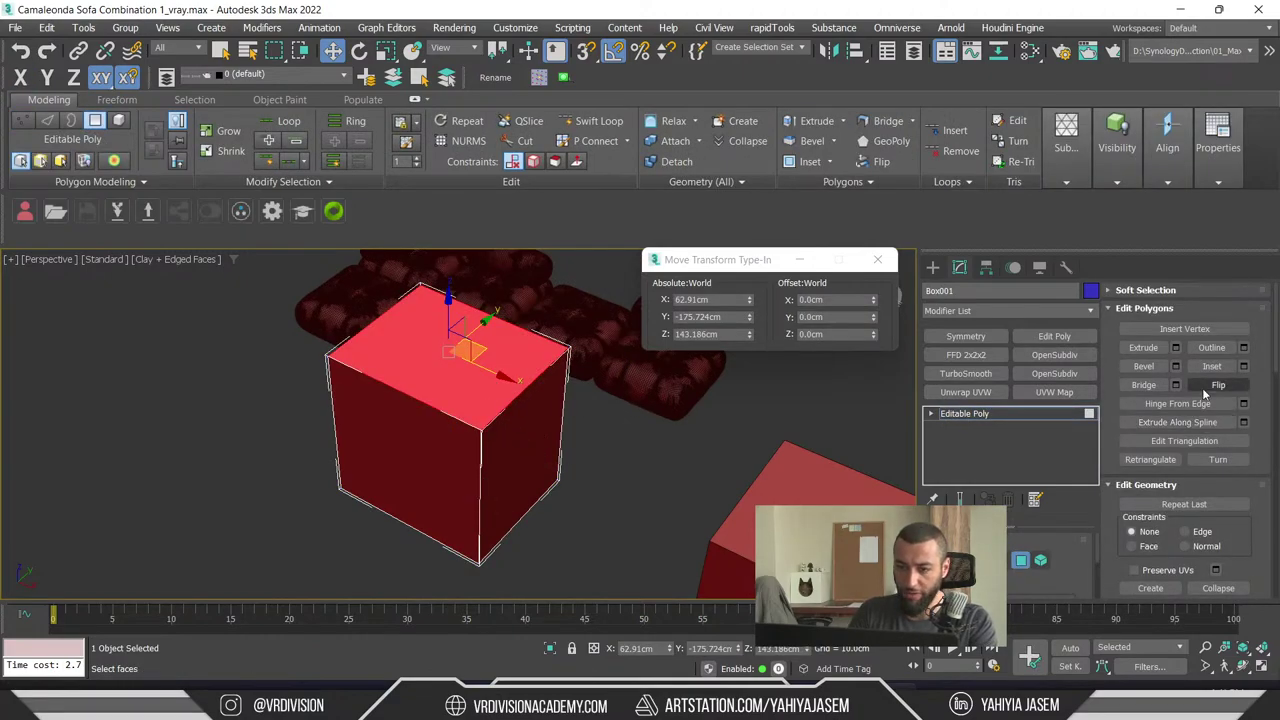
pyautogui.keyDown('alt'); pyautogui.moveTo(577, 520); pyautogui.dragTo(594, 500, button='middle'); pyautogui.keyUp('alt')
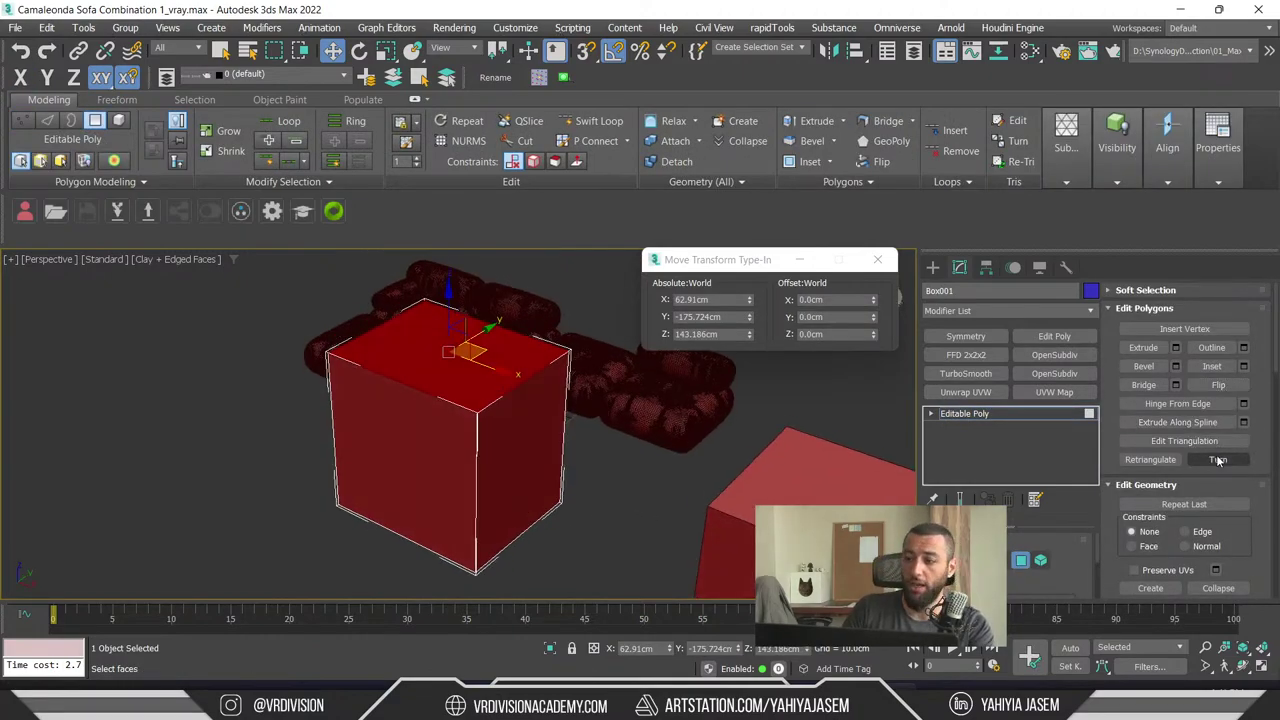
pyautogui.click(622, 493)
pyautogui.click(522, 460)
pyautogui.click(1034, 414)
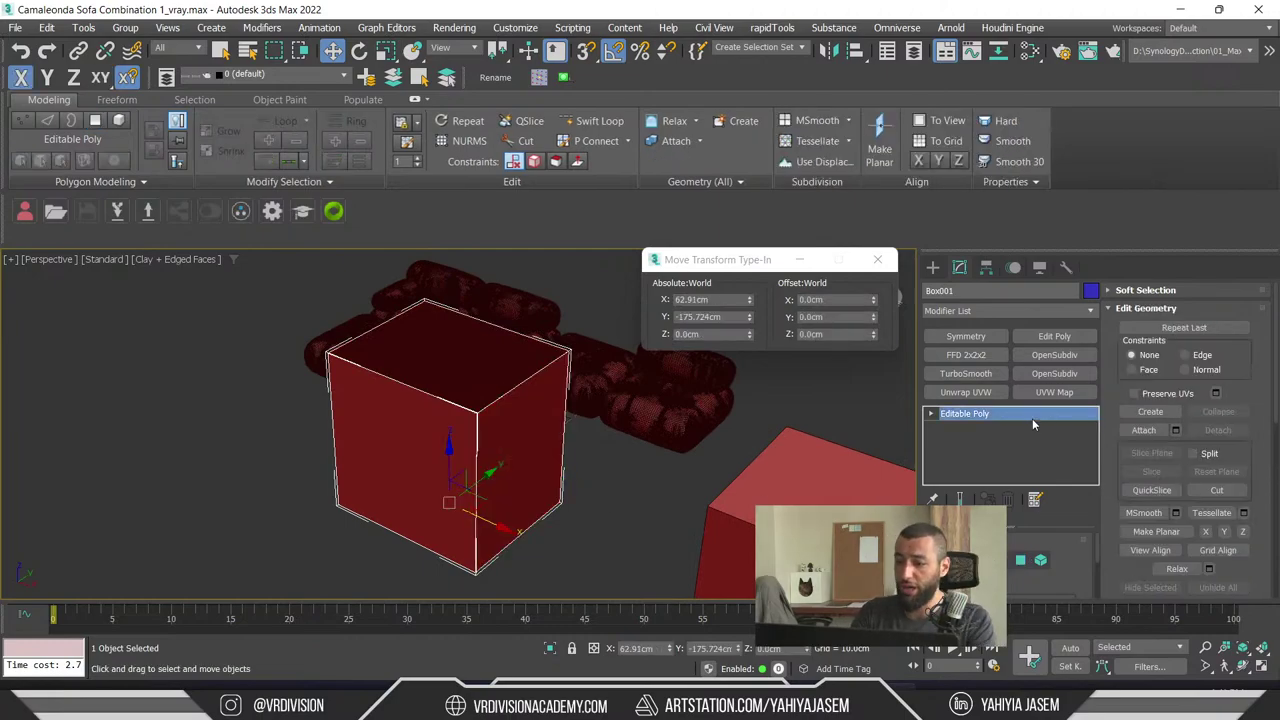
pyautogui.keyDown('alt'); pyautogui.moveTo(577, 502); pyautogui.dragTo(528, 511, button='middle'); pyautogui.keyUp('alt')
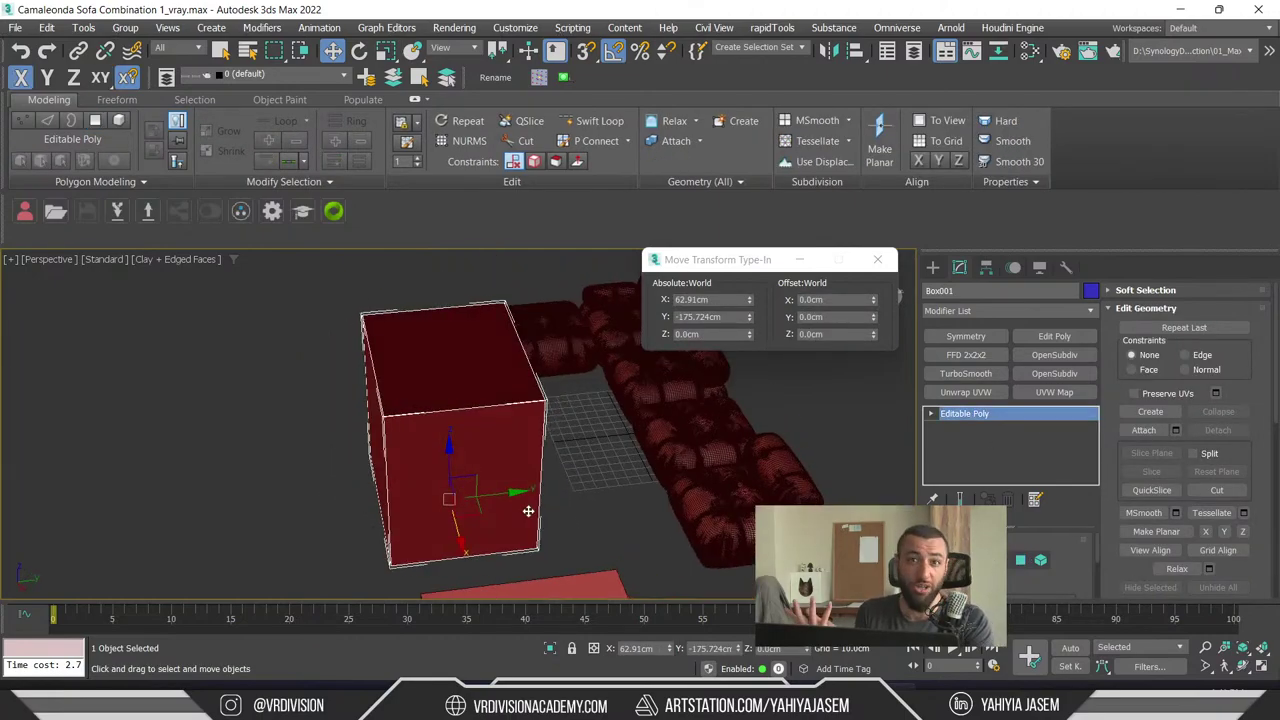
# - Select Box001 from the Layer Explorer and apply Reset XForm from Utilities so scale reads 100
pyautogui.click(166, 77)
pyautogui.click(150, 312)
pyautogui.click(23, 320)
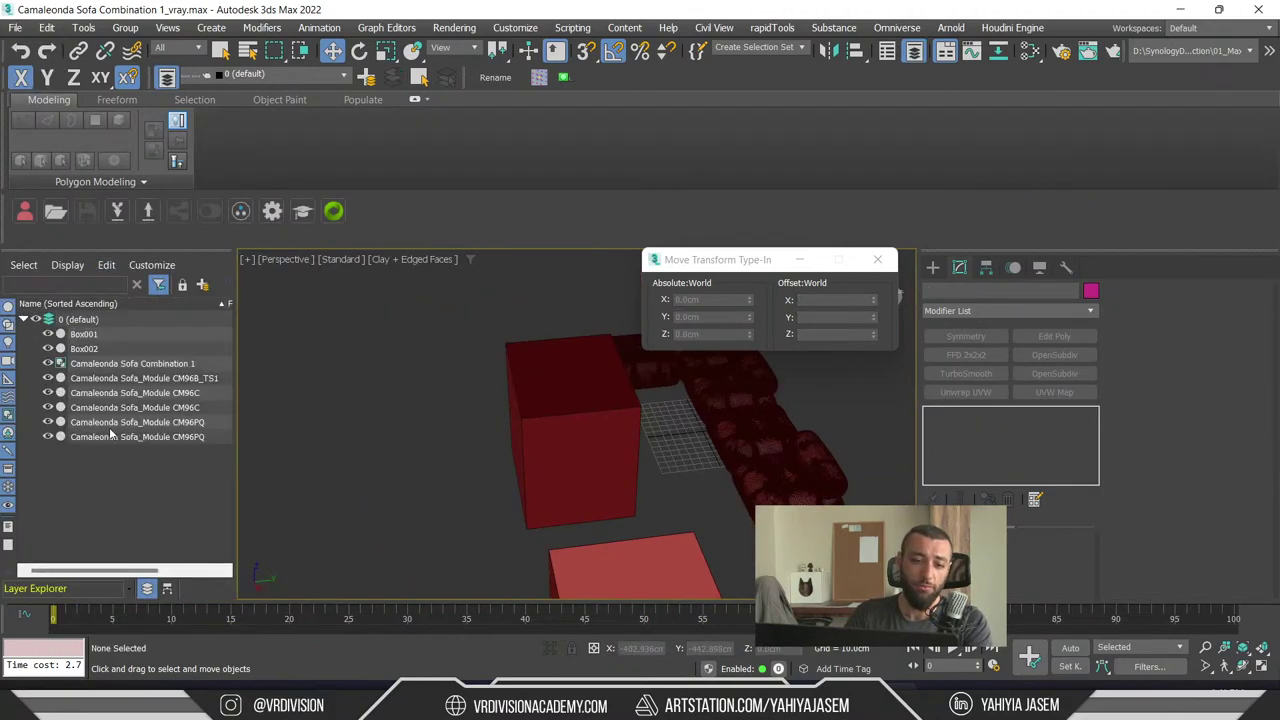
pyautogui.moveTo(222, 259); pyautogui.dragTo(350, 272)
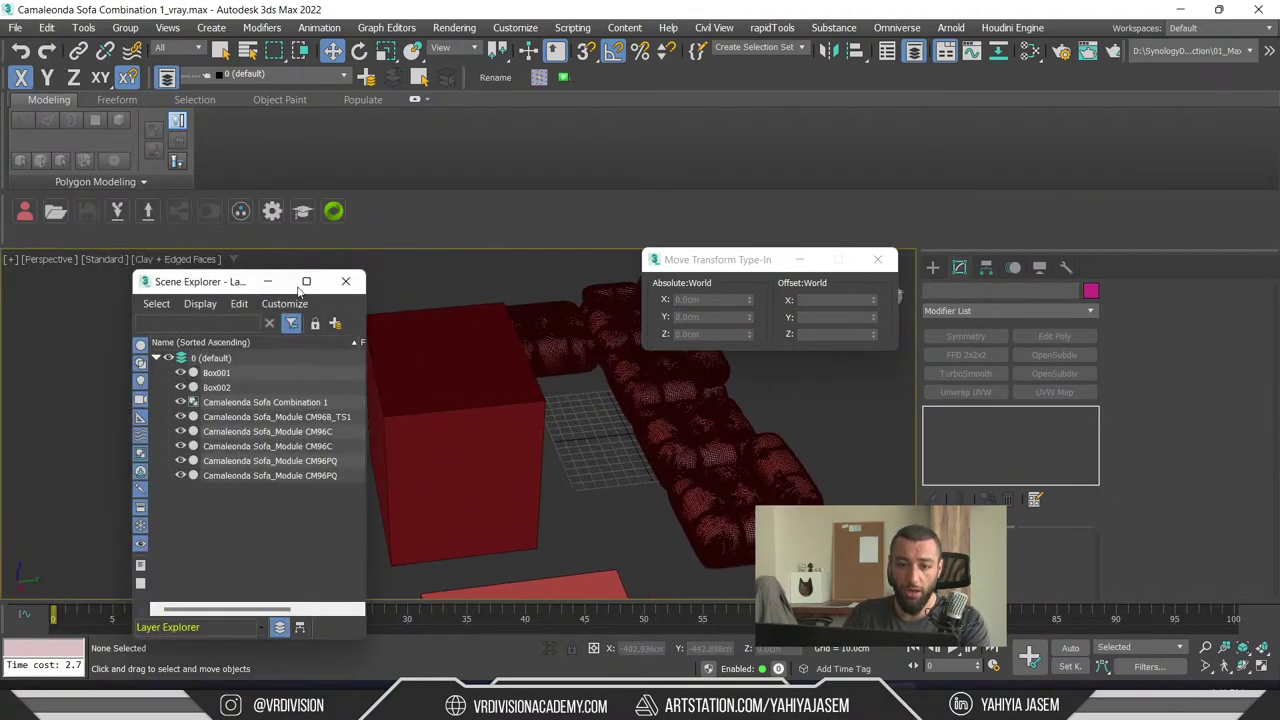
pyautogui.click(354, 274)
pyautogui.click(401, 361)
pyautogui.press('r')
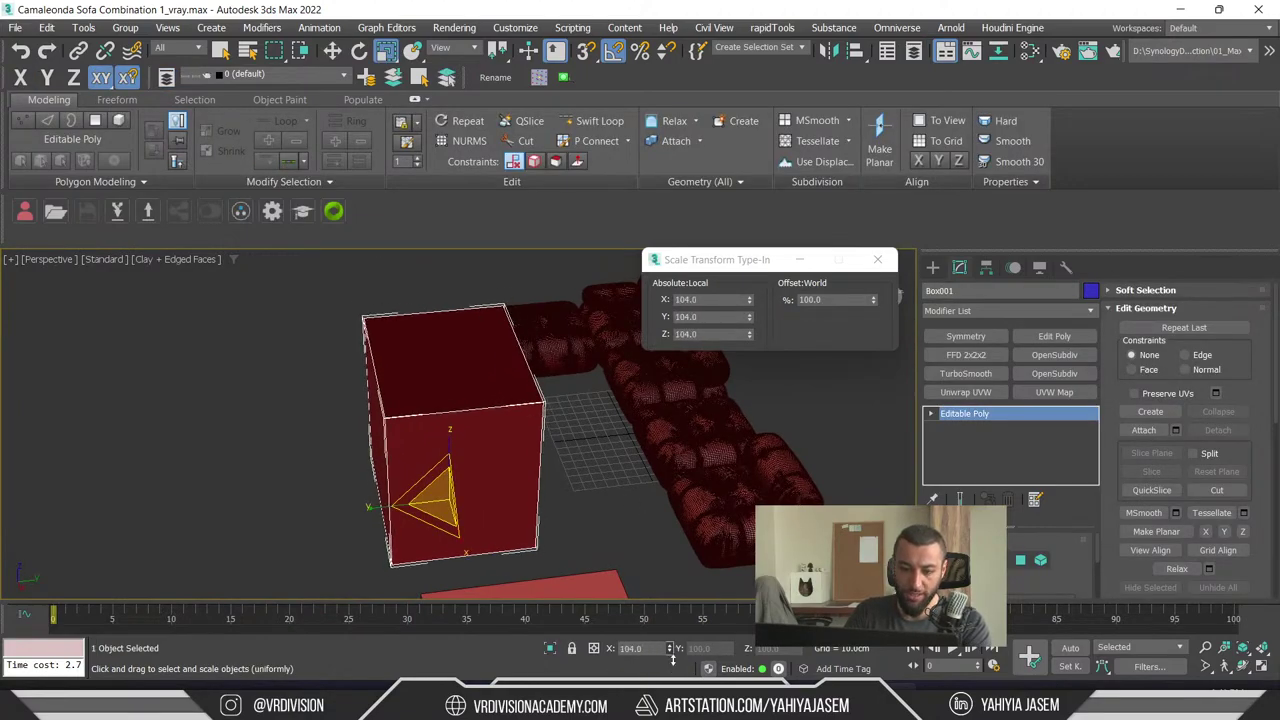
pyautogui.click(1066, 267)
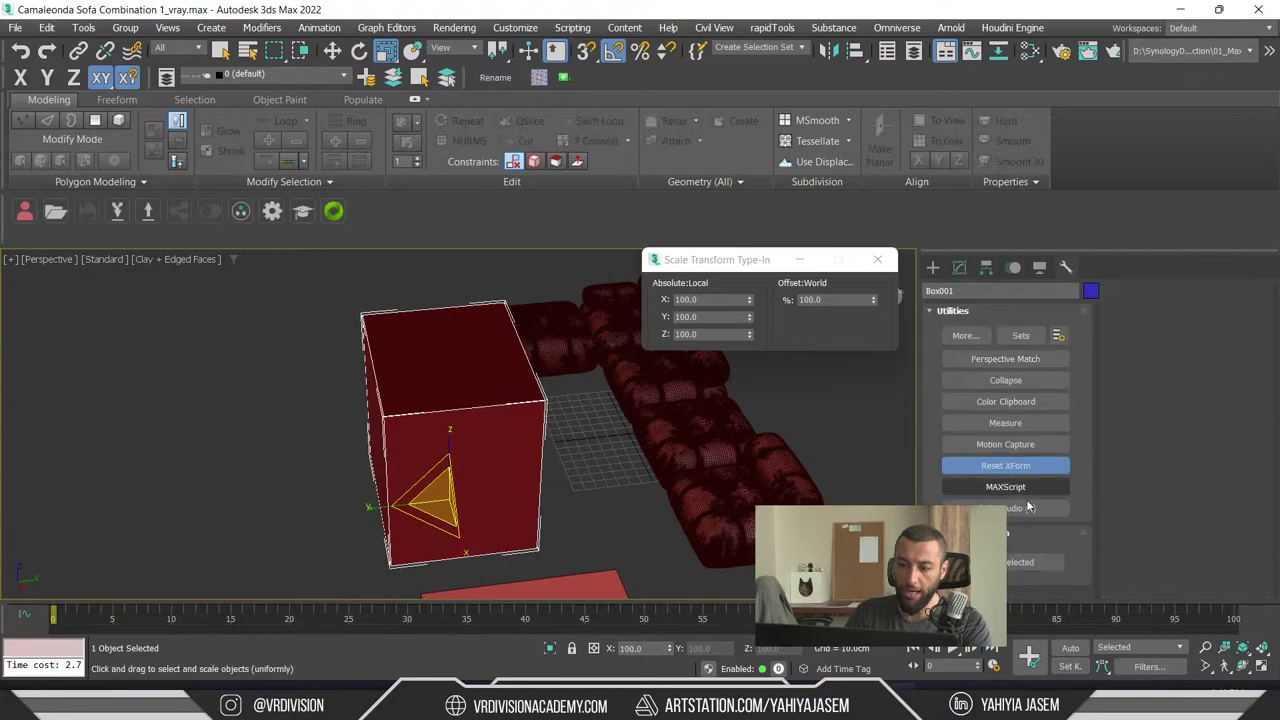
pyautogui.click(932, 267)
pyautogui.keyDown('alt'); pyautogui.moveTo(499, 494); pyautogui.dragTo(554, 500, button='middle'); pyautogui.keyUp('alt')
# - Bring the live chat to the front and highlight the complaint about Quixel Bridge not working
pyautogui.press('w')
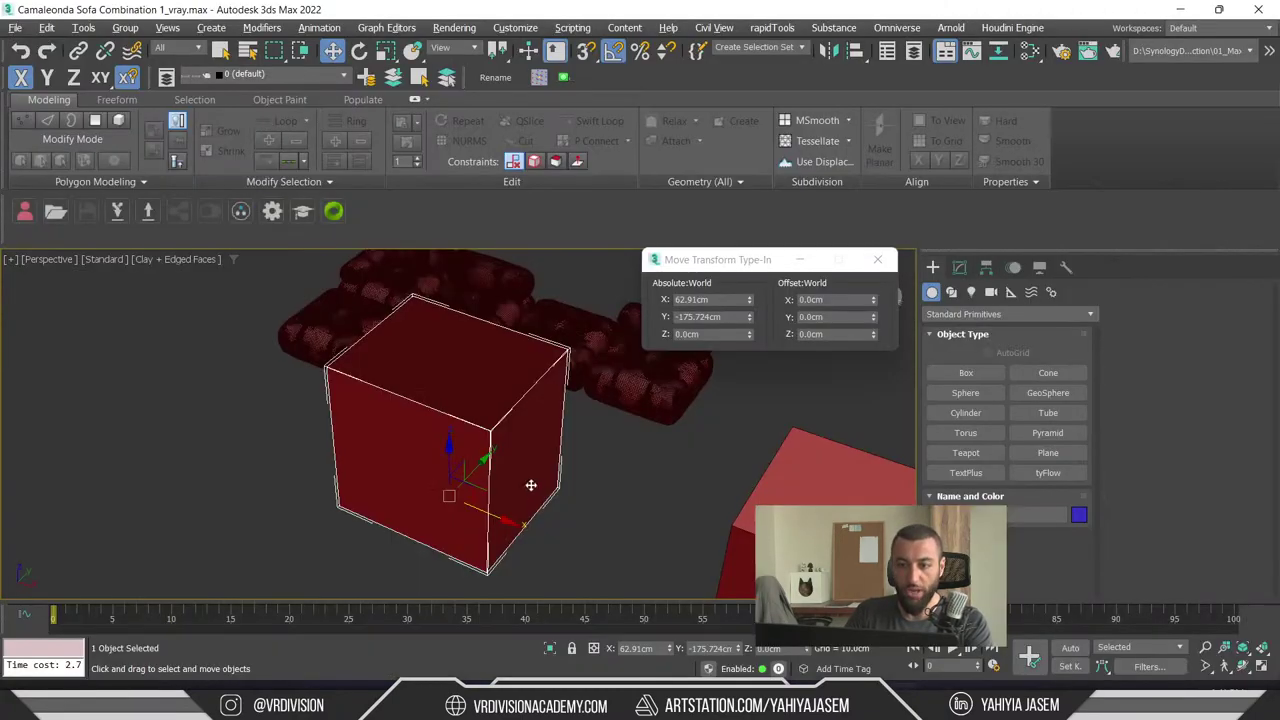
pyautogui.hotkey('alt', 'Tab')
pyautogui.hotkey('alt', 'Tab')
pyautogui.hotkey('alt', 'Tab')
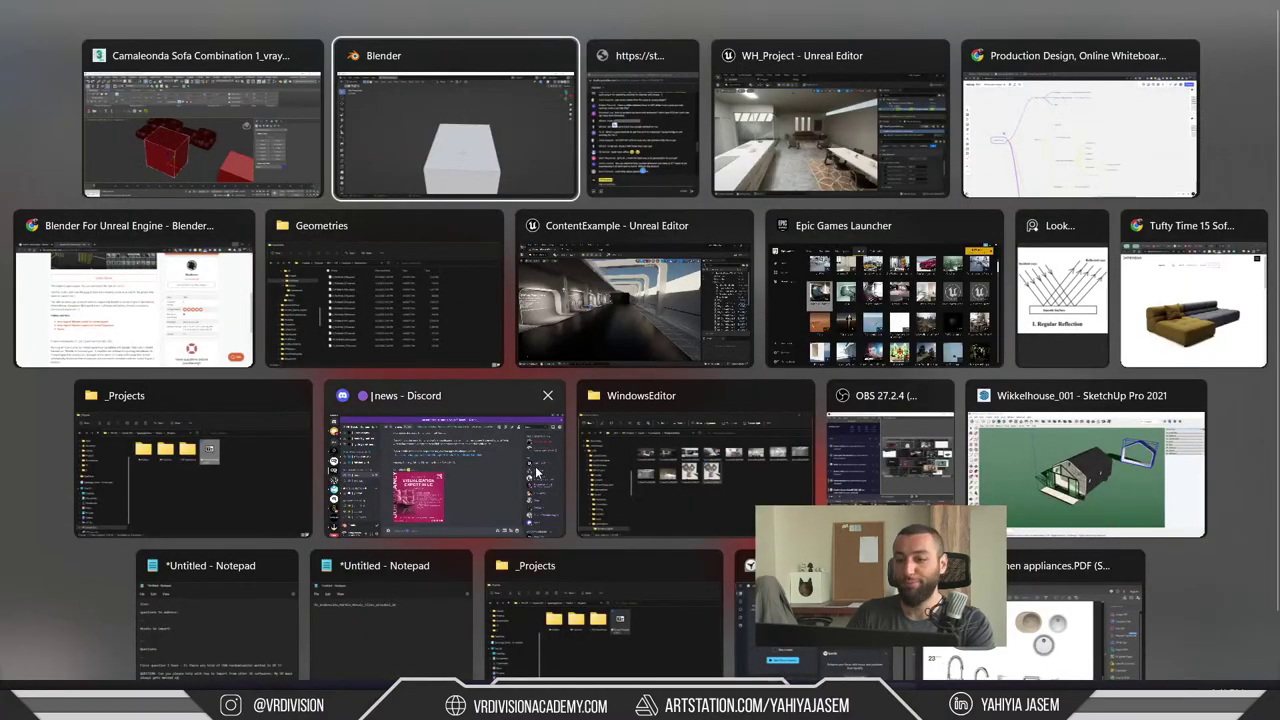
pyautogui.hotkey('alt', 'shift', 'Tab')
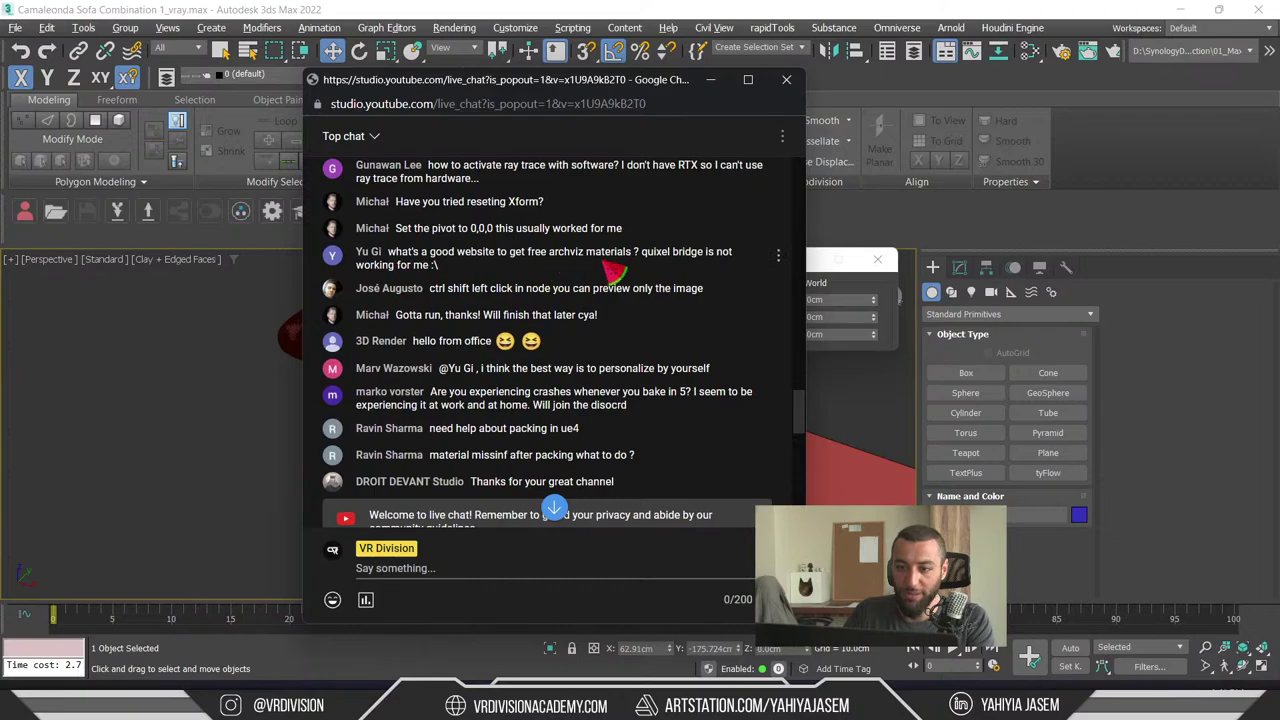
pyautogui.moveTo(634, 256); pyautogui.dragTo(728, 270)
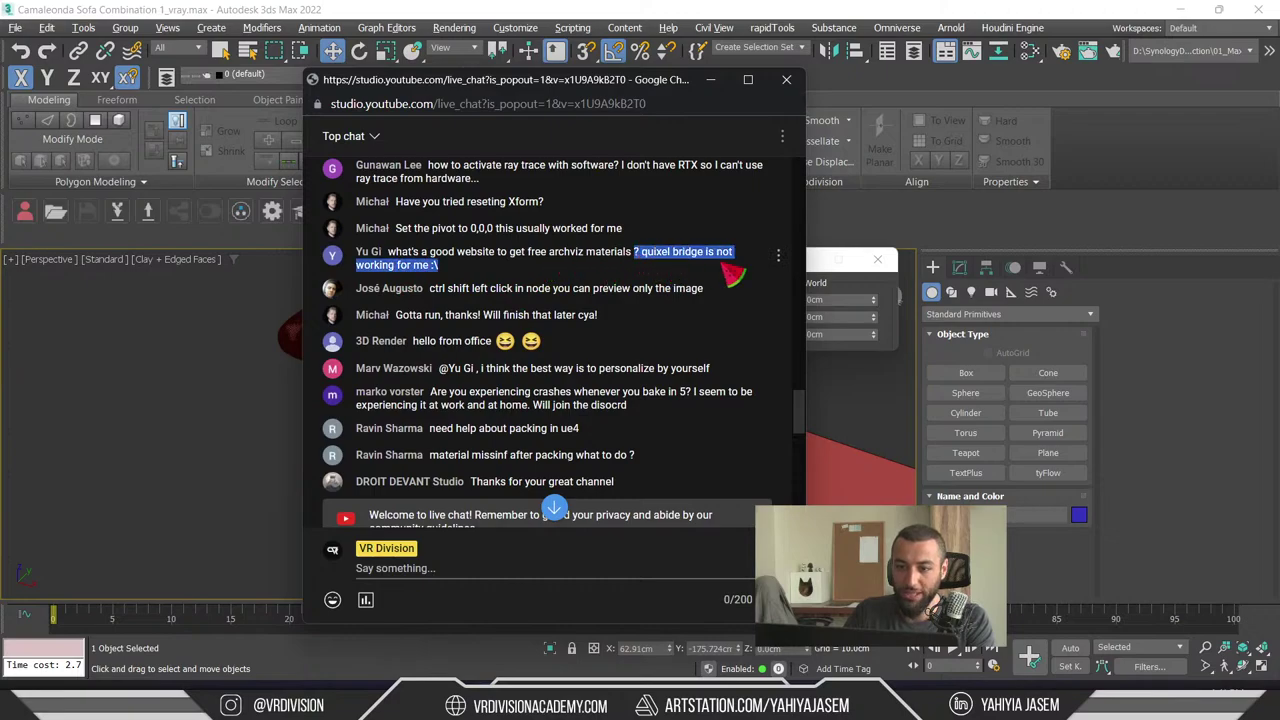
pyautogui.moveTo(641, 253); pyautogui.dragTo(677, 268)
pyautogui.click(652, 268)
pyautogui.click(650, 270)
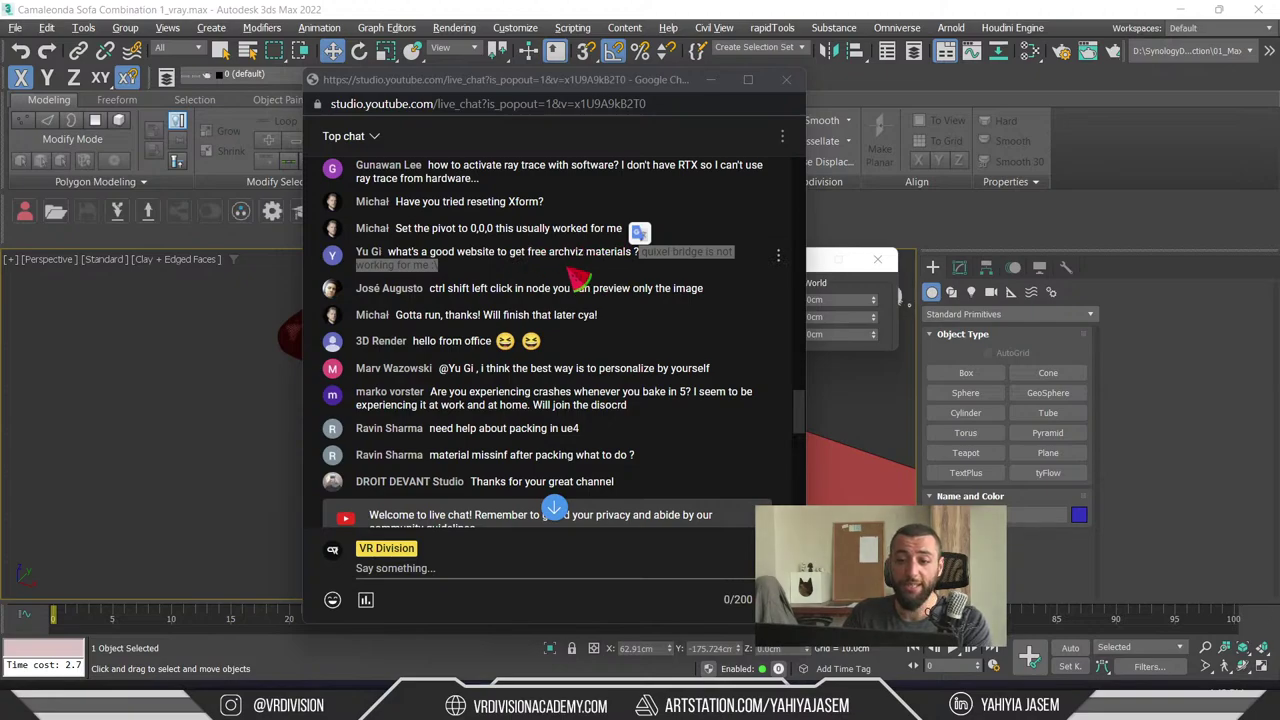
# - Highlight the free archviz materials question, then switch to the browser showing Poly Haven
pyautogui.moveTo(390, 252); pyautogui.dragTo(500, 261)
pyautogui.hotkey('alt', 'Tab')
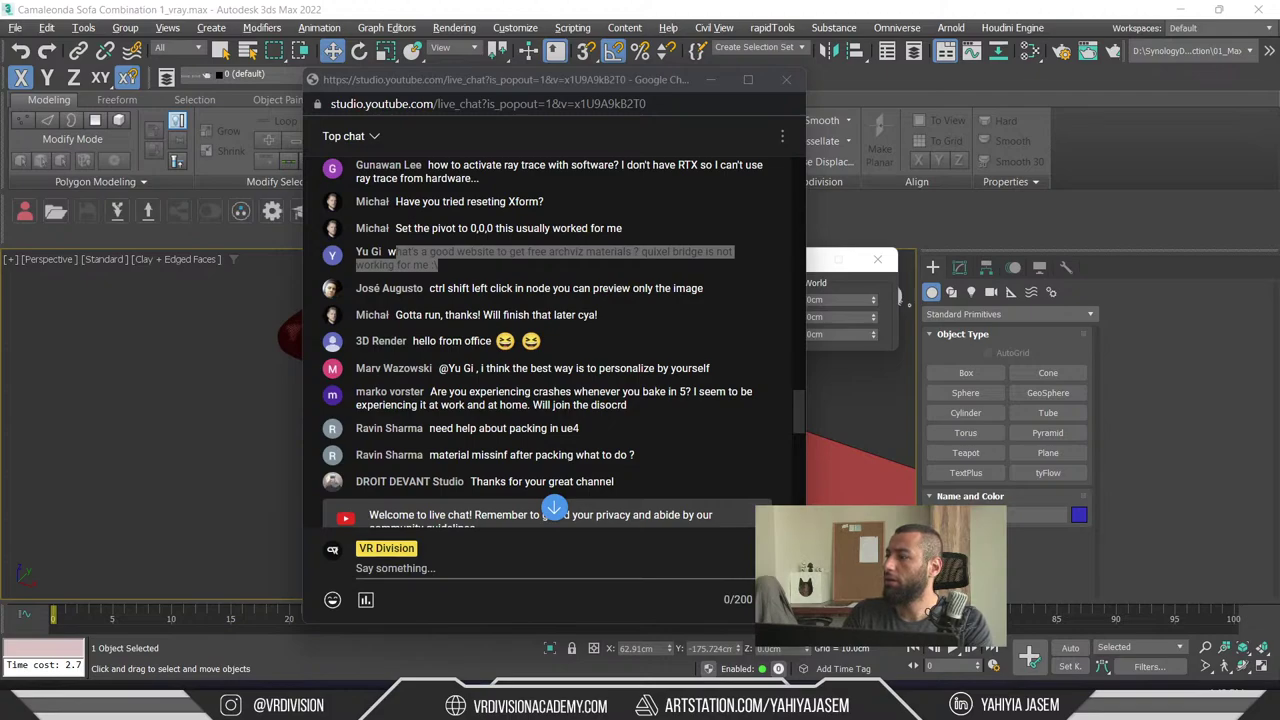
pyautogui.hotkey('alt', 'Tab')
# - Maximize the browser and scroll through Poly Haven's All Textures library
pyautogui.doubleClick(544, 194)
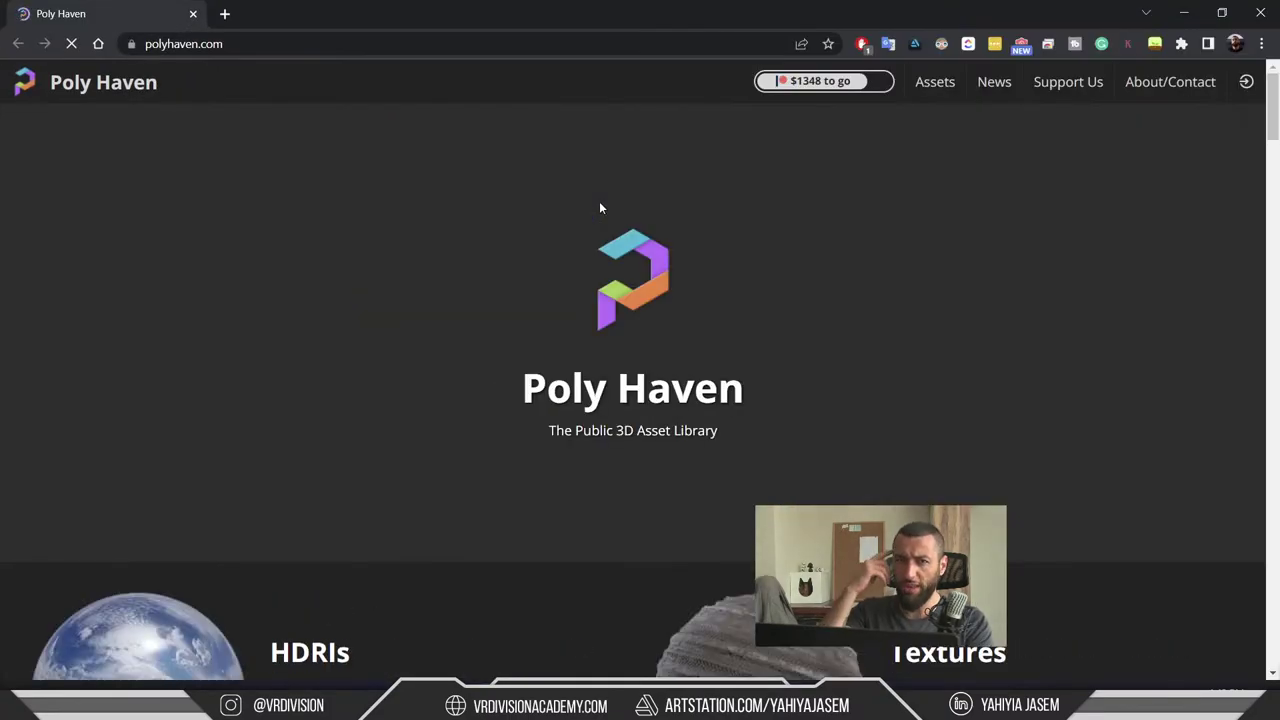
pyautogui.scroll(-2, 605, 212)
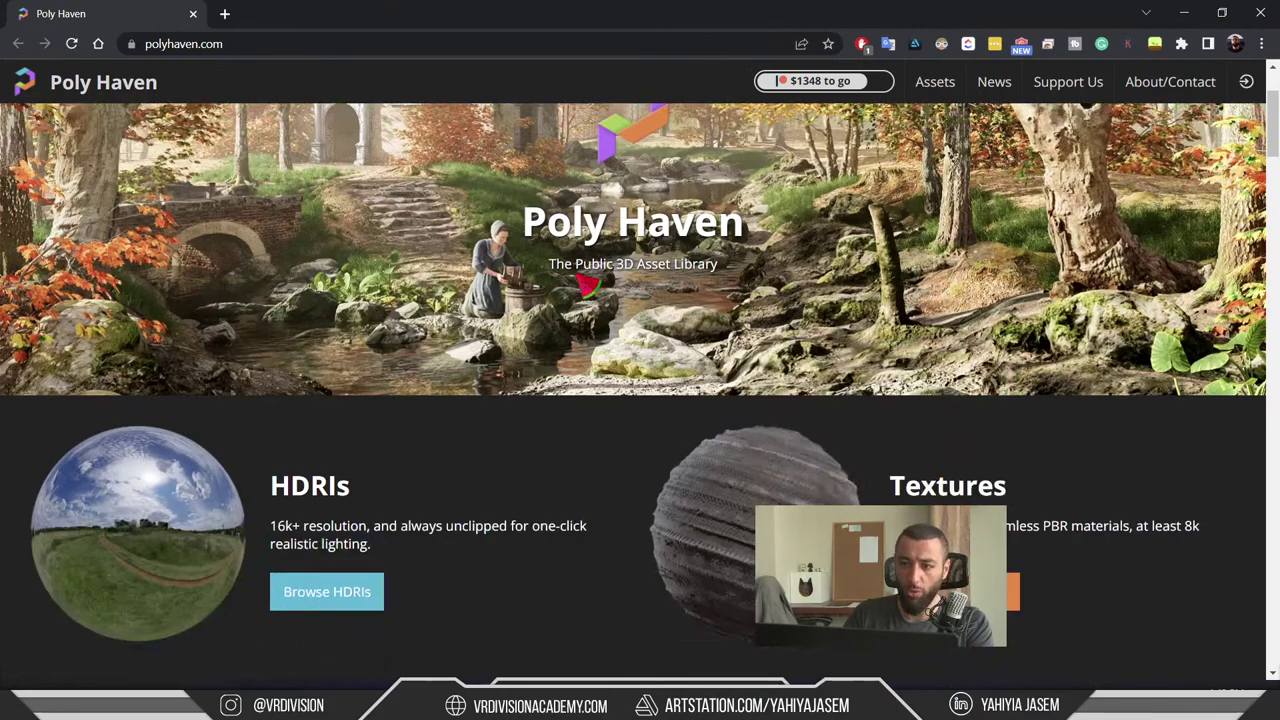
pyautogui.scroll(2, 585, 285)
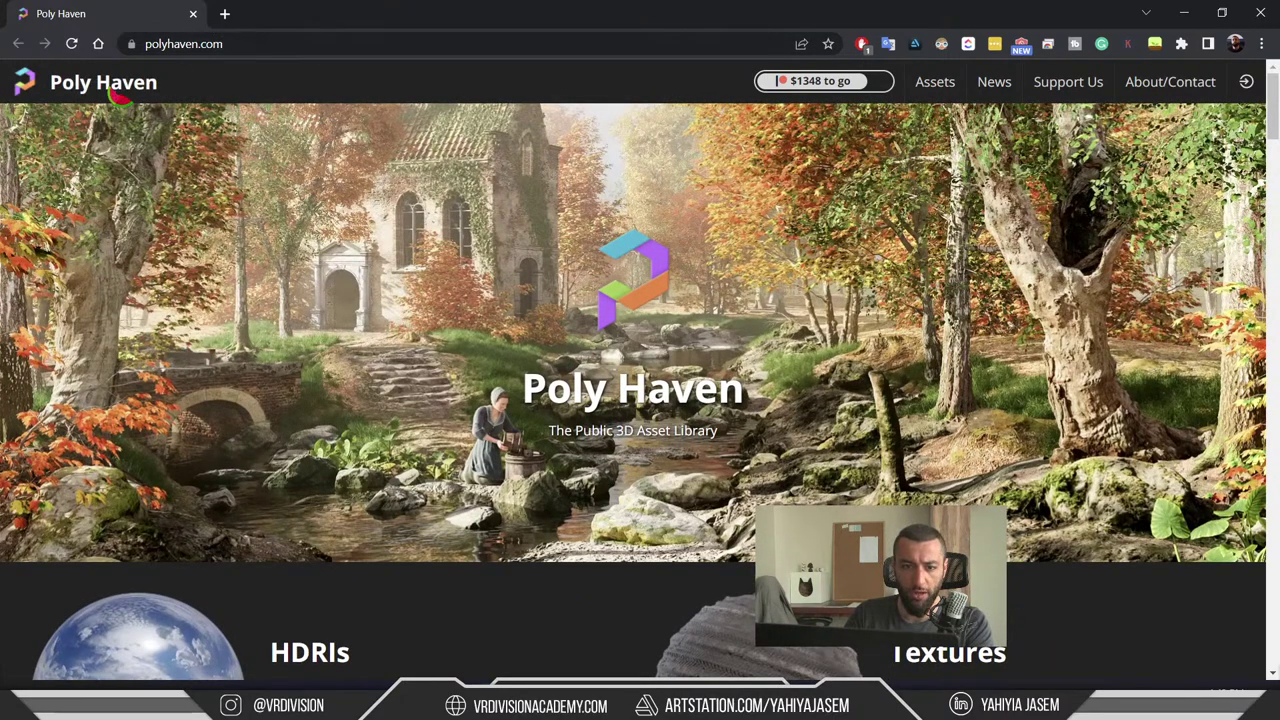
pyautogui.scroll(-5, 394, 343)
pyautogui.click(808, 277)
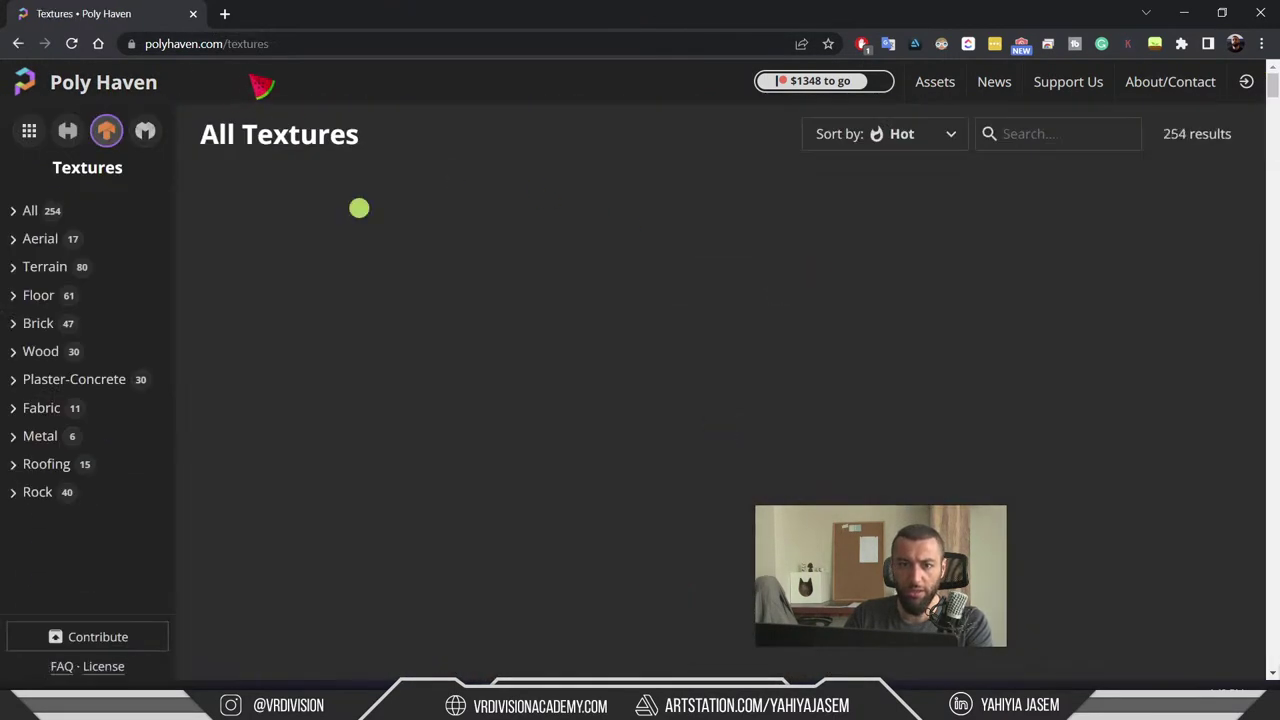
pyautogui.scroll(-5, 1080, 260)
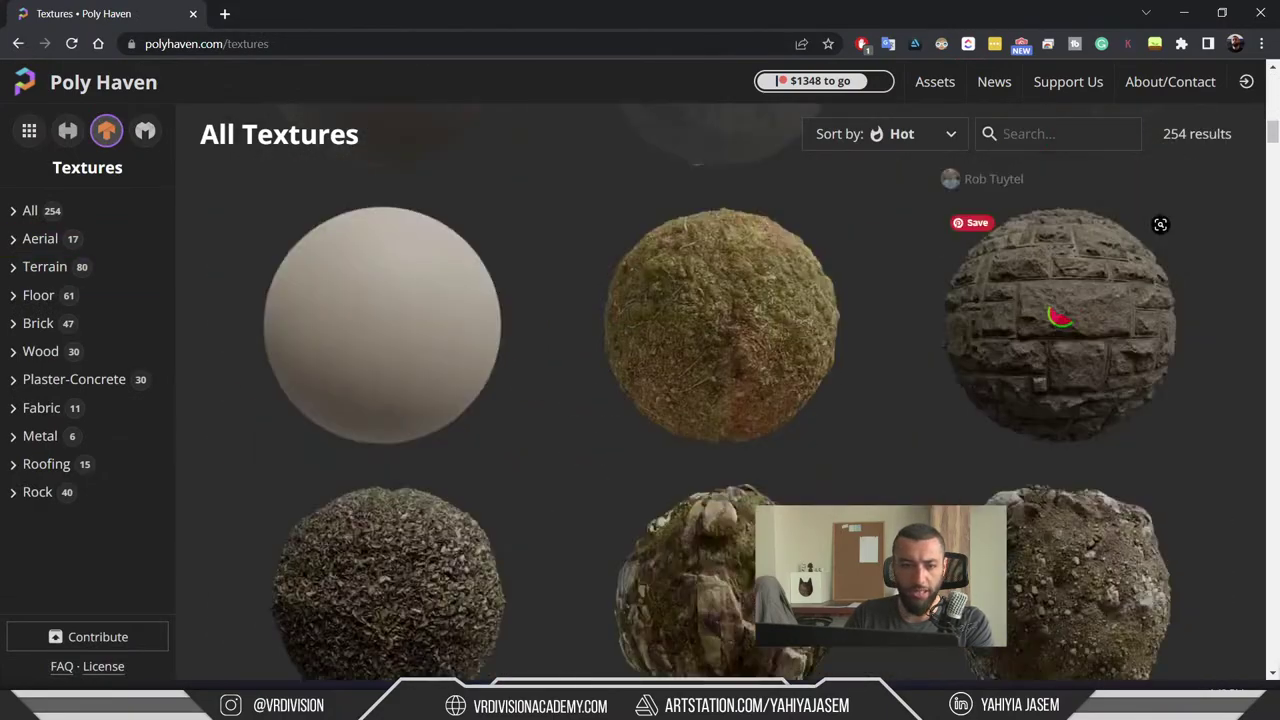
pyautogui.scroll(-5, 57, 210)
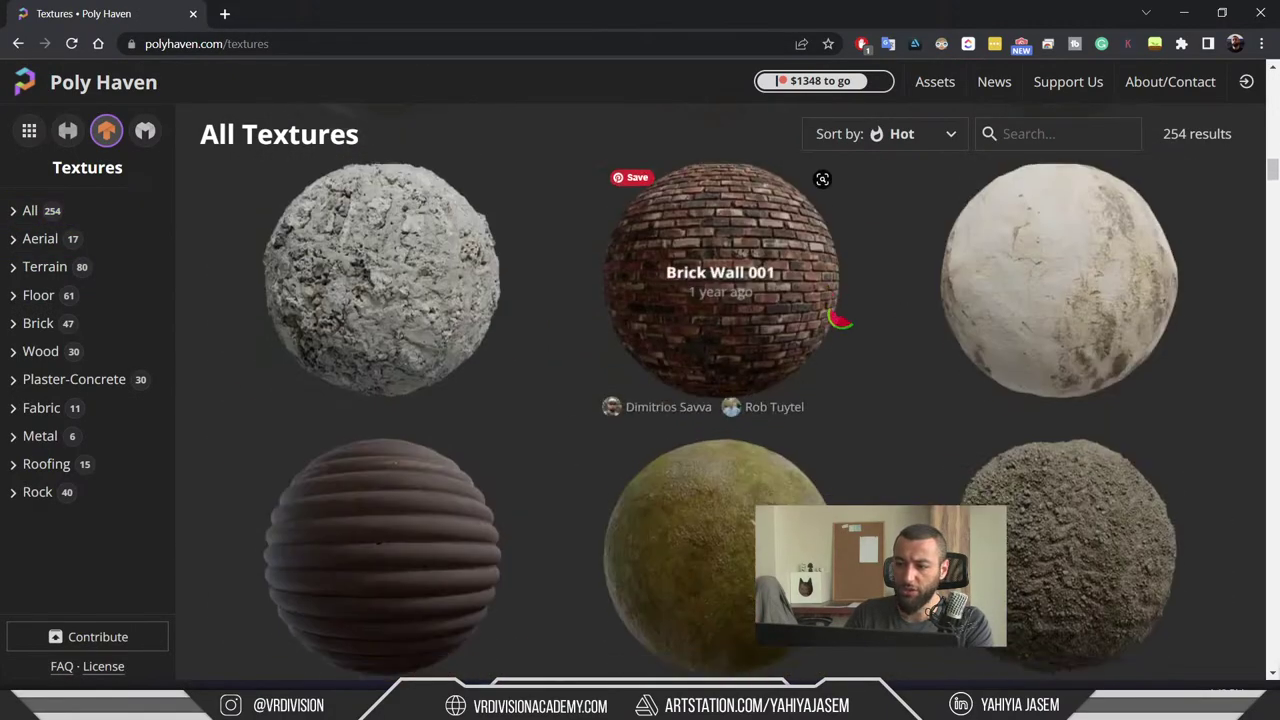
pyautogui.scroll(-5, 794, 343)
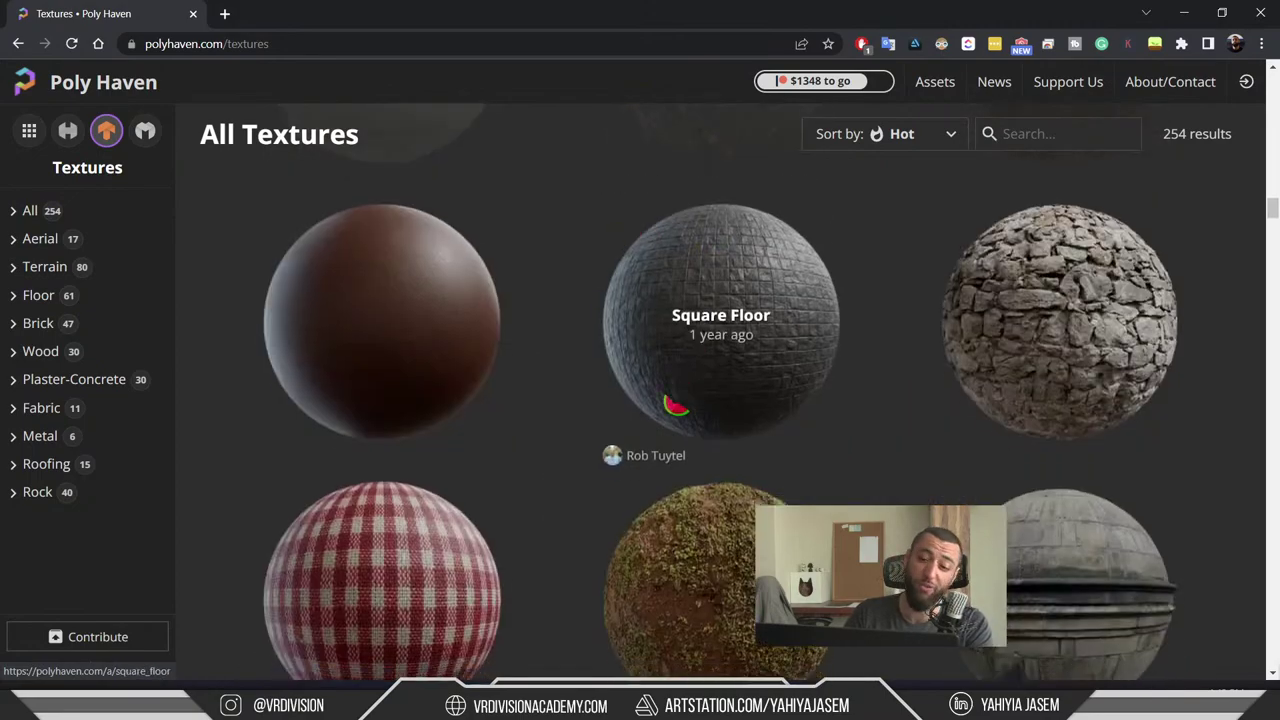
pyautogui.scroll(-5, 675, 405)
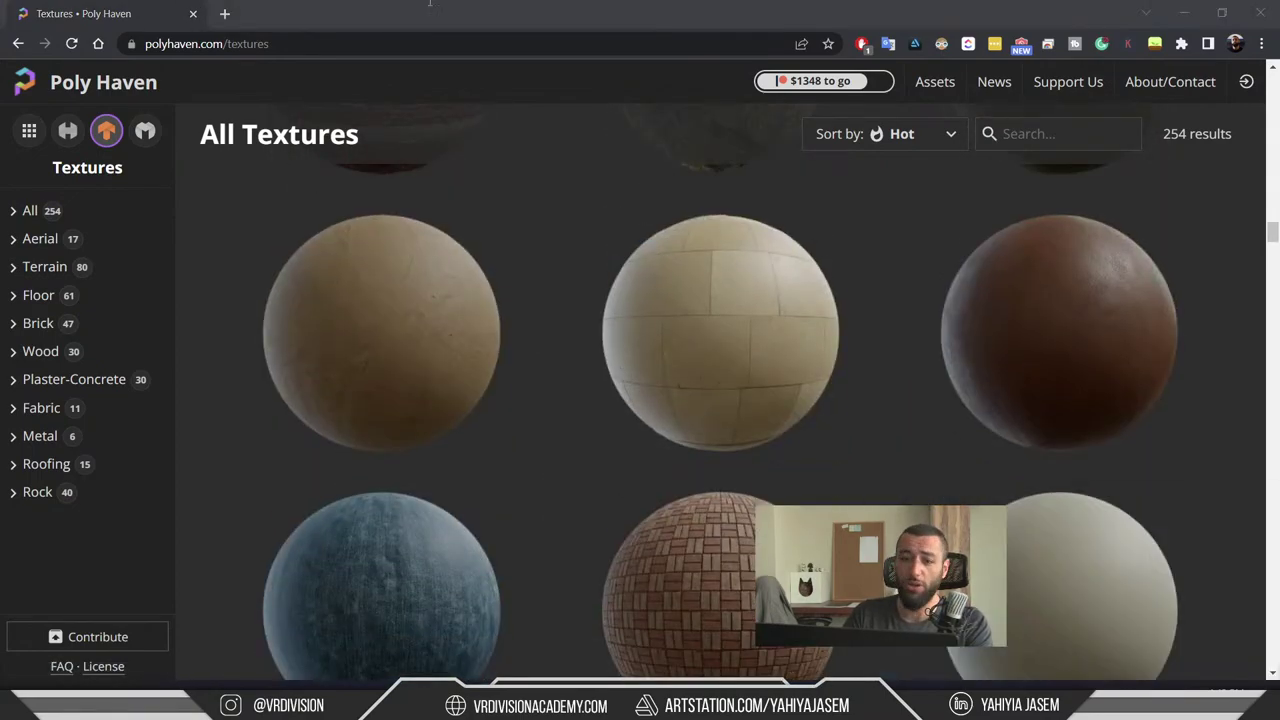
# - Browse sharetextures.com in the other tab, return to the Poly Haven tab, then switch to the chat
pyautogui.hotkey('ctrl', 'Tab')
pyautogui.scroll(-3, 190, 248)
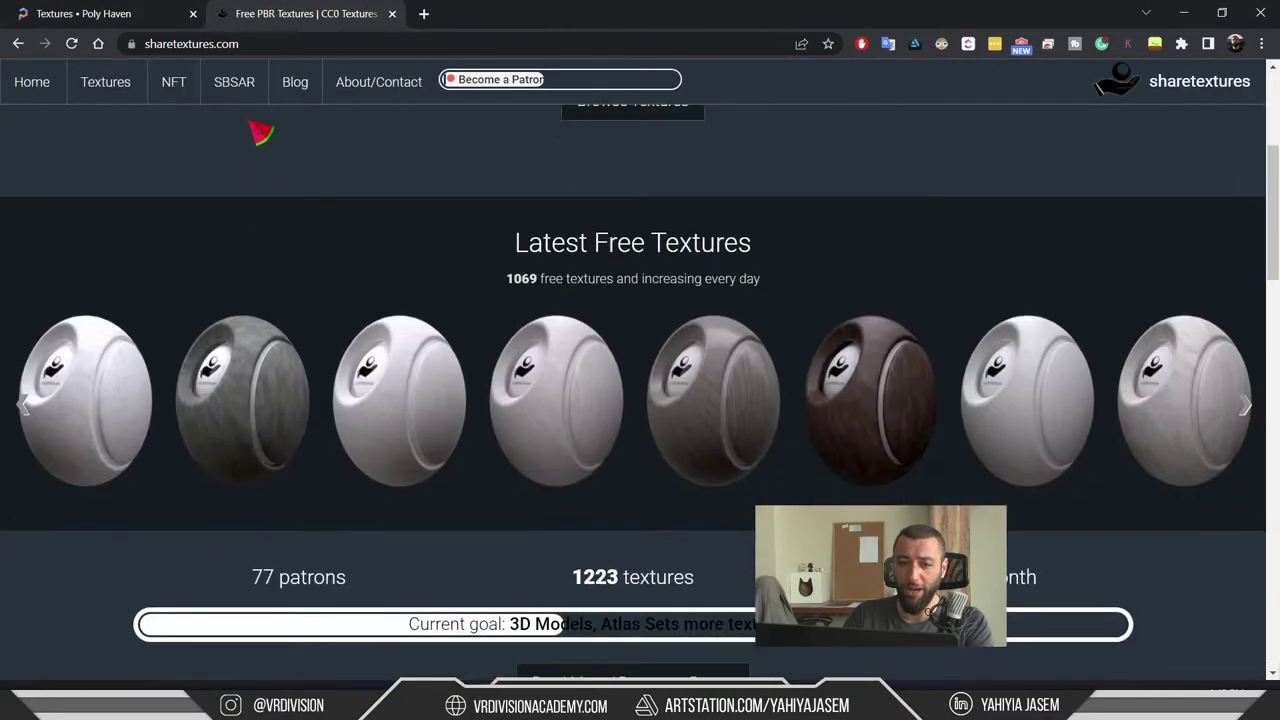
pyautogui.scroll(-3, 510, 362)
pyautogui.scroll(-12, 510, 362)
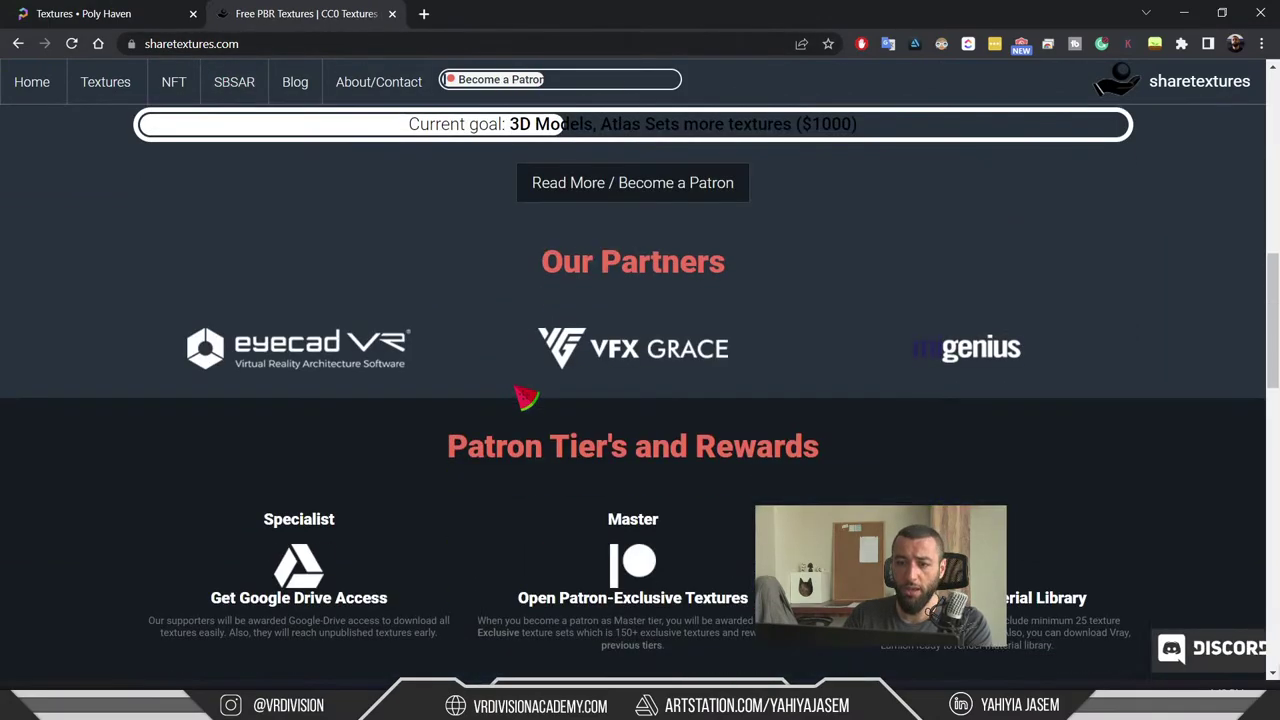
pyautogui.scroll(3, 432, 441)
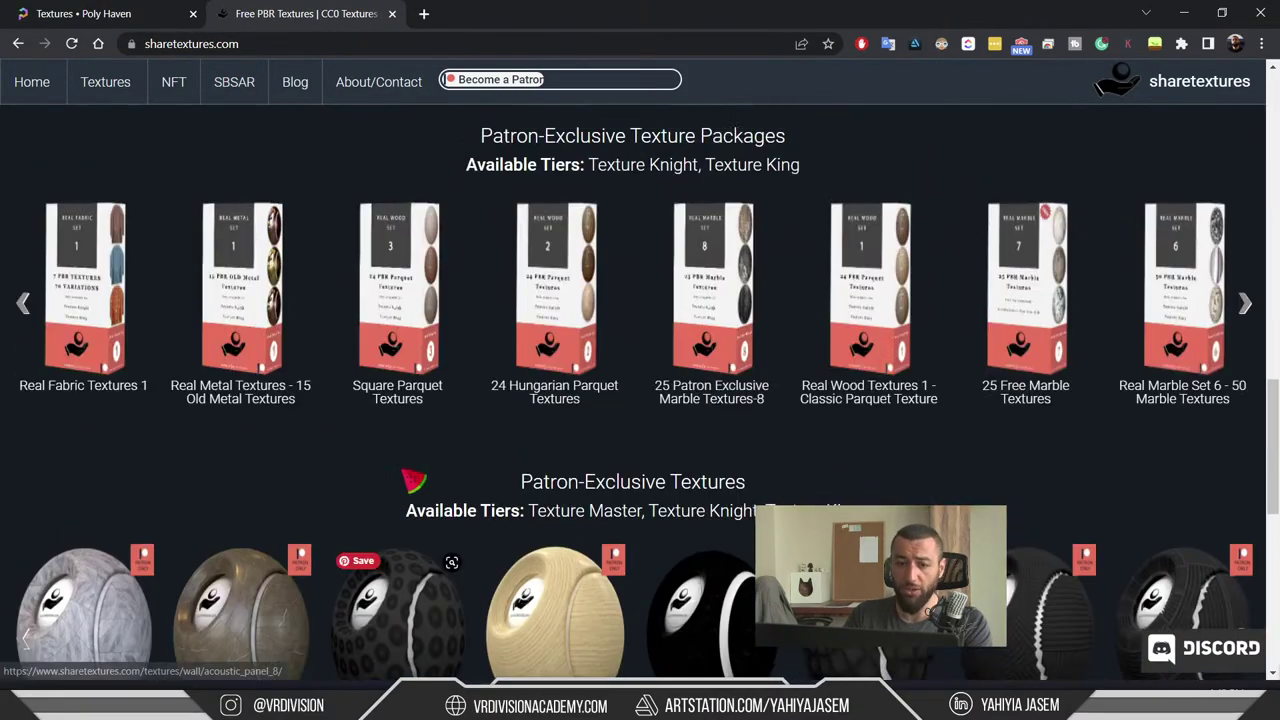
pyautogui.scroll(-2, 160, 516)
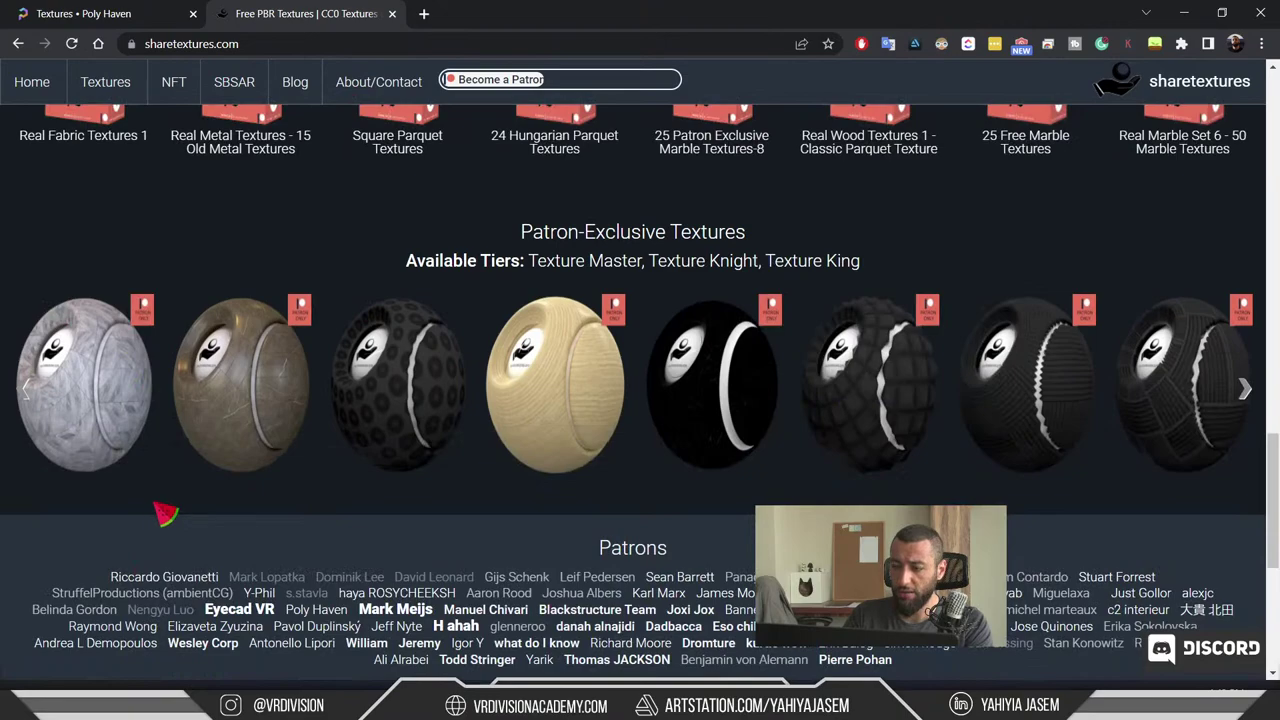
pyautogui.scroll(10, 262, 500)
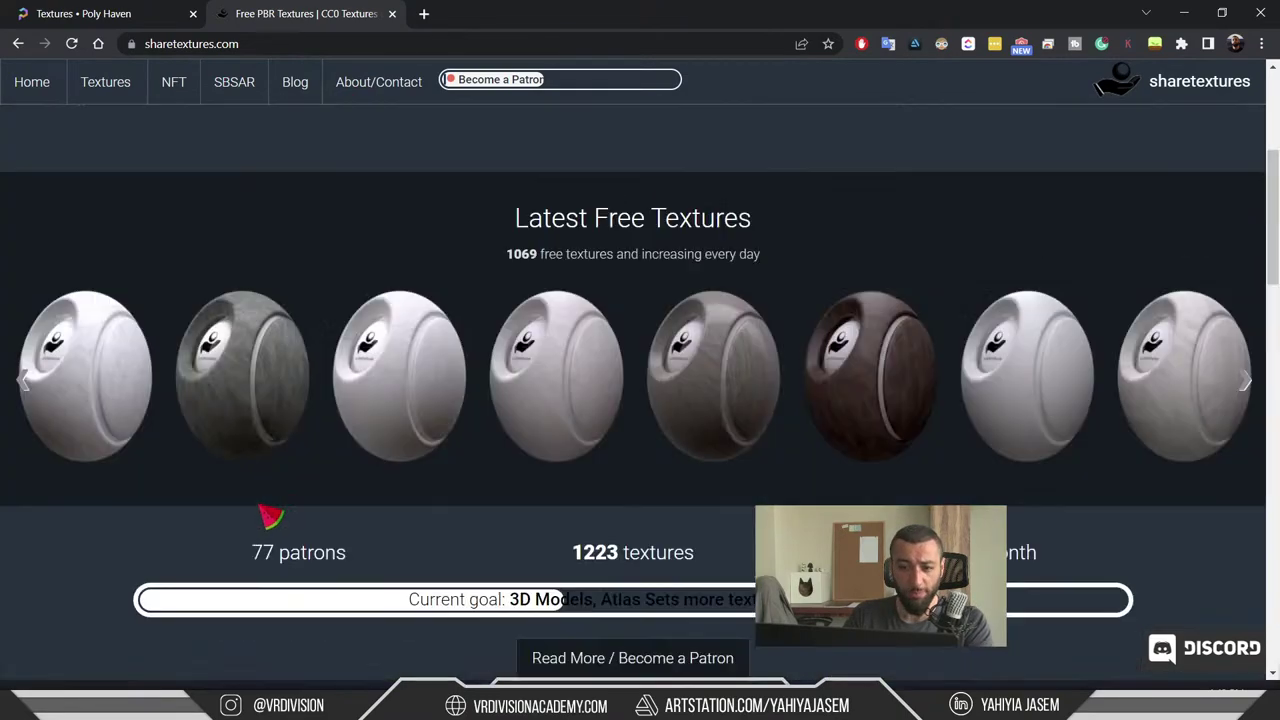
pyautogui.scroll(4, 270, 515)
pyautogui.click(145, 10)
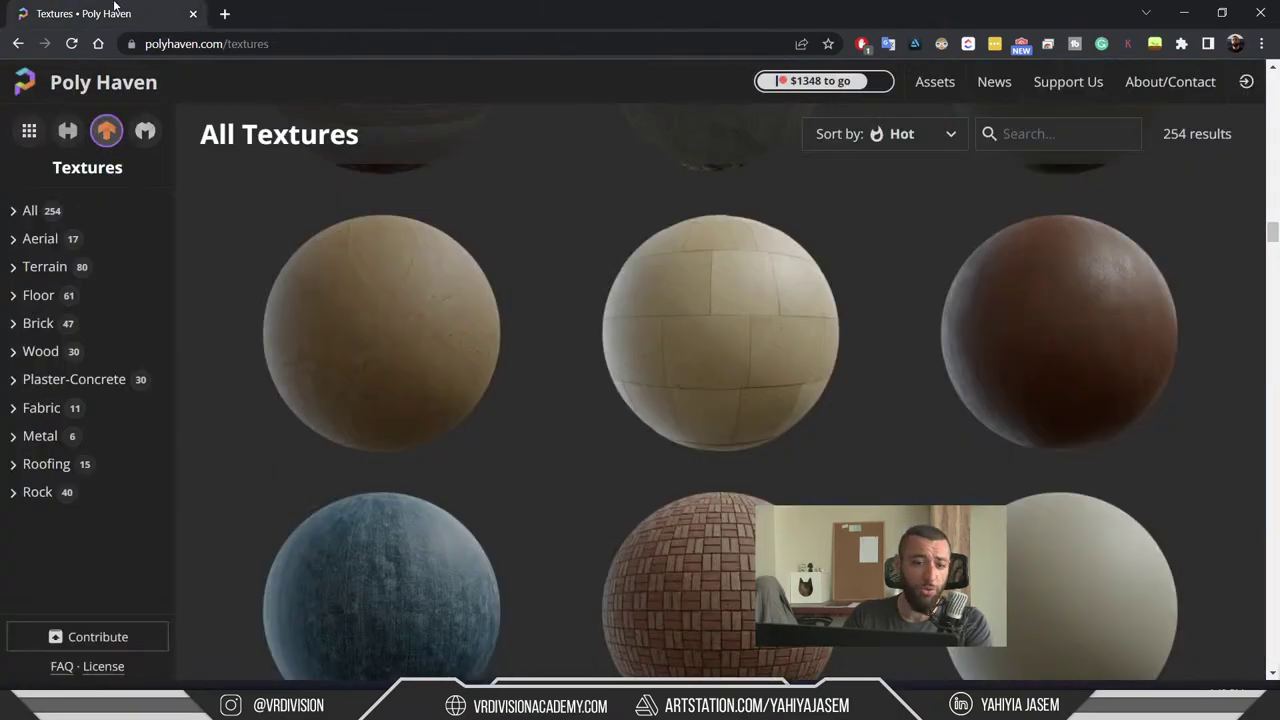
pyautogui.hotkey('alt', 'Tab')
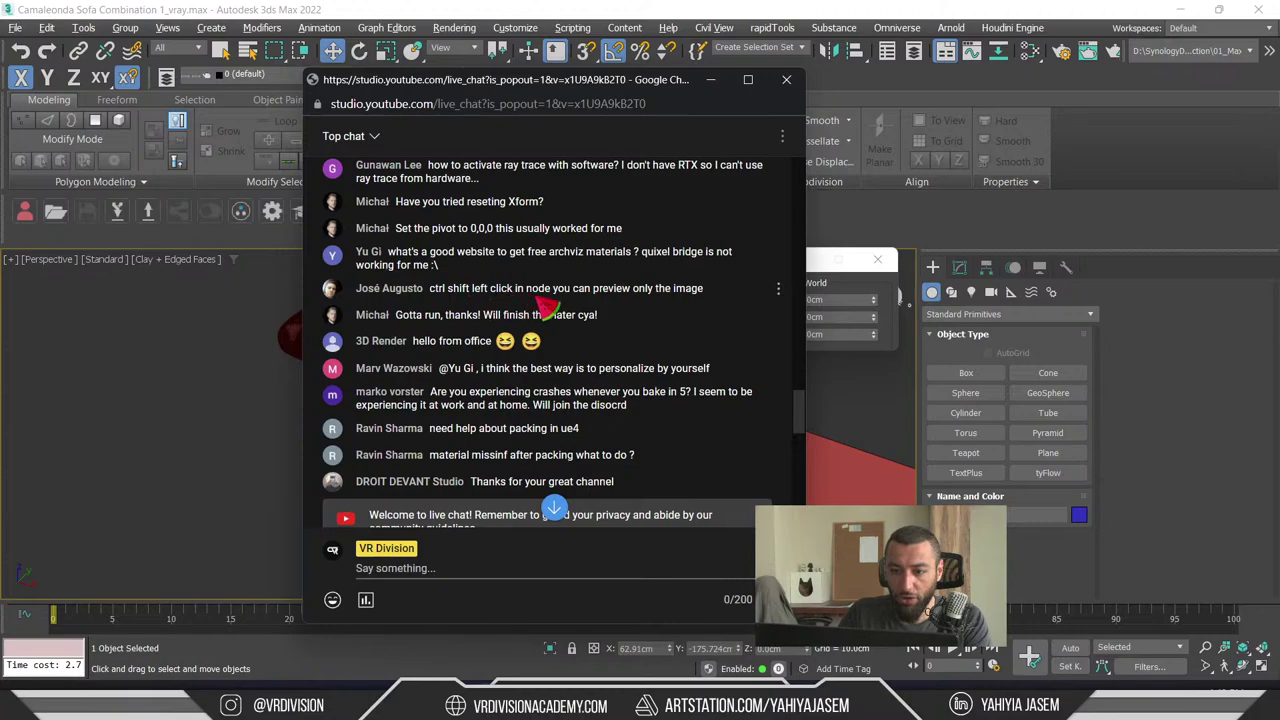
# - Switch to object mode, select a sofa module and restore the full layout with the node editor
pyautogui.moveTo(728, 292); pyautogui.dragTo(432, 292)
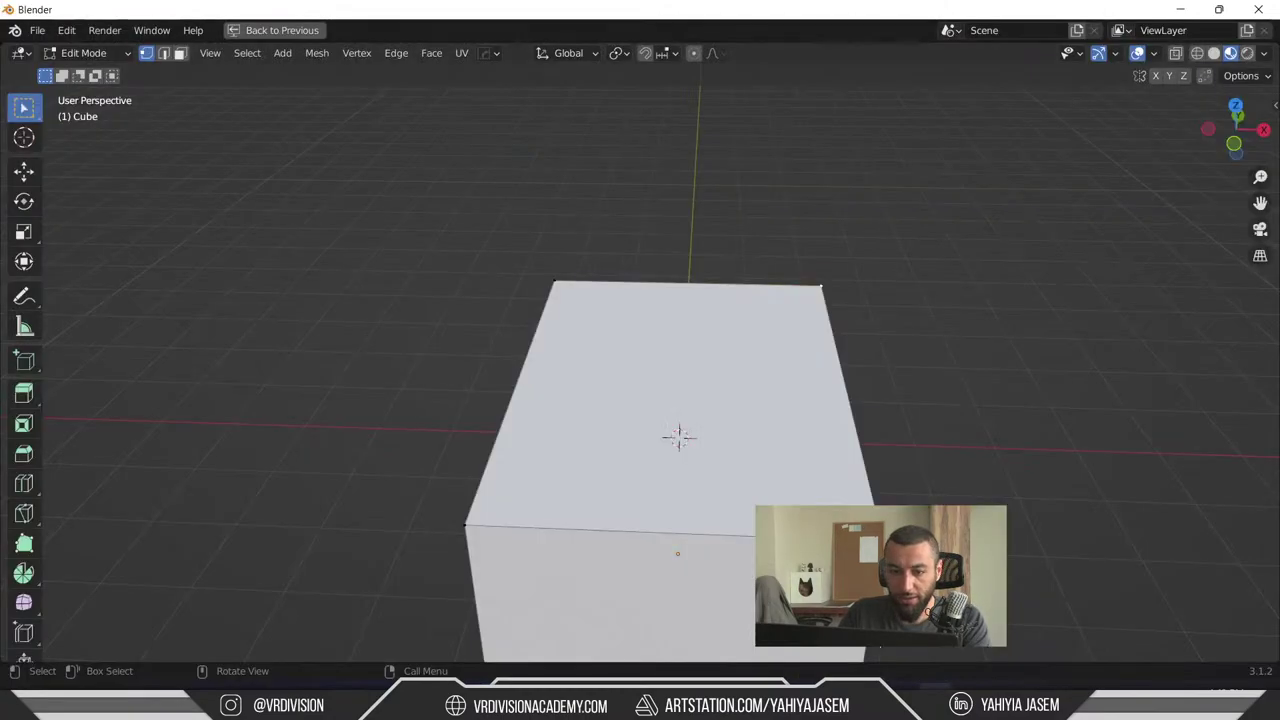
pyautogui.moveTo(677, 434); pyautogui.dragTo(726, 532, button='middle')
pyautogui.press('Tab')
pyautogui.click(726, 532)
pyautogui.scroll(2, 675, 487)
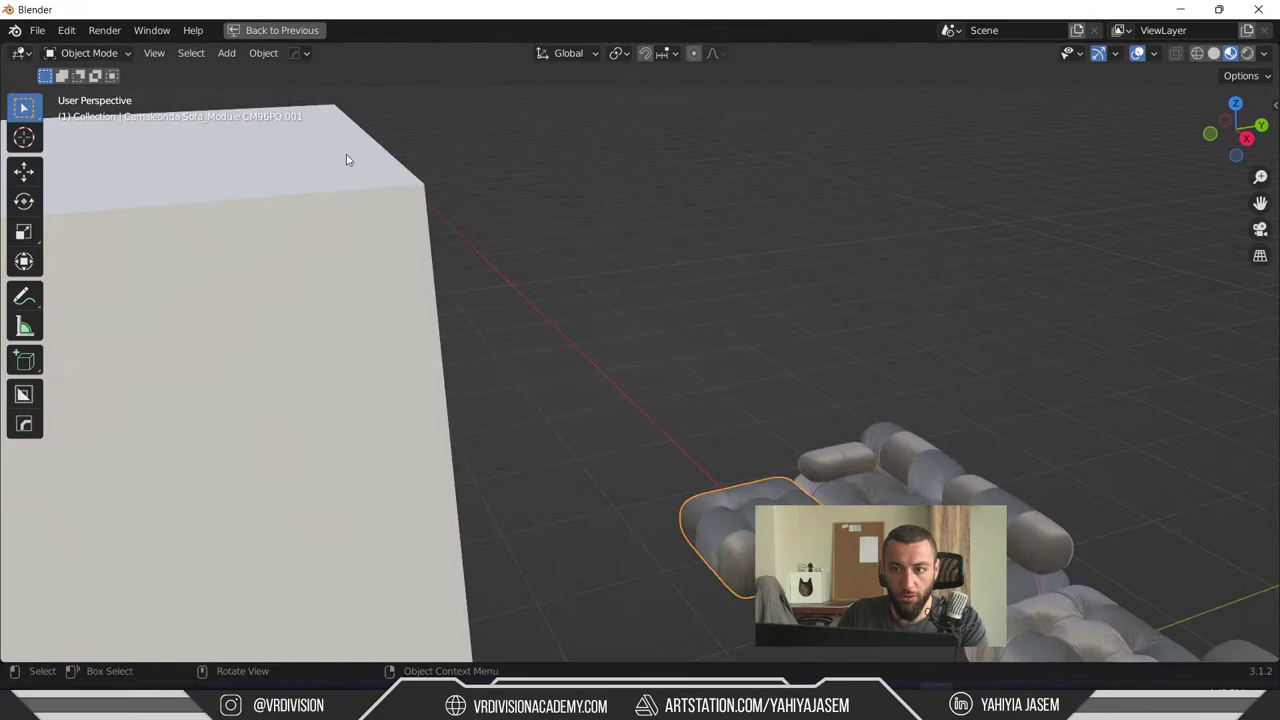
pyautogui.hotkey('ctrl', 'space')
pyautogui.scroll(-3, 810, 396)
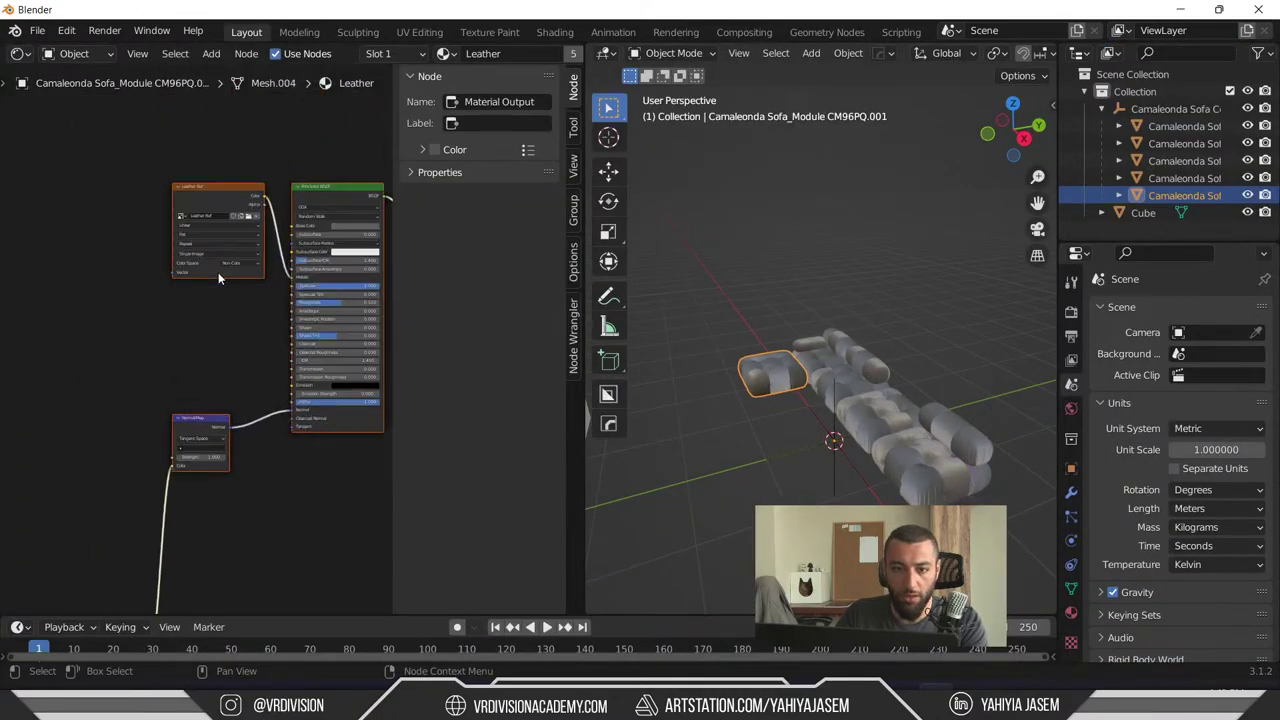
pyautogui.scroll(1, 218, 278)
pyautogui.hotkey('alt', 'Tab')
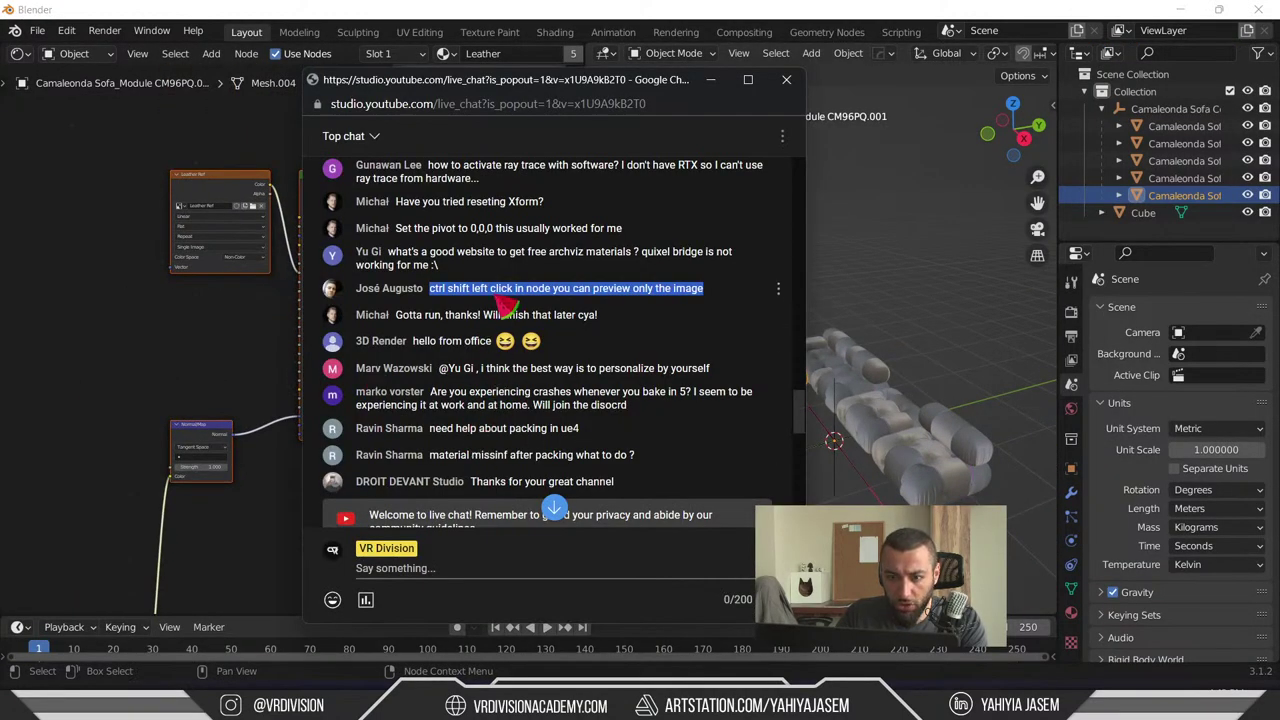
pyautogui.hotkey('alt', 'Tab')
# - Preview the leather image texture on the sofa and move the Viewer node out of the way
pyautogui.moveTo(244, 162); pyautogui.dragTo(192, 176, button='middle')
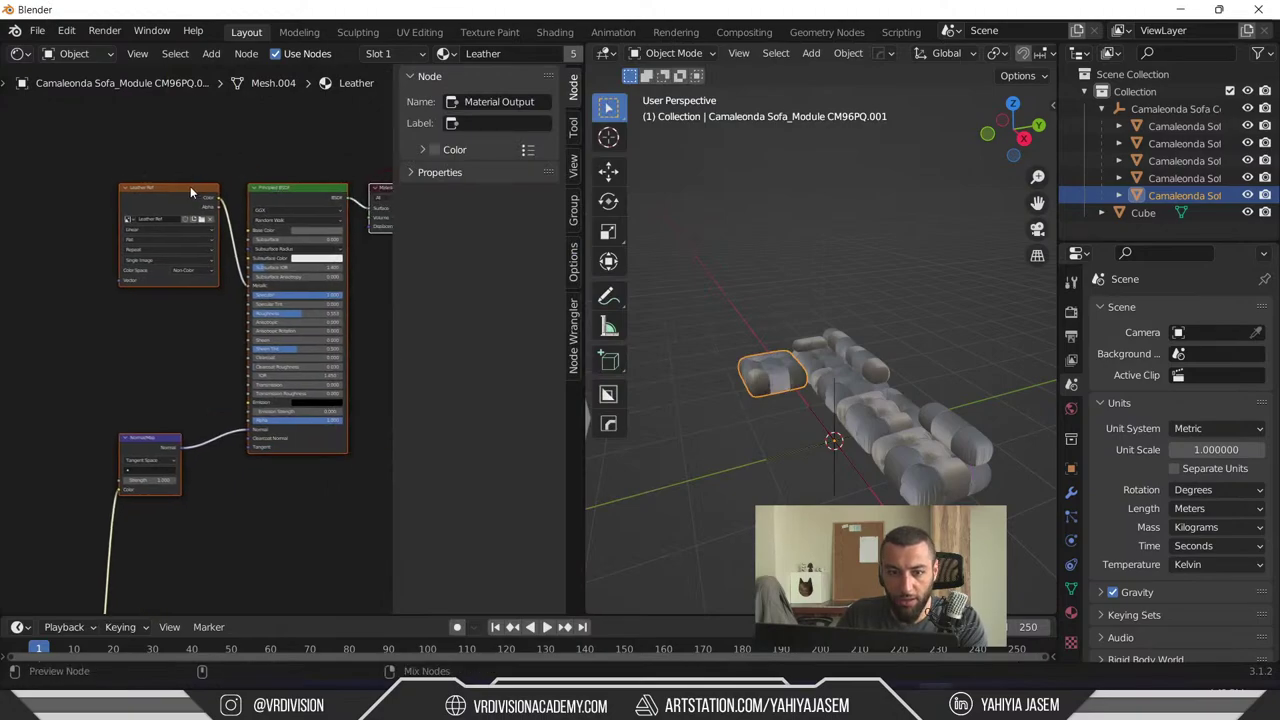
pyautogui.keyDown('ctrl'); pyautogui.keyDown('shift'); pyautogui.click(190, 186); pyautogui.keyUp('shift'); pyautogui.keyUp('ctrl')
pyautogui.moveTo(267, 124); pyautogui.dragTo(303, 266, button='middle')
pyautogui.scroll(2, 280, 217)
pyautogui.moveTo(303, 266); pyautogui.dragTo(189, 287)
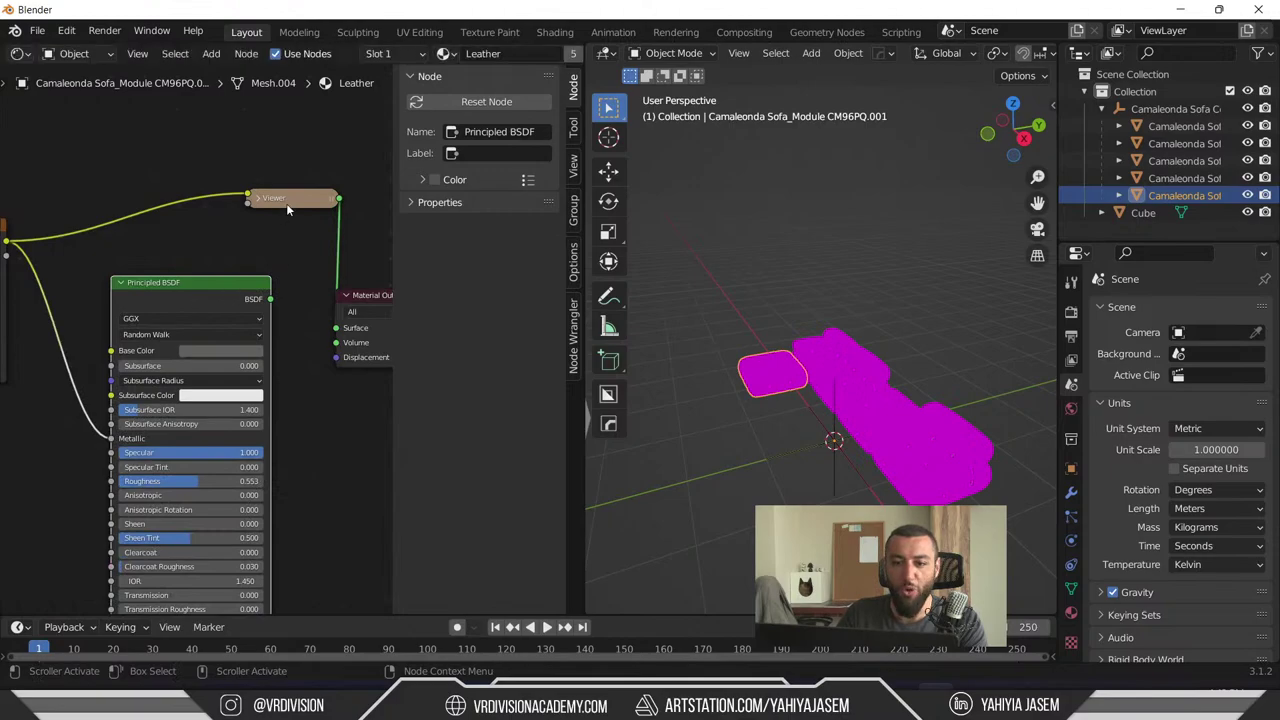
pyautogui.moveTo(286, 203); pyautogui.dragTo(238, 181)
# - Preview the Principled BSDF, then the Normal Map output, and frame the Leather Ref node
pyautogui.keyDown('ctrl'); pyautogui.keyDown('shift'); pyautogui.click(202, 289); pyautogui.keyUp('shift'); pyautogui.keyUp('ctrl')
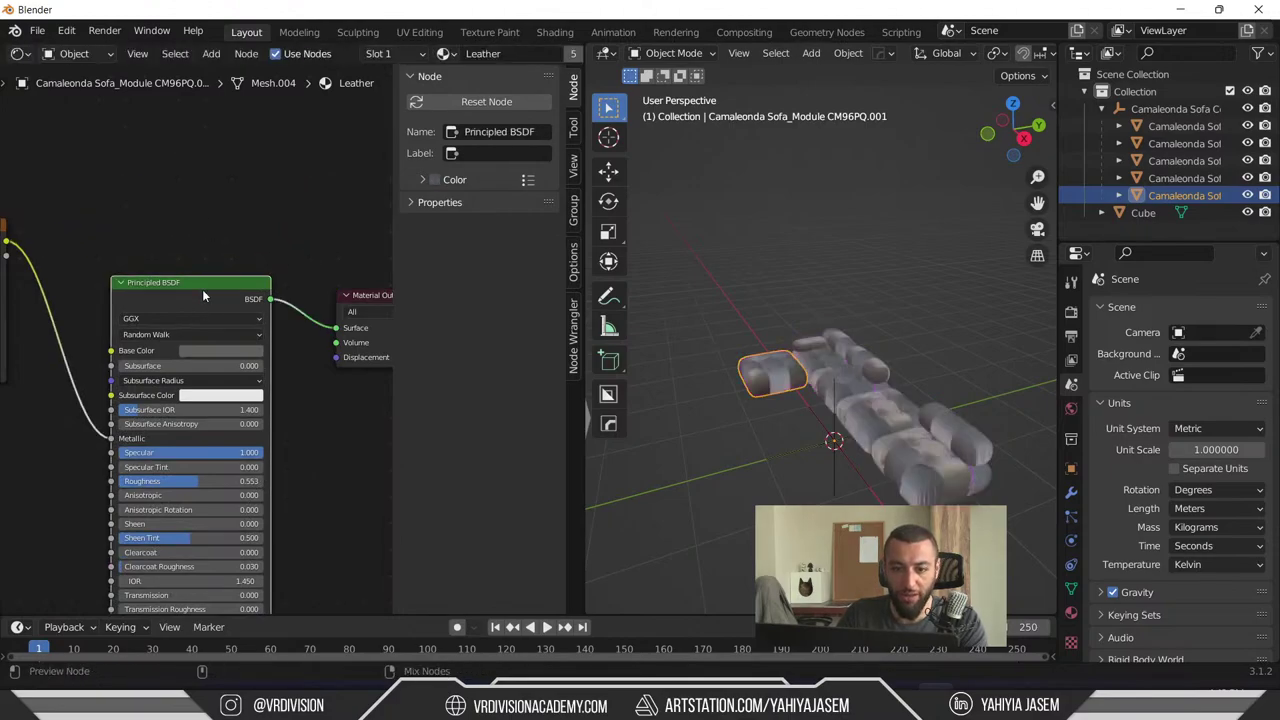
pyautogui.scroll(-3, 202, 289)
pyautogui.keyDown('ctrl'); pyautogui.keyDown('shift'); pyautogui.click(89, 512); pyautogui.keyUp('shift'); pyautogui.keyUp('ctrl')
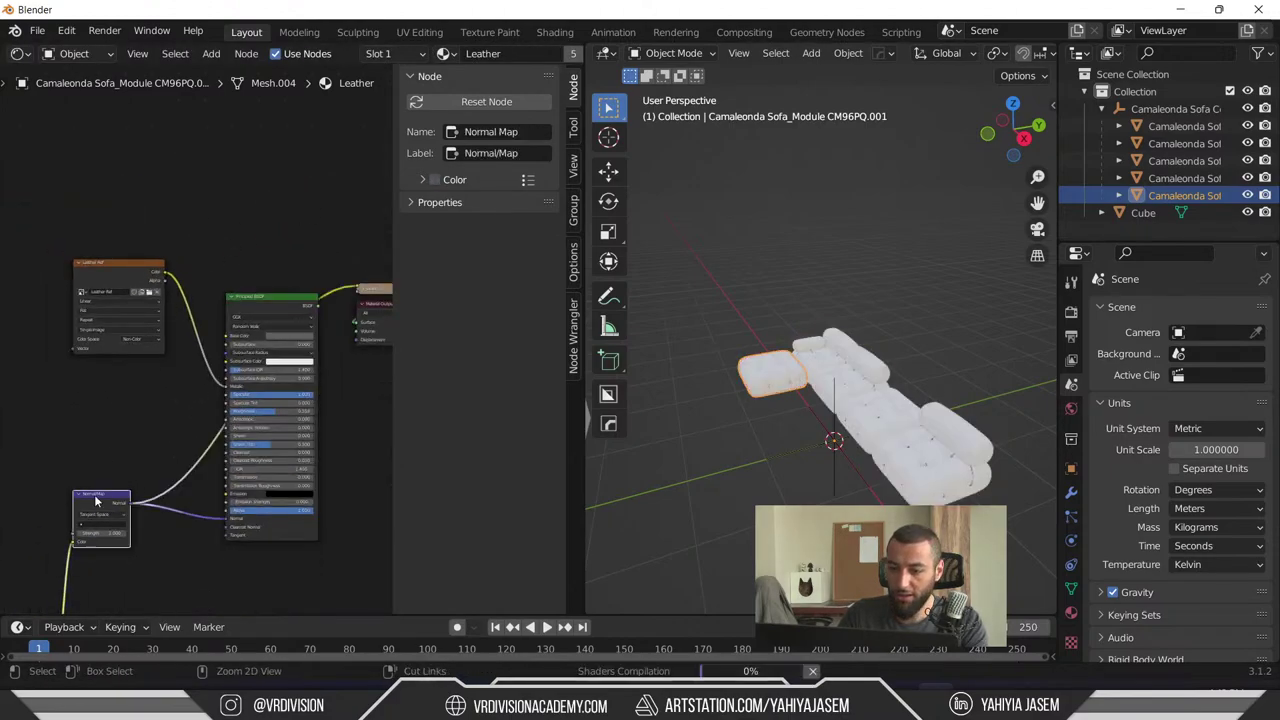
pyautogui.scroll(1, 111, 390)
pyautogui.scroll(3, 111, 390)
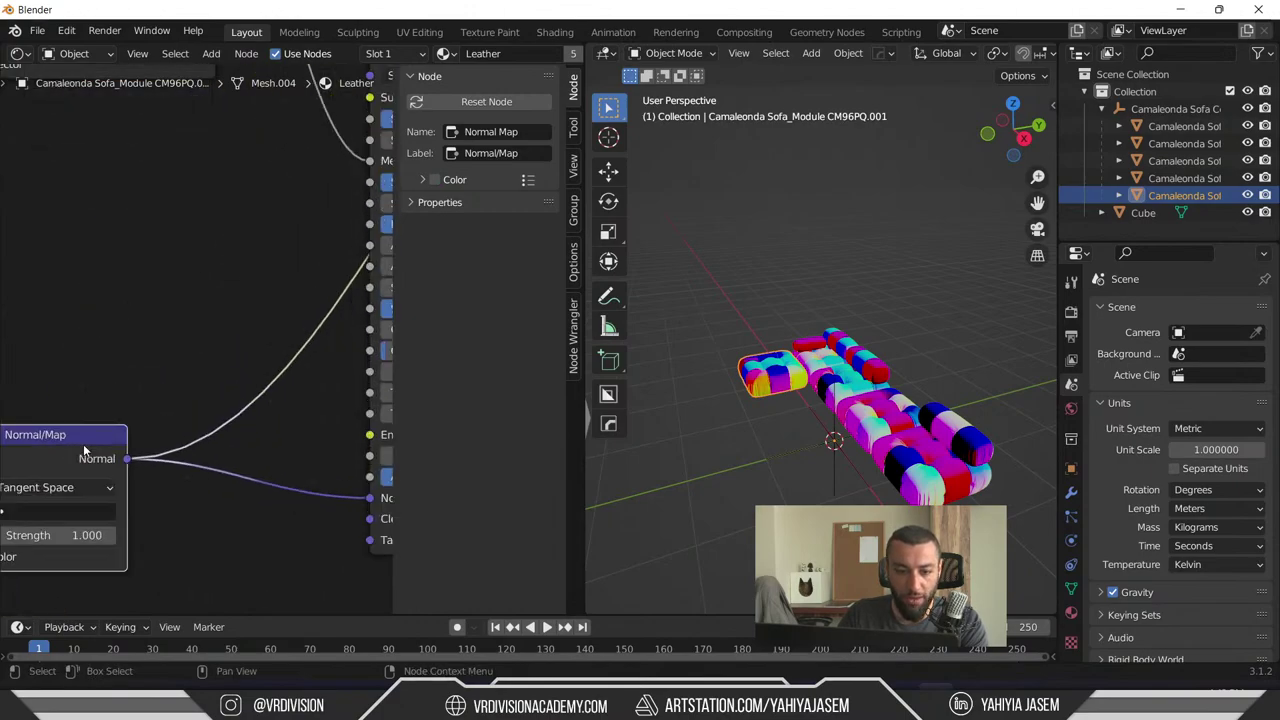
pyautogui.moveTo(215, 340); pyautogui.dragTo(289, 538, button='middle')
# - Preview the Leather Ref image node on the sofa, which shows it missing
pyautogui.keyDown('ctrl'); pyautogui.keyDown('shift'); pyautogui.click(110, 232); pyautogui.keyUp('shift'); pyautogui.keyUp('ctrl')
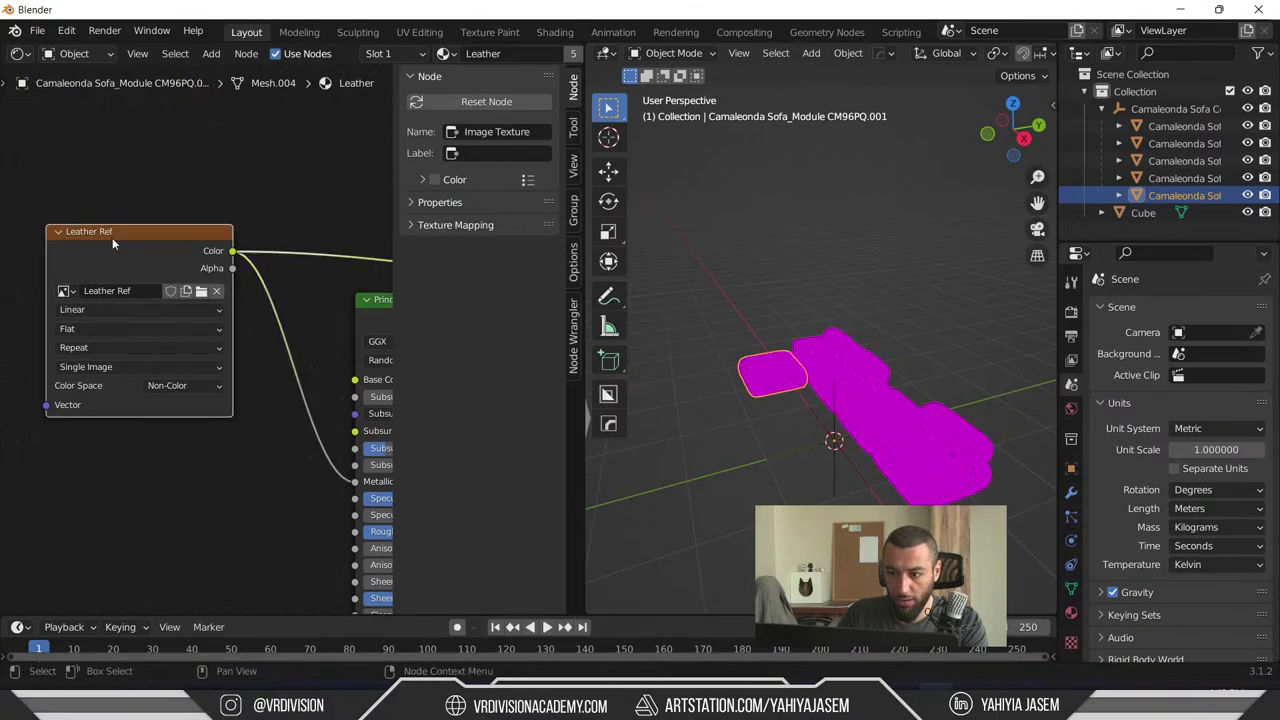
pyautogui.click(669, 268)
pyautogui.scroll(2, 192, 338)
pyautogui.moveTo(790, 360); pyautogui.dragTo(896, 410, button='middle')
pyautogui.scroll(5, 896, 404)
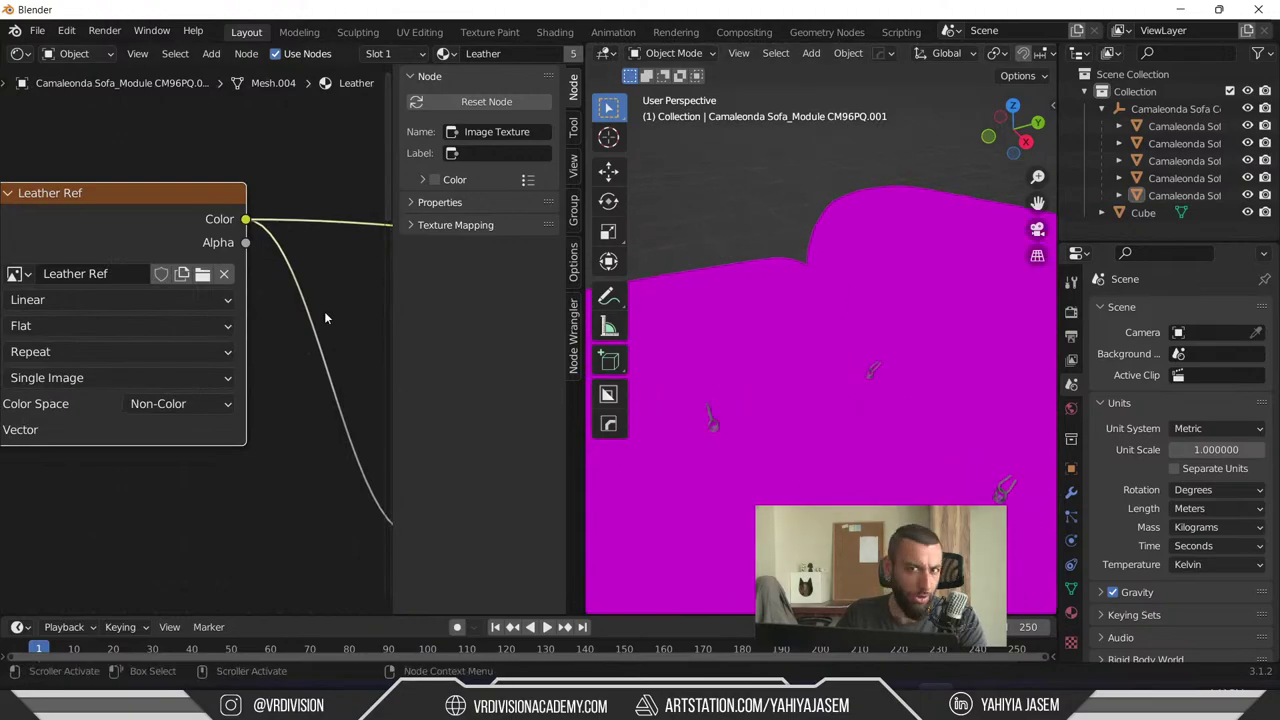
pyautogui.scroll(-2, 195, 315)
# - Assign the Leather Ref image from the existing image list so the sofa preview turns white
pyautogui.click(201, 291)
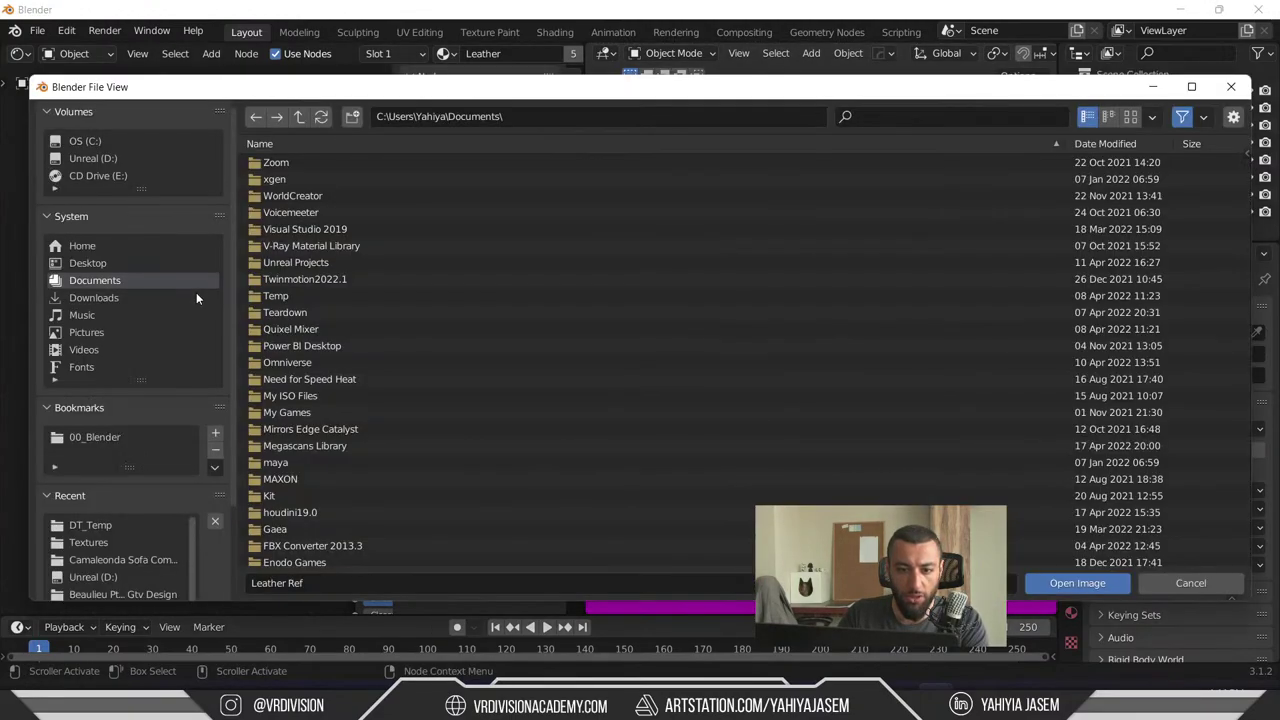
pyautogui.click(1230, 86)
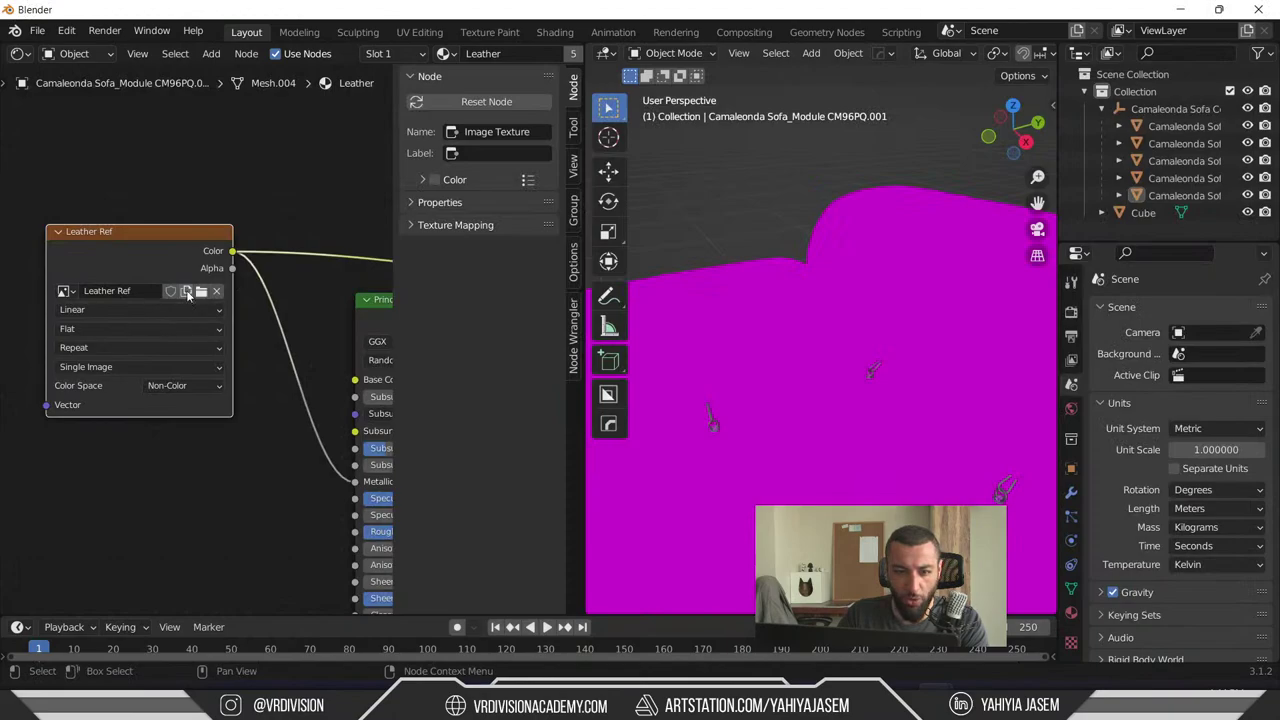
pyautogui.click(65, 291)
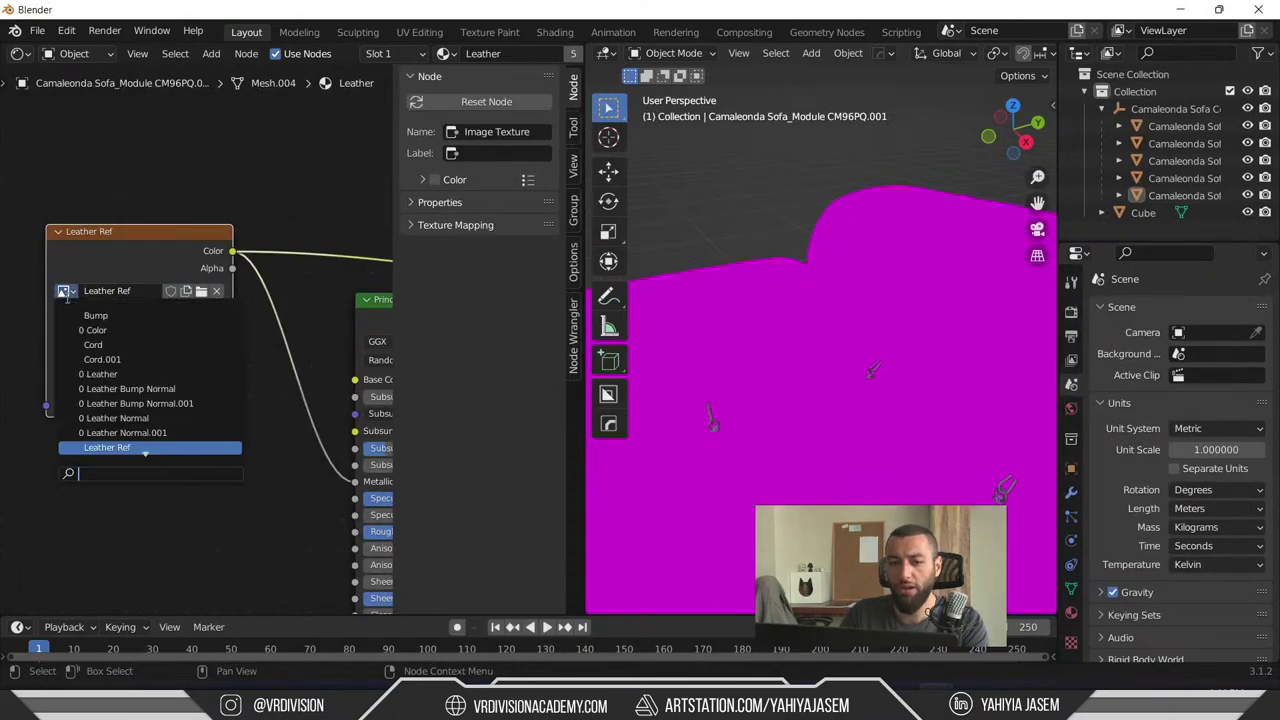
pyautogui.scroll(-1, 131, 430)
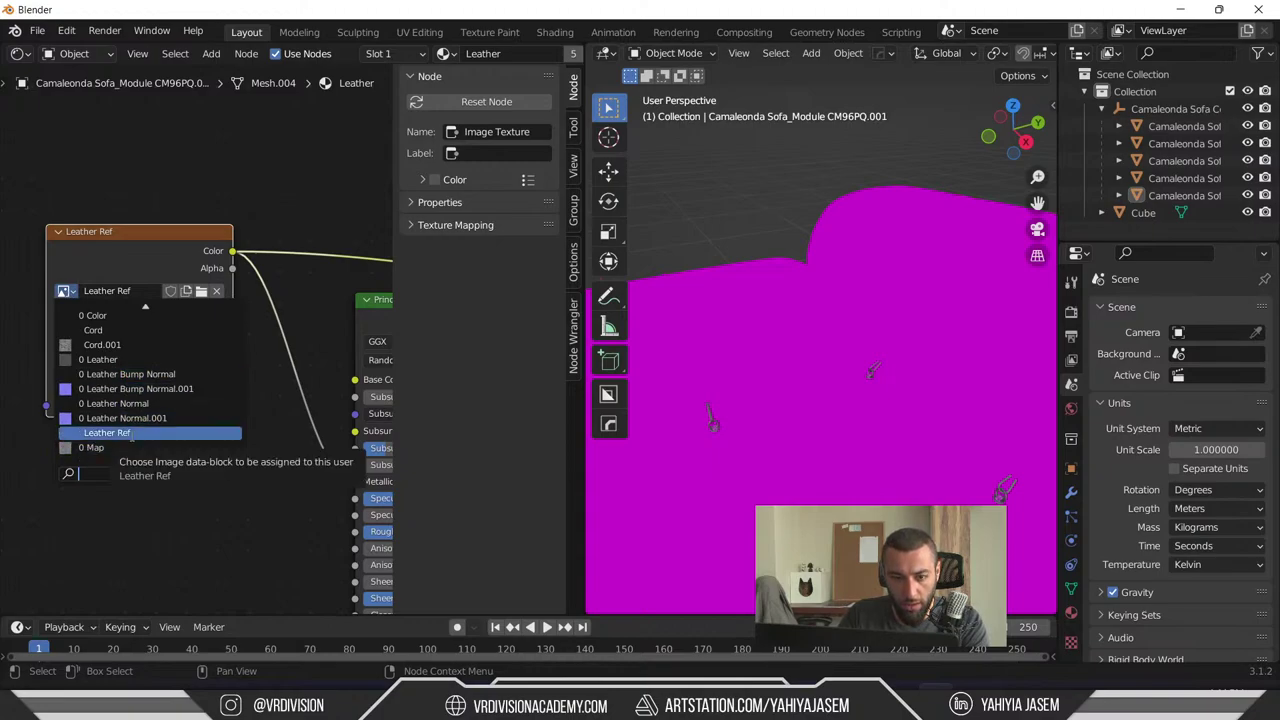
pyautogui.click(130, 432)
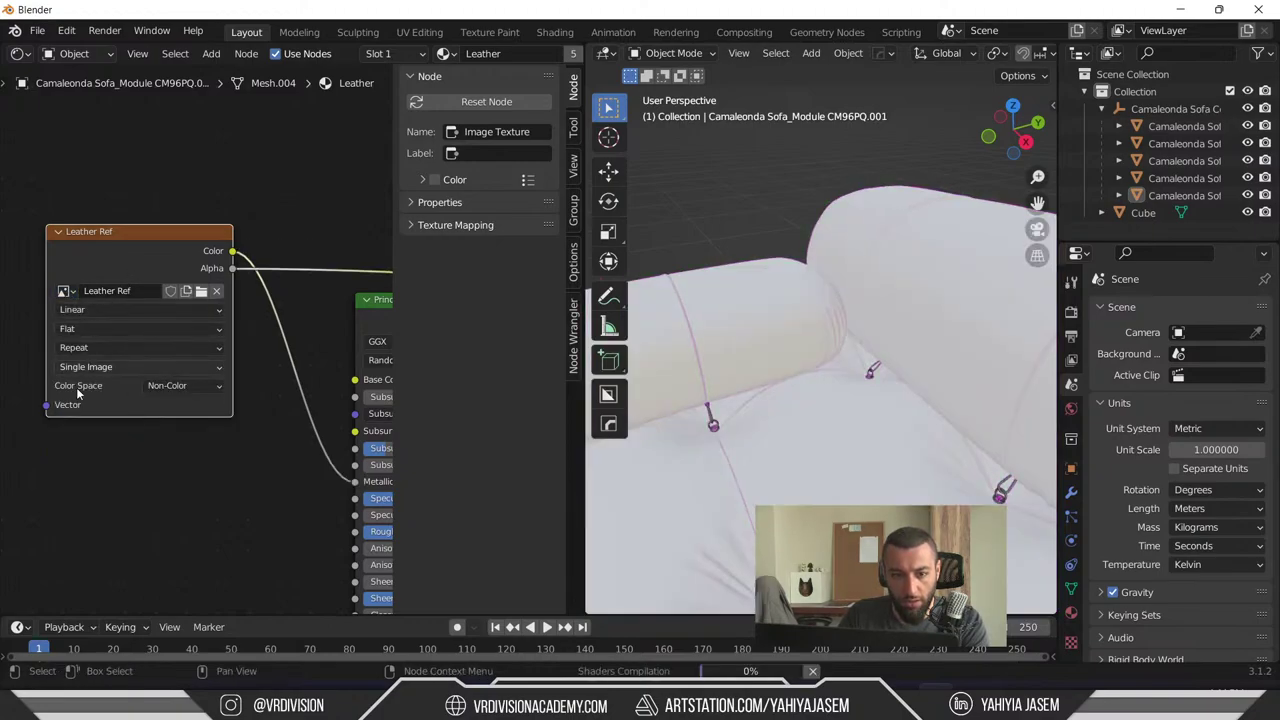
pyautogui.scroll(-2, 125, 249)
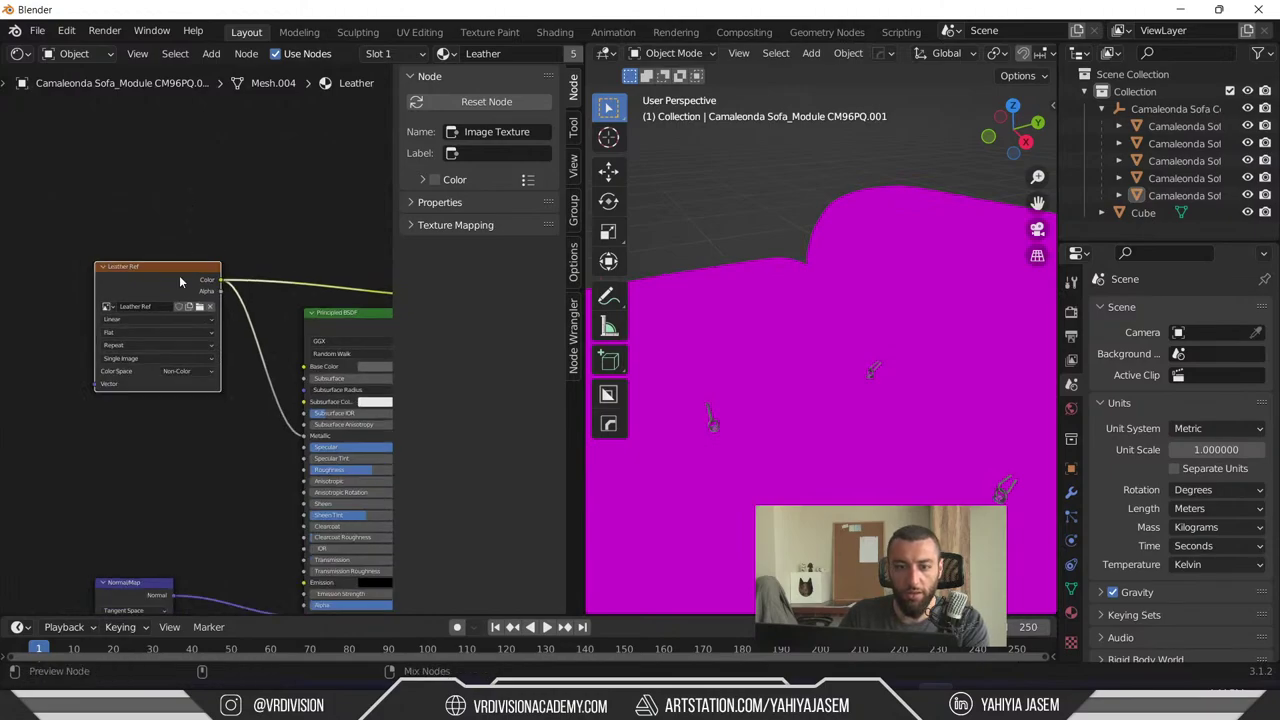
pyautogui.keyDown('ctrl'); pyautogui.hscroll(4, 164, 245); pyautogui.keyUp('ctrl')
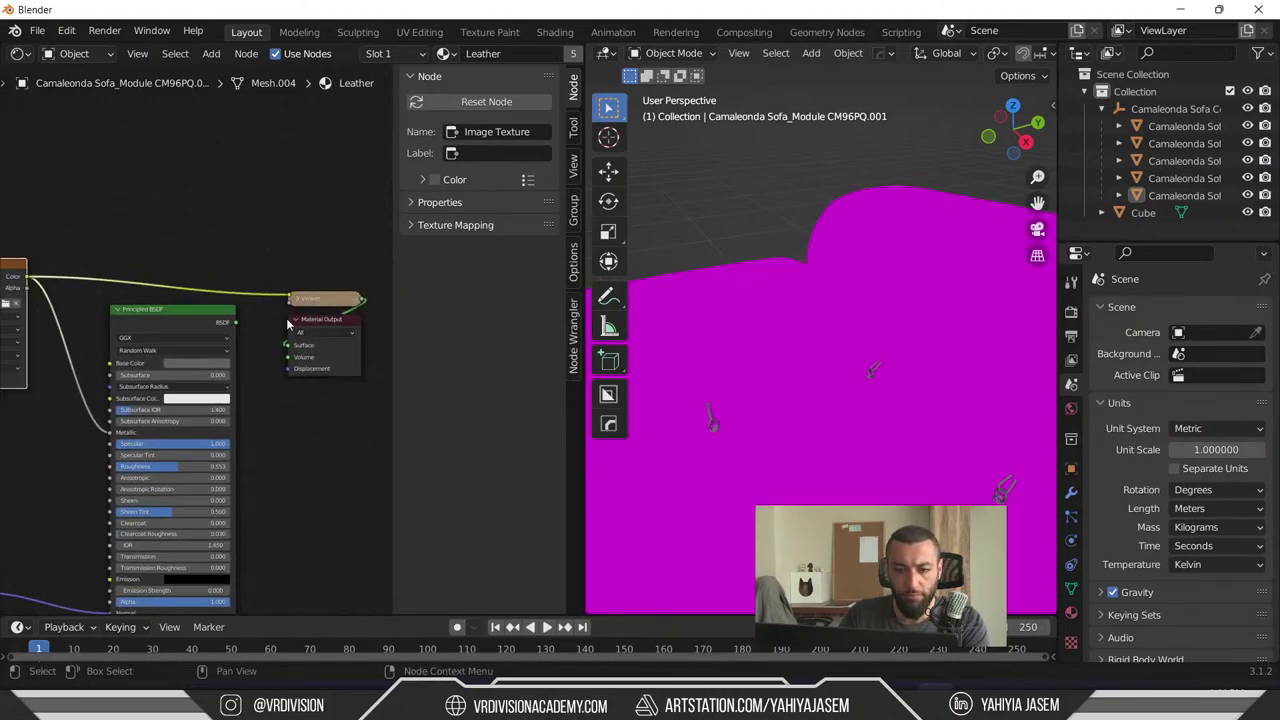
pyautogui.keyDown('ctrl'); pyautogui.hscroll(-3, 266, 228); pyautogui.keyUp('ctrl')
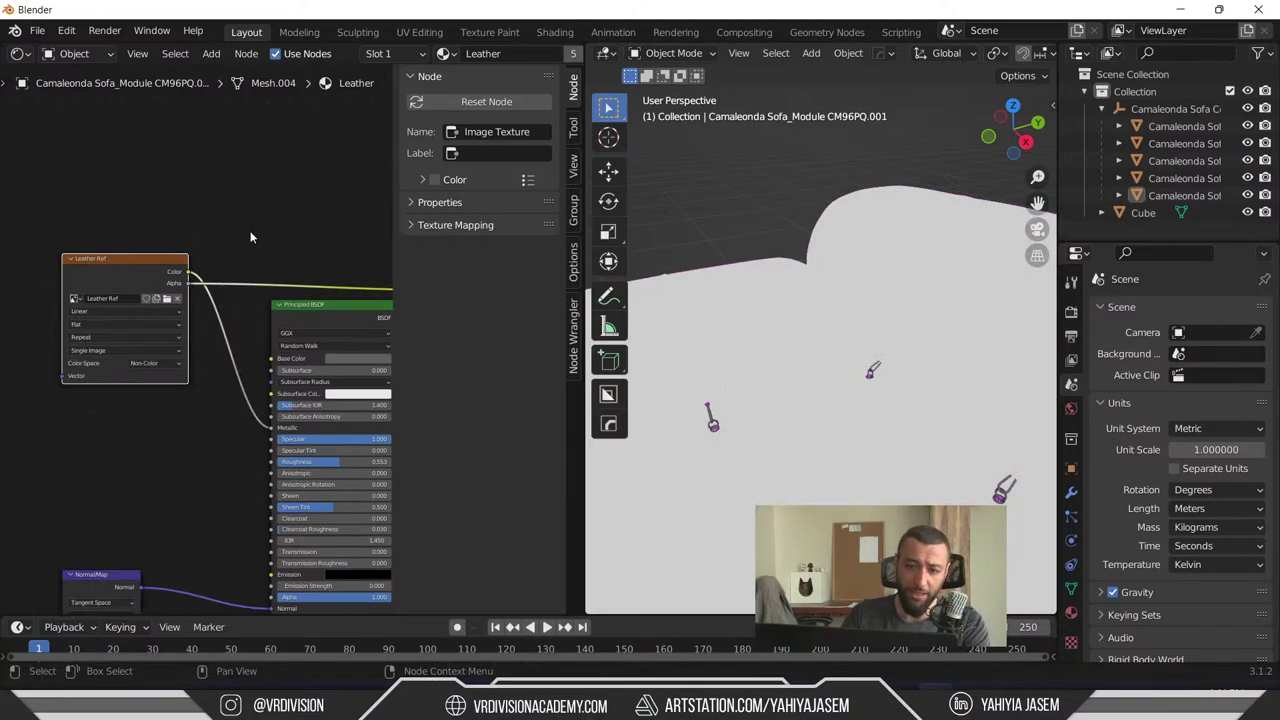
pyautogui.scroll(-4, 251, 237)
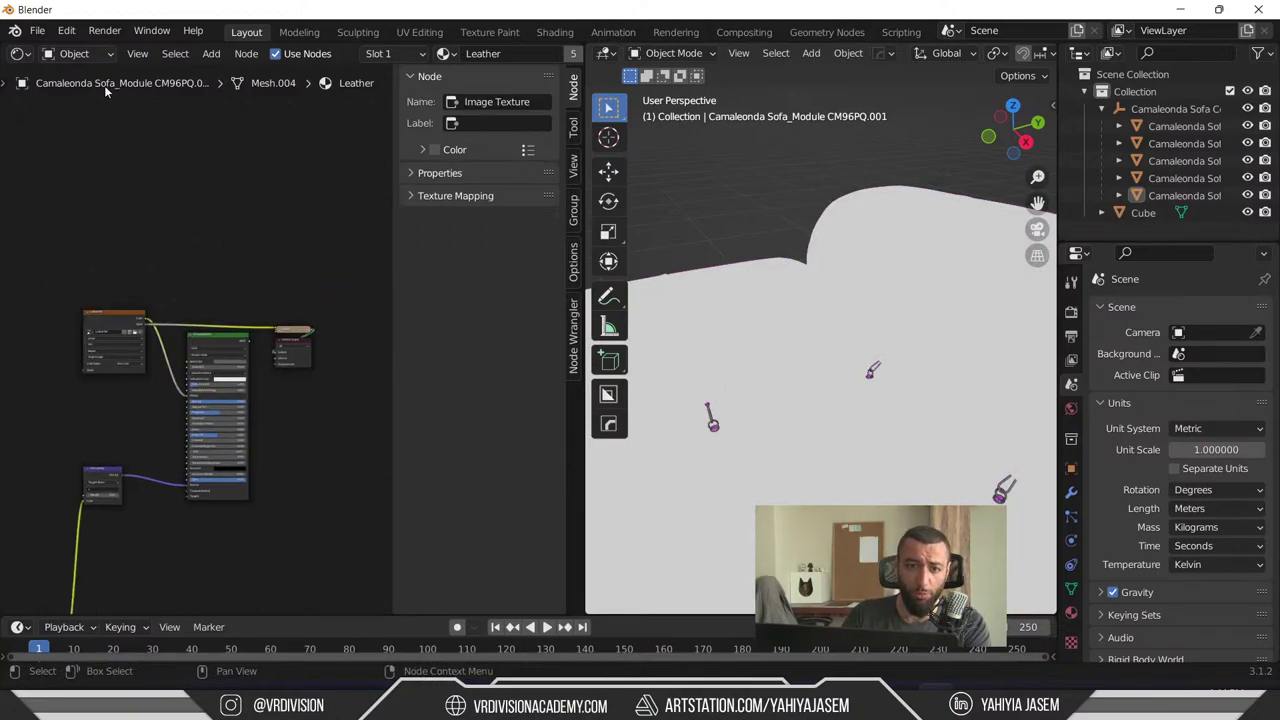
# - Toggle the Annotate tool back to Select Box, then bring the live chat window forward
pyautogui.click(4, 84)
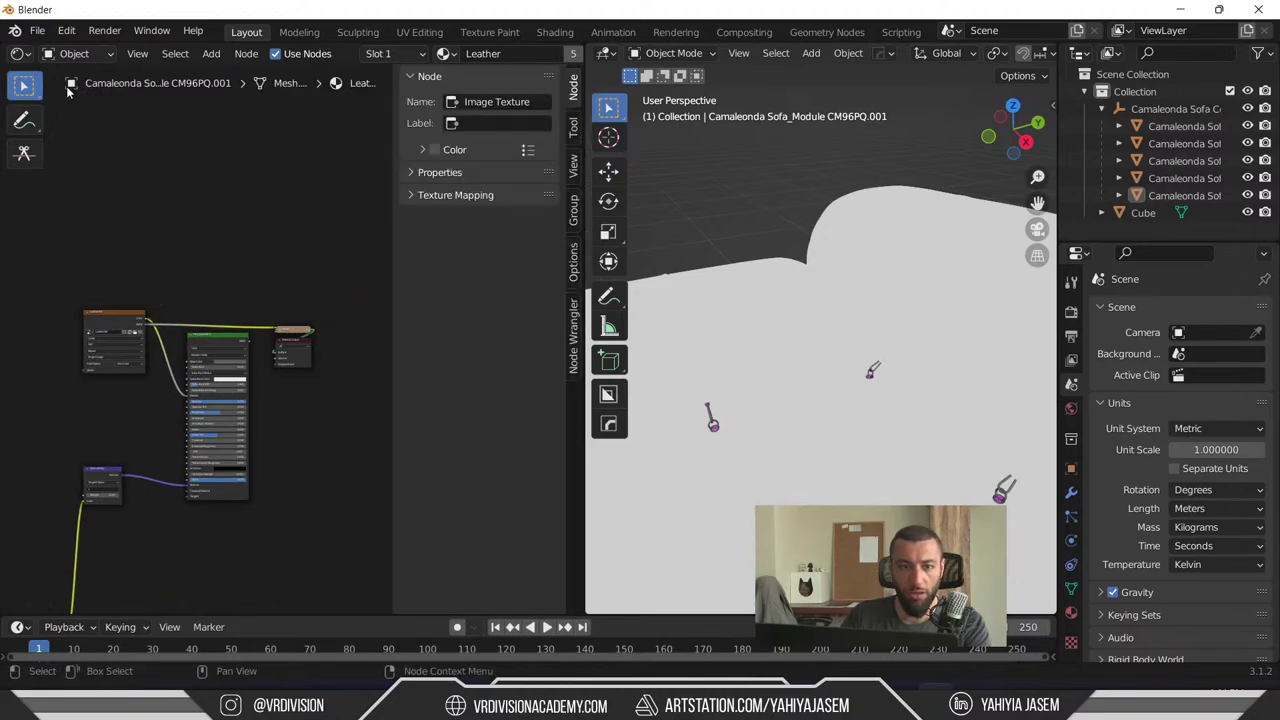
pyautogui.click(25, 119)
pyautogui.click(25, 87)
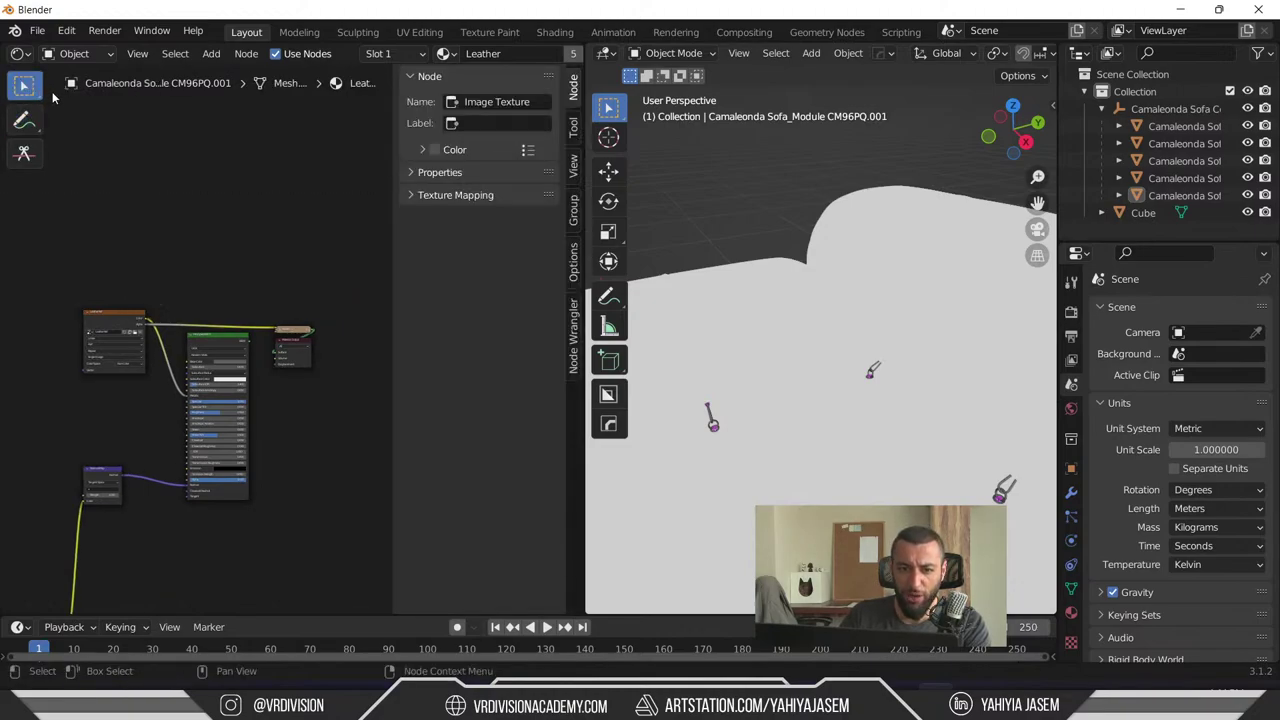
pyautogui.moveTo(135, 157); pyautogui.dragTo(201, 236, button='middle')
pyautogui.hotkey('alt', 'Tab')
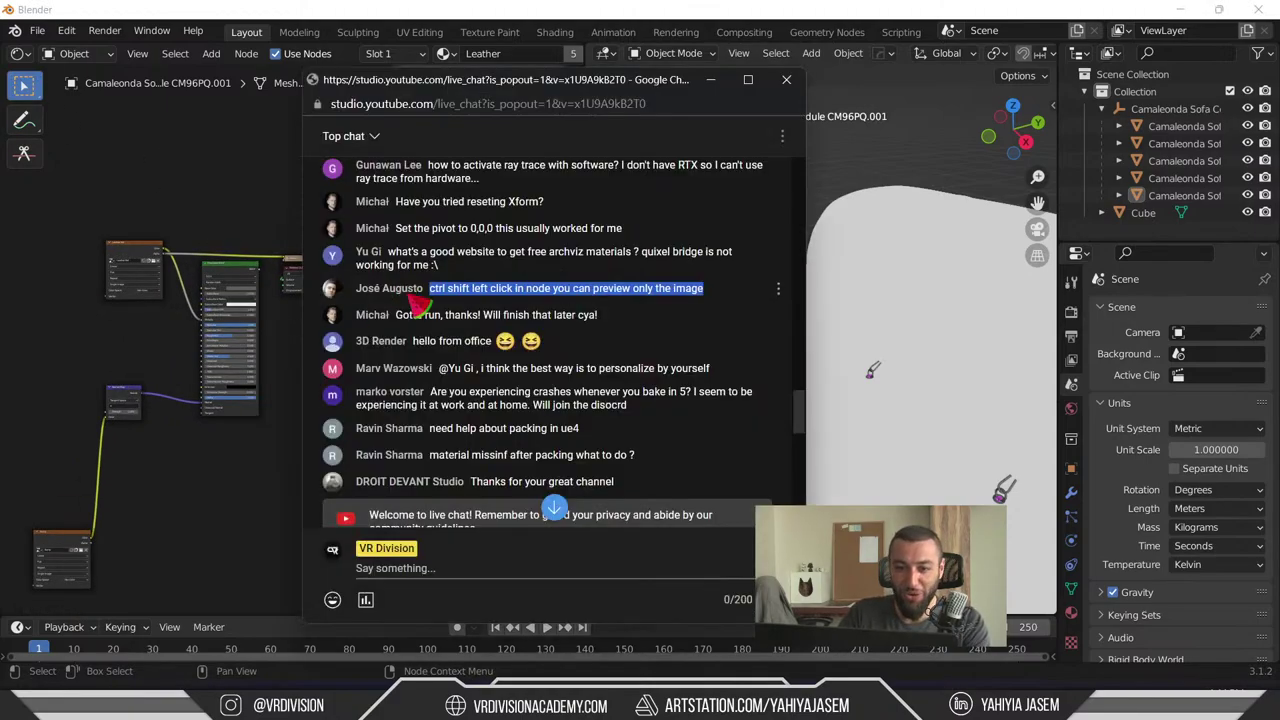
pyautogui.scroll(-1, 405, 285)
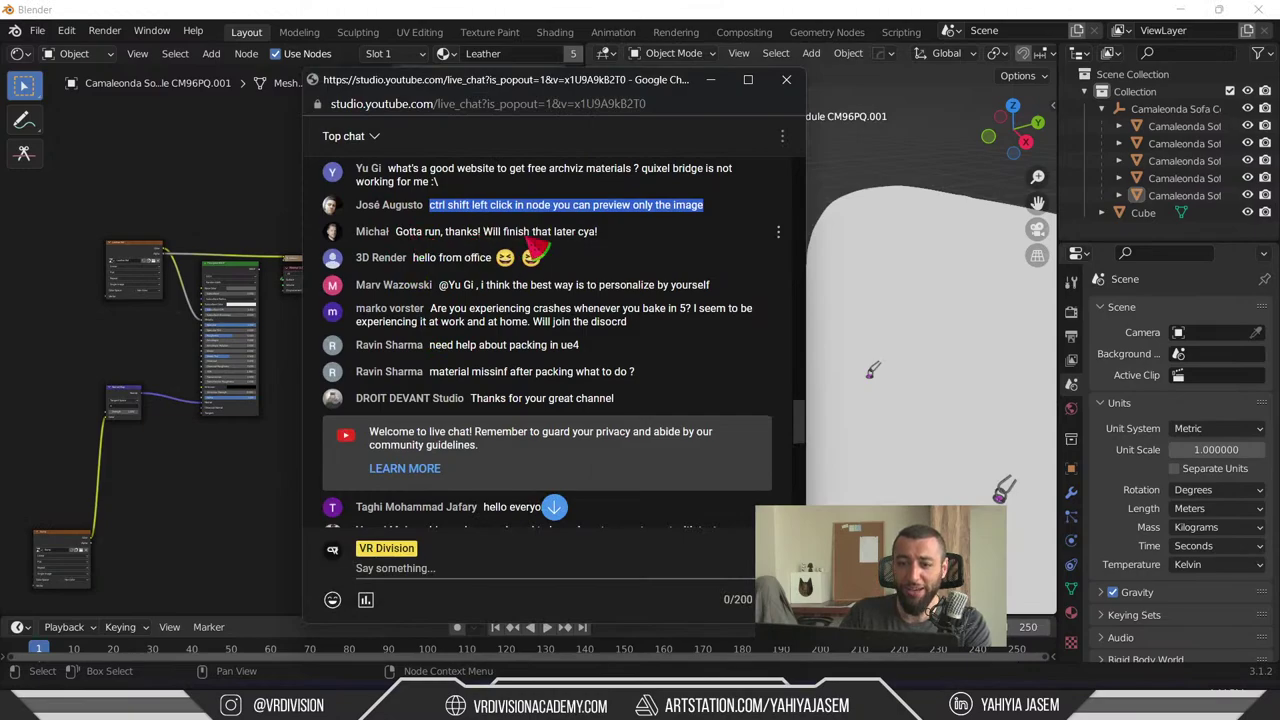
pyautogui.moveTo(627, 244); pyautogui.dragTo(490, 248)
pyautogui.click(528, 247)
pyautogui.click(607, 240)
pyautogui.click(548, 276)
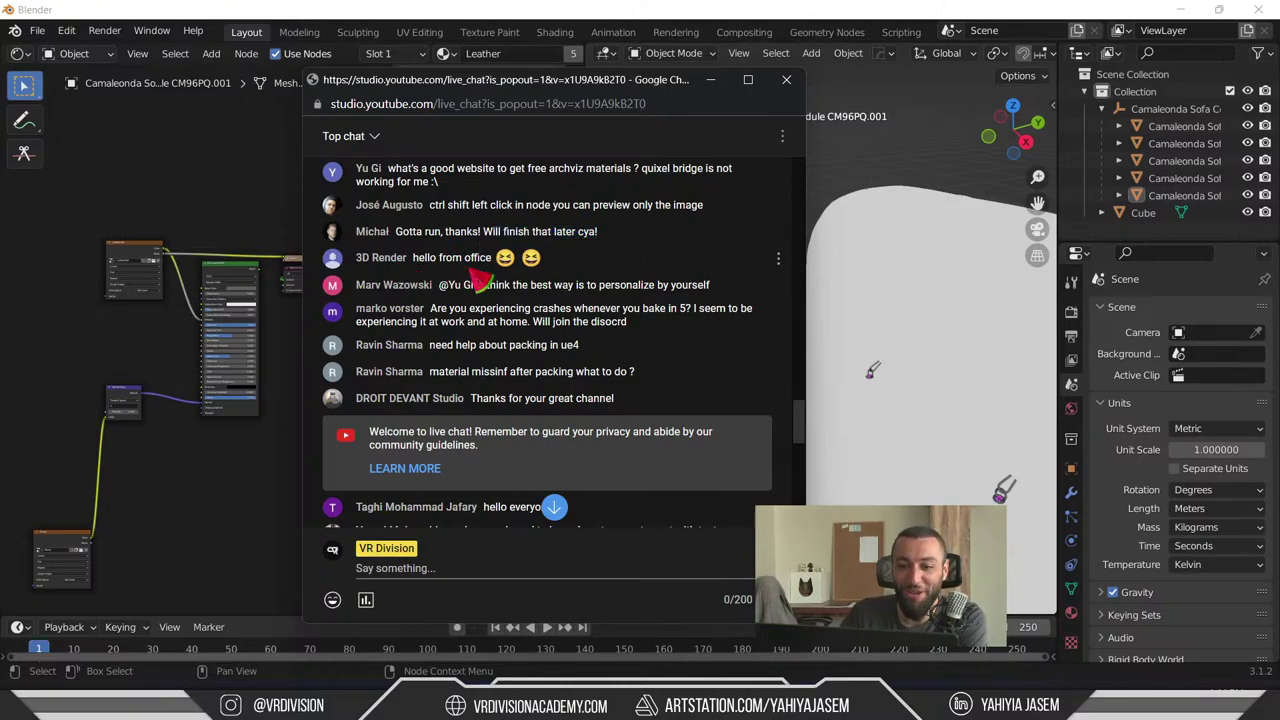
pyautogui.scroll(-1, 590, 250)
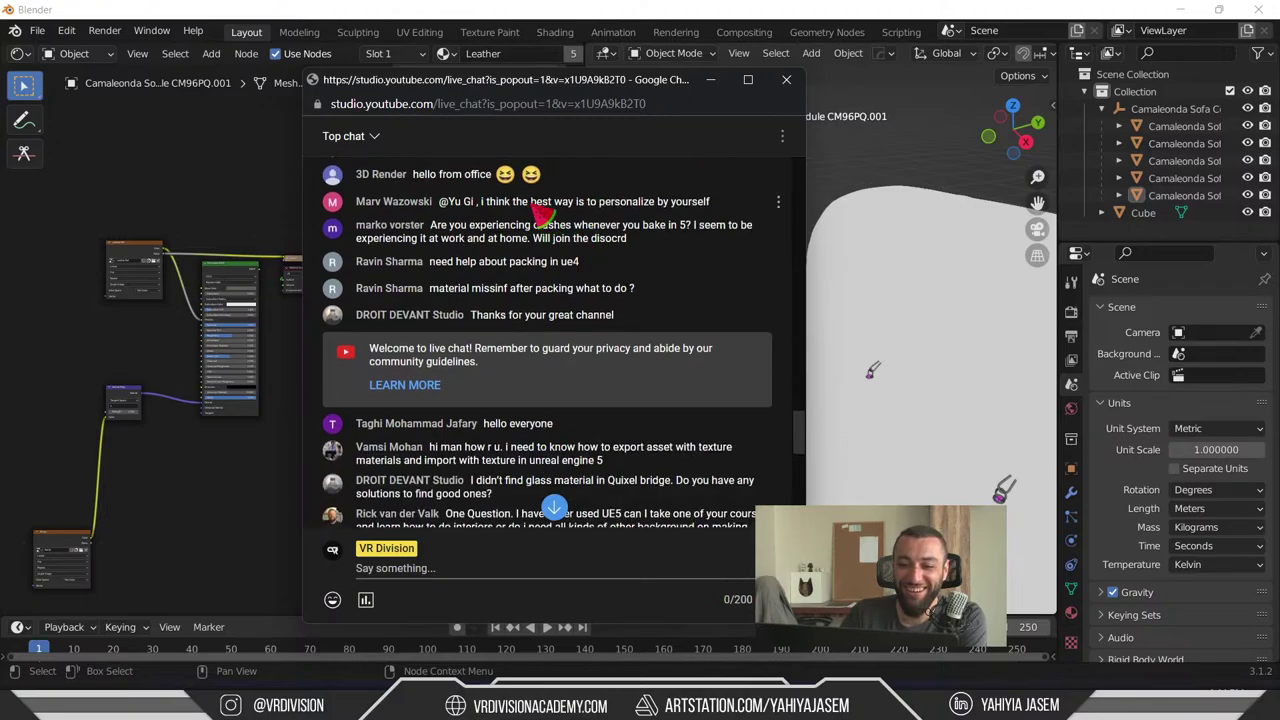
pyautogui.moveTo(481, 203); pyautogui.dragTo(598, 203)
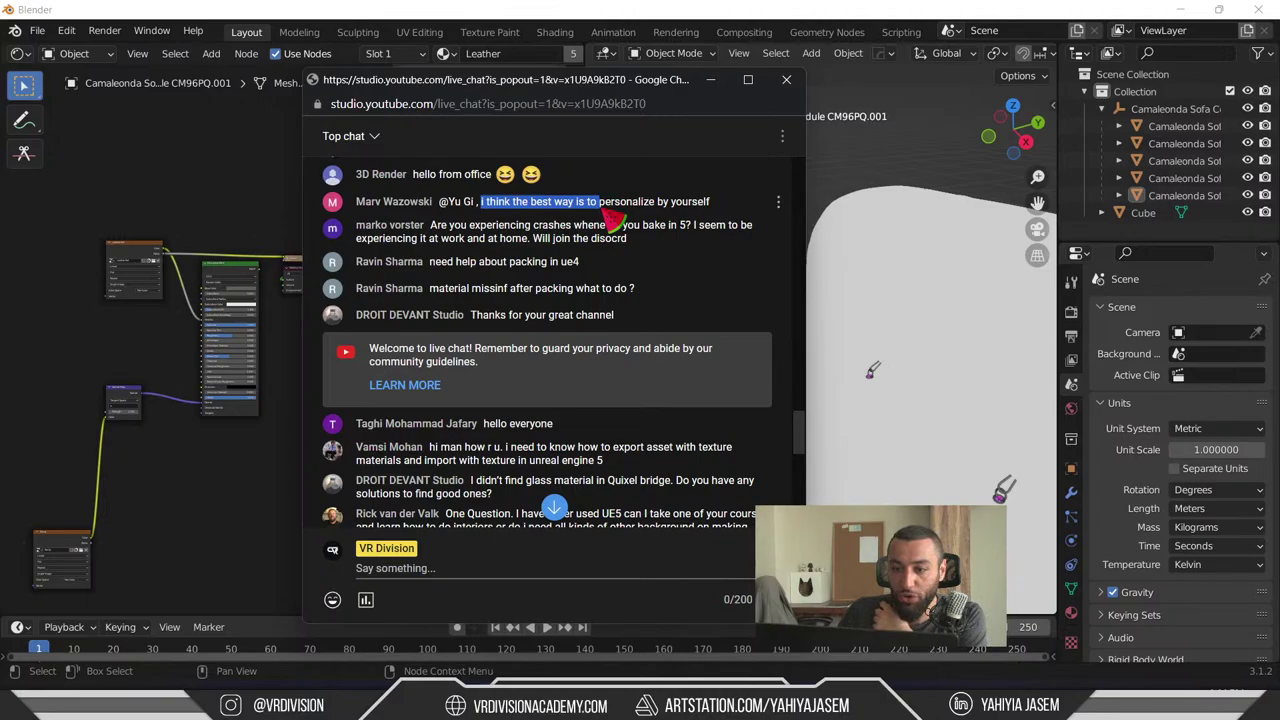
pyautogui.click(608, 215)
pyautogui.moveTo(745, 208); pyautogui.dragTo(470, 212)
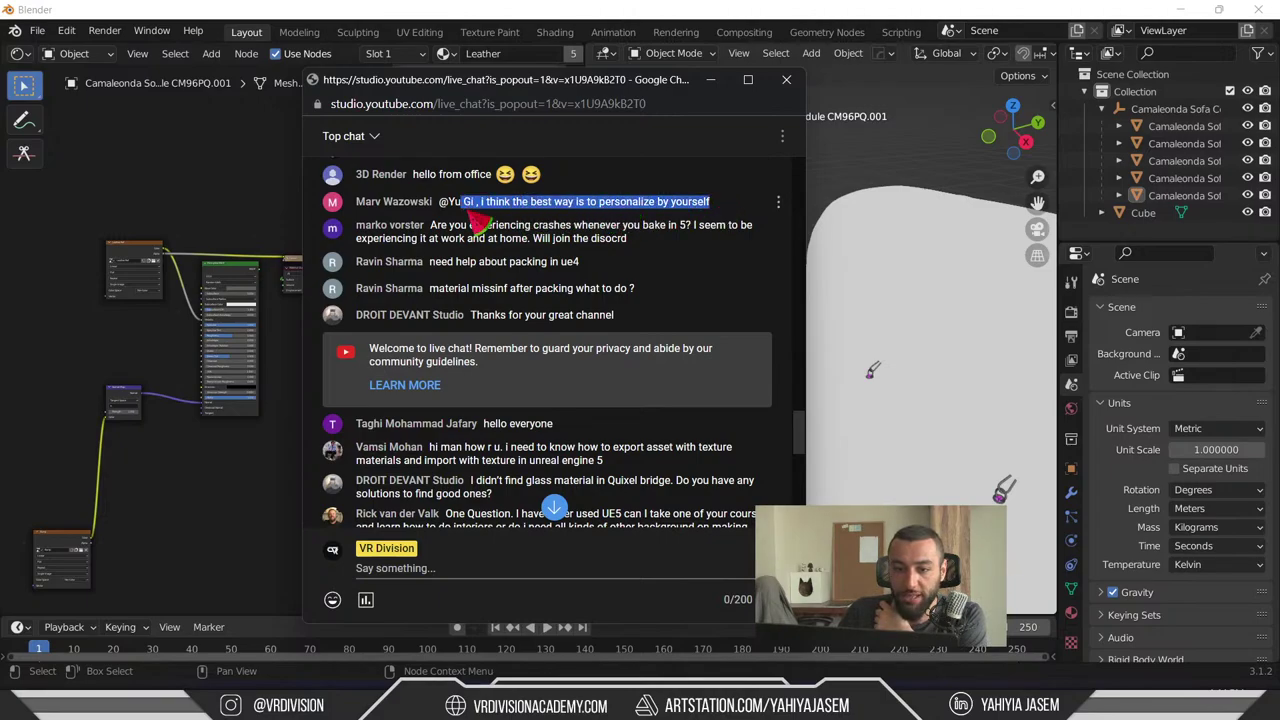
pyautogui.scroll(6, 478, 222)
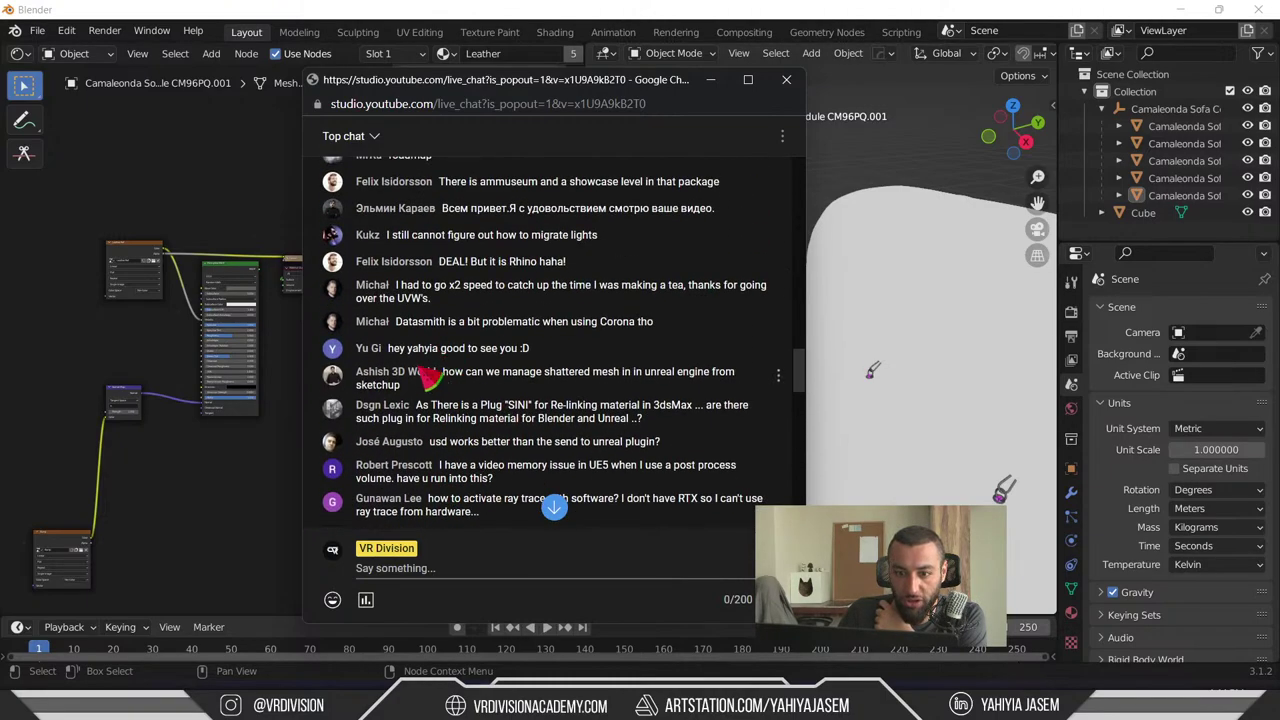
pyautogui.scroll(-3, 430, 360)
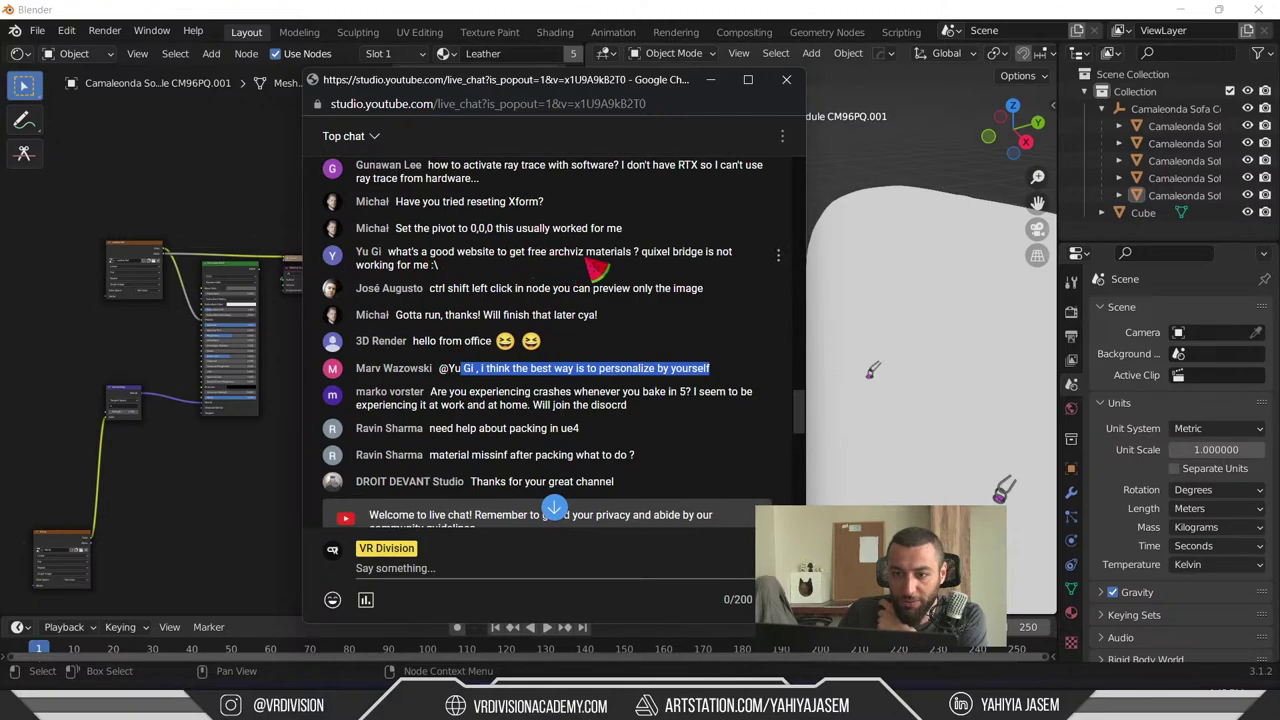
pyautogui.click(462, 270)
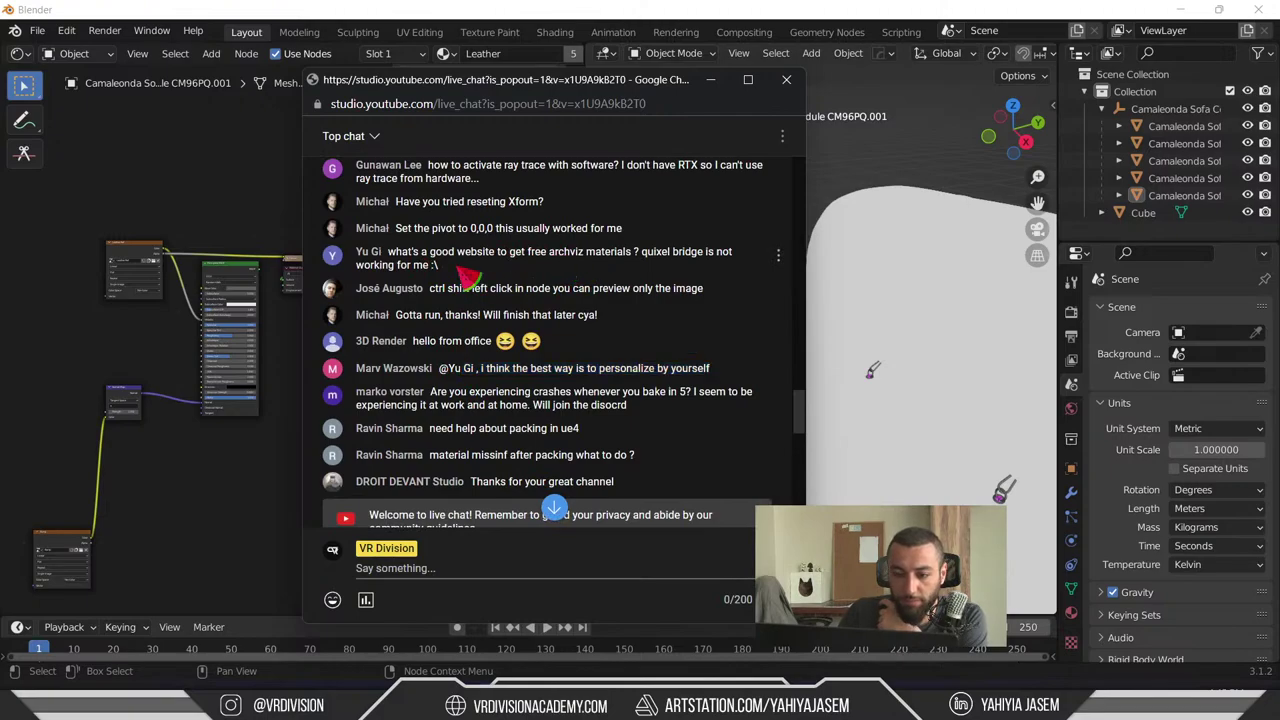
pyautogui.scroll(-2, 465, 275)
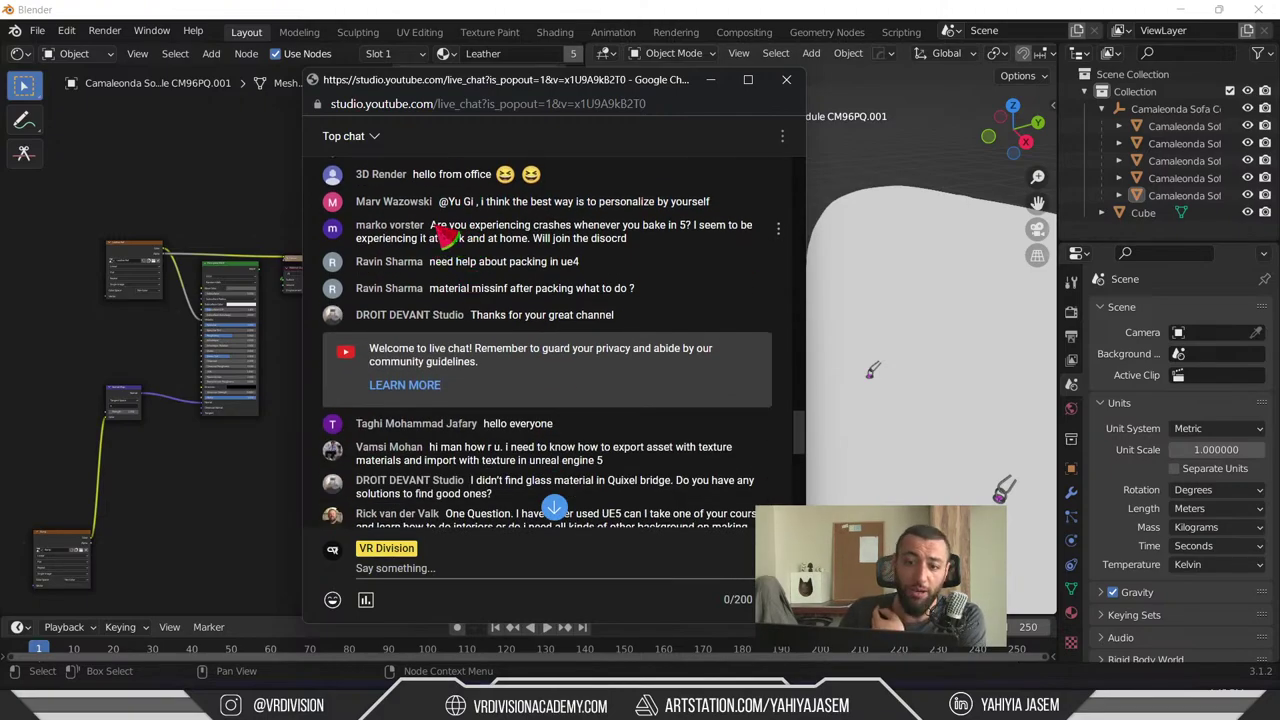
pyautogui.moveTo(432, 230); pyautogui.dragTo(530, 230)
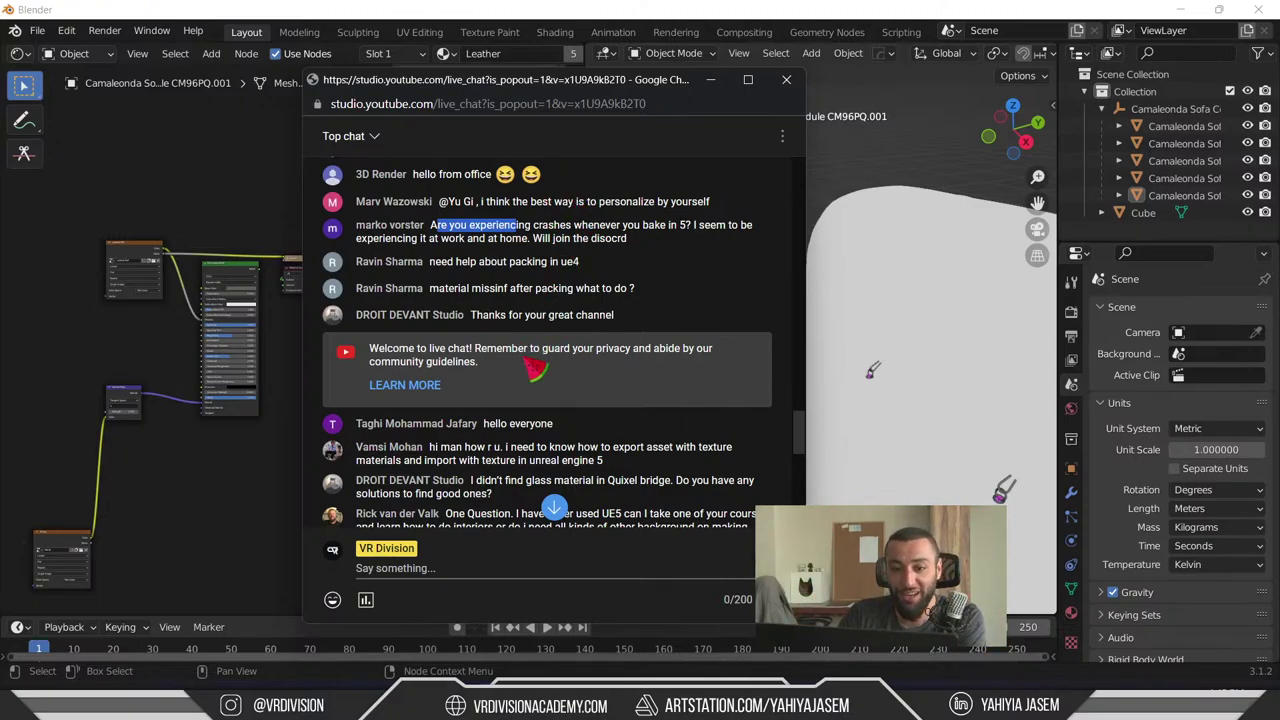
# - Highlight the UE5 baking crash question and the Discord note in the chat
pyautogui.scroll(1, 533, 368)
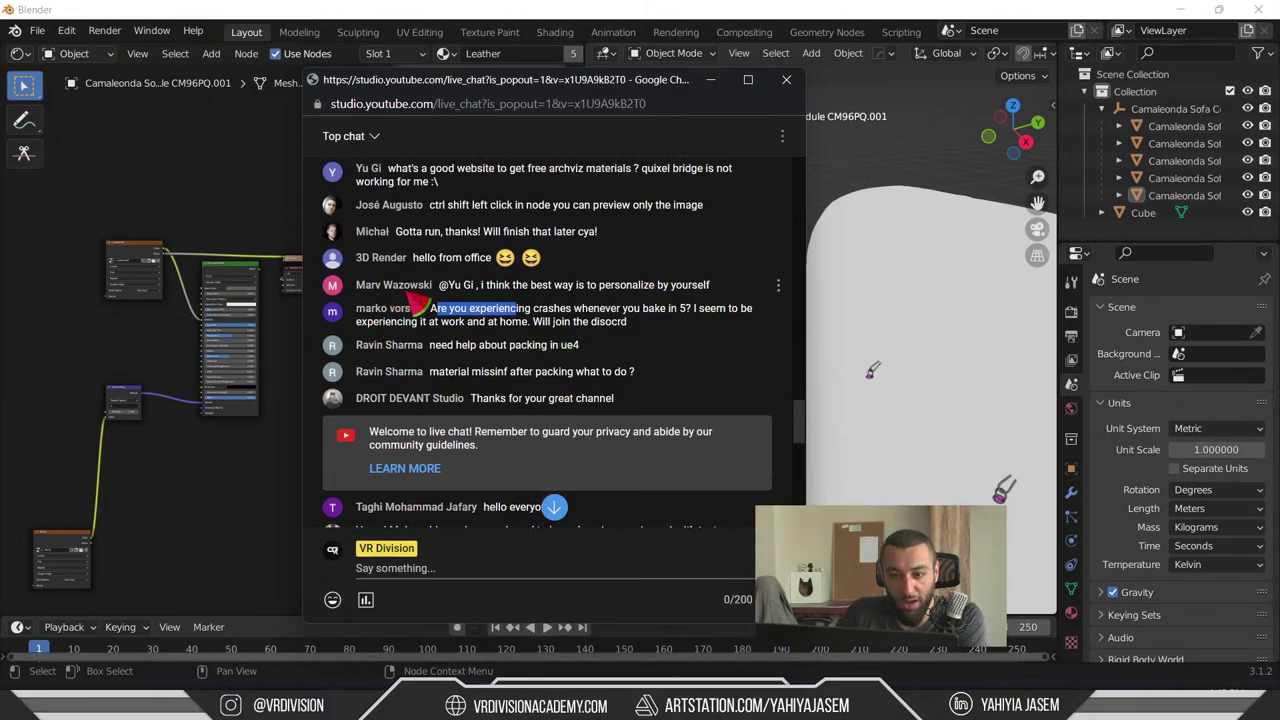
pyautogui.moveTo(530, 312); pyautogui.dragTo(750, 316)
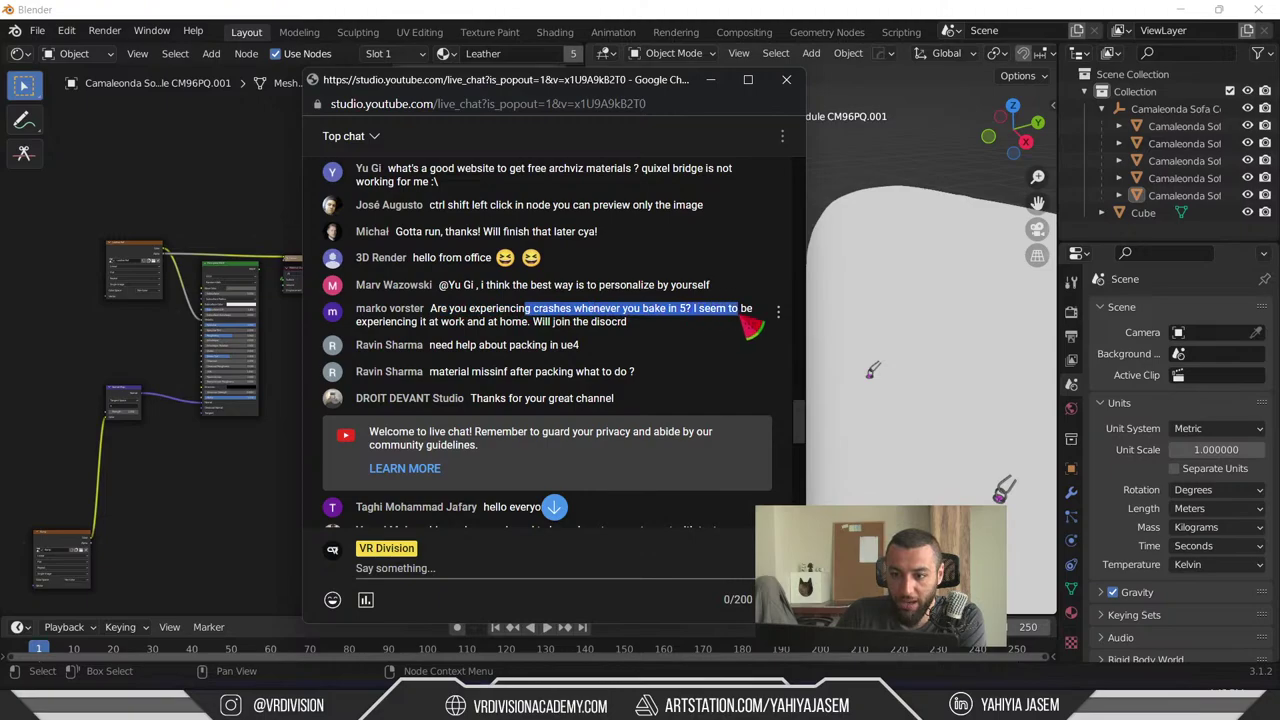
pyautogui.click(745, 328)
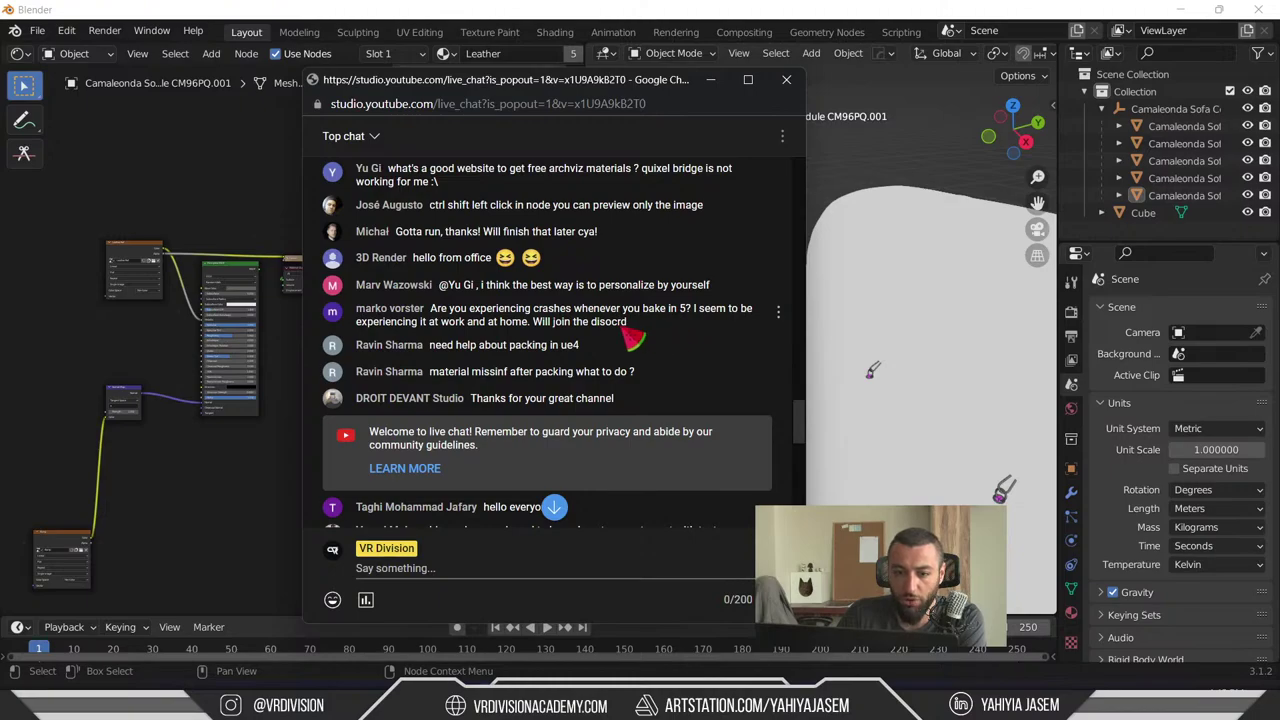
pyautogui.moveTo(633, 338); pyautogui.dragTo(500, 330)
pyautogui.click(575, 331)
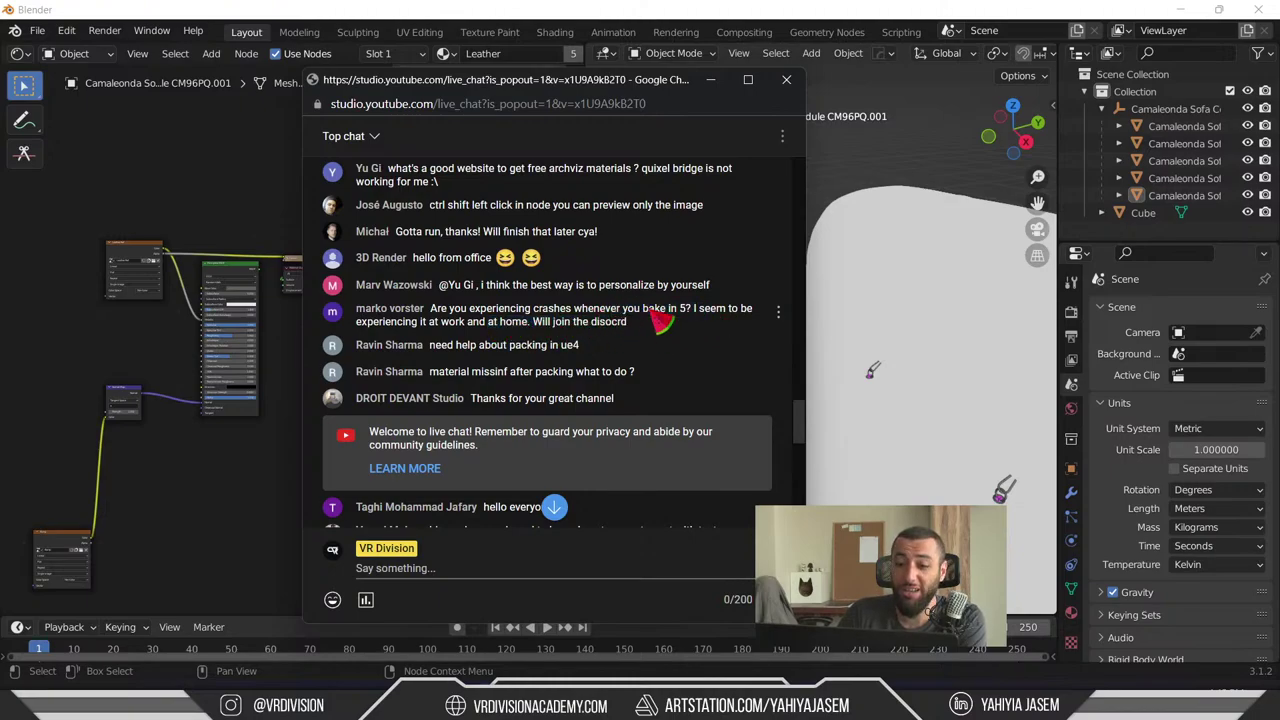
pyautogui.moveTo(714, 313); pyautogui.dragTo(500, 320)
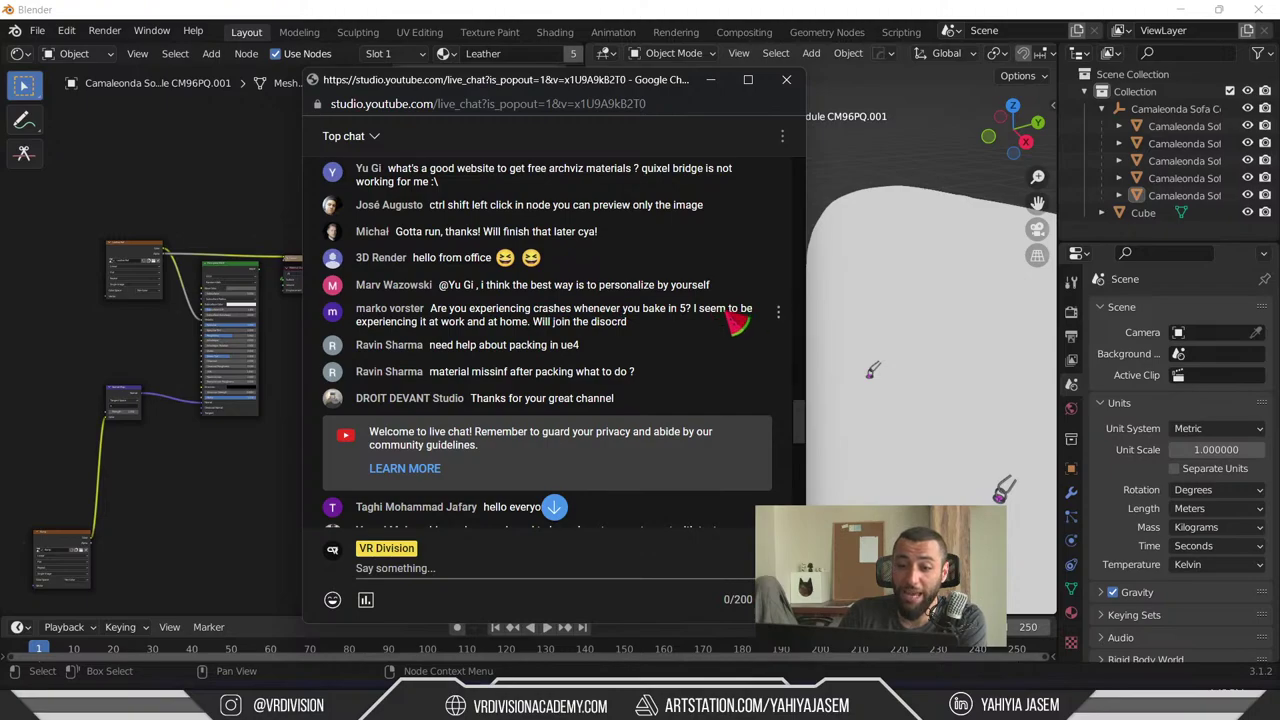
pyautogui.moveTo(727, 310); pyautogui.dragTo(527, 321)
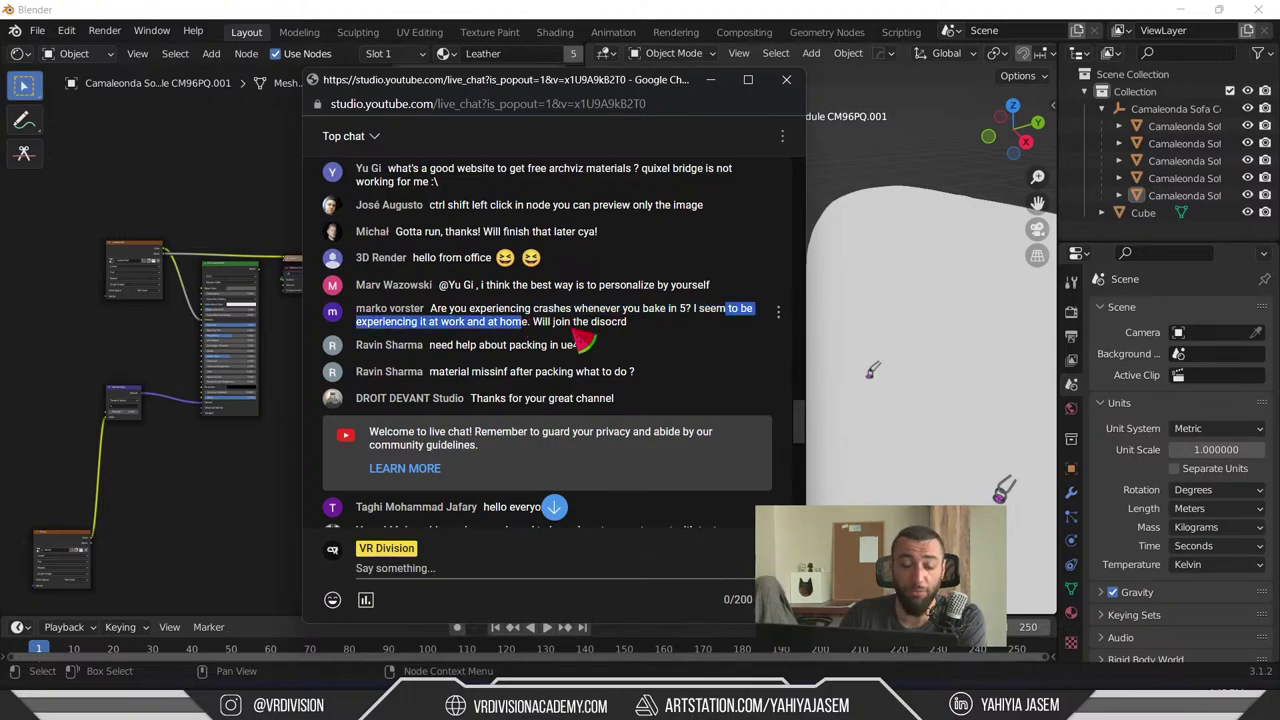
pyautogui.moveTo(684, 345); pyautogui.dragTo(466, 318)
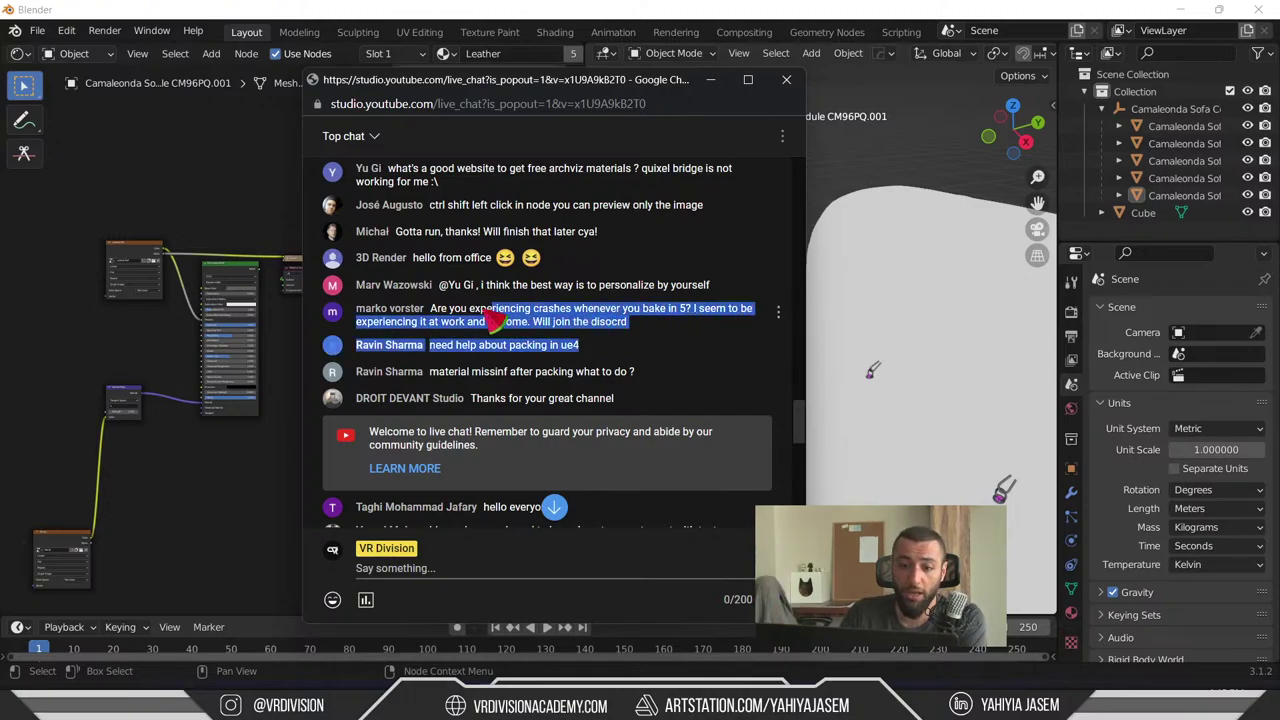
pyautogui.click(465, 325)
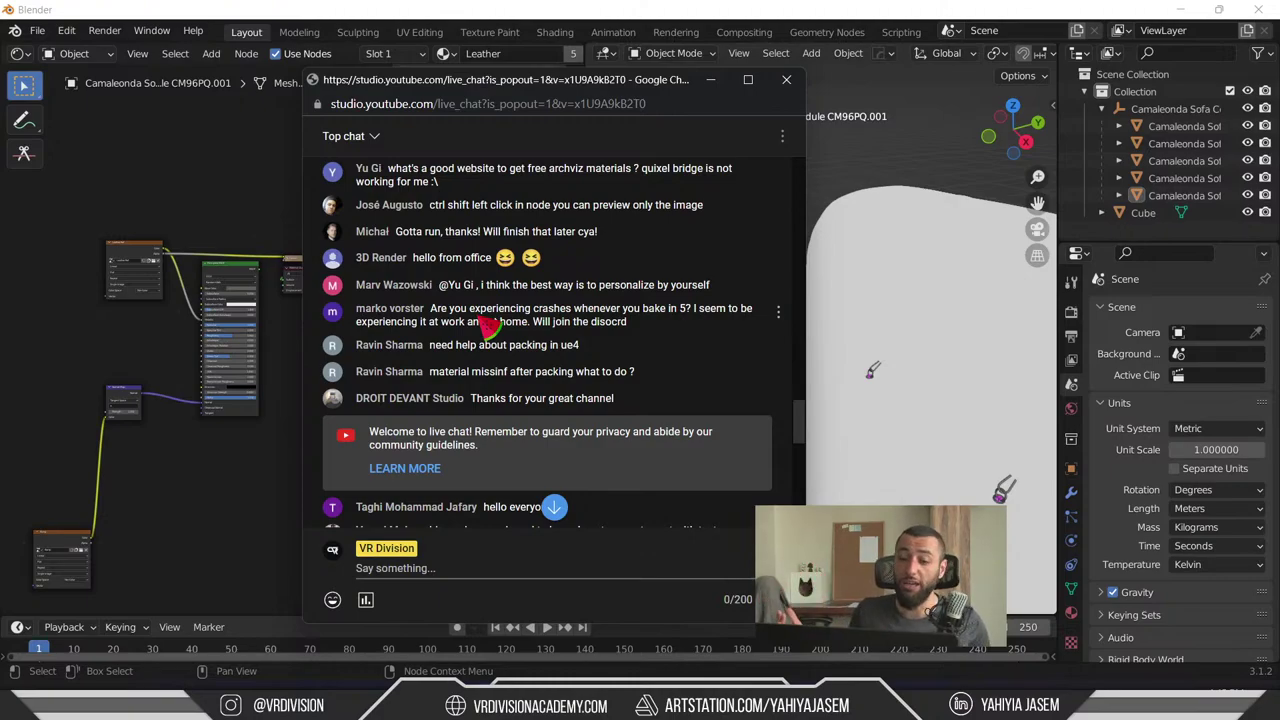
# - Re-highlight the baking crash message and scroll through the newer chat questions
pyautogui.moveTo(650, 334); pyautogui.dragTo(358, 310)
pyautogui.click(455, 325)
pyautogui.moveTo(452, 325); pyautogui.dragTo(540, 325)
pyautogui.click(663, 343)
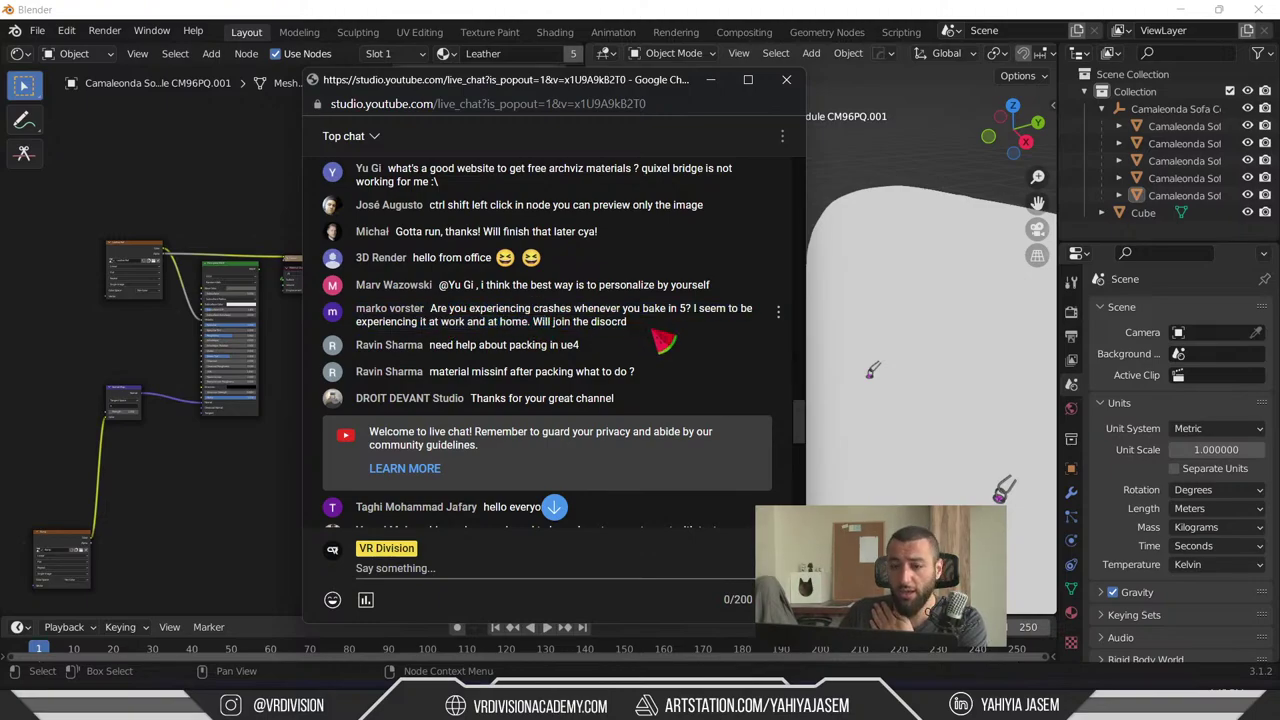
pyautogui.moveTo(663, 343); pyautogui.dragTo(455, 312)
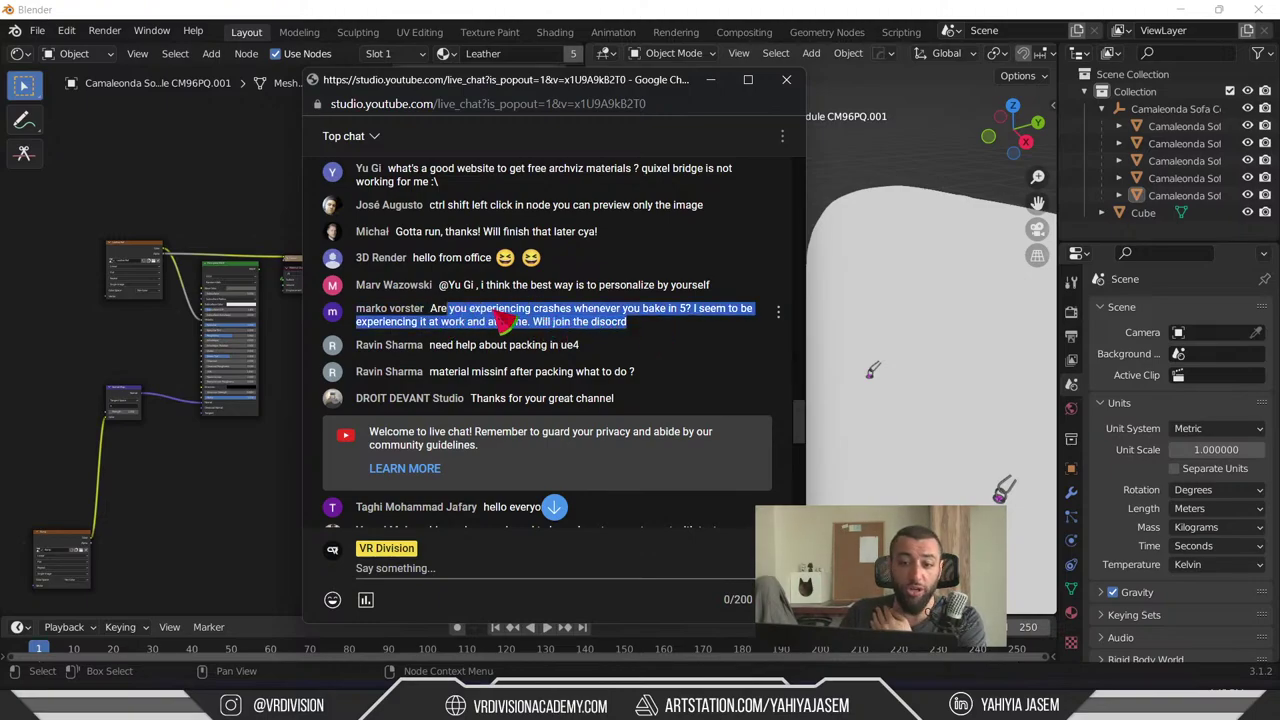
pyautogui.scroll(-1, 520, 327)
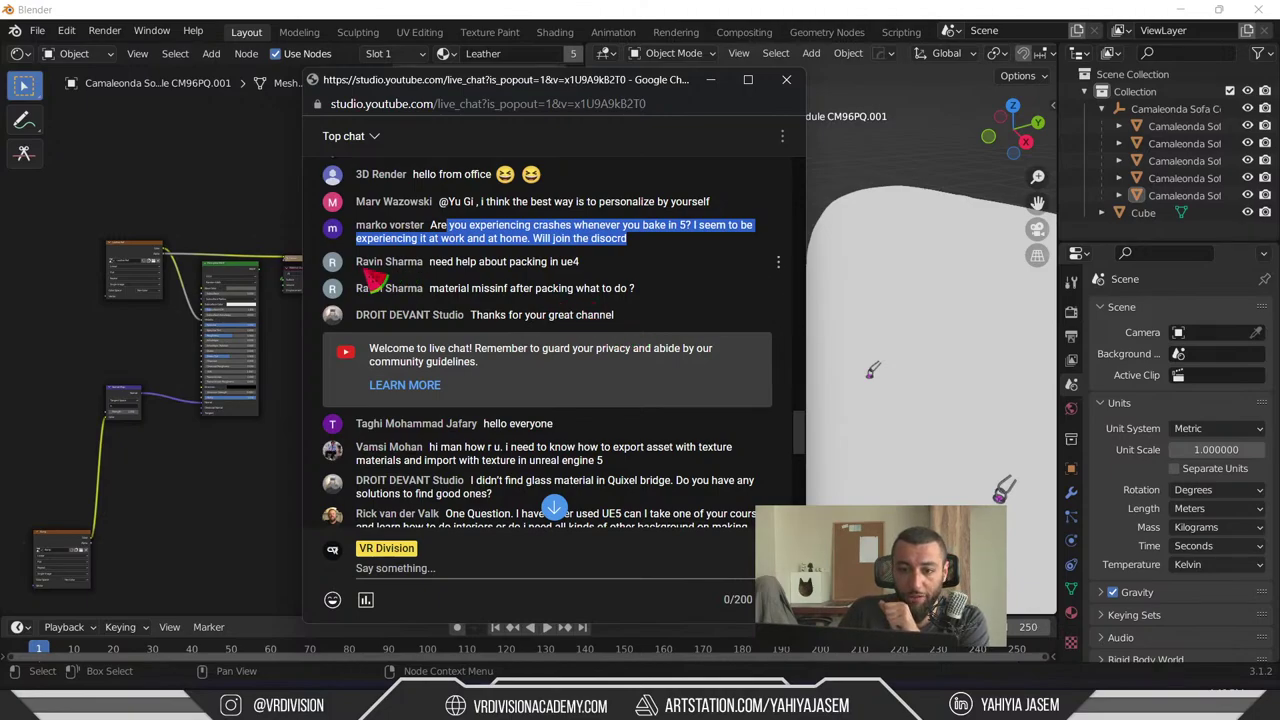
pyautogui.scroll(1, 450, 282)
pyautogui.scroll(2, 450, 285)
pyautogui.scroll(-3, 450, 295)
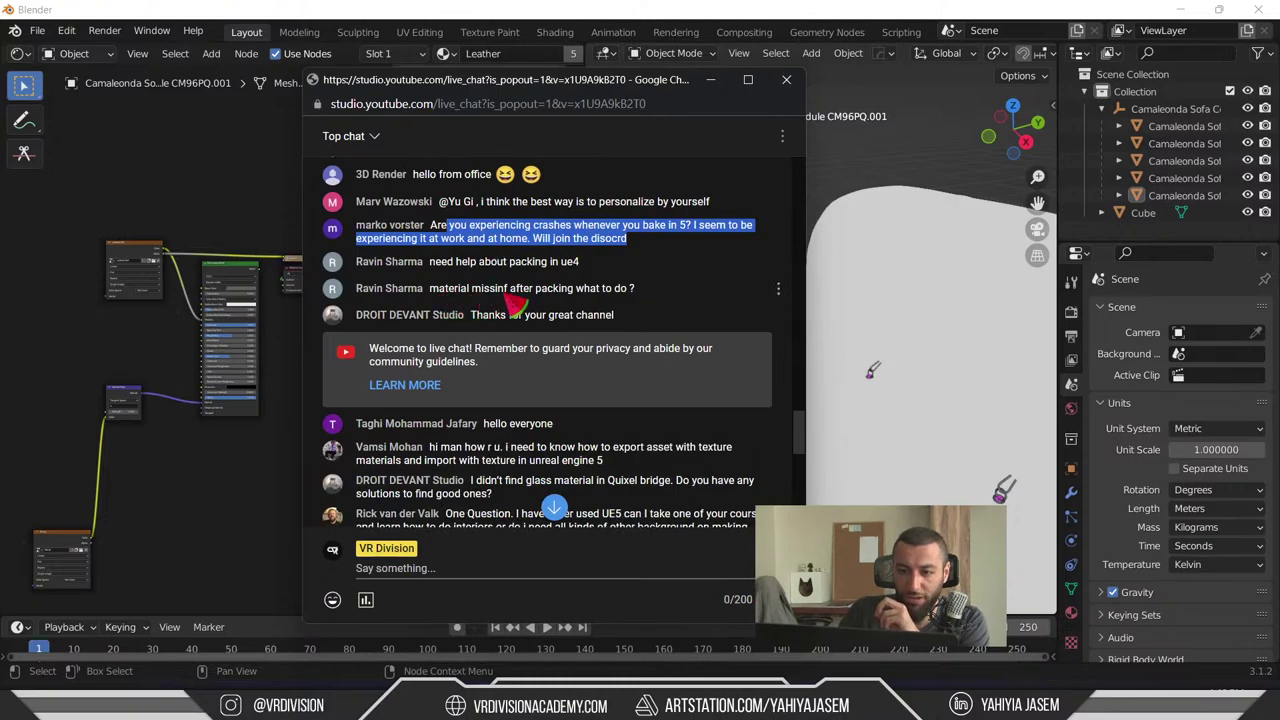
# - Highlight the two questions about packing in UE4
pyautogui.moveTo(629, 291); pyautogui.dragTo(468, 264)
pyautogui.click(470, 265)
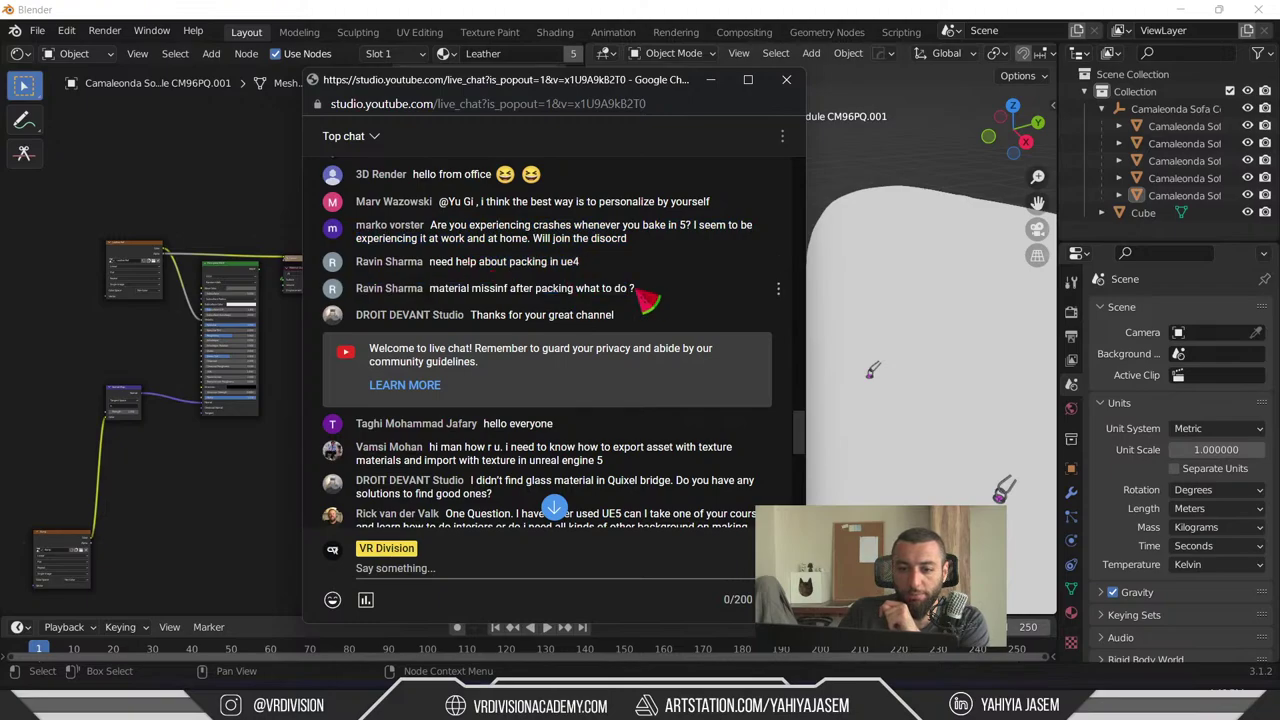
pyautogui.moveTo(660, 295); pyautogui.dragTo(395, 277)
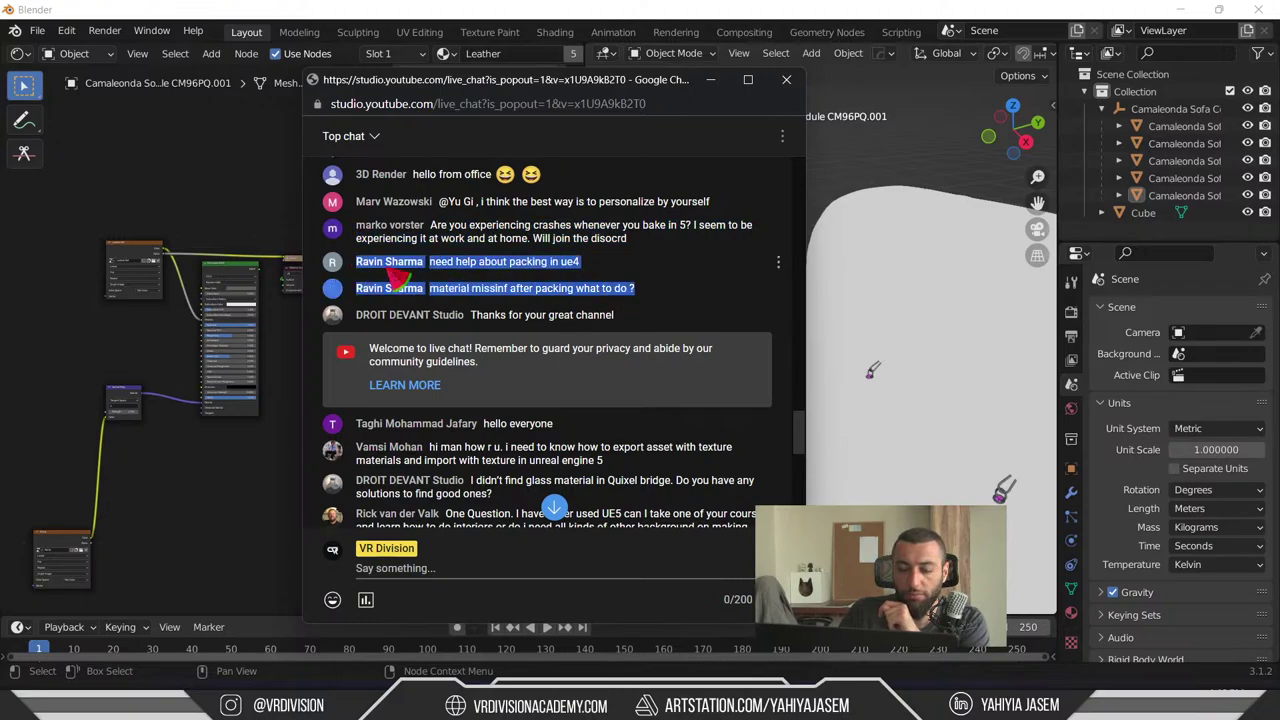
pyautogui.click(628, 294)
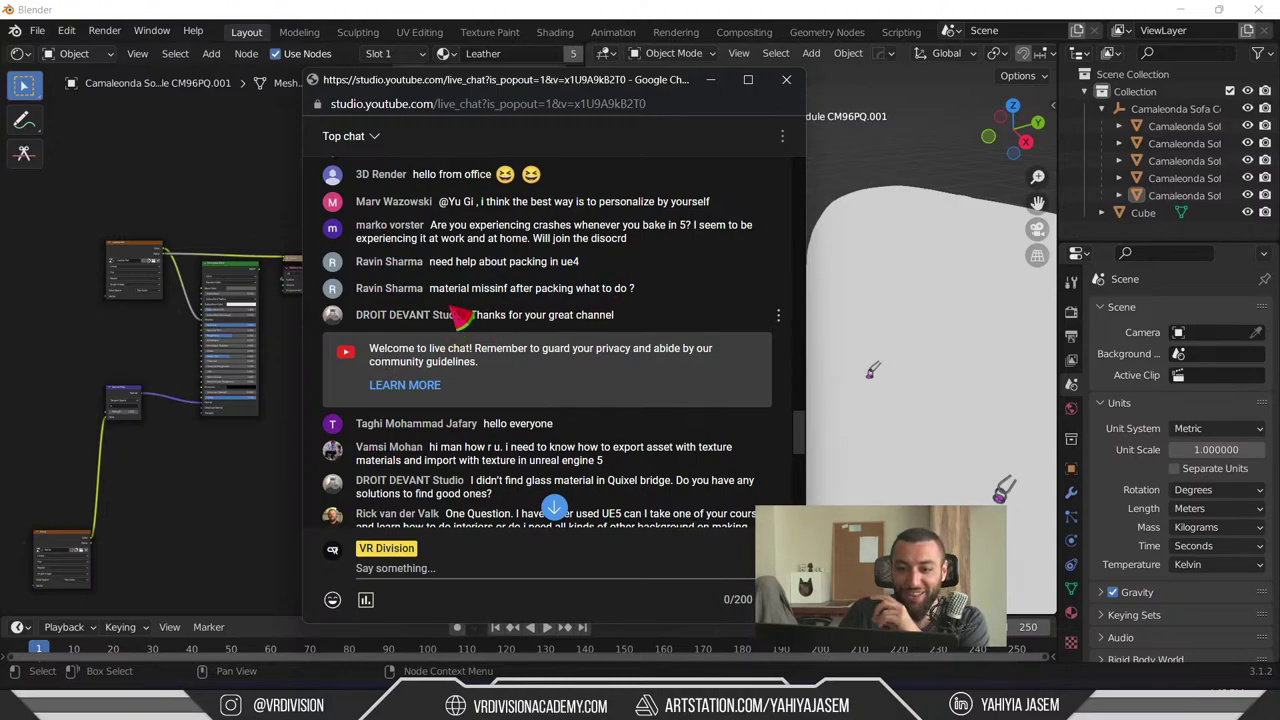
# - Highlight the 'material missinf after packing' question, then switch to the Discord server
pyautogui.tripleClick(457, 292)
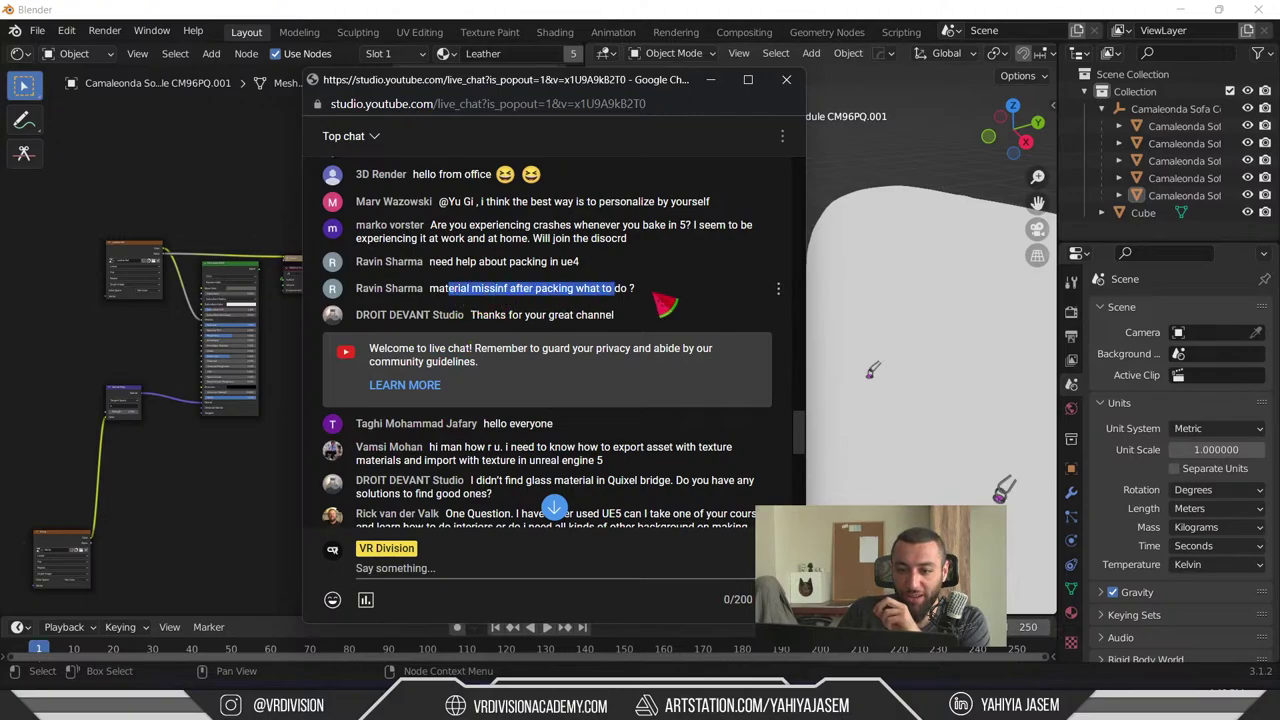
pyautogui.click(470, 296)
pyautogui.tripleClick(475, 296)
pyautogui.click(489, 300)
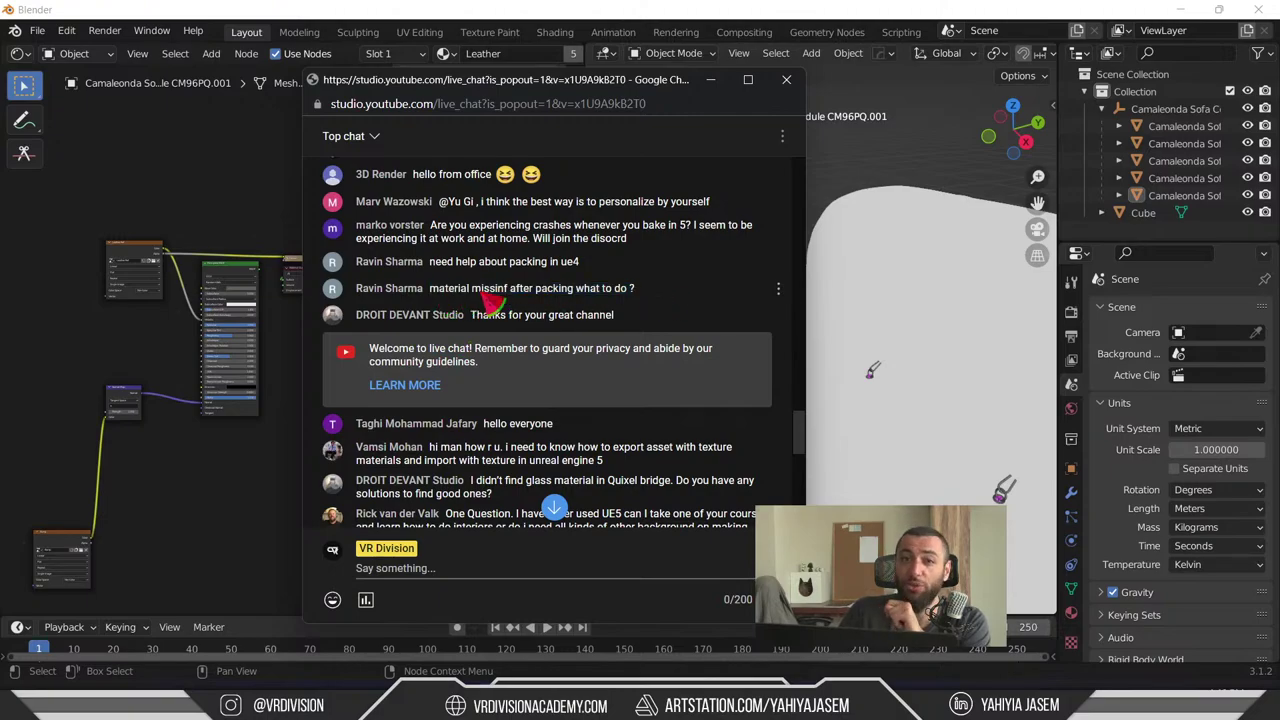
pyautogui.moveTo(445, 305); pyautogui.dragTo(680, 305)
pyautogui.click(640, 308)
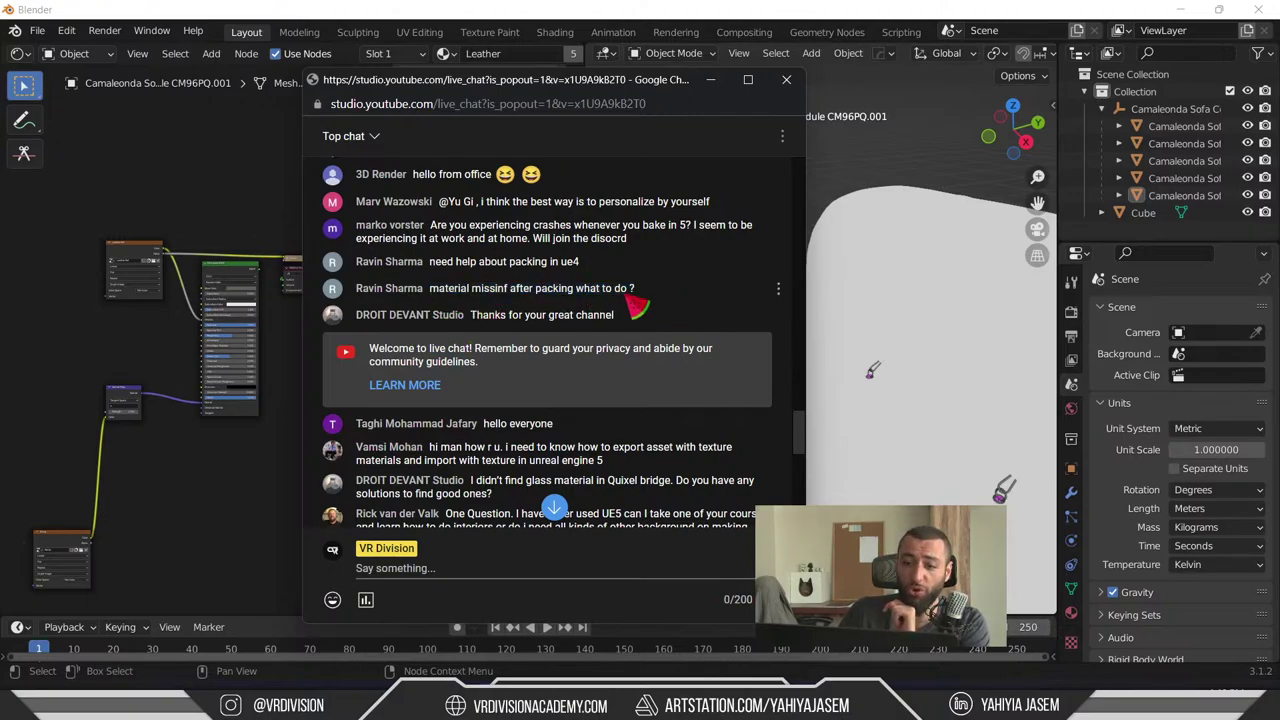
pyautogui.moveTo(534, 292); pyautogui.dragTo(450, 292)
pyautogui.click(452, 300)
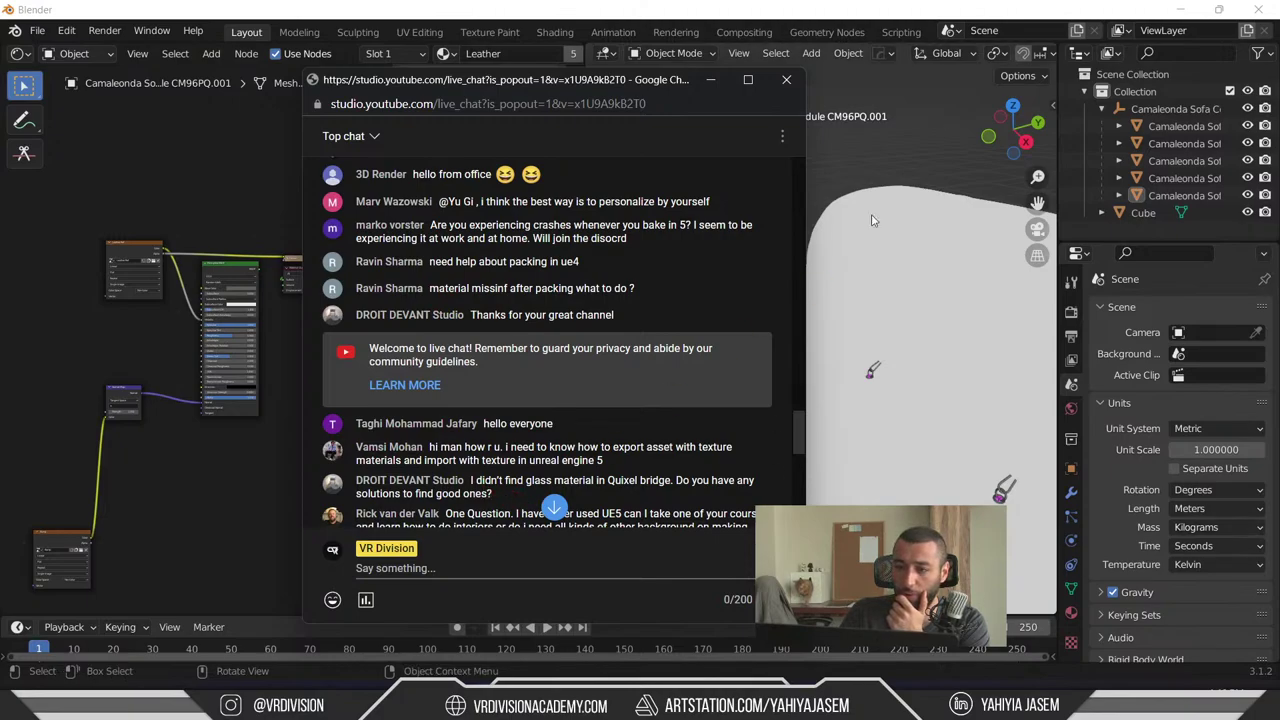
pyautogui.hotkey('alt', 'Tab')
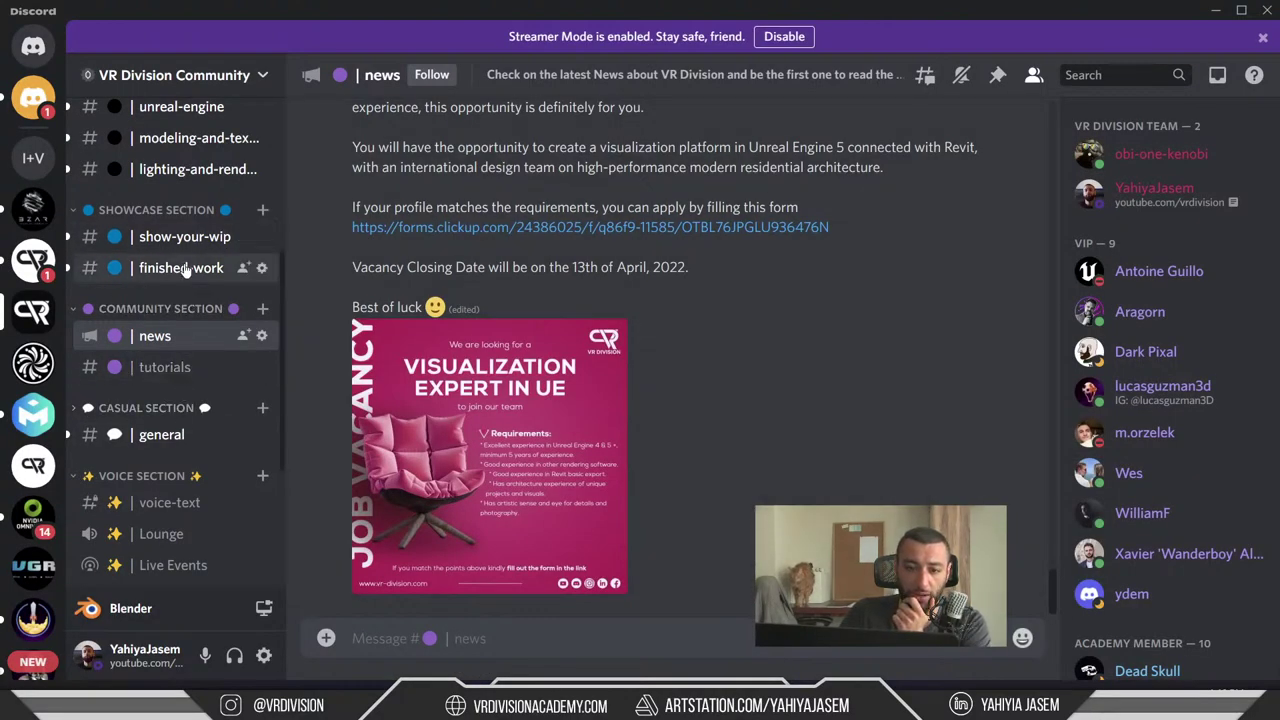
# - Open #unreal-engine and watch the packed-app bug video full screen, then exit full screen
pyautogui.scroll(-3, 190, 263)
pyautogui.scroll(5, 180, 360)
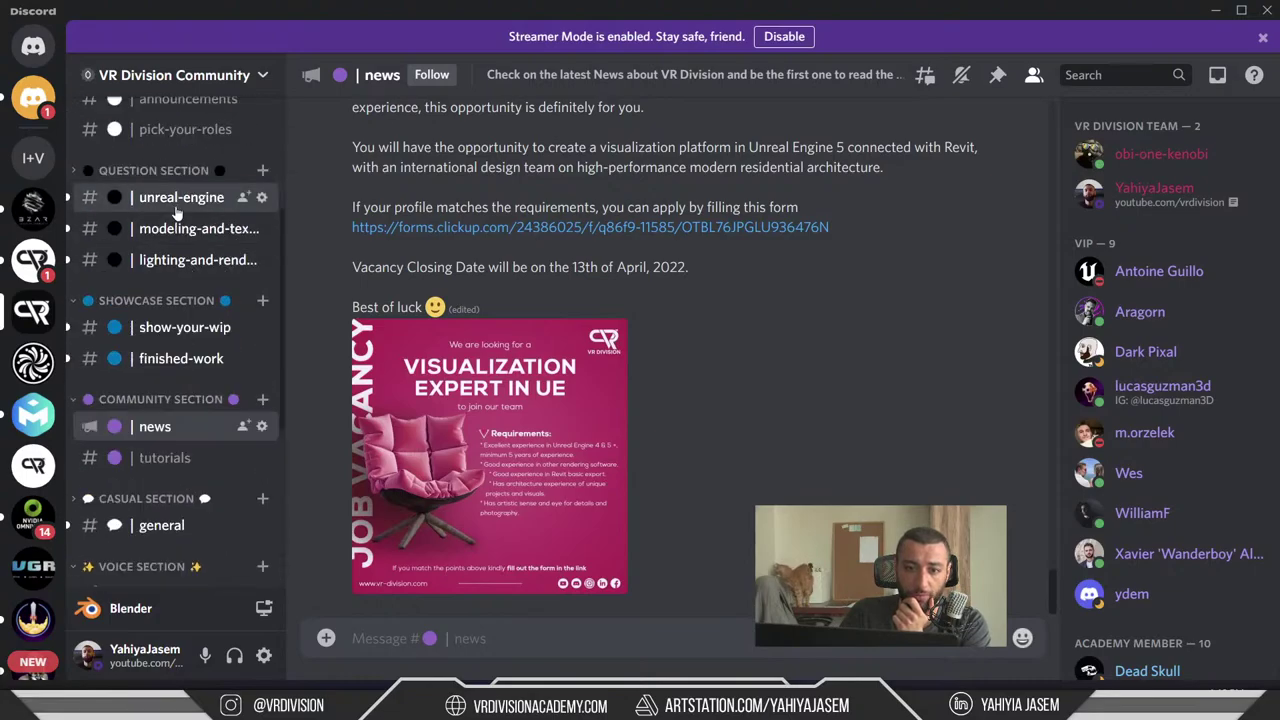
pyautogui.click(178, 198)
pyautogui.scroll(3, 582, 333)
pyautogui.scroll(15, 585, 338)
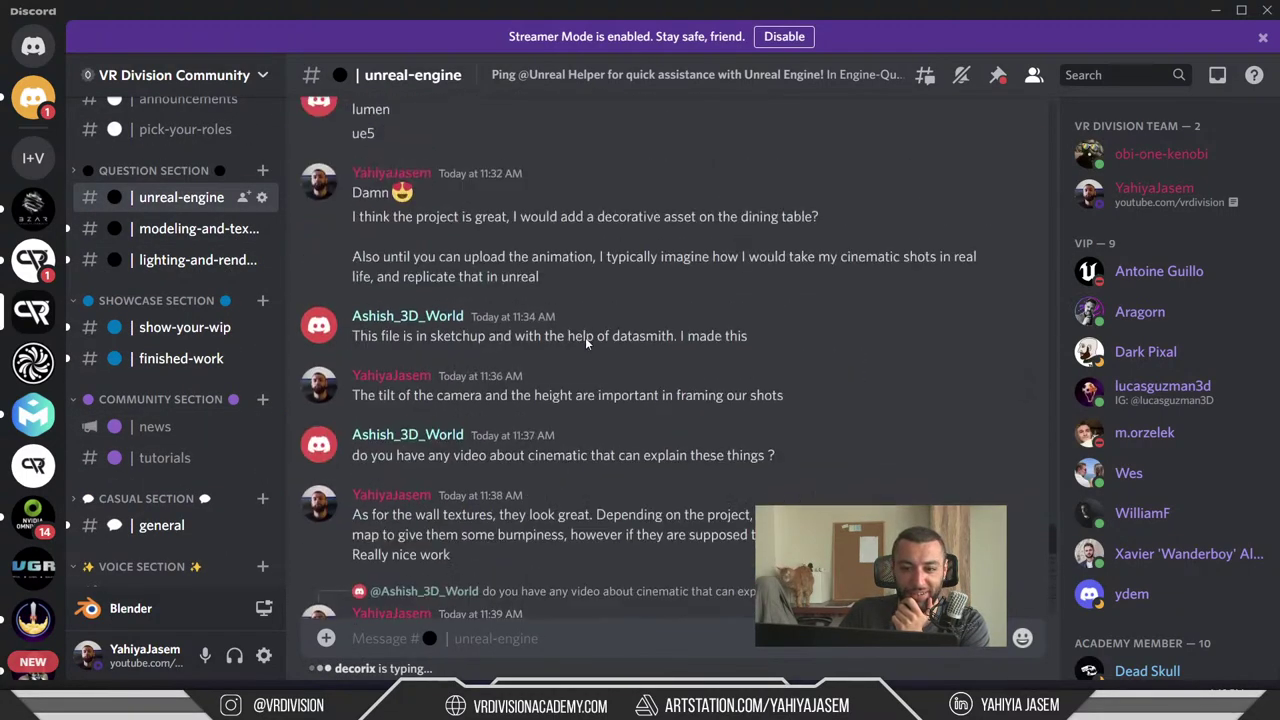
pyautogui.scroll(15, 590, 341)
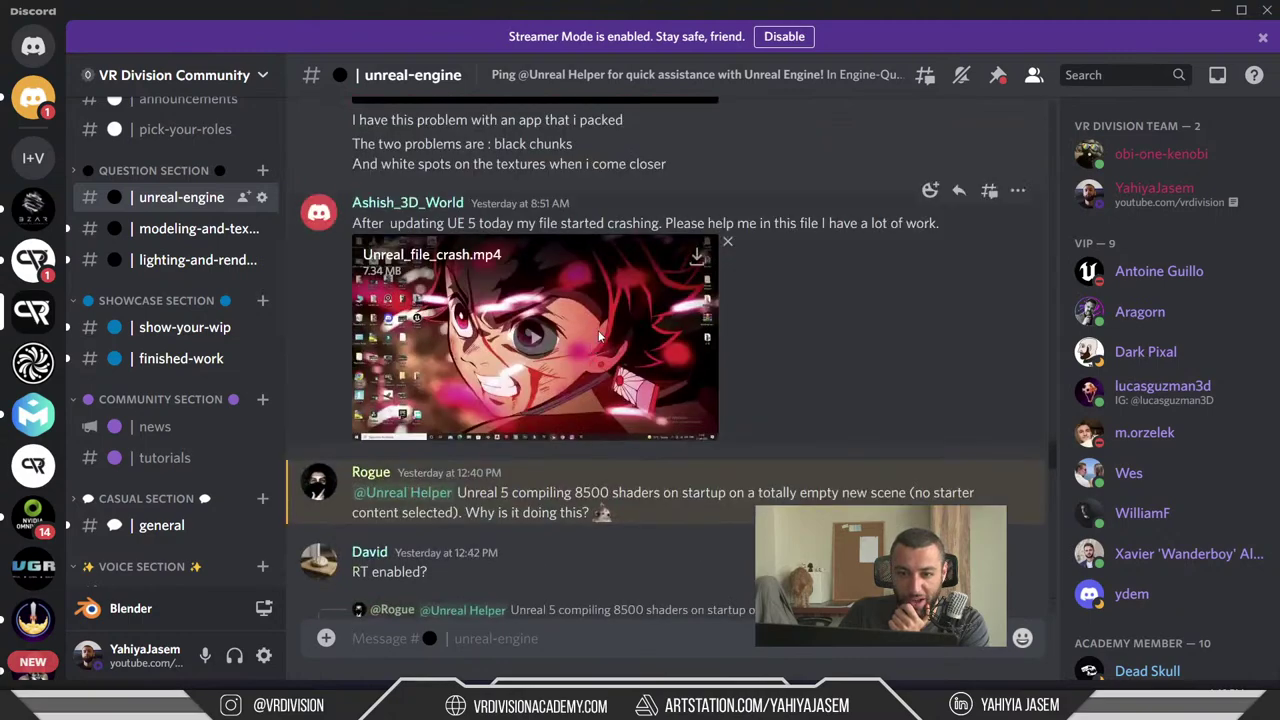
pyautogui.scroll(-5, 548, 299)
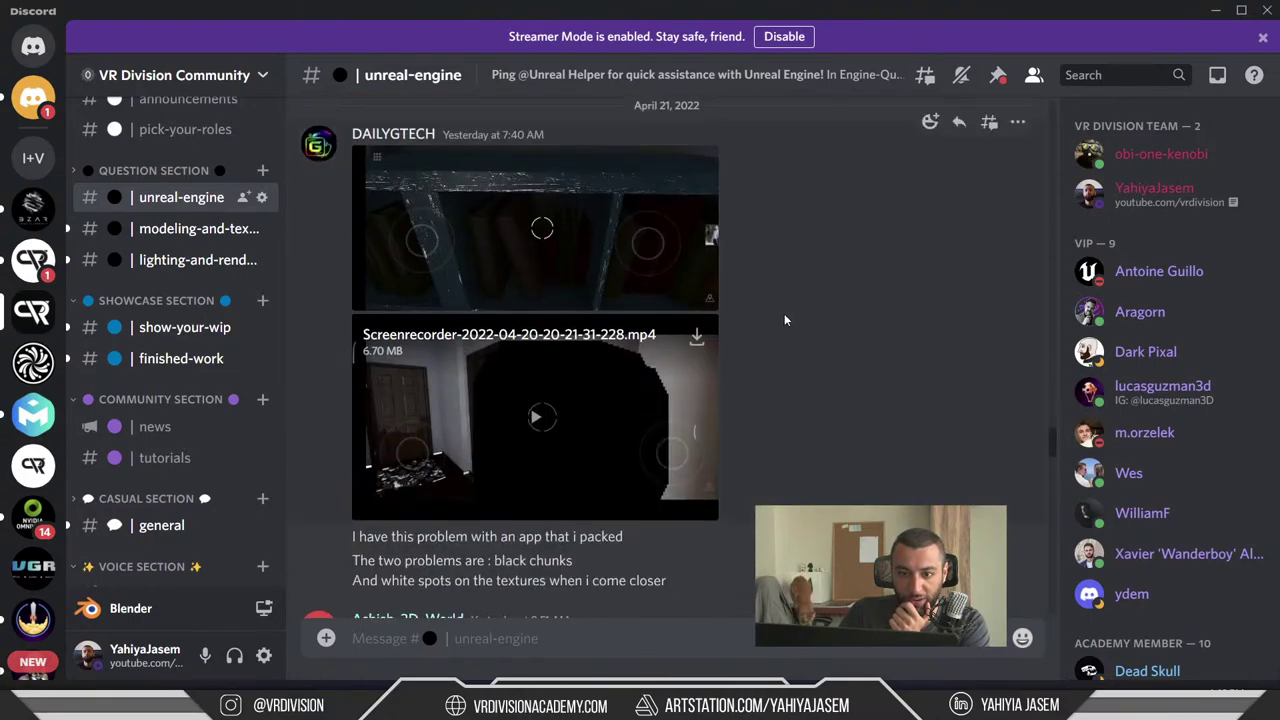
pyautogui.click(537, 418)
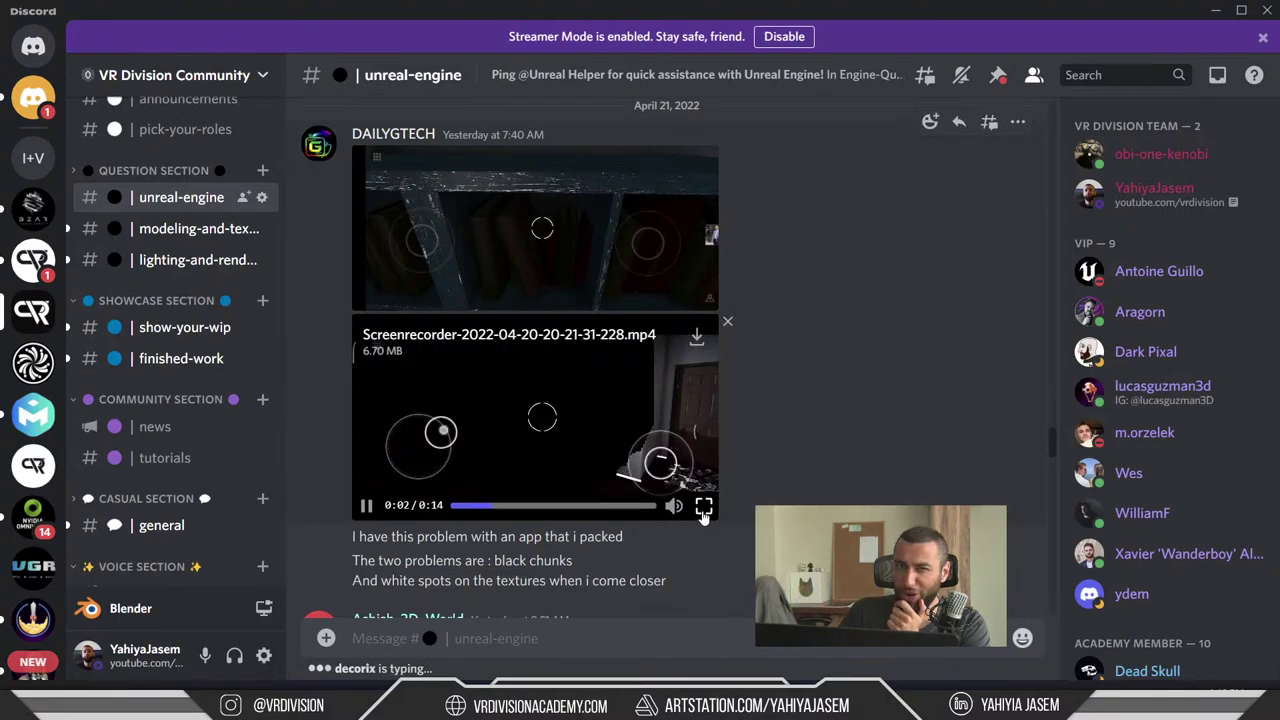
pyautogui.click(704, 507)
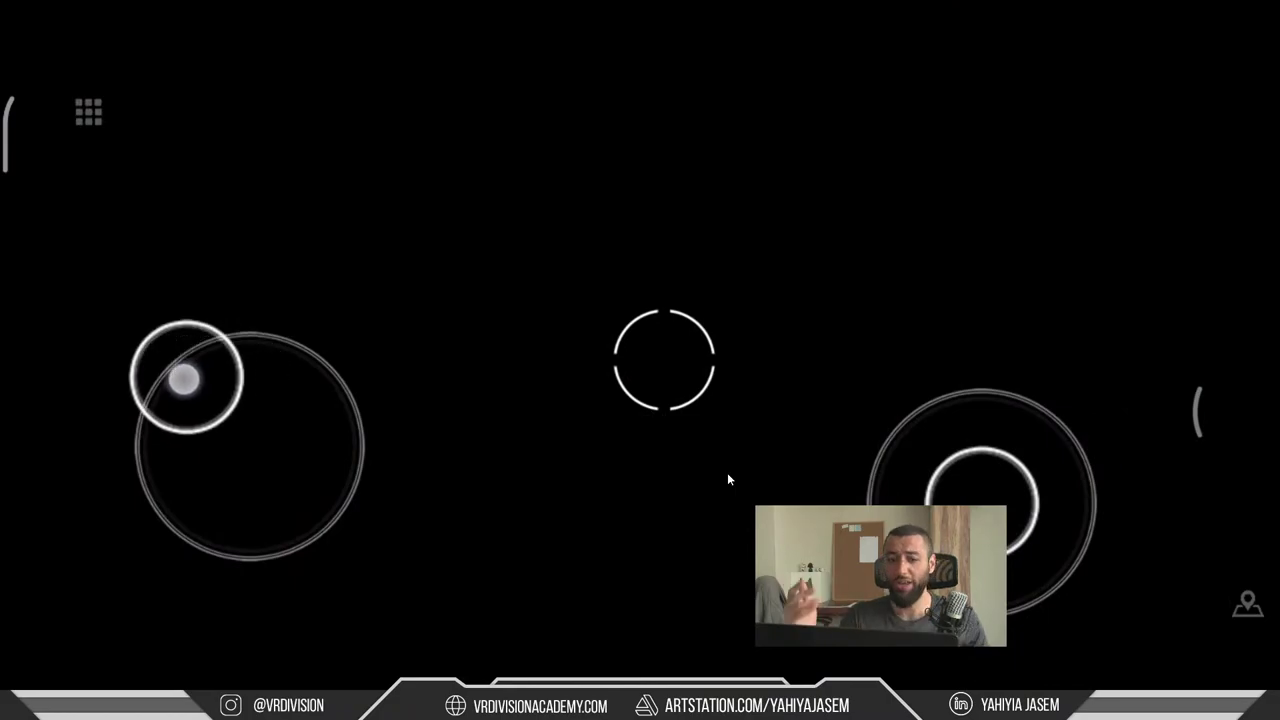
pyautogui.press('Escape')
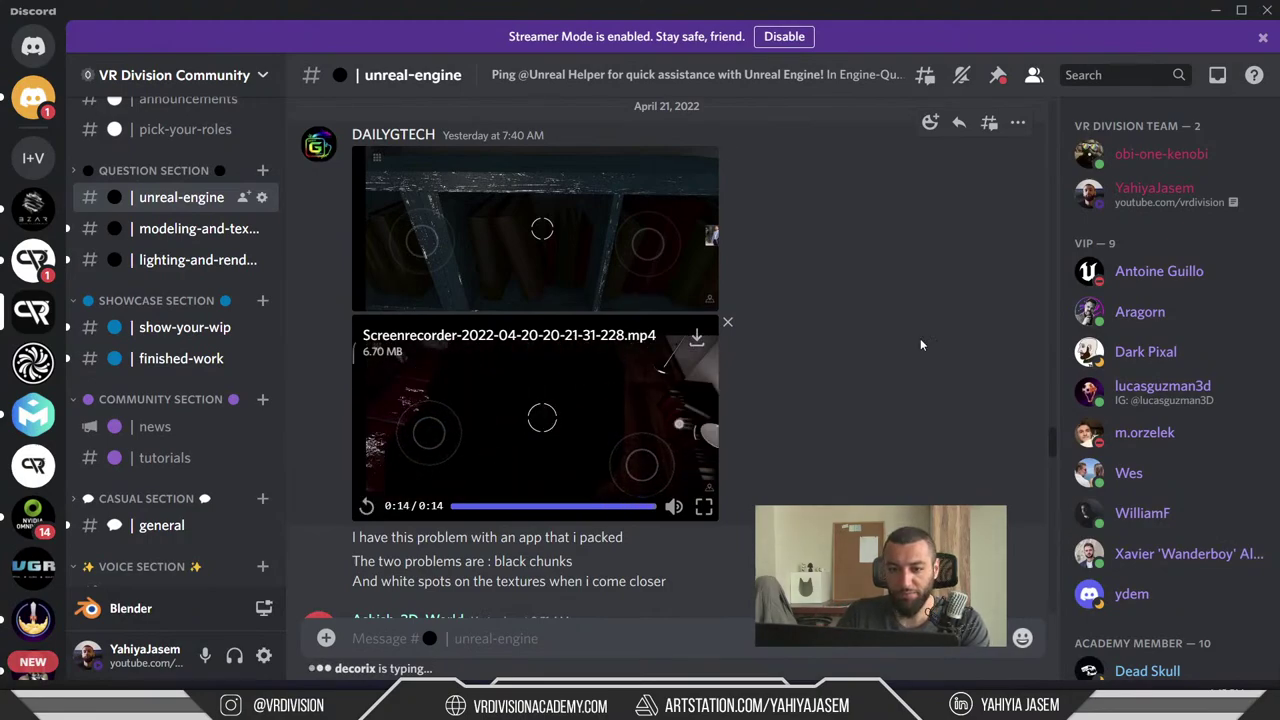
# - Enlarge and close the screenshot above the video, then minimize Discord
pyautogui.scroll(1, 920, 338)
pyautogui.click(524, 289)
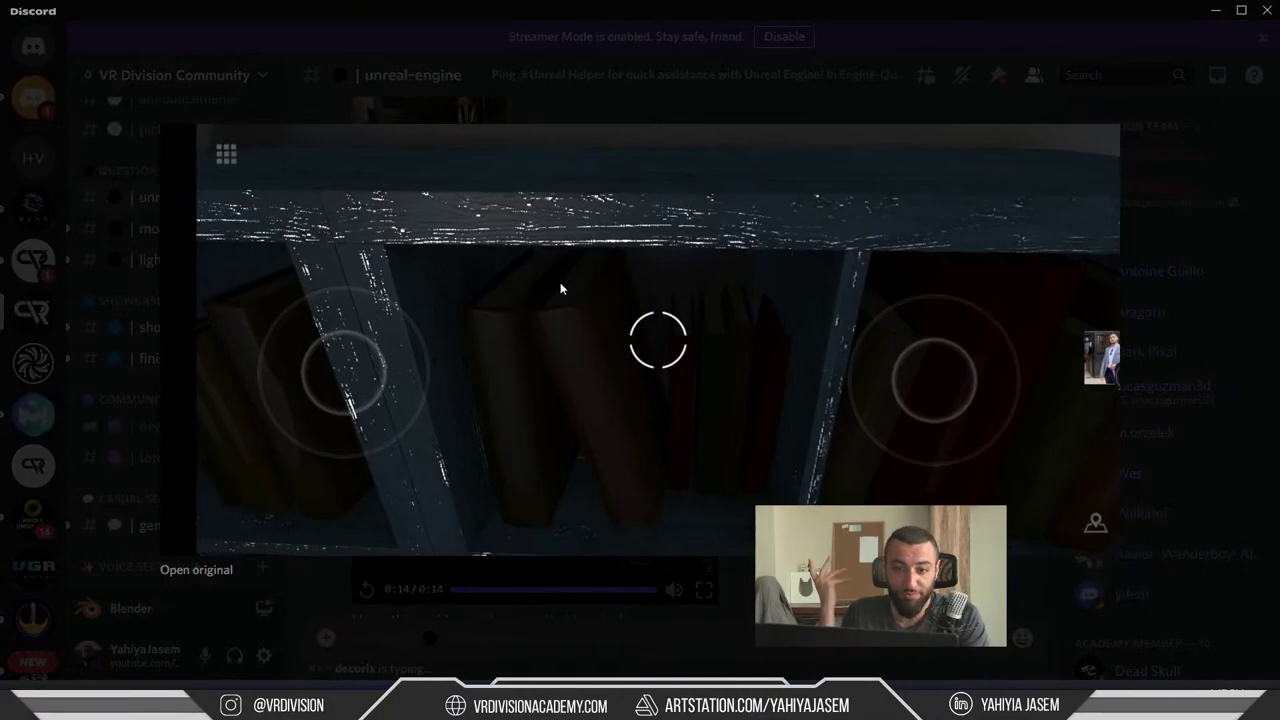
pyautogui.click(589, 94)
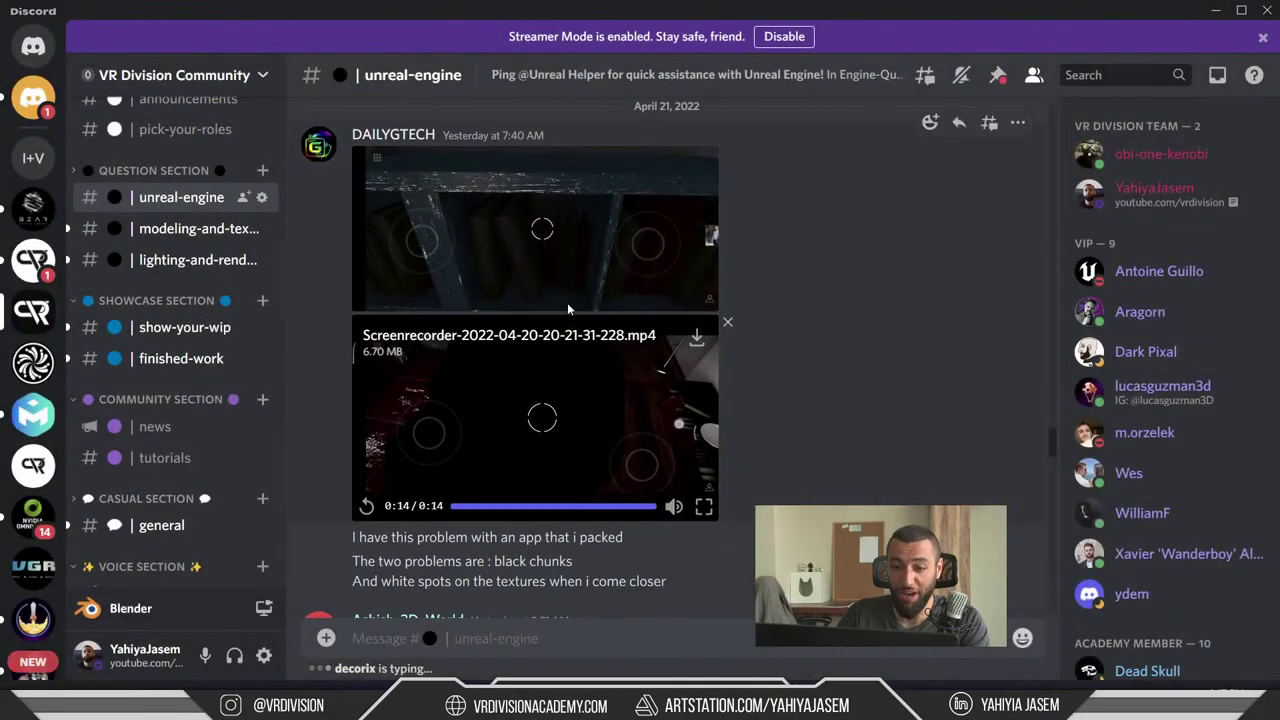
pyautogui.scroll(-1, 432, 242)
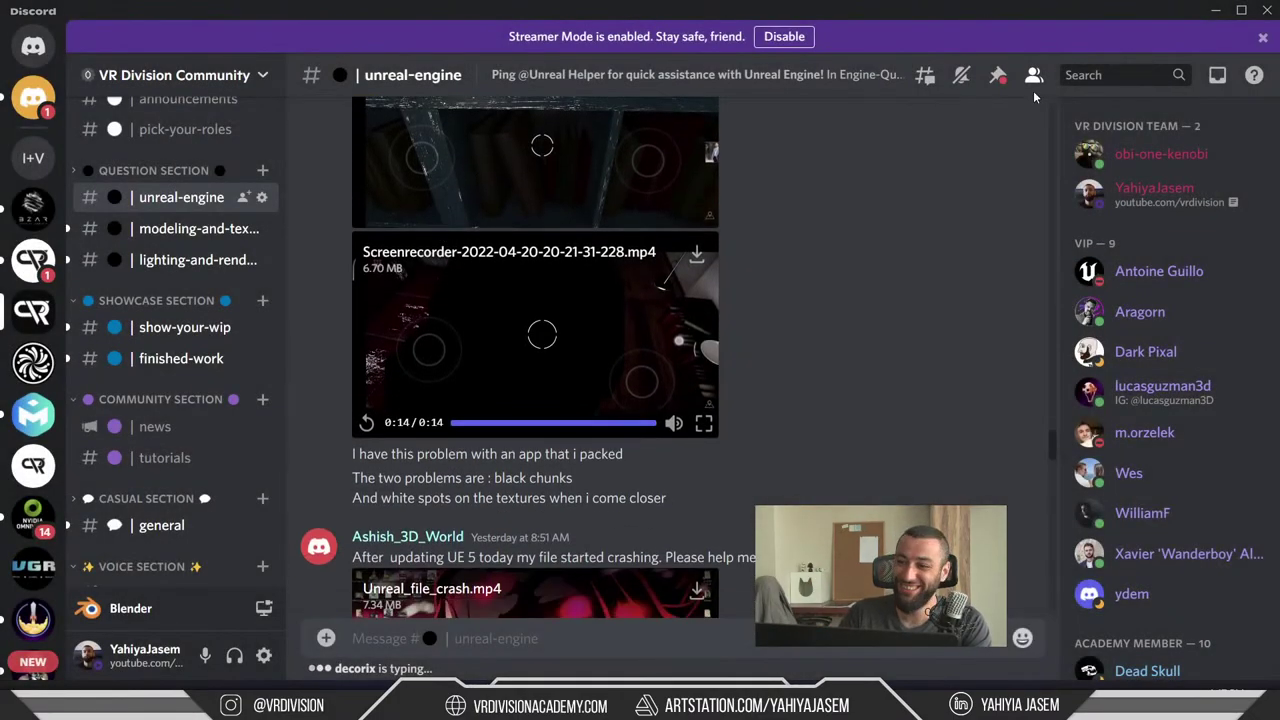
pyautogui.click(1215, 10)
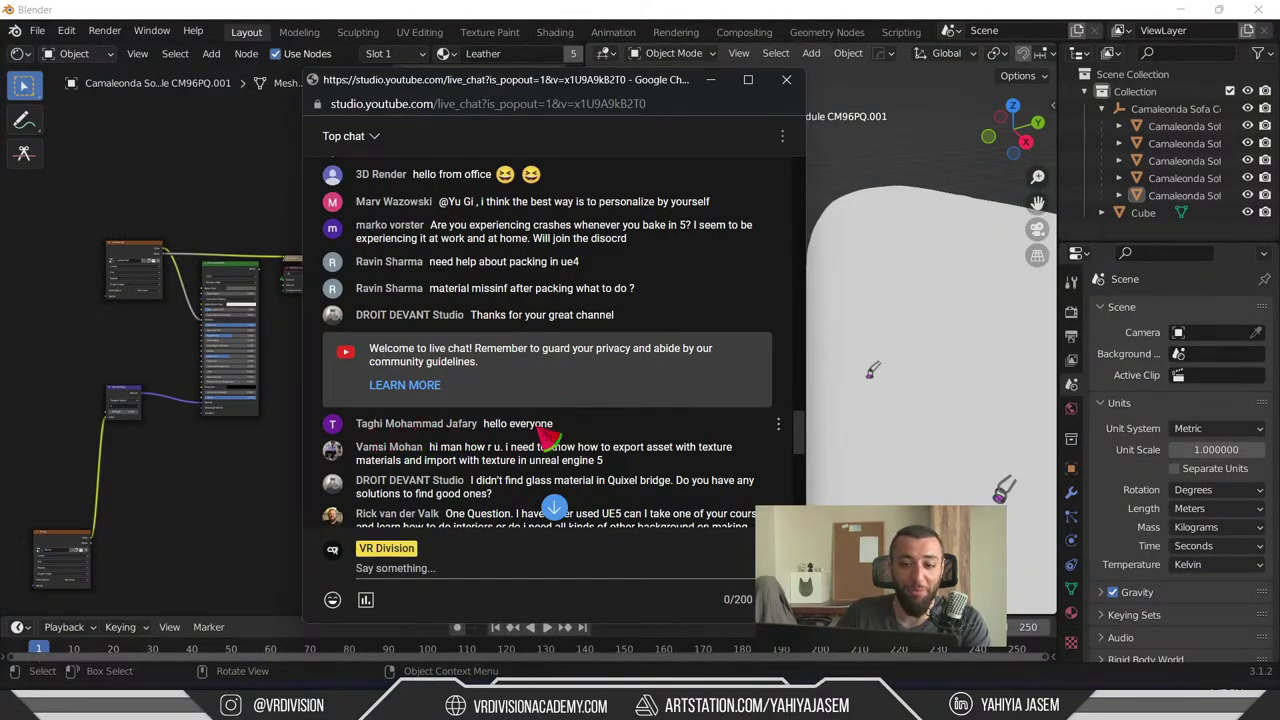
# - Highlight the 'material missinf after packing what to do ?' message in the chat
pyautogui.moveTo(455, 263); pyautogui.dragTo(620, 289)
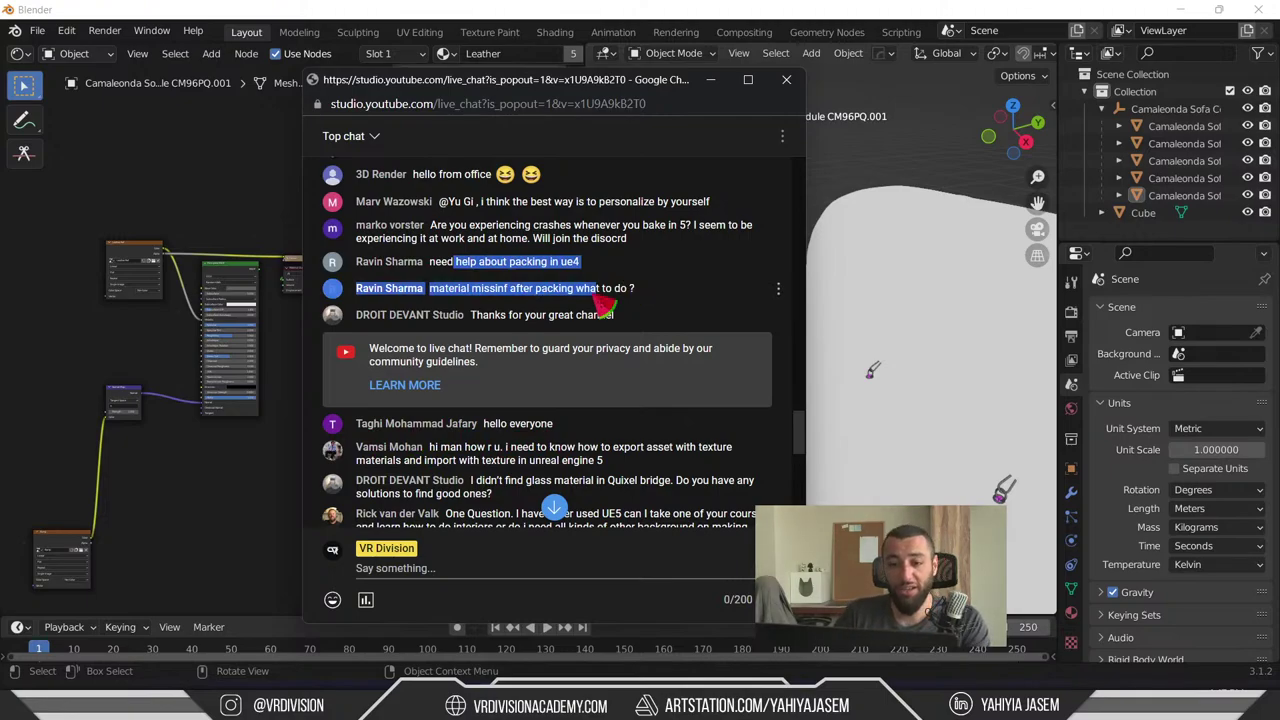
pyautogui.click(600, 205)
pyautogui.moveTo(645, 206); pyautogui.dragTo(433, 213)
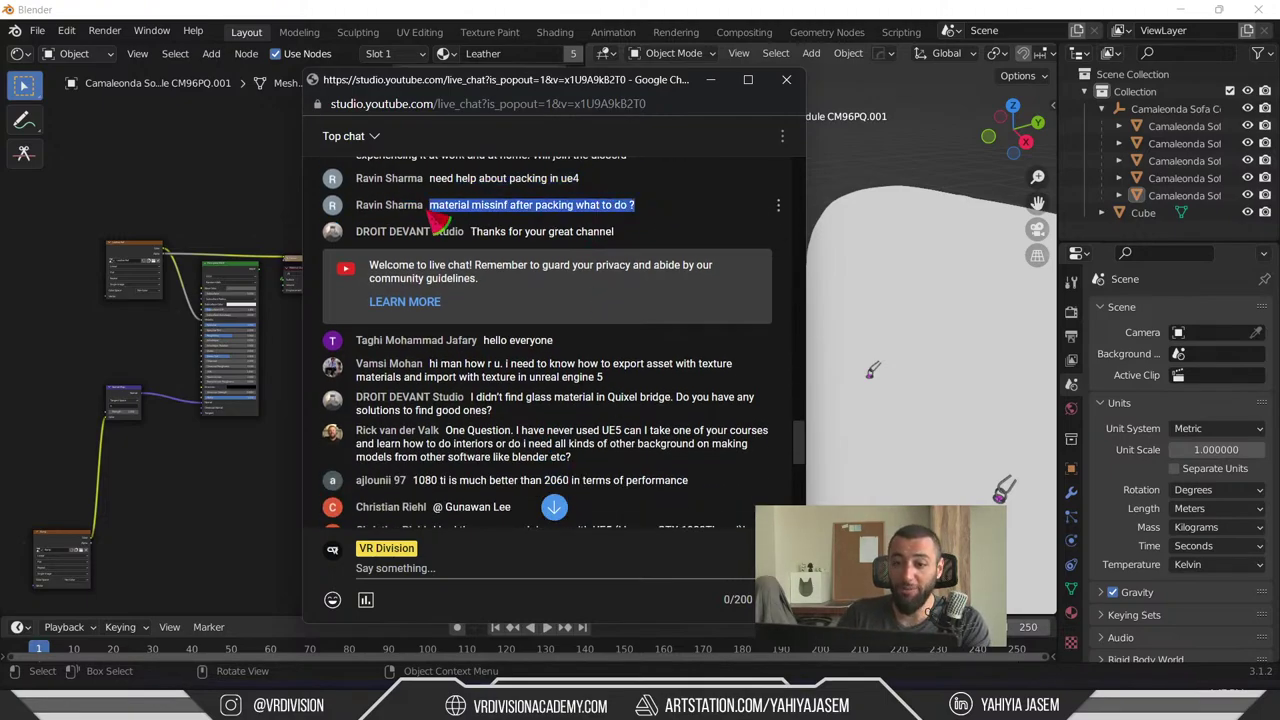
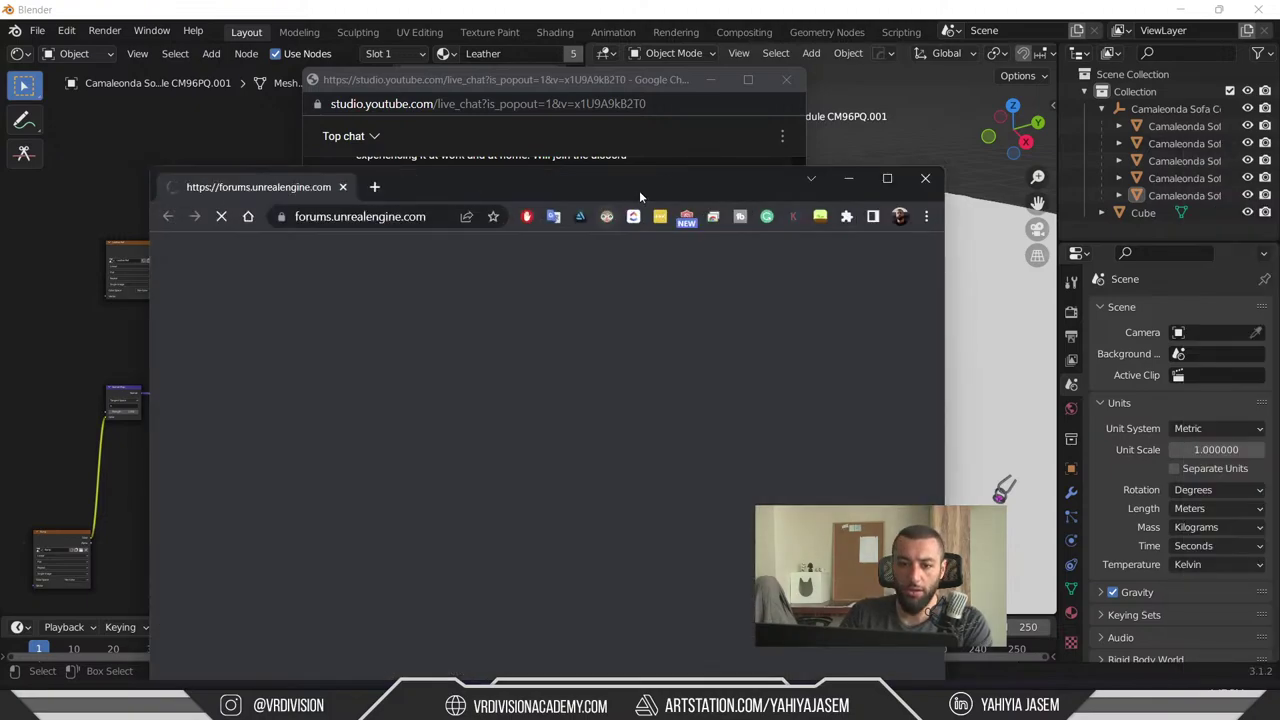
# - Open the Unreal Engine Forums home page at forums.unrealengine.com in Chrome
pyautogui.doubleClick(640, 189)
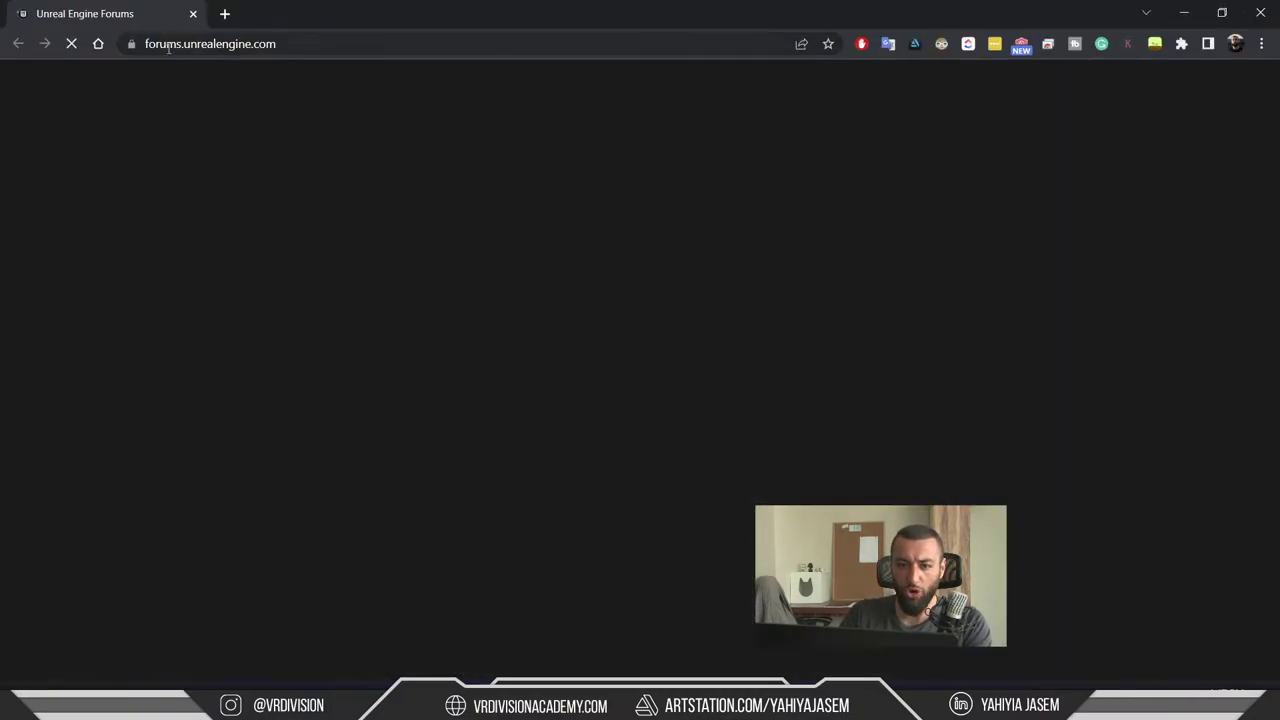
pyautogui.scroll(-5, 500, 300)
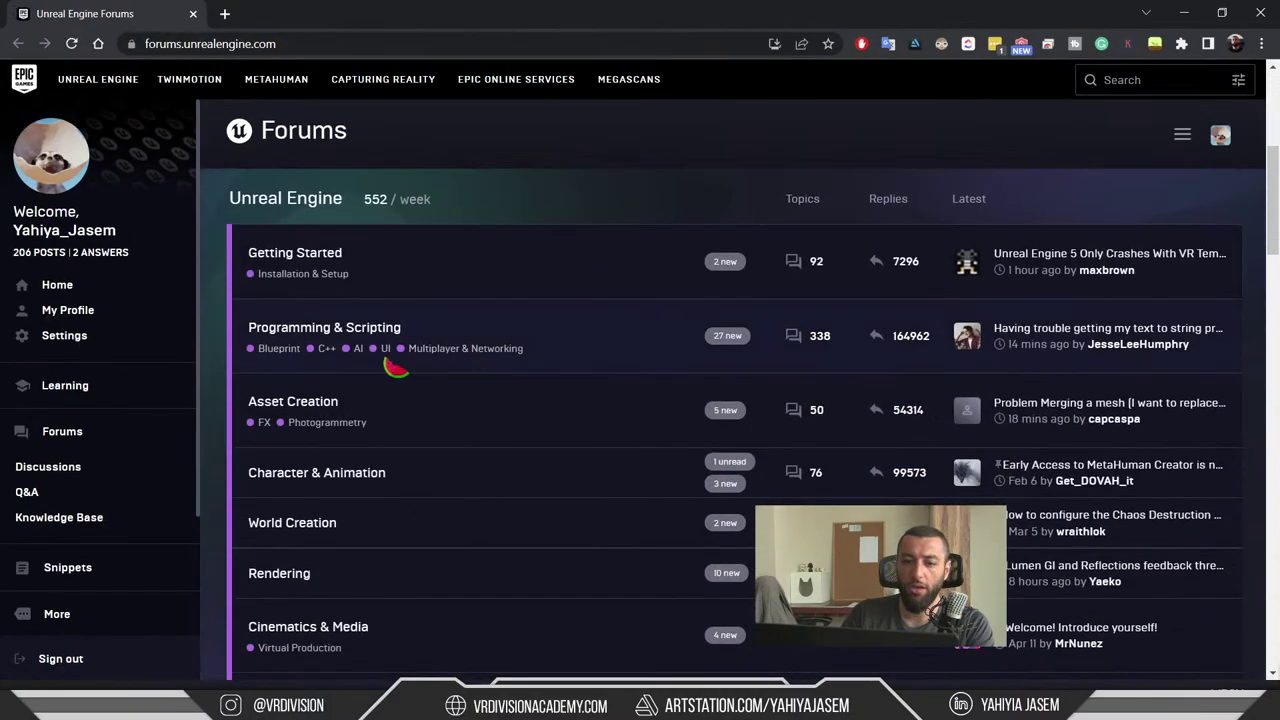
pyautogui.scroll(-3, 414, 331)
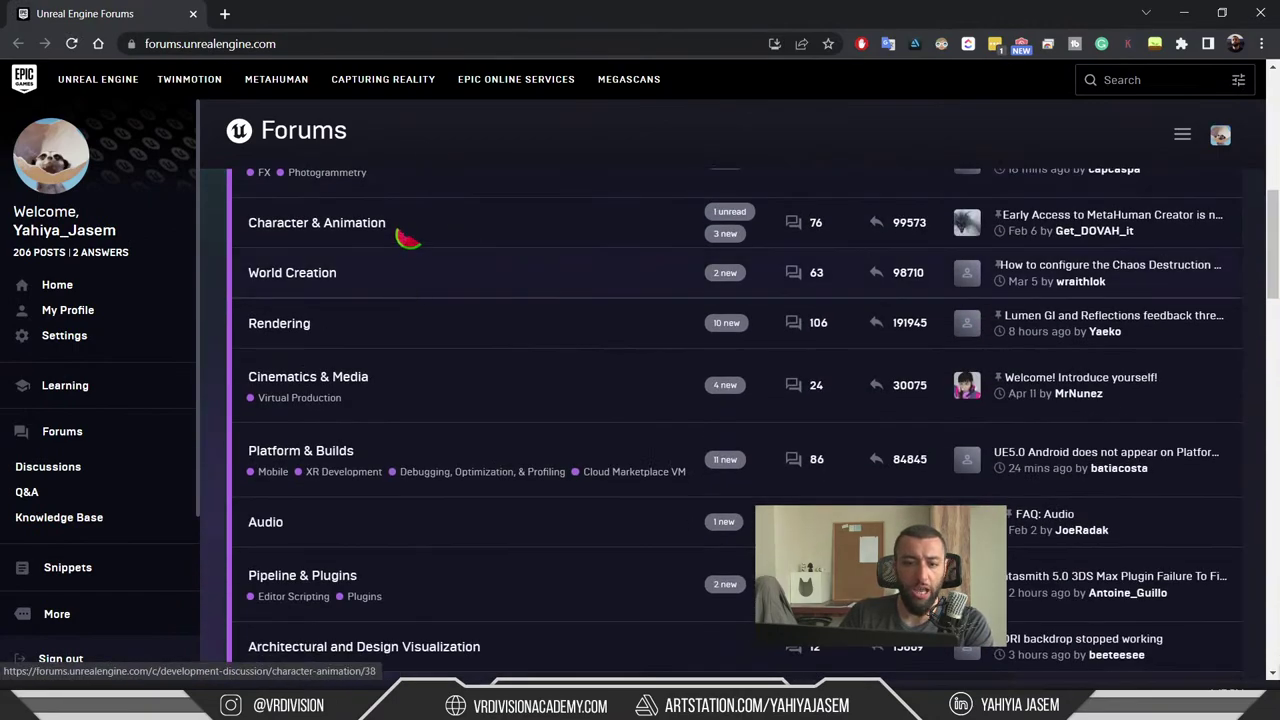
pyautogui.scroll(-2, 415, 270)
# - Scroll through the forum's Unreal Engine, Community and International category lists
pyautogui.scroll(5, 457, 286)
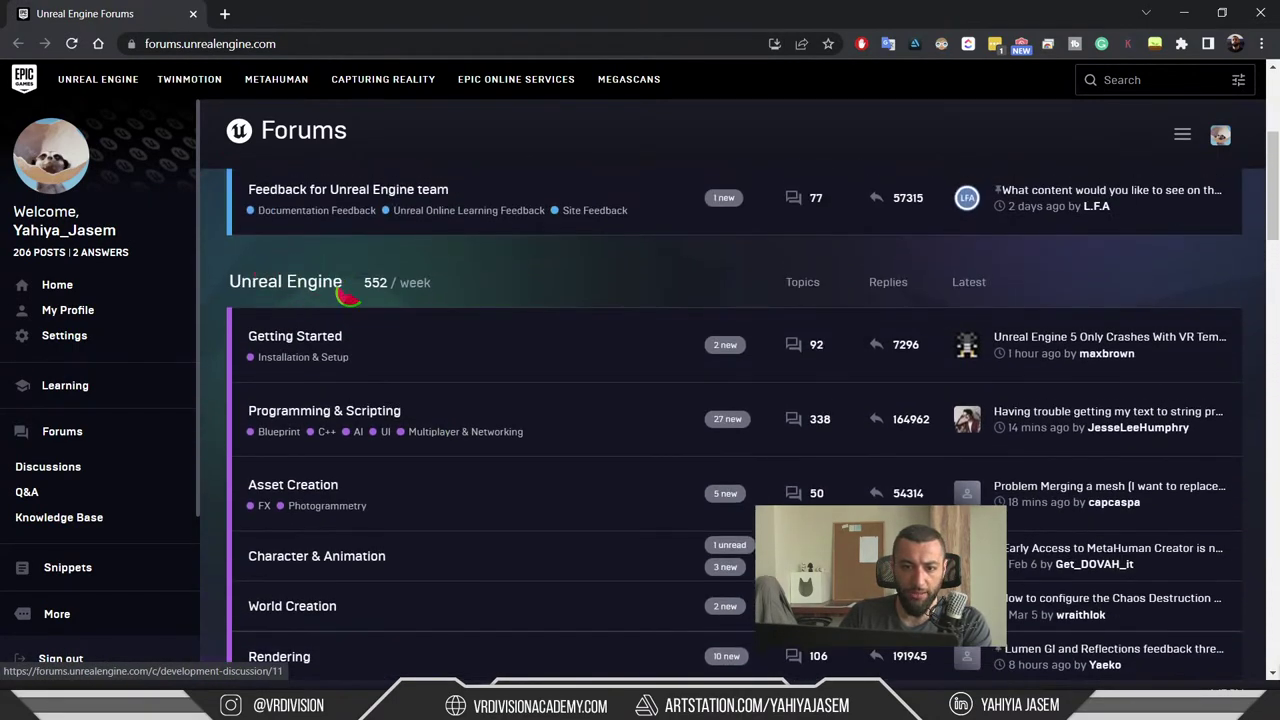
pyautogui.scroll(-7, 352, 290)
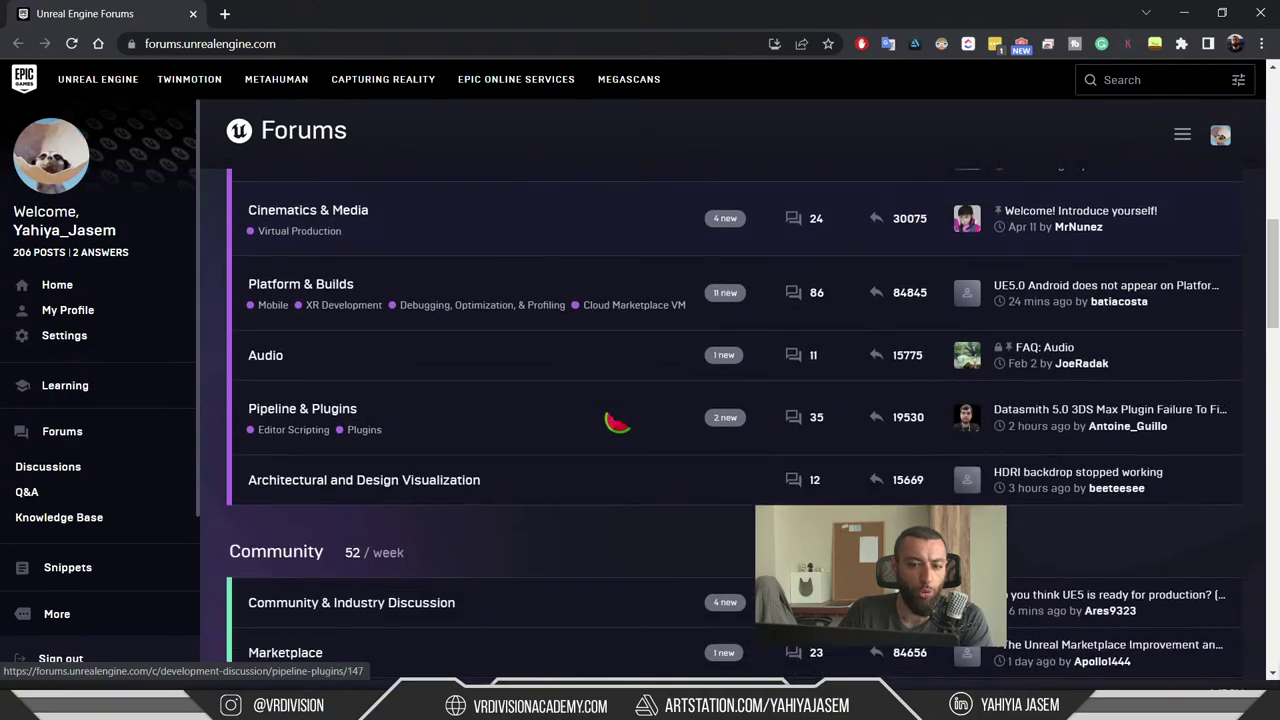
pyautogui.scroll(-6, 637, 404)
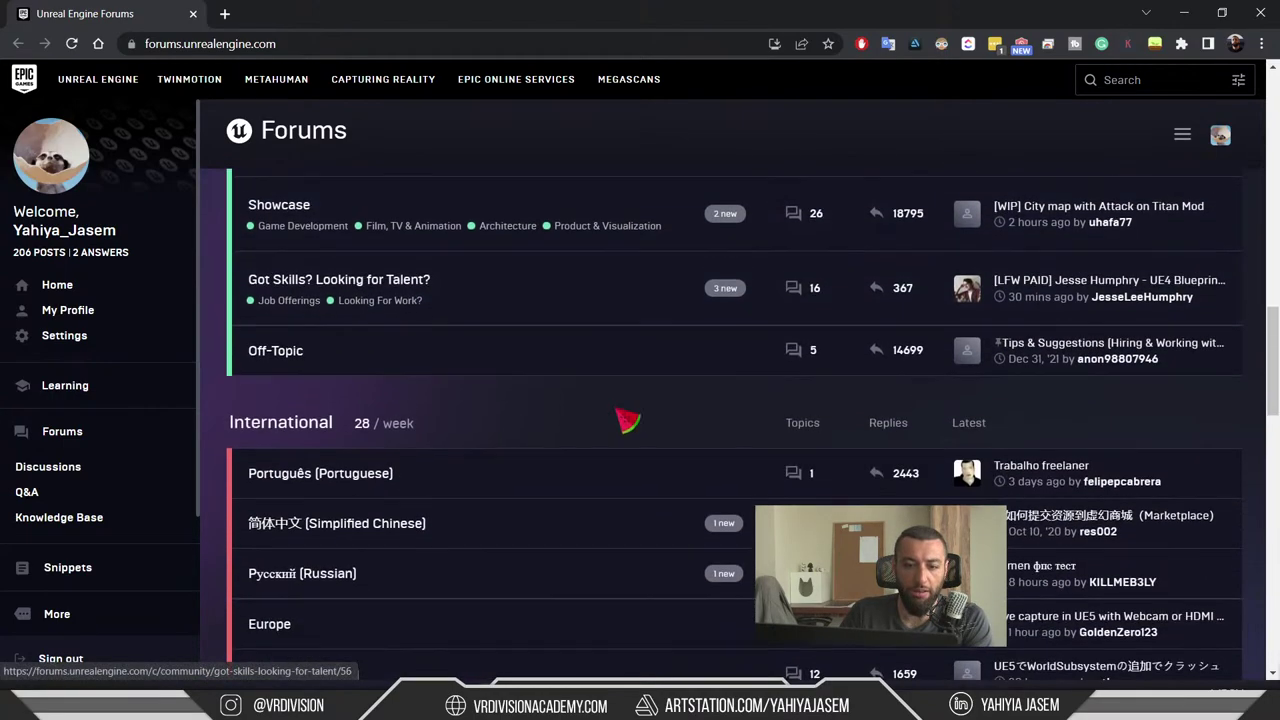
pyautogui.scroll(10, 637, 415)
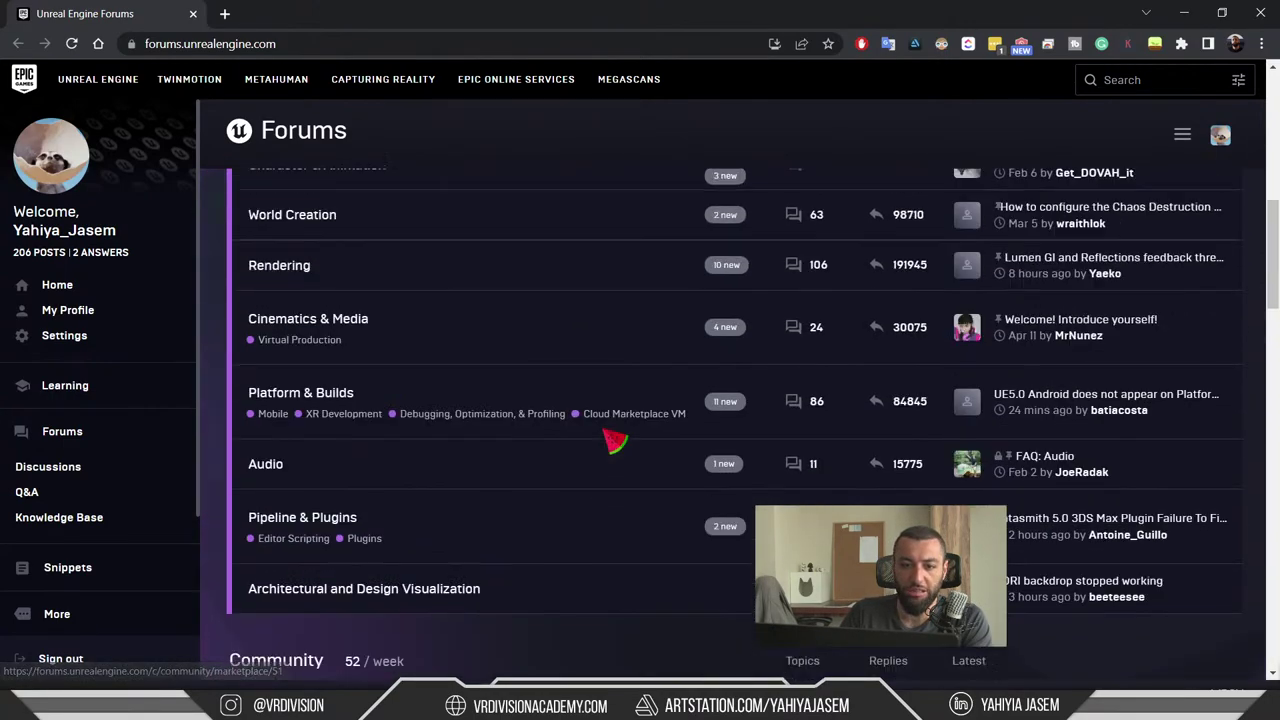
pyautogui.scroll(2, 610, 420)
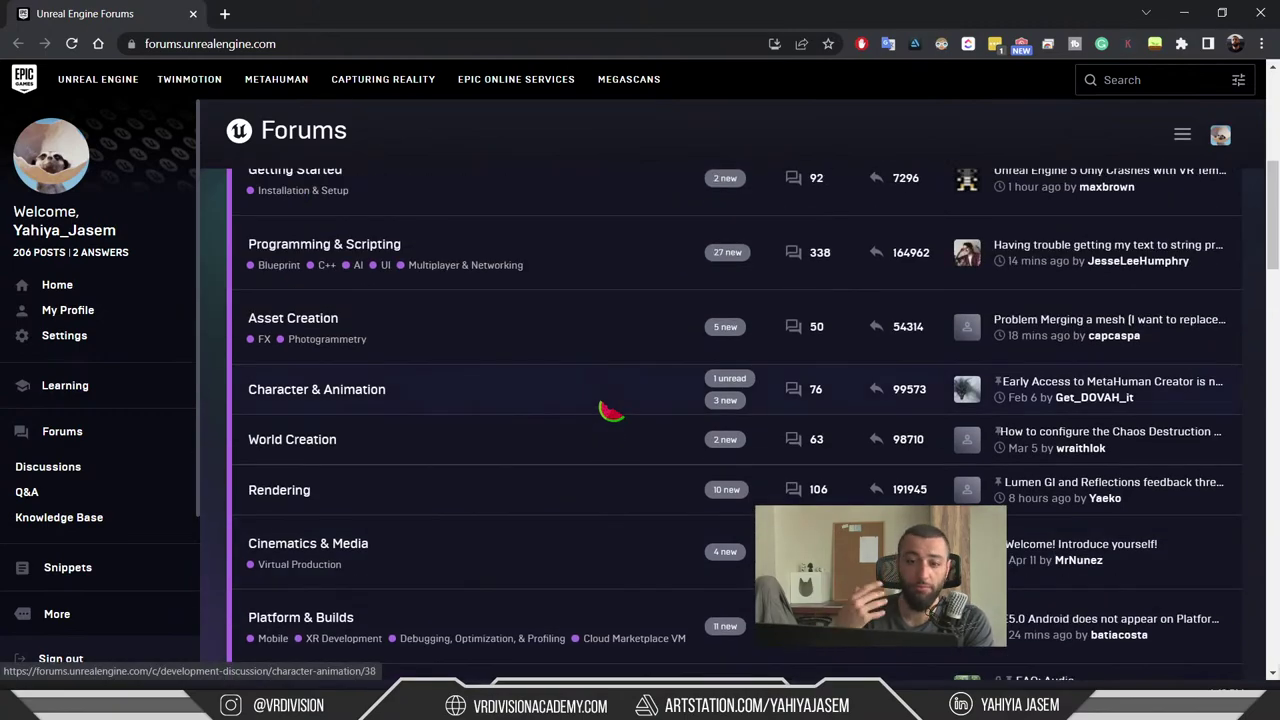
pyautogui.scroll(1, 611, 411)
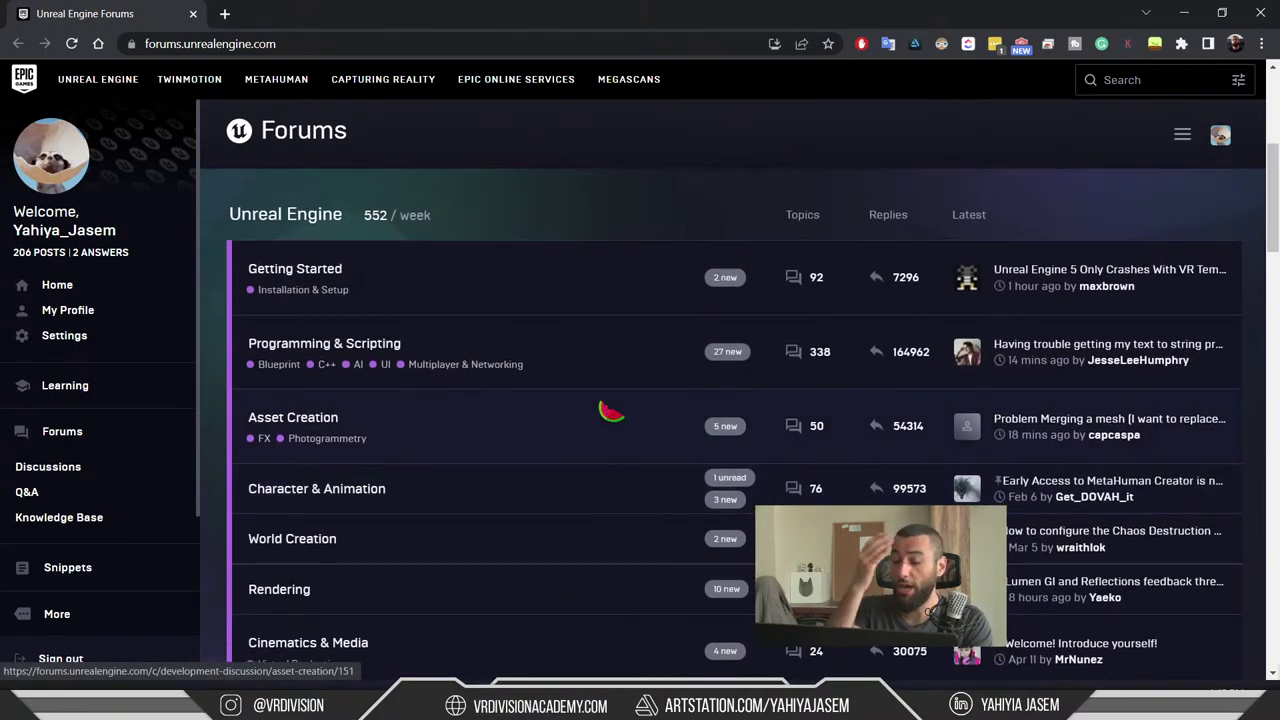
pyautogui.scroll(-3, 605, 415)
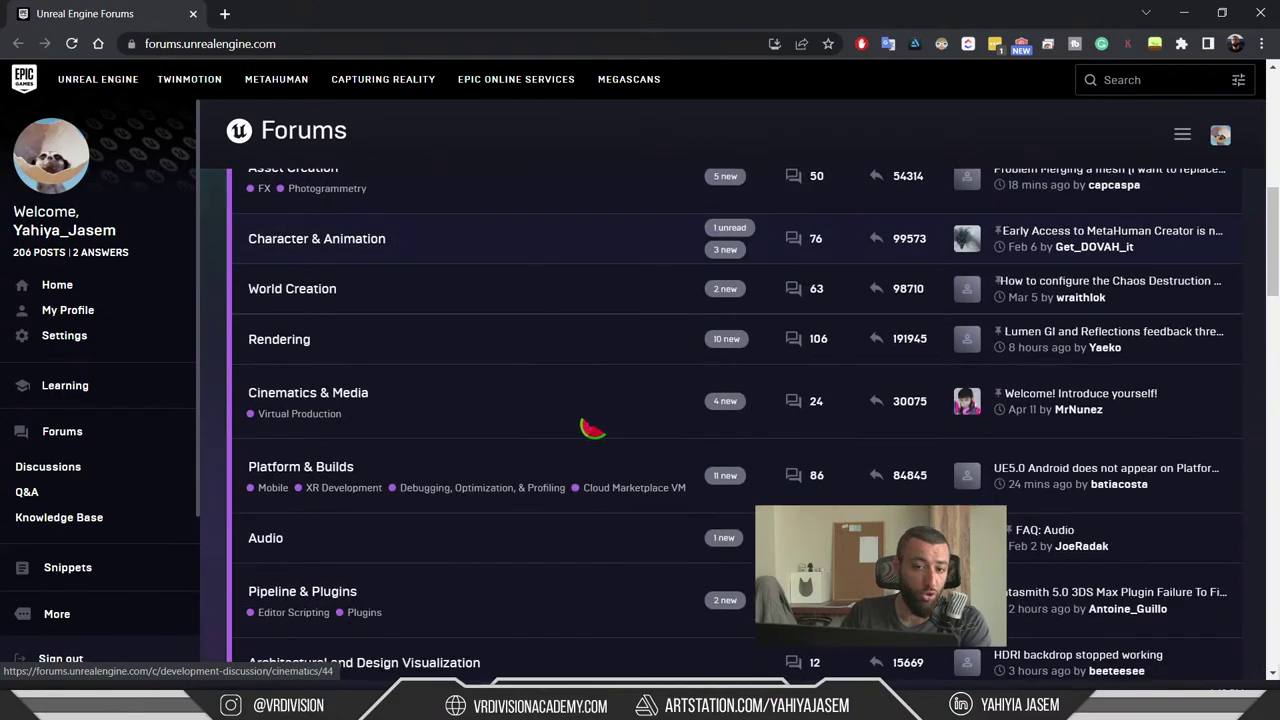
pyautogui.scroll(-10, 555, 461)
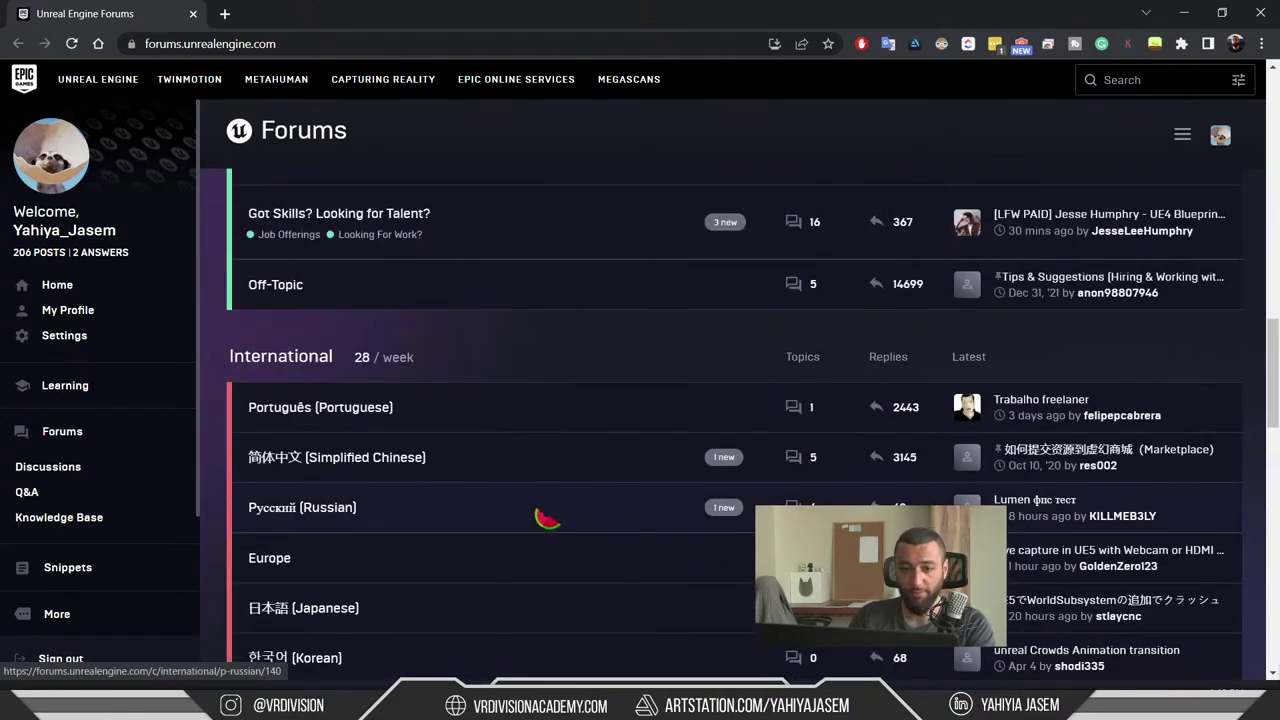
pyautogui.scroll(1, 560, 575)
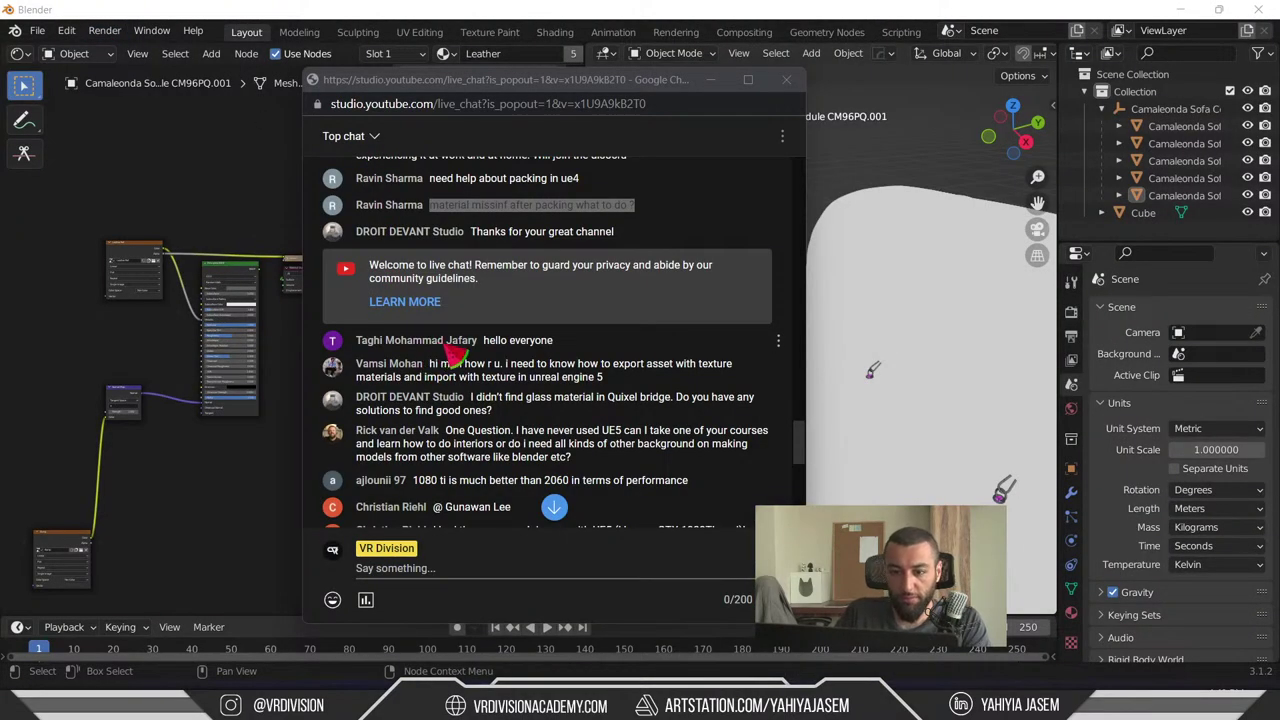
# - Select the chat question about exporting textured assets to Unreal Engine 5, then return to Blender
pyautogui.scroll(-1, 490, 282)
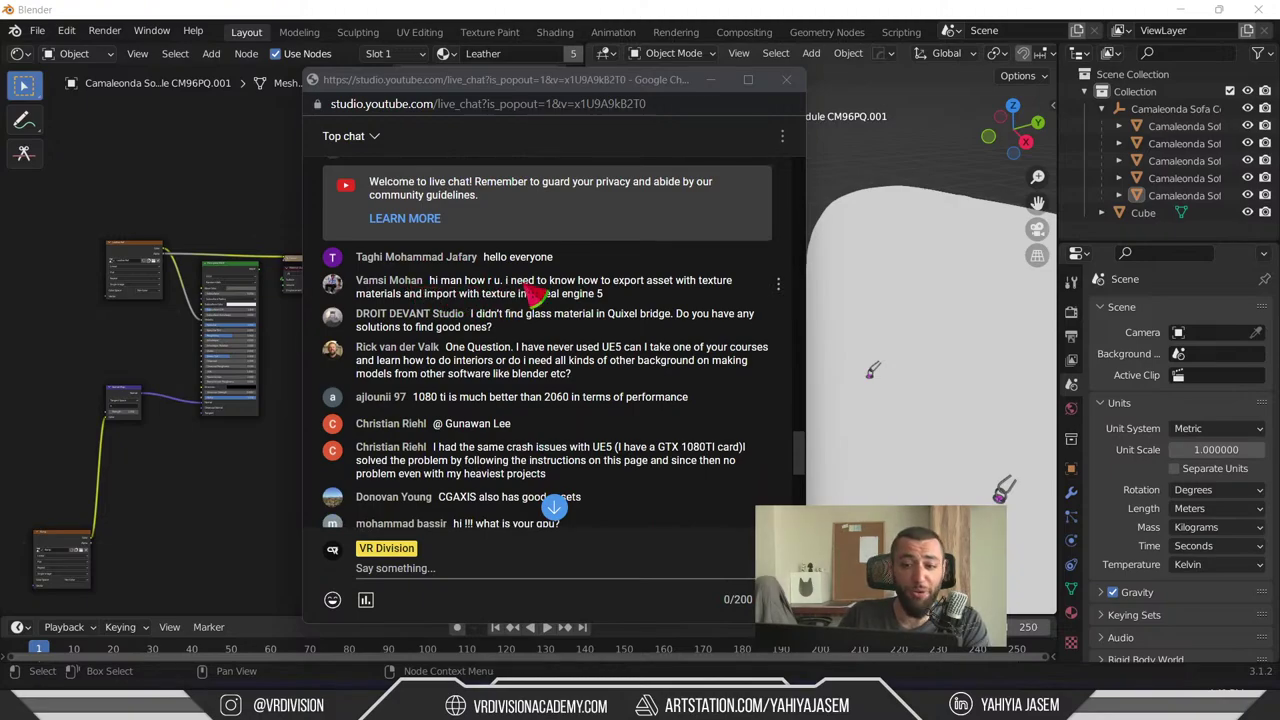
pyautogui.moveTo(578, 281); pyautogui.dragTo(590, 293)
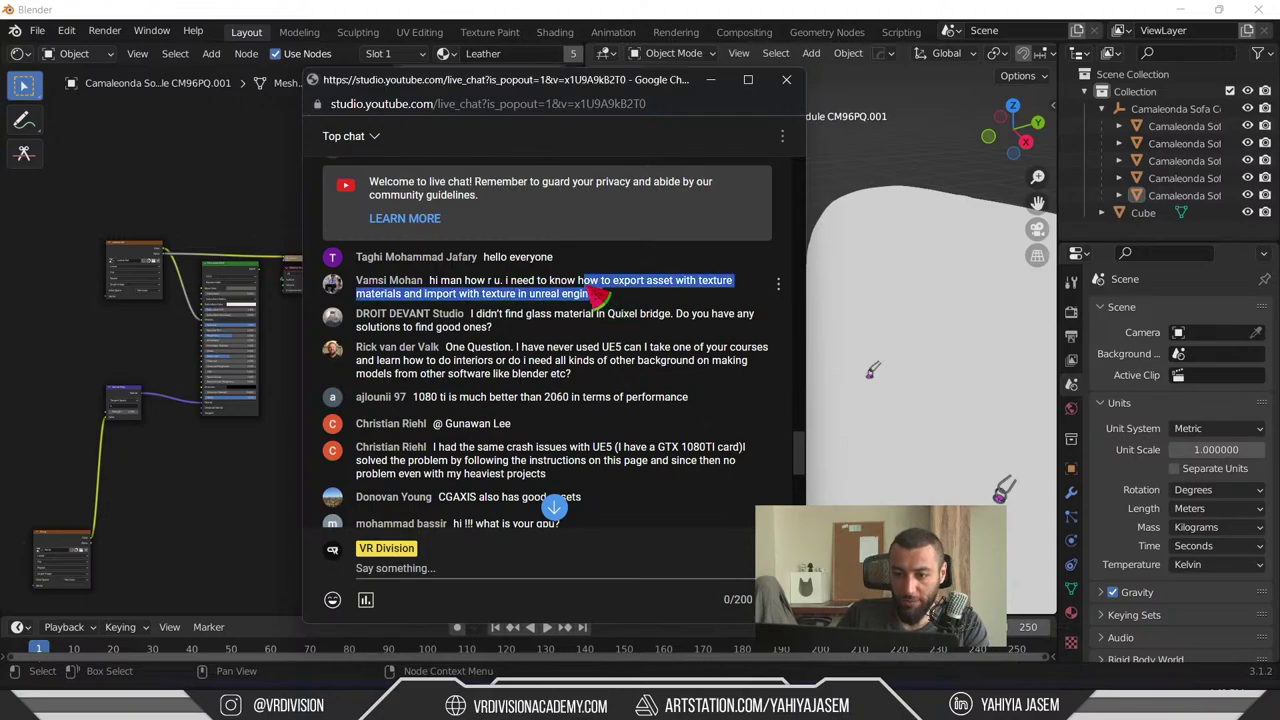
pyautogui.click(600, 296)
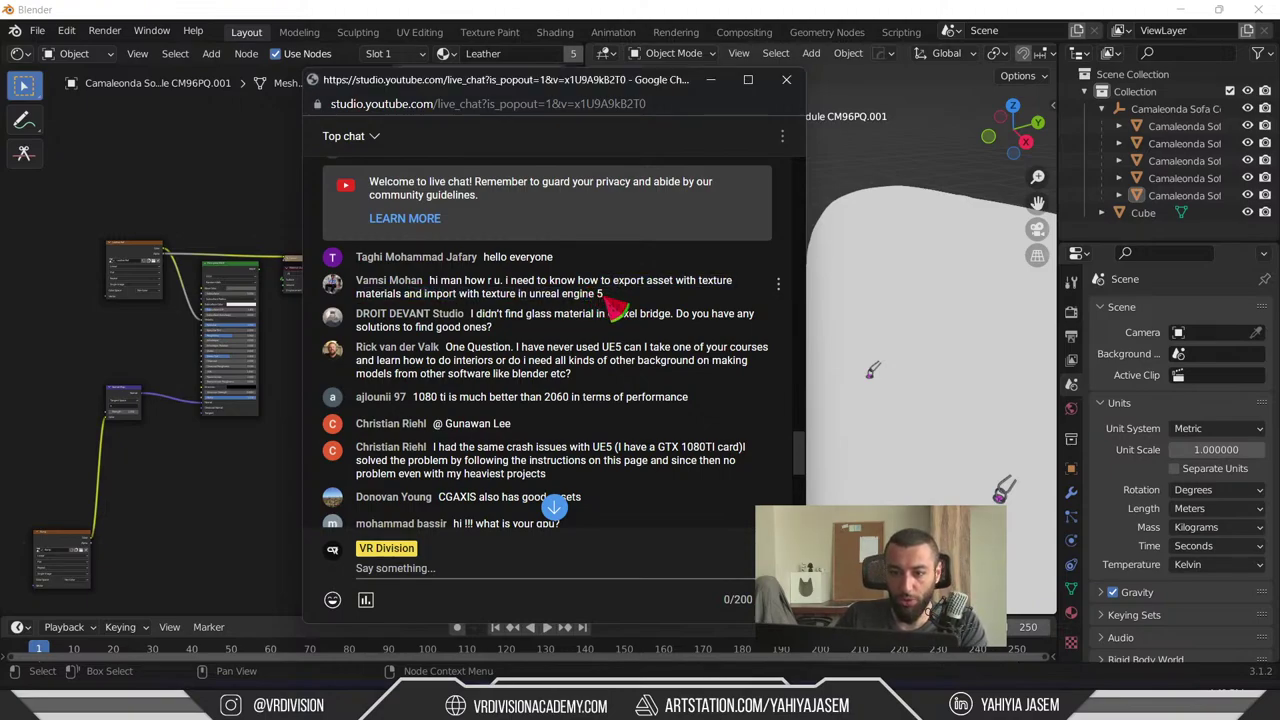
pyautogui.moveTo(615, 308); pyautogui.dragTo(652, 305)
pyautogui.click(471, 290)
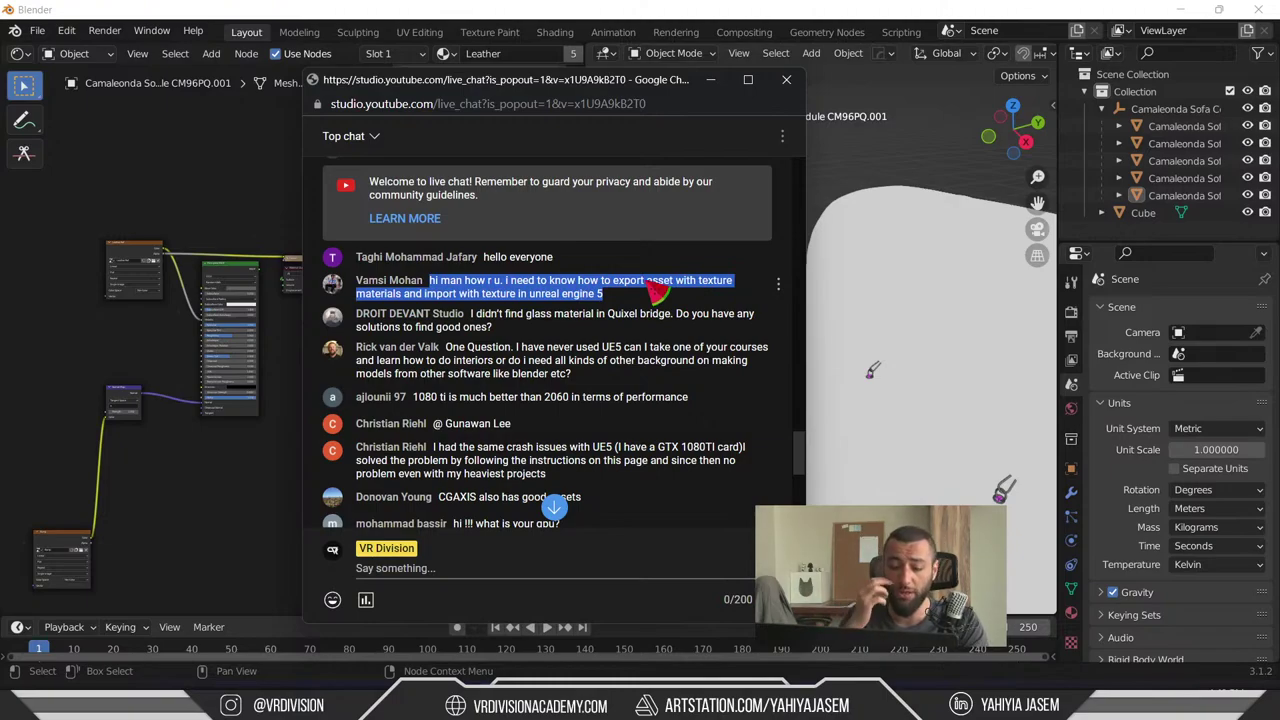
pyautogui.click(650, 296)
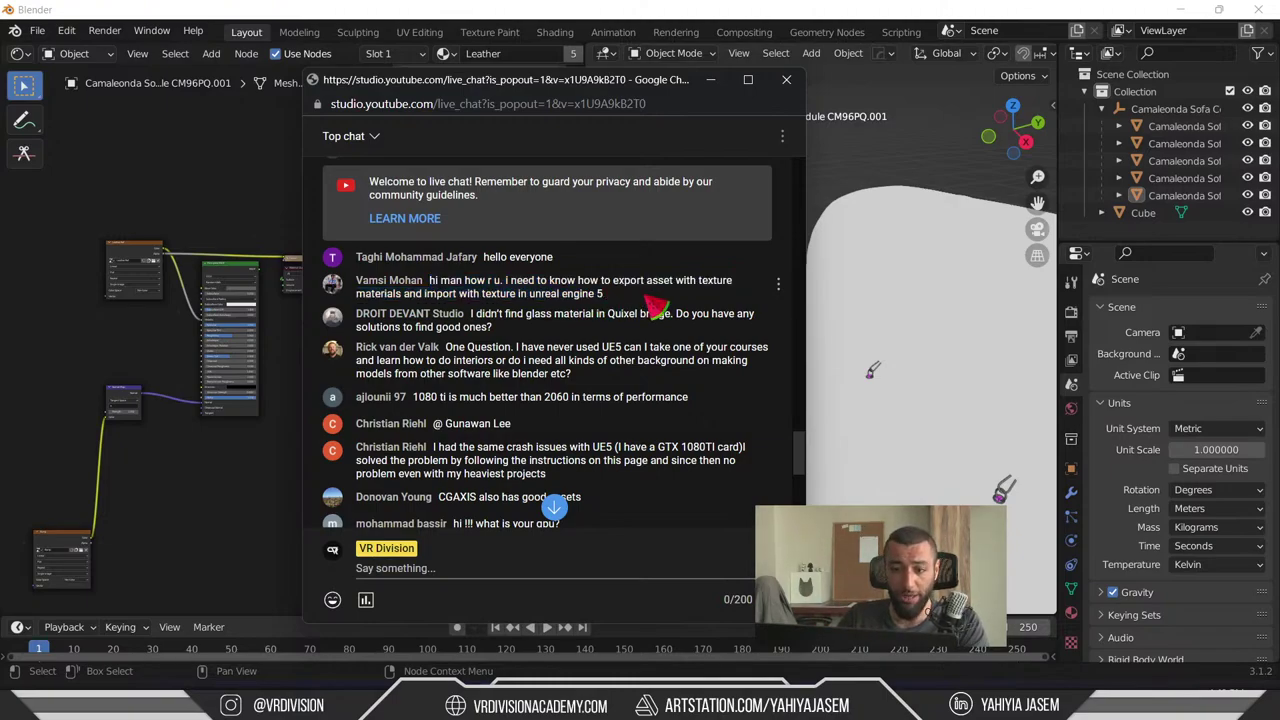
pyautogui.moveTo(650, 300); pyautogui.dragTo(429, 283)
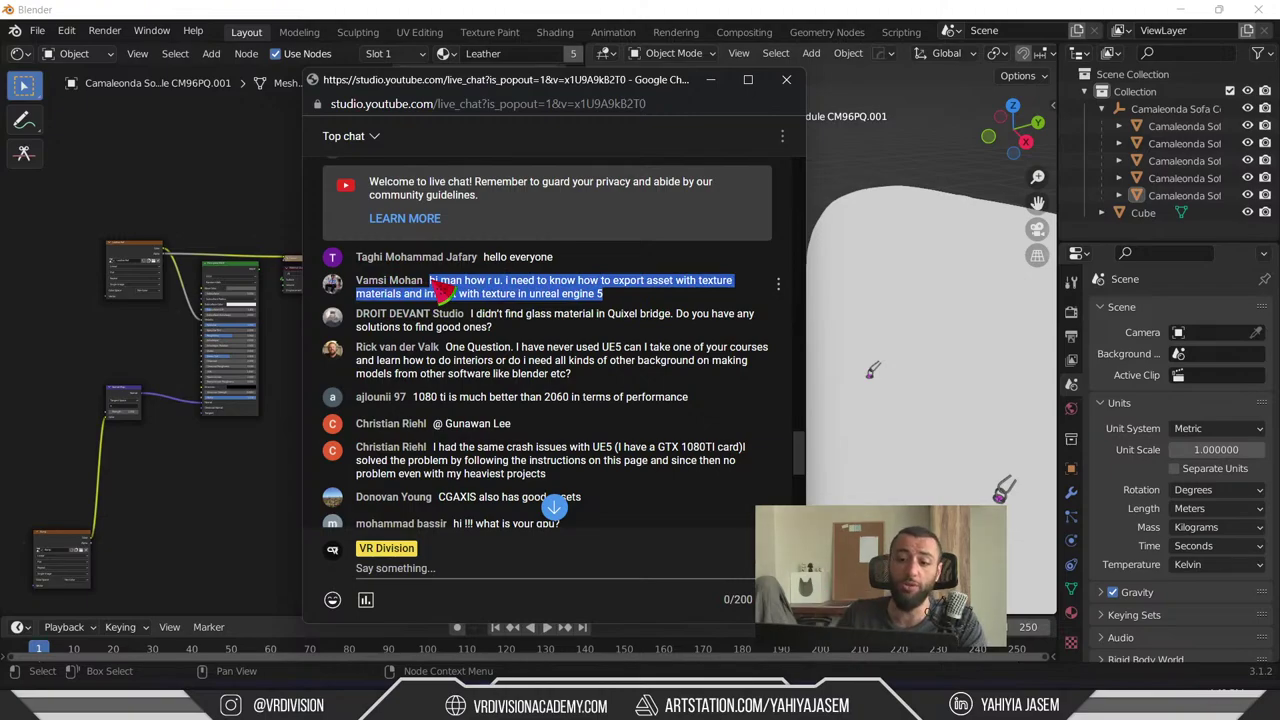
pyautogui.click(885, 139)
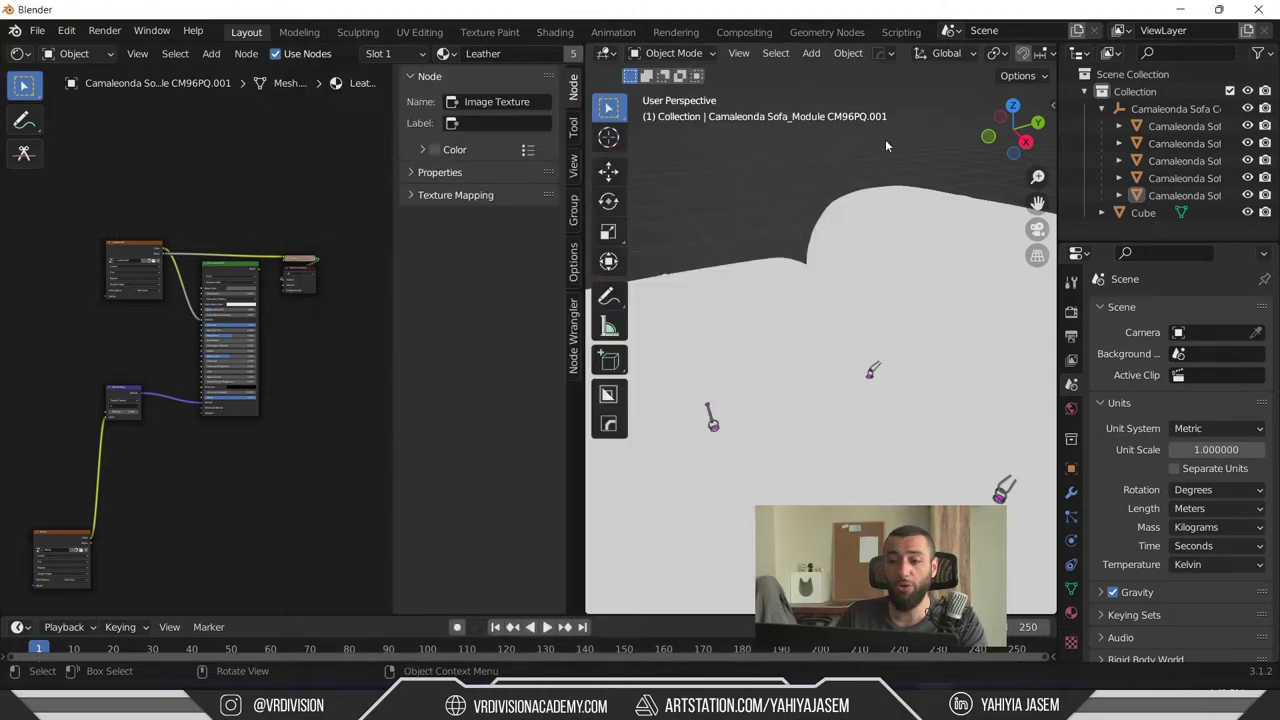
# - Review Blender's export formats such as glTF 2.0 and view the whole sofa, then return to chat
pyautogui.click(38, 32)
pyautogui.moveTo(95, 280)
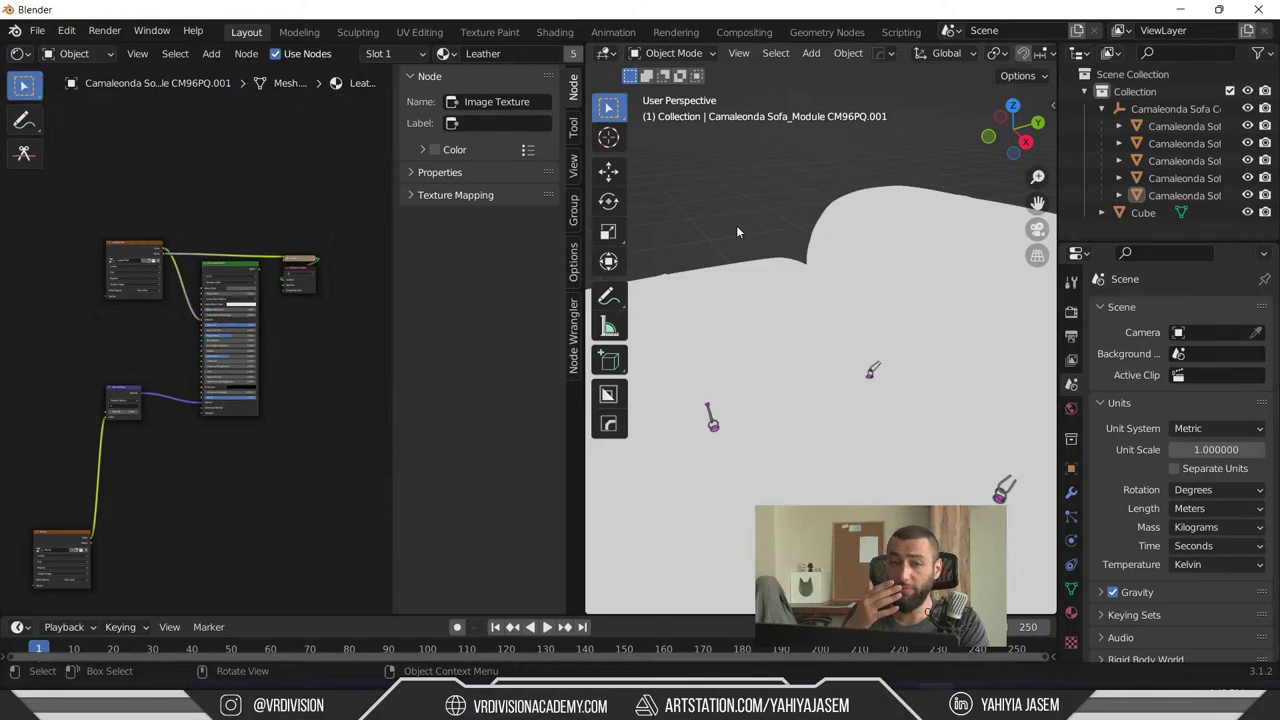
pyautogui.moveTo(736, 231); pyautogui.dragTo(804, 376, button='middle')
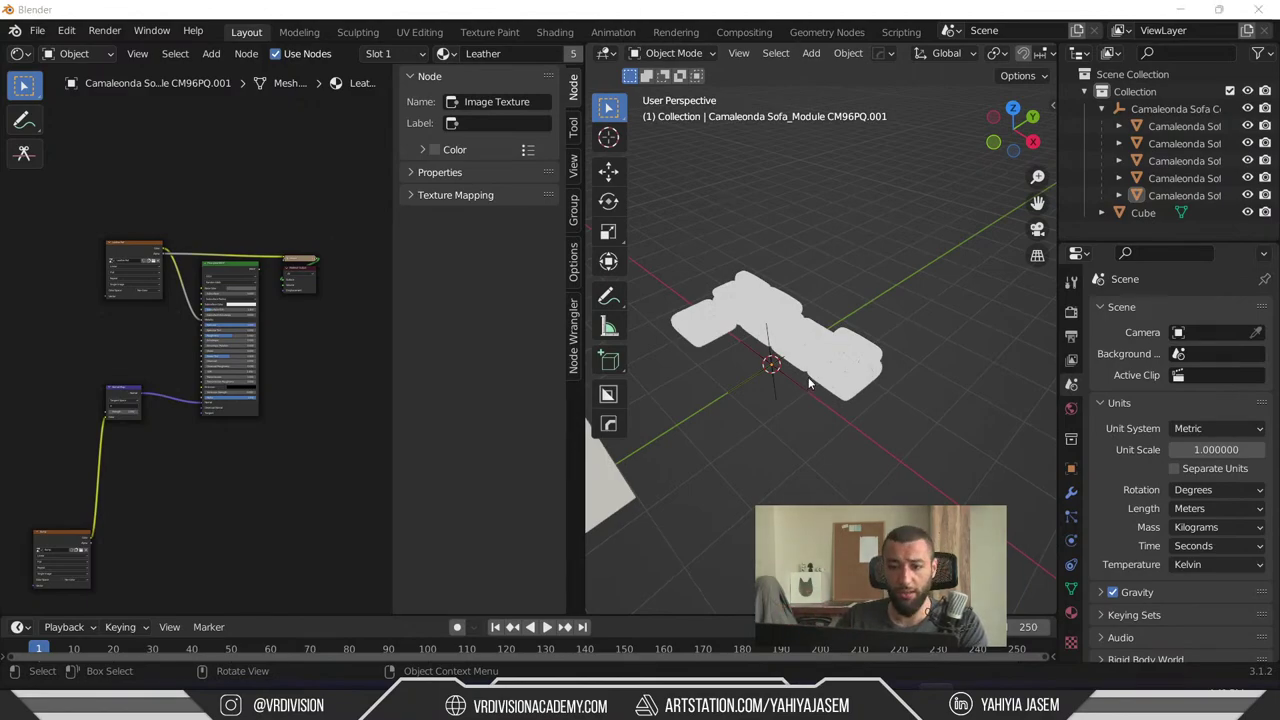
pyautogui.hotkey('alt', 'Tab')
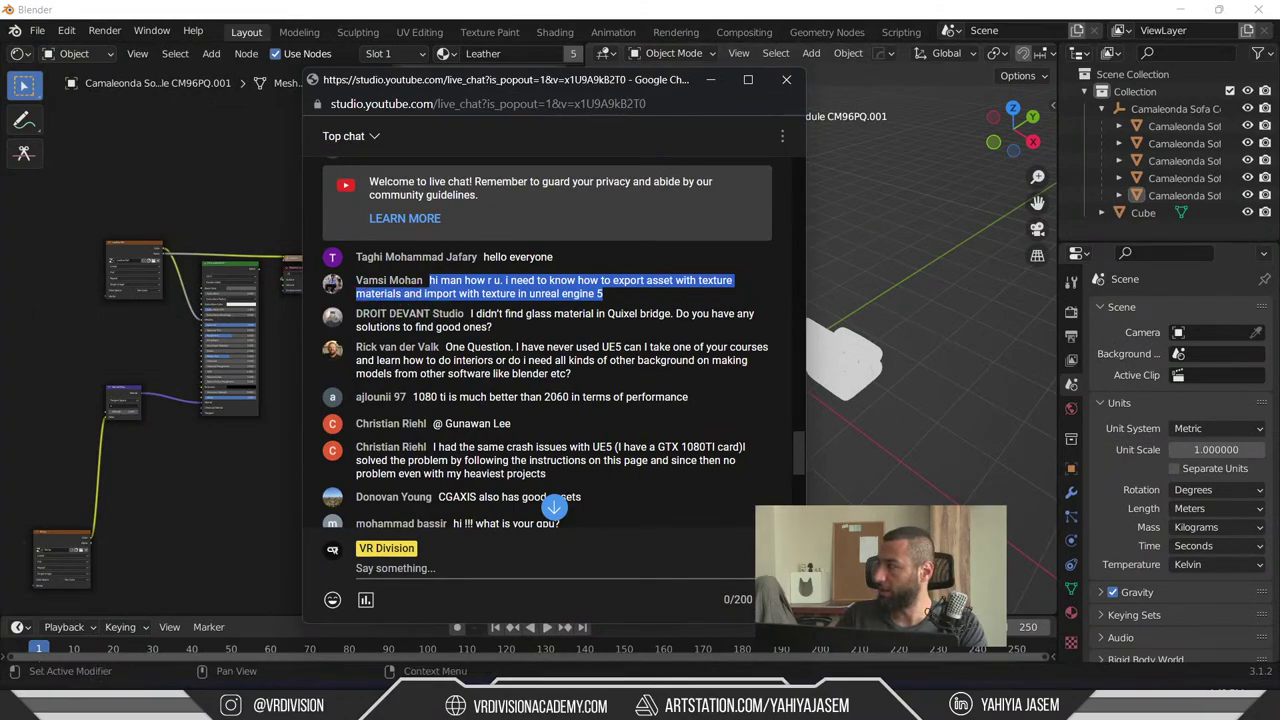
# - Select part of the viewer's question about glass materials in Quixel Bridge and scroll the chat
pyautogui.click(1065, 598)
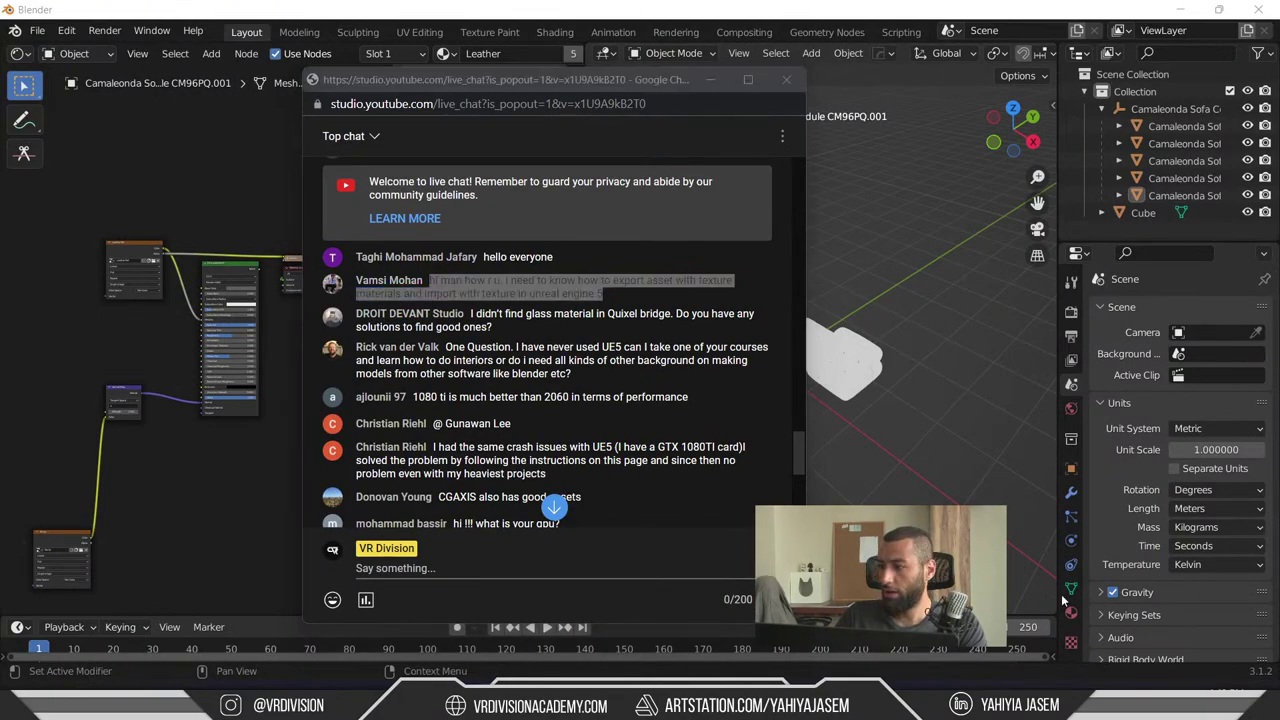
pyautogui.click(484, 326)
pyautogui.moveTo(478, 316); pyautogui.dragTo(548, 338)
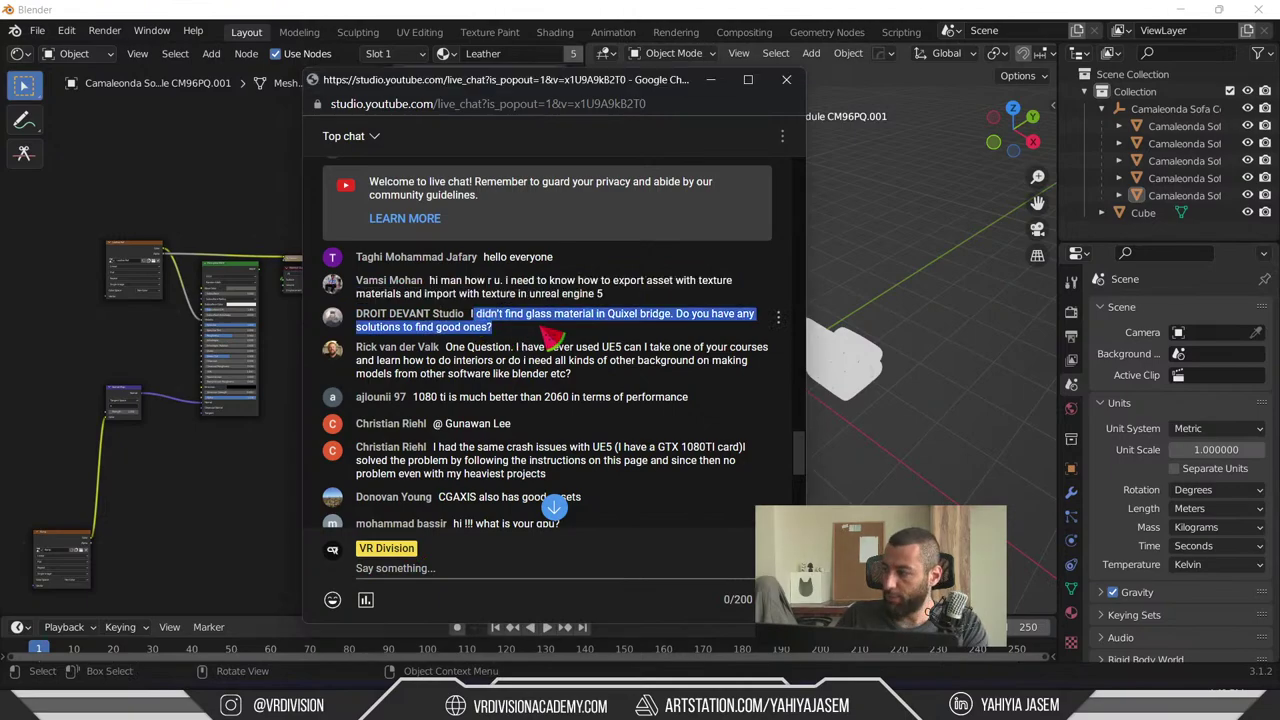
pyautogui.scroll(-1, 550, 340)
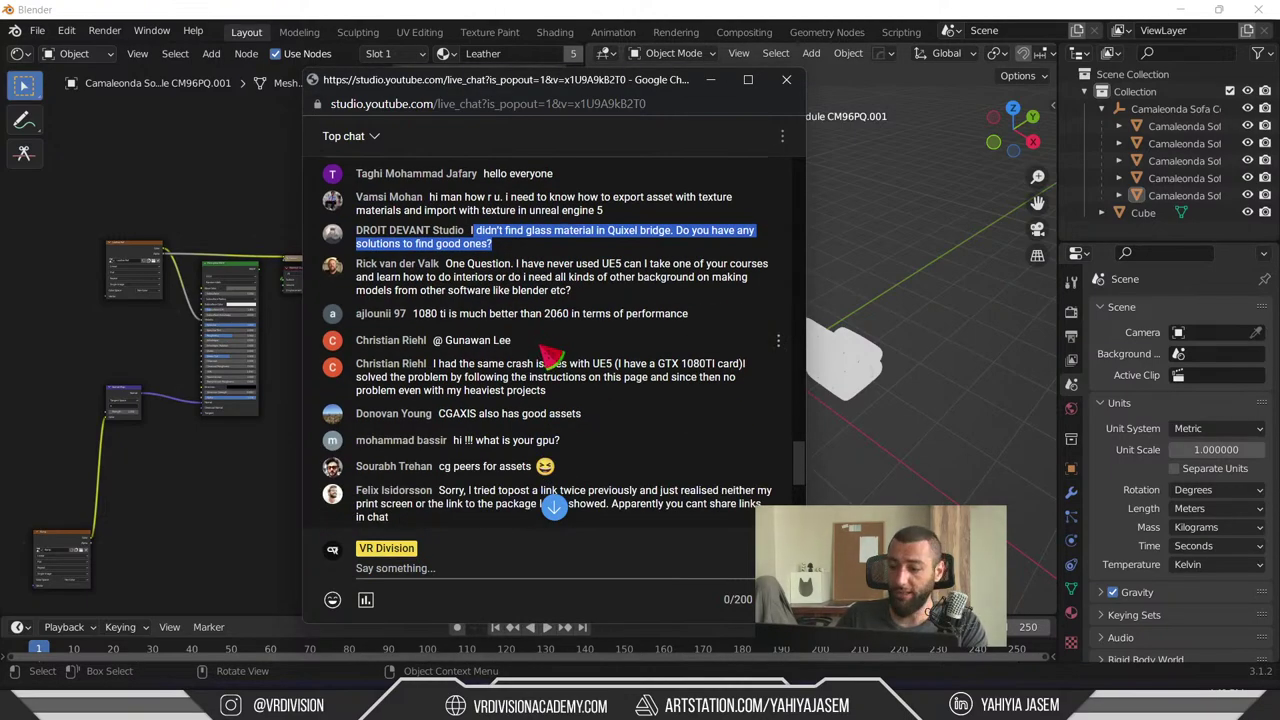
pyautogui.scroll(1, 552, 360)
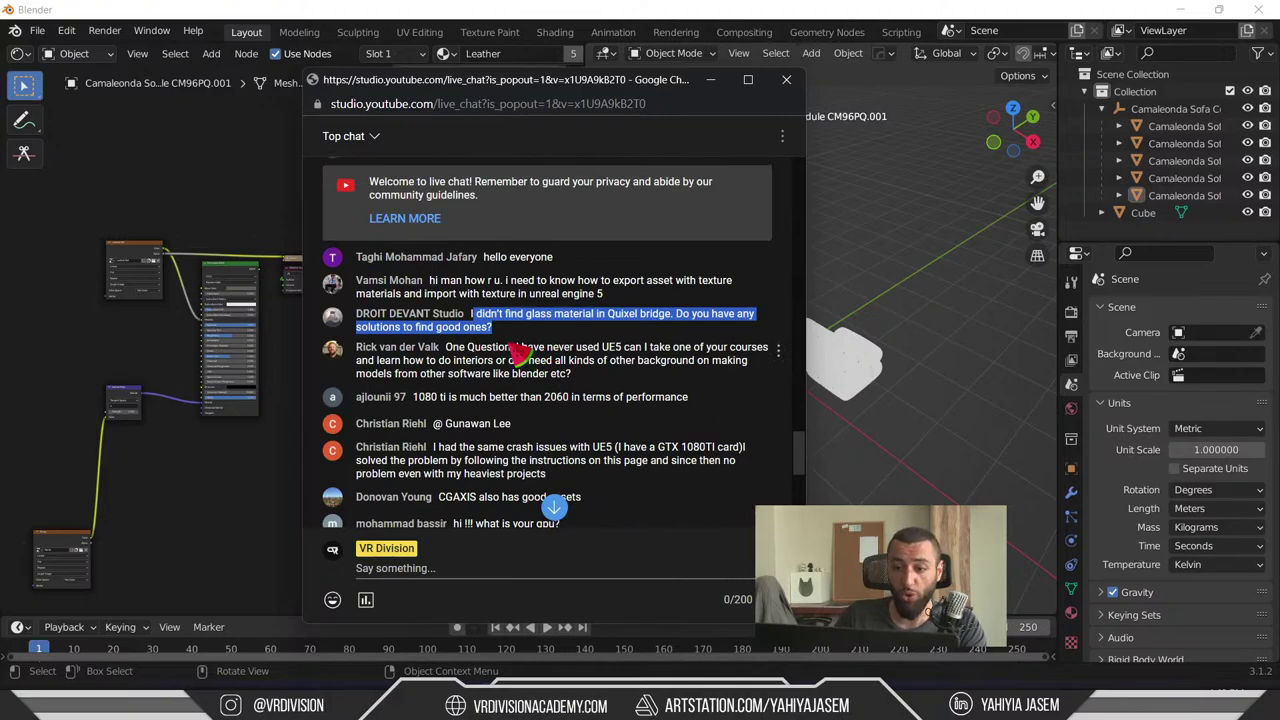
pyautogui.scroll(-5, 515, 355)
pyautogui.scroll(5, 523, 400)
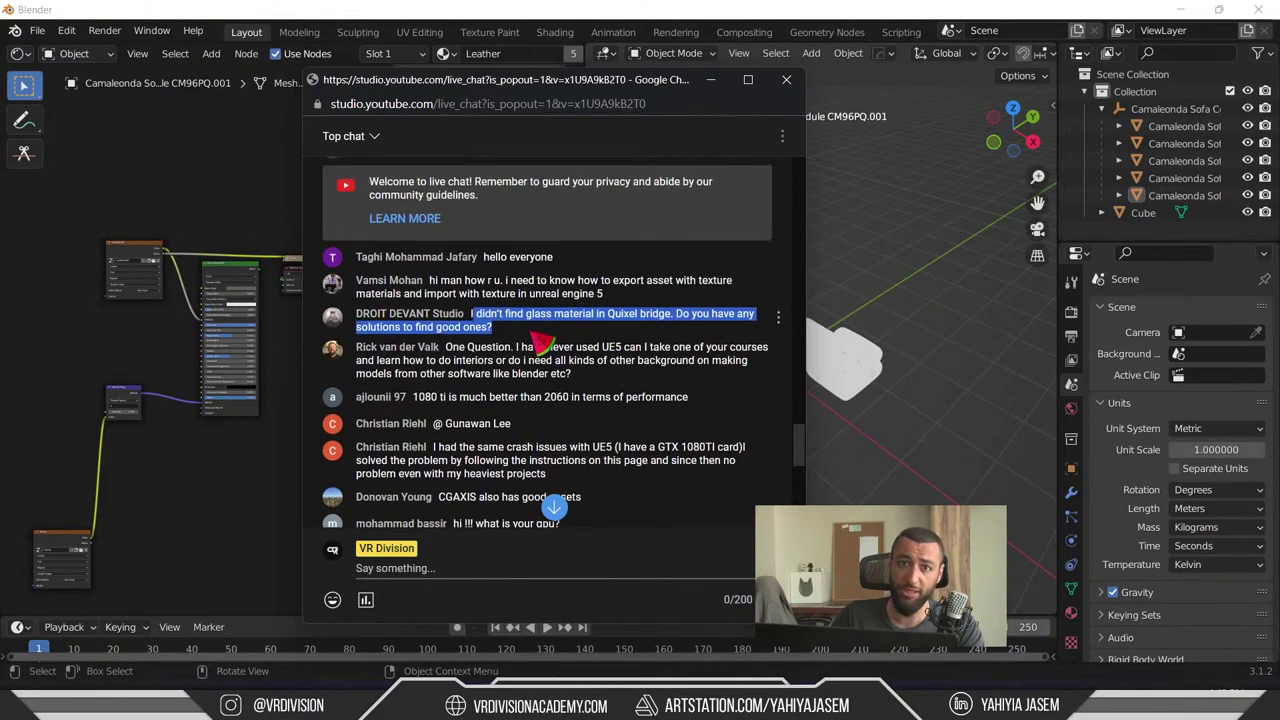
pyautogui.scroll(-2, 535, 340)
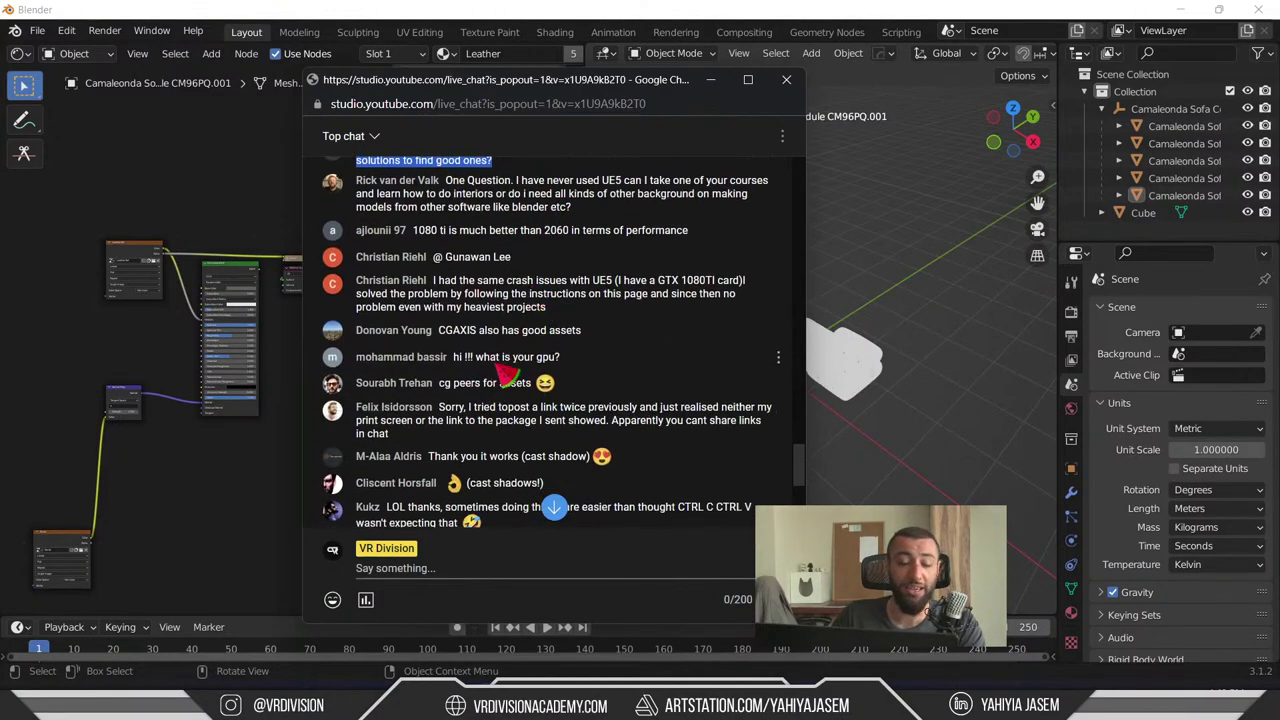
pyautogui.scroll(-1, 495, 375)
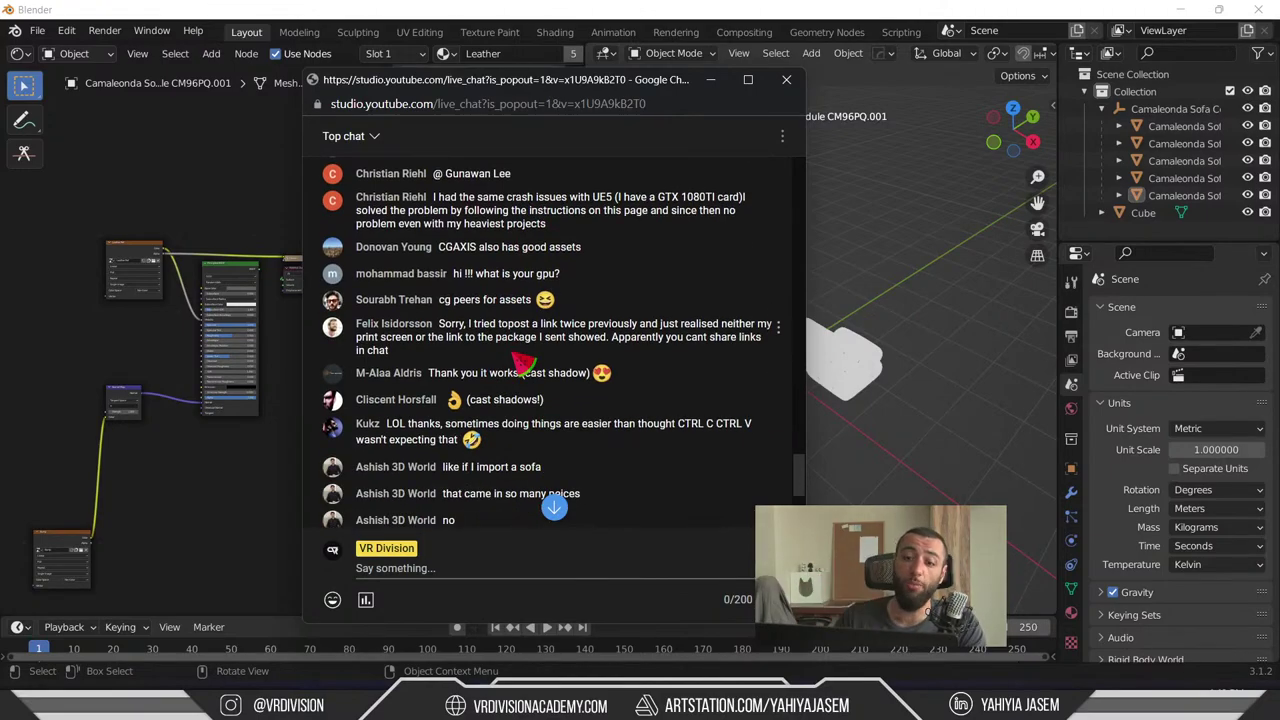
pyautogui.scroll(2, 522, 365)
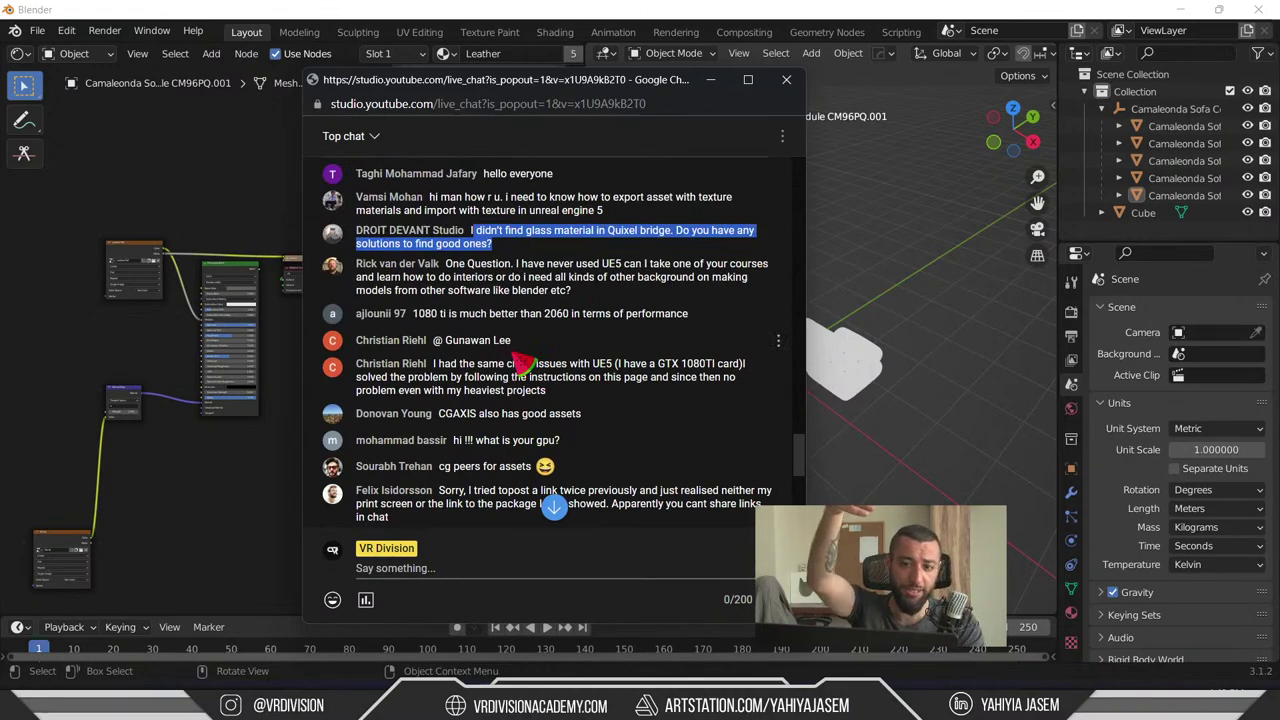
# - Select the whole glass-material question, copy it, and bring the WH_Project Unreal editor forward
pyautogui.click(565, 292)
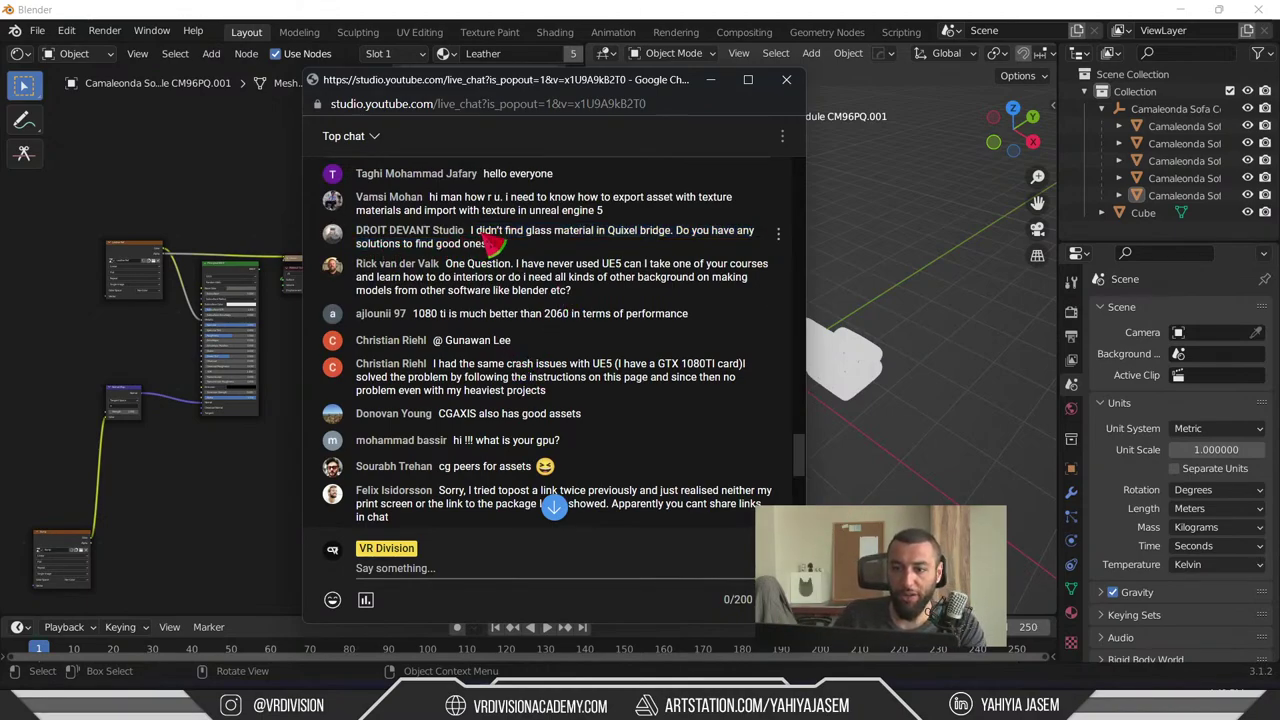
pyautogui.moveTo(482, 236); pyautogui.dragTo(751, 258)
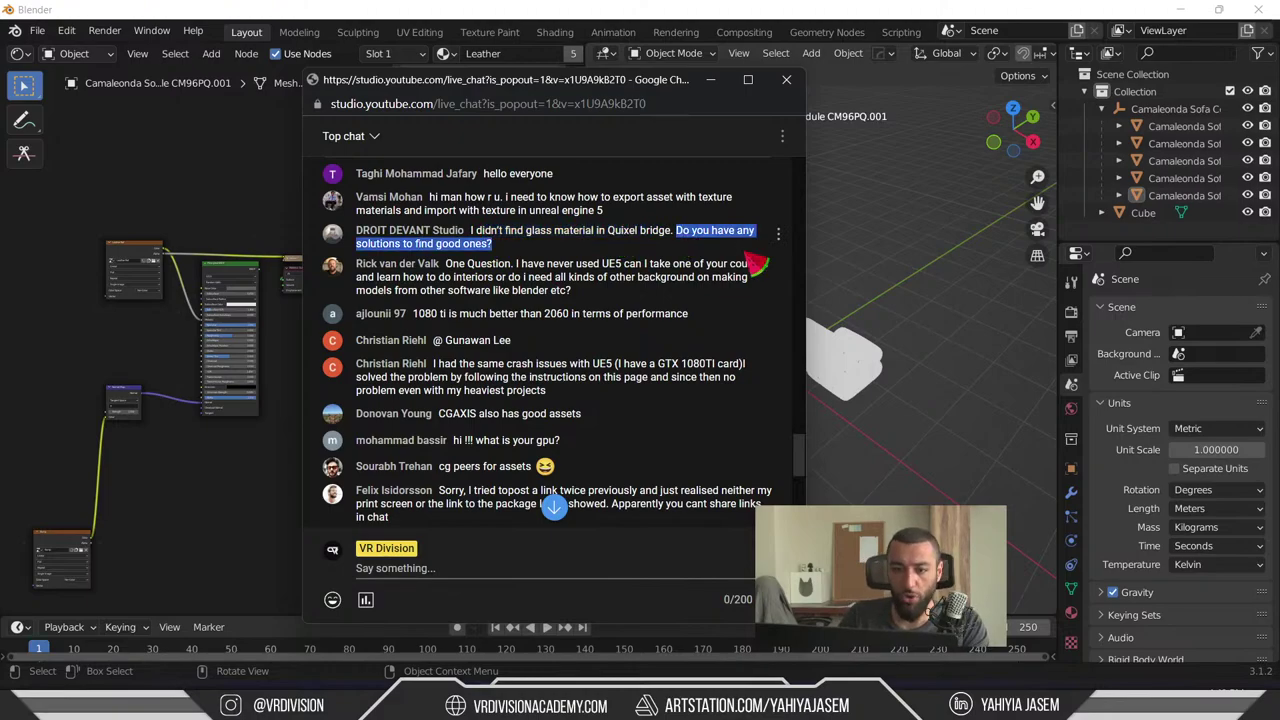
pyautogui.click(651, 263)
pyautogui.tripleClick(534, 250)
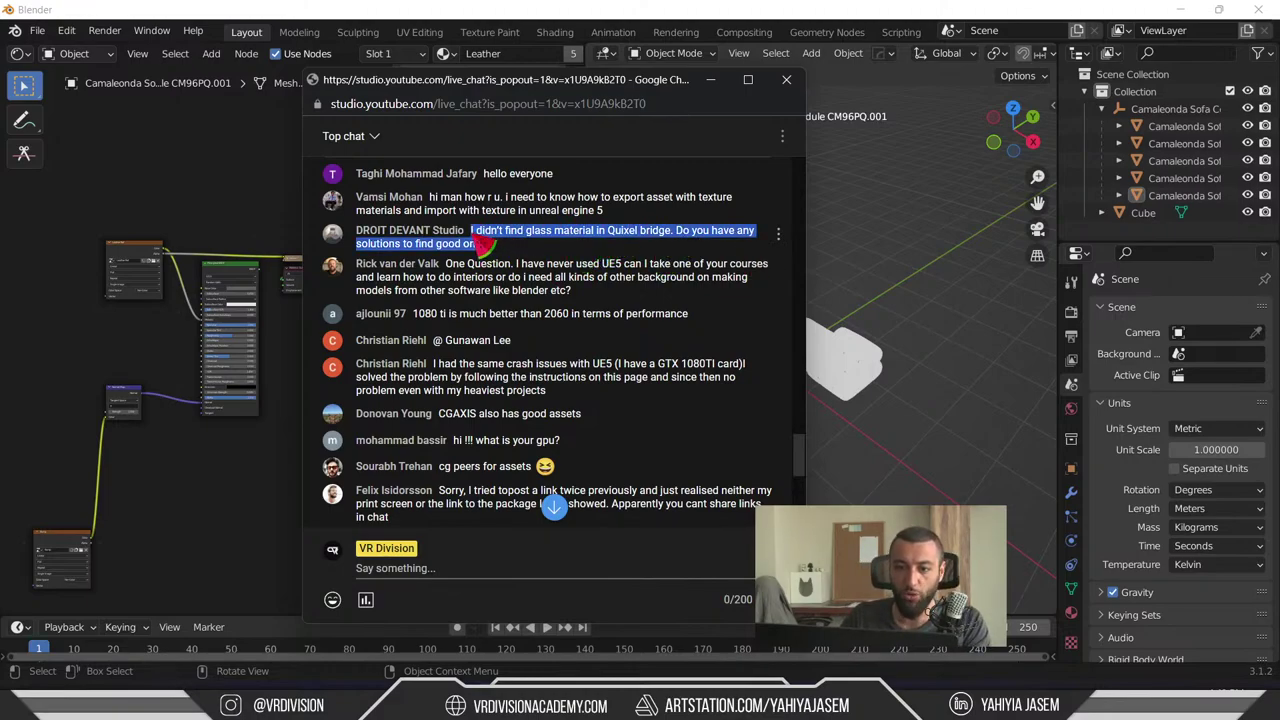
pyautogui.hotkey('alt', 'Tab')
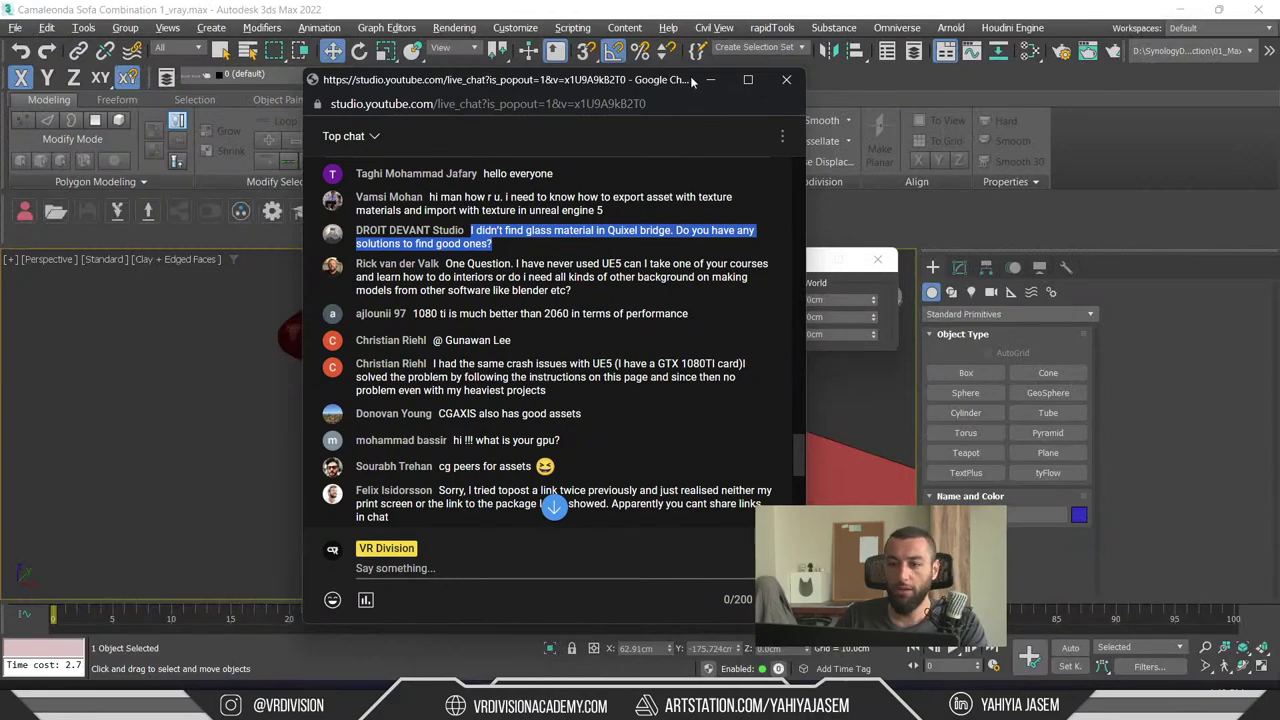
pyautogui.moveTo(1070, 705)
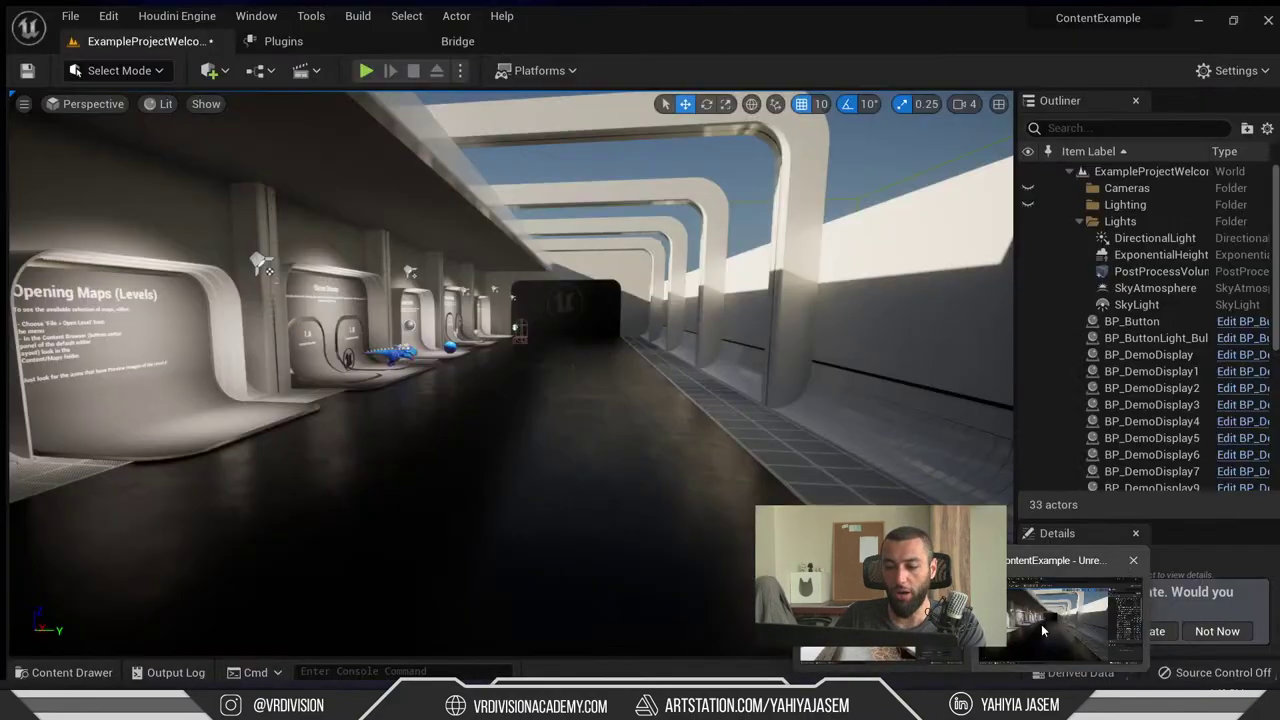
pyautogui.click(1041, 624)
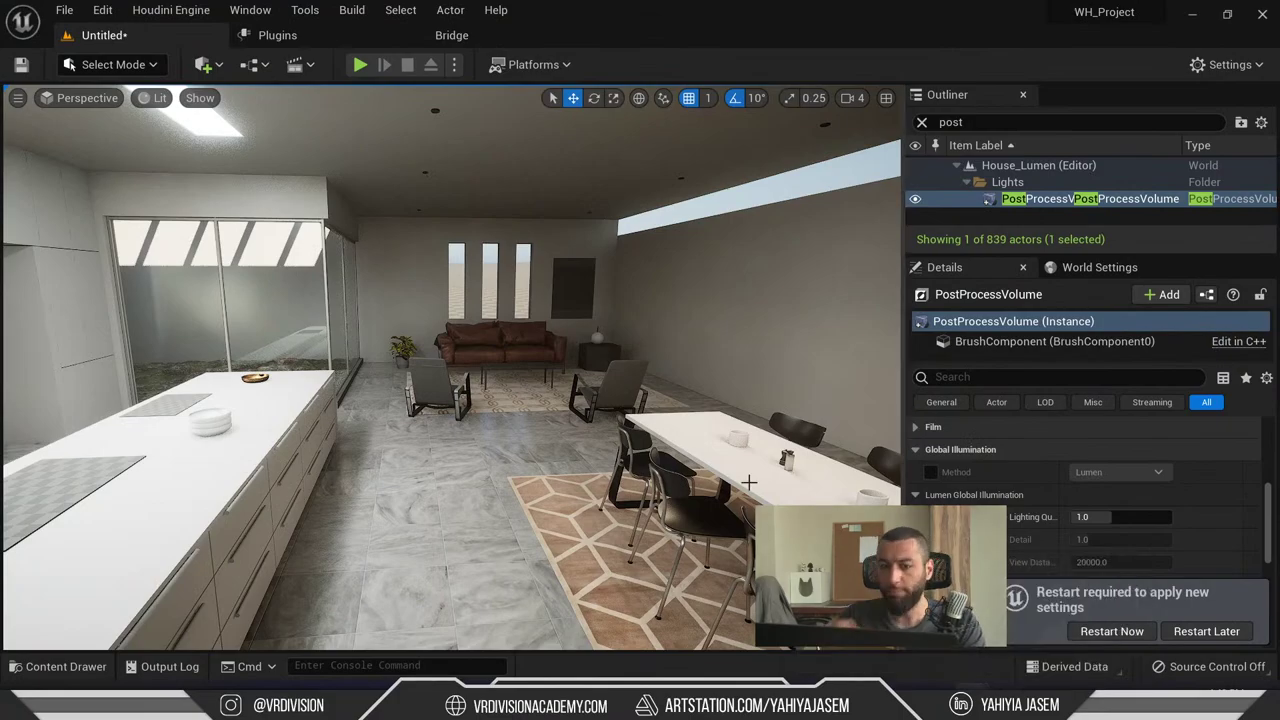
# - Select the window wall mesh and check the level's World Settings
pyautogui.scroll(-10, 659, 415)
pyautogui.click(652, 412)
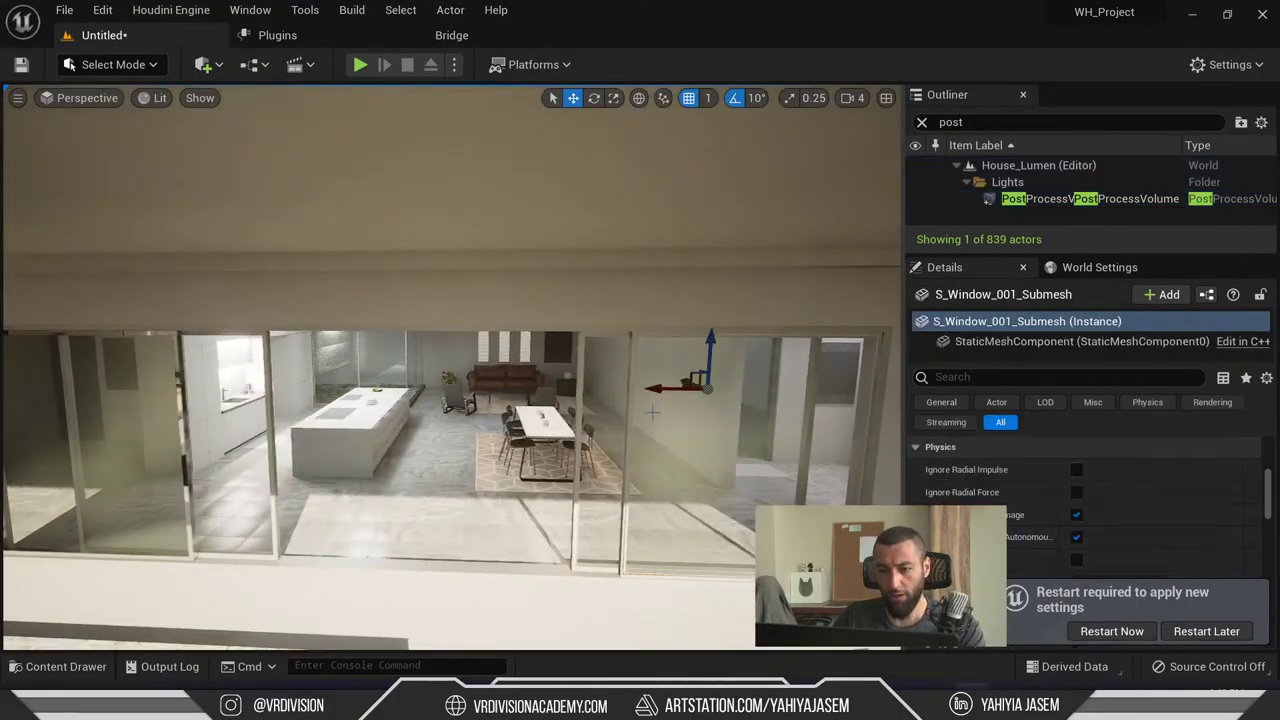
pyautogui.hotkey('ctrl', 'b')
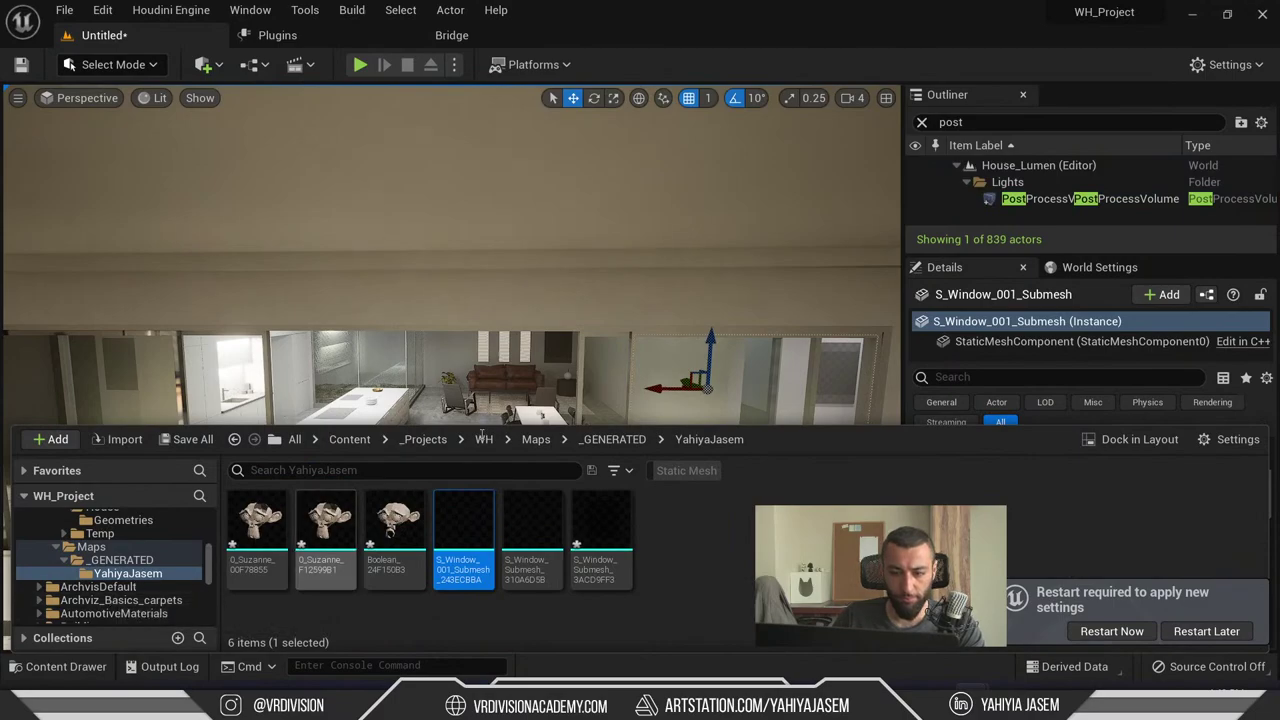
pyautogui.click(1039, 562)
pyautogui.scroll(-5, 1113, 504)
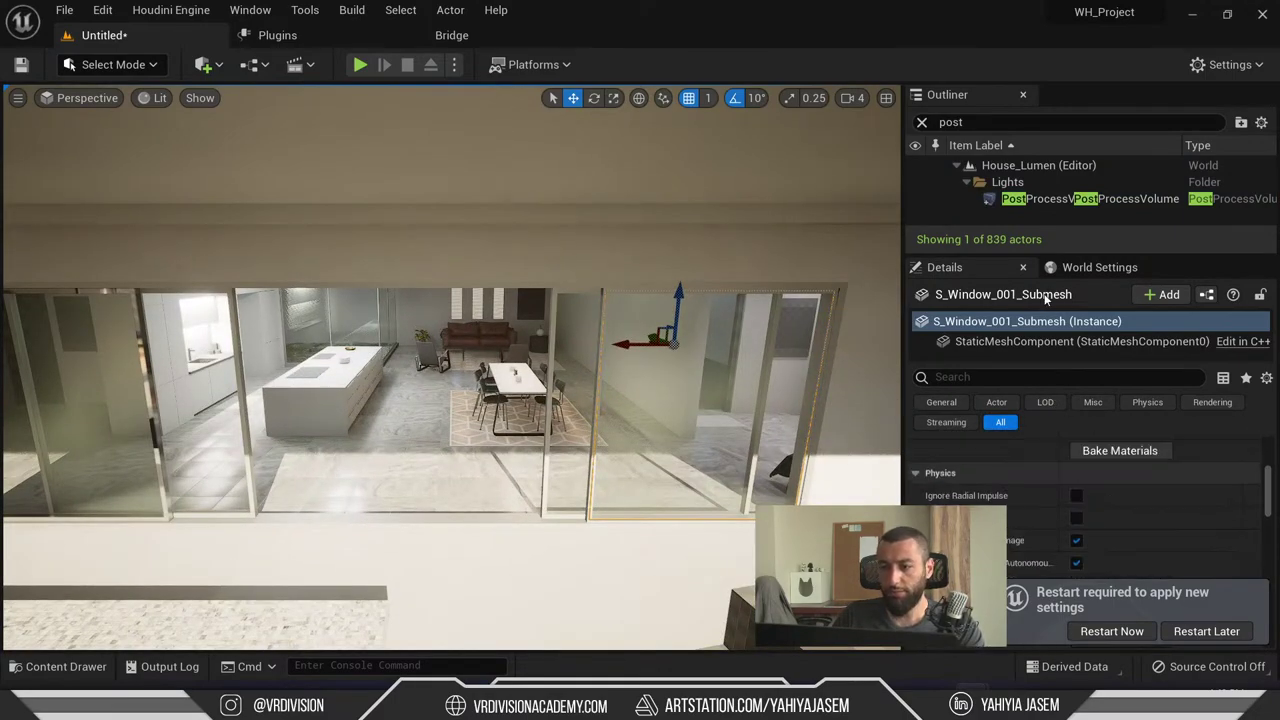
pyautogui.click(1082, 268)
pyautogui.scroll(2, 1145, 472)
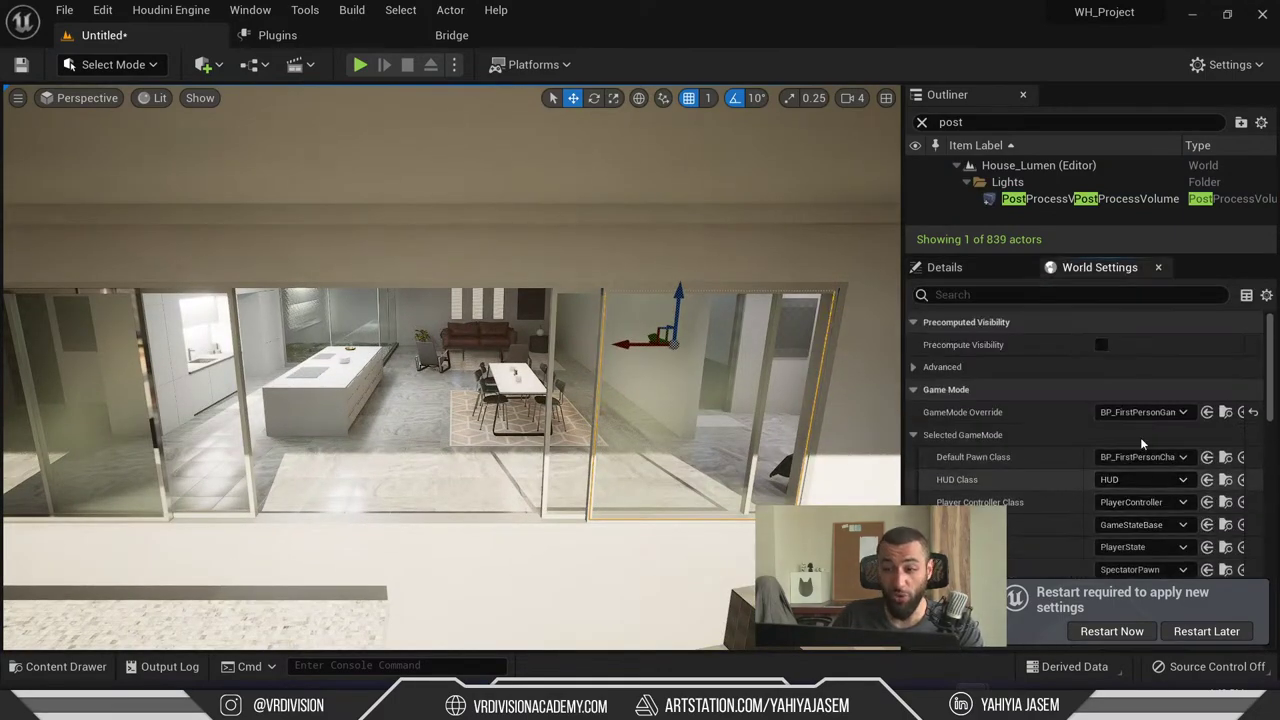
pyautogui.scroll(-10, 1093, 406)
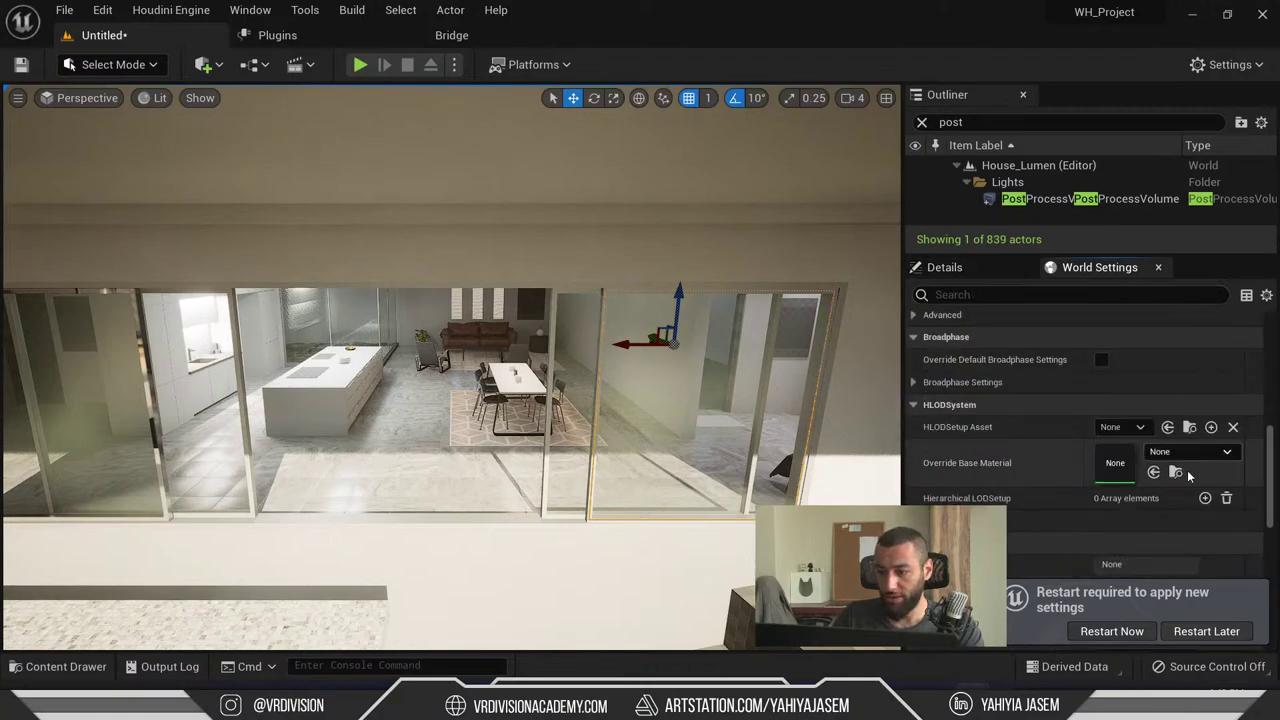
pyautogui.scroll(-5, 1188, 476)
pyautogui.scroll(-3, 1106, 480)
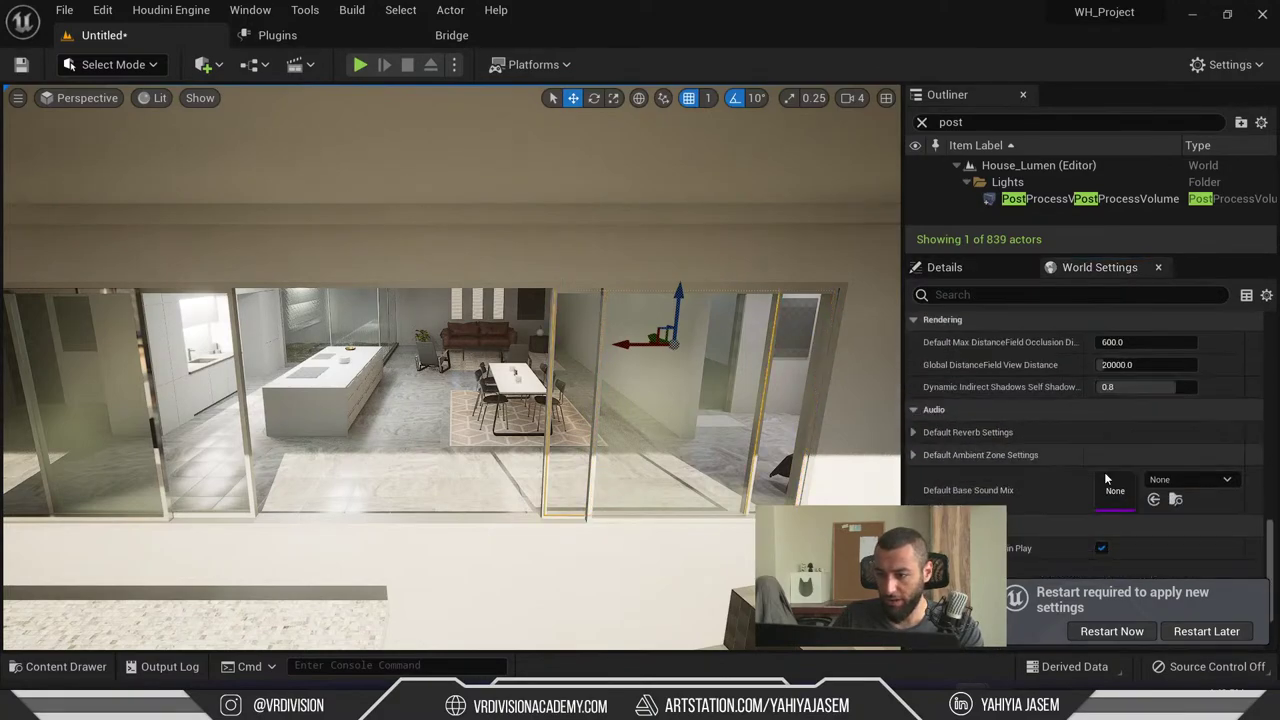
# - Add Content Browser 1 and dock it along the editor's left side
pyautogui.click(58, 666)
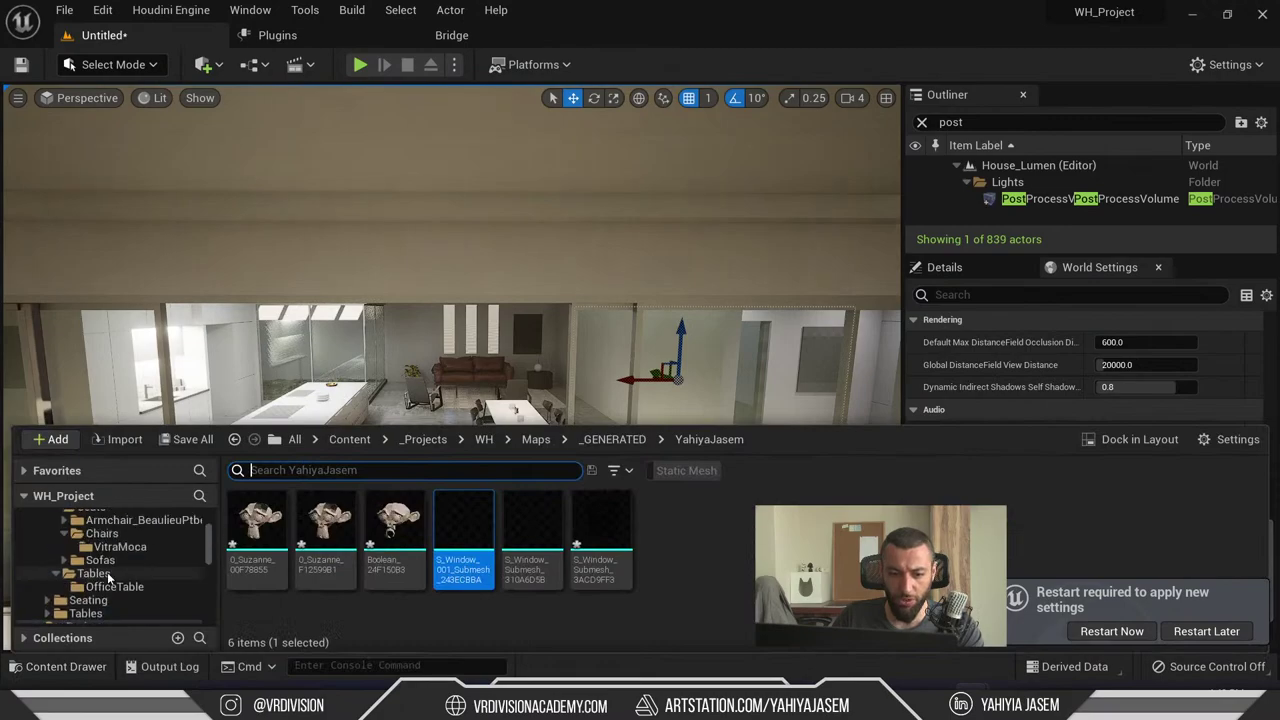
pyautogui.click(203, 64)
pyautogui.moveTo(314, 168)
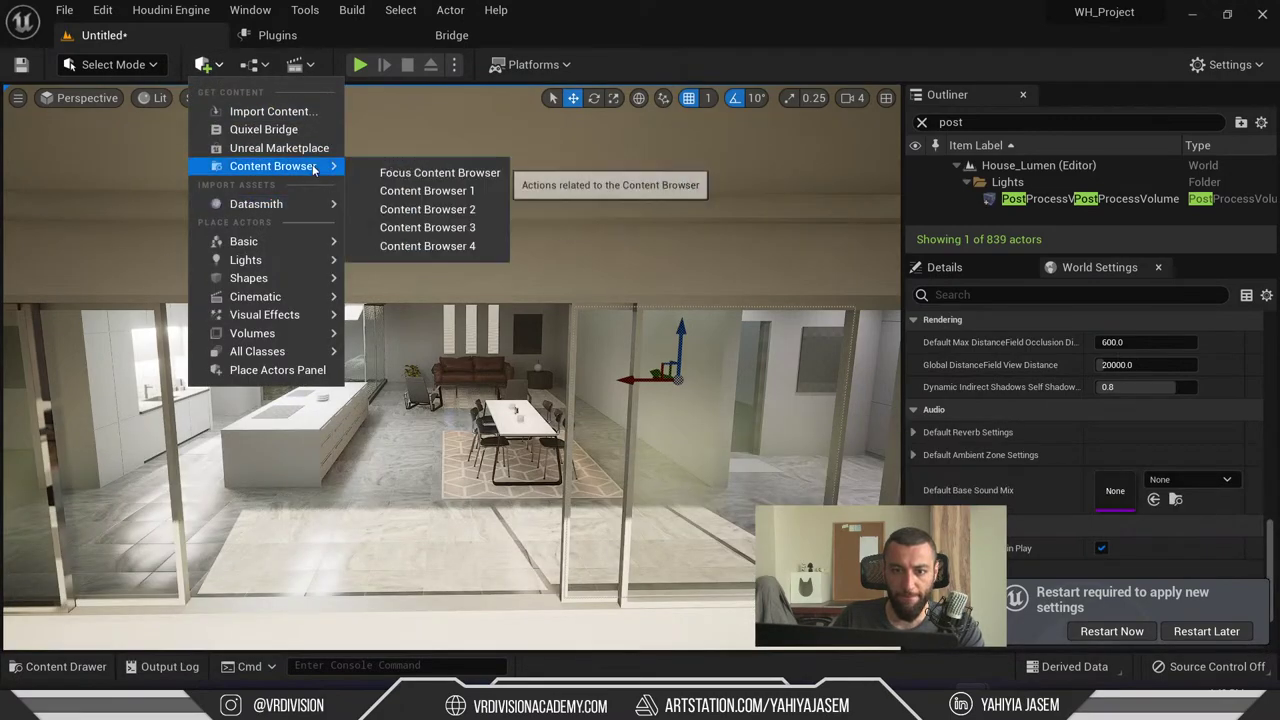
pyautogui.click(427, 190)
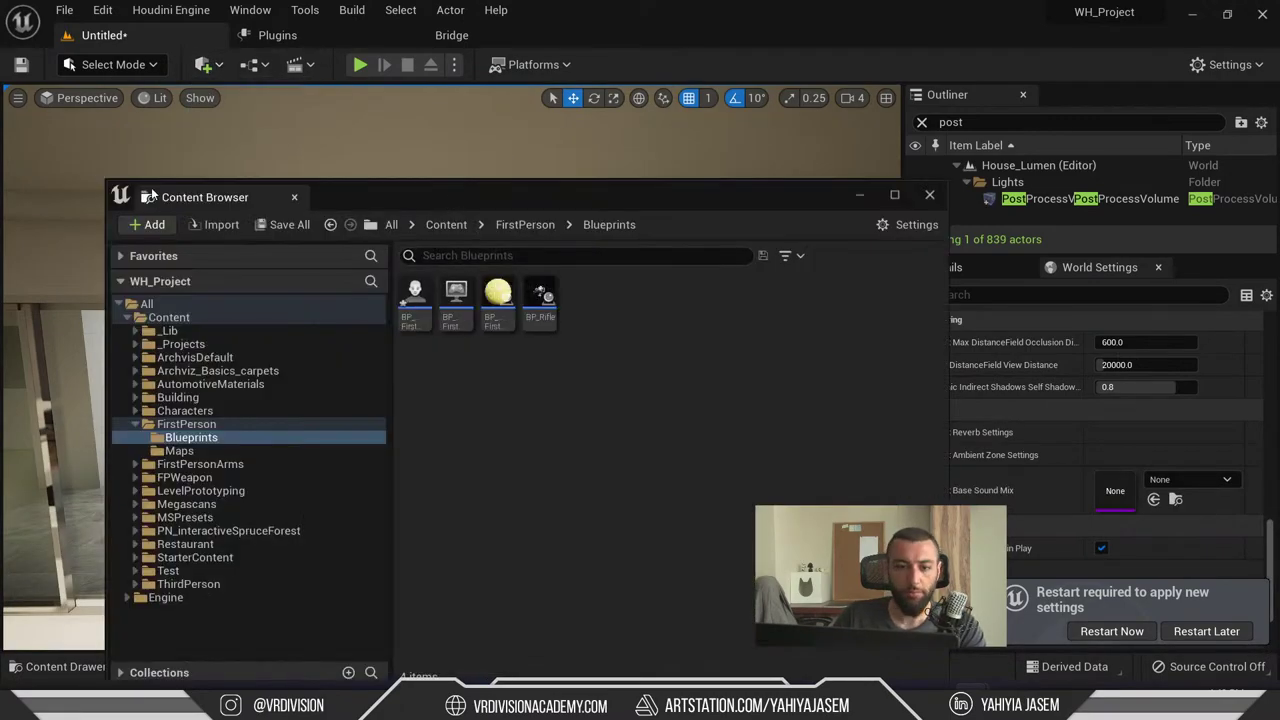
pyautogui.moveTo(152, 193); pyautogui.dragTo(12, 229)
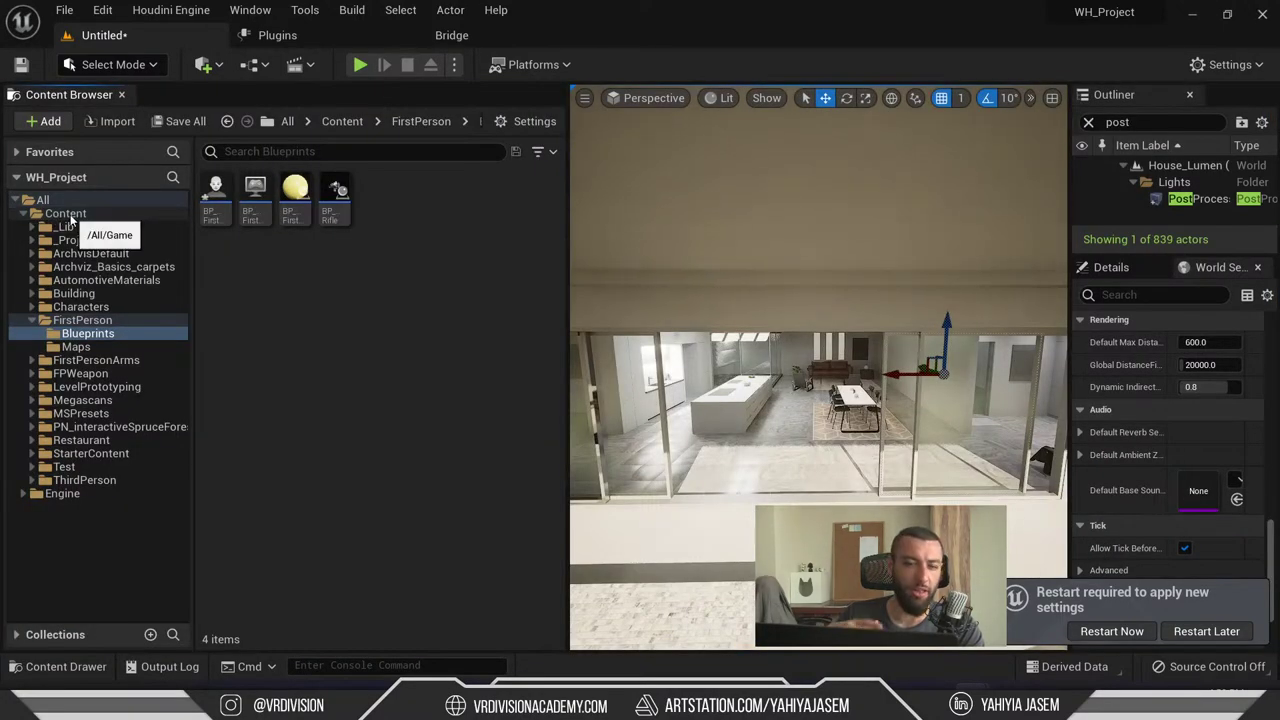
# - Browse into the Engine > Content folder, collapsing the FirstPerson folder
pyautogui.click(94, 491)
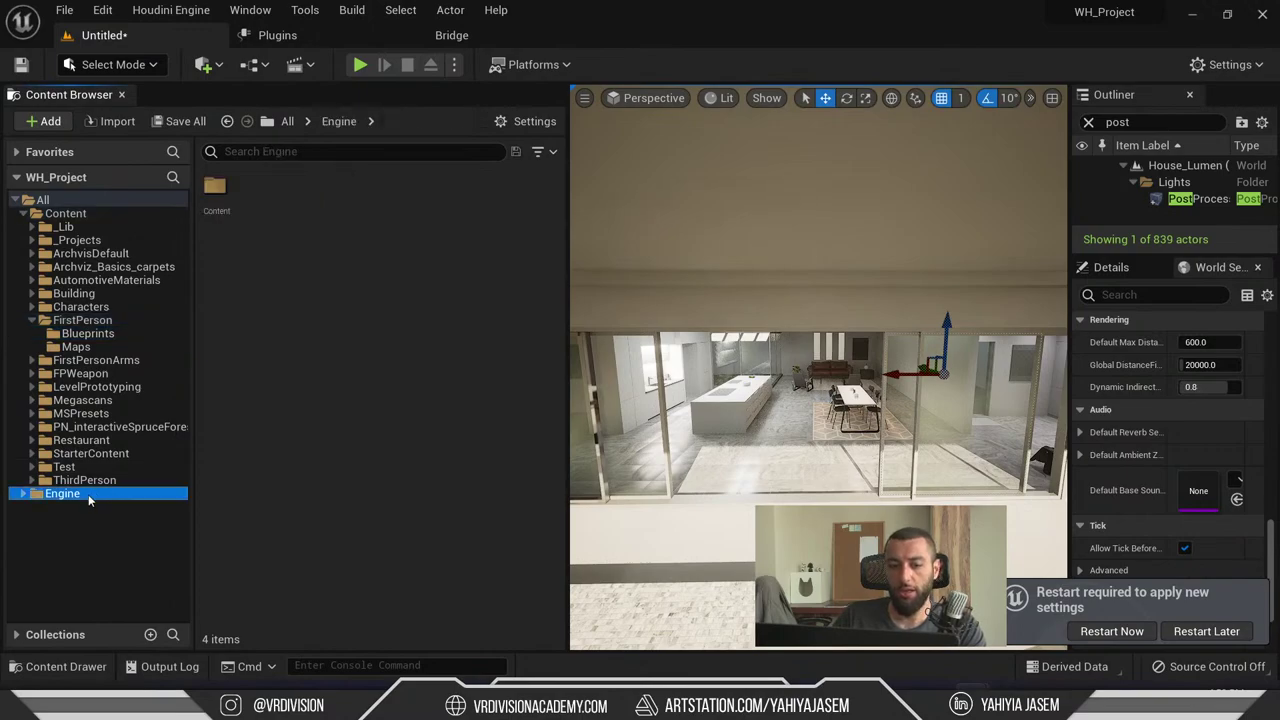
pyautogui.click(28, 321)
pyautogui.doubleClick(214, 188)
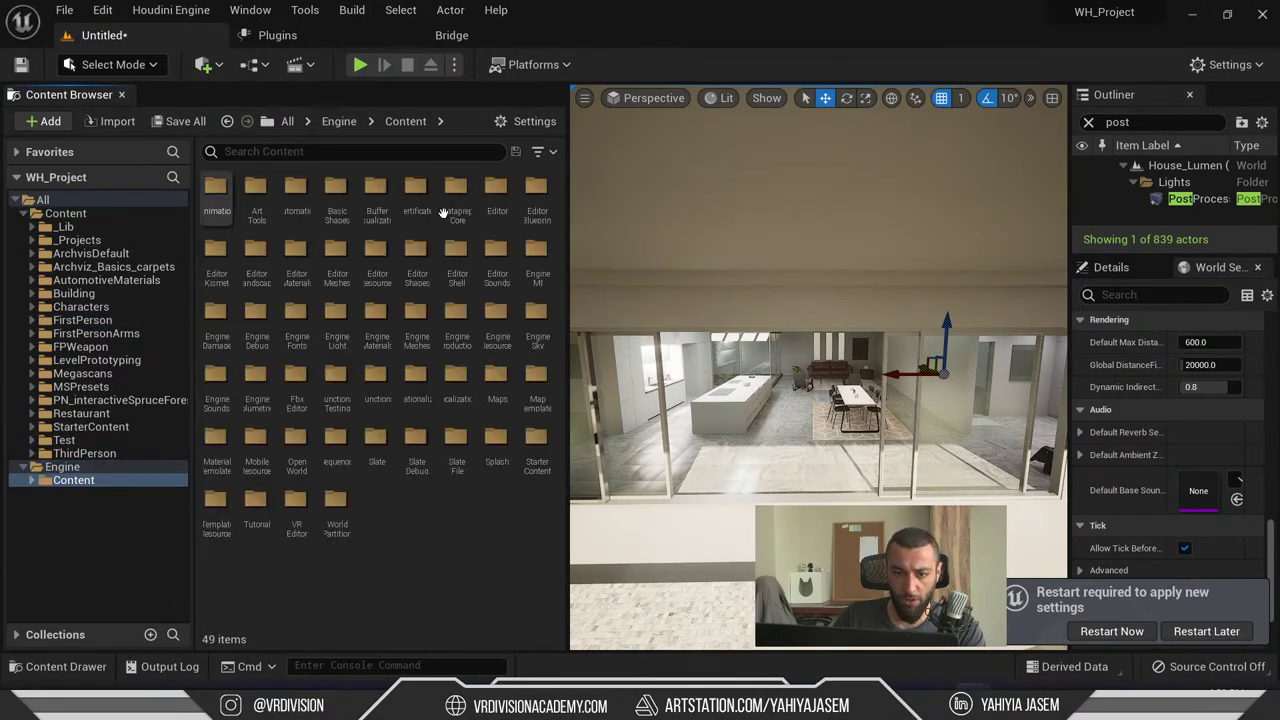
pyautogui.keyDown('ctrl'); pyautogui.scroll(3, 375, 300); pyautogui.keyUp('ctrl')
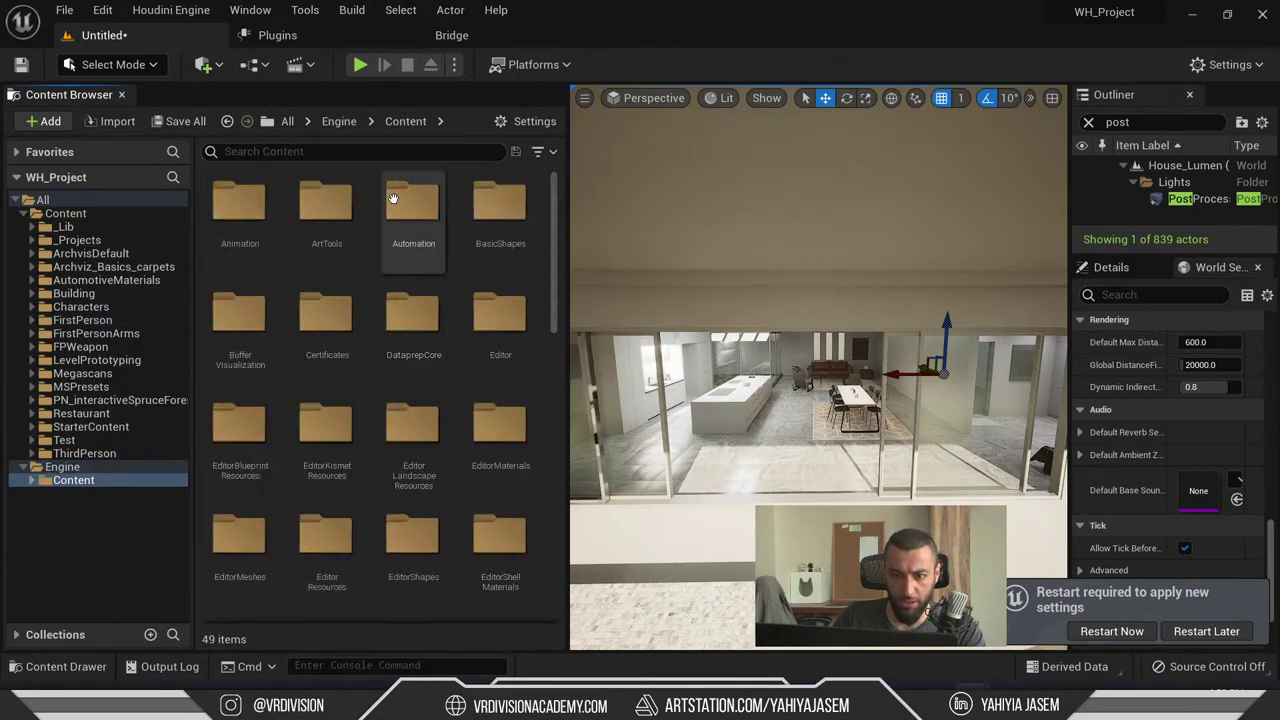
# - Search the Engine content for 'datas', then move the term into the folder path search
pyautogui.click(355, 155)
pyautogui.write('d')
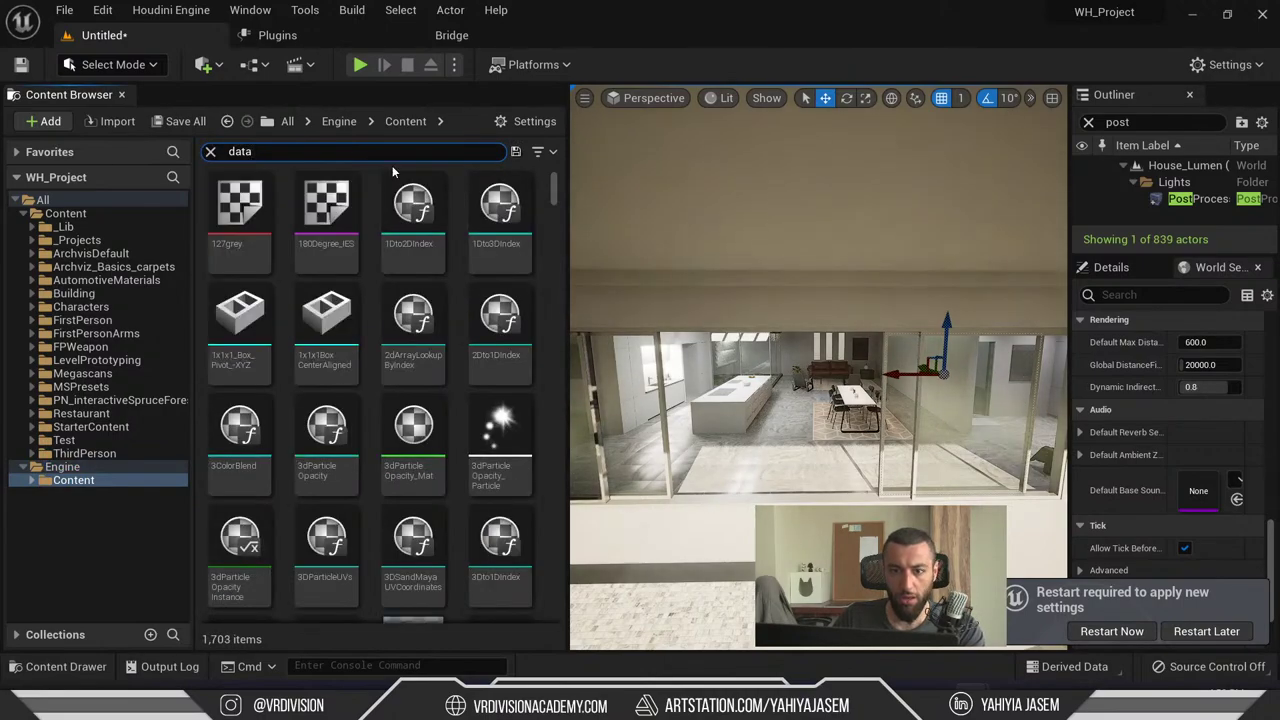
pyautogui.write('atas')
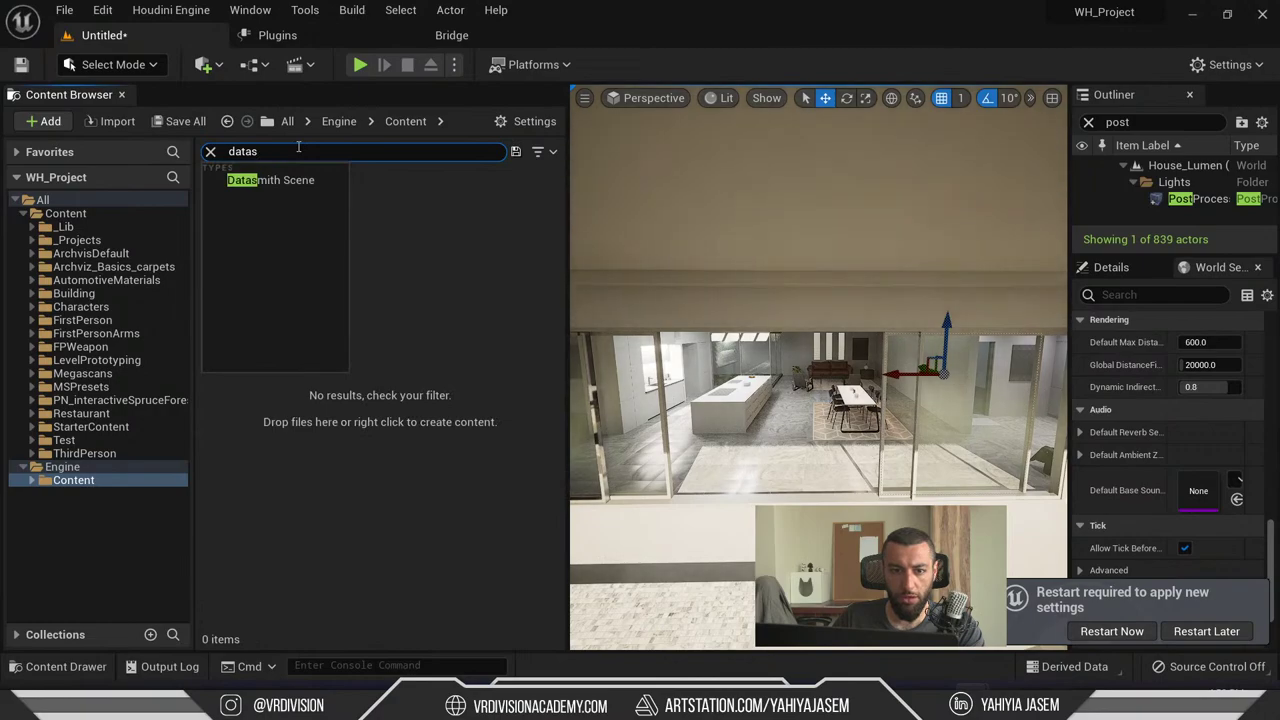
pyautogui.hotkey('ctrl', 'a')
pyautogui.hotkey('ctrl', 'x')
pyautogui.click(173, 177)
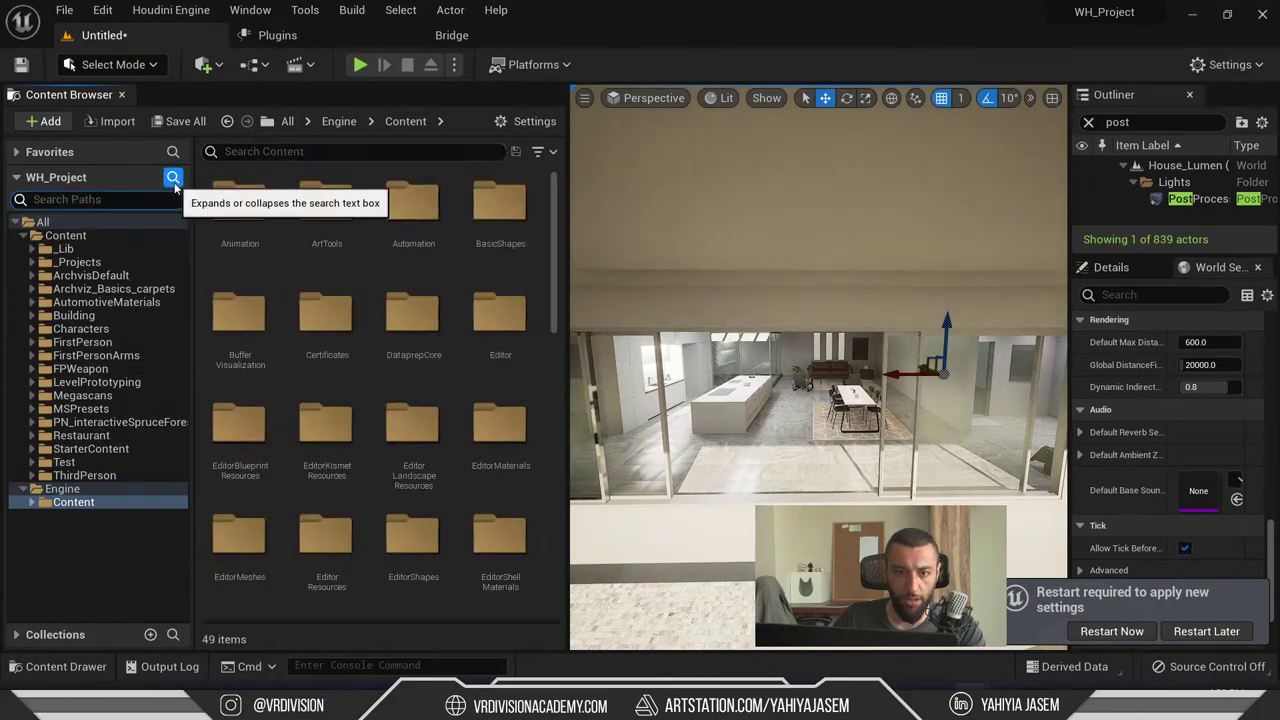
pyautogui.hotkey('ctrl', 'v')
pyautogui.click(19, 199)
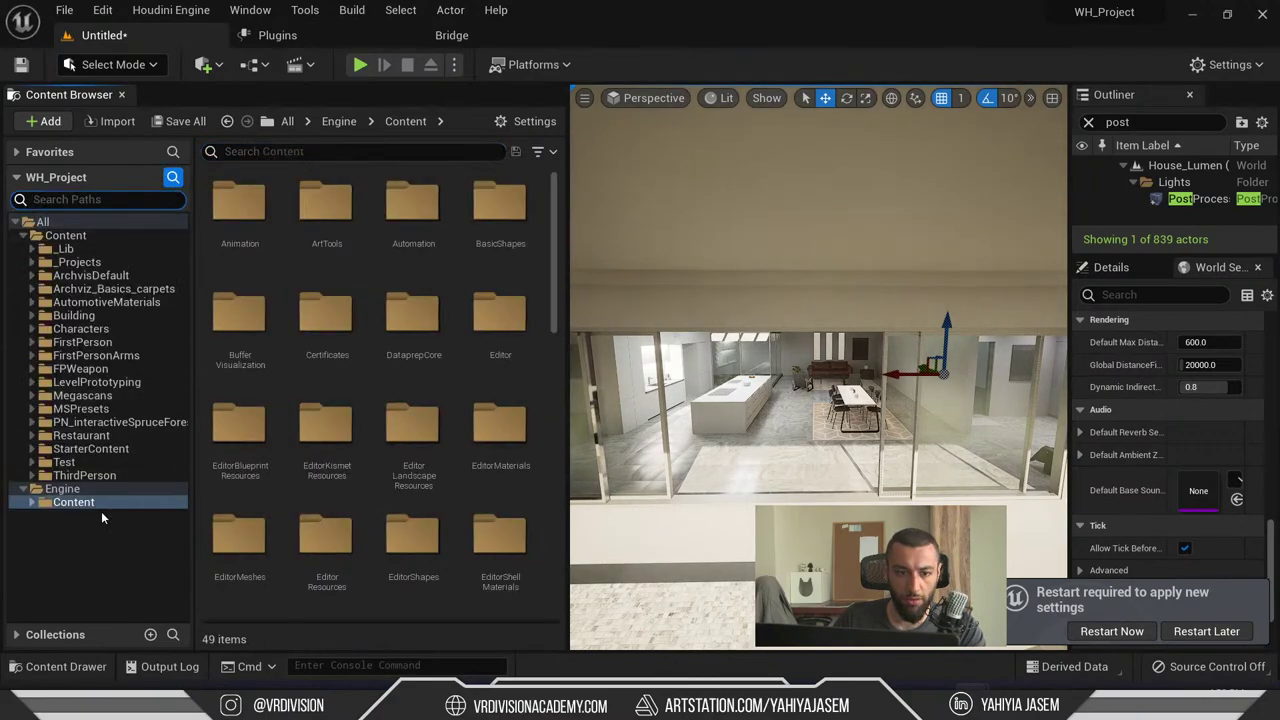
# - Search folder paths for 'data' and 'sn', then scroll through the Engine Content folders
pyautogui.write('data')
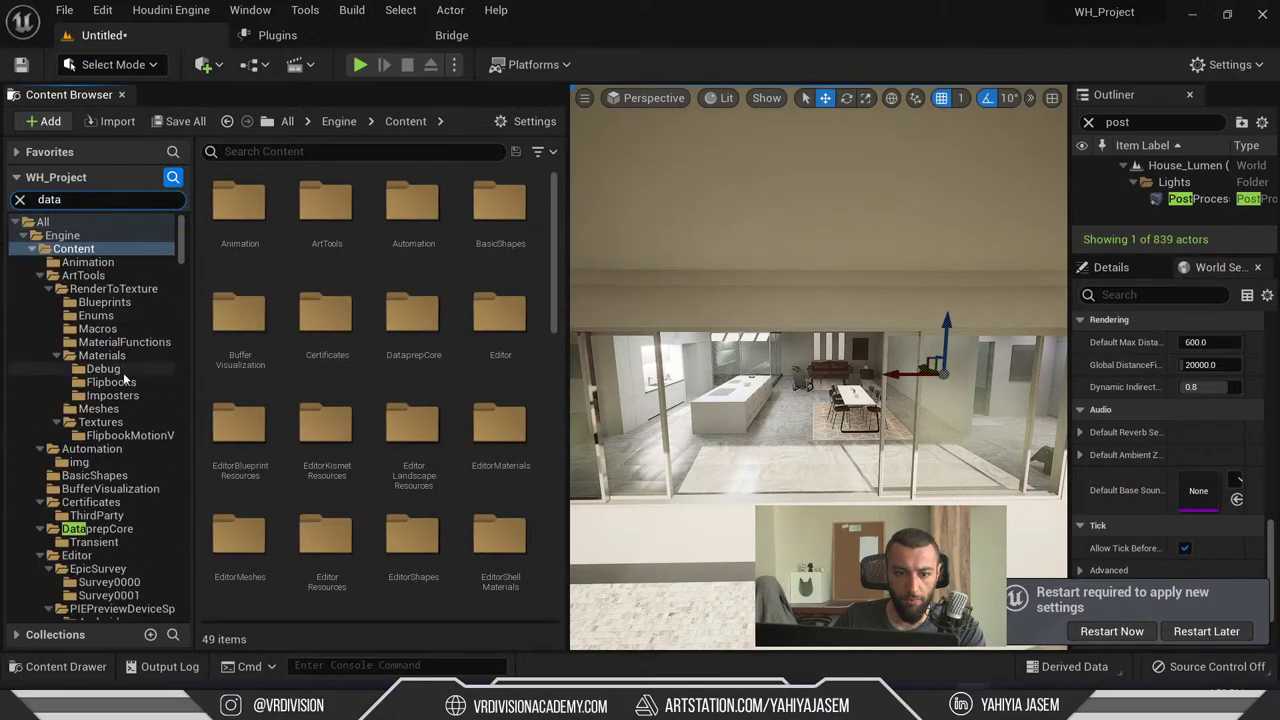
pyautogui.scroll(-8, 124, 377)
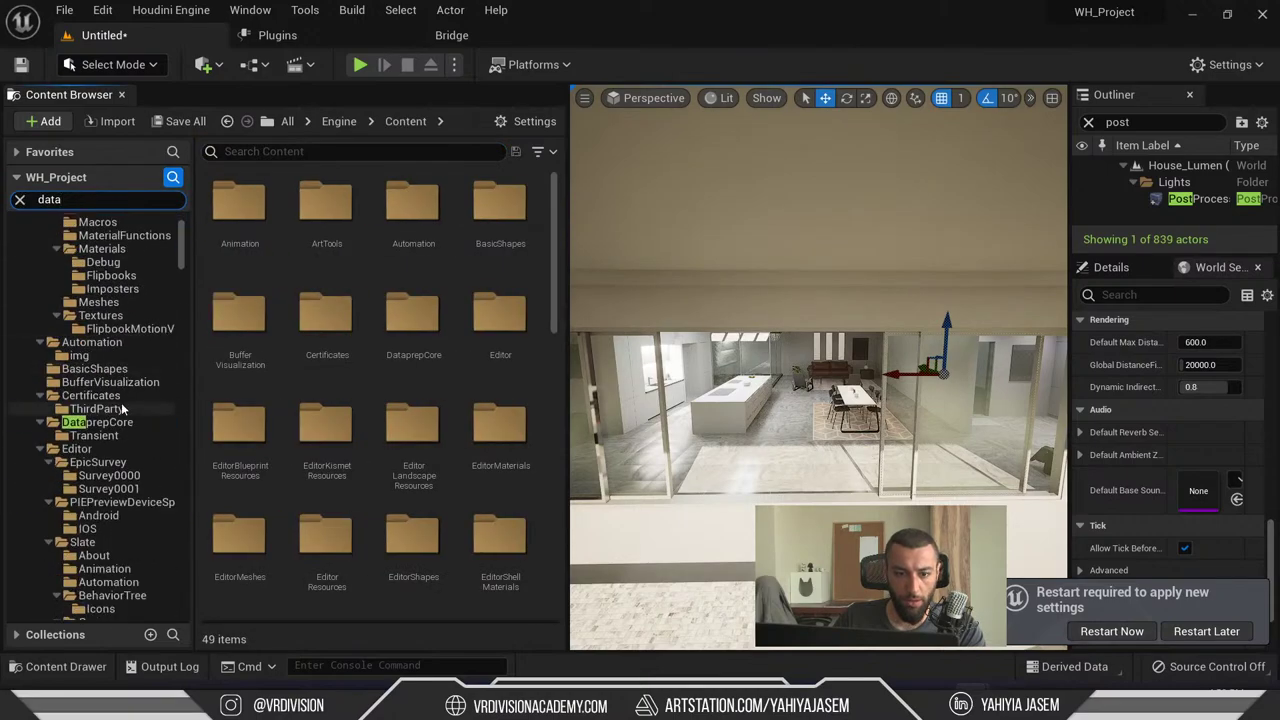
pyautogui.moveTo(186, 247); pyautogui.dragTo(181, 474)
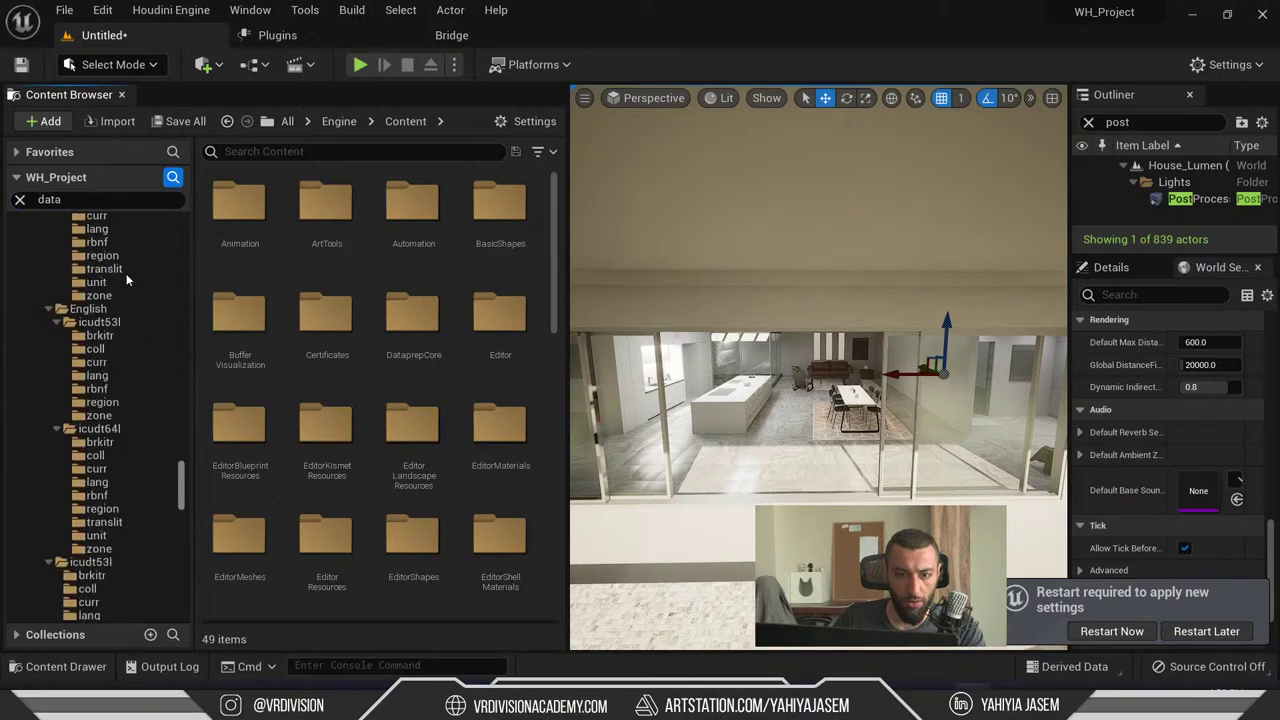
pyautogui.write('sn')
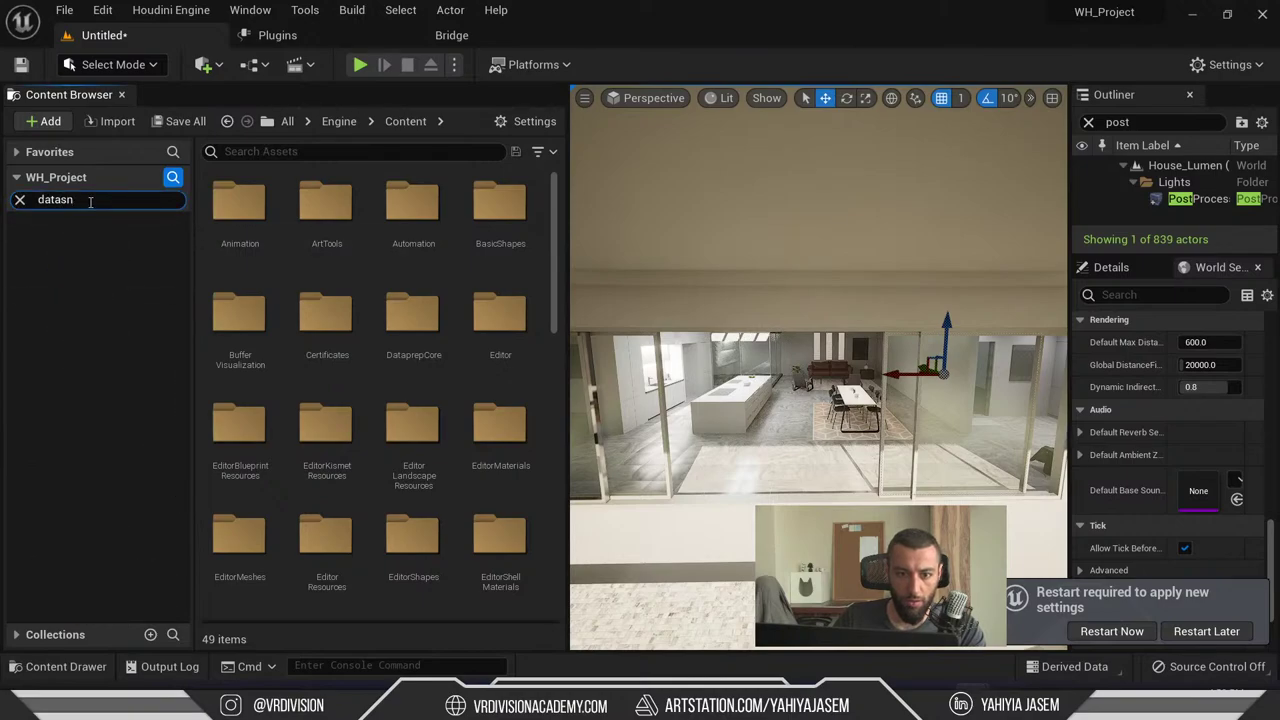
pyautogui.press('BackSpace')
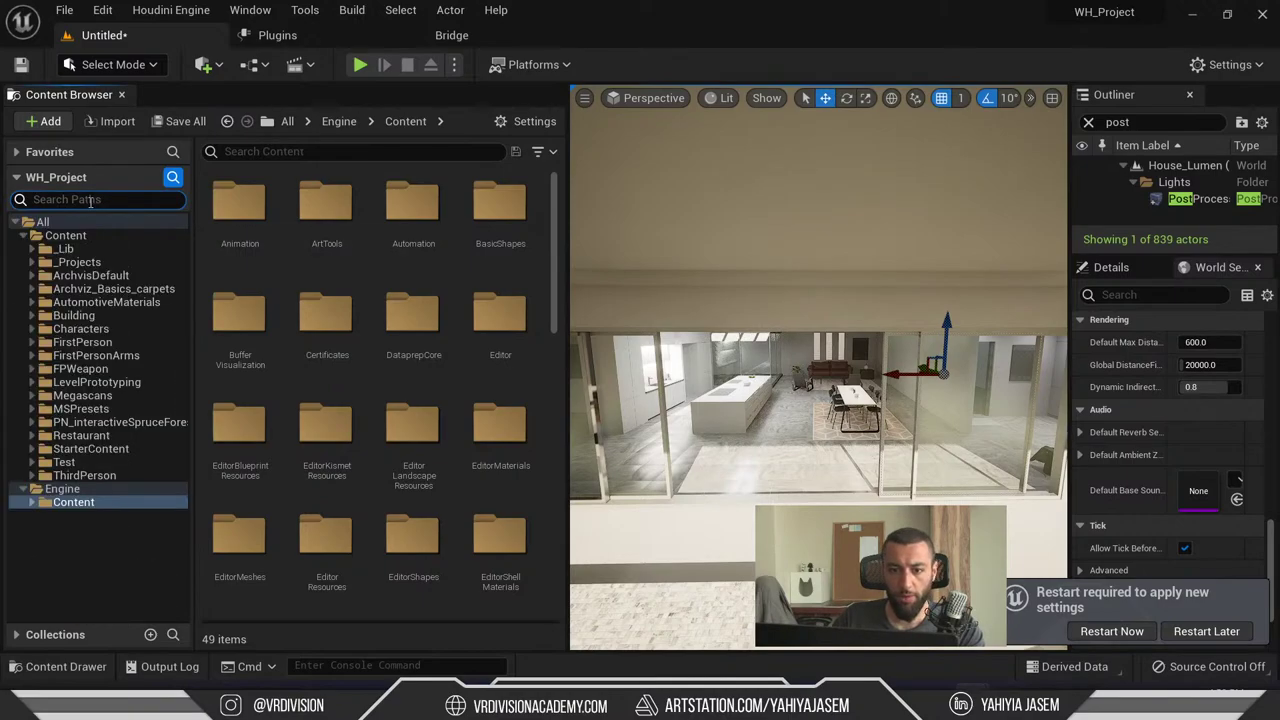
pyautogui.scroll(-5, 386, 211)
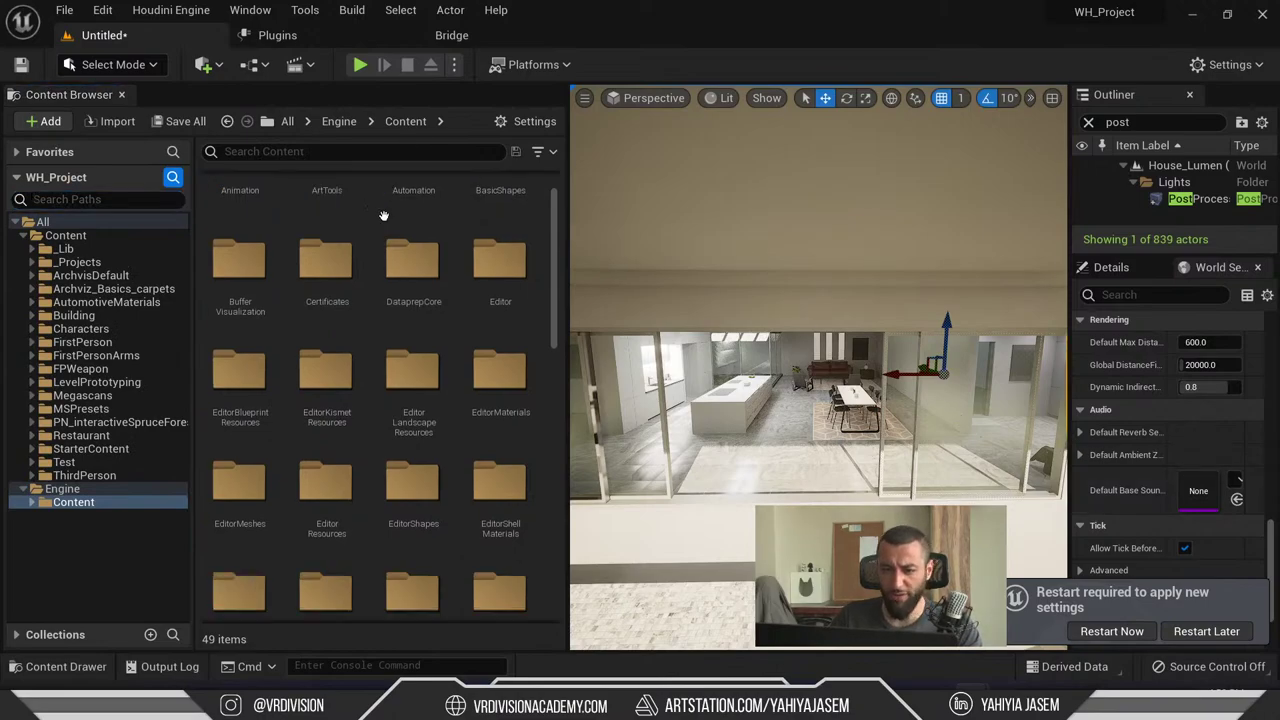
pyautogui.scroll(-4, 393, 290)
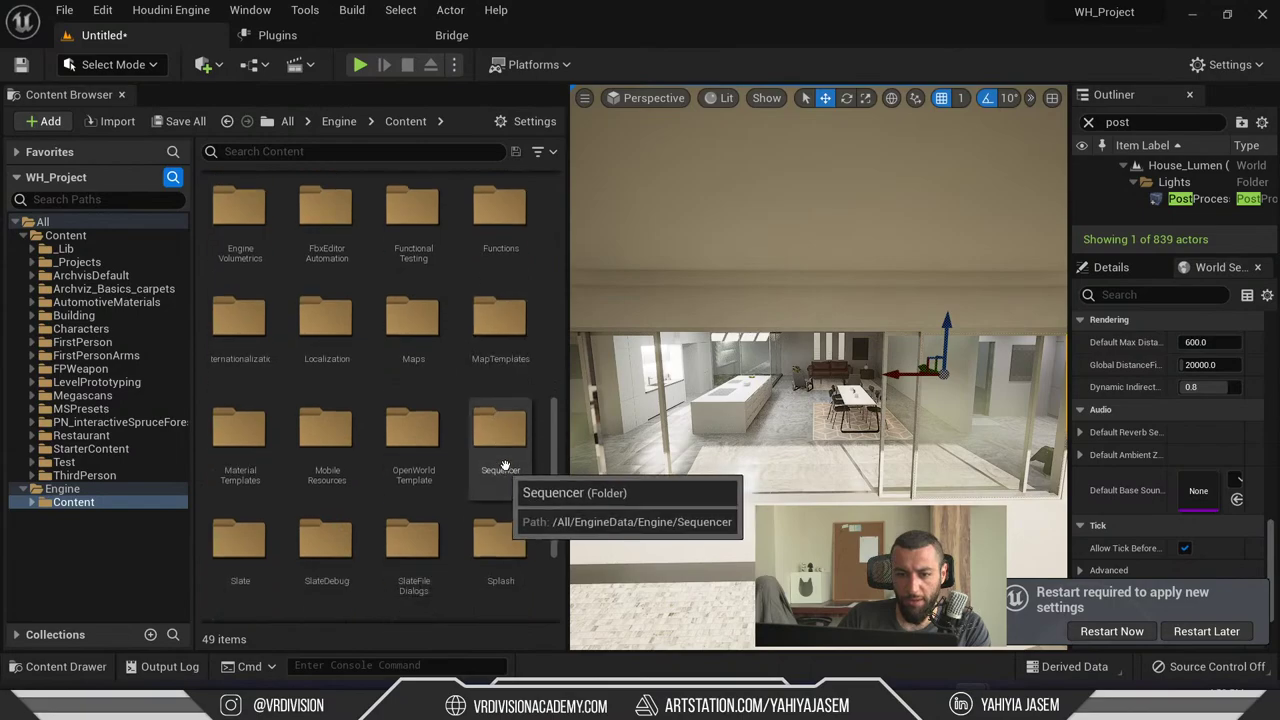
pyautogui.scroll(-3, 499, 470)
# - Search the Engine content for 'glass' and dismiss the restart notice with Restart Later
pyautogui.click(290, 150)
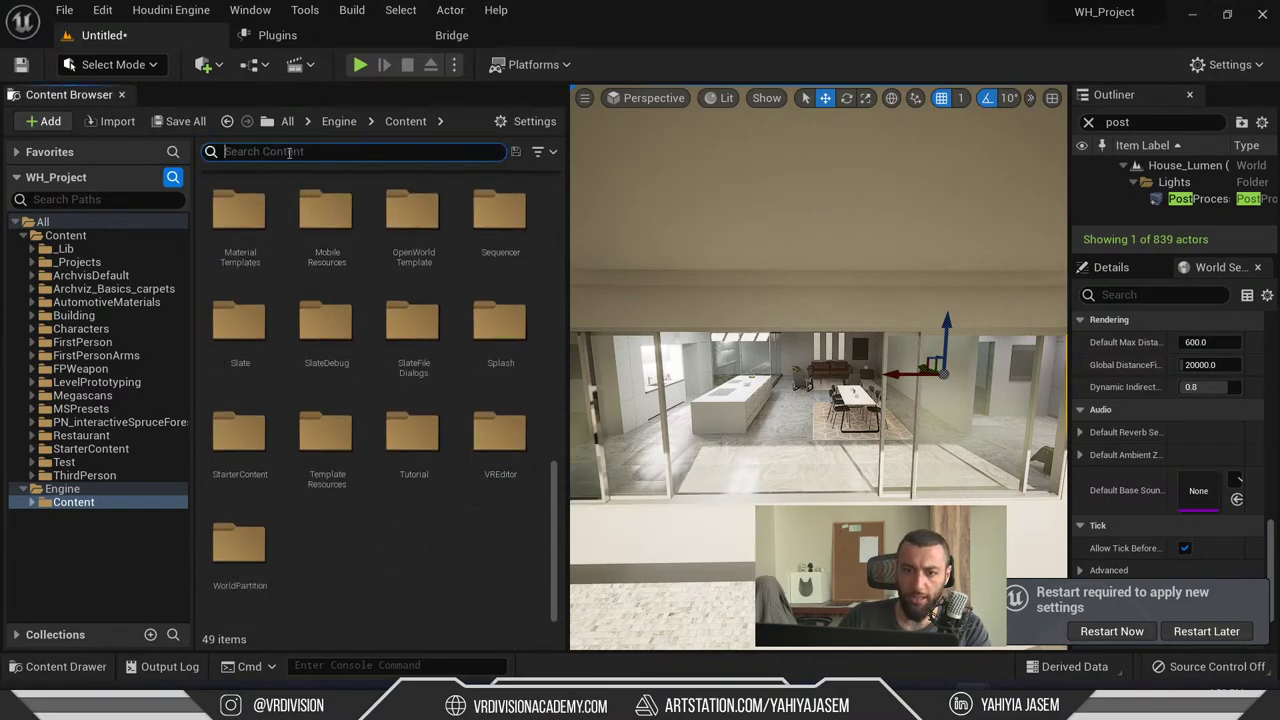
pyautogui.write('glass')
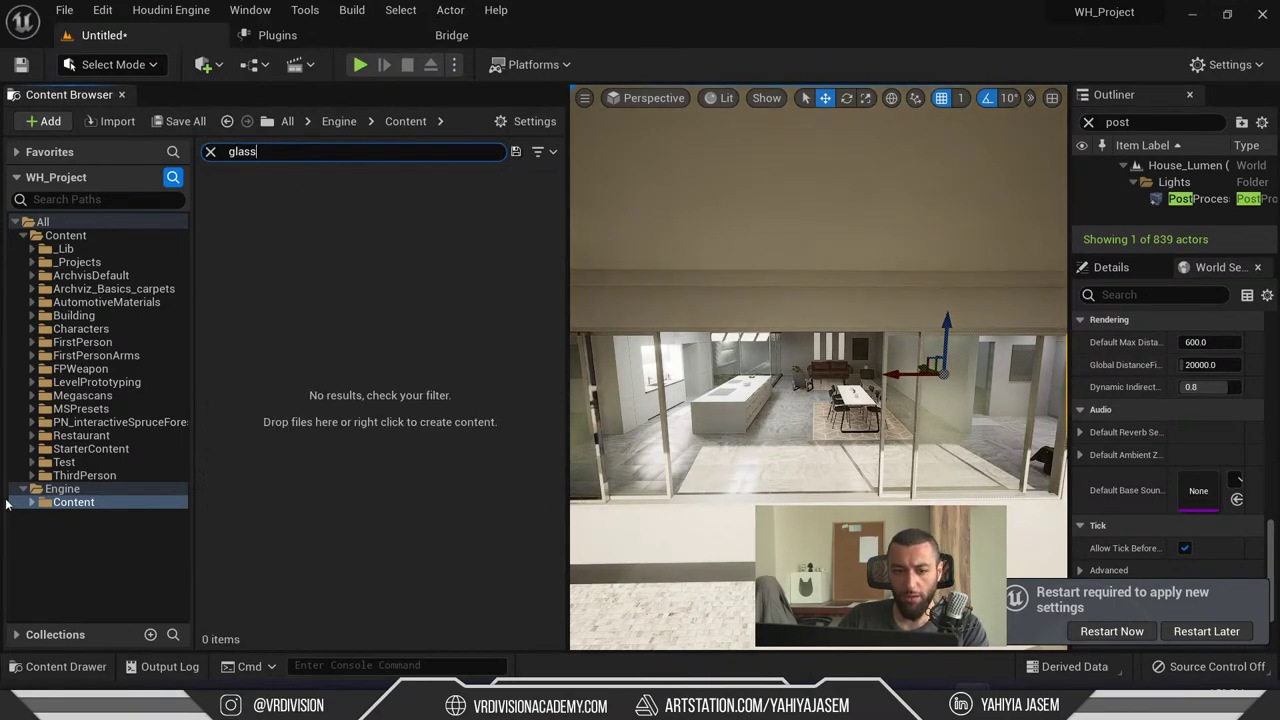
pyautogui.click(60, 502)
pyautogui.click(33, 503)
pyautogui.scroll(-10, 114, 531)
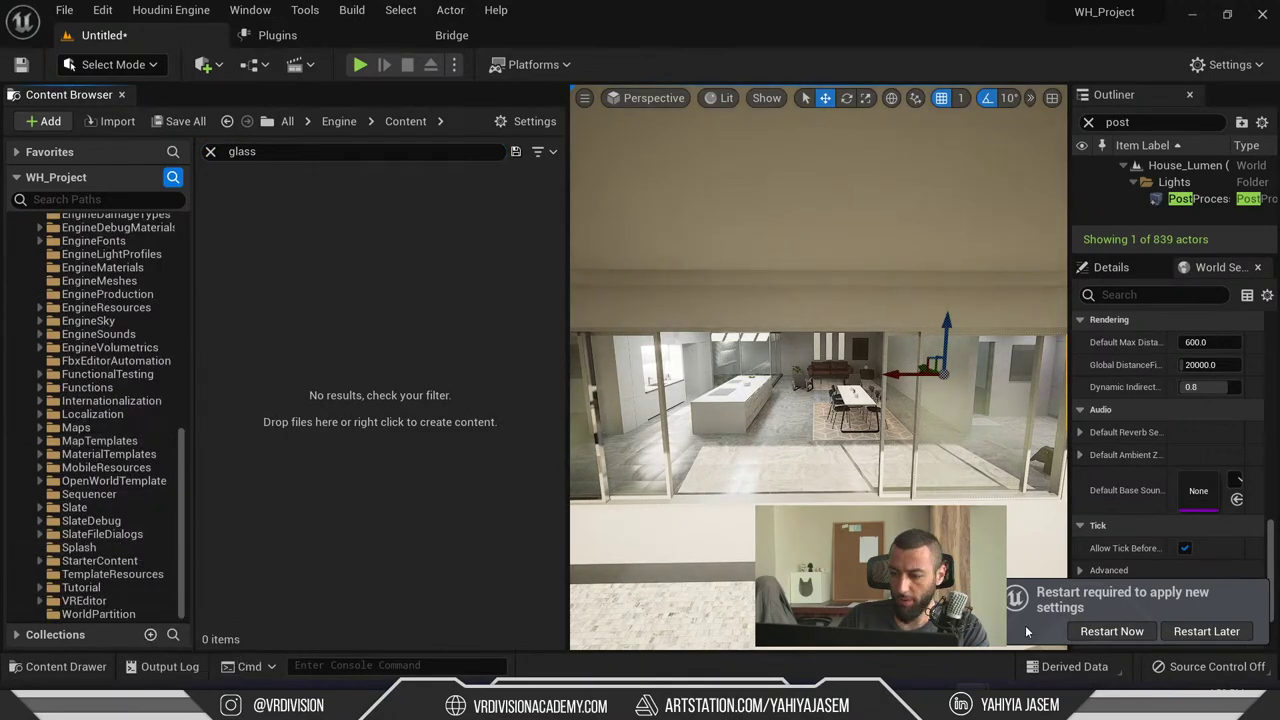
pyautogui.click(1179, 637)
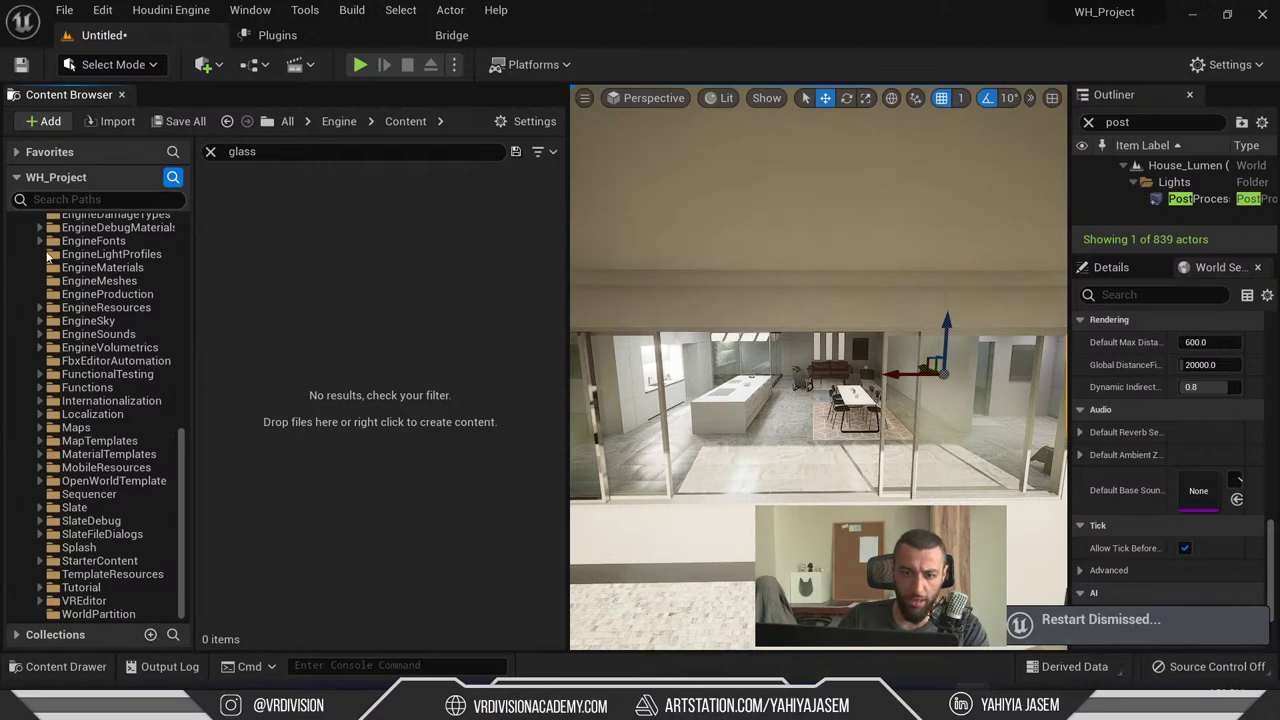
# - Enable Show Plugin Content in the Content Browser settings and re-expand the Engine folder
pyautogui.click(530, 121)
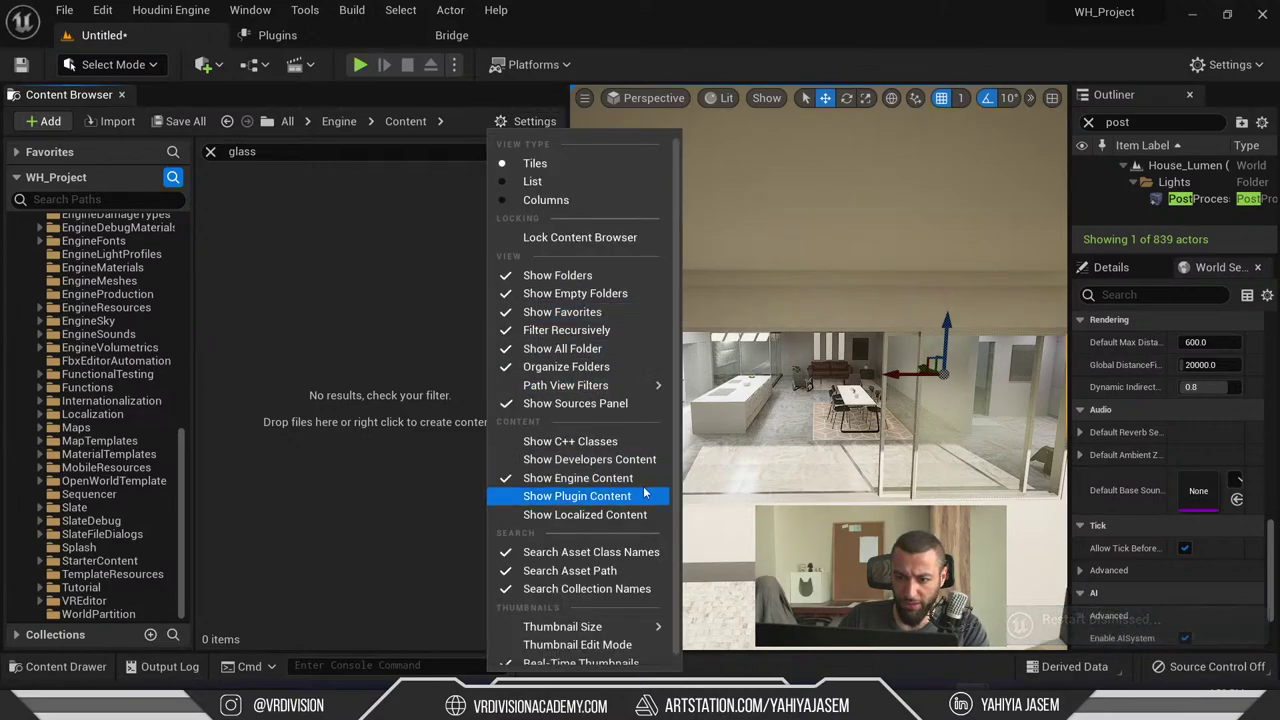
pyautogui.click(644, 494)
pyautogui.click(22, 412)
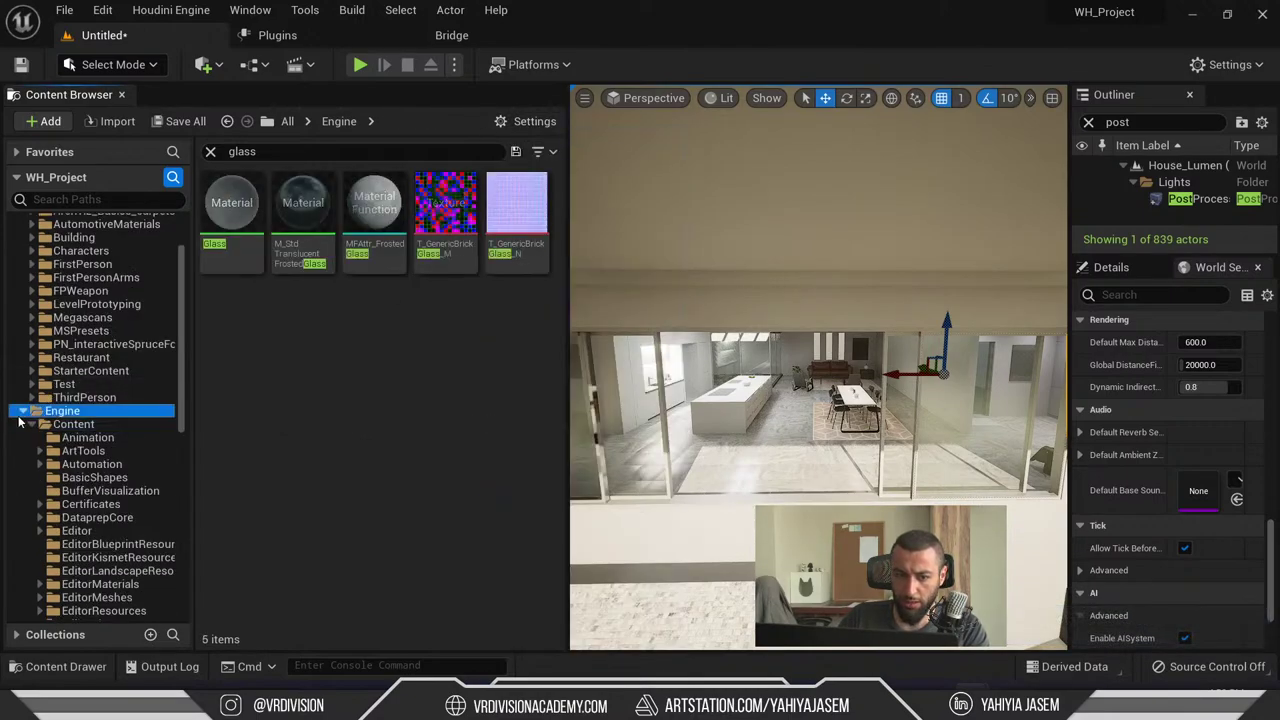
pyautogui.click(22, 411)
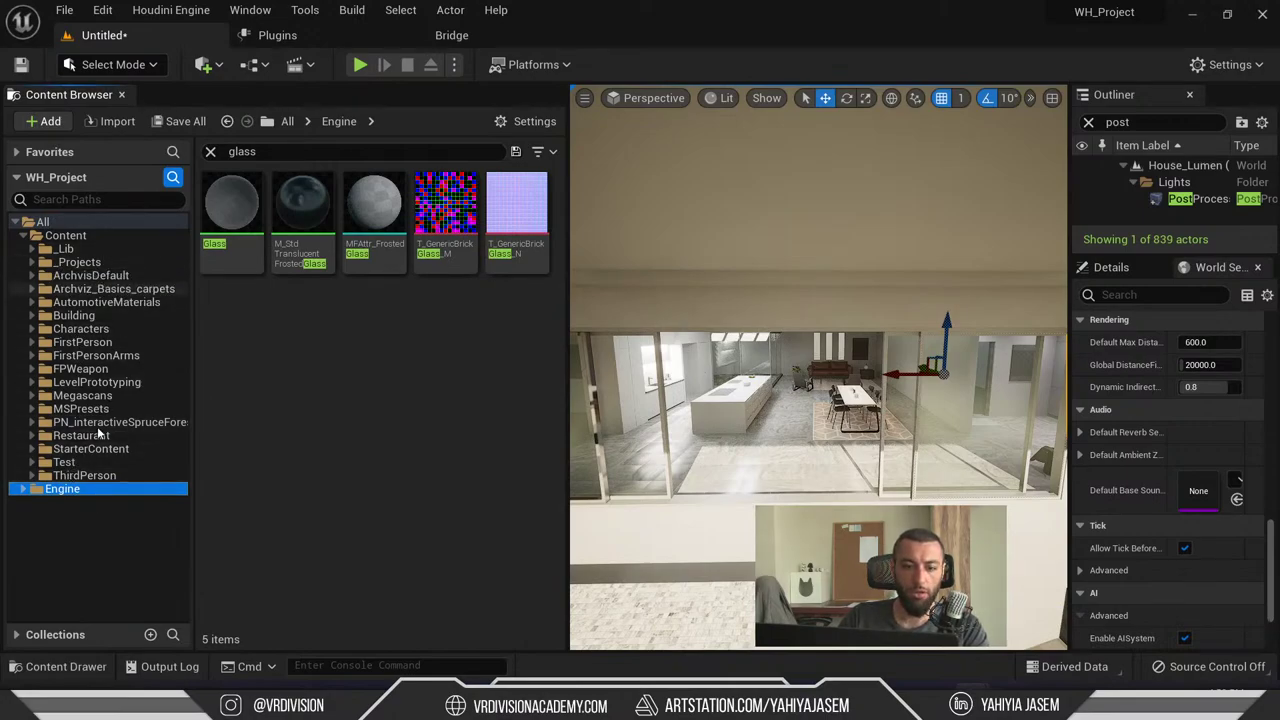
pyautogui.moveTo(100, 425); pyautogui.dragTo(74, 494)
pyautogui.click(74, 494)
pyautogui.click(74, 488)
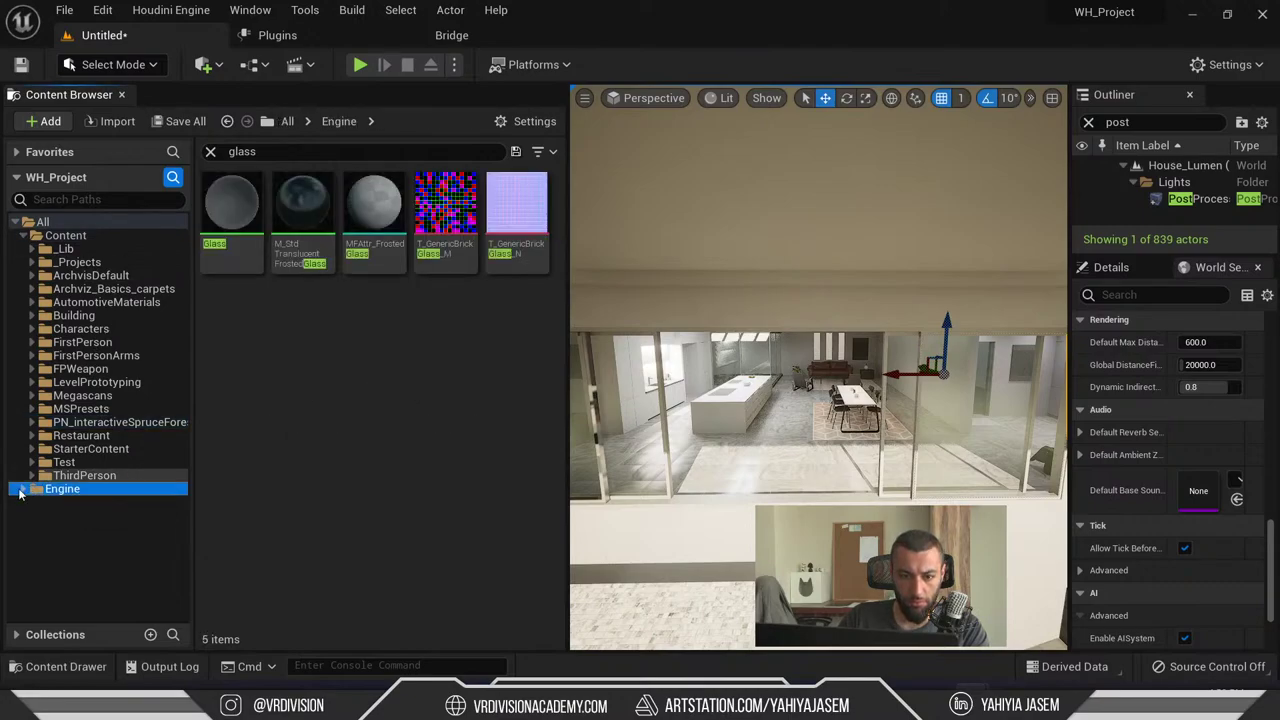
pyautogui.click(21, 489)
pyautogui.click(33, 503)
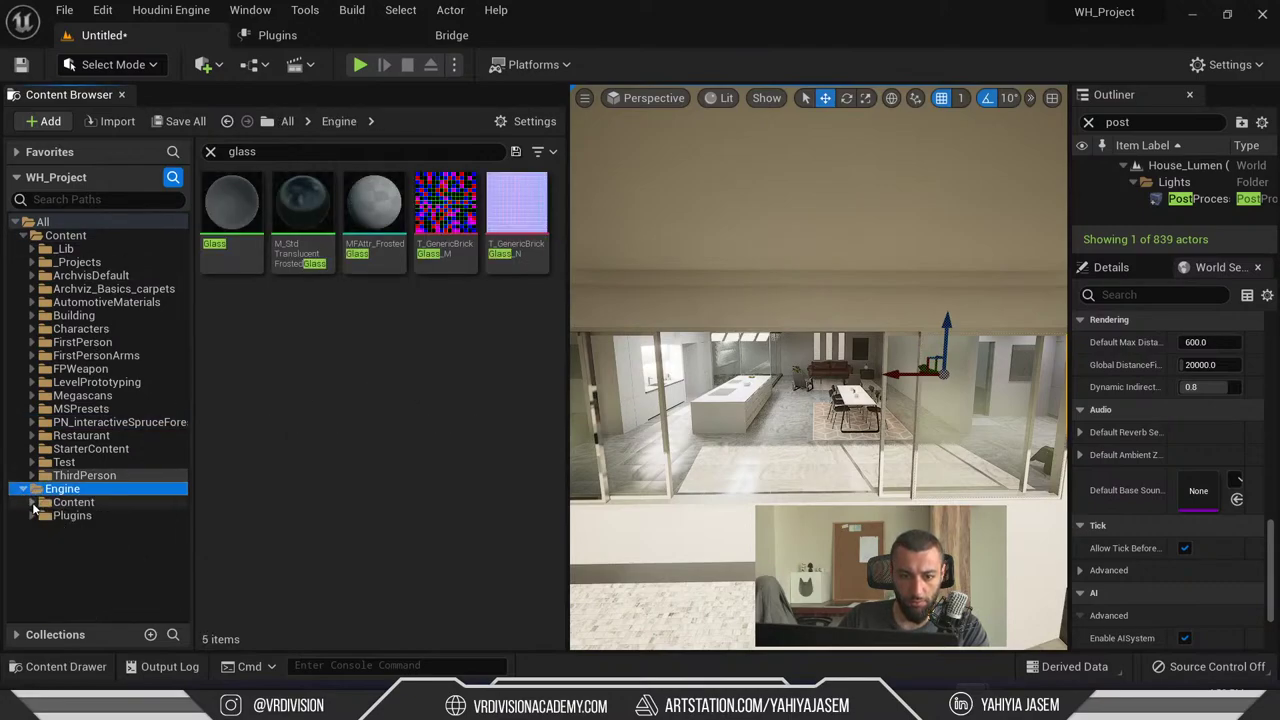
# - Toggle Show Plugin Content off and on to compare, then select M_StdTranslucentFrostedGlass
pyautogui.click(516, 122)
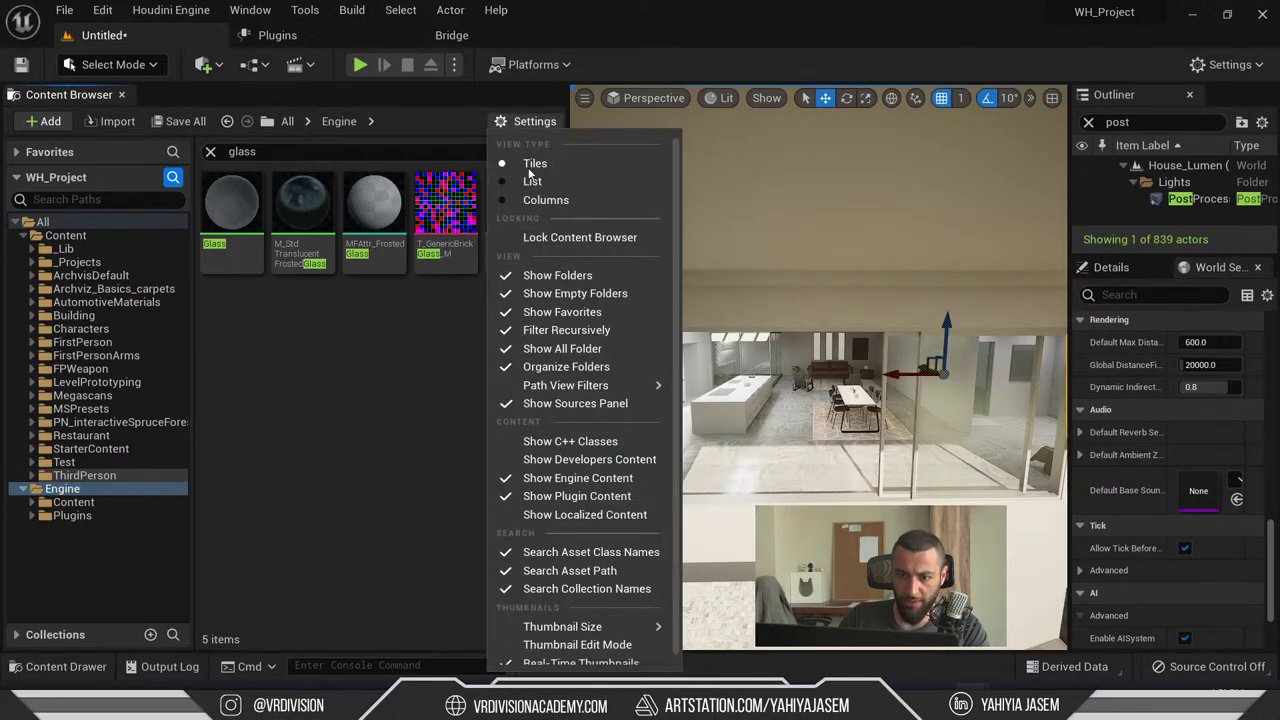
pyautogui.click(591, 498)
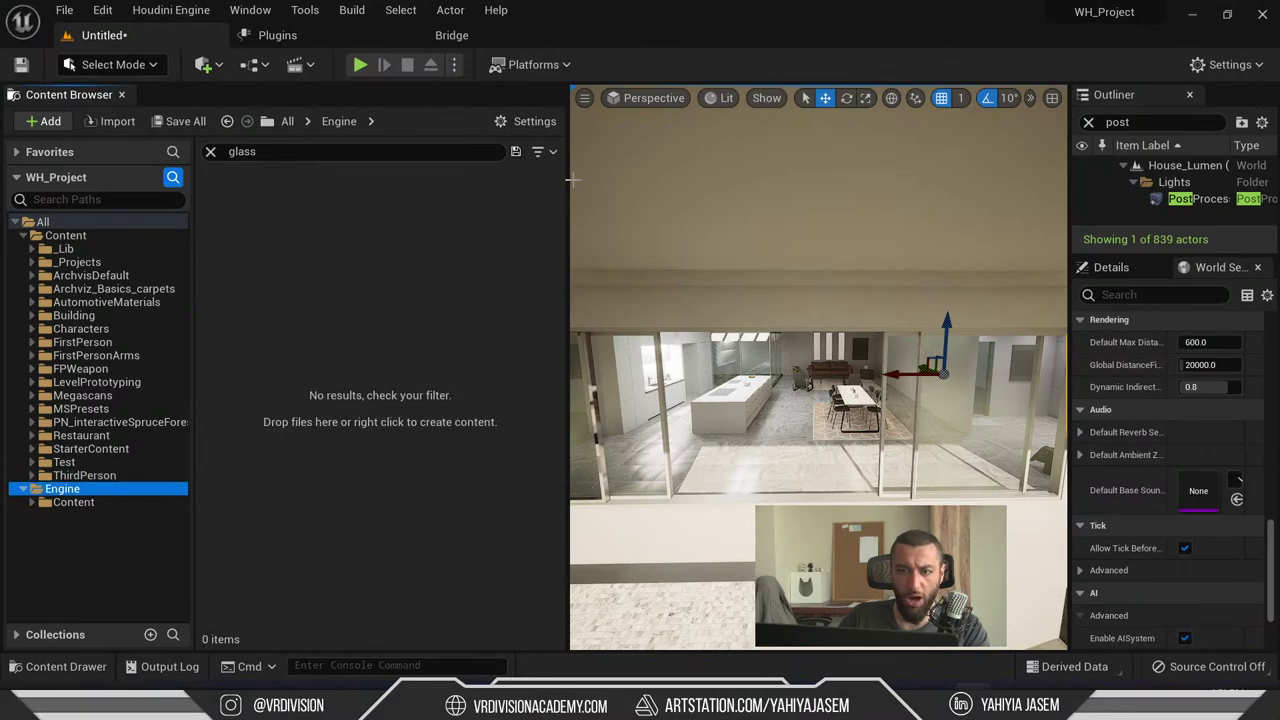
pyautogui.click(531, 121)
pyautogui.click(591, 495)
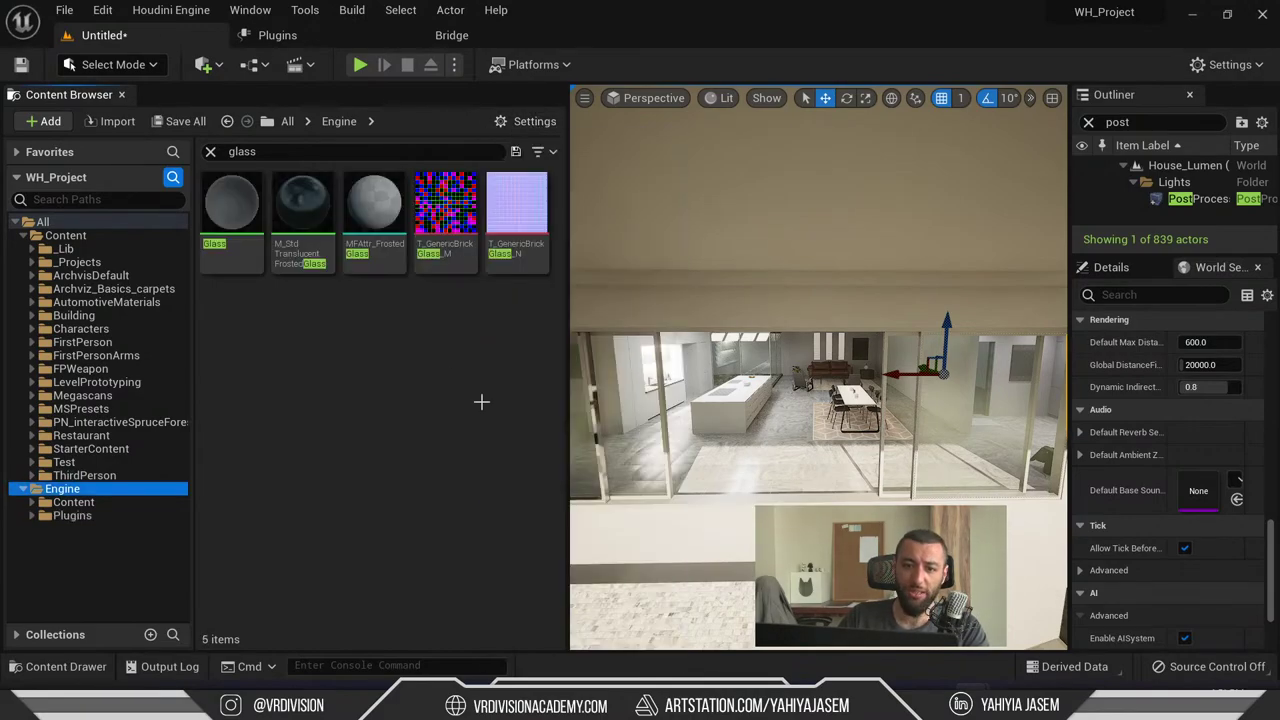
pyautogui.click(310, 208)
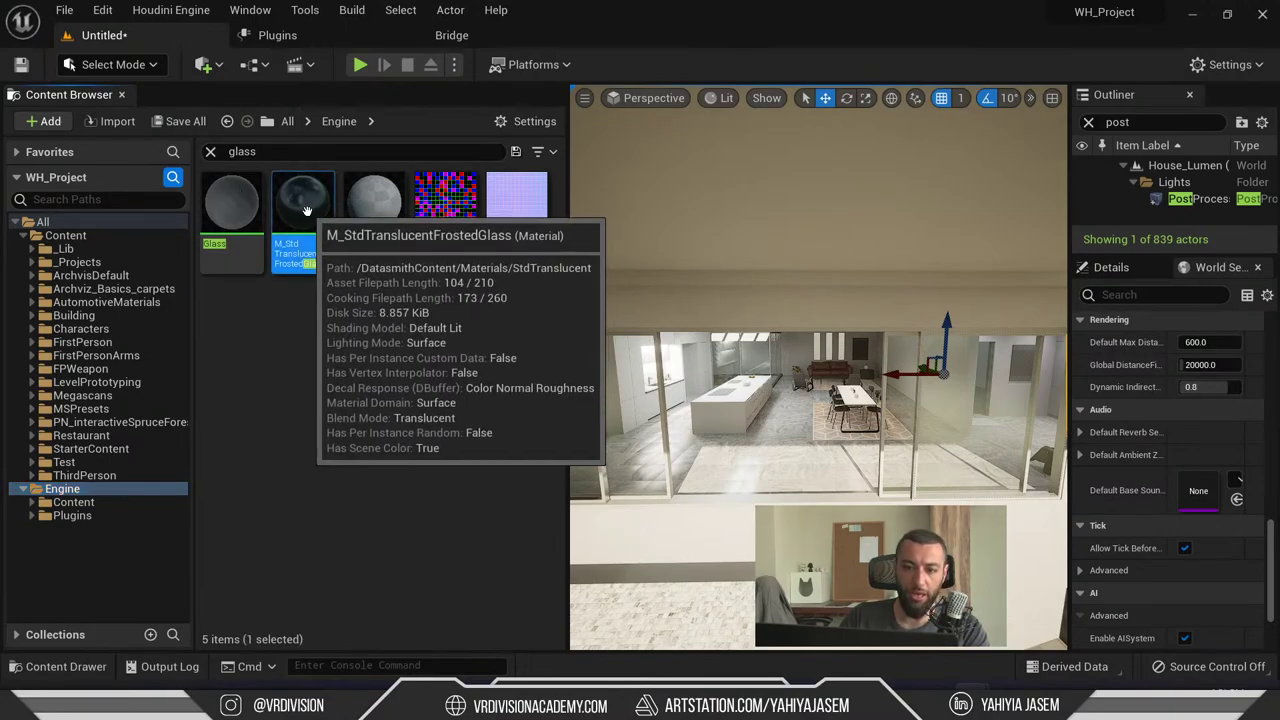
# - Browse to M_StdTranslucentFrostedGlass and explore the Datasmith Content Materials folder
pyautogui.hotkey('ctrl', 'b')
pyautogui.click(113, 321)
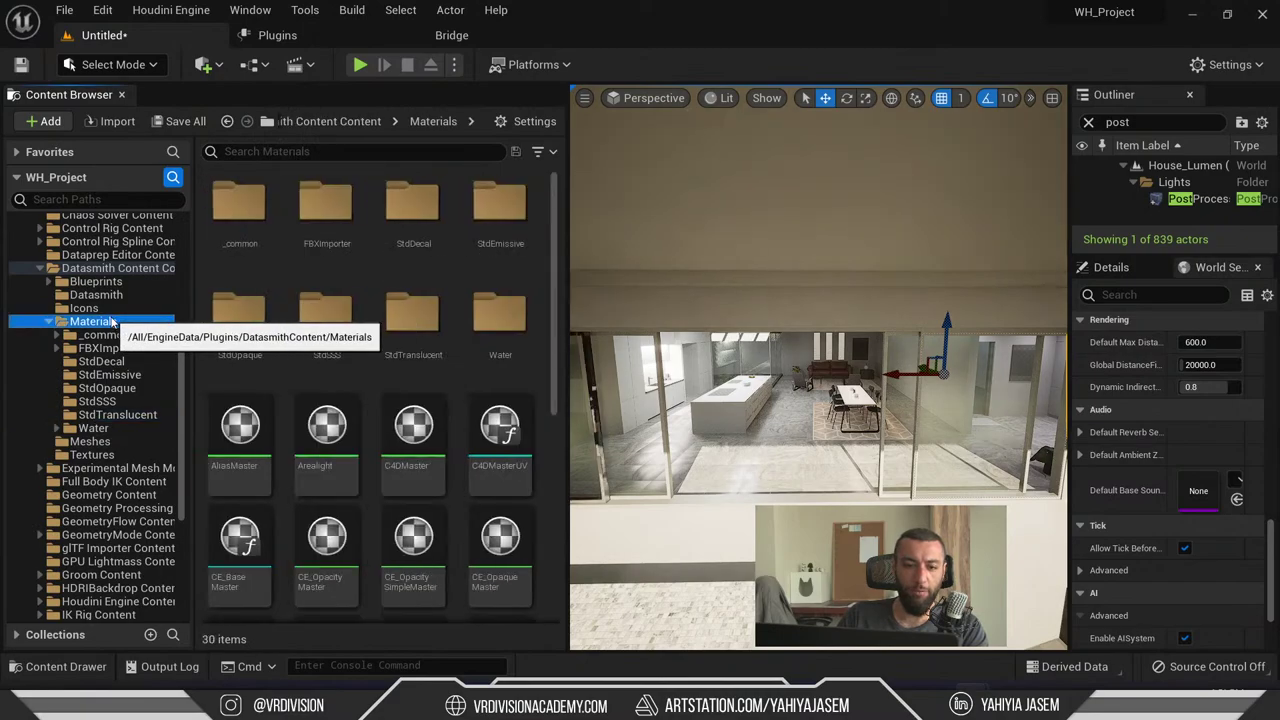
pyautogui.click(132, 275)
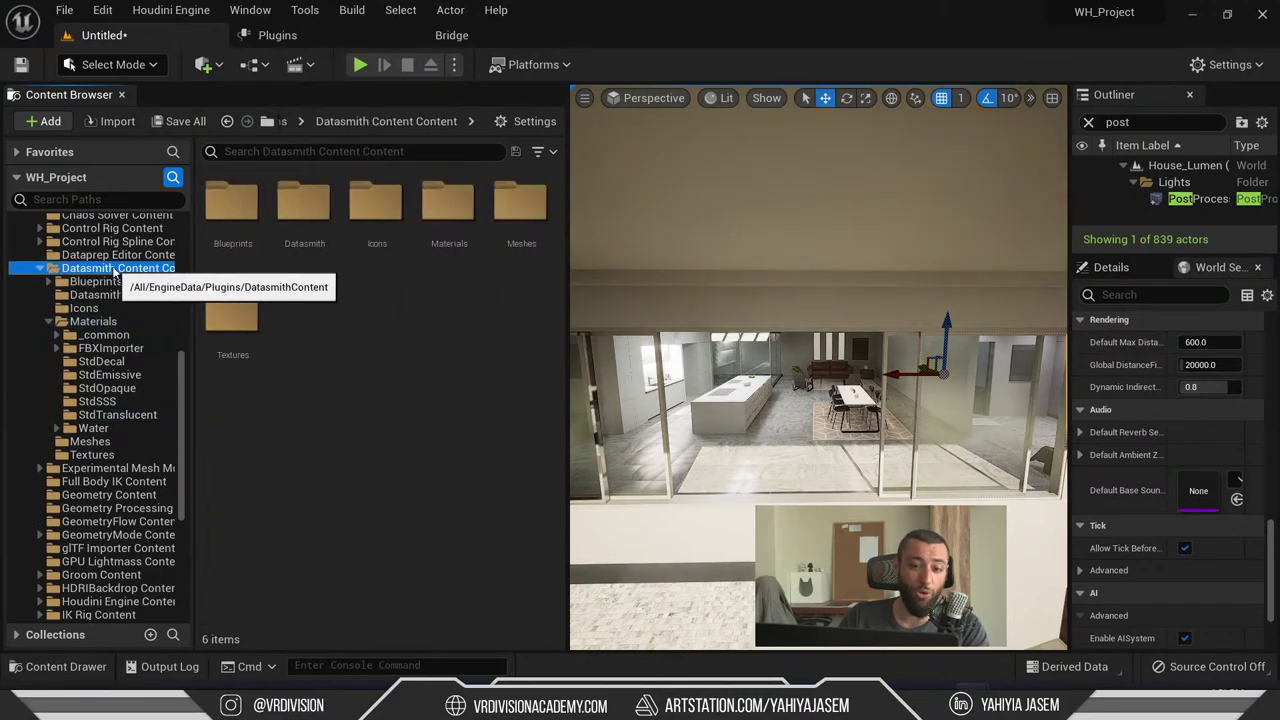
pyautogui.click(119, 322)
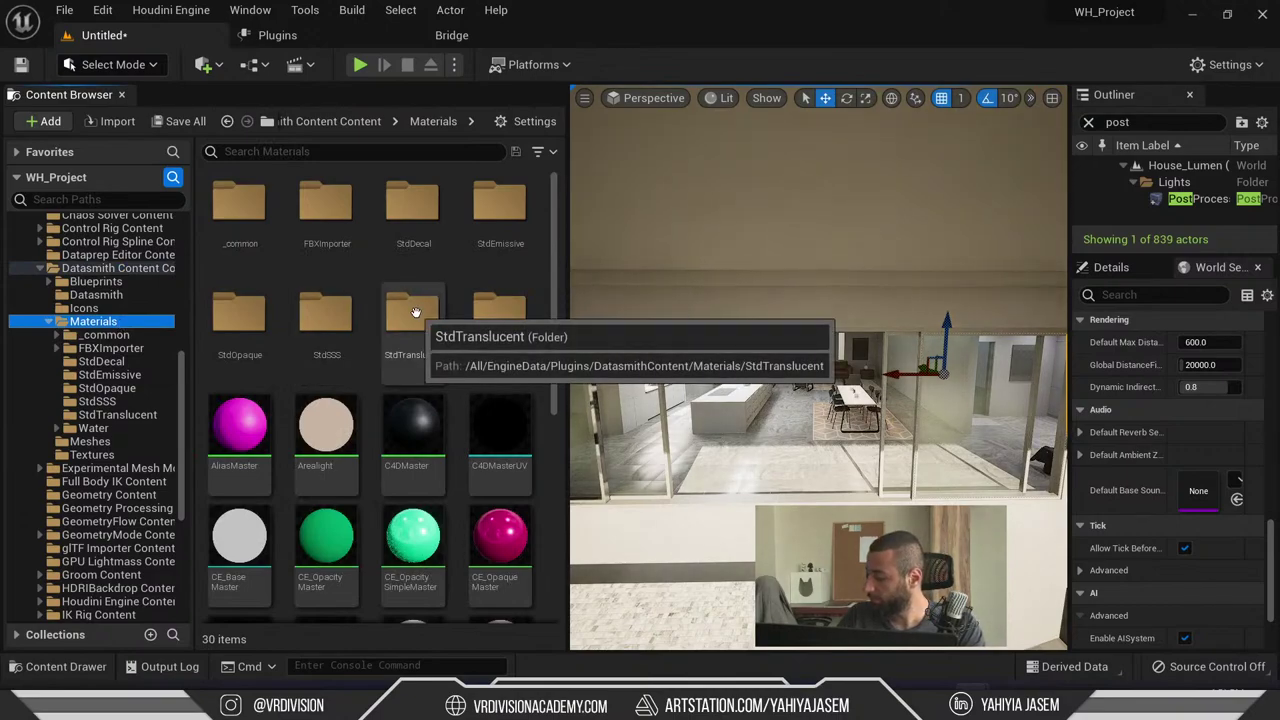
pyautogui.scroll(-4, 533, 384)
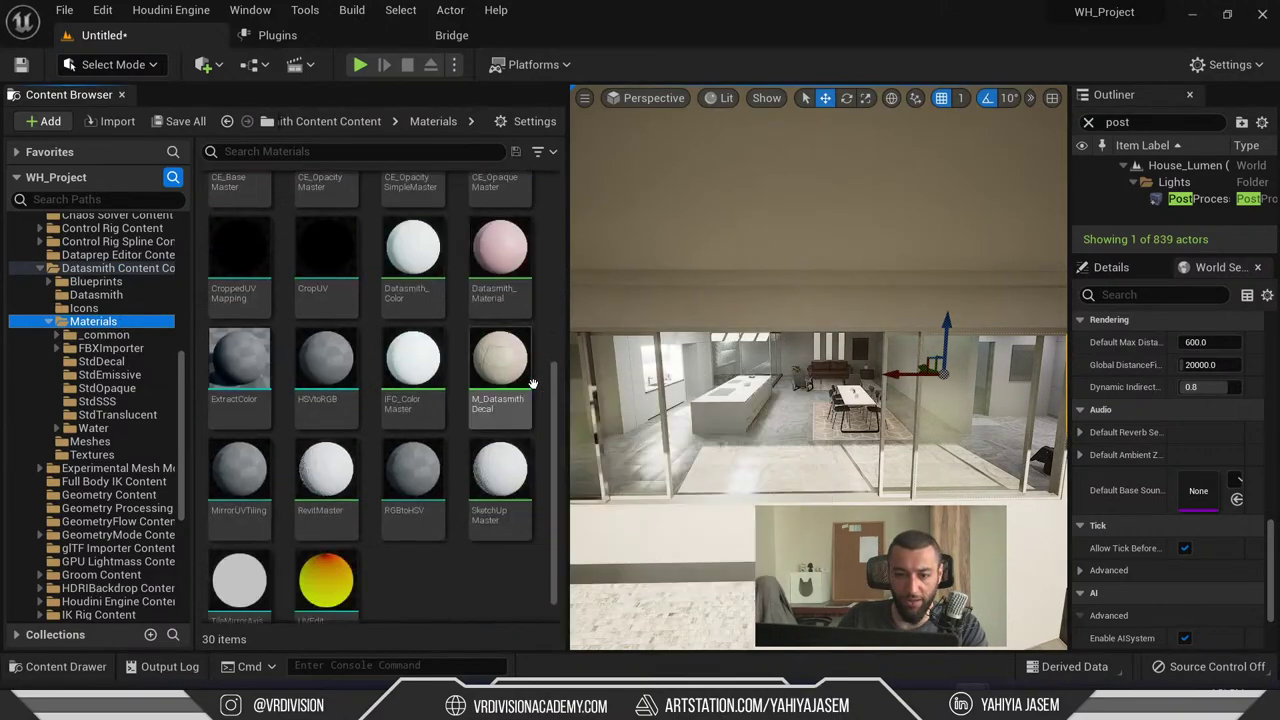
pyautogui.scroll(4, 395, 405)
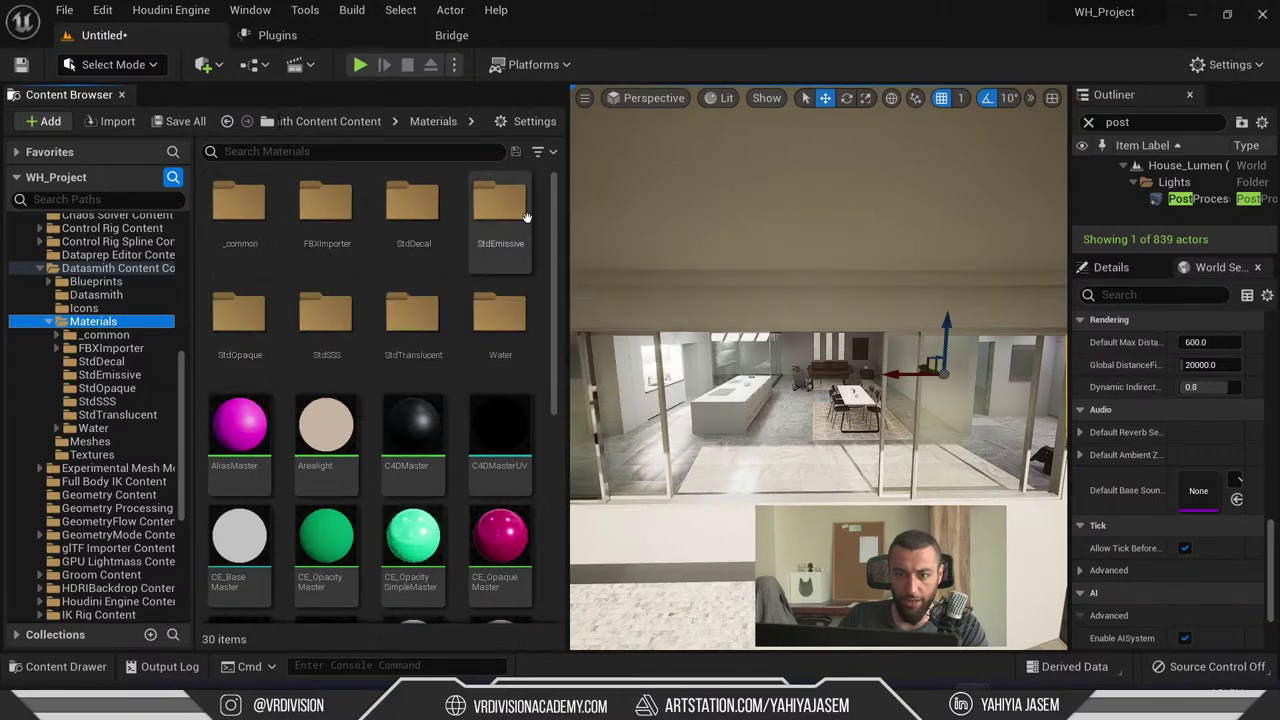
# - Filter the Datasmith materials by 'glass' and browse to the frosted glass material
pyautogui.click(298, 155)
pyautogui.write('glass')
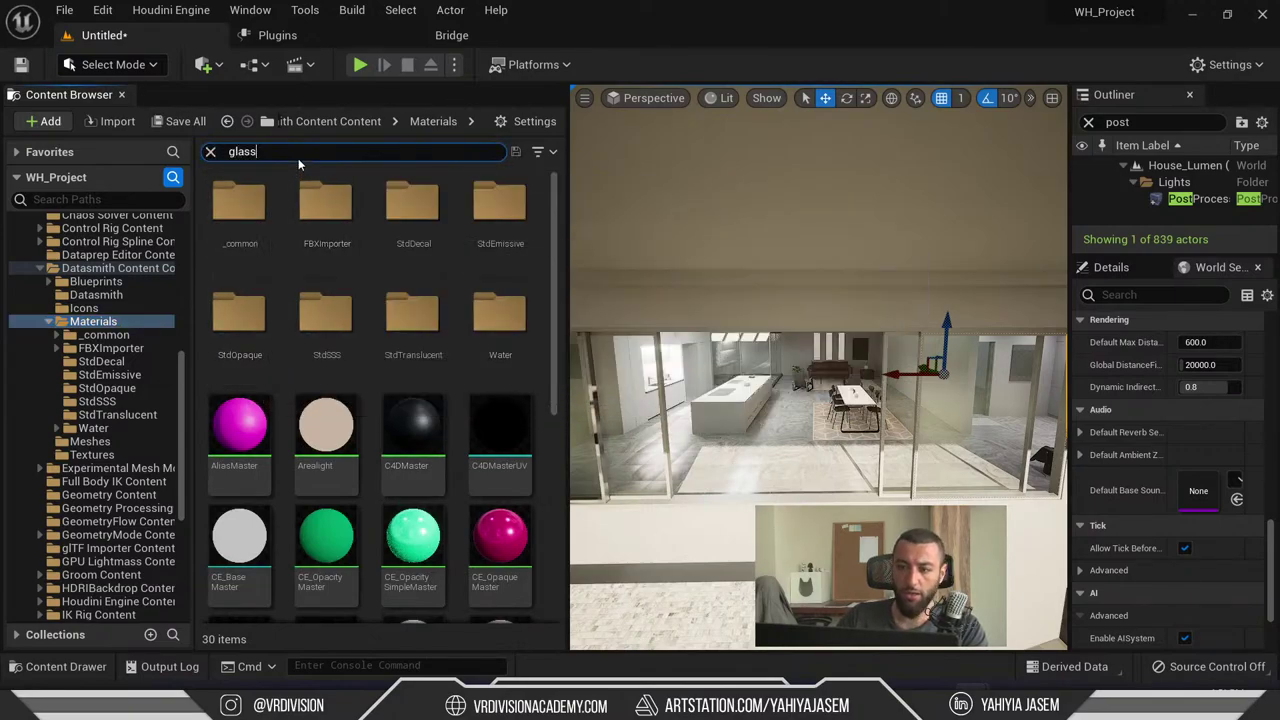
pyautogui.click(302, 210)
pyautogui.hotkey('ctrl', 'b')
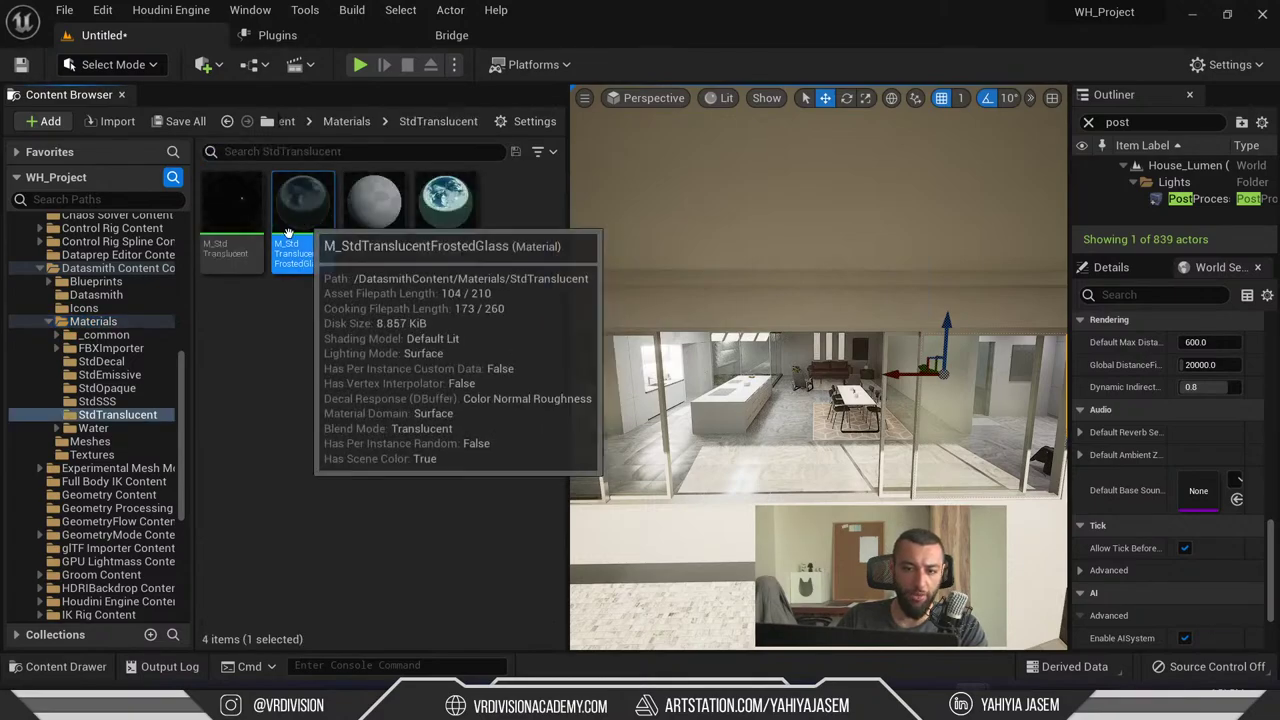
pyautogui.moveTo(818, 300); pyautogui.dragTo(830, 300, button='right')
pyautogui.press('F11')
pyautogui.moveTo(640, 300); pyautogui.dragTo(650, 302, button='right')
pyautogui.press('F11')
# - Expand the project Content folder and open AutomotiveMaterials, making its name editable
pyautogui.scroll(10, 147, 273)
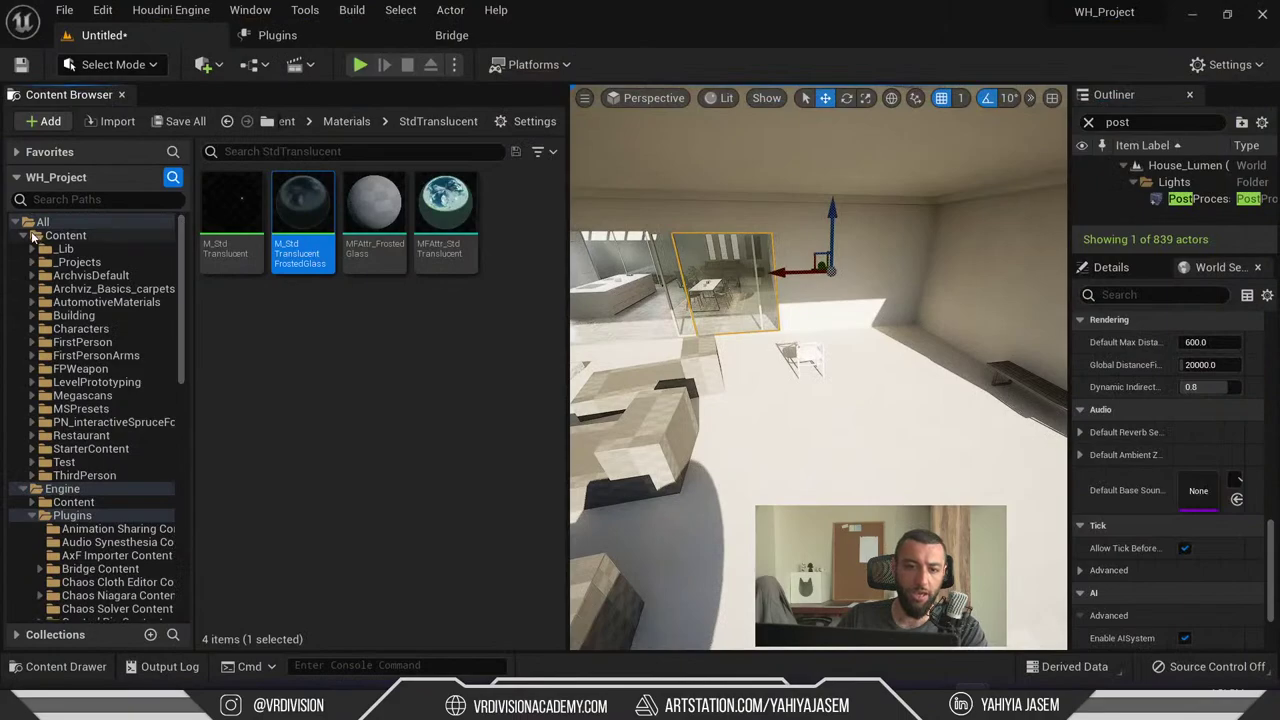
pyautogui.click(16, 222)
pyautogui.click(24, 235)
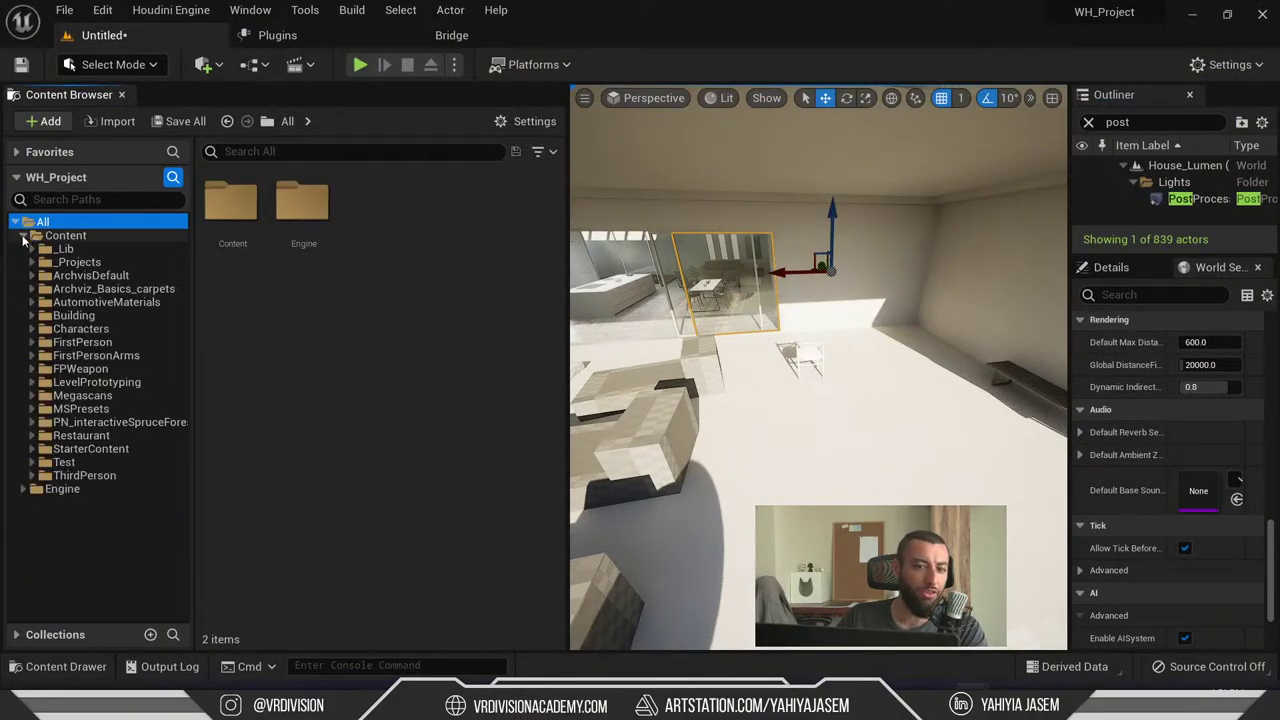
pyautogui.click(126, 289)
pyautogui.click(112, 302)
pyautogui.click(114, 304)
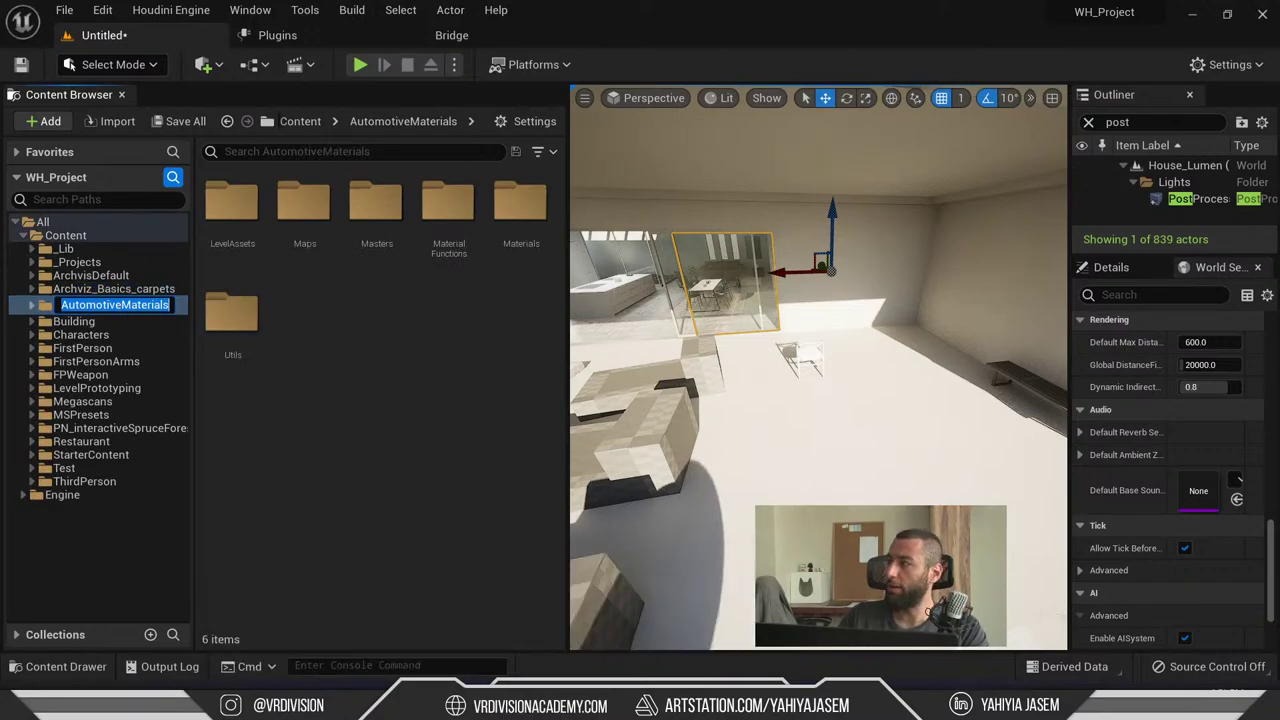
# - Add 'unreal engine' to the Google search and open the Automotive Materials Marketplace page
pyautogui.hotkey('alt', 'Tab')
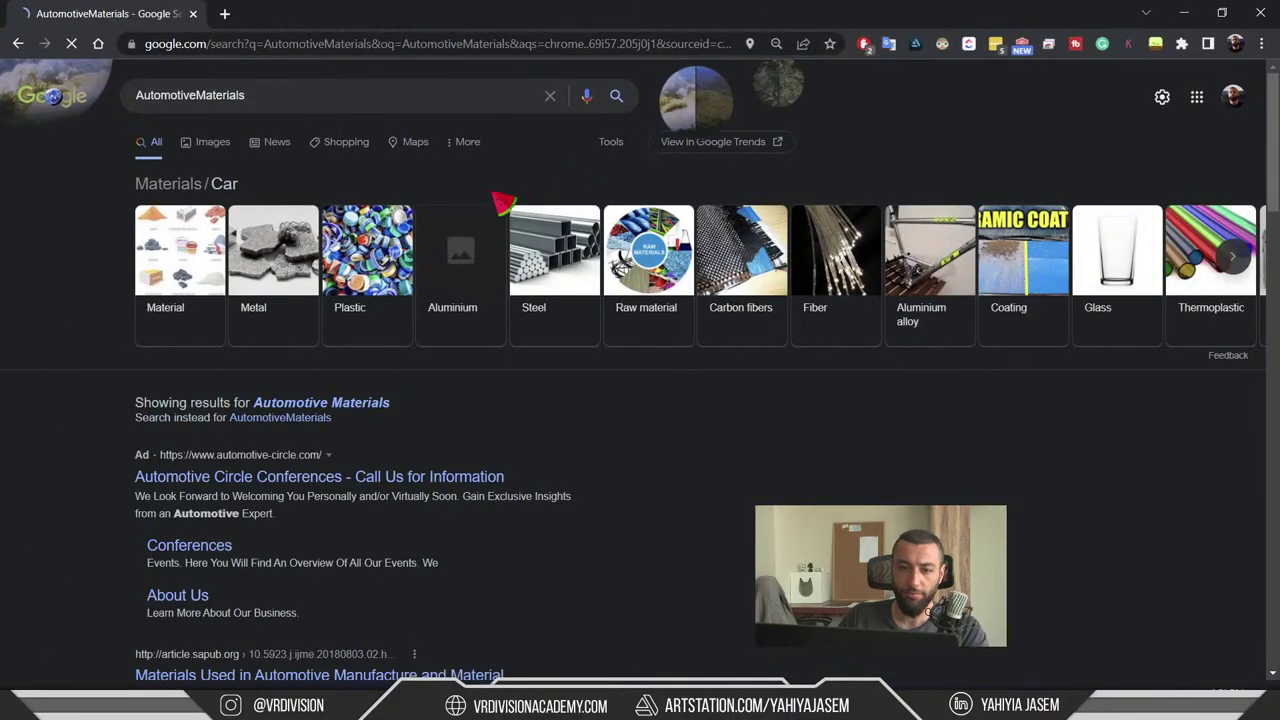
pyautogui.click(345, 103)
pyautogui.write('unreal engine\\')
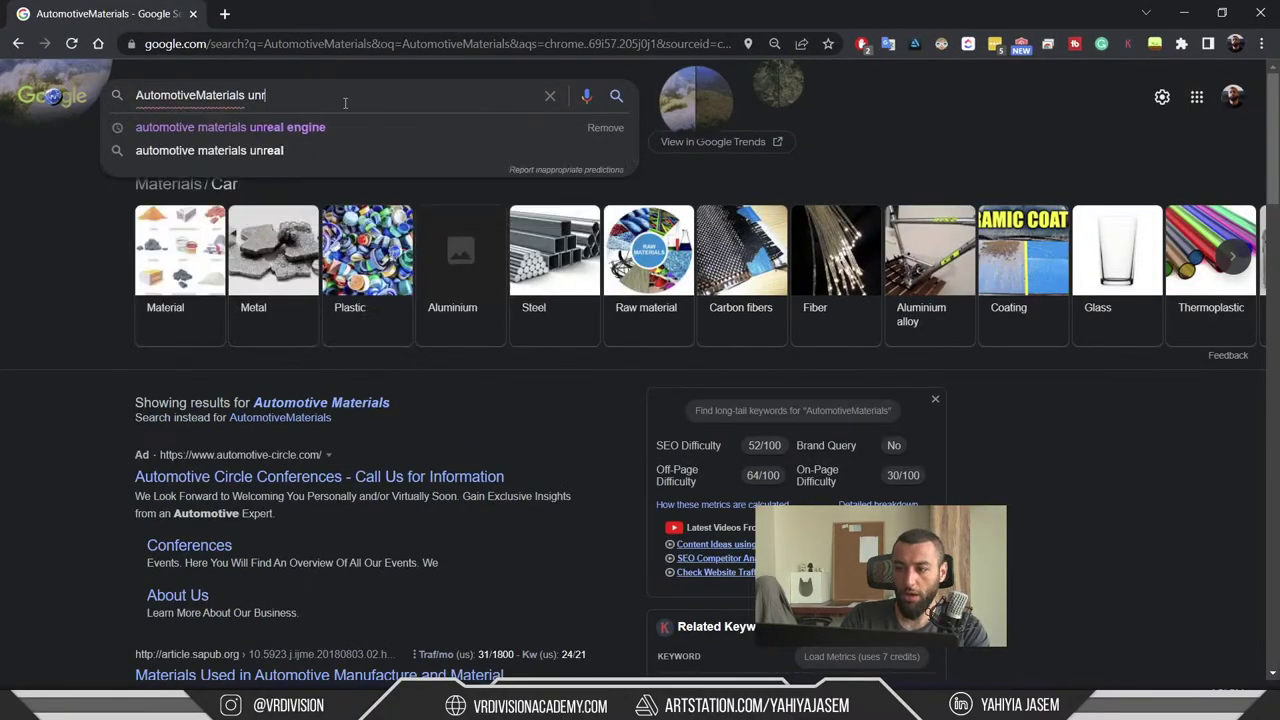
pyautogui.press('Return')
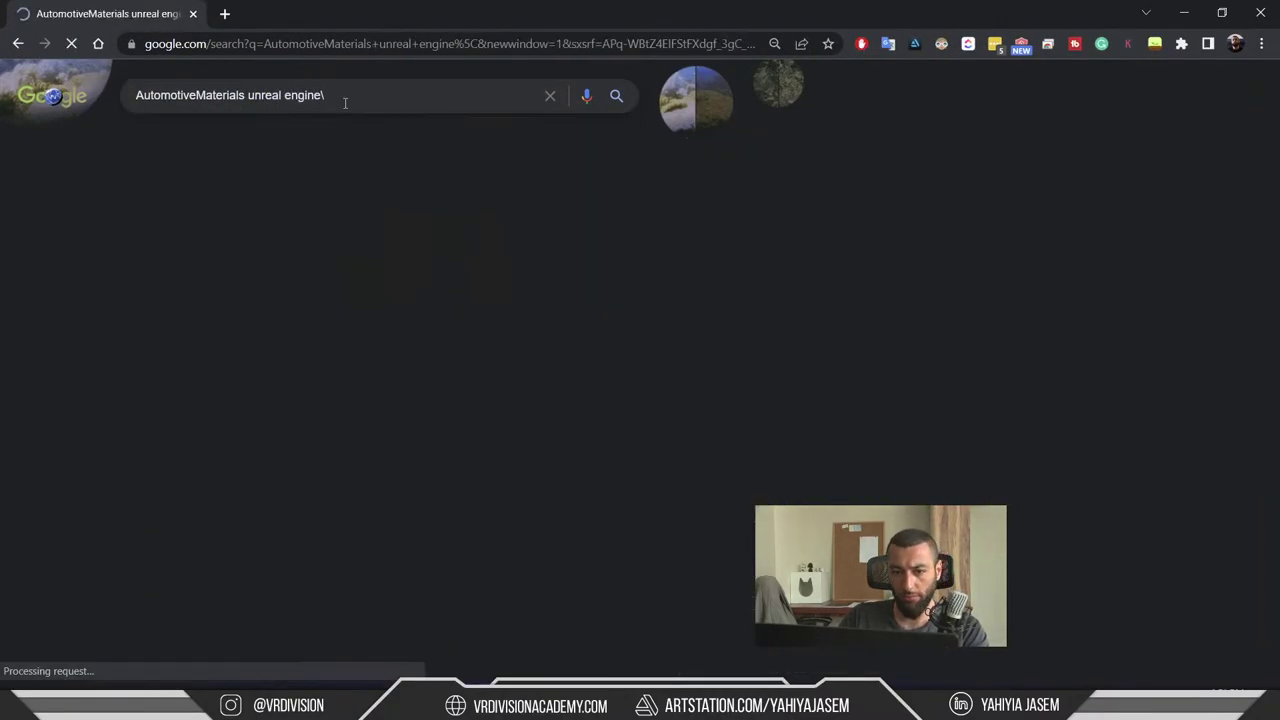
pyautogui.click(305, 208)
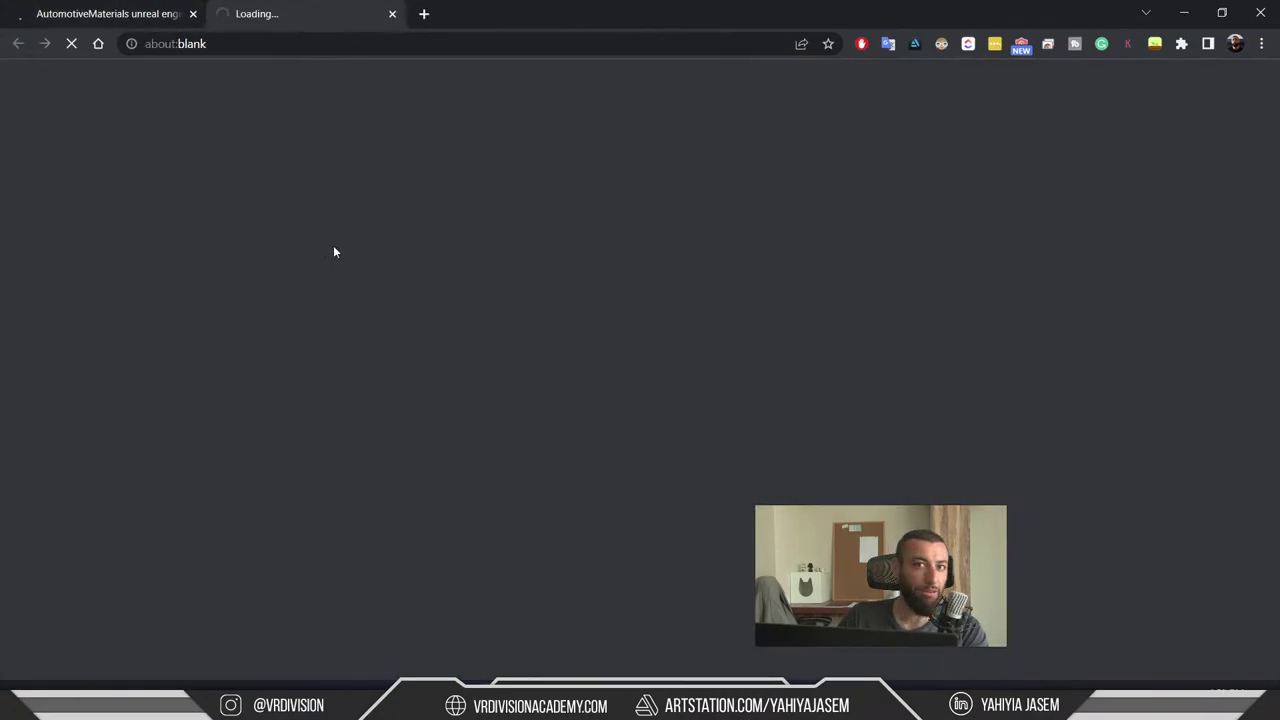
pyautogui.scroll(-1, 283, 397)
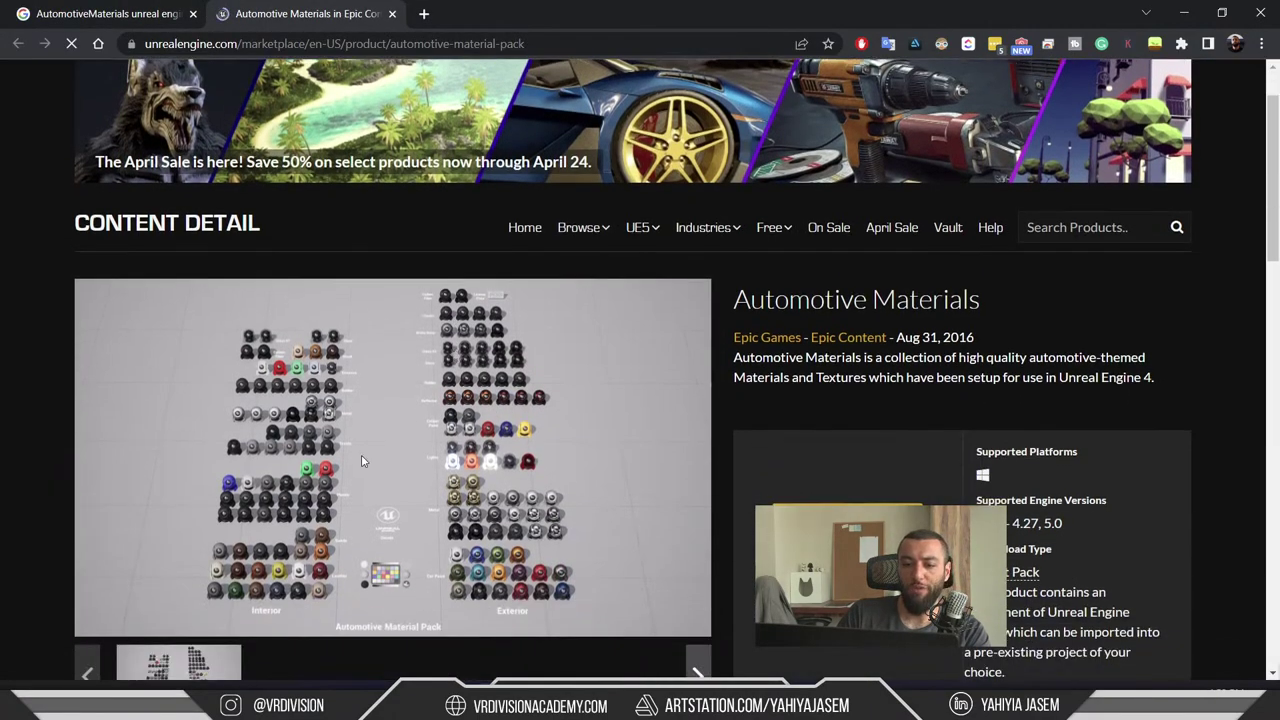
pyautogui.click(524, 400)
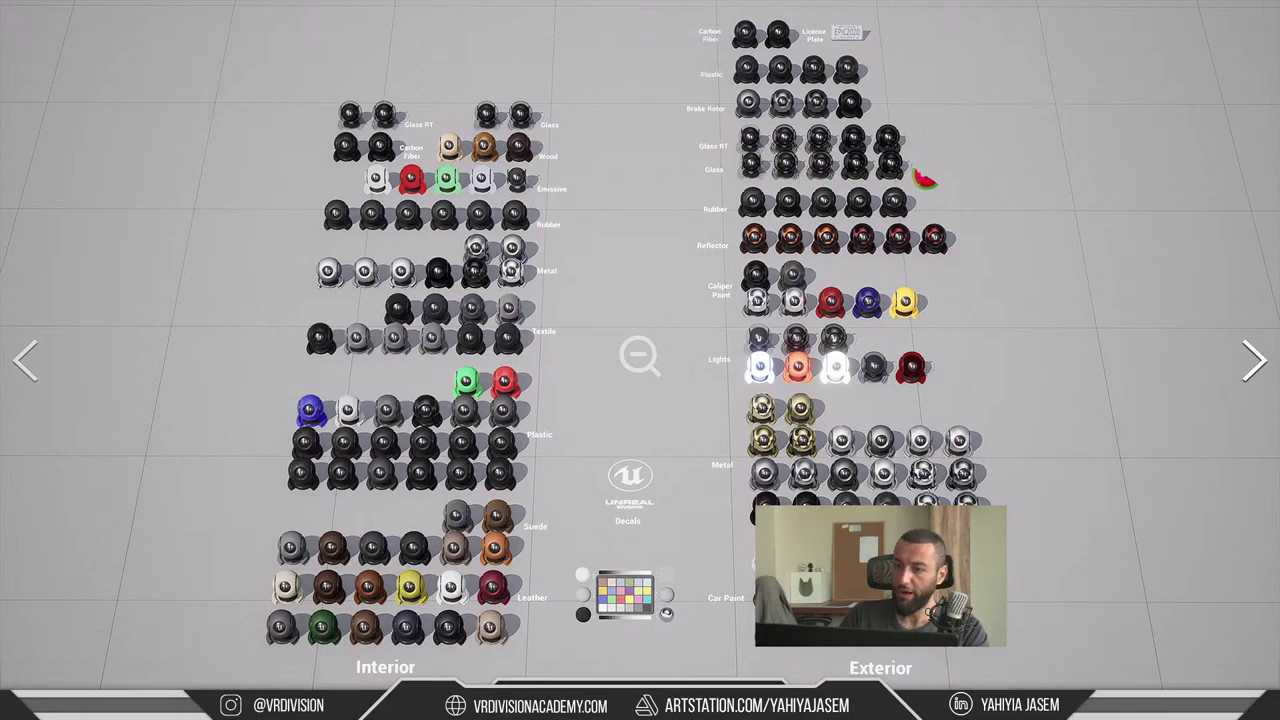
pyautogui.press('Escape')
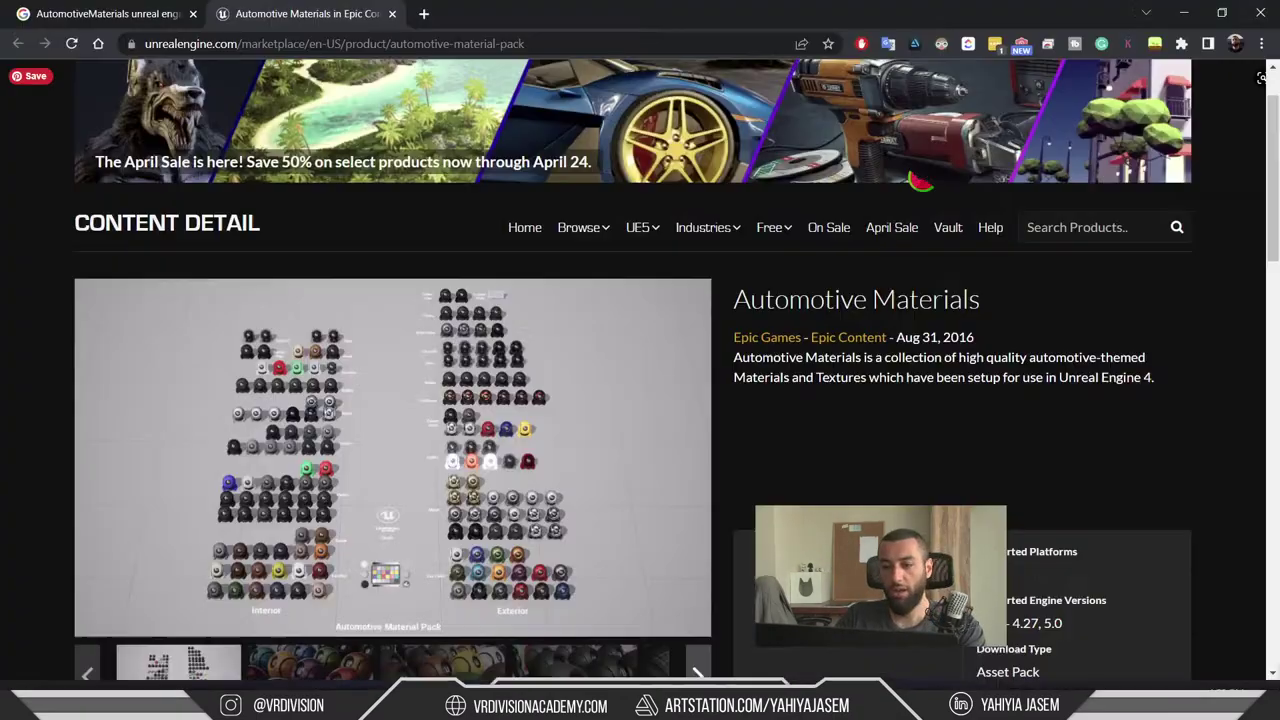
# - Close the Marketplace tab and open the project's Content folder in Unreal
pyautogui.middleClick(291, 7)
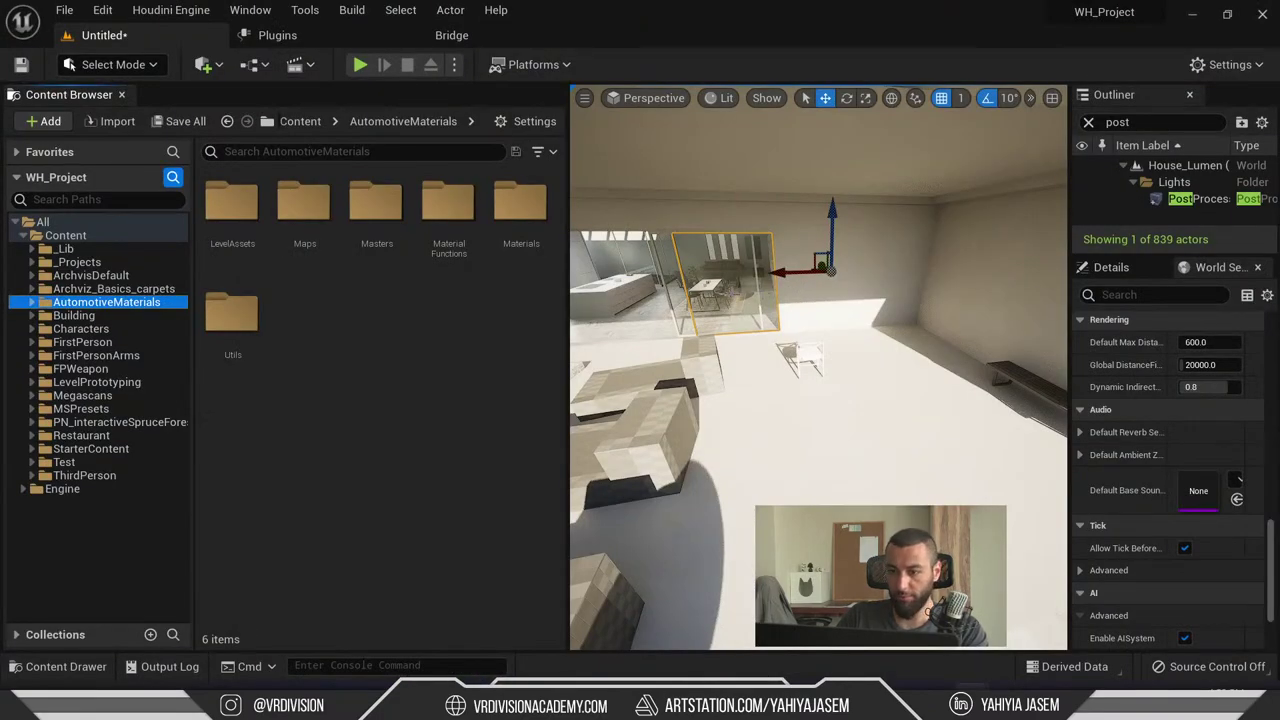
pyautogui.click(700, 450)
pyautogui.moveTo(700, 450); pyautogui.dragTo(613, 639)
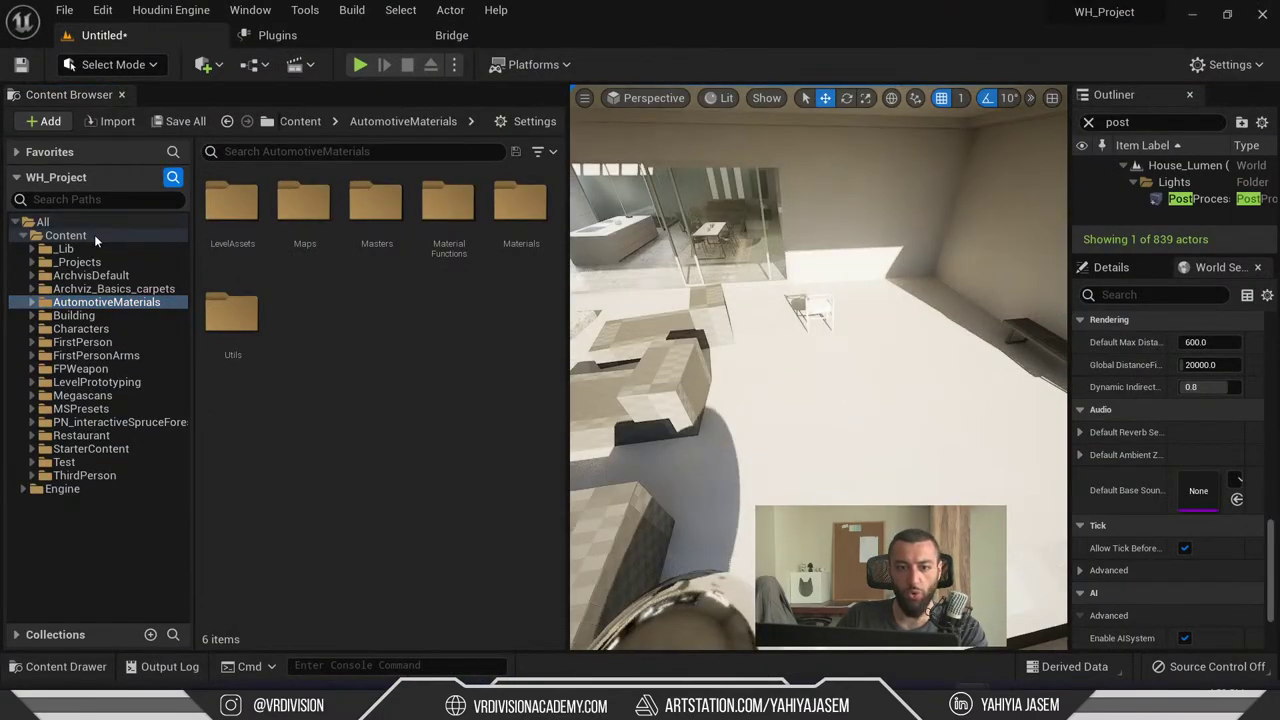
pyautogui.click(96, 238)
pyautogui.scroll(-4, 470, 463)
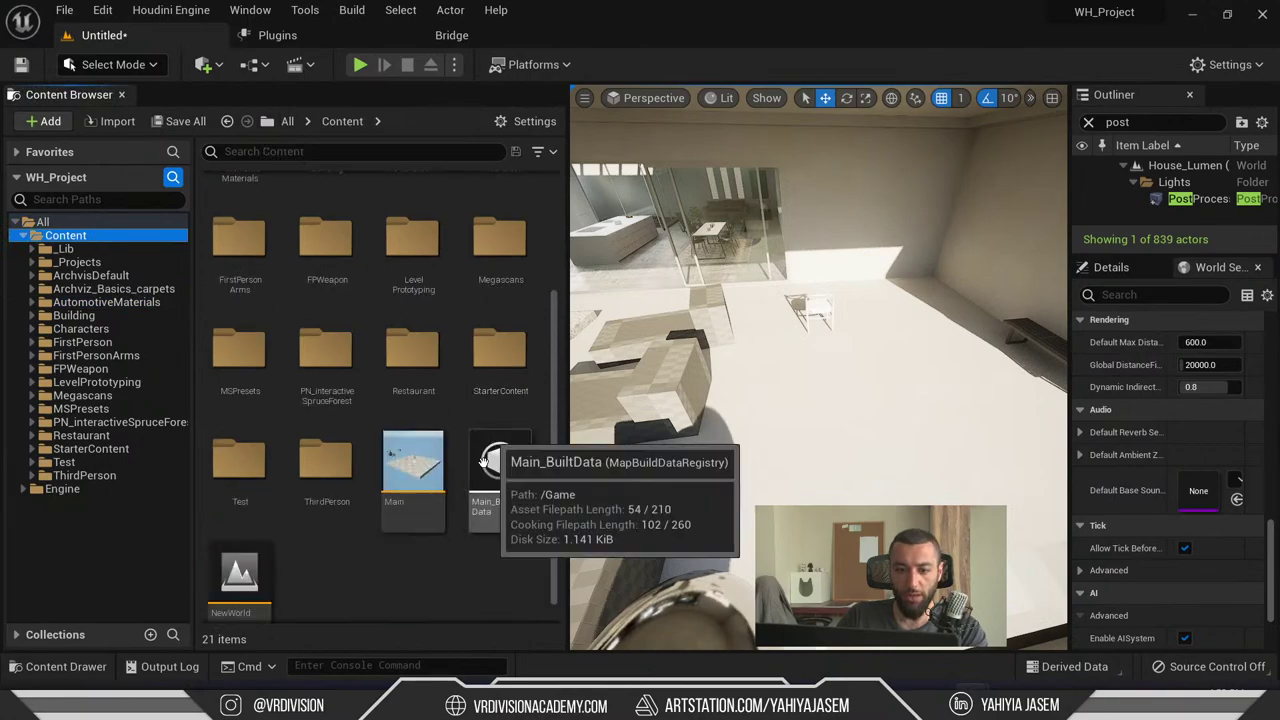
pyautogui.scroll(-1, 484, 460)
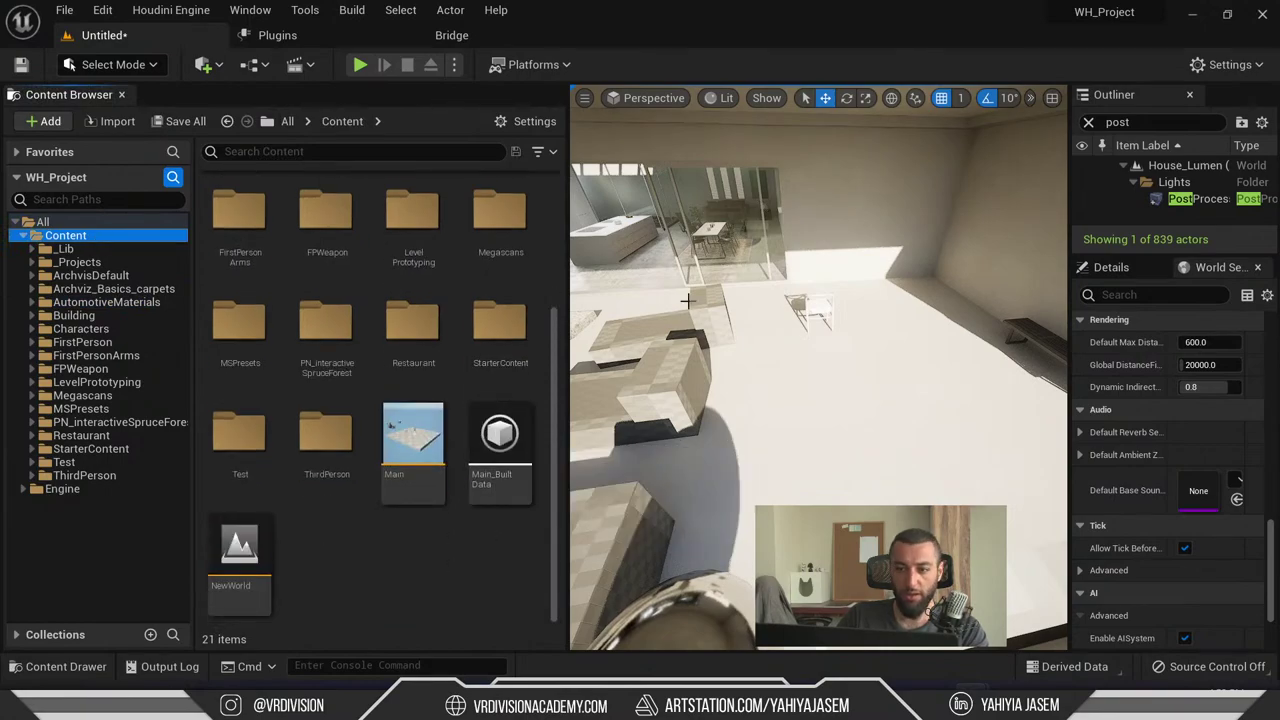
# - Search 'glass', open MI_Glass from the _Lib folder, review its Details, and close it
pyautogui.rightClick(447, 578)
pyautogui.click(442, 580)
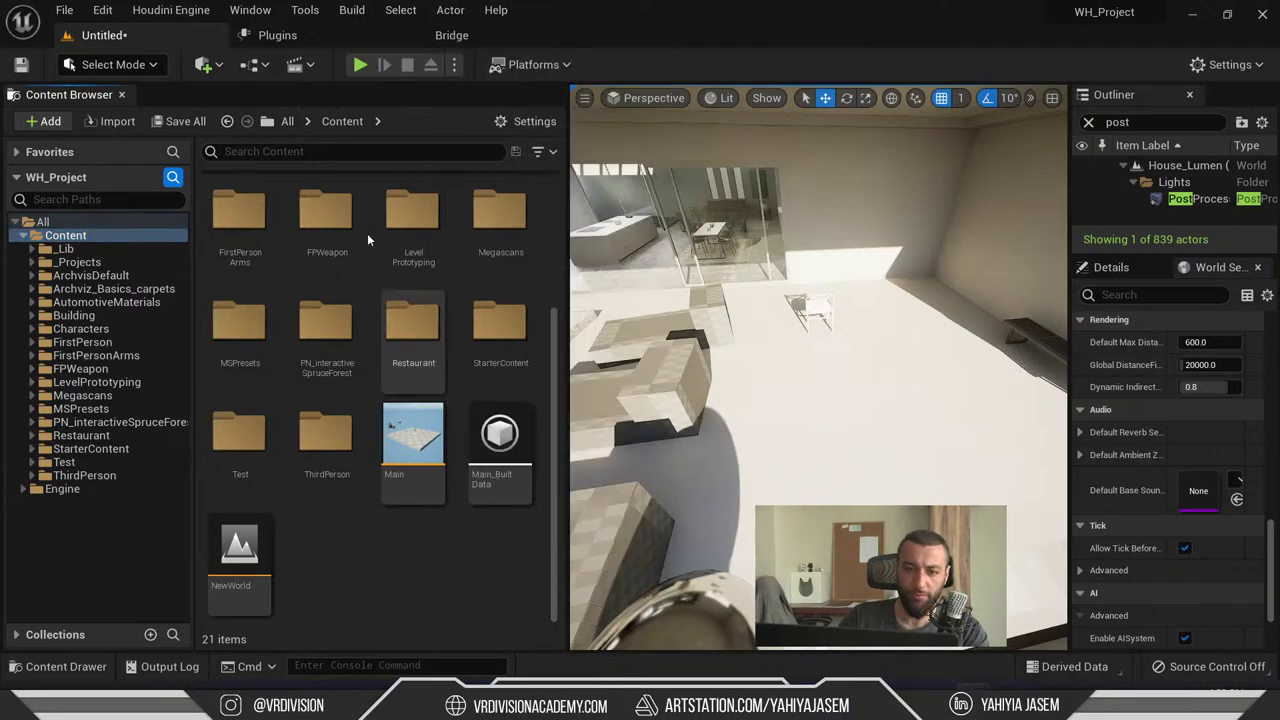
pyautogui.click(355, 151)
pyautogui.write('glass')
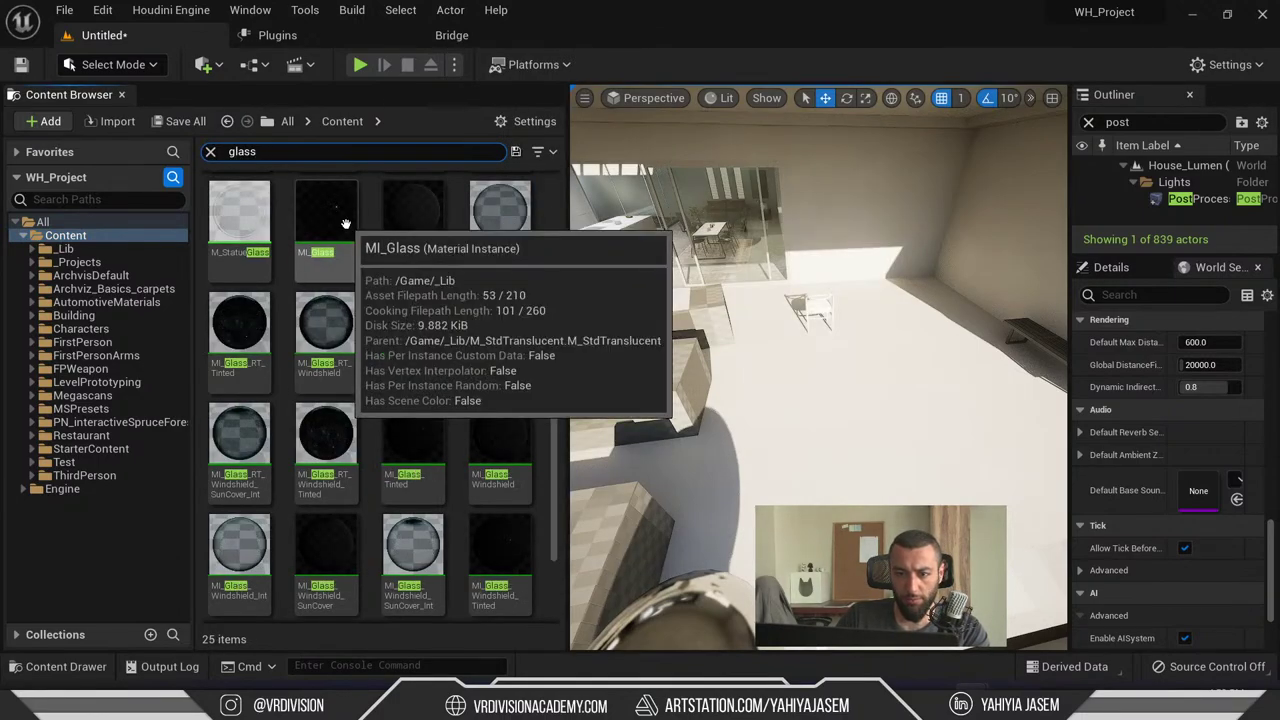
pyautogui.click(344, 222)
pyautogui.hotkey('ctrl', 'b')
pyautogui.doubleClick(300, 357)
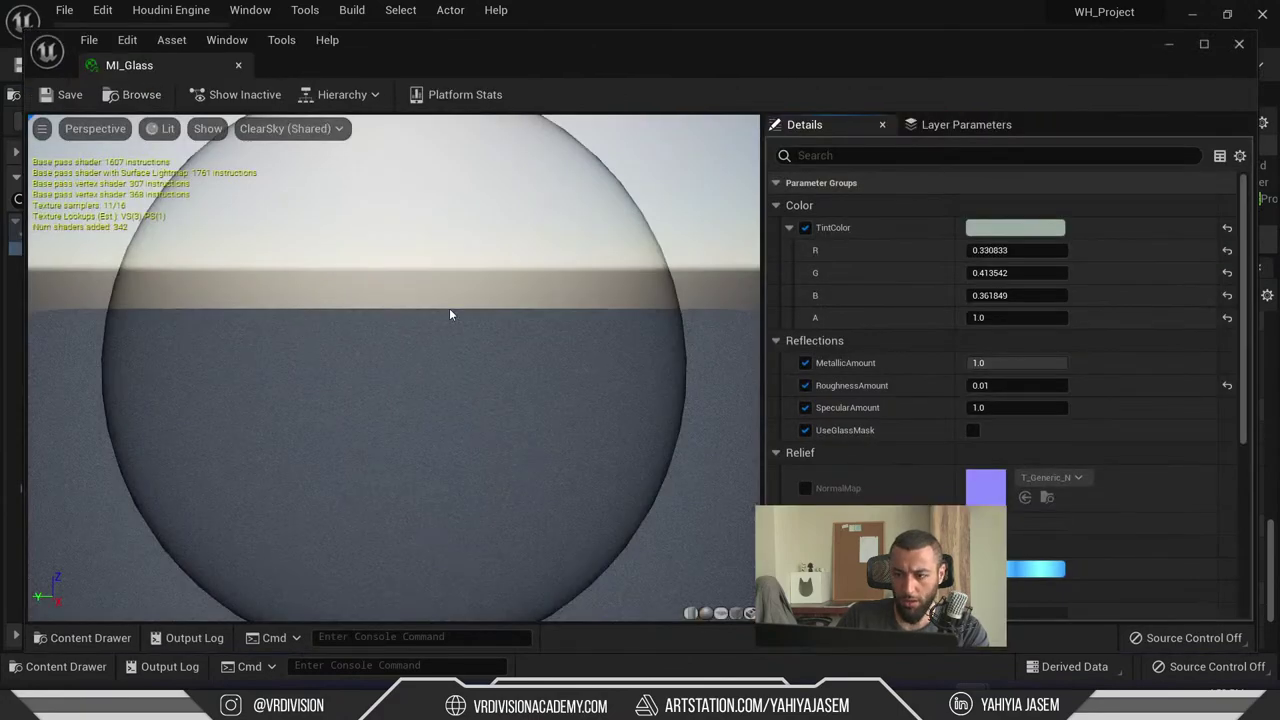
pyautogui.scroll(-5, 1059, 349)
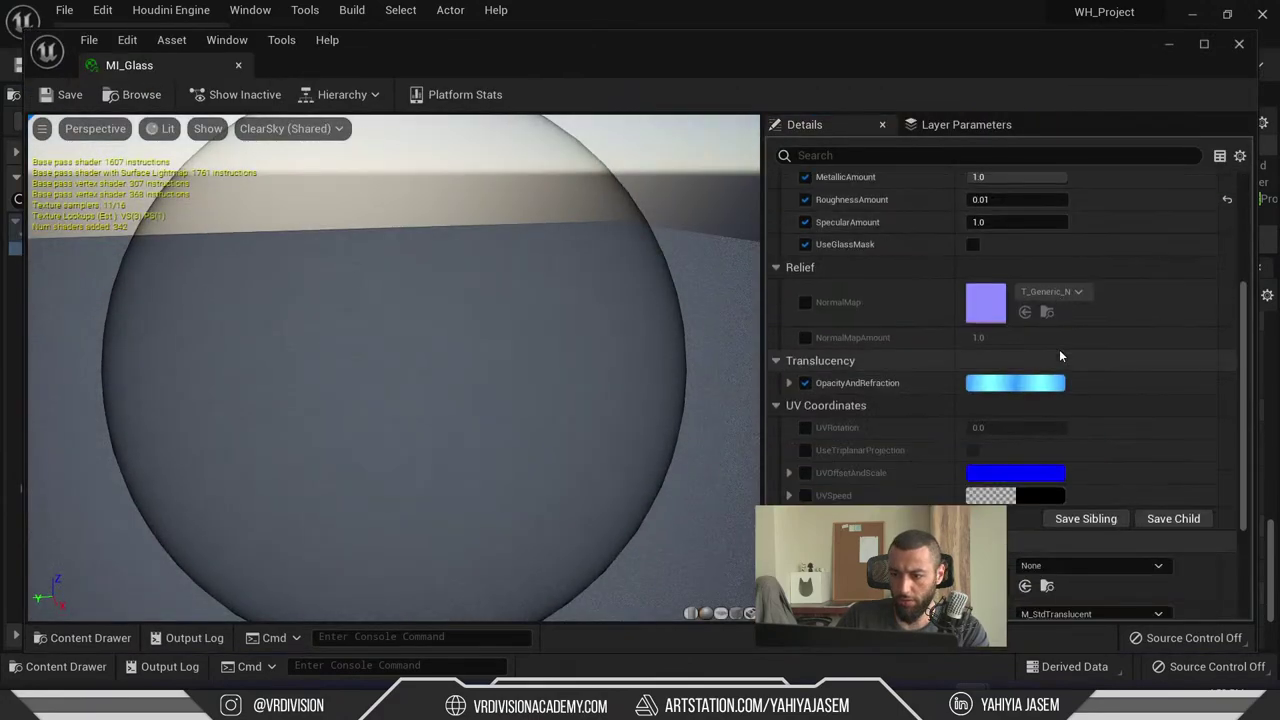
pyautogui.click(171, 54)
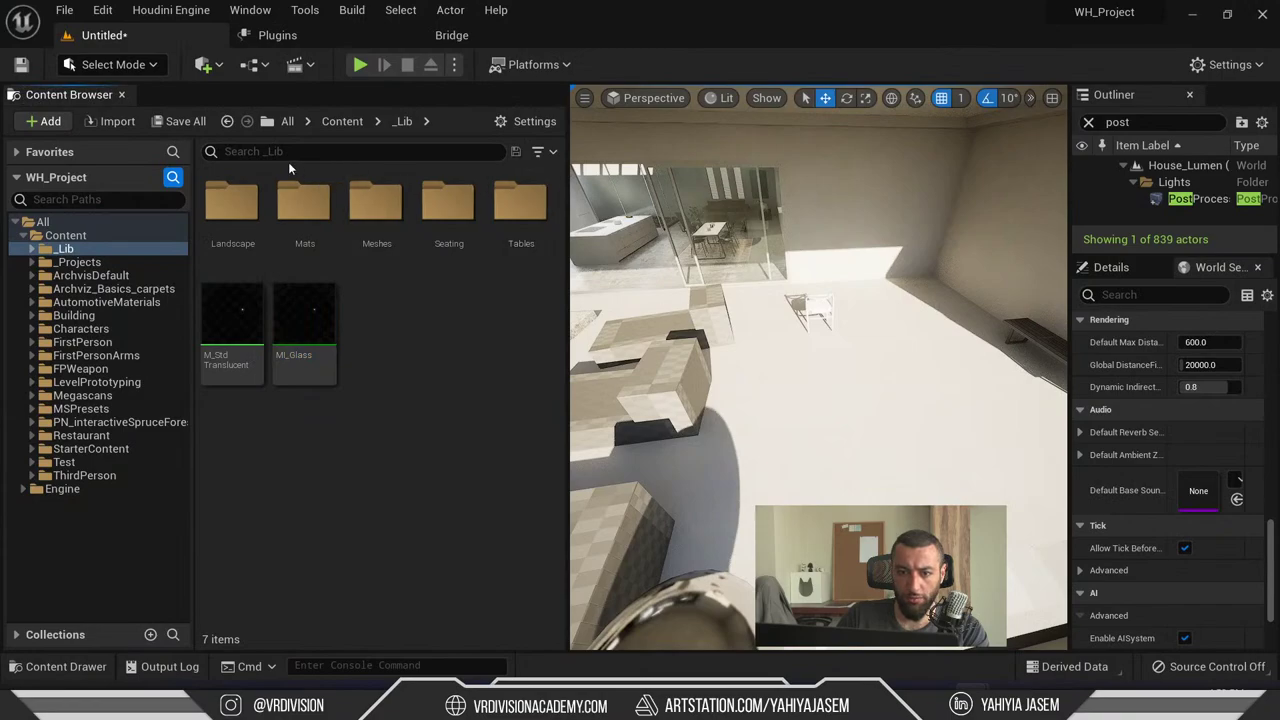
# - Focus the _Lib folder search box, then bring the YouTube live chat to the front
pyautogui.click(307, 150)
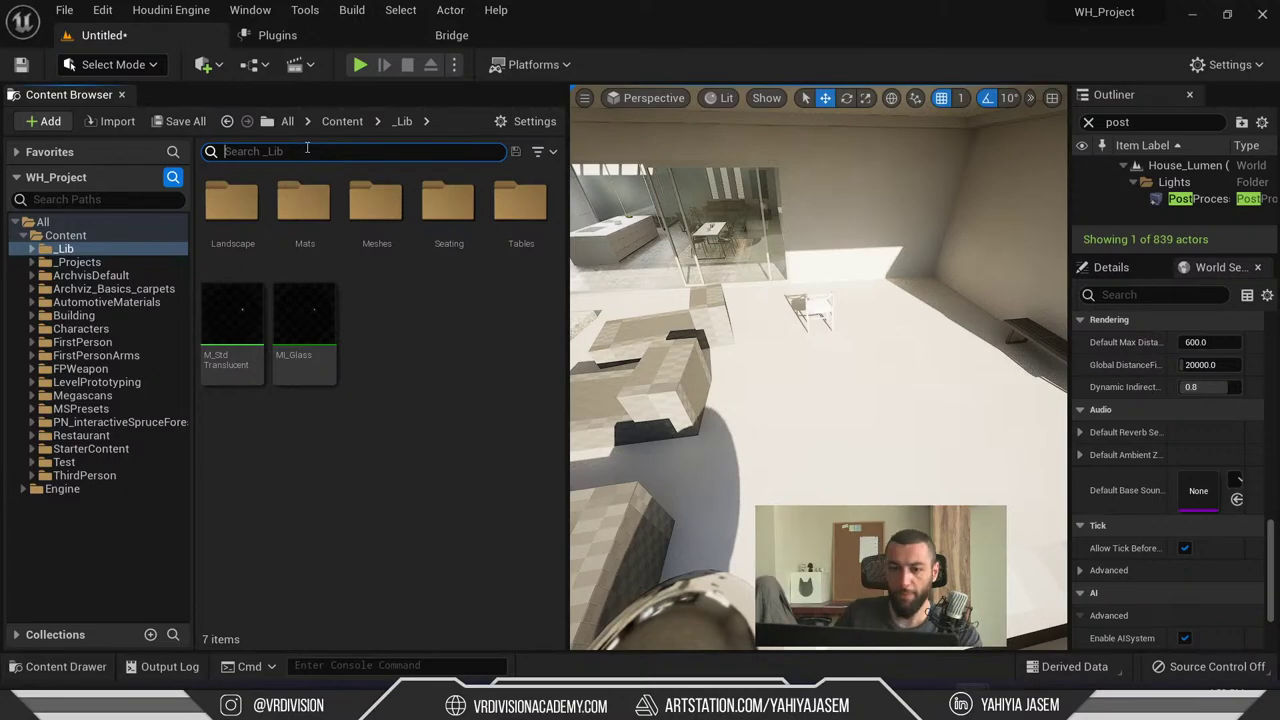
pyautogui.hotkey('alt', 'Tab')
pyautogui.hotkey('alt', 'Tab')
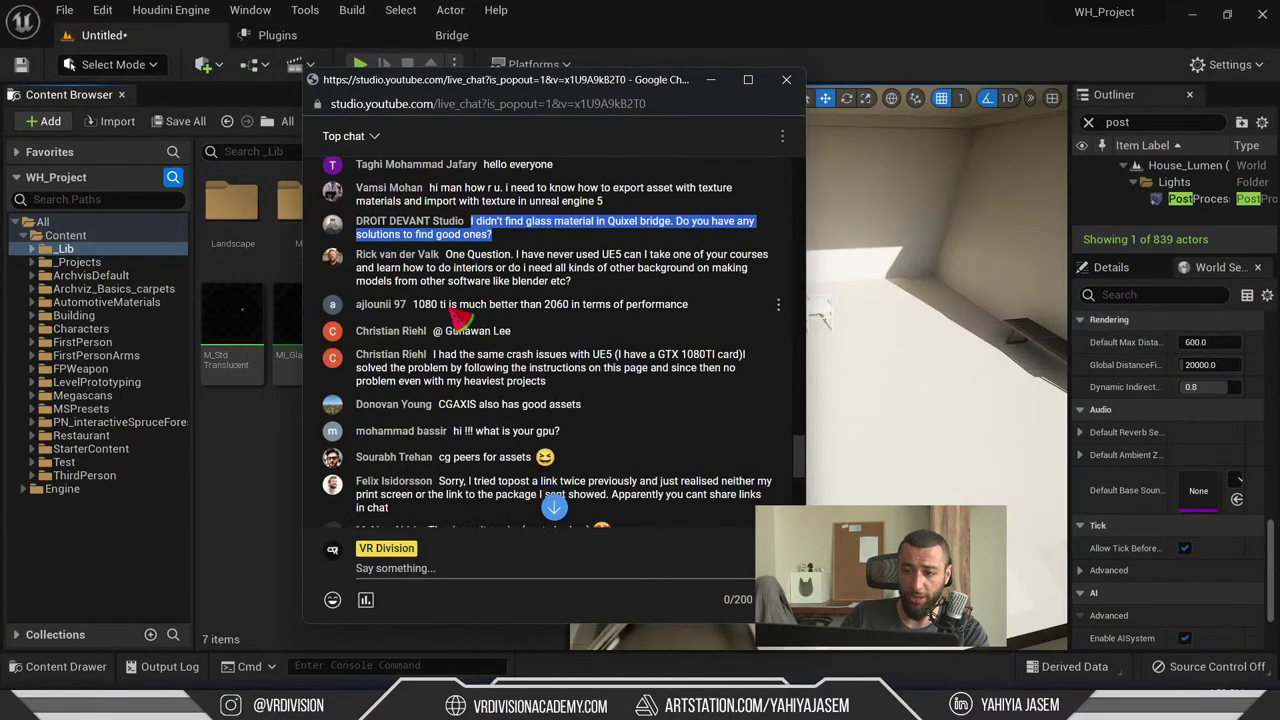
# - Highlight the question about starting UE5 courses without modelling experience, and its author's name
pyautogui.scroll(-1, 493, 318)
pyautogui.scroll(1, 500, 297)
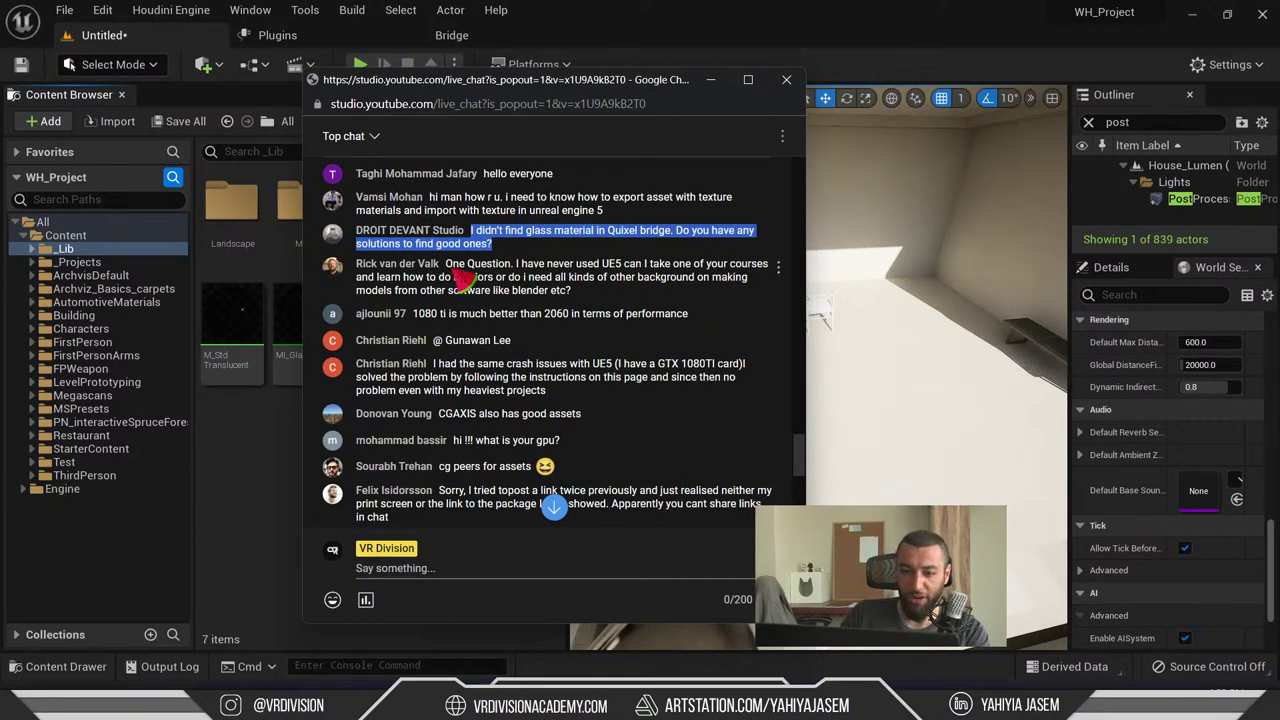
pyautogui.tripleClick(465, 278)
pyautogui.click(480, 282)
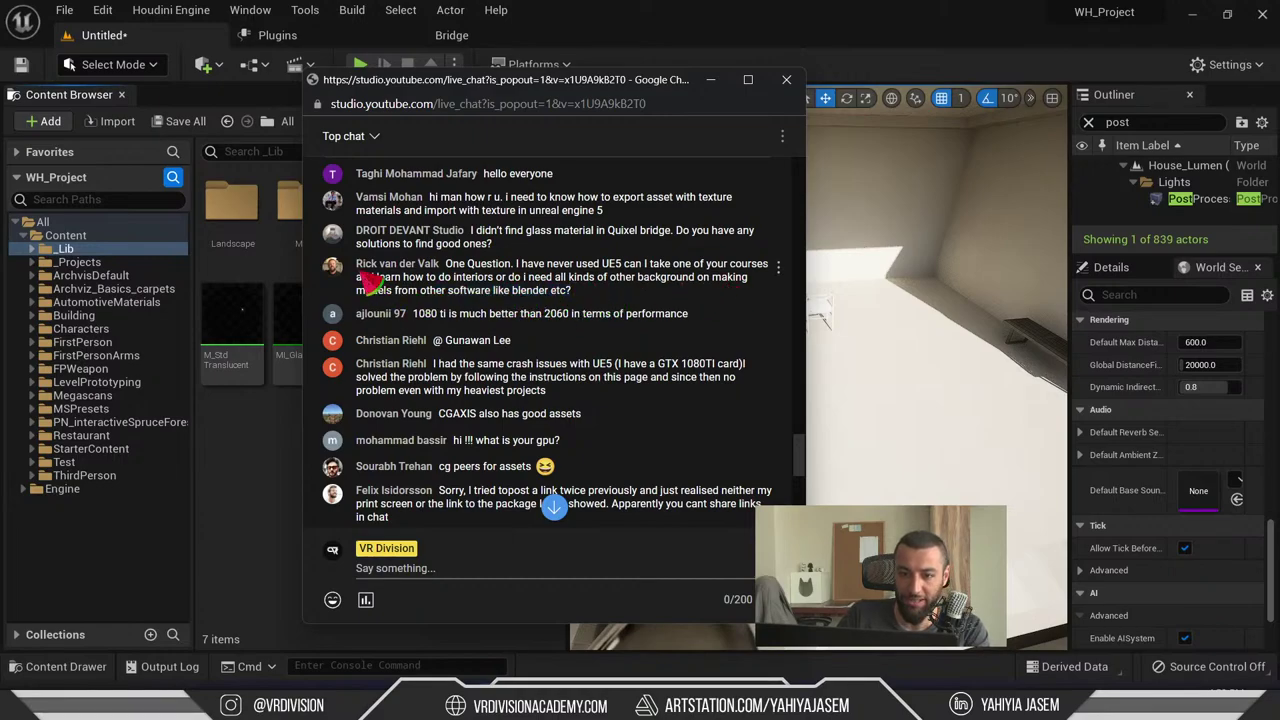
pyautogui.moveTo(360, 275); pyautogui.dragTo(450, 280)
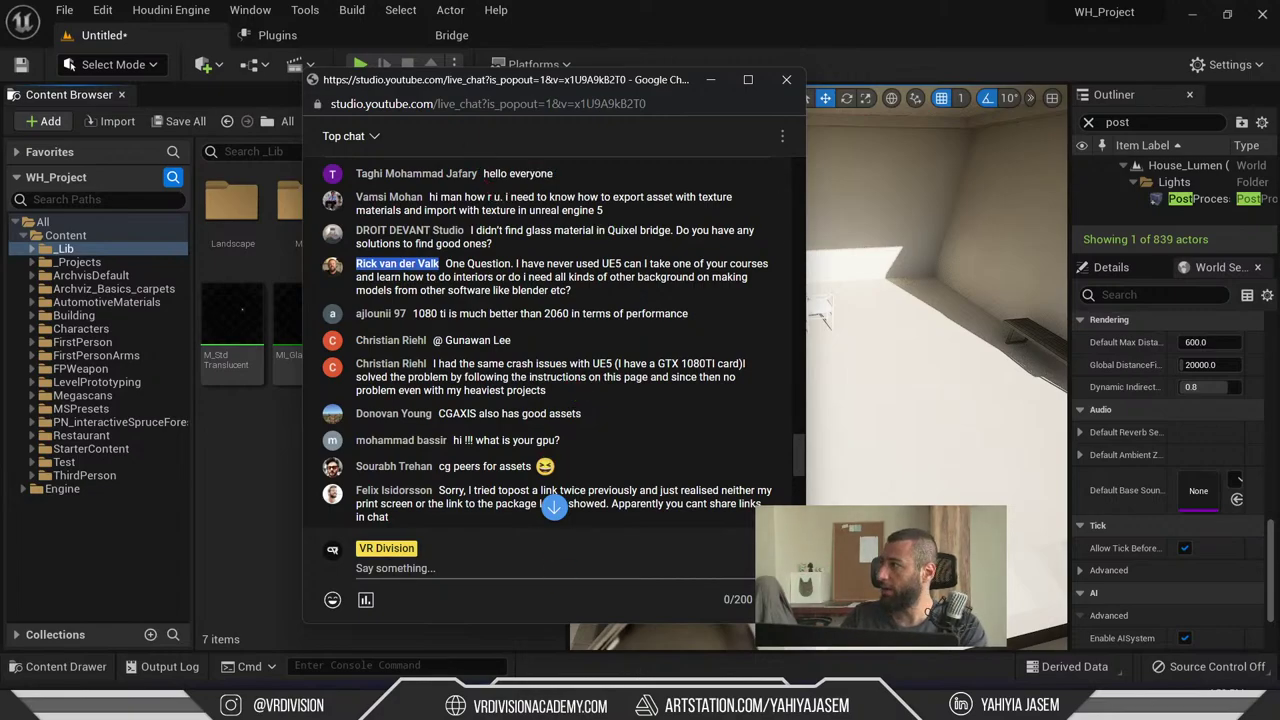
pyautogui.hotkey('alt', 'Tab')
# - Maximize Chrome and browse the furniture model grid on the Dimensiva homepage
pyautogui.doubleClick(837, 90)
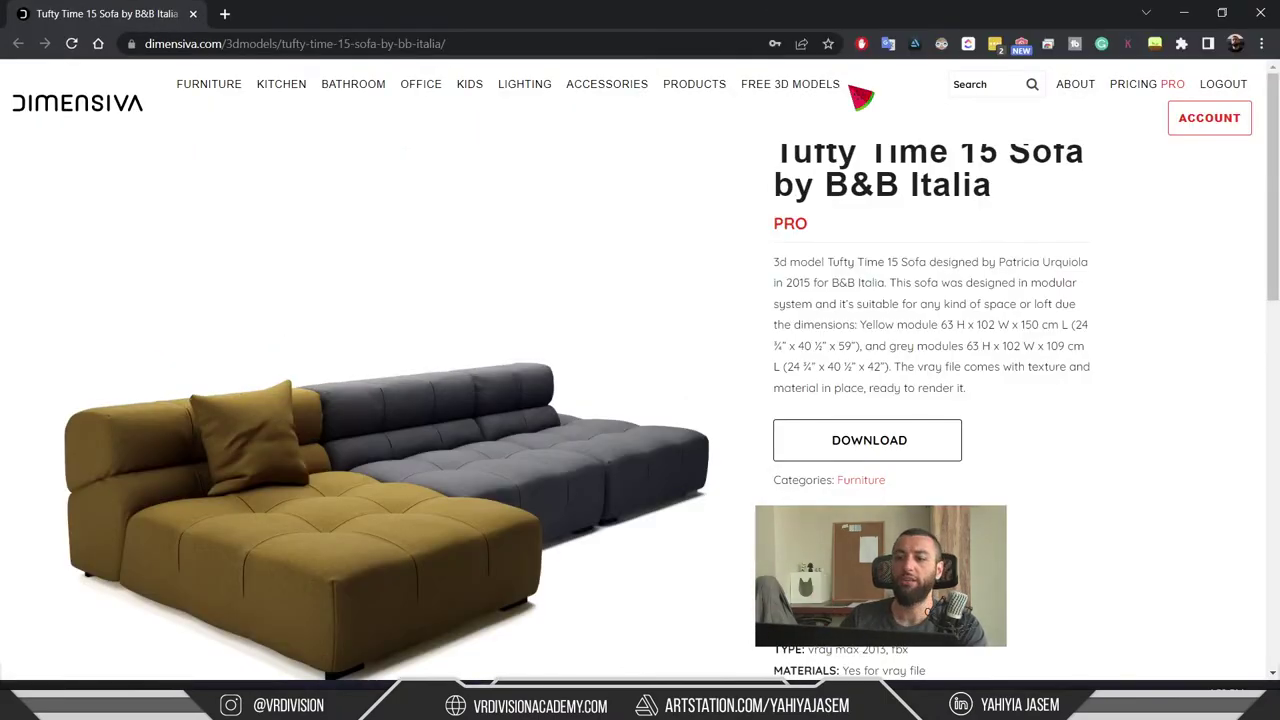
pyautogui.click(70, 105)
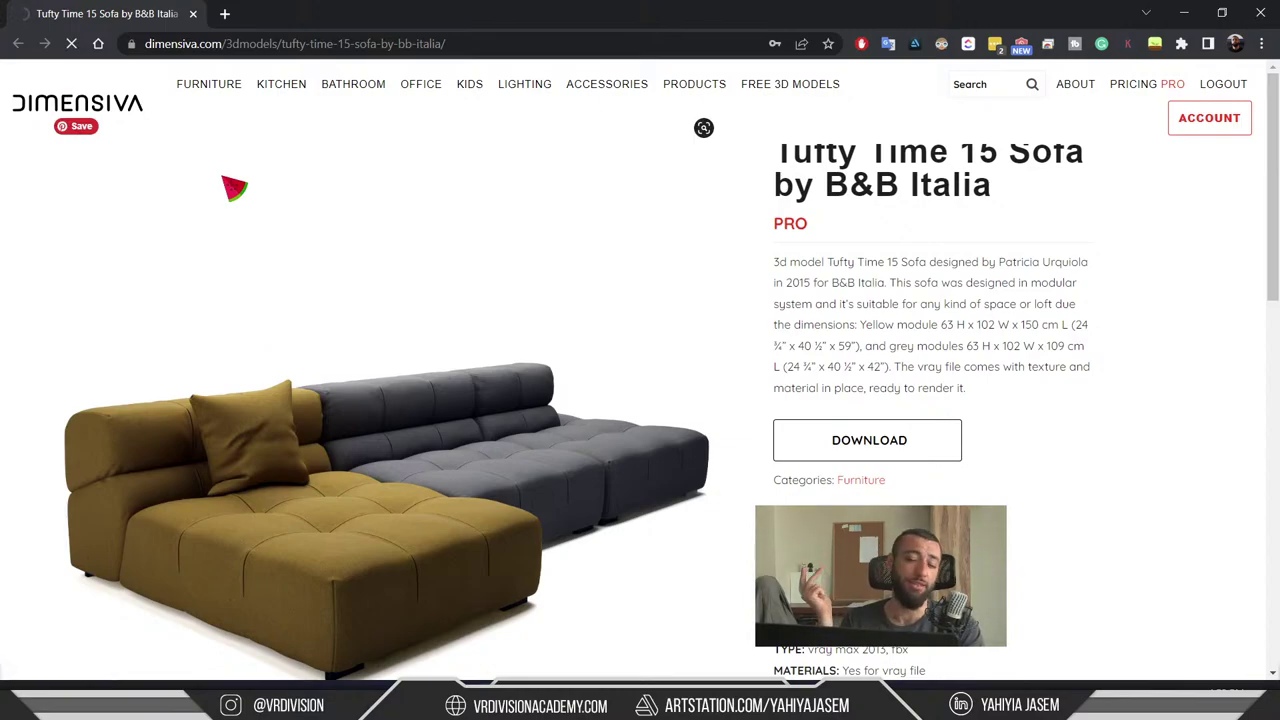
pyautogui.scroll(-7, 250, 217)
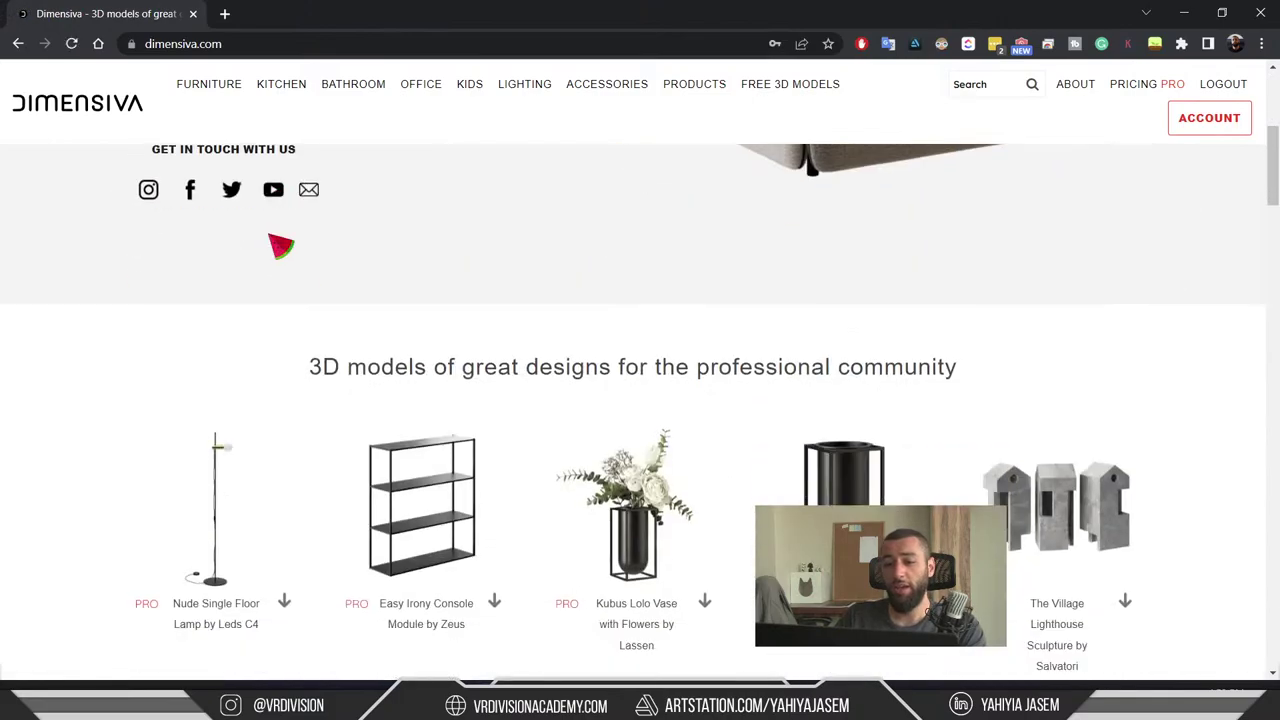
pyautogui.scroll(-6, 749, 294)
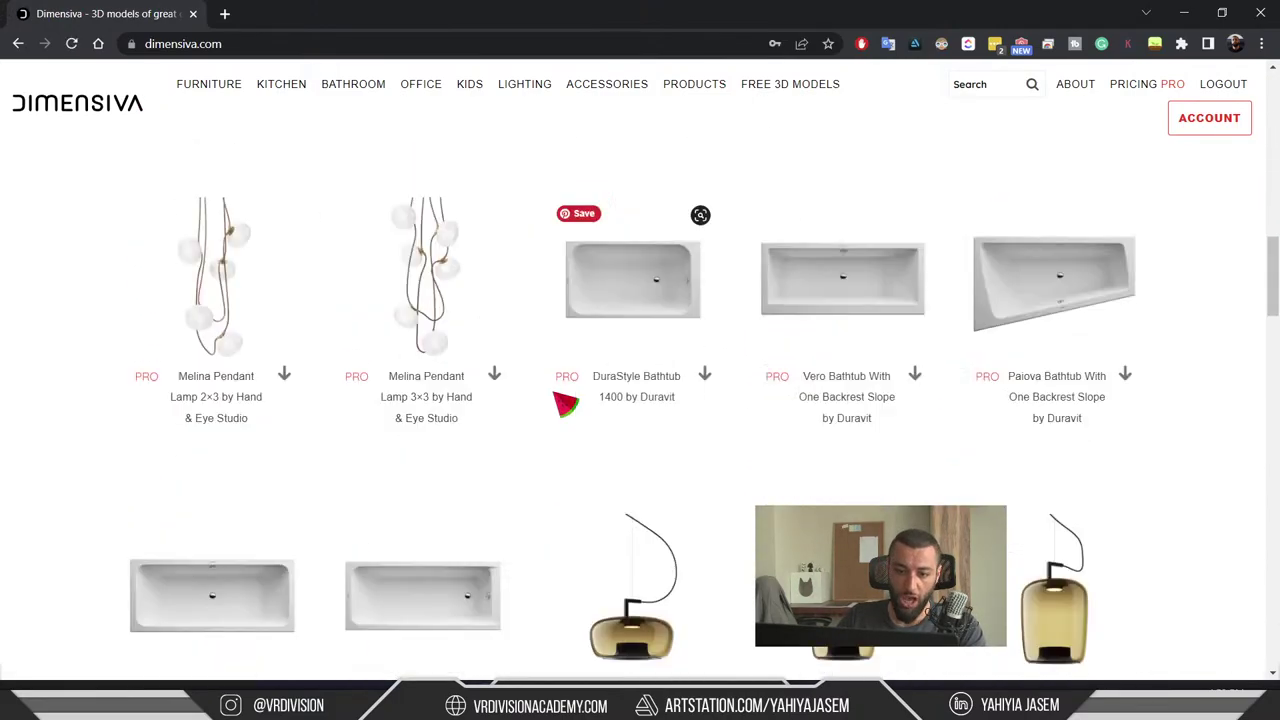
pyautogui.scroll(15, 700, 500)
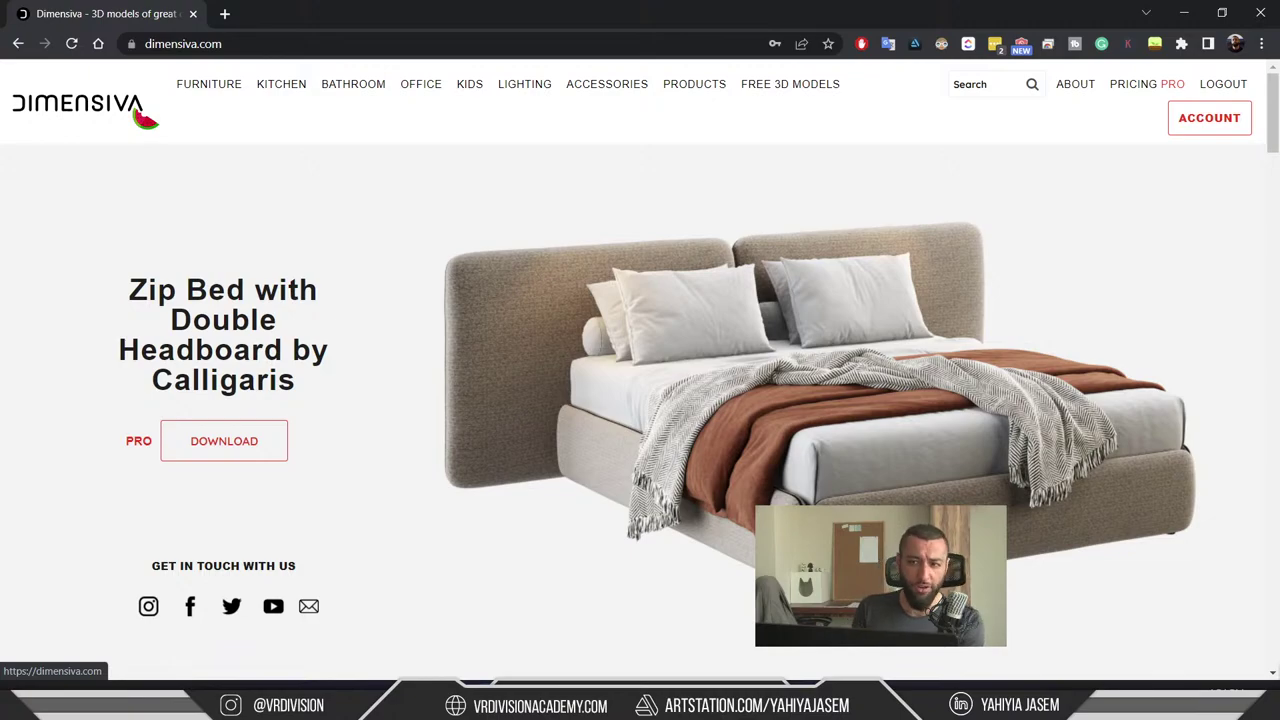
# - Minimize the browser and fly the Unreal camera out to an aerial view of the house
pyautogui.click(1186, 12)
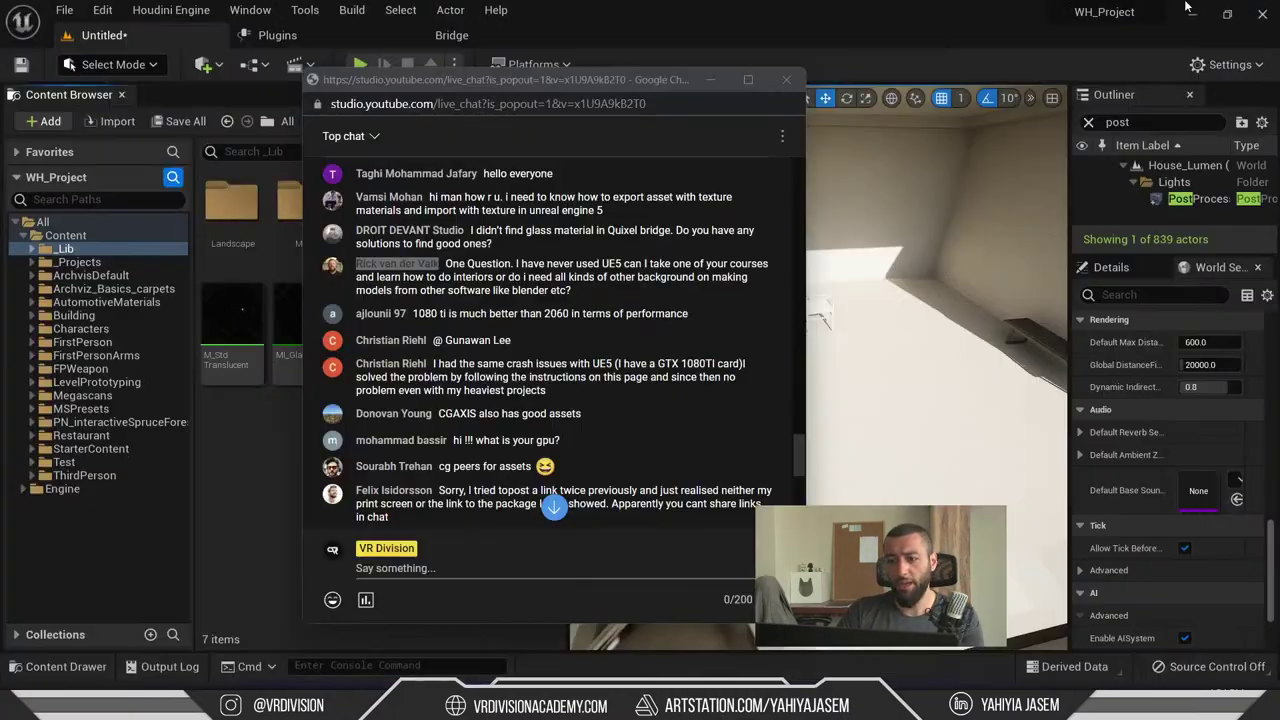
pyautogui.click(822, 222)
pyautogui.moveTo(822, 222); pyautogui.dragTo(822, 222, button='right')
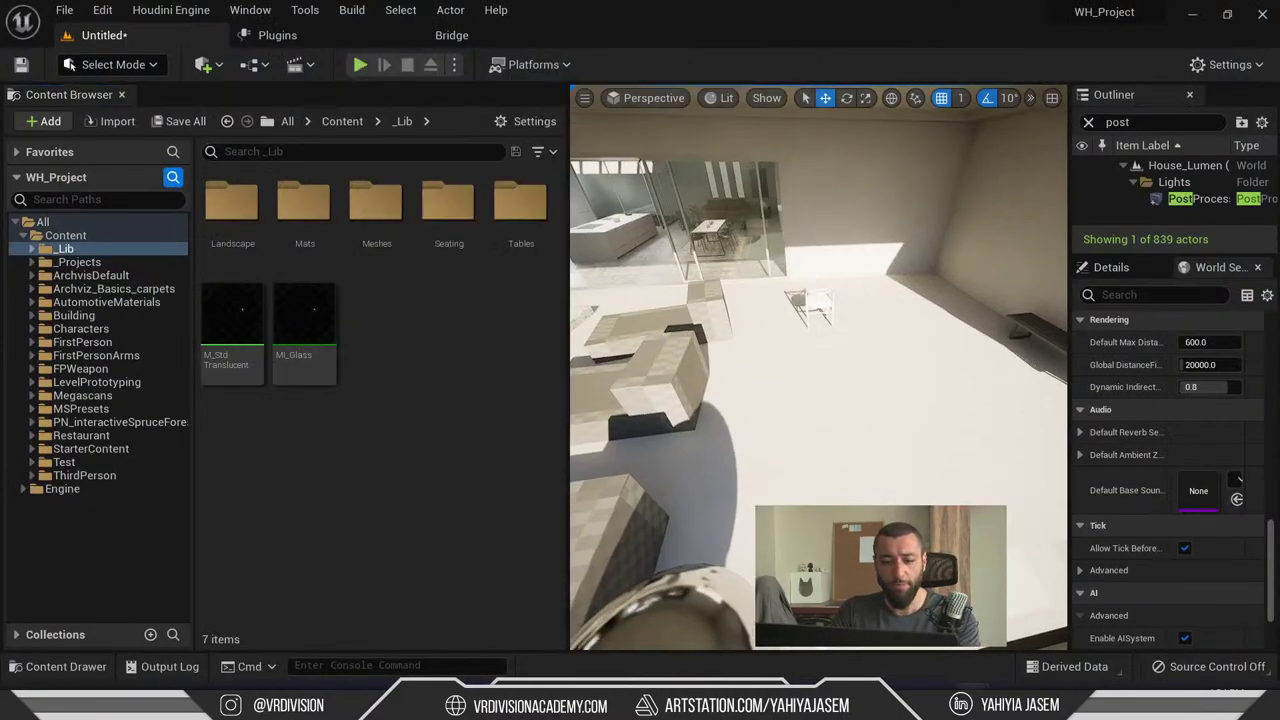
pyautogui.moveTo(834, 300); pyautogui.dragTo(834, 300, button='right')
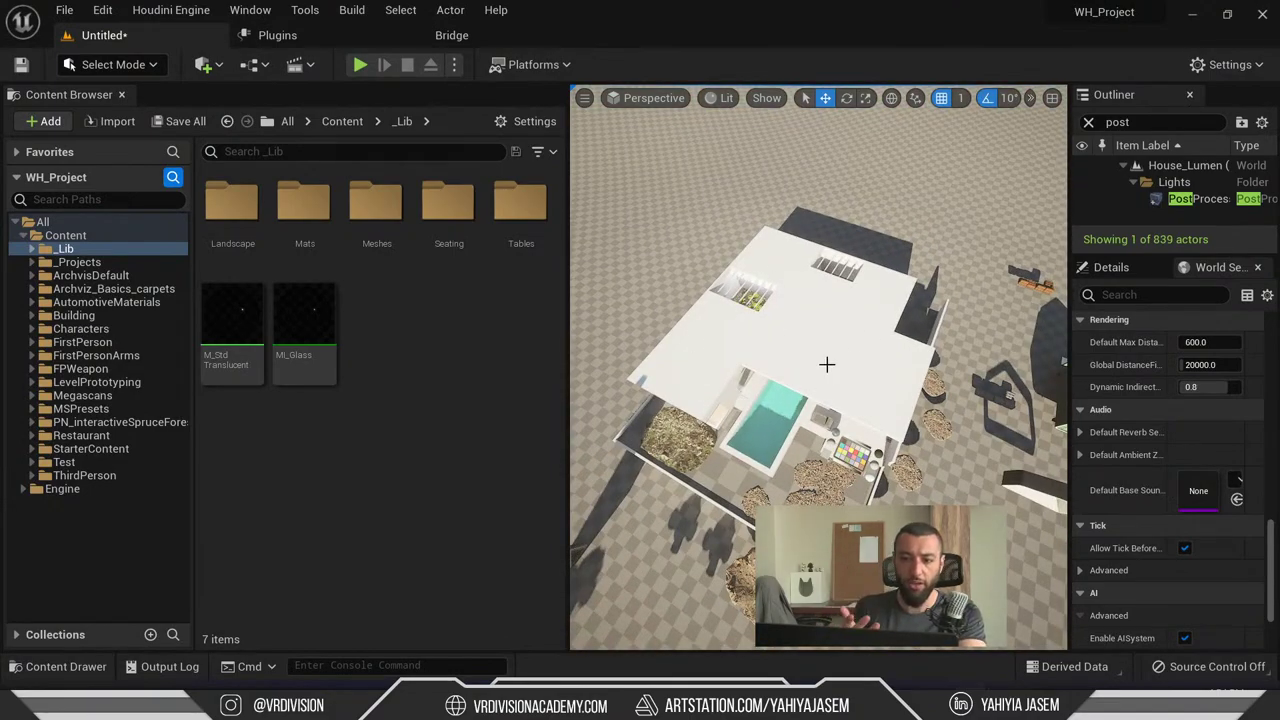
# - Frame the house squarer from above, then bring back the YouTube live chat
pyautogui.hotkey('alt', 'Tab')
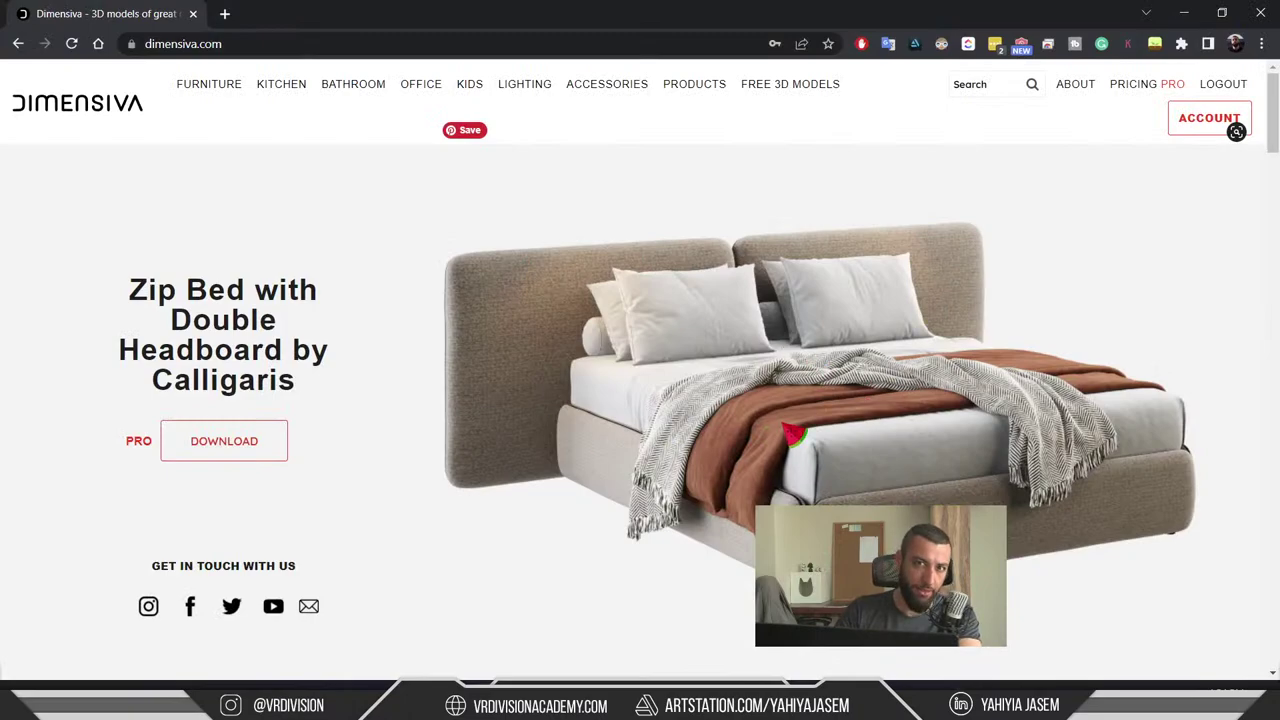
pyautogui.hotkey('alt', 'Tab')
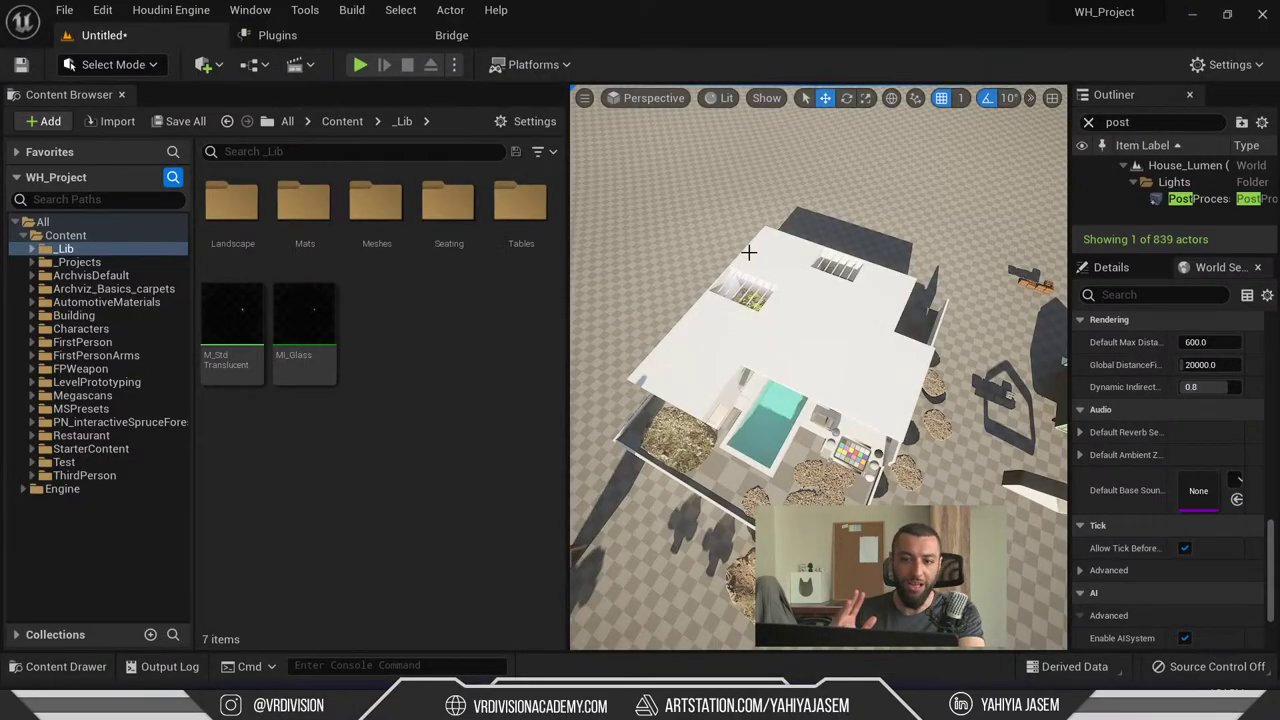
pyautogui.moveTo(670, 285); pyautogui.dragTo(810, 305, button='right')
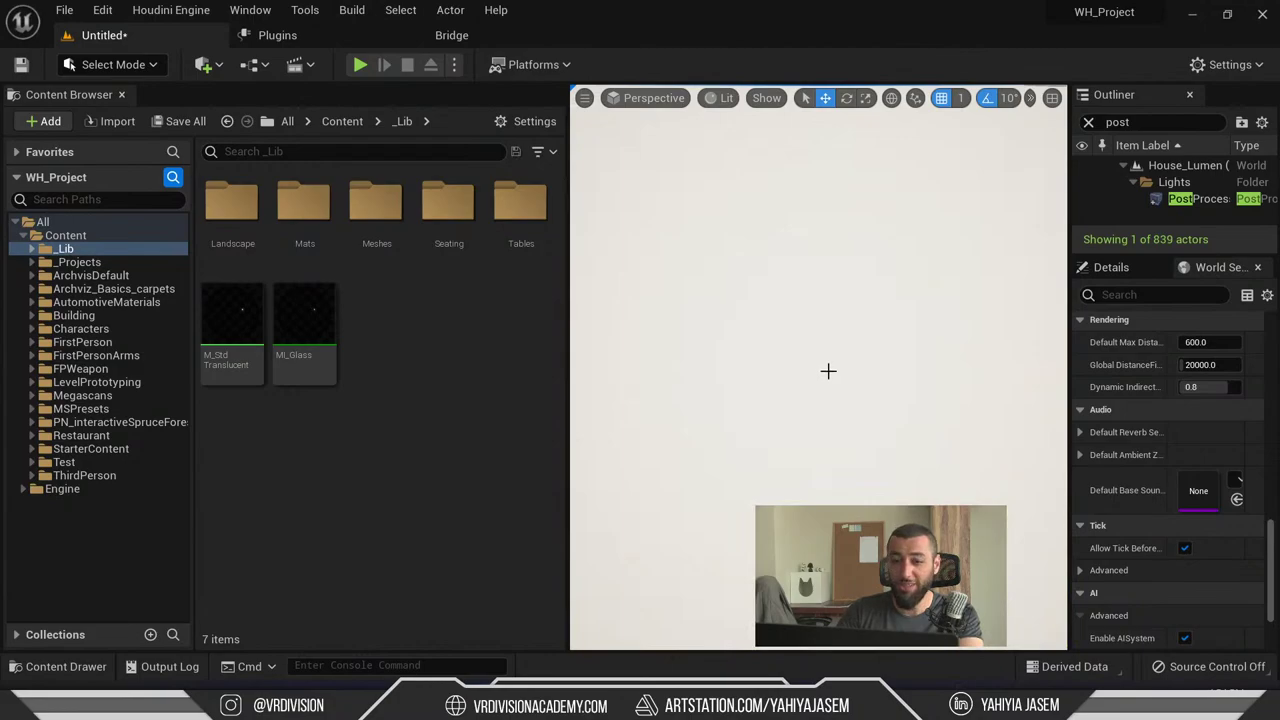
pyautogui.moveTo(500, 705)
pyautogui.click(325, 622)
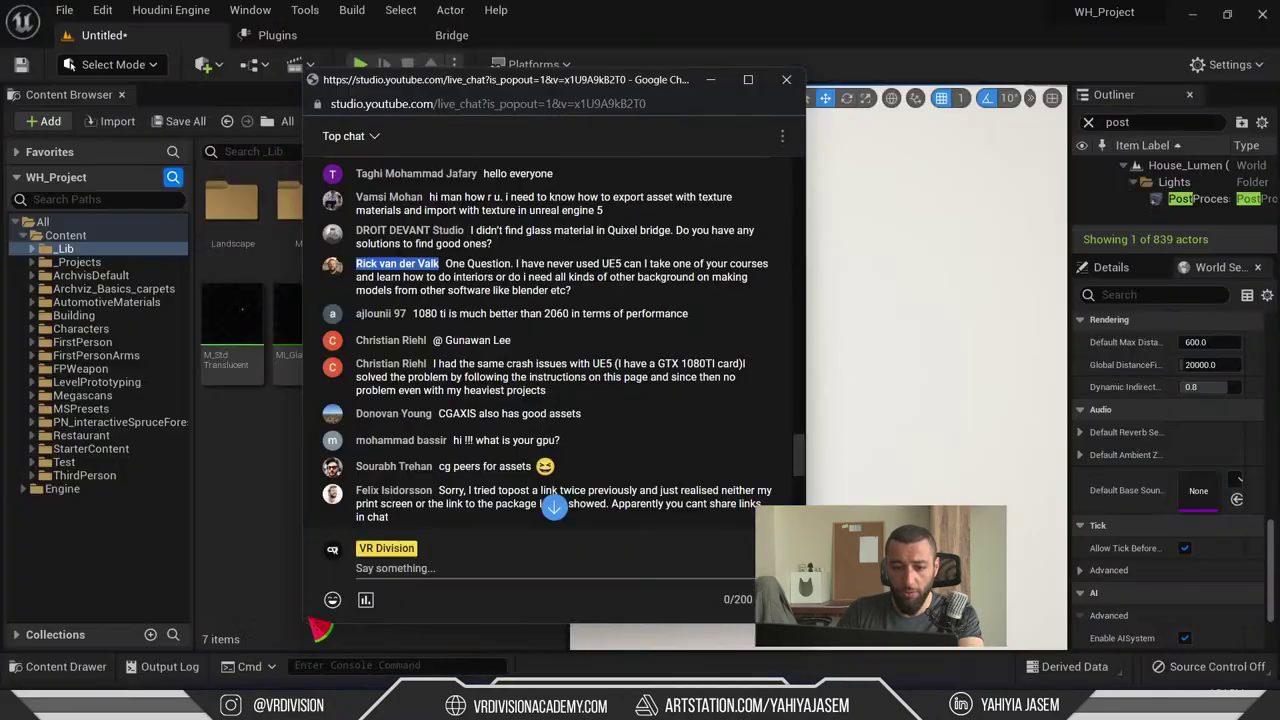
pyautogui.moveTo(420, 291); pyautogui.dragTo(423, 290)
pyautogui.click(557, 291)
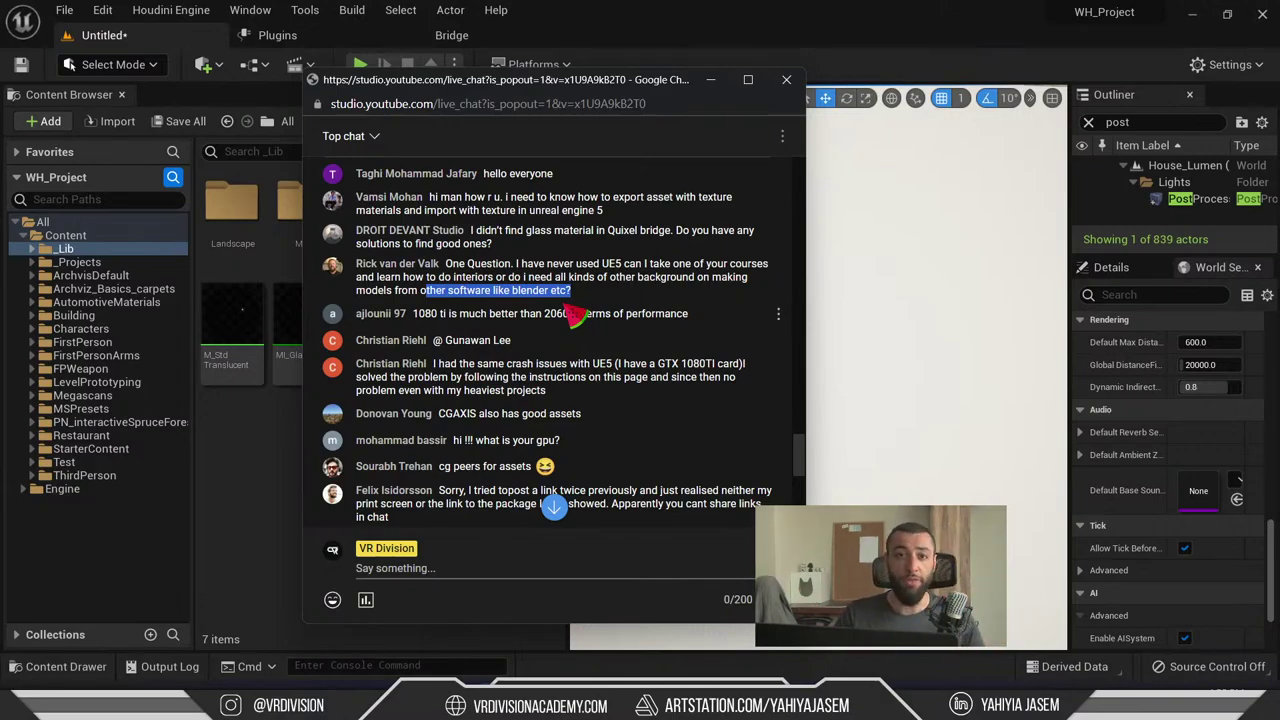
pyautogui.click(586, 296)
pyautogui.tripleClick(508, 276)
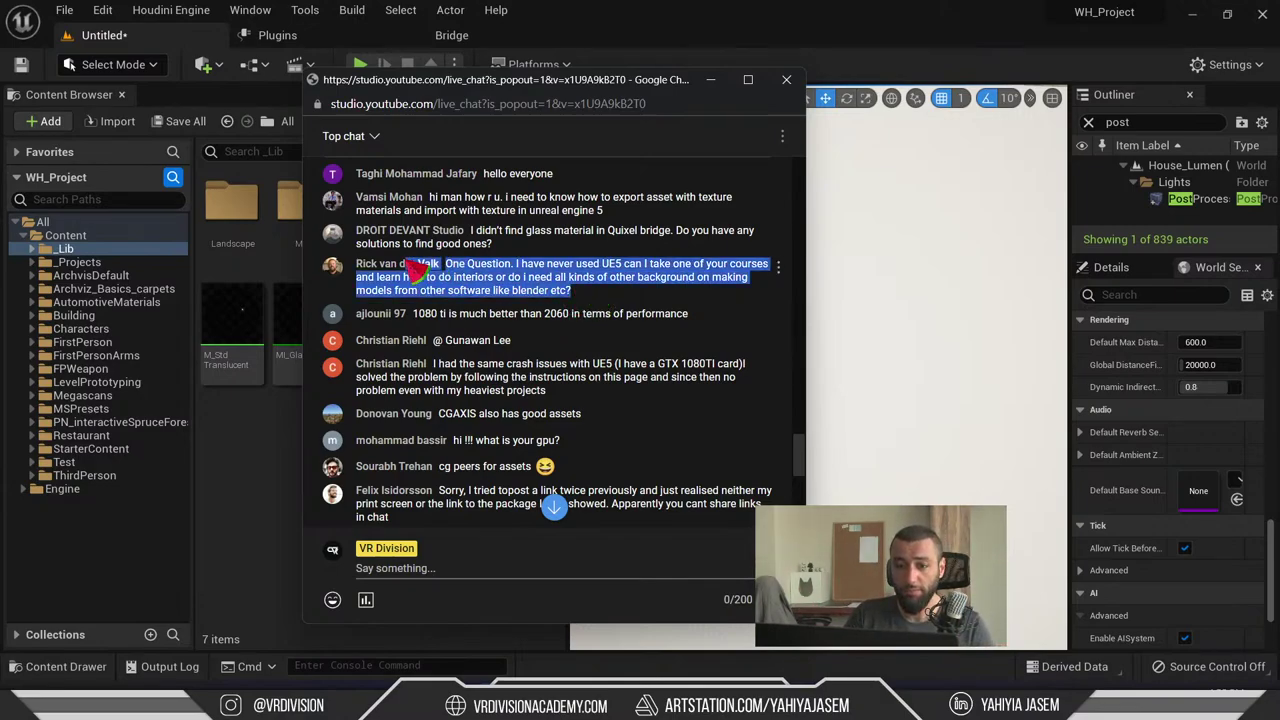
pyautogui.click(487, 287)
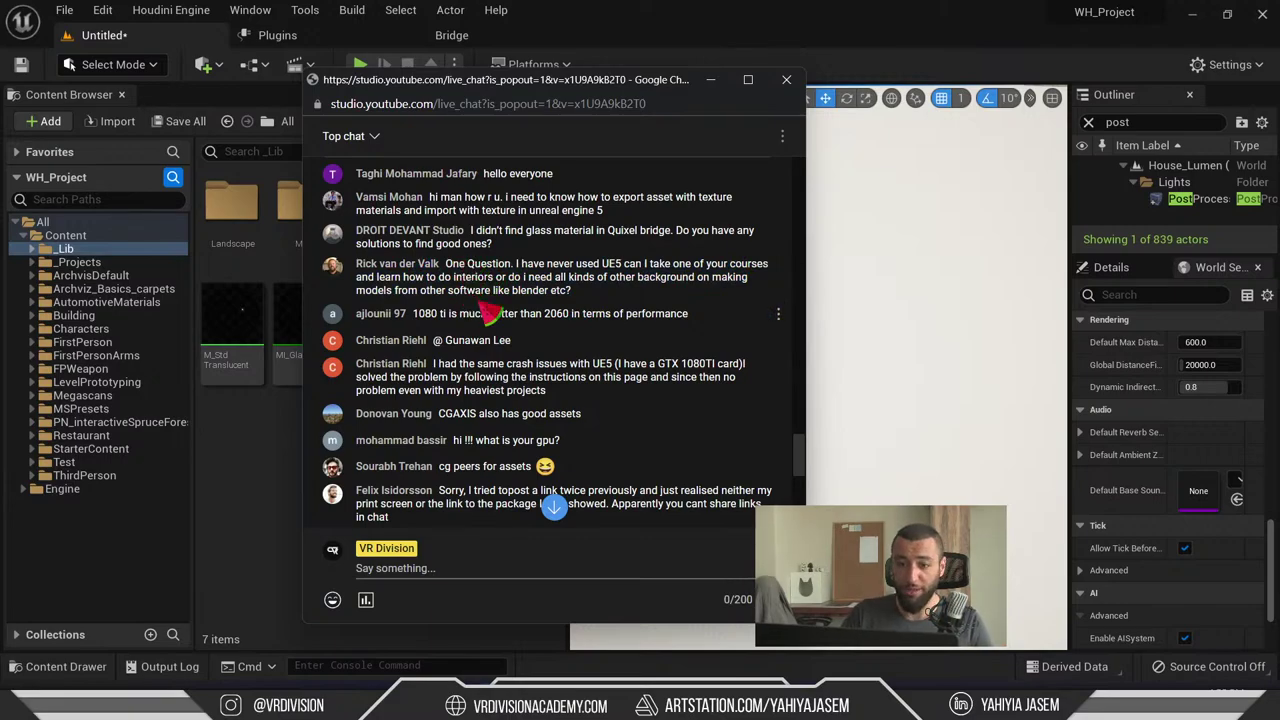
pyautogui.scroll(-1, 530, 295)
pyautogui.scroll(1, 556, 242)
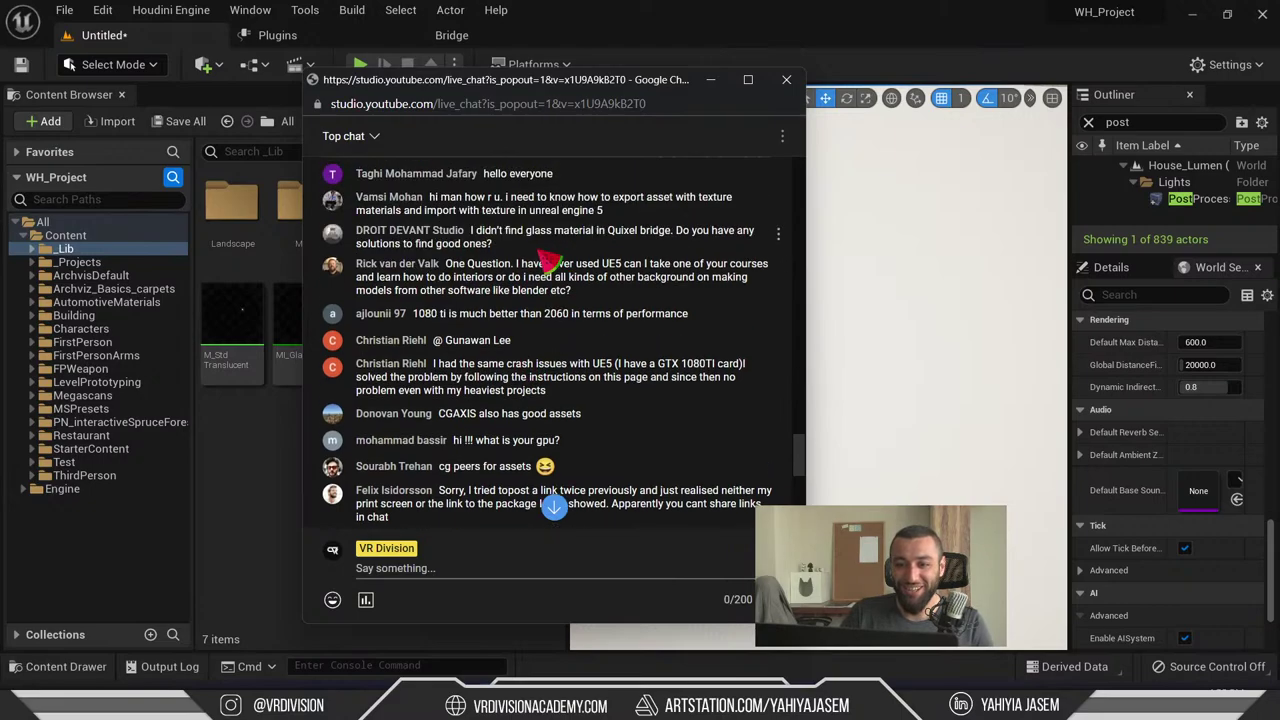
pyautogui.moveTo(456, 266); pyautogui.dragTo(608, 292)
pyautogui.click(472, 282)
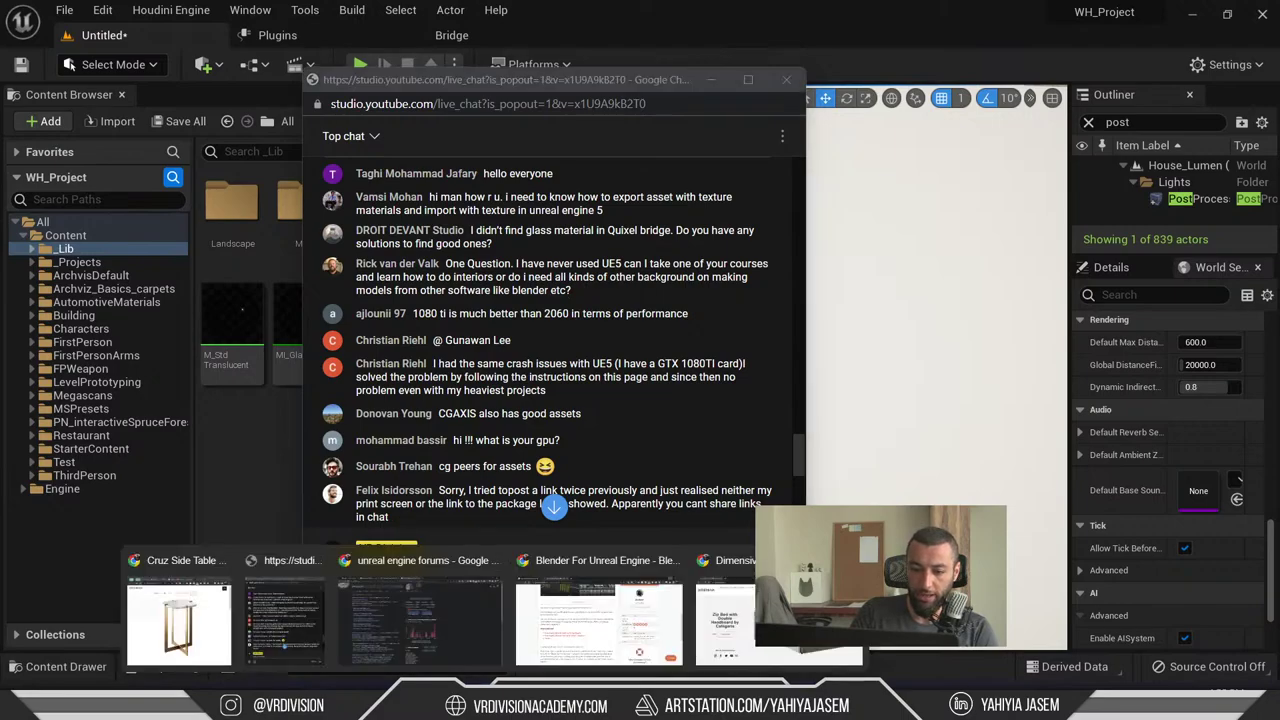
pyautogui.click(745, 627)
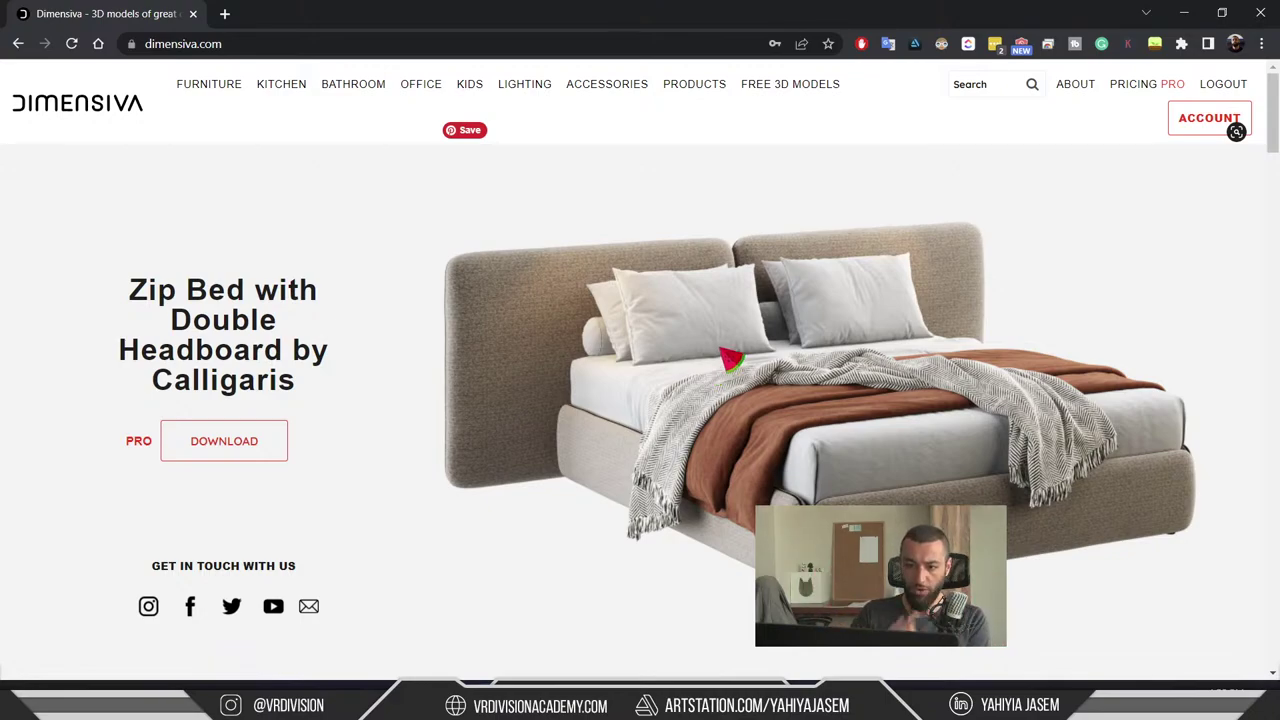
pyautogui.scroll(-7, 771, 337)
pyautogui.hotkey('alt', 'Tab')
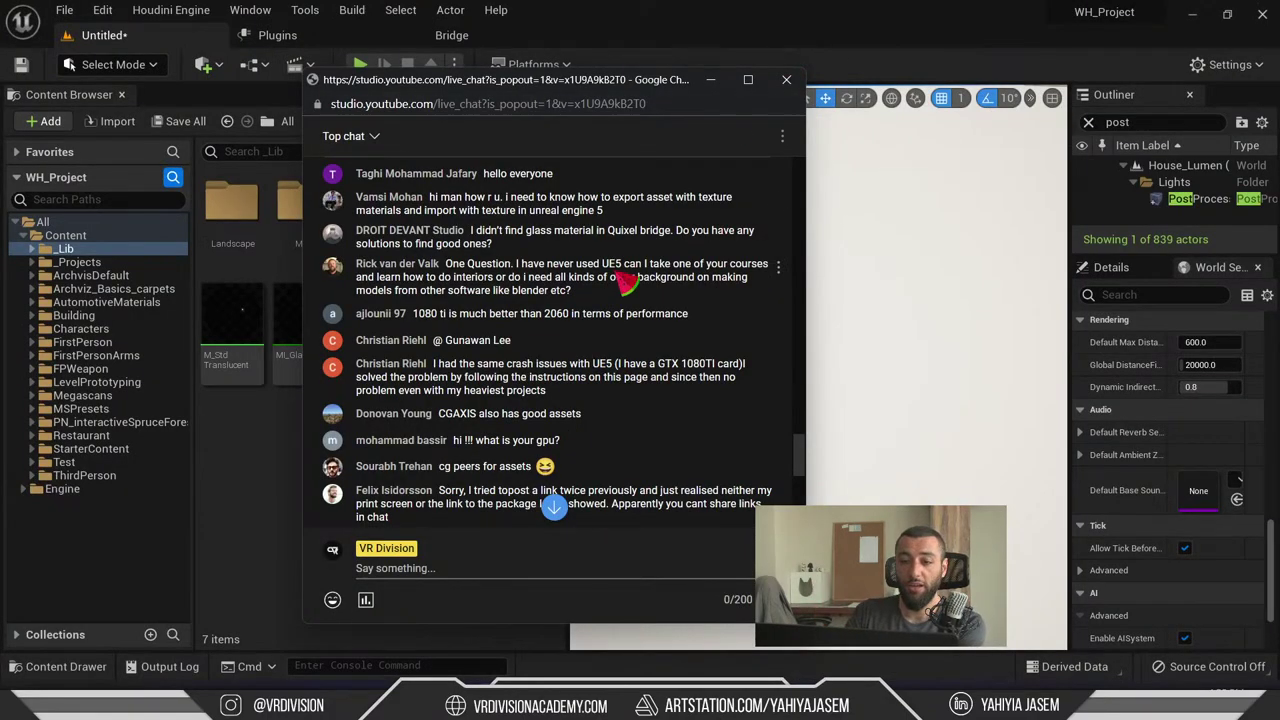
pyautogui.moveTo(608, 277); pyautogui.dragTo(612, 300)
pyautogui.click(614, 305)
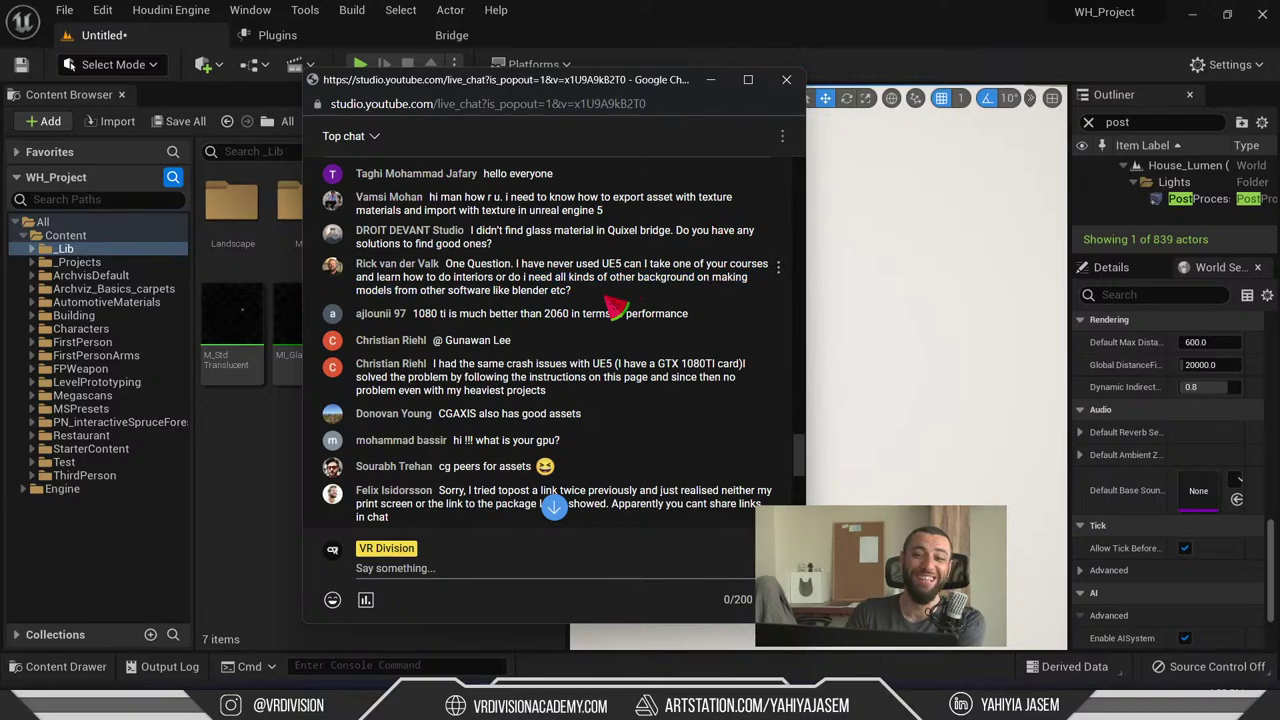
pyautogui.moveTo(448, 316); pyautogui.dragTo(540, 322)
pyautogui.click(565, 321)
pyautogui.moveTo(705, 320); pyautogui.dragTo(491, 322)
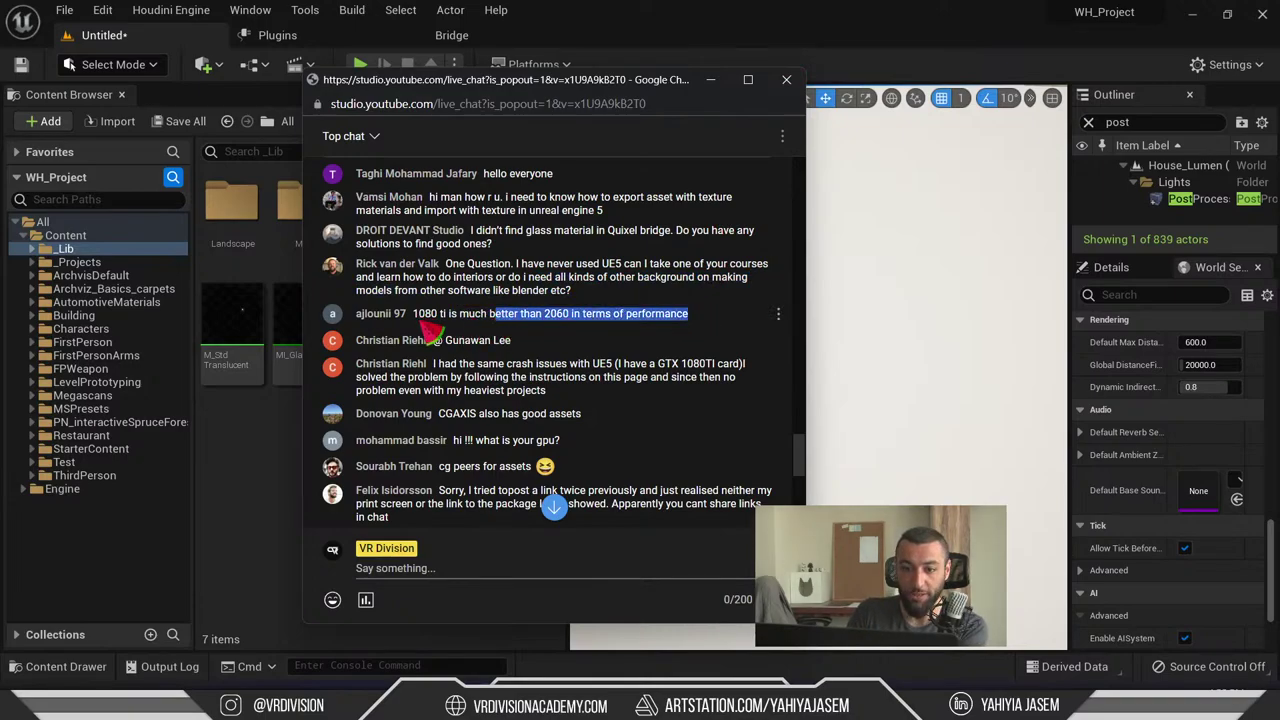
pyautogui.scroll(-1, 600, 298)
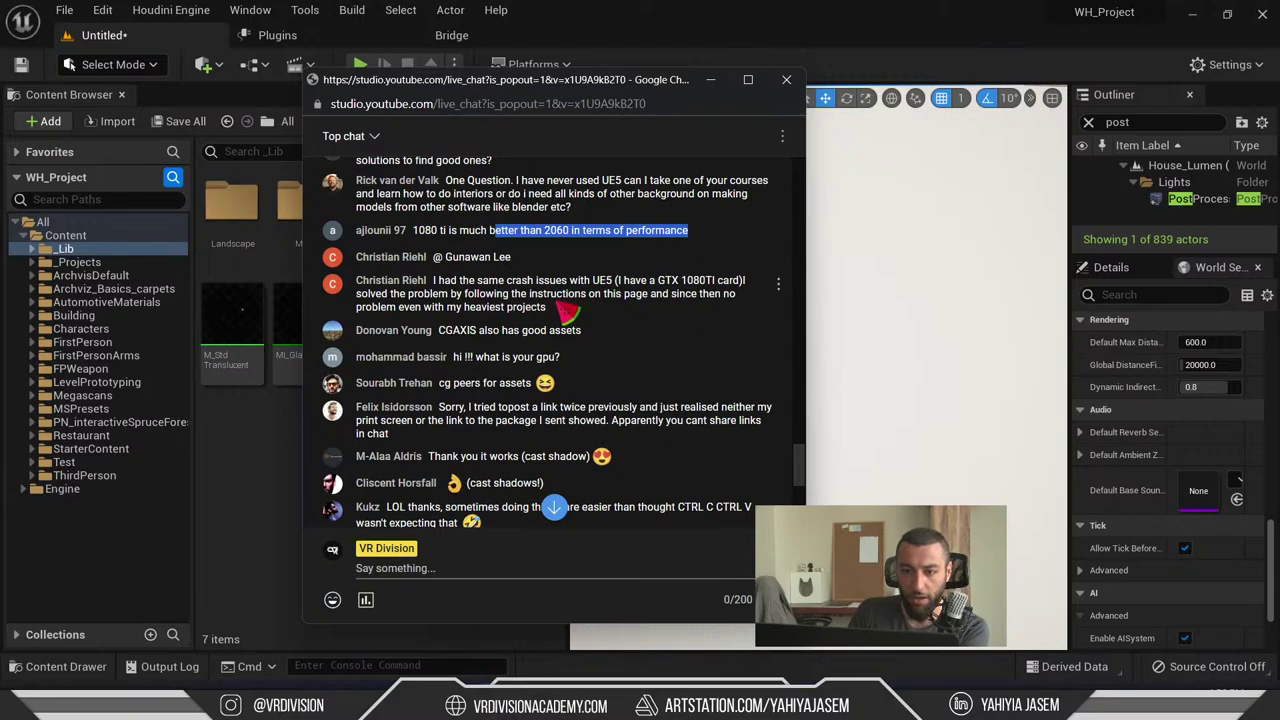
pyautogui.click(528, 328)
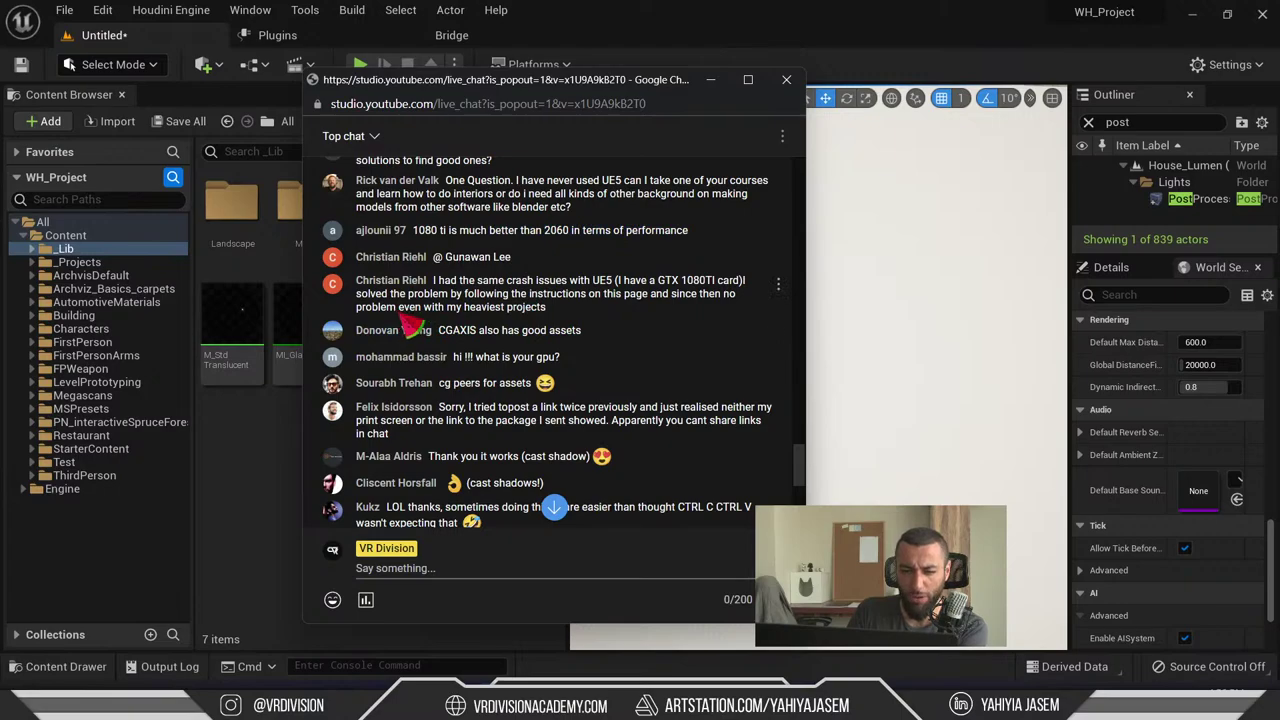
pyautogui.moveTo(451, 286); pyautogui.dragTo(654, 297)
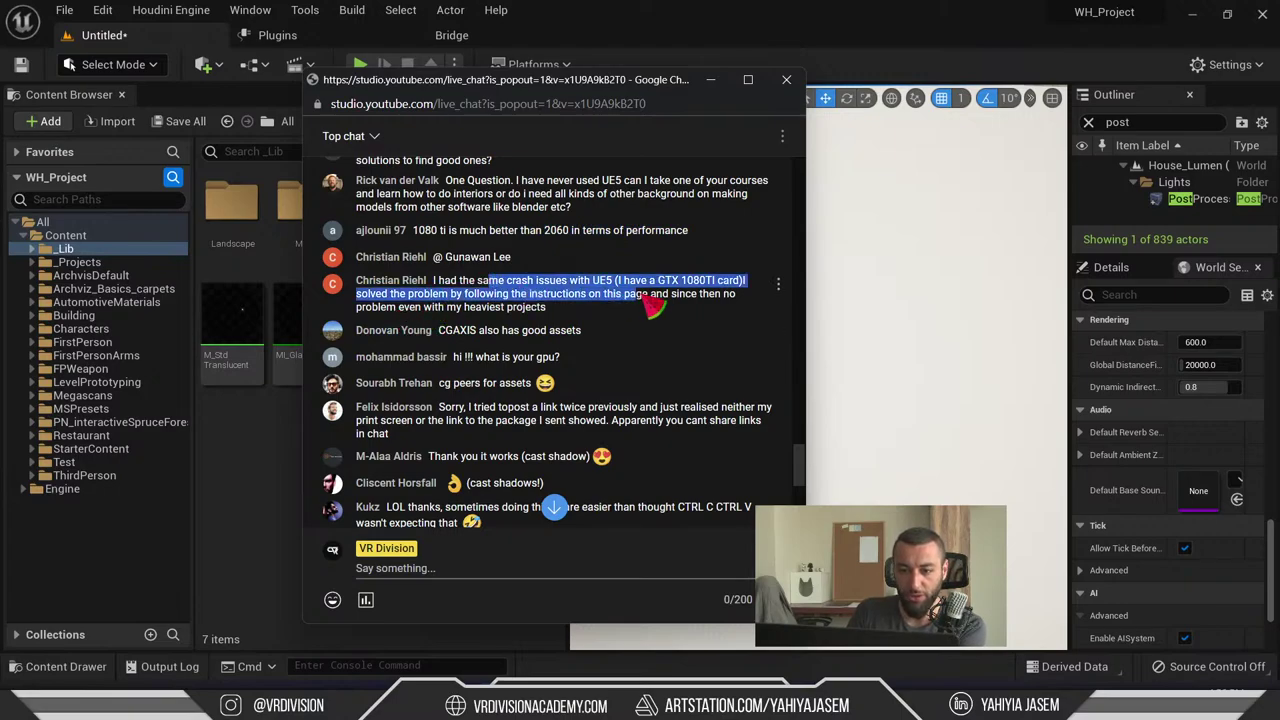
pyautogui.scroll(-5, 654, 300)
pyautogui.scroll(5, 660, 306)
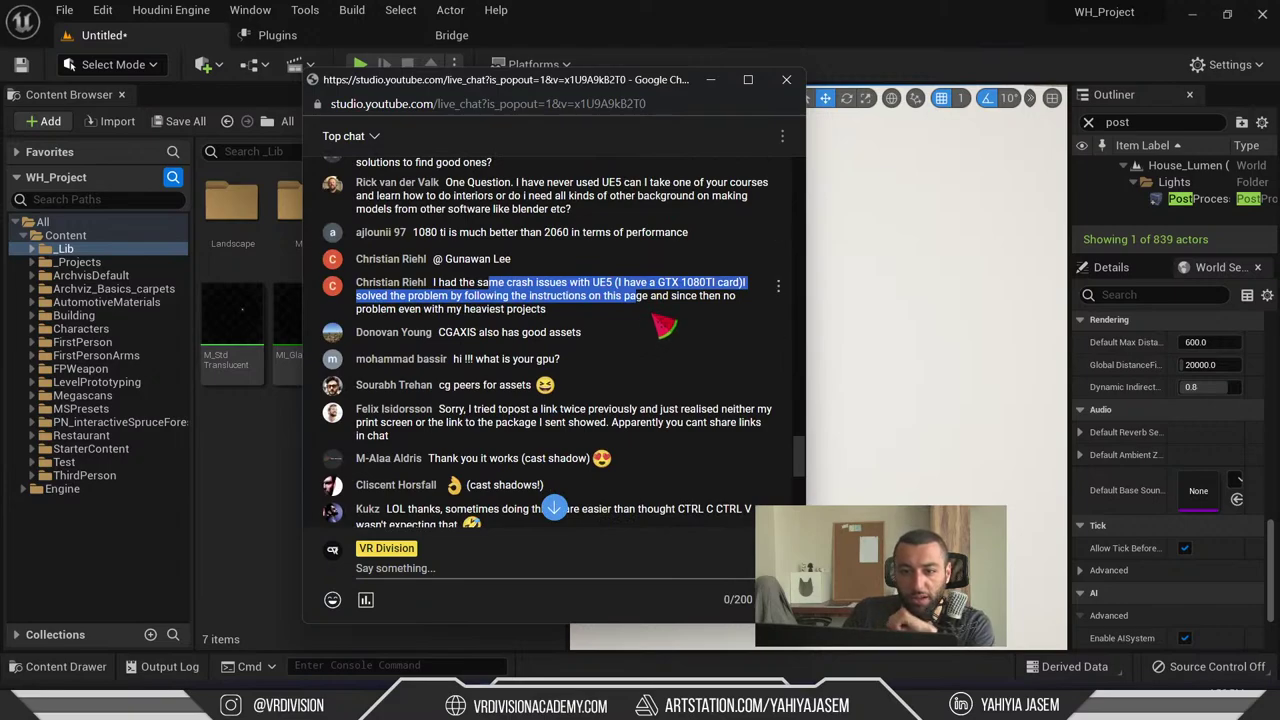
pyautogui.scroll(-1, 558, 332)
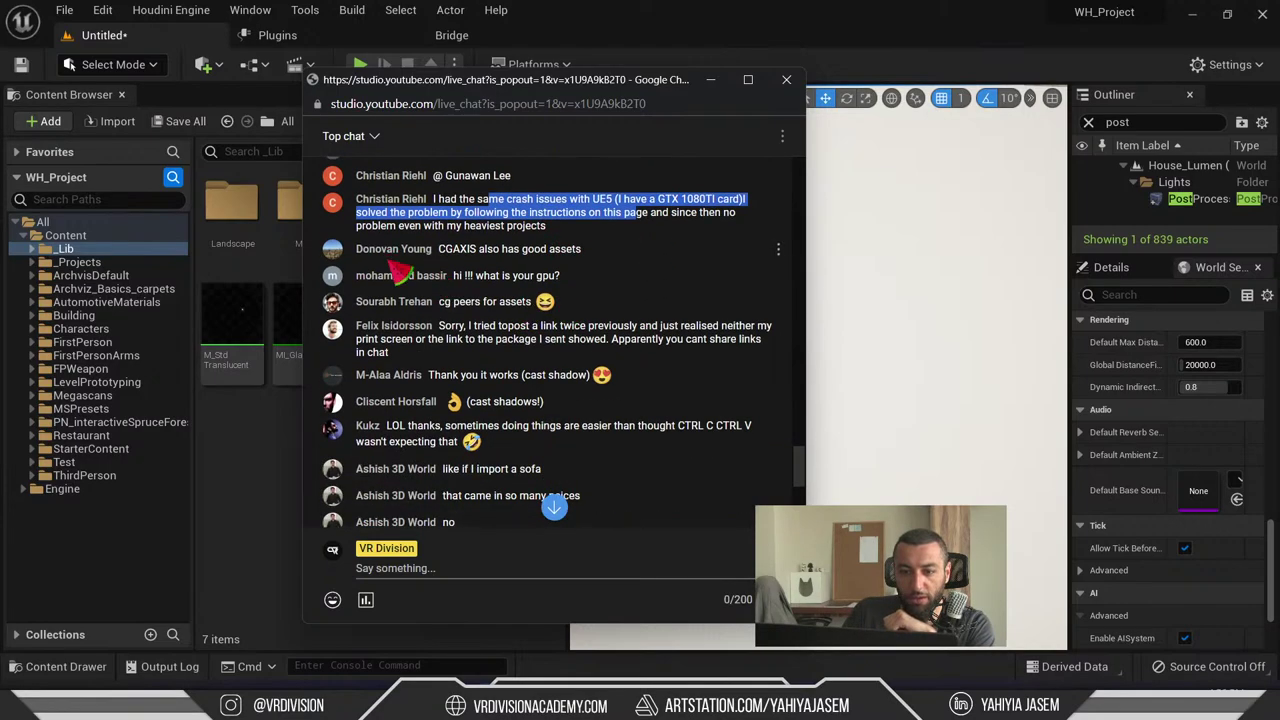
pyautogui.moveTo(482, 252); pyautogui.dragTo(580, 255)
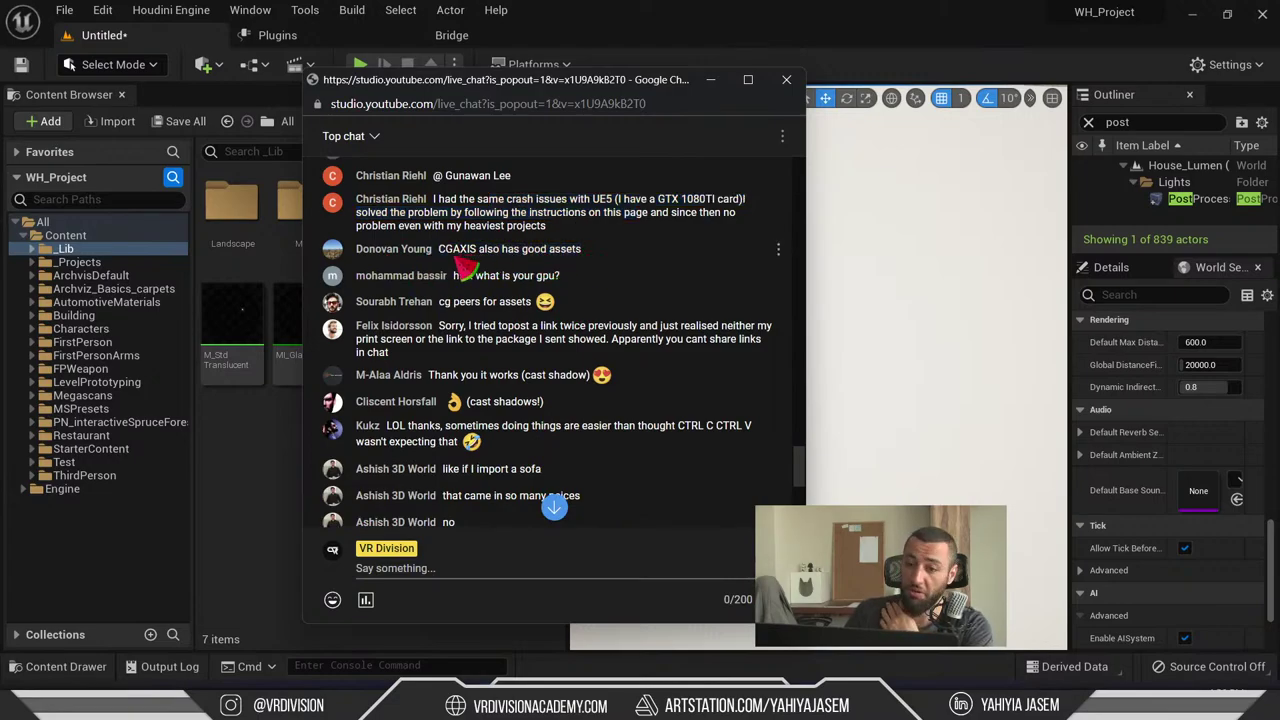
pyautogui.moveTo(438, 252); pyautogui.dragTo(545, 255)
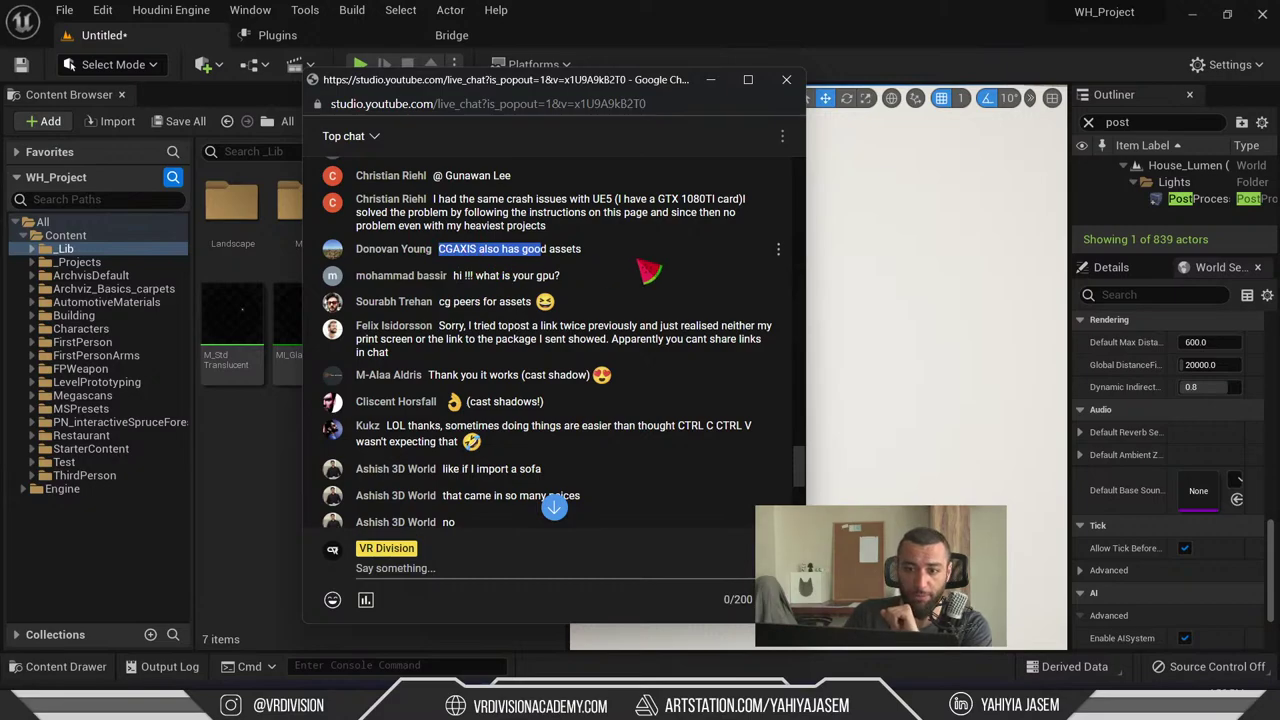
pyautogui.click(645, 274)
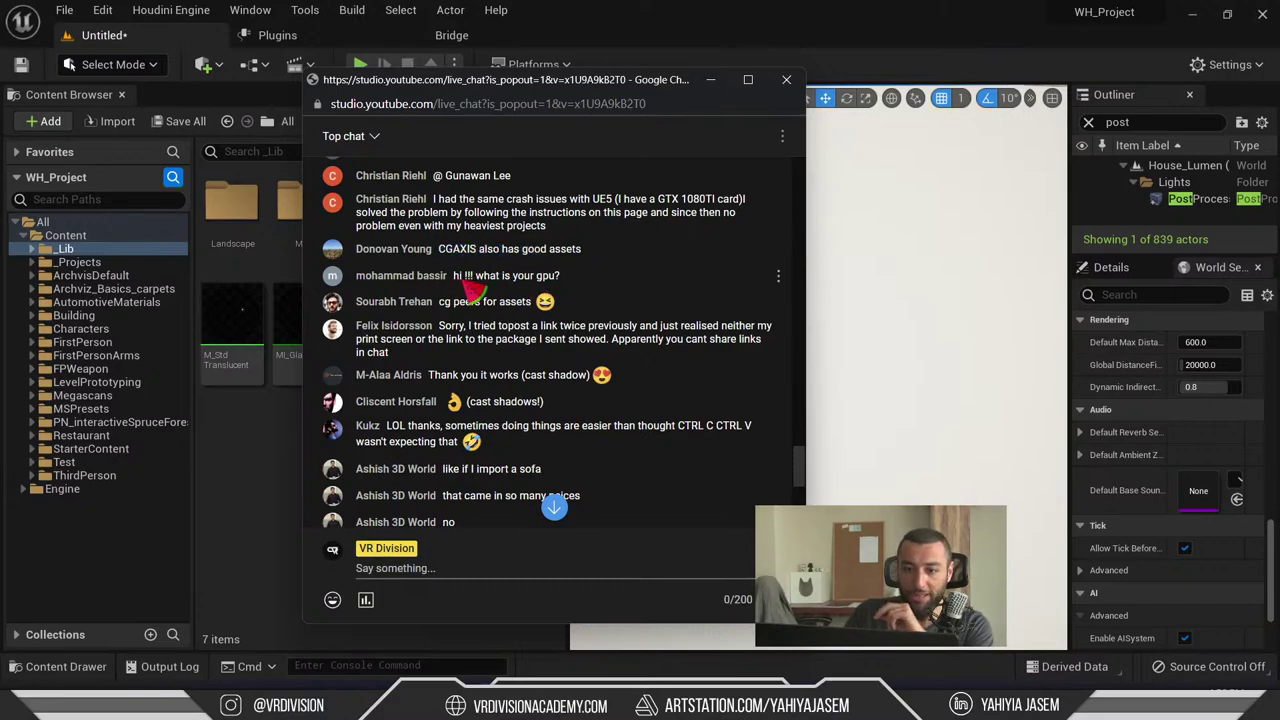
pyautogui.moveTo(536, 279); pyautogui.dragTo(552, 281)
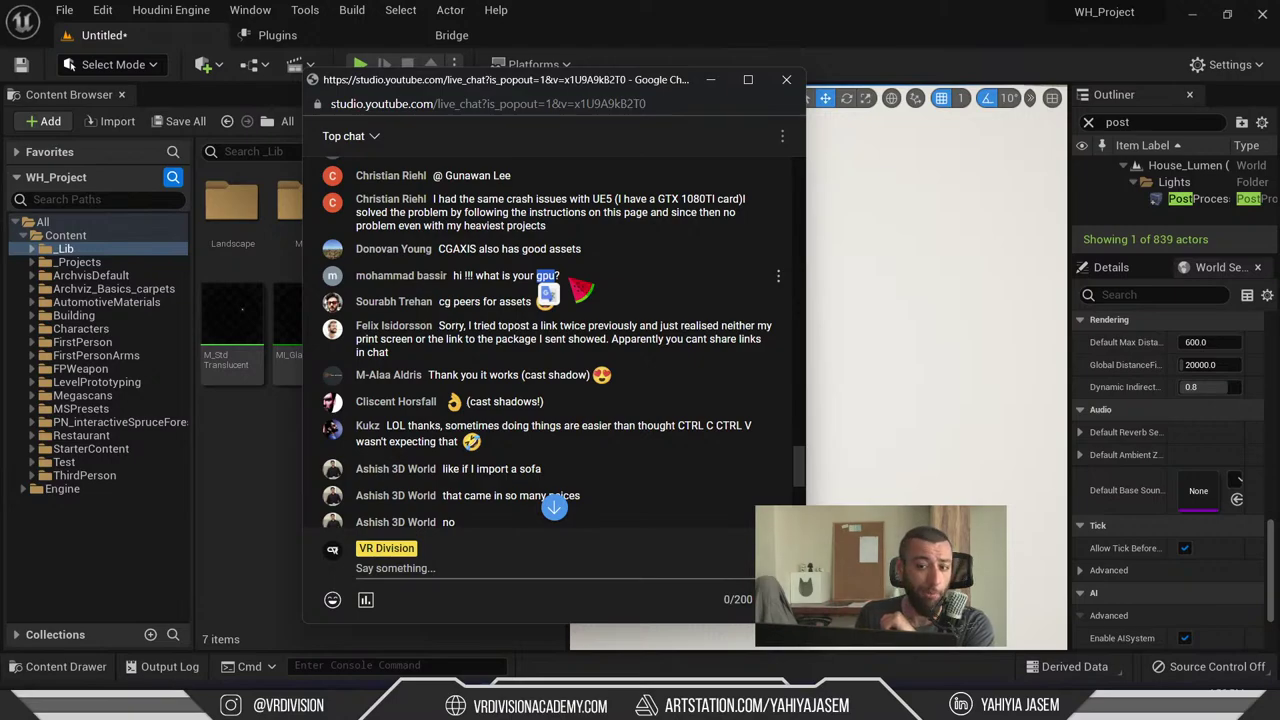
pyautogui.click(605, 338)
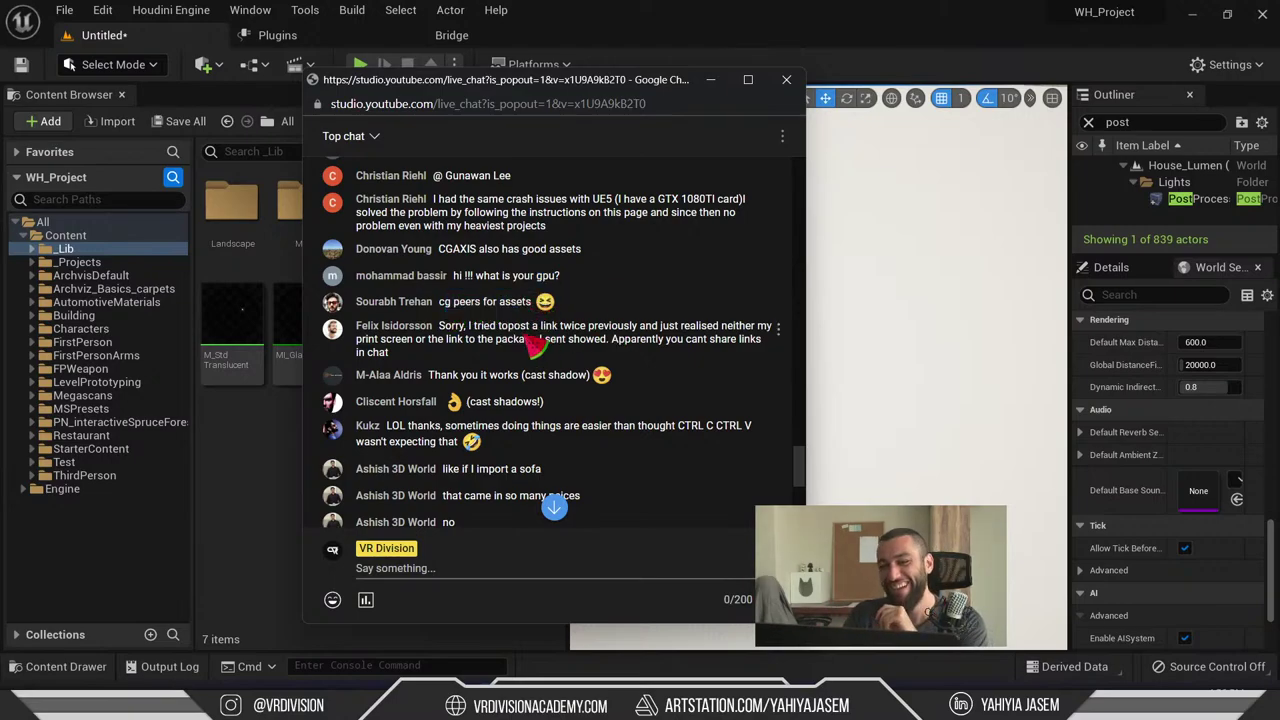
pyautogui.tripleClick(455, 334)
pyautogui.click(495, 355)
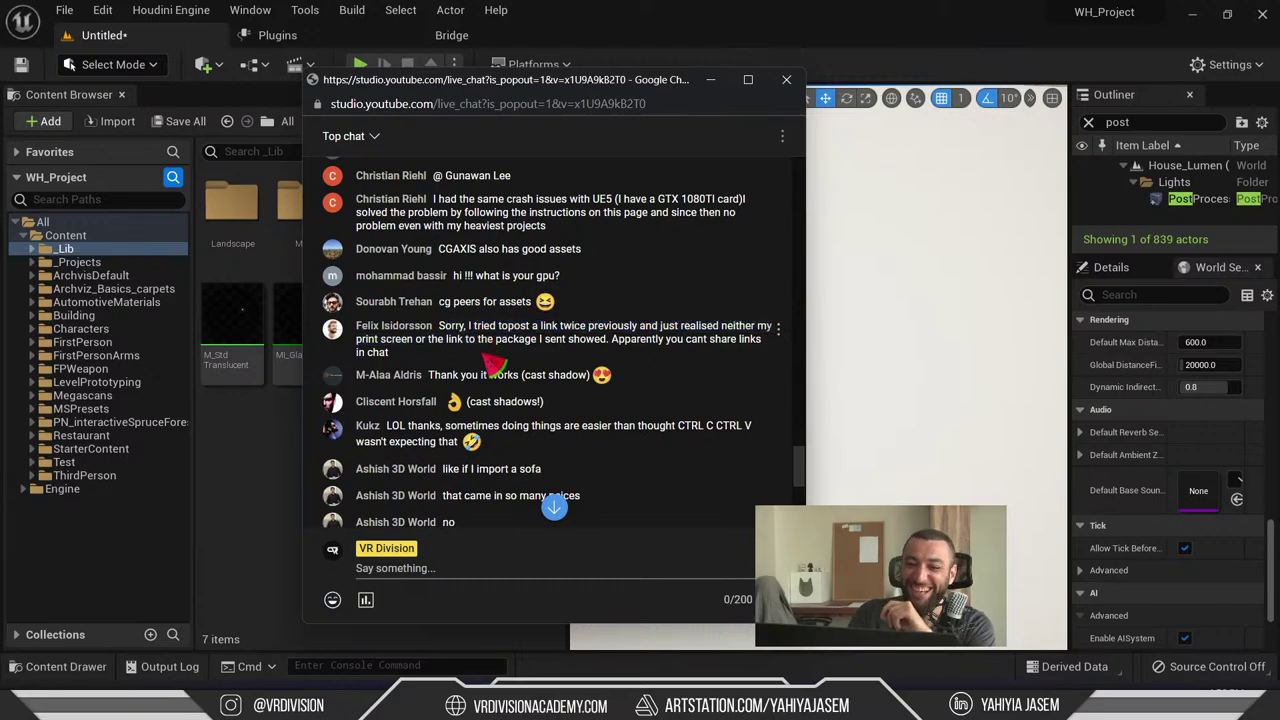
pyautogui.tripleClick(470, 350)
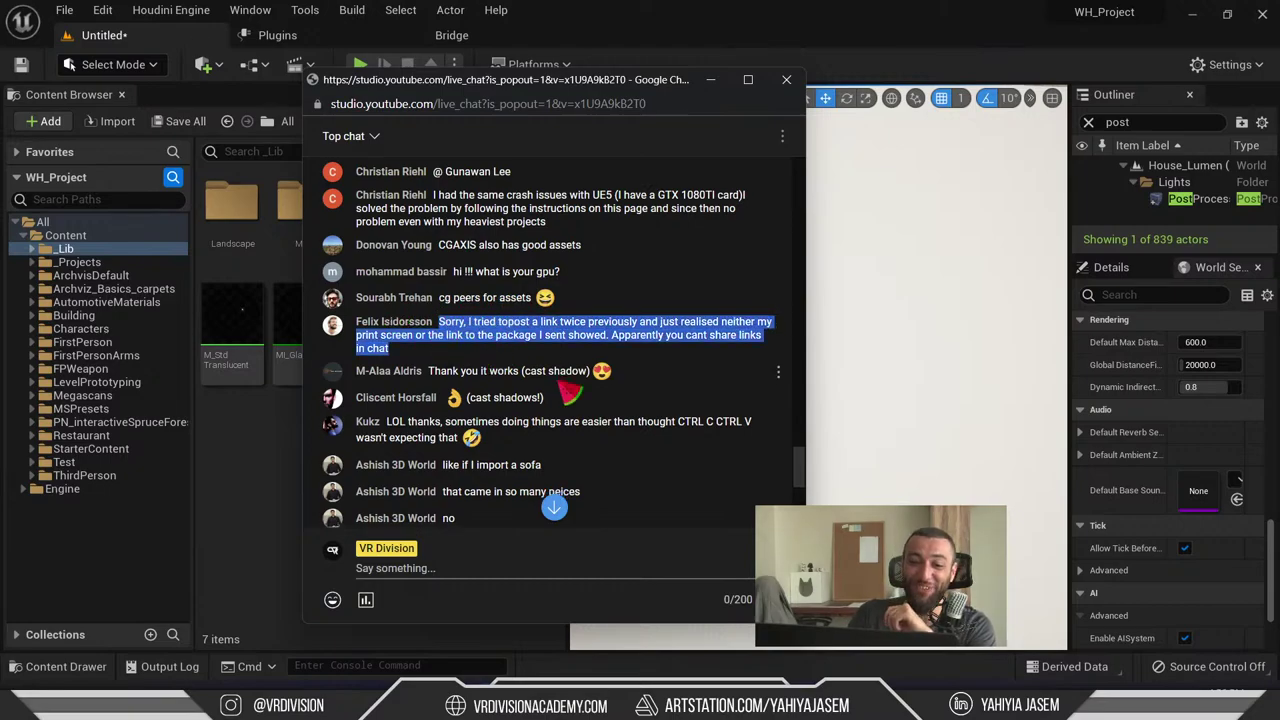
pyautogui.scroll(-1, 570, 390)
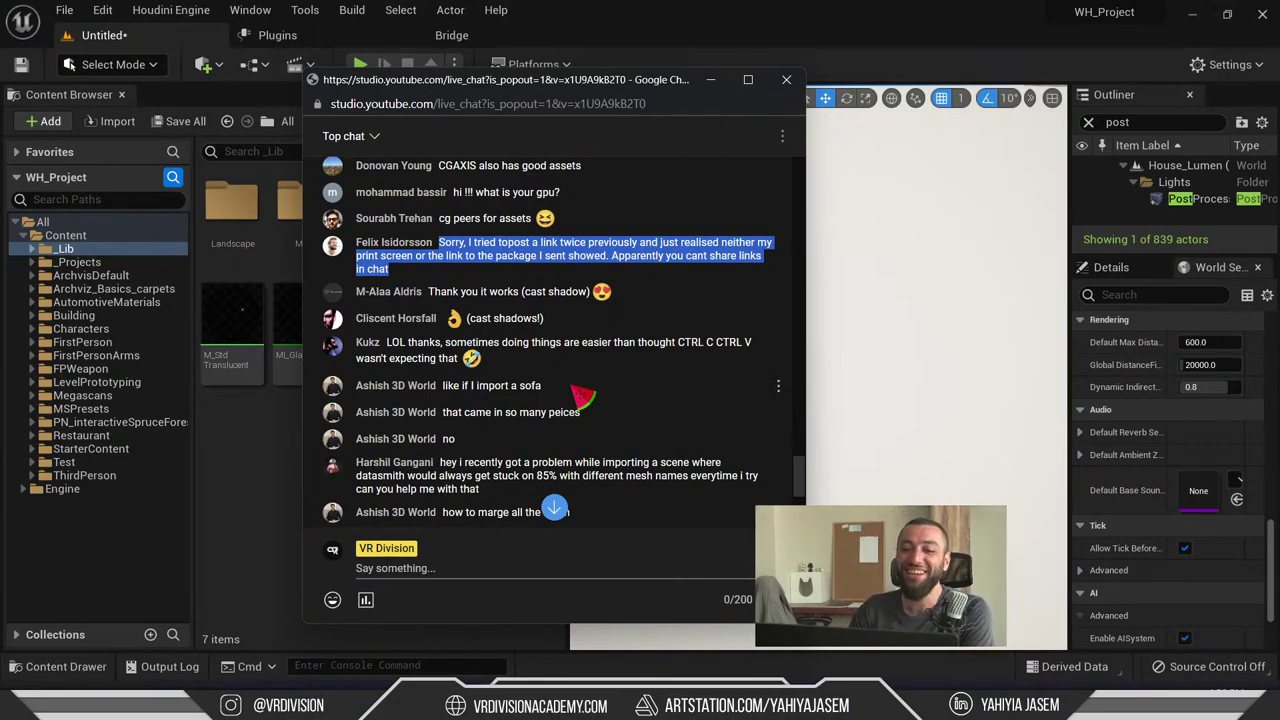
pyautogui.click(516, 262)
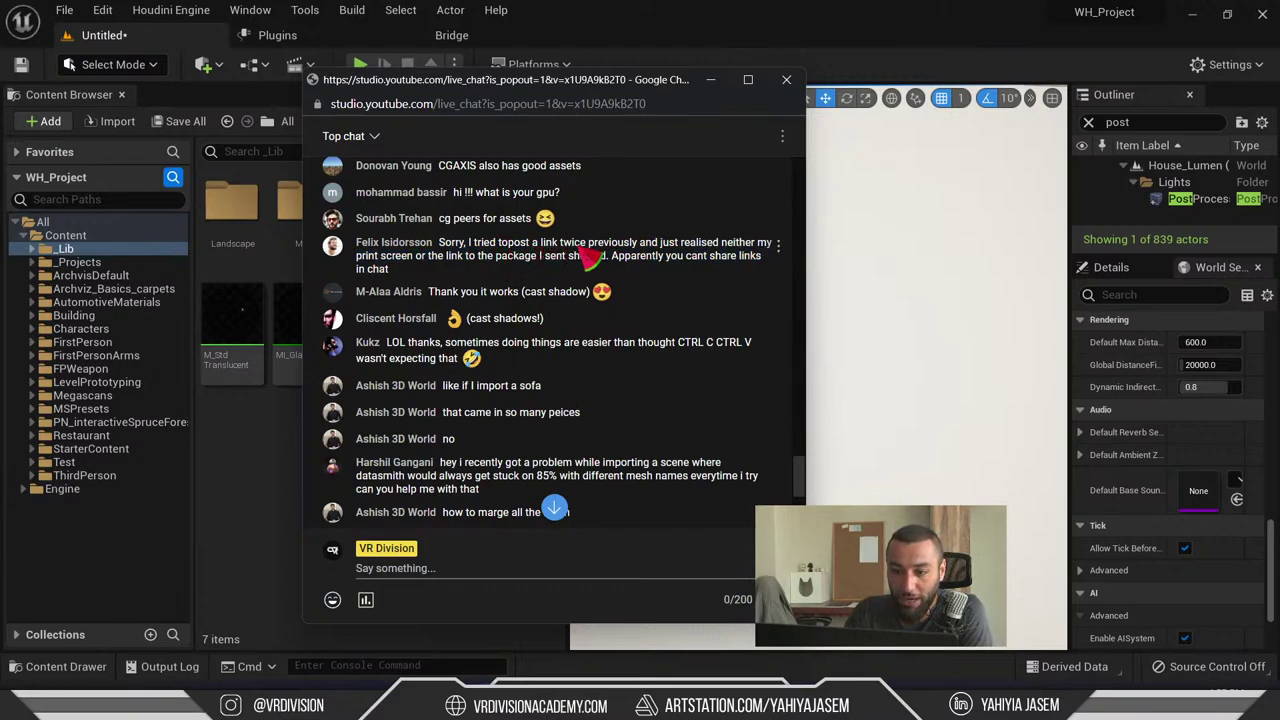
pyautogui.moveTo(640, 244); pyautogui.dragTo(748, 262)
pyautogui.moveTo(516, 264); pyautogui.dragTo(428, 252)
pyautogui.click(547, 264)
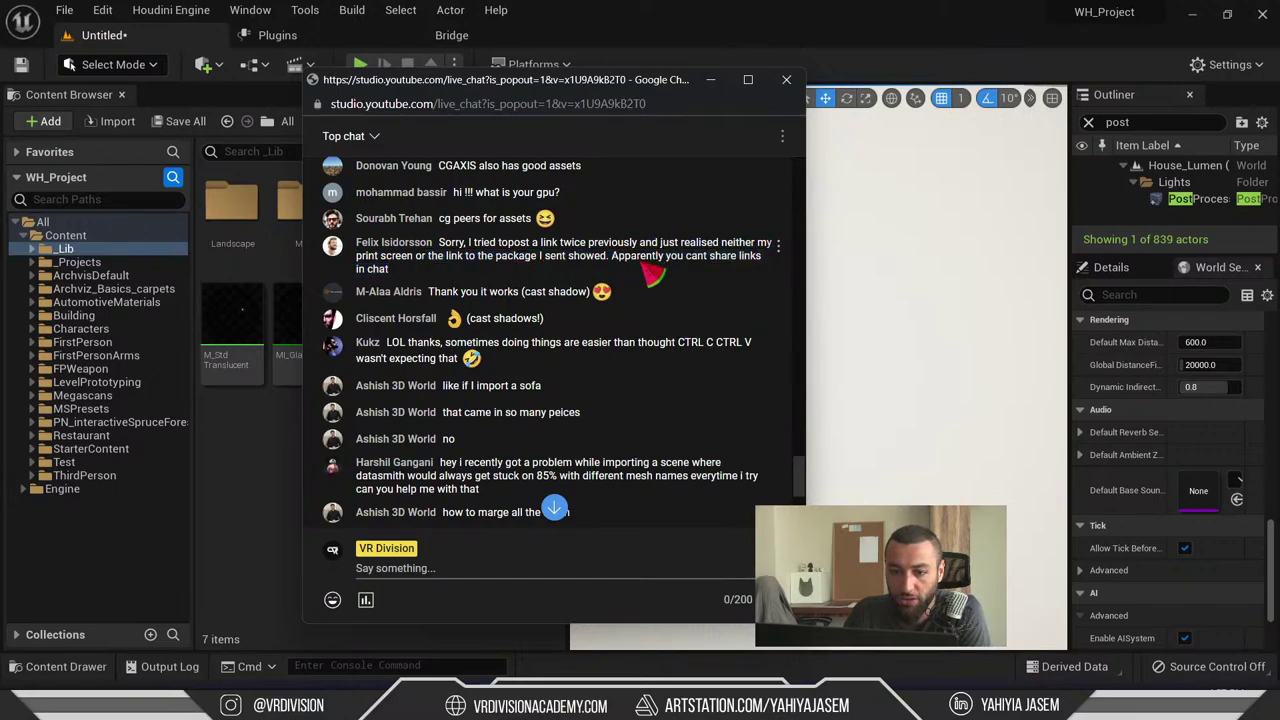
pyautogui.moveTo(628, 257); pyautogui.dragTo(618, 266)
pyautogui.click(638, 264)
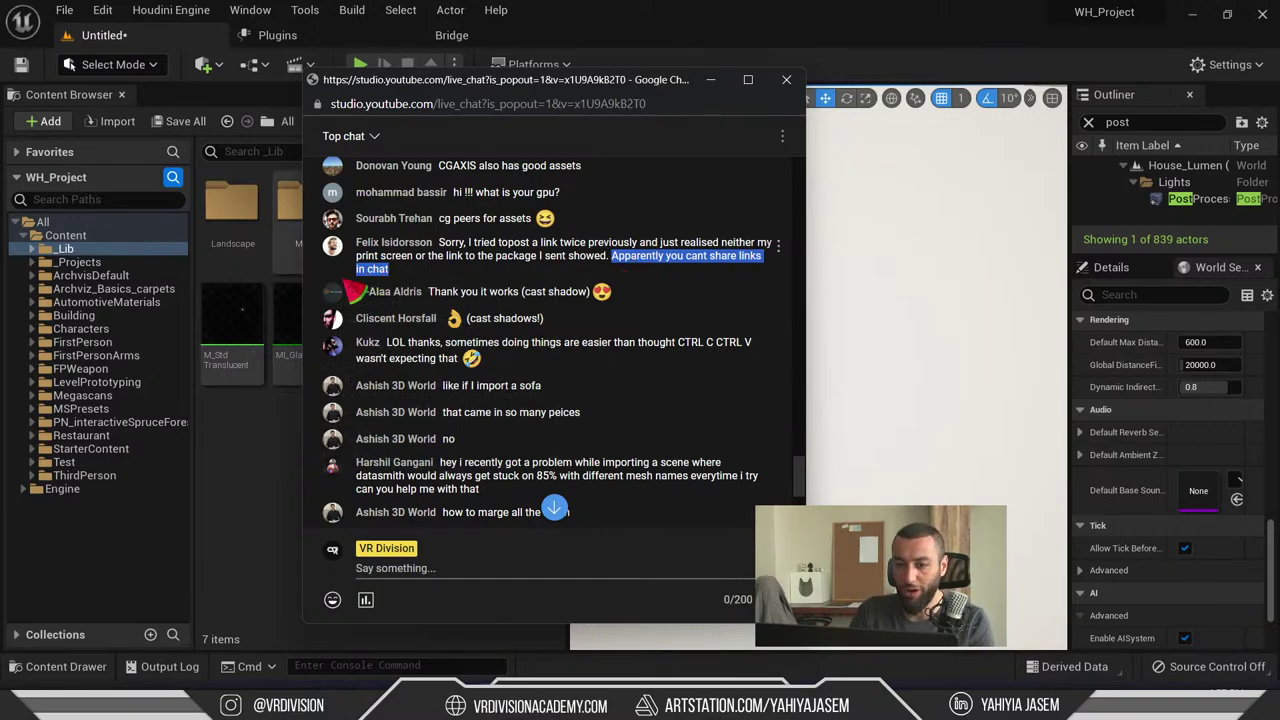
pyautogui.scroll(3, 375, 298)
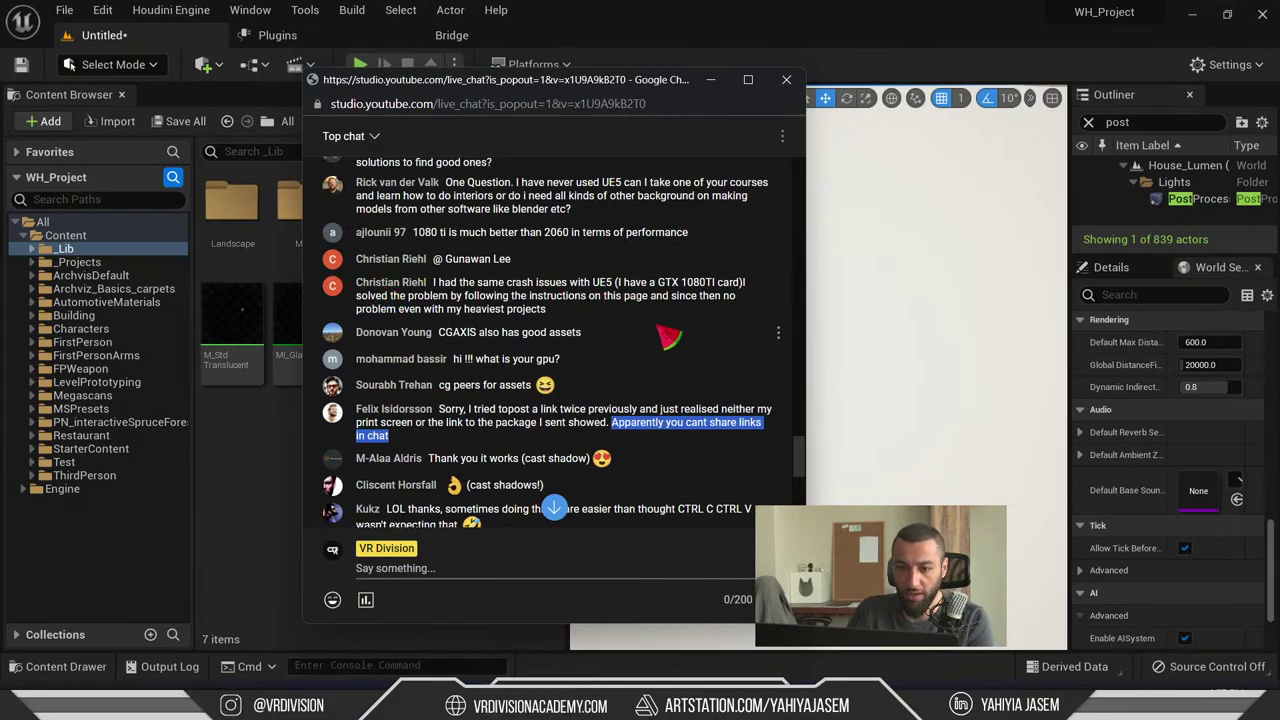
pyautogui.scroll(-1, 668, 340)
pyautogui.scroll(-1, 688, 320)
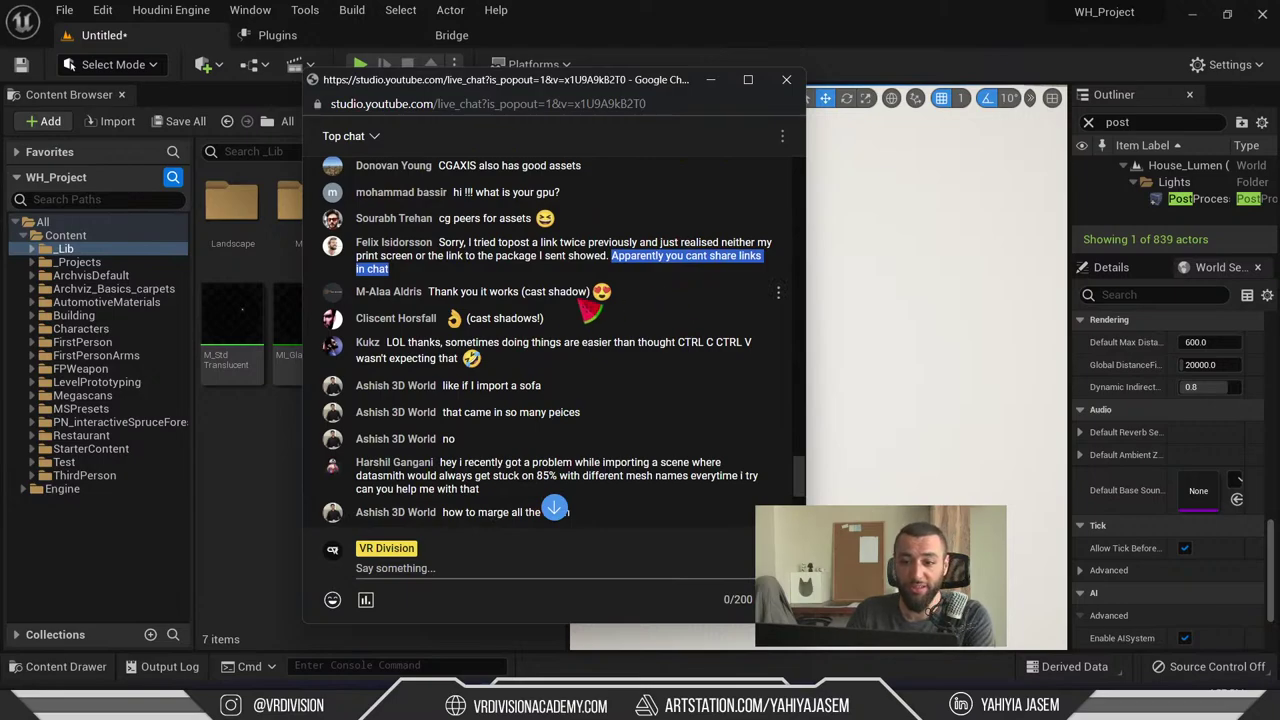
pyautogui.moveTo(430, 292); pyautogui.dragTo(566, 292)
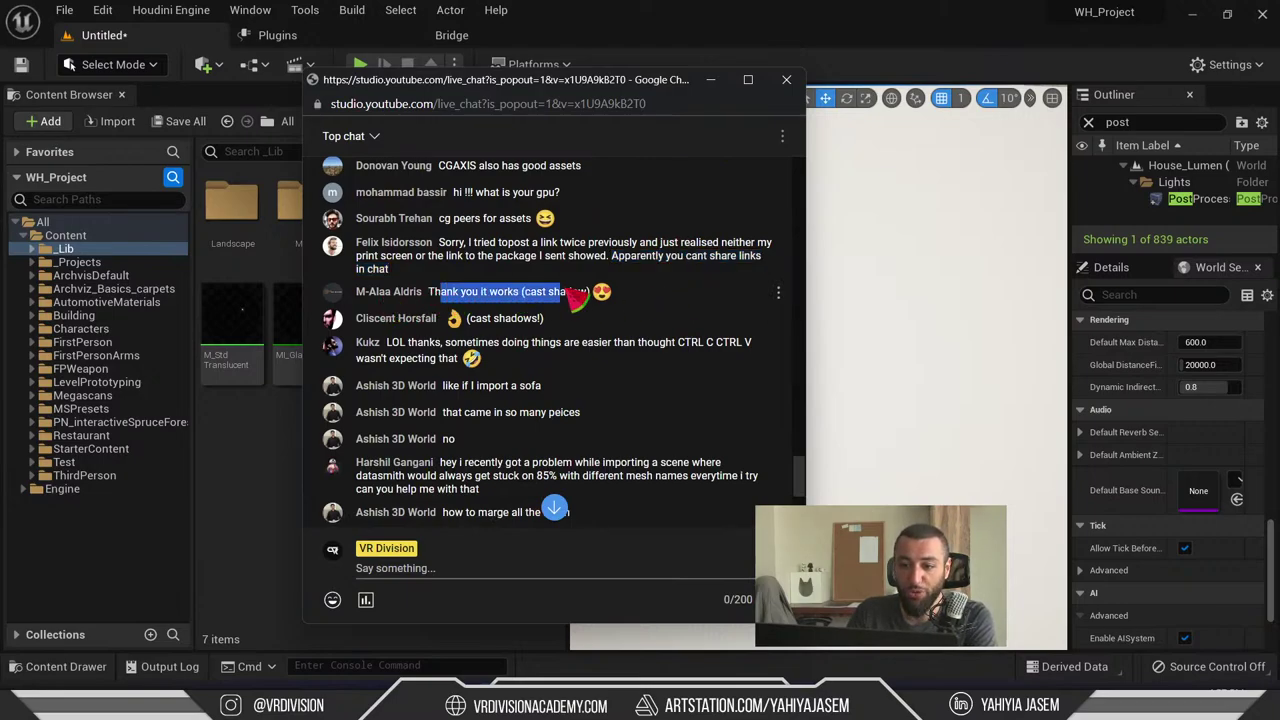
pyautogui.click(555, 291)
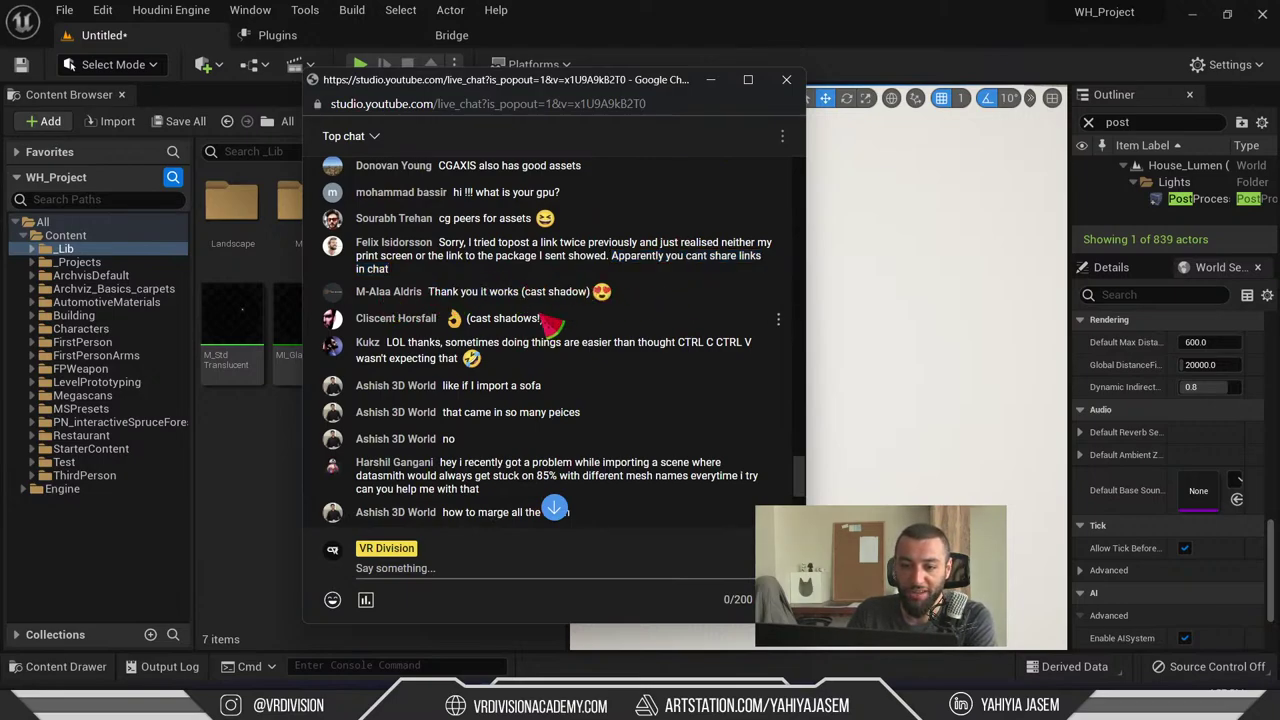
pyautogui.tripleClick(540, 318)
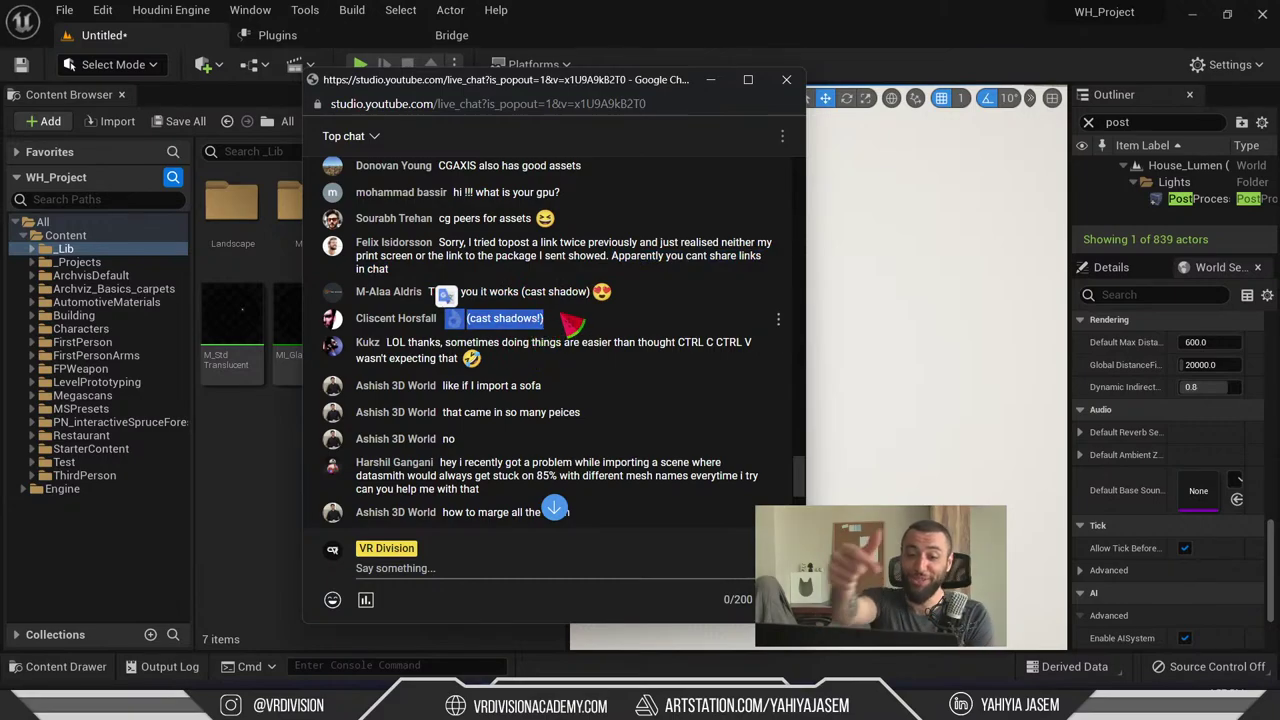
pyautogui.scroll(-1, 478, 323)
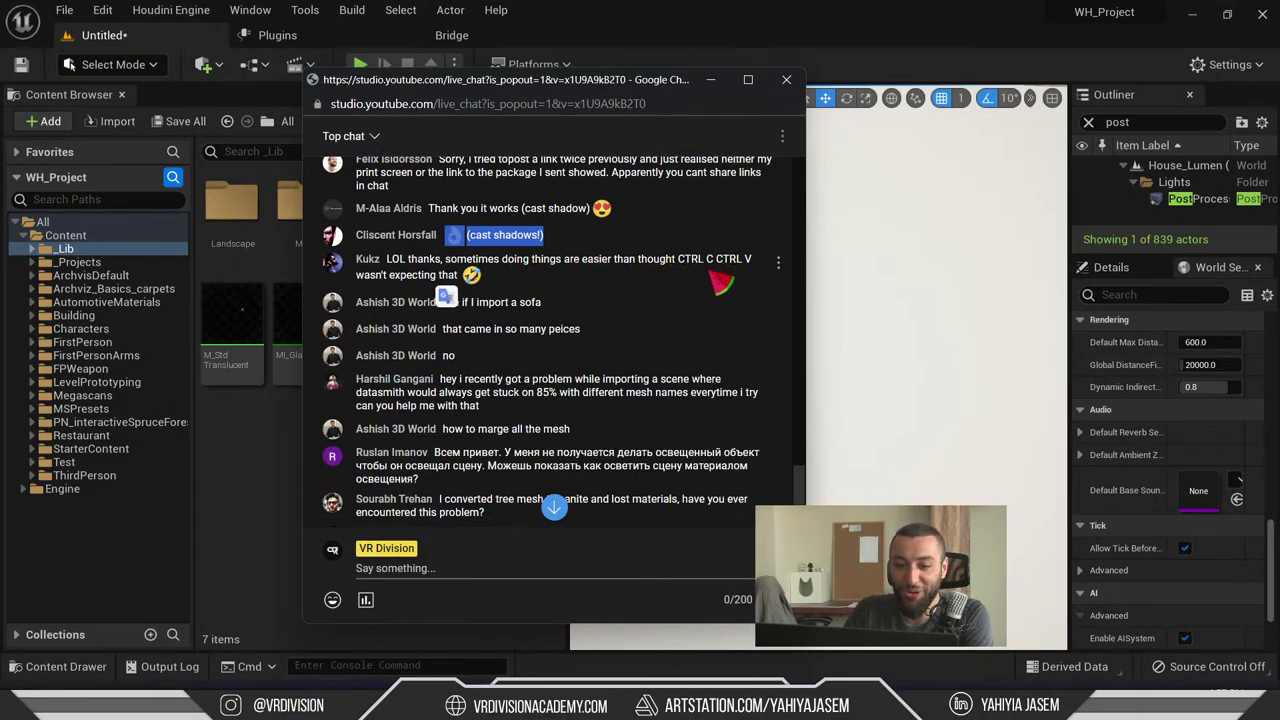
pyautogui.moveTo(714, 277); pyautogui.dragTo(480, 290)
pyautogui.click(525, 290)
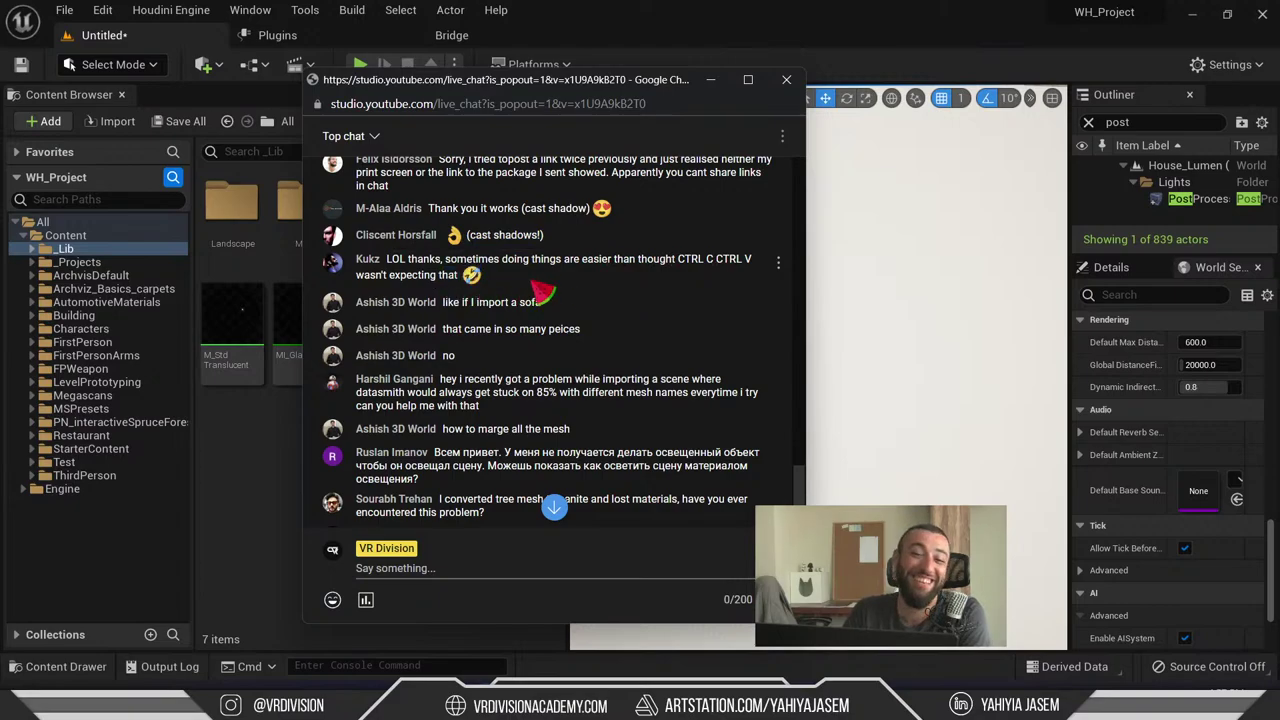
pyautogui.scroll(-2, 543, 292)
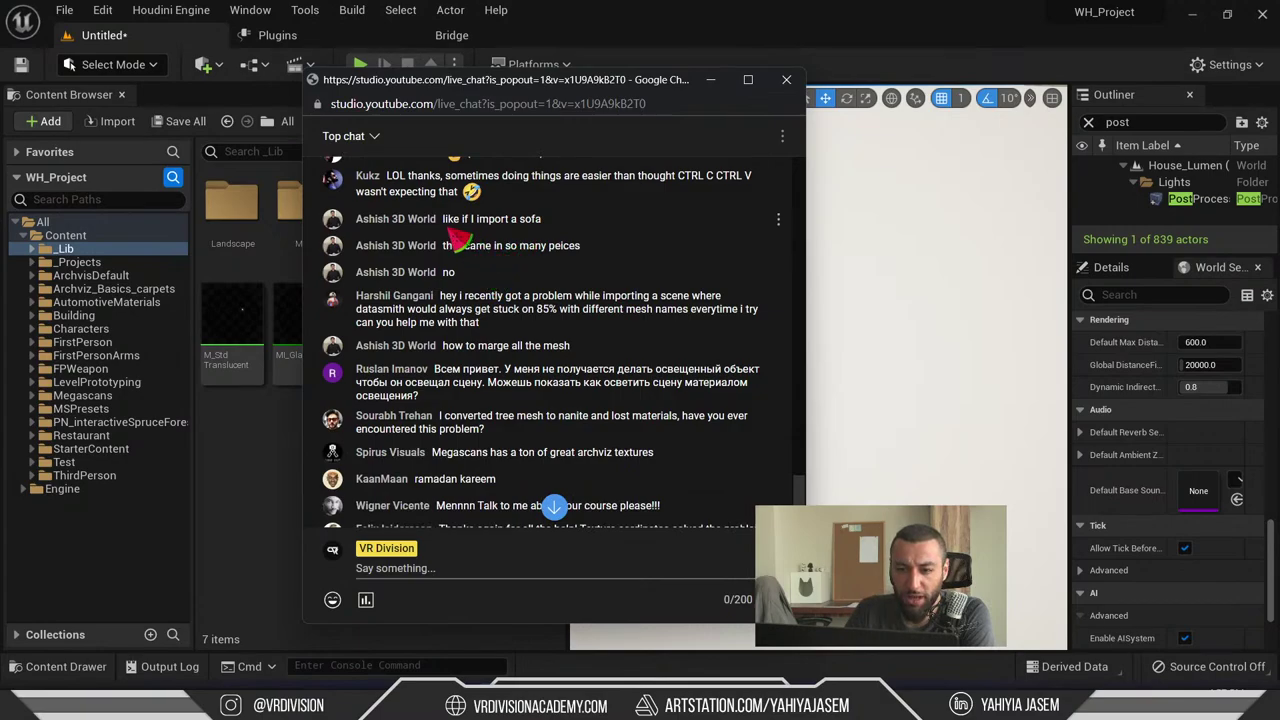
pyautogui.moveTo(444, 219); pyautogui.dragTo(556, 228)
pyautogui.moveTo(444, 245); pyautogui.dragTo(445, 220)
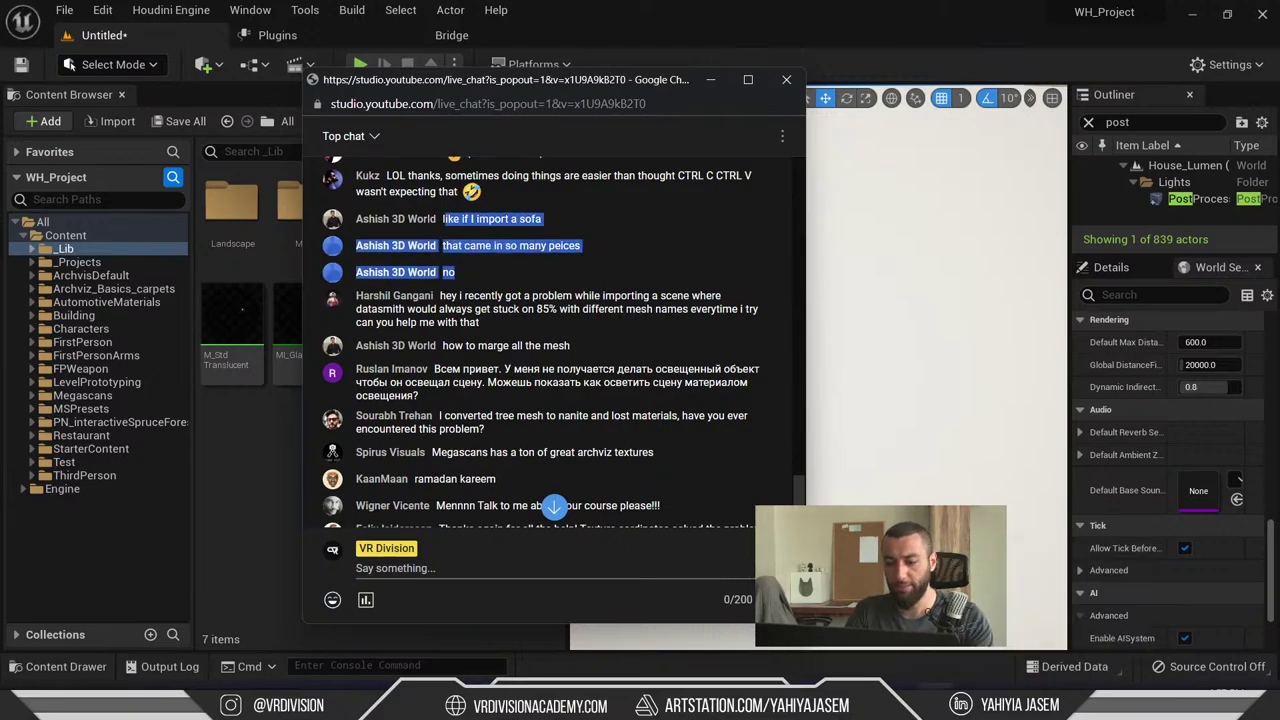
# - Frame the sofa group in 3ds Max and ungroup it into separate pieces
pyautogui.hotkey('alt', 'Tab')
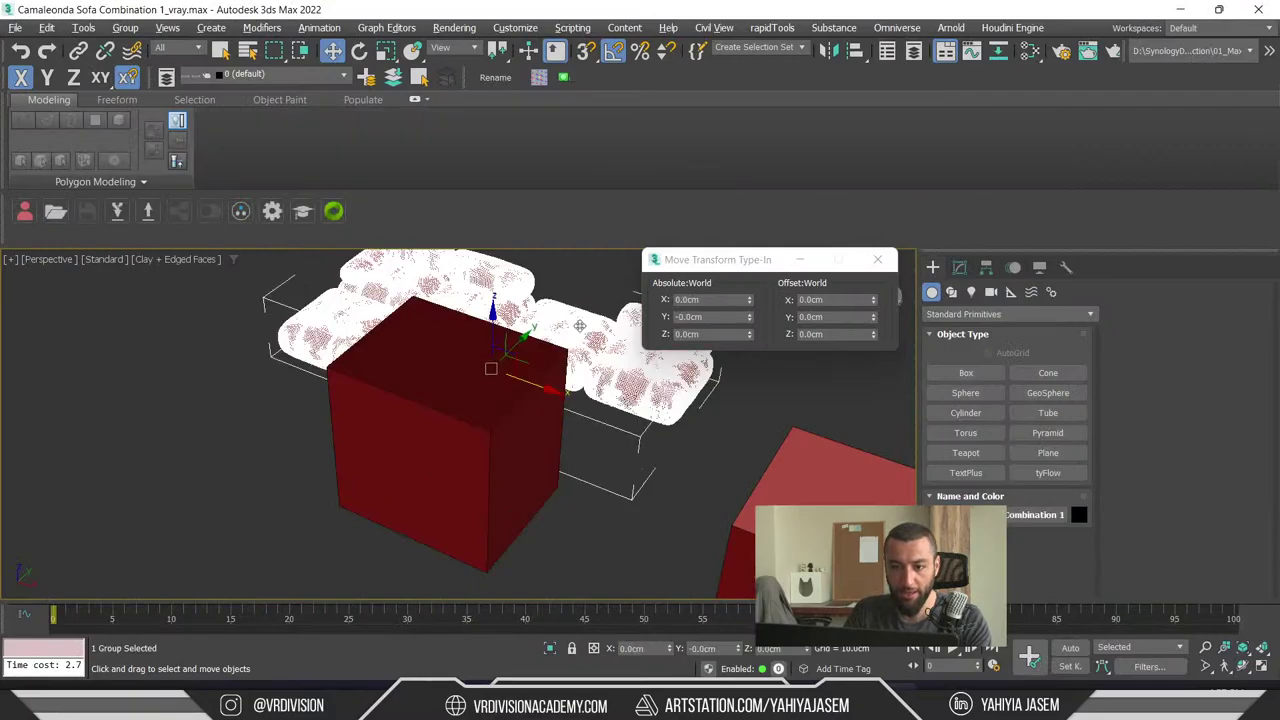
pyautogui.press('z')
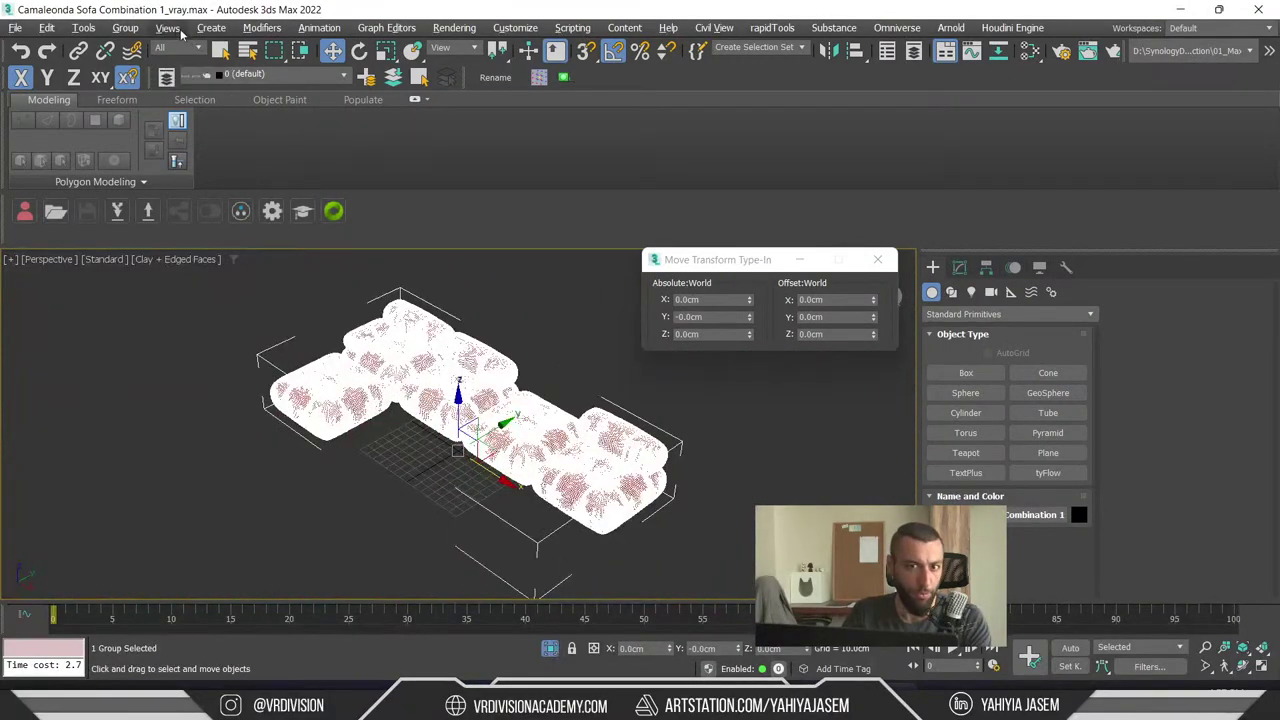
pyautogui.click(125, 27)
pyautogui.click(143, 72)
pyautogui.hotkey('ctrl', 'd')
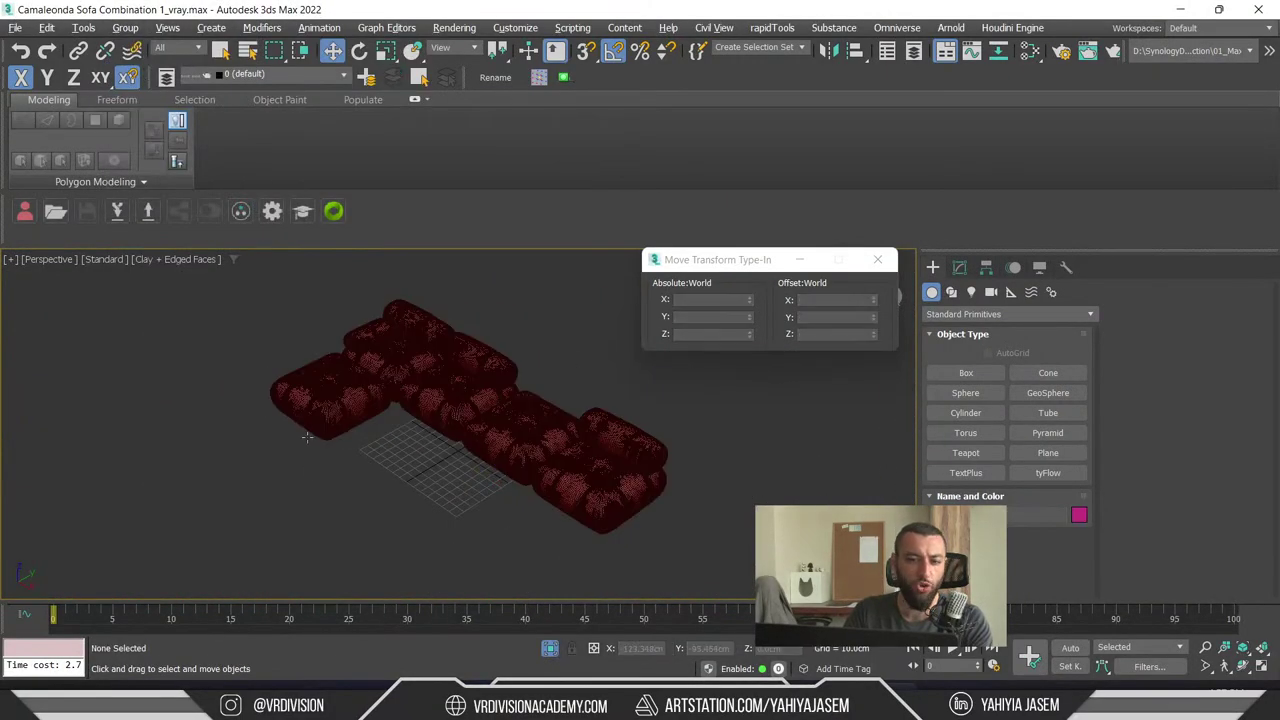
# - Select the five sofa pieces, then hide their edge lines with F4
pyautogui.click(345, 400)
pyautogui.hotkey('ctrl', 'a')
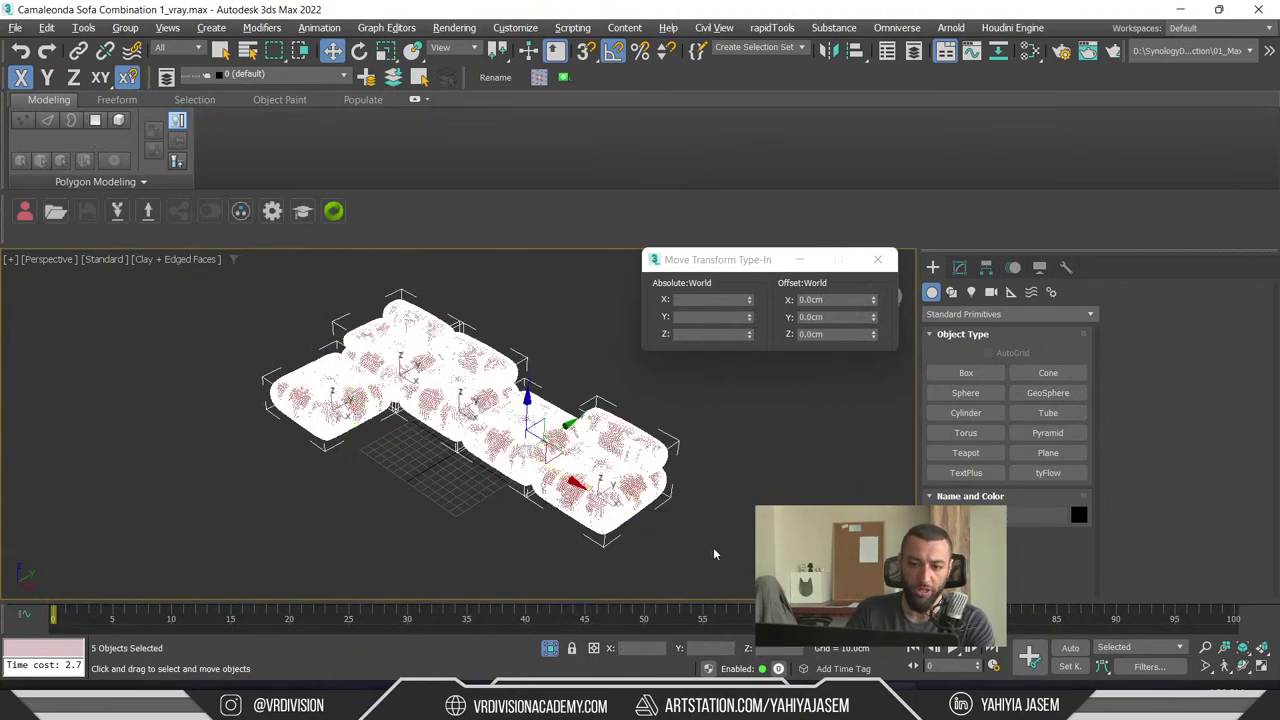
pyautogui.keyDown('alt'); pyautogui.moveTo(713, 547); pyautogui.dragTo(734, 532, button='middle'); pyautogui.keyUp('alt')
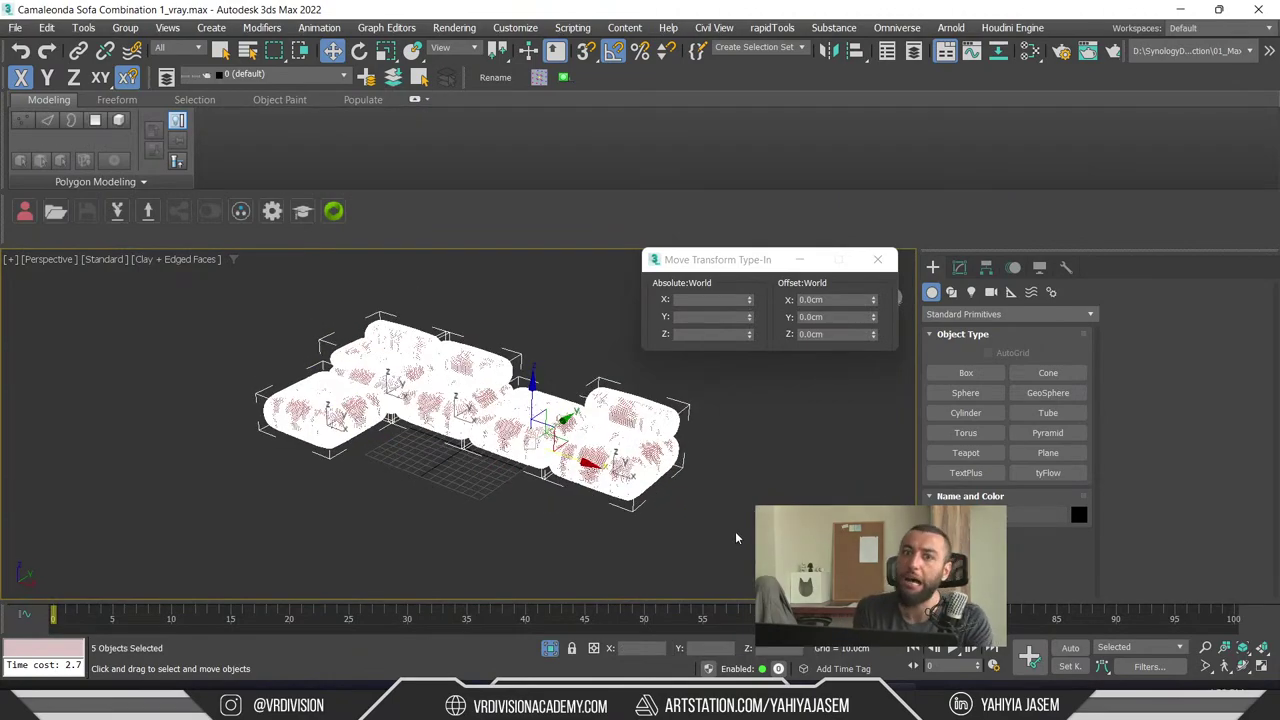
pyautogui.hotkey('ctrl', 'd')
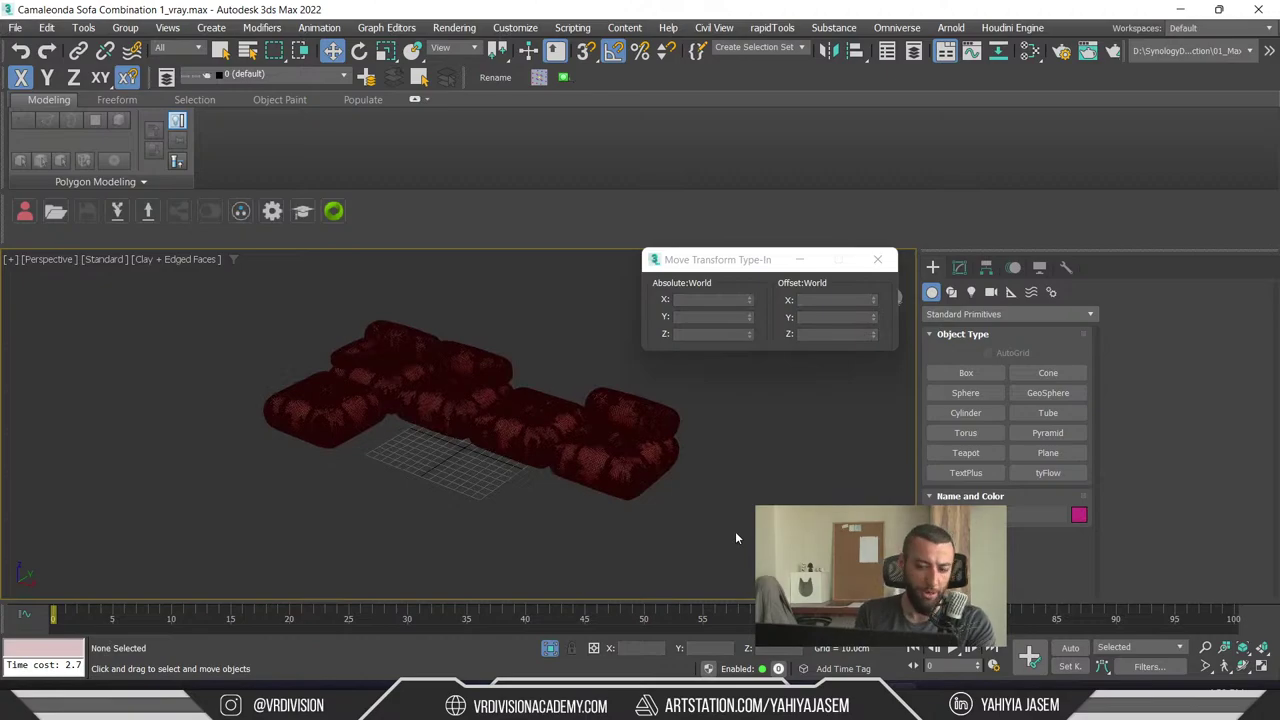
pyautogui.press('F4')
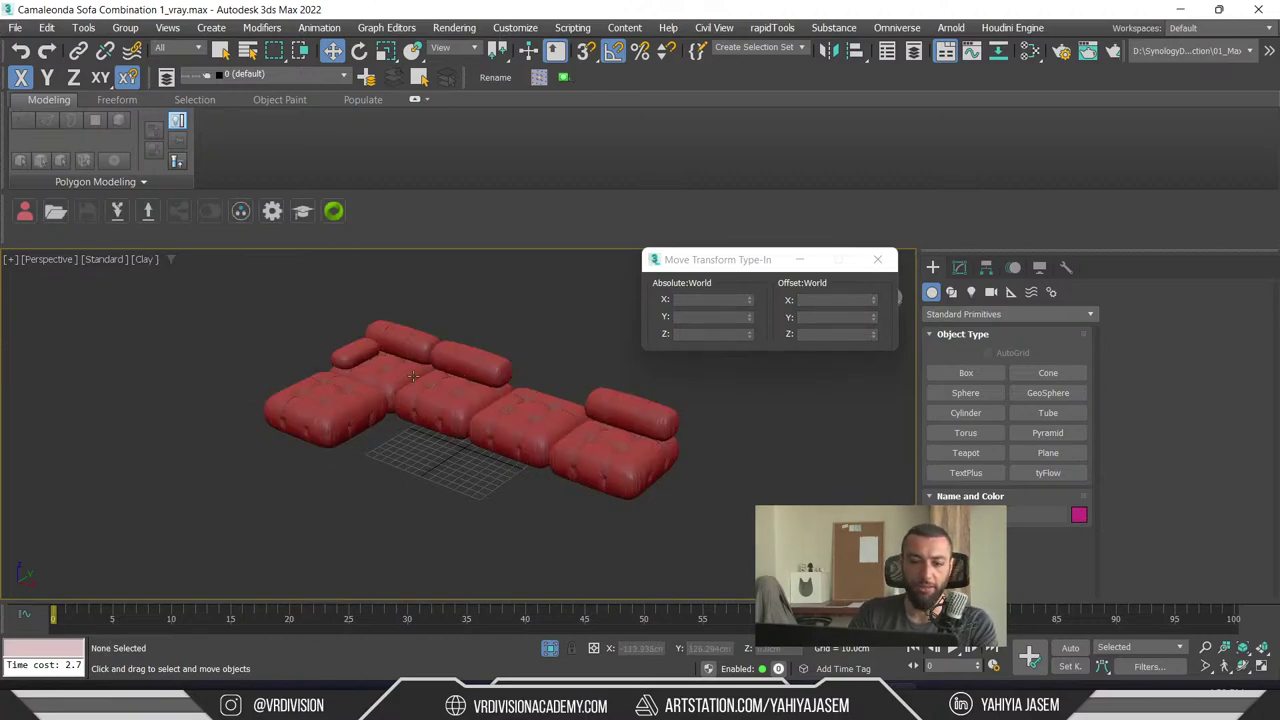
pyautogui.hotkey('alt', 'Tab')
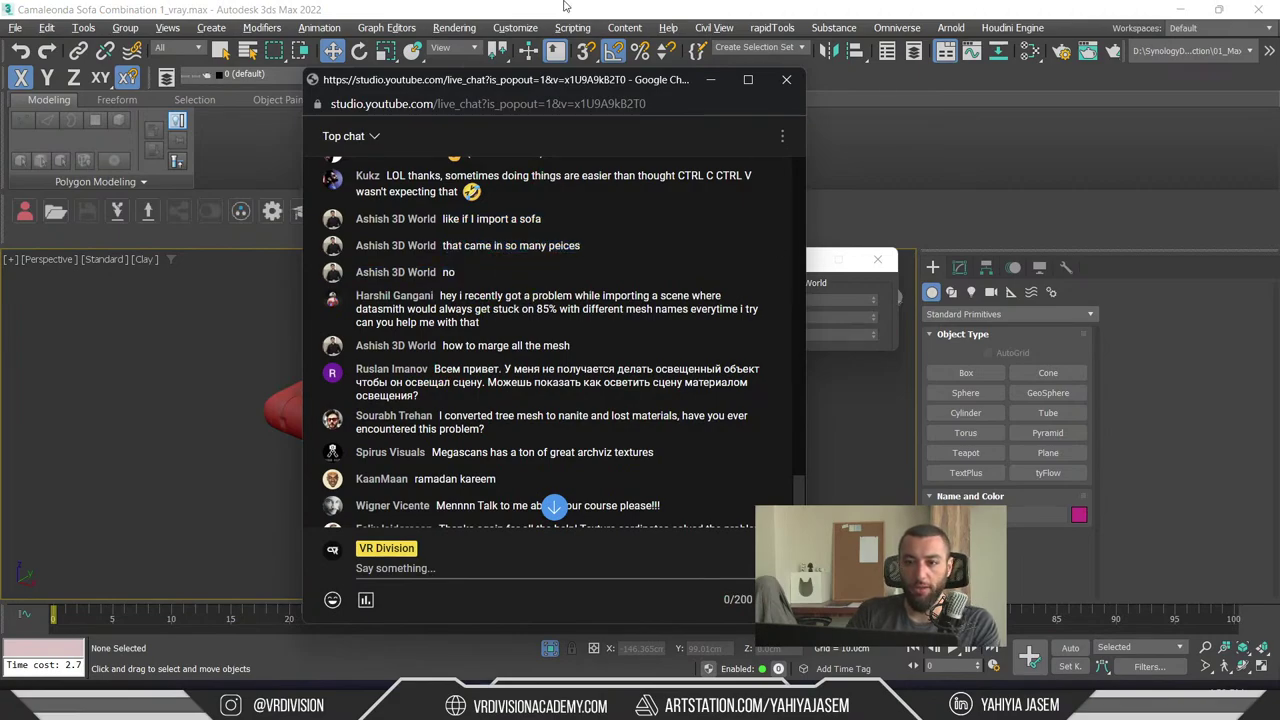
pyautogui.hotkey('alt', 'Tab')
# - Reselect the five sofa pieces to view their modifier stack, then return to the chat
pyautogui.moveTo(329, 348); pyautogui.dragTo(712, 505)
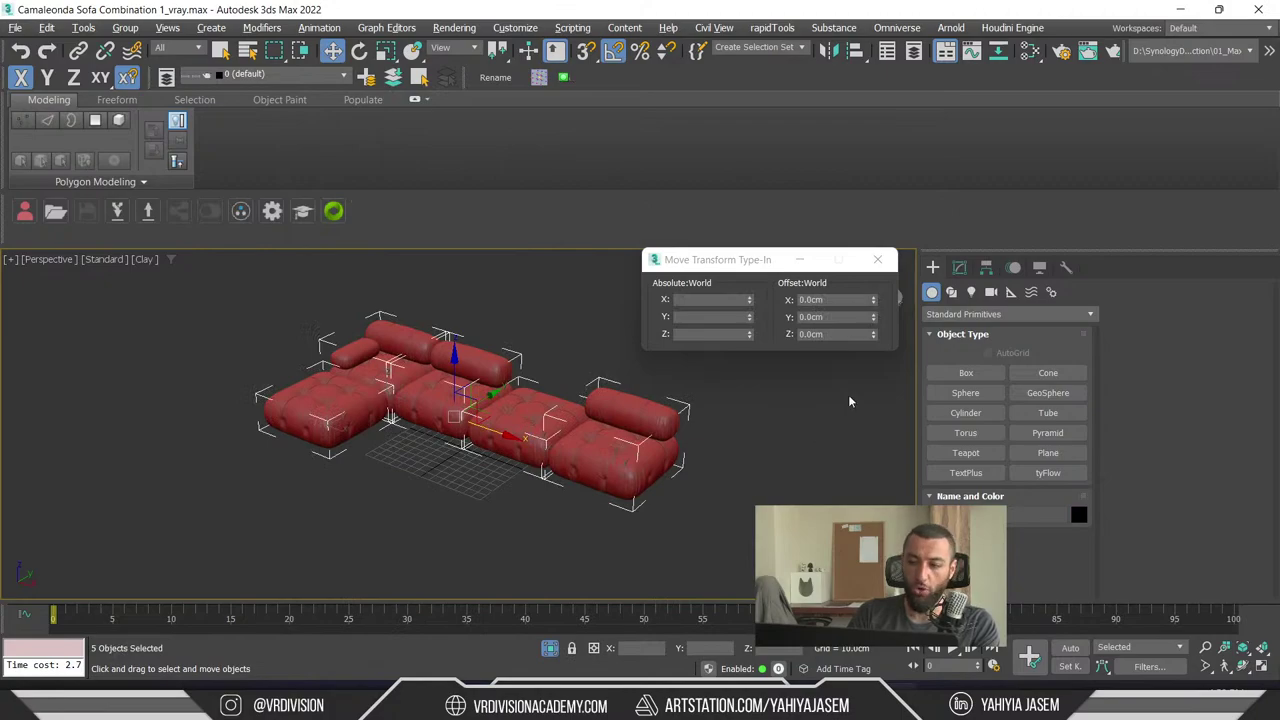
pyautogui.click(960, 268)
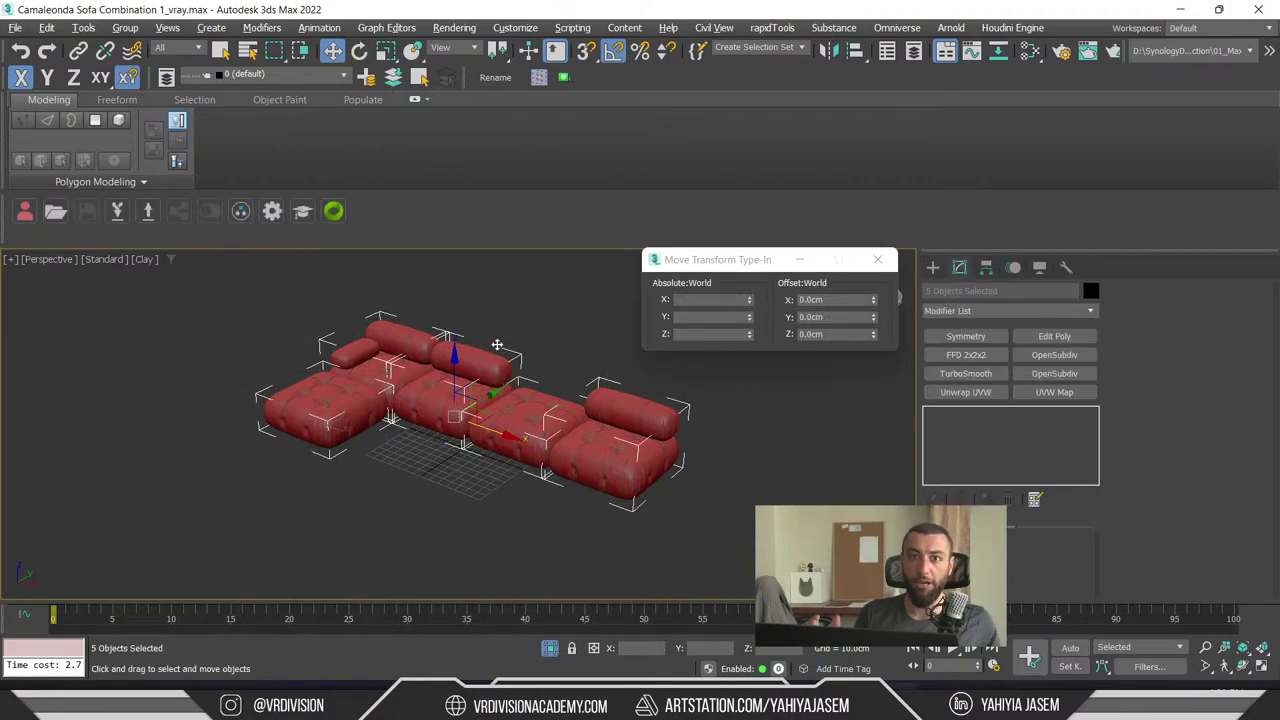
pyautogui.click(463, 505)
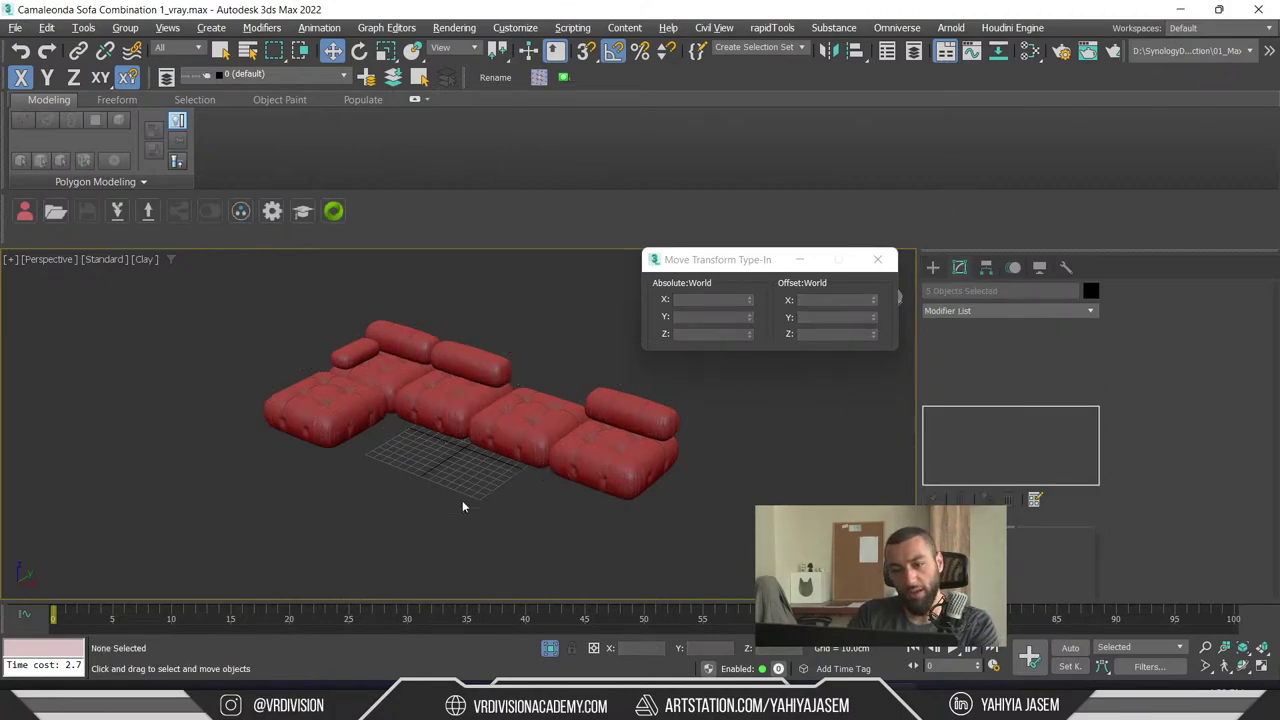
pyautogui.moveTo(751, 402); pyautogui.dragTo(234, 520)
pyautogui.click(234, 520)
pyautogui.hotkey('alt', 'Tab')
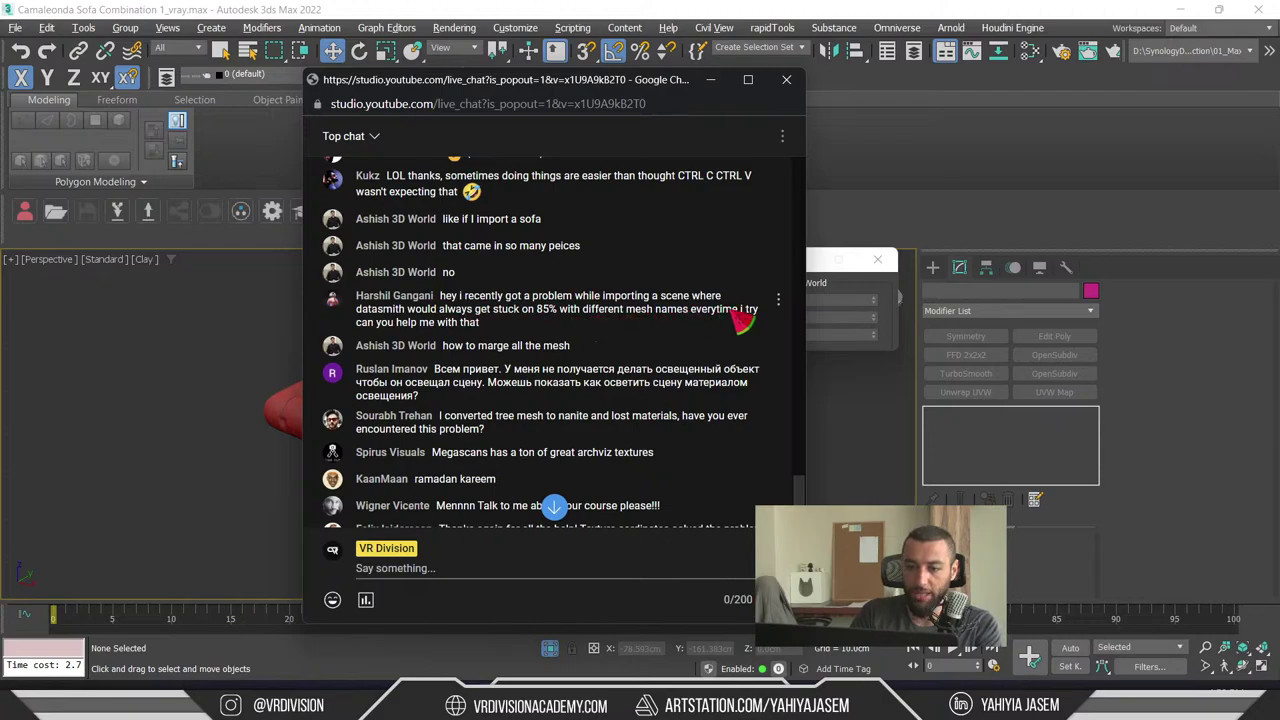
# - Highlight the datasmith import question, then the 'how to marge all the mesh' question
pyautogui.moveTo(565, 335); pyautogui.dragTo(440, 296)
pyautogui.click(508, 331)
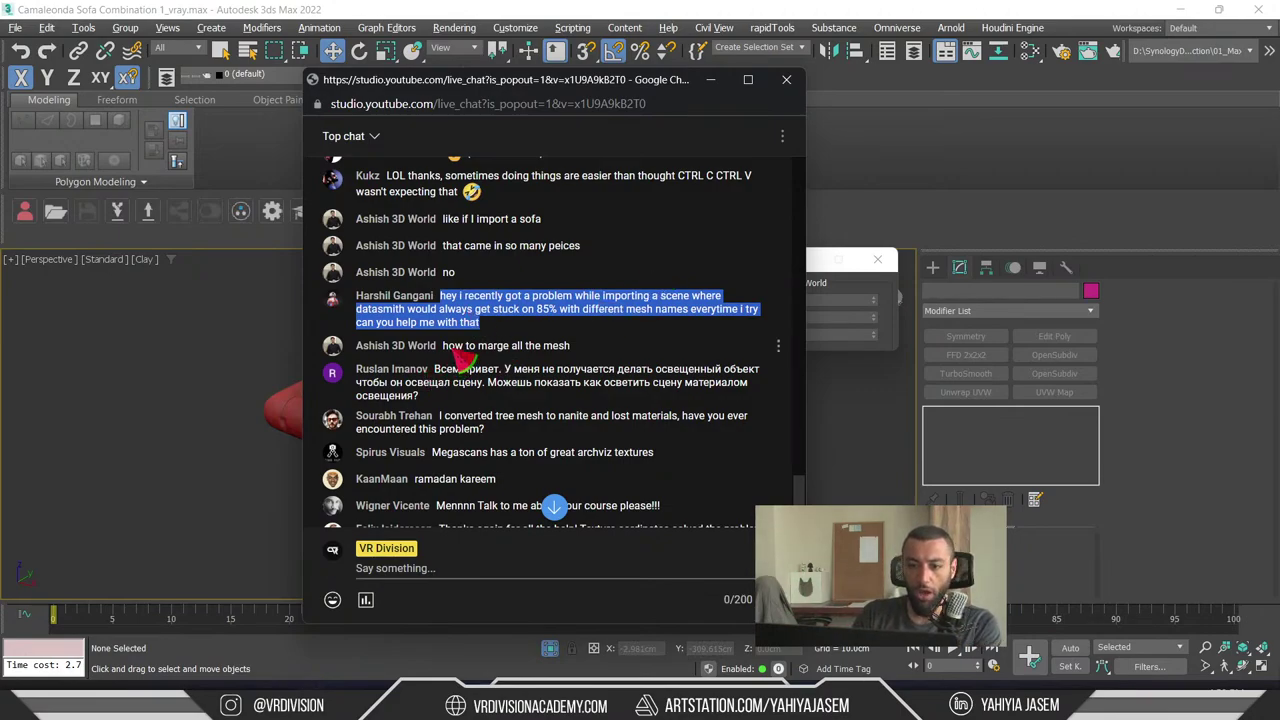
pyautogui.moveTo(442, 347); pyautogui.dragTo(590, 352)
pyautogui.click(612, 354)
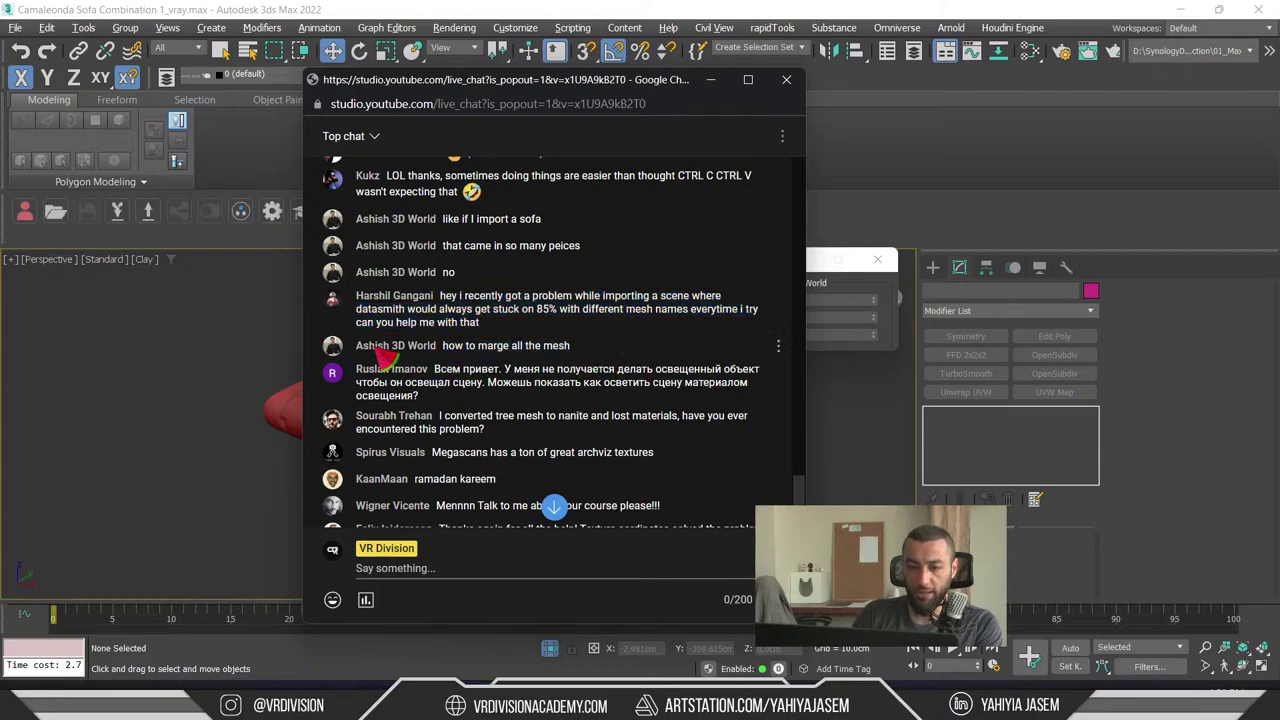
pyautogui.moveTo(360, 348); pyautogui.dragTo(412, 345)
pyautogui.click(610, 356)
# - Select one sofa module in 3ds Max and start Attach, then exit it
pyautogui.hotkey('alt', 'Tab')
pyautogui.click(330, 395)
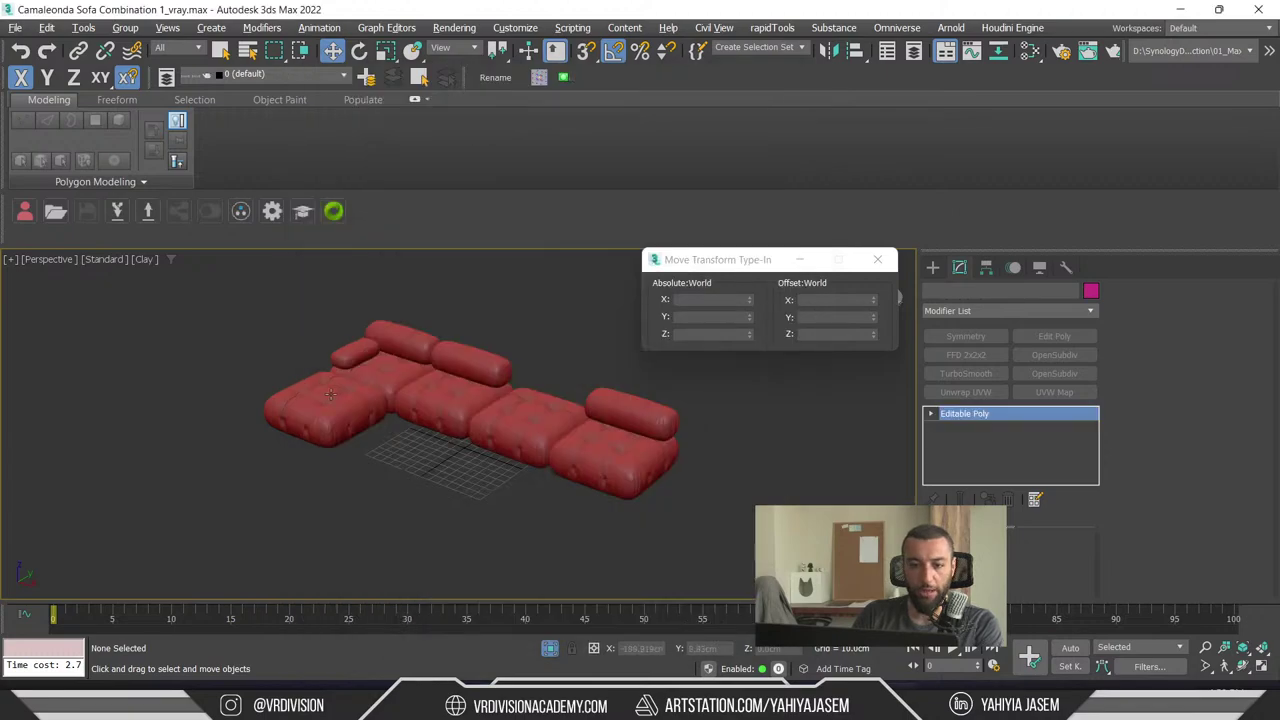
pyautogui.click(1143, 430)
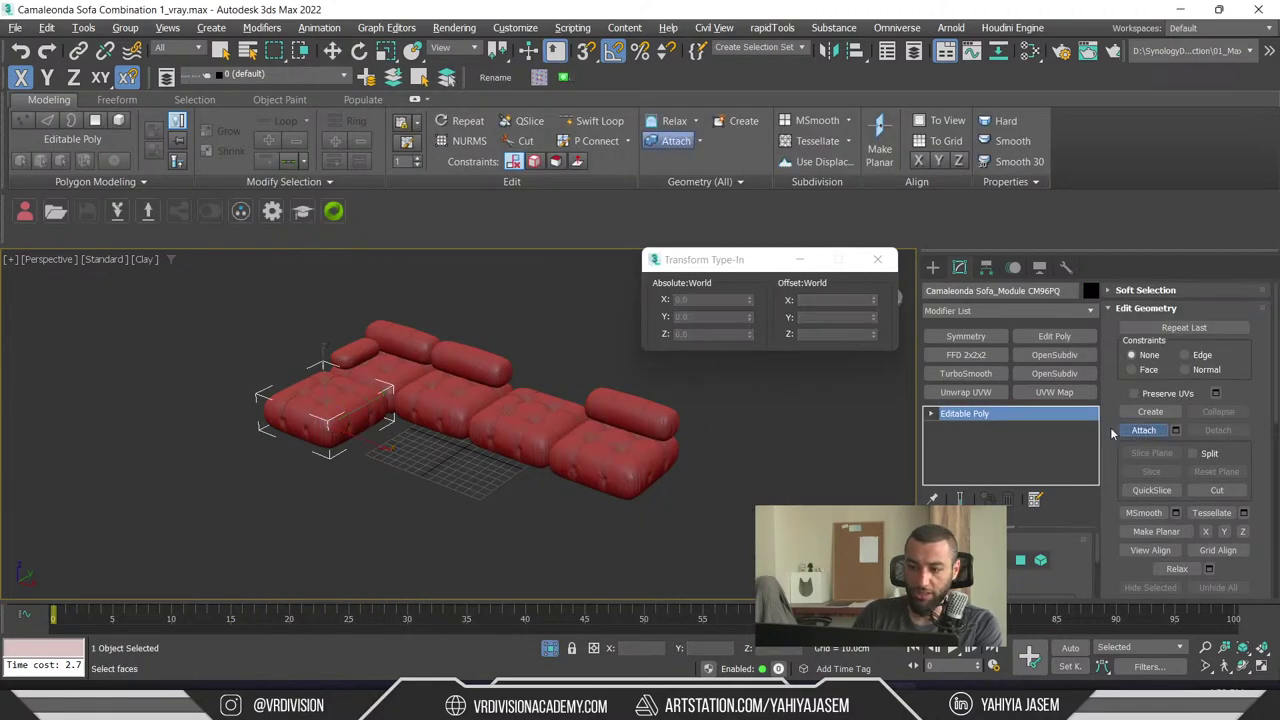
pyautogui.press('w')
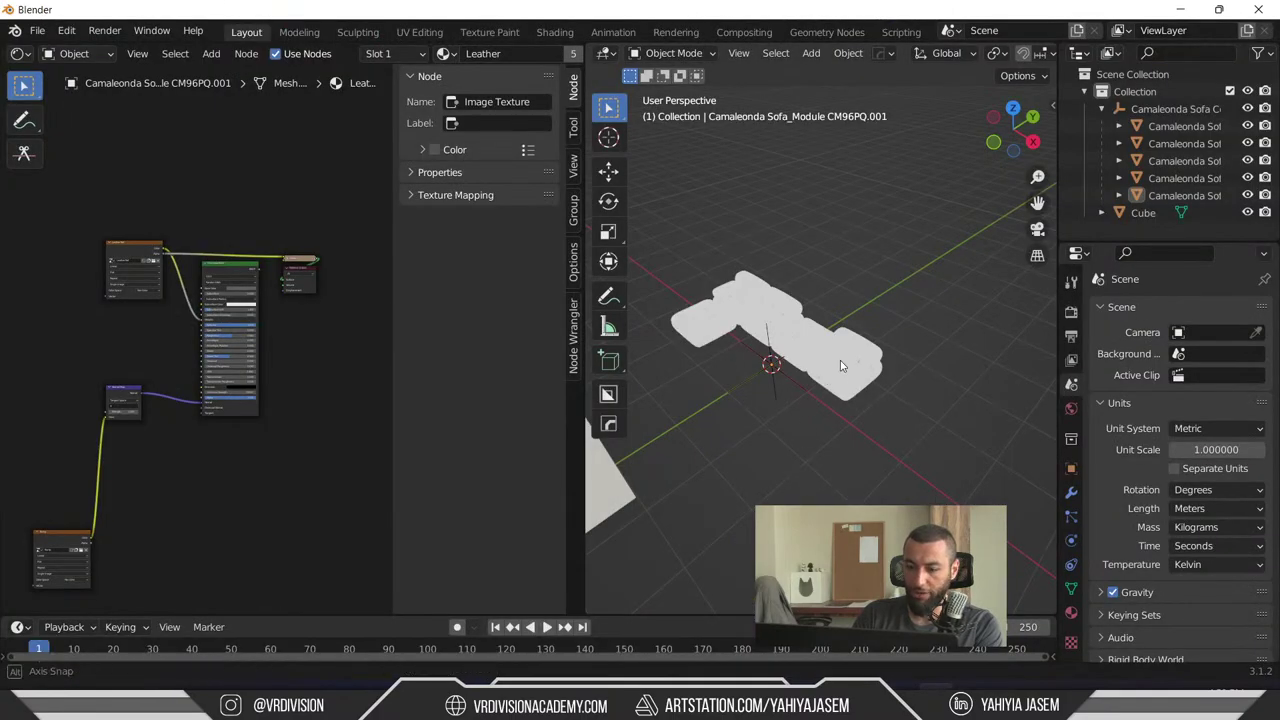
# - Box-select the Blender sofa modules, join them with Ctrl+J, and verify they form one object
pyautogui.moveTo(840, 360); pyautogui.dragTo(800, 333, button='middle')
pyautogui.moveTo(866, 237); pyautogui.dragTo(633, 483)
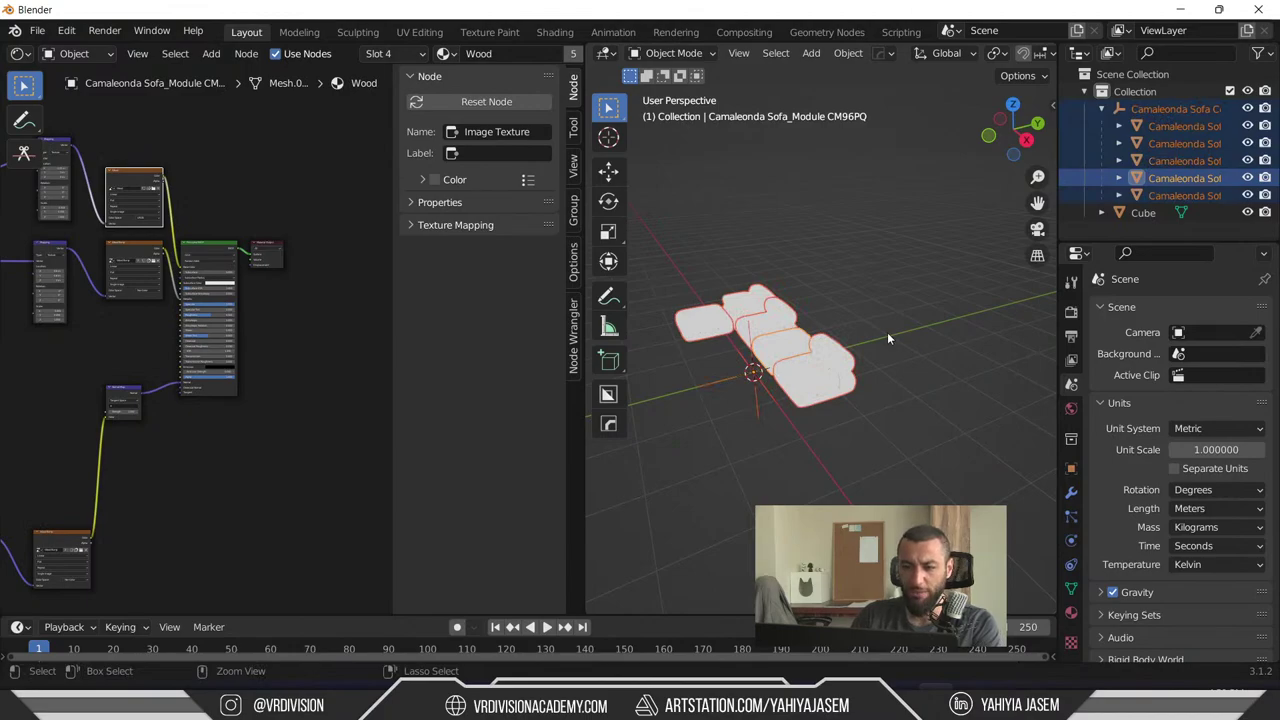
pyautogui.hotkey('ctrl', 'j')
pyautogui.click(858, 279)
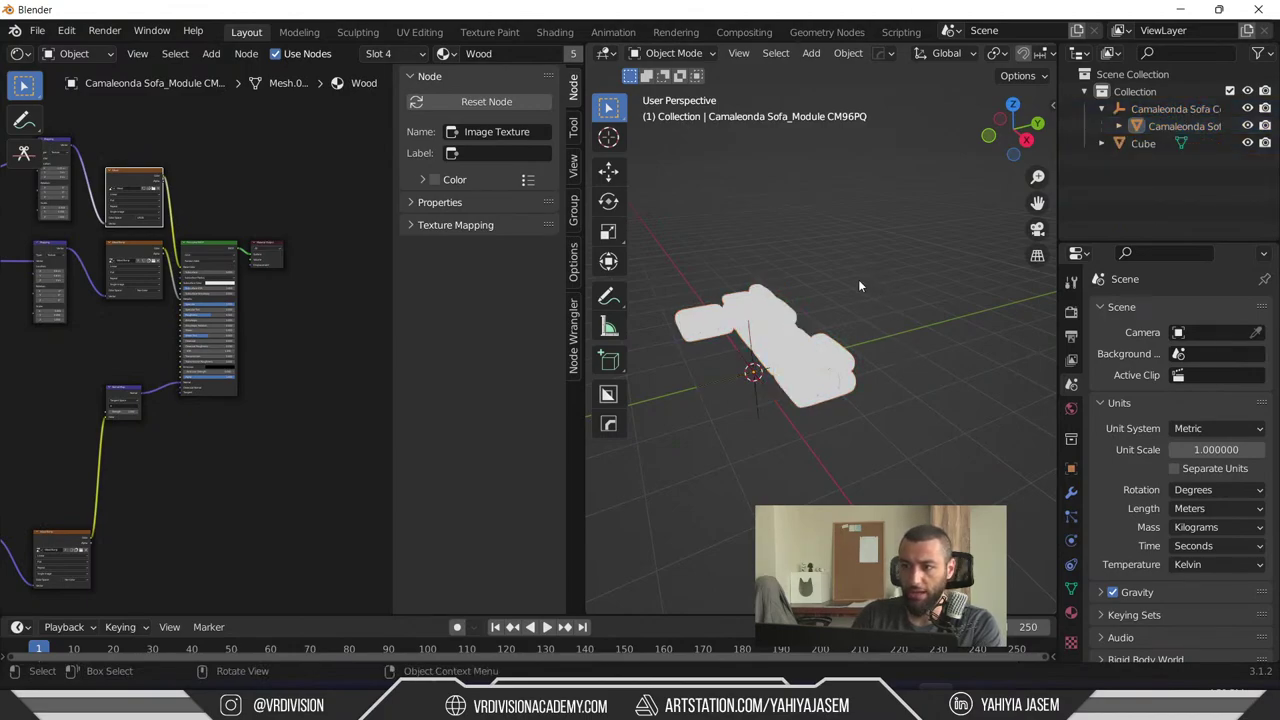
pyautogui.click(818, 340)
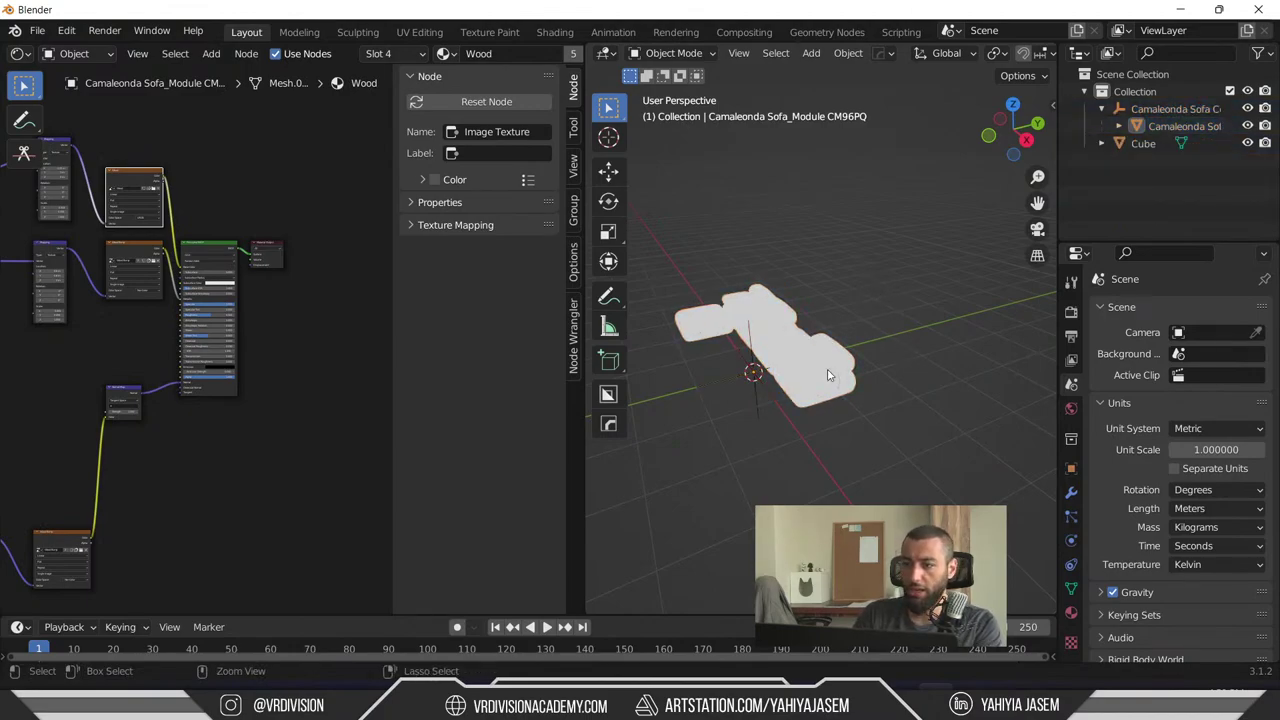
pyautogui.click(802, 400)
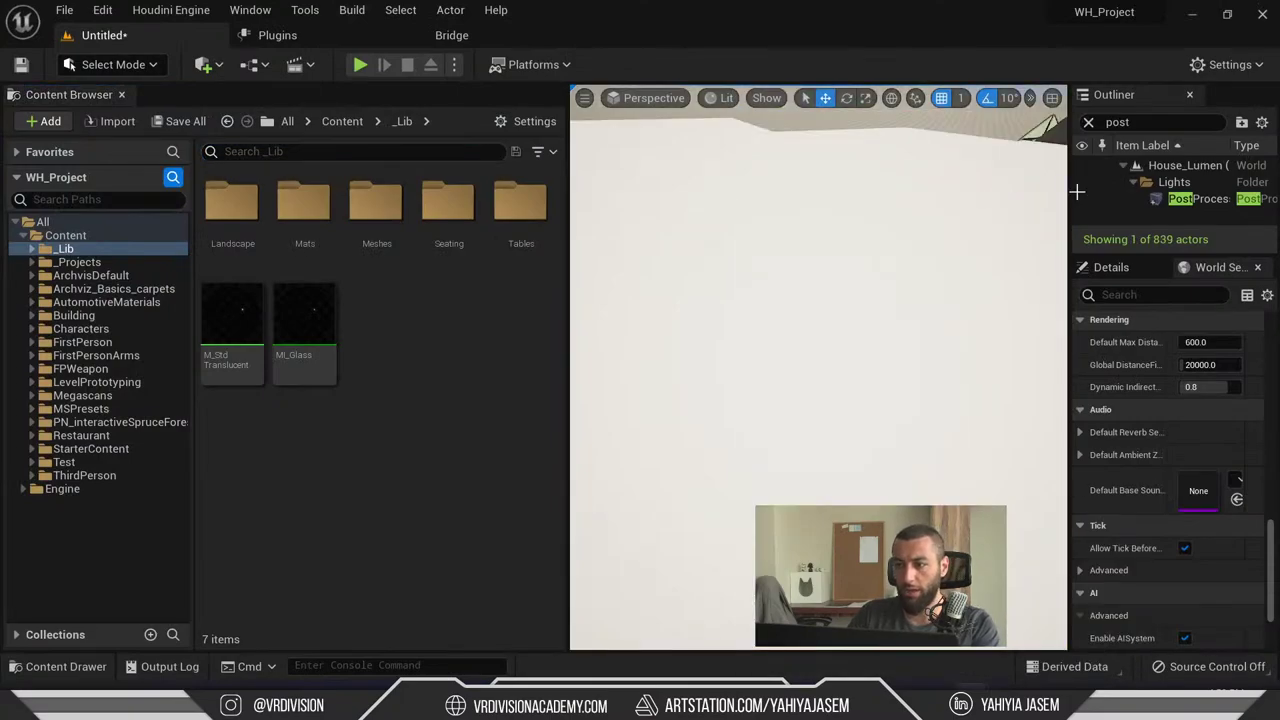
# - Select Group_74_4 and the other three pieces of the object in the level
pyautogui.moveTo(819, 267); pyautogui.dragTo(680, 329, button='right')
pyautogui.click(789, 383)
pyautogui.keyDown('ctrl'); pyautogui.click(760, 340); pyautogui.keyUp('ctrl')
pyautogui.keyDown('ctrl'); pyautogui.click(800, 336); pyautogui.keyUp('ctrl')
pyautogui.keyDown('ctrl'); pyautogui.click(828, 337); pyautogui.keyUp('ctrl')
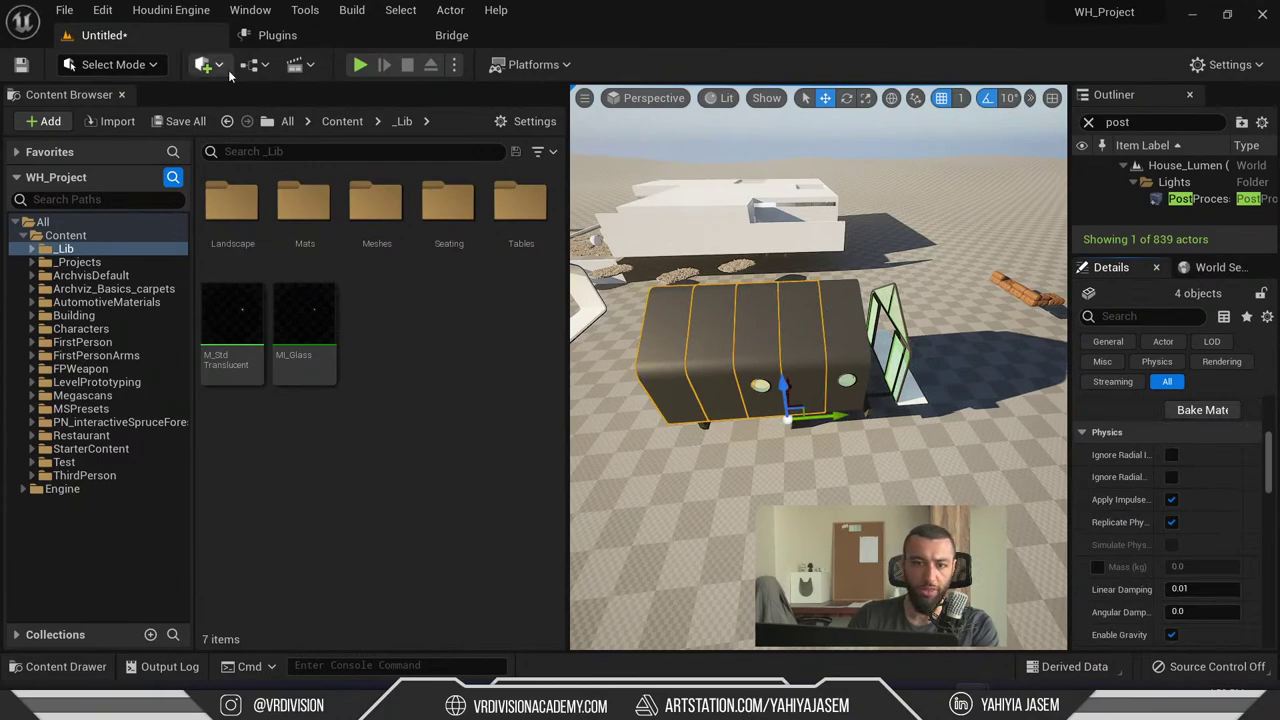
# - Switch to Modeling mode, close the Content Browser, and widen the palette to browse MeshOps tools
pyautogui.click(118, 65)
pyautogui.click(116, 164)
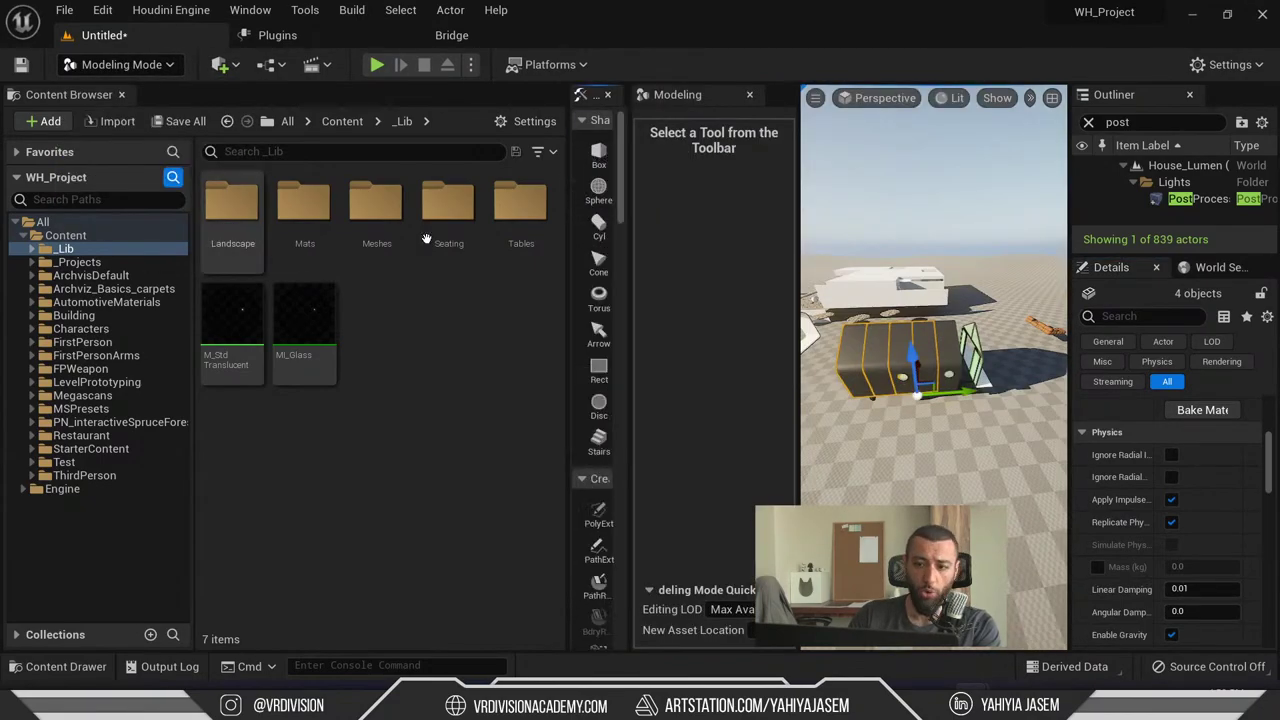
pyautogui.click(121, 94)
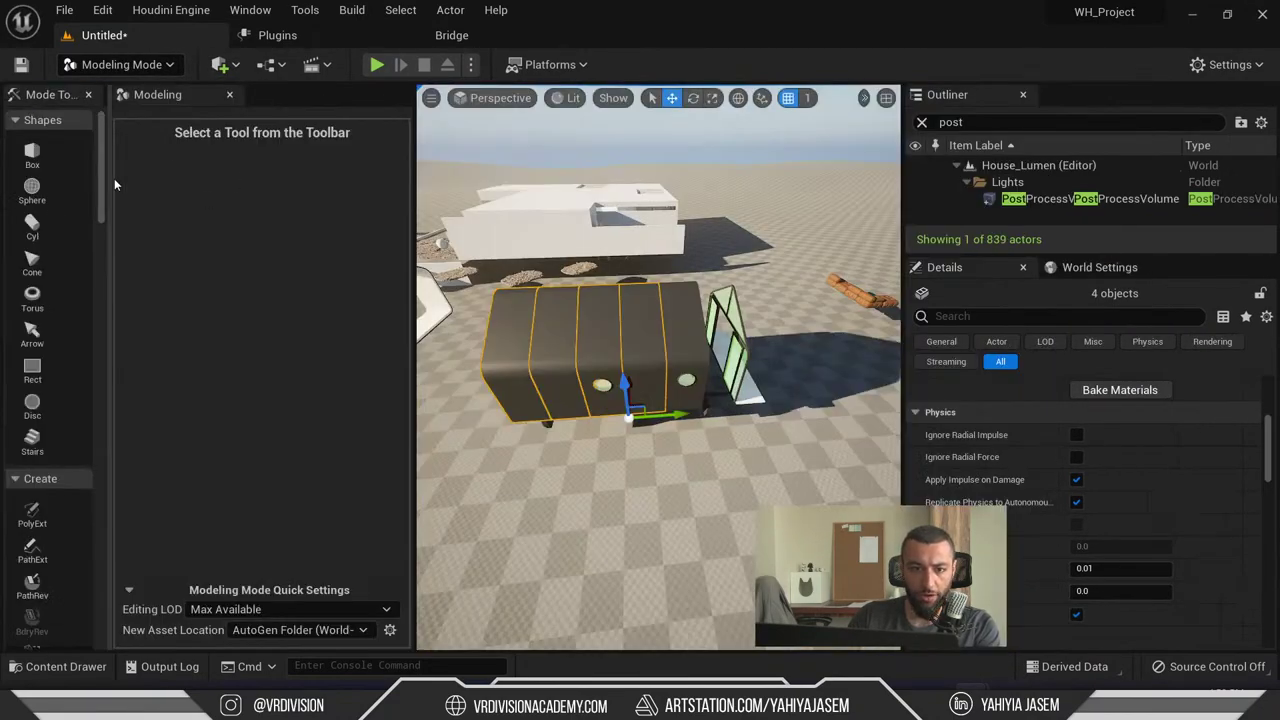
pyautogui.moveTo(110, 182); pyautogui.dragTo(209, 183)
pyautogui.scroll(-8, 75, 397)
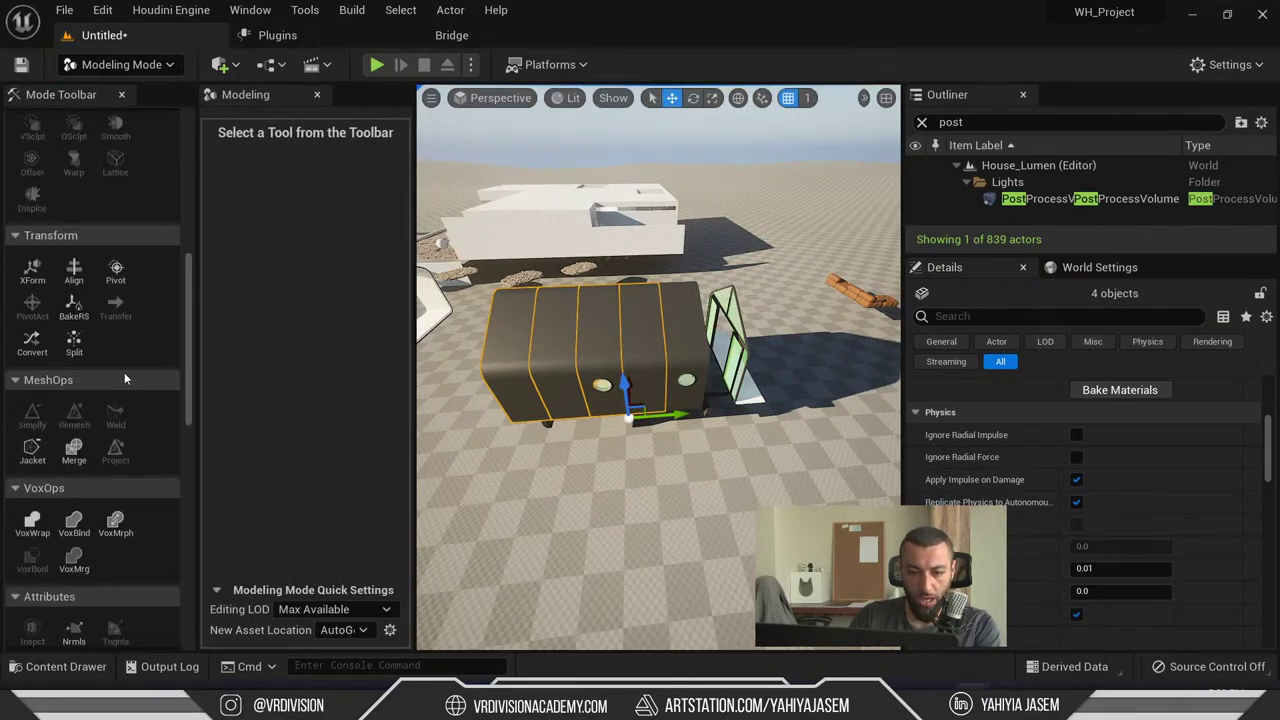
pyautogui.scroll(8, 136, 396)
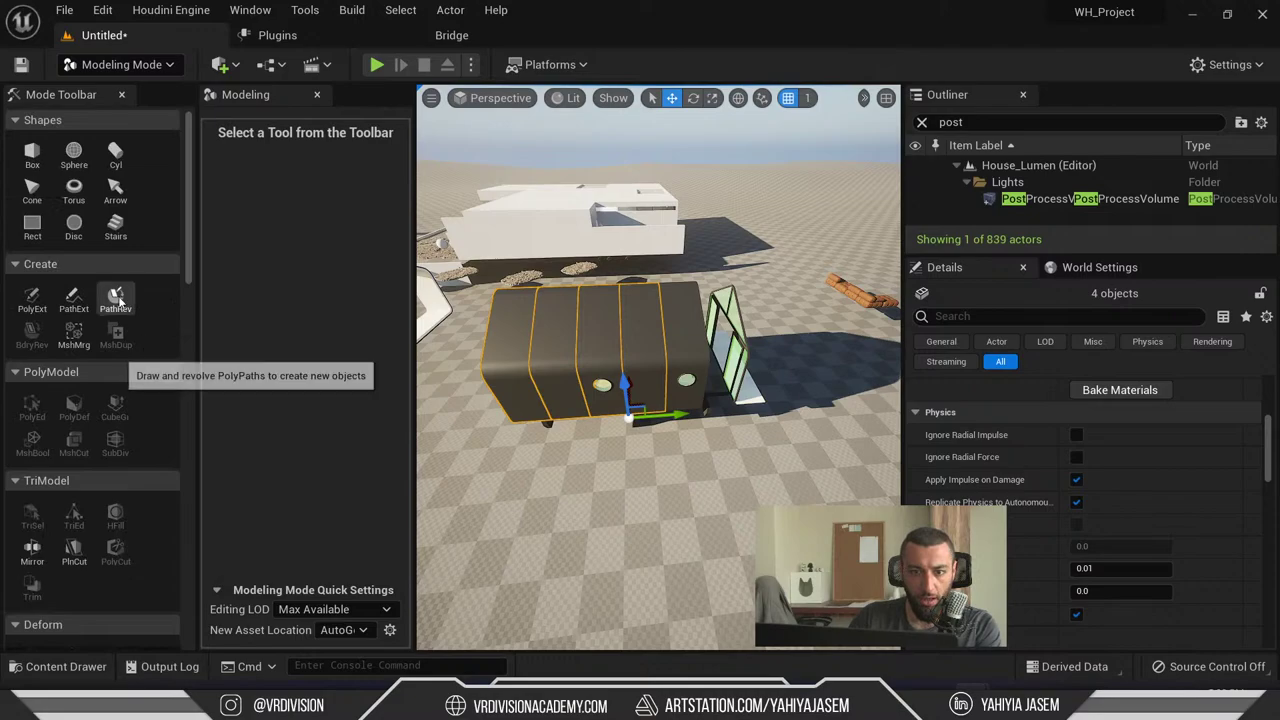
pyautogui.scroll(-5, 150, 390)
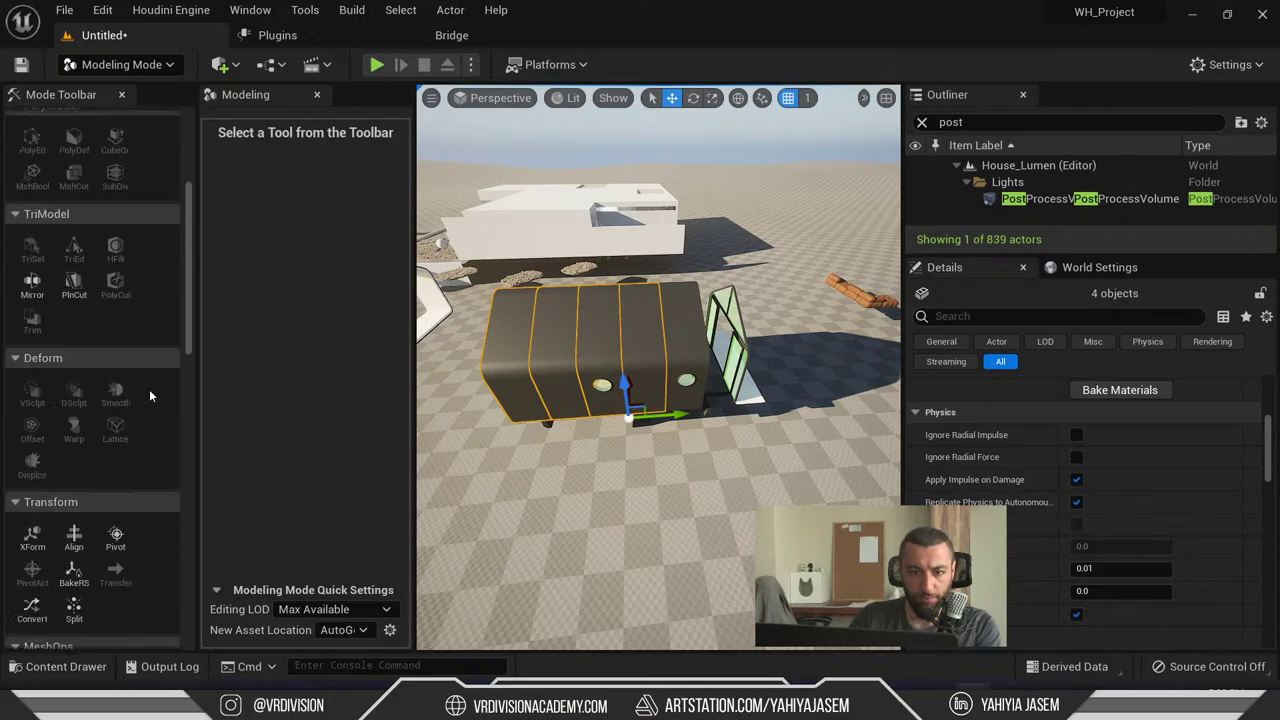
pyautogui.scroll(-5, 150, 396)
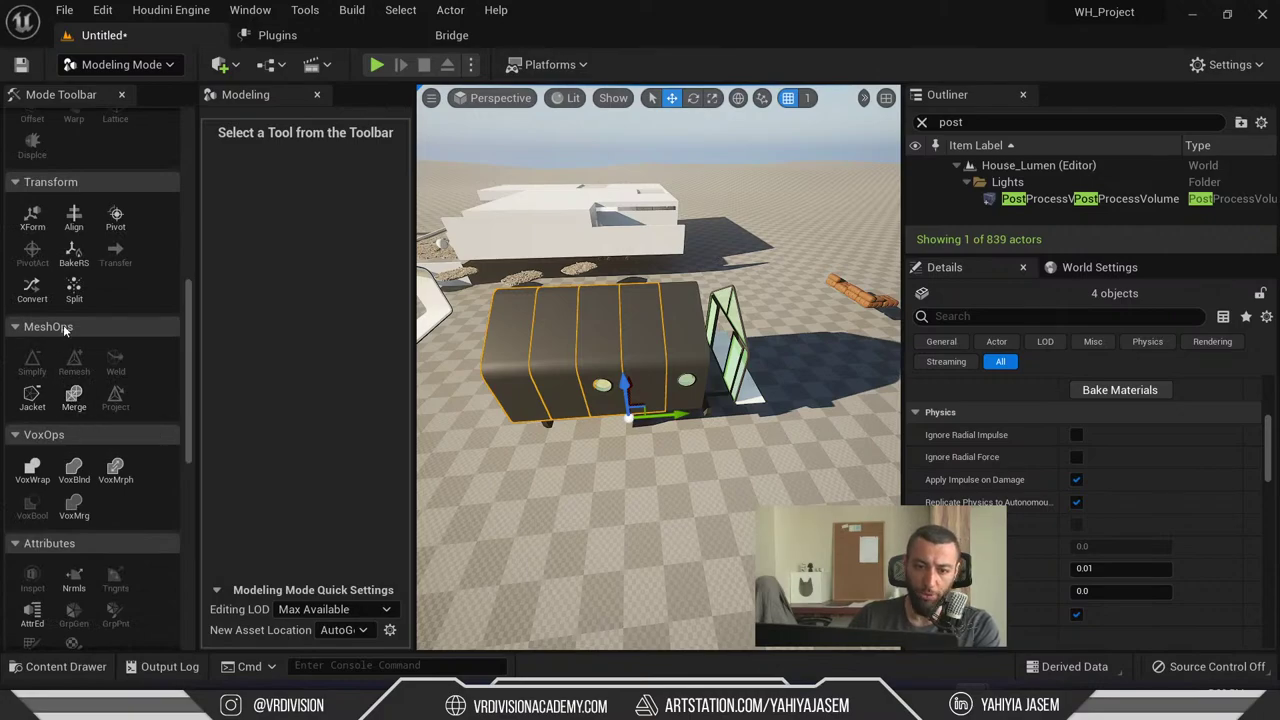
pyautogui.moveTo(425, 390); pyautogui.dragTo(425, 360, button='right')
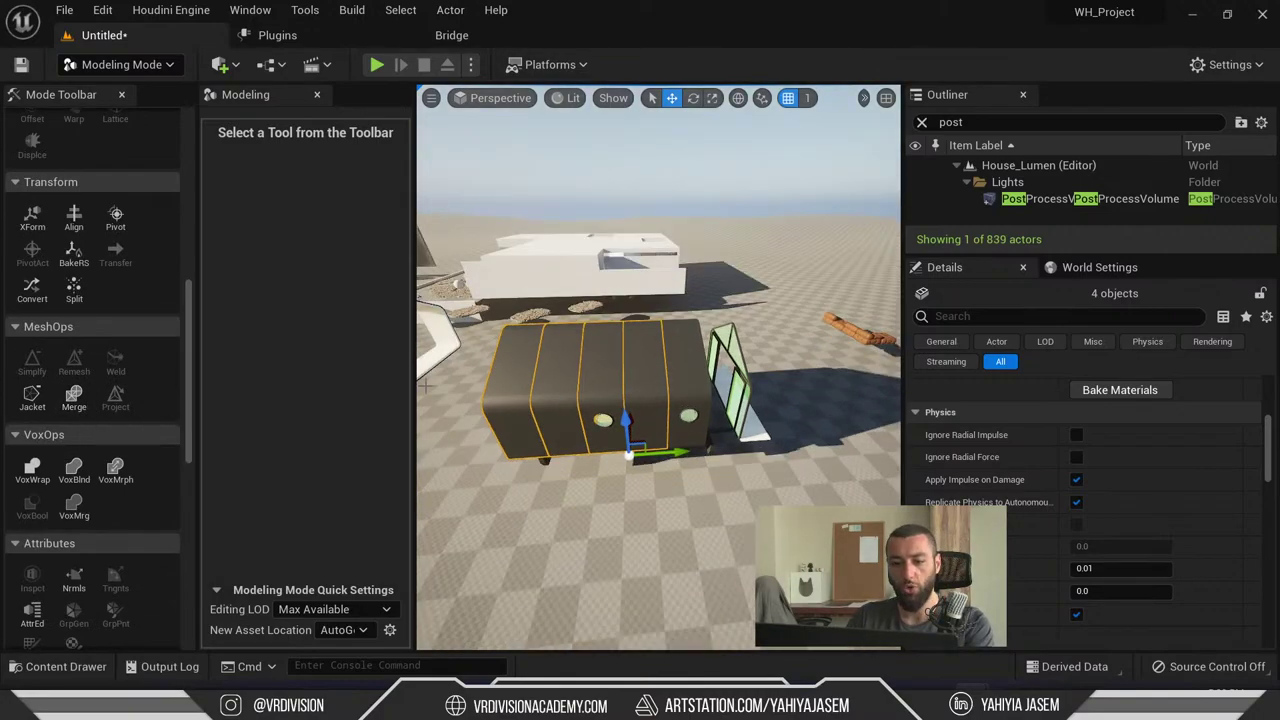
pyautogui.press('Escape')
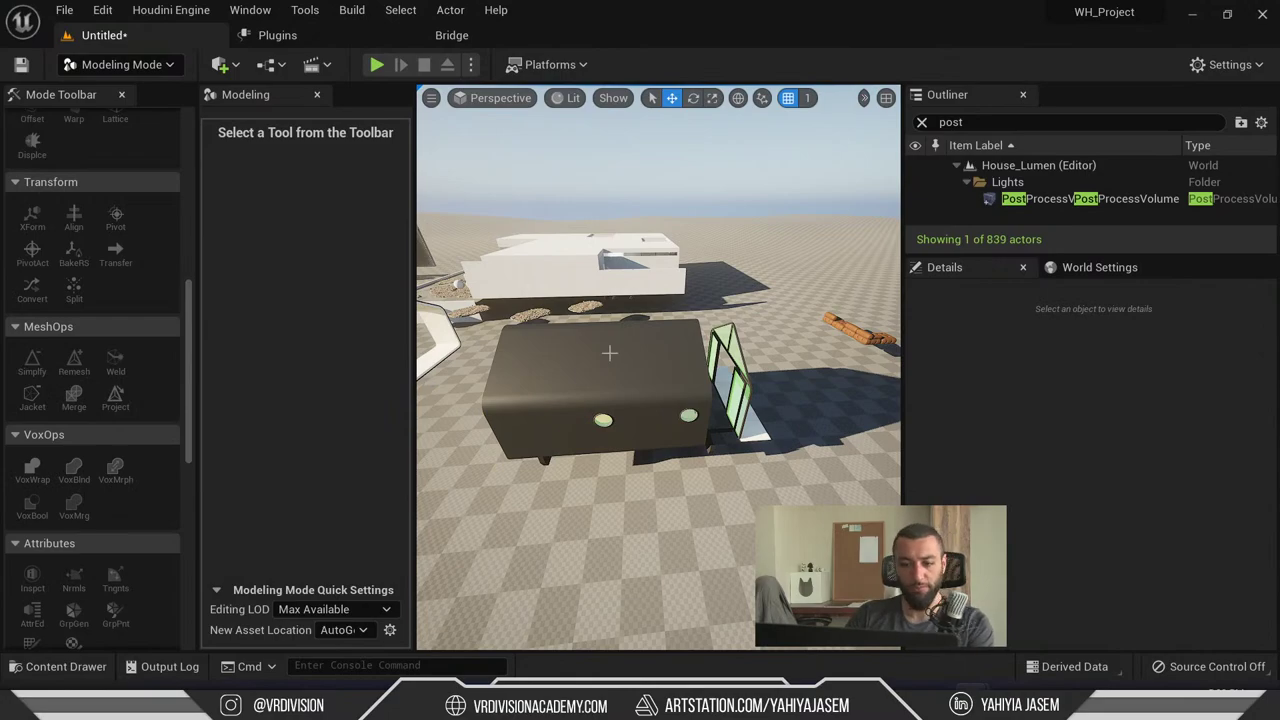
# - Switch to landscape mode, then copy the Russian lighting question and translate it to English
pyautogui.hotkey('shift', '2')
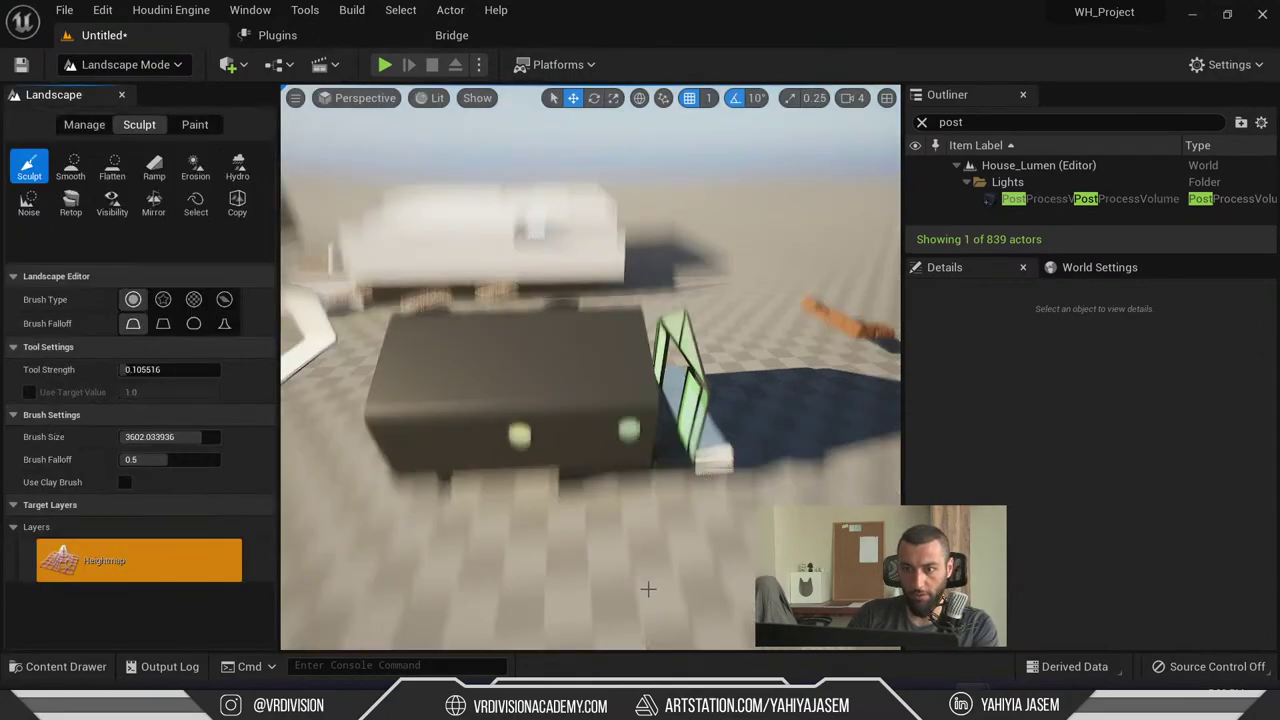
pyautogui.hotkey('alt', 'Tab')
pyautogui.hotkey('alt', 'Tab')
pyautogui.hotkey('alt', 'Tab')
pyautogui.hotkey('alt', 'Tab')
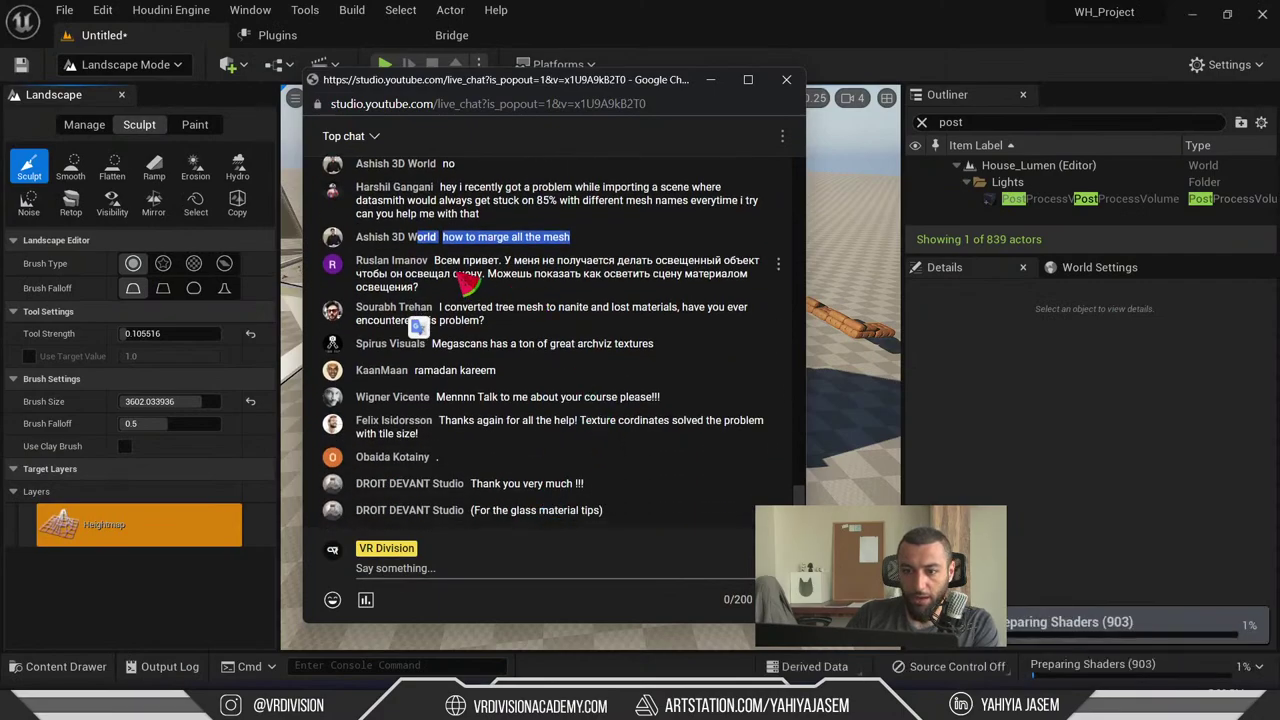
pyautogui.moveTo(434, 261); pyautogui.dragTo(440, 286)
pyautogui.hotkey('alt', 'Tab')
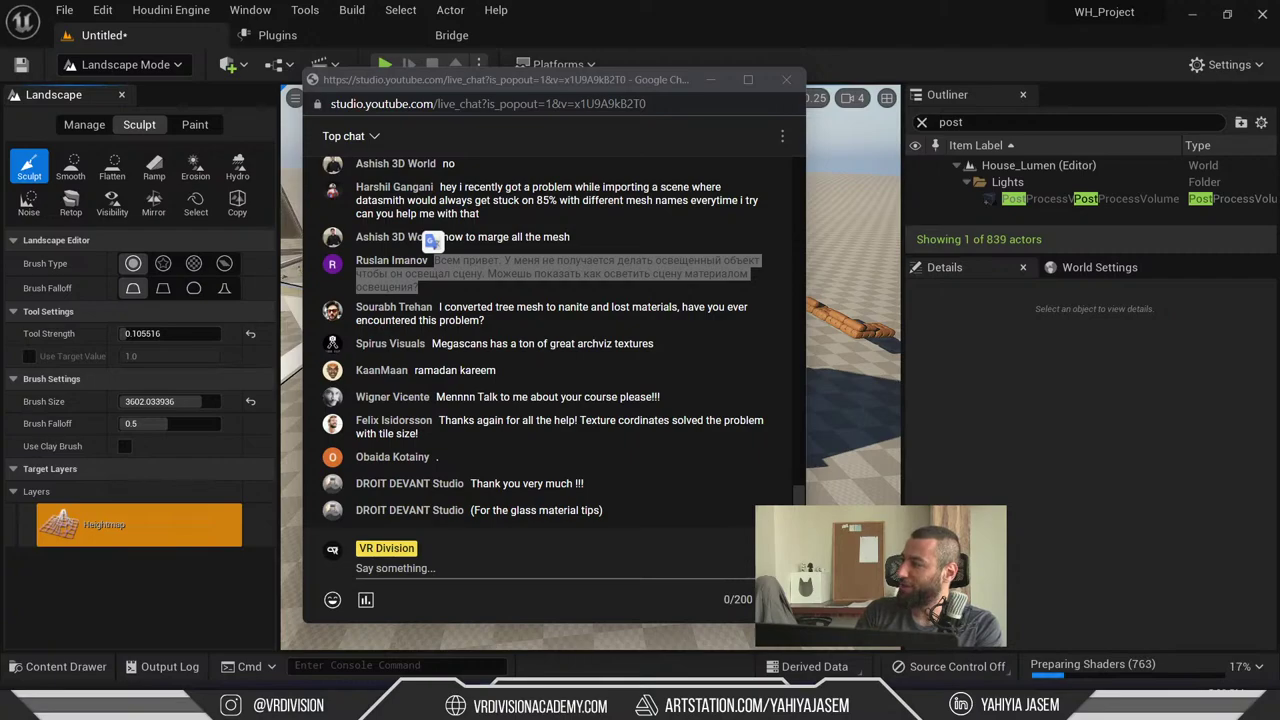
pyautogui.click(432, 241)
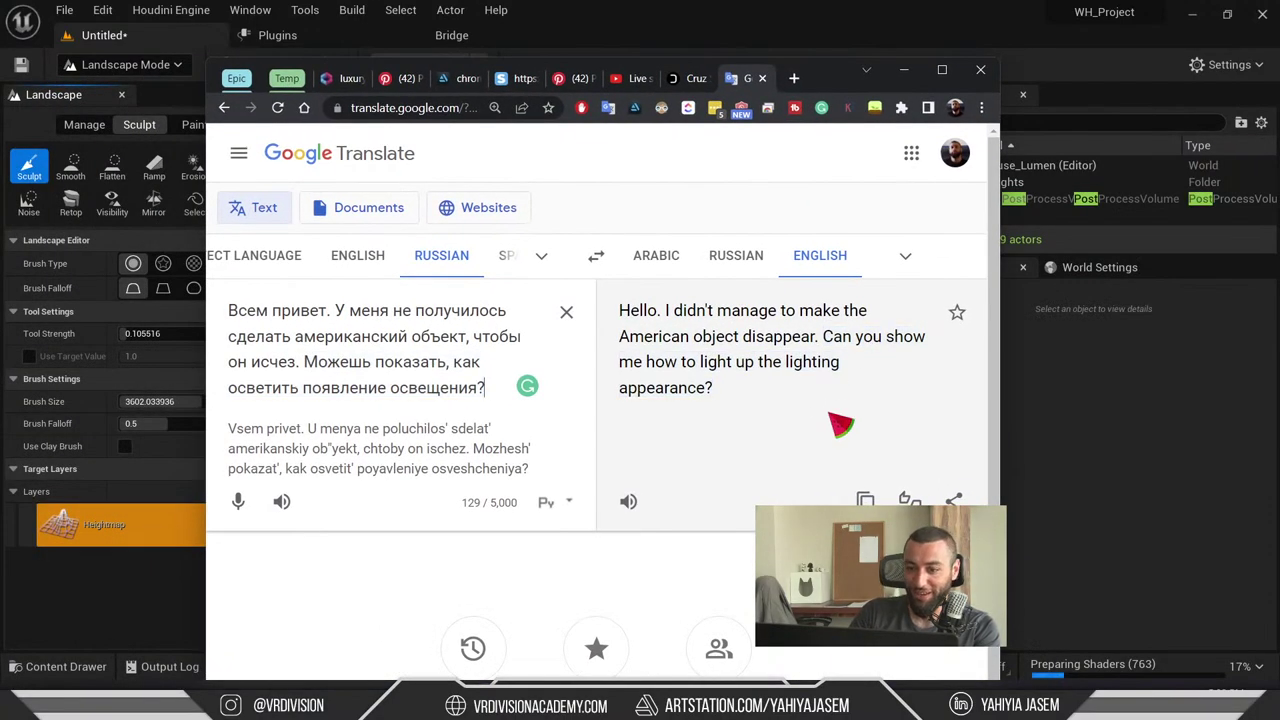
# - Auto-detect the source language to read the English translation, then minimize the translator
pyautogui.click(258, 256)
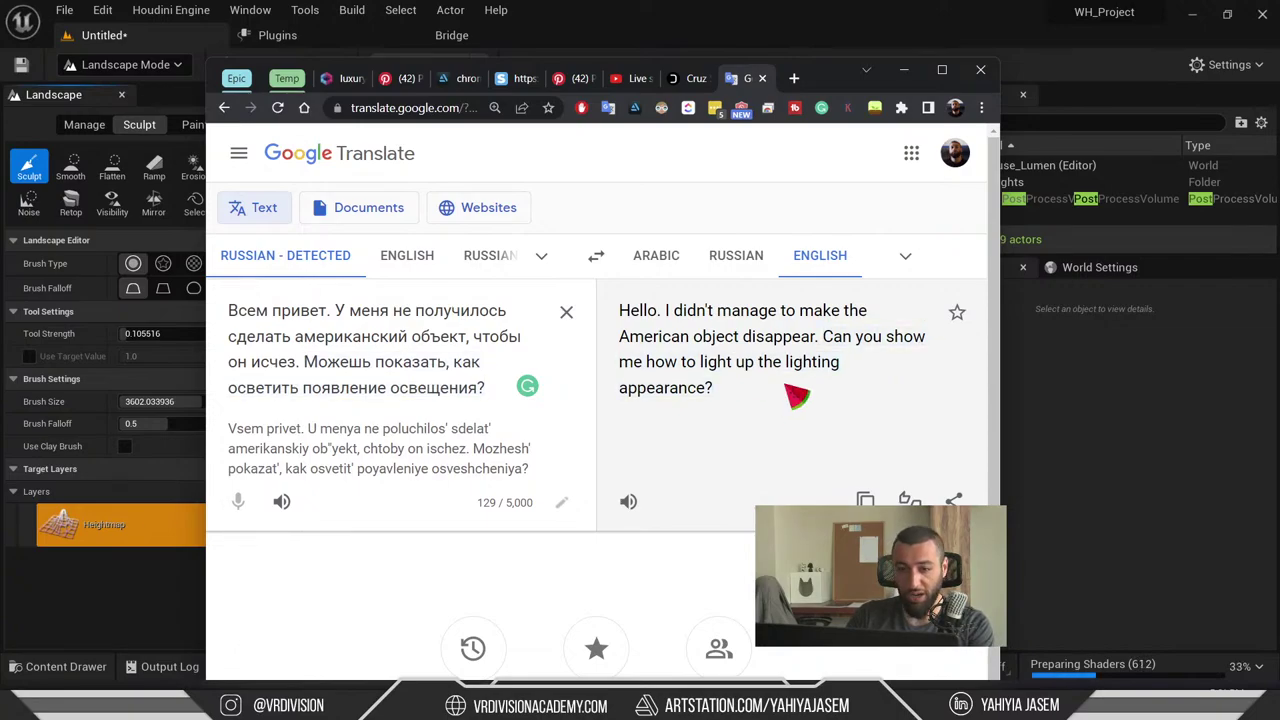
pyautogui.click(911, 71)
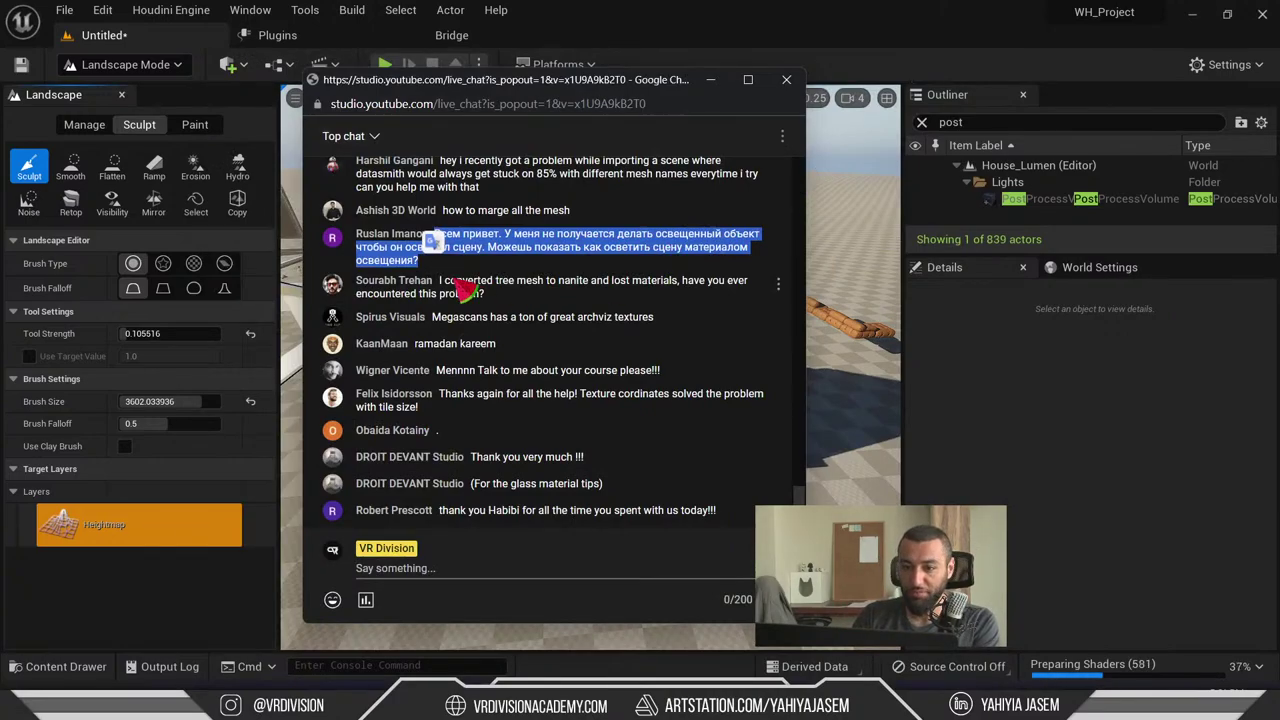
pyautogui.hotkey('alt', 'Tab')
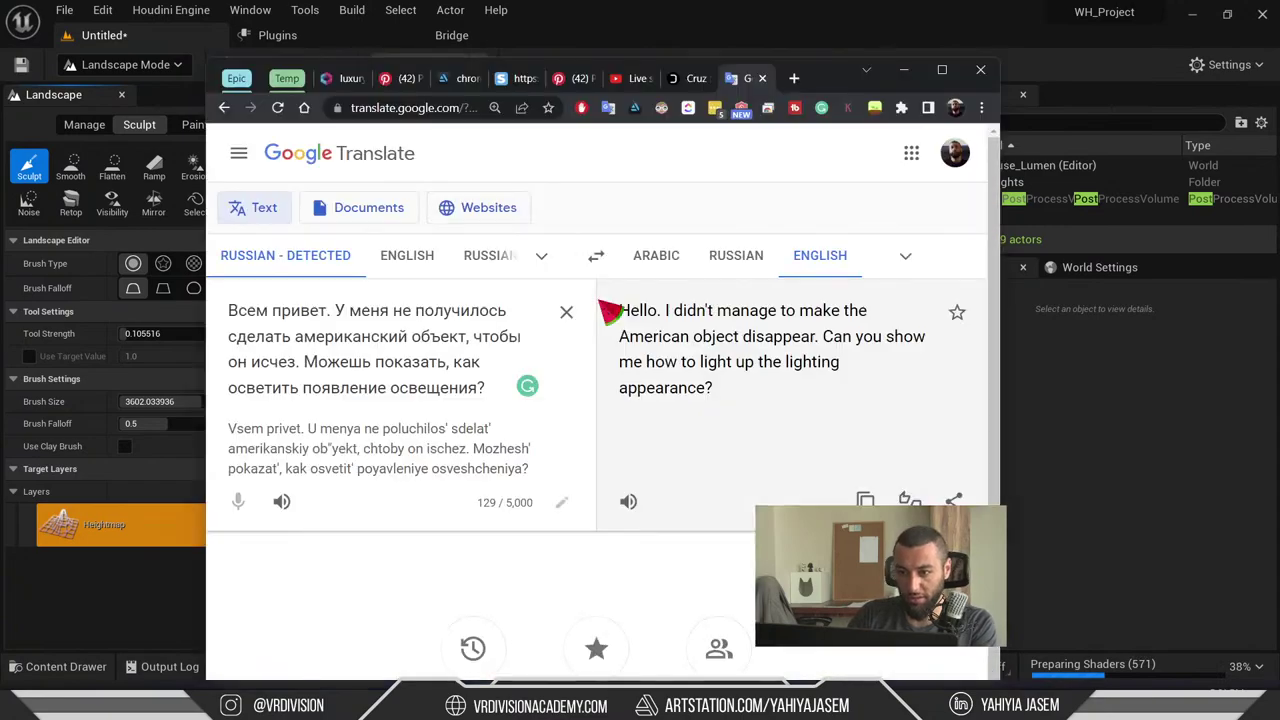
pyautogui.hotkey('alt', 'Tab')
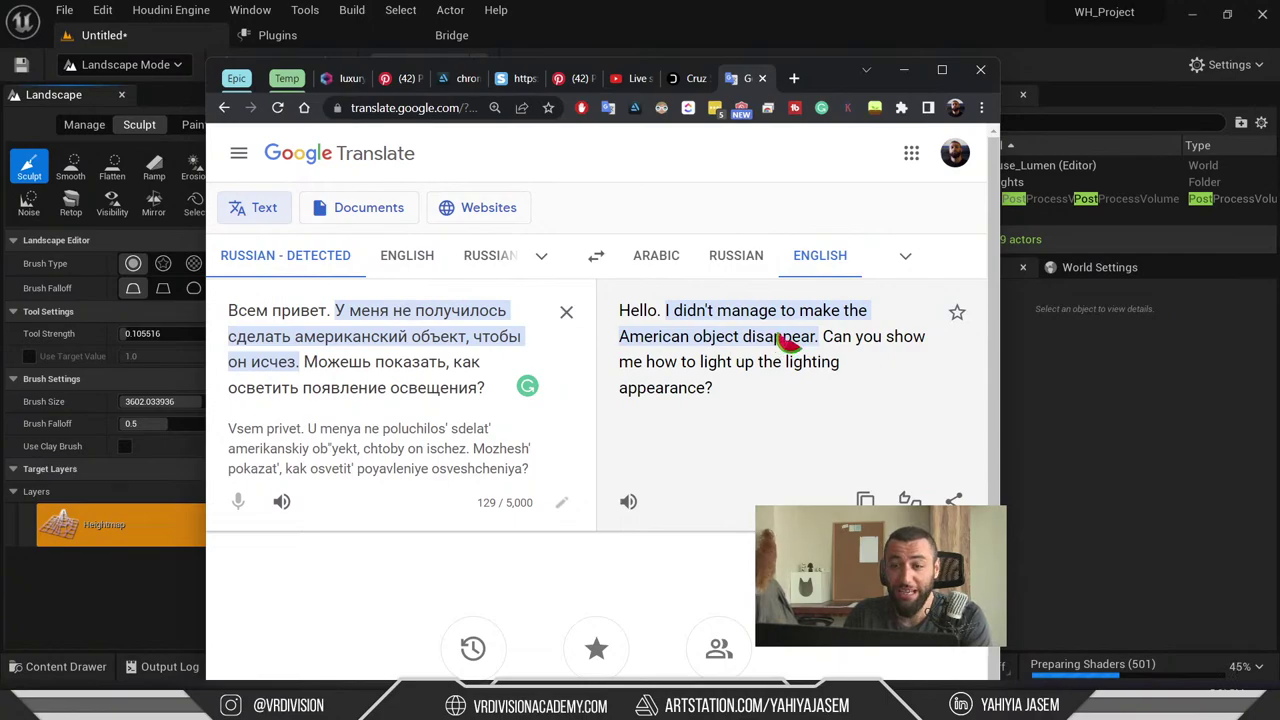
pyautogui.click(904, 70)
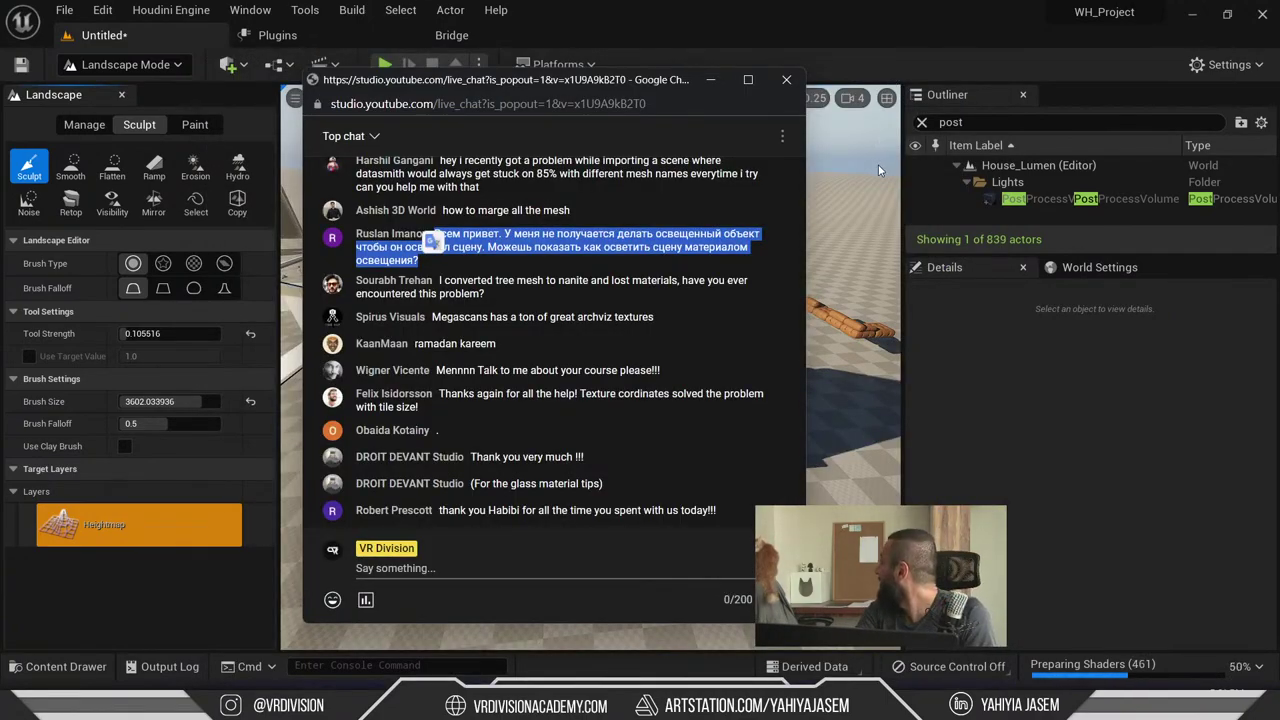
# - Switch to Select Mode and use Show All Actors to unhide the green frame object
pyautogui.click(688, 6)
pyautogui.moveTo(643, 349); pyautogui.dragTo(643, 349, button='right')
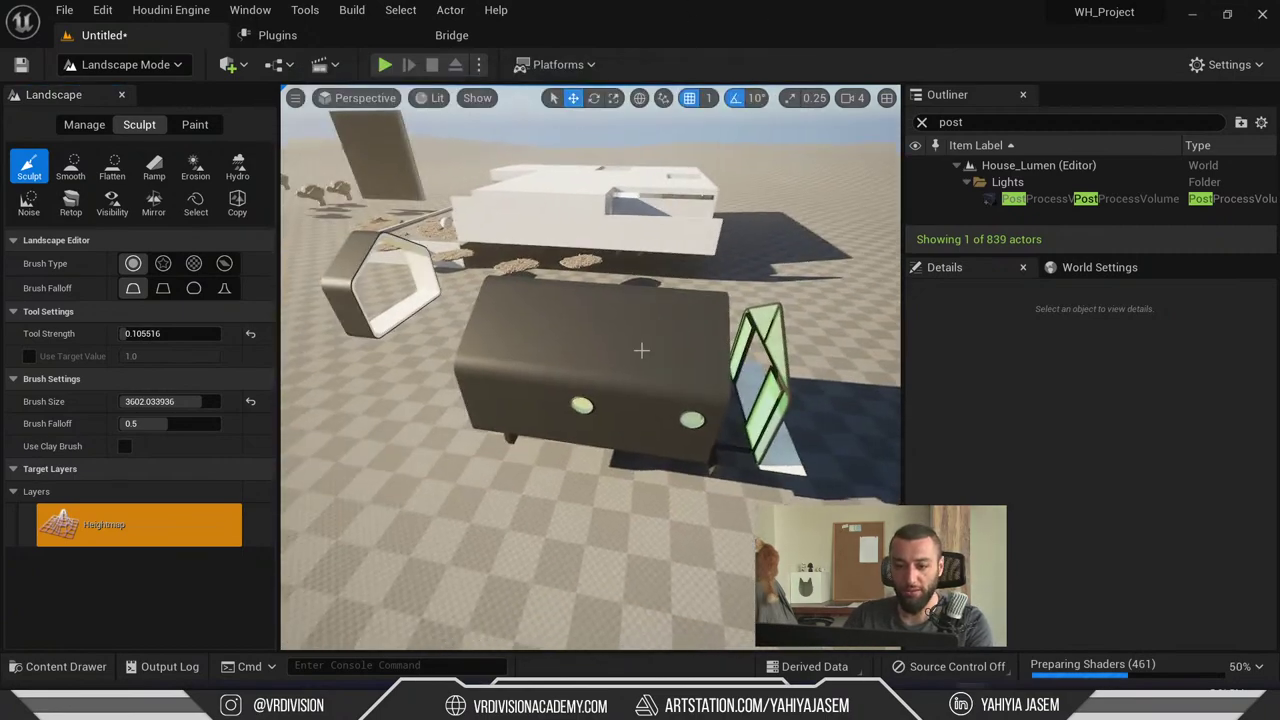
pyautogui.hotkey('alt', 'Tab')
pyautogui.hotkey('alt', 'Tab')
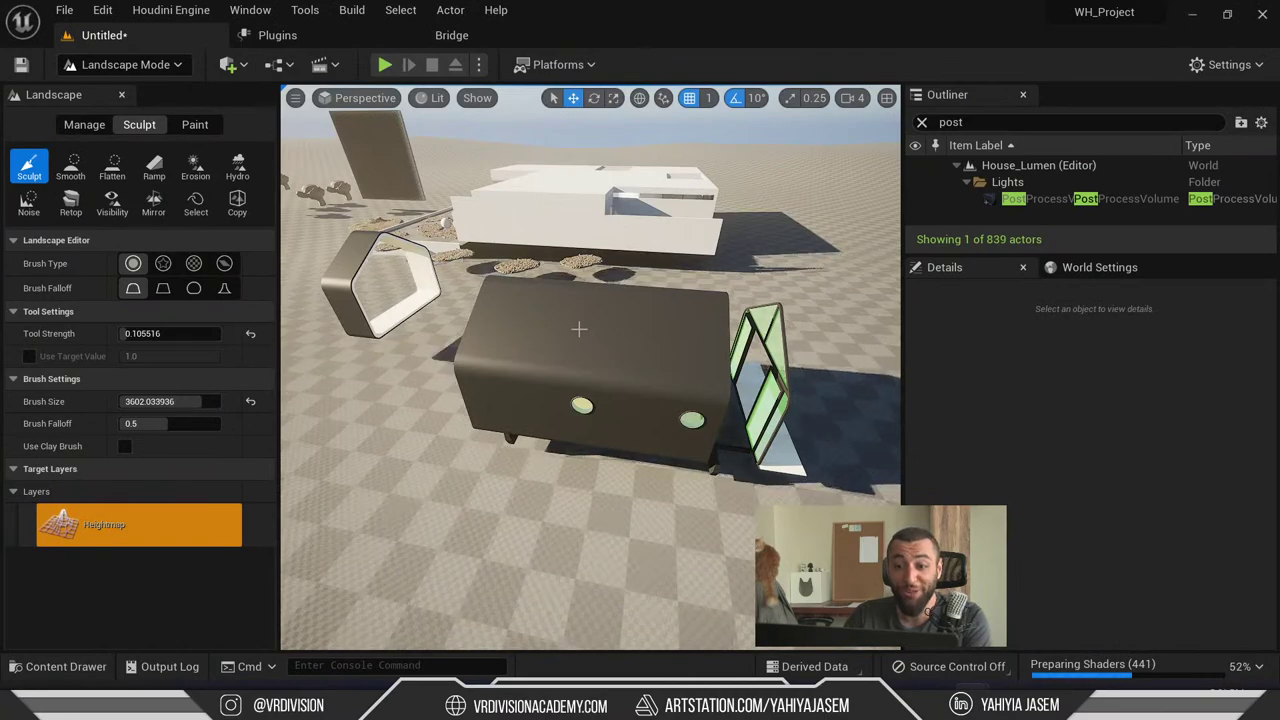
pyautogui.hotkey('shift', '1')
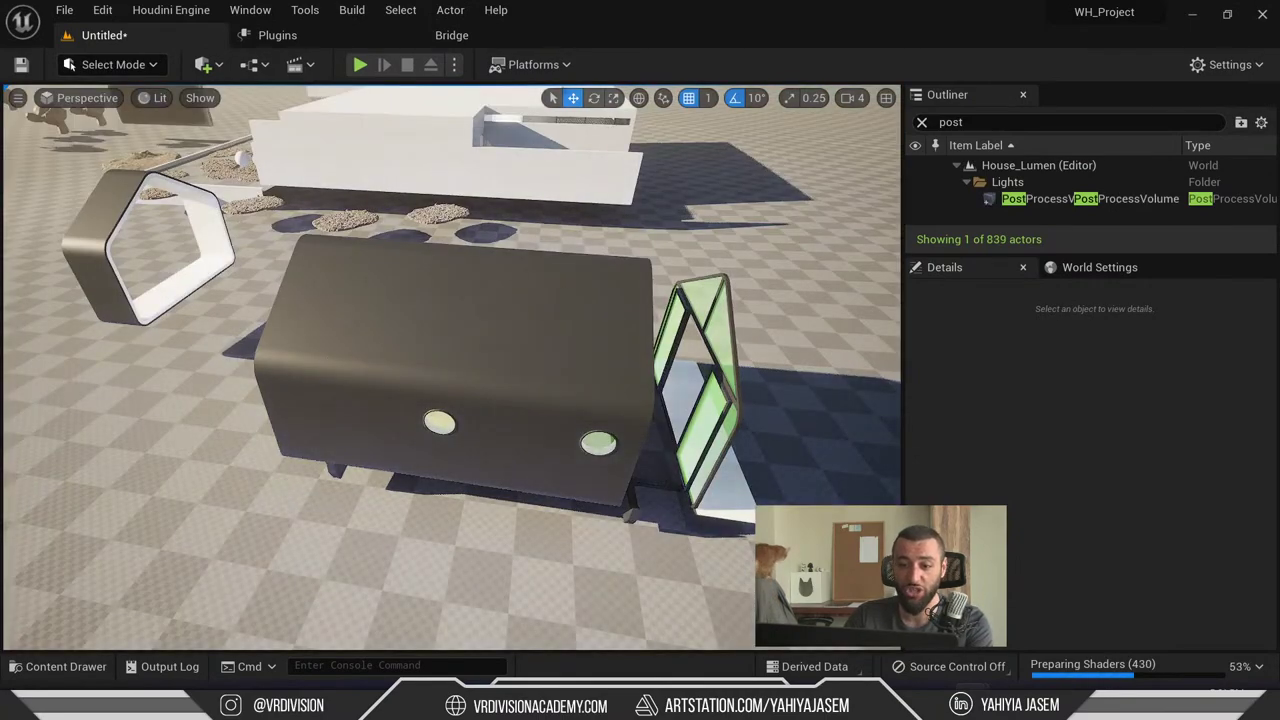
pyautogui.rightClick(564, 301)
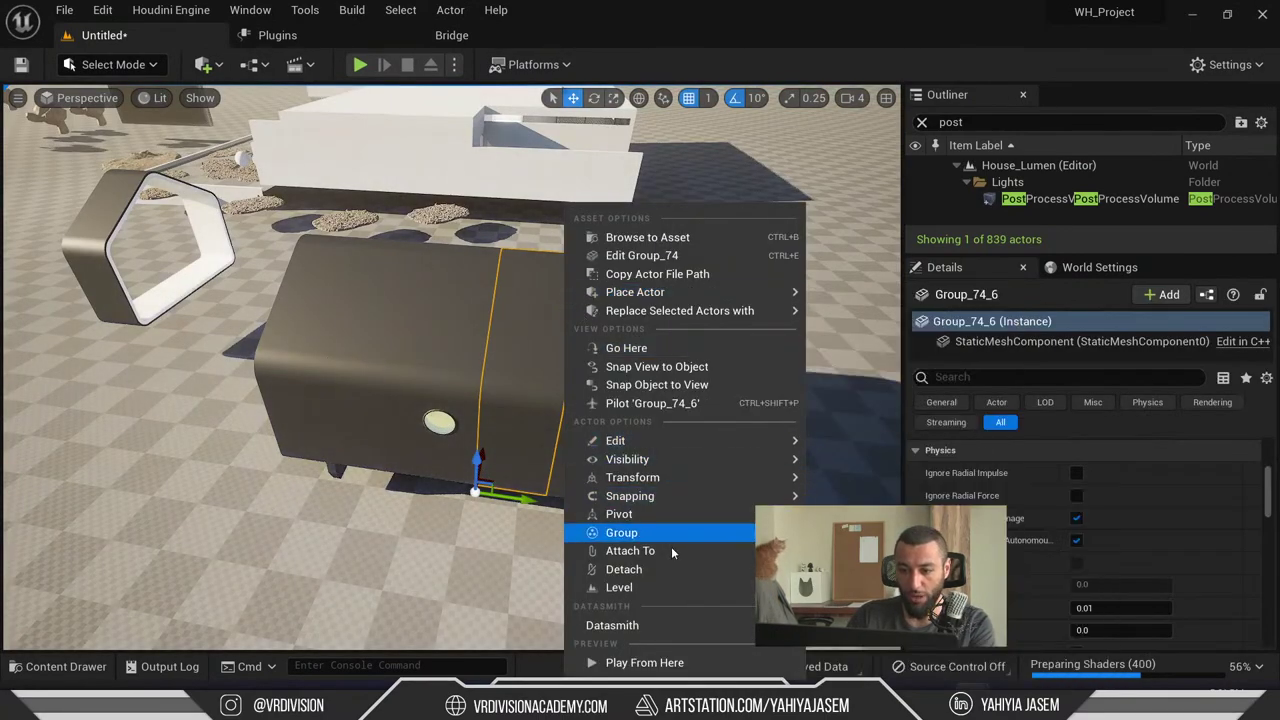
pyautogui.moveTo(728, 461)
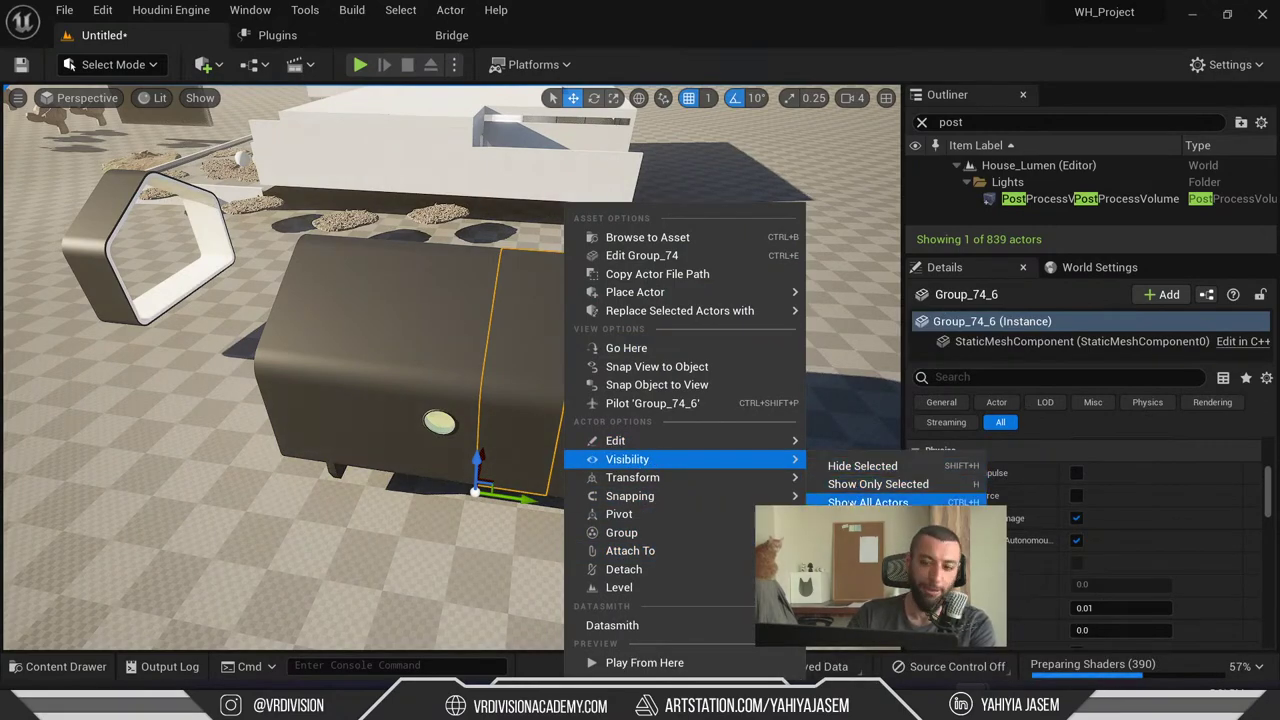
pyautogui.click(868, 502)
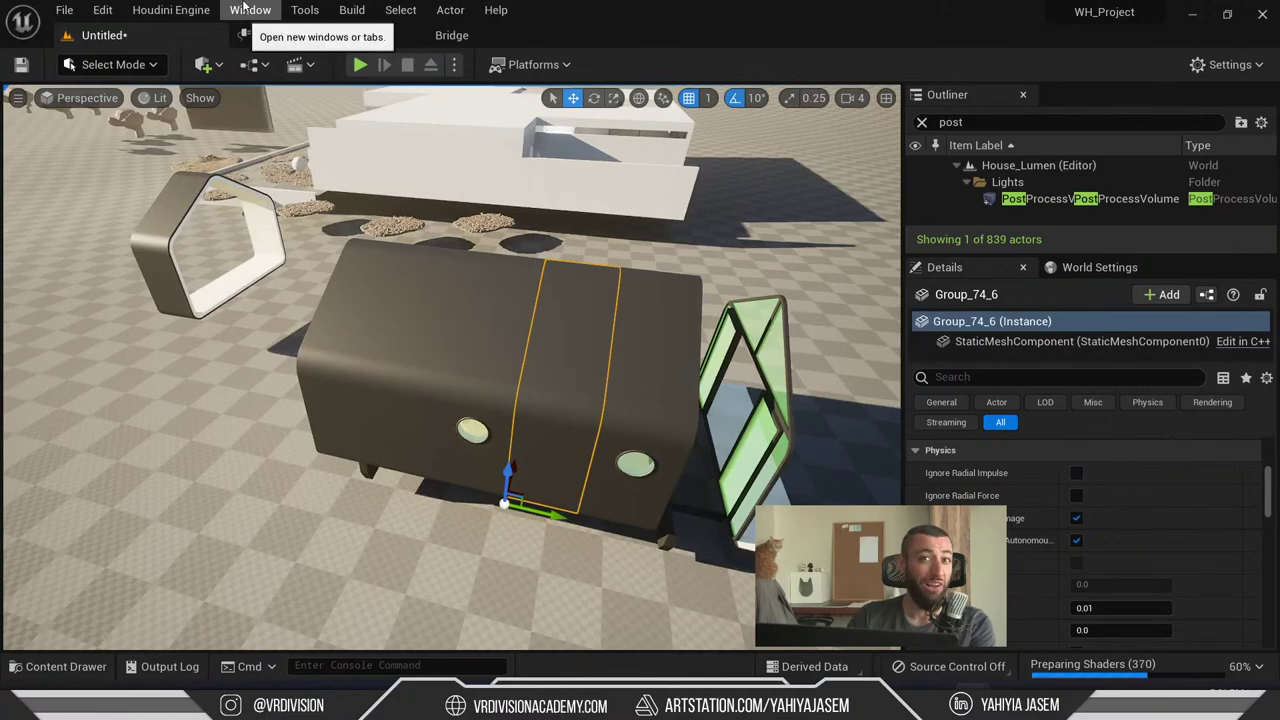
# - Briefly check the Env. Light Mixer, then go back to chat and select the Russian question
pyautogui.click(250, 9)
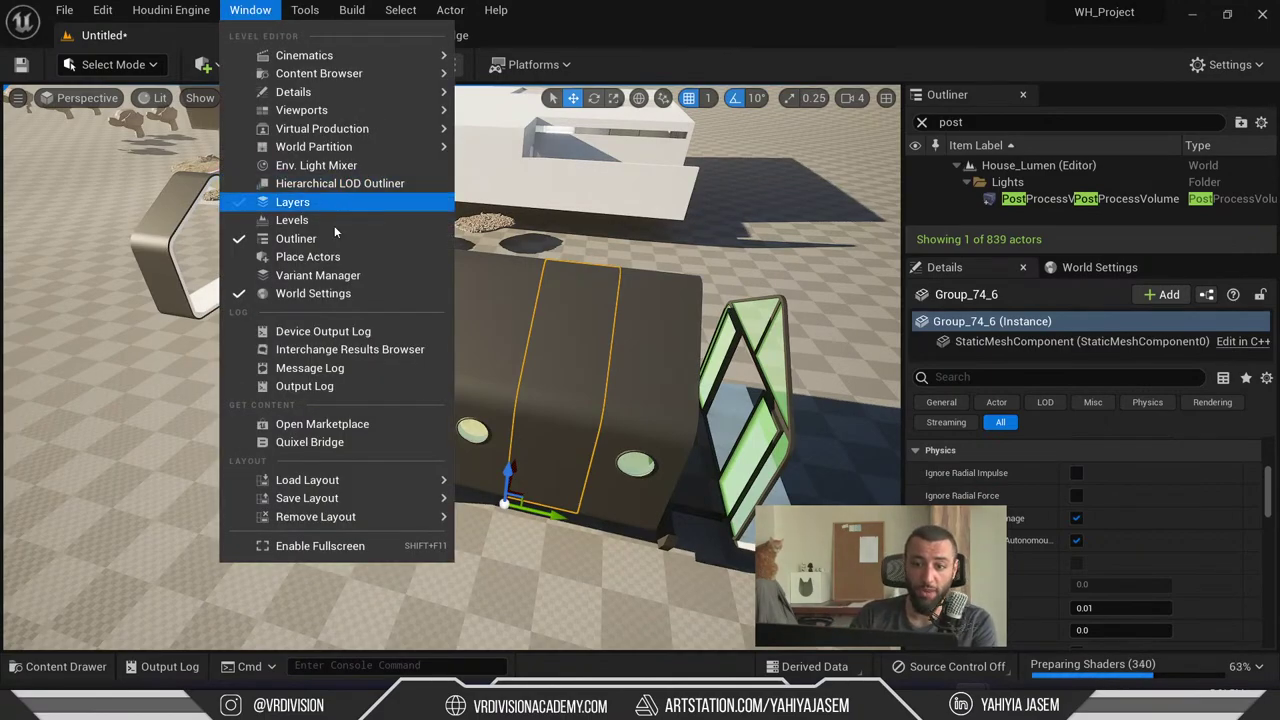
pyautogui.click(318, 167)
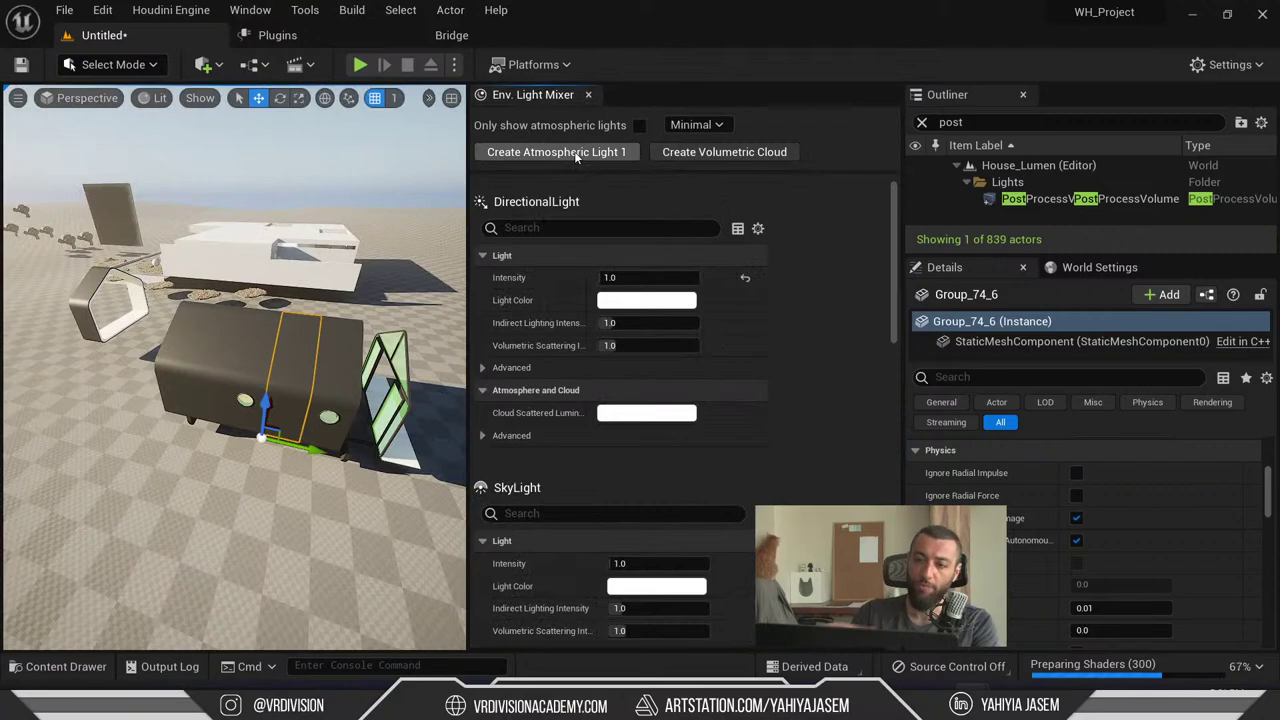
pyautogui.click(588, 94)
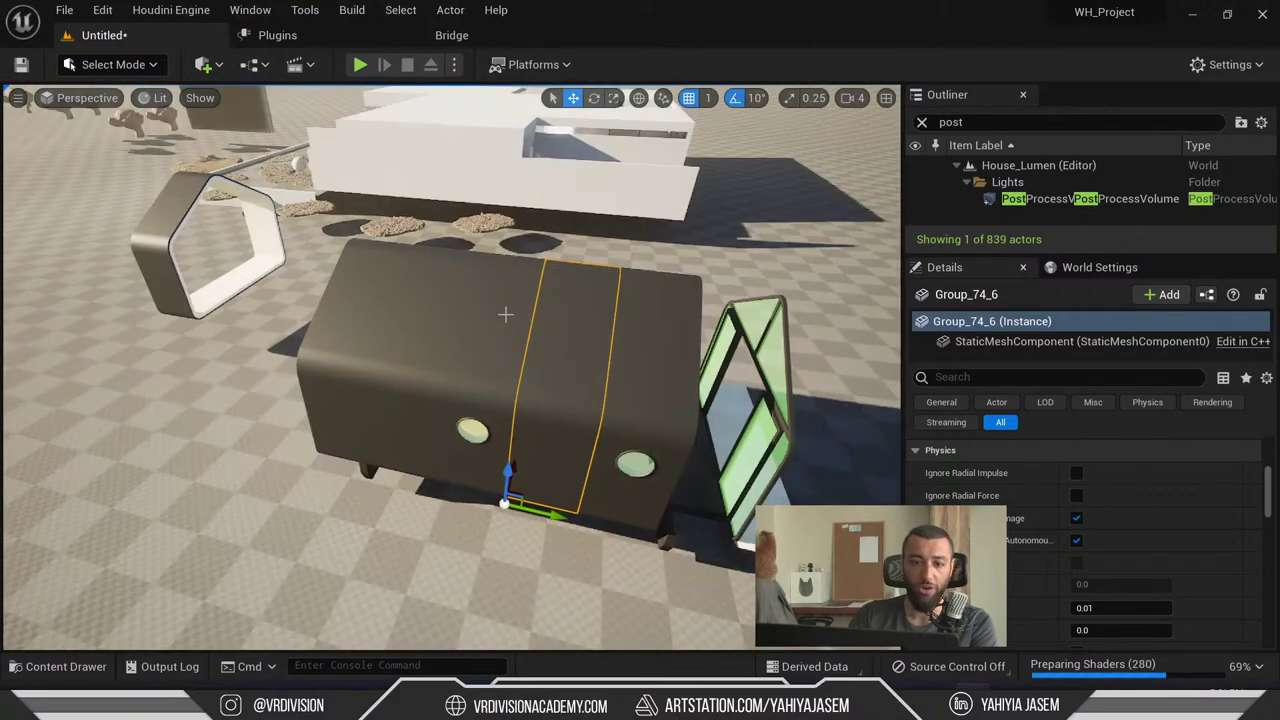
pyautogui.moveTo(505, 314); pyautogui.dragTo(505, 314, button='right')
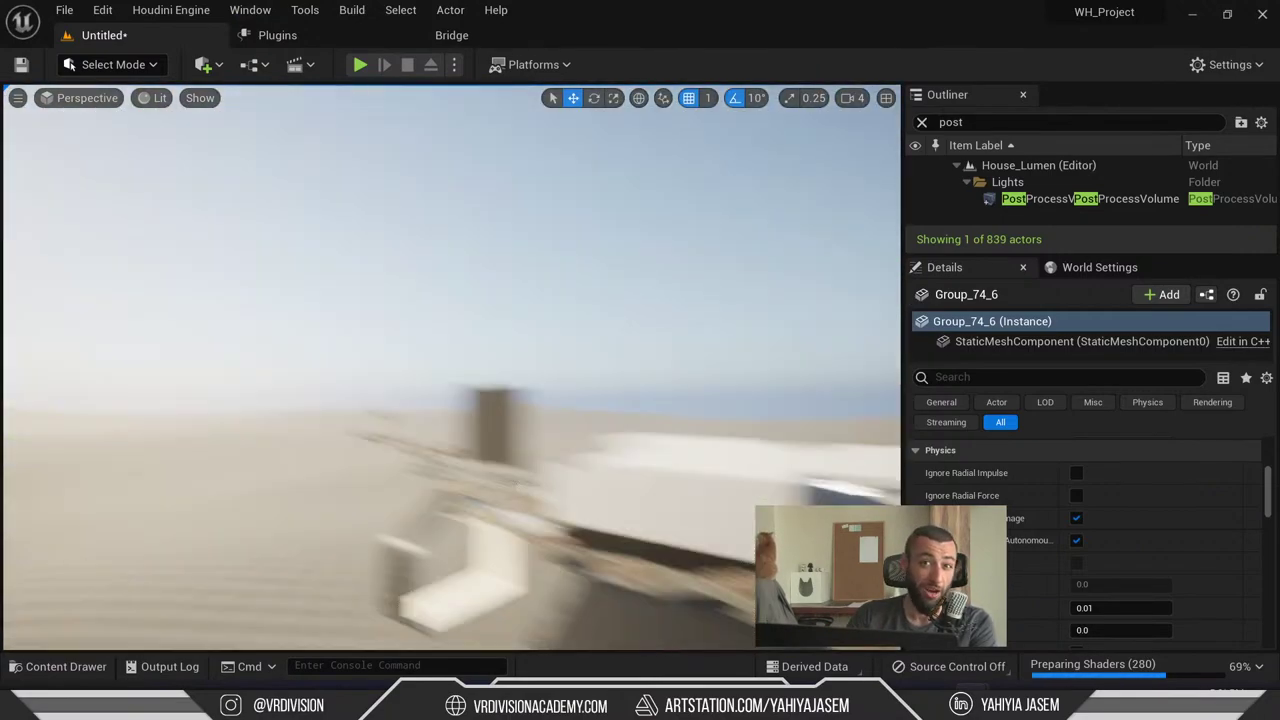
pyautogui.hotkey('alt', 'Tab')
pyautogui.tripleClick(440, 240)
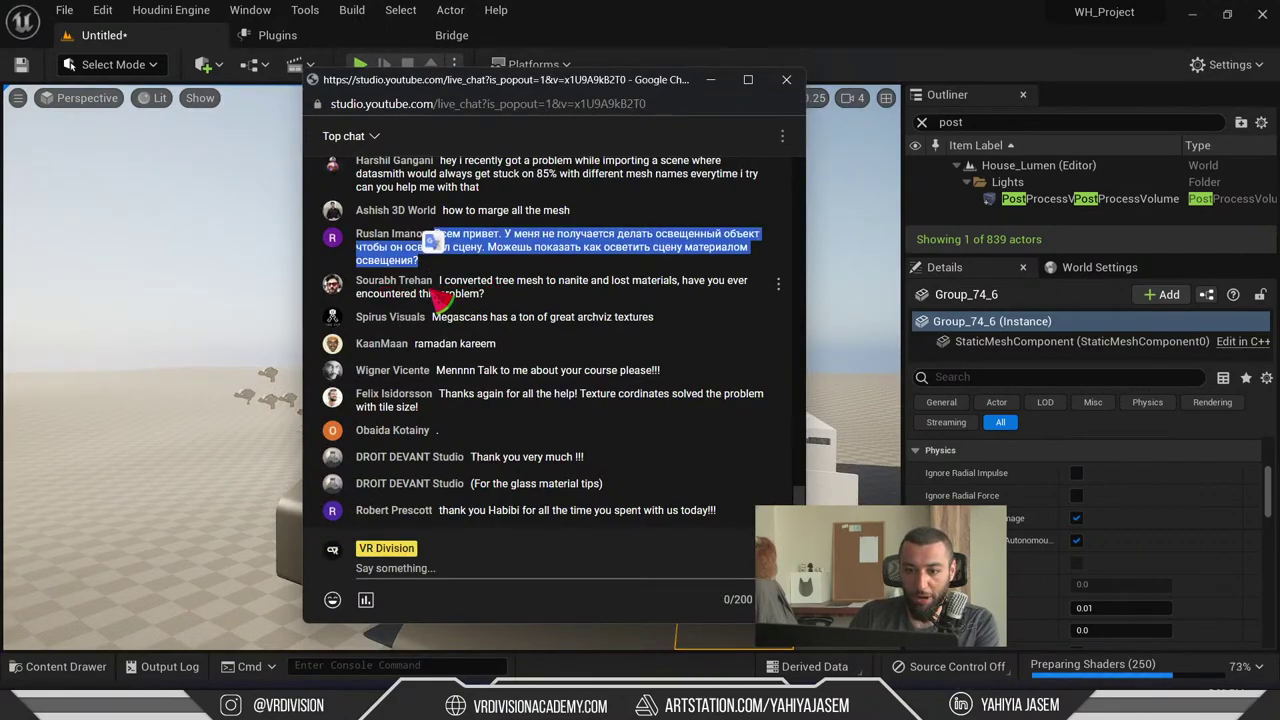
pyautogui.click(518, 300)
pyautogui.moveTo(518, 300); pyautogui.dragTo(523, 309)
pyautogui.click(452, 297)
pyautogui.click(586, 294)
pyautogui.doubleClick(582, 284)
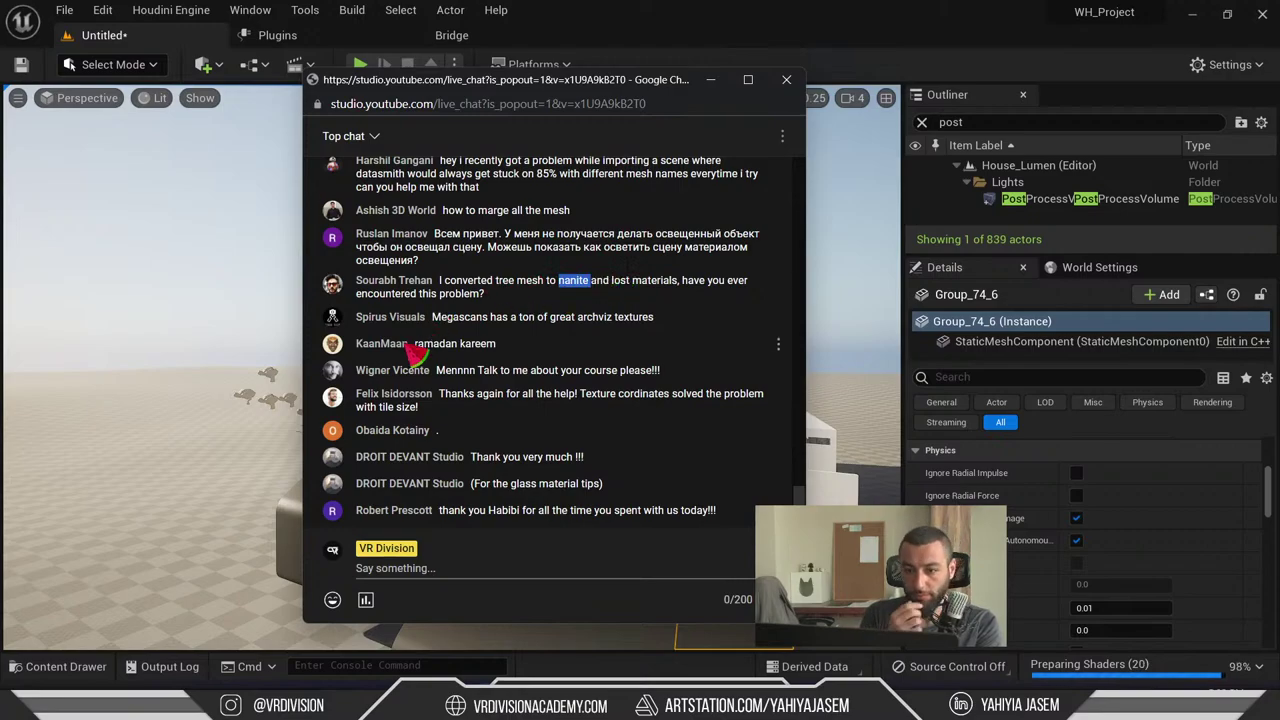
pyautogui.moveTo(446, 336); pyautogui.dragTo(565, 333)
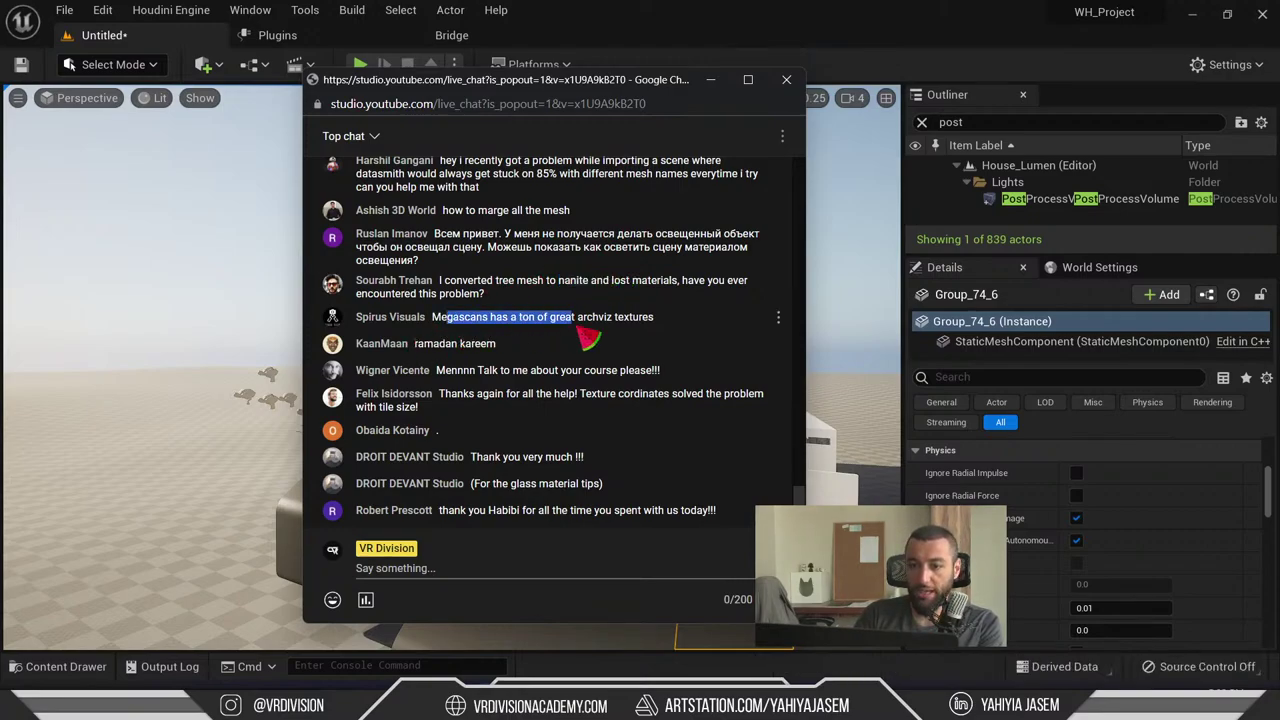
pyautogui.moveTo(704, 336); pyautogui.dragTo(522, 334)
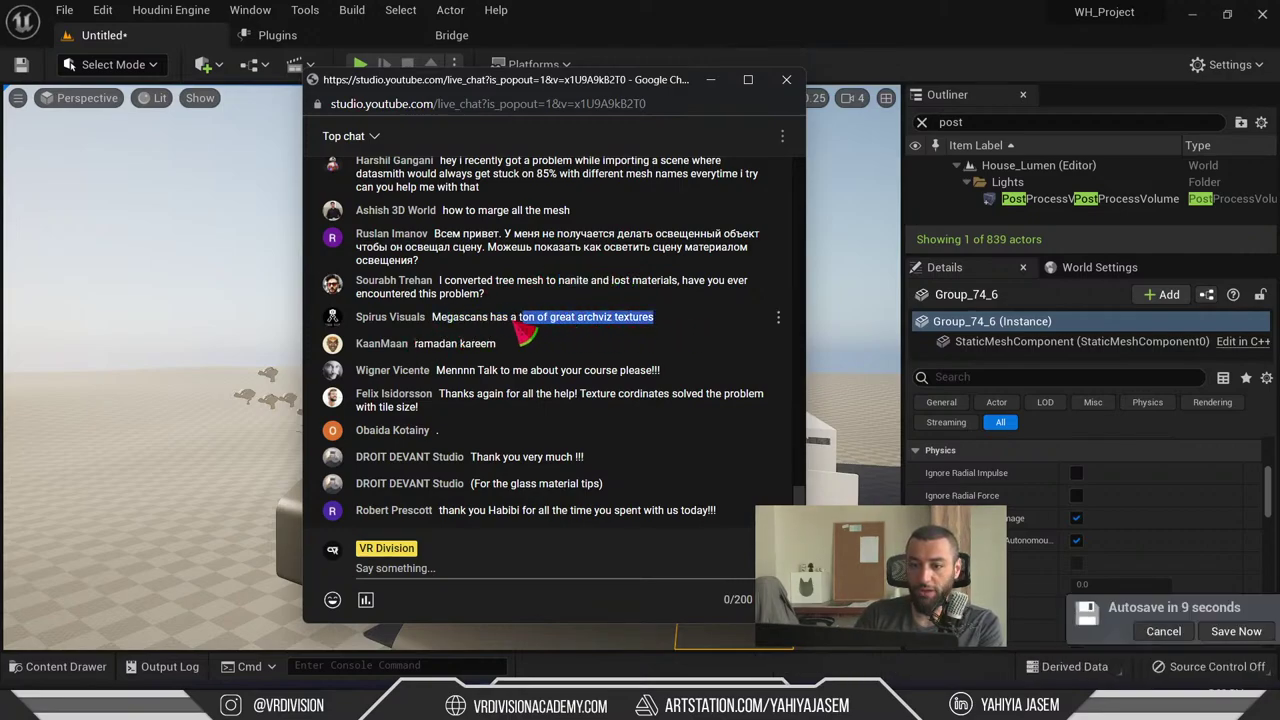
pyautogui.moveTo(432, 318); pyautogui.dragTo(423, 334)
pyautogui.click(428, 348)
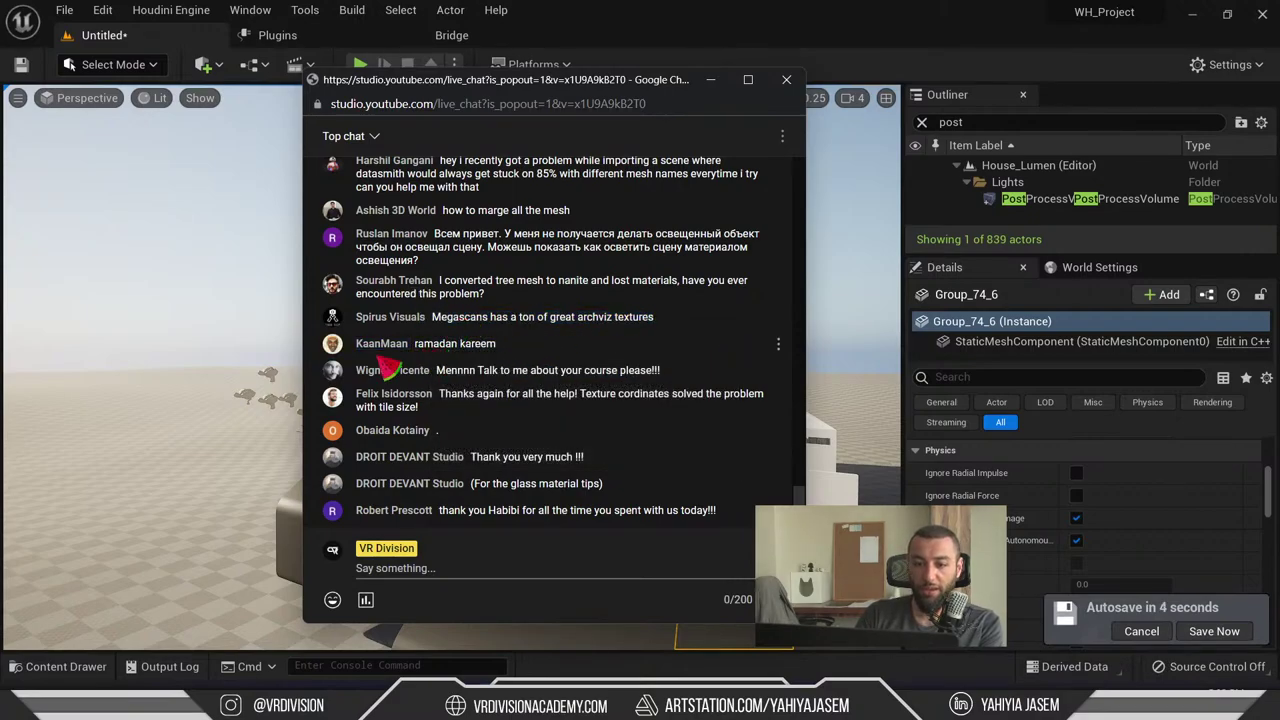
pyautogui.moveTo(412, 345); pyautogui.dragTo(500, 350)
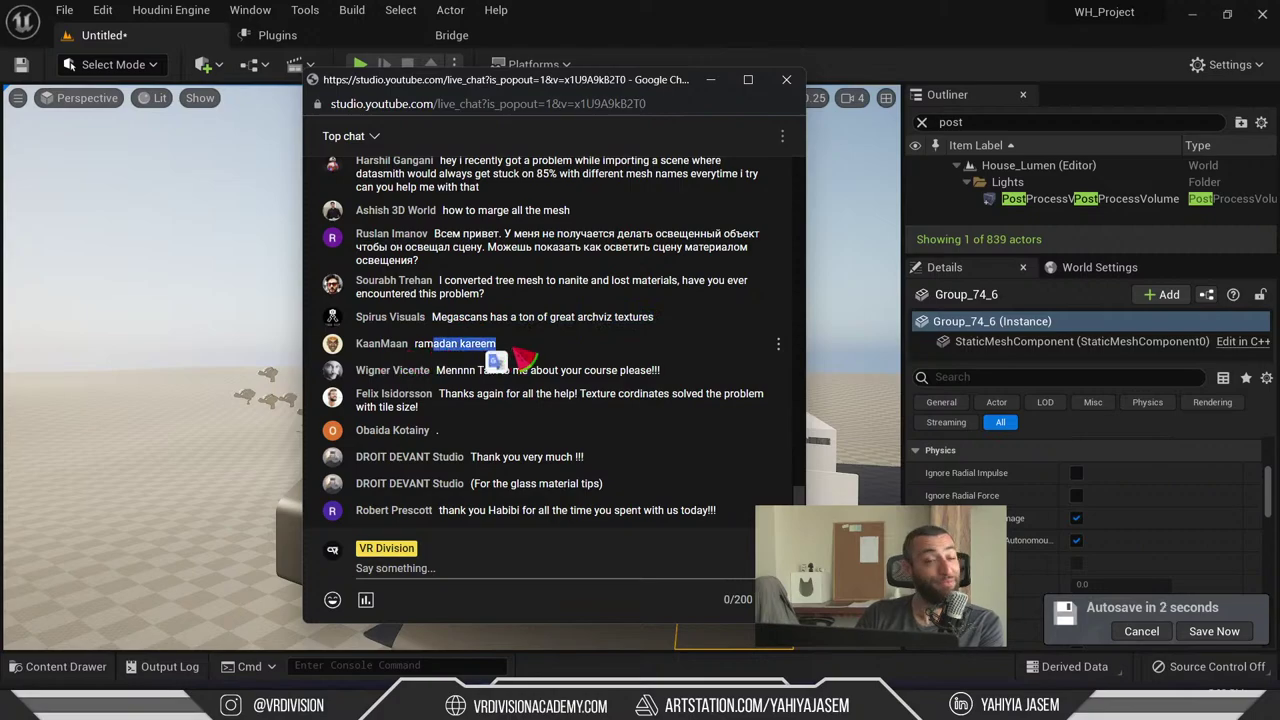
pyautogui.click(525, 358)
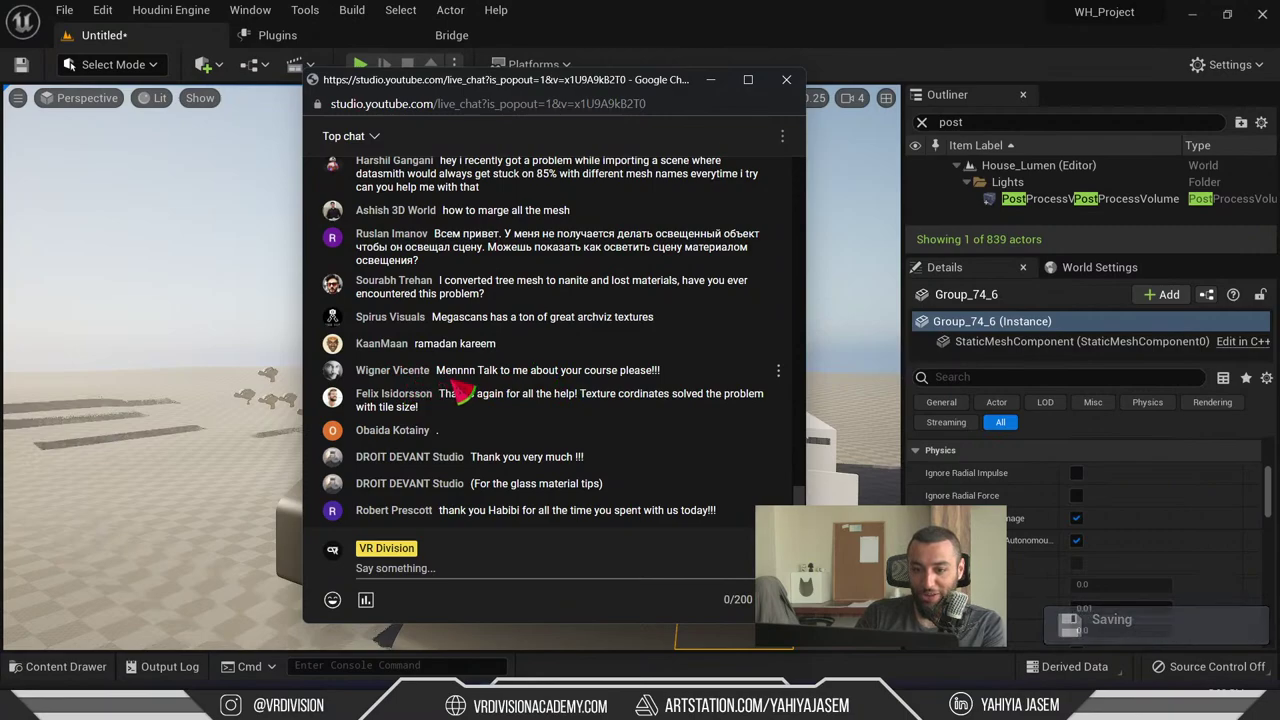
pyautogui.moveTo(458, 372); pyautogui.dragTo(445, 372)
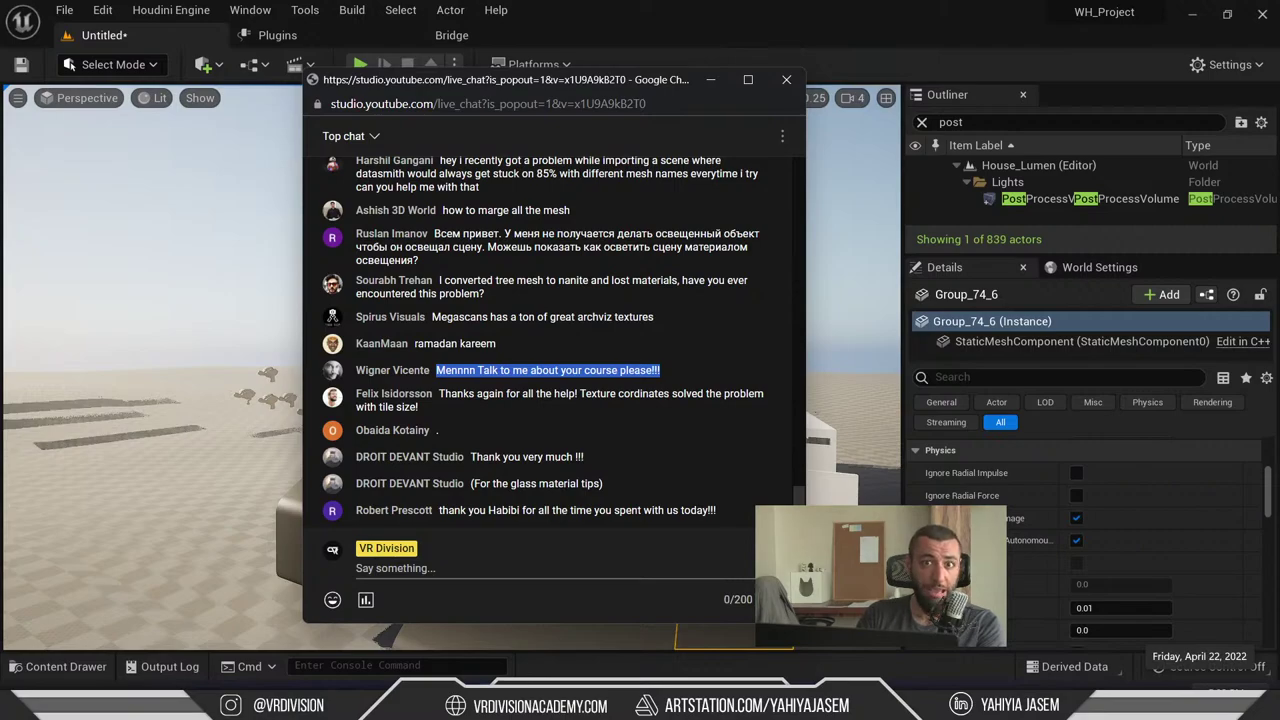
pyautogui.tripleClick(468, 408)
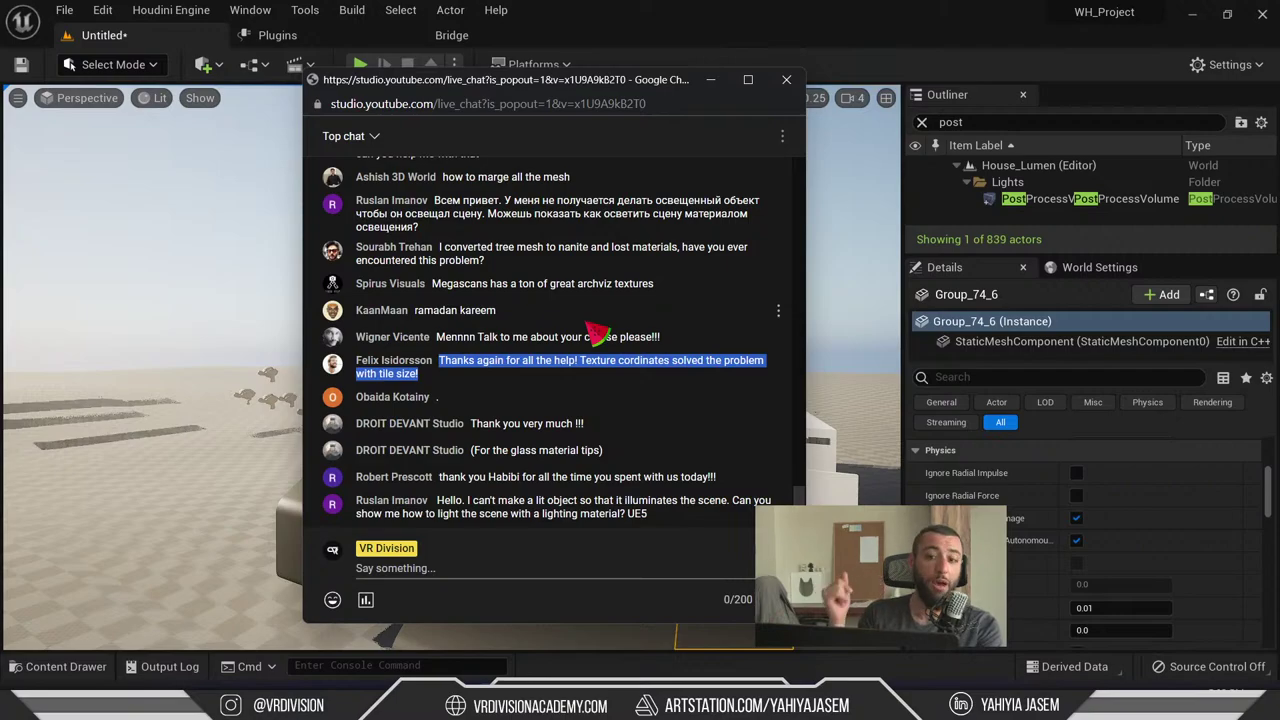
pyautogui.click(537, 379)
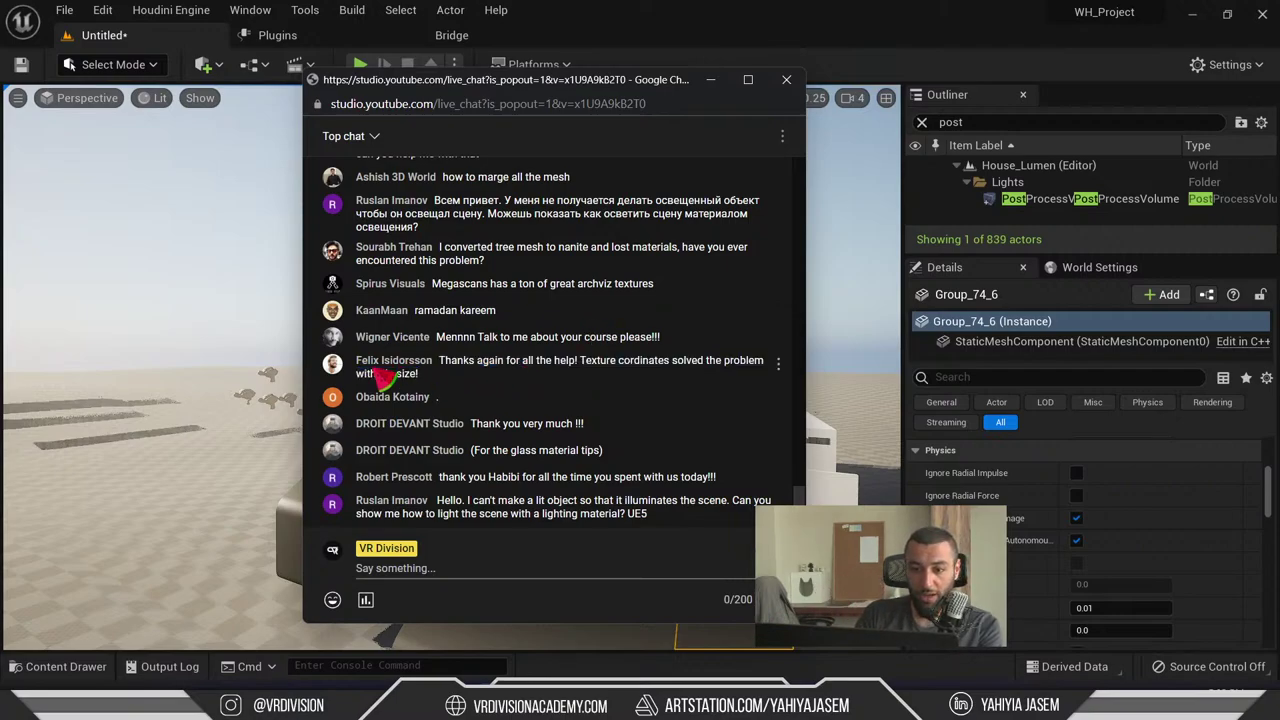
pyautogui.moveTo(450, 366); pyautogui.dragTo(771, 371)
pyautogui.click(663, 389)
pyautogui.moveTo(663, 389); pyautogui.dragTo(508, 366)
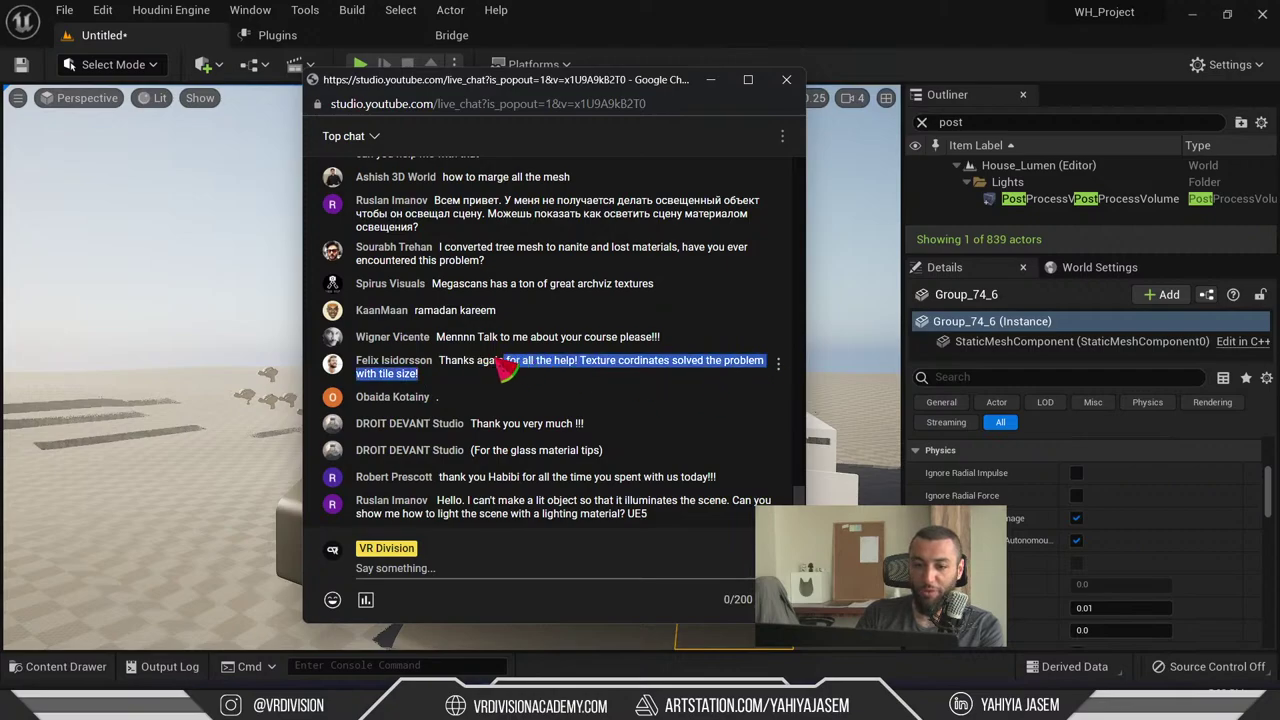
pyautogui.click(462, 381)
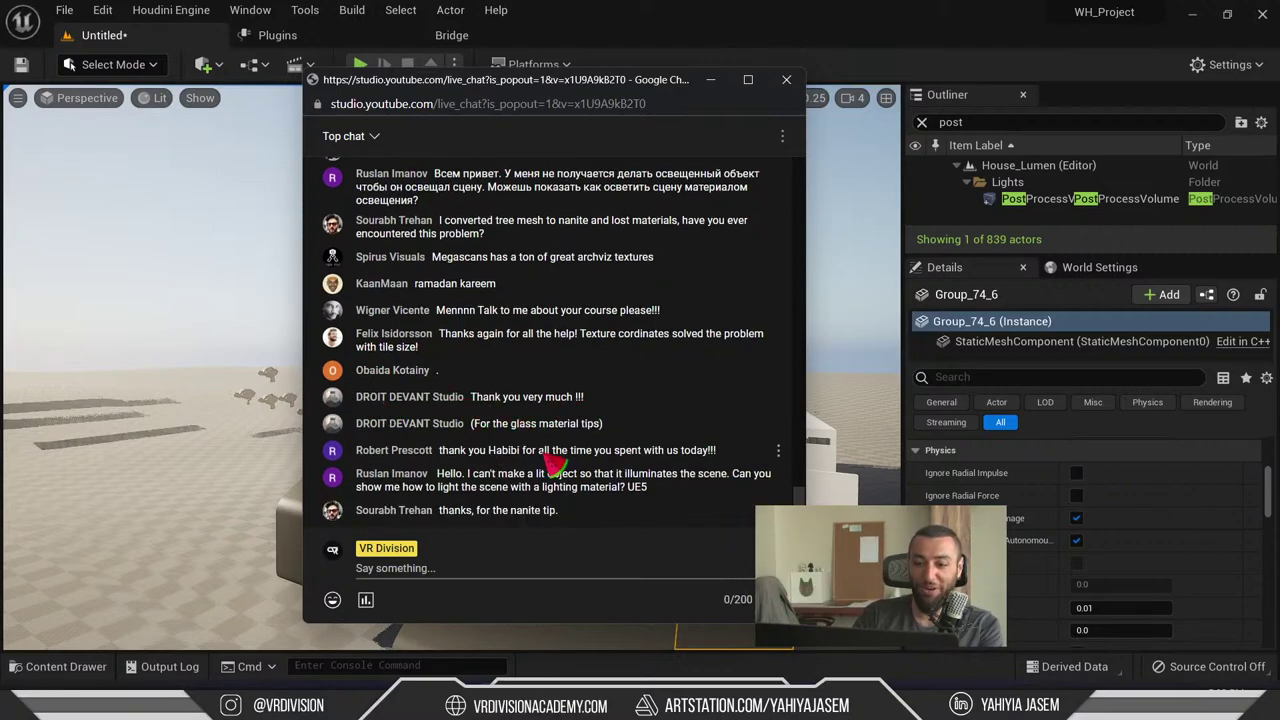
pyautogui.tripleClick(612, 430)
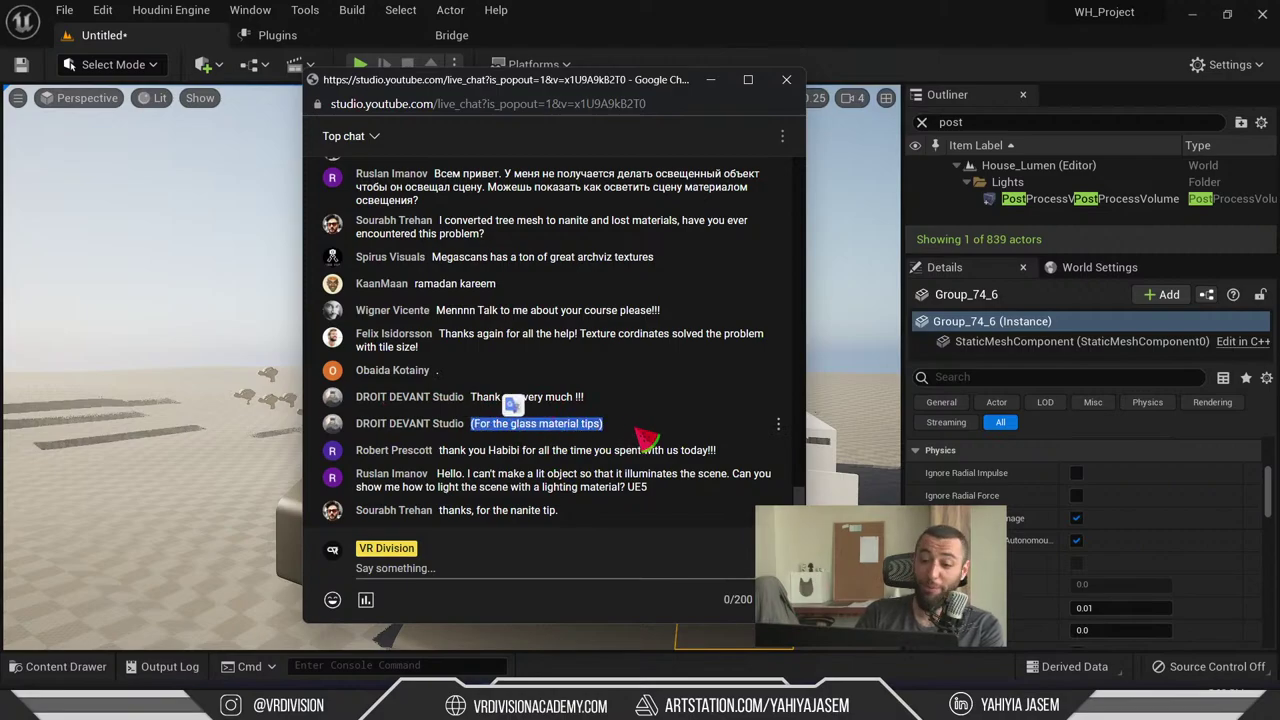
pyautogui.click(590, 432)
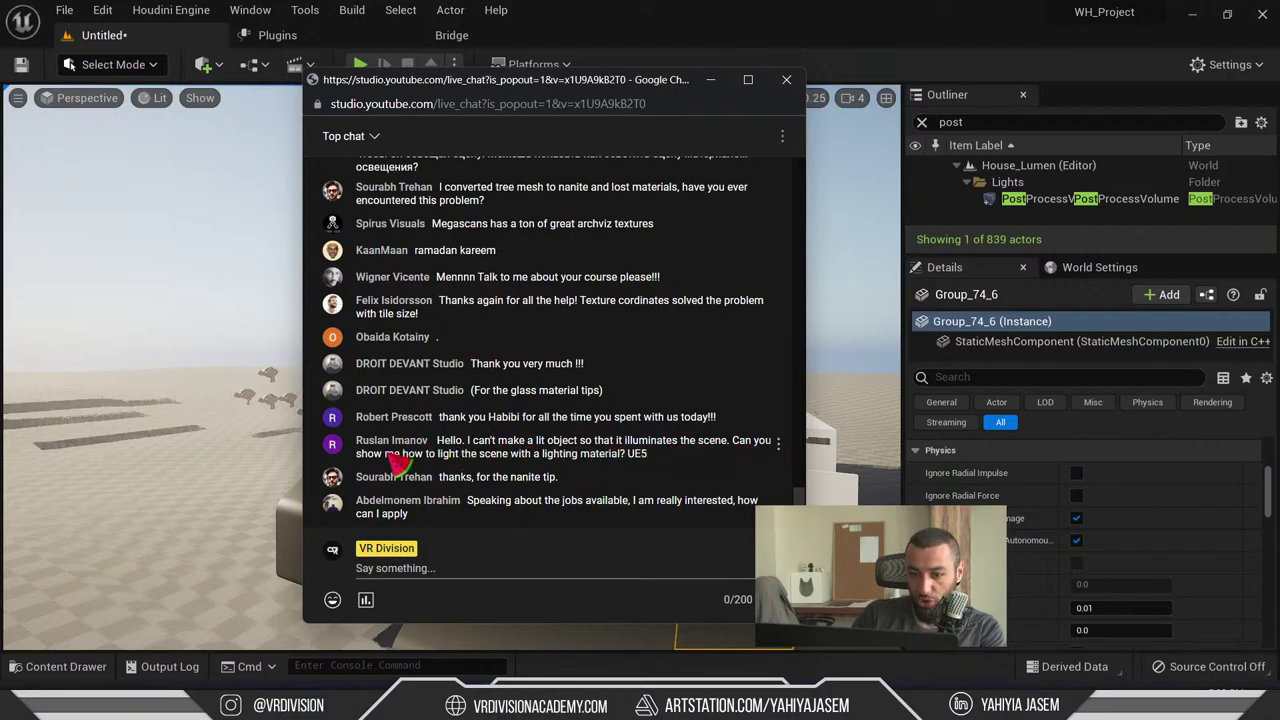
pyautogui.tripleClick(668, 466)
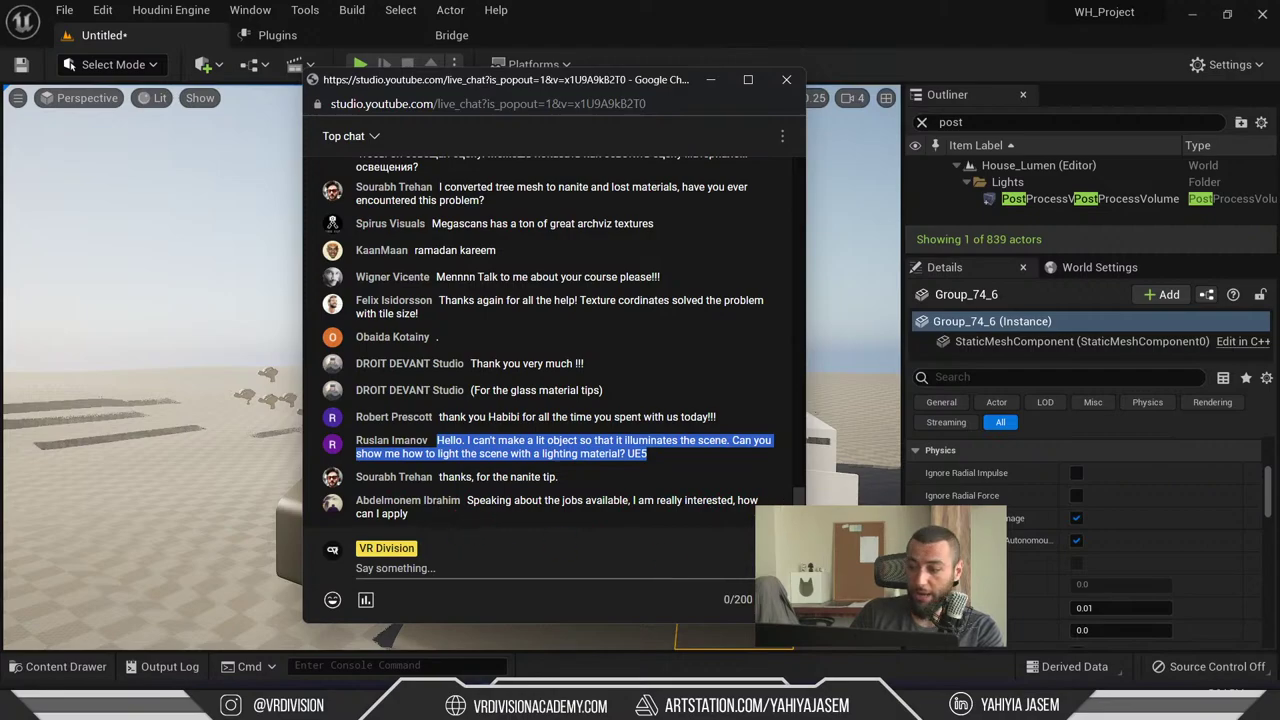
# - Switch to Discord and open the VR Division news channel
pyautogui.hotkey('alt', 'Tab')
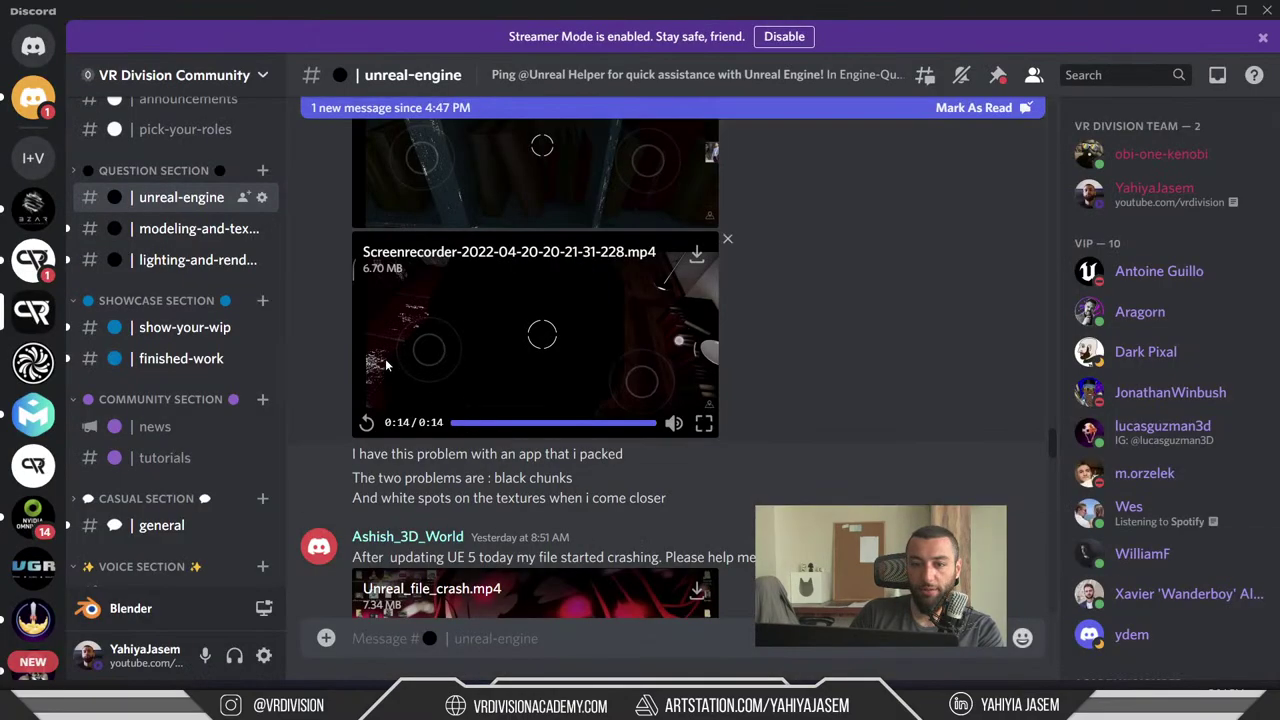
pyautogui.scroll(-4, 192, 384)
pyautogui.scroll(5, 192, 384)
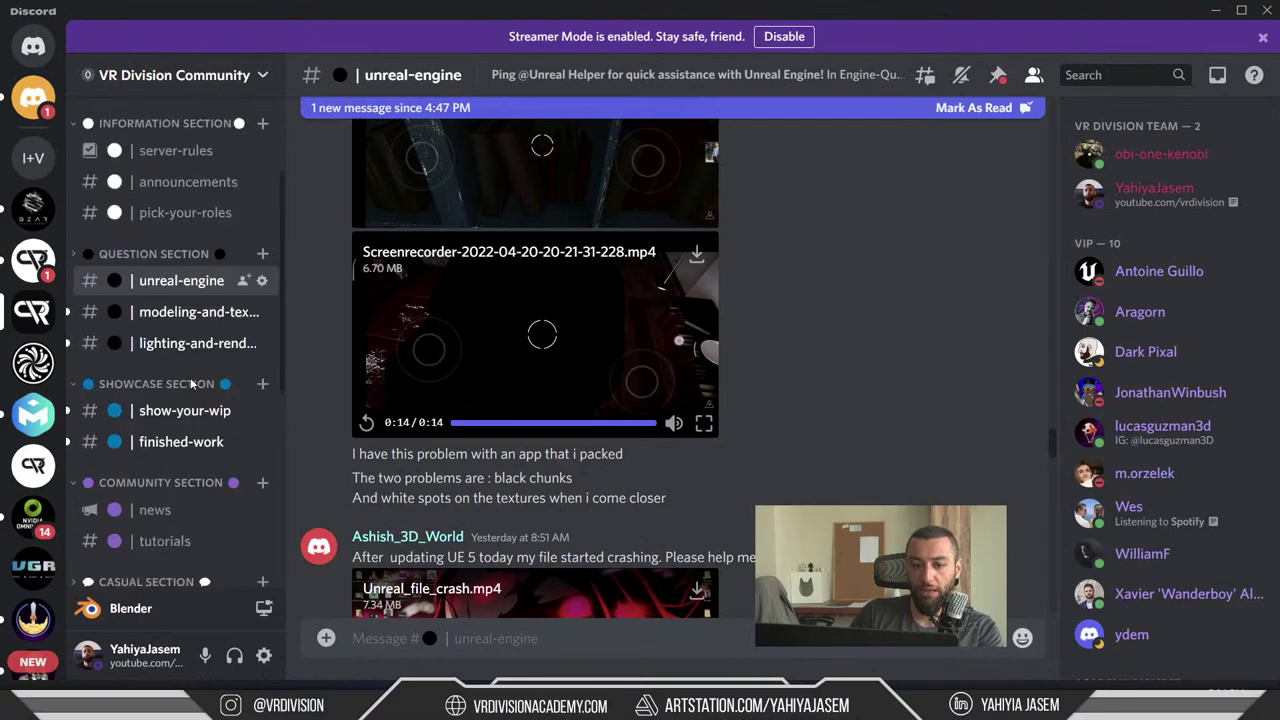
pyautogui.scroll(3, 182, 330)
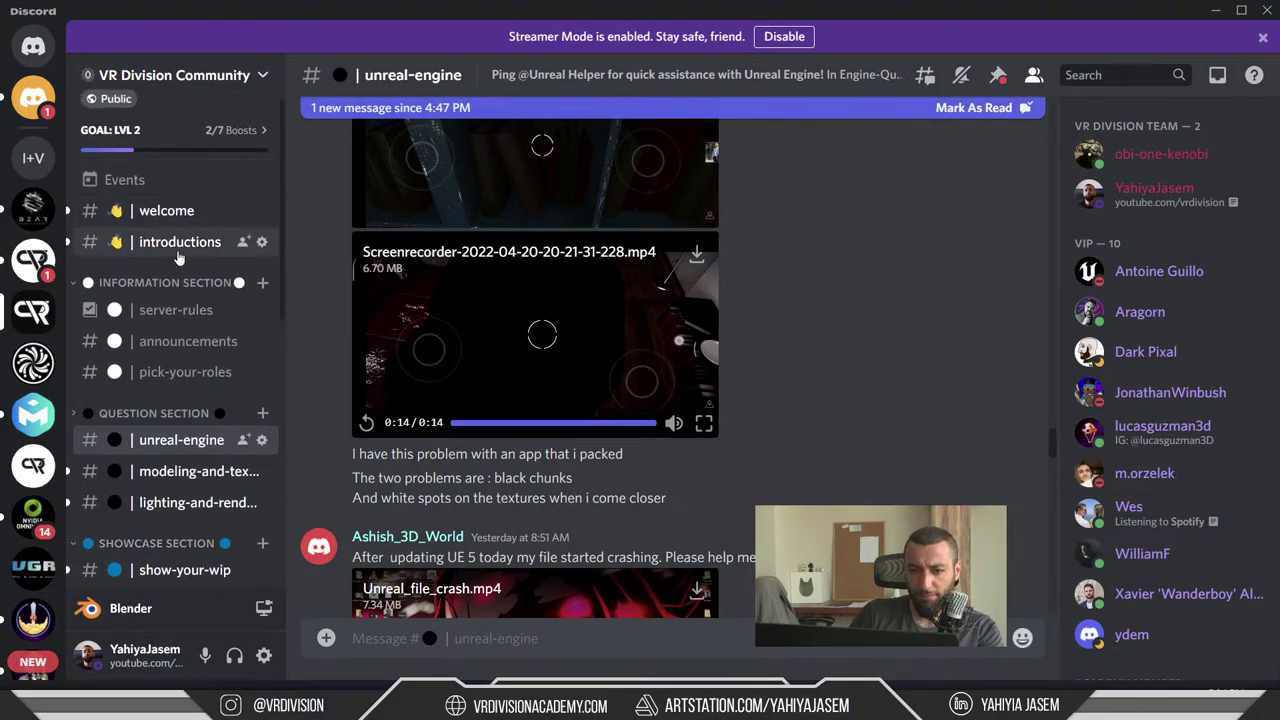
pyautogui.scroll(-3, 180, 300)
pyautogui.scroll(-2, 175, 380)
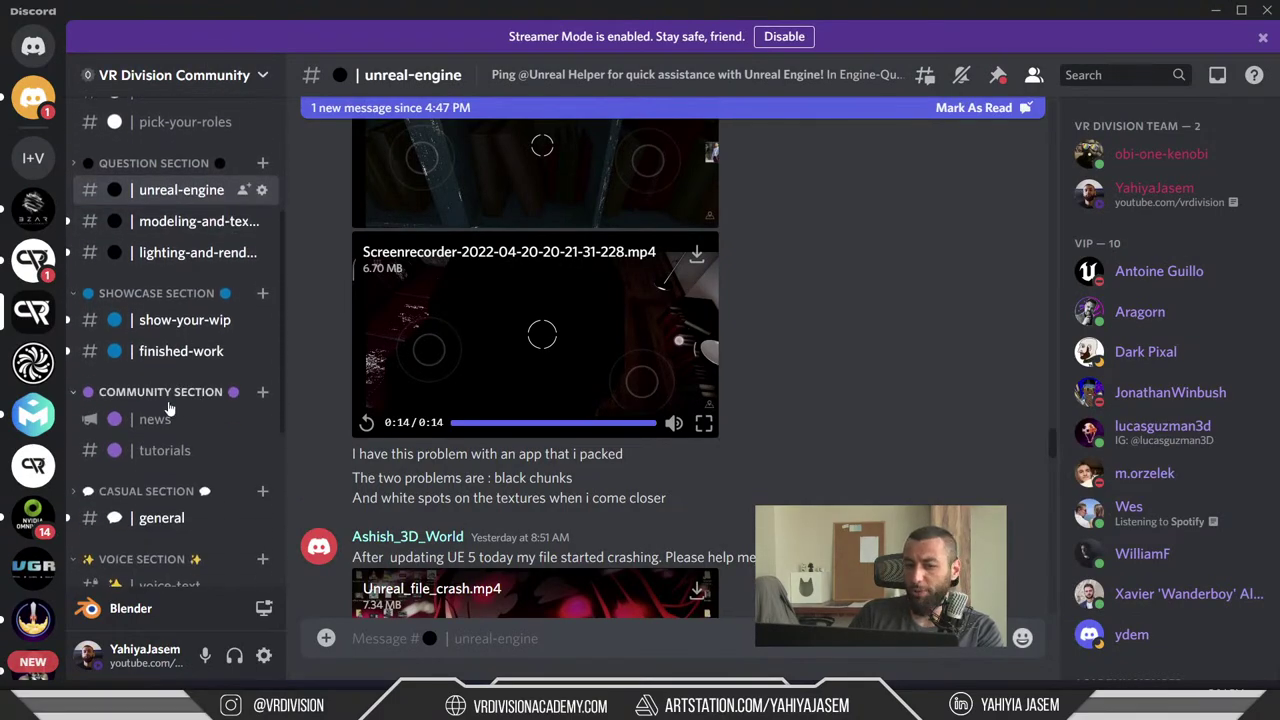
pyautogui.click(155, 419)
# - Read the Visualization Expert in UE vacancy post, highlighting its closing date and form link, then scroll to its image
pyautogui.scroll(1, 835, 407)
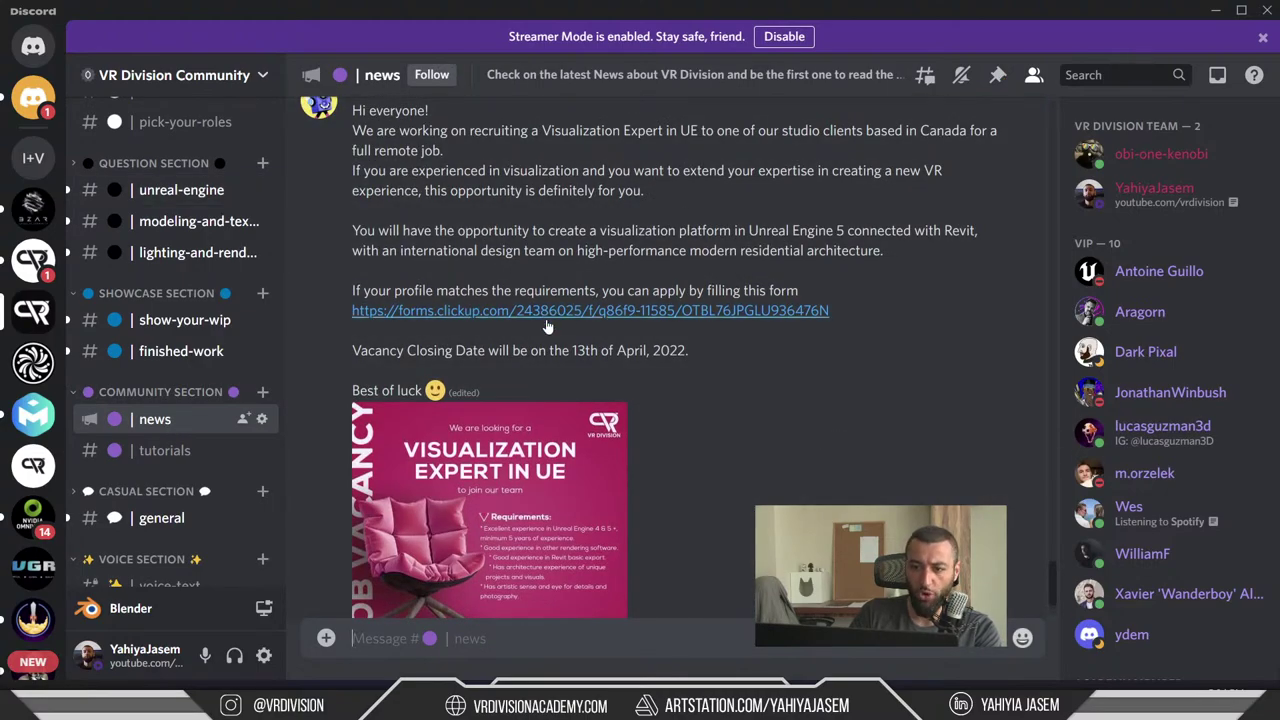
pyautogui.scroll(1, 548, 327)
pyautogui.moveTo(390, 313); pyautogui.dragTo(708, 333)
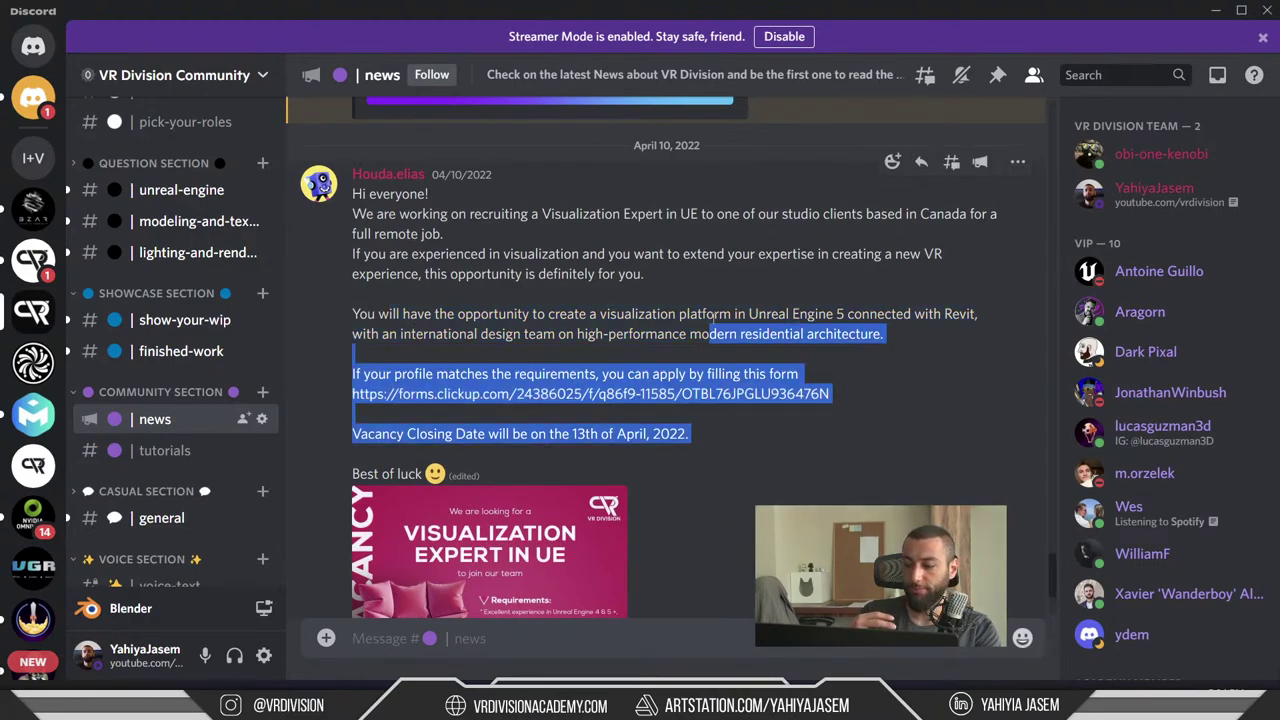
pyautogui.click(679, 476)
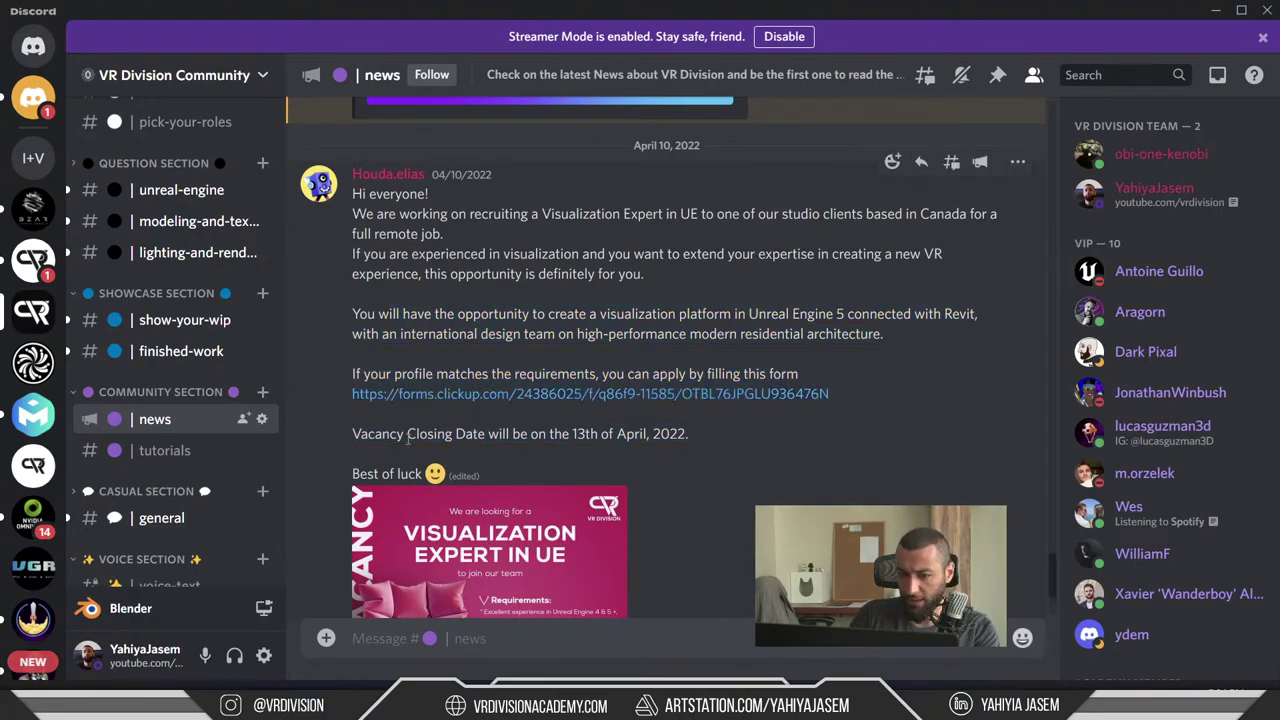
pyautogui.moveTo(688, 434); pyautogui.dragTo(352, 434)
pyautogui.click(360, 434)
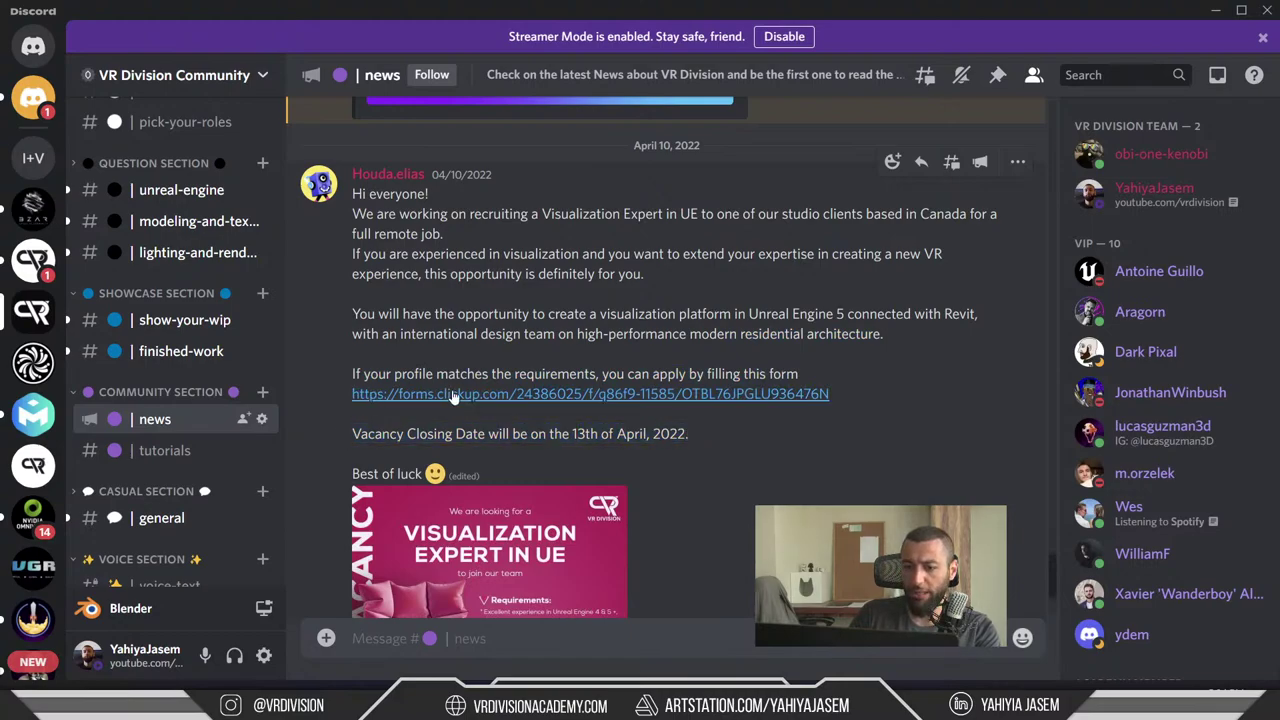
pyautogui.moveTo(503, 314); pyautogui.dragTo(823, 432)
pyautogui.click(823, 432)
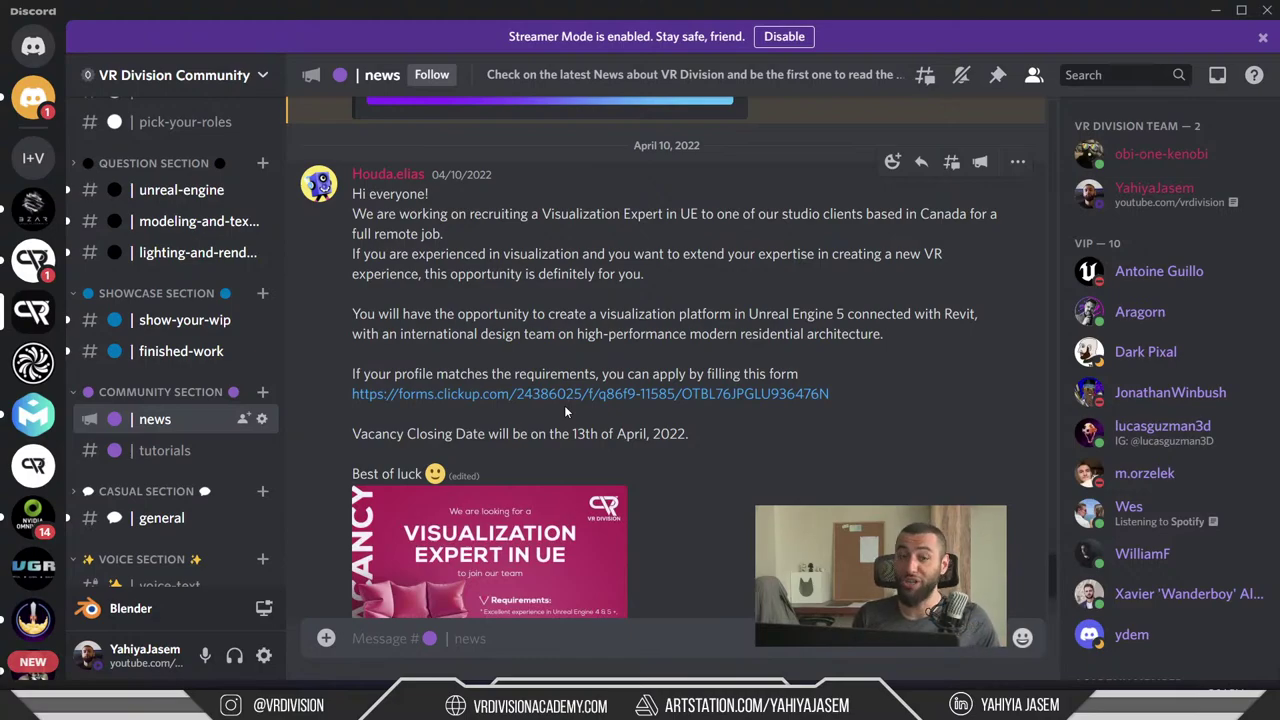
pyautogui.scroll(-3, 712, 355)
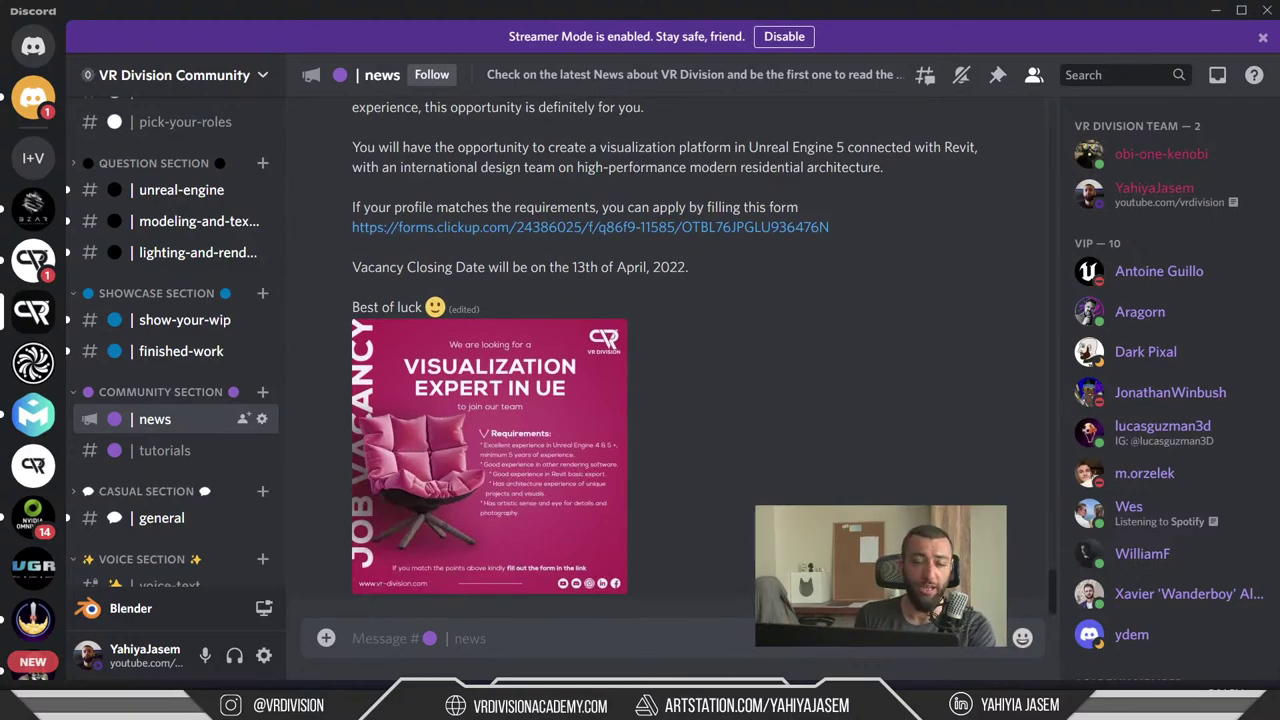
# - Hide the live chat and fly the viewport camera into the house interior
pyautogui.click(1215, 10)
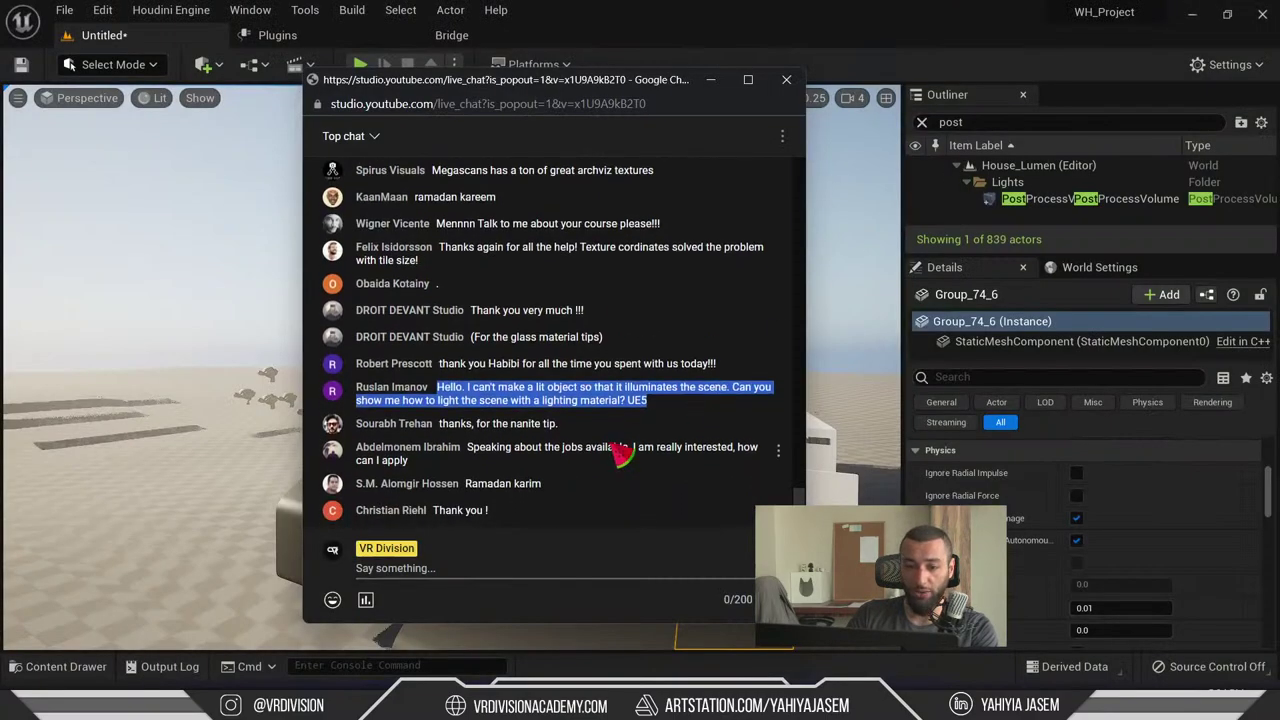
pyautogui.click(759, 6)
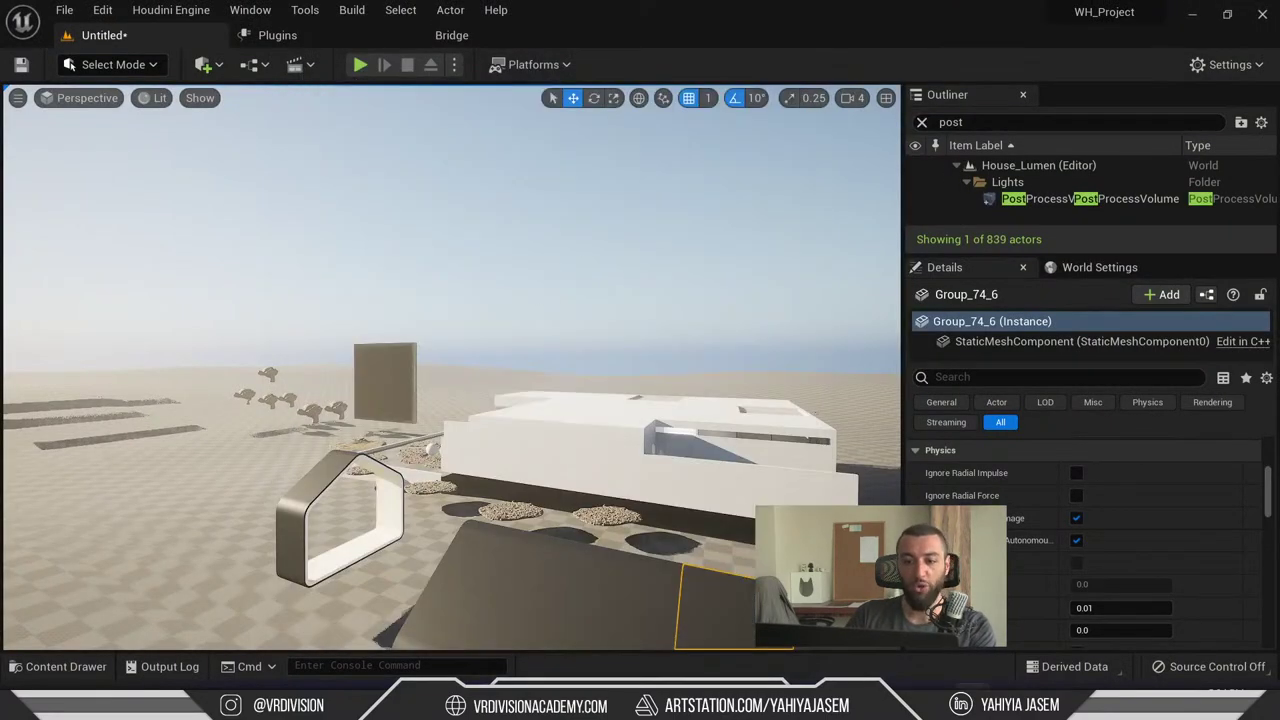
pyautogui.hotkey('alt', 'Tab')
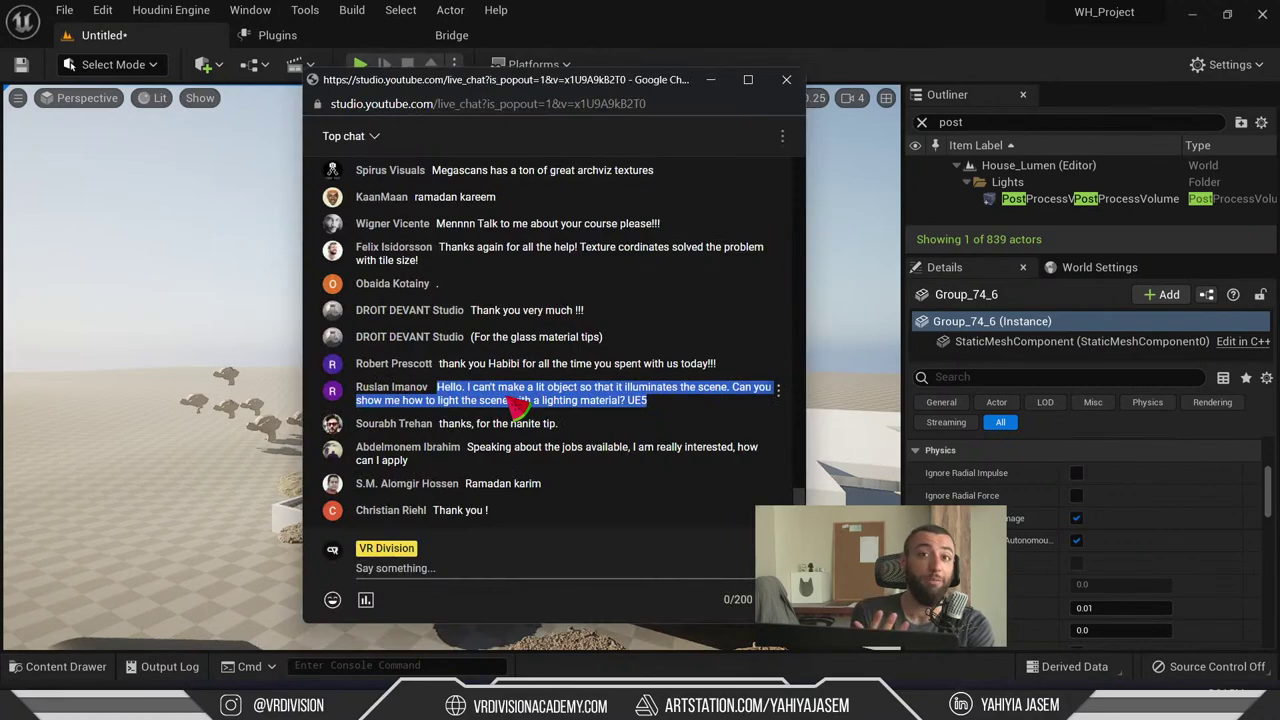
pyautogui.click(687, 12)
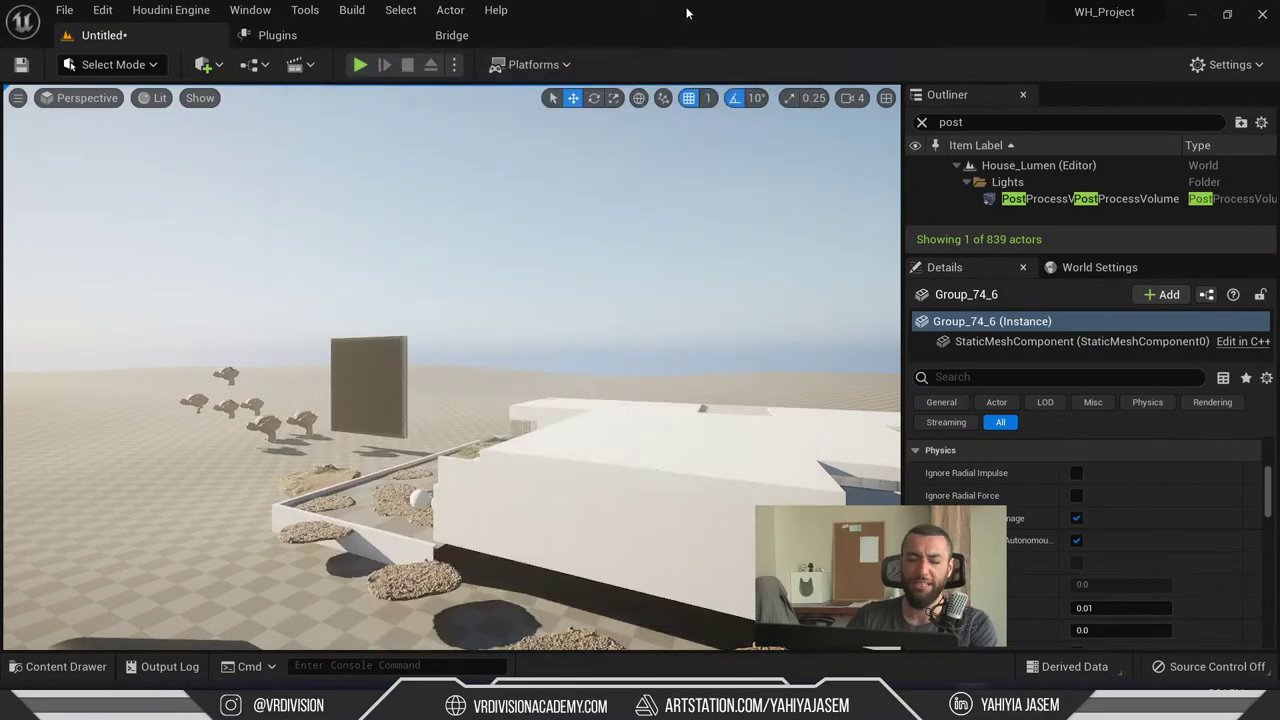
pyautogui.press('w')
pyautogui.moveTo(450, 370); pyautogui.dragTo(450, 370, button='right')
# - Create a new material in the Content/_Lib folder and set its Shading Model to Unlit
pyautogui.click(66, 666)
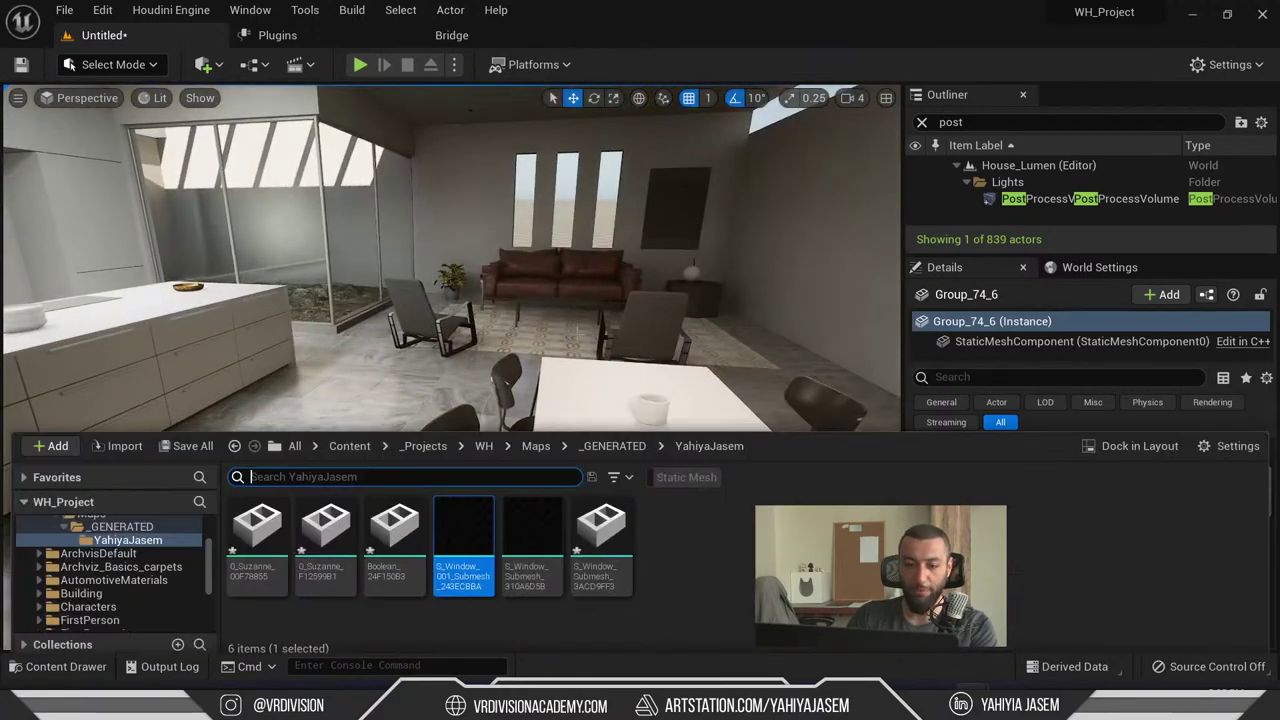
pyautogui.scroll(3, 66, 540)
pyautogui.click(73, 531)
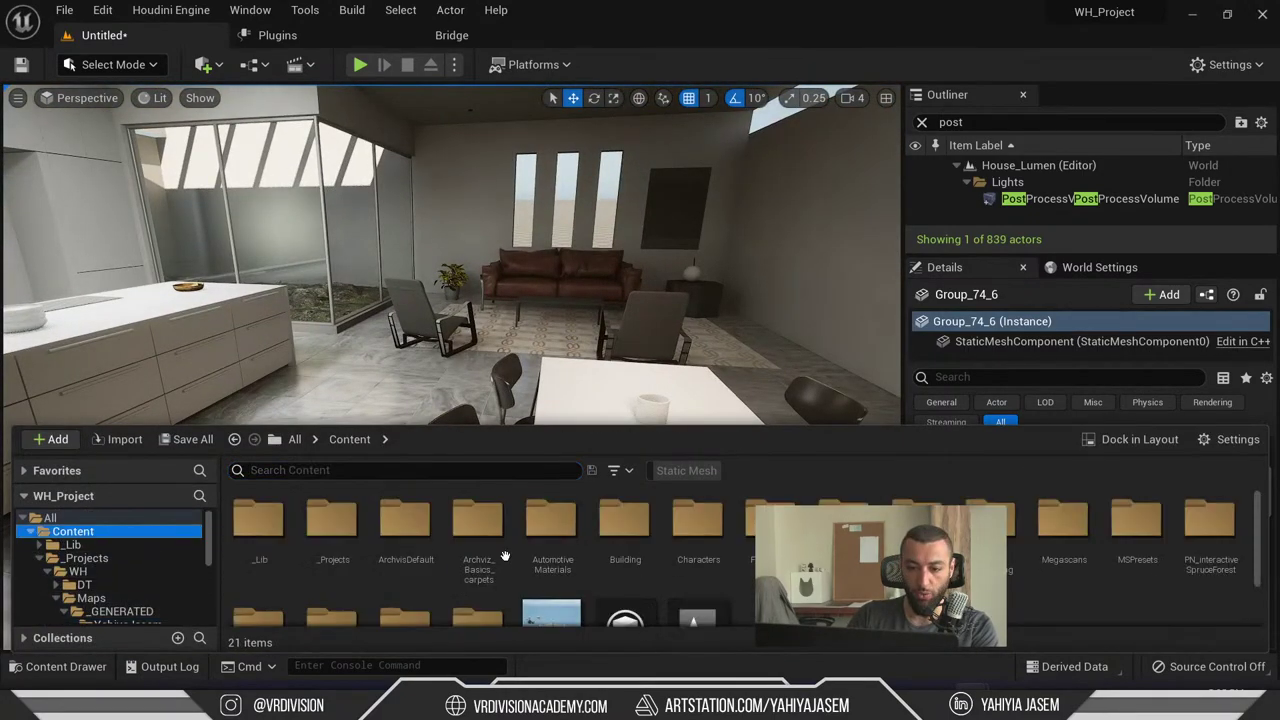
pyautogui.doubleClick(264, 530)
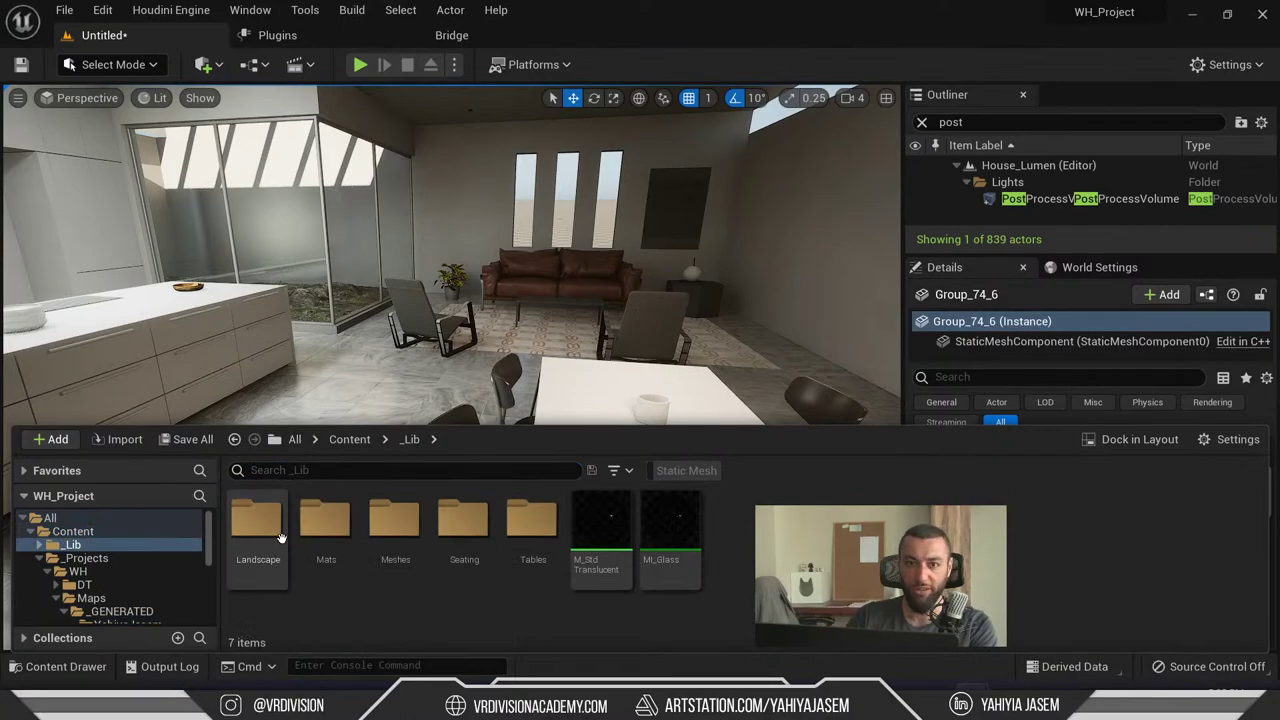
pyautogui.rightClick(888, 520)
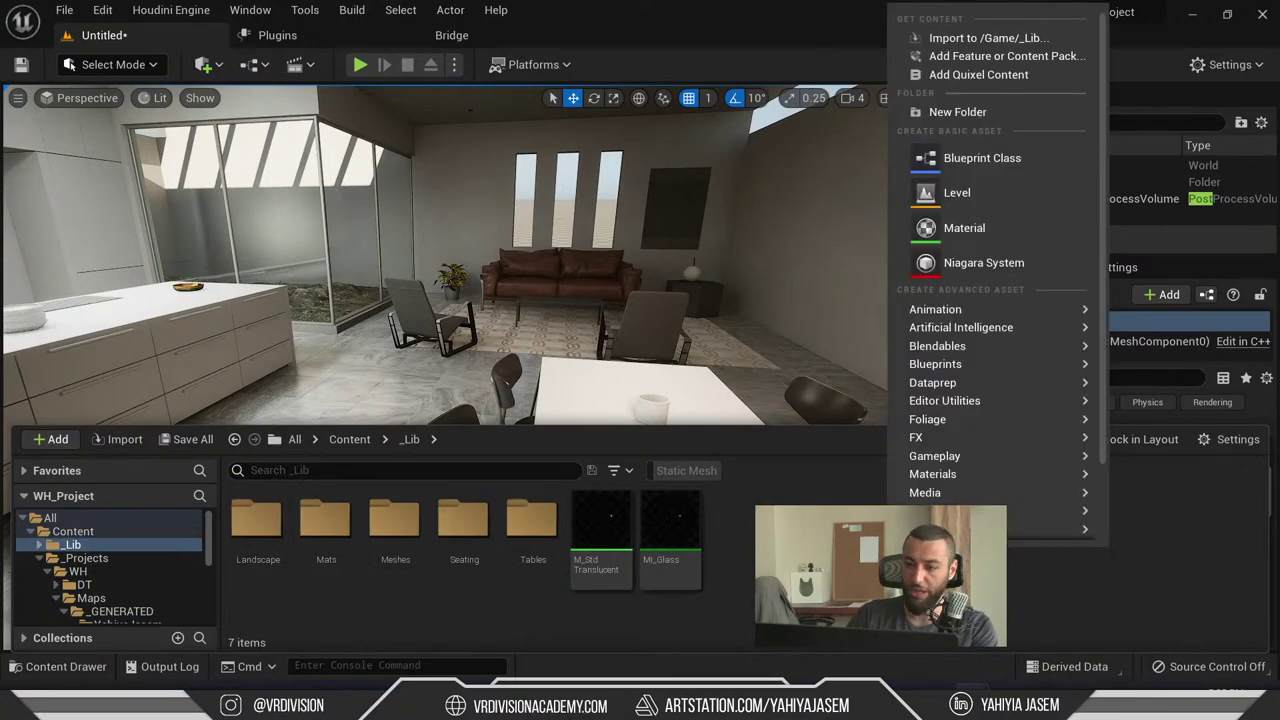
pyautogui.click(962, 228)
pyautogui.doubleClick(738, 535)
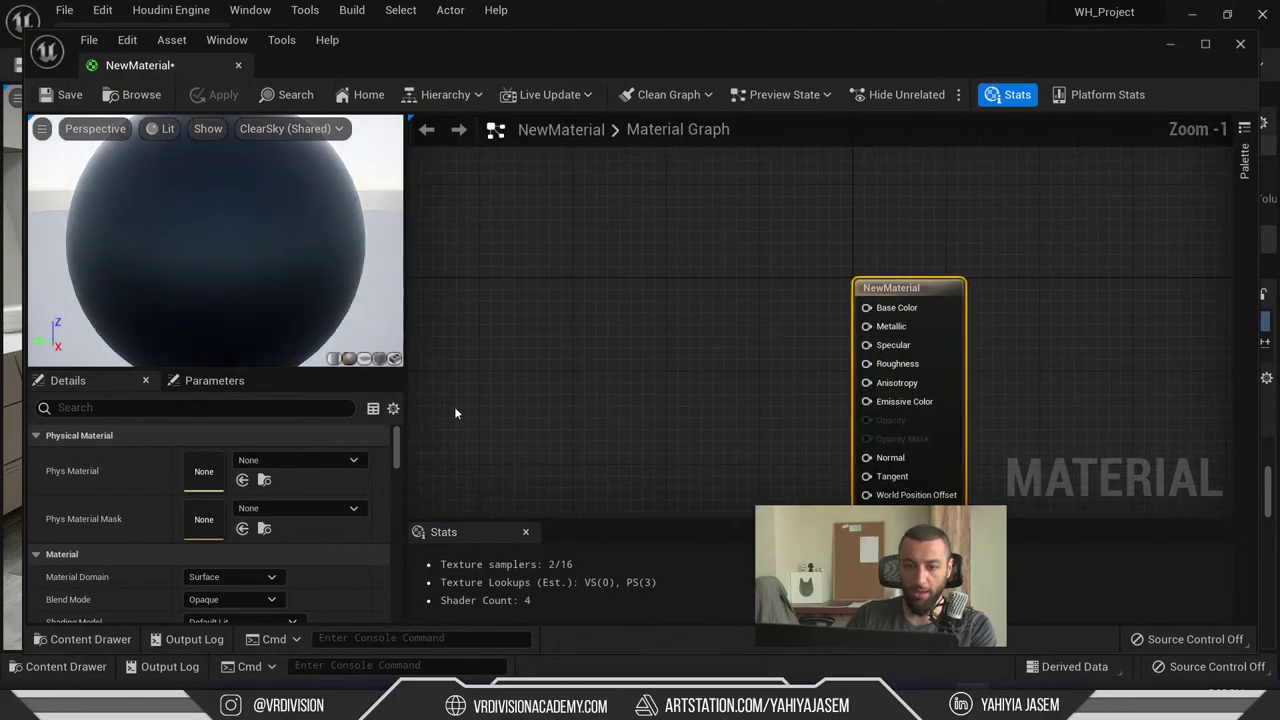
pyautogui.doubleClick(540, 66)
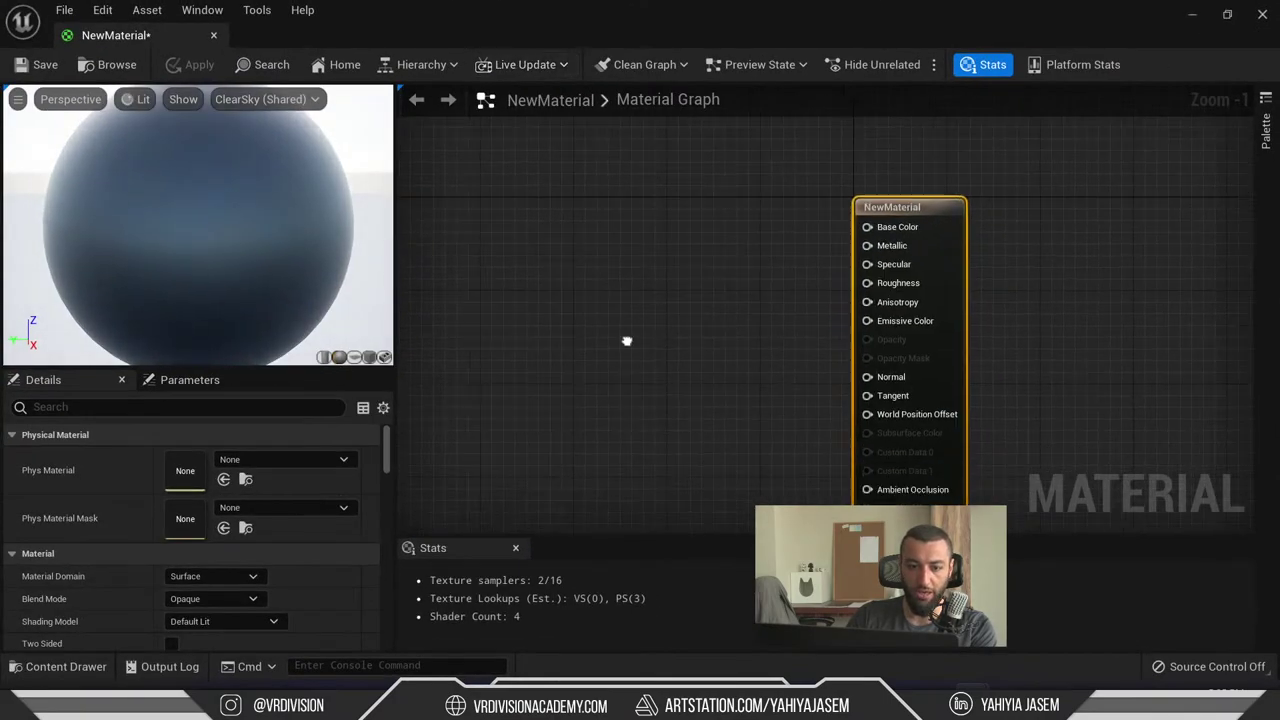
pyautogui.click(240, 618)
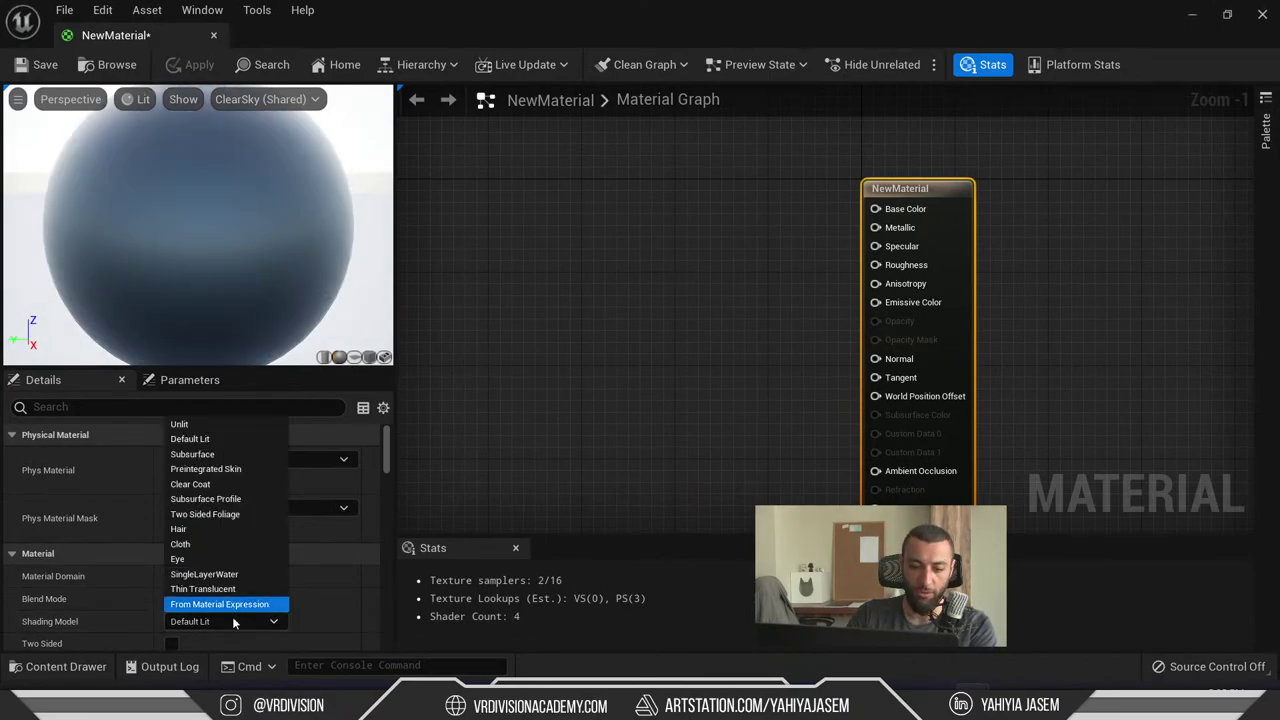
pyautogui.click(182, 425)
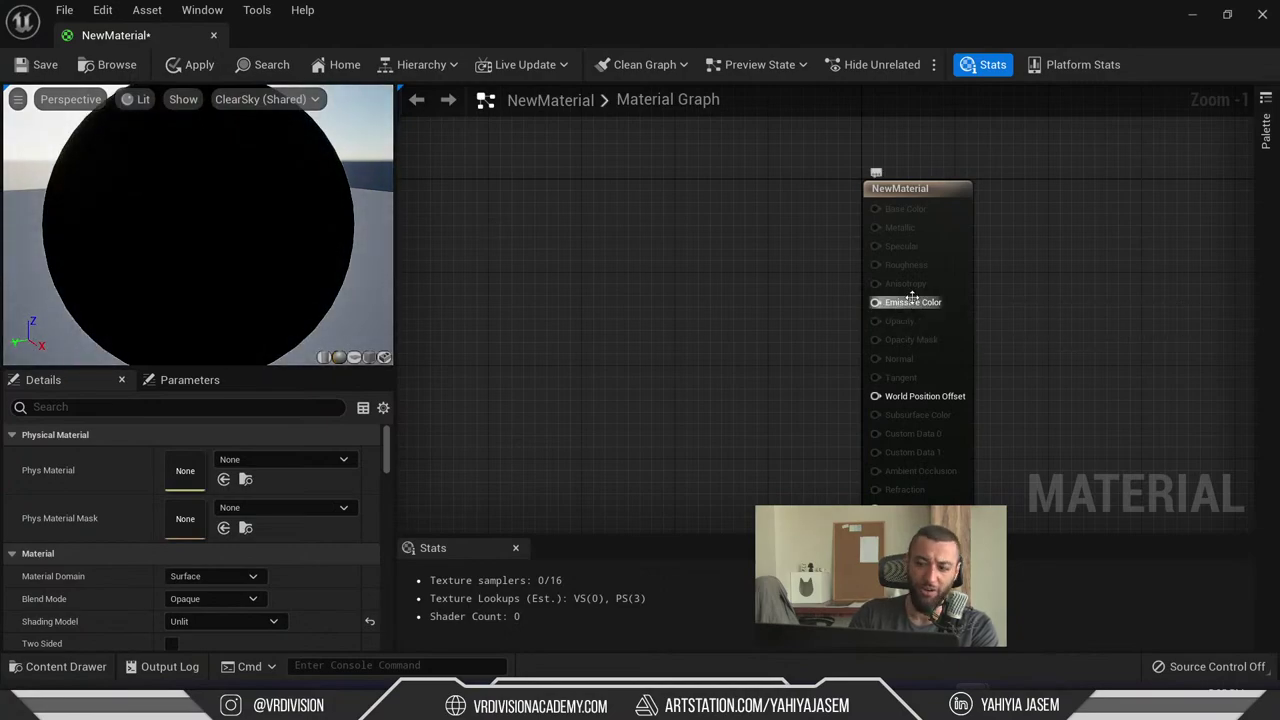
# - Add a Color vector parameter, a Multiply node and an Intensity scalar parameter, wire them, and save
pyautogui.click(645, 232)
pyautogui.write('C')
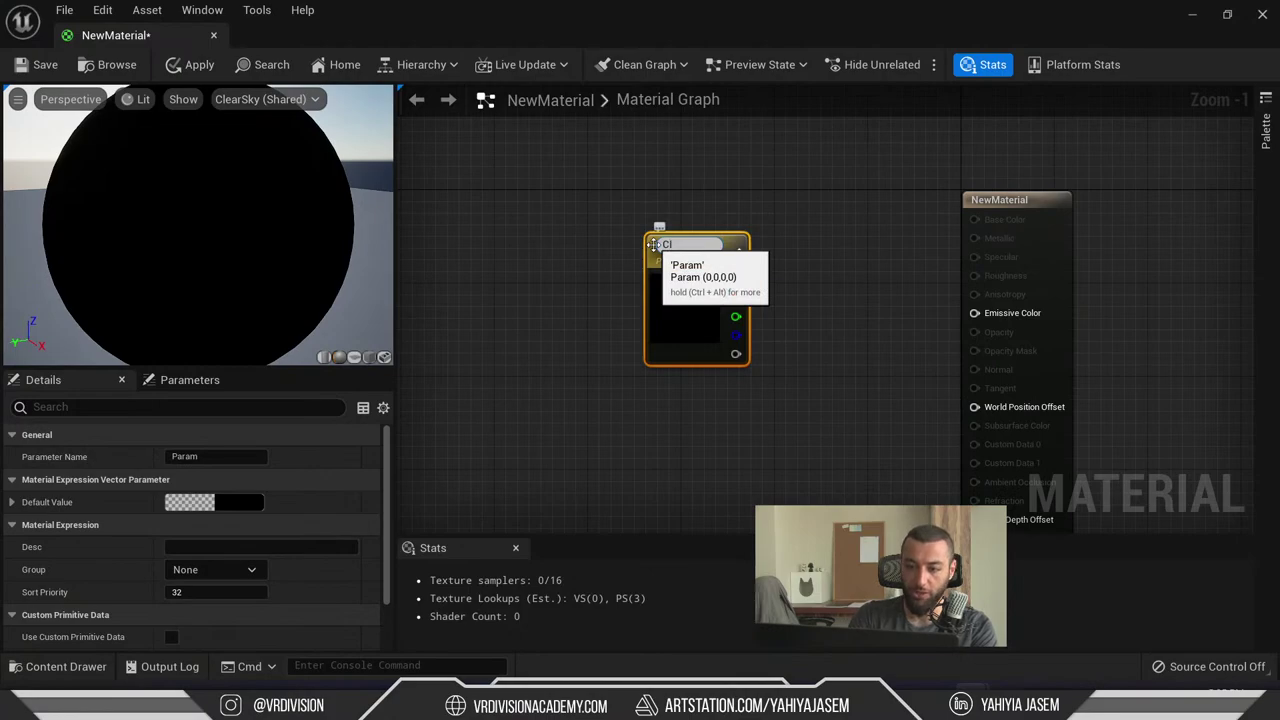
pyautogui.write('olor')
pyautogui.moveTo(697, 275); pyautogui.dragTo(634, 243)
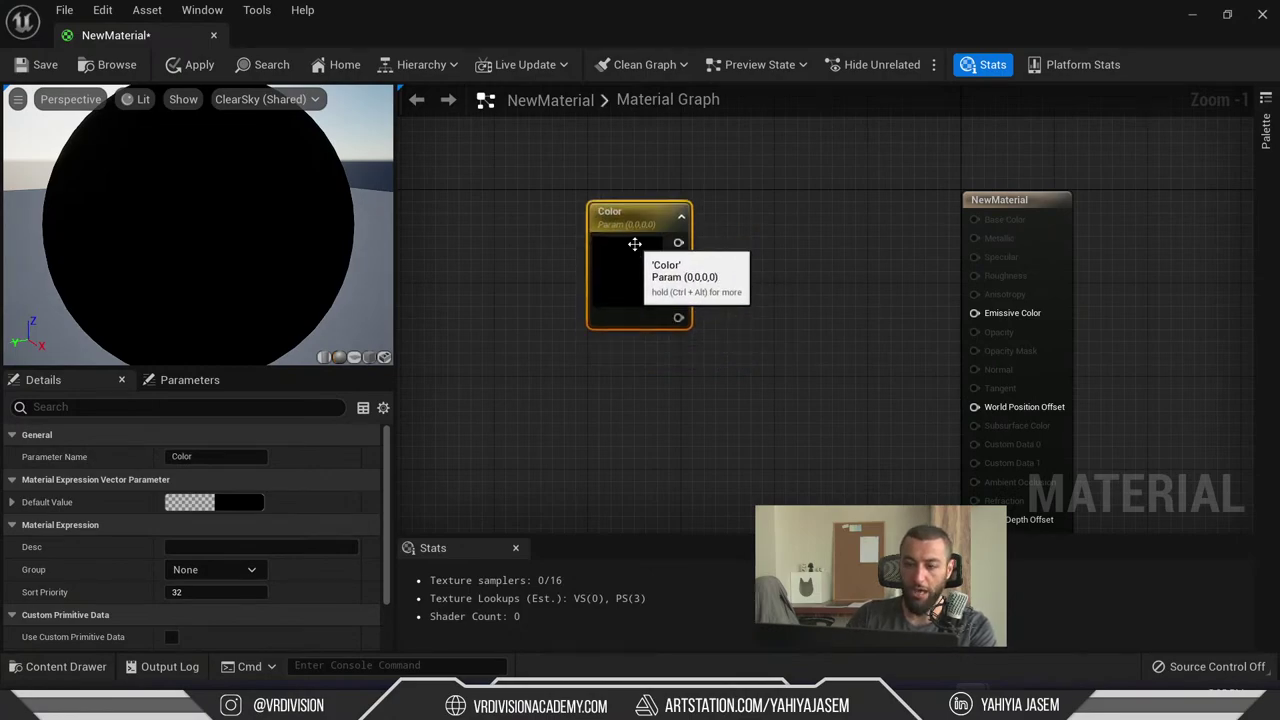
pyautogui.click(764, 275)
pyautogui.click(805, 280)
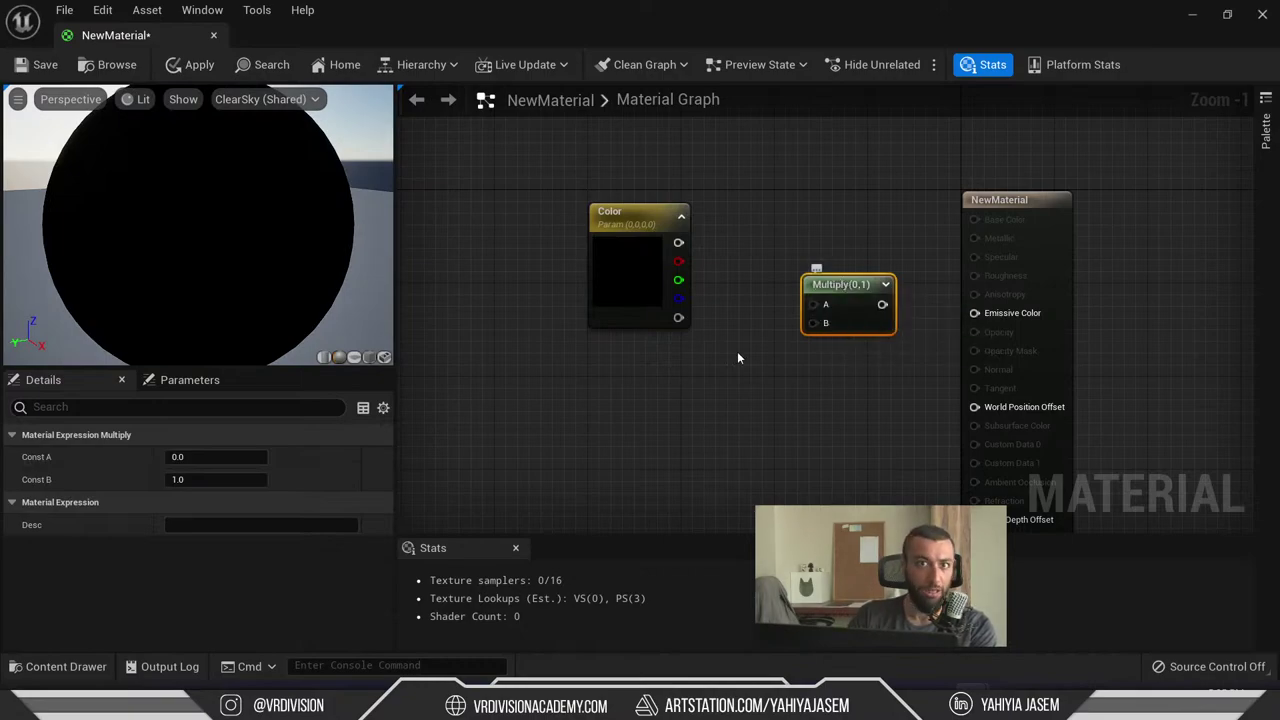
pyautogui.click(678, 399)
pyautogui.click(655, 423)
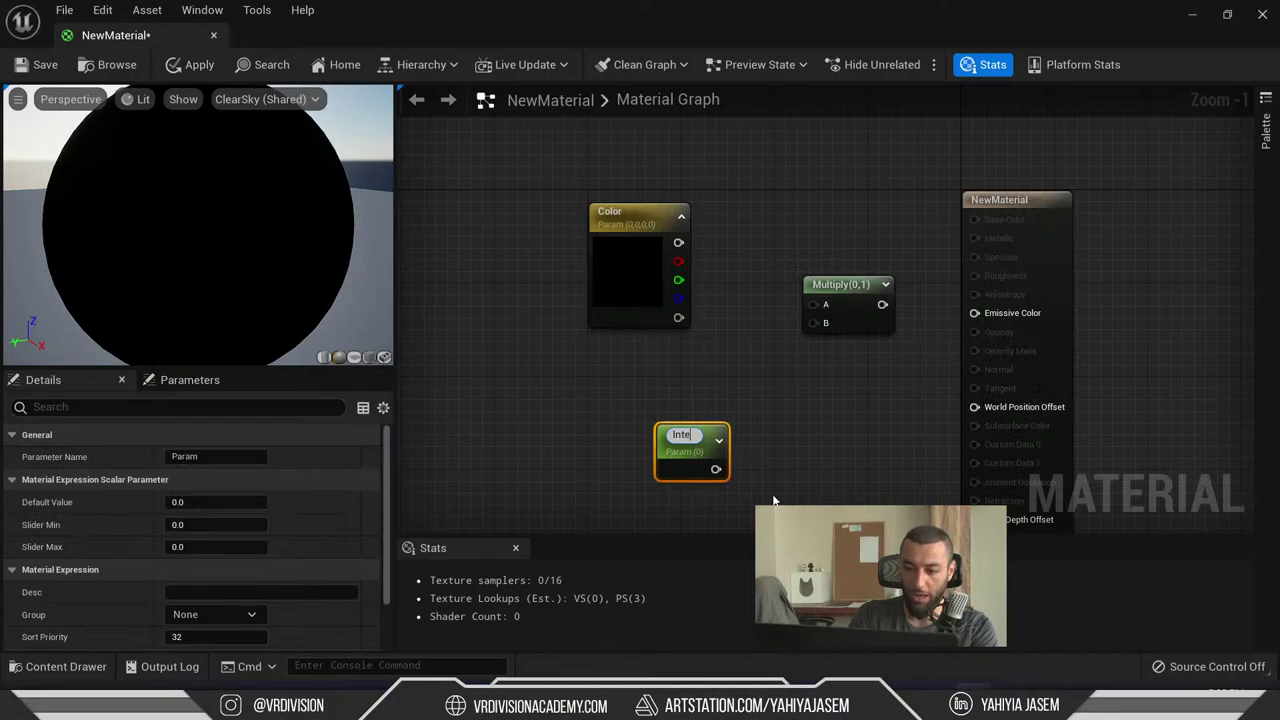
pyautogui.write('nsity')
pyautogui.press('Return')
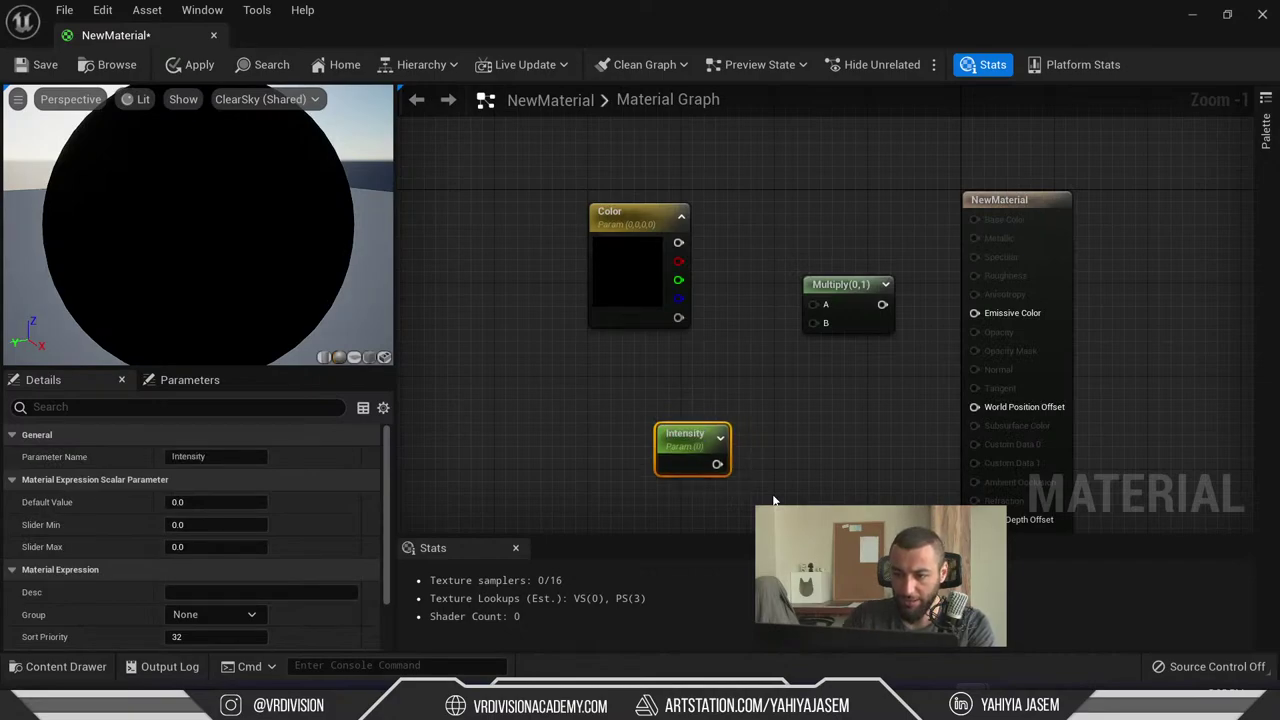
pyautogui.moveTo(678, 242); pyautogui.dragTo(985, 313)
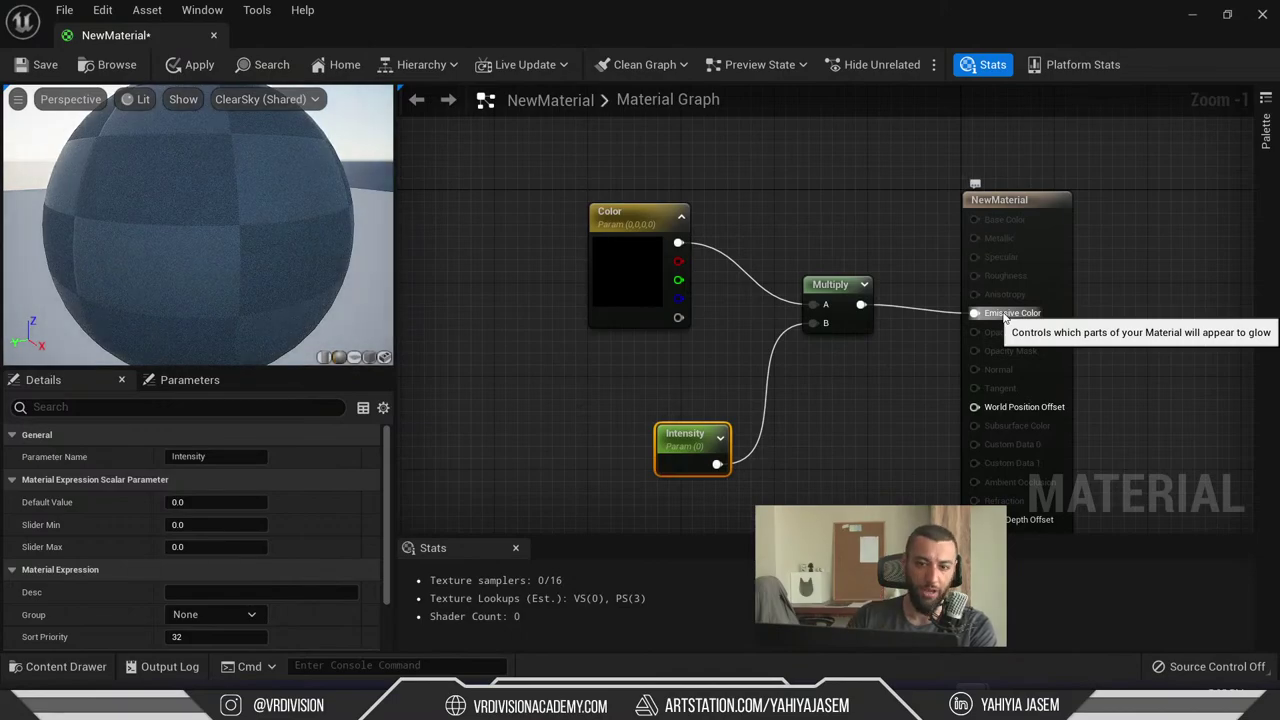
pyautogui.click(40, 66)
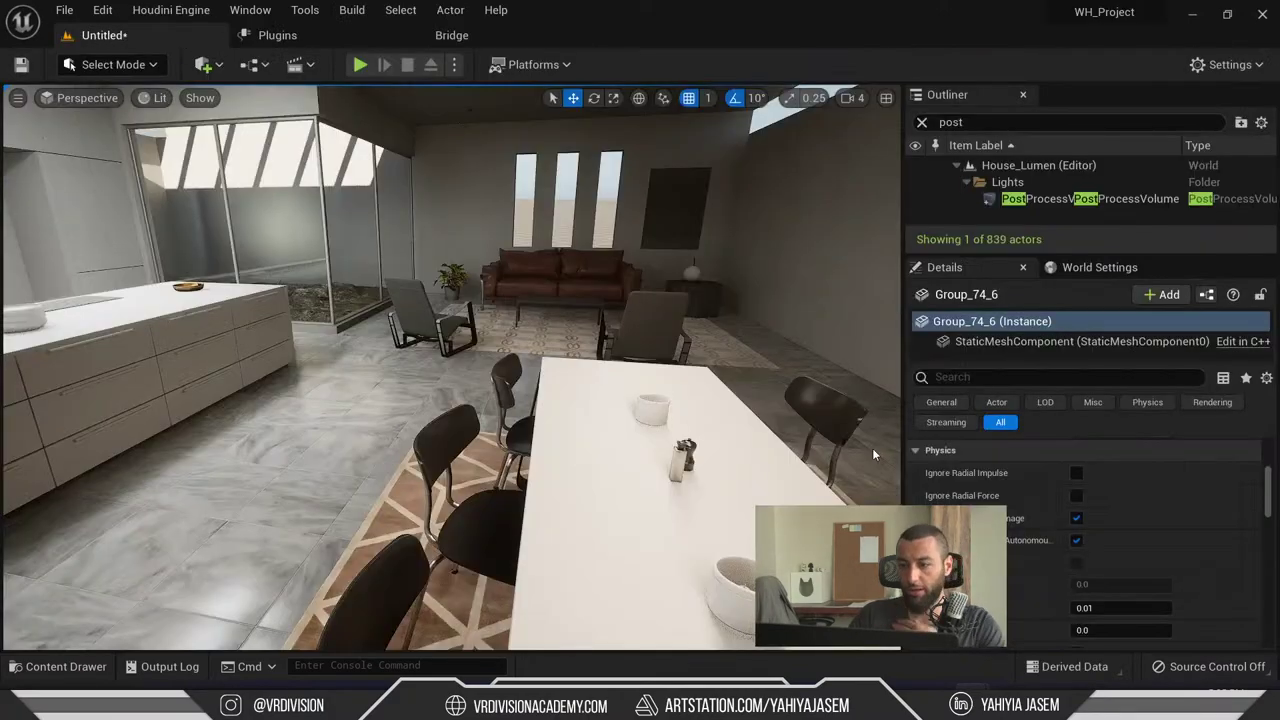
# - Create a NewMaterial instance and drag it onto the ball lamp in the scene
pyautogui.rightClick(650, 320)
pyautogui.moveTo(650, 320); pyautogui.dragTo(700, 340, button='right')
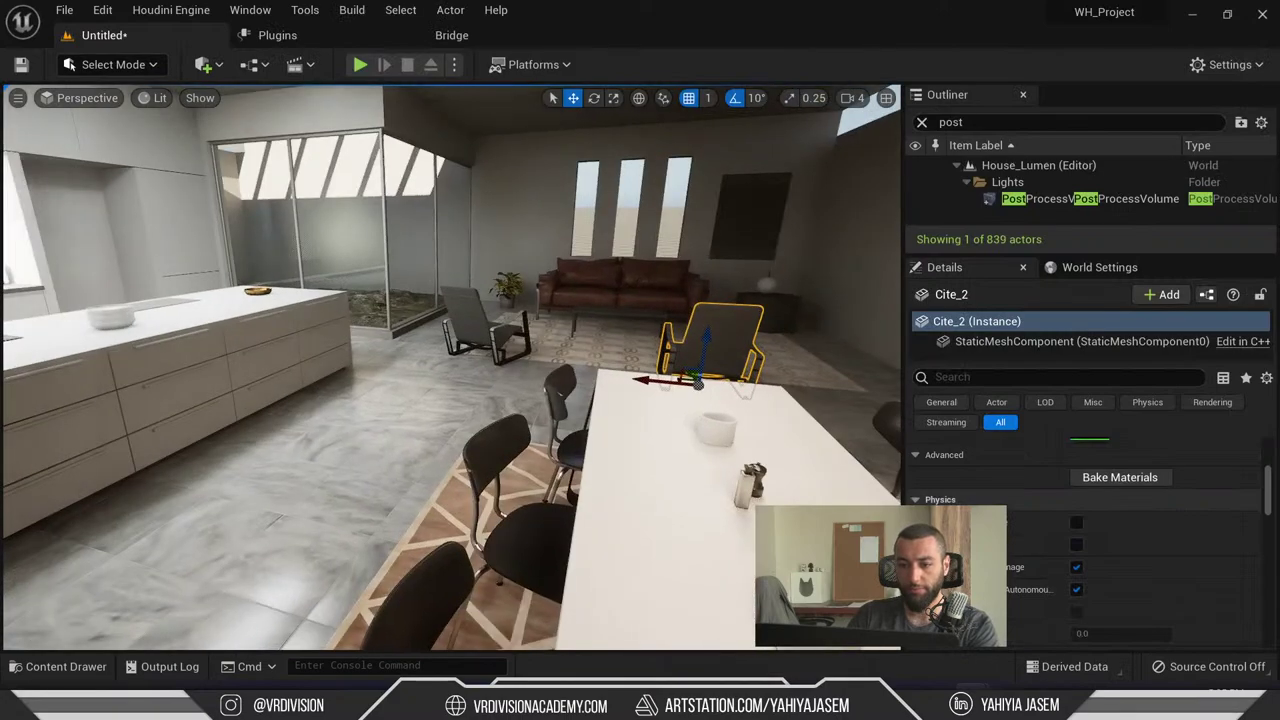
pyautogui.press('Escape')
pyautogui.hotkey('ctrl', 'space')
pyautogui.rightClick(726, 524)
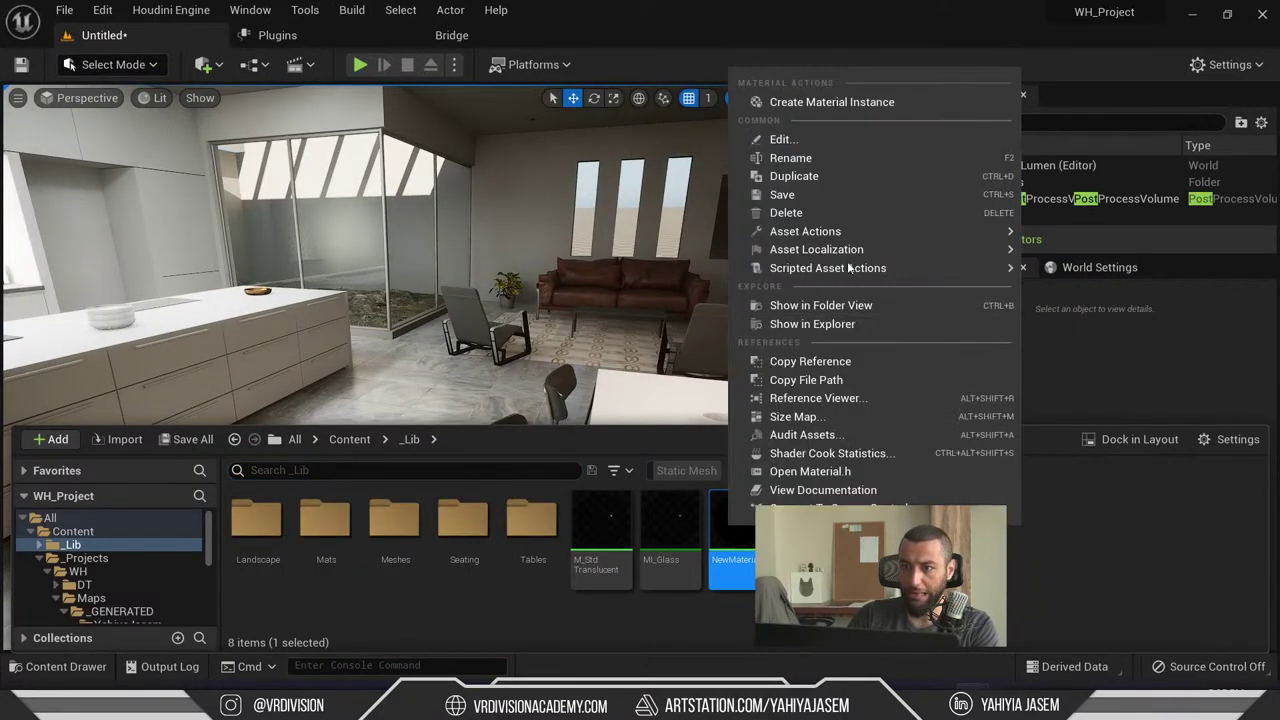
pyautogui.click(820, 102)
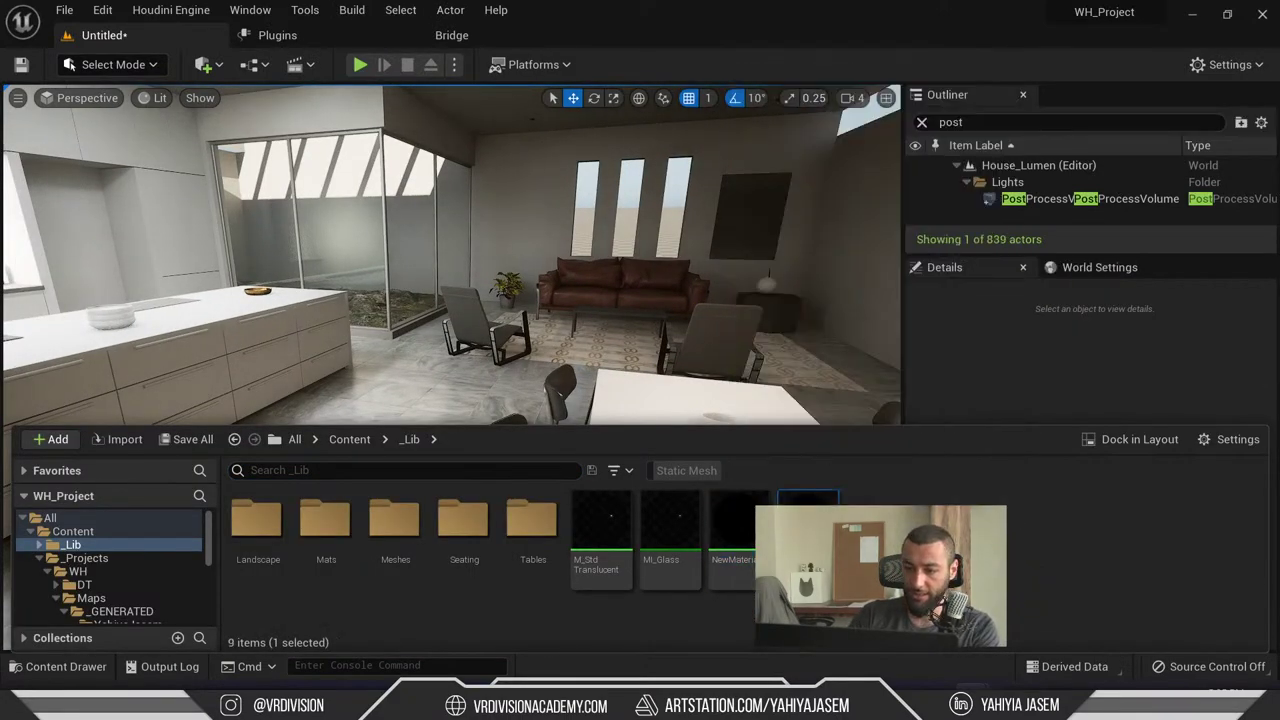
pyautogui.moveTo(808, 520); pyautogui.dragTo(763, 295)
# - Select and frame the ball lamp, then open its NewMaterial_Inst for editing
pyautogui.click(763, 295)
pyautogui.press('f')
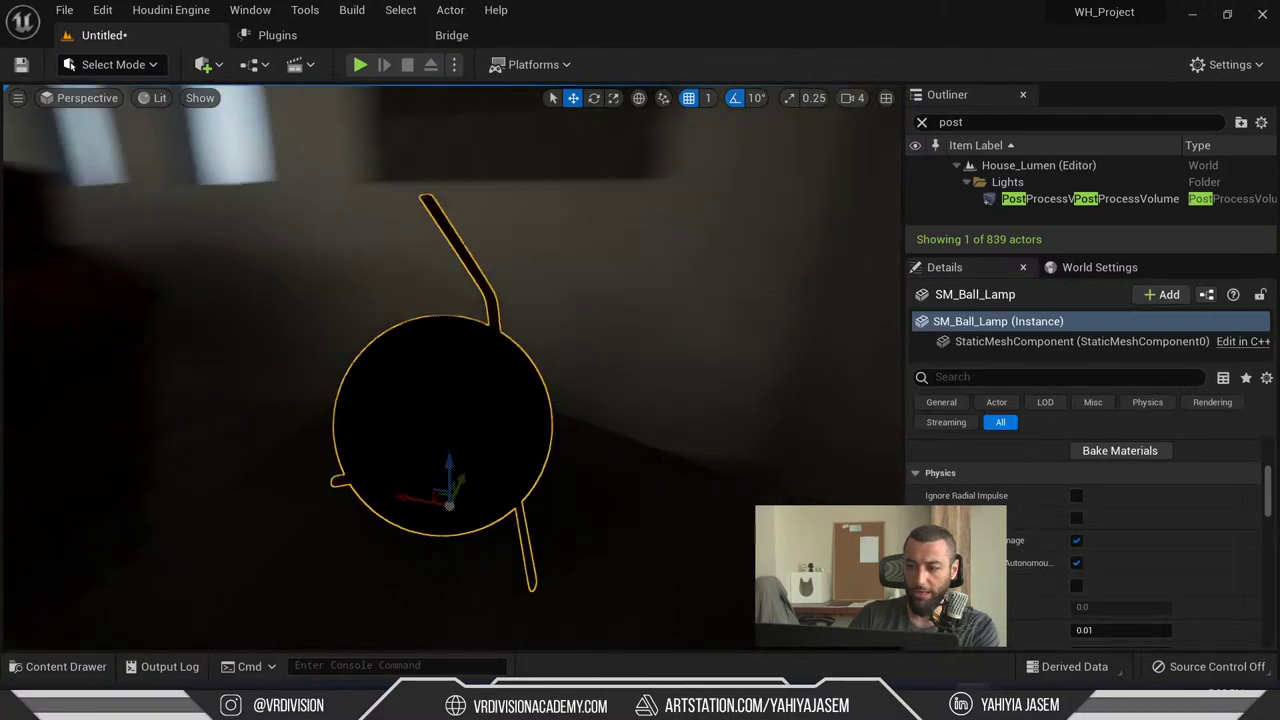
pyautogui.click(1090, 268)
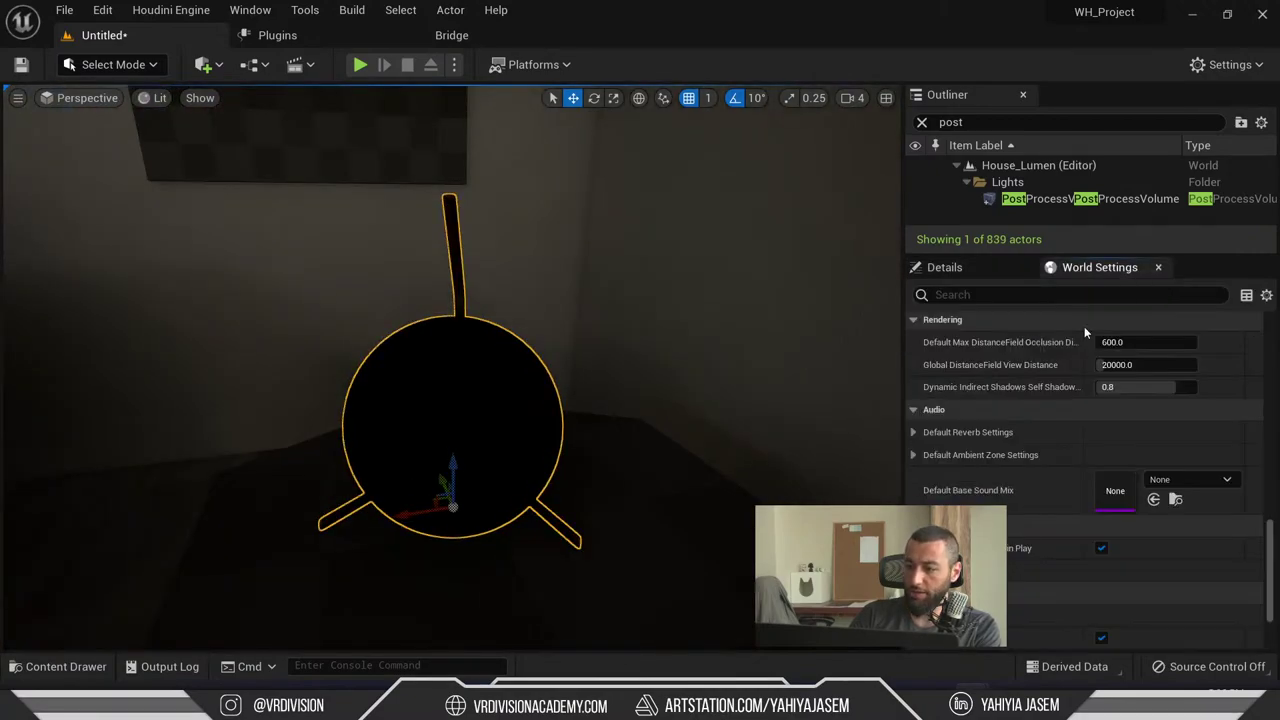
pyautogui.click(980, 268)
pyautogui.scroll(2, 1160, 555)
pyautogui.scroll(-2, 1161, 563)
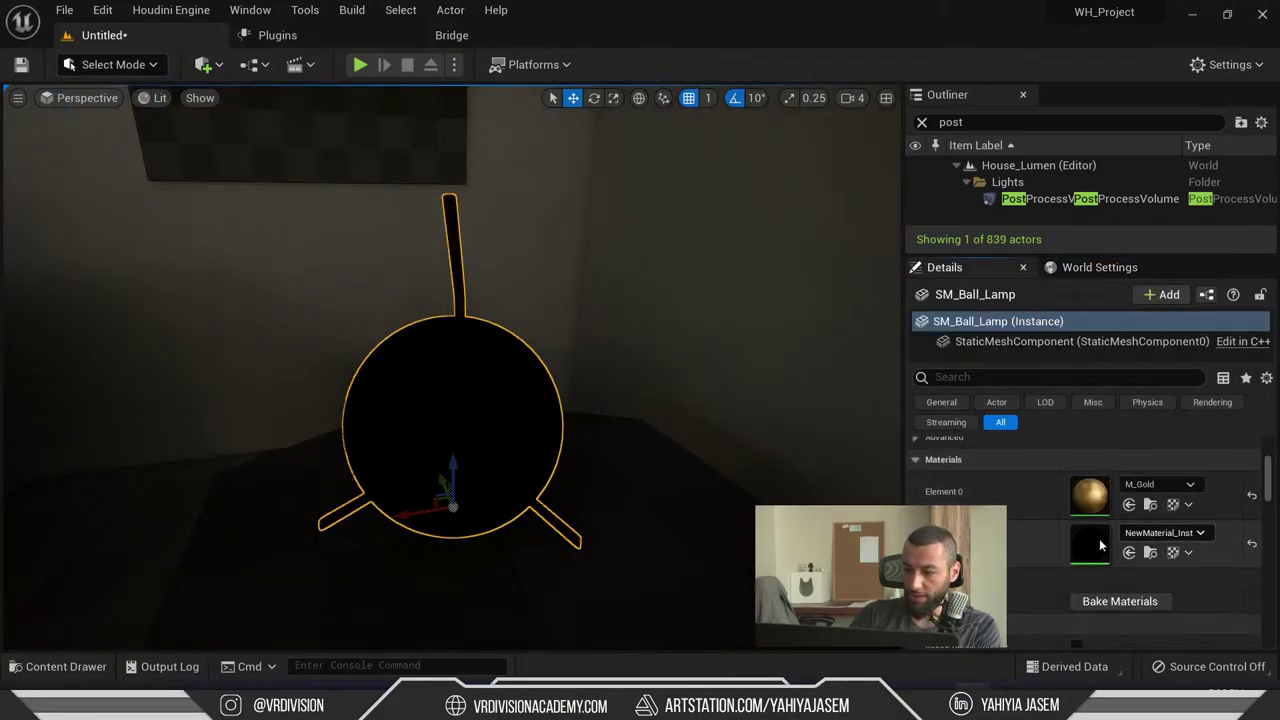
pyautogui.doubleClick(1089, 538)
pyautogui.moveTo(627, 6); pyautogui.dragTo(275, 238)
# - Enable the Color parameter and set it to a warm beige
pyautogui.click(134, 469)
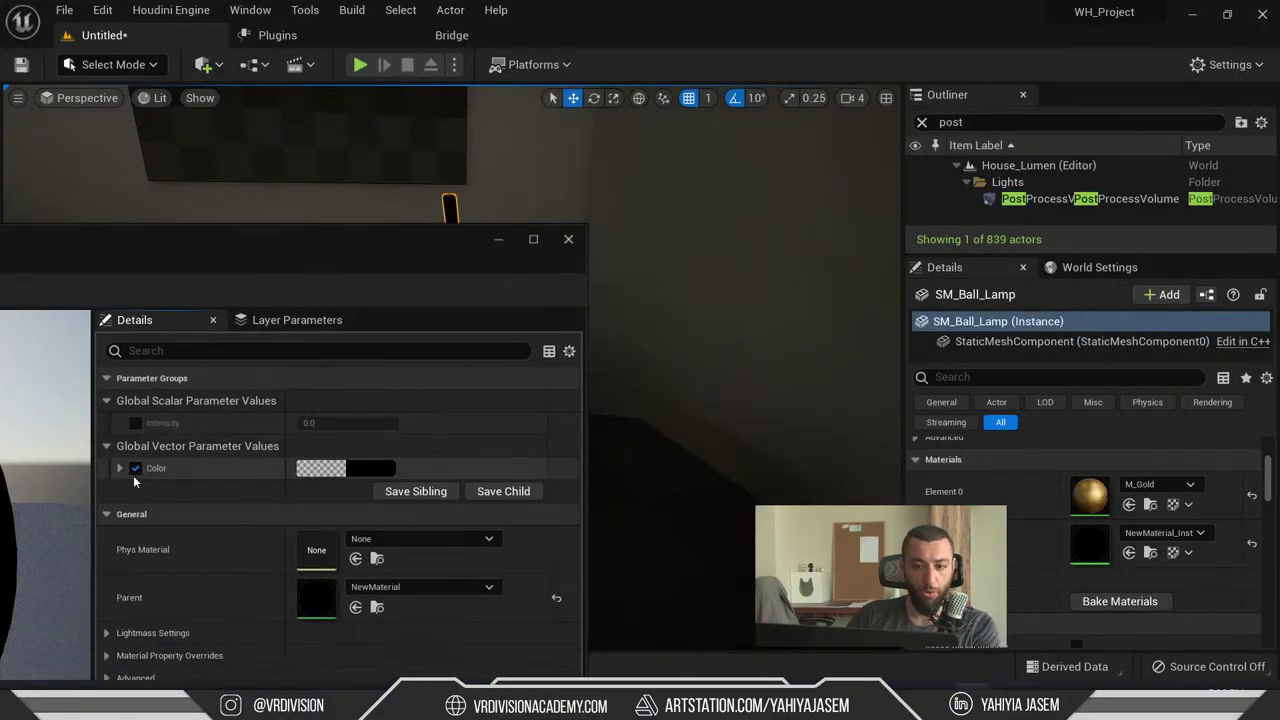
pyautogui.moveTo(428, 266); pyautogui.dragTo(198, 105)
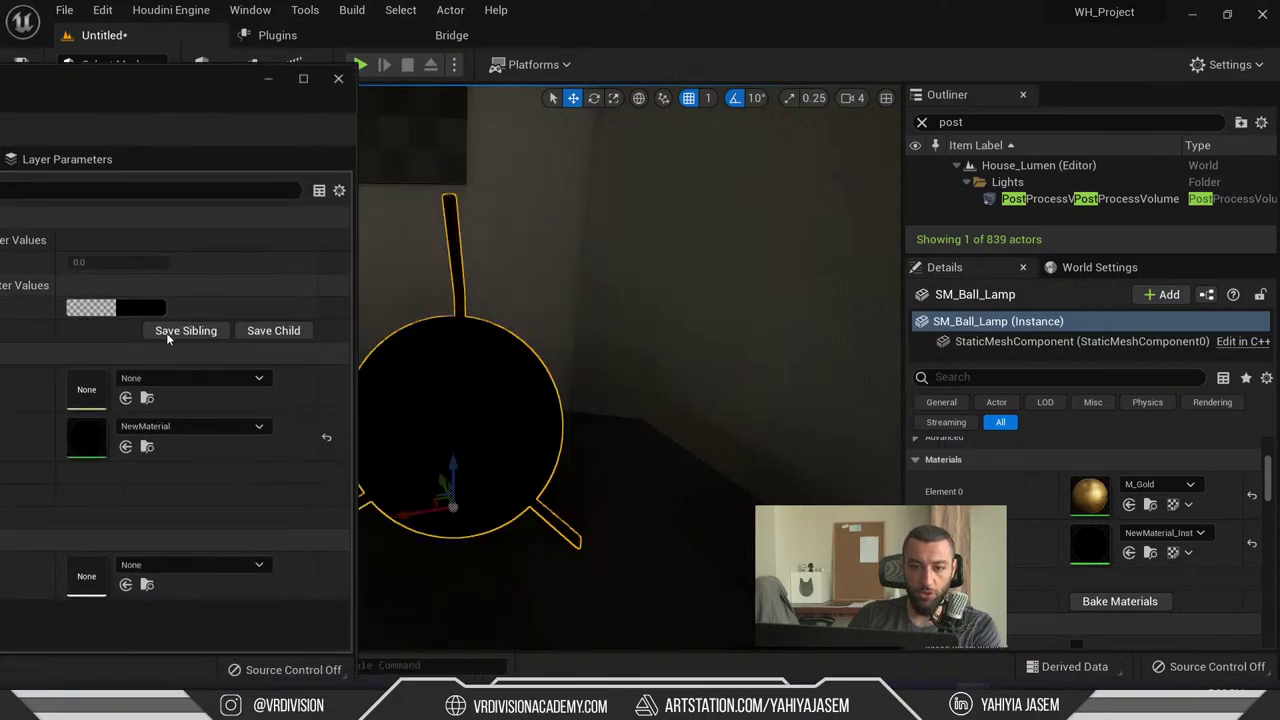
pyautogui.click(140, 307)
pyautogui.click(272, 403)
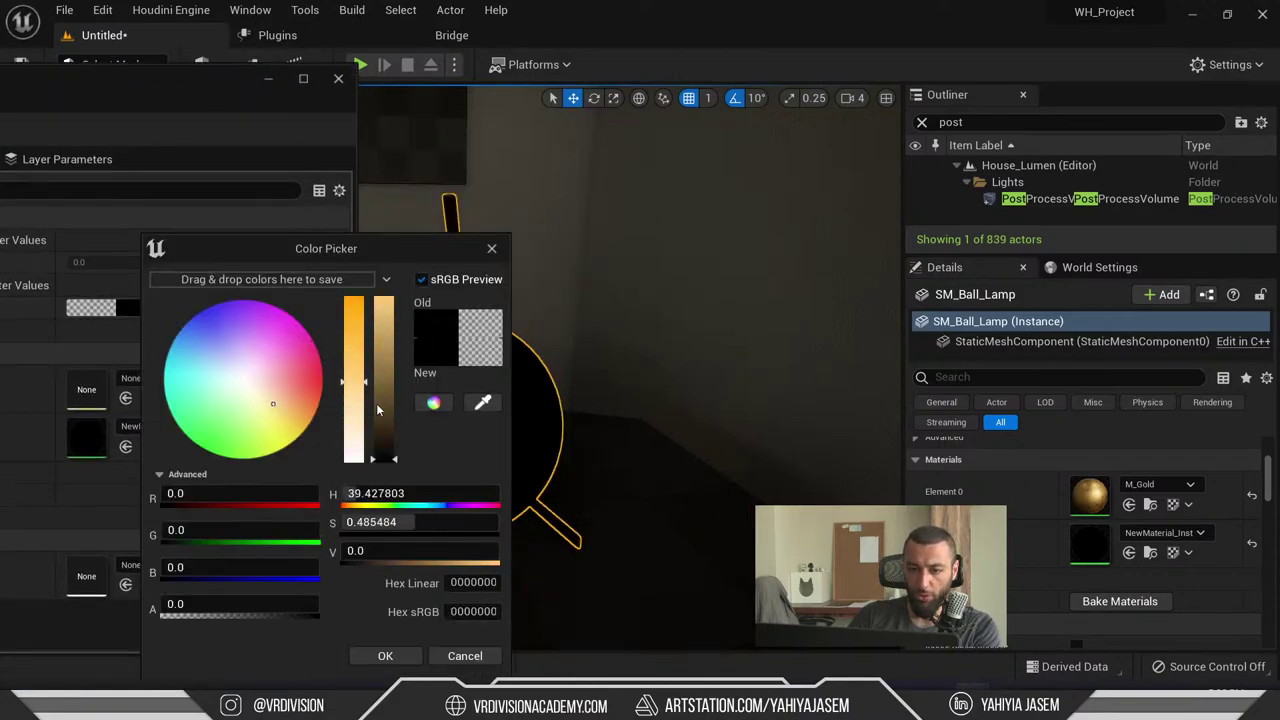
pyautogui.moveTo(377, 409); pyautogui.dragTo(384, 358)
pyautogui.click(385, 655)
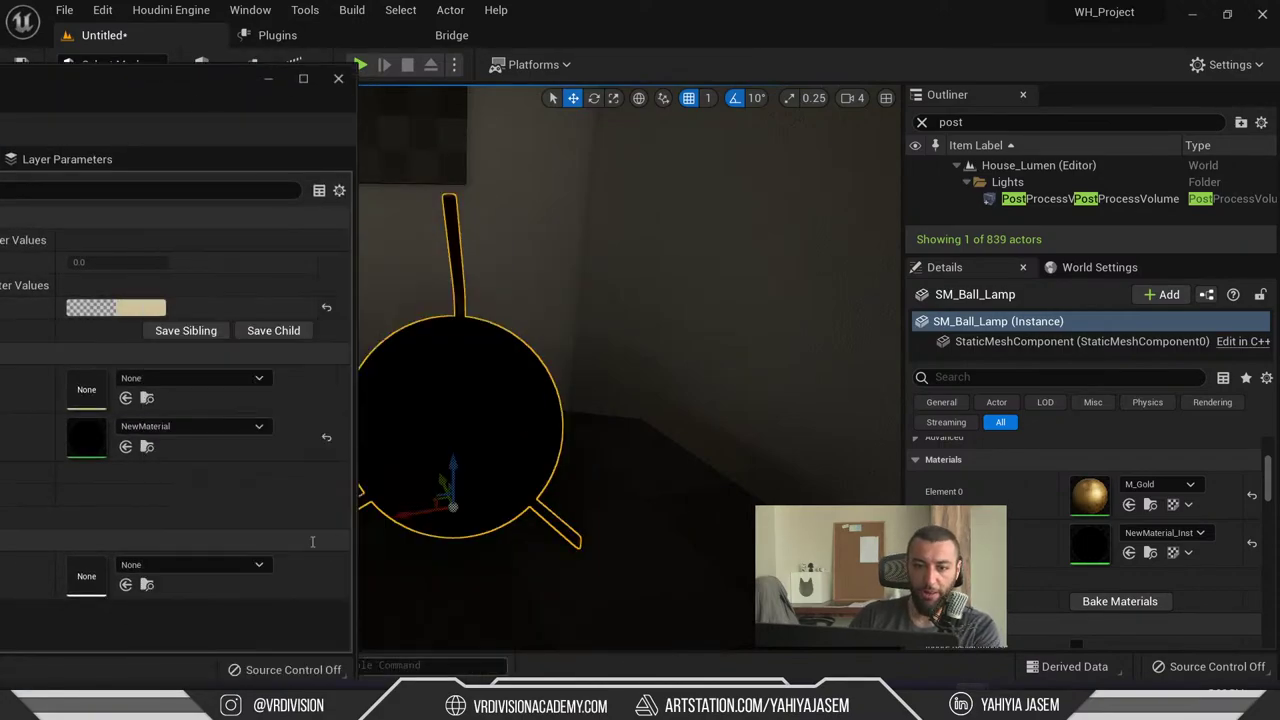
pyautogui.moveTo(45, 105); pyautogui.dragTo(192, 108)
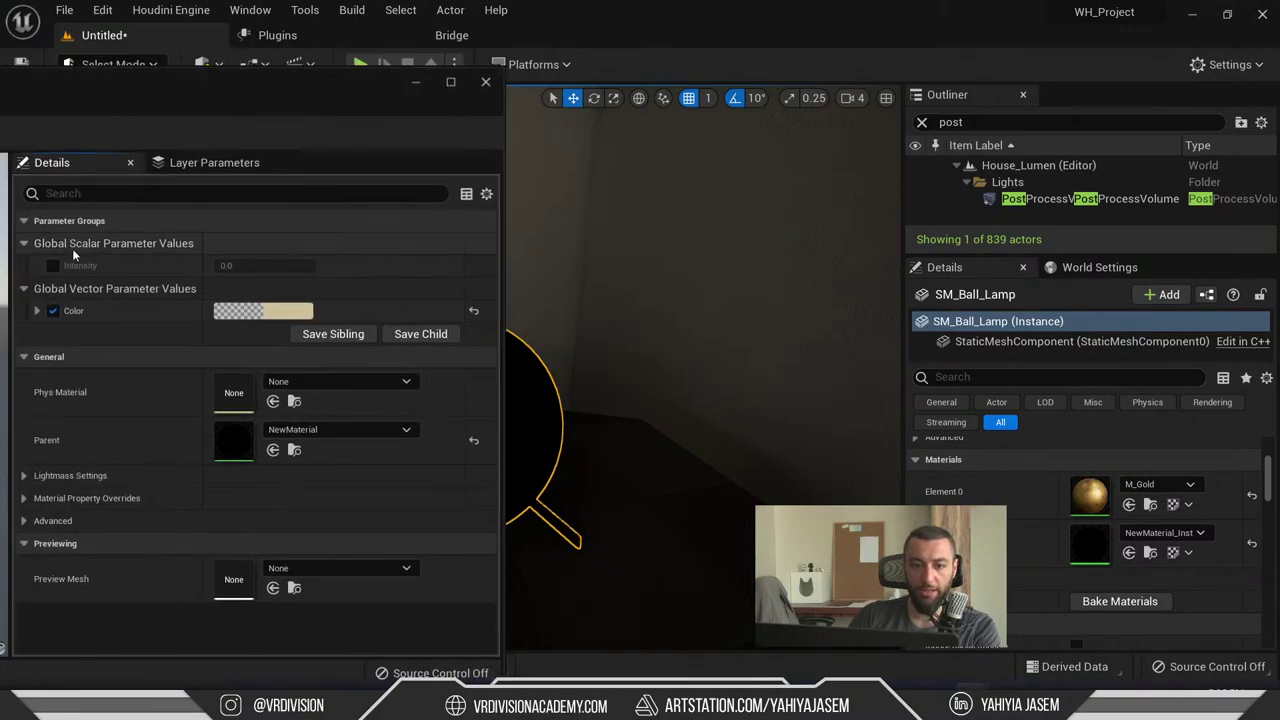
# - Enable the Intensity parameter, set it to 10 so the lamp glows, and close the editor
pyautogui.press('f')
pyautogui.moveTo(654, 360); pyautogui.dragTo(685, 390, button='right')
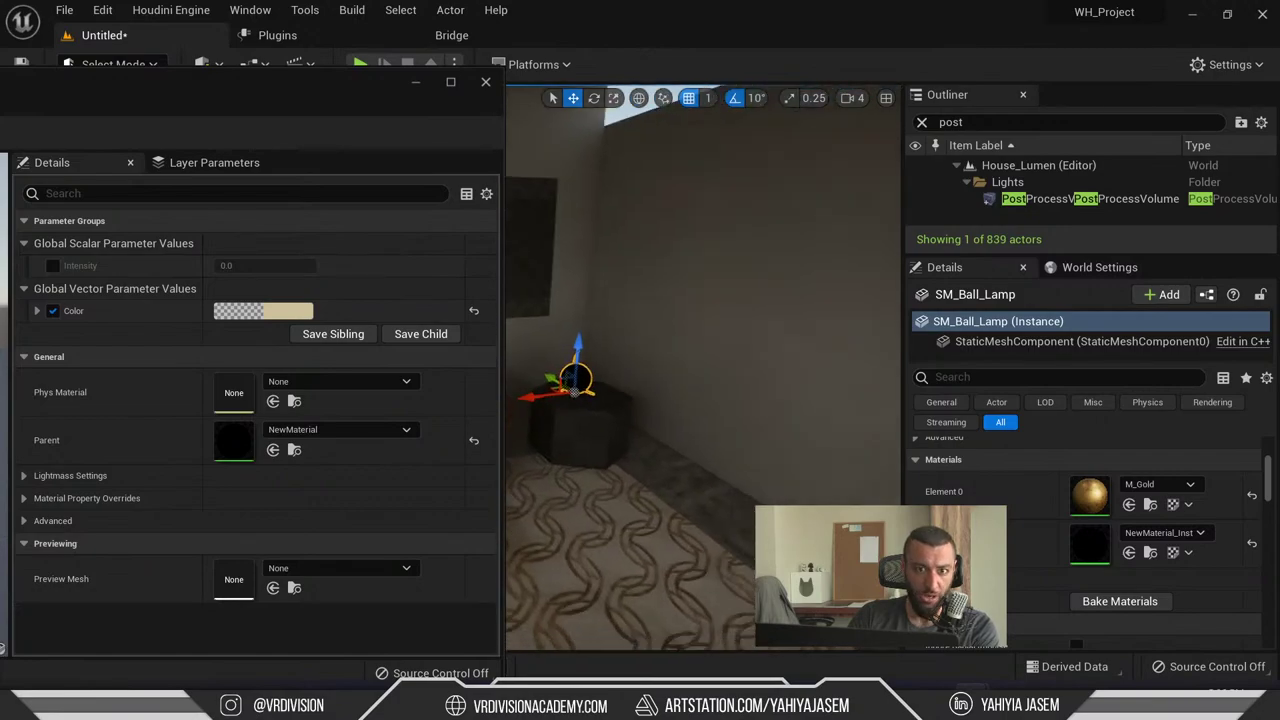
pyautogui.click(53, 265)
pyautogui.click(265, 265)
pyautogui.write('1')
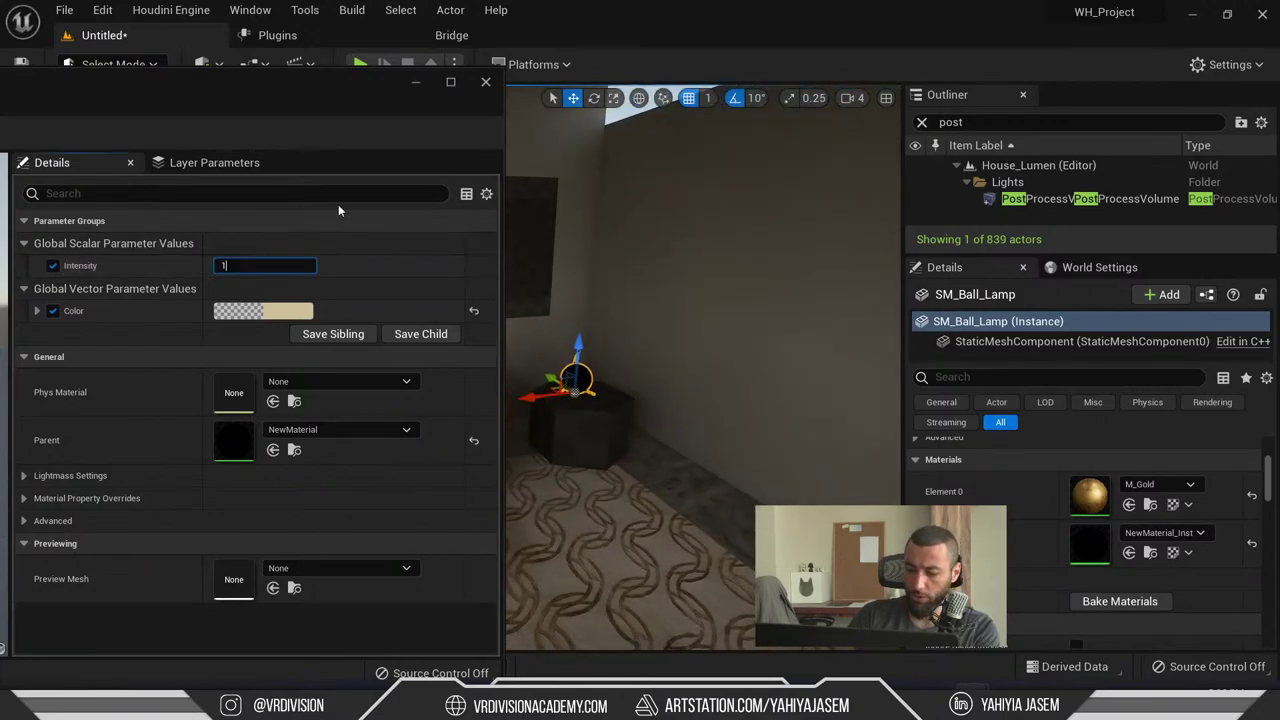
pyautogui.write('0')
pyautogui.press('Return')
pyautogui.moveTo(721, 245); pyautogui.dragTo(737, 270, button='right')
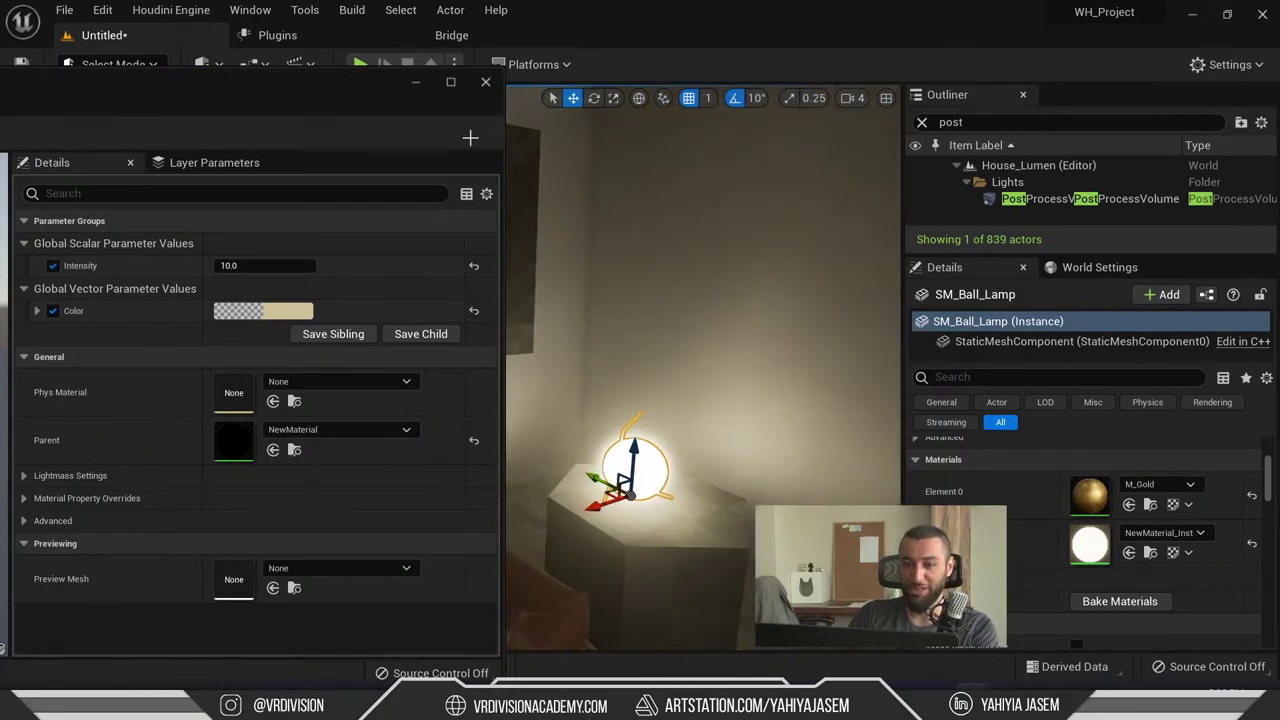
pyautogui.click(485, 81)
pyautogui.moveTo(666, 323); pyautogui.dragTo(730, 341, button='right')
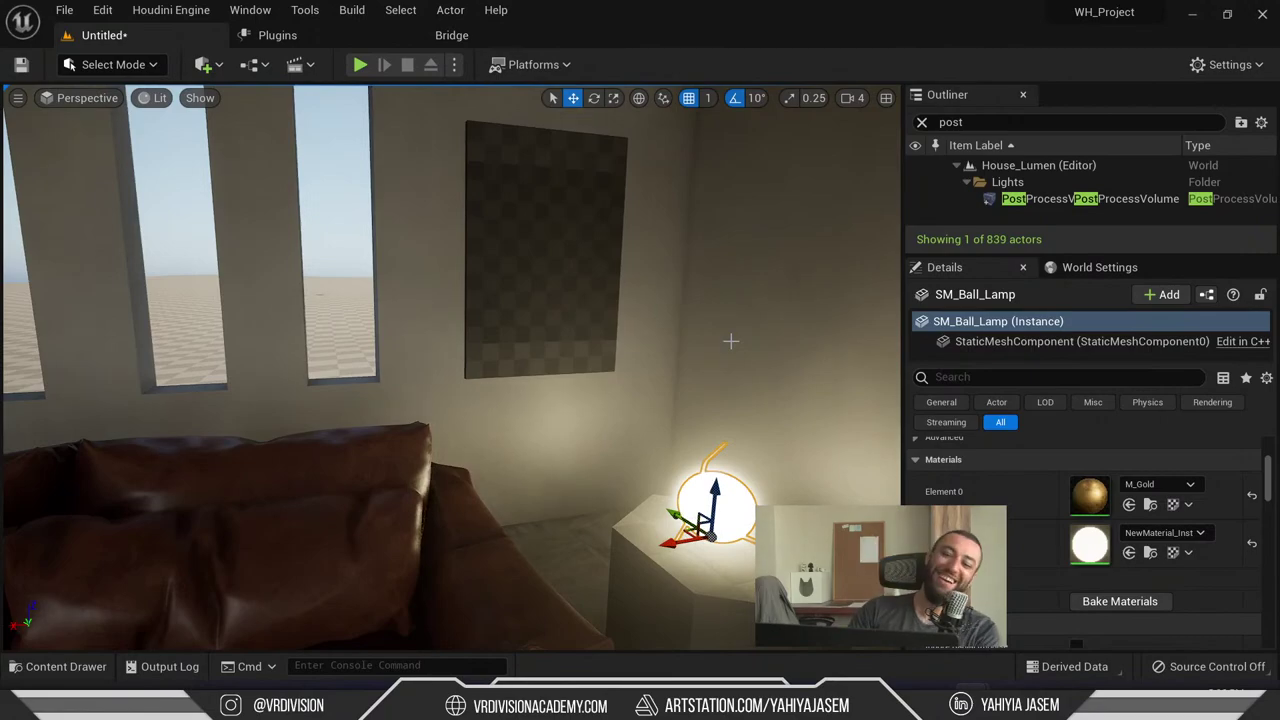
pyautogui.scroll(-10, 730, 341)
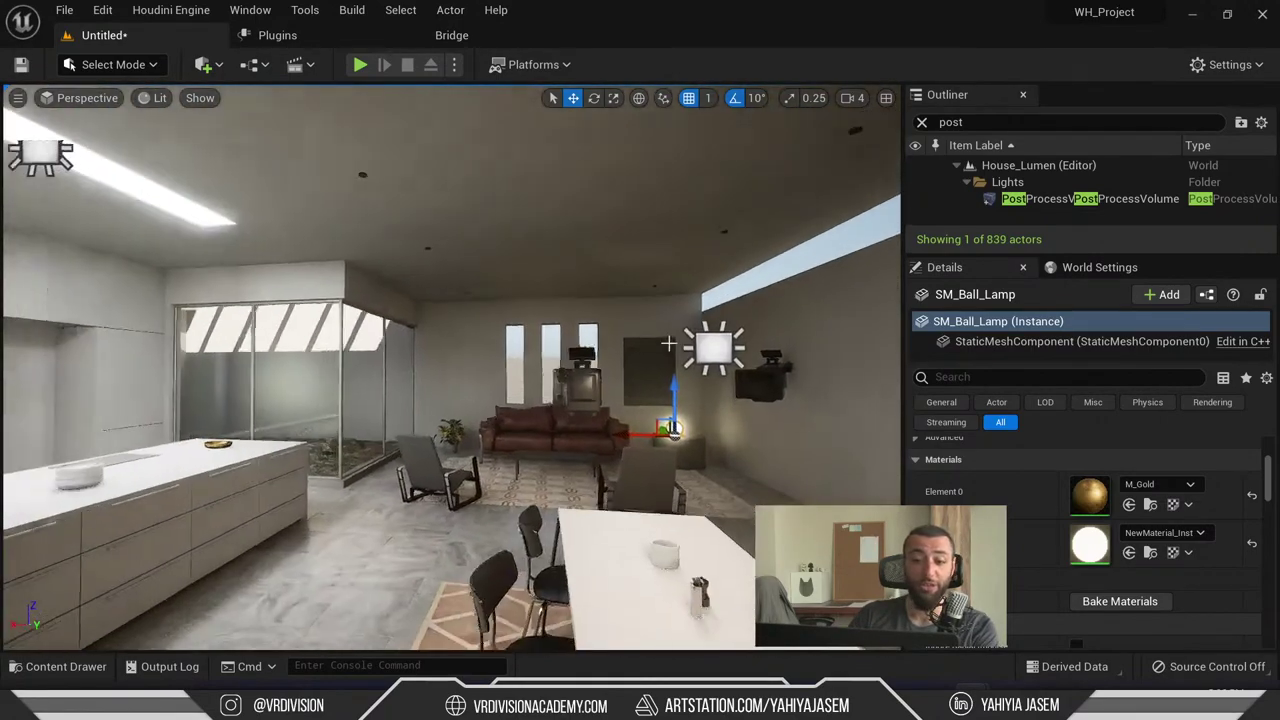
# - Close the YouTube channel window and highlight the chat question about 360 panoramic captures
pyautogui.hotkey('alt', 'Tab')
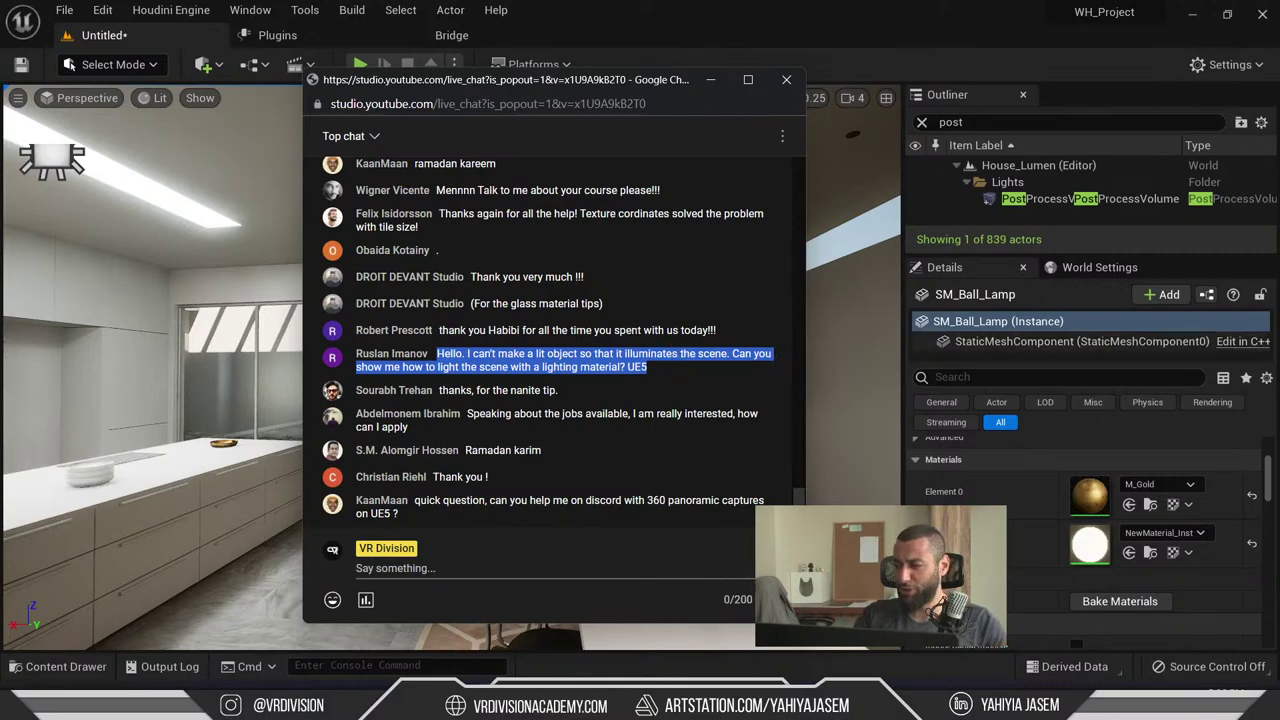
pyautogui.hotkey('alt', 'Tab')
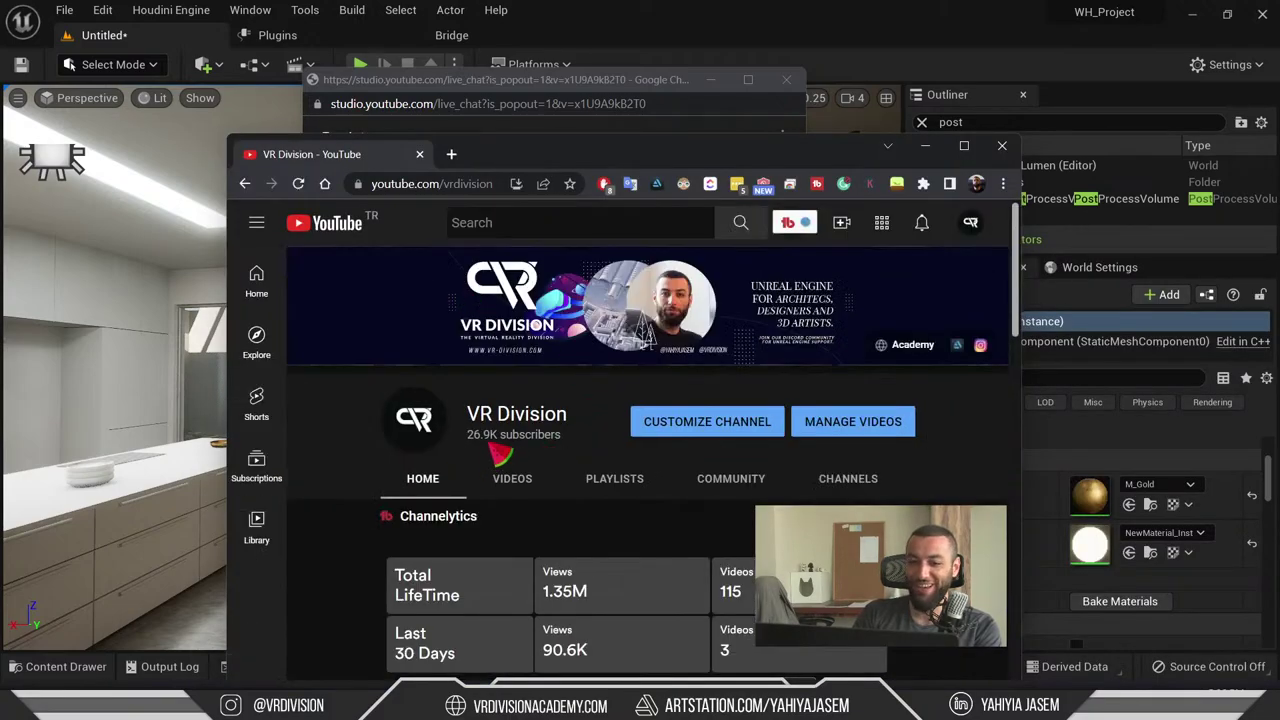
pyautogui.click(419, 154)
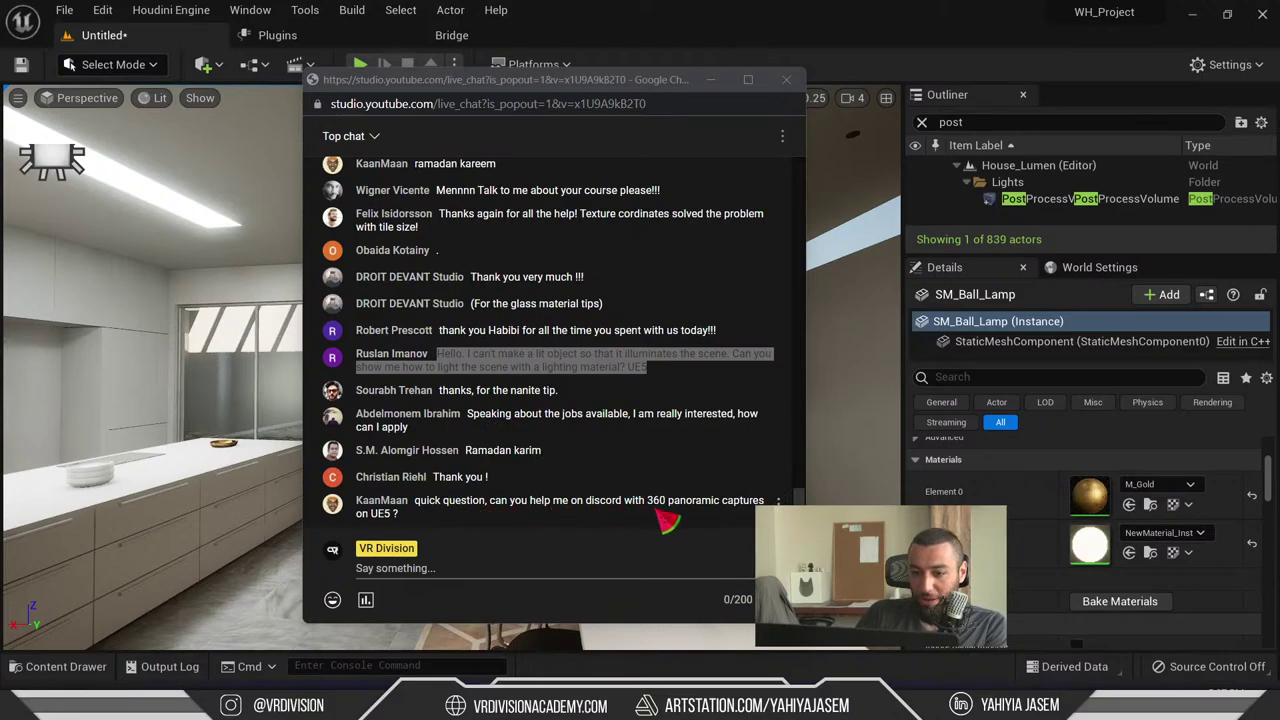
pyautogui.moveTo(665, 520); pyautogui.dragTo(425, 508)
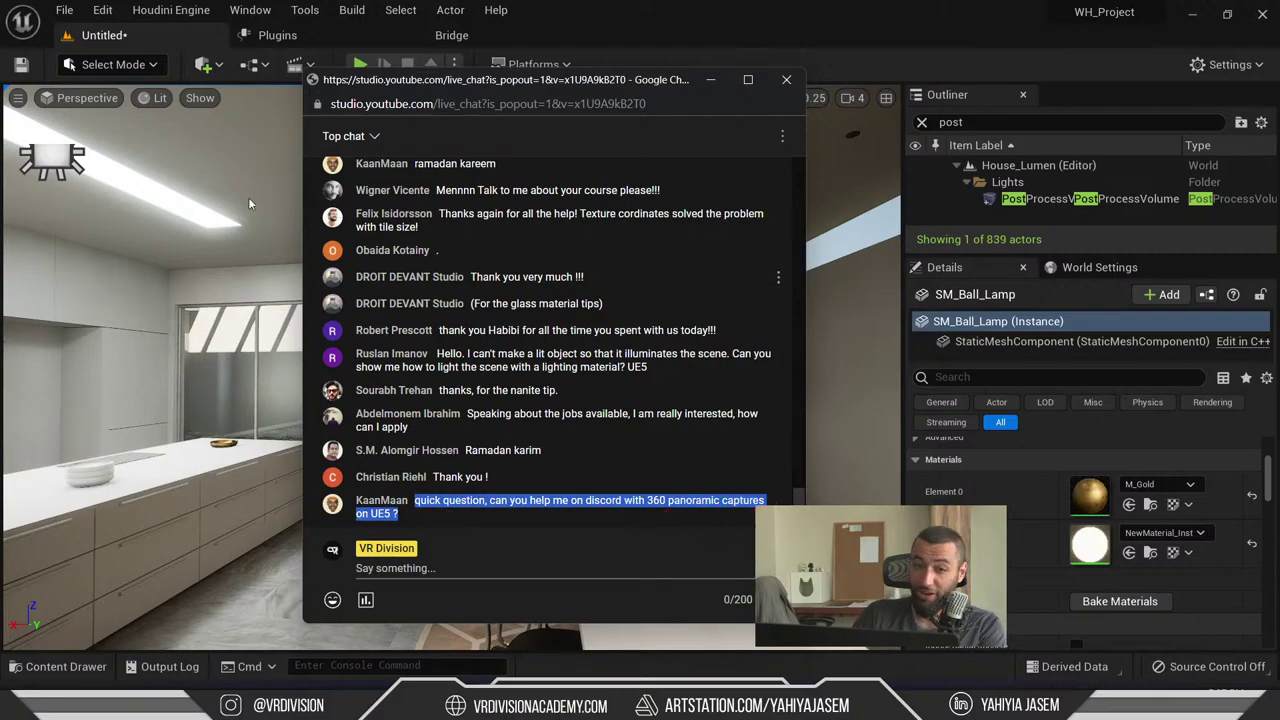
# - Back in Unreal, open Edit > Project Settings
pyautogui.click(155, 28)
pyautogui.click(102, 10)
pyautogui.click(186, 268)
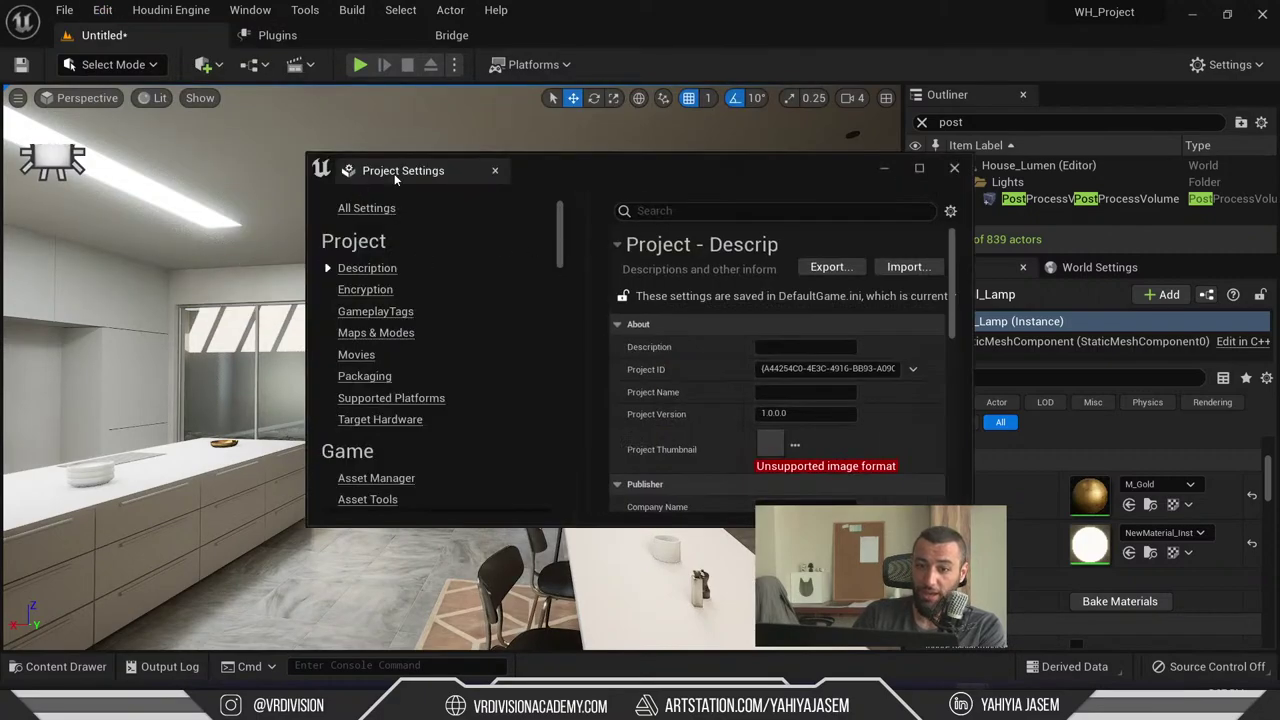
# - Close Project Settings and search the Plugins browser for 'capture' to find Panoramic Capture
pyautogui.click(102, 10)
pyautogui.click(165, 280)
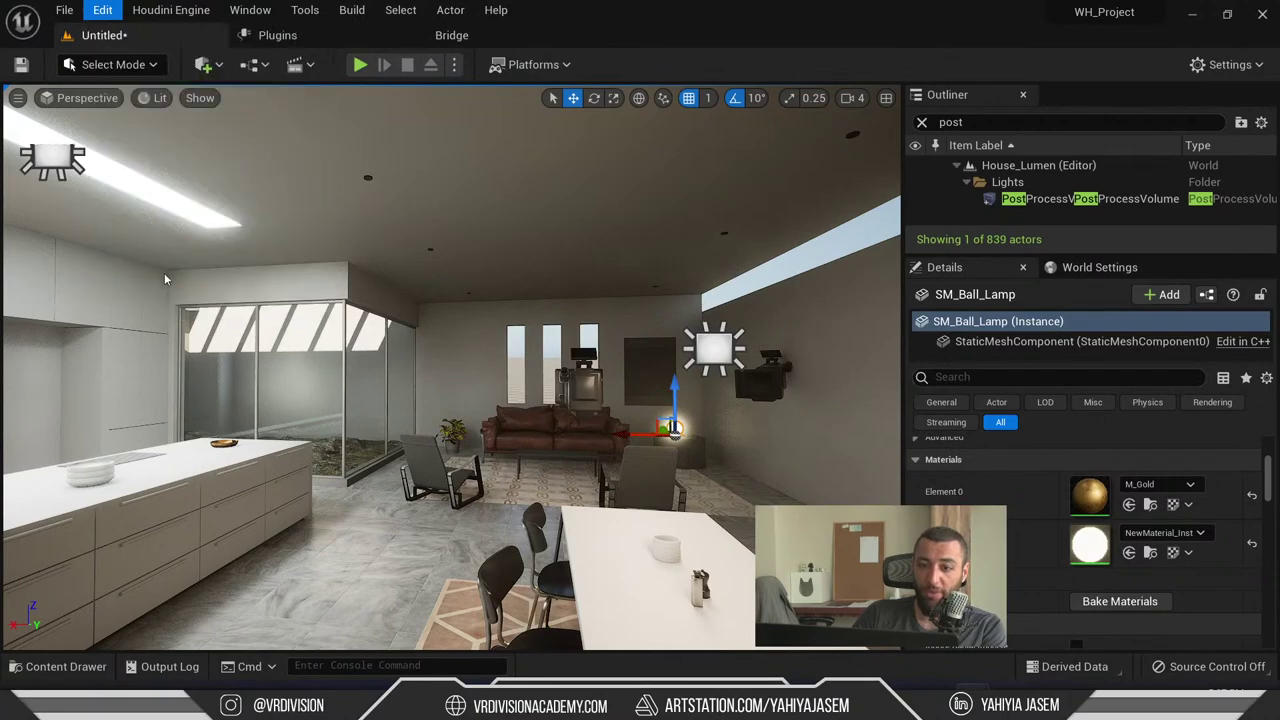
pyautogui.write('360')
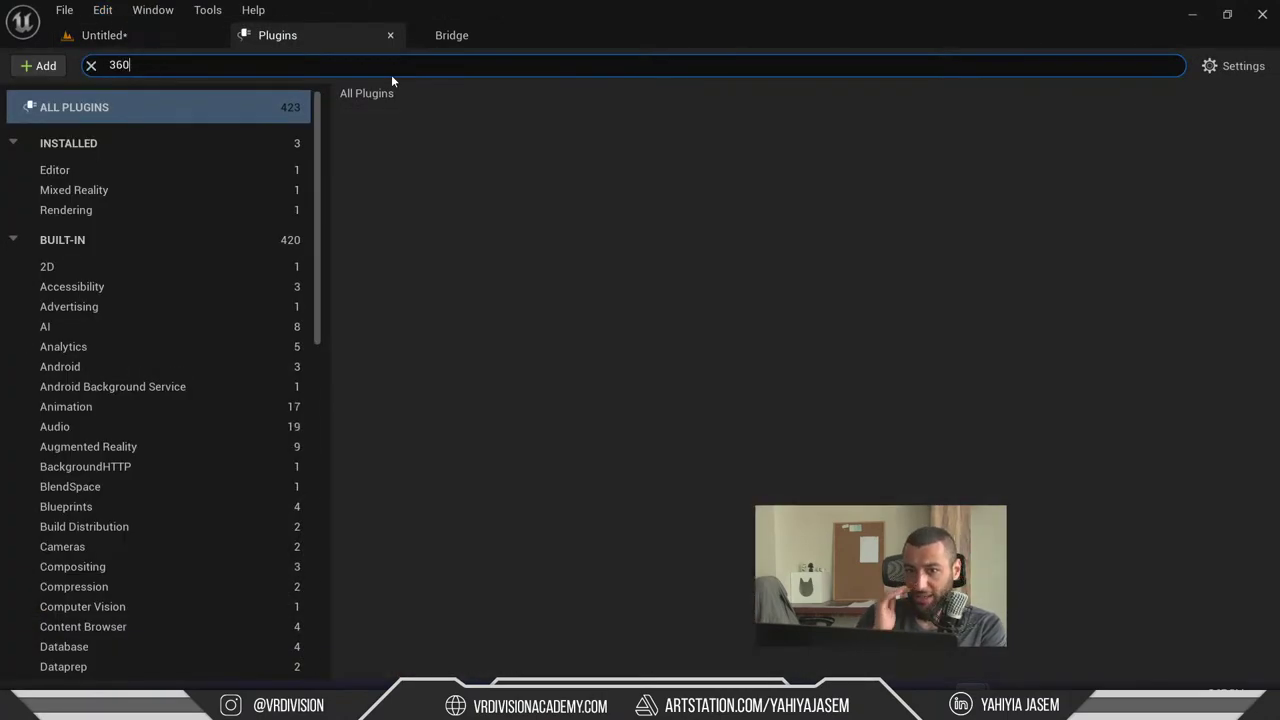
pyautogui.hotkey('ctrl', 'a')
pyautogui.write('captu')
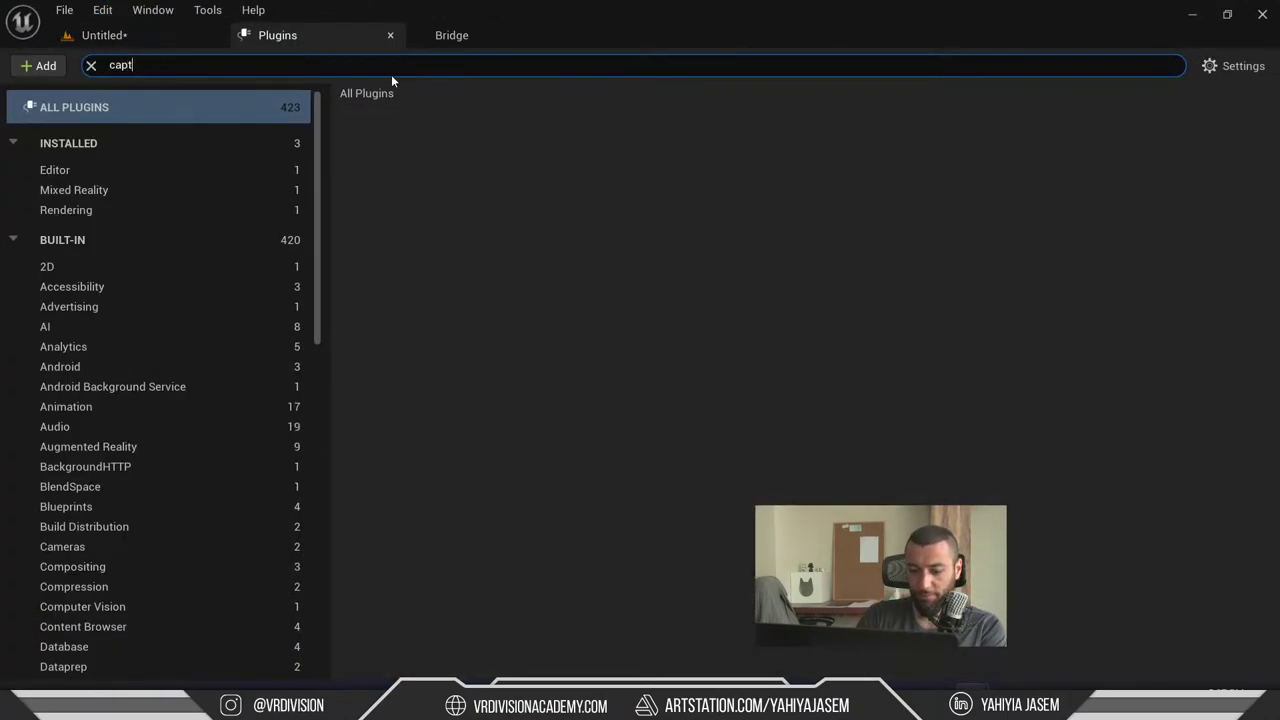
pyautogui.write('re')
pyautogui.hotkey('ctrl', 'a')
pyautogui.write('capture')
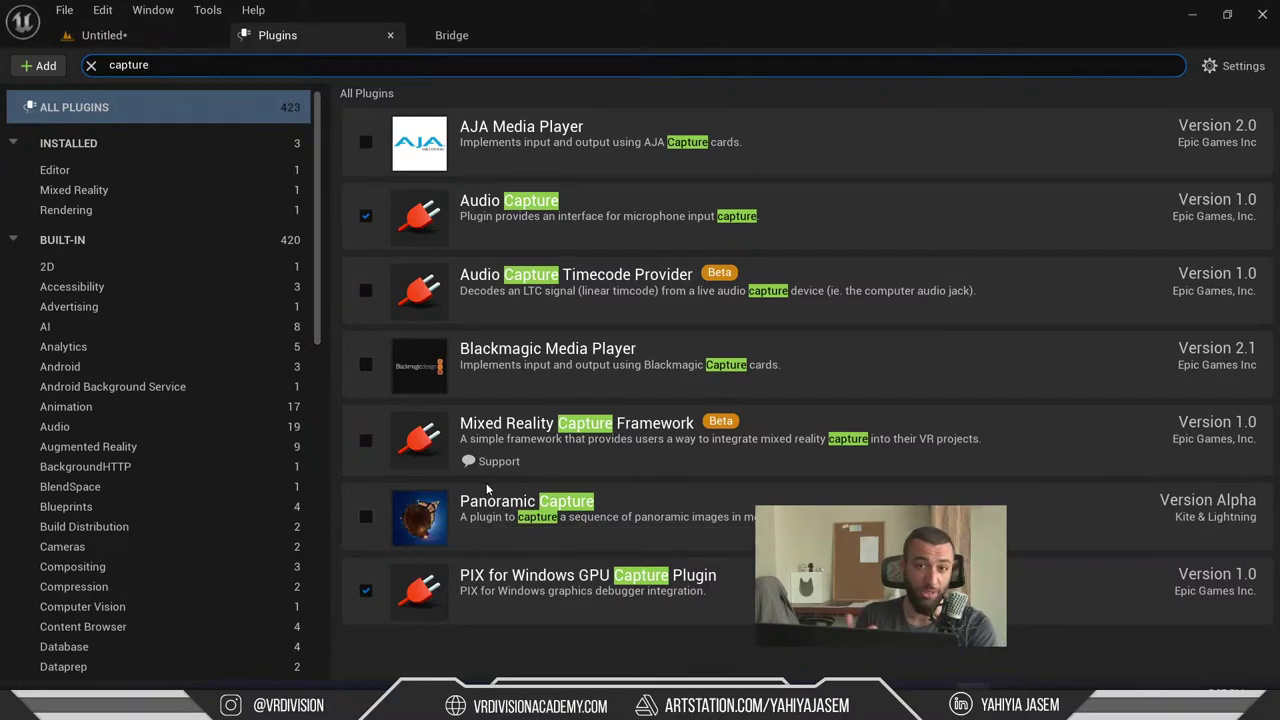
# - Close the Plugins tab and return to the live chat
pyautogui.middleClick(316, 35)
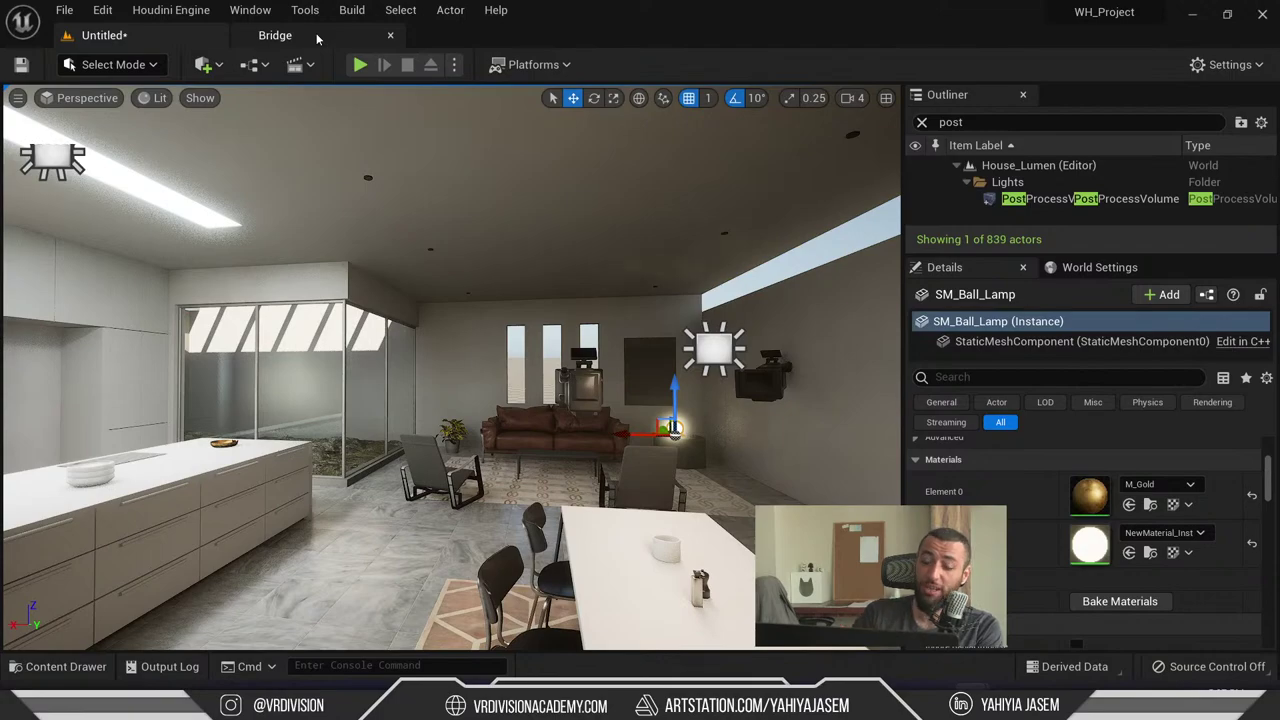
pyautogui.moveTo(412, 199); pyautogui.dragTo(412, 199, button='right')
pyautogui.hotkey('alt', 'Tab')
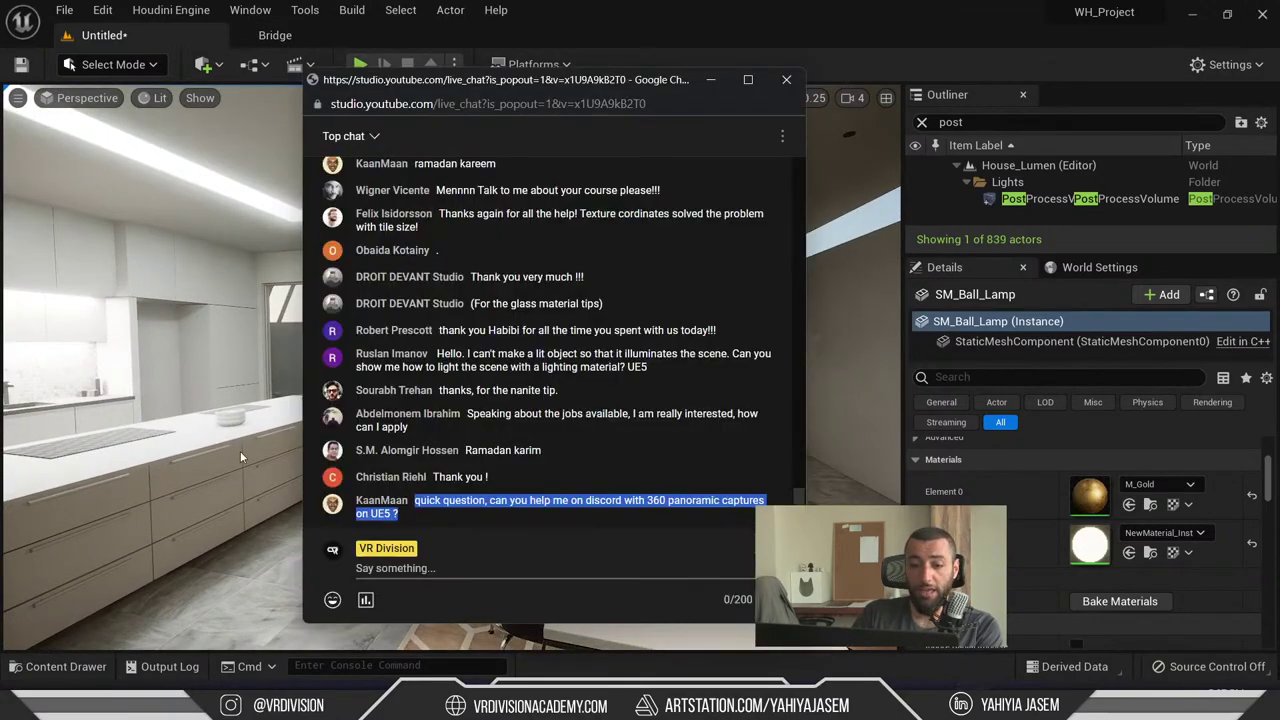